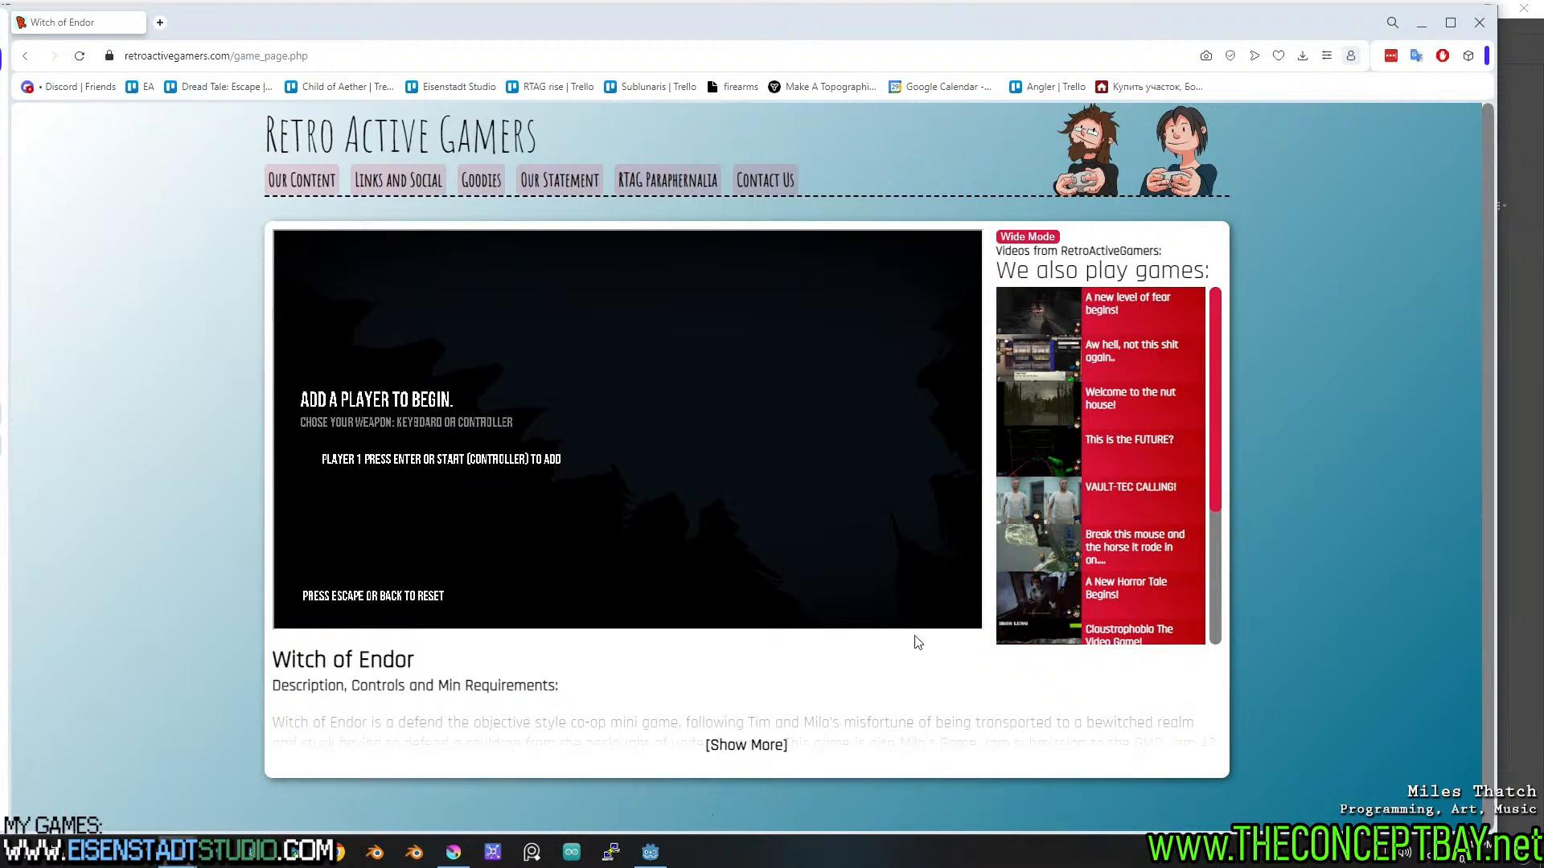
Record the Witch of Endor page's network requests in the developer tools and widen the name and initiator columns.
key("ctrl+shift+i")
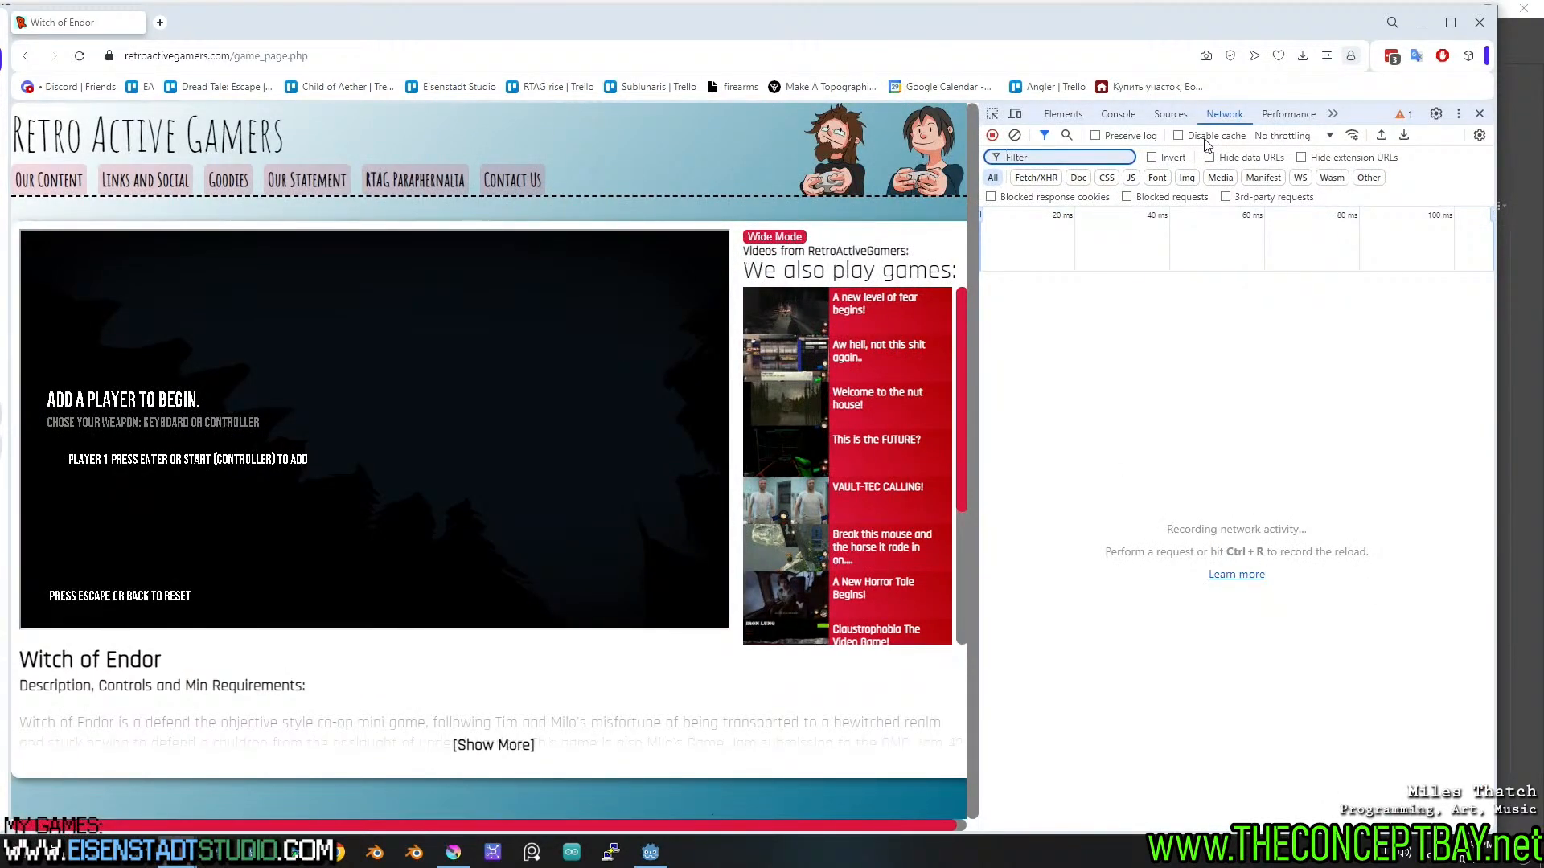
left_click(81, 57)
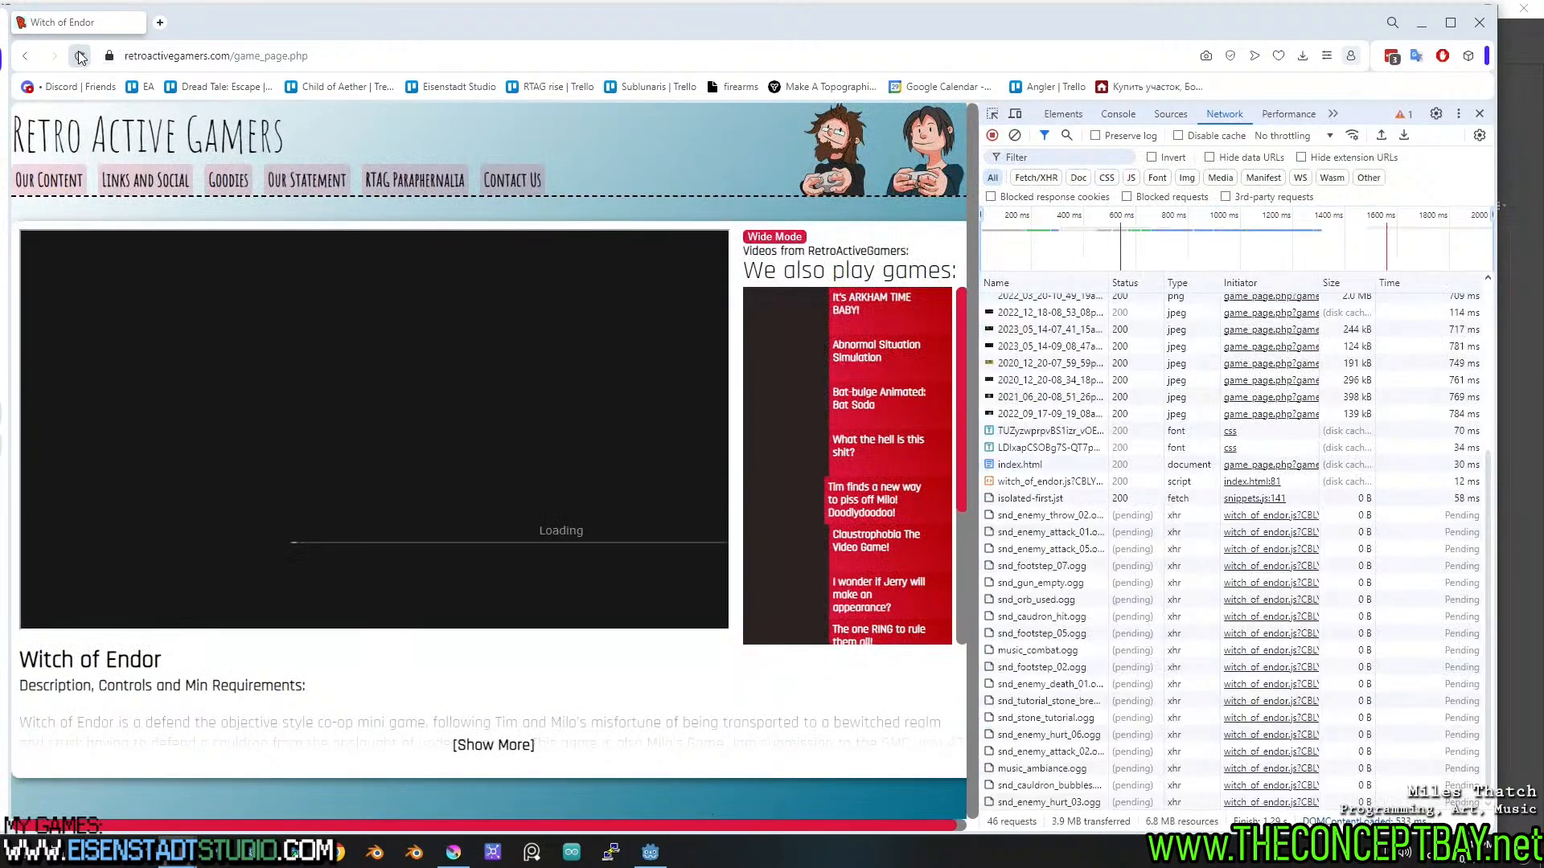
mouse_move(153, 180)
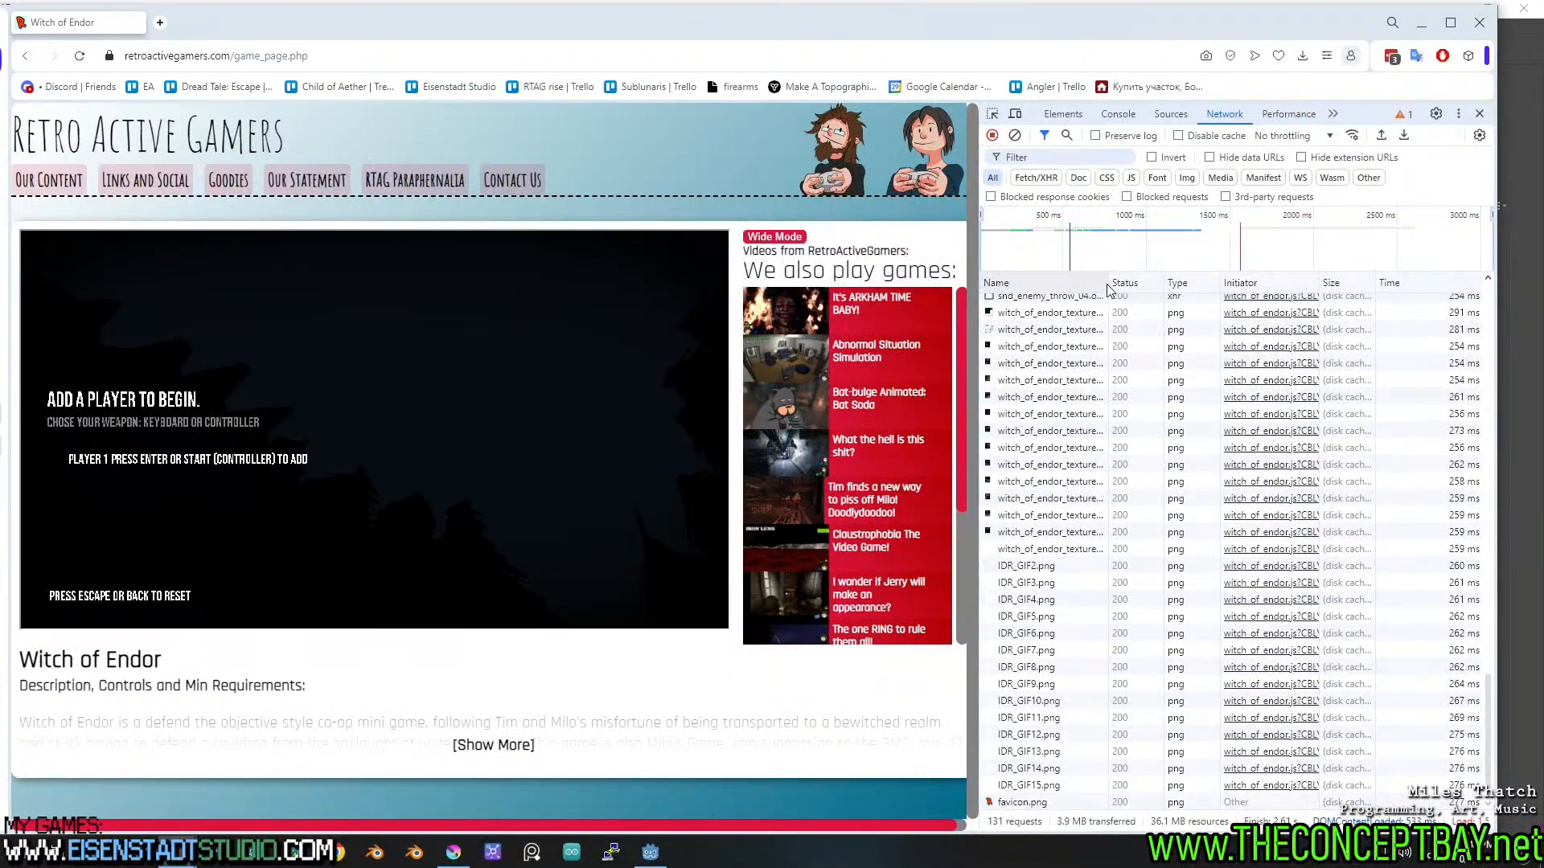
left_click_drag(1107, 281, 1173, 288)
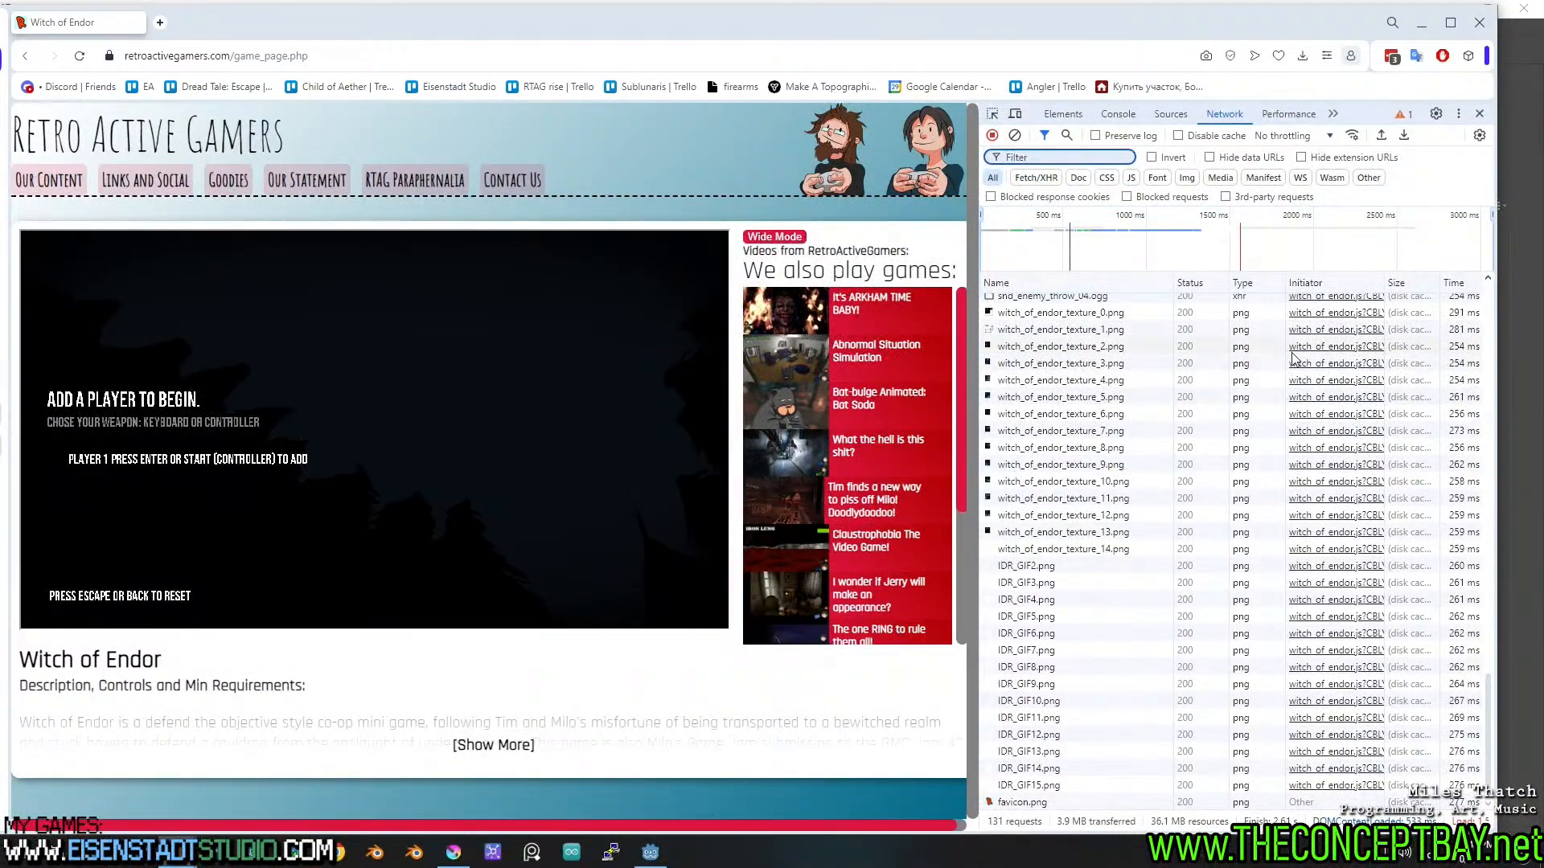
mouse_move(1387, 283)
left_mouse_down()
mouse_move(1429, 283)
mouse_move(1411, 287)
left_mouse_up()
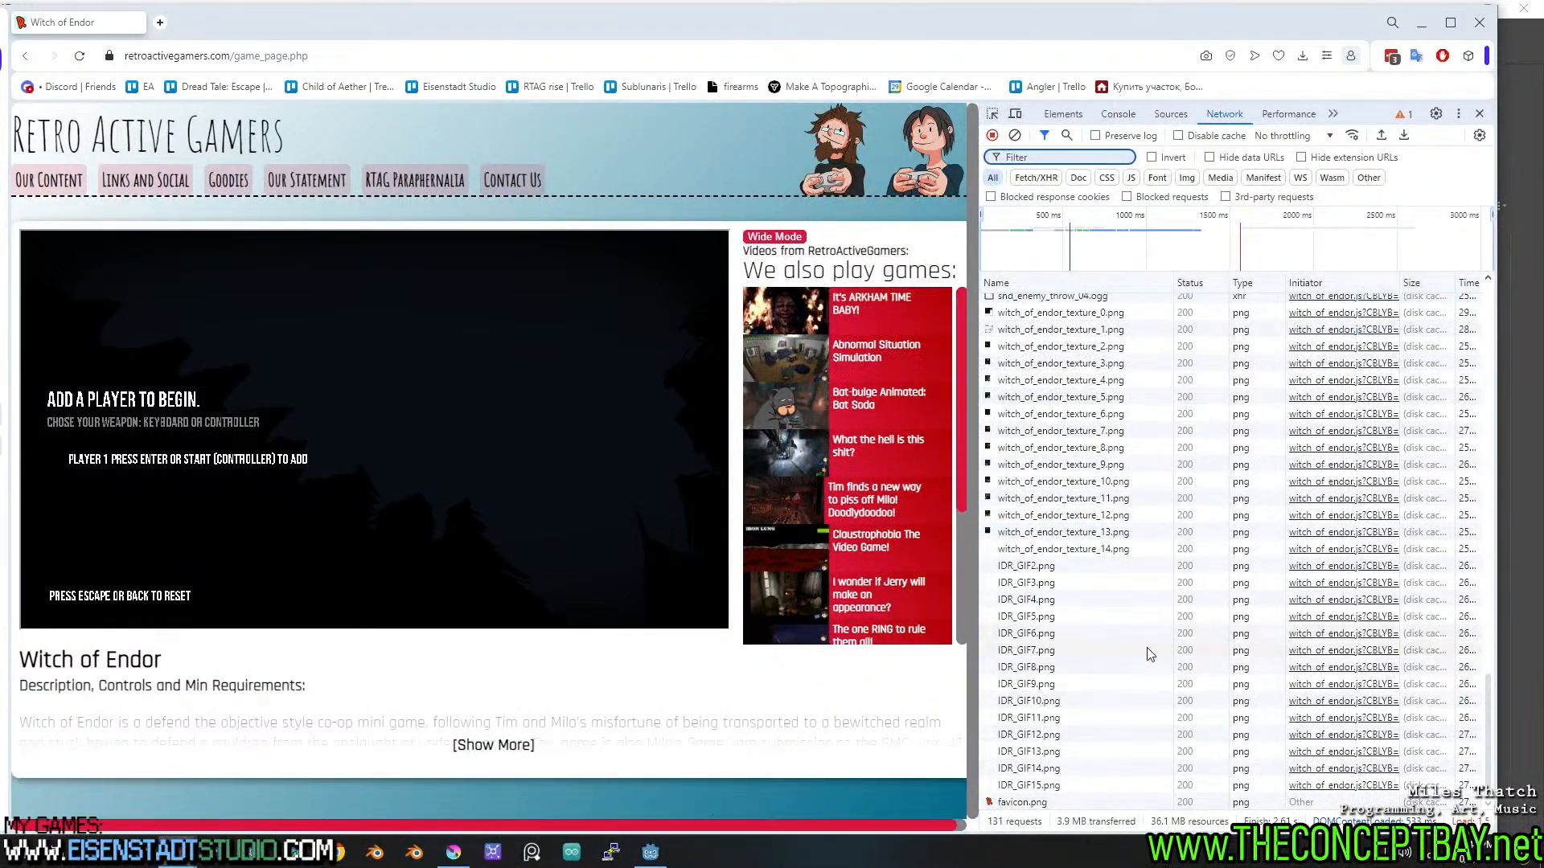
Preview the texture sheets witch_of_endor_texture_0.png and witch_of_endor_texture_1.png among the loaded requests.
left_click(1045, 315)
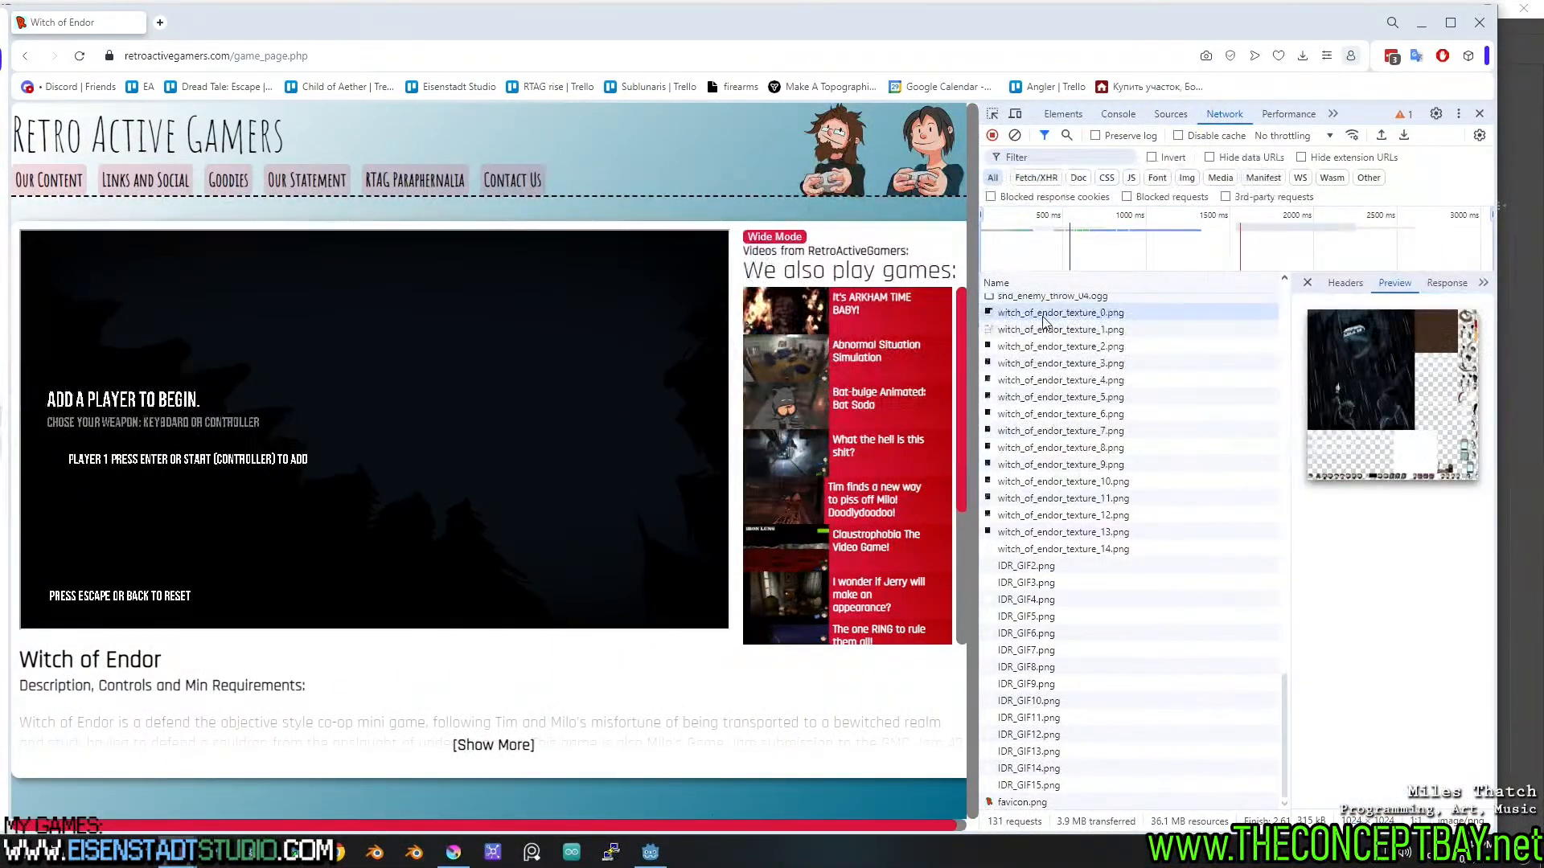
left_click(1116, 332)
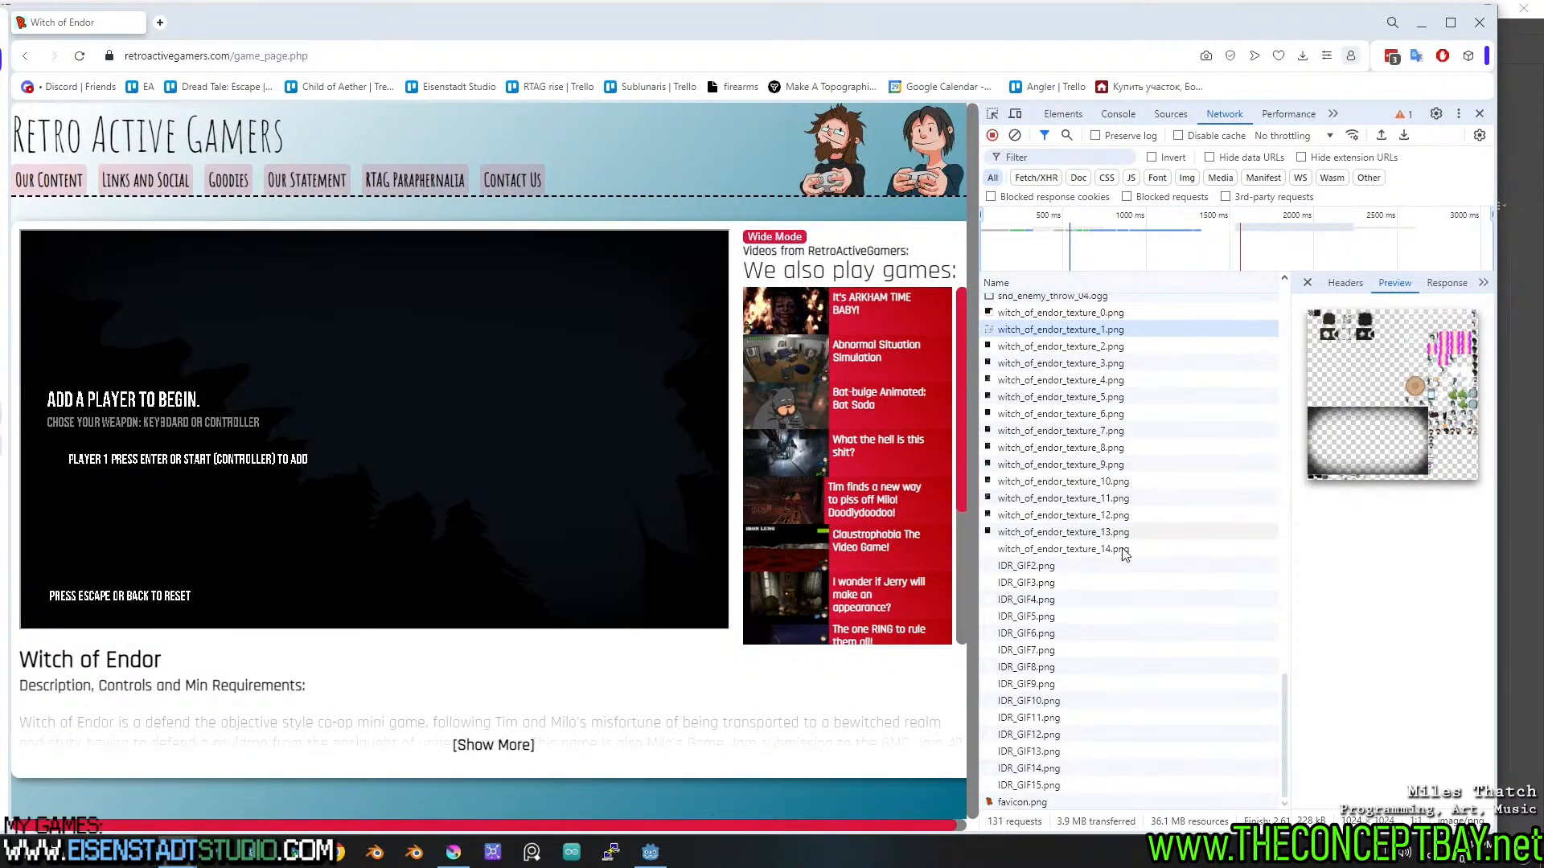
scroll(1126, 536, "down", 8)
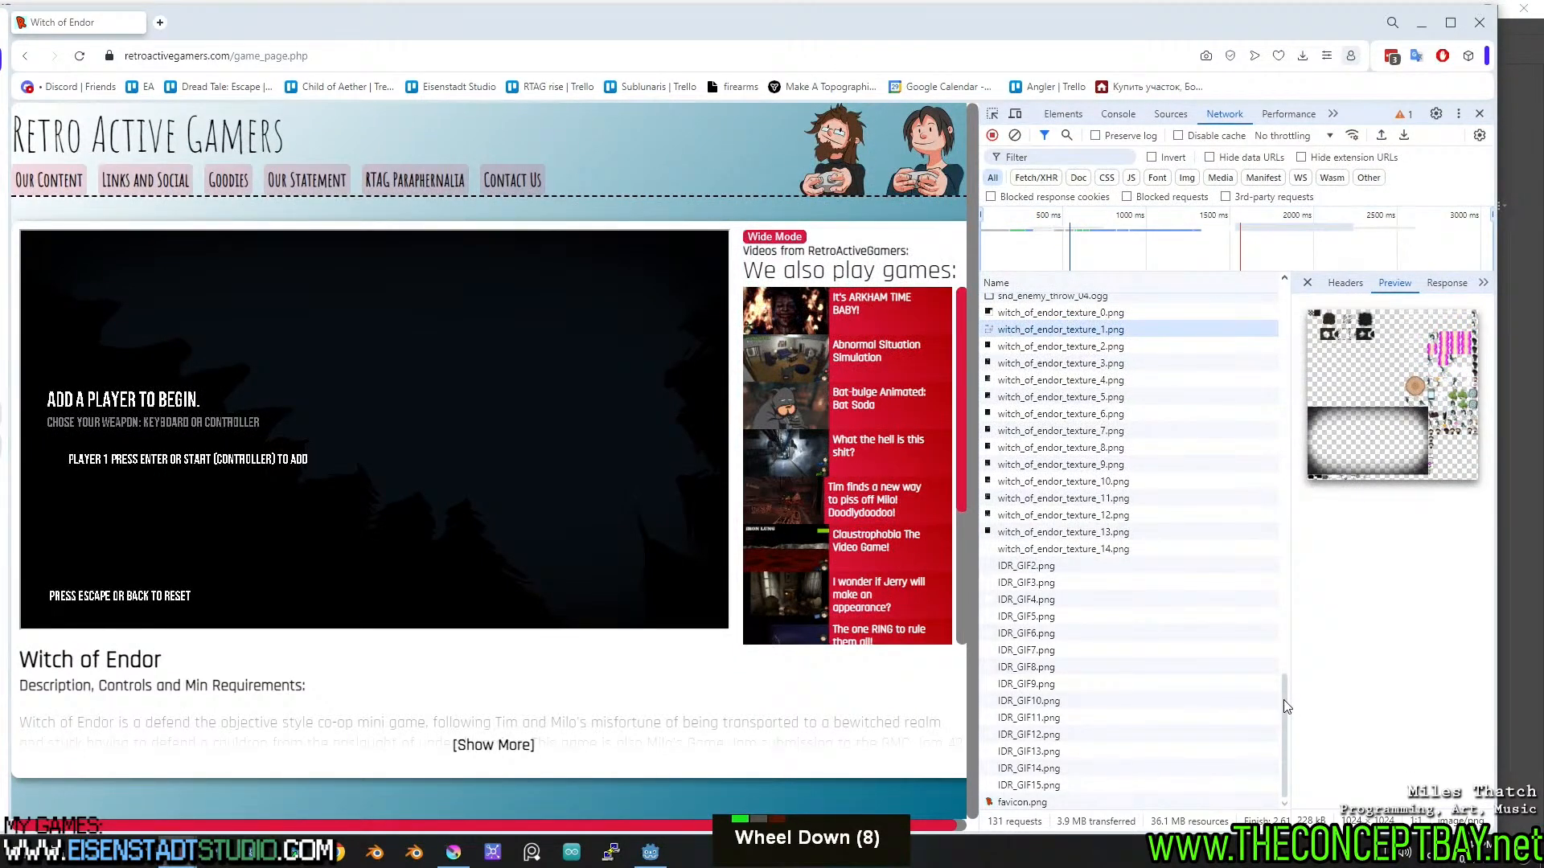
Preview several of the IDR_GIF PNG images in the request list, including IDR_GIF8.png and IDR_GIF10.png.
left_click(1070, 651)
left_click(1068, 682)
left_click(1067, 700)
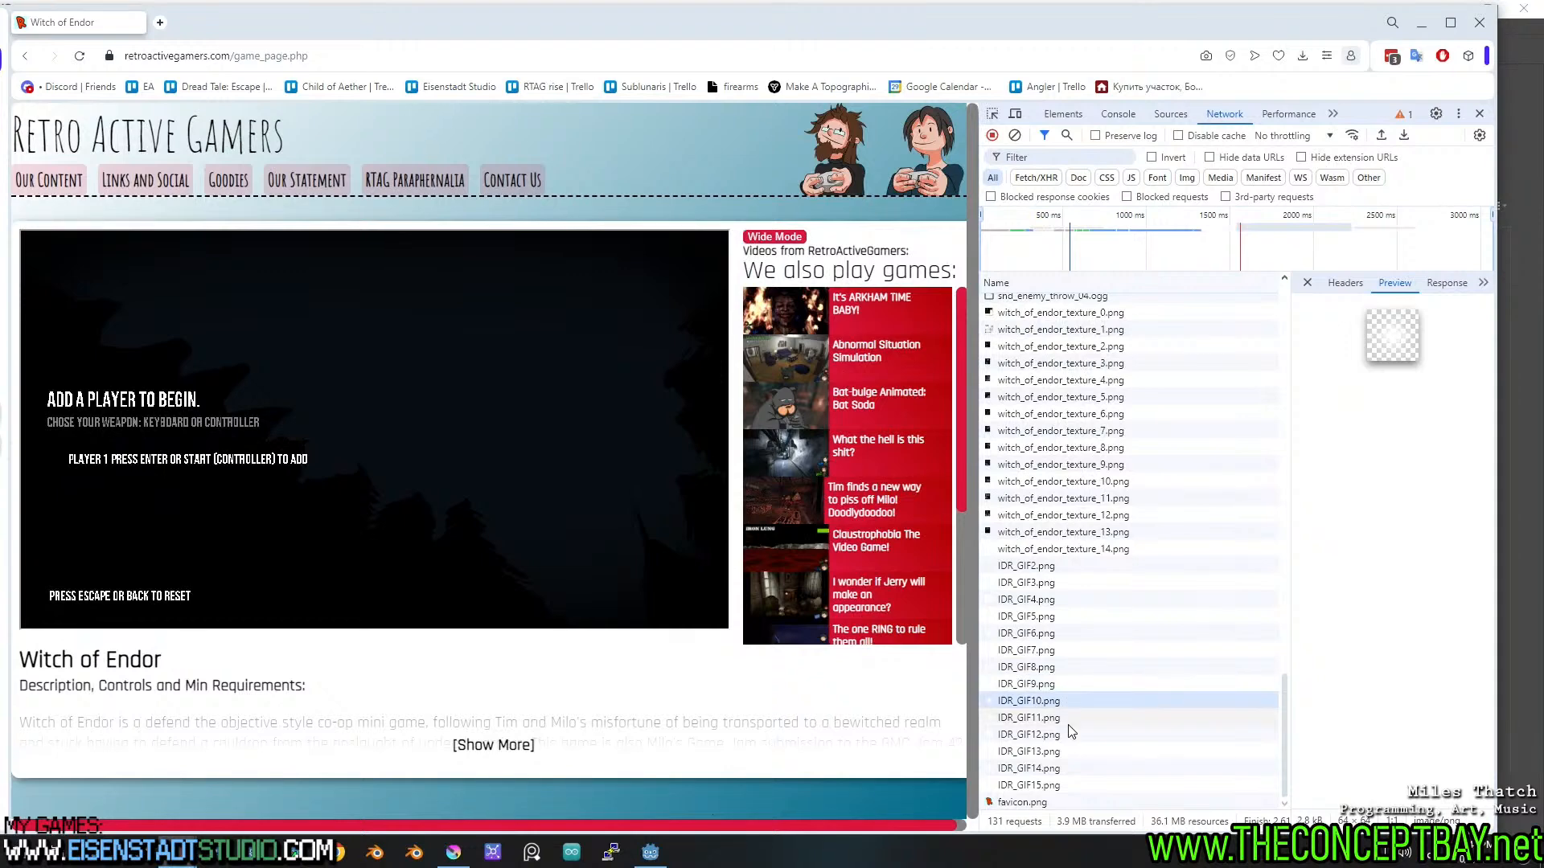
left_click(1069, 720)
left_click(1075, 633)
left_click(1065, 581)
left_click(1073, 568)
left_click(1077, 635)
left_click(1076, 666)
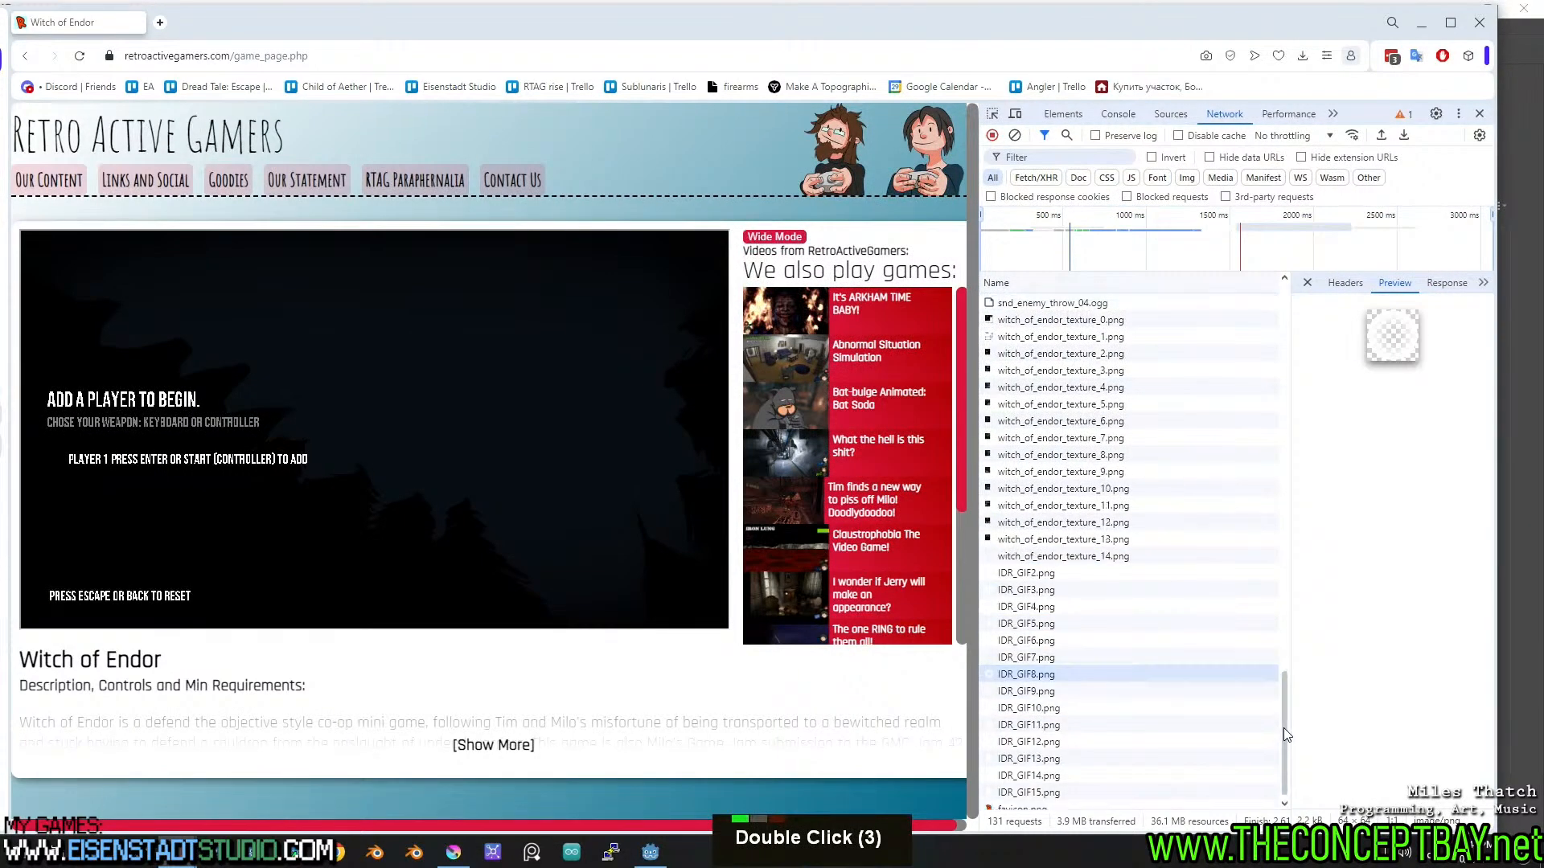
Preview the video thumbnail 2023_05_14-08_04_50am_001.jpg among the requests loaded by the page.
scroll(1124, 668, "up", 7)
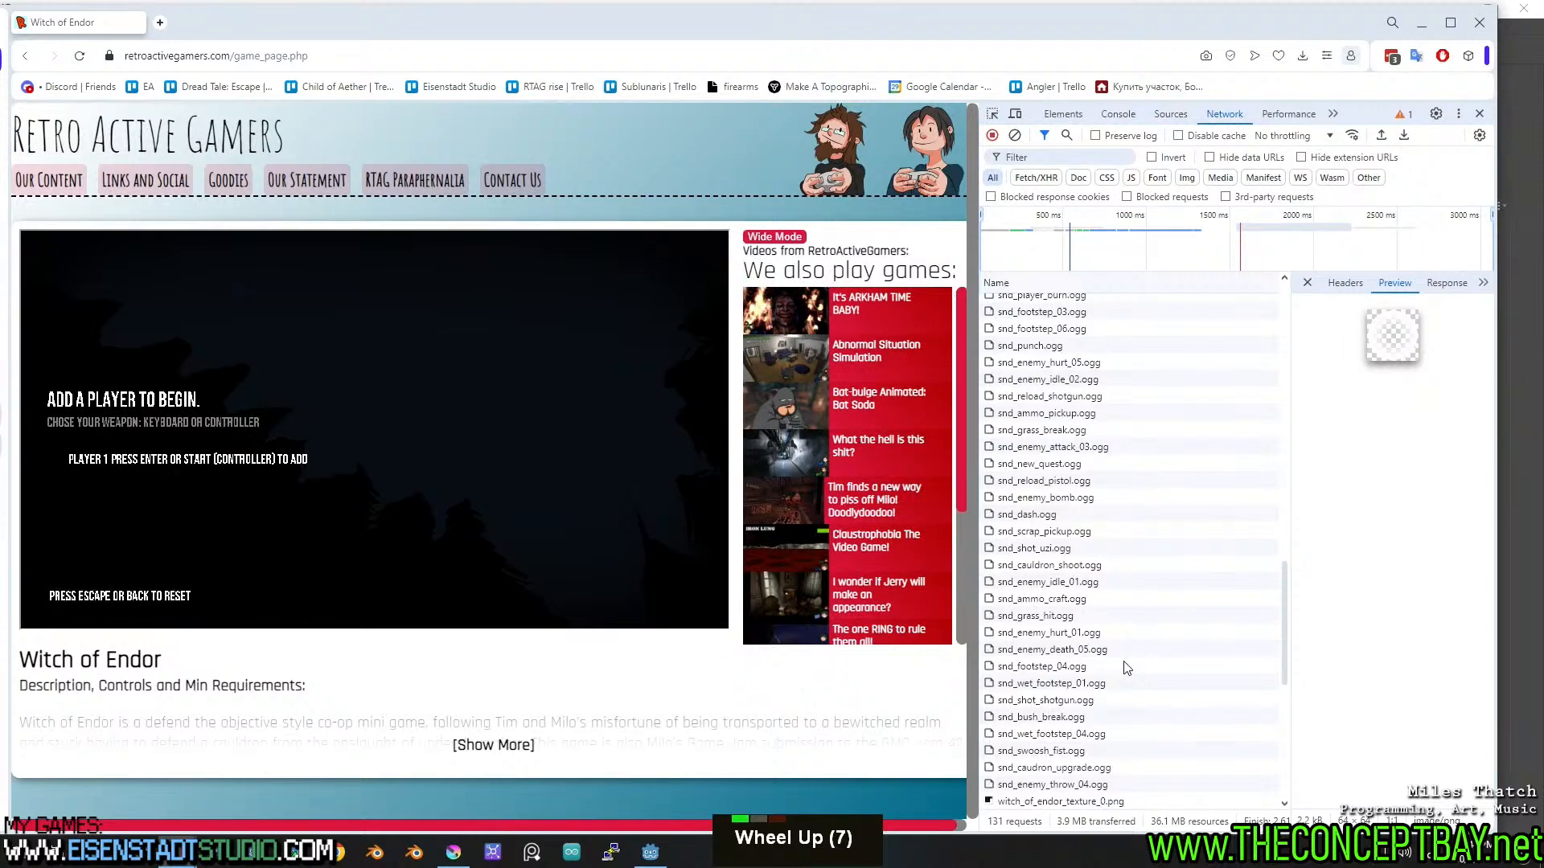
scroll(1037, 454, "up", 20)
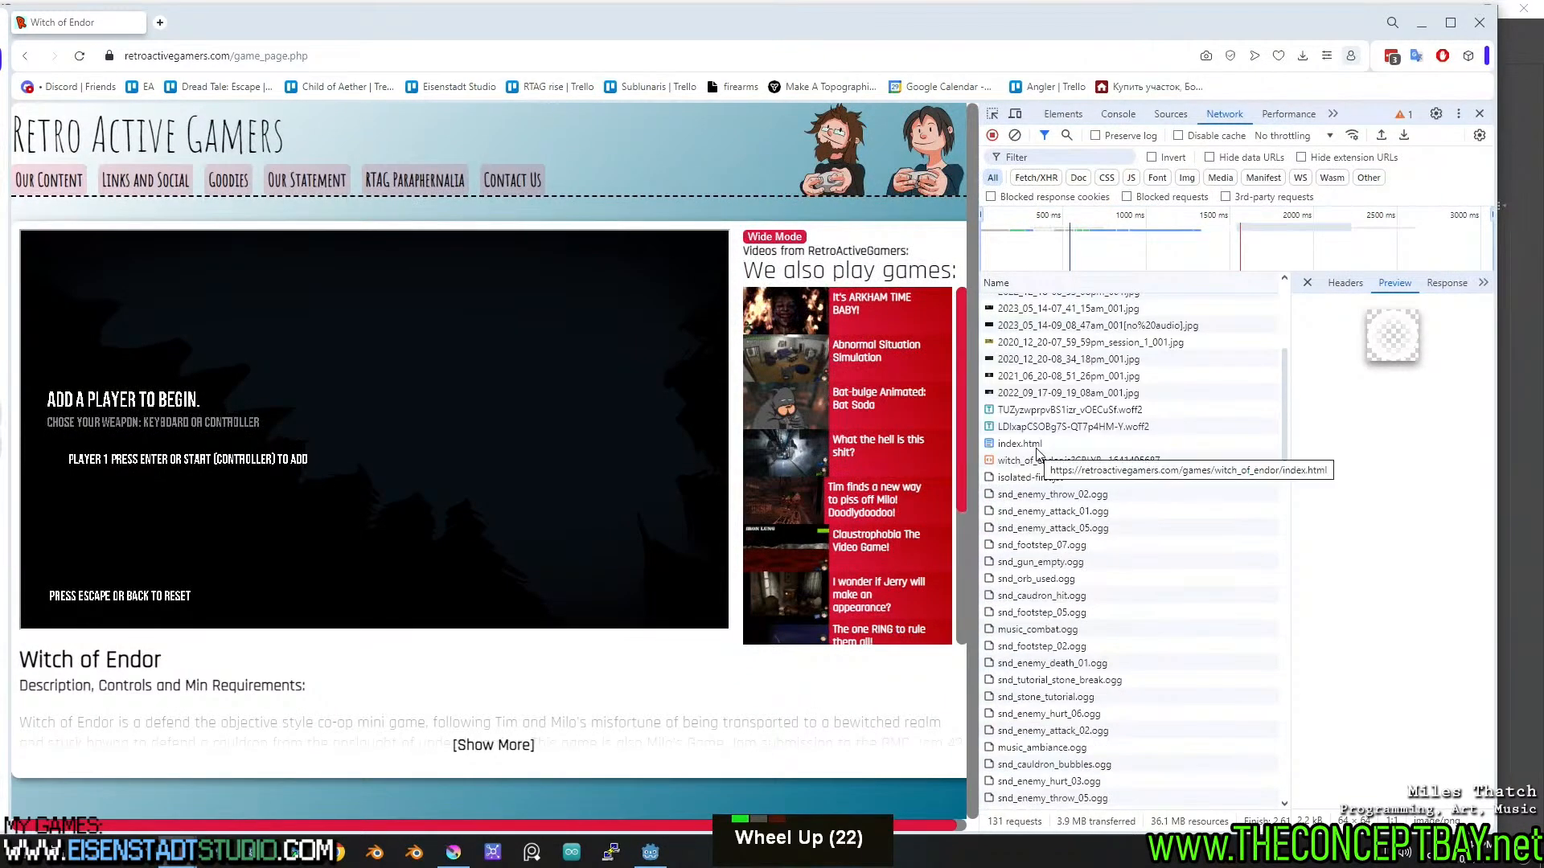
scroll(1033, 498, "up", 3)
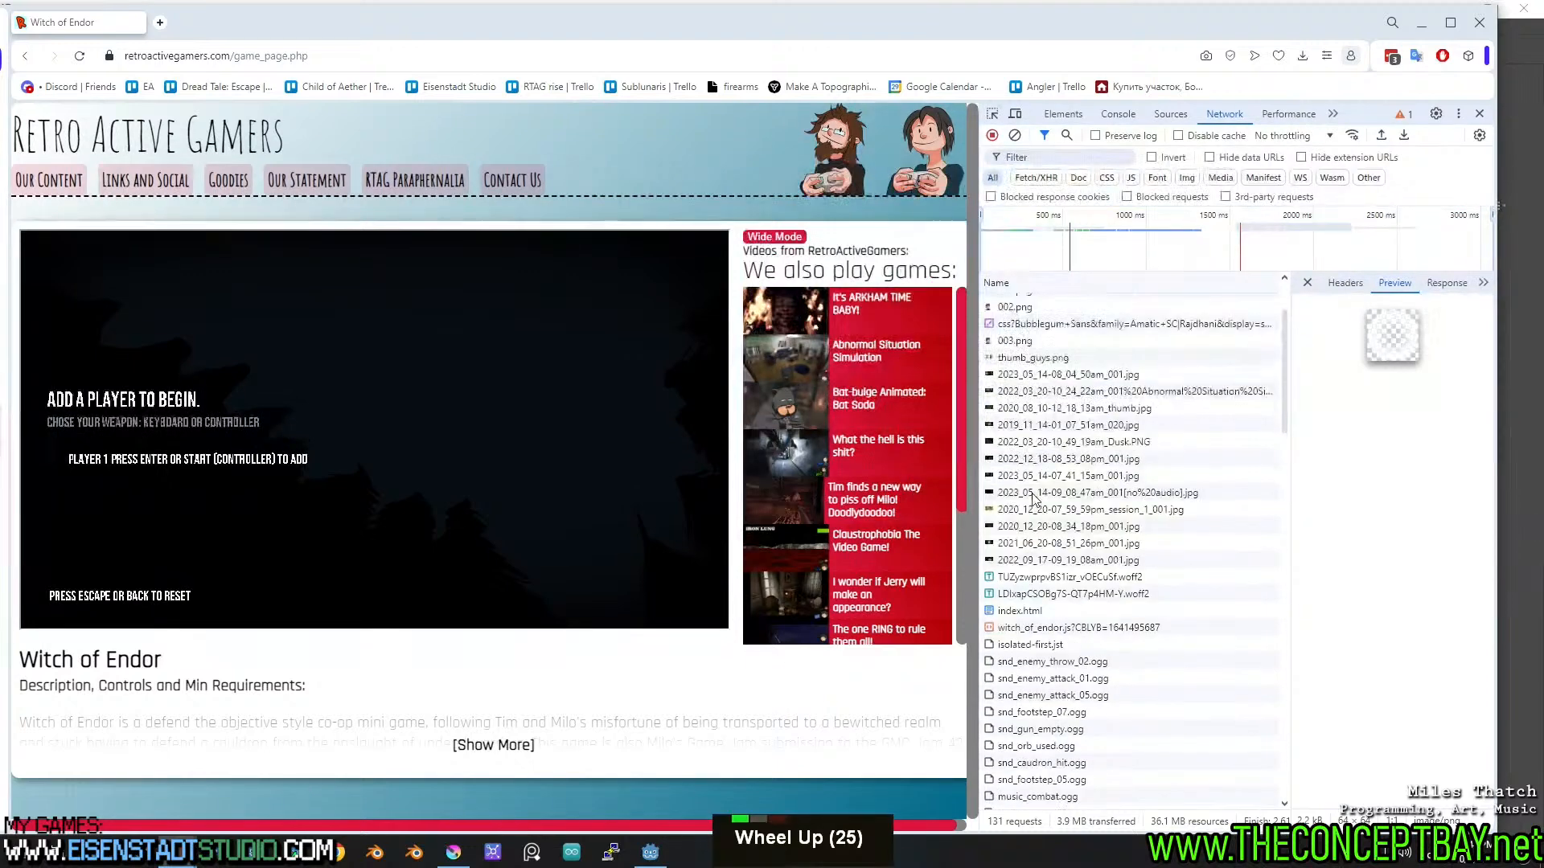
left_click(1047, 376)
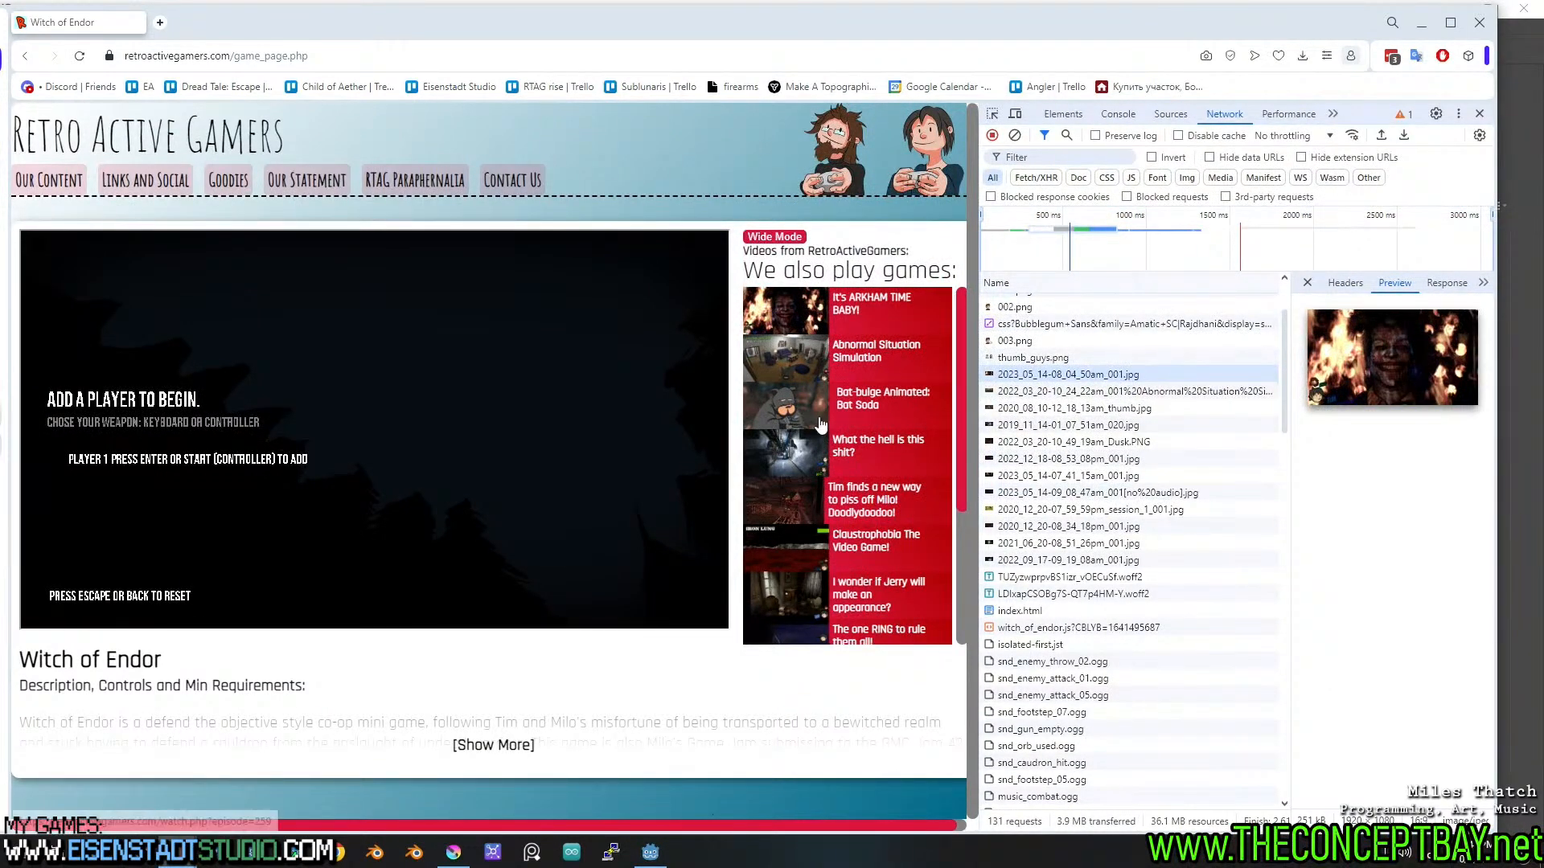
Open the game's sound file snd_enemy_throw_02.ogg from the request list in a new browser tab.
scroll(1045, 476, "up", 3)
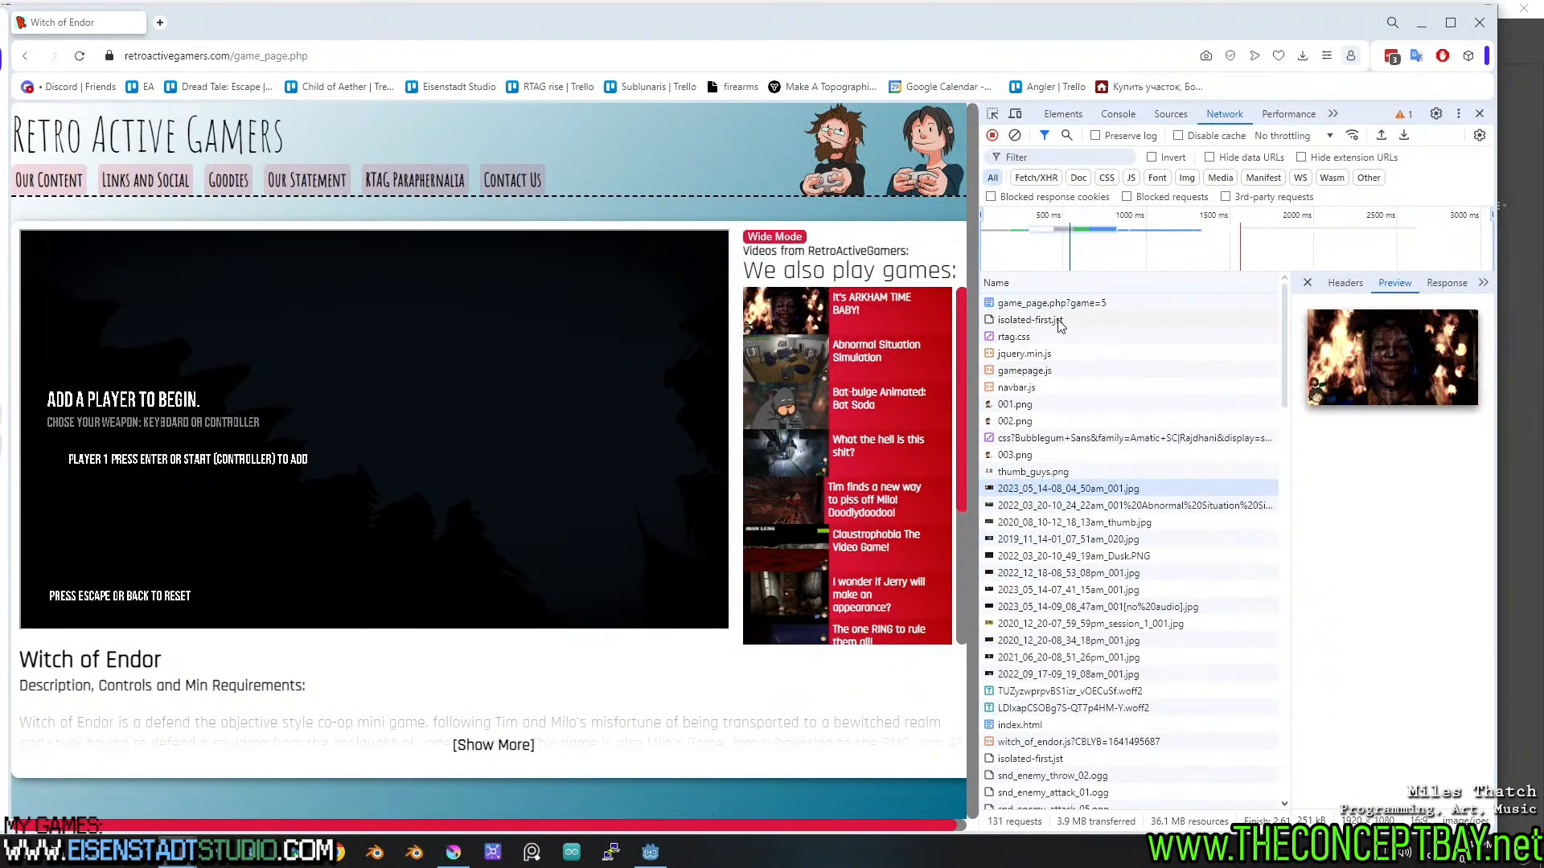
scroll(1063, 335, "up", 7)
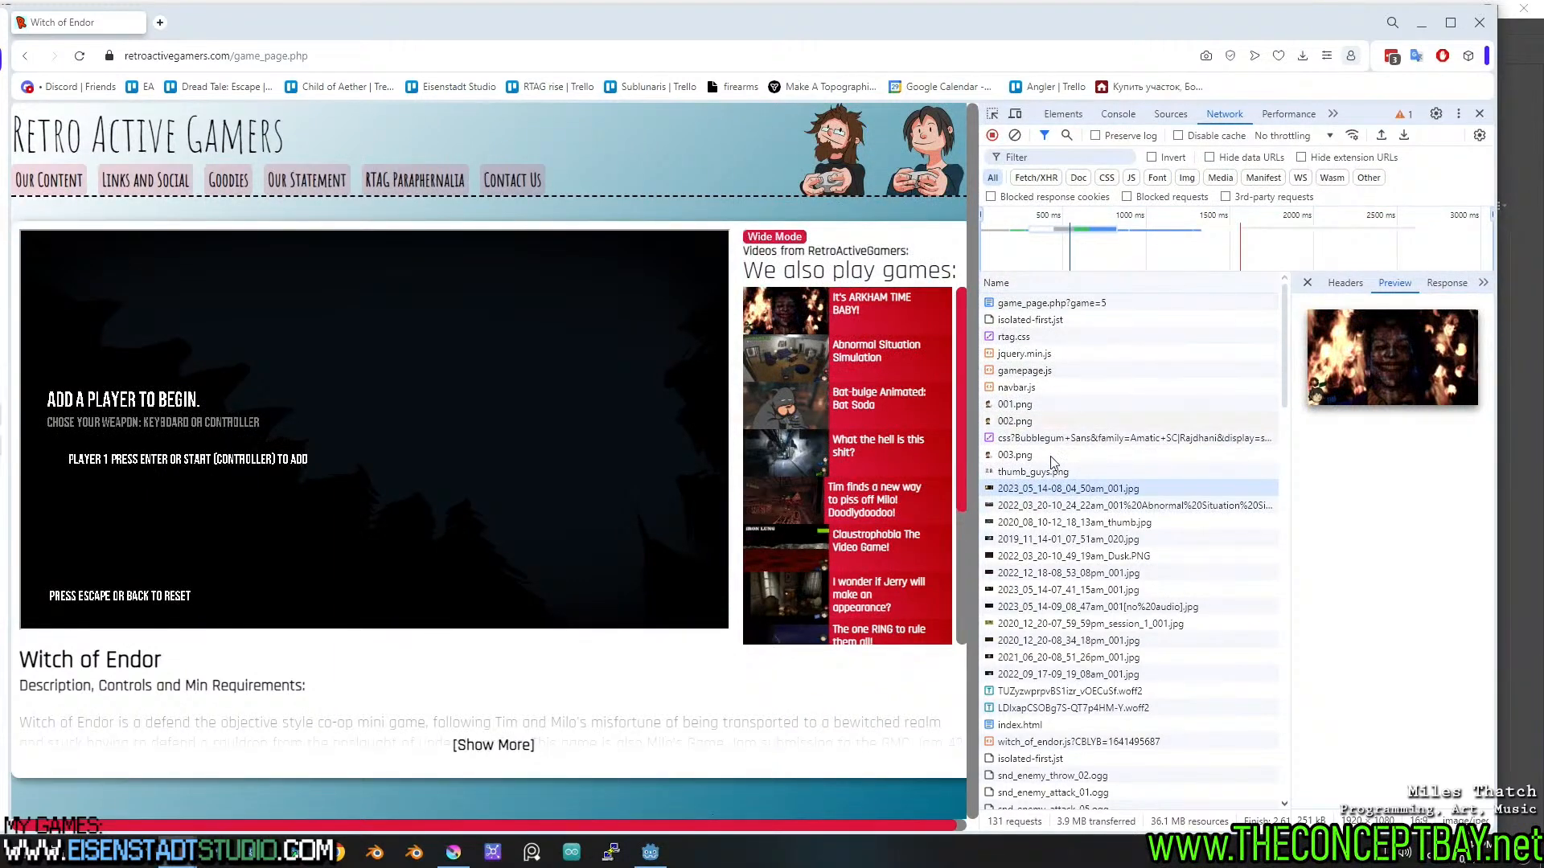
scroll(1120, 456, "down", 3)
scroll(1121, 456, "down", 4)
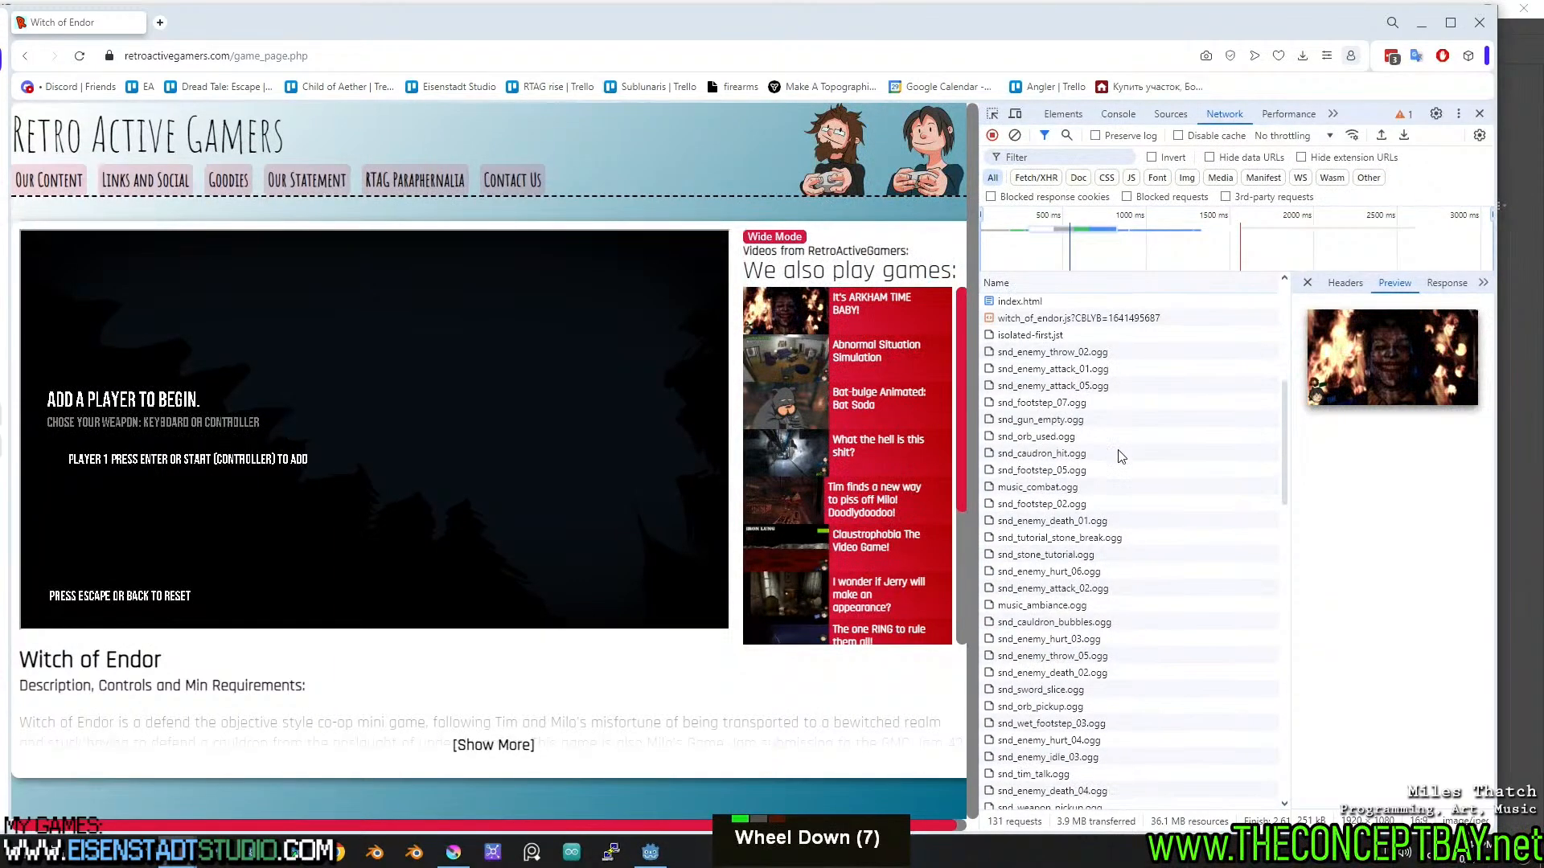
right_click(1092, 359)
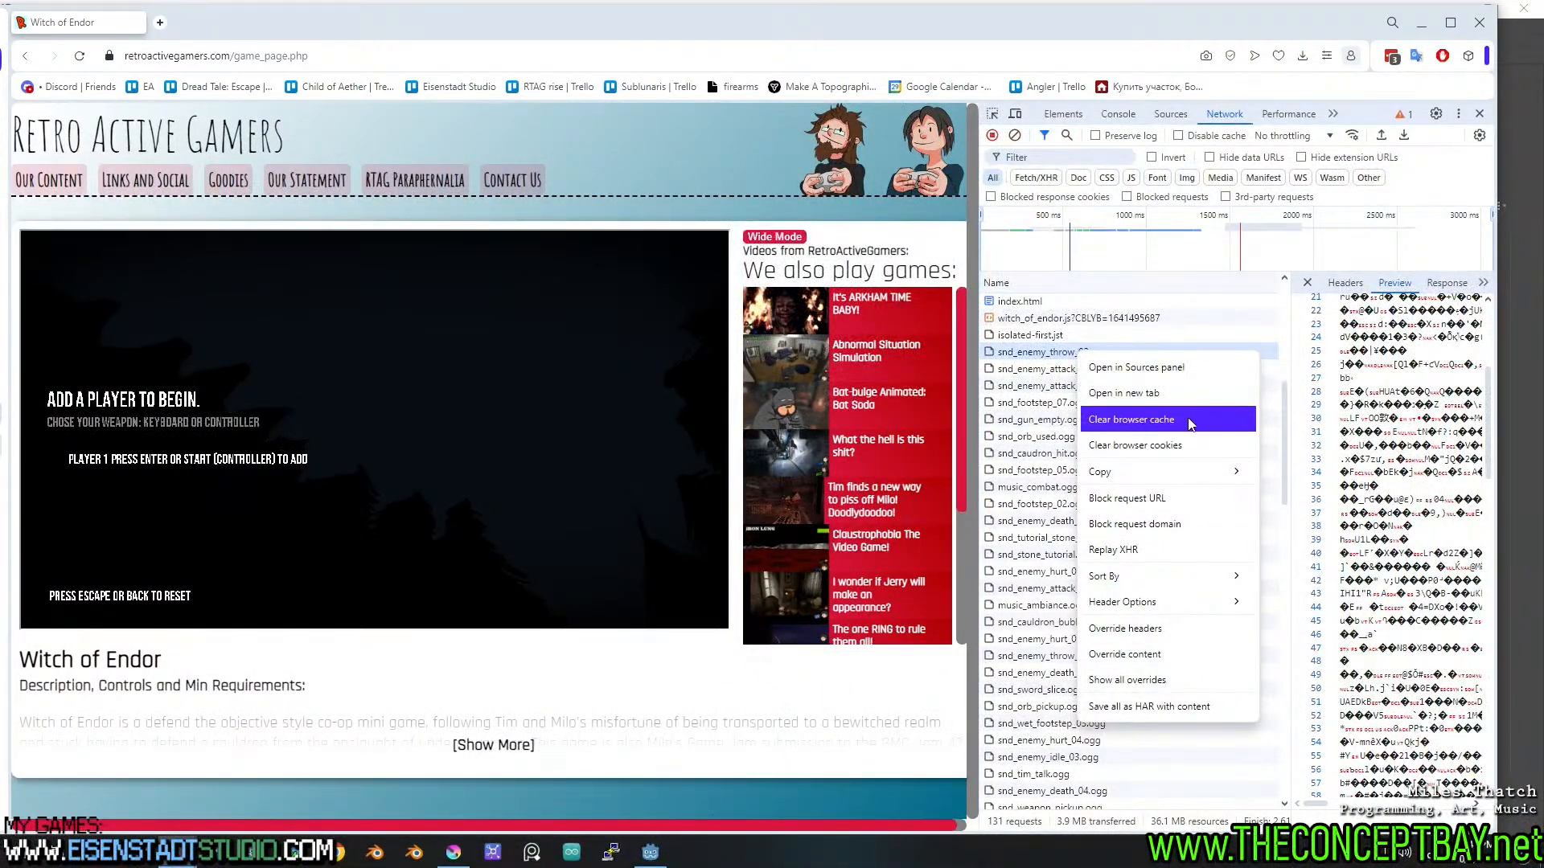
left_click(1183, 394)
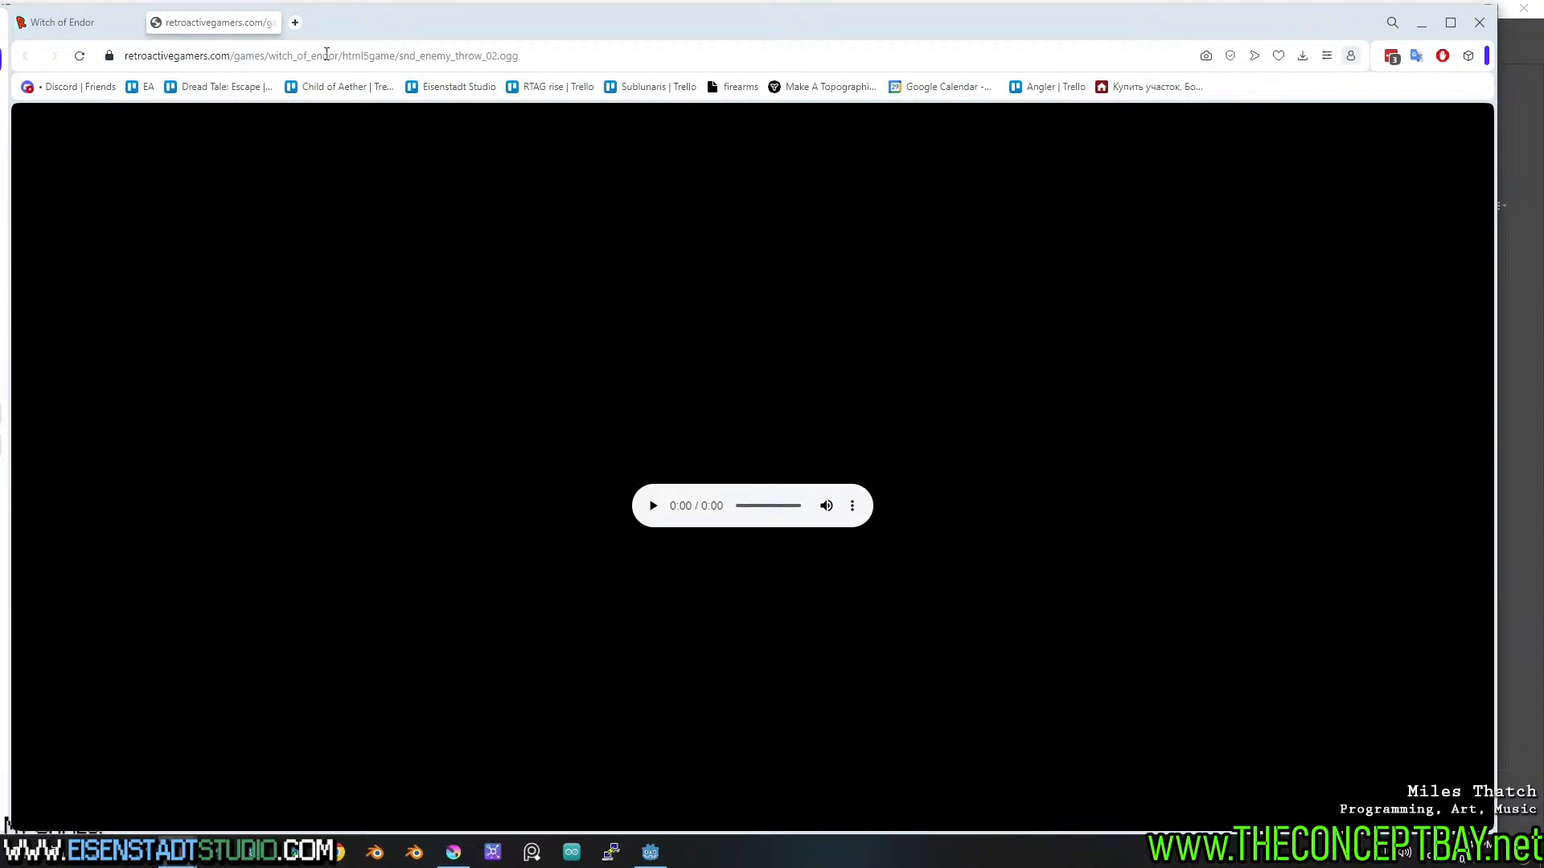
Try to open the parent html5game/ folder by removing the sound file name from the address, and return to the game page.
double_click(403, 56)
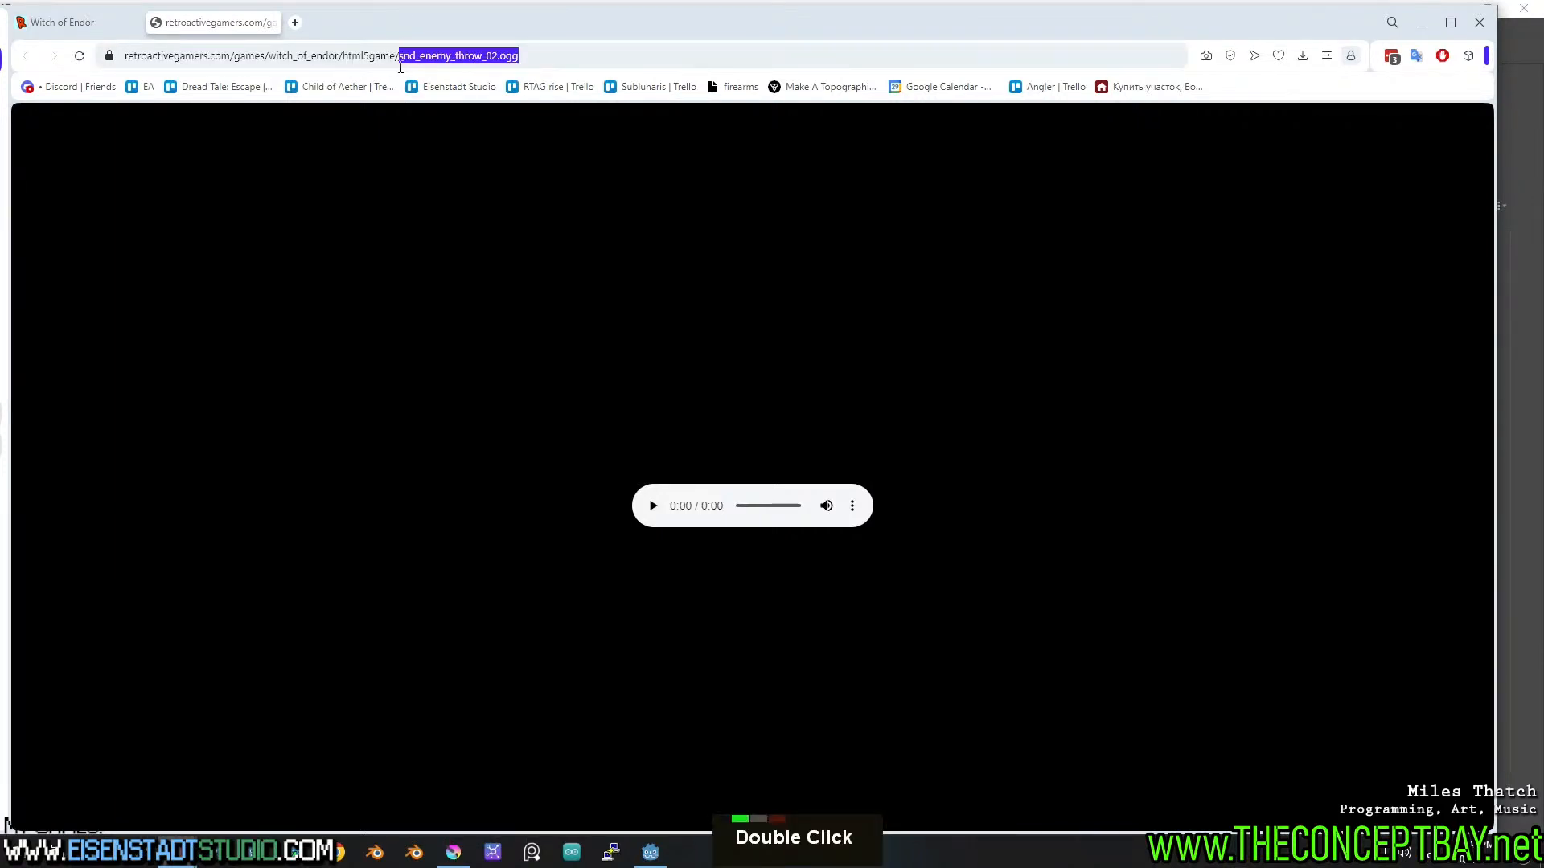
key("BackSpace")
key("Return")
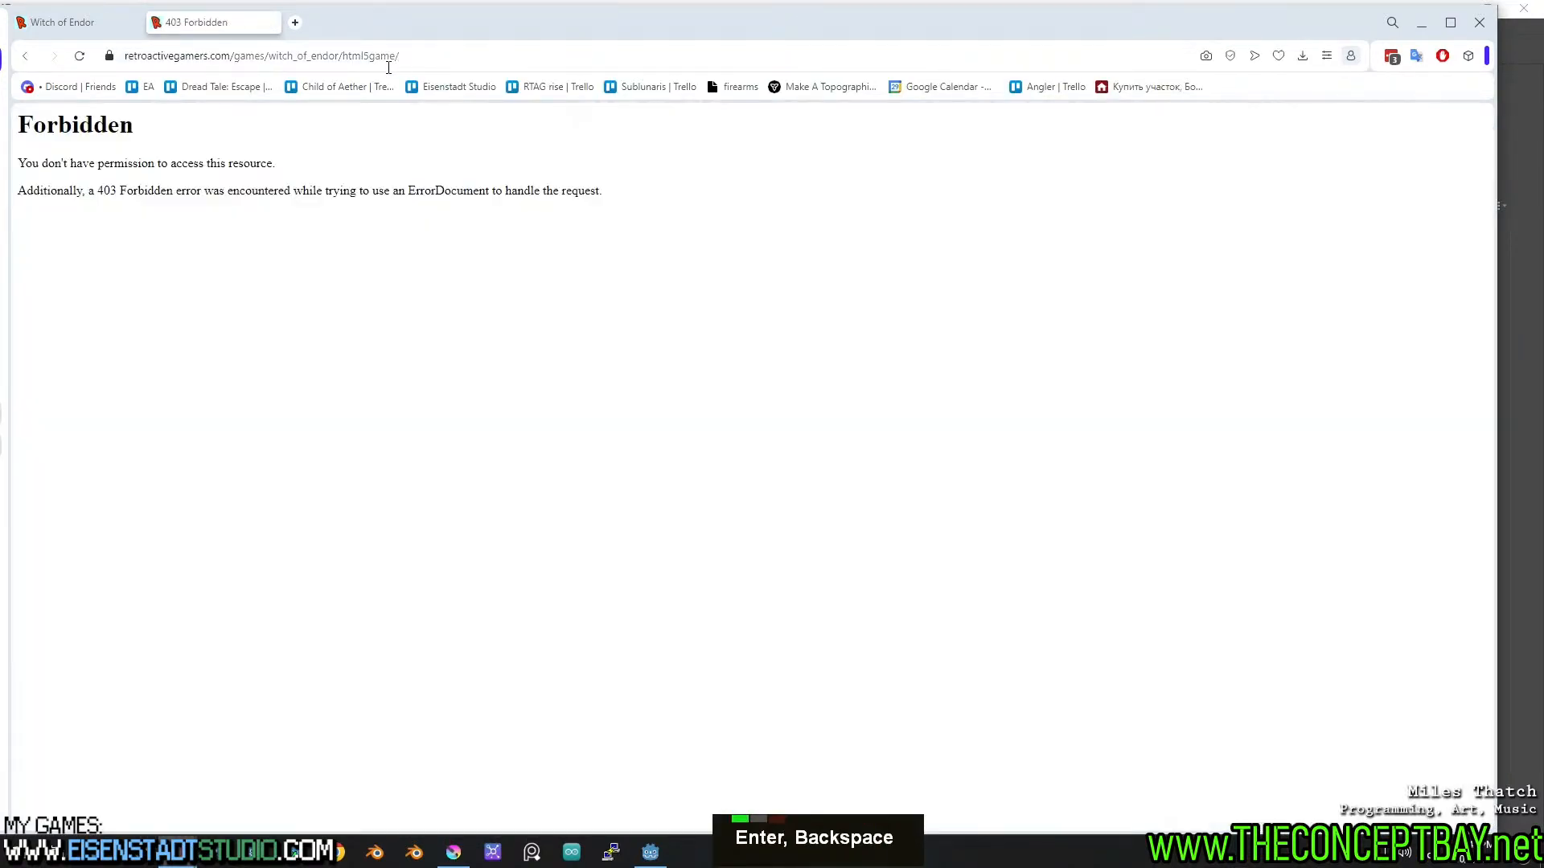
left_click(25, 55)
left_click(74, 31)
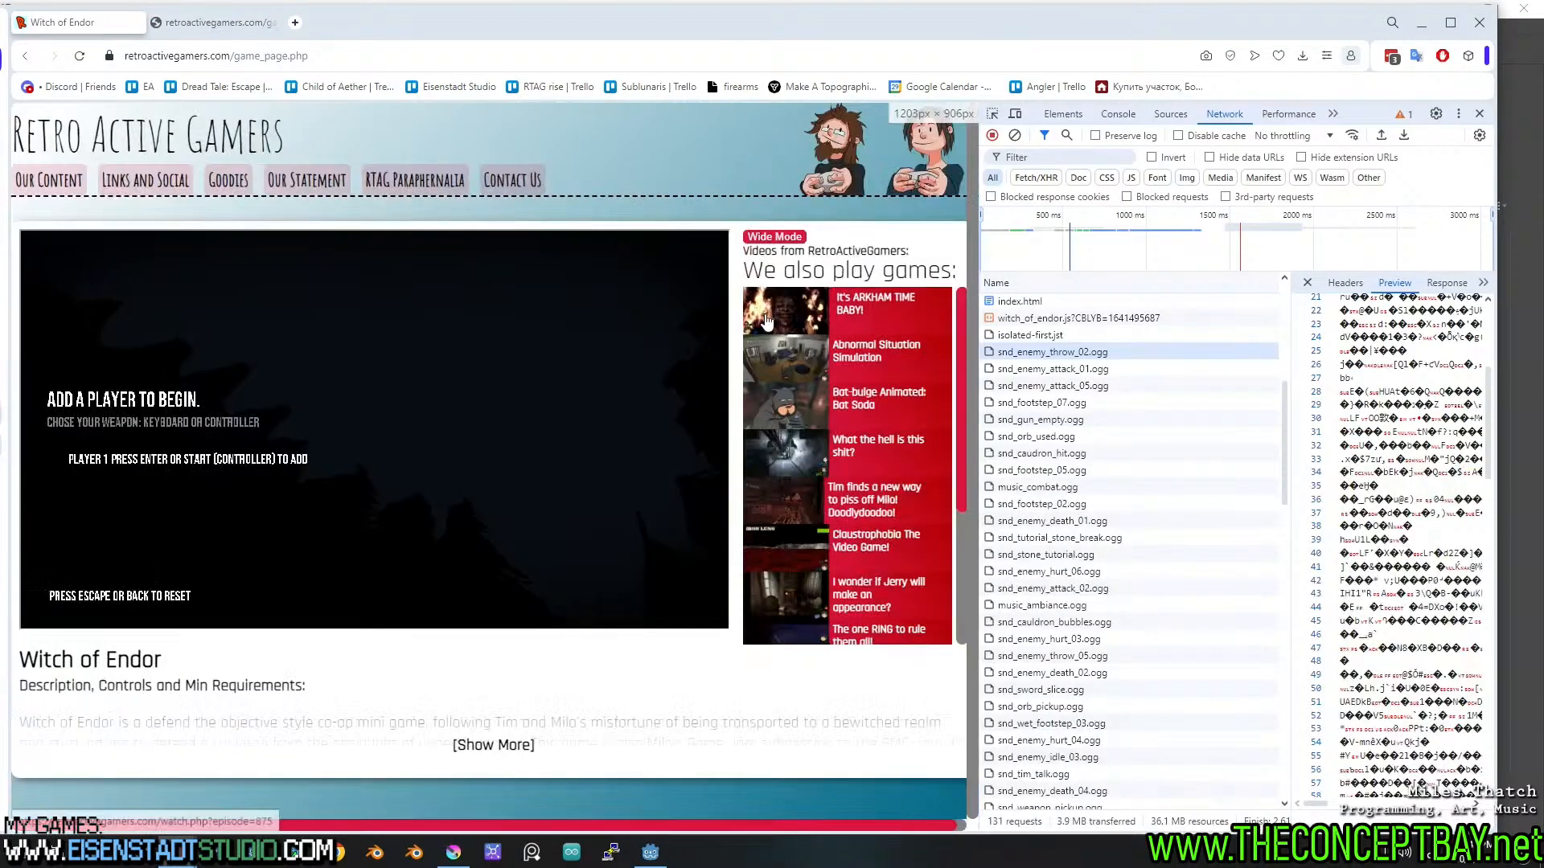
mouse_move(1289, 416)
left_mouse_down()
mouse_move(1287, 473)
mouse_move(1289, 410)
left_mouse_up()
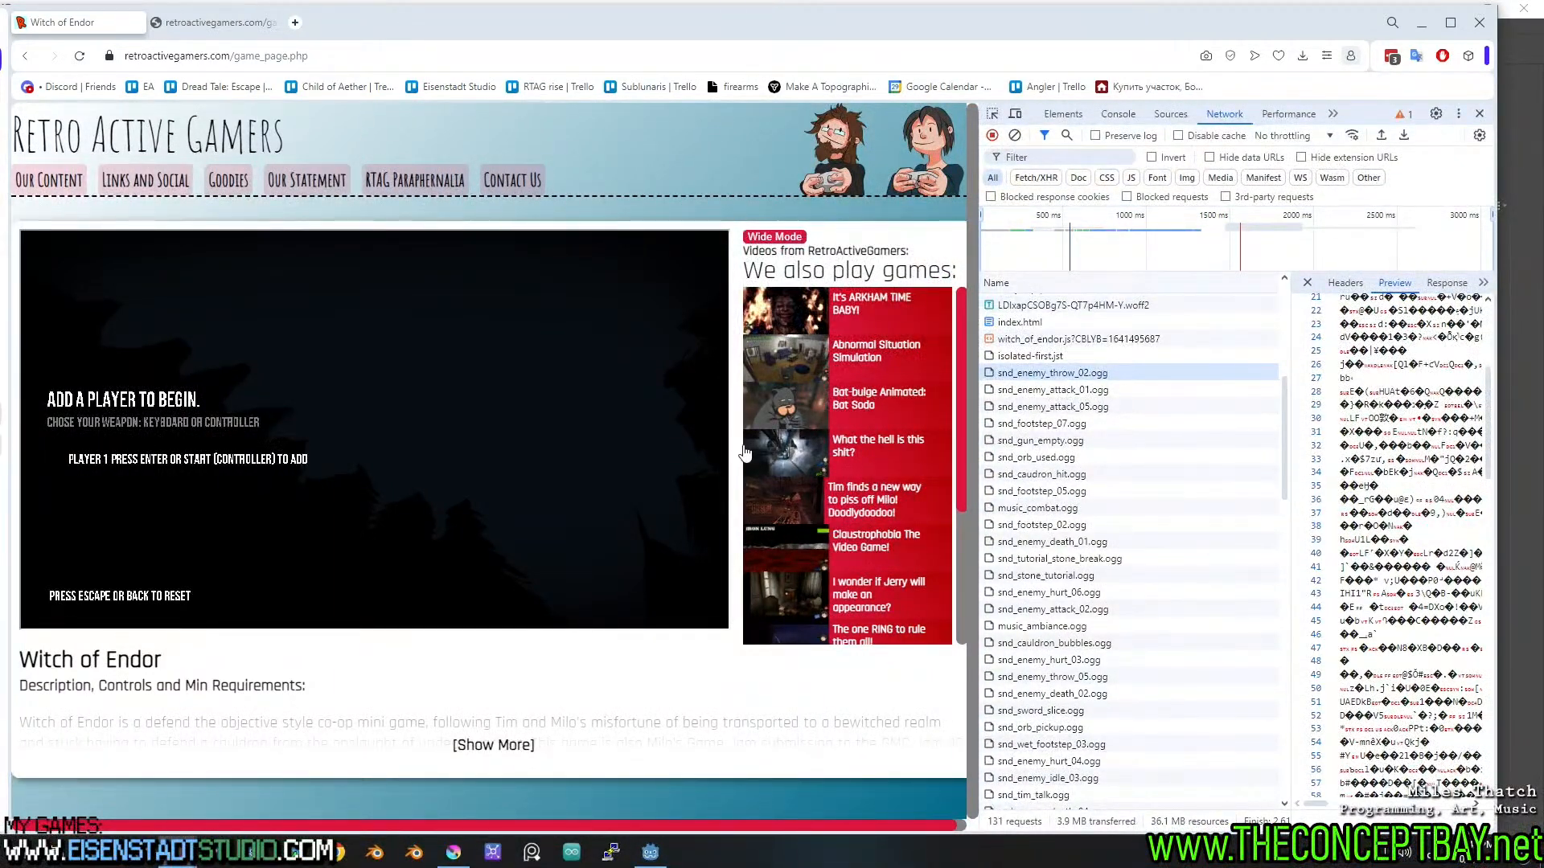
left_click(237, 29)
left_click(97, 21)
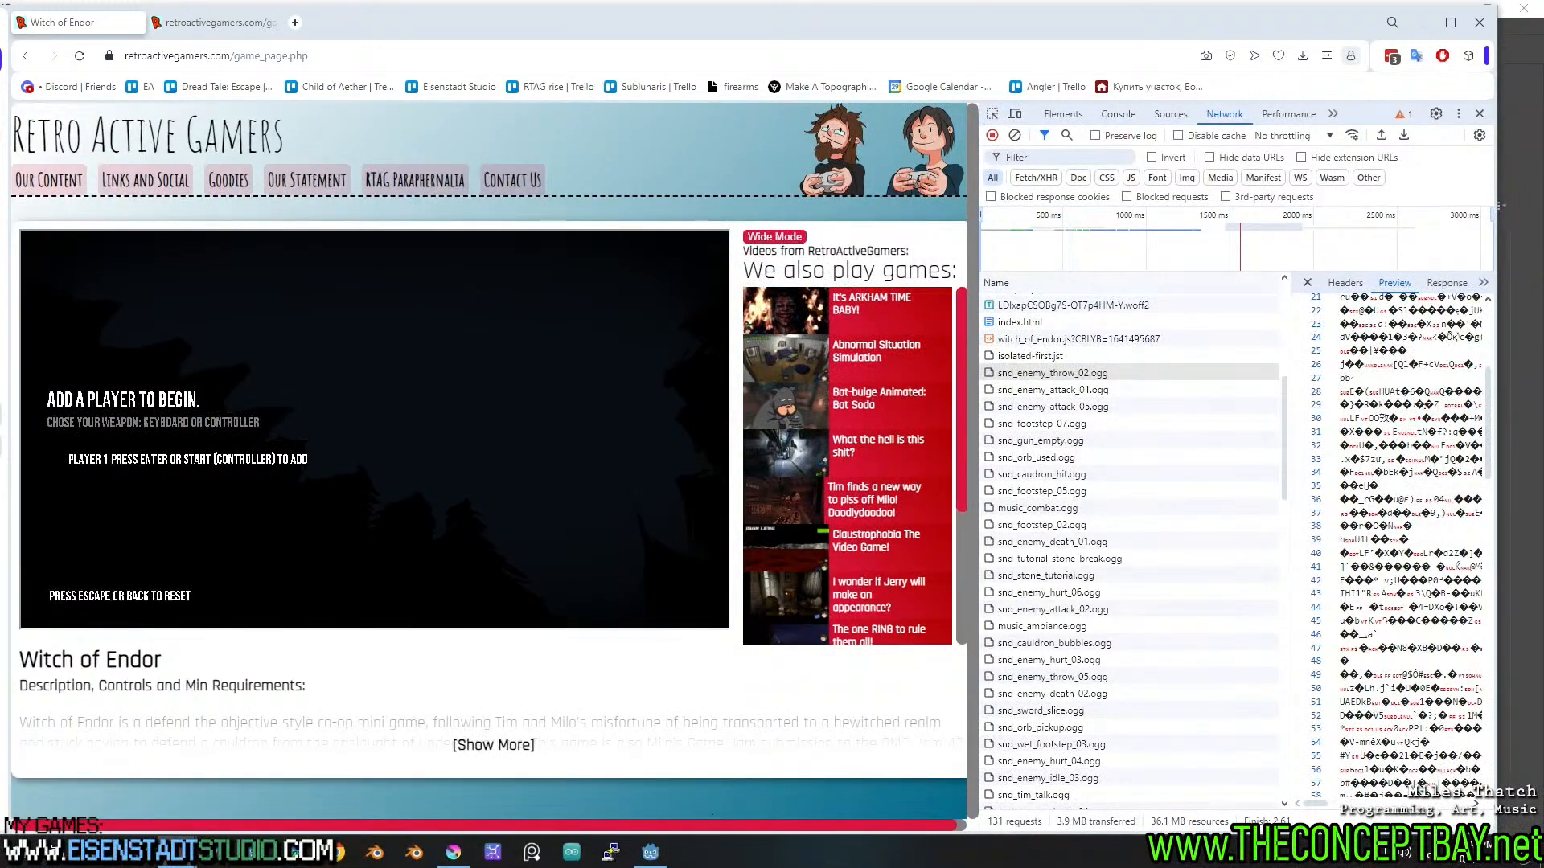
key("g")
key("o")
key("d")
key("d")
key("Down")
key("Down")
key("Return")
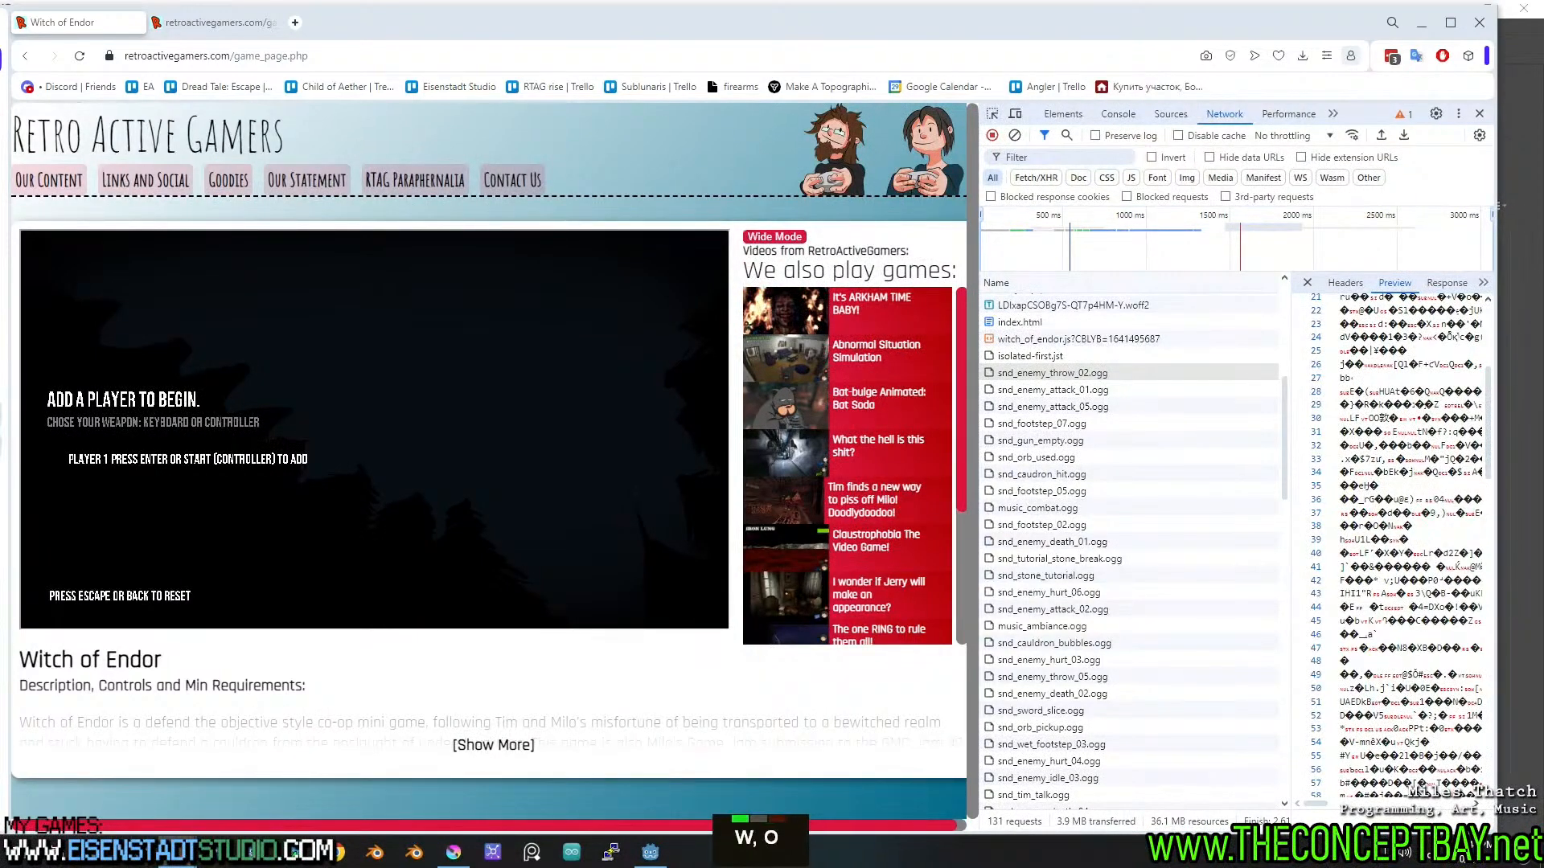
key("Return")
key("g")
key("space")
key("e")
key("BackSpace")
key("BackSpace")
key("ctrl+a")
key("m")
key("e")
key("g")
key("n")
key("e")
key("space")
key("w")
key("BackSpace")
type("ch")
key("BackSpace")
key("BackSpace")
type("hcne")
key("Return")
key("r")
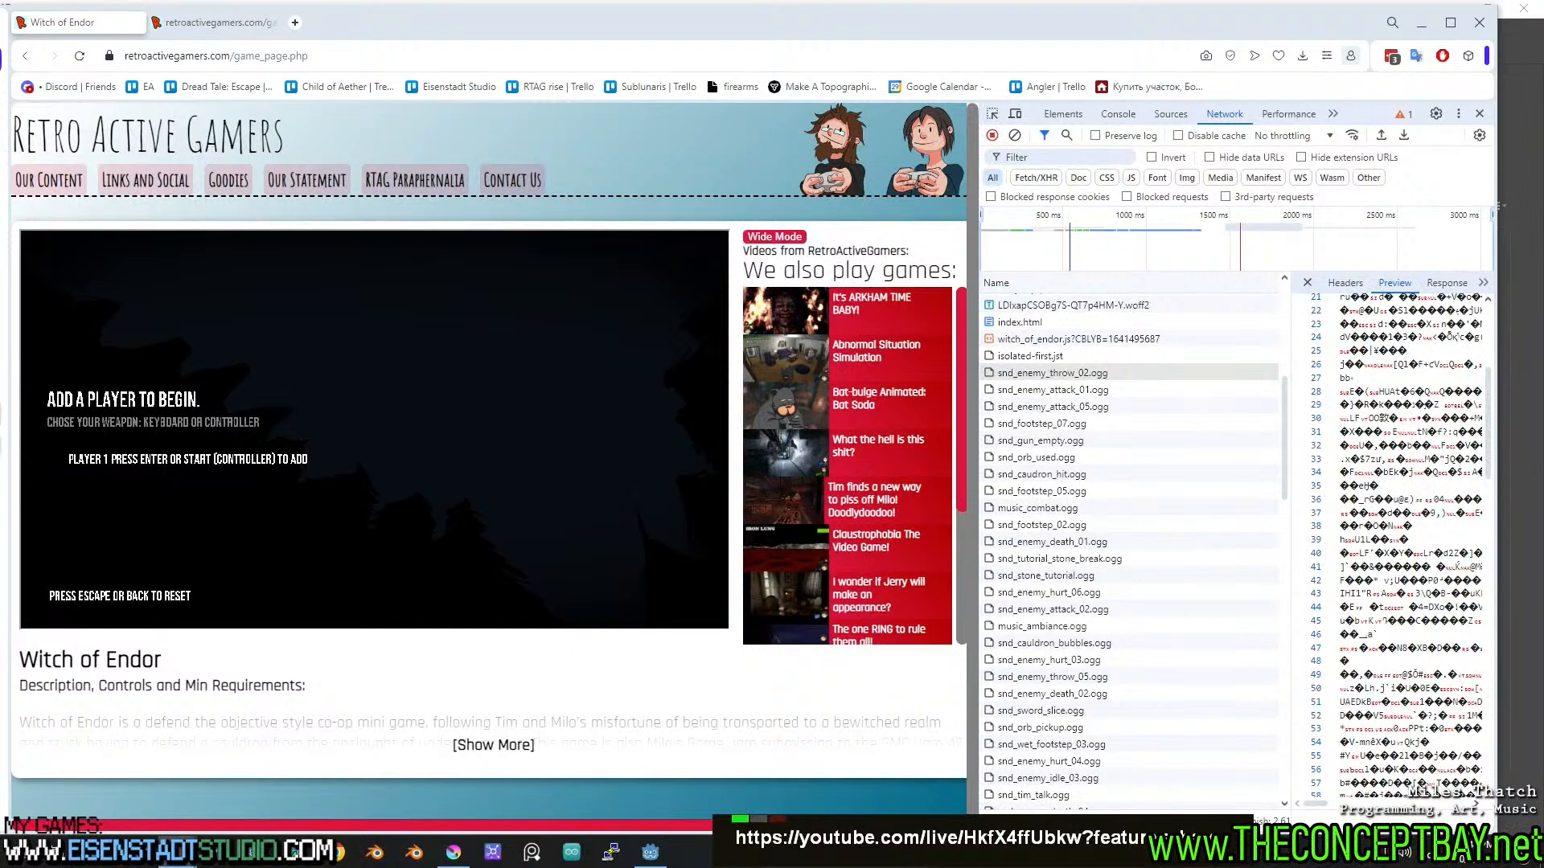
key("ctrl+v")
key("Return")
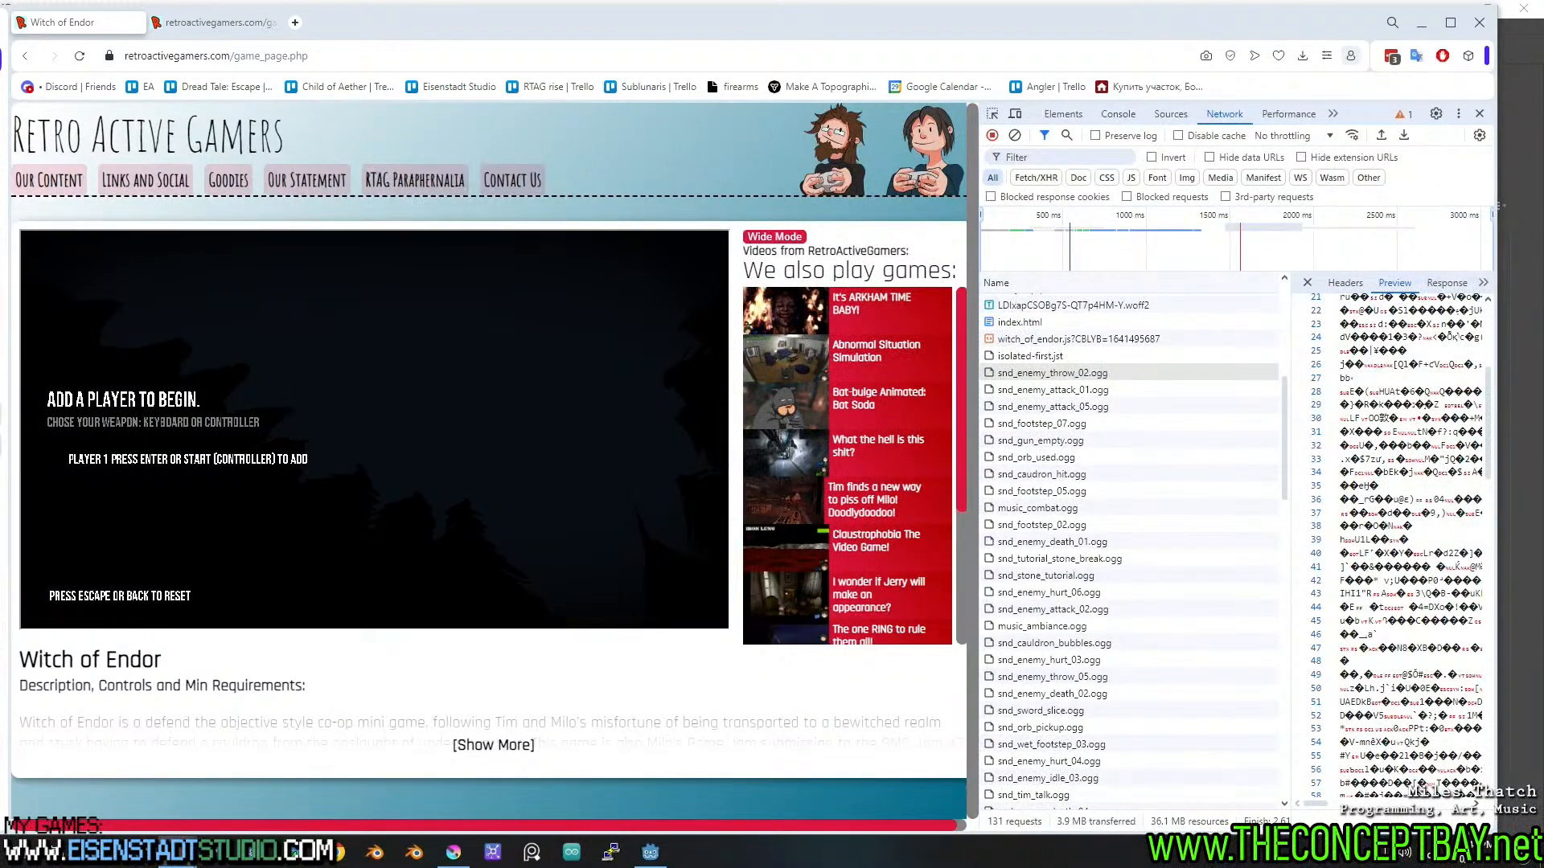
scroll(374, 430, "down", 6)
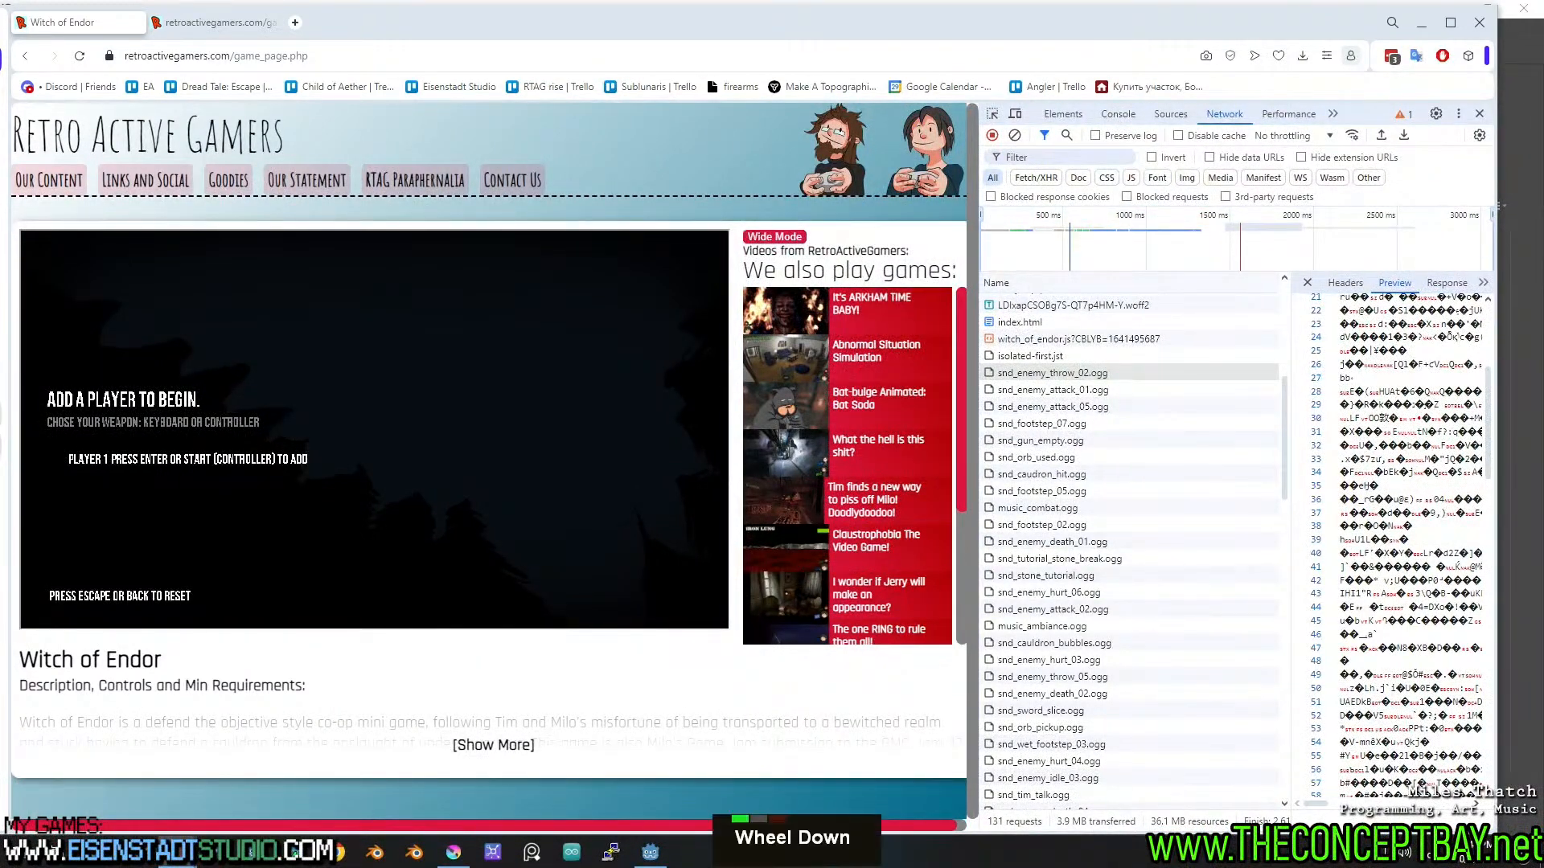
scroll(374, 429, "down", 5)
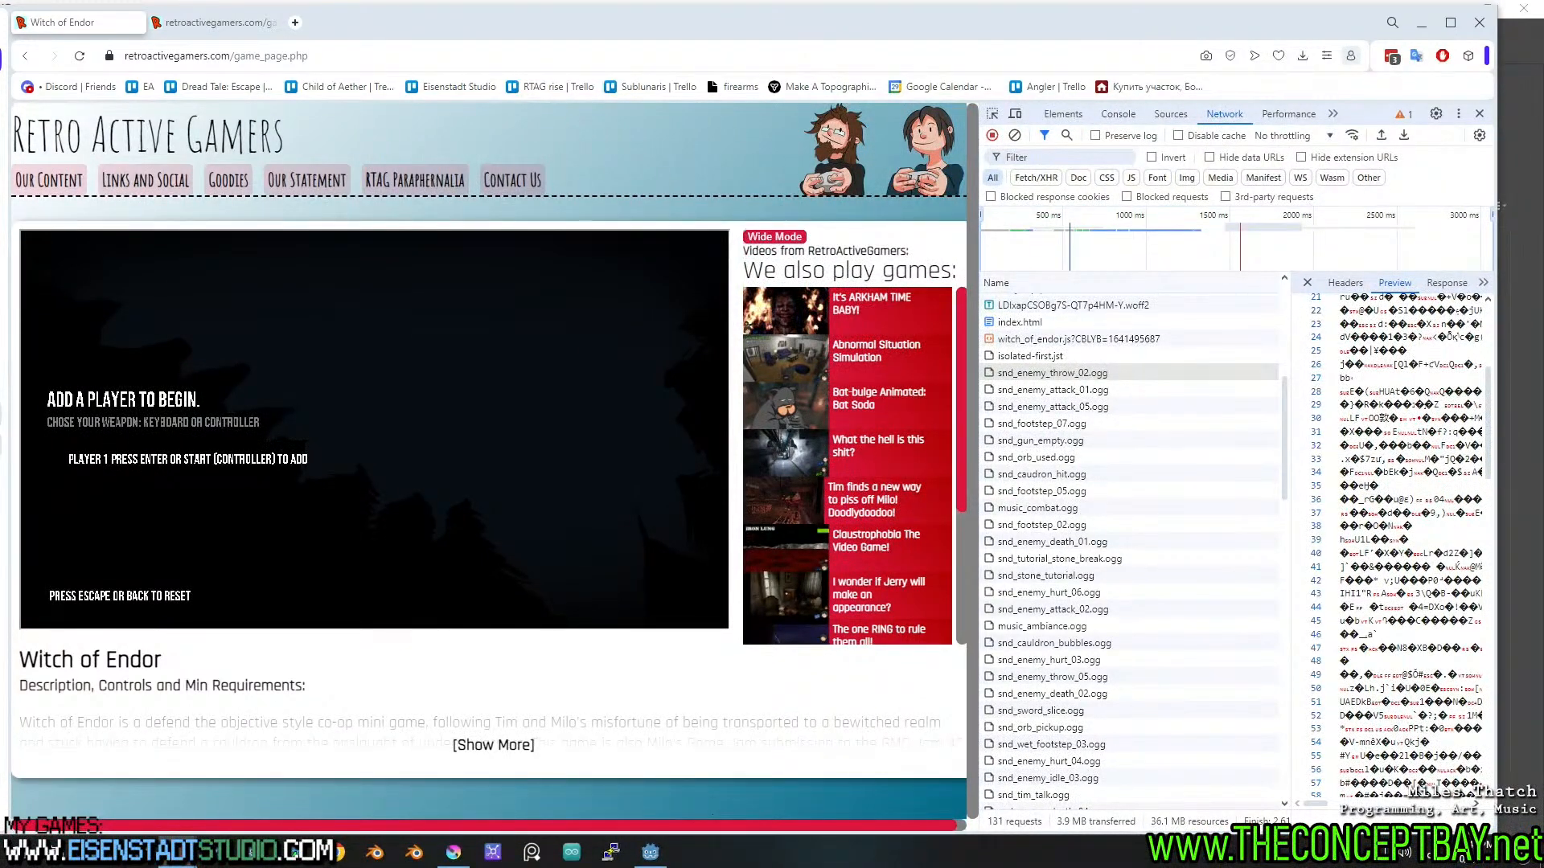
double_click(1049, 373)
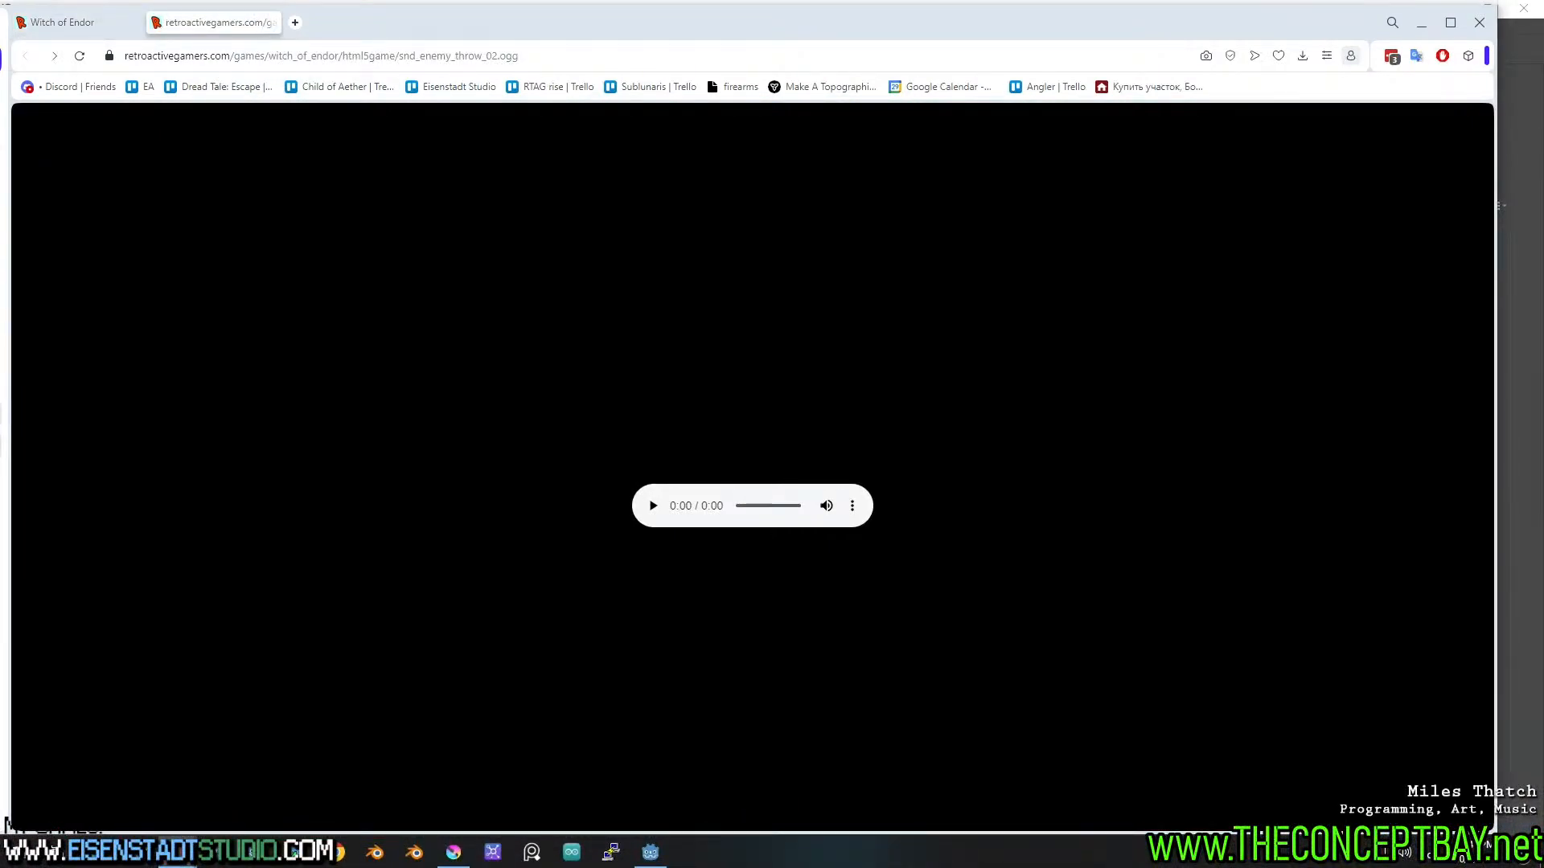
double_click(652, 506)
double_click(652, 506)
double_click(653, 506)
double_click(652, 505)
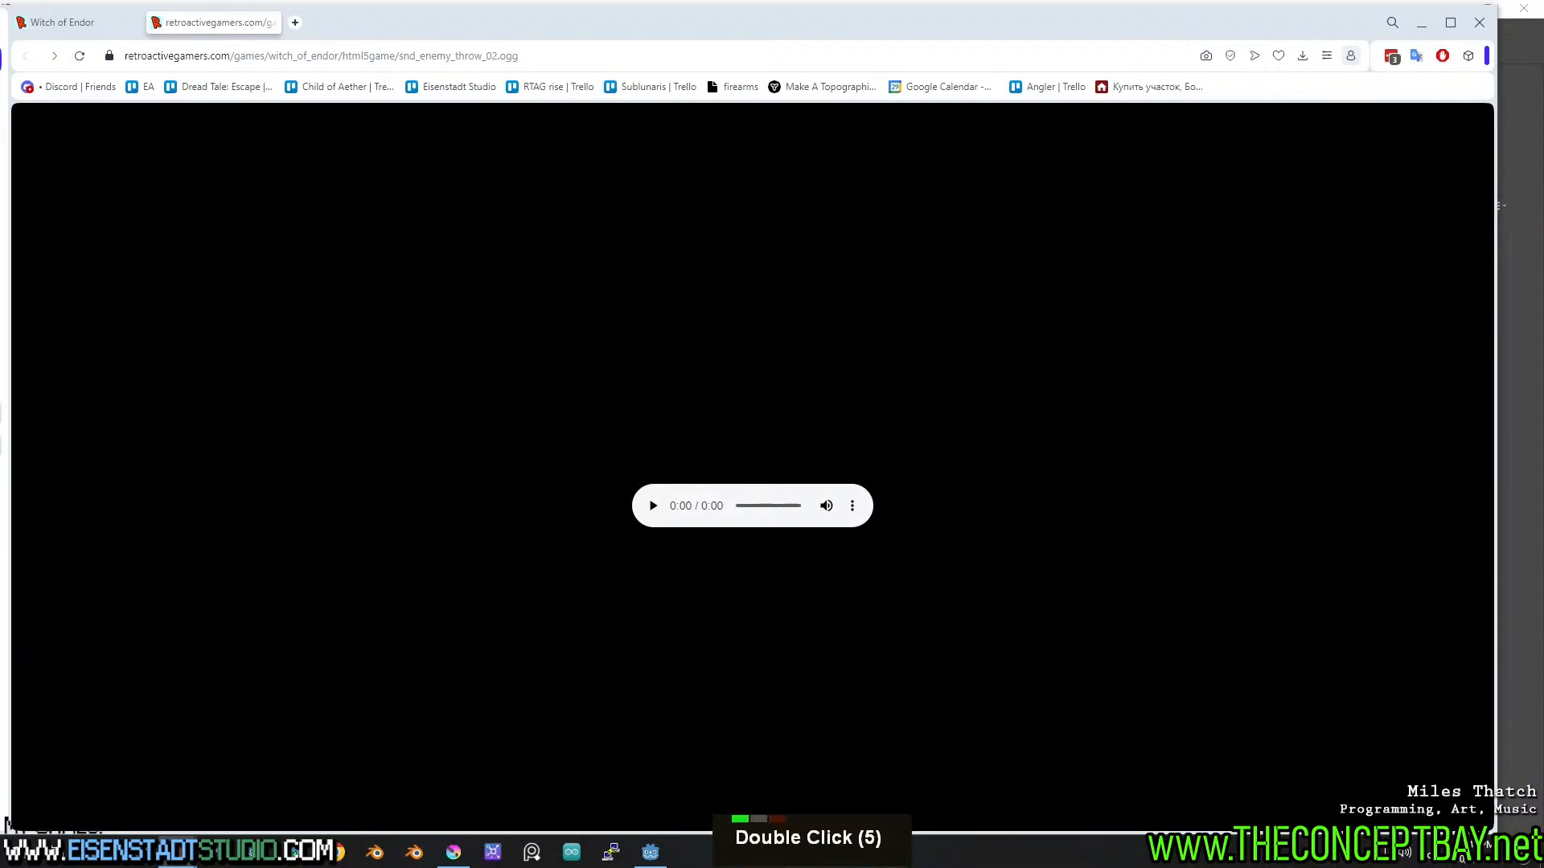
double_click(653, 506)
scroll(653, 506, "down", 18)
scroll(653, 506, "down", 20)
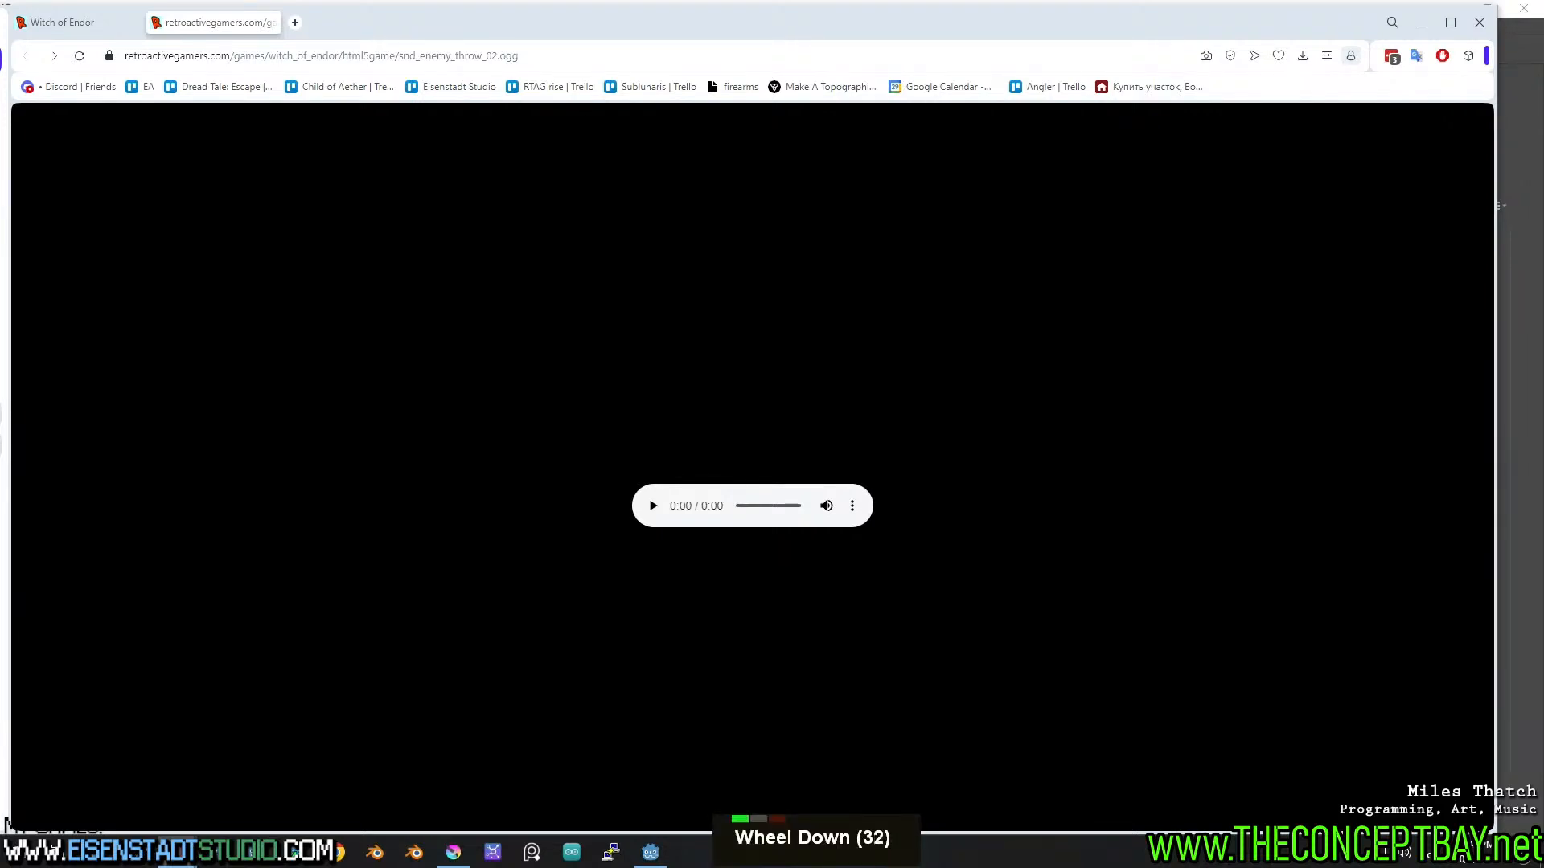
scroll(653, 506, "up", 20)
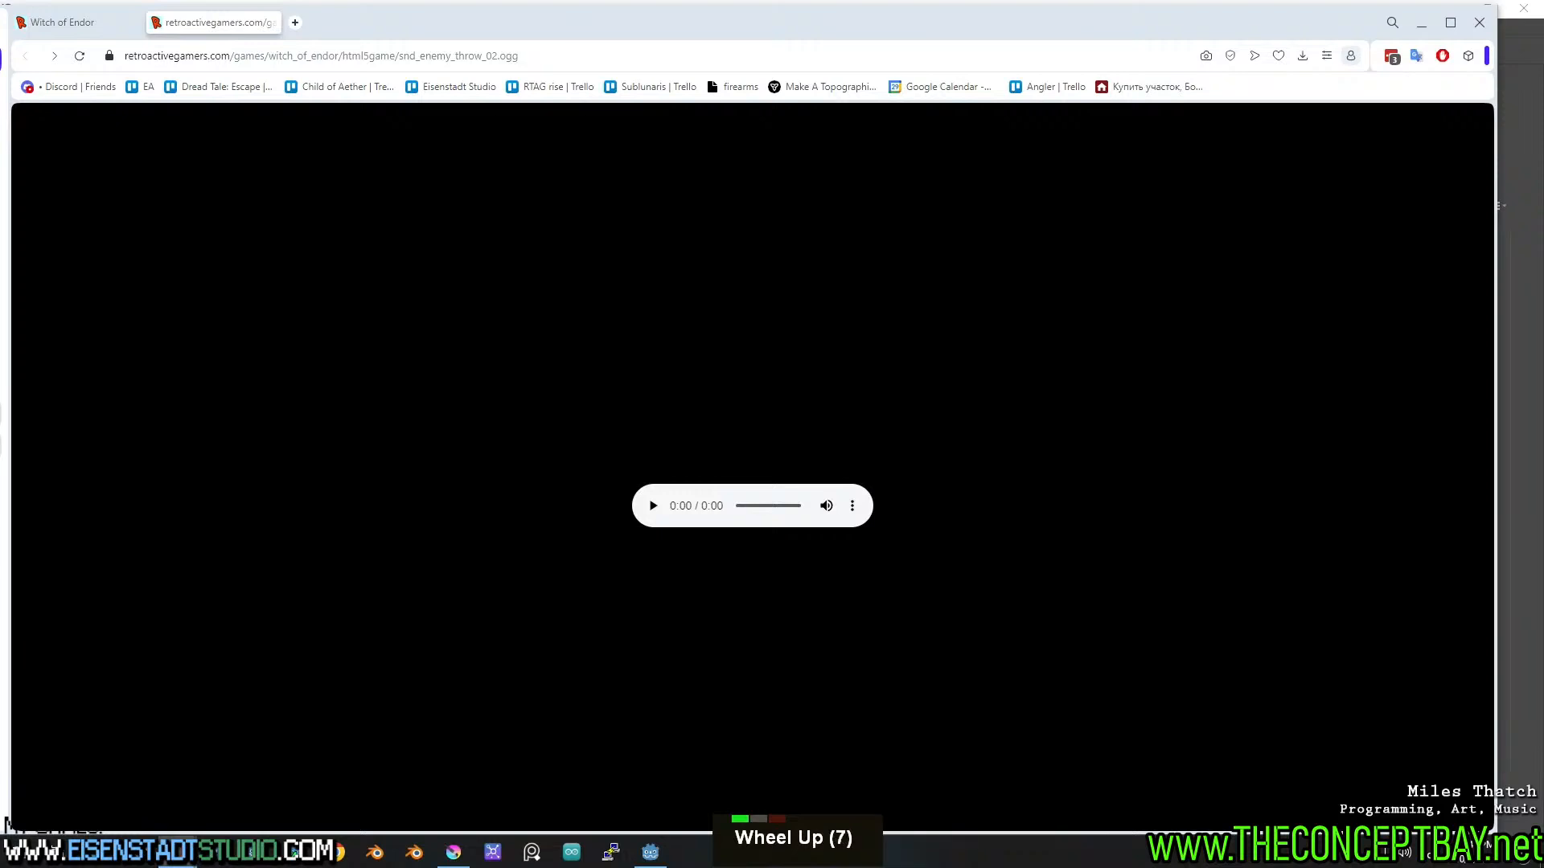
scroll(653, 506, "up", 7)
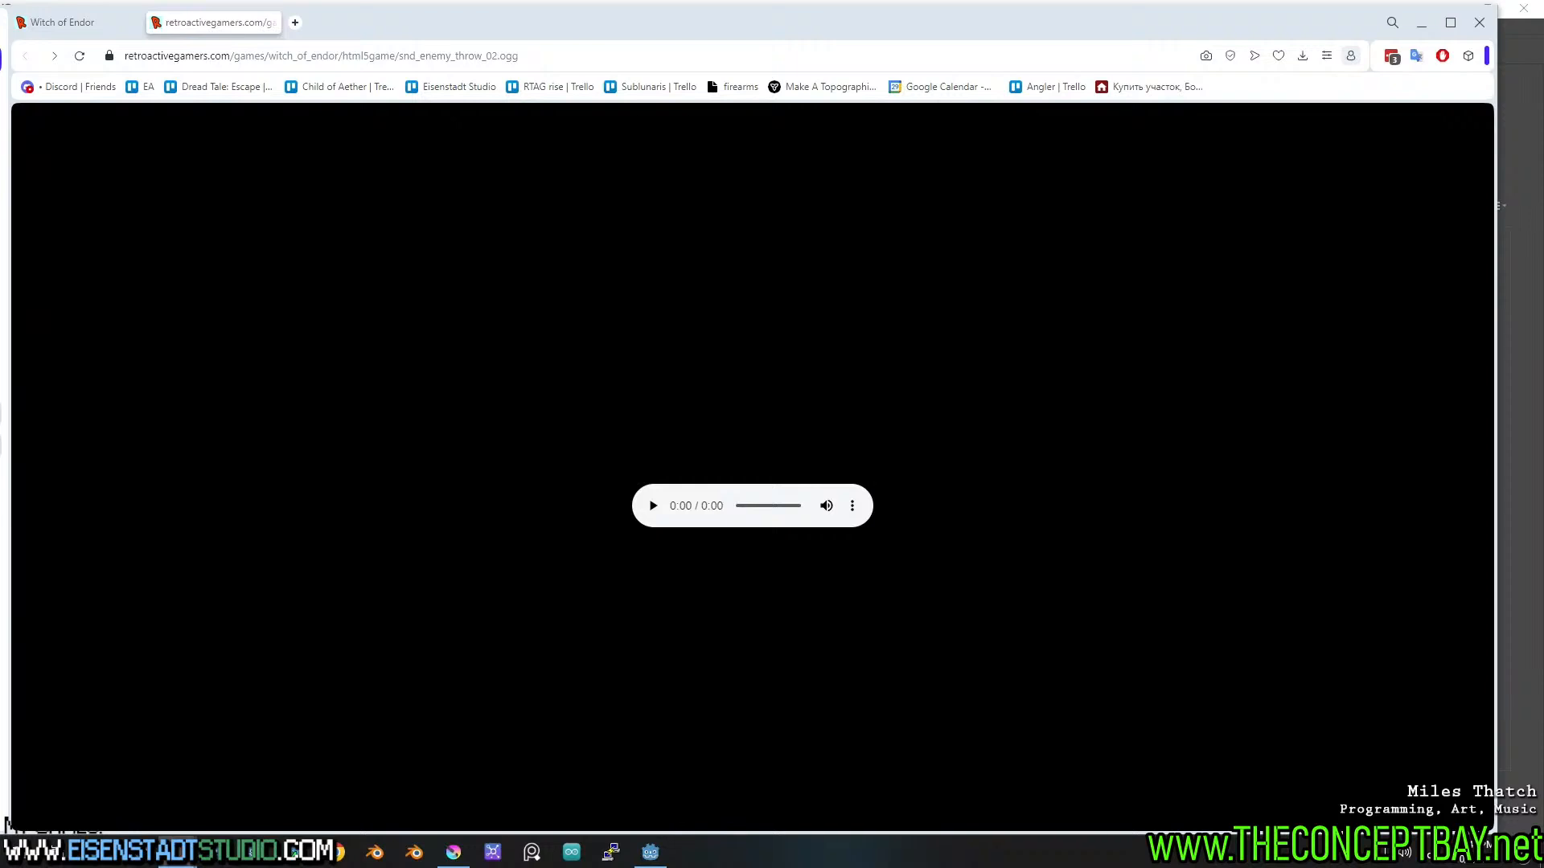
right_click(653, 506)
Launch FileZilla from the system search and hide its window again to get back to the browser.
key("super")
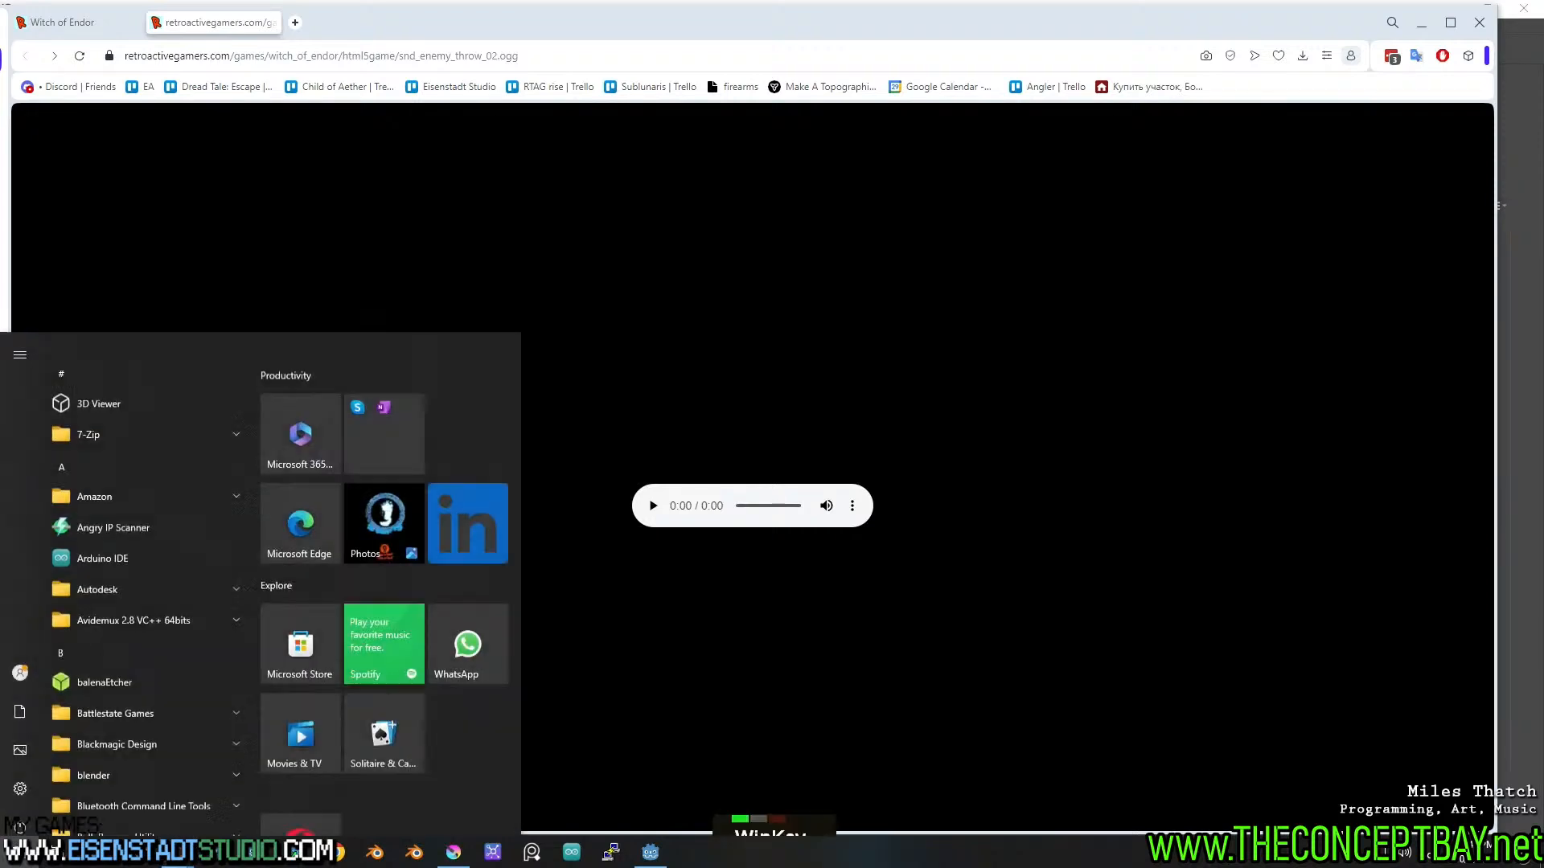
type("fil")
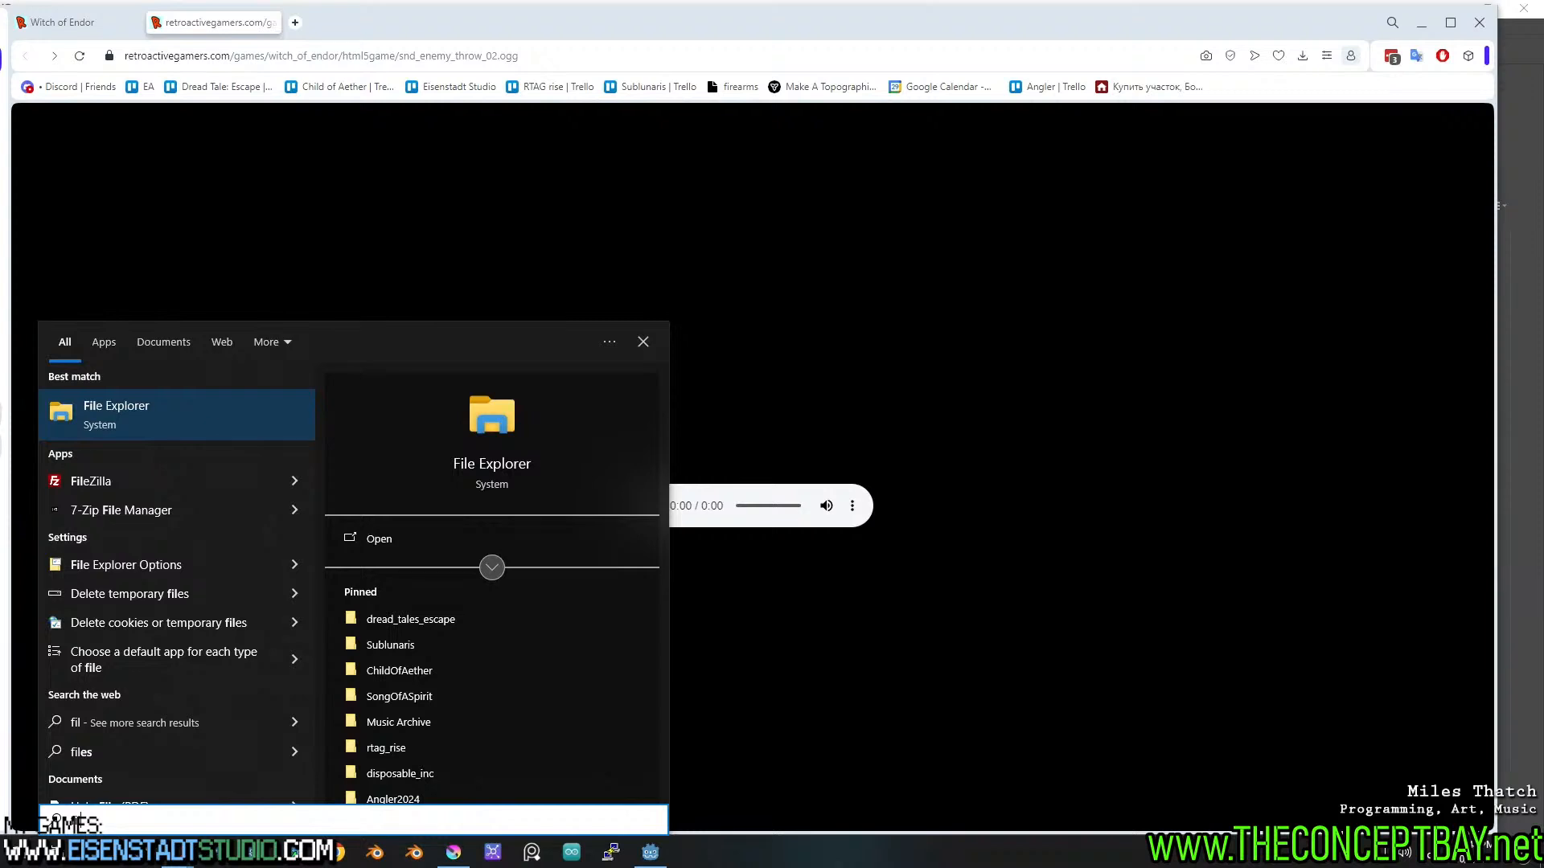
key("Return")
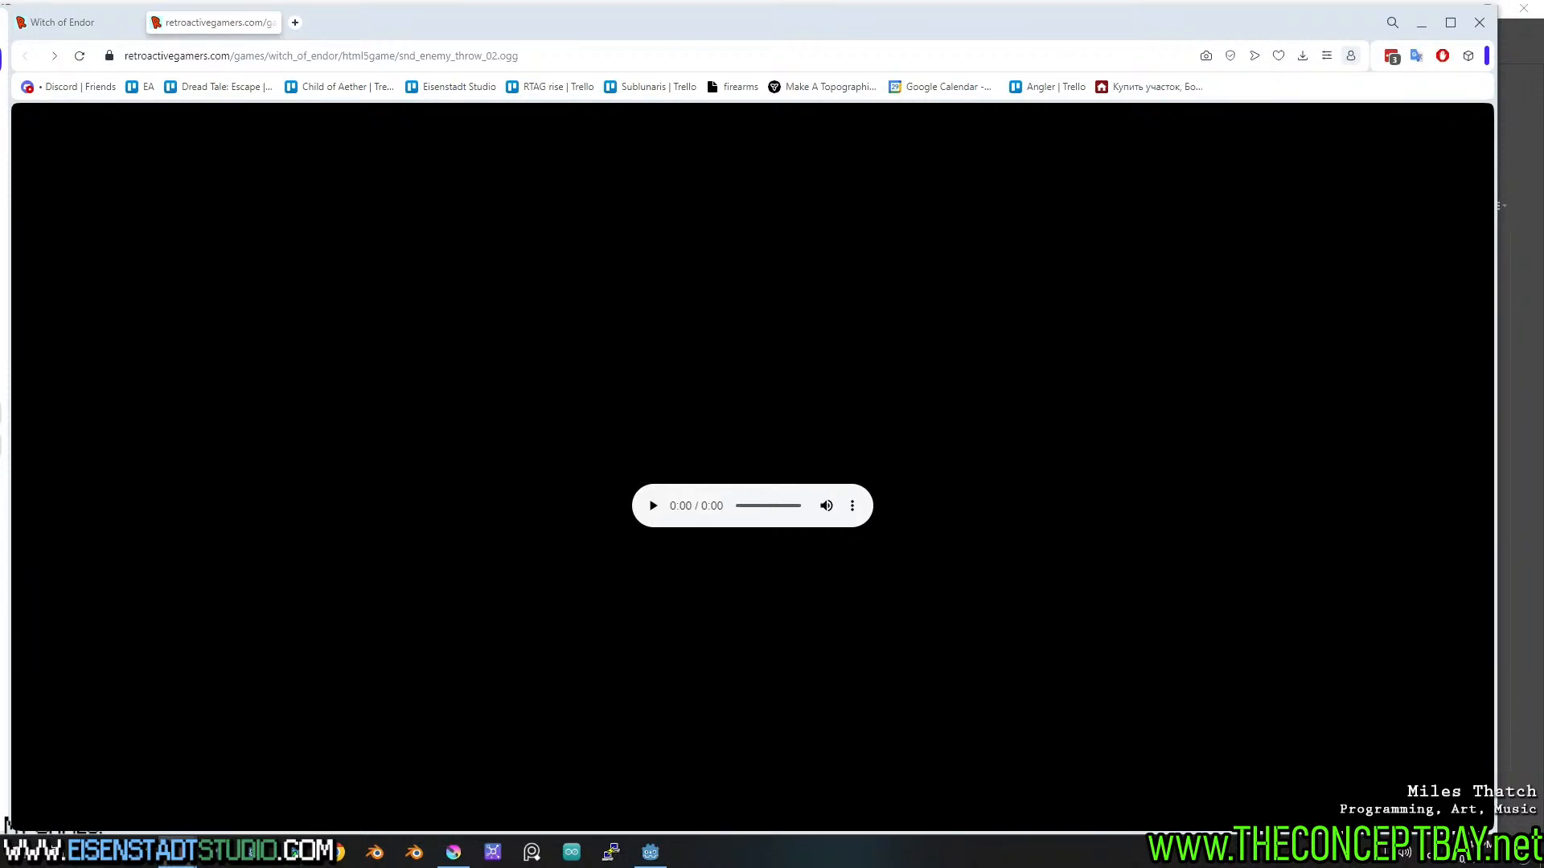
key("super")
type("filezilla")
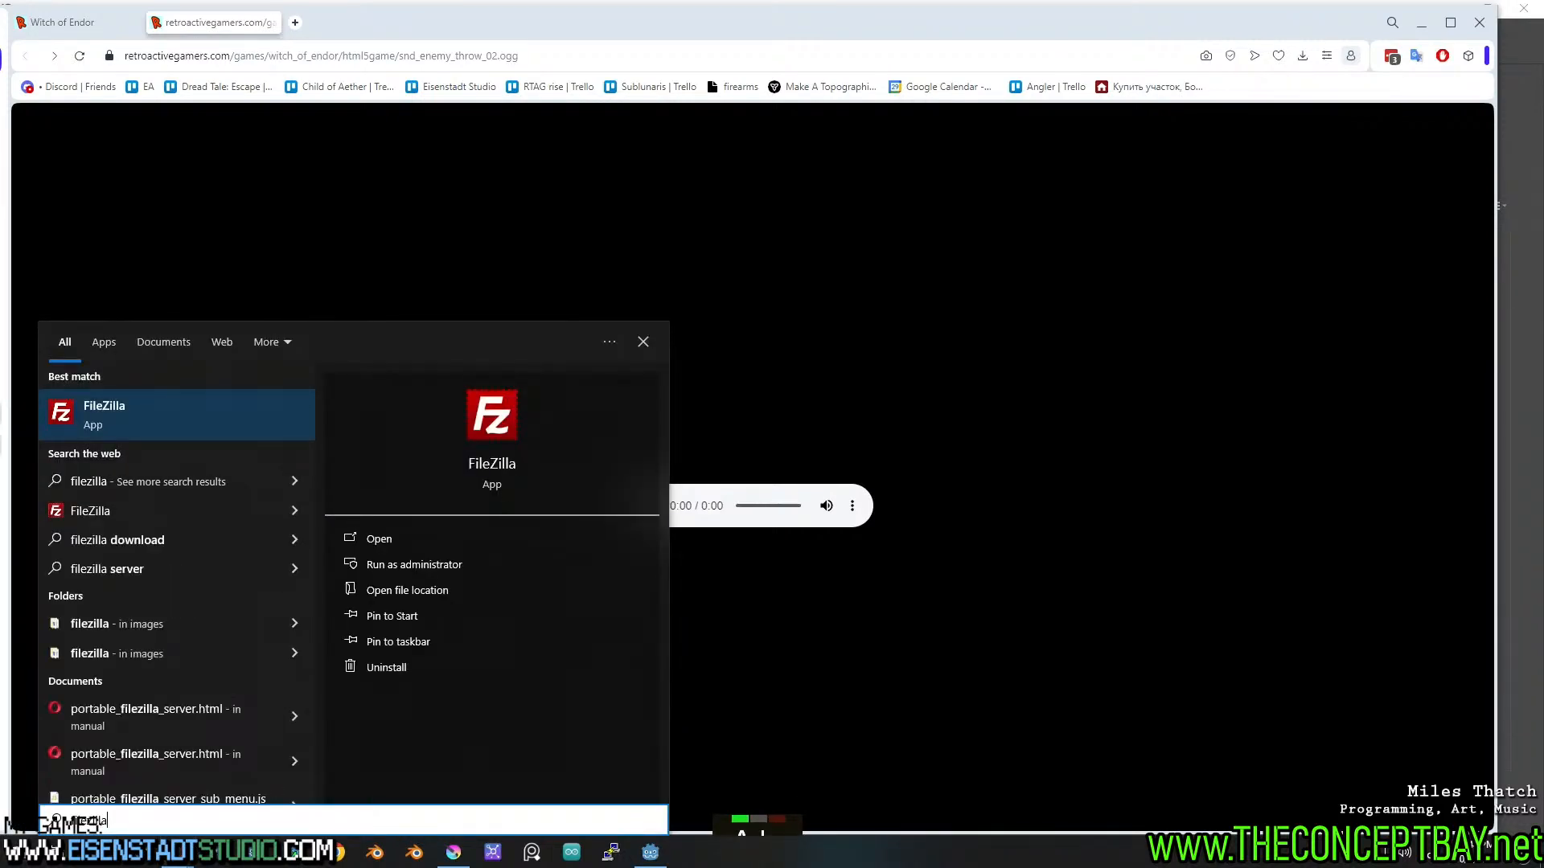
key("Return")
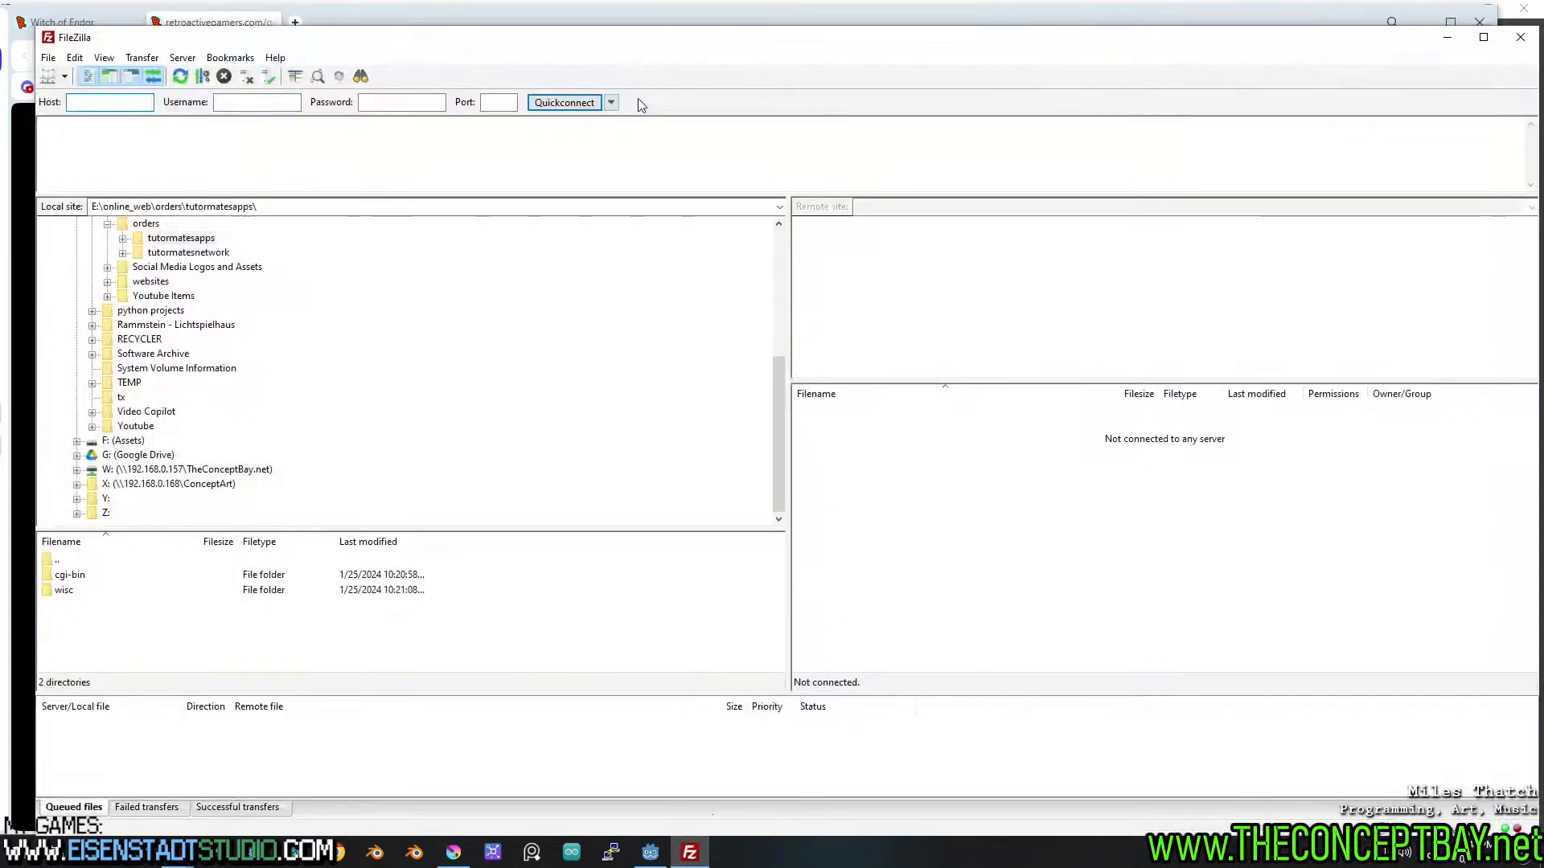
left_click(690, 852)
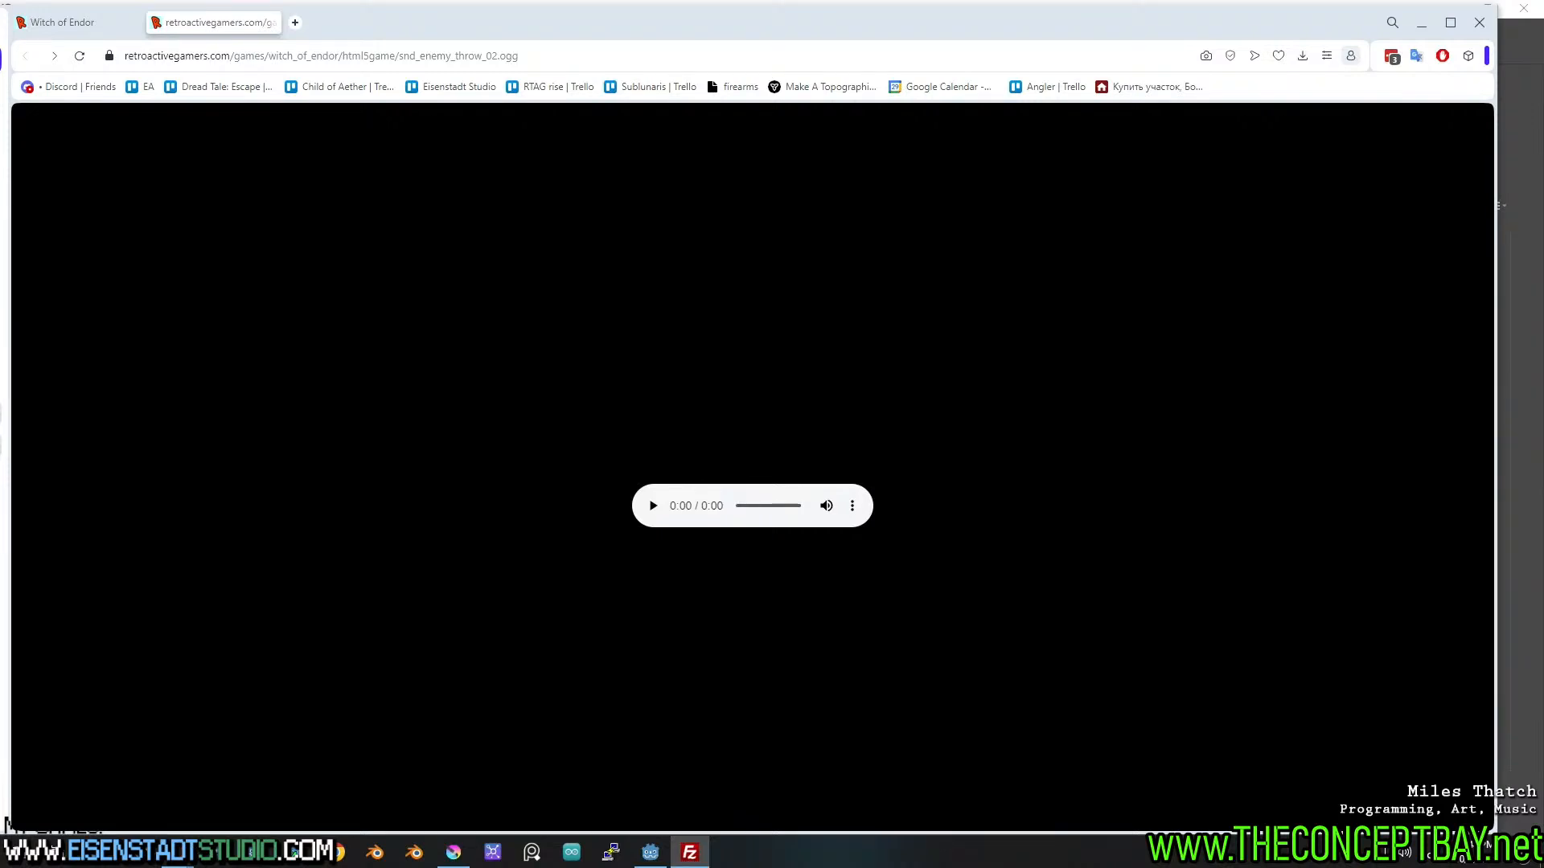
scroll(752, 466, "down", 1)
double_click(752, 467)
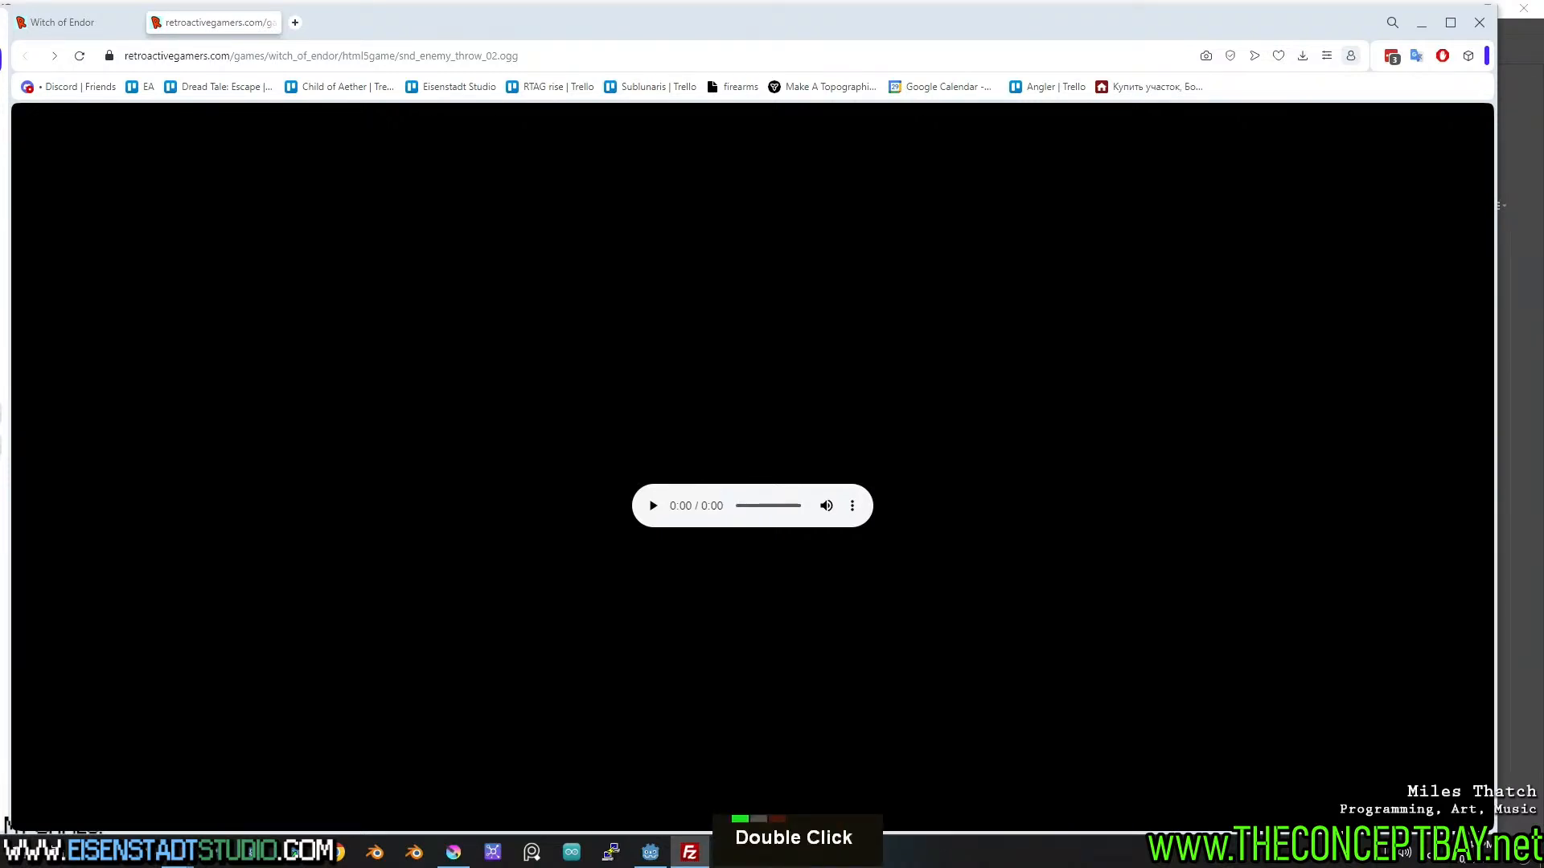
scroll(753, 466, "down", 2)
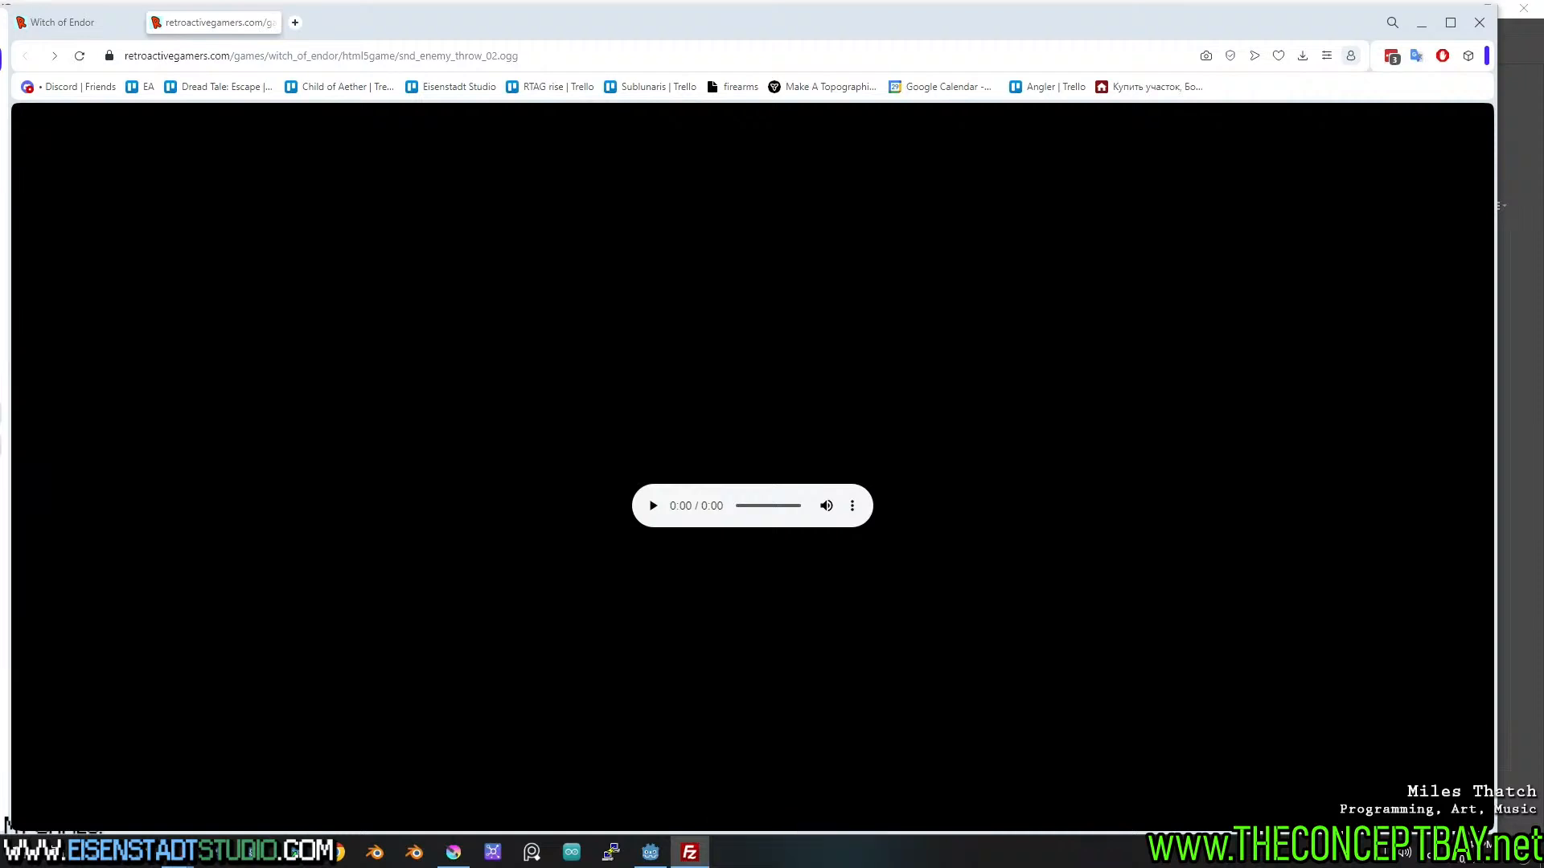
double_click(753, 467)
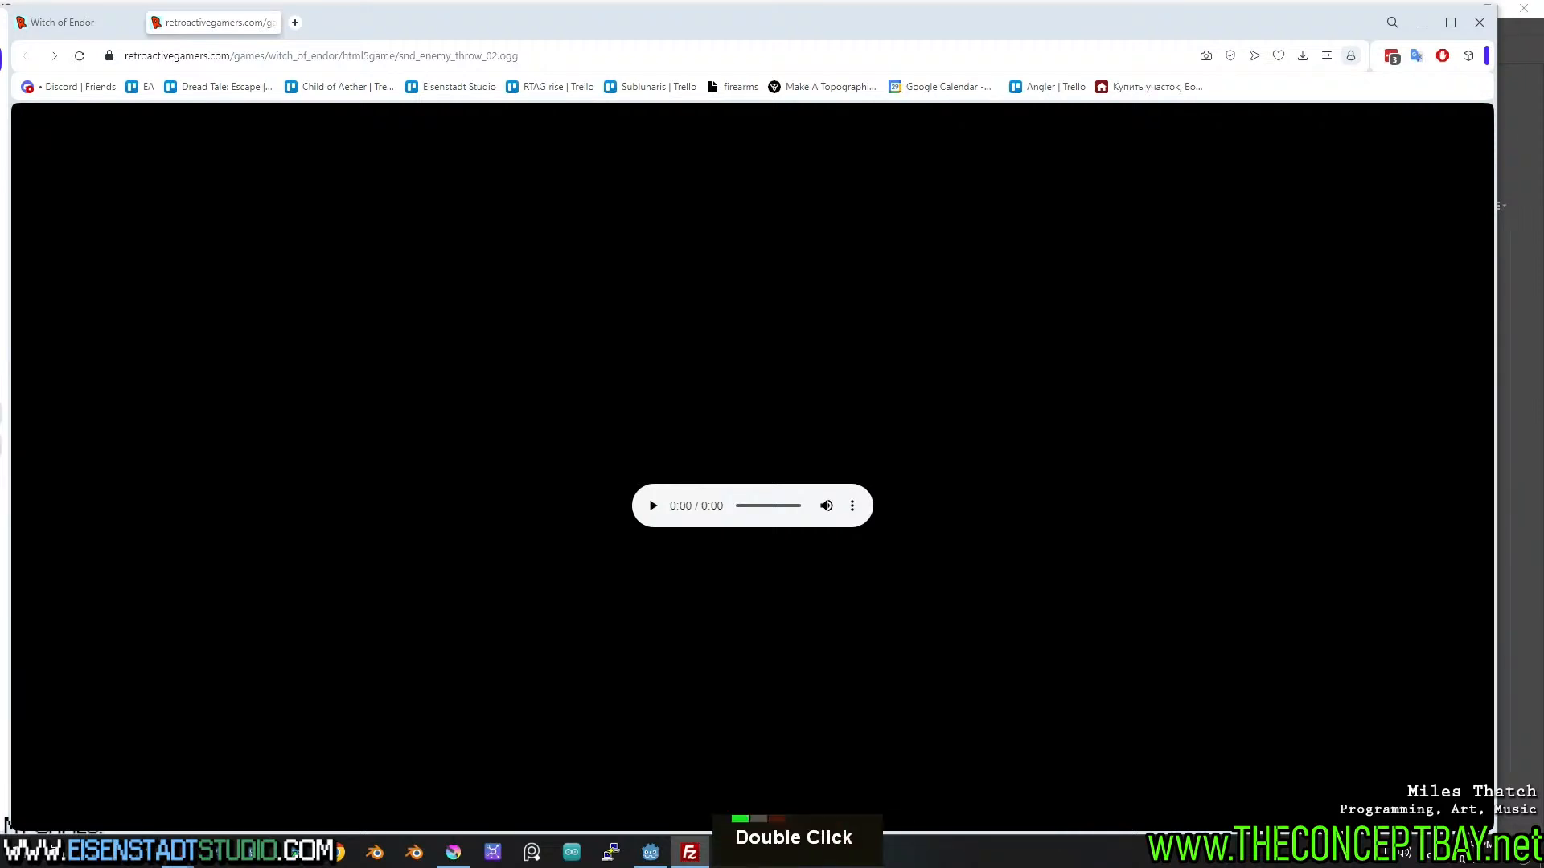
double_click(537, 379)
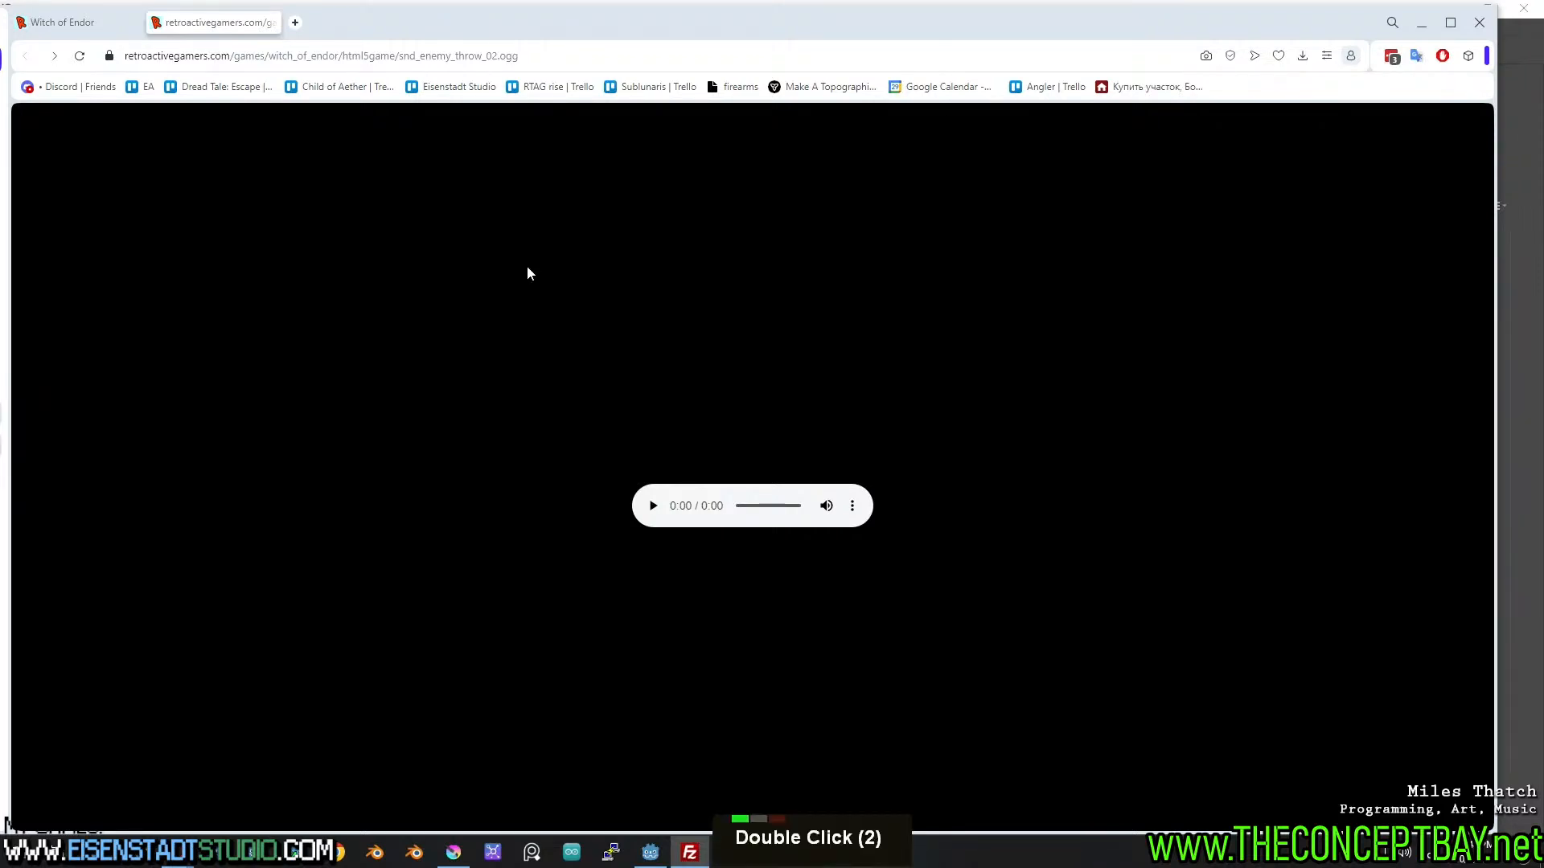
Switch to the Godot Project Manager and start a new project named "Witch Of Endor".
left_click(650, 852)
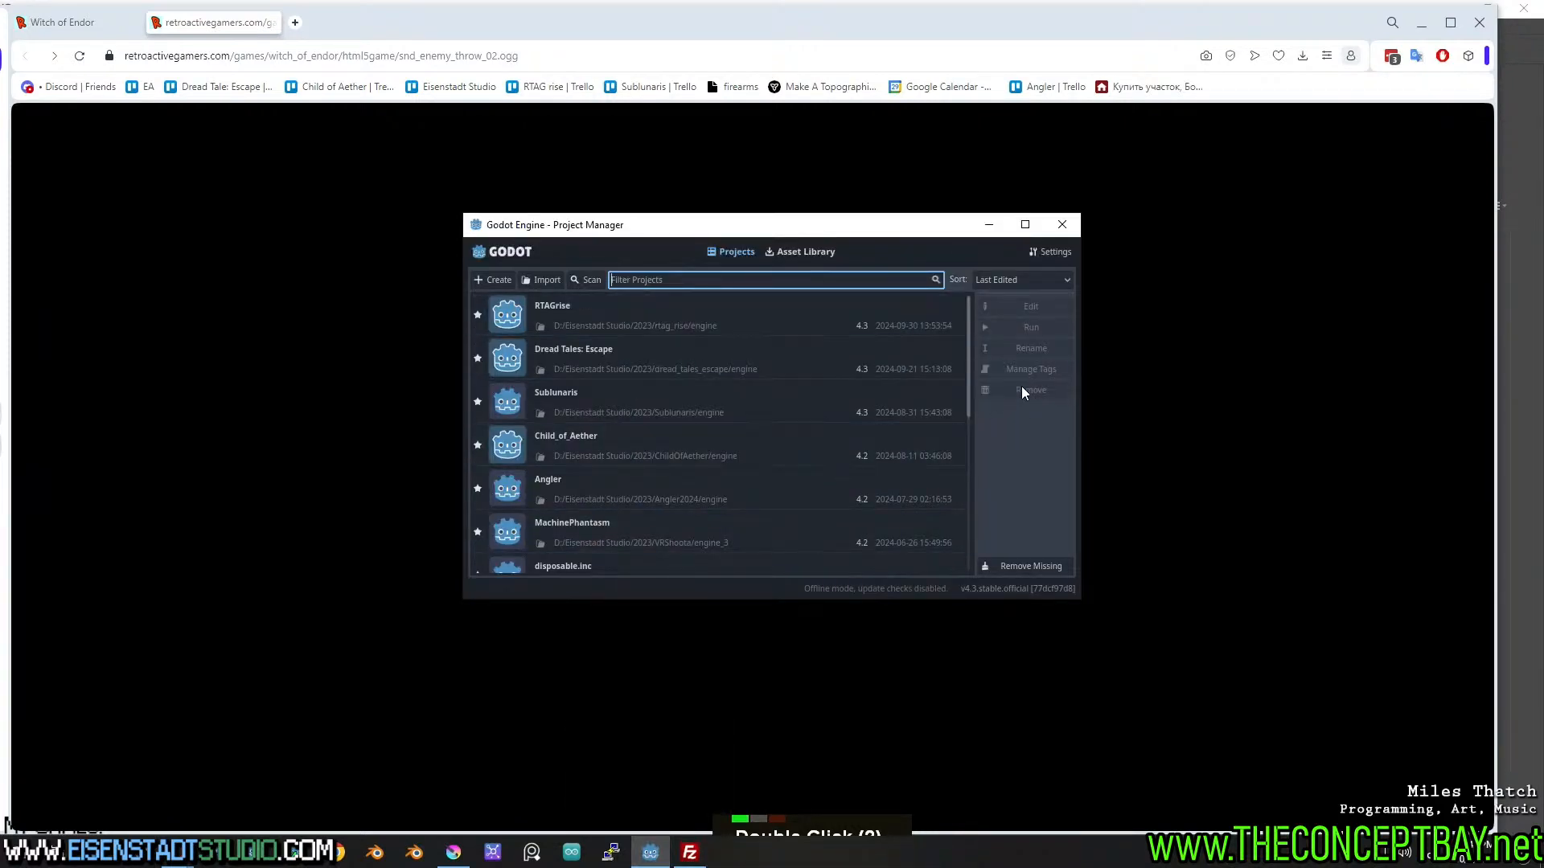
left_click(500, 280)
key("ctrl+a")
type("Witch ")
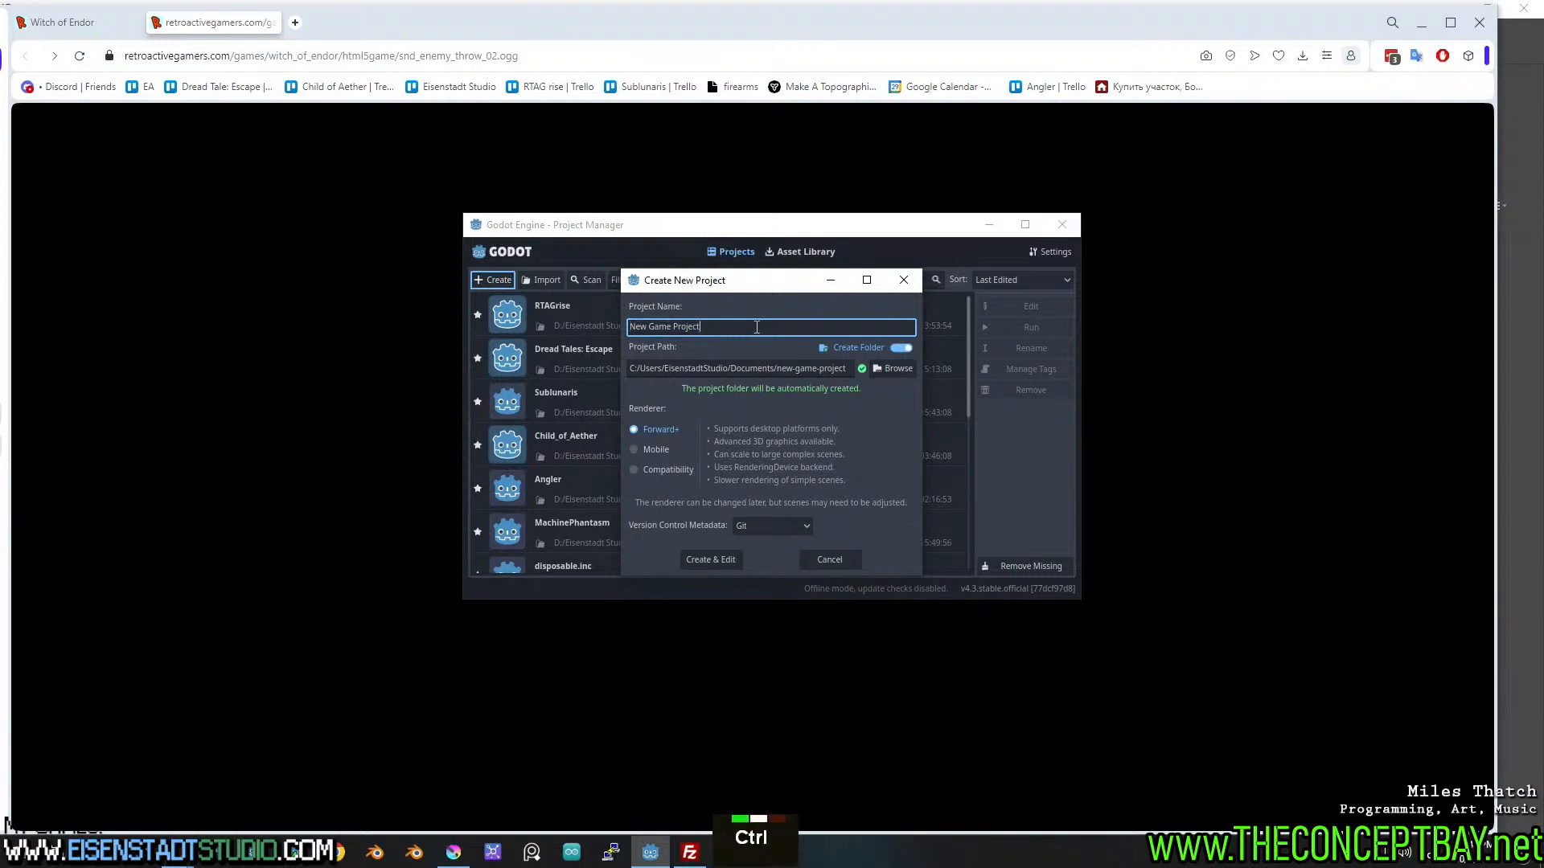
type("Of Endor")
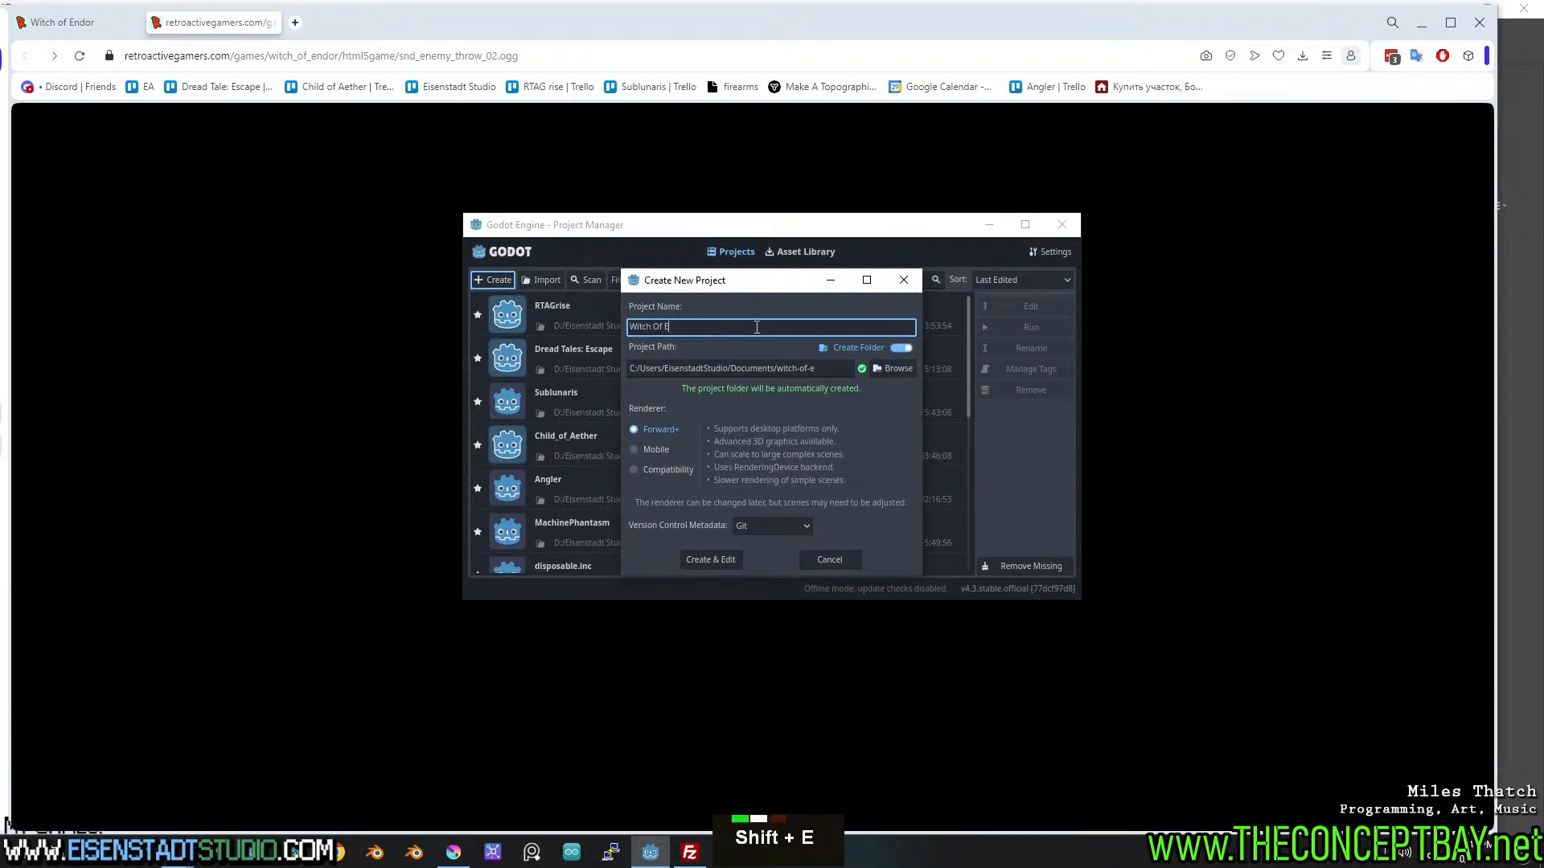
Browse for the project path to D:/Eisenstadt Studio/2023 and create a folder named "Witch Of Endor" there.
left_click(889, 369)
left_click(551, 237)
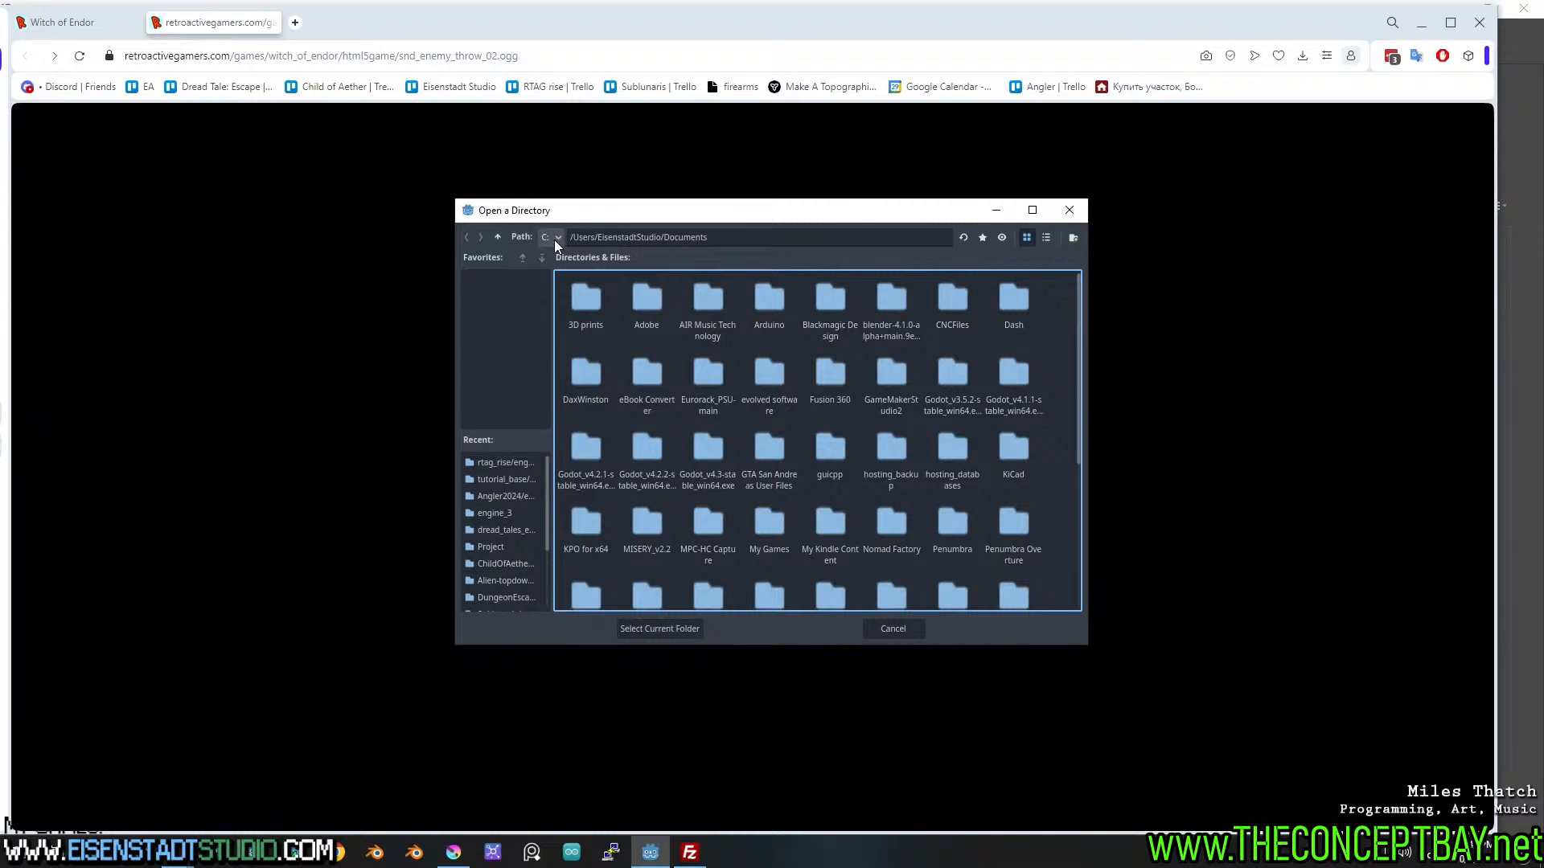
left_click(561, 279)
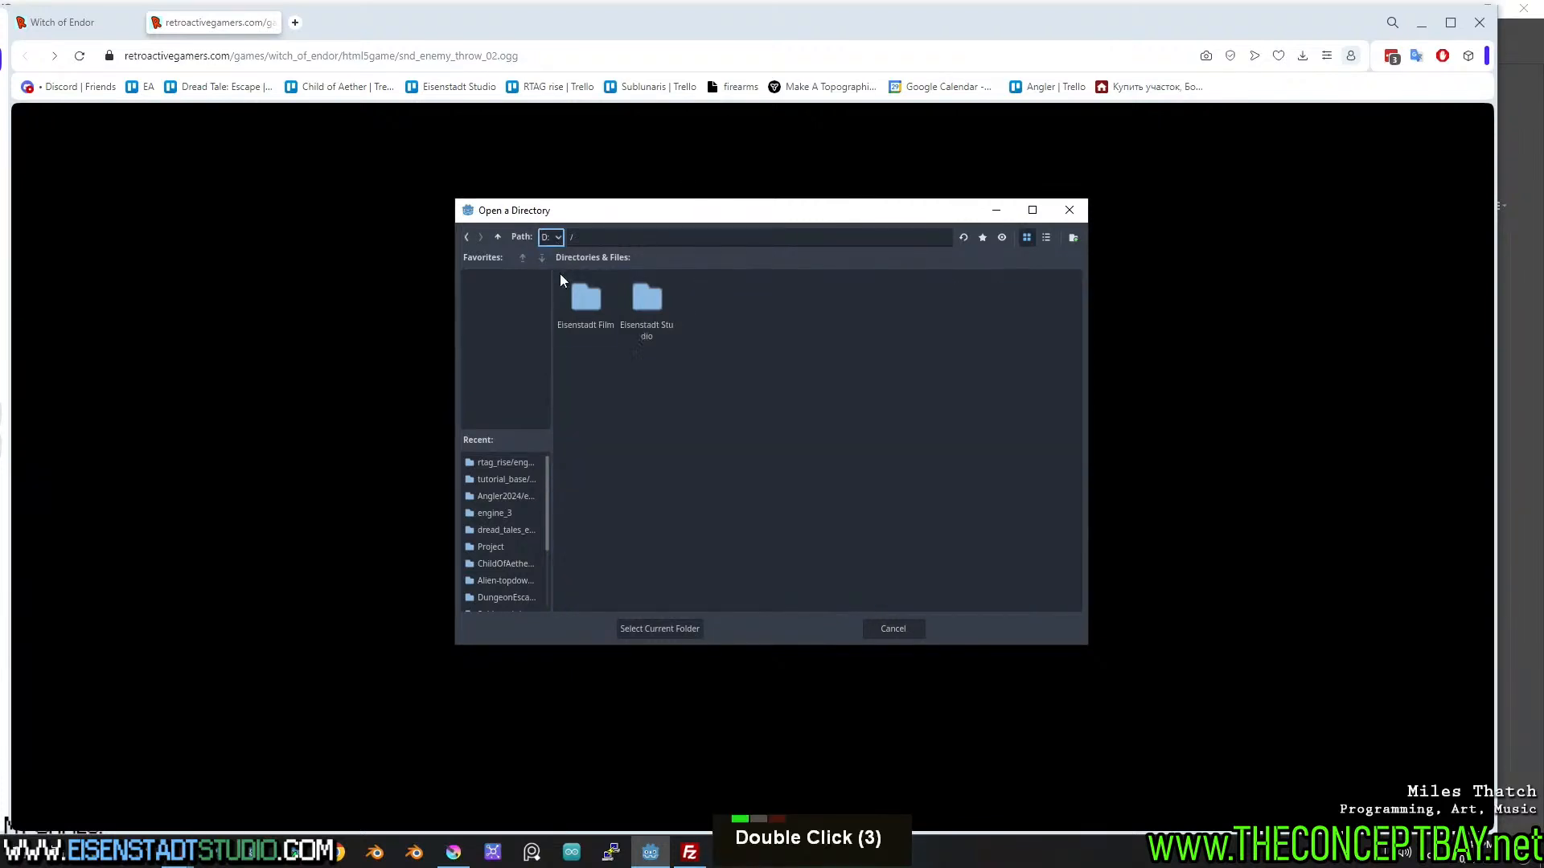
double_click(643, 304)
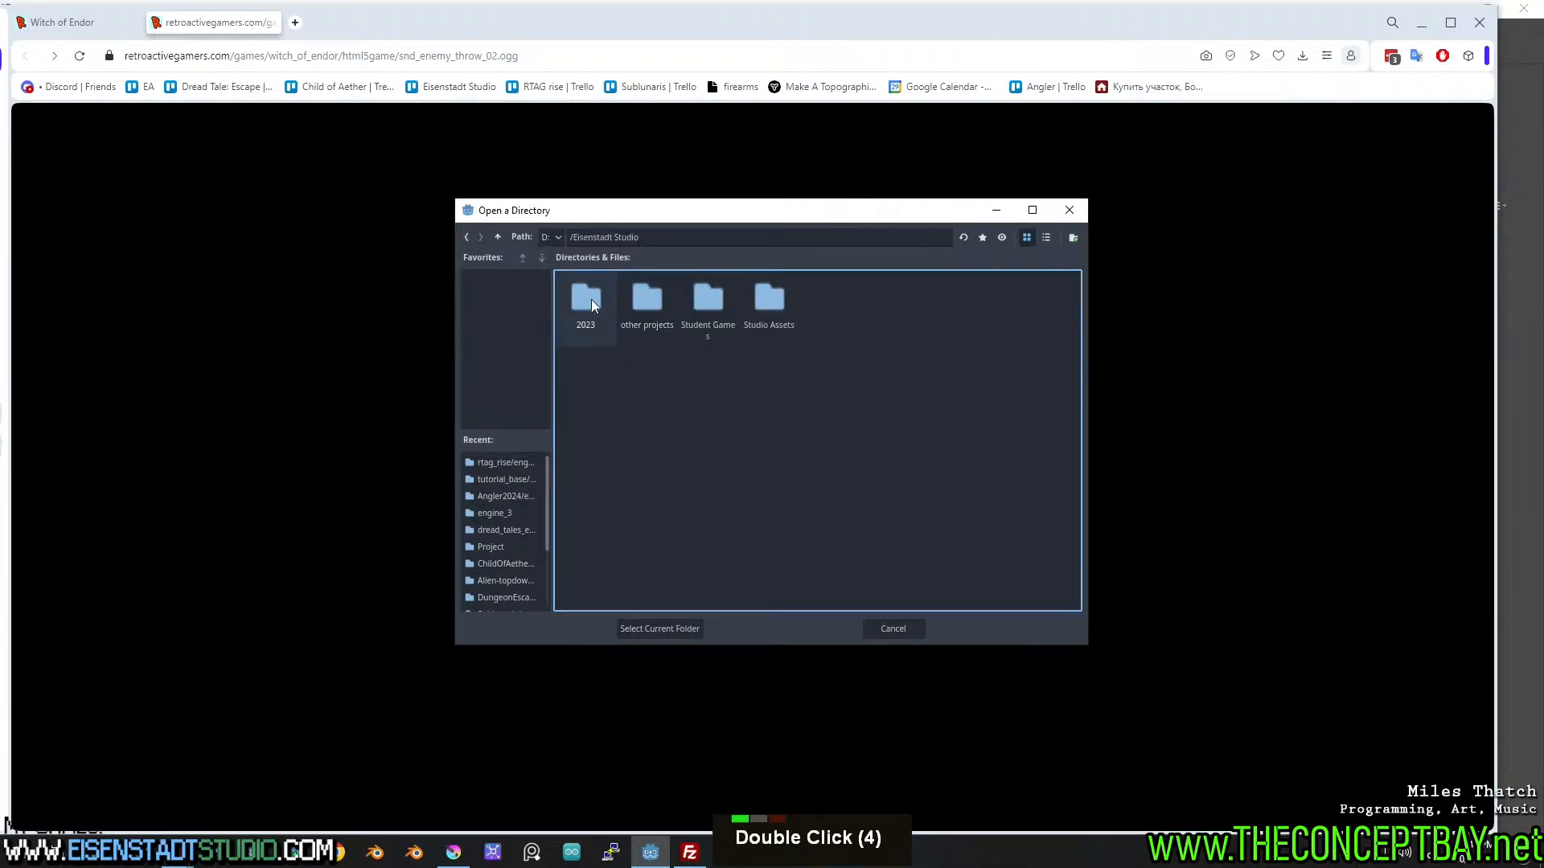
double_click(587, 309)
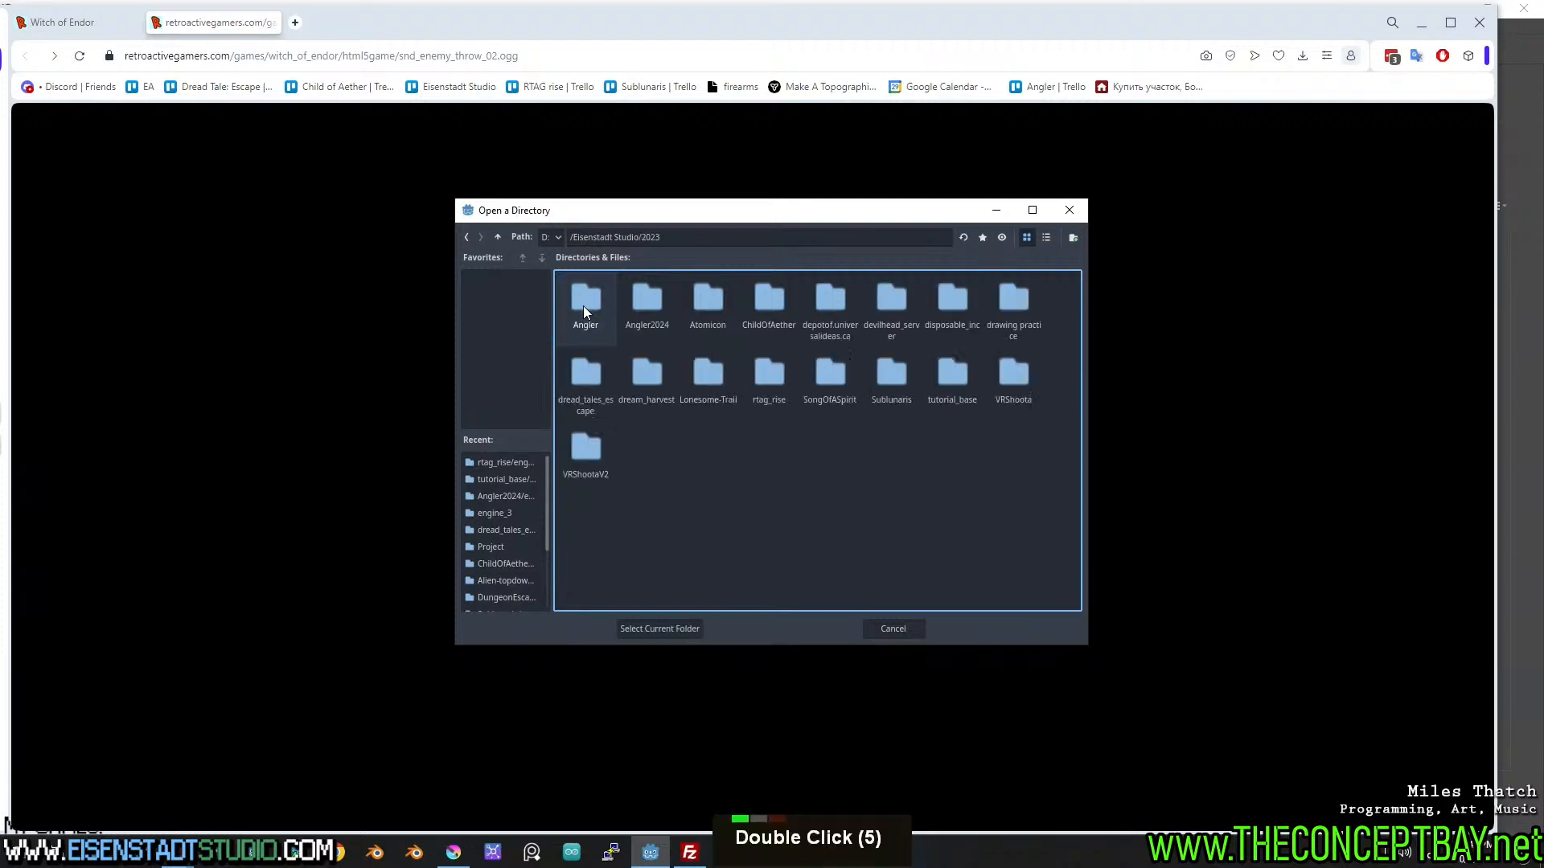
left_click(1072, 238)
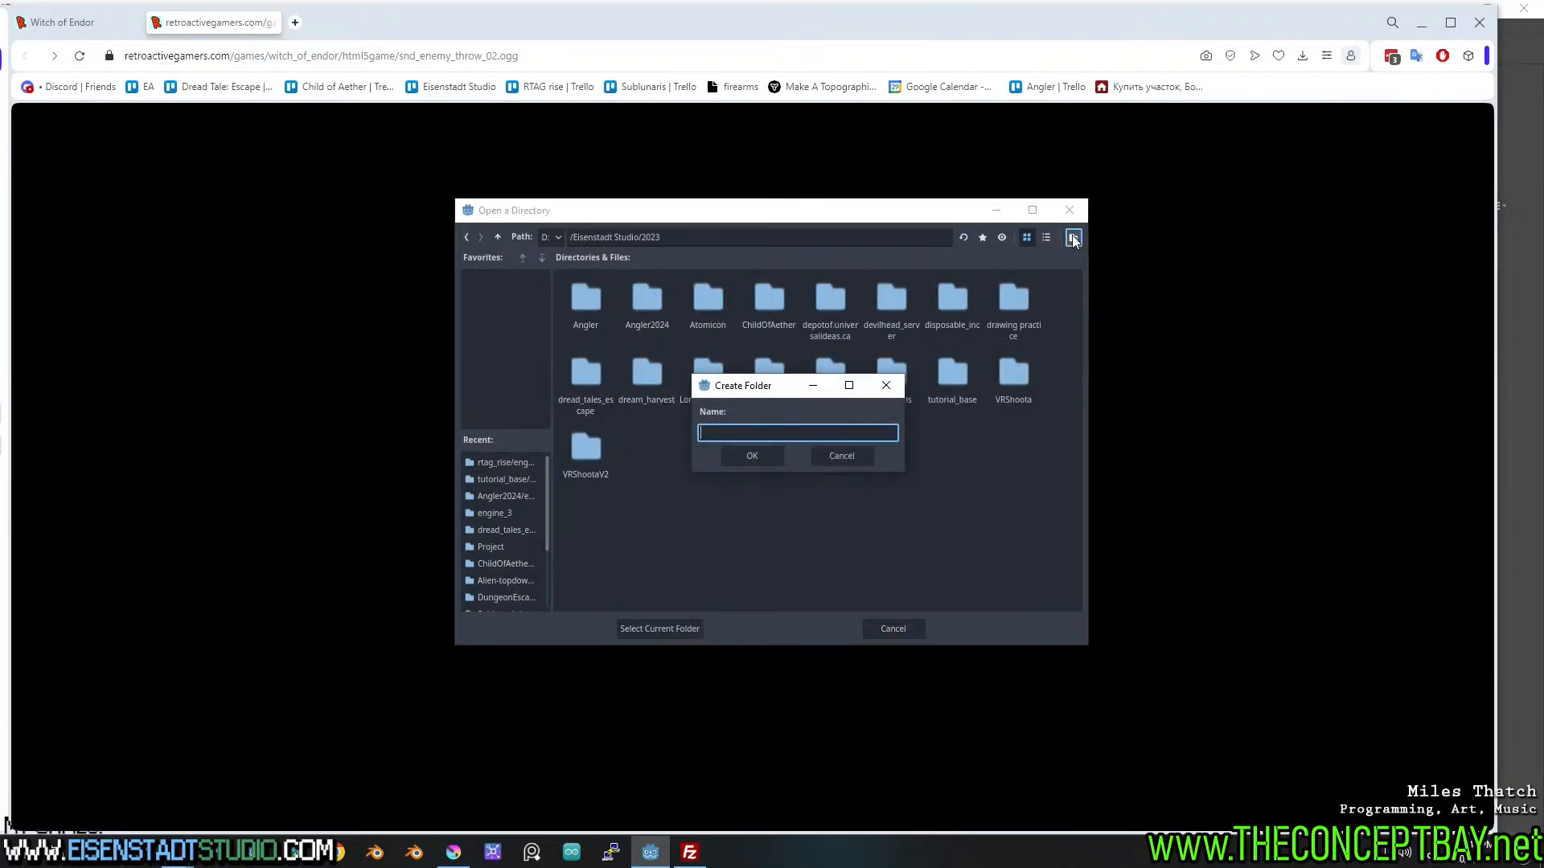
type("Witch Of Endor")
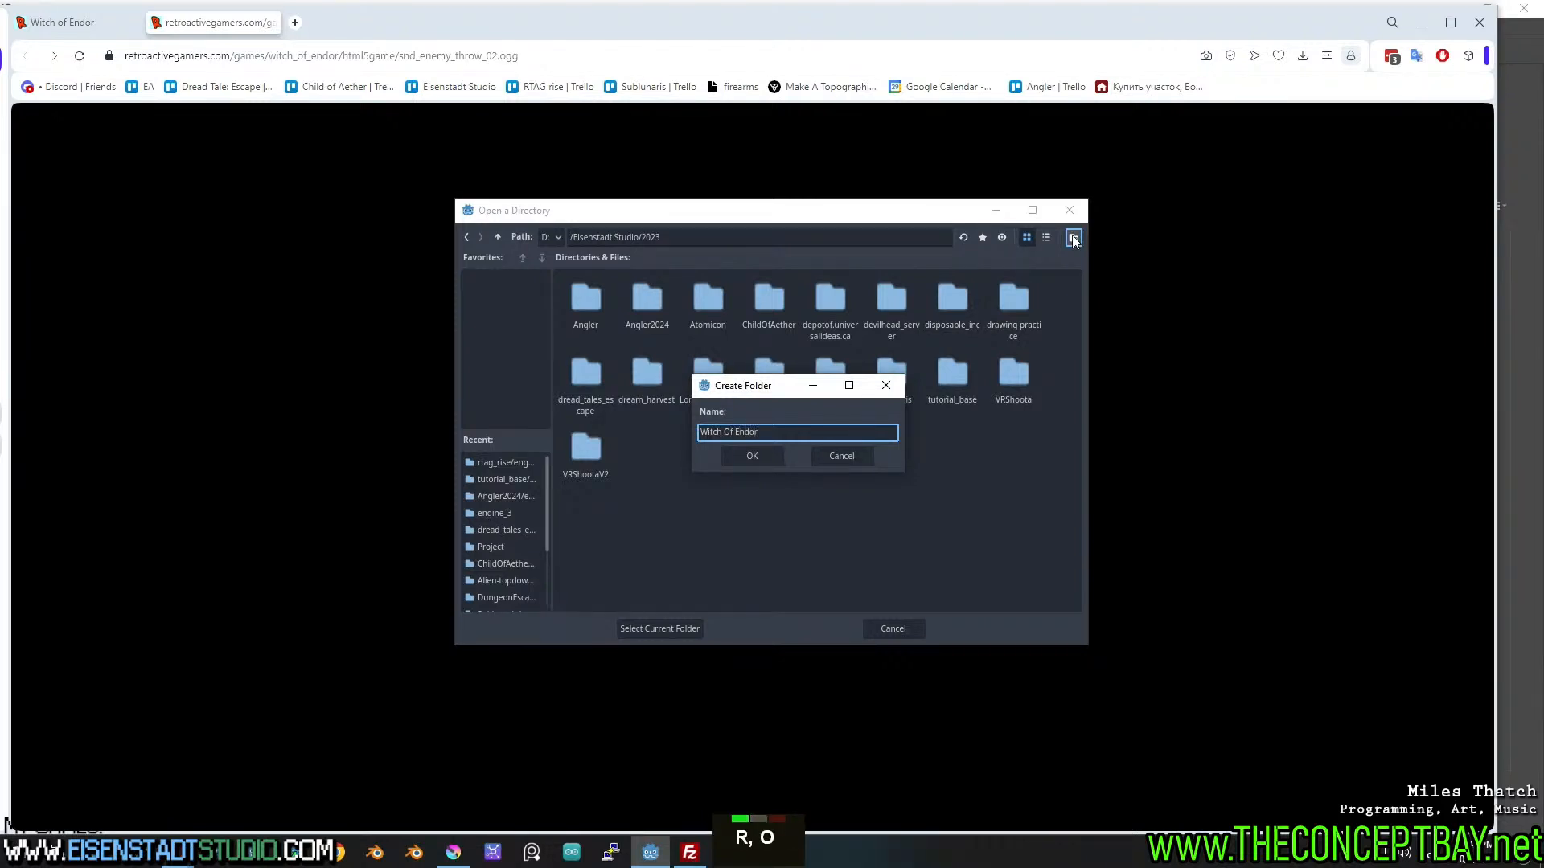
key("Return")
Create two subfolders named "Assets" and "Engine" inside the Witch Of Endor folder.
left_click(1072, 238)
type("As")
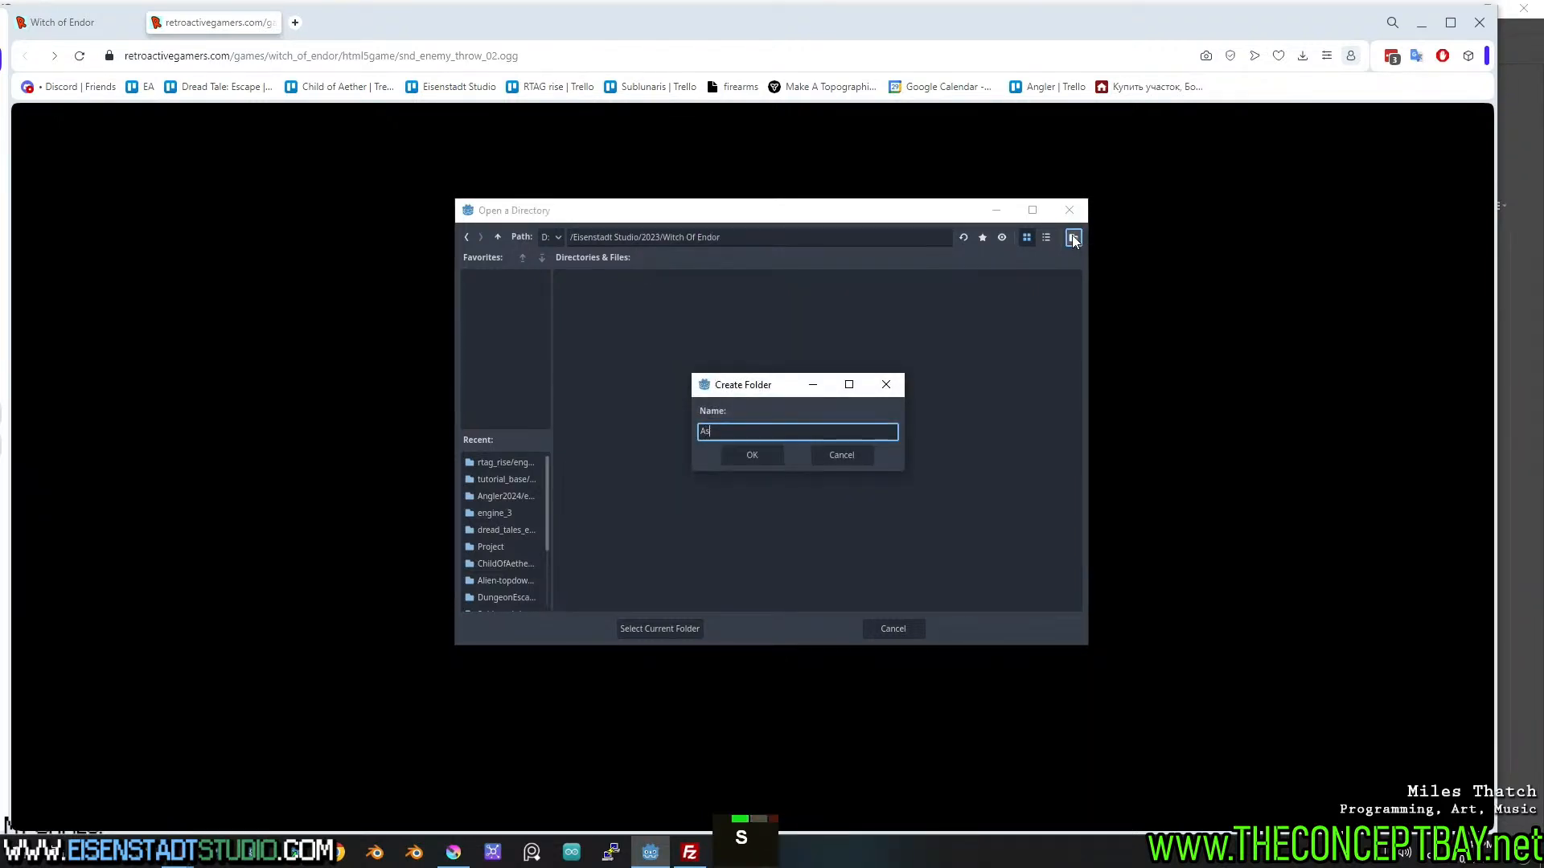
type("sets")
key("Return")
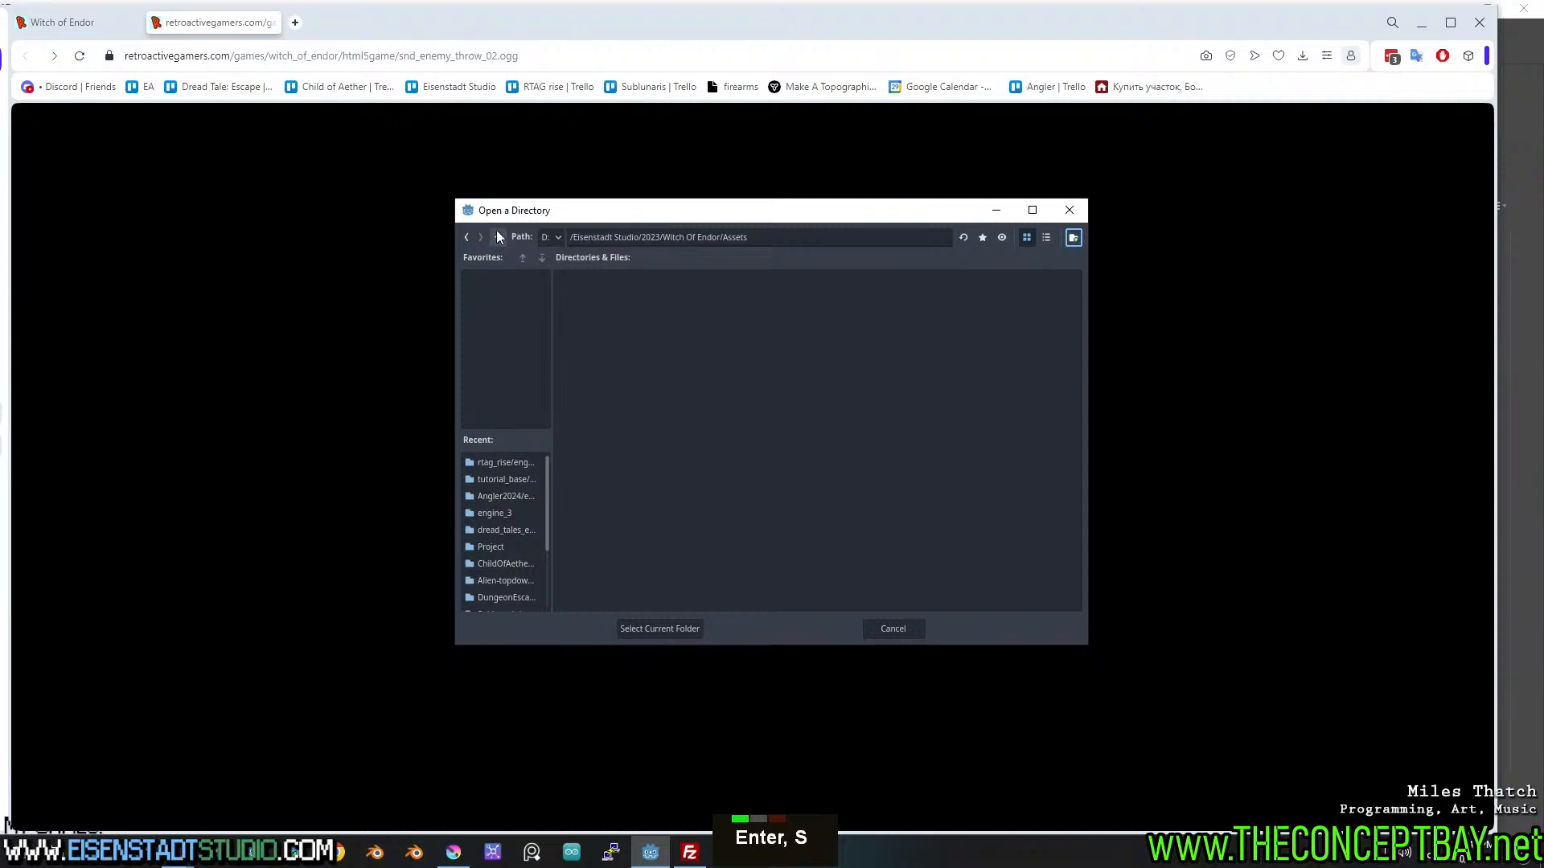
left_click(1073, 238)
type("Engine")
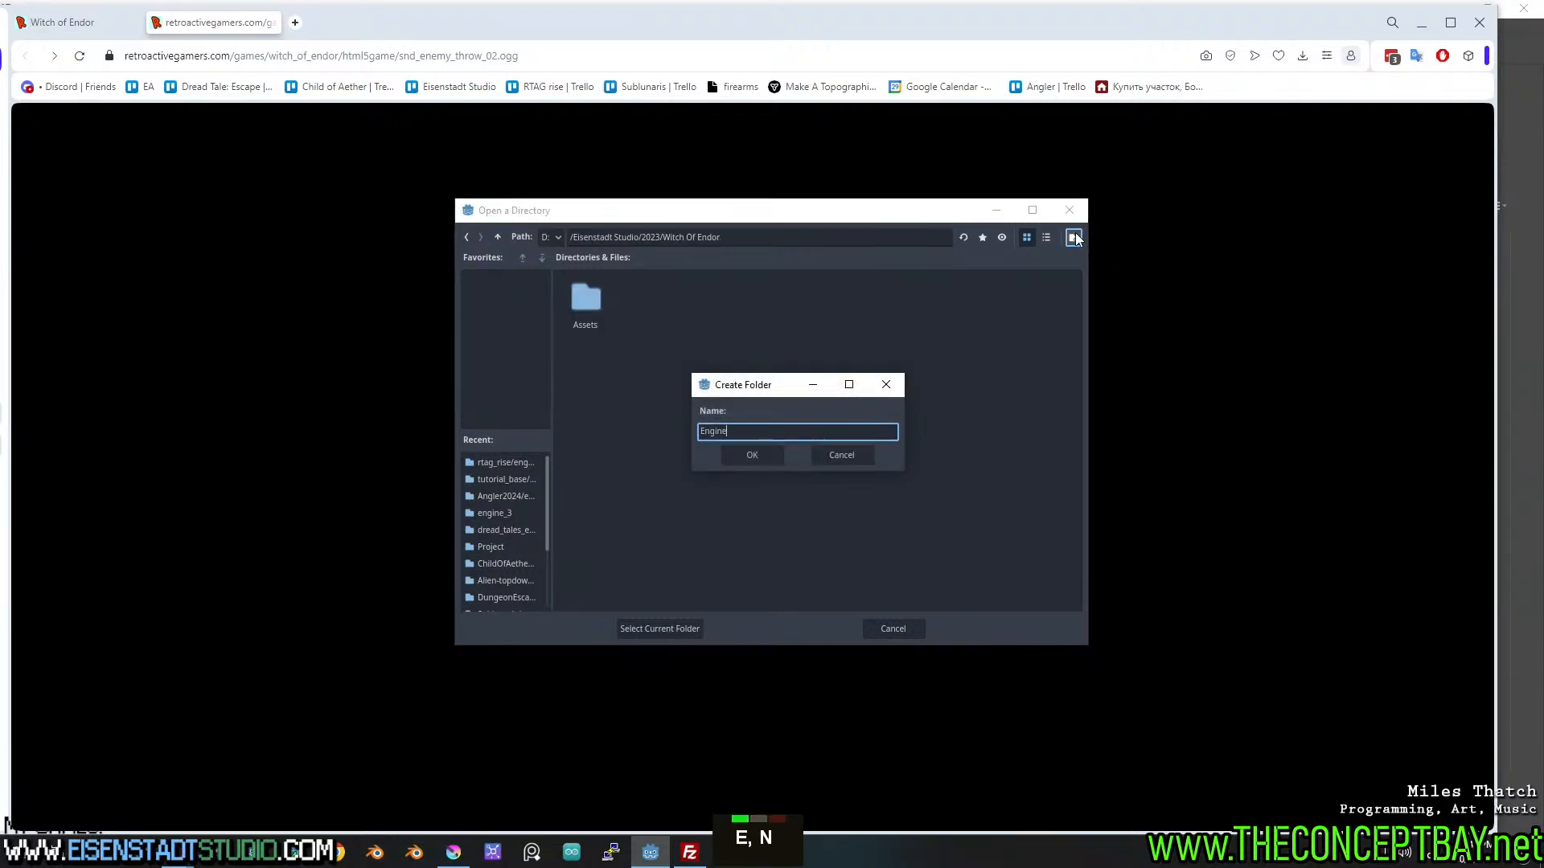
key("Return")
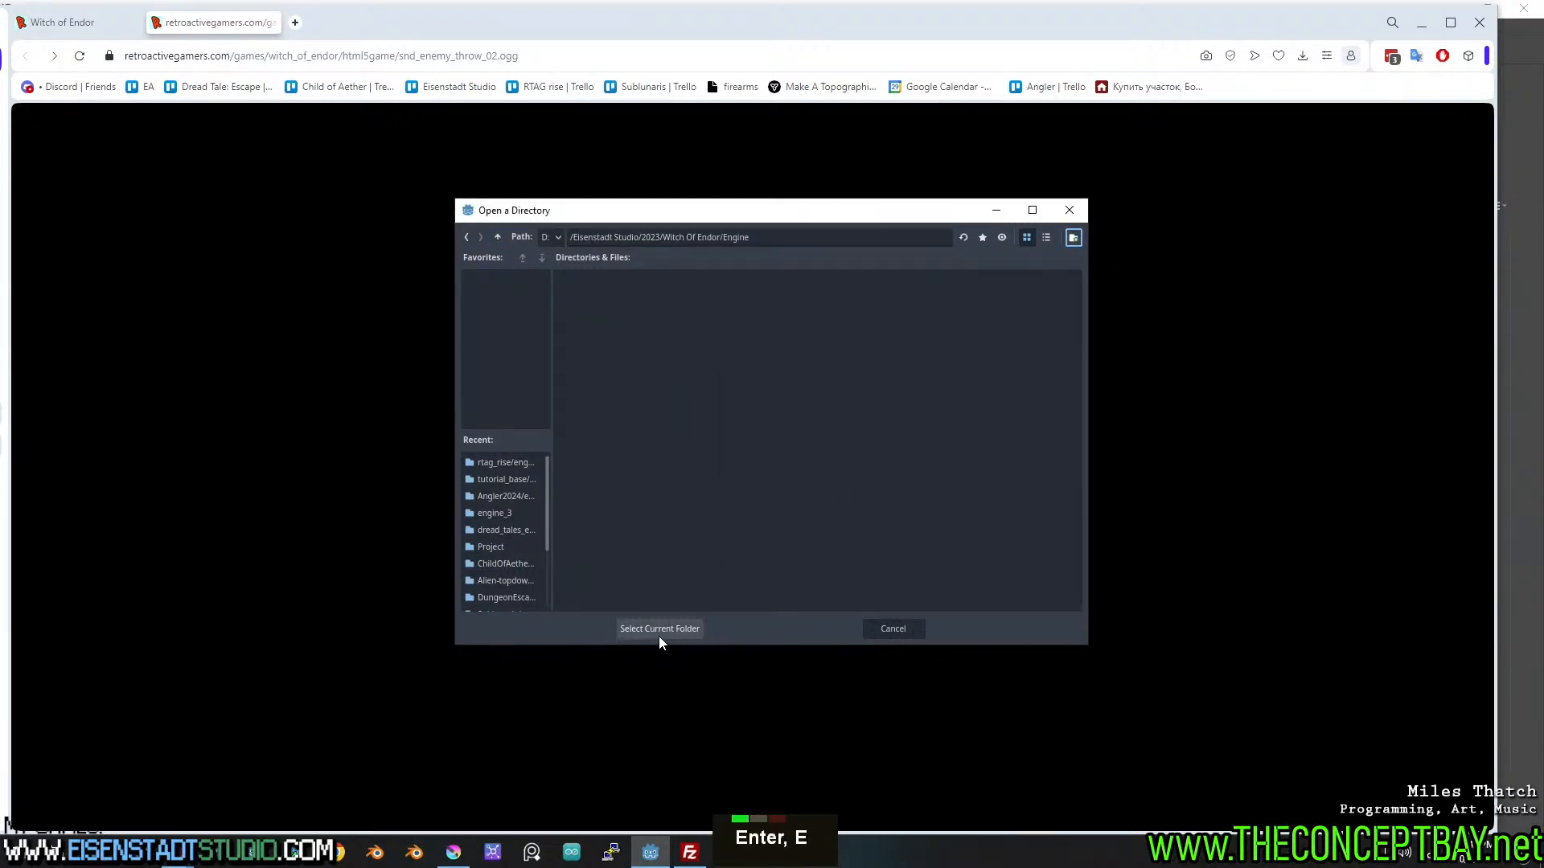
Use the Engine folder as the project path and create the project with the Forward+ renderer.
left_click(756, 238)
key("ctrl+a")
key("ctrl+c")
left_click(734, 370)
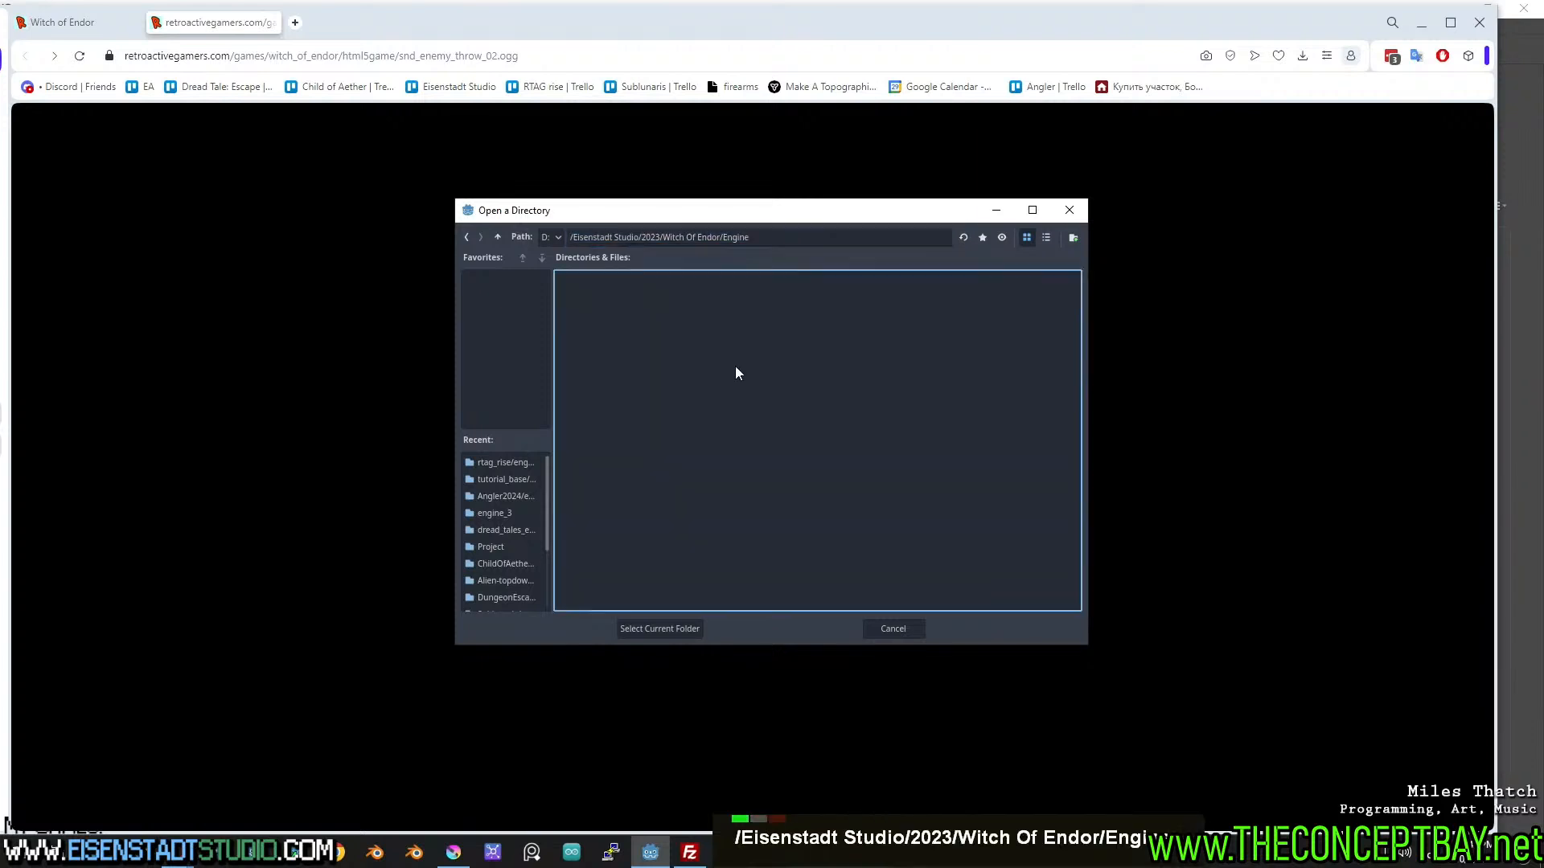
left_click(659, 630)
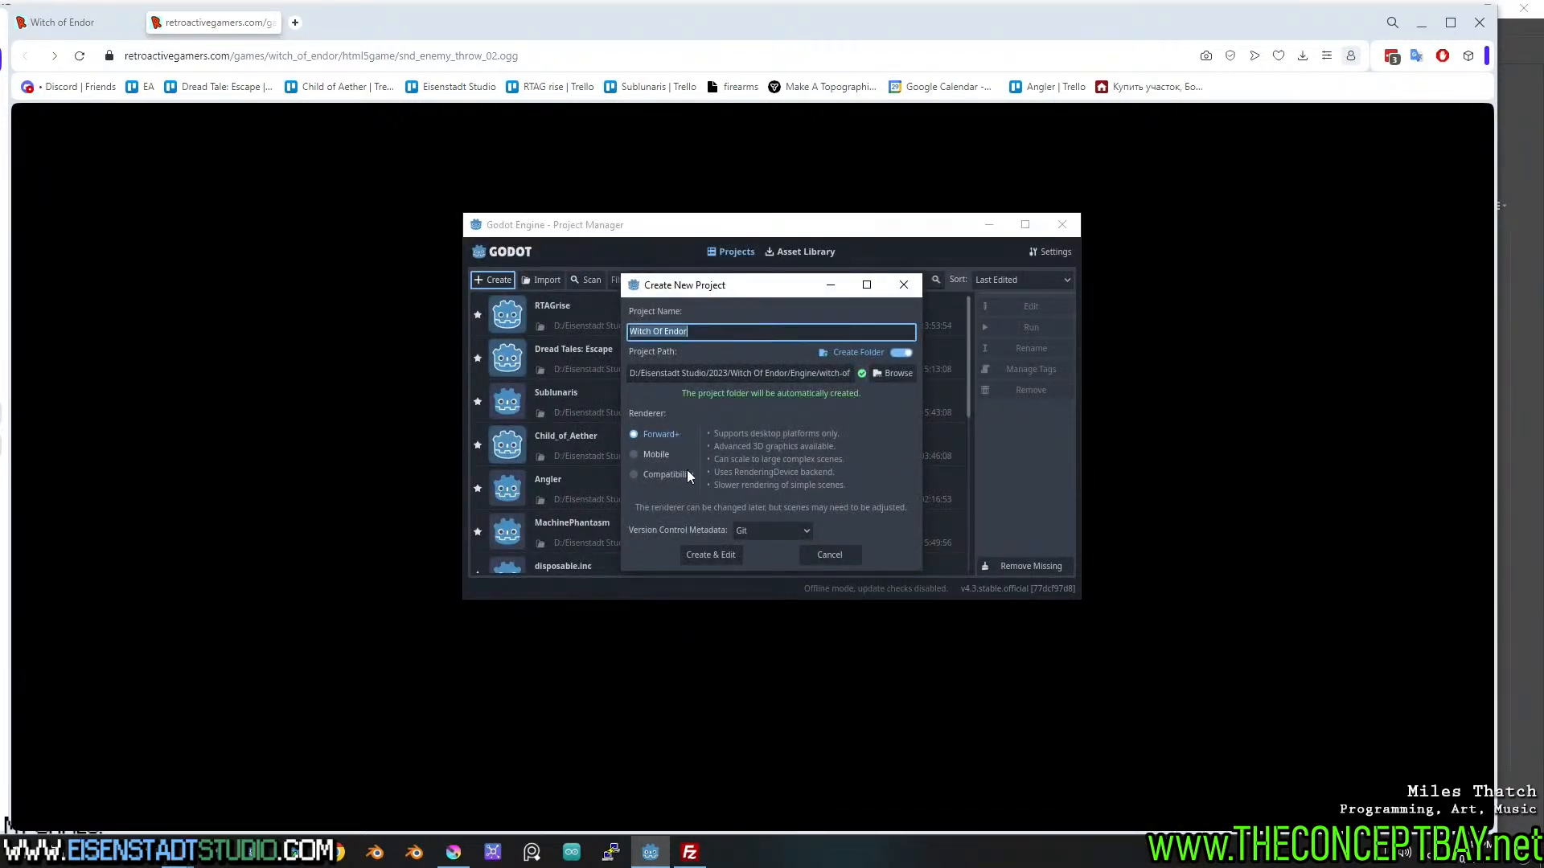
left_click(712, 556)
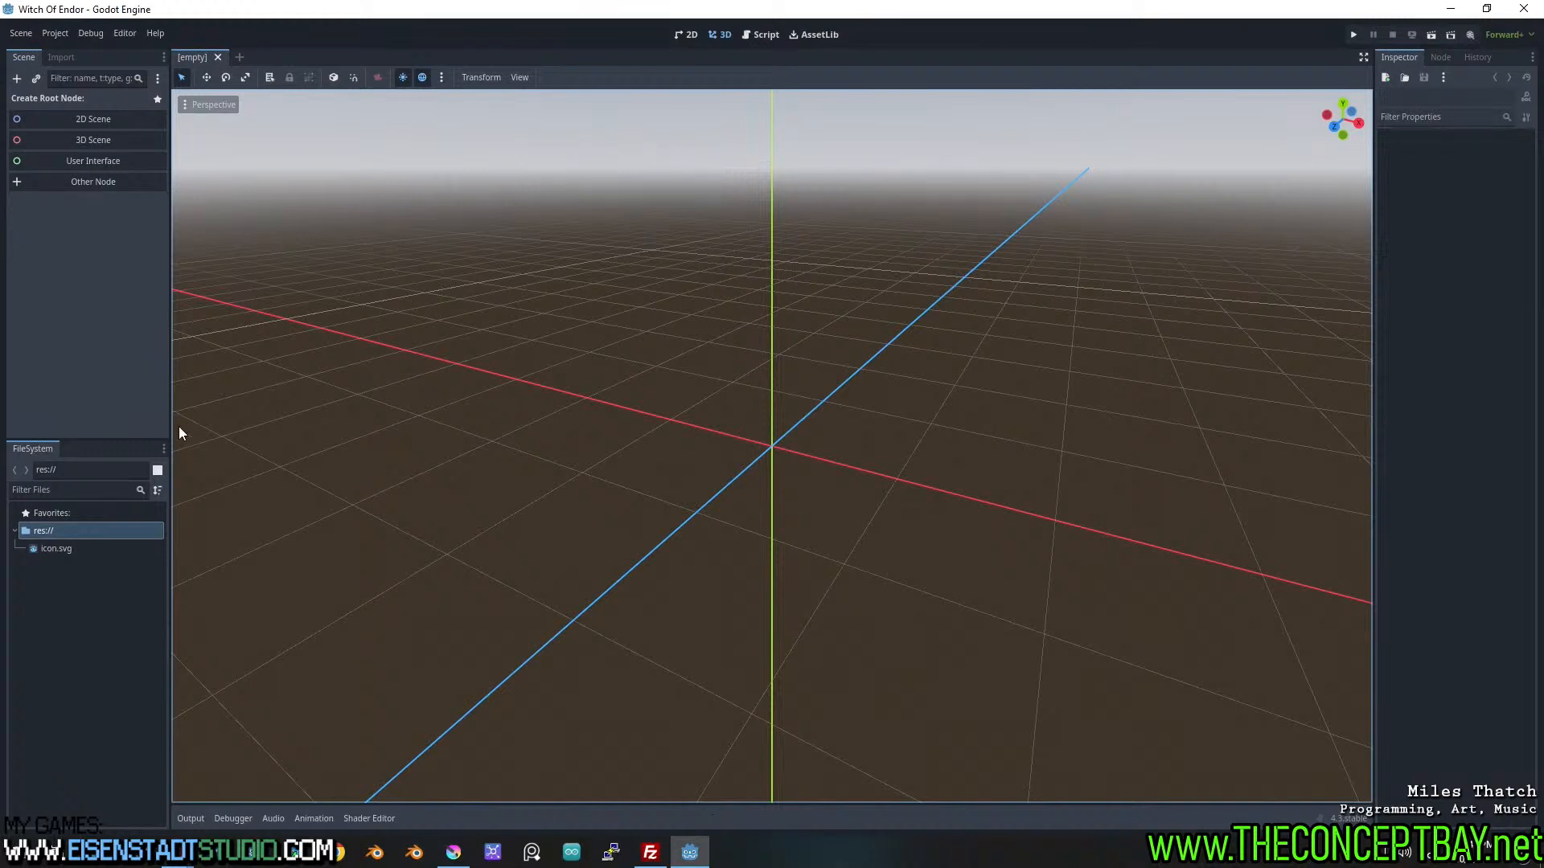
Open the project's res:// folder in File Explorer and go up to its parent Engine folder.
right_click(103, 532)
left_click(129, 701)
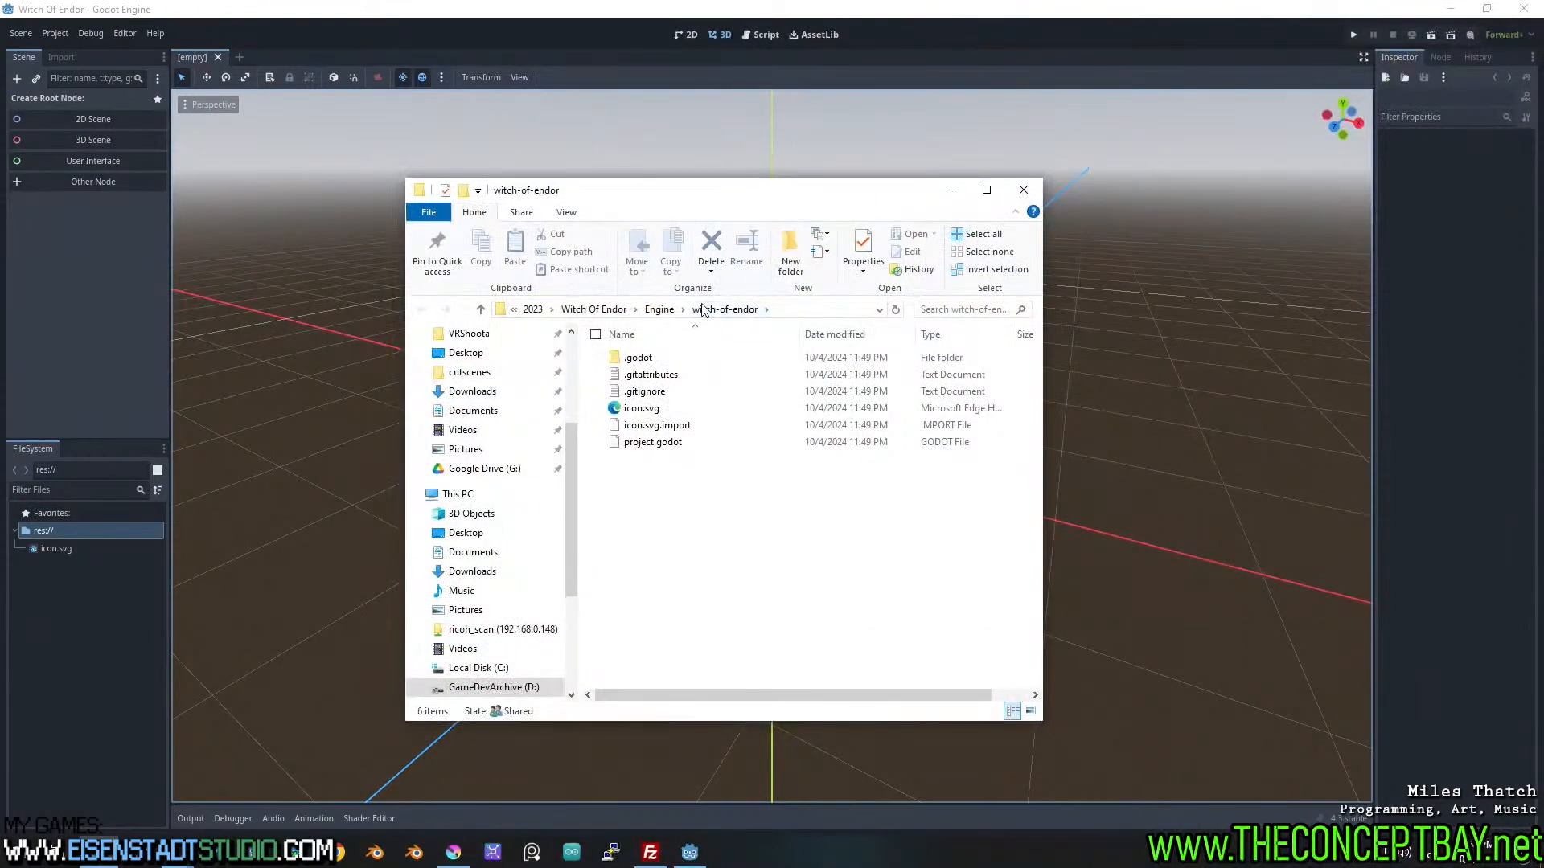
left_click(656, 311)
left_click(701, 311)
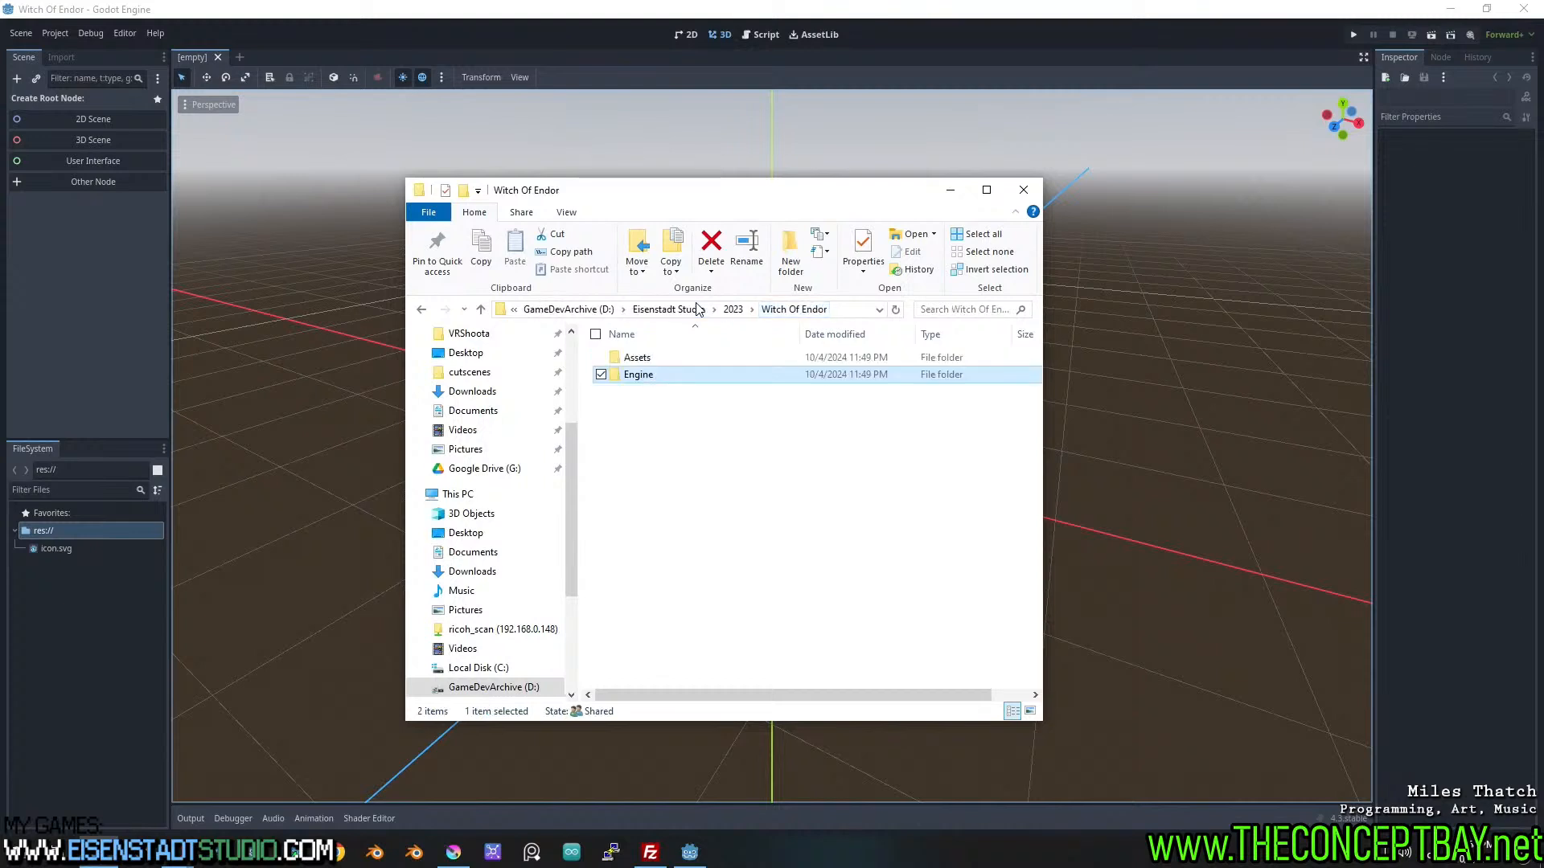
double_click(640, 378)
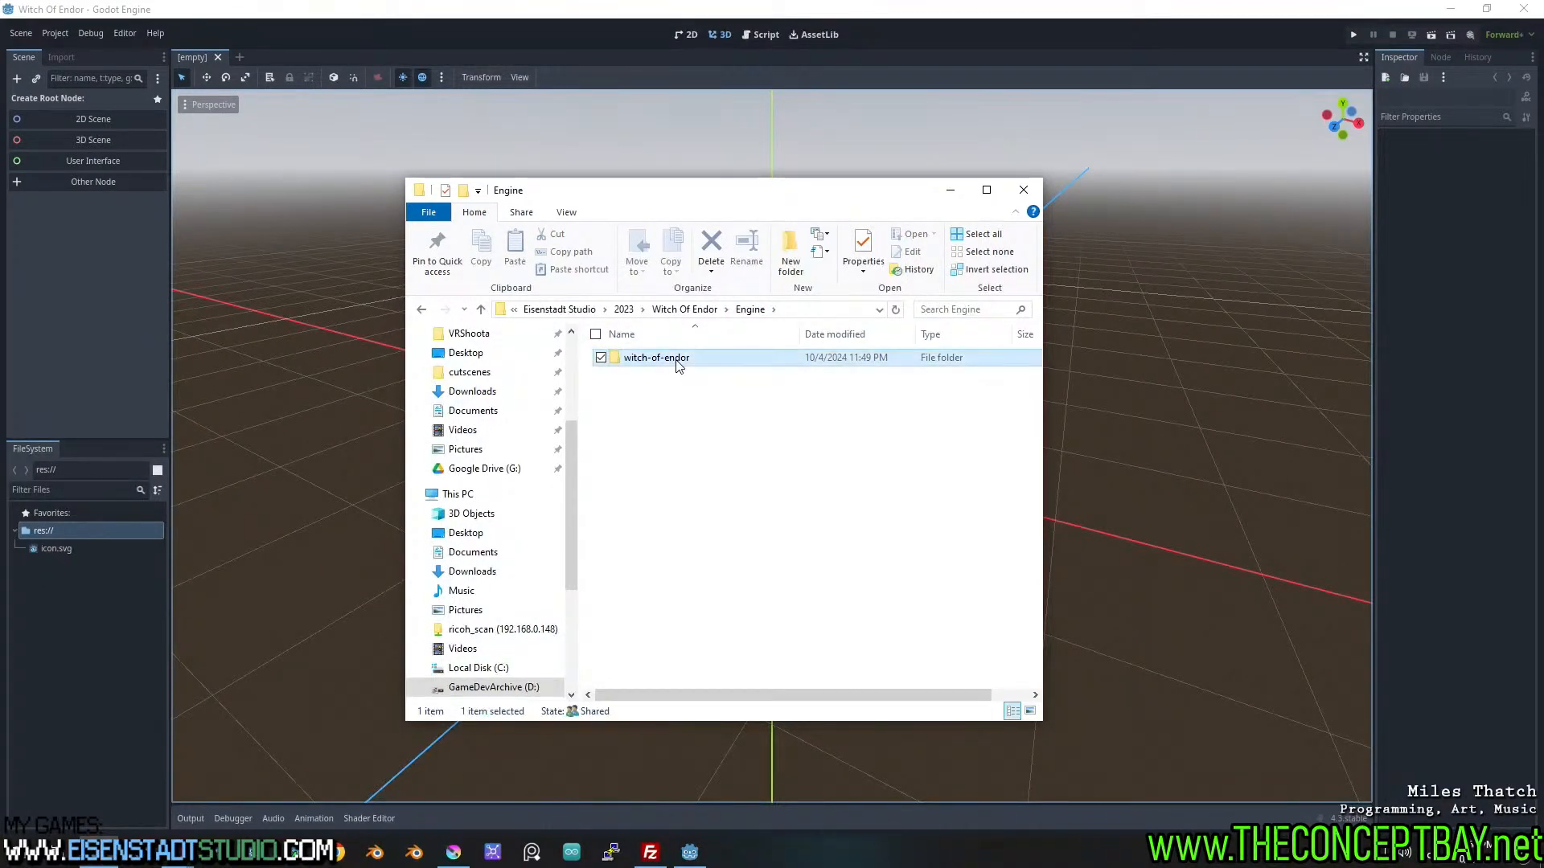
double_click(678, 364)
left_click(480, 314)
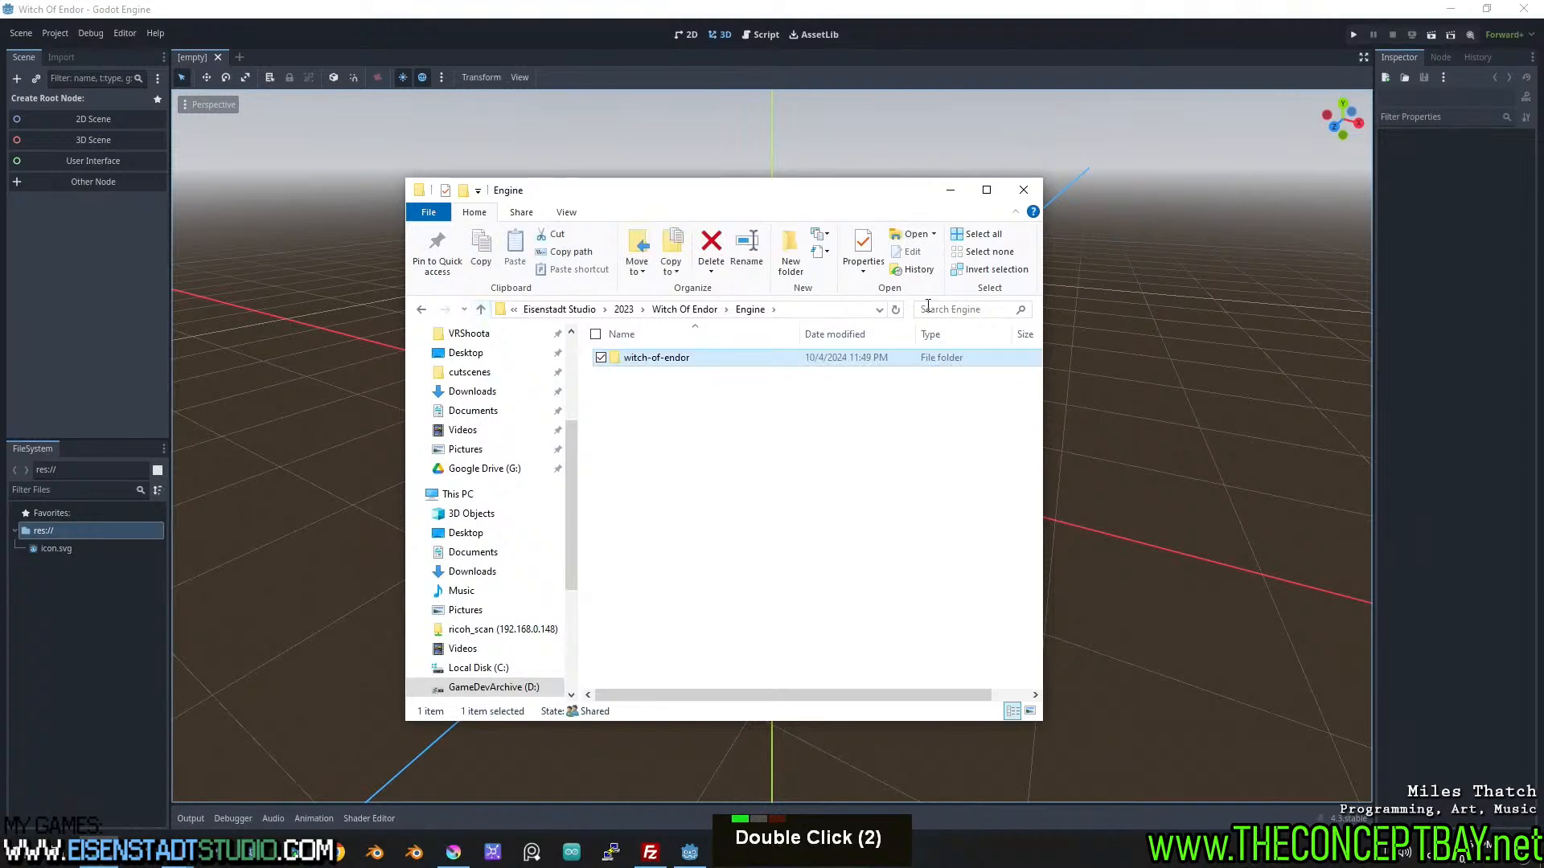
Close the Godot editor and move all project files from the witch-of-endor subfolder up into the Engine folder.
left_click(1319, 23)
left_click(1533, 9)
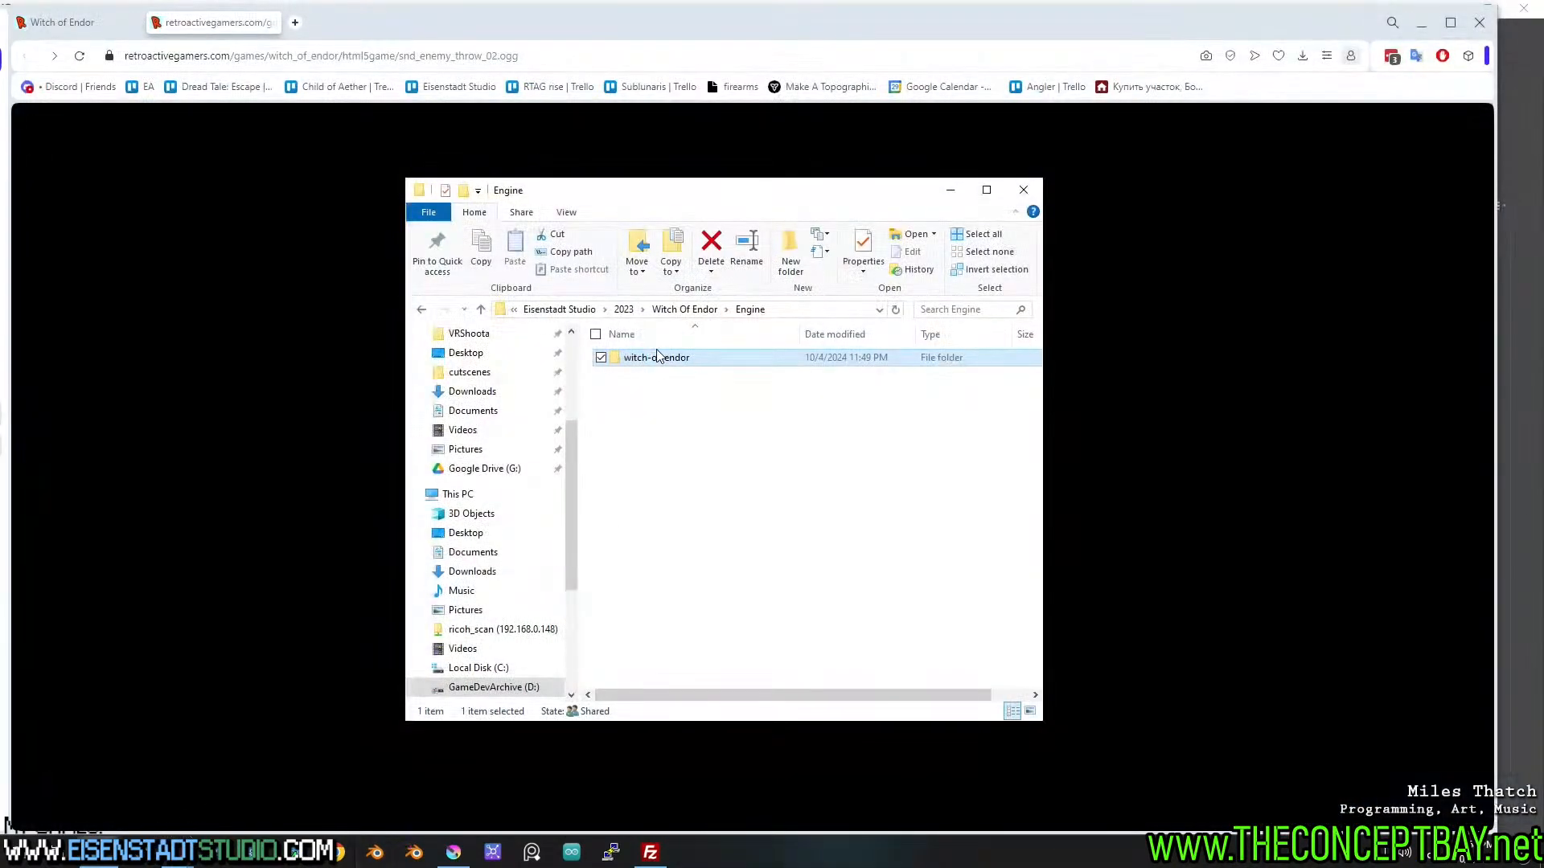
double_click(658, 356)
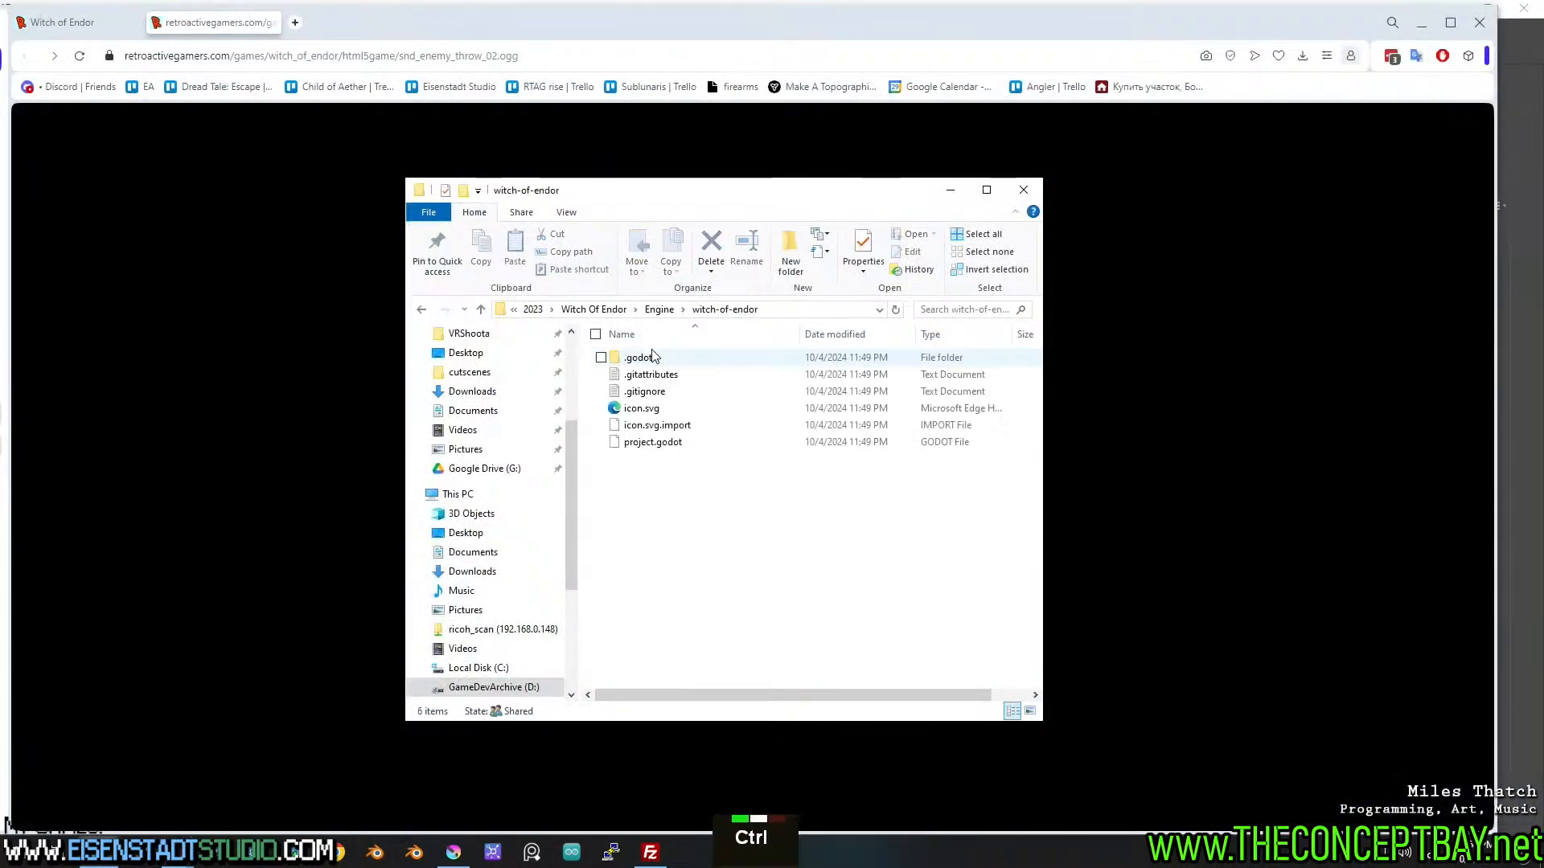
key("ctrl+a")
key("ctrl+c")
left_click(667, 311)
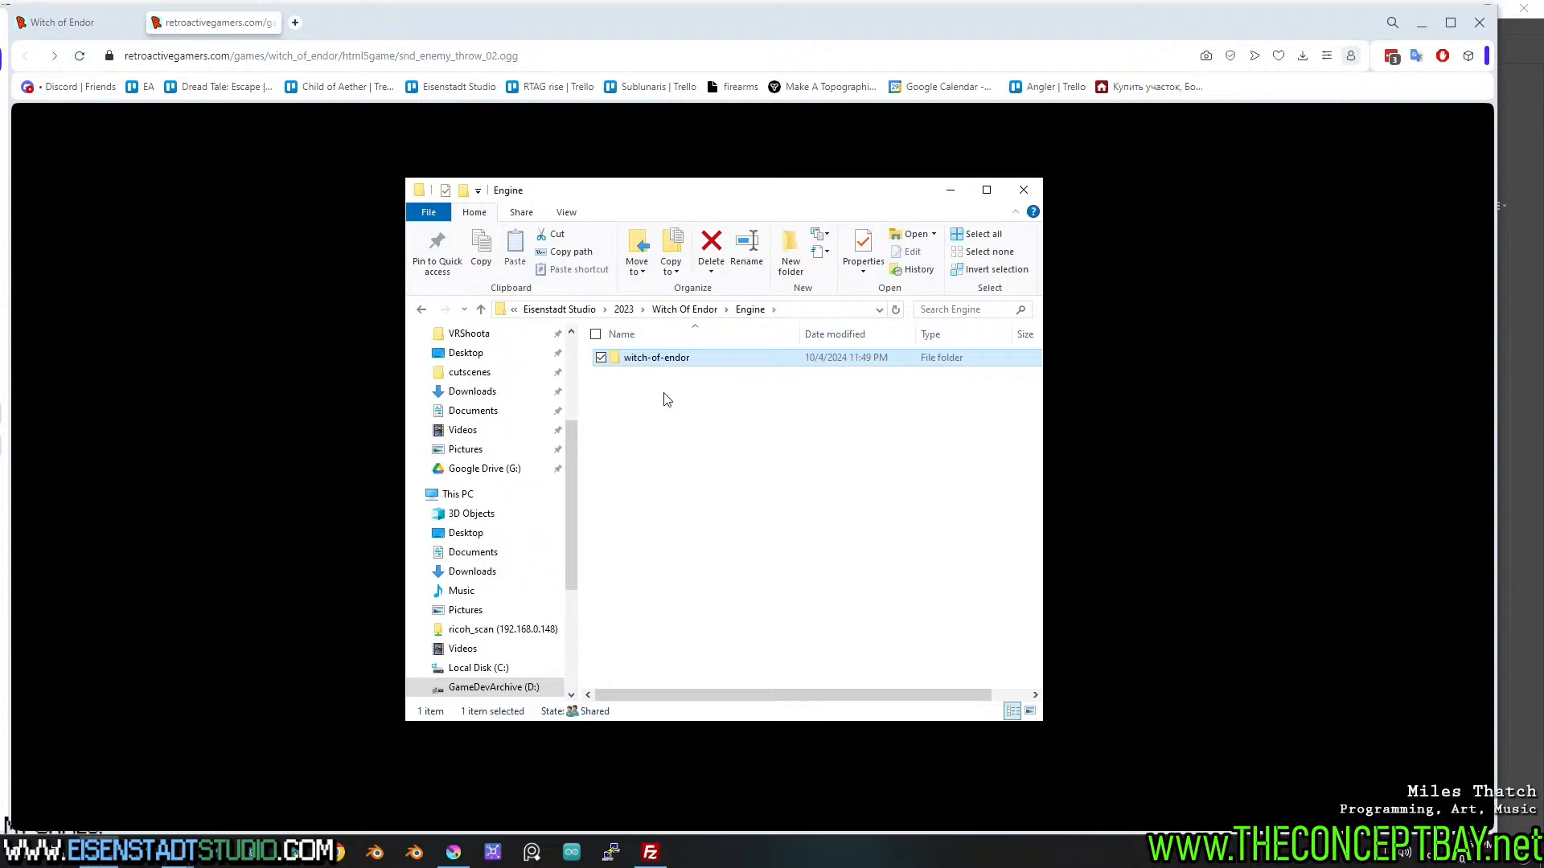
left_click(672, 421)
key("ctrl+v")
Delete the leftover witch-of-endor subfolder from the Engine folder and refresh the file listing.
left_click(656, 375)
key("Delete")
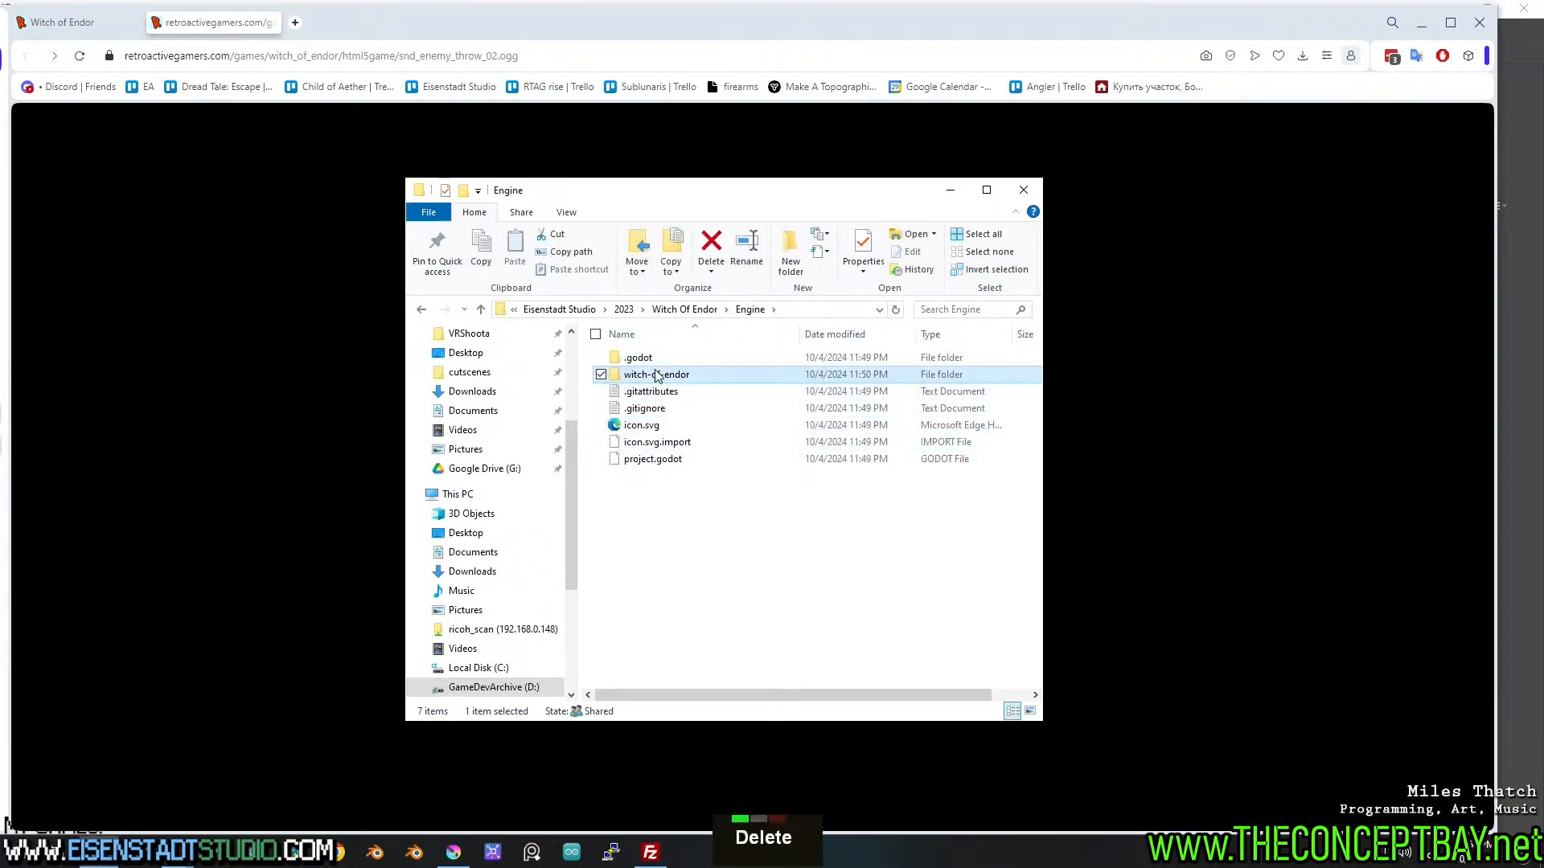
key("F5")
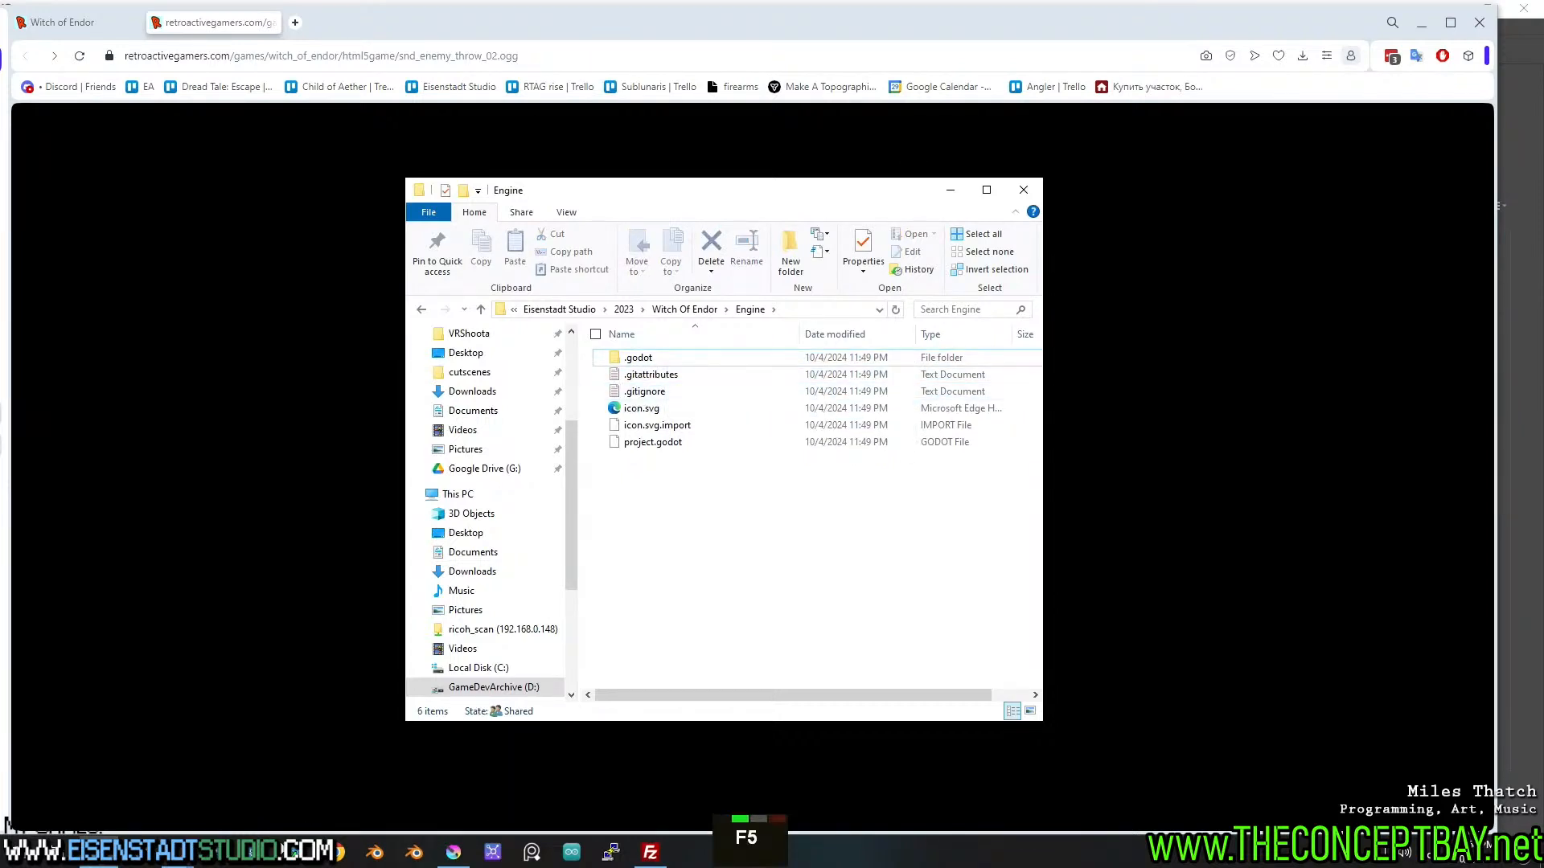
Open the Godot Project Manager and remove the missing Witch Of Endor project entry from the project list.
left_click(296, 851)
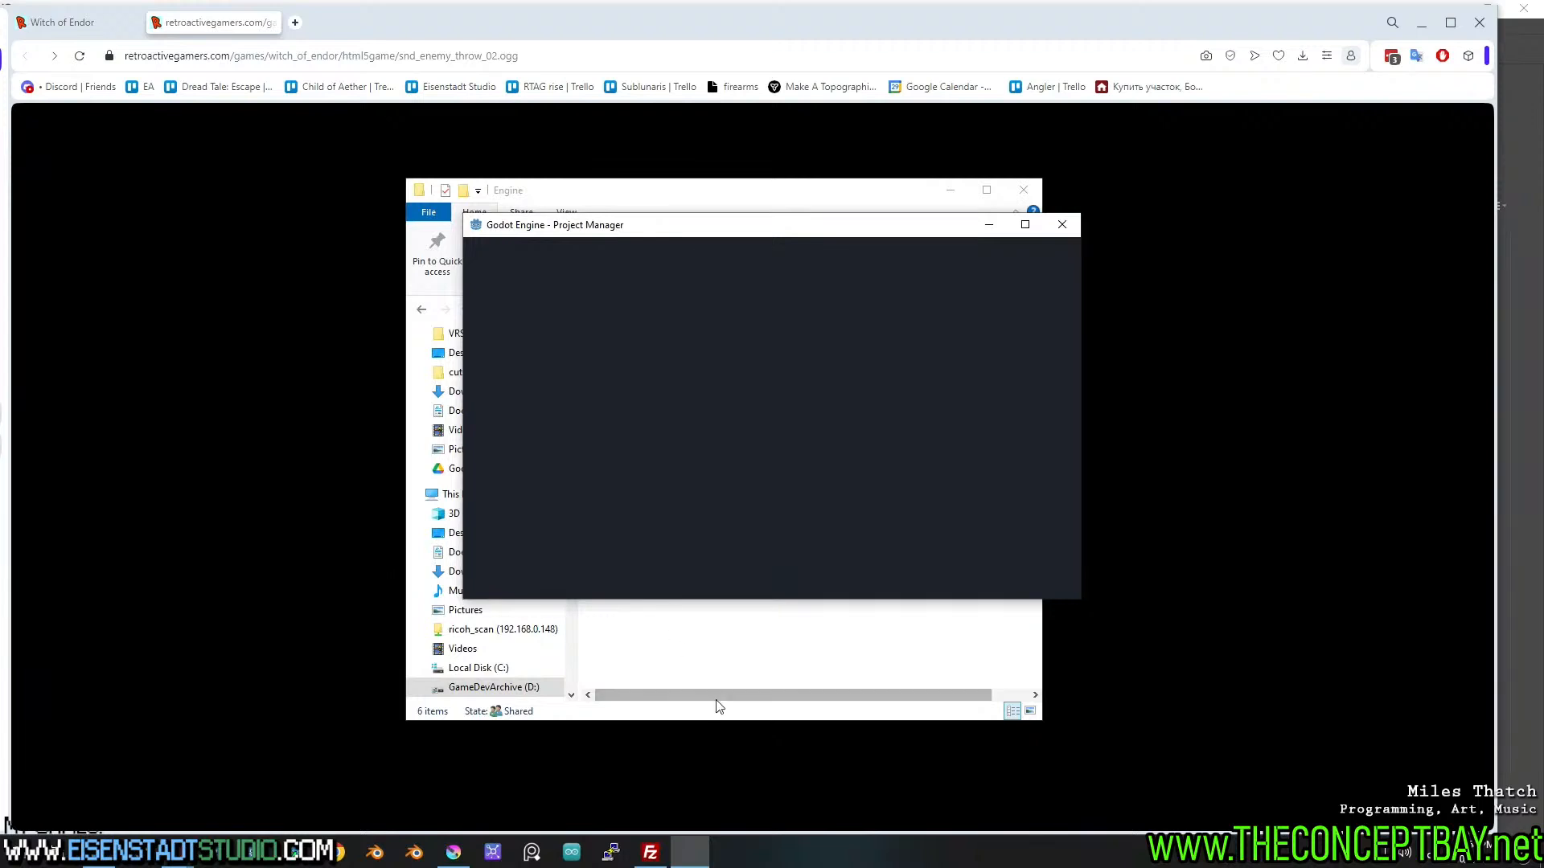
scroll(677, 447, "down", 6)
scroll(677, 450, "down", 10)
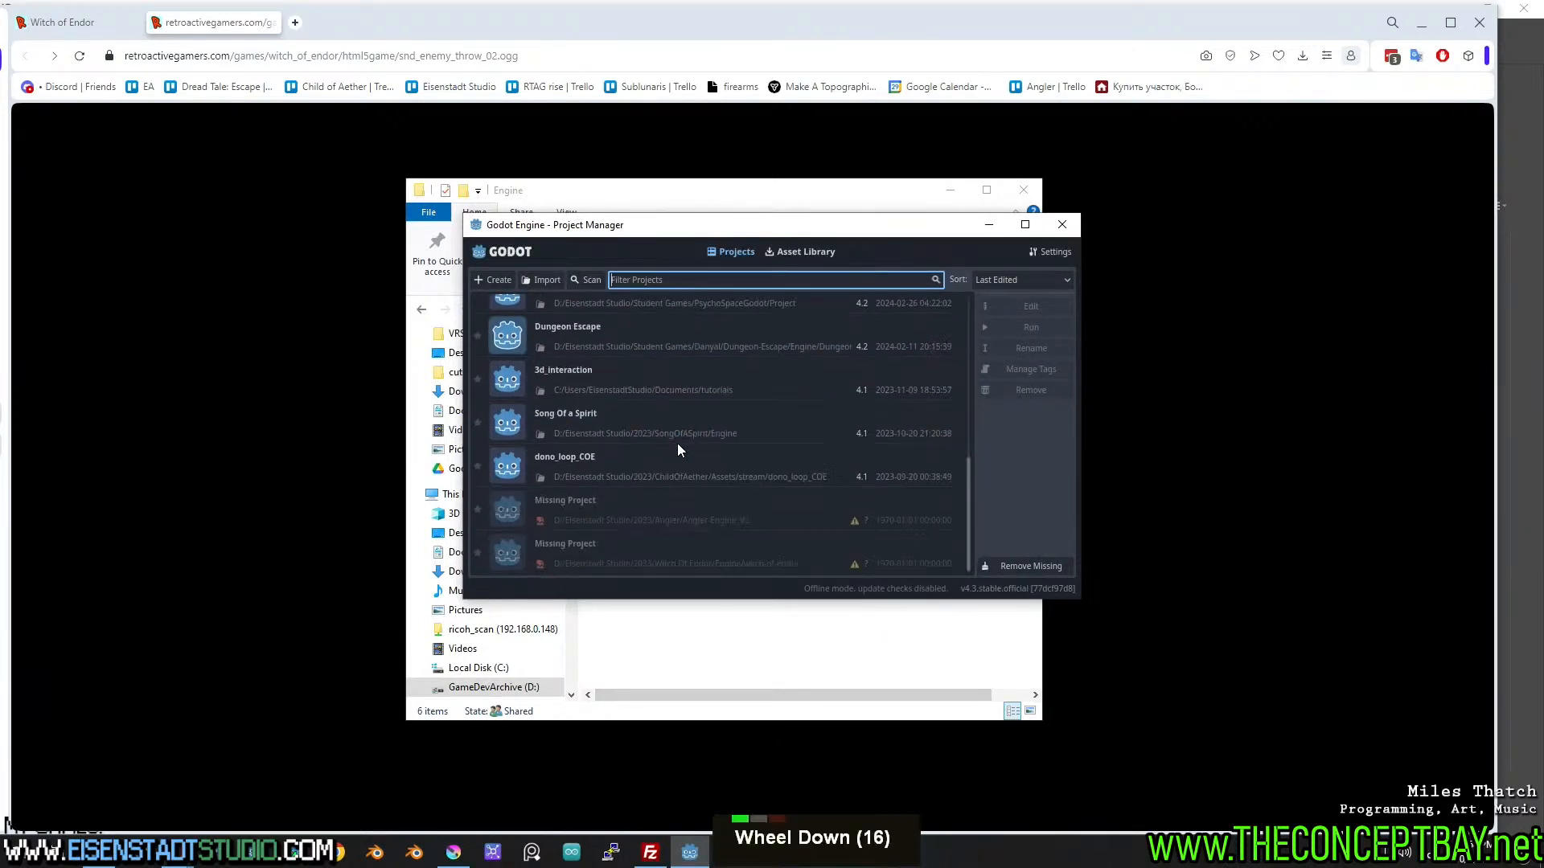
left_click(751, 557)
left_click(1031, 390)
left_click(760, 458)
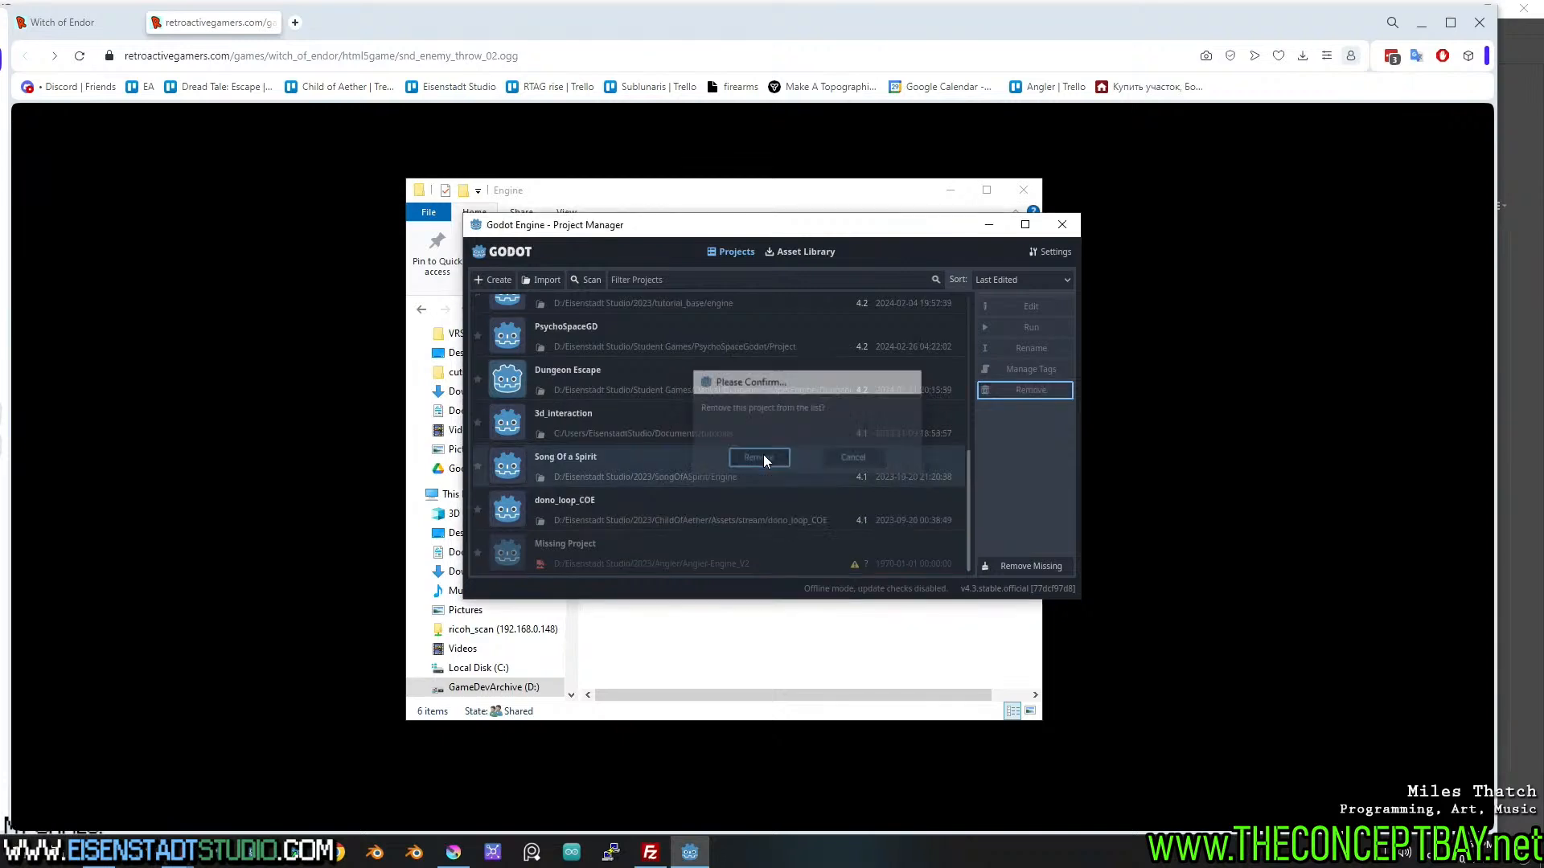
Import the existing project from D:/Eisenstadt Studio/2023/Witch Of Endor/Engine and open it for editing.
left_click(541, 279)
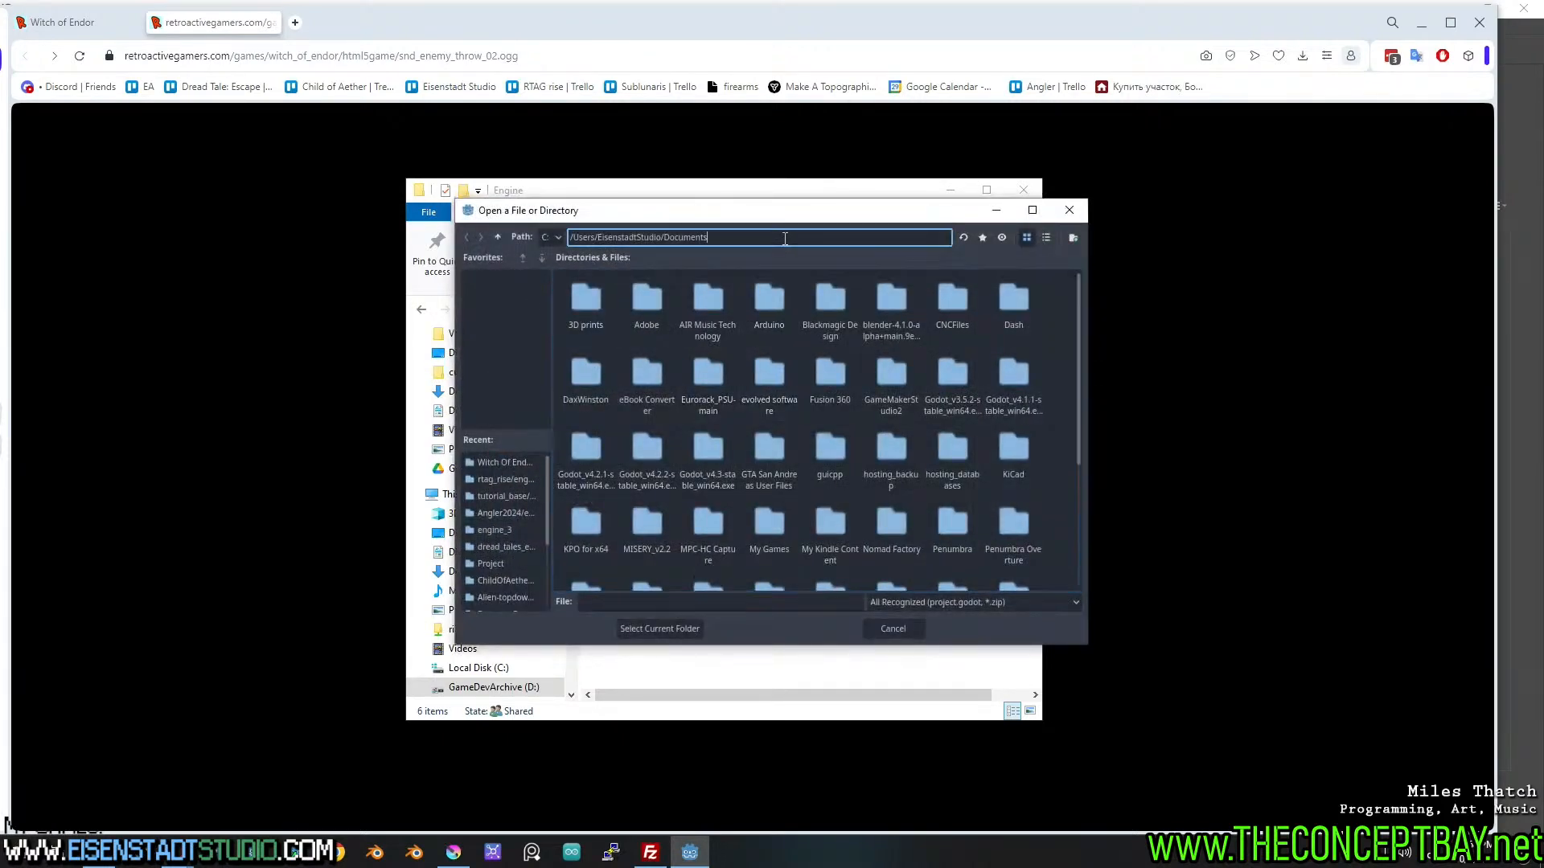
left_click(784, 239)
key("ctrl+v")
key("ctrl+a")
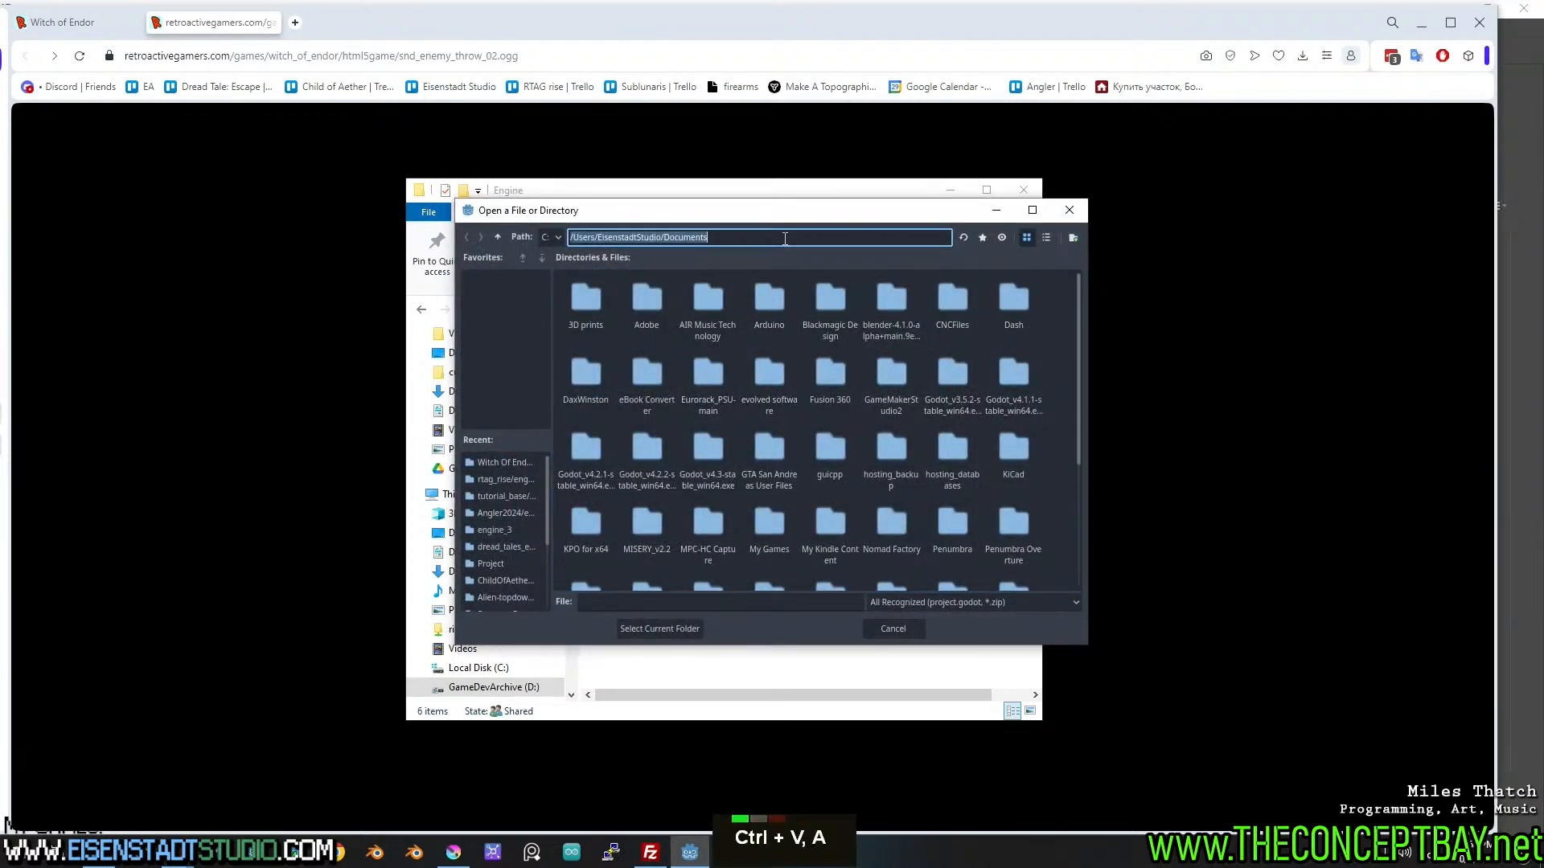
left_click(549, 238)
left_click(552, 281)
double_click(637, 297)
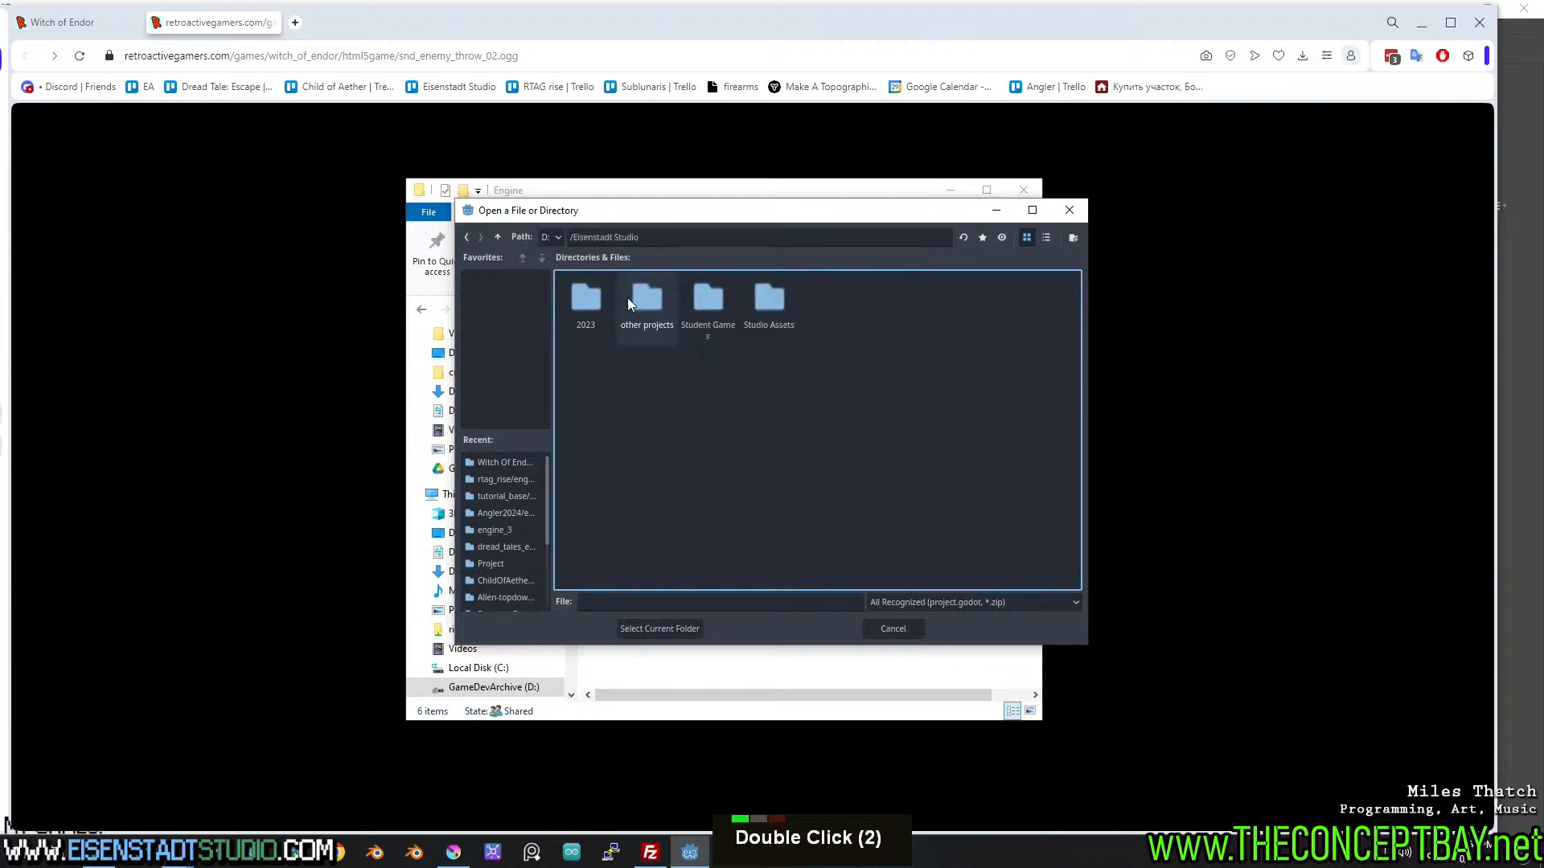
double_click(593, 298)
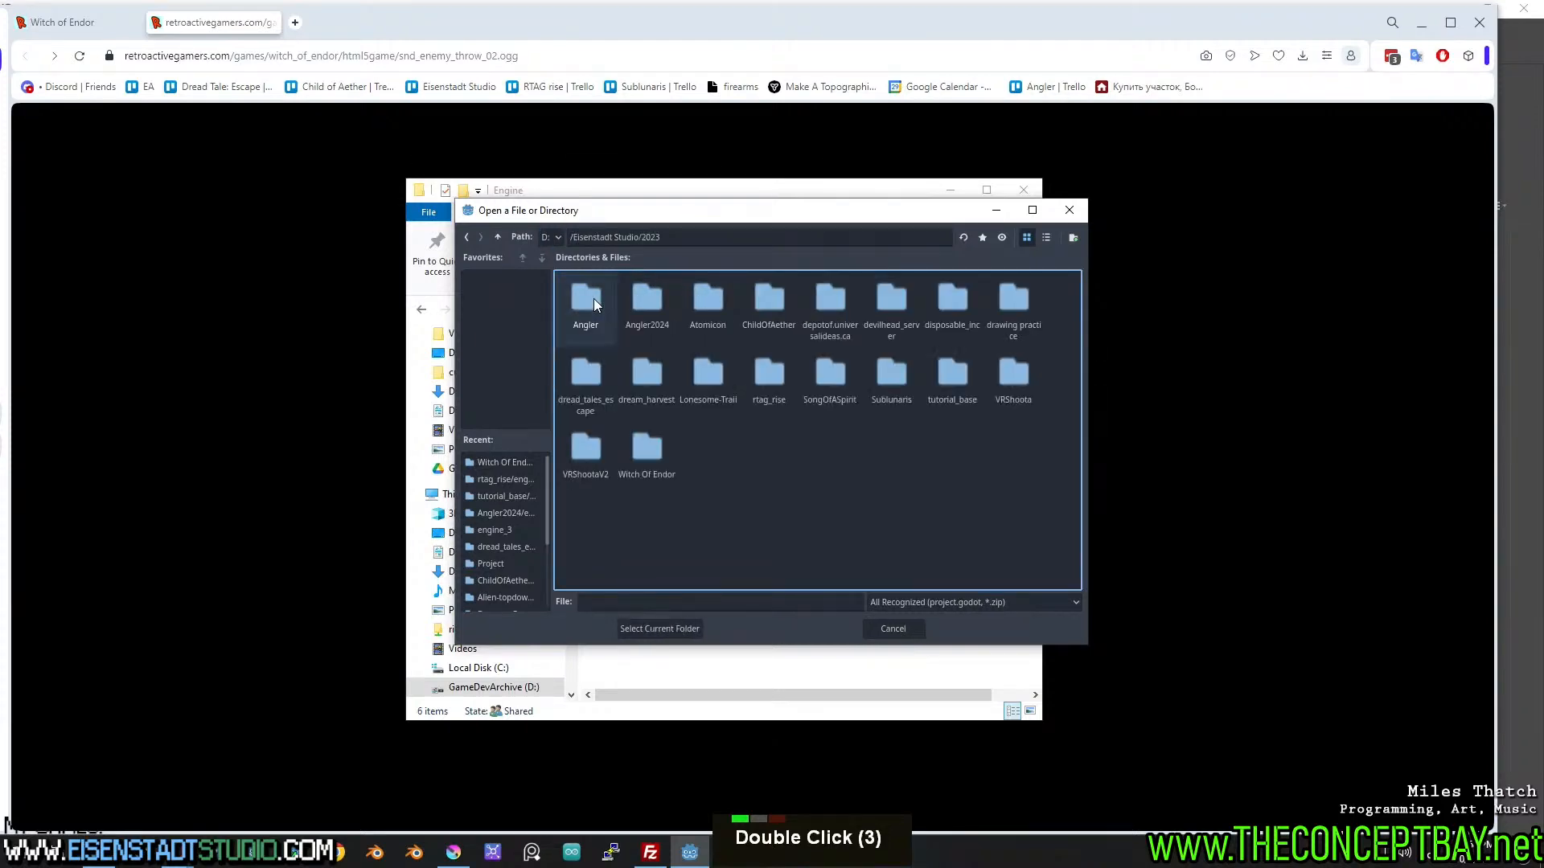
double_click(634, 442)
double_click(649, 294)
double_click(654, 294)
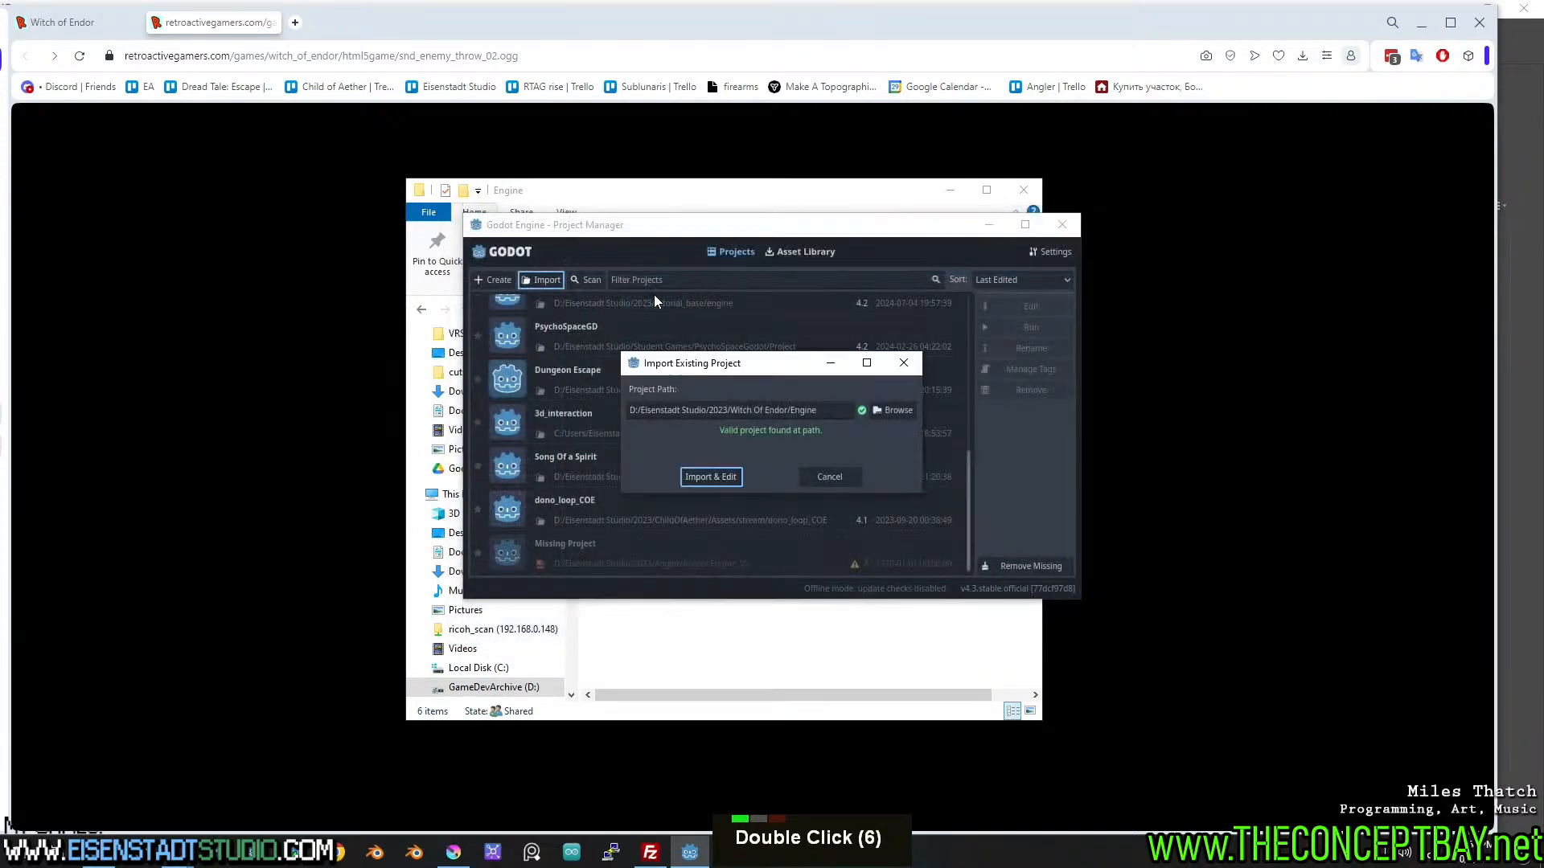
left_click(709, 478)
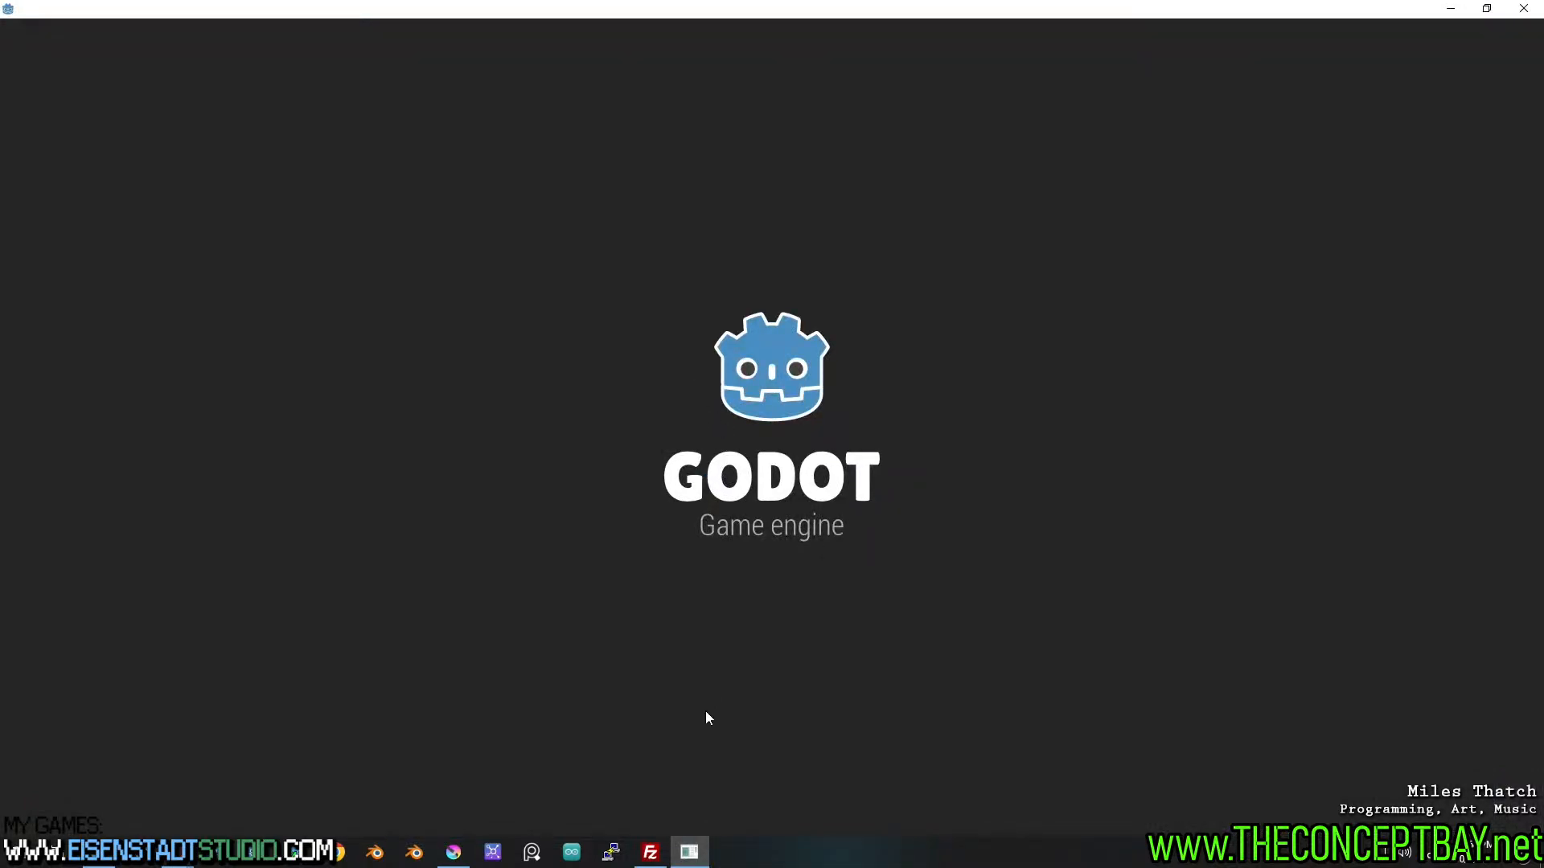
In File Explorer, create a folder named old_assets inside the Witch Of Endor Assets folder and open it.
left_click(99, 853)
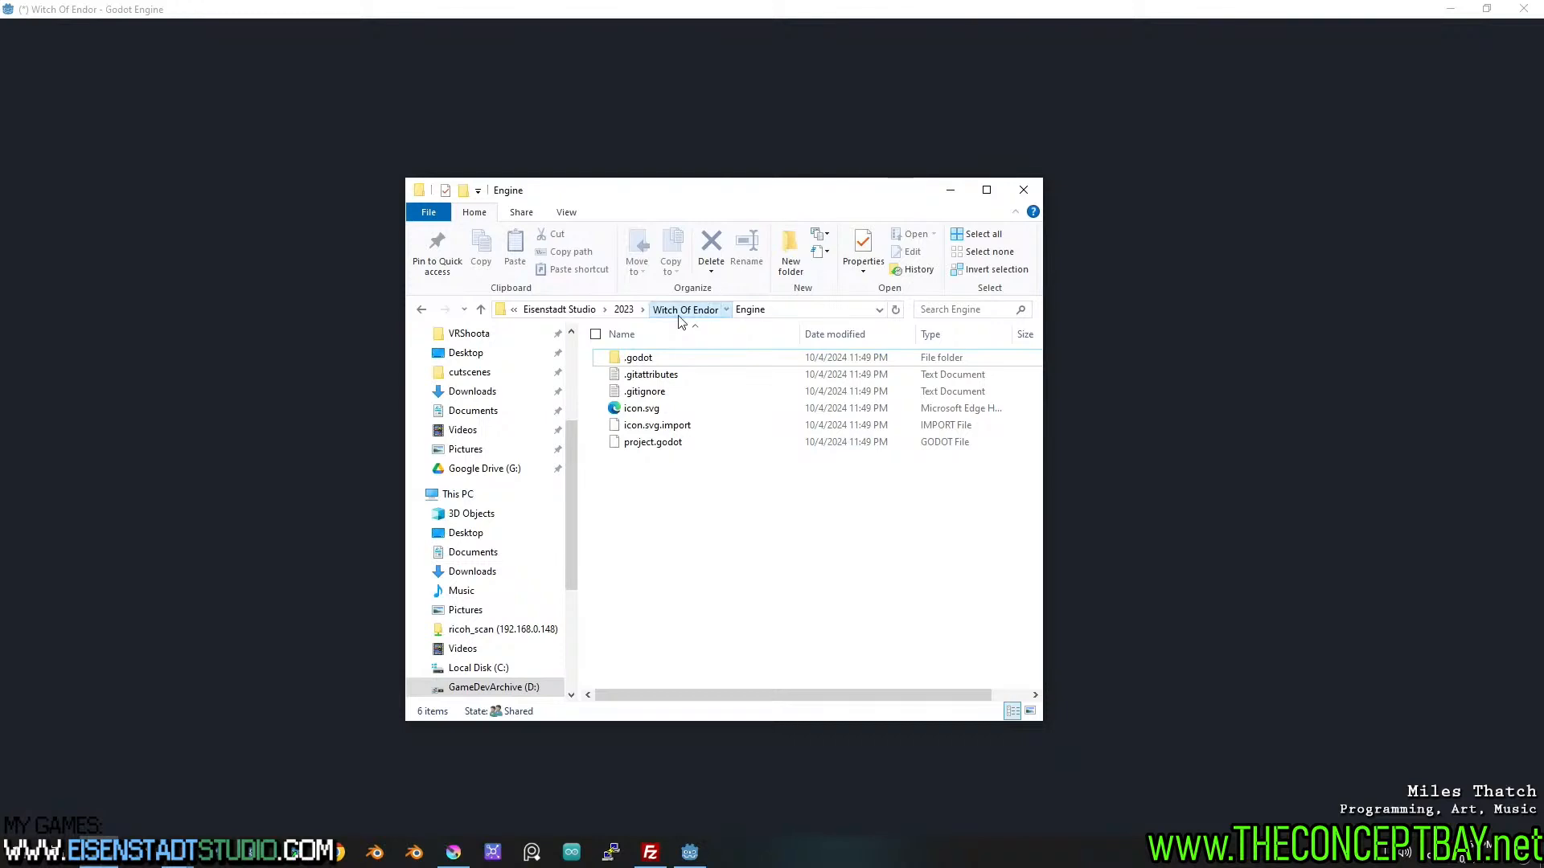
left_click(681, 312)
double_click(637, 358)
key("ctrl+shift+n")
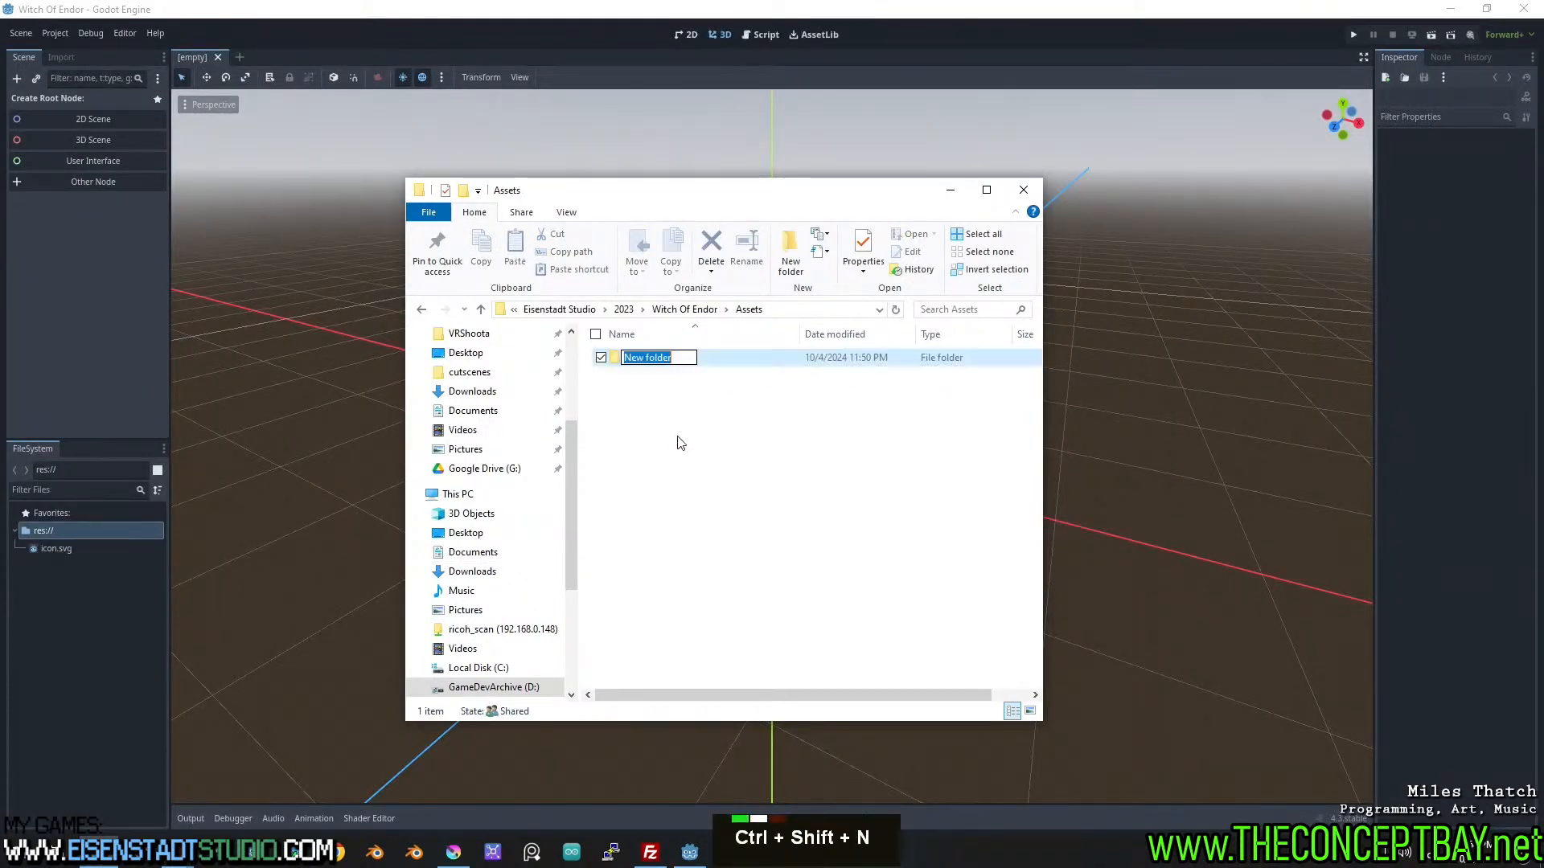
type("old_assets")
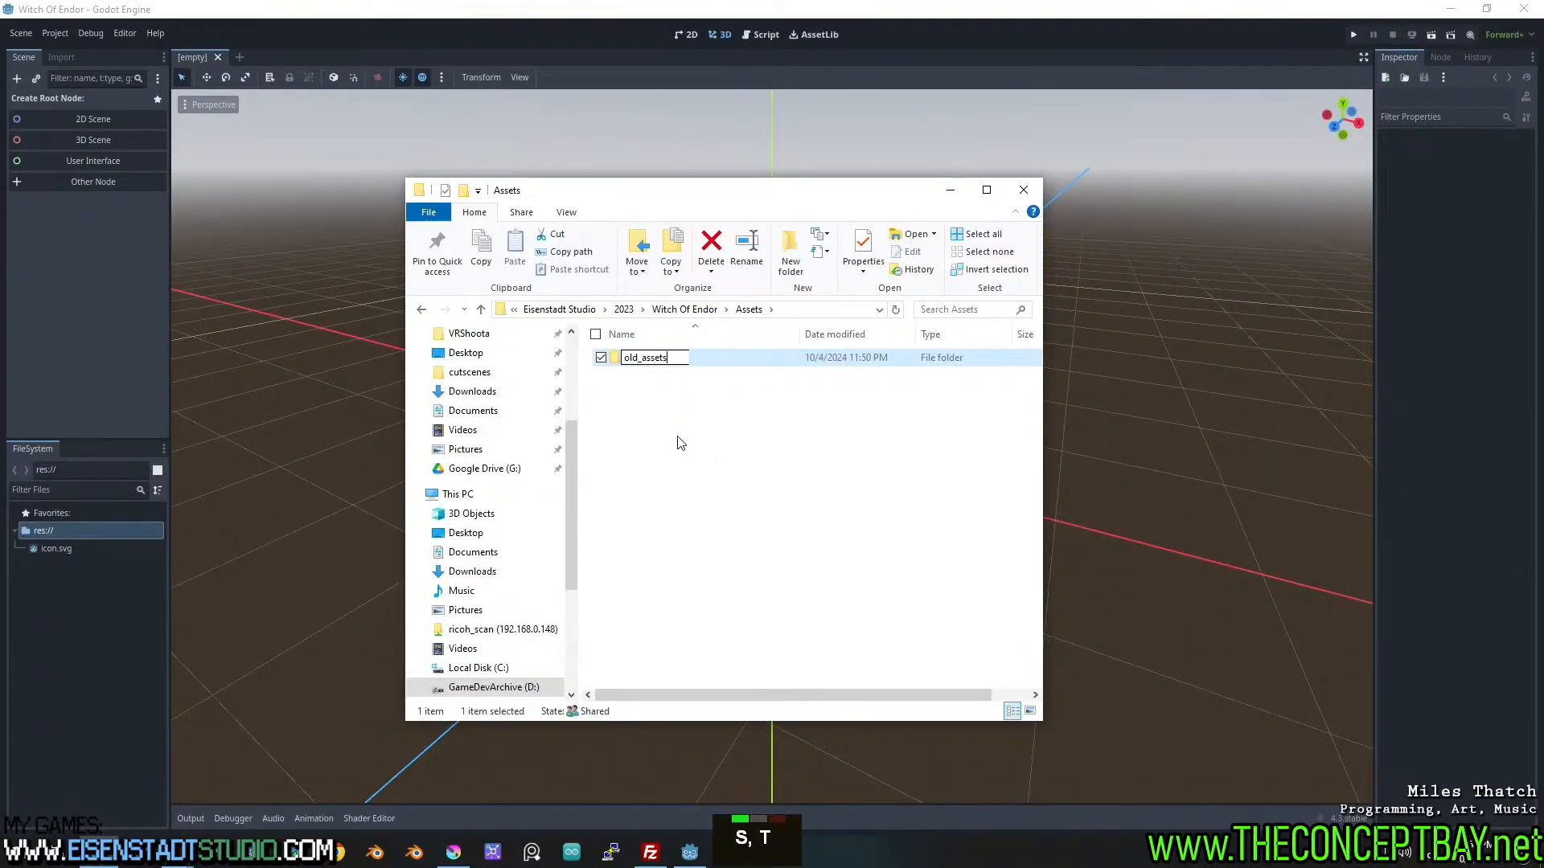
key("Return")
key("Return")
Copy the old_assets folder's path and refresh the folder listing.
key("ctrl+l")
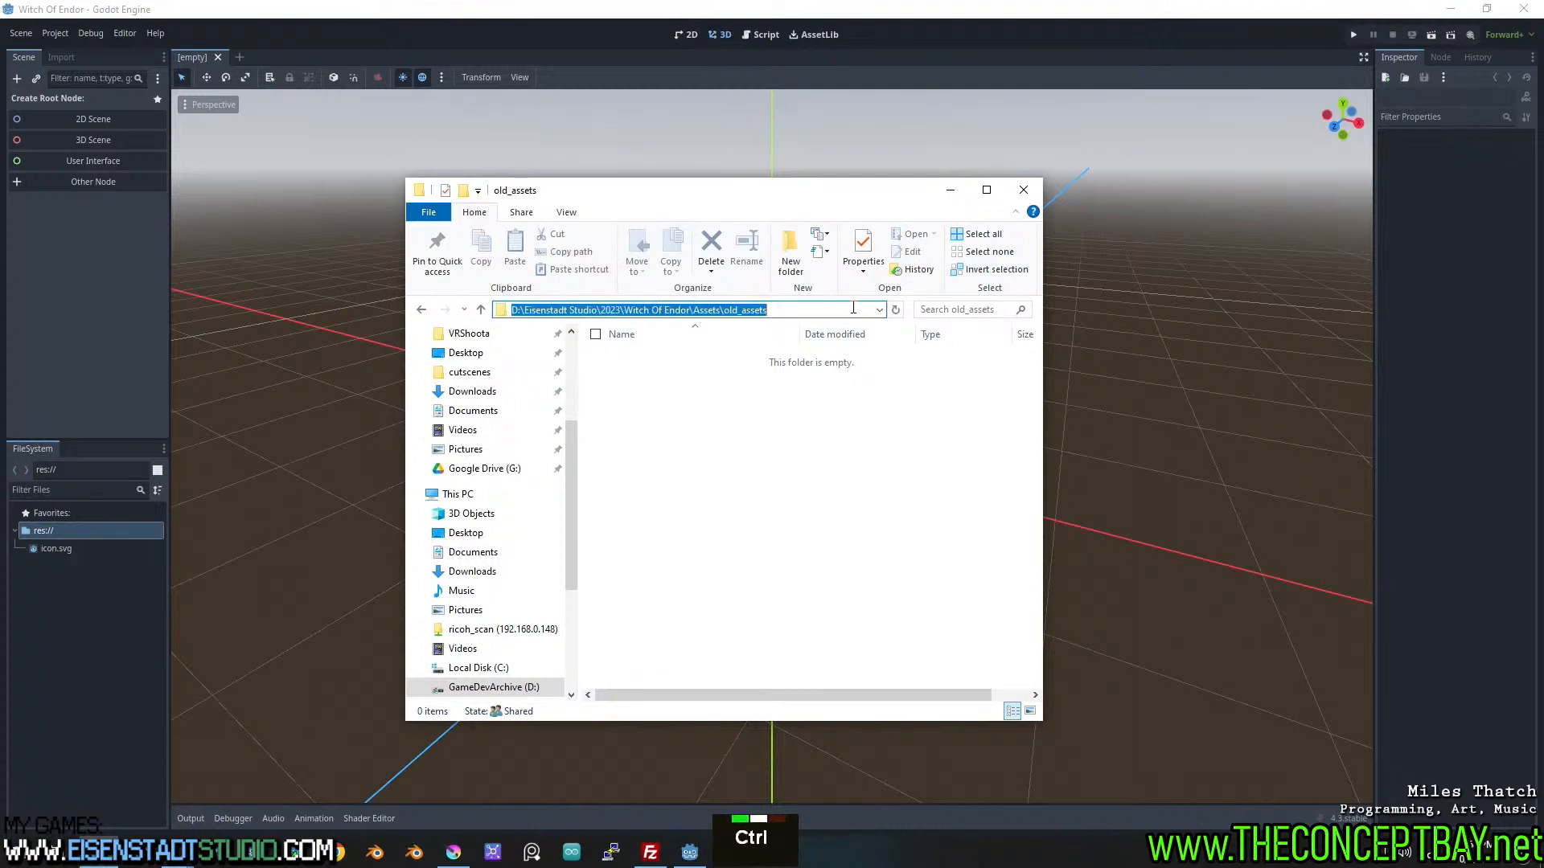
key("ctrl+c")
key("ctrl+a")
key("Return")
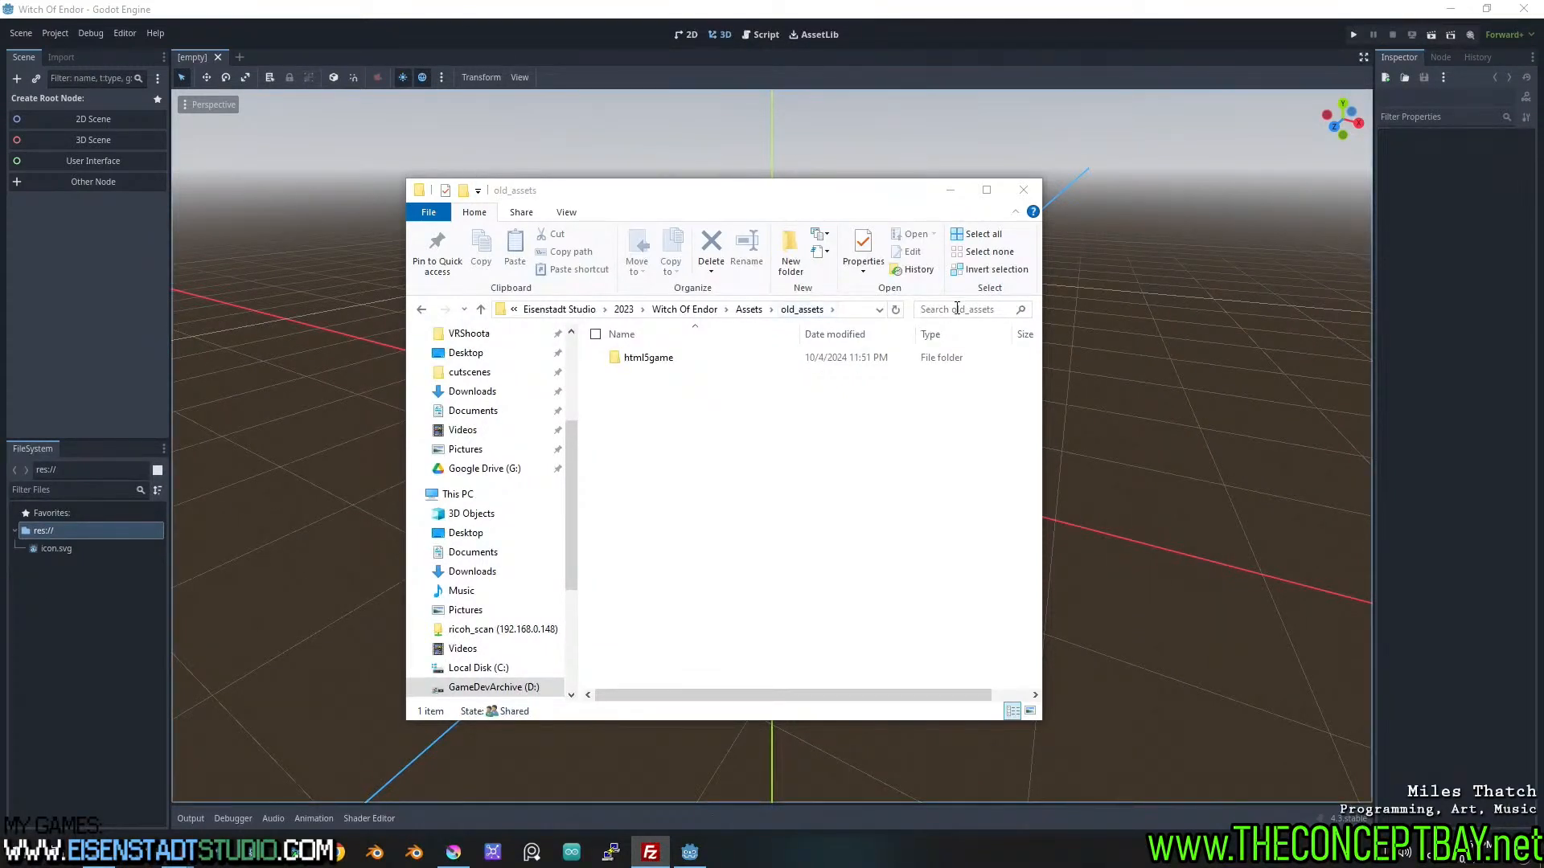
left_click(896, 310)
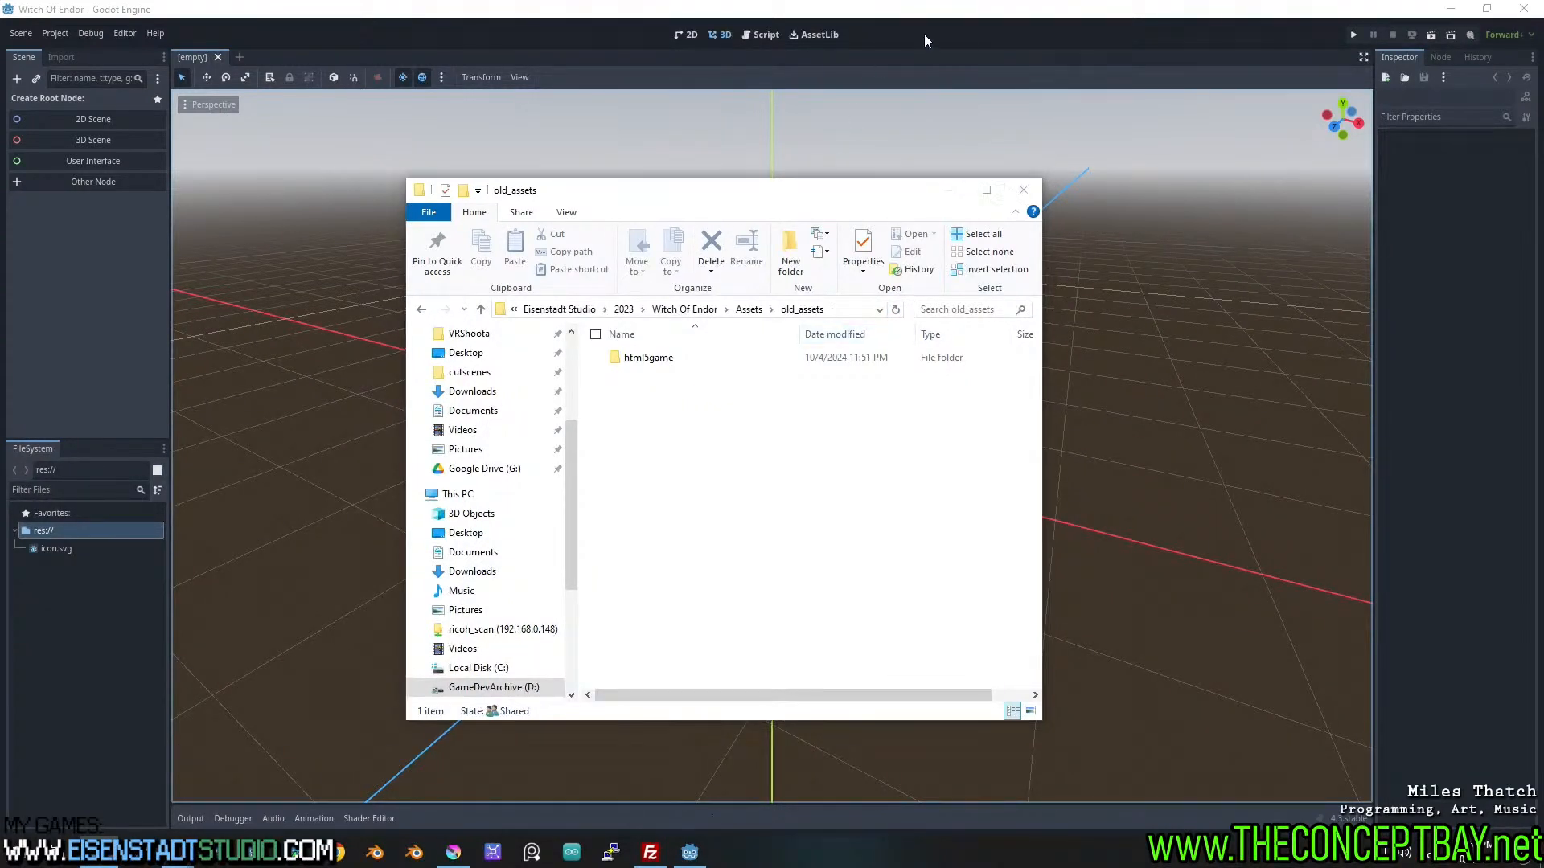
Switch back to the Godot editor, create a 2D Scene root node and rename it main_game.
left_click(639, 76)
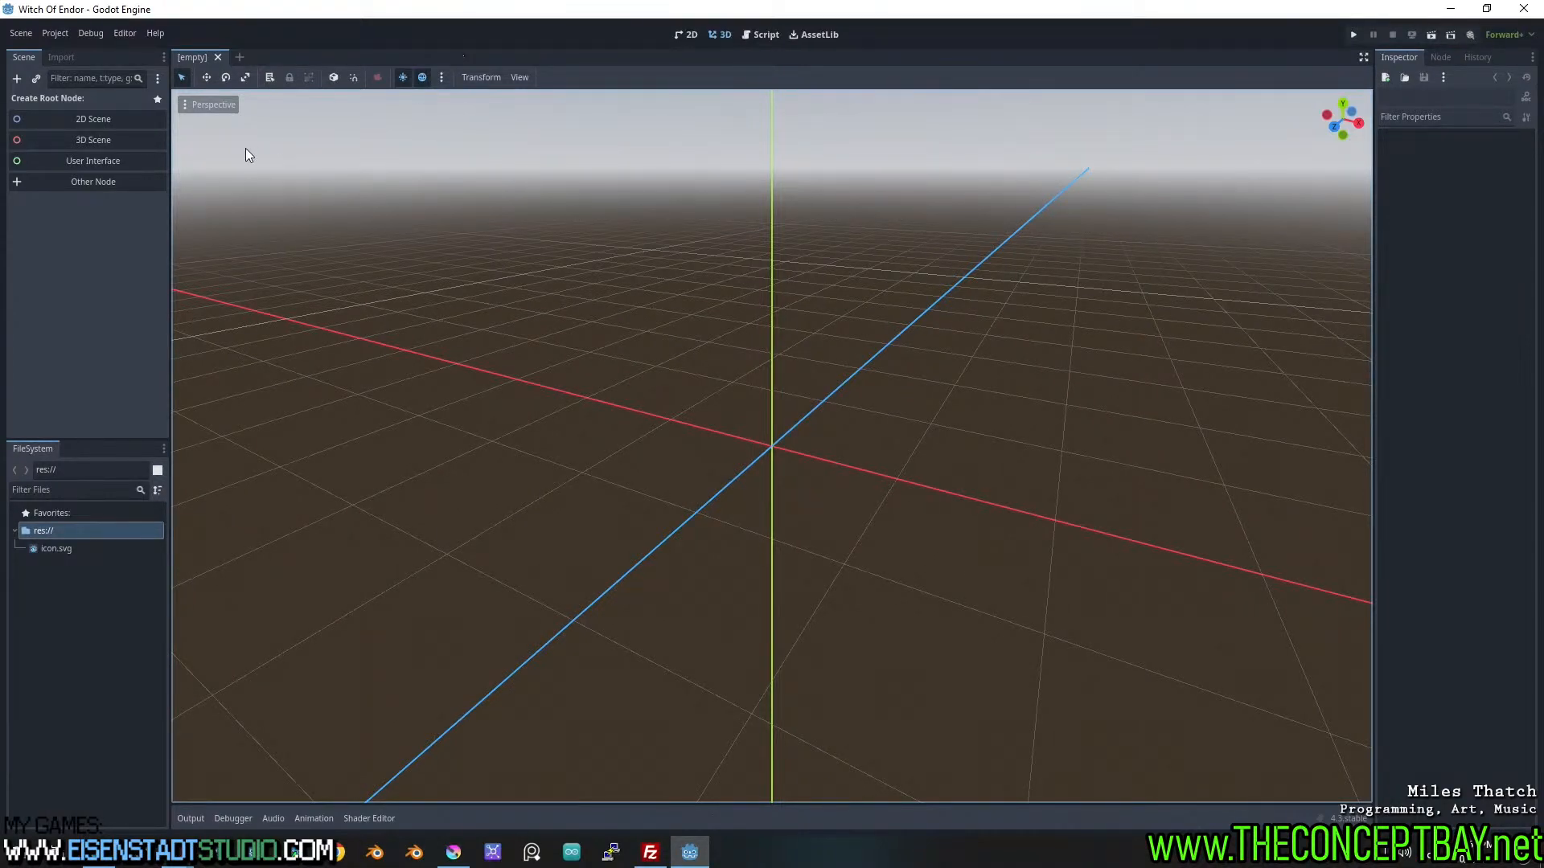
left_click(102, 118)
double_click(92, 101)
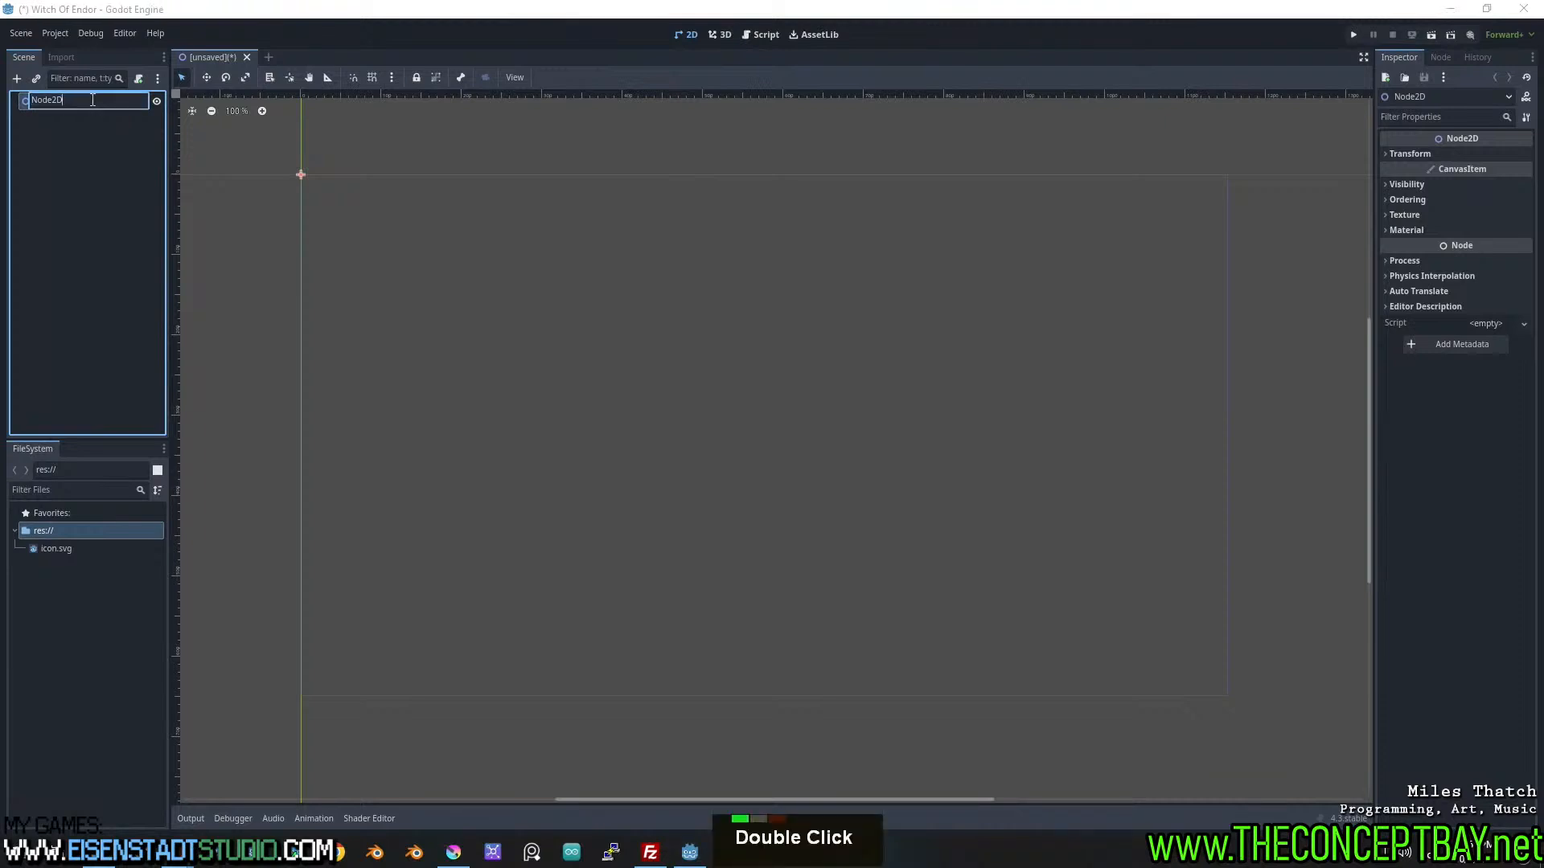
key("ctrl+a")
type("main_game")
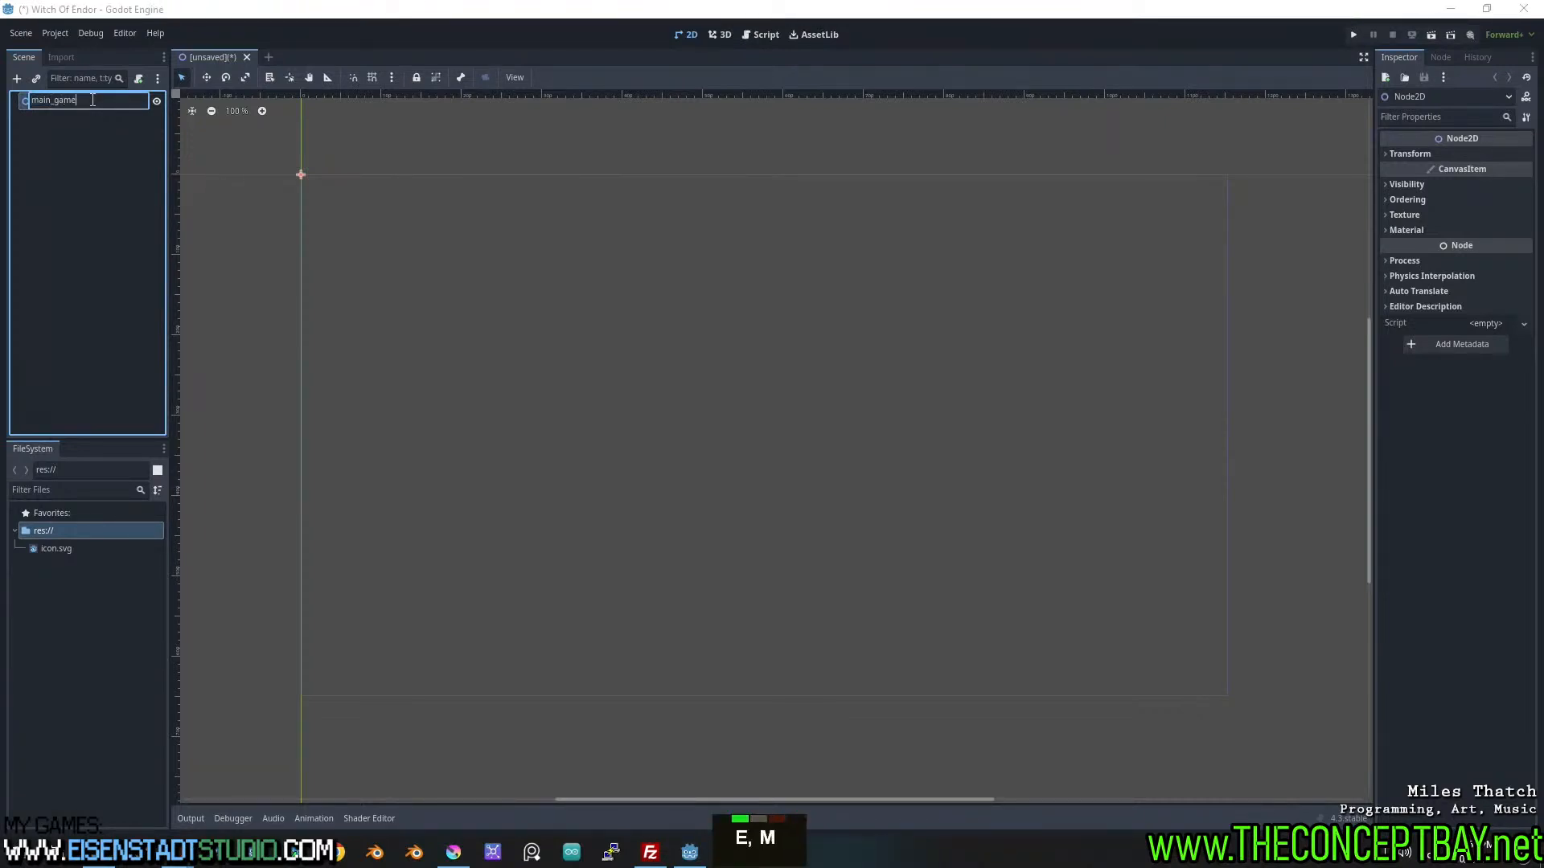
key("Return")
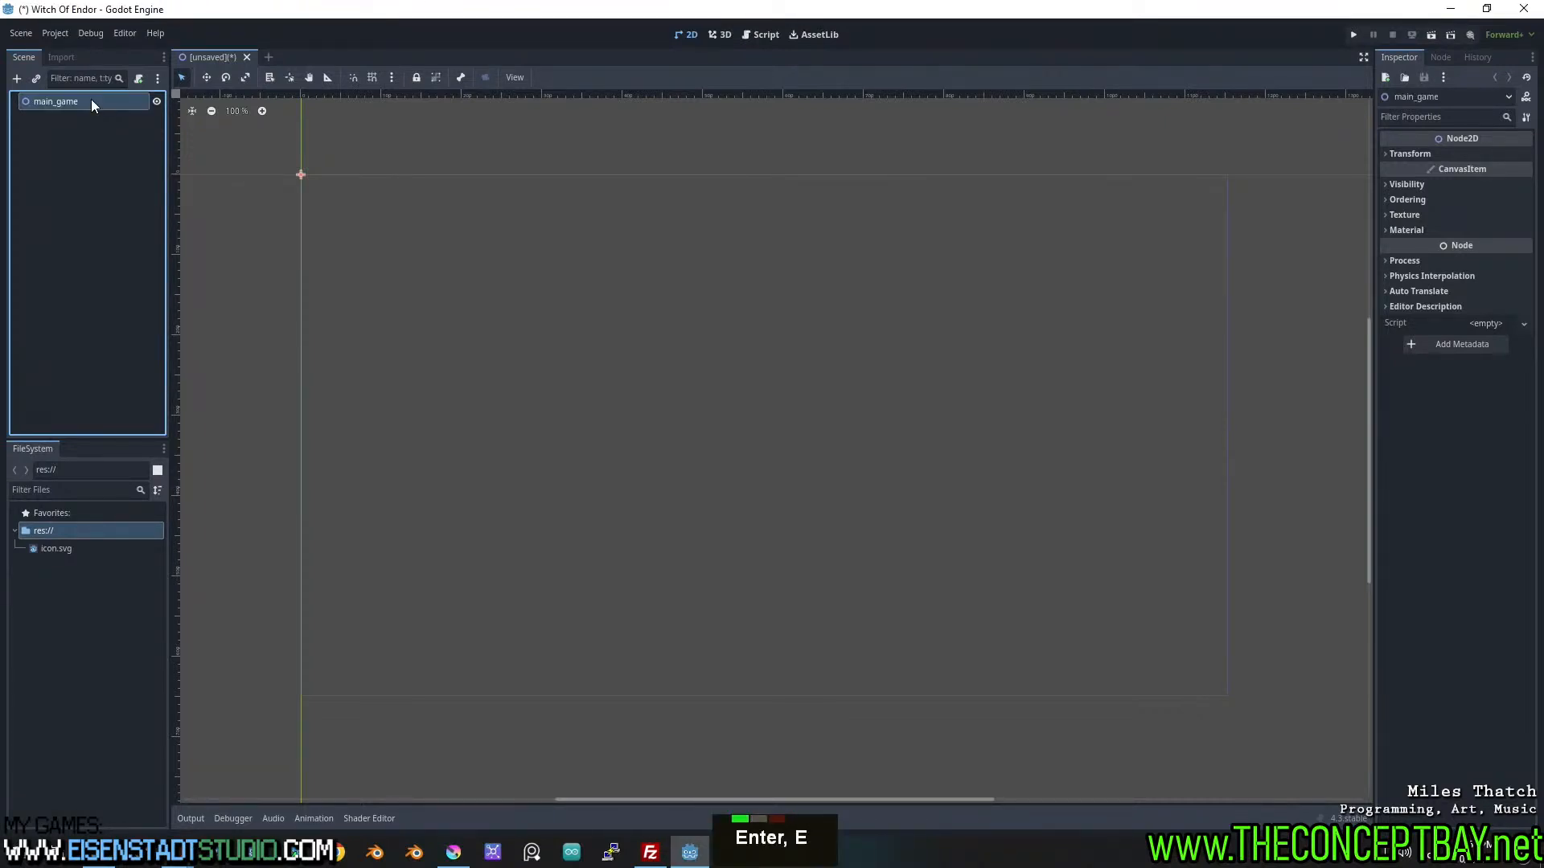
Create a second scene with a CharacterBody2D root node and rename that node player.
left_click(268, 58)
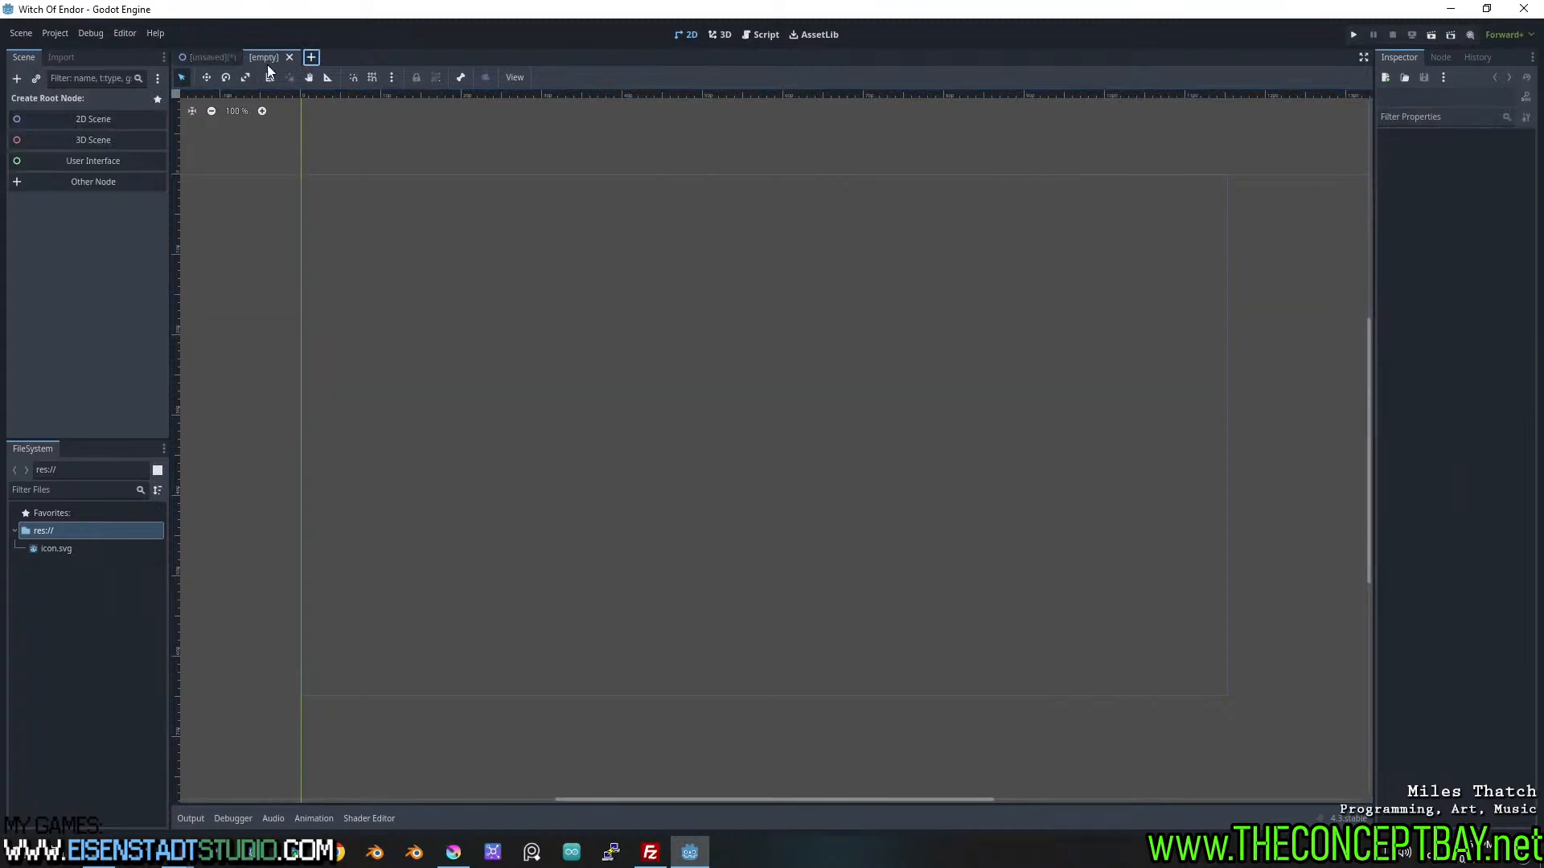
left_click(97, 181)
type("character")
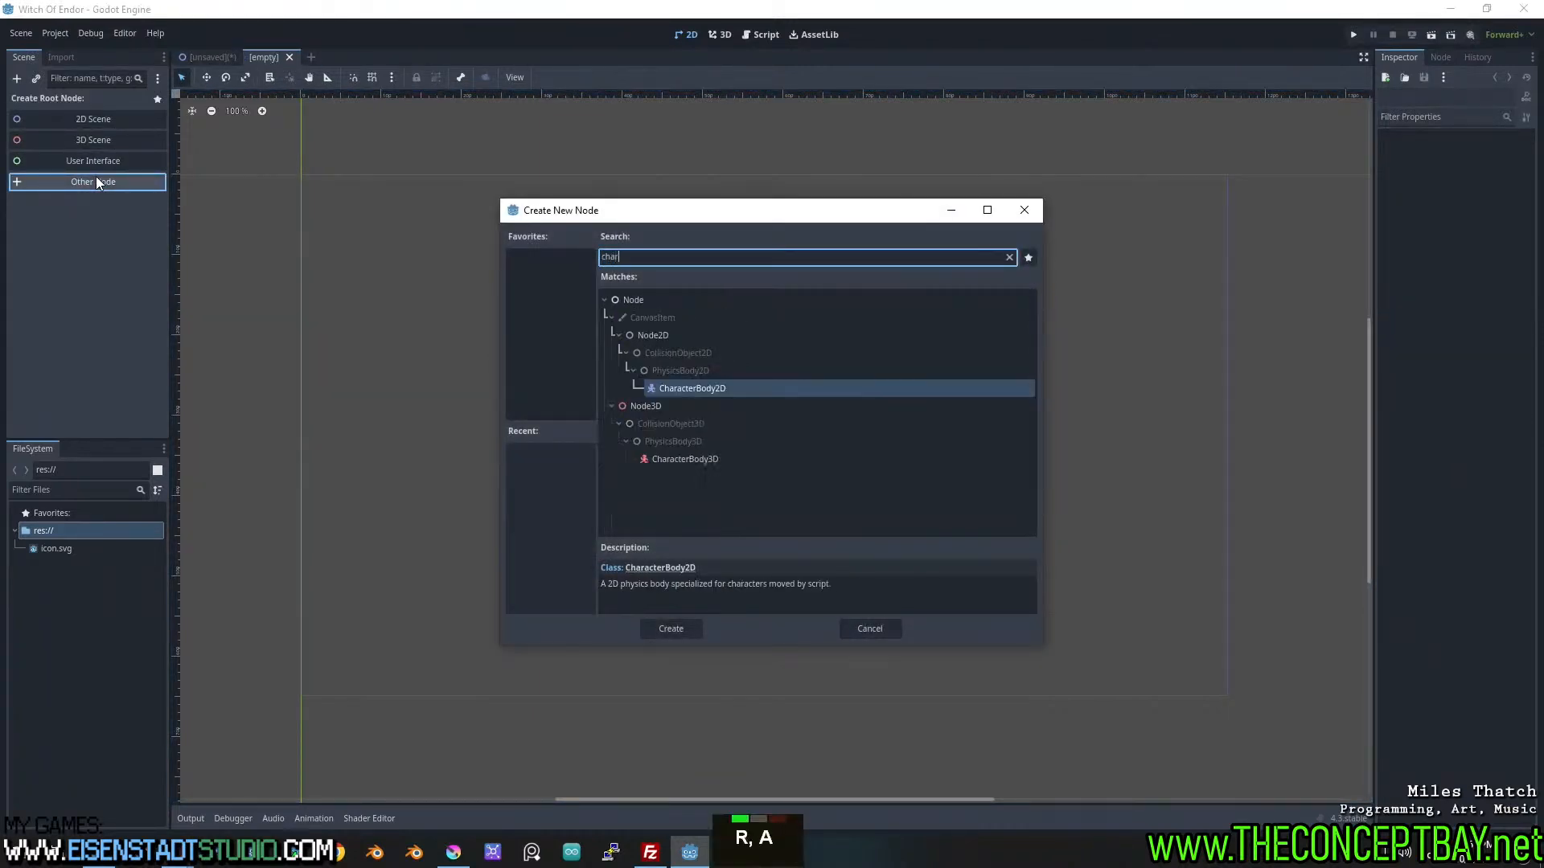
key("Return")
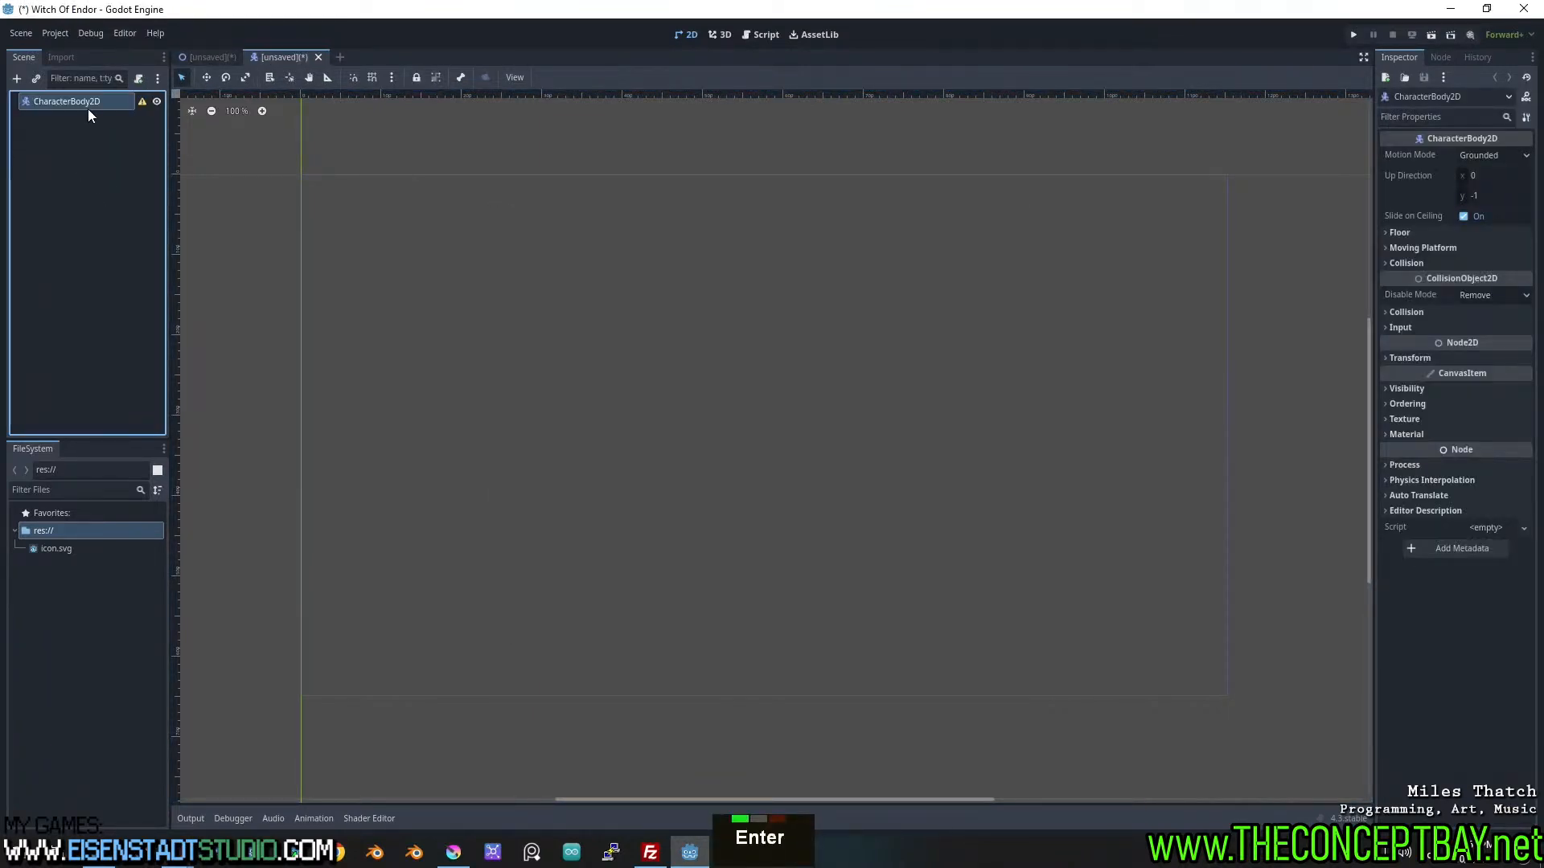
double_click(88, 108)
key("ctrl+a")
type("player")
key("Return")
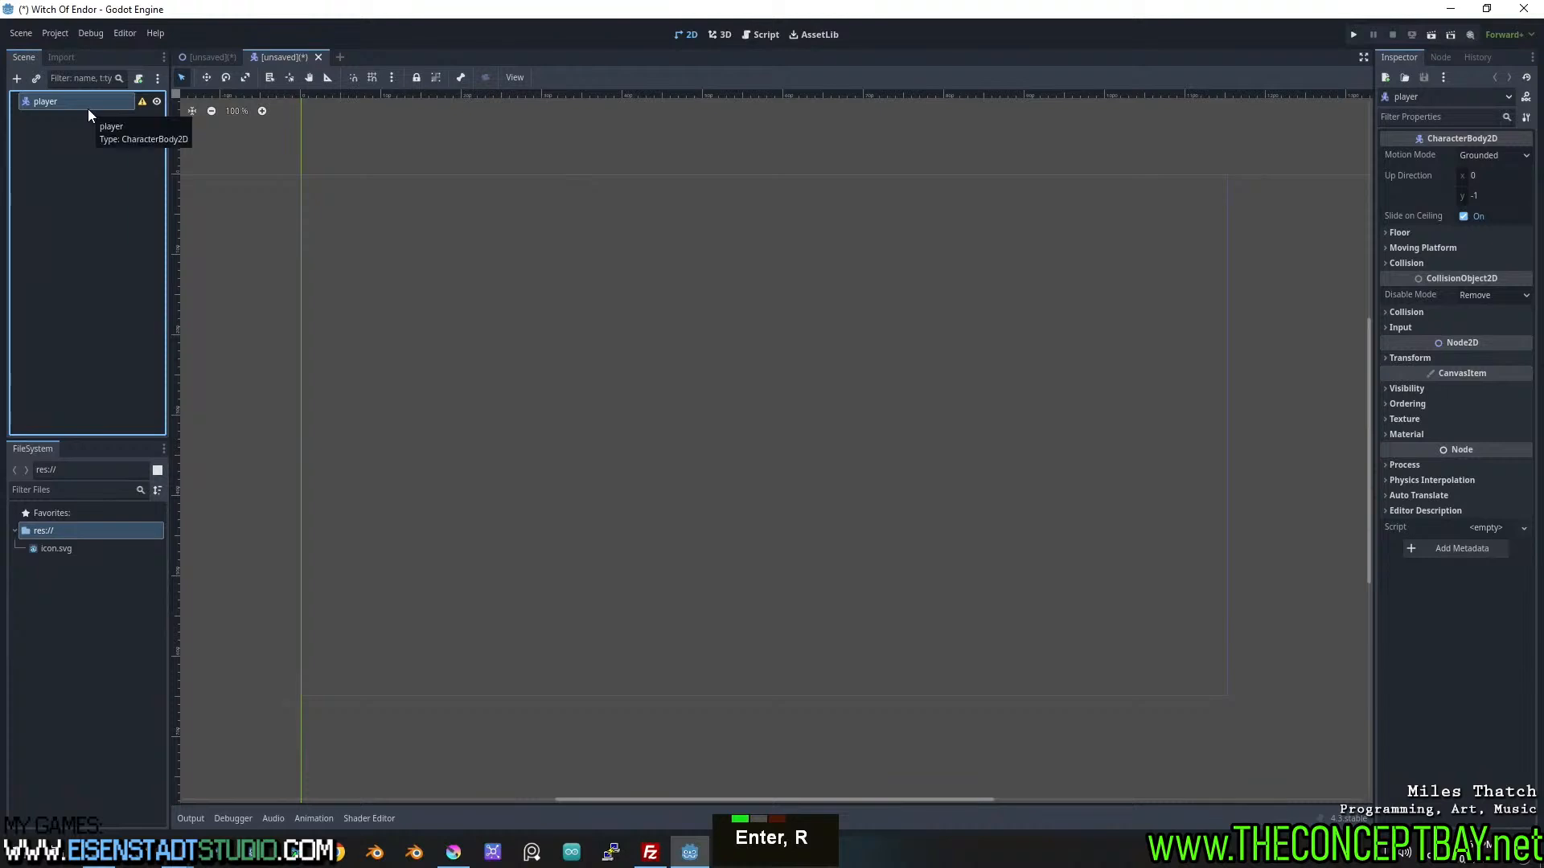
Try a Sprite2D child node under the player node and undo the addition.
right_click(92, 84)
right_click(39, 99)
right_click(71, 105)
left_click(118, 110)
type("sprite")
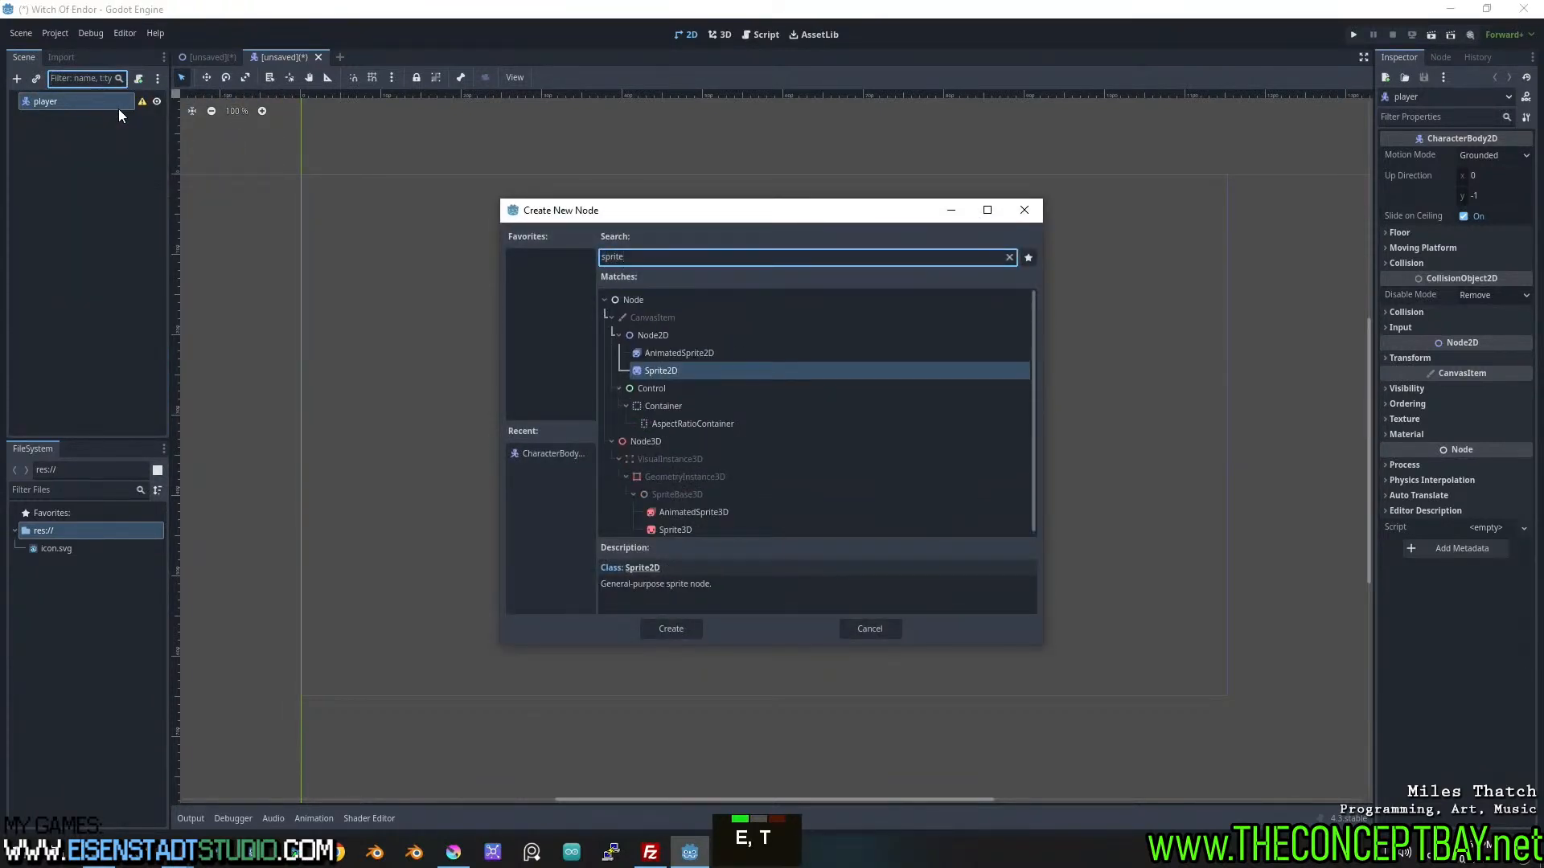
key("Return")
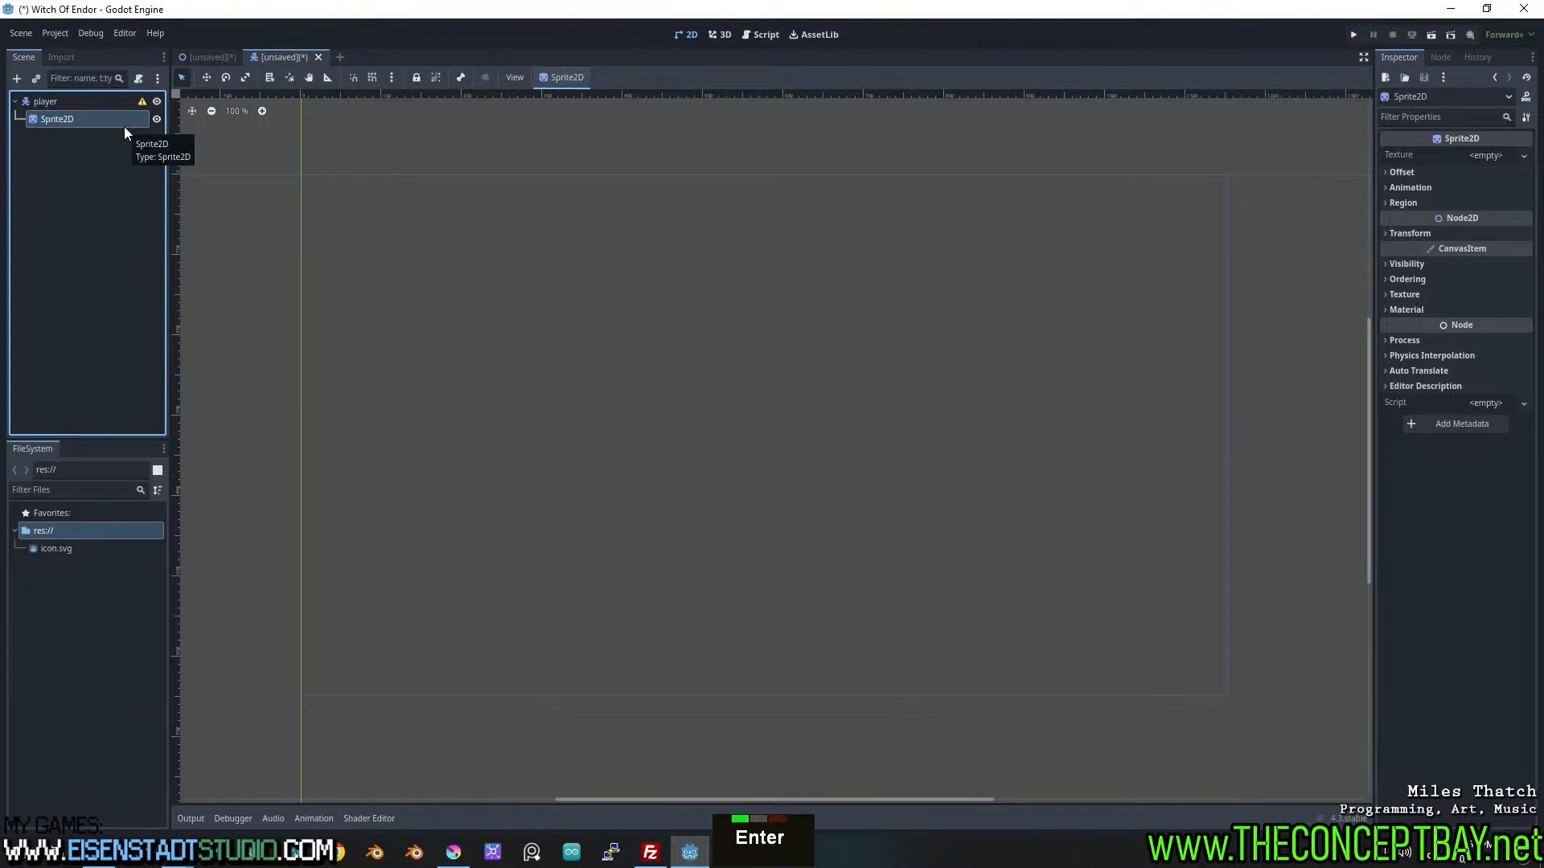
key("ctrl+z")
Add an AnimatedSprite2D child node to the player node.
right_click(95, 109)
left_click(122, 120)
type("animate")
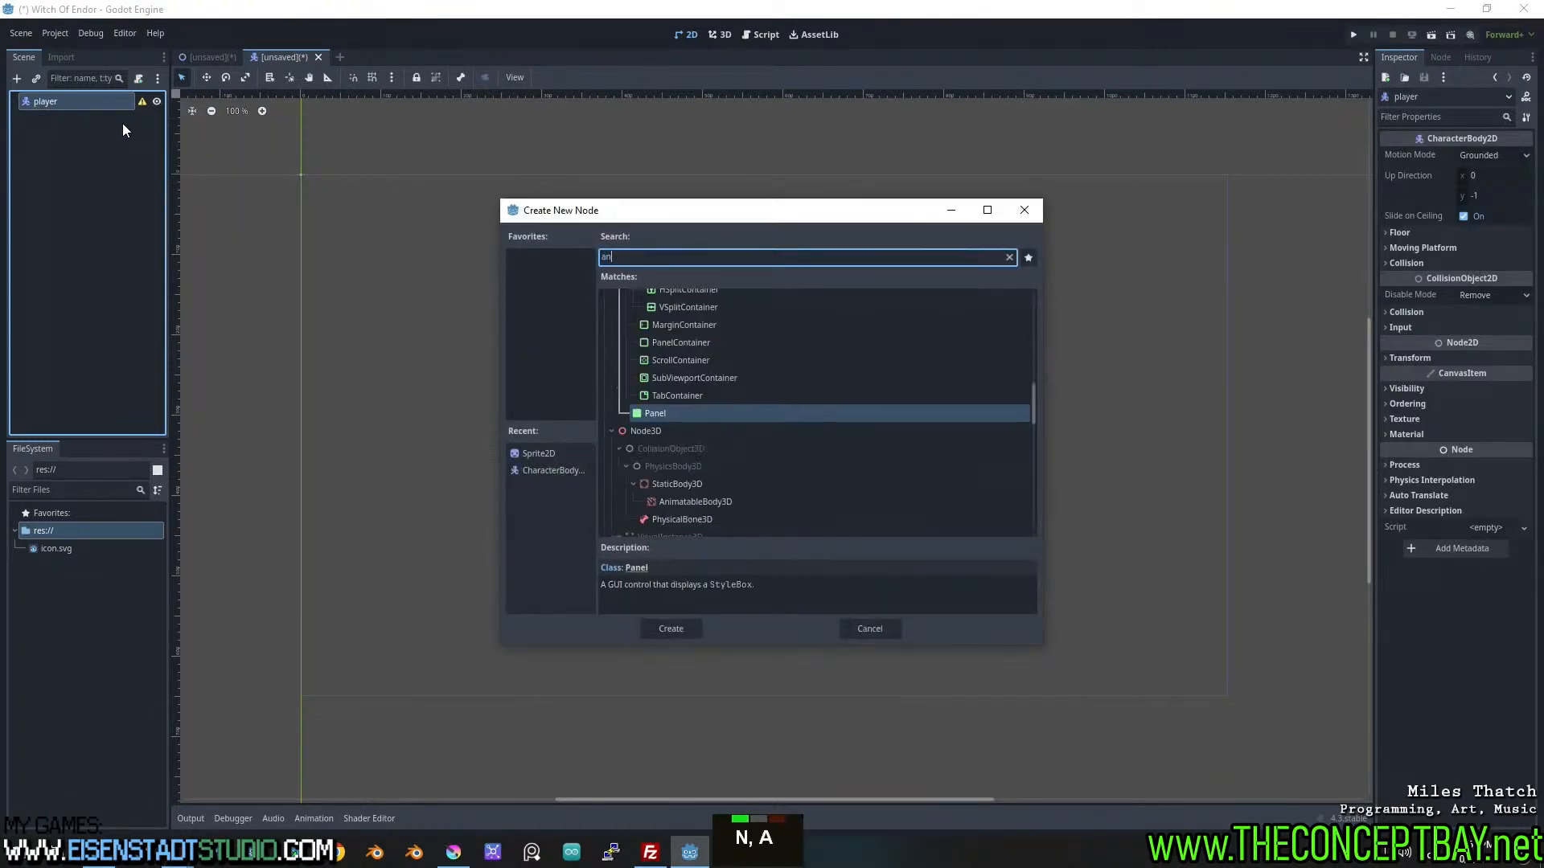
key("Return")
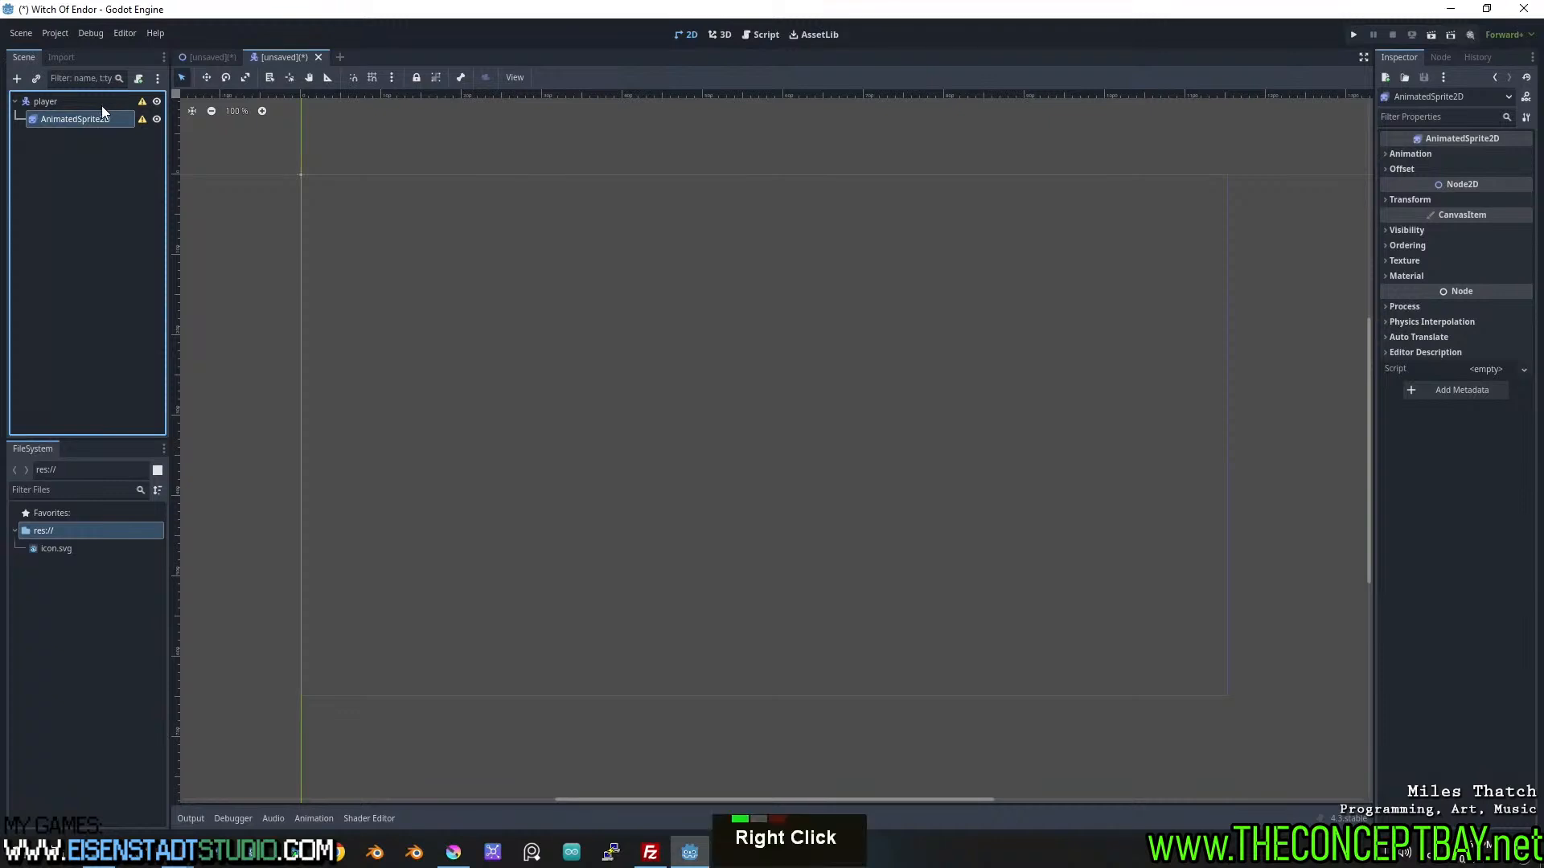
right_click(102, 106)
middle_click(568, 314)
scroll(717, 354, "up", 12)
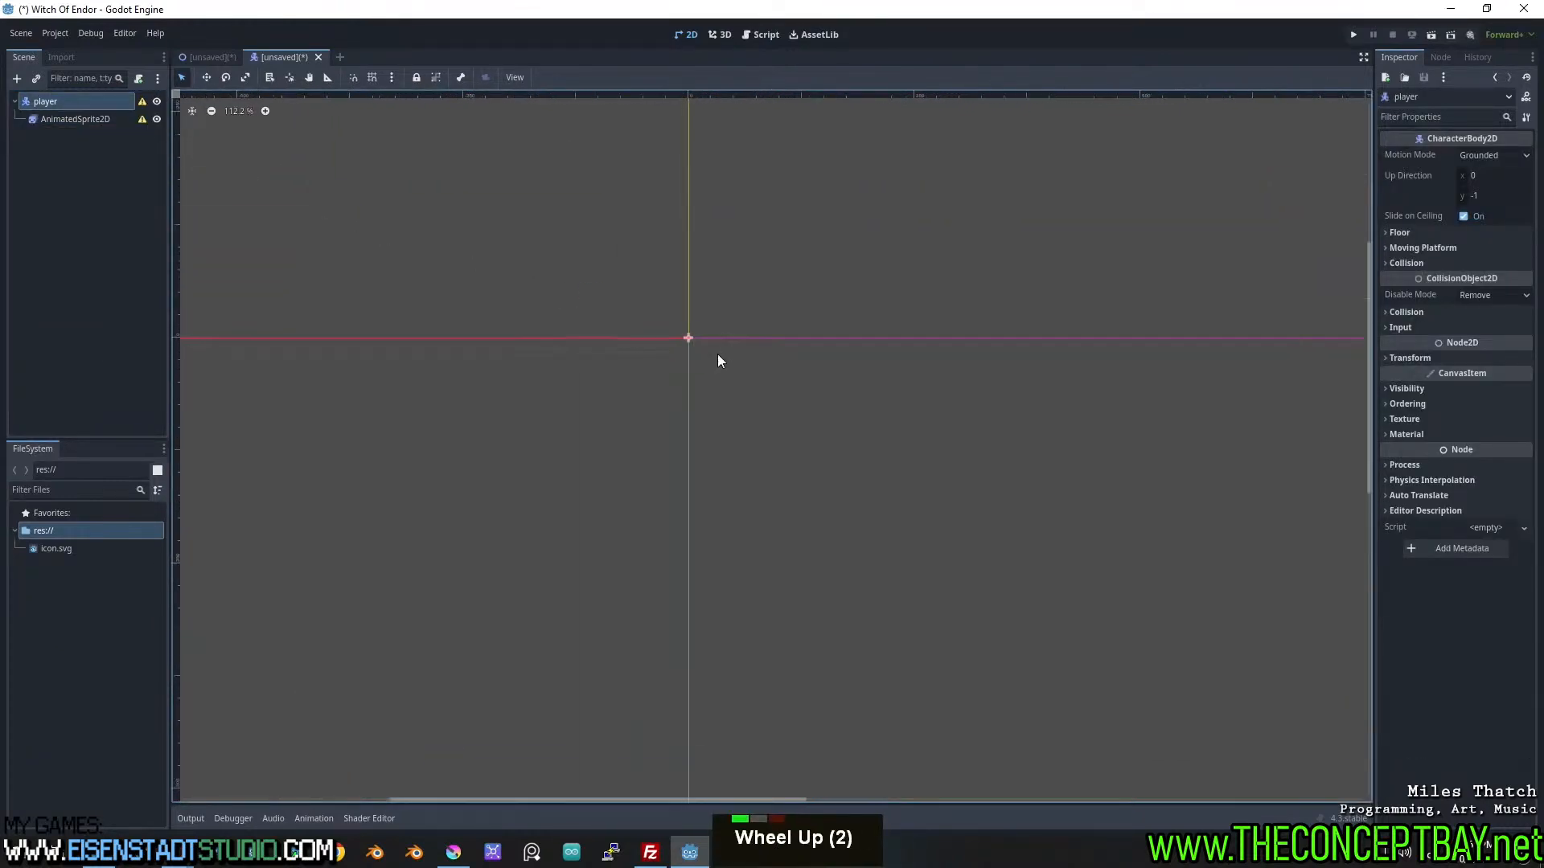
scroll(668, 322, "up", 12)
middle_click(691, 310)
scroll(687, 309, "up", 2)
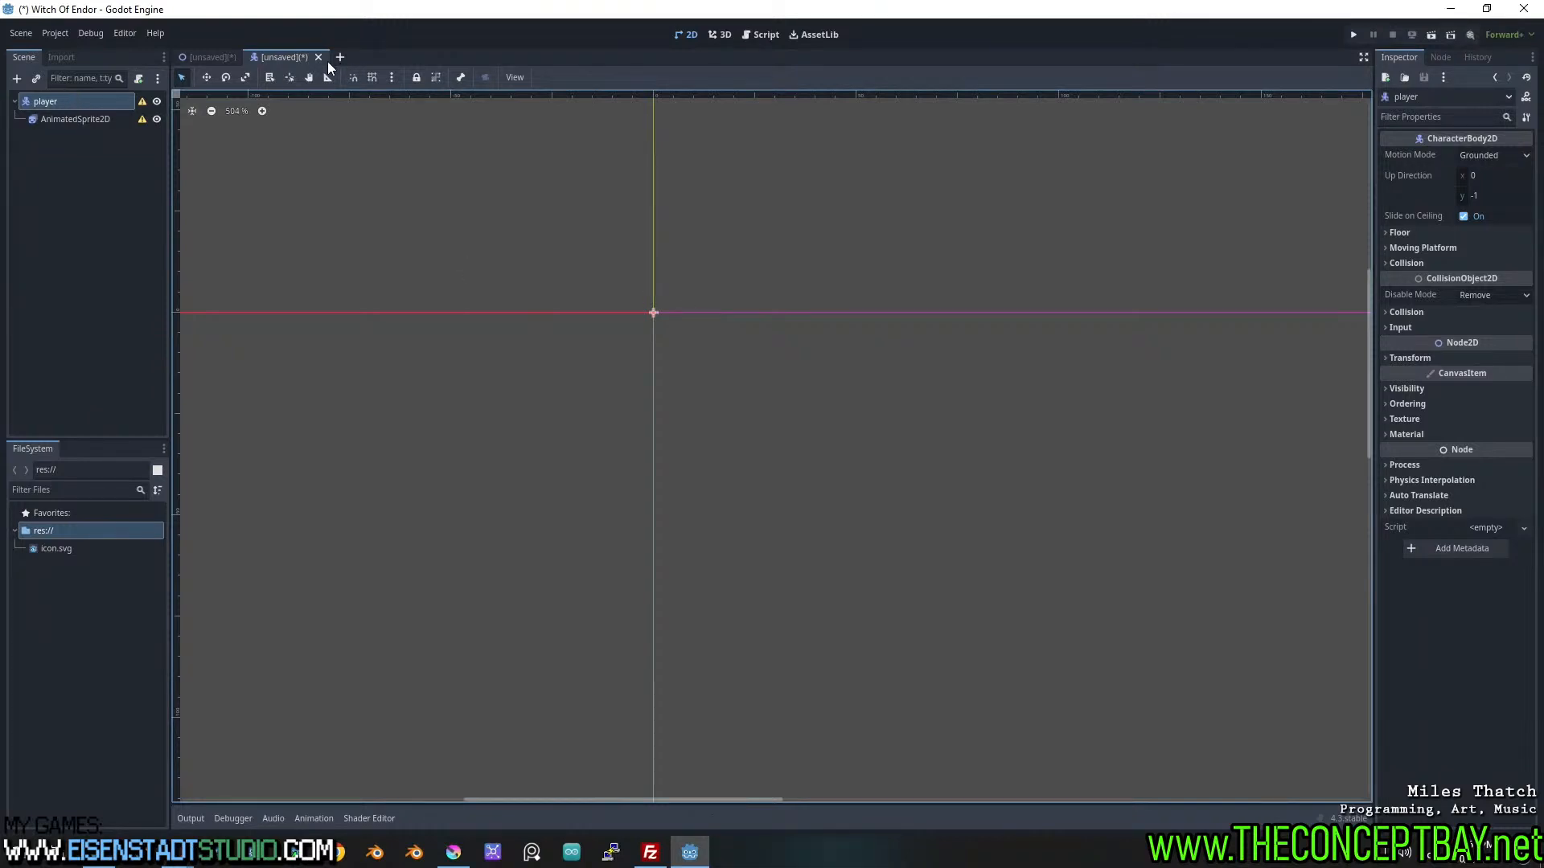
Save the player scene as player.tscn in a new folder named objects under res://.
key("ctrl+s")
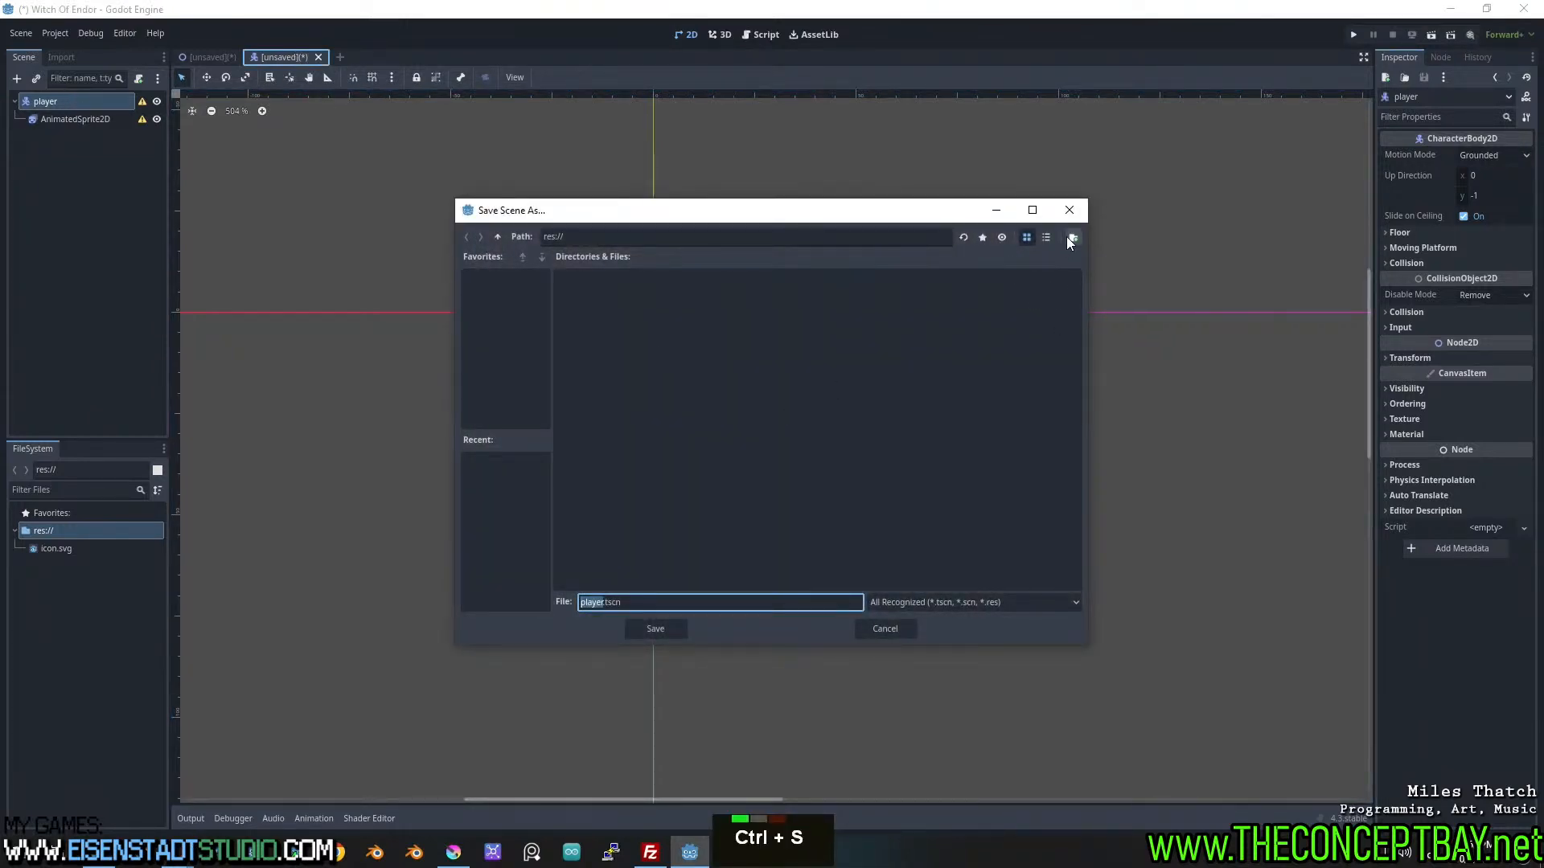
left_click(1067, 238)
type("objects")
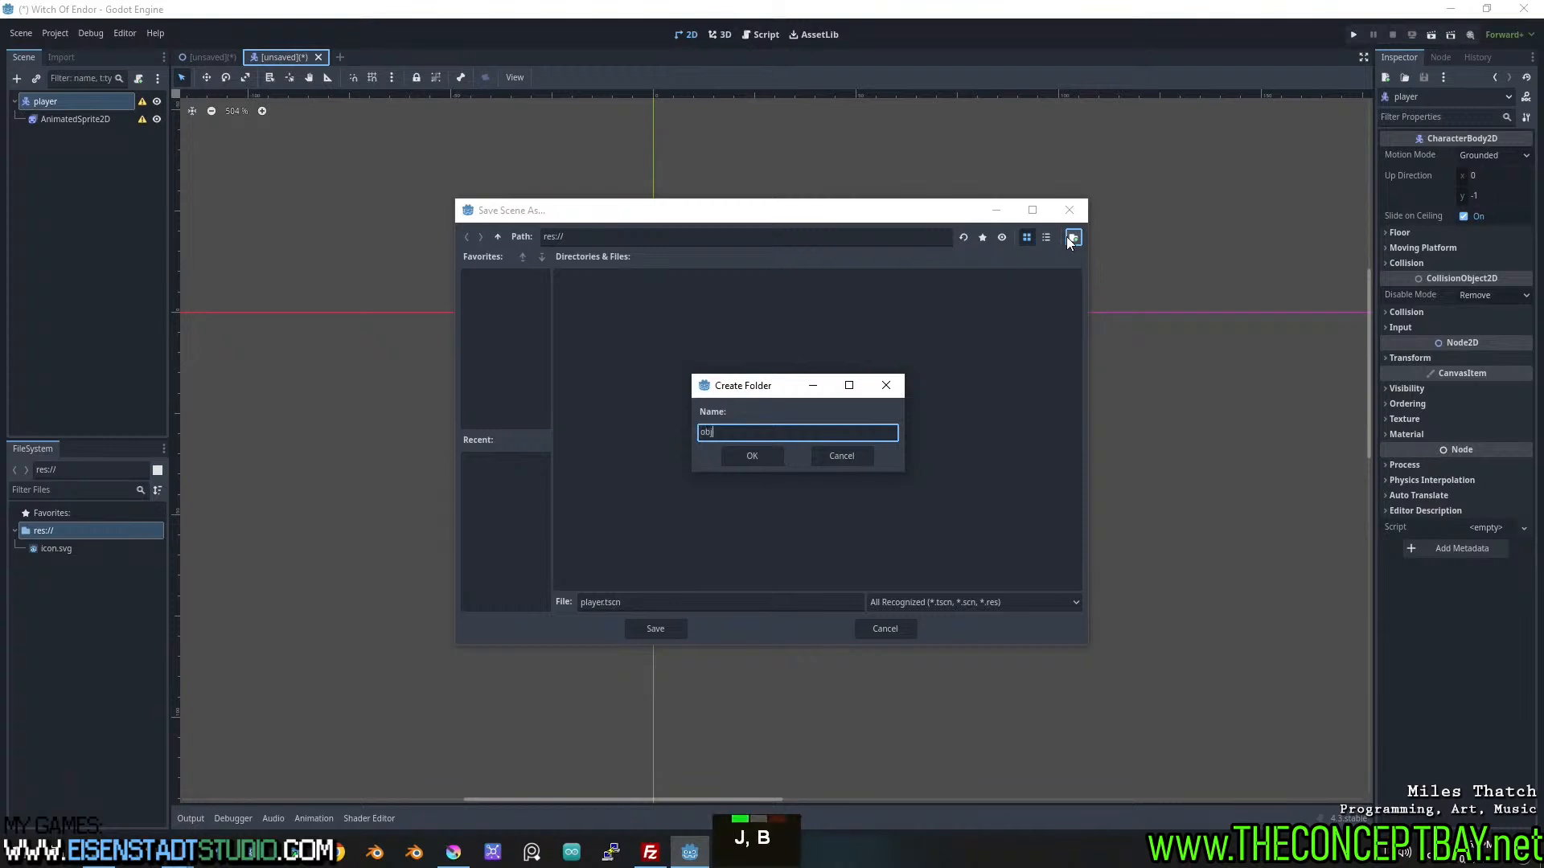
key("Return")
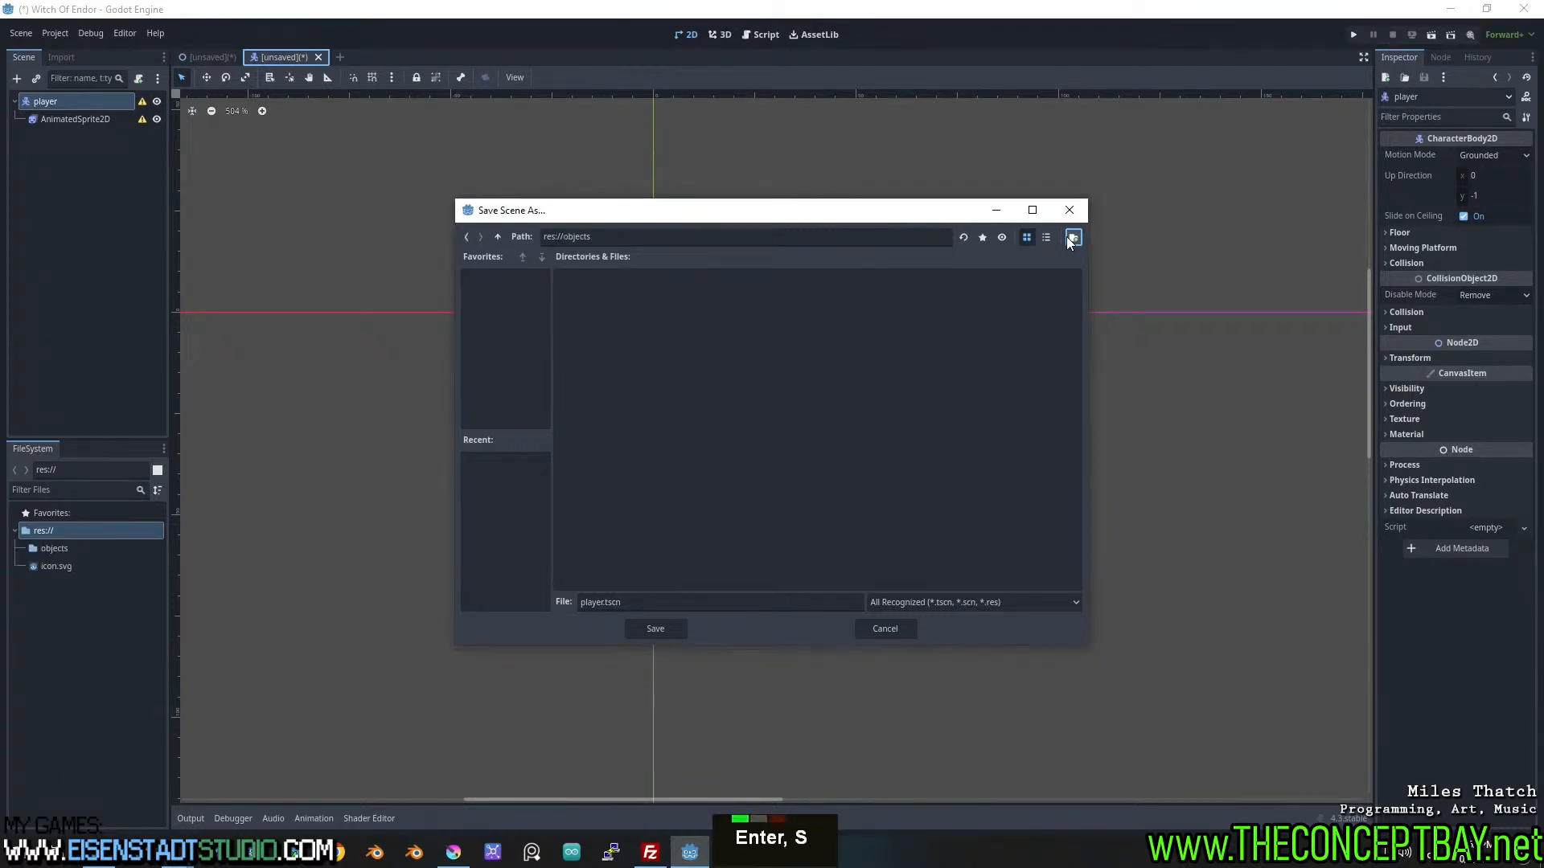
left_click(648, 628)
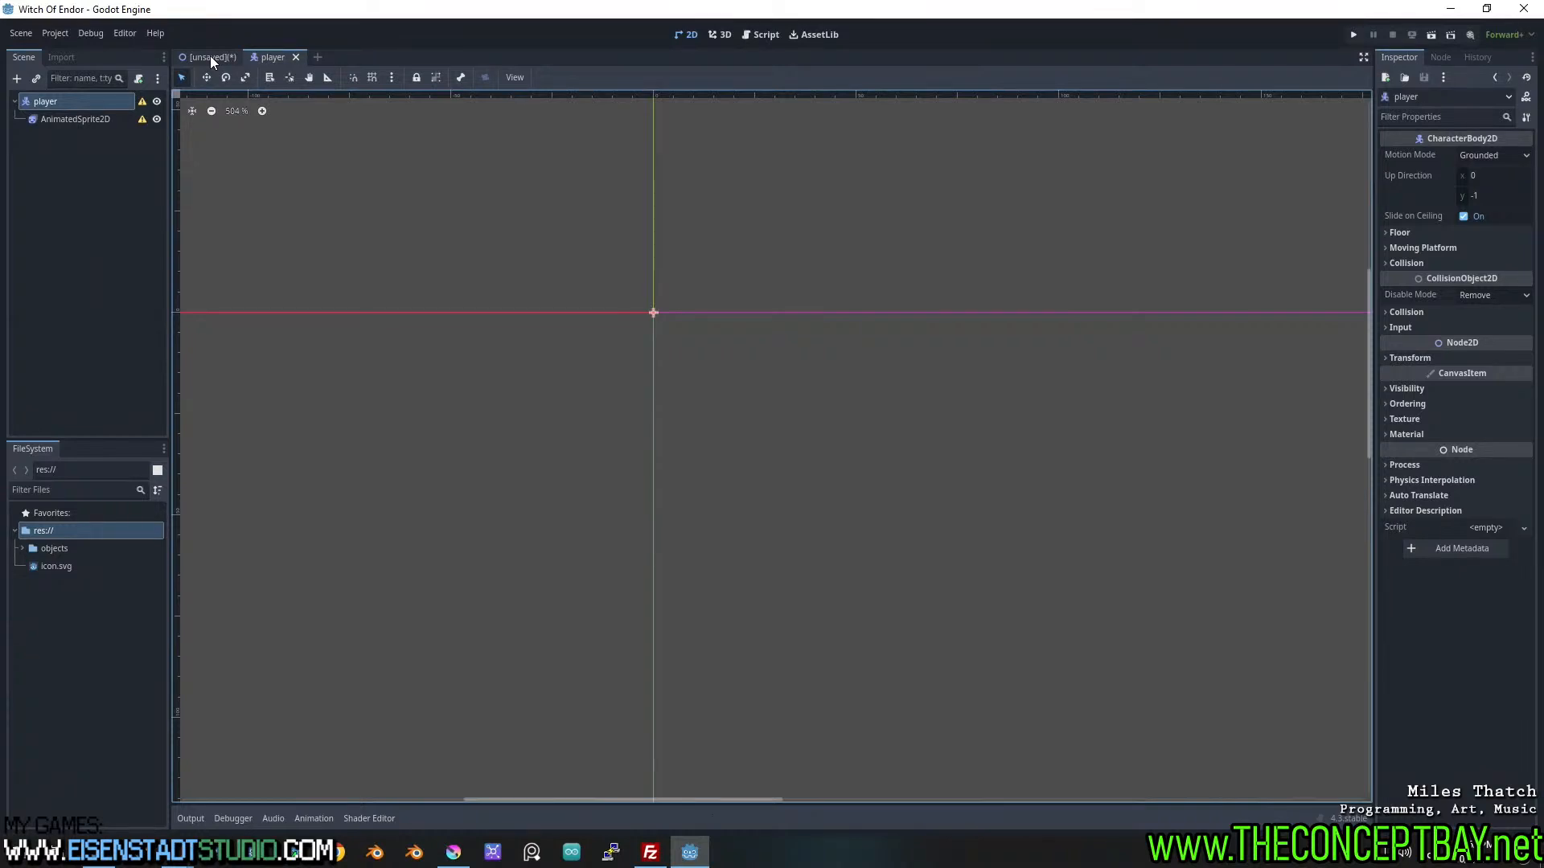
Save the main_game scene as main_game.tscn directly in the res:// folder.
left_click(210, 56)
key("ctrl+s")
type("ma")
key("BackSpace")
key("BackSpace")
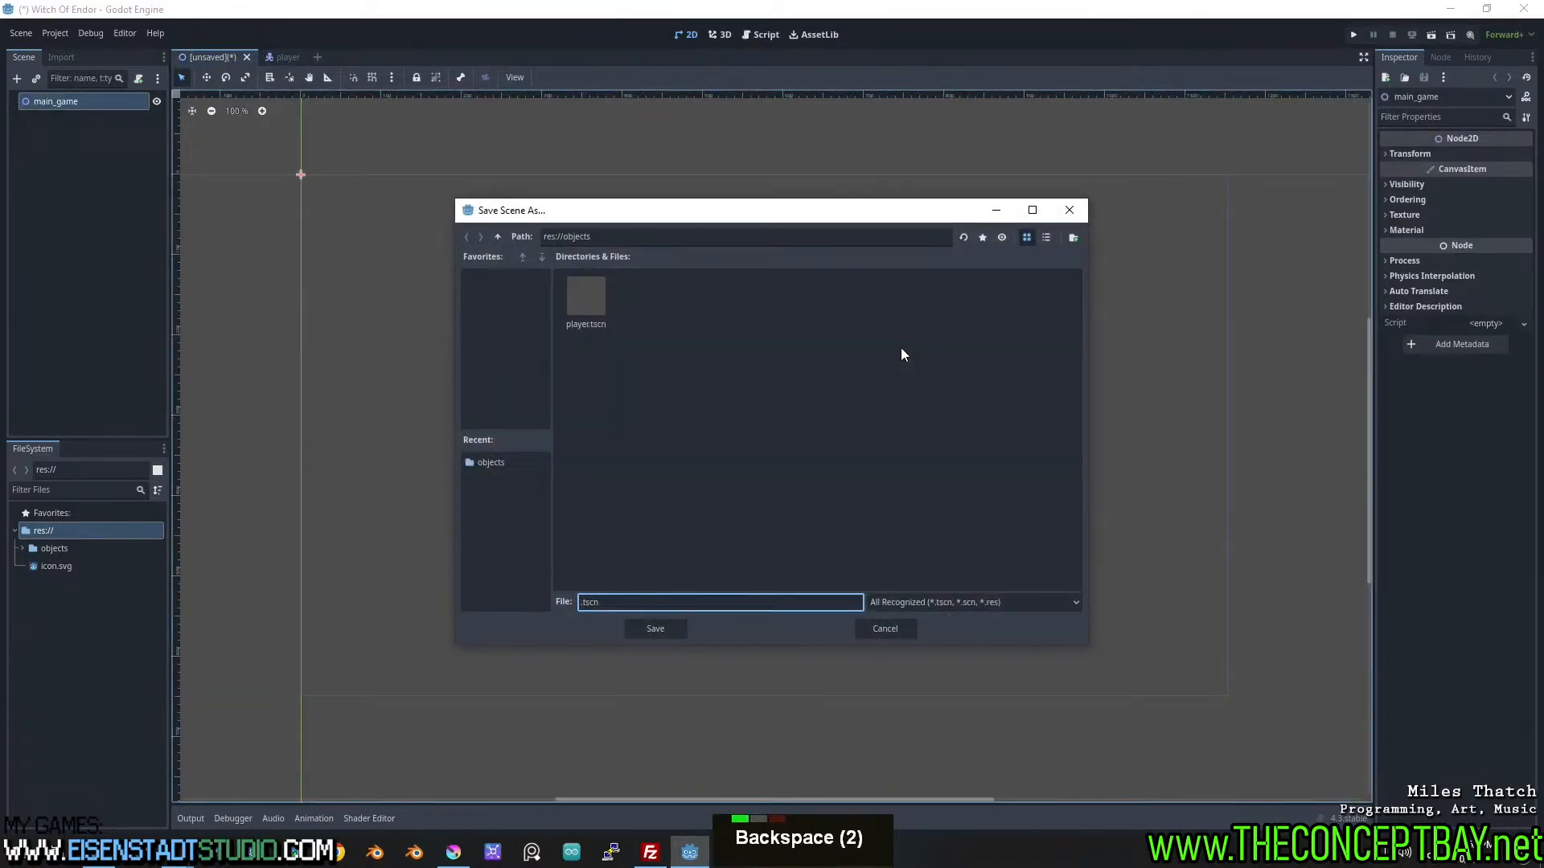
key("ctrl+z")
key("ctrl+z")
key("ctrl+z")
key("ctrl+z")
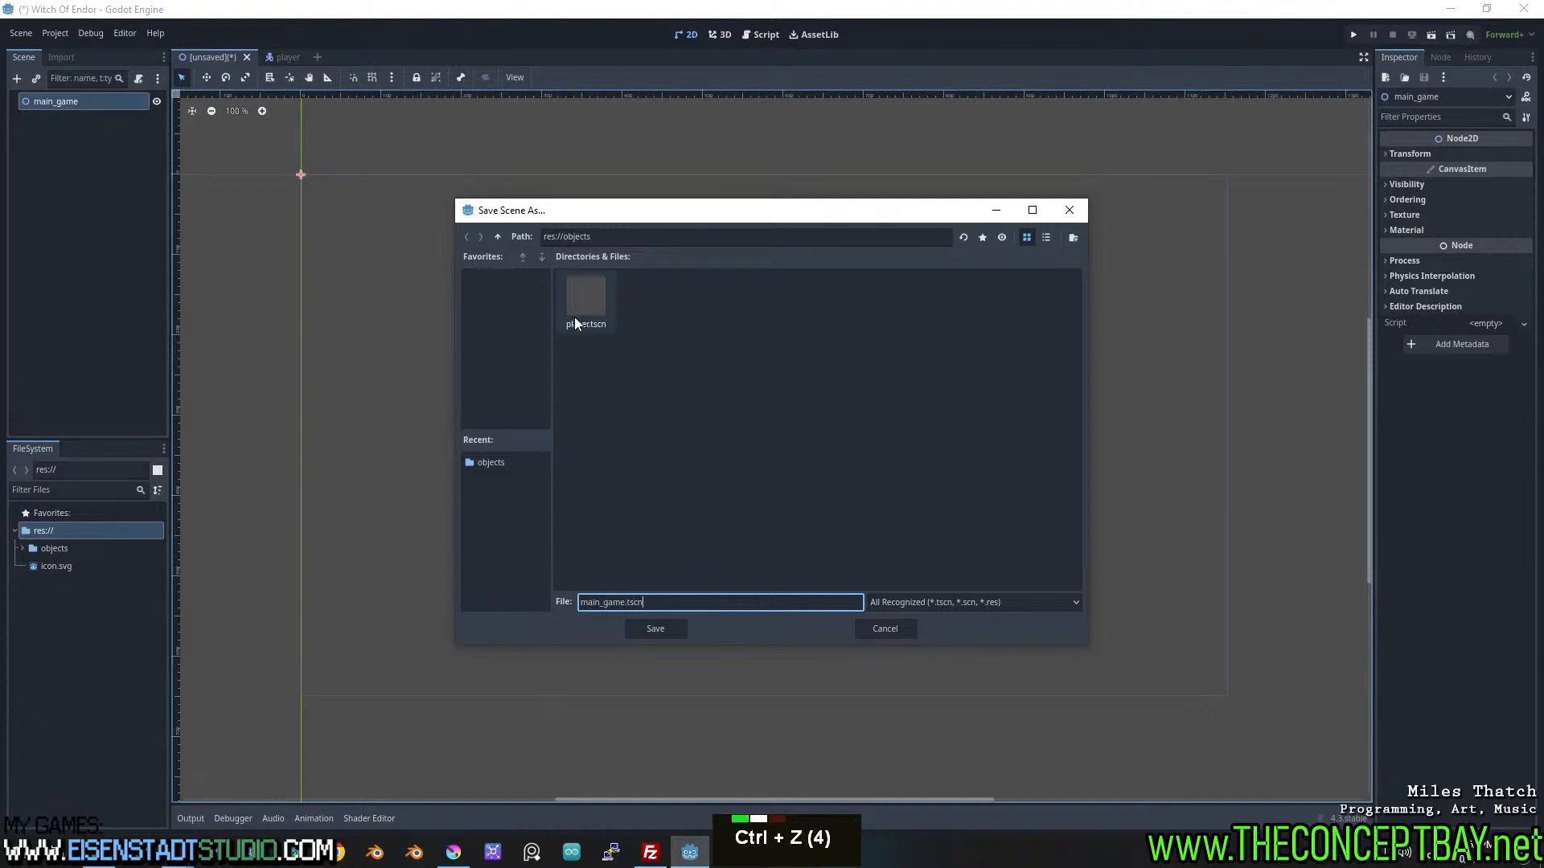
left_click(498, 236)
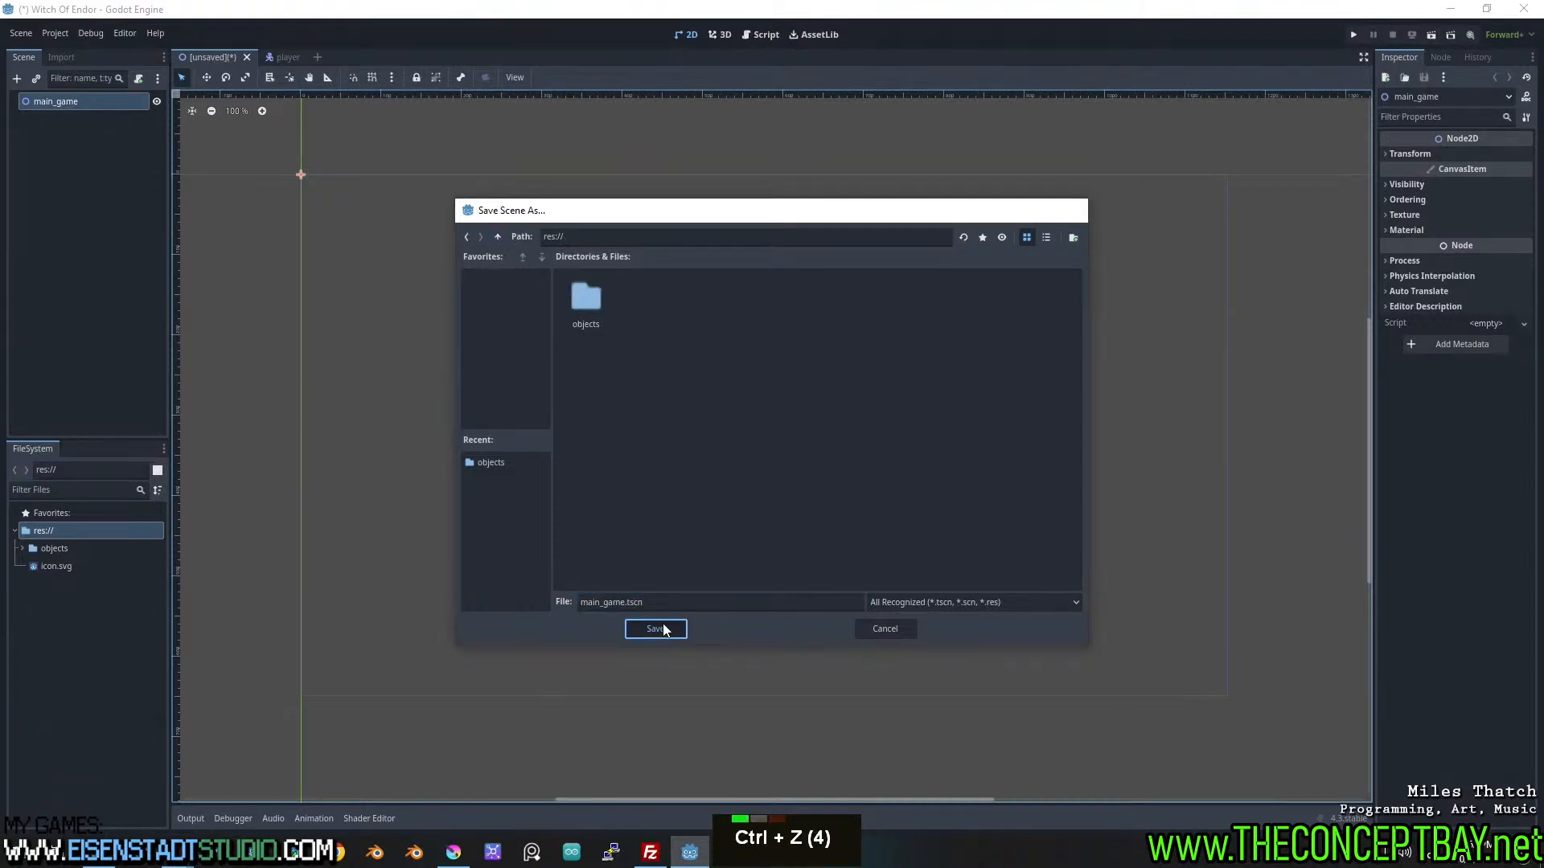
left_click(655, 629)
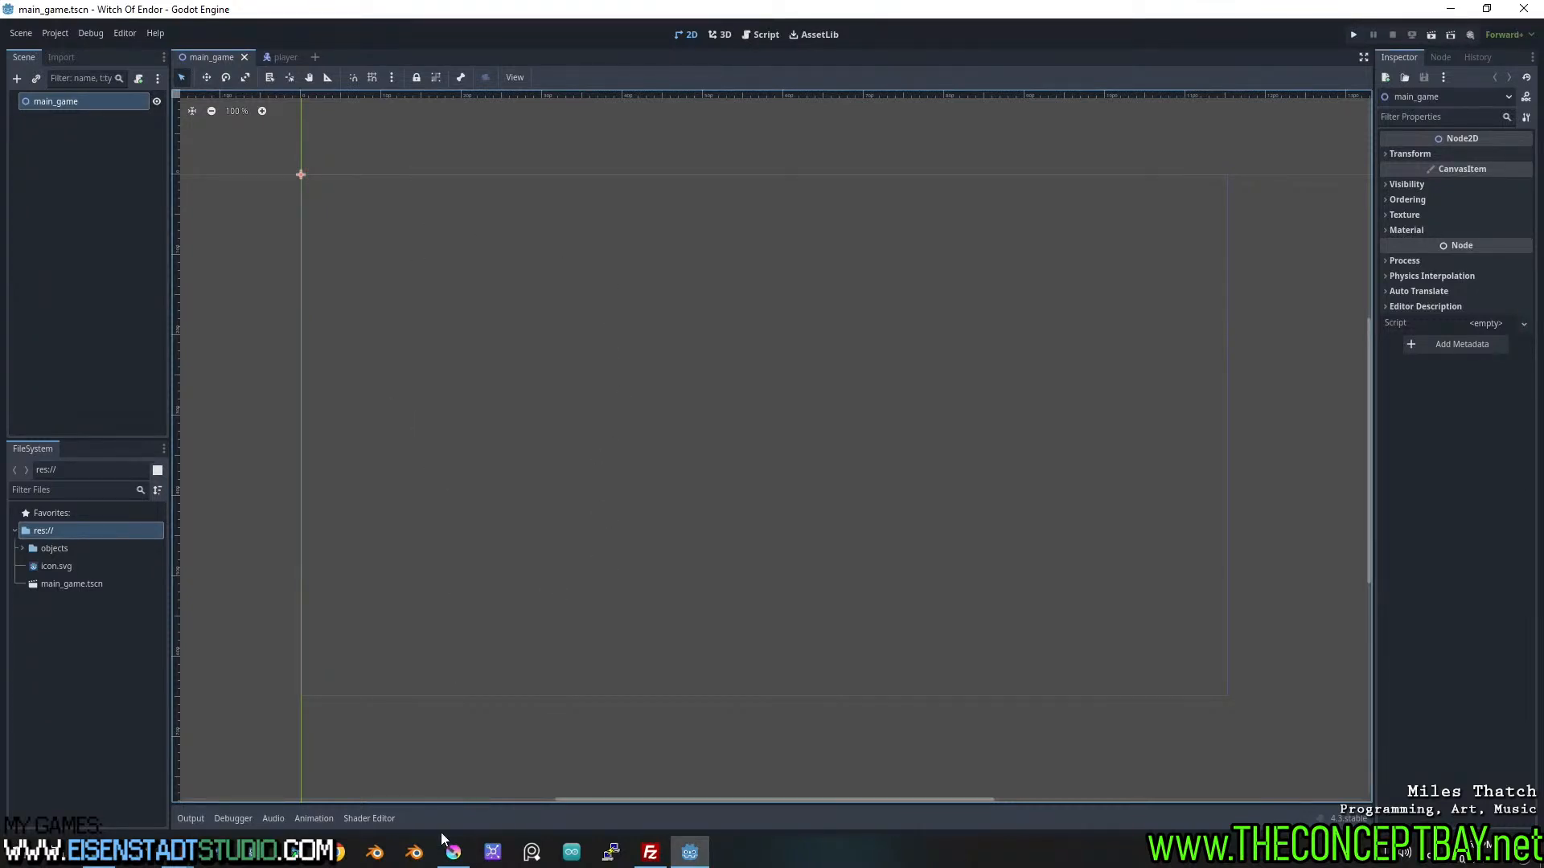
Open witch_of_endor_texture_0.png through witch_of_endor_texture_14.png from the old_assets html5game folder in Krita.
left_click(453, 851)
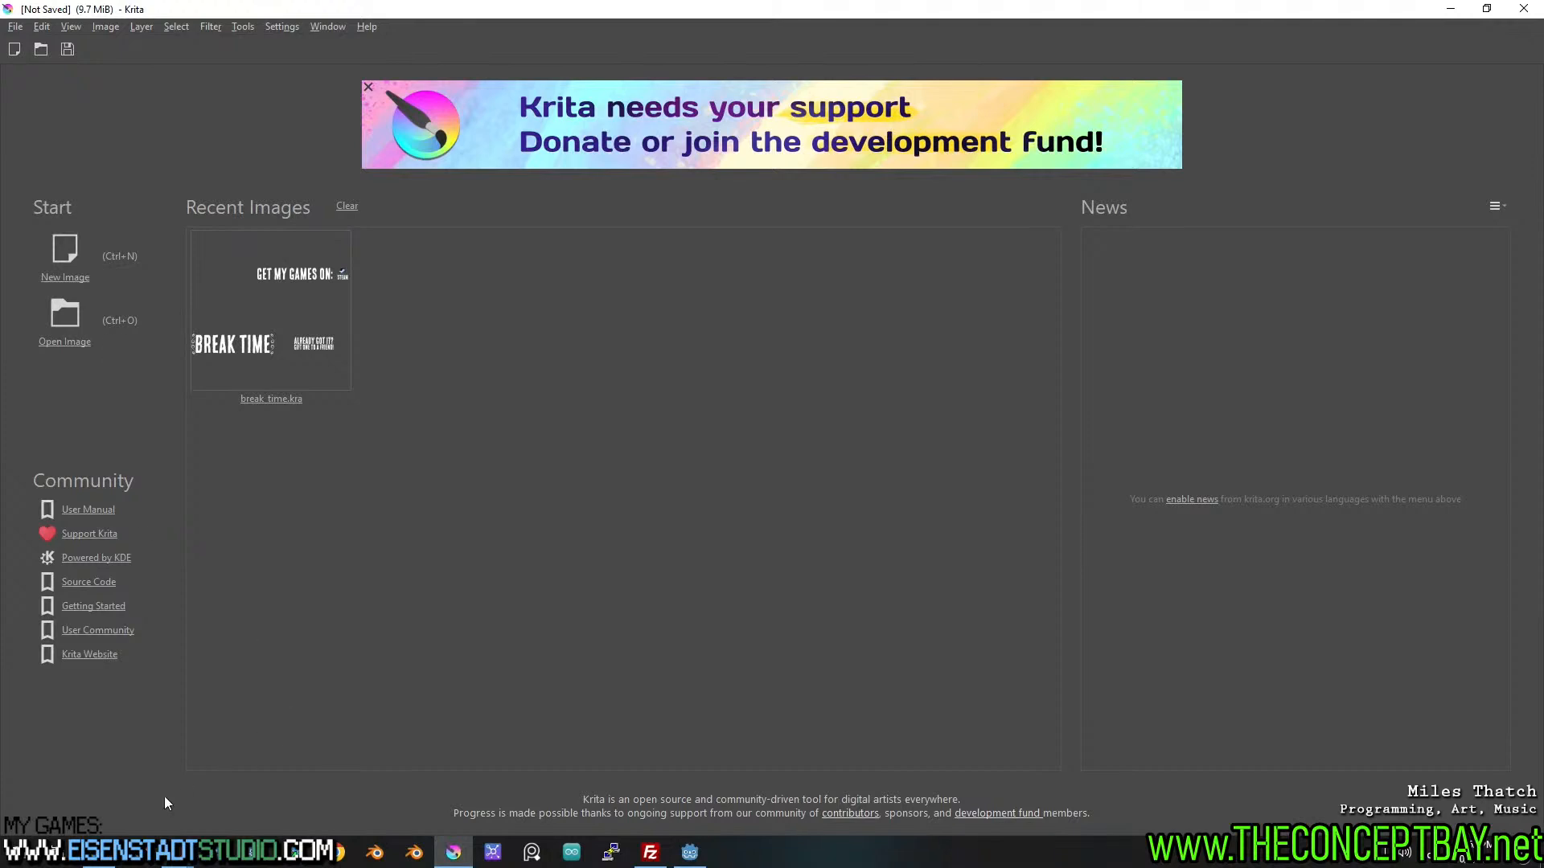
left_click(182, 851)
double_click(713, 368)
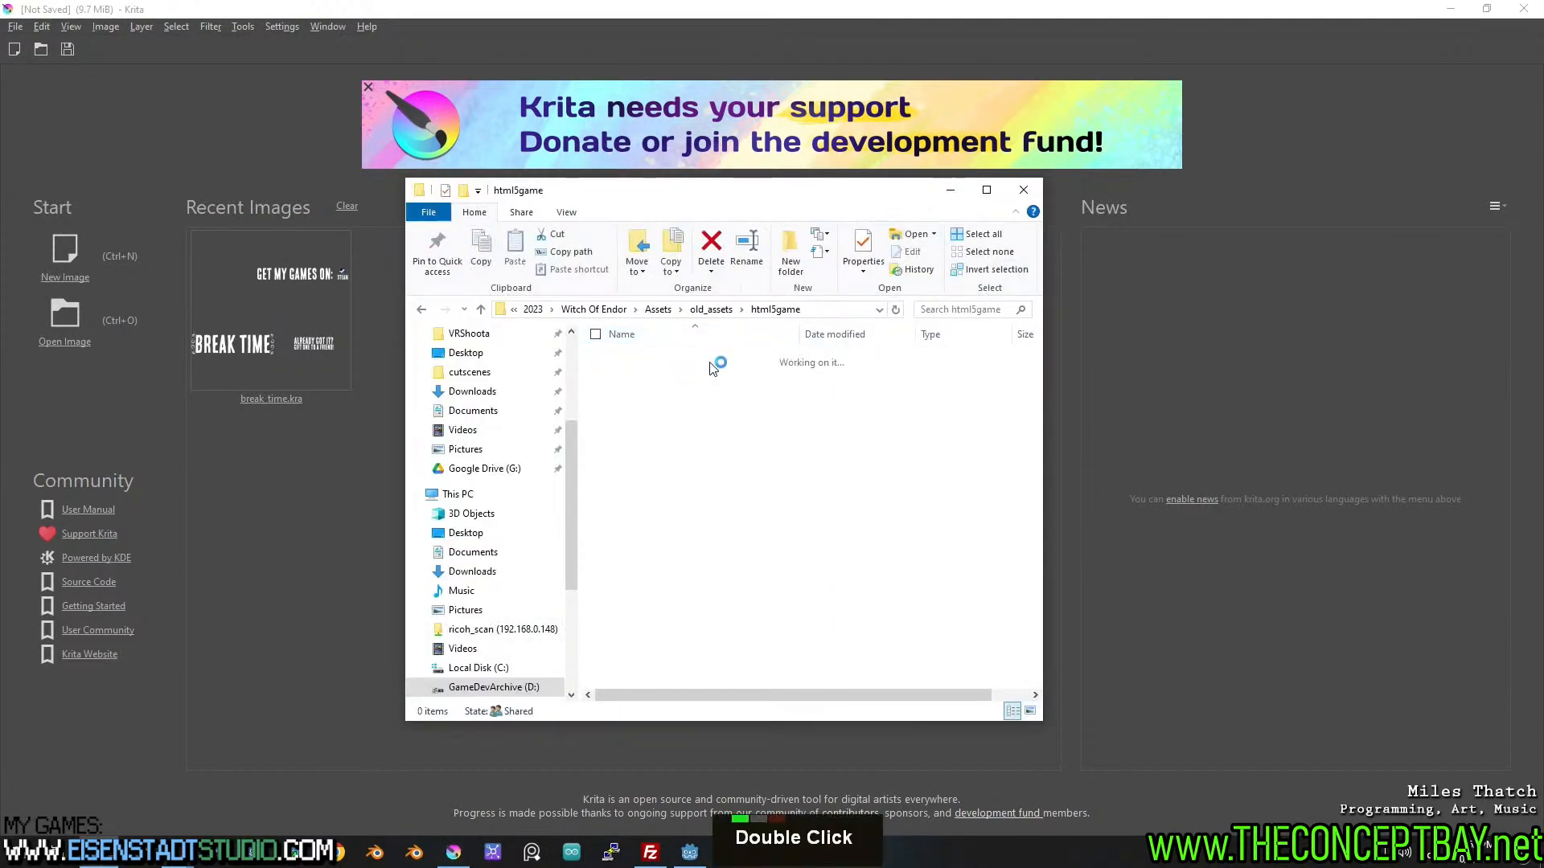
left_click_drag(1034, 355, 1034, 659)
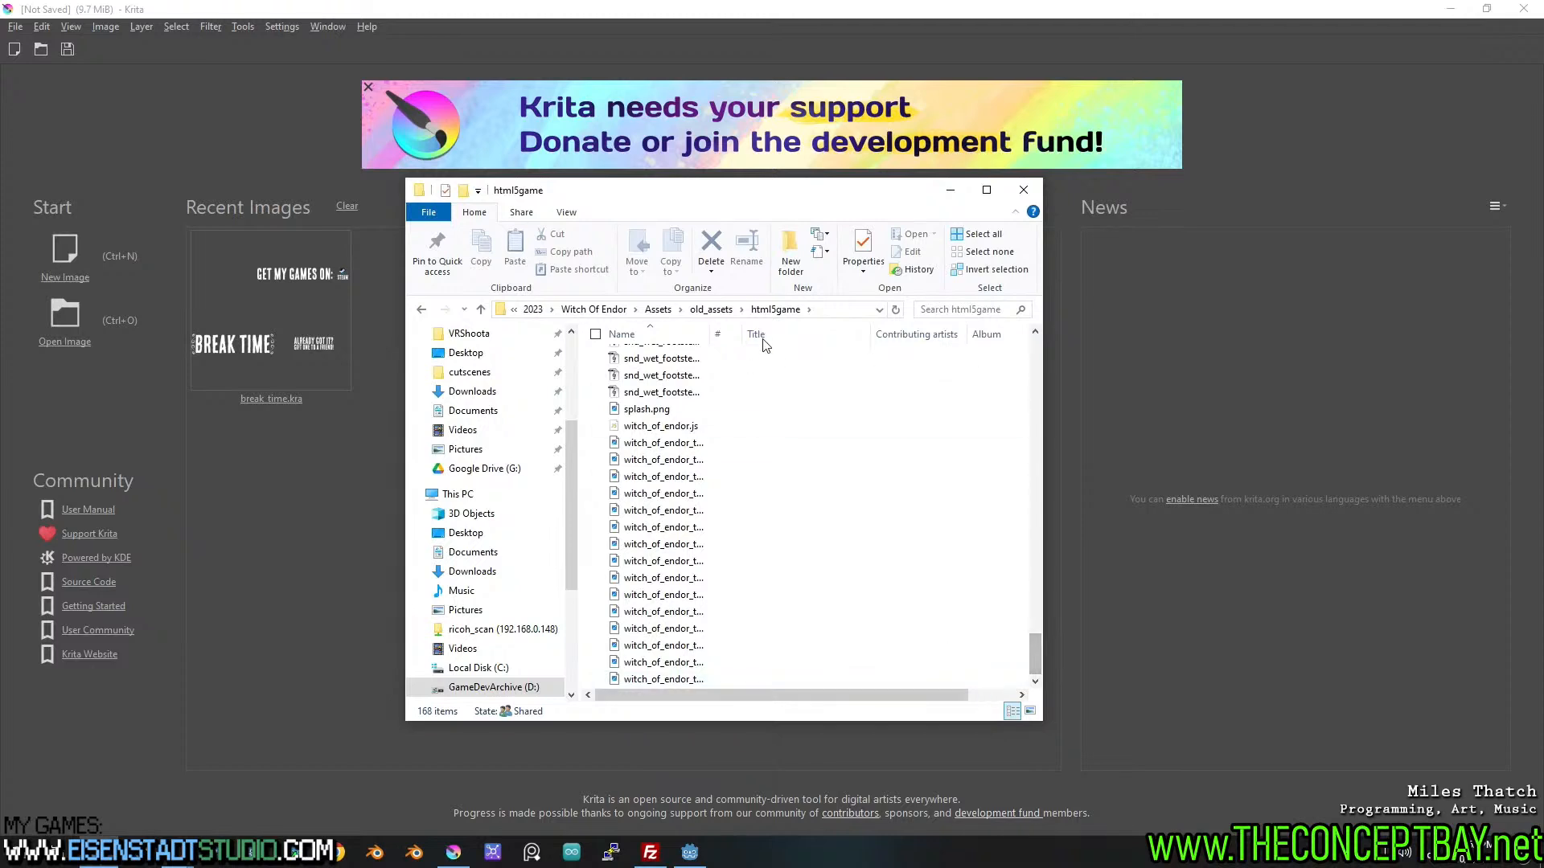
left_click_drag(709, 333, 850, 333)
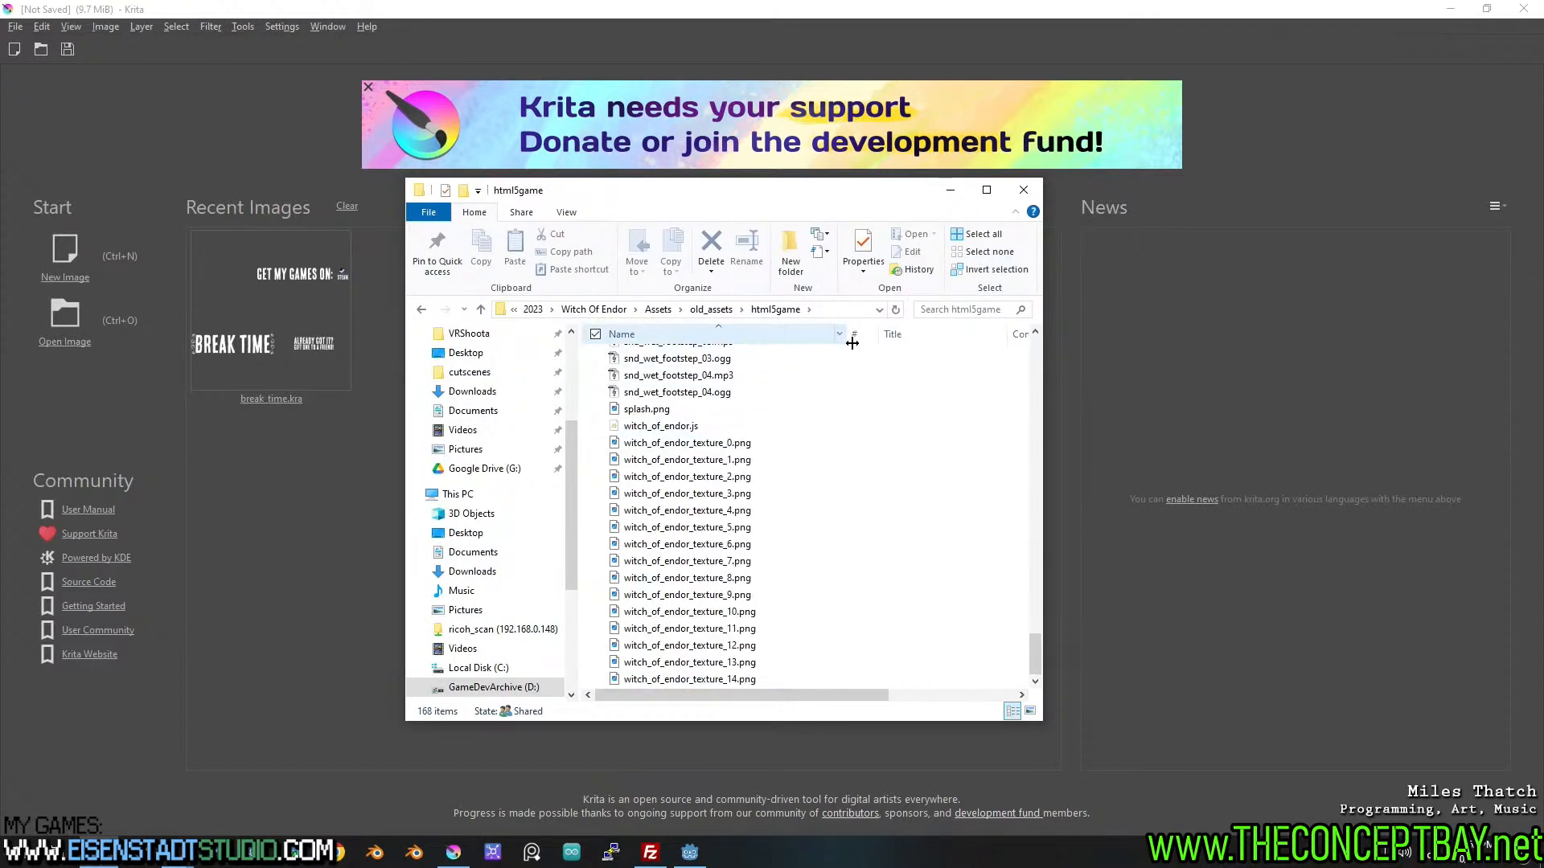
left_click(780, 443)
left_click(707, 679, "shift")
left_click_drag(704, 466, 325, 547)
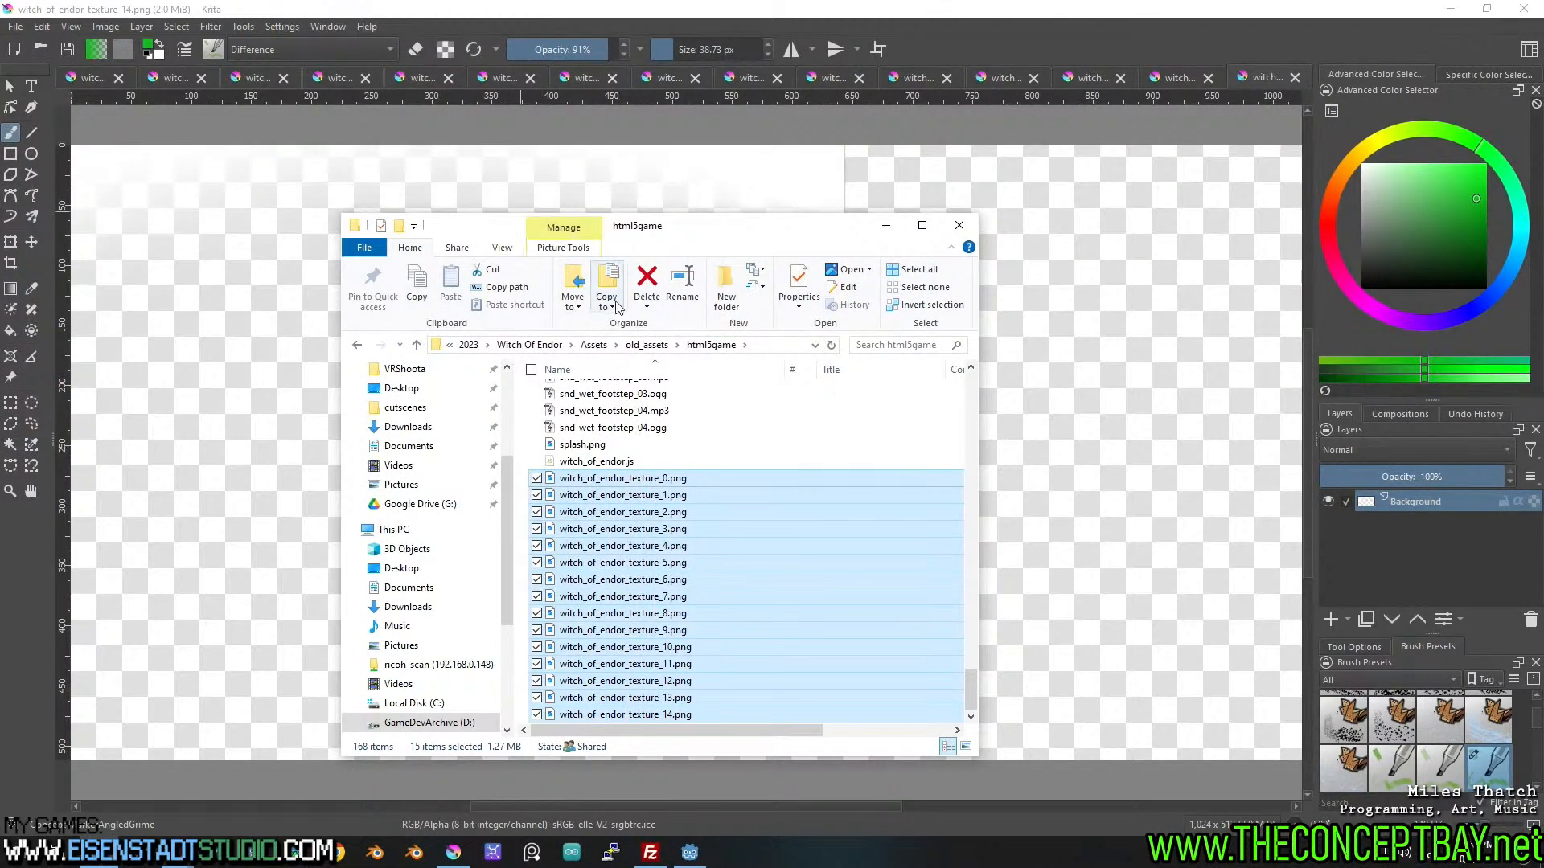
left_click(885, 224)
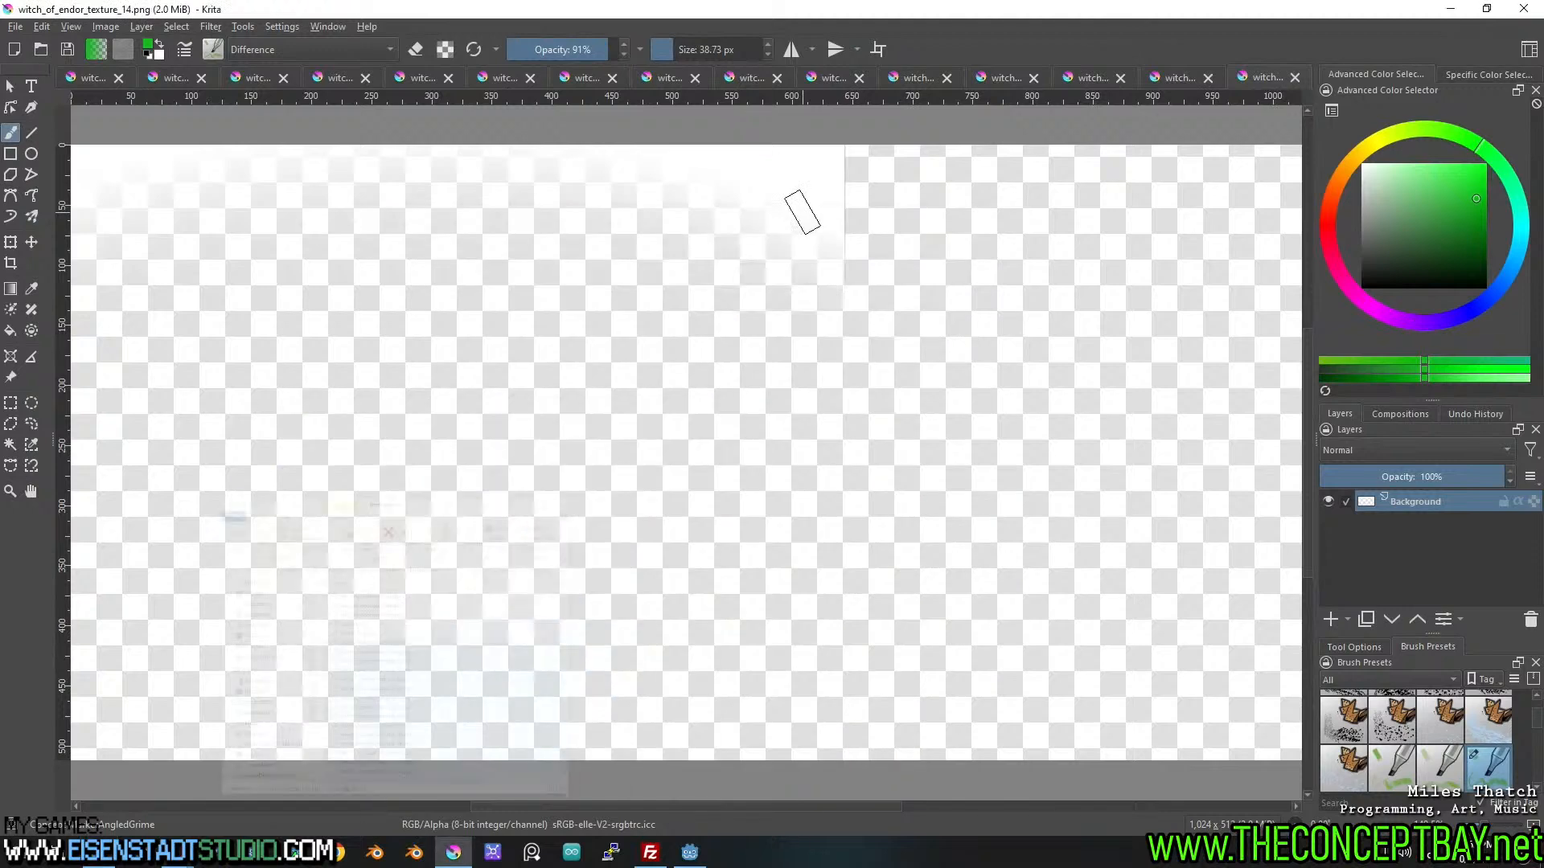
Examine witch_of_endor_texture_14.png and both artworks in witch_of_endor_texture_13.png up close.
scroll(903, 303, "down", 2)
scroll(860, 316, "up", 2)
scroll(860, 316, "down", 1)
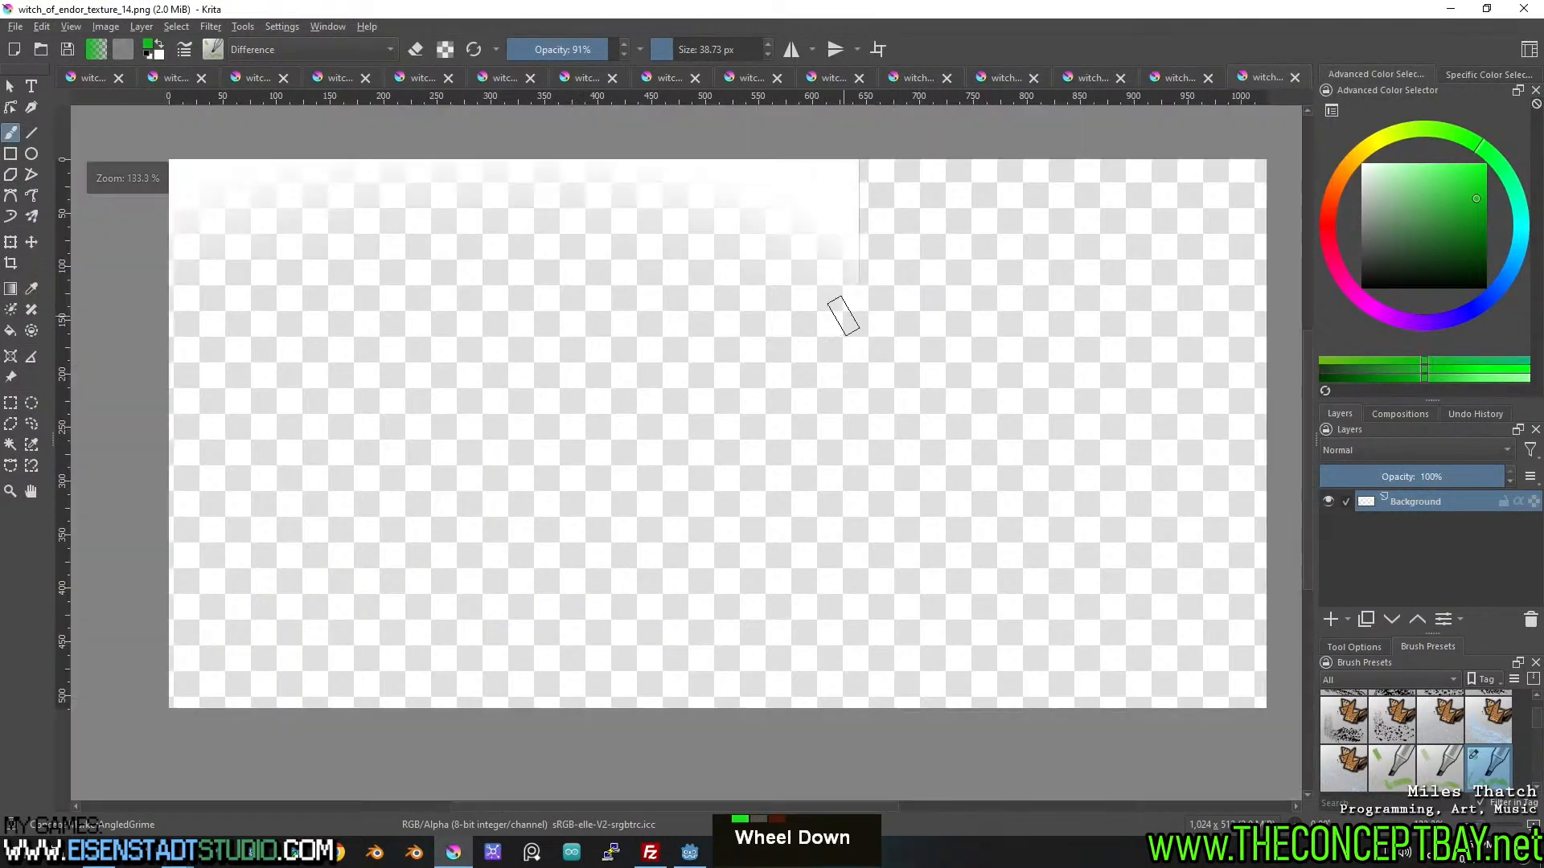
middle_click(838, 310)
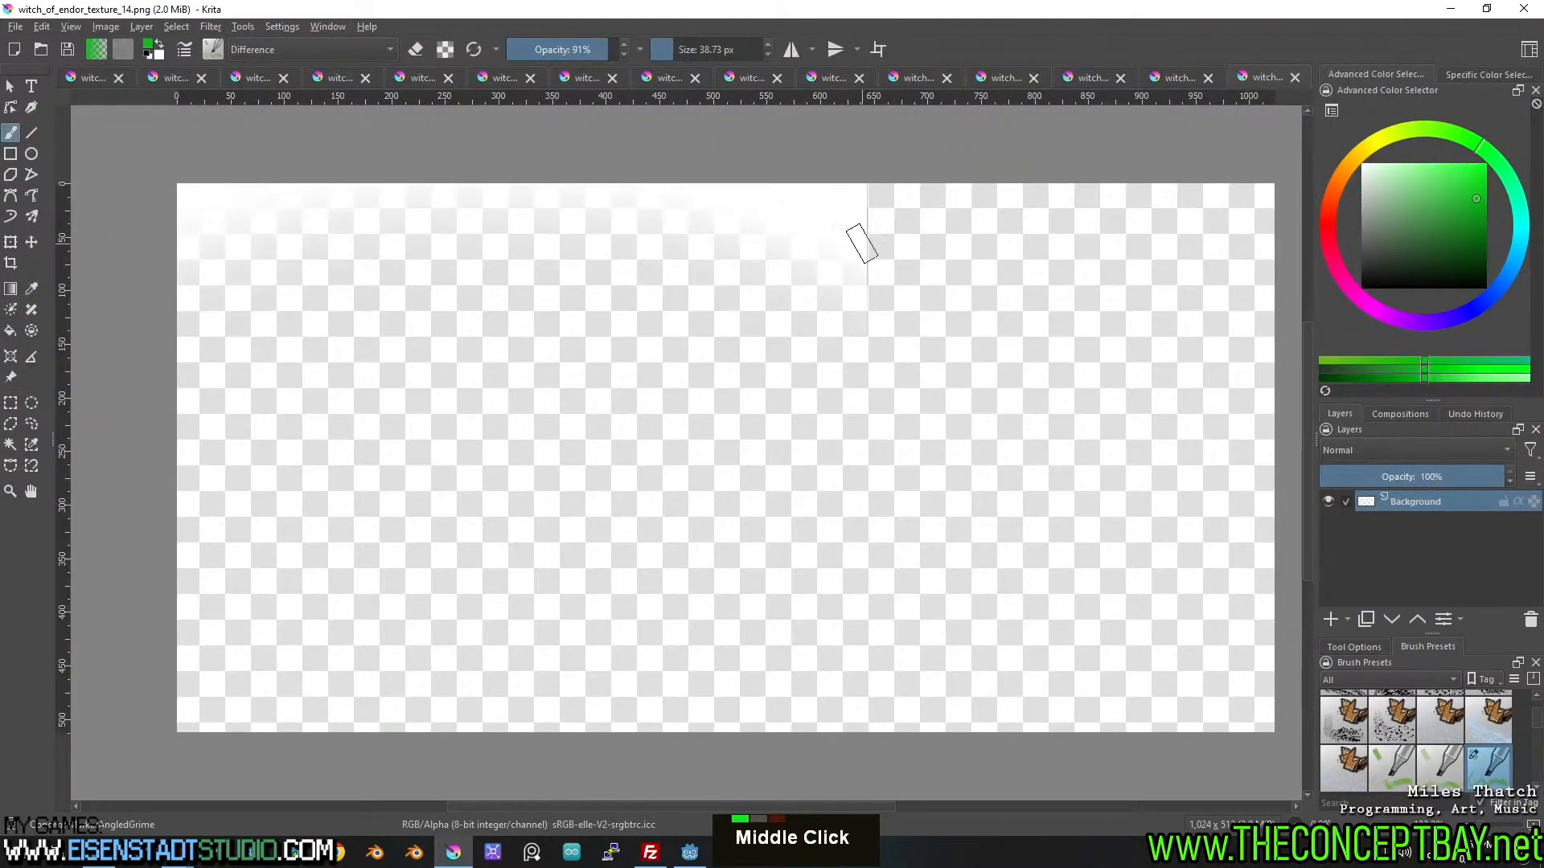
left_click(1179, 76)
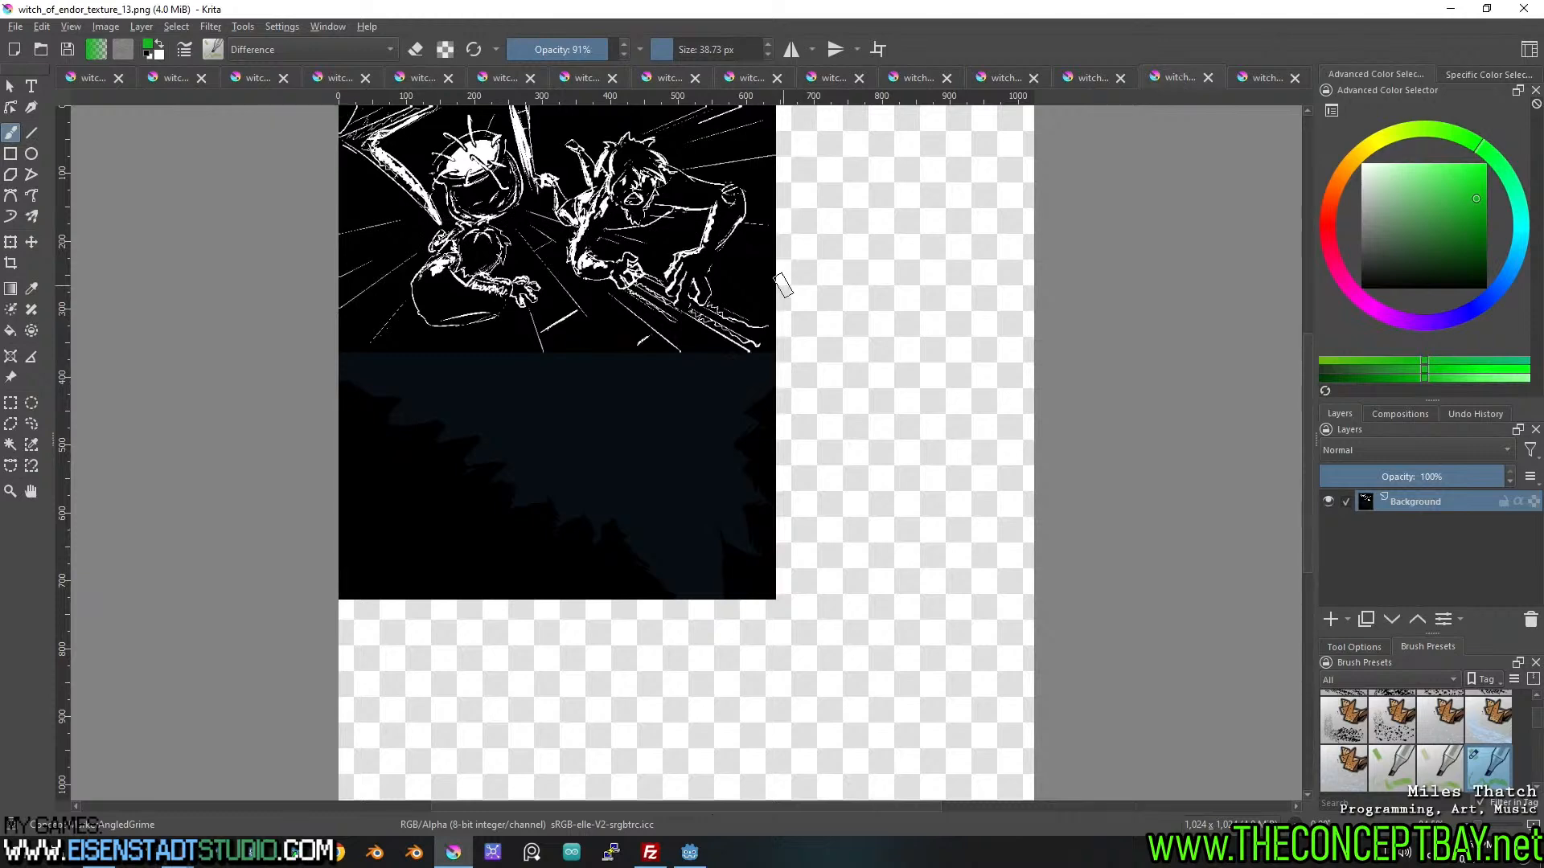
middle_click(640, 278)
scroll(690, 324, "up", 2)
left_click_drag(705, 354, 900, 547)
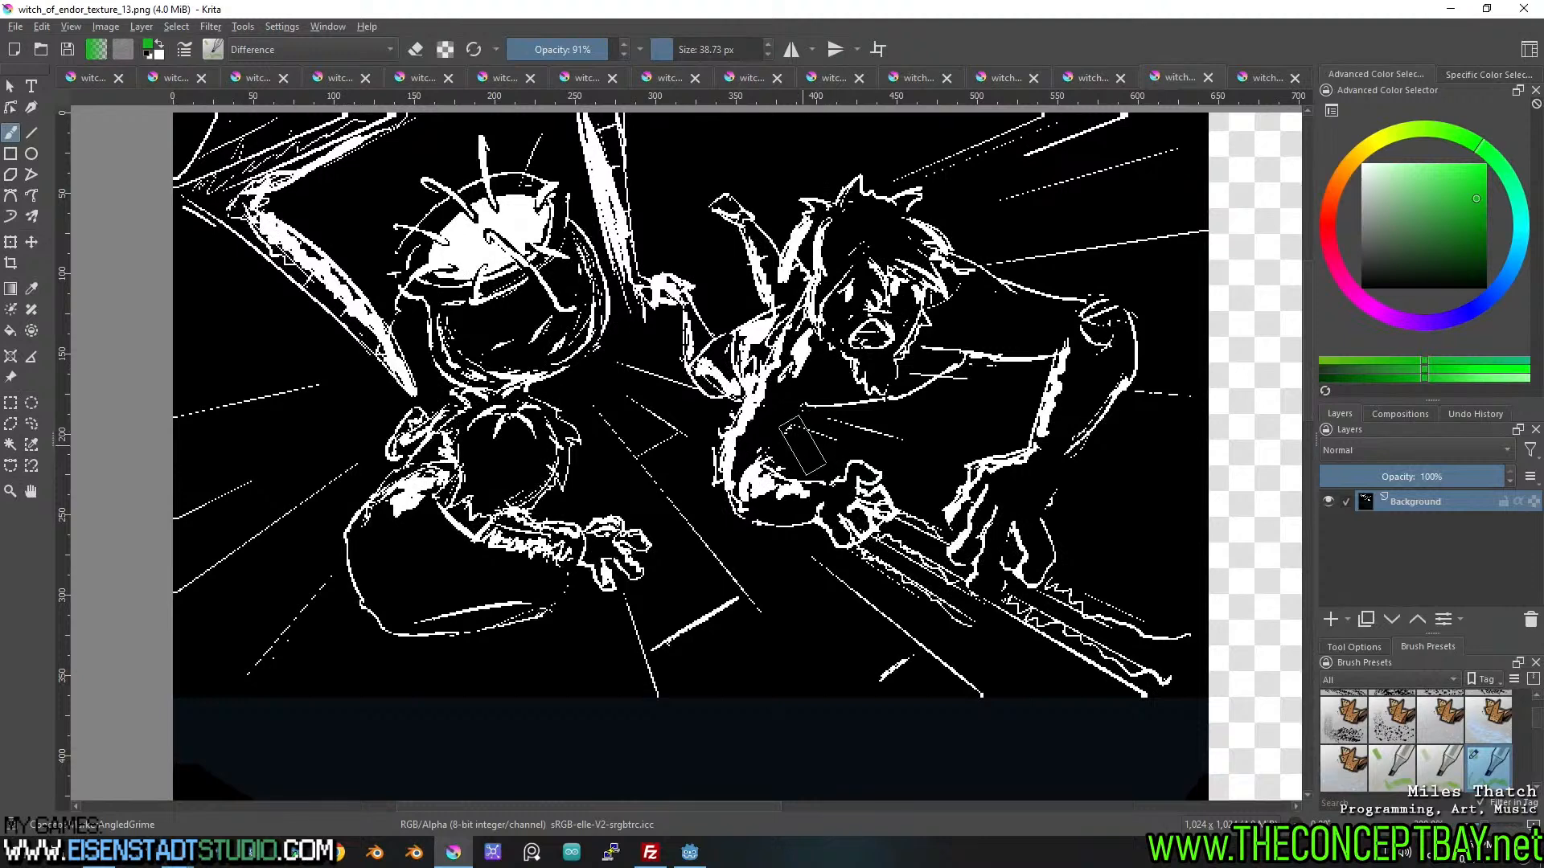
scroll(816, 431, "down", 2)
left_click_drag(781, 508, 760, 283)
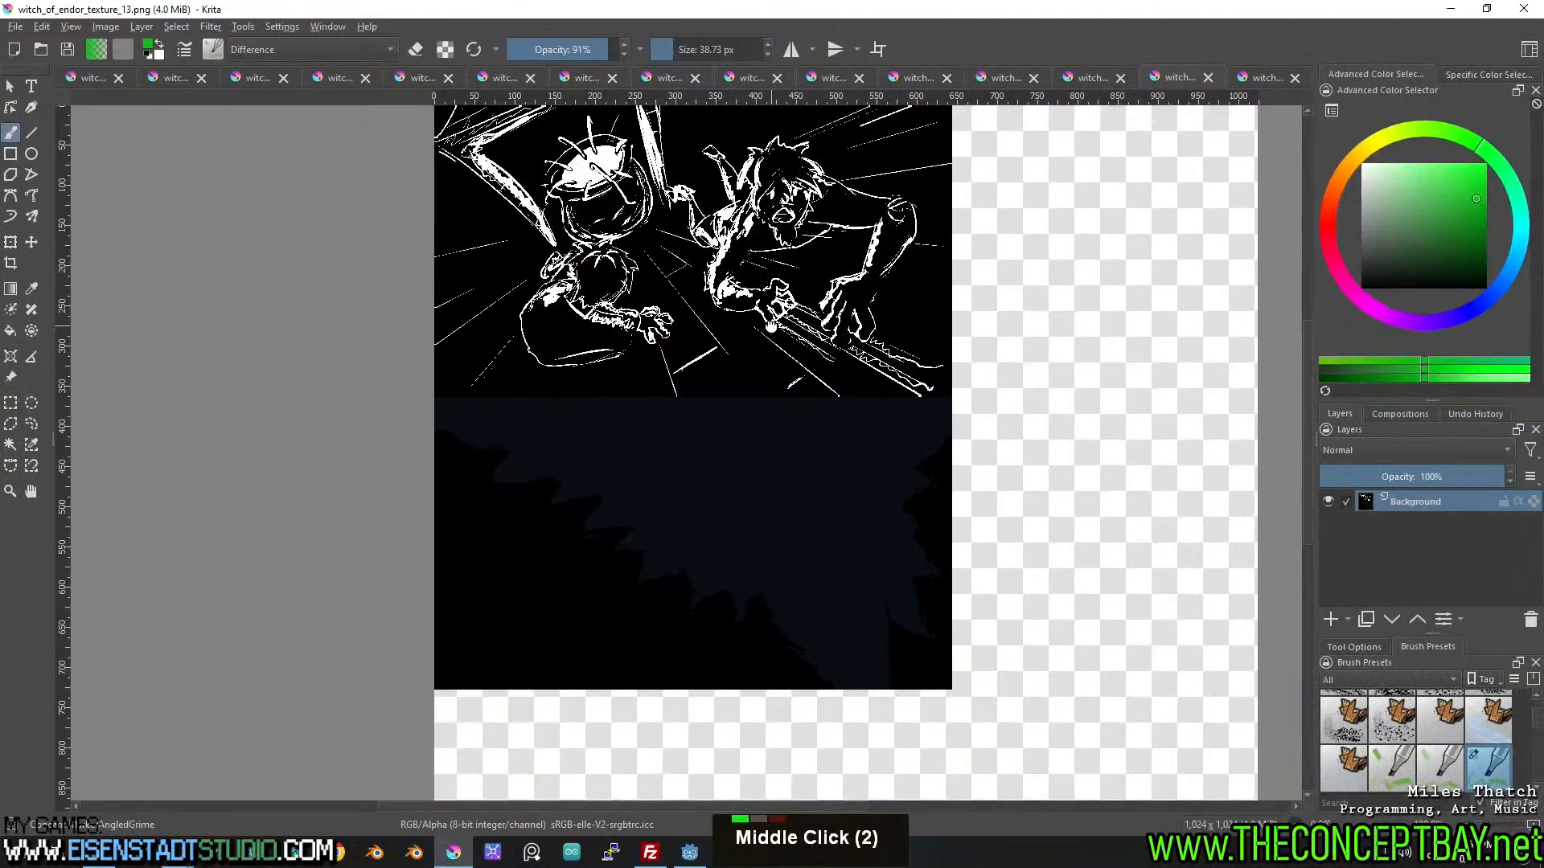
scroll(734, 489, "up", 2)
left_click_drag(734, 489, 782, 355)
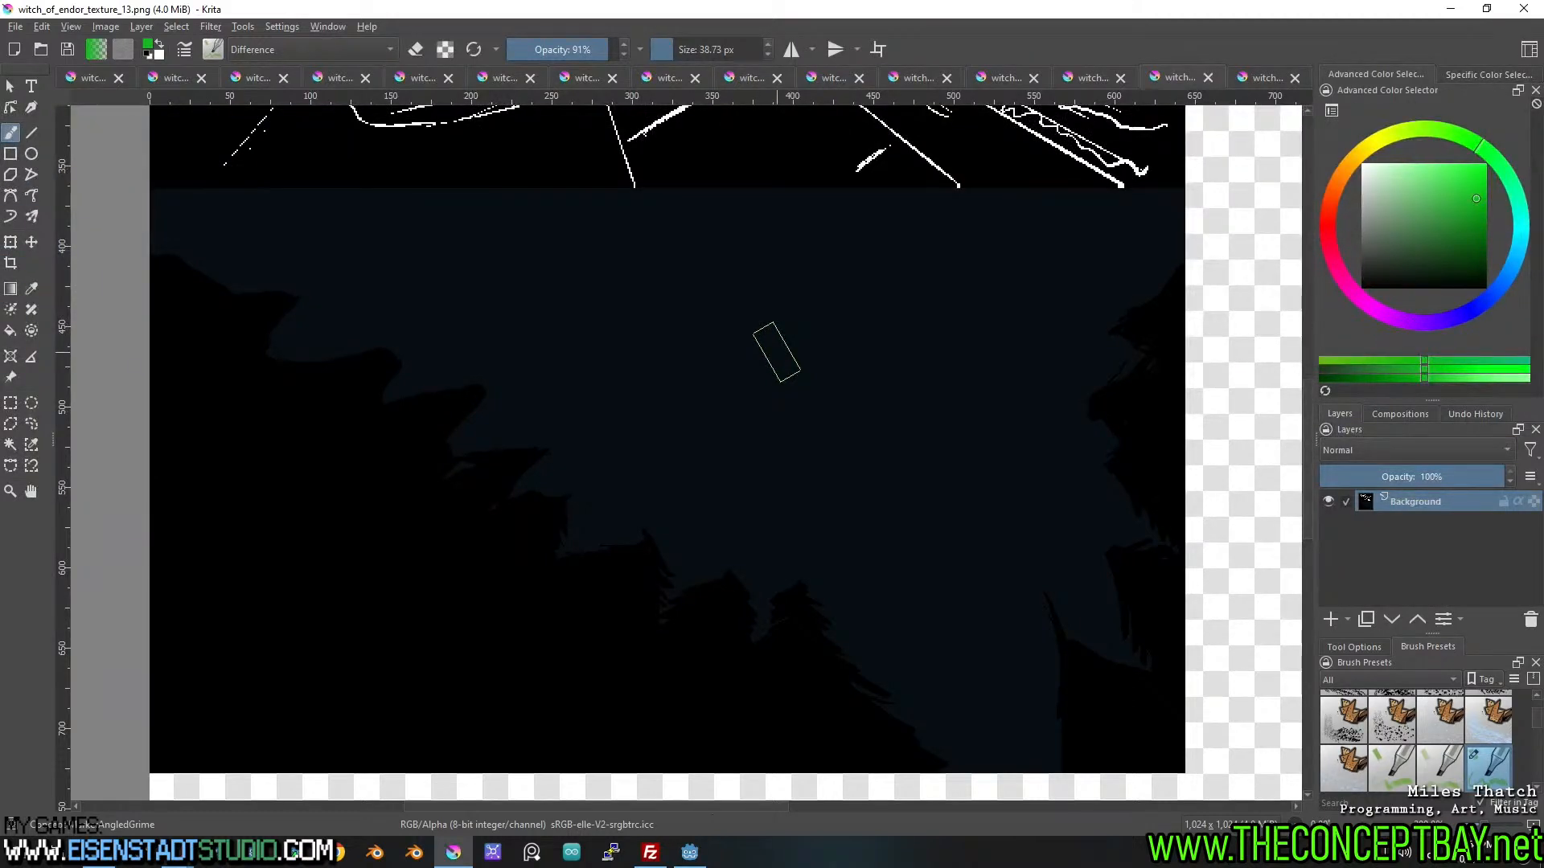
scroll(779, 407, "down", 2)
middle_click(779, 407)
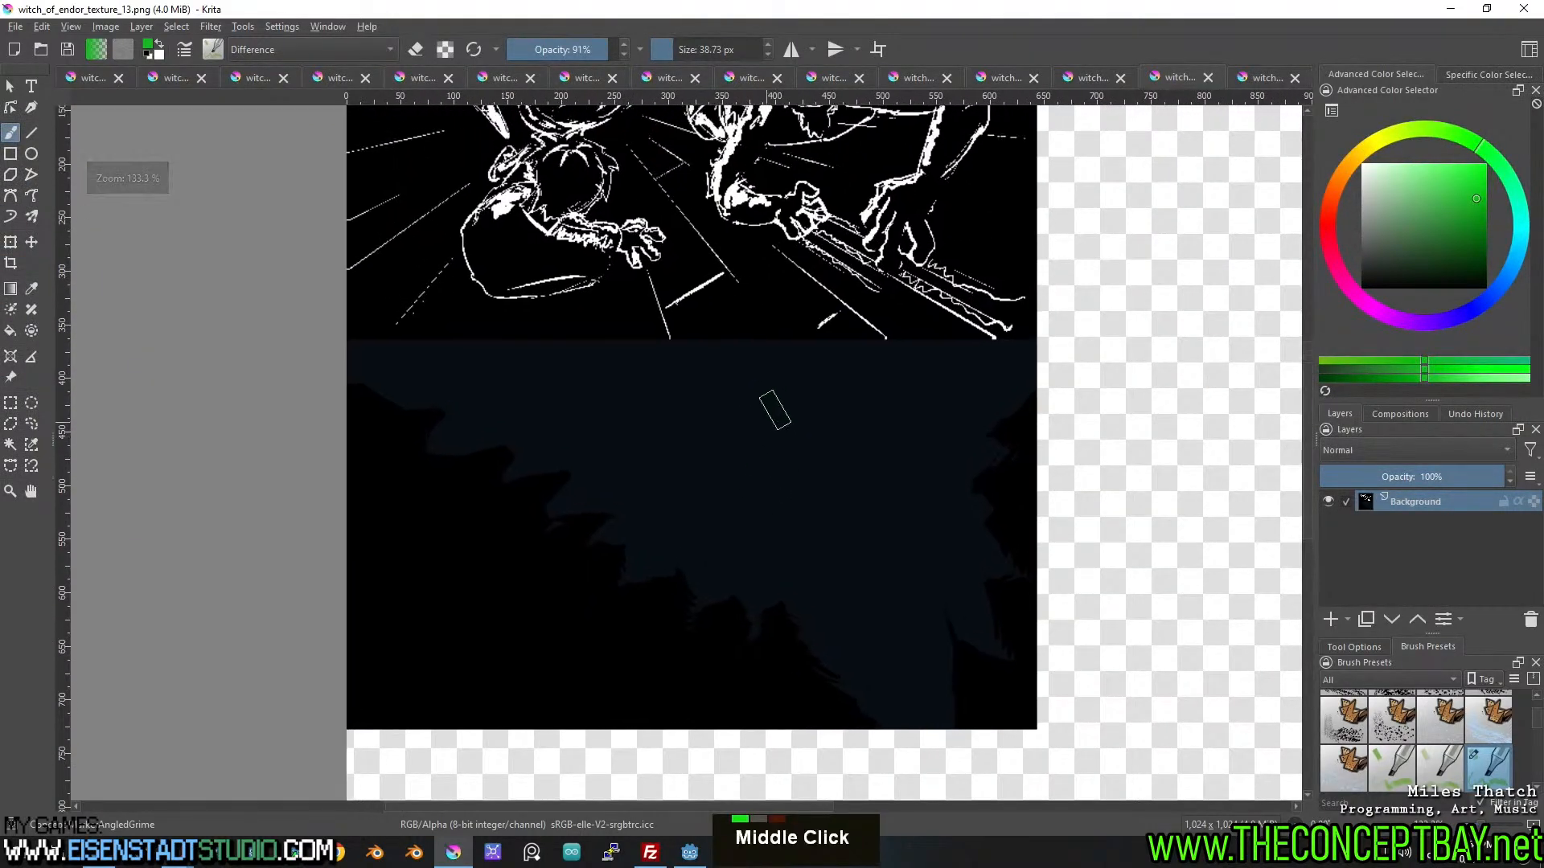
Examine the hooded skull face and the broken wooden structure artwork in witch_of_endor_texture_12.png.
left_click(1093, 77)
scroll(921, 457, "up", 3)
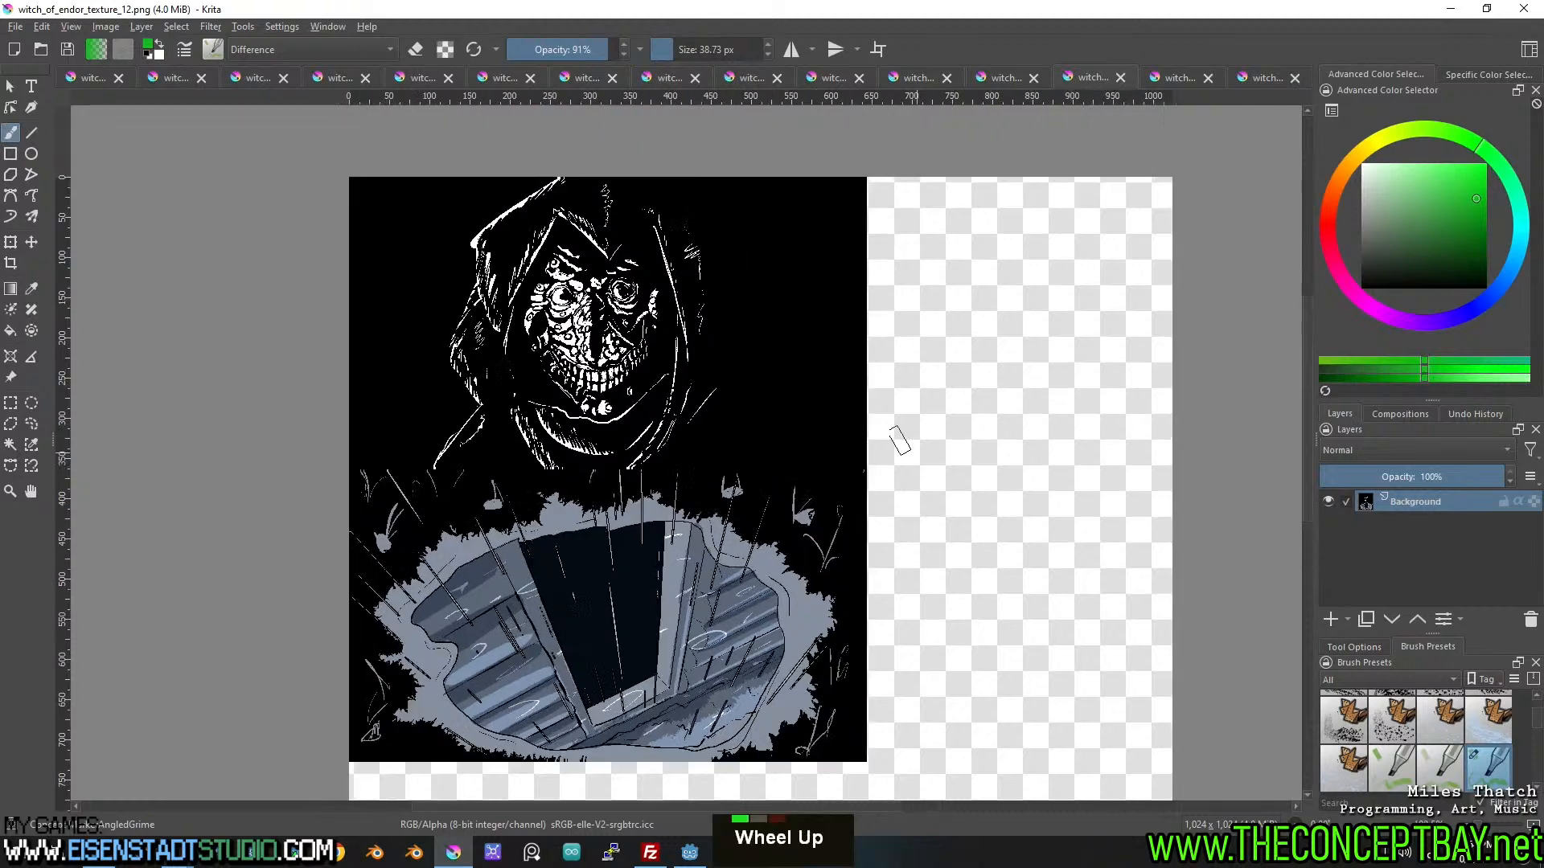
scroll(920, 456, "up", 3)
middle_click(847, 338)
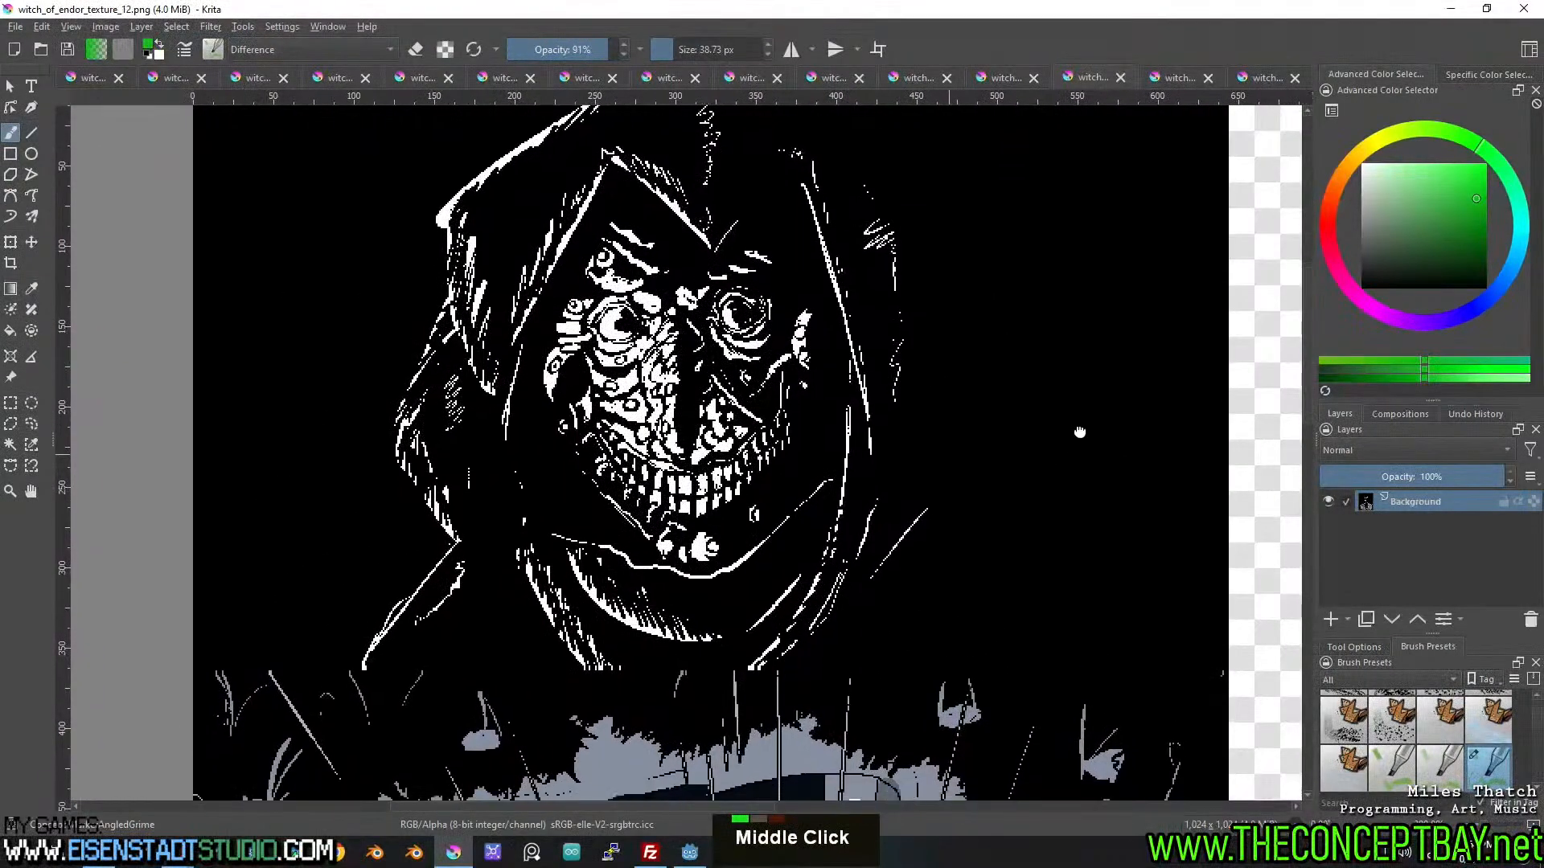
scroll(1078, 459, "down", 2)
middle_click(1078, 459)
scroll(1078, 459, "up", 3)
middle_click(1078, 459)
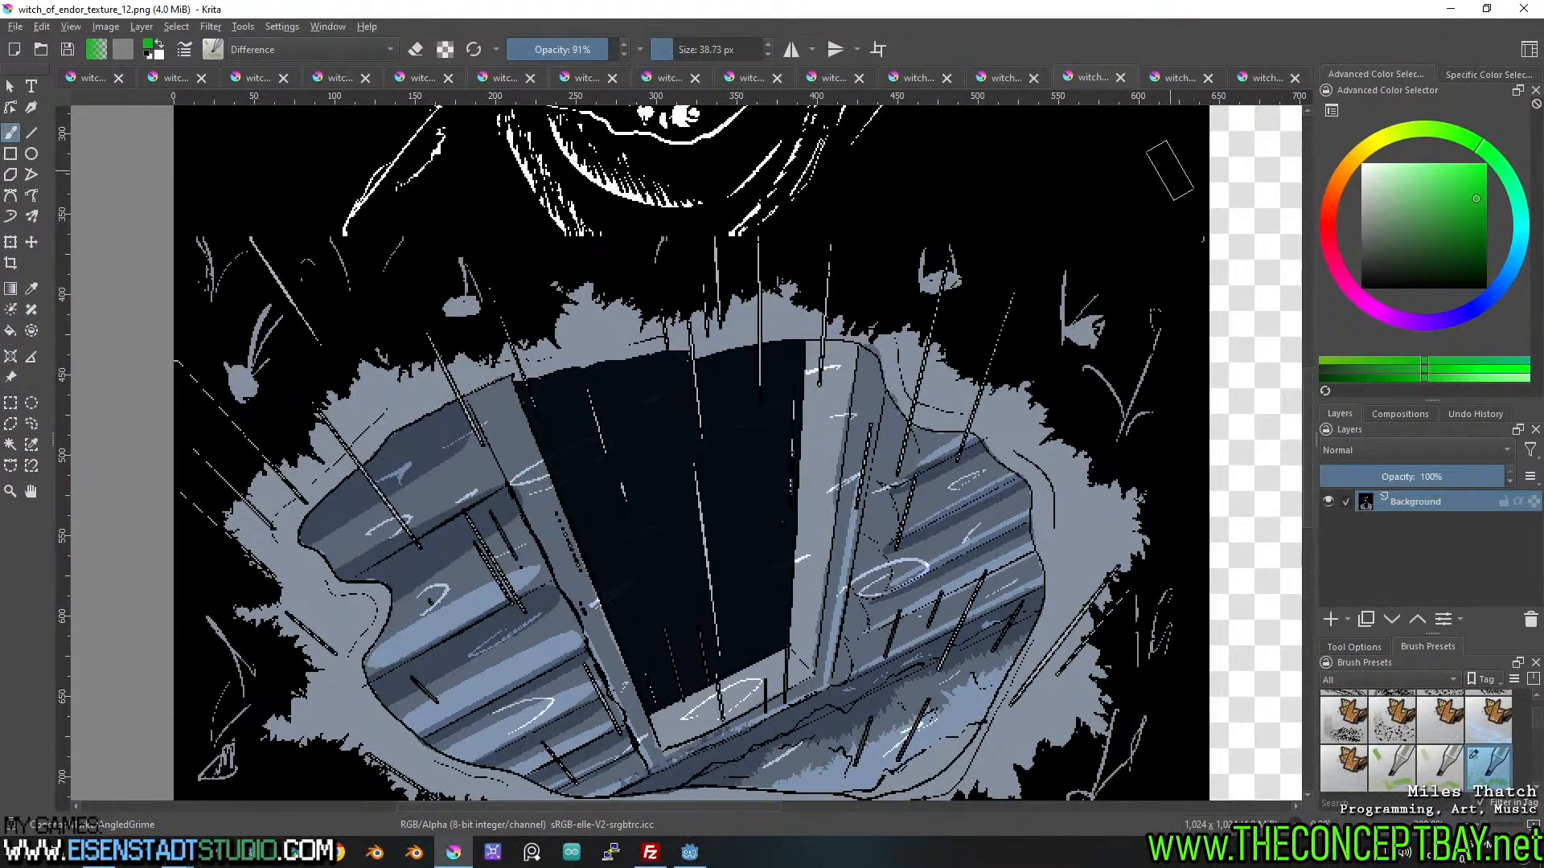
scroll(944, 352, "down", 1)
left_click_drag(944, 352, 877, 569)
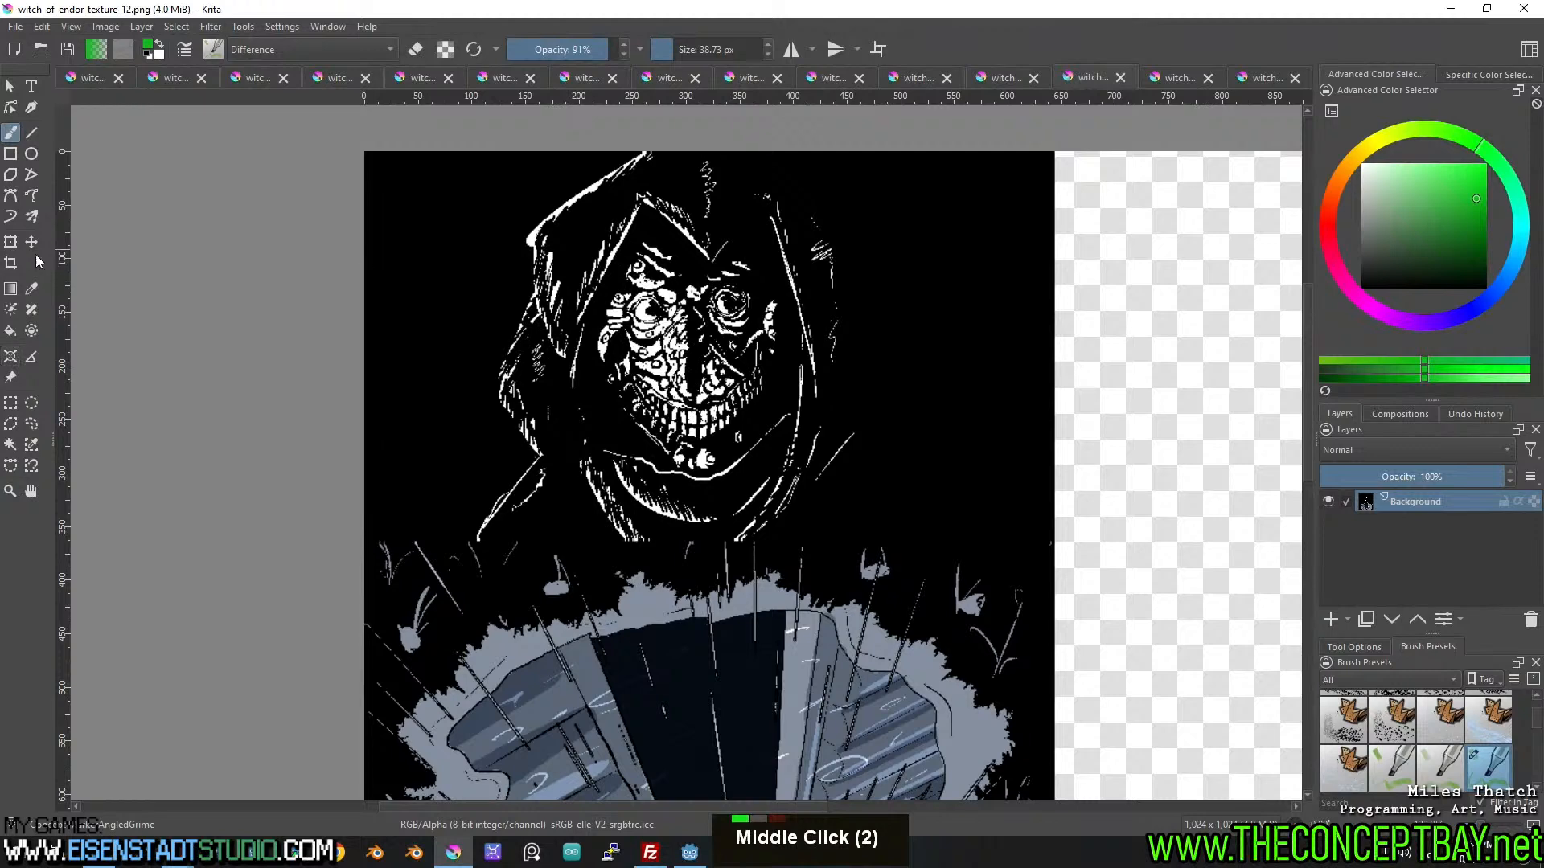
Try fitting a 644 × 364 px crop frame around the hooded skull image in witch_of_endor_texture_12.png.
mouse_move(68, 261)
left_mouse_down()
mouse_move(1063, 242)
mouse_move(1037, 229)
mouse_move(44, 269)
left_mouse_up()
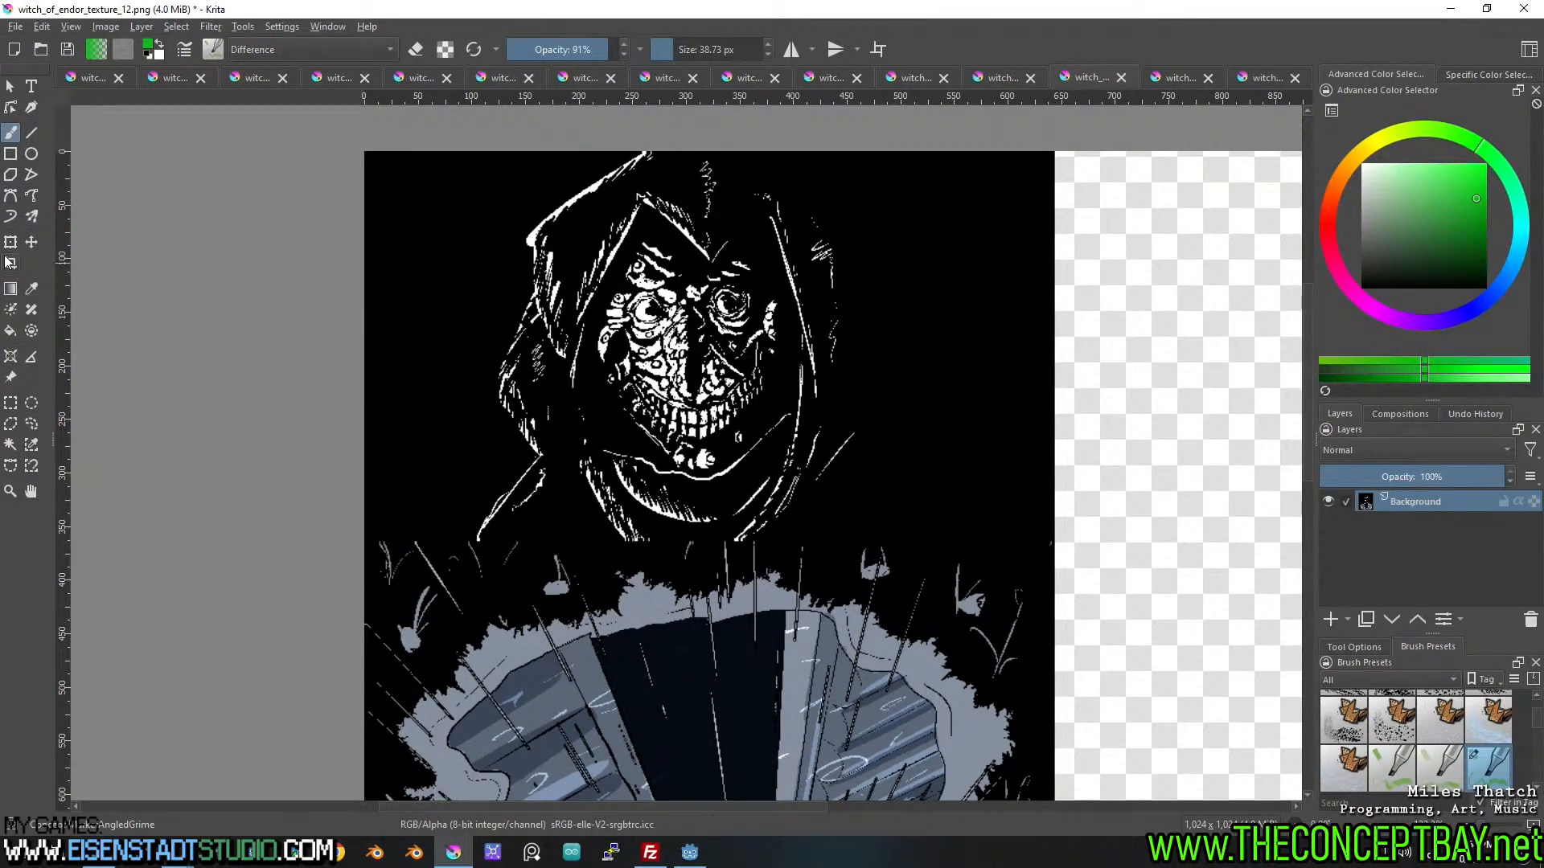
left_click(11, 264)
left_click_drag(357, 148, 1053, 556)
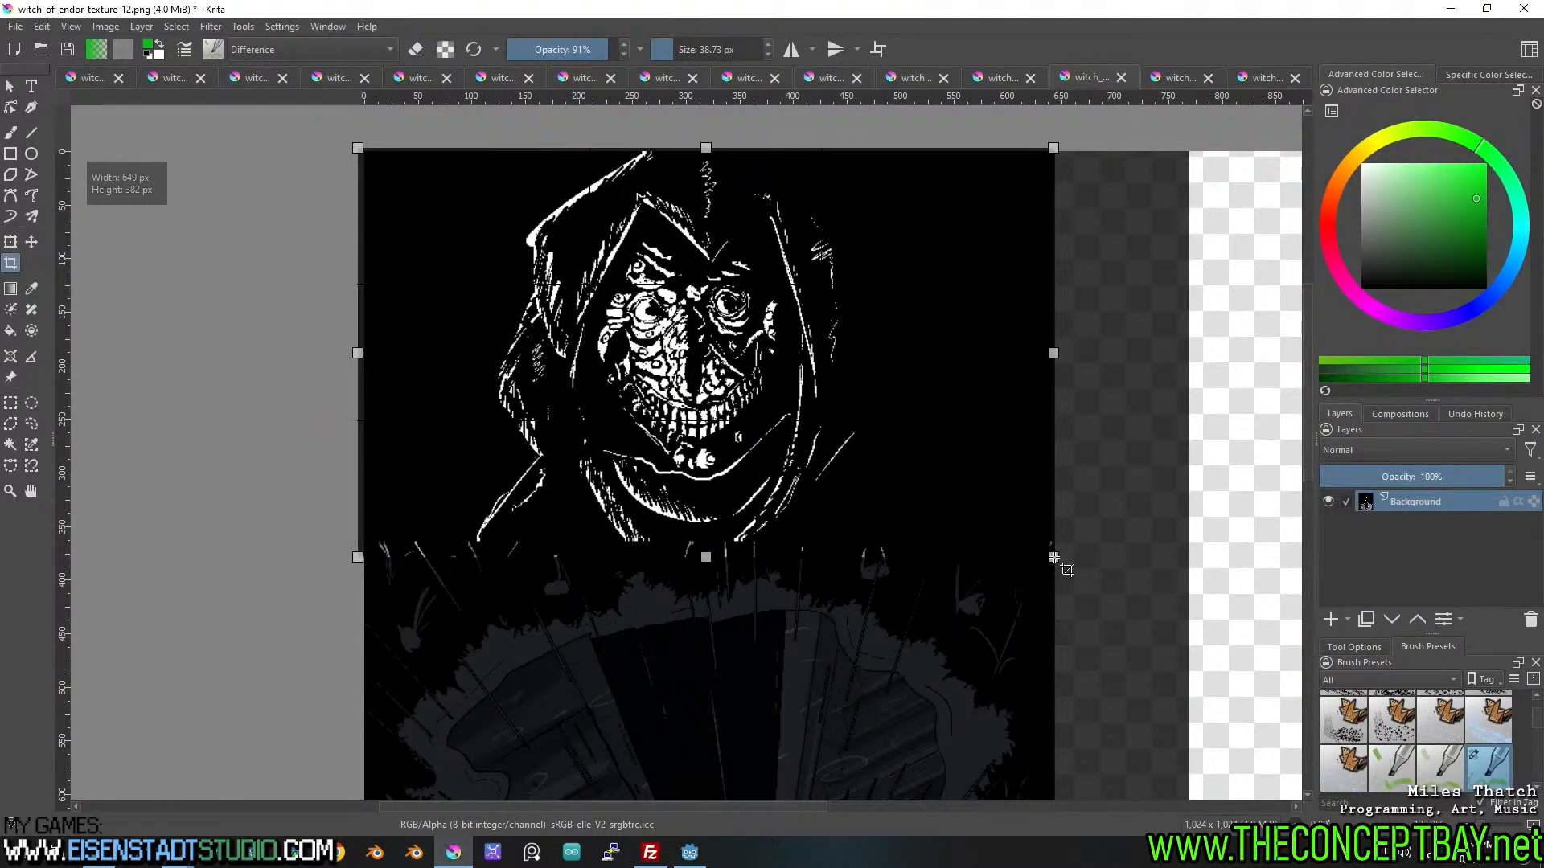
left_click_drag(357, 352, 365, 351)
left_click_drag(351, 163, 533, 405)
scroll(542, 412, "up", 7)
middle_click(609, 264)
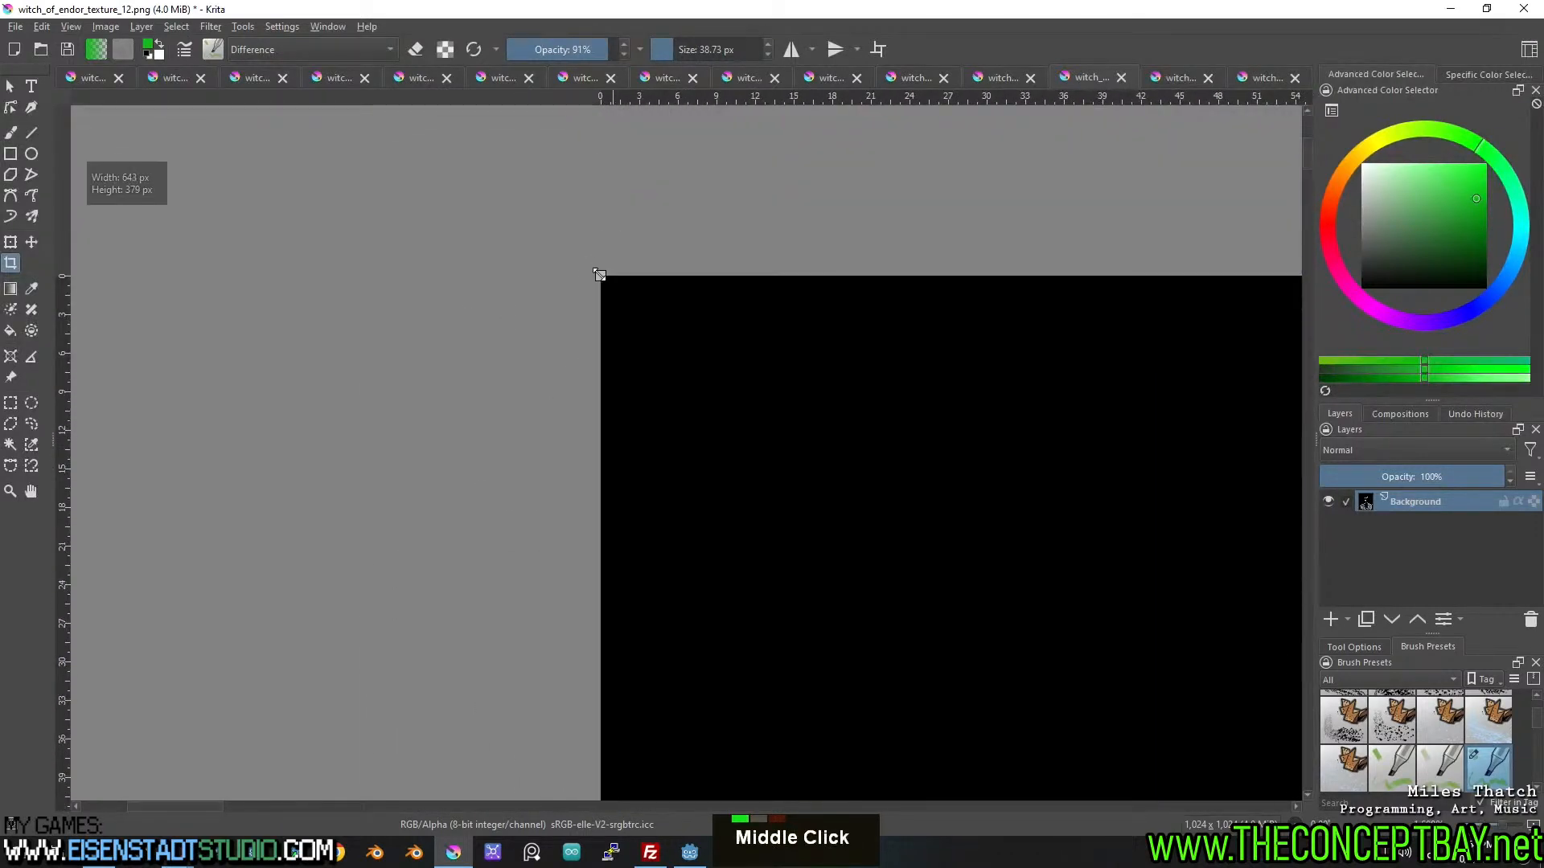
scroll(827, 400, "down", 4)
scroll(1072, 572, "down", 8)
scroll(692, 334, "up", 5)
middle_click(817, 499)
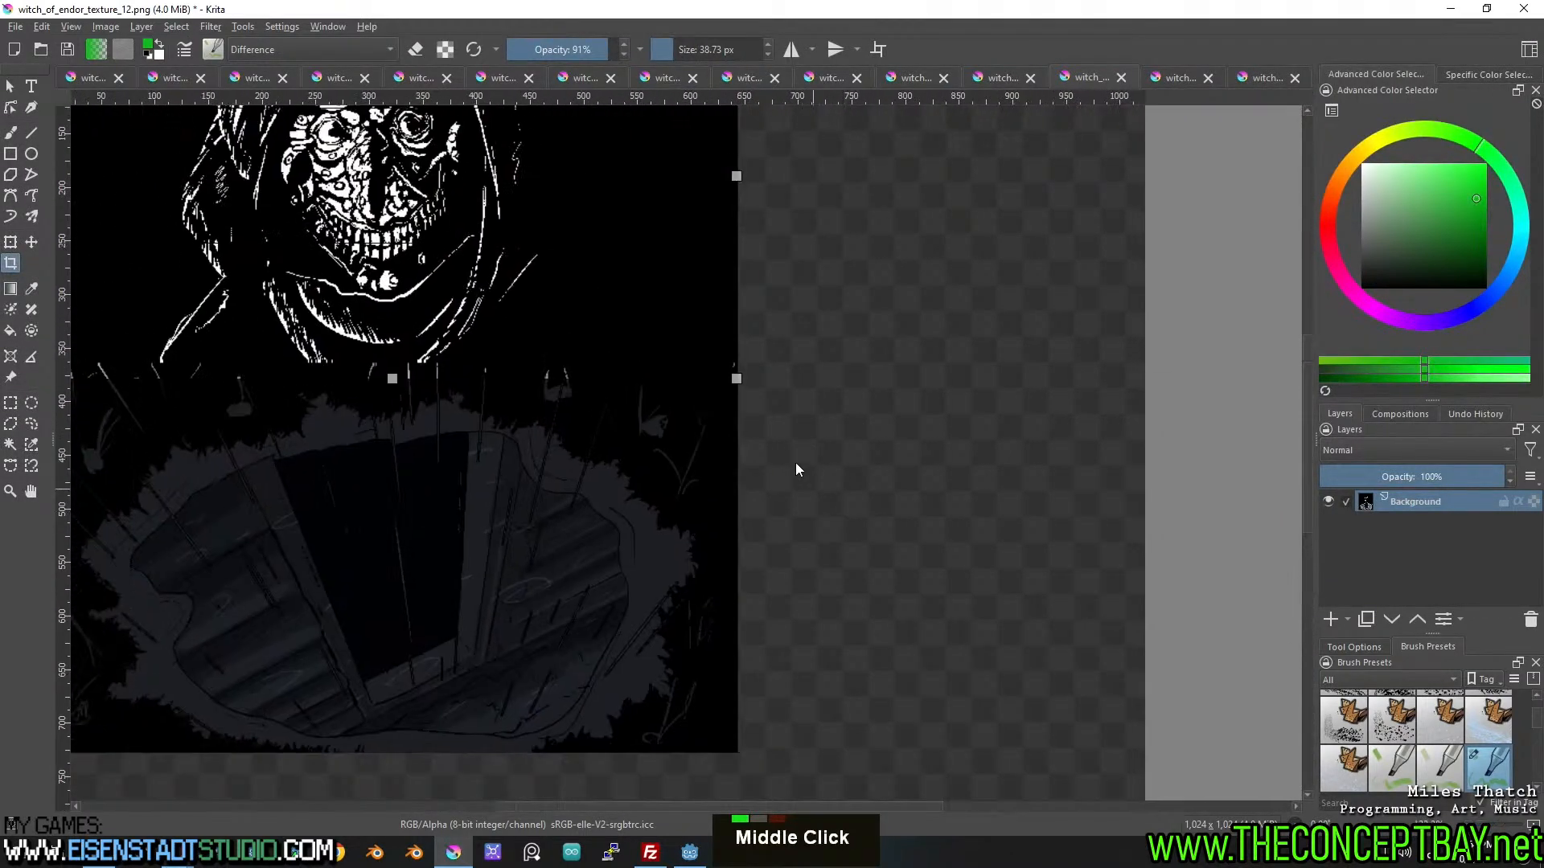
scroll(738, 359, "up", 3)
left_click_drag(763, 460, 770, 422)
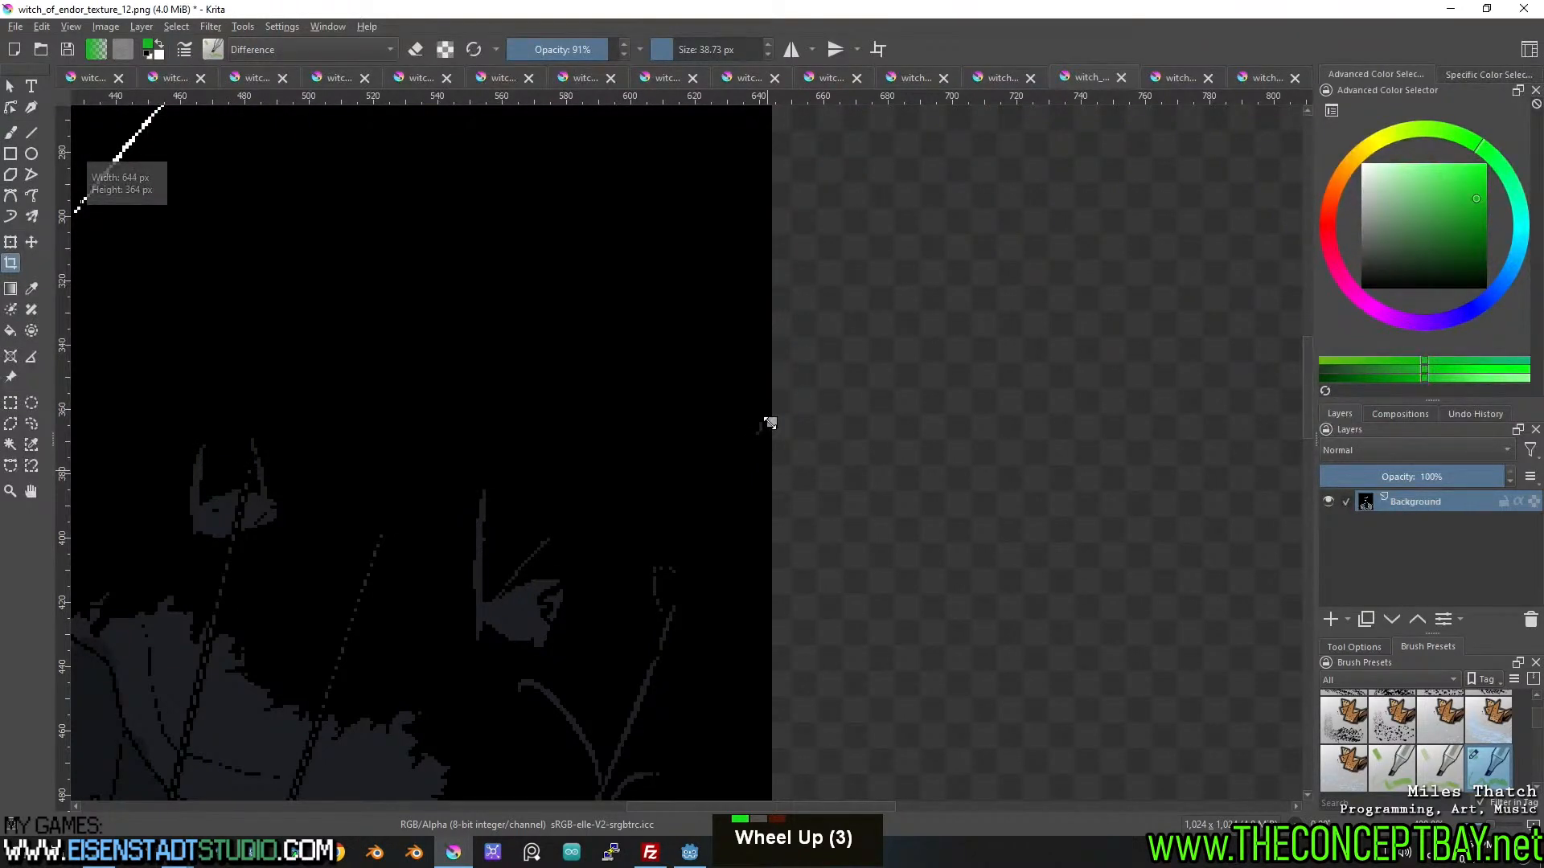
Check the edges of the framed skull image and cancel the crop.
scroll(578, 373, "down", 4)
left_click_drag(469, 336, 718, 481)
scroll(511, 373, "up", 2)
scroll(511, 373, "down", 2)
left_click_drag(590, 410, 555, 386)
scroll(554, 386, "up", 2)
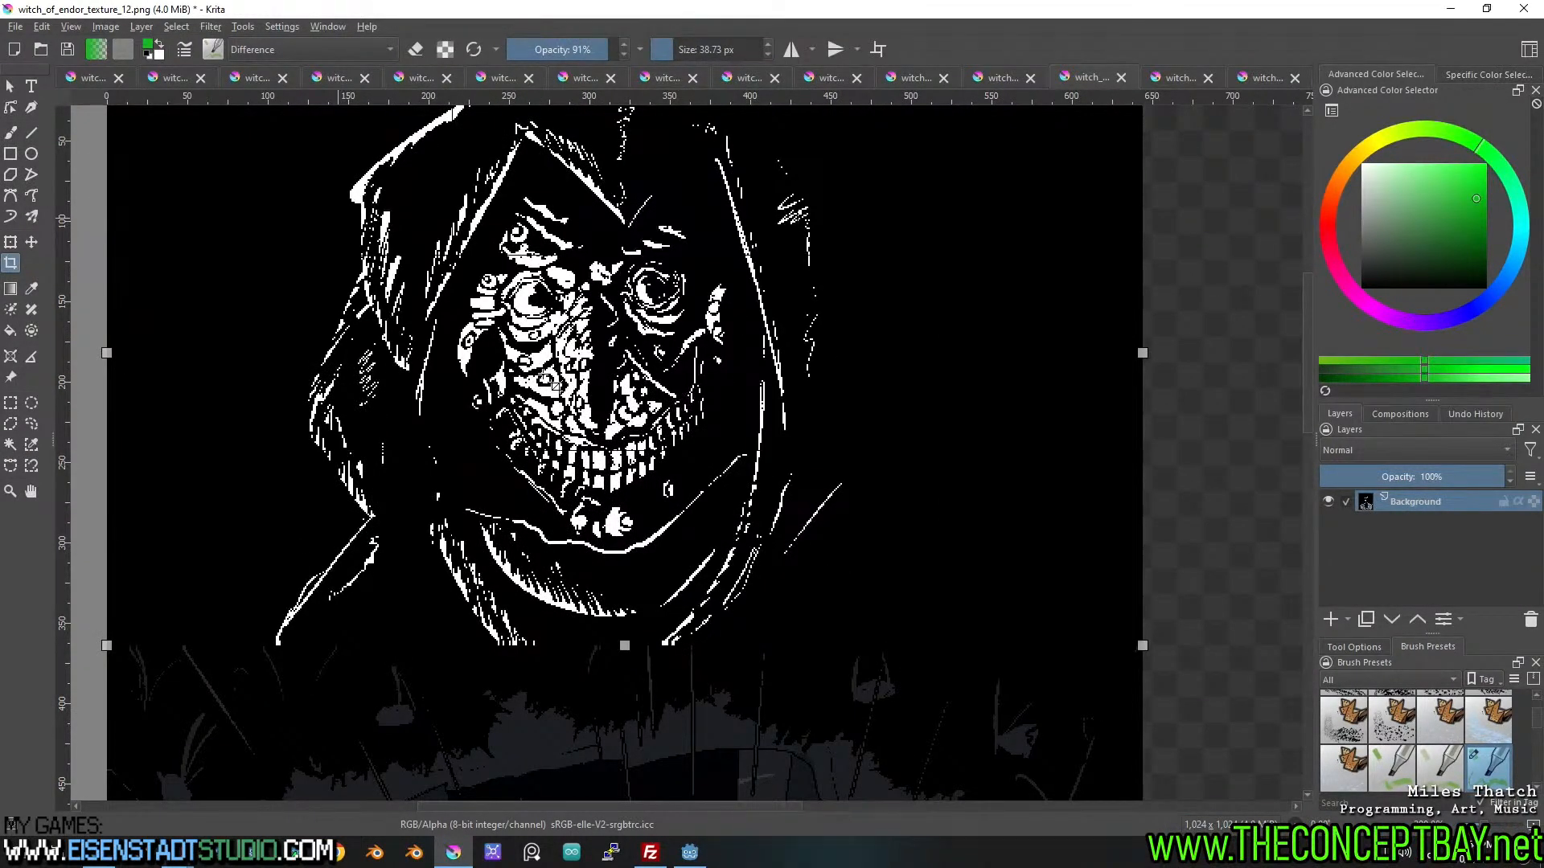
scroll(545, 371, "down", 2)
left_click_drag(545, 372, 576, 389)
scroll(545, 400, "up", 1)
scroll(879, 421, "up", 3)
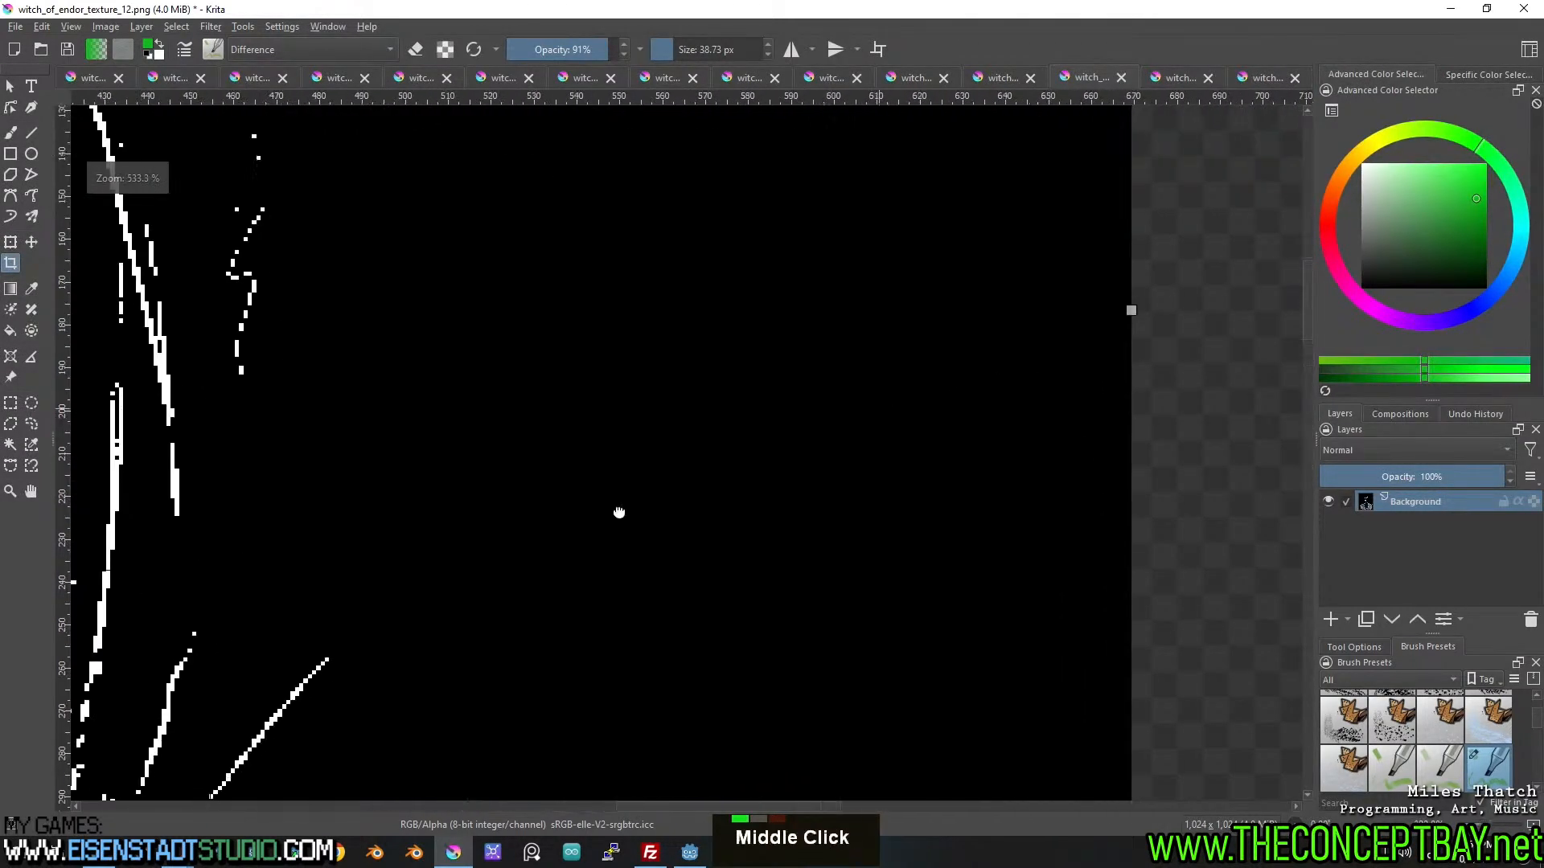
scroll(842, 505, "down", 8)
left_click_drag(607, 377, 772, 301)
key("Escape")
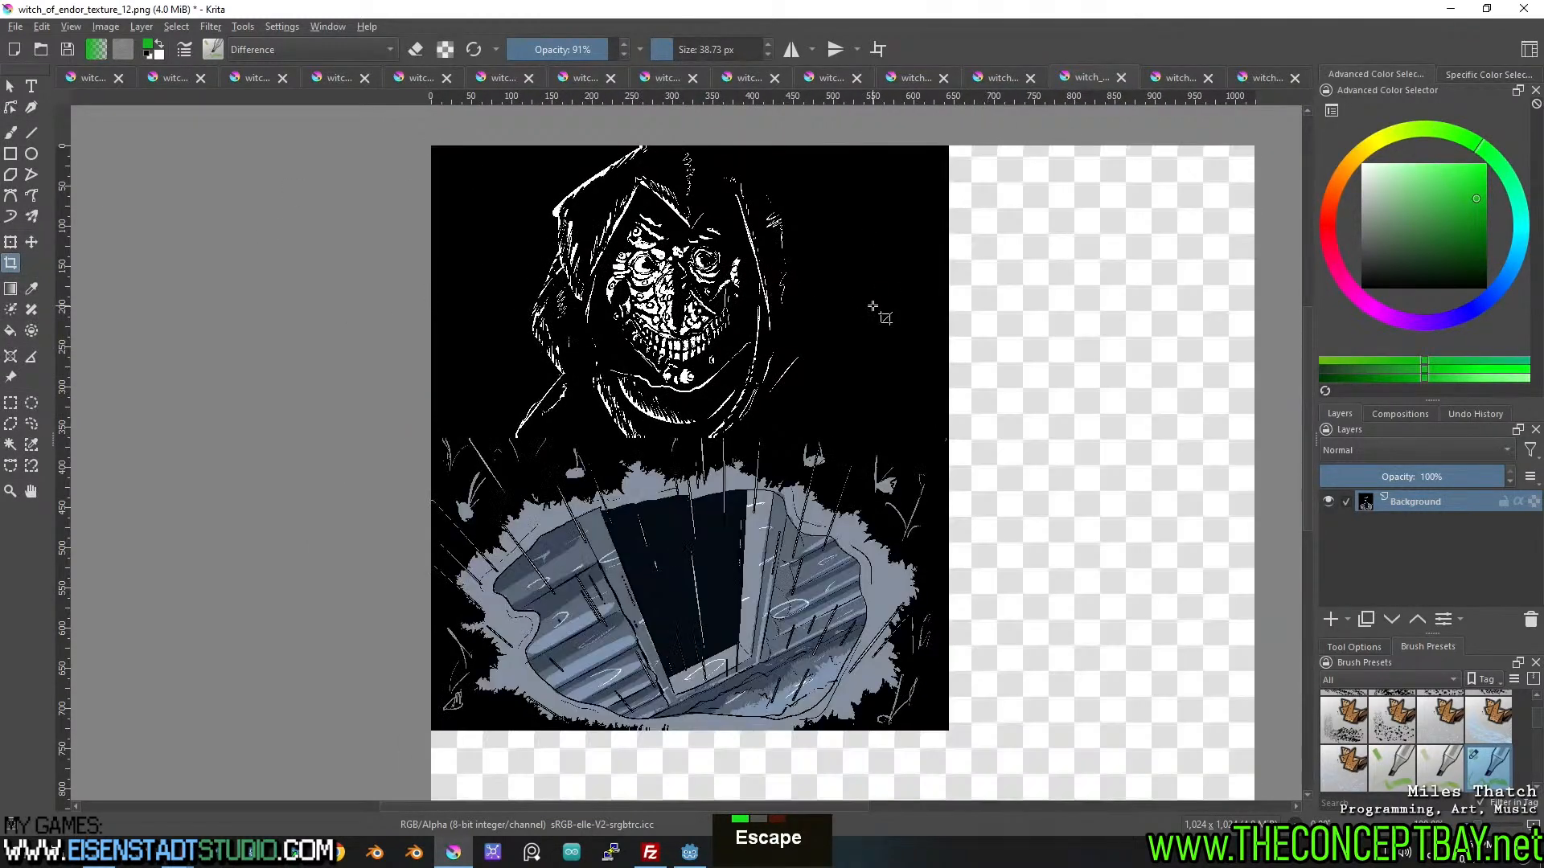
Switch to witch_of_endor_texture_10.png and draw a crop frame about 634 × 354 px around the hand-and-scroll image.
left_click(997, 78)
left_click_drag(691, 235, 750, 276)
left_click(908, 77)
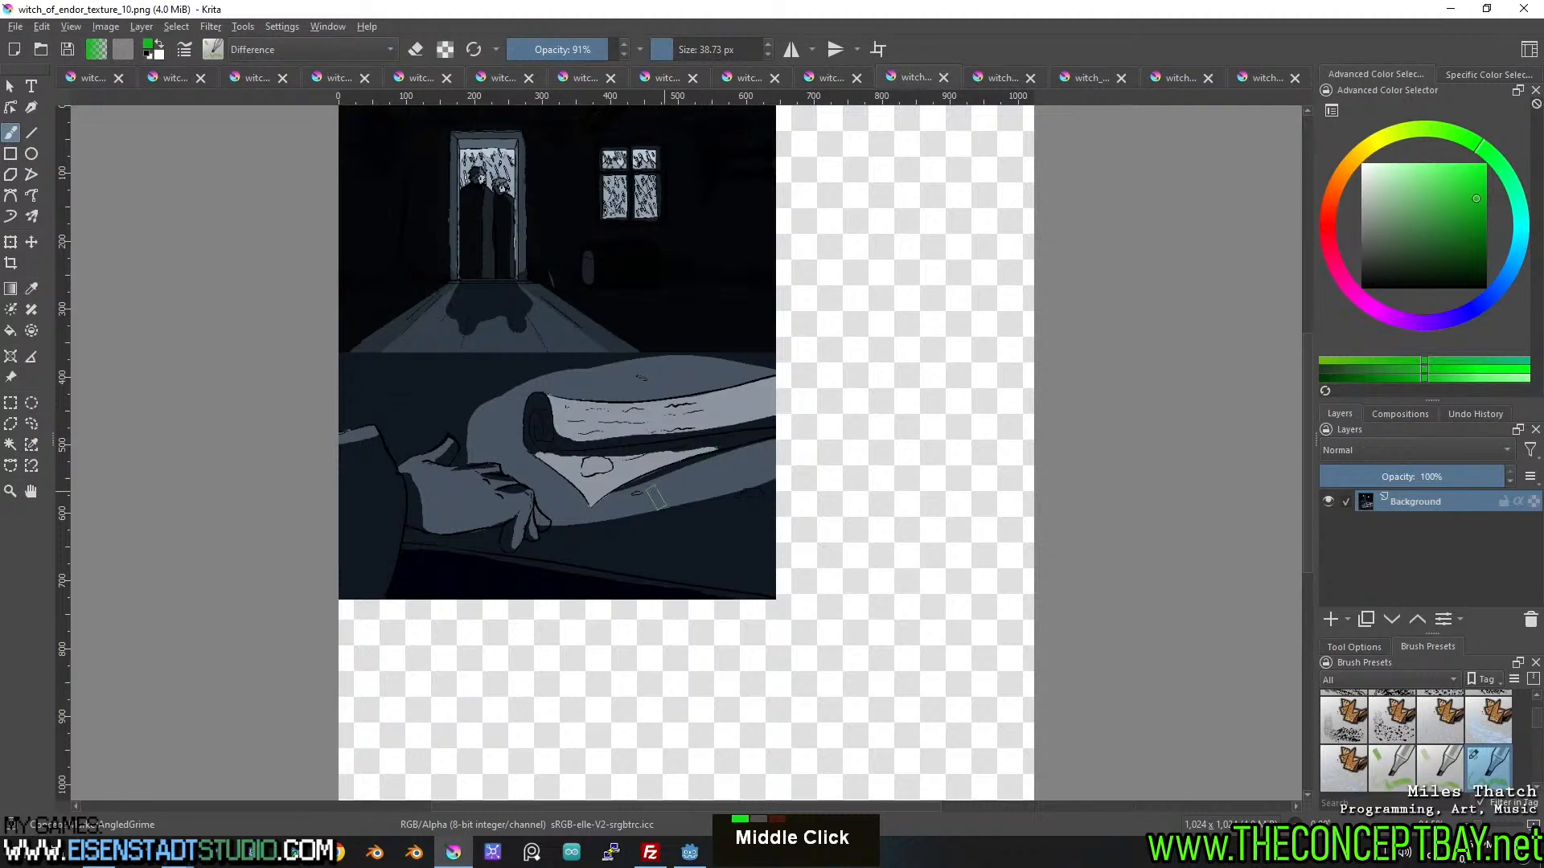
left_click_drag(597, 547, 686, 536)
left_click(10, 263)
left_click_drag(431, 339, 857, 577)
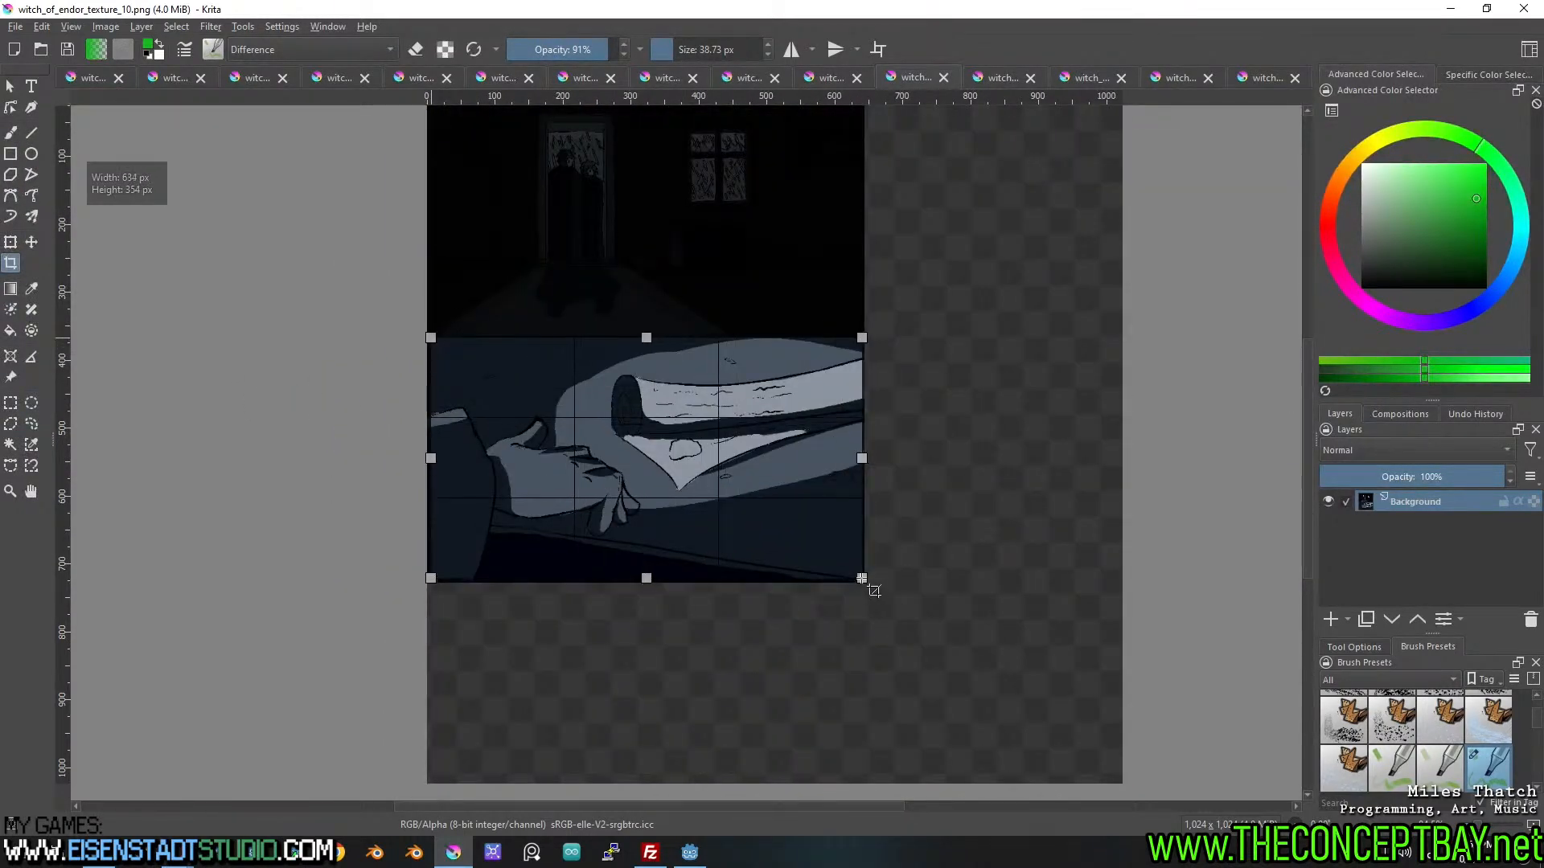
Fit the crop frame to the edges of the hand-and-scroll image in witch_of_endor_texture_10.png, making it 644 × 364 px.
scroll(827, 600, "up", 7)
left_click_drag(992, 476, 1020, 516)
scroll(796, 428, "down", 5)
middle_click(567, 319)
scroll(534, 310, "up", 8)
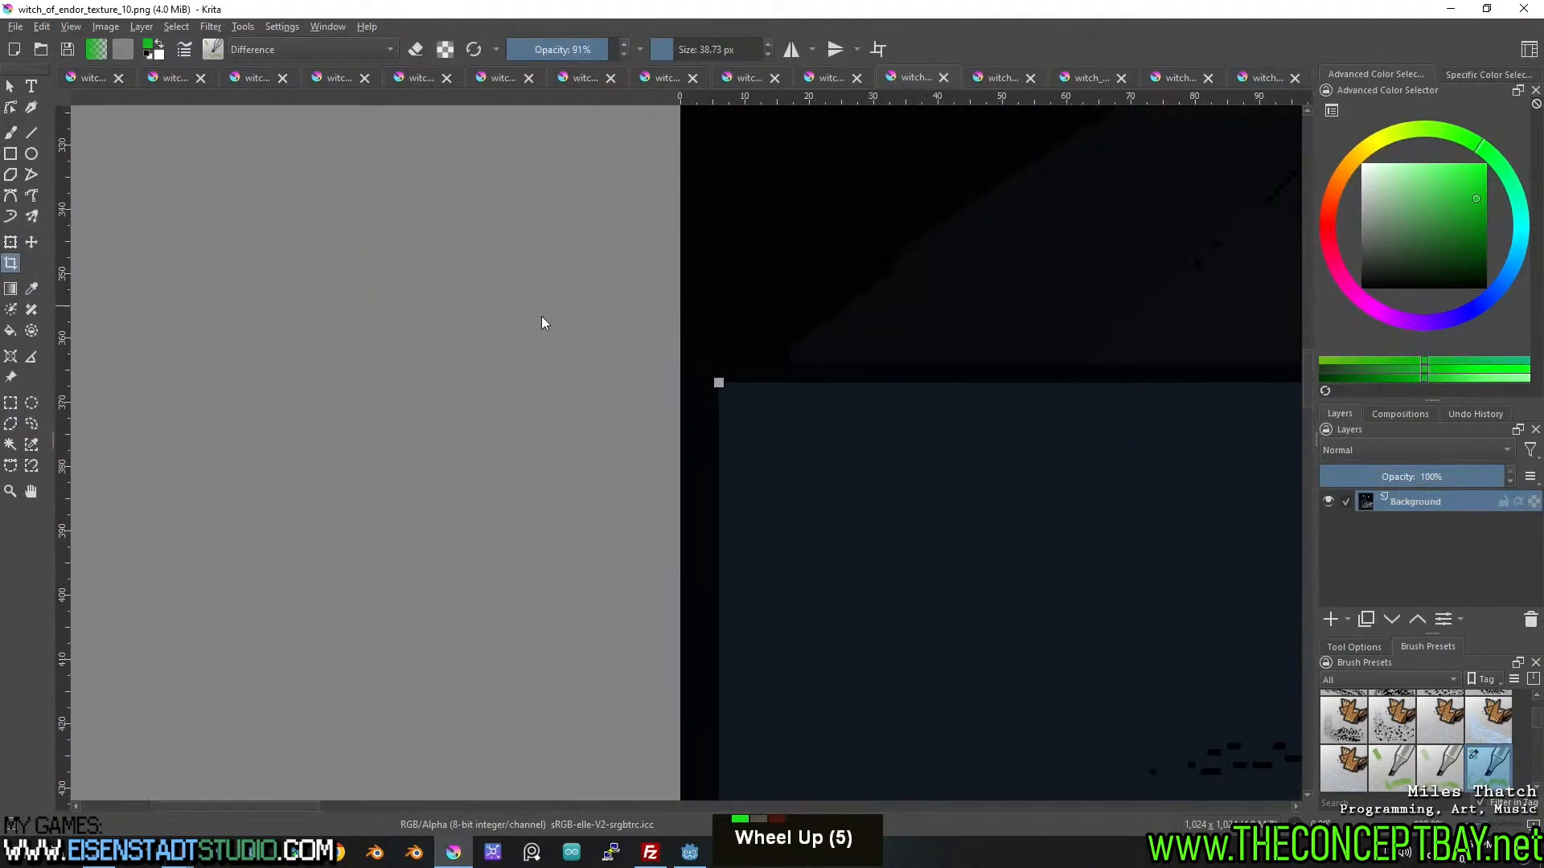
left_click_drag(760, 325, 663, 277)
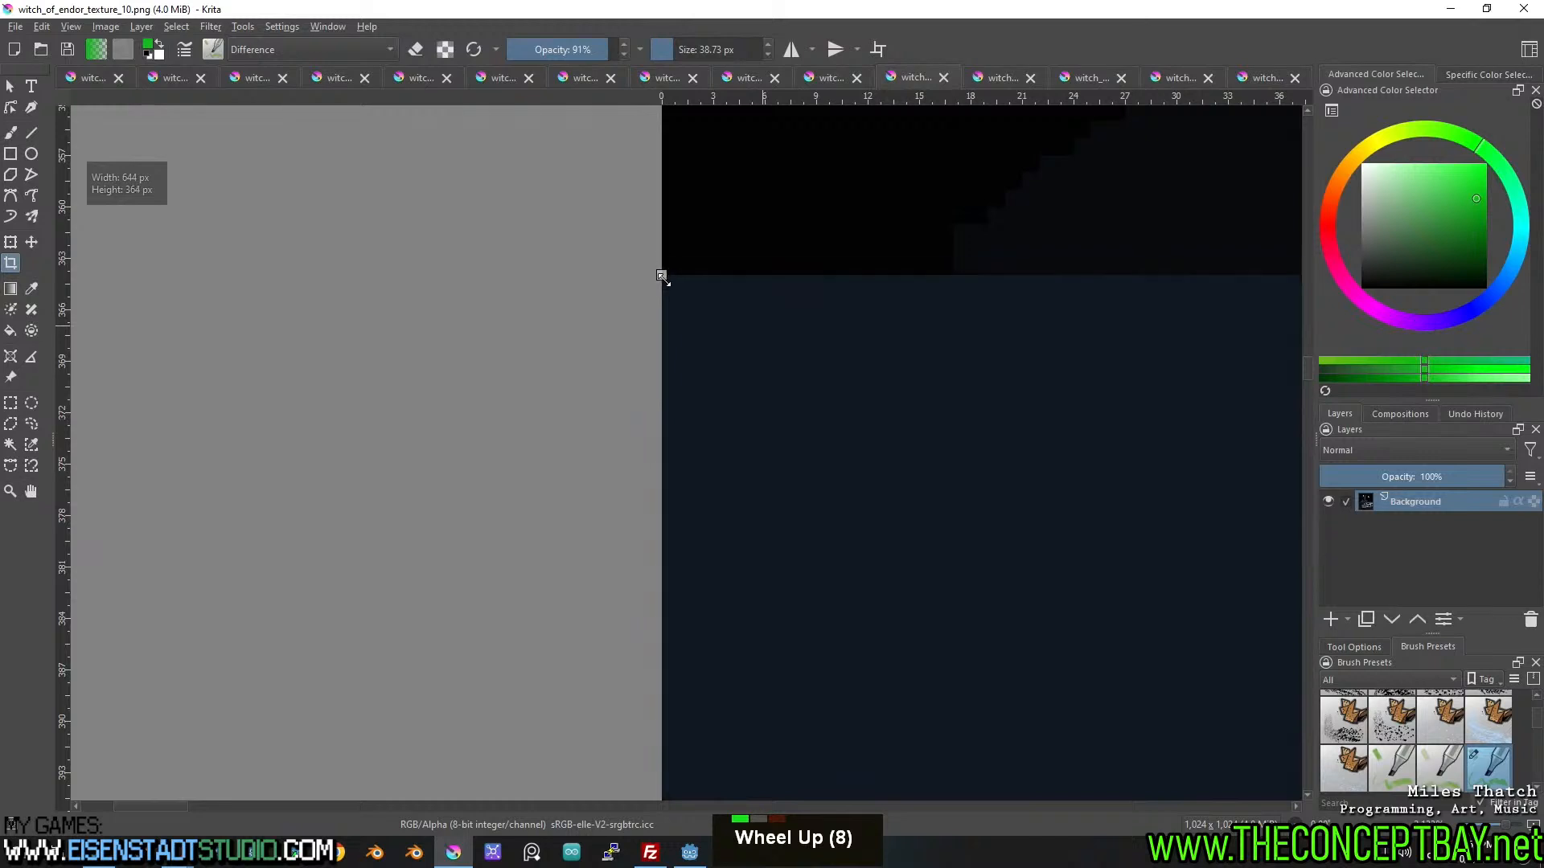
scroll(782, 354, "down", 10)
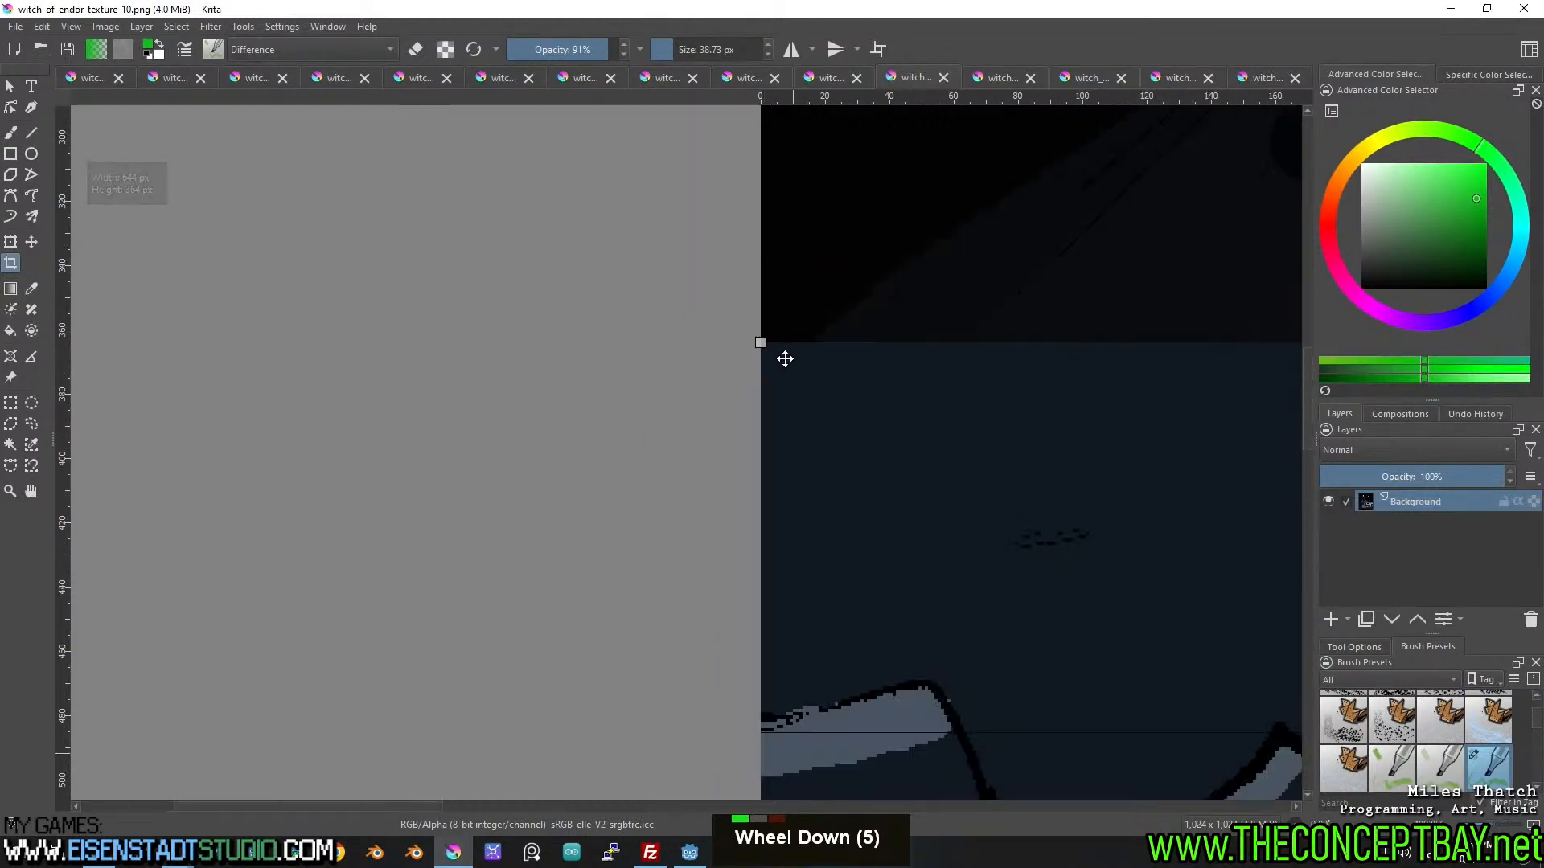
scroll(845, 403, "up", 2)
left_click_drag(845, 403, 784, 393)
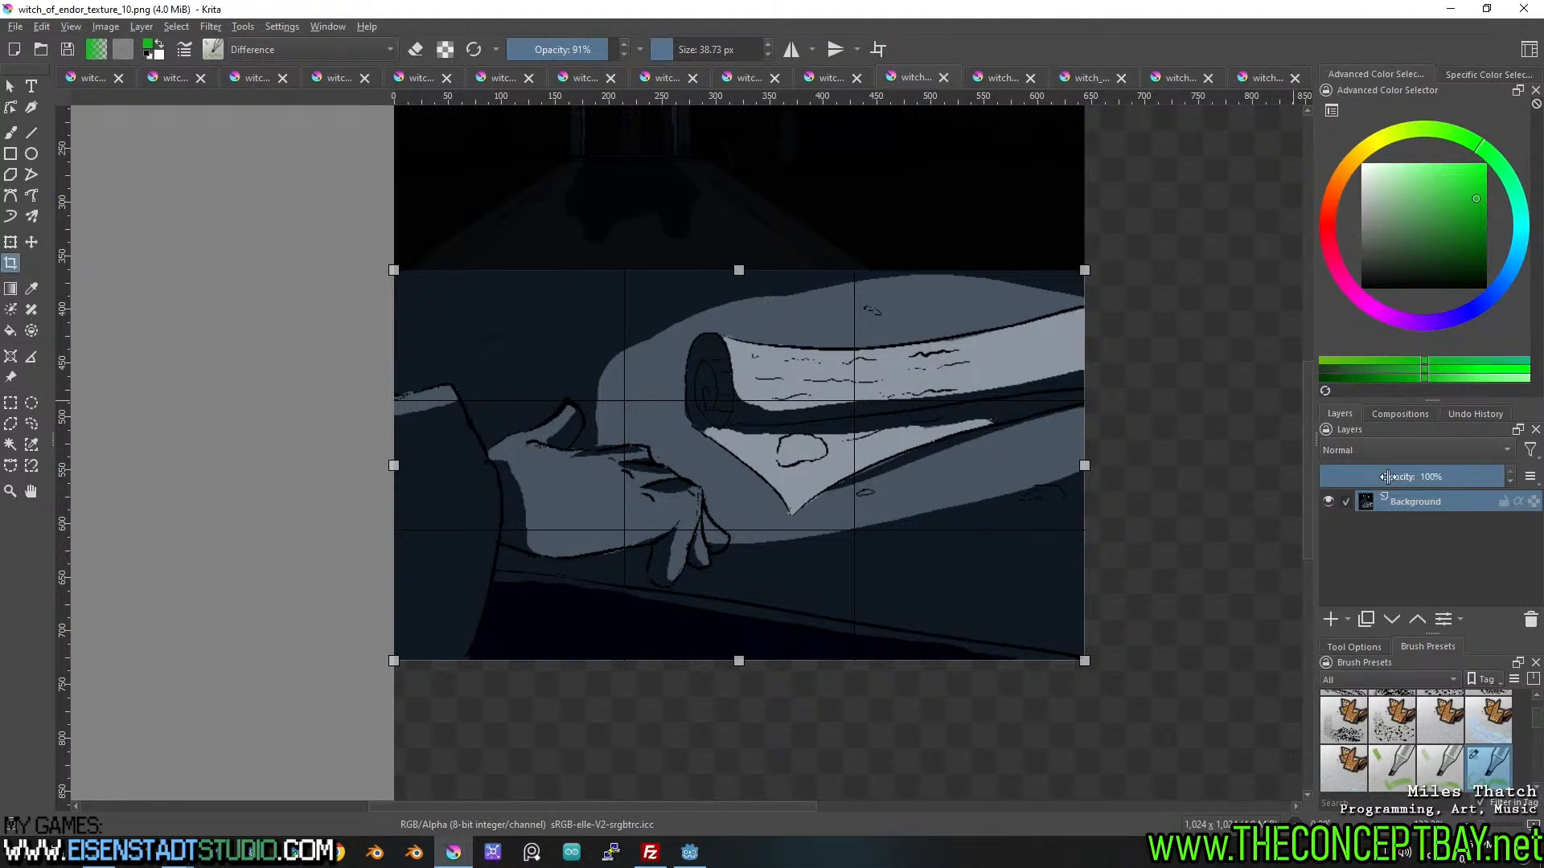
Check the crop frame's dimensions and edges around the hand-and-scroll image and cancel the crop.
left_click(1340, 646)
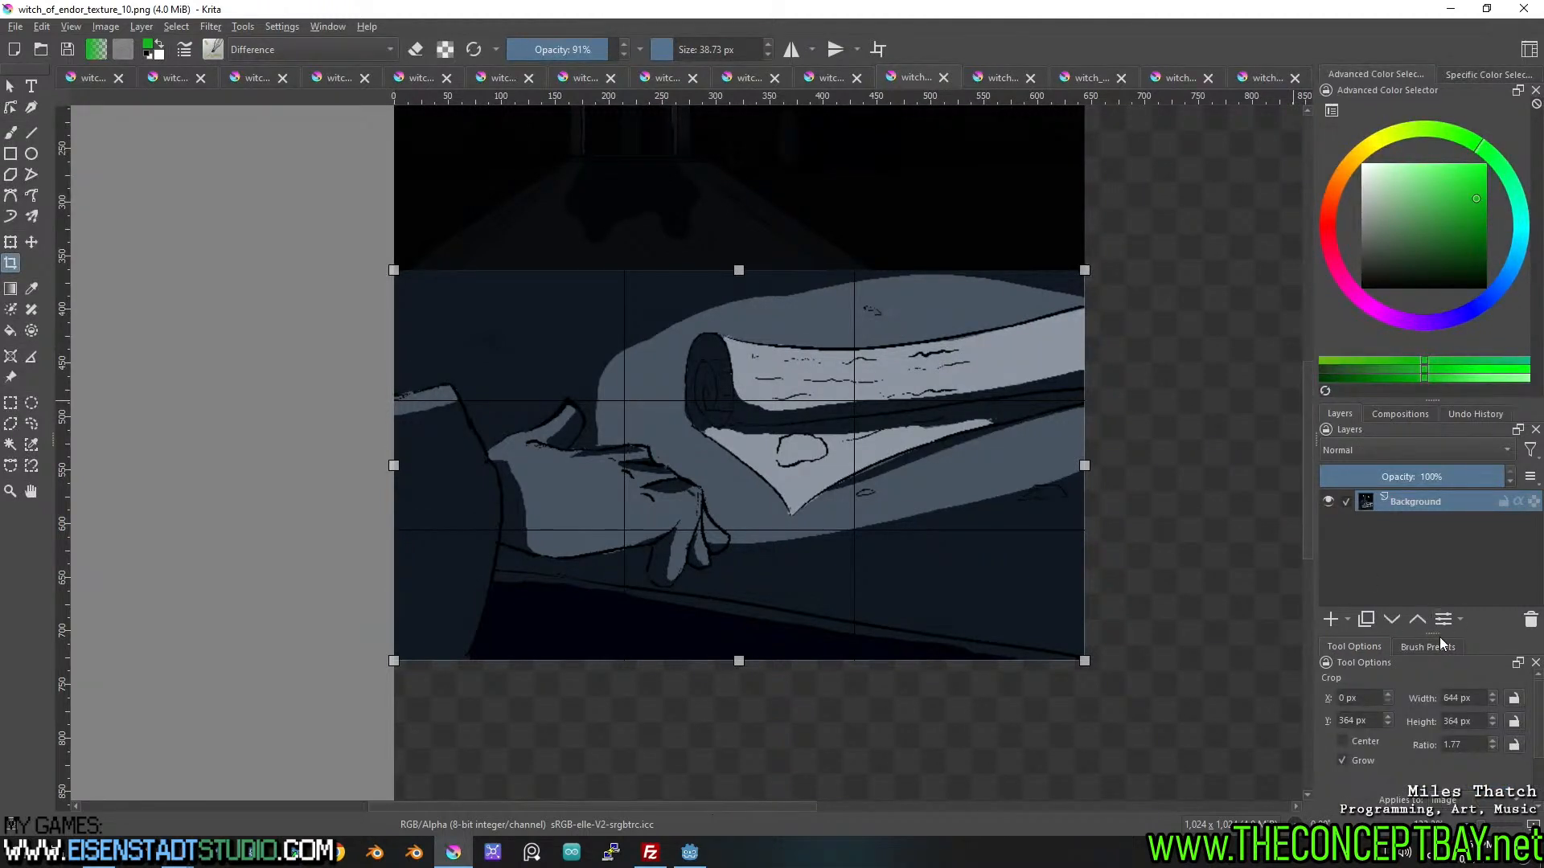
left_click_drag(1432, 634, 1419, 573)
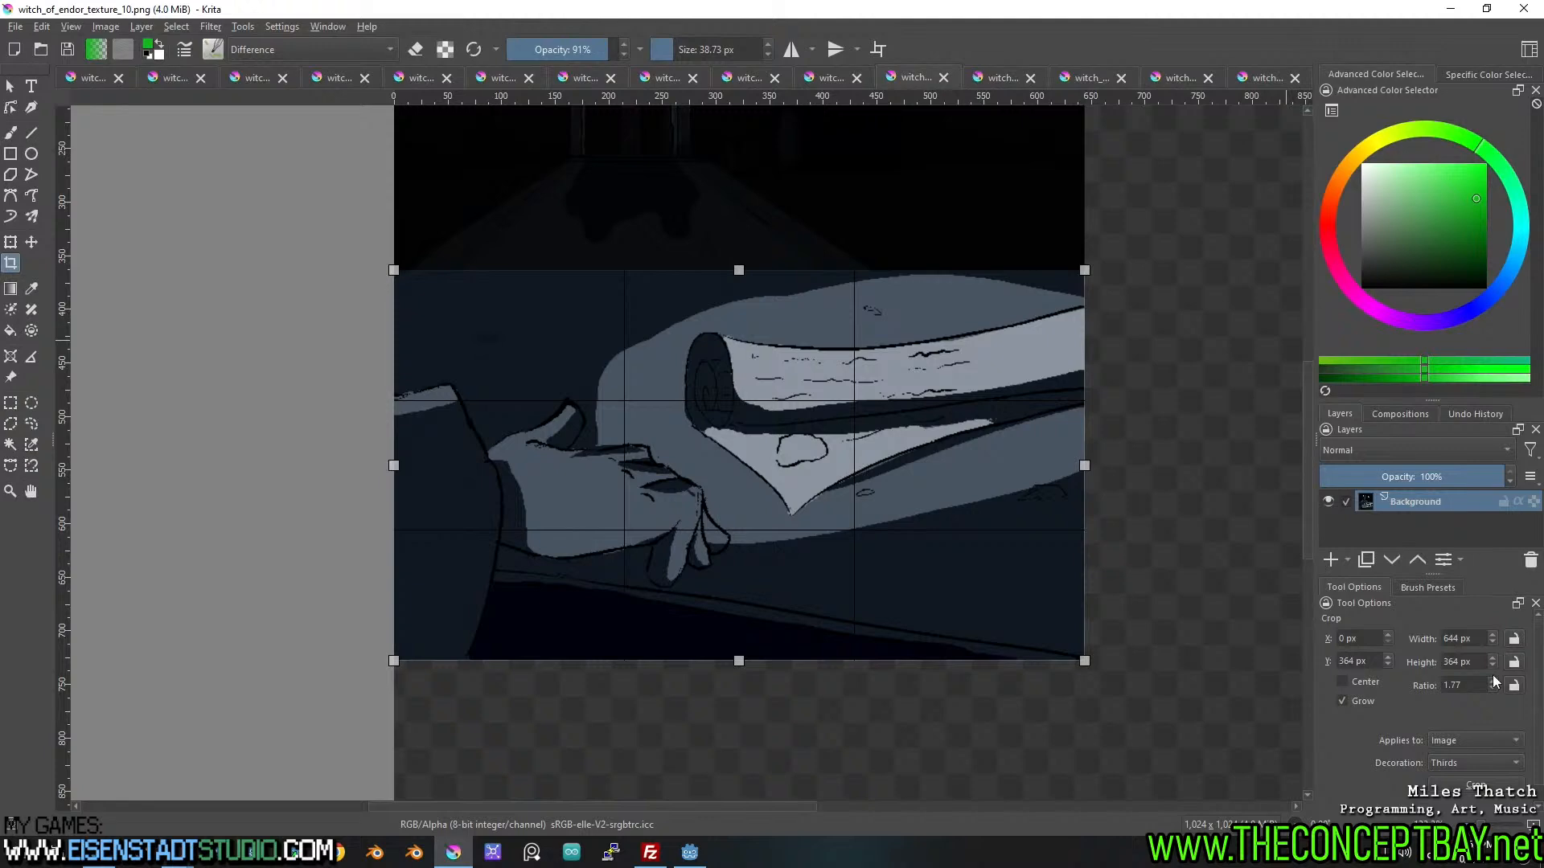
left_click_drag(586, 312, 733, 427)
scroll(899, 367, "up", 2)
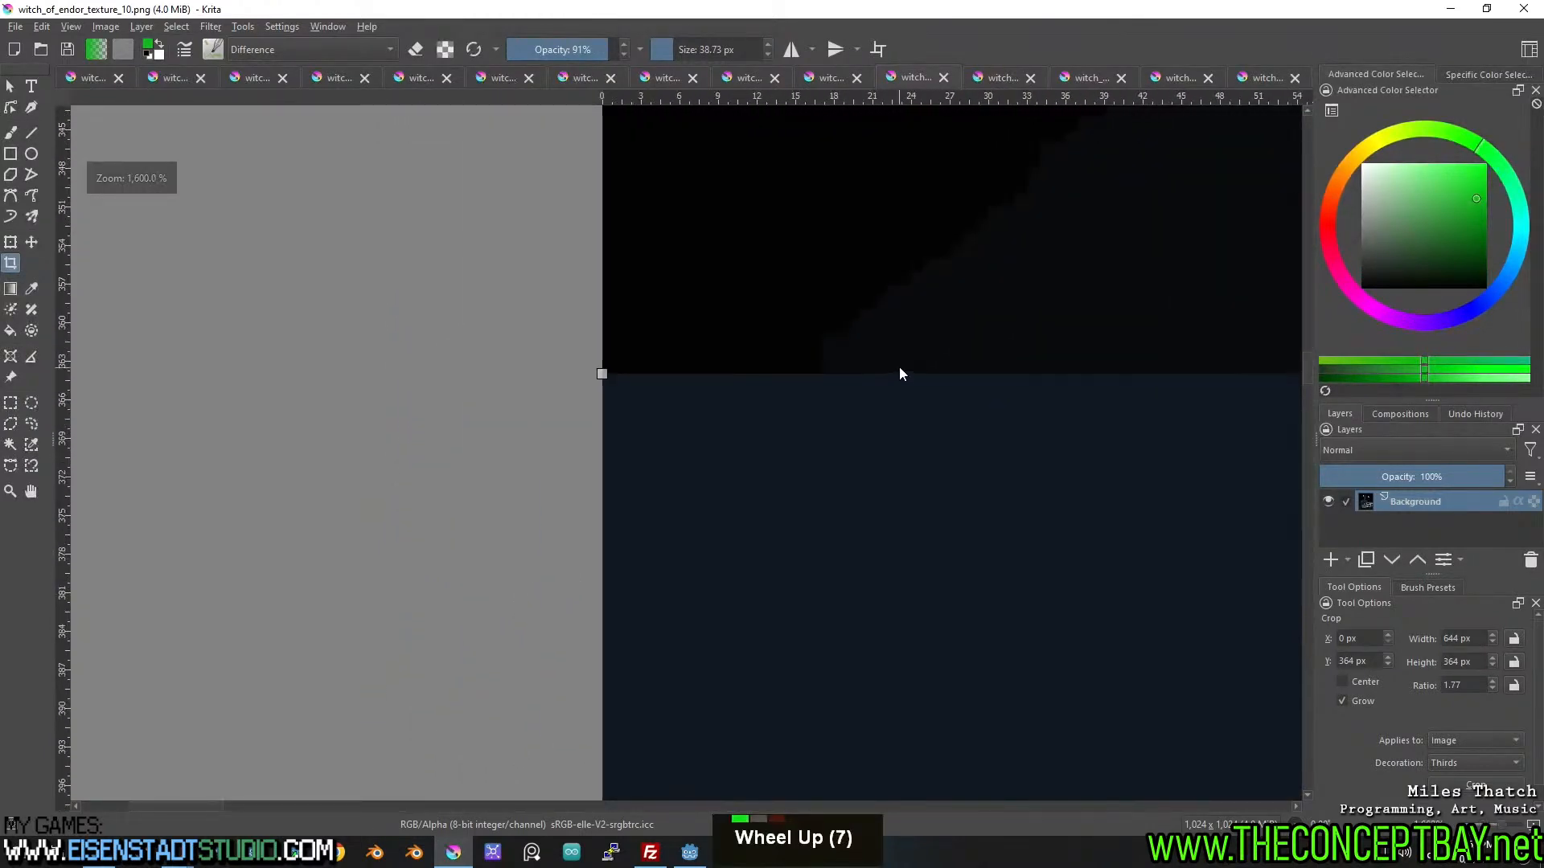
scroll(898, 364, "down", 5)
middle_click(898, 365)
left_click_drag(935, 480, 830, 410)
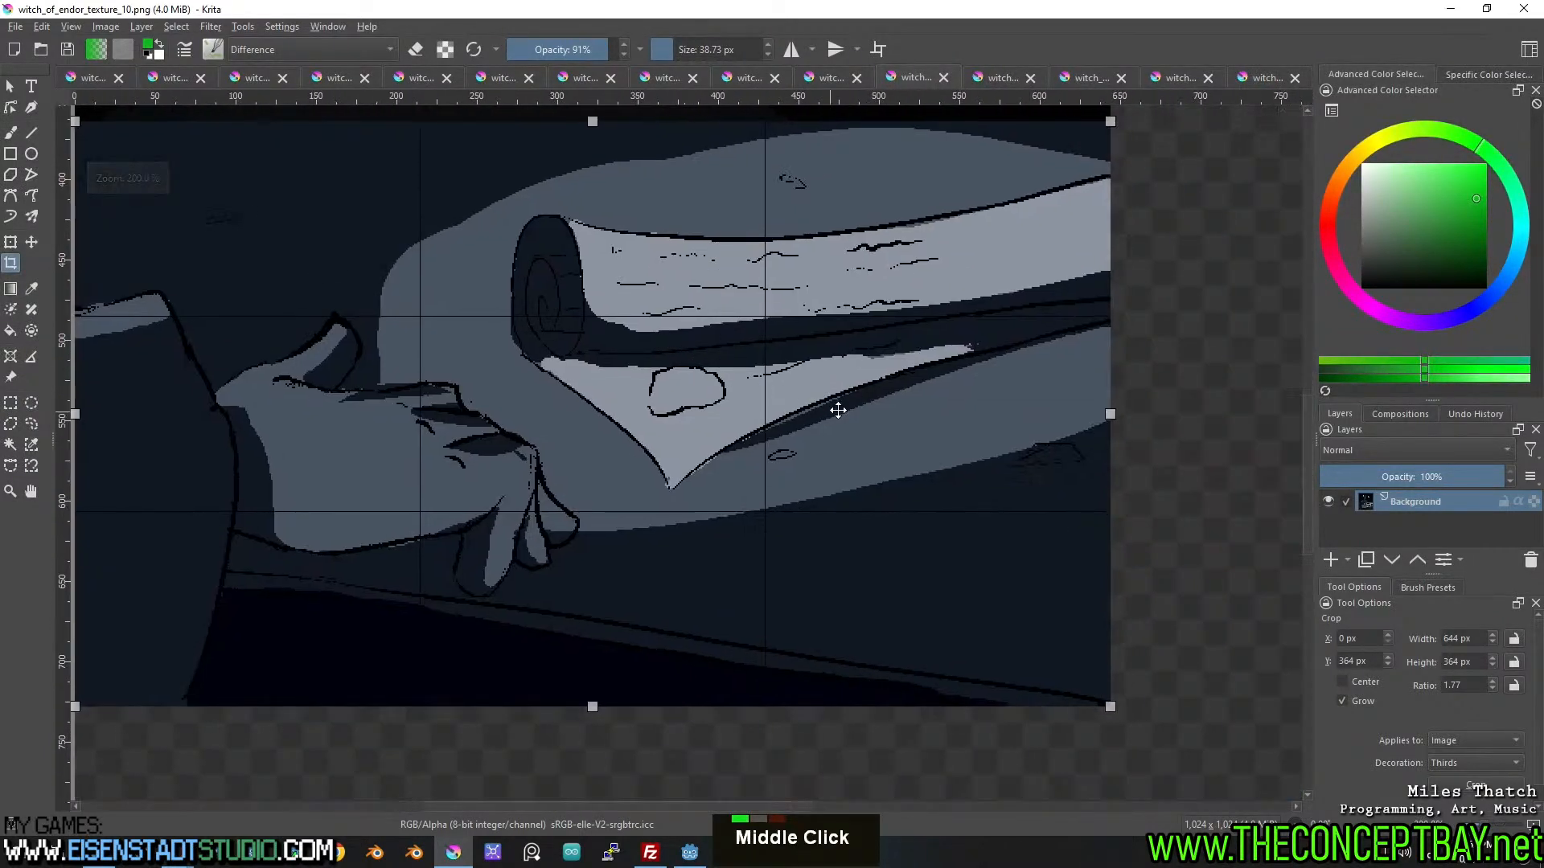
middle_click(888, 427)
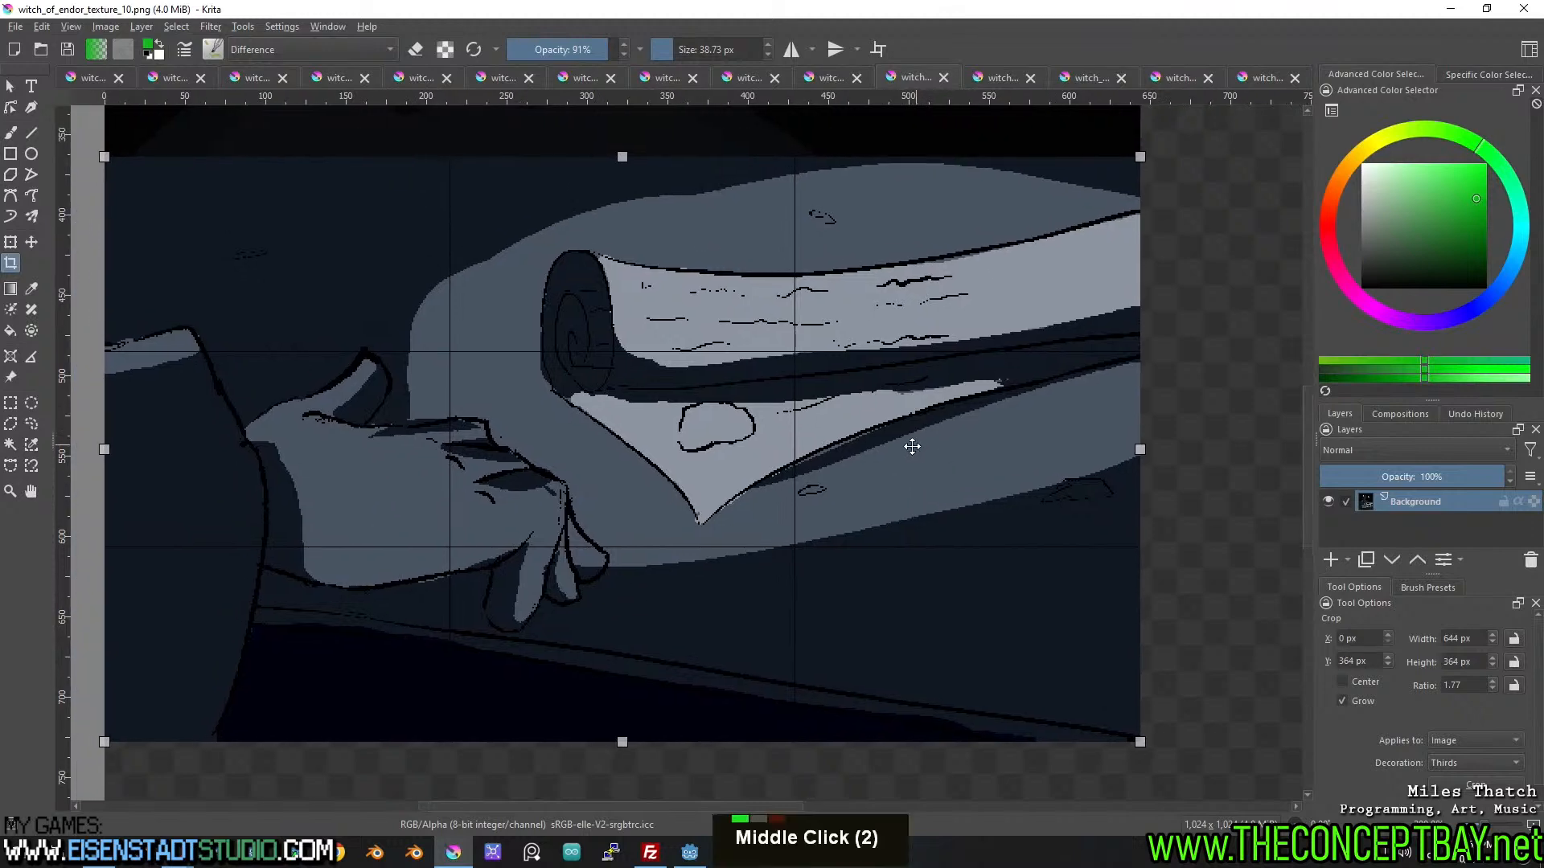
middle_click(770, 396)
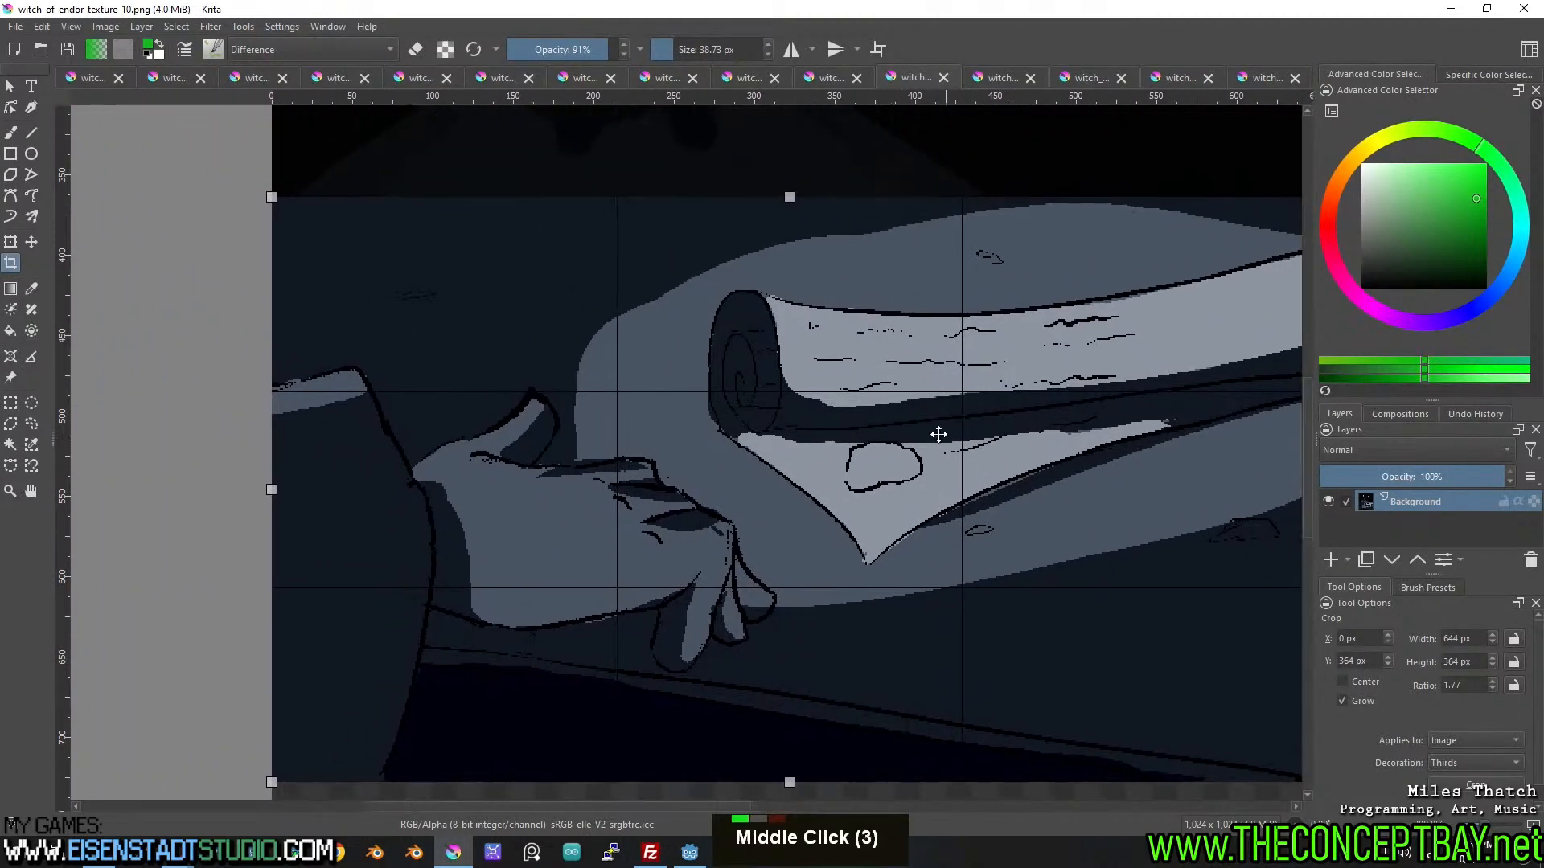
key("Escape")
Create a new custom document 644 px wide and 364 px high.
key("ctrl+n")
double_click(779, 307)
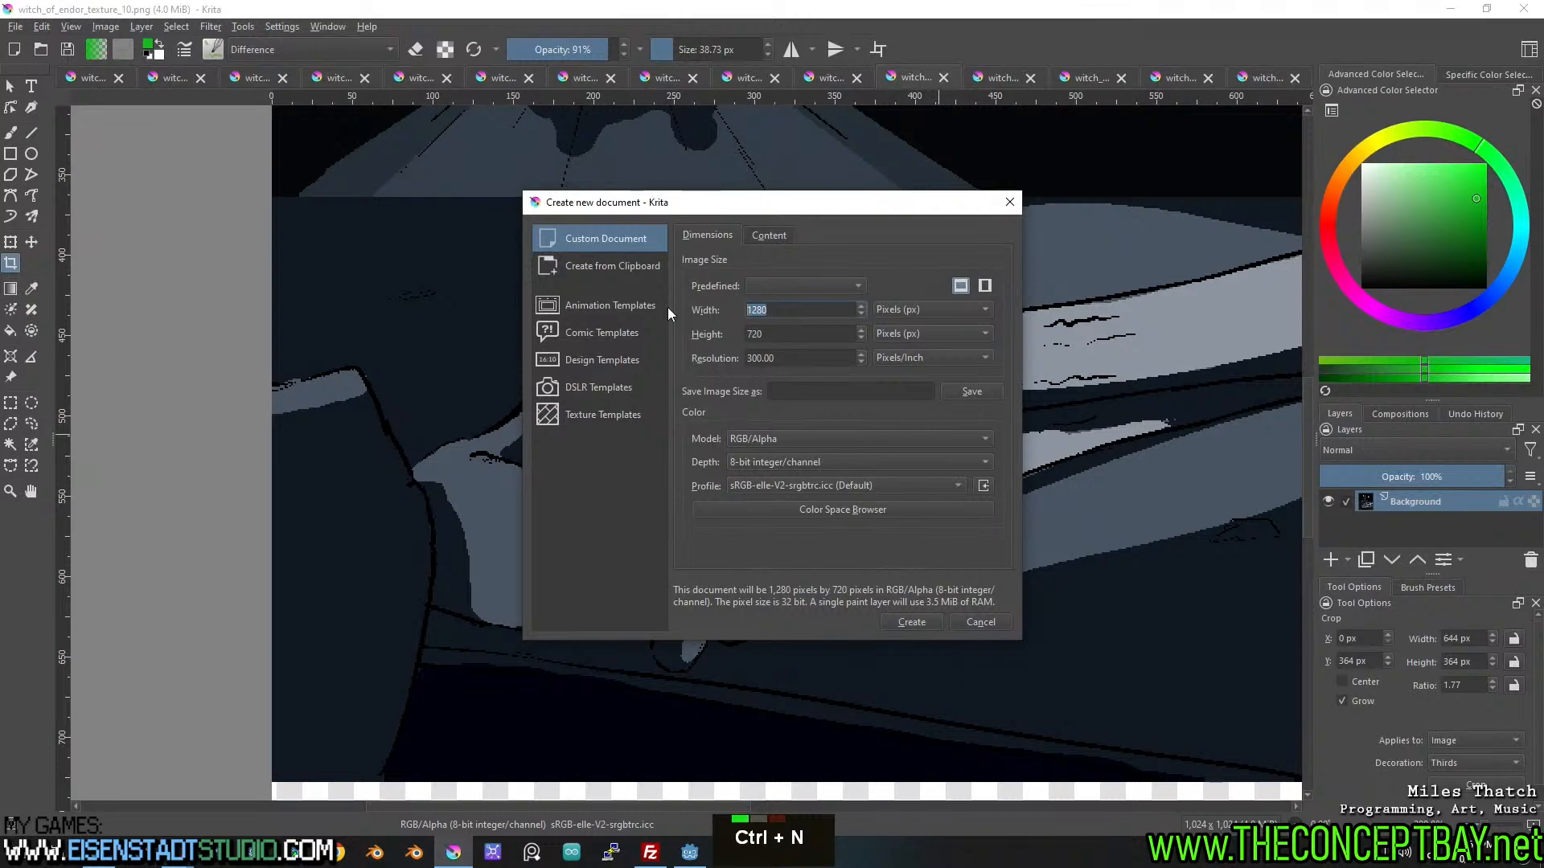
type("644")
left_click(783, 334)
type("364")
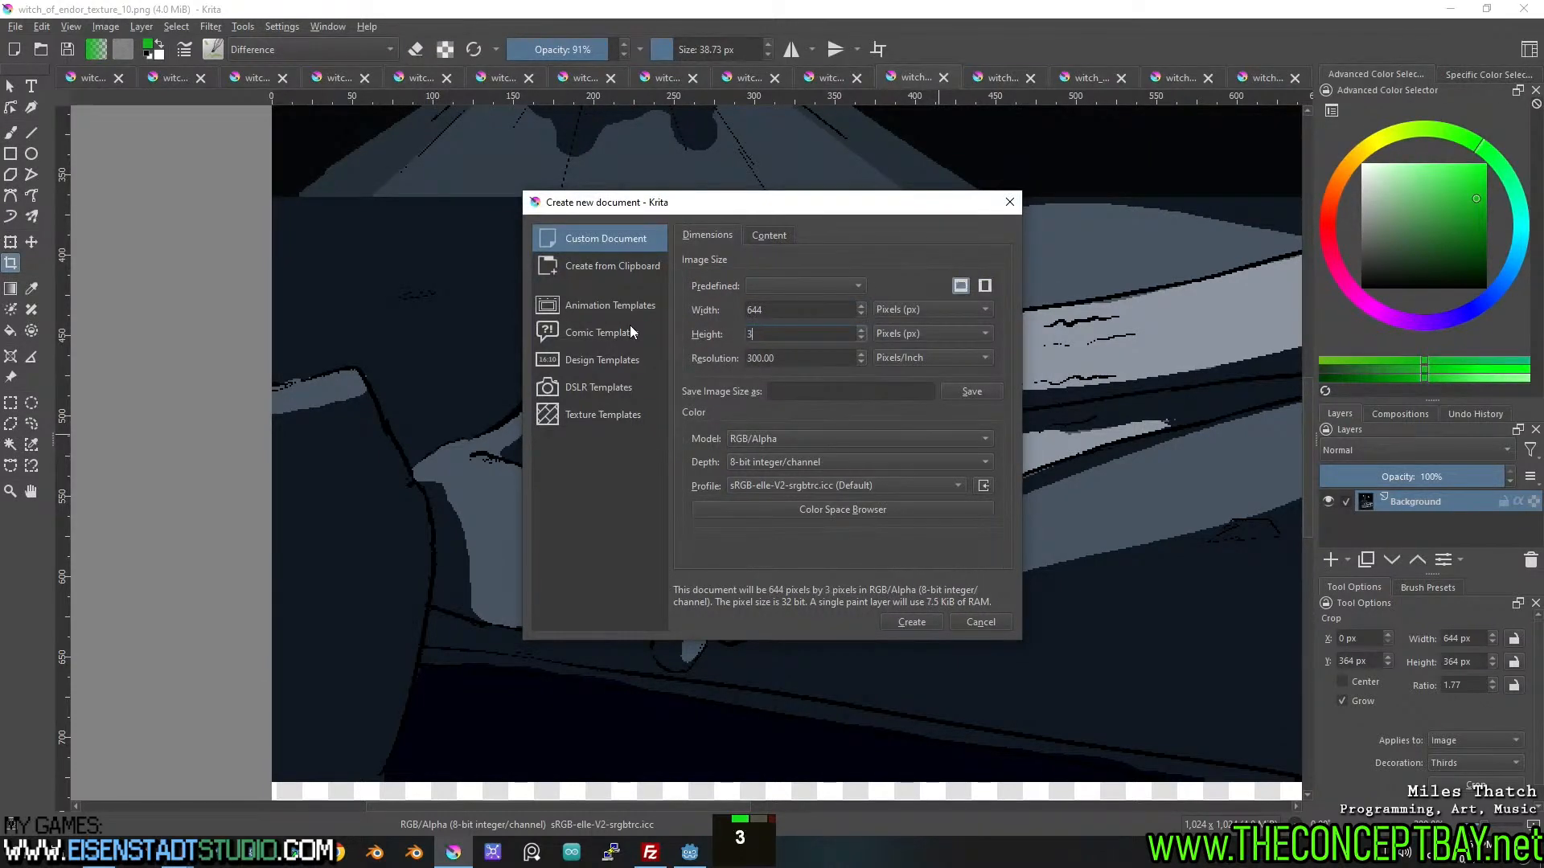
left_click(911, 622)
Start saving the new document and browse to the Assets folder of the Witch Of Endor project under Eisenstadt Studio, 2023.
key("ctrl+s")
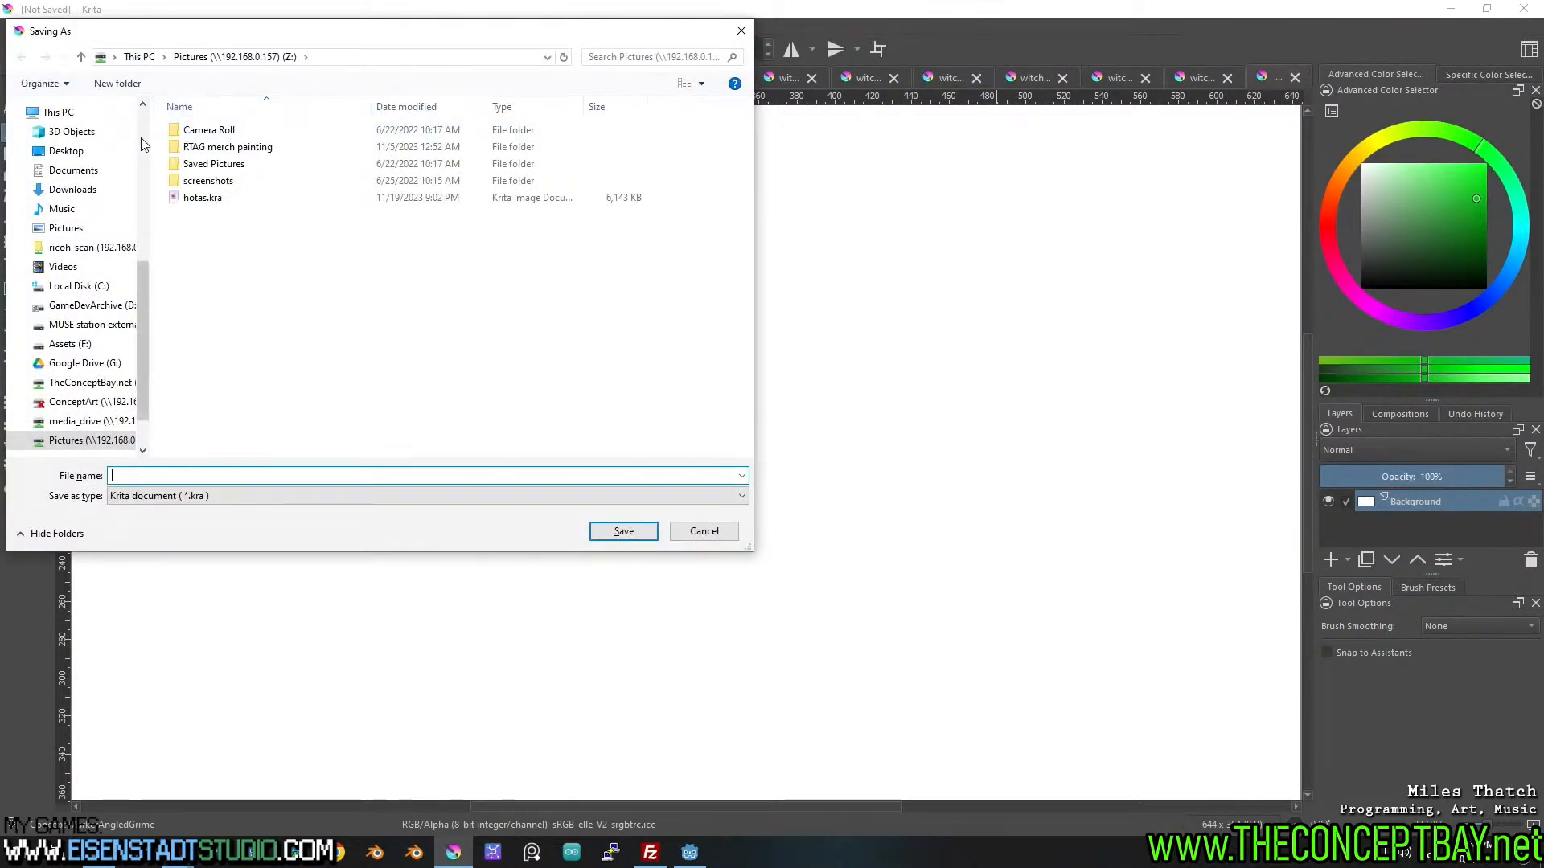
left_click_drag(350, 39, 594, 143)
scroll(324, 279, "up", 12)
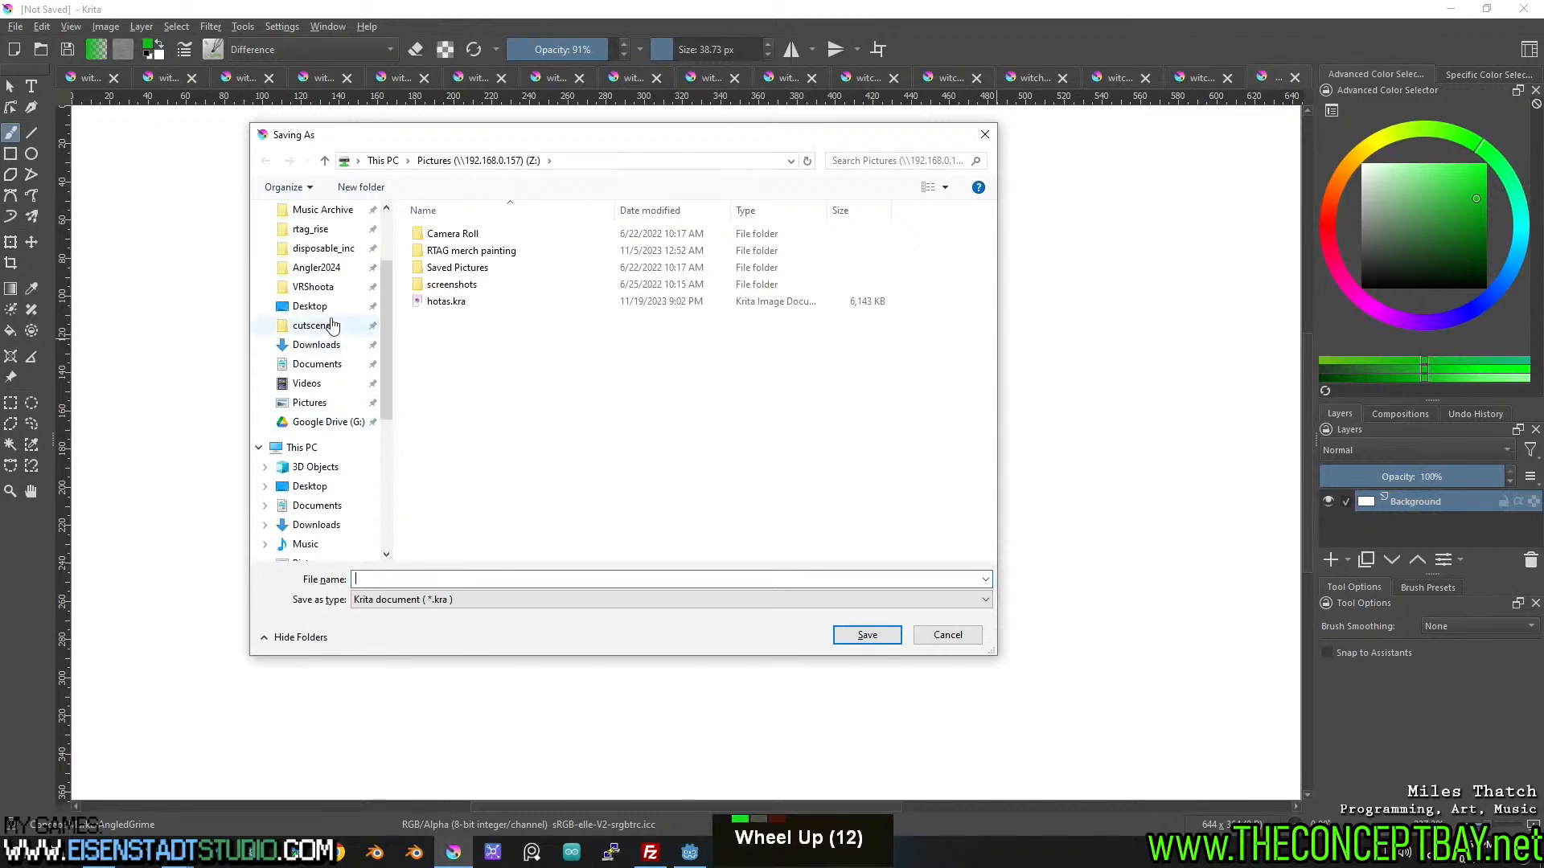
scroll(324, 279, "up", 18)
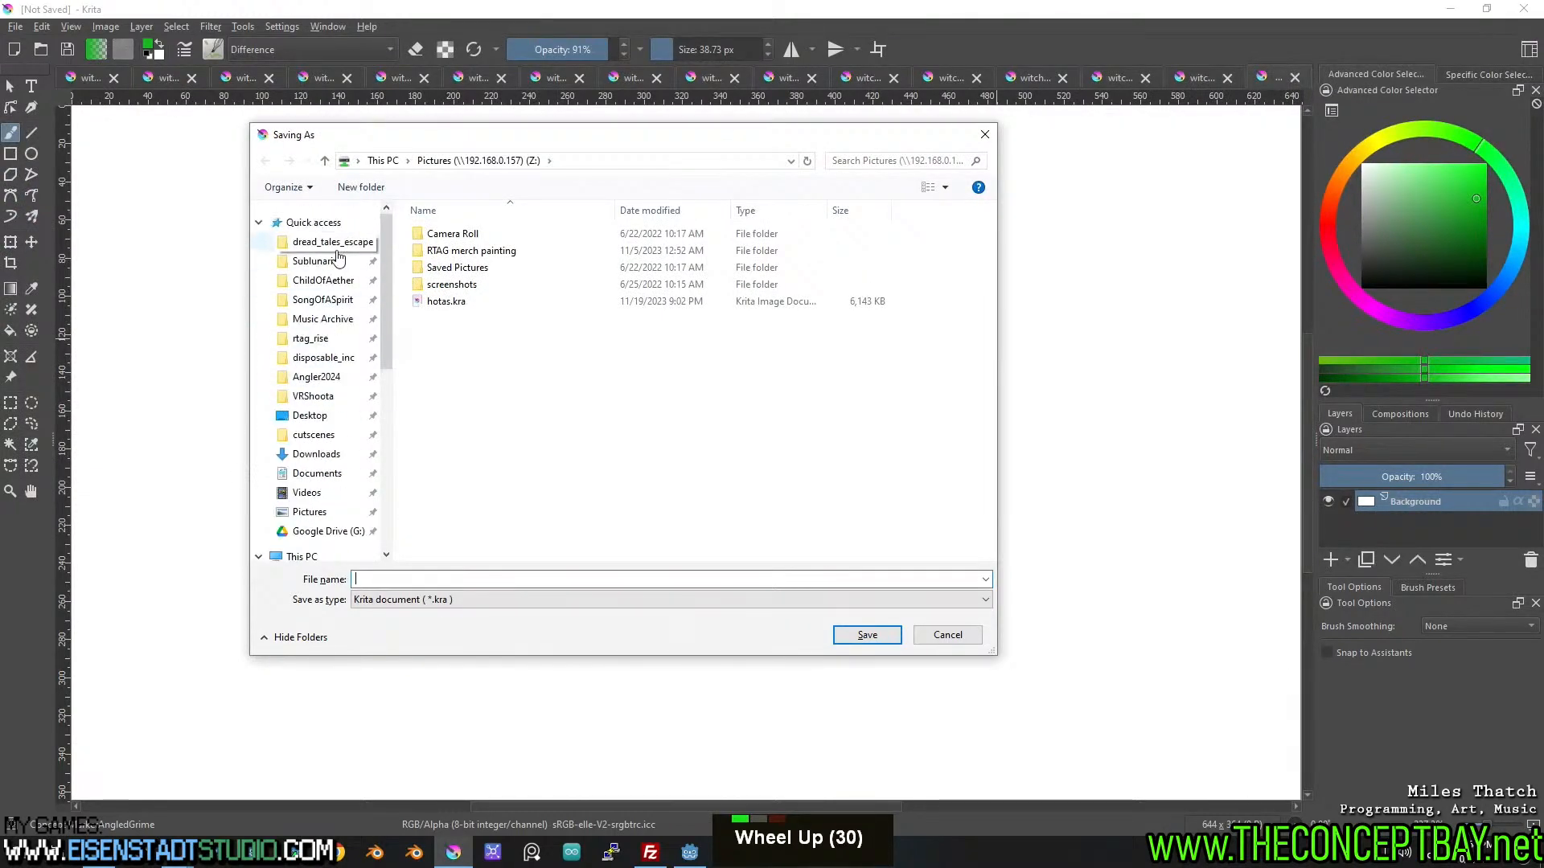
left_click(336, 243)
left_click(627, 160)
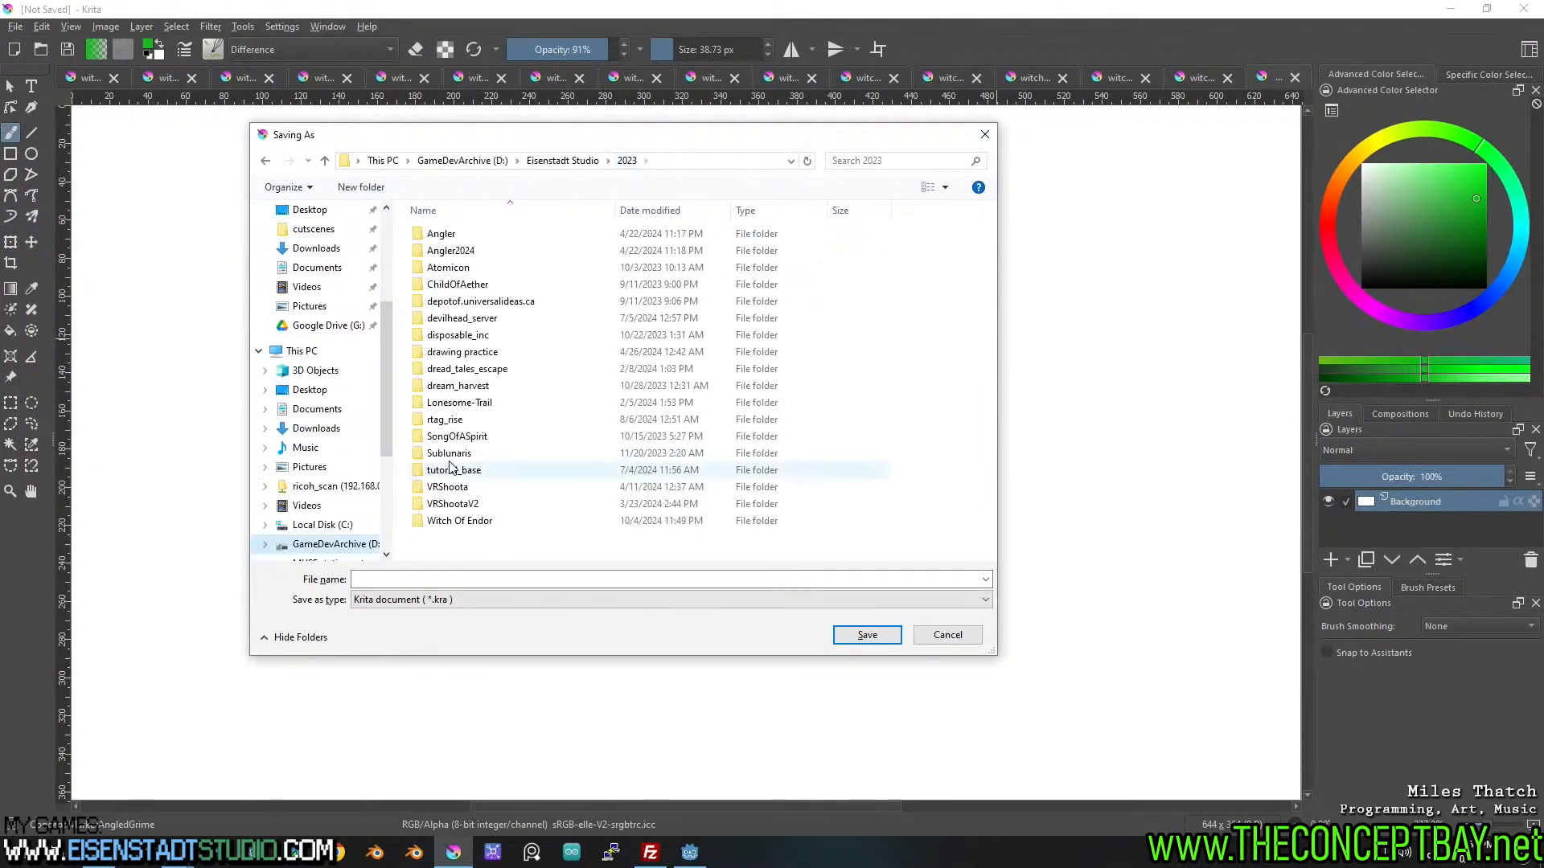
double_click(448, 523)
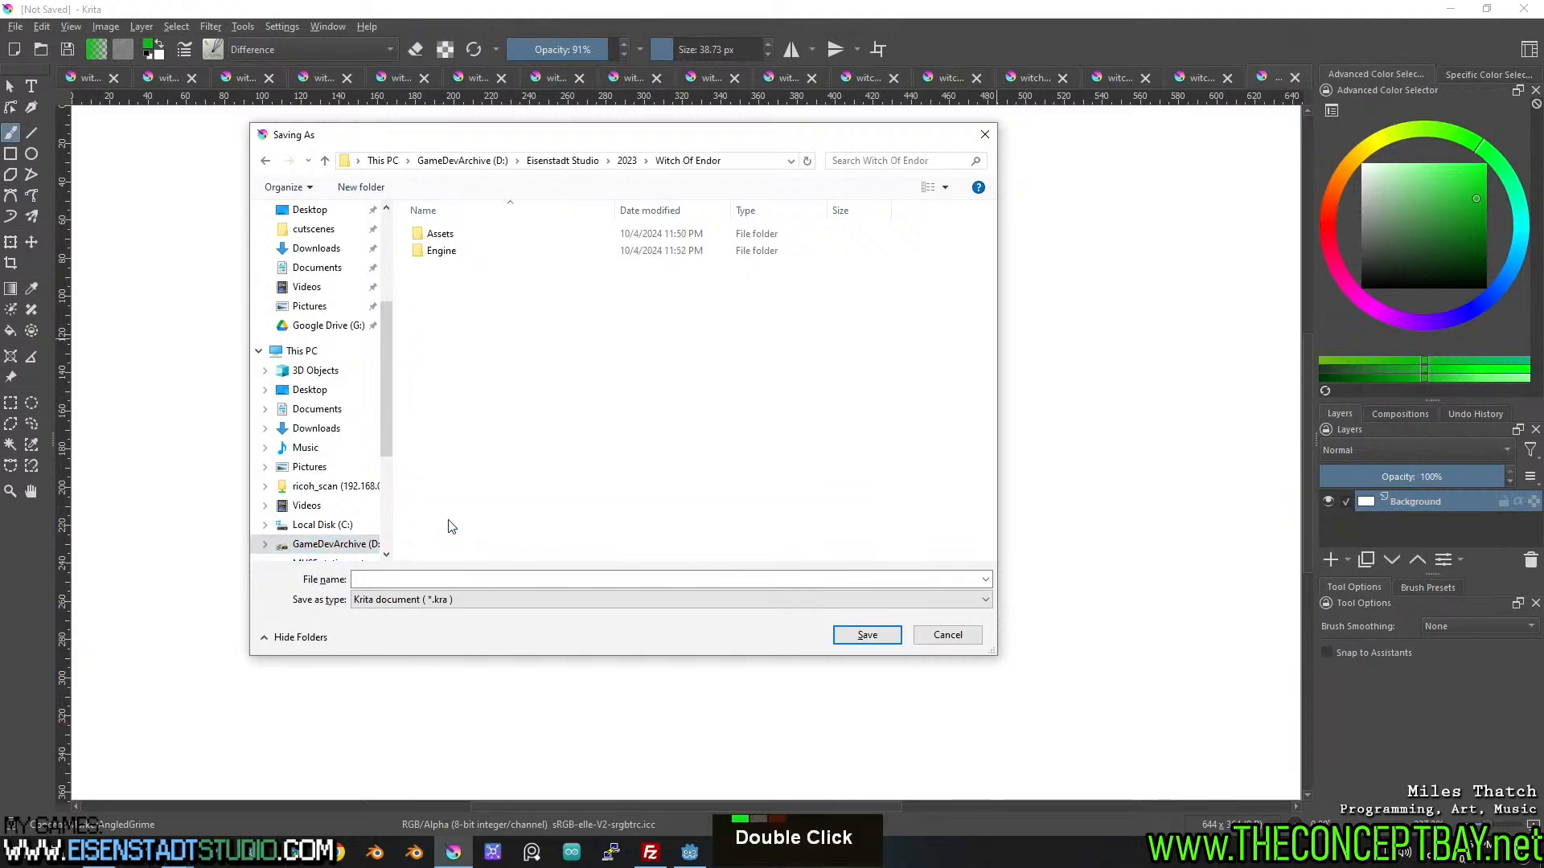
double_click(467, 235)
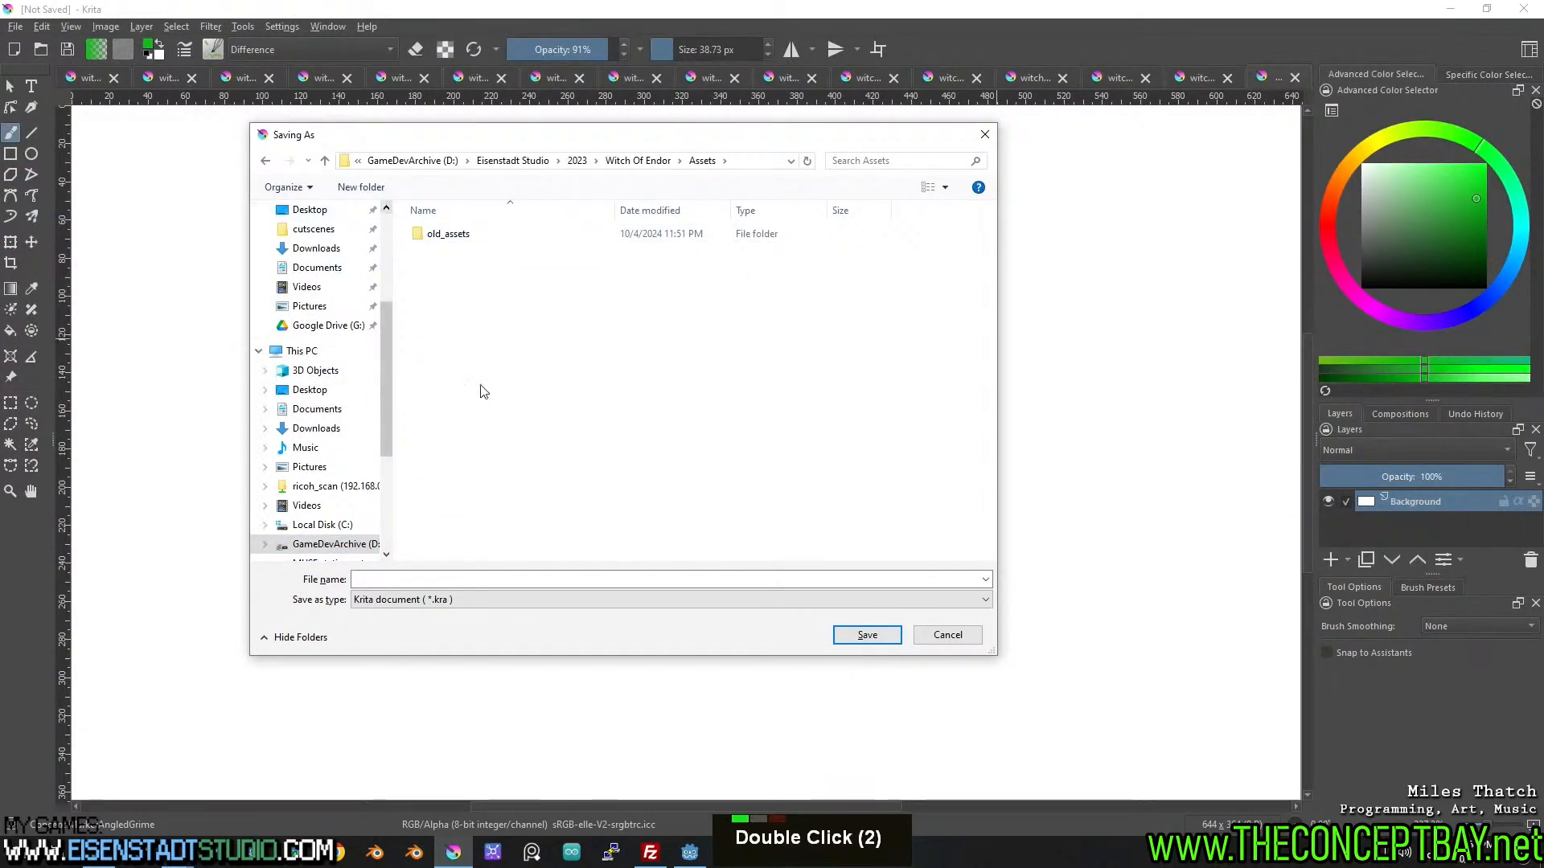
Save the document in the Assets folder as a Krita file named intro_cinematic.
left_click(511, 579)
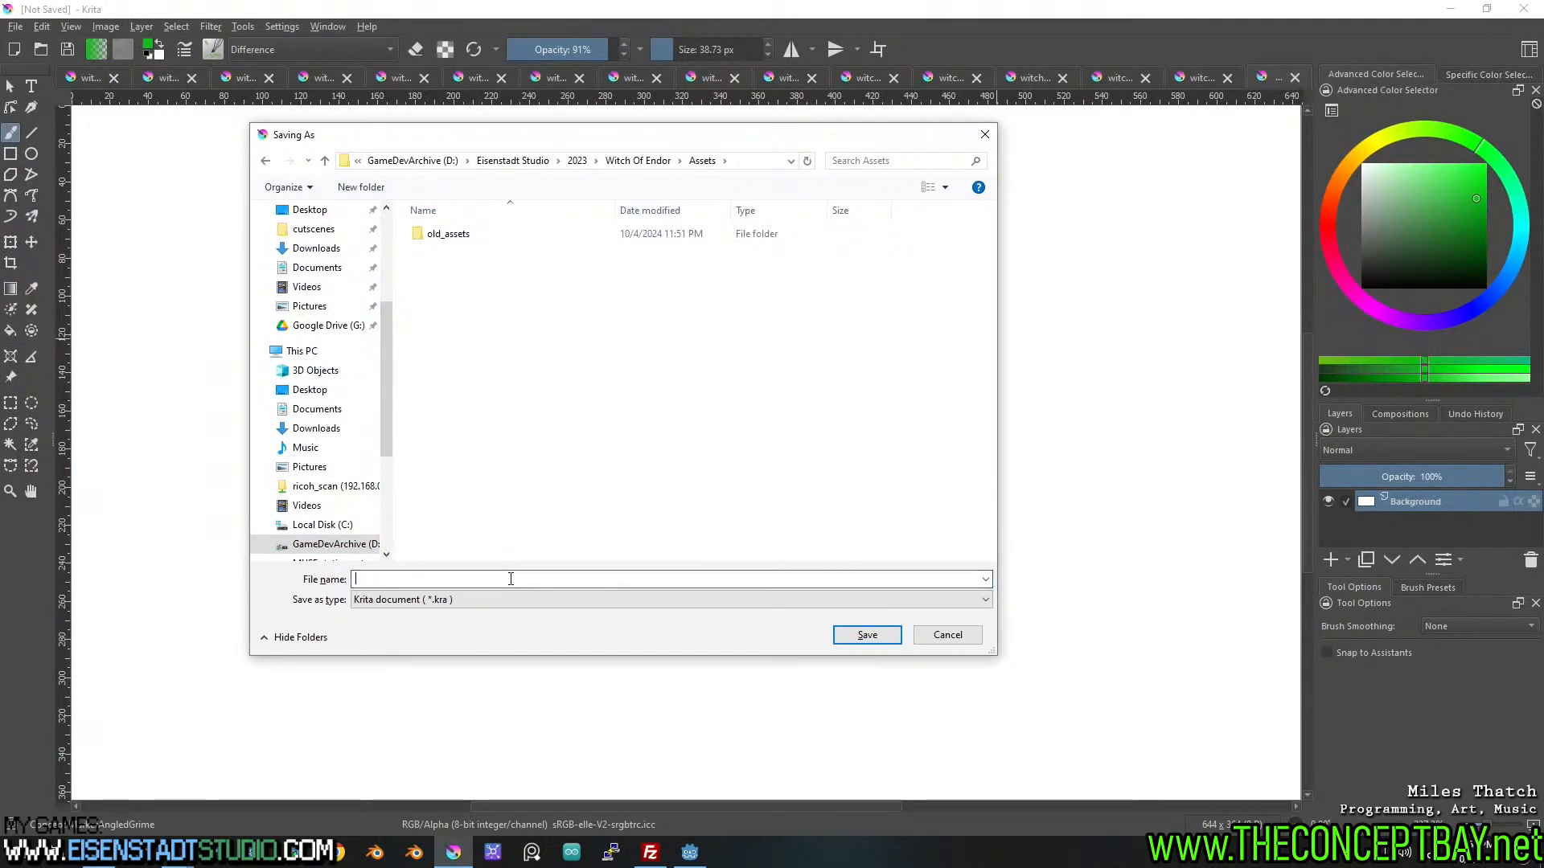
type("intro")
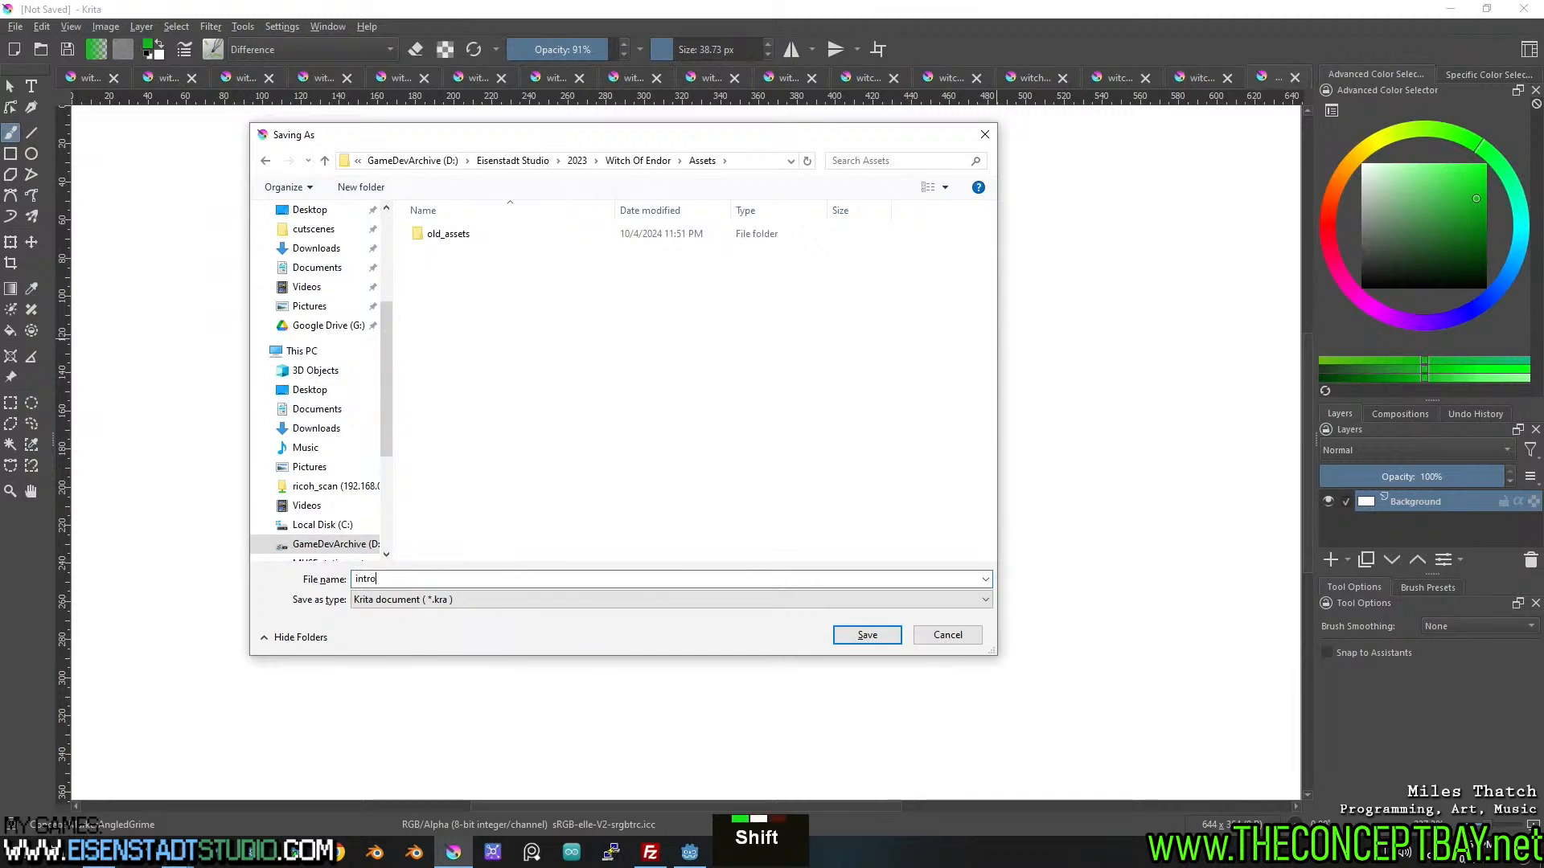
type("_scinematic")
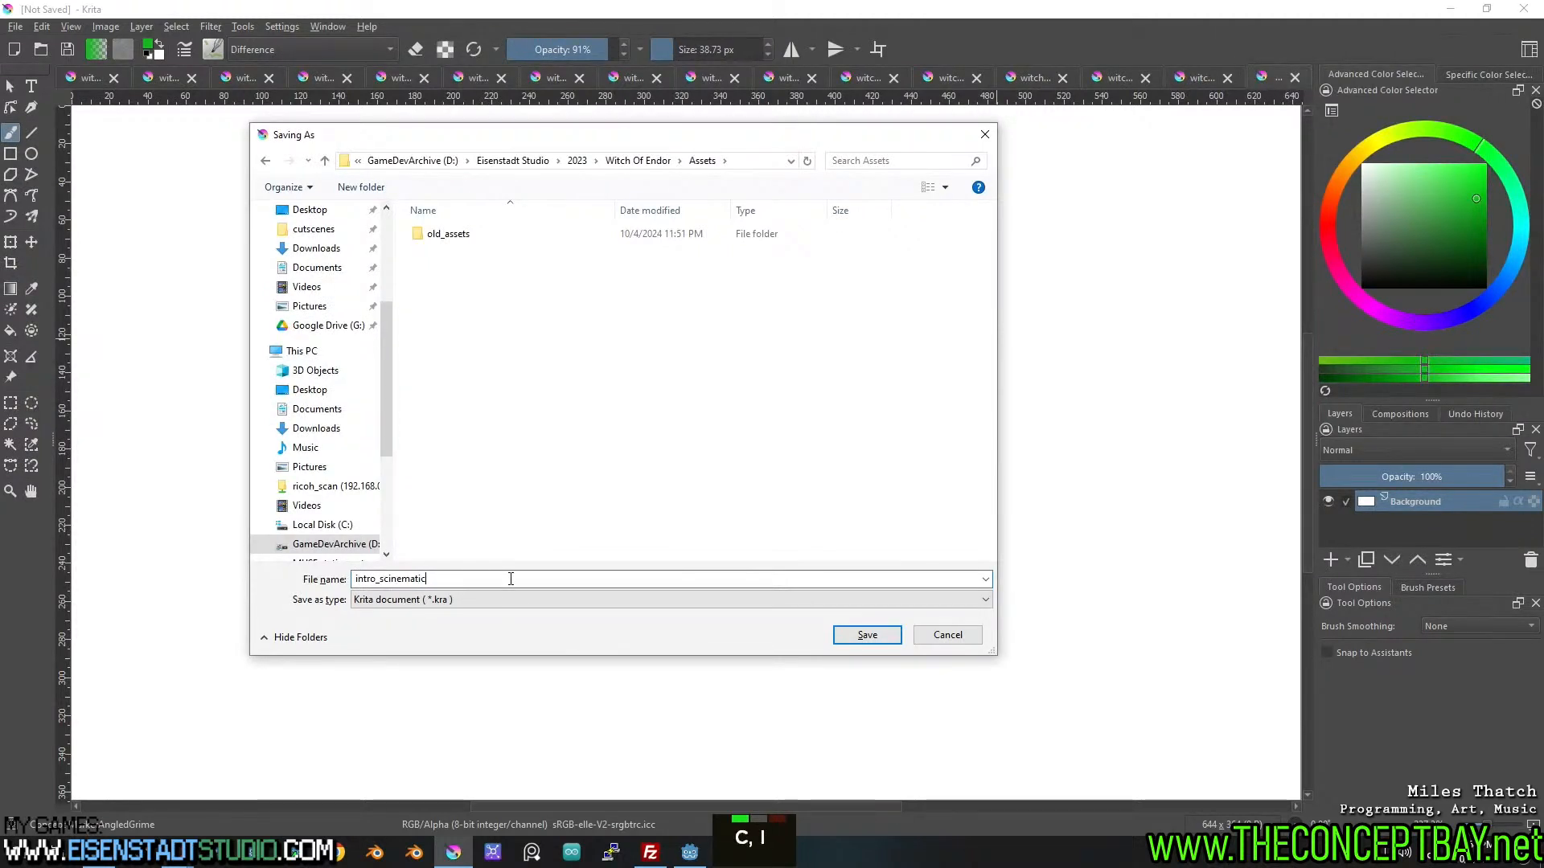
key("Left")
key("Left")
key("Left")
key("Left")
key("Left")
key("BackSpace")
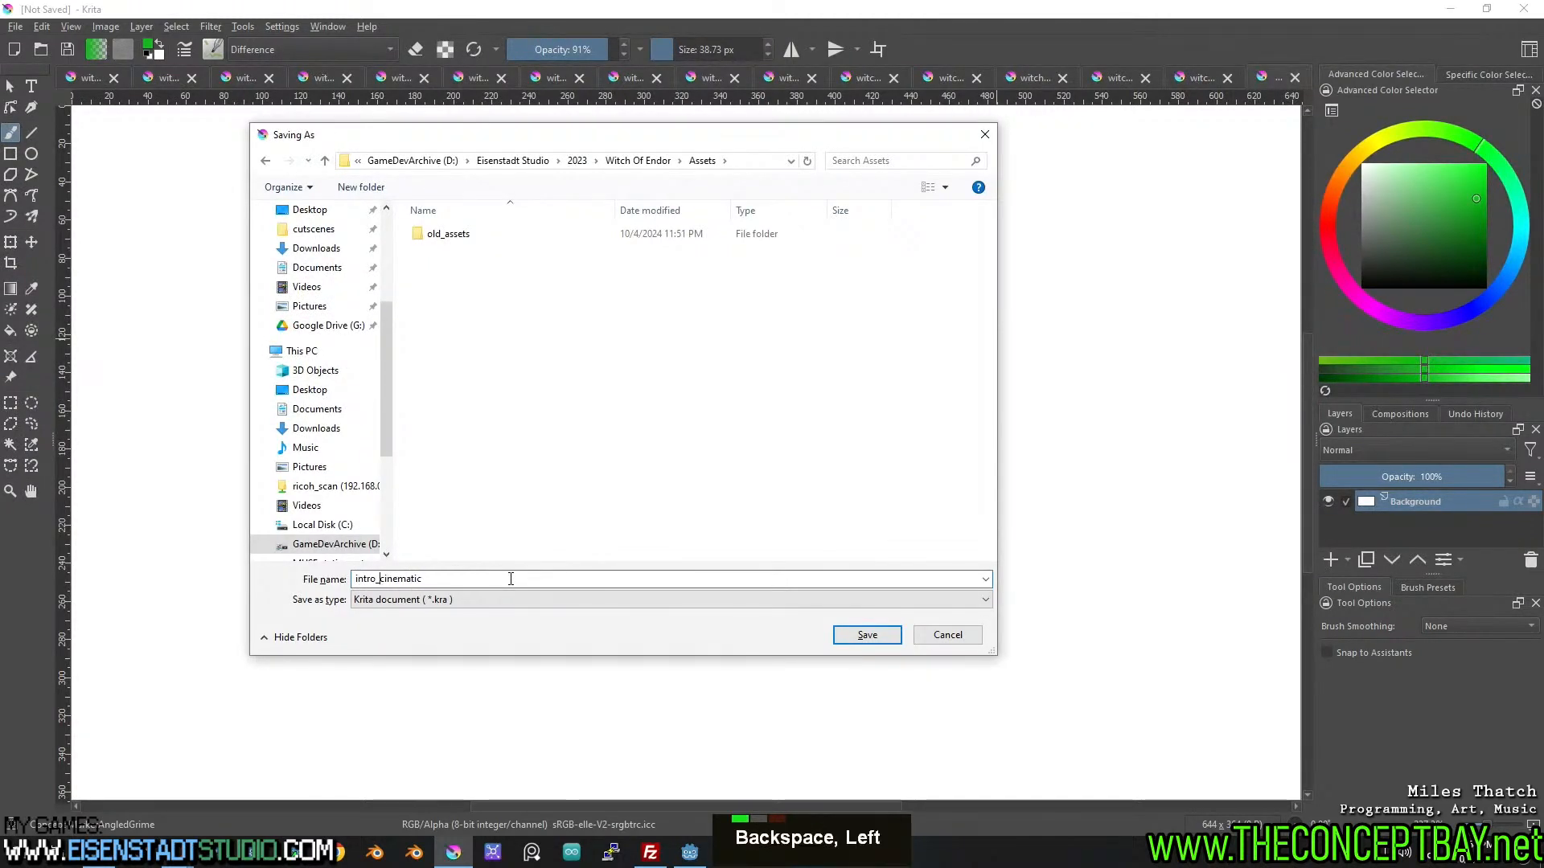
key("Return")
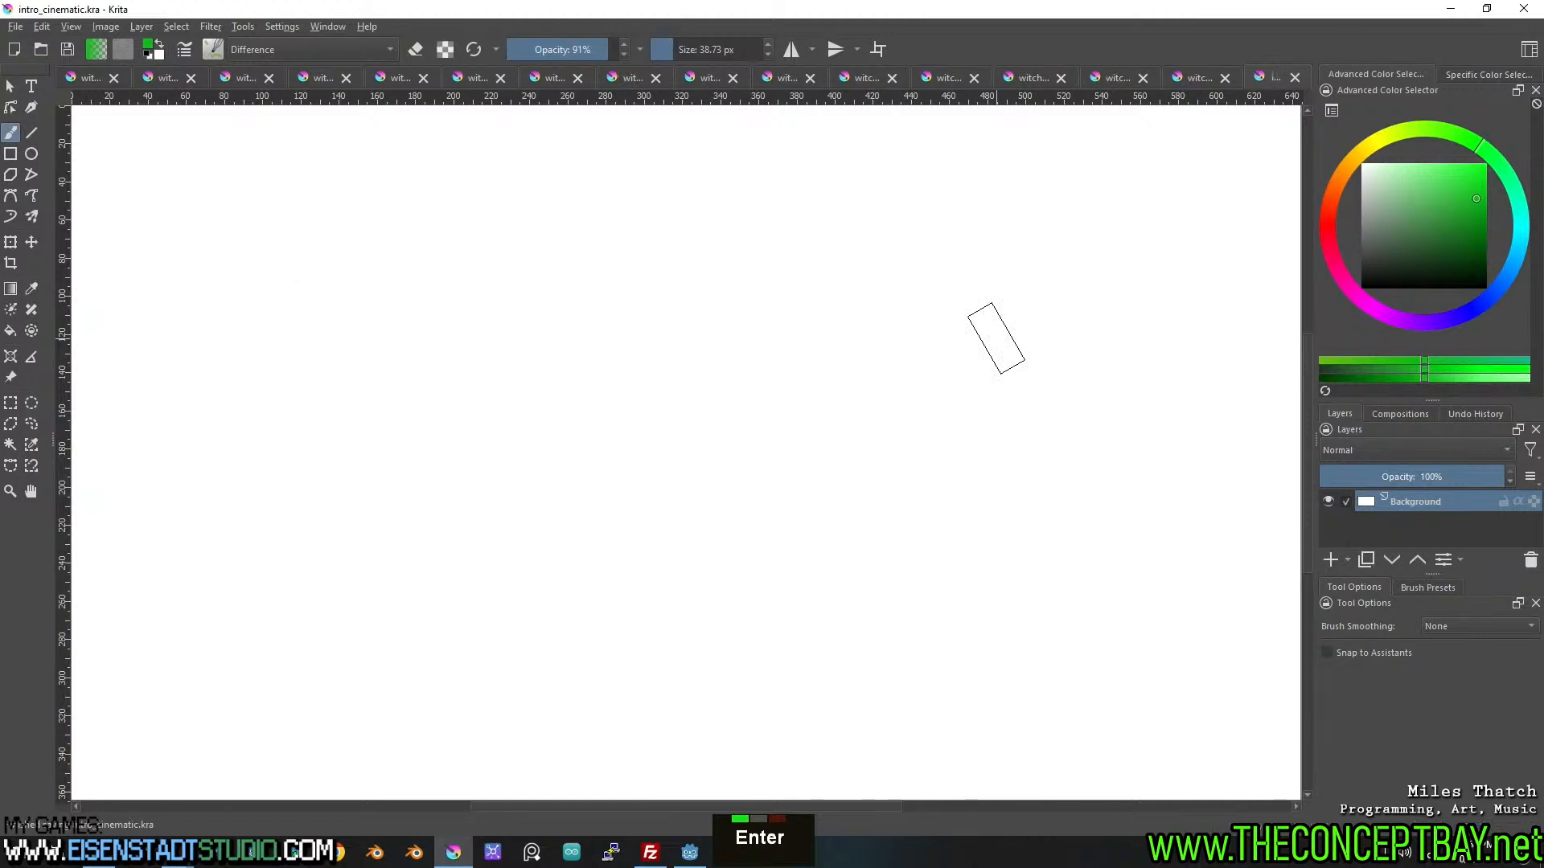
Make a rectangular selection about 687 px wide around the upper black-and-white sketch in witch_of_endor_texture_13.png.
scroll(563, 470, "down", 2)
scroll(635, 490, "up", 1)
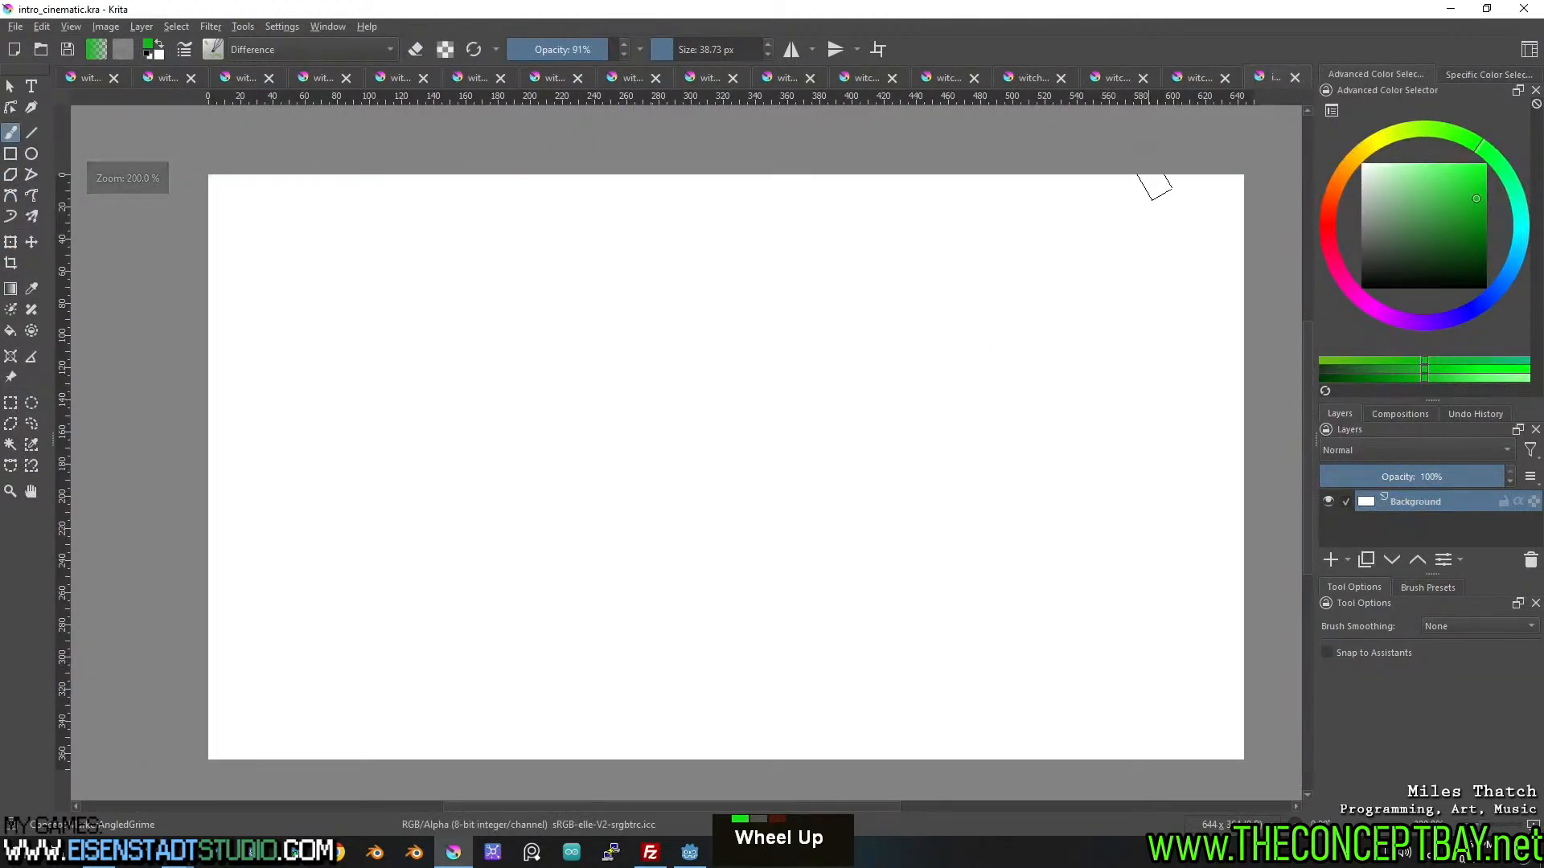
left_click(1200, 78)
left_click(1108, 78)
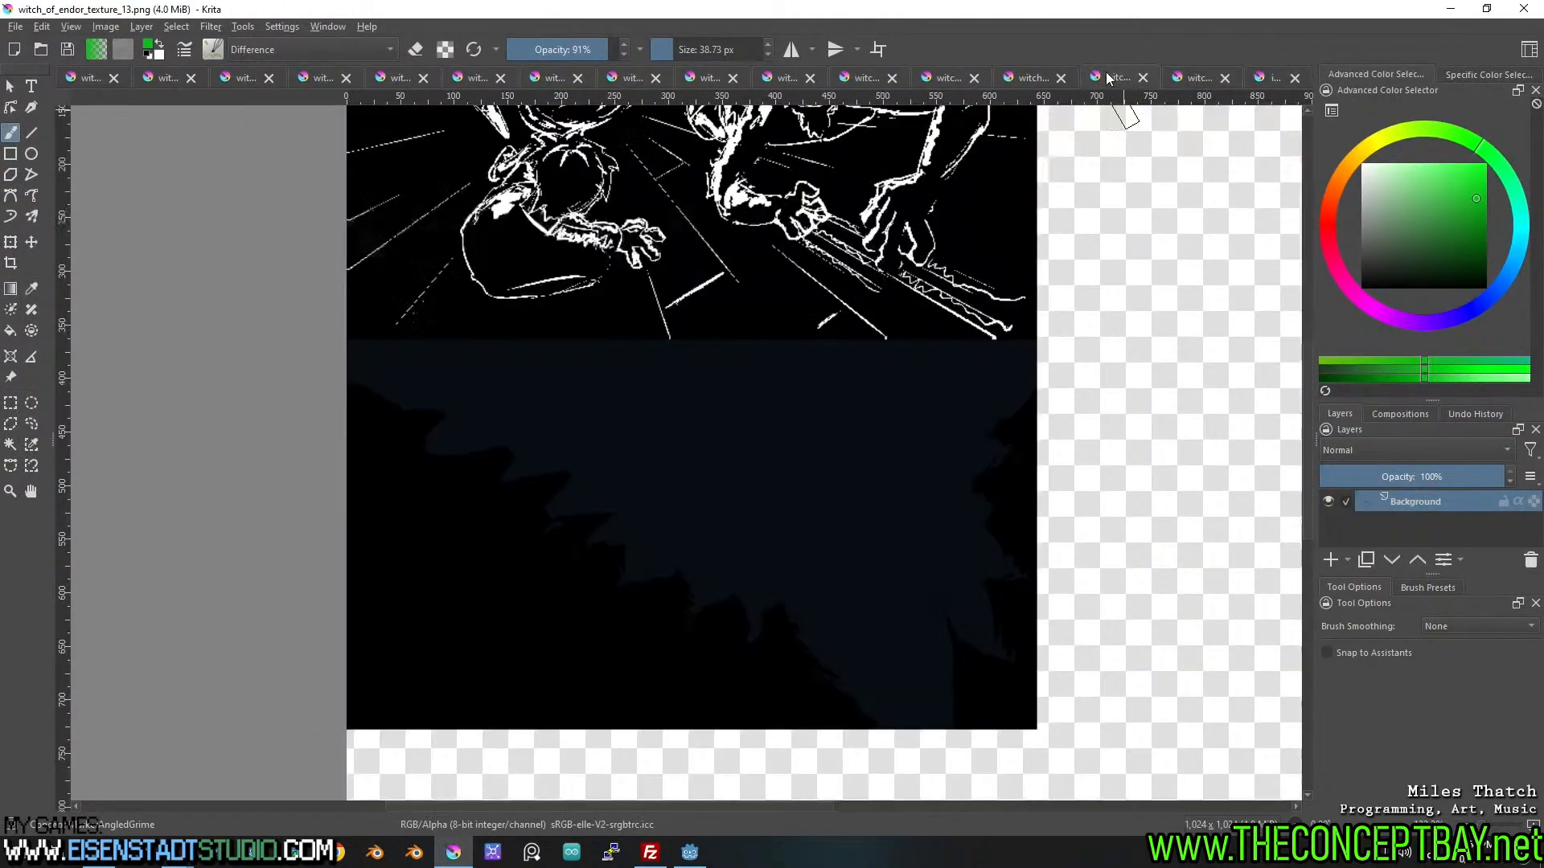
left_click_drag(925, 171, 948, 452)
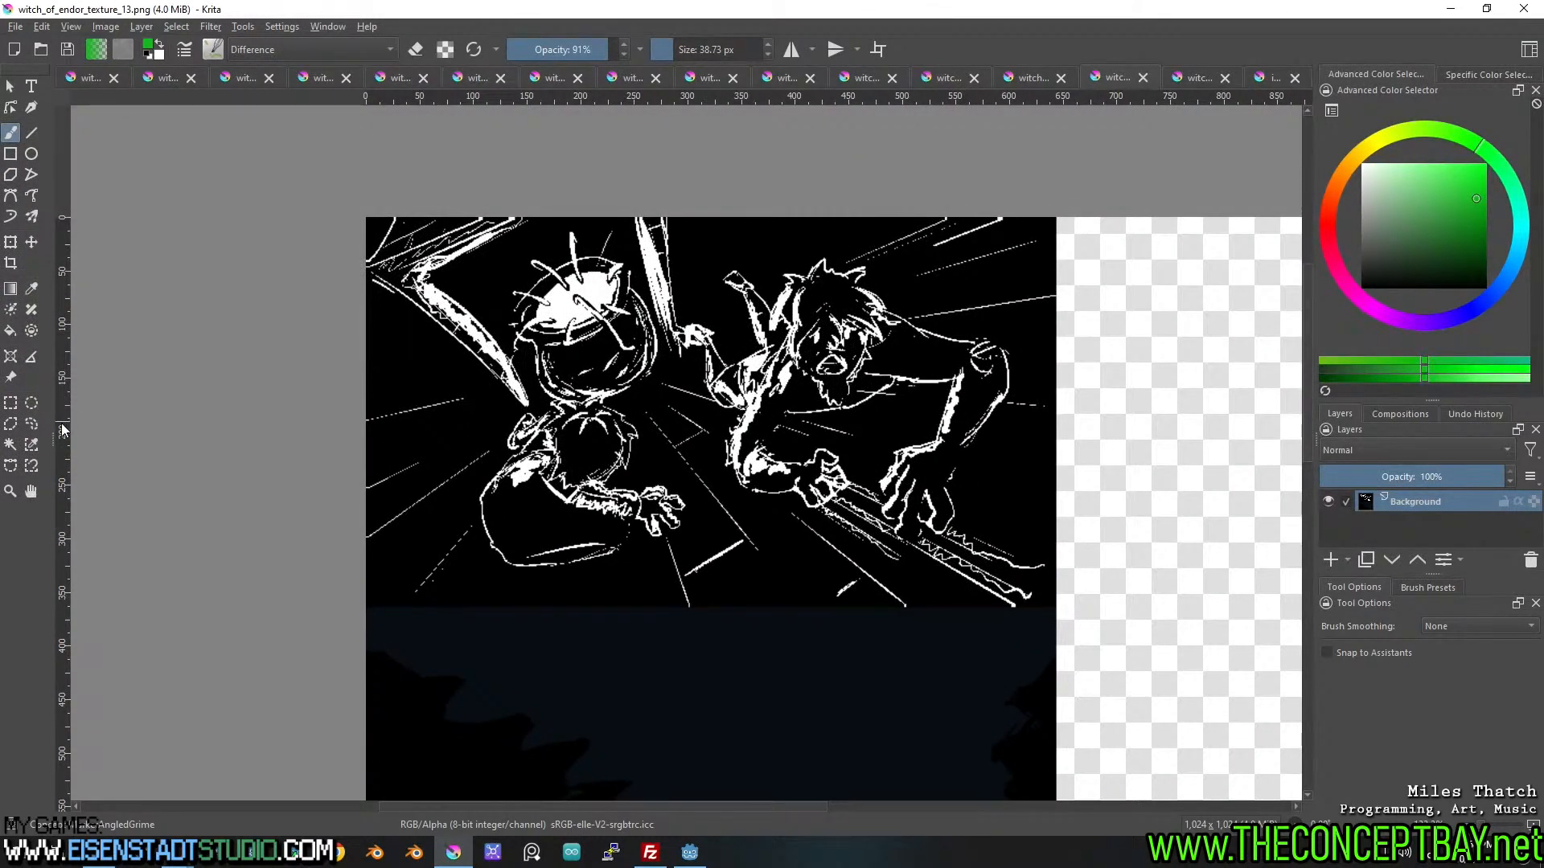
left_click(10, 403)
left_click_drag(330, 197, 1068, 611)
scroll(1069, 612, "up", 6)
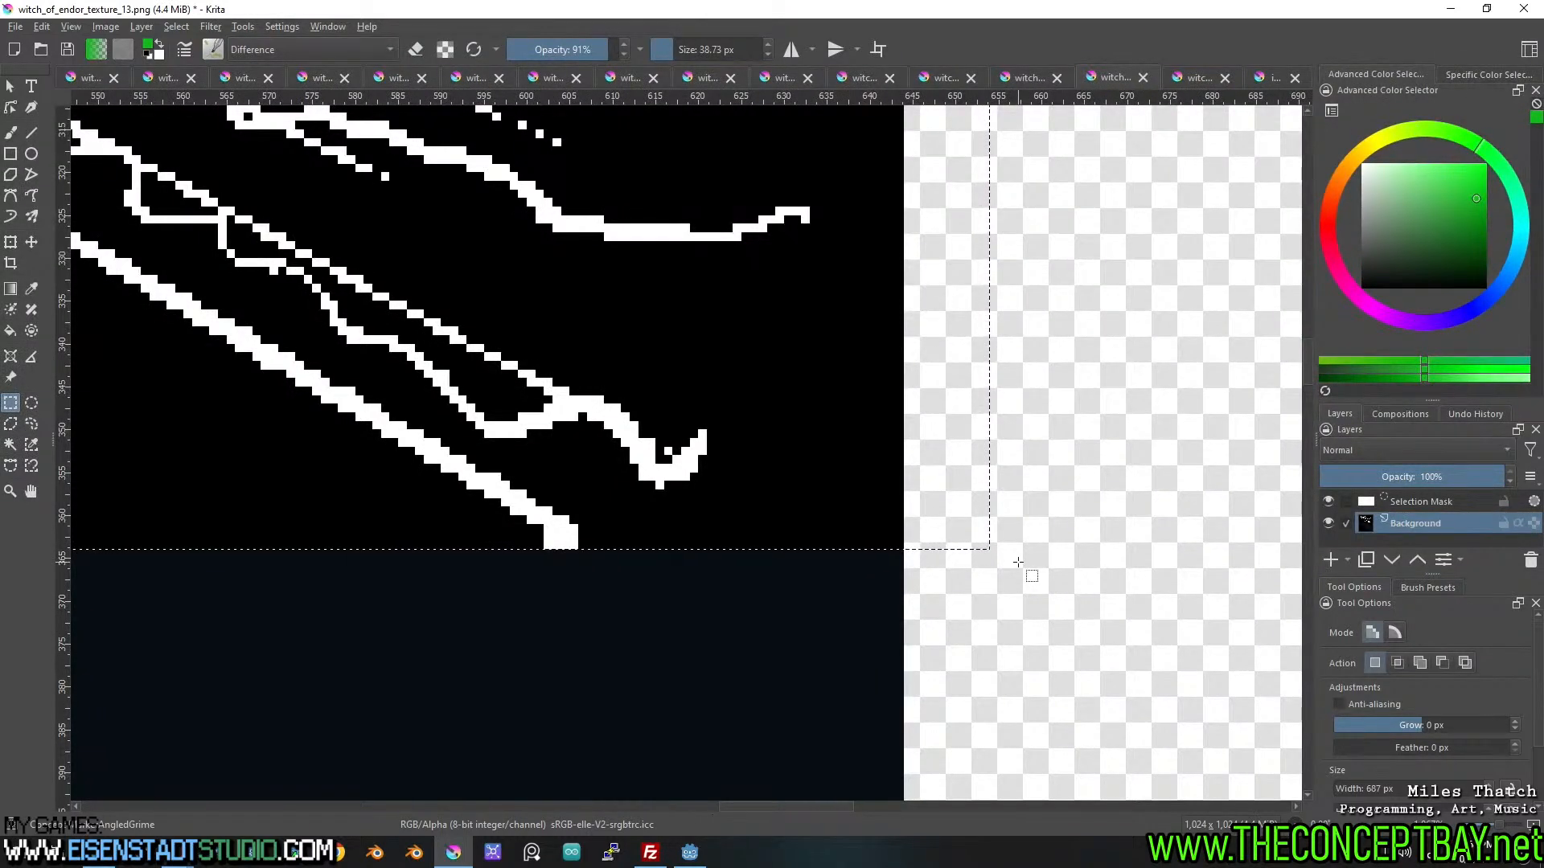
scroll(1018, 562, "down", 9)
left_click_drag(1018, 562, 886, 393)
scroll(947, 469, "up", 2)
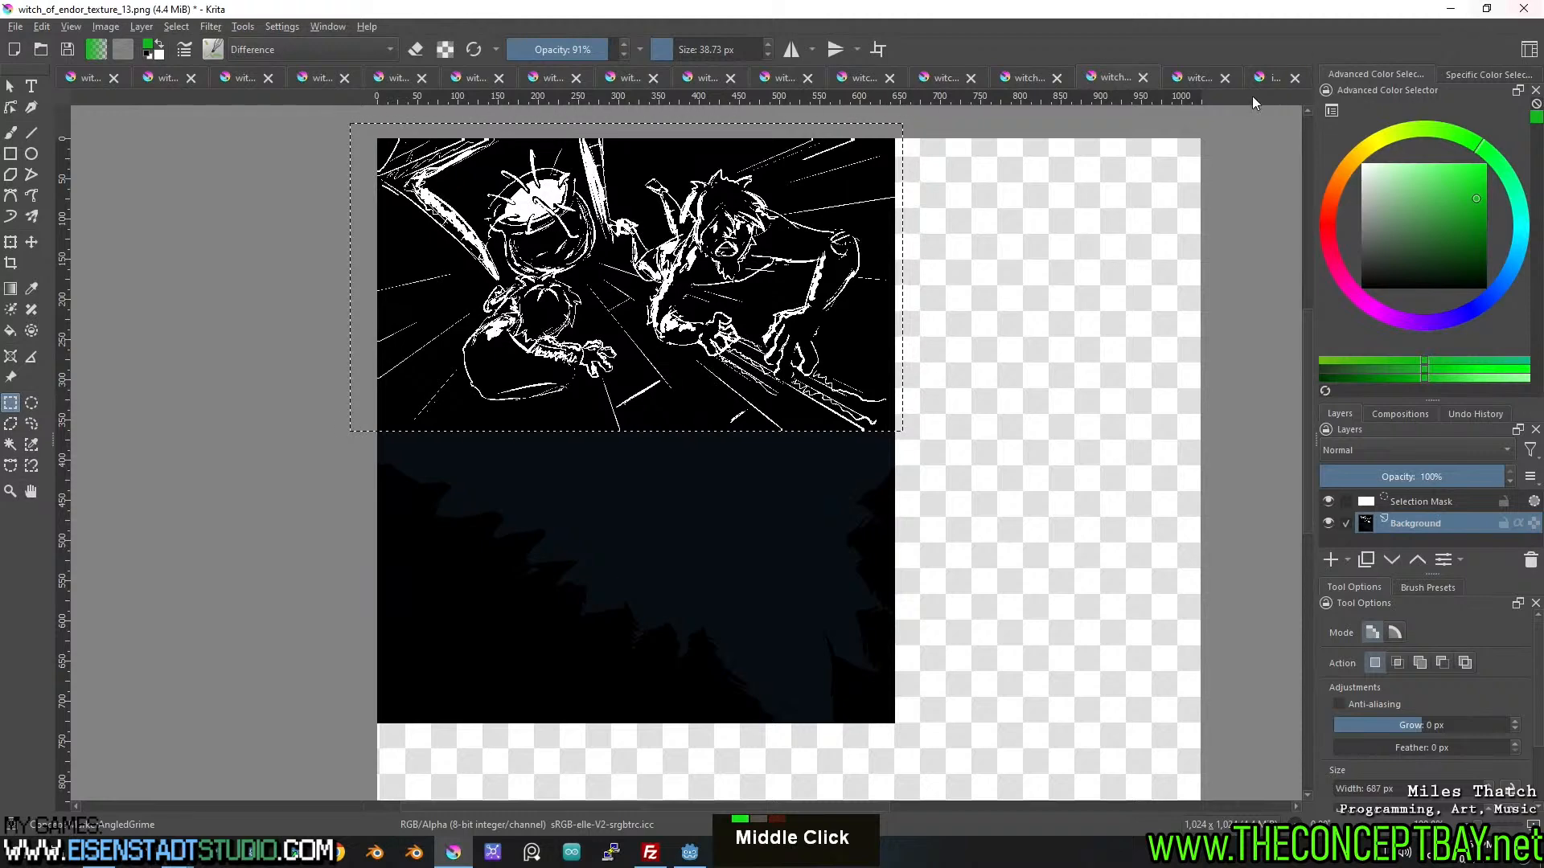
Close witch_of_endor_texture_13.png and witch_of_endor_texture_12.png without saving, and close witch_of_endor_texture_11.png.
left_click(1195, 75)
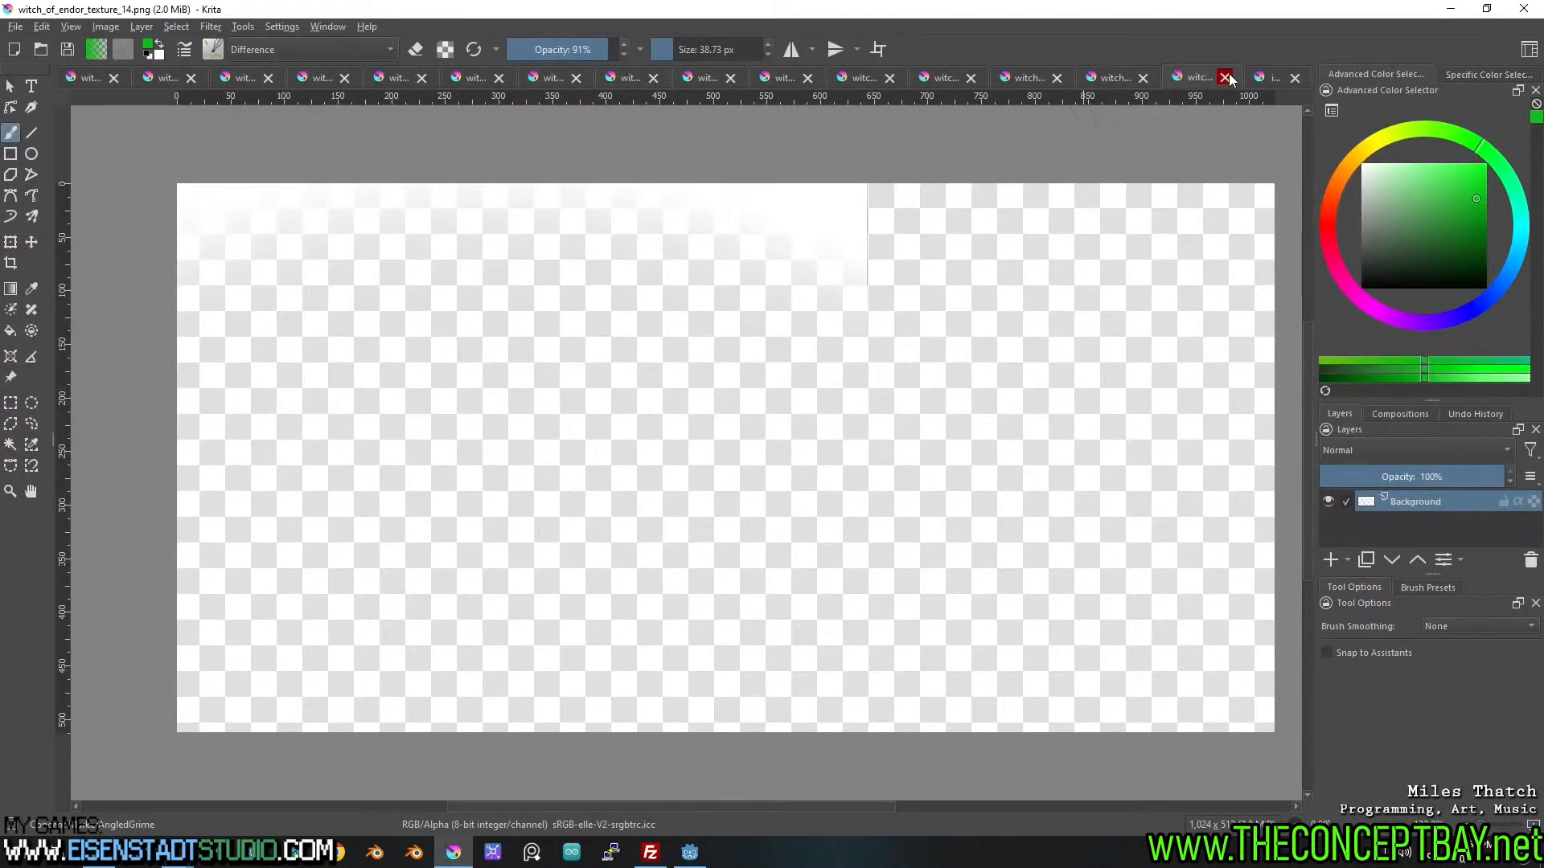
left_click(1126, 76)
left_click(1142, 77)
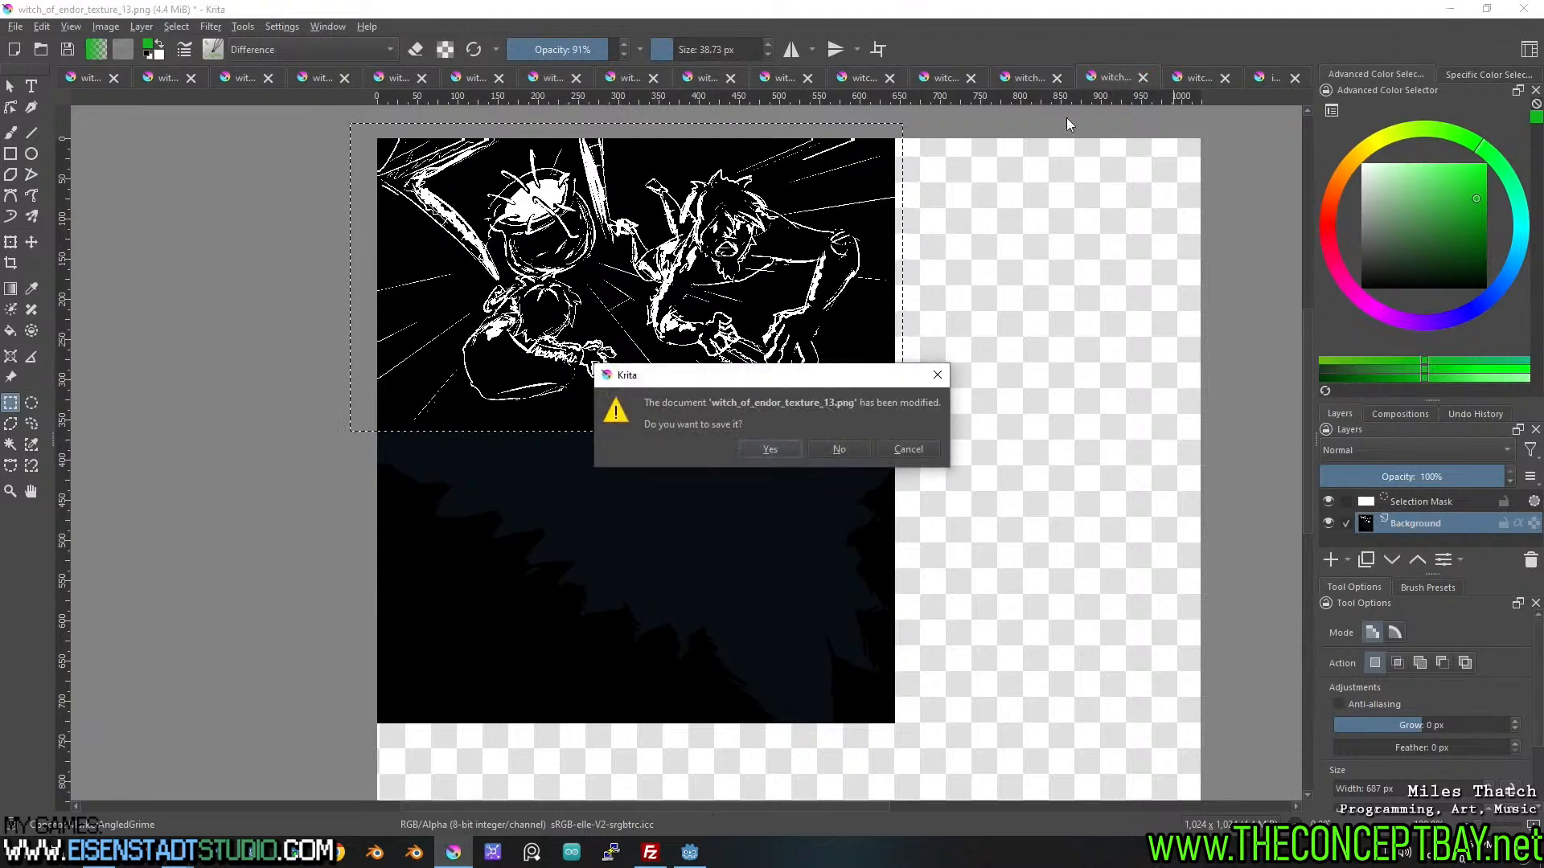
left_click(851, 446)
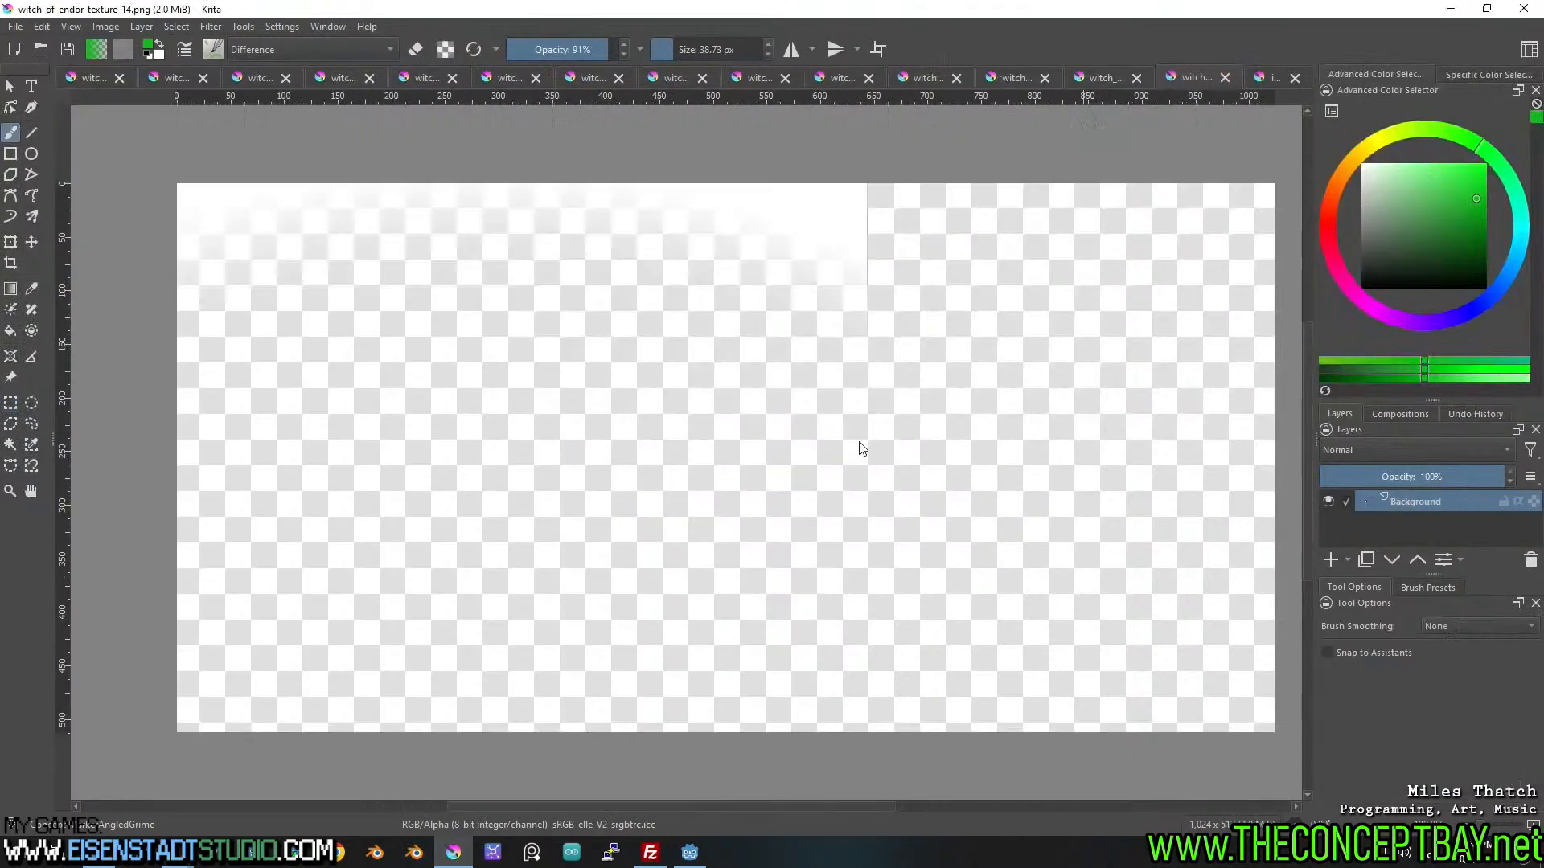
left_click(1083, 77)
left_click(1136, 77)
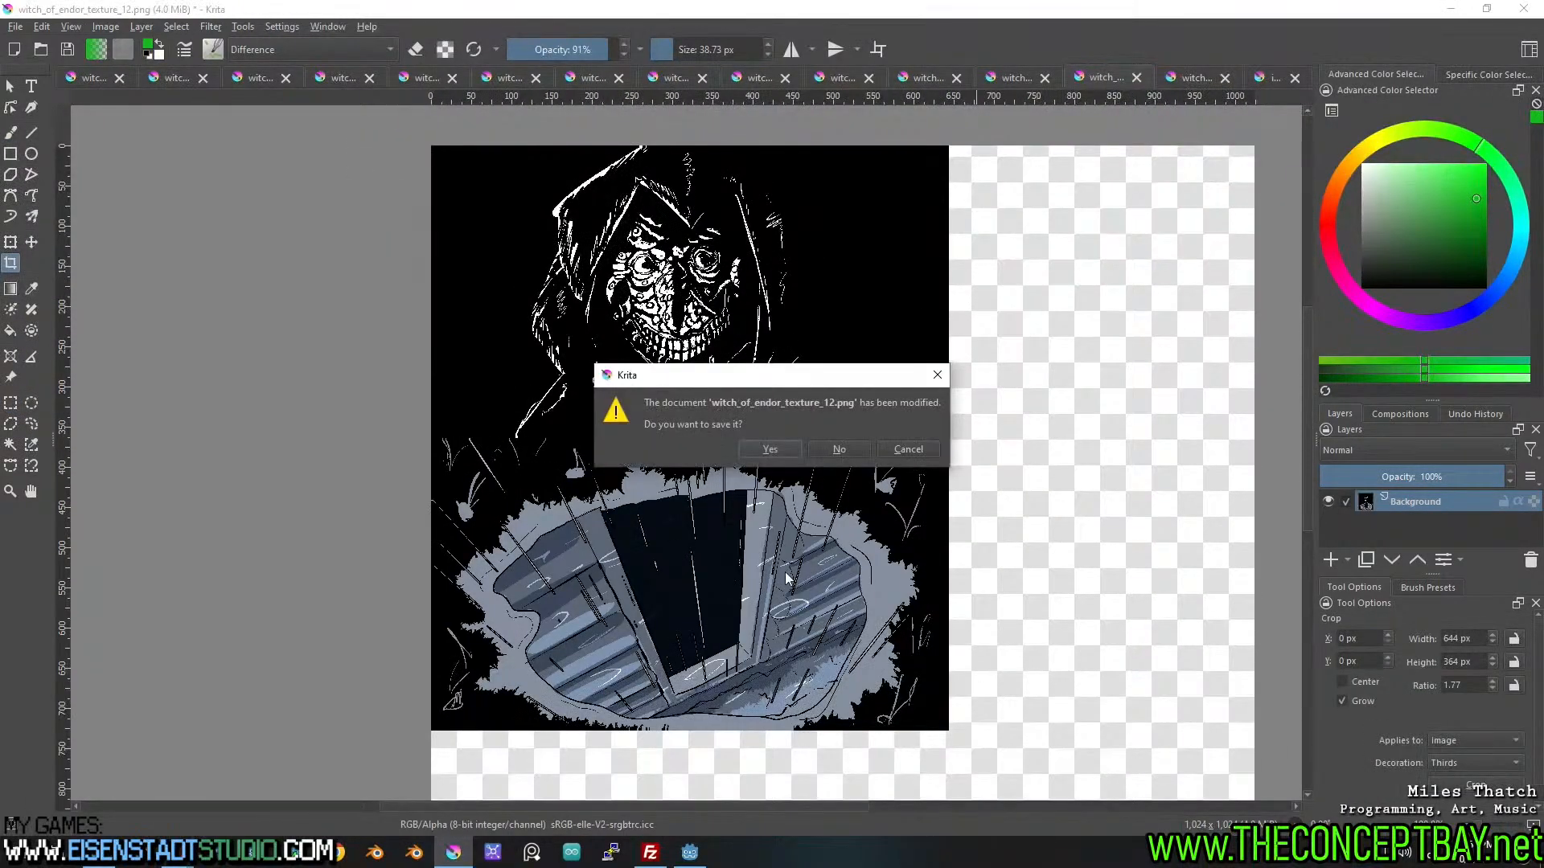
left_click(845, 449)
left_click(1082, 77)
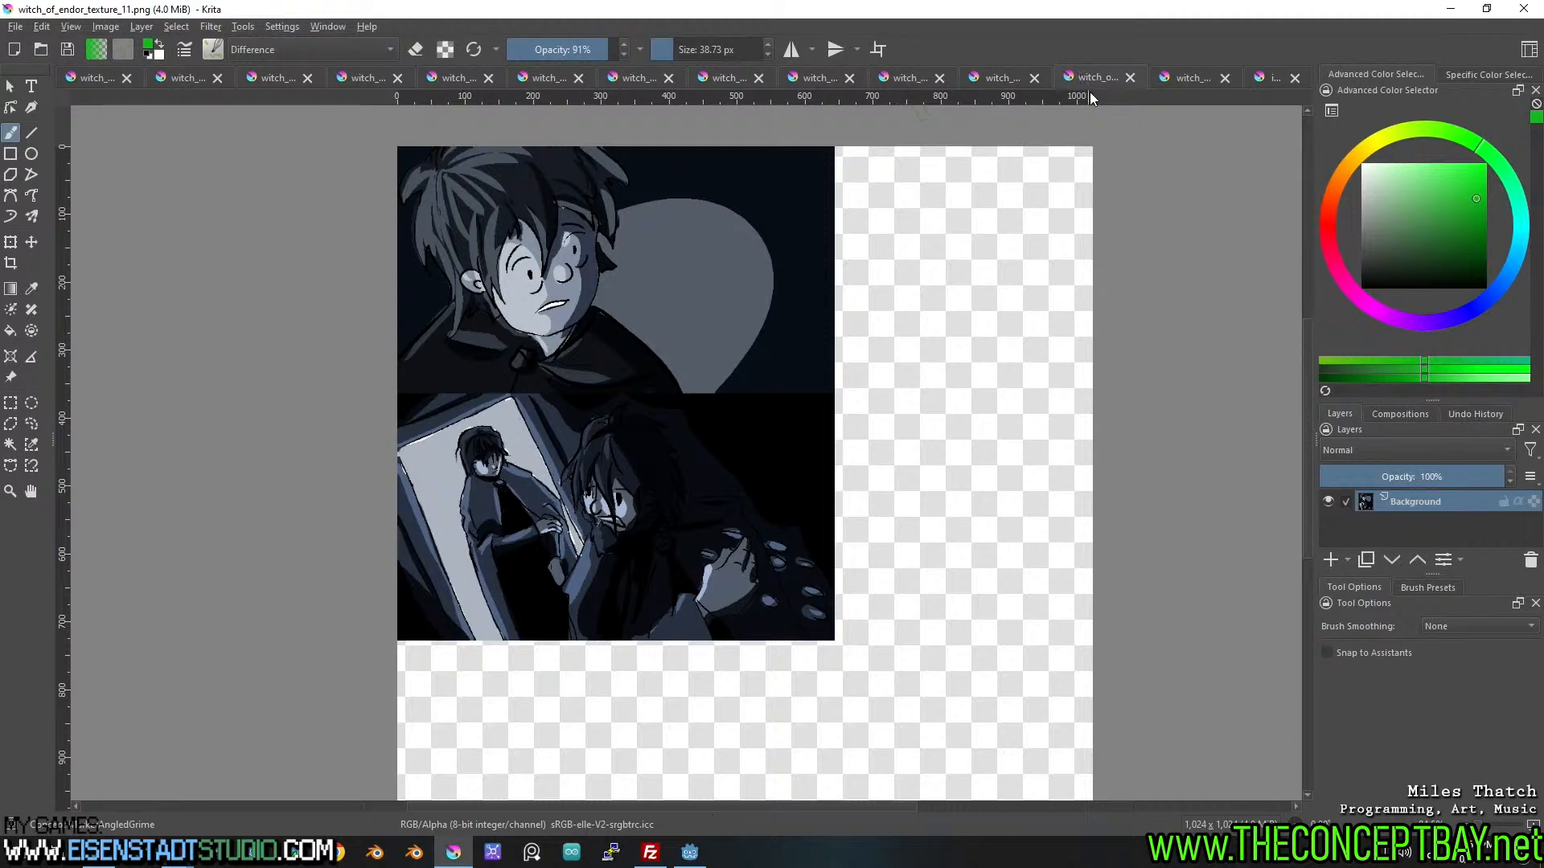
left_click(1131, 77)
Close the open witch_of_endor texture sheets numbered 10 down to 5.
left_click(1087, 78)
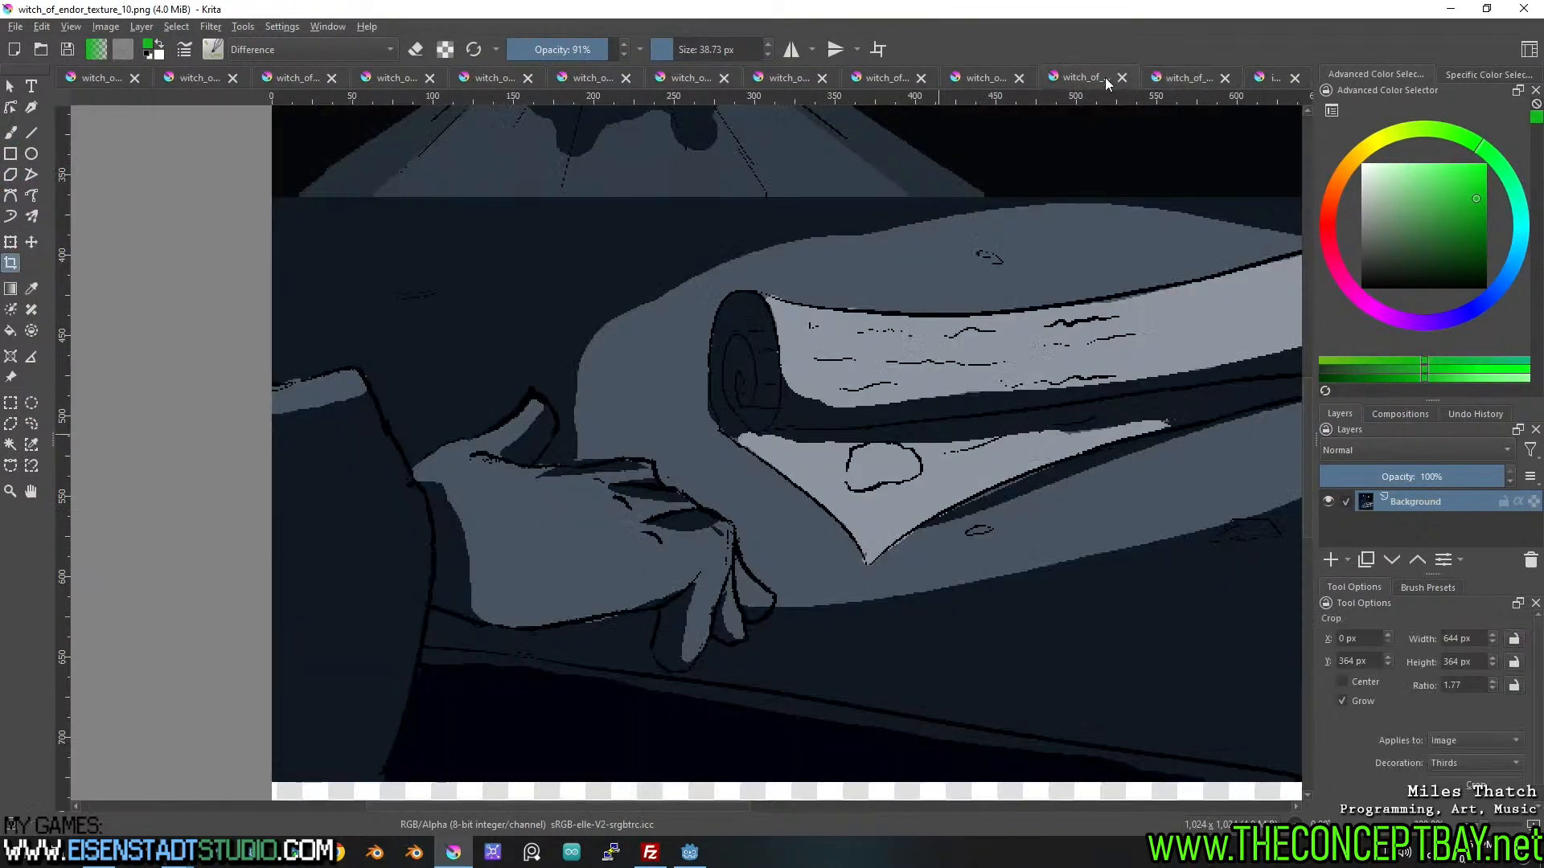
left_click(1122, 77)
left_click(1064, 79)
left_click(1112, 78)
left_click(1045, 78)
left_click(1103, 81)
left_click(1035, 80)
left_click(1088, 76)
left_click(1013, 77)
left_click(1072, 77)
left_click(997, 78)
left_click(1043, 78)
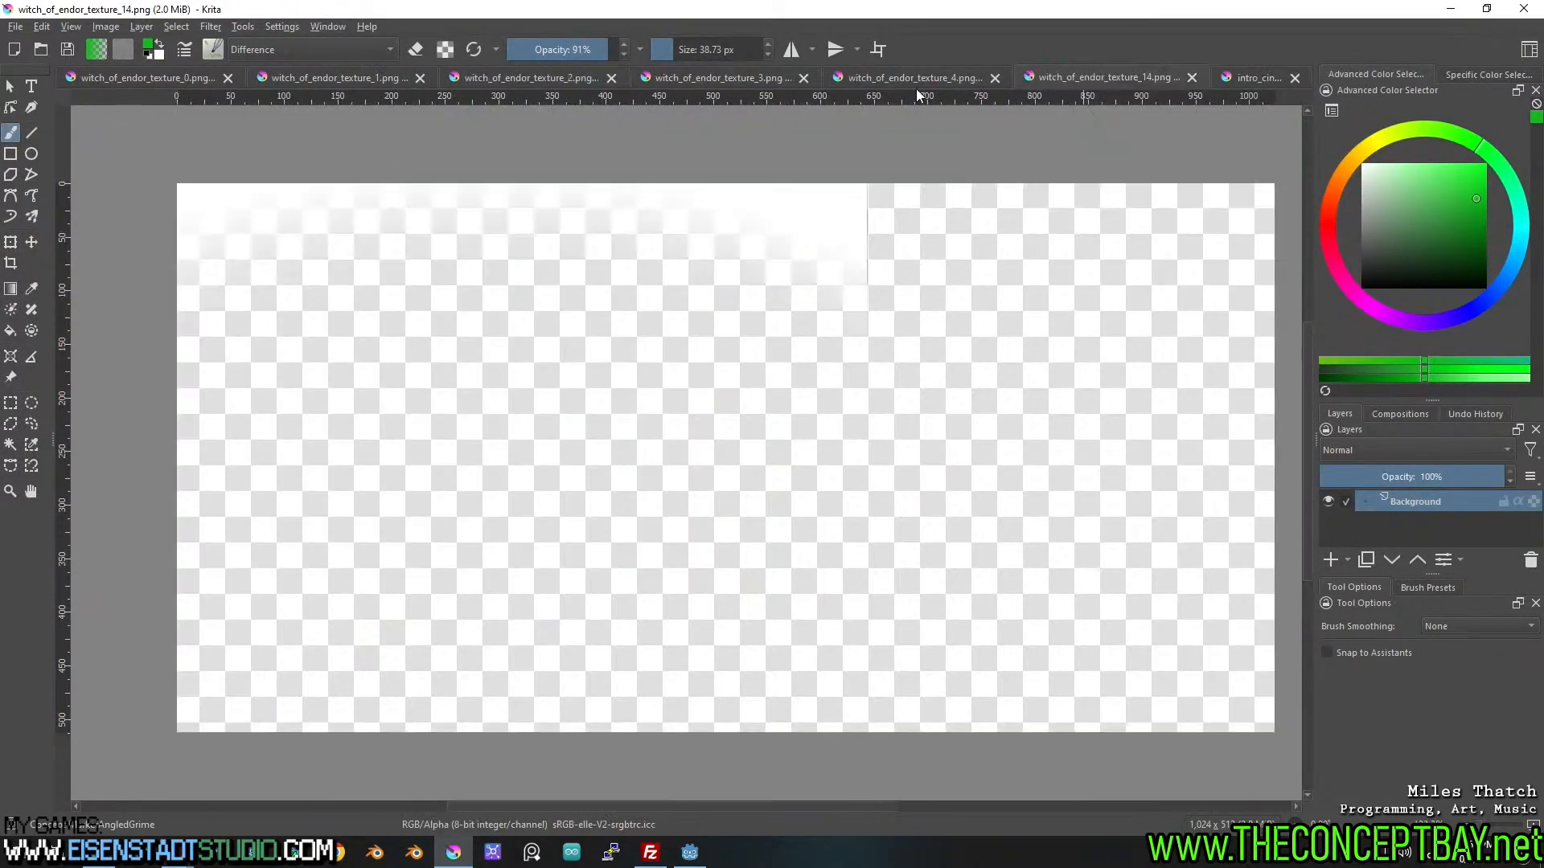
Close witch_of_endor_texture_4.png, witch_of_endor_texture_3.png and witch_of_endor_texture_2.png.
left_click(977, 78)
left_click(994, 77)
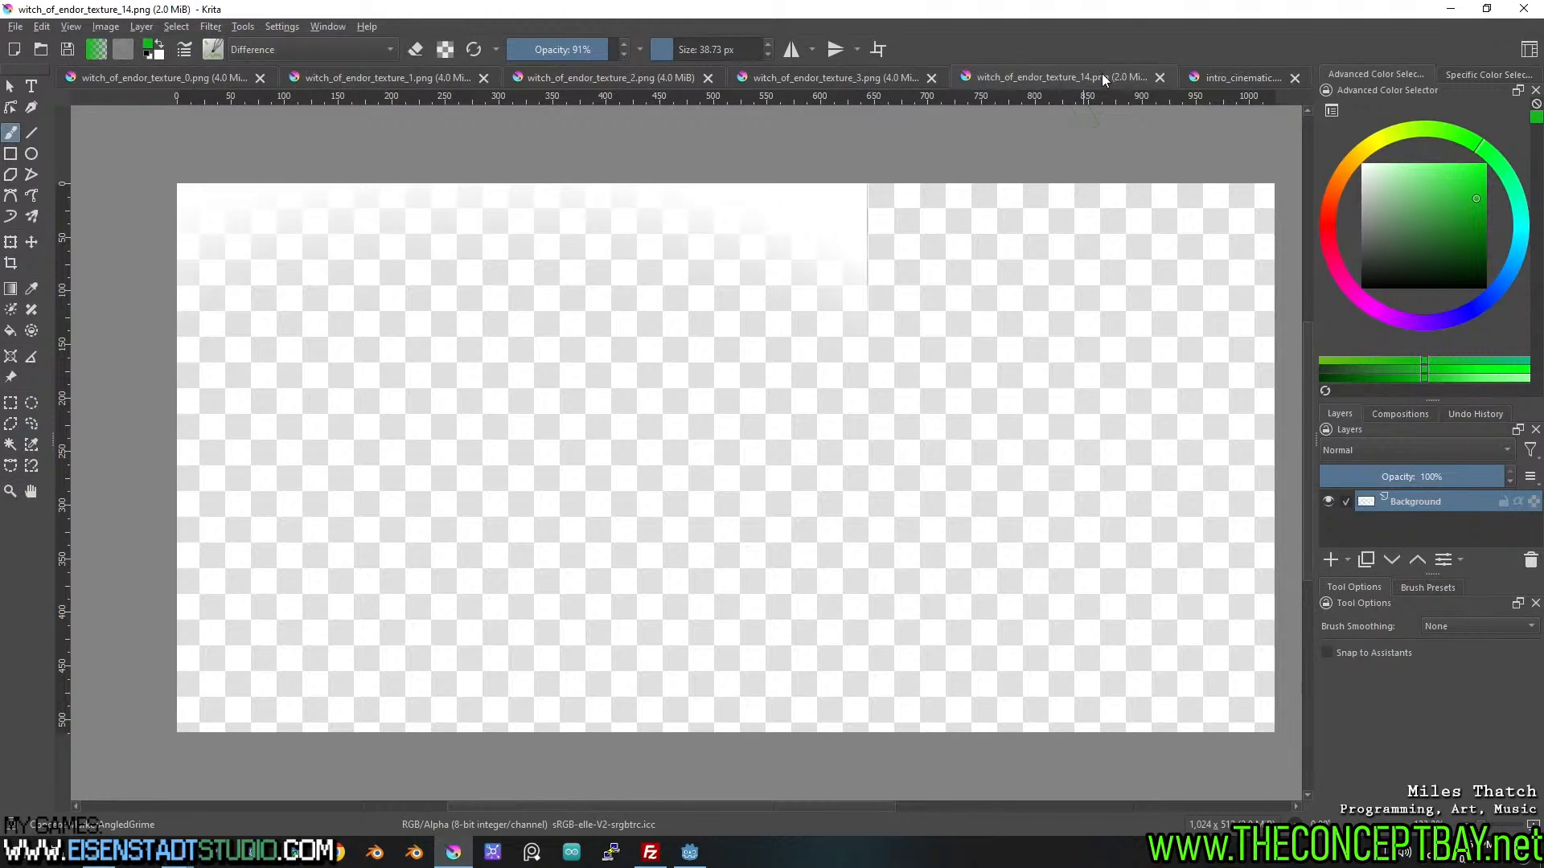
left_click(861, 82)
left_click(931, 77)
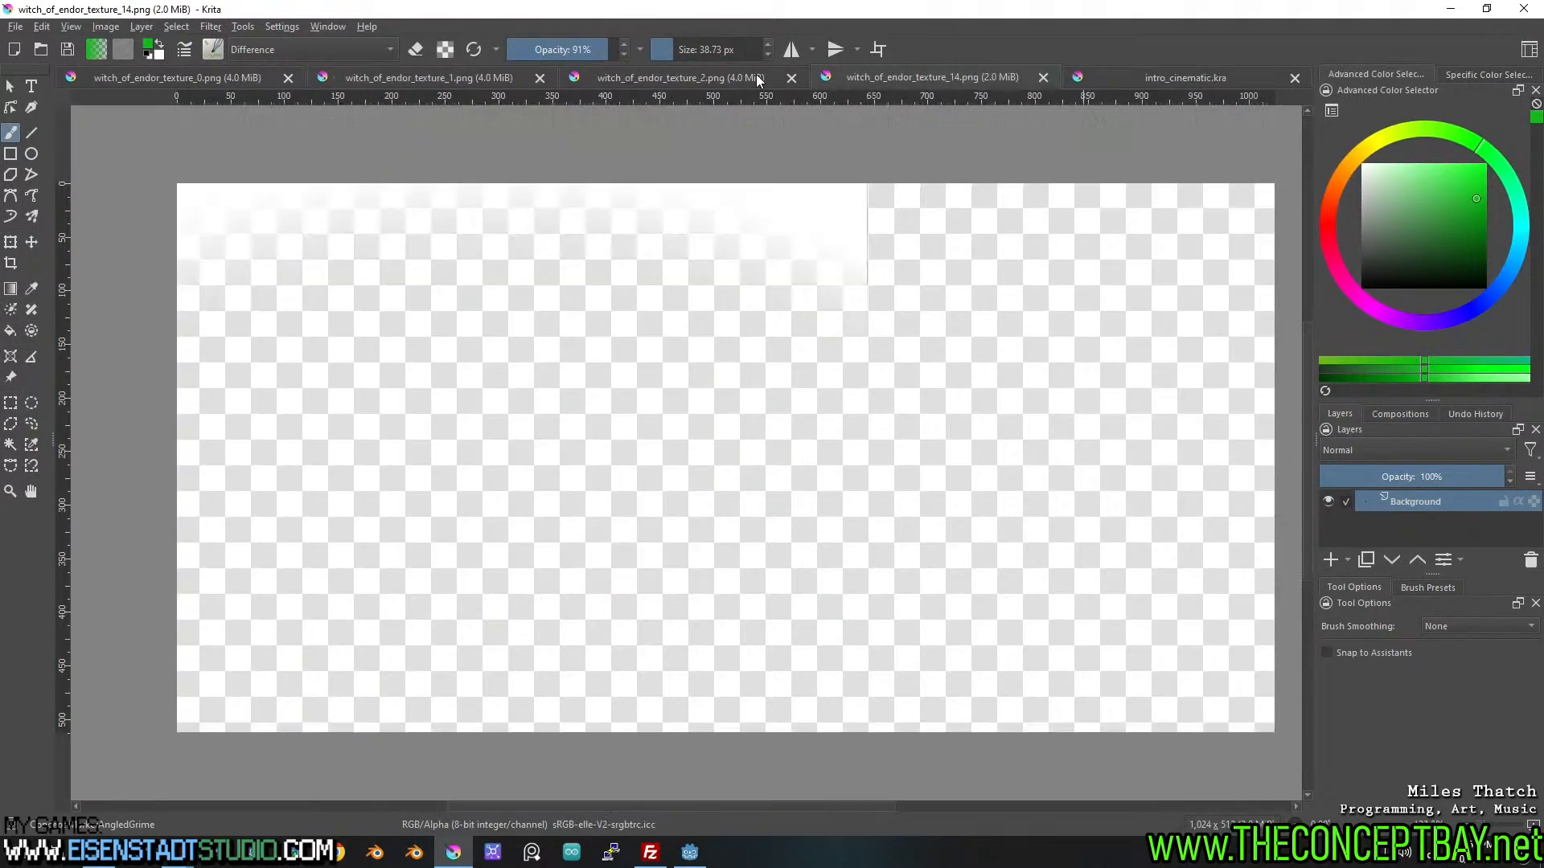
left_click(731, 81)
left_click(791, 78)
In witch_of_endor_texture_0.png, make a rectangular selection 644 px wide around the rainy night painting.
left_click(632, 77)
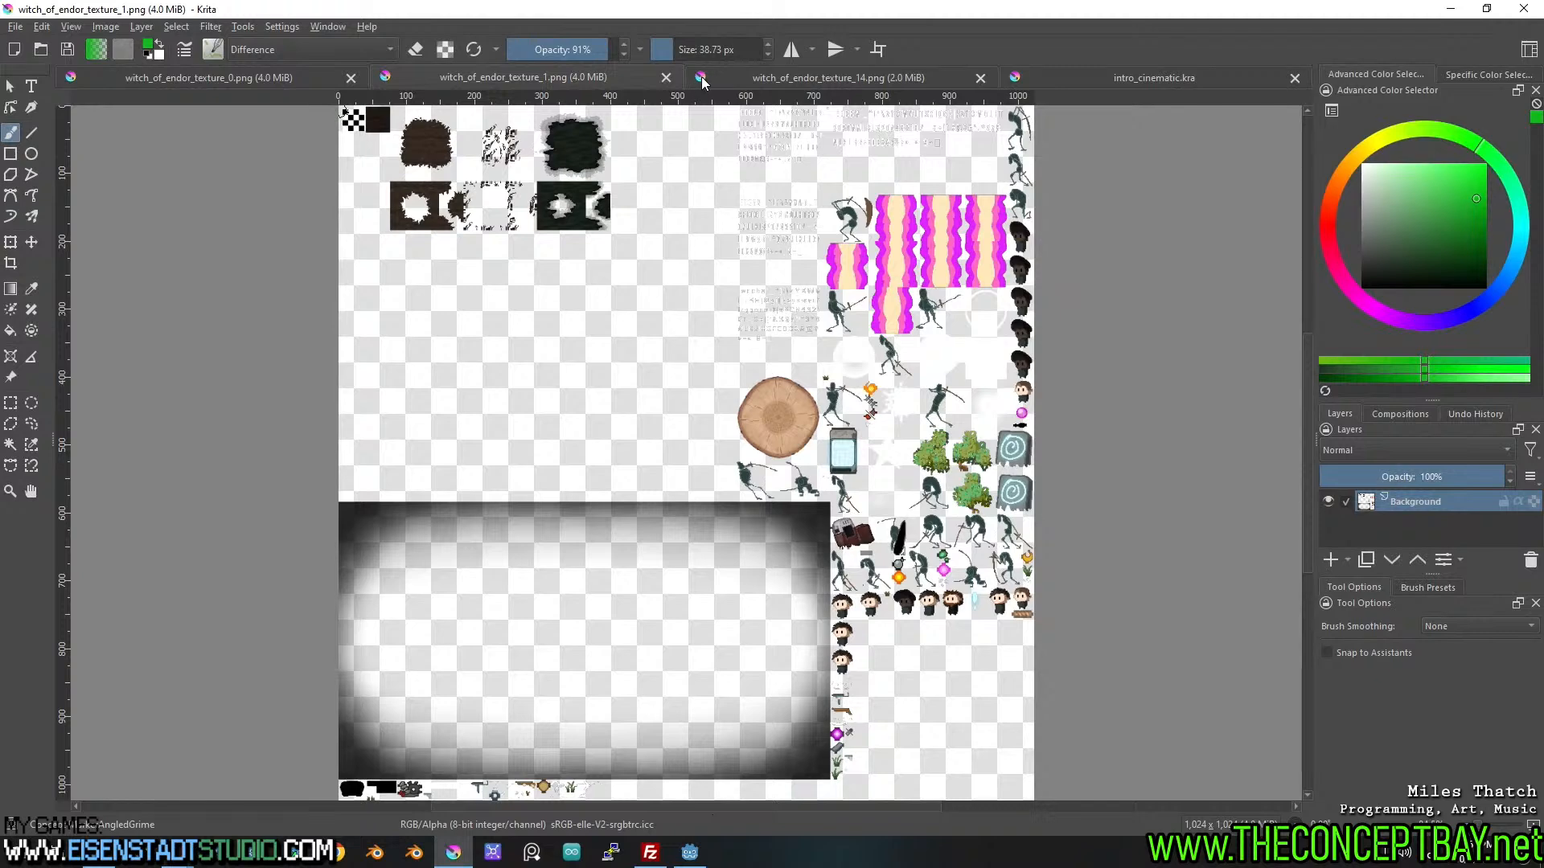
left_click(856, 73)
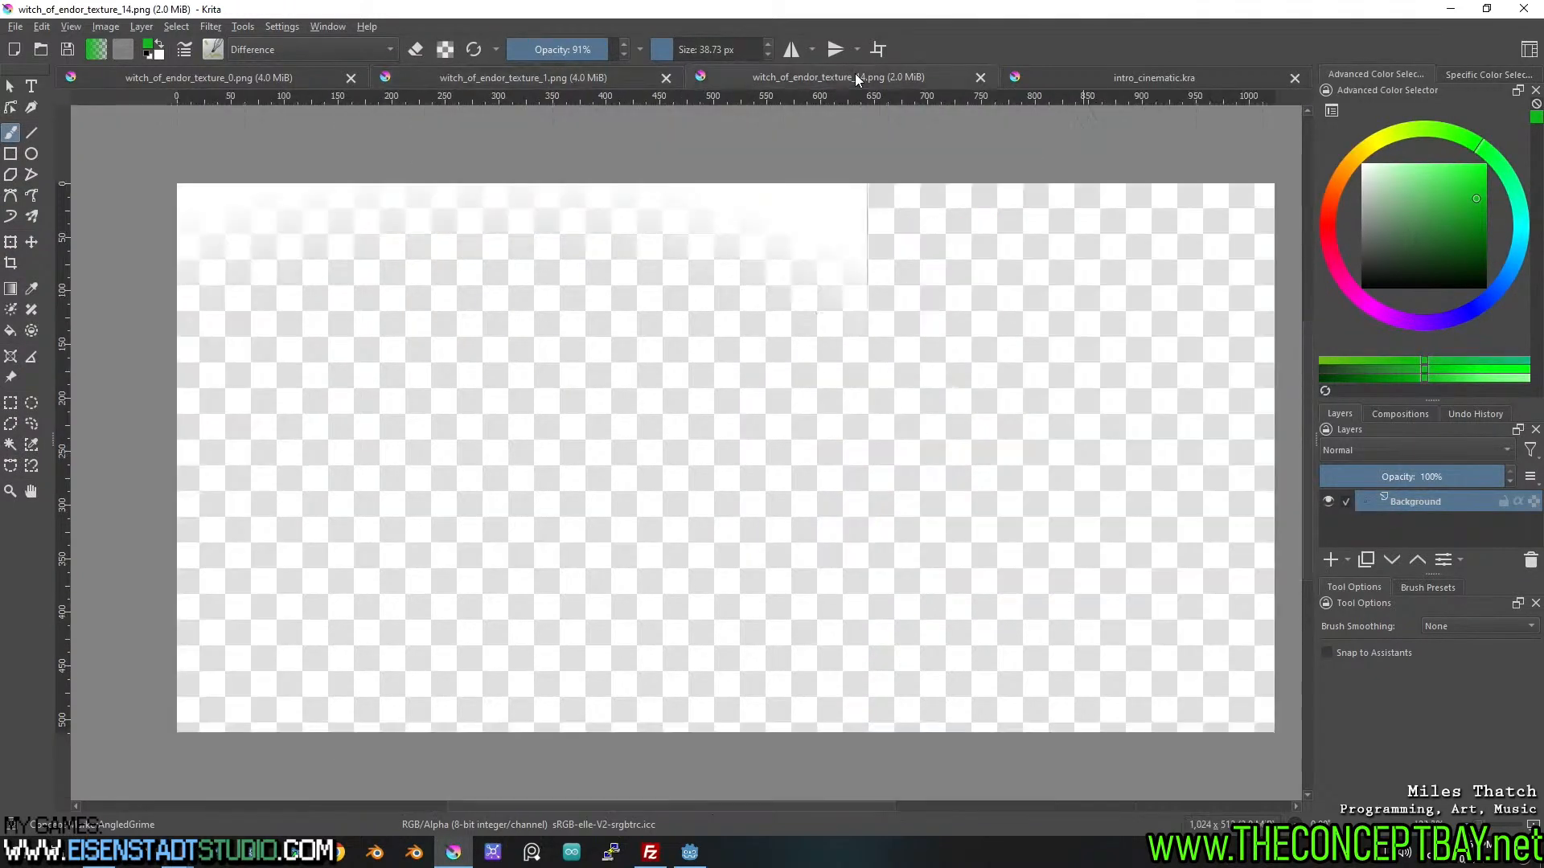
left_click(576, 79)
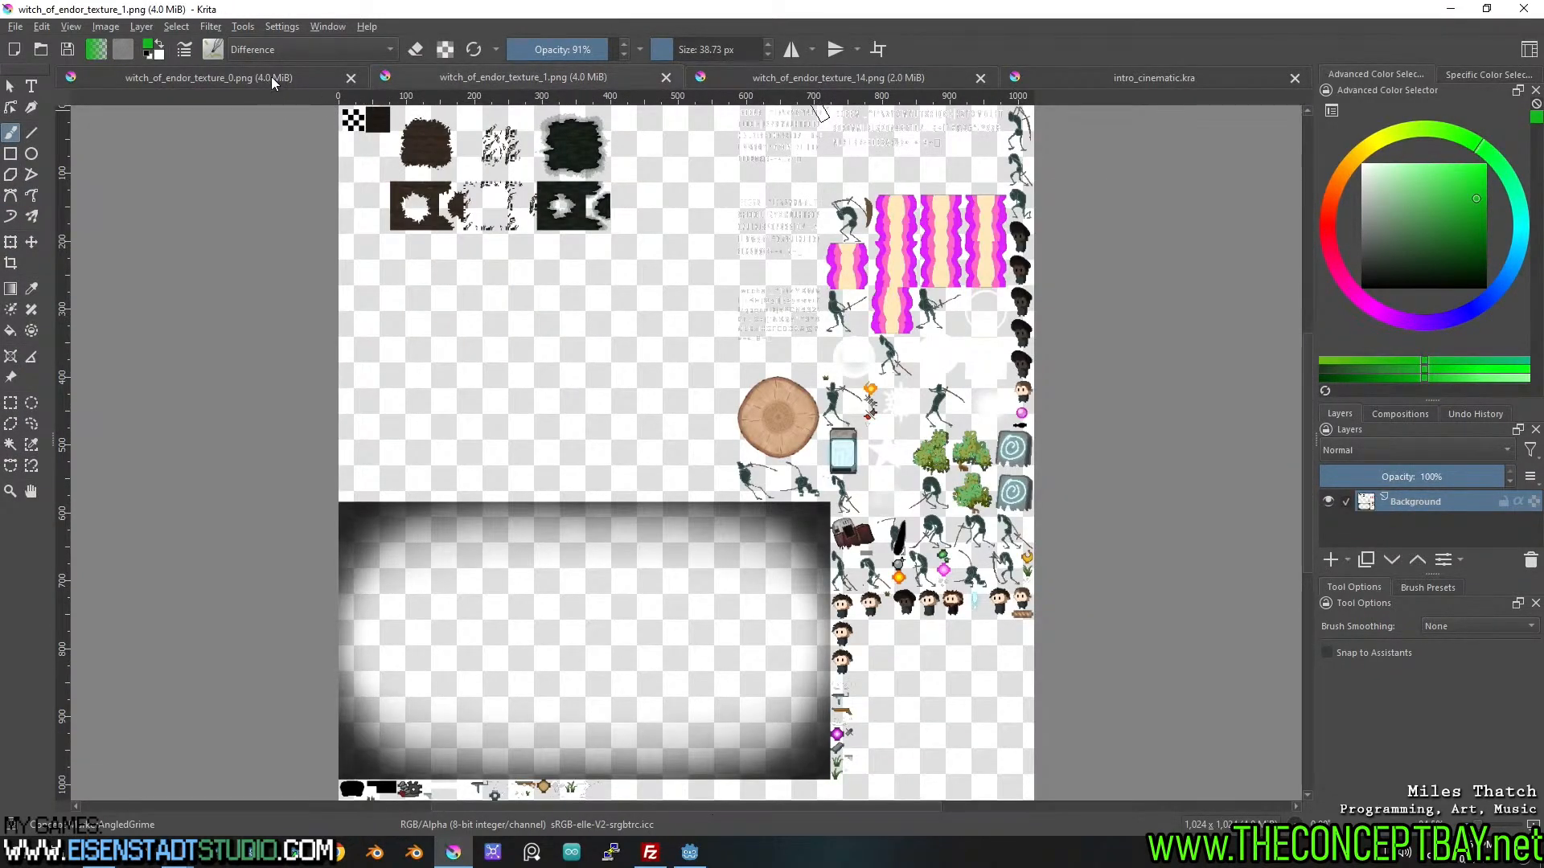
left_click(272, 77)
left_click_drag(635, 270, 792, 338)
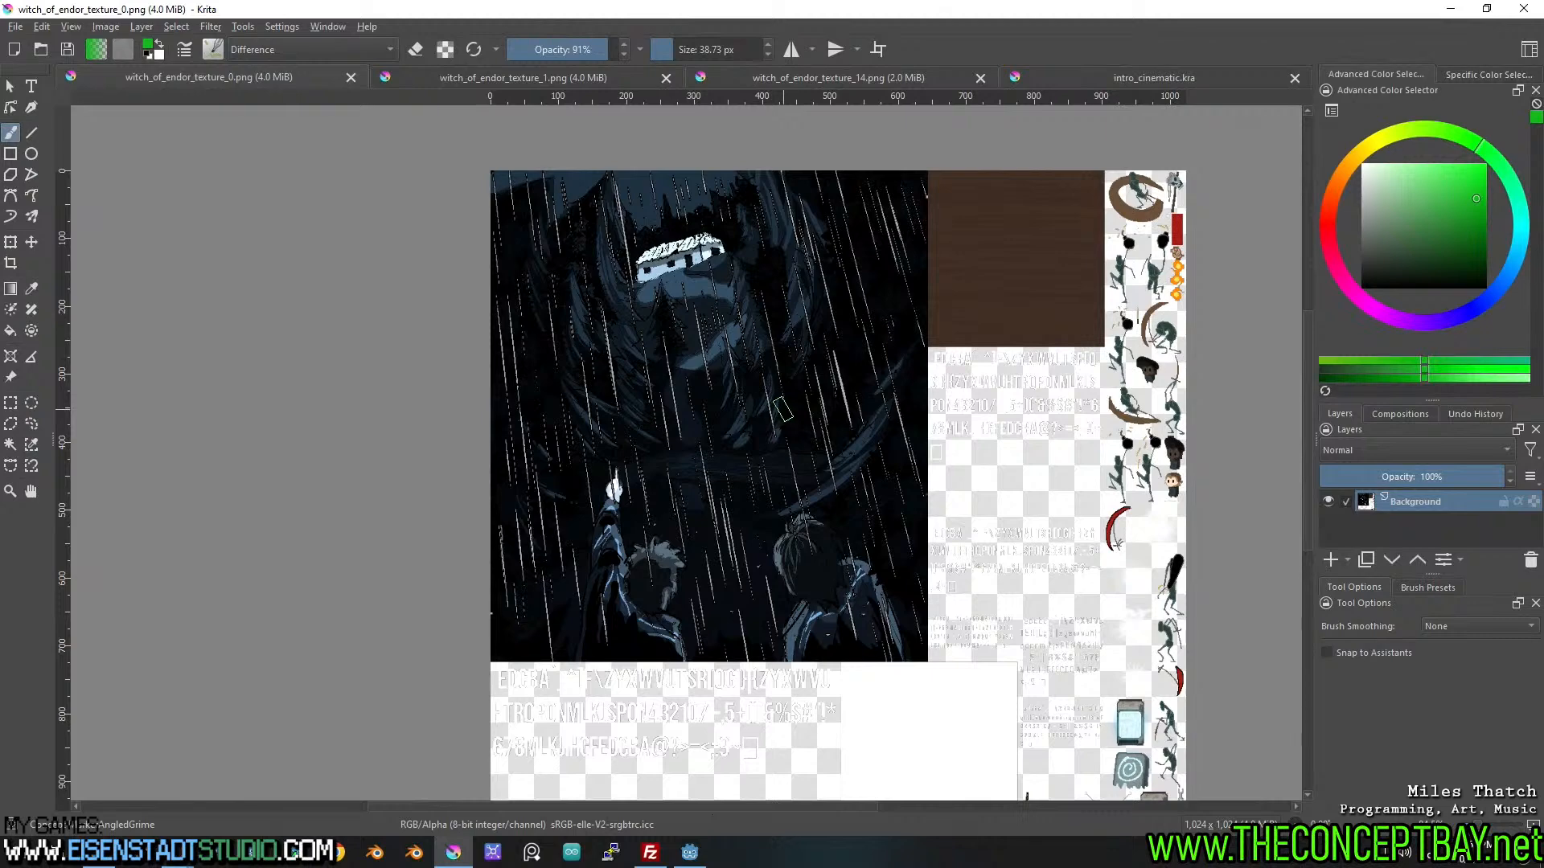
left_click(10, 404)
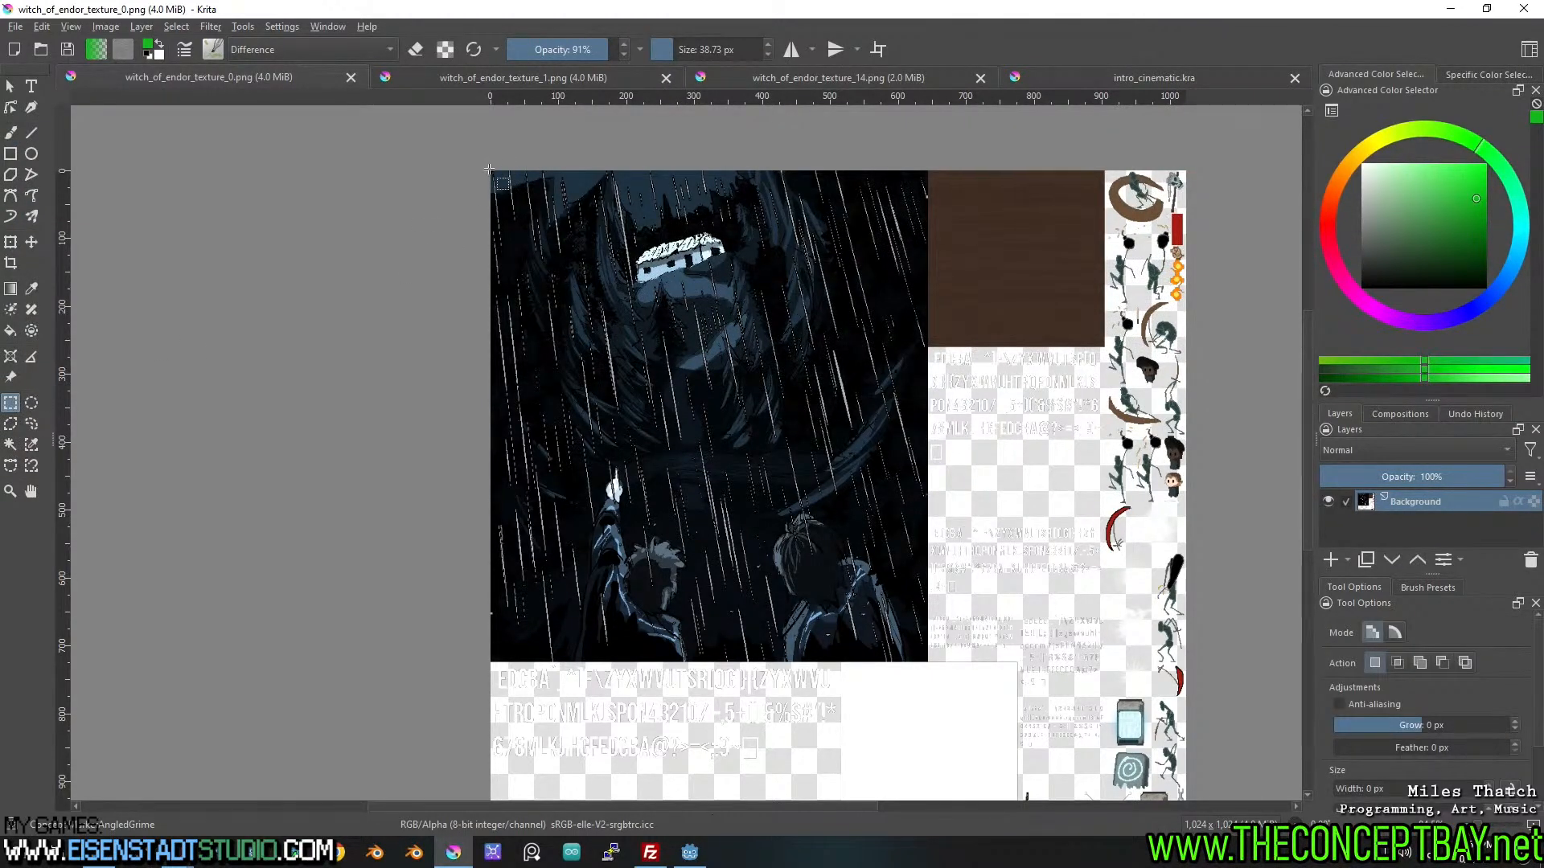
left_click_drag(490, 169, 926, 663)
Check how the selection's lower-right and upper-left corners line up with the painting's edges at pixel level.
scroll(926, 661, "up", 10)
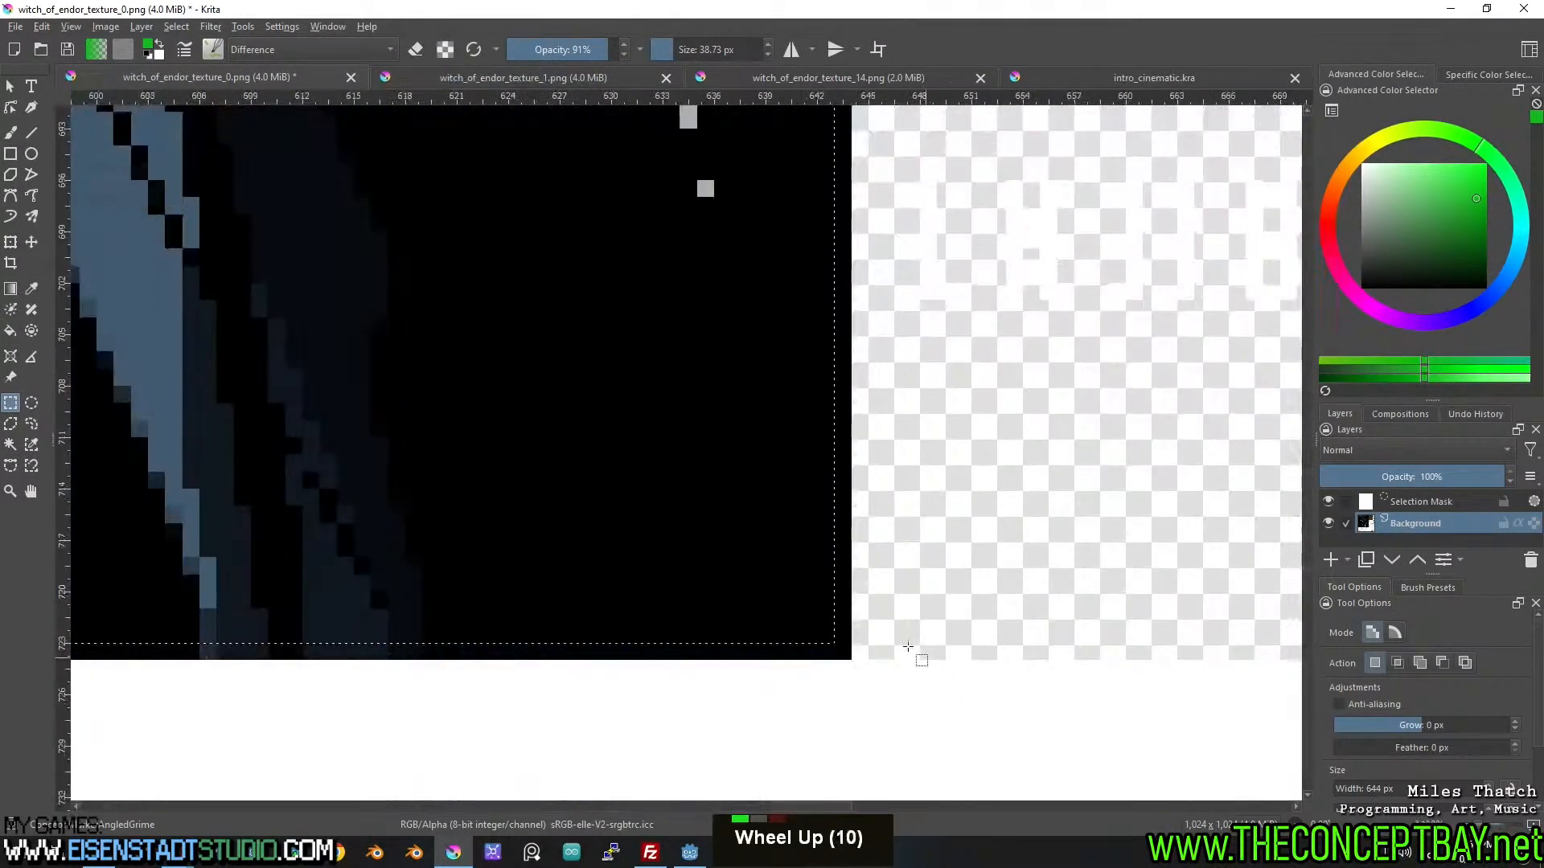
scroll(839, 641, "down", 4)
scroll(837, 641, "up", 6)
scroll(799, 624, "up", 1)
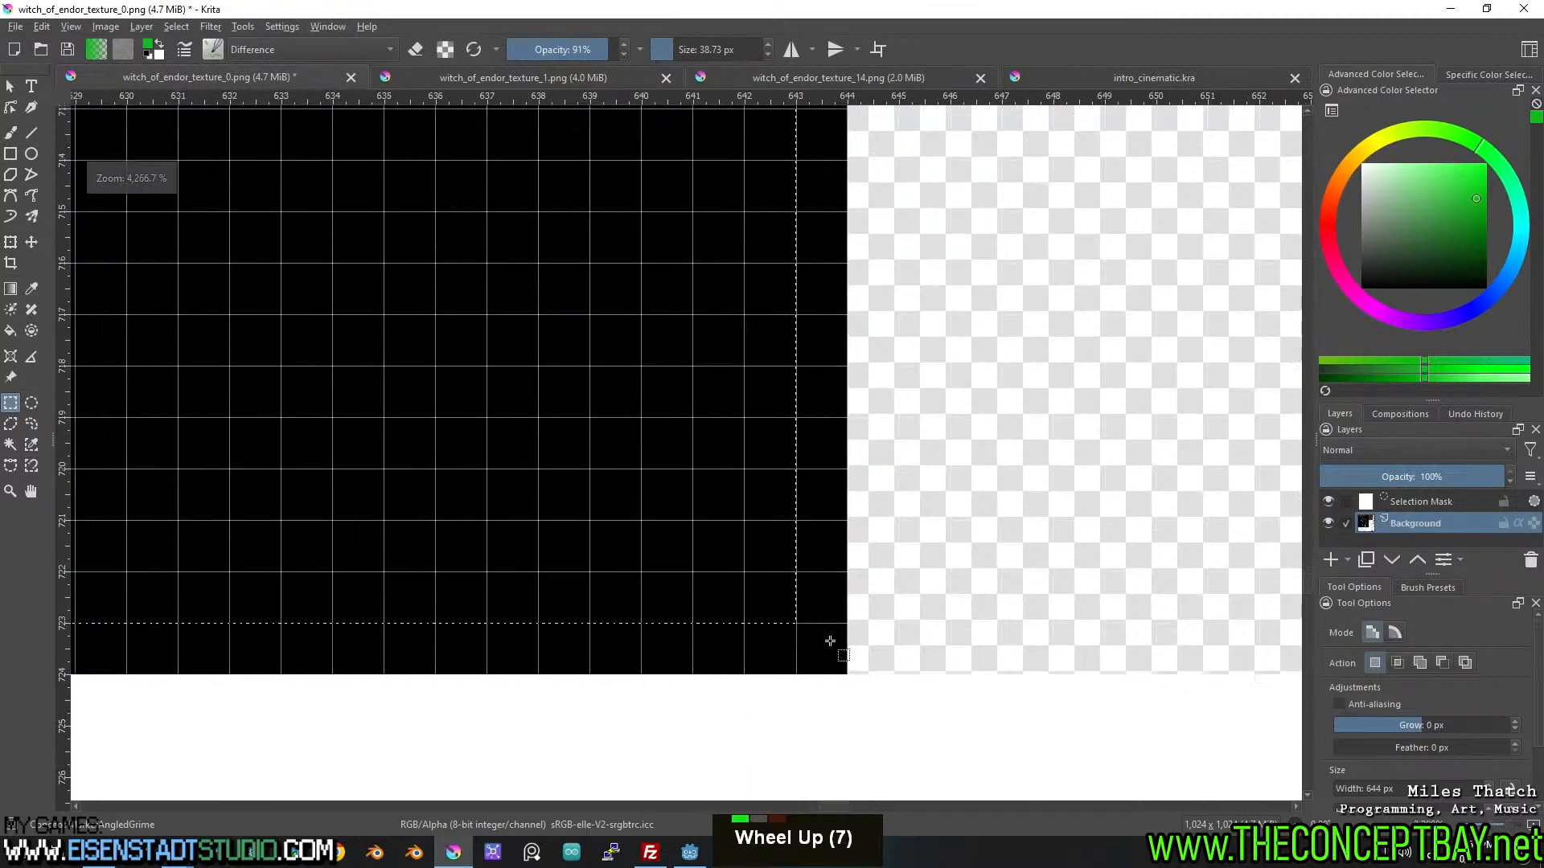
scroll(560, 317, "down", 12)
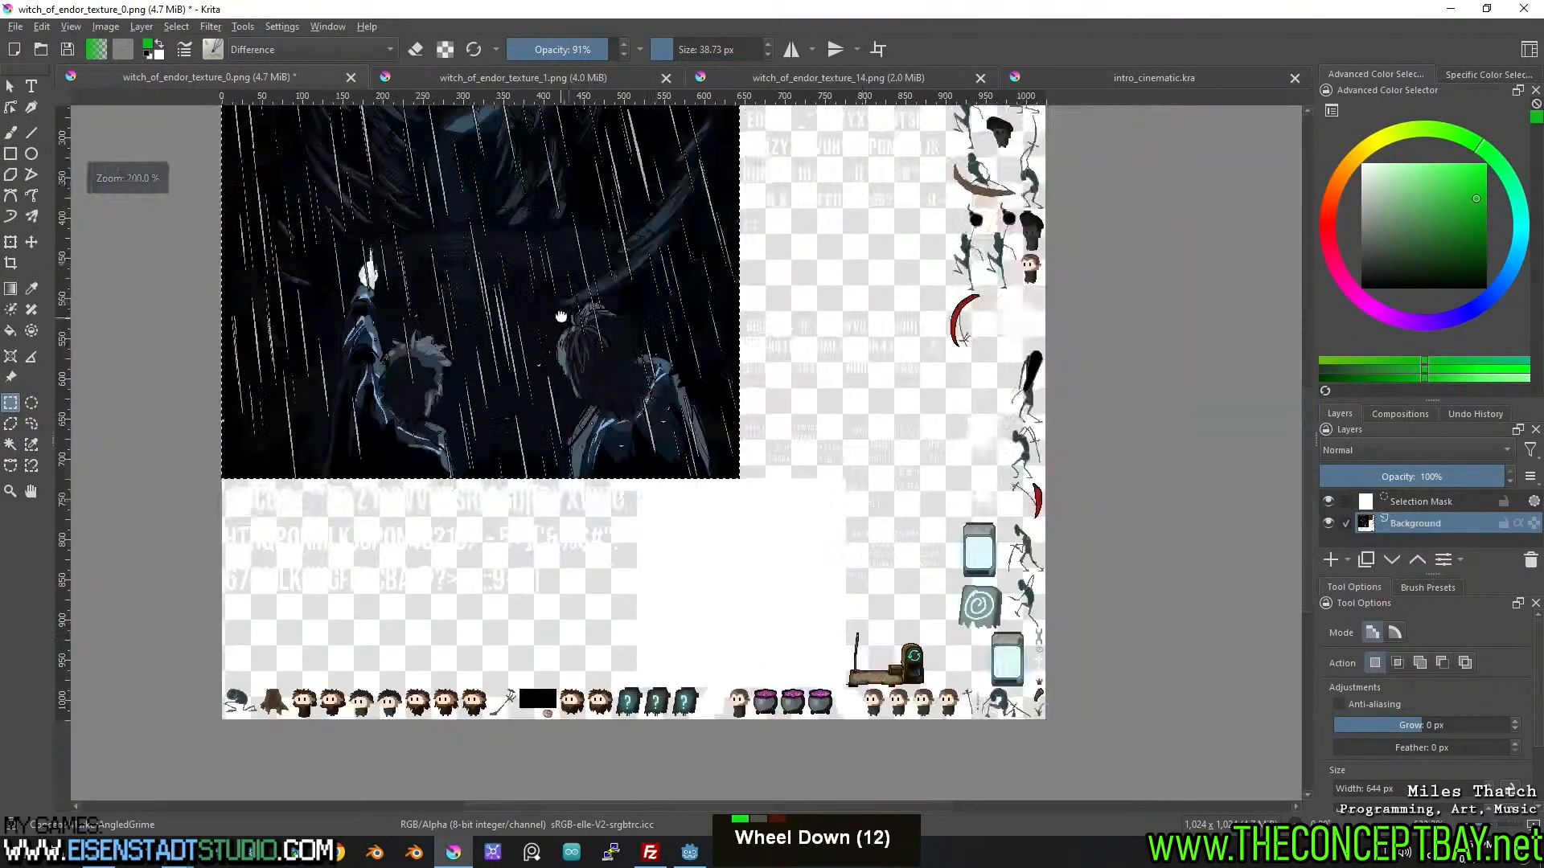
middle_click(560, 316)
middle_click(661, 348)
scroll(630, 479, "up", 7)
scroll(816, 670, "down", 4)
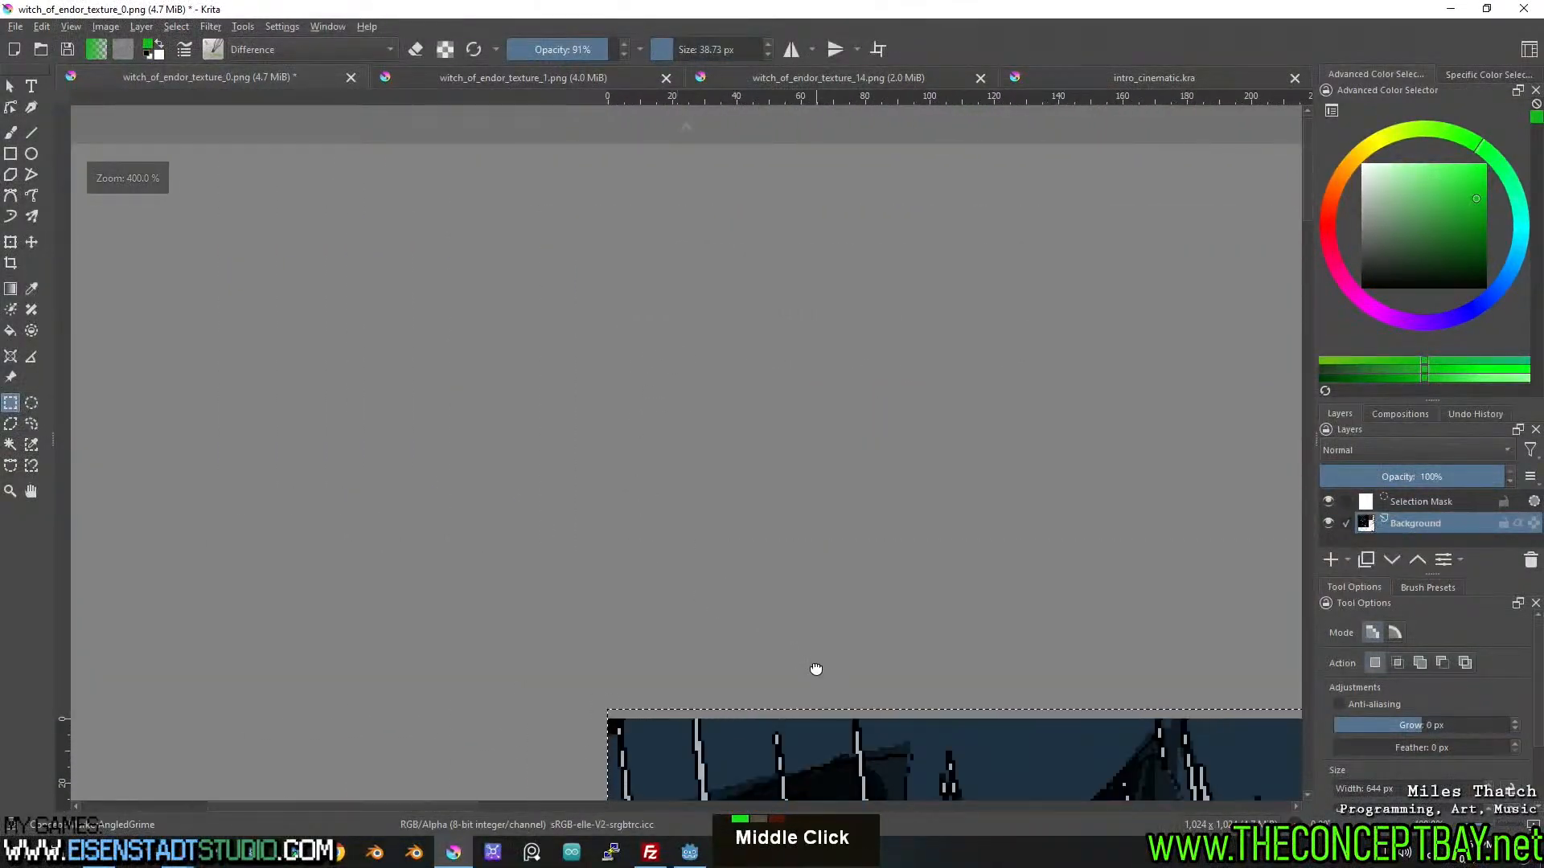
middle_click(816, 670)
middle_click(630, 437)
scroll(670, 459, "down", 5)
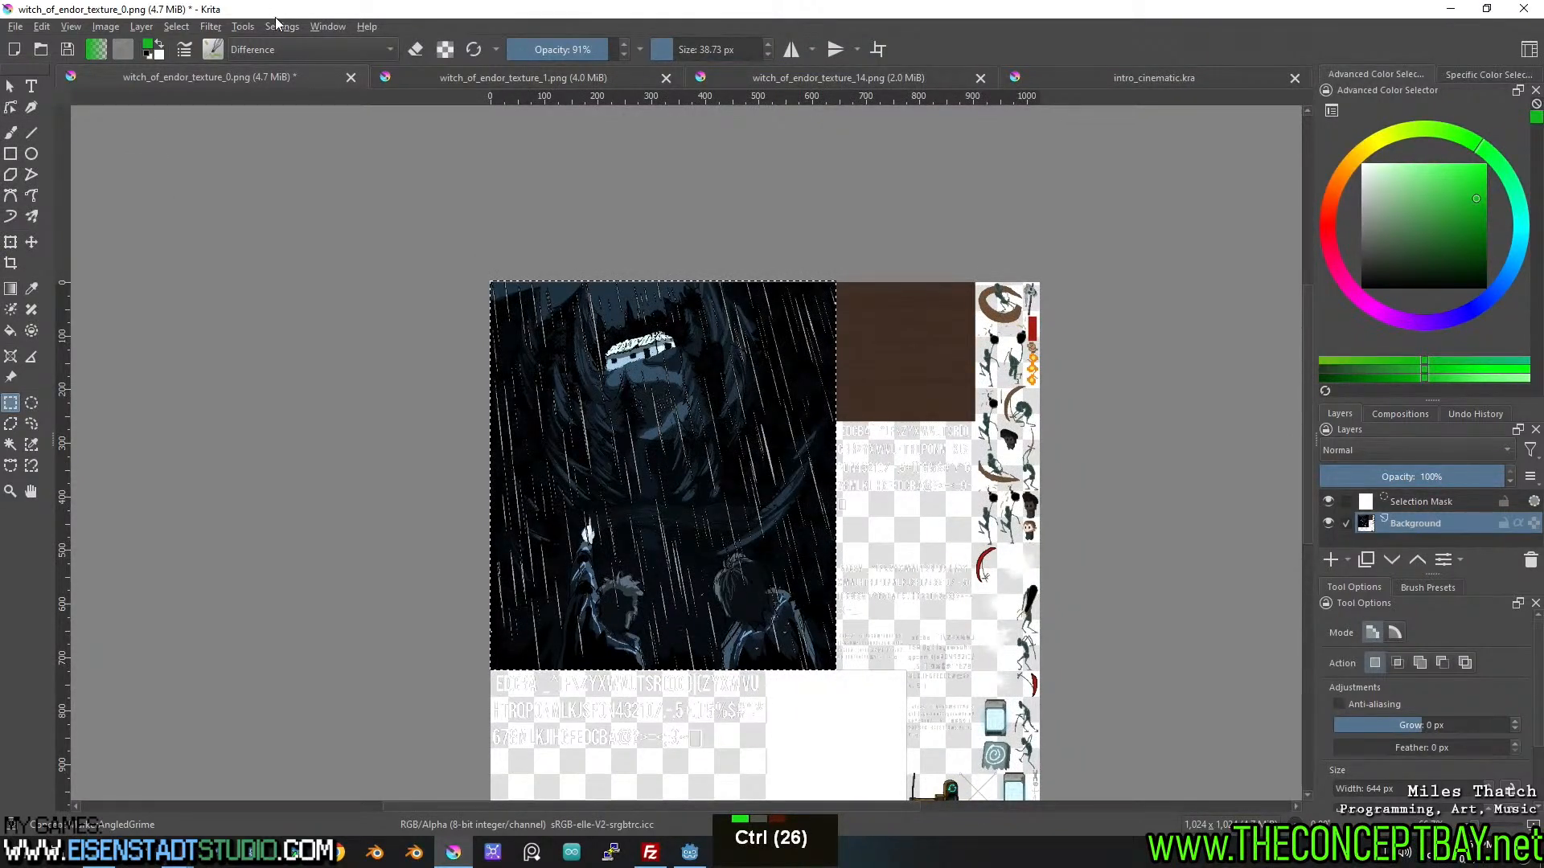
Switch to File Explorer and compress the html5game folder into html5game.zip inside old_assets.
key("alt+Tab")
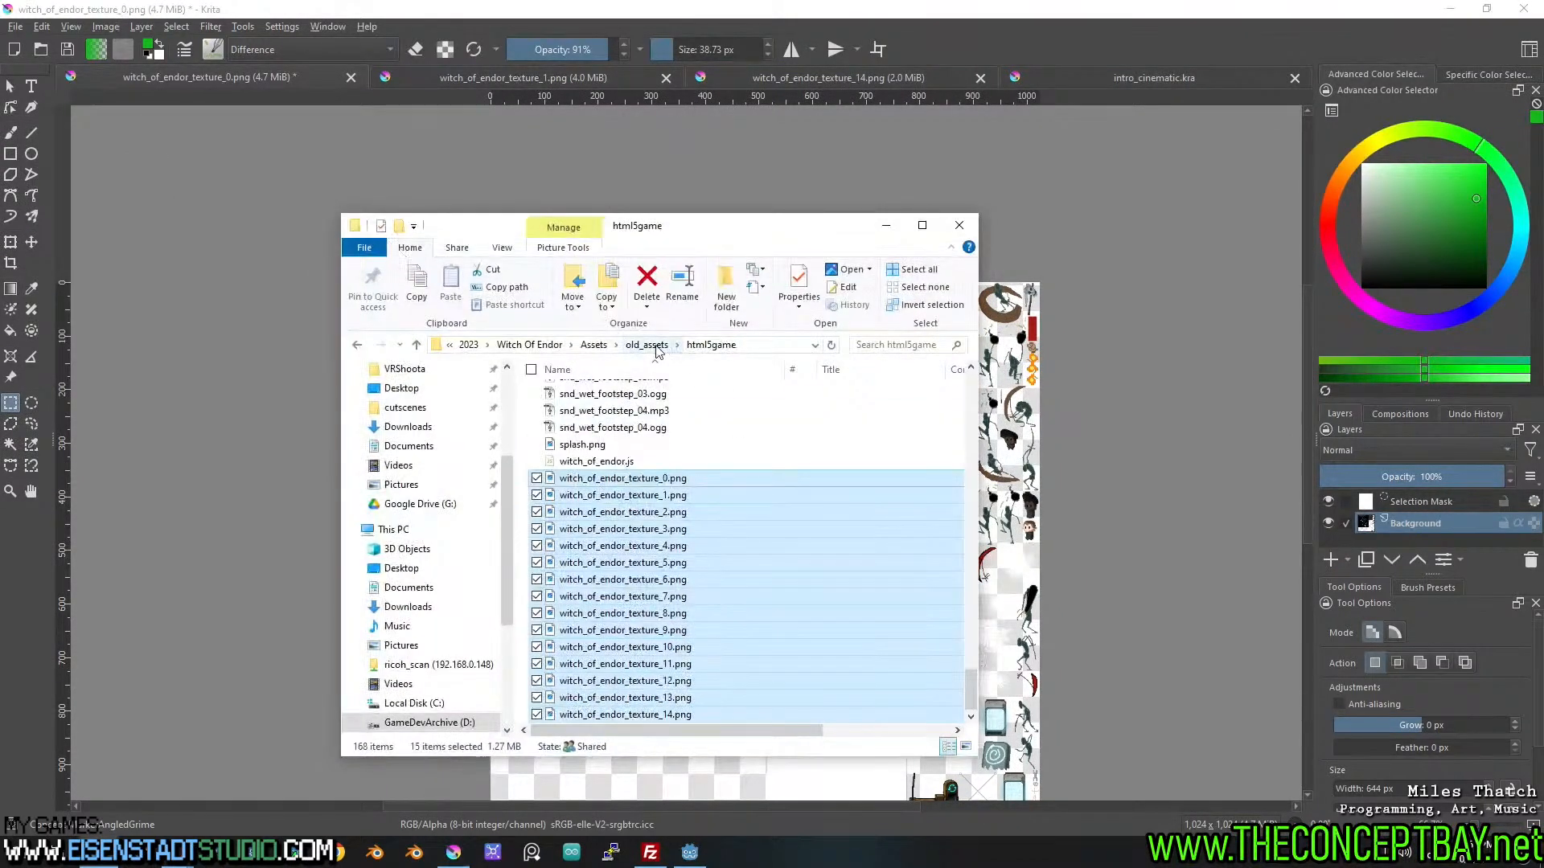
left_click(656, 346)
right_click(590, 392)
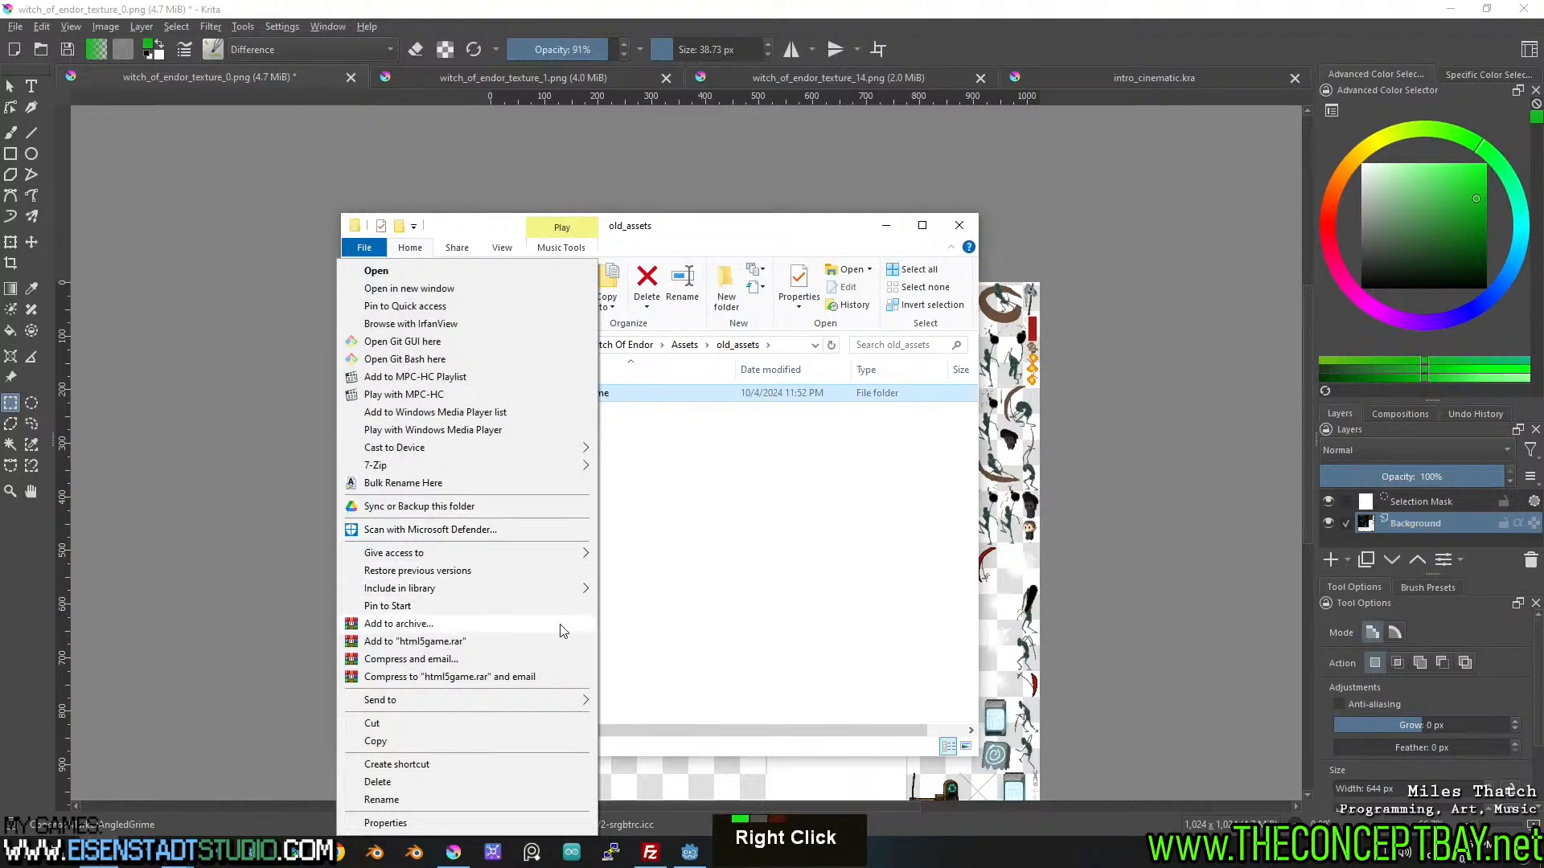
mouse_move(552, 711)
left_click(676, 522)
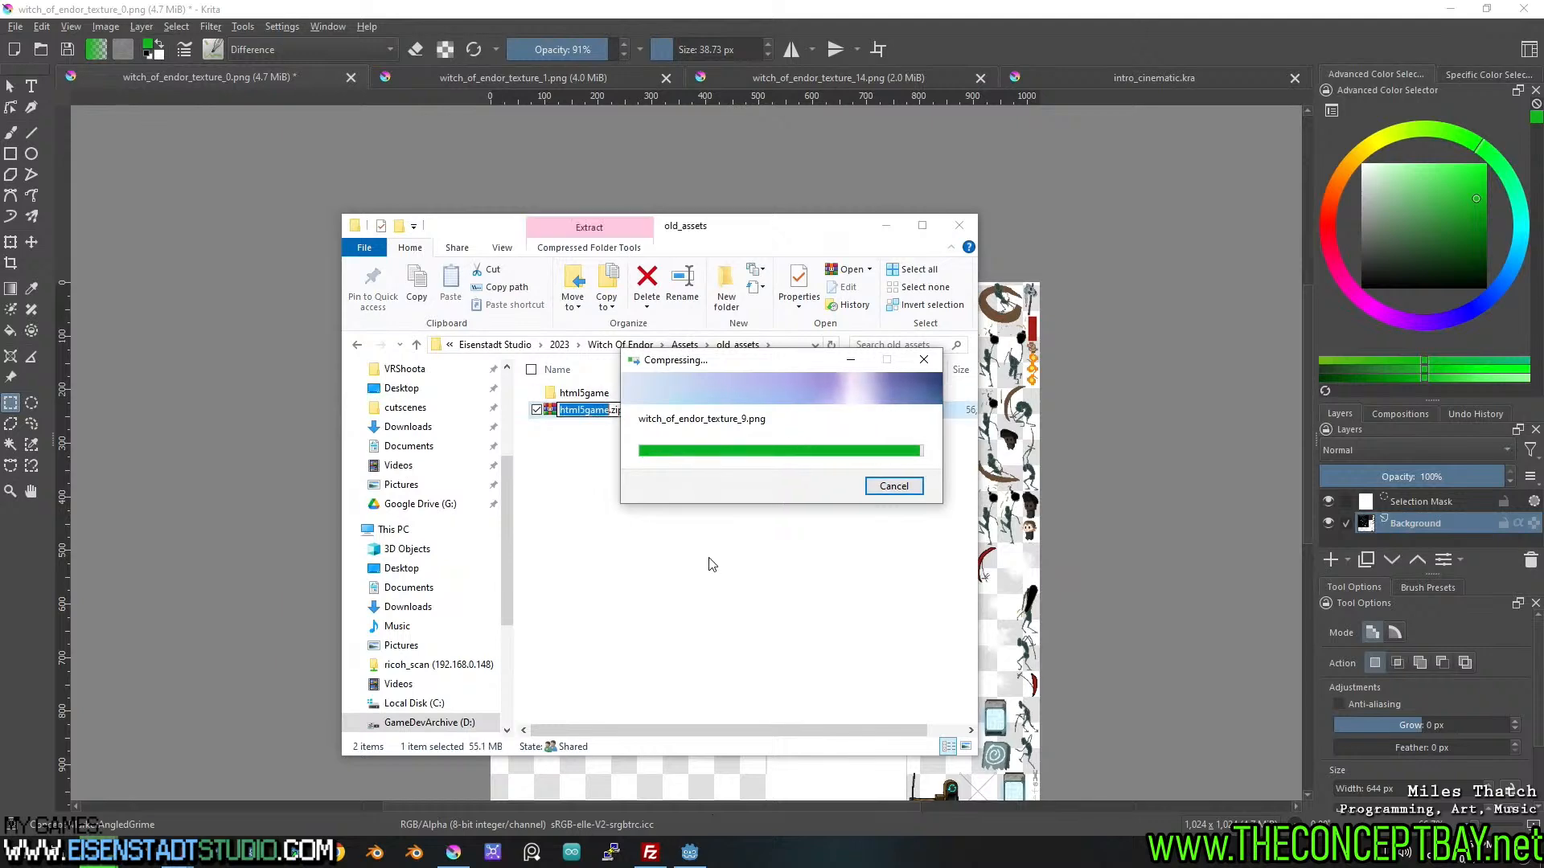
left_click(786, 592)
left_click_drag(803, 731, 836, 730)
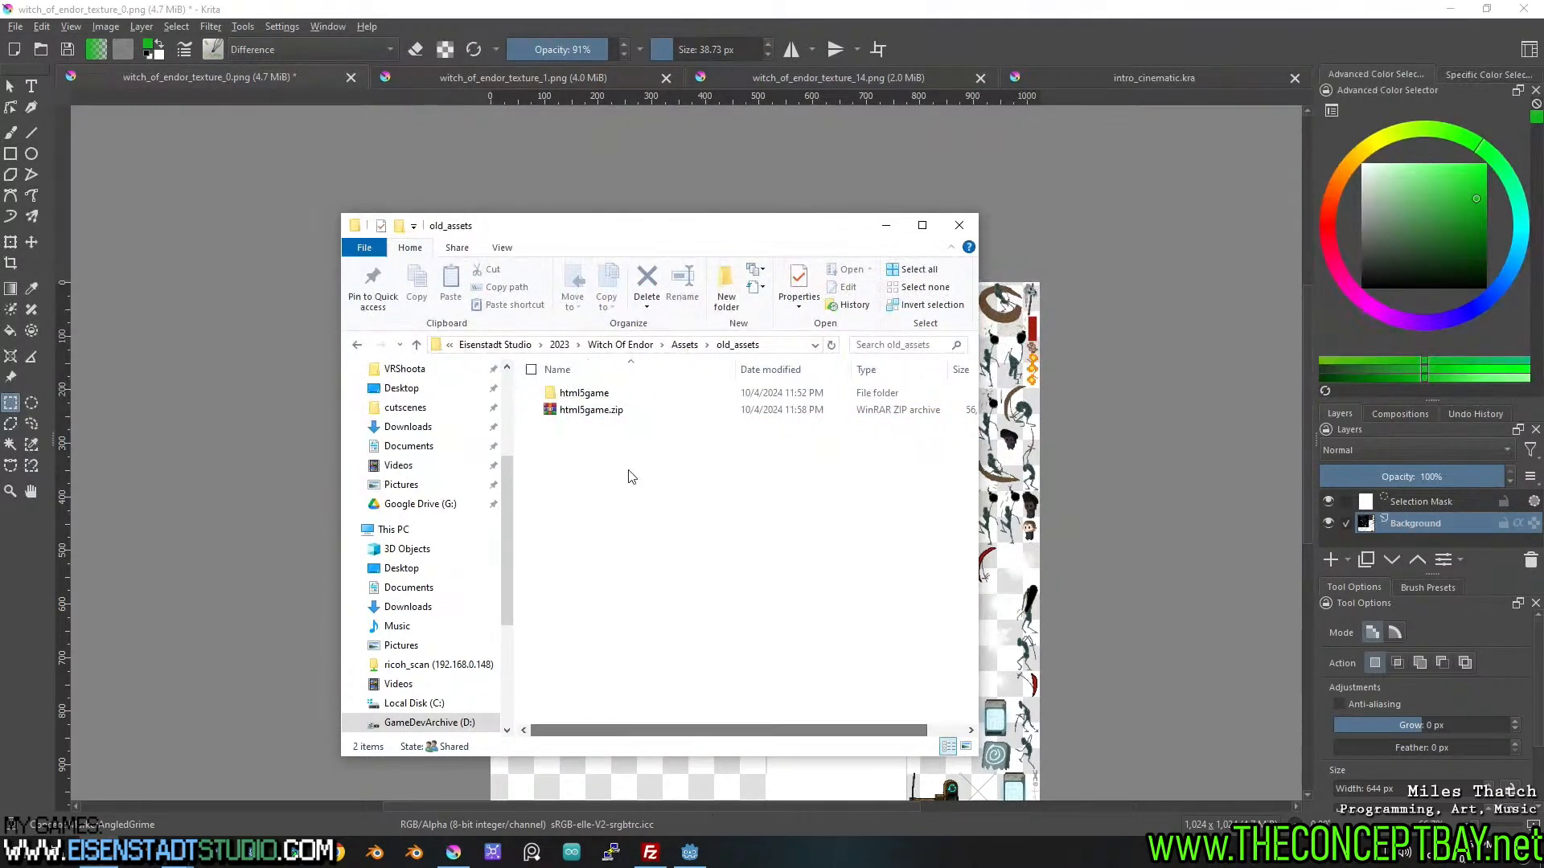
Back in Krita, cut the selected rainy painting and create a new 644 × 724 px document from the clipboard.
left_click(910, 16)
scroll(648, 447, "up", 1)
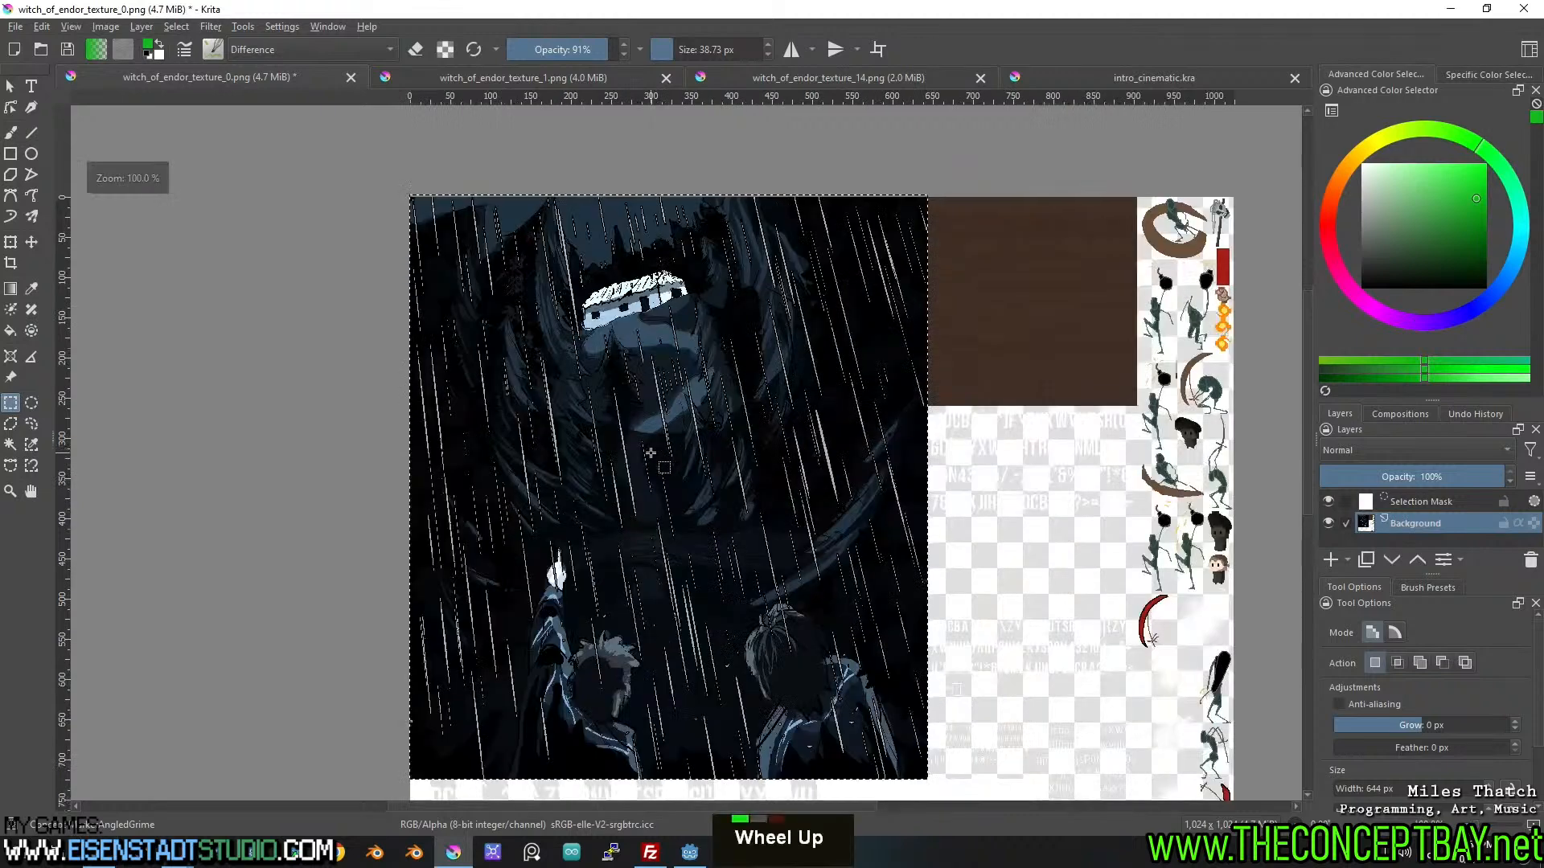
left_click_drag(663, 458, 697, 337)
key("ctrl+x")
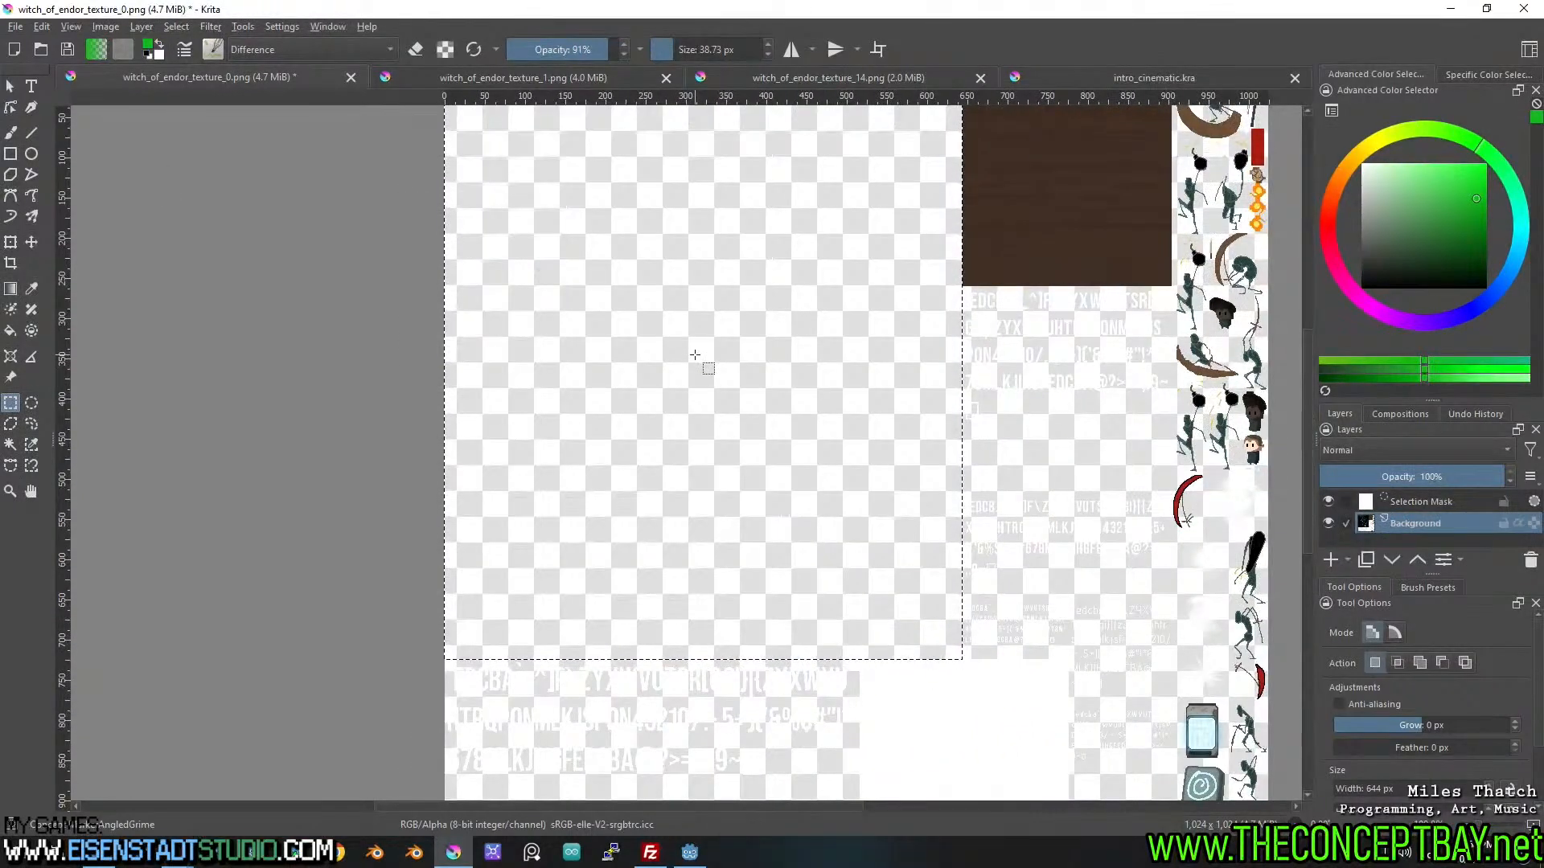
key("ctrl+n")
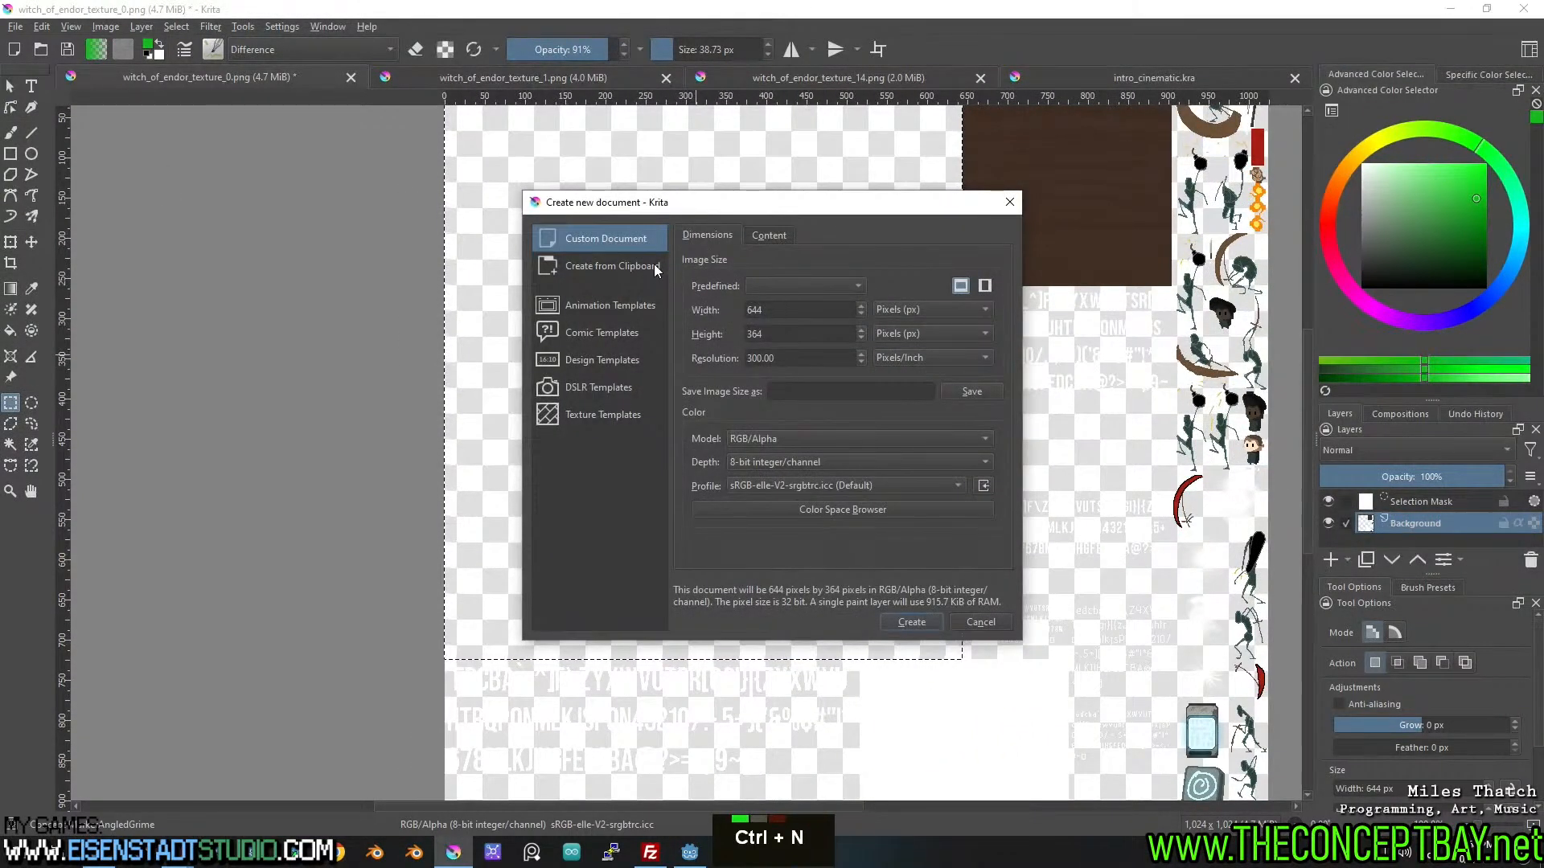
left_click(654, 266)
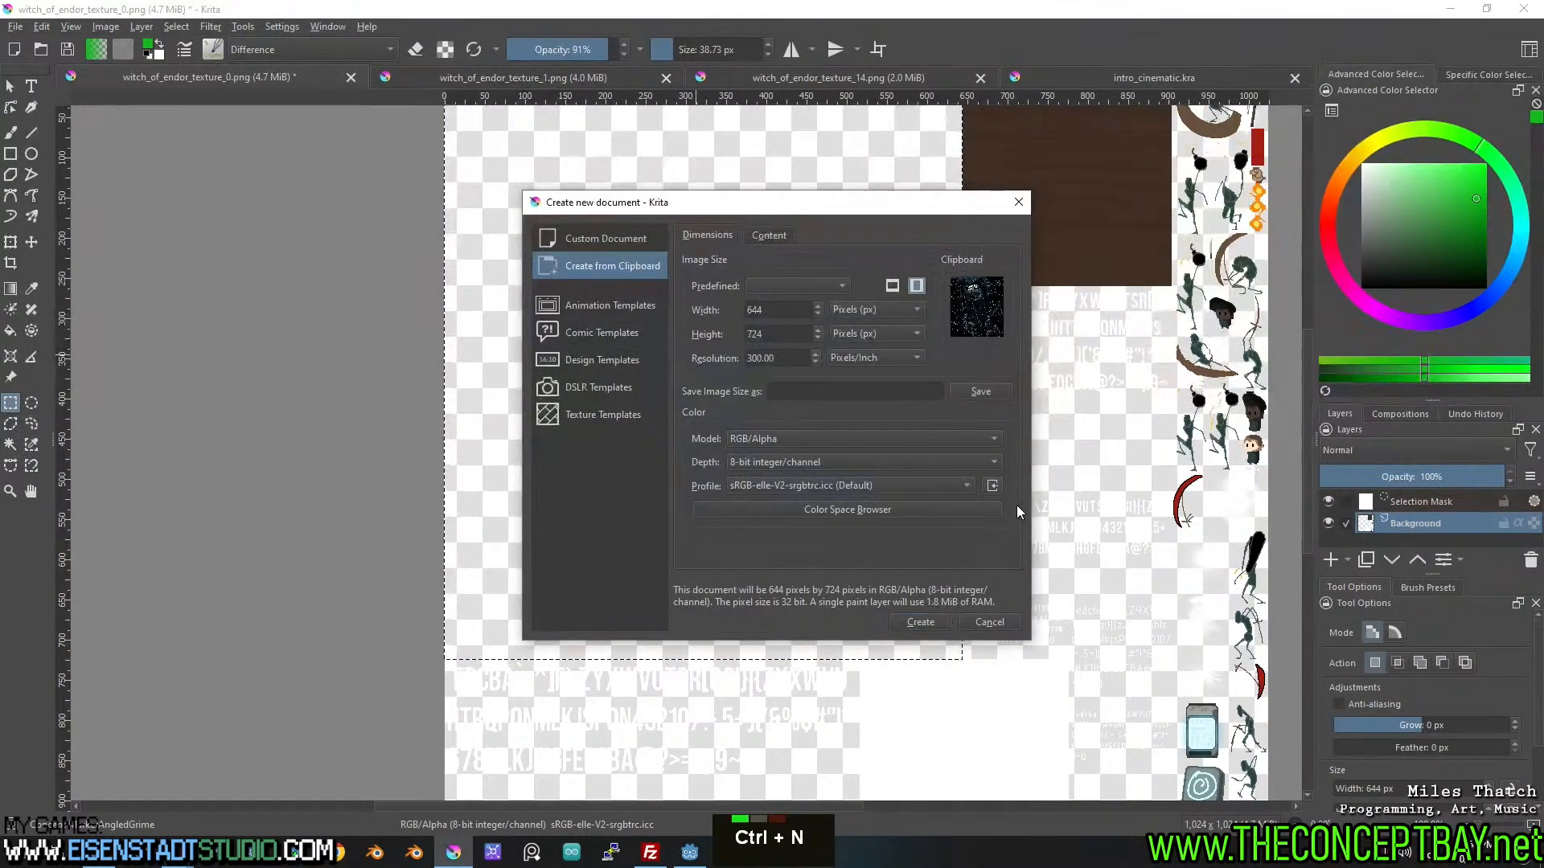
left_click(919, 621)
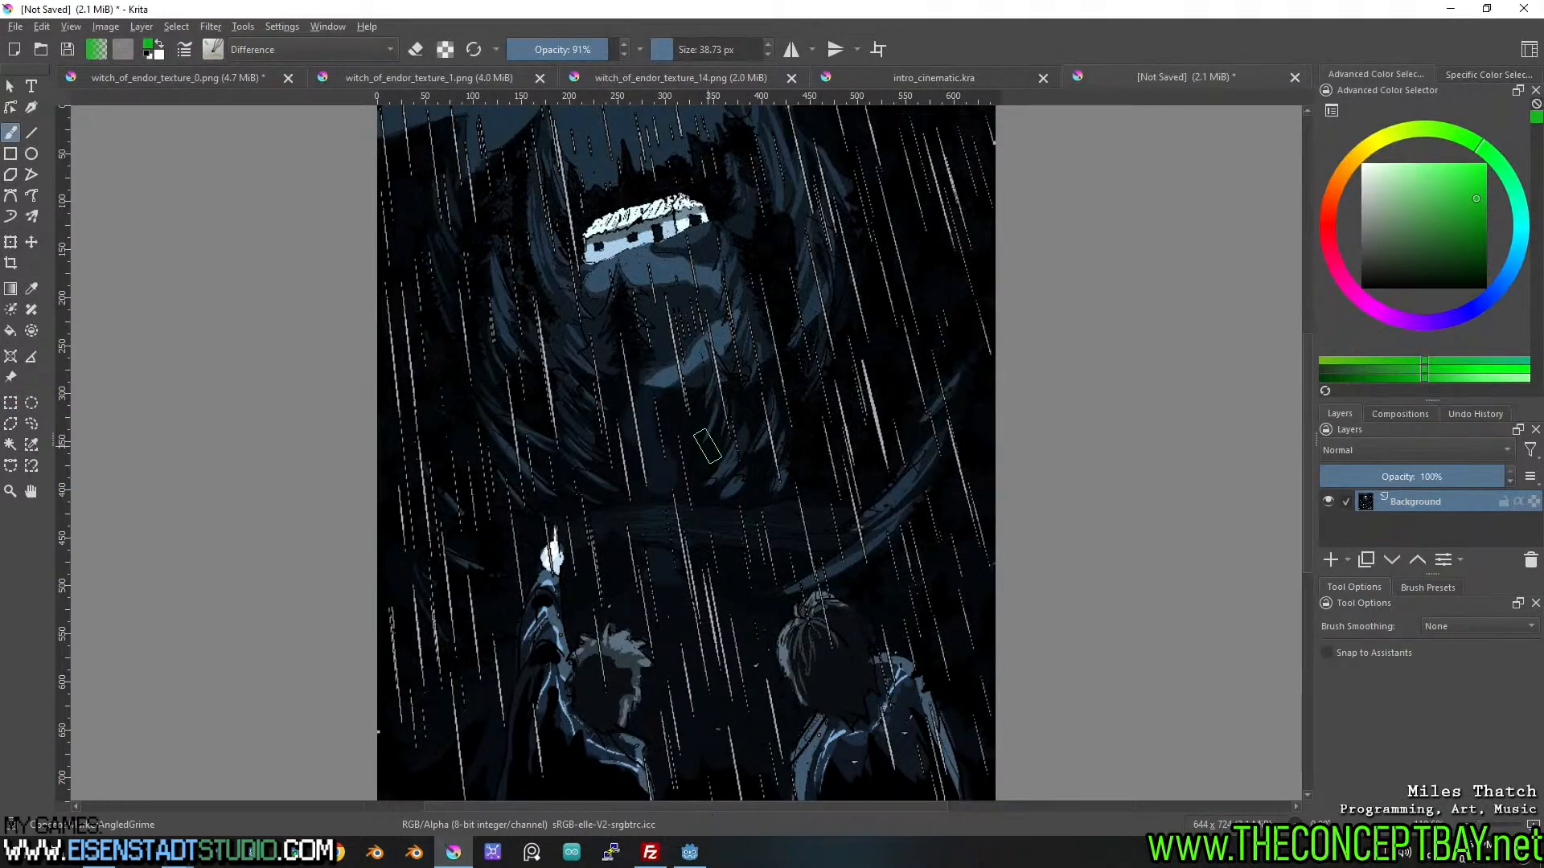
scroll(707, 446, "down", 1)
left_click_drag(705, 447, 770, 454)
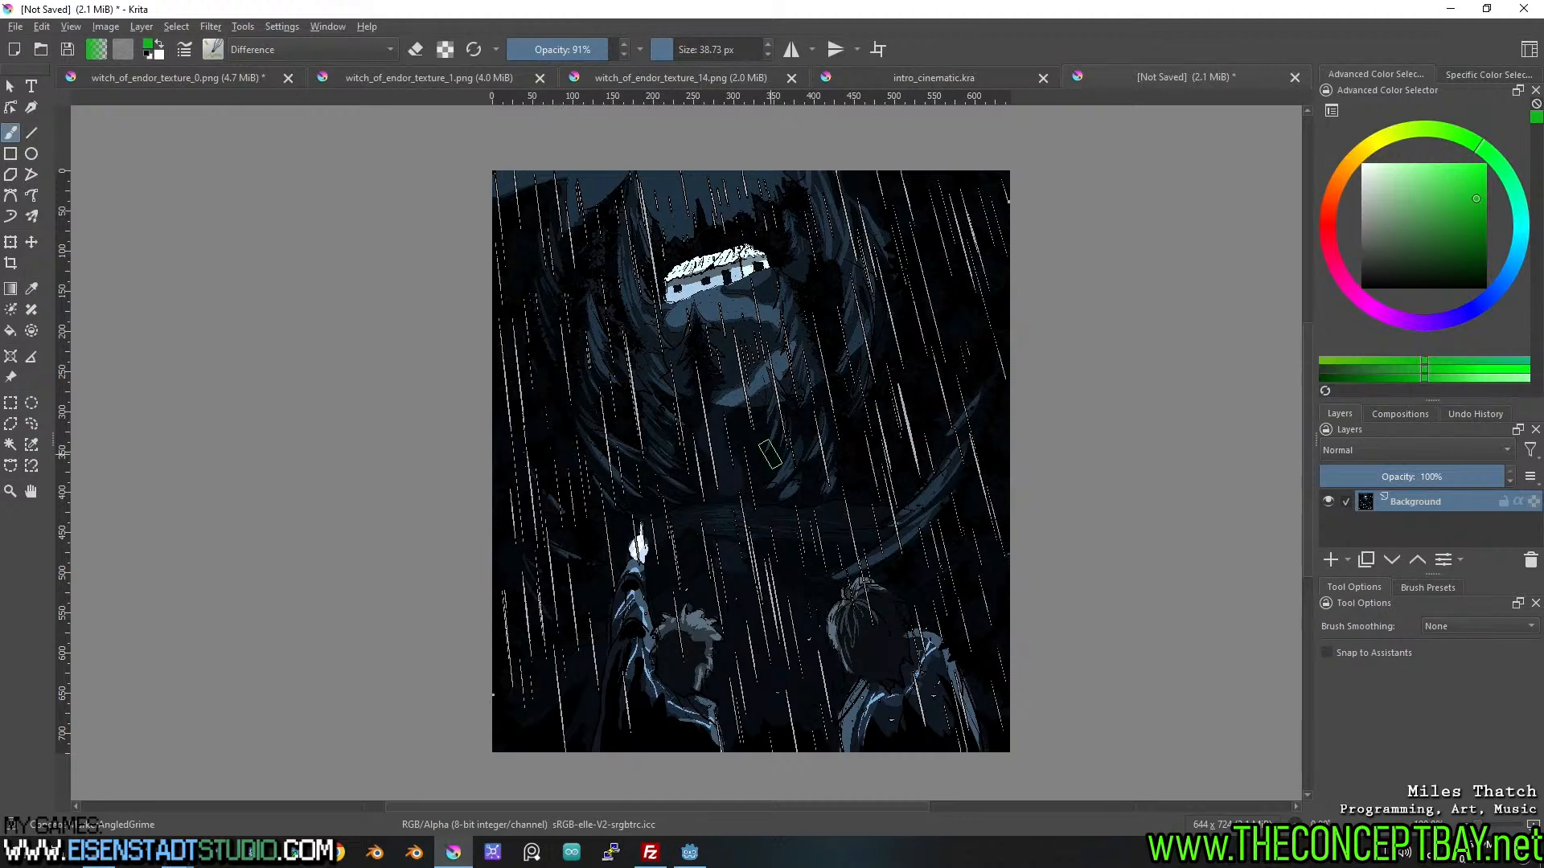
scroll(769, 455, "up", 4)
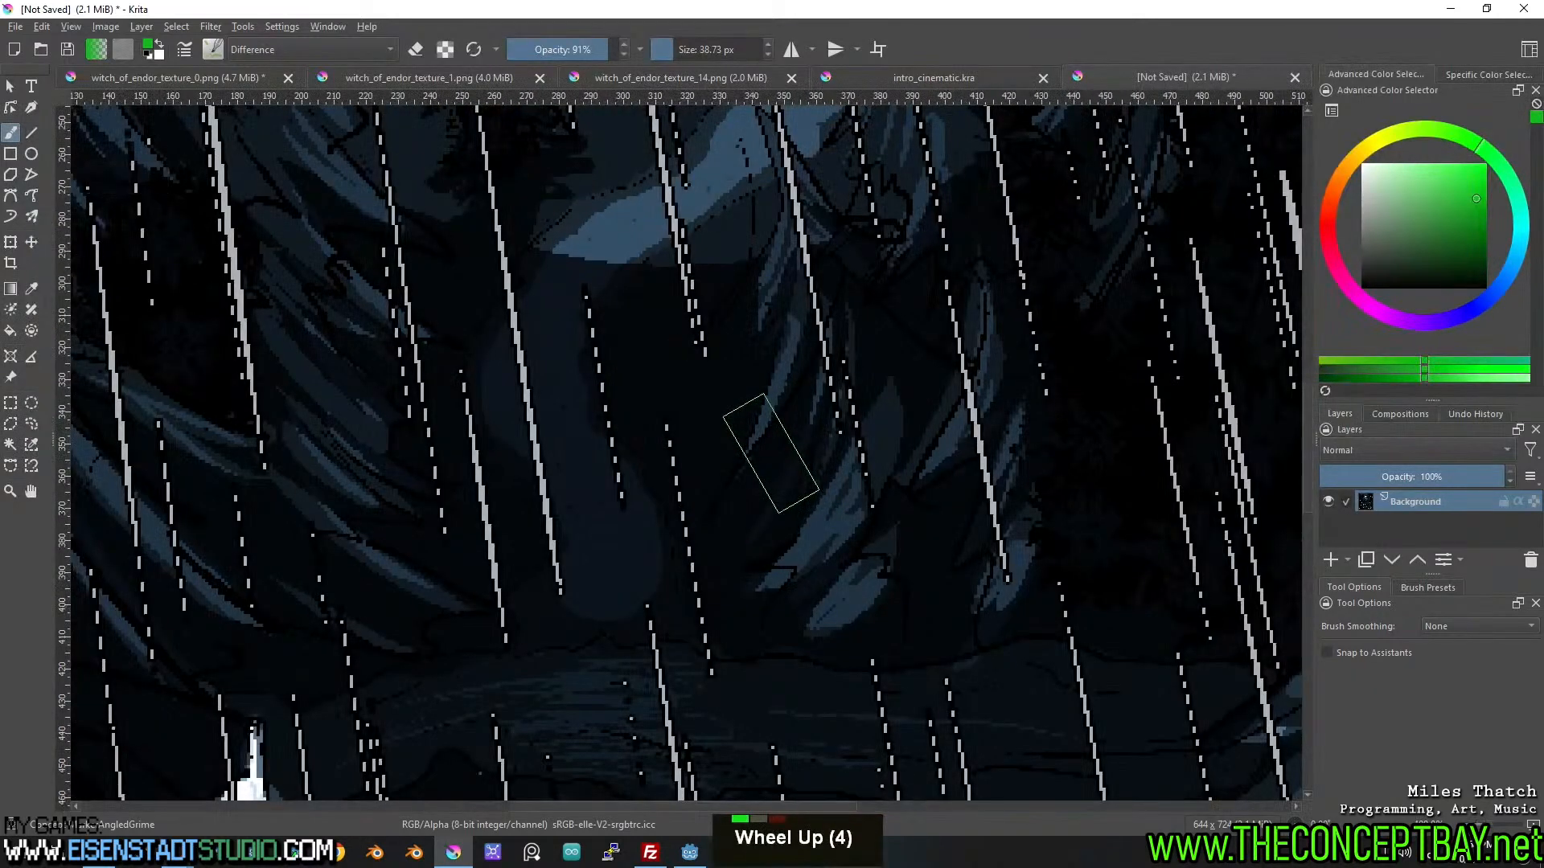
scroll(770, 453, "down", 3)
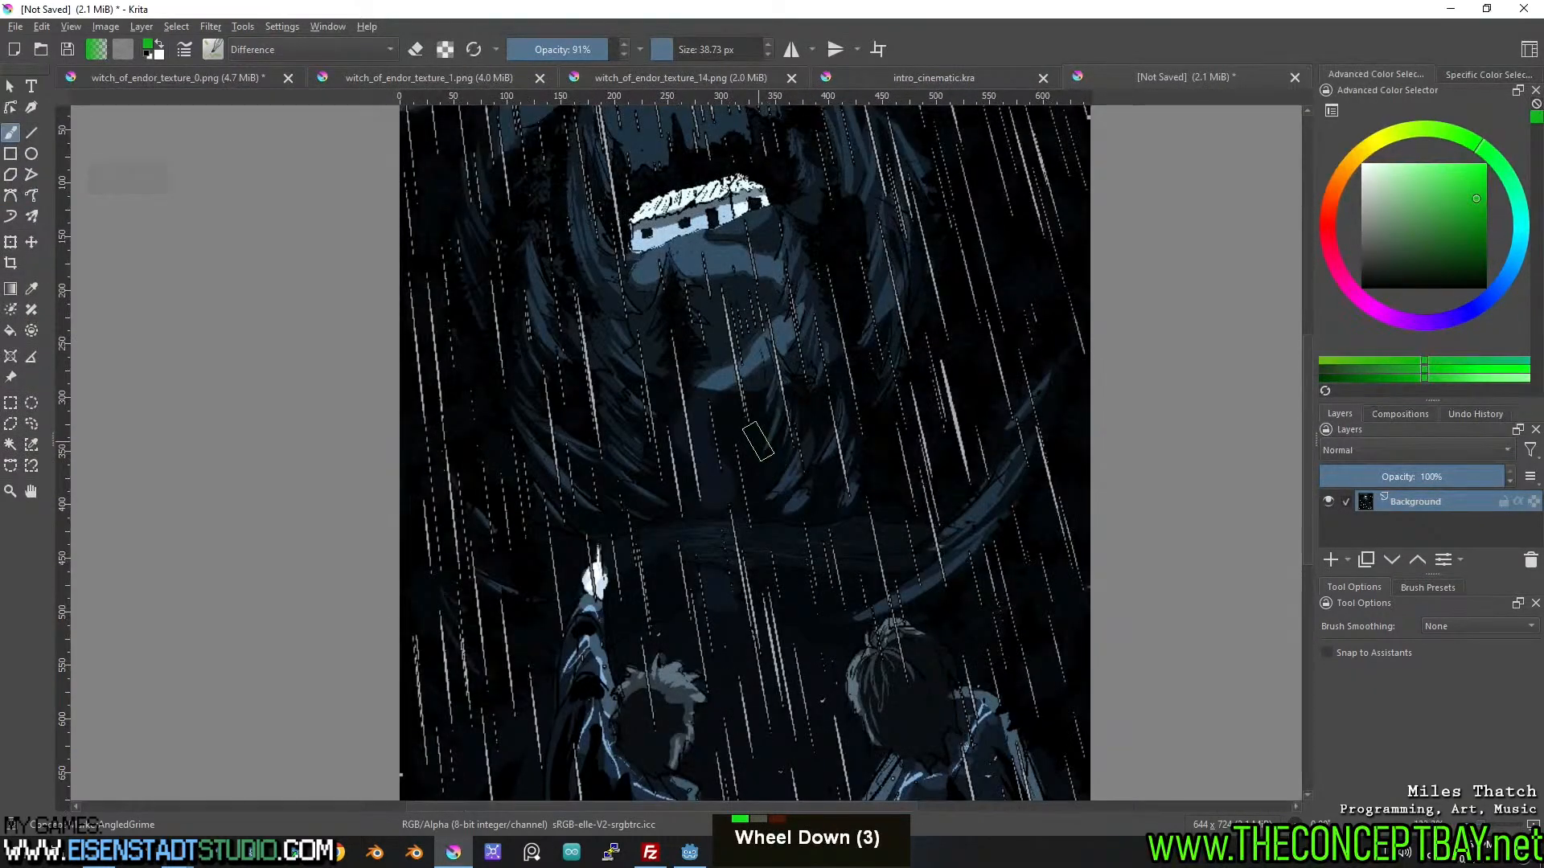
left_click_drag(762, 333, 711, 484)
left_click_drag(790, 440, 800, 333)
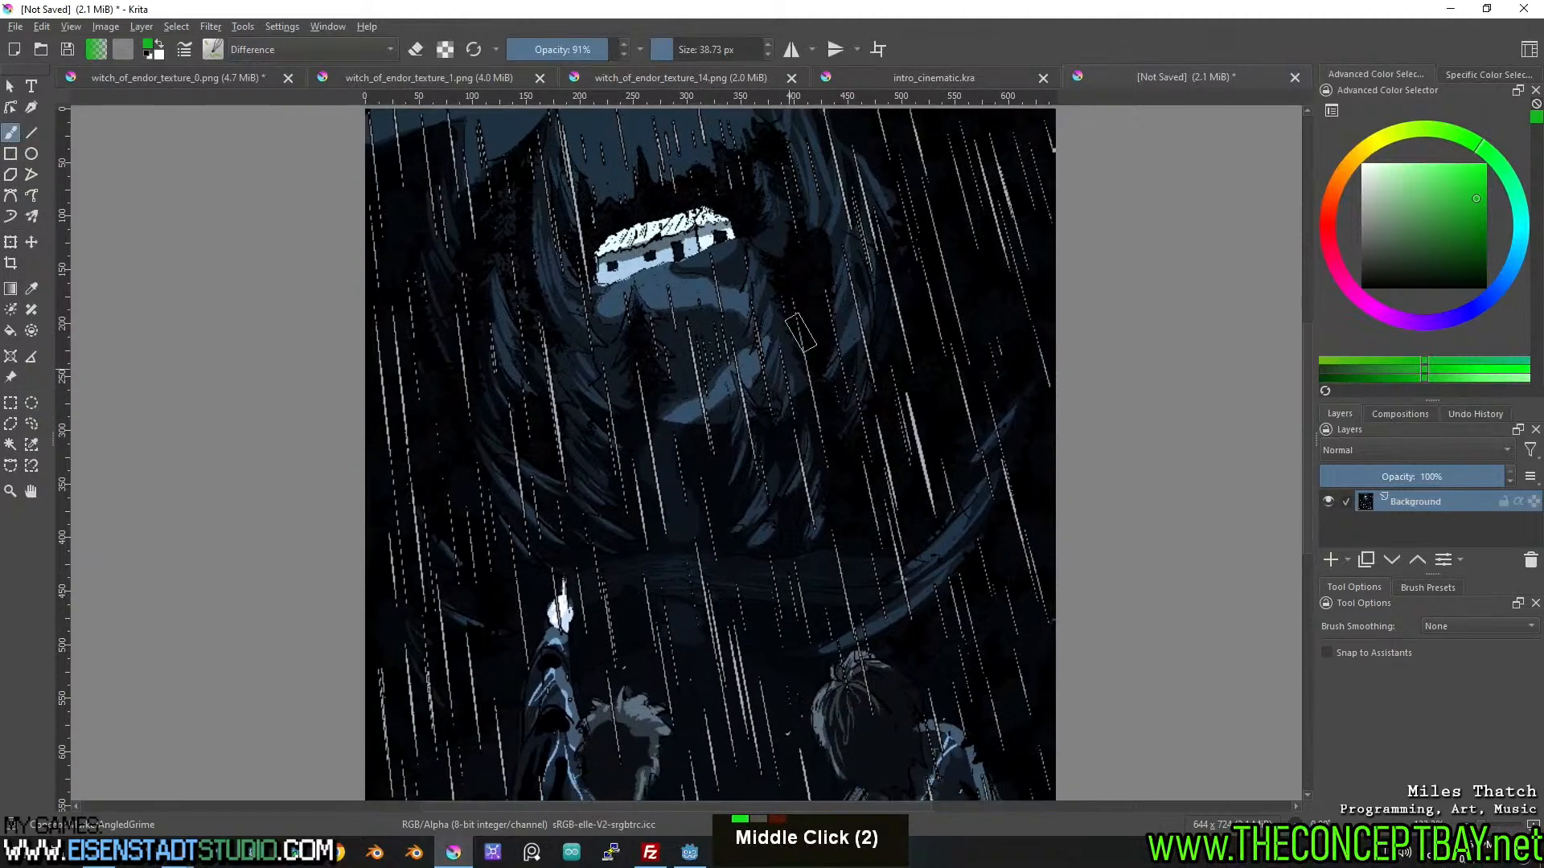
Start saving the new document, create a folder named intro_cinematic in Assets, and copy the folder's name.
key("ctrl+s")
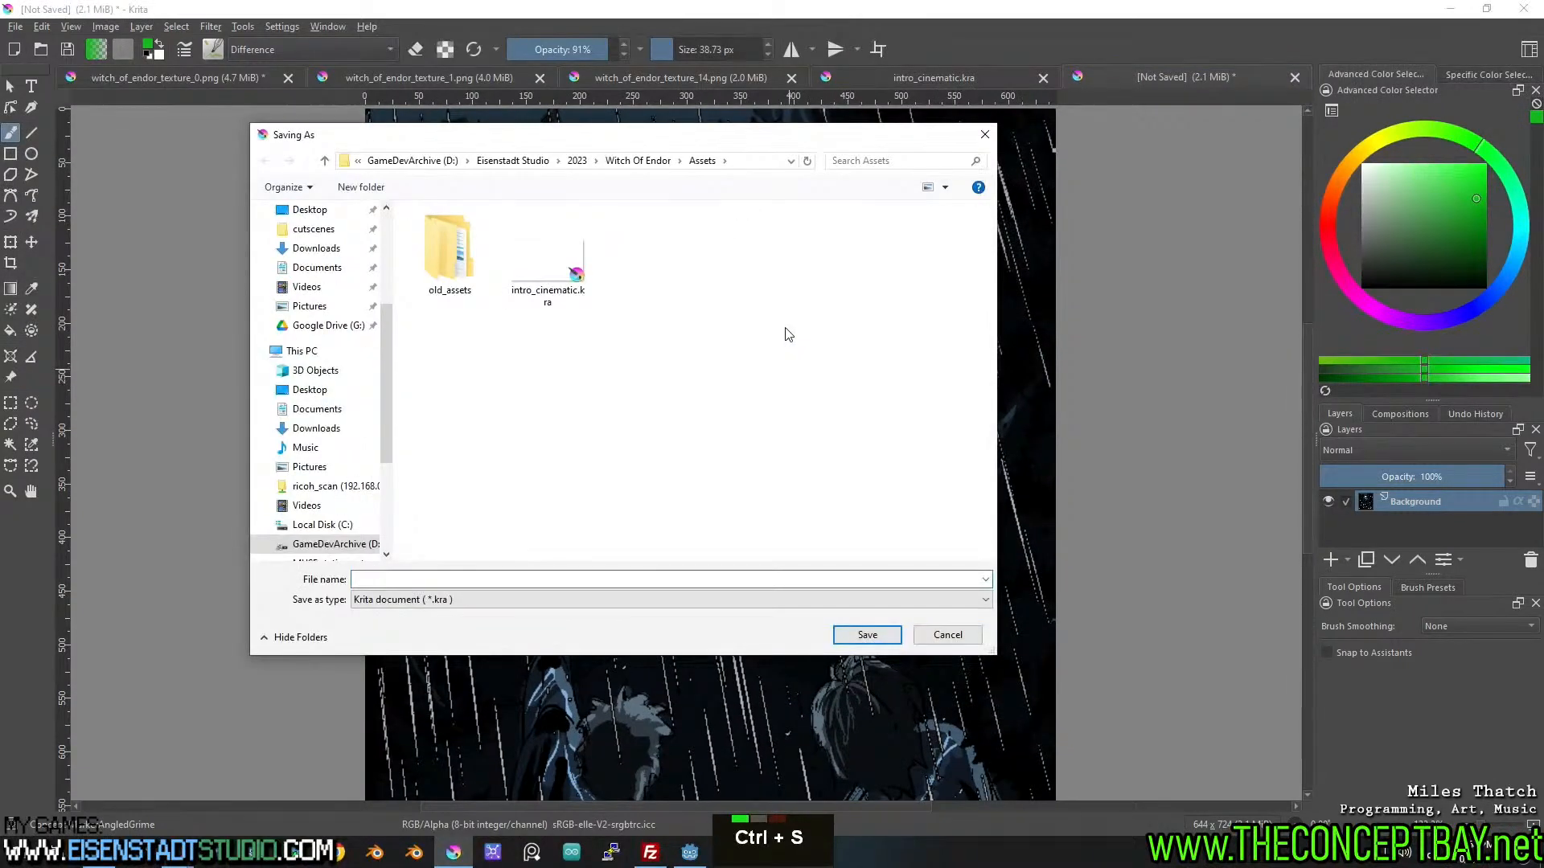
left_click(378, 190)
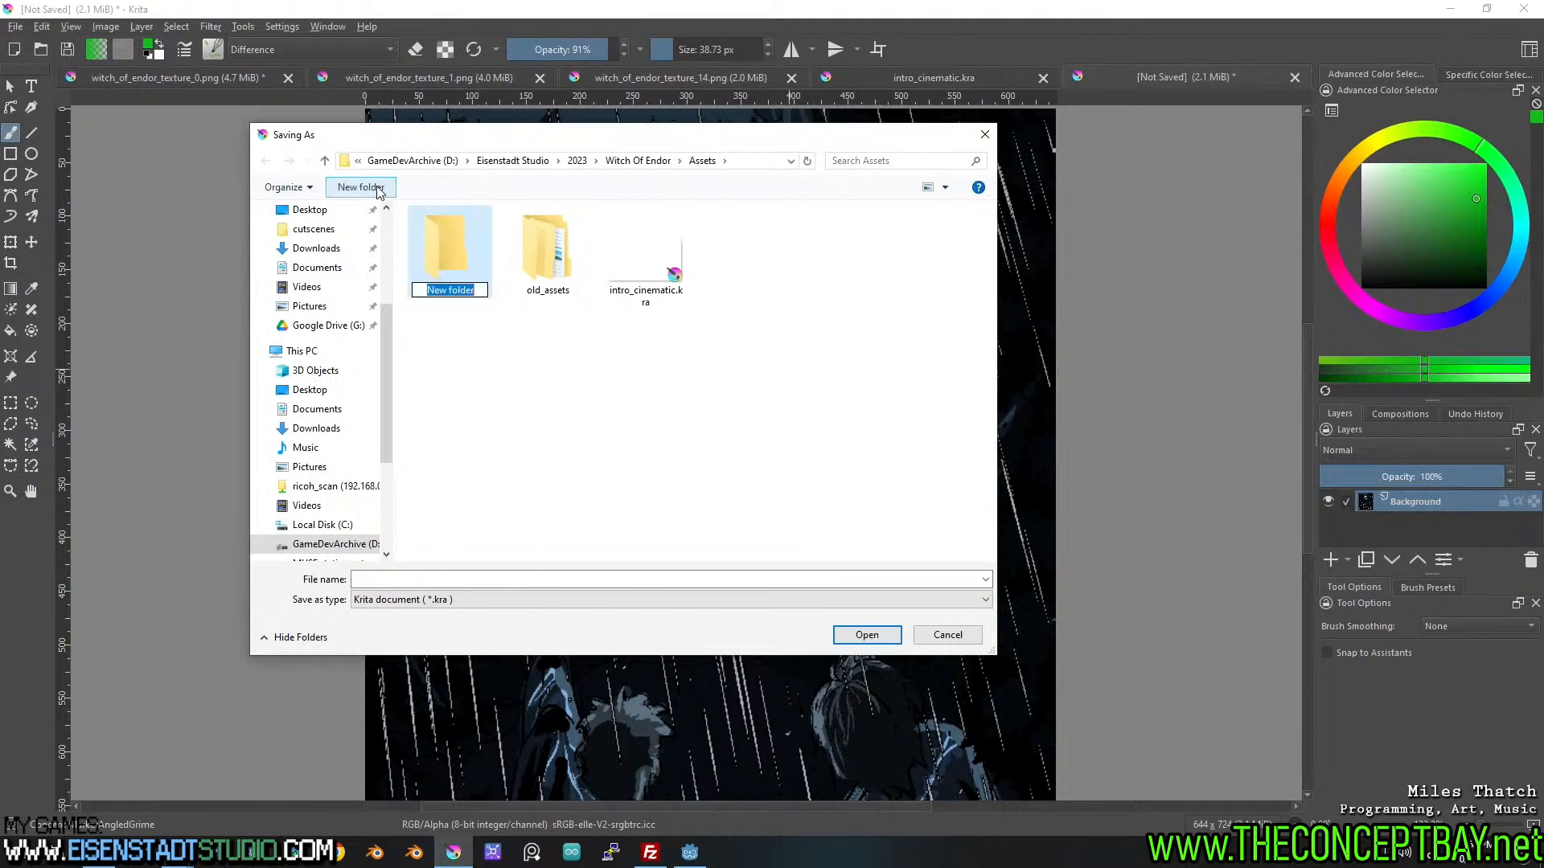
type("cinematic")
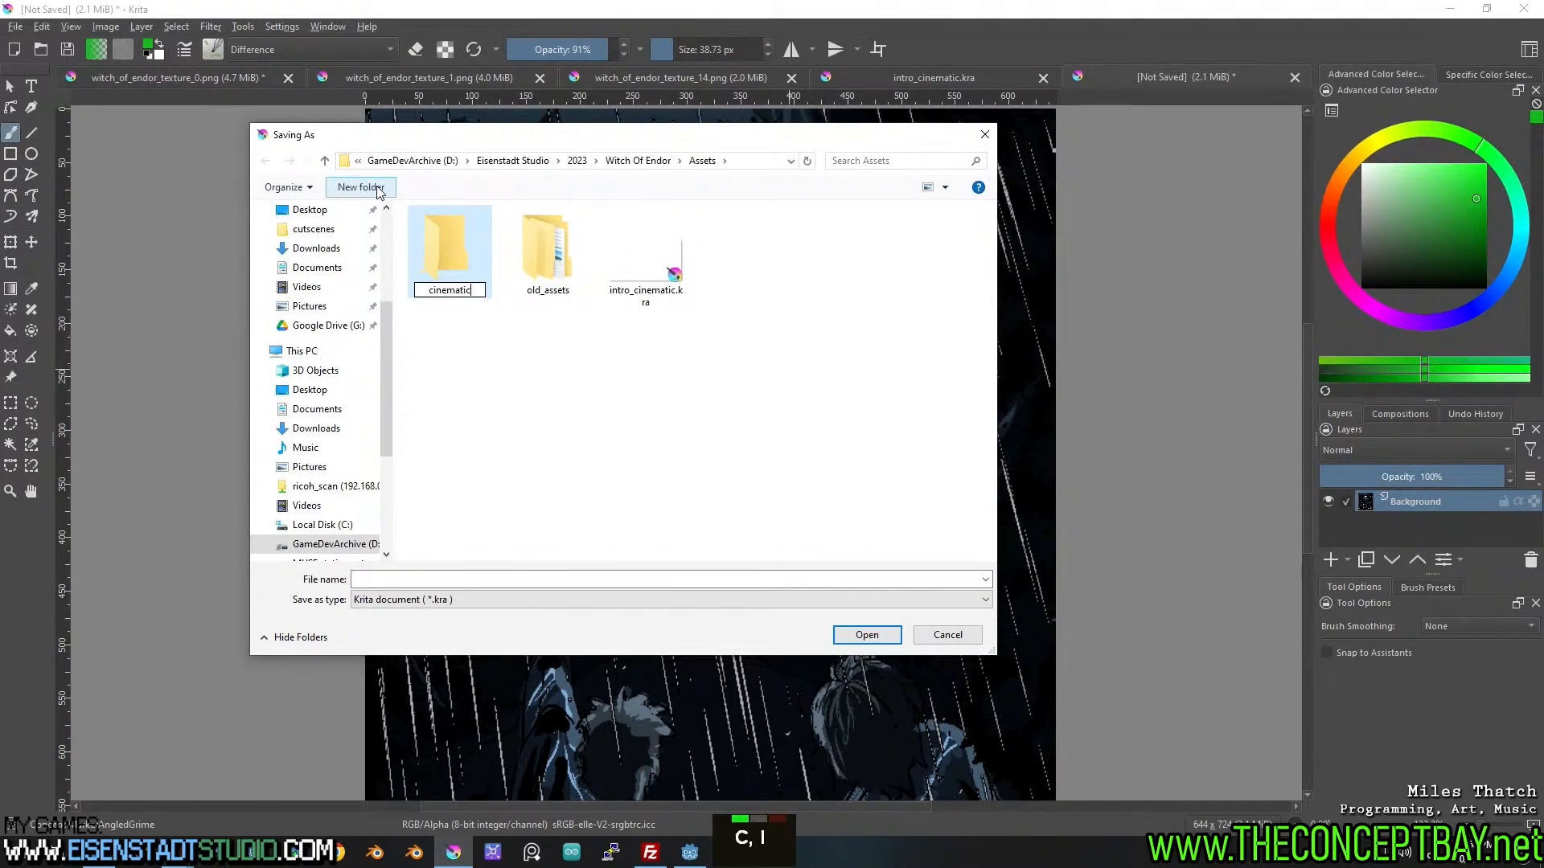
key("ctrl+Left")
type("intro_")
key("Return")
key("F2")
key("ctrl+c")
key("Escape")
Save the rainy painting in the intro_cinematic folder as a Krita document named pan_shot.
double_click(446, 249)
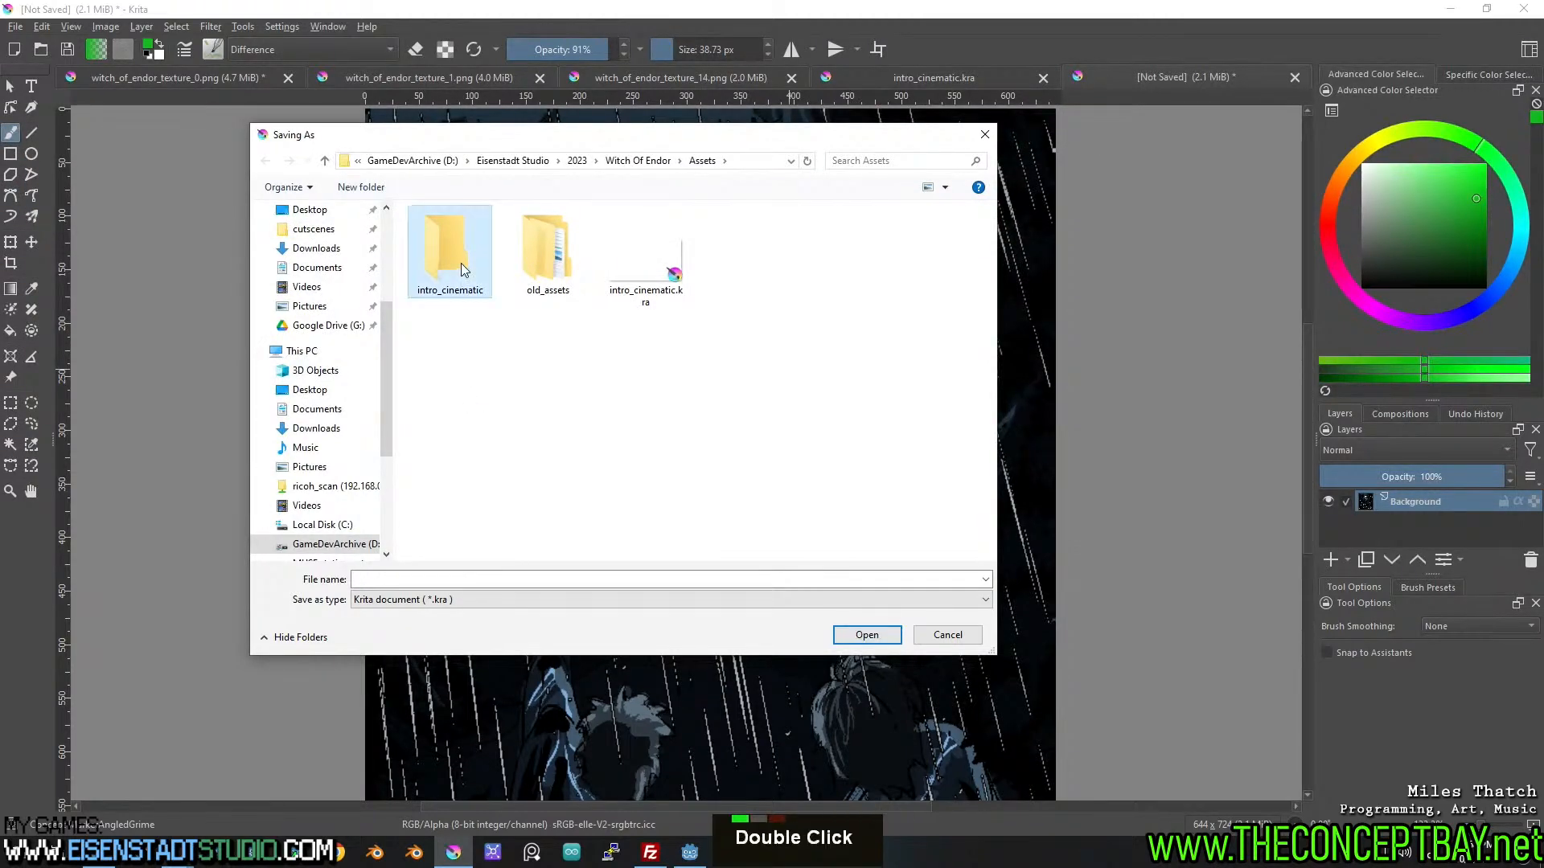
double_click(483, 580)
type("pan_shott")
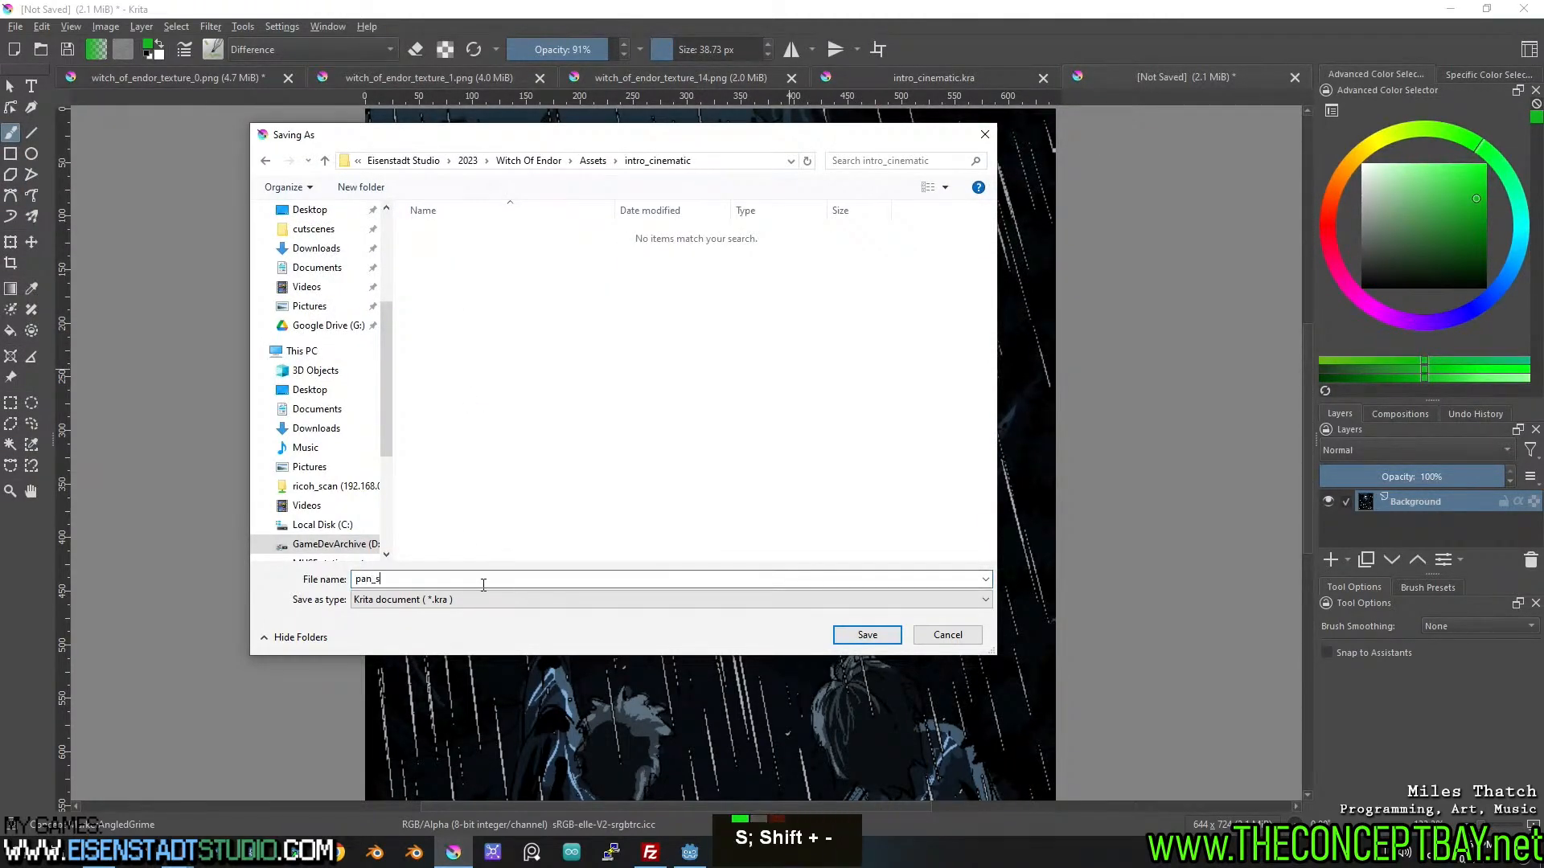
key("BackSpace")
key("Return")
key("t")
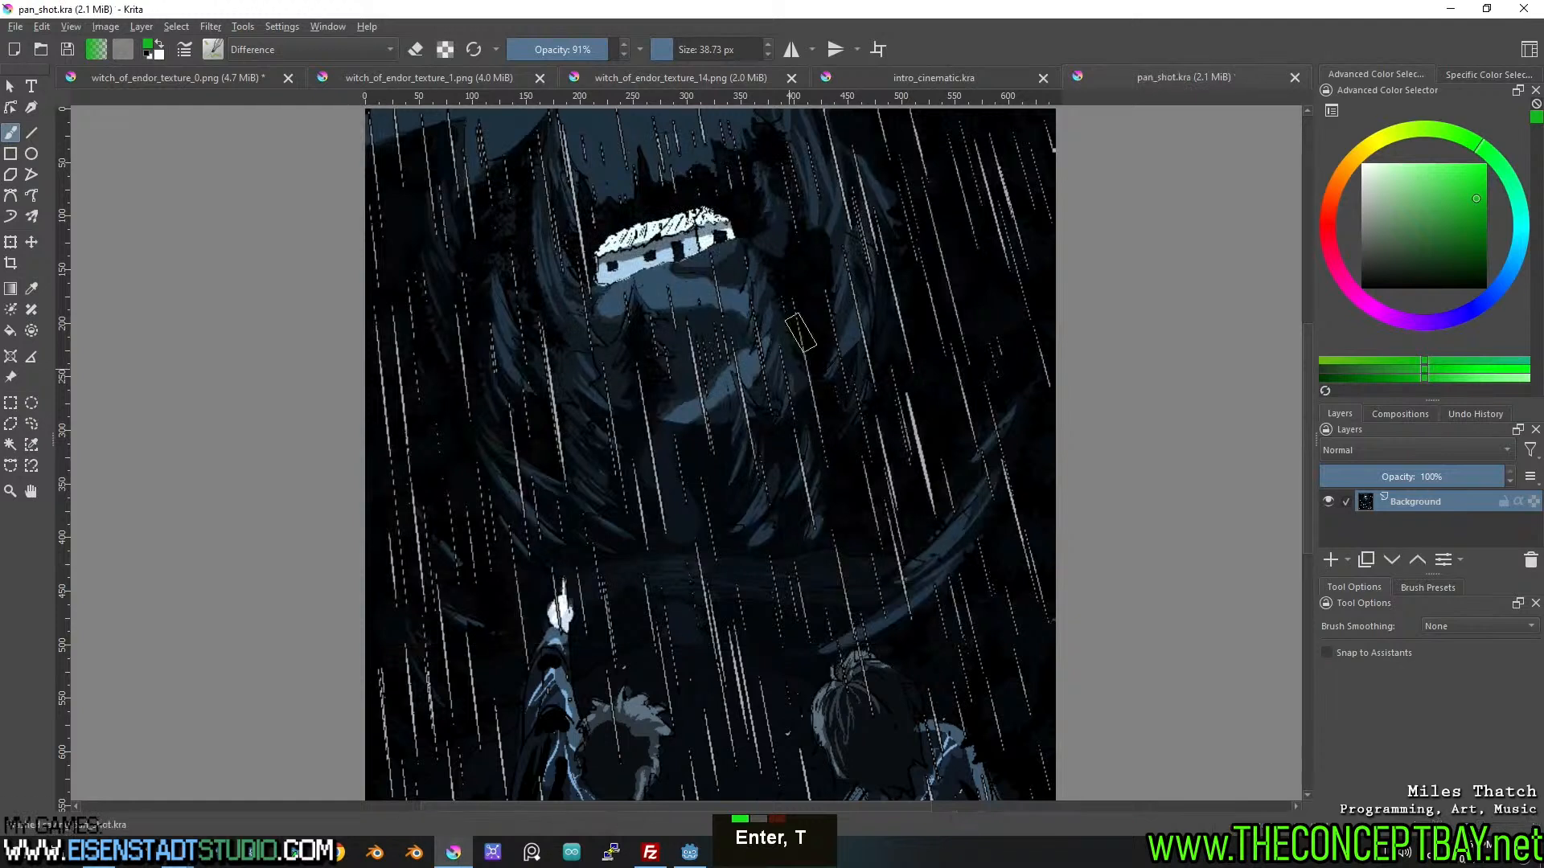
Look through intro_cinematic.kra and the remaining witch_of_endor texture sheets 14, 0 and 1 for further artwork.
left_click(921, 74)
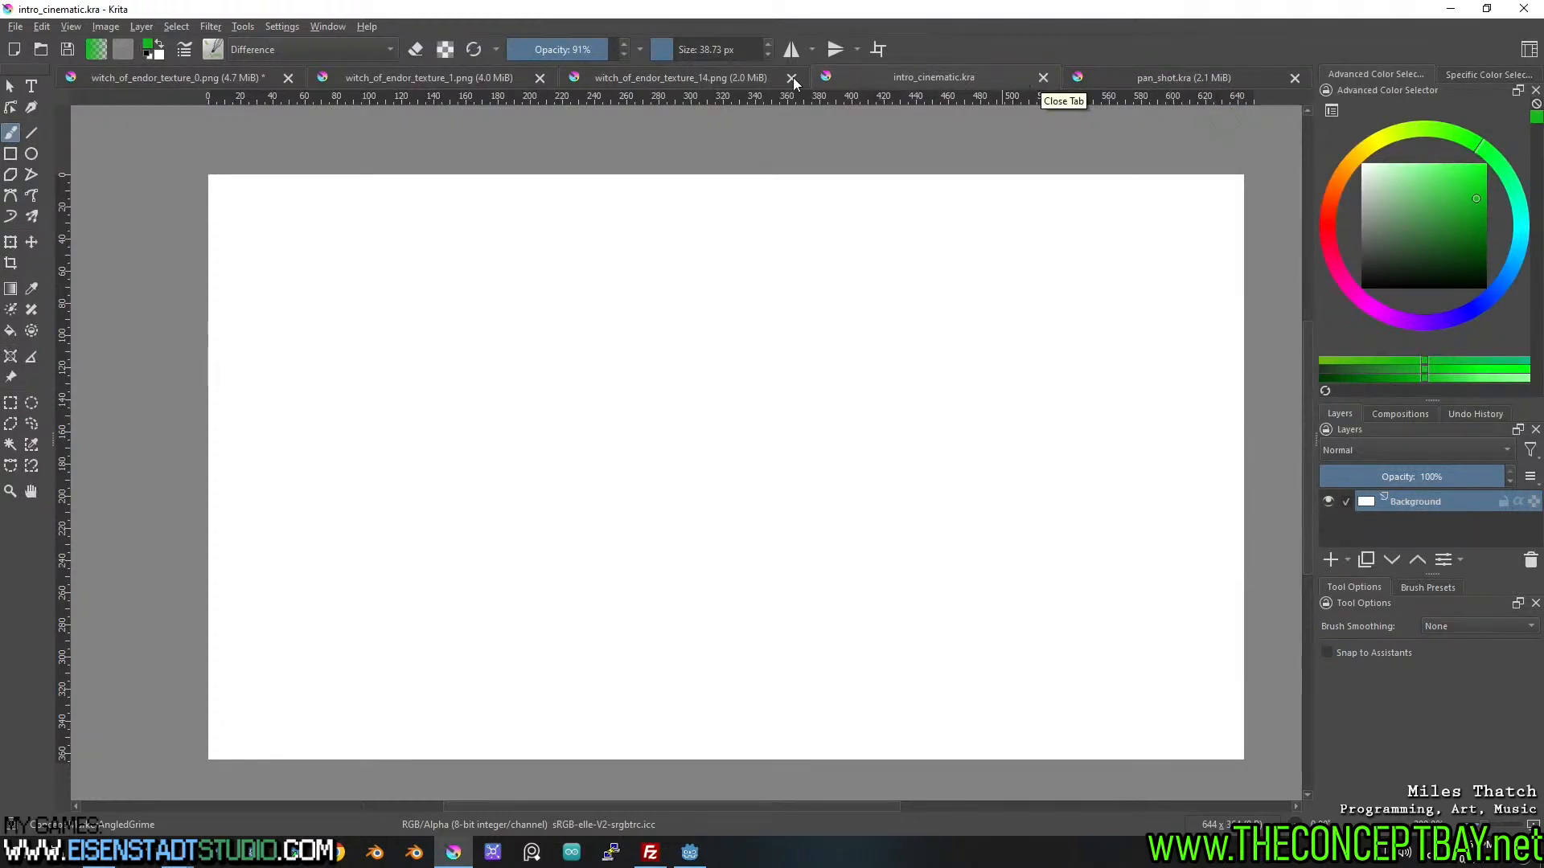
left_click(730, 78)
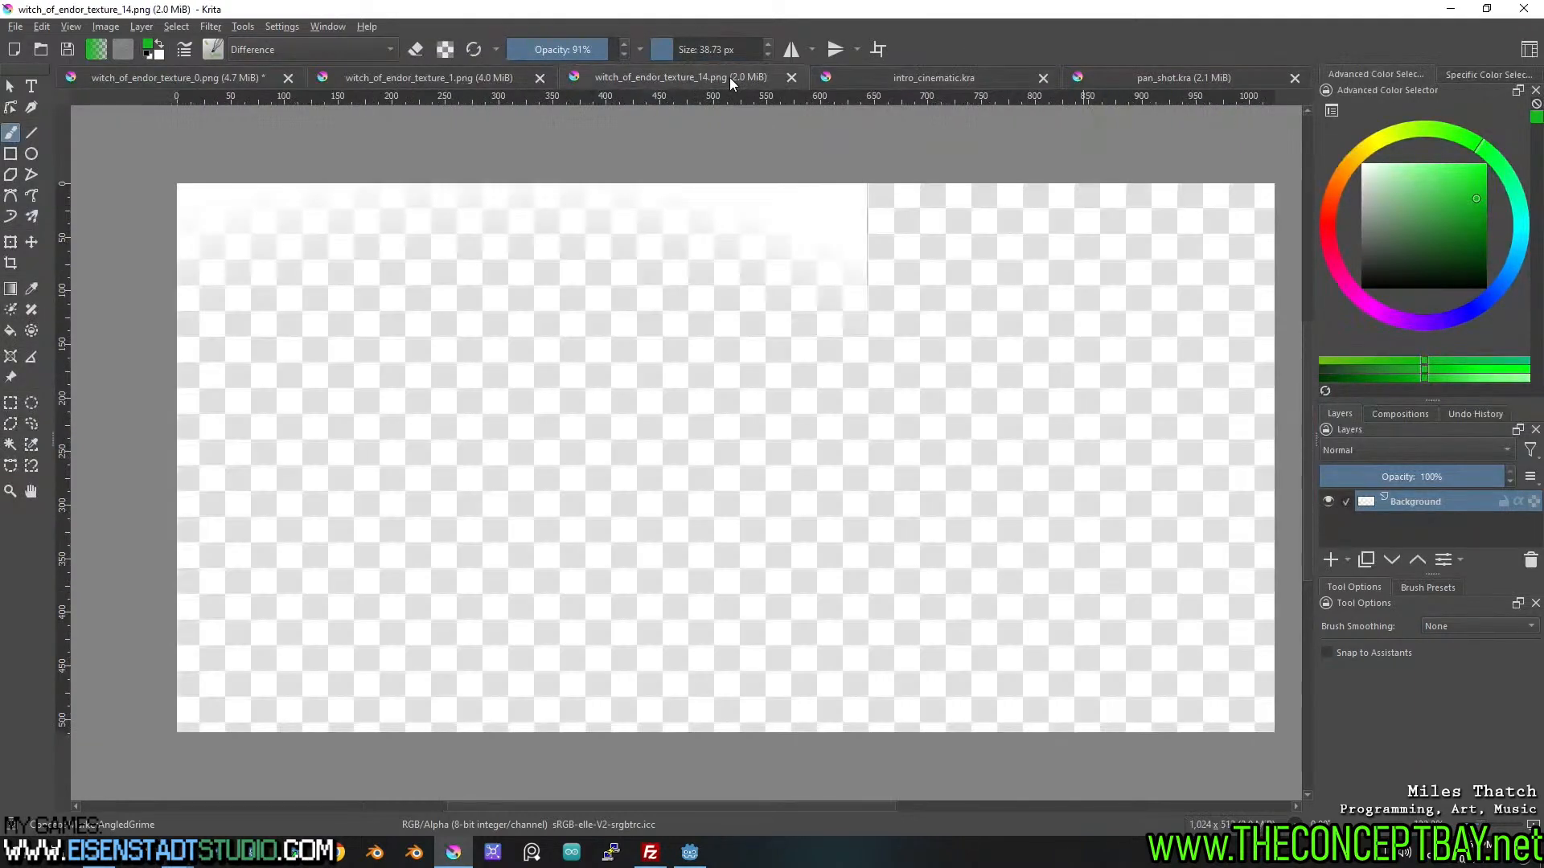
left_click(486, 86)
left_click(244, 75)
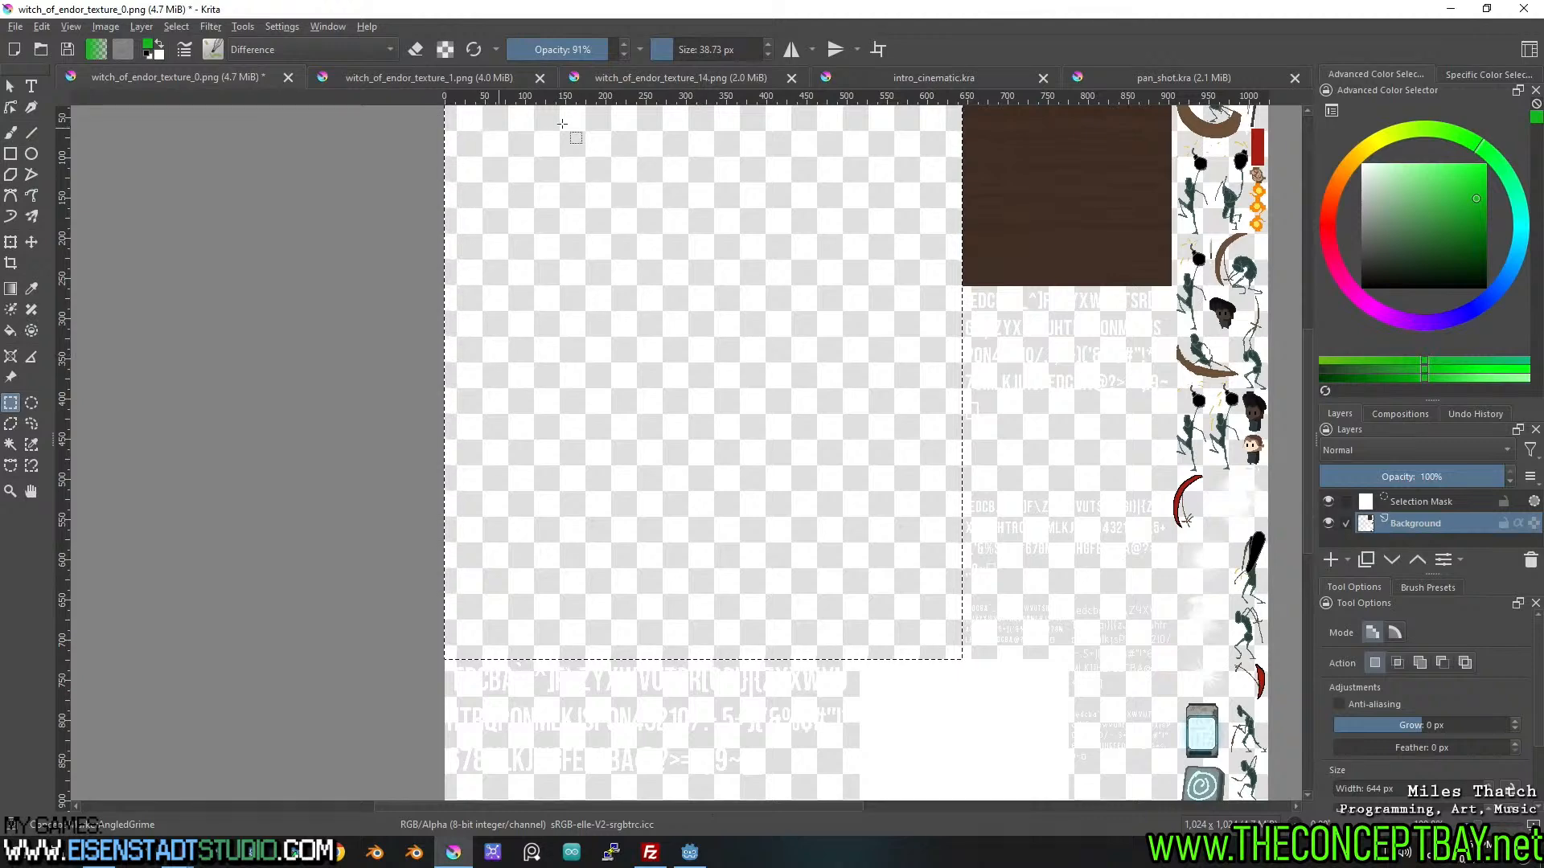
left_click(486, 77)
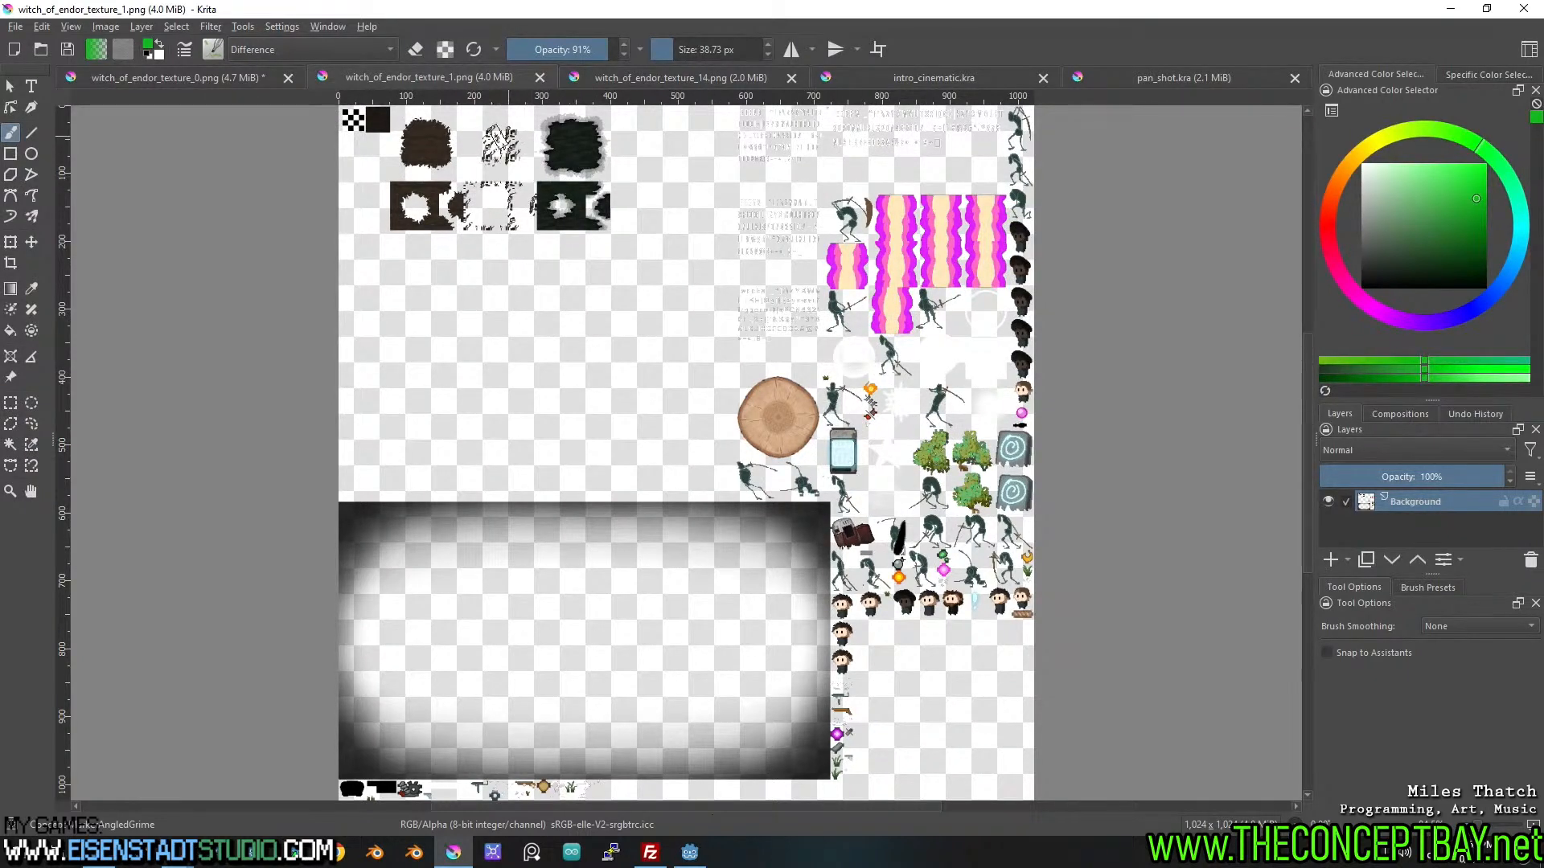
Examine the brown and dark green ground tiles in the upper part of the witch_of_endor_texture_1 sheet.
scroll(422, 185, "up", 4)
middle_click(422, 185)
scroll(468, 351, "up", 1)
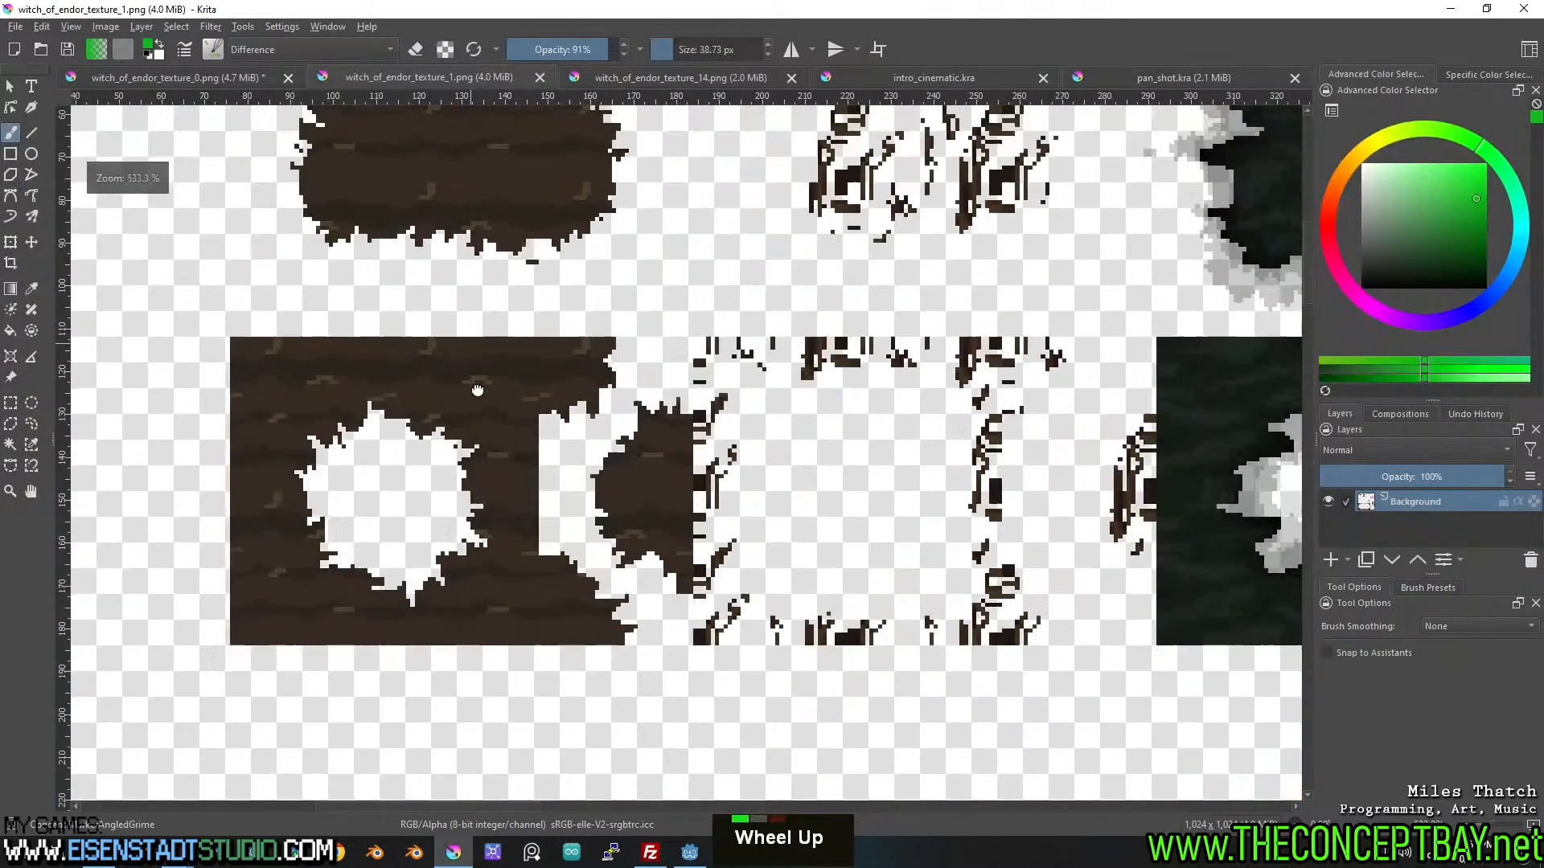
scroll(475, 358, "down", 2)
scroll(479, 365, "up", 2)
scroll(482, 373, "down", 1)
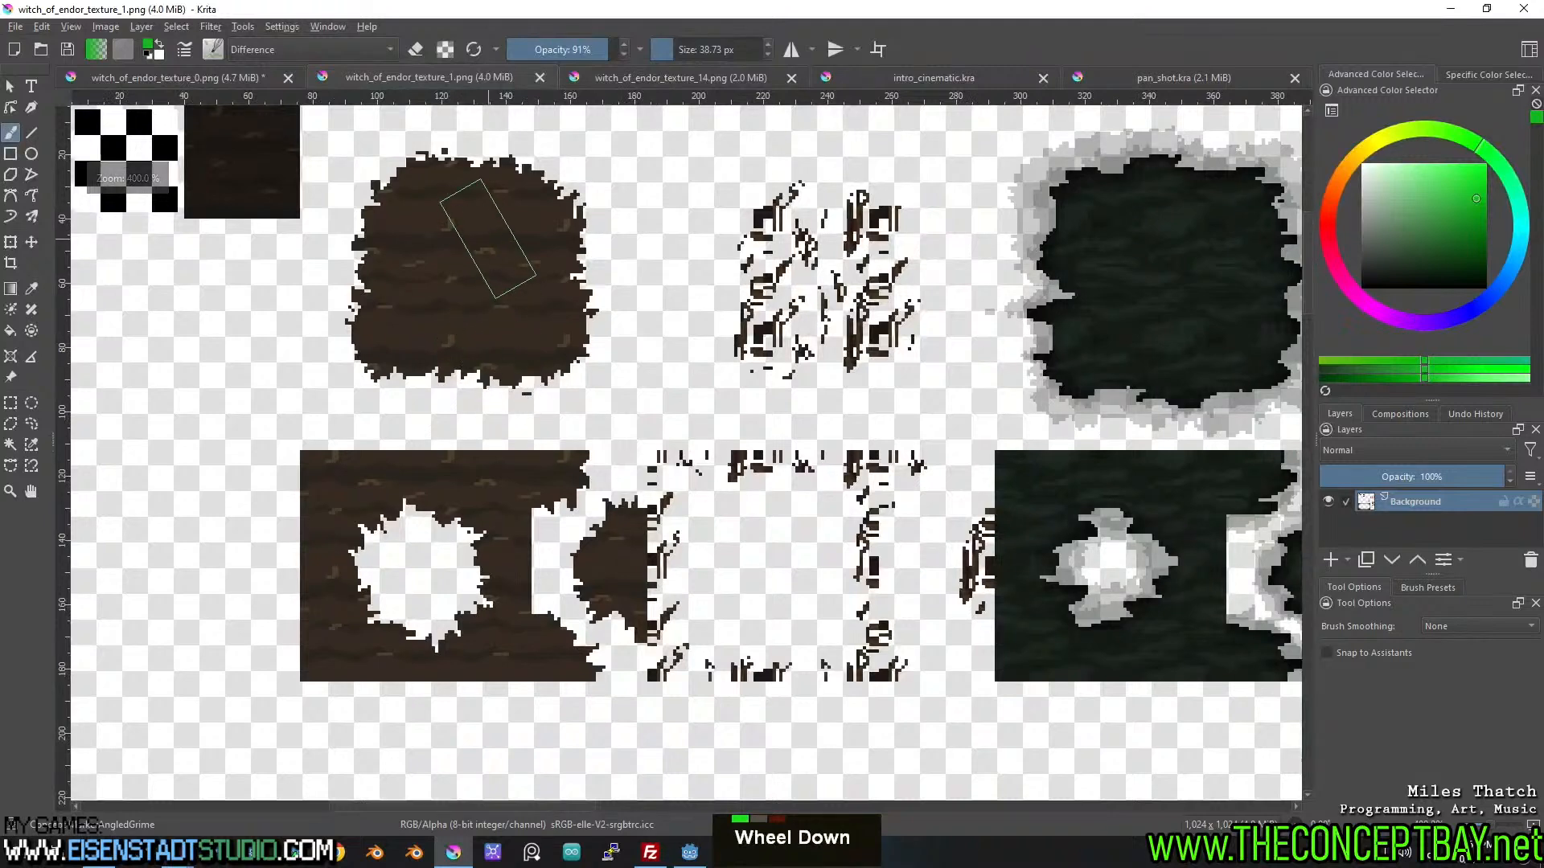
middle_click(507, 523)
scroll(774, 462, "down", 1)
scroll(775, 462, "up", 1)
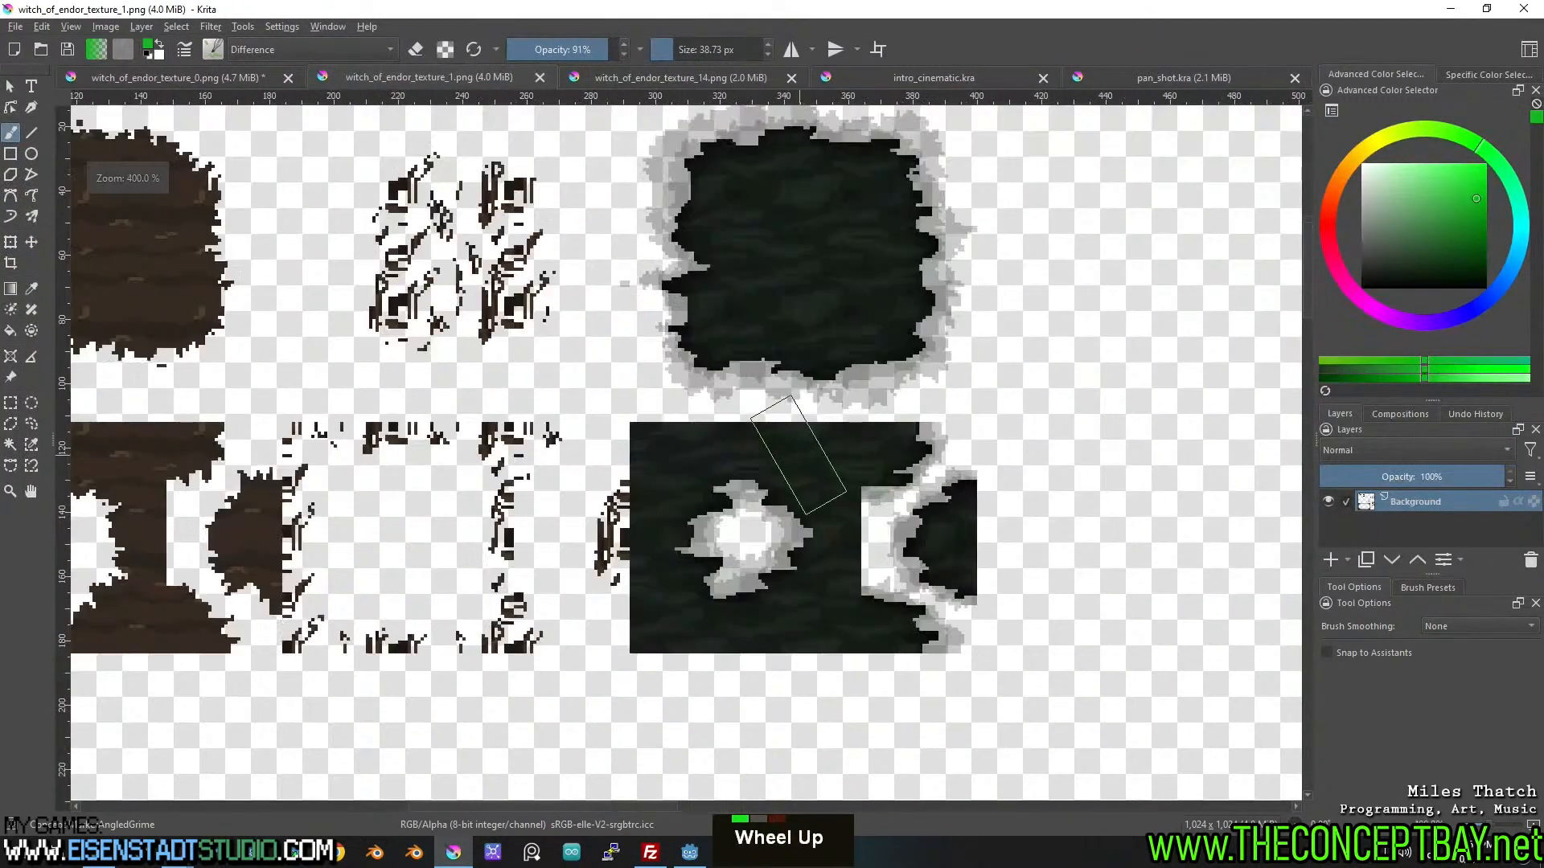
middle_click(774, 463)
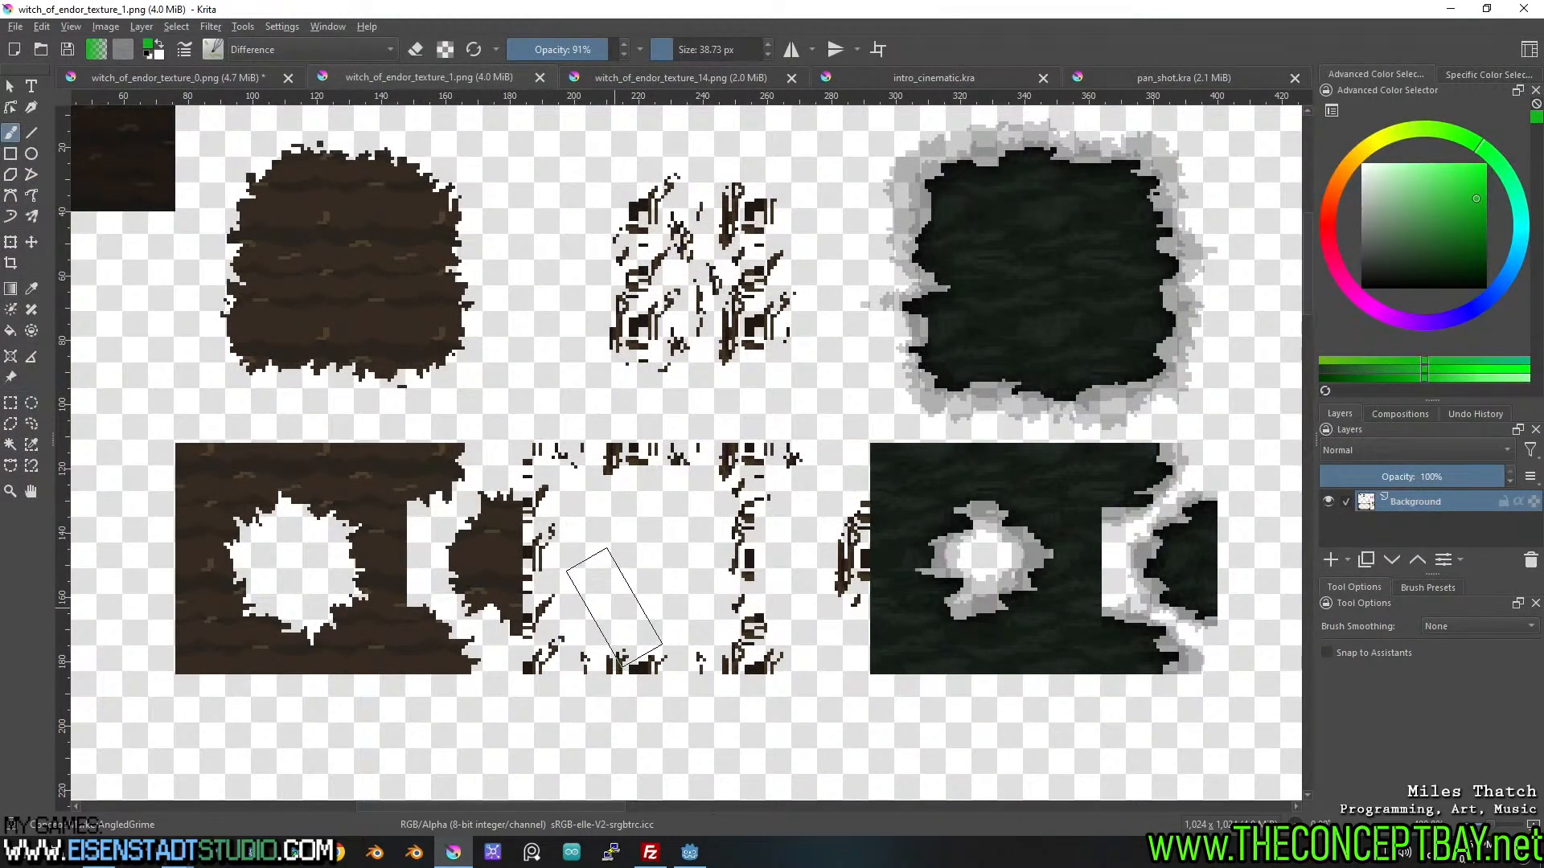
middle_click(639, 589)
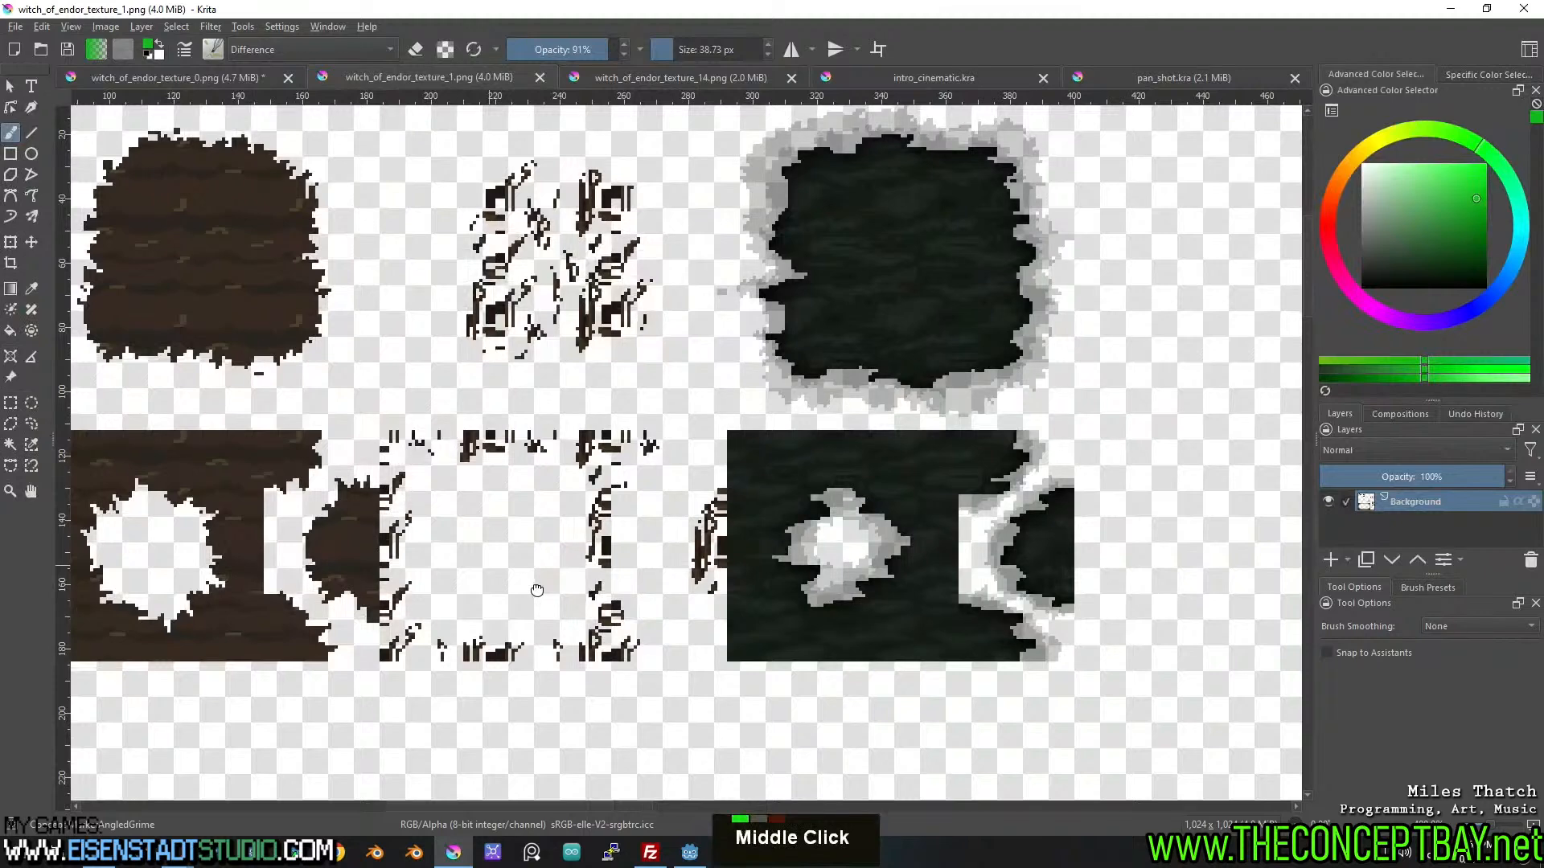
left_click_drag(538, 591, 538, 594)
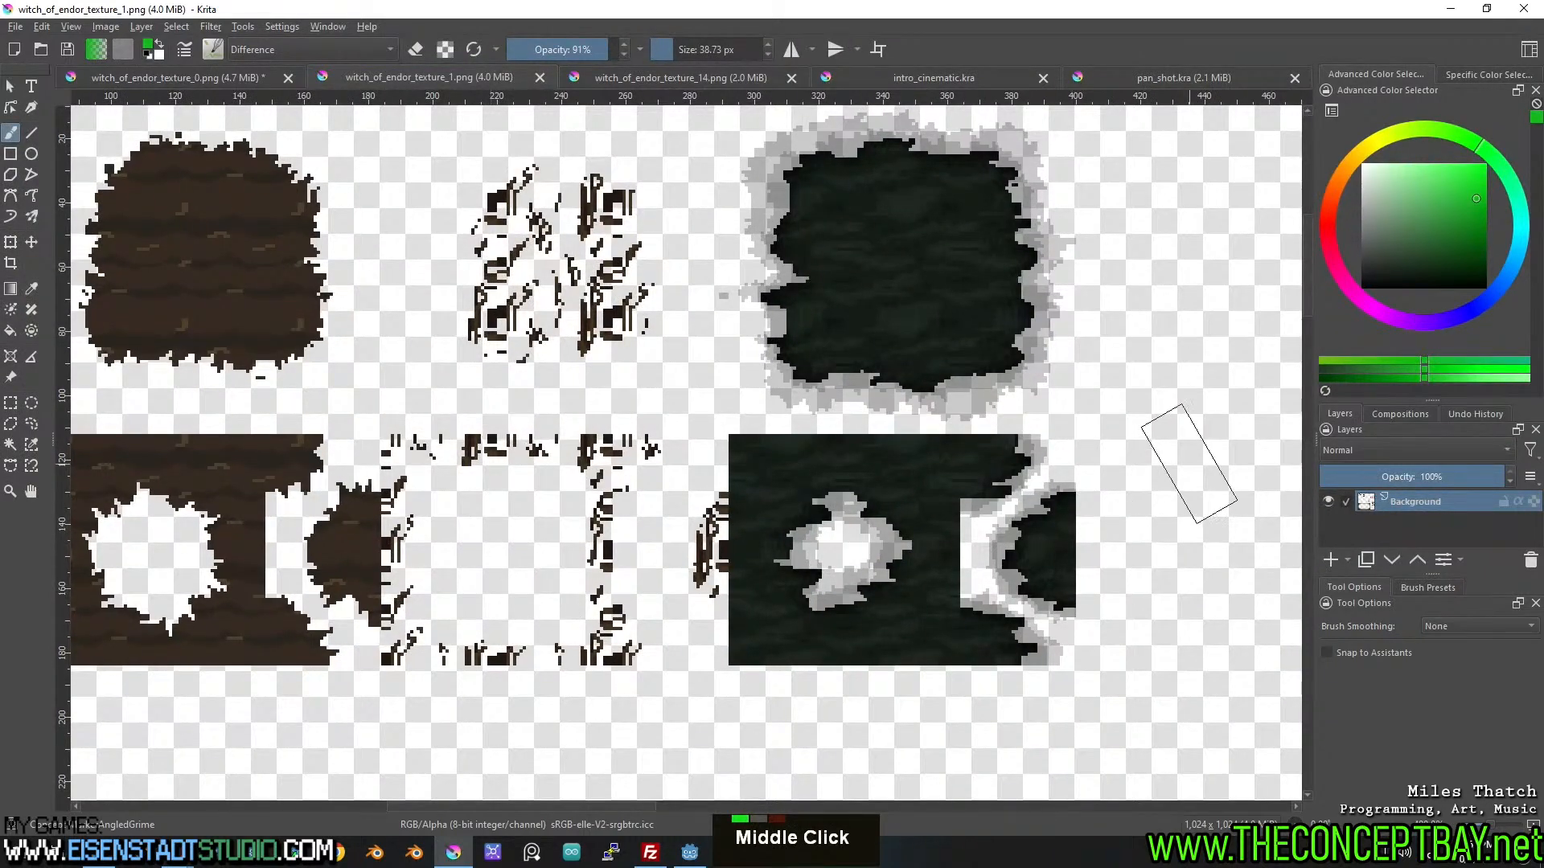
Inspect the checkerboard and dark soil swatches in the corner of texture sheet 1 and review the sheet's overall layout.
scroll(853, 442, "down", 4)
mouse_move(852, 442)
left_mouse_down()
mouse_move(564, 362)
mouse_move(466, 306)
left_mouse_up()
left_click_drag(588, 424, 763, 476)
scroll(763, 475, "up", 5)
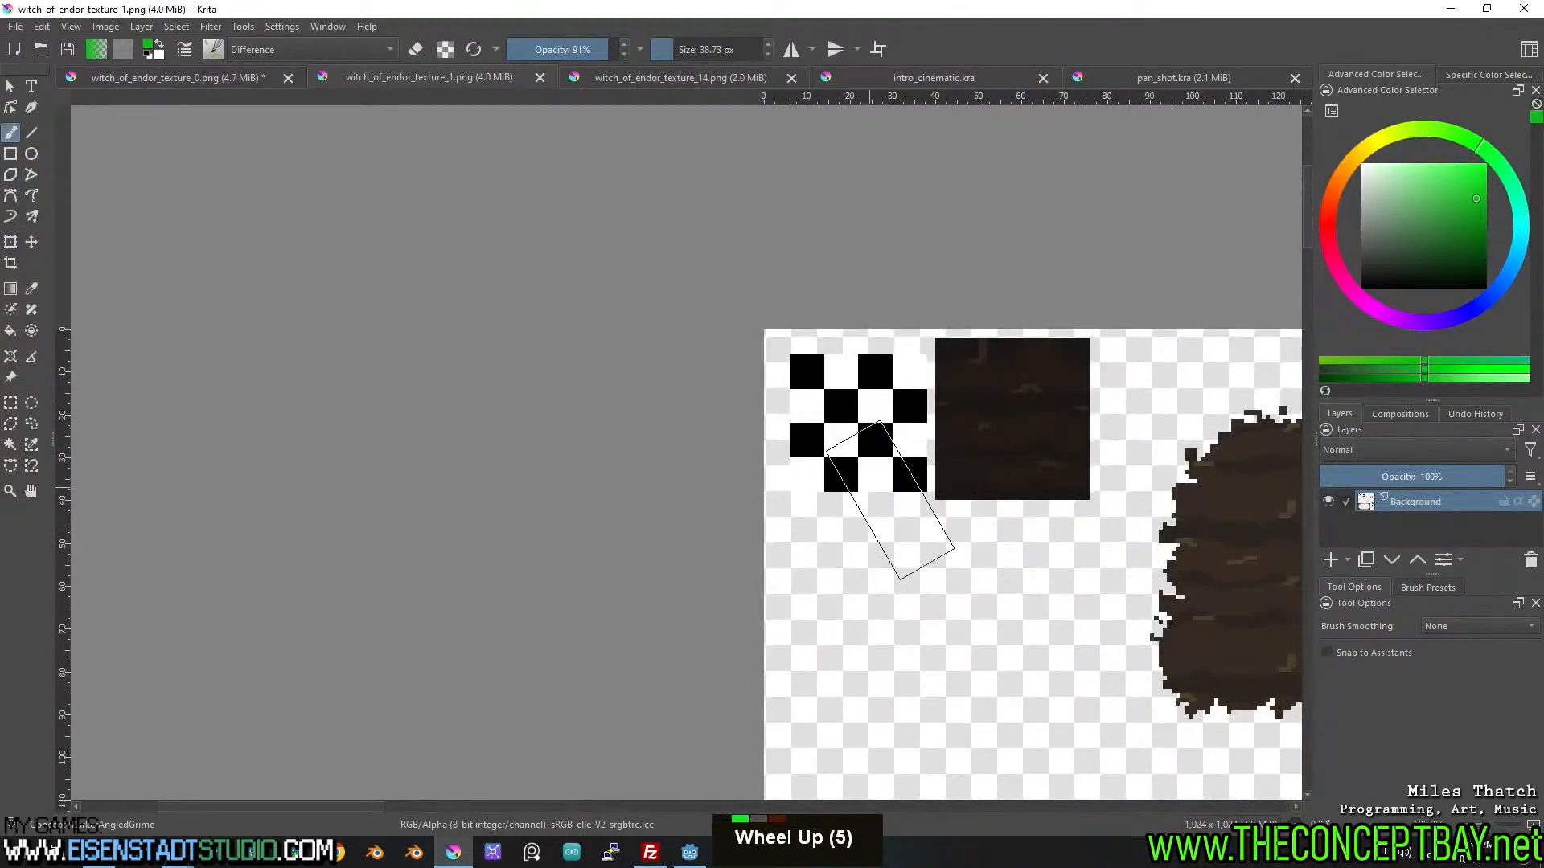
scroll(881, 493, "down", 3)
left_click_drag(923, 544, 475, 428)
left_click_drag(929, 638, 660, 509)
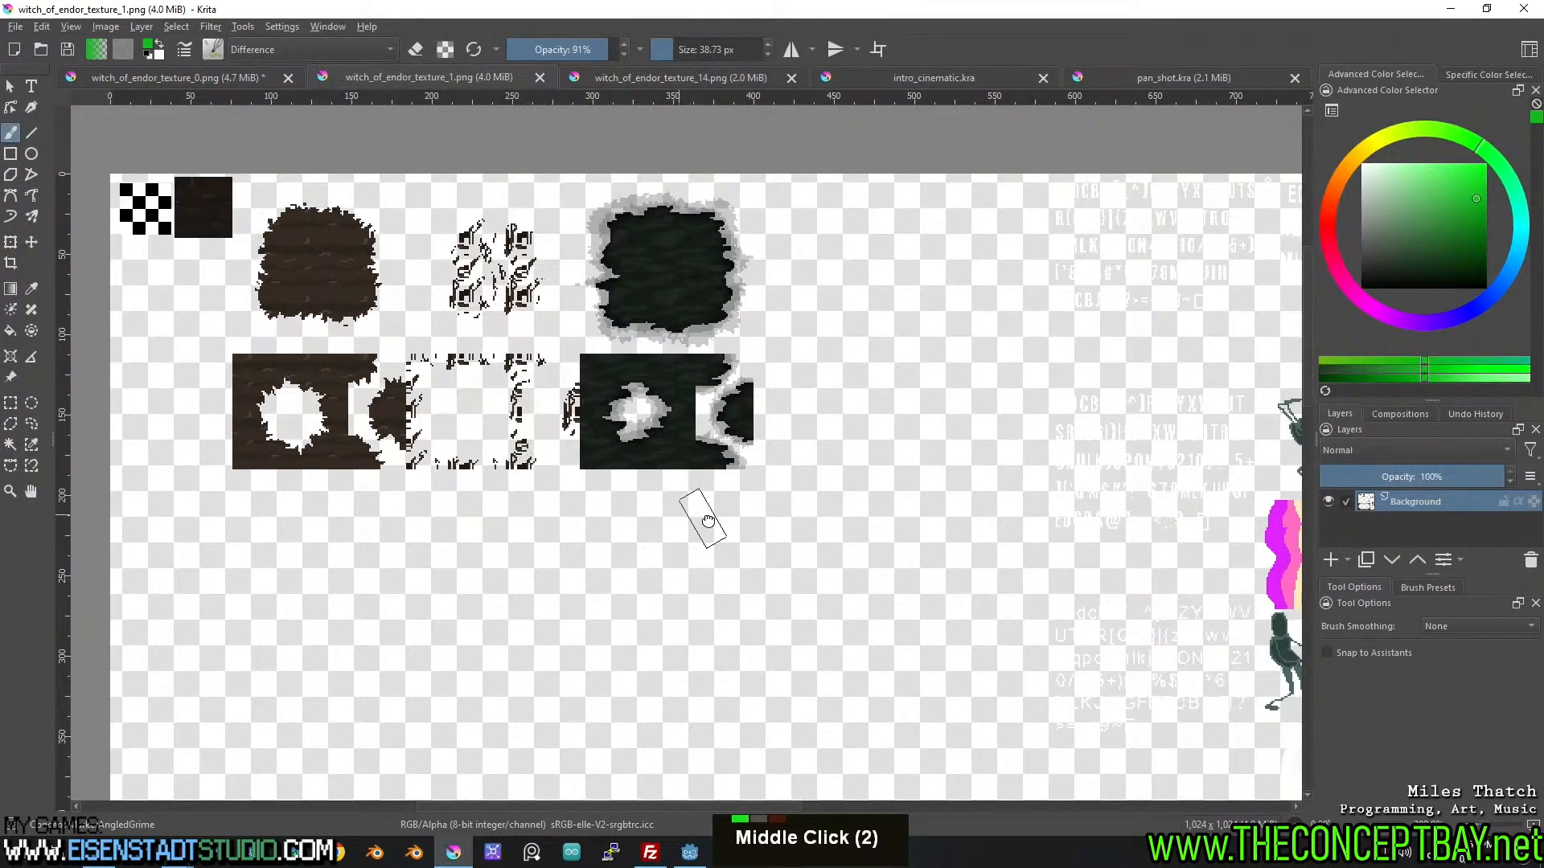
scroll(659, 509, "down", 2)
left_click_drag(490, 424, 669, 344)
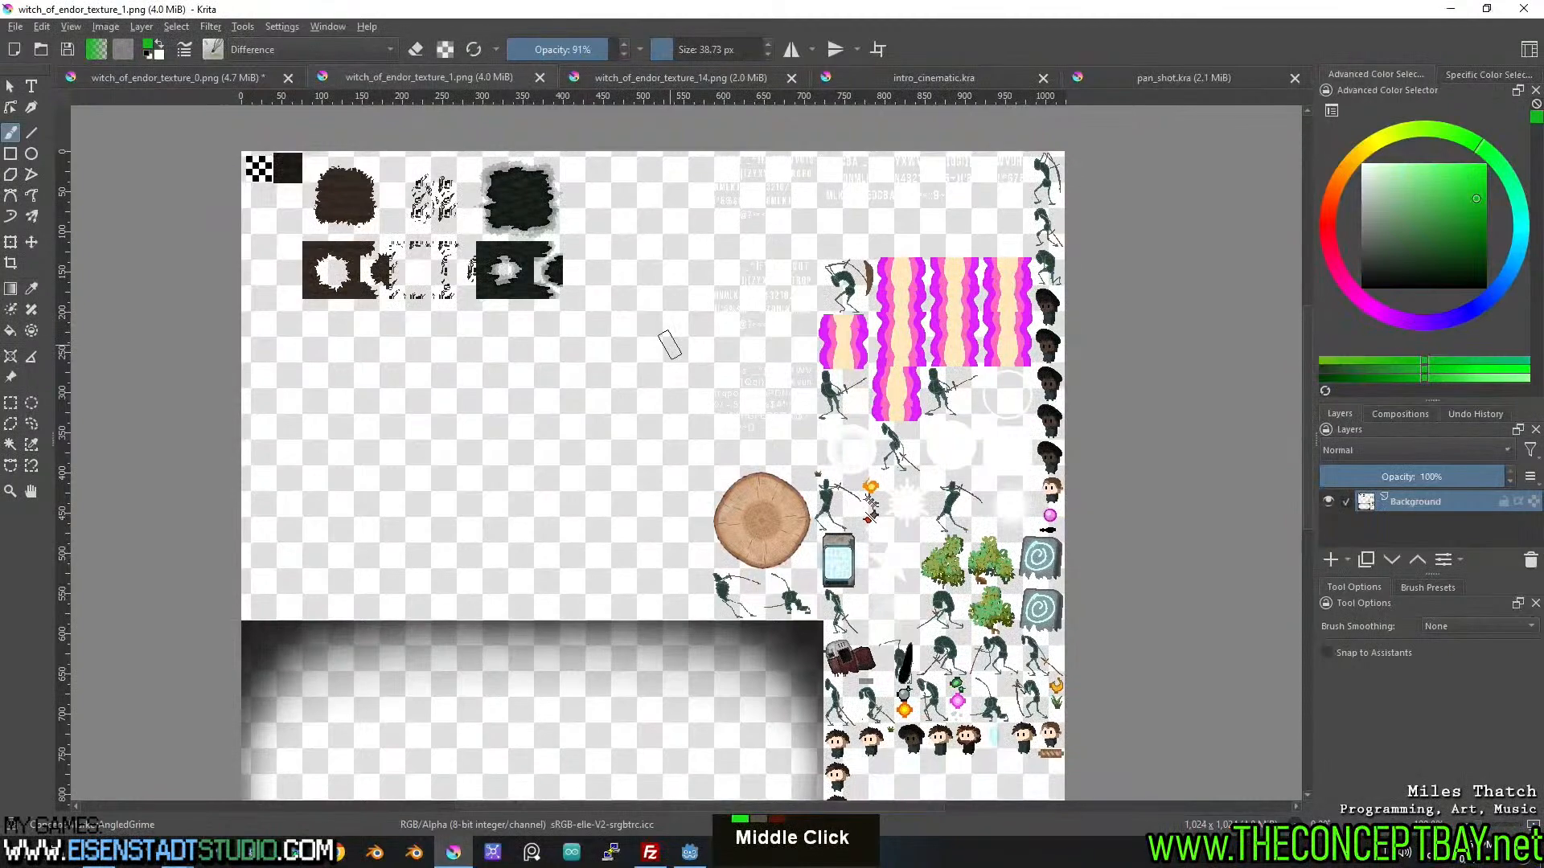
Examine the skeleton, effect, tree and rune stone sprites along the right side of texture sheet 1.
left_click_drag(985, 393, 610, 414)
scroll(627, 439, "up", 4)
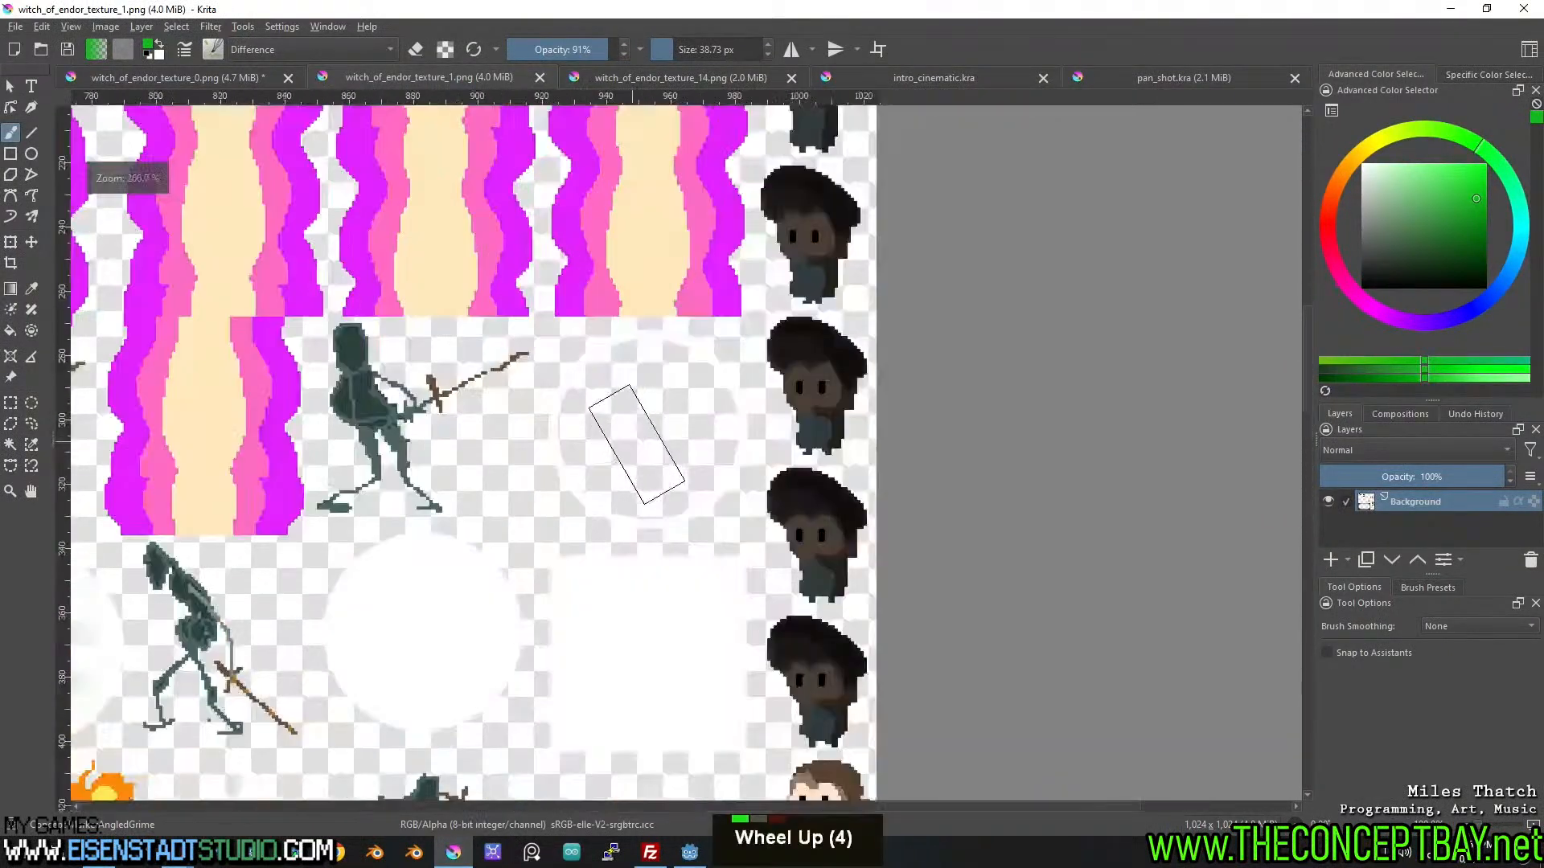
left_click_drag(644, 320, 658, 606)
left_click_drag(618, 469, 614, 510)
scroll(719, 498, "up", 2)
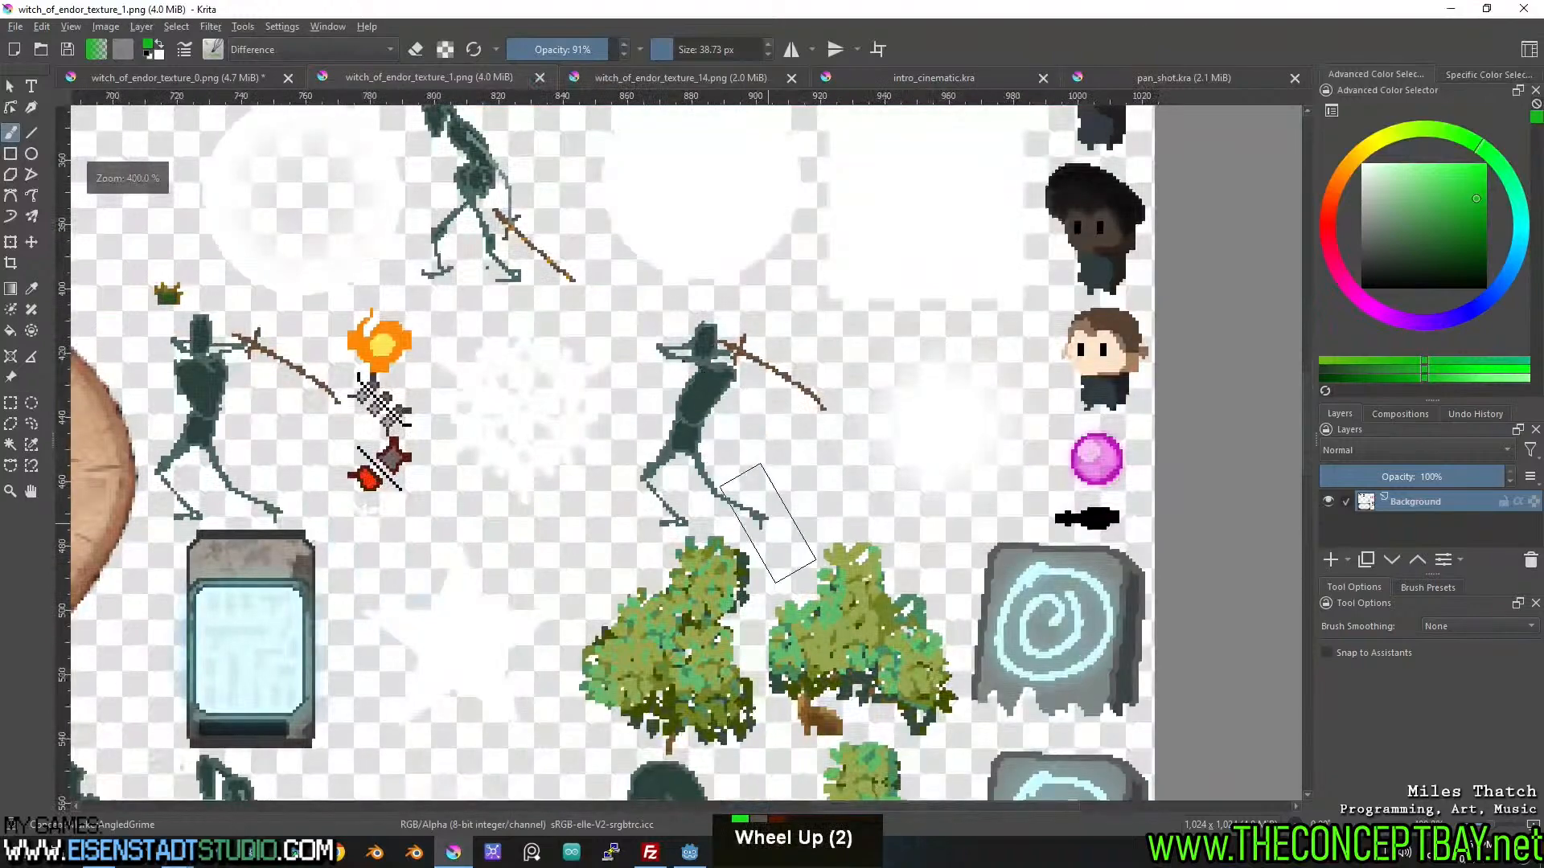
left_click_drag(630, 348, 868, 154)
left_click_drag(655, 378, 561, 189)
left_click_drag(624, 548, 641, 368)
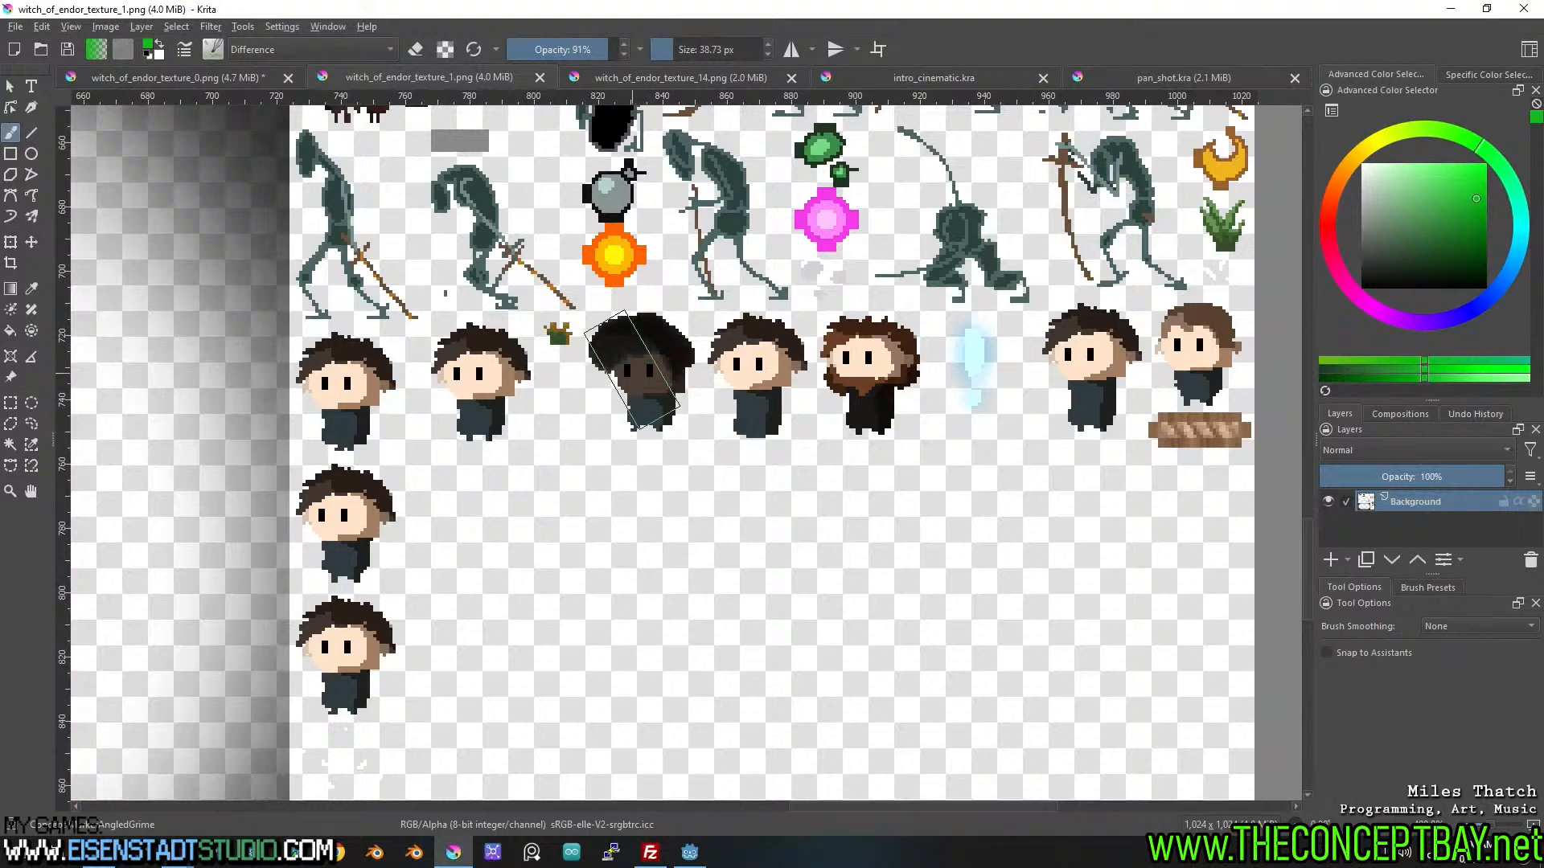
Inspect the character, weapon and grass sprites in the lower right part of texture sheet 1.
left_click_drag(676, 472, 674, 508)
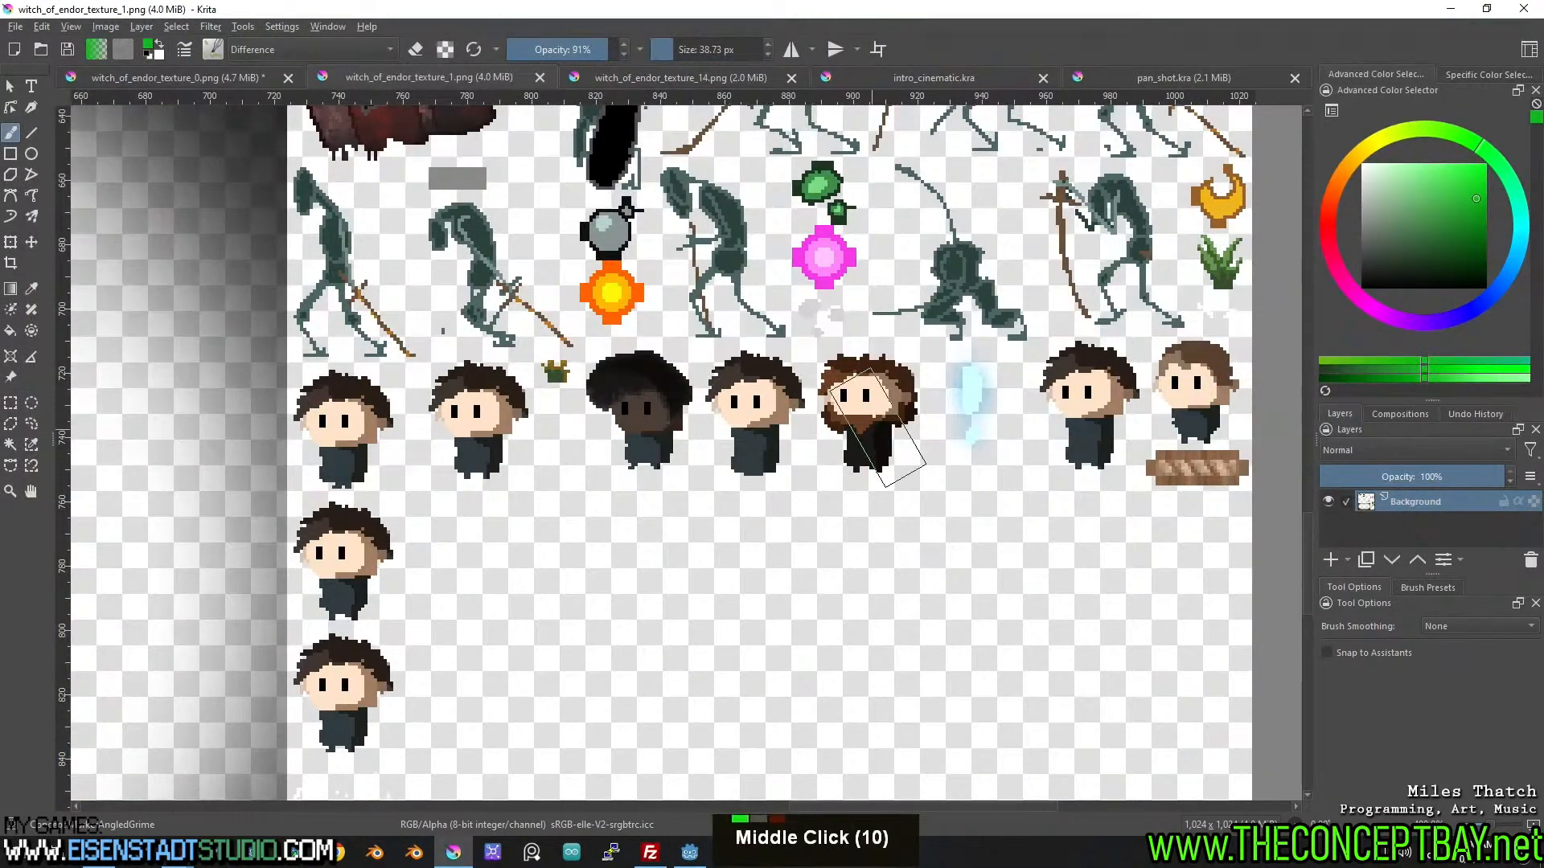
middle_click(875, 400)
left_click_drag(875, 400, 719, 523)
middle_click(865, 290)
left_click_drag(865, 291, 848, 374)
middle_click(723, 450)
left_click_drag(724, 450, 916, 345)
middle_click(669, 499)
left_click_drag(669, 499, 744, 280)
left_click_drag(697, 587, 695, 332)
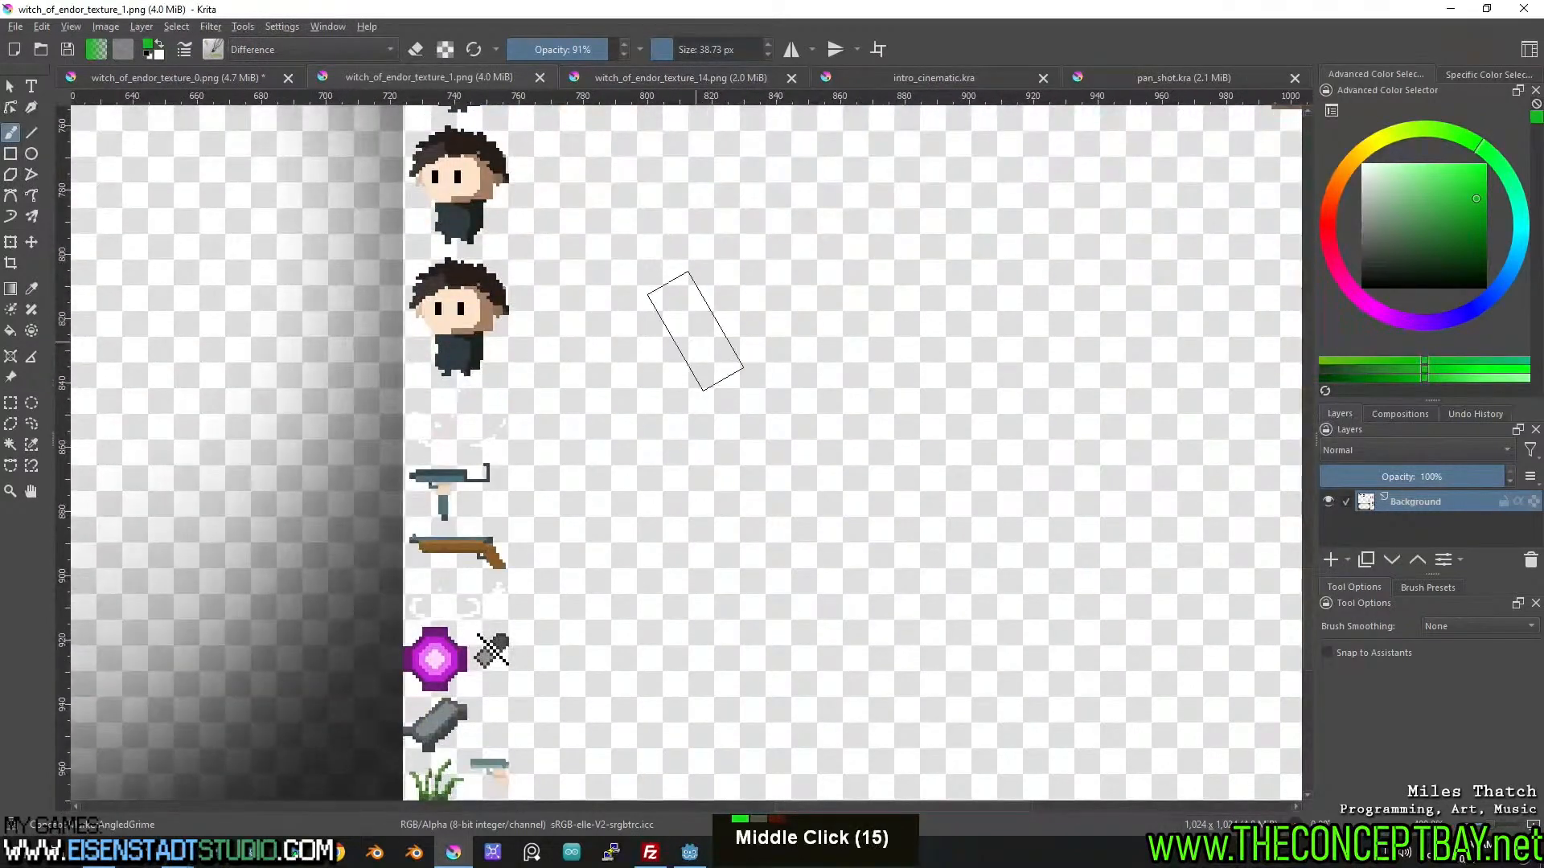
left_click_drag(690, 540, 772, 361)
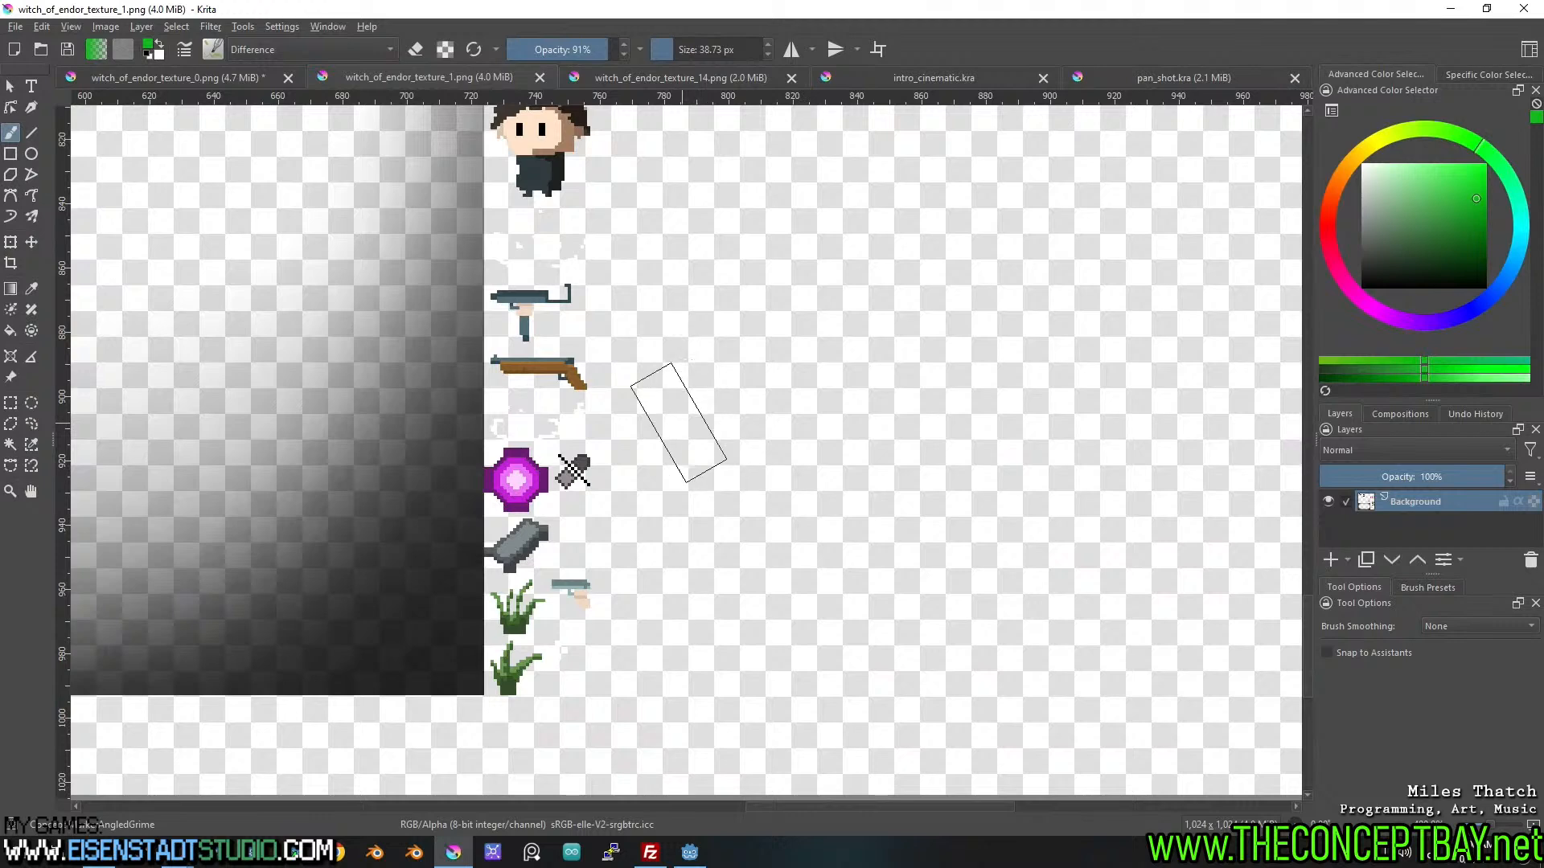
Examine the sprite strip below the vignette on texture sheet 1, and briefly compare texture sheet 14.
scroll(692, 416, "down", 3)
middle_click(691, 417)
left_click_drag(692, 417, 1011, 415)
middle_click(731, 308)
scroll(527, 507, "up", 2)
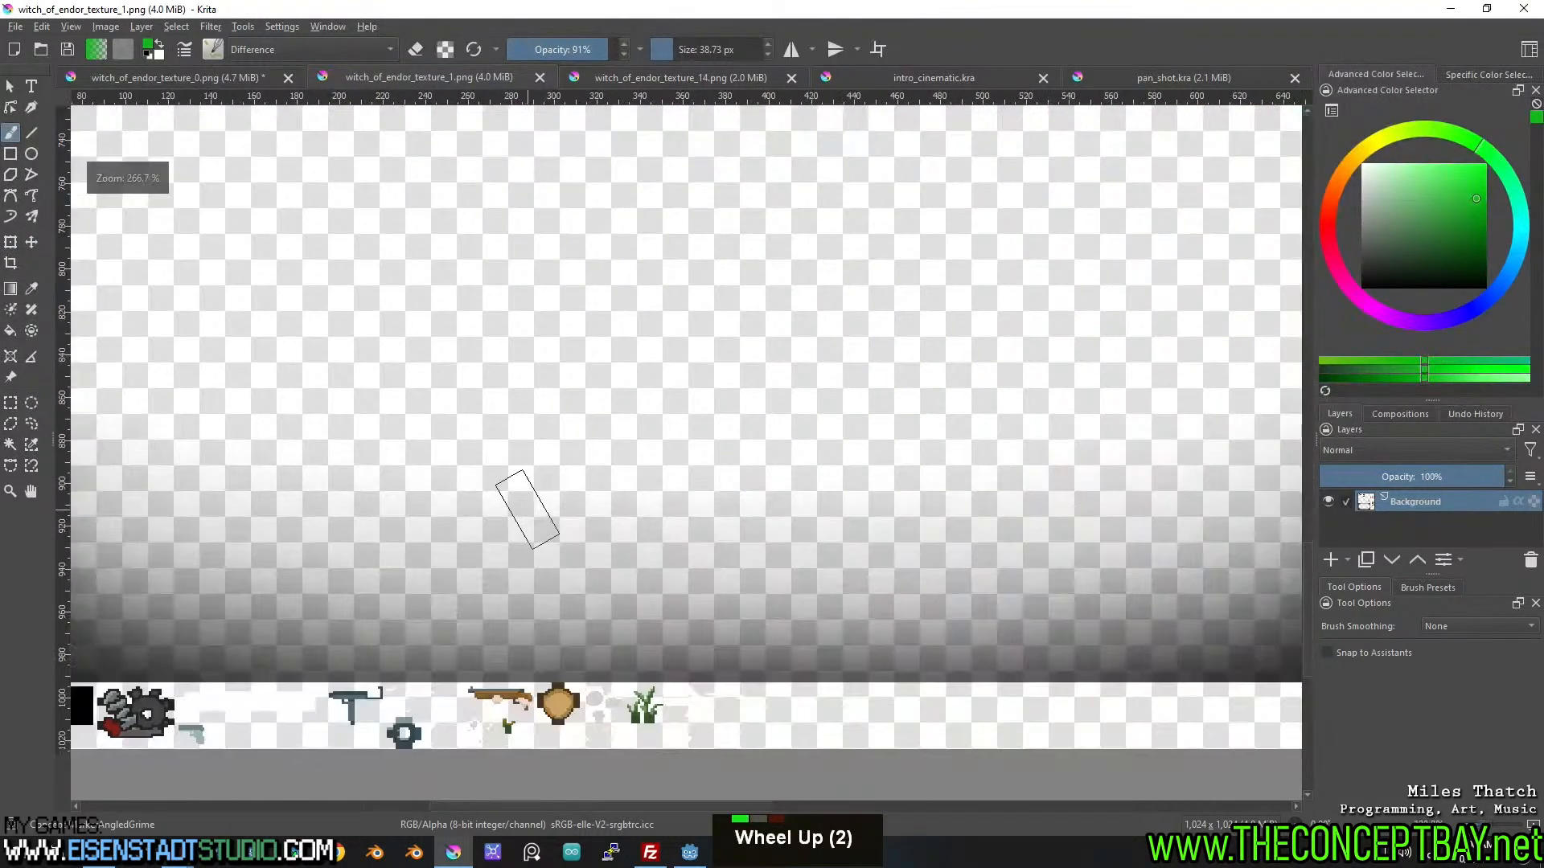
left_click_drag(528, 507, 717, 325)
scroll(561, 422, "up", 1)
left_click_drag(560, 418, 837, 345)
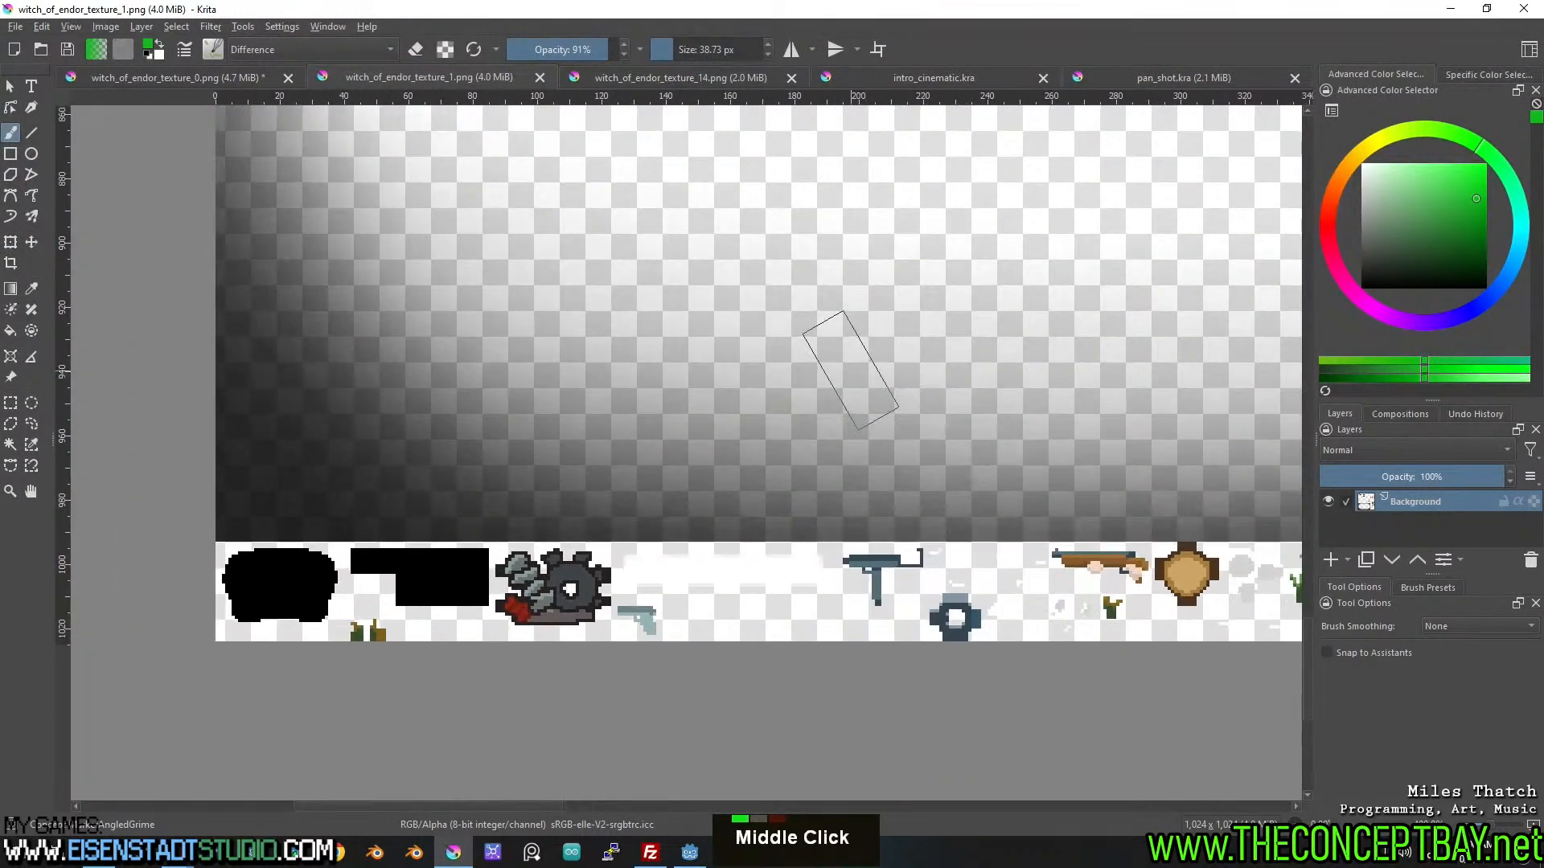
scroll(837, 350, "down", 6)
left_click_drag(1006, 241, 646, 406)
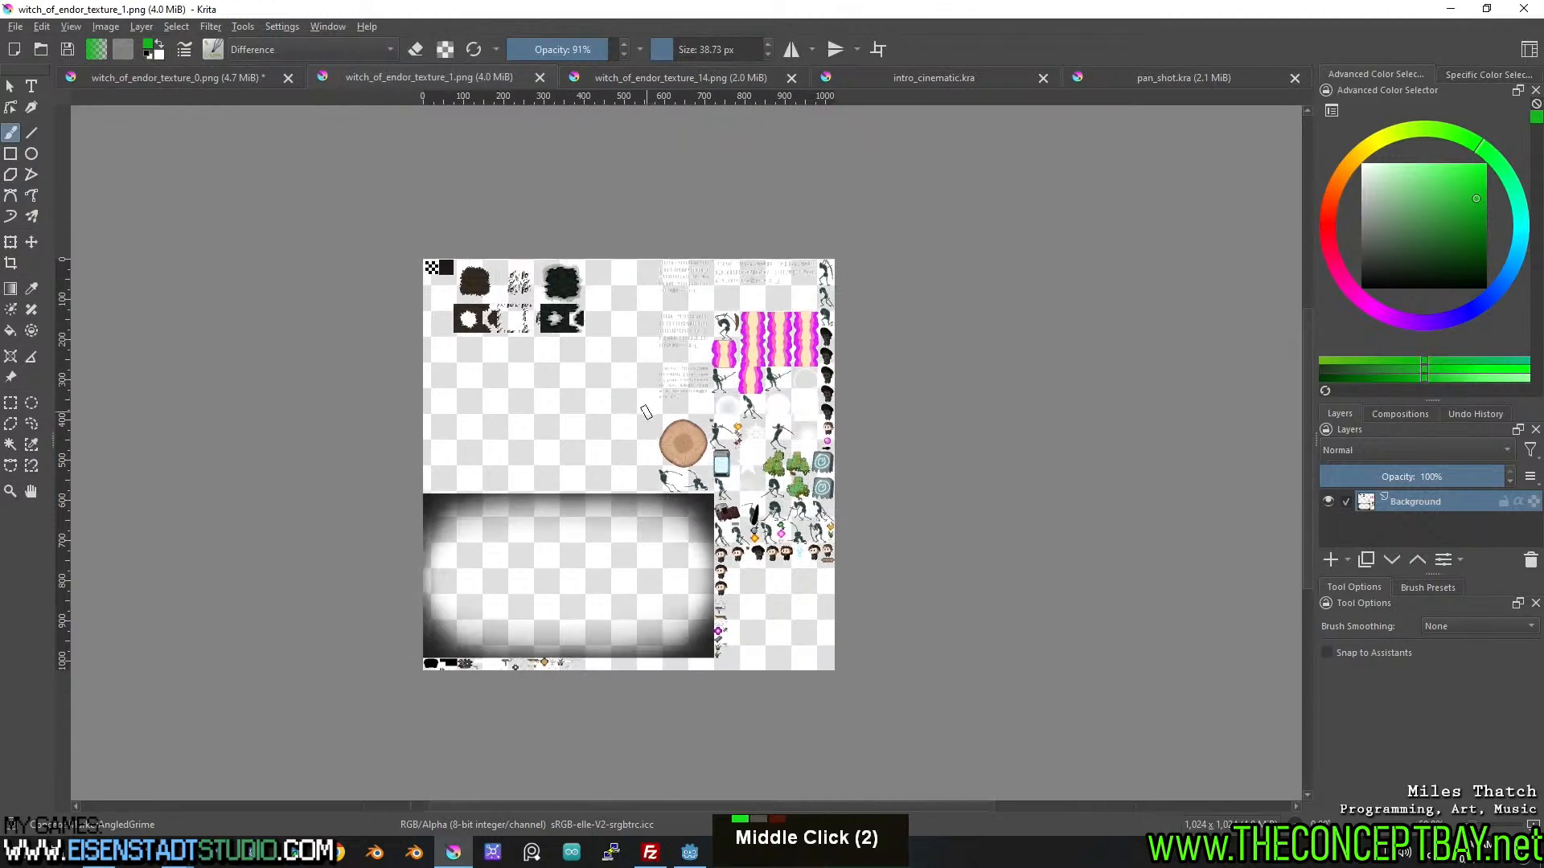
scroll(646, 406, "up", 1)
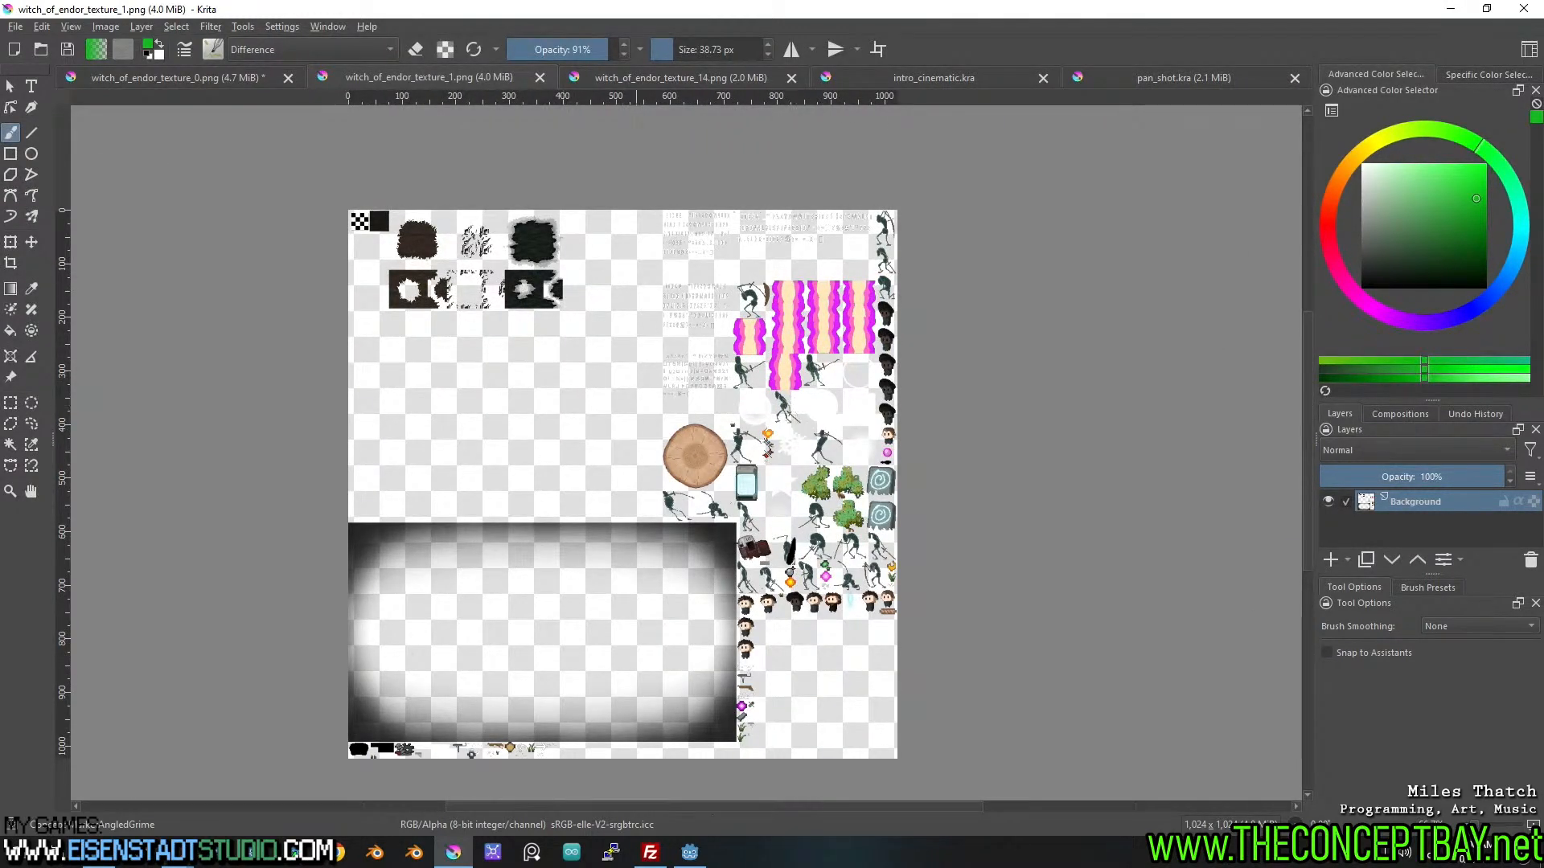
left_click(671, 76)
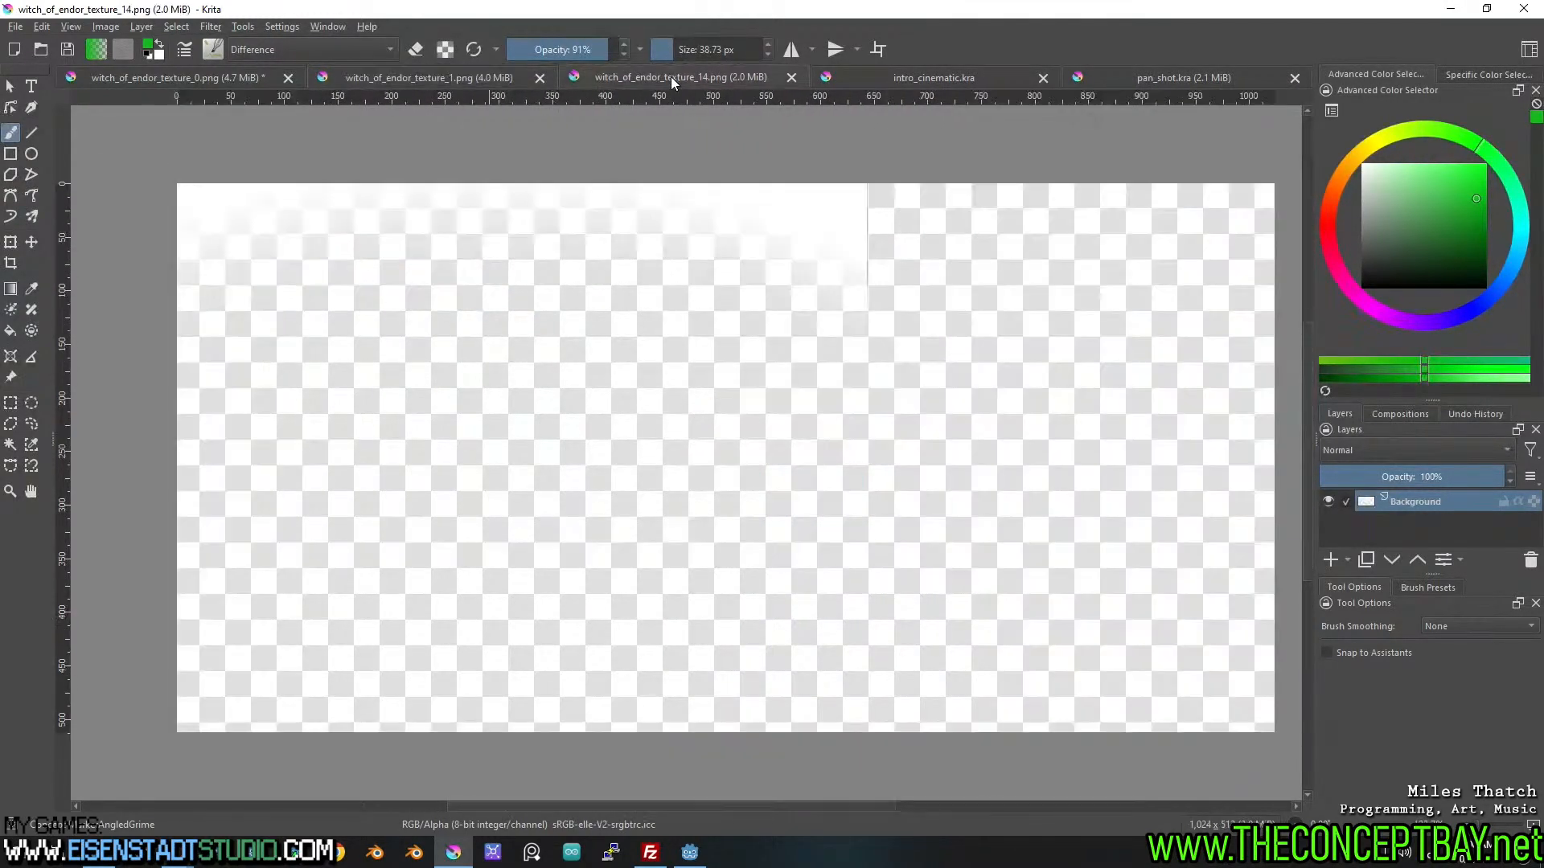
left_click(480, 80)
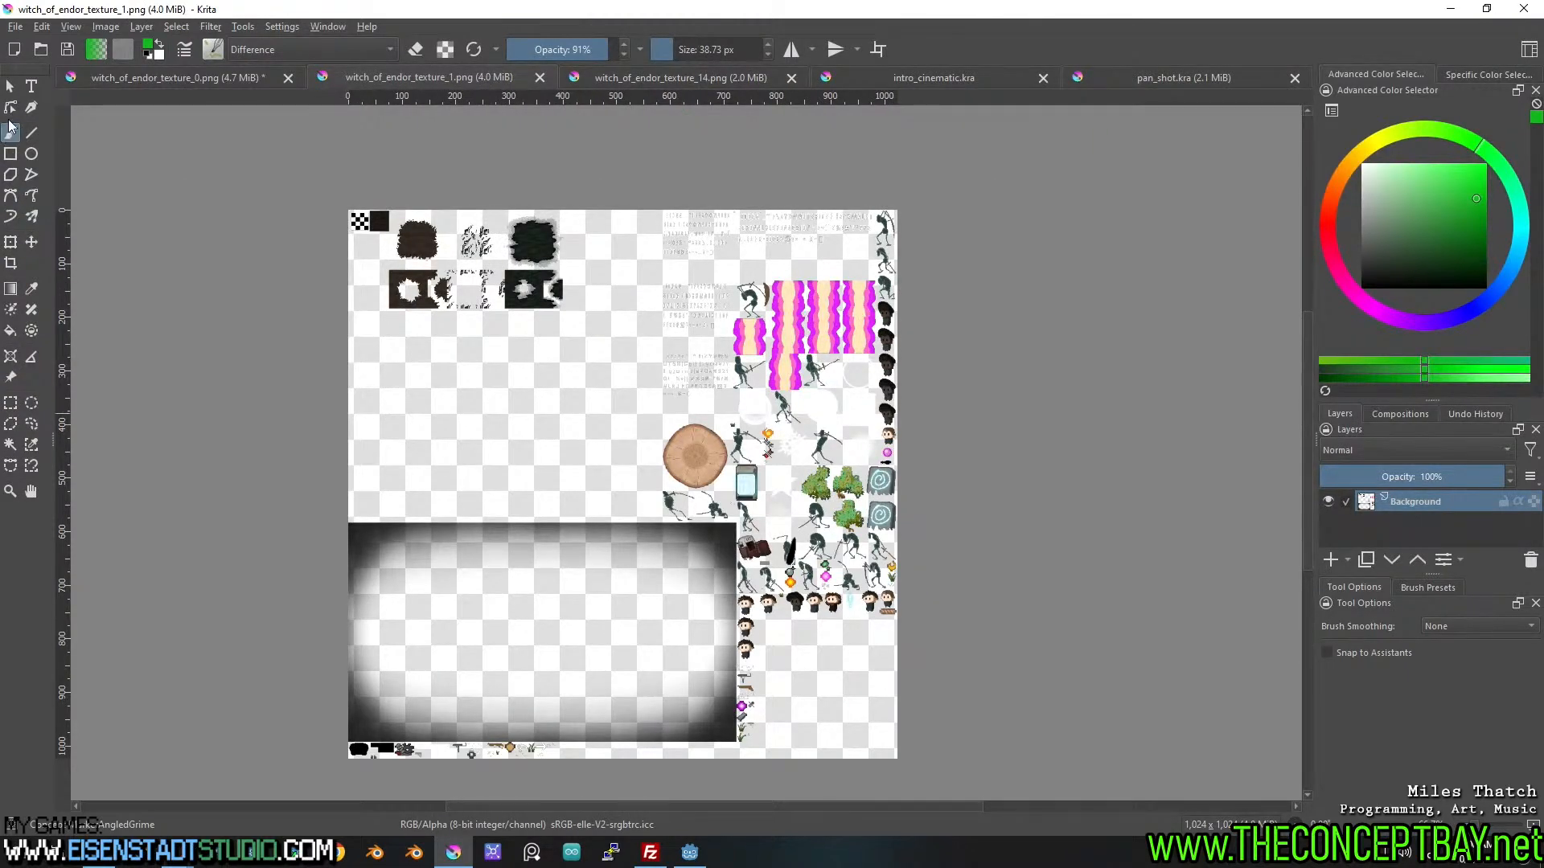
Switch to File Explorer, open the html5game folder in old_assets, and preview splash.png.
left_click(107, 864)
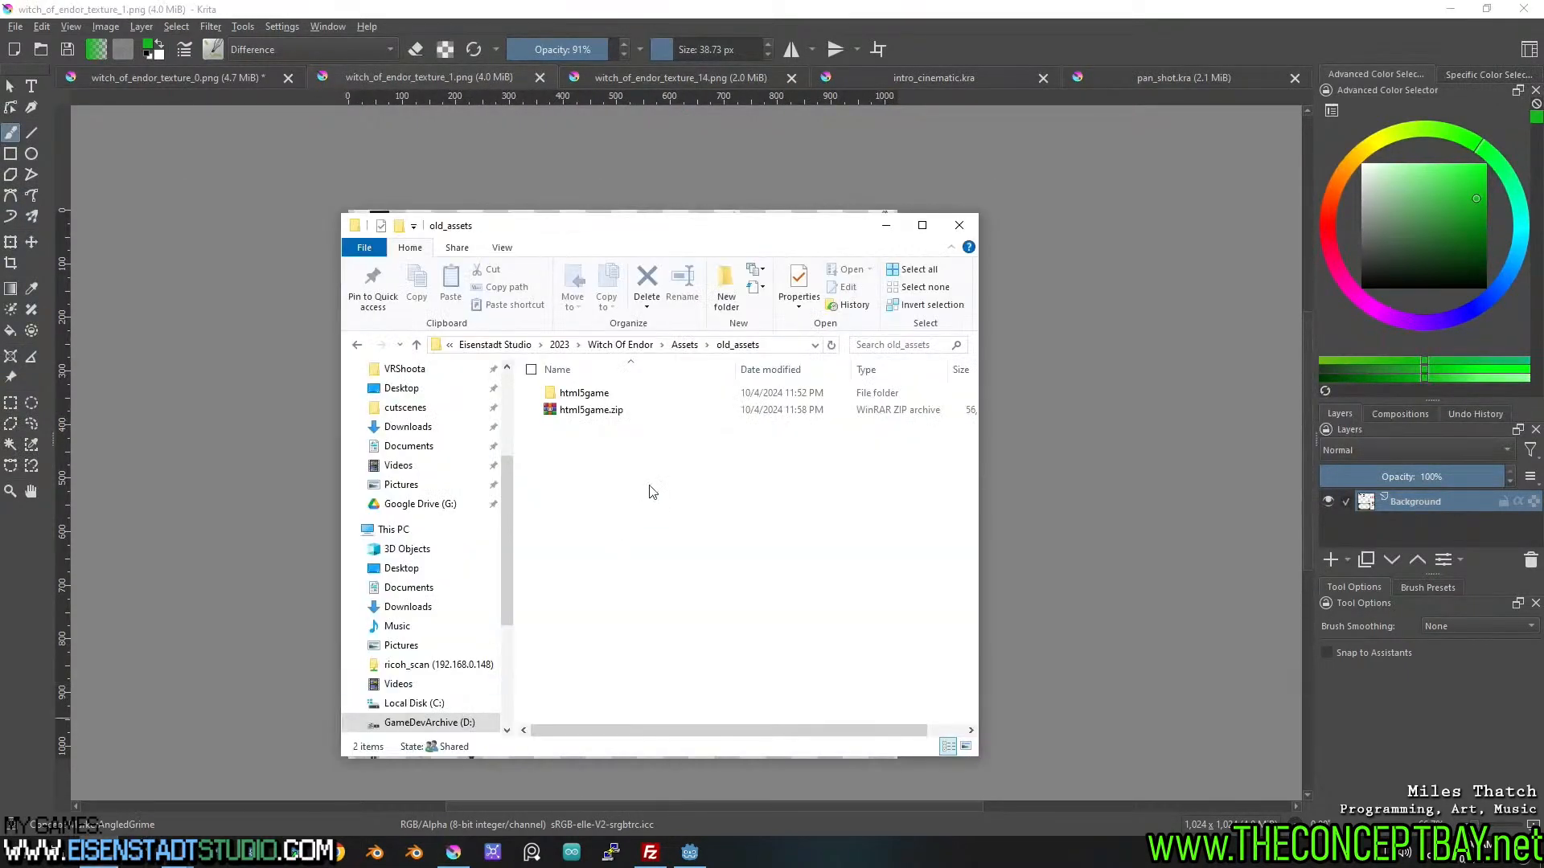
double_click(619, 402)
scroll(611, 438, "down", 20)
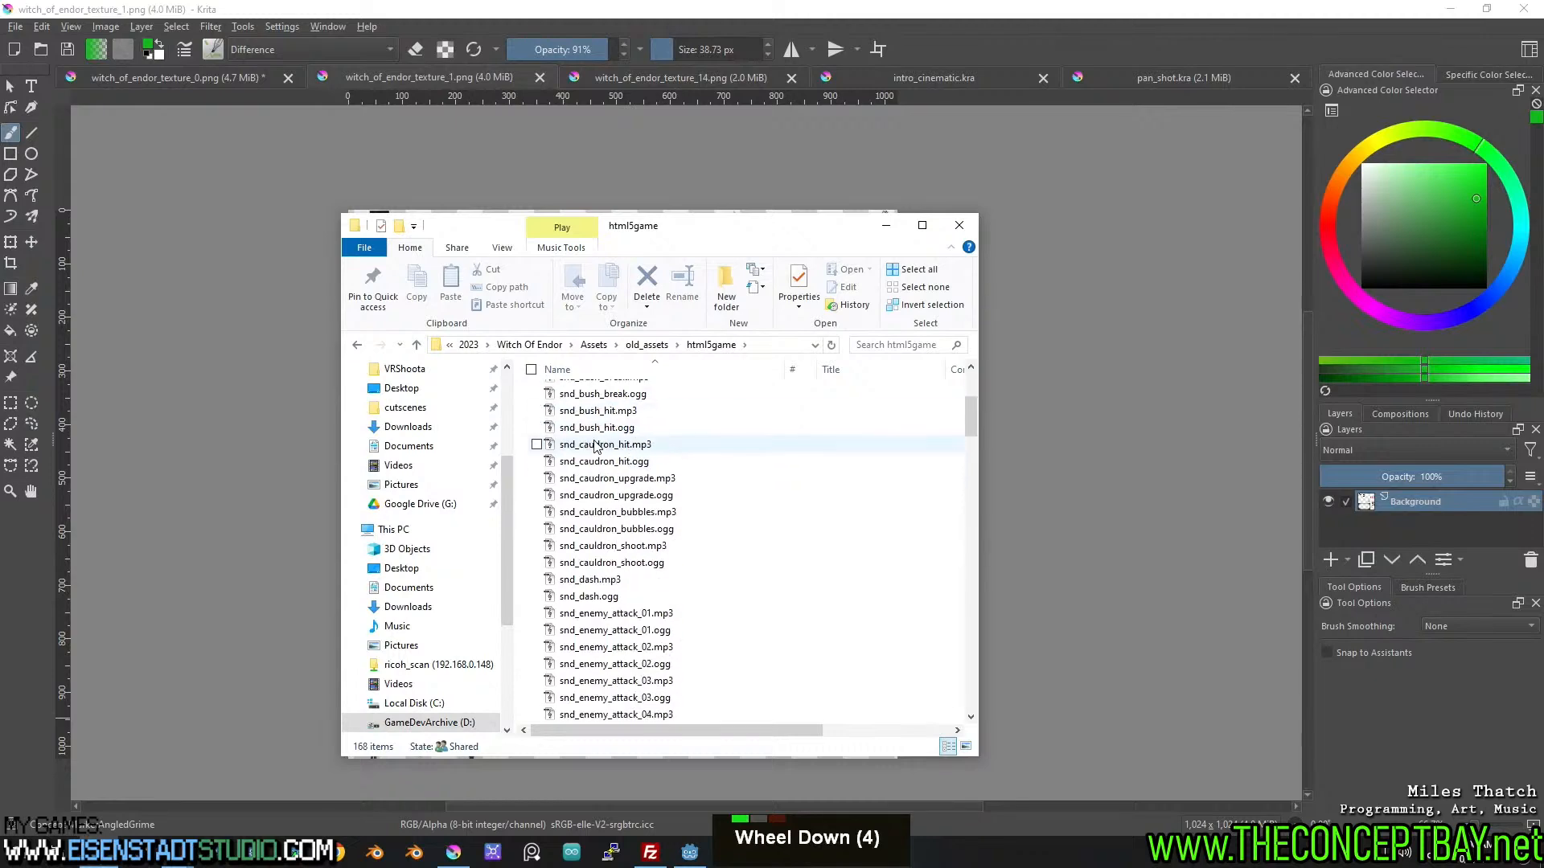
scroll(611, 466, "down", 20)
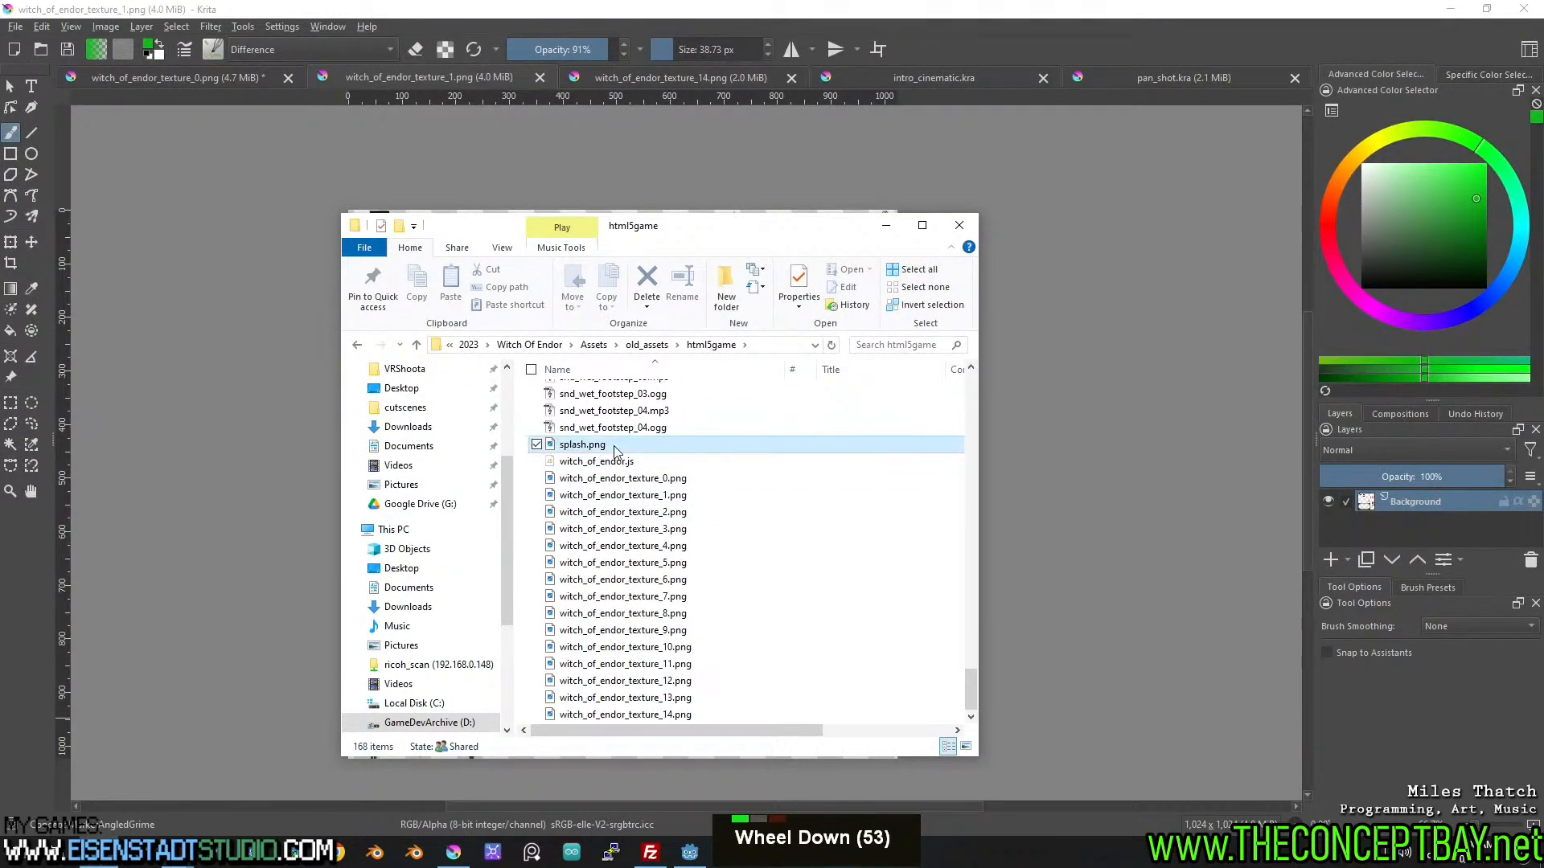
double_click(617, 447)
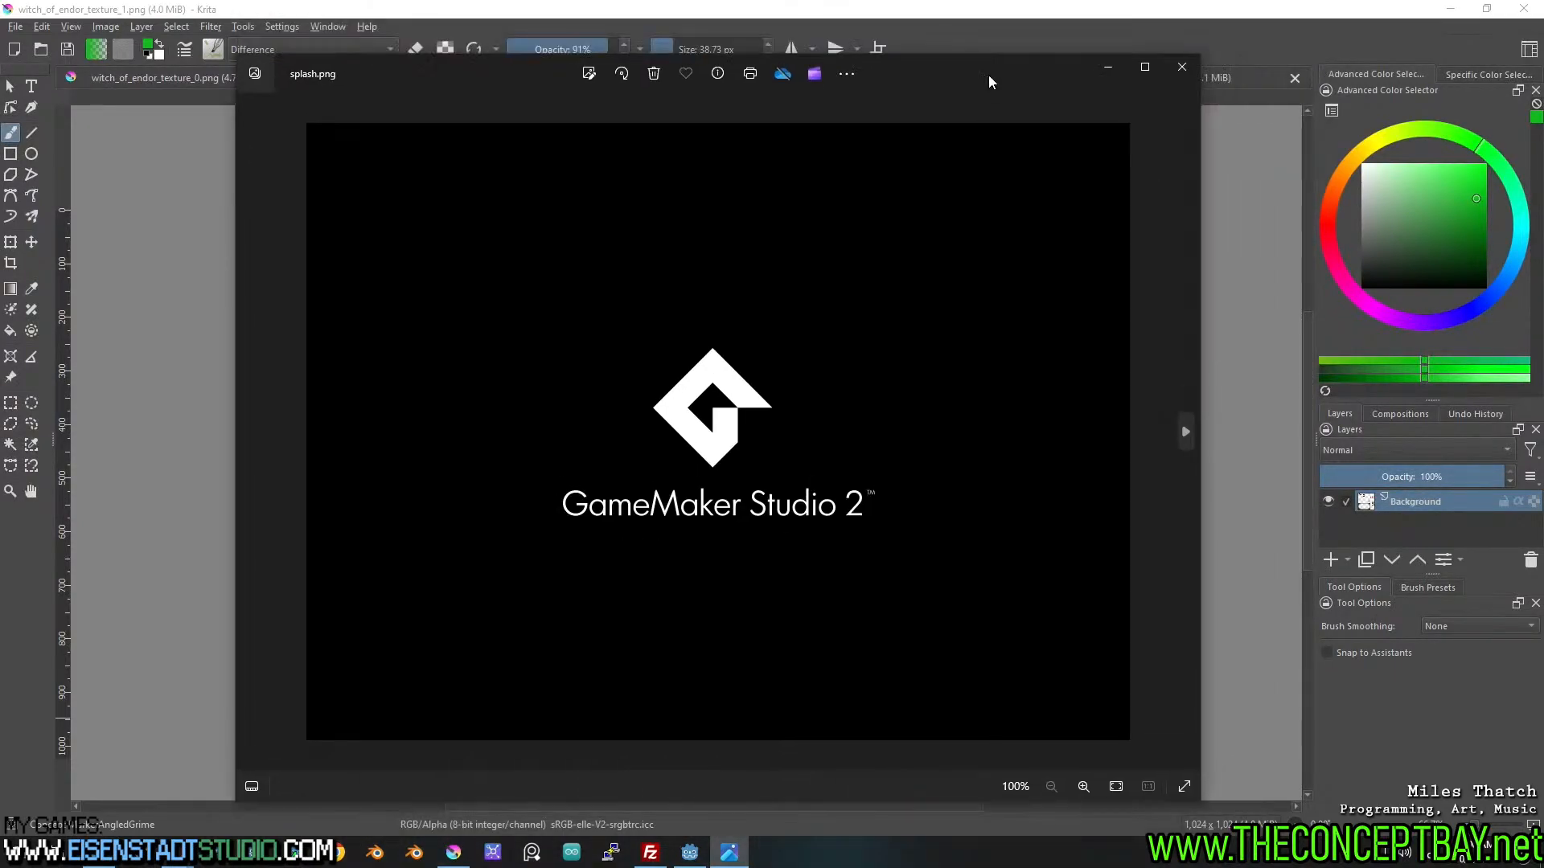
left_click(1169, 72)
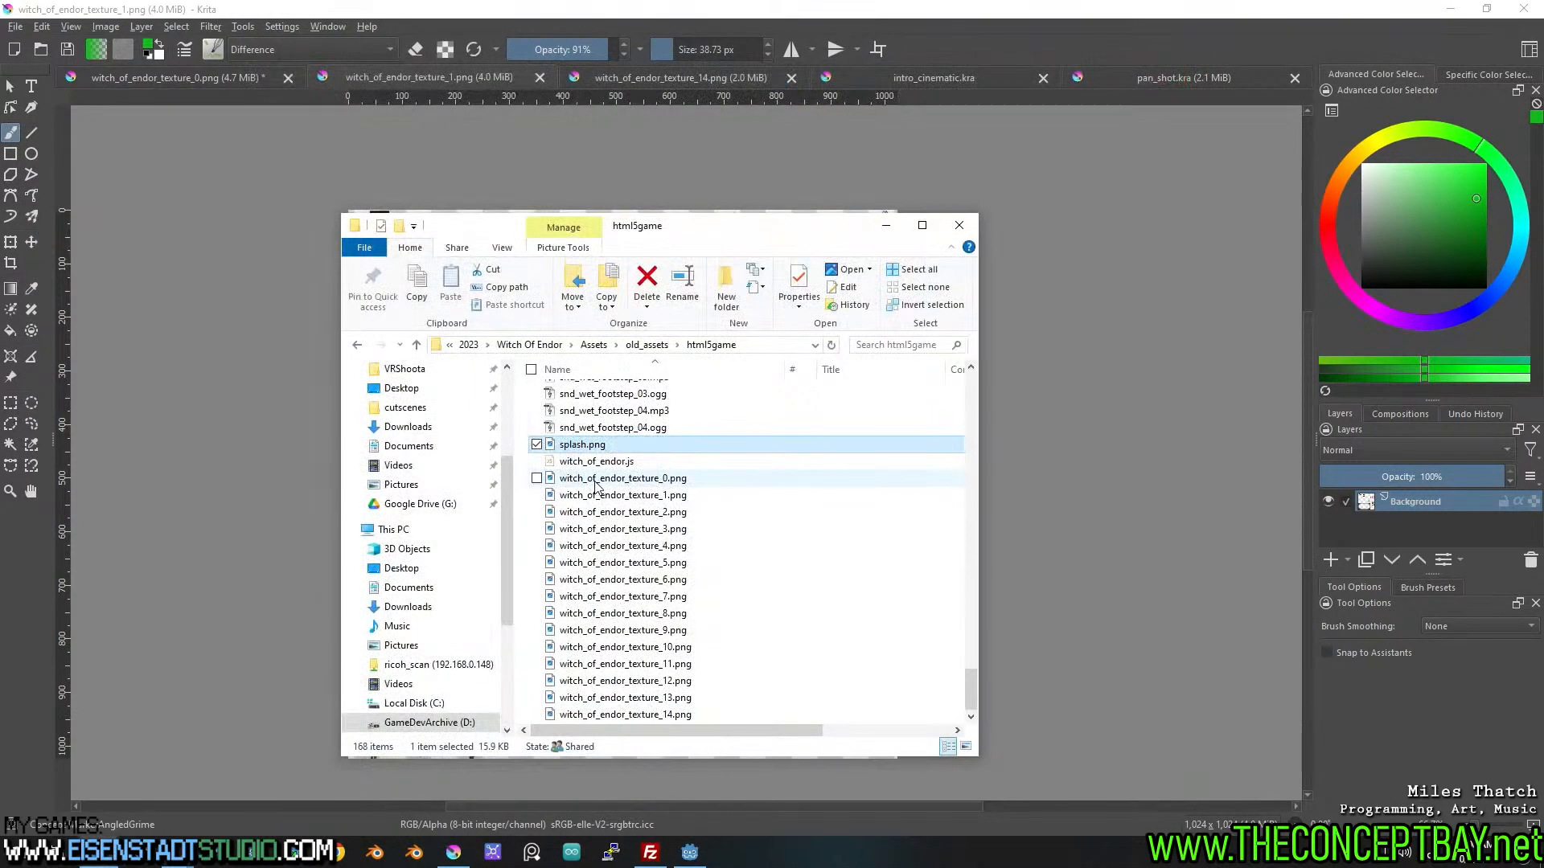
Preview witch_of_endor_texture_0.png and witch_of_endor_texture_1.png in the image viewer, rechecking texture 0 before closing it.
double_click(635, 478)
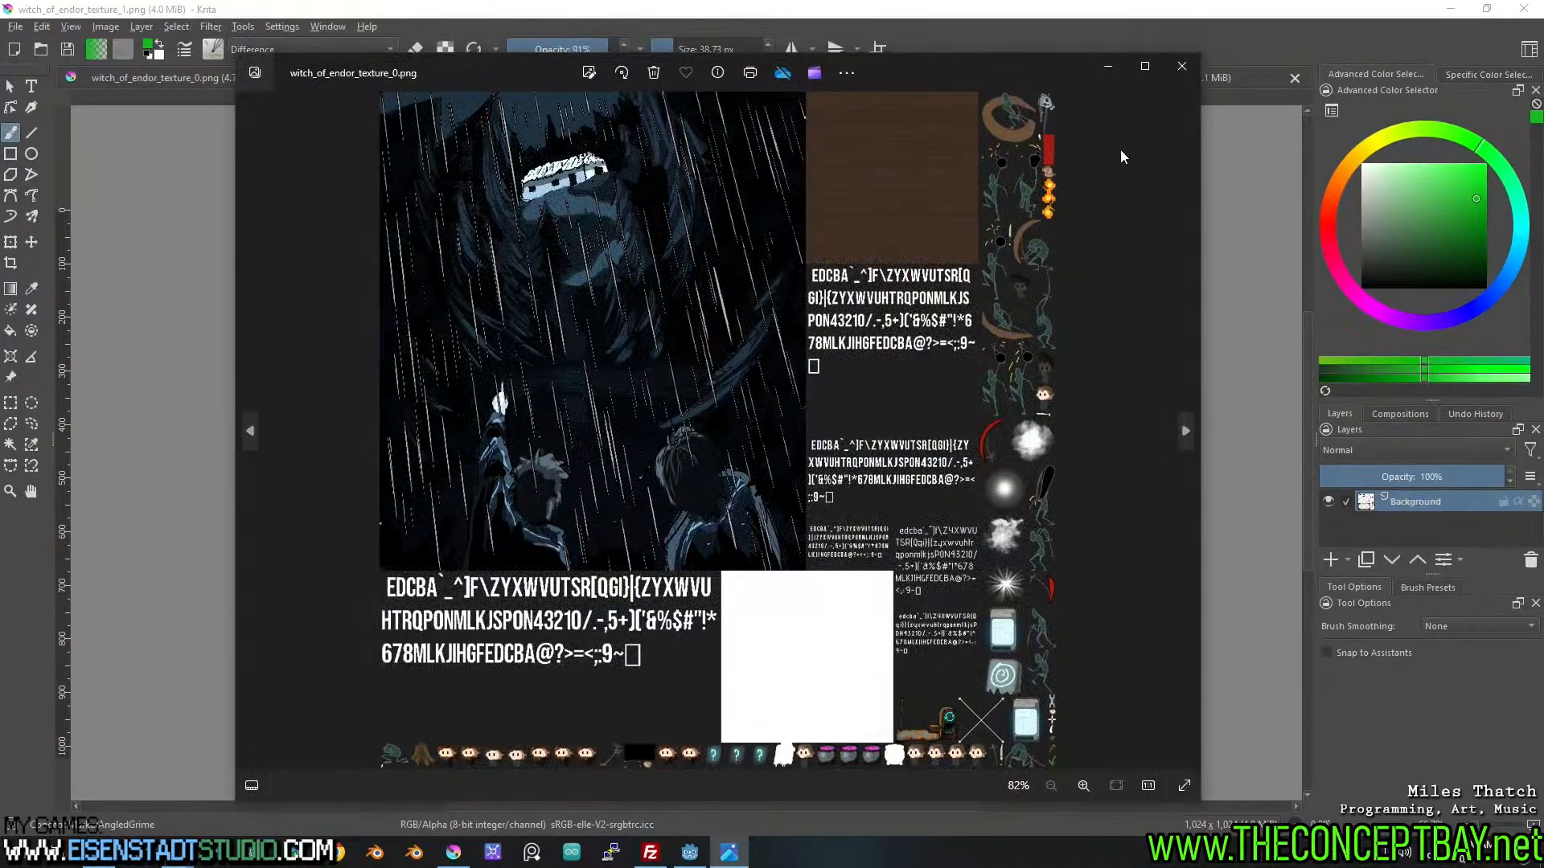
left_click(1182, 66)
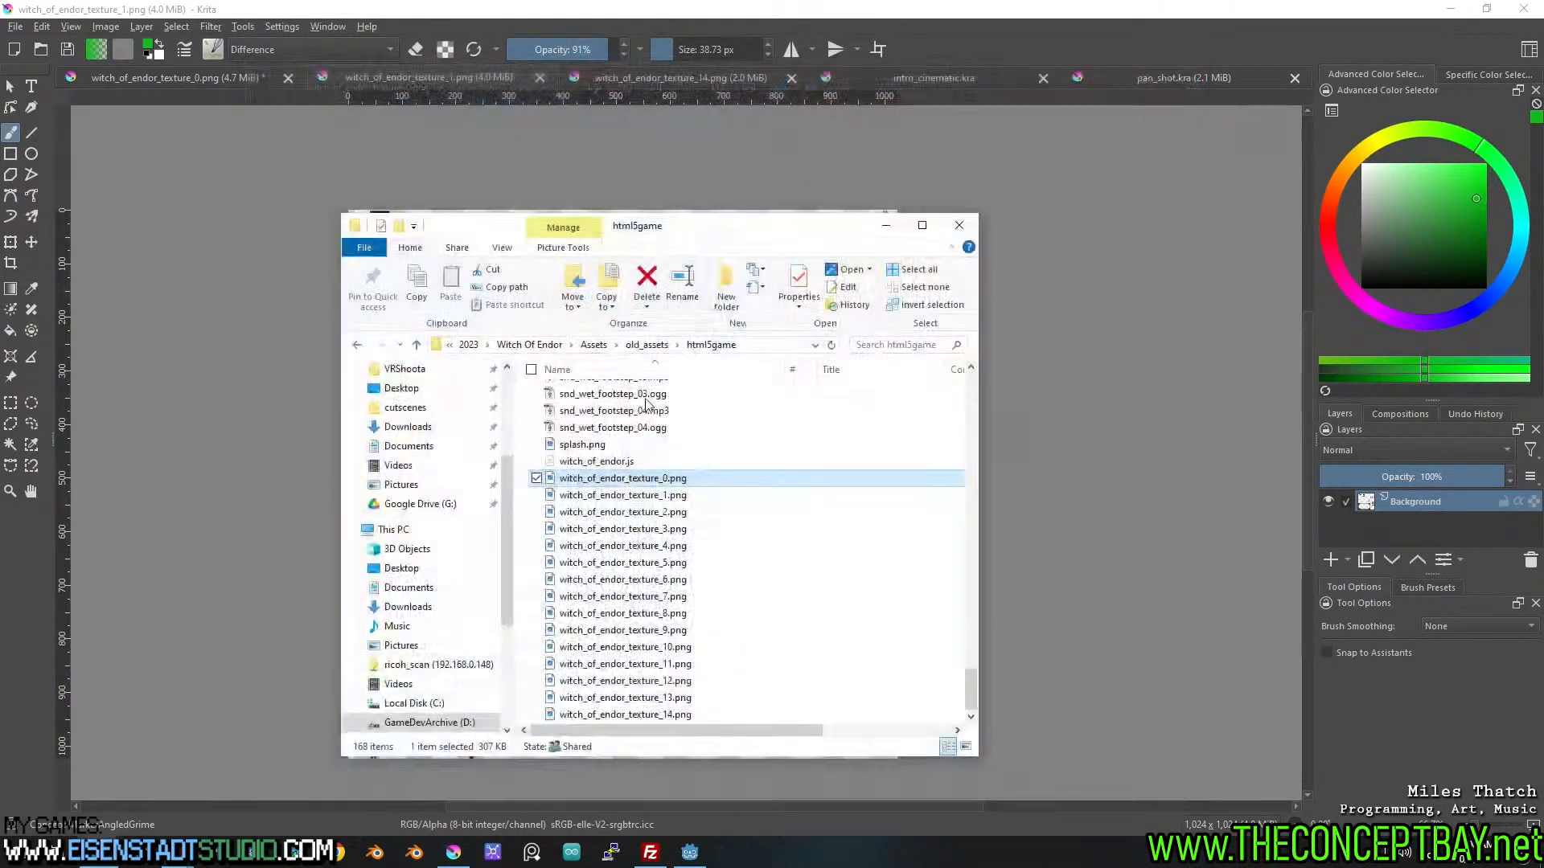
double_click(625, 498)
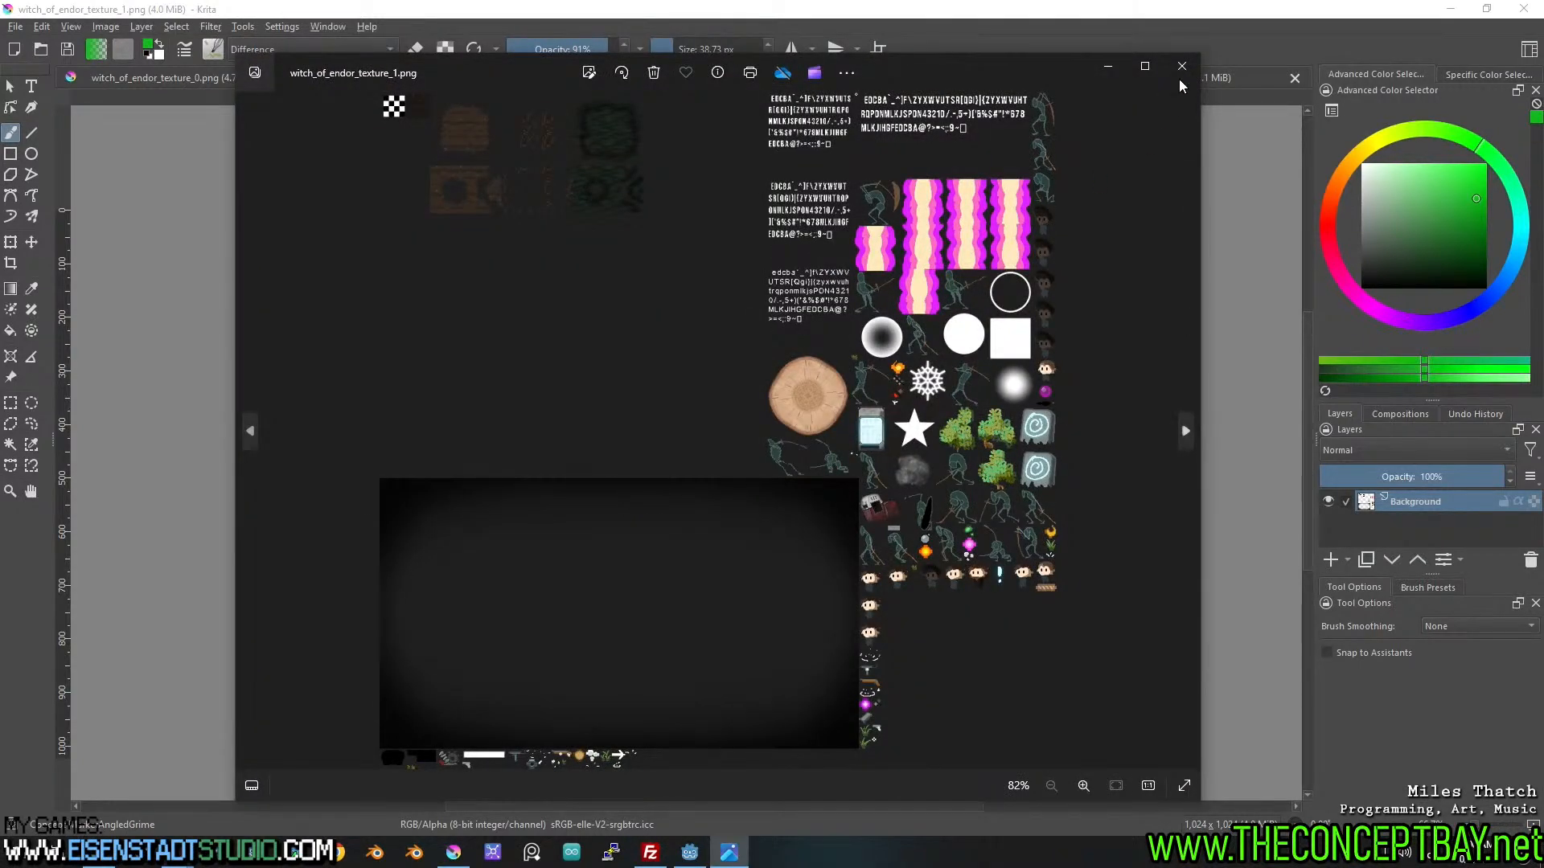
left_click(1181, 66)
double_click(635, 479)
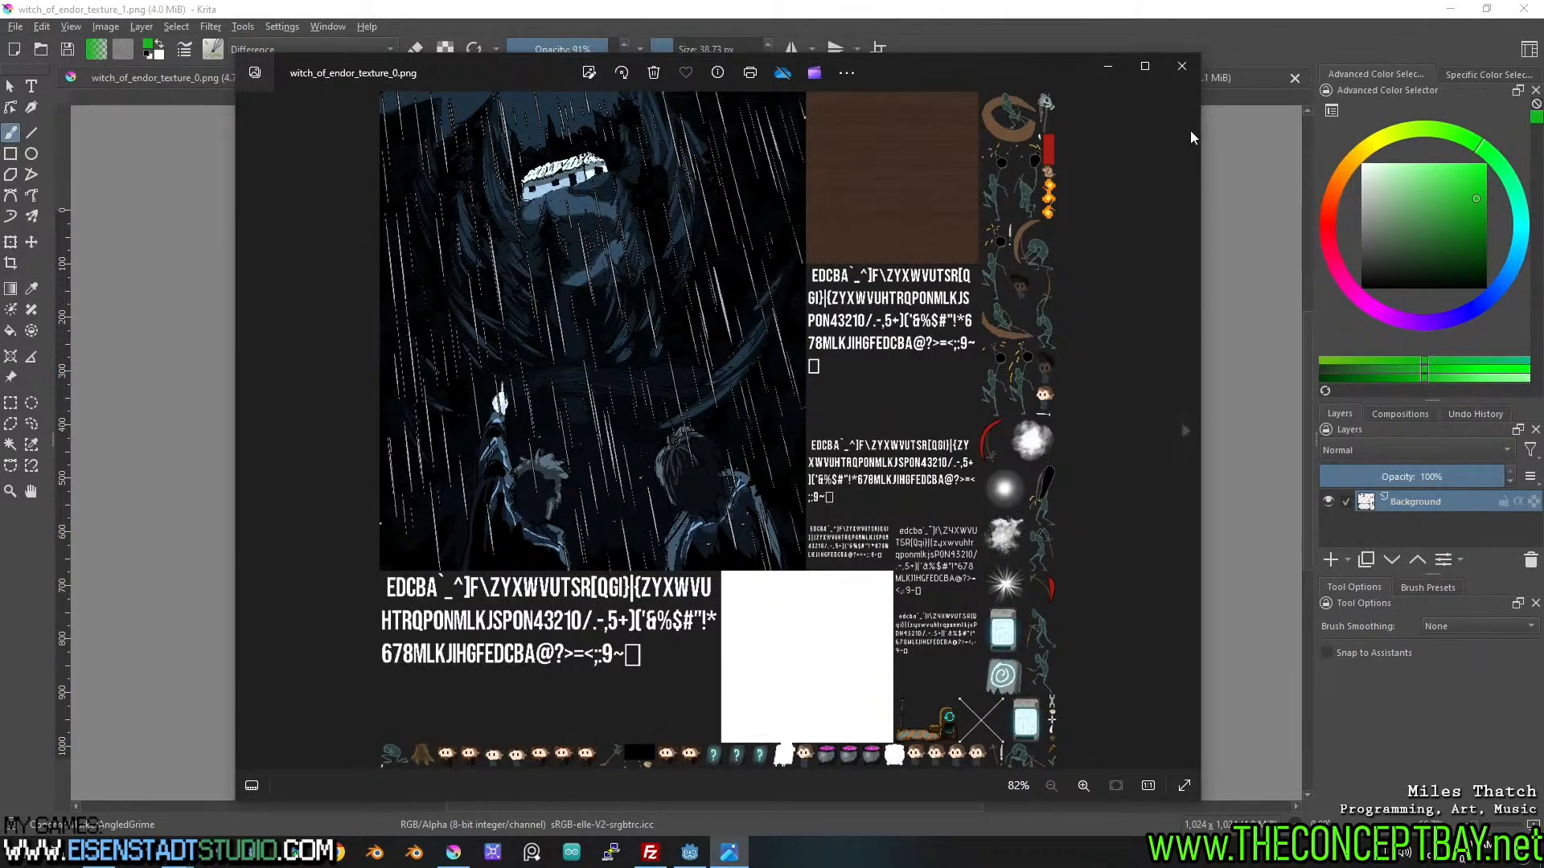
left_click(1181, 66)
Preview witch_of_endor_texture_2.png, recheck witch_of_endor_texture_1.png, and select witch_of_endor_texture_2.png in the folder.
double_click(649, 511)
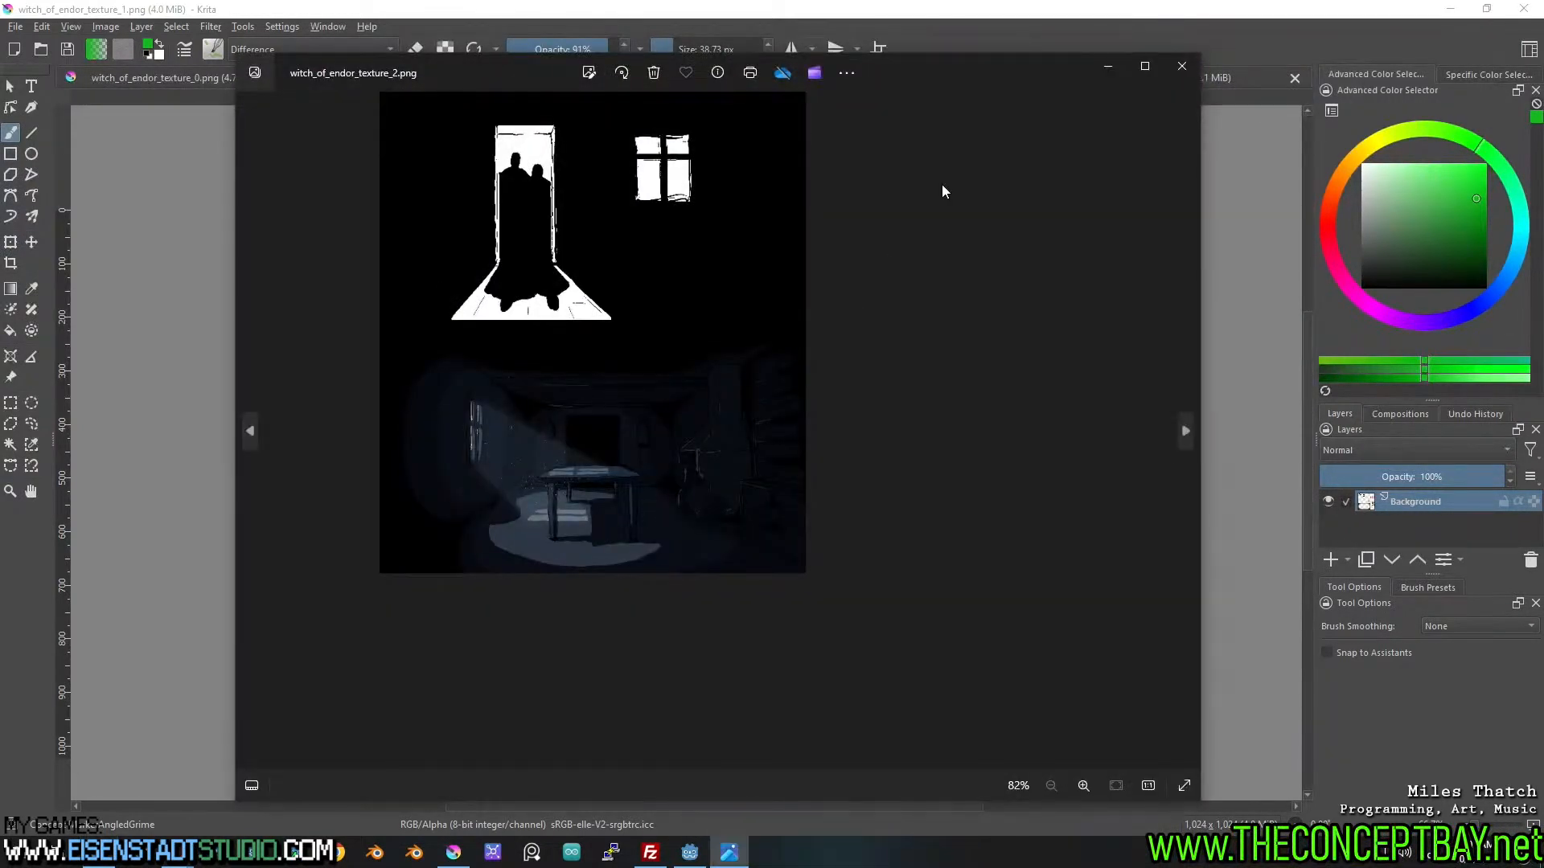
left_click(1181, 66)
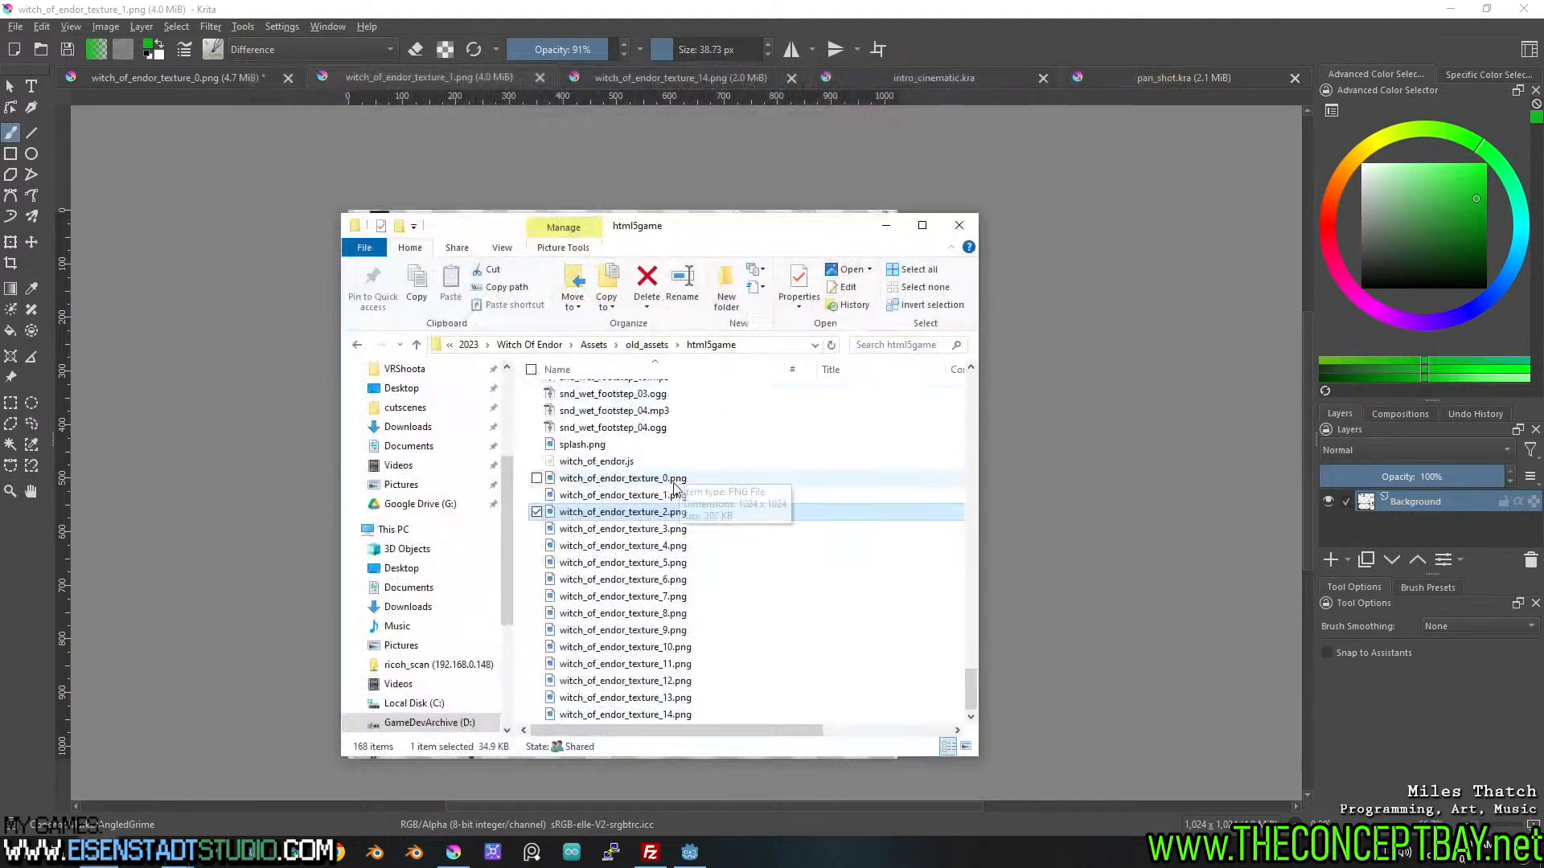
double_click(672, 496)
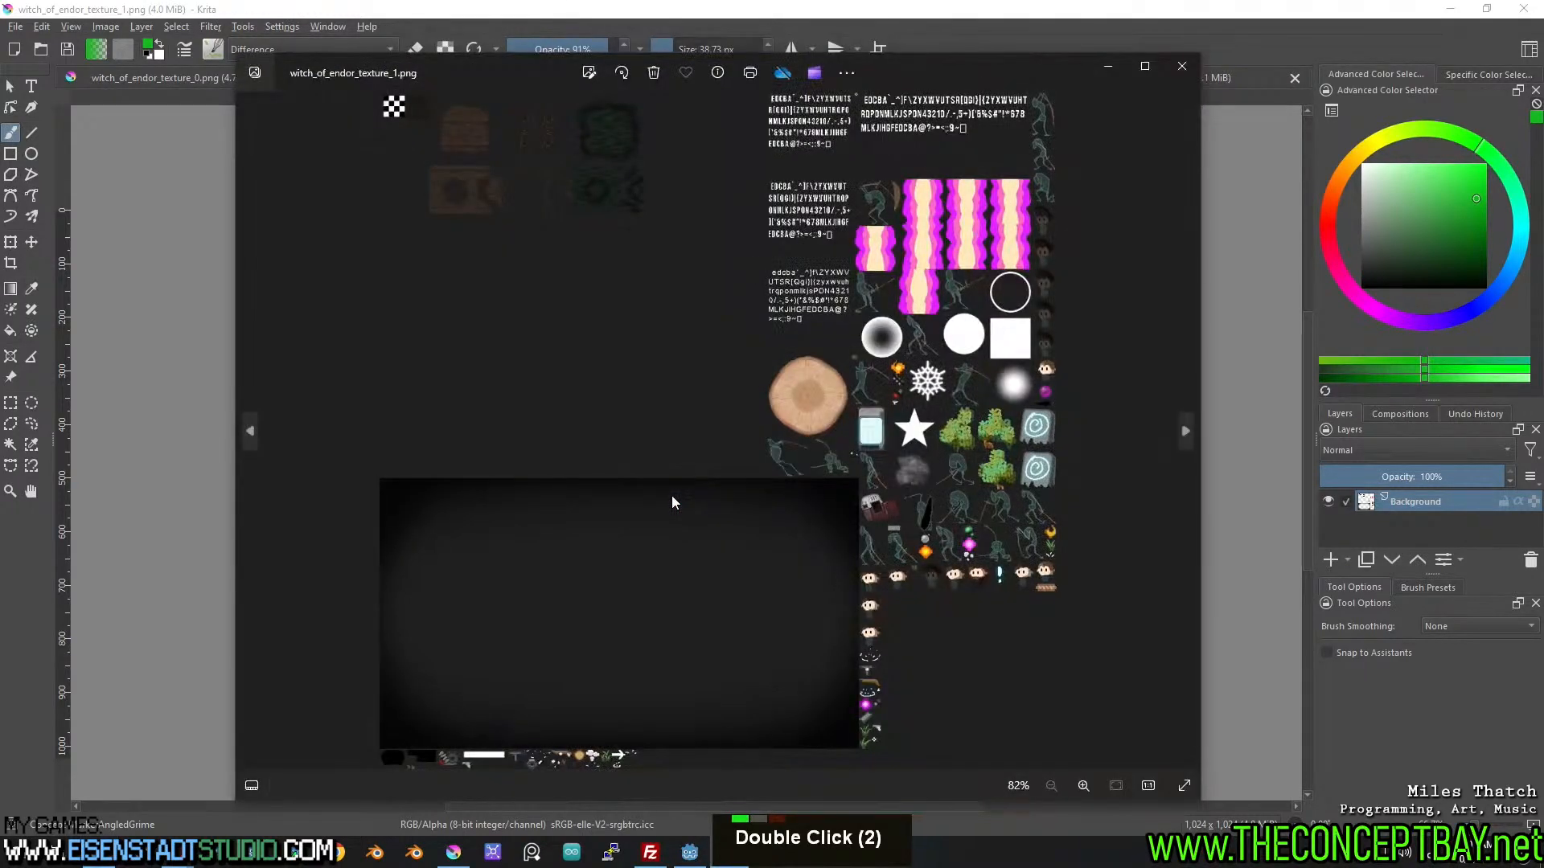
left_click(1181, 66)
left_click(665, 513)
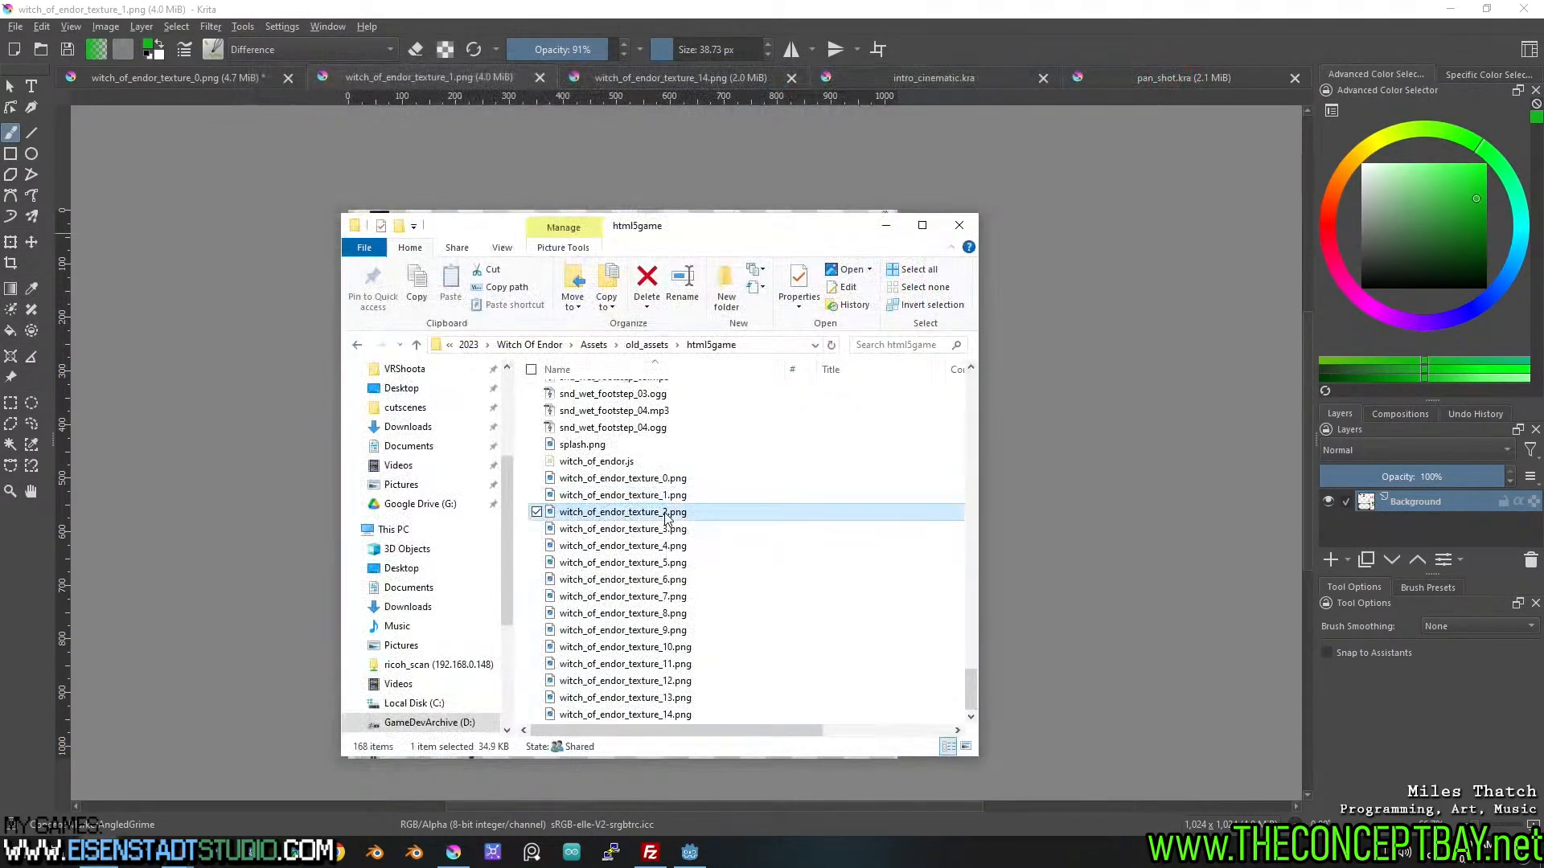
scroll(666, 518, "down", 4)
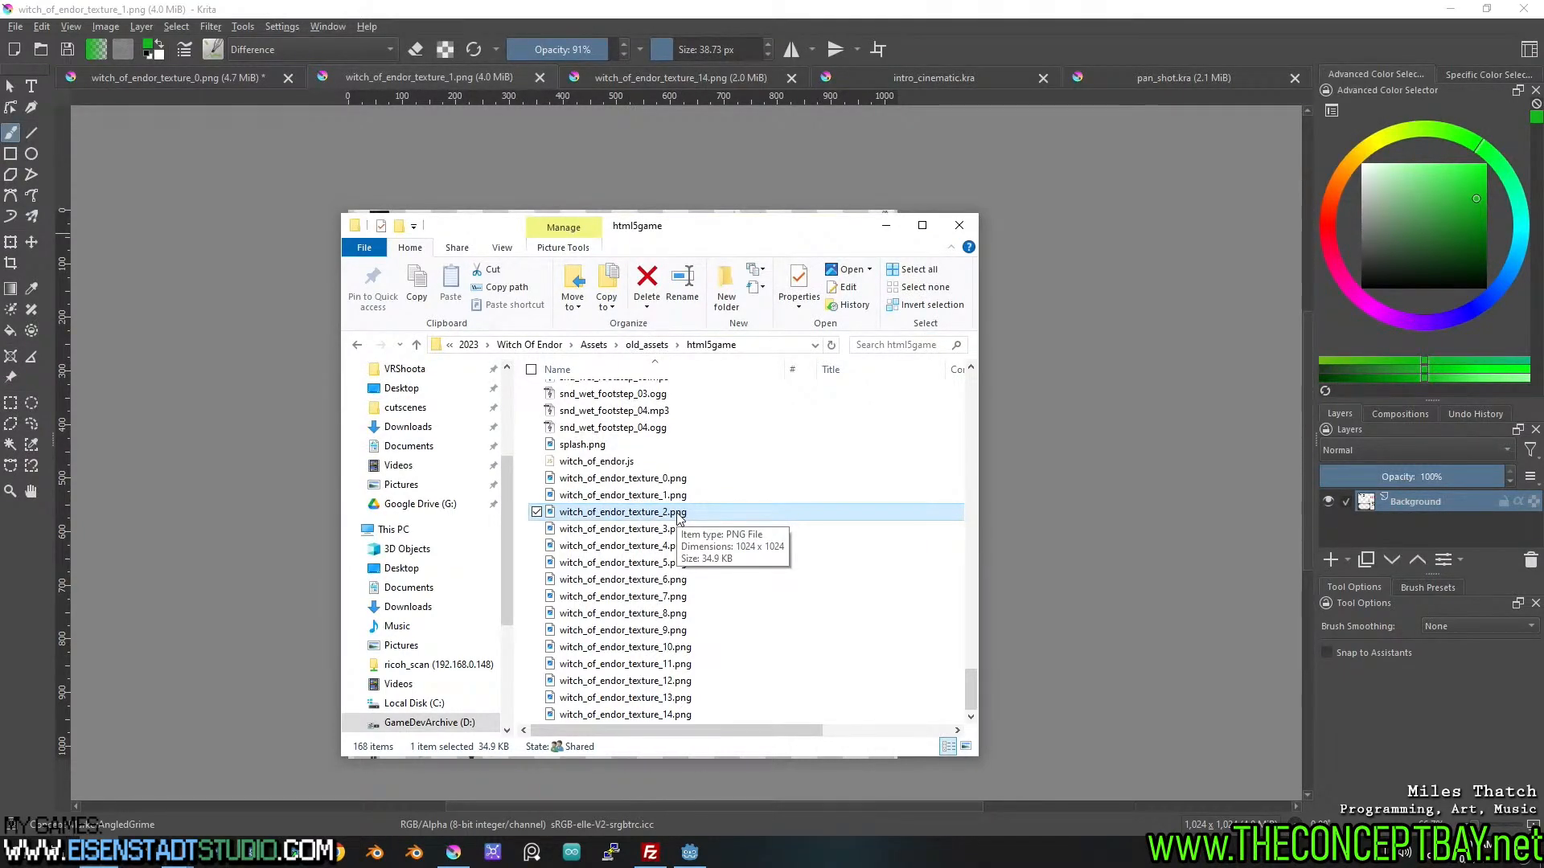
Create a new 1024 by 1024 px custom document at 300 pixels per inch.
left_click(19, 26)
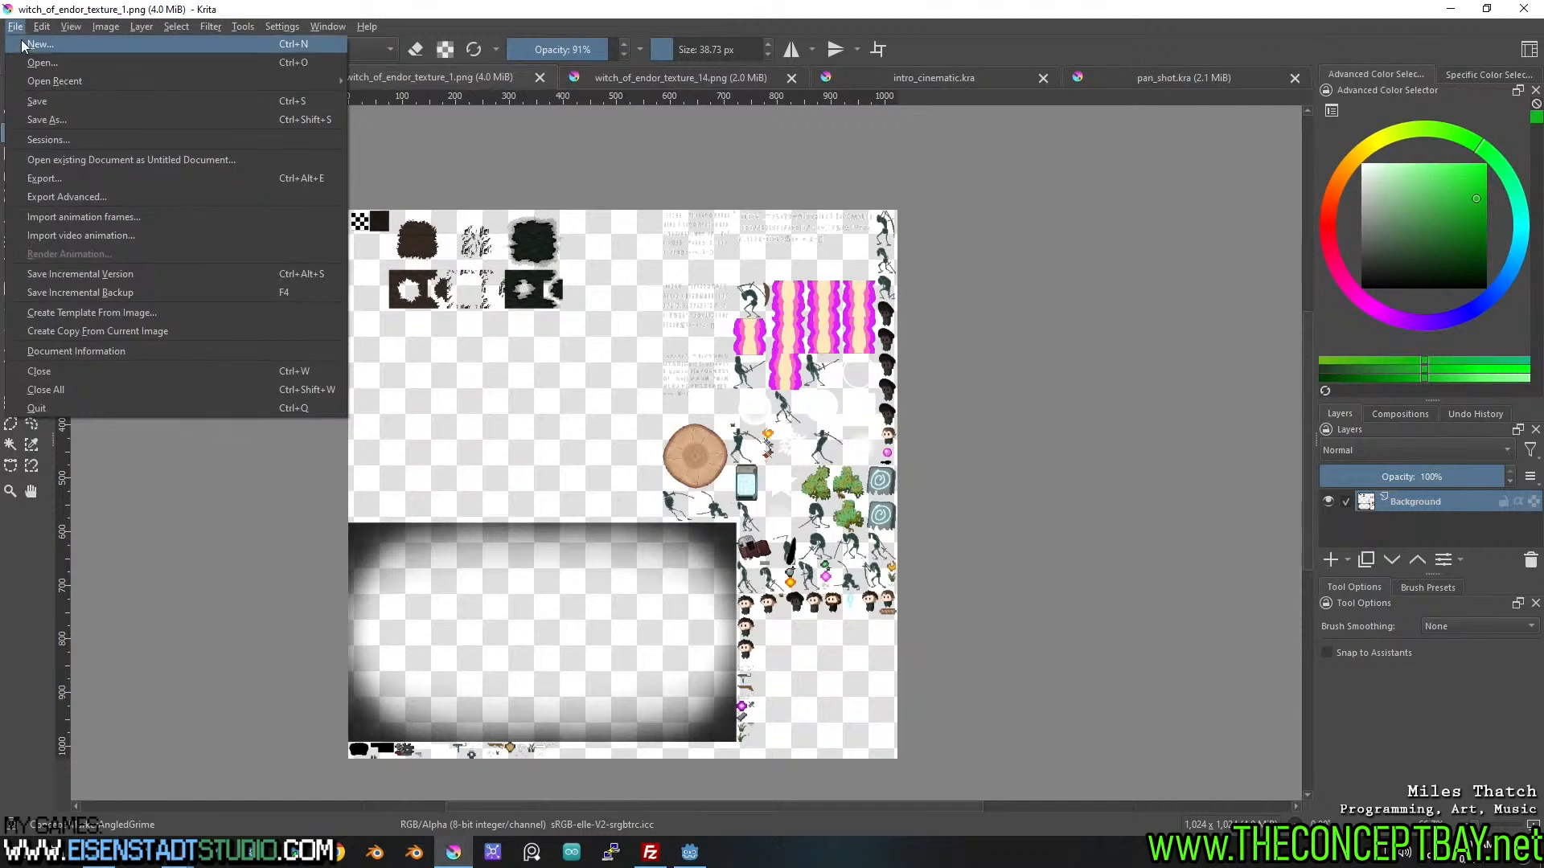
left_click(39, 44)
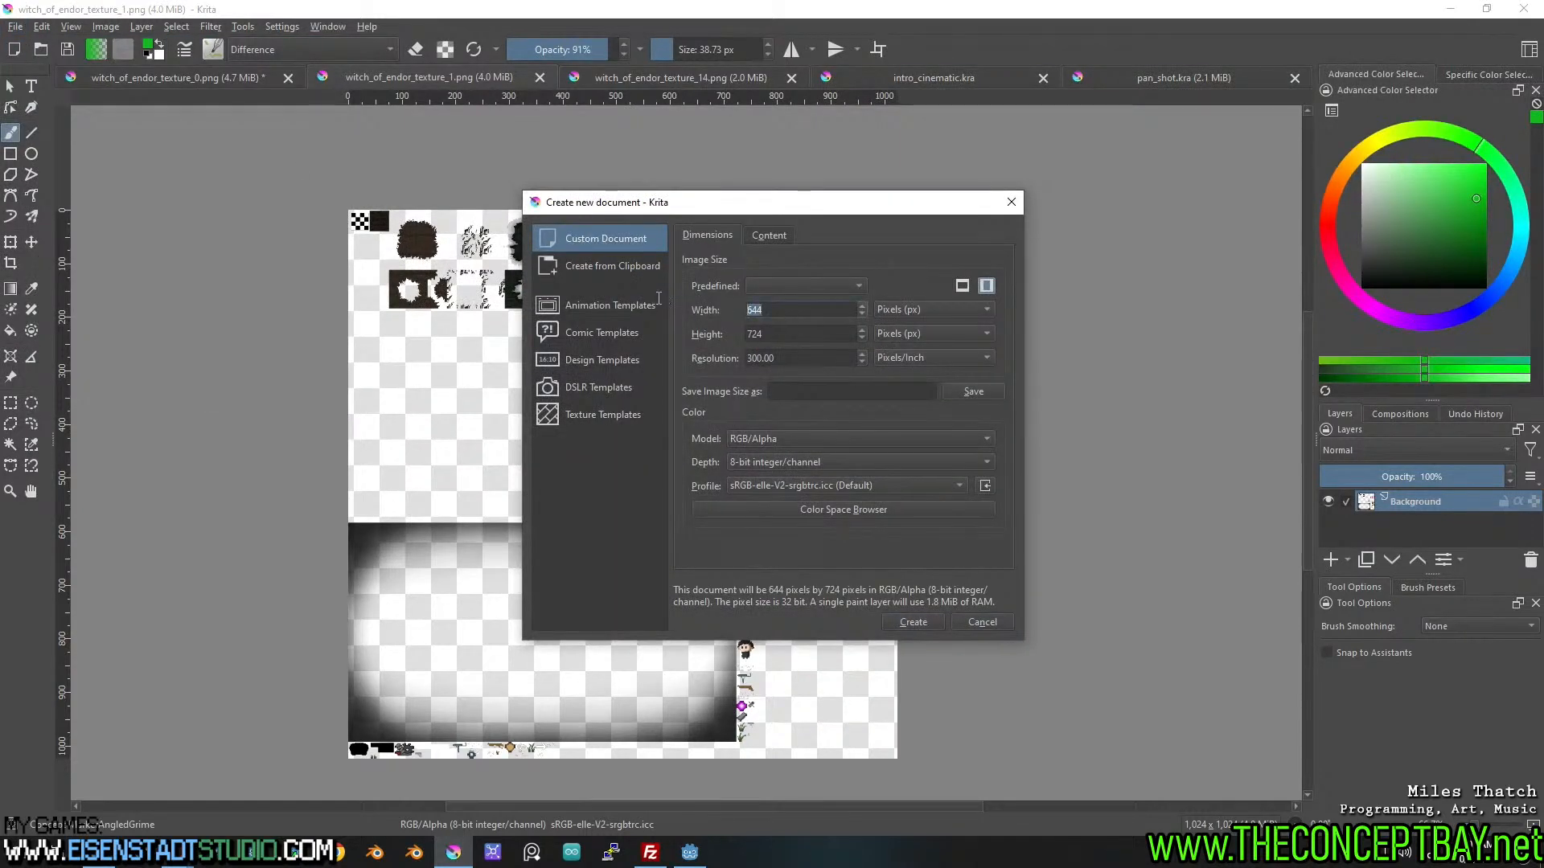
type("1024")
key("Tab")
type("1024")
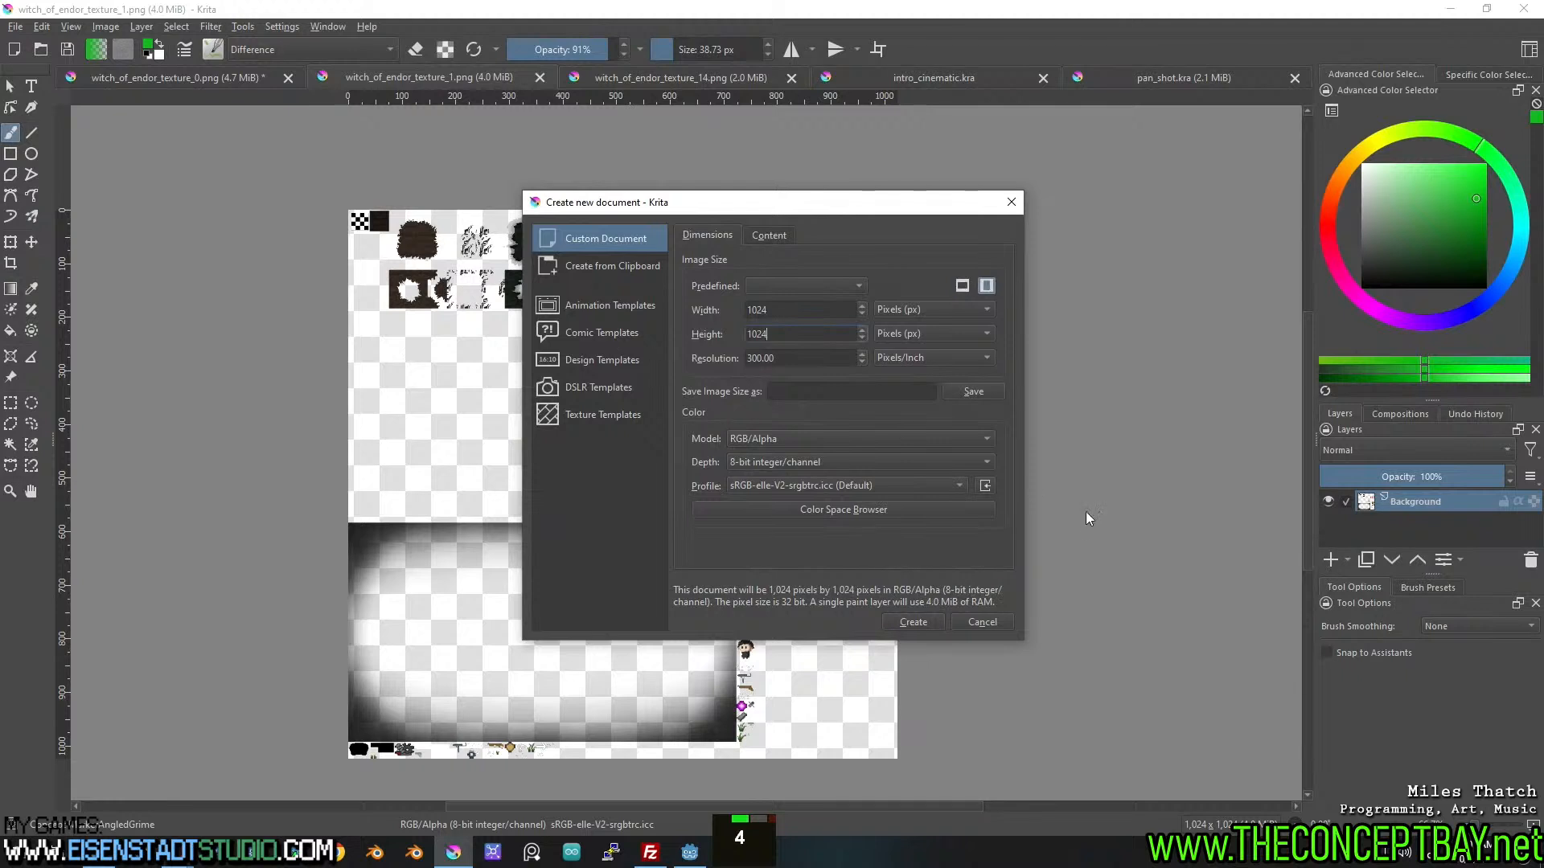
left_click(915, 622)
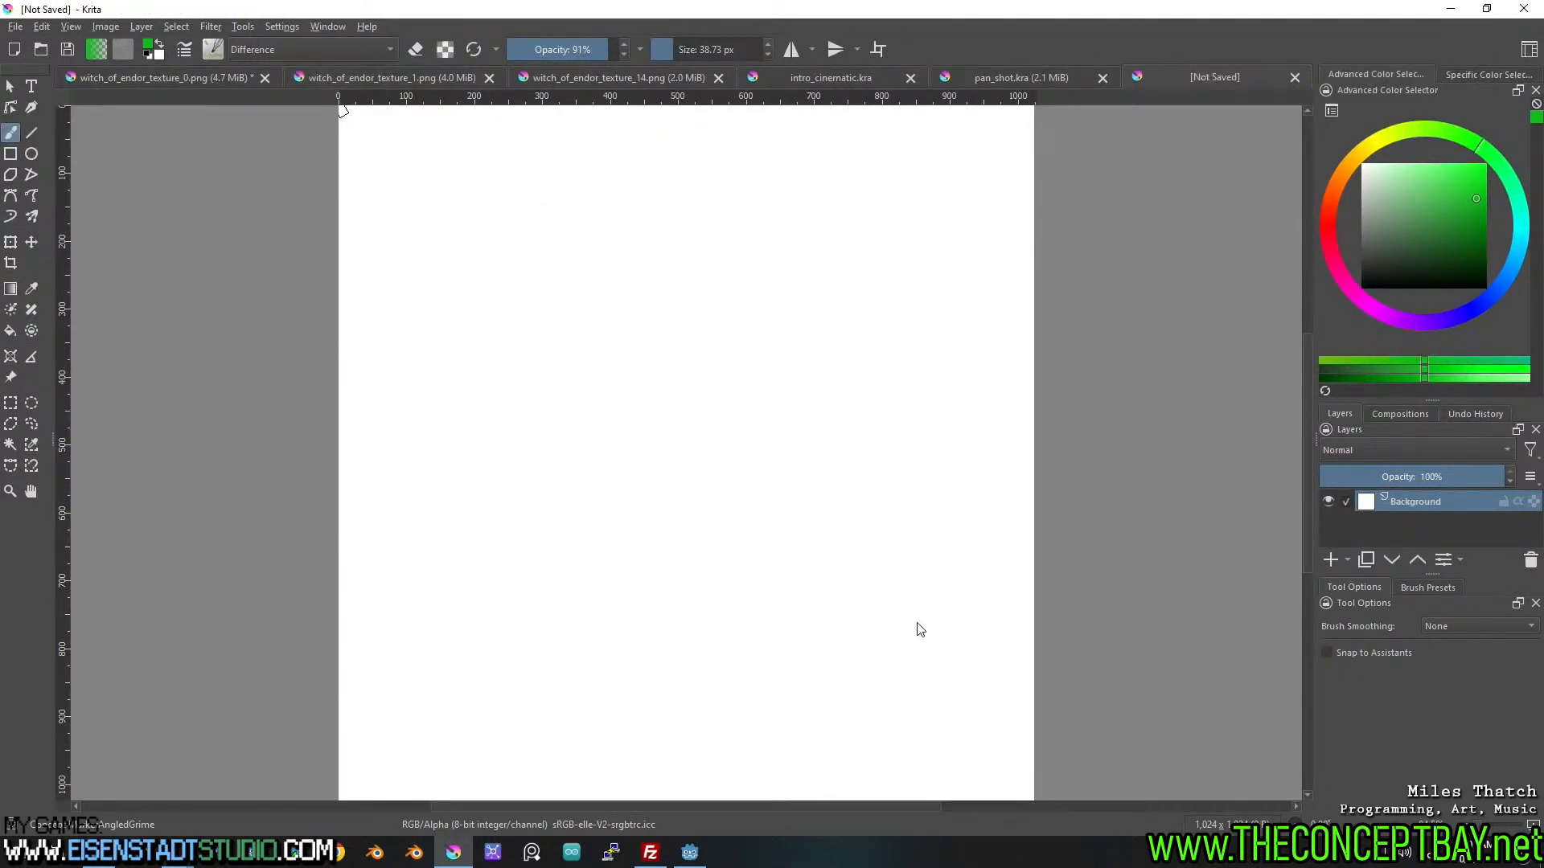
Import witch_of_endor_texture_2.png through witch_of_endor_texture_14.png from the html5game folder into the new document as separate layers.
left_click(137, 852)
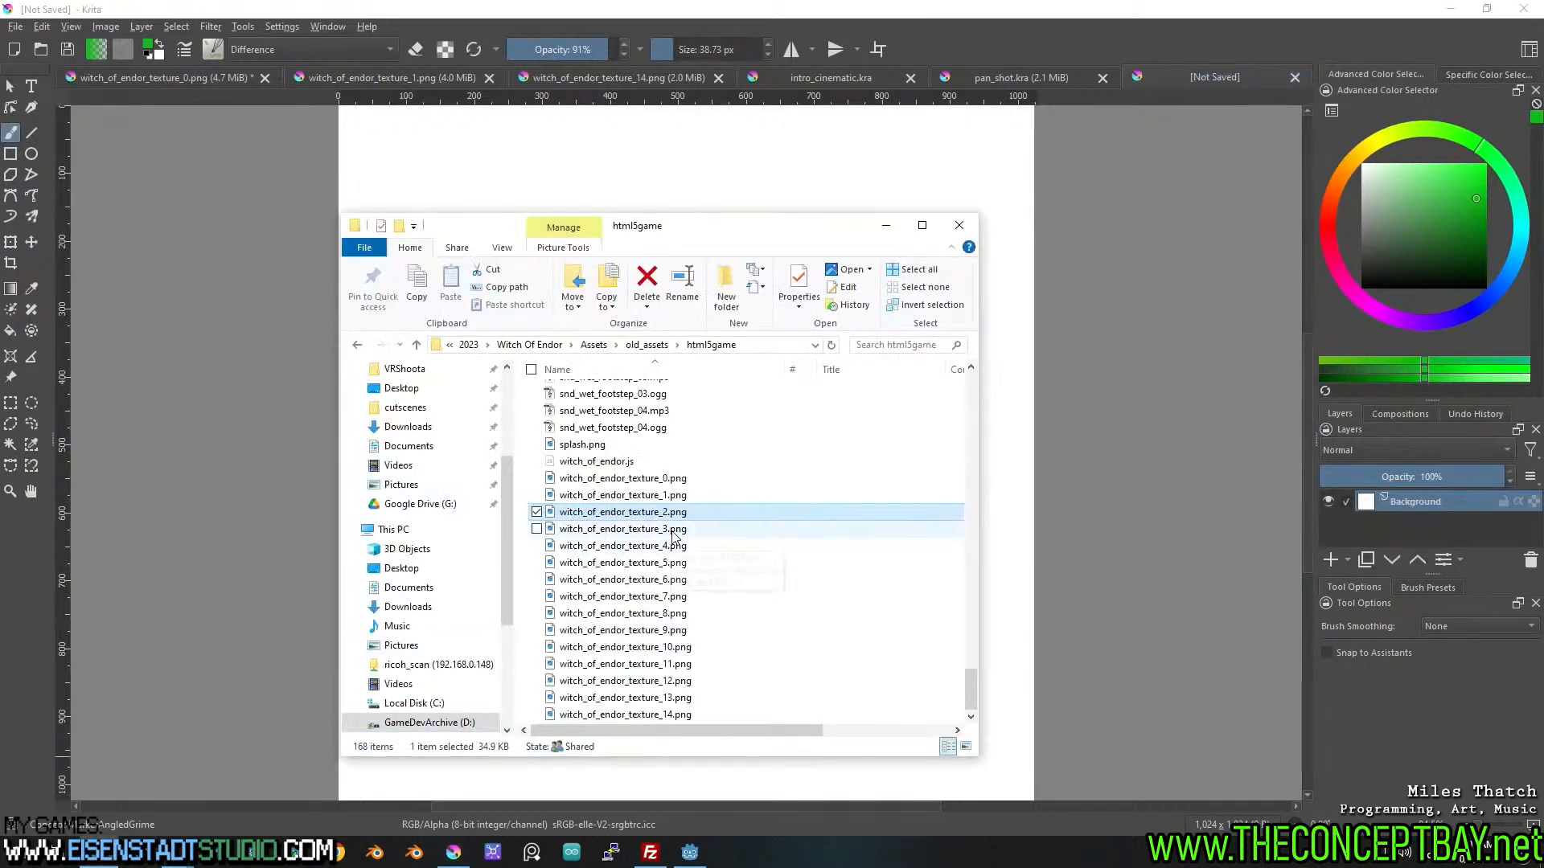
left_click(643, 714, "shift")
left_click_drag(670, 517, 1009, 386)
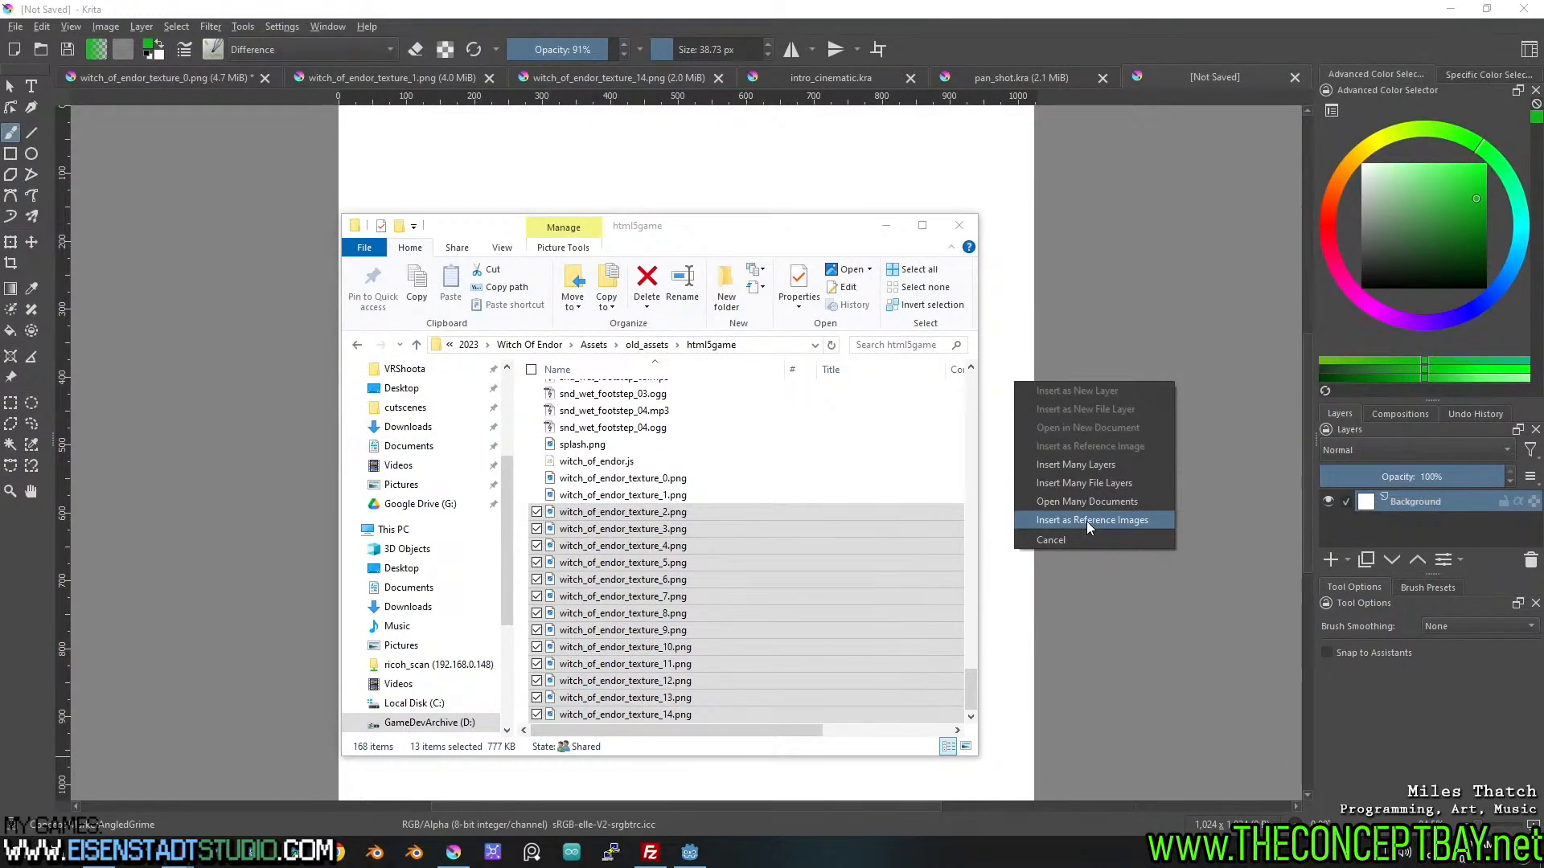
left_click(1102, 464)
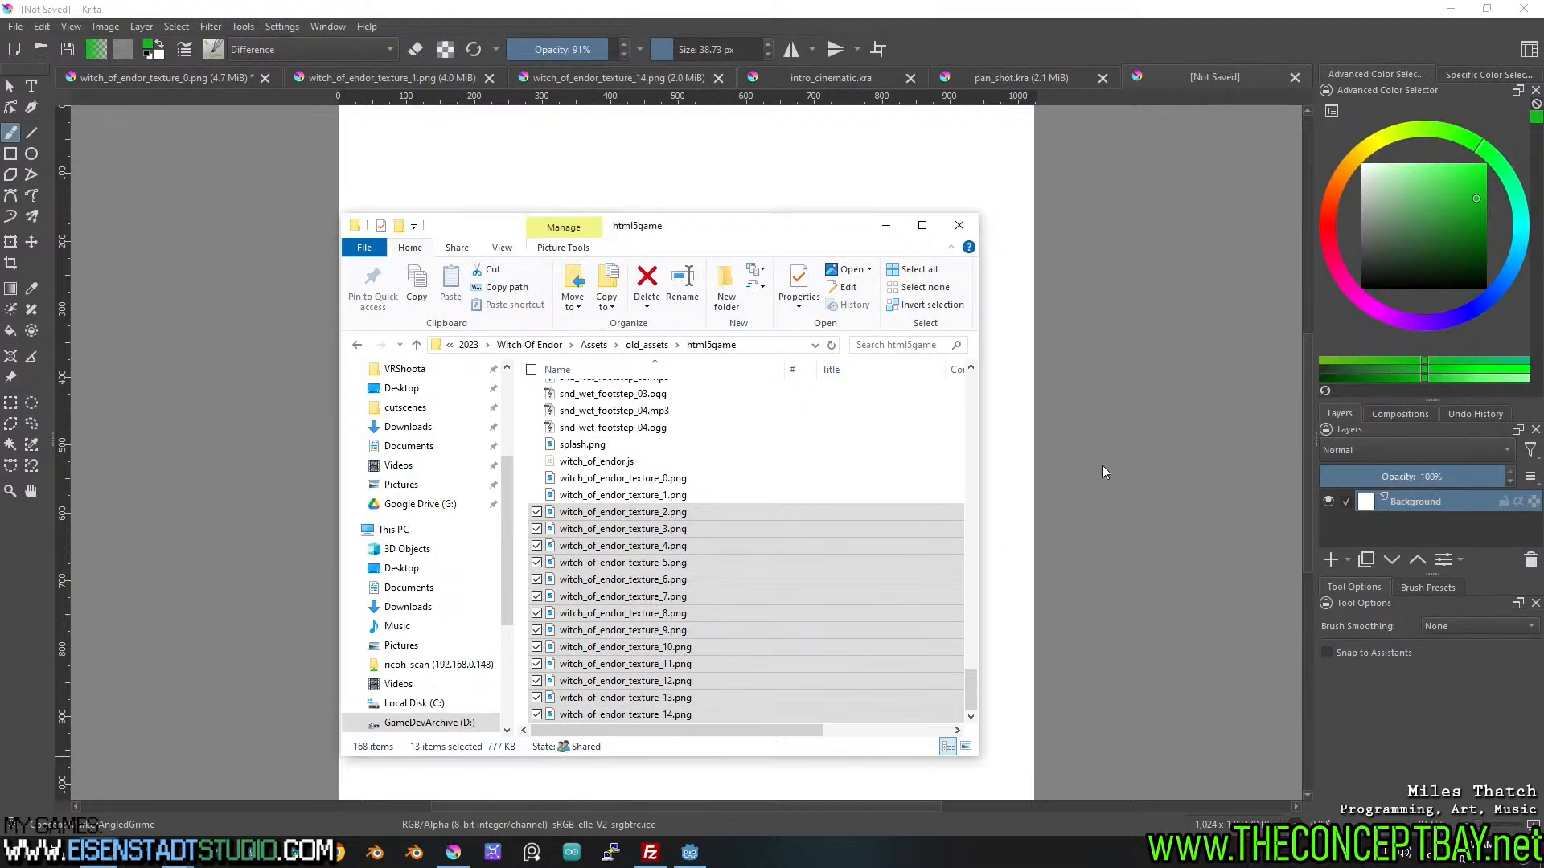
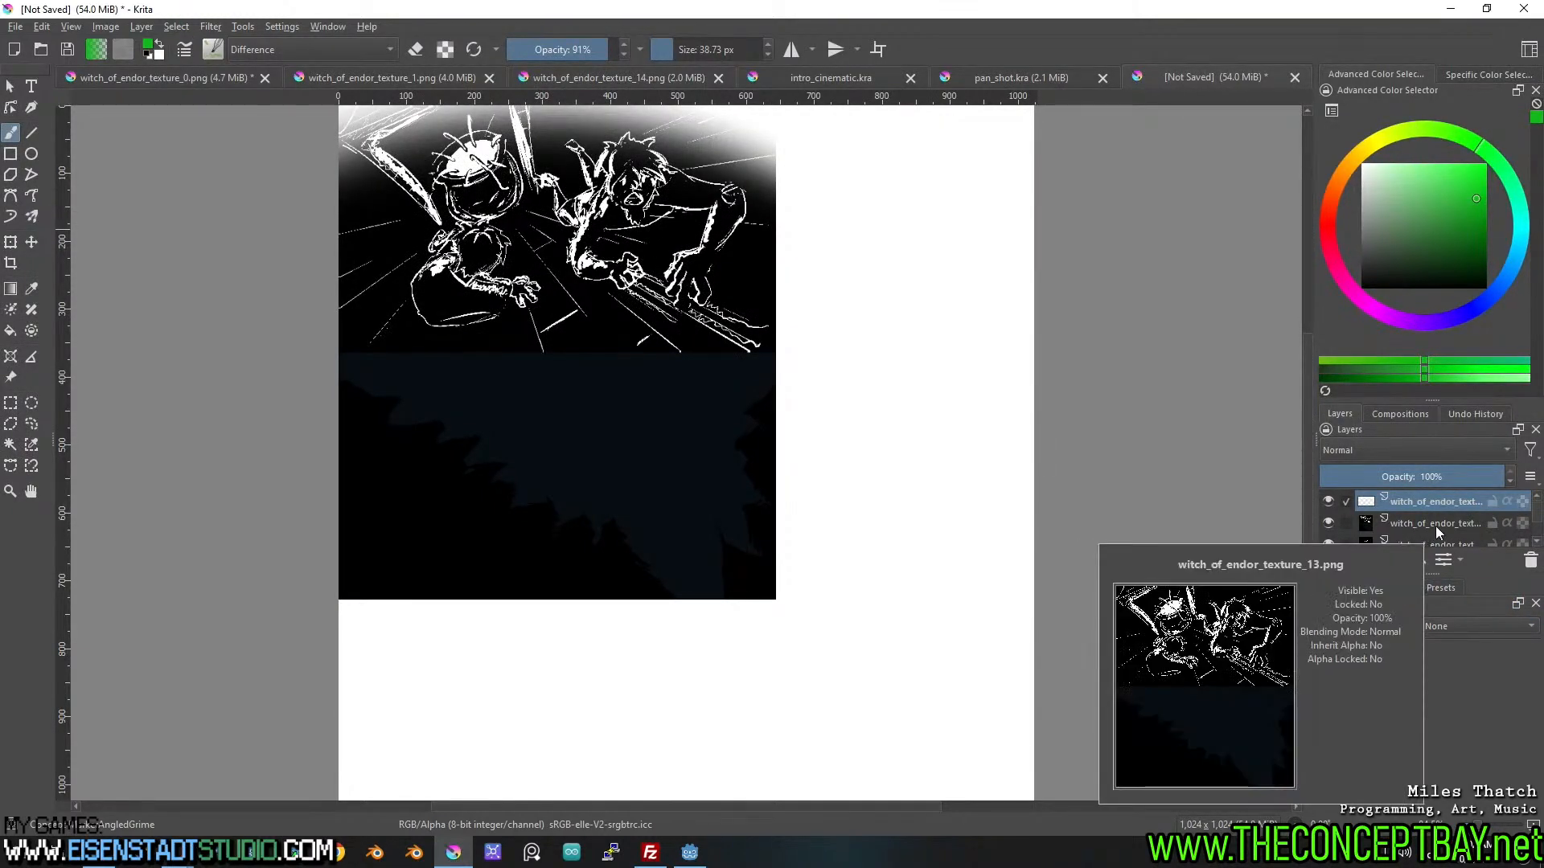
Hide the topmost texture layer and enlarge the layer list to show more of the imported layers.
left_click(1328, 501)
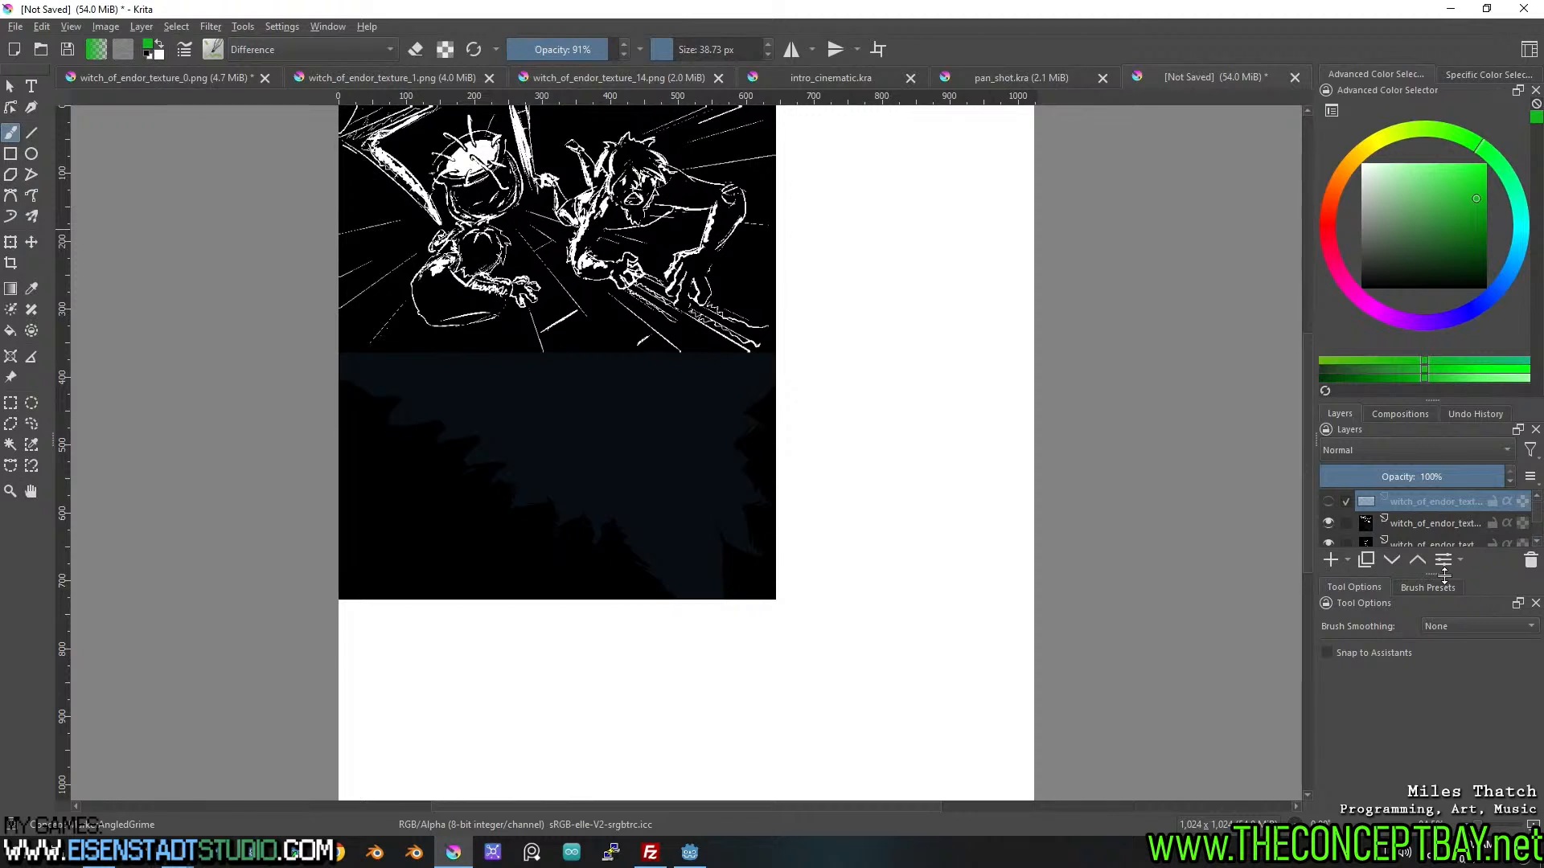
left_click_drag(1444, 575, 1444, 722)
scroll(1407, 533, "down", 6)
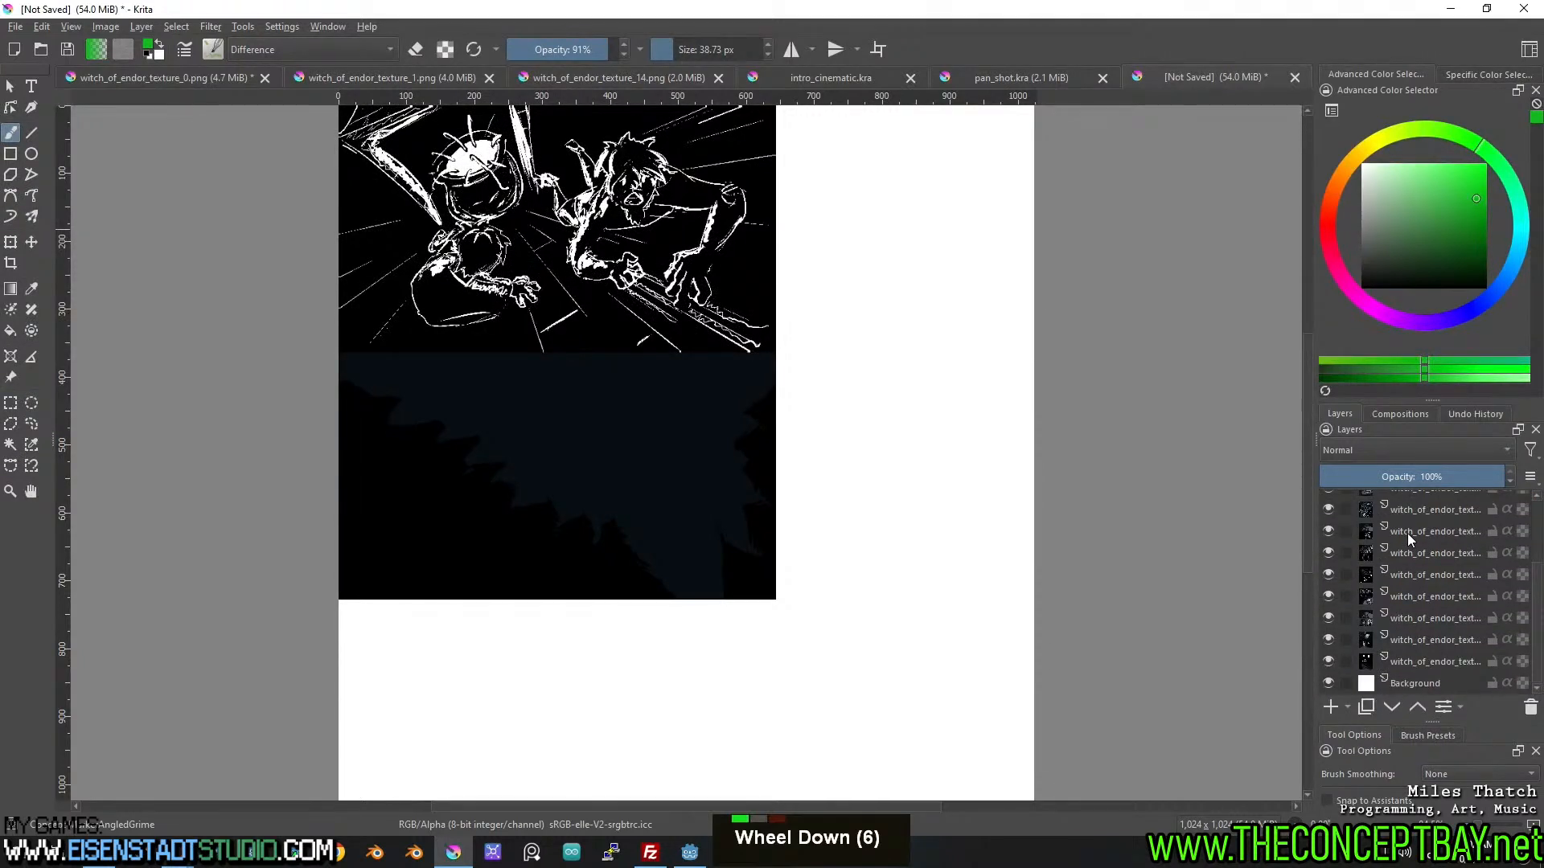
scroll(1407, 533, "up", 5)
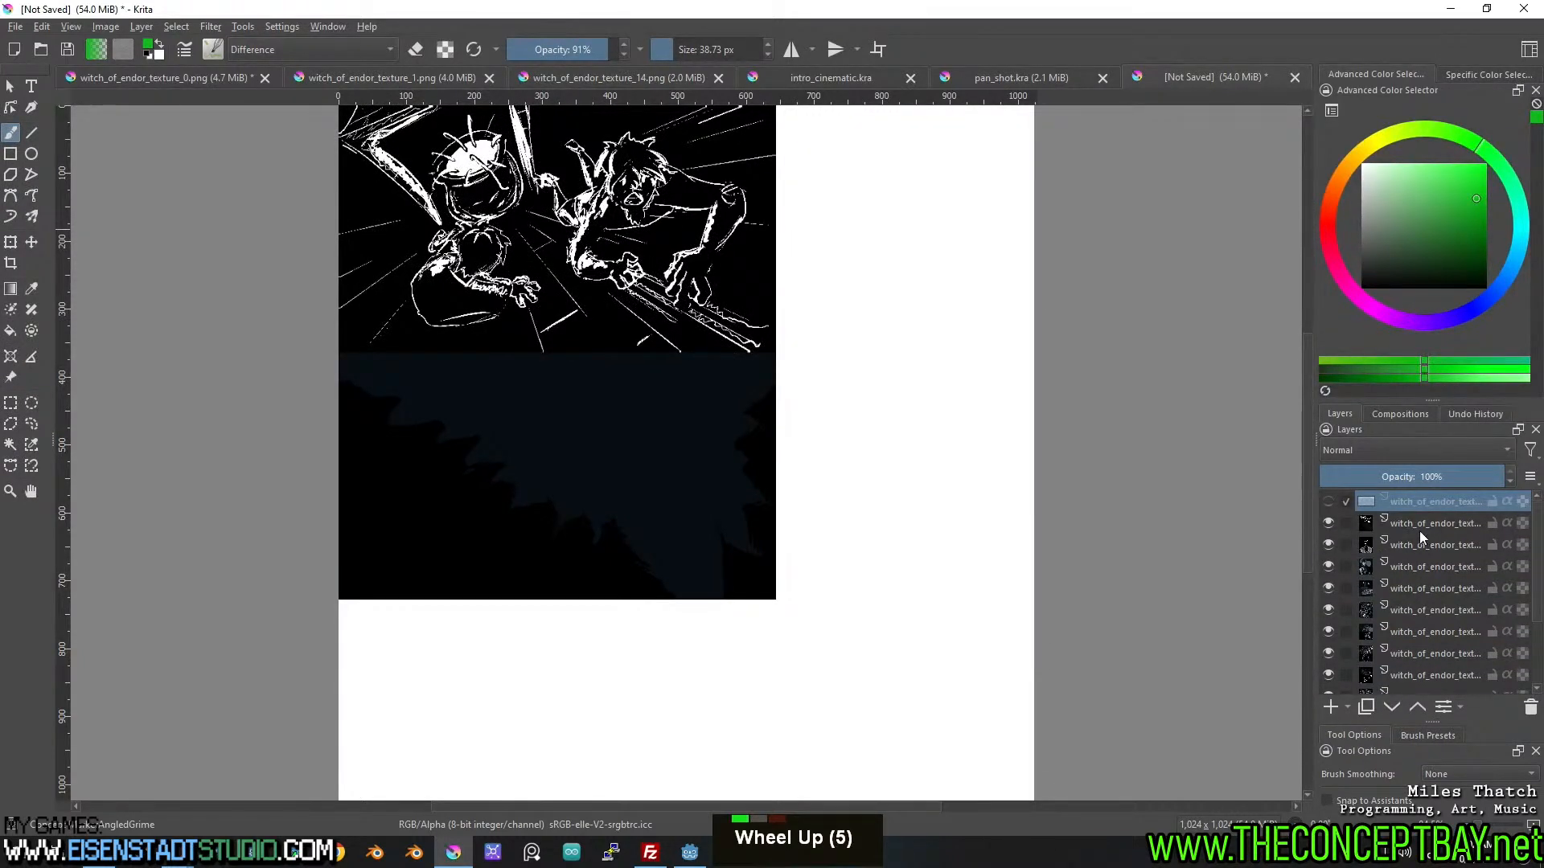
Toggle individual texture layers off and on to check what artwork each contains.
left_click(1419, 524)
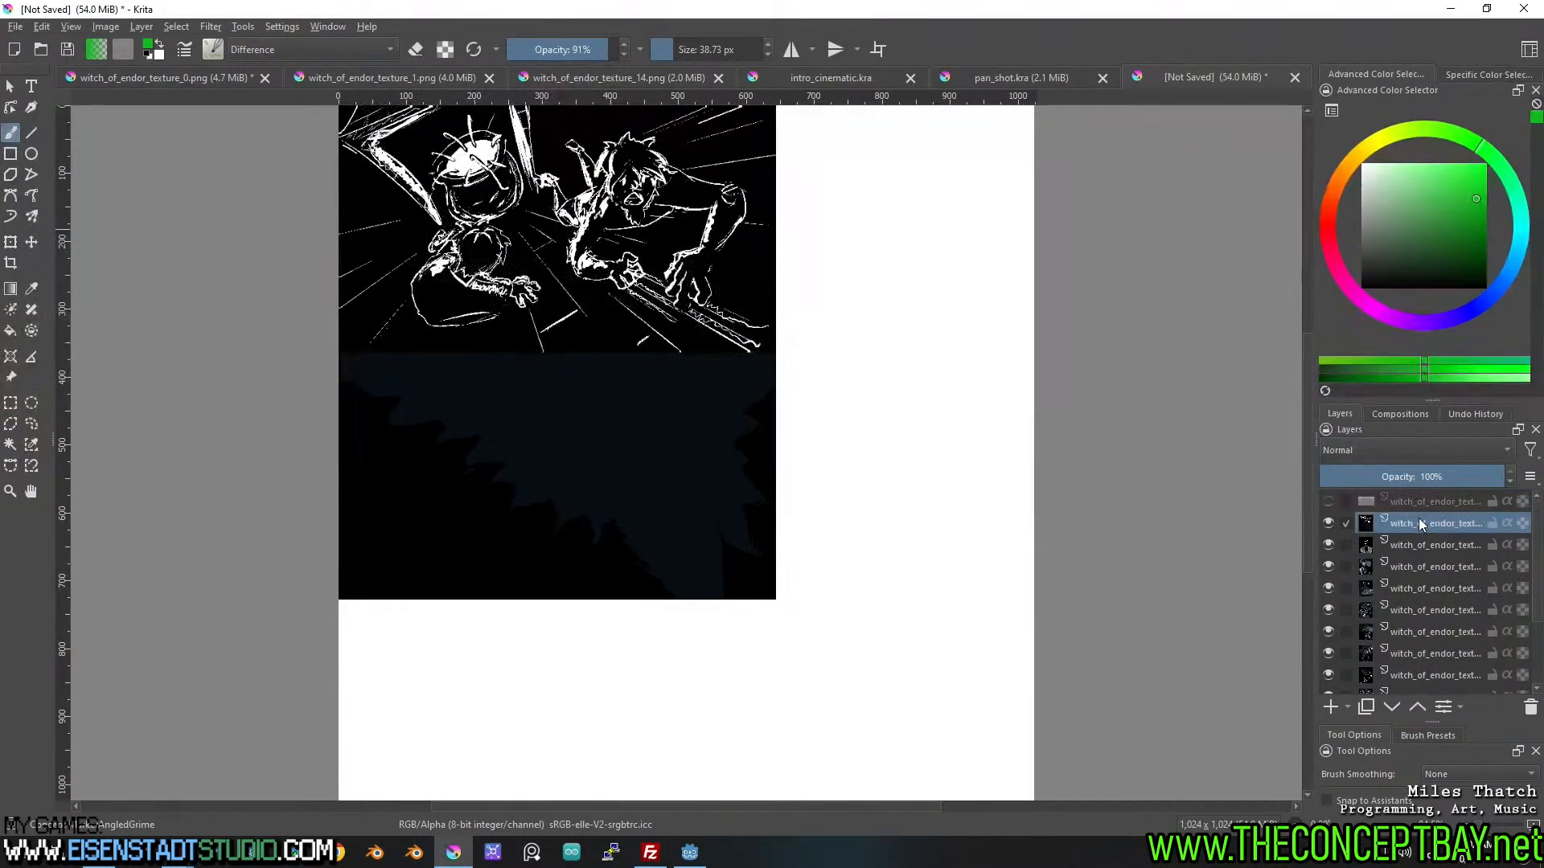
left_click(1327, 523)
left_click(1327, 524)
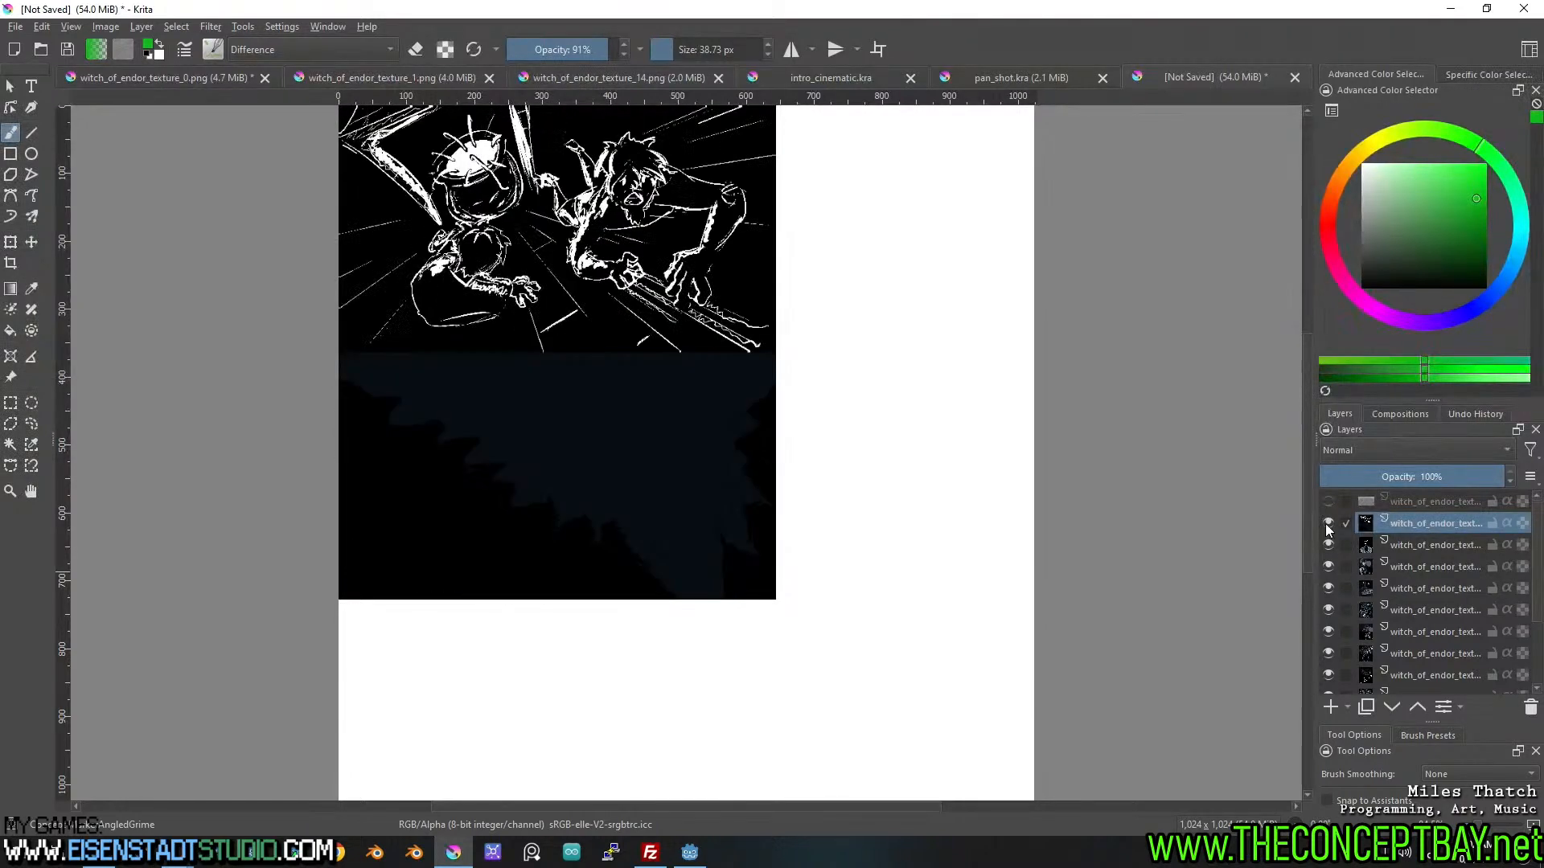
left_click(1327, 611)
left_click(1326, 610)
left_click(1328, 653)
left_click(1328, 653)
scroll(1419, 655, "down", 4)
Move the texture layer showing the two men by the window up to directly below the hidden top layer.
left_click(1406, 616)
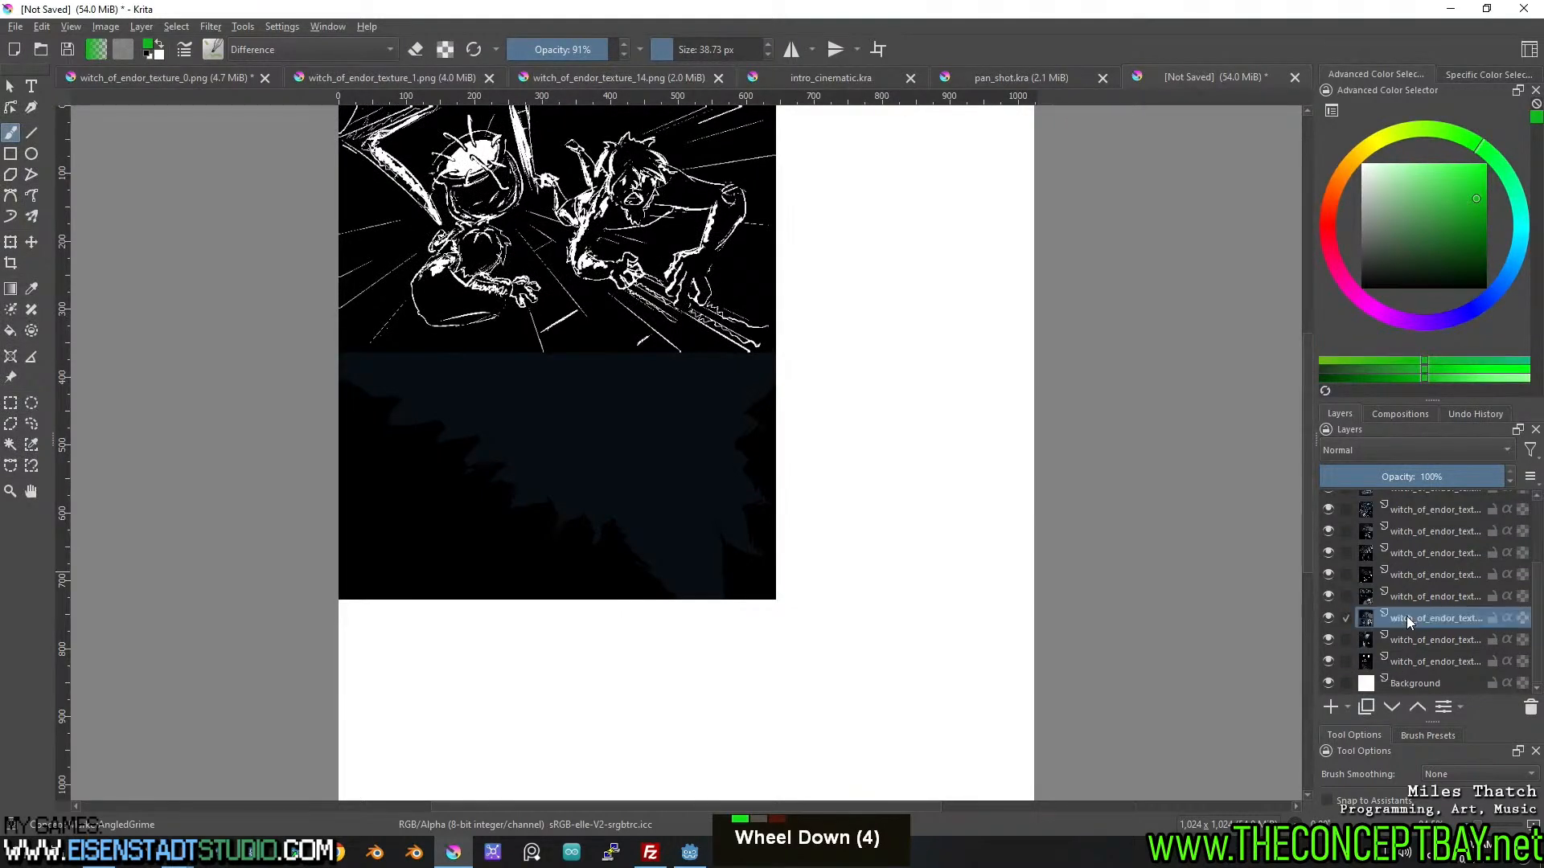
scroll(1403, 632, "up", 4)
left_click_drag(1405, 632, 1436, 523)
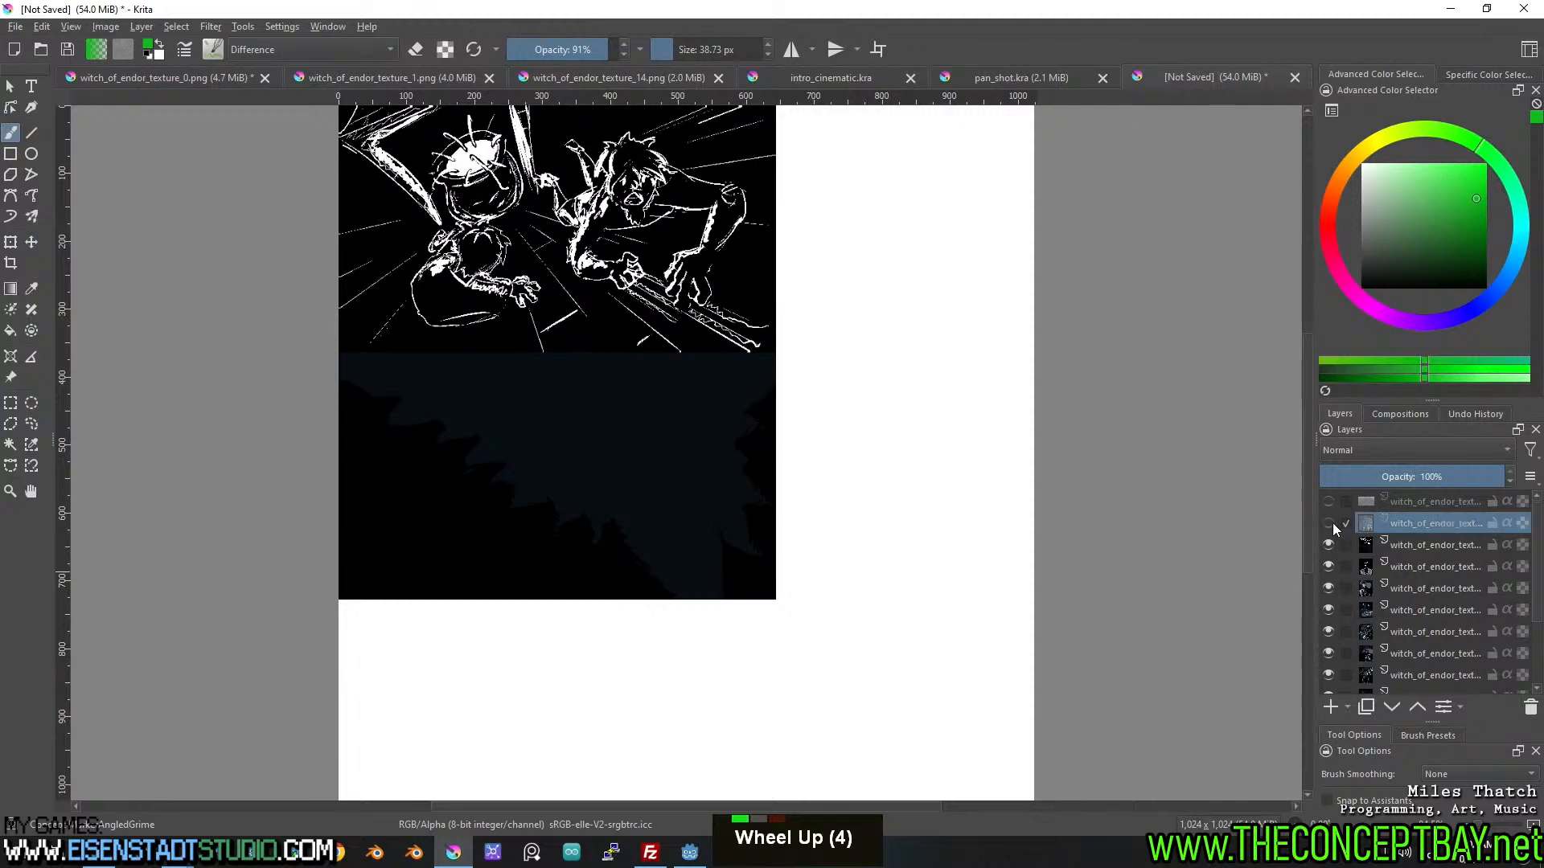
double_click(1333, 523)
middle_click(667, 426)
scroll(717, 590, "up", 3)
middle_click(717, 590)
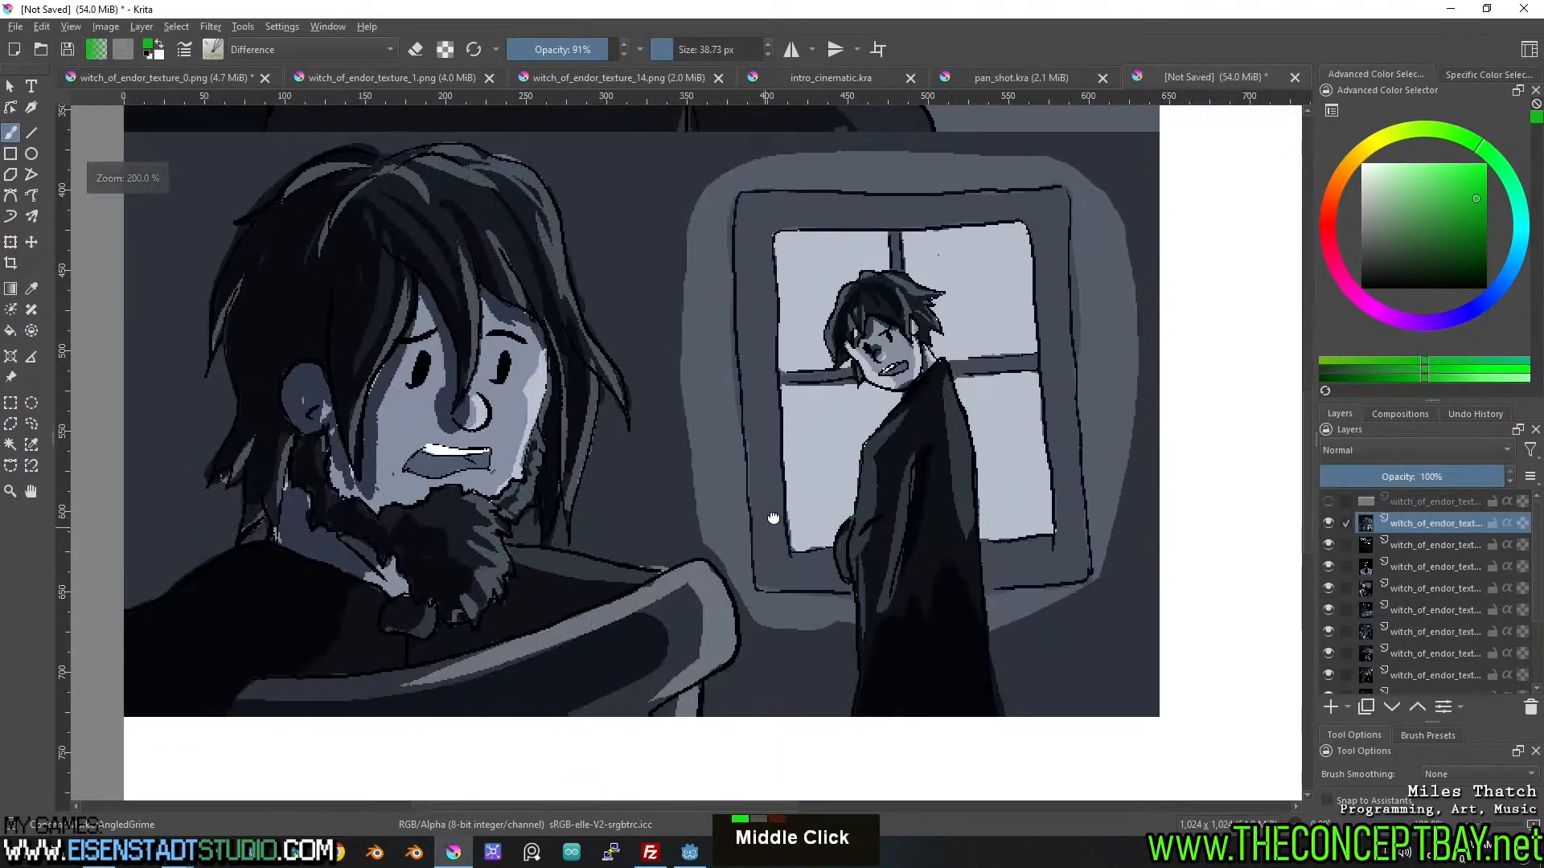
left_click(11, 263)
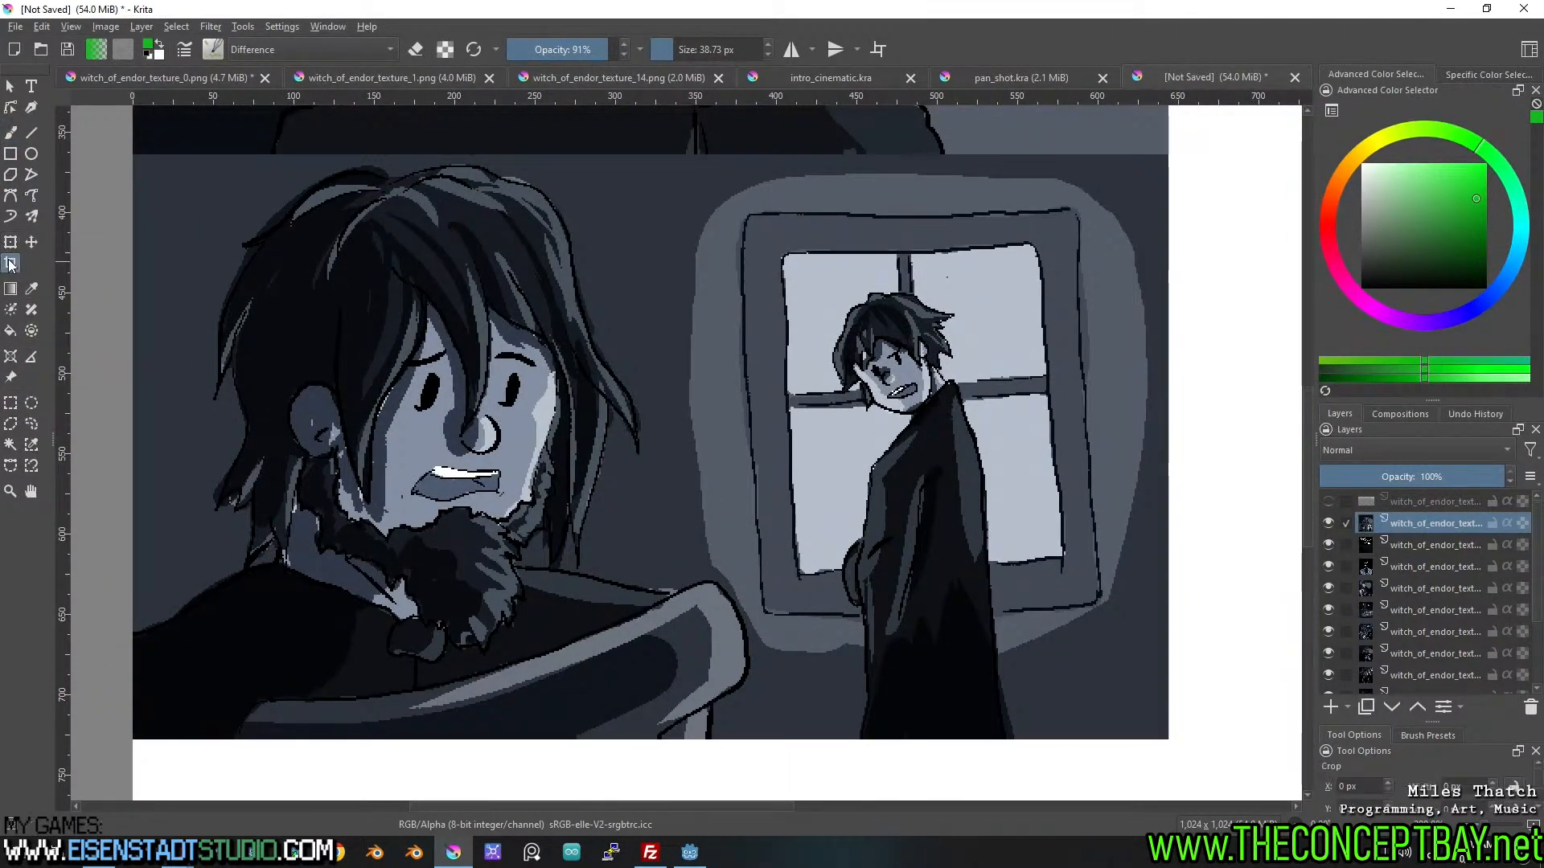
left_click_drag(133, 154, 1147, 727)
key("Escape")
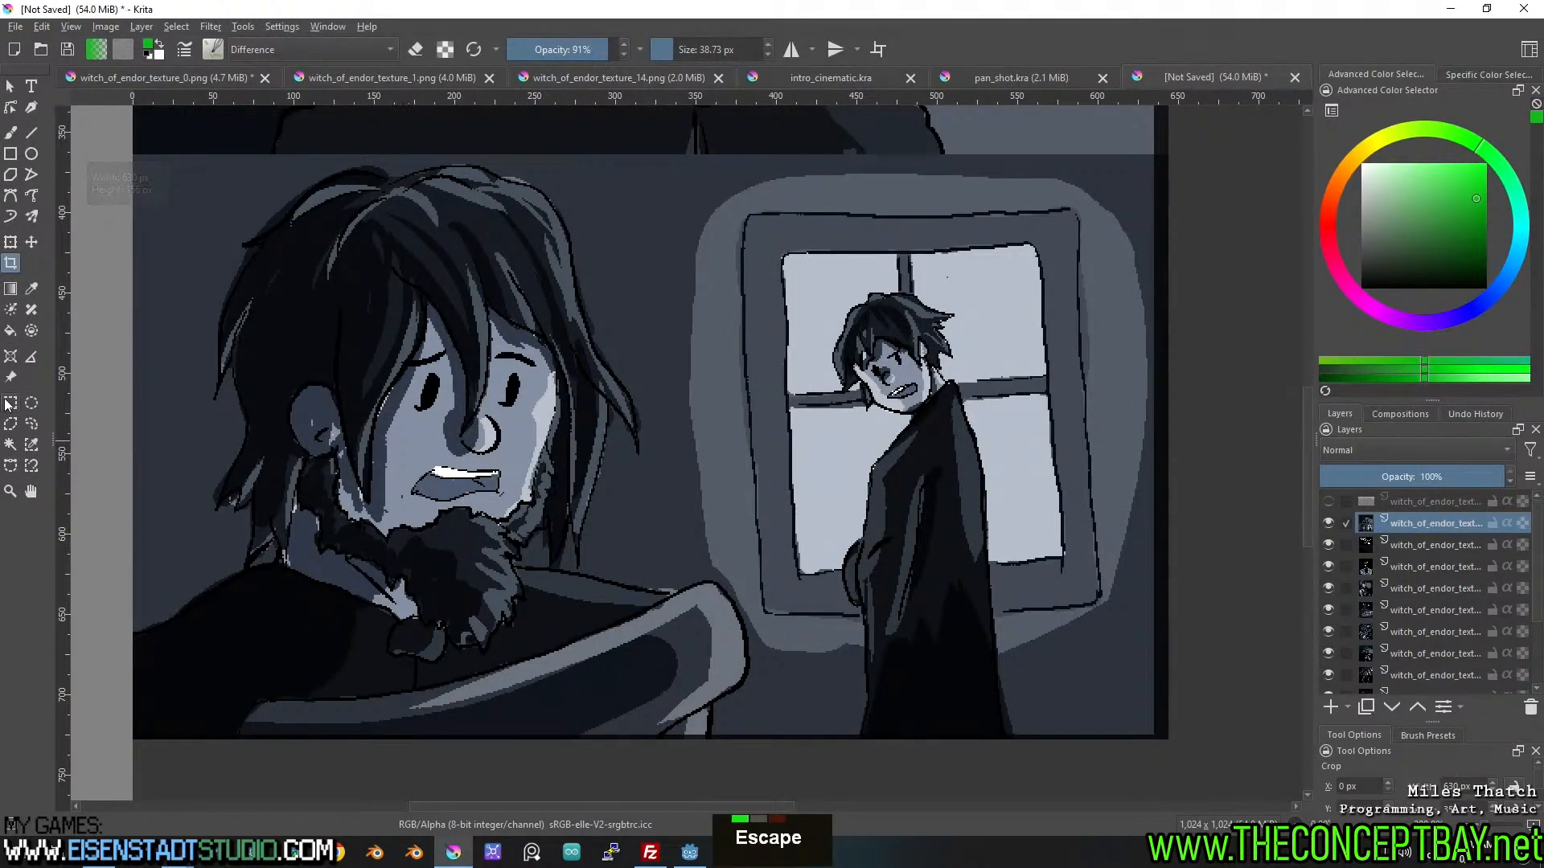
Make a rectangular selection about 647 by 364 px around the lower cinematic panel with the man at the window.
key("ctrl+r")
left_click_drag(127, 154, 1169, 738)
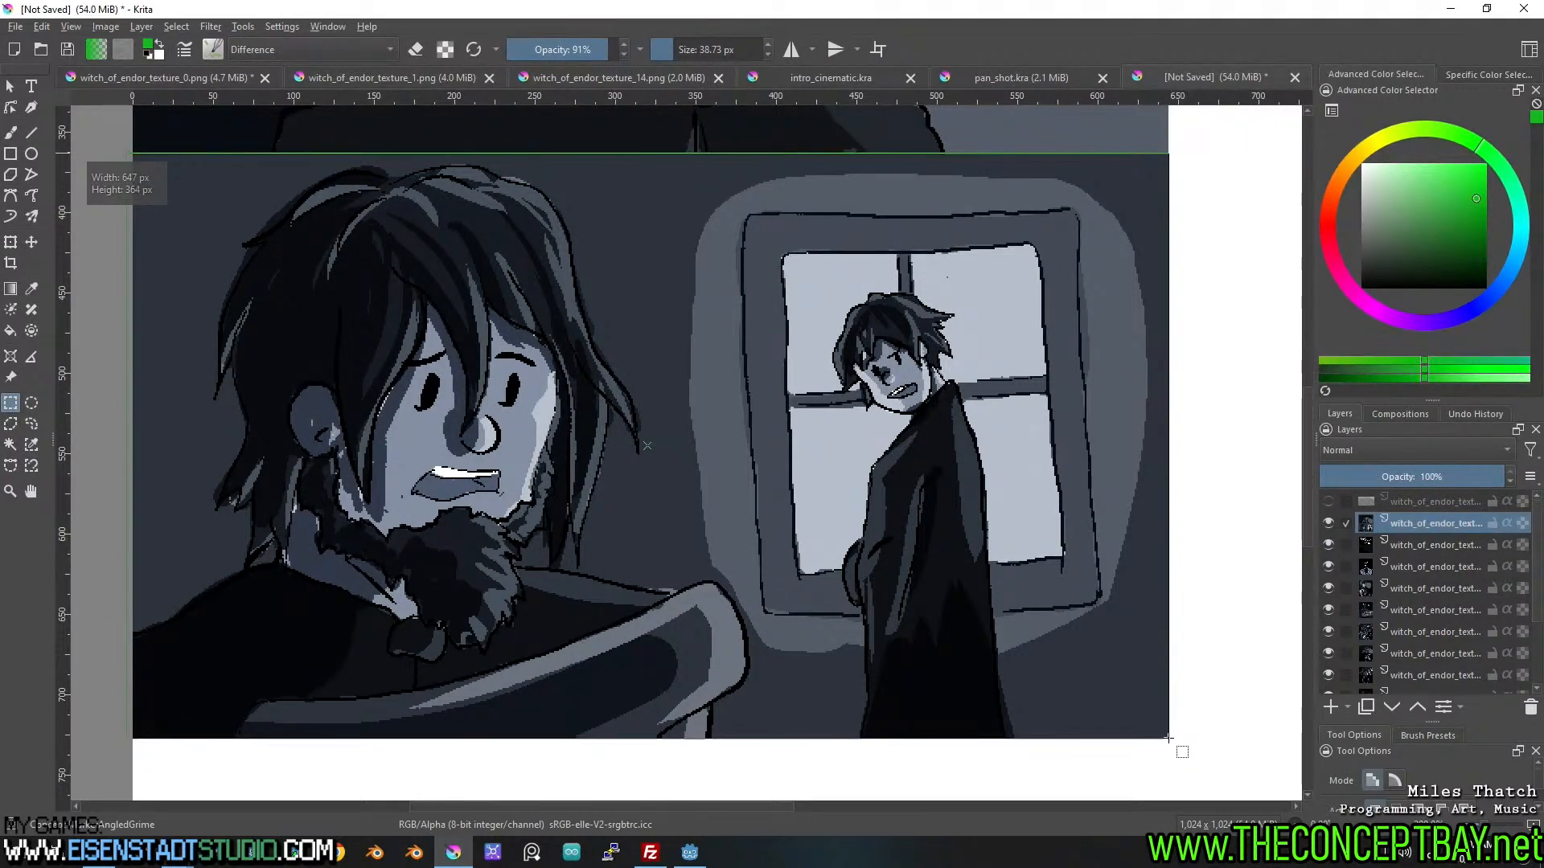
scroll(1181, 744, "up", 2)
scroll(1101, 734, "up", 2)
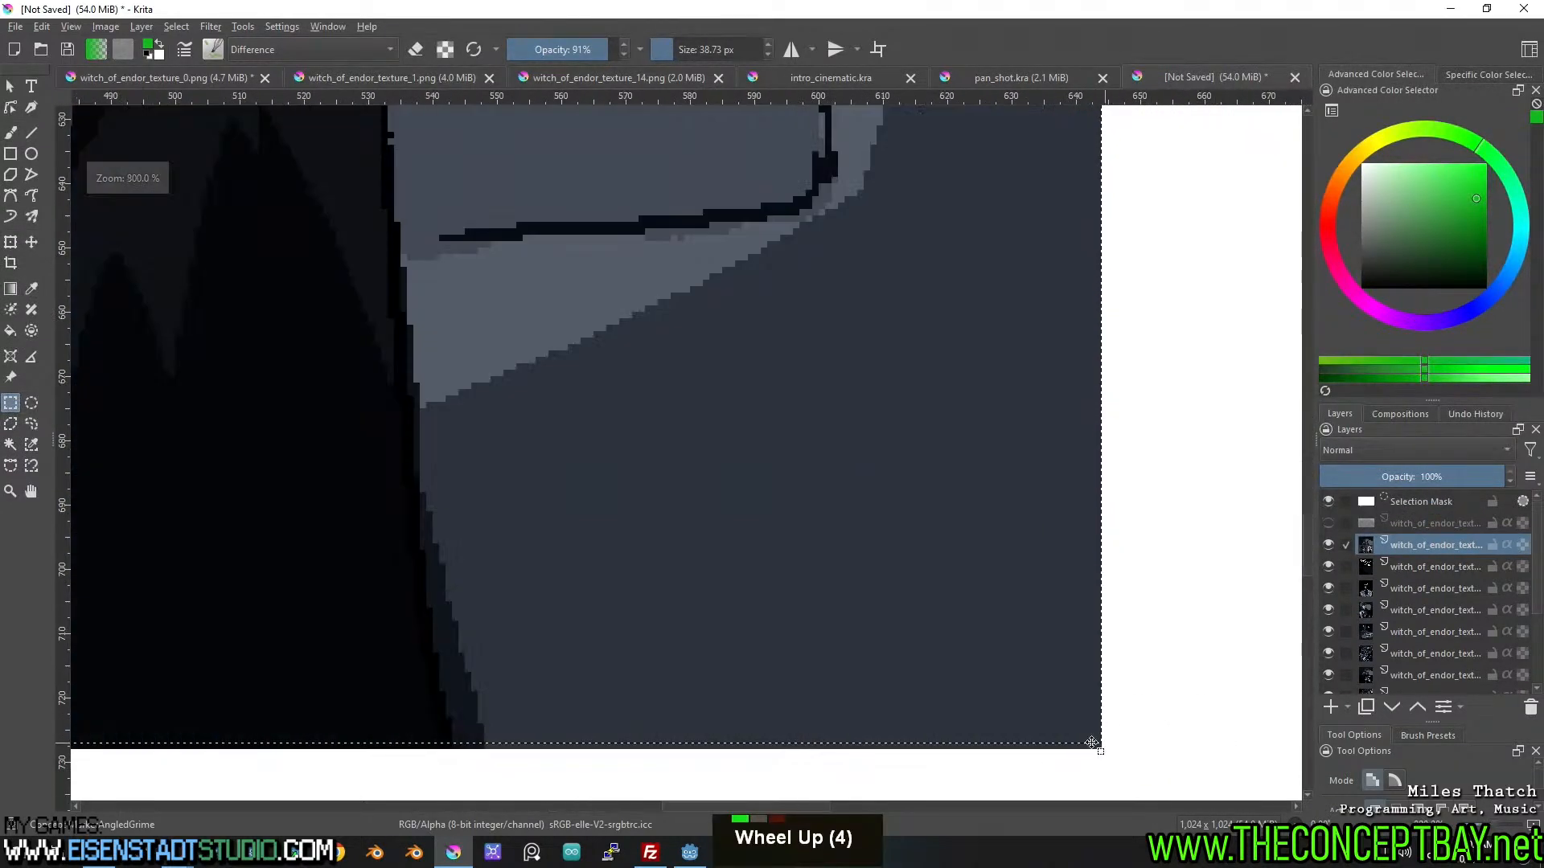
scroll(1064, 727, "down", 2)
scroll(1020, 630, "down", 2)
Examine the selection's right and lower edges up close against the panel's pixel boundaries.
middle_click(1005, 615)
scroll(1027, 413, "up", 5)
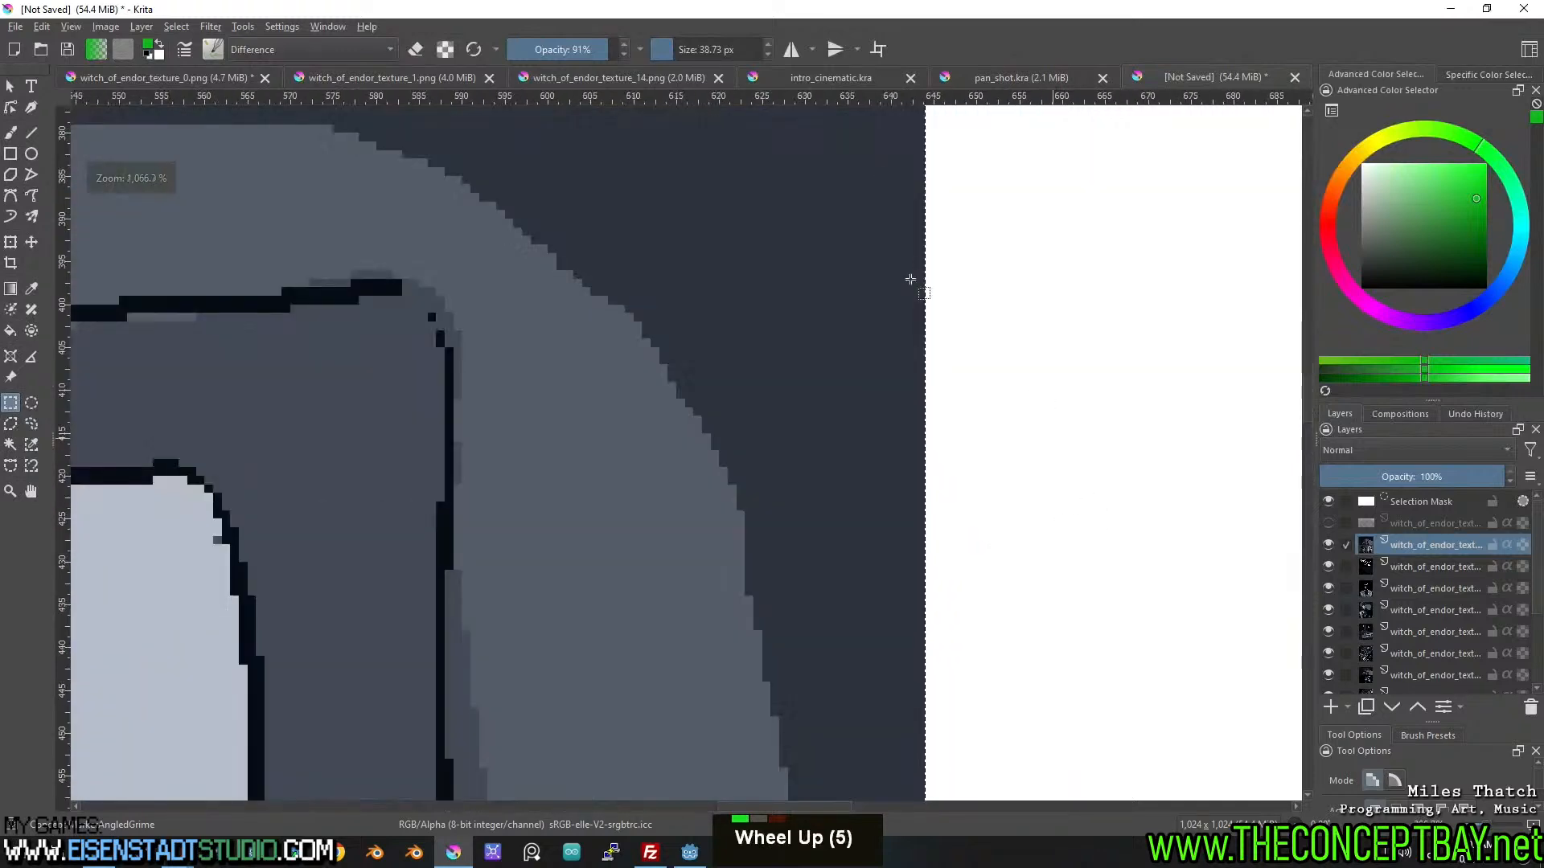
scroll(885, 483, "up", 1)
scroll(898, 136, "down", 4)
scroll(891, 422, "down", 6)
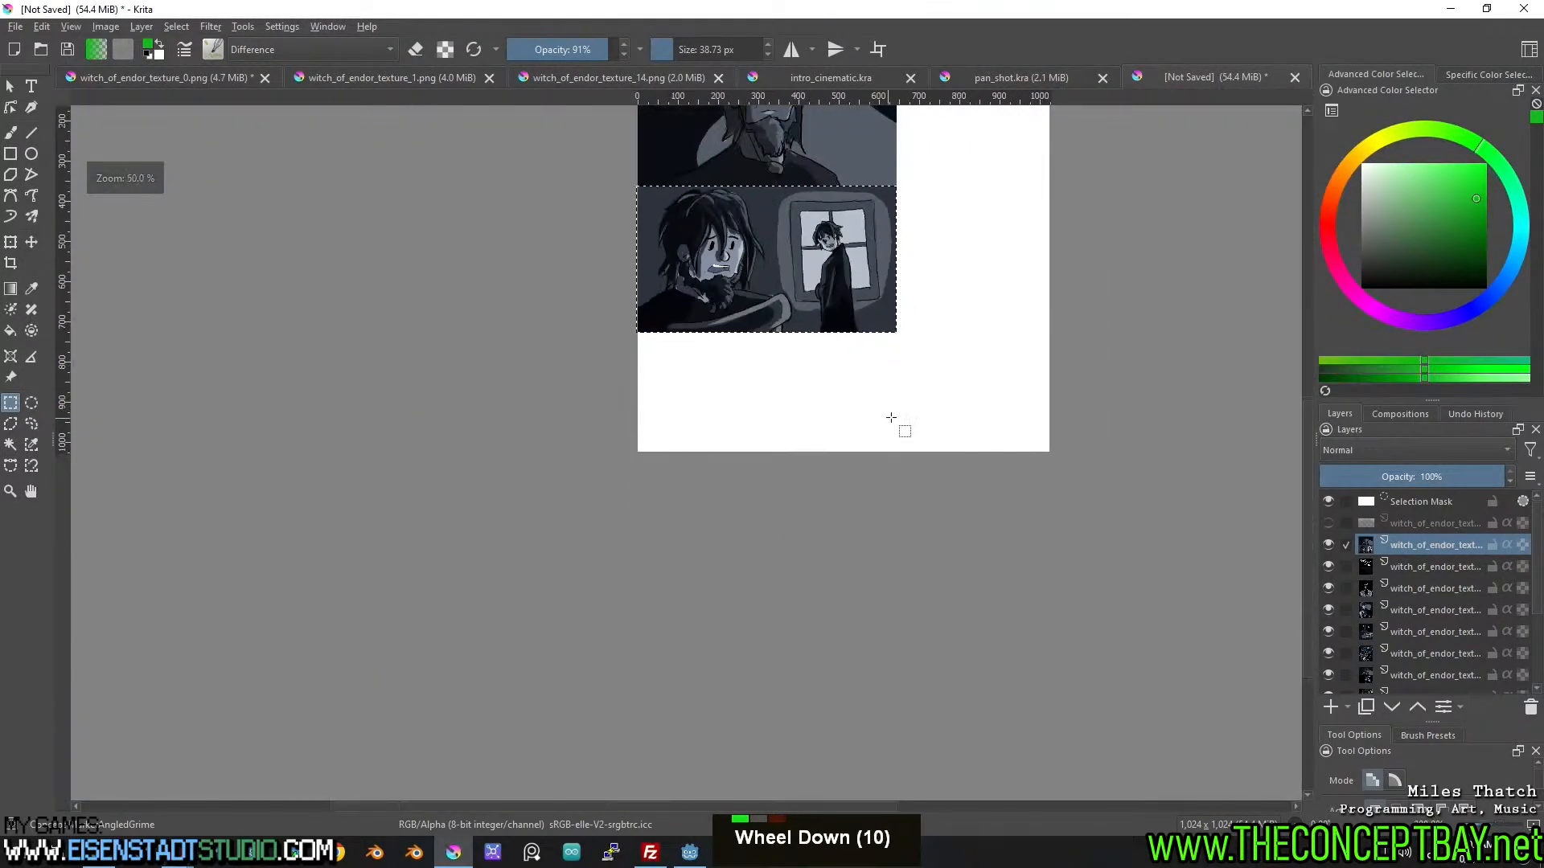
scroll(844, 472, "up", 4)
scroll(861, 310, "up", 5)
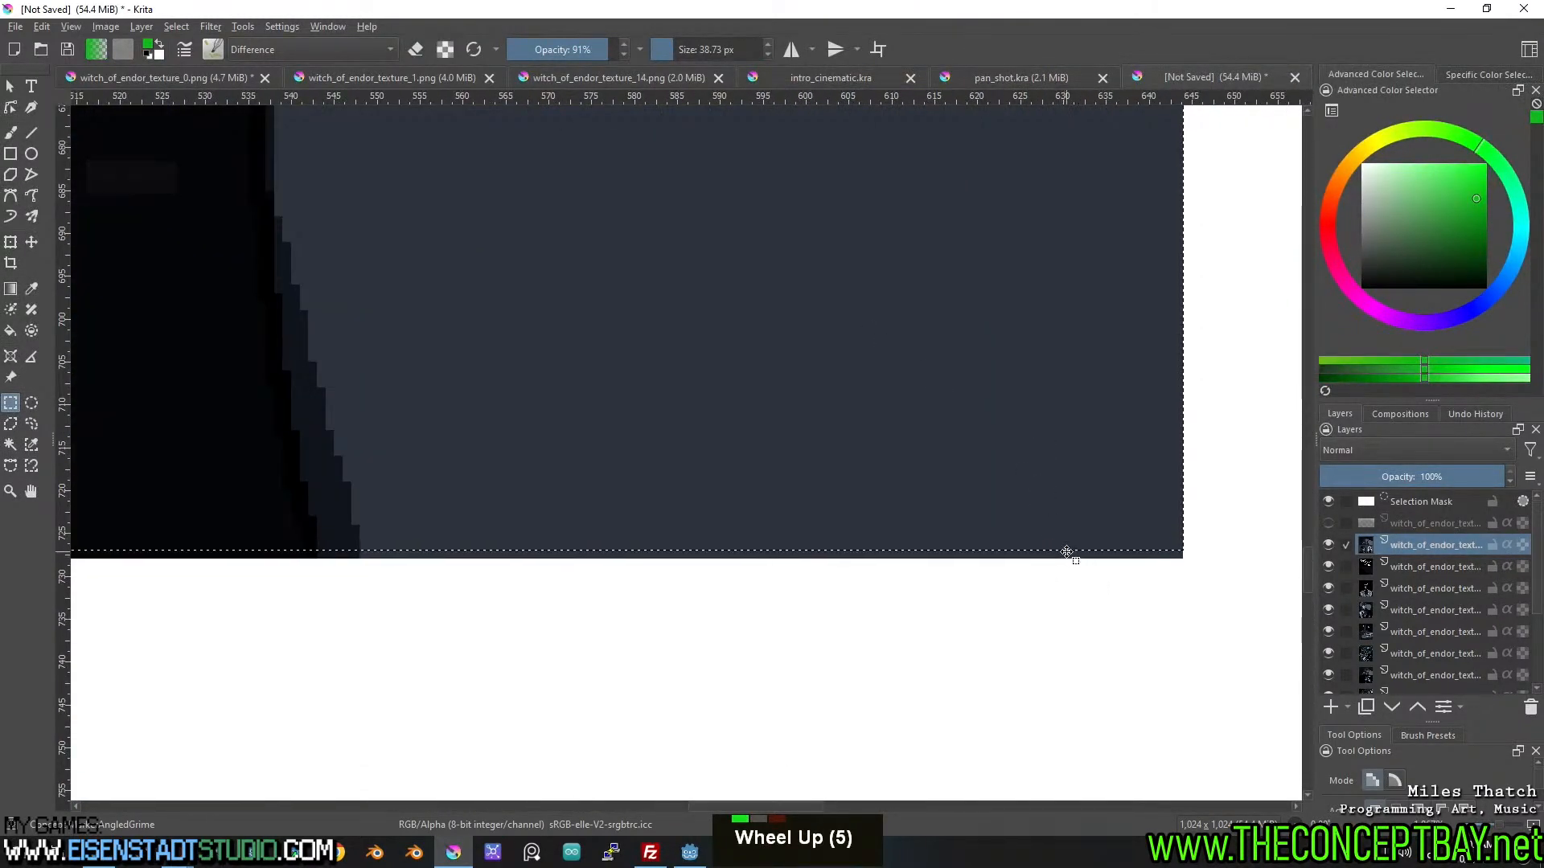
scroll(1061, 563, "down", 6)
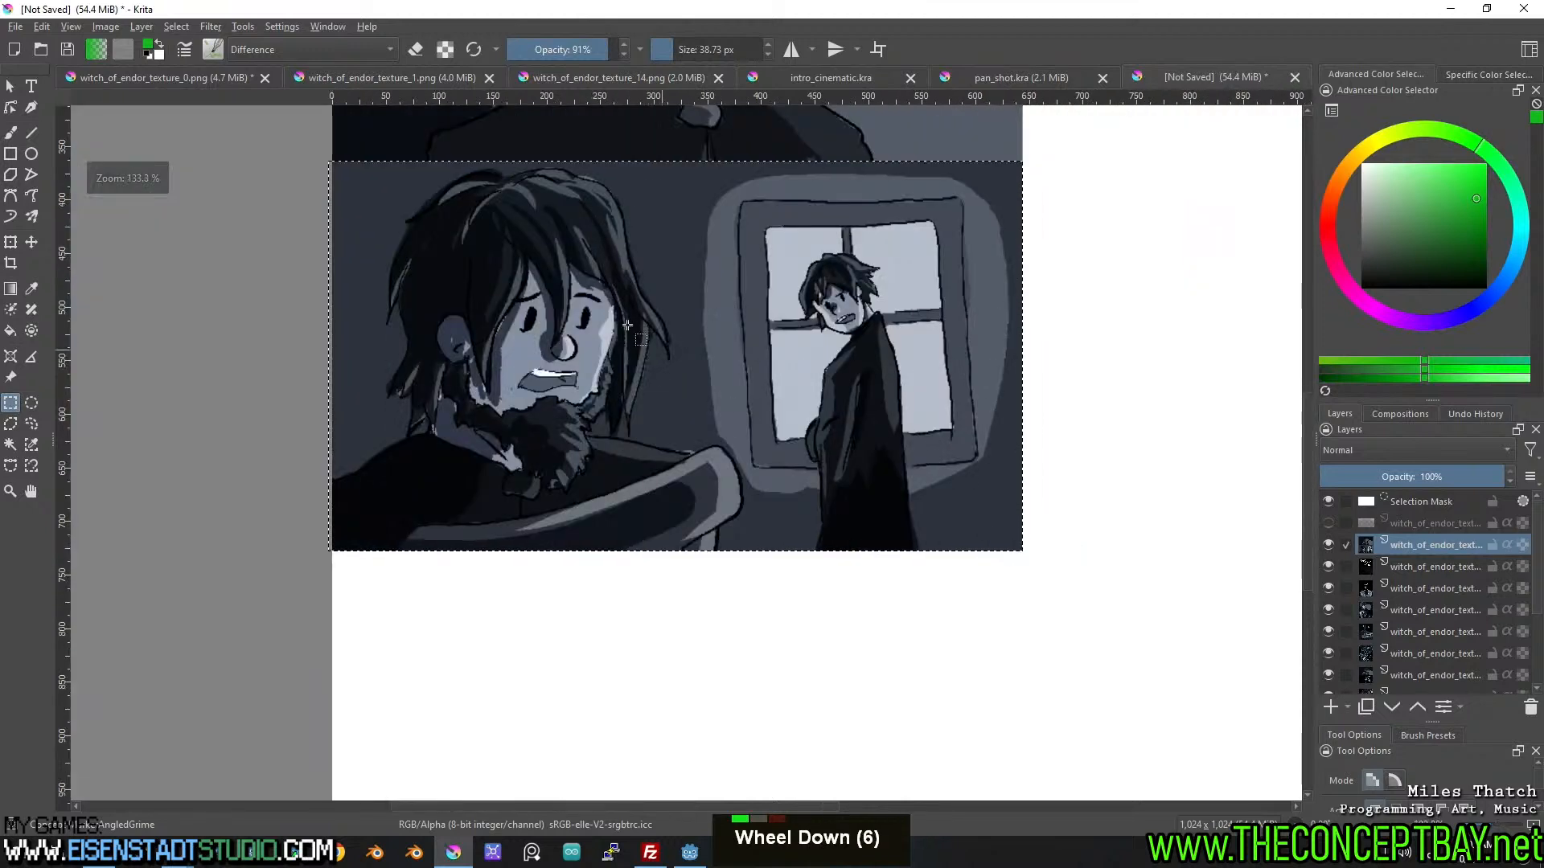
Subtract the strip beyond the canvas's left edge from the rectangular selection.
middle_click(541, 266)
left_click(528, 259, "alt")
left_click_drag(528, 259, 596, 722)
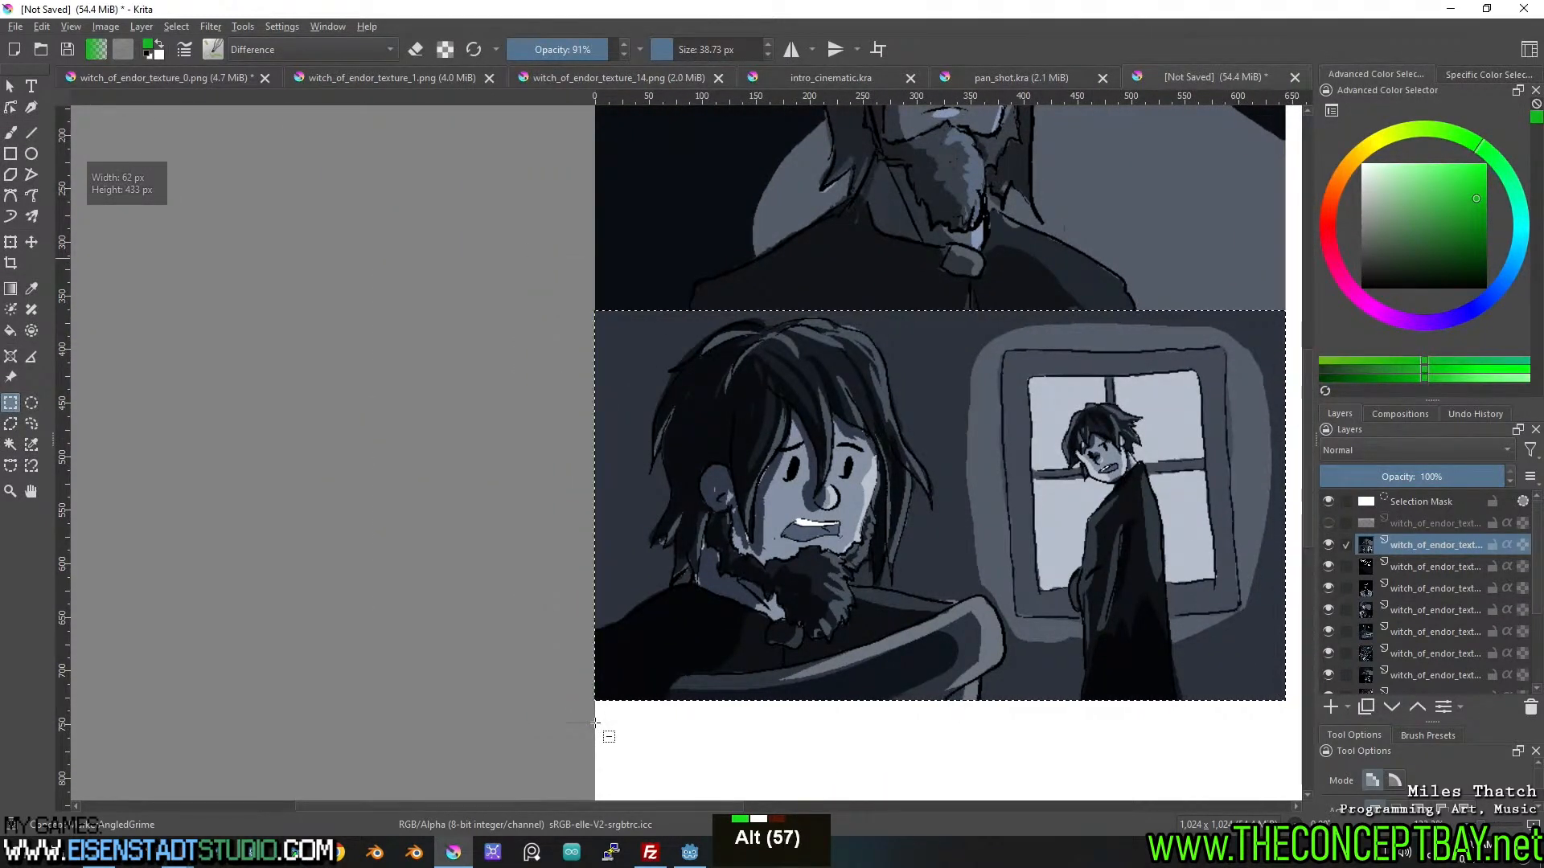
middle_click(660, 666)
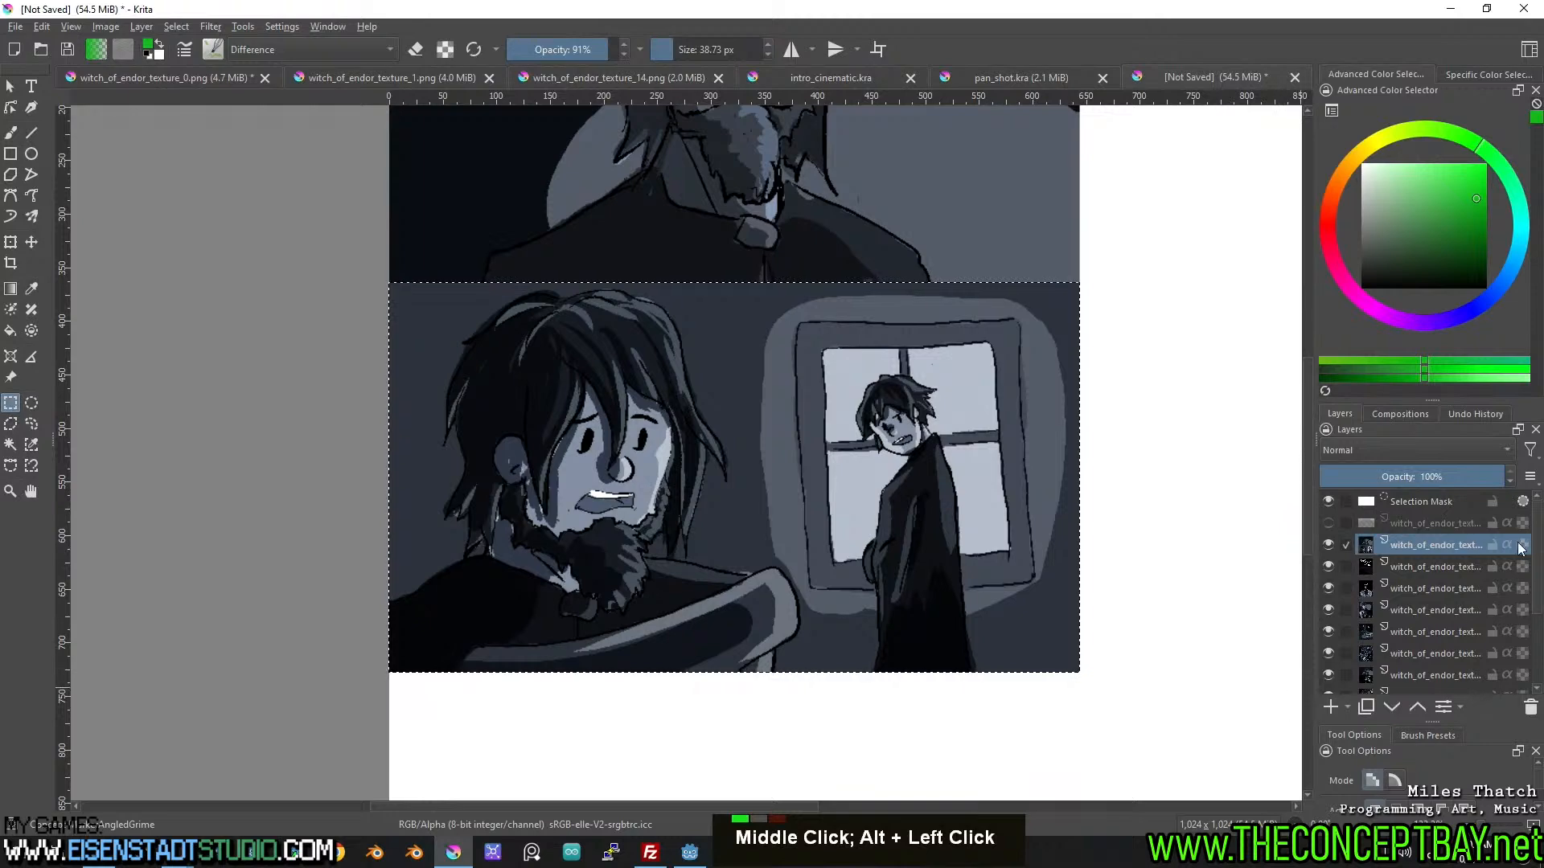
Cut the selected window panel onto its own layer and hide both that layer and its source layer.
key("ctrl+x")
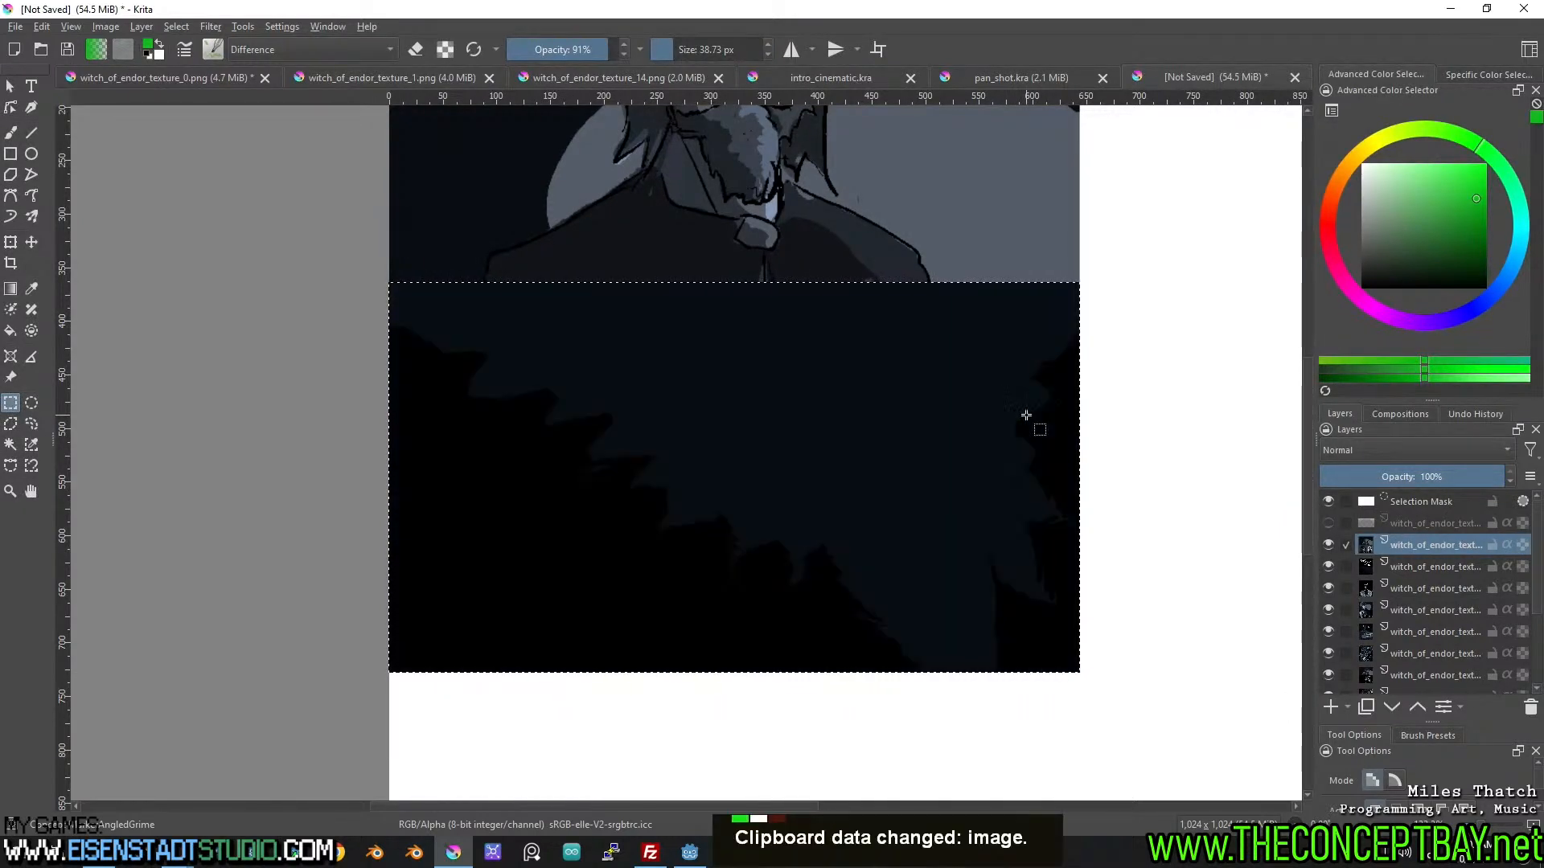
key("ctrl+v")
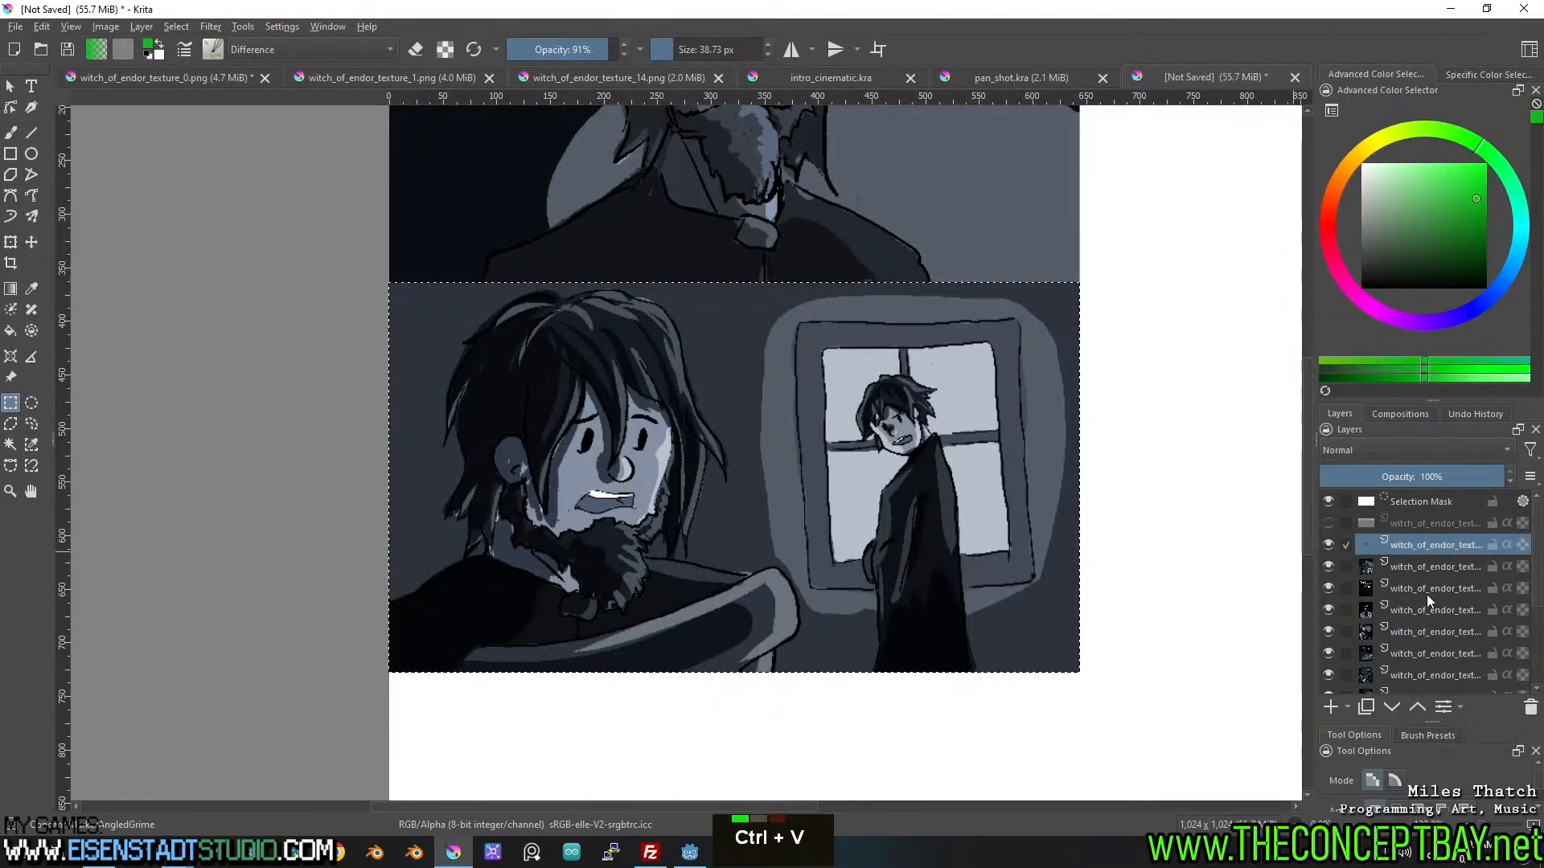
left_click(1328, 545)
left_click(1329, 566)
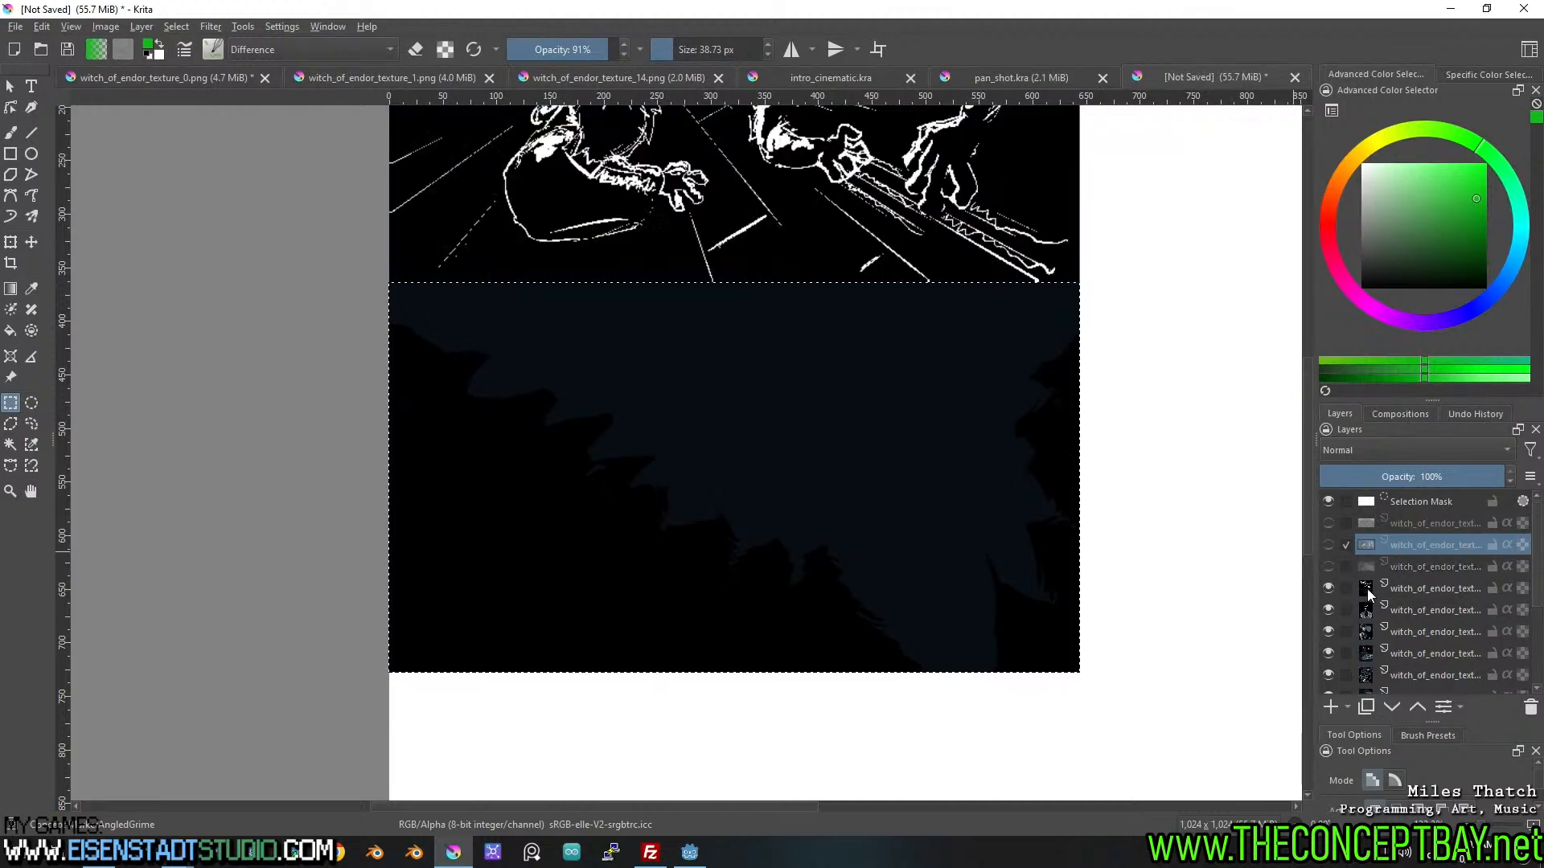
Cut the dark jagged-silhouette panel from the next texture layer onto its own layer and hide both layers.
left_click(1434, 593)
key("ctrl+x")
key("ctrl+v")
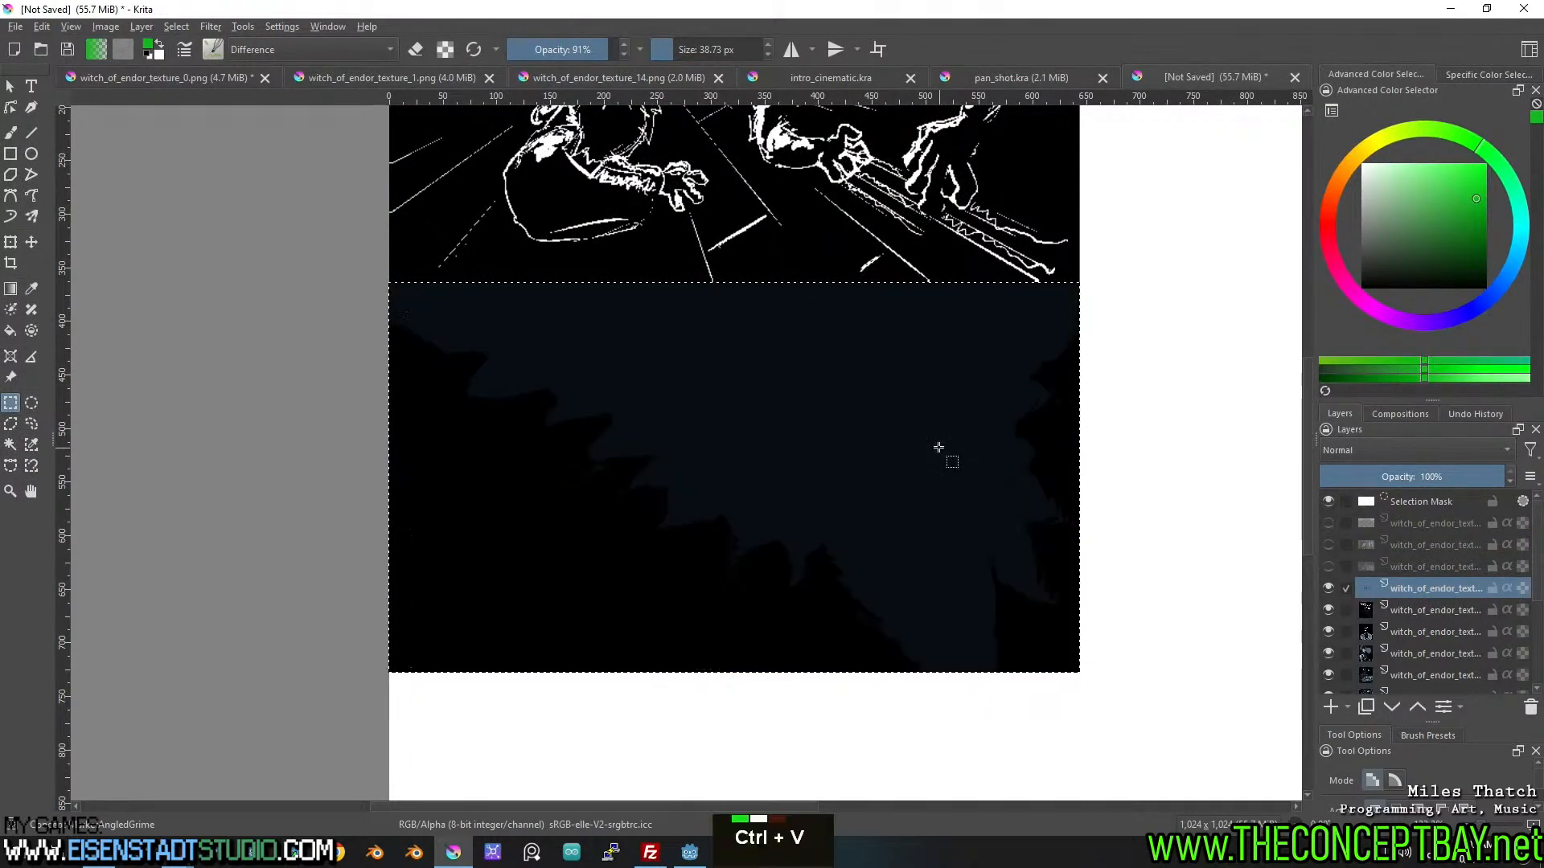
left_click(1330, 587)
left_click(1328, 609)
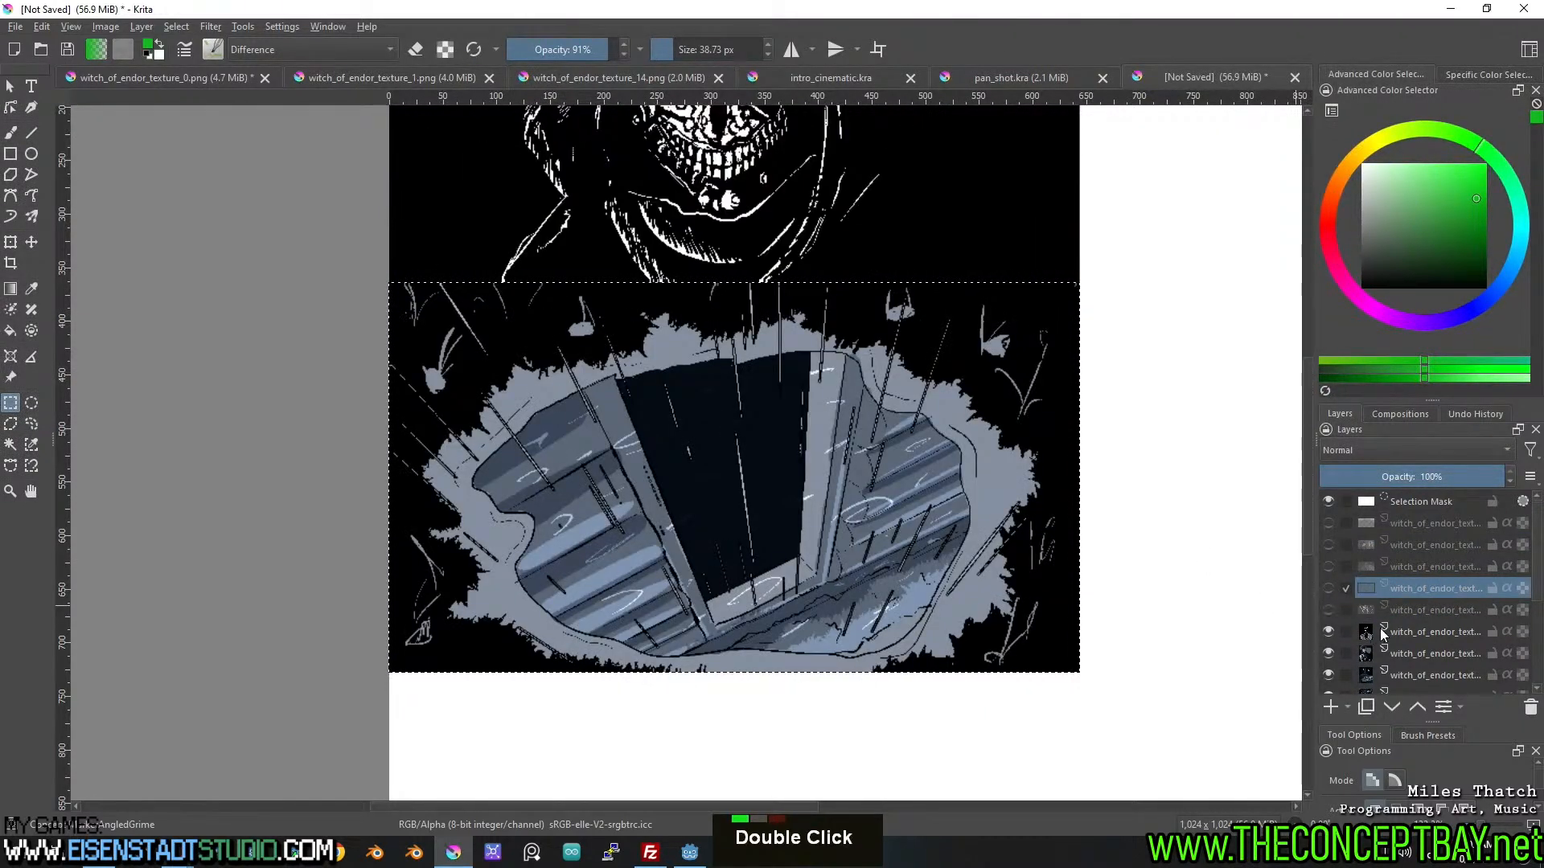
Cut the rainy trapdoor panel below the grinning skull onto its own layer and hide both layers.
left_click(1405, 629)
key("ctrl+x")
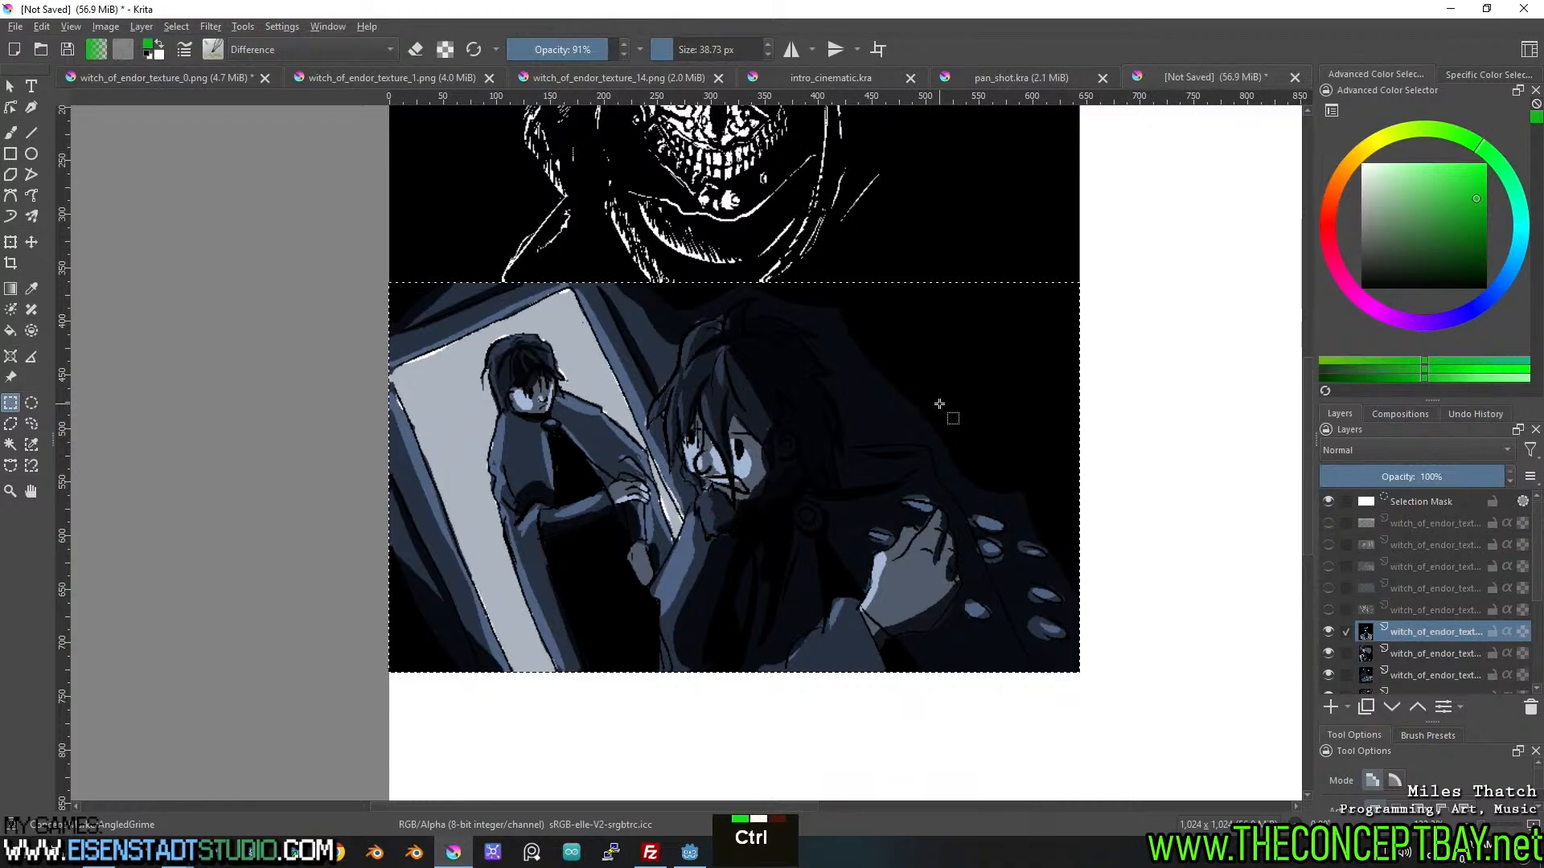
key("ctrl+v")
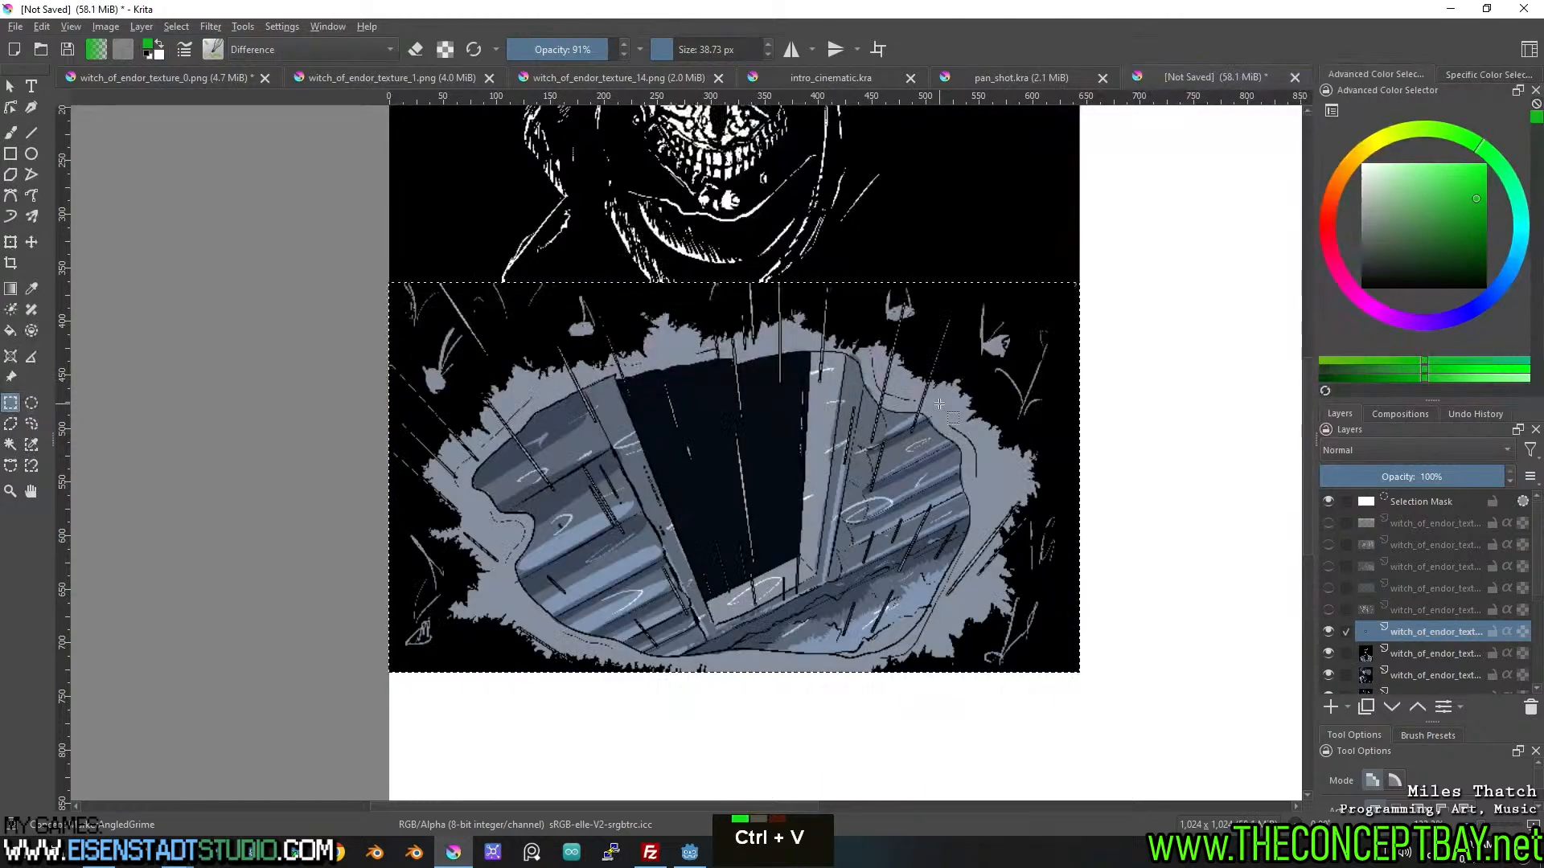
left_click(1329, 631)
left_click(1328, 653)
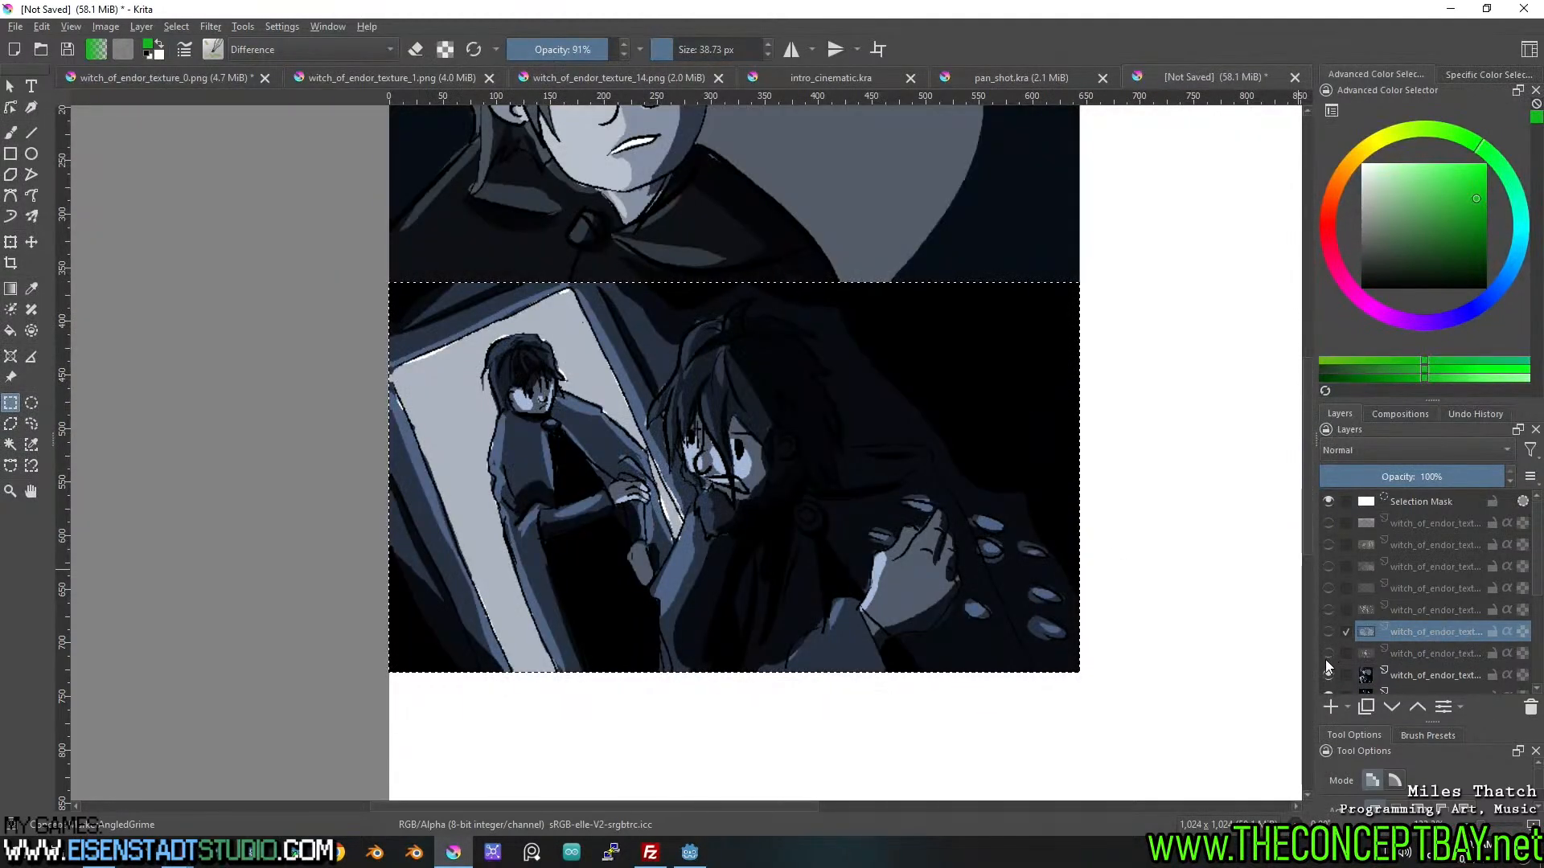
Cut the panel of the frightened figure beside the doorway from its texture layer and paste it as its own layer.
left_click(1402, 669)
key("ctrl+x")
key("ctrl+v")
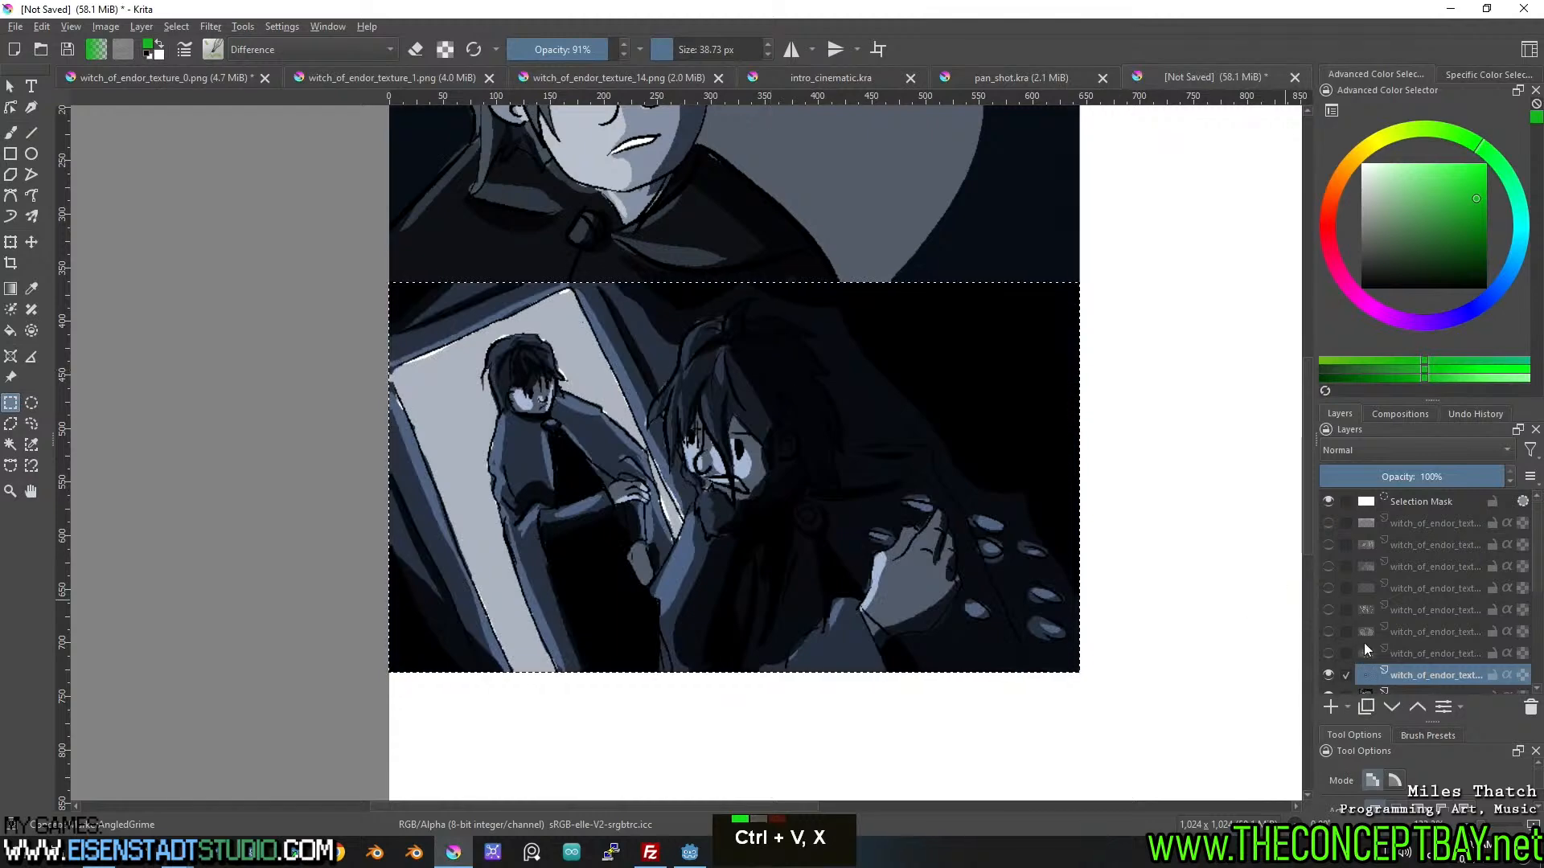
Hide the newly pasted layer of the frightened figure beside the doorway and its source texture layer.
scroll(1331, 629, "down", 3)
left_click(1328, 496)
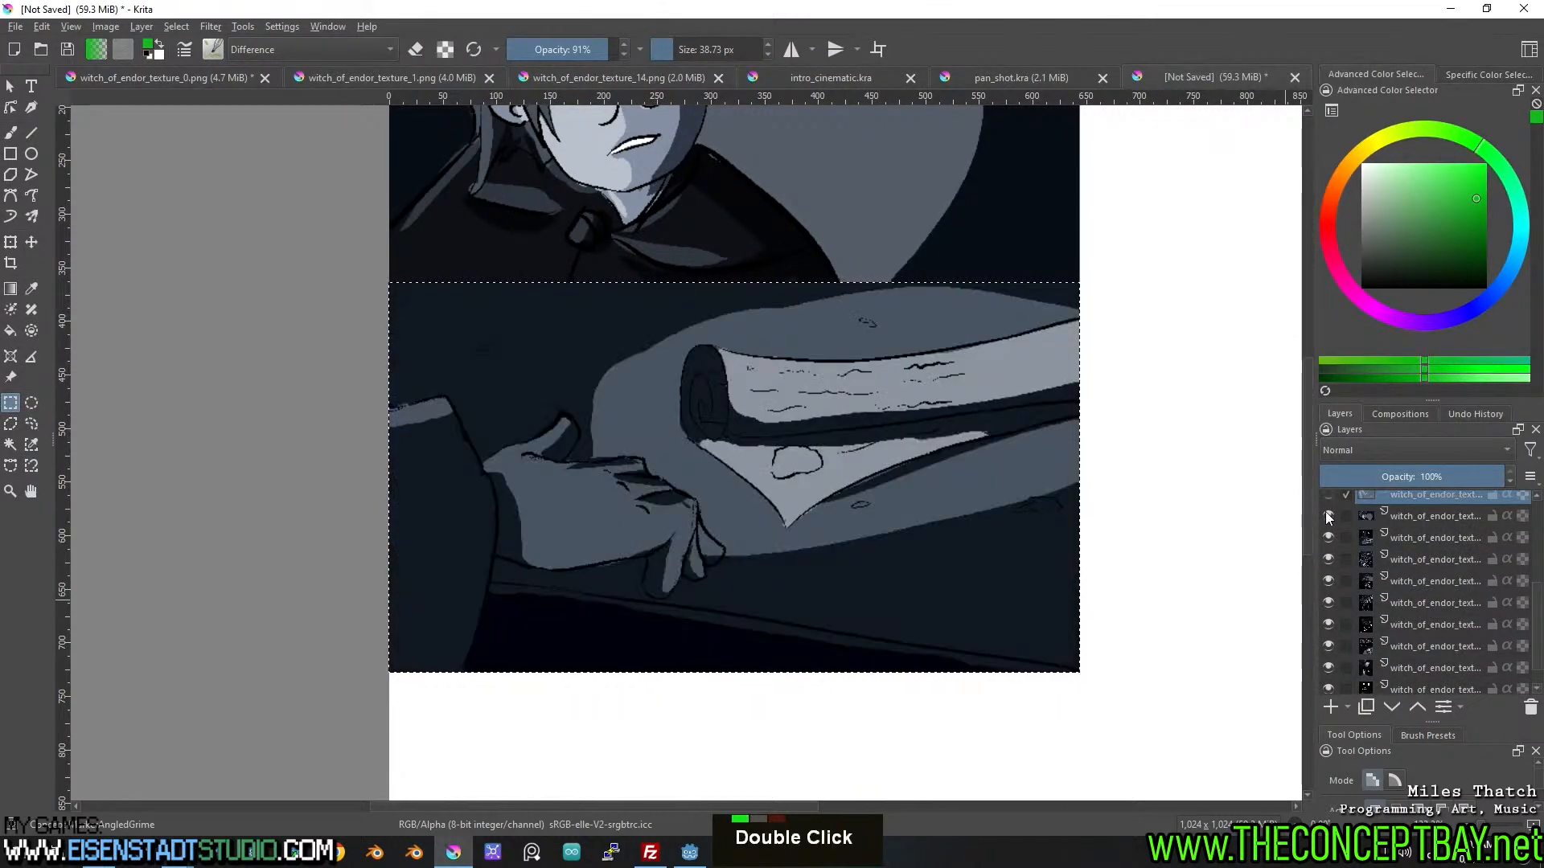
left_click(1329, 516)
Cut the panel of the hand beside the rolled scroll onto its own layer and hide both layers.
left_click(1412, 537)
key("ctrl+x")
key("ctrl+v")
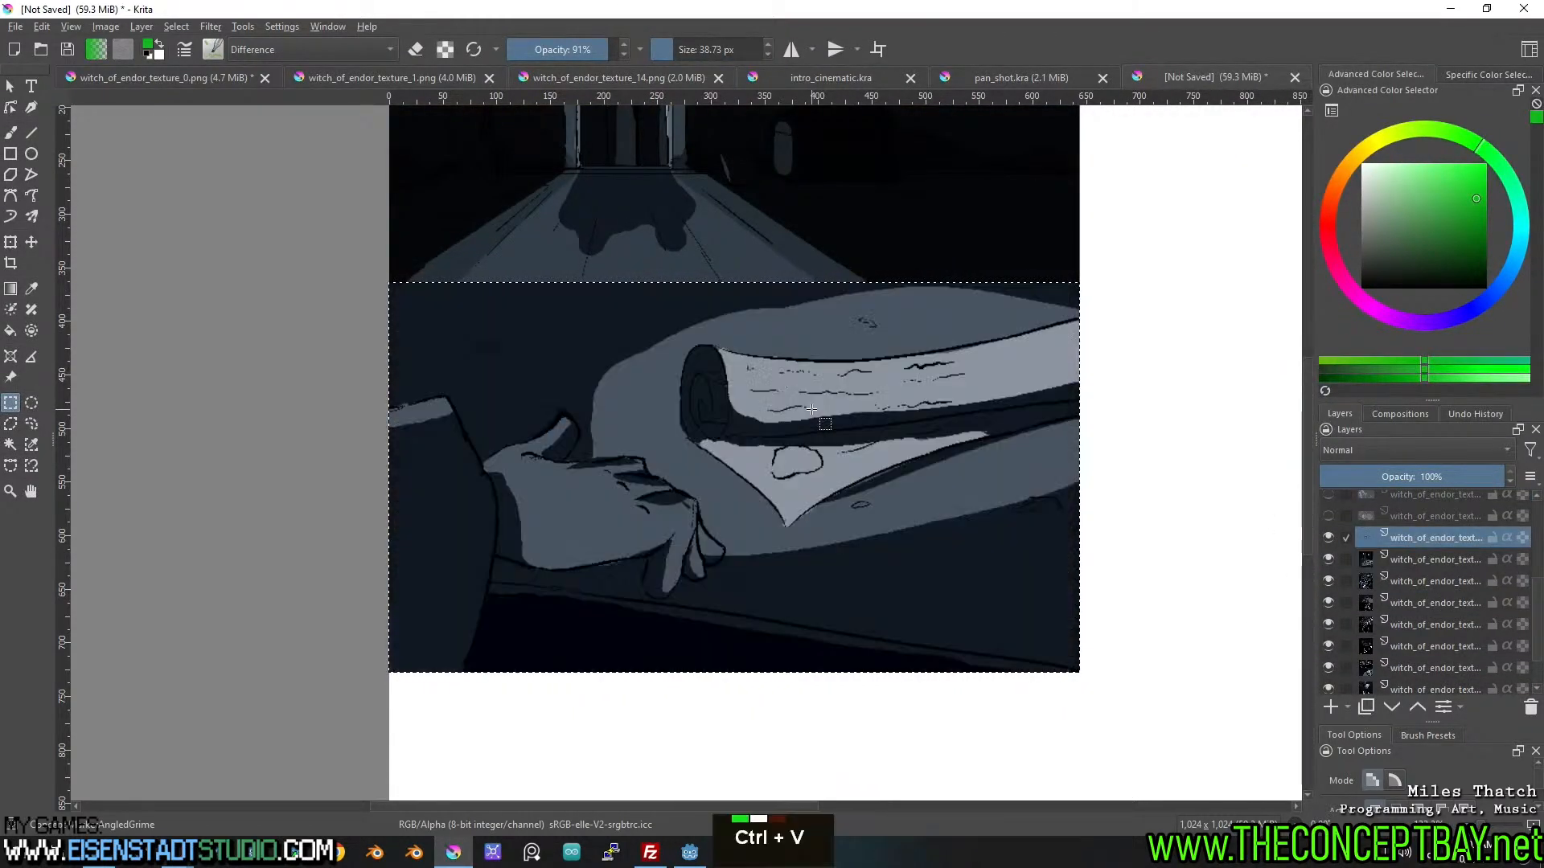
left_click(1328, 538)
left_click(1328, 559)
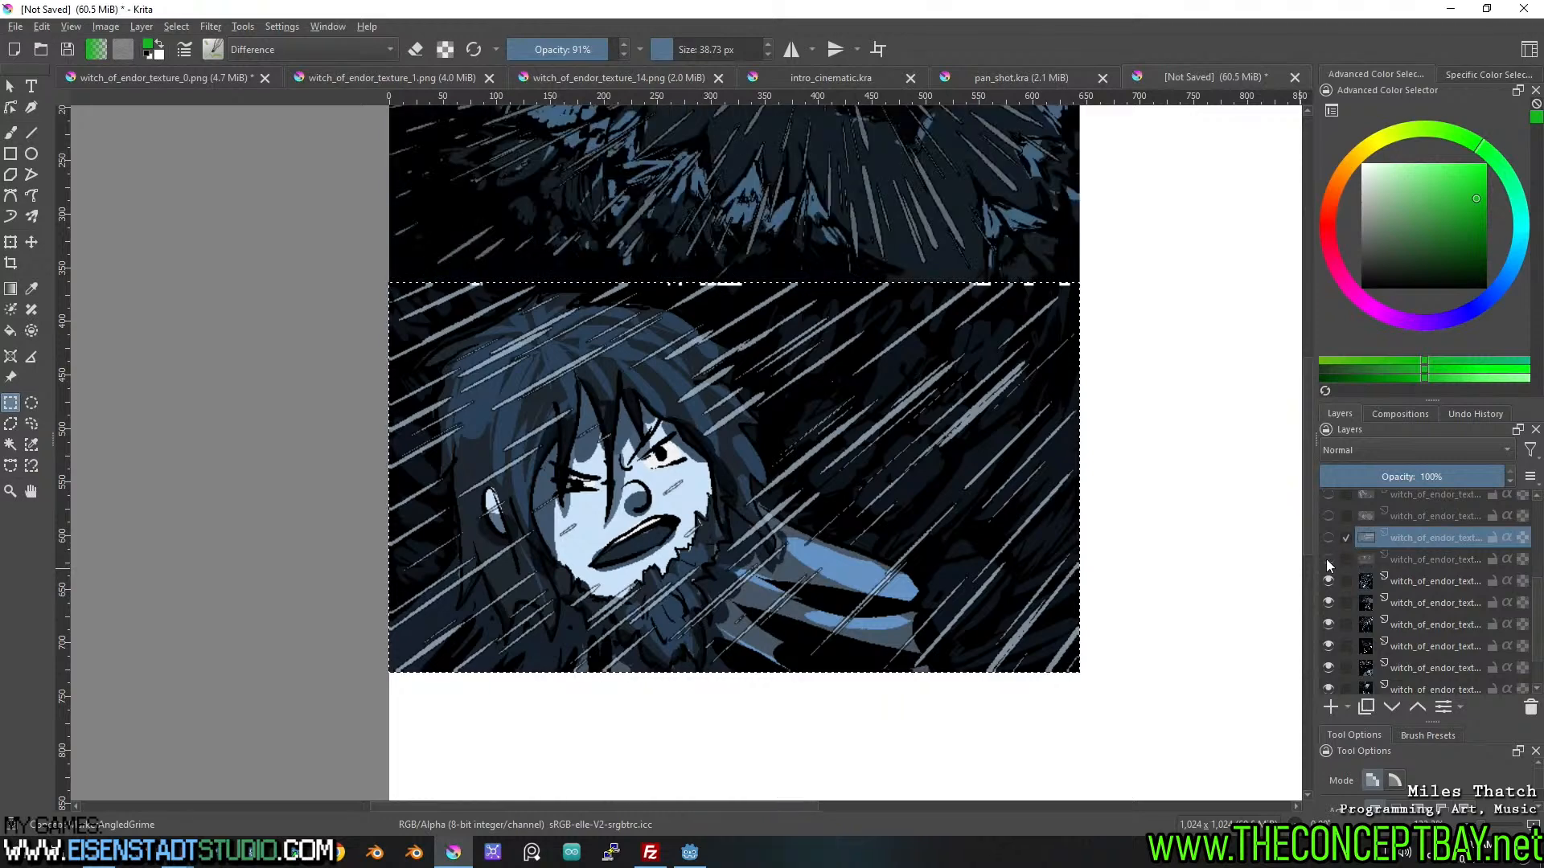
Cut the panel of the shouting long-haired man in the rain onto its own layer and hide both layers.
left_click(1412, 581)
key("ctrl+v")
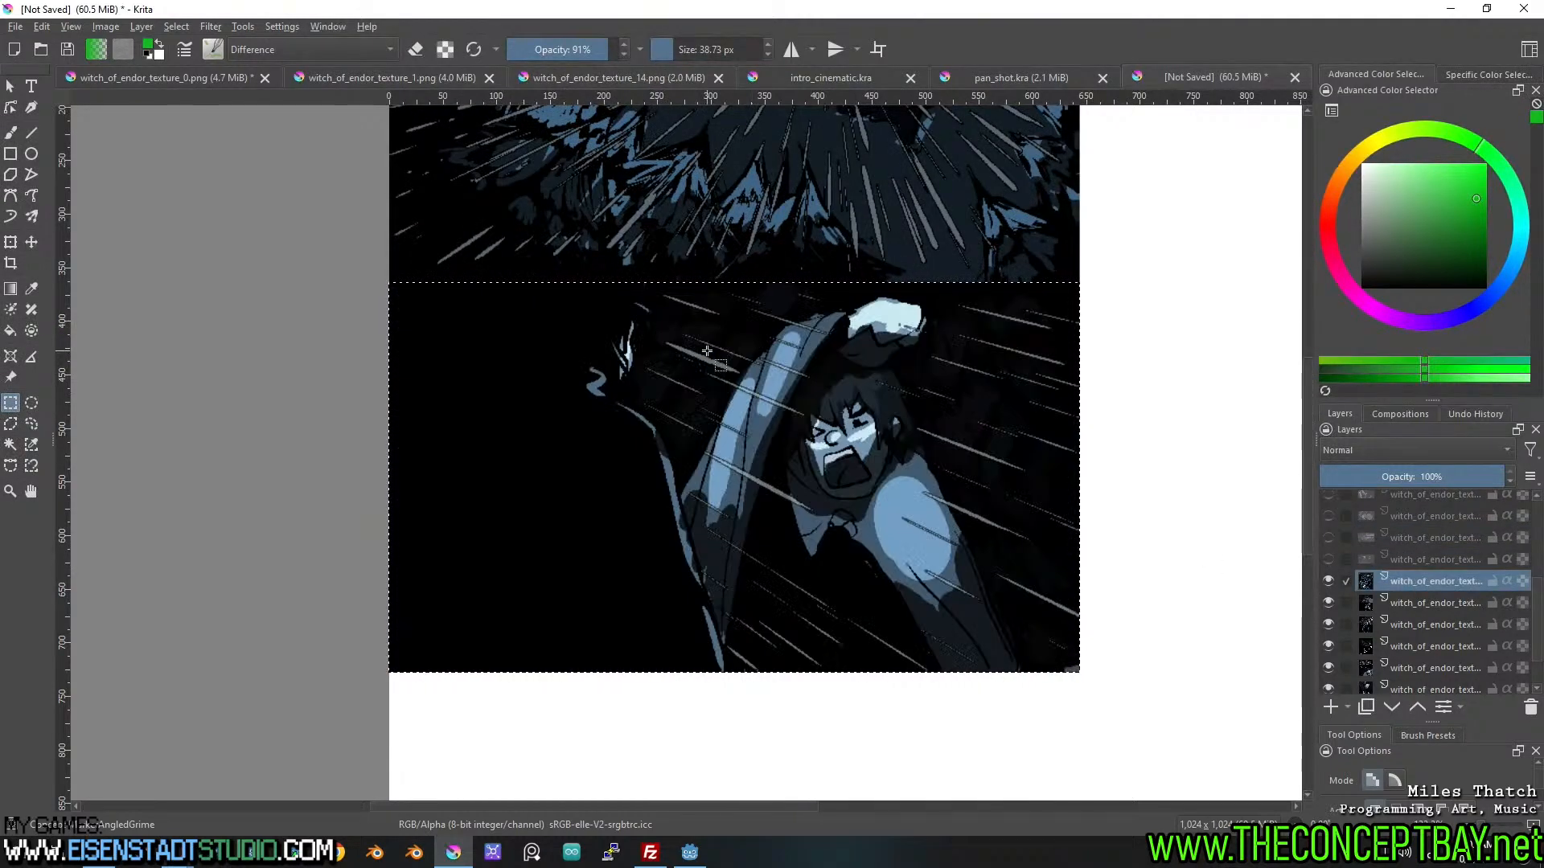
left_click(1327, 582)
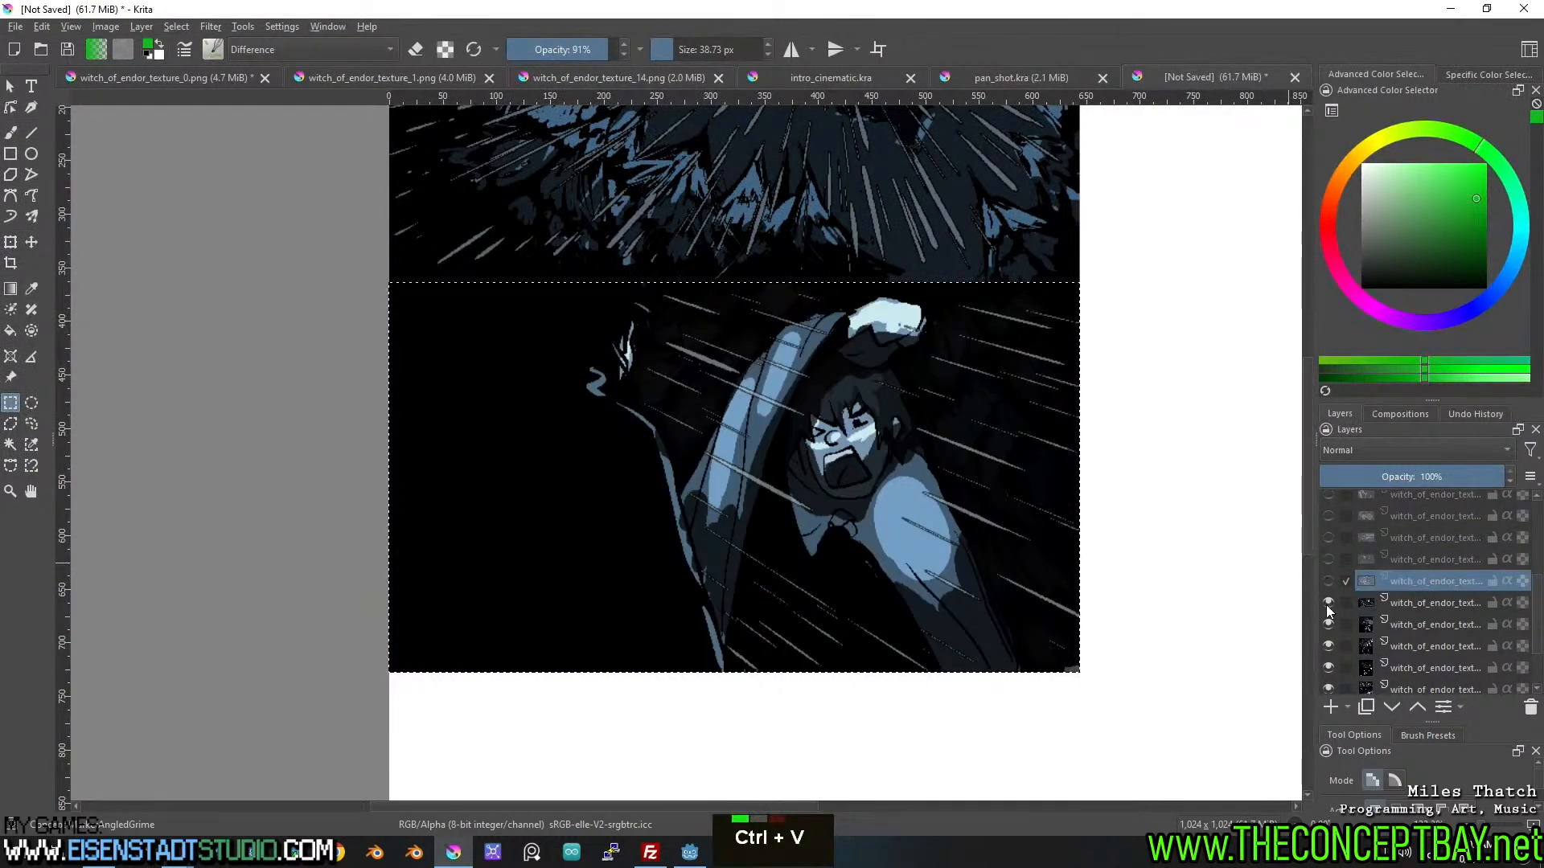
left_click(1325, 603)
Cut the panel of the screaming figure with a raised arm onto its own layer and hide both layers.
left_click(1431, 624)
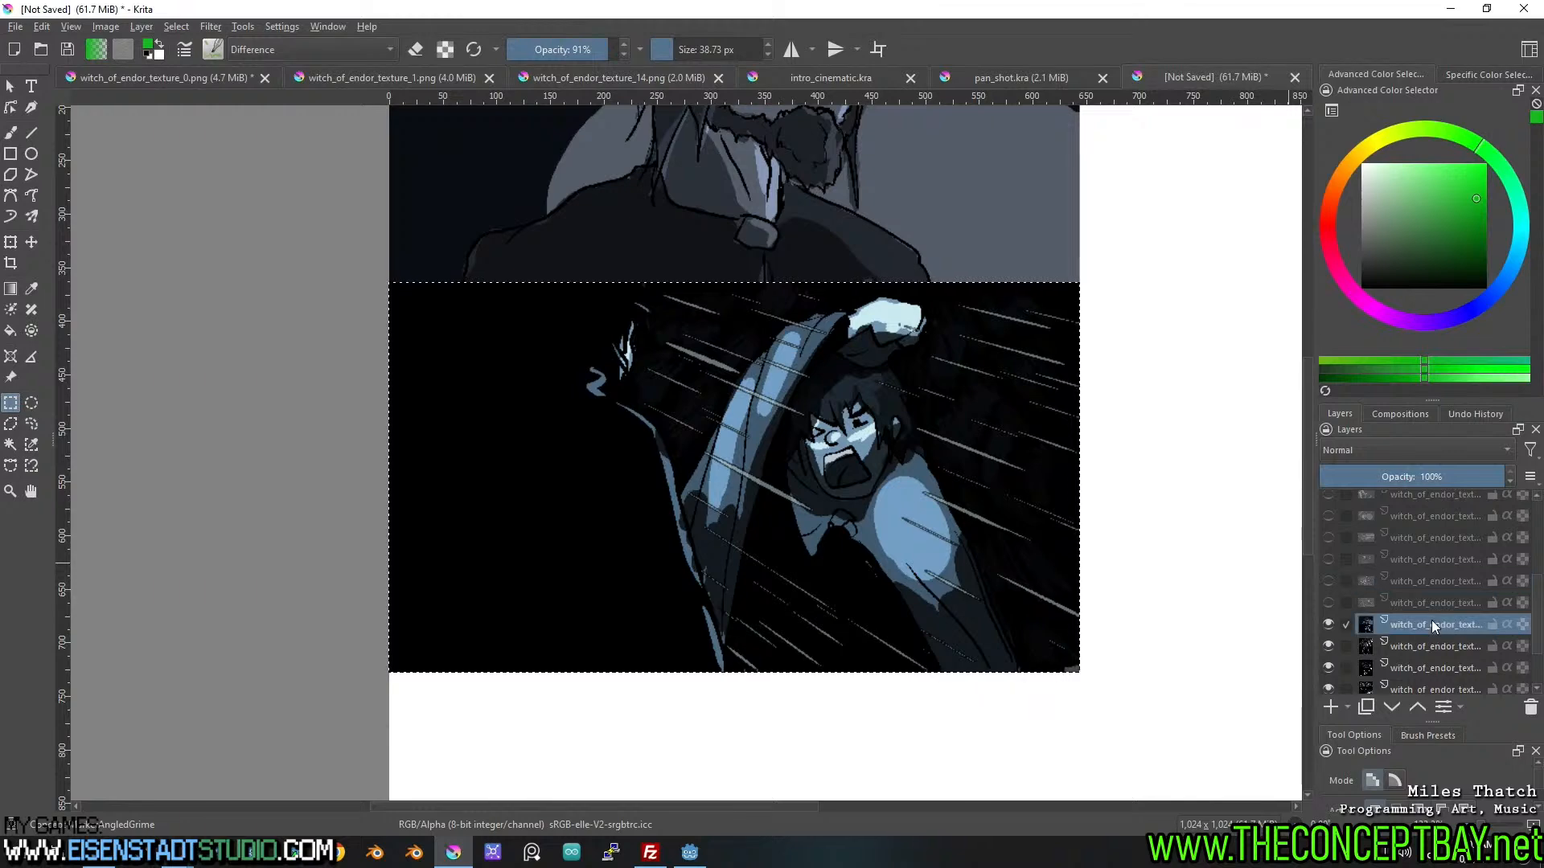
key("ctrl+x")
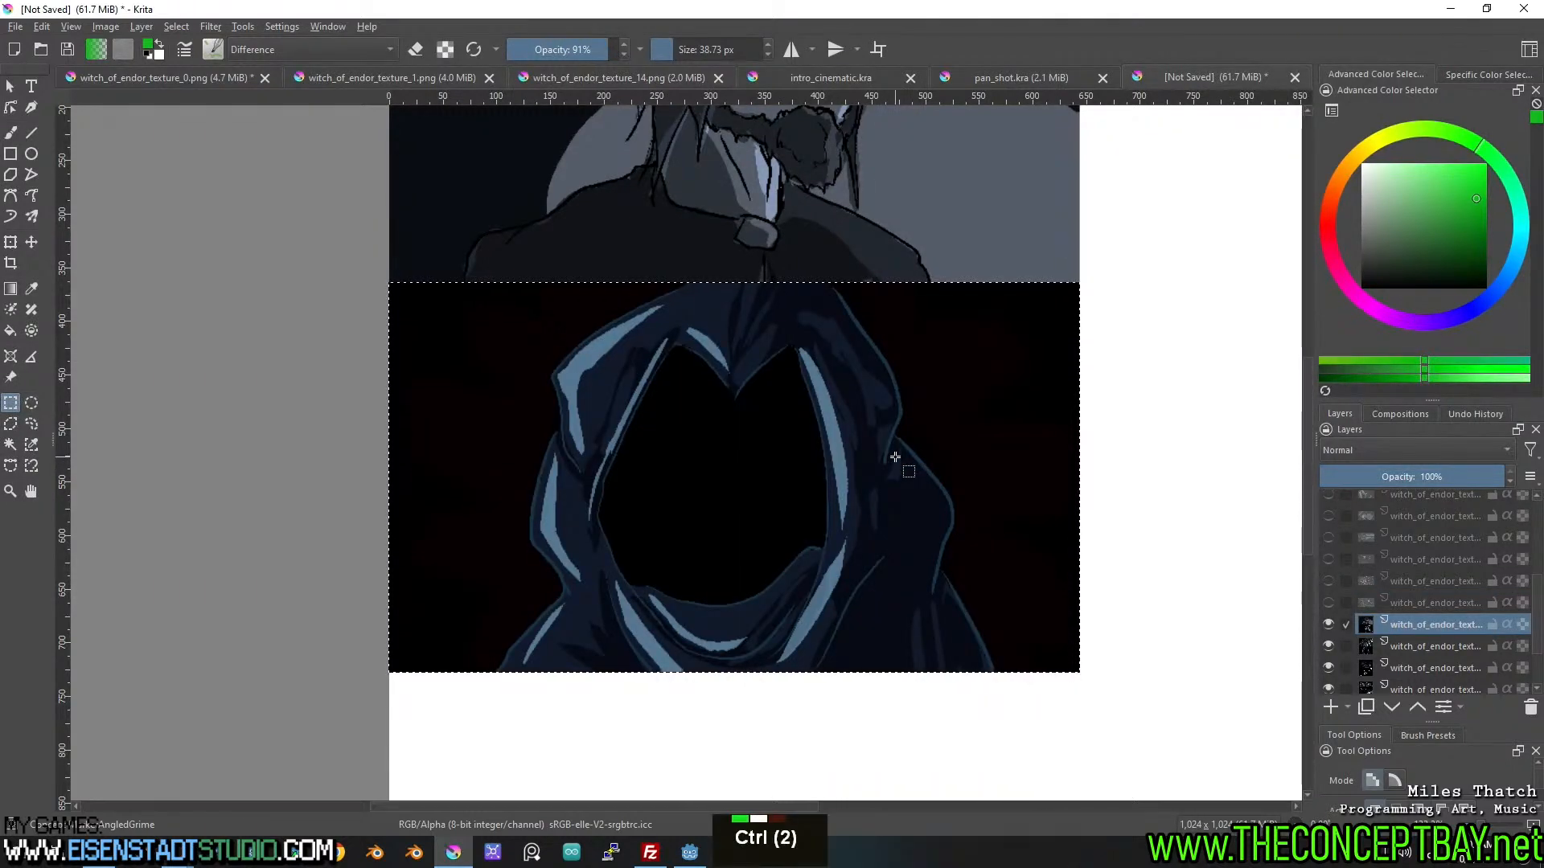
key("ctrl+v")
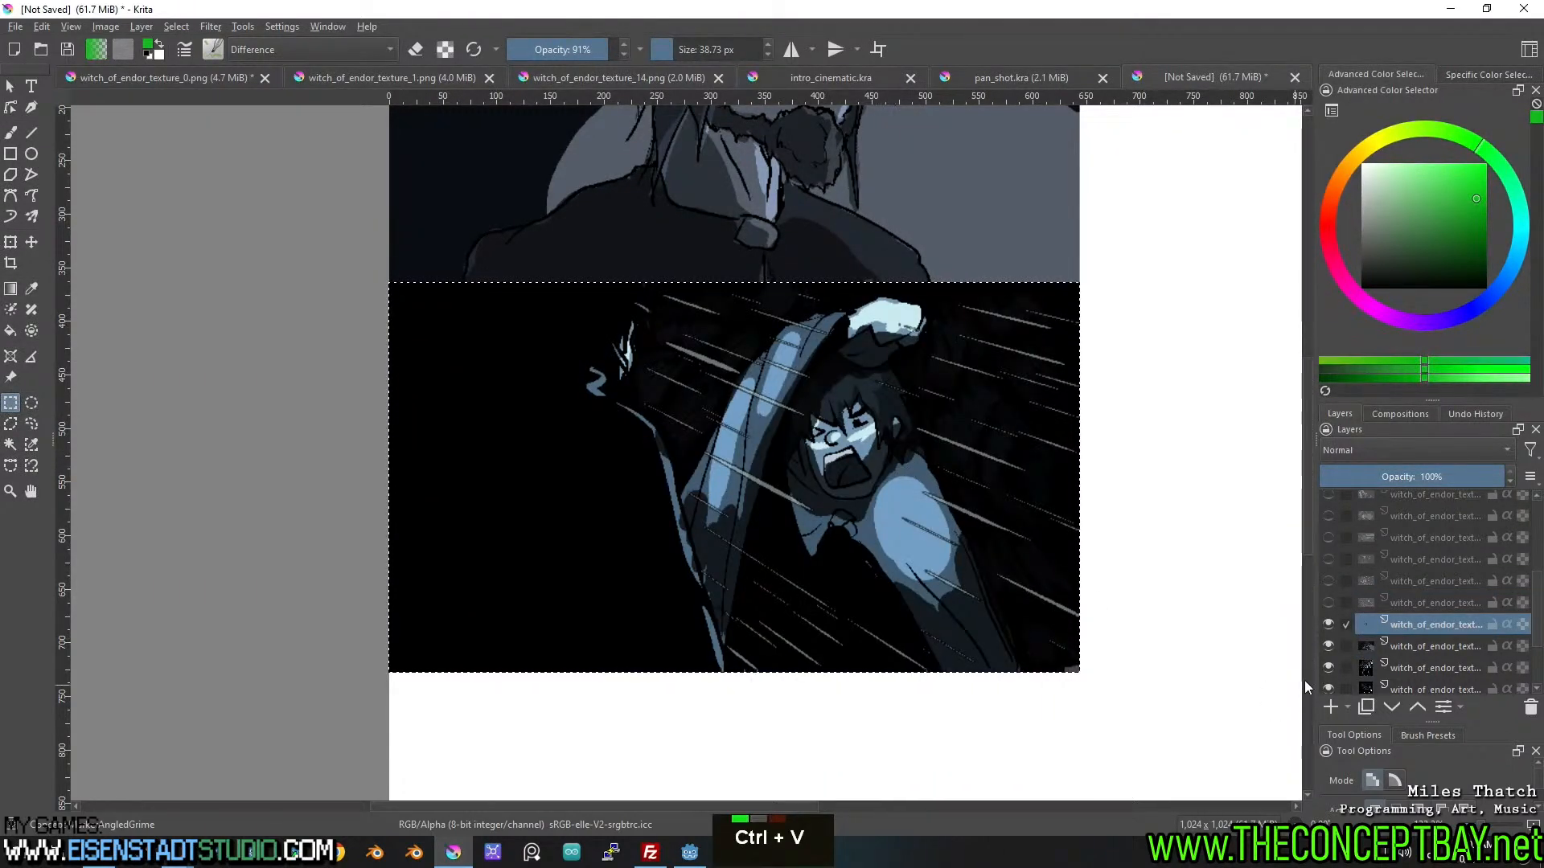
left_click(1329, 624)
left_click(1331, 640)
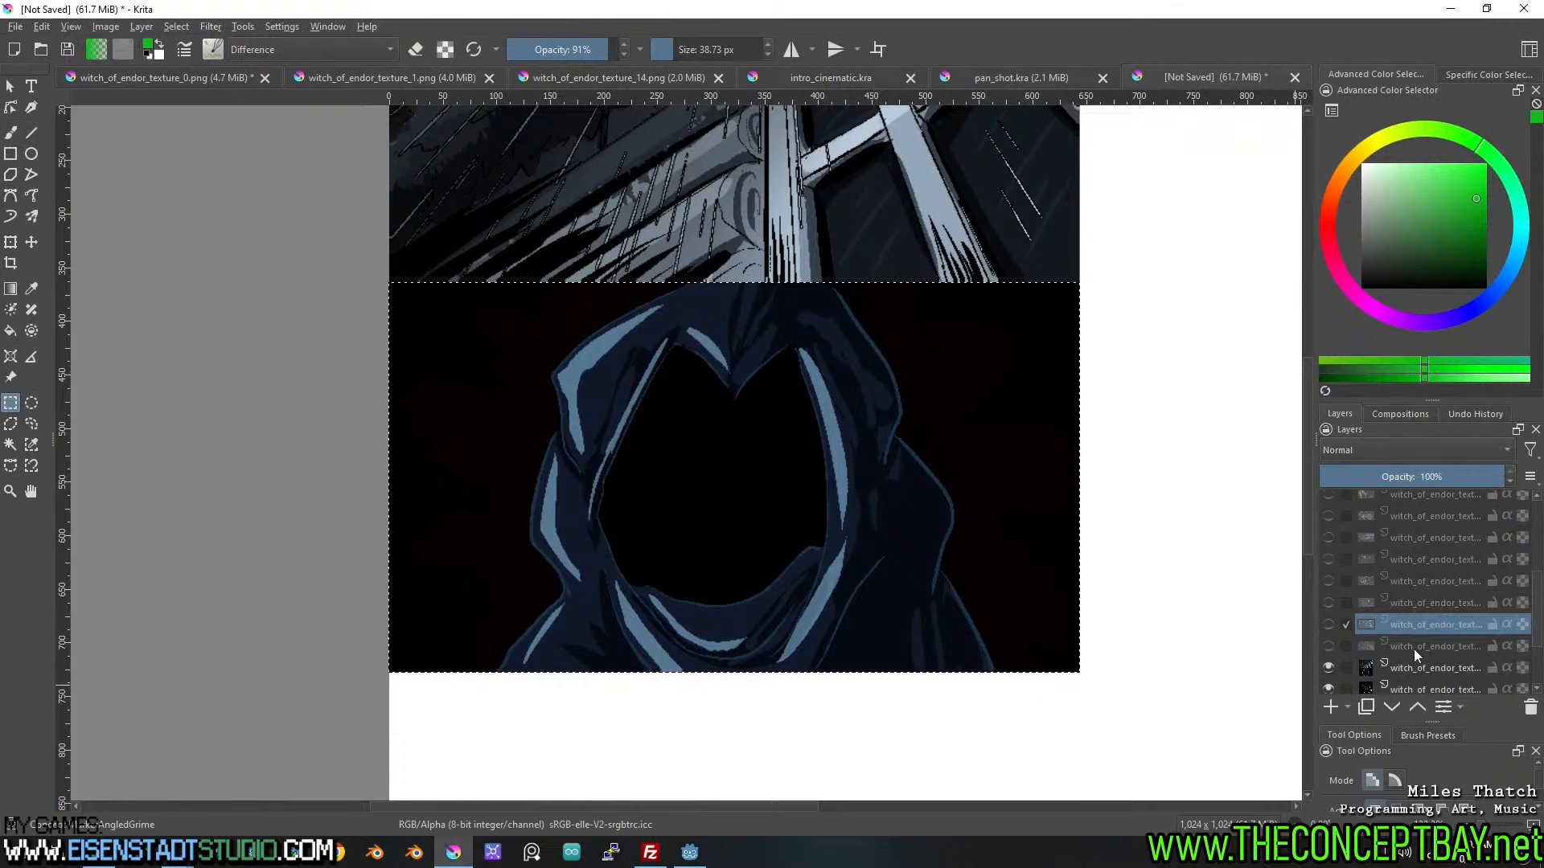
Cut the empty-hooded cloak panel onto its own layer and hide both that layer and its source layer.
left_click(1413, 672)
scroll(1057, 509, "down", 2)
scroll(1057, 509, "up", 2)
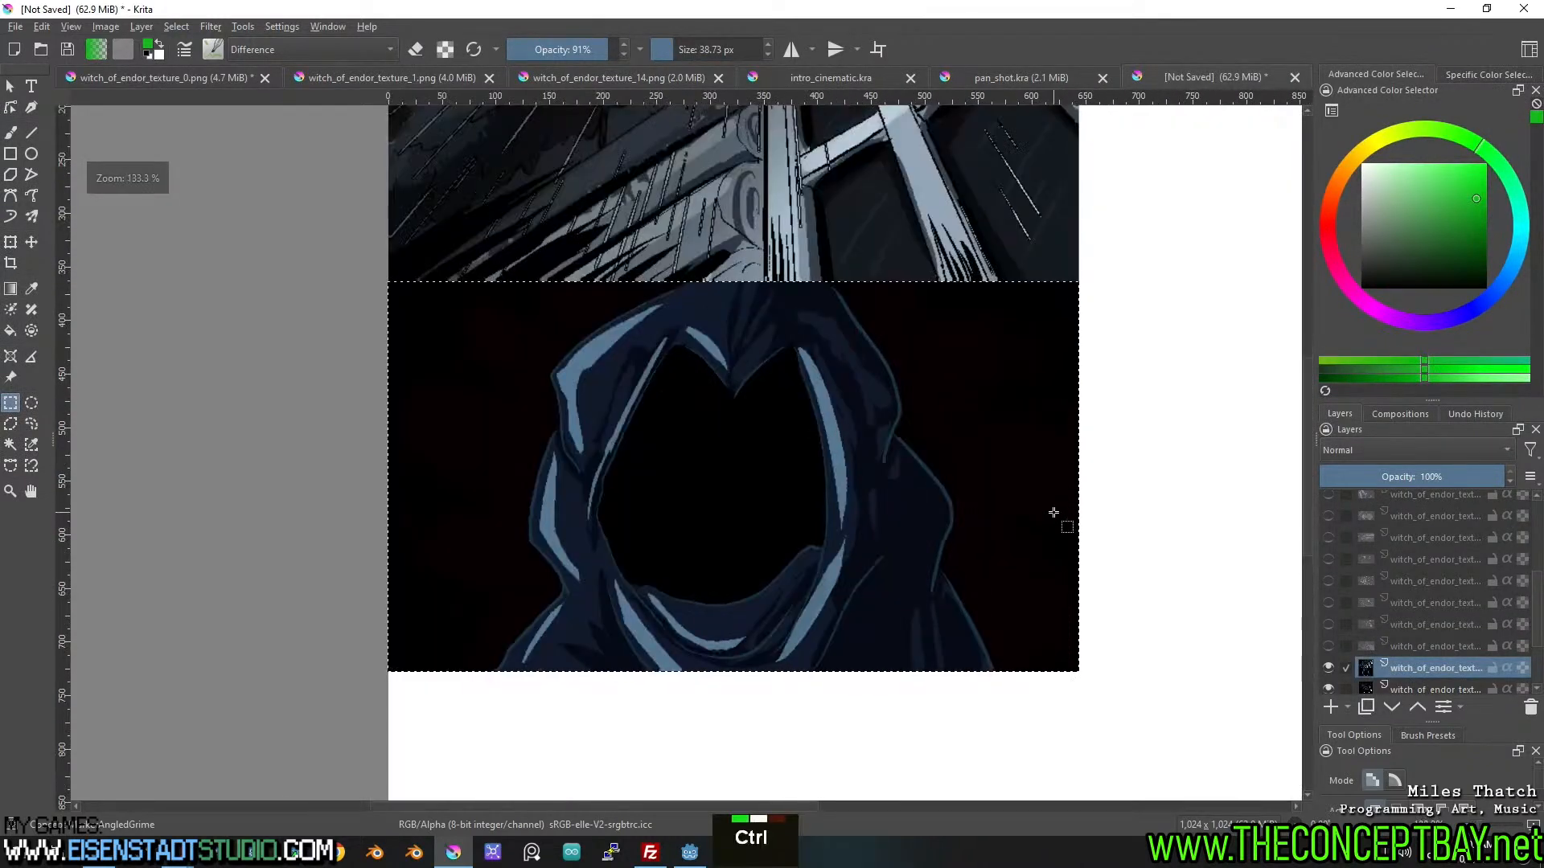
key("ctrl+v")
scroll(1447, 672, "down", 2)
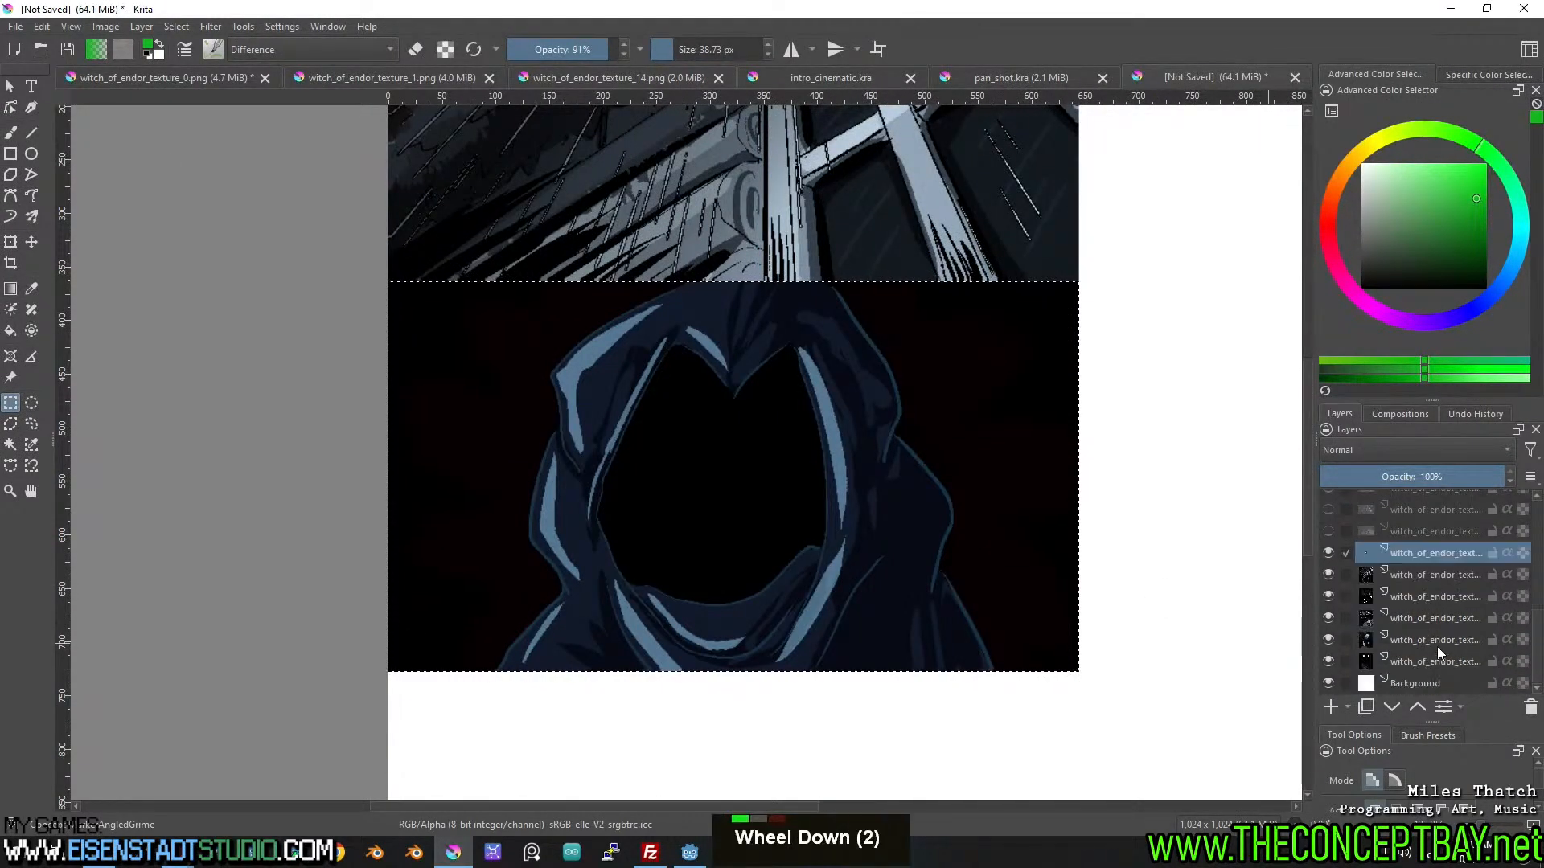
left_click(1328, 554)
left_click(1329, 574)
Split the white line-art burst panel from its texture layer onto its own layer and hide both layers.
left_click(1415, 596)
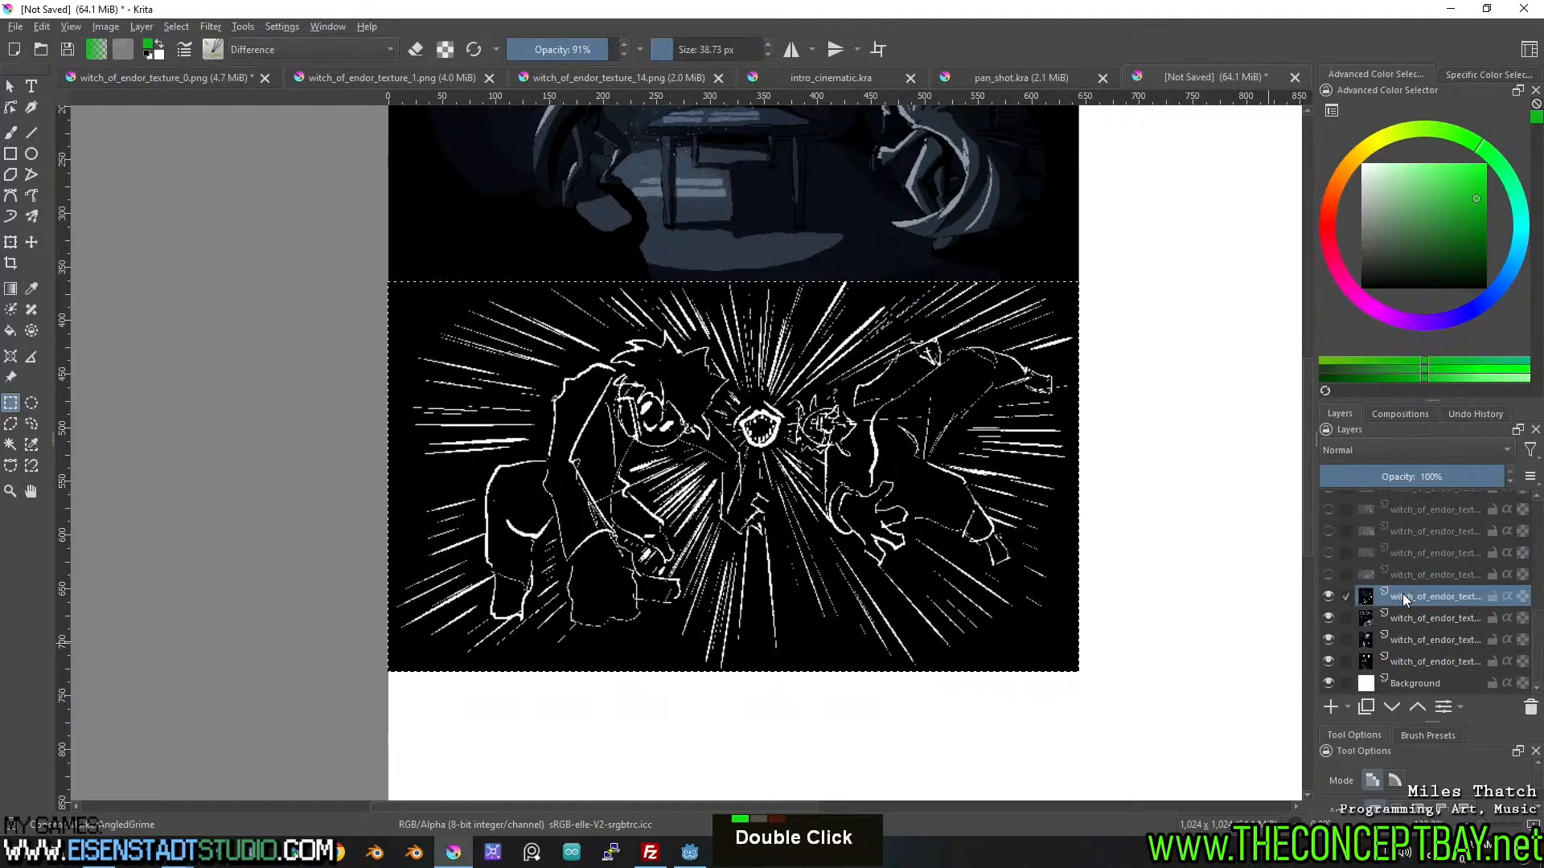
key("ctrl+c")
key("ctrl+v")
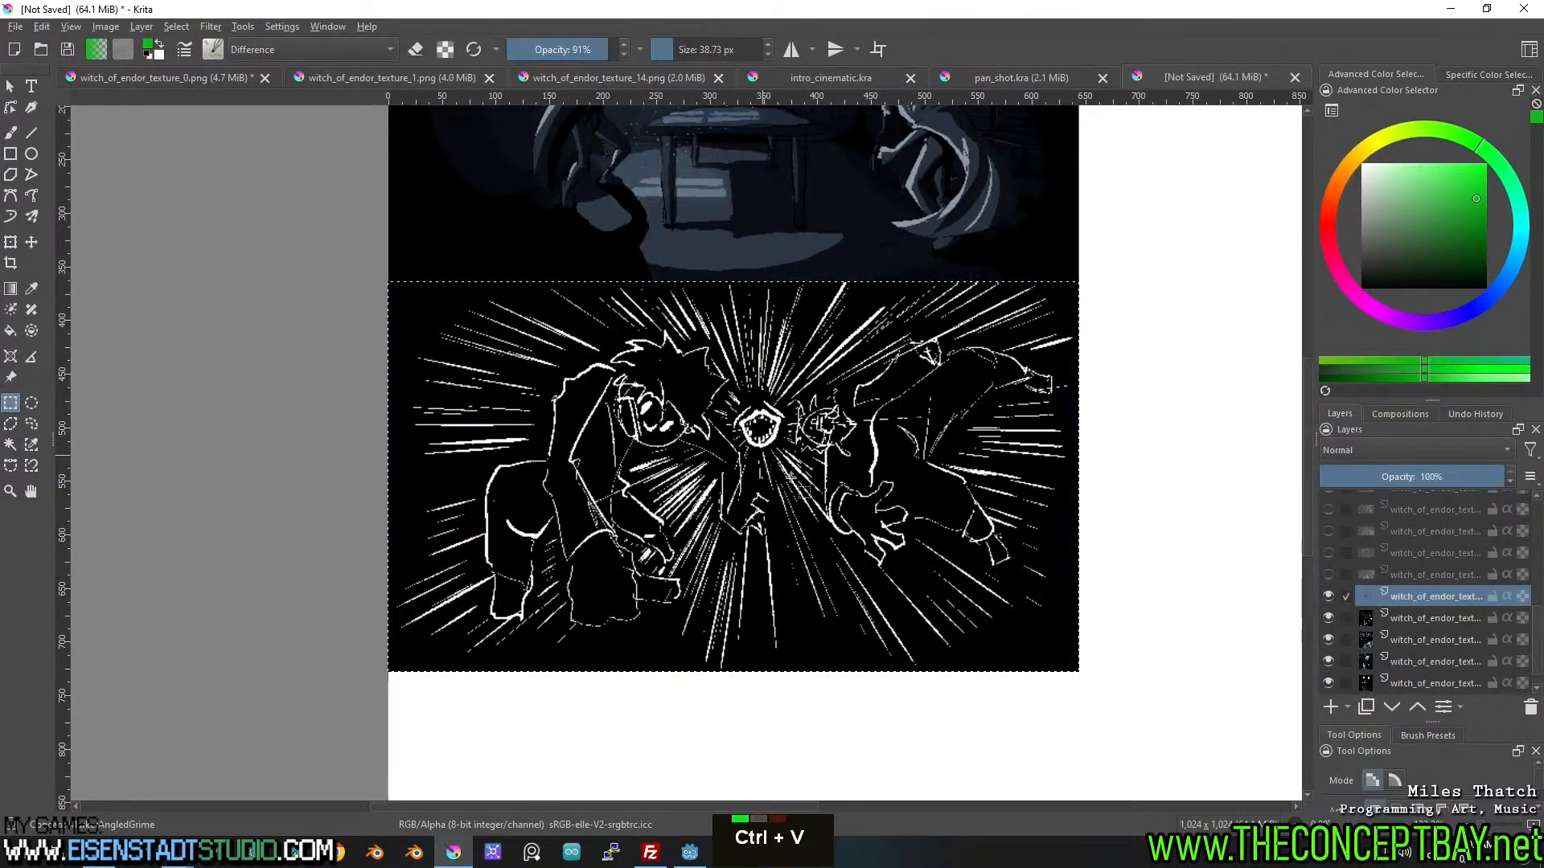
double_click(1328, 617)
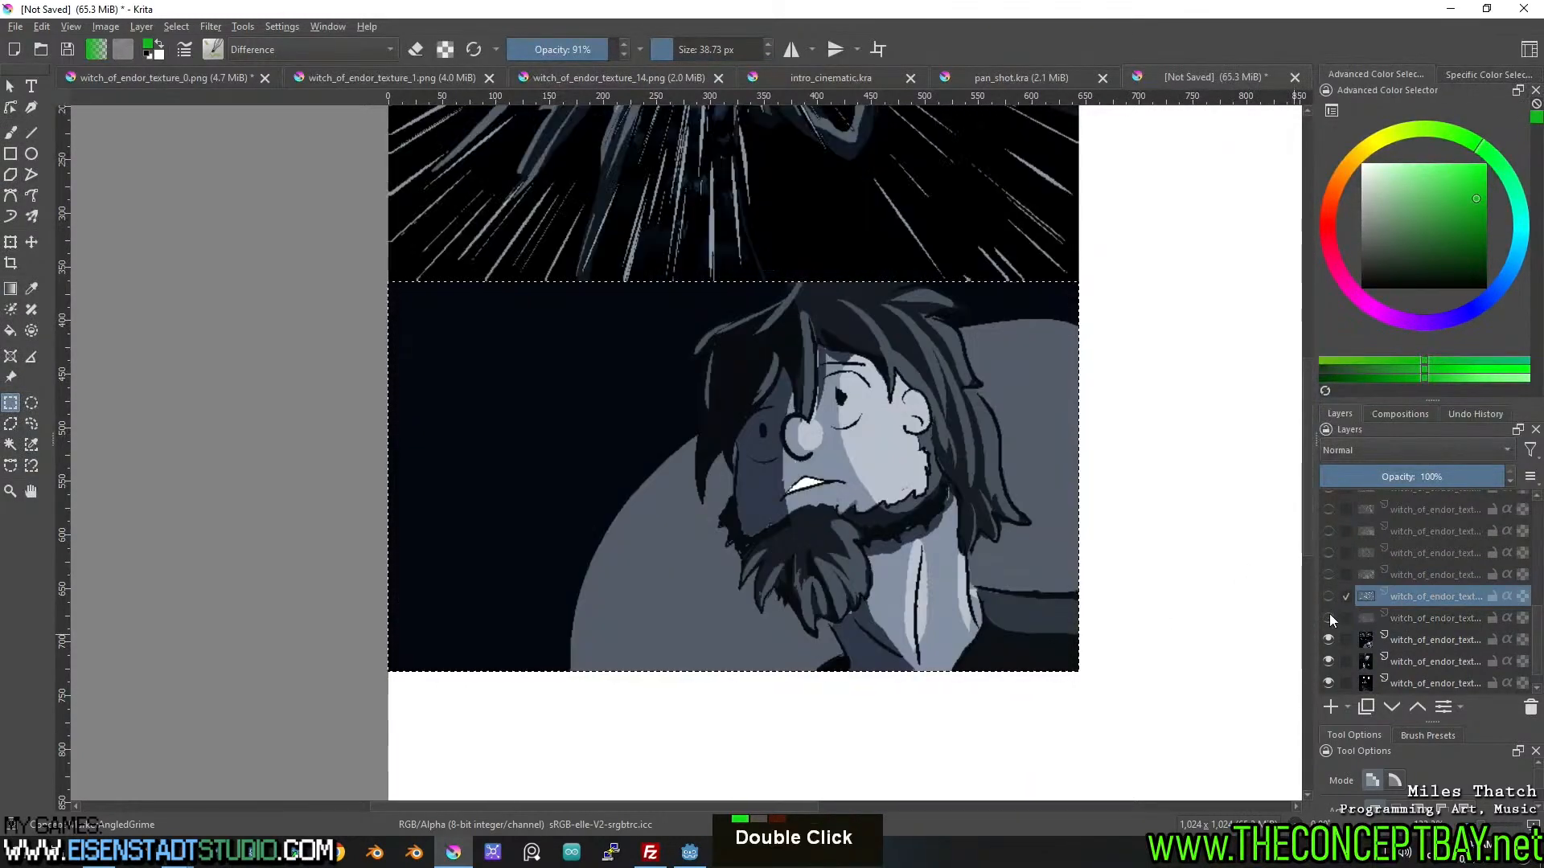
Cut the portrait panel of the worried bearded man onto its own layer and hide both layers.
left_click(1407, 638)
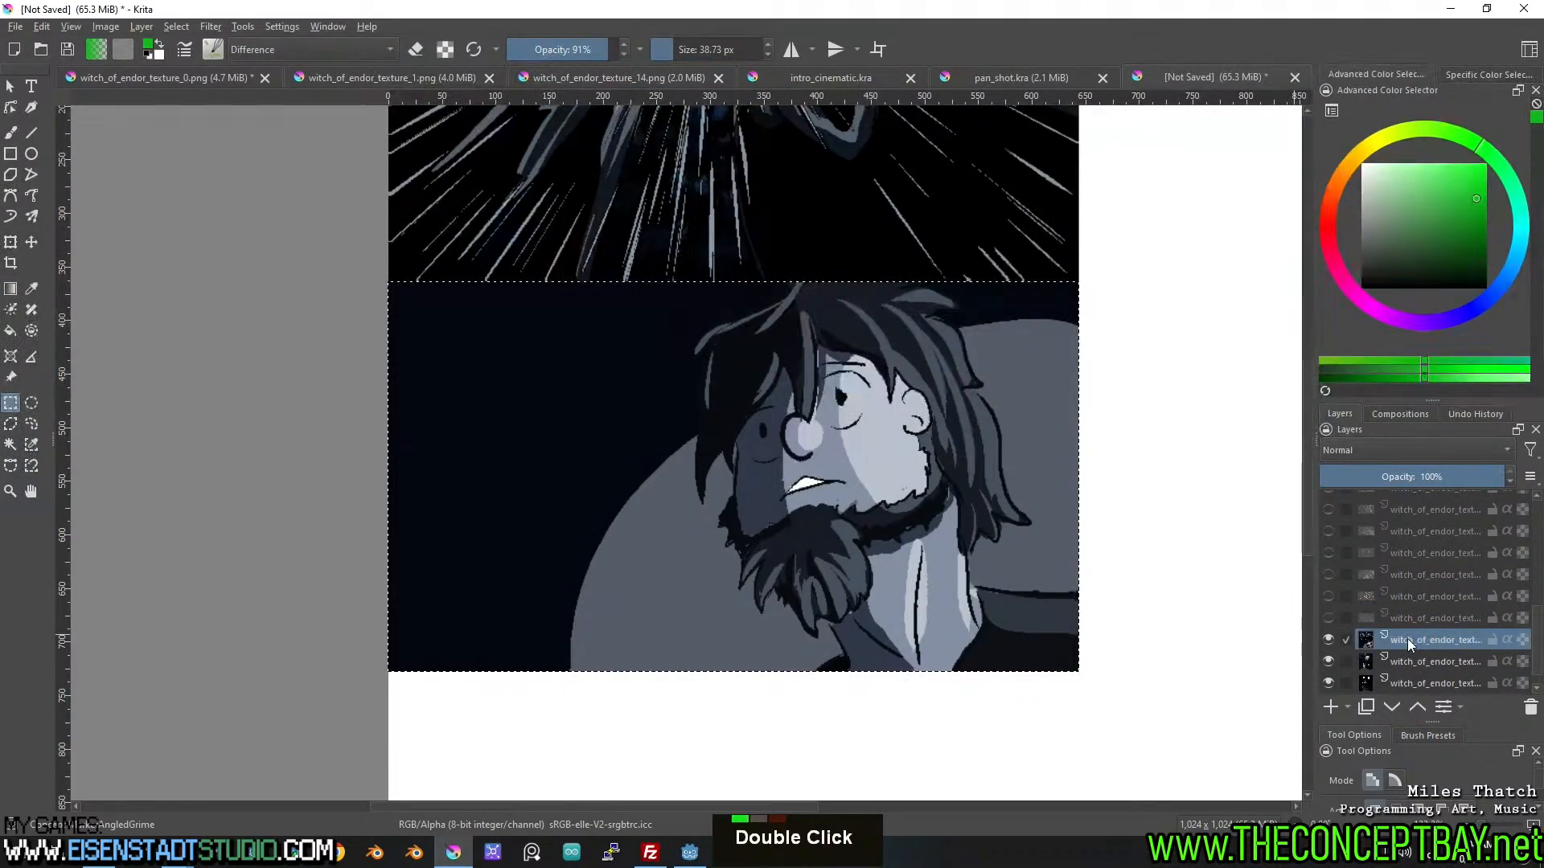
double_click(1328, 639)
key("ctrl+v")
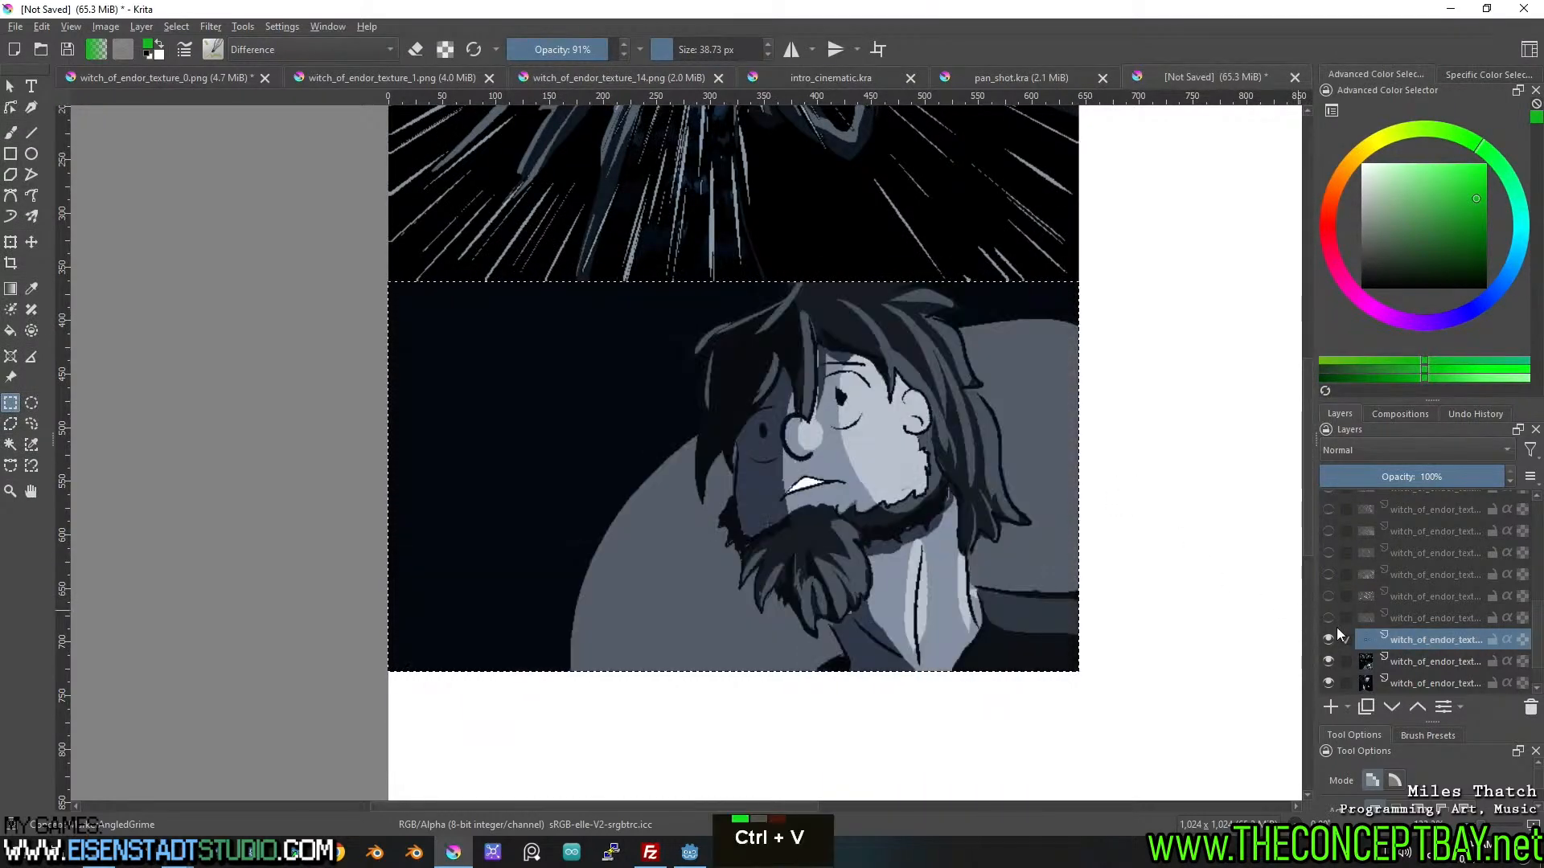
left_click(1328, 641)
left_click(1329, 662)
Cut the panel of the rainy open doorway and window onto its own layer and hide both layers.
left_click(1415, 686)
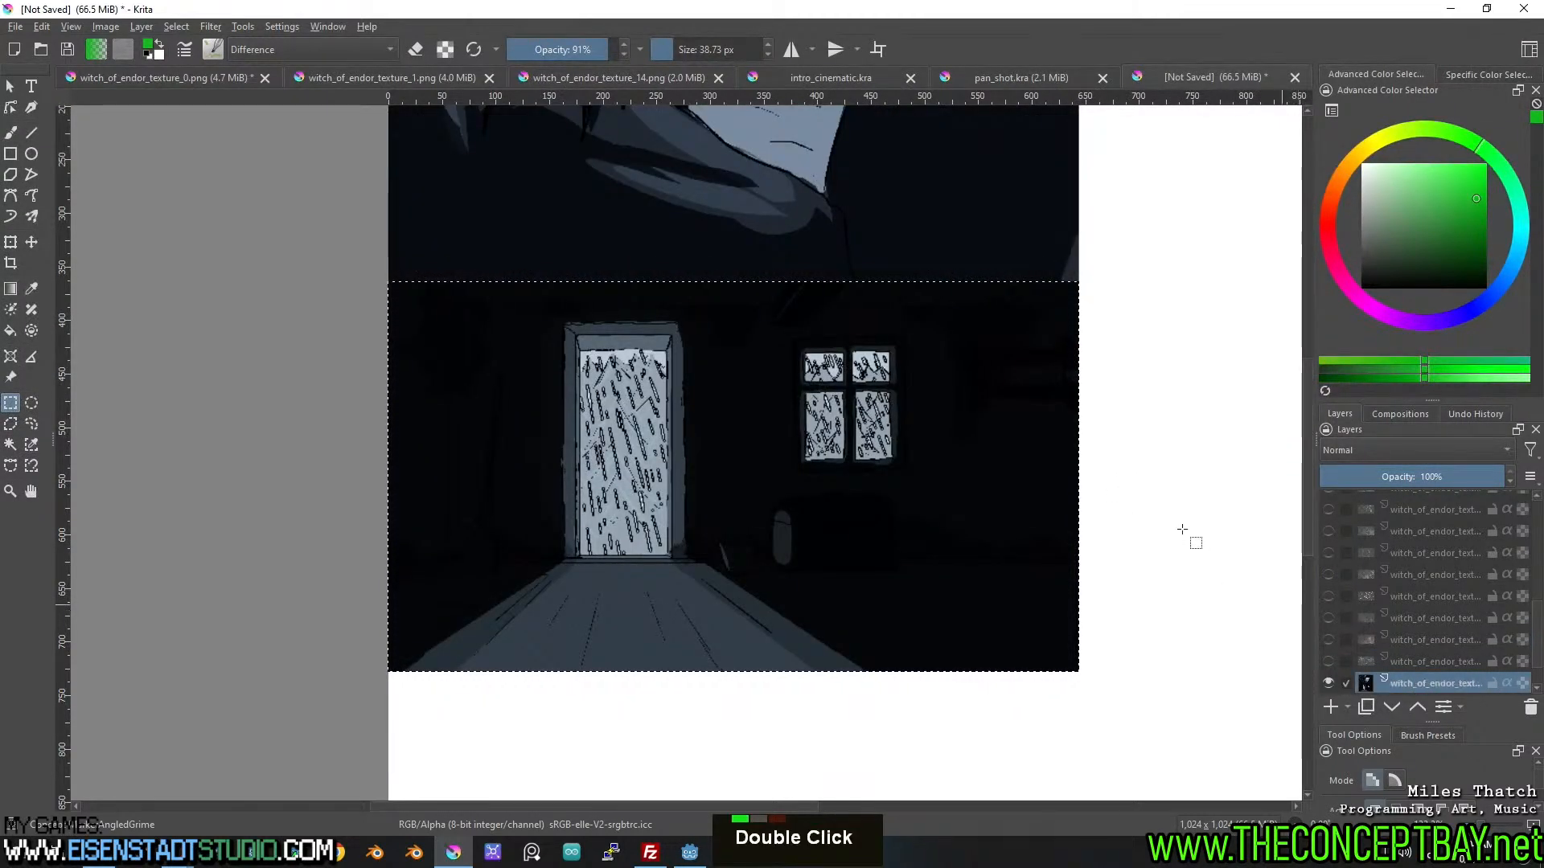
scroll(1423, 595, "down", 3)
key("ctrl+x")
key("ctrl+v")
key("ctrl+x")
left_click(1328, 640)
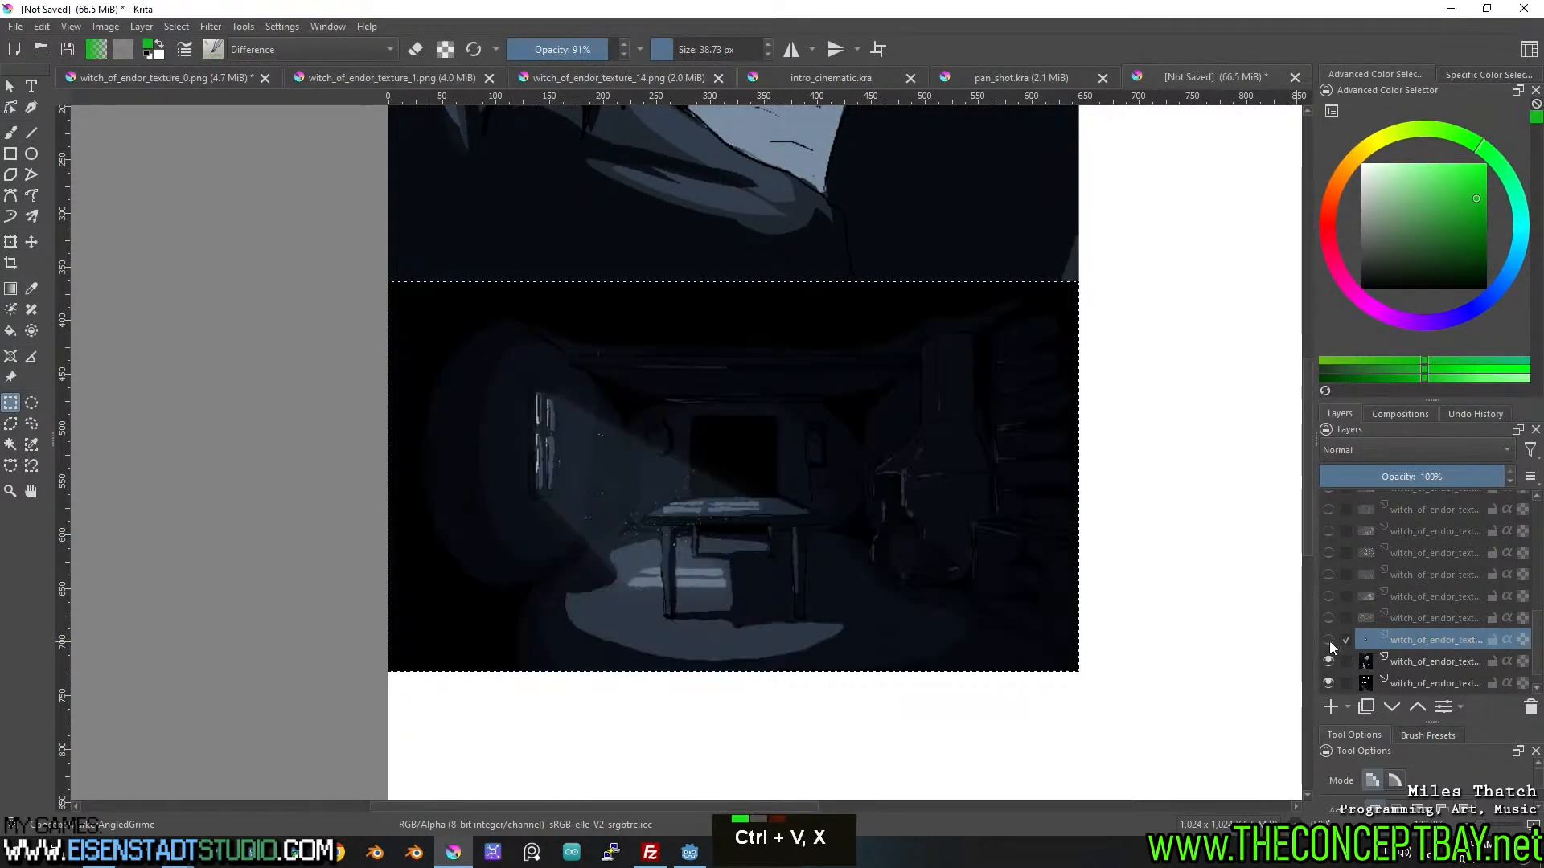
left_click(1328, 662)
Cut the dark room panel with the table onto its own layer and hide the white background layer.
left_click(1403, 682)
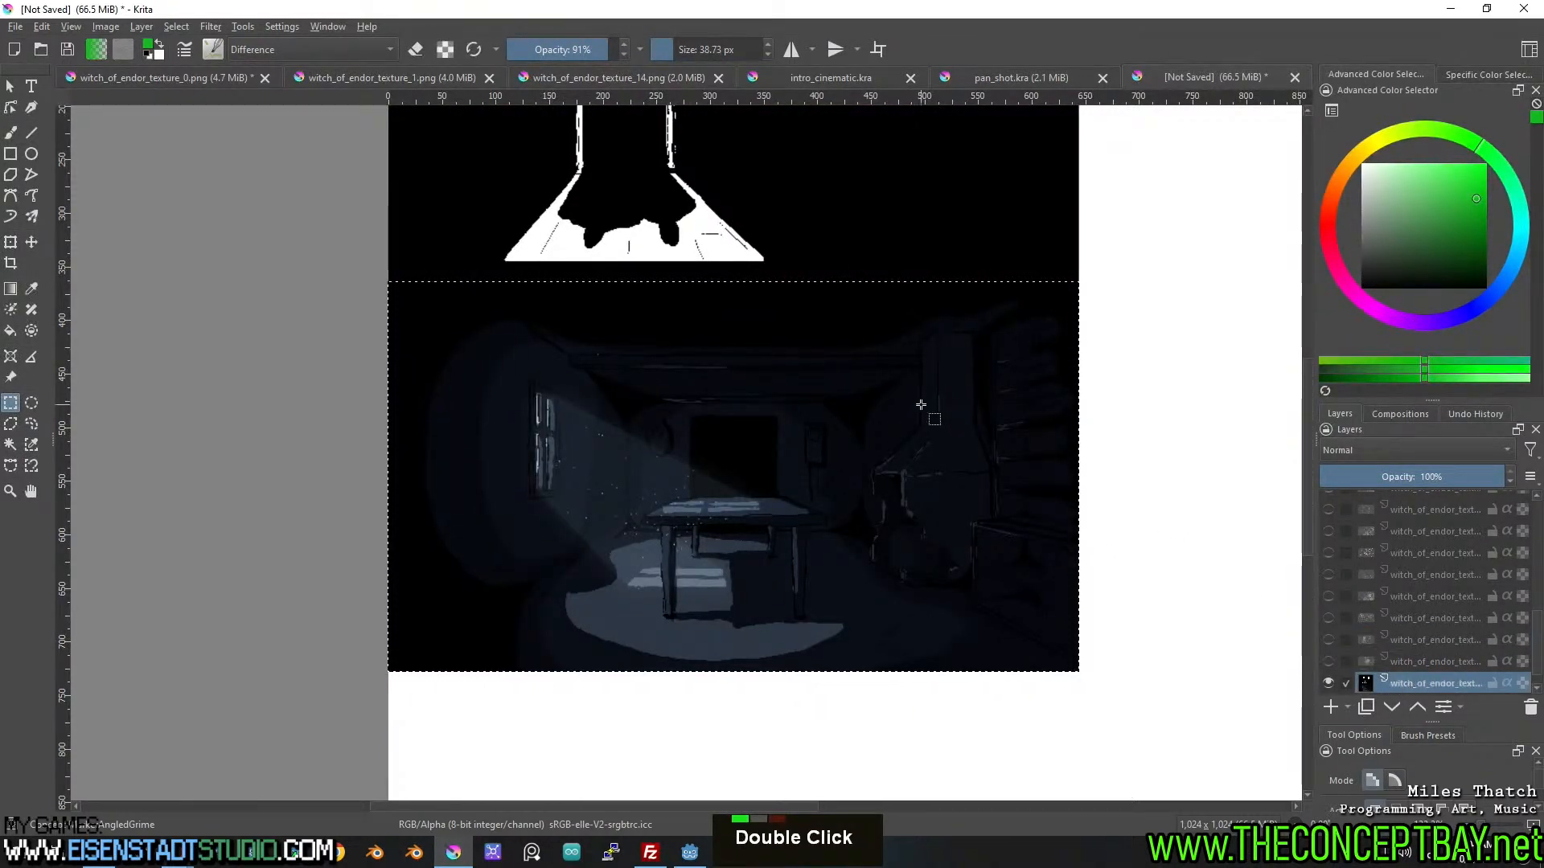
key("ctrl+x")
key("ctrl+v")
scroll(1342, 643, "down", 4)
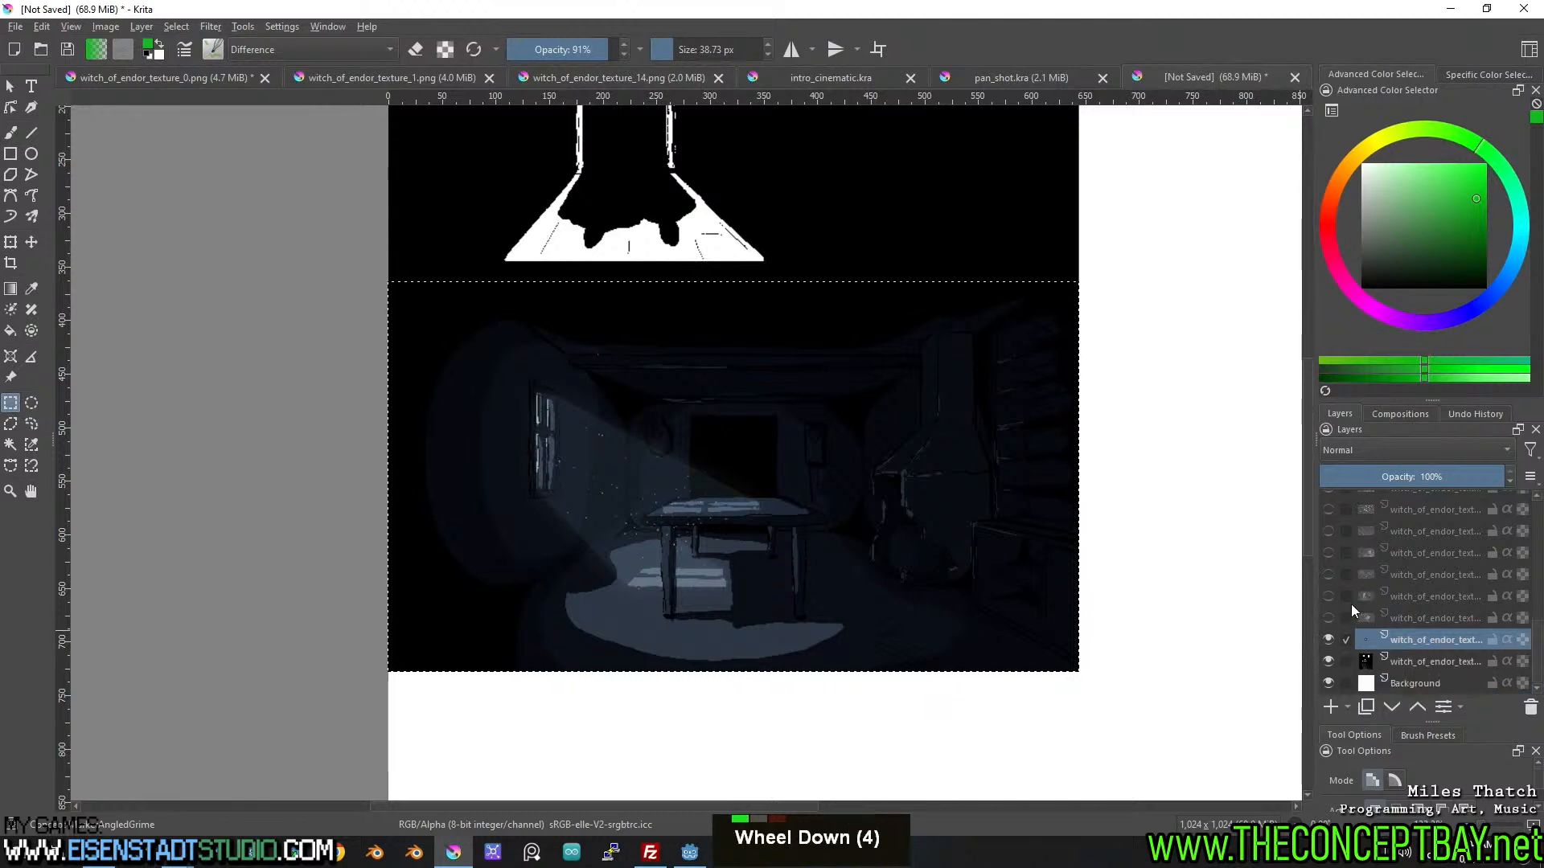
left_click(1328, 683)
Make the hidden cut panels and their source texture layers visible again, leaving the topmost texture layer and background hidden.
left_click_drag(1330, 618, 1324, 586)
key("ctrl+z")
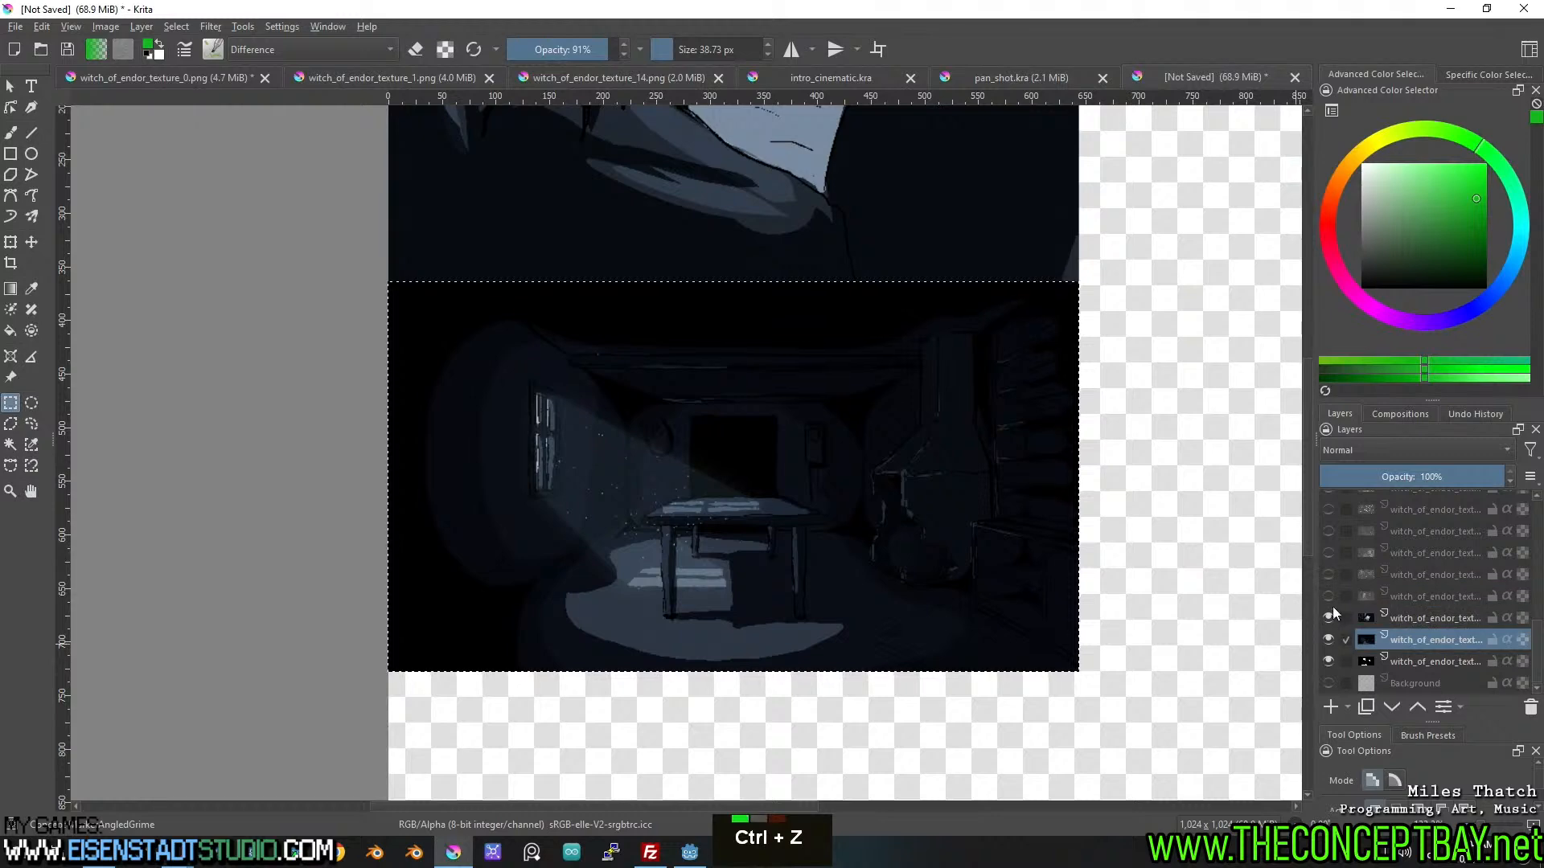
left_click(1328, 595)
left_click(1328, 574)
left_click(1328, 552)
left_click(1328, 531)
left_click(1328, 509)
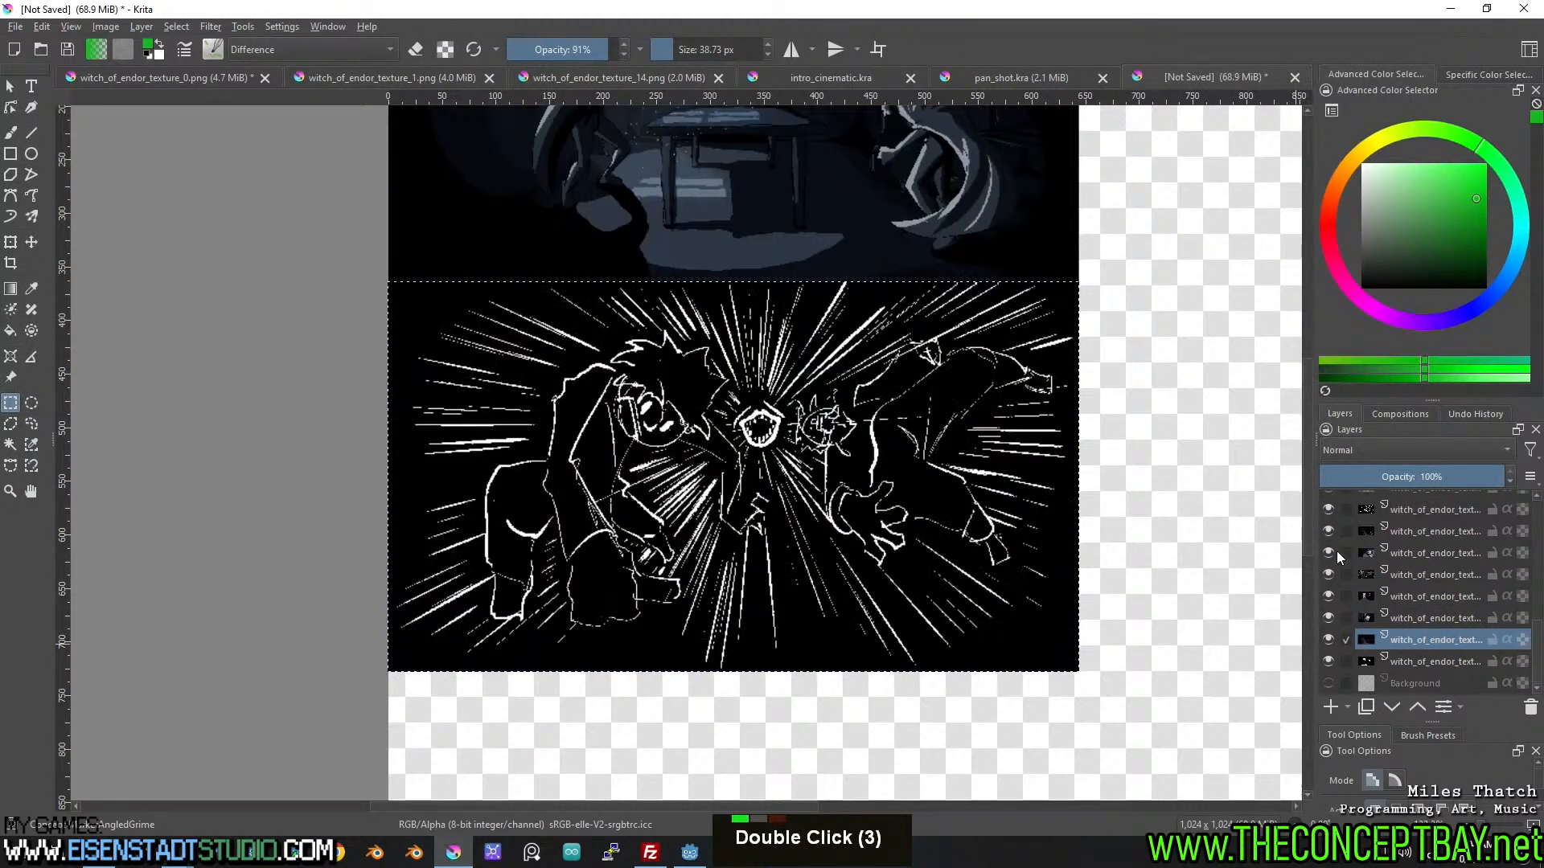
scroll(1336, 621, "up", 5)
scroll(1338, 619, "down", 3)
left_click(1328, 609)
left_click(1328, 587)
left_click(1328, 566)
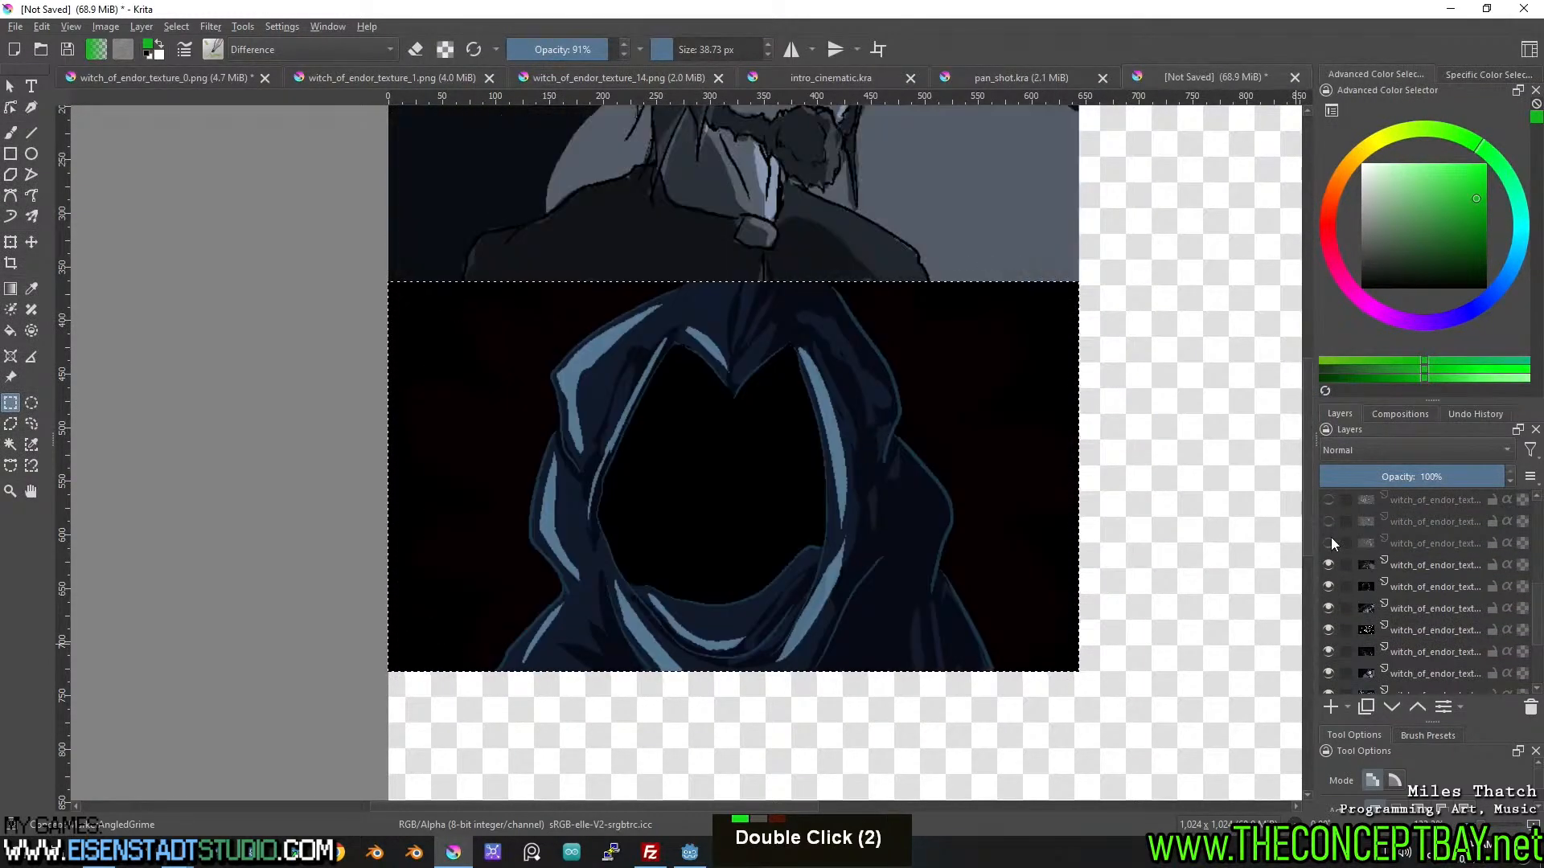
left_click(1328, 543)
left_click(1328, 521)
left_click(1328, 500)
scroll(1346, 579, "up", 3)
left_click(1329, 659)
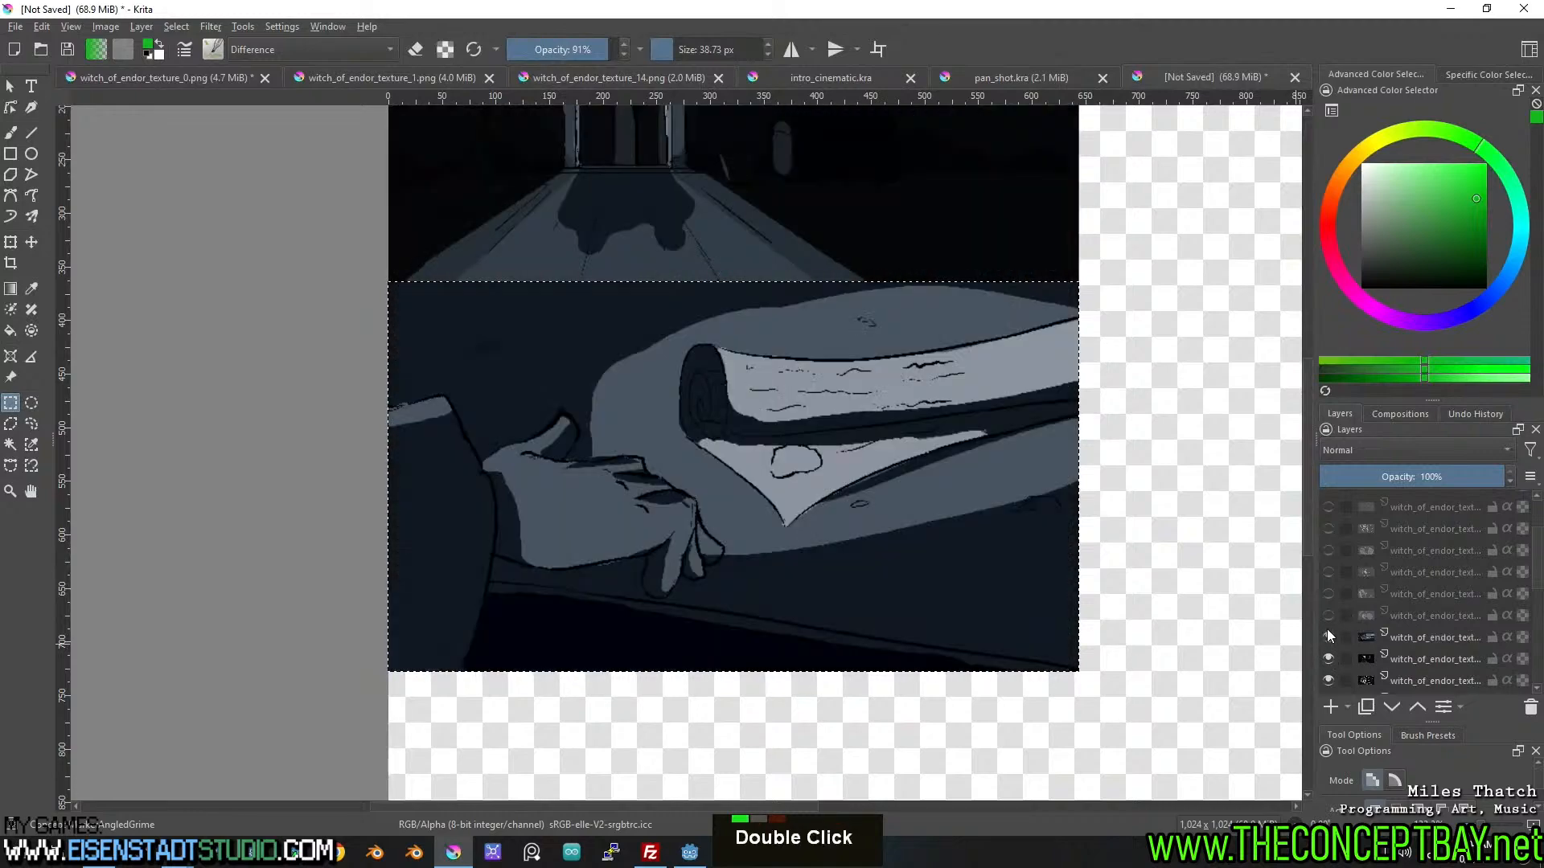
left_click(1328, 637)
left_click(1328, 615)
left_click(1328, 594)
left_click(1328, 572)
left_click(1328, 550)
left_click(1328, 528)
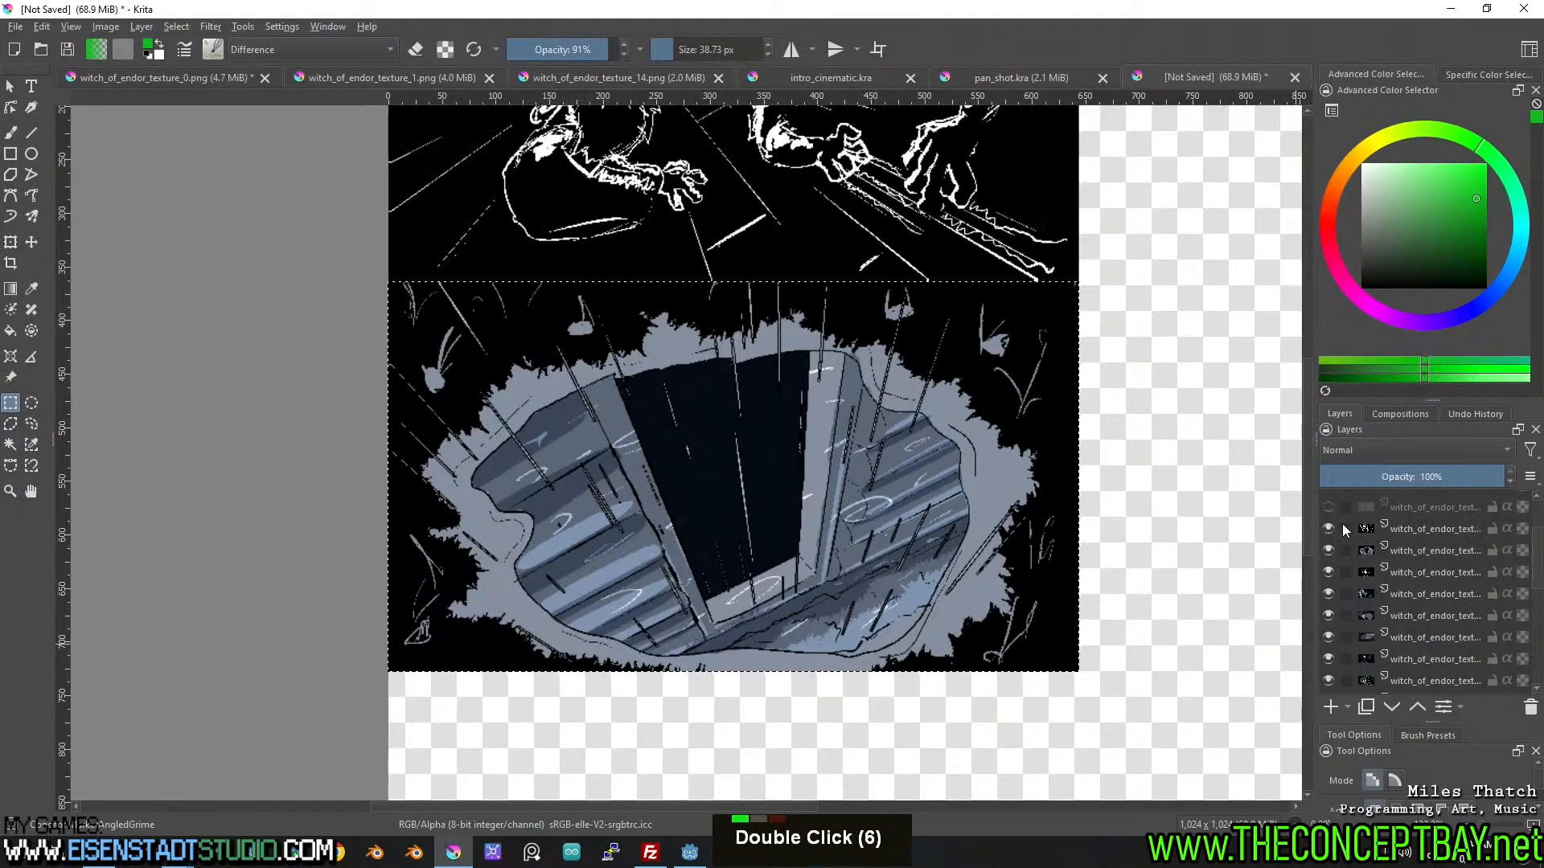
Put the upper line-art layer of the crawling figures into a new layer group named "top".
left_click(1405, 532)
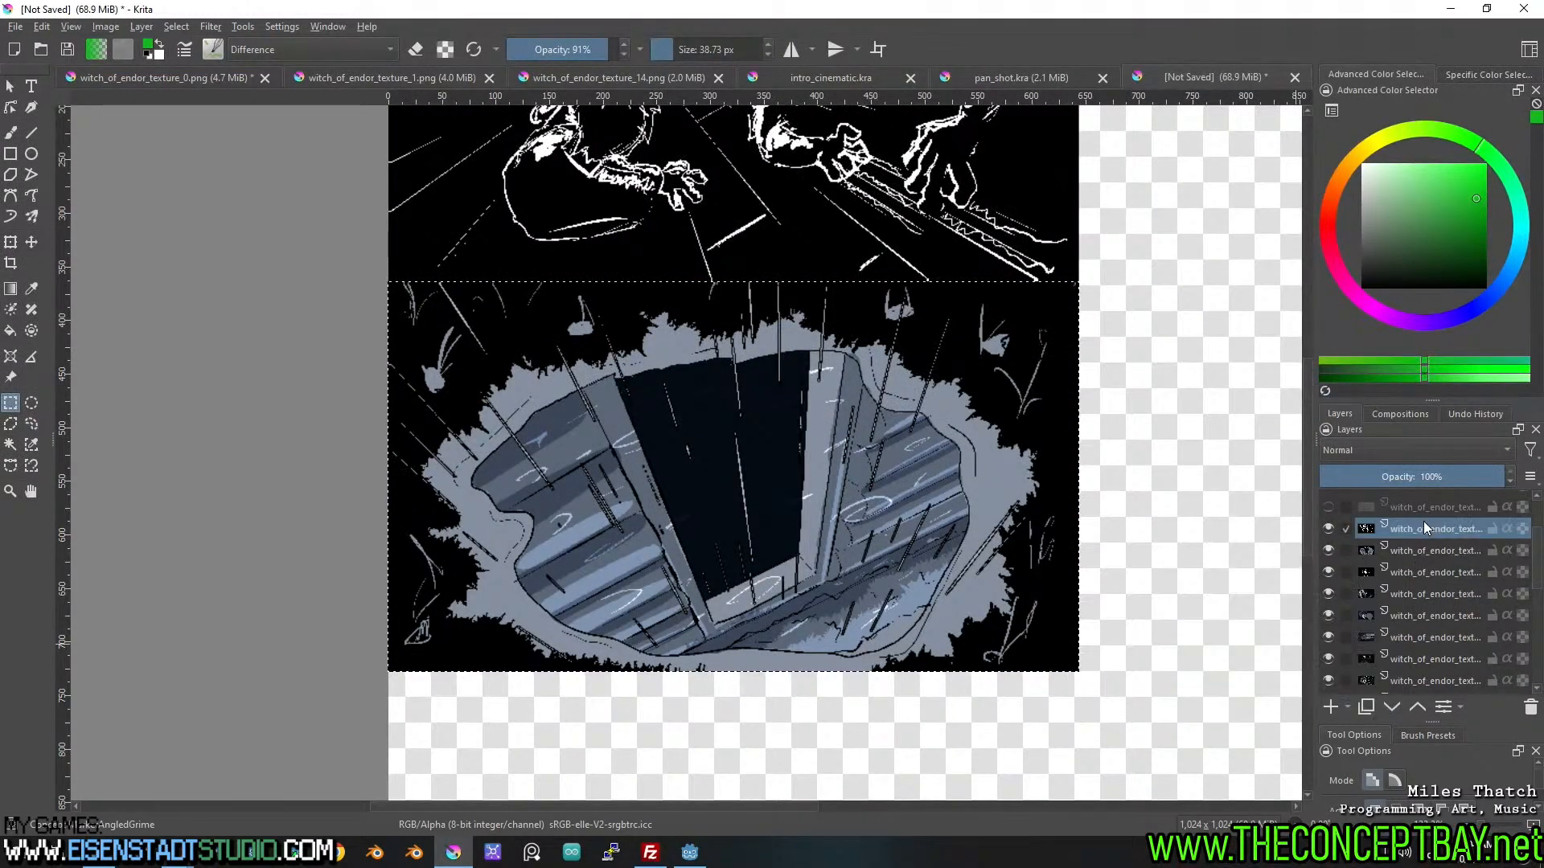
scroll(1040, 507, "down", 3)
scroll(1039, 507, "up", 2)
middle_click(965, 511)
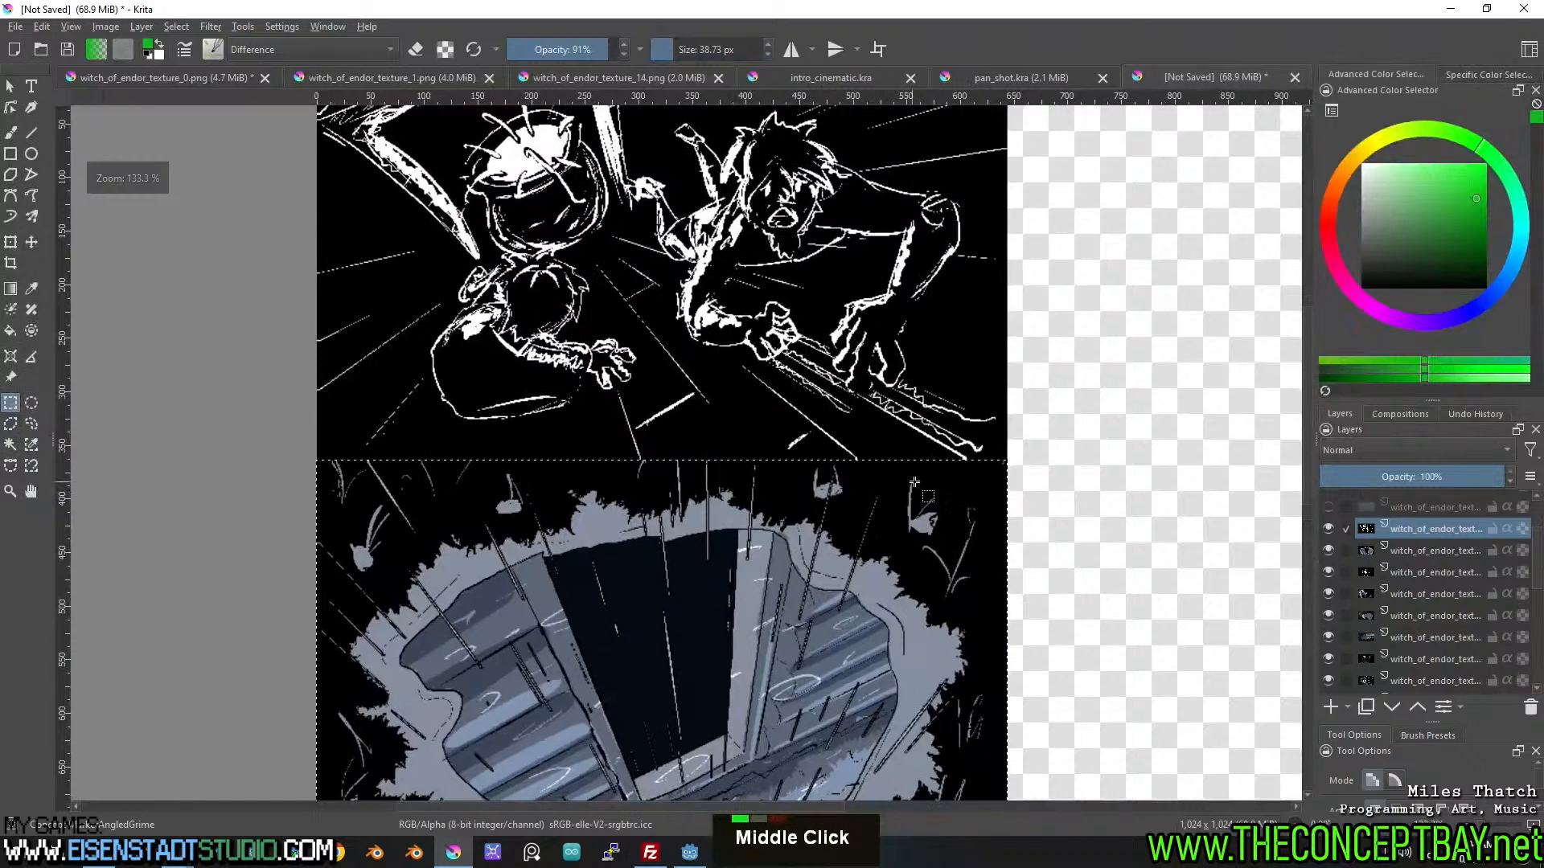
middle_click(895, 517)
left_click_drag(895, 517, 899, 559)
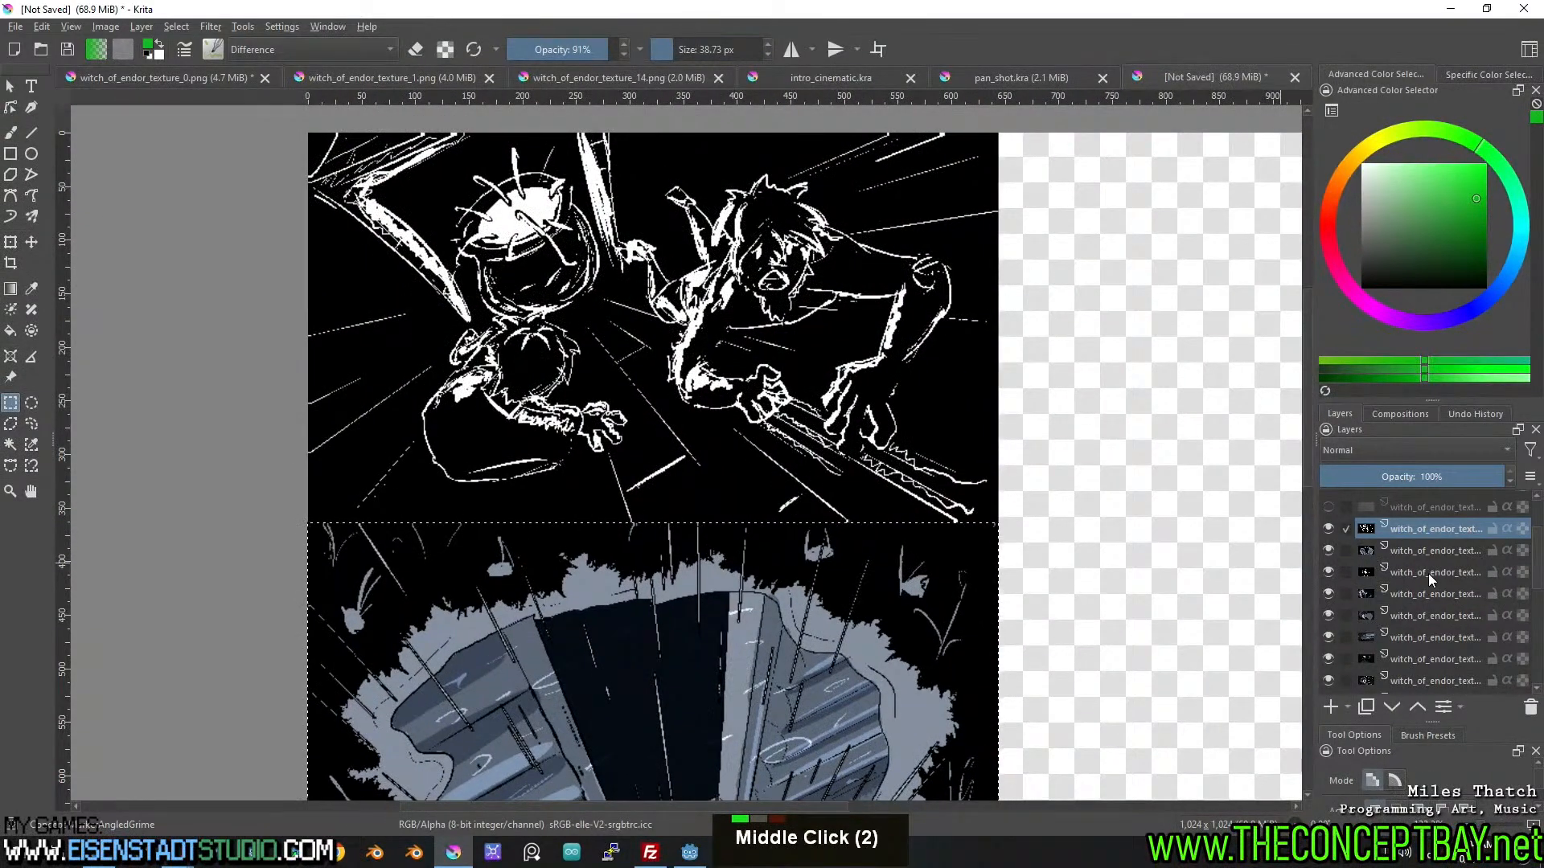
key("ctrl+g")
double_click(1407, 528)
type("top")
key("Return")
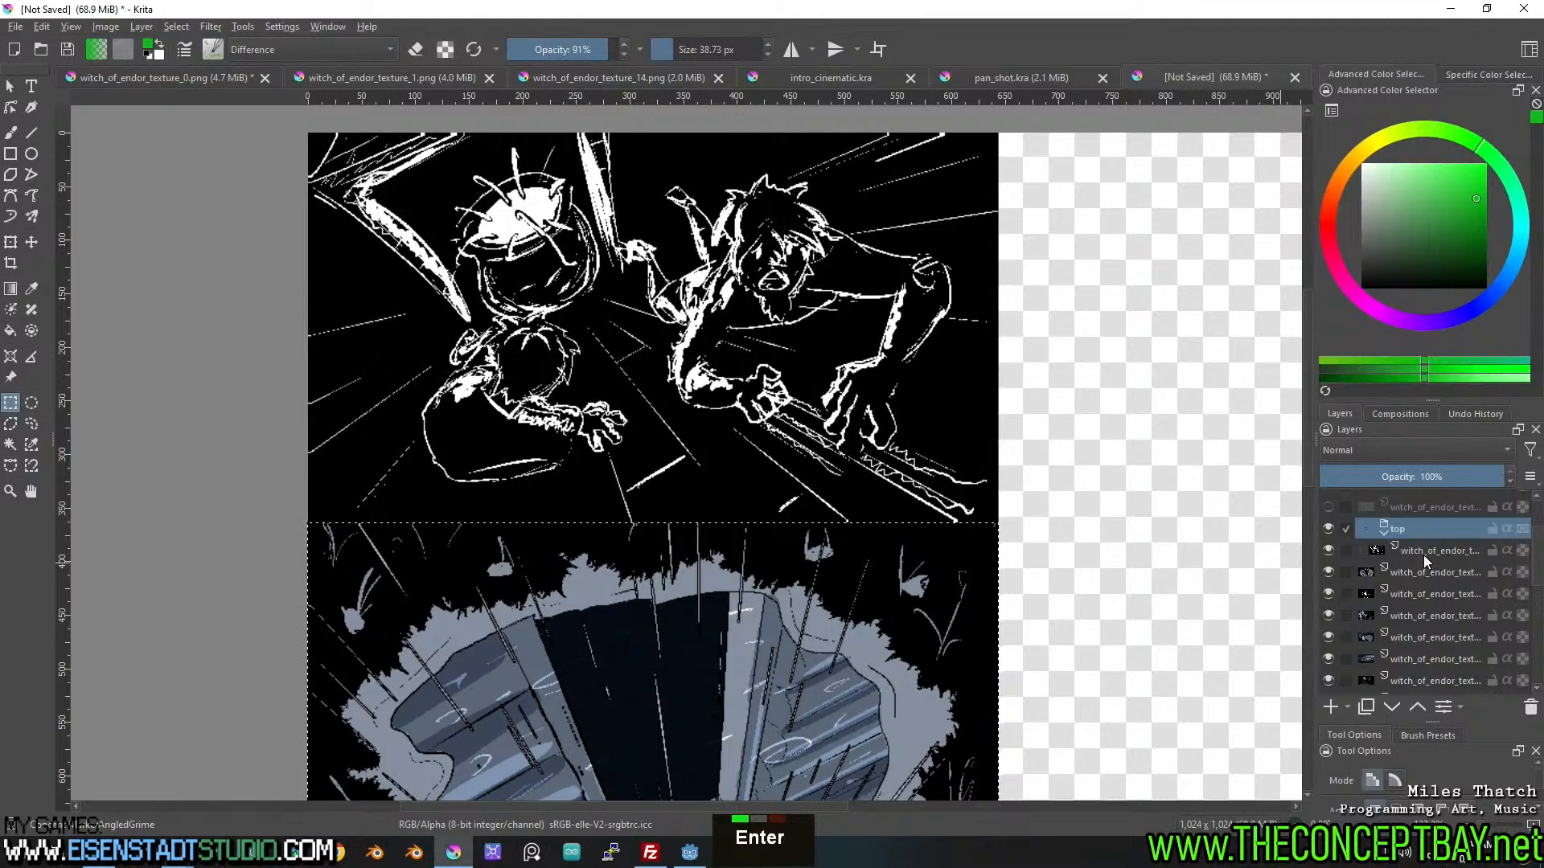
Hide the top group and move the grinning skull layer into it.
left_click(1328, 550)
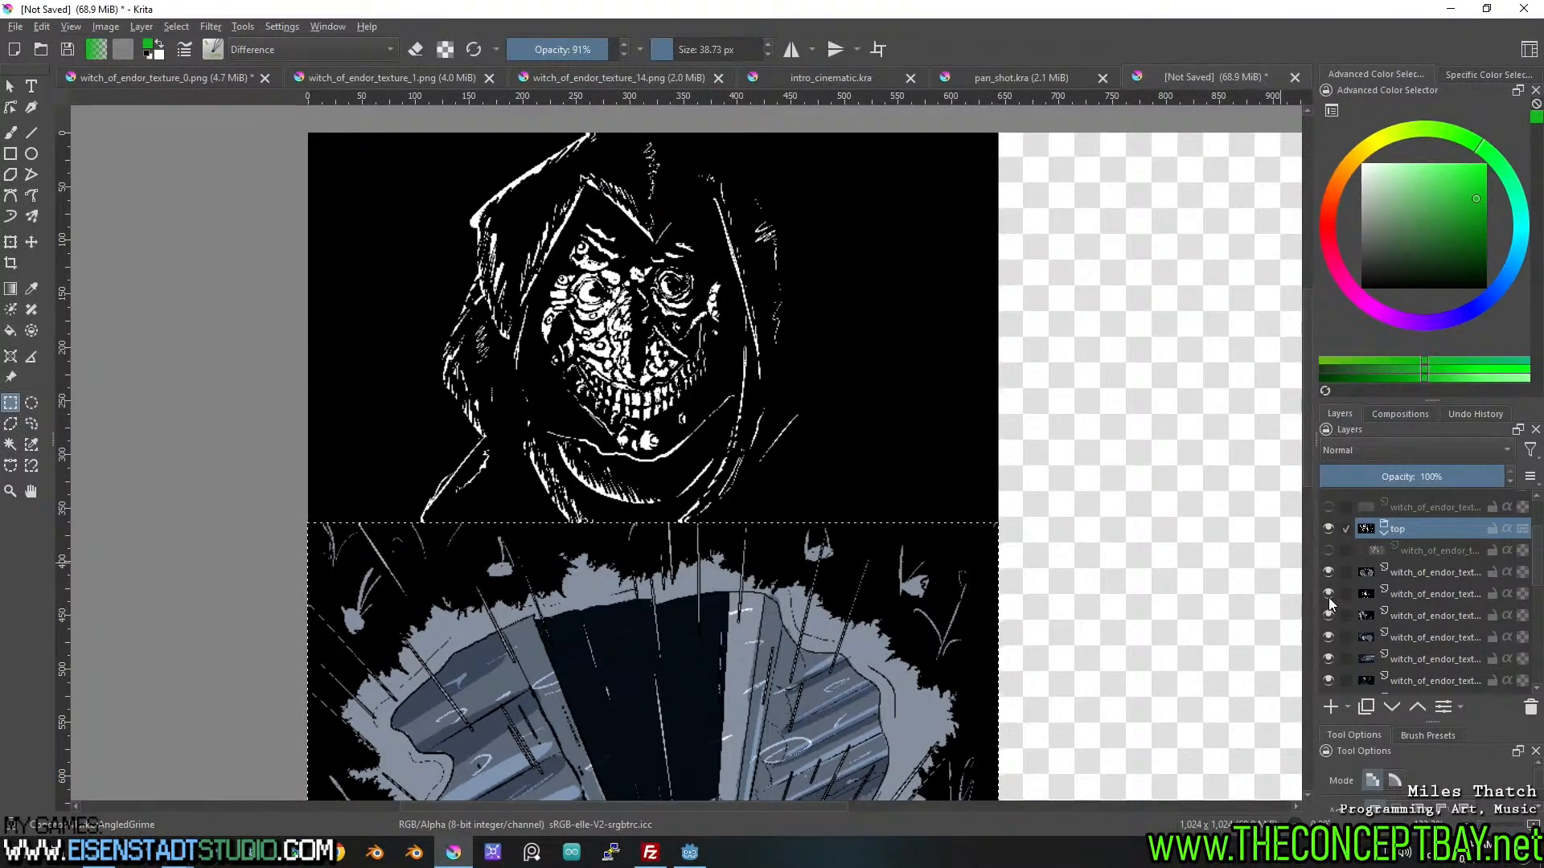
left_click(1328, 550)
left_click(1328, 530)
left_click(1329, 595)
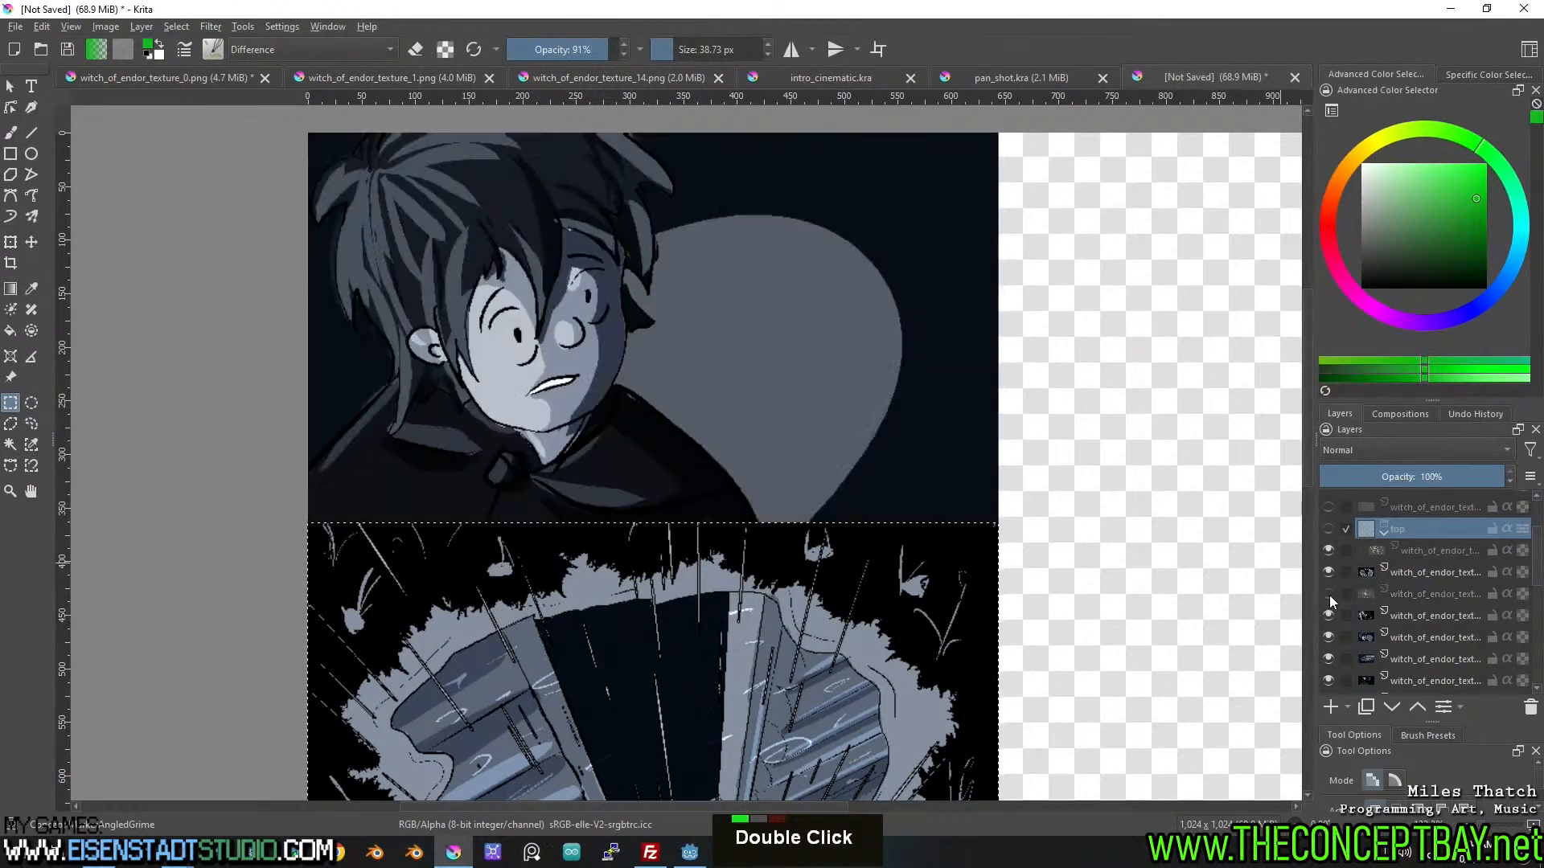
left_click(1329, 595)
left_click_drag(1383, 597, 1431, 524)
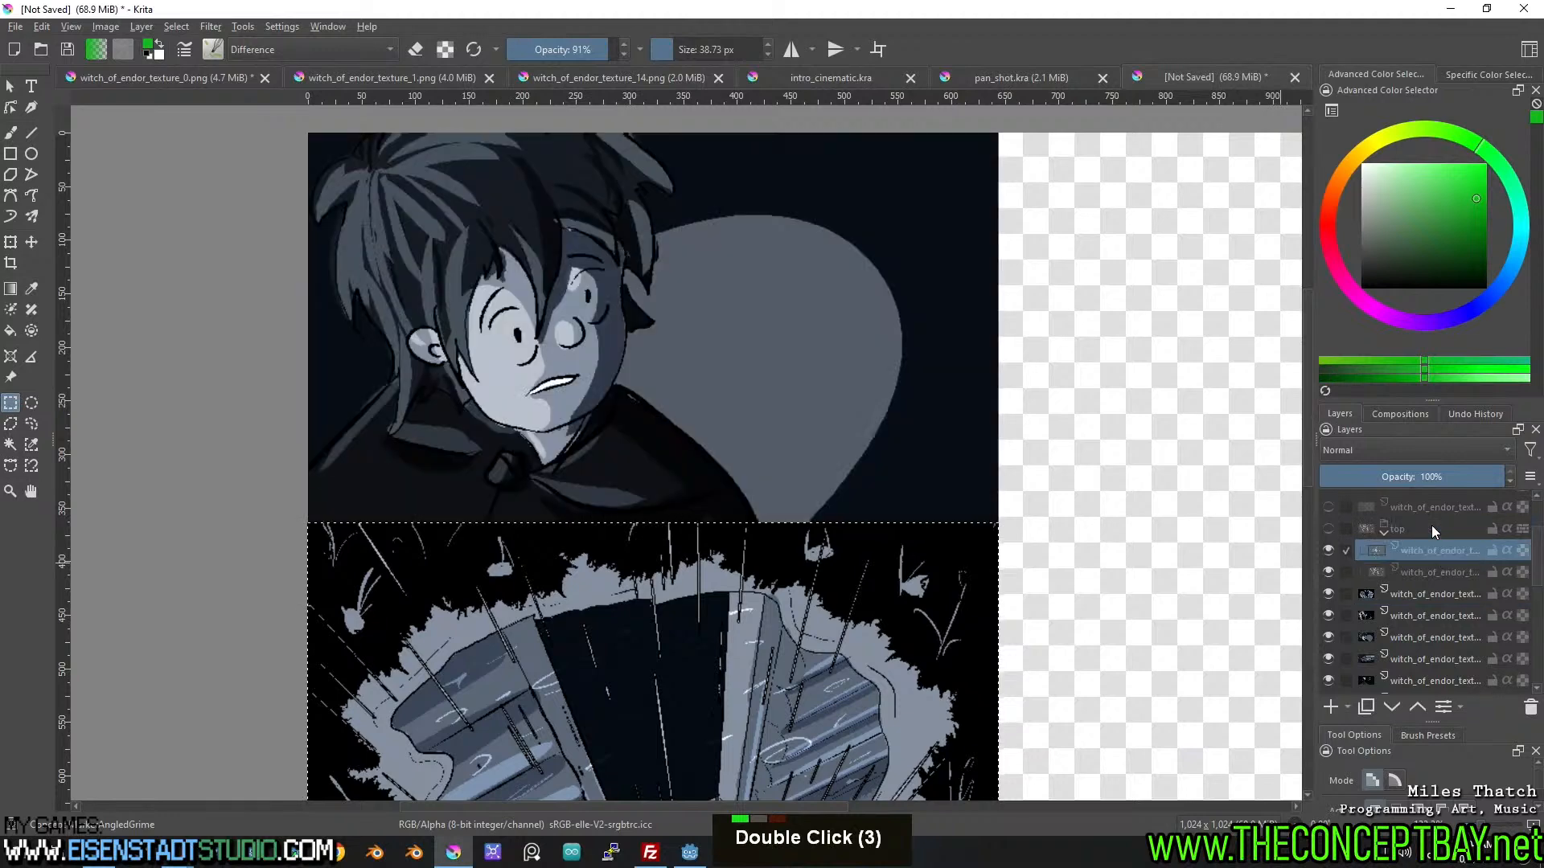
Identify the dark-haired young man's portrait layer by toggling visibility and move it into the top group.
left_click(1329, 617)
left_click(1329, 617)
left_click(1329, 617)
left_click_drag(1421, 639, 1441, 529)
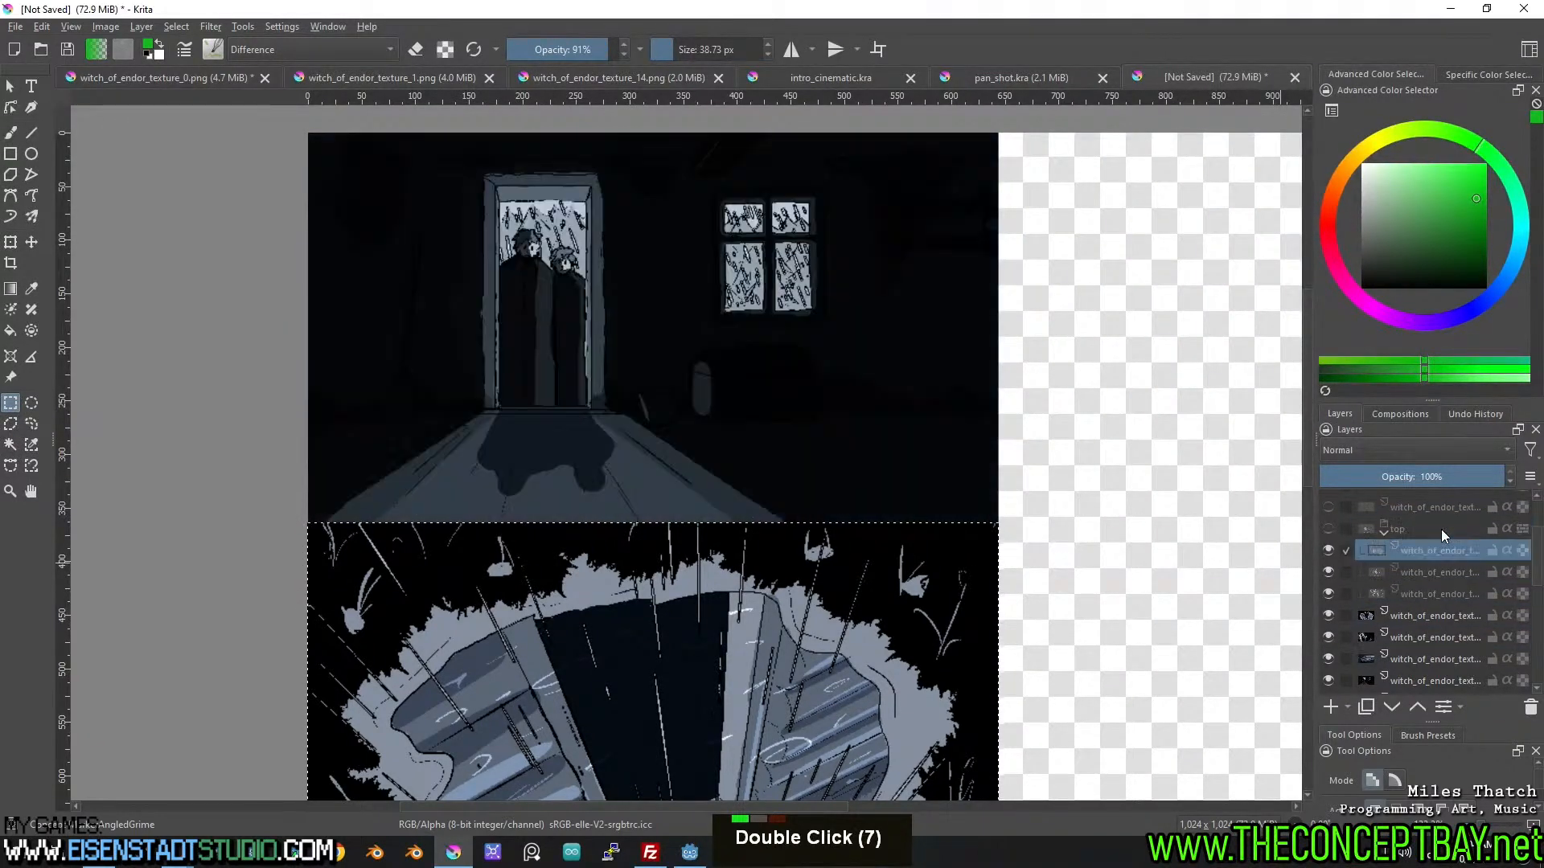
Move the layer of the two figures standing in the rainy doorway into the top group.
scroll(1335, 651, "down", 2)
scroll(1333, 621, "up", 1)
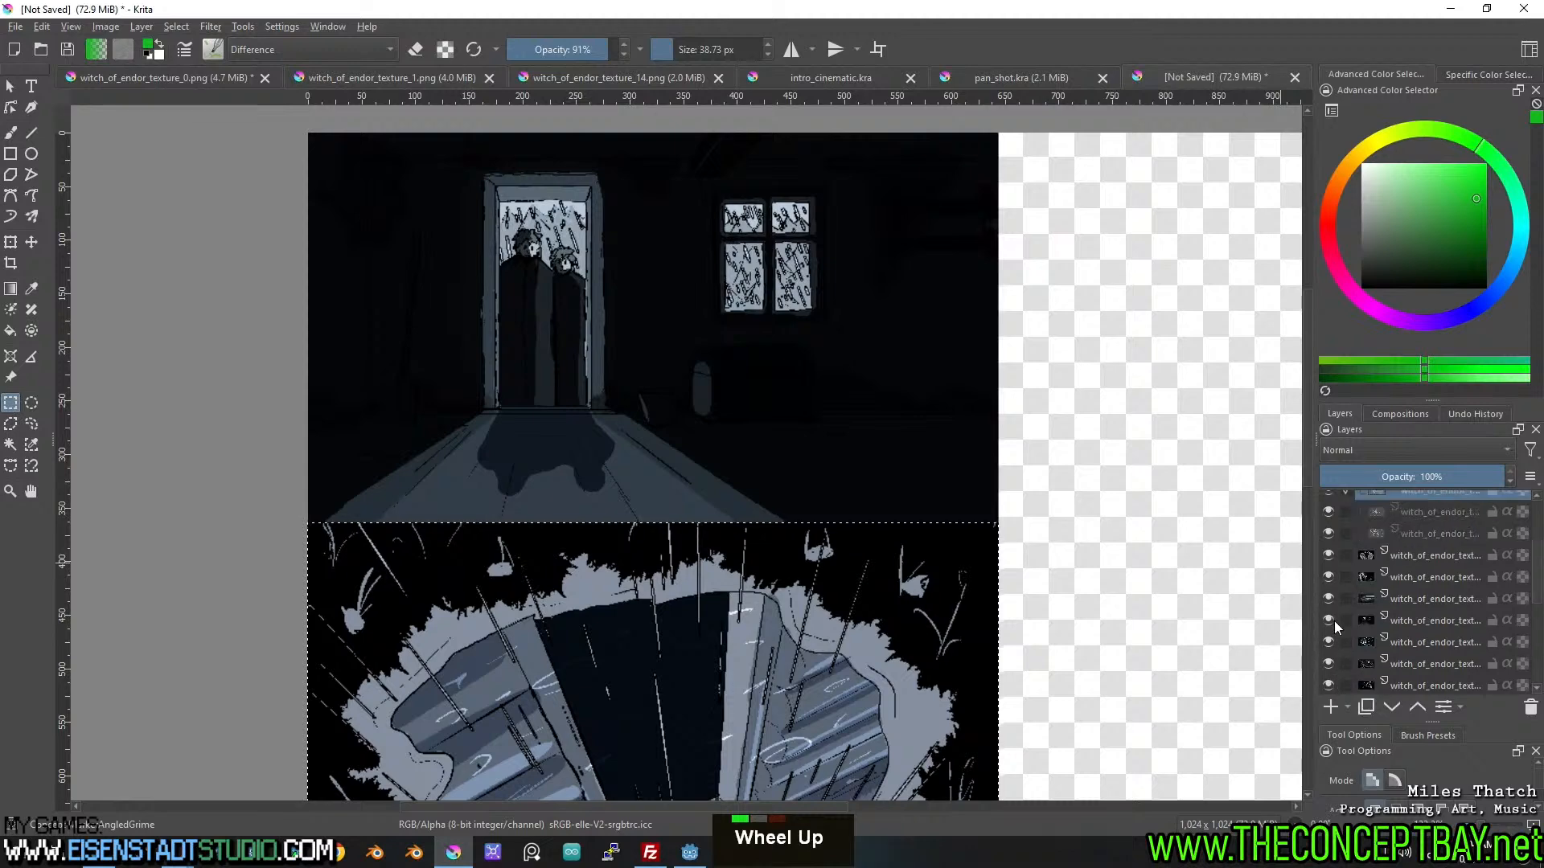
double_click(1329, 621)
left_click_drag(1399, 619, 1436, 526)
double_click(1329, 621)
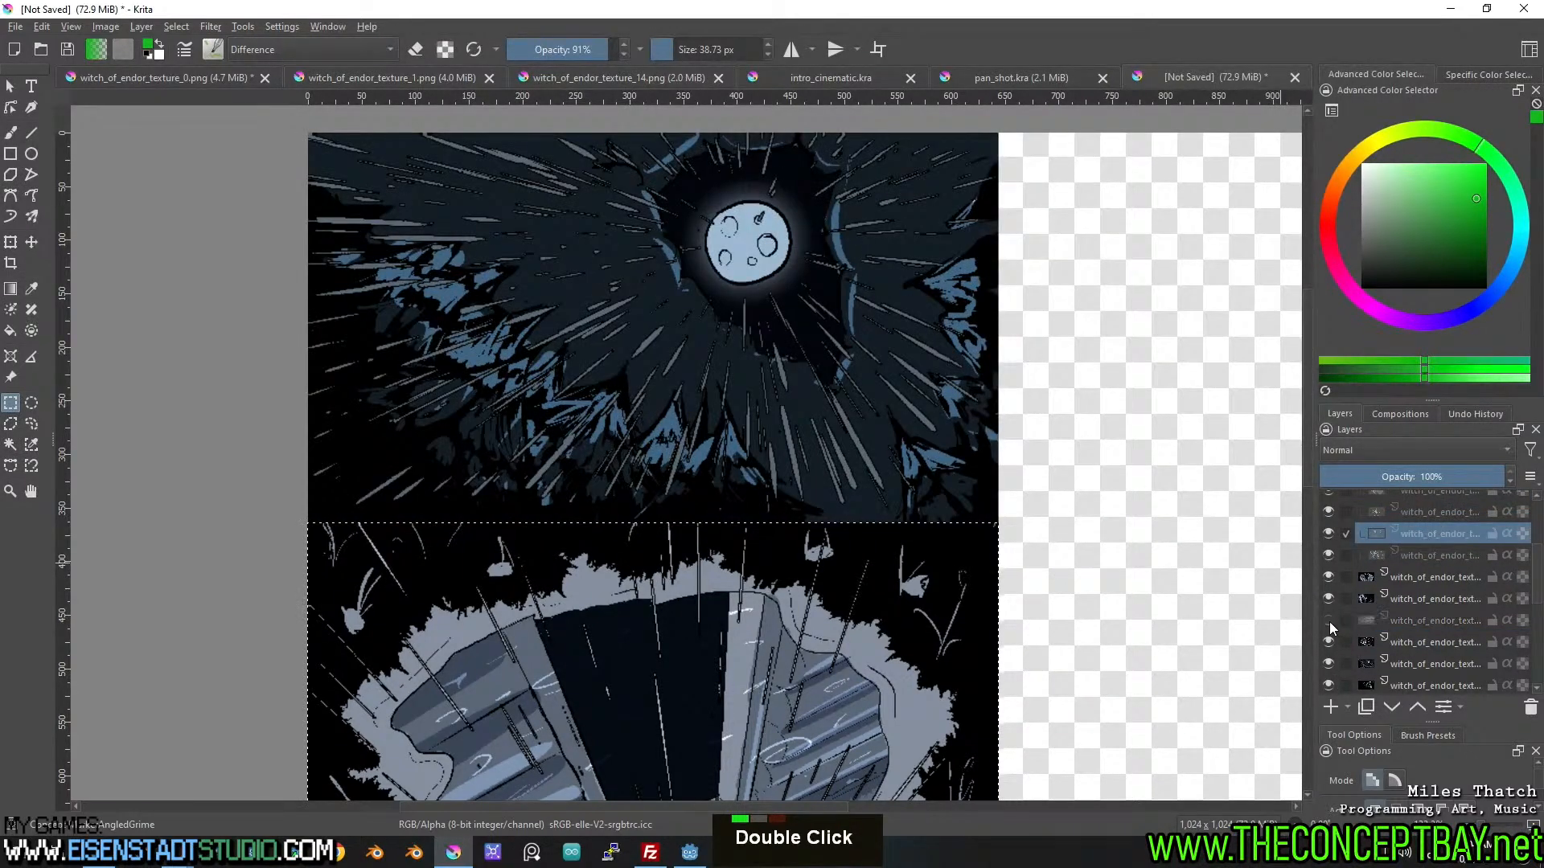
Identify the moonlit rain scene's layer by toggling visibility and move it into the top group.
double_click(1326, 644)
double_click(1324, 668)
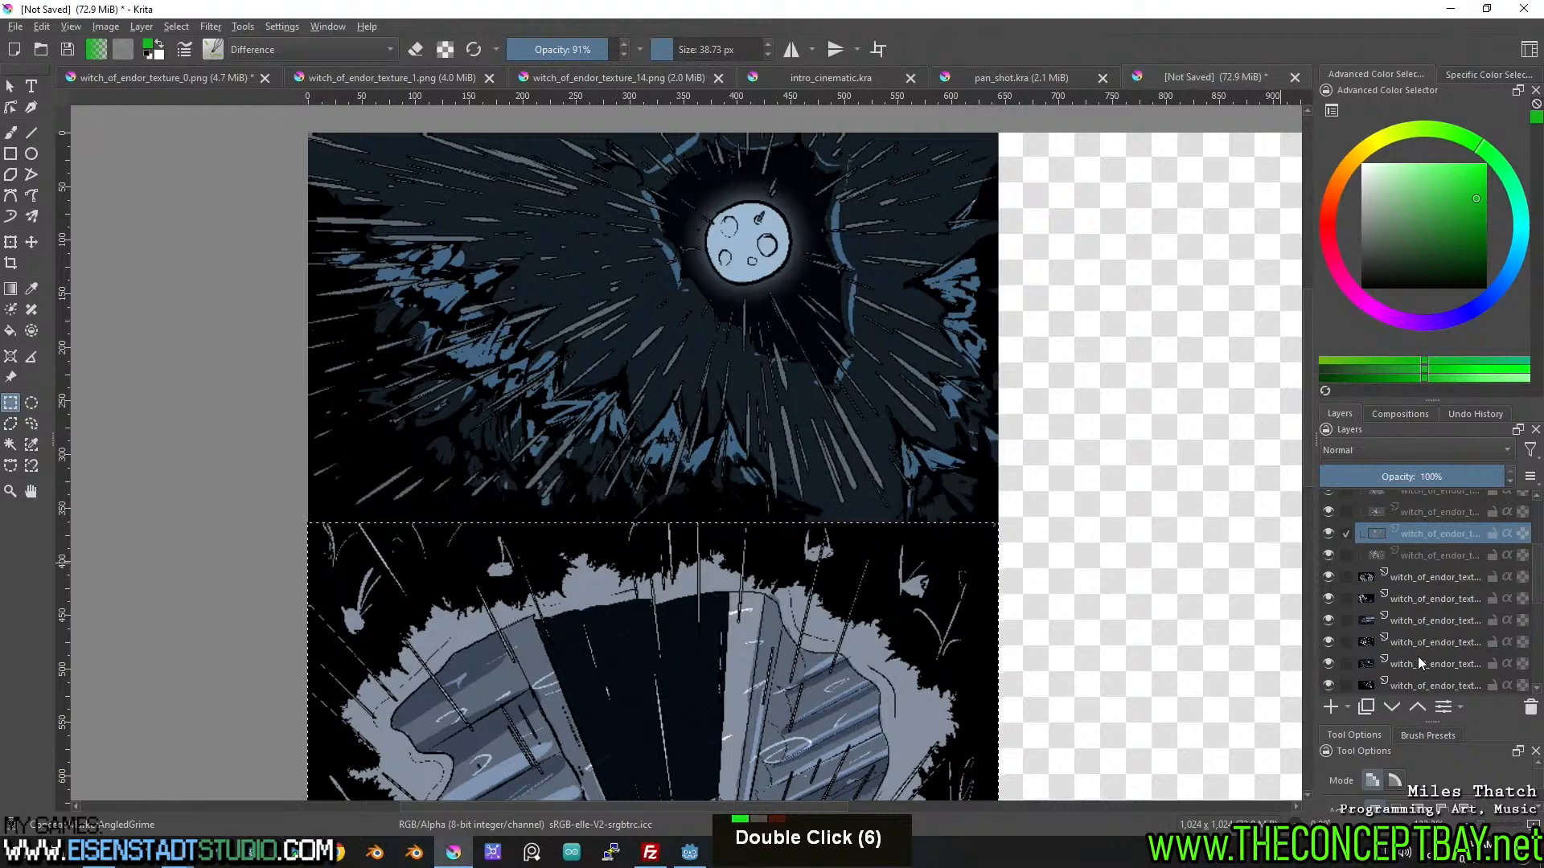
left_click(1399, 664)
double_click(1325, 665)
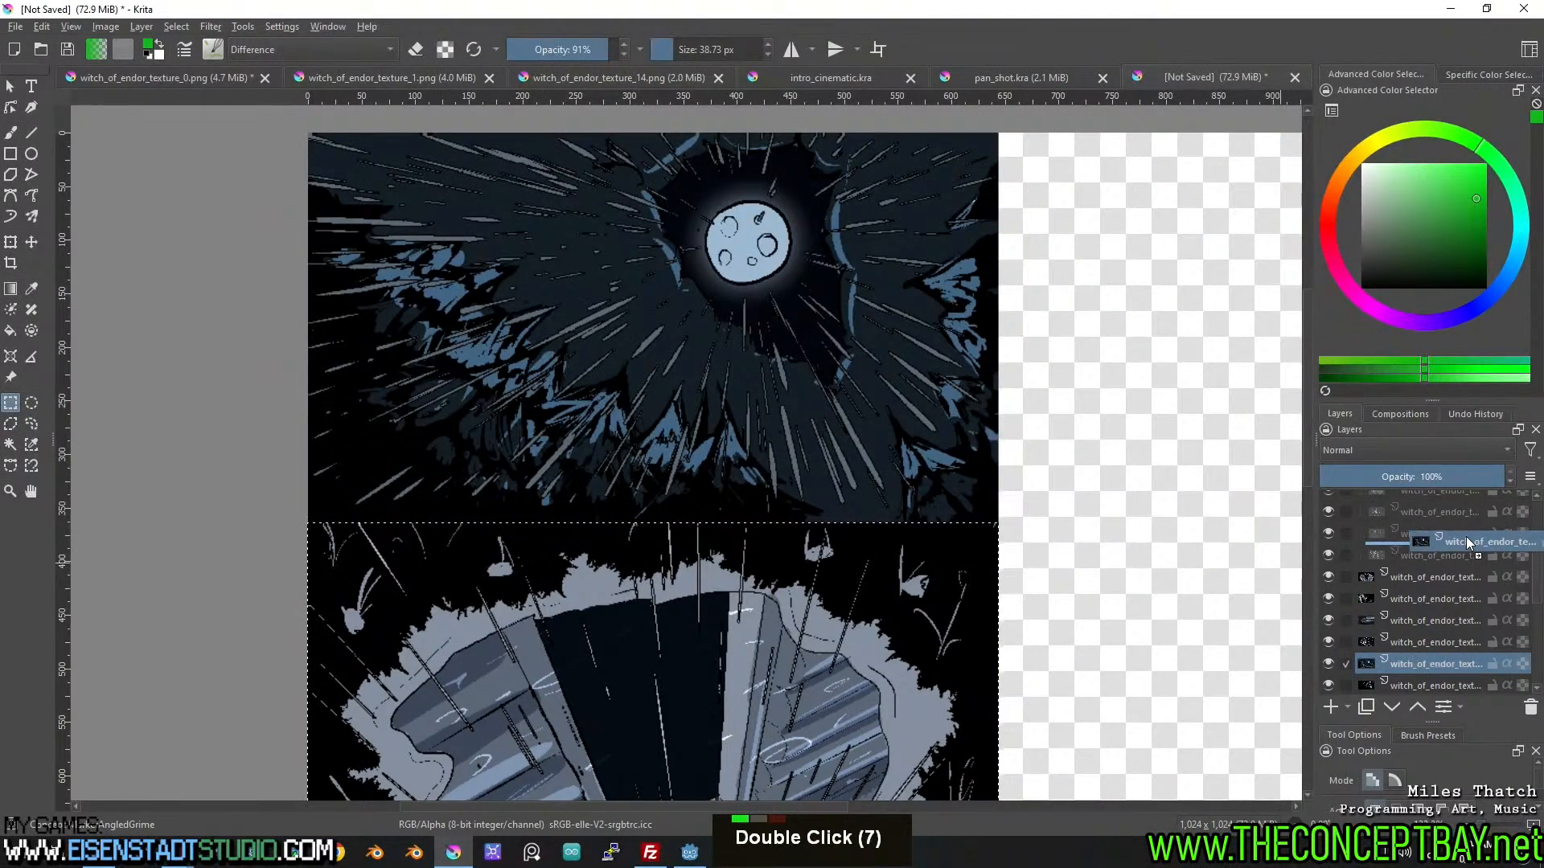
left_click(1463, 535)
Identify the bearded man's portrait layer by toggling visibility and move it into the top group.
scroll(1399, 579, "down", 2)
double_click(1329, 625)
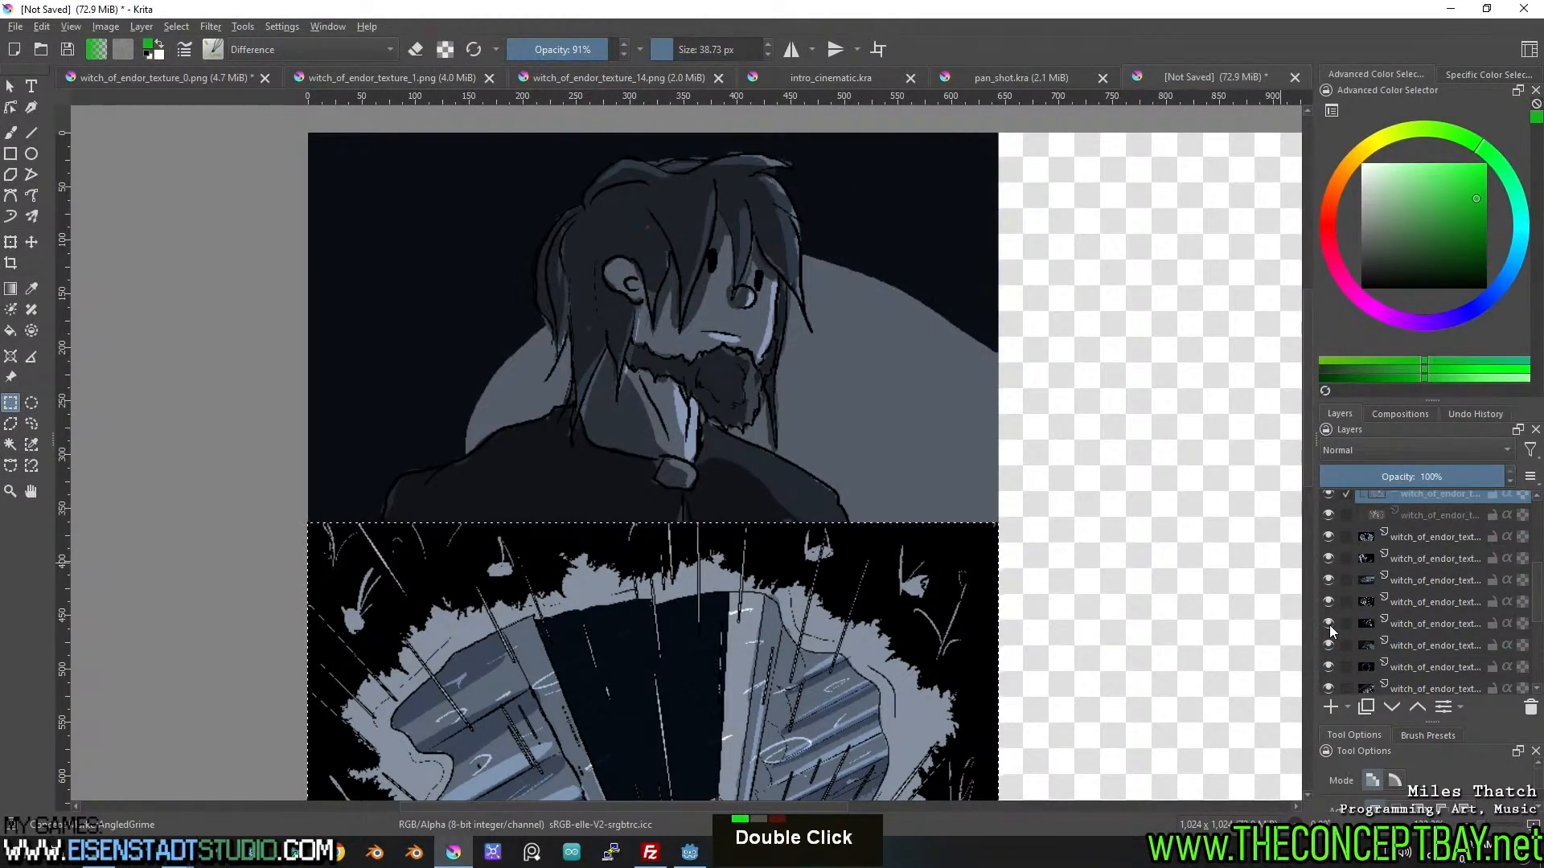
double_click(1325, 644)
double_click(1401, 644)
left_click(1435, 515)
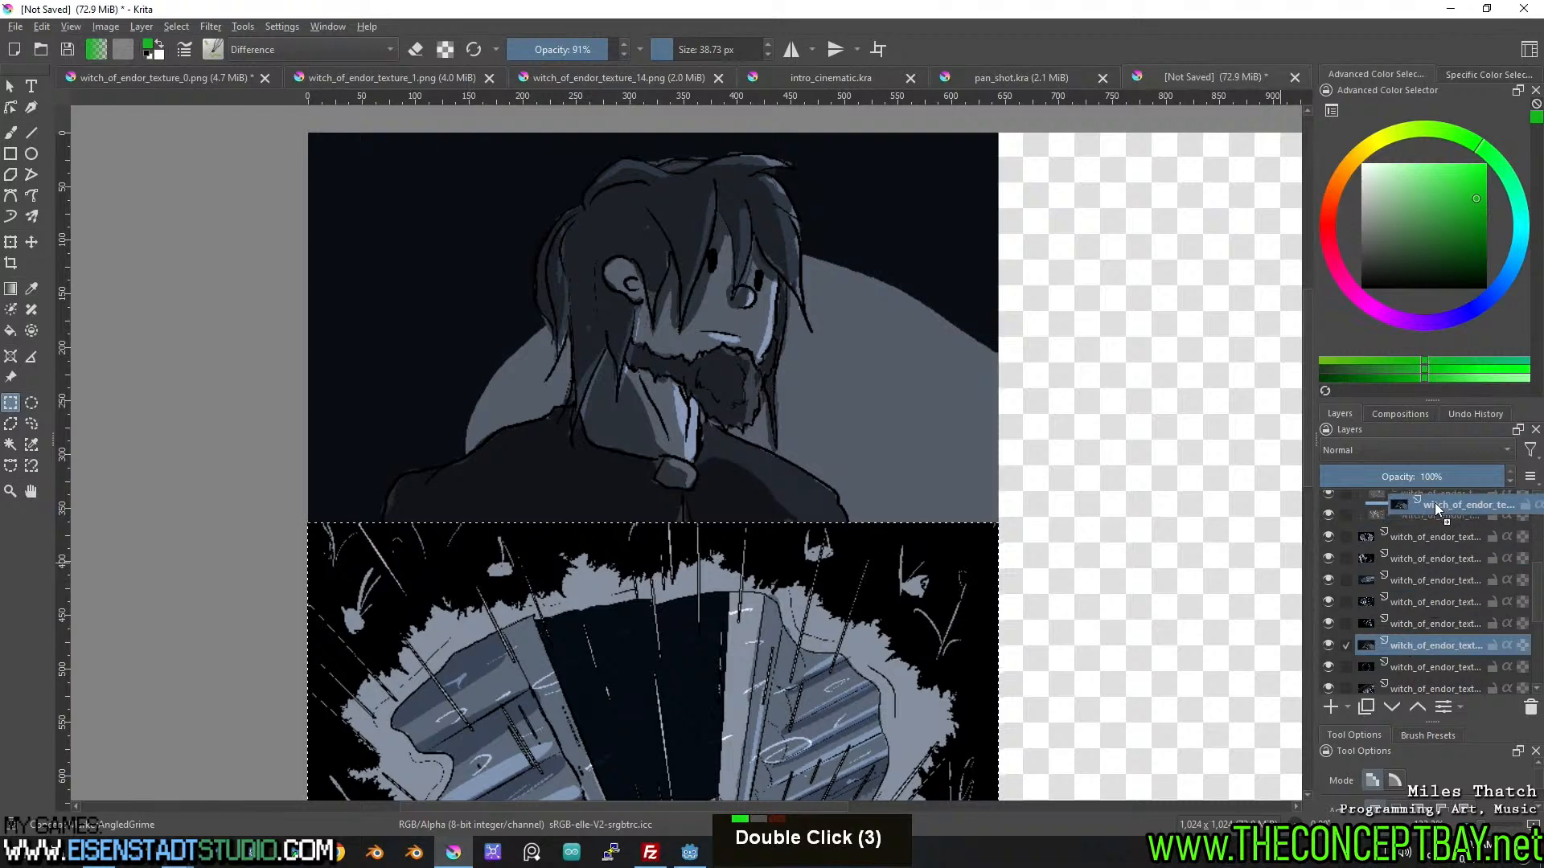
Toggle the next layers' visibility to find the following upper artwork and move its layer into the top group.
double_click(1332, 670)
double_click(1329, 688)
left_click_drag(1424, 683, 1449, 526)
Check which layer holds the dark room scene and close the Tool Options and Brush Presets dockers to free space for the layer list.
scroll(1422, 602, "down", 2)
left_click(1328, 589)
double_click(1328, 595)
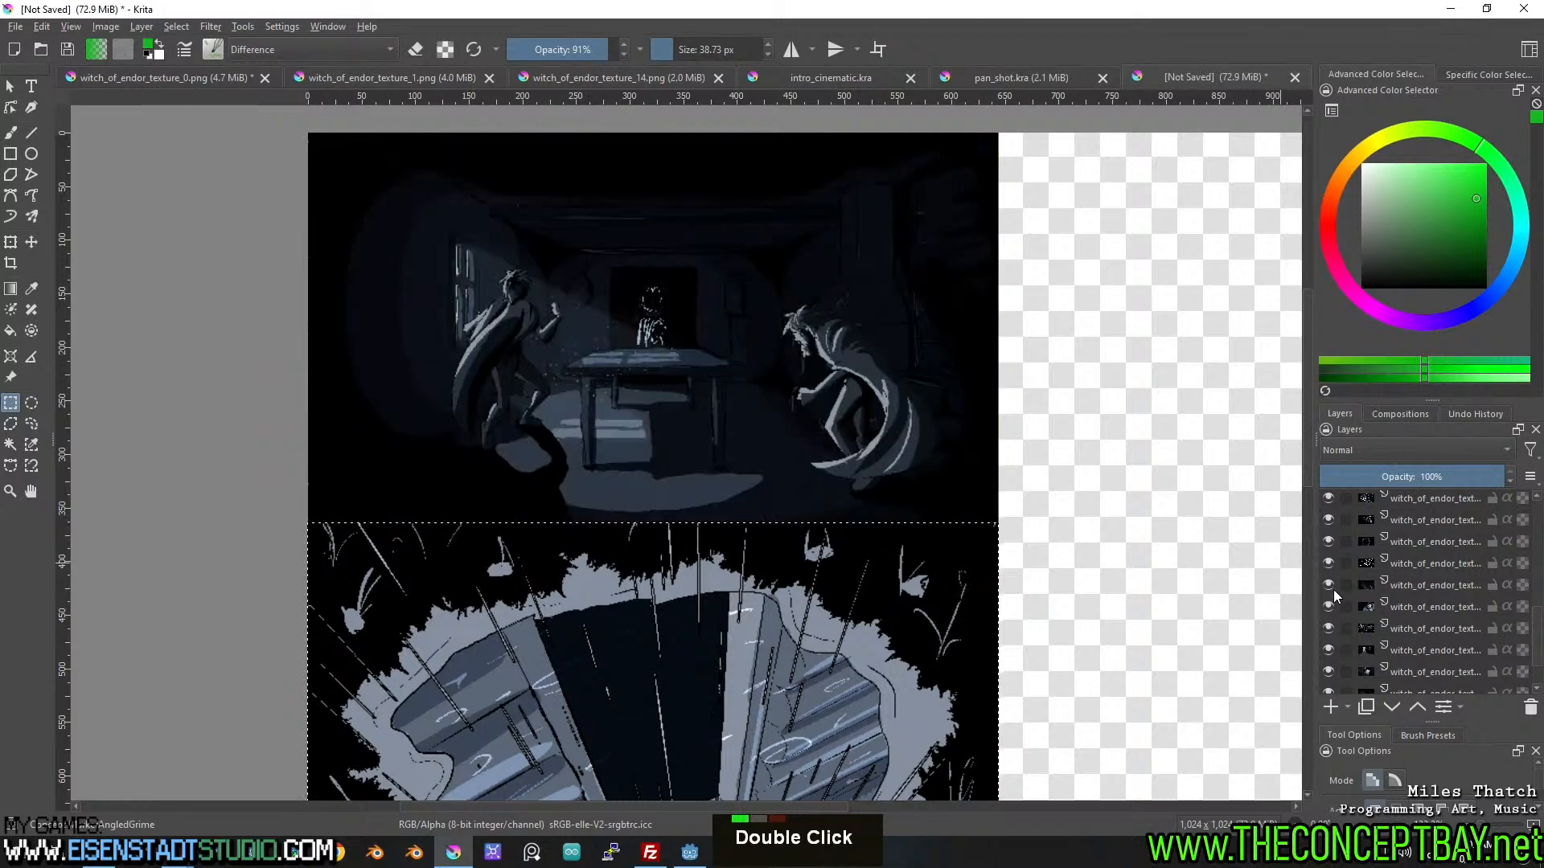
scroll(1410, 654, "up", 2)
scroll(1411, 654, "down", 1)
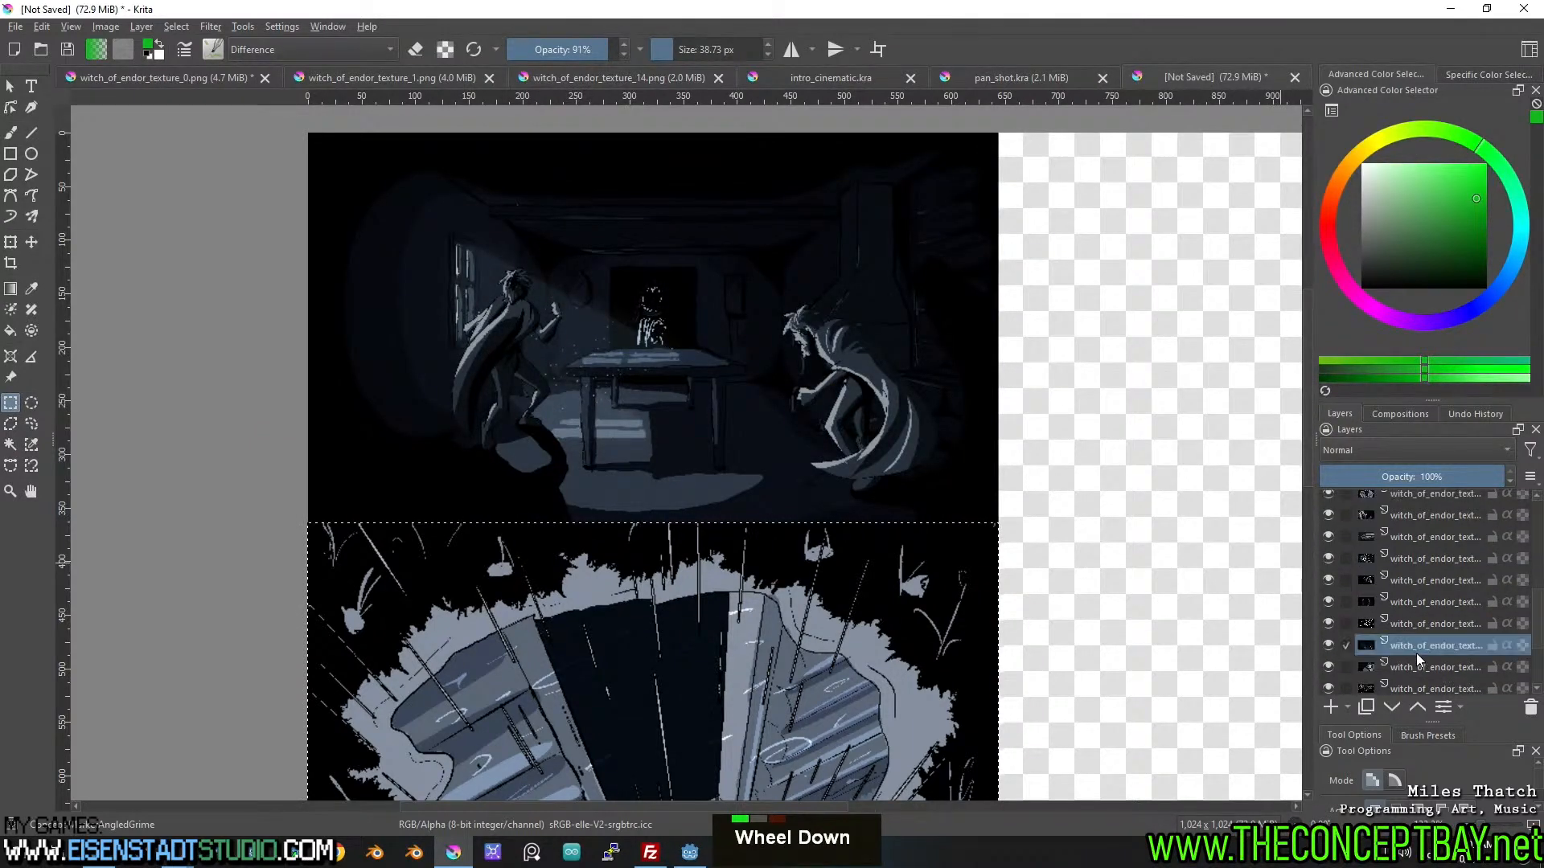
left_click(1535, 751)
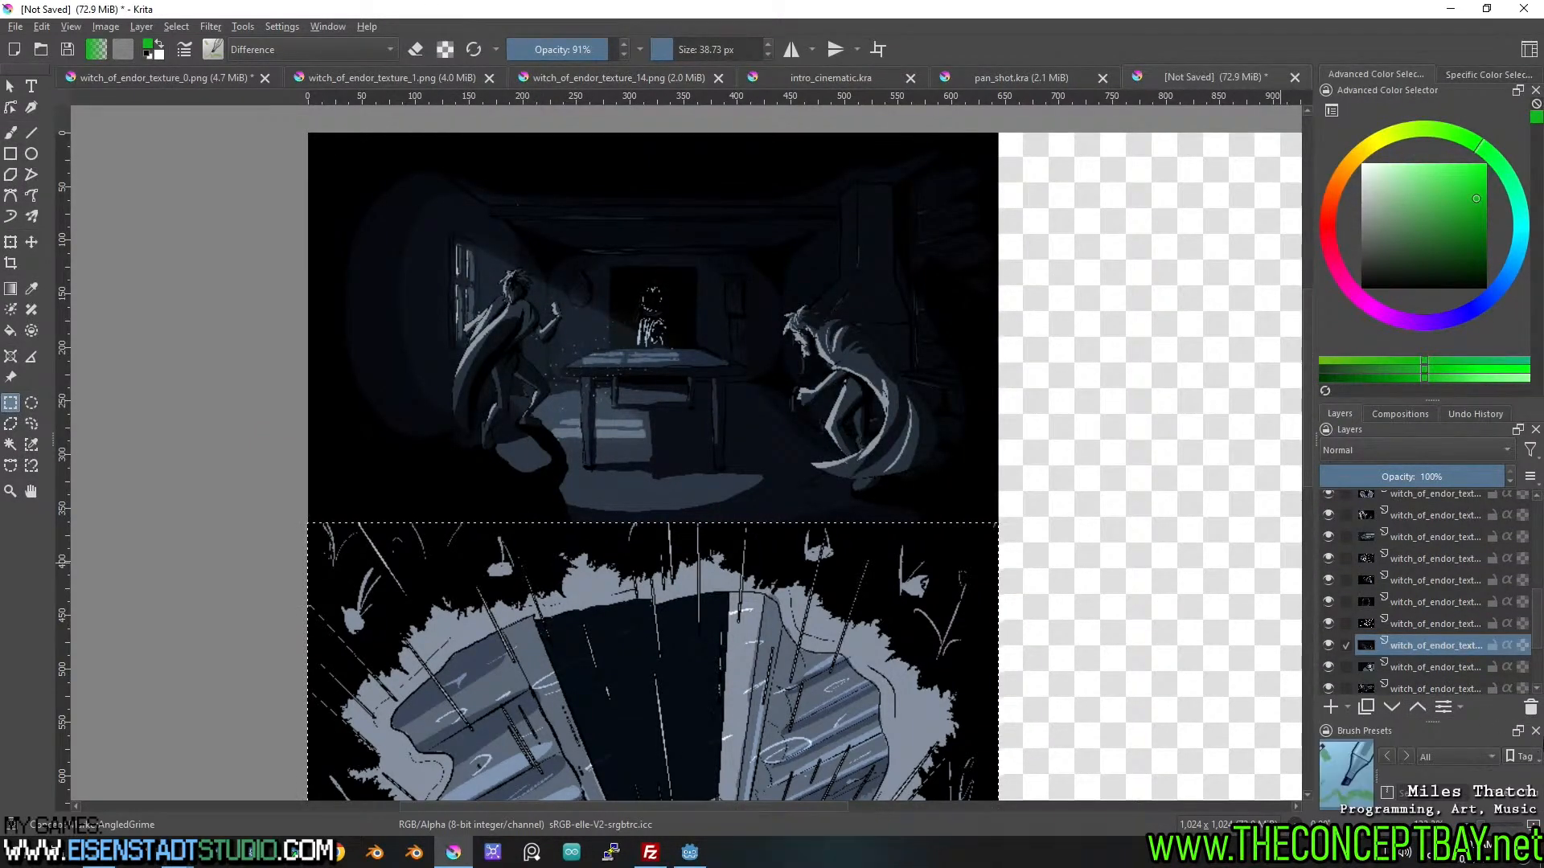
left_click(1535, 733)
Move the dark room scene's layer into the top group and enlarge the layer list.
double_click(1328, 693)
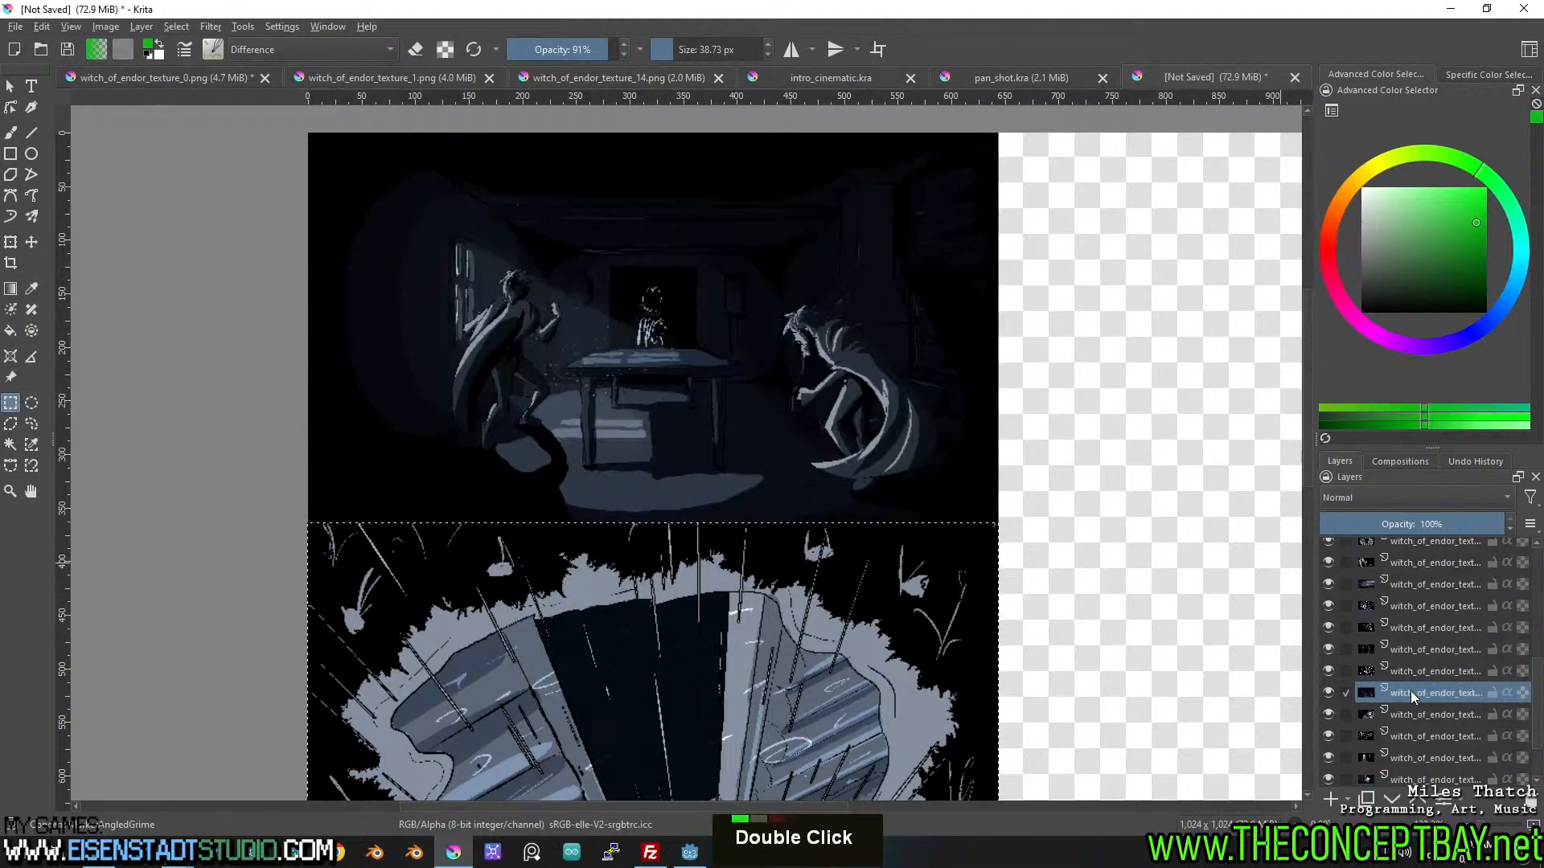
double_click(1428, 692)
mouse_move(1428, 692)
left_mouse_down()
mouse_move(1475, 534)
mouse_move(1449, 691)
left_mouse_up()
scroll(1422, 739, "up", 1)
left_click_drag(1421, 751, 1473, 571)
left_click_drag(1433, 449, 1433, 338)
Identify the layer of the winged figures with radiating light streaks by toggling visibility and move it into the top group.
scroll(1342, 596, "down", 1)
left_click(1328, 602)
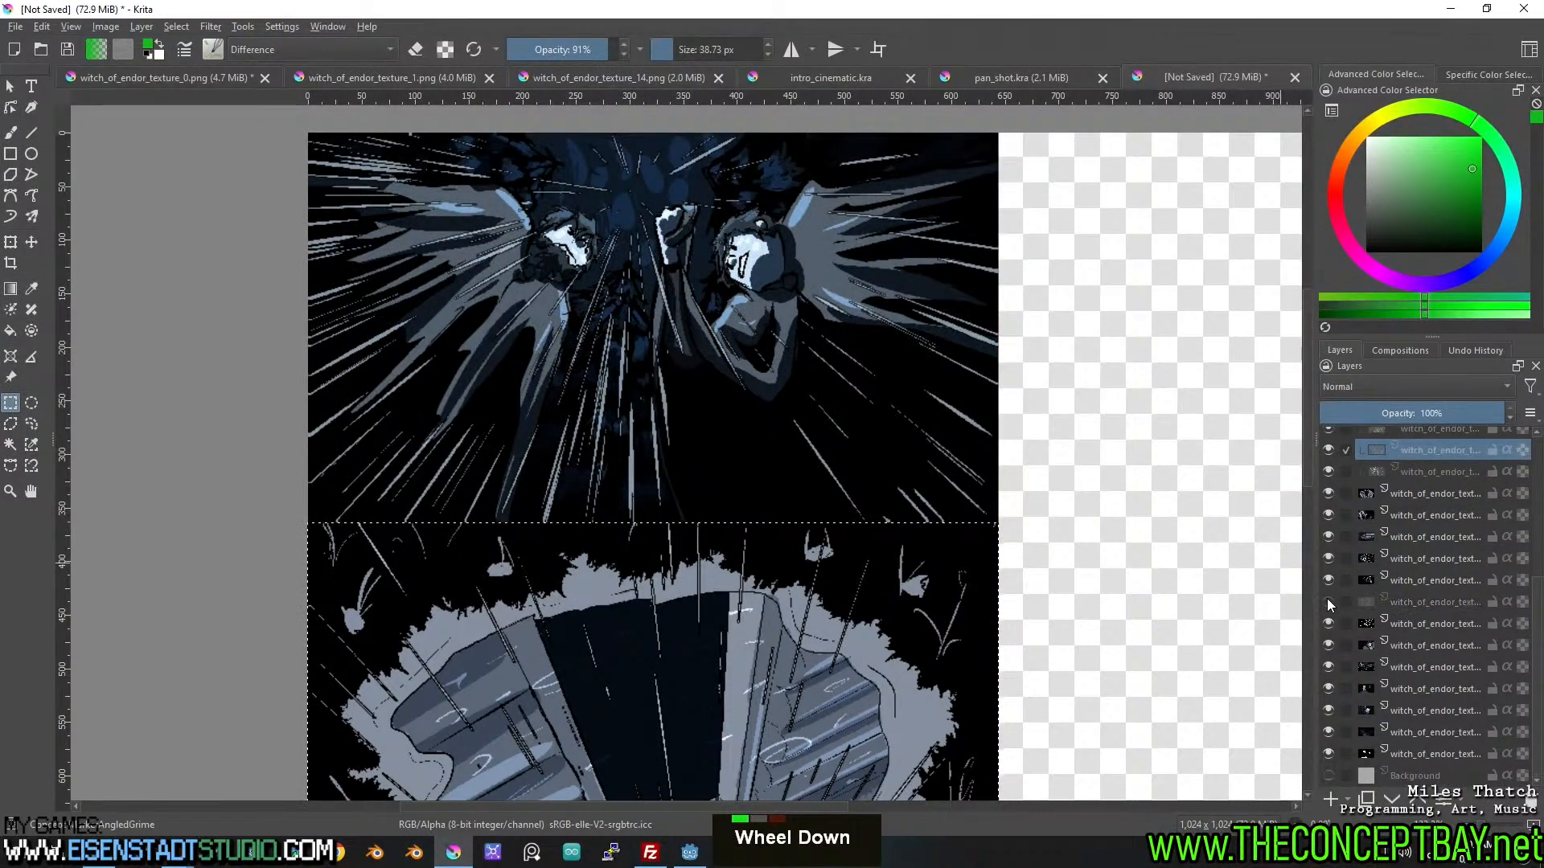
left_click(1328, 602)
left_click(1327, 623)
left_click(1328, 623)
double_click(1327, 666)
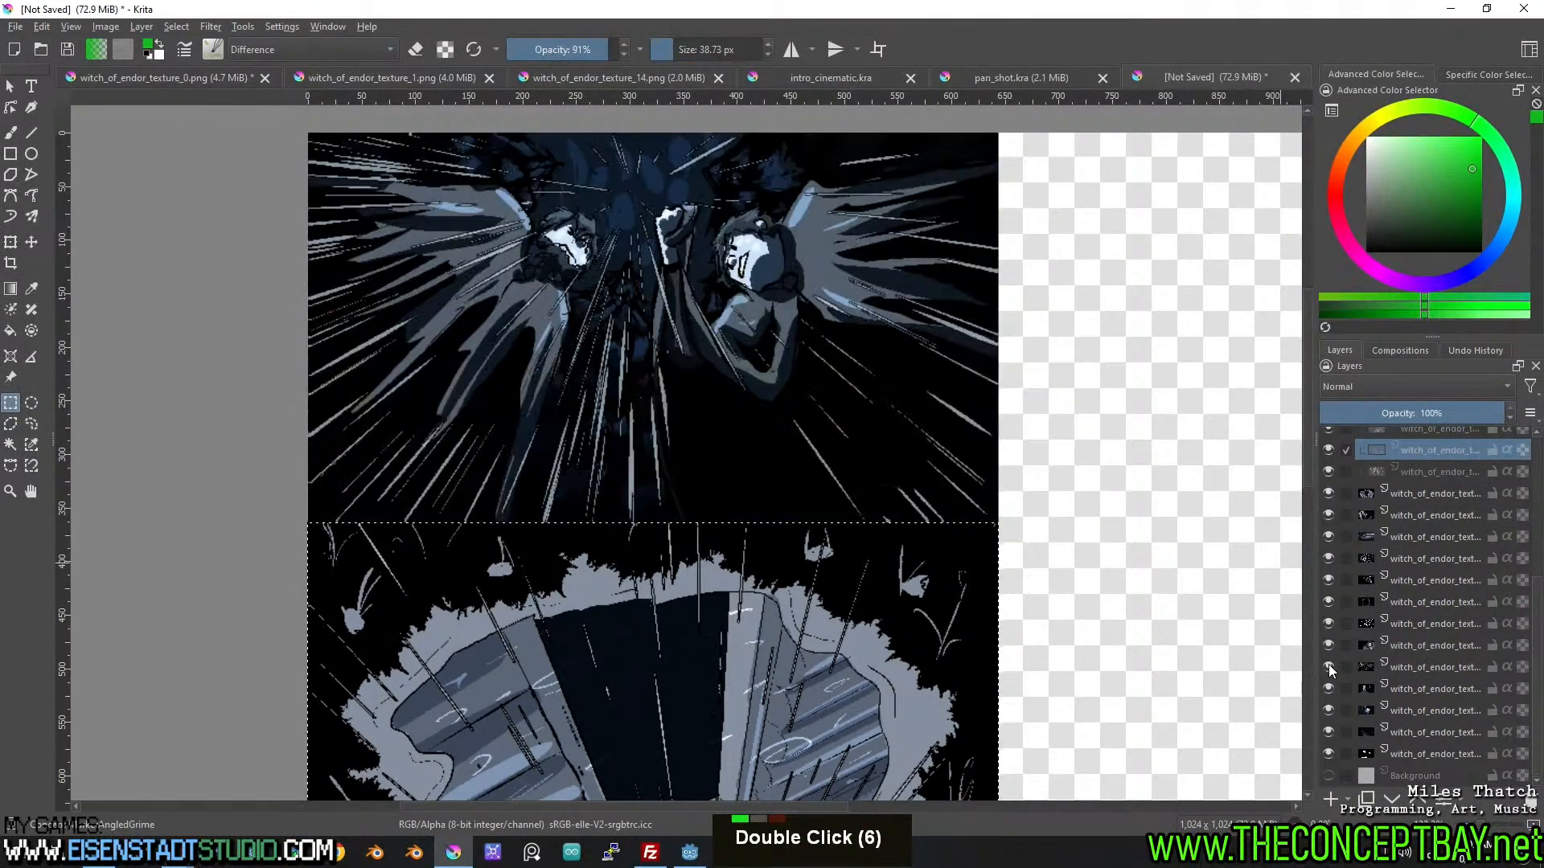
left_click_drag(1431, 669, 1484, 462)
Identify the last two upper-half artwork layers by toggling visibility and move both into the top group.
left_click(1328, 689)
left_click(1328, 689)
left_click(1328, 711)
left_click(1328, 711)
left_click_drag(1406, 710, 1452, 484)
left_click(1328, 732)
left_click(1328, 730)
left_click(1328, 753)
left_click(1329, 753)
left_click_drag(1431, 754, 1458, 503)
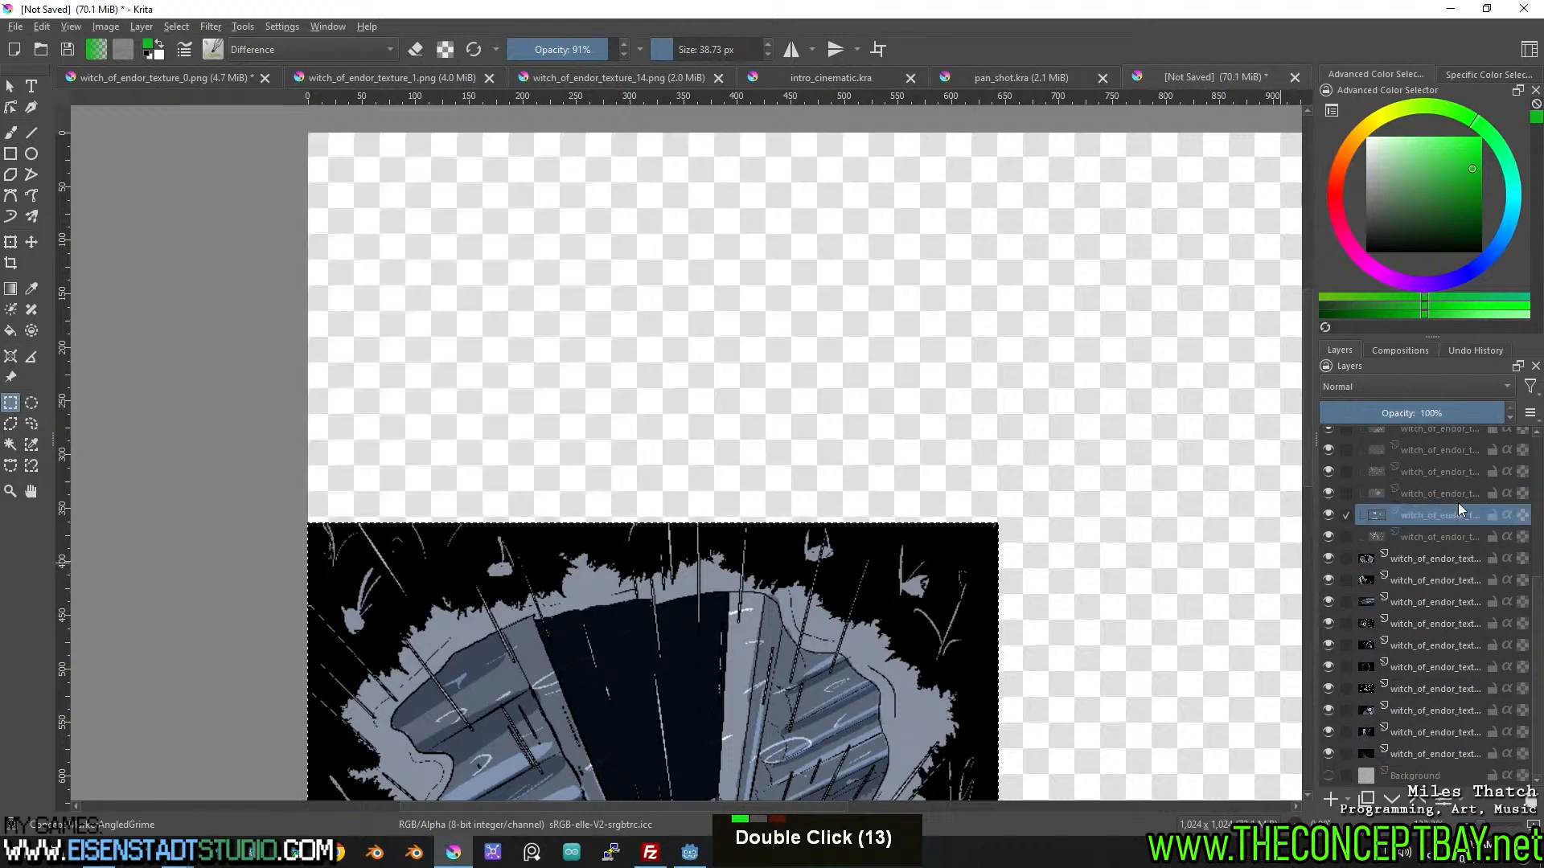
Put all remaining lower-half artwork layers above the background into a new layer group.
scroll(1409, 632, "down", 3)
left_click(1404, 748, "shift")
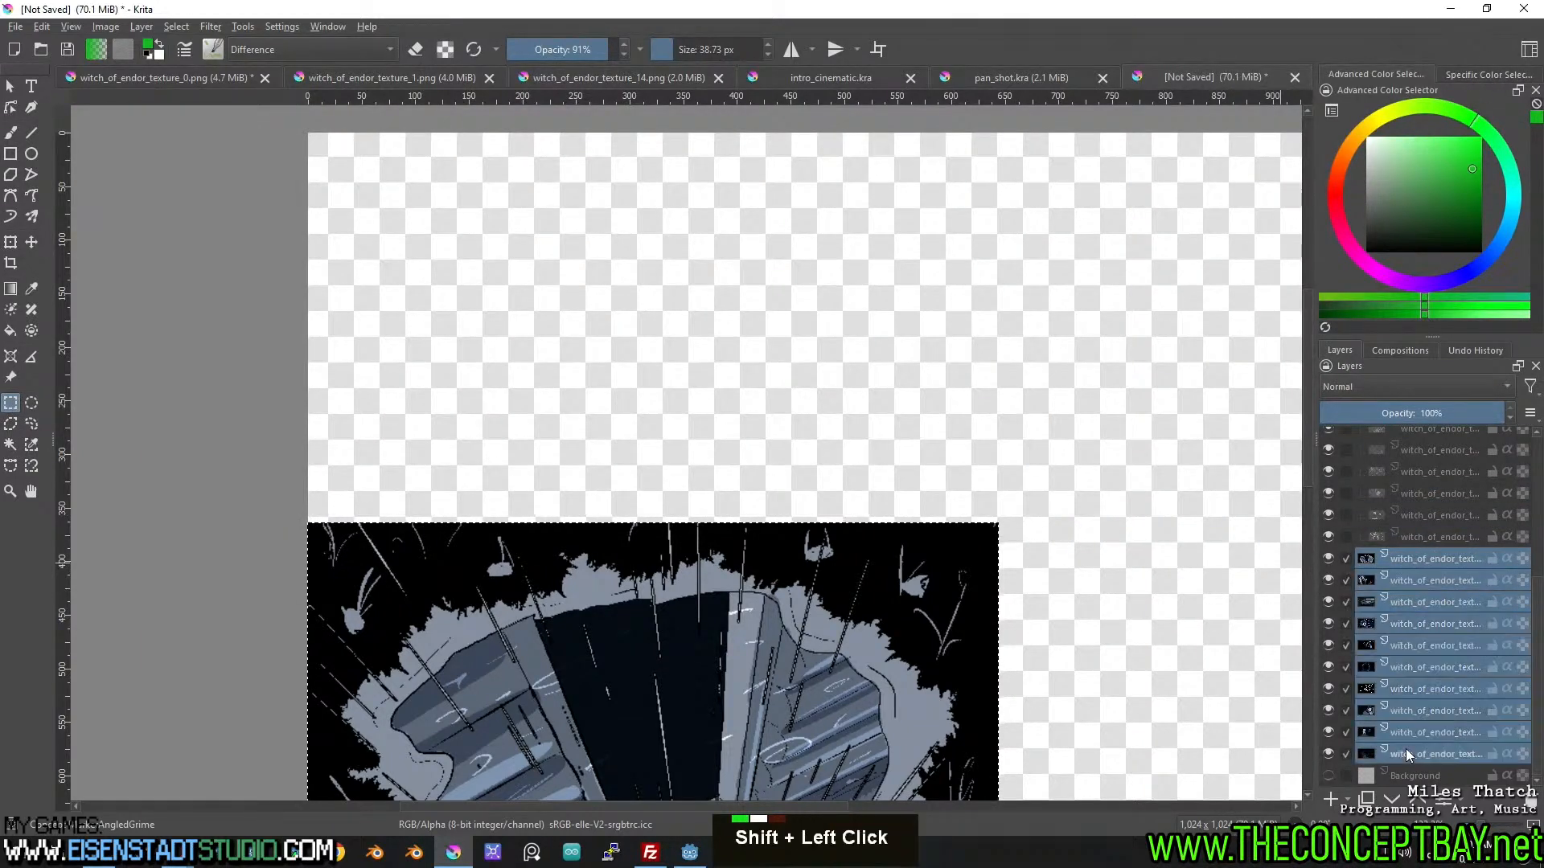
key("ctrl+g")
left_click(1382, 562)
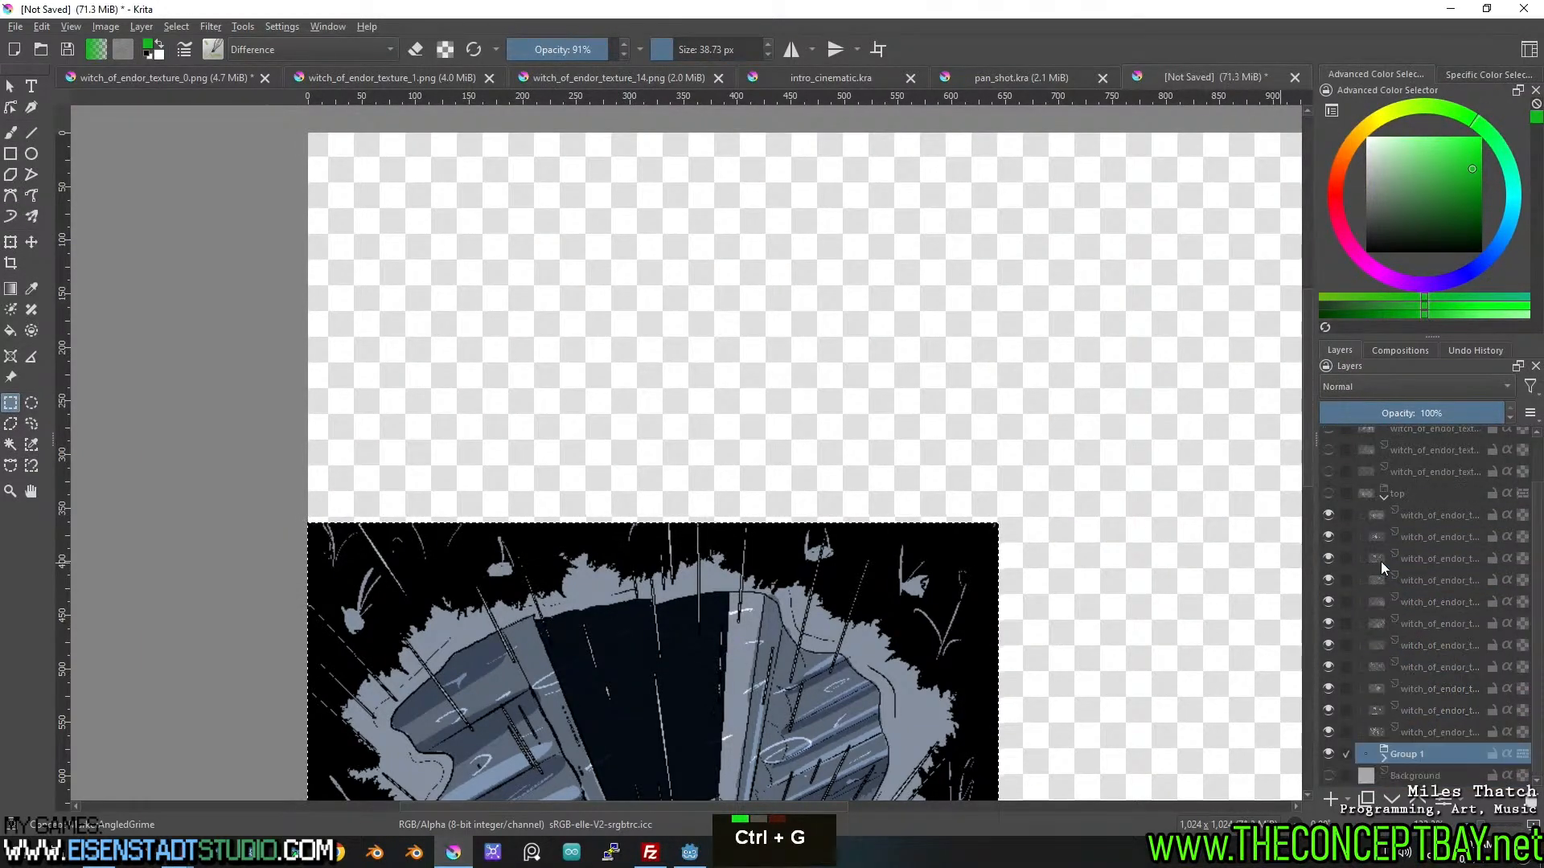
Clear the selection and move the lower-half group's artwork up to the canvas's upper-left corner.
key("t")
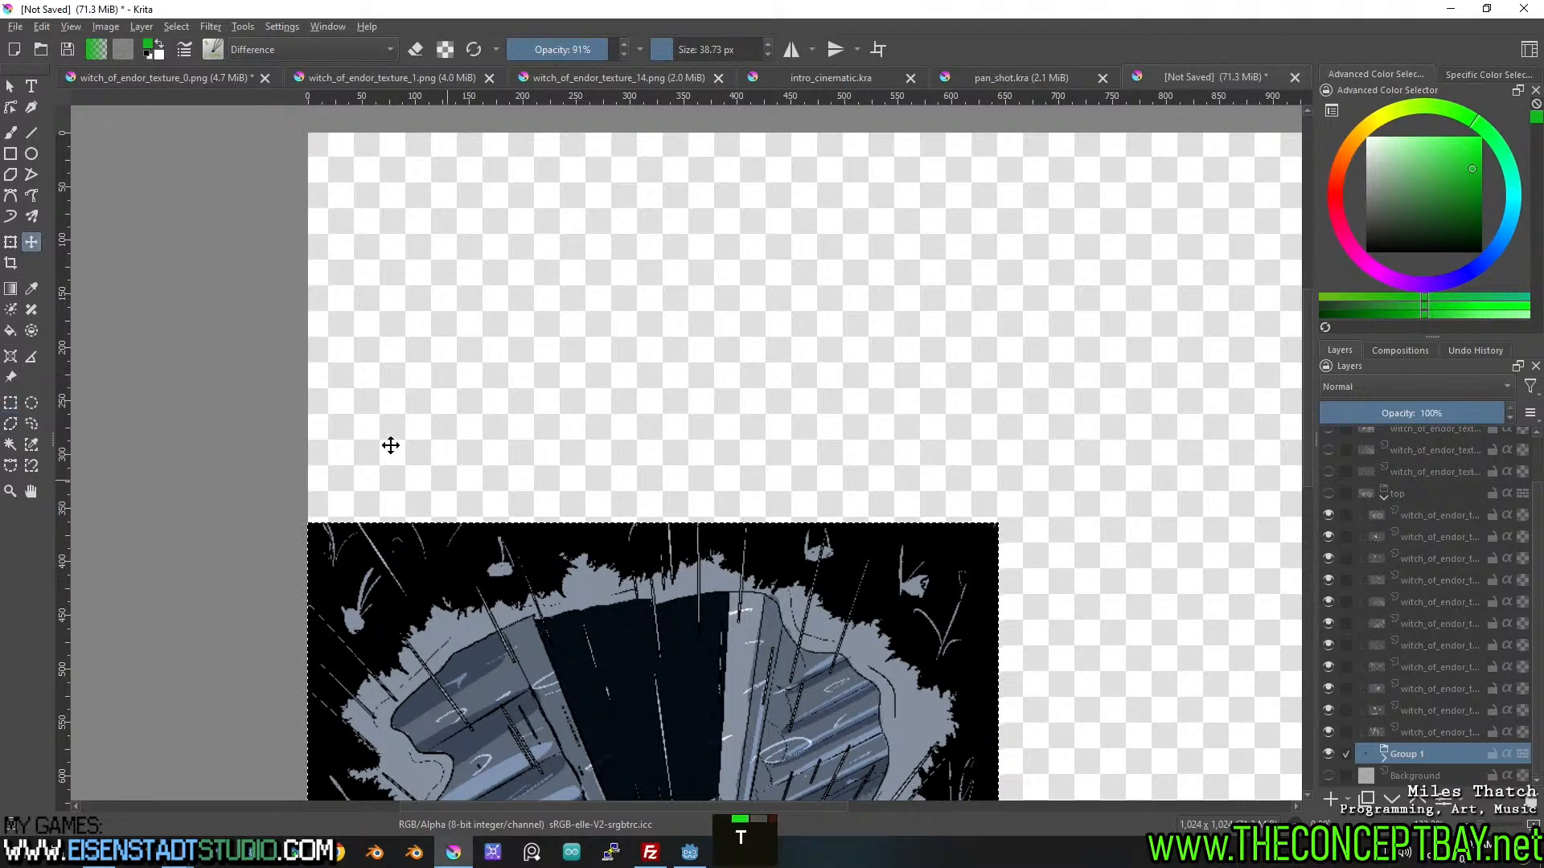
left_click_drag(374, 442, 558, 506)
key("ctrl+shift+a")
left_click_drag(520, 644, 503, 242)
middle_click(502, 242)
key("ctrl+shift+a")
Nudge the lower-half group upward until its artwork is flush with the canvas's upper edge.
scroll(502, 240, "up", 5)
key("Up")
key("Up")
key("Up")
key("Up")
key("Up")
key("Up")
key("Up")
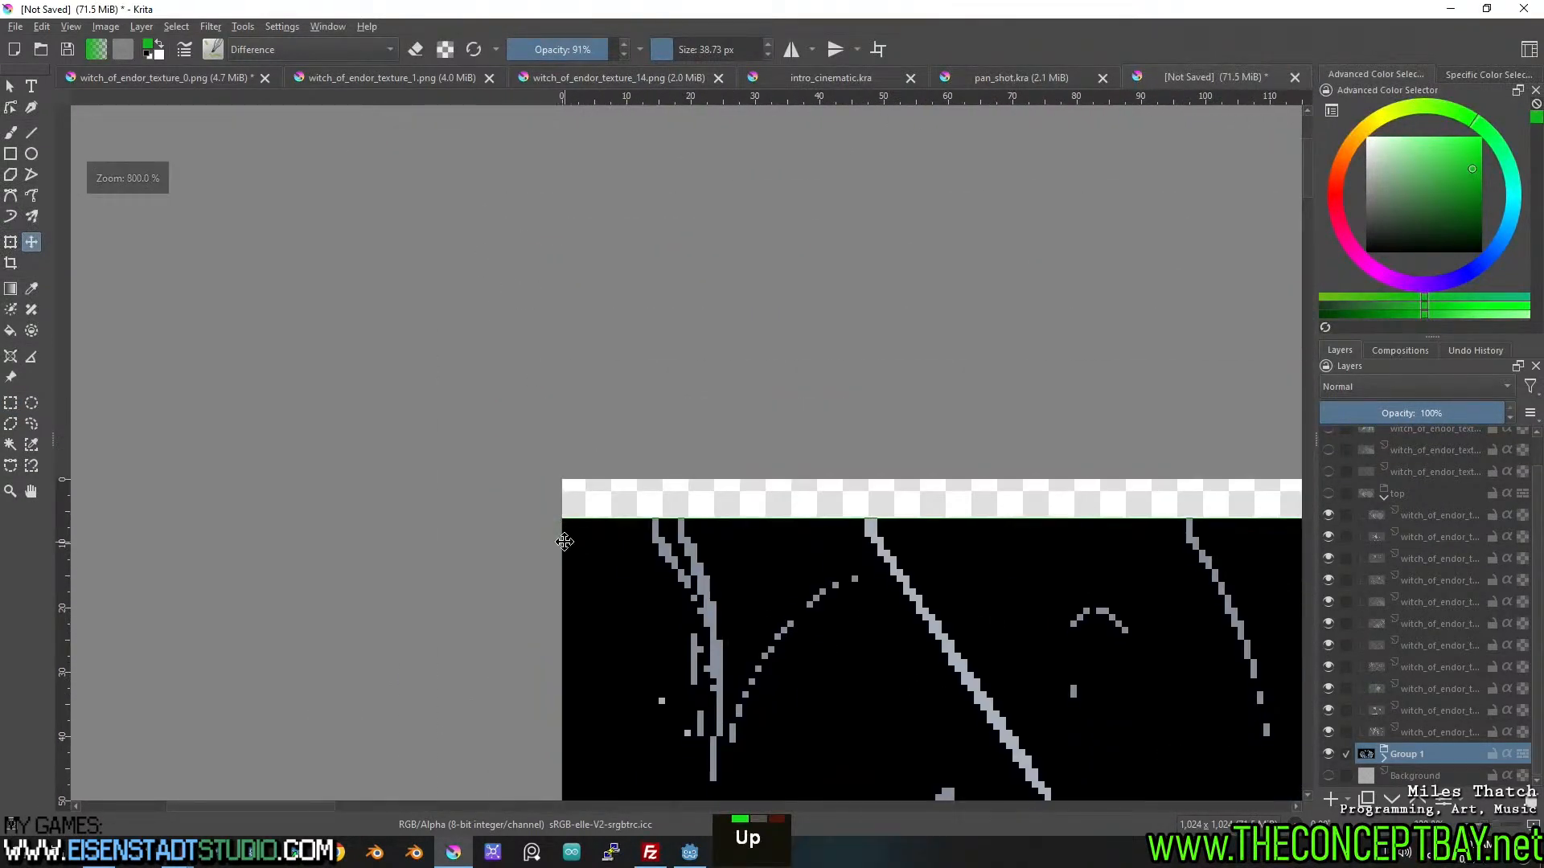
scroll(565, 542, "down", 5)
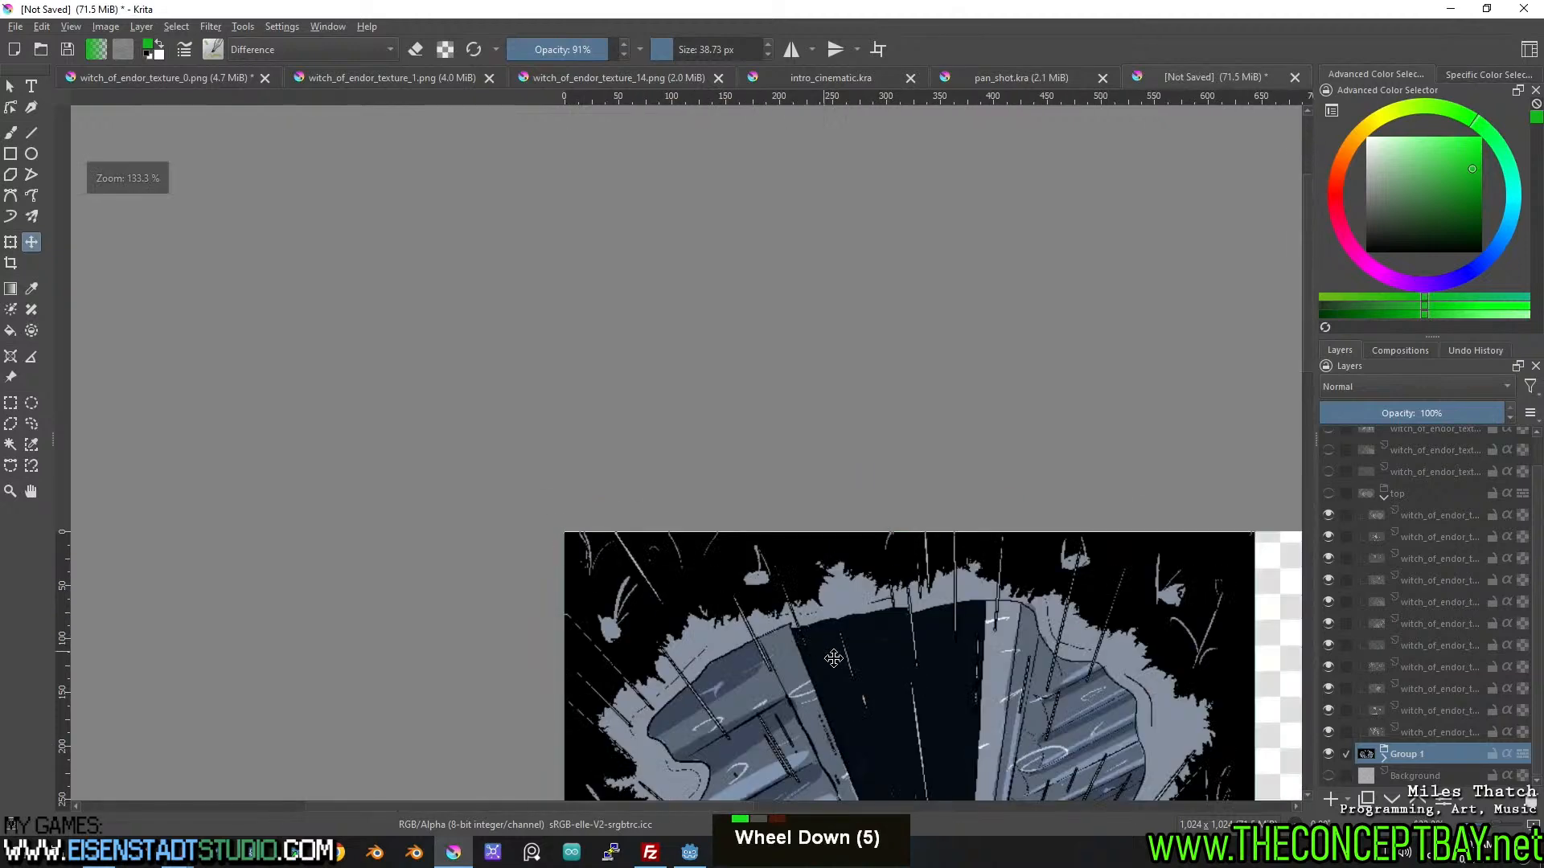
middle_click(714, 486)
scroll(714, 486, "up", 2)
left_click_drag(838, 432, 705, 319)
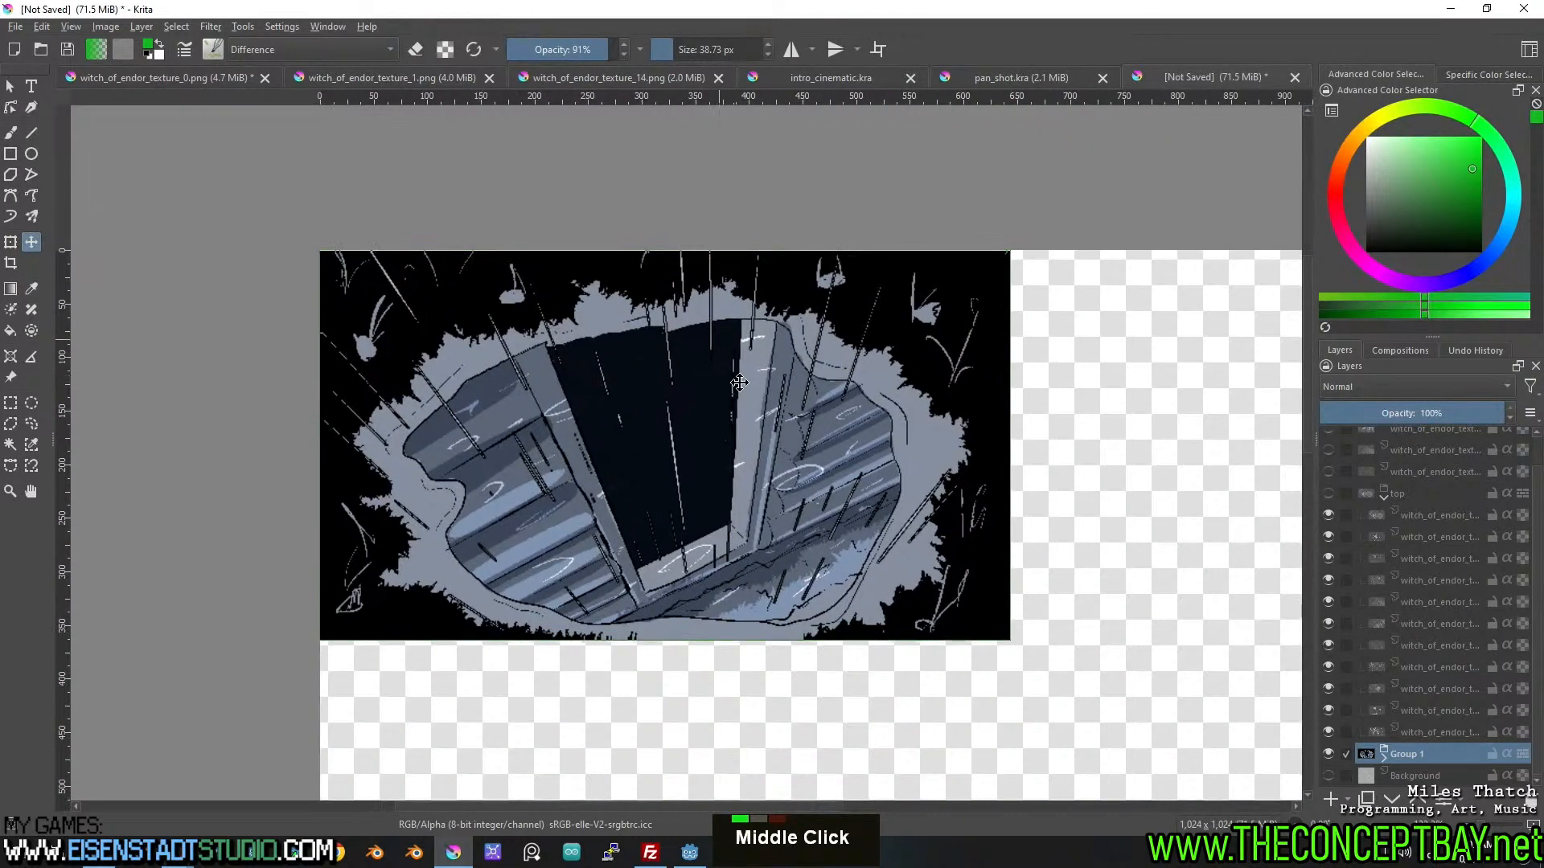
Collapse the top group and compare the alignment of both groups by toggling their visibility.
left_click(1384, 497)
left_click(1329, 547)
left_click(1329, 527)
left_click(1329, 527)
left_click(1328, 549)
left_click(1327, 548)
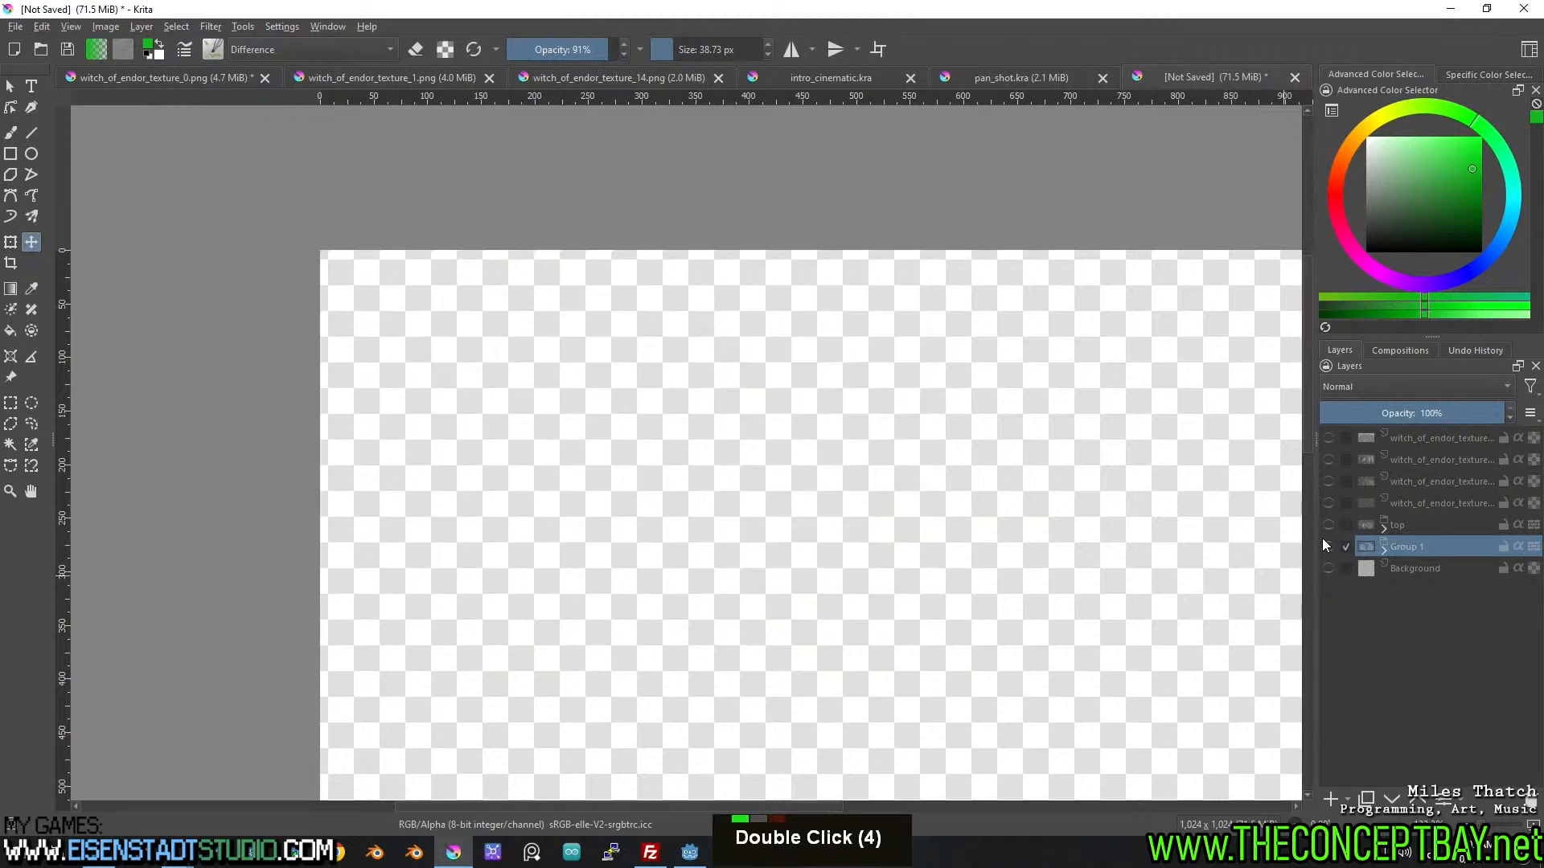
left_click(1327, 548)
left_click(1328, 526)
left_click(1328, 547)
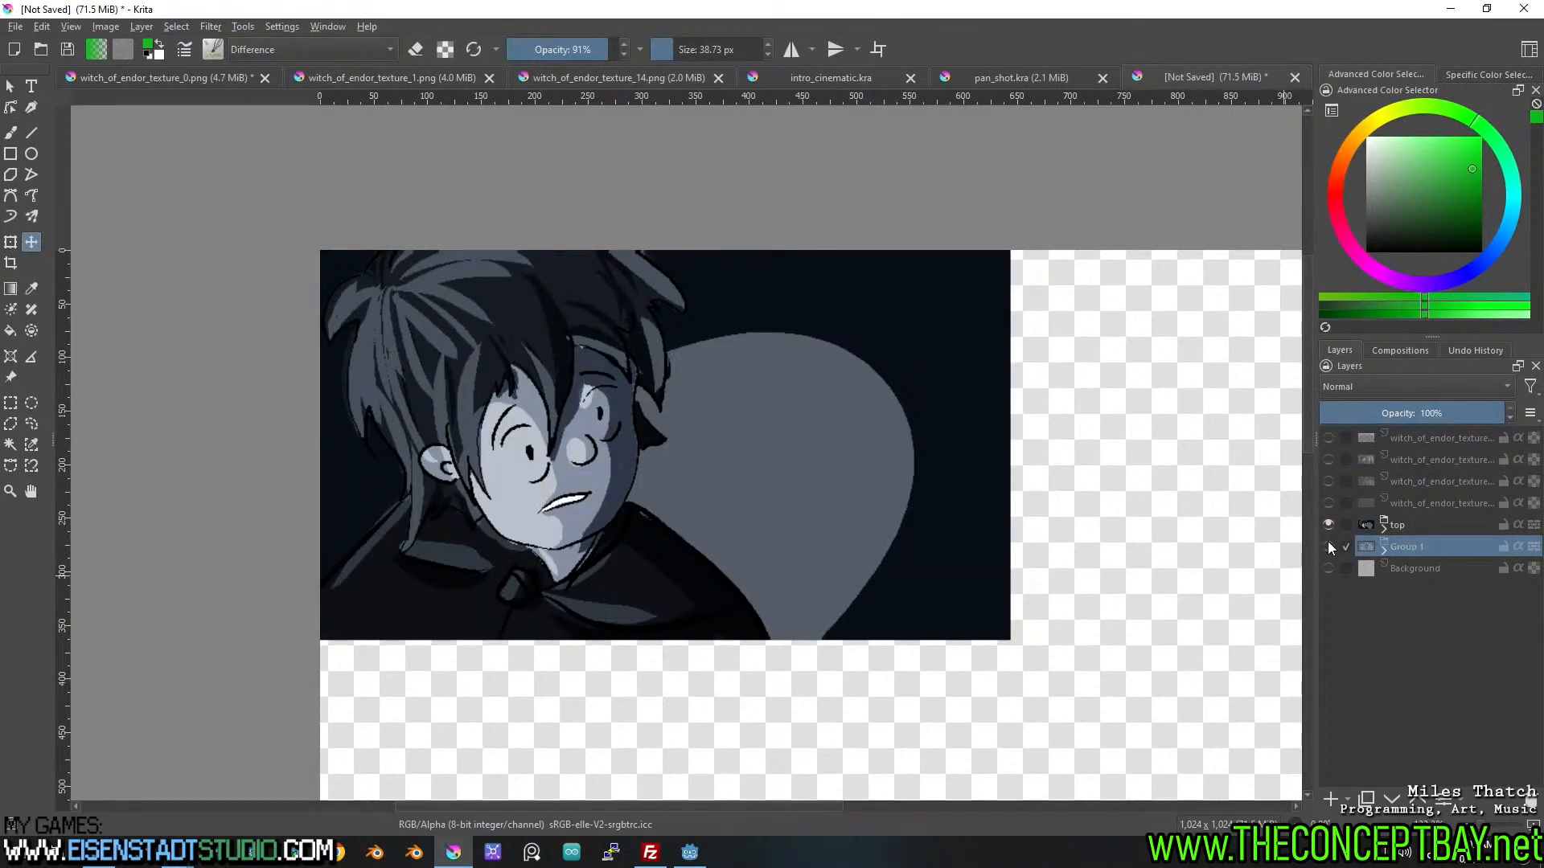
left_click(1330, 549)
double_click(1329, 527)
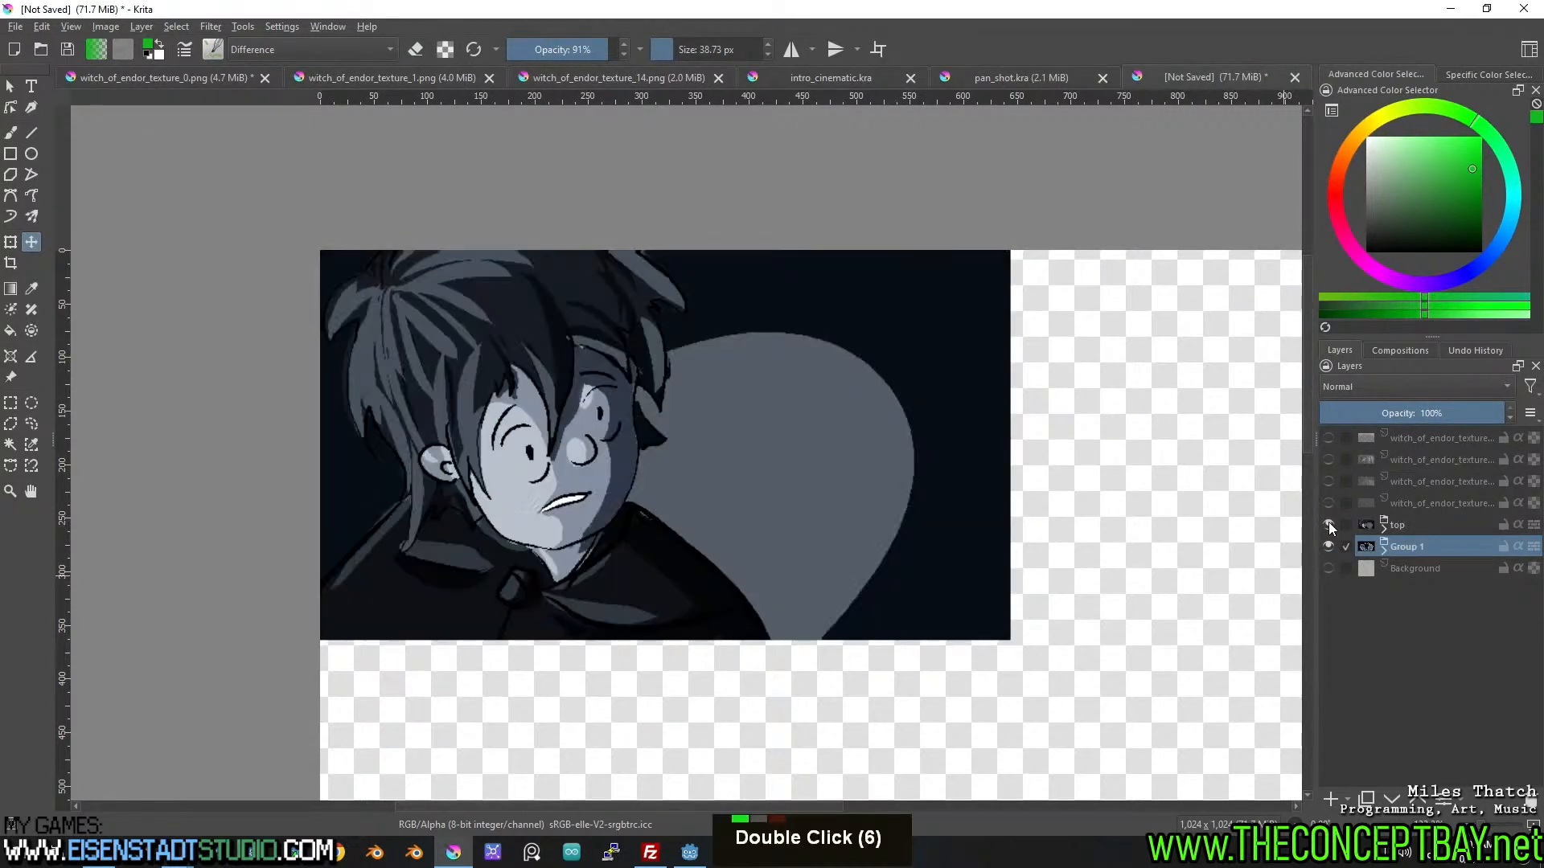
Examine the second and third texture layers above the groups by toggling their visibility over the grouped artwork.
left_click(1333, 479)
left_click(1333, 455)
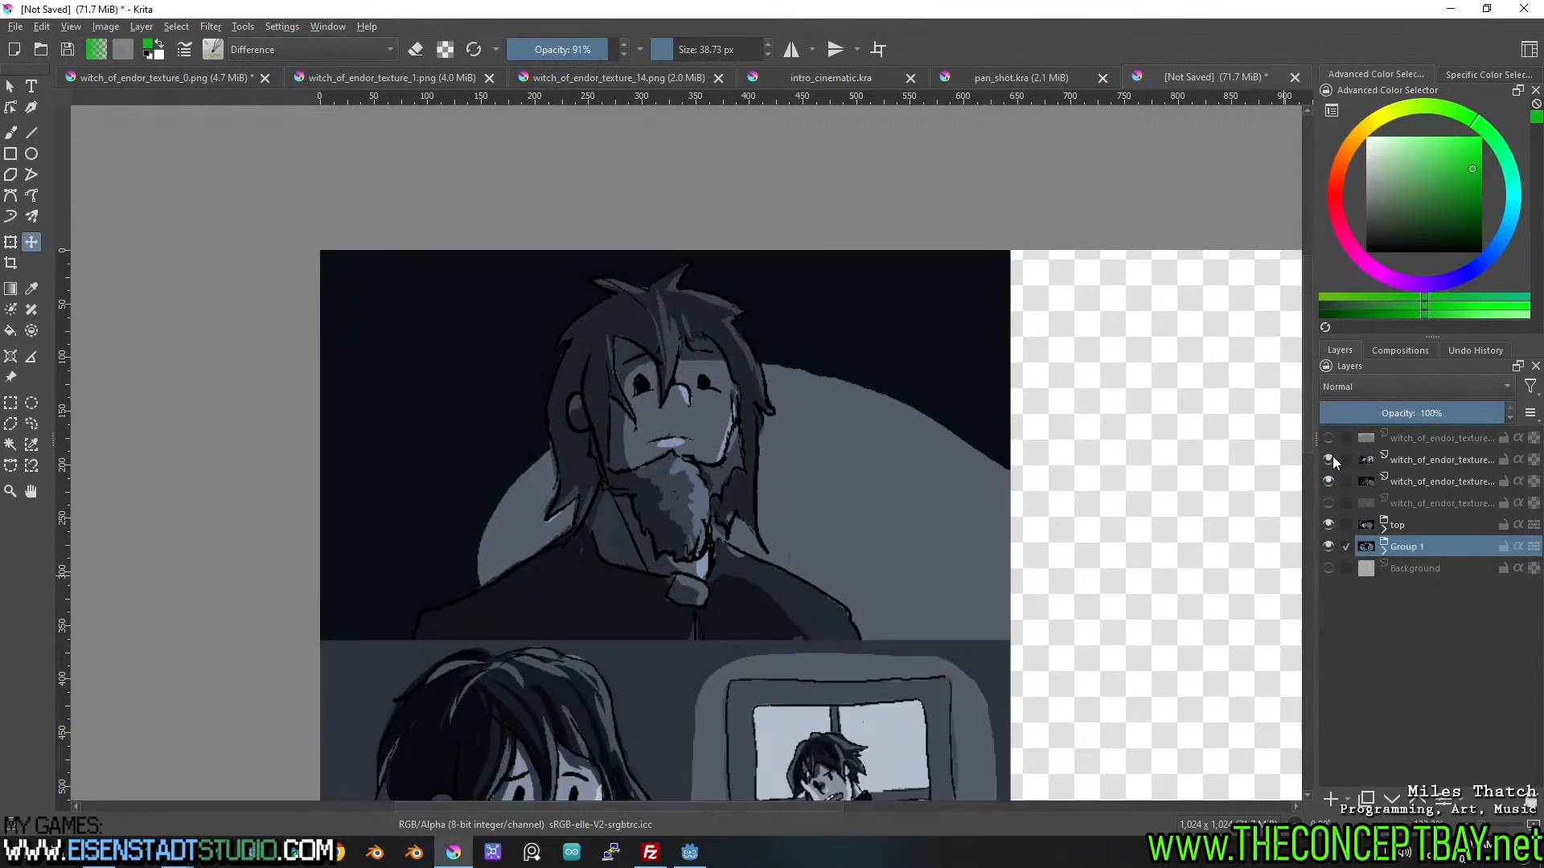
left_click(1401, 460)
left_click(1407, 480)
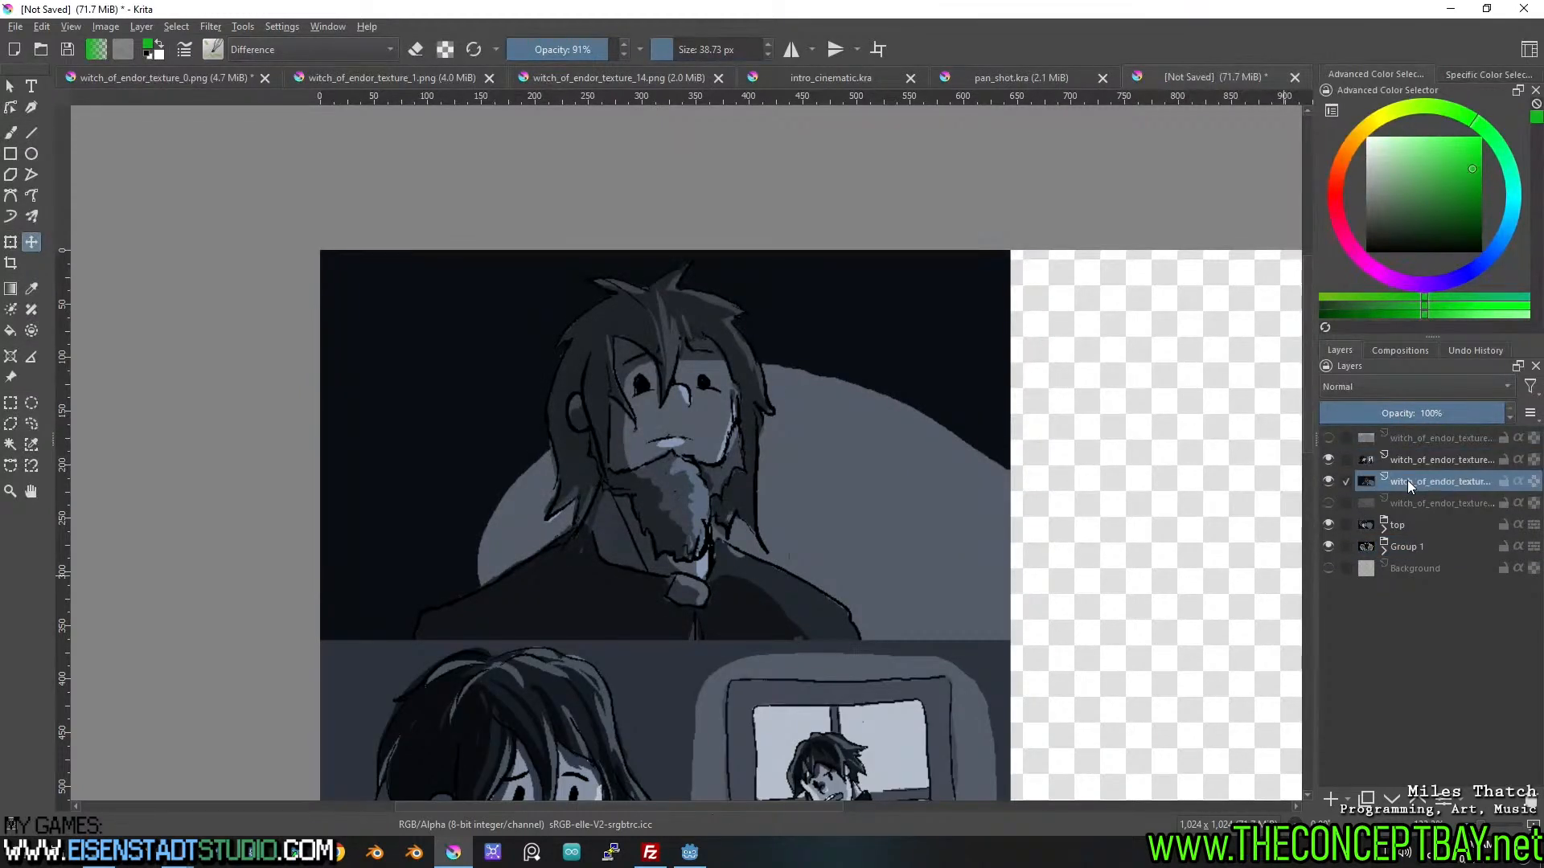
left_click(1329, 481)
left_click(1328, 482)
double_click(1329, 482)
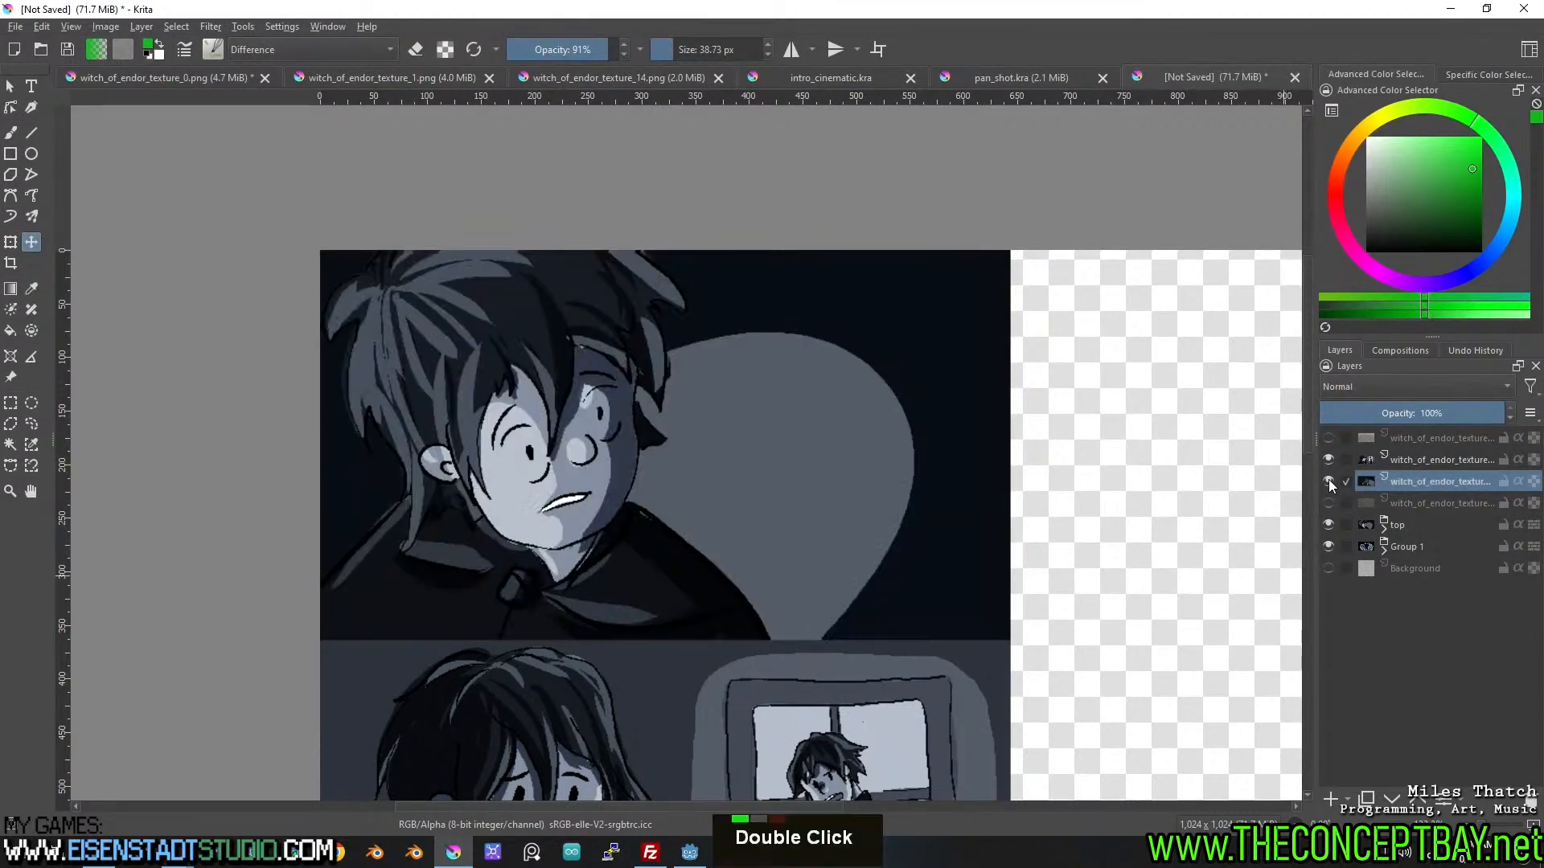
double_click(1331, 481)
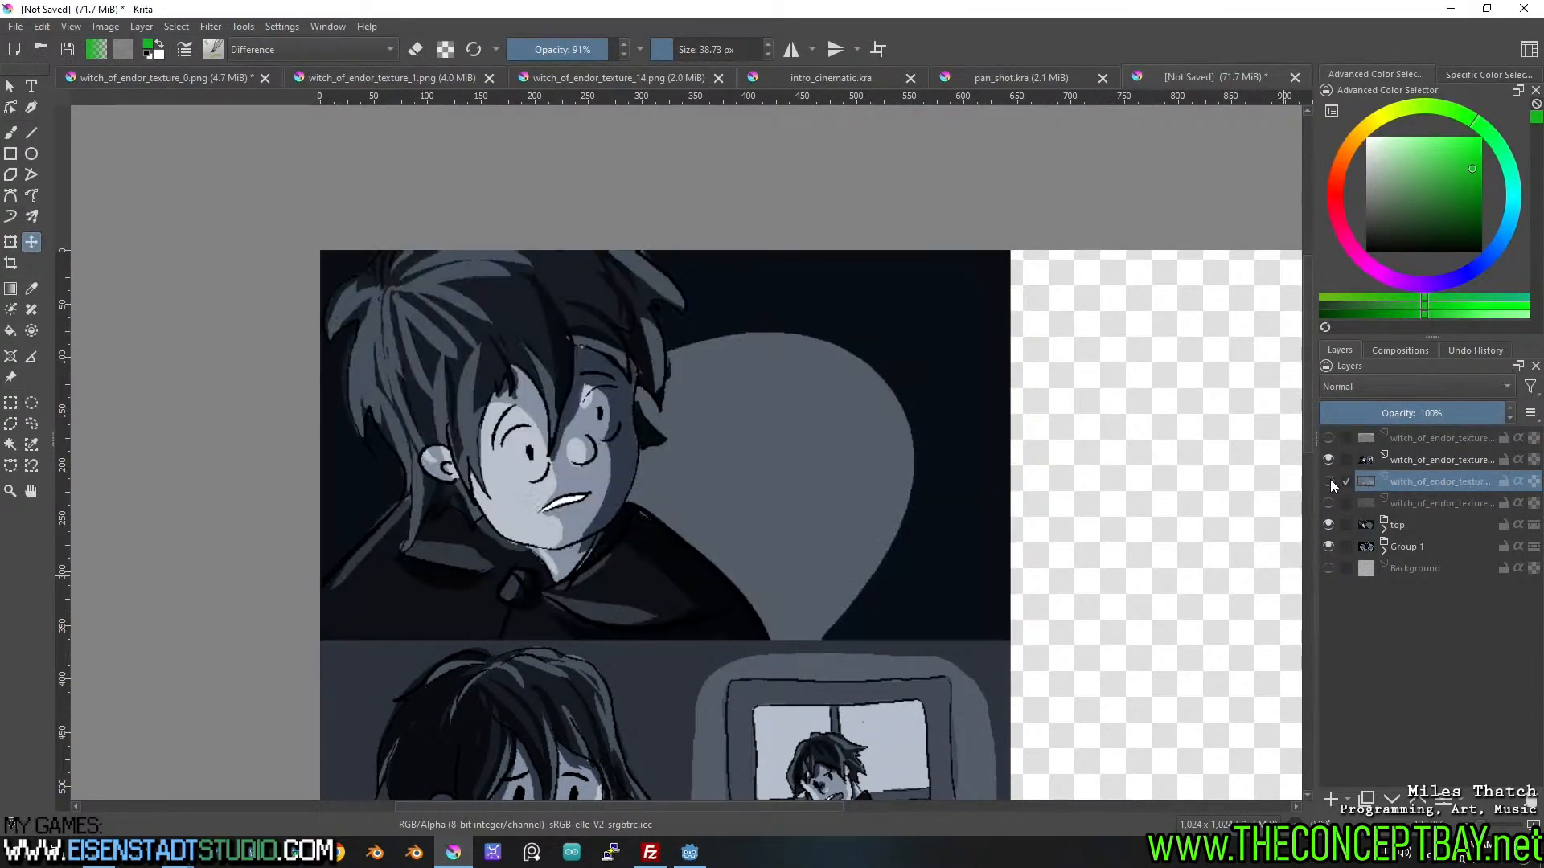
left_click(1330, 480)
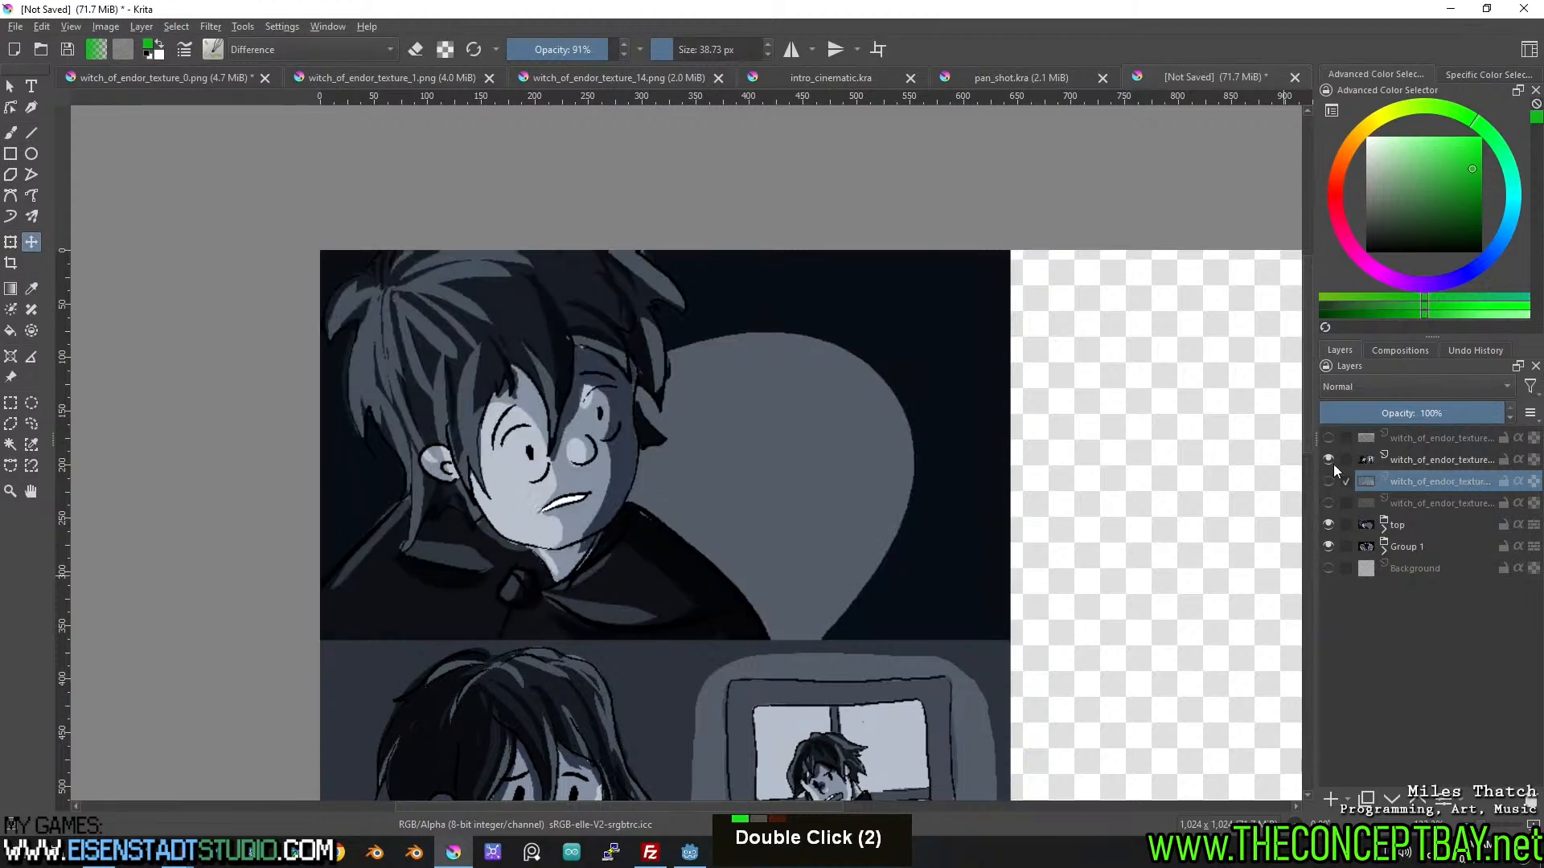
left_click(1329, 462)
left_click(1329, 485)
left_click(1329, 485)
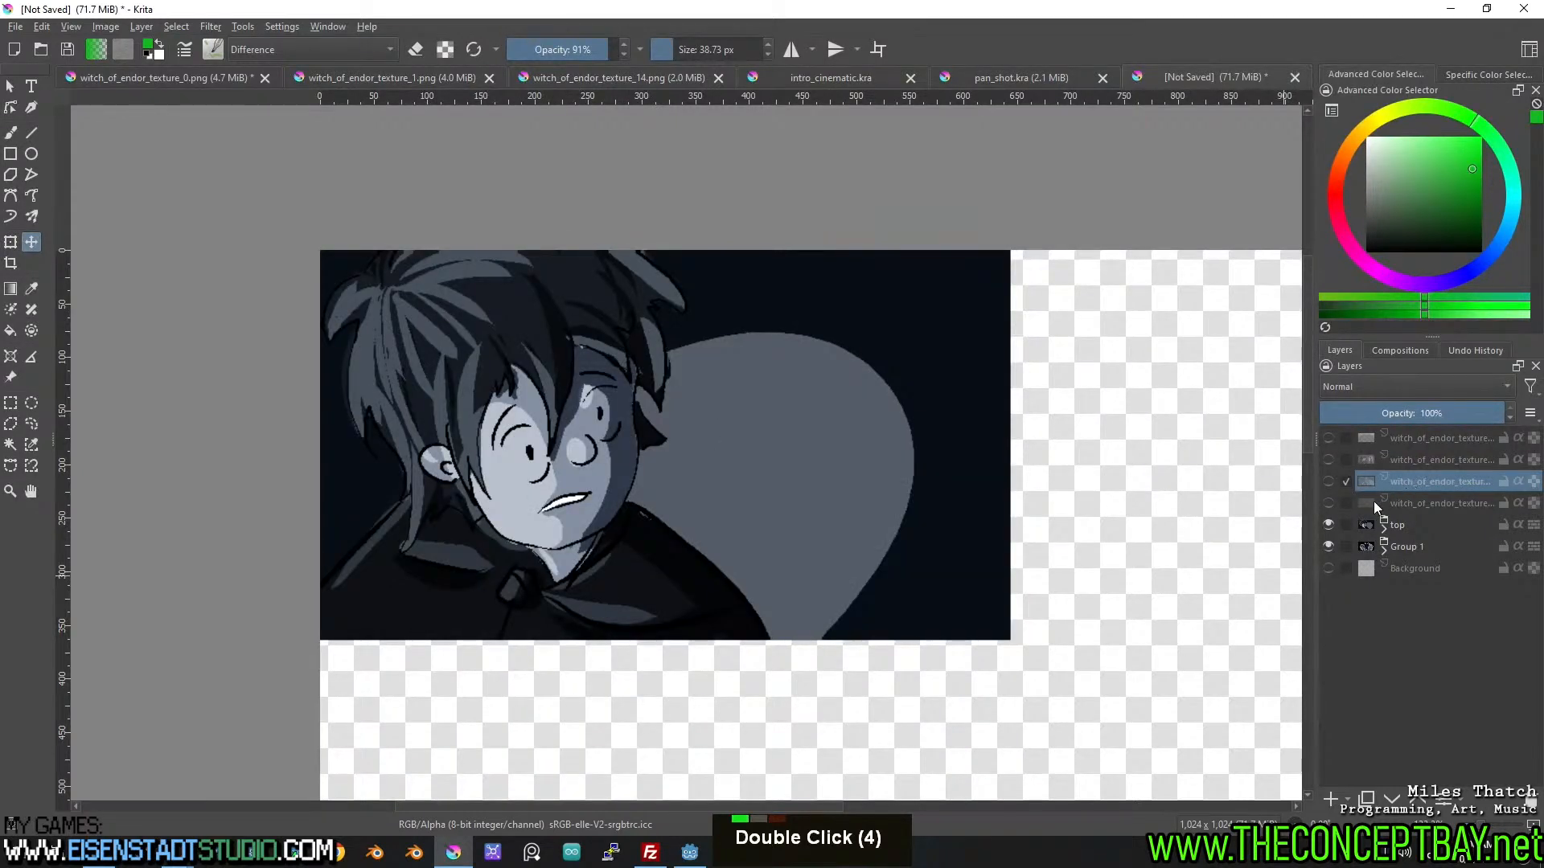
Hide both layer groups and show only the lower artwork layer with the man by the window.
left_click(1420, 504)
left_click(1328, 525)
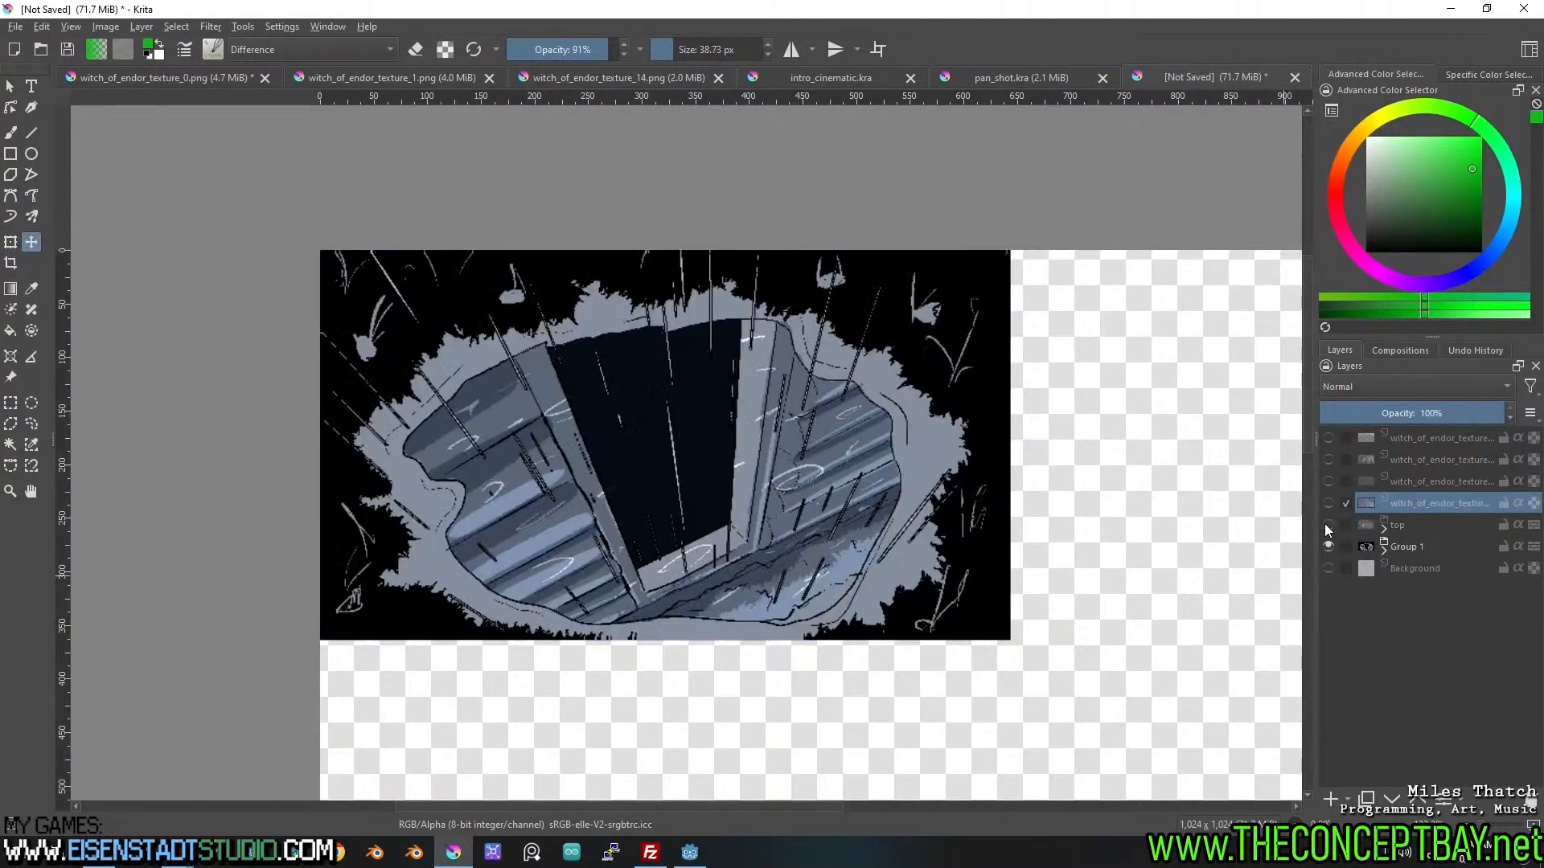
left_click(1329, 546)
left_click(1328, 546)
left_click(1328, 459)
left_click(1328, 545)
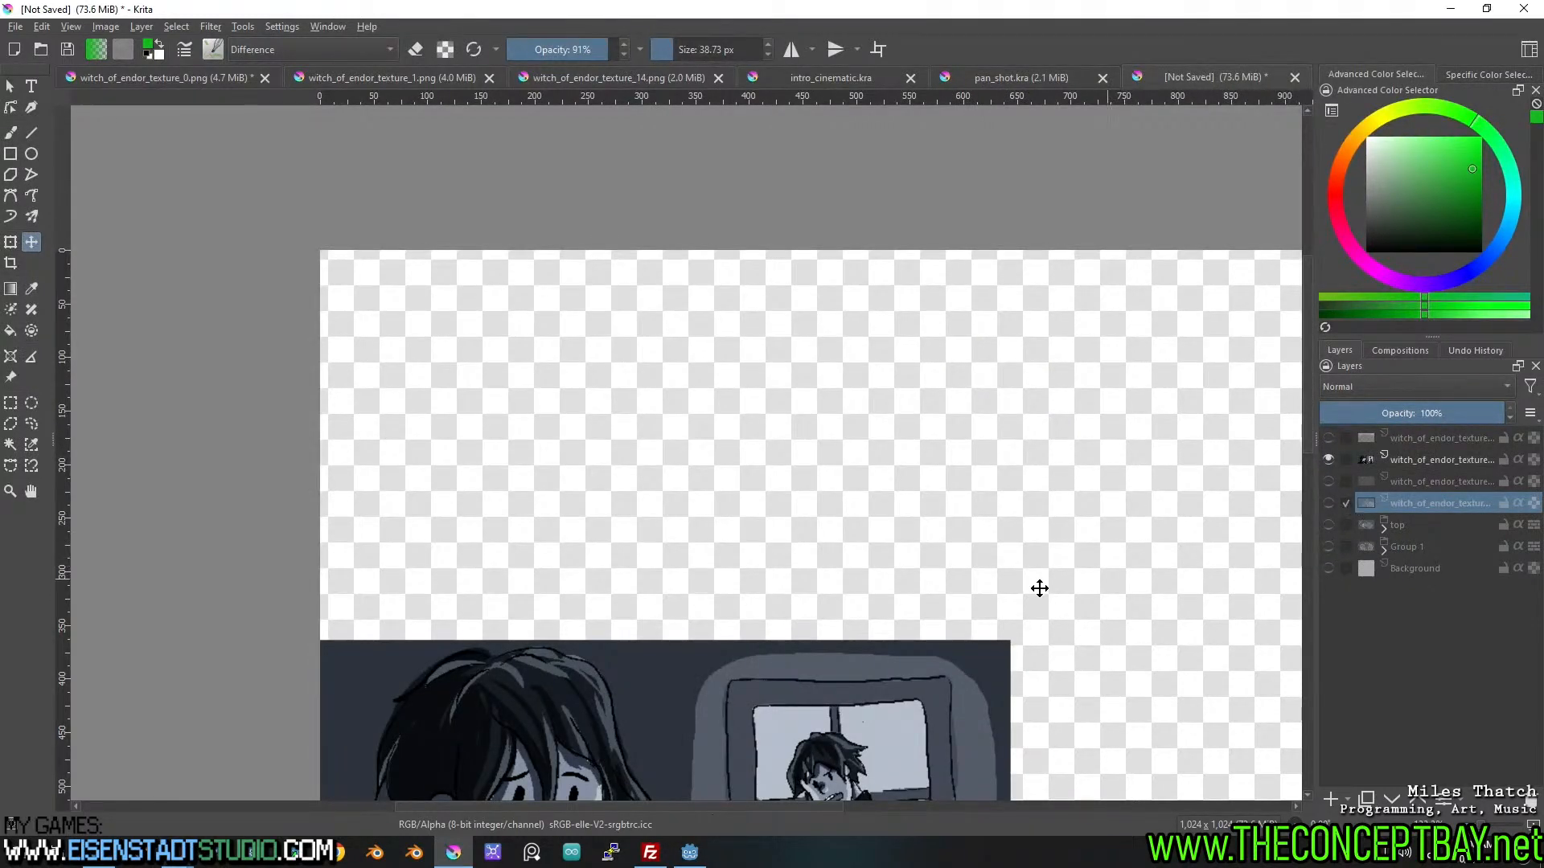
Move the window scene's artwork up and align it with the canvas's upper-left corner.
middle_click(980, 550)
left_click(1418, 459)
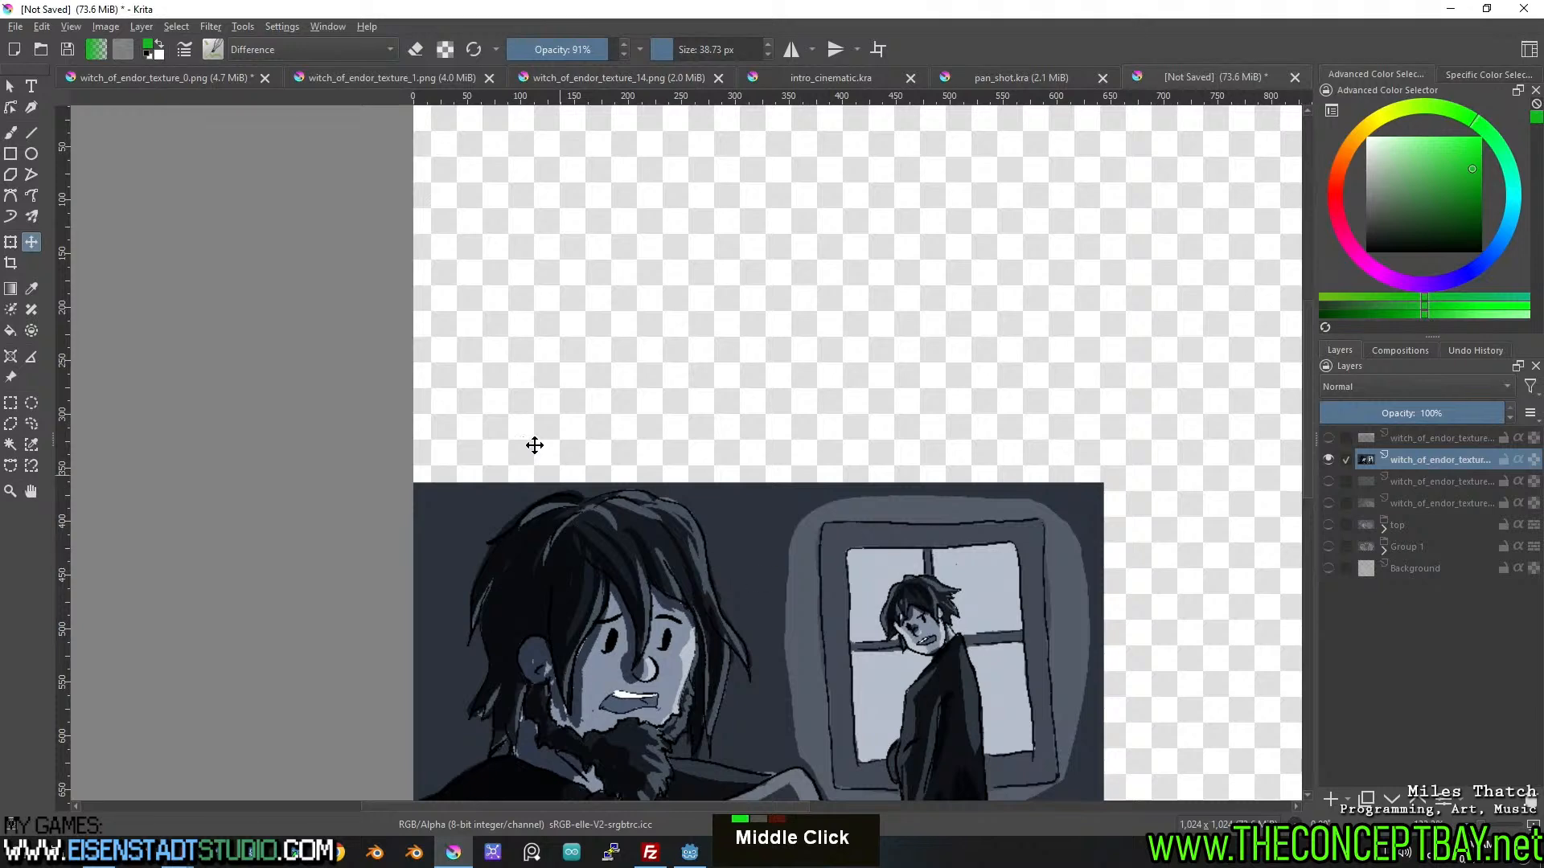
middle_click(562, 475)
left_click_drag(578, 712, 606, 326)
scroll(431, 378, "up", 4)
key("Up")
key("Up")
key("Up")
key("Down")
key("Up")
left_click(10, 86)
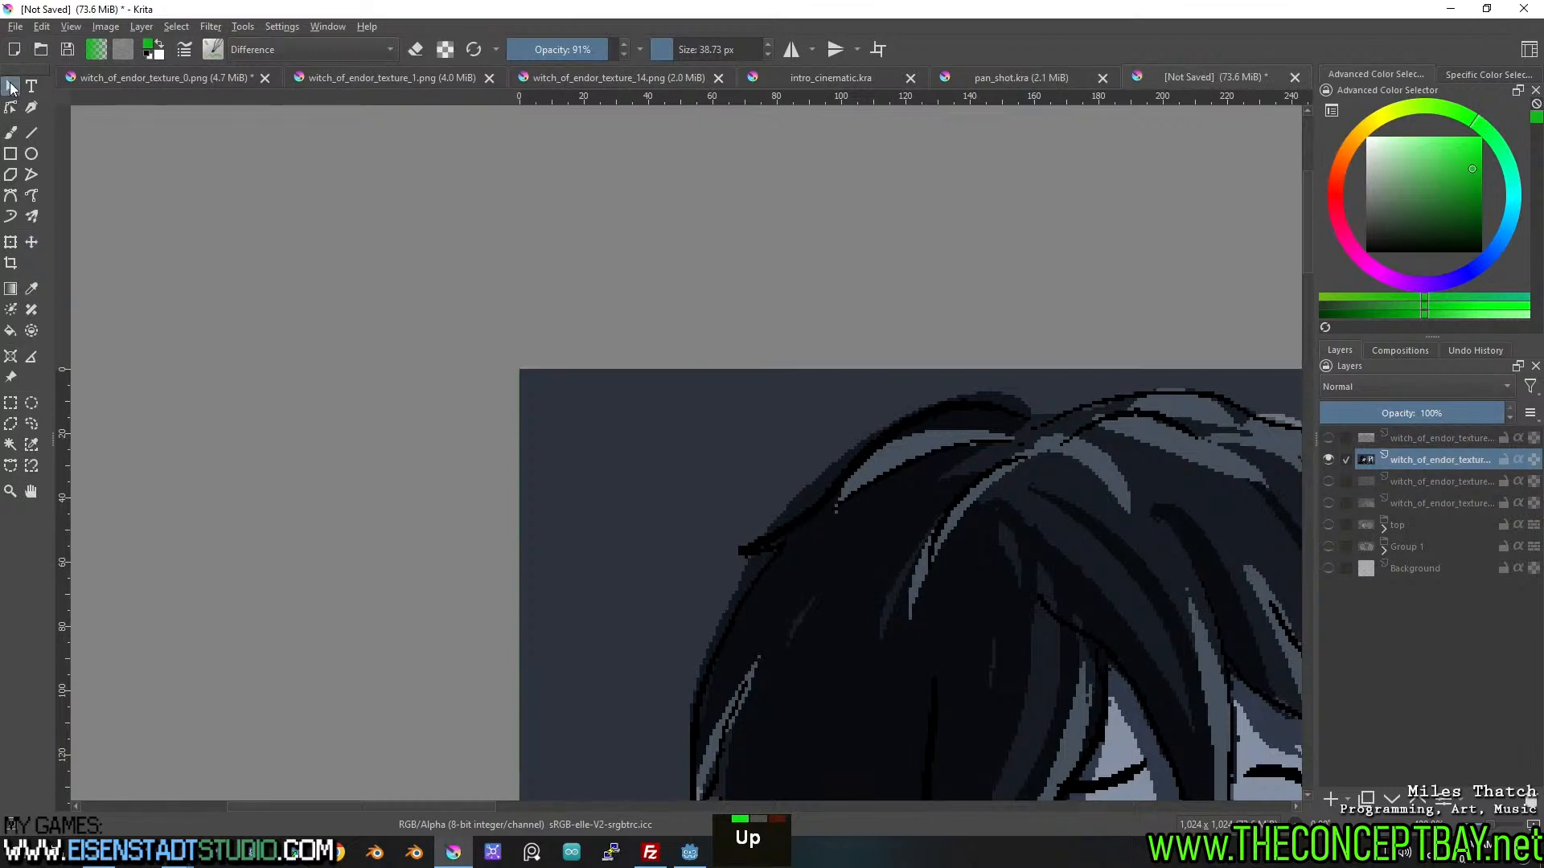
Reorder the window scene's layer to sit directly above the top group.
scroll(640, 351, "down", 4)
scroll(728, 470, "up", 2)
middle_click(1067, 486)
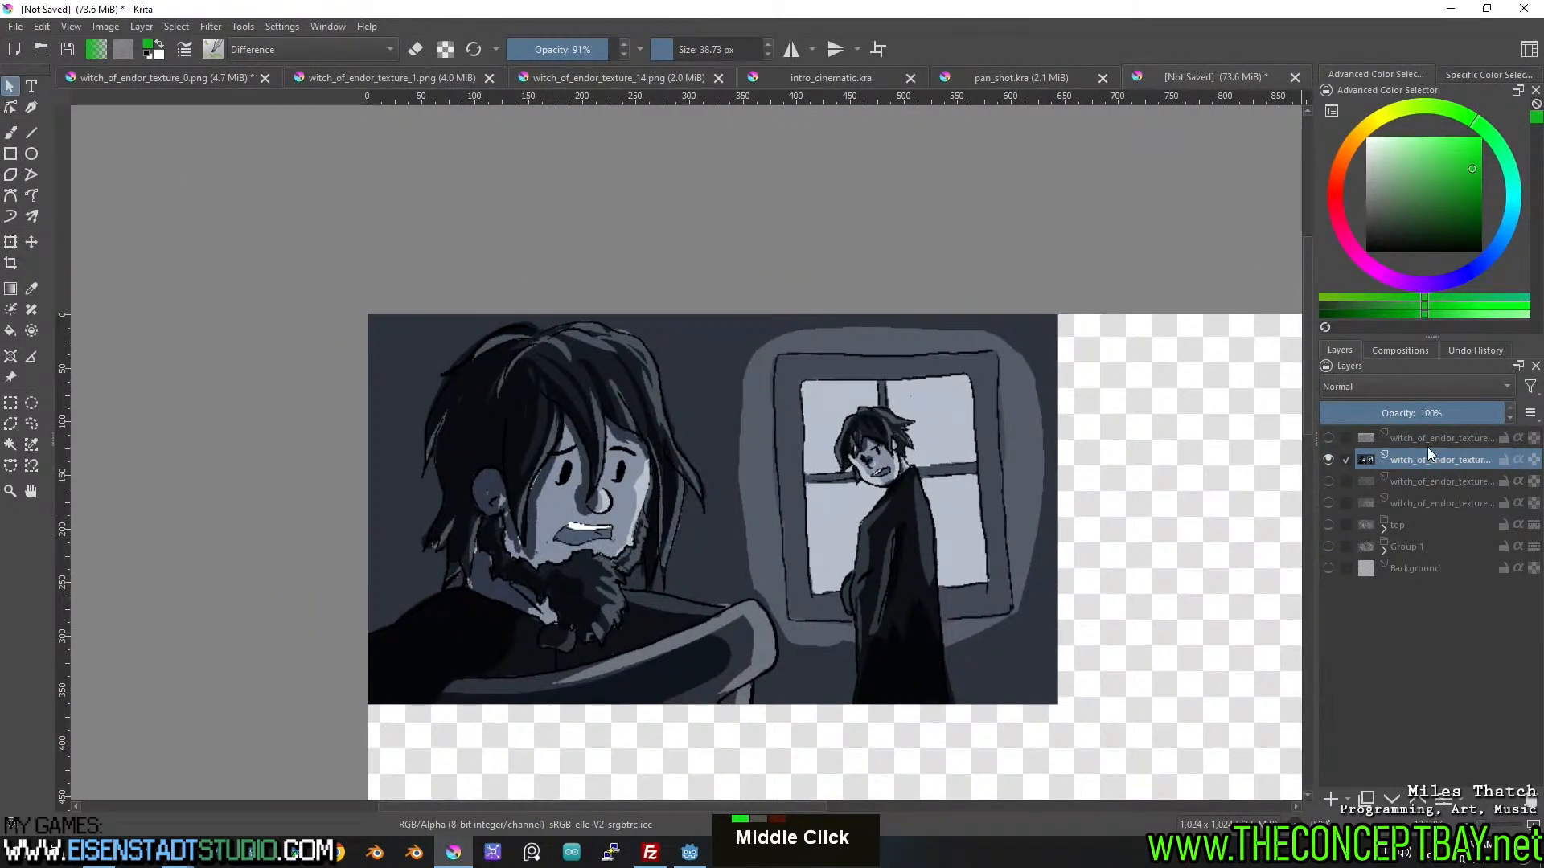
left_click_drag(1421, 480, 1449, 523)
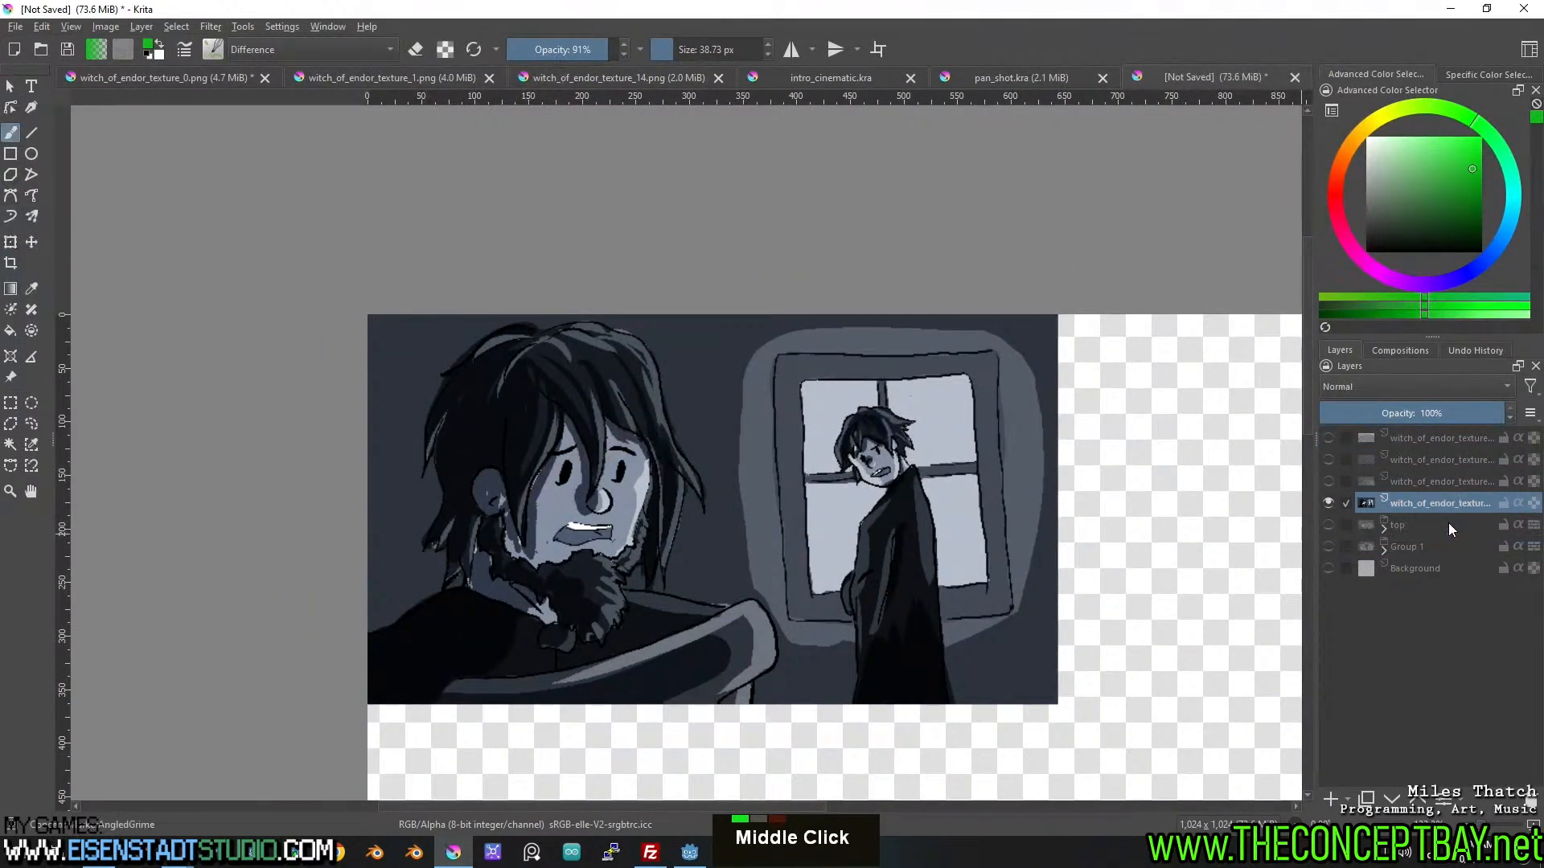
Move all artwork layers out of Group 1 to just above the top group, then select the emptied group.
left_click(1383, 550)
left_click(1420, 577)
scroll(1415, 683, "down", 5)
left_click(1416, 742, "shift")
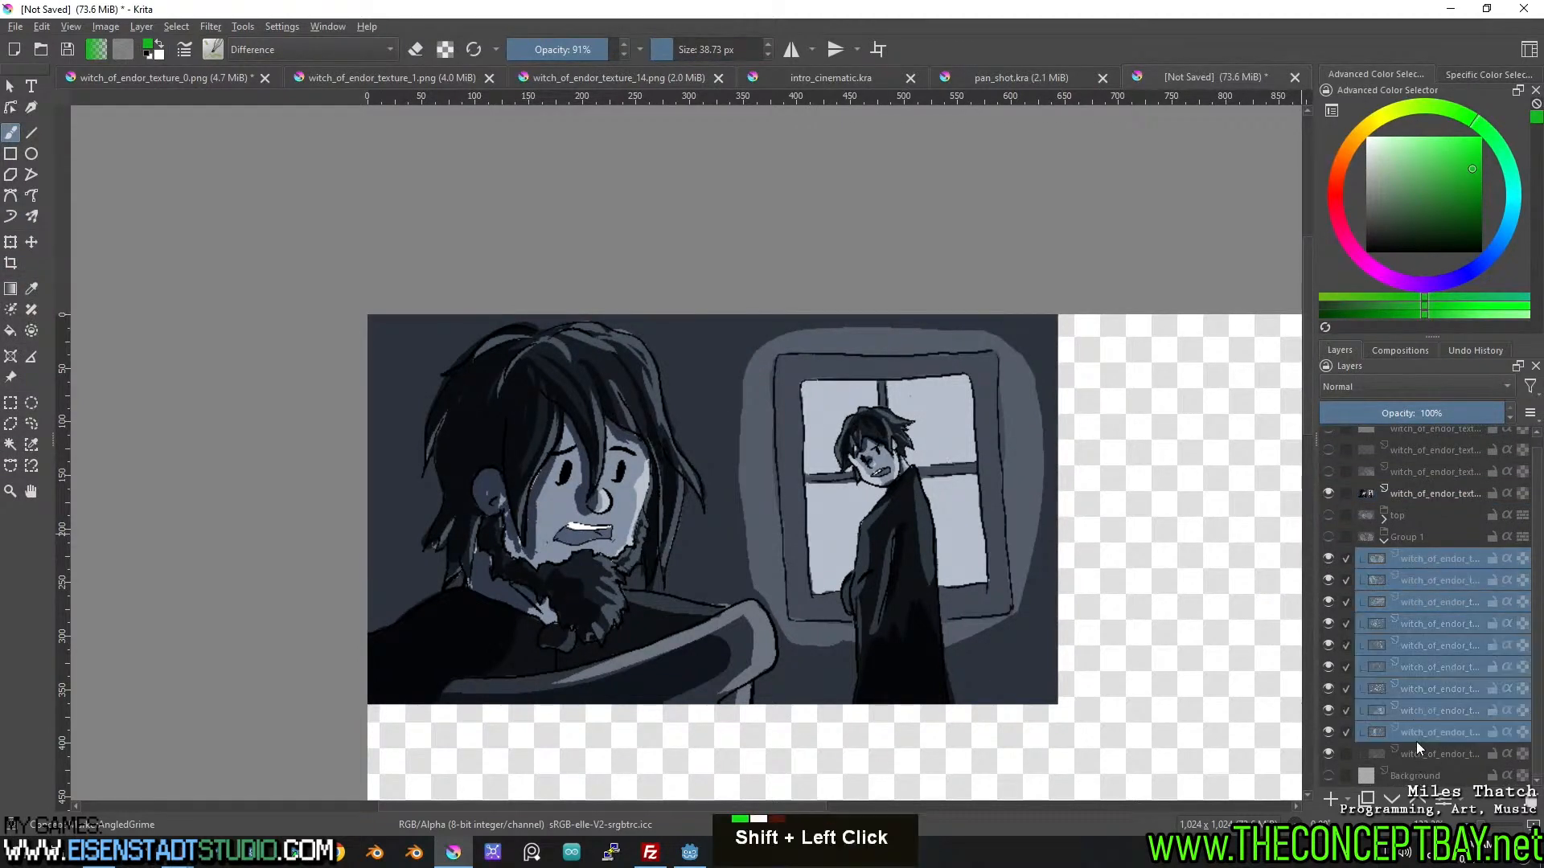
left_click(1420, 752, "shift")
left_click_drag(1381, 571, 1435, 510)
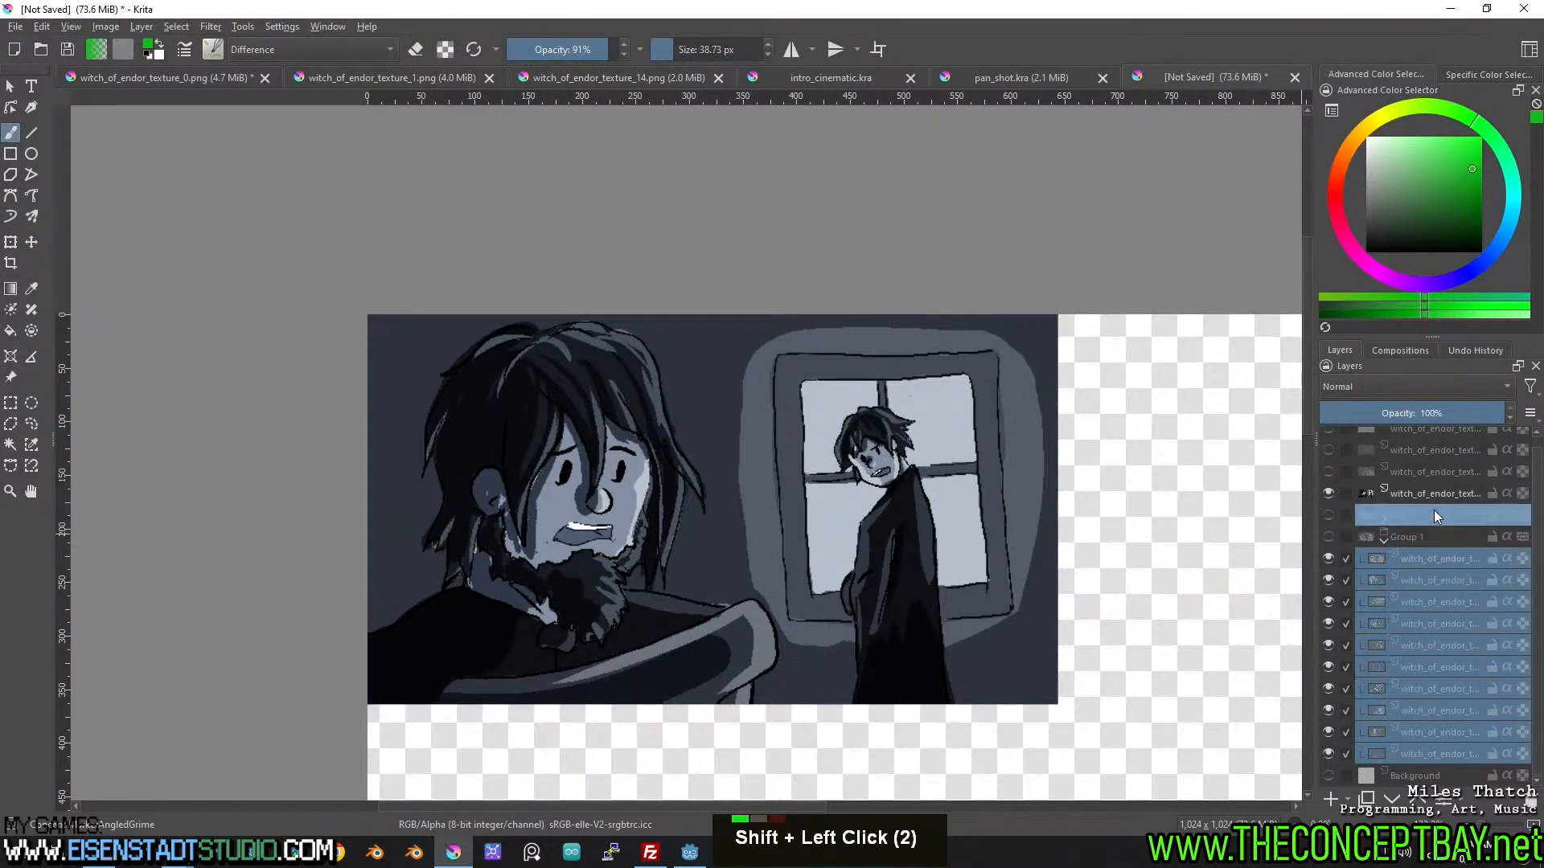
left_click(1406, 756)
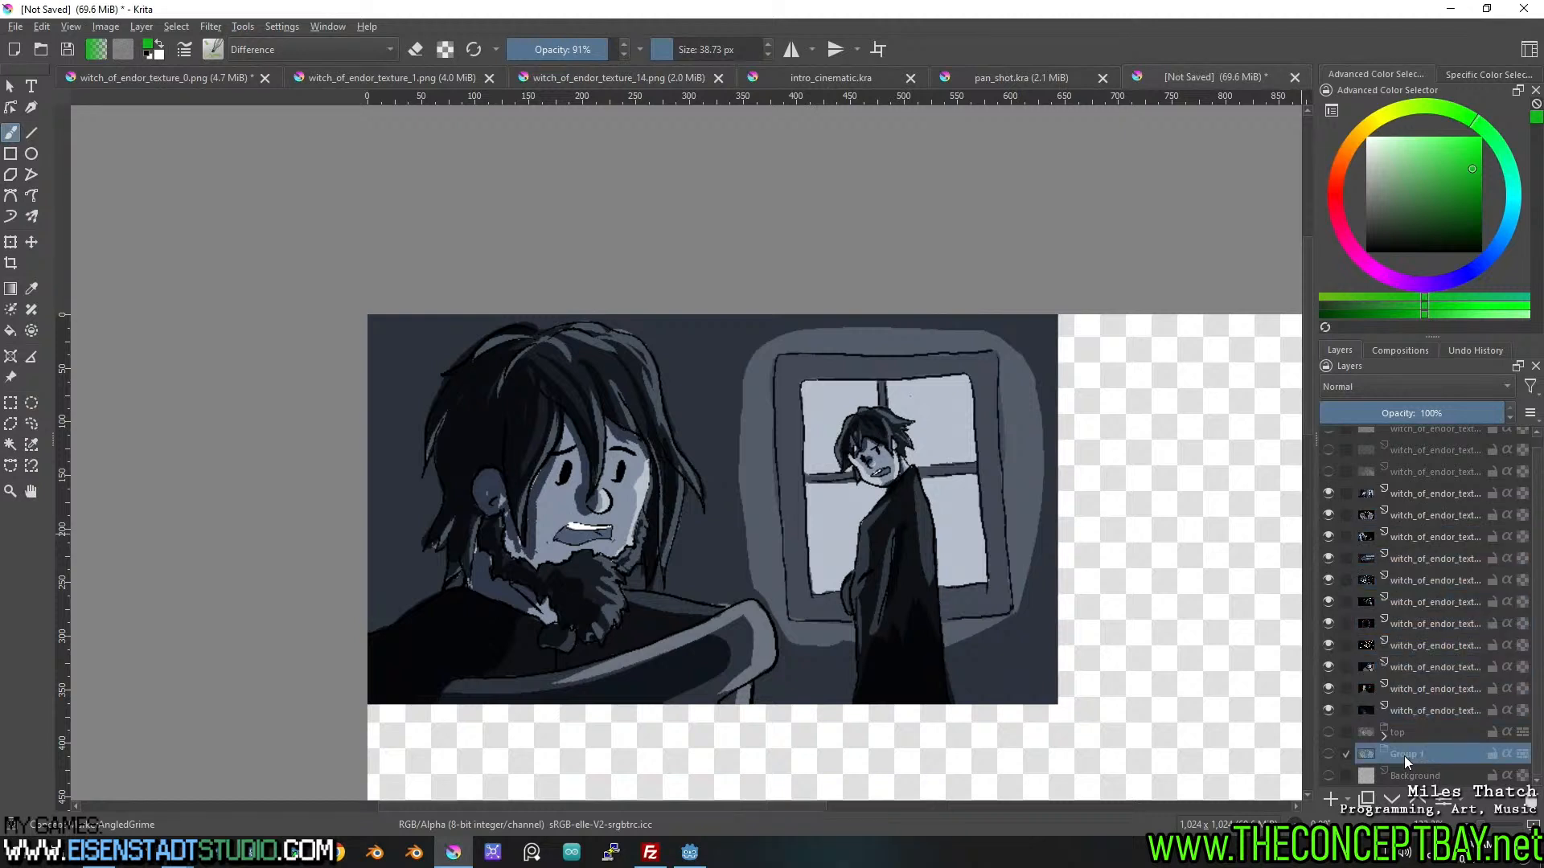
Move all artwork layers out of the top group and delete it along with the emptied Group 1.
left_click(1328, 754)
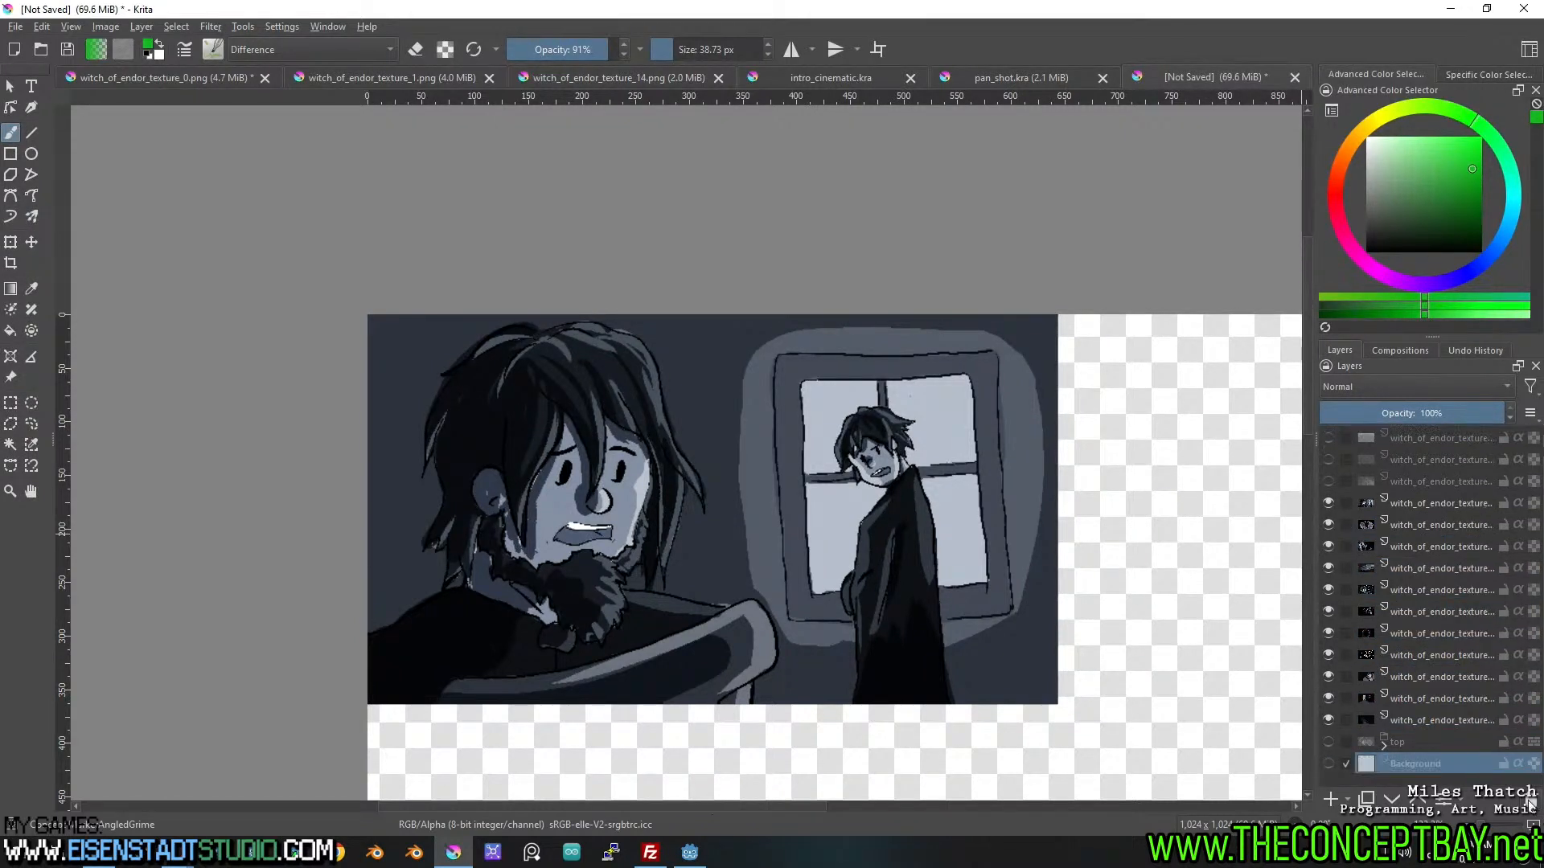
scroll(1386, 745, "down", 4)
left_click(1423, 759)
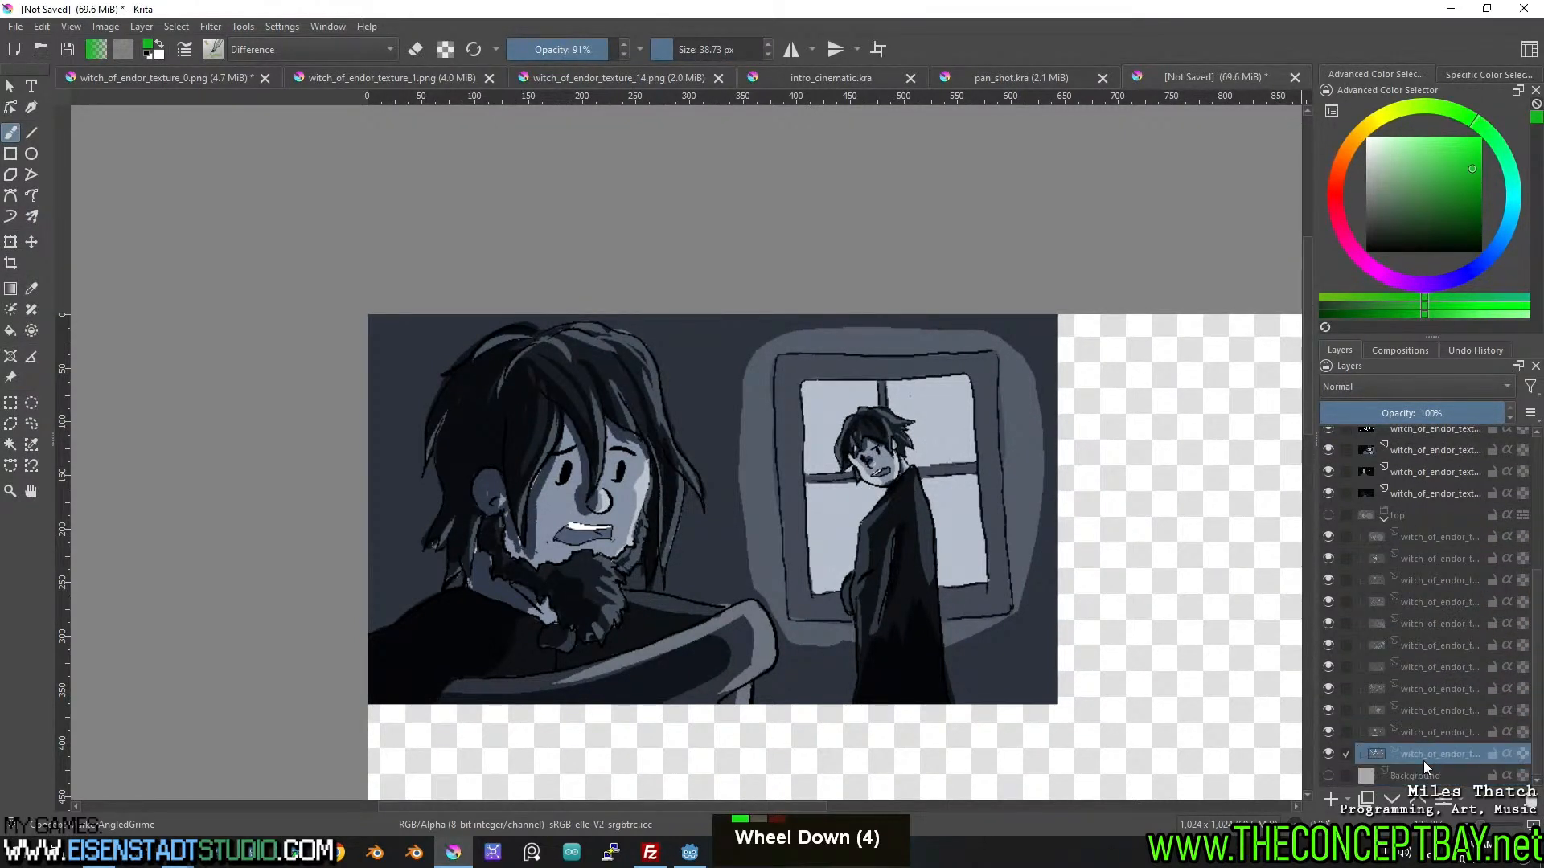
left_click(1415, 519, "shift")
left_click_drag(1430, 519, 1450, 504)
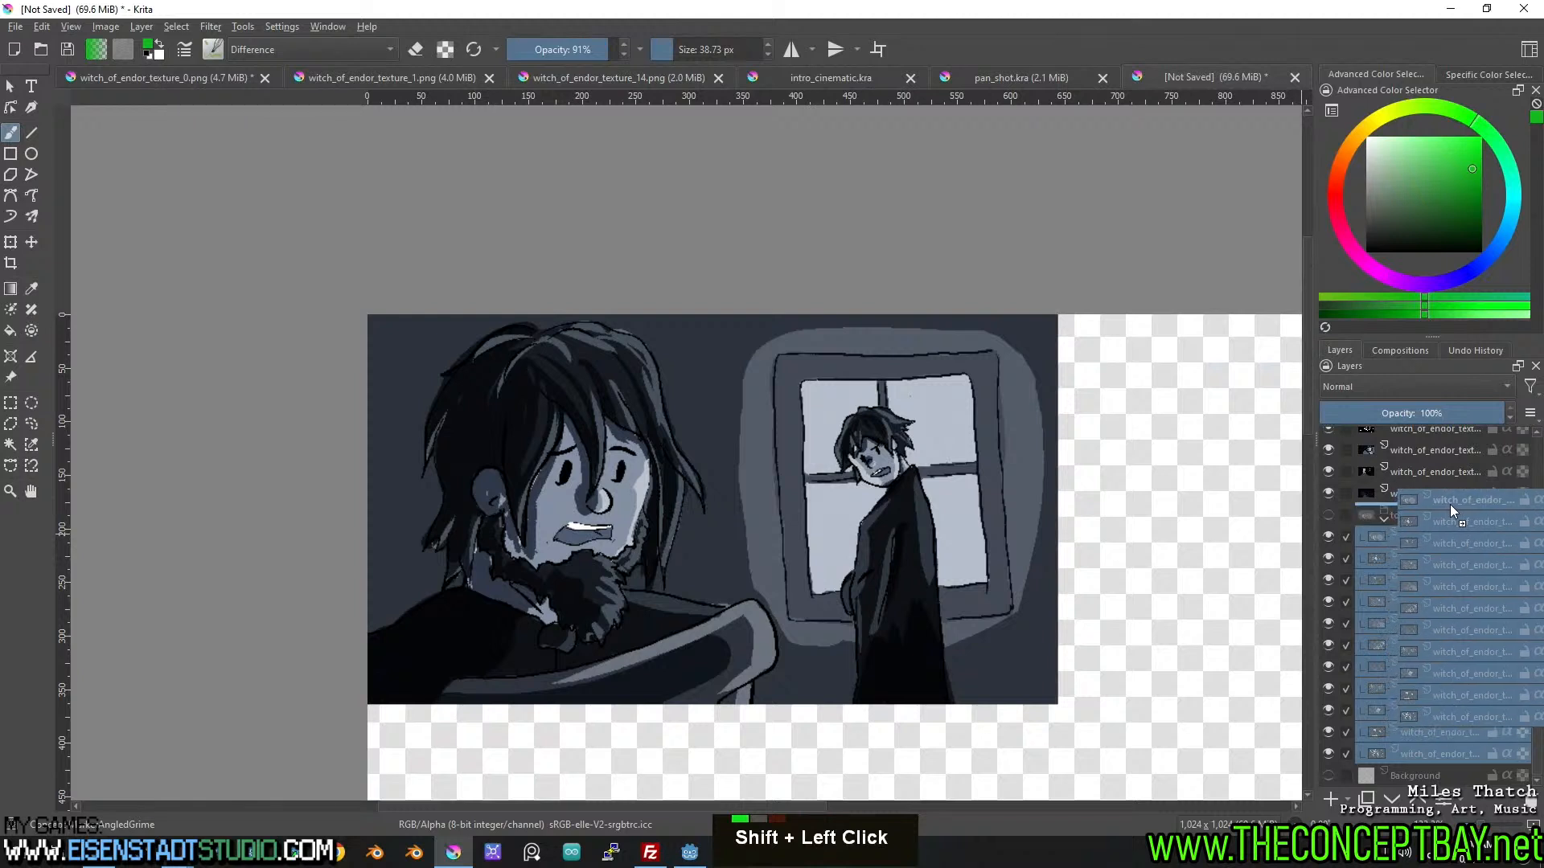
left_click(1403, 753)
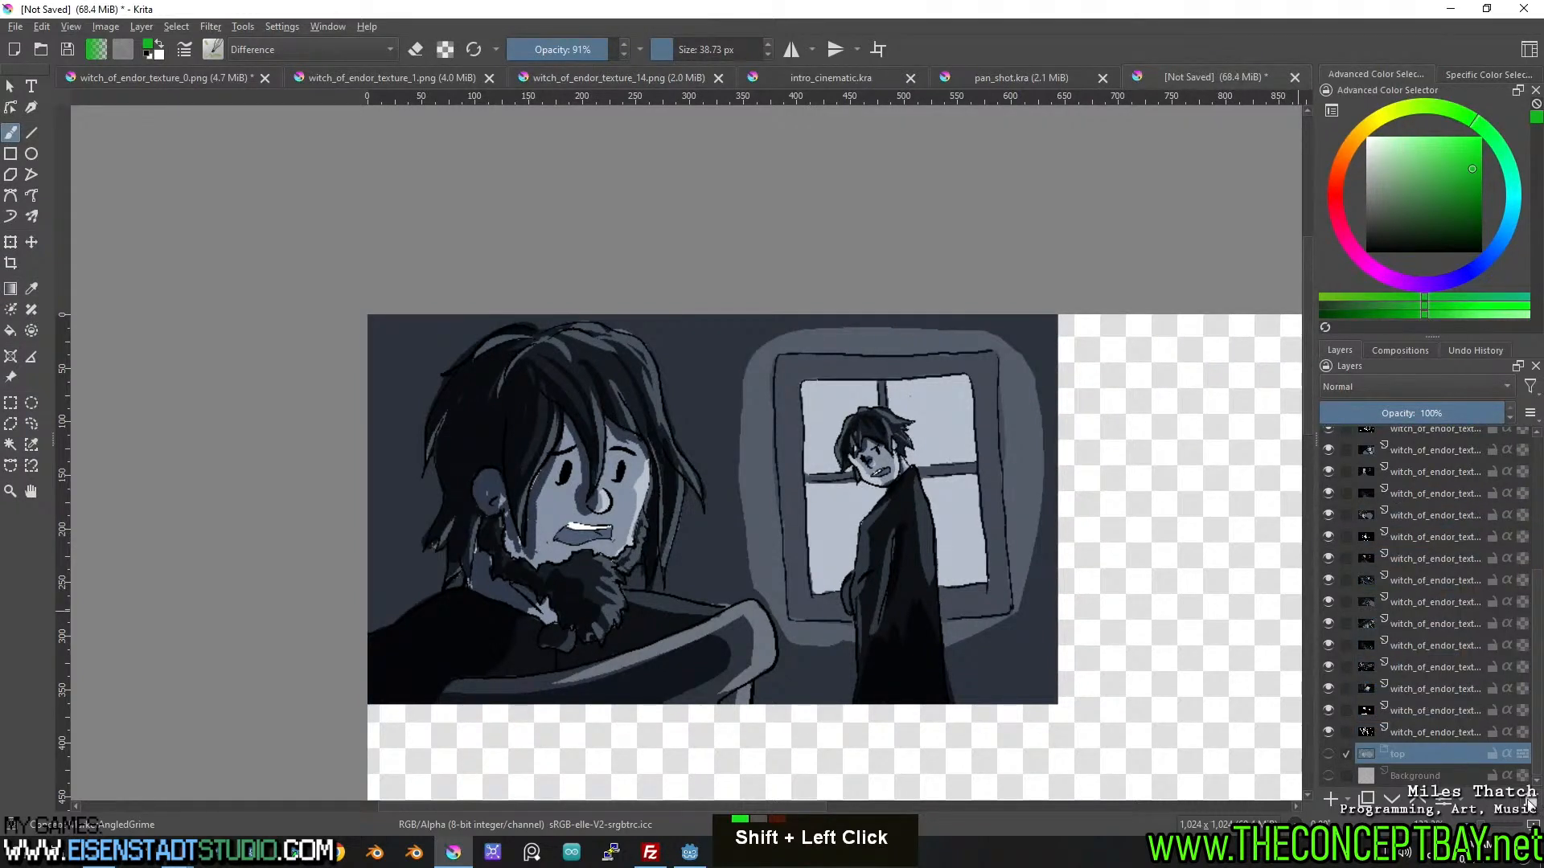
left_click(1528, 802)
Show the two hidden artwork layers below the topmost layer and select the upper one with the dark forest silhouette.
scroll(1410, 598, "up", 5)
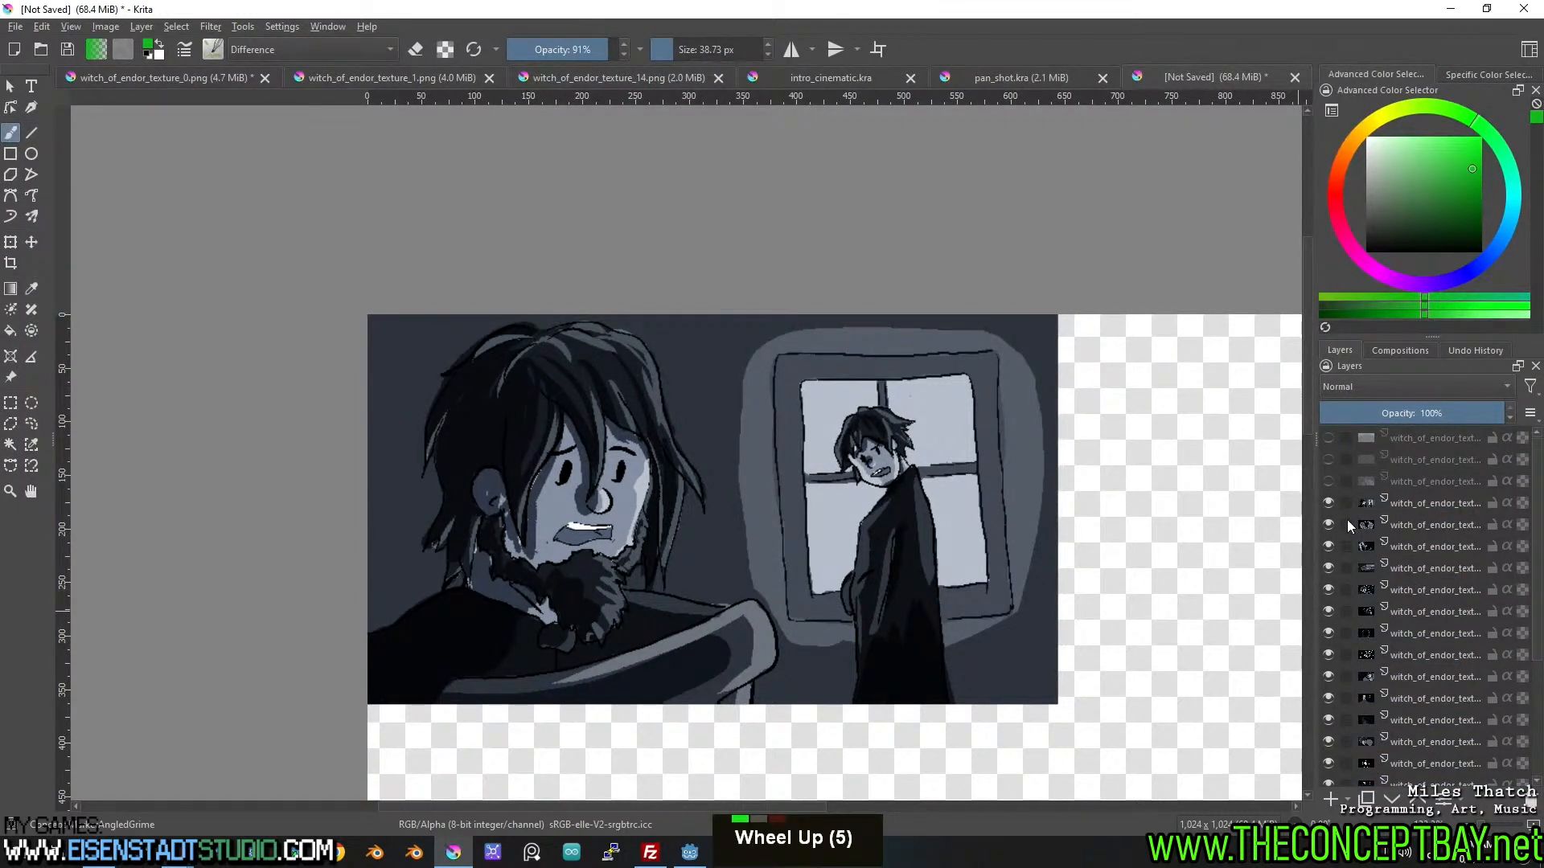
left_click(1329, 480)
left_click(1334, 459)
left_click(1423, 438)
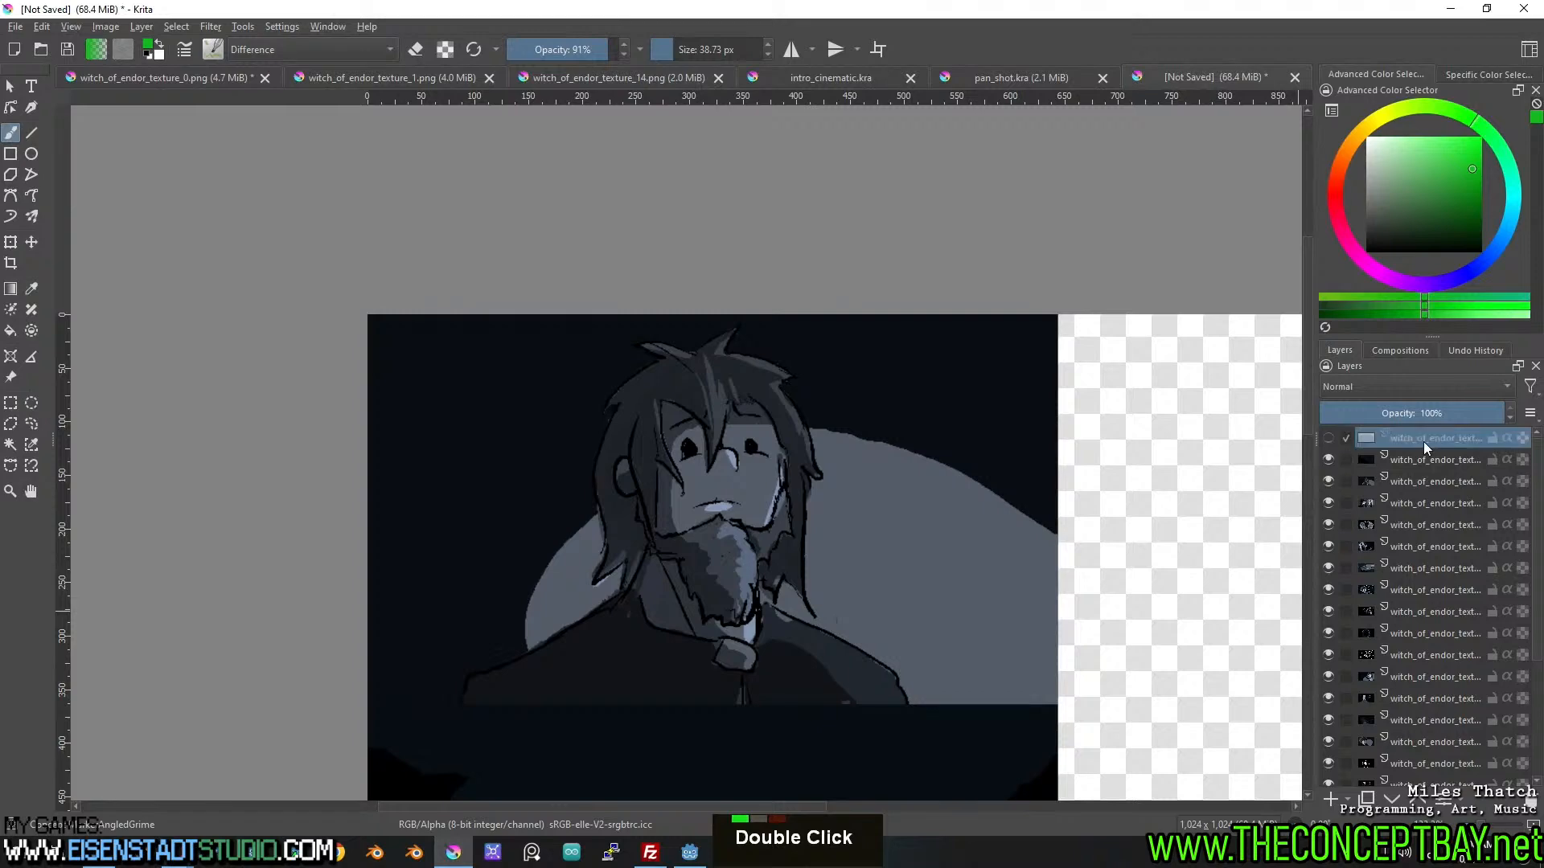
scroll(856, 466, "down", 4)
scroll(856, 466, "down", 2)
left_click_drag(898, 531, 1035, 553)
scroll(881, 470, "up", 5)
left_click(1415, 460)
left_click(1328, 459)
left_click(1328, 459)
Move the dark forest silhouette artwork up and align it precisely with the canvas's upper-left corner.
scroll(592, 493, "down", 7)
left_click_drag(592, 493, 593, 291)
key("t")
middle_click(584, 373)
scroll(662, 348, "up", 3)
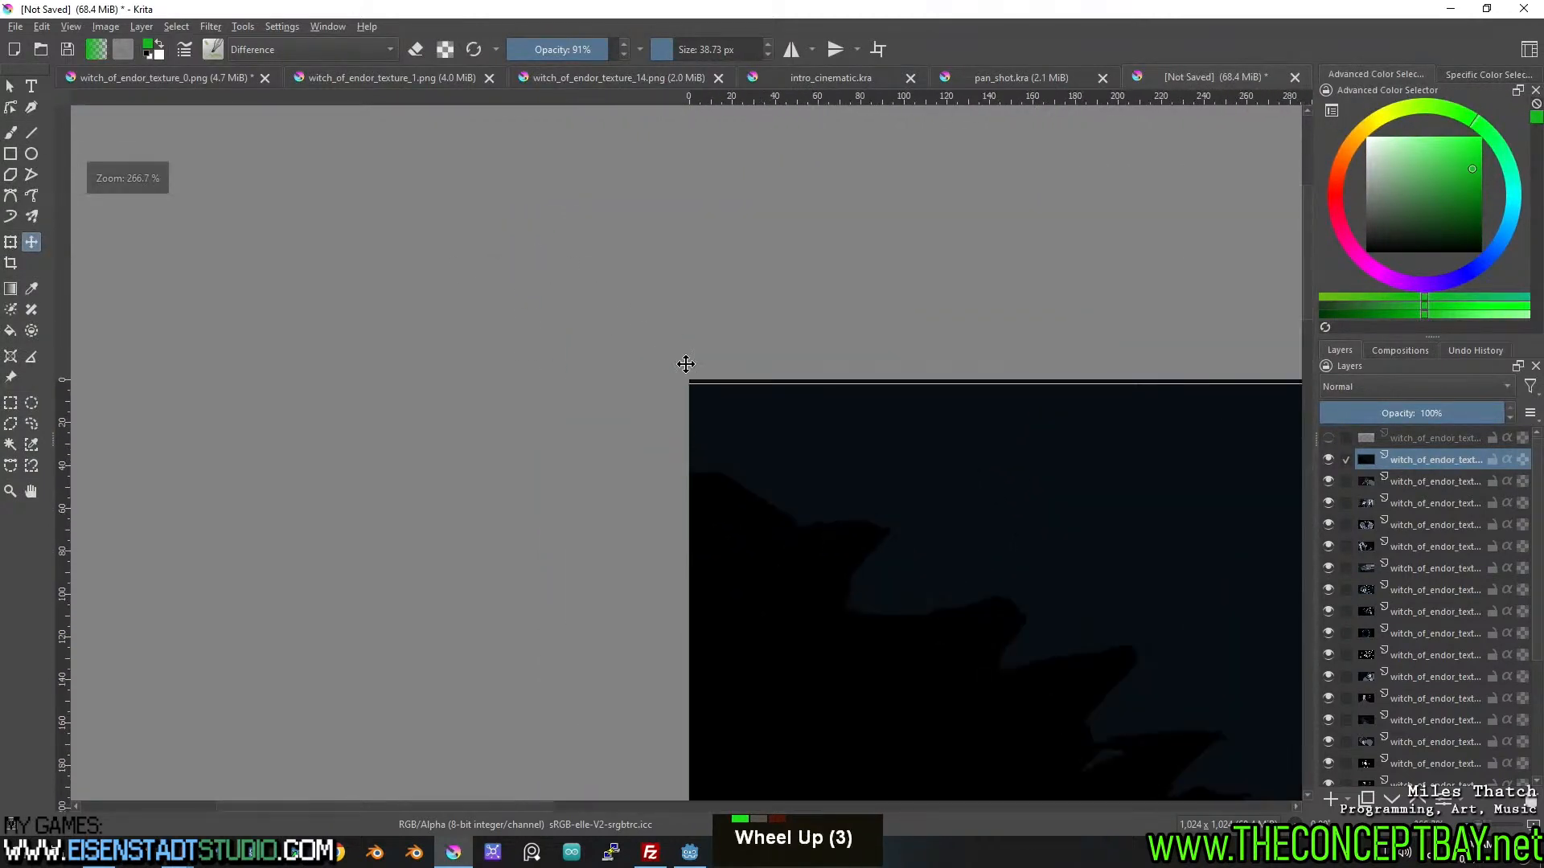
key("Up")
key("Up")
middle_click(790, 482)
scroll(682, 455, "down", 2)
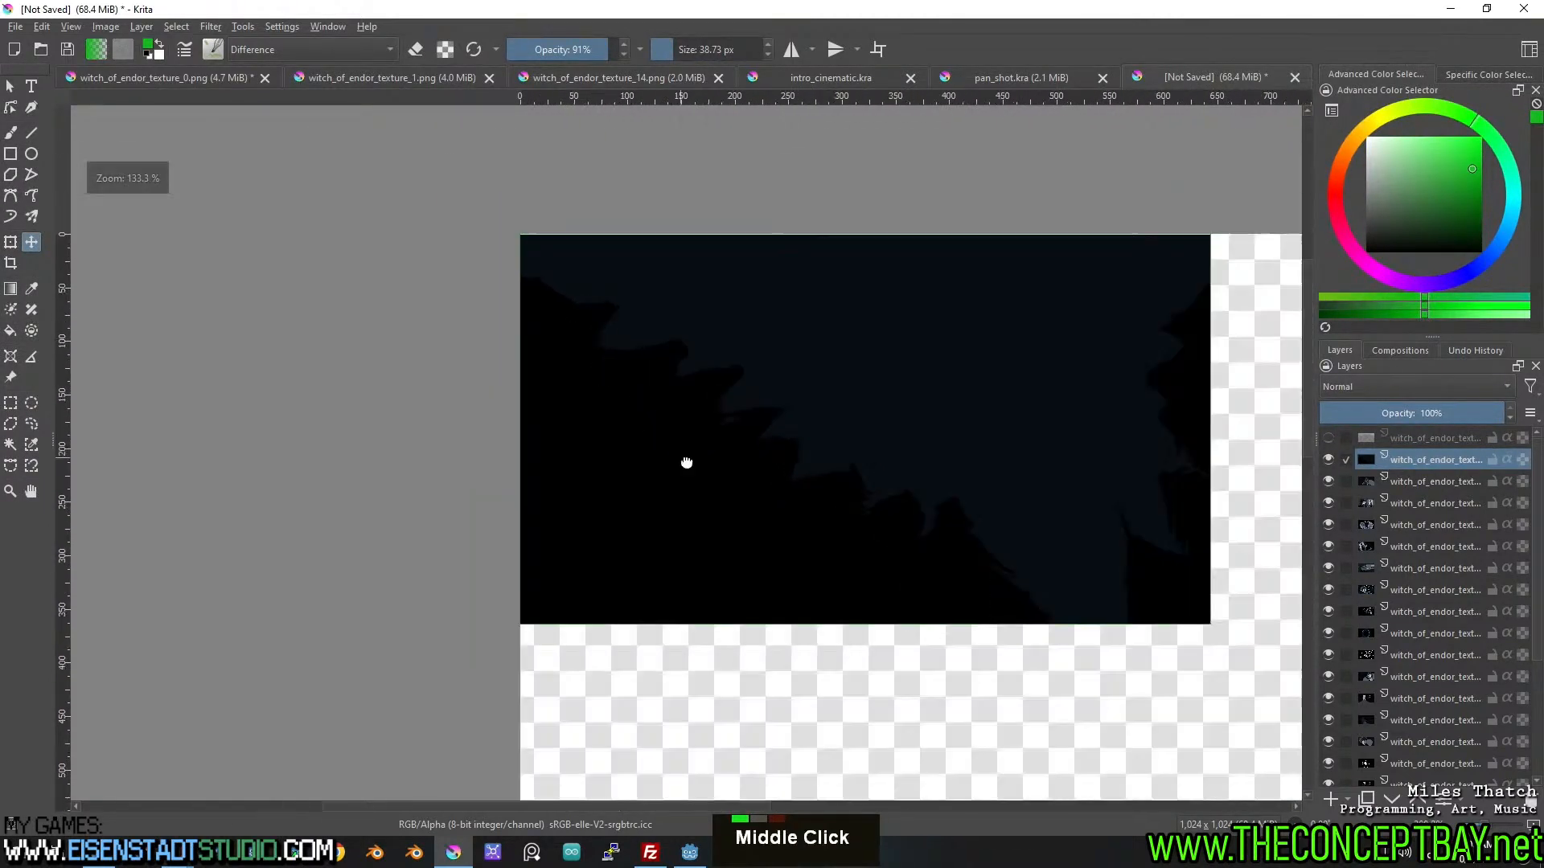
middle_click(683, 455)
key("Up")
key("Down")
key("Up")
scroll(845, 524, "up", 5)
middle_click(844, 523)
key("Up")
key("Down")
scroll(844, 554, "down", 2)
middle_click(635, 386)
middle_click(664, 537)
Rename the dark forest silhouette's layer as main_menu.
double_click(1436, 459)
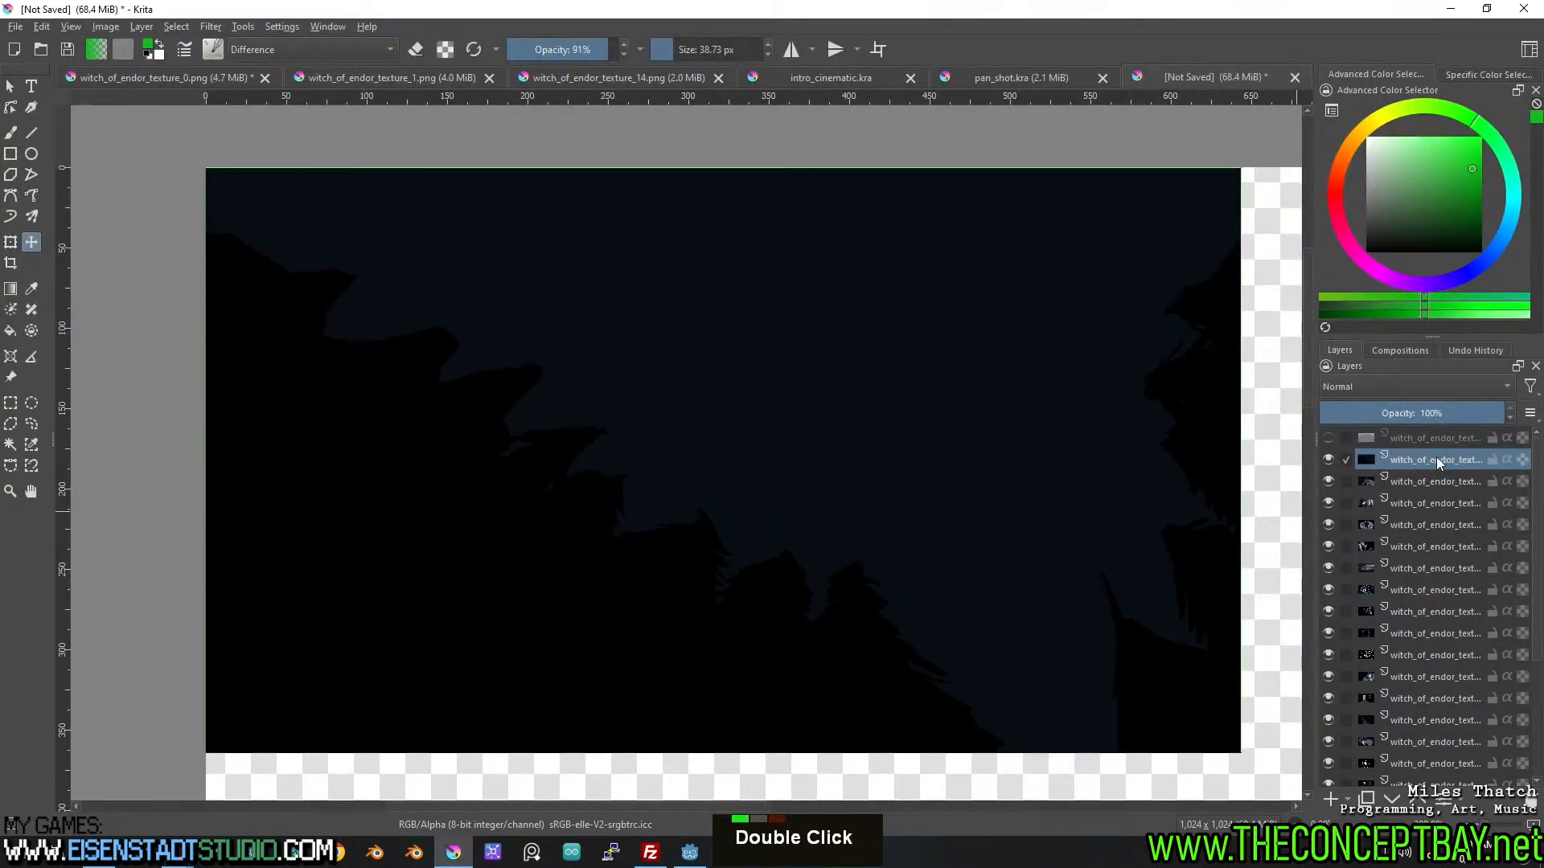
double_click(1437, 459)
type("main_menu")
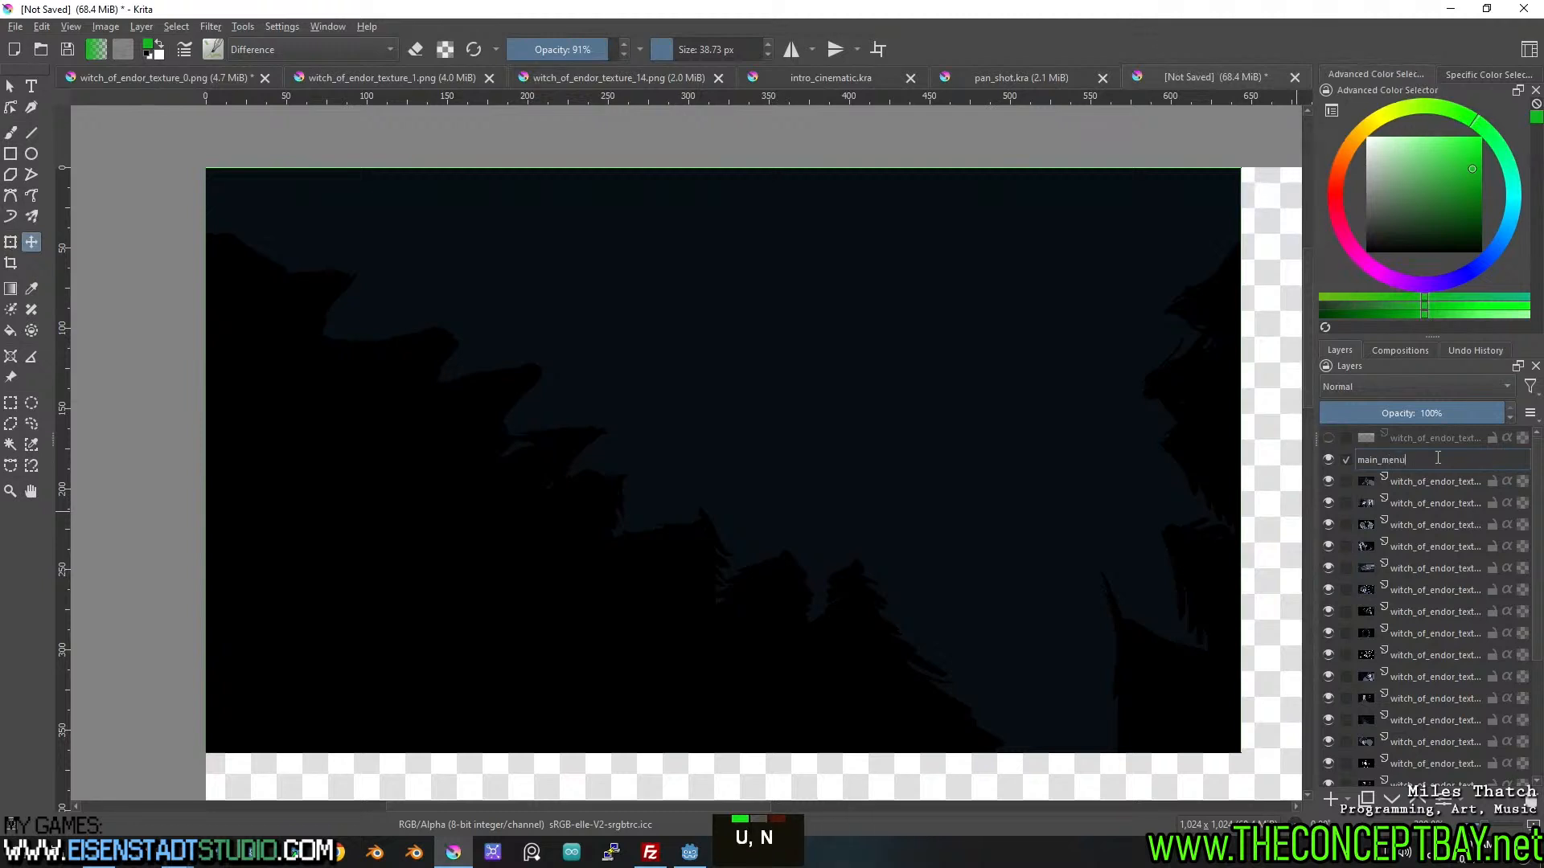
key("Return")
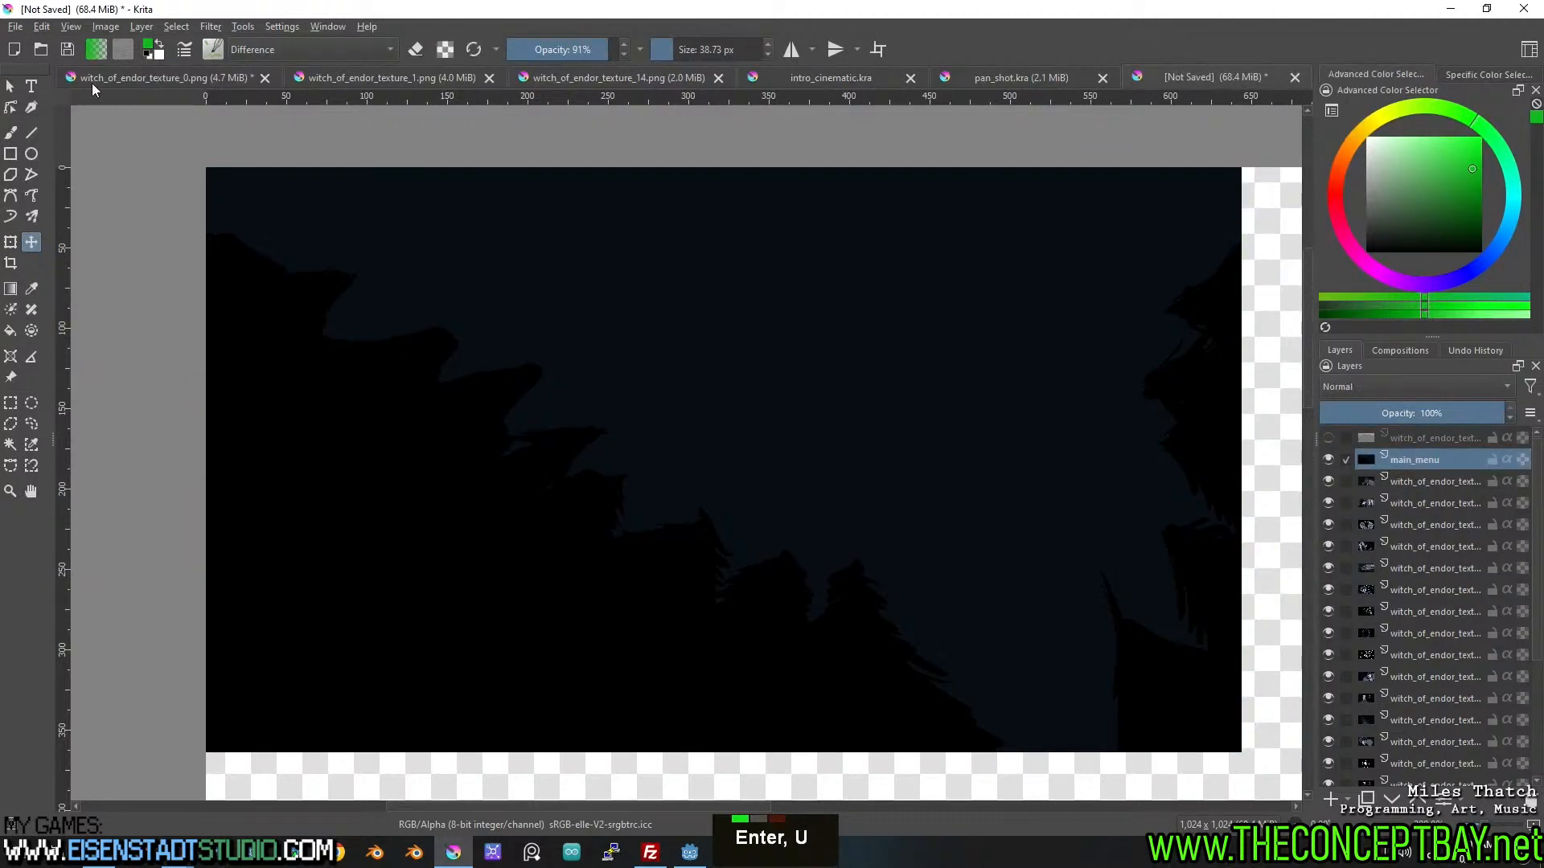
left_click(12, 86)
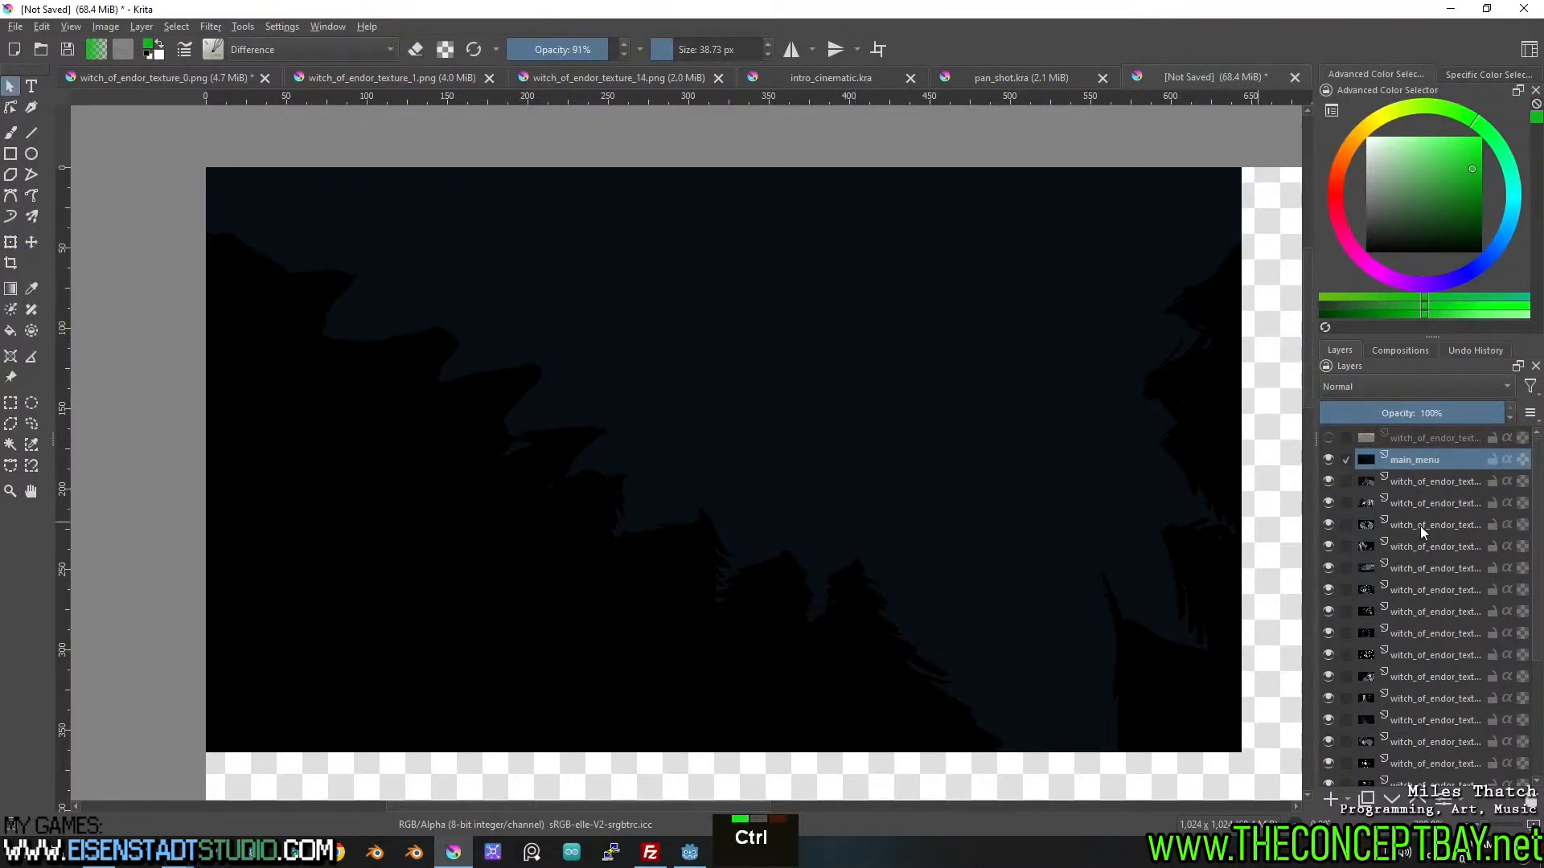
double_click(1328, 504)
scroll(1428, 518, "down", 6)
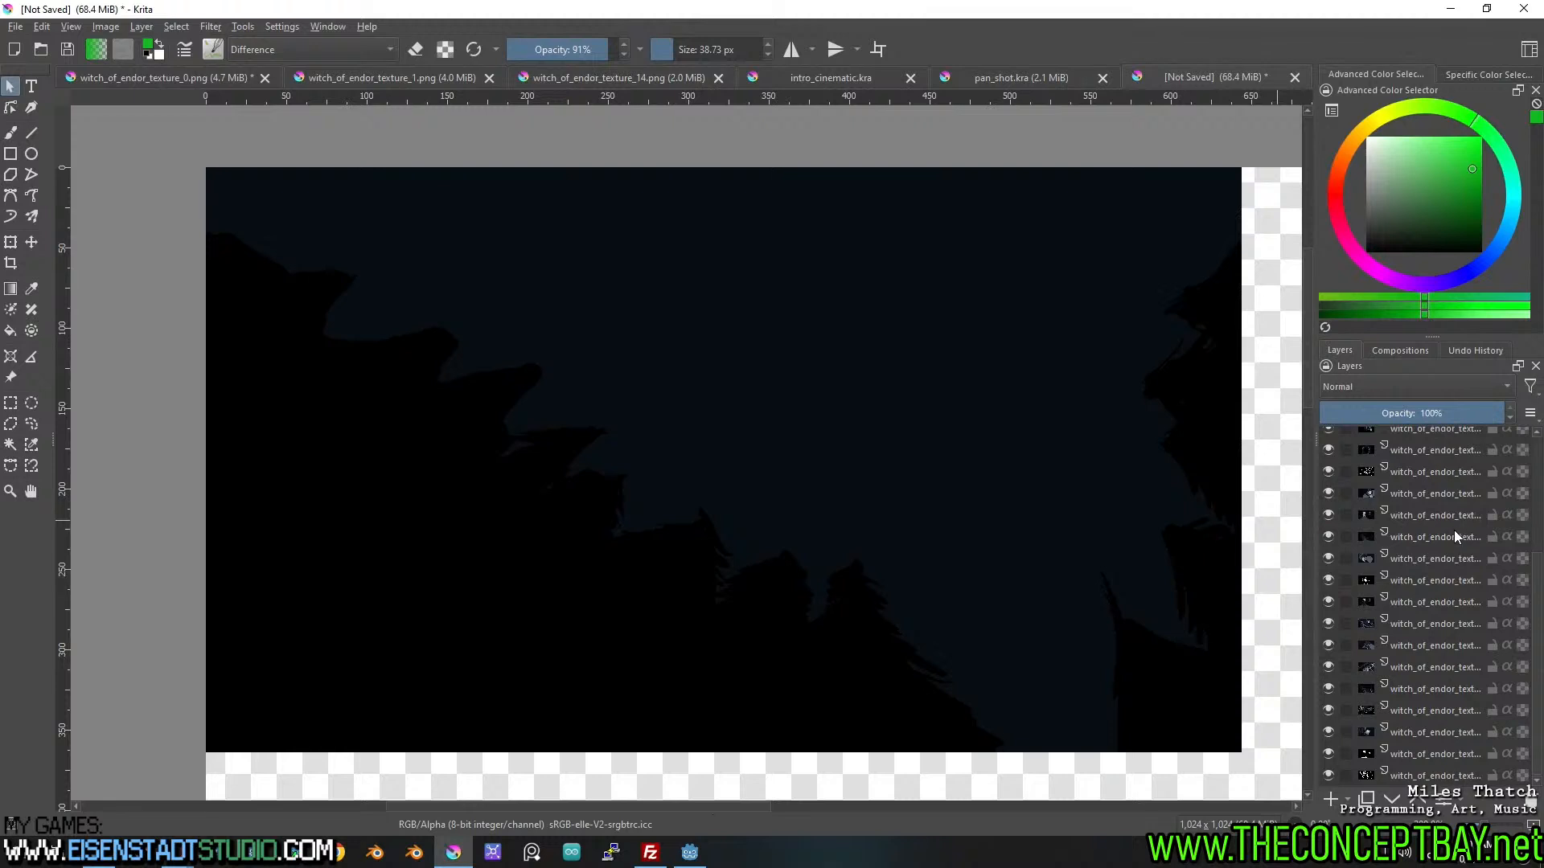
scroll(1440, 529, "up", 2)
double_click(1412, 598)
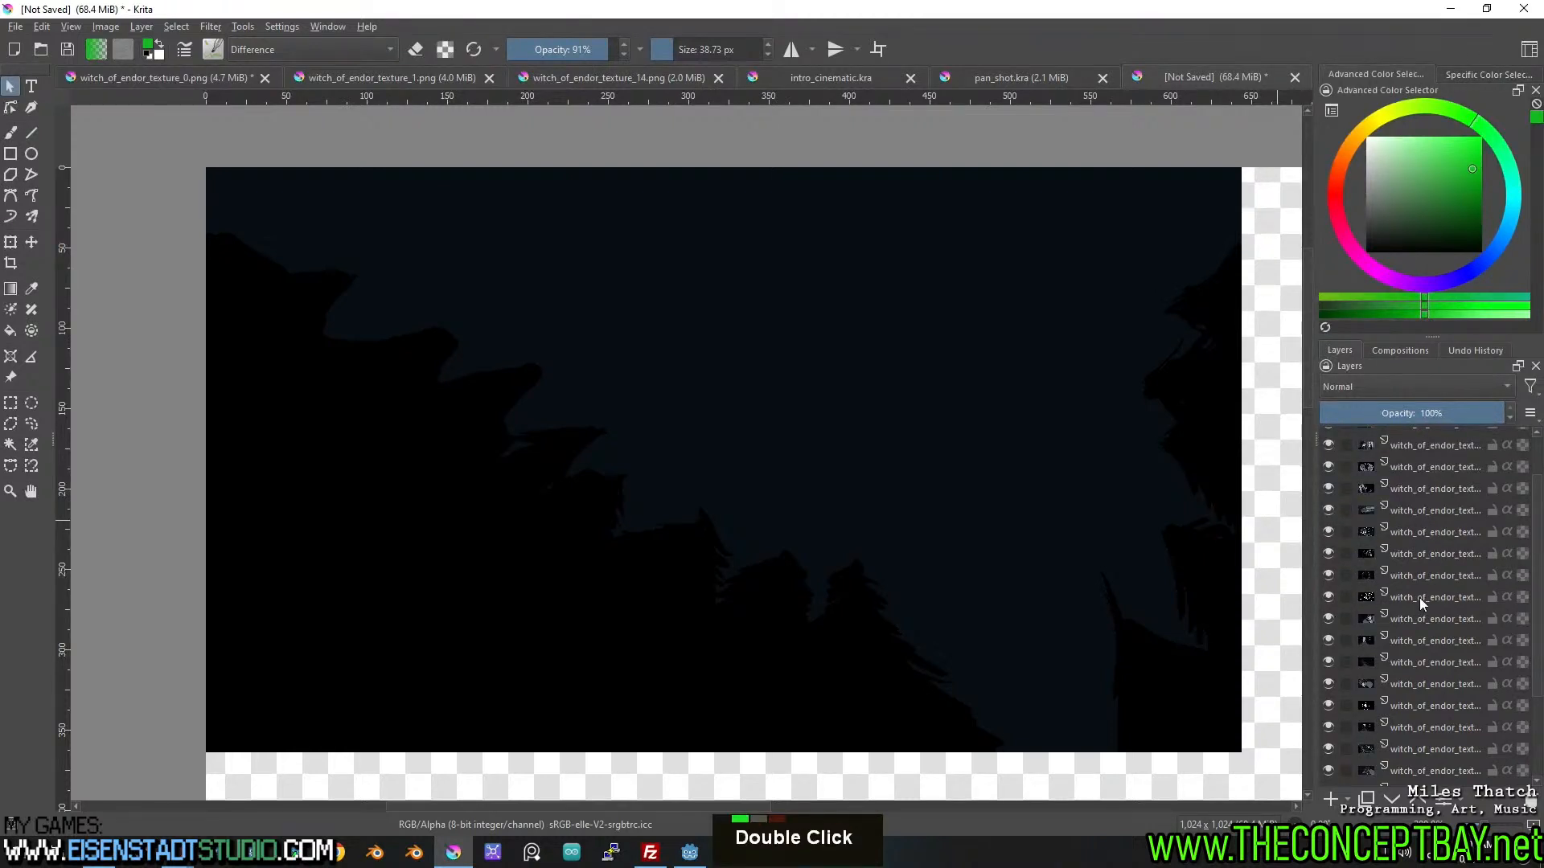
scroll(1393, 547, "up", 1)
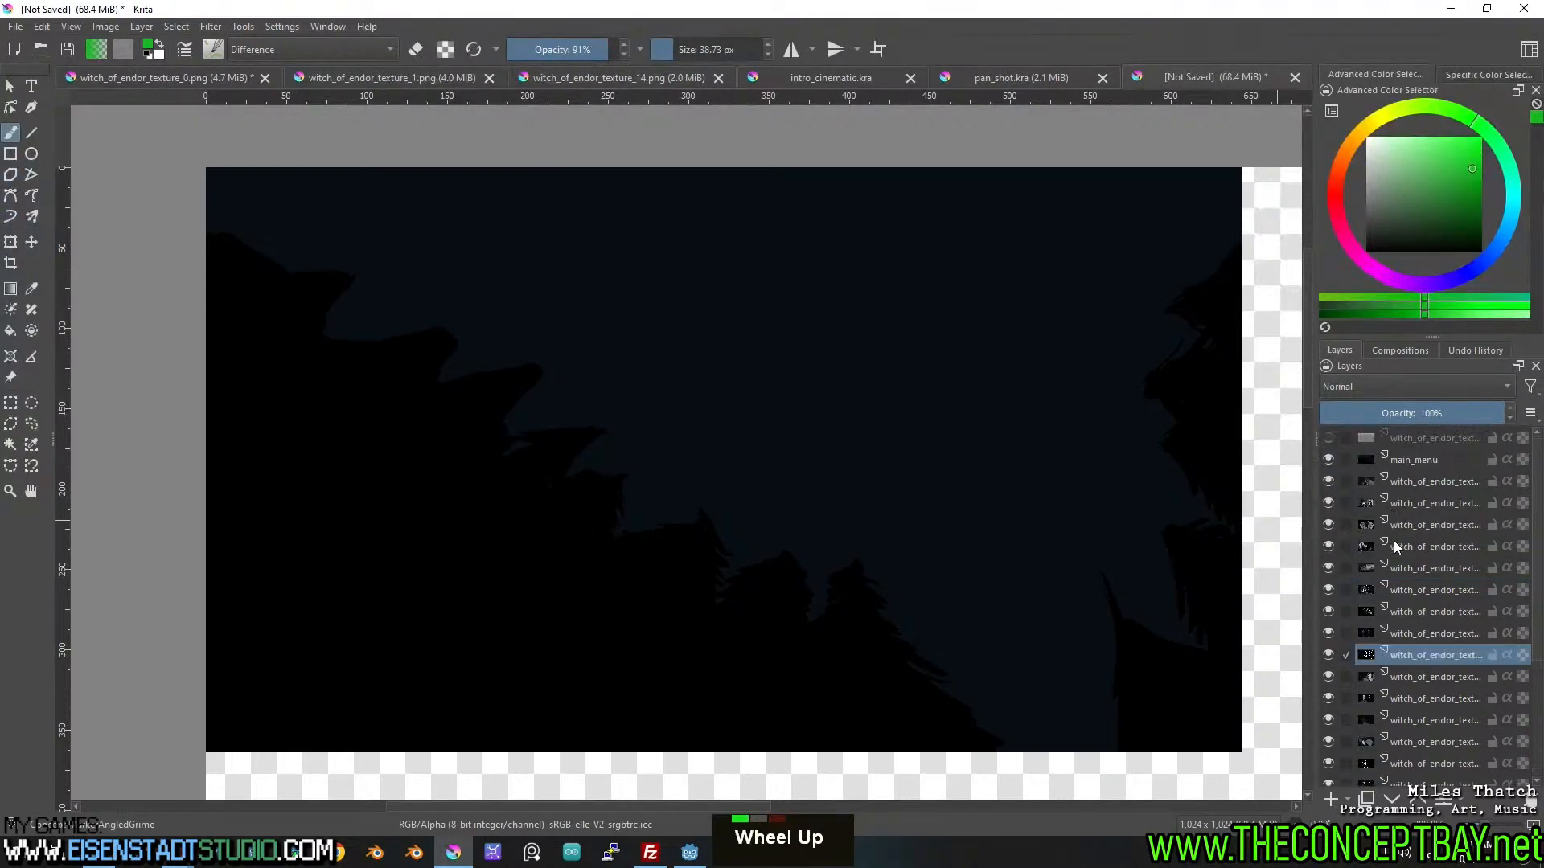
Hide the main_menu layer and enlarge the layer list so that more layers fit in it.
left_click(1328, 459)
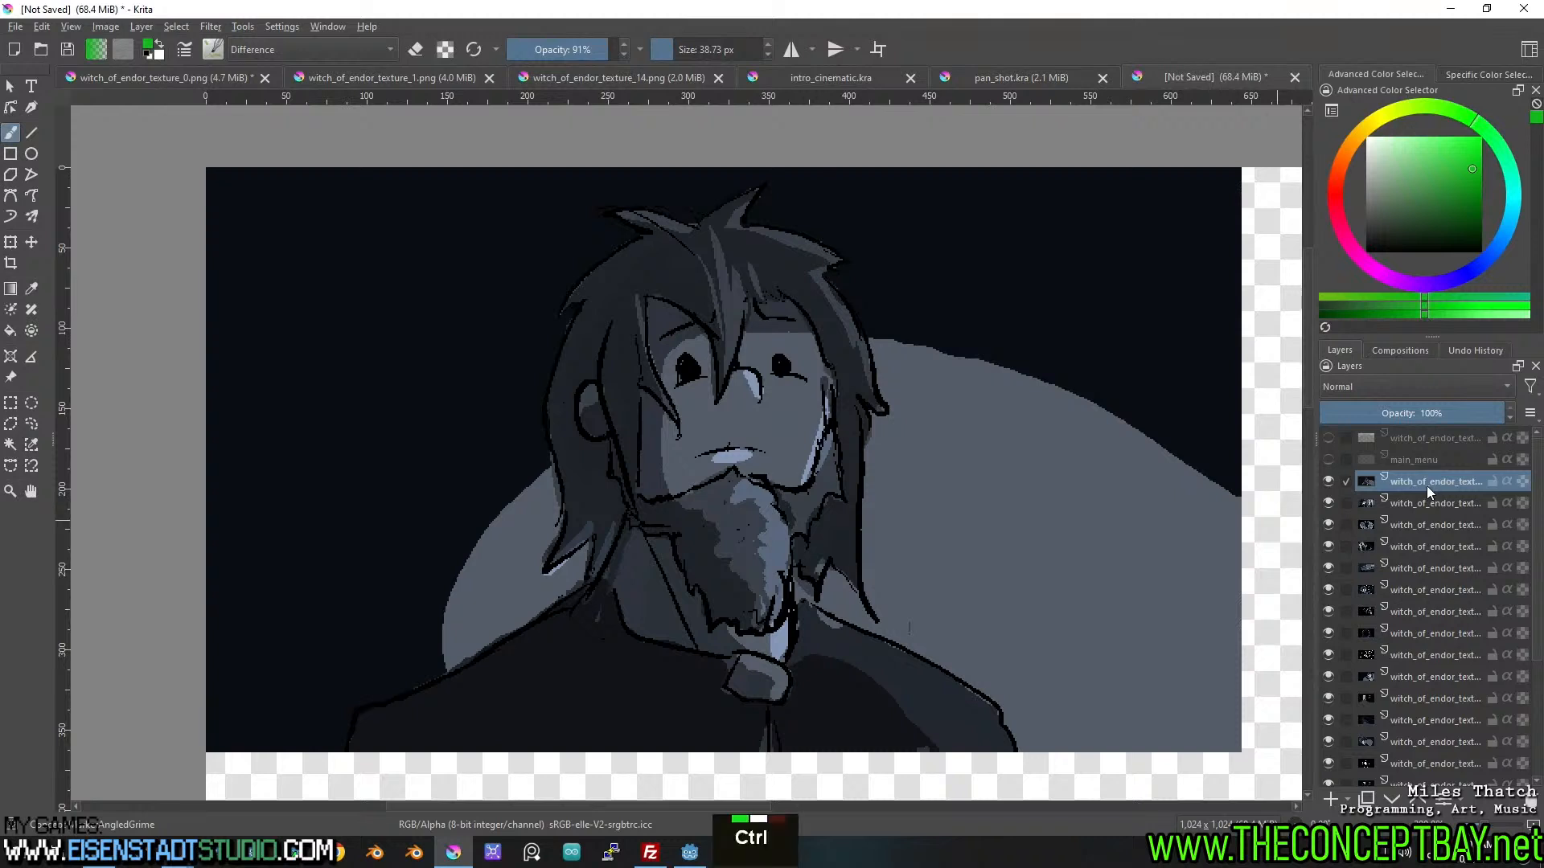
scroll(1427, 486, "down", 2, "ctrl")
left_click_drag(1428, 336, 1428, 236)
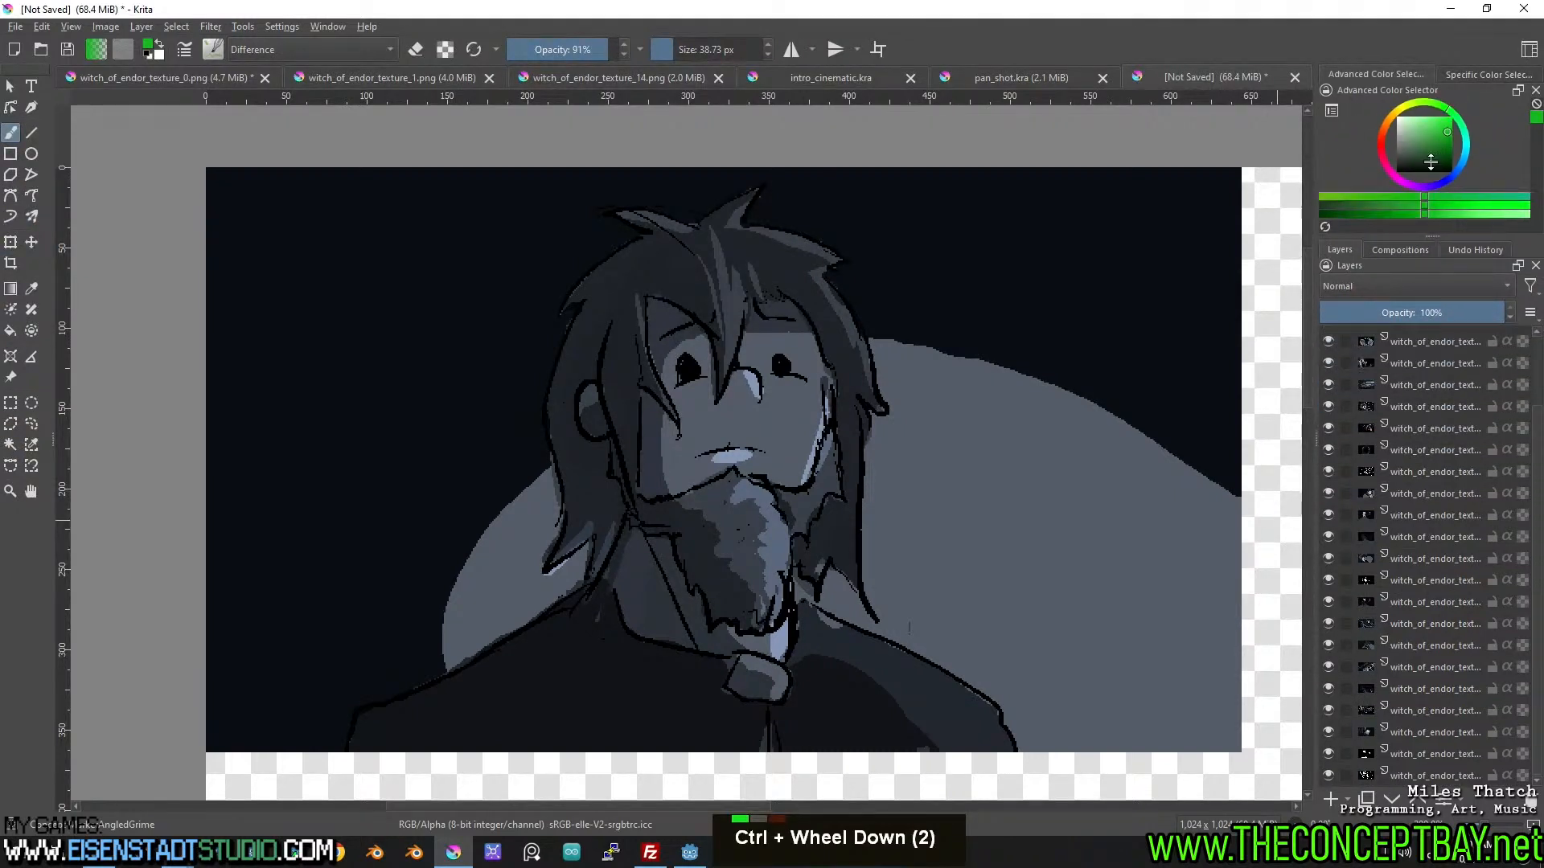
scroll(1426, 501, "down", 5)
scroll(1426, 500, "up", 2)
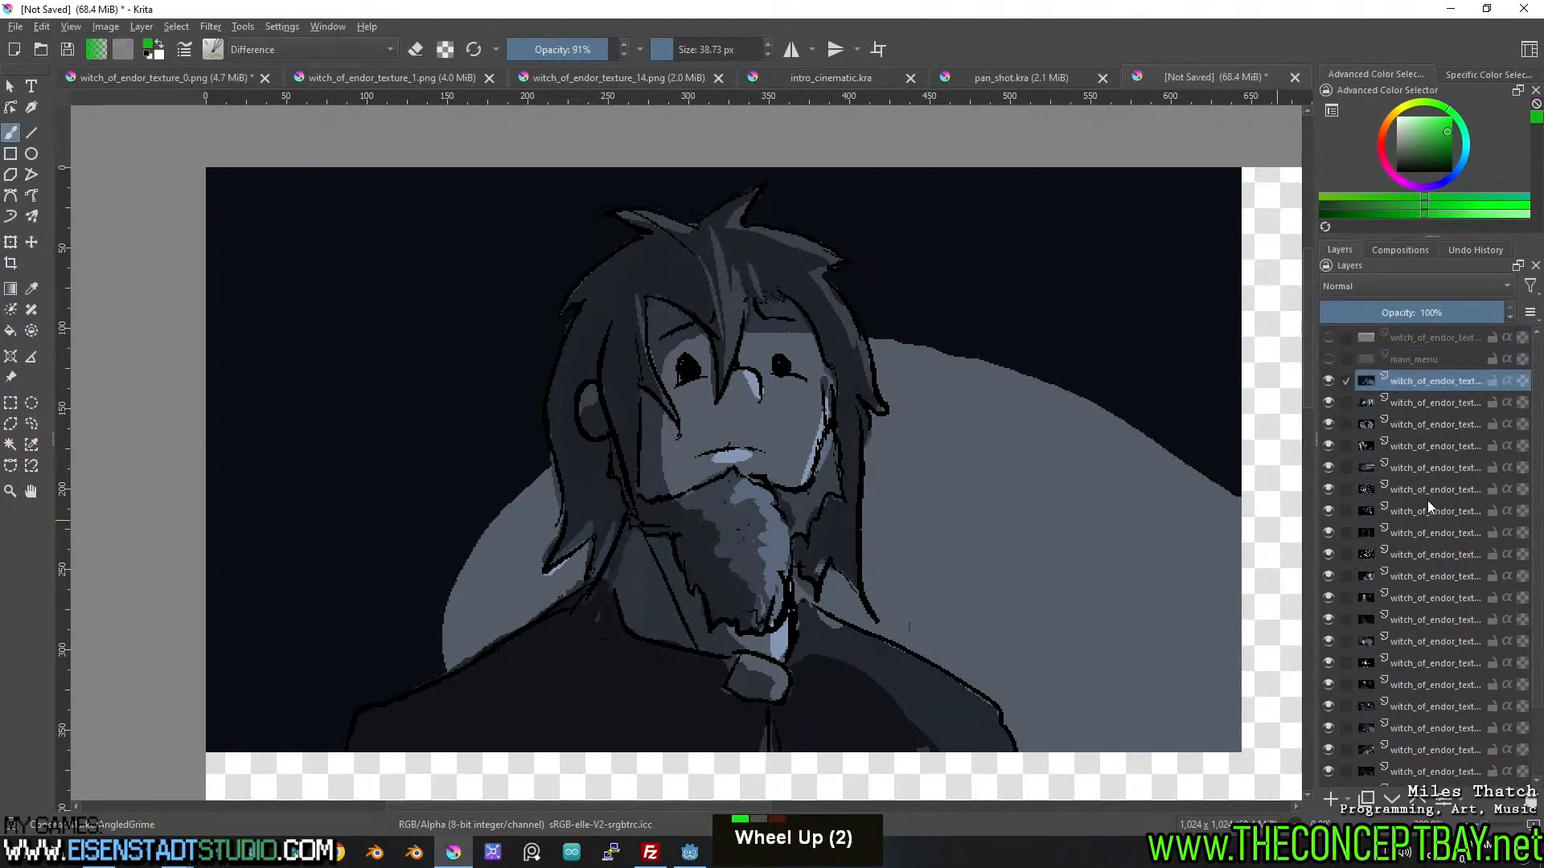
Move the bearded man's portrait layer below the two-character window scene and check their order by toggling their visibility.
left_click(1405, 406)
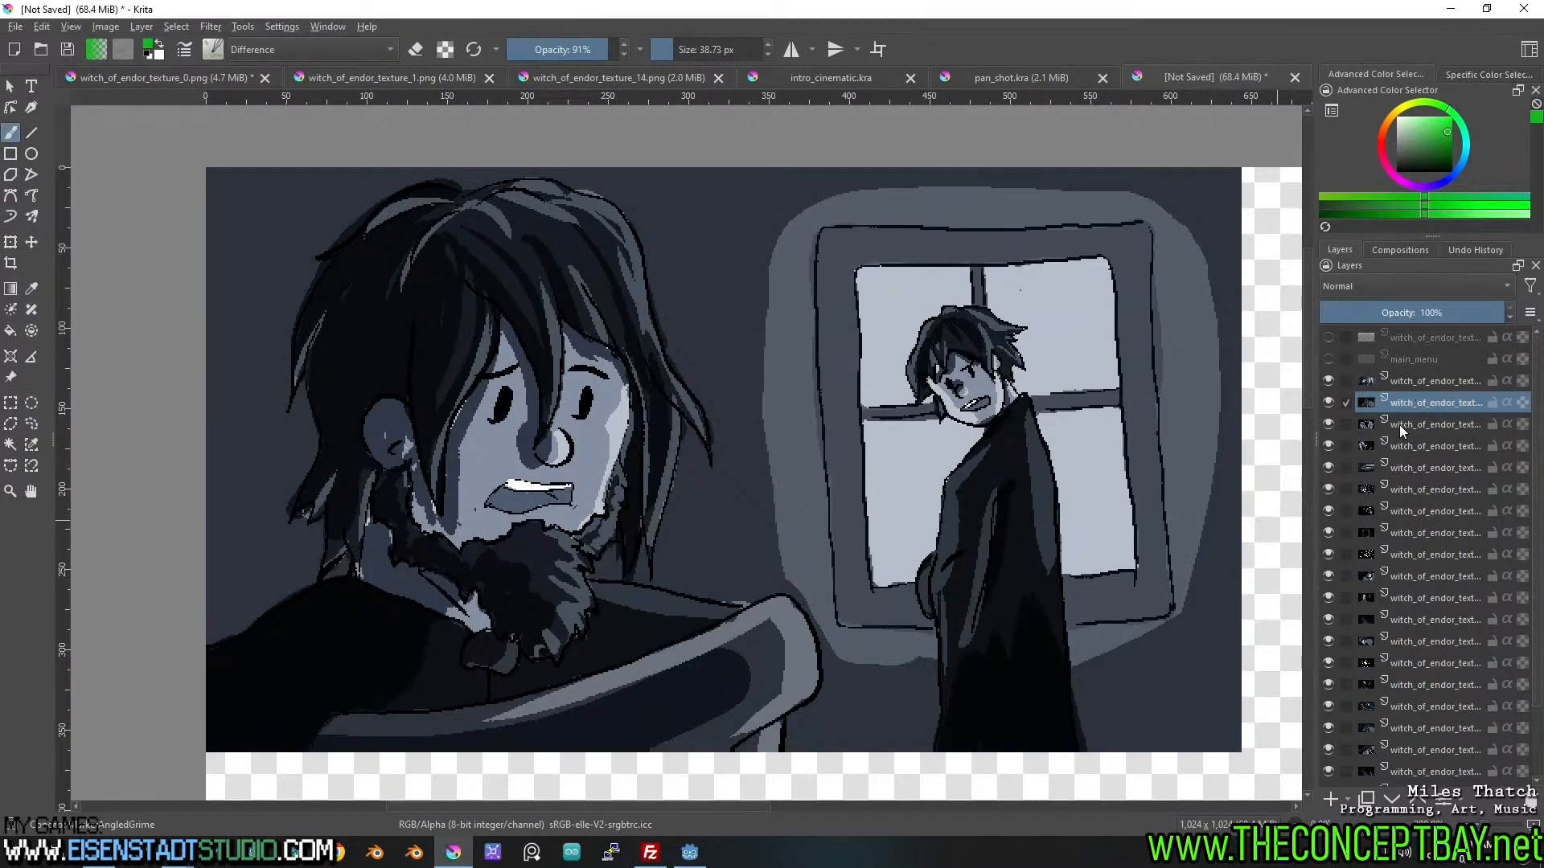
left_click(1399, 424)
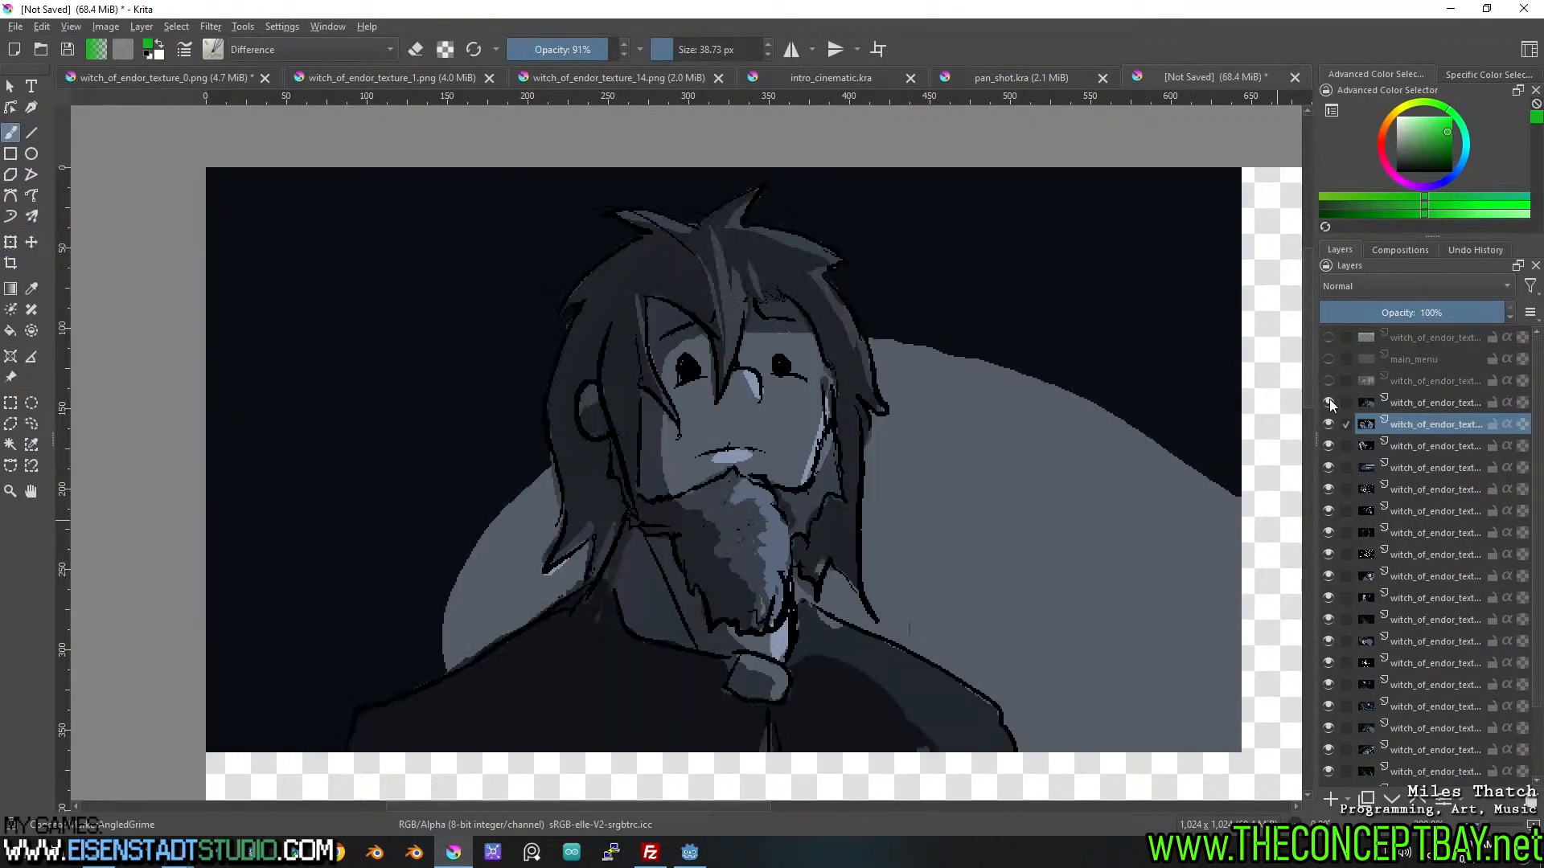
double_click(1329, 398)
double_click(1326, 391)
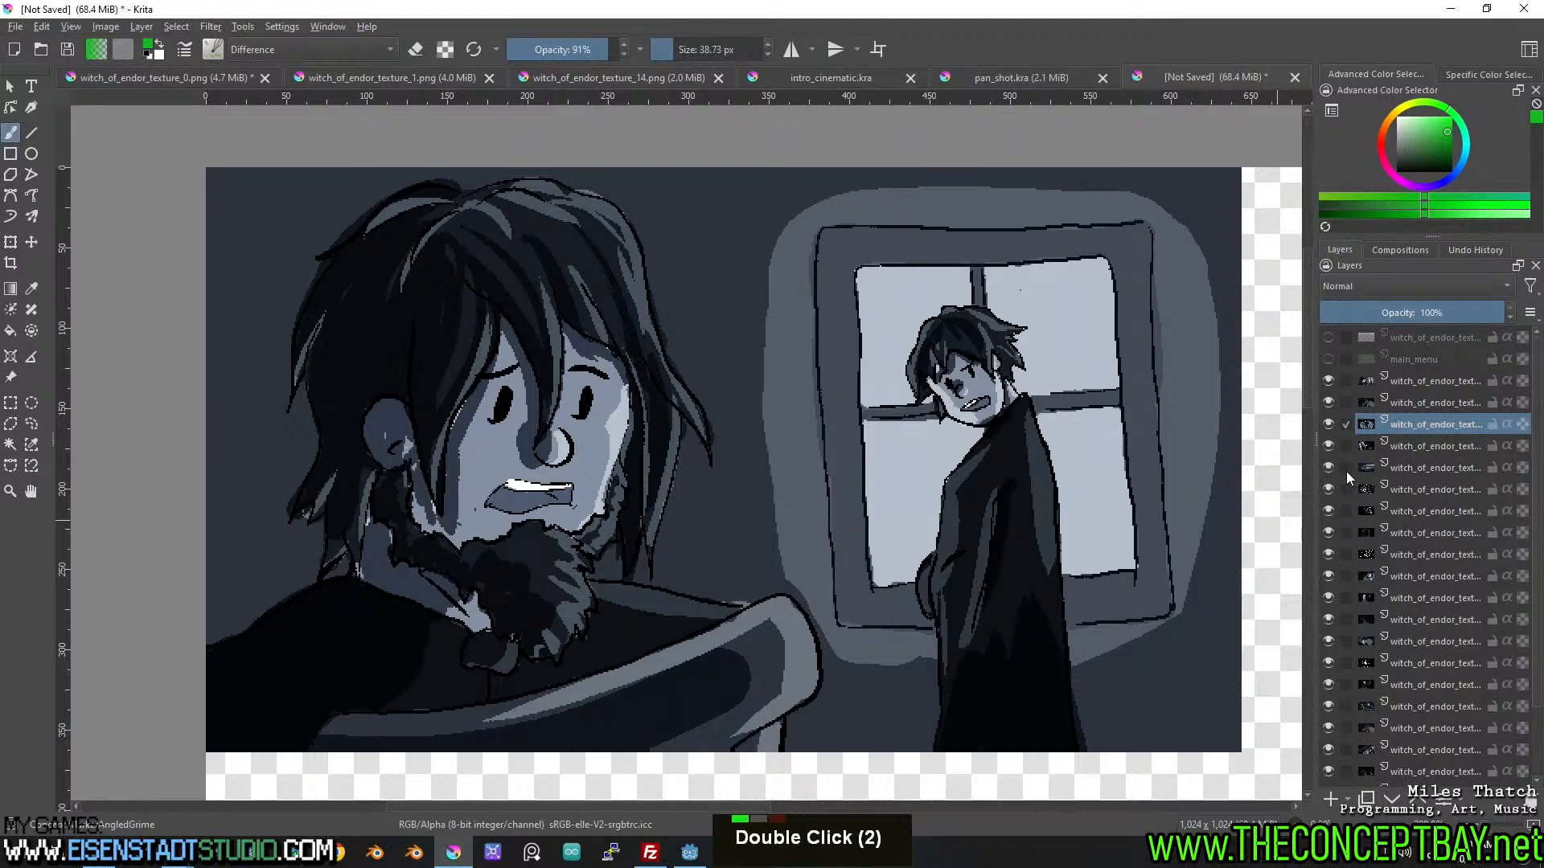
Hide the five frame layers directly below main_menu, down to the angry bearded close-up in the rain.
left_click(1388, 471)
double_click(1328, 467)
double_click(1325, 446)
left_click(1325, 446)
left_click(1326, 424)
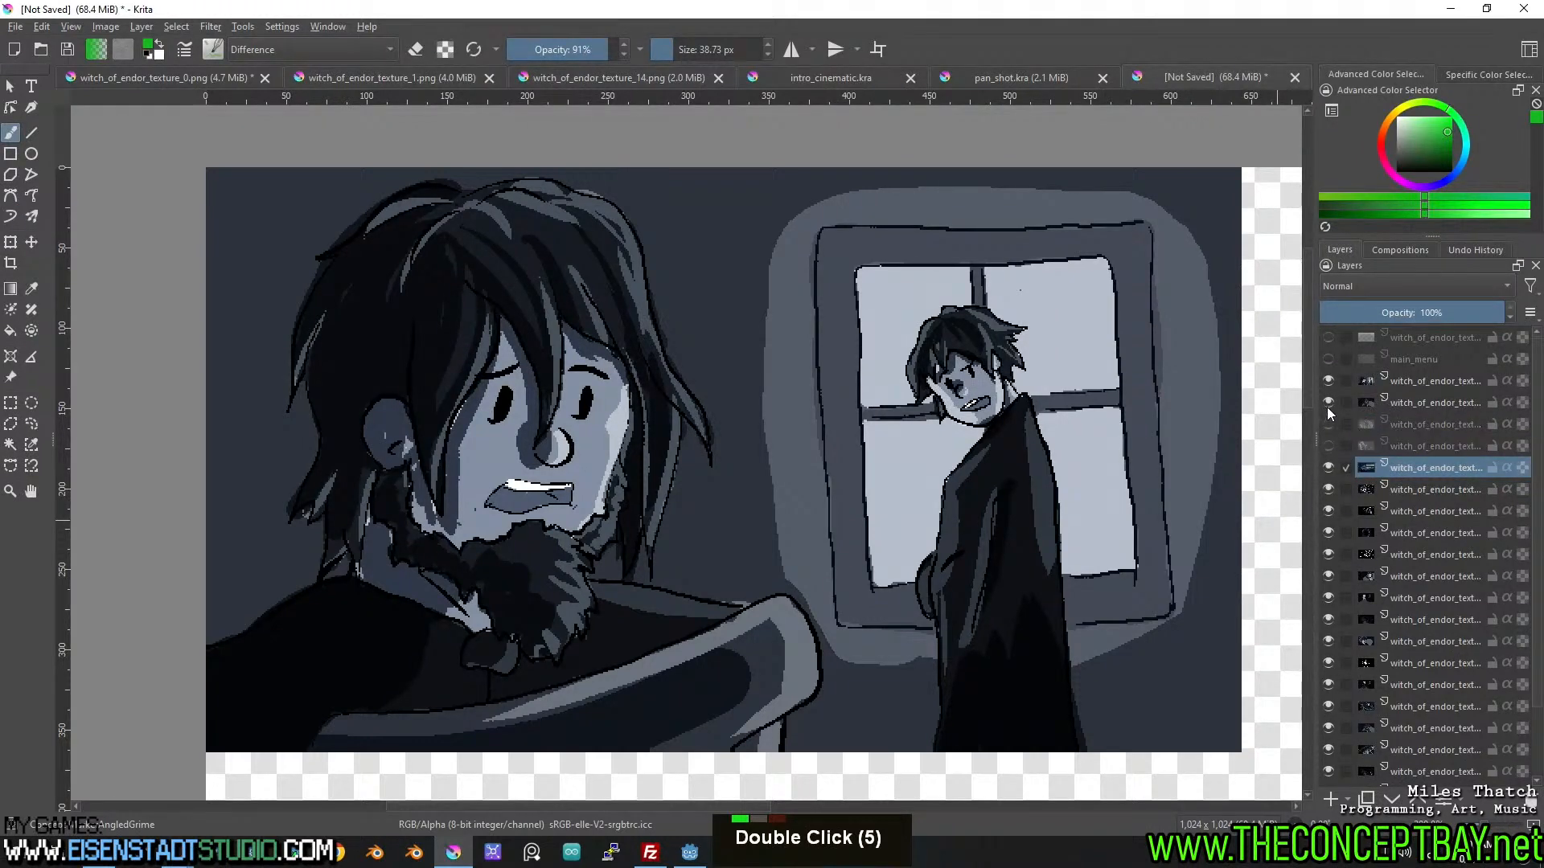
left_click(1327, 380)
left_click(1328, 402)
left_click(1331, 466)
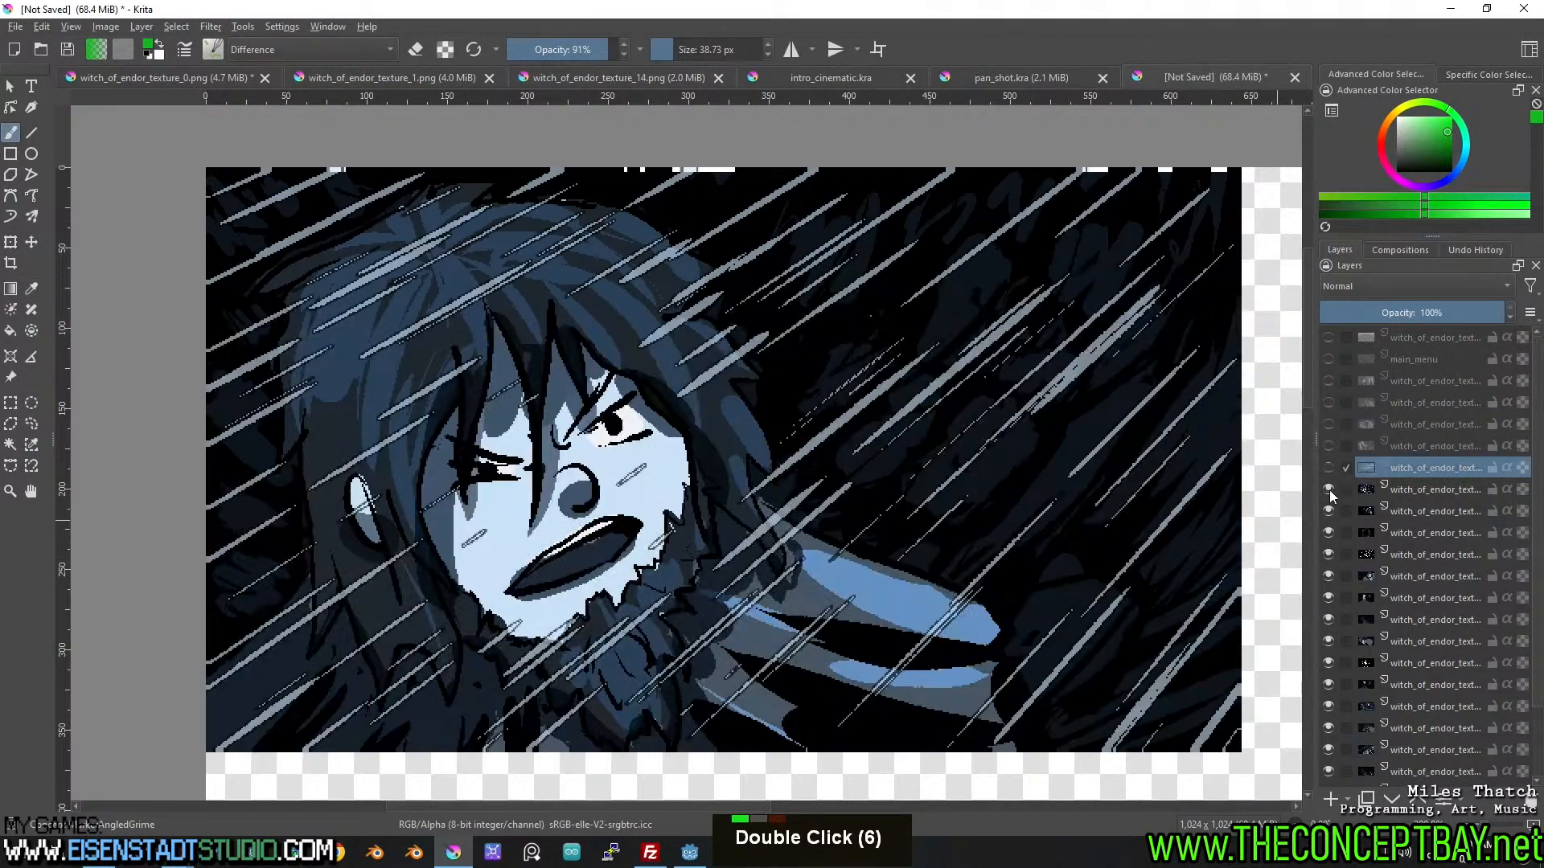
Move the angry rain close-up and then the raised-arm rain scene directly below main_menu, hiding each one.
left_click_drag(1414, 489, 1435, 372)
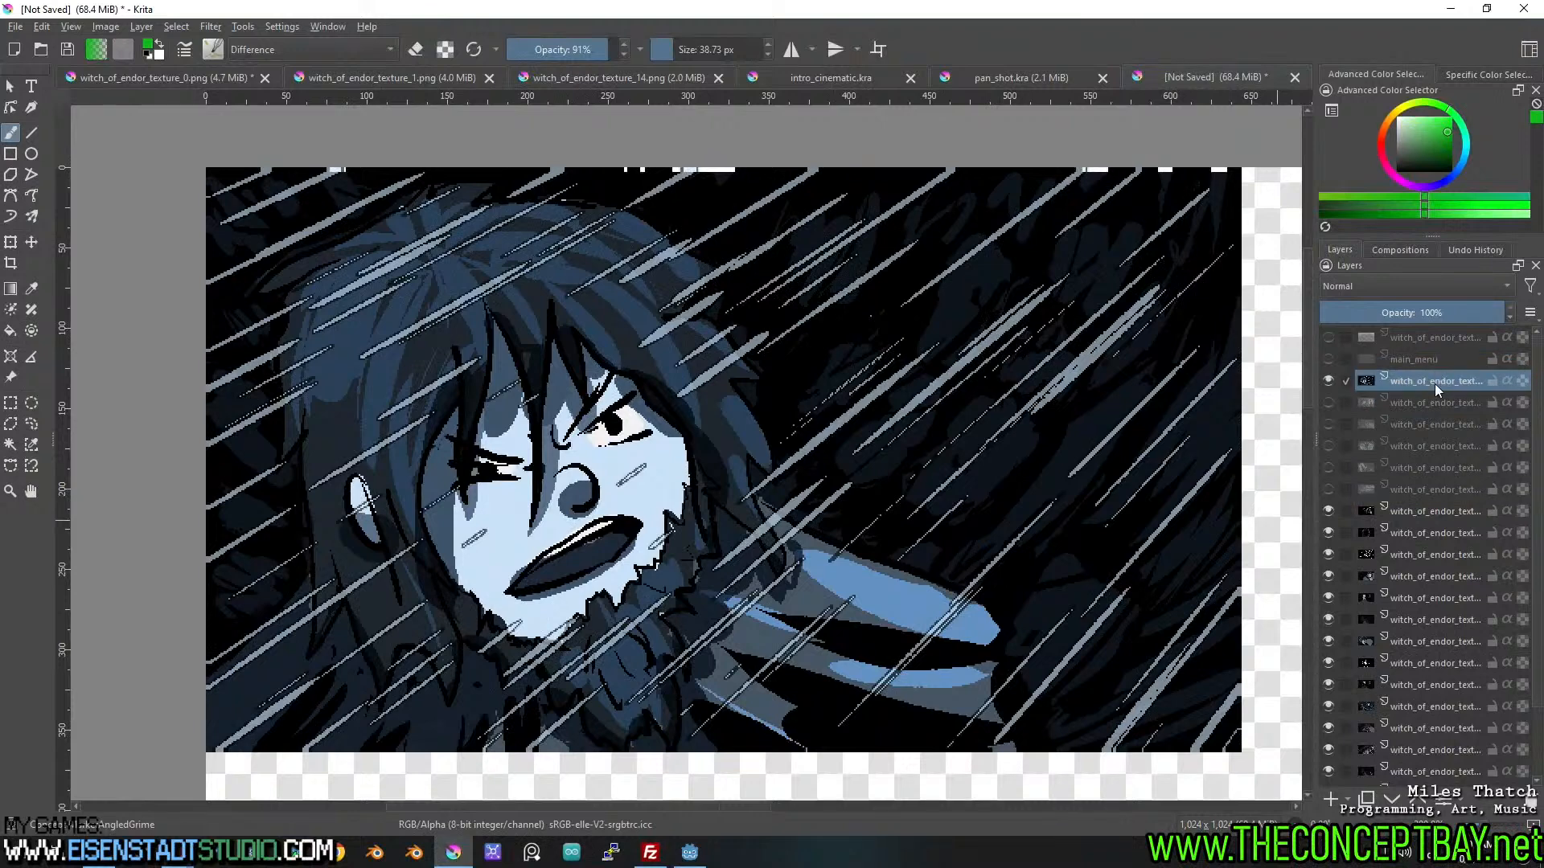
left_click(1328, 381)
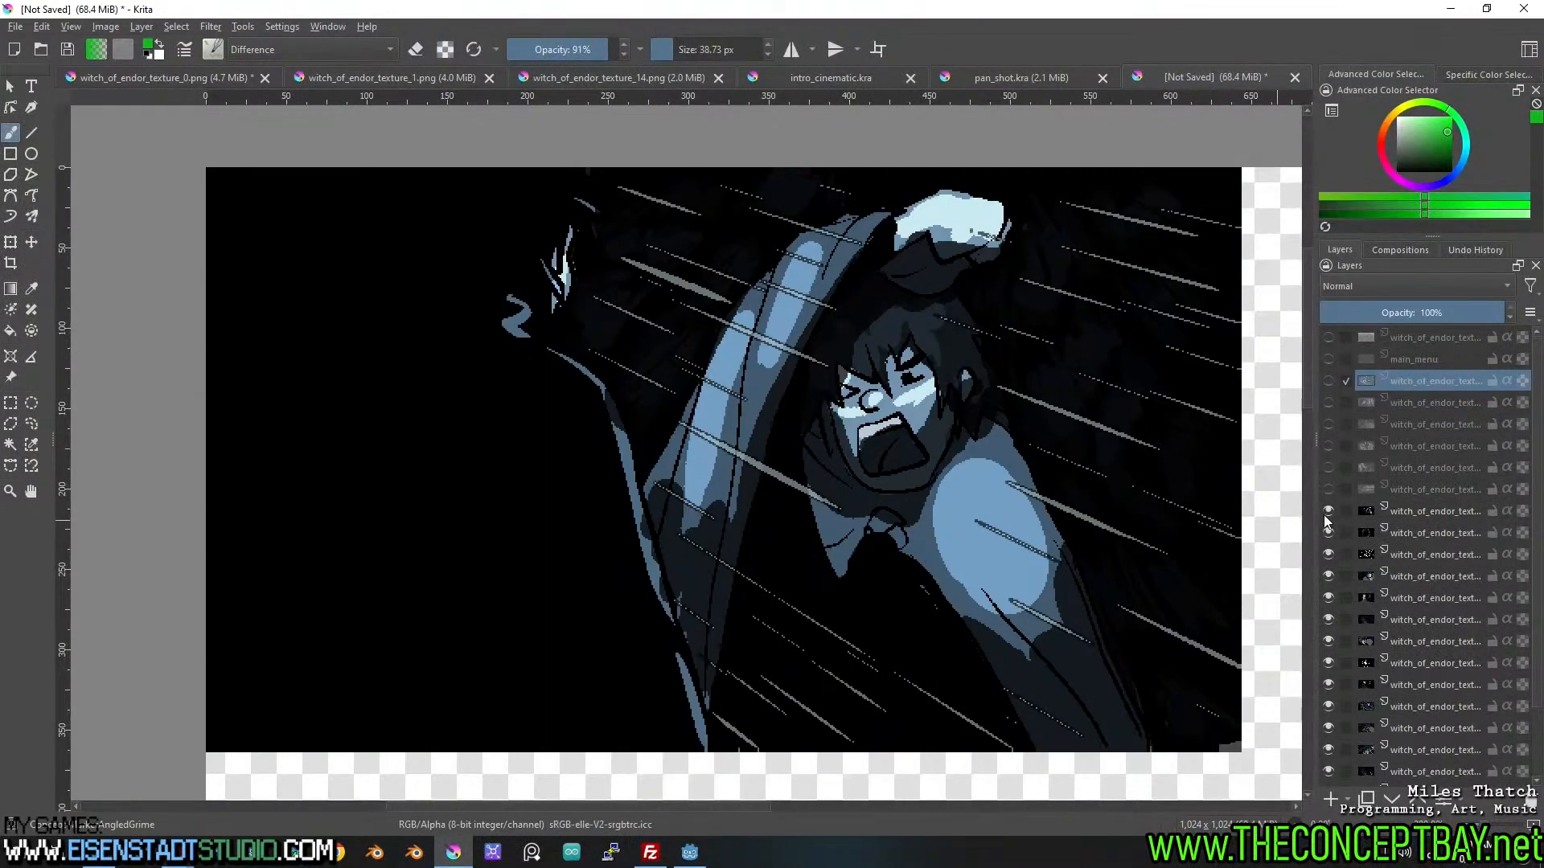
left_click(1399, 513)
left_click_drag(1416, 510, 1446, 372)
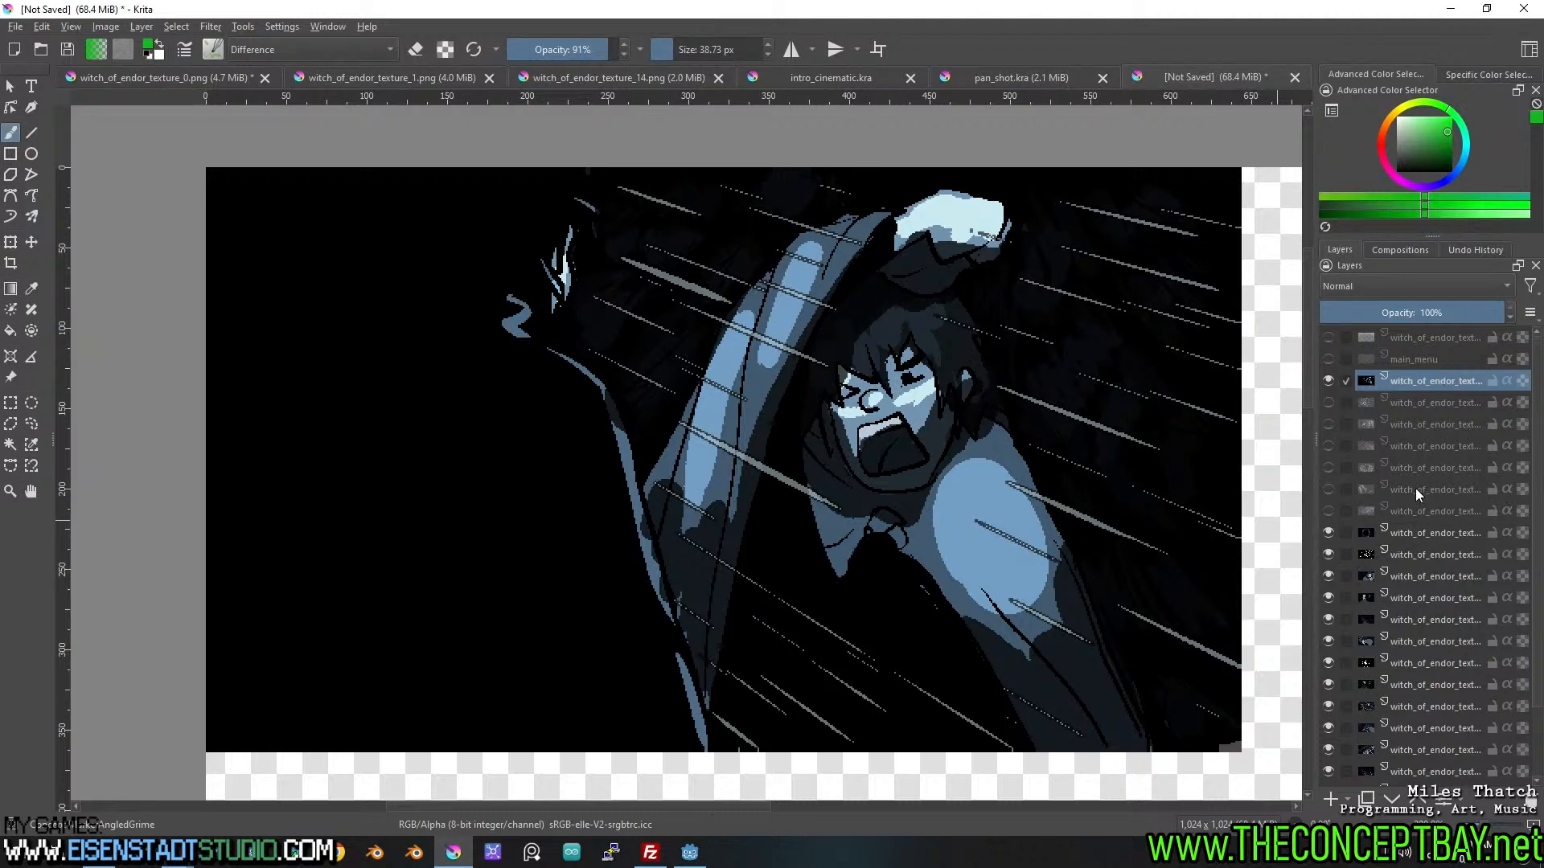
left_click(1331, 382)
Hide the next three visible frame layers, down to the empty rainy doorway scene.
left_click(1325, 535)
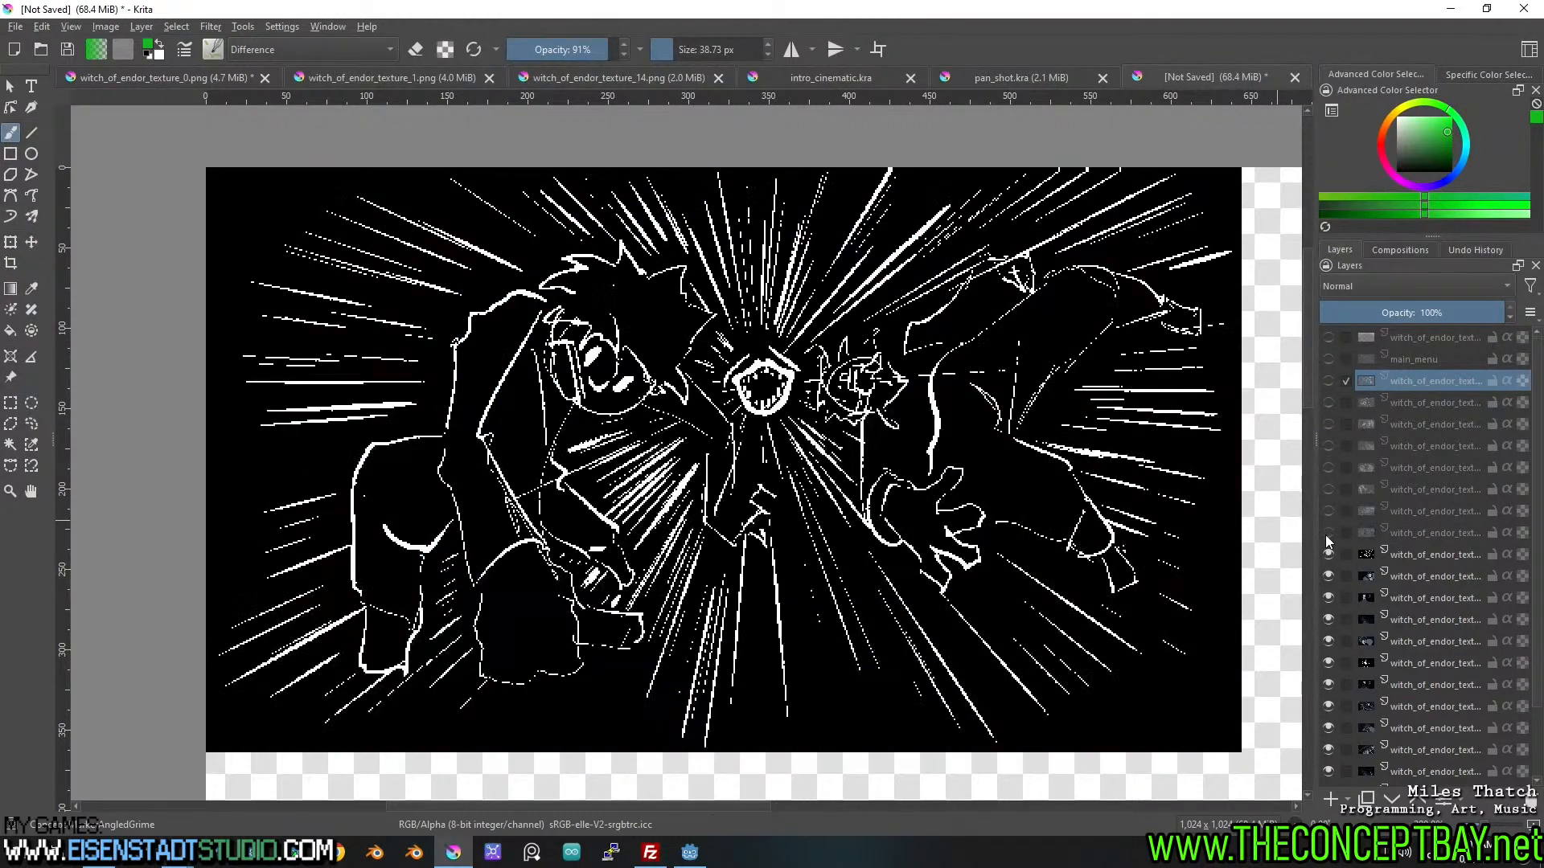
left_click(1325, 535)
left_click(1328, 570)
left_click(1328, 575)
left_click(1327, 534)
left_click(1328, 555)
left_click(1328, 574)
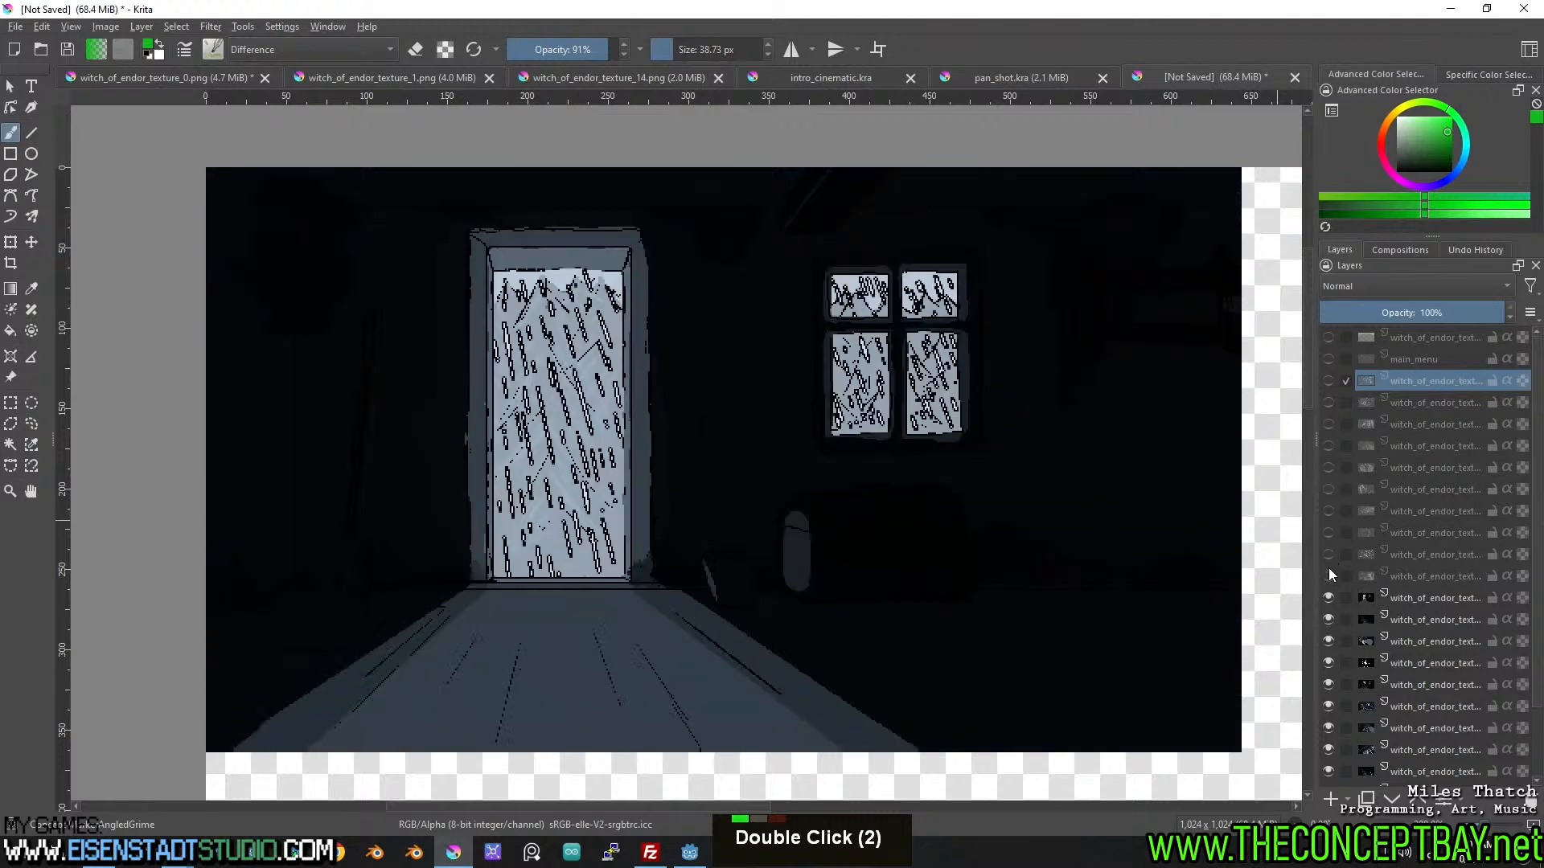
Hide the next five visible frame layers, from the empty rainy doorway down to the full-moon forest scene.
left_click(1328, 599)
left_click(1326, 619)
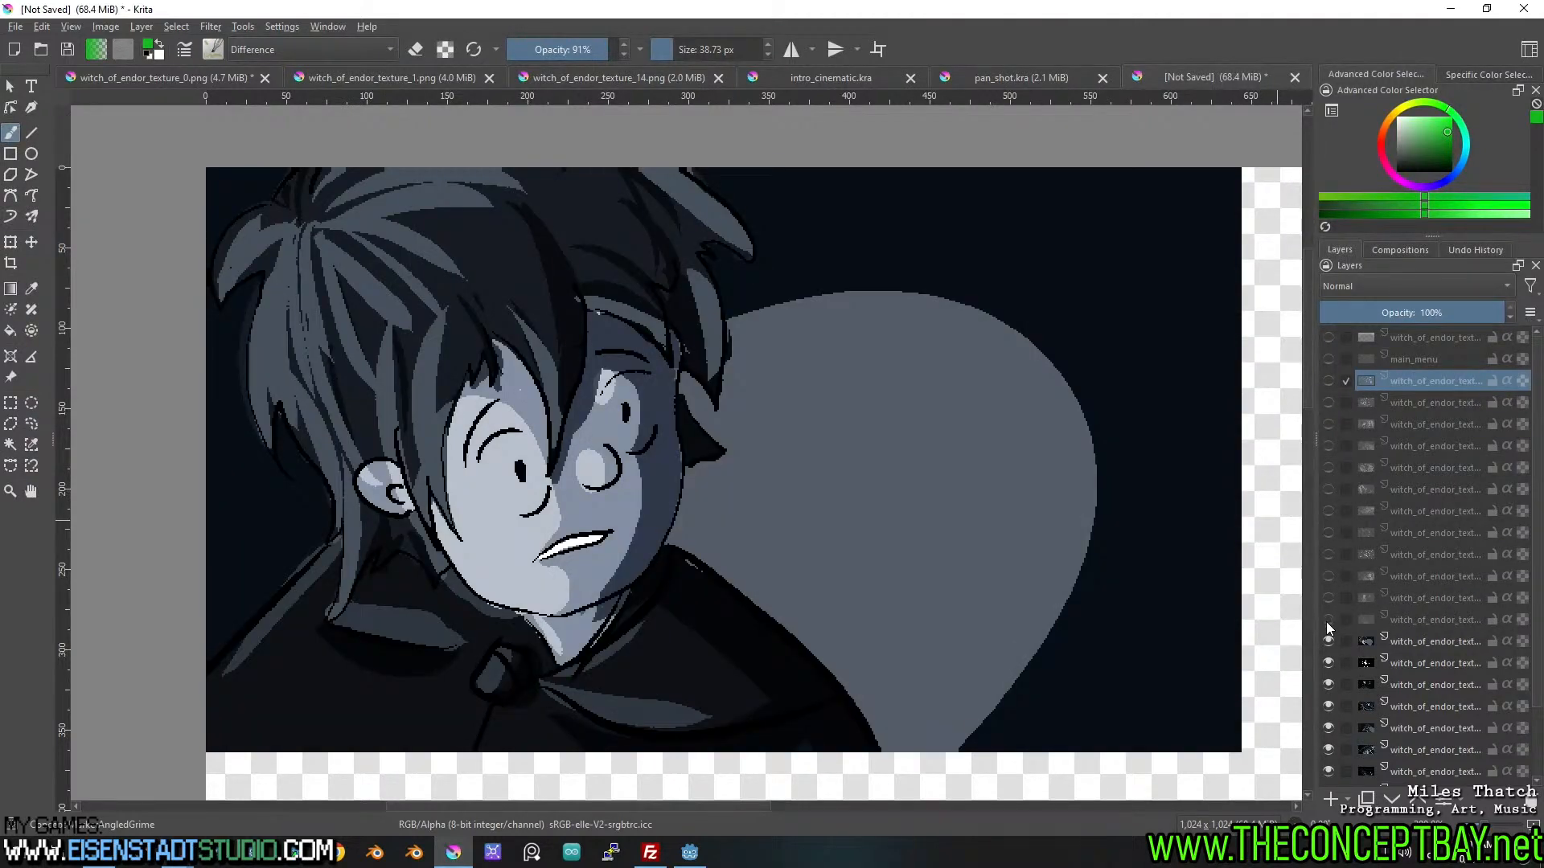
left_click(1330, 642)
right_click(1328, 667)
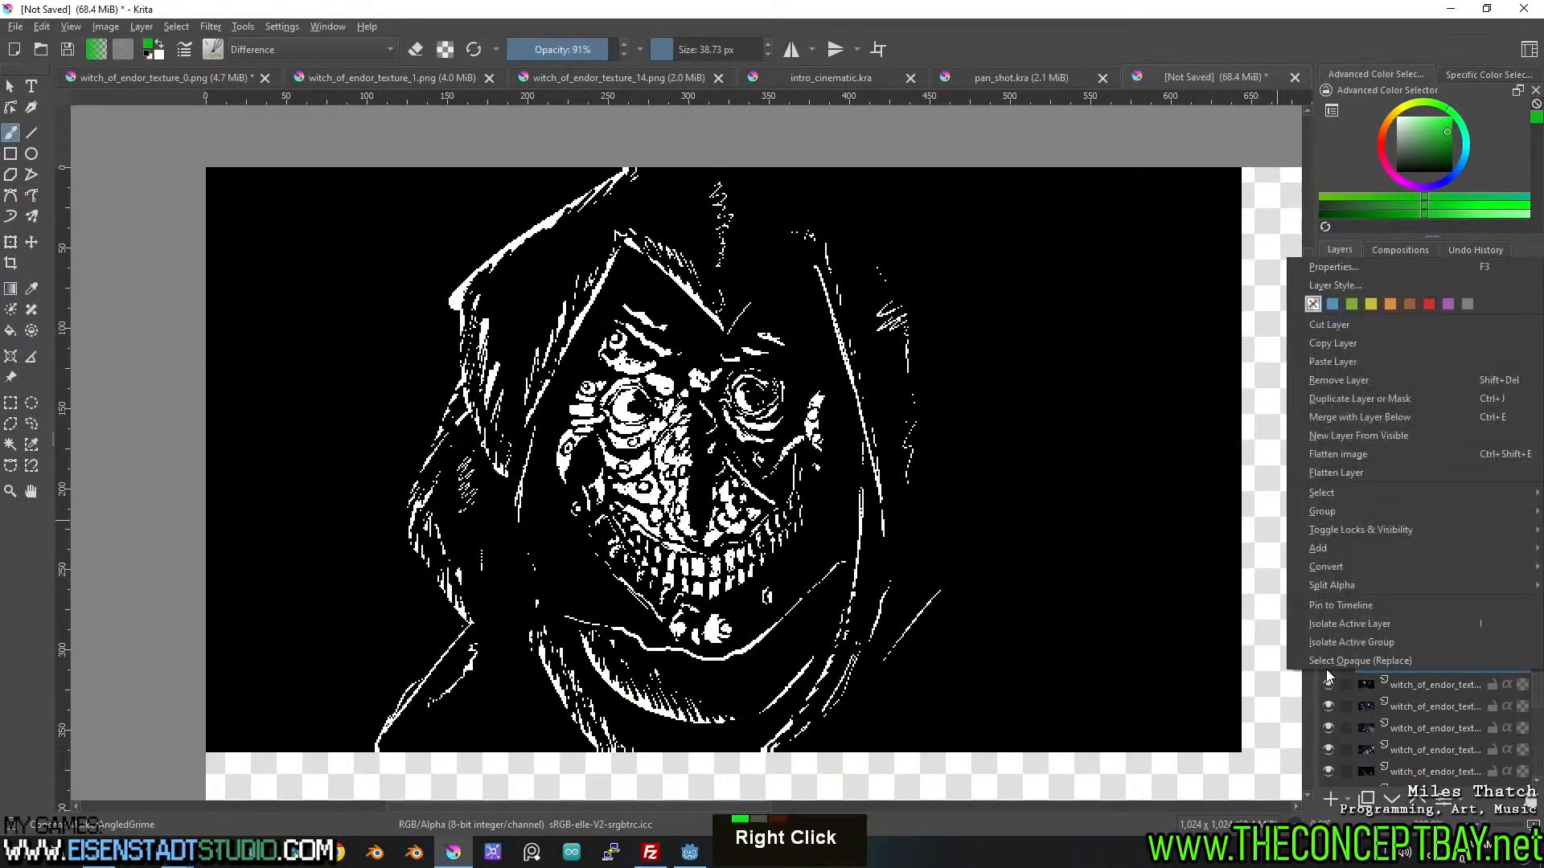
left_click(1326, 668)
left_click(1325, 681)
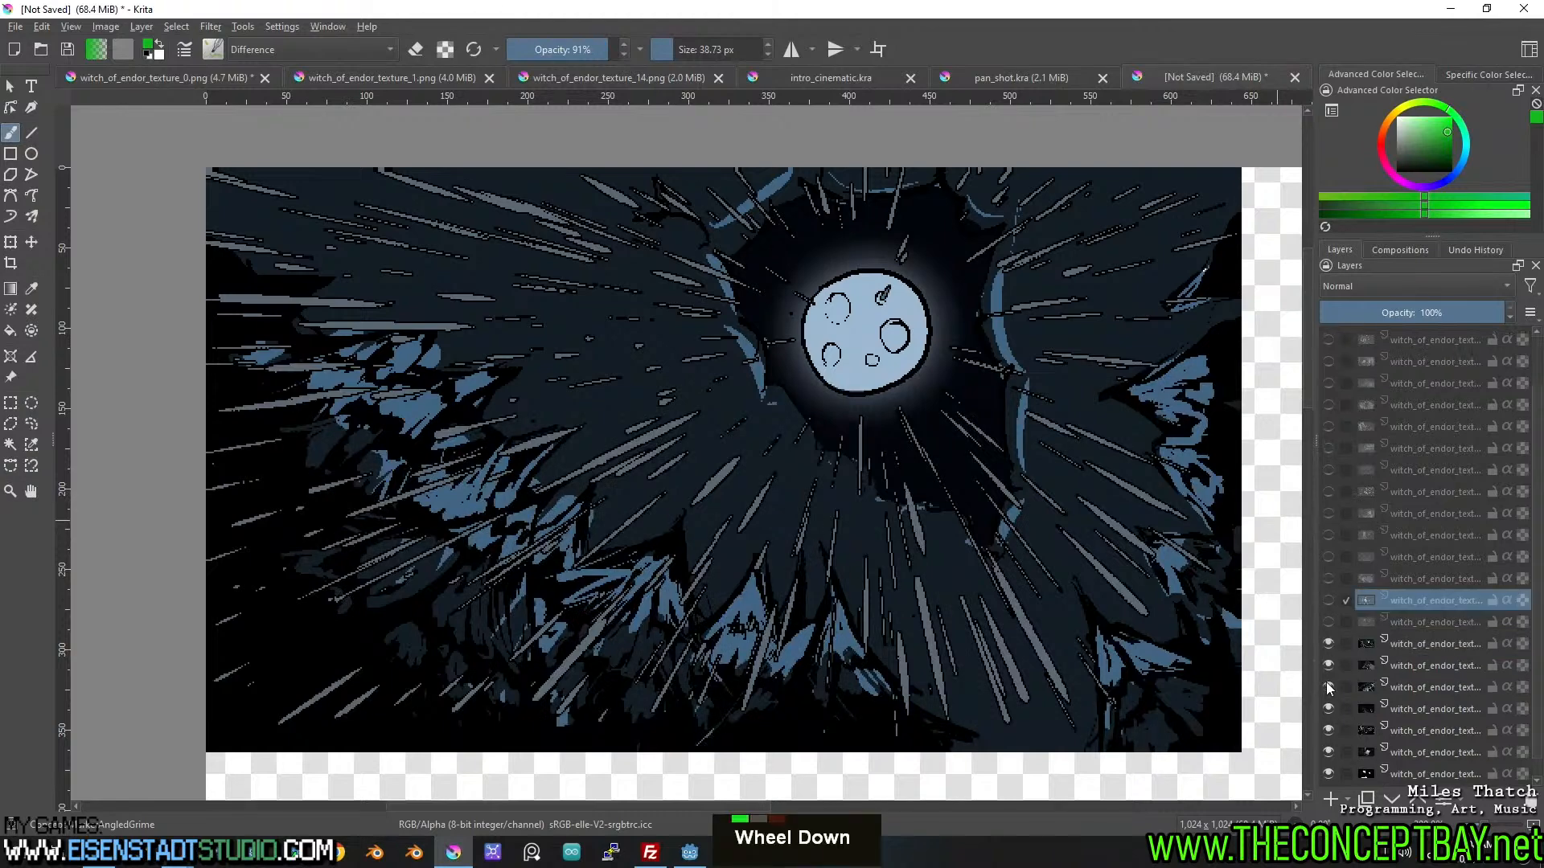
Move the full-moon forest layer directly below main_menu, and hide it after comparing it with main_menu.
scroll(1375, 670, "up", 1)
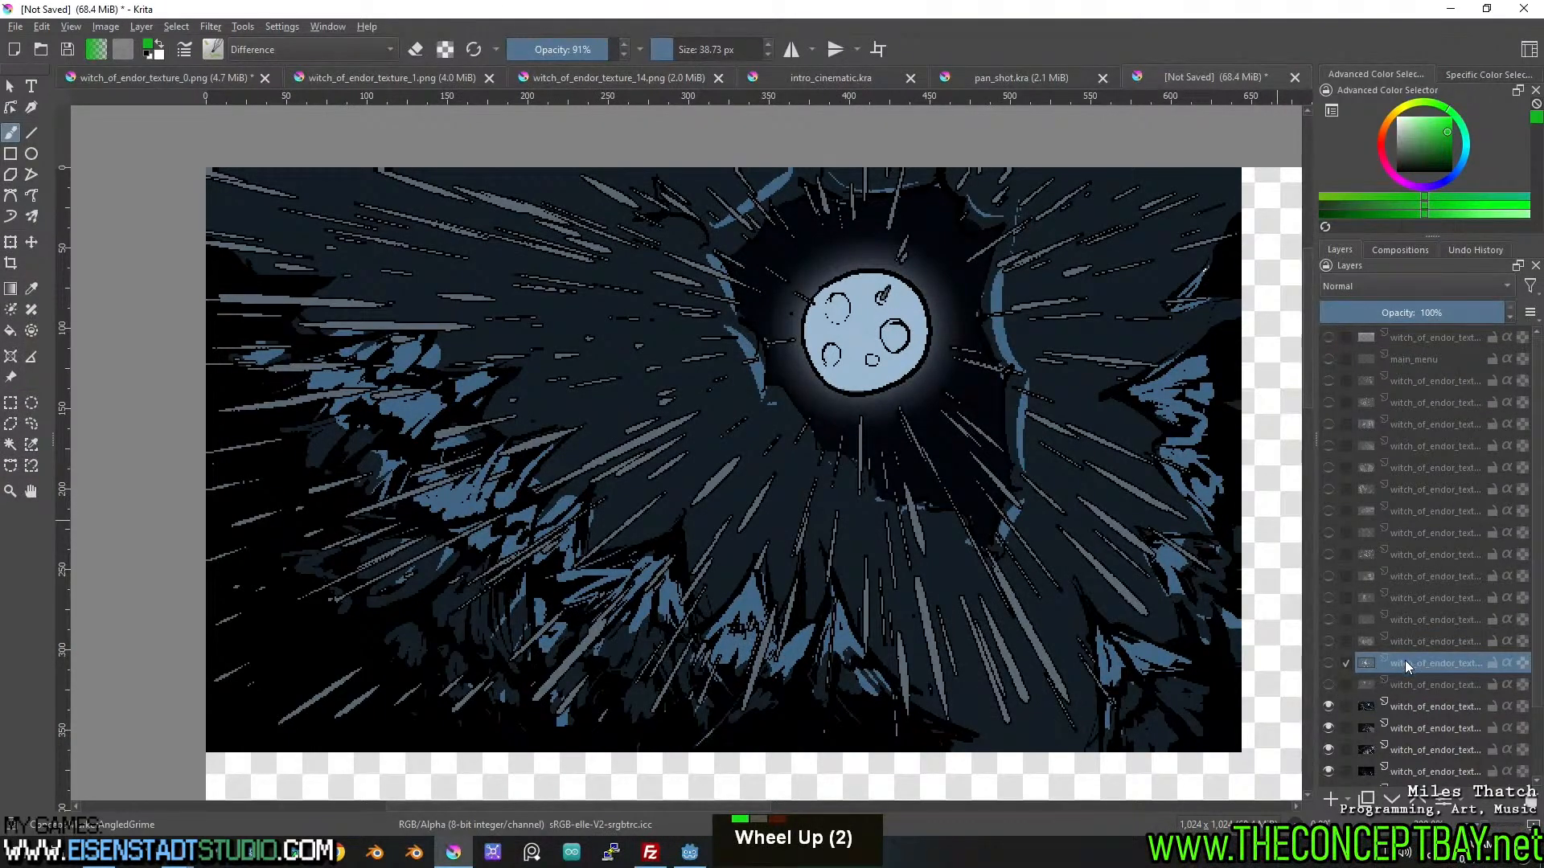
left_click_drag(1401, 706, 1471, 365)
left_click(1327, 358)
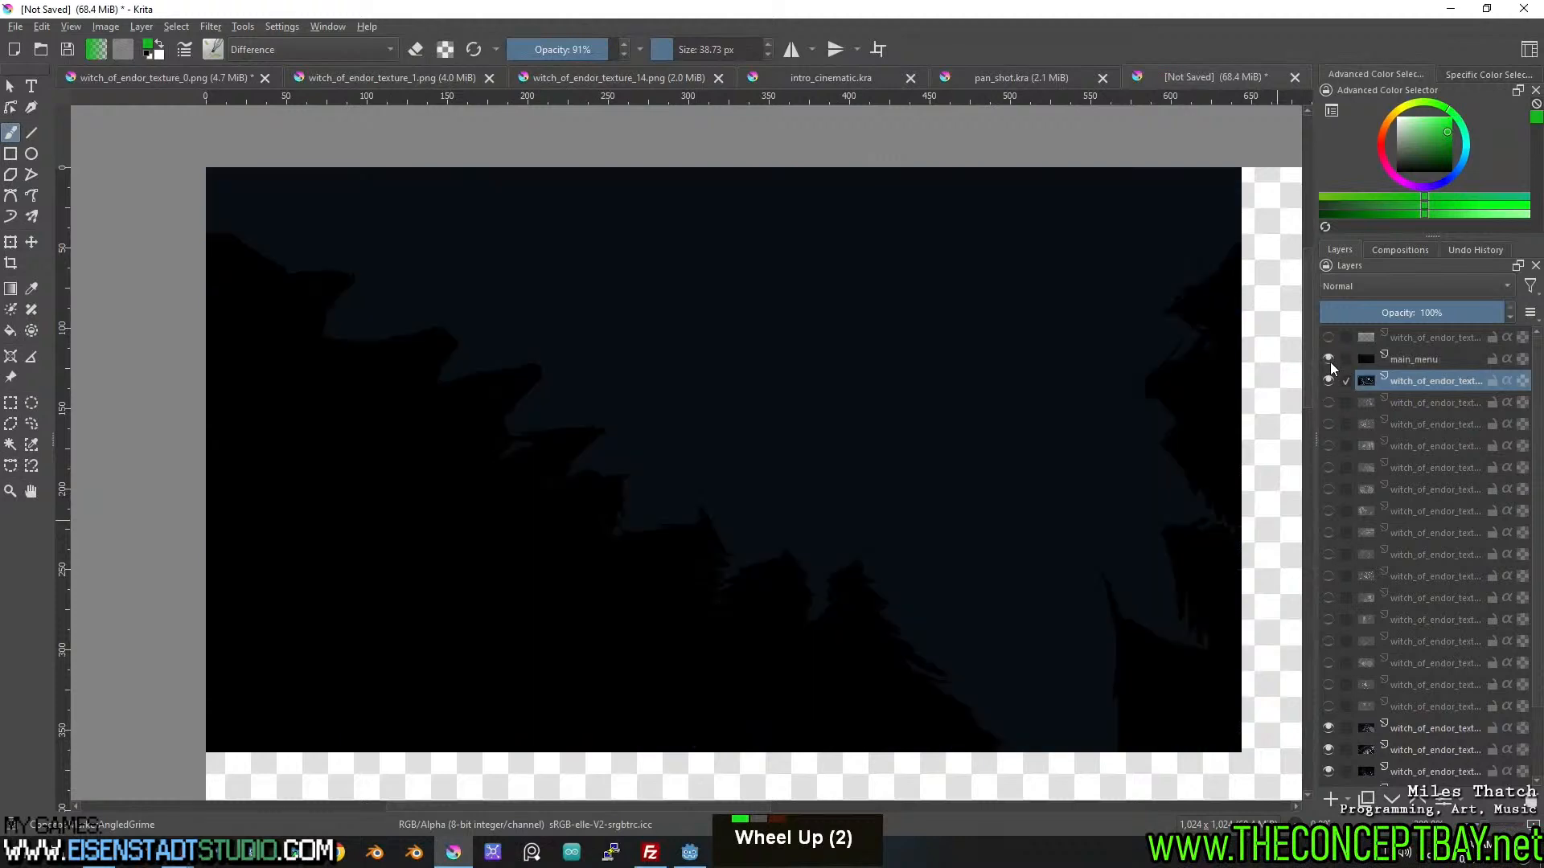
left_click(1330, 362)
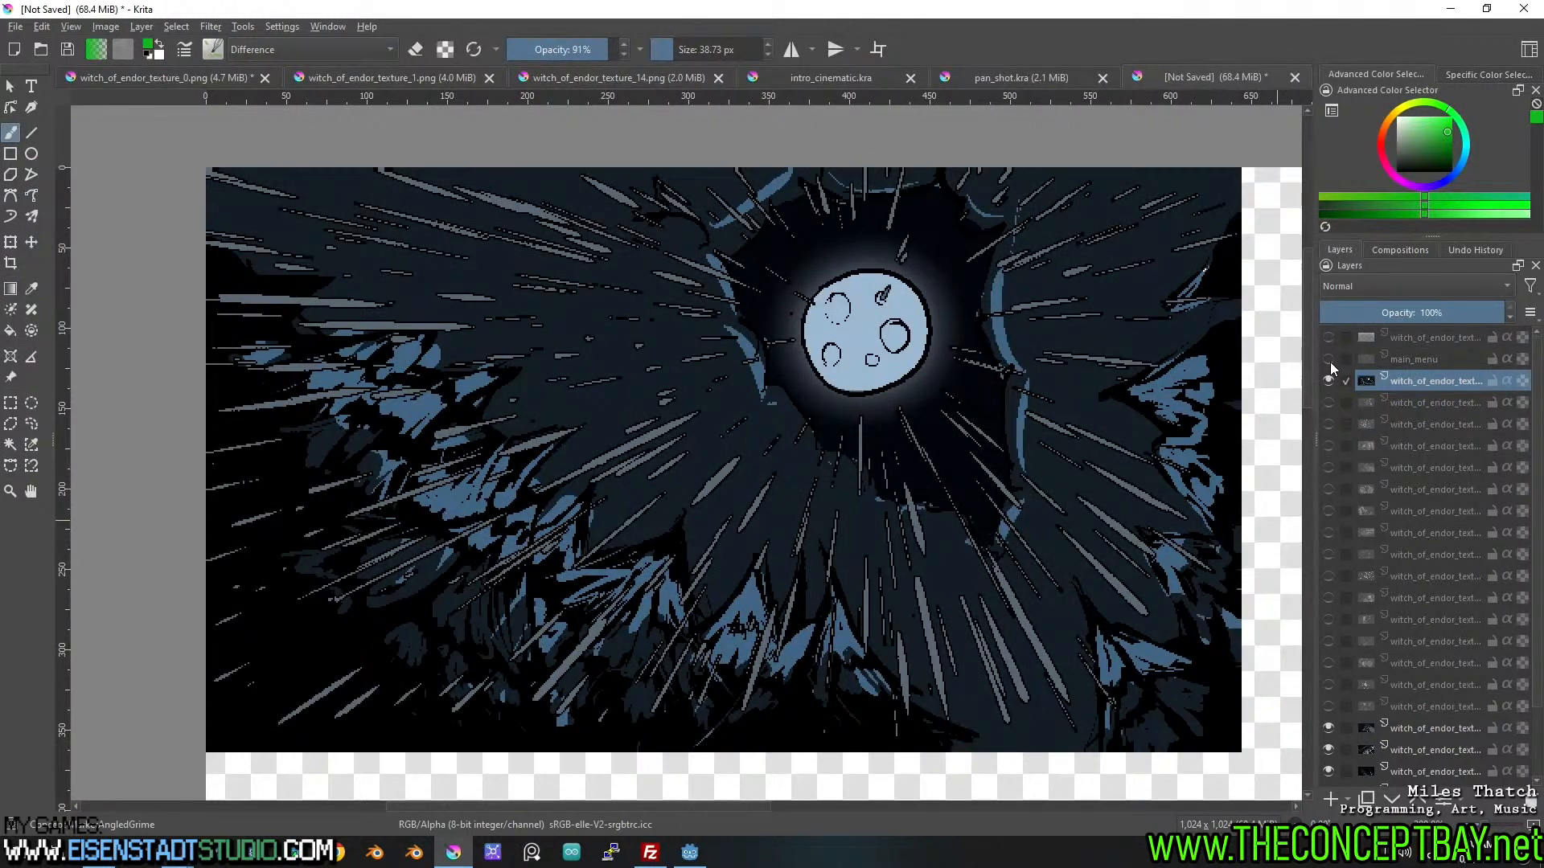
scroll(1324, 547, "down", 1)
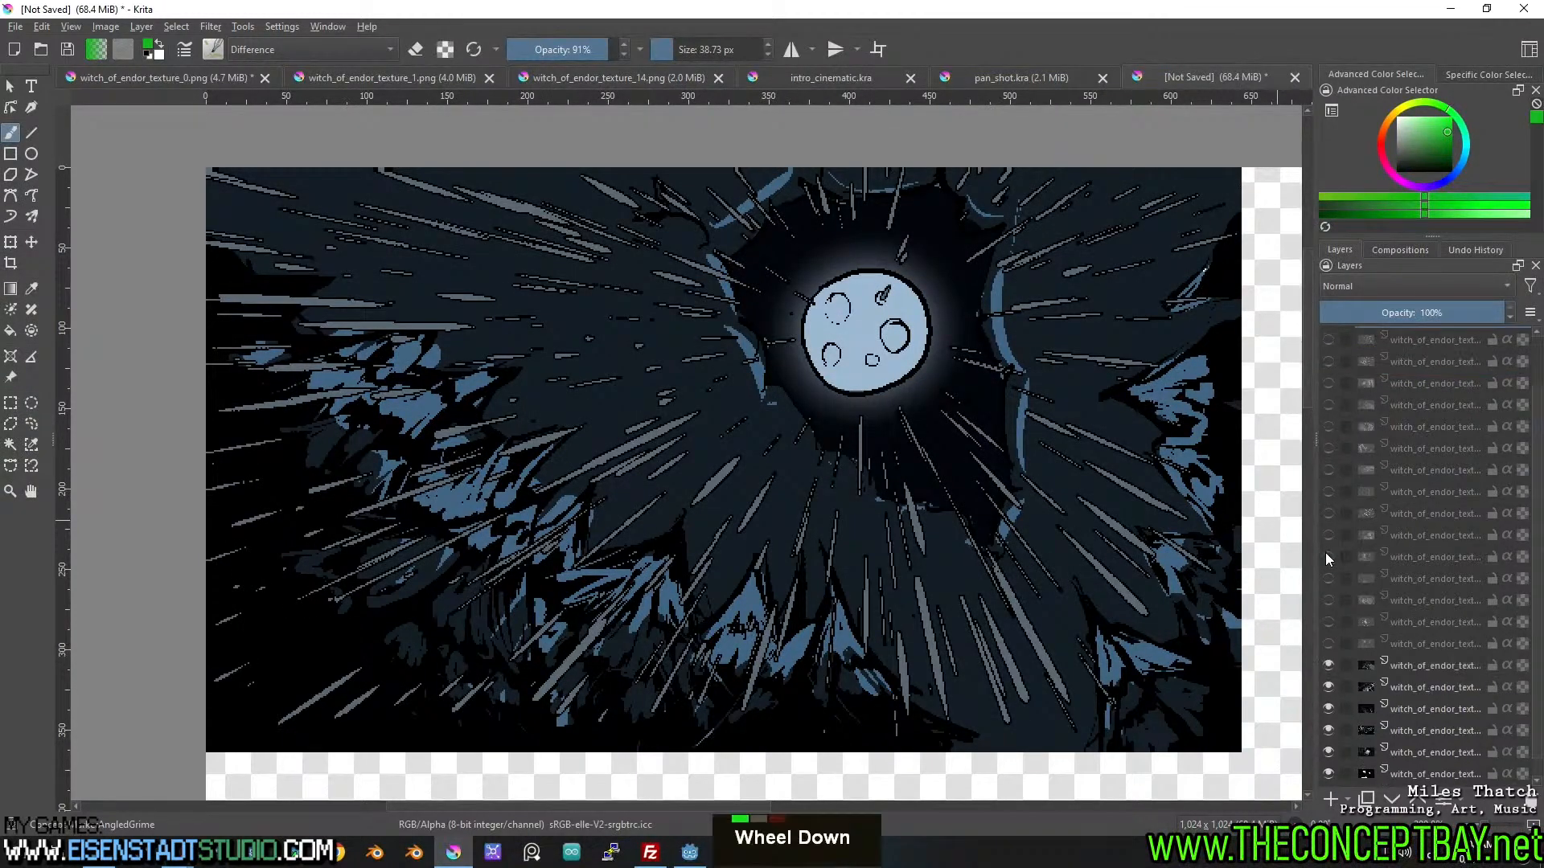
scroll(1327, 544, "up", 2)
left_click(1325, 381)
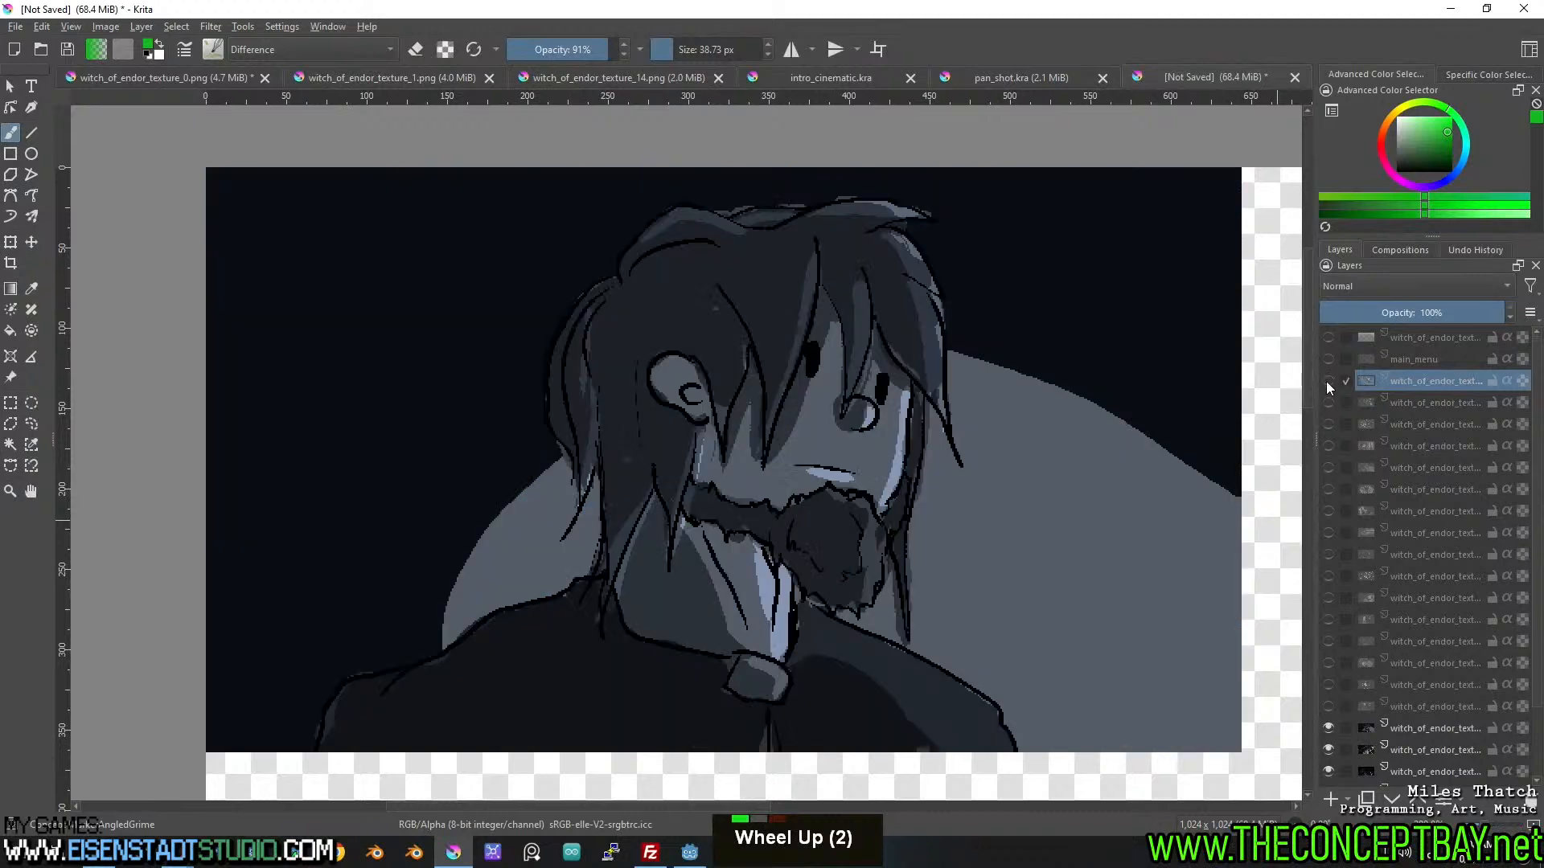
Move the bearded man's side-facing portrait layer three places up the stack, and hide both it and the slanted window layer.
scroll(1353, 600, "down", 3)
left_click(1324, 643)
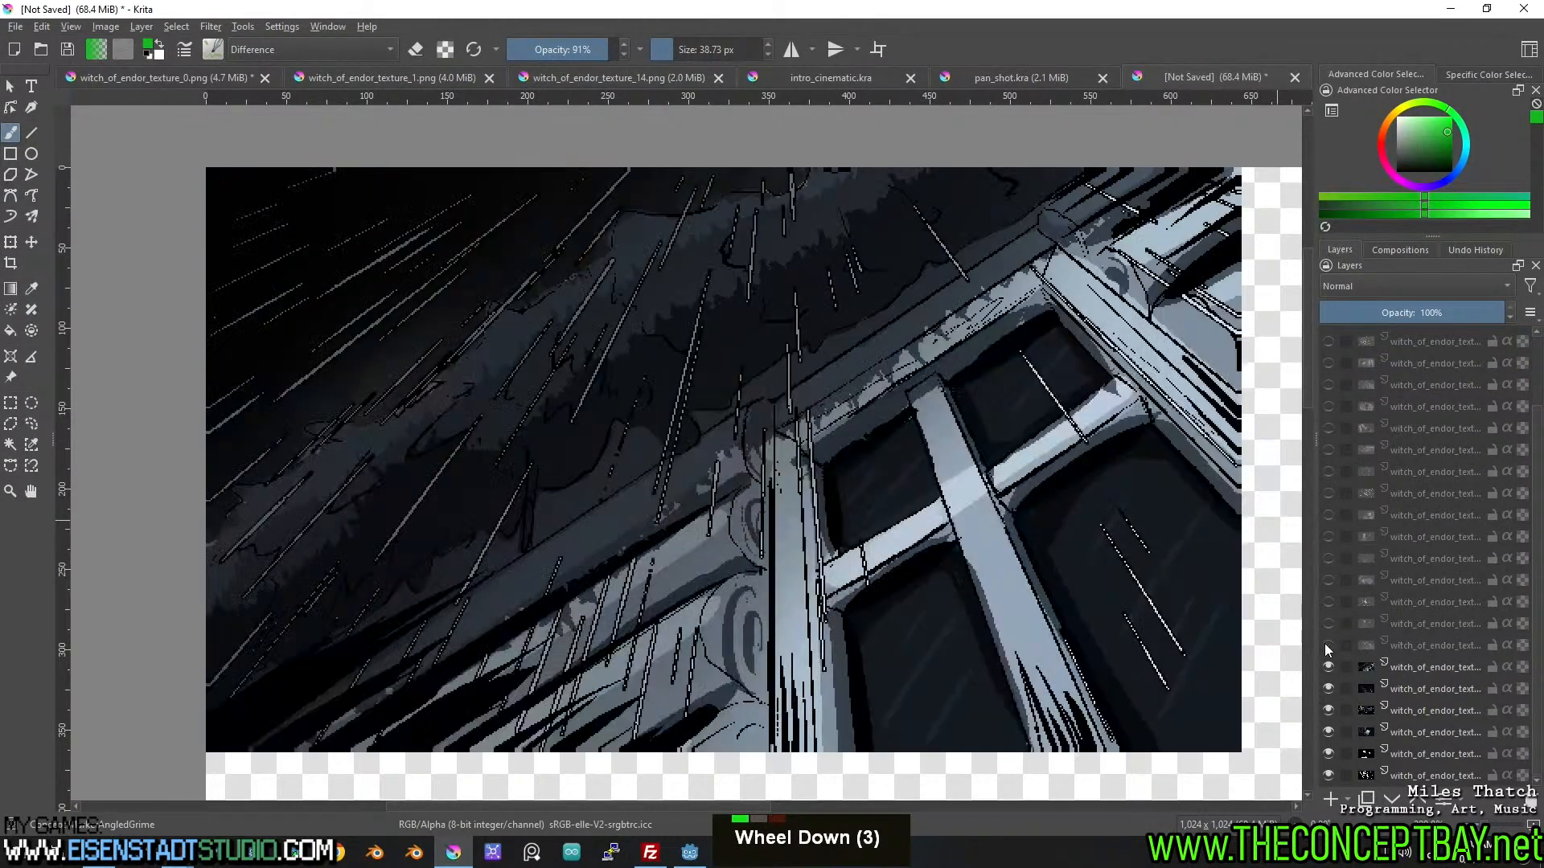
left_click(1325, 643)
left_click(1411, 648)
left_click_drag(1421, 648, 1446, 577)
left_click(1329, 666)
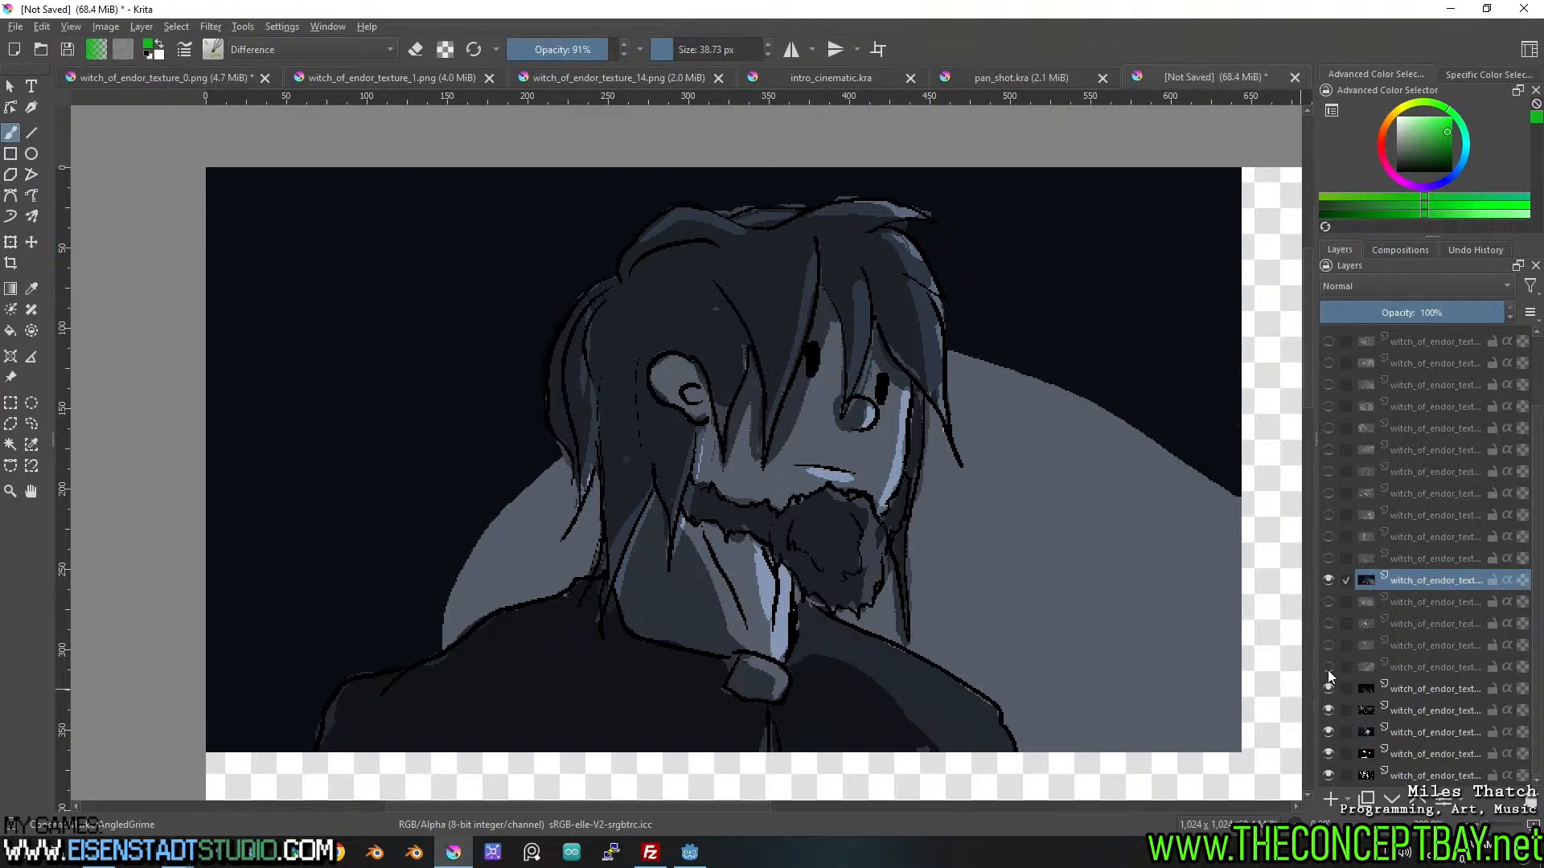
left_click(1328, 580)
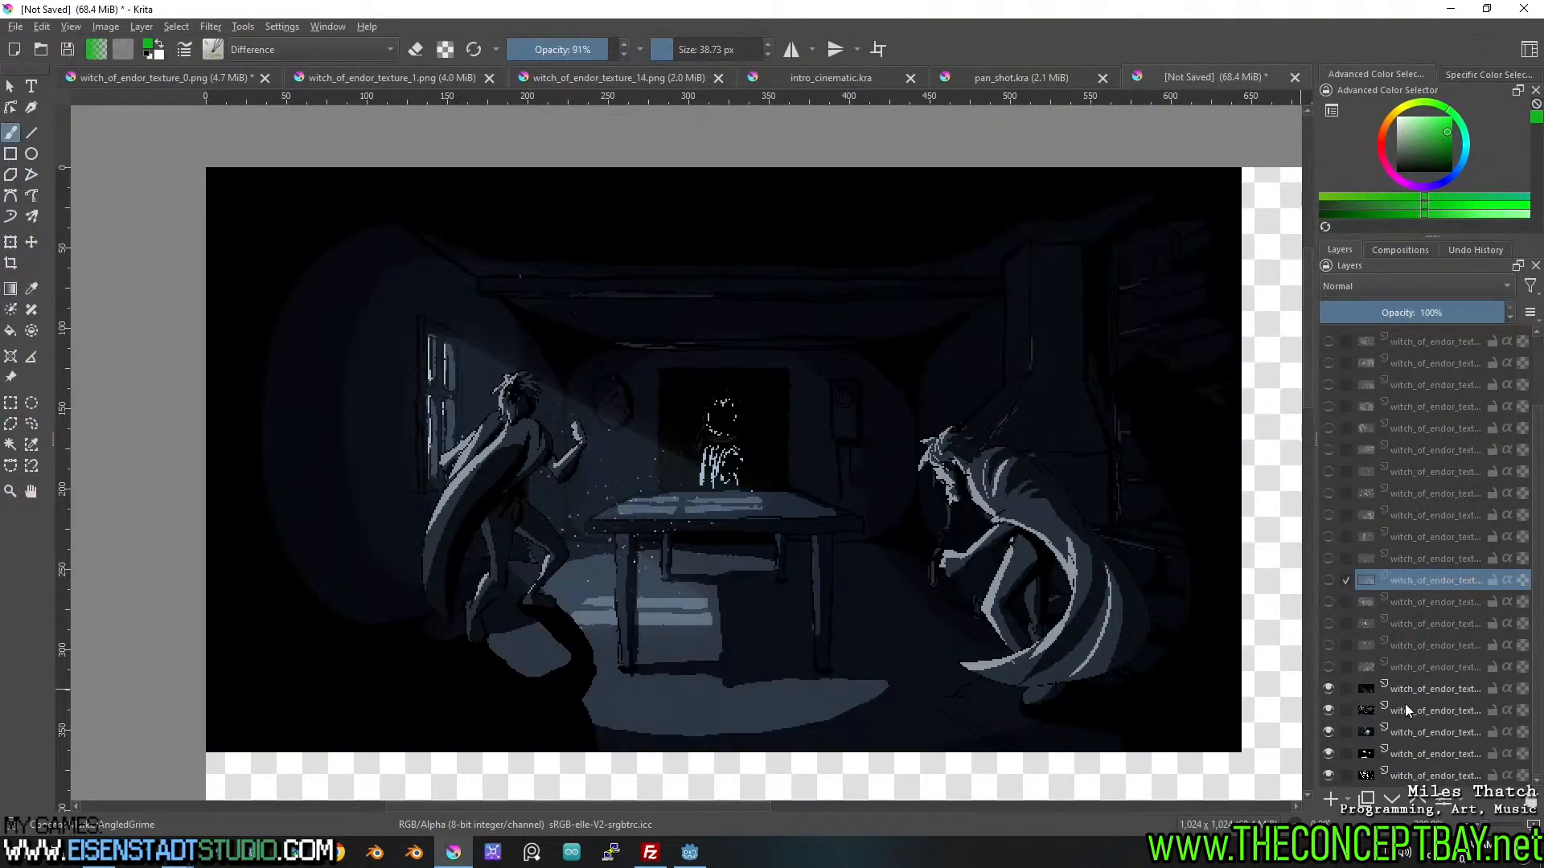
Hide the dark room layer with the table and two cloaked figures after comparing it with the frame beneath.
scroll(1330, 687, "down", 4)
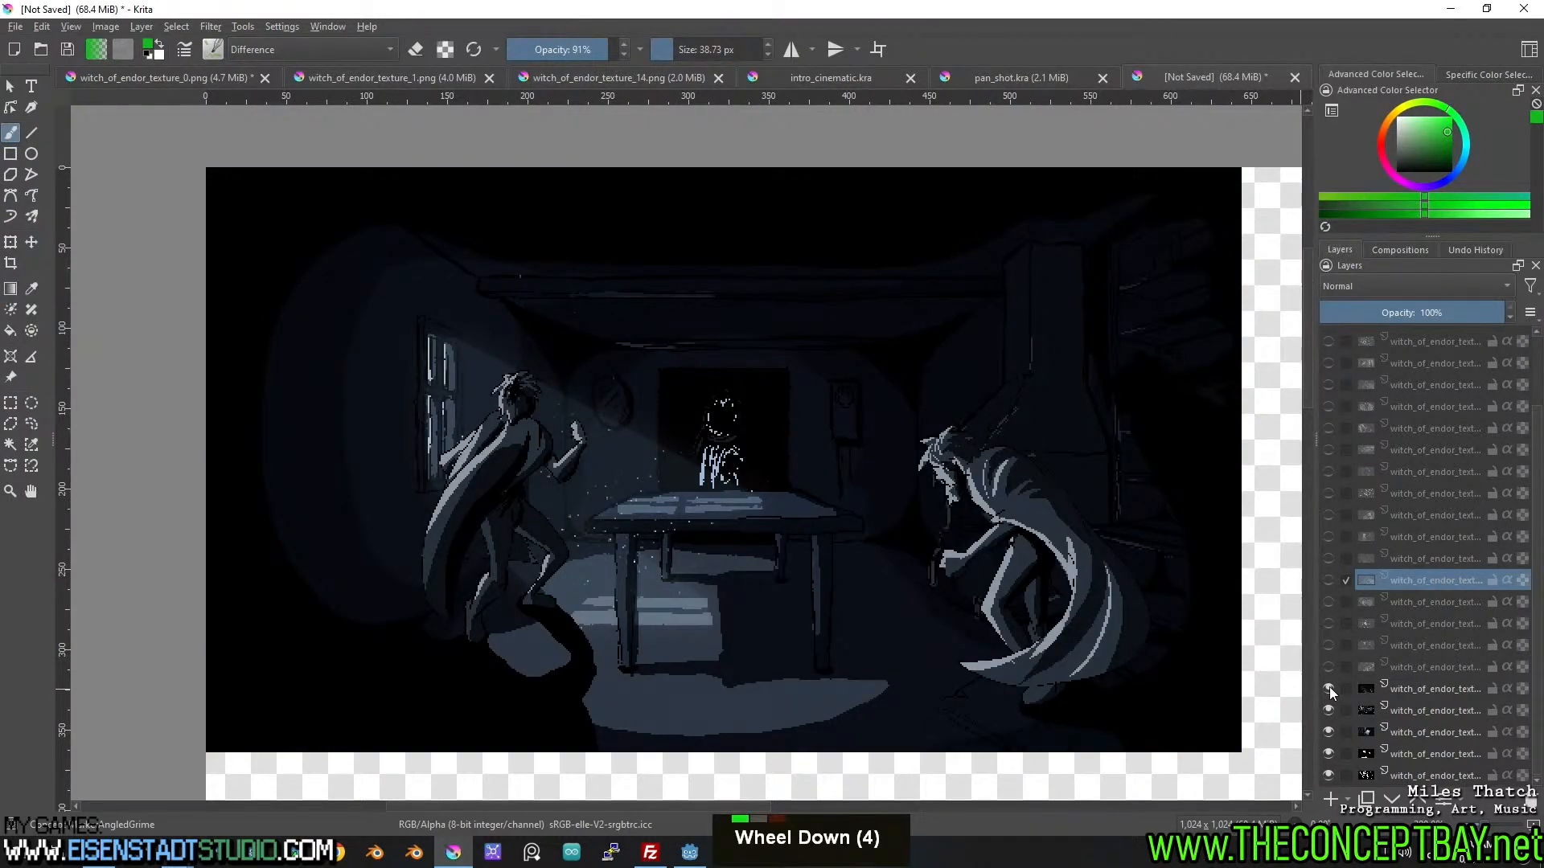
left_click(1328, 688)
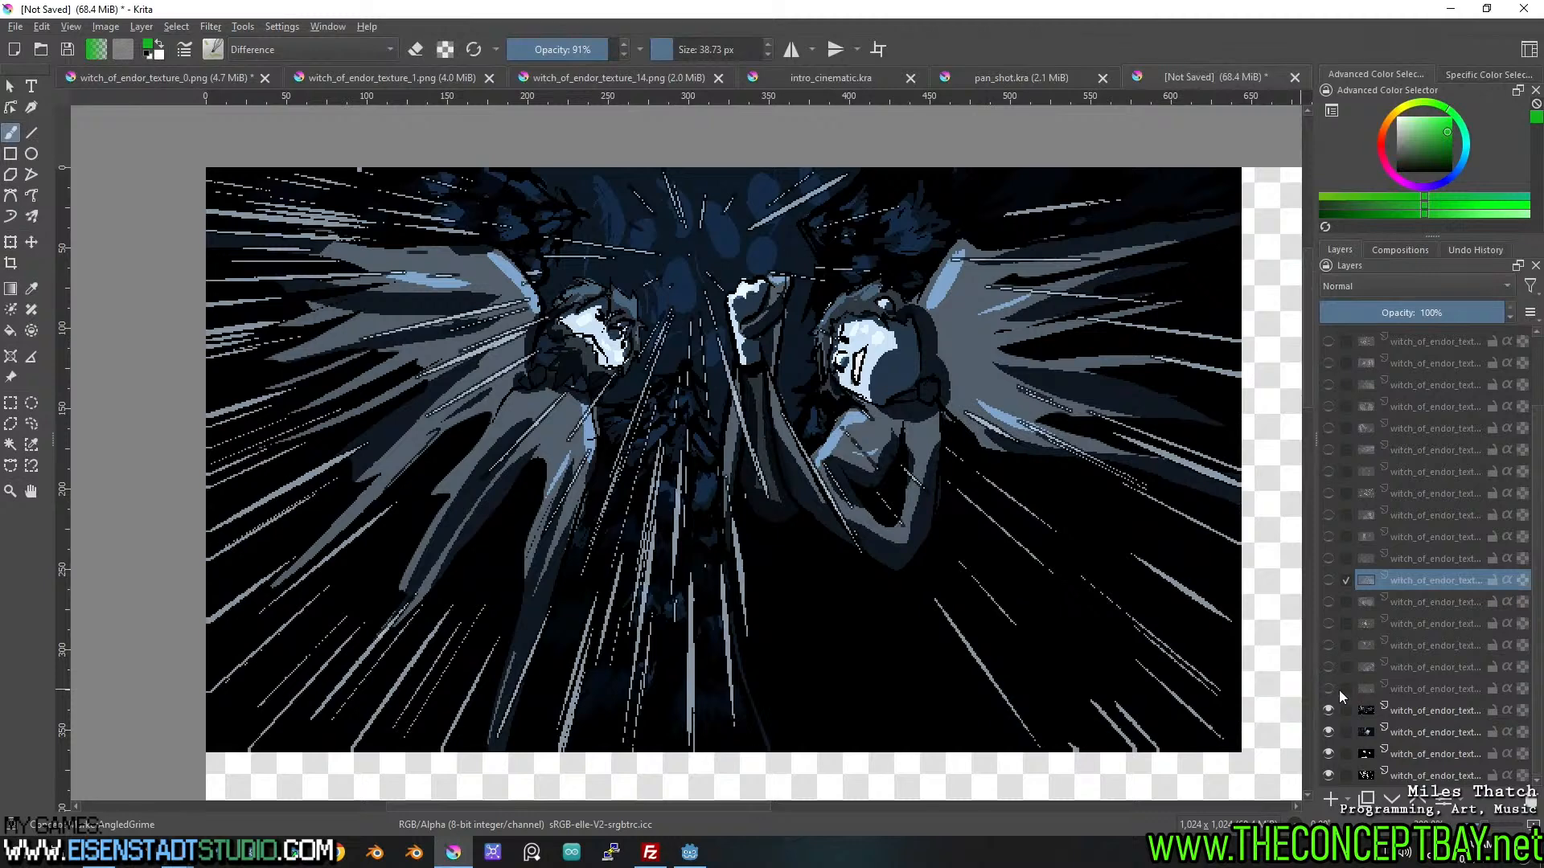
left_click(1328, 688)
left_click(1328, 688)
Move the speed-line scene of the two caped figures with raised fists to the upper part of the stack and hide it.
left_click_drag(1430, 712, 1473, 378)
scroll(1397, 726, "down", 1)
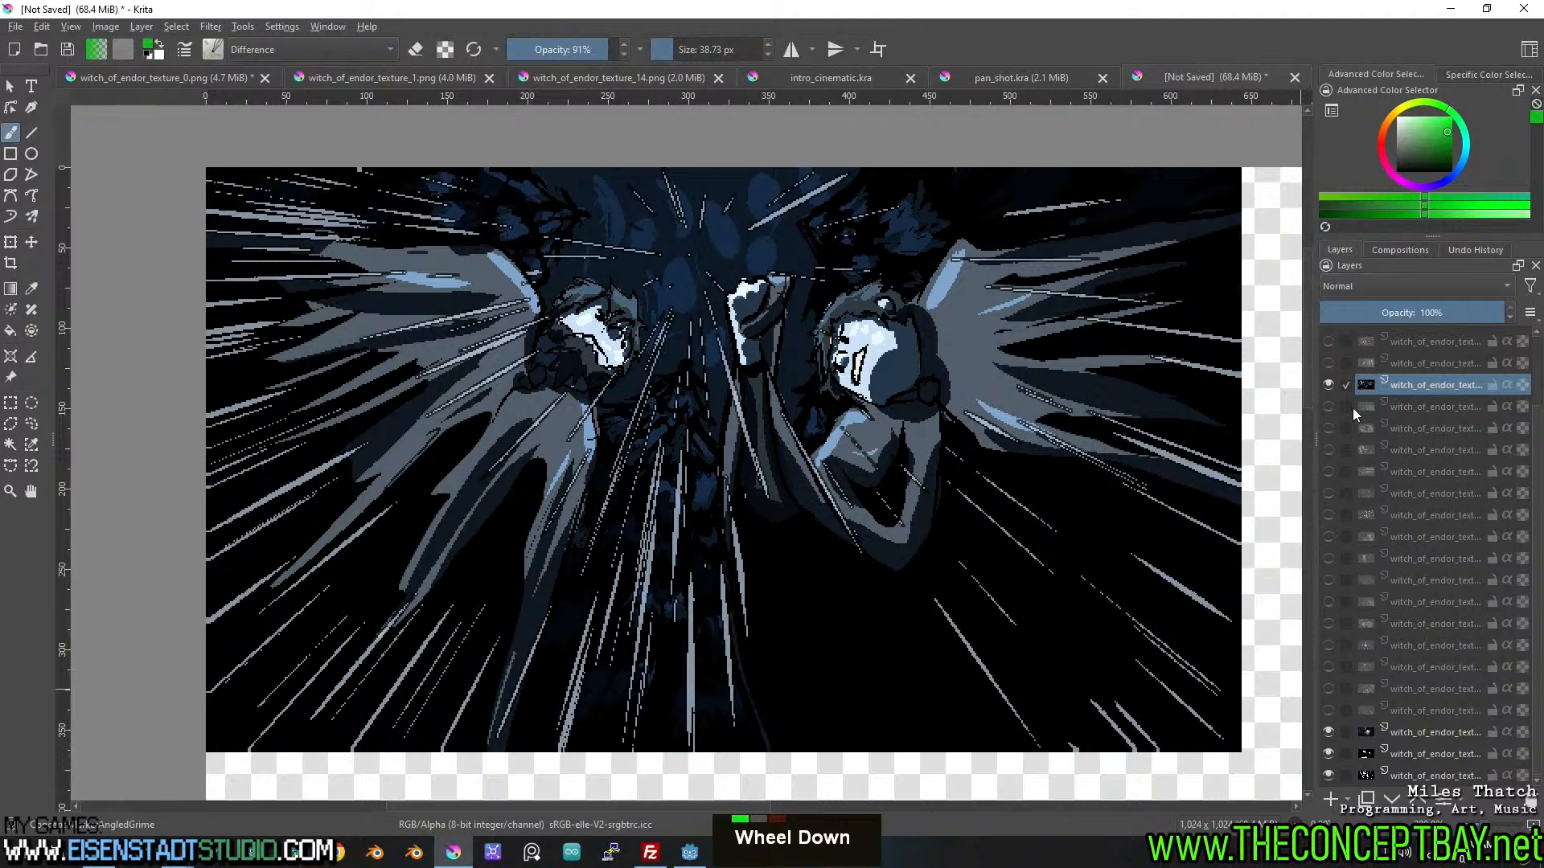
left_click(1327, 386)
Hide the letter-reading and doorway-silhouette layers, and check the black-and-white chase sketch below them by toggling its visibility.
left_click(1329, 731)
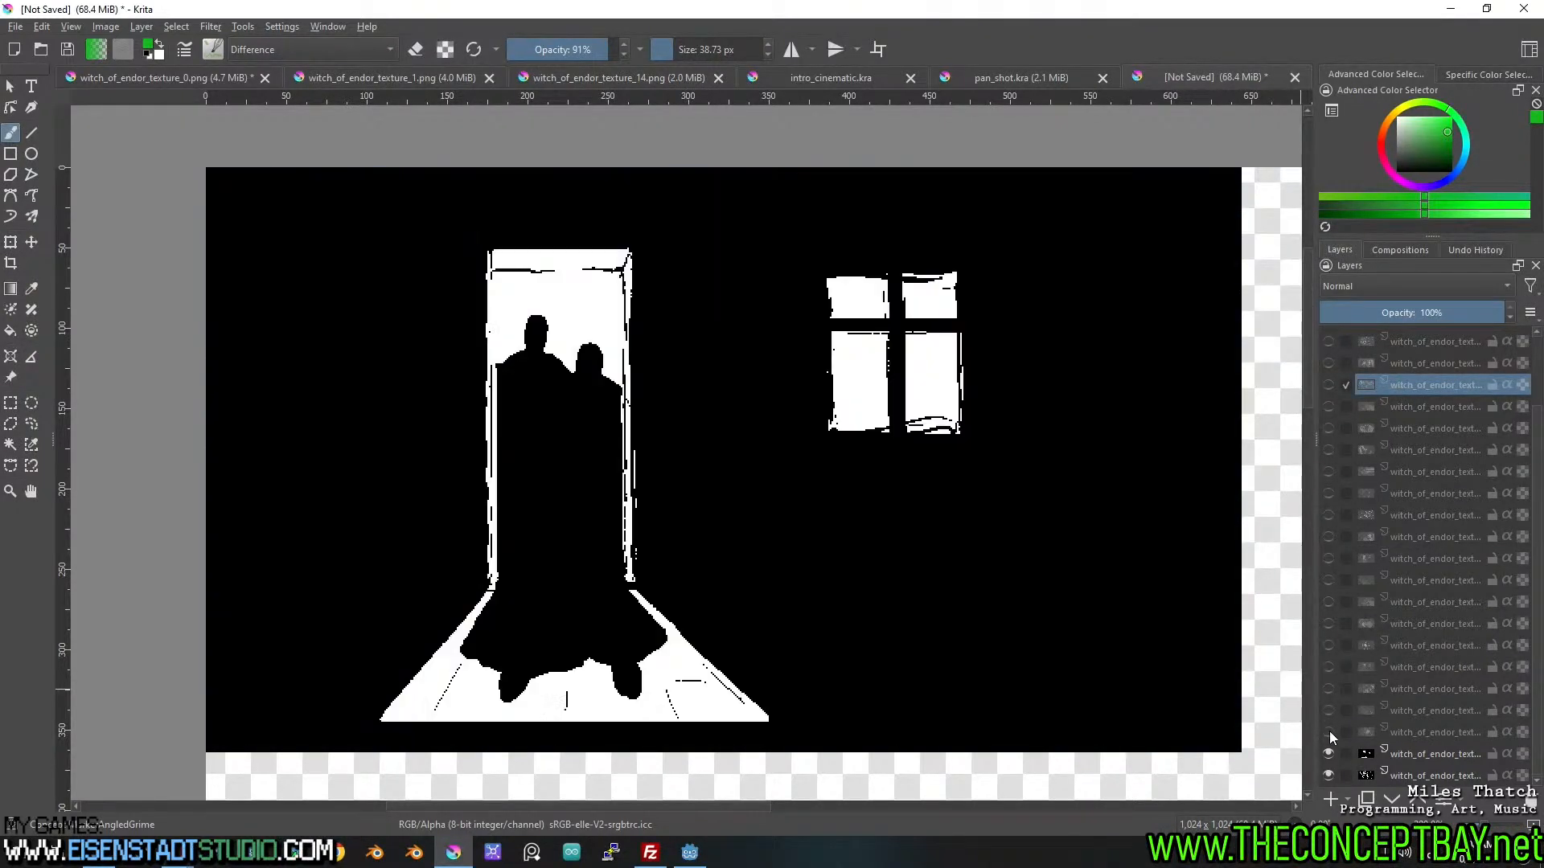
left_click(1329, 731)
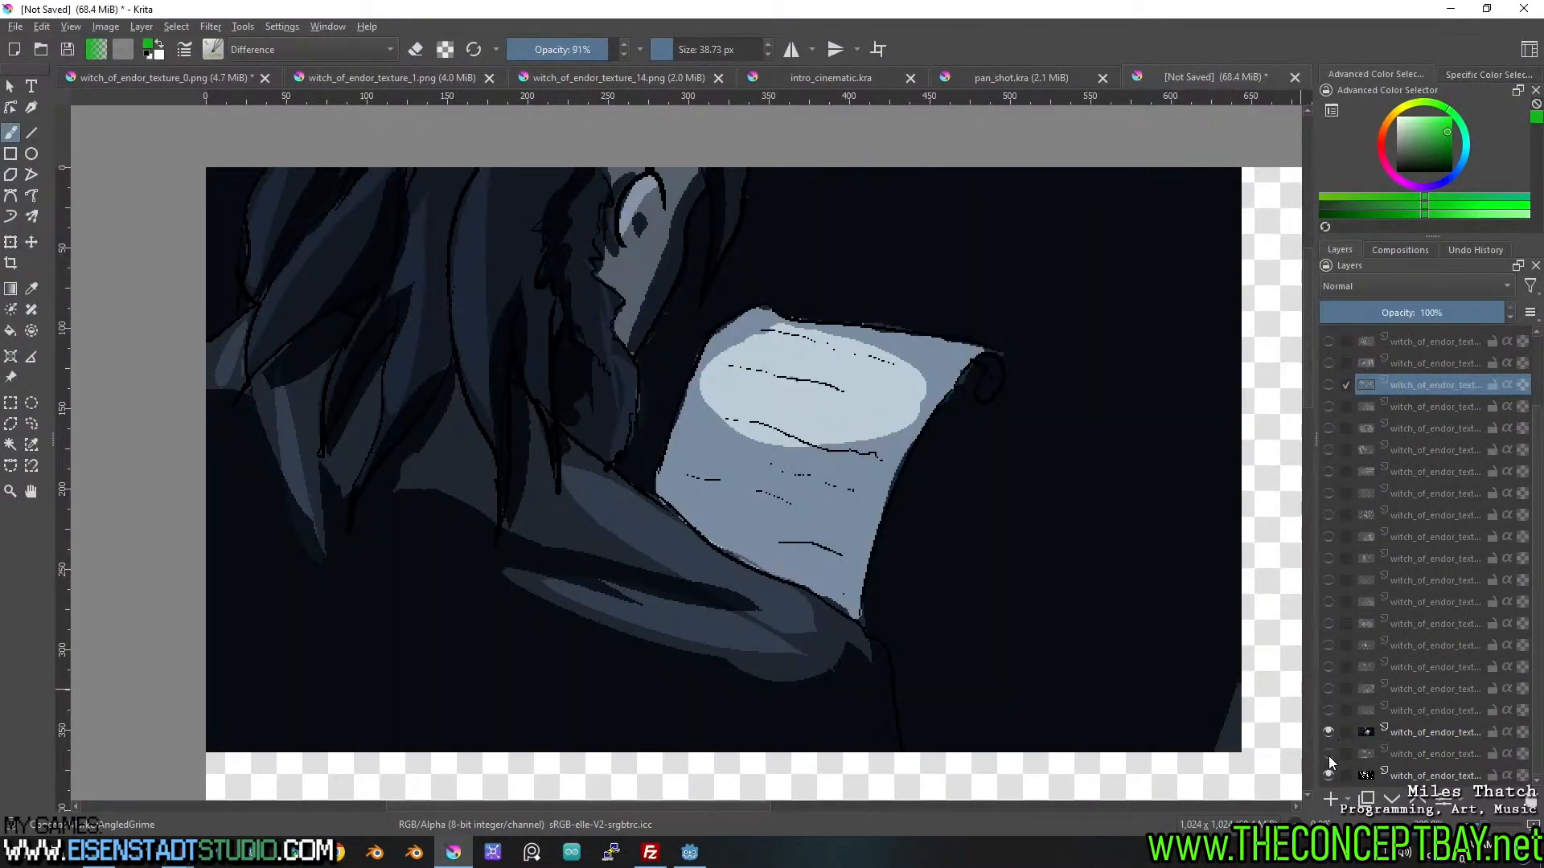
double_click(1325, 733)
left_click(1328, 755)
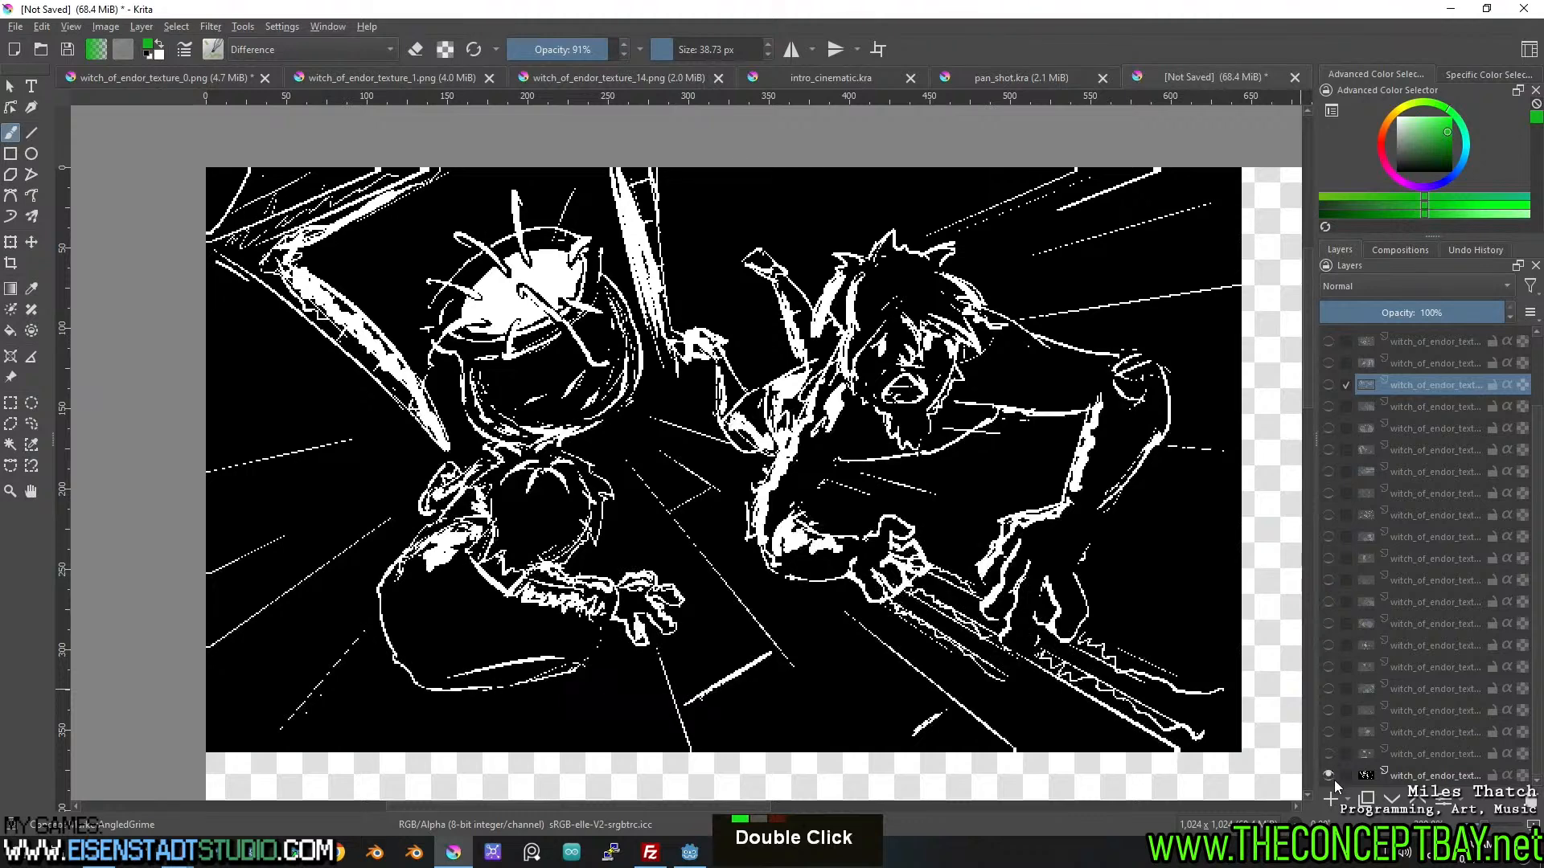
left_click(1333, 779)
left_click(1341, 775)
double_click(1328, 775)
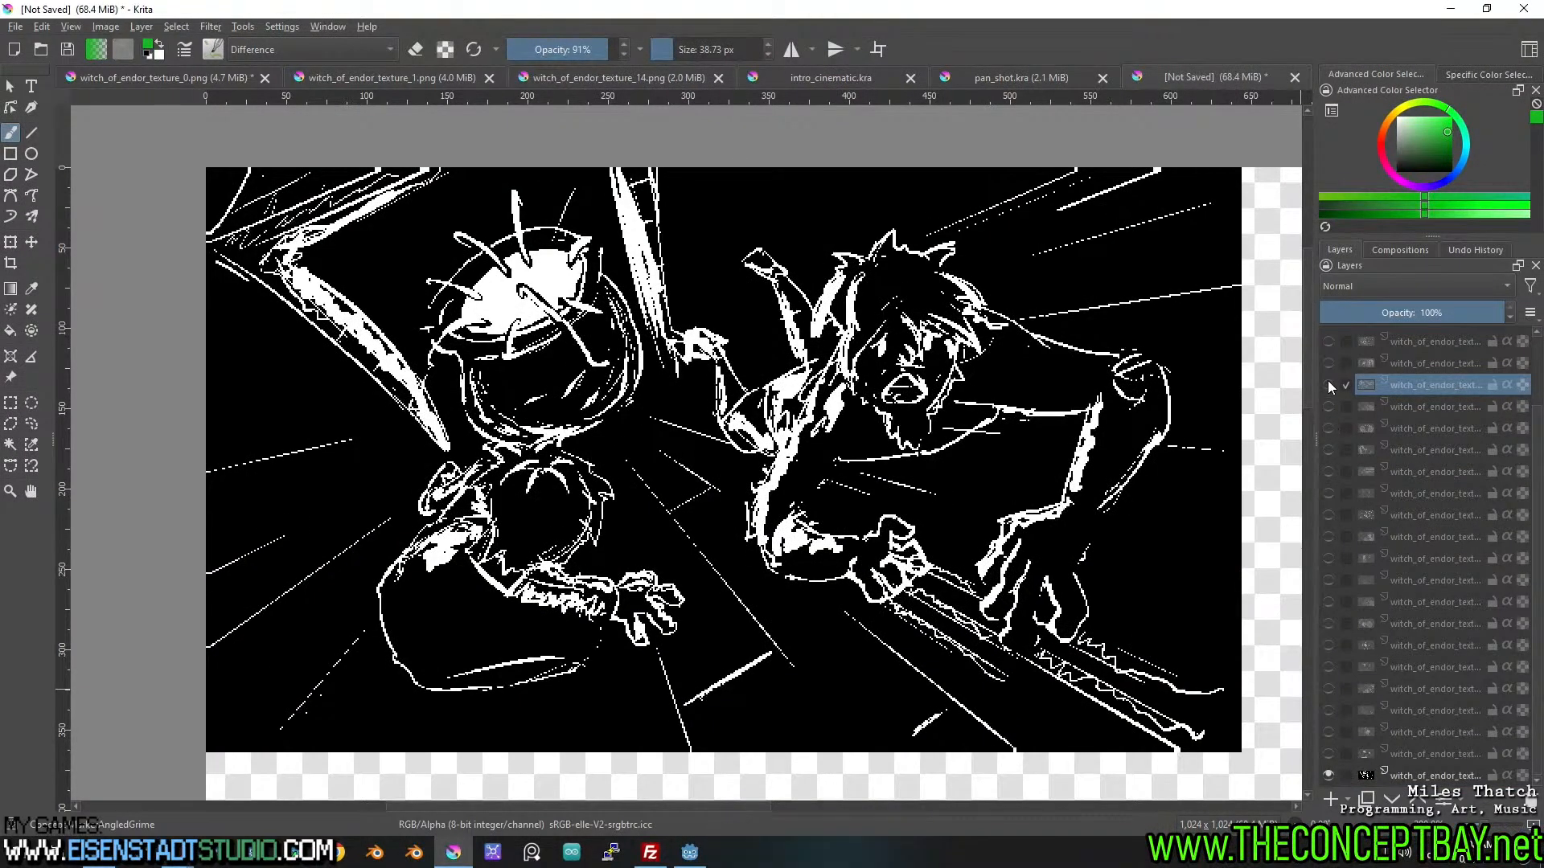
Move the black-and-white chase sketch up the stack, and return it to directly above the doorway-silhouette layer.
left_click_drag(1439, 775, 1450, 374)
scroll(1439, 381, "up", 5)
left_click_drag(1401, 466, 1450, 772)
scroll(1452, 732, "down", 4)
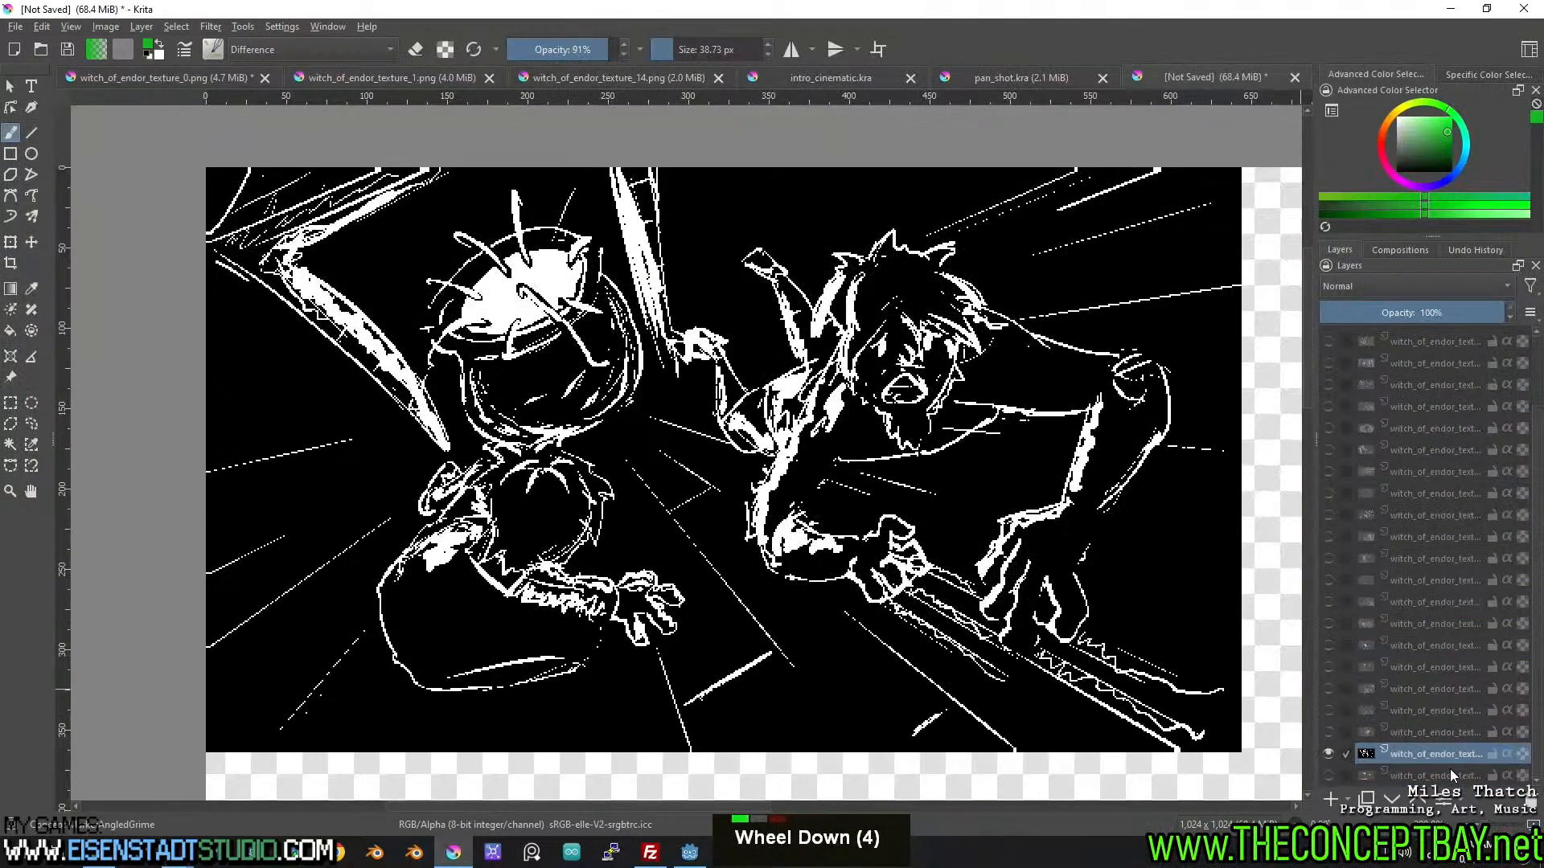
Hide the chase sketch, and show the doorway-silhouette layer and move it directly below the empty rainy doorway scene.
left_click(1328, 753)
left_click(1328, 775)
left_click(1373, 776)
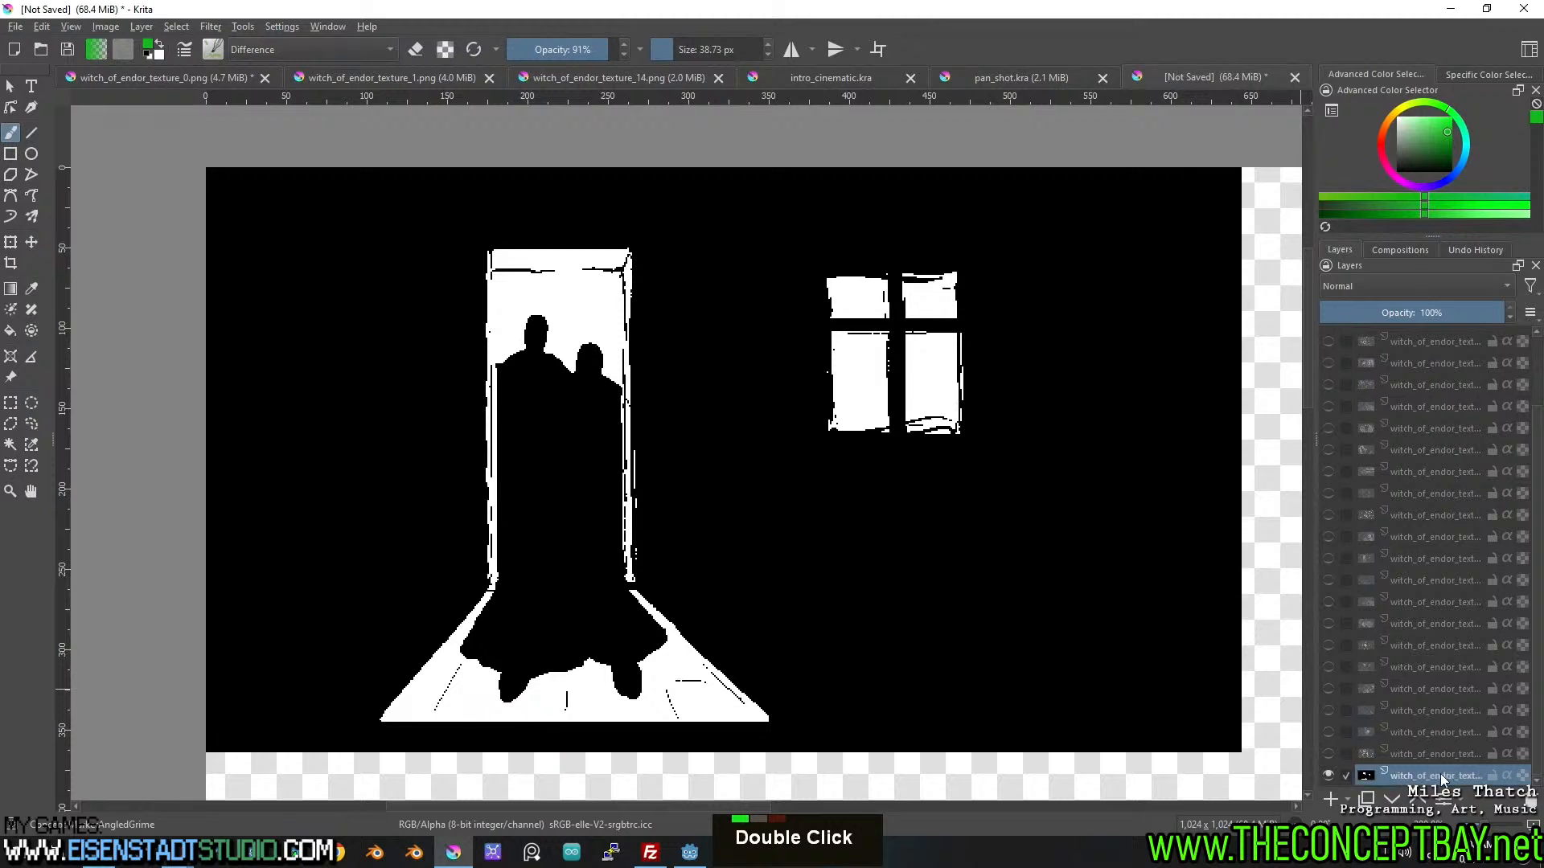
scroll(1473, 576, "up", 7)
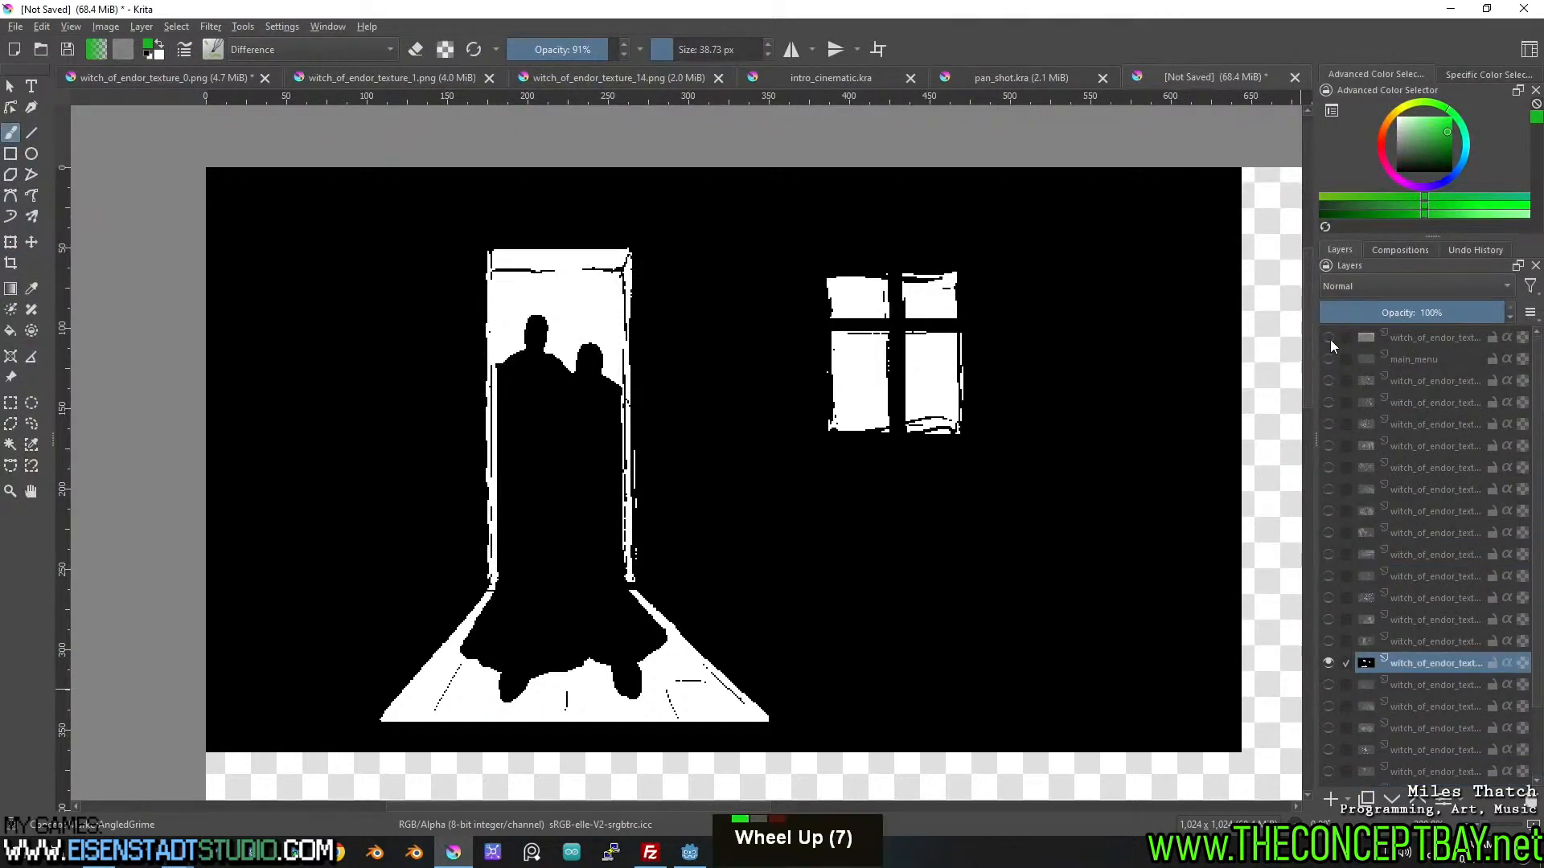
Preview main_menu, the full-moon scene and the raised-arm scene in turn, and move the angry rain close-up above the raised-arm layer.
double_click(1327, 360)
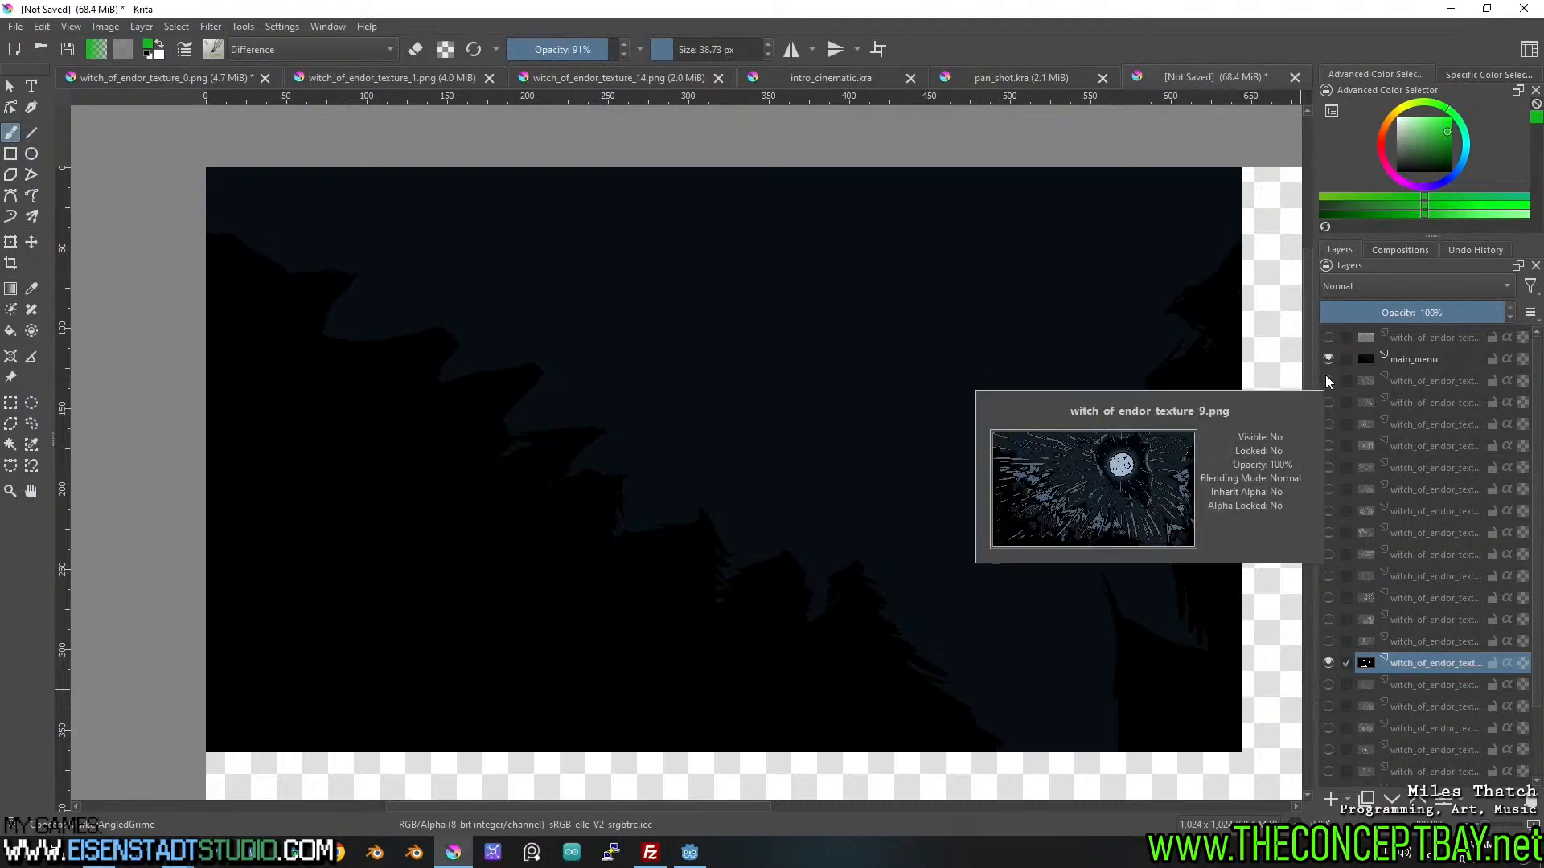
left_click(1325, 376)
left_click(1329, 360)
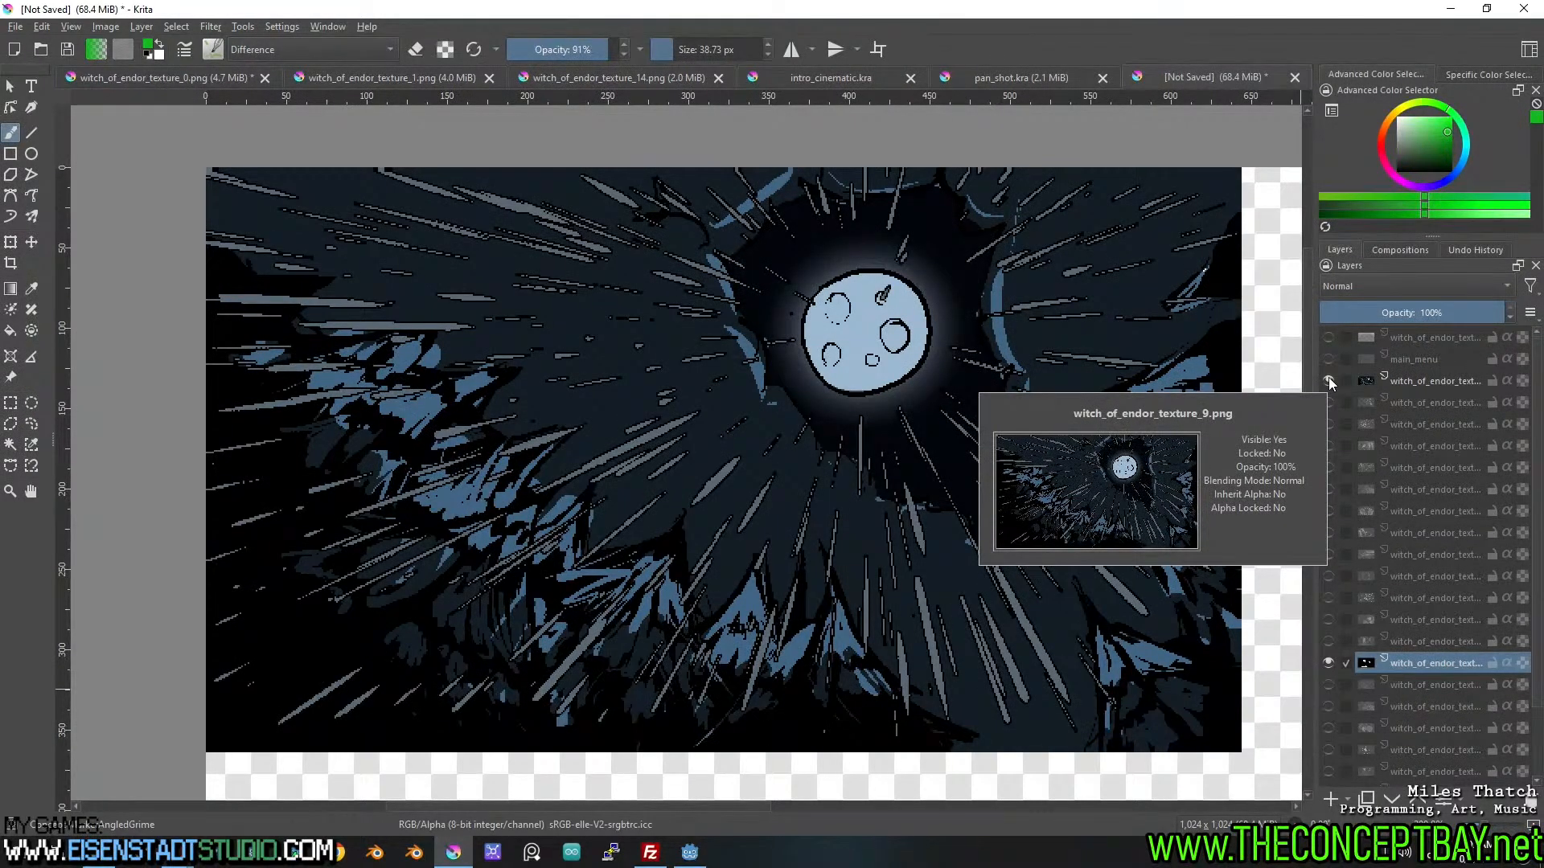
left_click(1328, 378)
left_click(1323, 404)
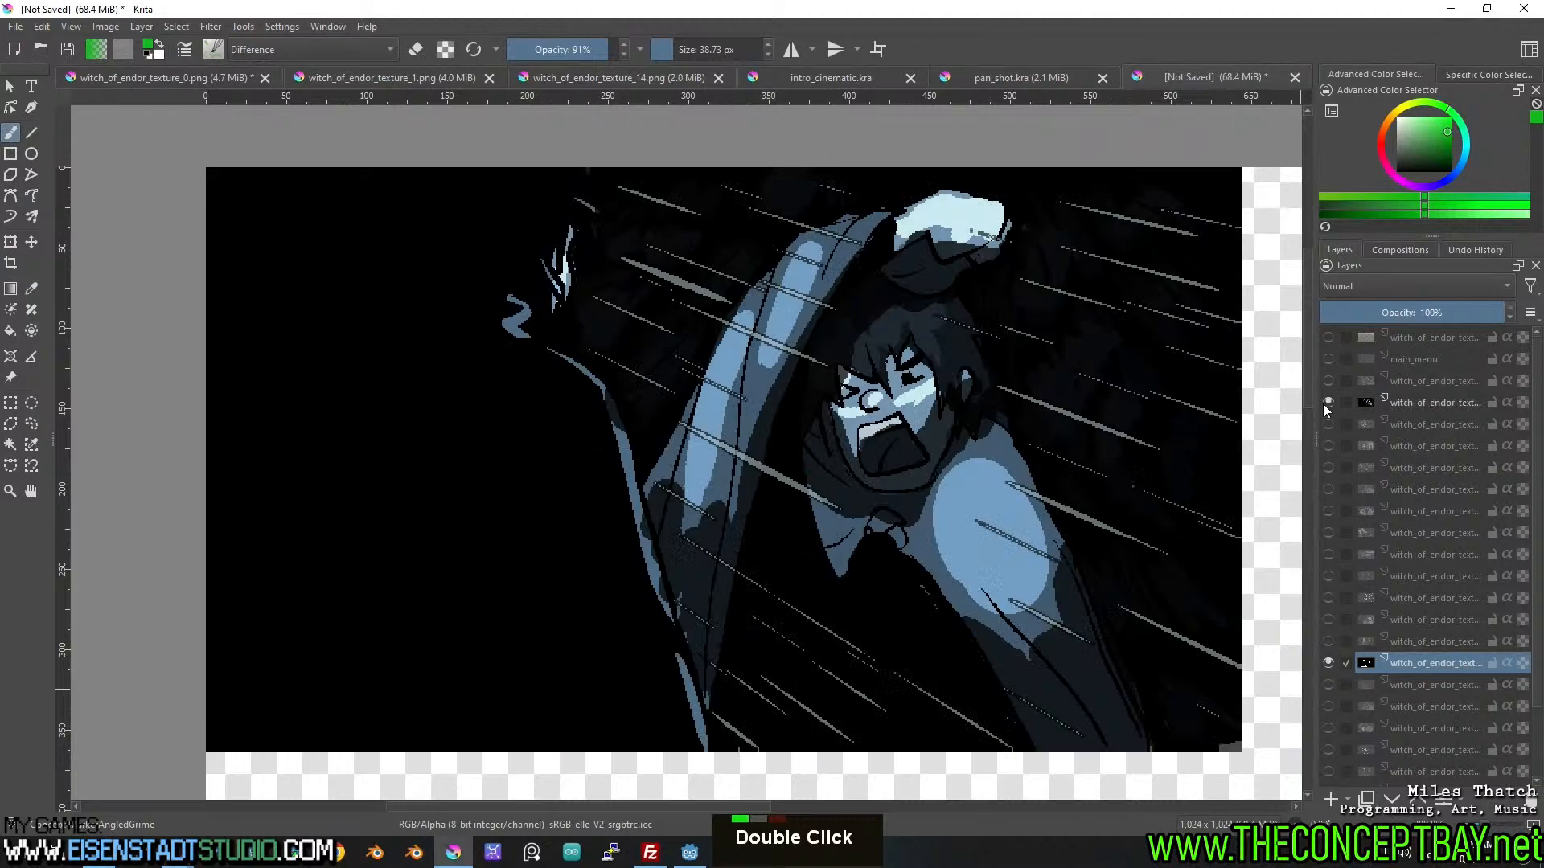
left_click_drag(1415, 424, 1424, 392)
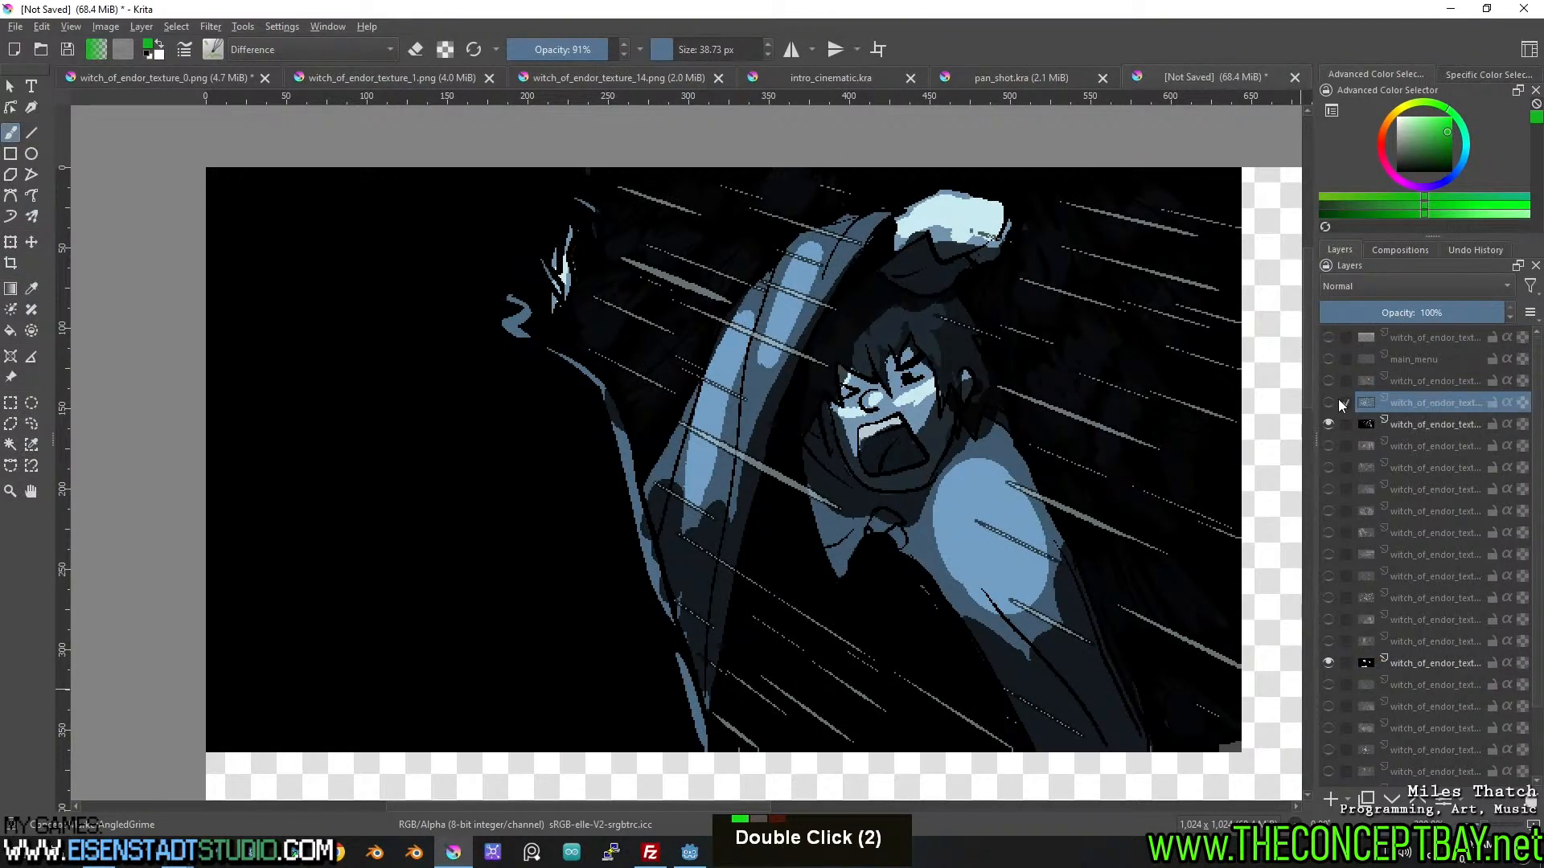
Compare the angry rain close-up with the raised-arm scene by toggling the visibility of both layers.
left_click(1325, 405)
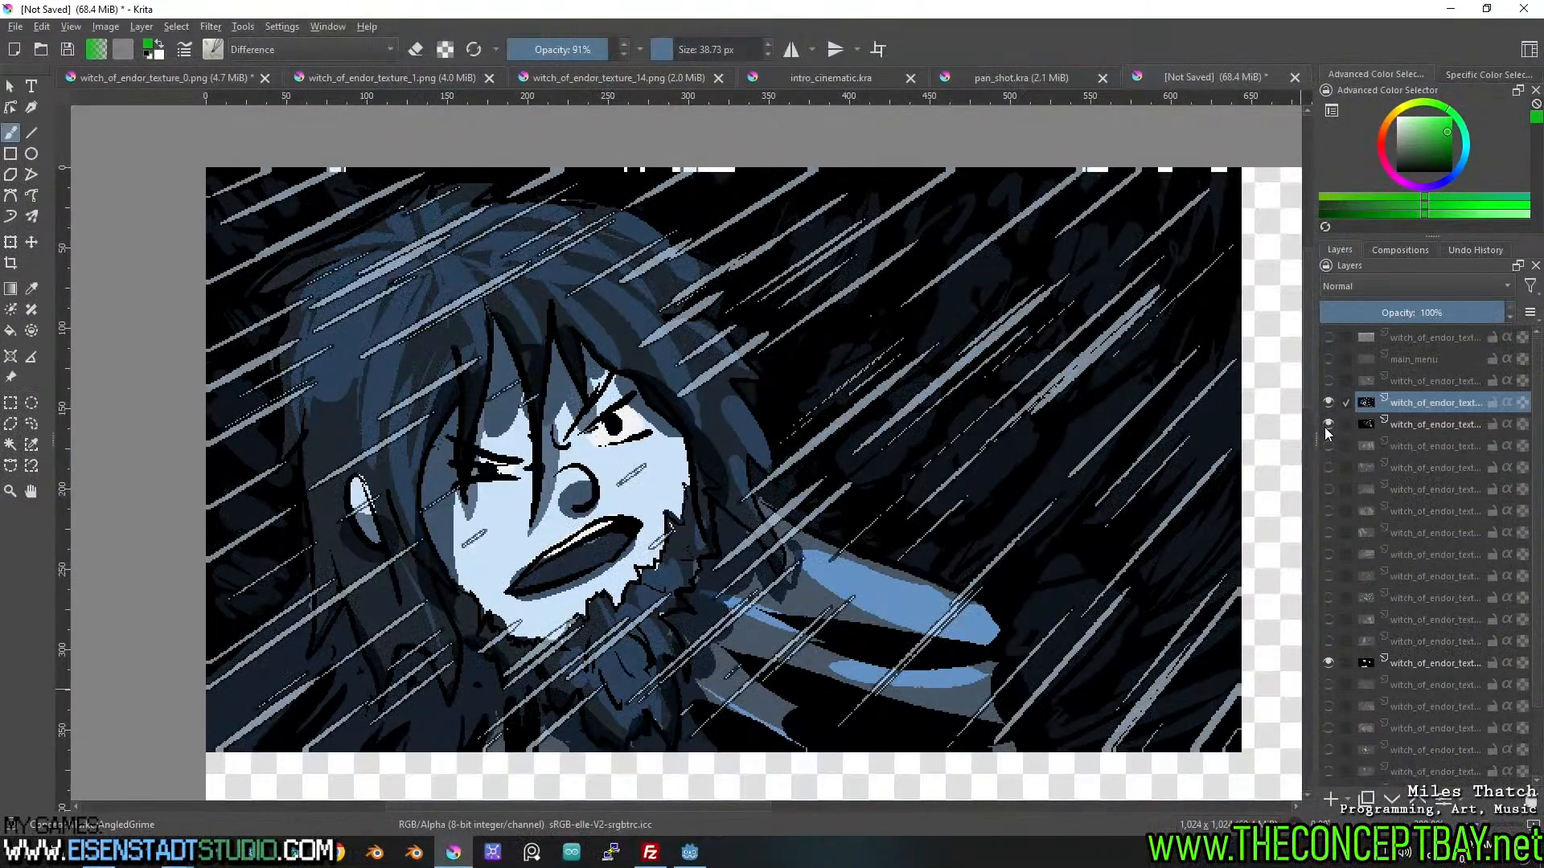
mouse_move(1327, 434)
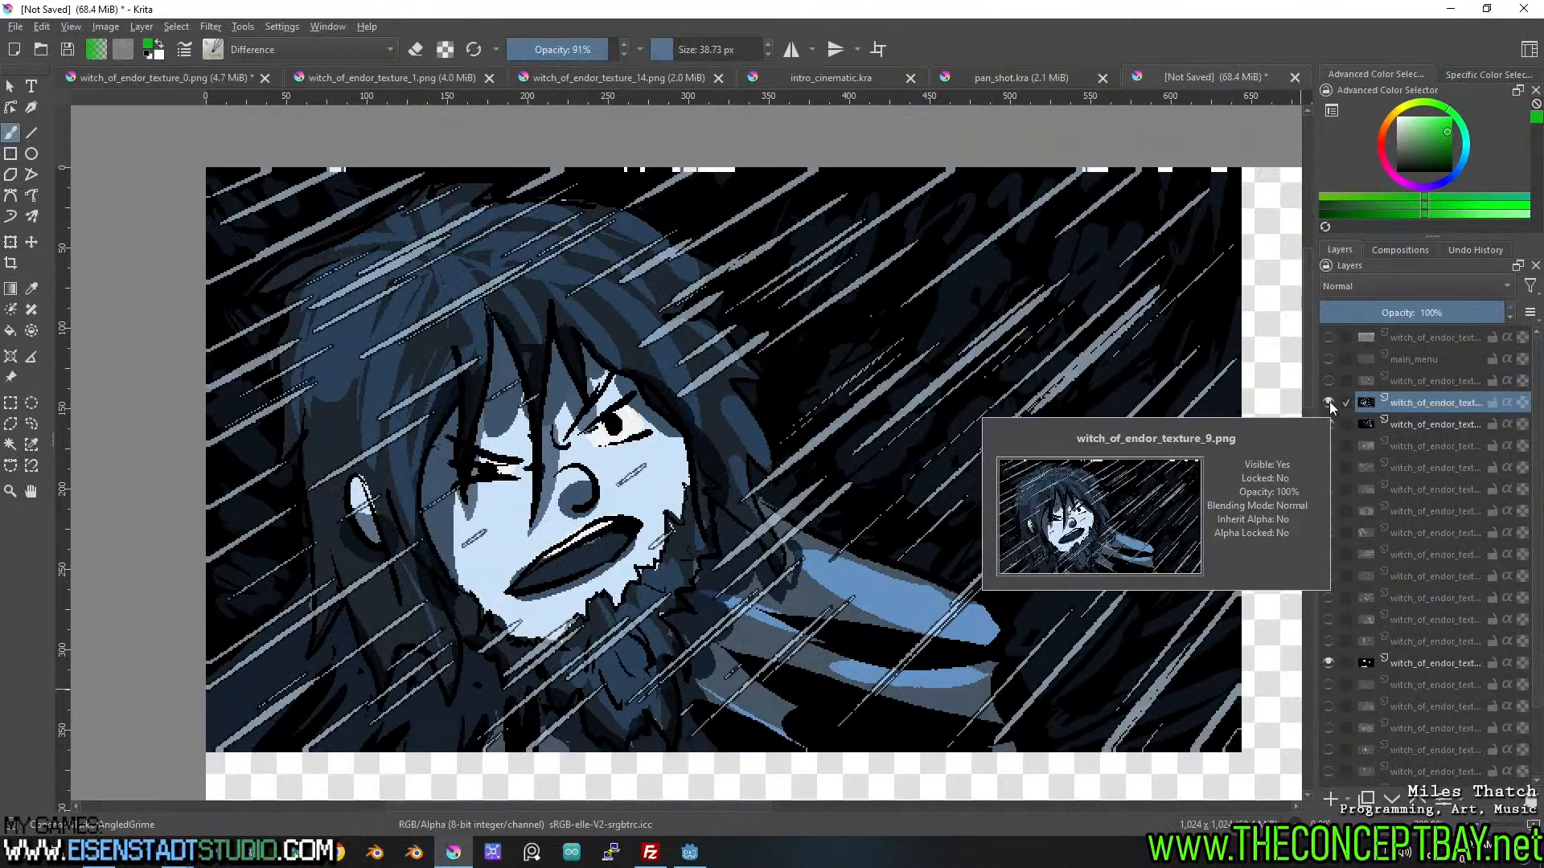
left_click(1328, 403)
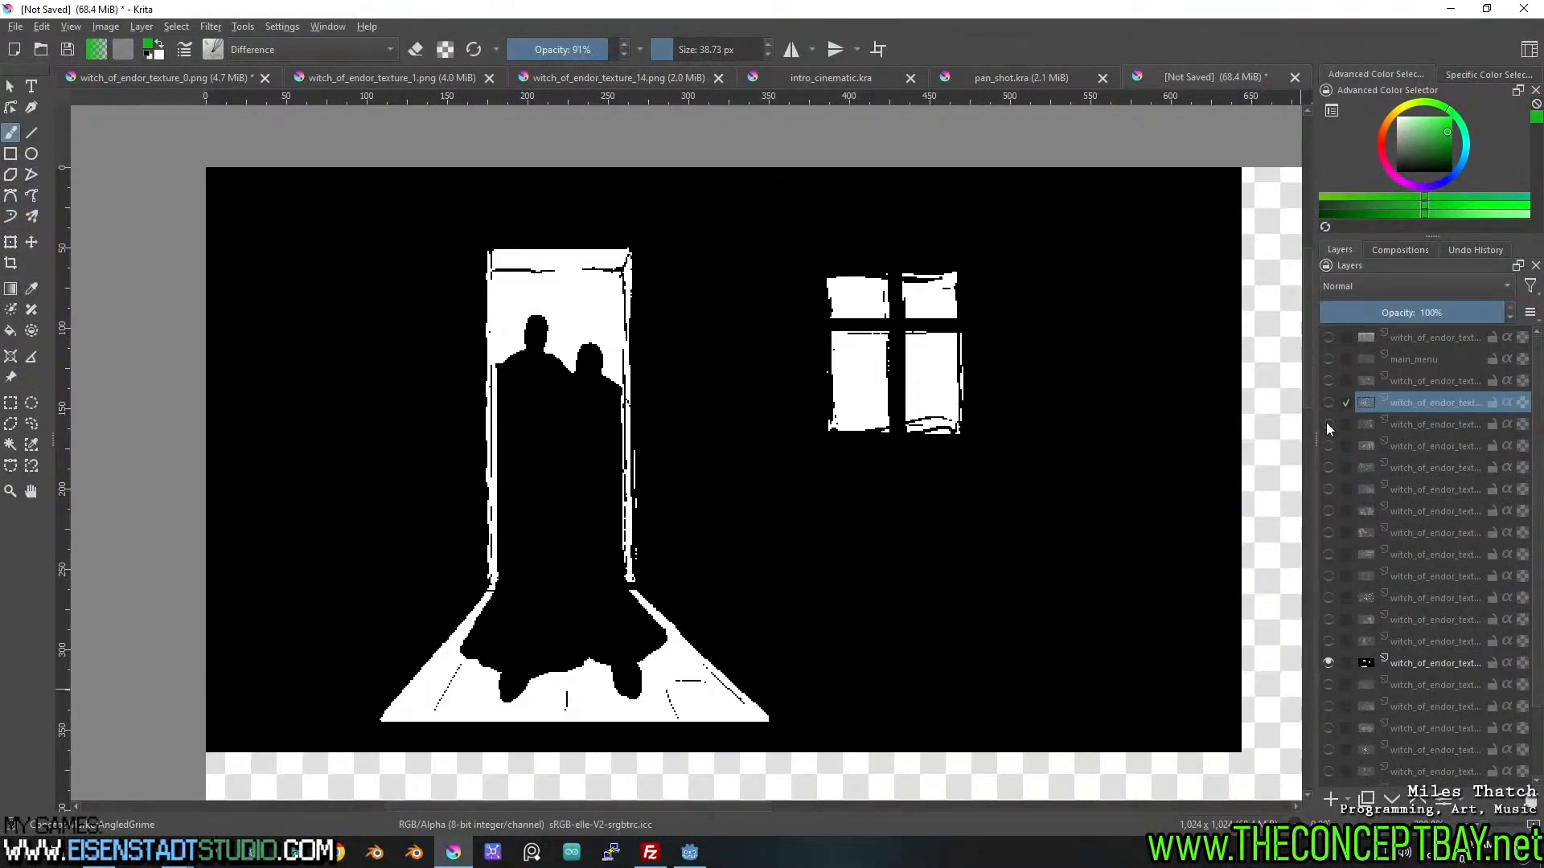
left_click(1328, 425)
left_click(1327, 425)
left_click(1324, 441)
left_click(1324, 440)
left_click(1328, 426)
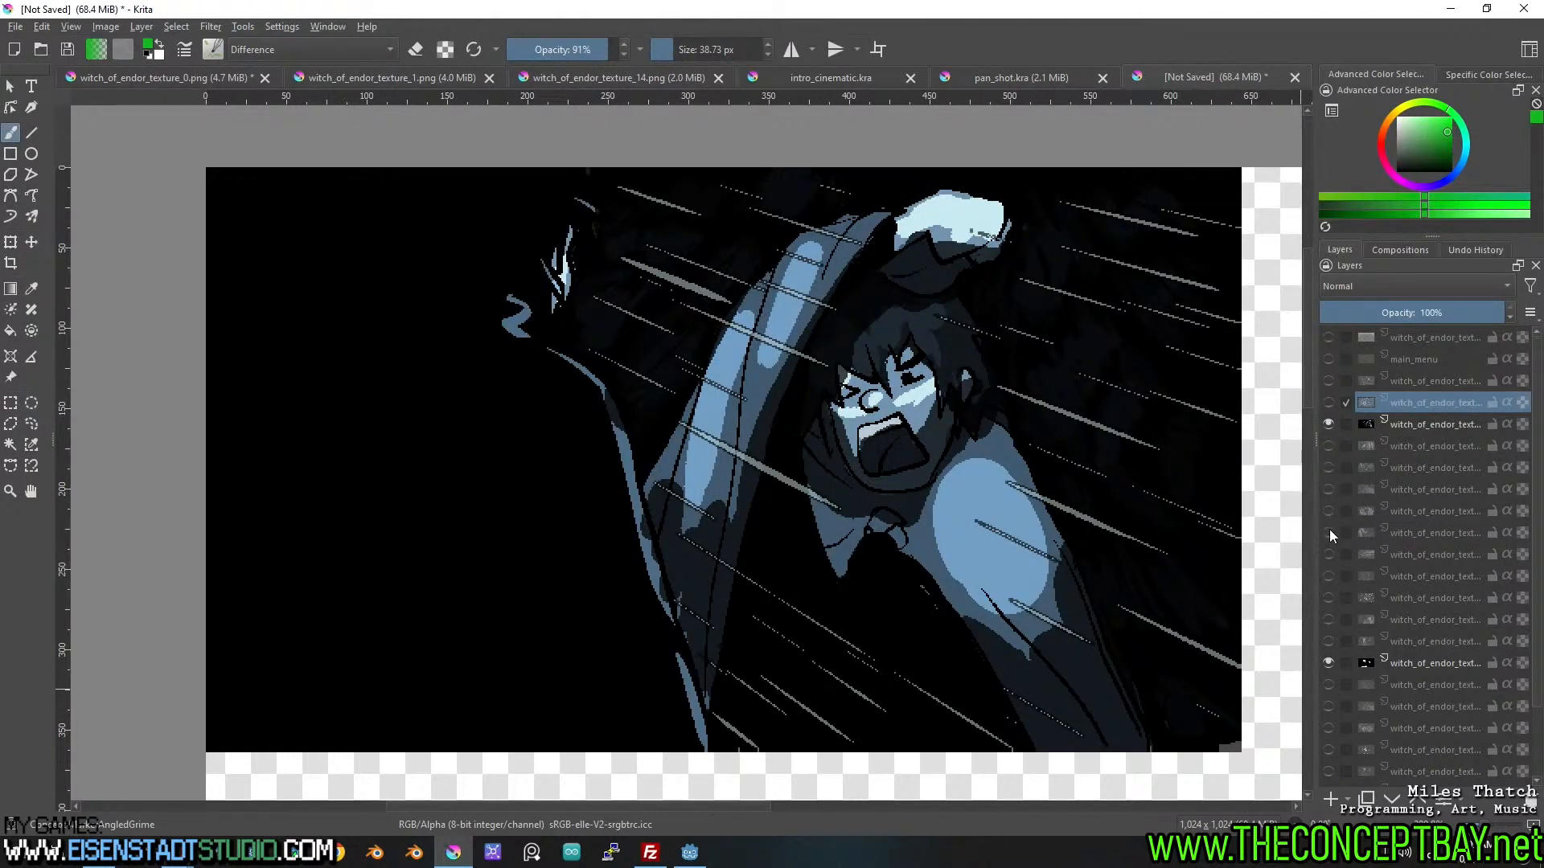
scroll(1420, 402, "up", 2)
Show the full-moon layer and rename it intro_frame_001.
left_click(1425, 381)
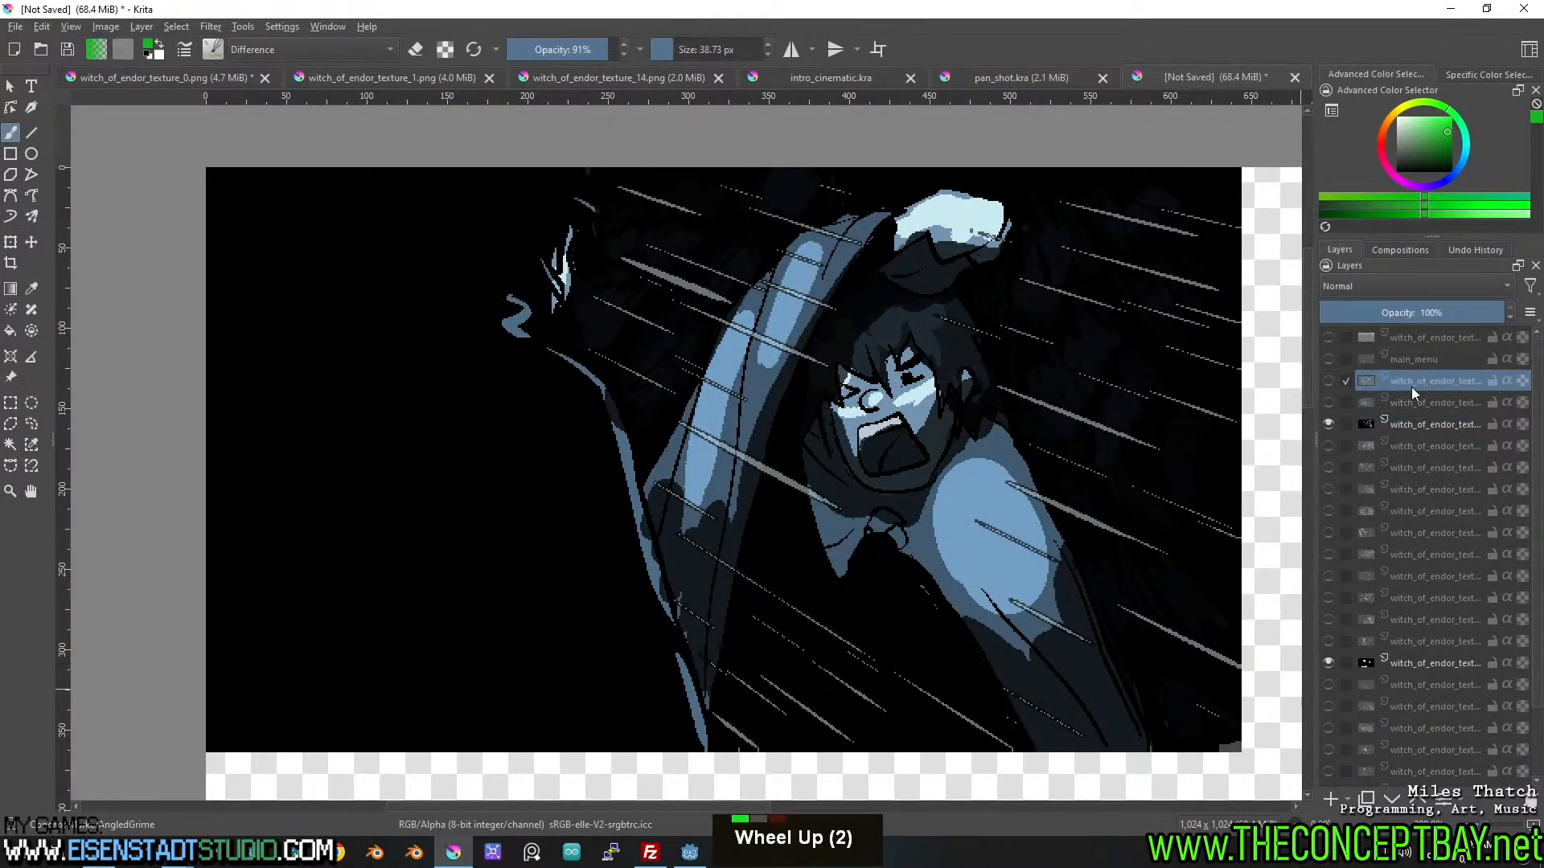
left_click(1328, 381)
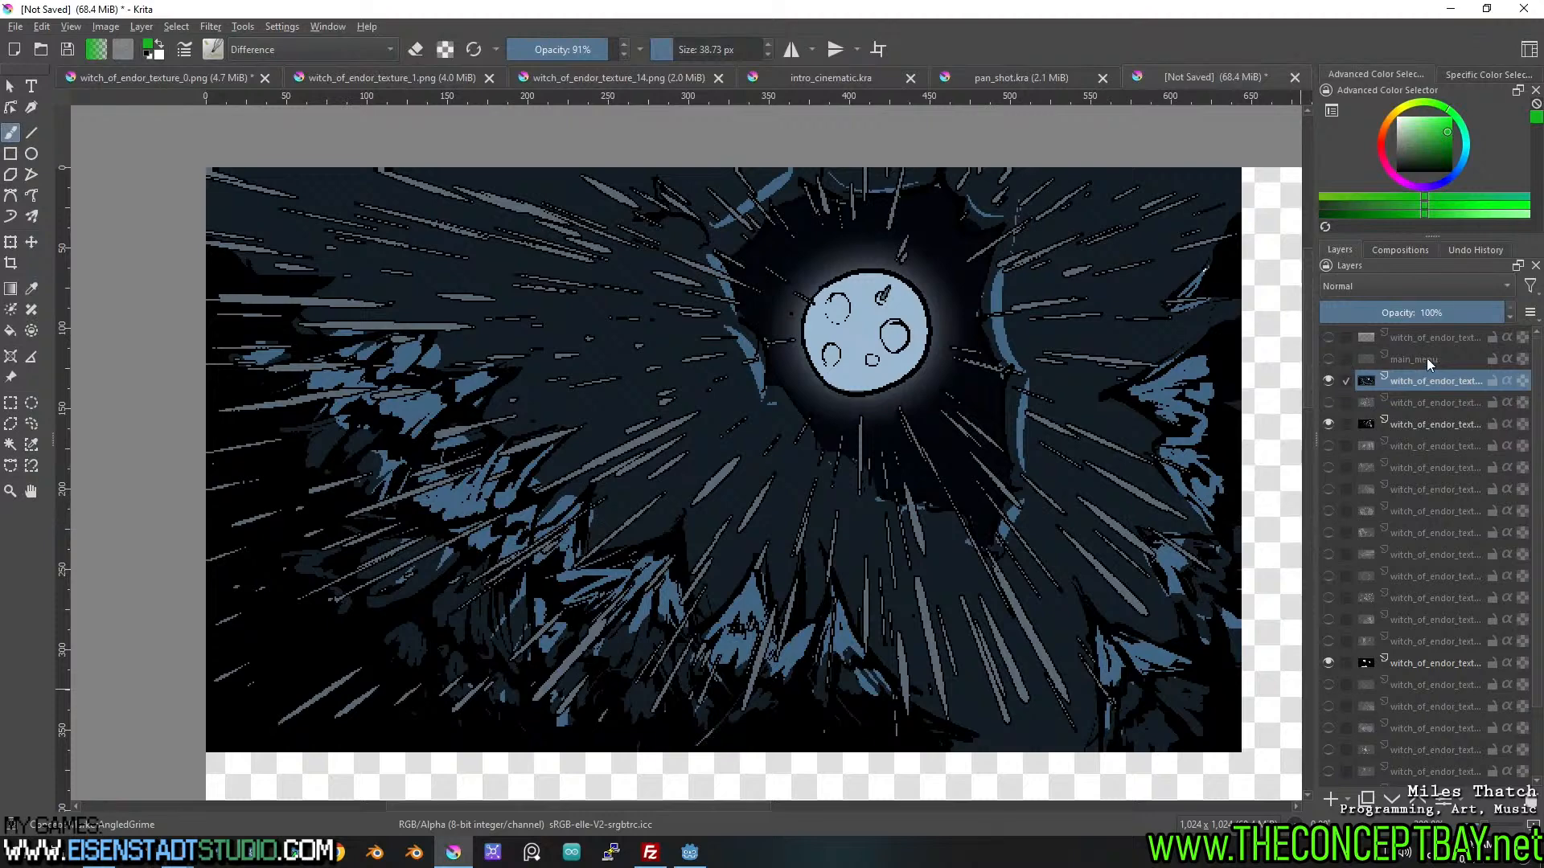
double_click(1415, 381)
type("intro_")
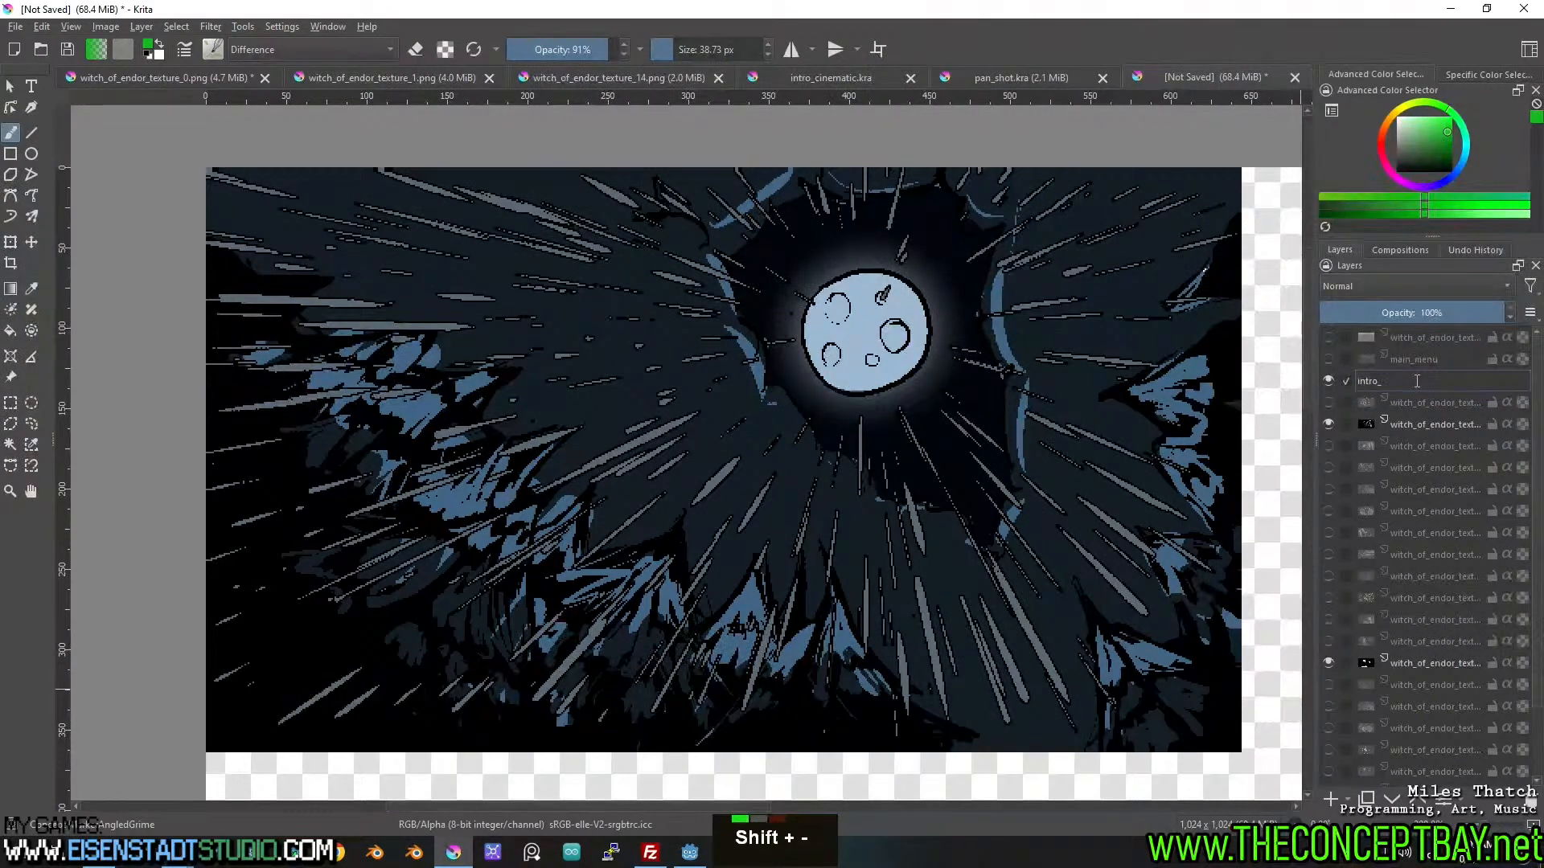
key("BackSpace")
type("_frame_01")
key("BackSpace")
type("01")
key("BackSpace")
type("01")
key("Return")
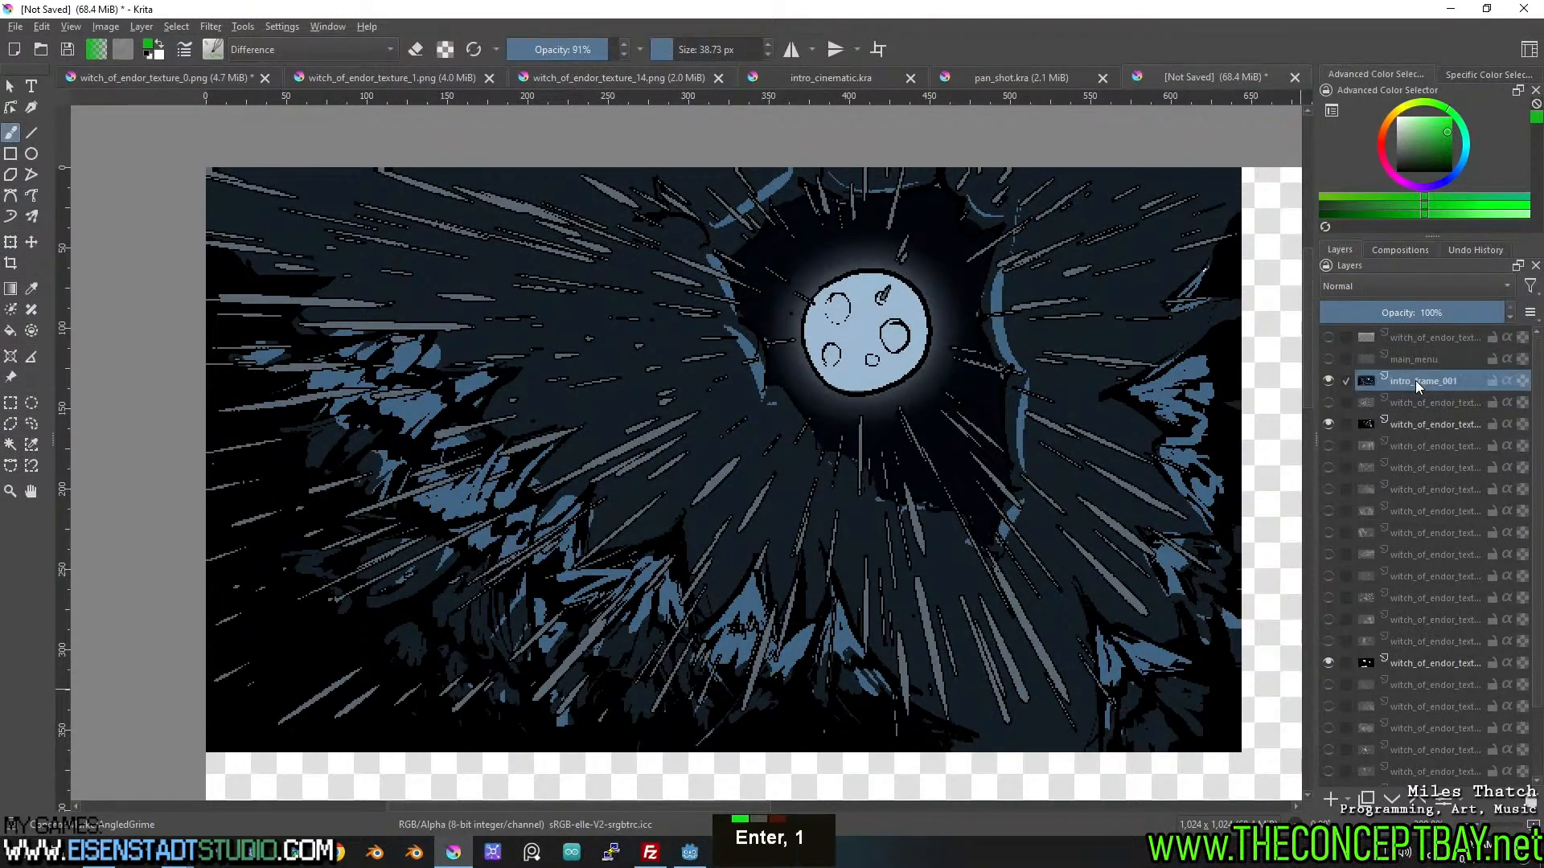
Copy the full-moon layer's name for reuse, hide that layer and show the angry rain close-up below it.
double_click(1399, 381)
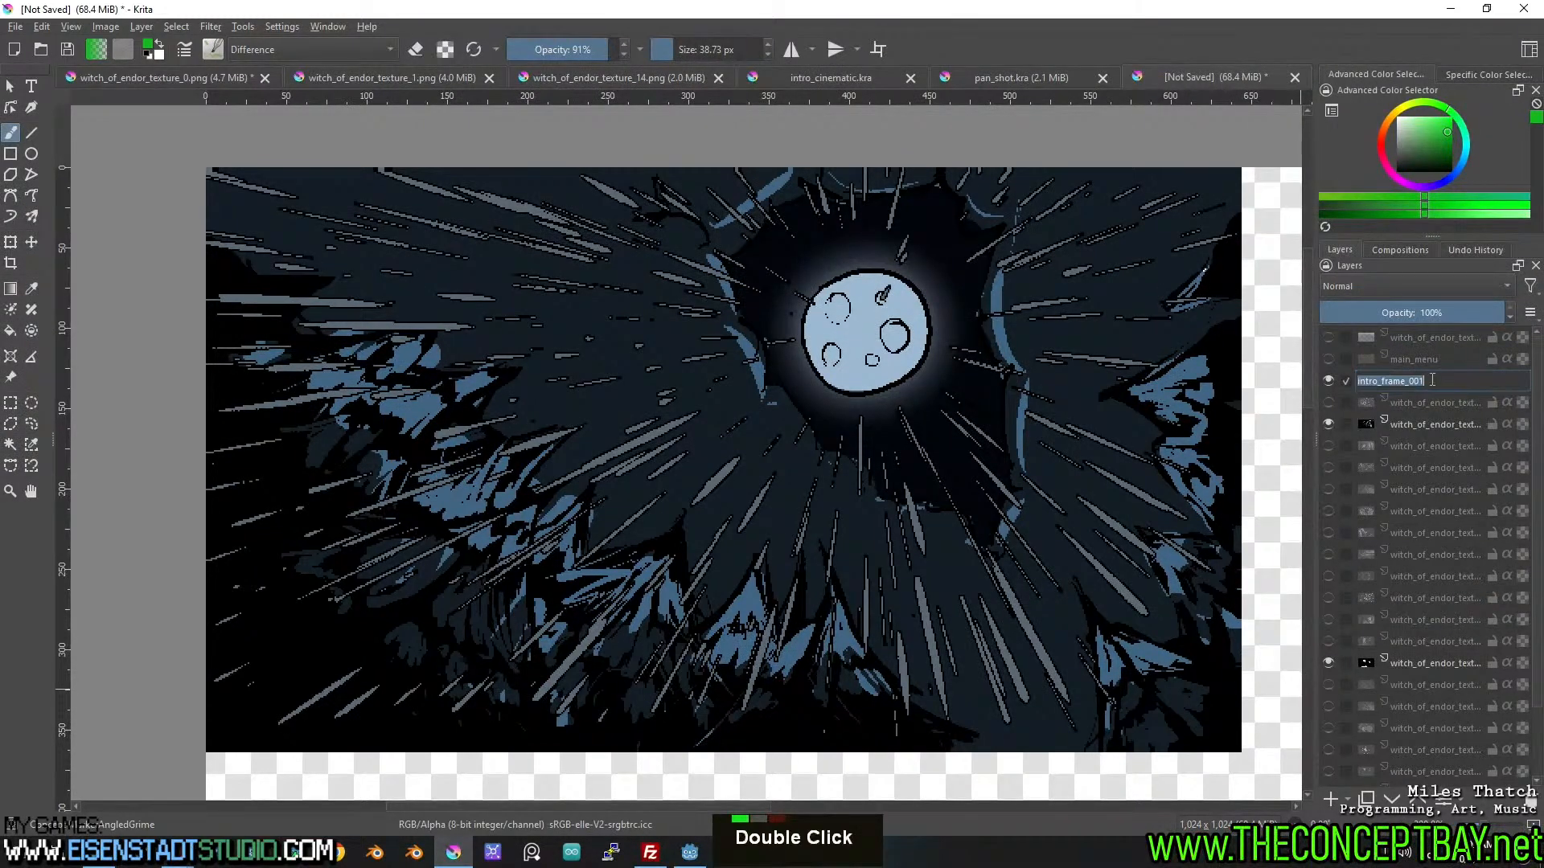
double_click(1400, 382)
key("ctrl+c")
key("Return")
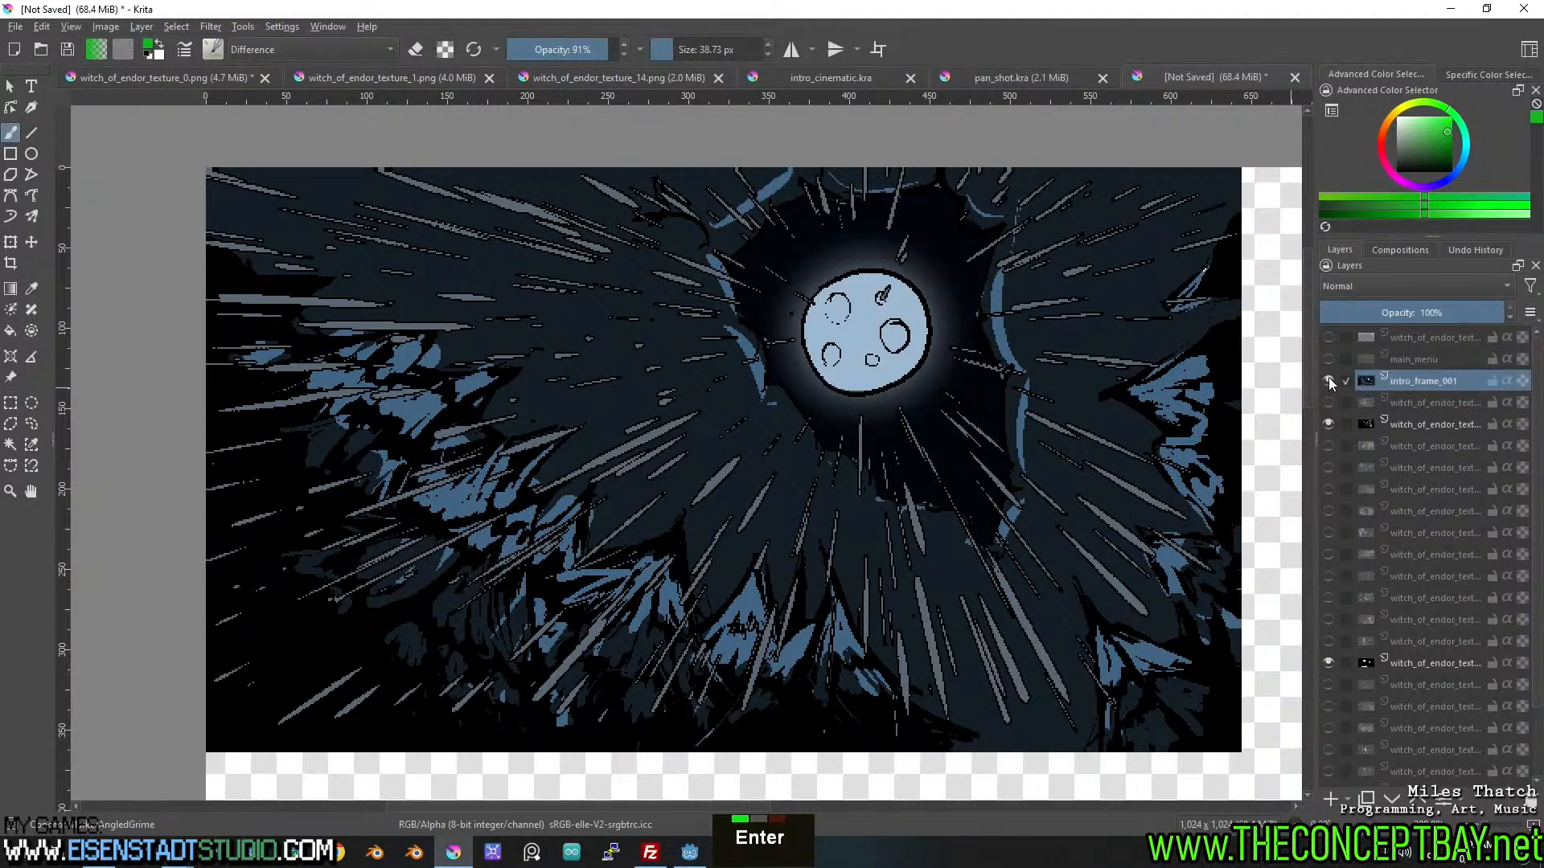
left_click(1328, 381)
left_click(1328, 403)
Rename the angry rain close-up layer intro_frame_002 from the copied name, and hide it.
double_click(1421, 403)
key("ctrl+v")
type("2")
key("BackSpace")
type("002")
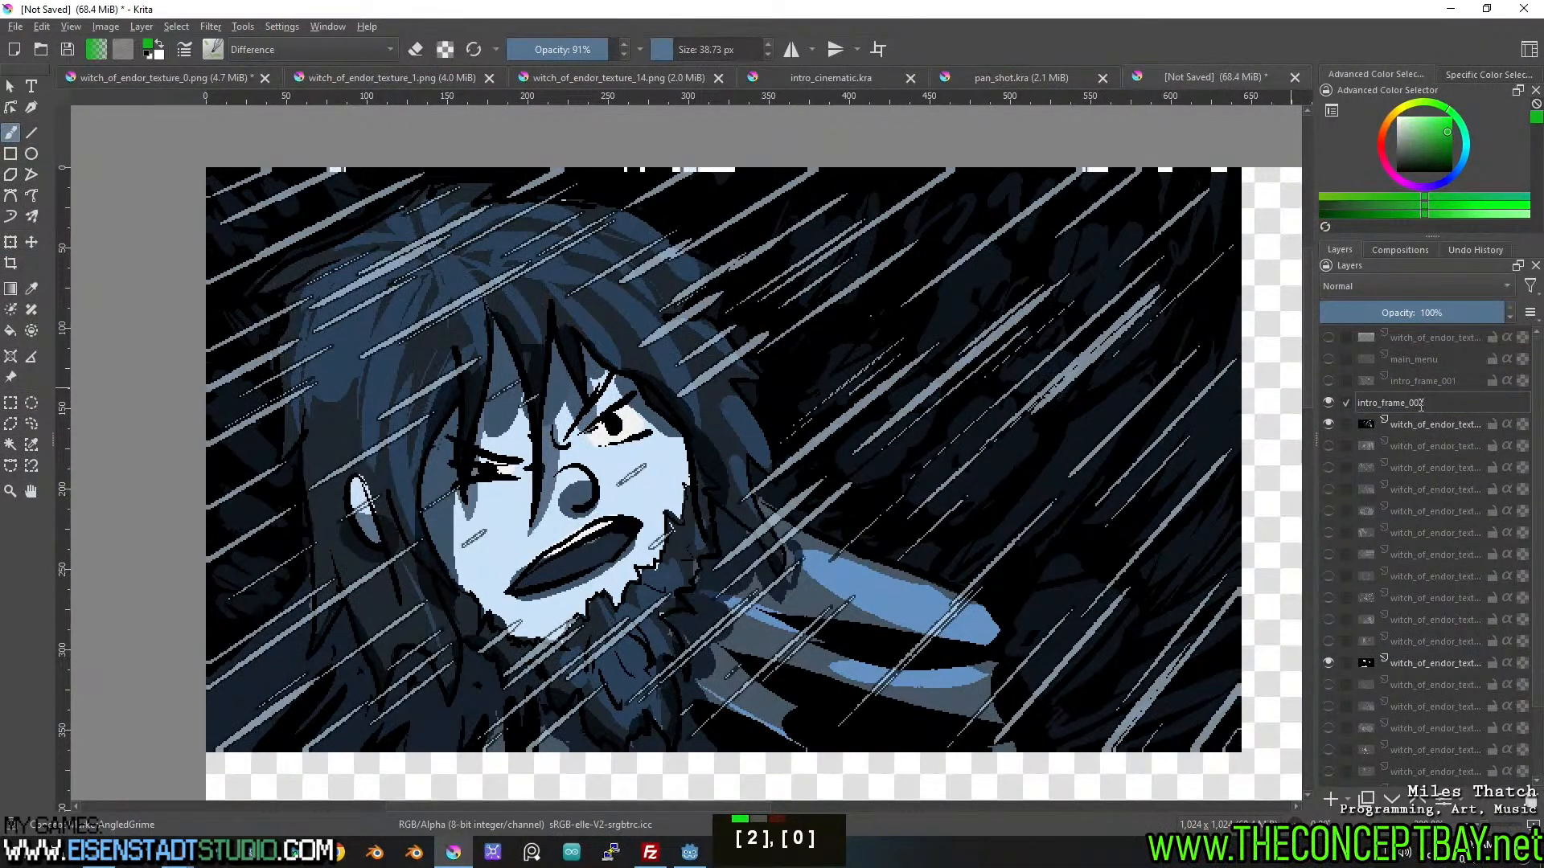
key("ctrl+c")
key("Return")
left_click(1328, 403)
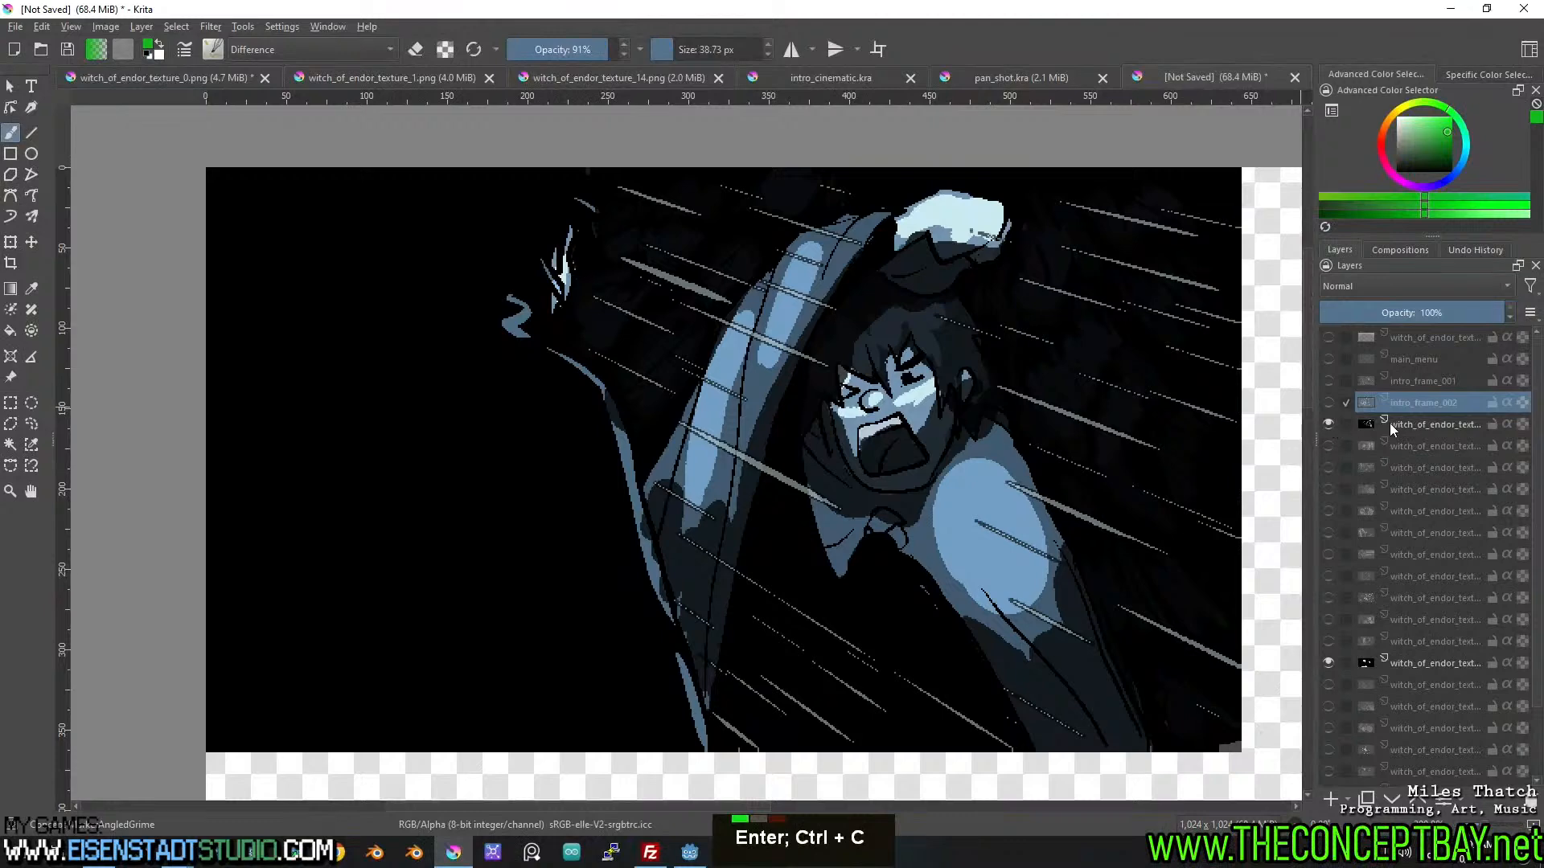
Rename the raised-arm layer intro_frame_003 using the copied name, and hide it.
double_click(1423, 423)
key("ctrl+v")
key("BackSpace")
type("3")
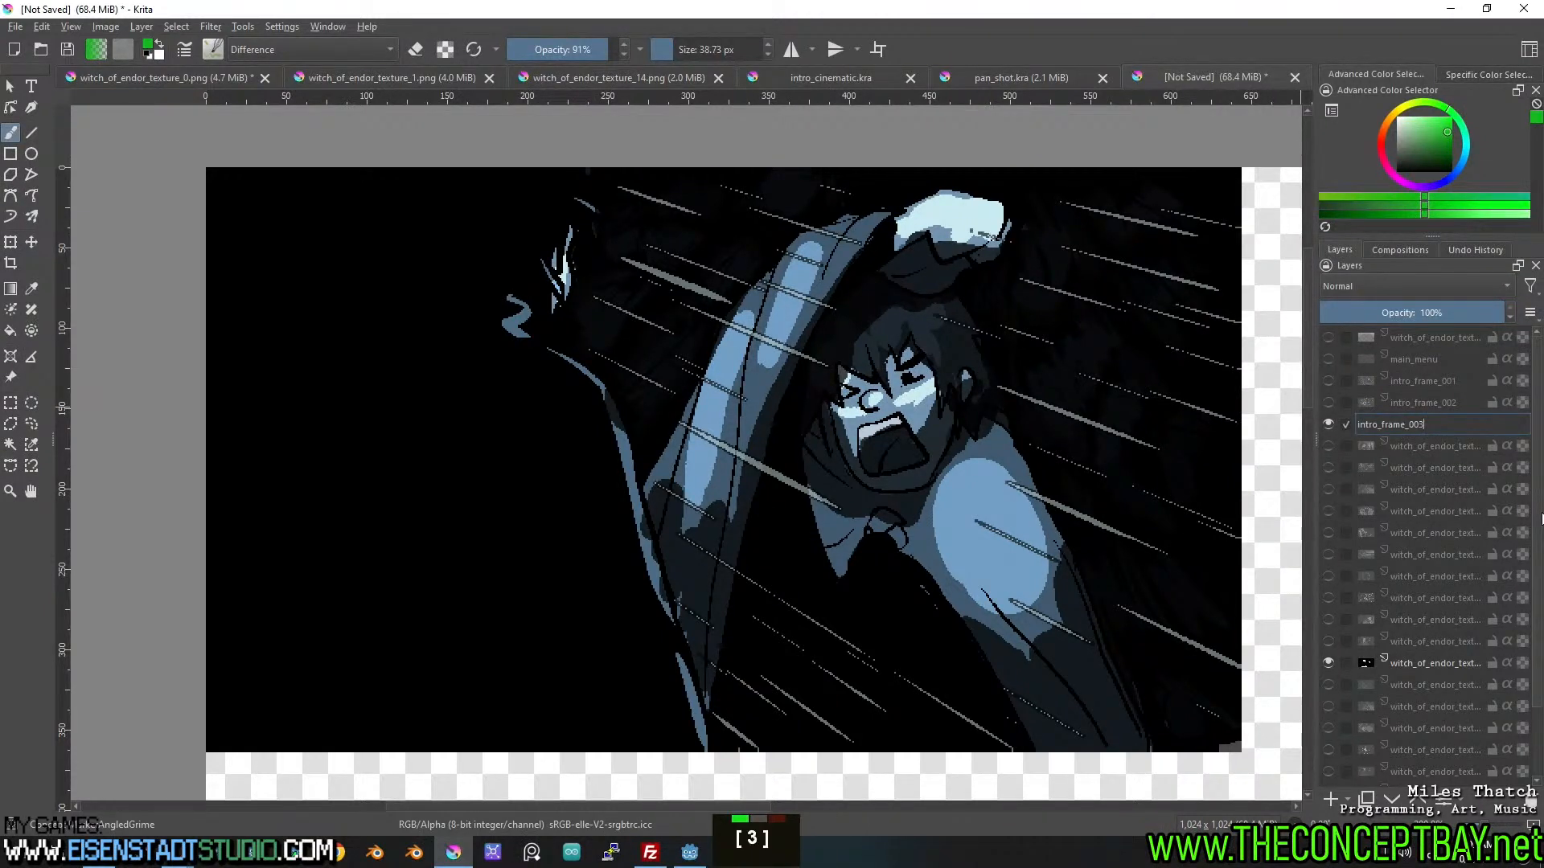
key("Return")
left_click(1327, 424)
Preview the window-room scene, and move the layer with two caped figures in the rain directly below intro_frame_003.
left_click(1327, 446)
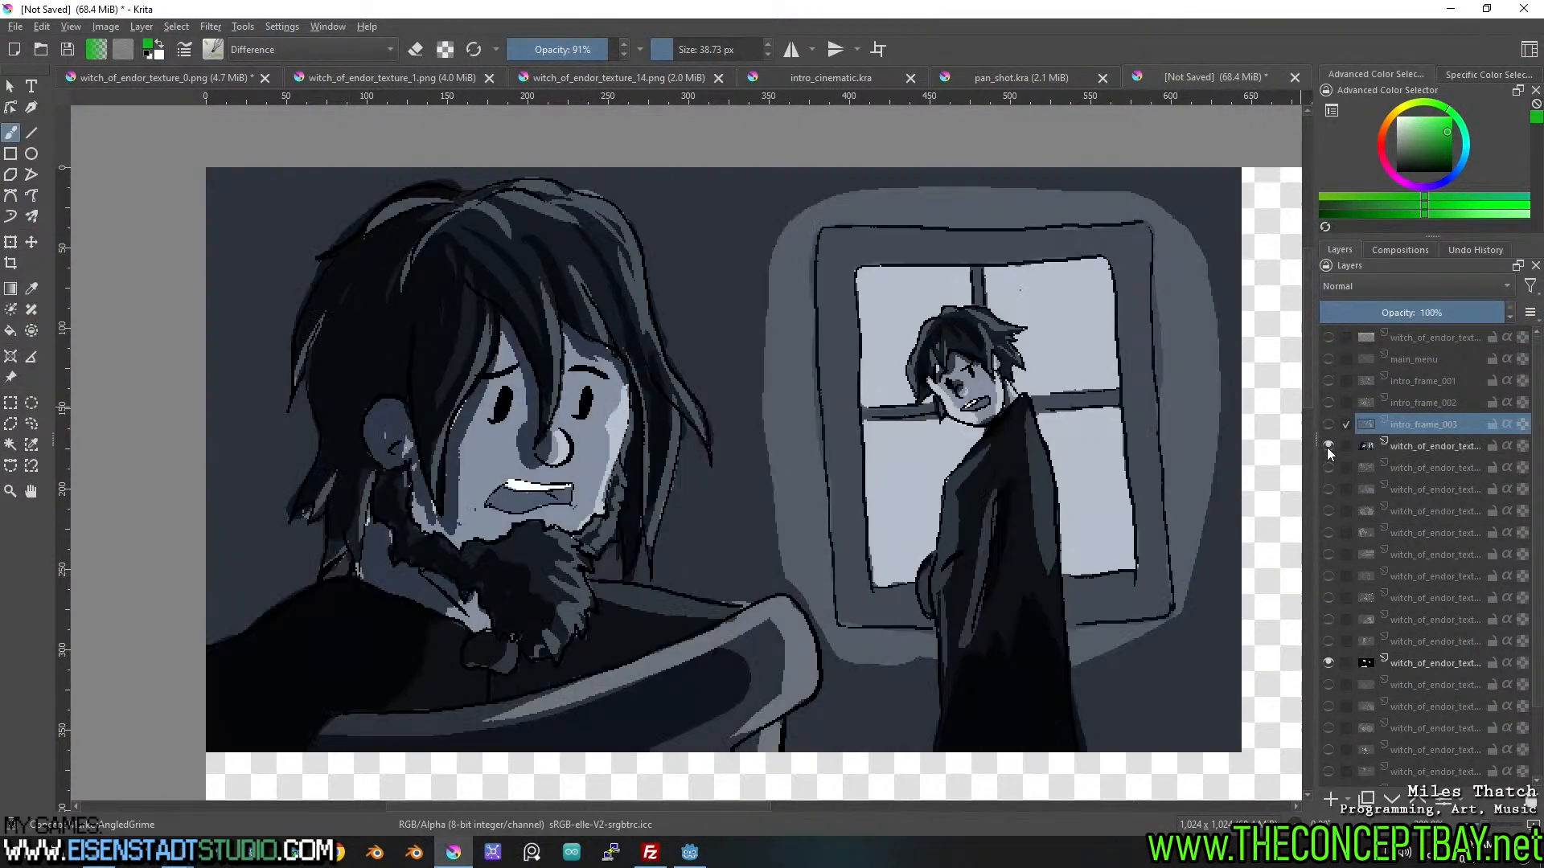
left_click(1327, 446)
left_click(1332, 465)
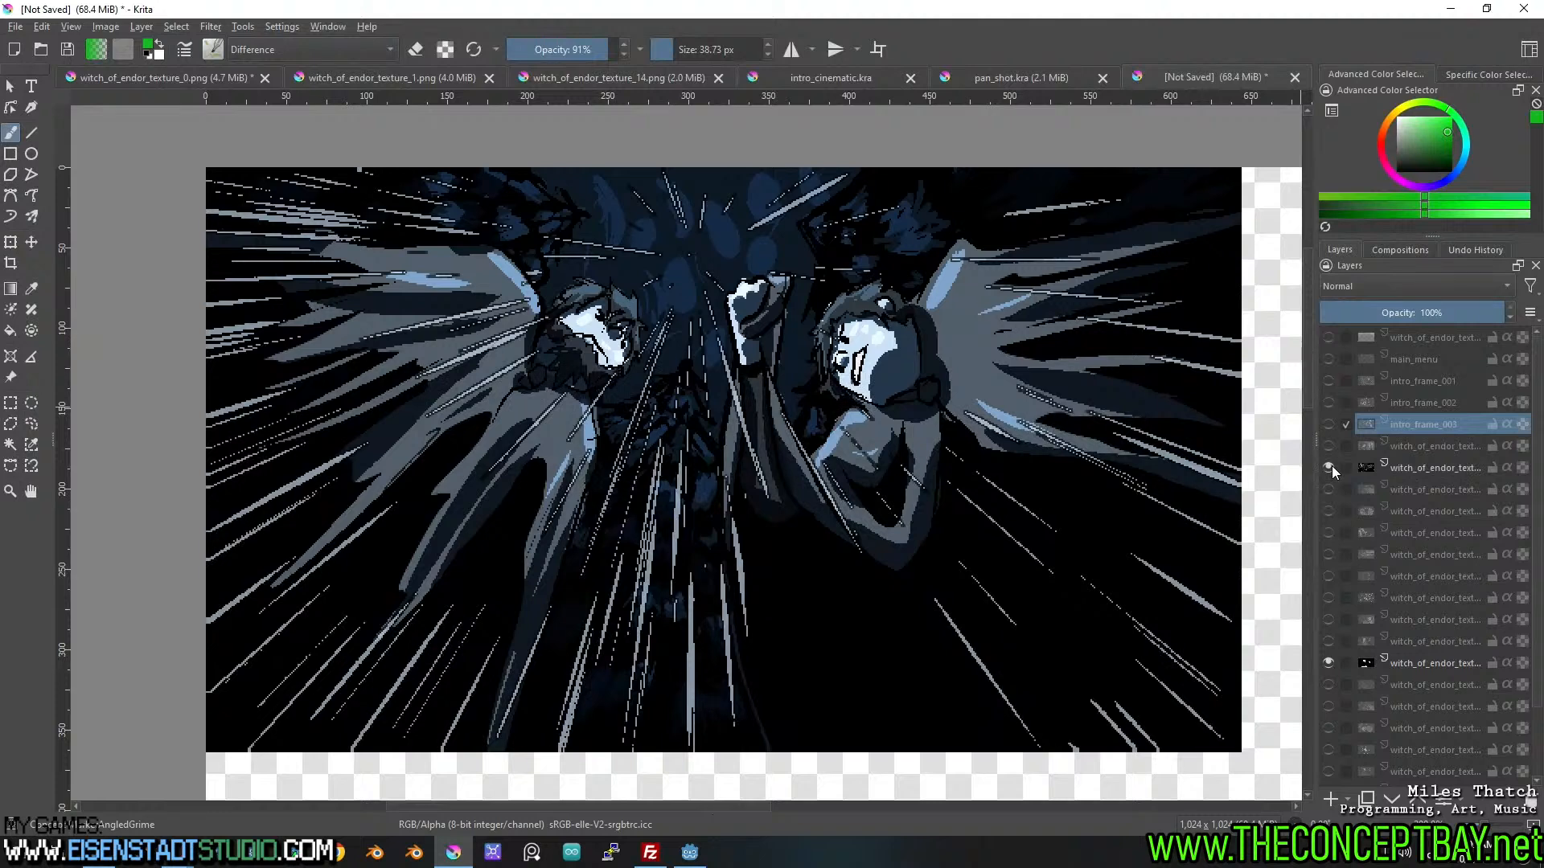
mouse_move(1400, 466)
left_mouse_down()
mouse_move(1444, 416)
mouse_move(1427, 456)
left_mouse_up()
Rename the layer with two caped figures intro_frame_004.
double_click(1407, 446)
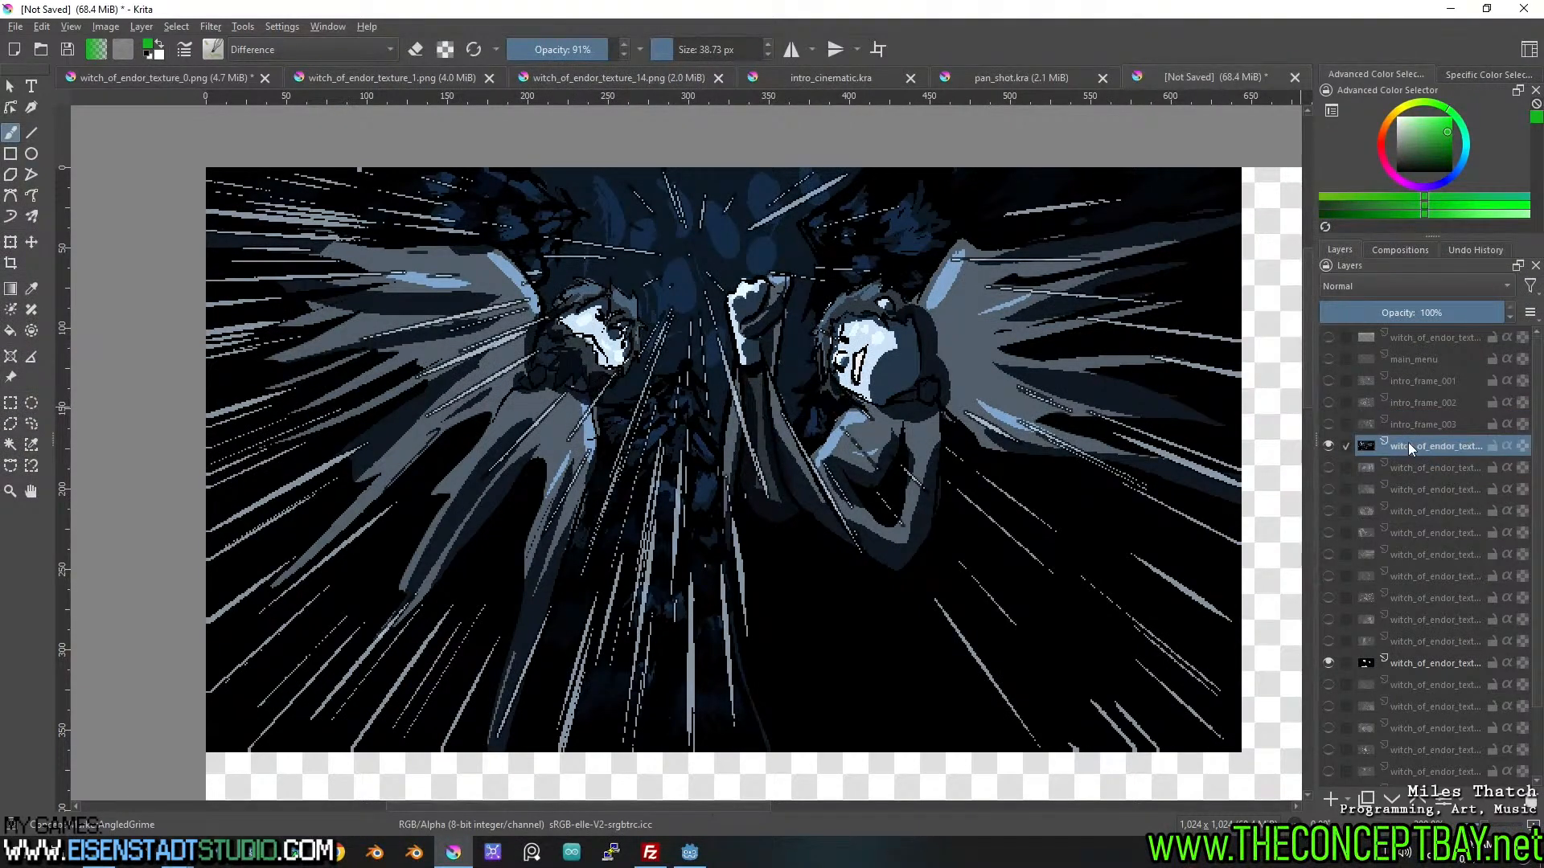
key("ctrl+v")
type("4")
key("Return")
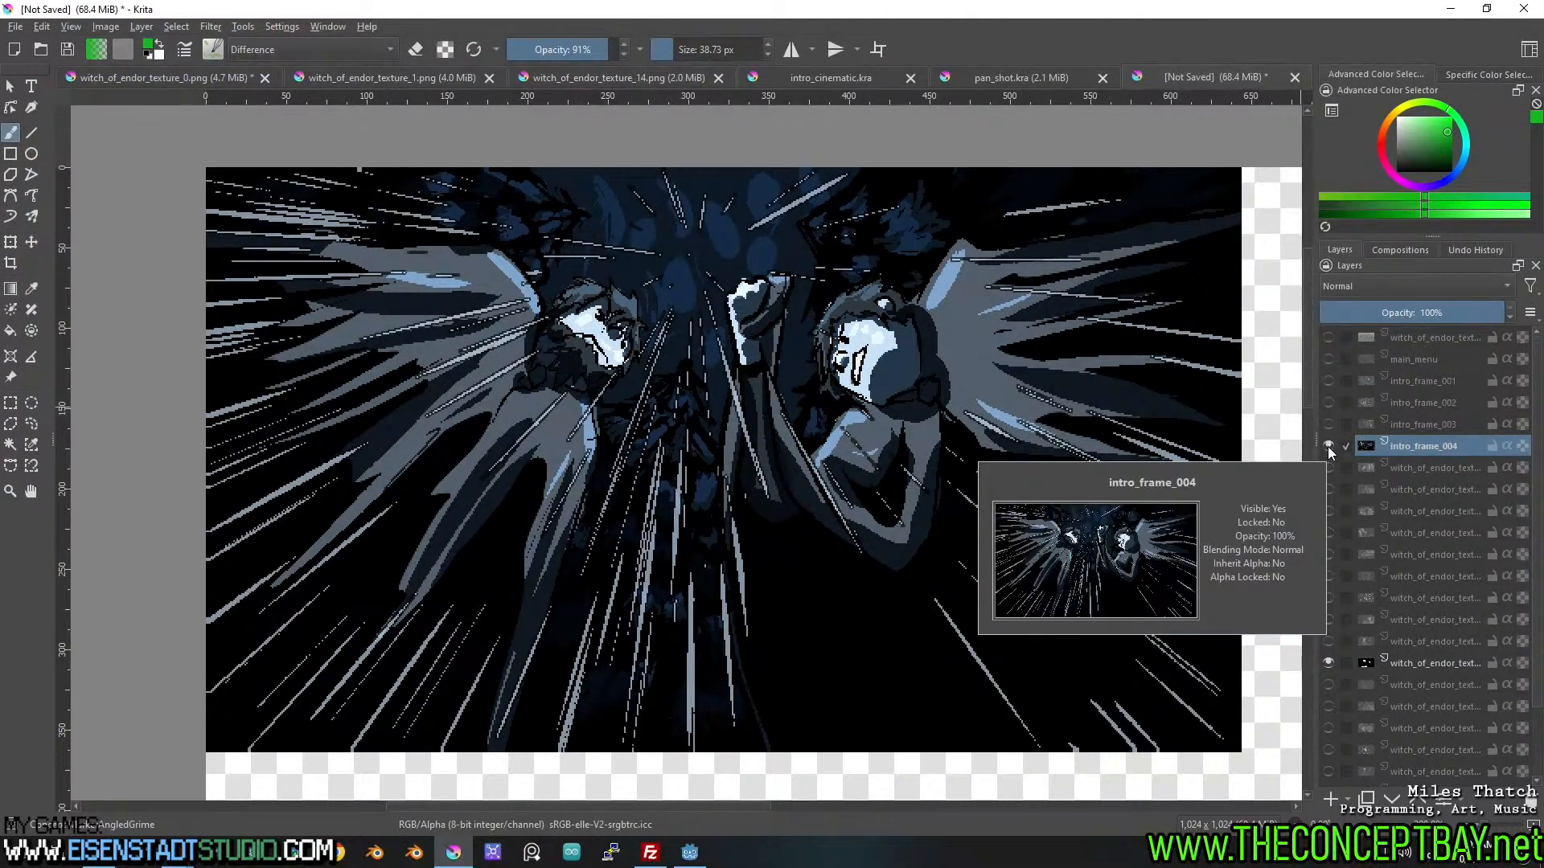
Check the intro_frame_004 image by toggling its visibility off and on.
left_click(1329, 447)
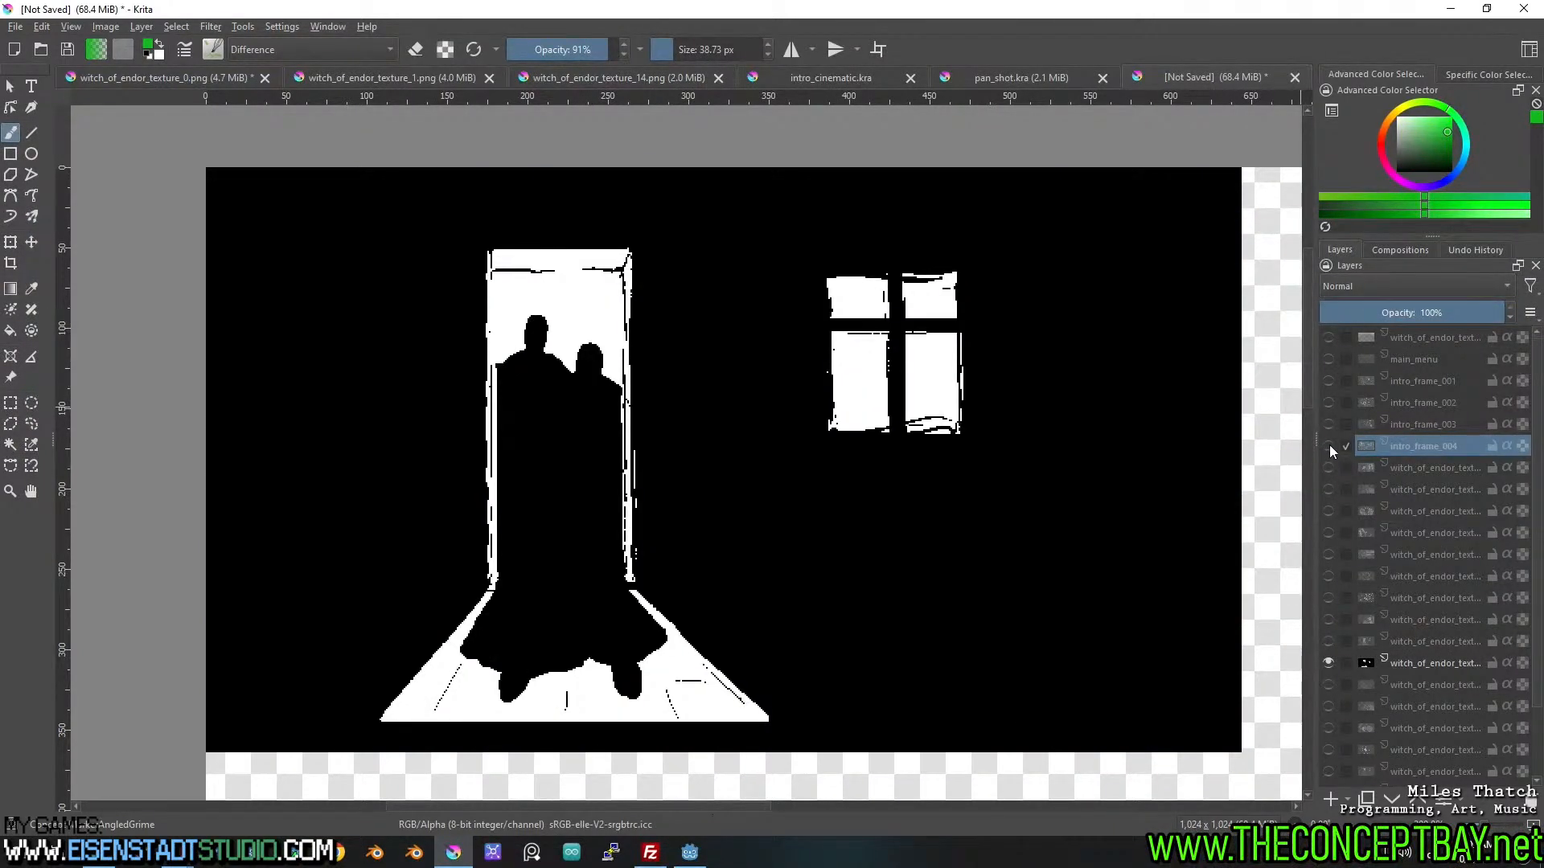
left_click(1328, 447)
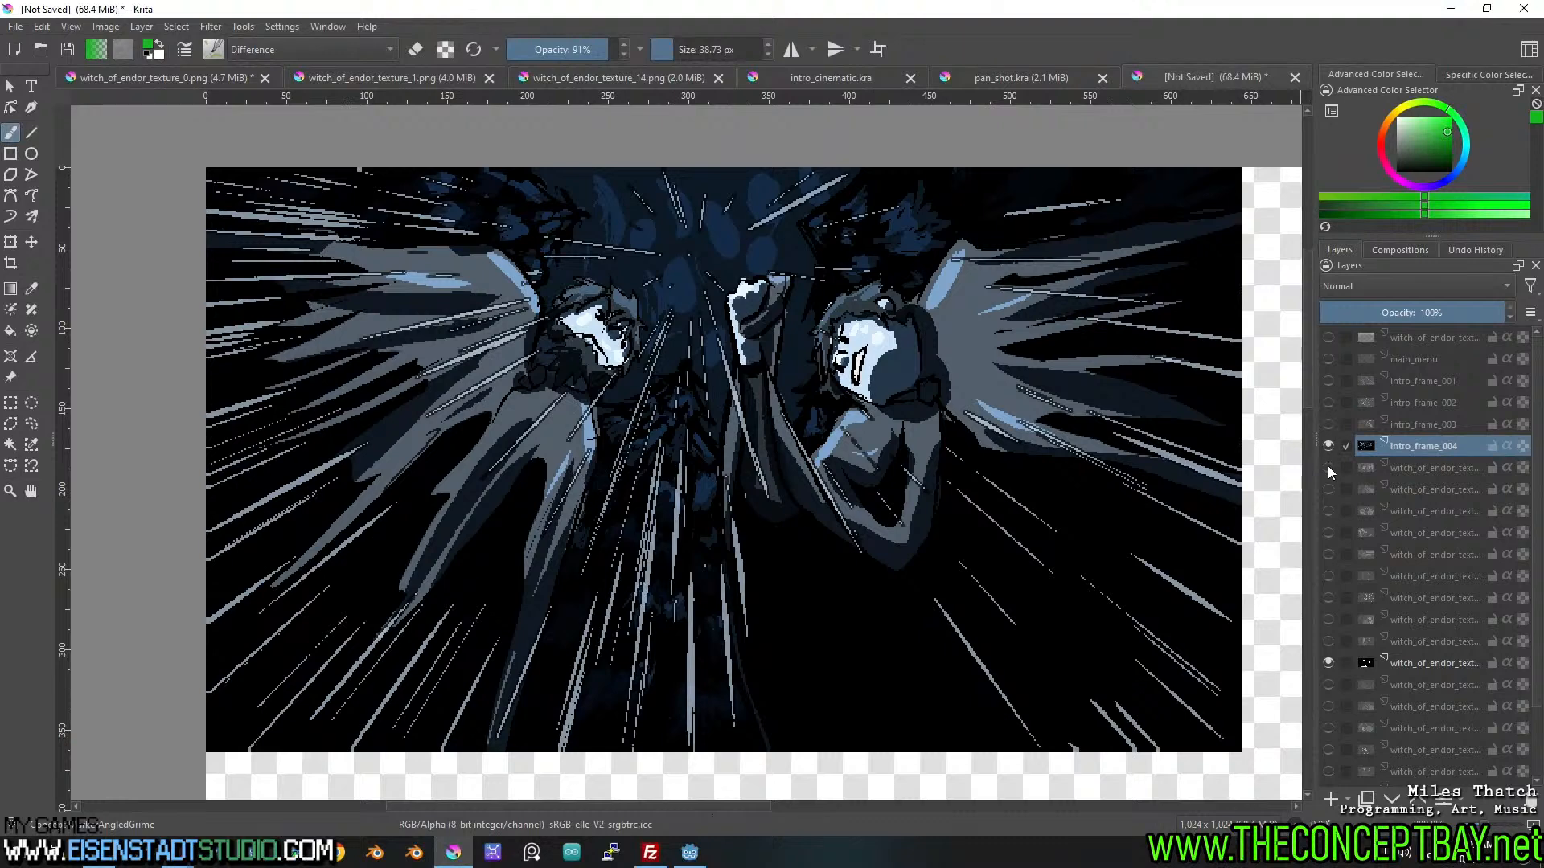
double_click(1328, 450)
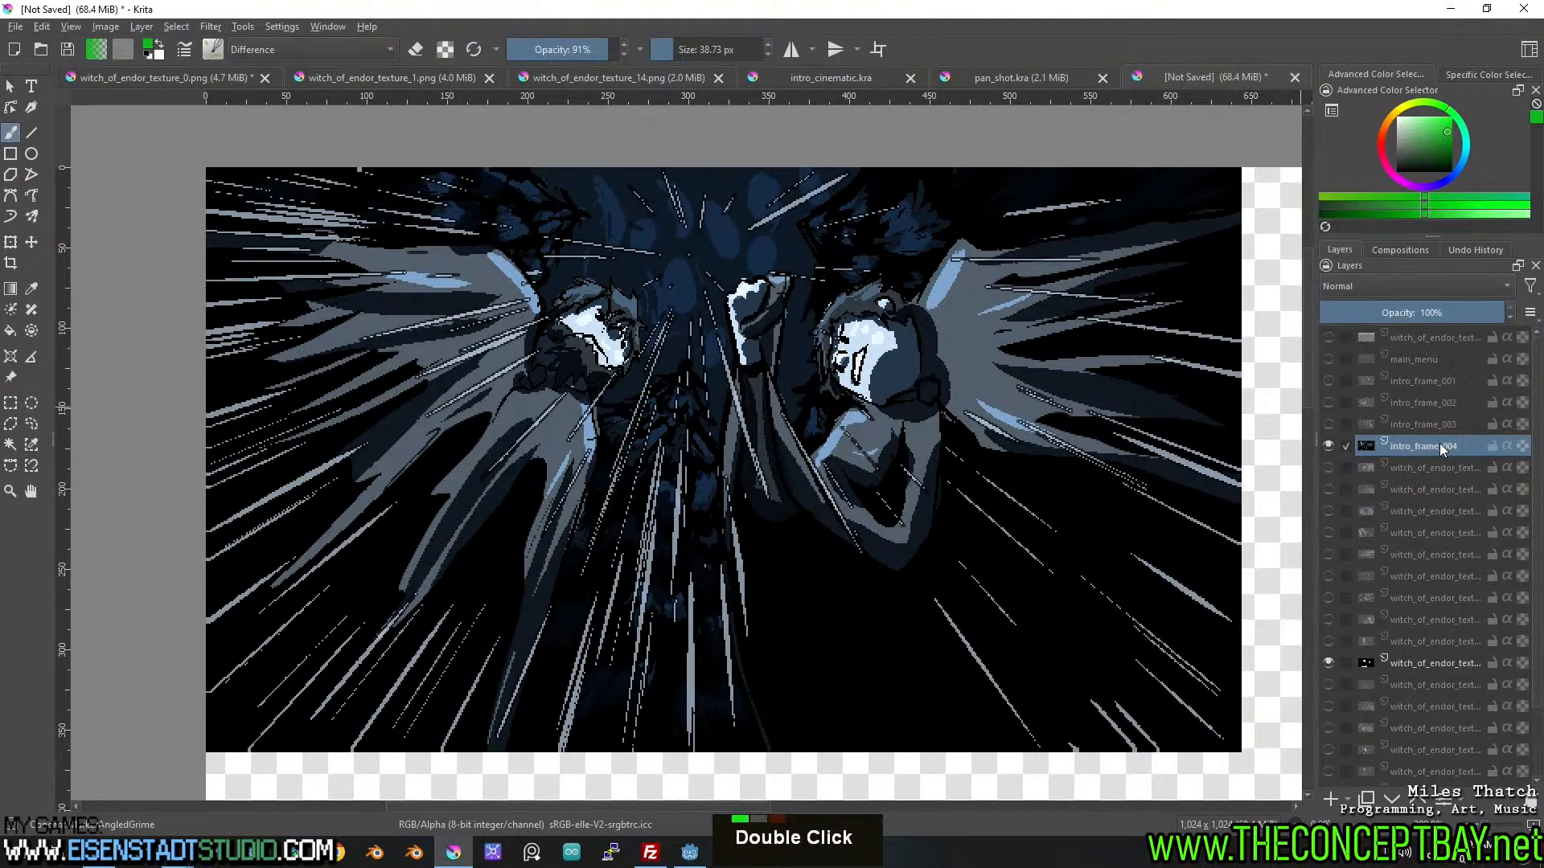
Look over the tall pan_shot.kra image and rename its Background layer intro_frame_005.
left_click(997, 72)
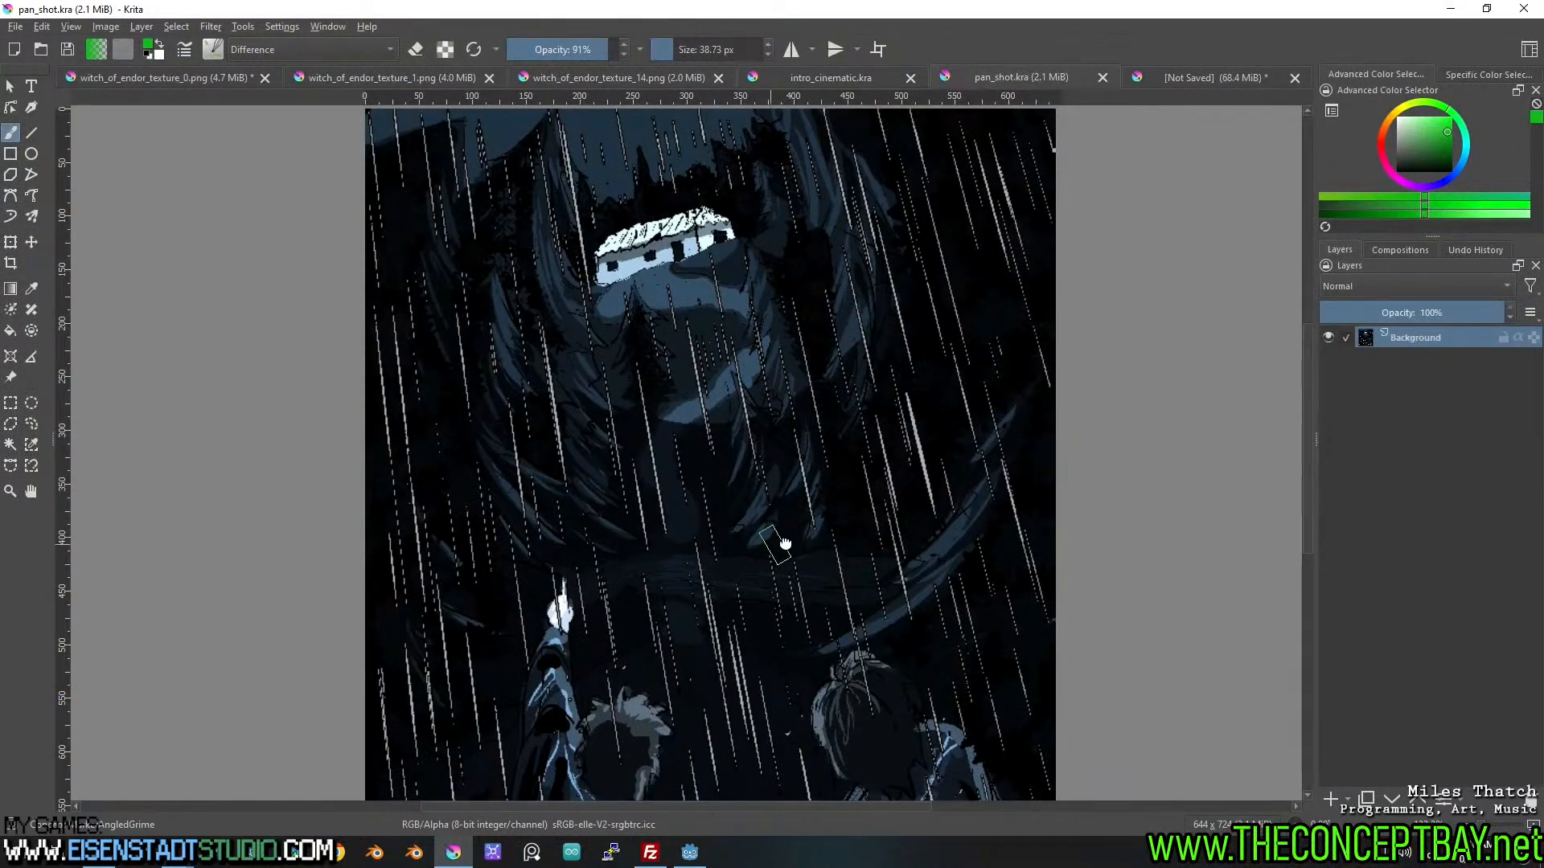
scroll(769, 545, "up", 2)
middle_click(770, 544)
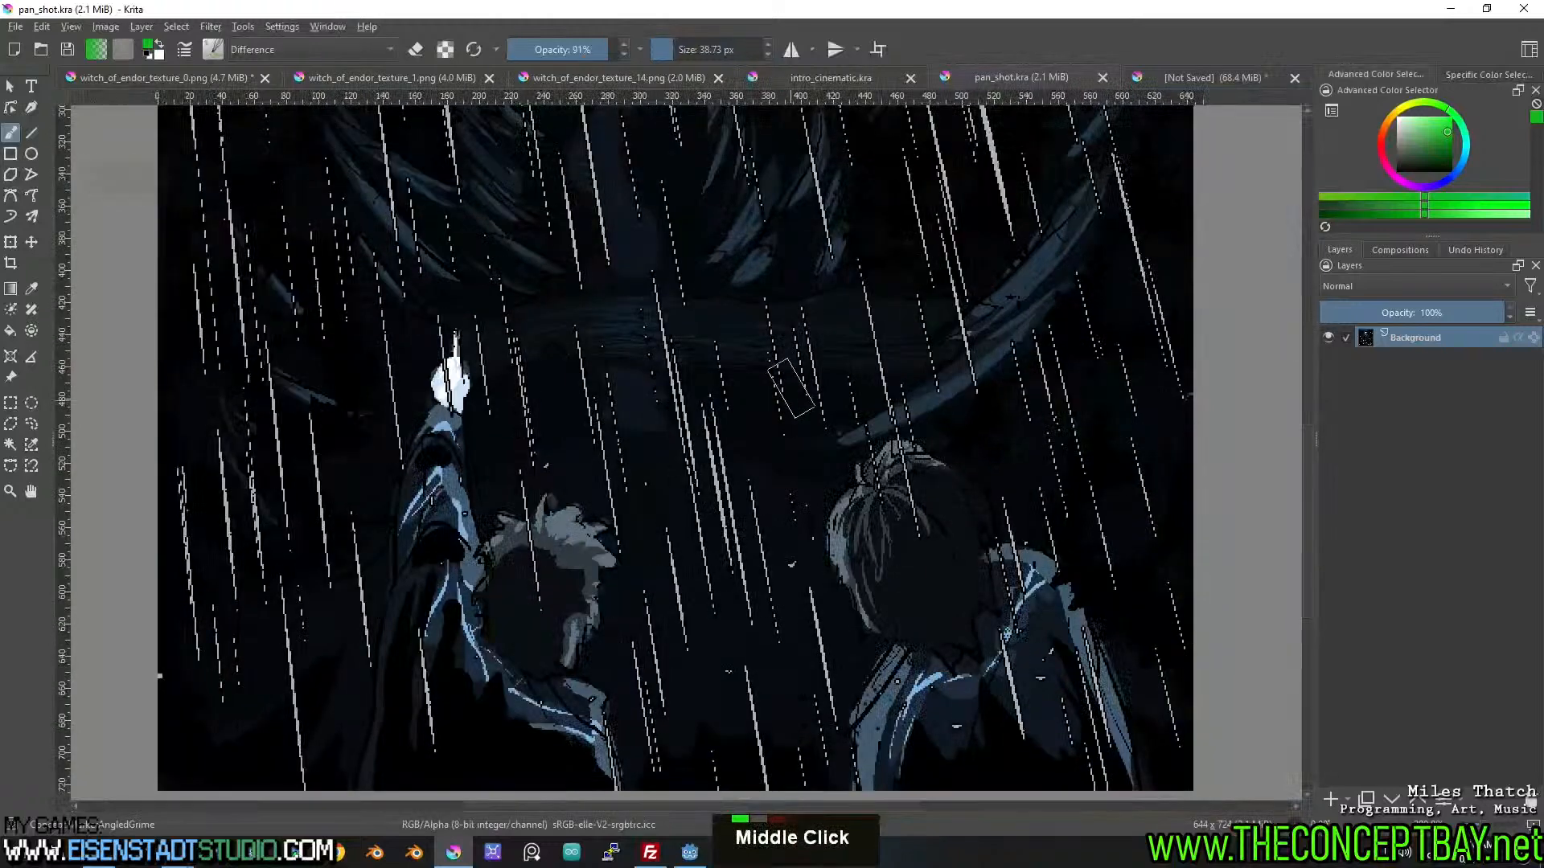
middle_click(791, 404)
middle_click(774, 515)
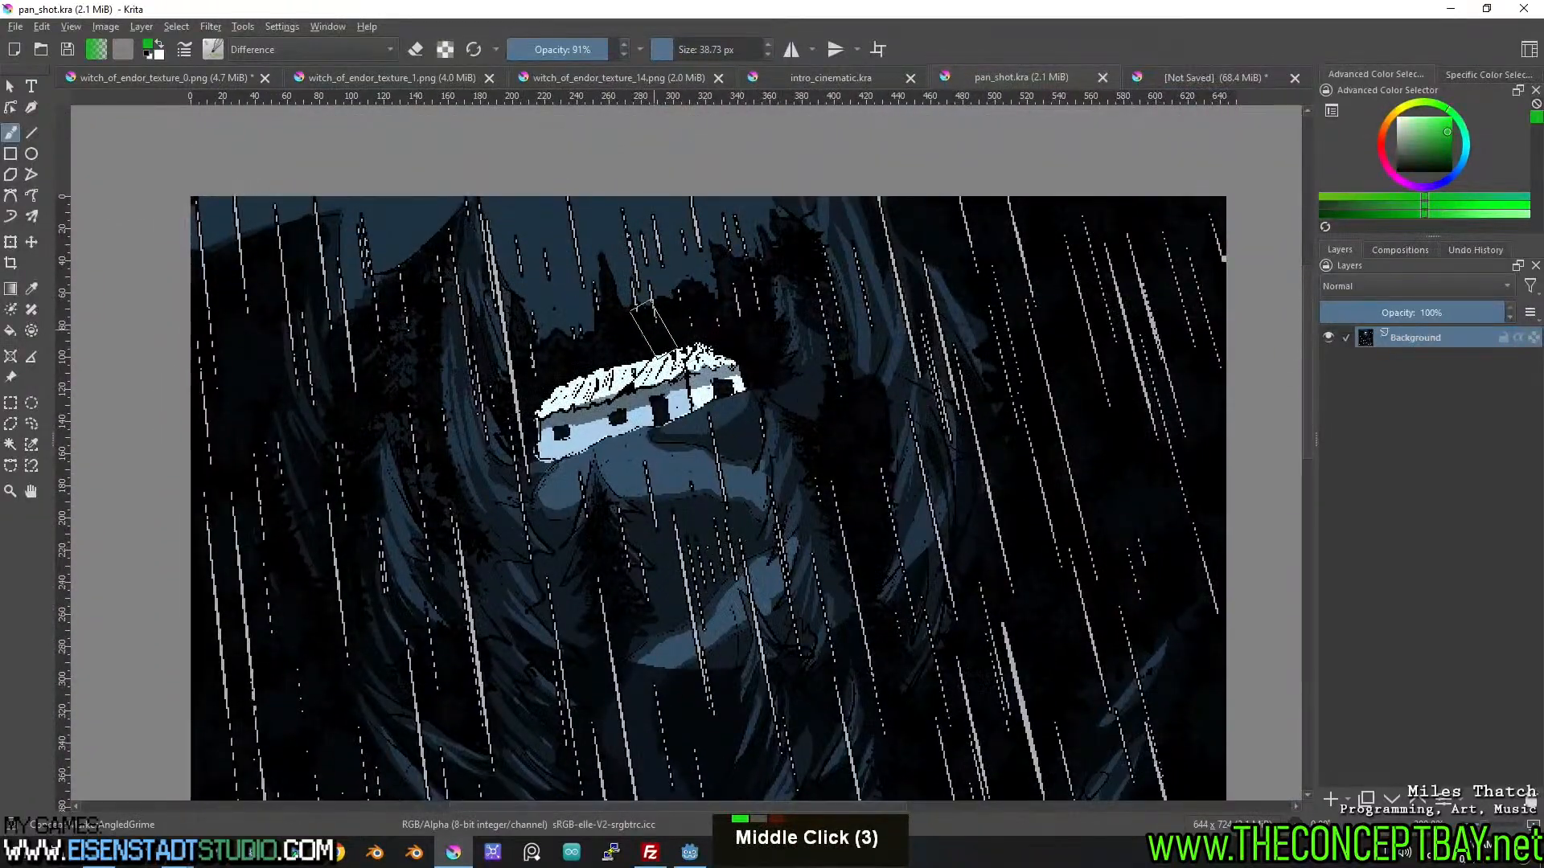
double_click(1435, 339)
key("ctrl+v")
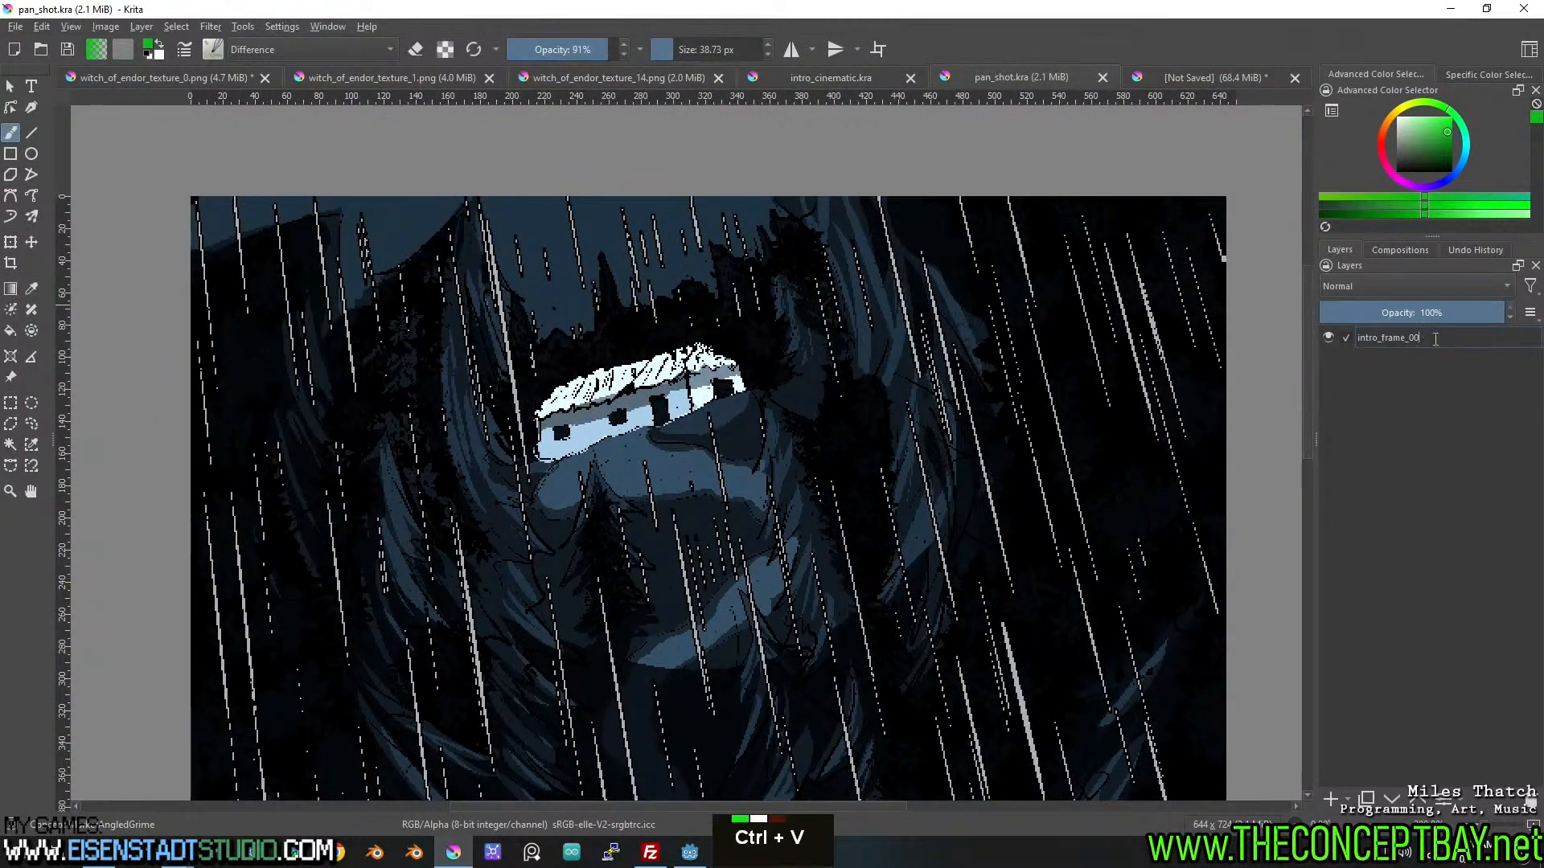
type("5")
key("Return")
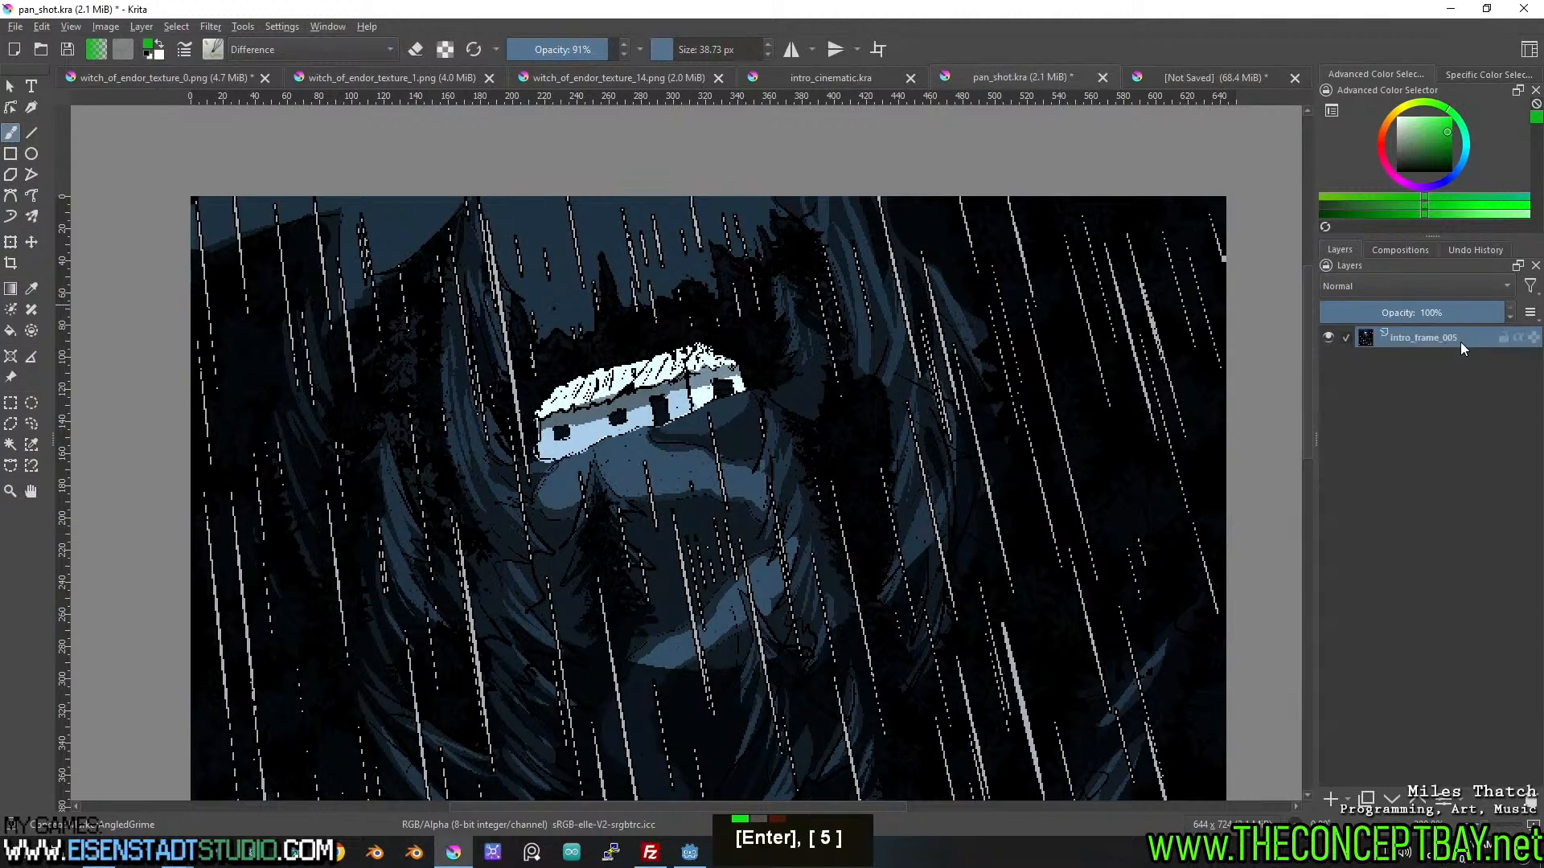
Close the blank intro_cinematic.kra document and return to the unsaved document with the frame layers.
left_click(867, 73)
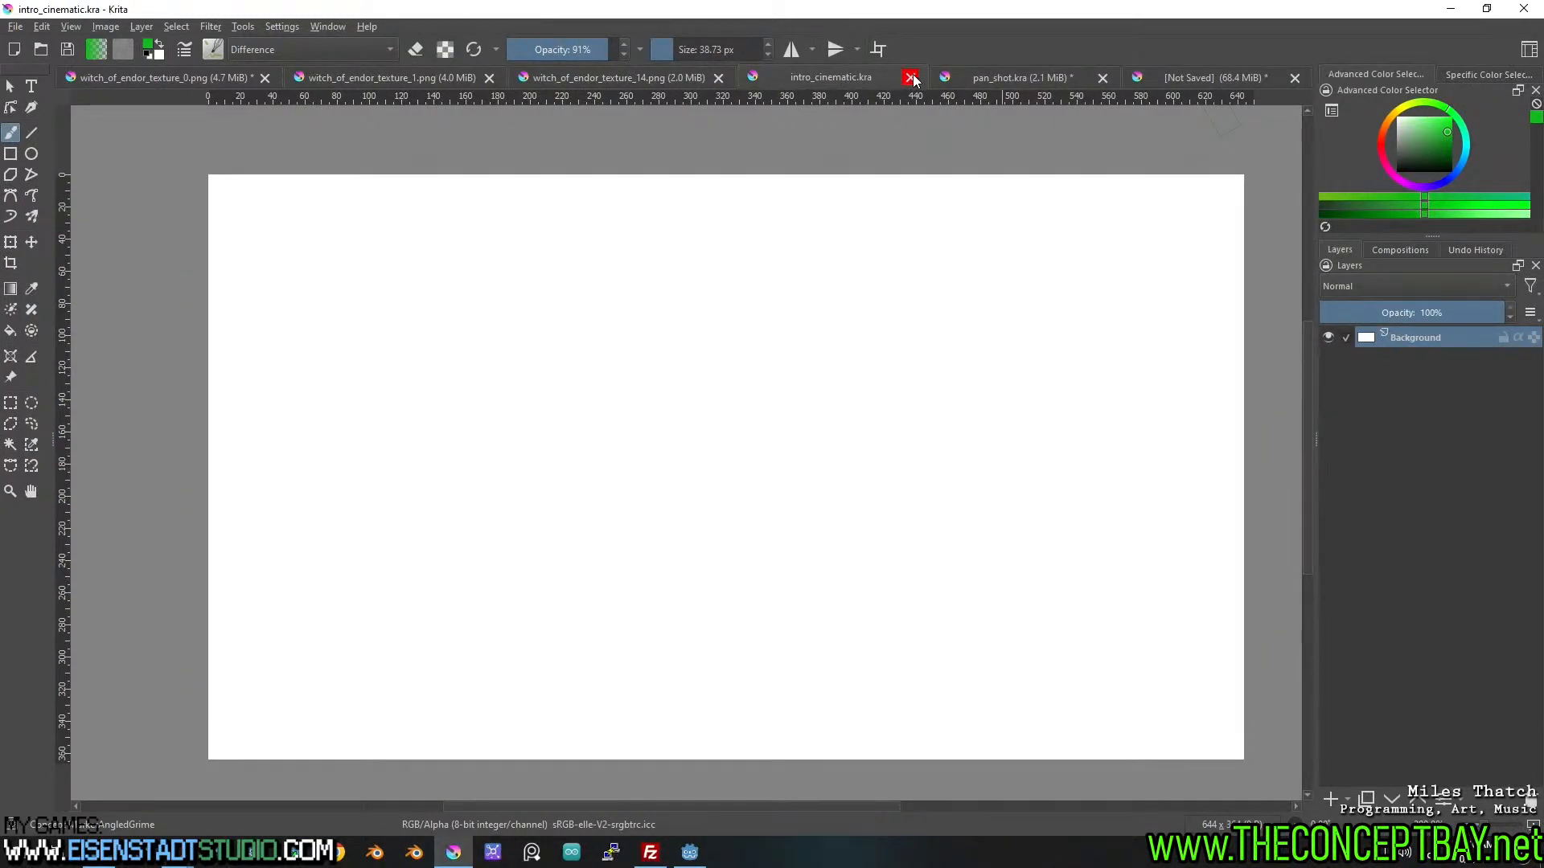
left_click(912, 77)
left_click(1169, 74)
Save the frame-layers document as intro_frames in the intro_cinematic folder, in Krita document format.
key("ctrl+s")
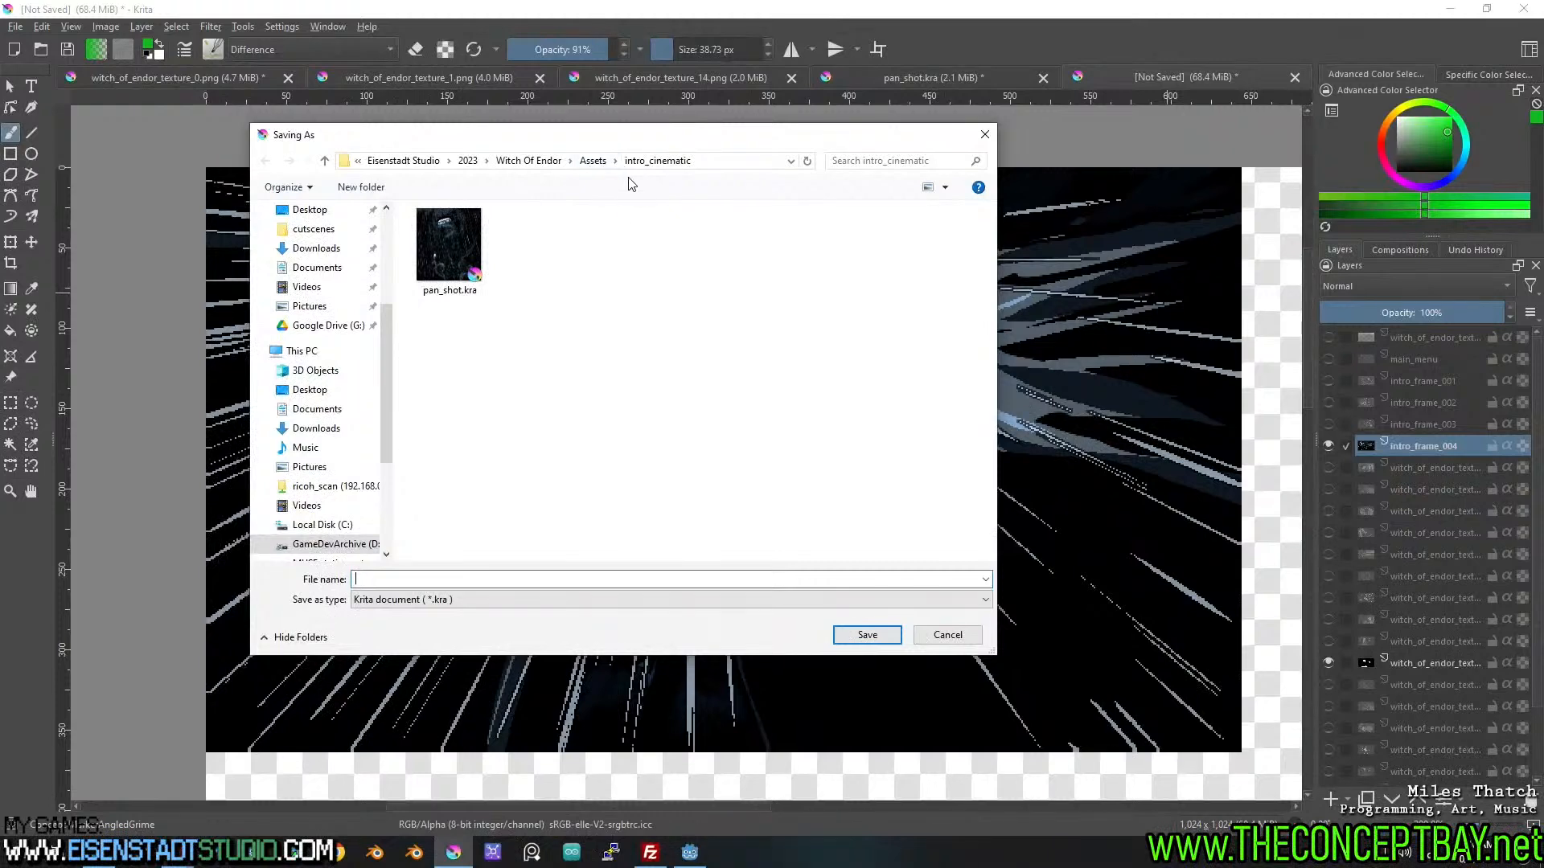
left_click(503, 579)
type("intro_")
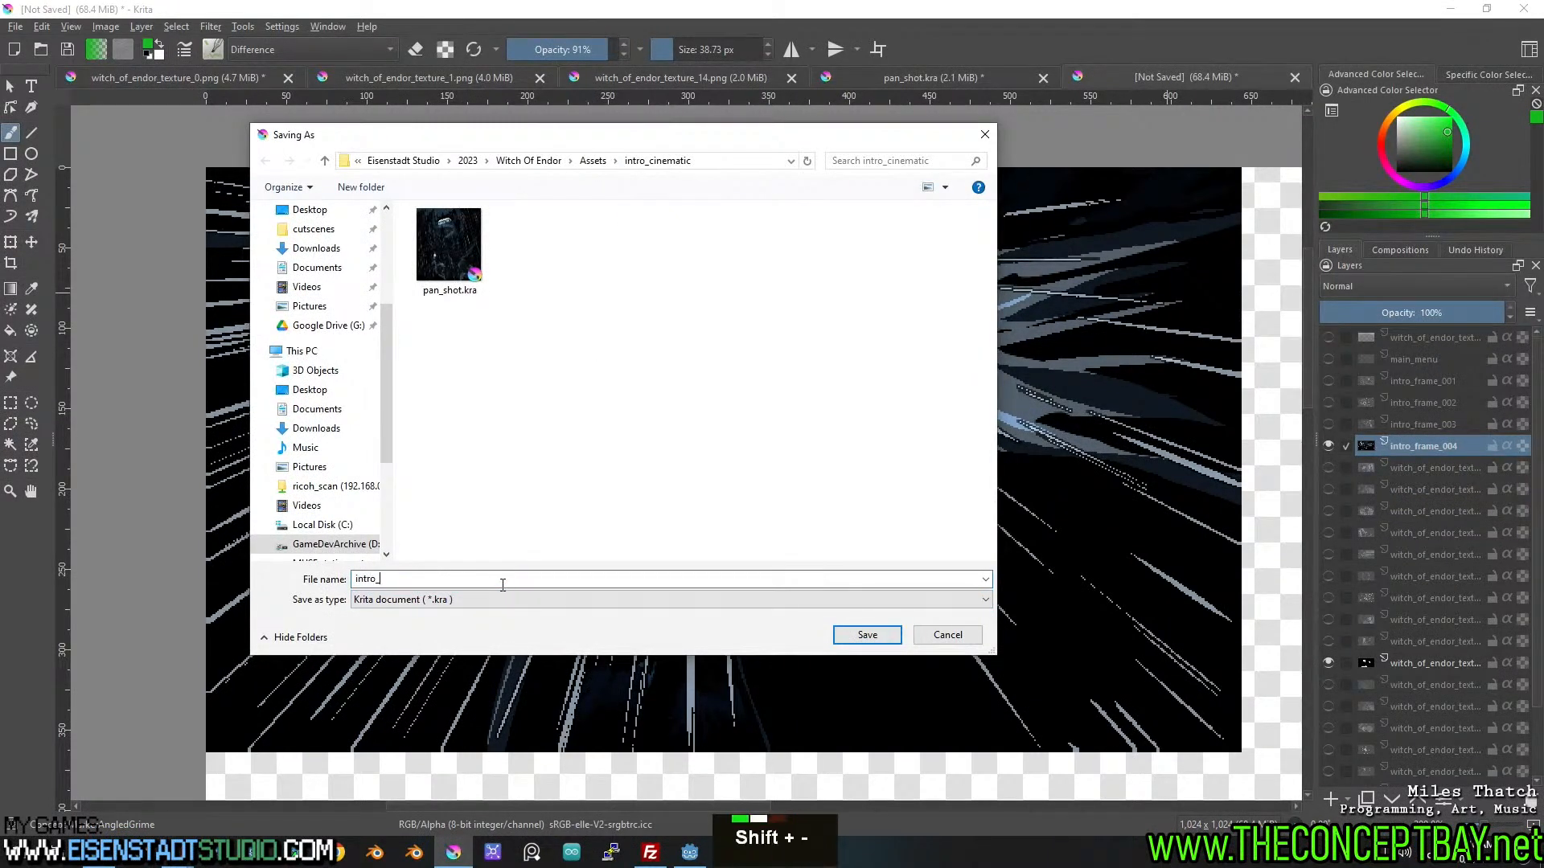
type("frames")
key("Return")
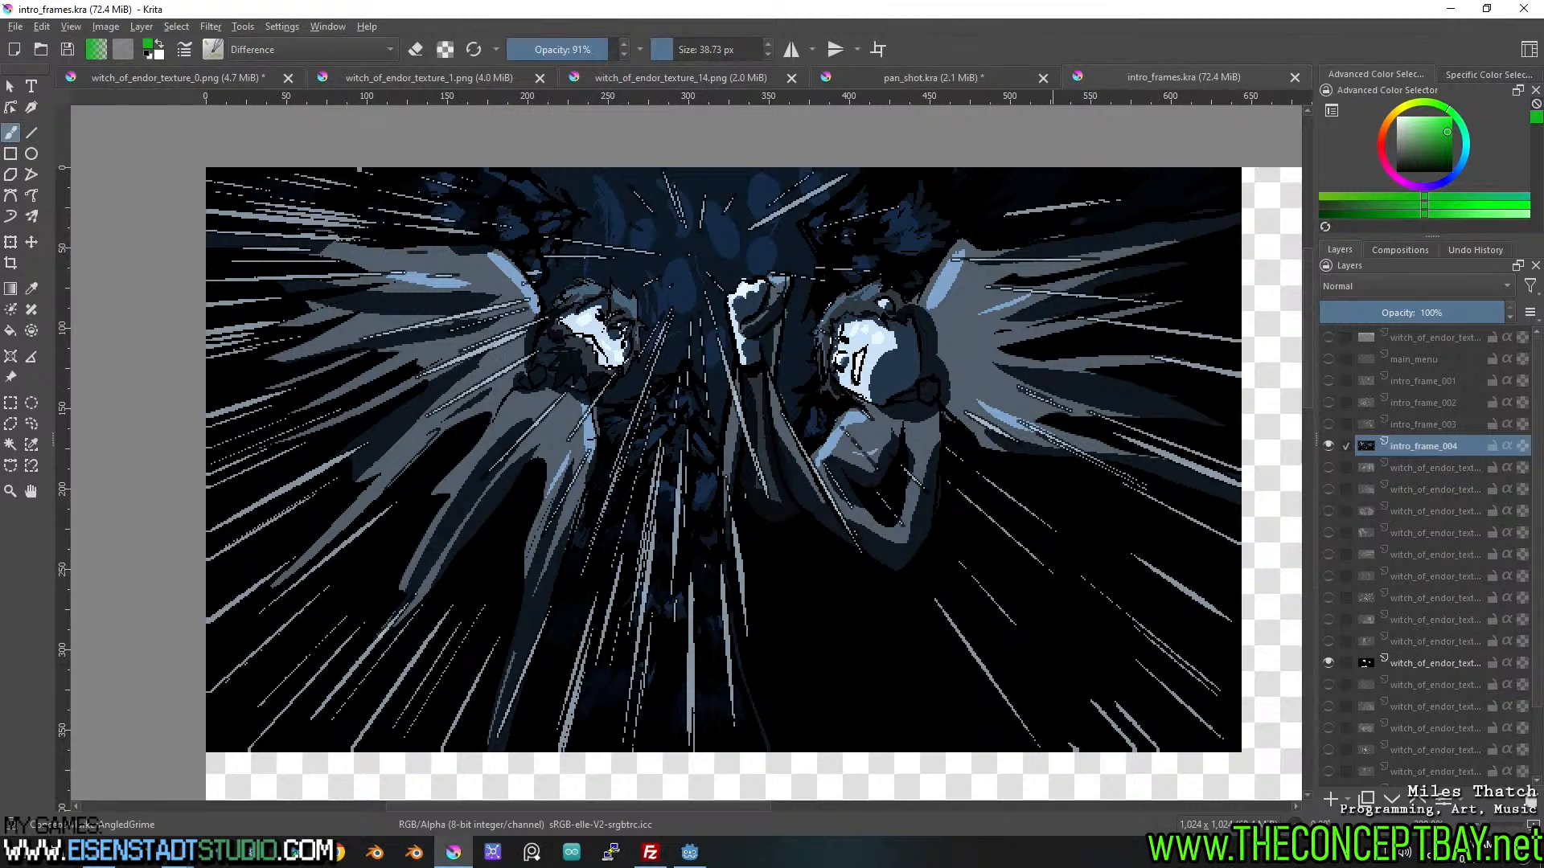
Save the pan_shot.kra document and return to intro_frames.kra.
left_click(964, 76)
key("ctrl+s")
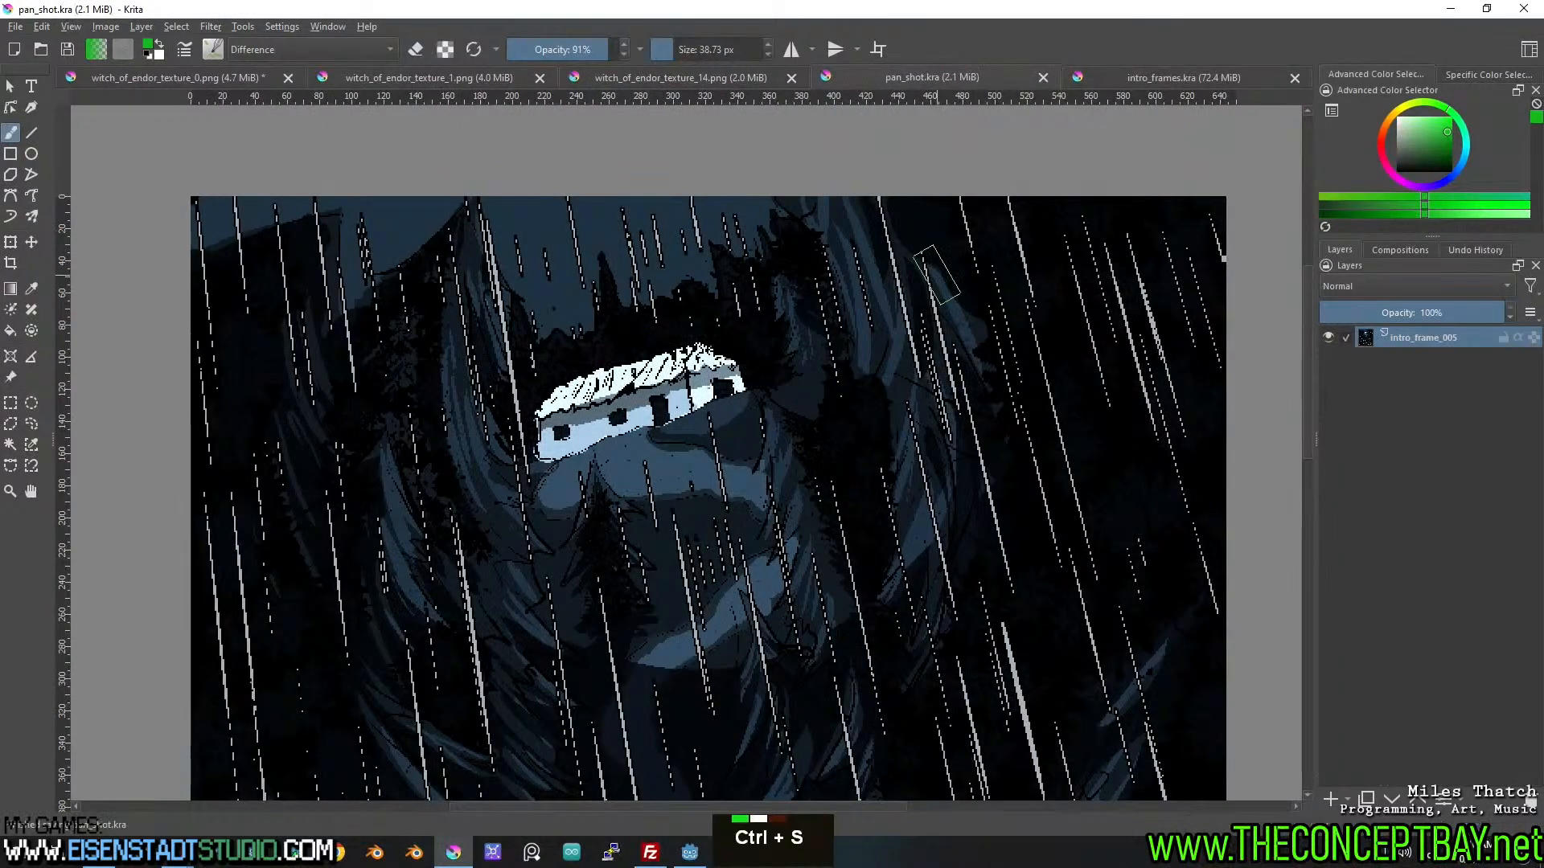
left_click(1184, 78)
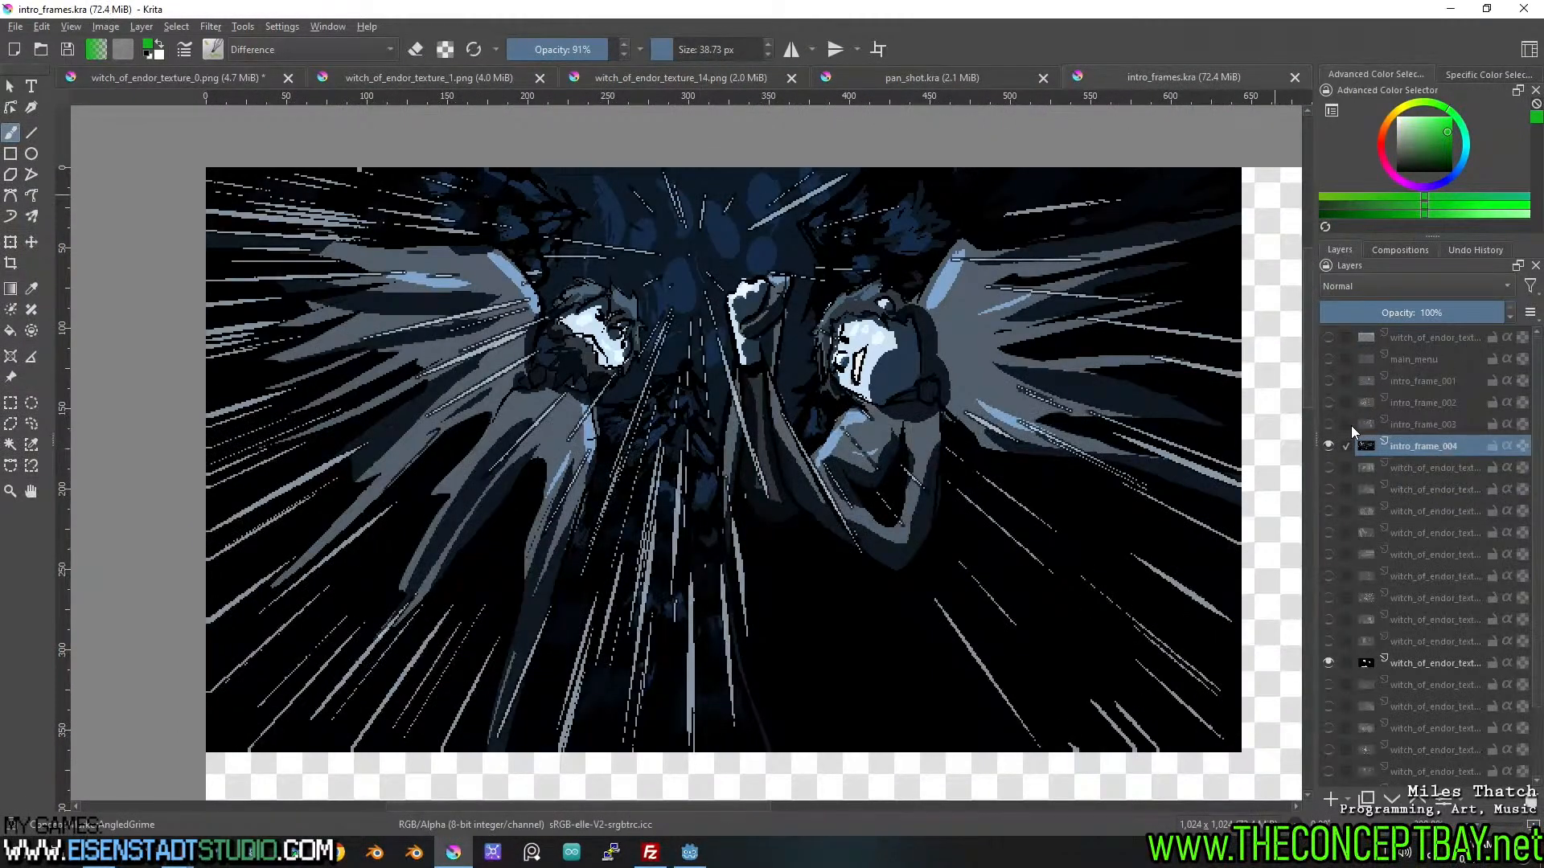
Hide intro_frame_004 and move the visible doorway-silhouette layer directly below it.
left_click(1328, 447)
double_click(1328, 470)
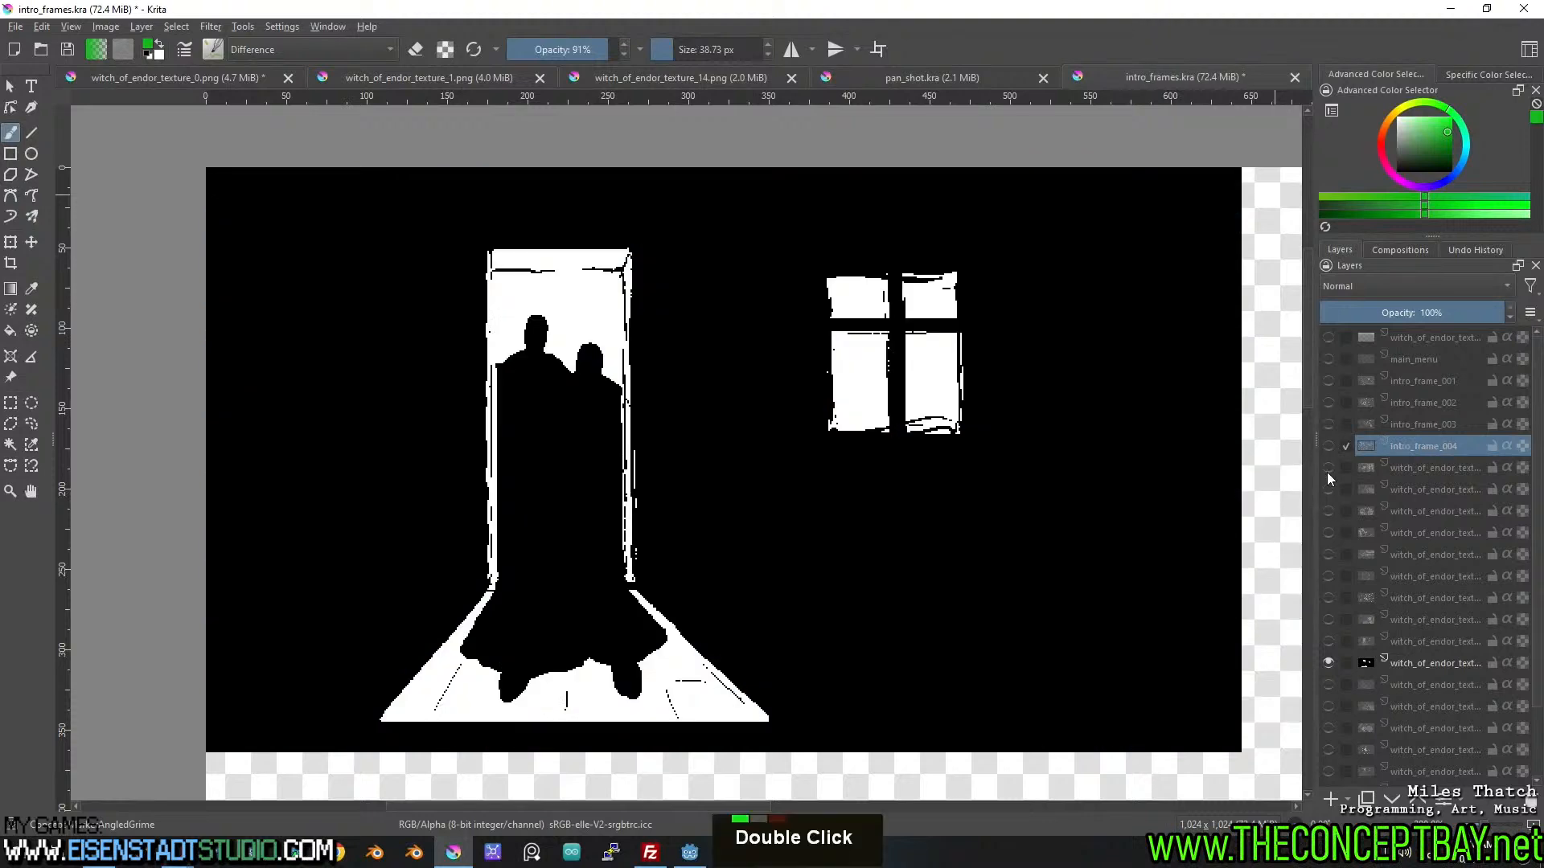
left_click(1330, 445)
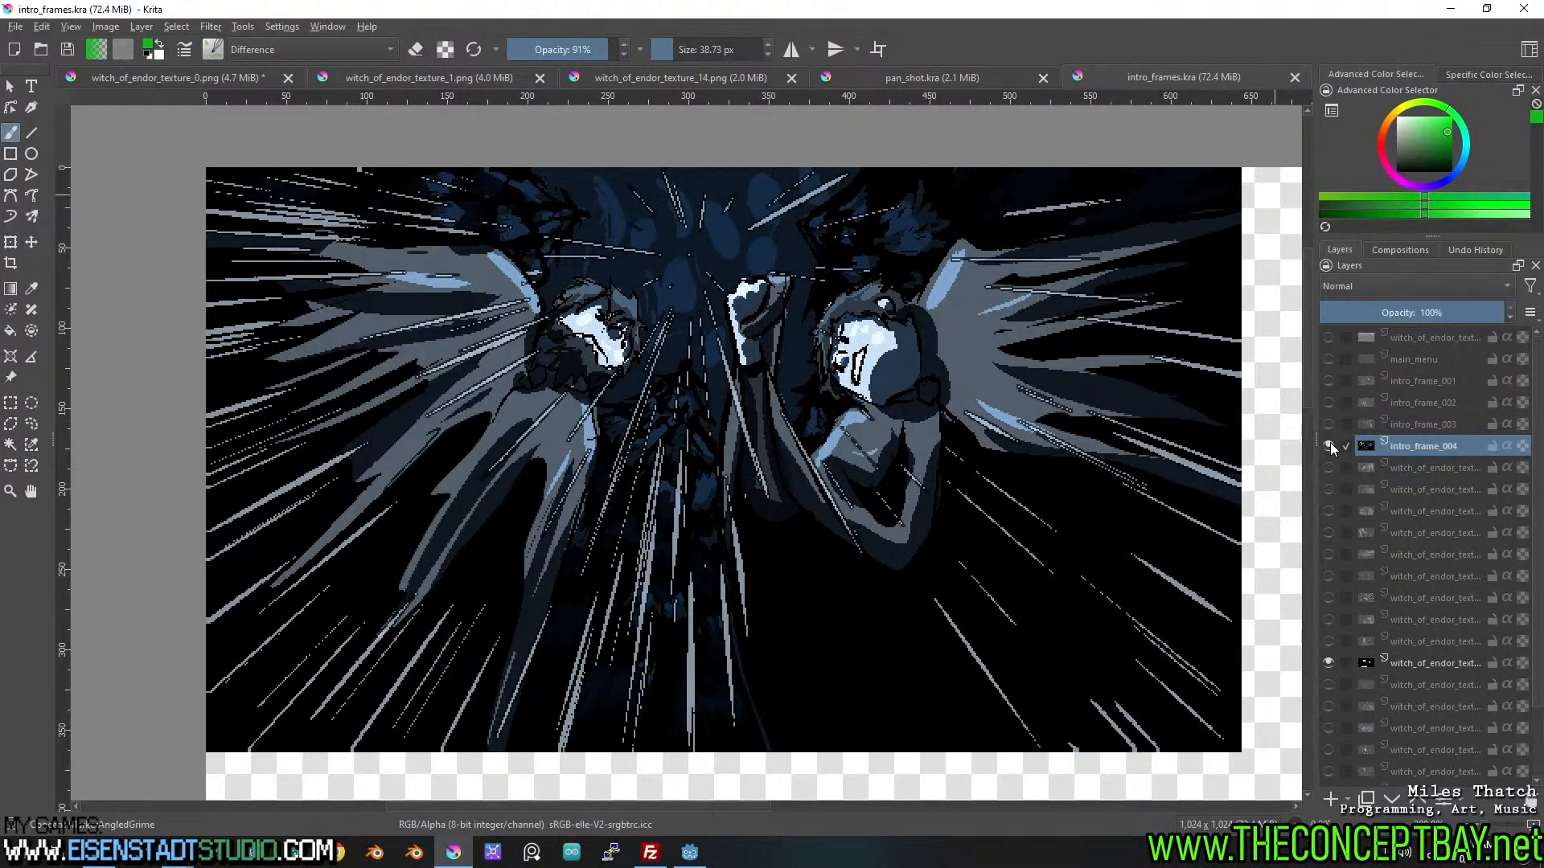
double_click(1329, 446)
left_click(1328, 446)
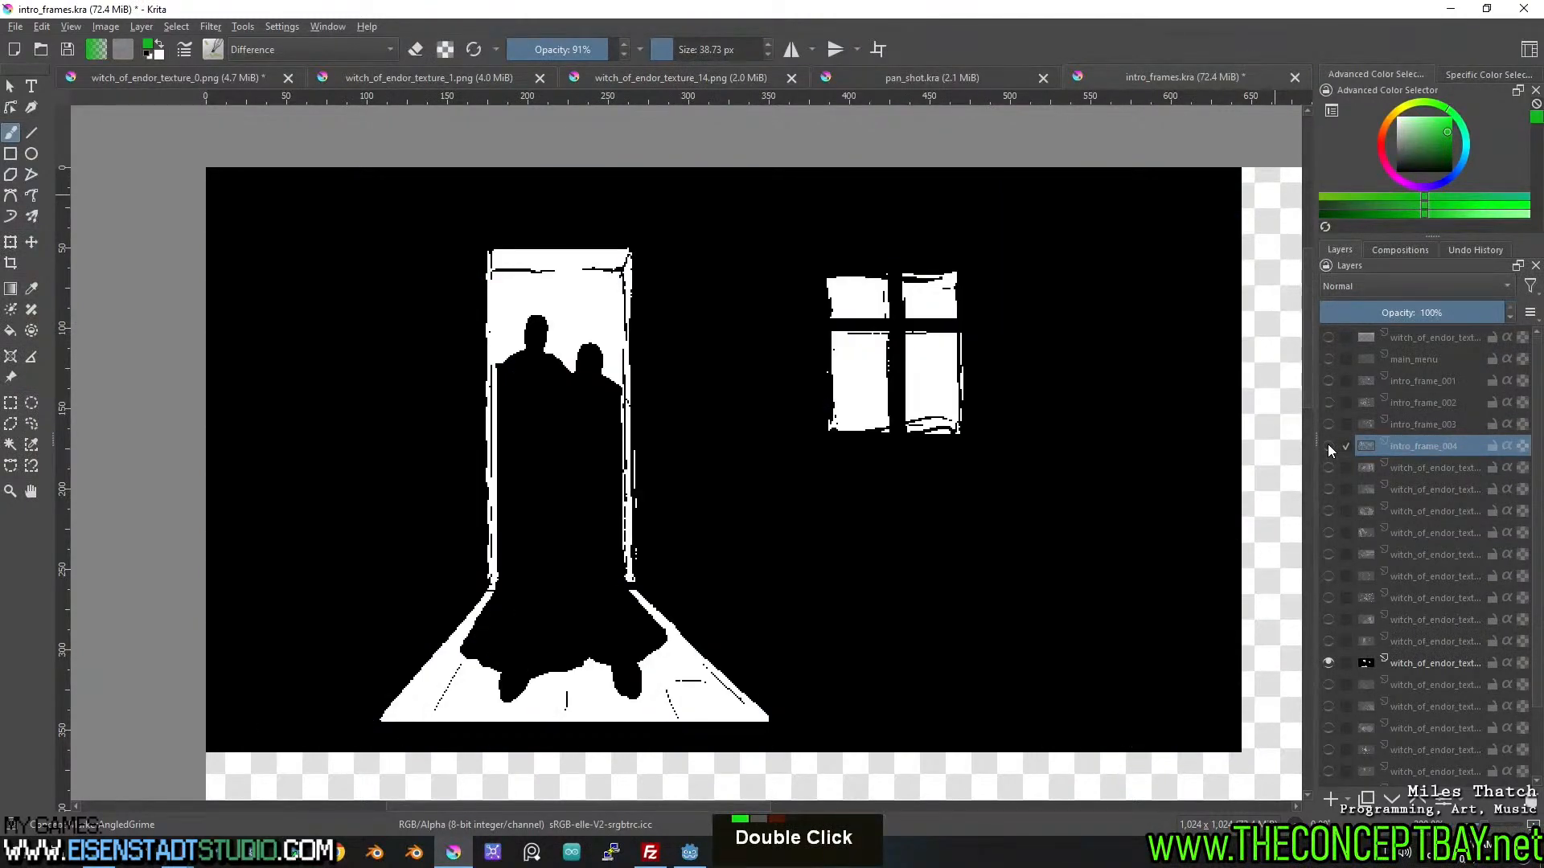
left_click_drag(1428, 664, 1444, 471)
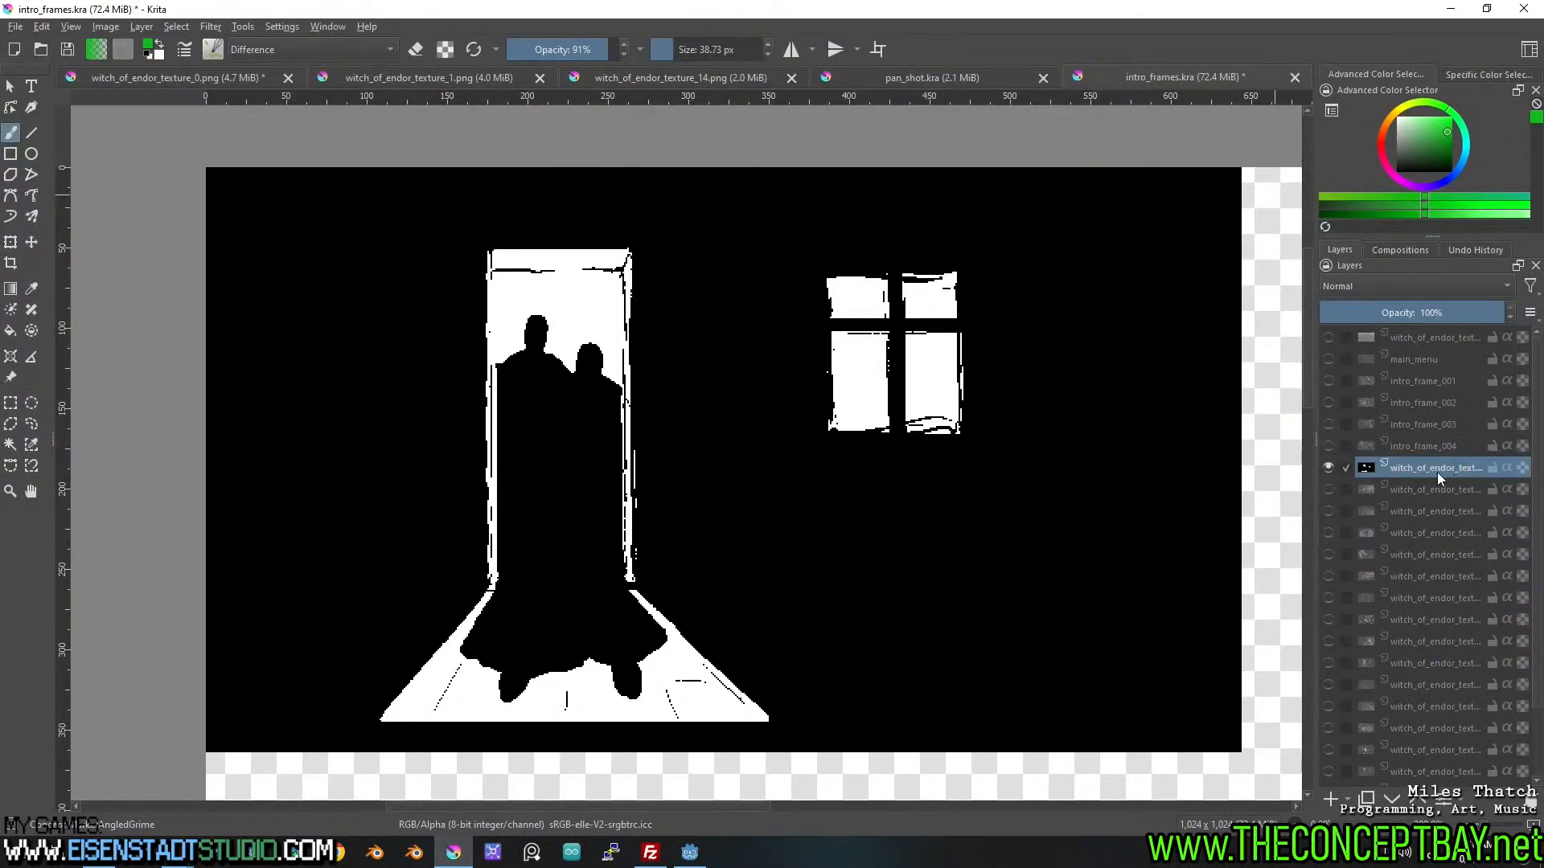
Preview the unnamed witch_of_endor texture layers below intro_frame_004 one at a time to find the frame preceding the doorway silhouette.
scroll(1370, 601, "down", 3)
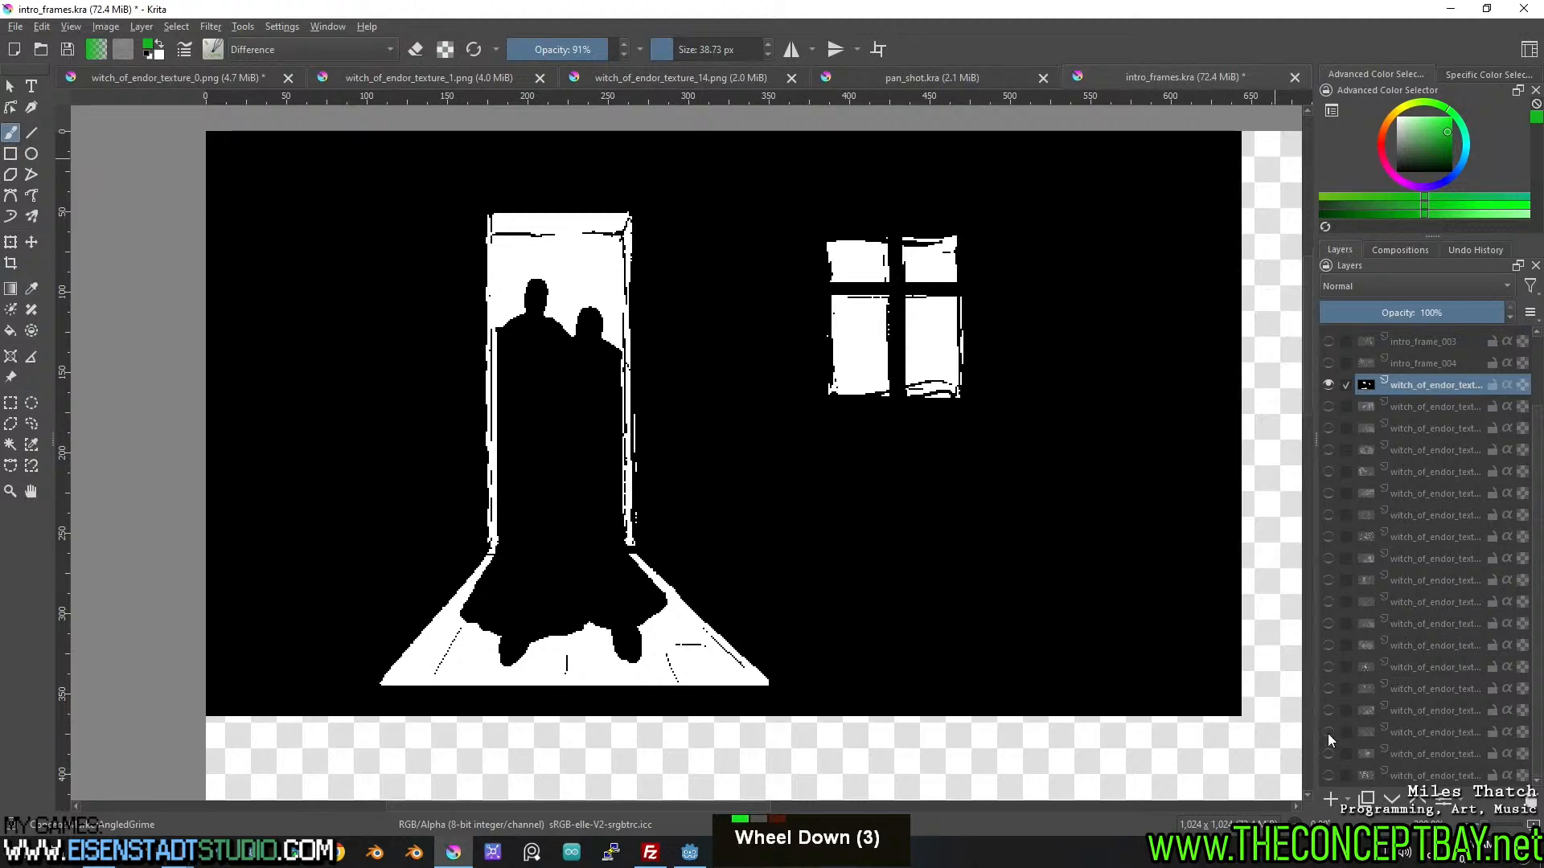
scroll(1334, 683, "up", 1)
scroll(1090, 562, "up", 1)
scroll(1105, 590, "down", 1)
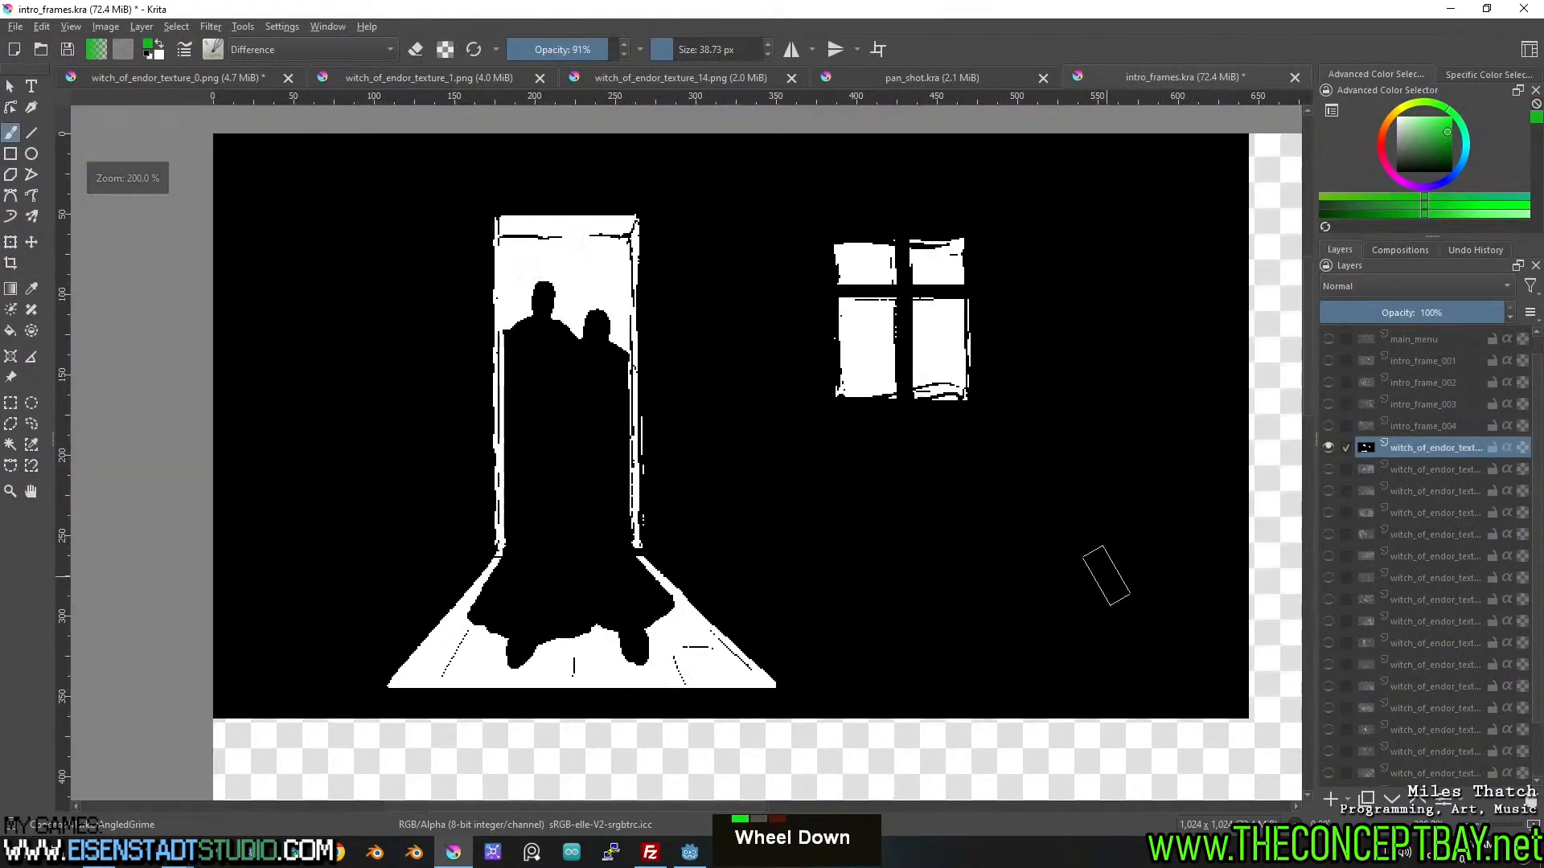
middle_click(1096, 595)
left_click_drag(1097, 596, 1078, 595)
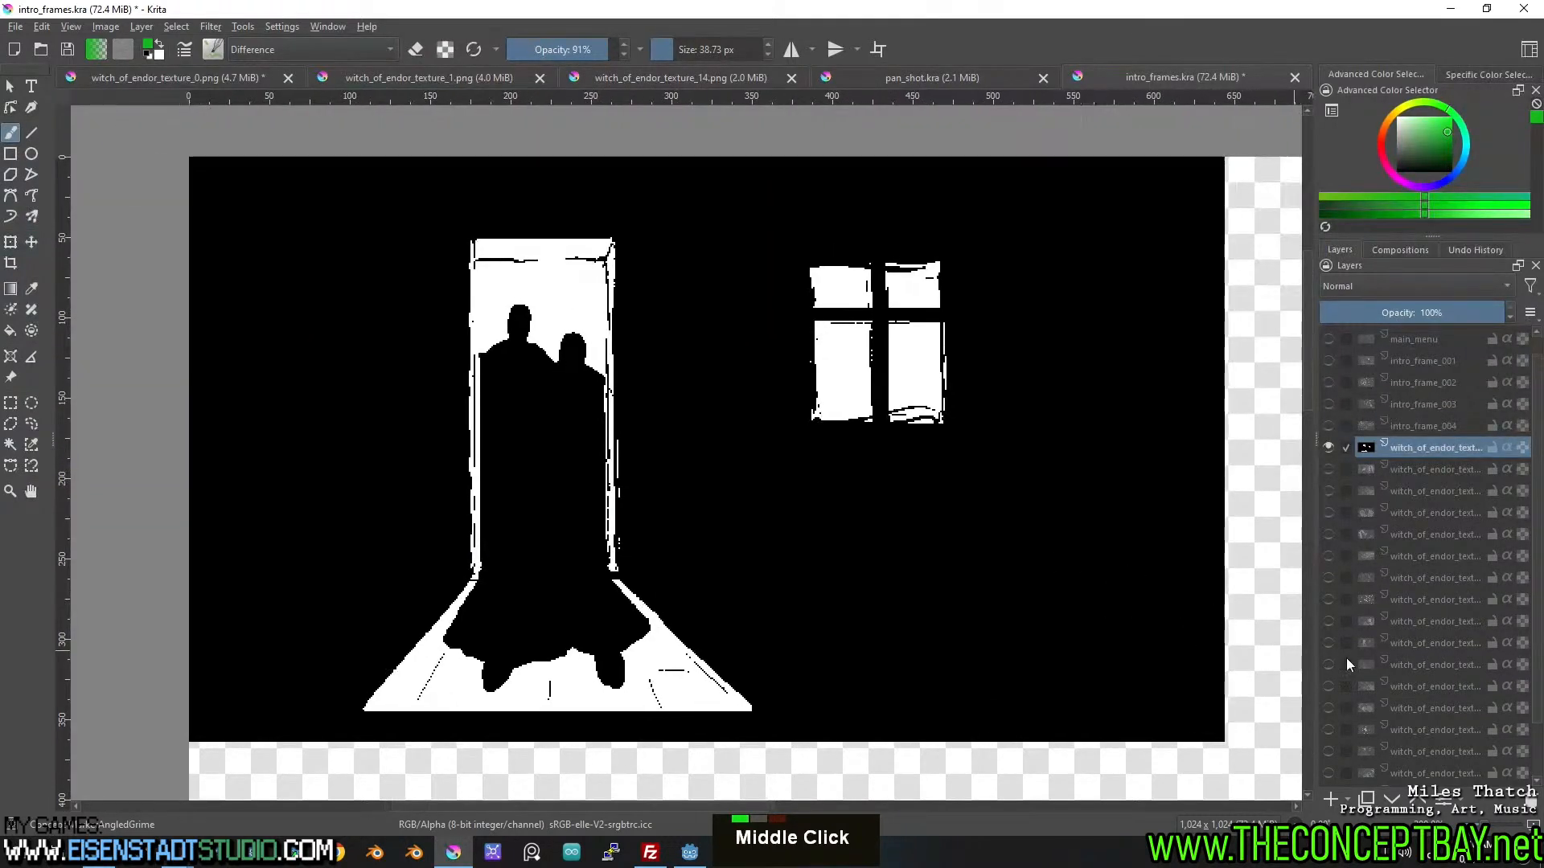
double_click(1334, 599)
double_click(1326, 457)
double_click(1328, 473)
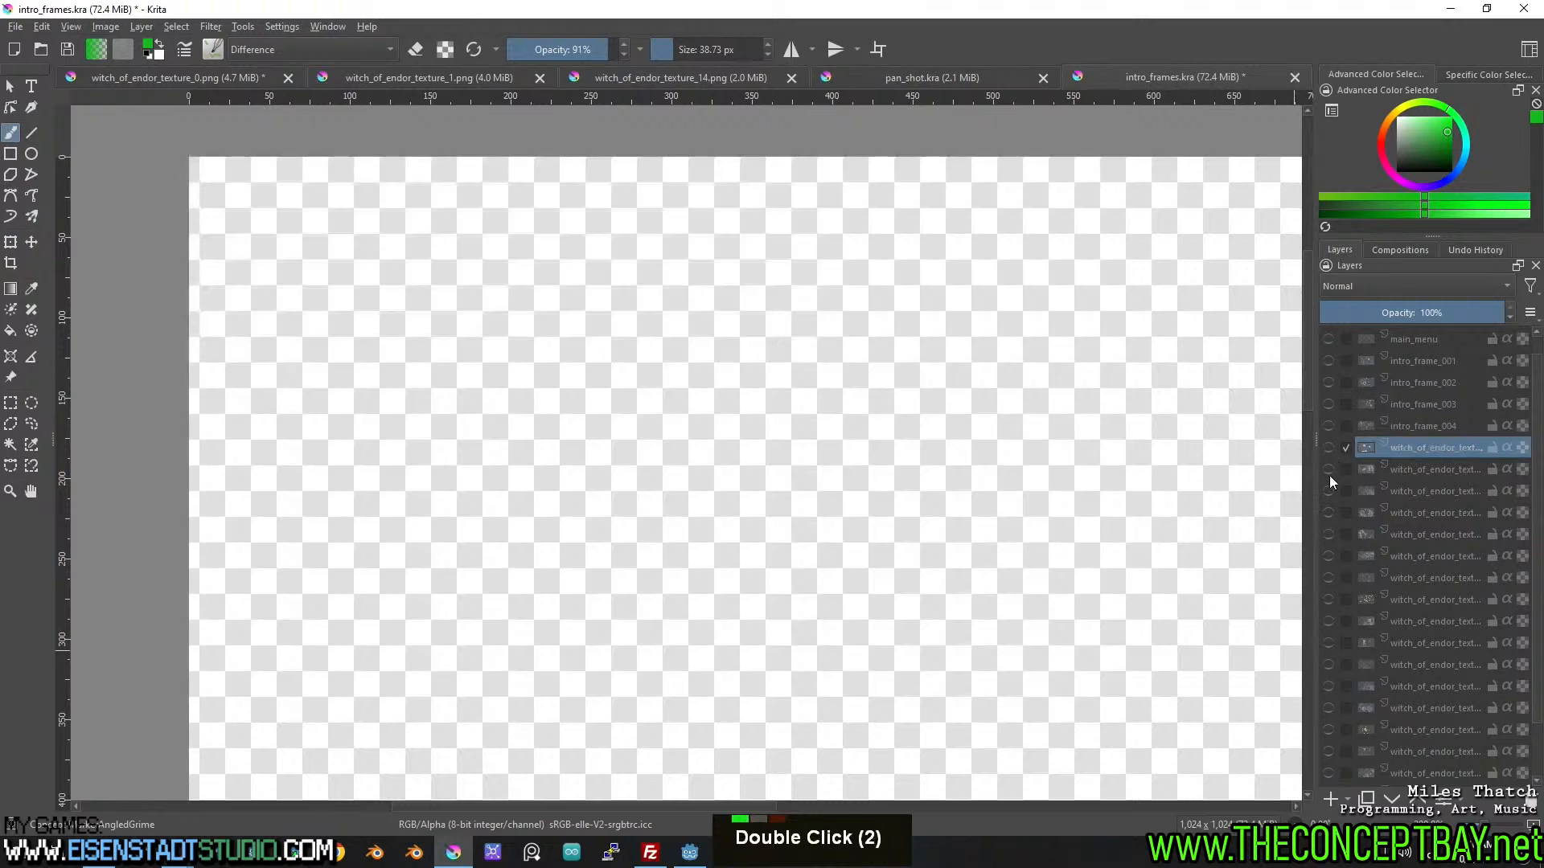
double_click(1325, 492)
double_click(1326, 494)
double_click(1327, 513)
double_click(1326, 514)
double_click(1328, 515)
double_click(1329, 525)
double_click(1327, 556)
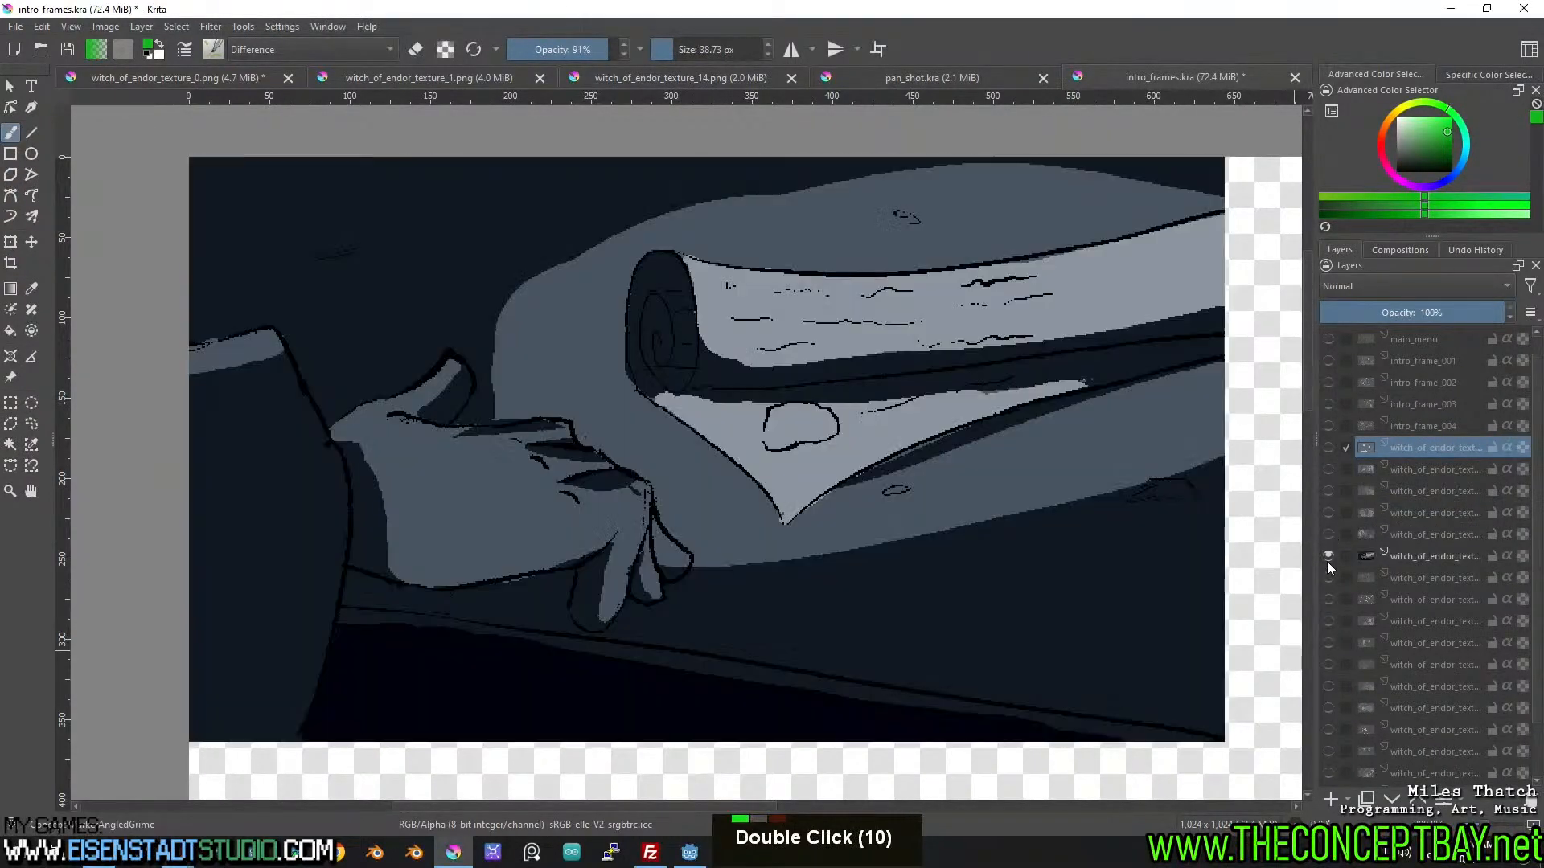
double_click(1327, 577)
left_click(1327, 577)
left_click(1327, 599)
left_click(1327, 599)
left_click(1328, 621)
left_click(1328, 620)
Show the layer of the empty rainy doorway and move it directly below intro_frame_004, above the doorway-silhouette layer.
double_click(1328, 642)
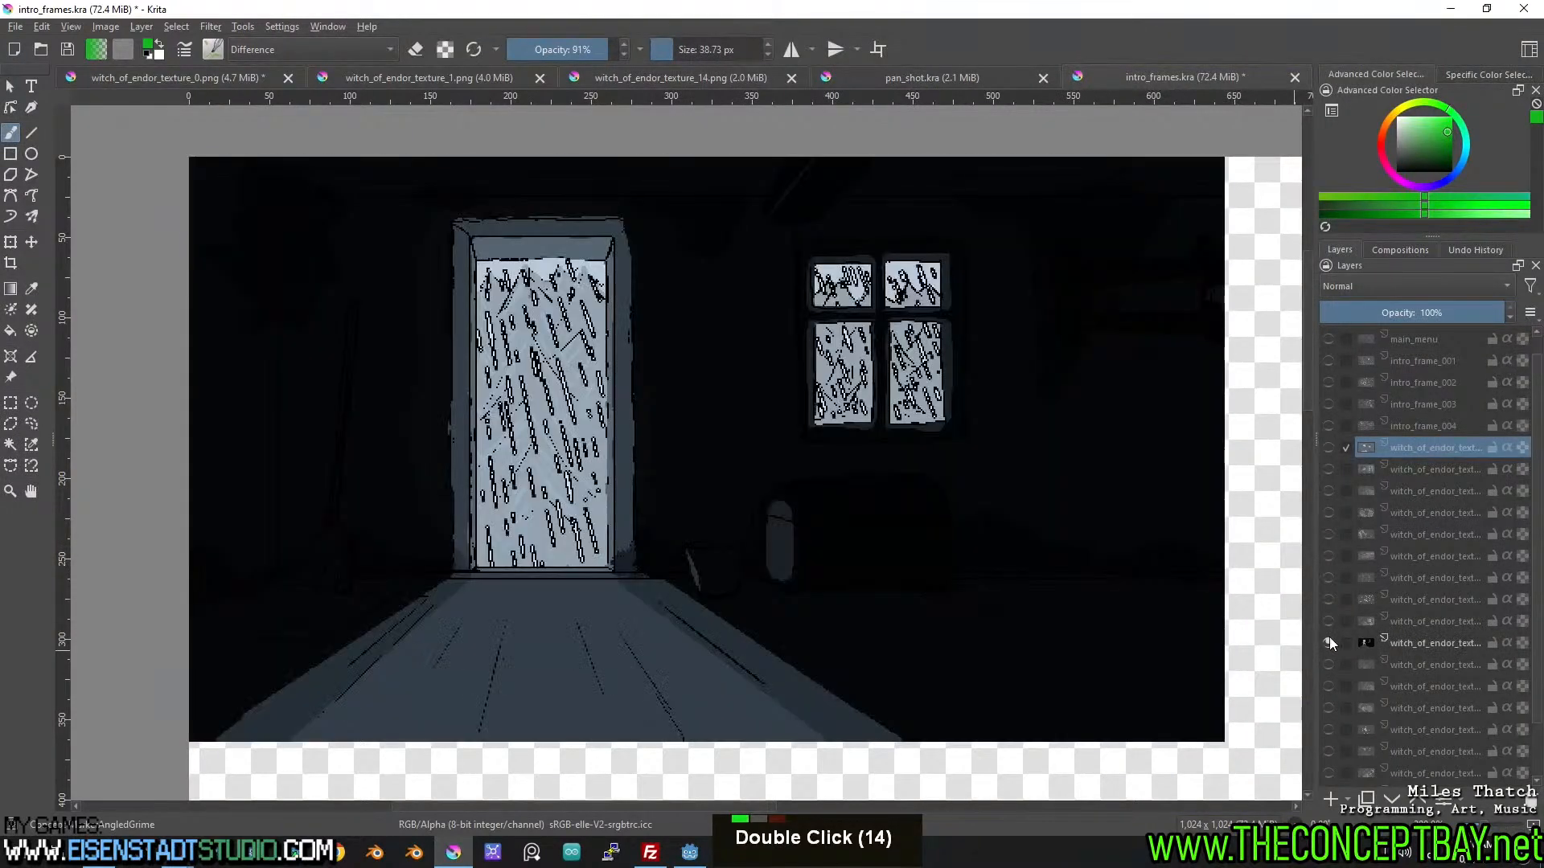
left_click_drag(1407, 643, 1474, 432)
left_click(1328, 426)
left_click(1328, 428)
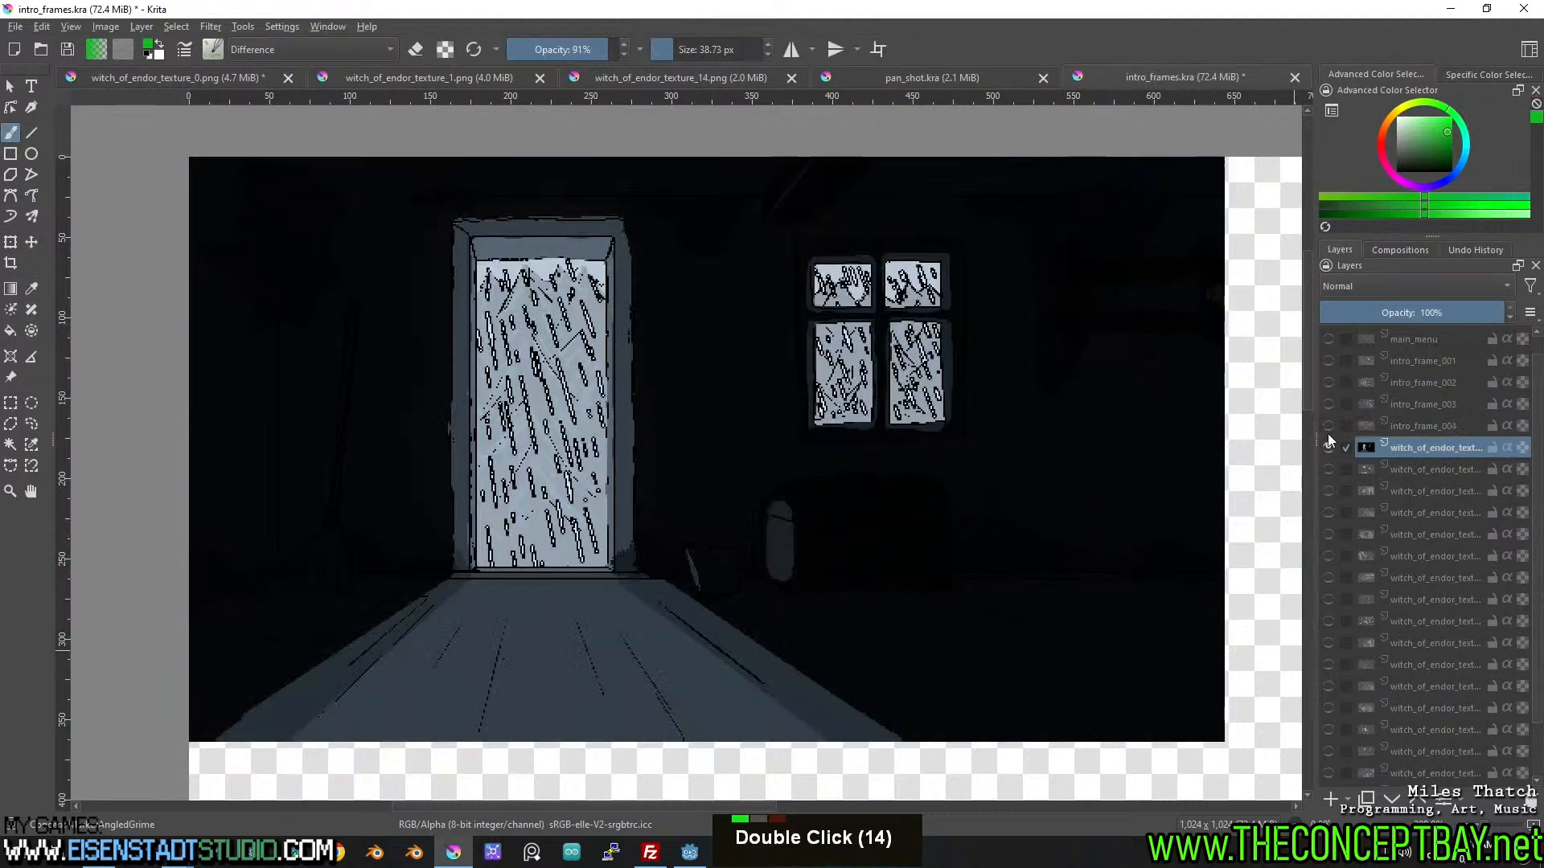
double_click(1328, 448)
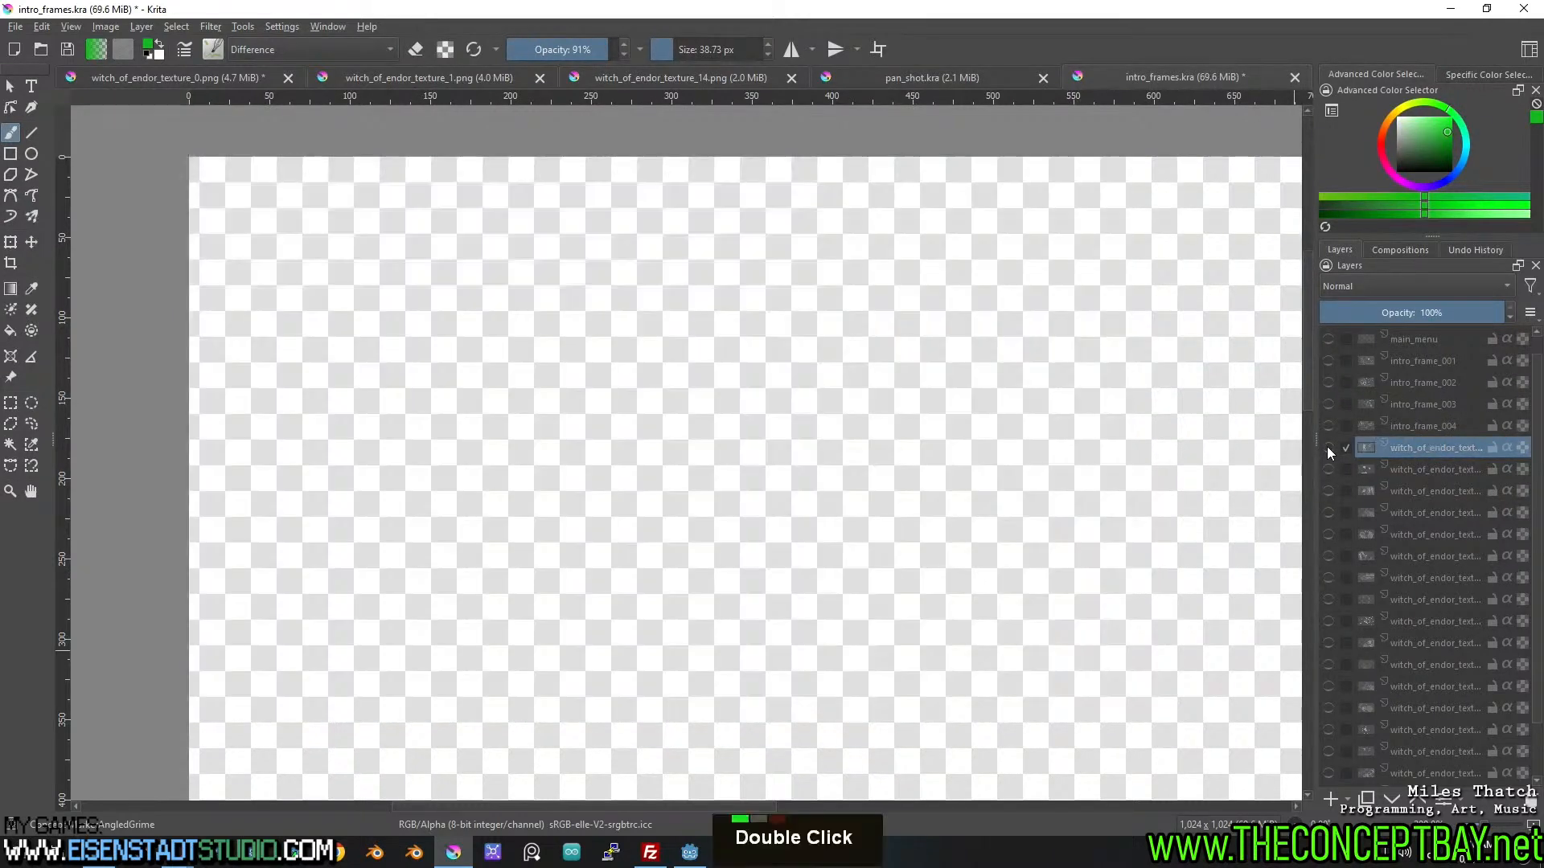
Rename the empty rainy doorway layer as intro_frame_006.
double_click(1405, 450)
type("intro_frame_00")
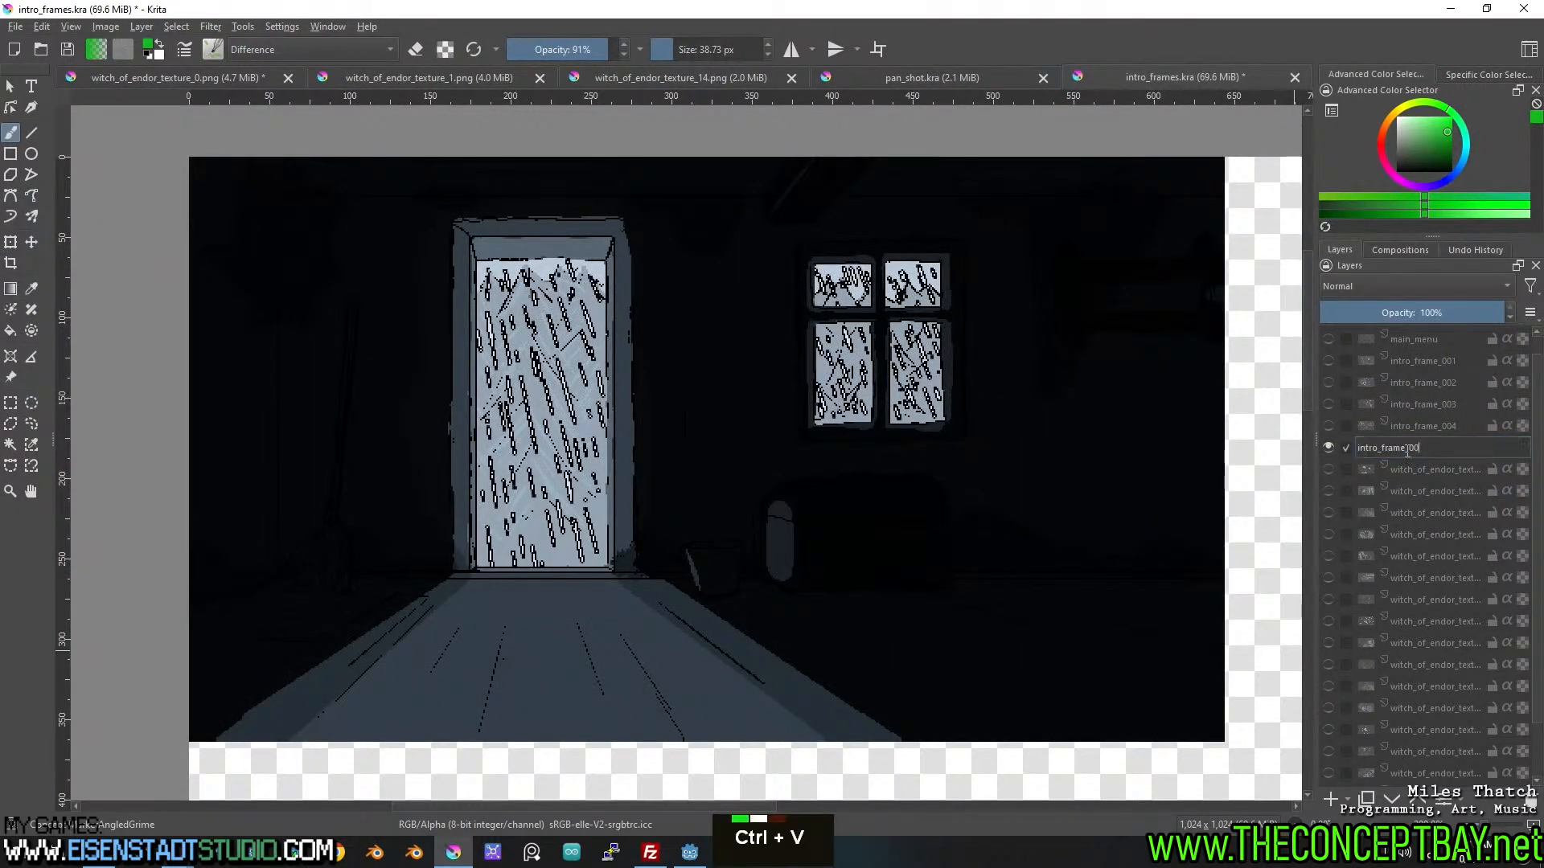
type("6")
key("Return")
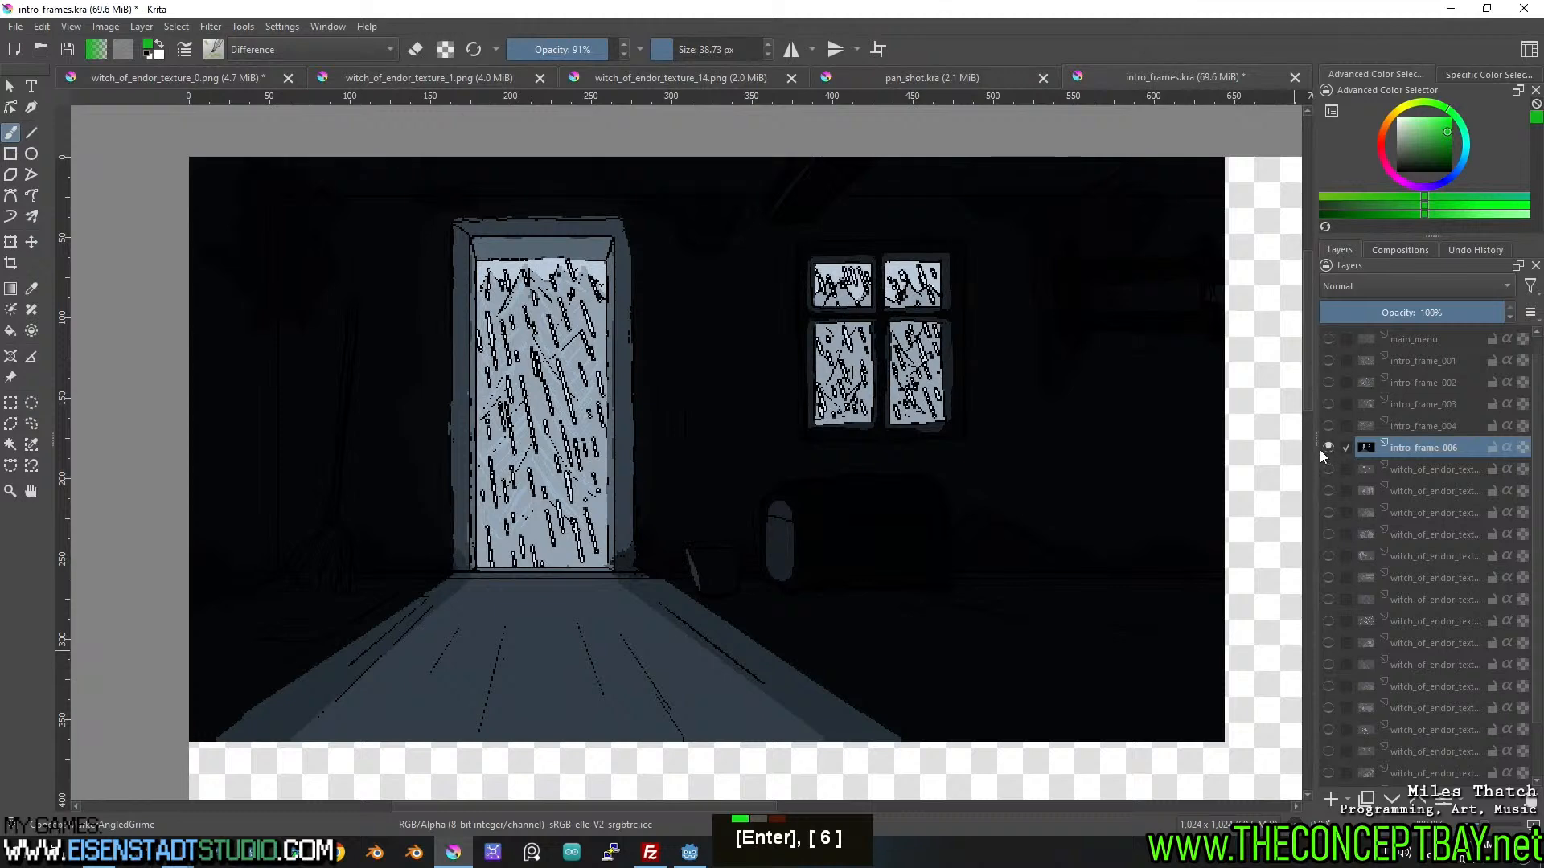
Rename the black-and-white doorway-silhouette layer below intro_frame_006 as intro_frame_007.
double_click(1329, 448)
double_click(1447, 471)
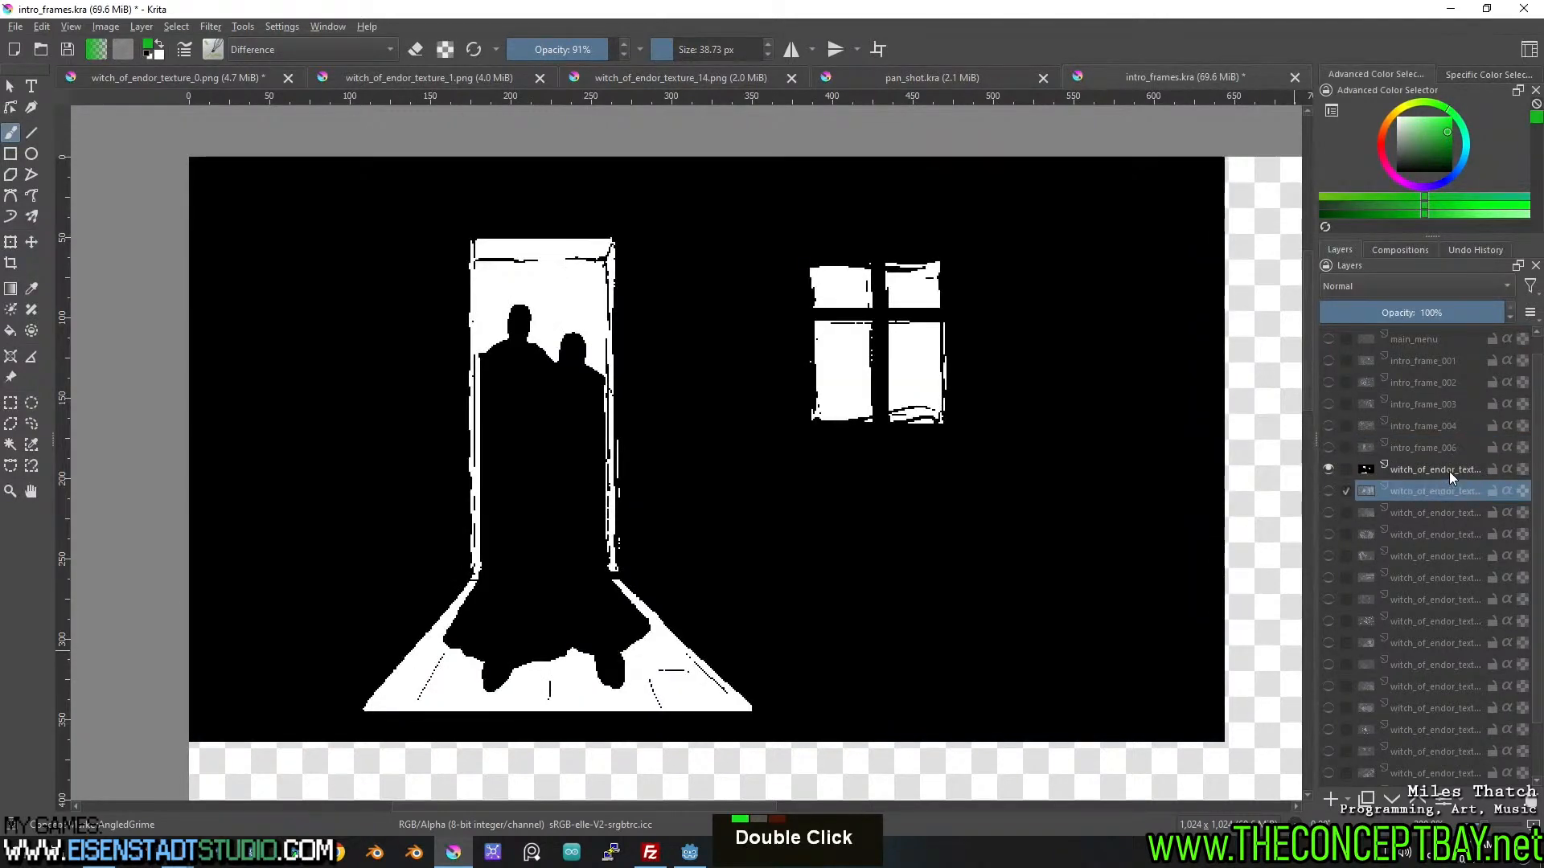
type("intro_frame_00")
type("7")
key("Return")
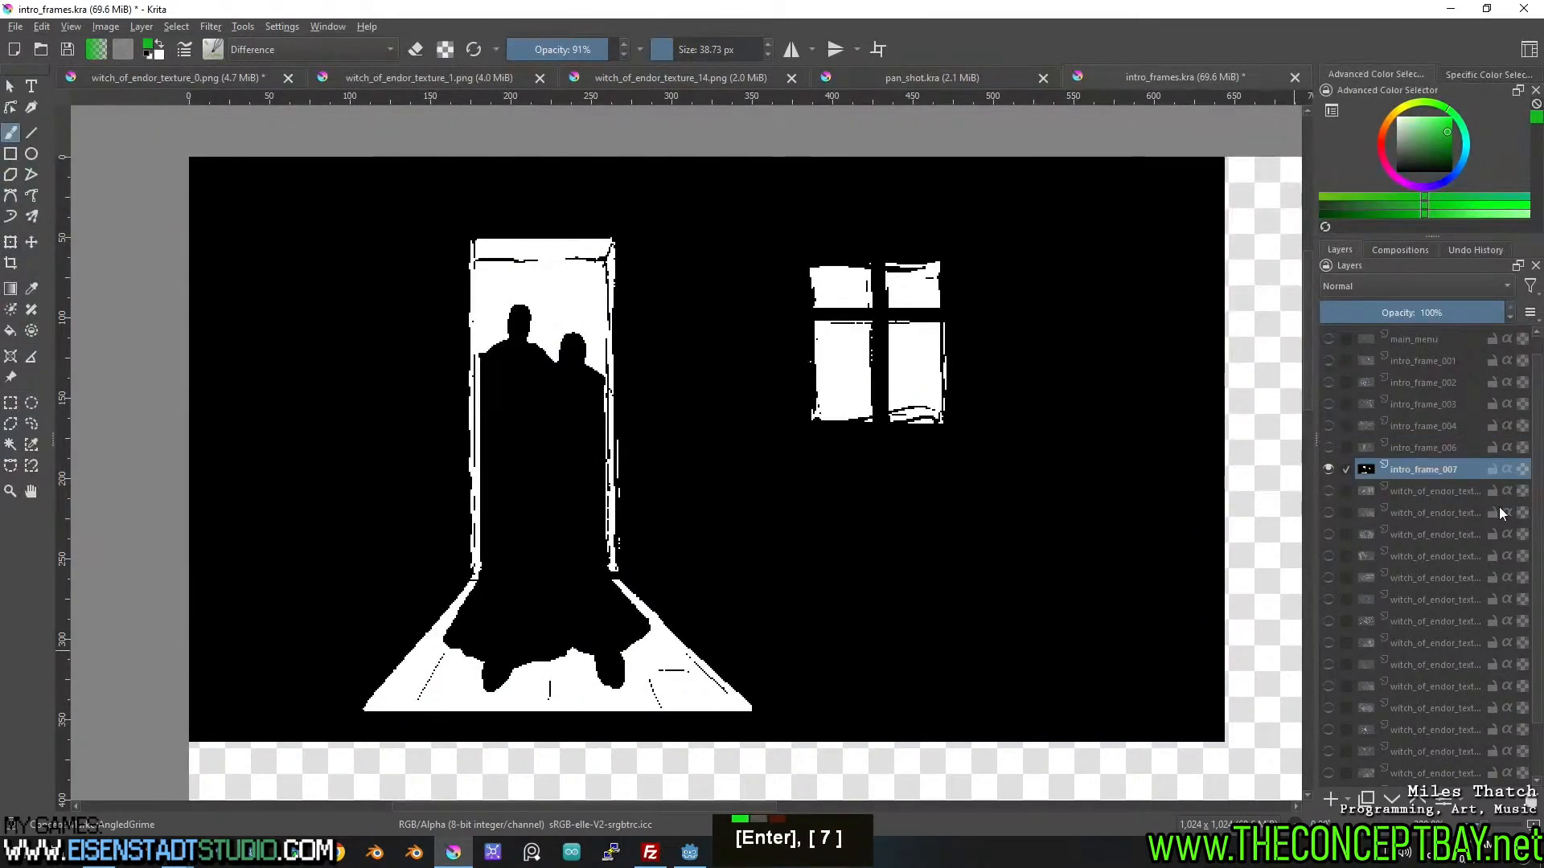
Hide intro_frame_007 and move the layer of the dark-haired figure reaching toward scattered coins directly below it.
left_click(1329, 470)
left_click(1327, 491)
left_click(1325, 491)
left_click(1323, 509)
left_click(1323, 510)
left_click(1325, 533)
left_click(1325, 533)
left_click(1327, 557)
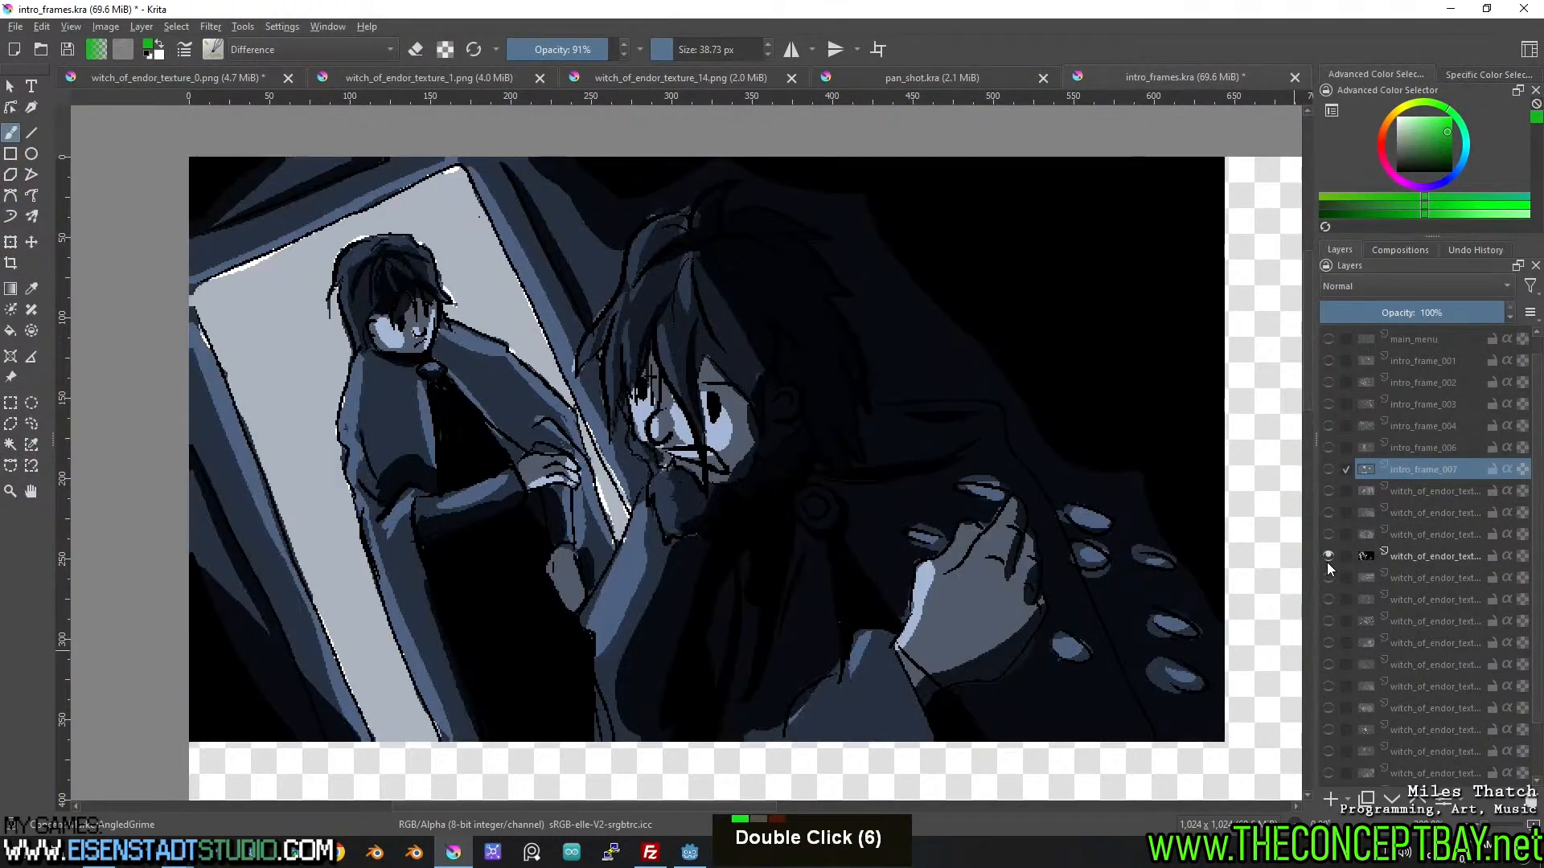
left_click_drag(1428, 553, 1489, 484)
Rename the layer of the dark-haired figure with the scattered coins as intro_frame_008.
double_click(1435, 492)
type("intro_frame_00")
type("8")
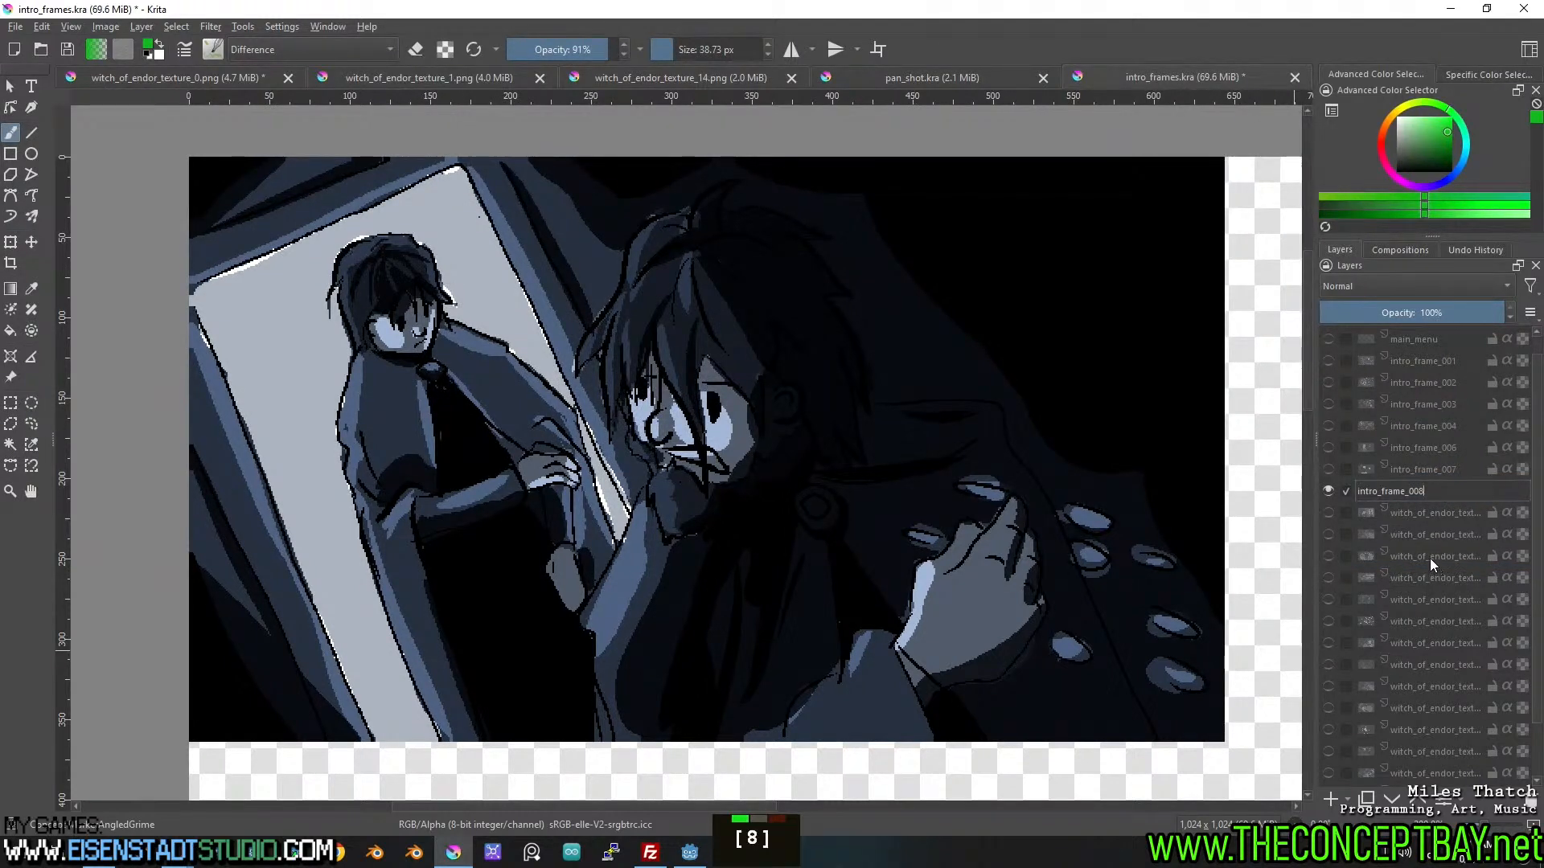
key("Return")
Compare intro_frame_008 with its neighbouring frames and preview the unnamed texture layers below it for the next story frame.
scroll(1360, 529, "down", 1)
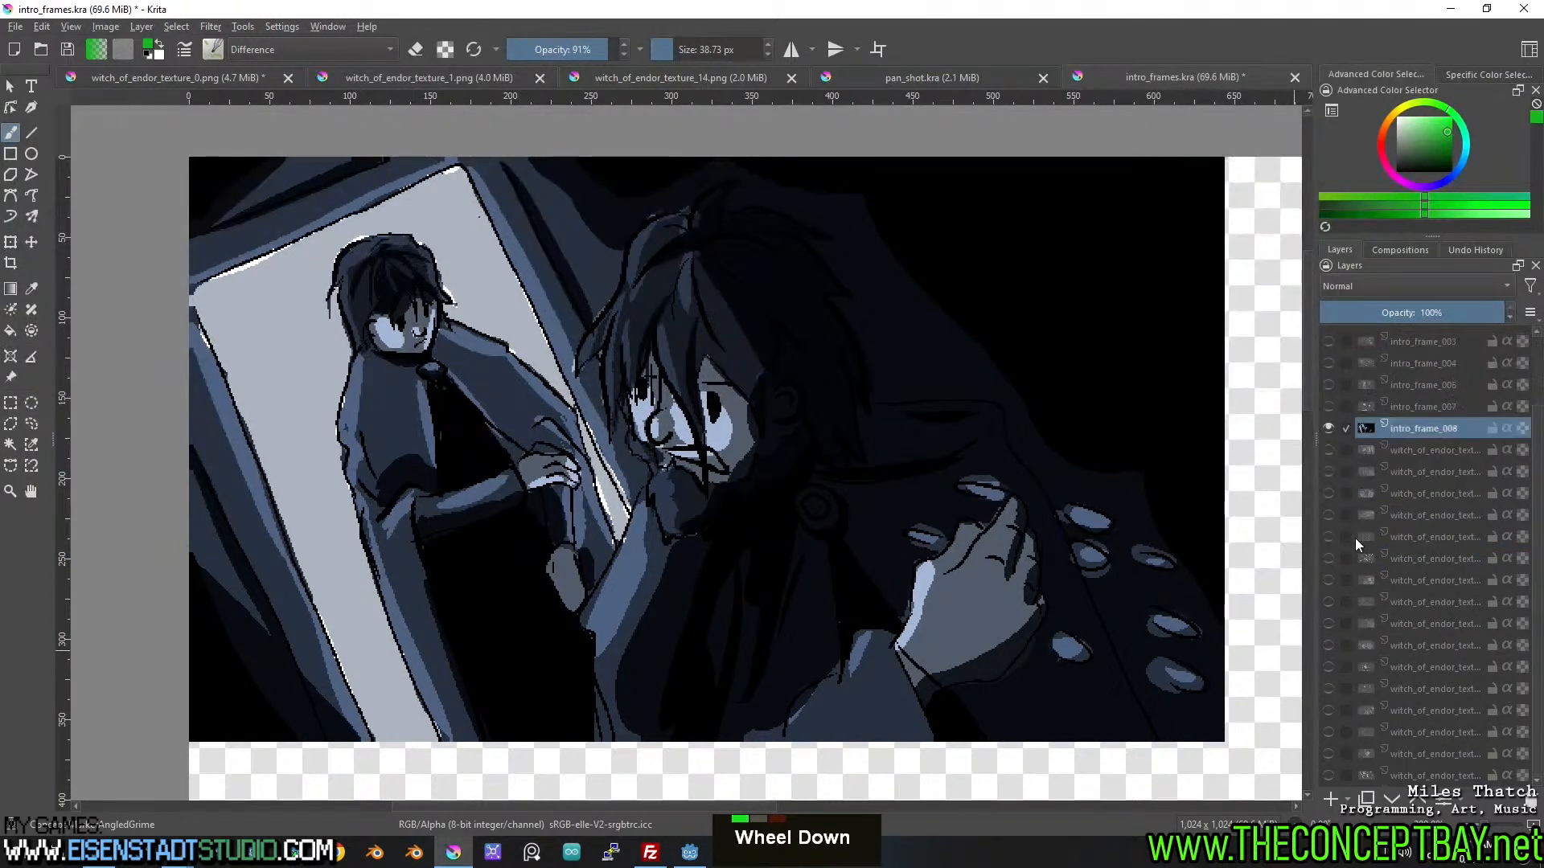
left_click(1329, 430)
left_click(1328, 450)
left_click(1328, 427)
left_click(1327, 448)
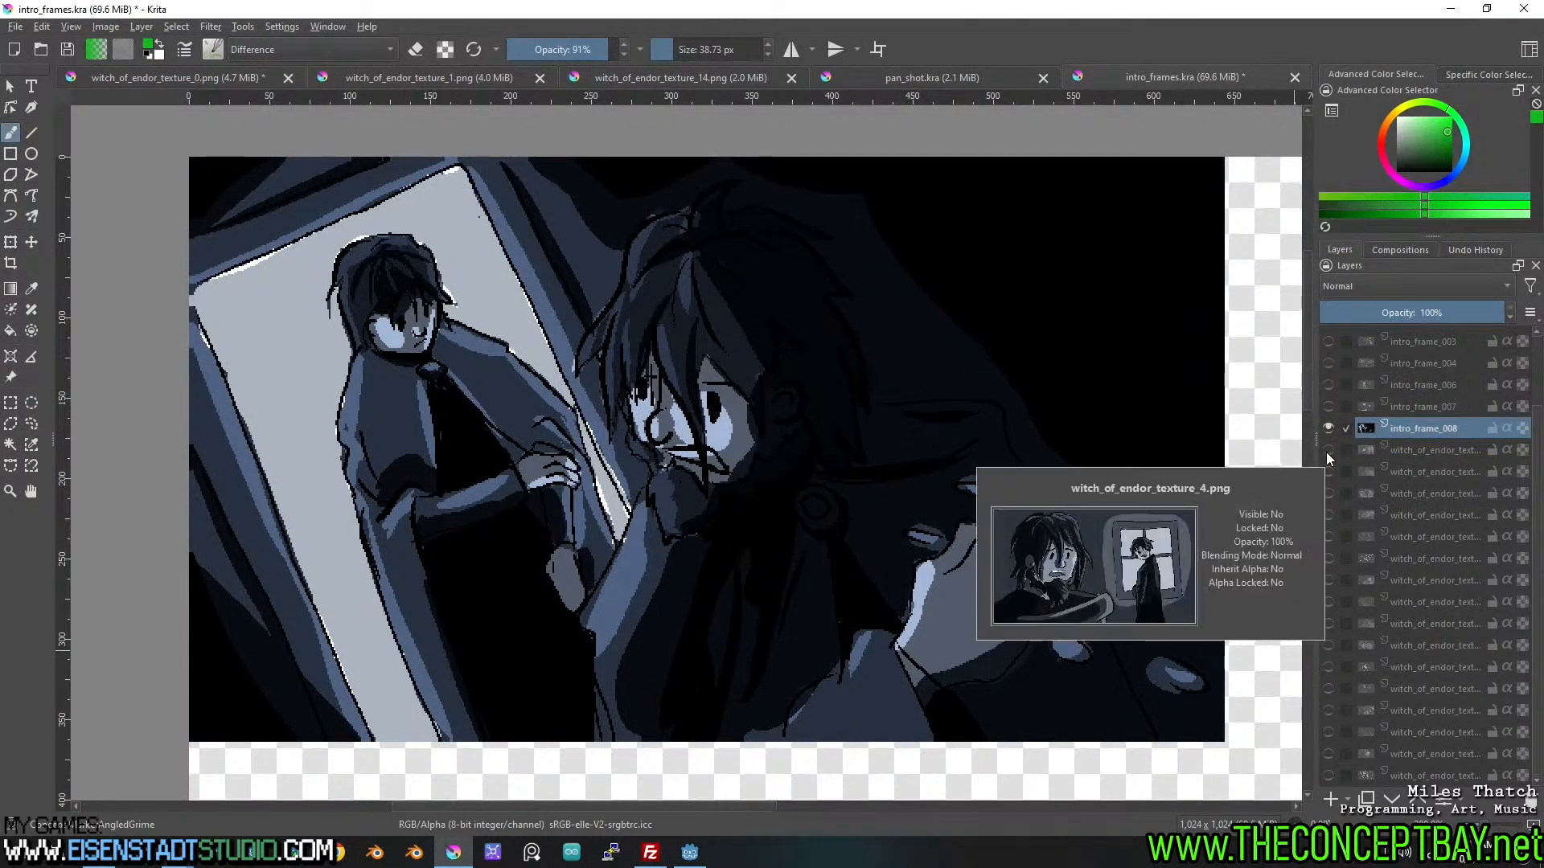
left_click(1328, 406)
left_click(1328, 406)
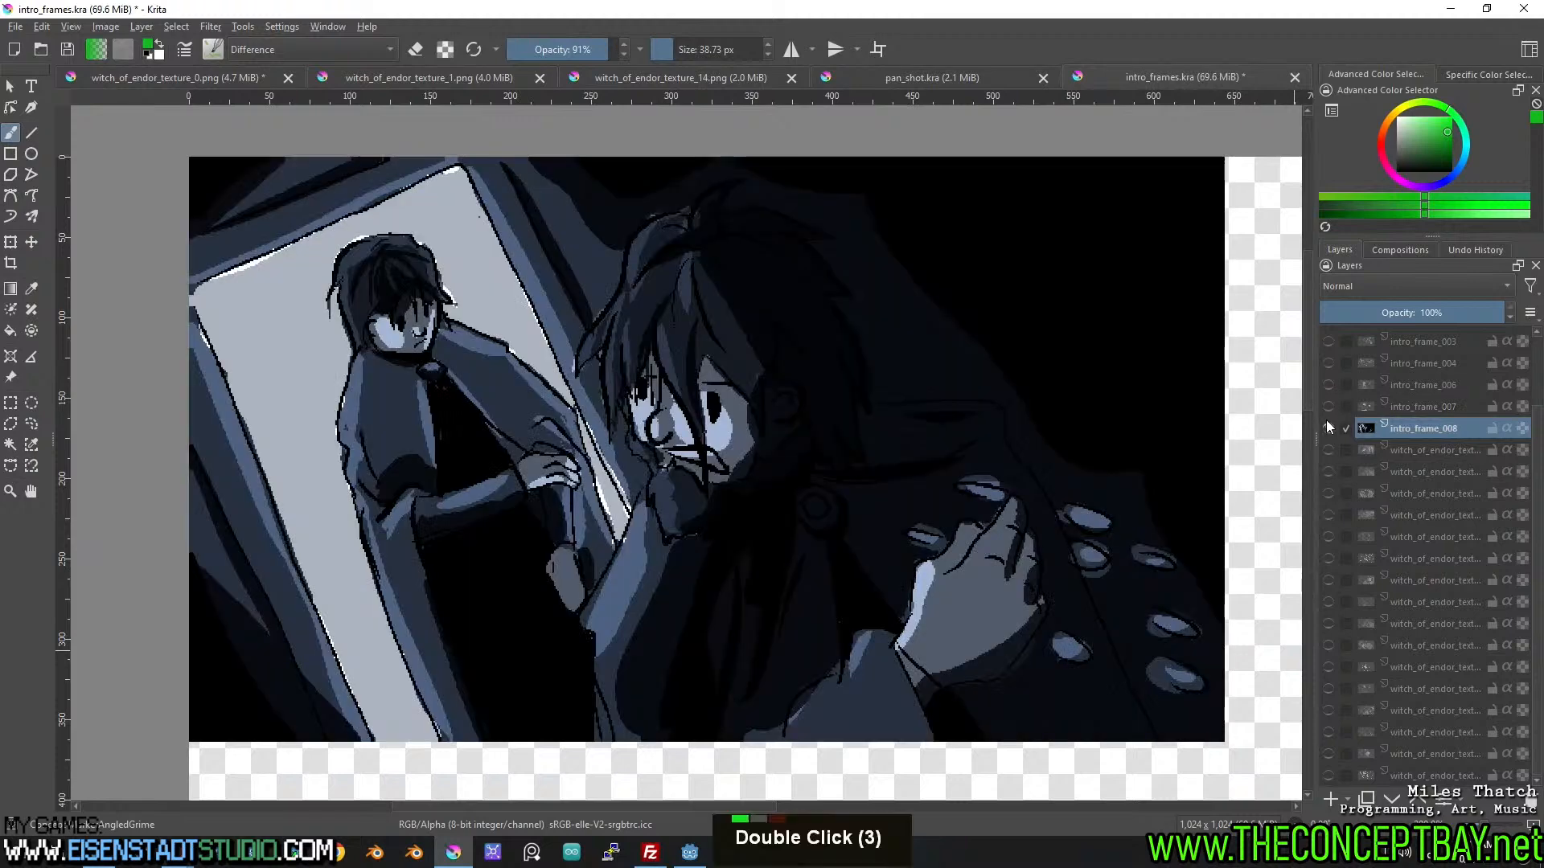
left_click(1328, 428)
left_click(1327, 450)
left_click(1327, 450)
left_click(1326, 473)
left_click(1325, 475)
left_click(1327, 493)
left_click(1326, 493)
left_click(1325, 515)
left_click(1325, 515)
left_click(1327, 536)
left_click(1328, 537)
left_click(1328, 558)
left_click(1327, 558)
left_click(1328, 580)
left_click(1328, 580)
Move the chosen unnamed texture layer to the bottom of the layer stack and hide it.
left_click(1327, 558)
scroll(1377, 542, "down", 4)
left_click(1415, 558)
left_click_drag(1431, 622, 1407, 782)
left_click(1330, 775)
Check the lowest layers and move the dark-room layer with two caped figures beside the table one position down, leaving it hidden.
double_click(1328, 755)
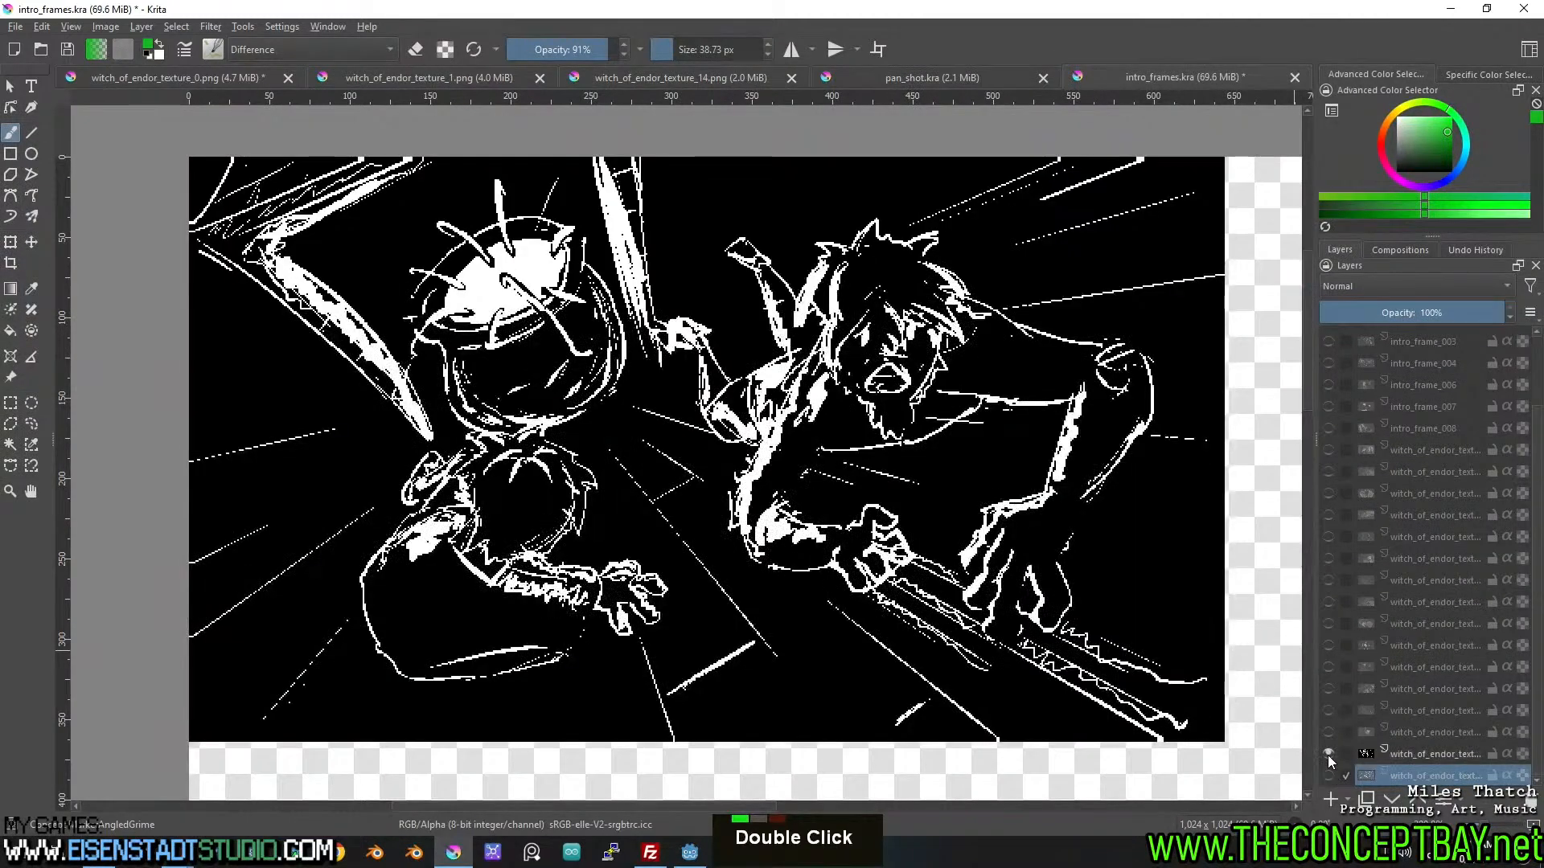
double_click(1328, 755)
left_click(1328, 736)
left_click(1328, 733)
left_click(1328, 711)
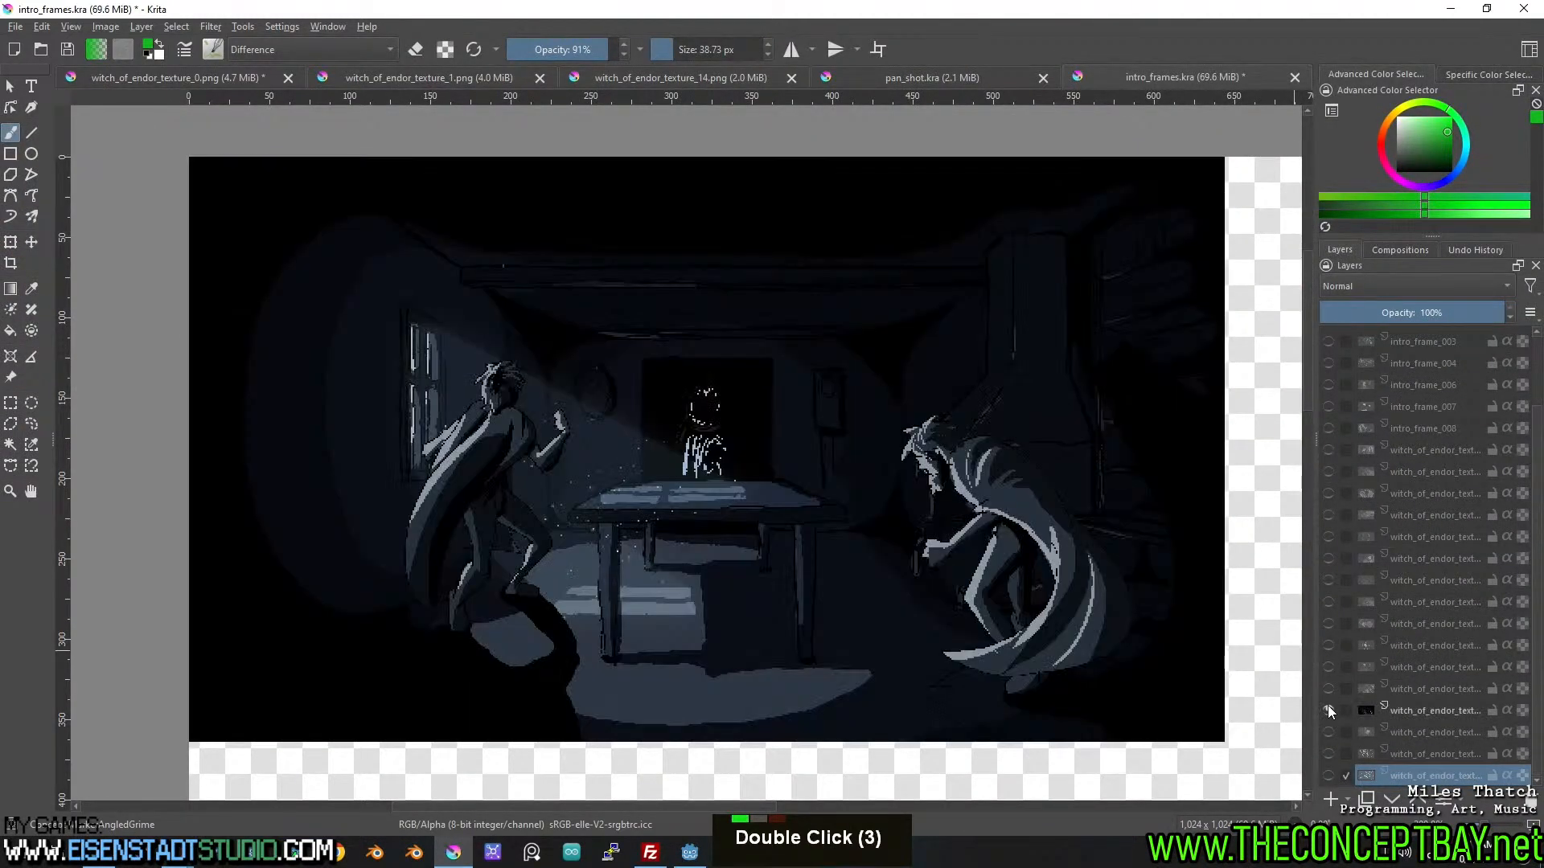
left_click_drag(1426, 710, 1431, 738)
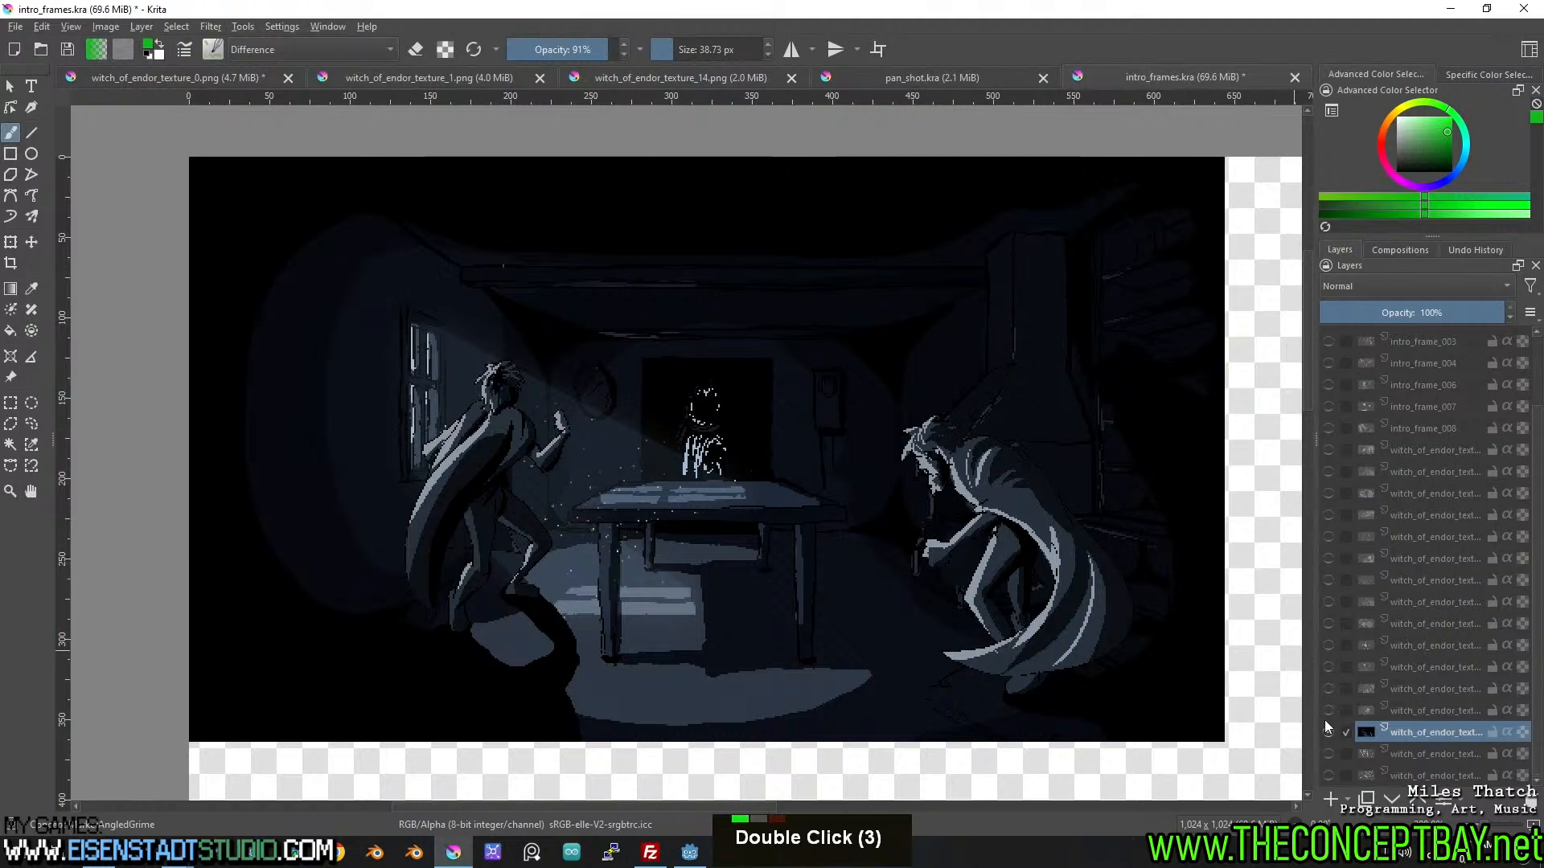
left_click(1325, 731)
Move the layer of the long-haired figure reading a parchment seven positions up among the unnamed layers, and hide it.
left_click(1329, 711)
left_click_drag(1415, 706, 1439, 557)
left_click(1328, 556)
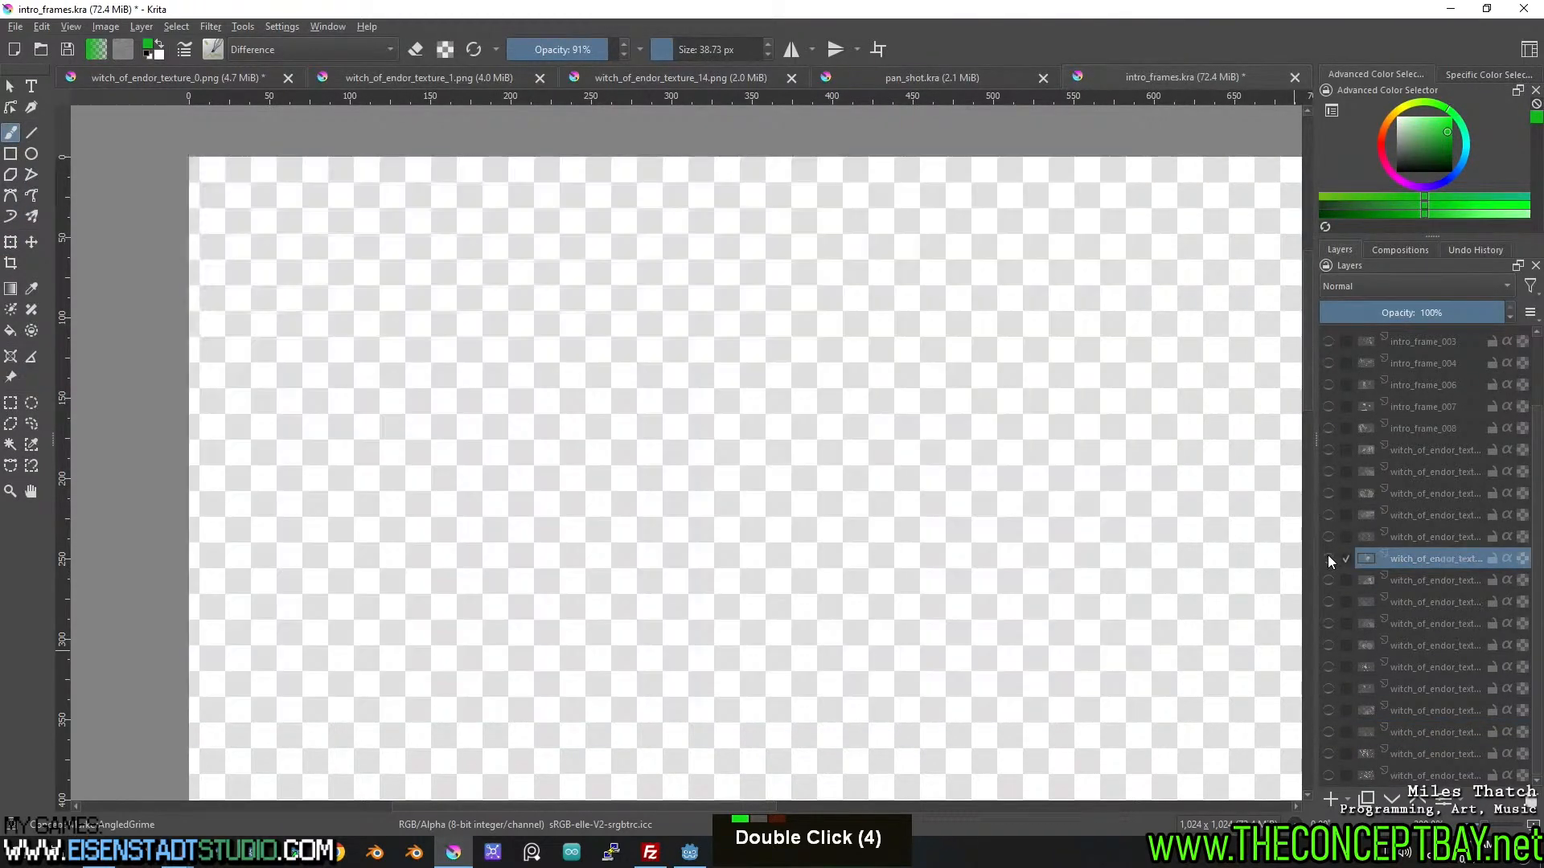
Preview the unnamed layers below intro_frame_008 in turn, down to the dark room with the empty table.
left_click(1330, 458)
left_click(1330, 460)
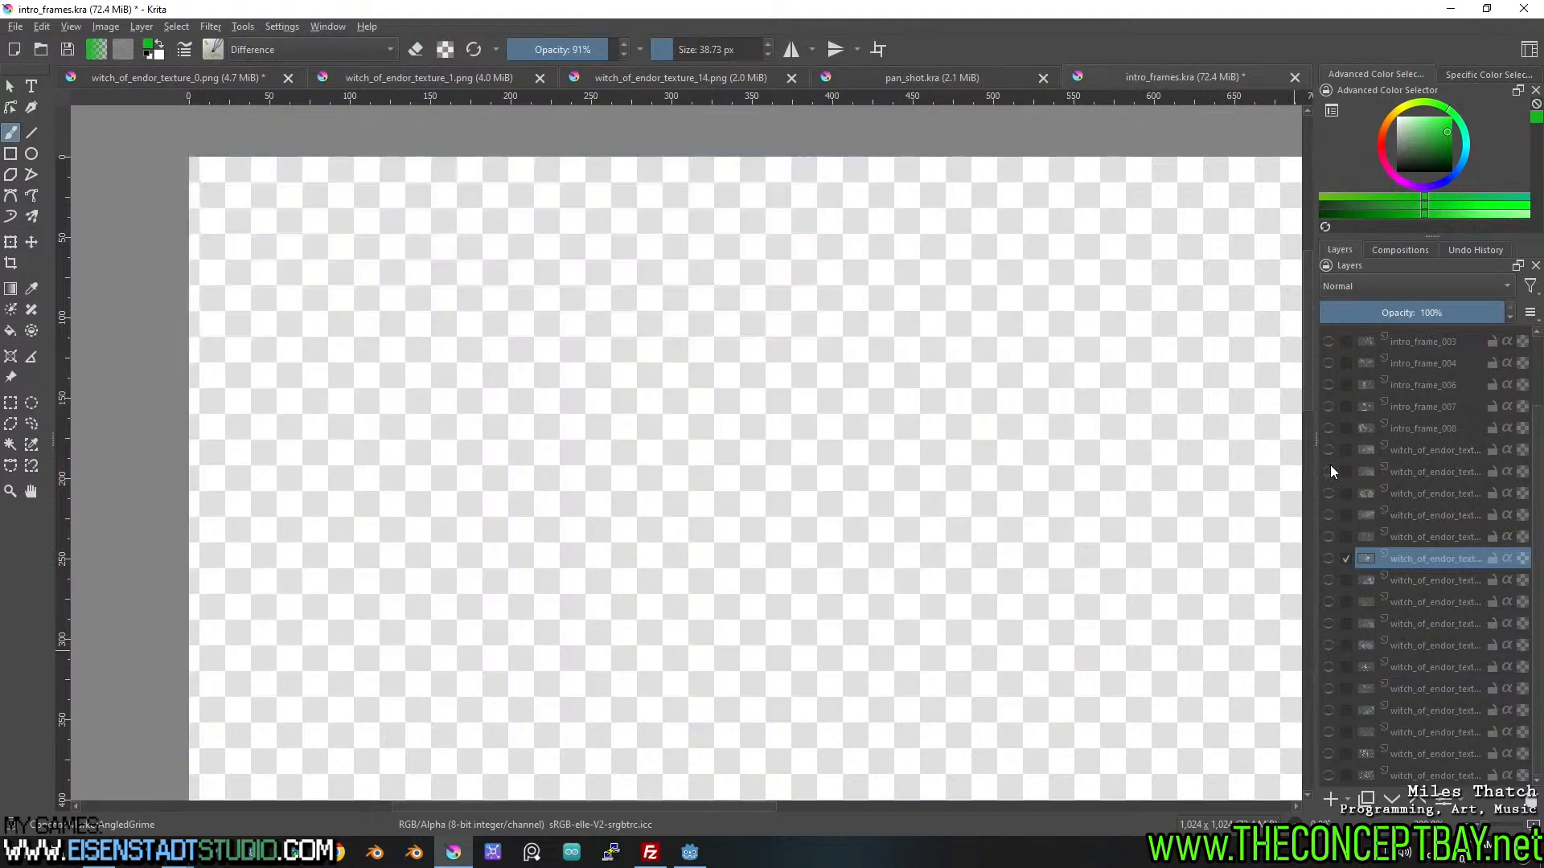
left_click(1325, 474)
left_click(1325, 480)
left_click(1326, 493)
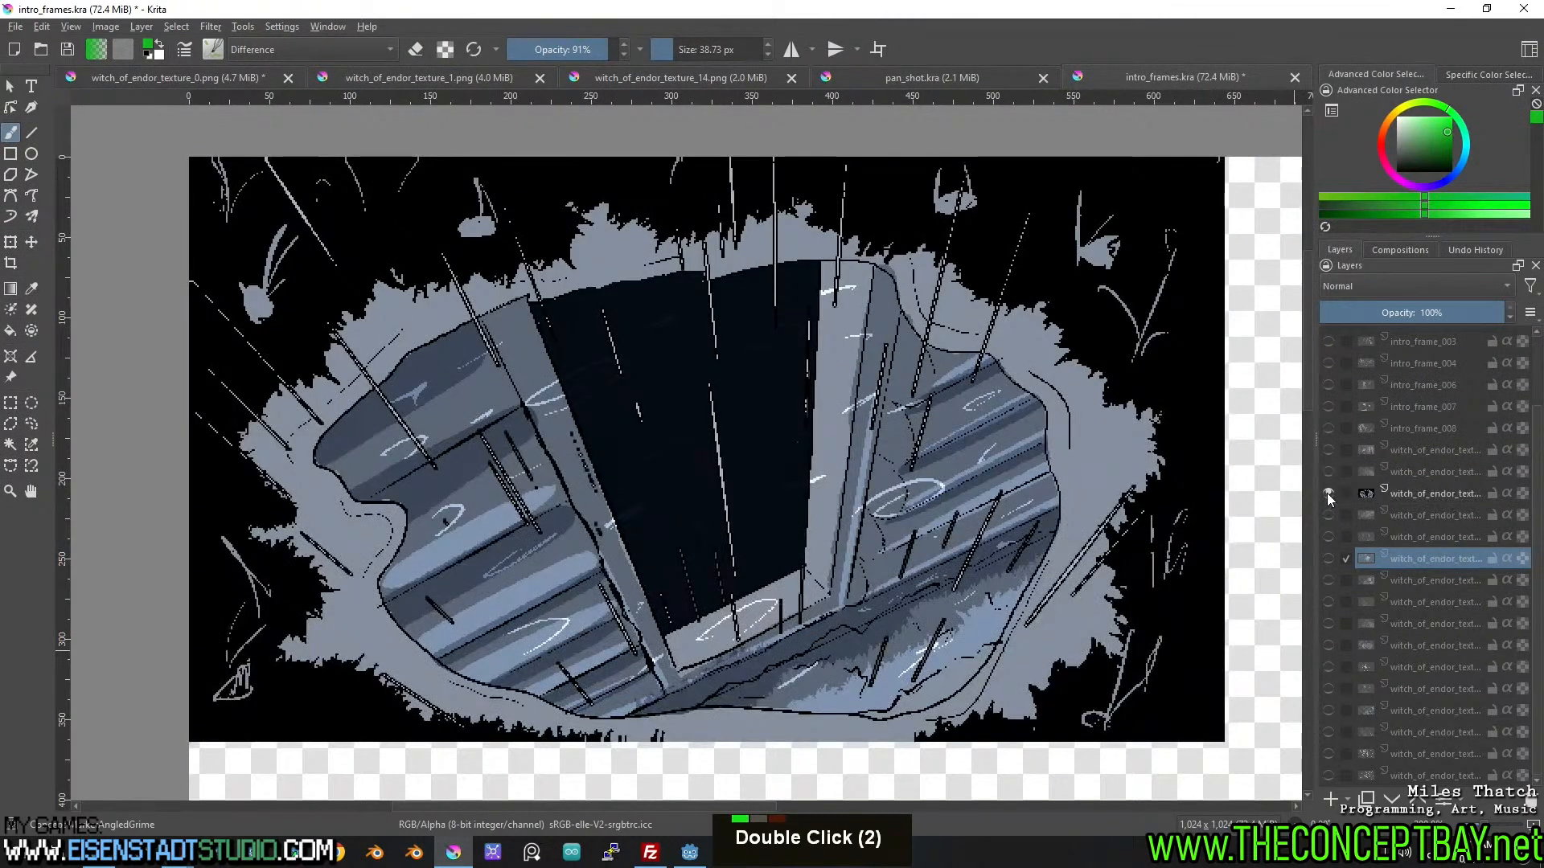
left_click(1450, 490)
left_click(1328, 493)
left_click(1328, 514)
left_click(1328, 514)
left_click(1323, 534)
left_click(1324, 537)
left_click(1326, 558)
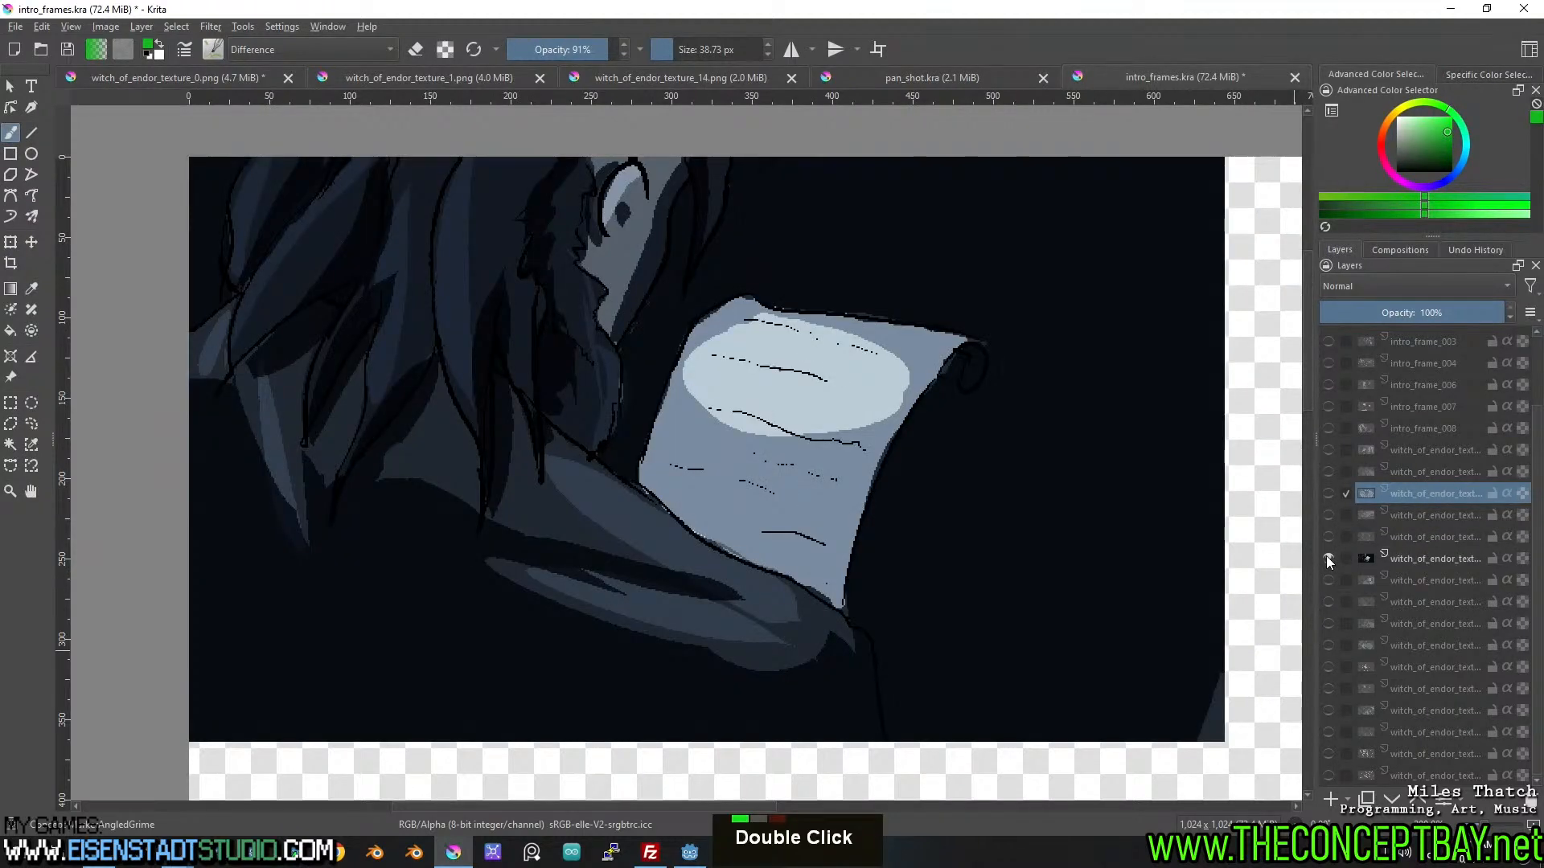
left_click(1327, 558)
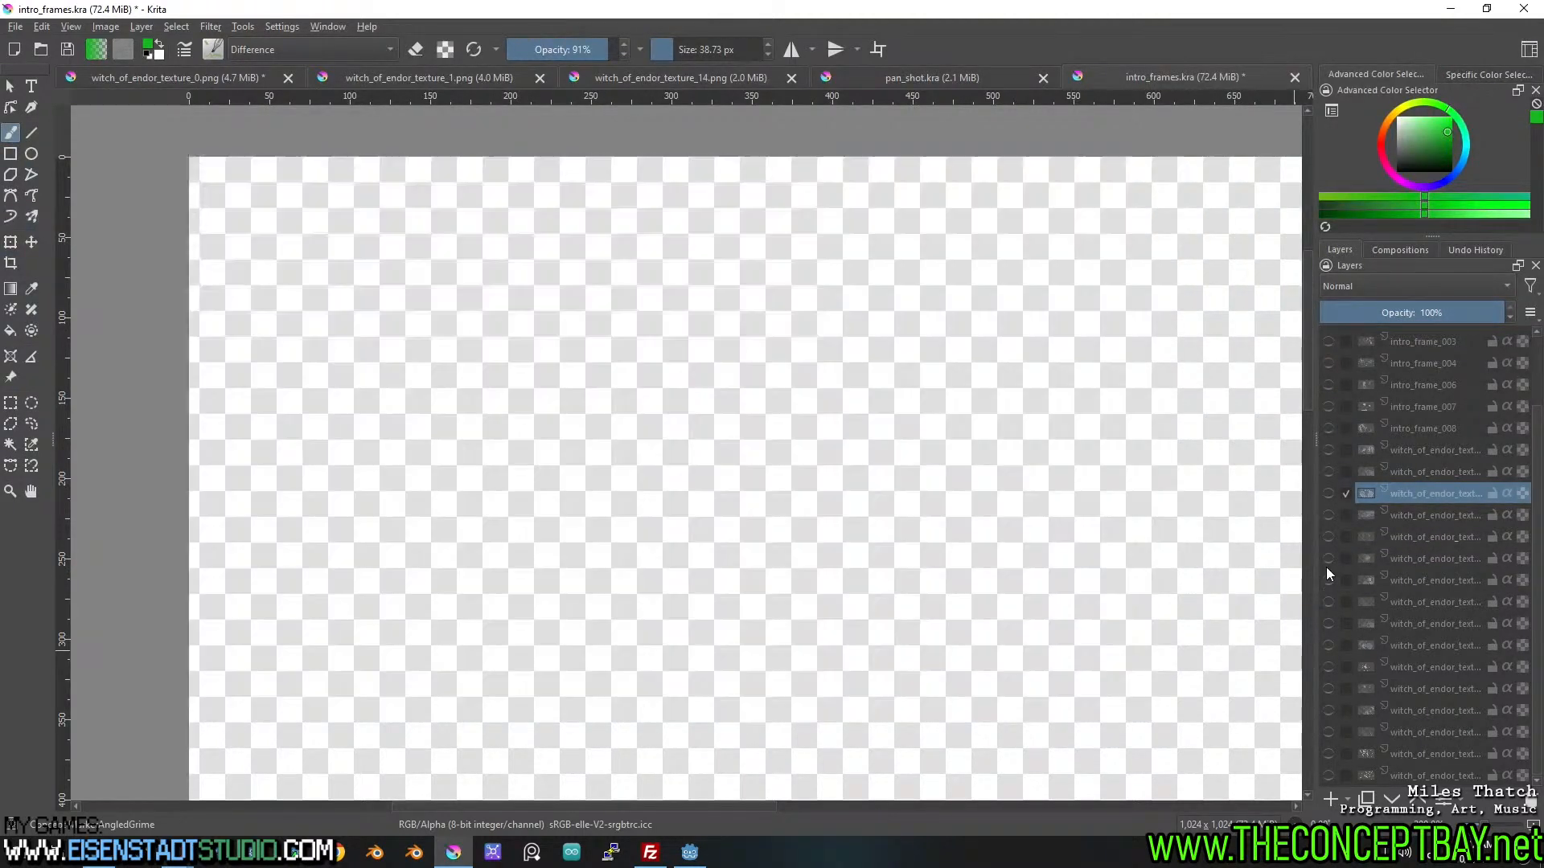
left_click(1327, 581)
left_click(1327, 582)
left_click(1327, 602)
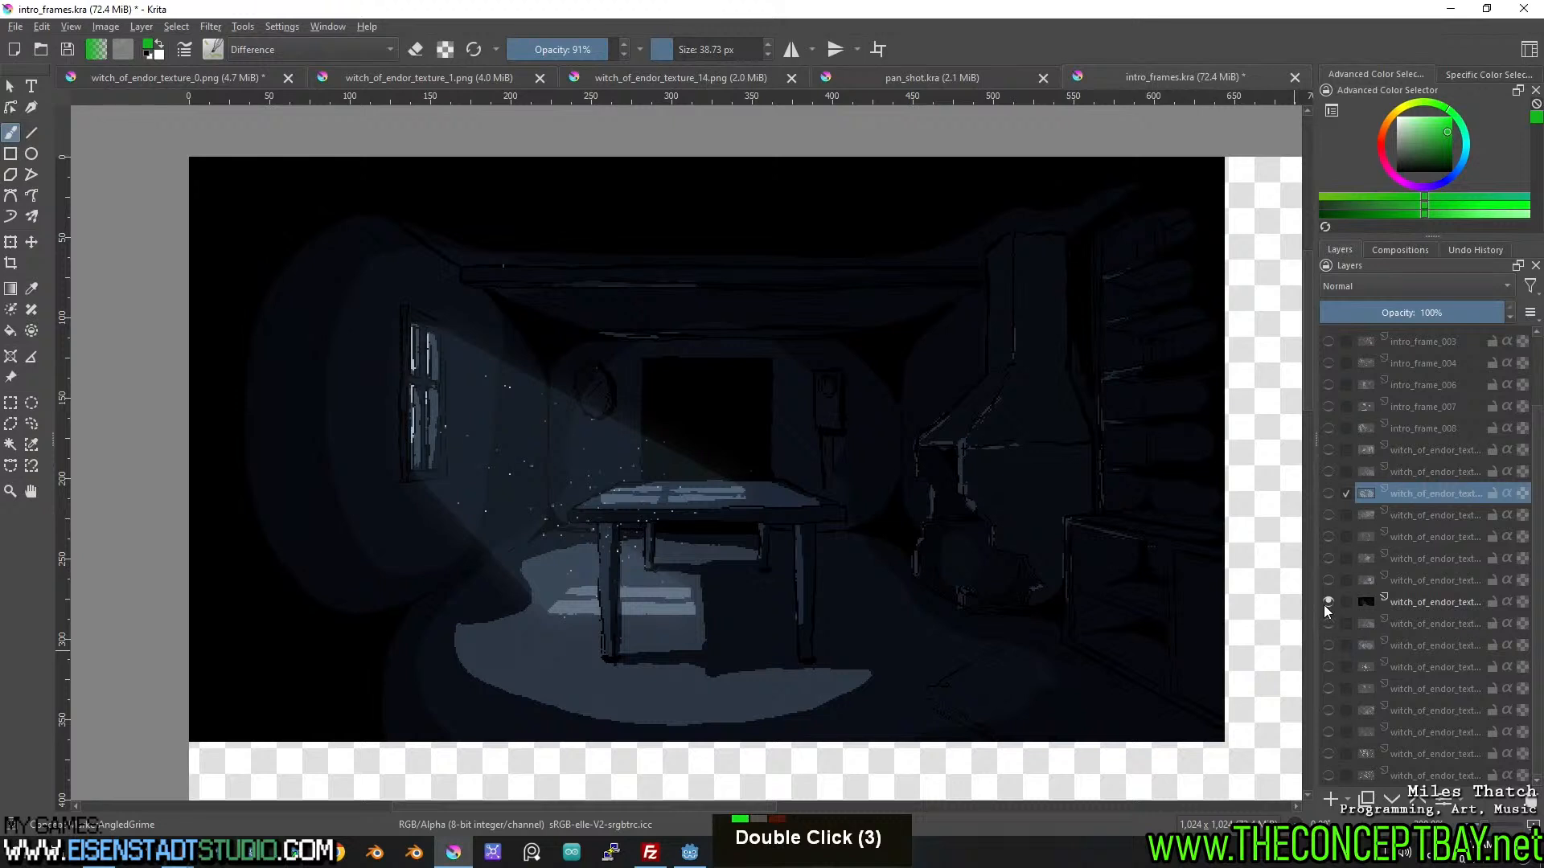
Select the dark empty-room layer, witch_of_endor_texture_2.png, and examine its details and image.
left_click(1426, 602)
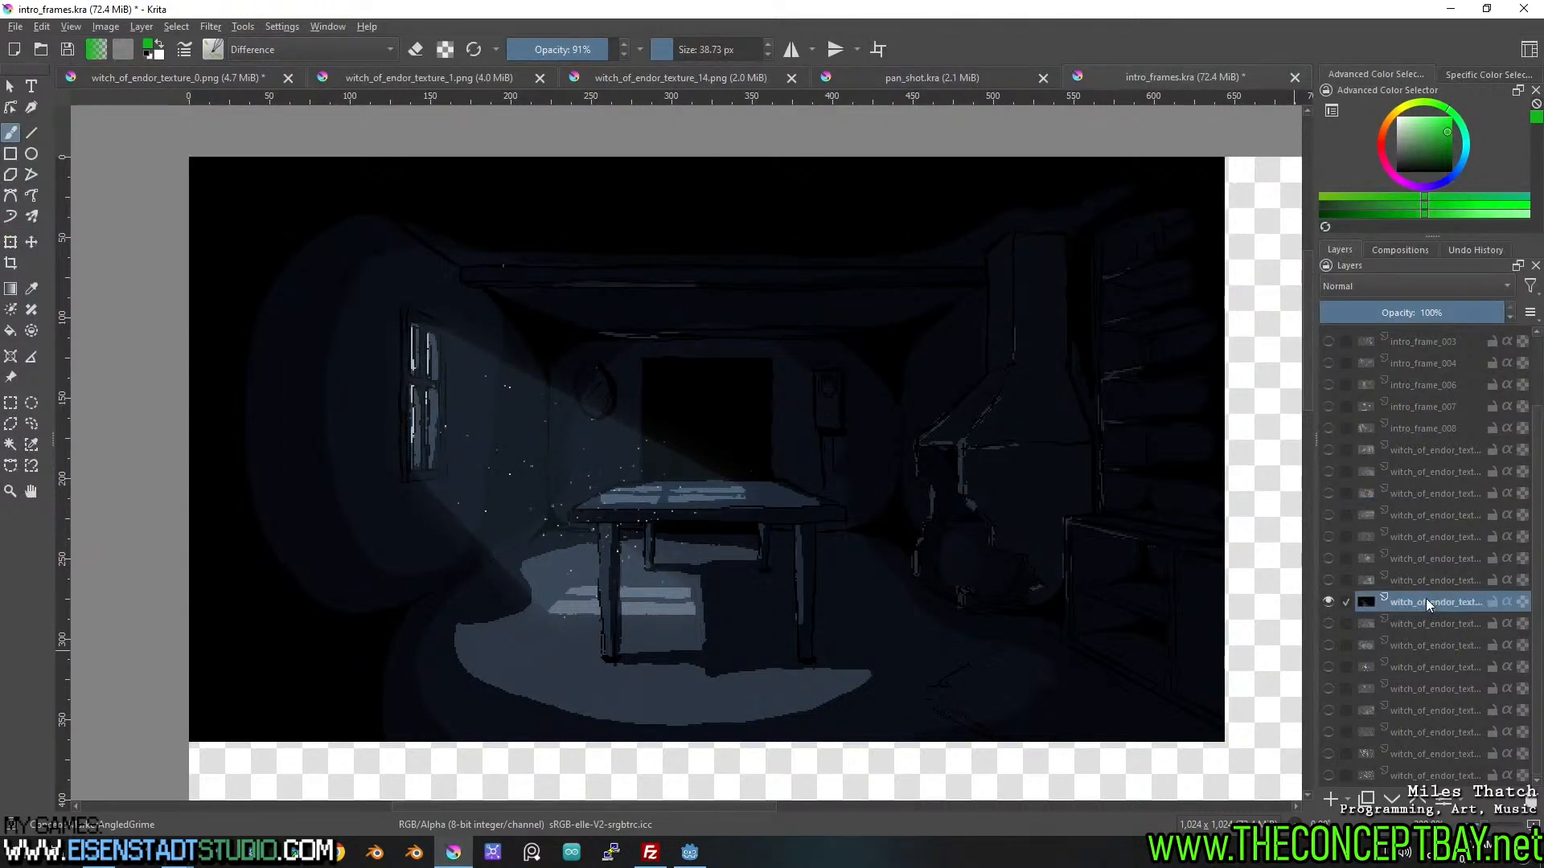
mouse_move(1416, 600)
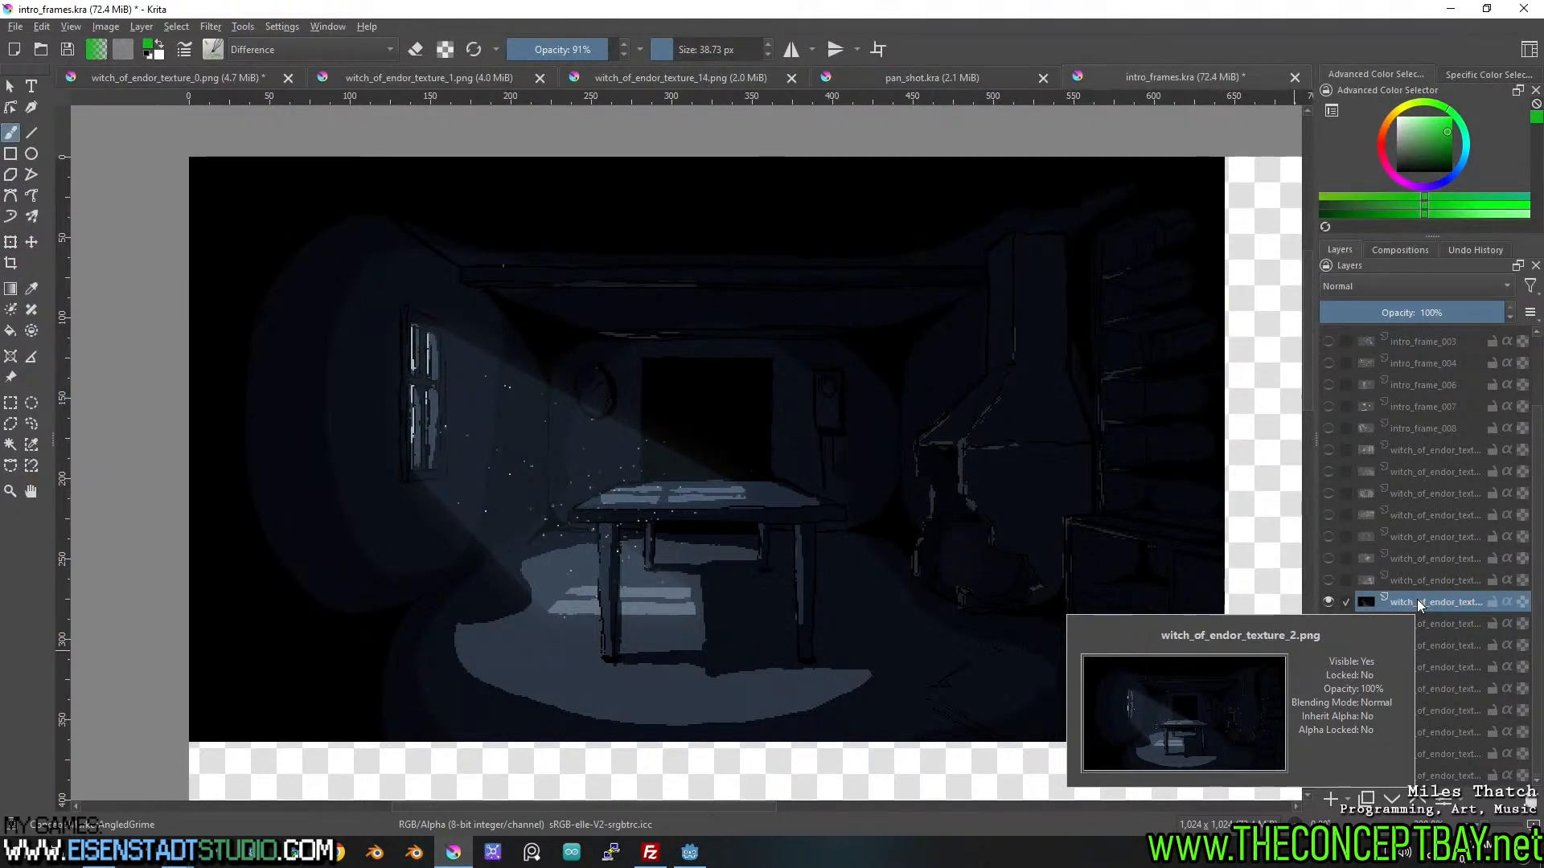
left_click(1432, 580)
double_click(1371, 603)
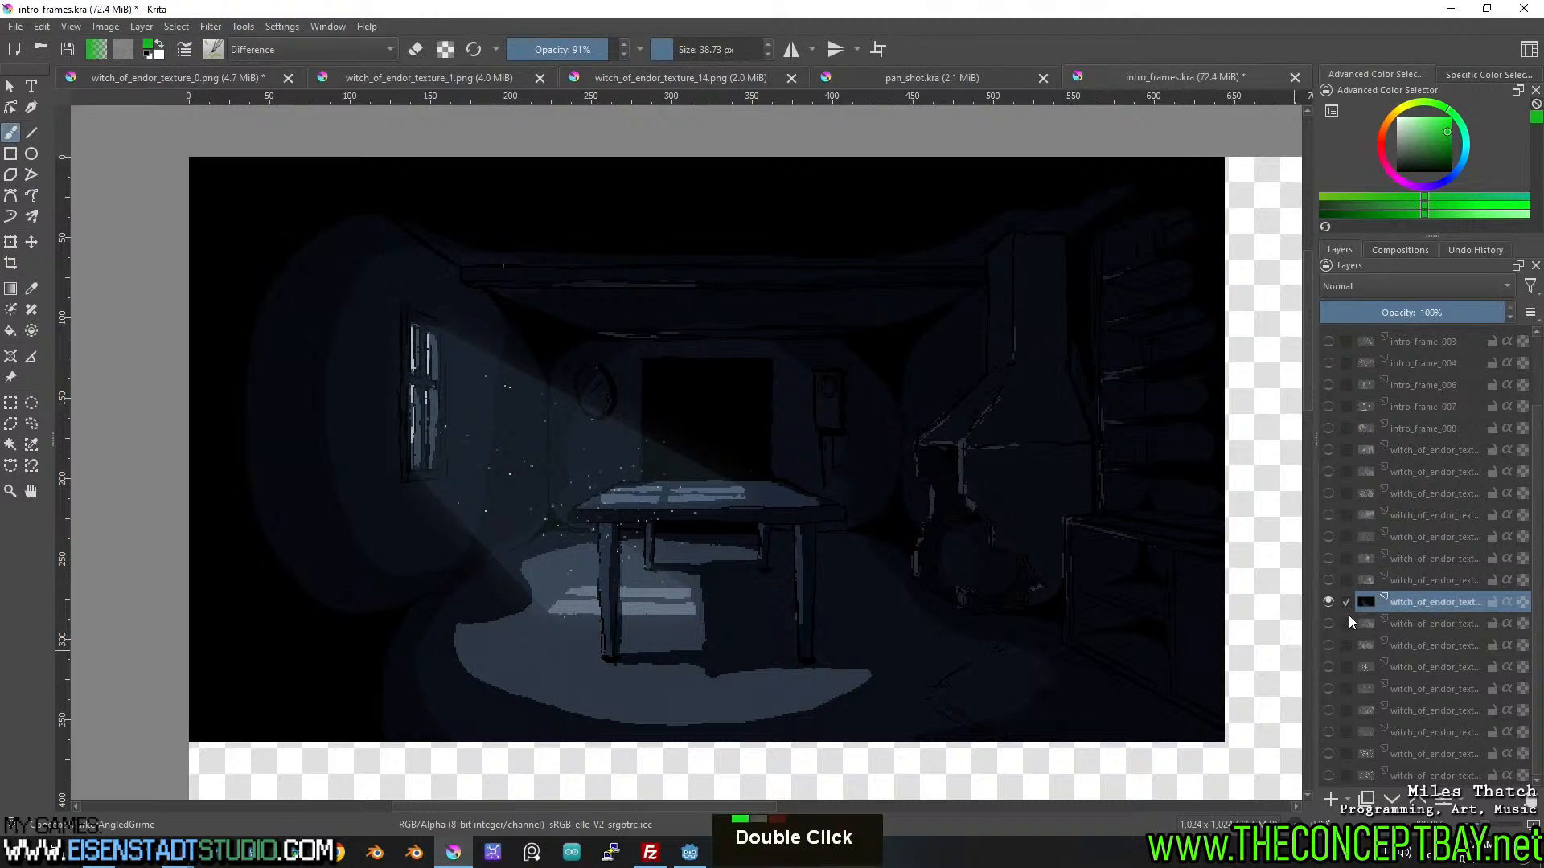
double_click(1352, 619)
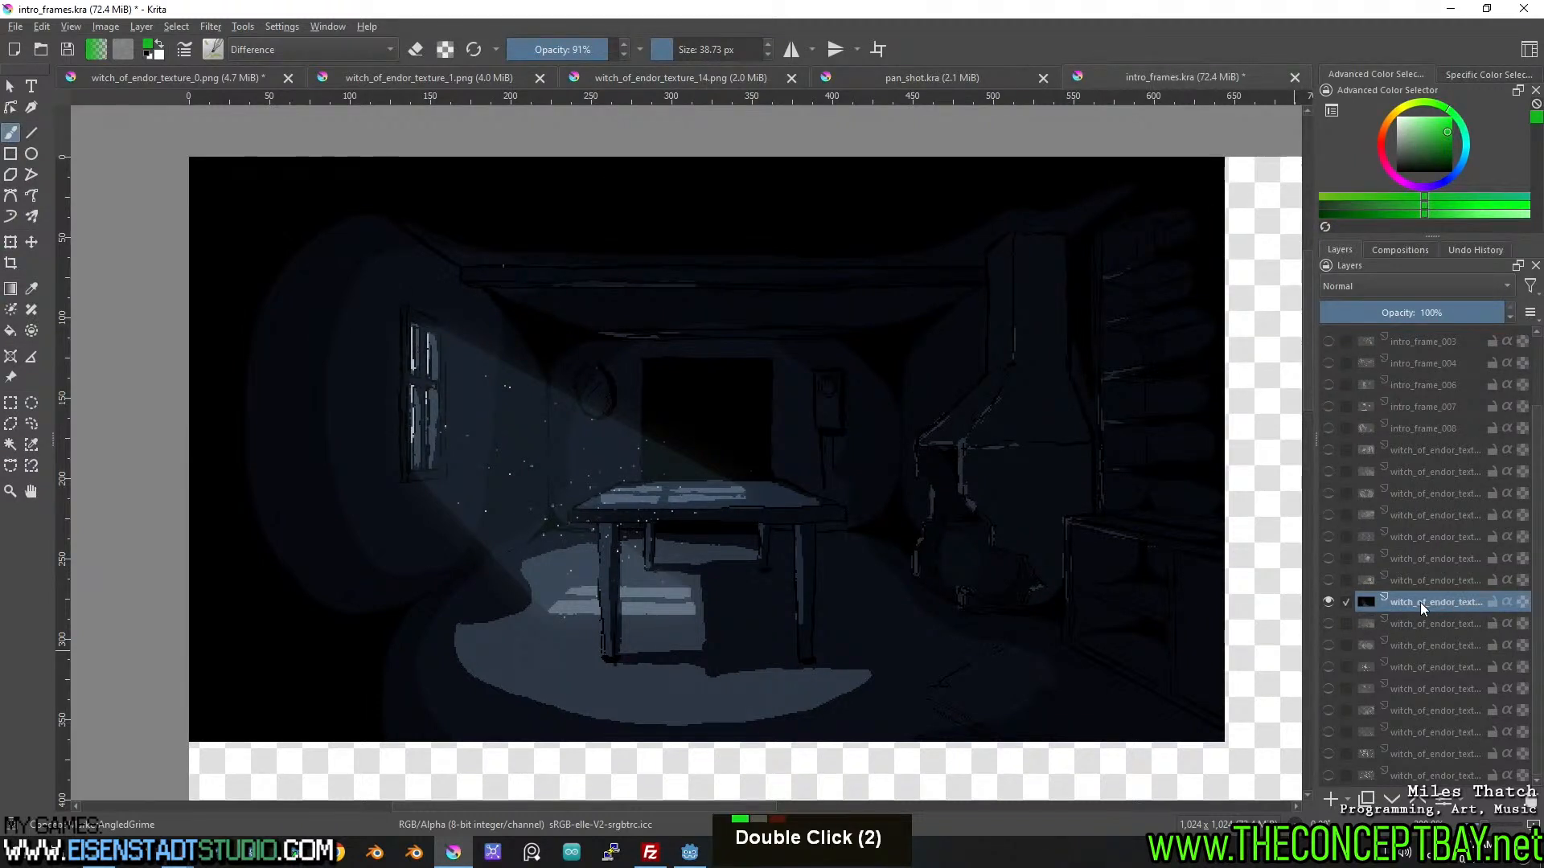
mouse_move(1420, 601)
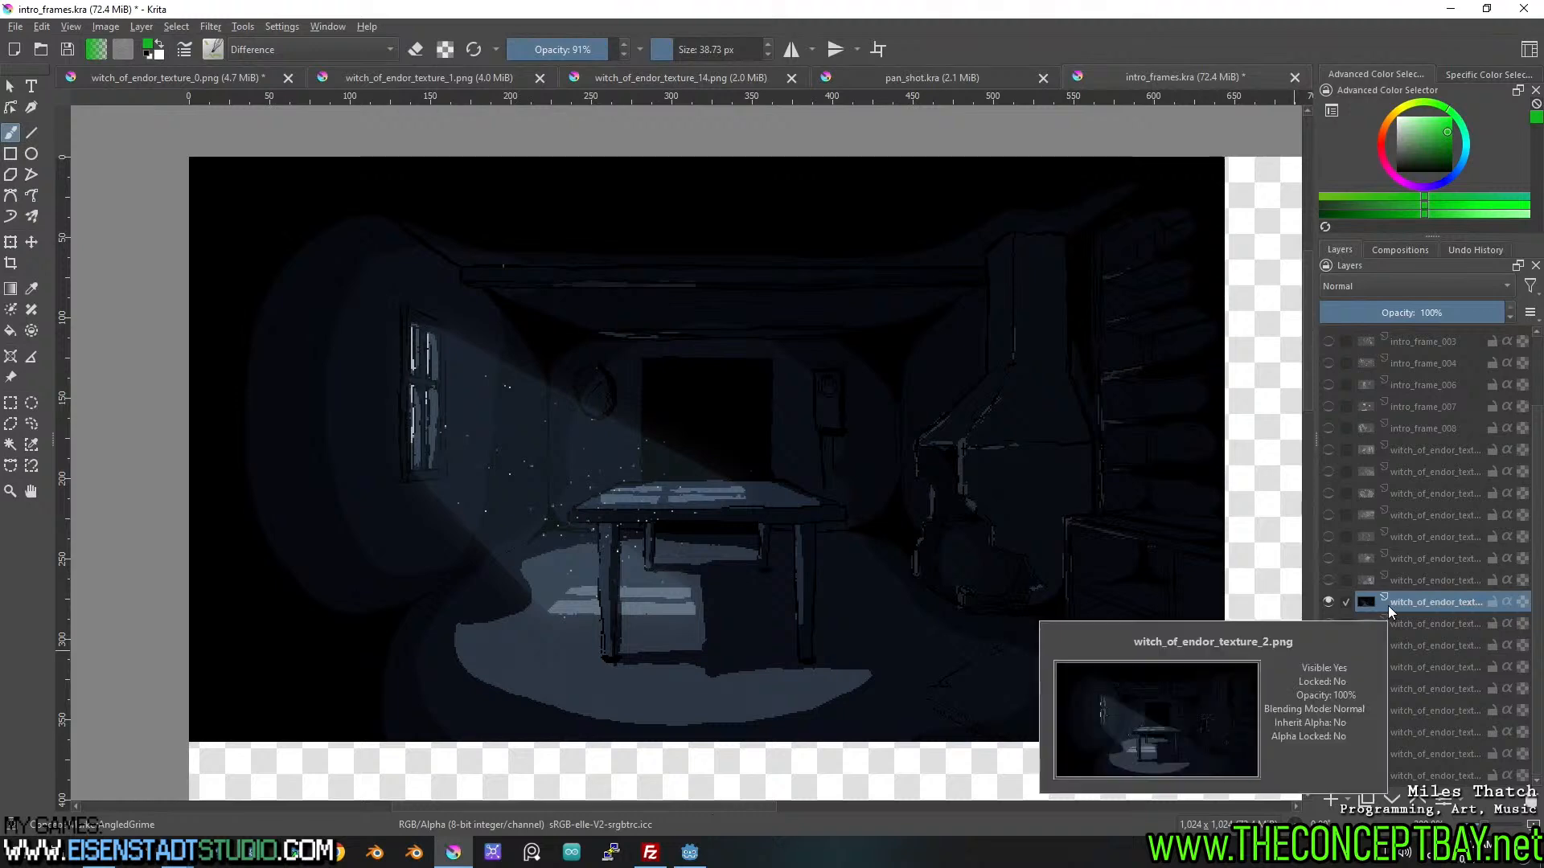
Hide the empty-room layer, preview the layers below it in turn, and select the one with two cloaked figures in the rainy doorway.
left_click(1330, 602)
double_click(1325, 625)
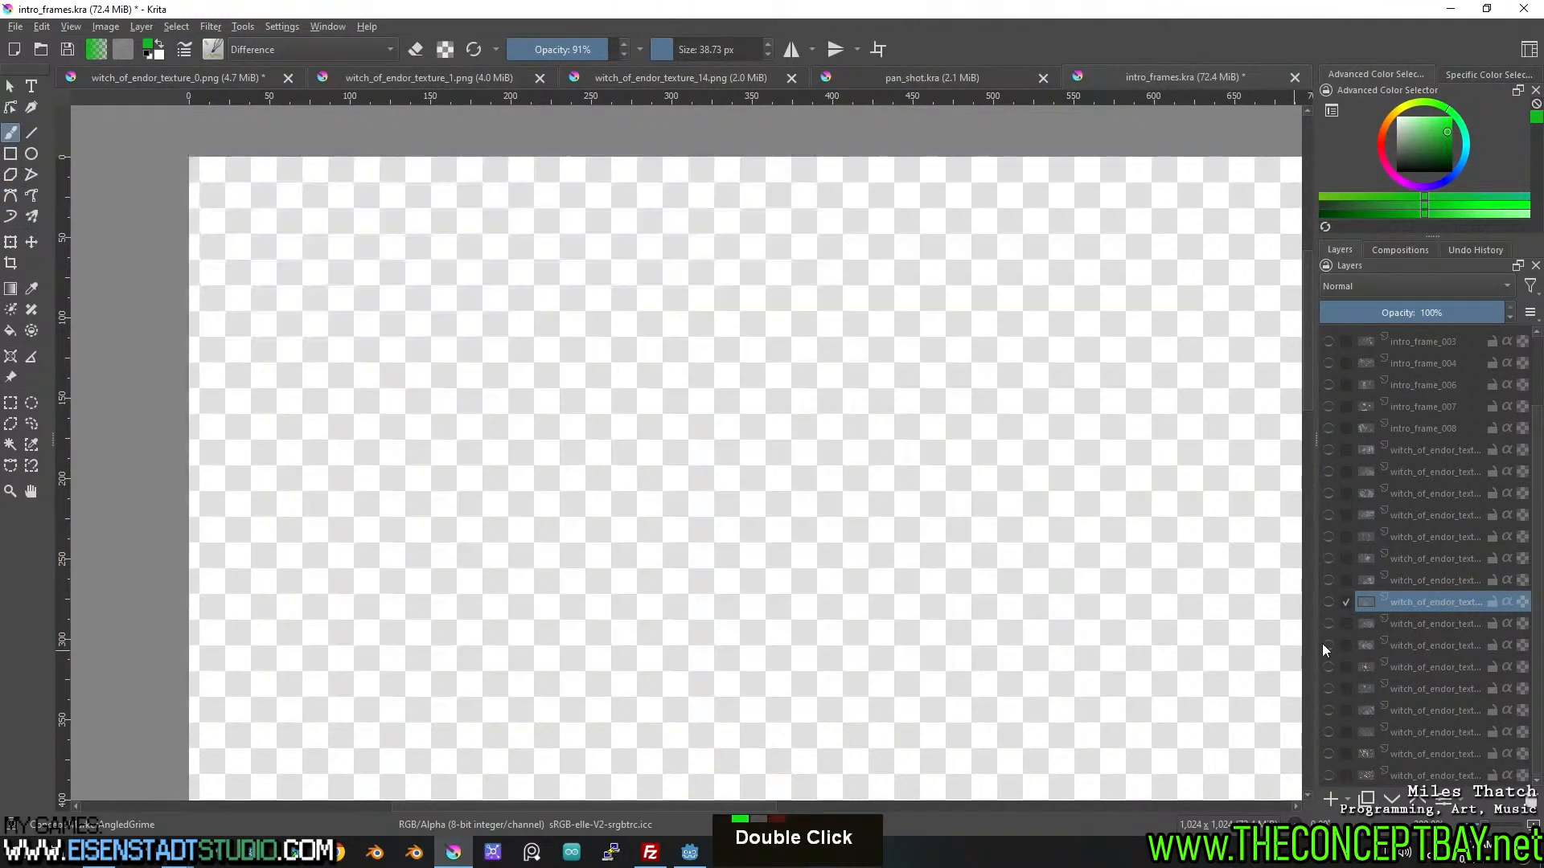
double_click(1325, 645)
double_click(1326, 667)
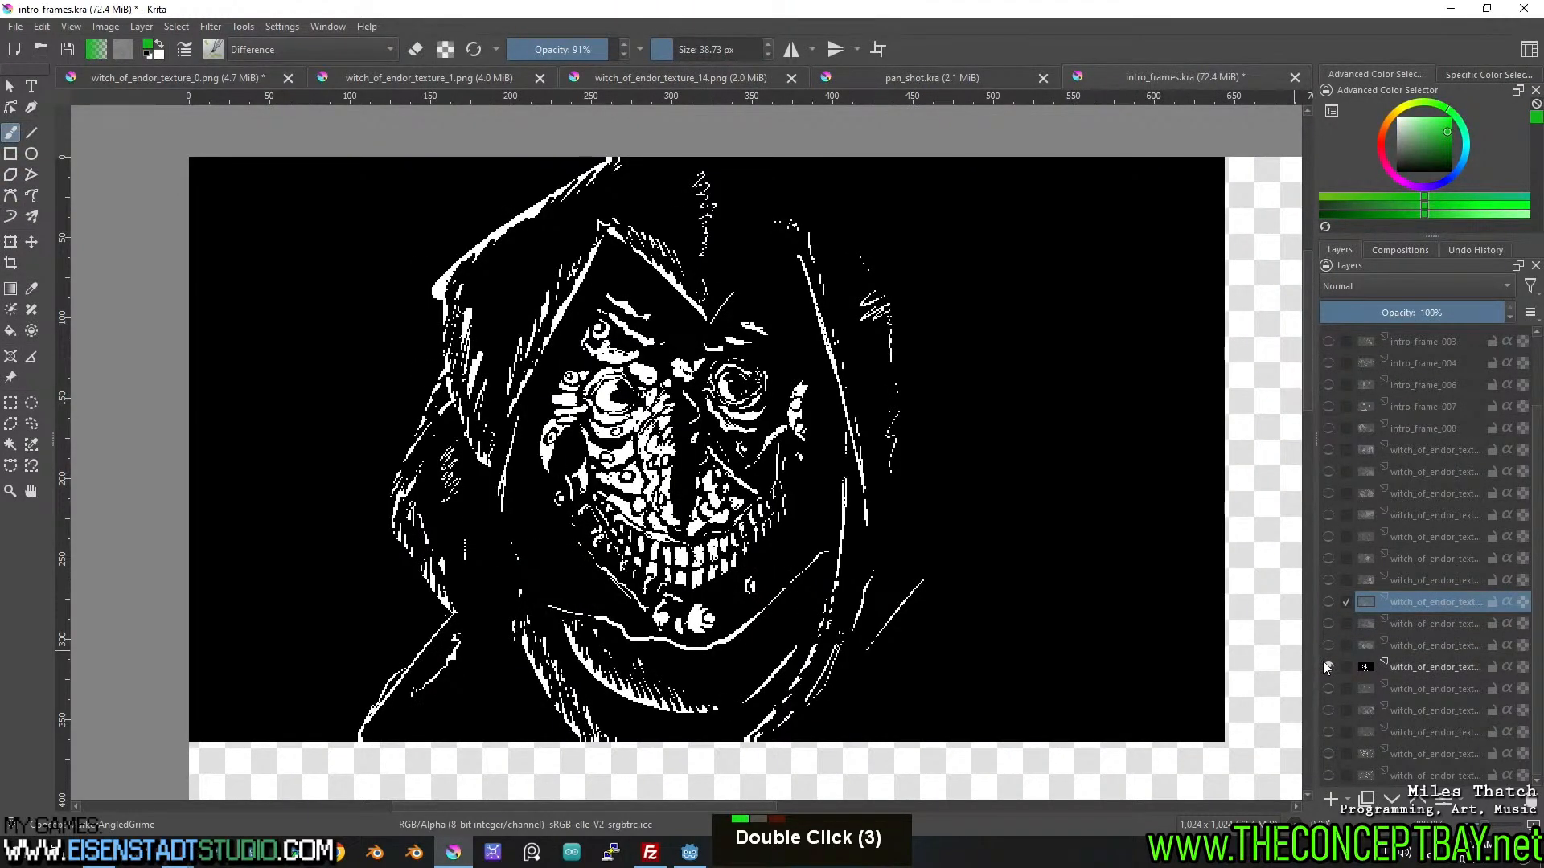
left_click(1328, 689)
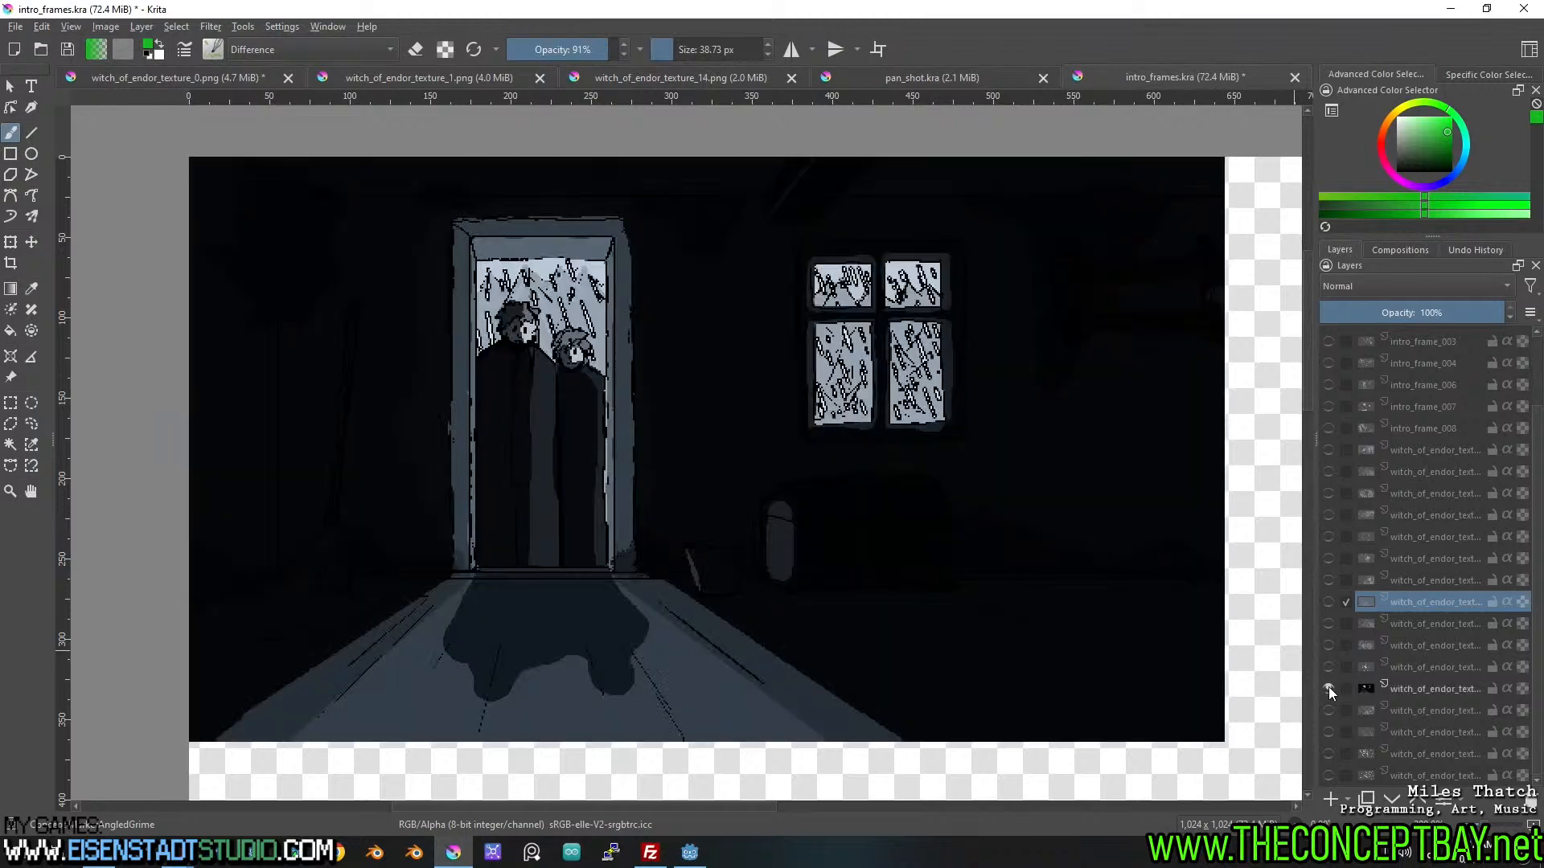
left_click(1431, 688)
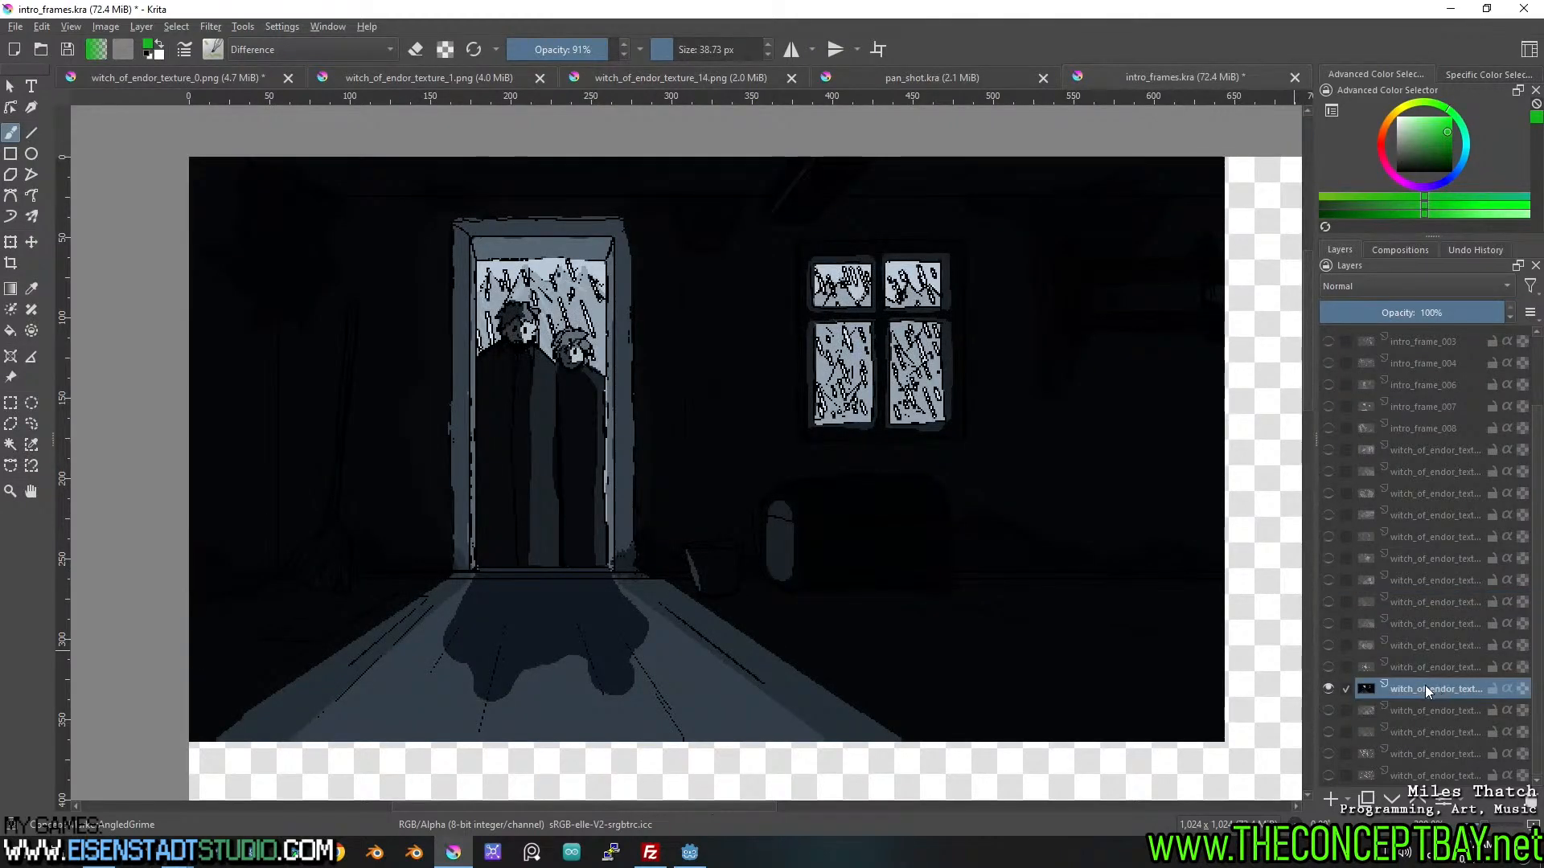
Check the images of intro_frame_008, 007 and 006, and move the doorway-figures layer between intro_frame_007 and intro_frame_008.
scroll(1421, 688, "up", 1)
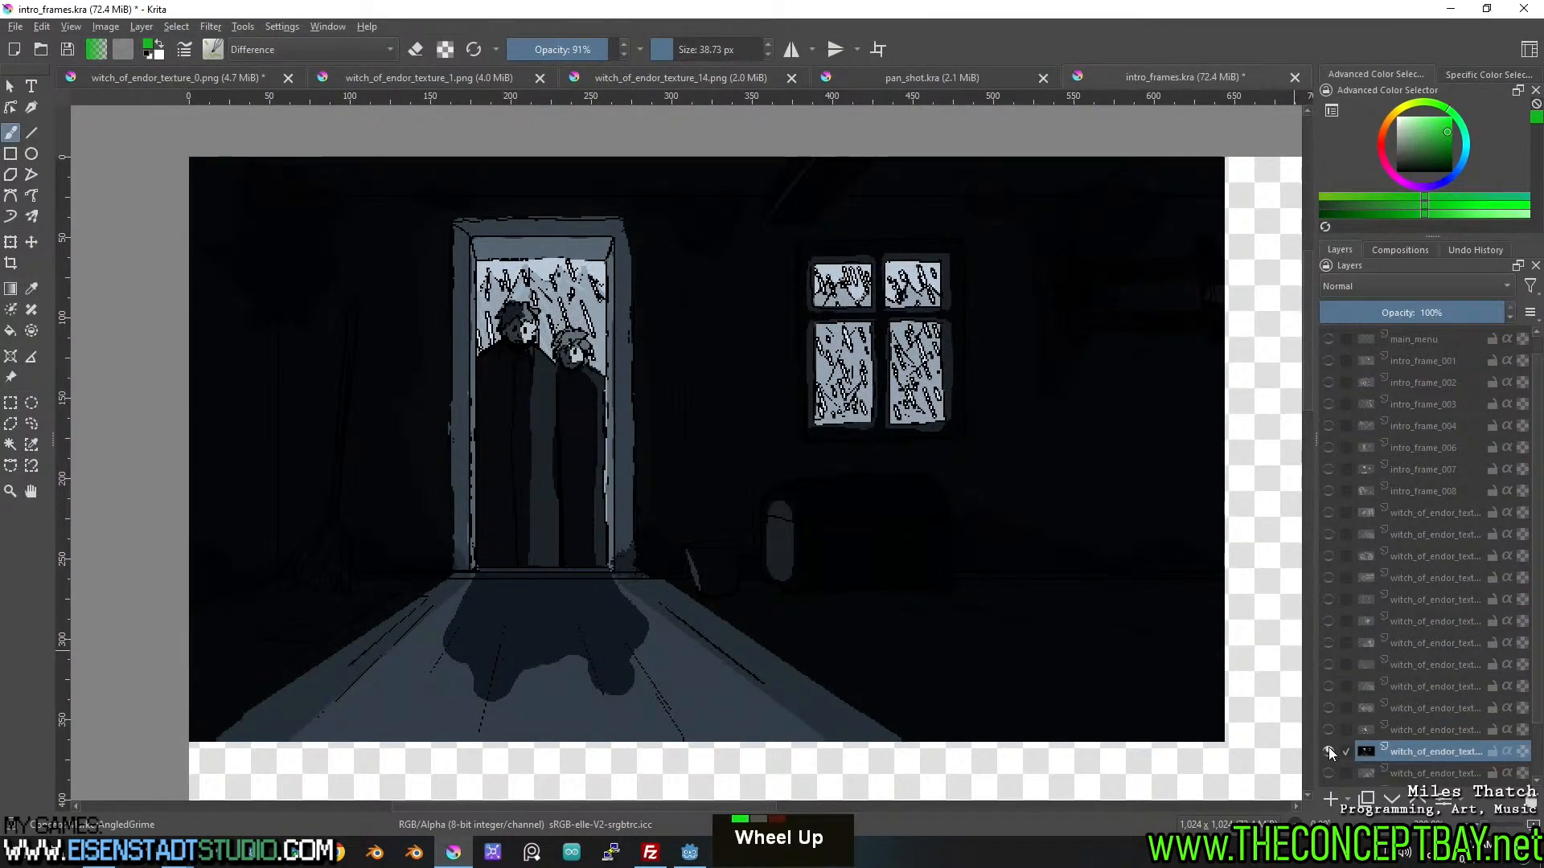
left_click(1328, 751)
left_click(1328, 491)
left_click(1329, 491)
left_click(1325, 467)
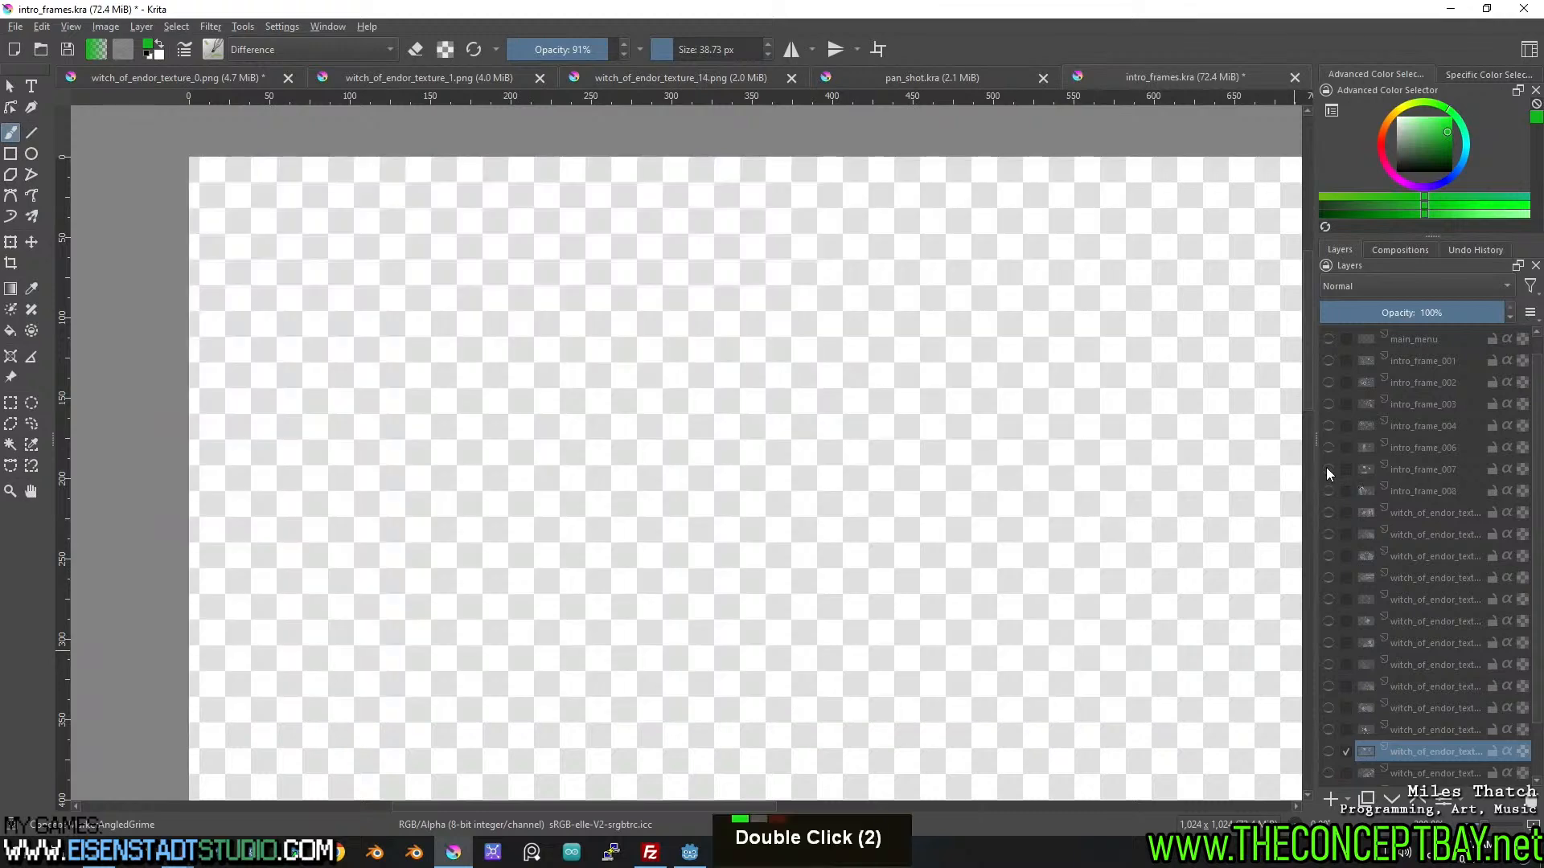
left_click(1325, 468)
left_click(1325, 447)
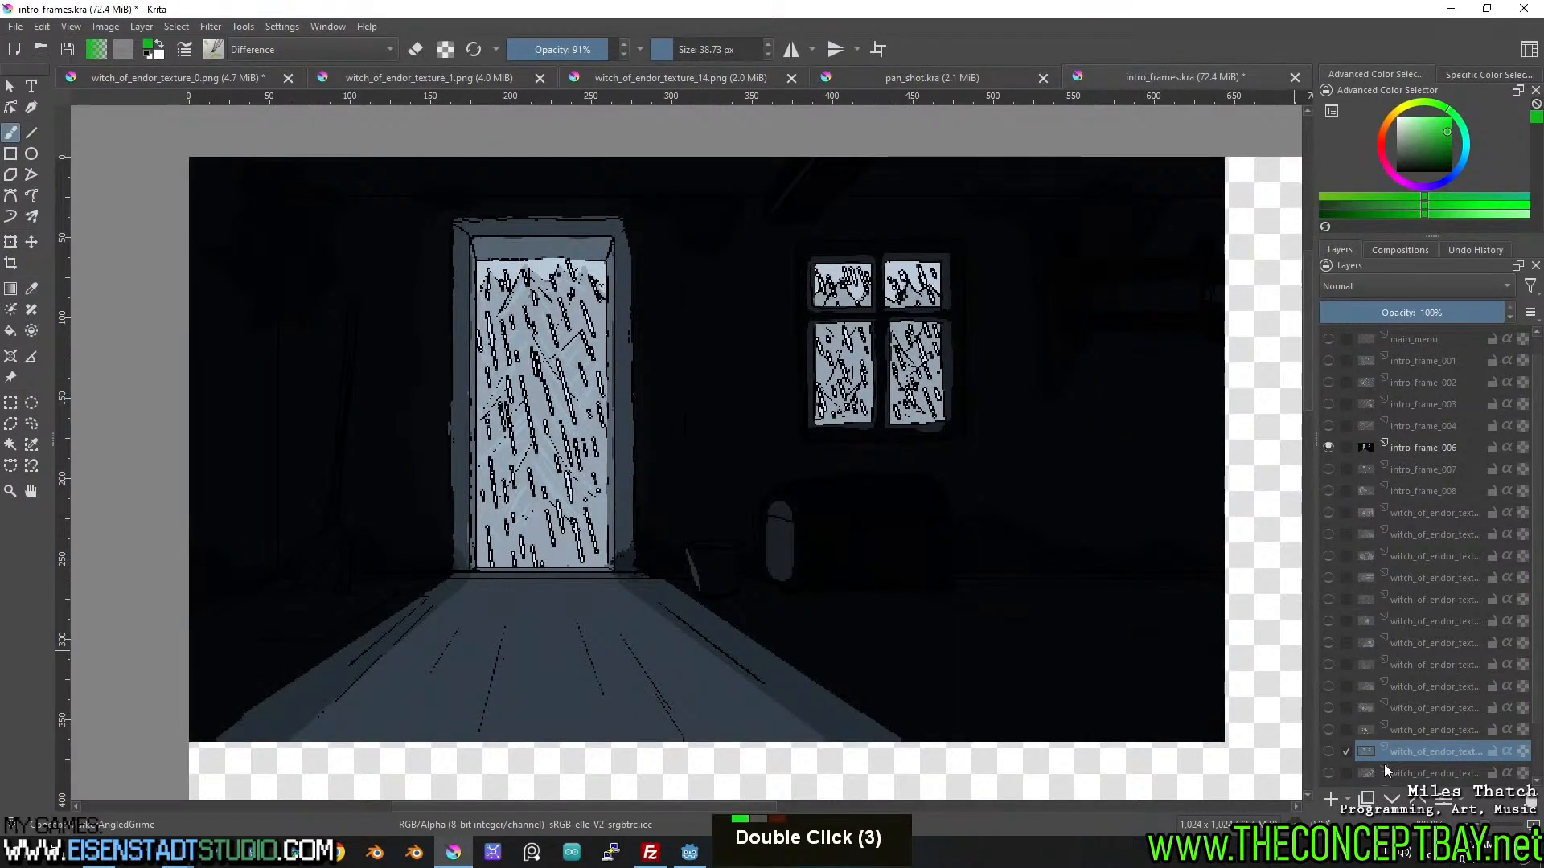
left_click_drag(1400, 749, 1432, 480)
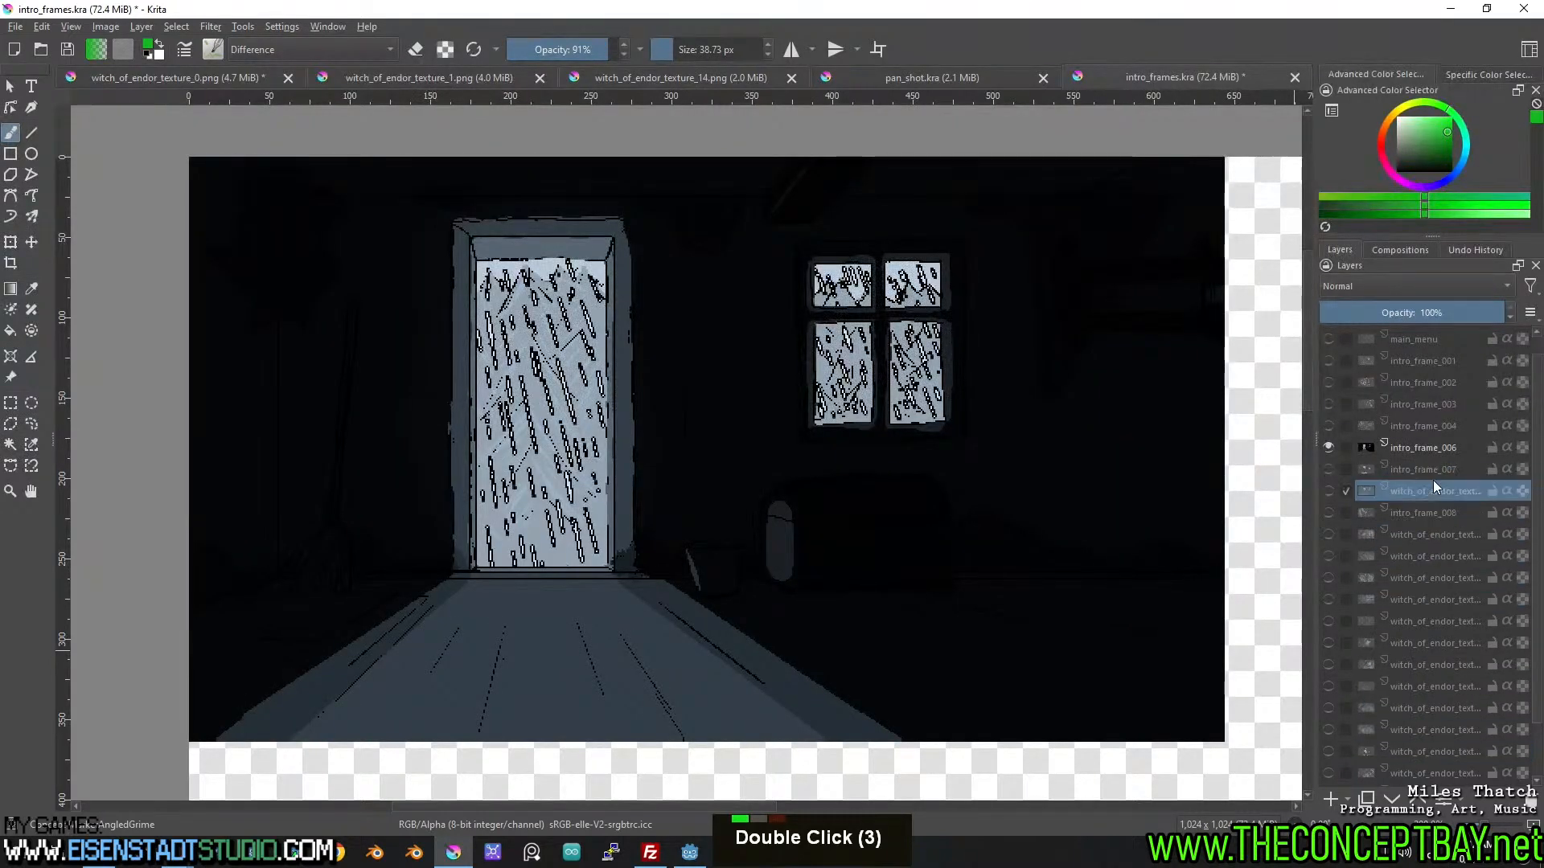
Preview intro_frame_006, intro_frame_007 and the doorway-figures layer in sequence to check the story order.
left_click(1329, 468)
left_click(1329, 469)
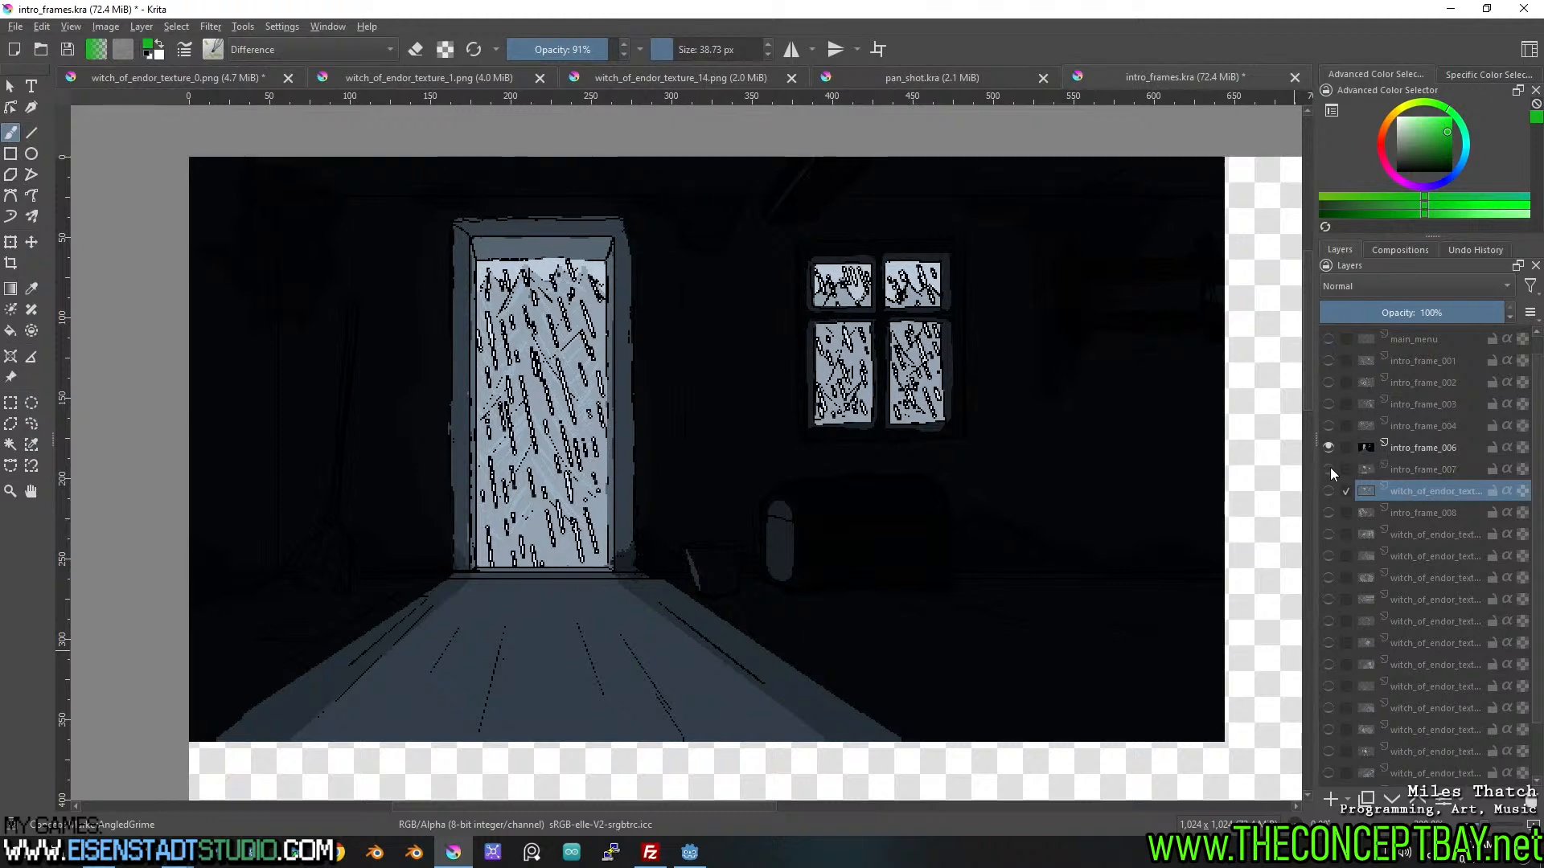
left_click(1328, 448)
left_click(1329, 471)
left_click(1329, 471)
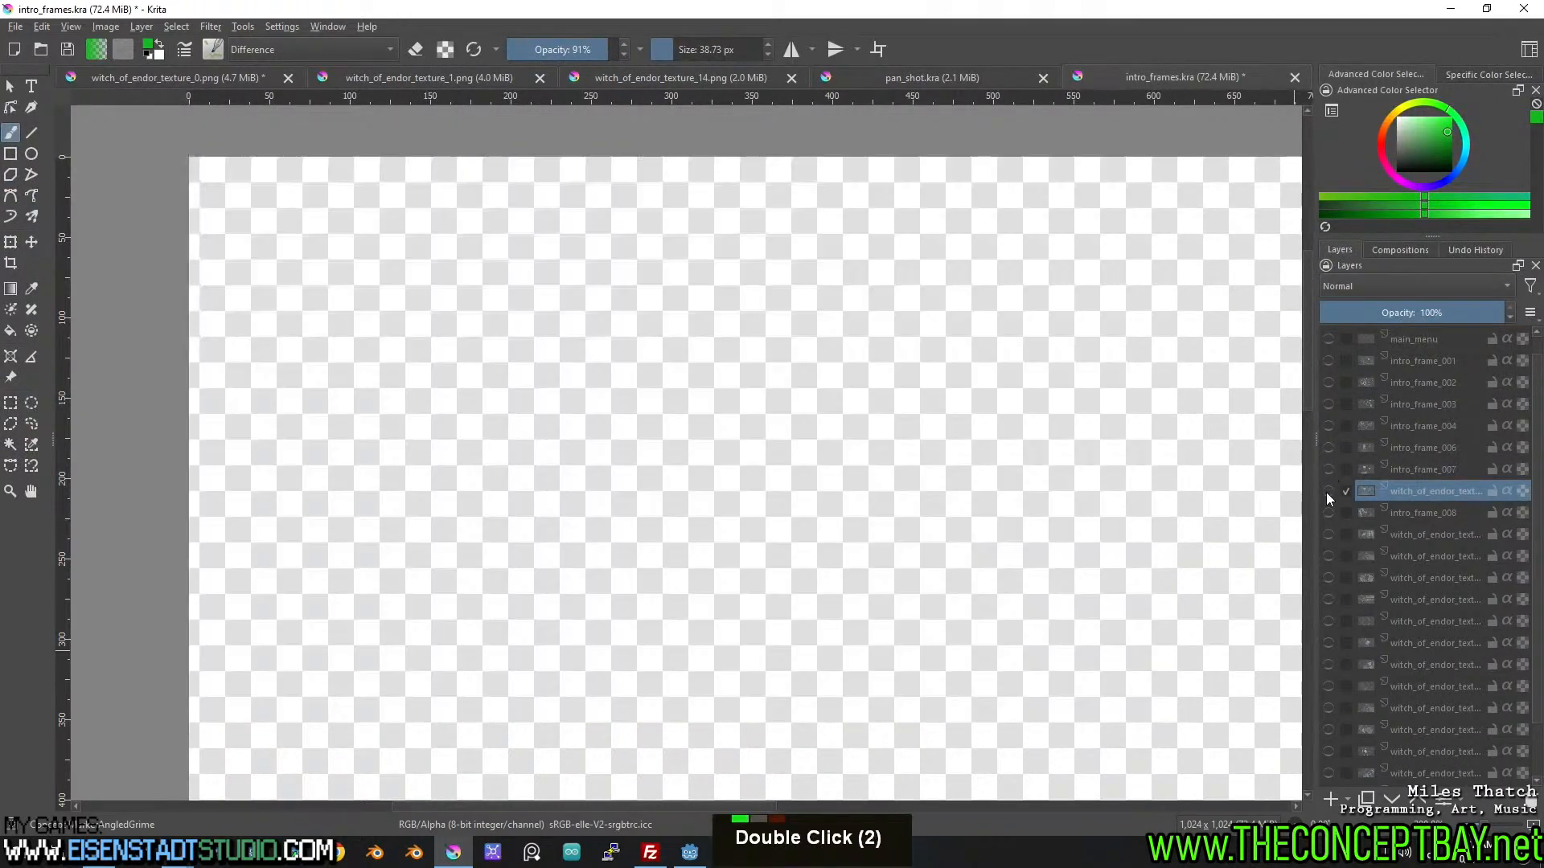
left_click(1328, 492)
Rename the doorway-figures layer as intro_frame_008 and the layer directly below it as intro_frame_009.
double_click(1425, 489)
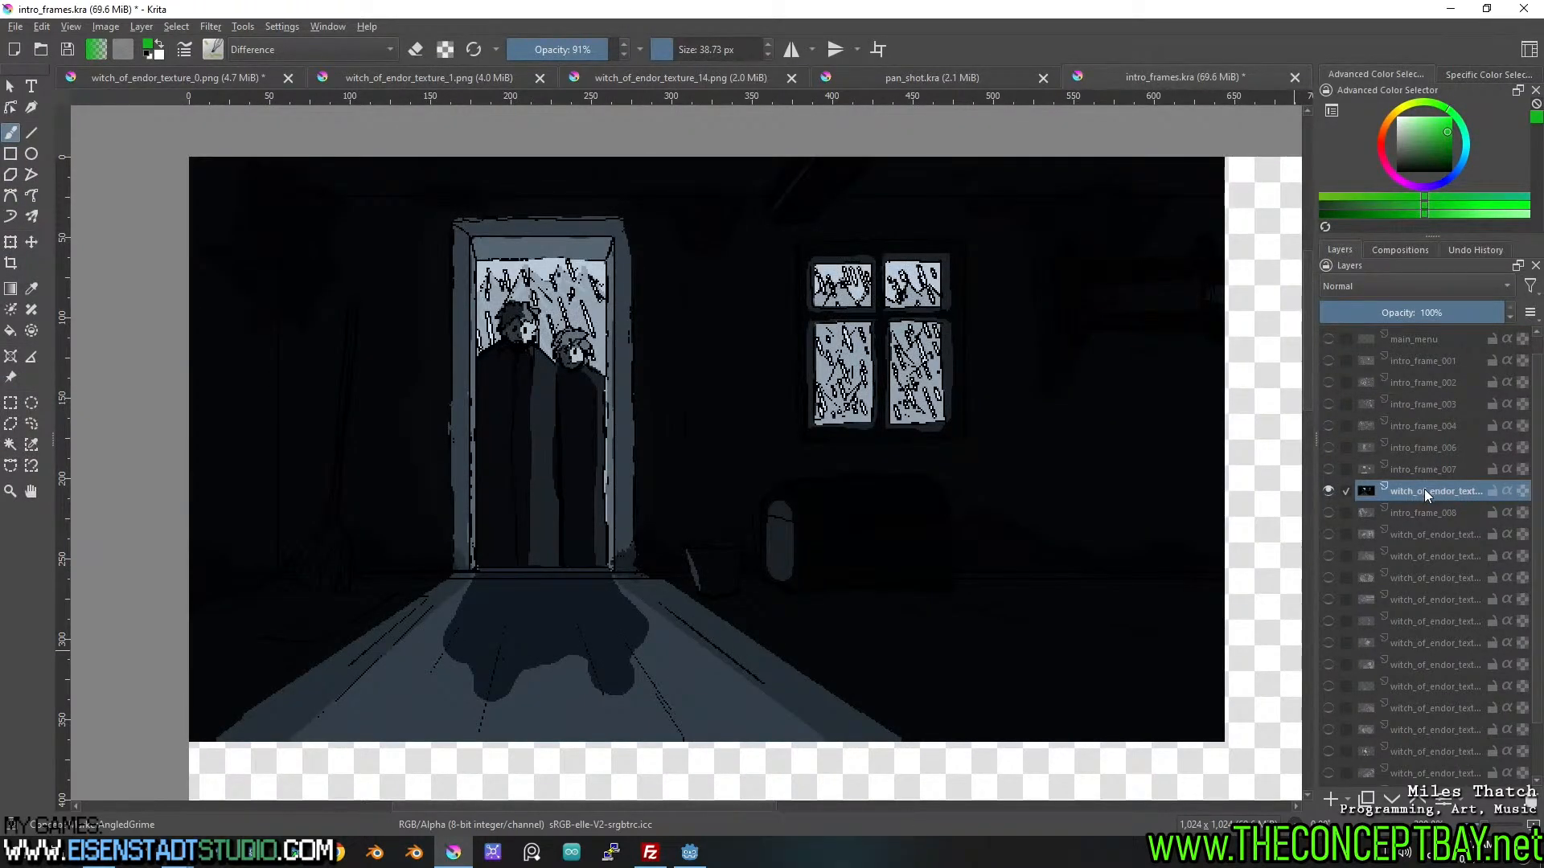
type("intro_frame_00")
type("8")
key("Return")
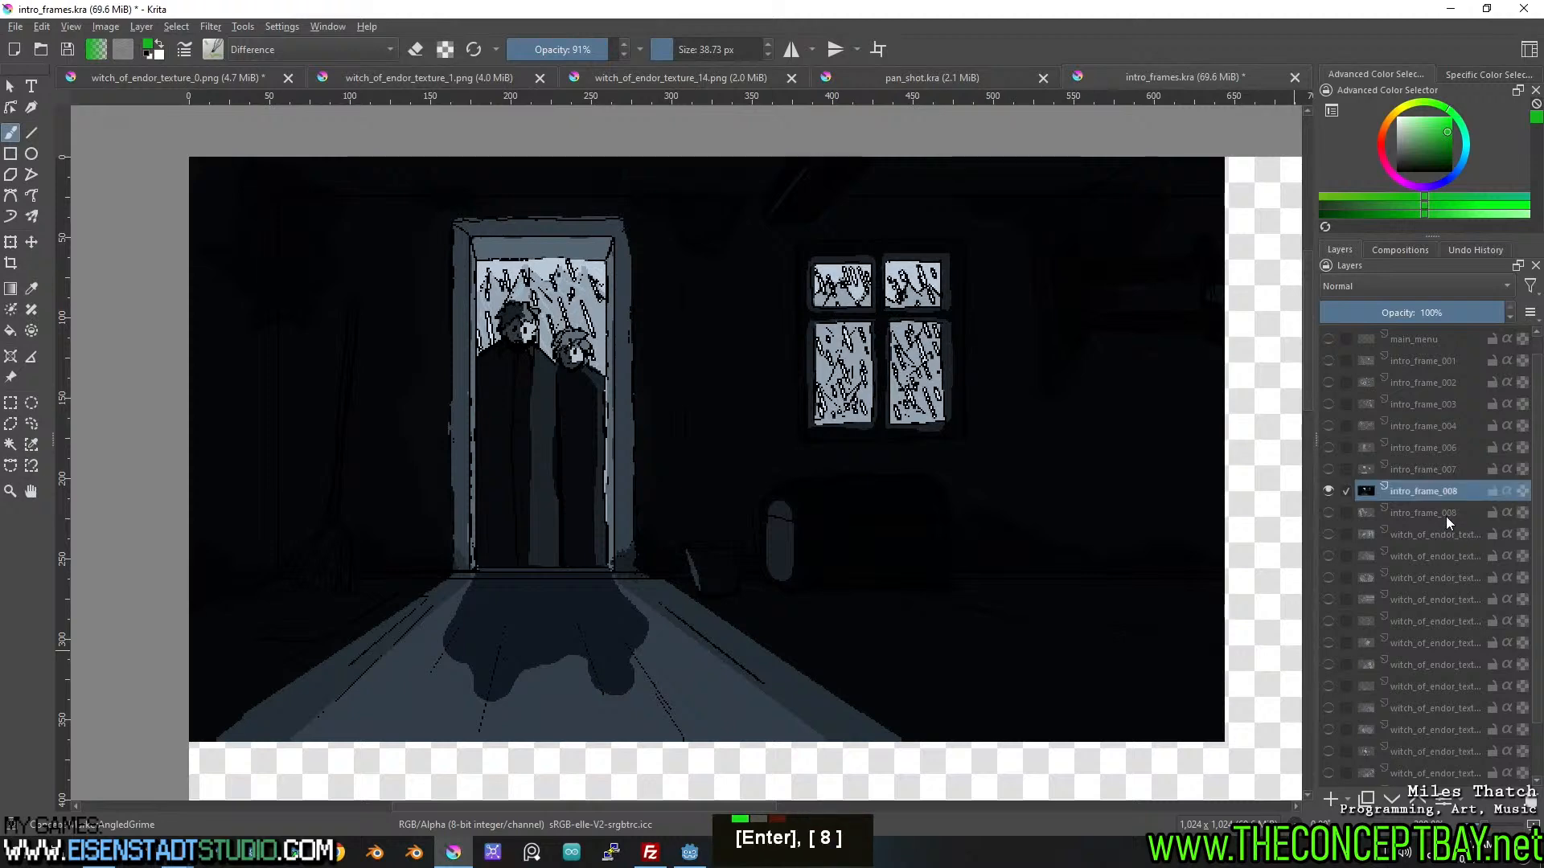
double_click(1446, 513)
type("intro_frame_00")
type("9")
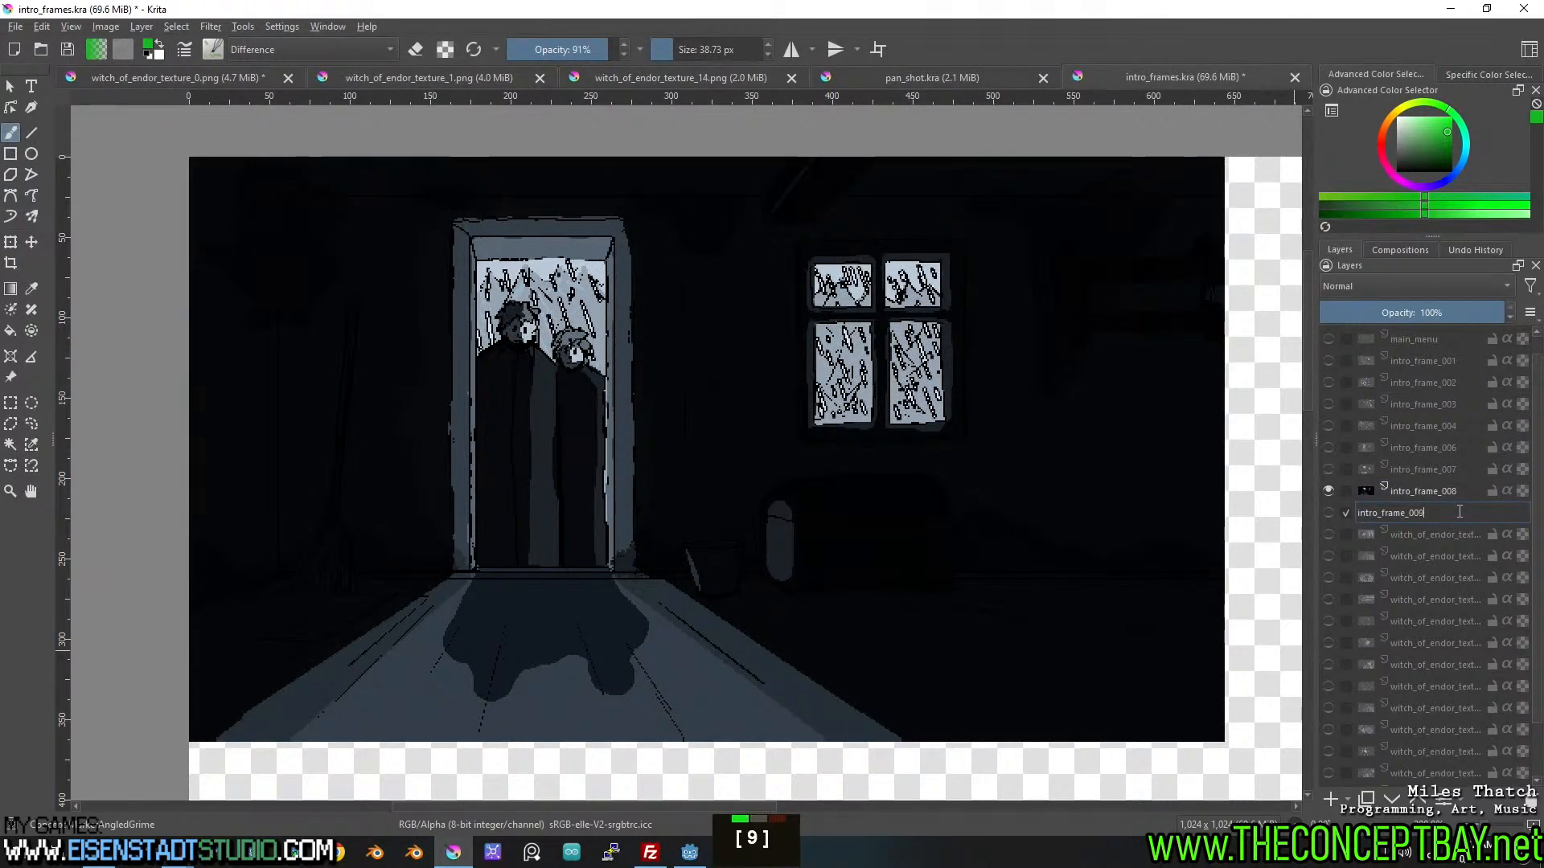
key("Return")
Preview the frames from intro_frame_008 down through the unnamed layers, to the one just below the dark empty room.
double_click(1328, 491)
left_click(1330, 509)
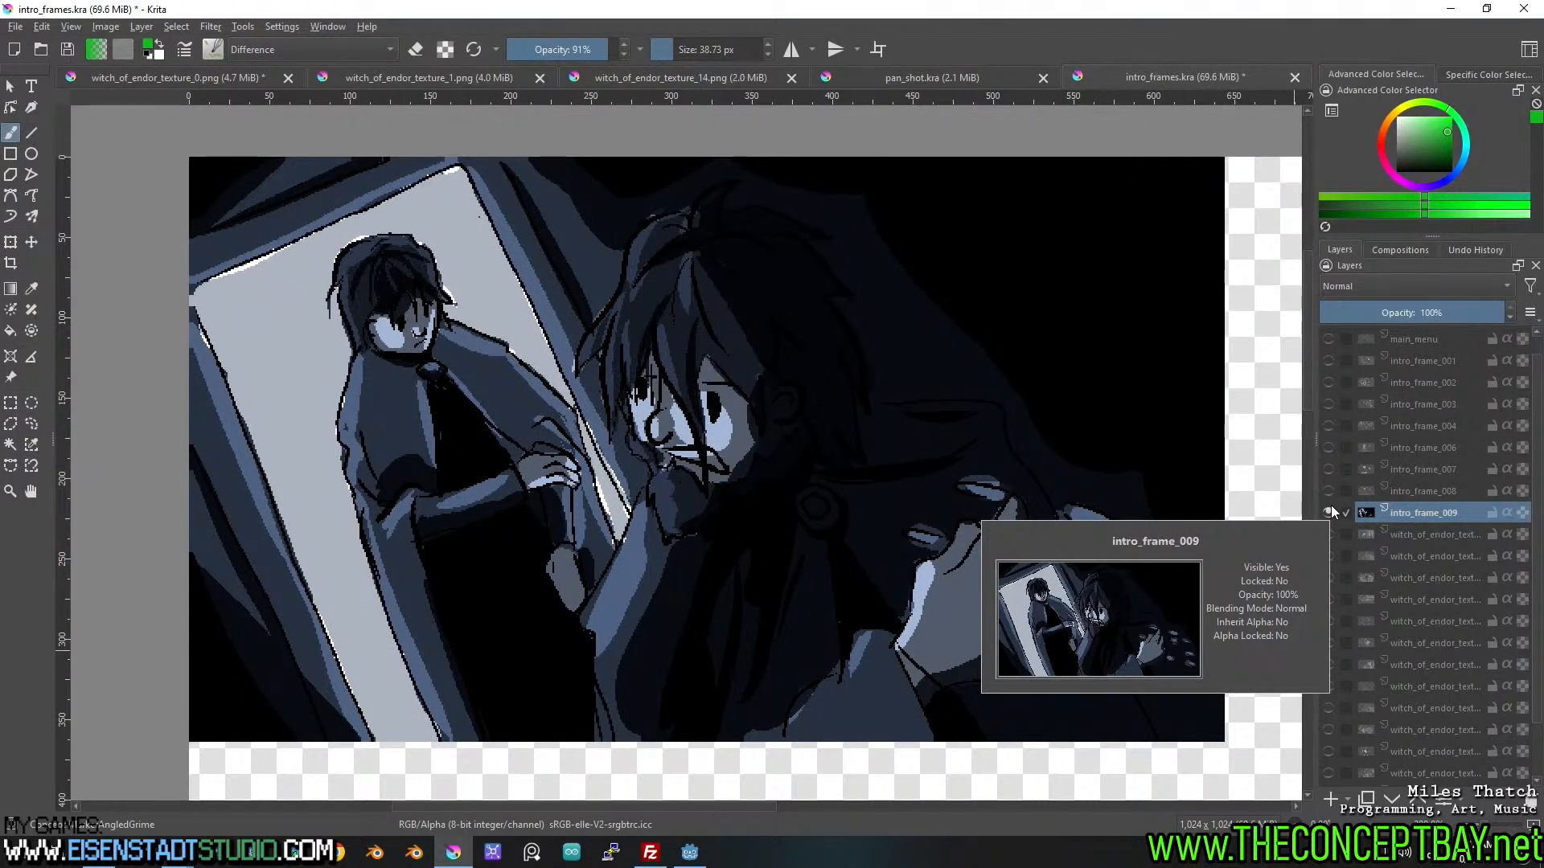
left_click(1329, 513)
left_click(1325, 529)
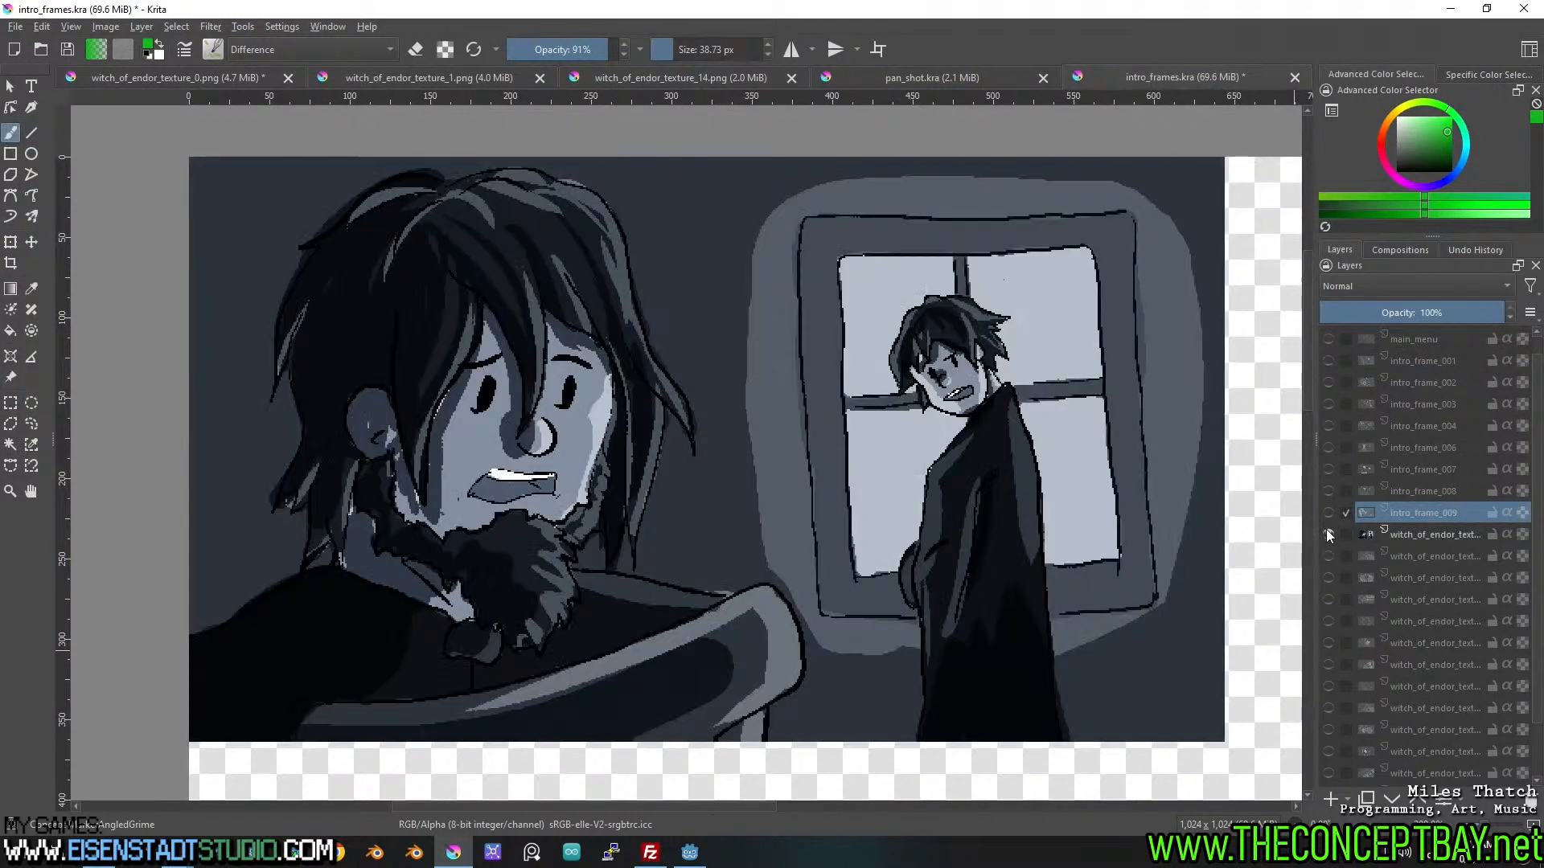
left_click(1325, 529)
left_click(1323, 556)
left_click(1323, 557)
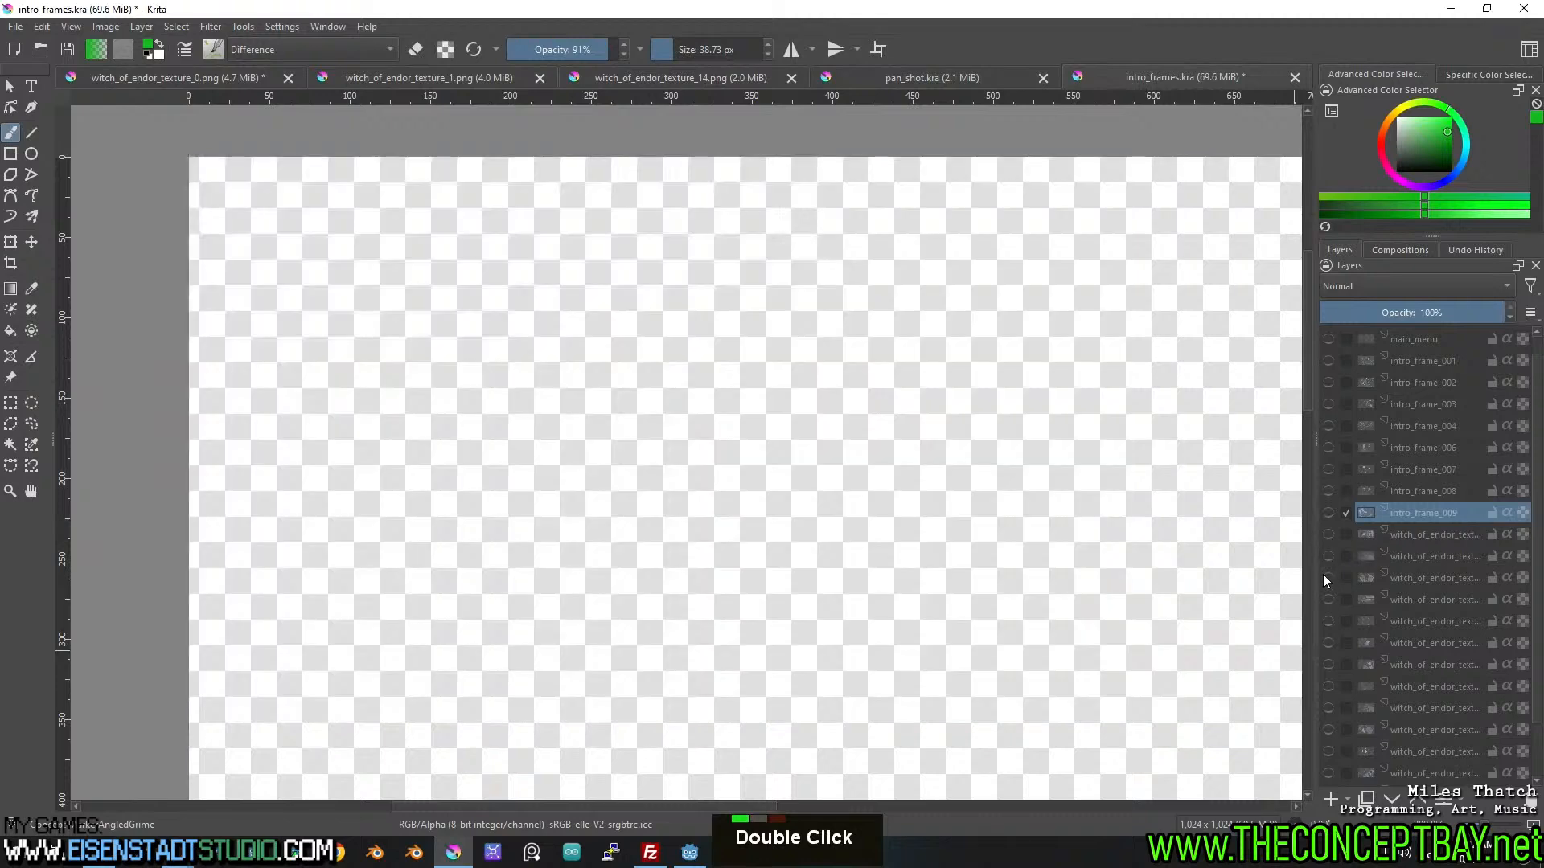
left_click(1323, 577)
left_click(1324, 581)
left_click(1324, 599)
left_click(1323, 601)
left_click(1328, 623)
left_click(1329, 623)
left_click(1328, 641)
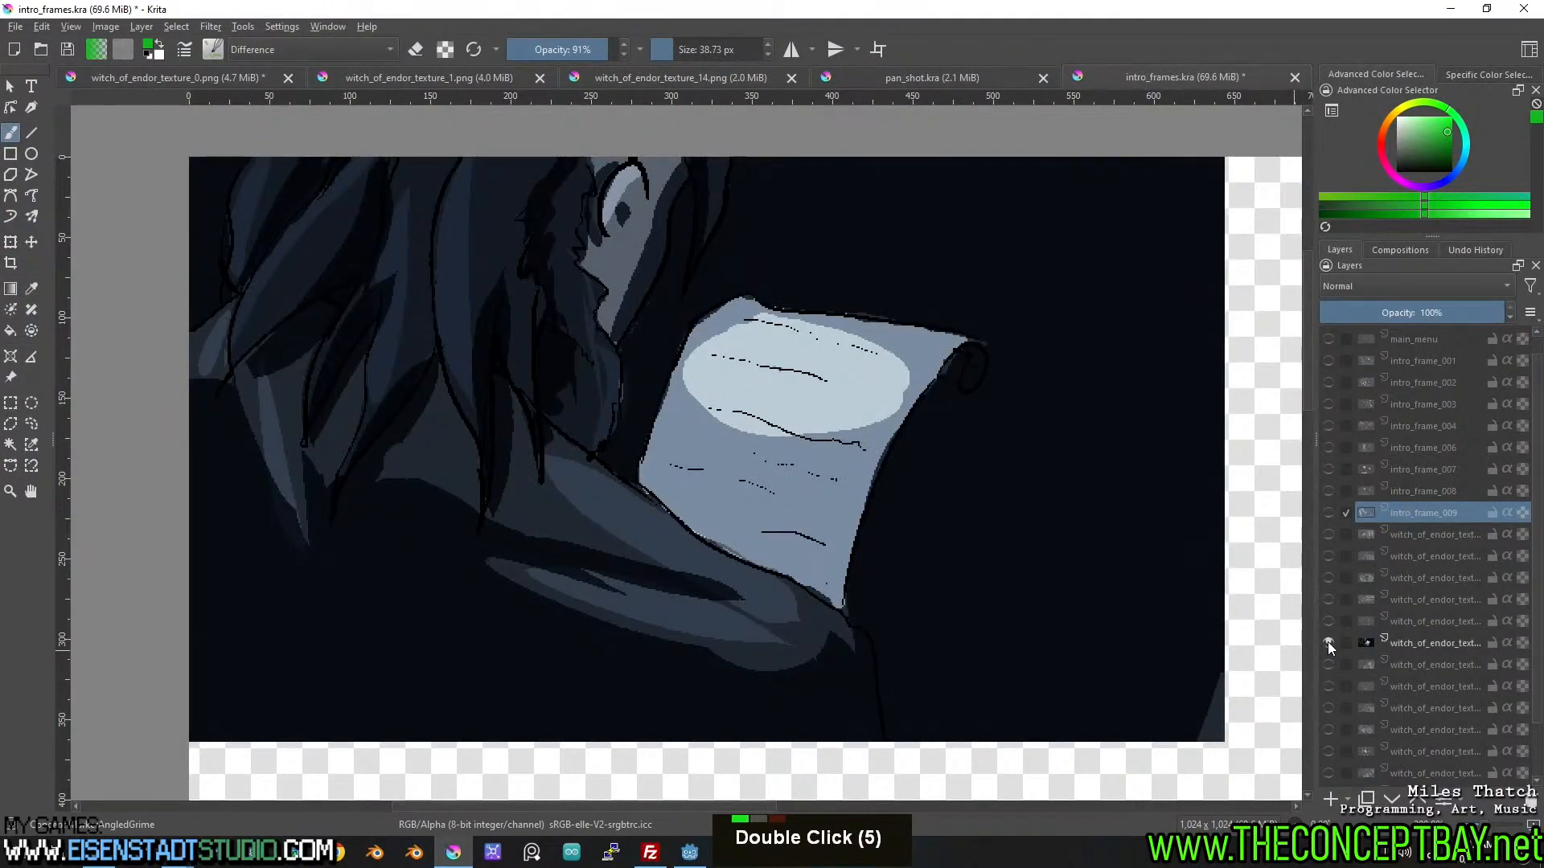
left_click(1328, 641)
left_click(1324, 665)
left_click(1324, 667)
left_click(1329, 687)
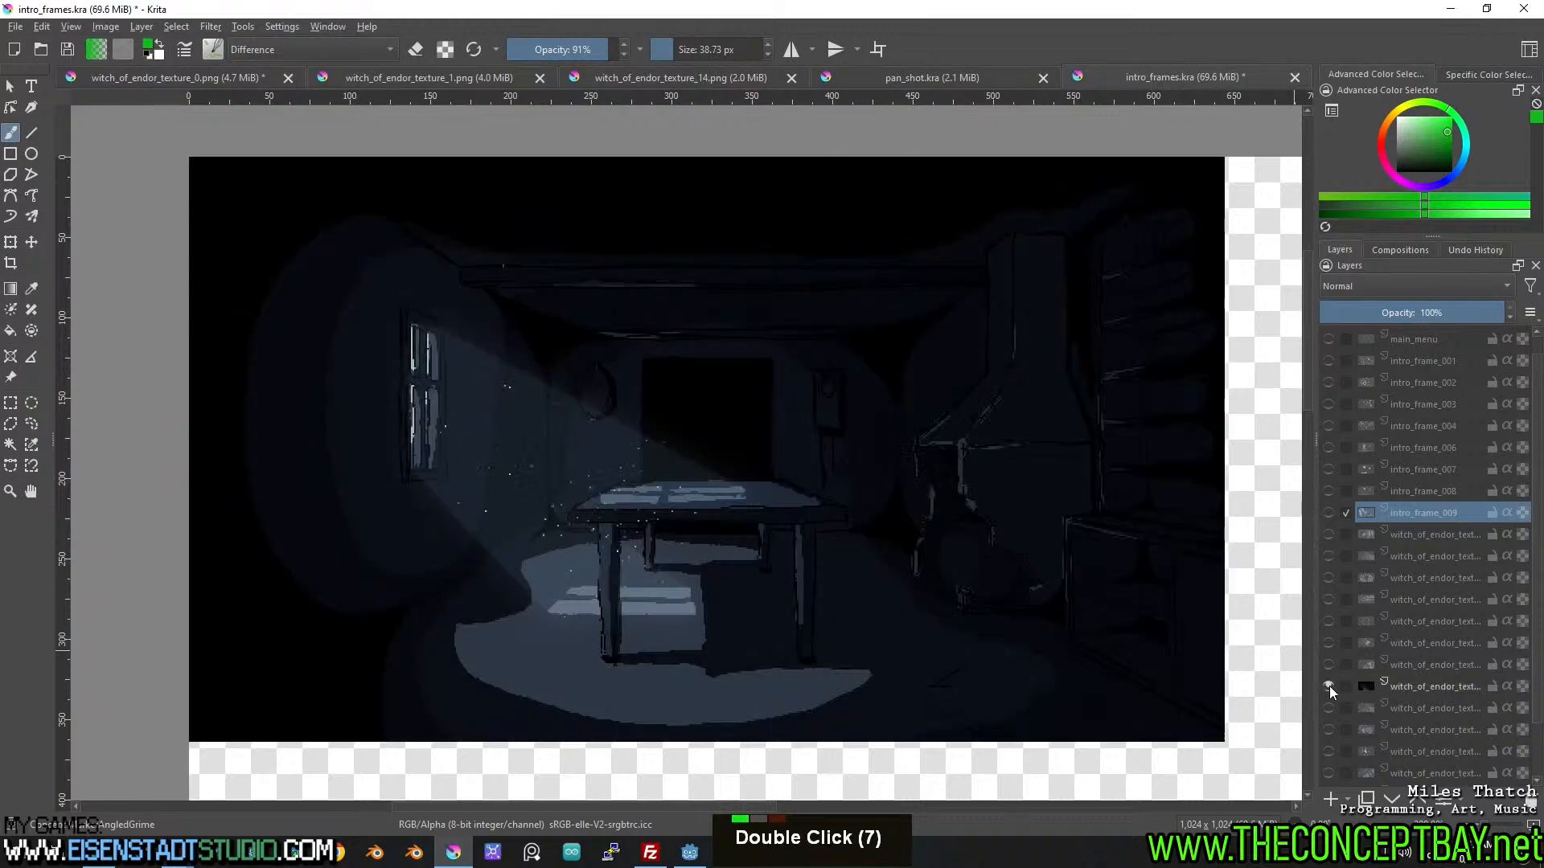
left_click(1329, 686)
left_click(1329, 707)
left_click(1328, 708)
Move the dark empty-room layer up between intro_frame_008 and intro_frame_009 and make it visible.
left_click(1411, 687)
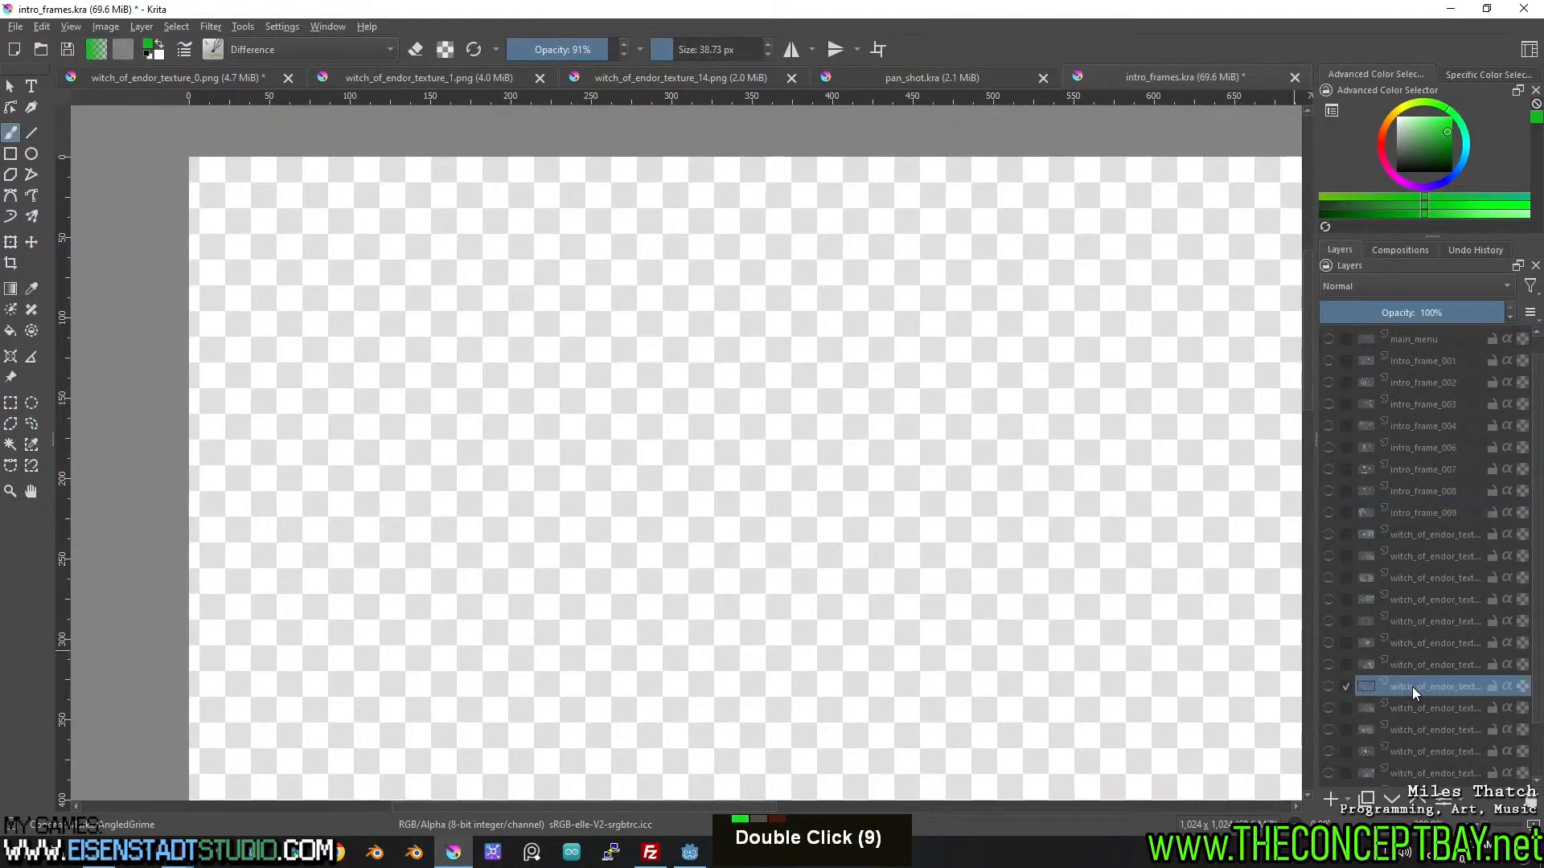
left_click(1326, 686)
left_click_drag(1404, 685, 1364, 513)
left_click(1333, 513)
left_click(1332, 513)
left_click(1327, 537)
left_click(1325, 542)
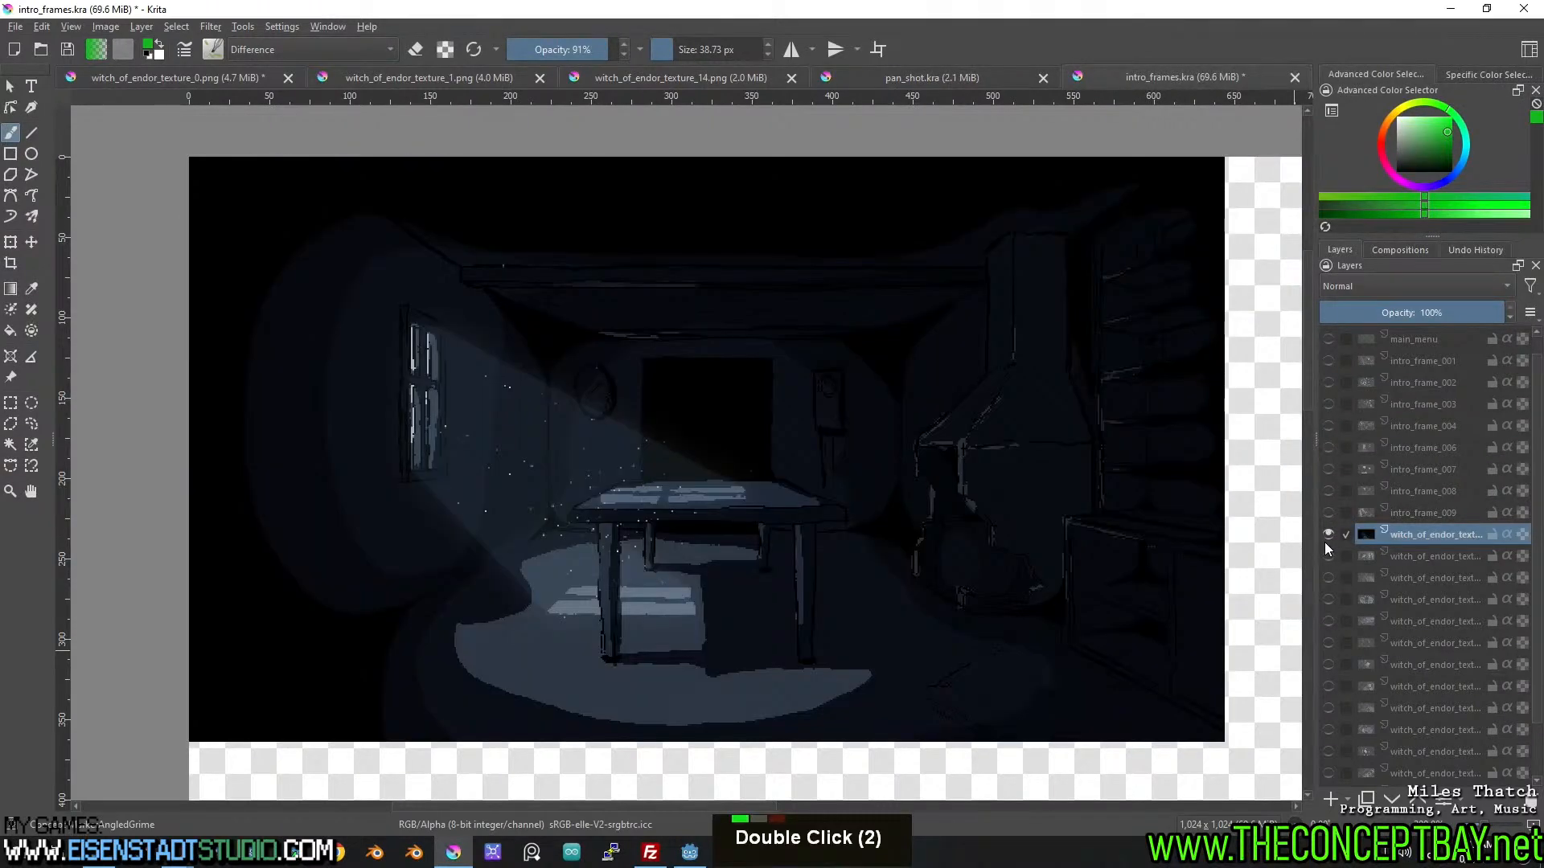
left_click_drag(1401, 532, 1459, 494)
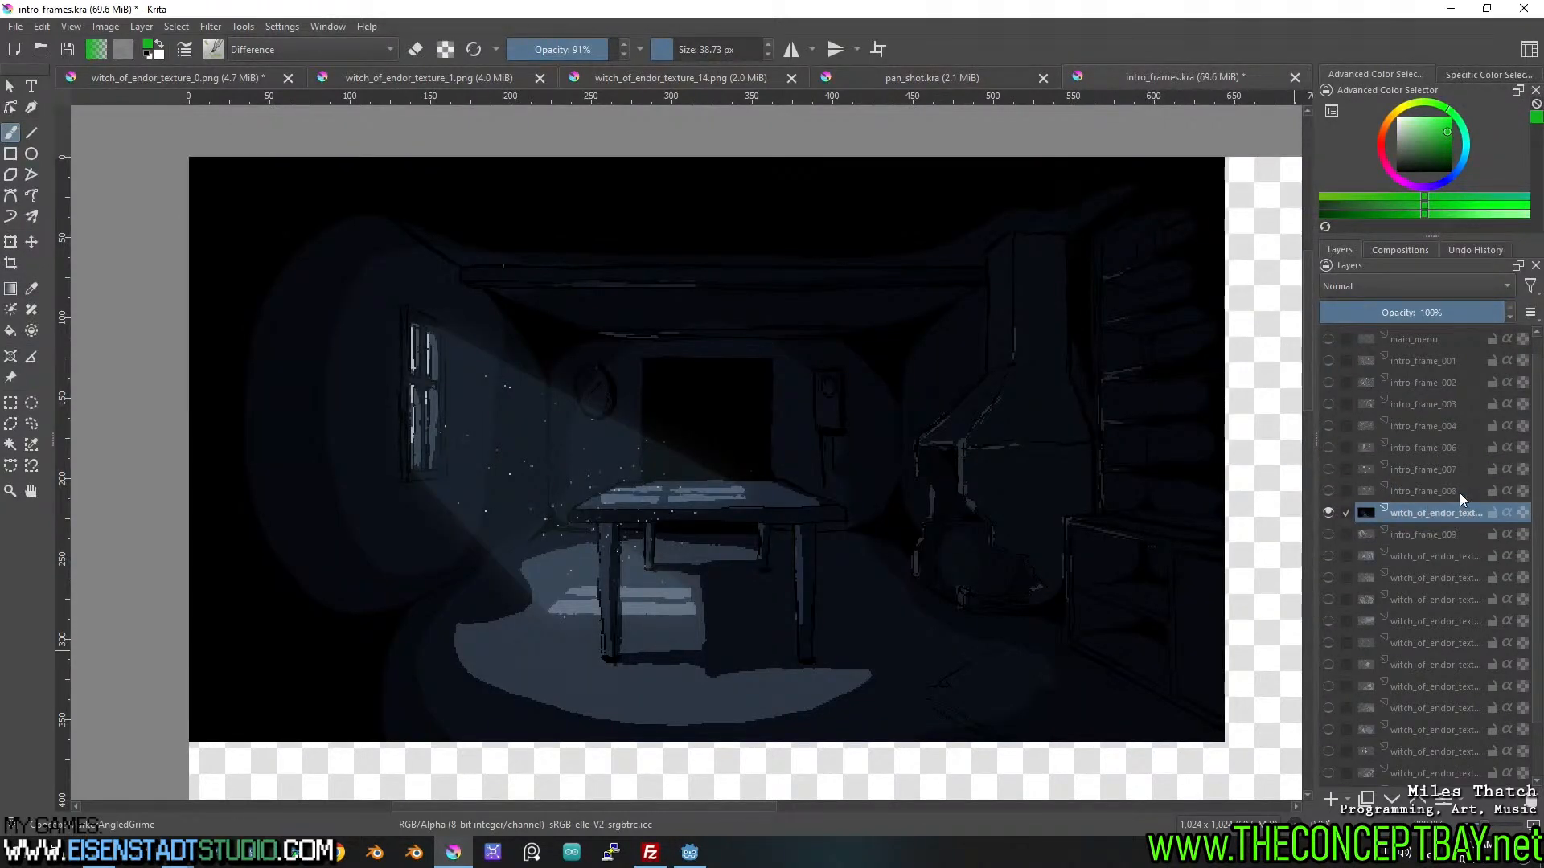
Compare the images of the moved empty-room layer and intro_frame_009 by showing them one after the other.
left_click(1327, 512)
left_click(1327, 513)
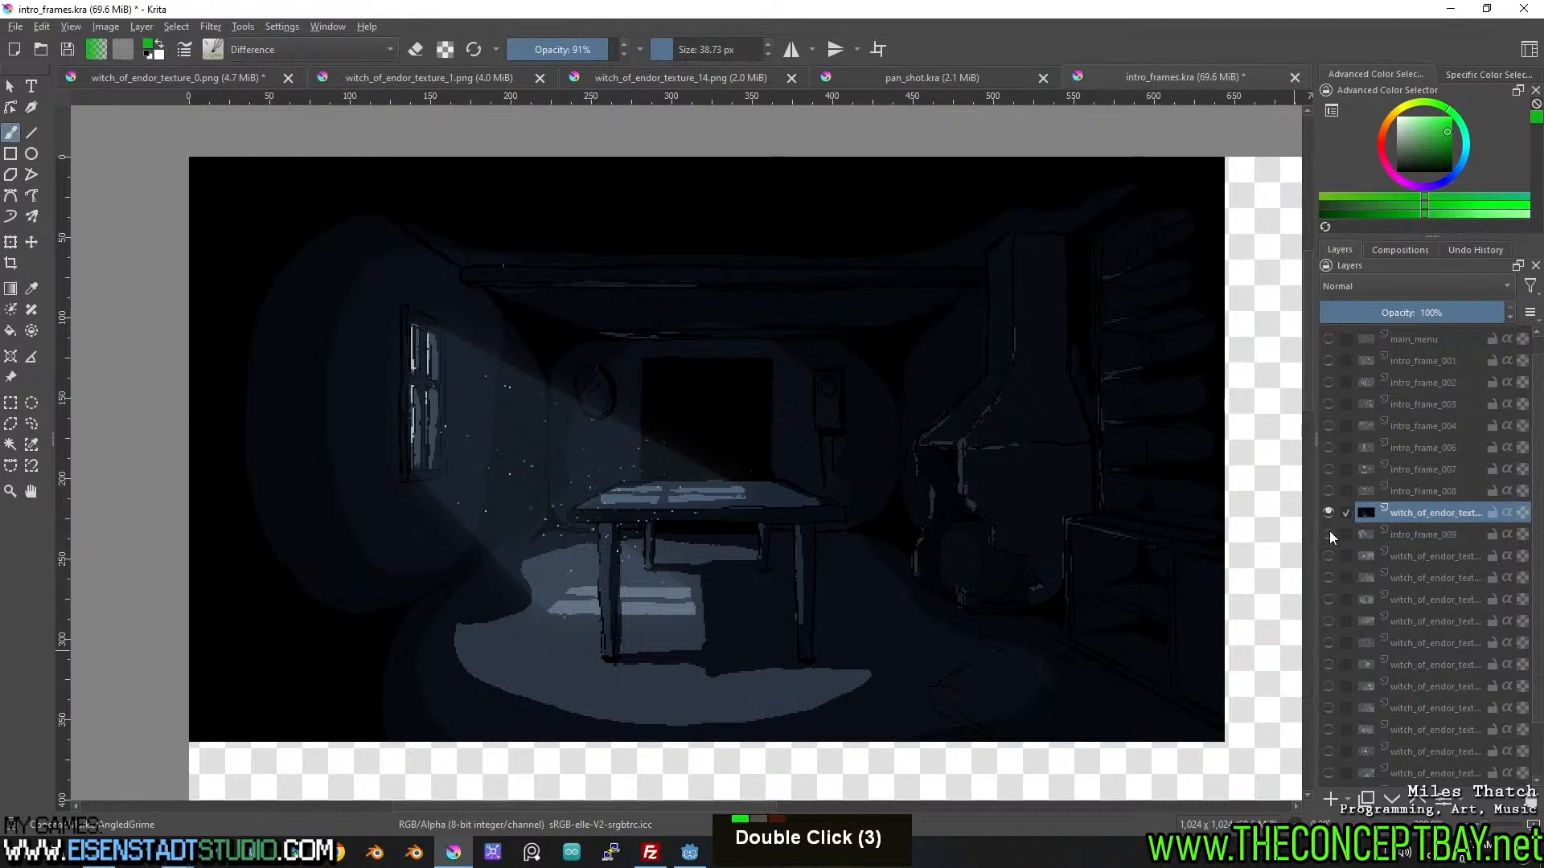
left_click(1329, 515)
left_click(1328, 533)
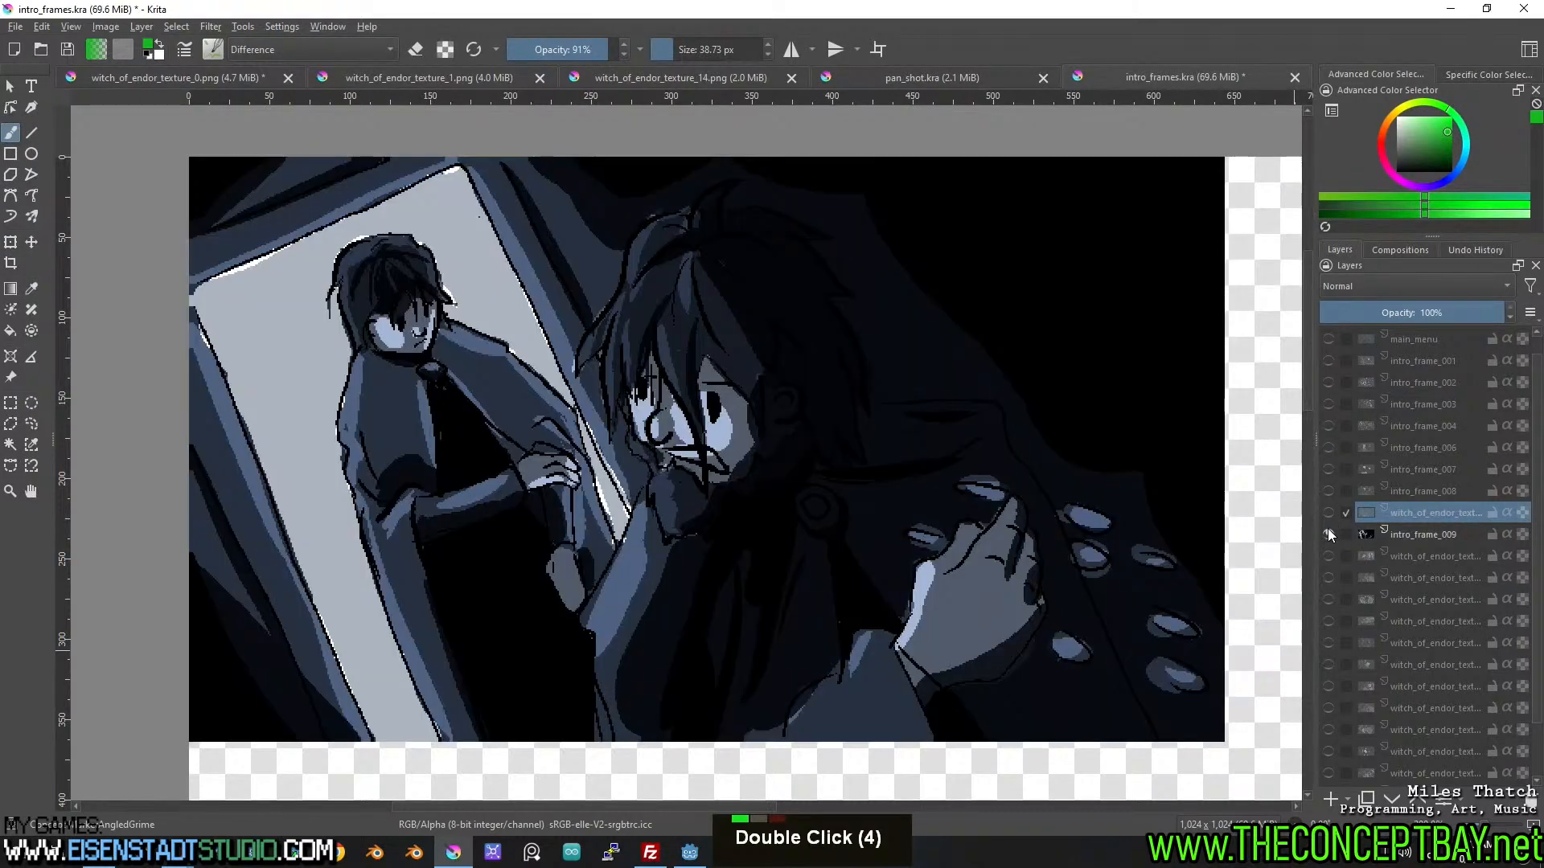
left_click(1328, 532)
Preview the unnamed layers below intro_frame_009 in turn, down to the short-haired figure's close-up.
left_click(1328, 555)
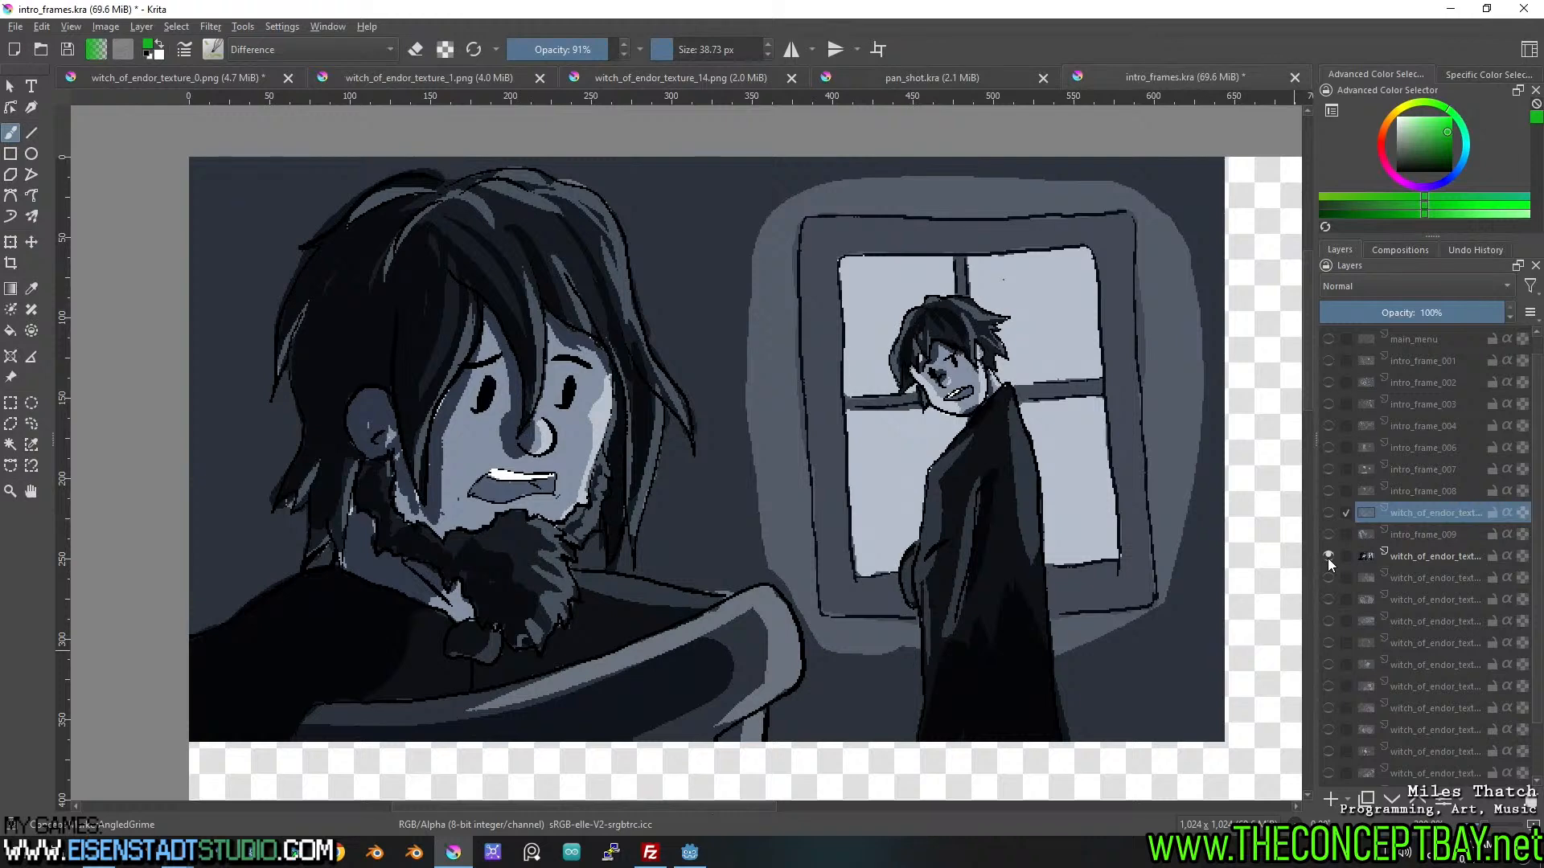
left_click(1328, 556)
left_click(1329, 579)
left_click(1330, 579)
left_click(1327, 599)
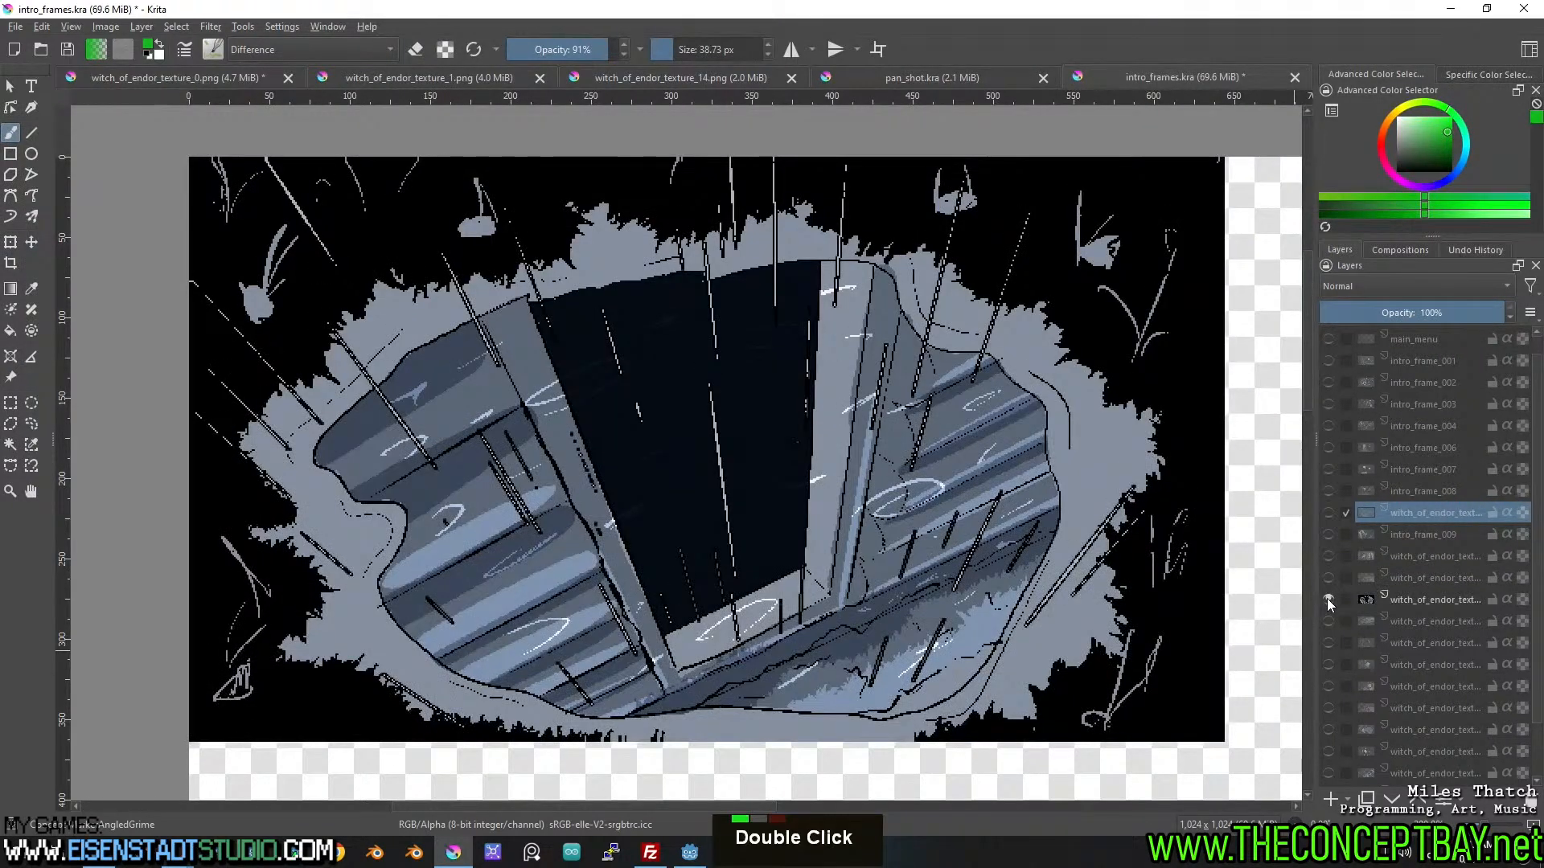
left_click(1326, 599)
left_click(1328, 618)
left_click(1328, 621)
left_click(1328, 642)
left_click(1326, 642)
left_click(1327, 664)
left_click(1327, 666)
left_click(1327, 684)
left_click(1327, 686)
left_click(1325, 708)
left_click(1325, 708)
left_click(1325, 729)
left_click(1325, 729)
Review the long-haired and short-haired close-ups and the layers below them, leaving the dark room with two caped figures visible.
left_click(1325, 710)
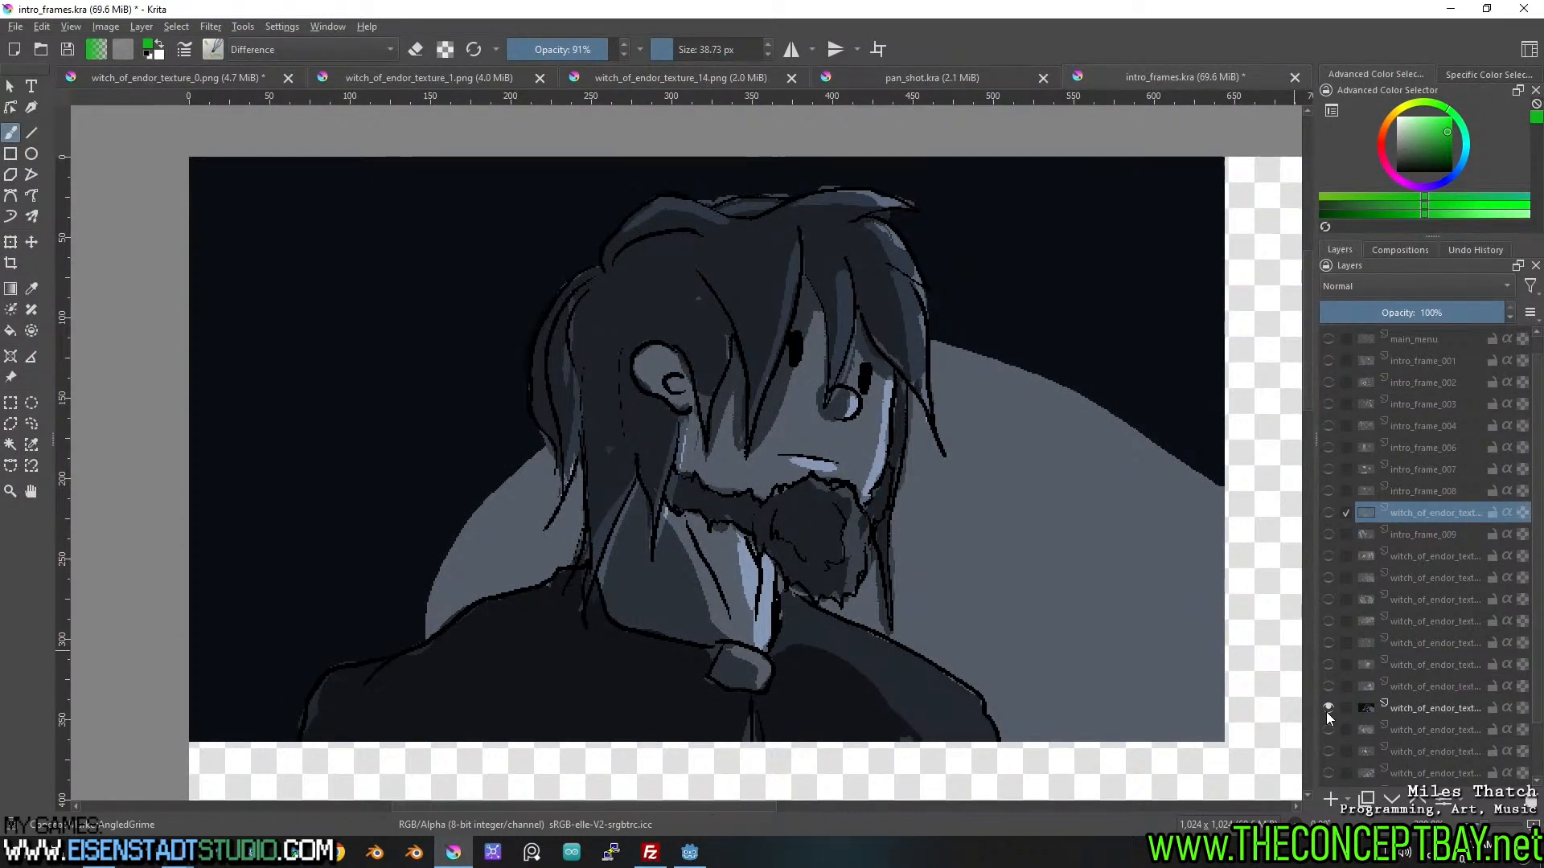
left_click(1325, 709)
left_click(1325, 730)
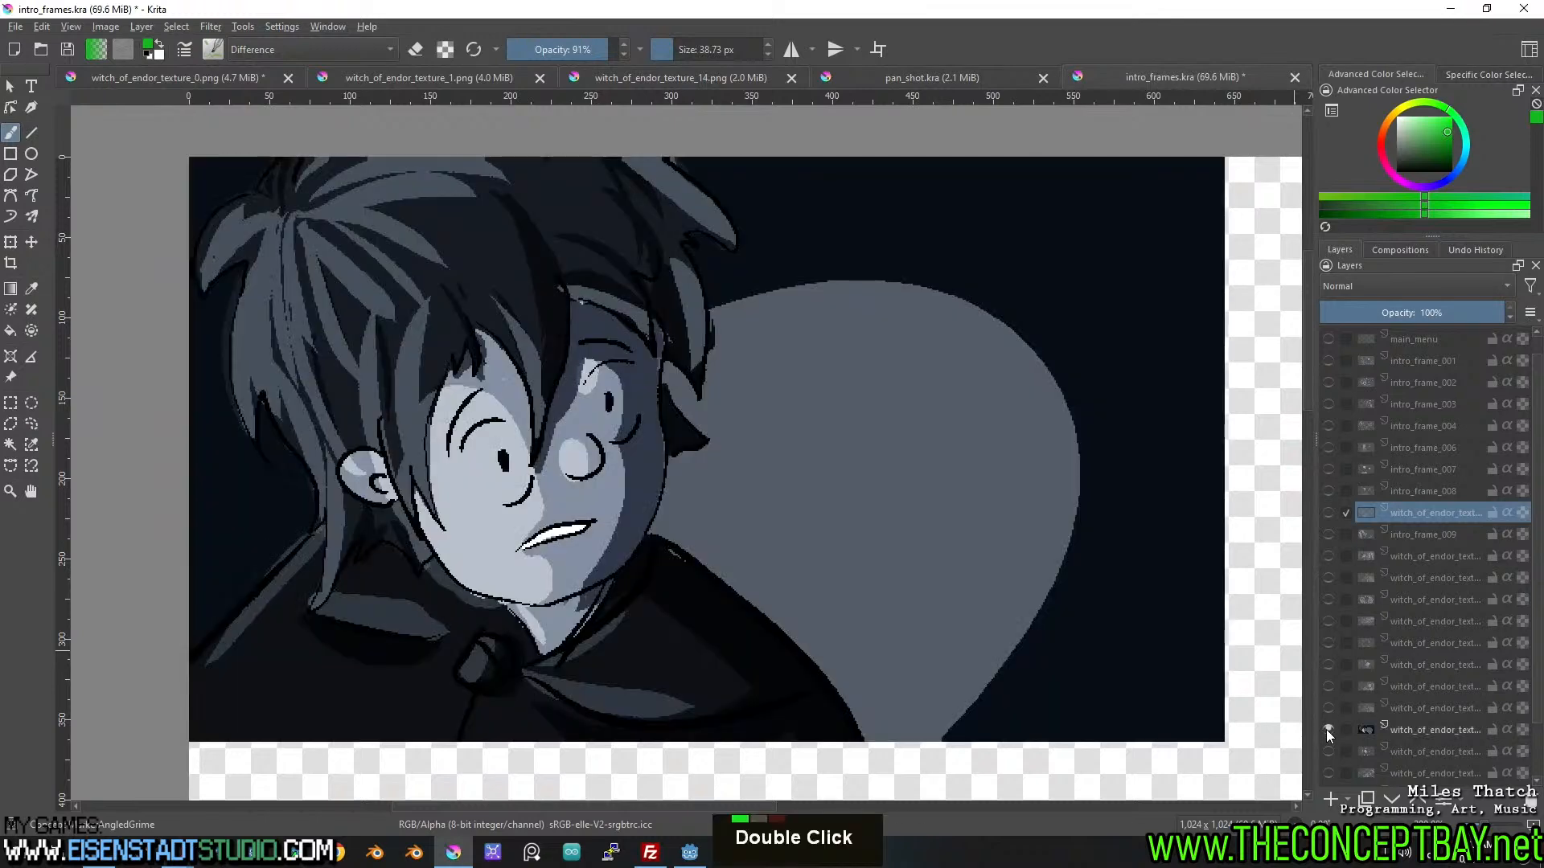
left_click(1325, 730)
left_click(1320, 751)
scroll(1327, 740, "down", 3)
left_click(1328, 688)
left_click(1328, 710)
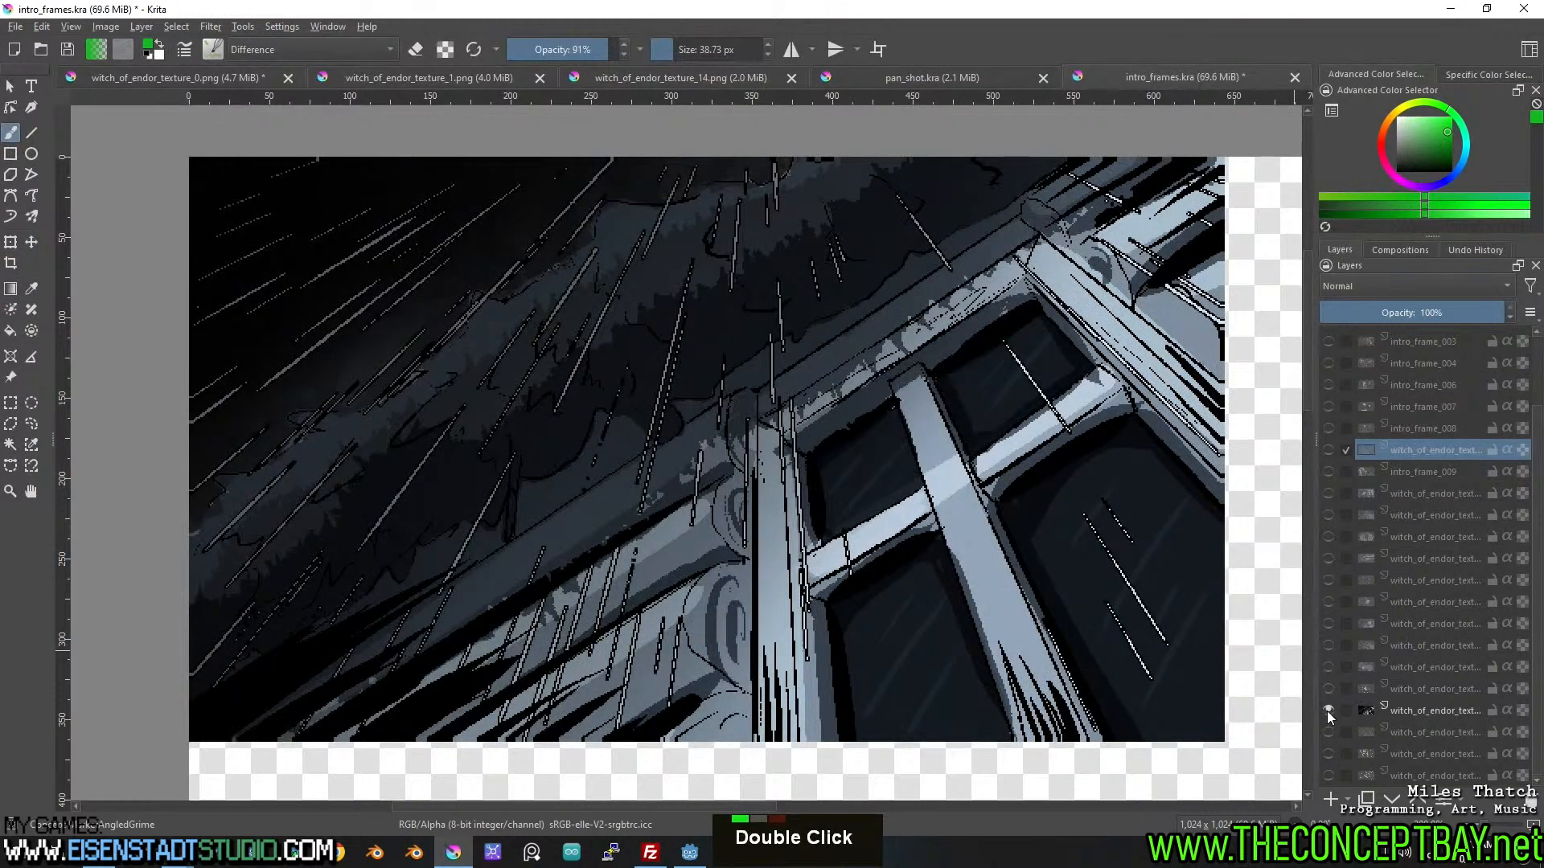
left_click(1327, 711)
left_click(1325, 730)
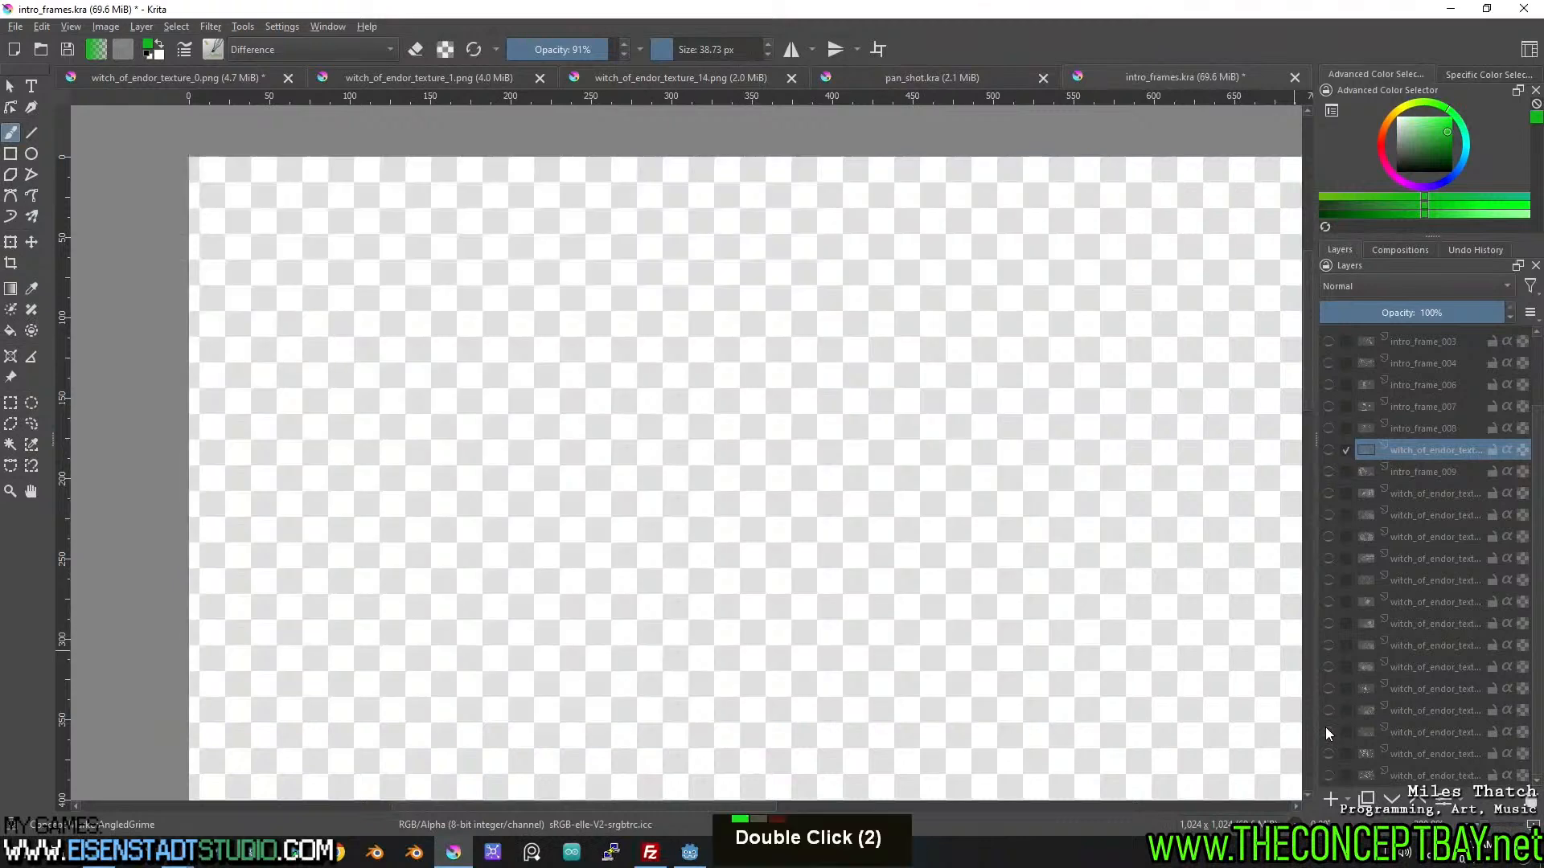
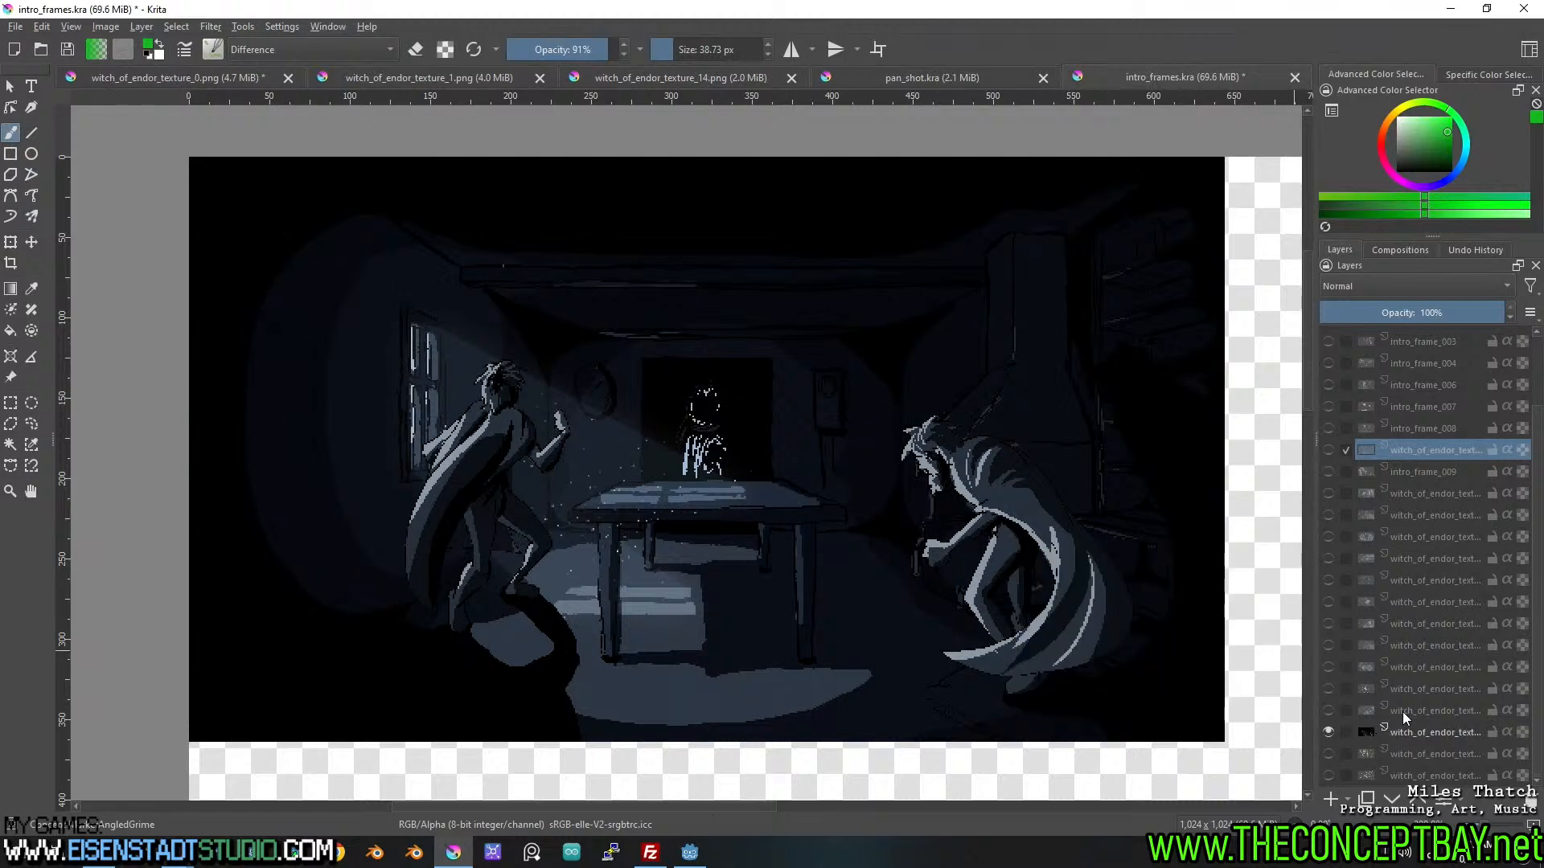
Check the layers around the parchment frame and move the one directly below it to just above the dark room with two caped figures.
double_click(1325, 622)
double_click(1328, 603)
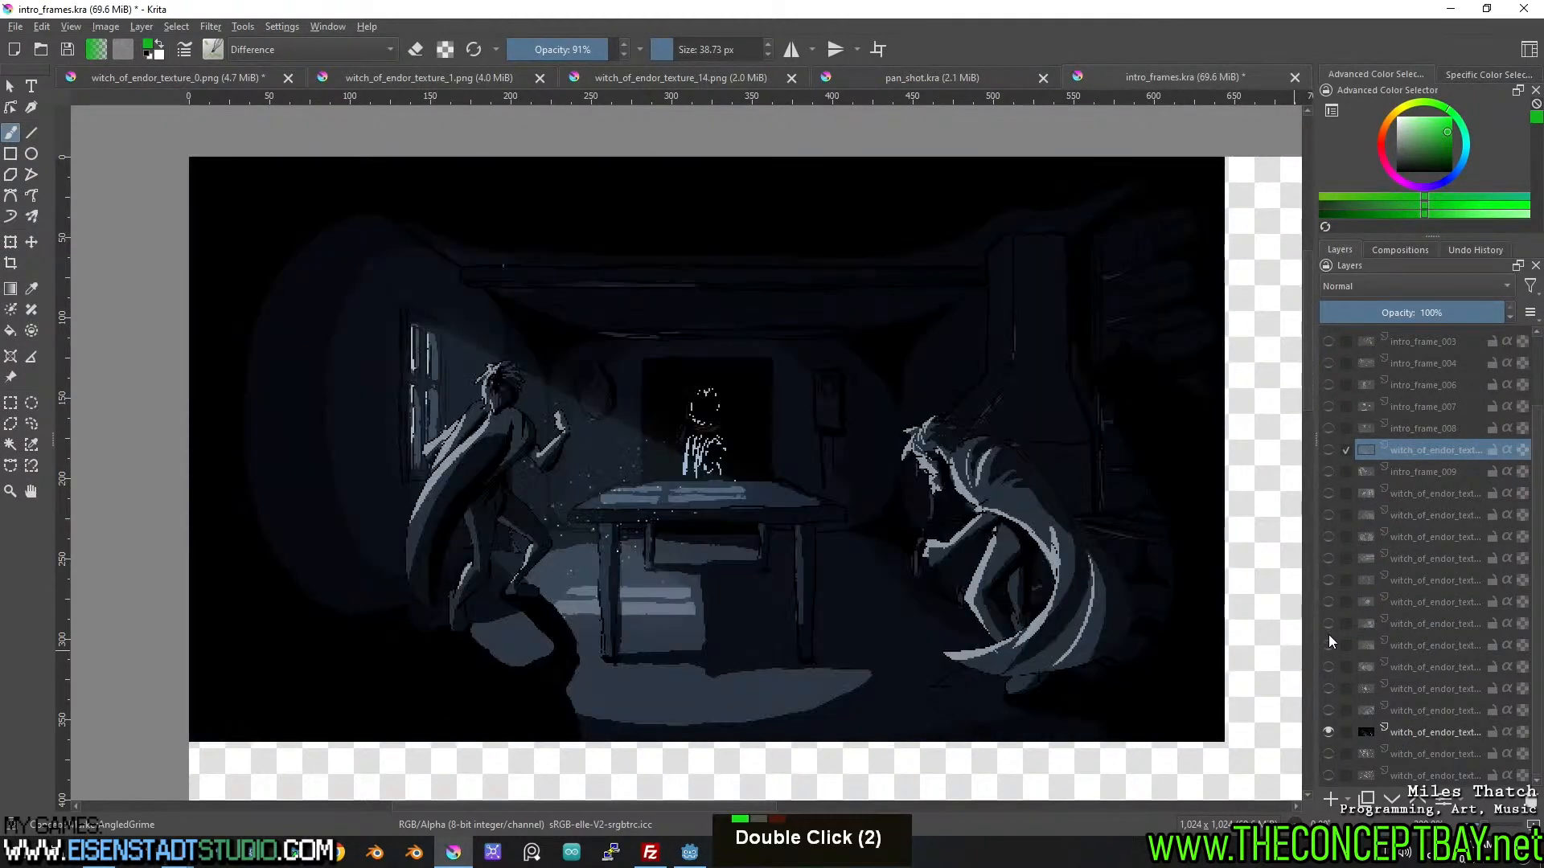
double_click(1328, 634)
double_click(1328, 645)
double_click(1328, 630)
left_click(1328, 629)
left_click(1328, 628)
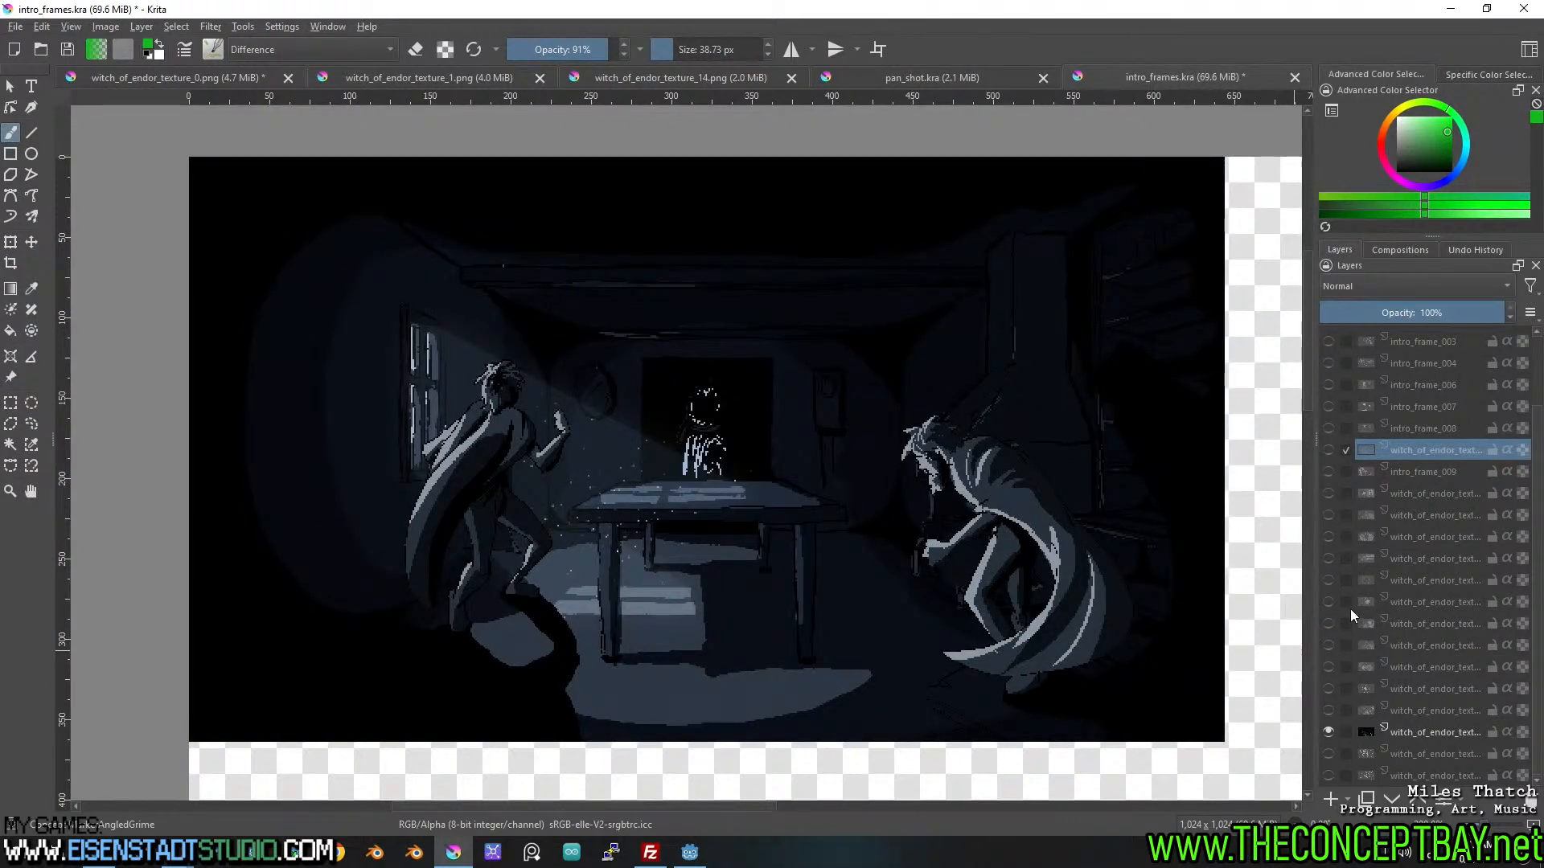
double_click(1331, 623)
left_click(1408, 711)
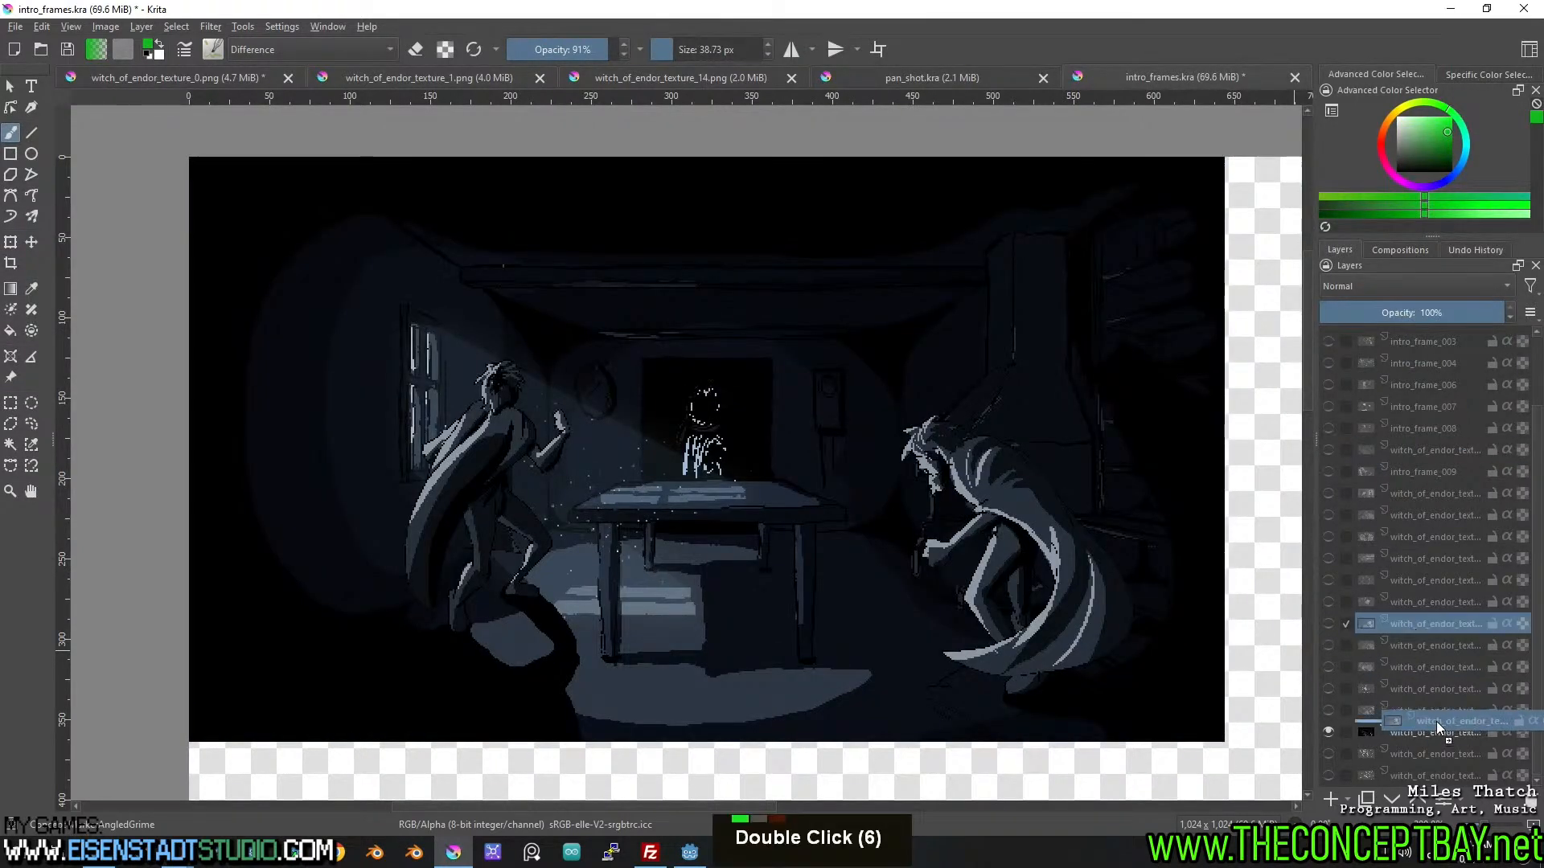
Move the short-haired figure's close-up layer down to directly above the dark room with two caped figures.
left_click(1328, 690)
left_click(1328, 690)
double_click(1329, 667)
double_click(1326, 642)
left_click(1324, 640)
left_click_drag(1412, 643, 1419, 712)
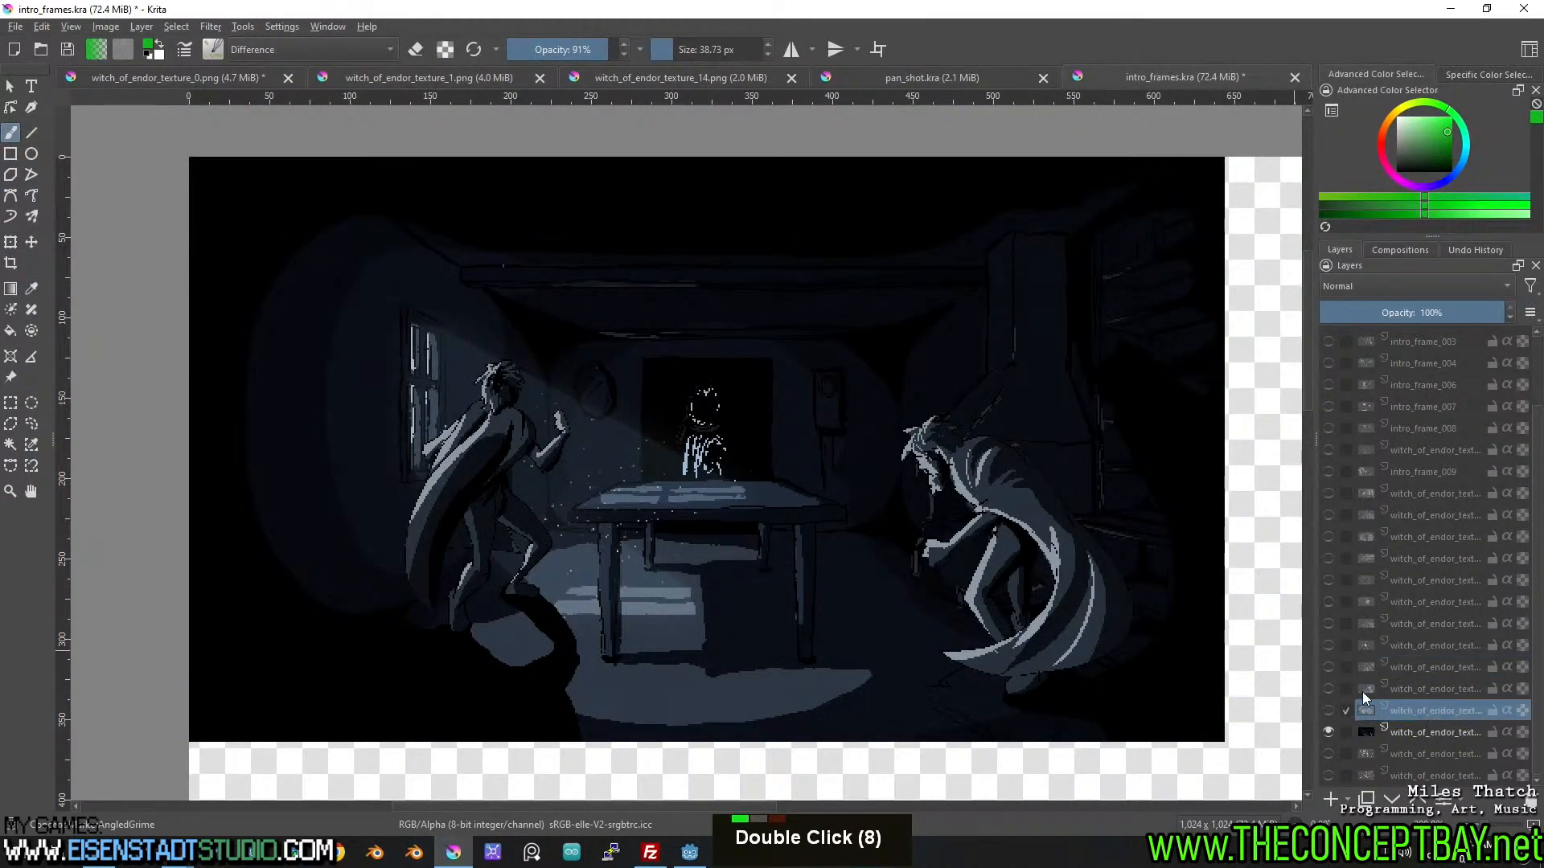
Preview the two moved layers and the dark room with two caped figures to examine their sequence.
left_click(1329, 688)
left_click(1328, 712)
left_click(1329, 711)
left_click(1329, 689)
left_click(1329, 691)
left_click(1329, 691)
left_click(1329, 713)
left_click(1329, 712)
left_click(1327, 730)
left_click(1327, 732)
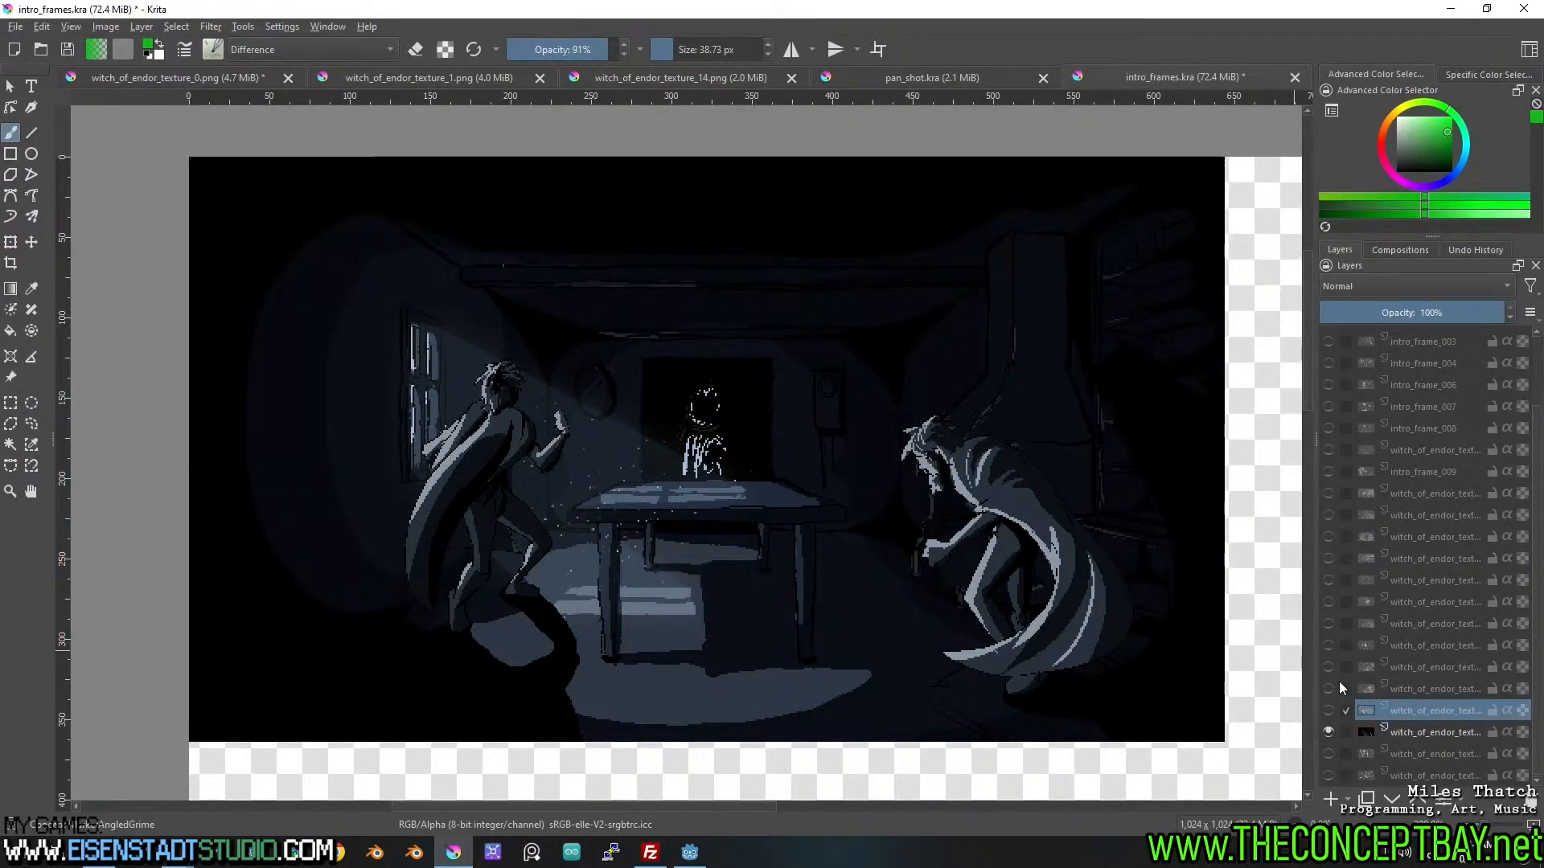
Move the layer with the empty hood to directly below the dark room with two caped figures, checking its neighbours.
left_click(1327, 731)
left_click(1327, 579)
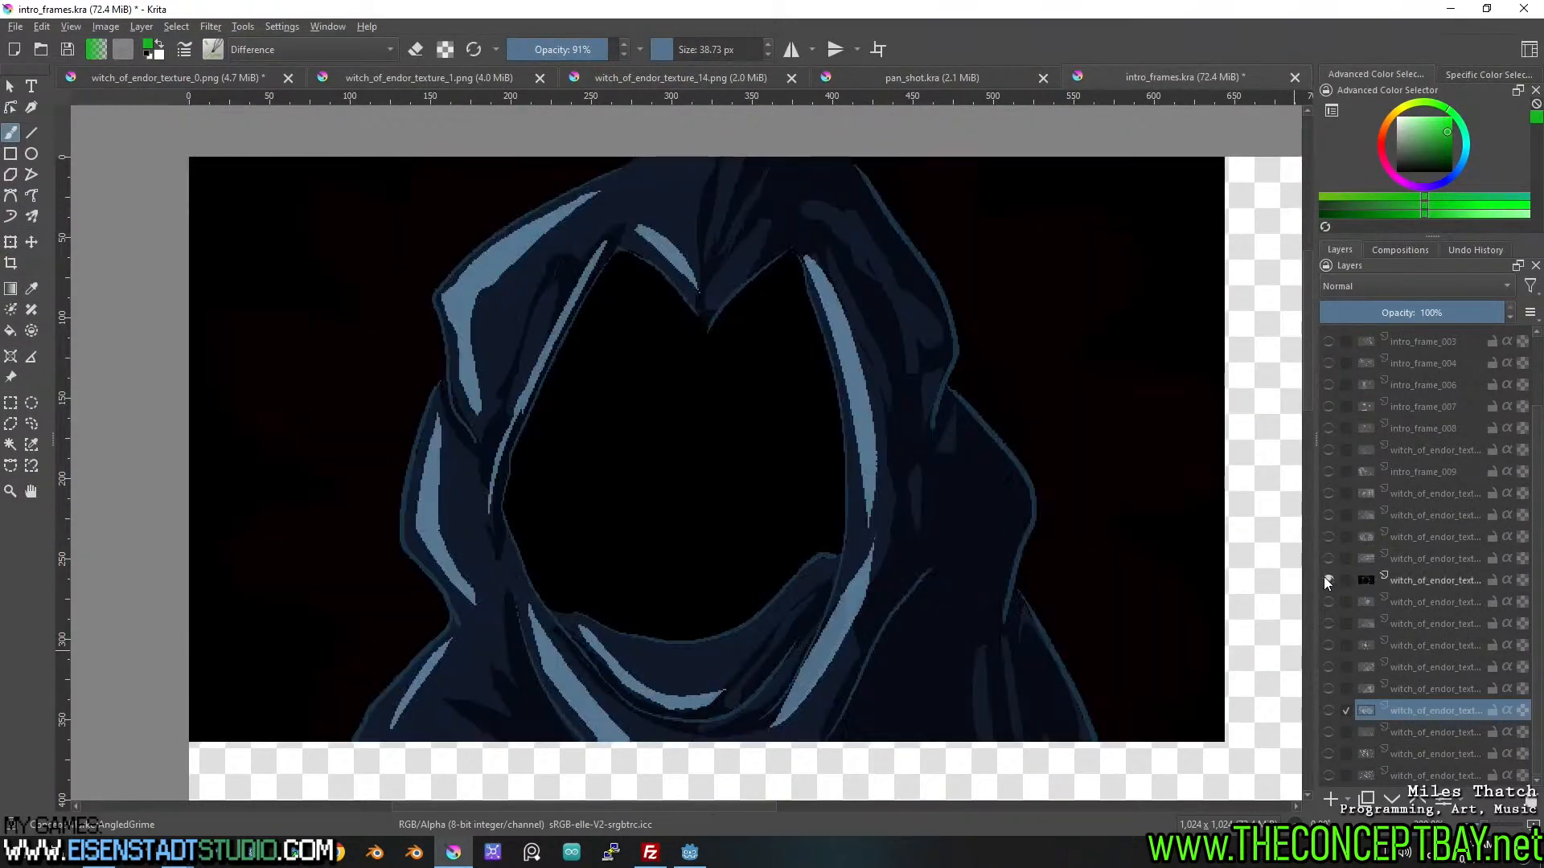
left_click_drag(1384, 580, 1407, 741)
left_click(1328, 688)
left_click(1329, 688)
left_click(1328, 710)
left_click(1328, 732)
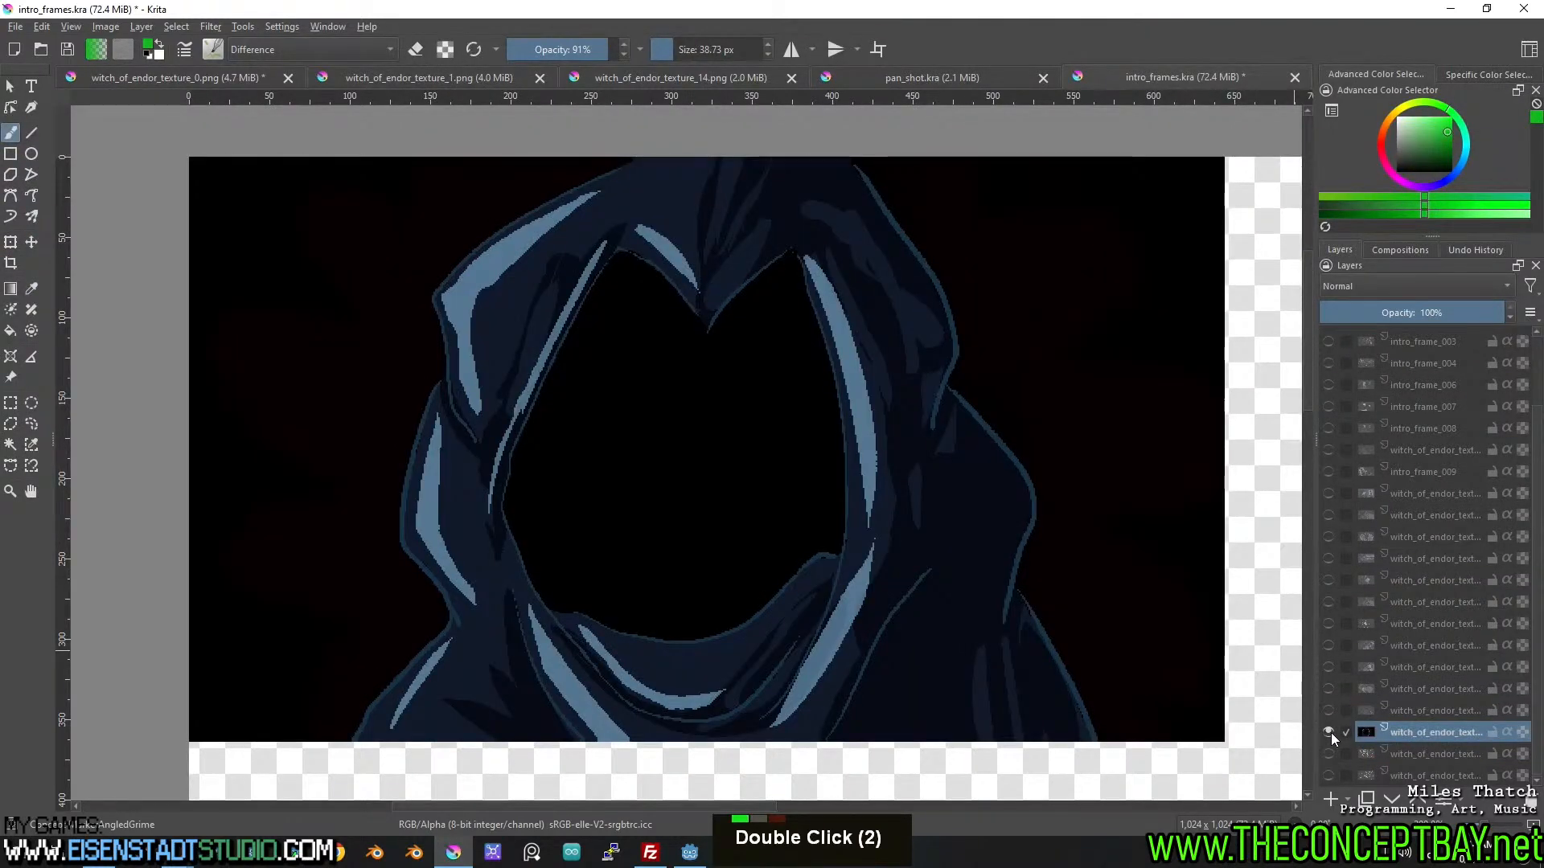
Move the black-and-white skull-faced hooded figure's layer to directly below the empty hood layer.
left_click(1330, 732)
left_click(1326, 752)
left_click(1327, 751)
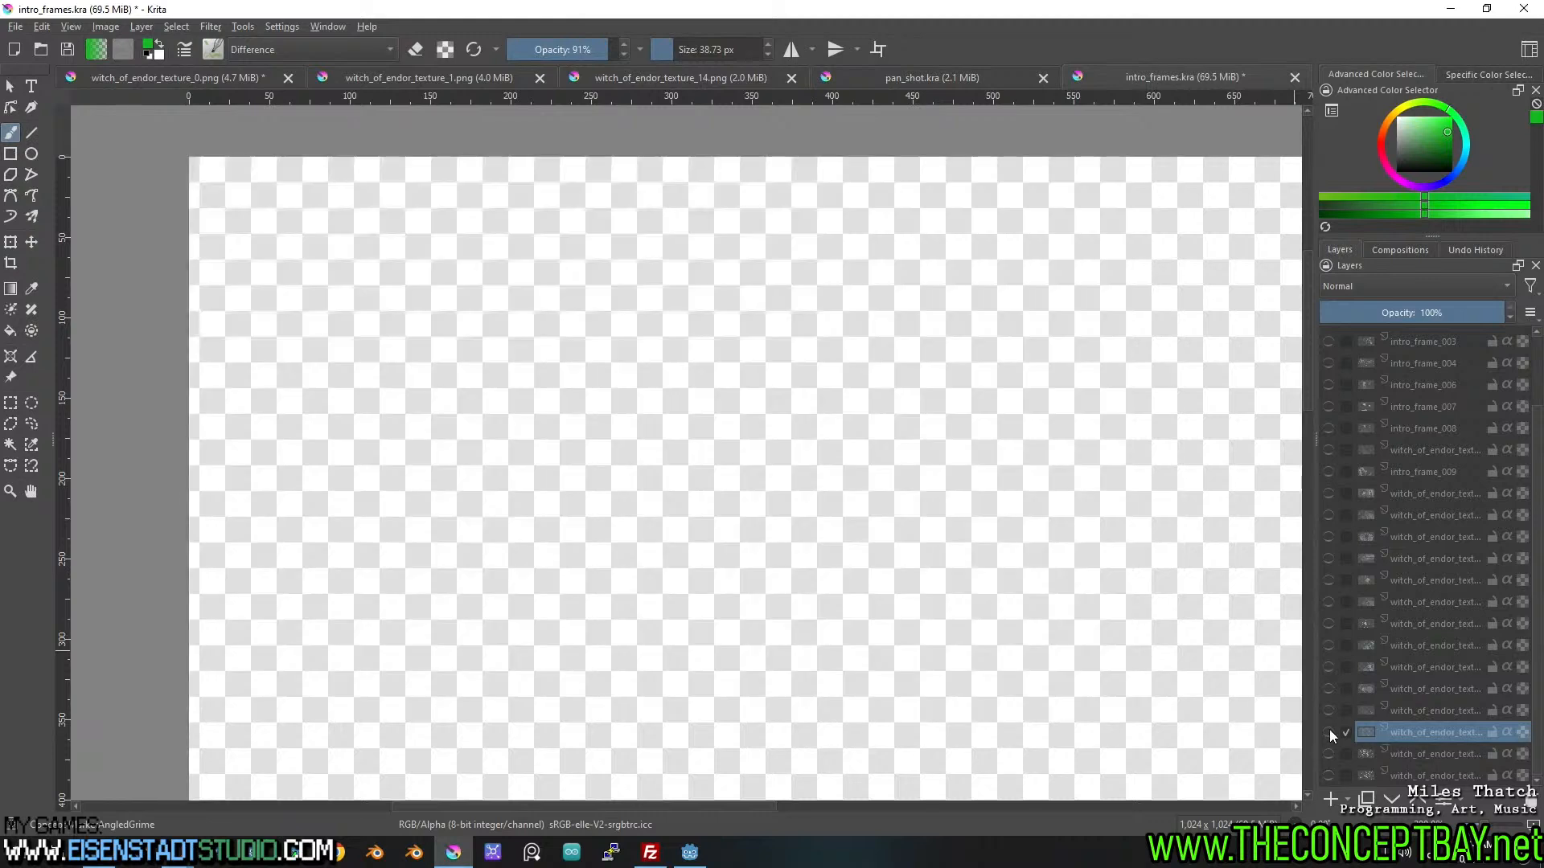
left_click(1329, 623)
left_click_drag(1389, 631, 1391, 756)
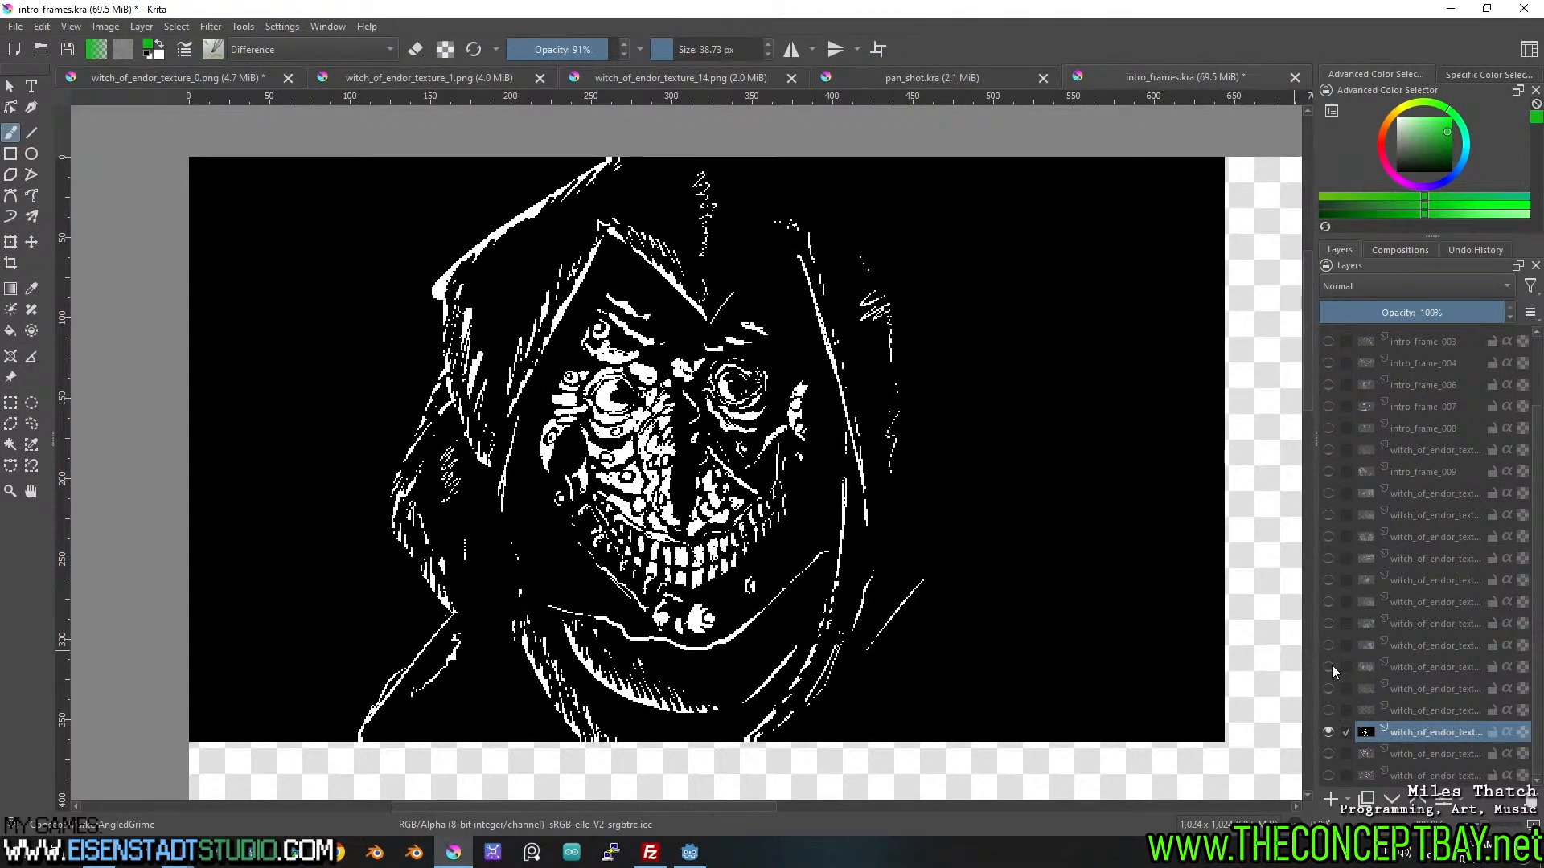
Review the rainy doorway, the two figures by the window and the neighbouring layers up to intro_frame_009.
double_click(1326, 534)
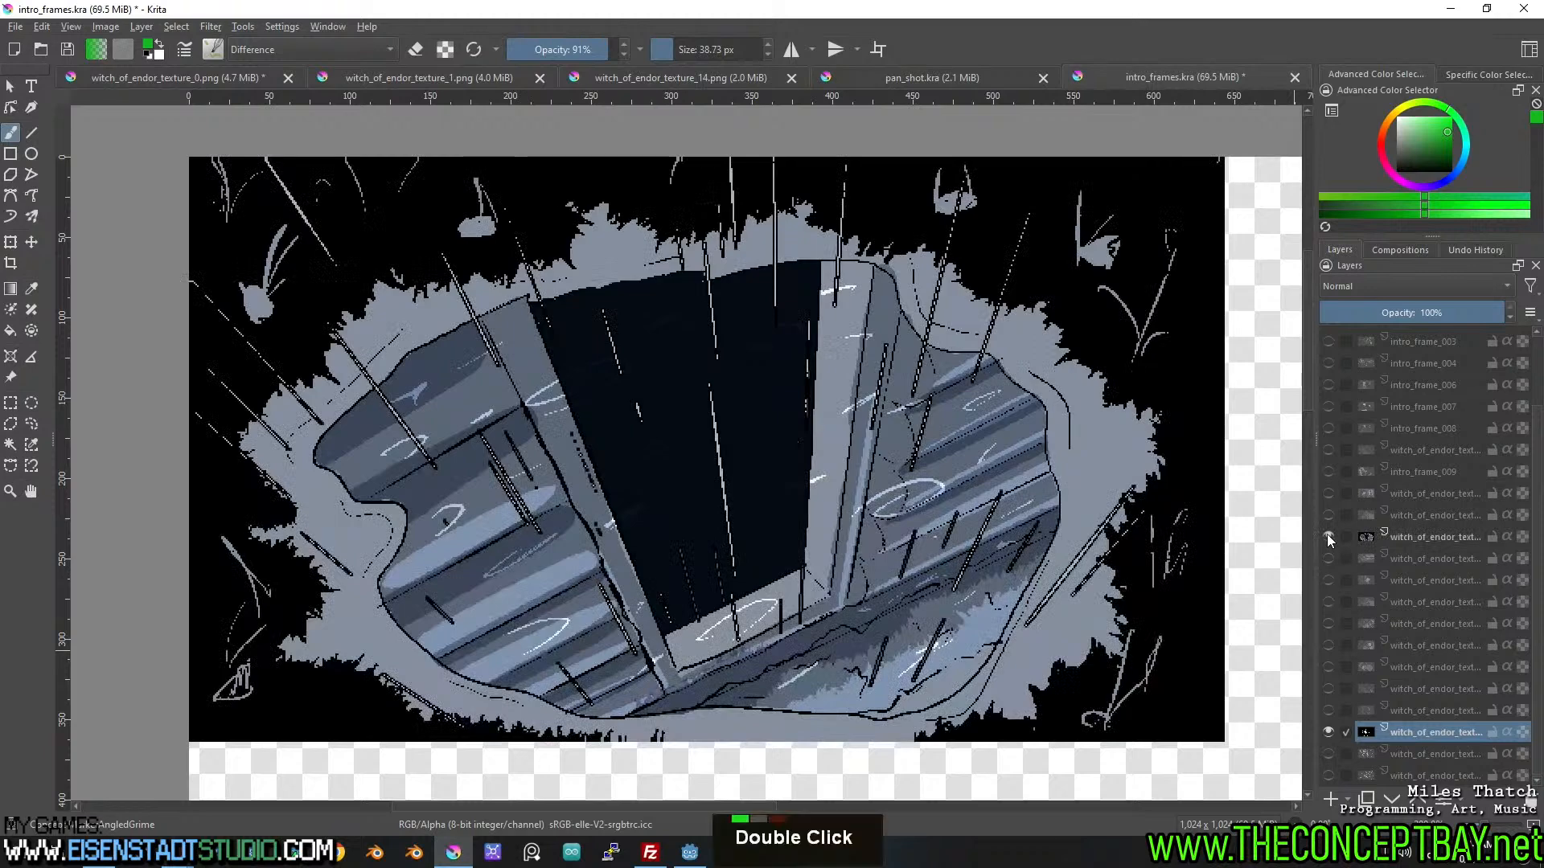
double_click(1325, 513)
left_click(1324, 496)
left_click(1323, 497)
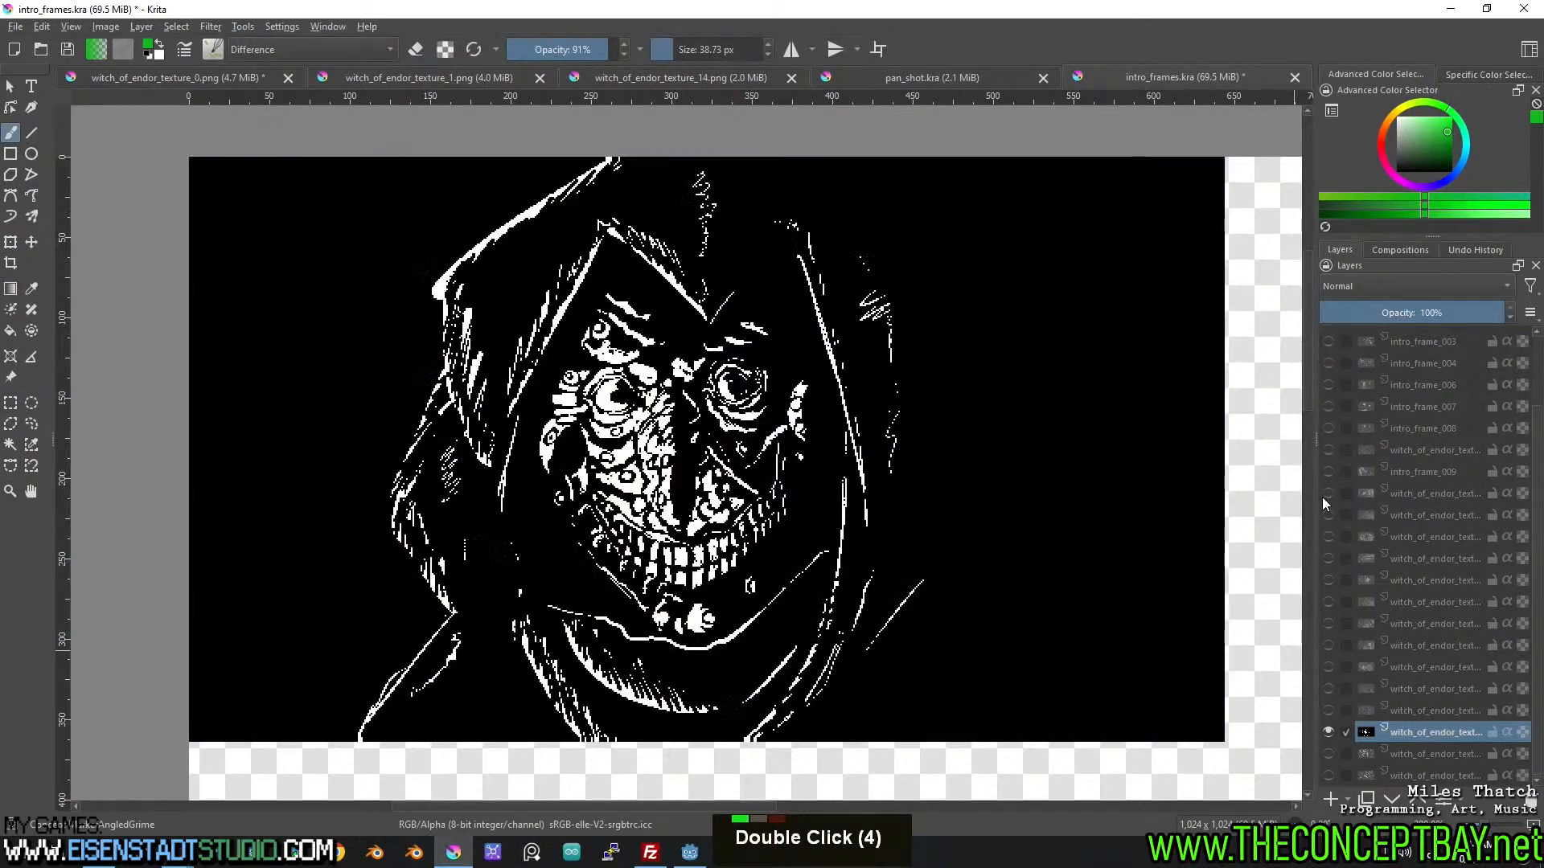
left_click(1322, 476)
left_click(1321, 475)
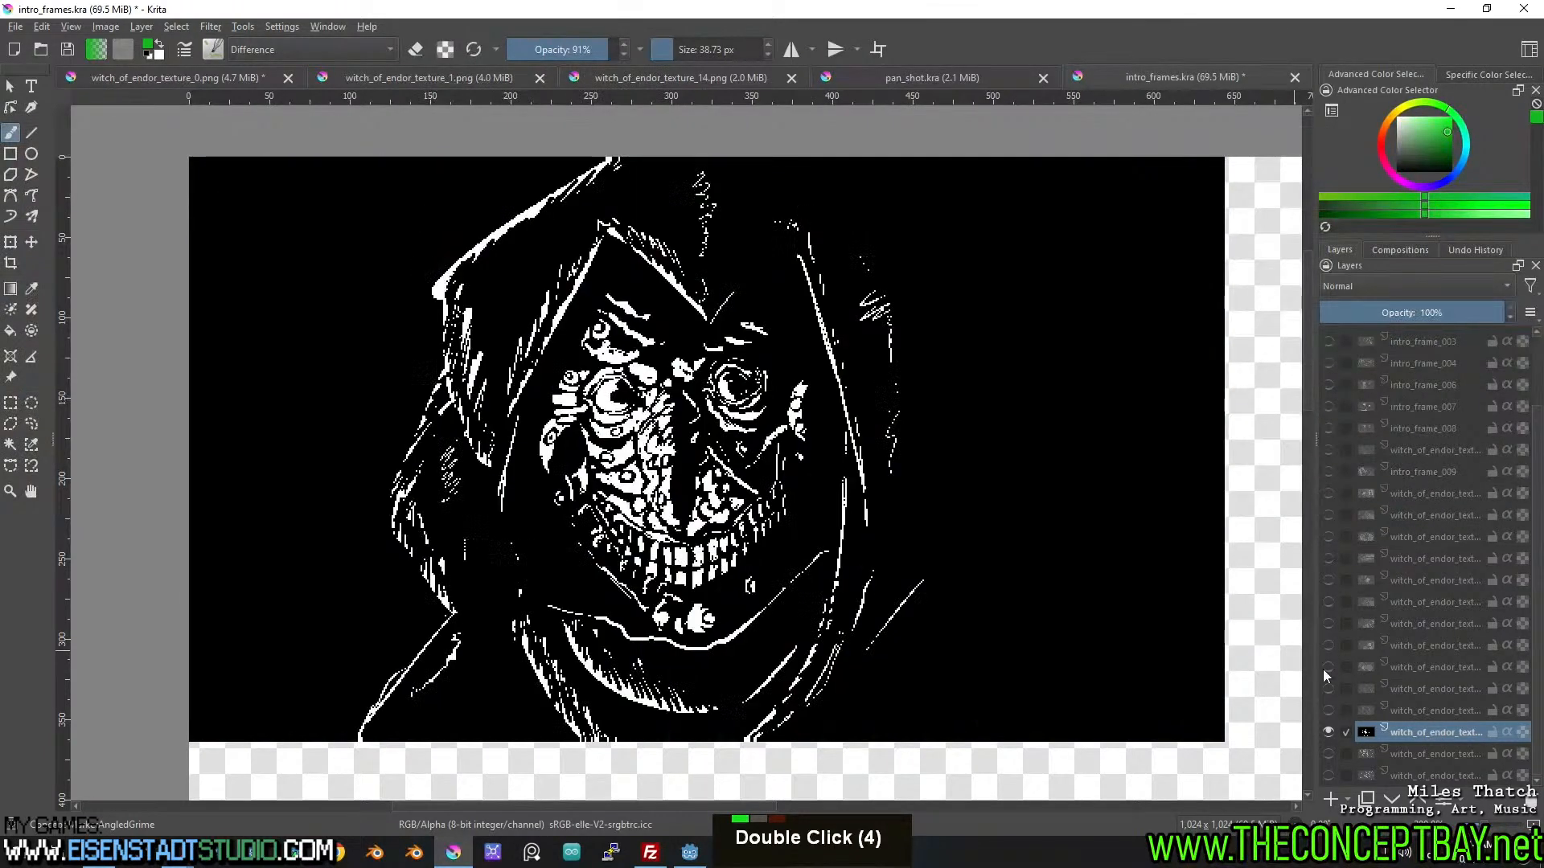
left_click(1327, 733)
left_click(1325, 494)
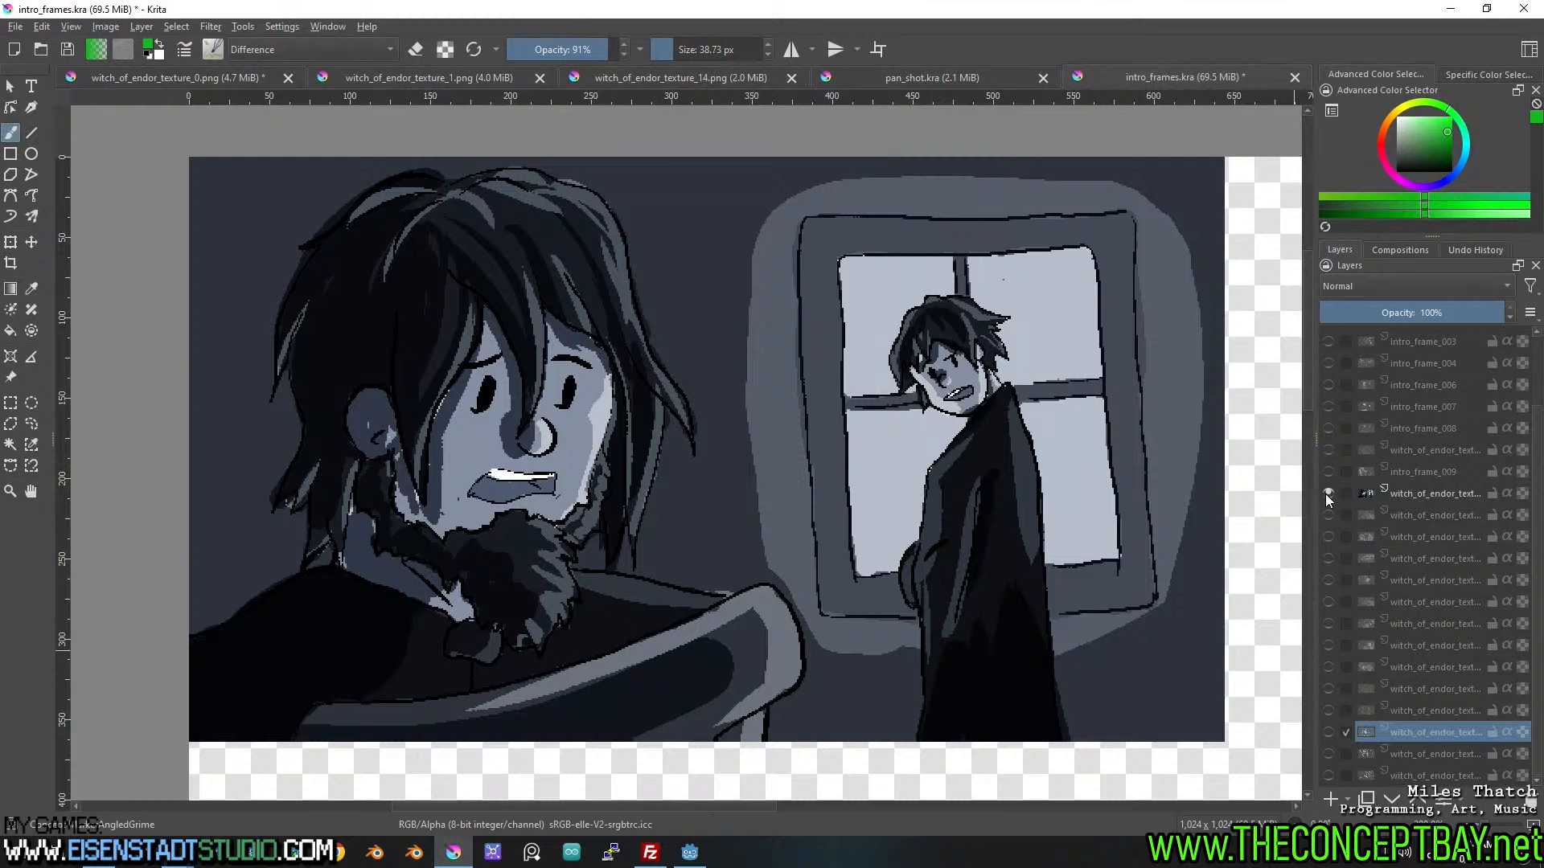
left_click(1325, 494)
double_click(1329, 476)
right_click(1326, 472)
left_click(1325, 475)
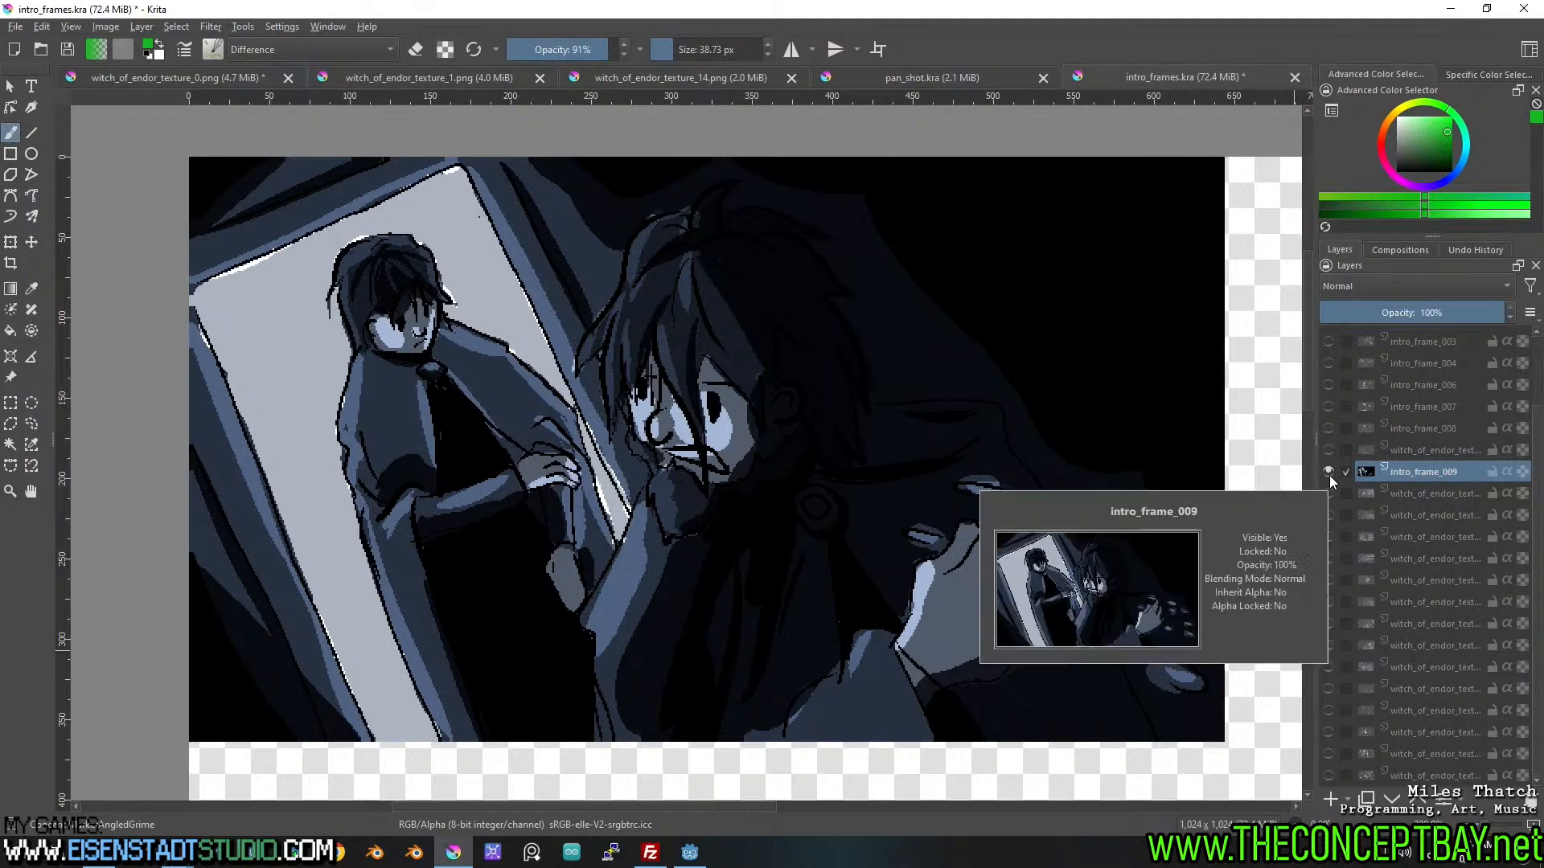
left_click(1329, 473)
Check the layers around witch_of_endor_texture_8.png and move the rainy window exterior to directly below intro_frame_009.
left_click(1329, 558)
left_click(1328, 556)
left_click(1328, 580)
left_click(1328, 582)
left_click(1328, 603)
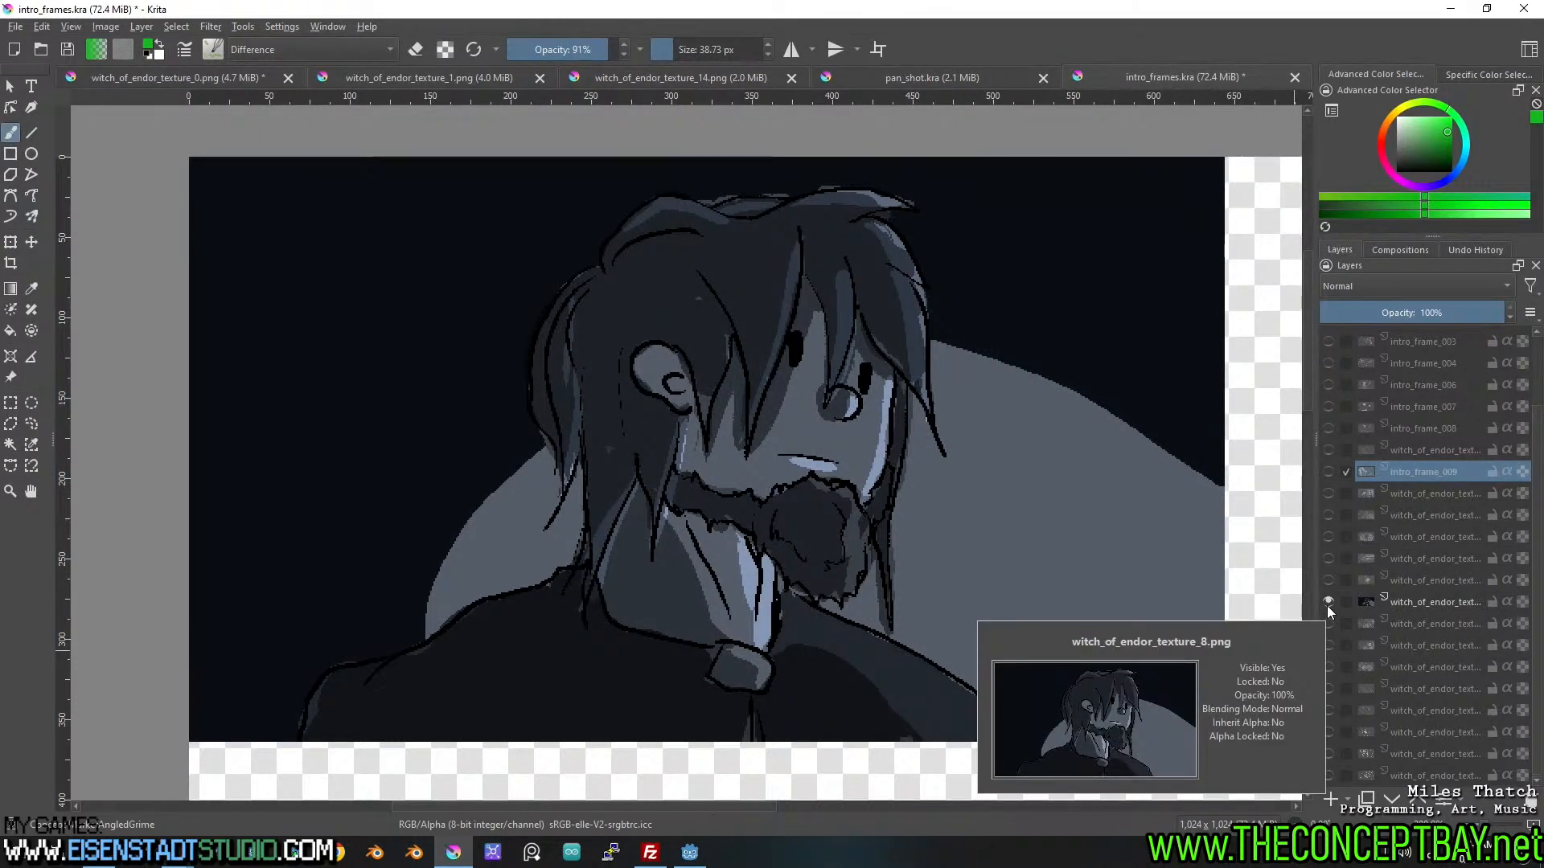
left_click(1326, 606)
left_click(1324, 627)
left_click(1324, 627)
left_click(1326, 624)
left_click_drag(1399, 626, 1407, 491)
Compare the rainy window exterior with intro_frame_009 and the layer below it to check the shot sequence.
left_click(1324, 472)
left_click(1327, 473)
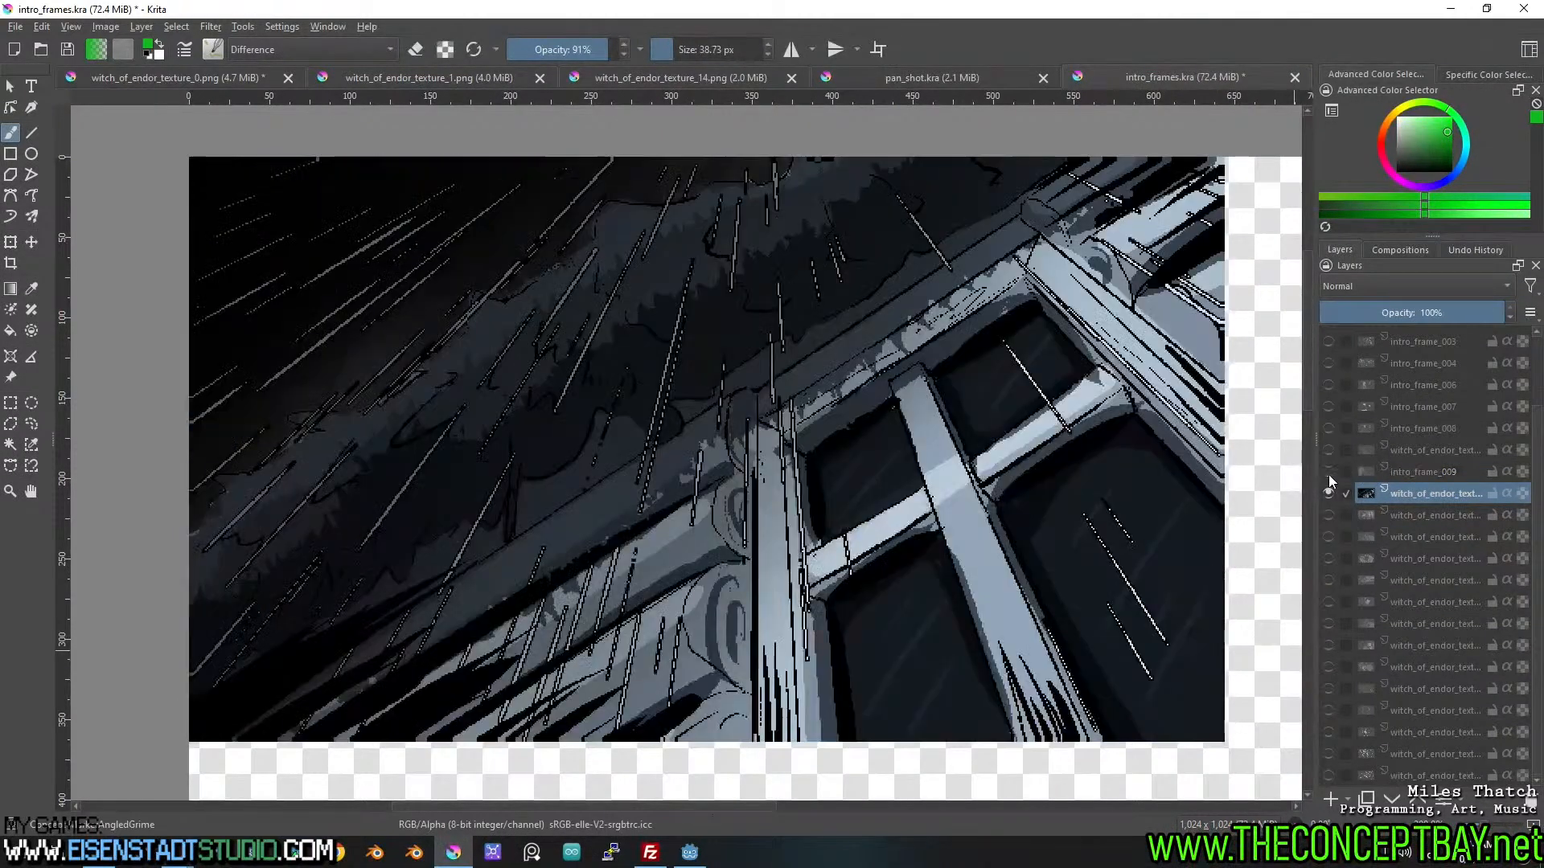
left_click(1328, 494)
left_click(1329, 514)
left_click(1329, 513)
left_click(1326, 494)
left_click(1328, 494)
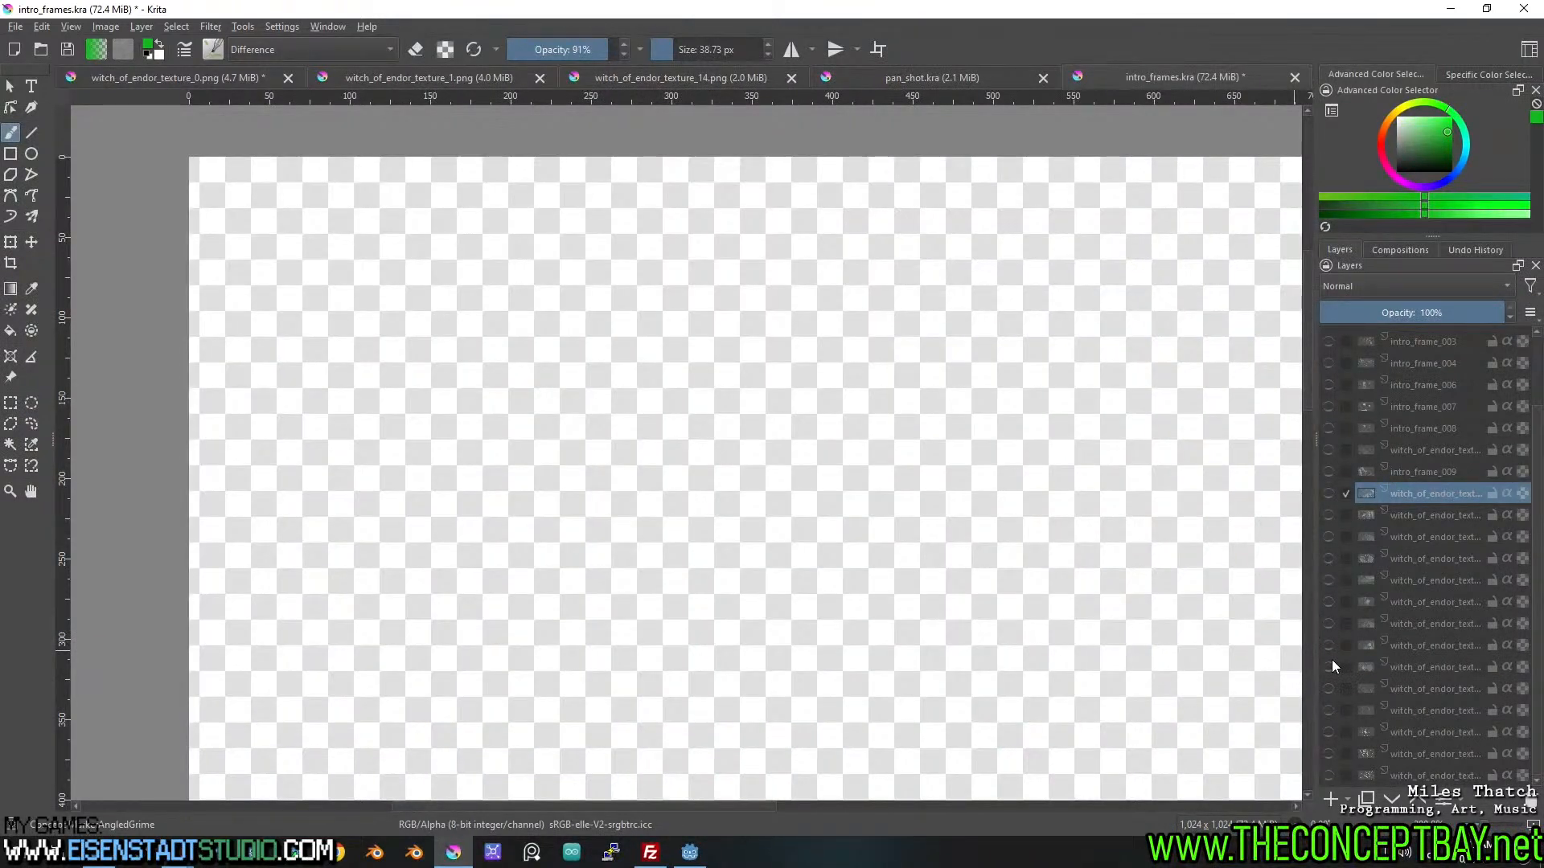
Preview the unnamed layers further down the stack one at a time to look for the next shot.
left_click(1330, 664)
left_click(1330, 664)
left_click(1326, 687)
left_click(1325, 687)
left_click(1329, 710)
left_click(1330, 713)
left_click(1324, 644)
left_click(1324, 643)
left_click(1326, 621)
left_click(1328, 620)
left_click(1330, 601)
left_click(1330, 601)
left_click(1329, 580)
left_click(1330, 580)
Move the rainy doorway layer to directly below the rainy window exterior and compare the two.
left_click(1330, 560)
left_click_drag(1422, 558, 1432, 506)
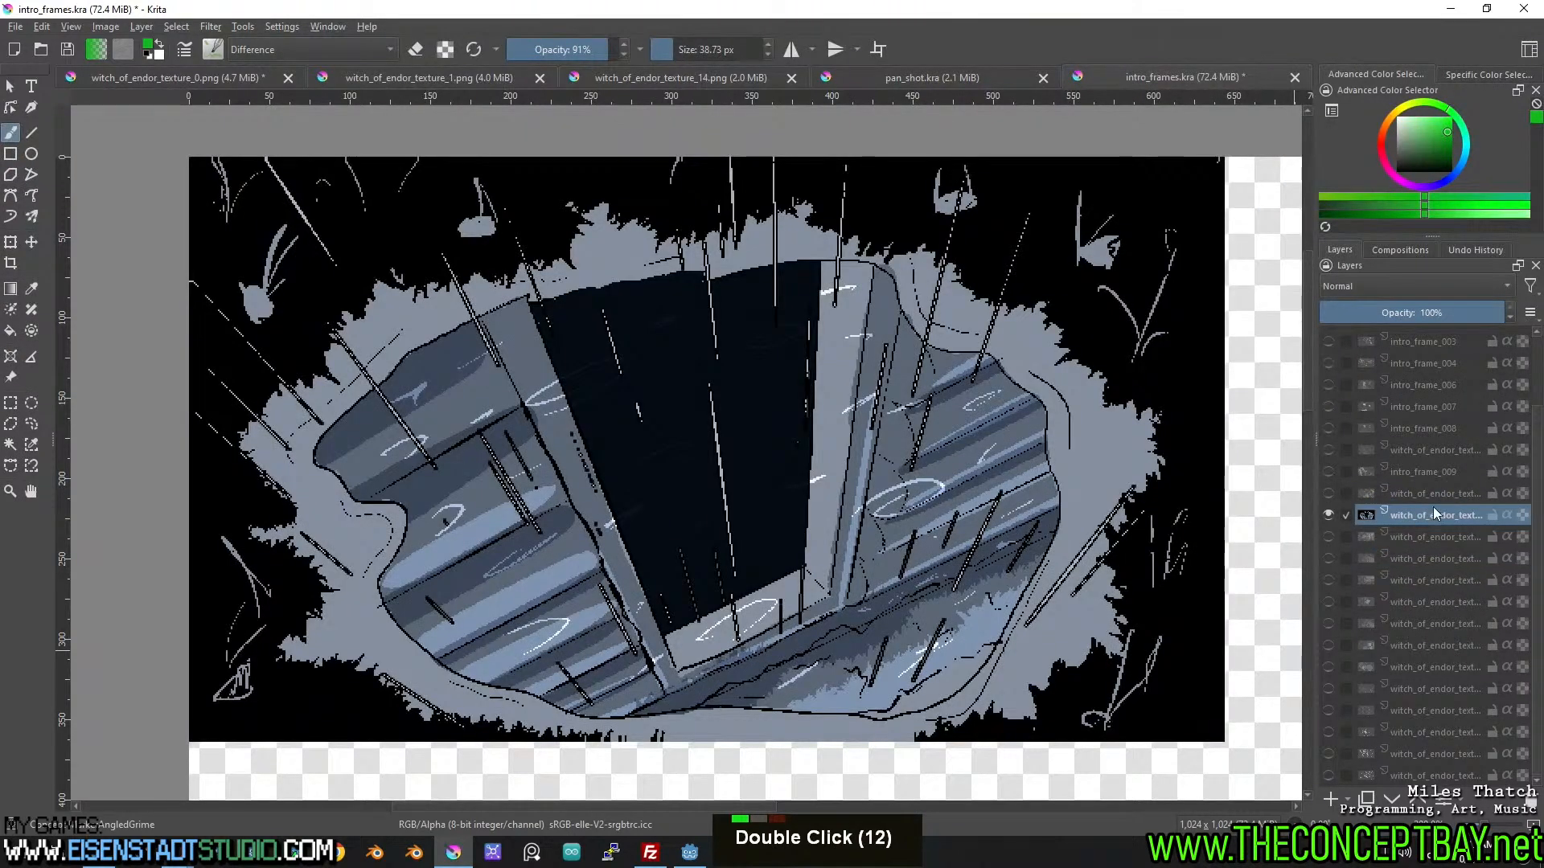
left_click(1327, 493)
left_click(1327, 494)
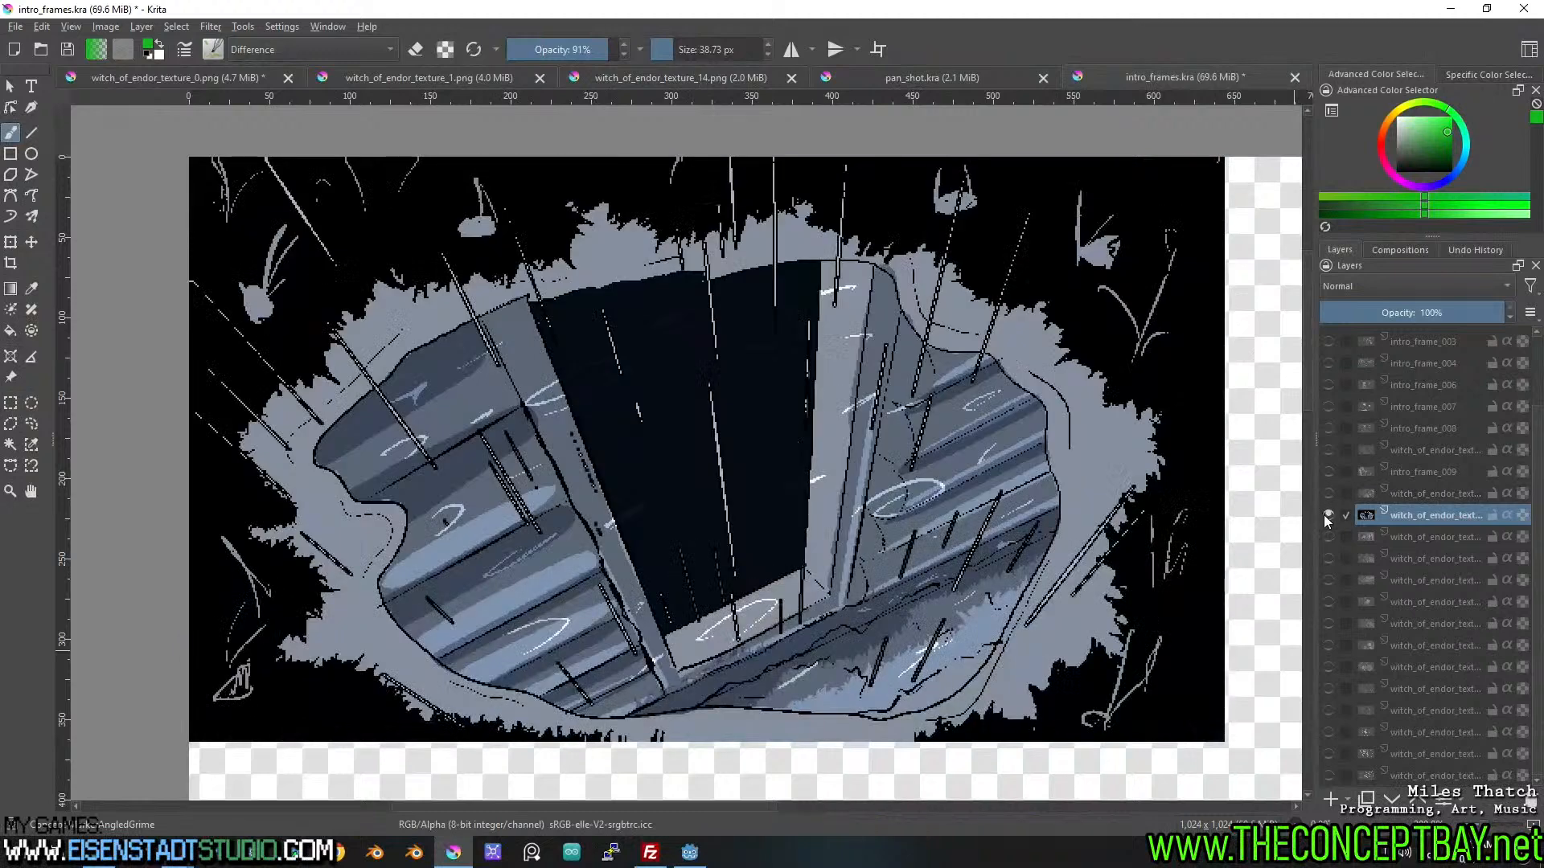
Move the layer with the bearded figure and a second figure at the window to directly below the short-haired figure's close-up.
left_click(1328, 515)
left_click(1328, 537)
left_click_drag(1420, 537, 1365, 561)
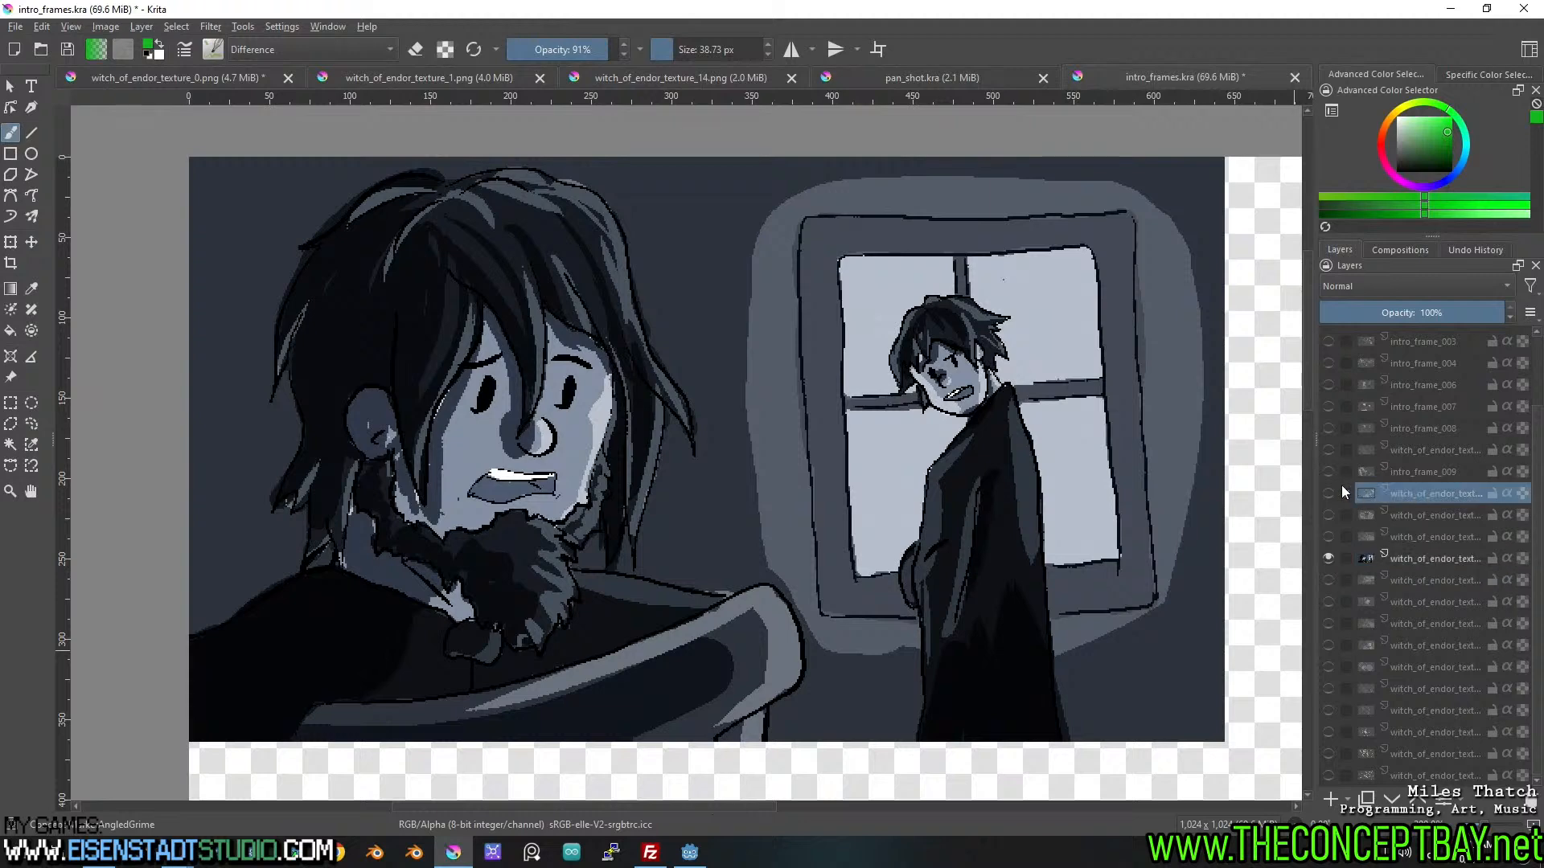
Rename the rainy window exterior layer as intro_frame_010.
left_click(1328, 493)
double_click(1420, 495)
type("intro_frame_00")
type("1")
key("BackSpace")
key("BackSpace")
type("10")
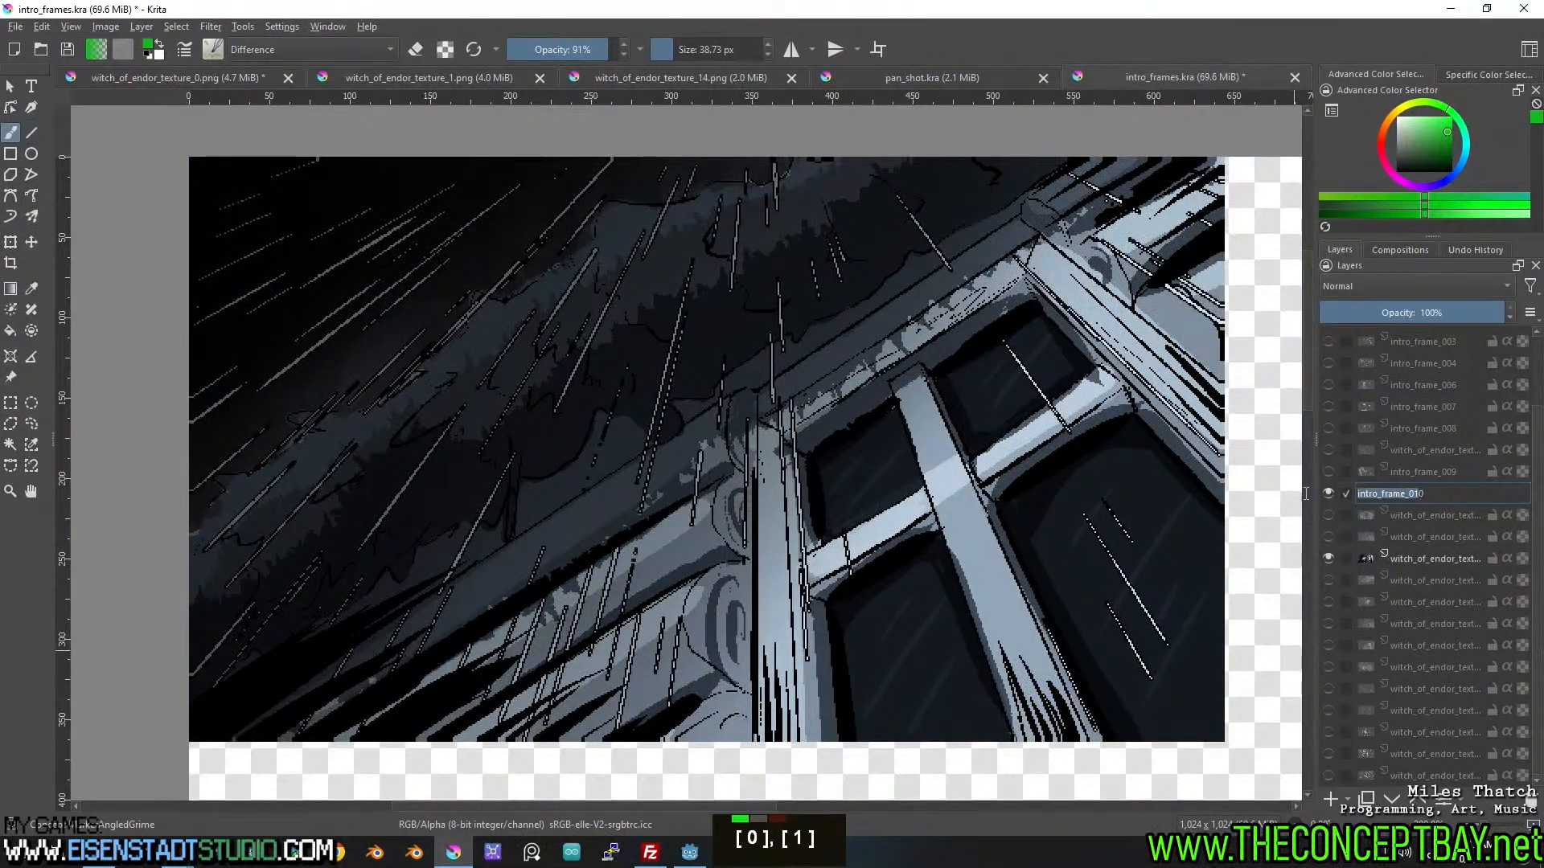
key("Return")
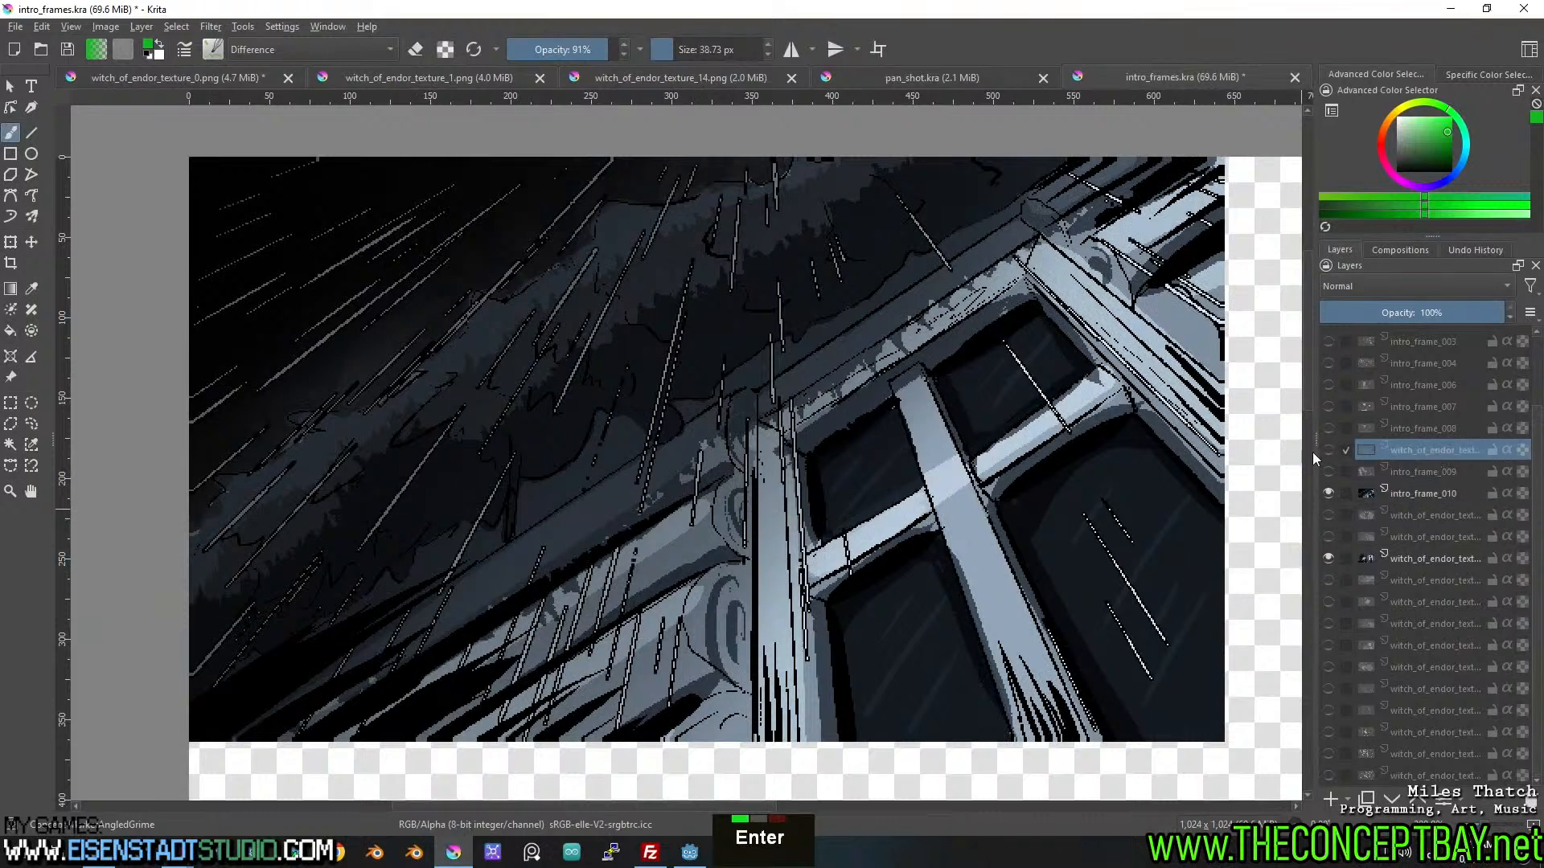
Rename the layer with the empty dark room, directly below intro_frame_008, as intro_frame_009.
left_click(1329, 451)
double_click(1430, 451)
key("ctrl+a")
type("intro_frame_00")
key("BackSpace")
type("09")
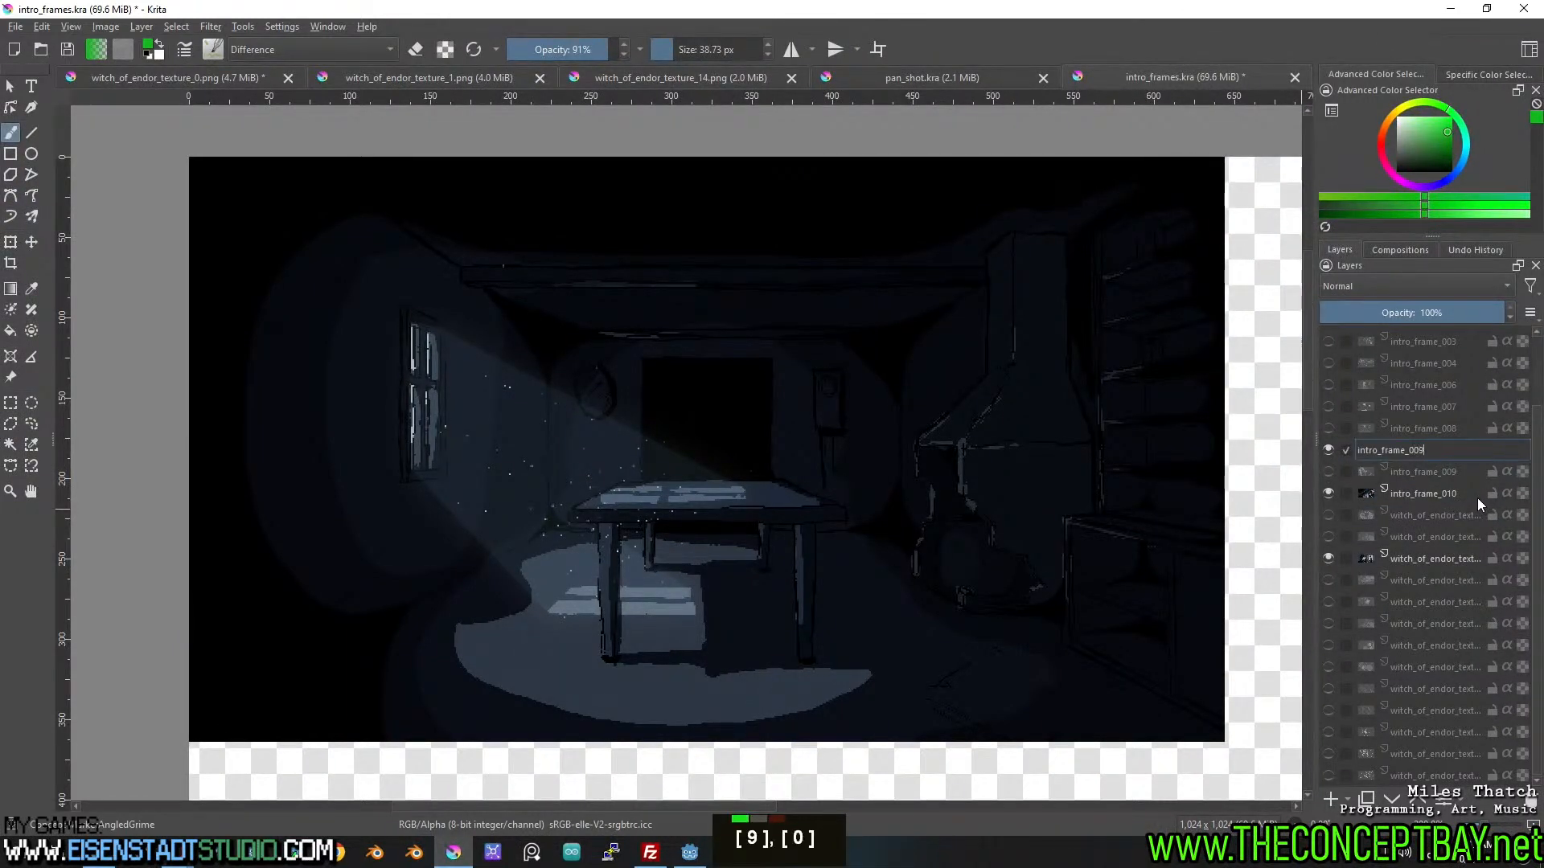
key("Return")
Renumber the two layers following the empty dark room as intro_frame_010 and intro_frame_011.
double_click(1457, 471)
key("BackSpace")
key("BackSpace")
type("10")
key("Return")
double_click(1451, 493)
key("BackSpace")
type("1")
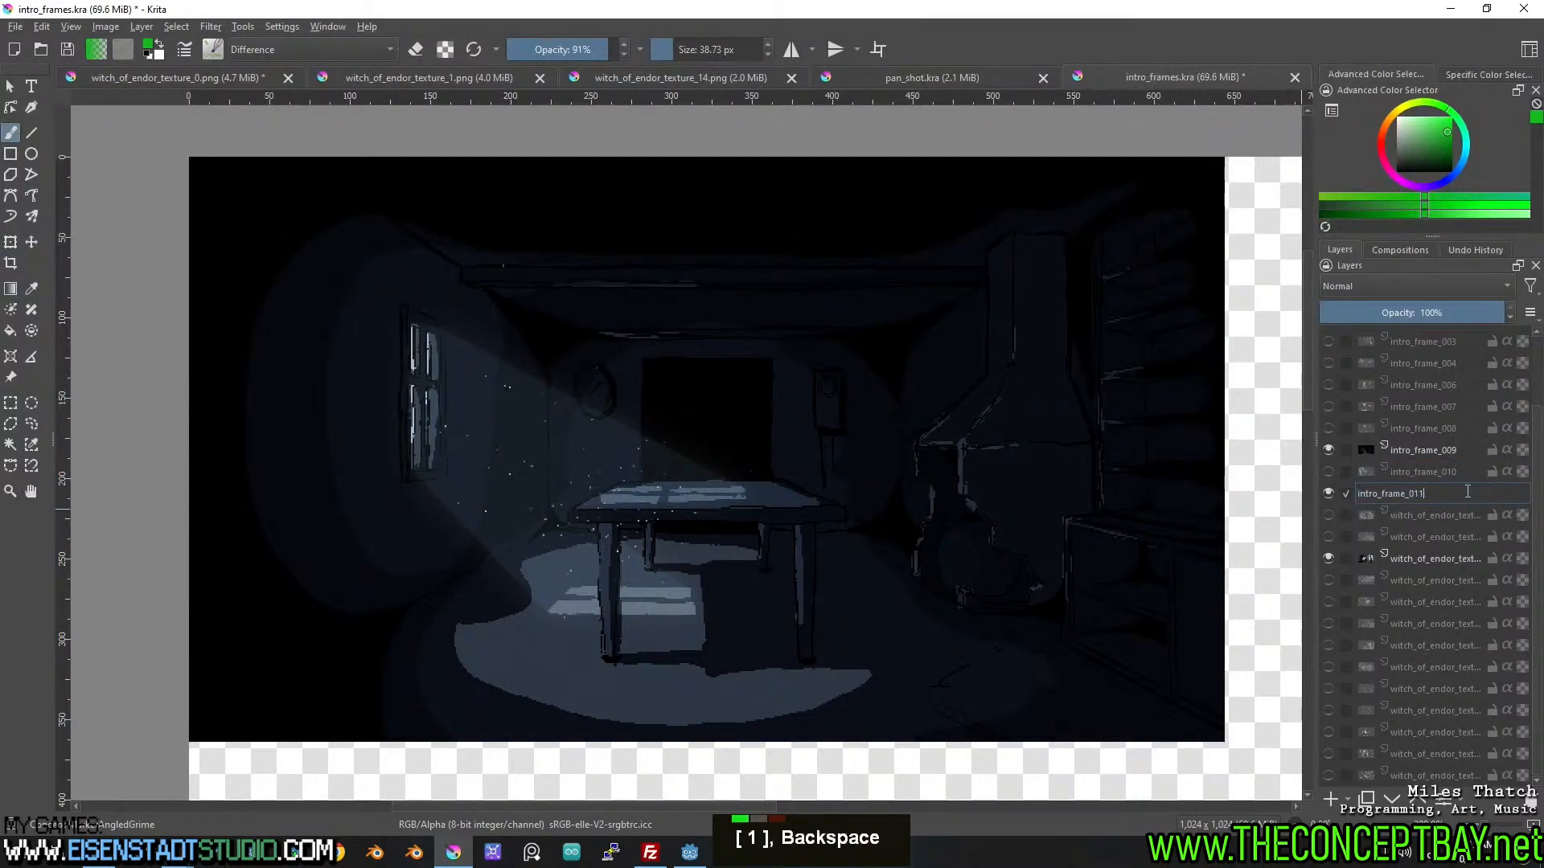
key("Return")
Hide the visible frames and preview the layers following intro_frame_011 one at a time, starting with the rainy doorway.
left_click(1447, 519)
left_click(1329, 490)
left_click(1329, 452)
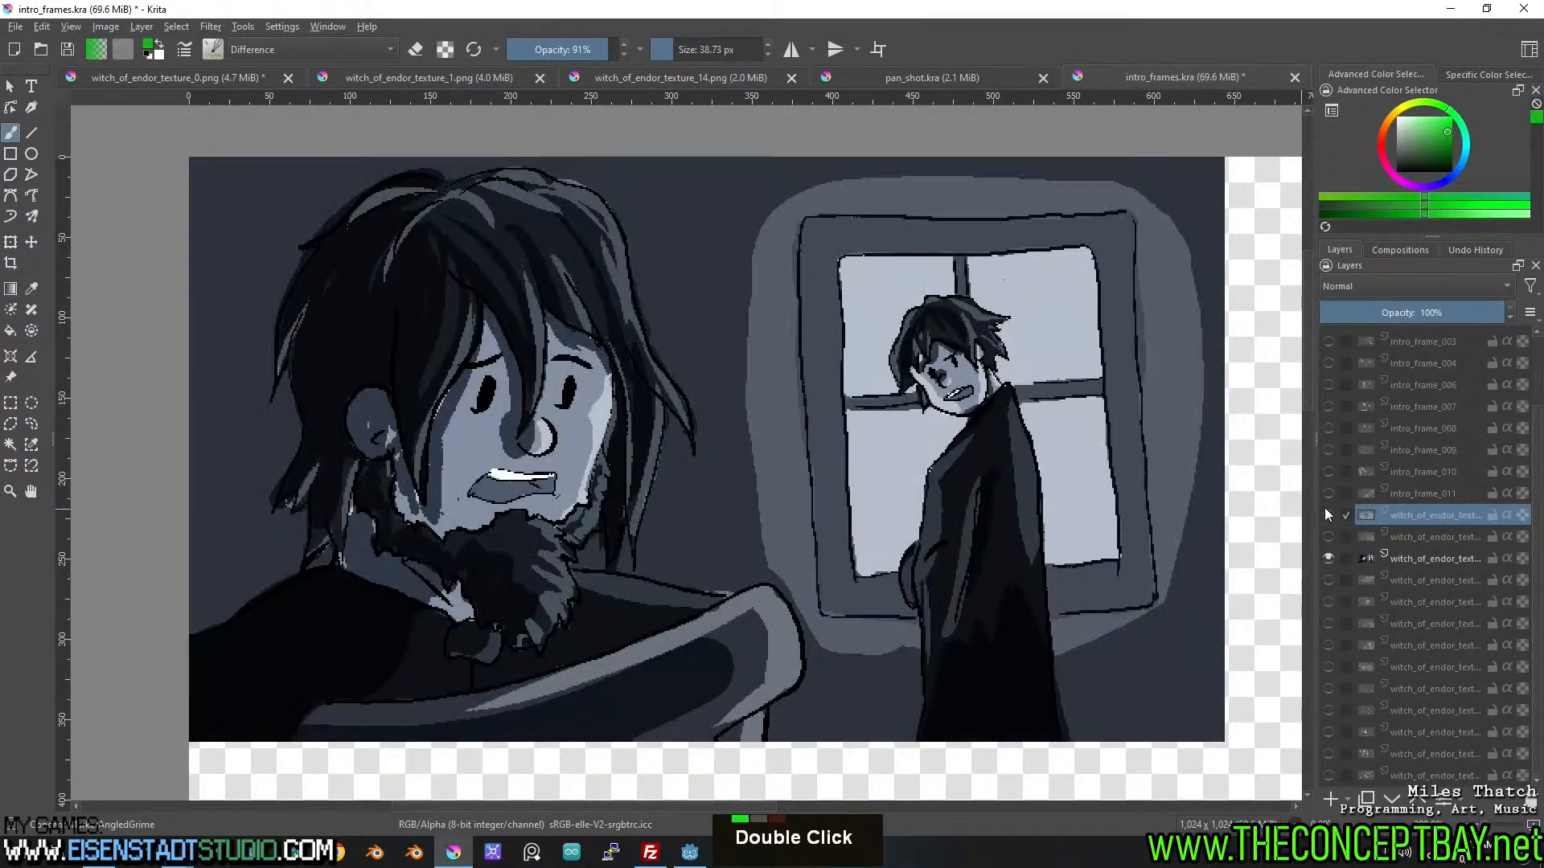
left_click(1328, 497)
left_click(1326, 500)
left_click(1326, 515)
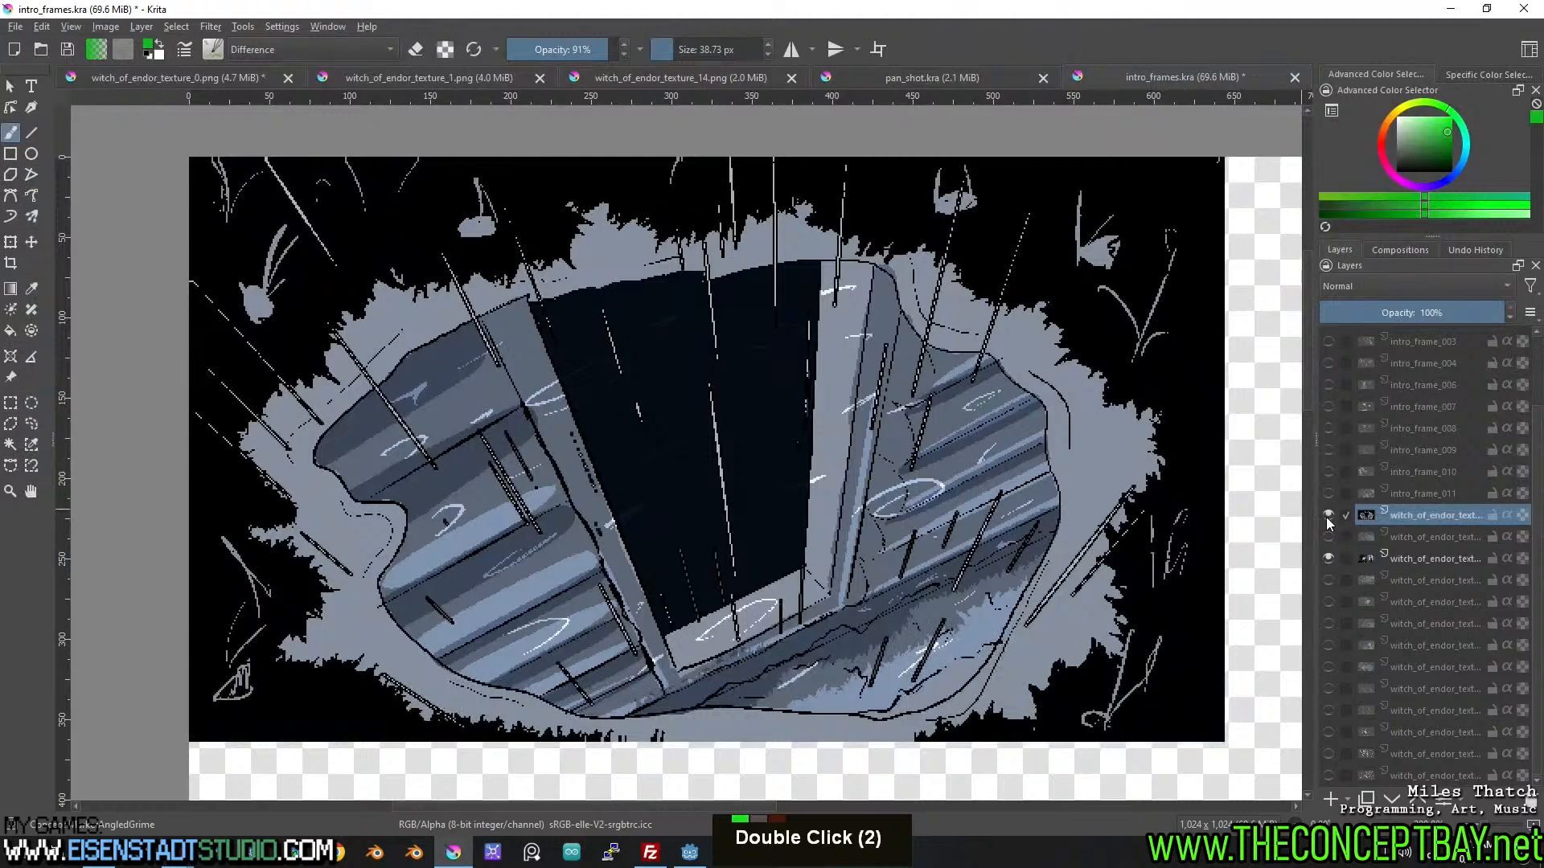
left_click(1328, 515)
left_click(1326, 537)
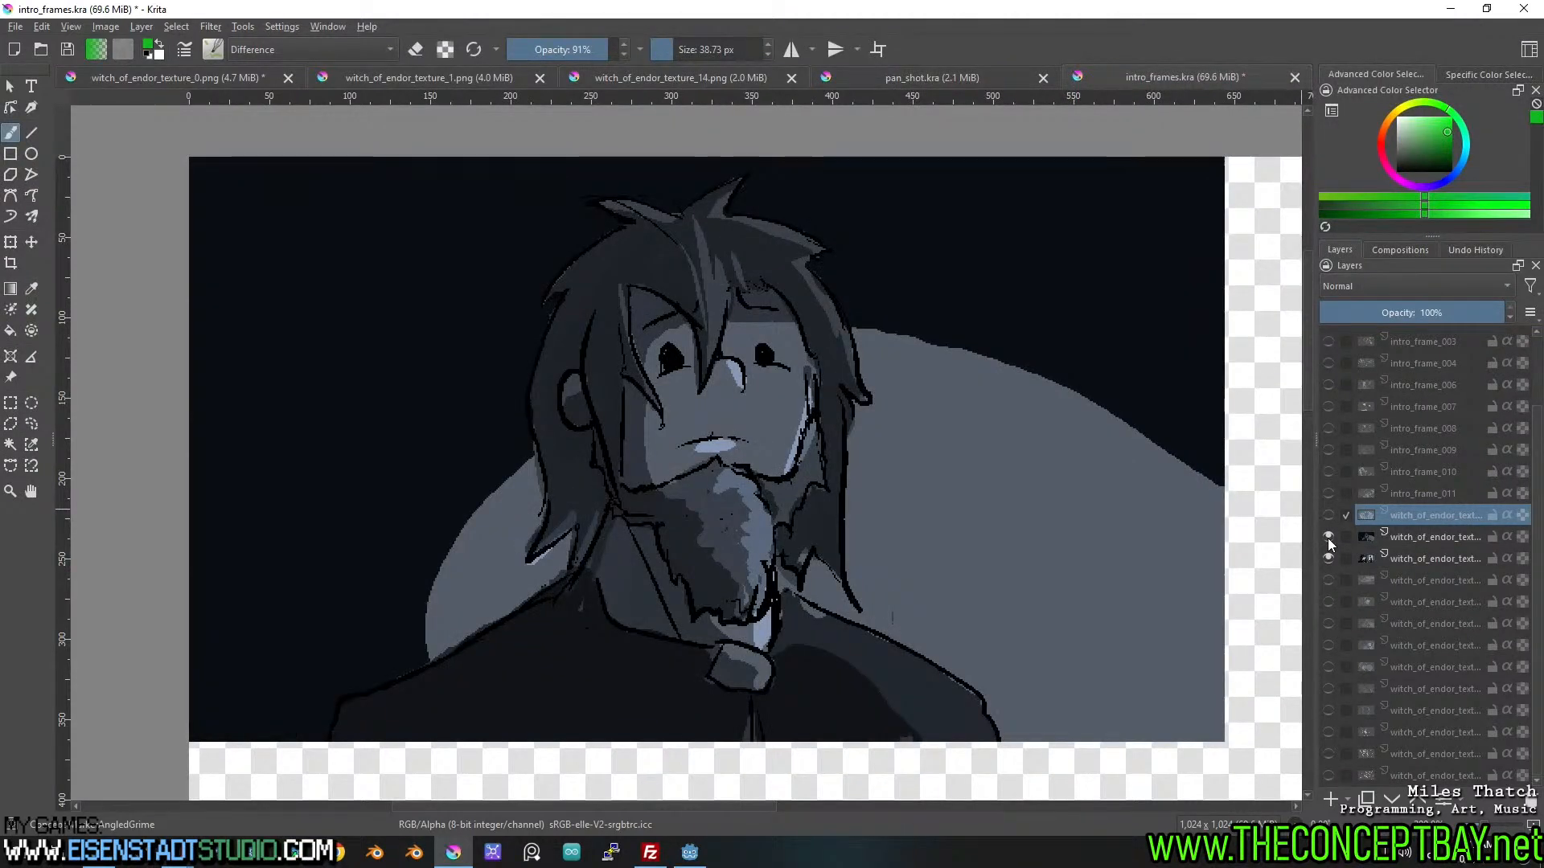
left_click(1328, 537)
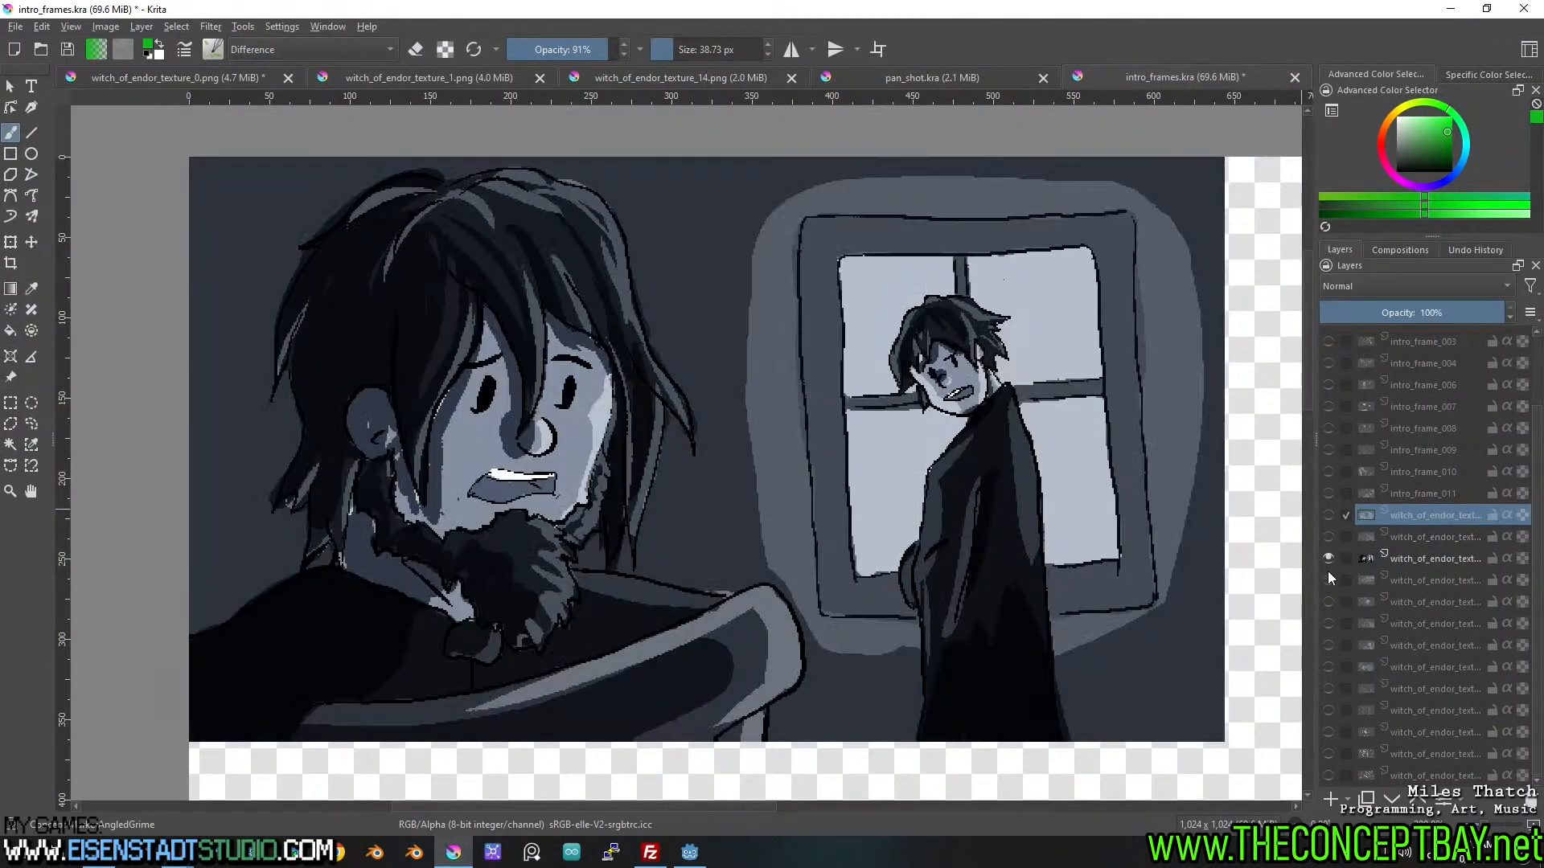
left_click(1328, 559)
left_click(1328, 580)
left_click(1328, 601)
left_click(1327, 601)
left_click(1327, 582)
left_click(1327, 604)
left_click(1328, 605)
left_click(1327, 624)
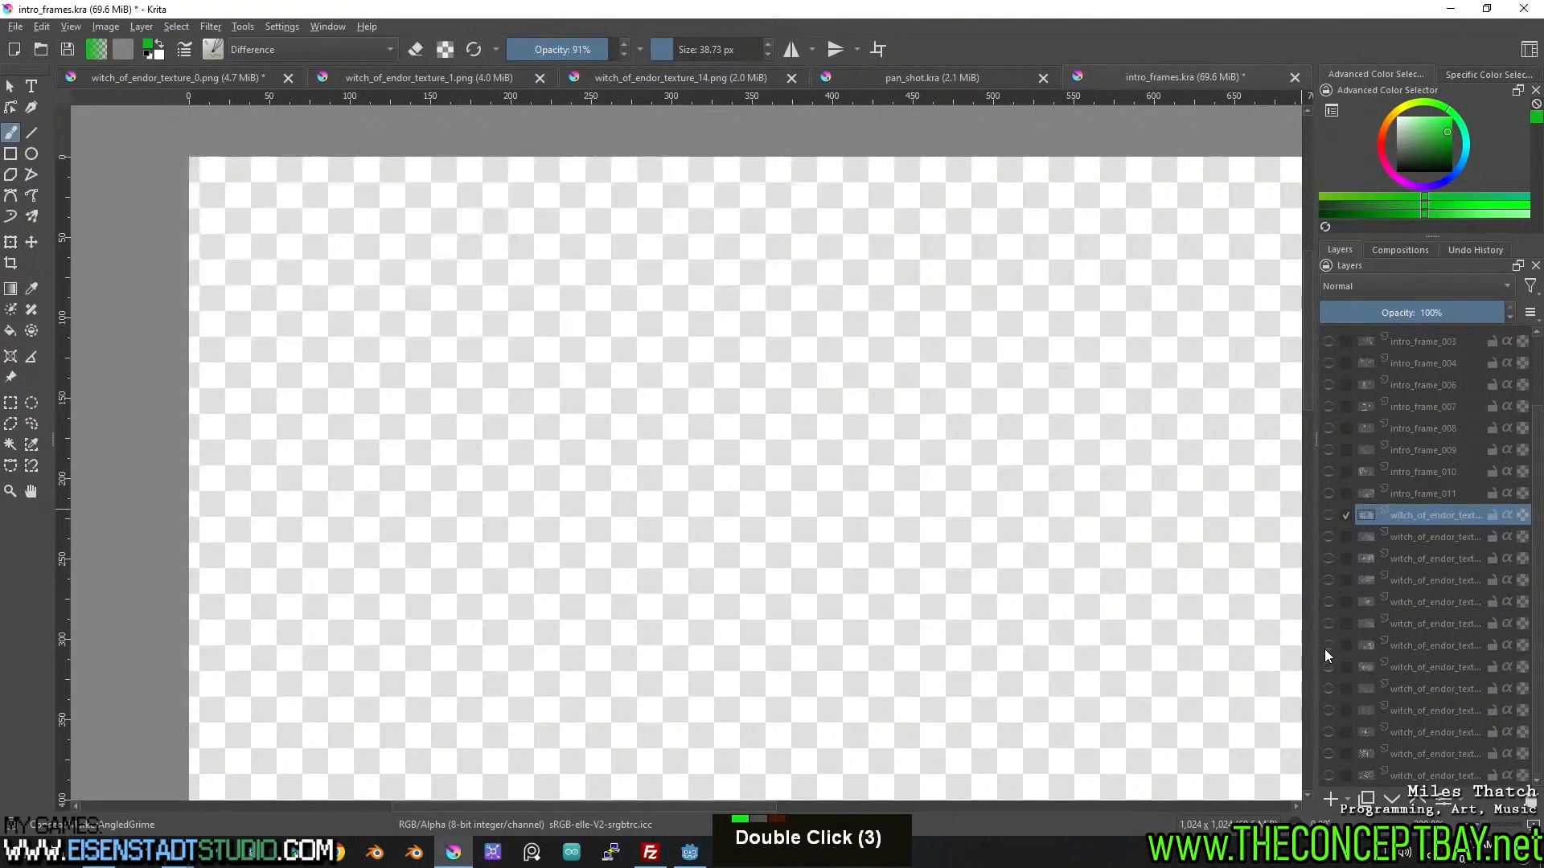
Examine the lower layers one by one down to the witch_of_endor_texture_6.png drawing with radiating lines.
left_click(1327, 646)
left_click(1327, 646)
left_click(1326, 668)
left_click(1327, 668)
left_click(1327, 688)
left_click(1326, 689)
left_click(1326, 711)
left_click(1327, 711)
left_click(1326, 733)
left_click(1327, 732)
left_click(1326, 755)
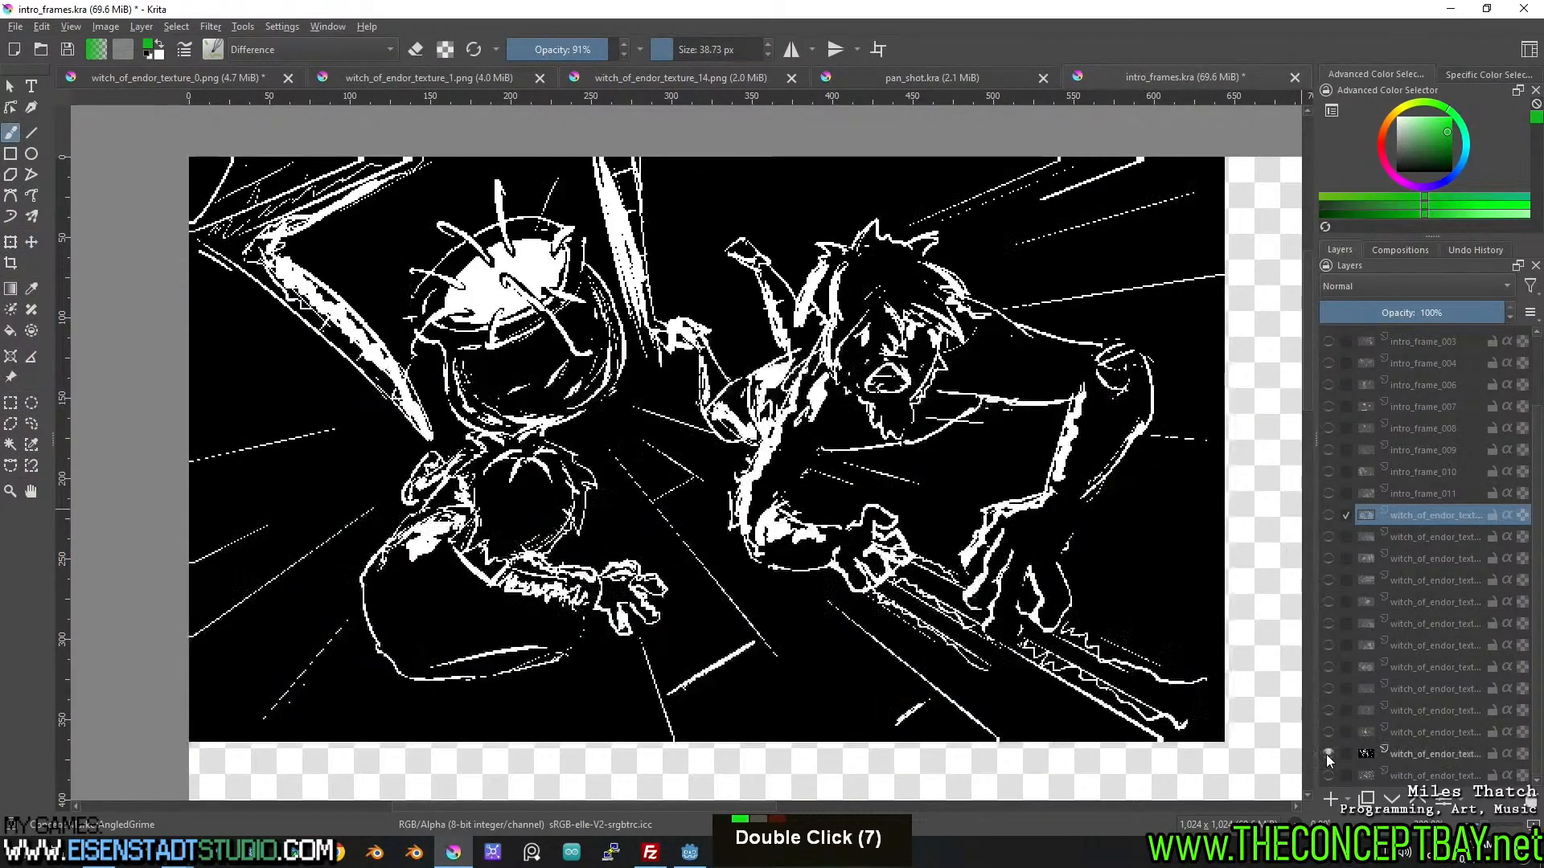
left_click(1327, 754)
left_click(1326, 775)
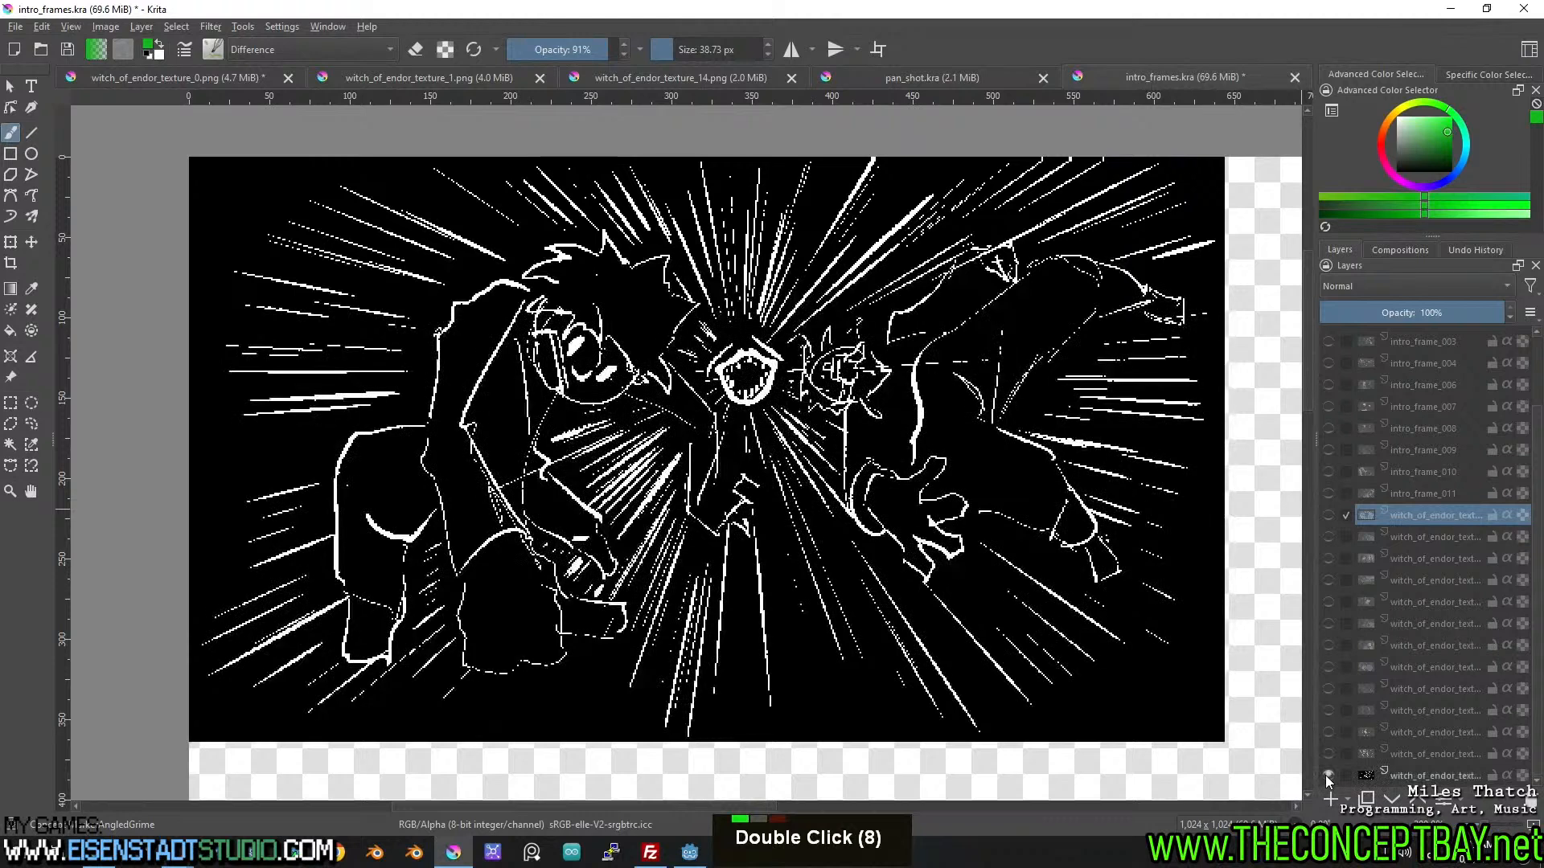
scroll(1326, 774, "down", 4)
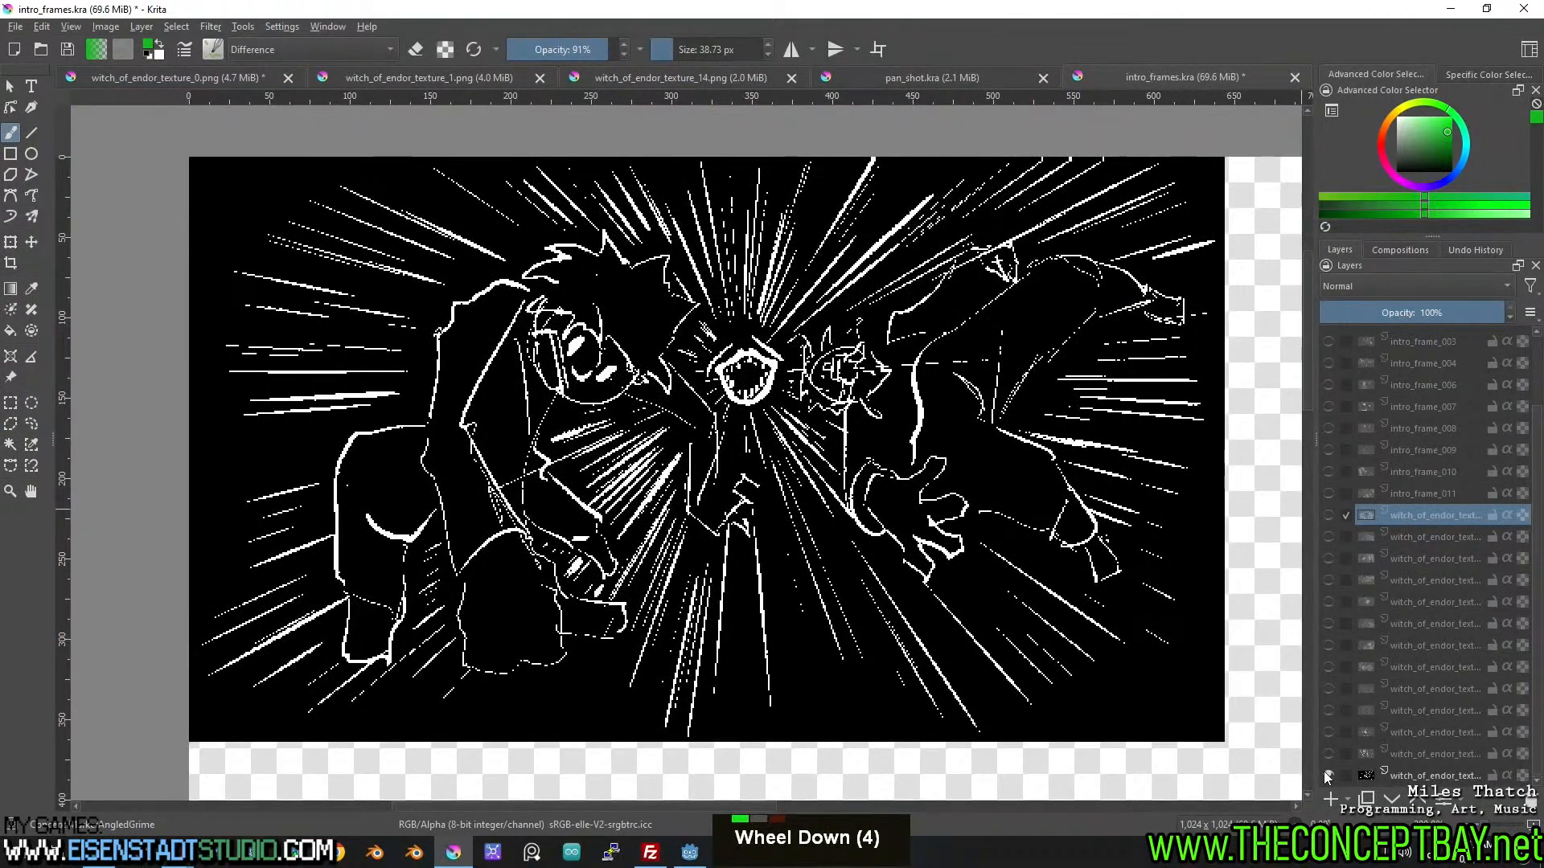
mouse_move(1326, 775)
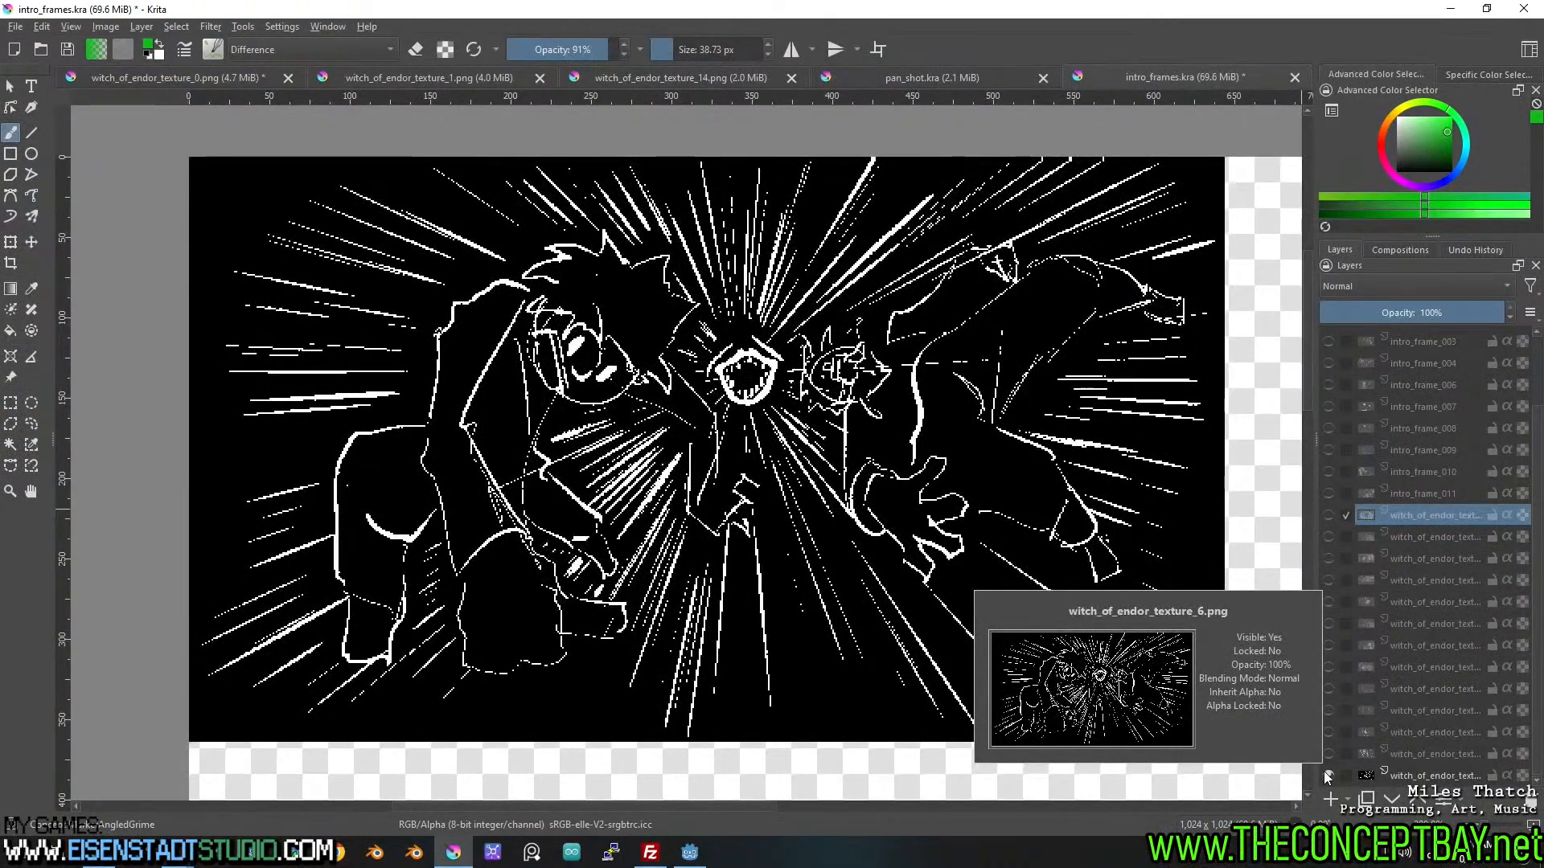
left_click(1327, 775)
left_click(1329, 755)
left_click(1329, 755)
Compare intro_frame_011, the rainy doorway, the short-haired close-up, the two figures by the window and the hand beside the parchment.
left_click(1324, 489)
left_click(1324, 492)
left_click(1326, 516)
left_click(1325, 519)
left_click(1327, 537)
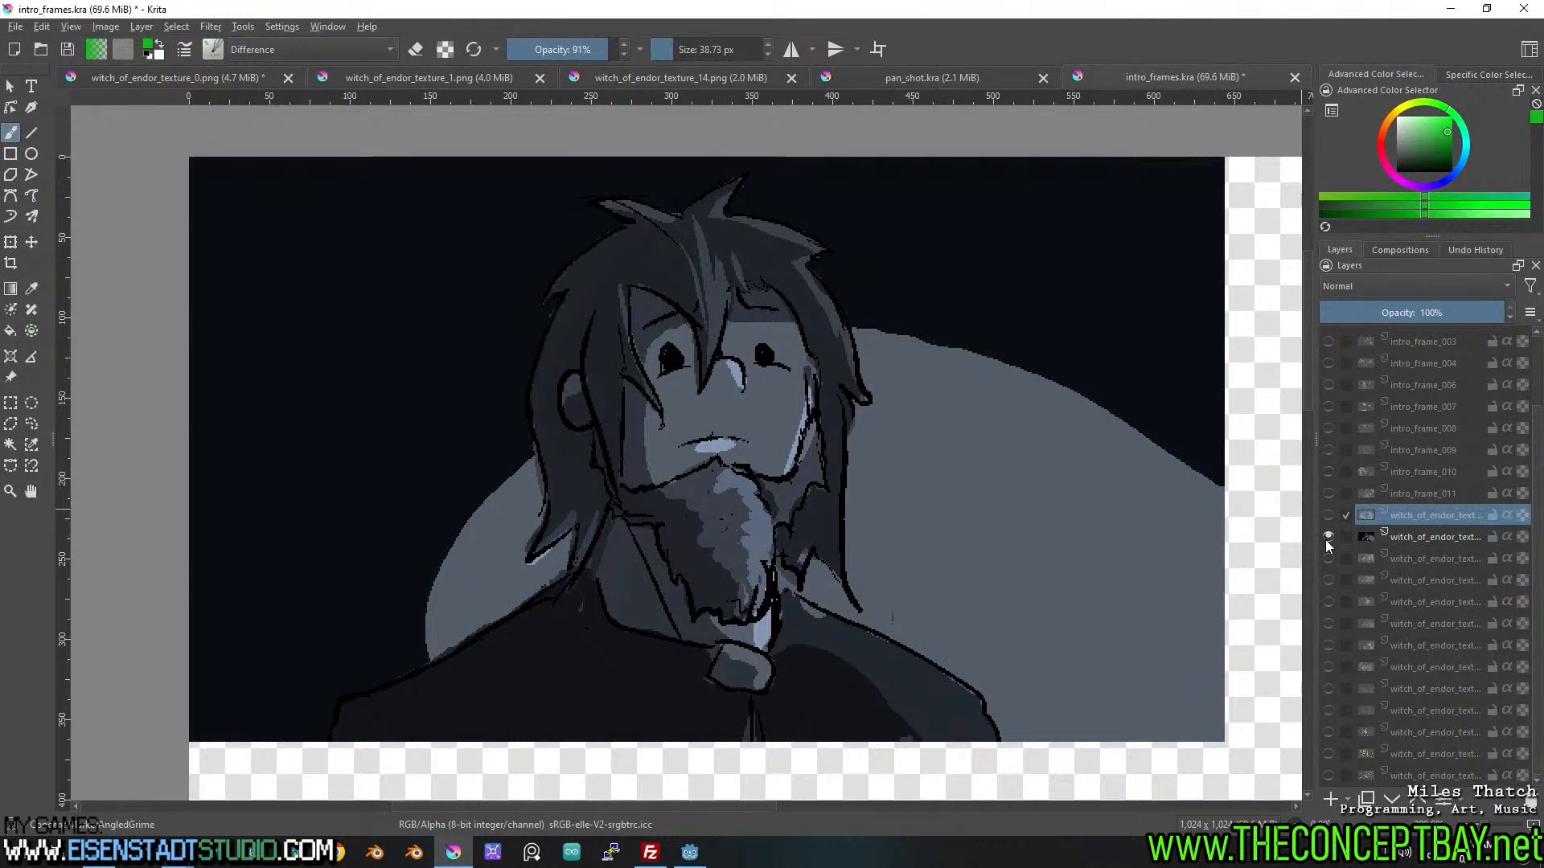
left_click(1327, 537)
left_click(1328, 558)
left_click(1328, 558)
left_click(1327, 537)
left_click(1329, 537)
left_click(1330, 579)
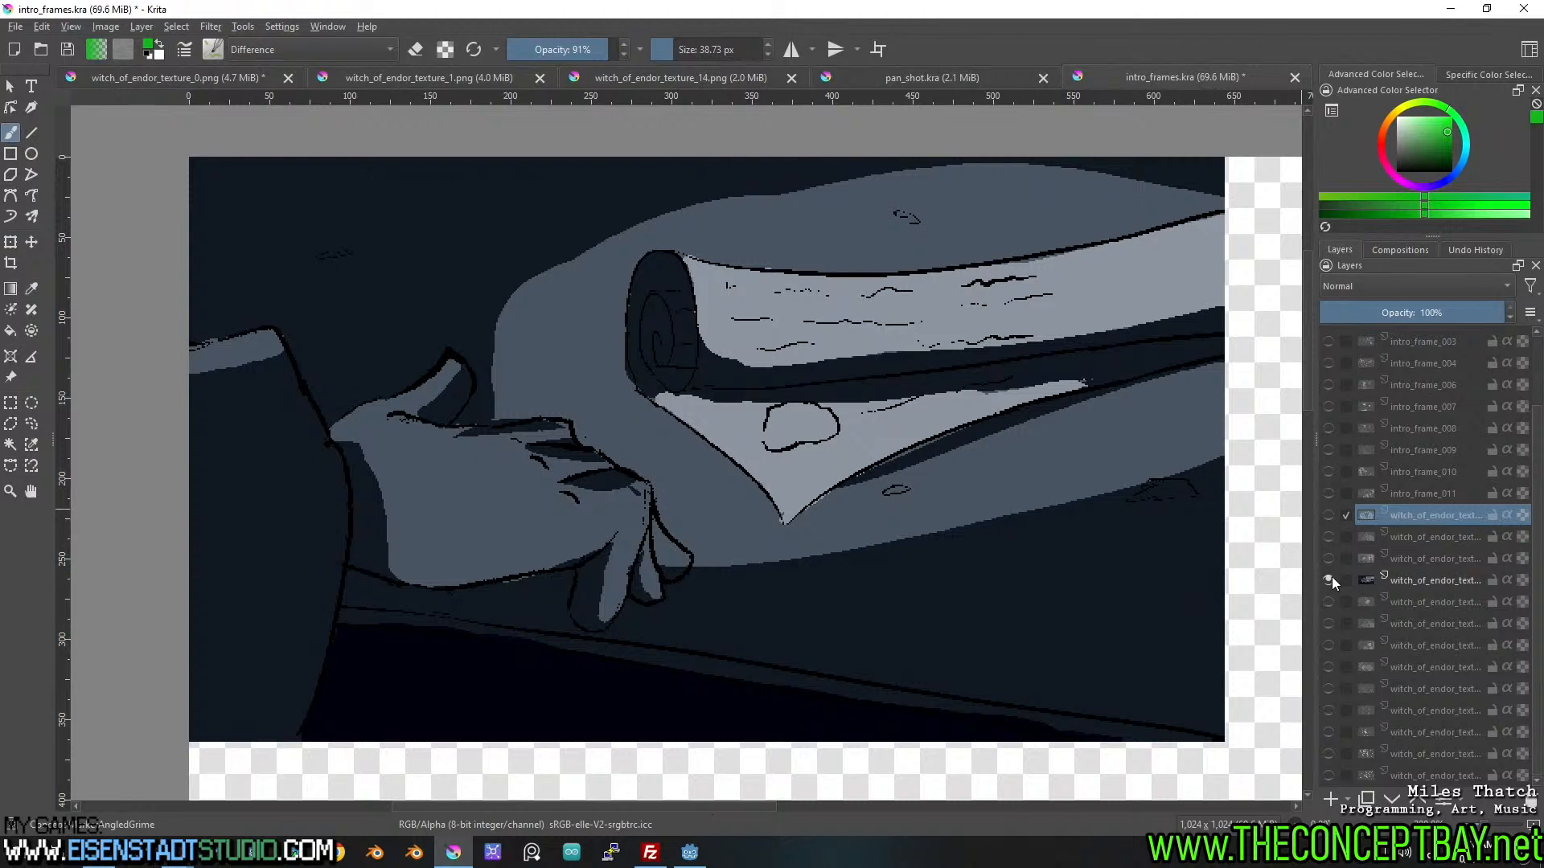
Undo the last layer move and save intro_frames.kra.
left_click(1397, 565)
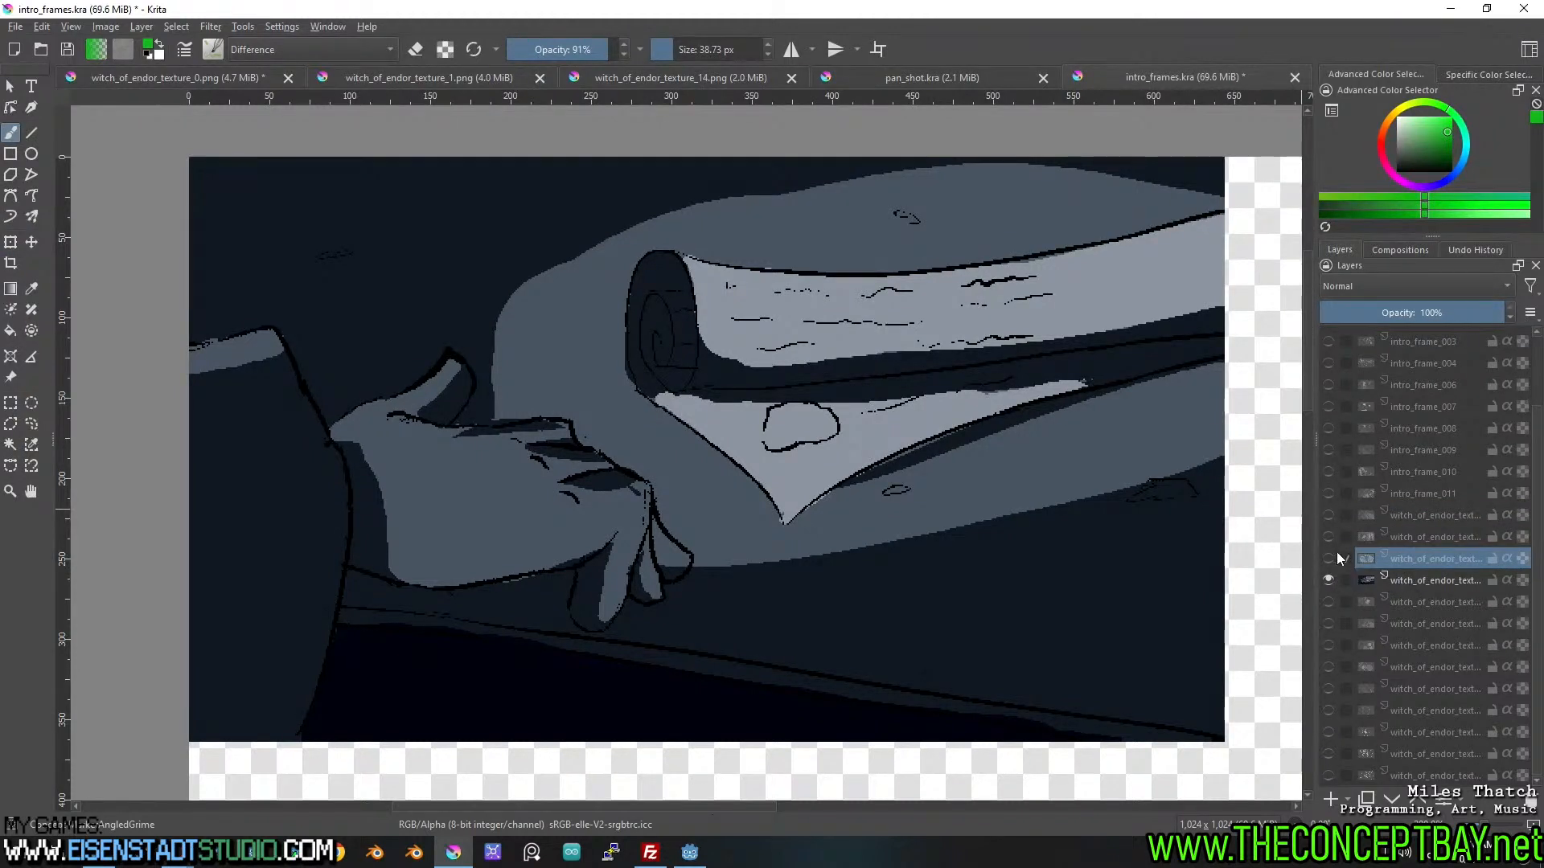
key("ctrl+z")
key("ctrl+s")
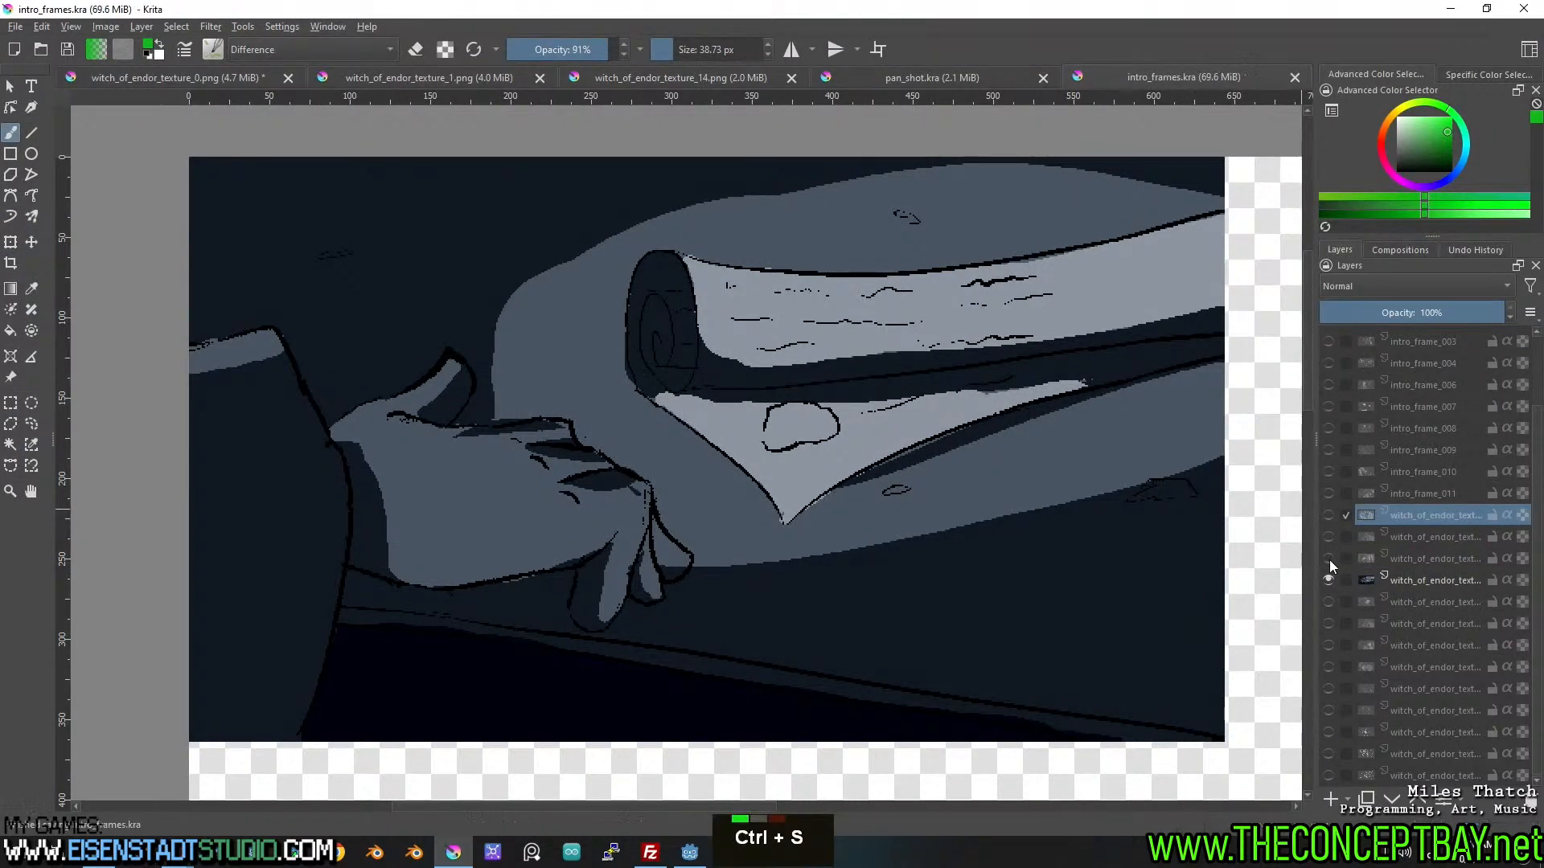
Move the layer with the hand beside the rolled parchment to directly below the short-haired figure's close-up, checking the sequence.
left_click(1328, 516)
left_click(1328, 516)
double_click(1326, 535)
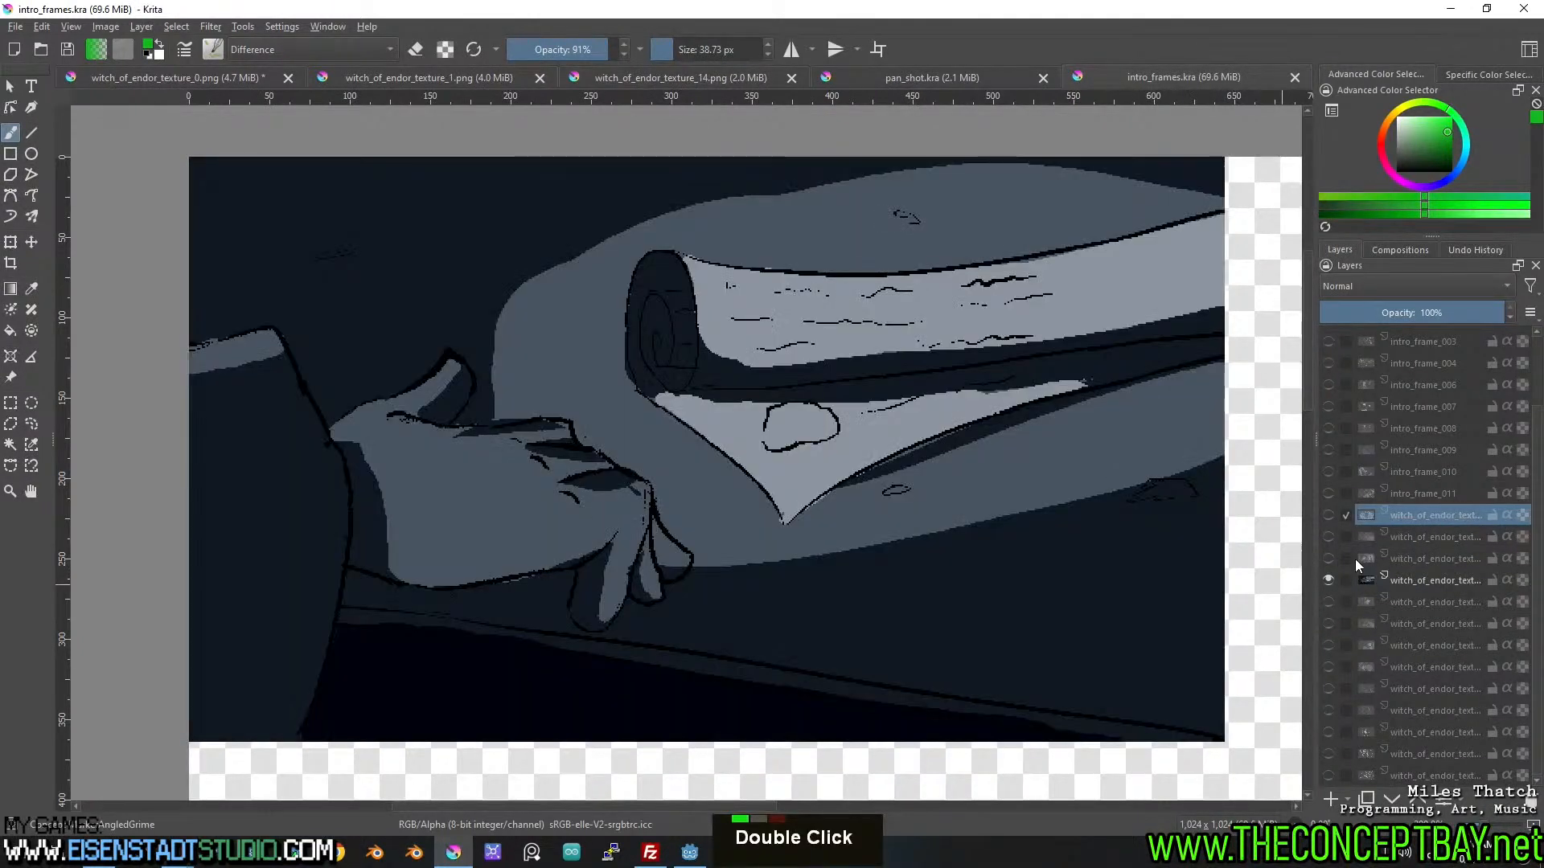
left_click(1416, 581)
left_click_drag(1416, 581, 1457, 547)
left_click(1328, 537)
left_click(1327, 537)
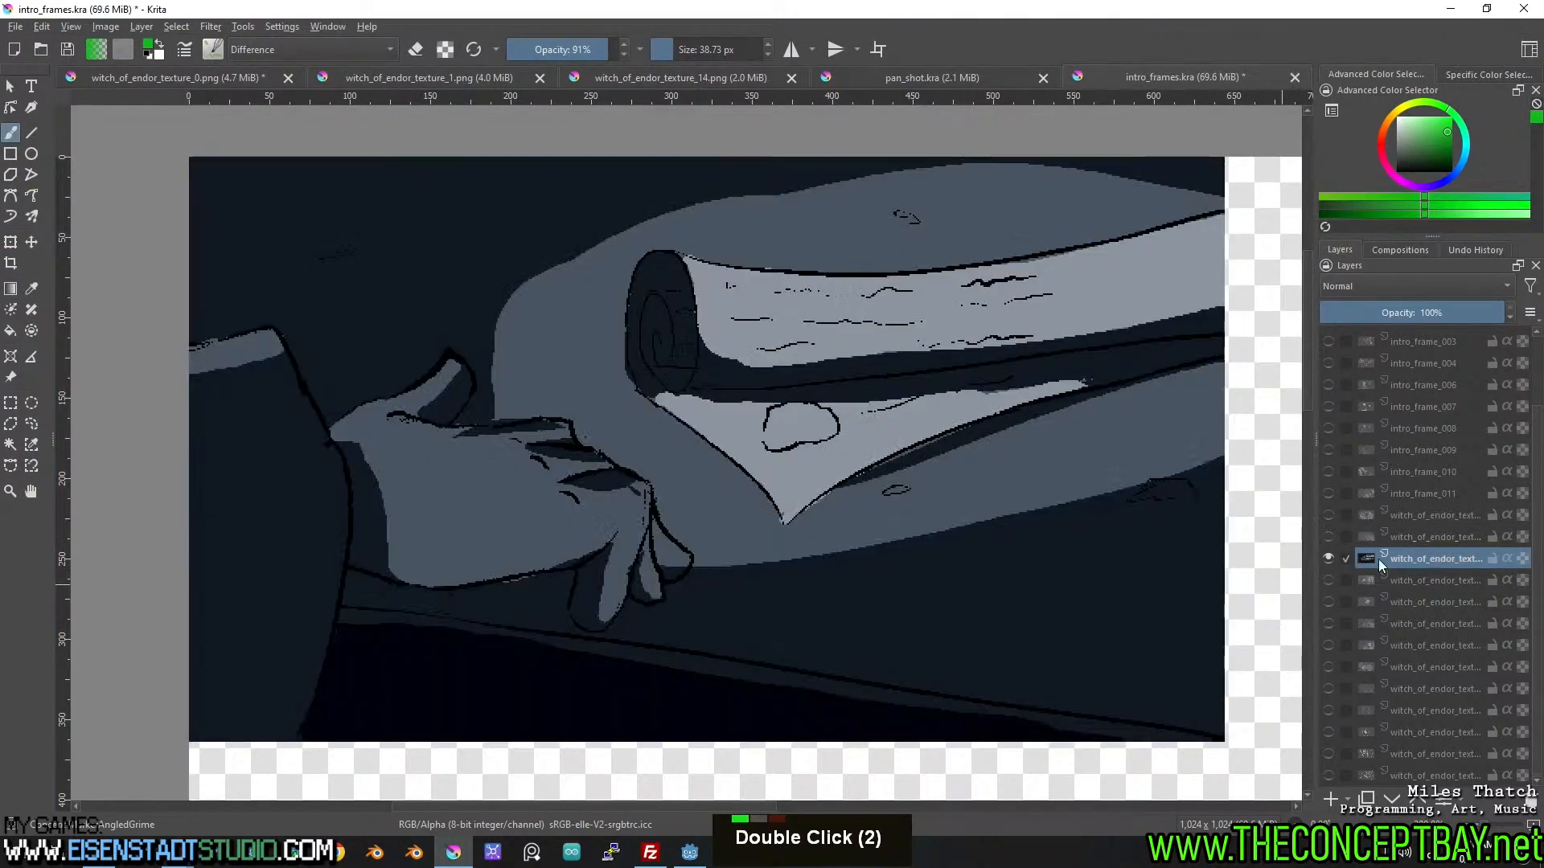
double_click(1328, 557)
Move the witch_of_endor_texture_3.png layer of the figure reading the parchment to directly below the hand and parchment layer.
left_click(1329, 582)
left_click(1325, 606)
left_click(1417, 598)
left_click_drag(1409, 600, 1431, 576)
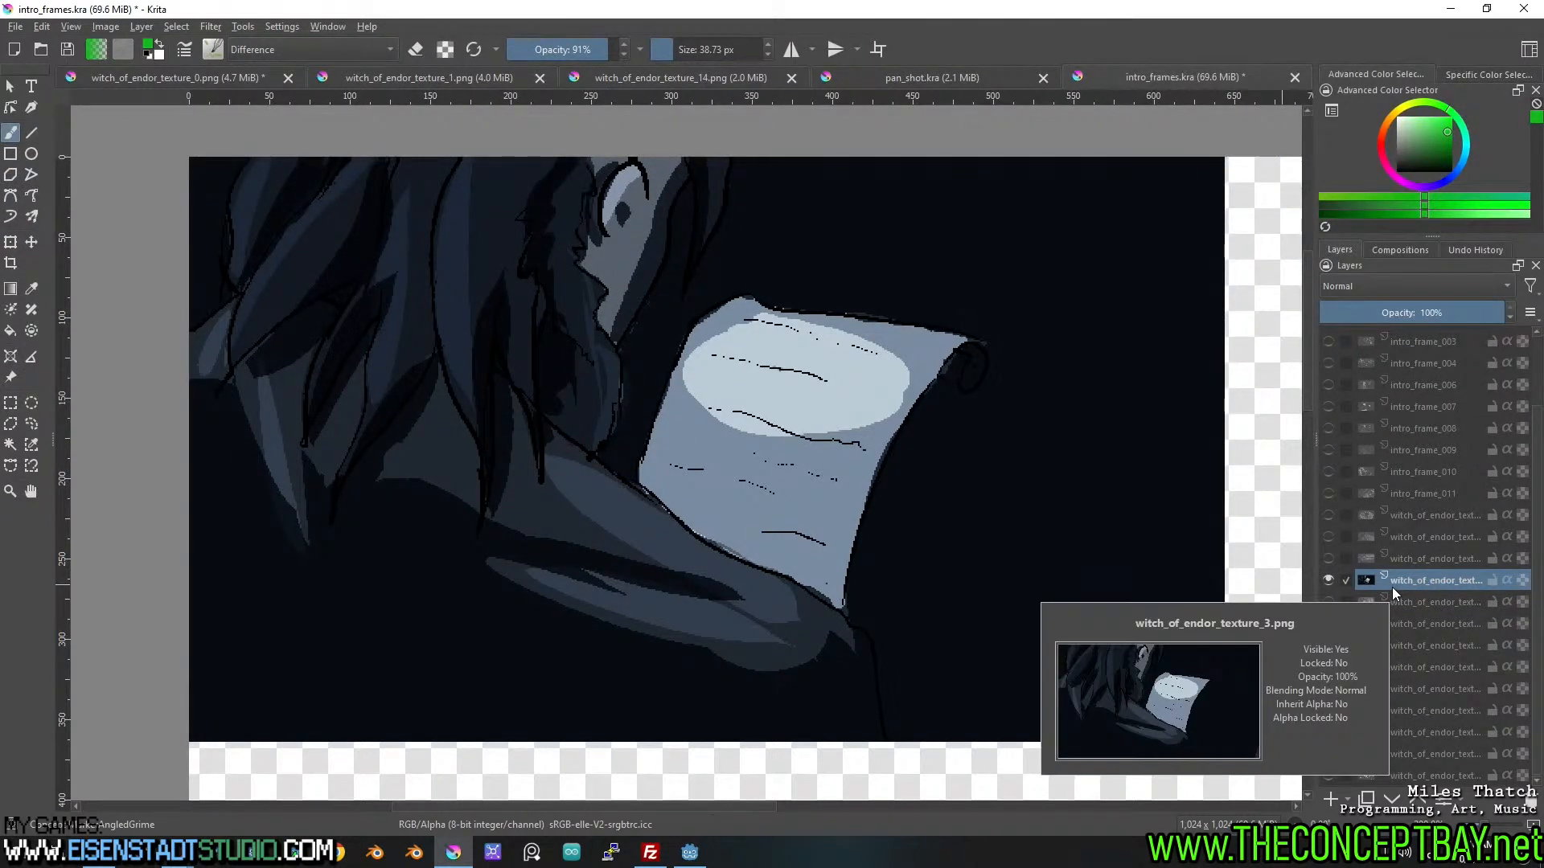
Move the dark portrait of the bearded man to directly below the parchment-reading layer, above witch_of_endor_texture_4.png.
left_click(1326, 581)
left_click(1327, 602)
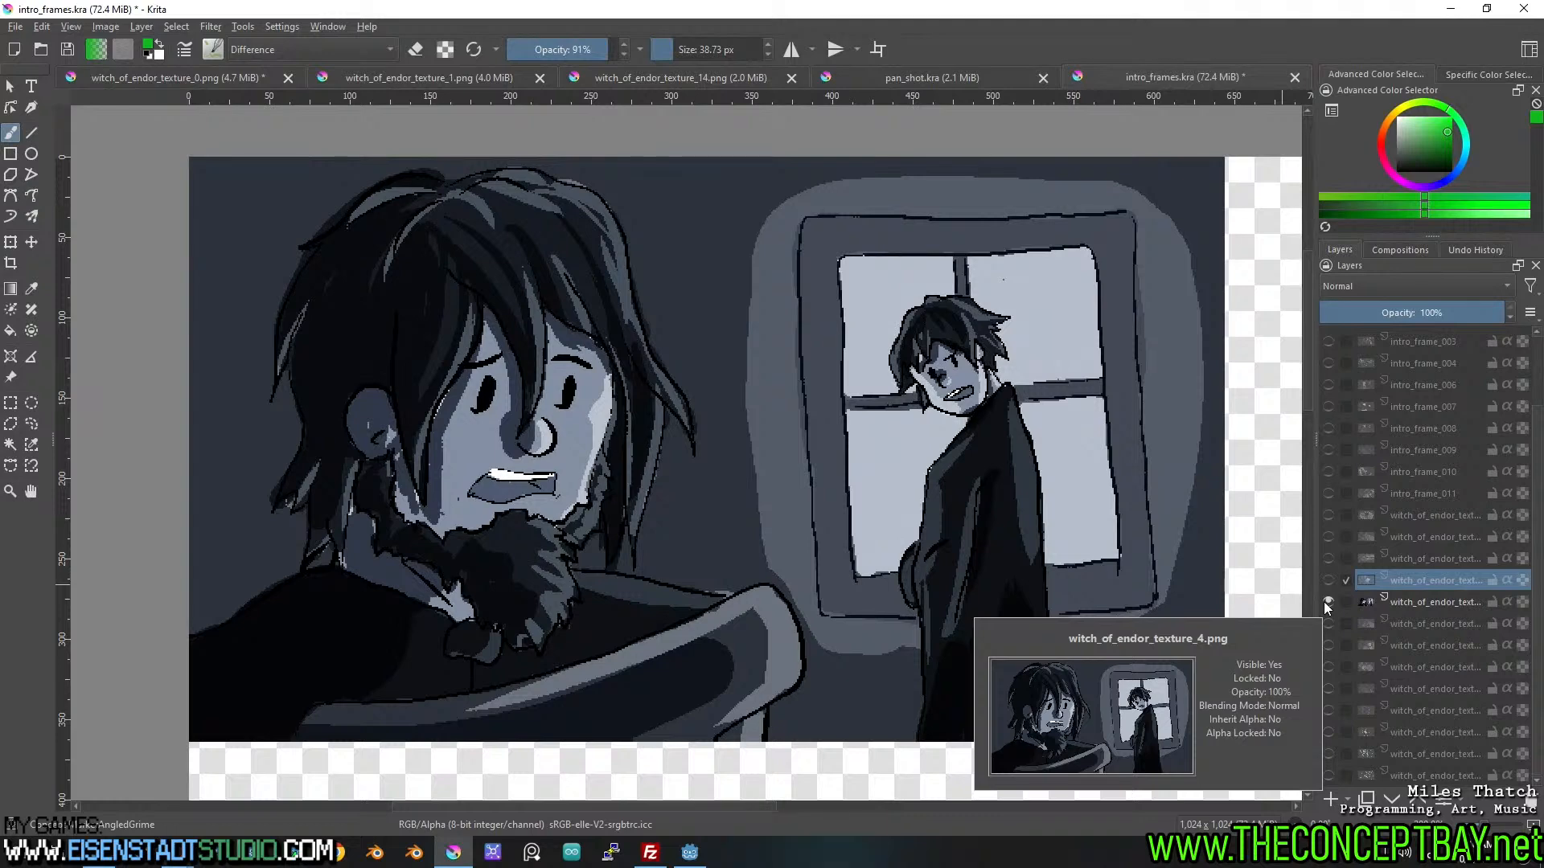
left_click(1328, 603)
left_click(1325, 597)
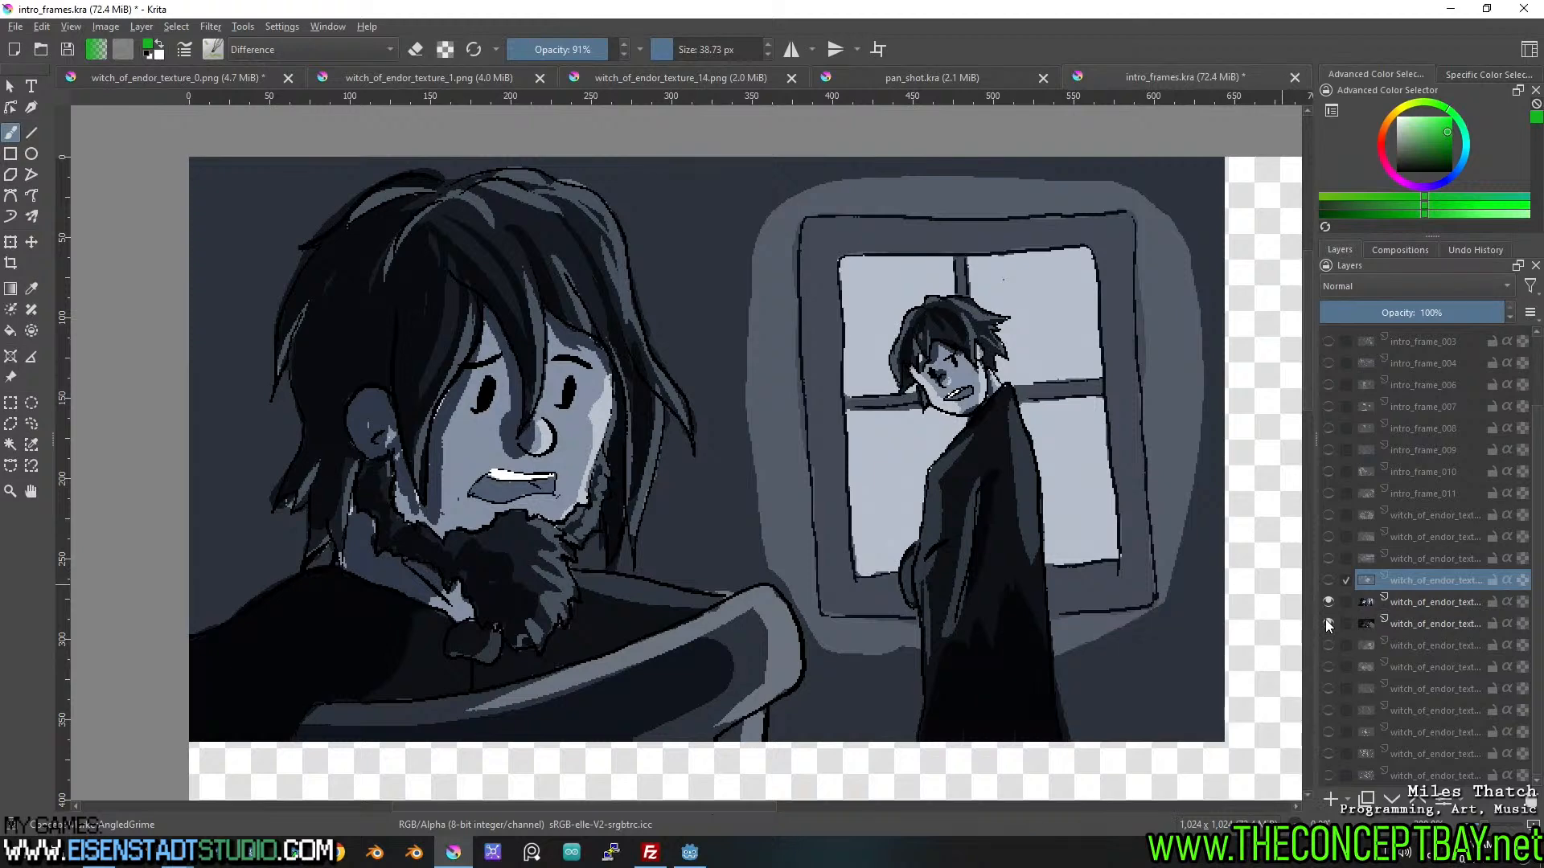
left_click(1325, 620)
left_click(1323, 601)
left_click_drag(1411, 620, 1425, 594)
Check the sequence of the parchment reader, the dark bearded portrait and the witch_of_endor_texture_4.png window scene.
left_click(1329, 580)
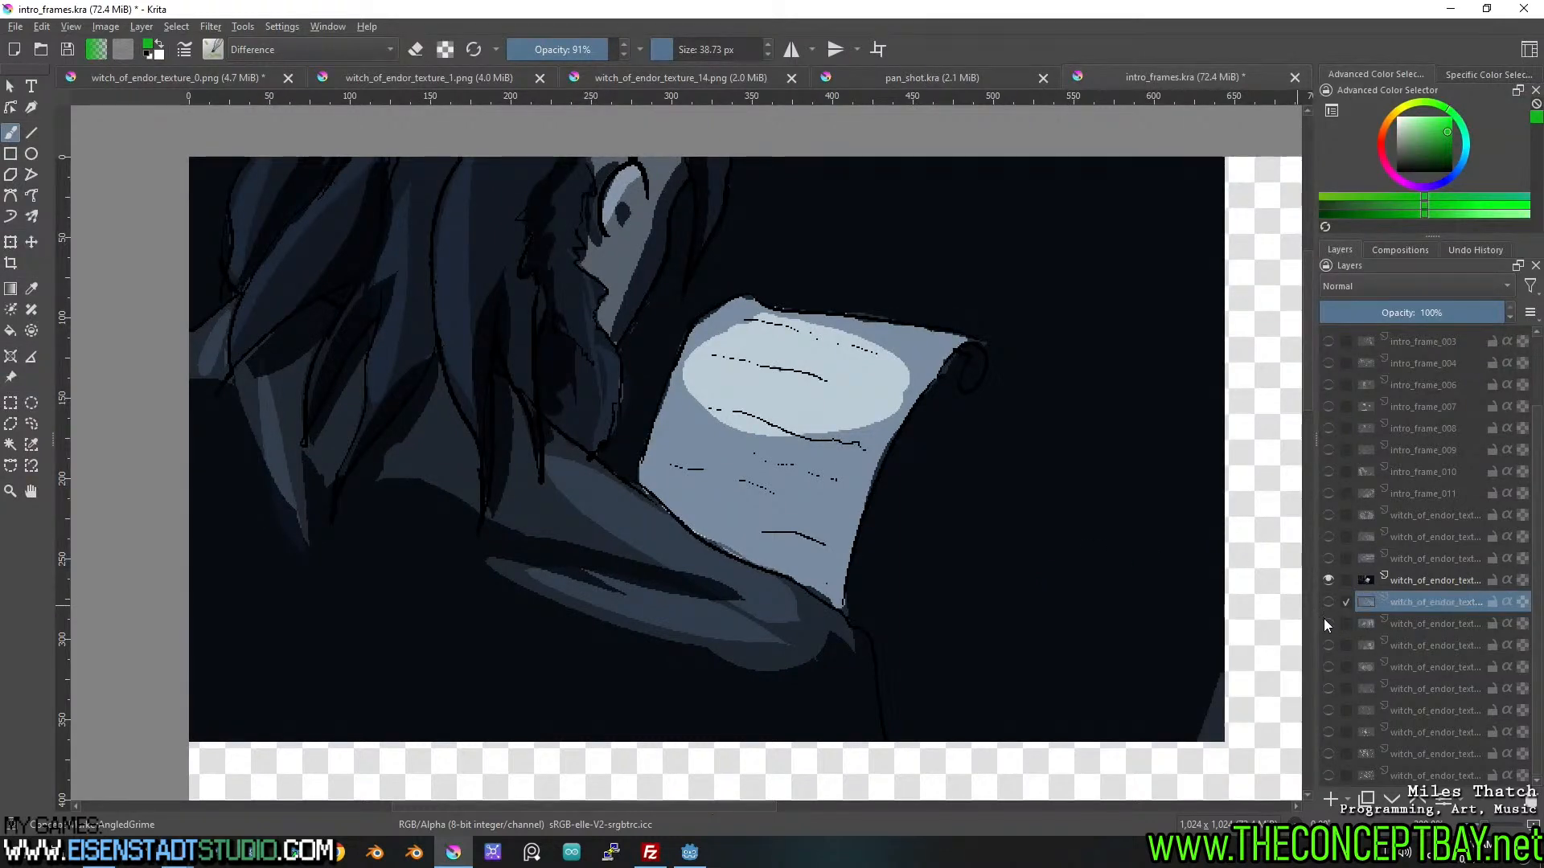
left_click(1328, 580)
double_click(1329, 603)
double_click(1329, 623)
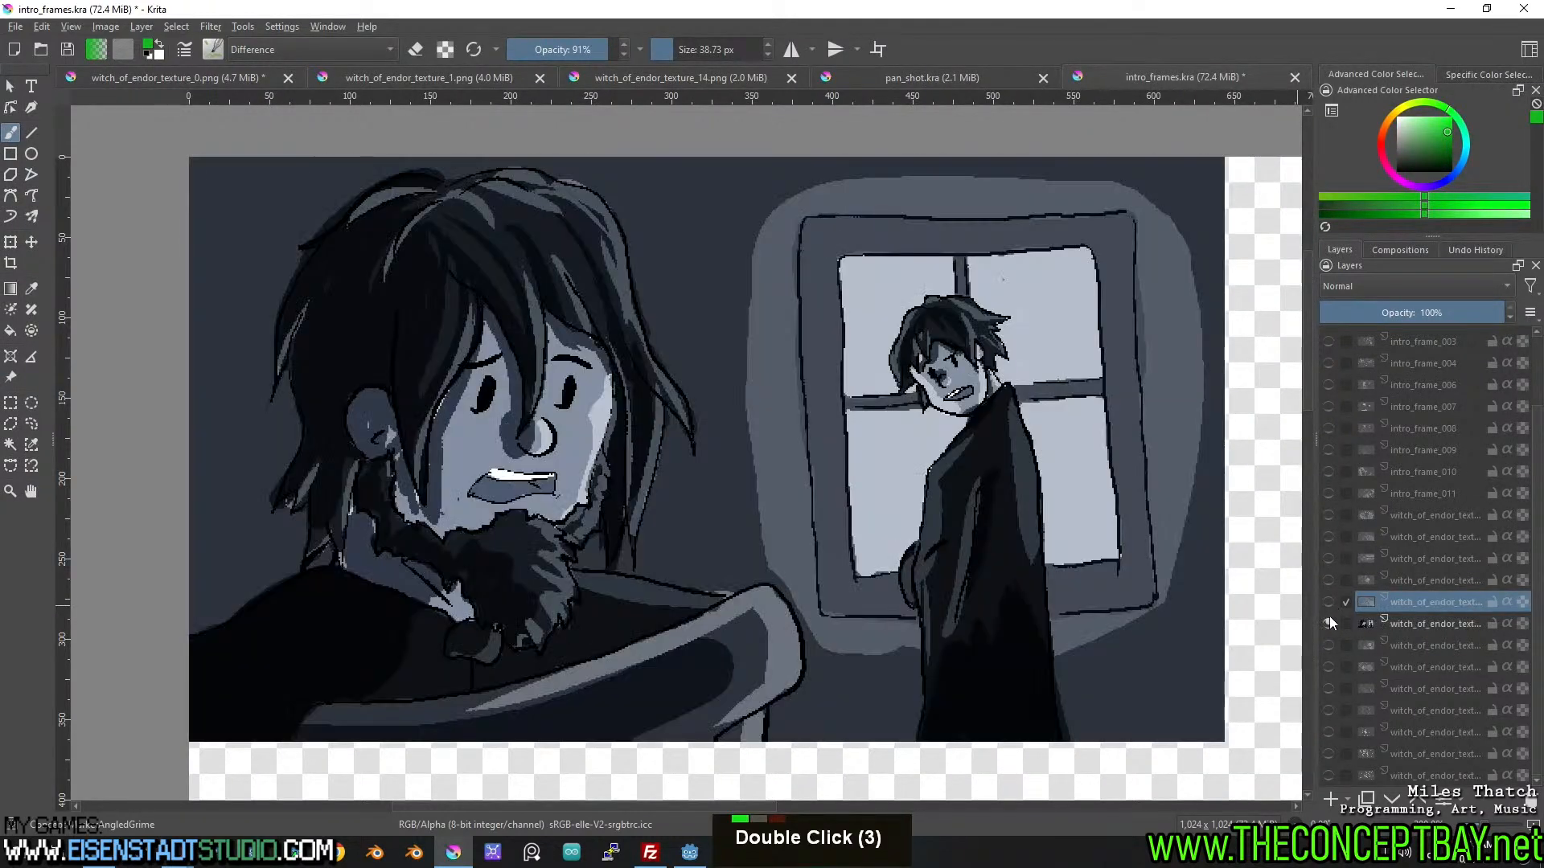
left_click(1329, 602)
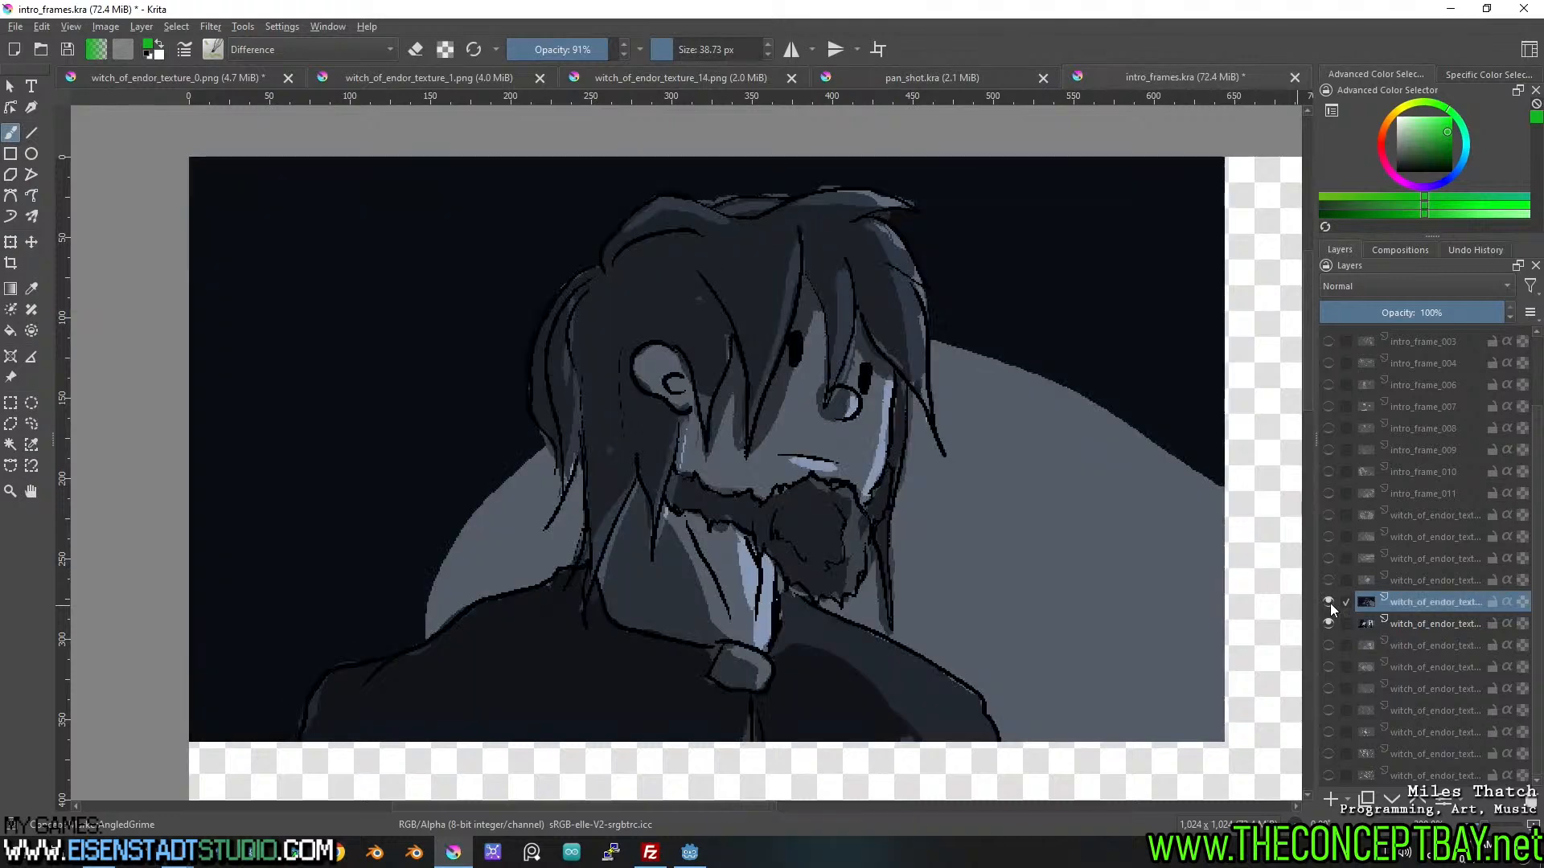
left_click(1329, 602)
left_click(1328, 624)
left_click(1328, 624)
left_click(1328, 623)
Review the remaining layers in order, from the frightened bearded man's close-up down to witch_of_endor_texture_6.png.
double_click(1325, 644)
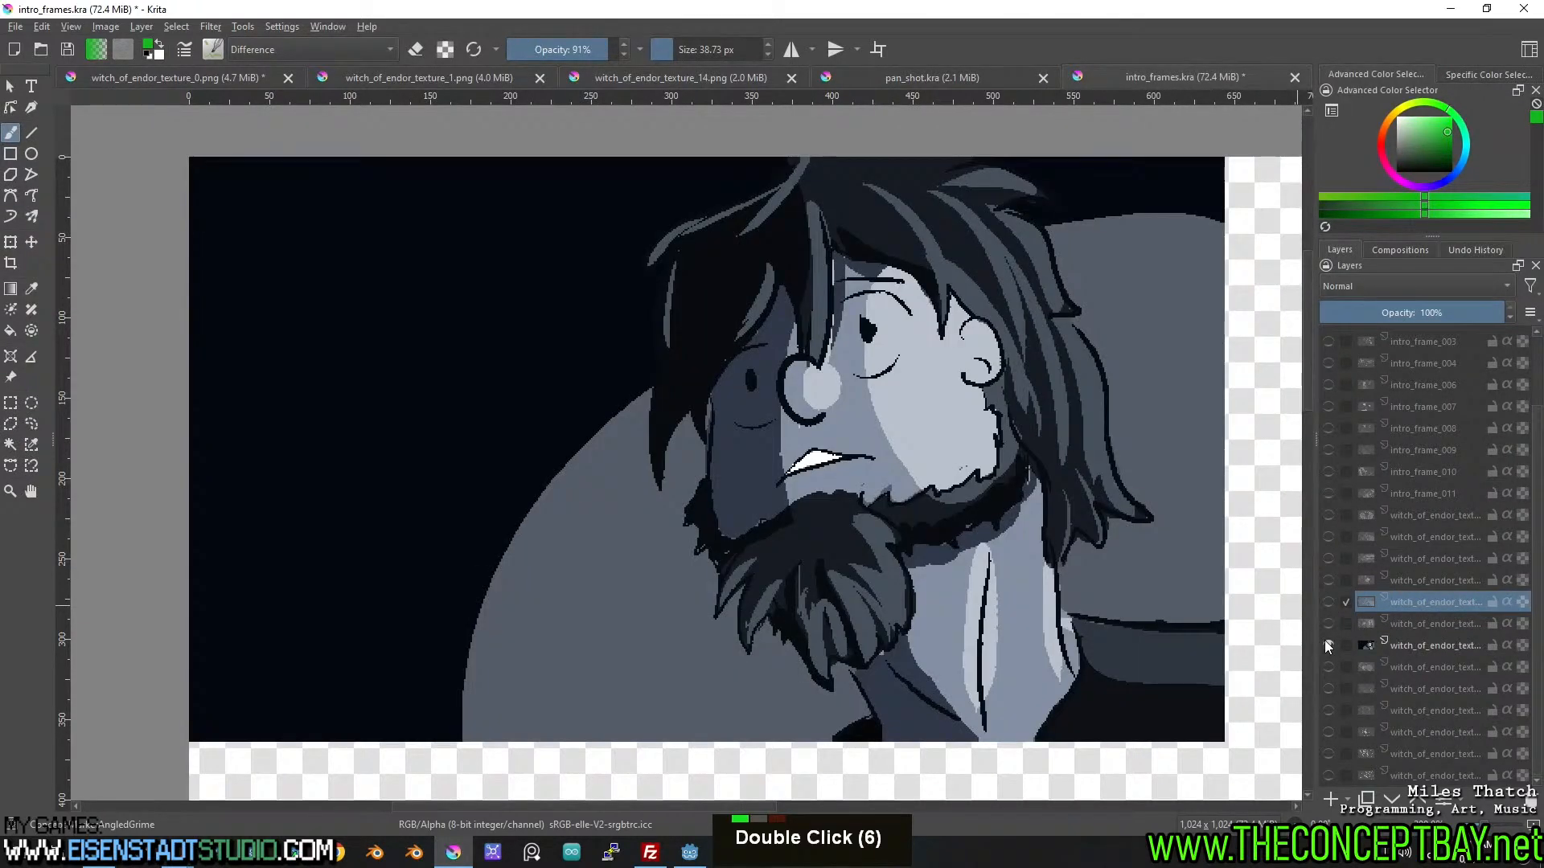
left_click(1328, 666)
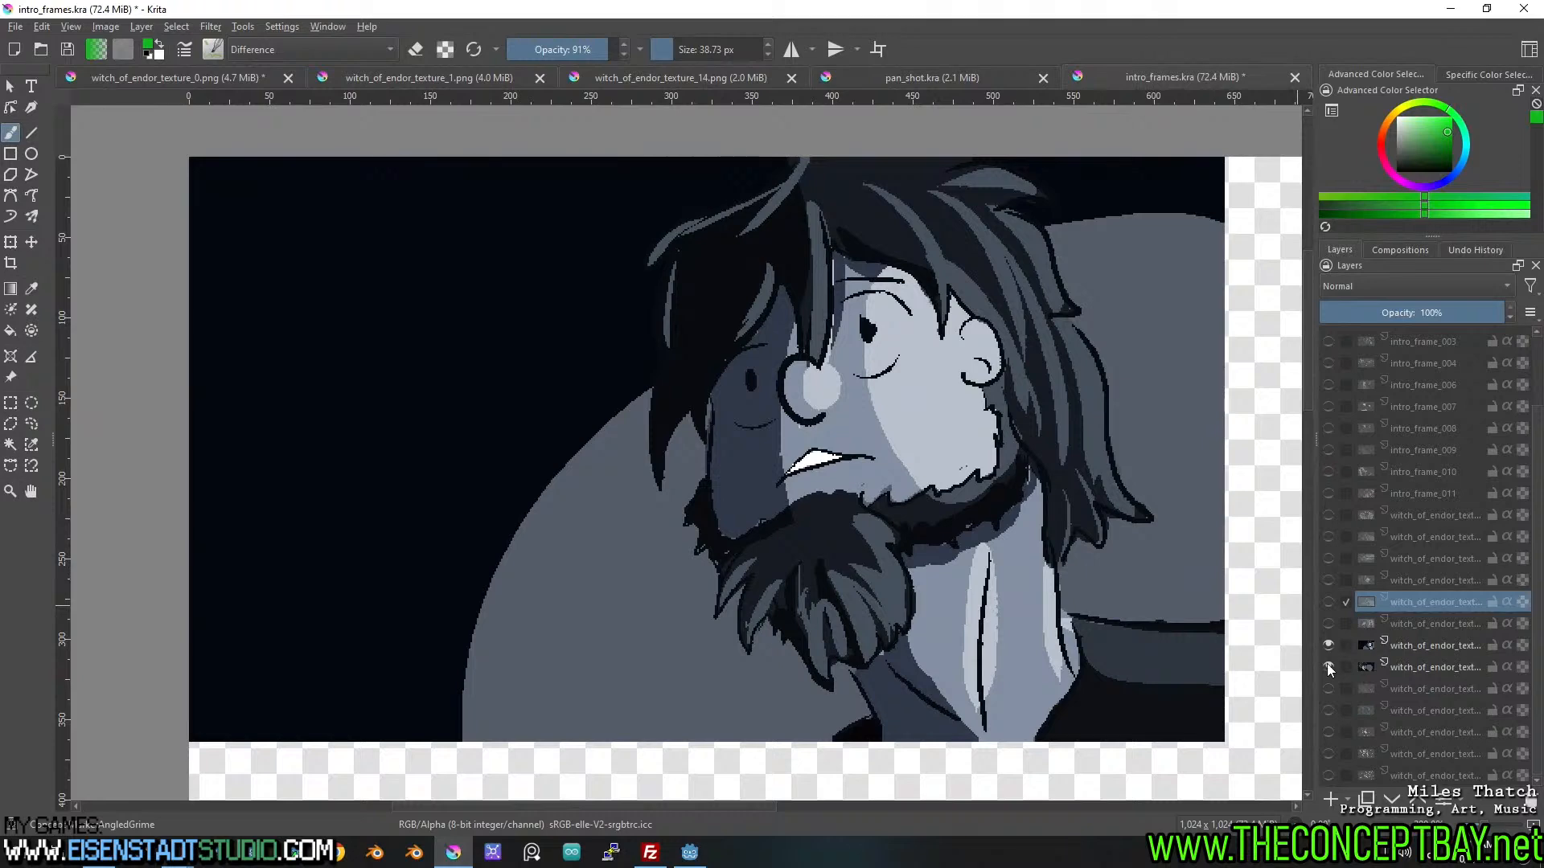
left_click(1327, 645)
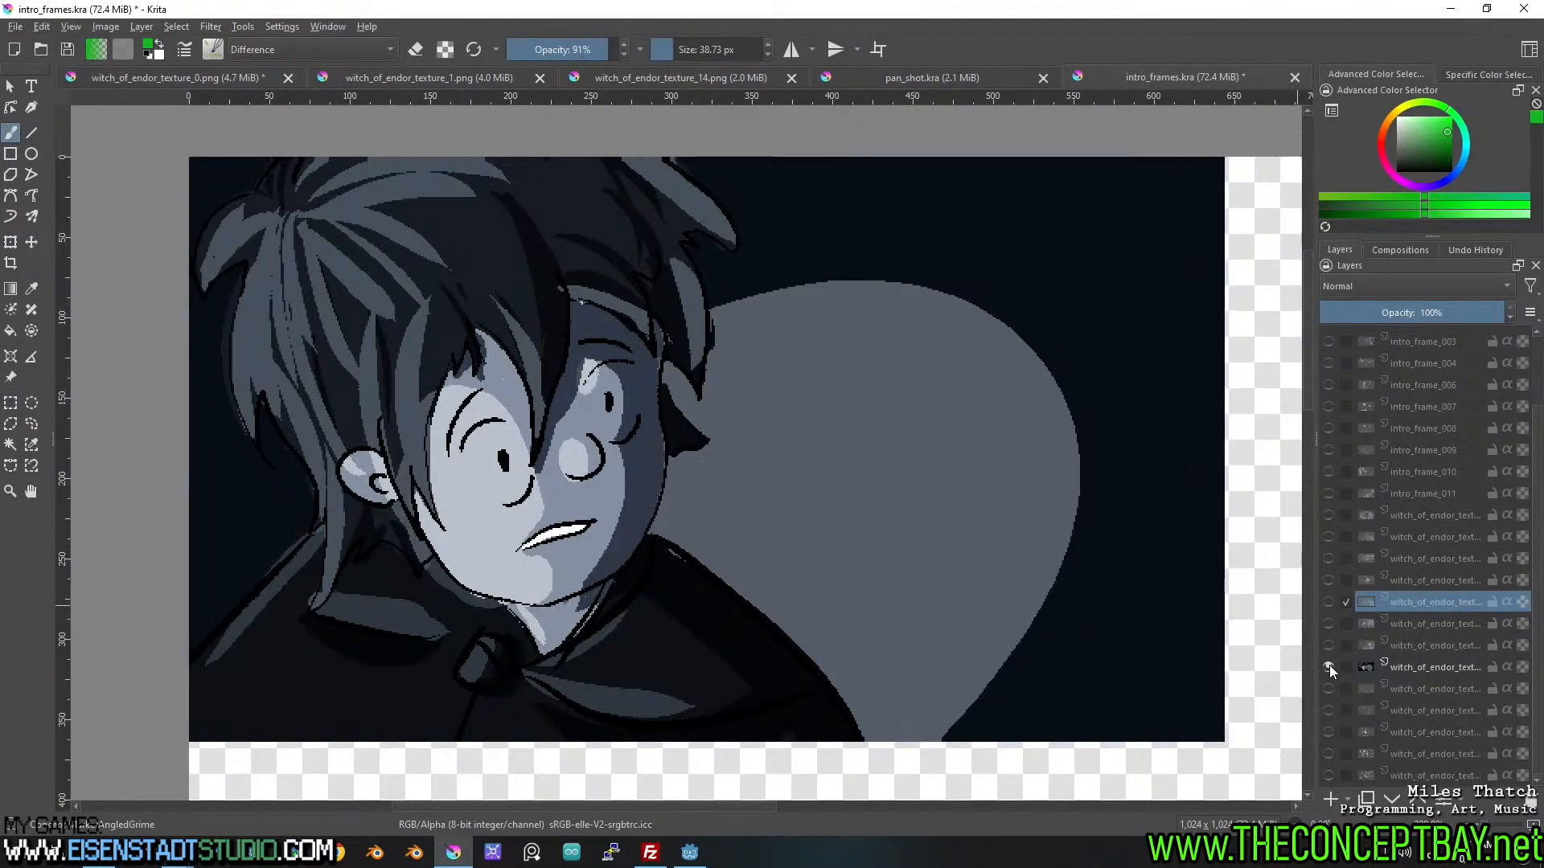
left_click(1329, 666)
double_click(1326, 689)
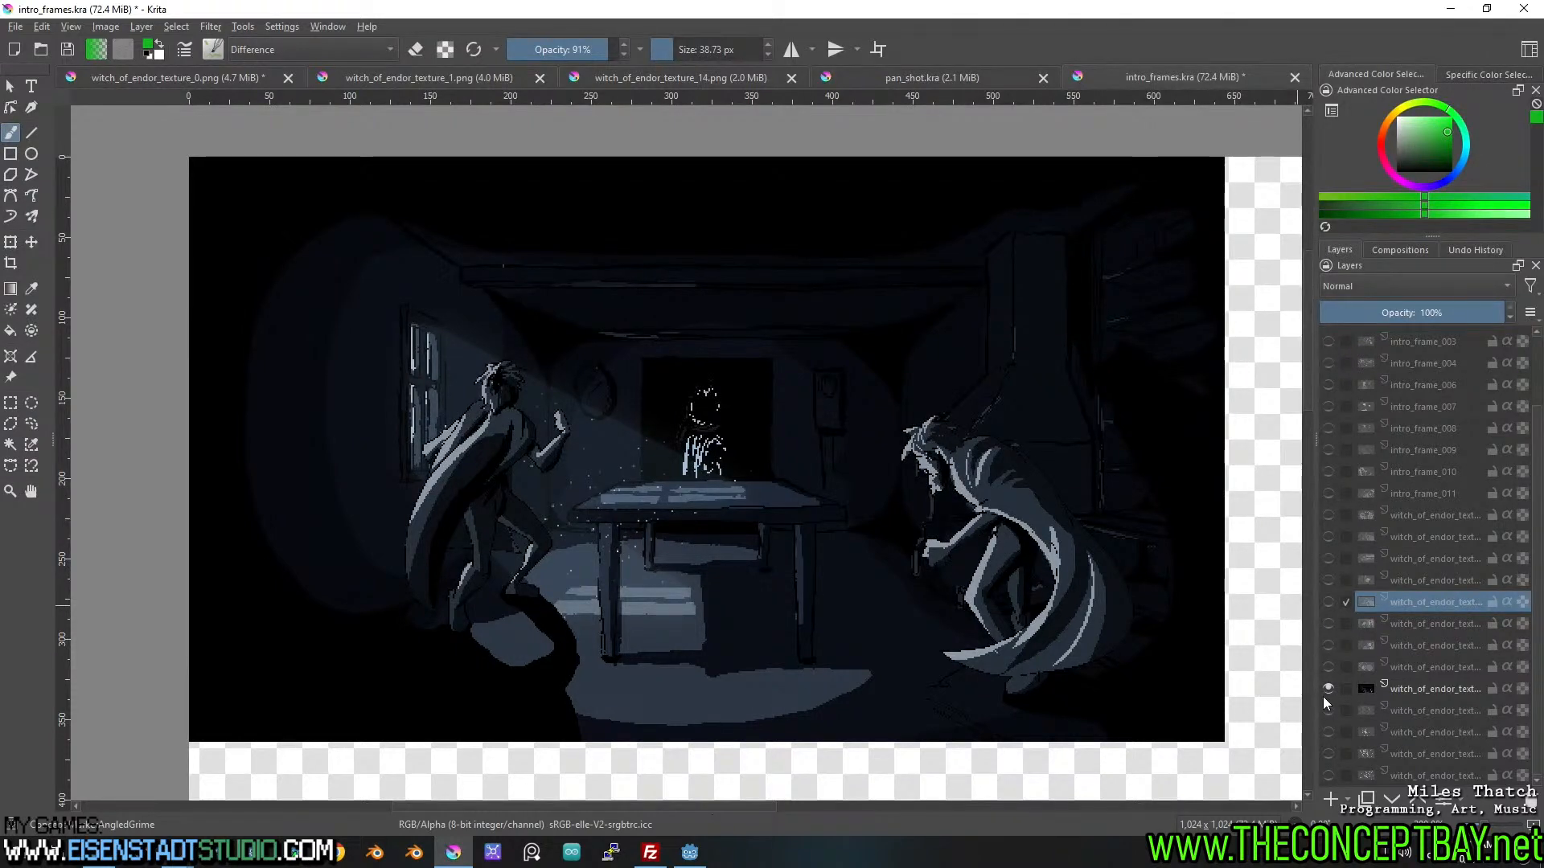
left_click(1325, 693)
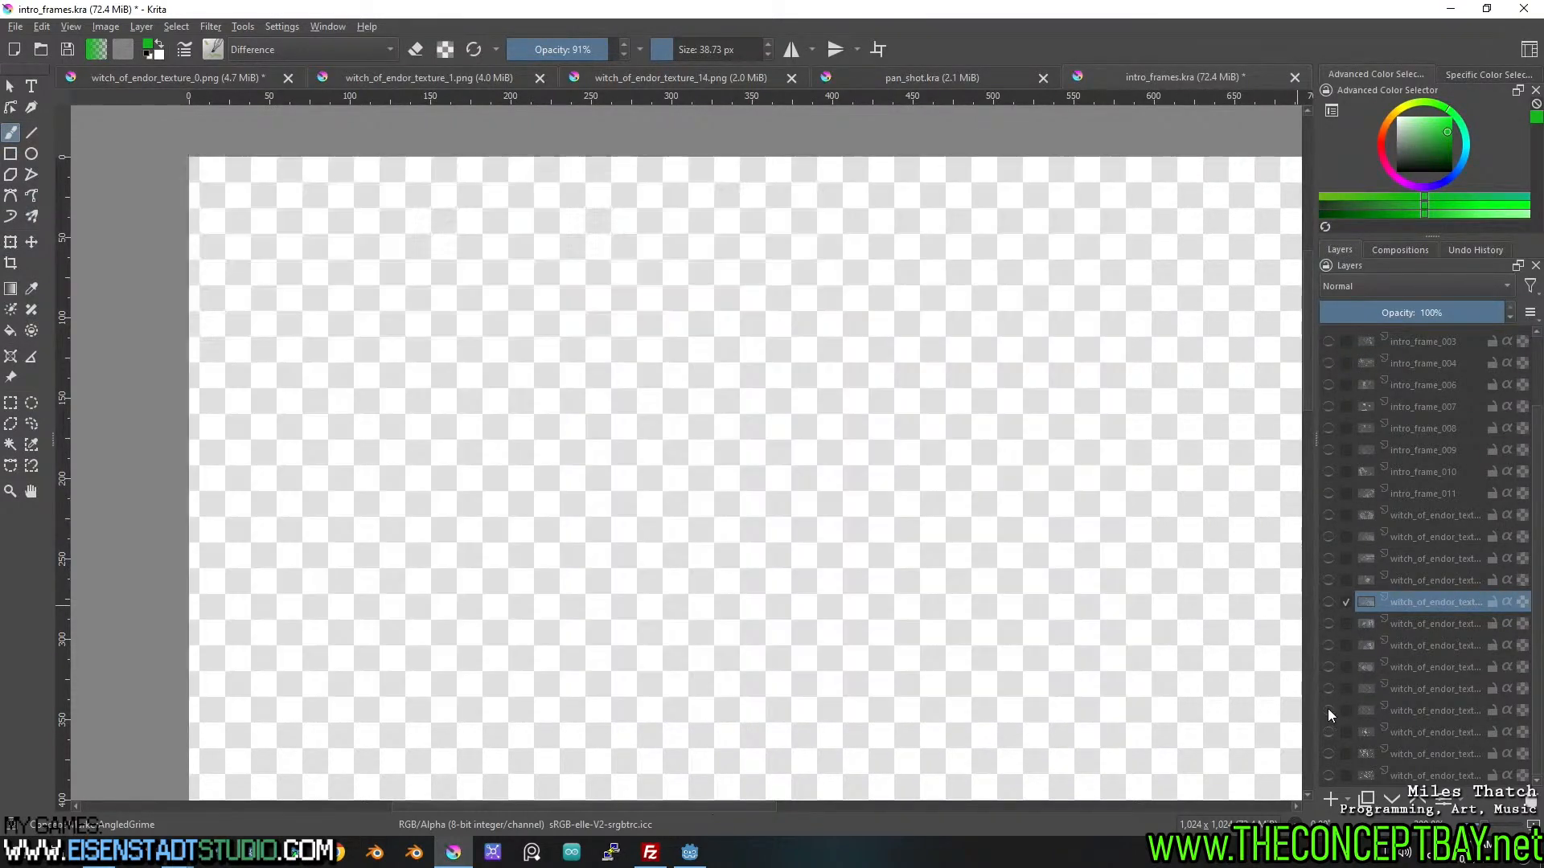
left_click(1329, 711)
double_click(1328, 711)
left_click(1328, 711)
left_click(1328, 732)
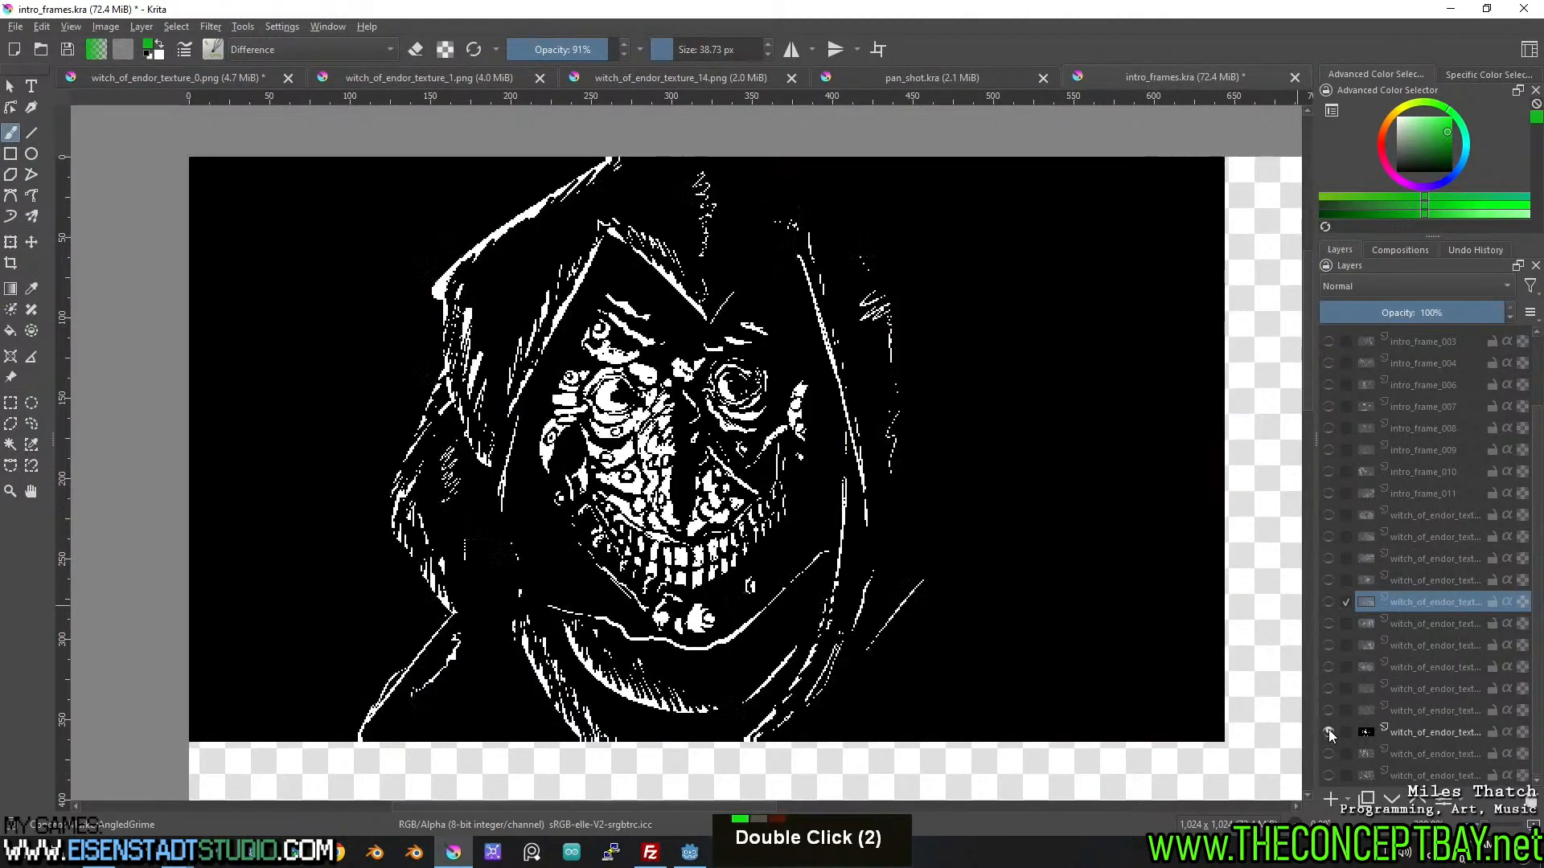
left_click(1328, 732)
left_click(1328, 754)
left_click(1329, 775)
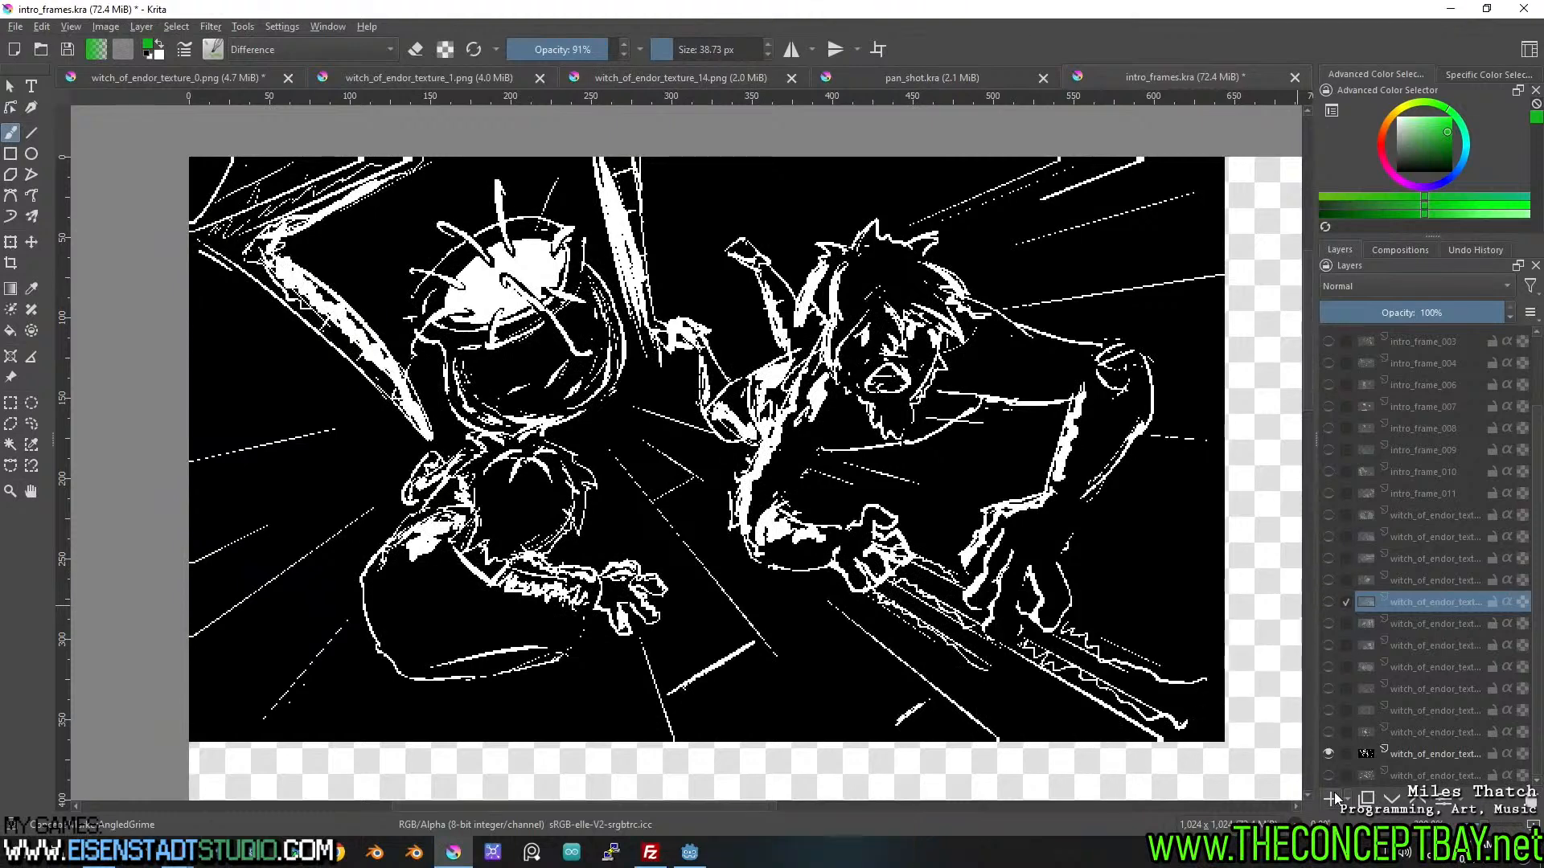
left_click(1328, 753)
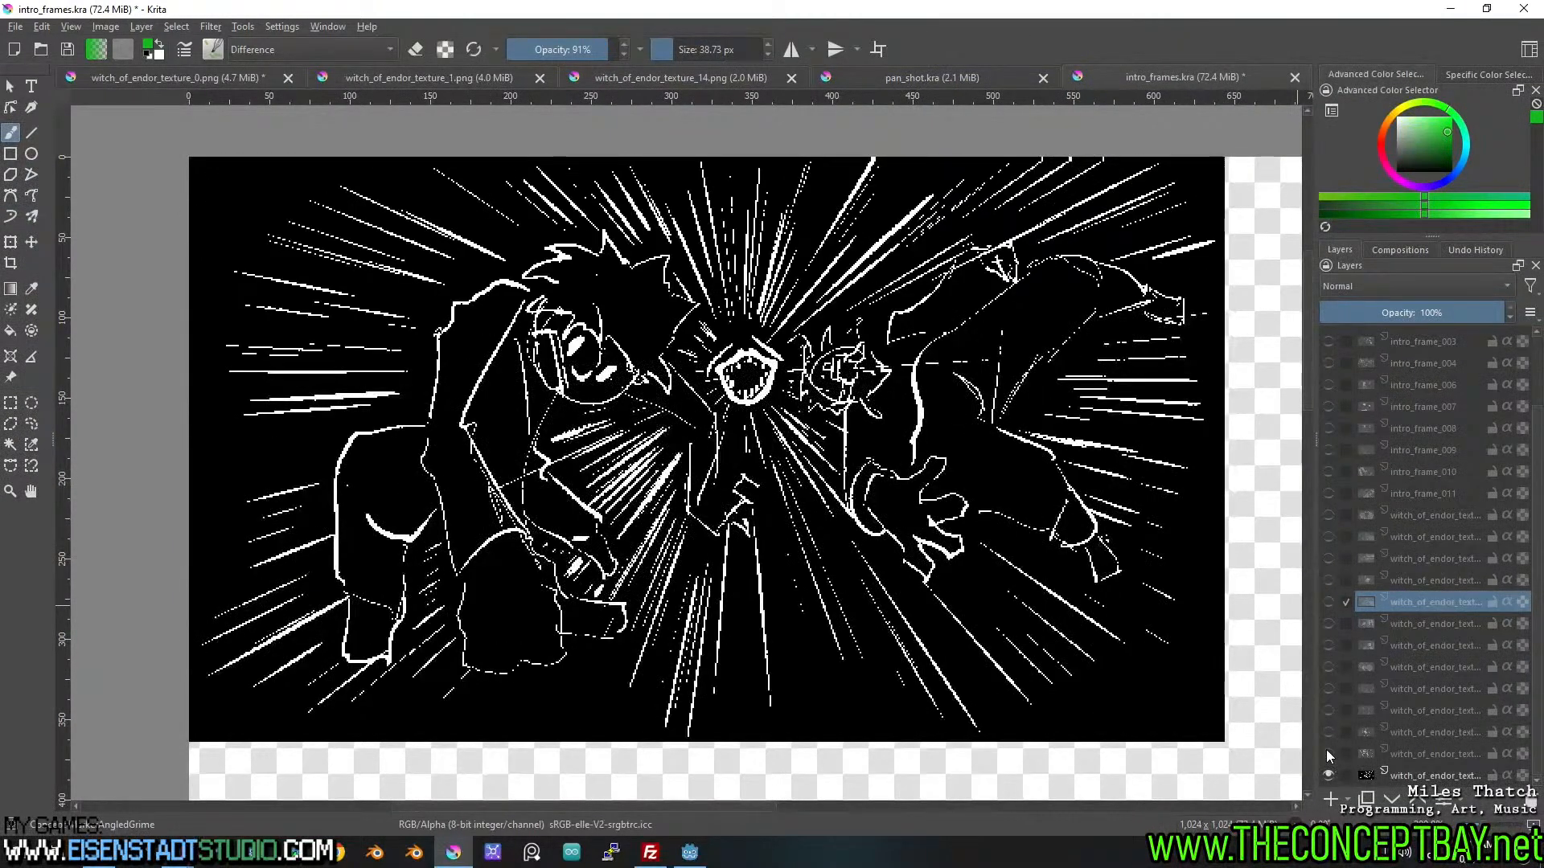
scroll(1337, 741, "down", 3)
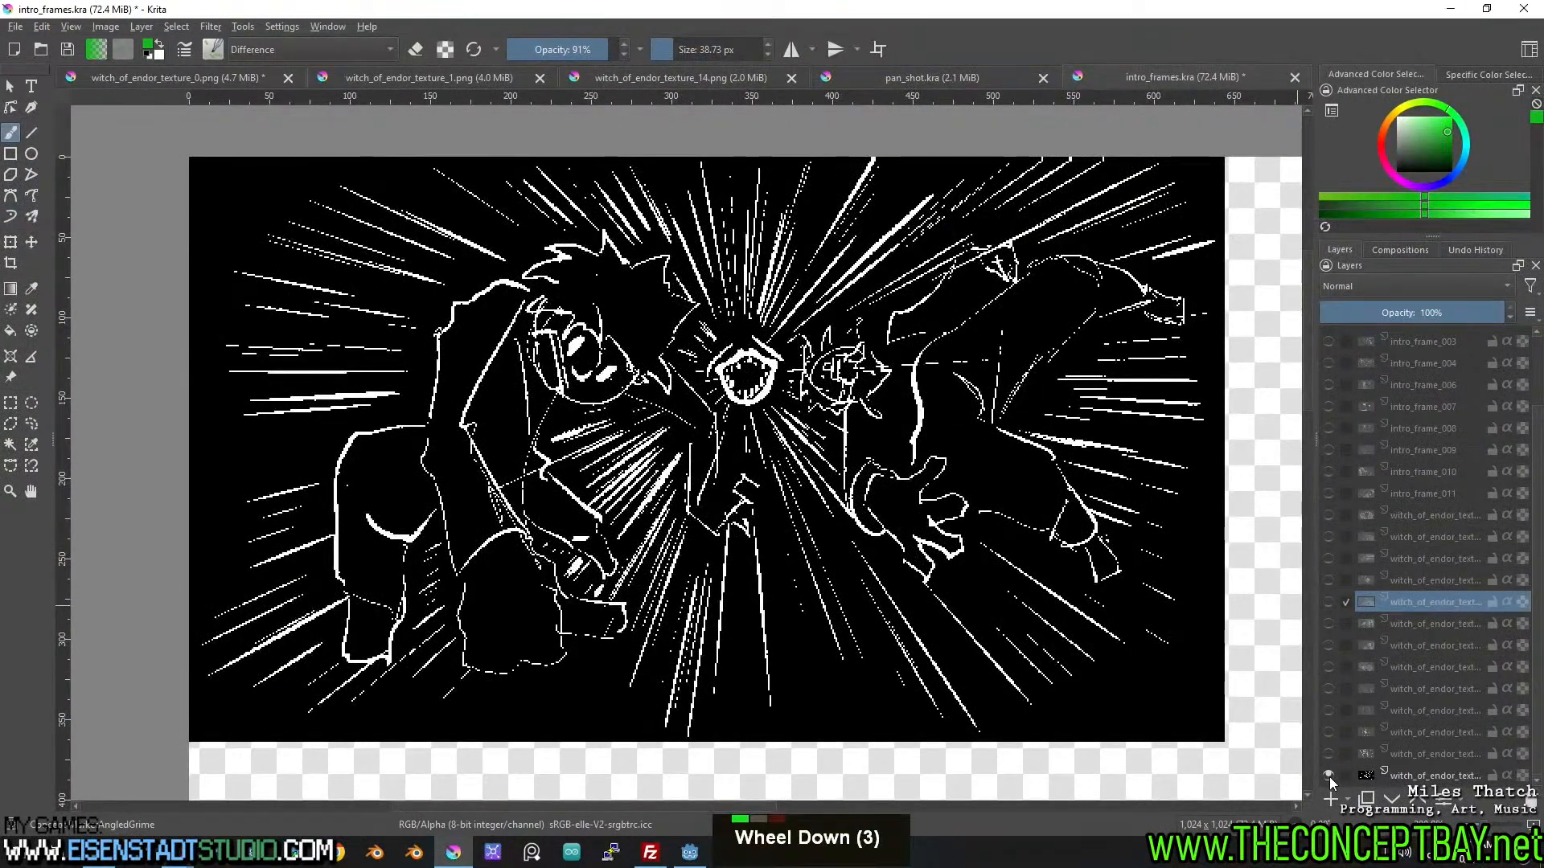
mouse_move(1329, 776)
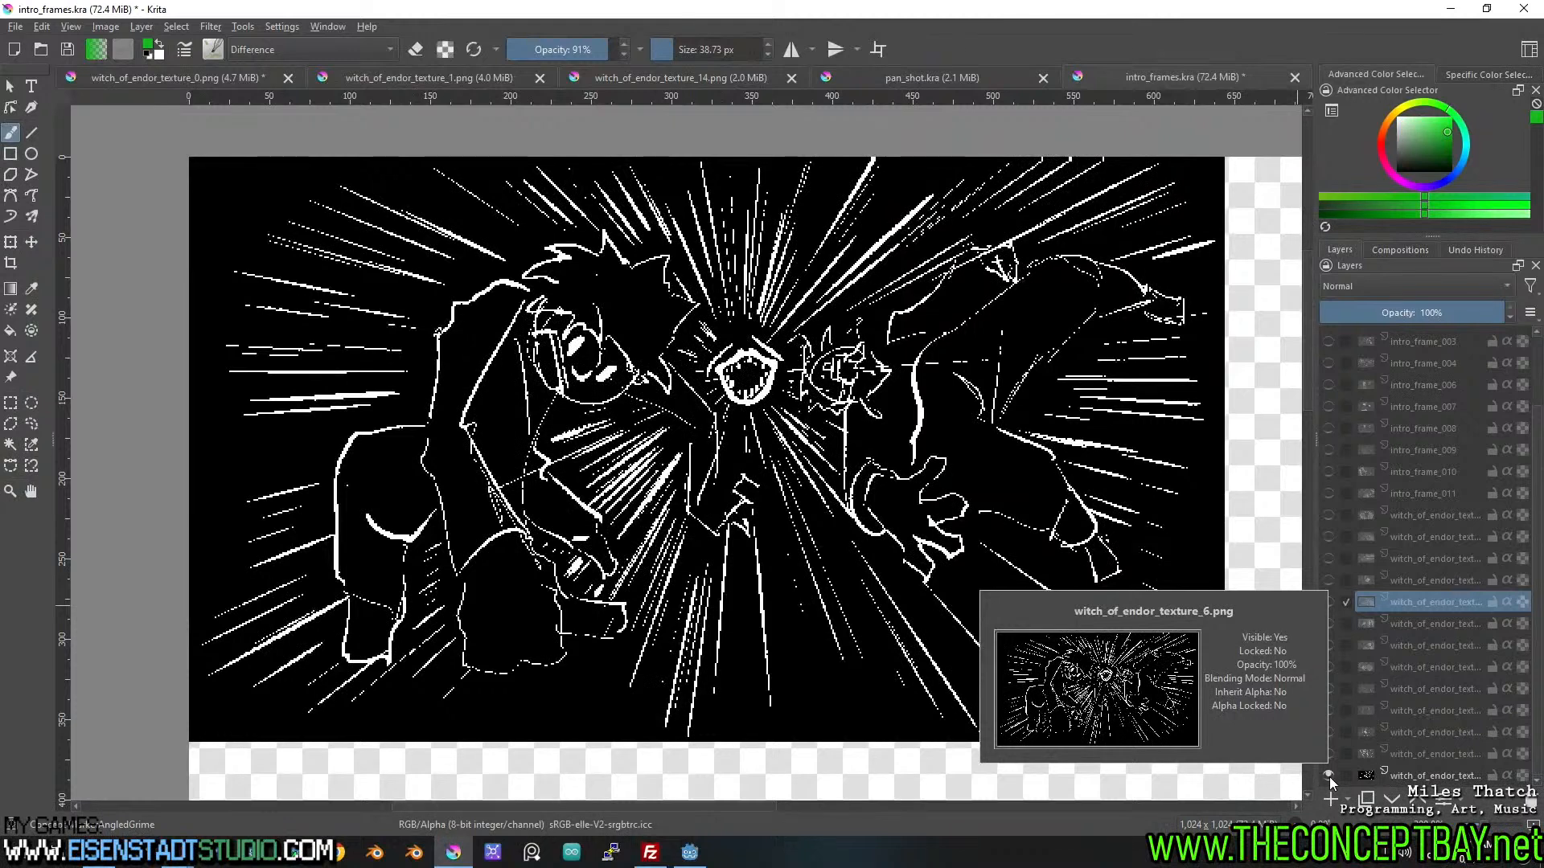
Rename the two layers directly below intro_frame_011 as intro_frame_012 and intro_frame_013.
double_click(1433, 523)
type("intro_frame_01")
type("2")
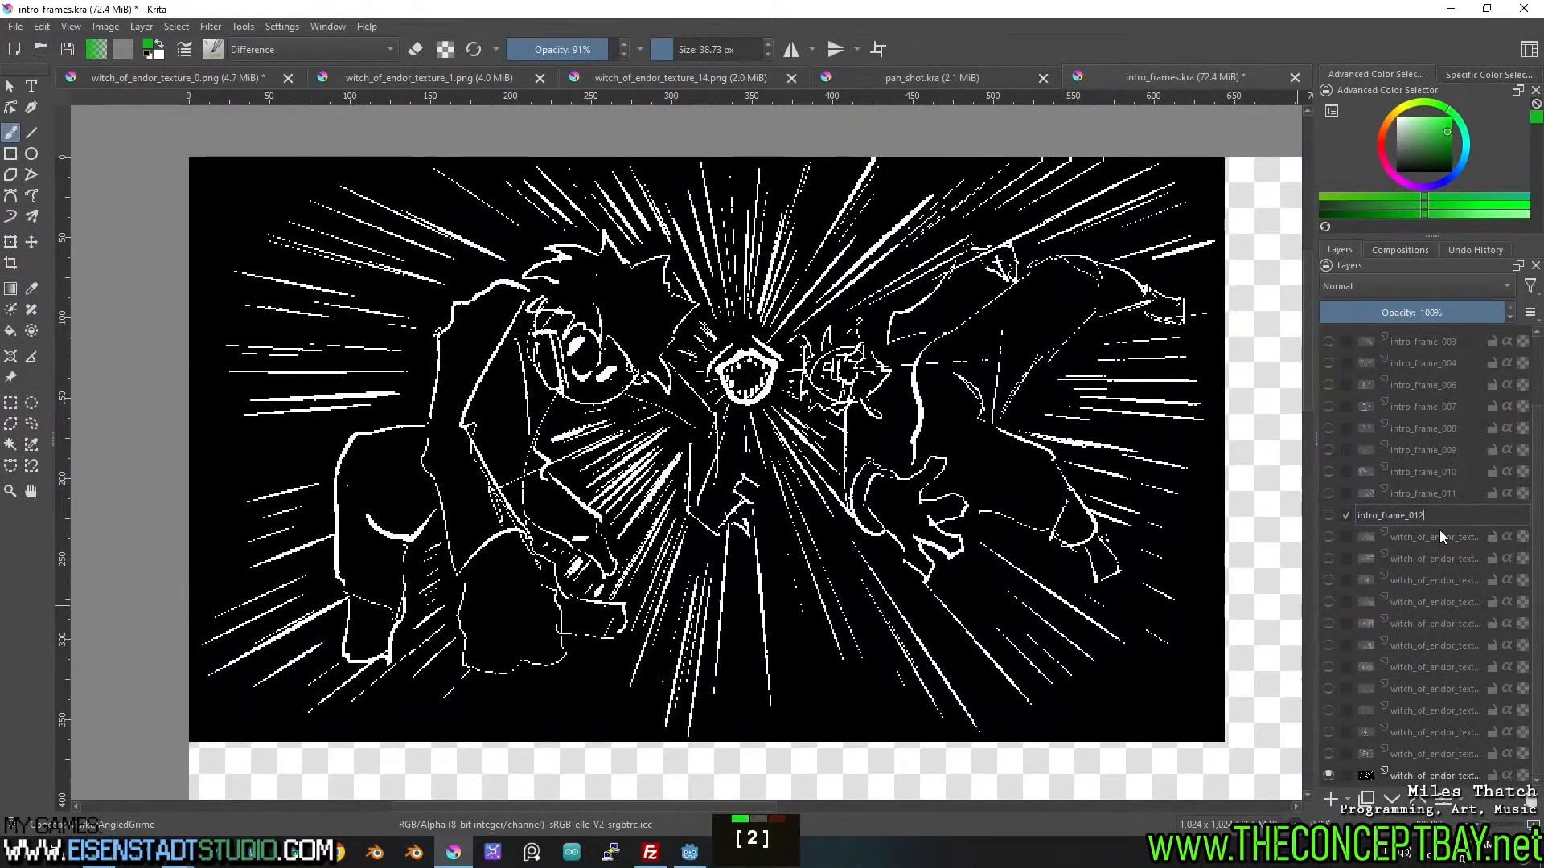
double_click(1425, 536)
type("intro_frame_01")
type("3")
Rename the next two layers, ending with the parchment reader, as intro_frame_014 and intro_frame_015.
double_click(1418, 558)
type("intro_frame_01")
type("4")
double_click(1430, 582)
type("intro_frame_01")
type("5")
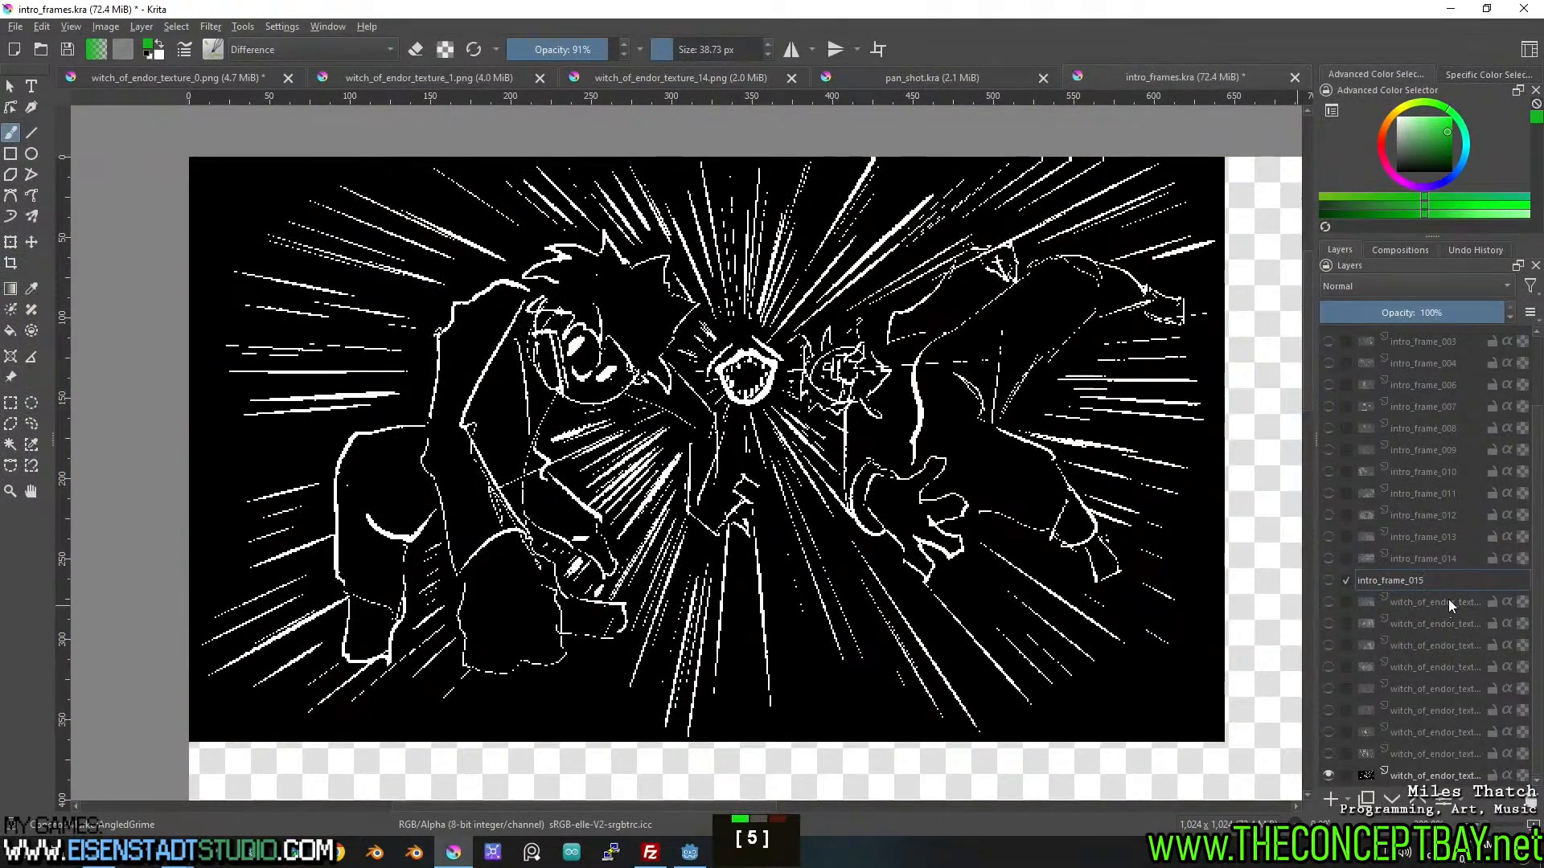
Rename the dark bearded portrait layer as intro_frame_016 and the window scene layer as intro_frame_017.
double_click(1449, 600)
type("intro_frame_01")
type("6")
key("Return")
double_click(1405, 626)
type("intro_frame_01")
type("7")
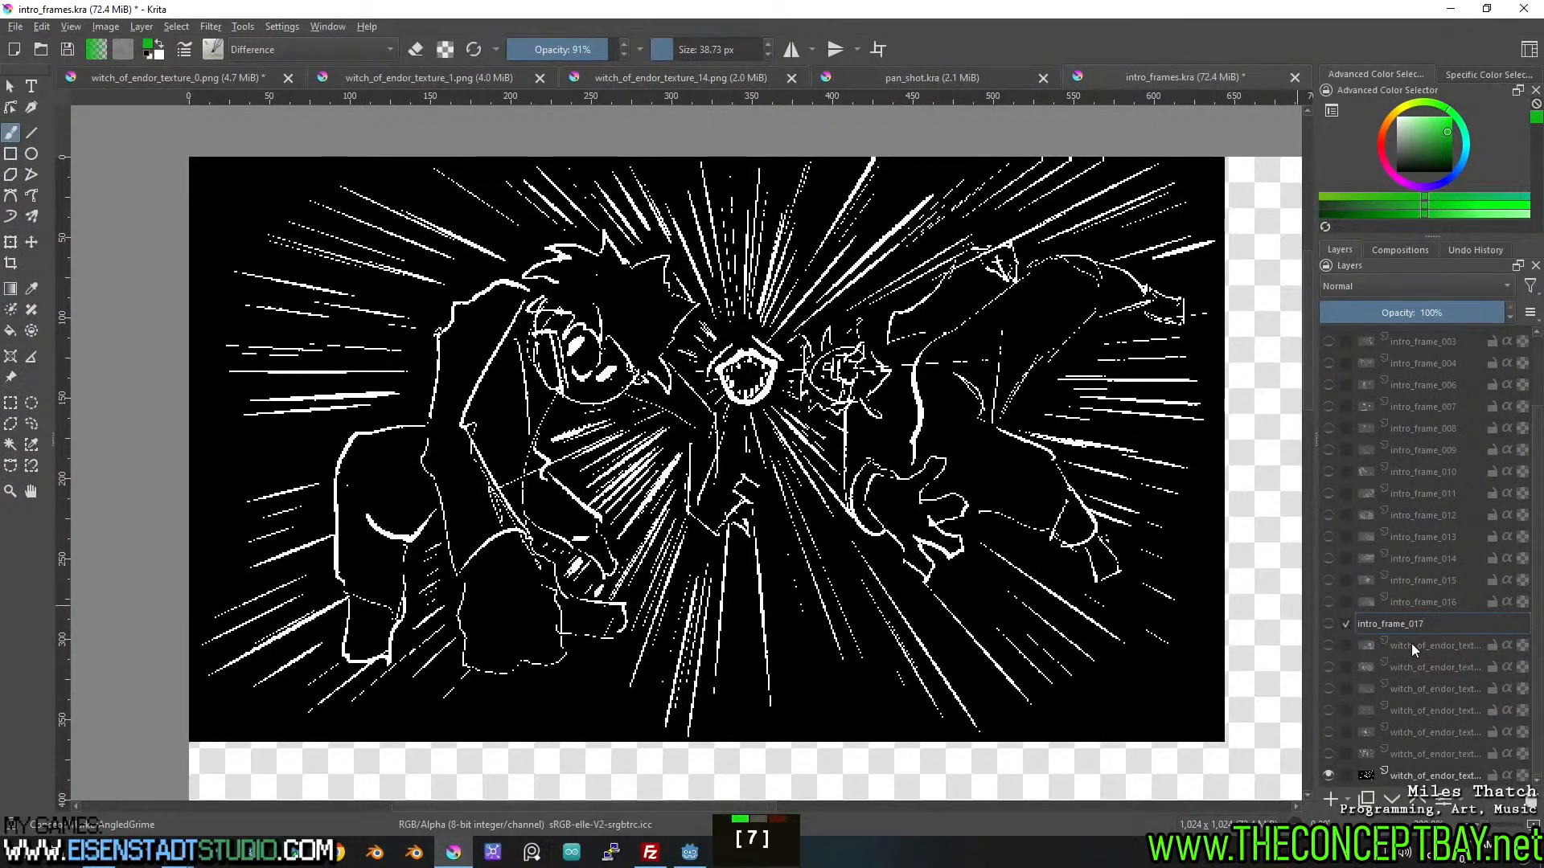
key("Return")
Rename the frightened bearded man's close-up as intro_frame_018 and the frightened short-haired figure's close-up as intro_frame_019.
double_click(1411, 643)
type("intro_frame_01")
type("8")
key("Return")
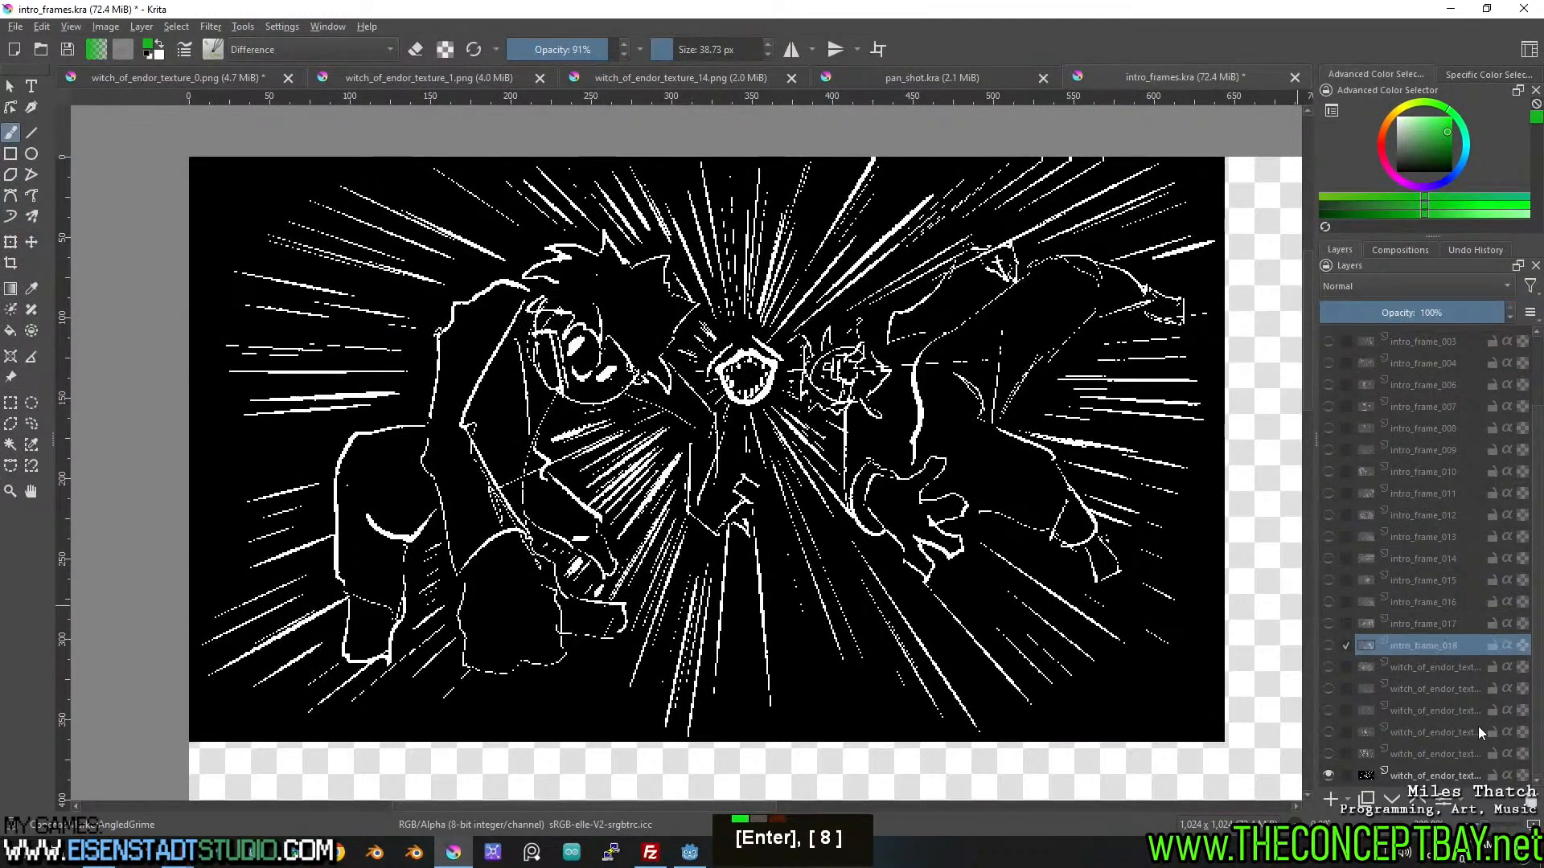
double_click(1451, 667)
type("intro_frame_01")
type("9")
key("Return")
Rename the dark room layer as intro_frame_020, copy the shared name prefix, and rename the layer below it as intro_frame_021.
double_click(1440, 690)
type("intro_frame_01")
key("BackSpace")
type("20")
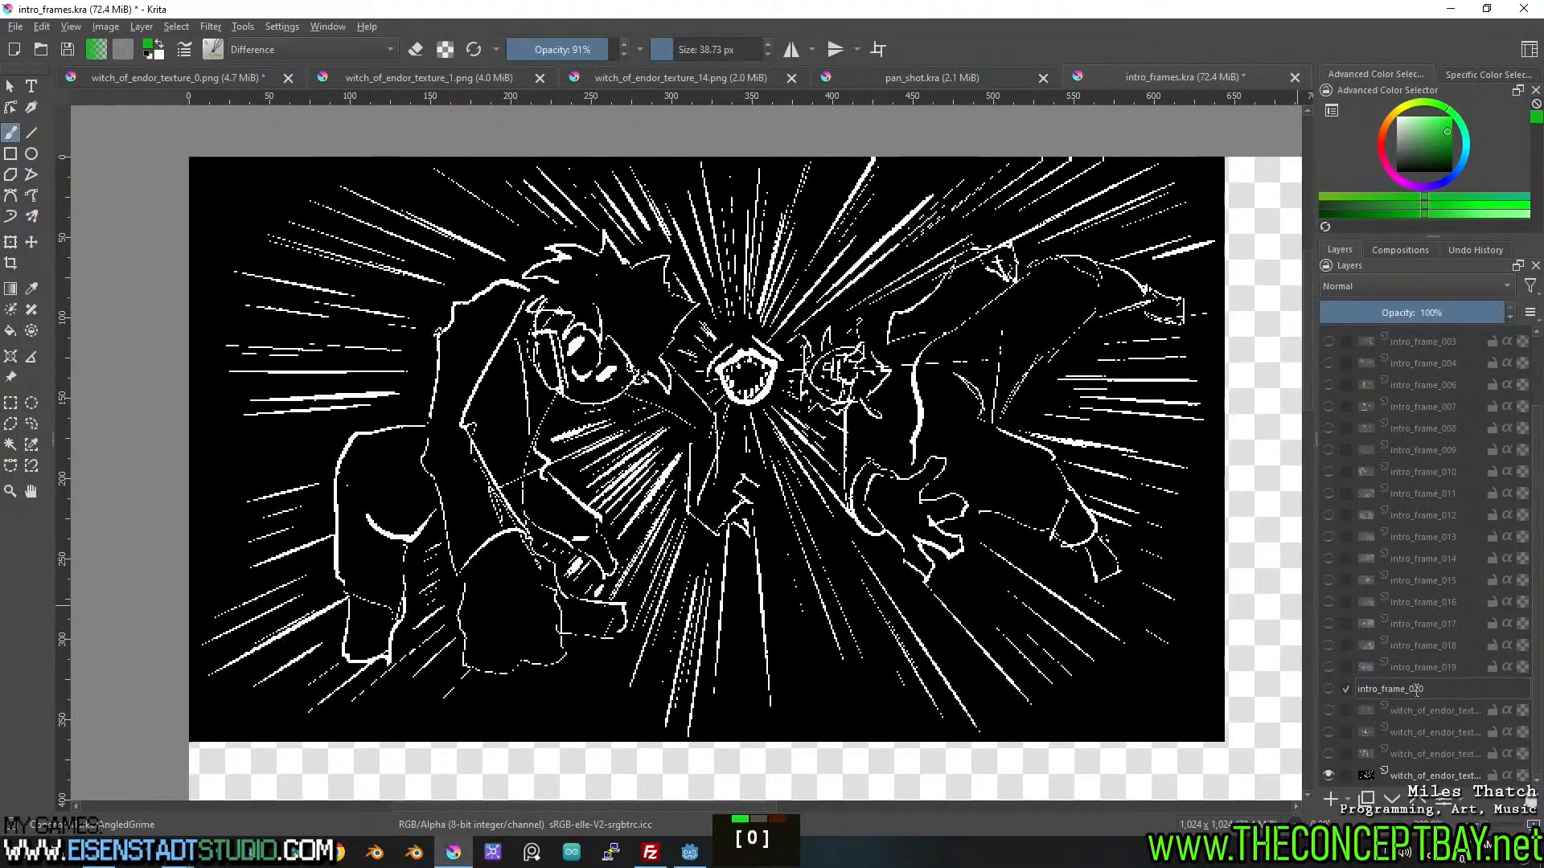
key("Return")
key("ctrl+c")
left_click(1416, 702)
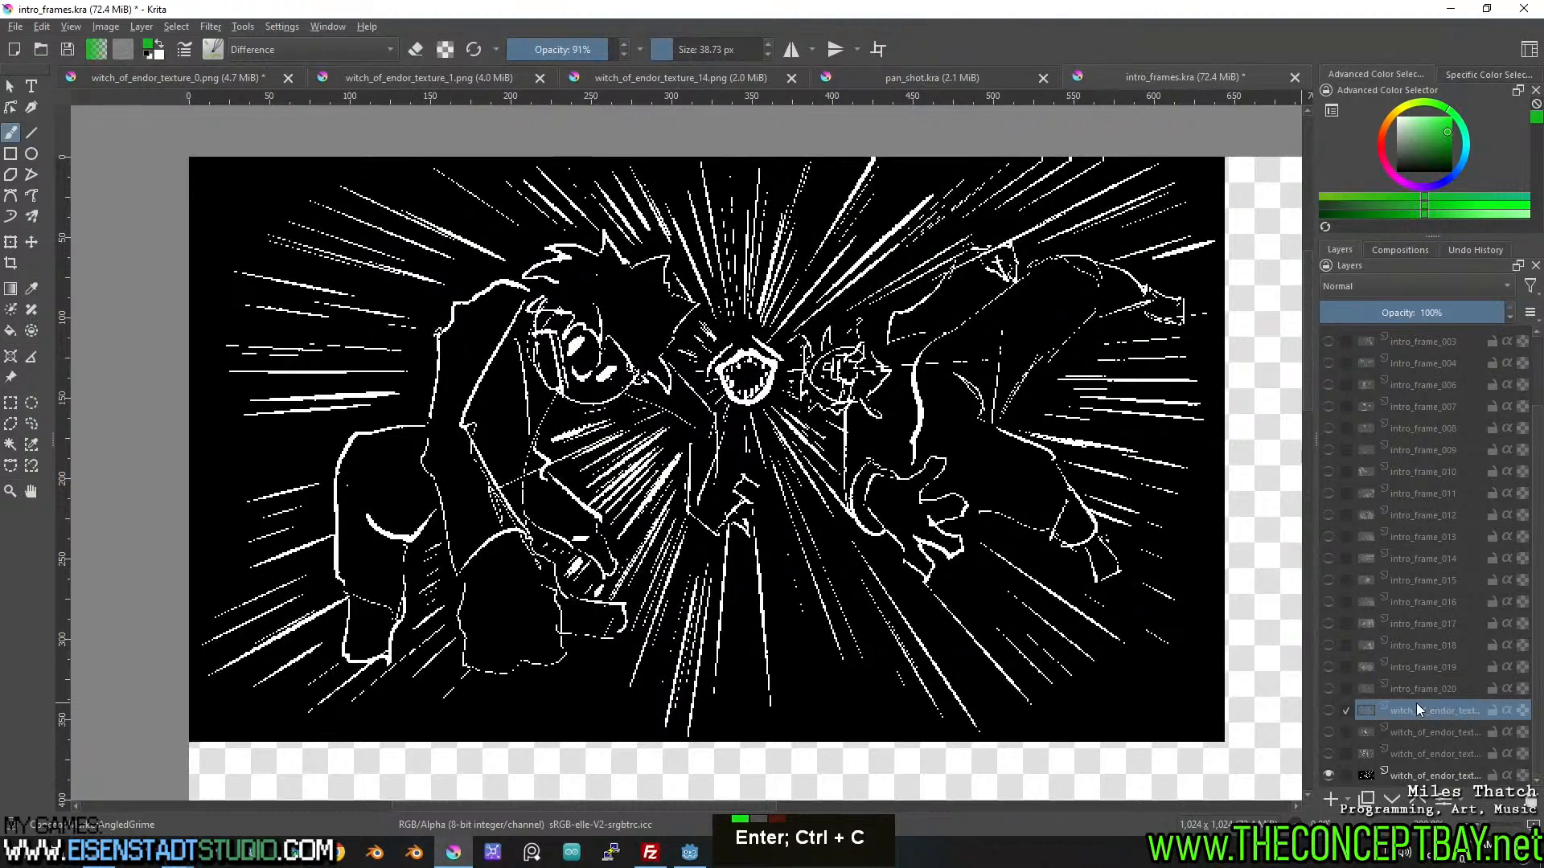
double_click(1416, 709)
key("ctrl+v")
type("1")
key("Return")
Rename the hooded skull-face layer as intro_frame_020 and the black-and-white layer directly below it as intro_frame_021.
double_click(1439, 732)
key("ctrl+v")
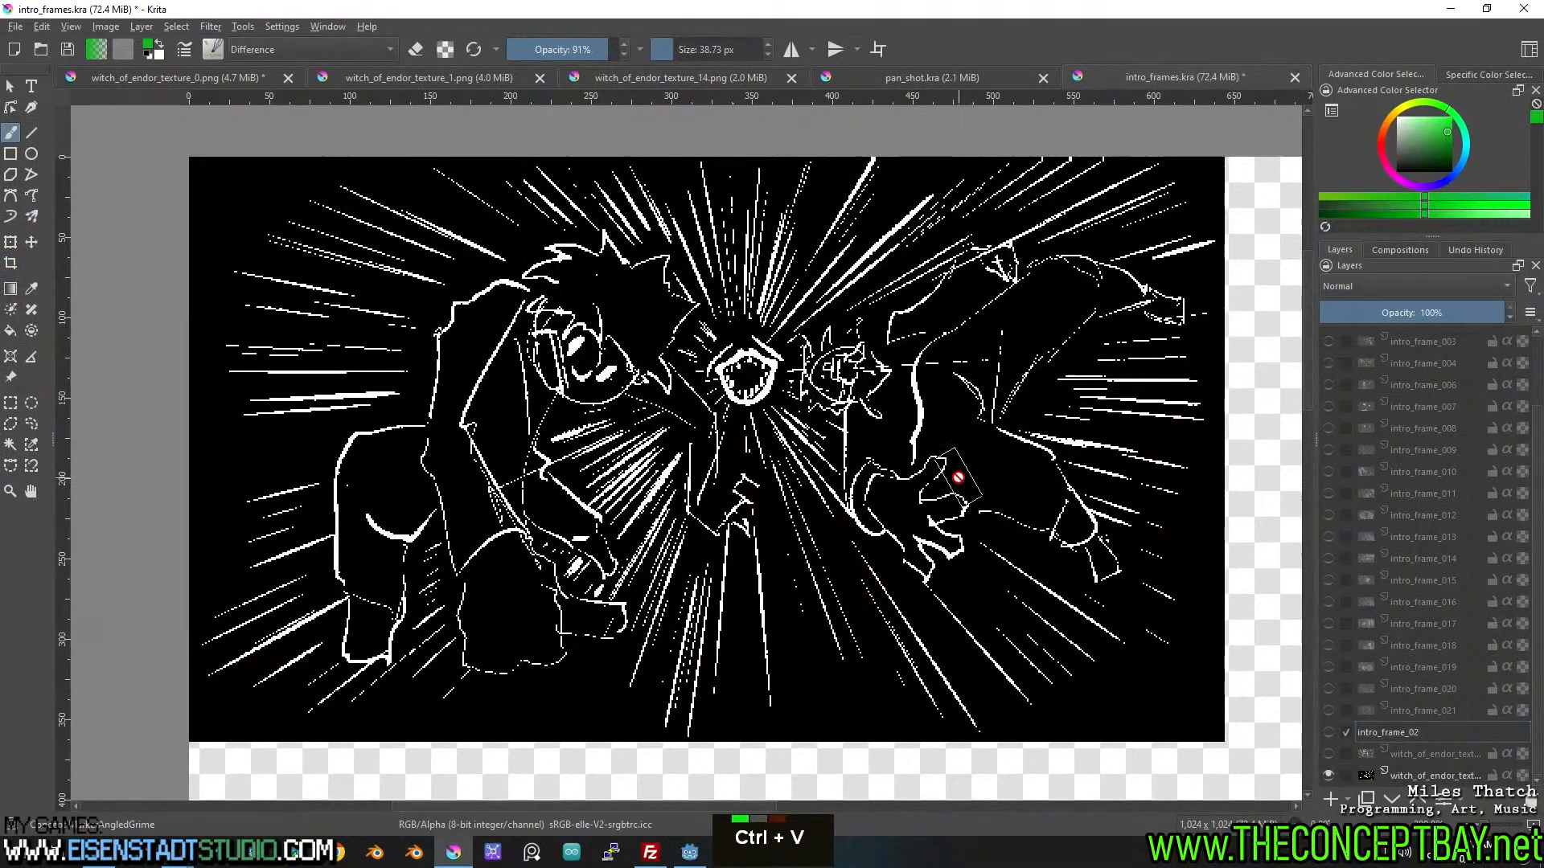
key("Return")
double_click(1461, 732)
type("0")
key("Return")
double_click(1449, 753)
key("ctrl+v")
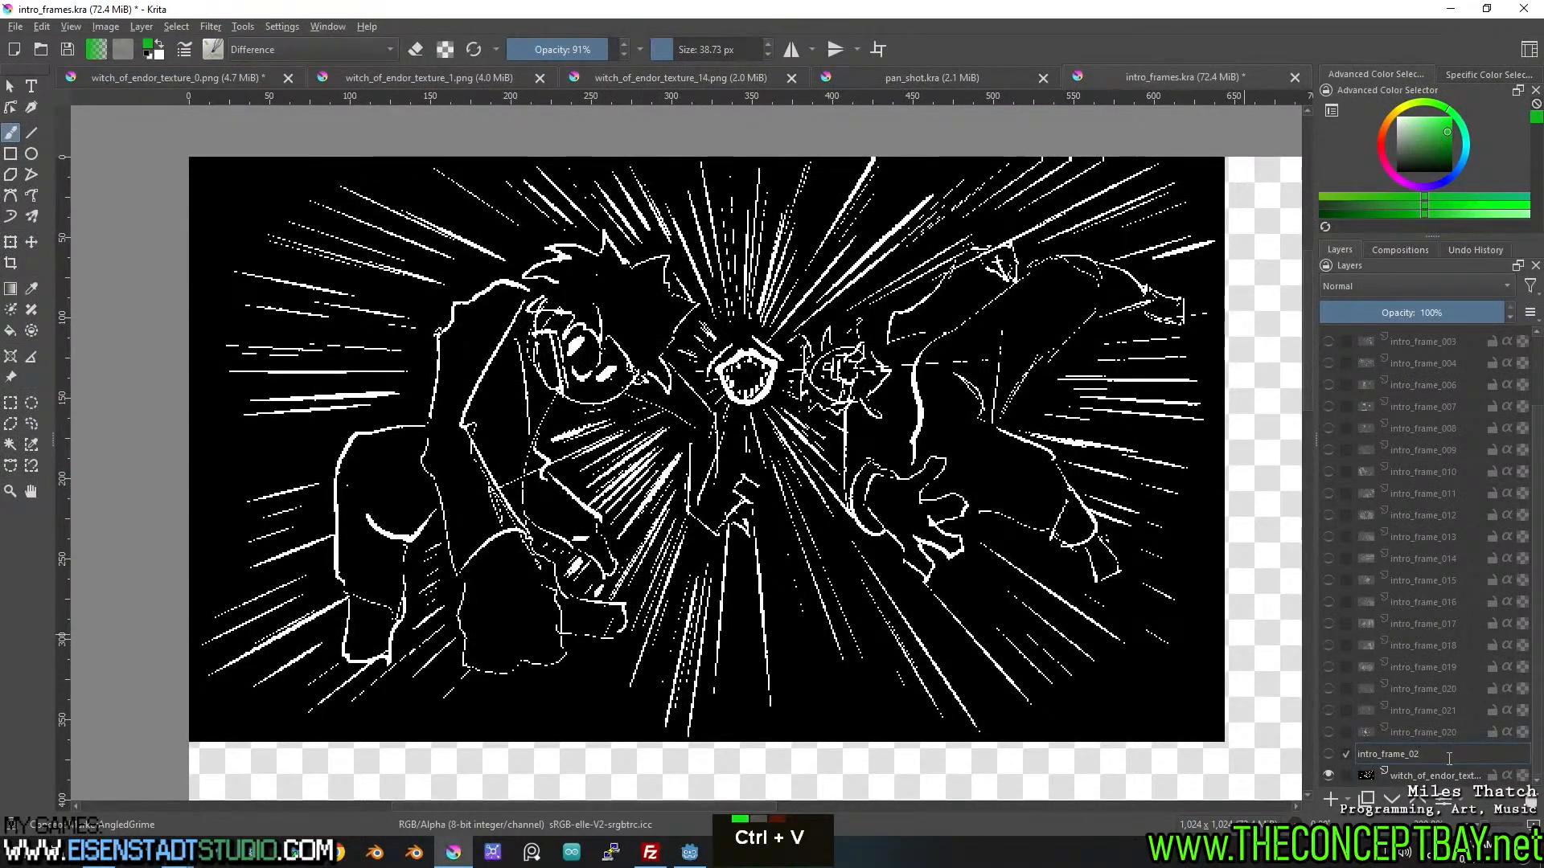
type("1")
key("Return")
Rename the witch_of_endor_texture_6.png layer as intro_frame_022 and hide it.
scroll(1457, 747, "down", 3)
double_click(1443, 775)
key("ctrl+v")
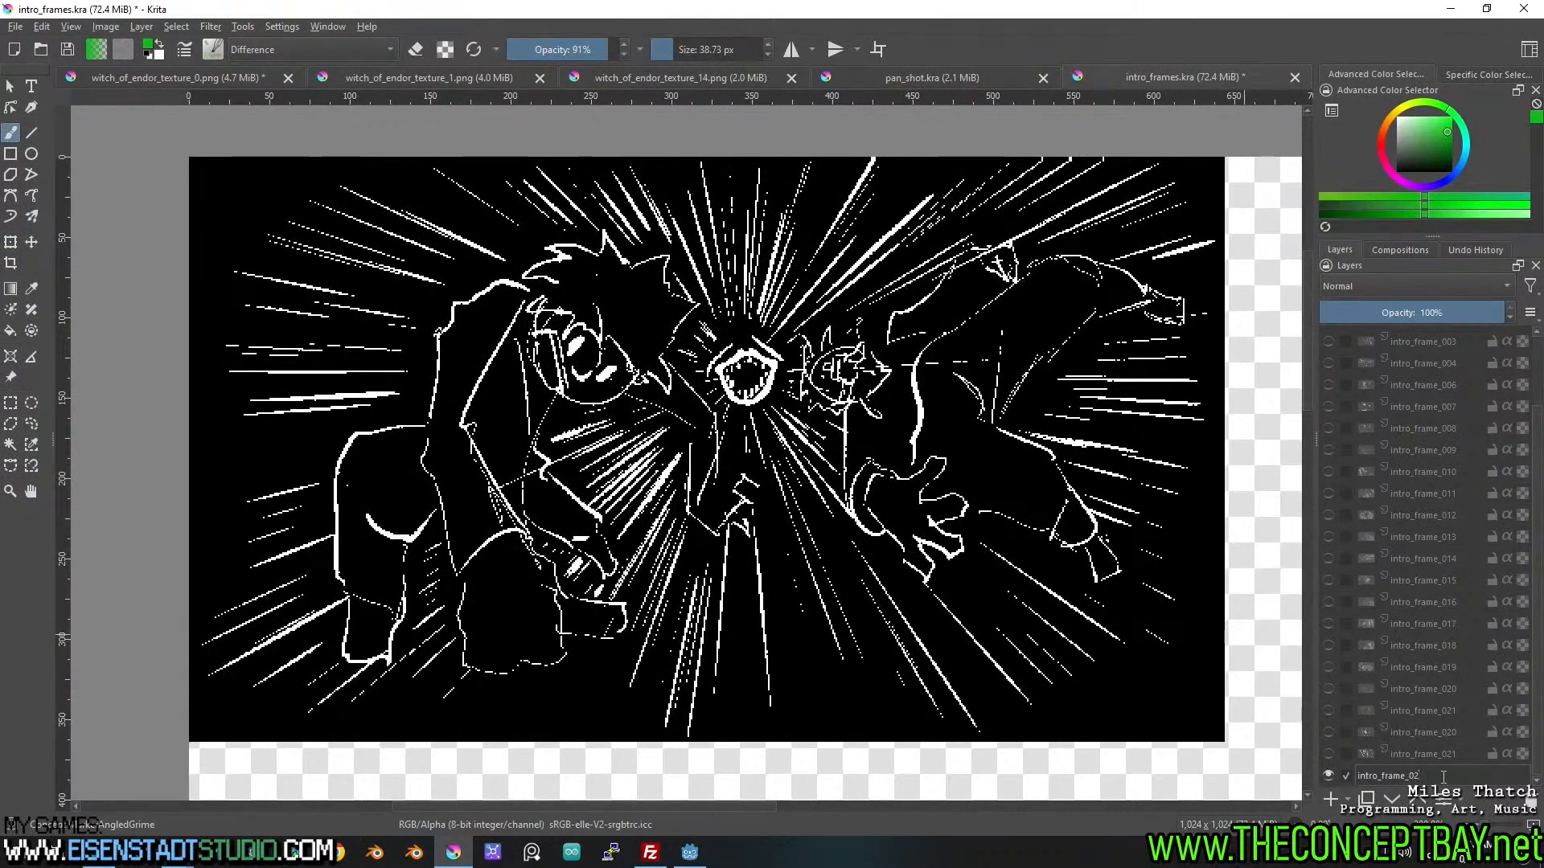
type("2")
key("Return")
left_click(1327, 775)
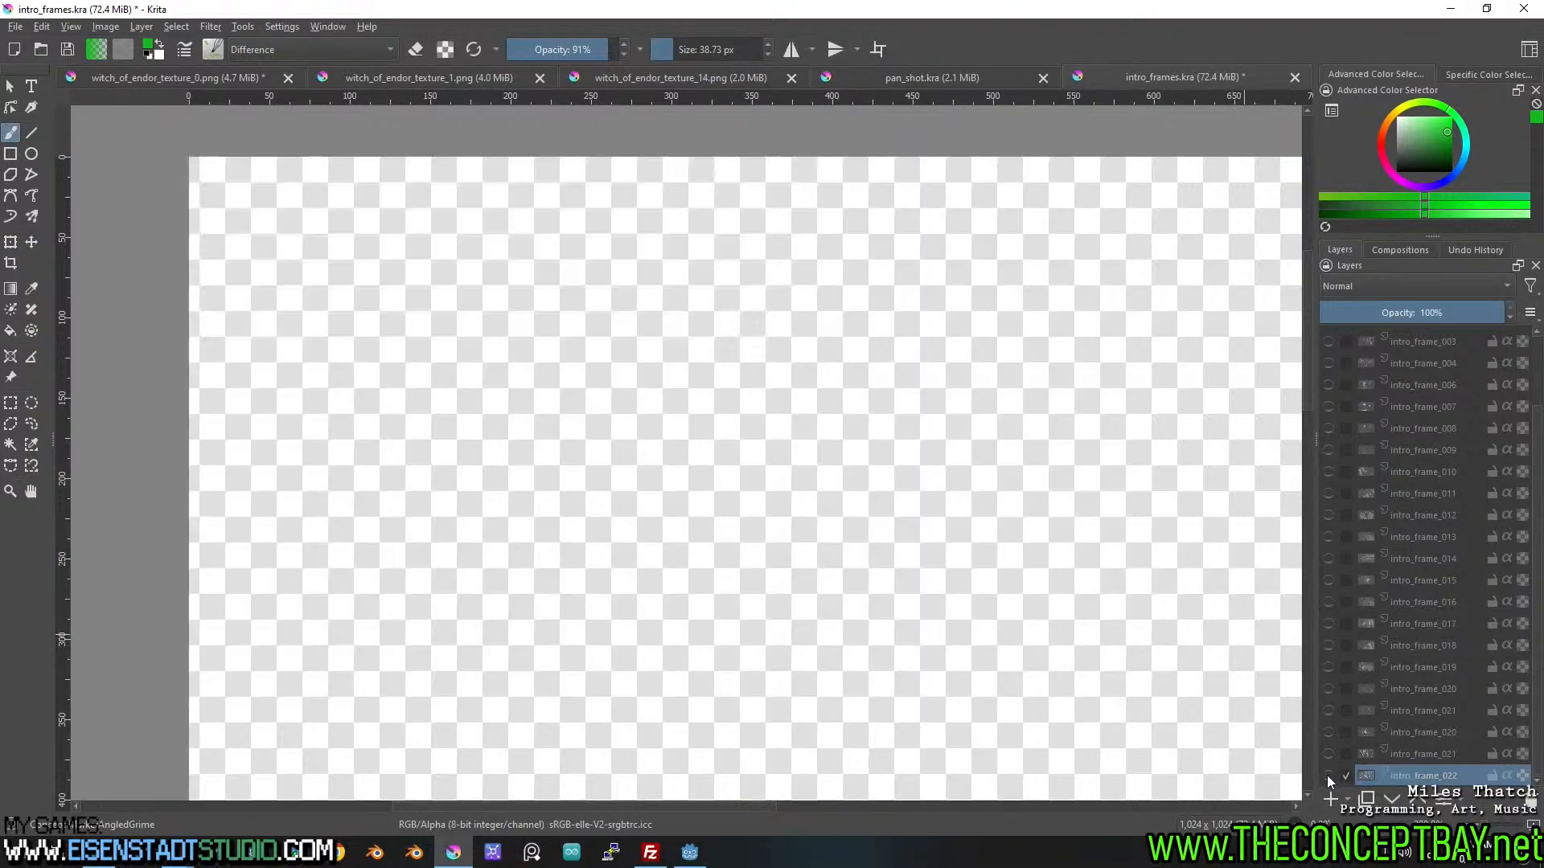
Show the white vignette layer witch_of_endor_texture_14.png together with the main_menu layer.
scroll(1393, 577, "up", 7)
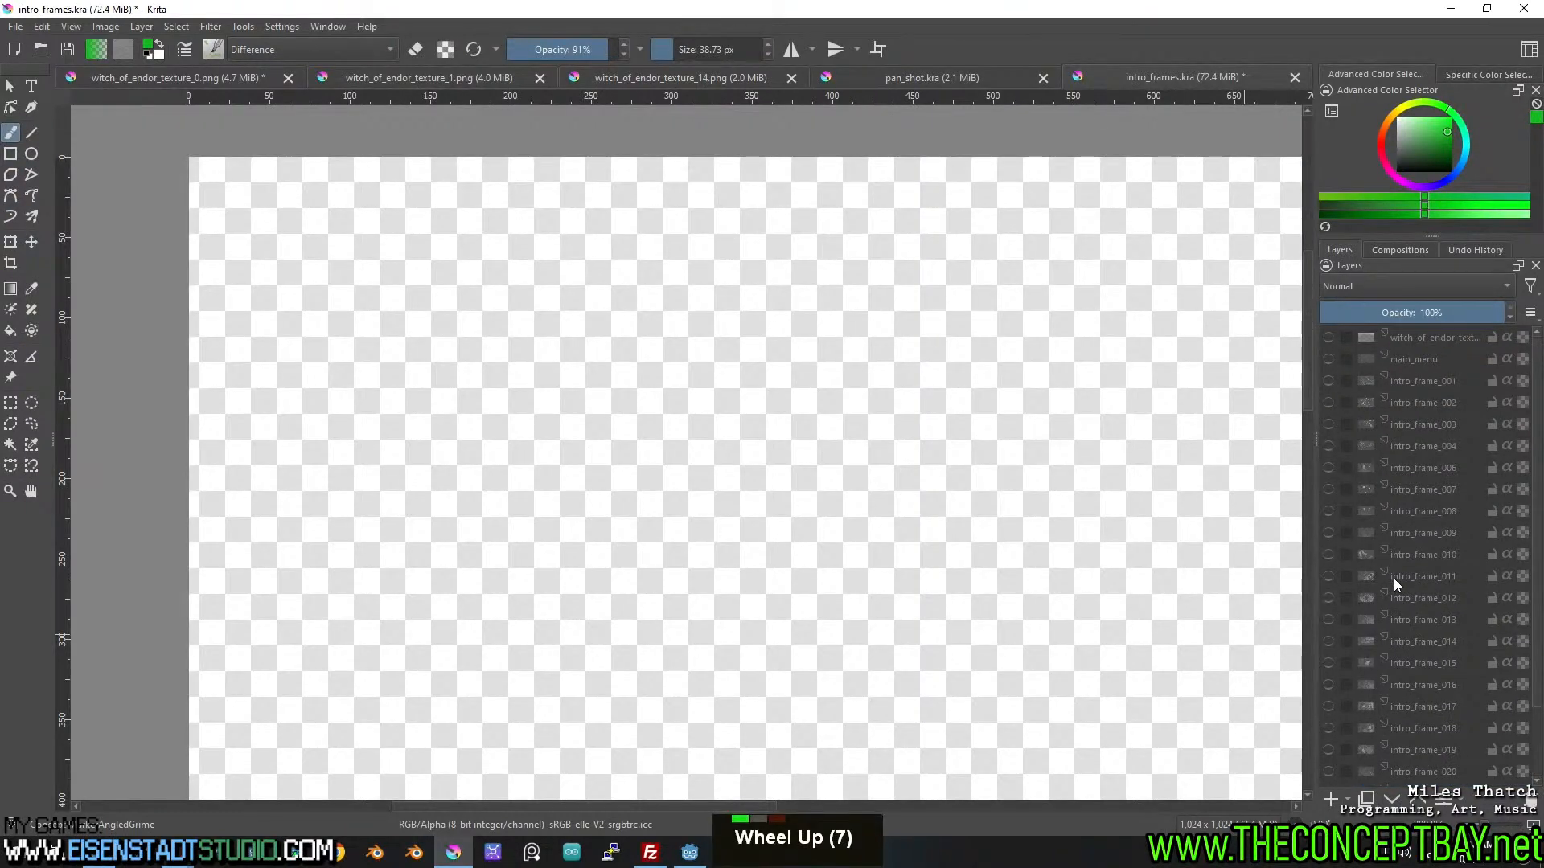
double_click(1439, 337)
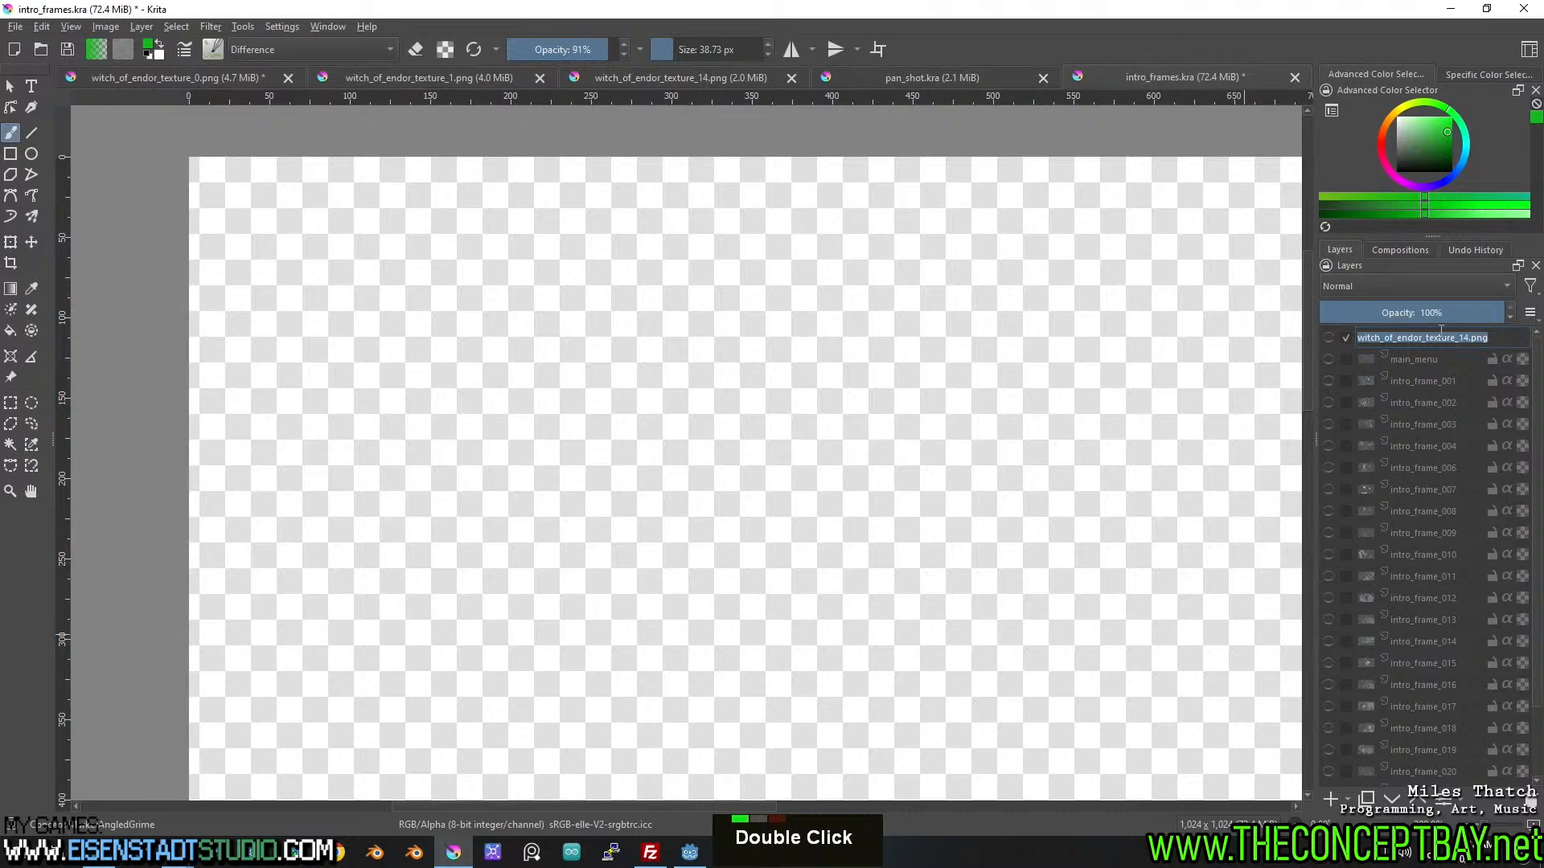
key("Escape")
left_click(1327, 340)
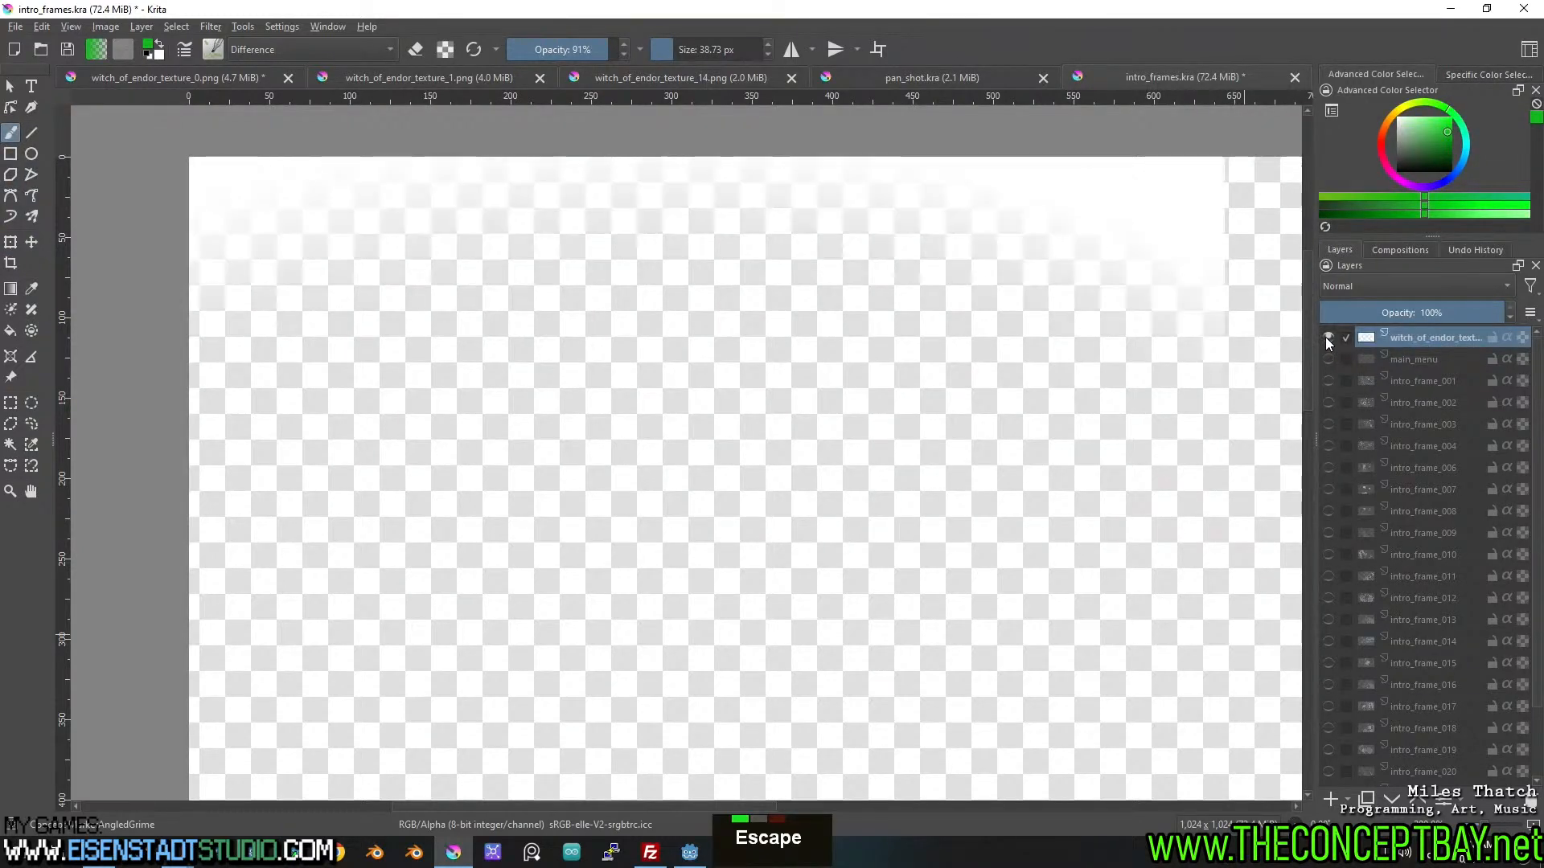
left_click(1327, 339)
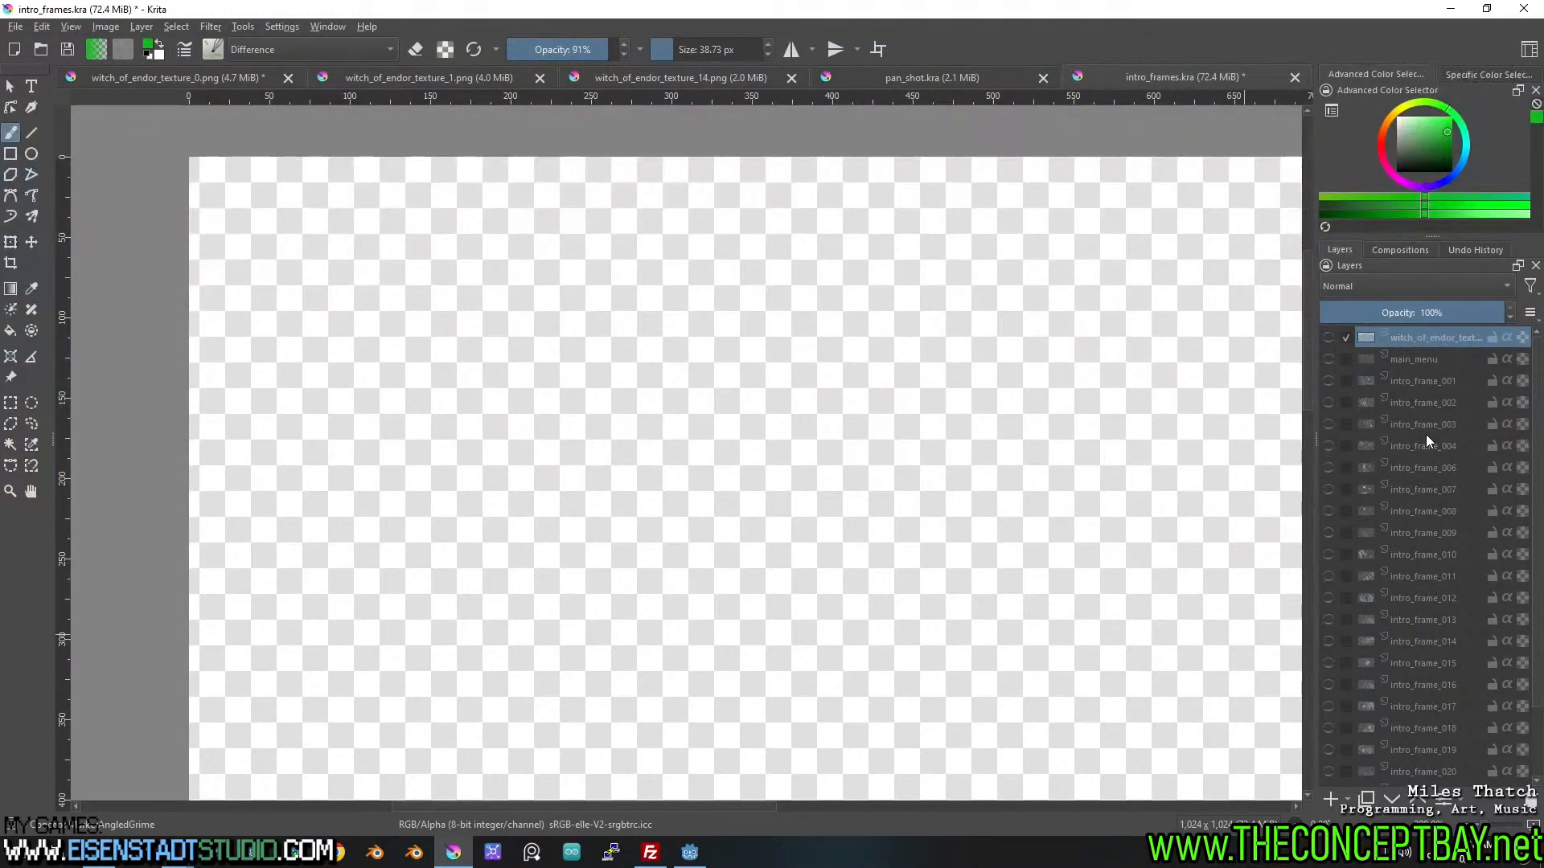
left_click(1326, 338)
left_click(1326, 359)
scroll(1129, 385, "down", 1)
left_click_drag(1127, 384, 1077, 357)
scroll(1053, 383, "up", 1)
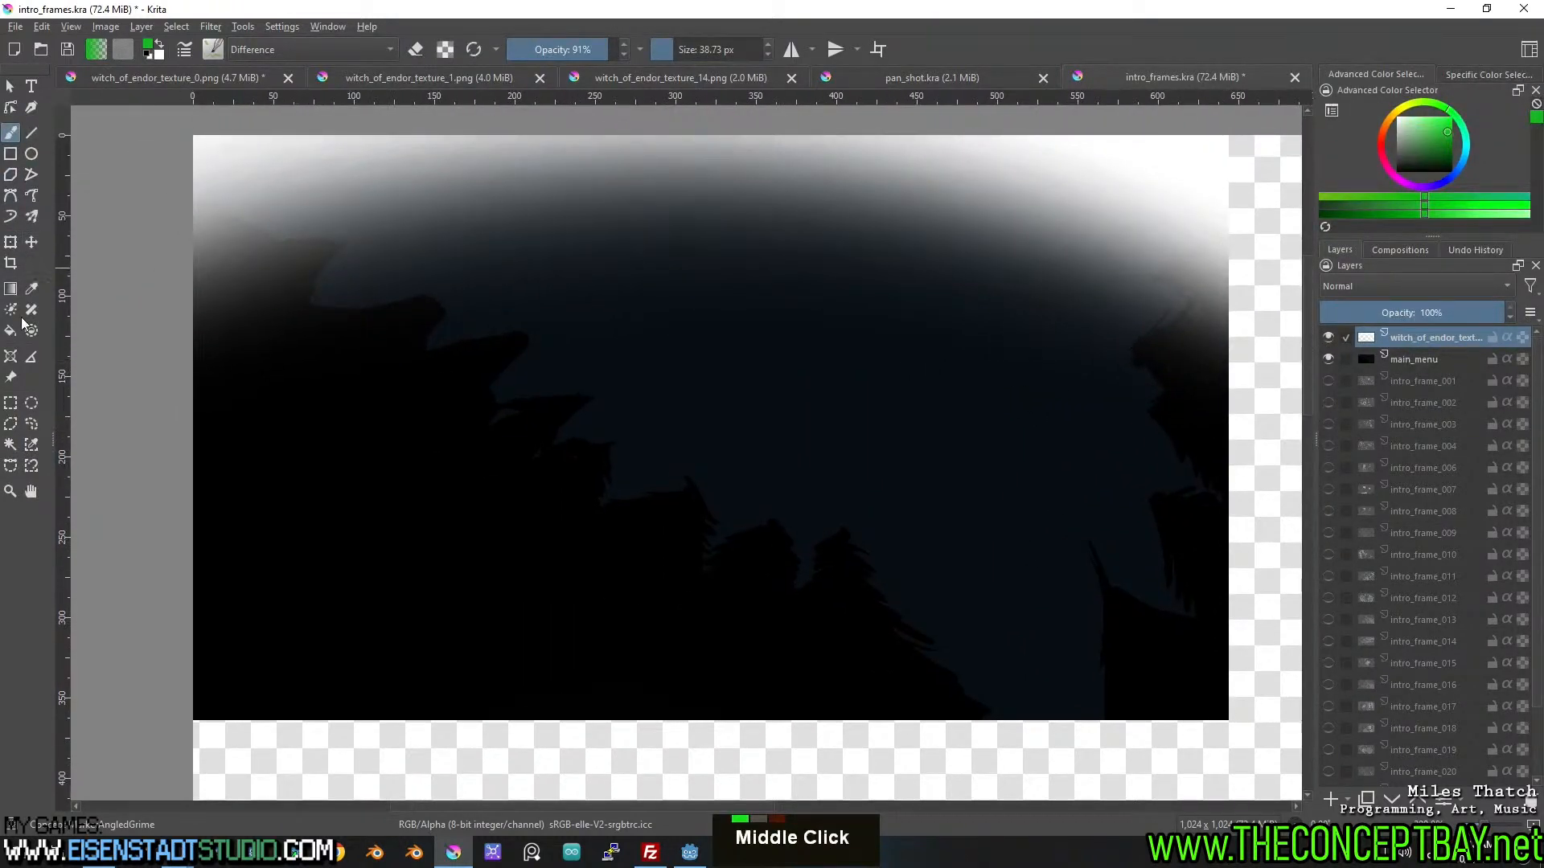
Draw a crop frame around the main_menu picture and extend its width to 646 px to reach the picture's right edge.
left_click(11, 402)
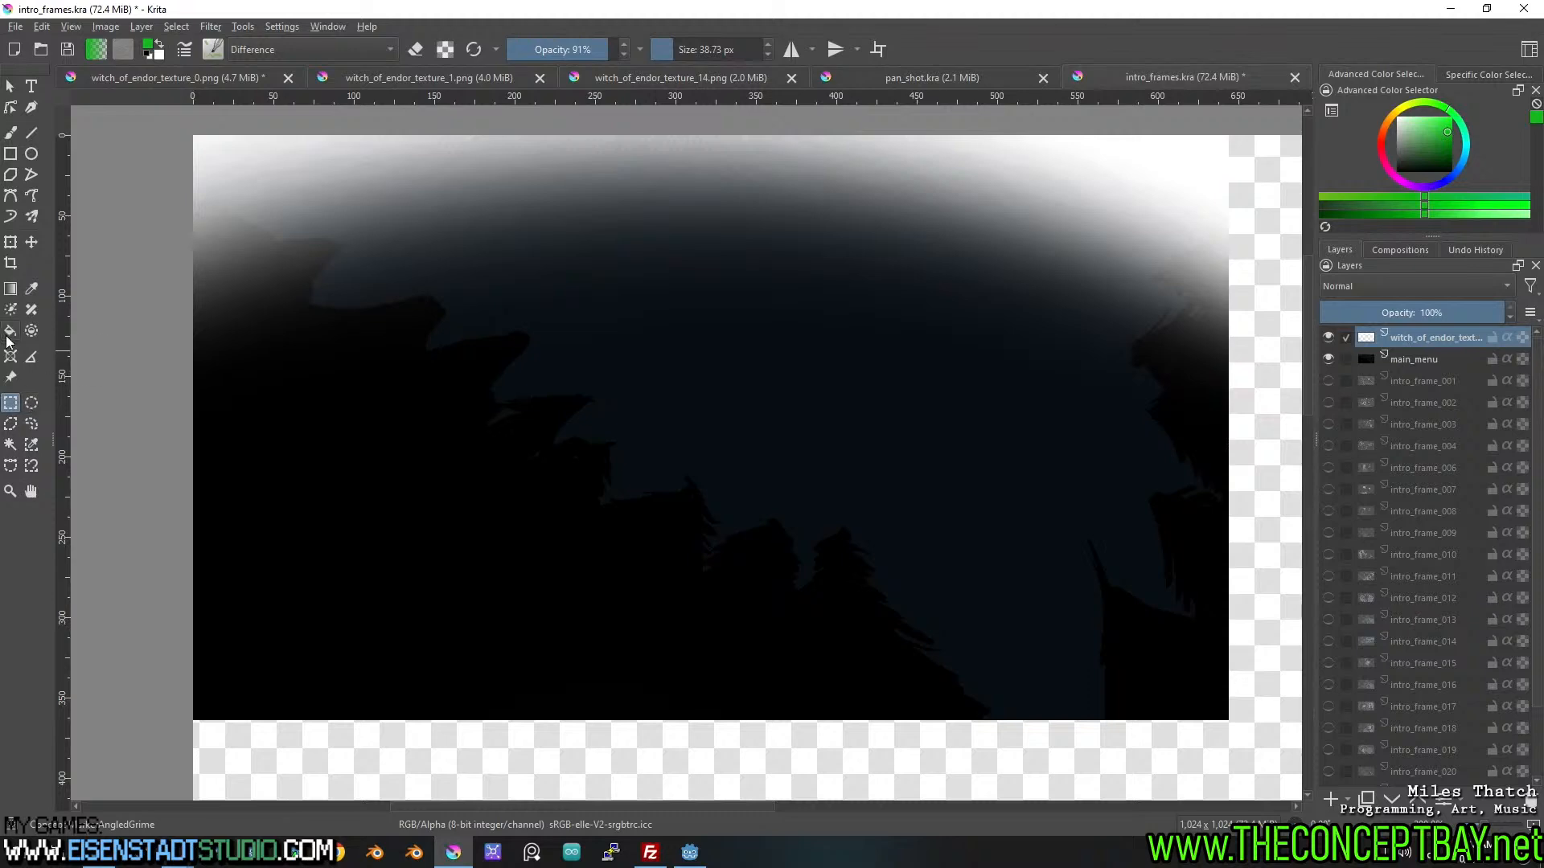
left_click(11, 265)
left_click_drag(190, 133, 1232, 723)
middle_click(1232, 722)
scroll(973, 635, "up", 9)
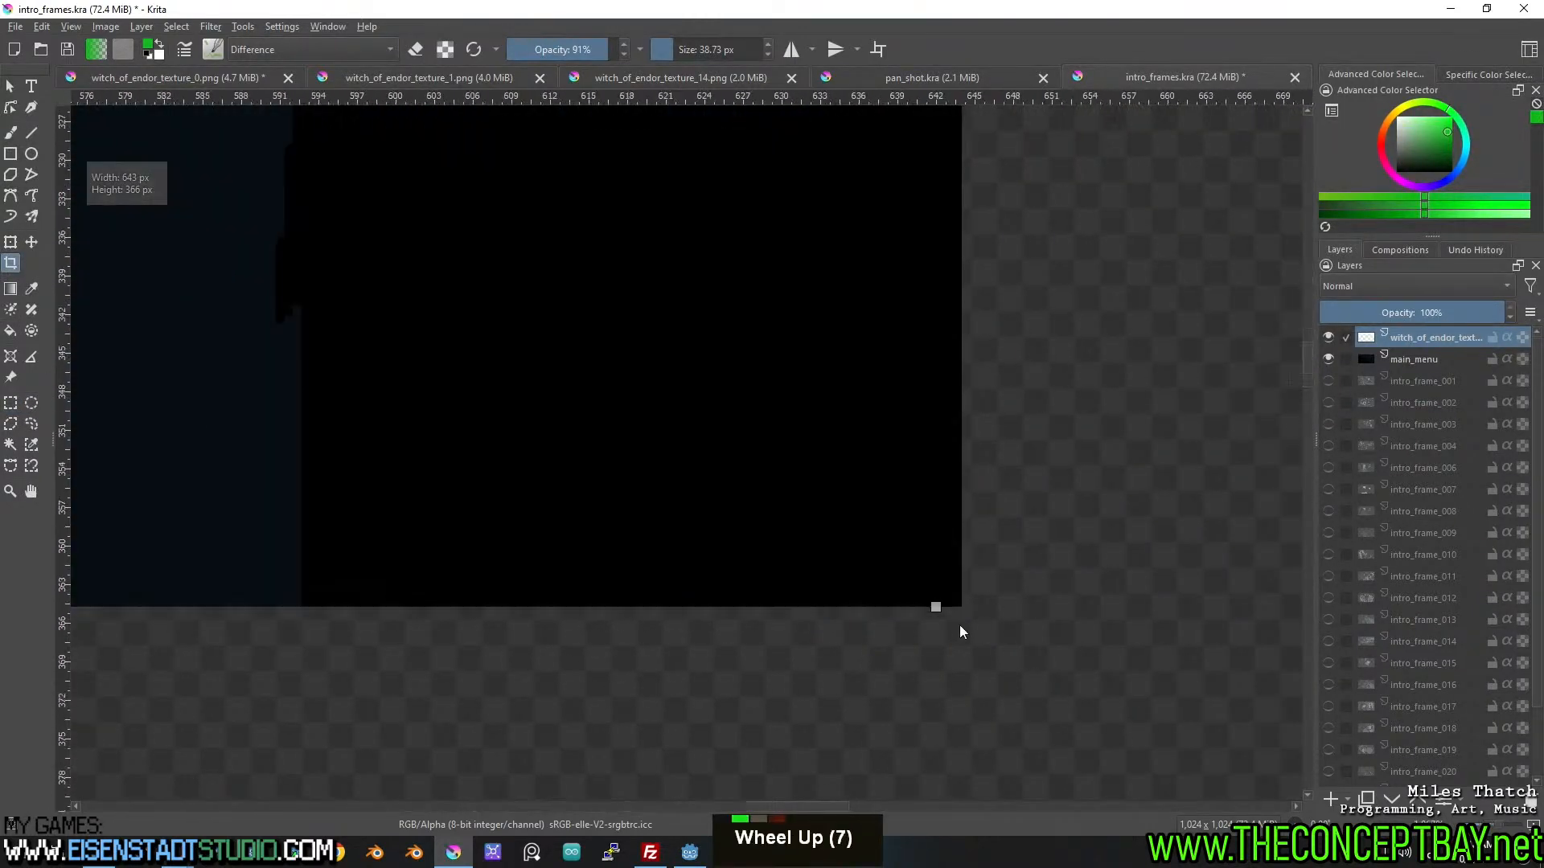
left_click_drag(901, 579, 975, 576)
scroll(844, 489, "down", 12)
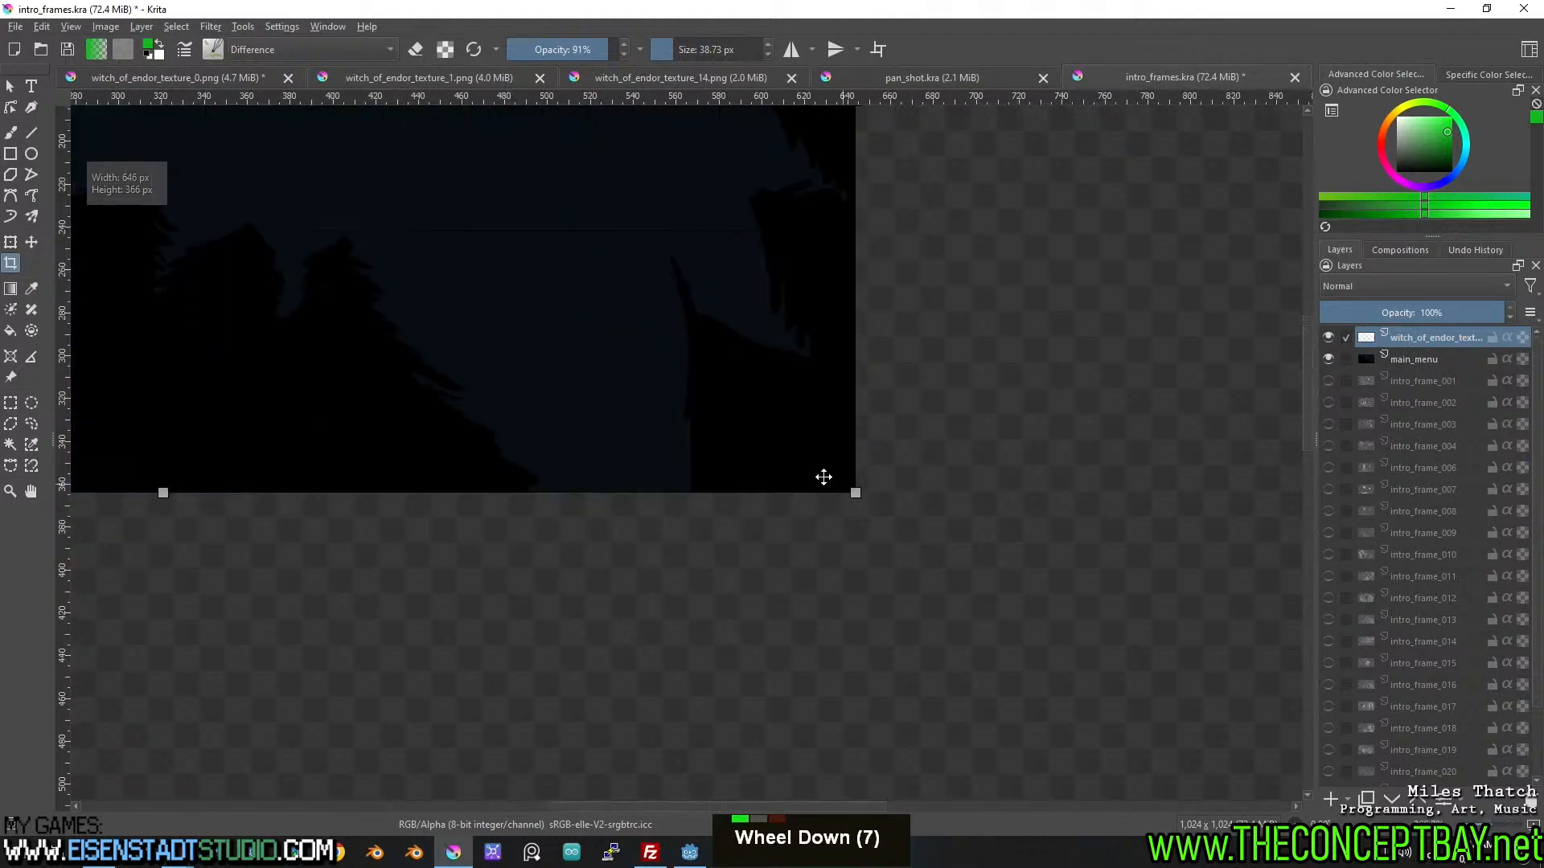
Align the crop frame's upper-left corner with the picture's corner and crop the image to 644 x 364 px.
middle_click(534, 358)
scroll(534, 441, "up", 10)
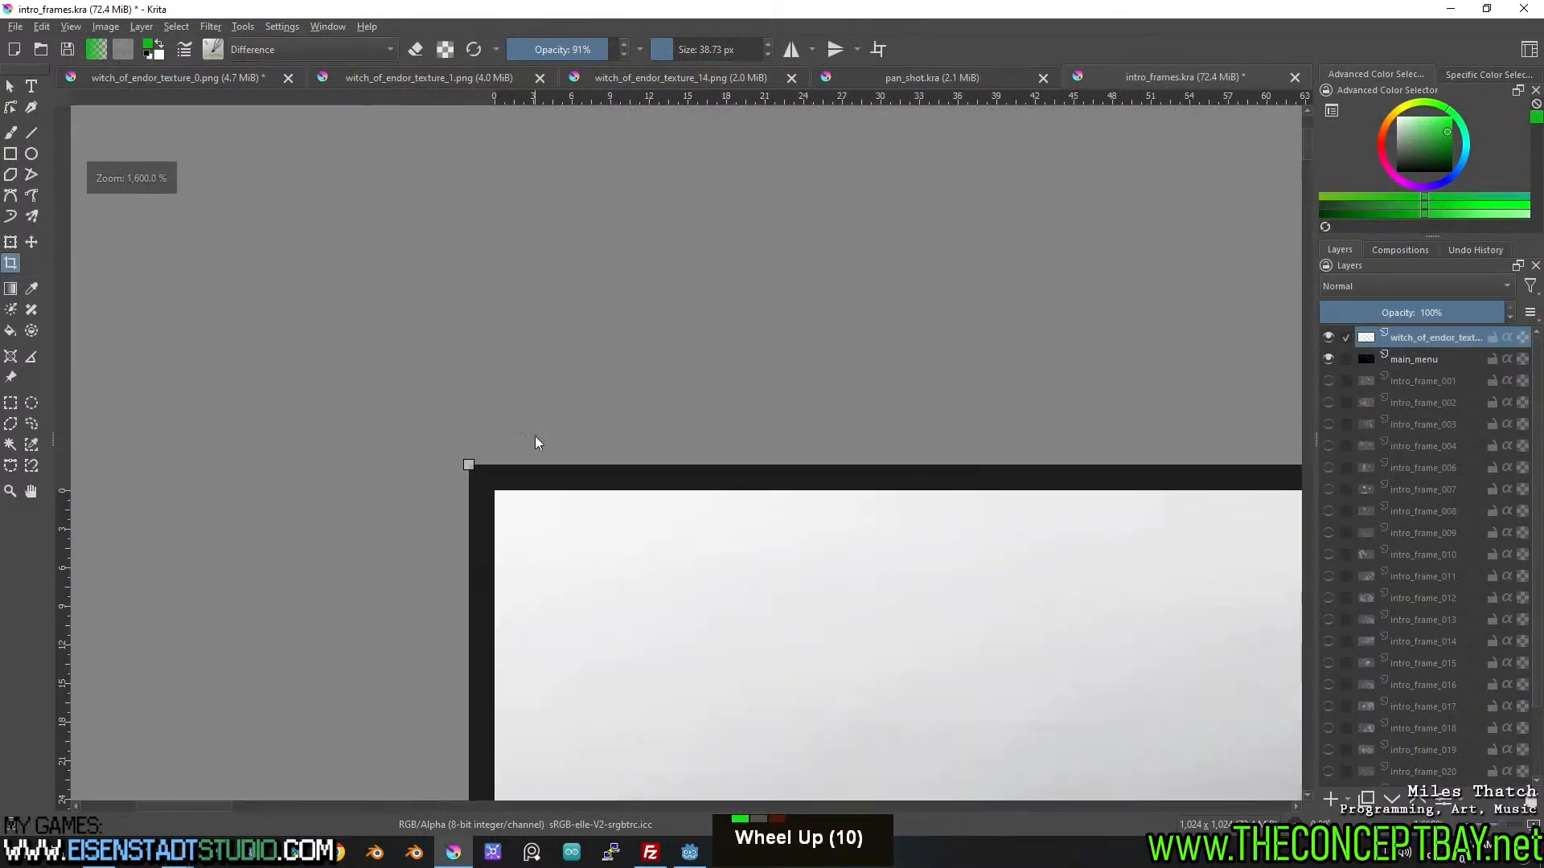
left_click_drag(472, 469, 500, 493)
scroll(642, 473, "down", 5)
middle_click(653, 464)
key("Return")
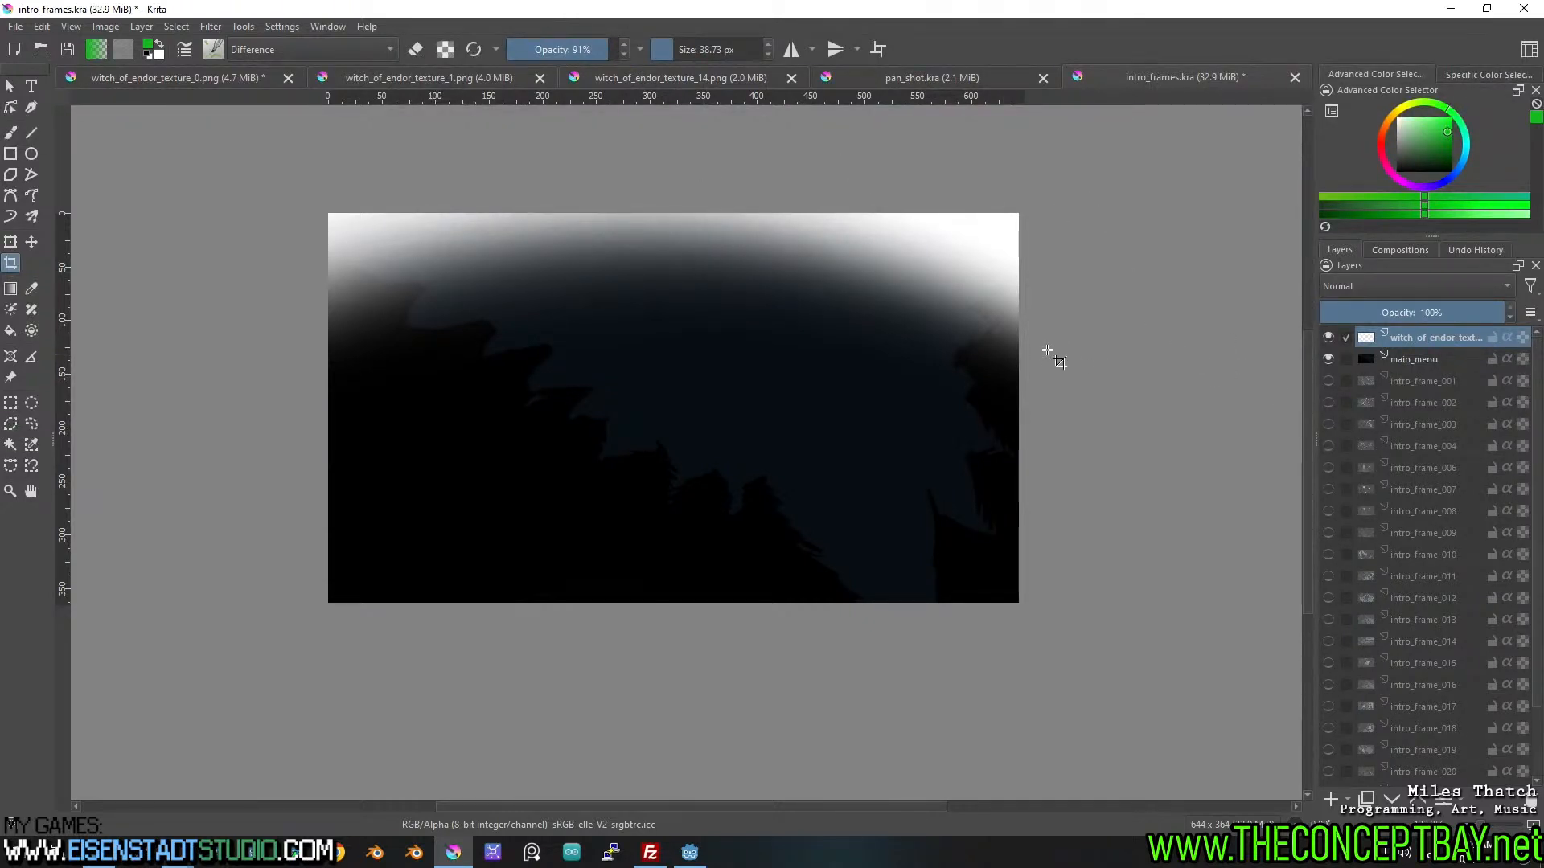
Leave the Crop tool and save the cropped intro_frames.kra image.
left_click_drag(1045, 351, 1069, 402)
left_click(9, 88)
key("ctrl+s")
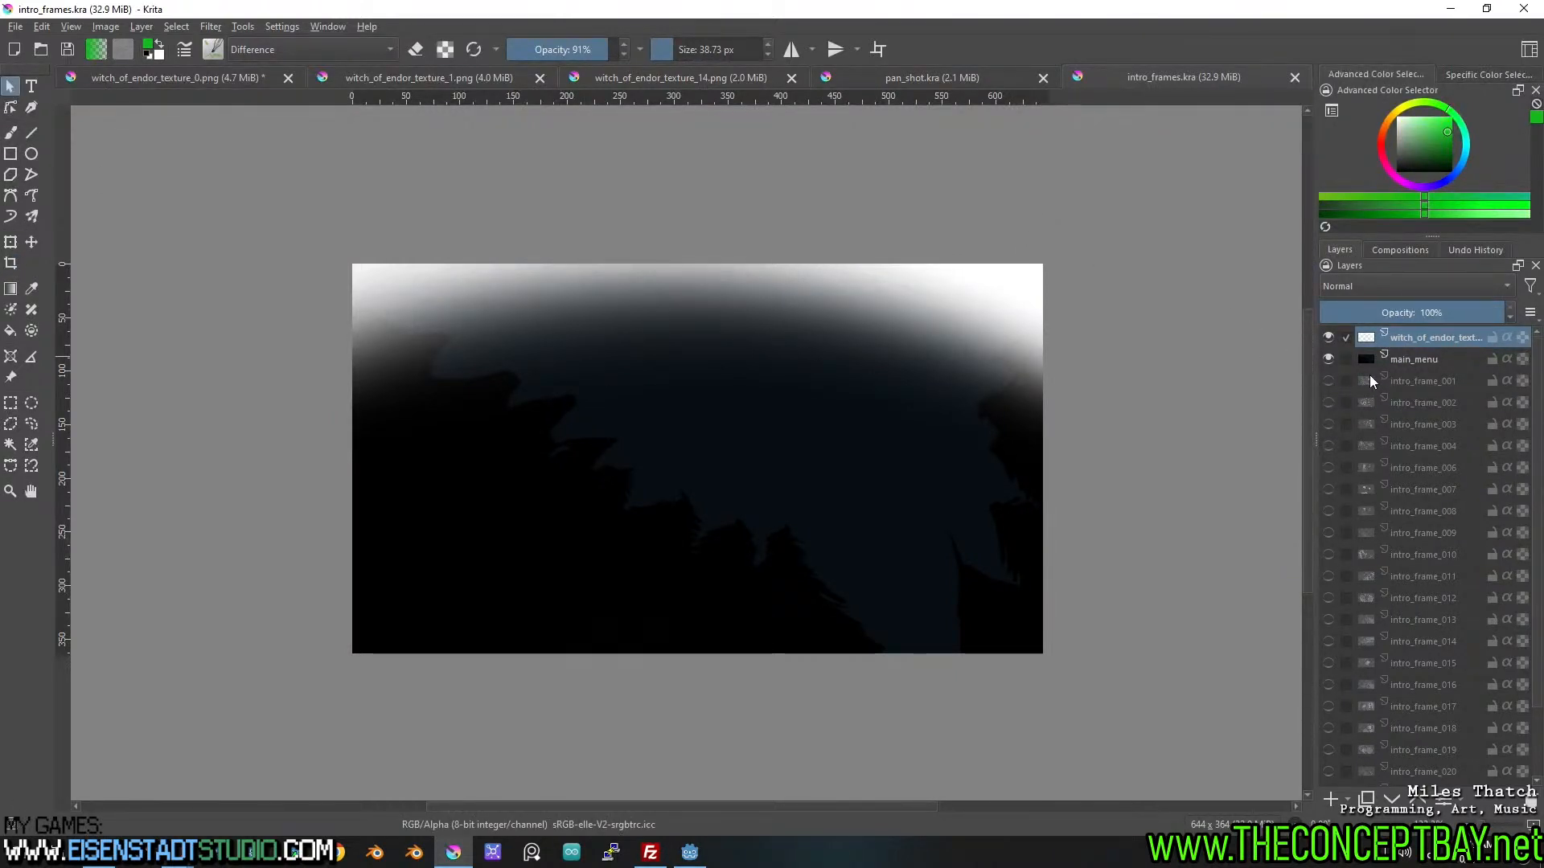
Hide the white vignette layer above main_menu and rename it lightning_storm_flash.
scroll(885, 452, "up", 1)
left_click_drag(896, 446, 1034, 462)
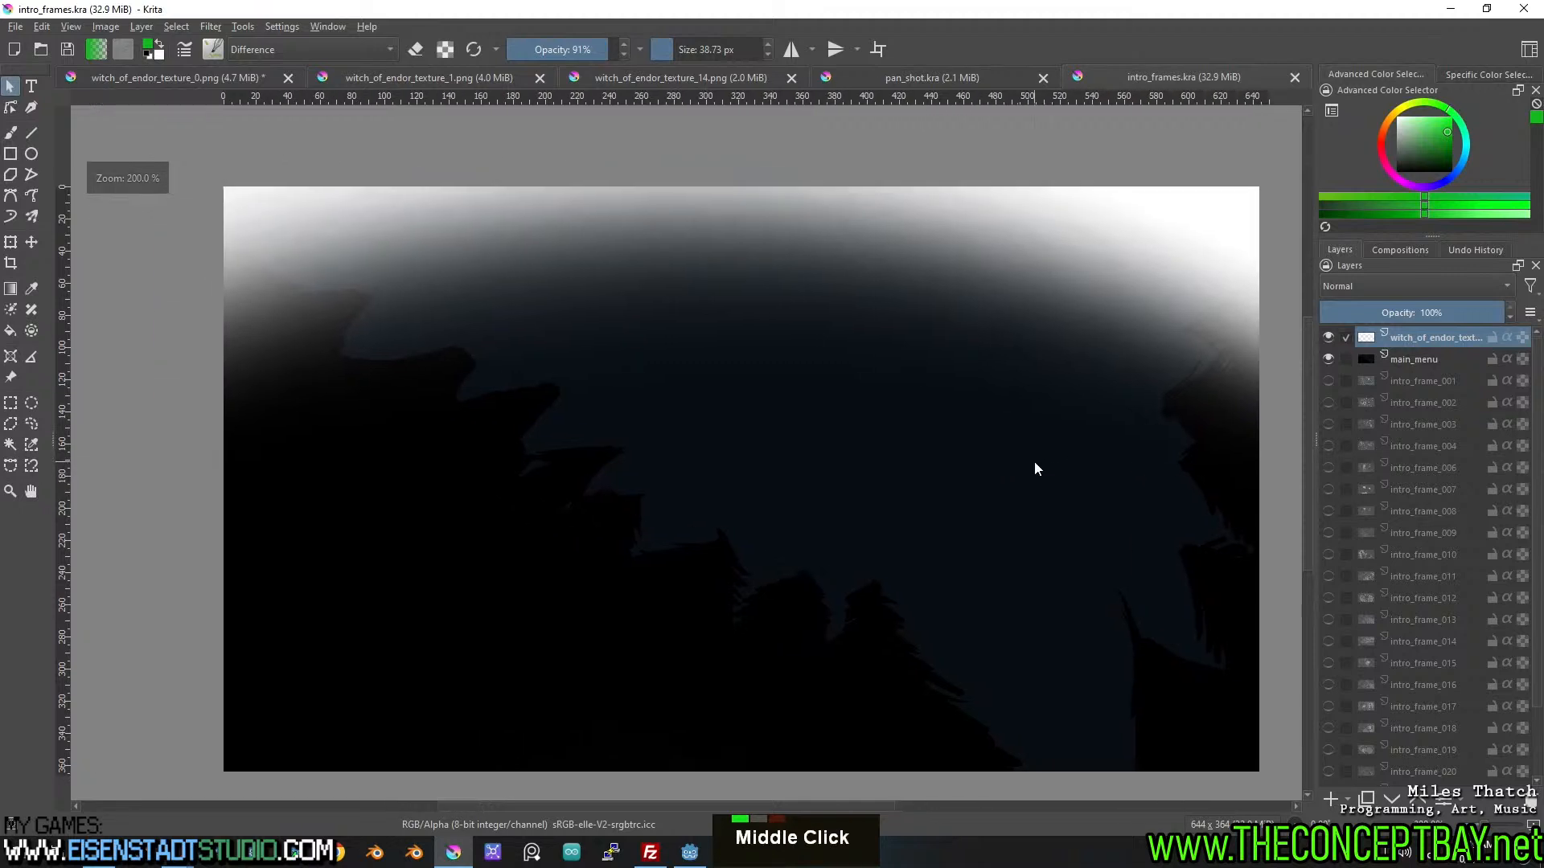
left_click(1328, 338)
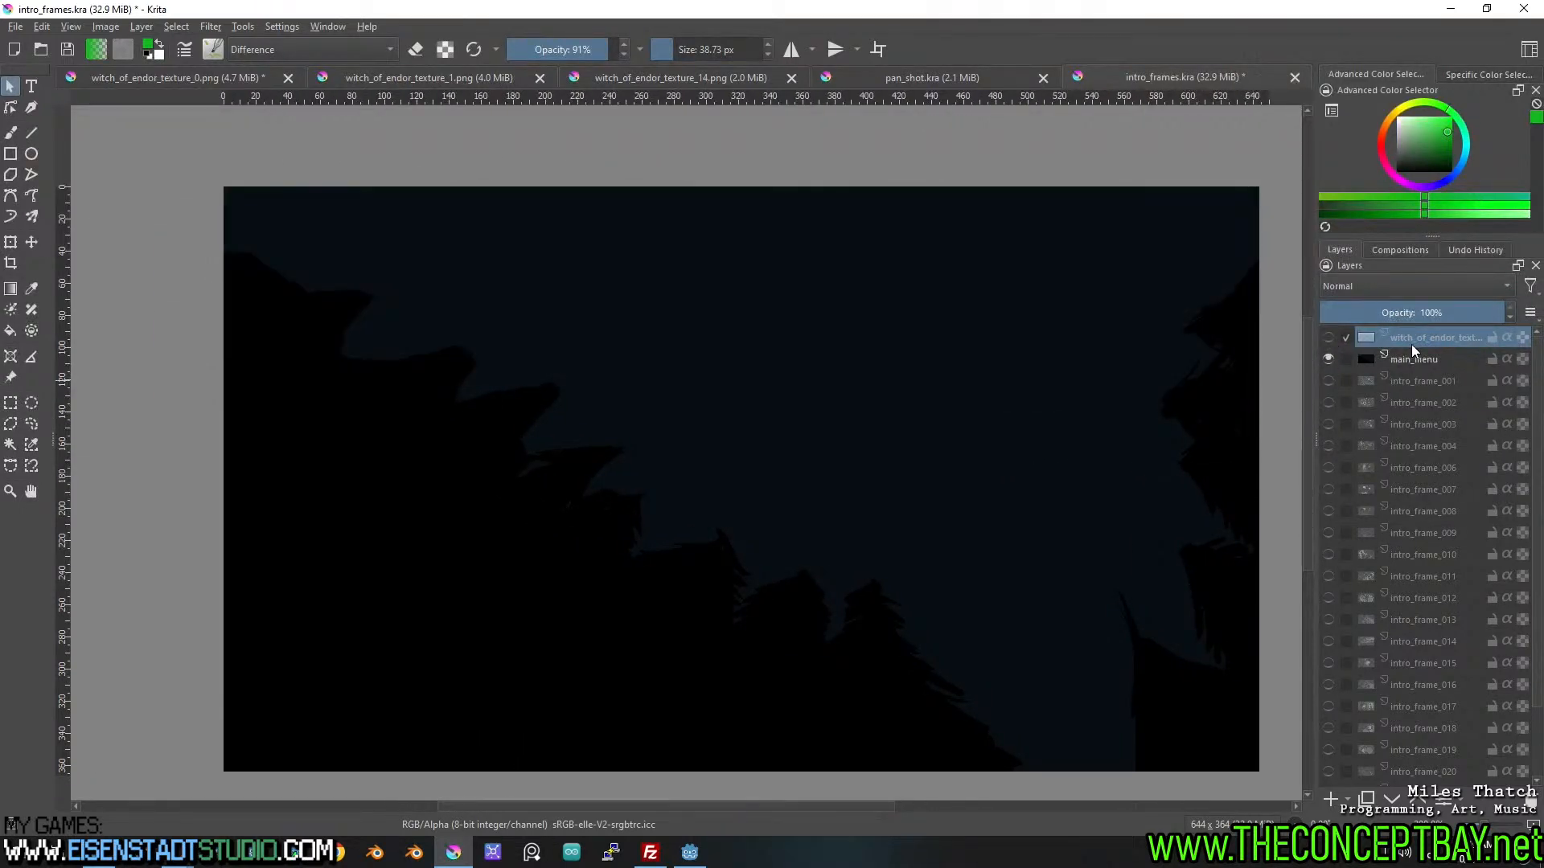
double_click(1431, 338)
key("BackSpace")
type("storm")
key("ctrl+a")
type("lig")
key("BackSpace")
type("g")
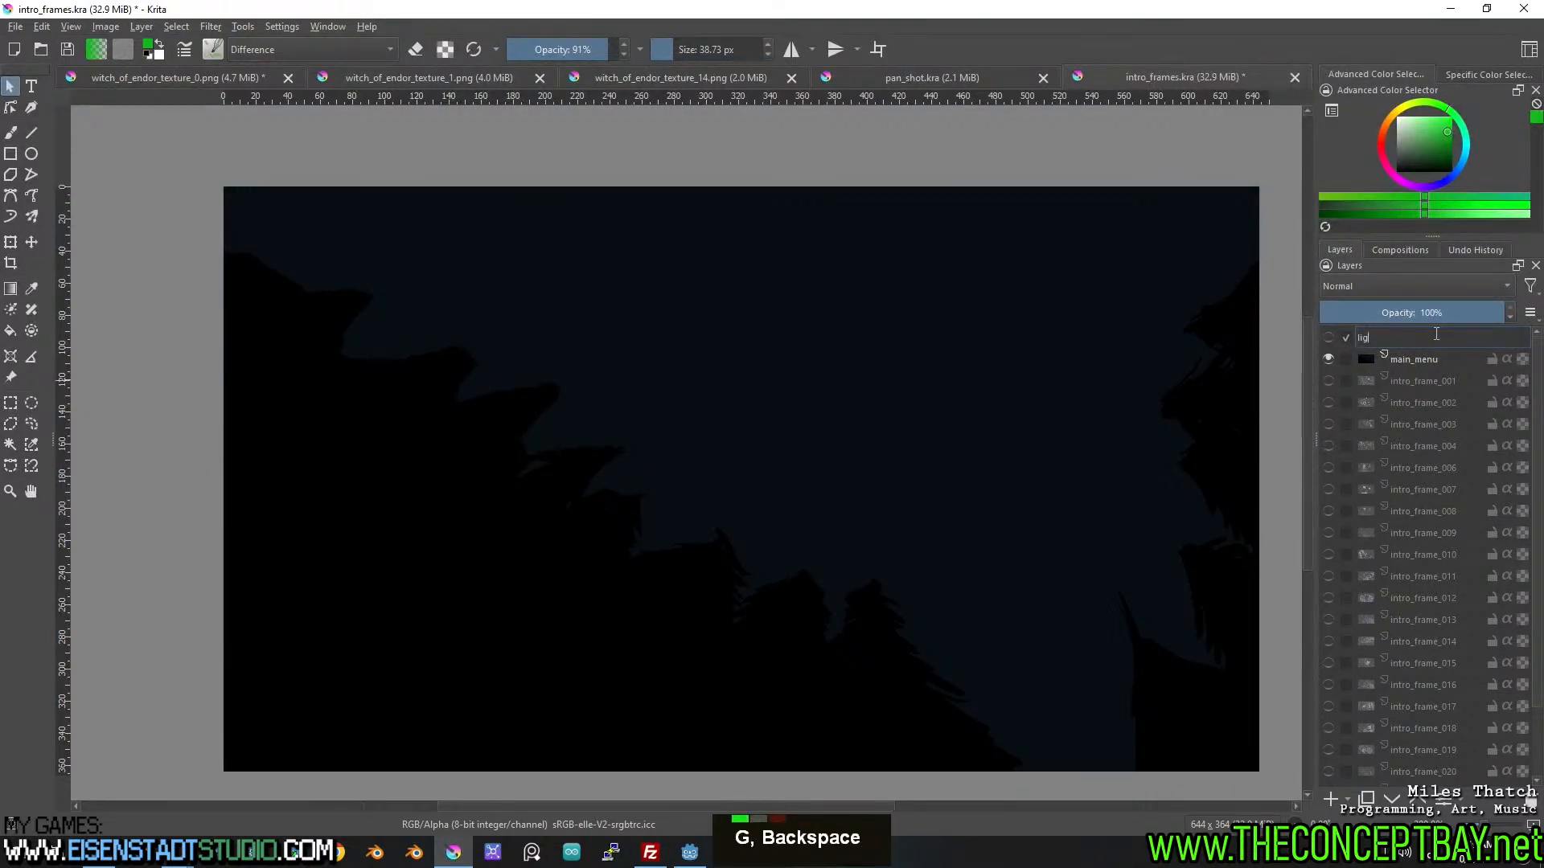
type("htning_storm_flash")
key("Return")
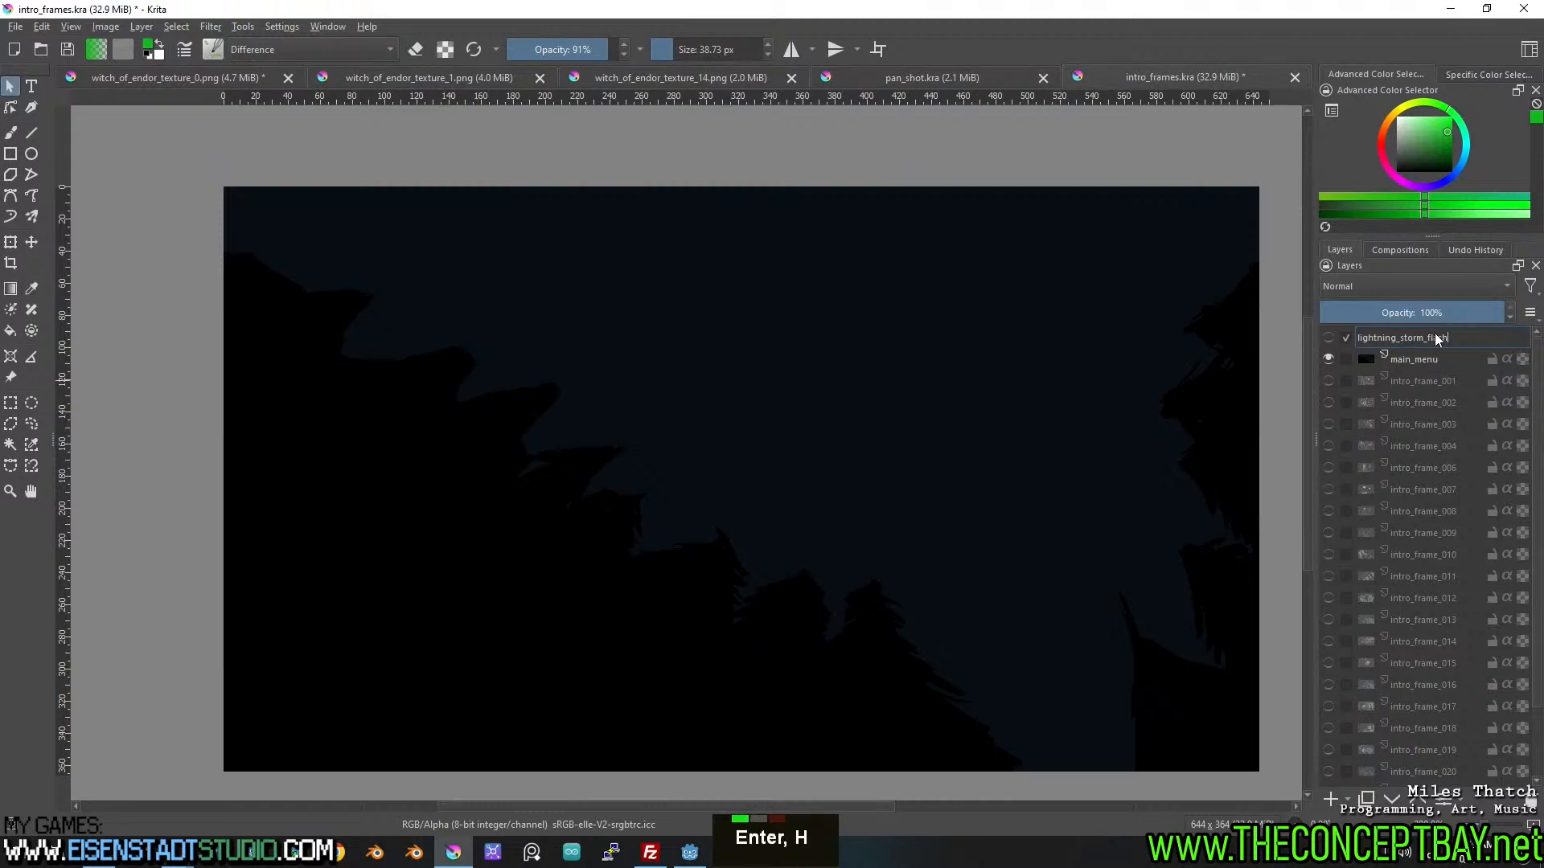
Show the lightning_storm_flash layer, cut its entire content to the clipboard, and clear the selection.
left_click(1328, 338)
key("ctrl+a")
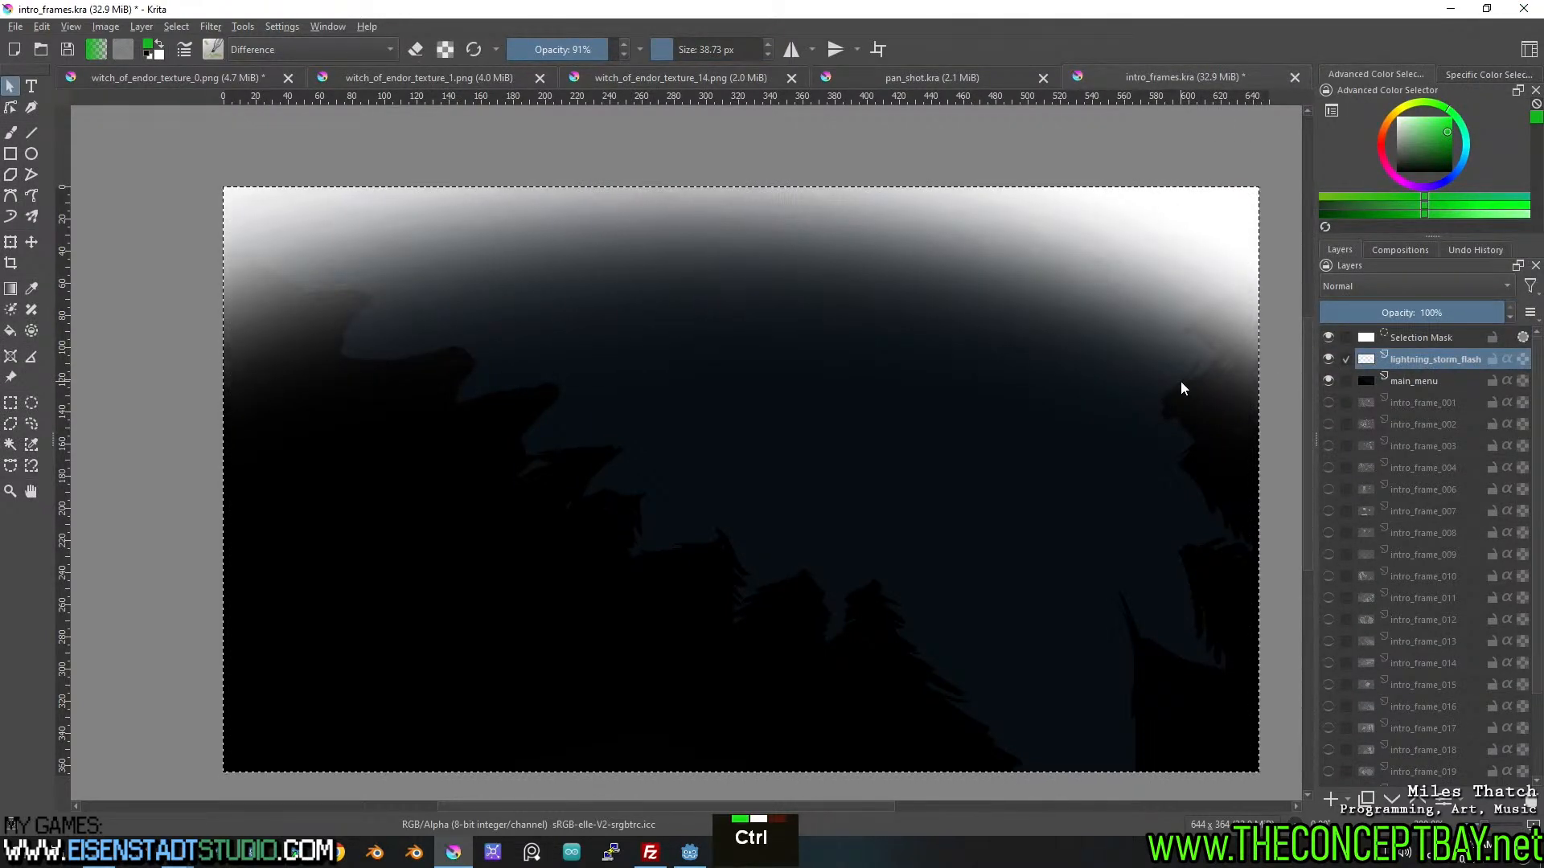
key("Delete")
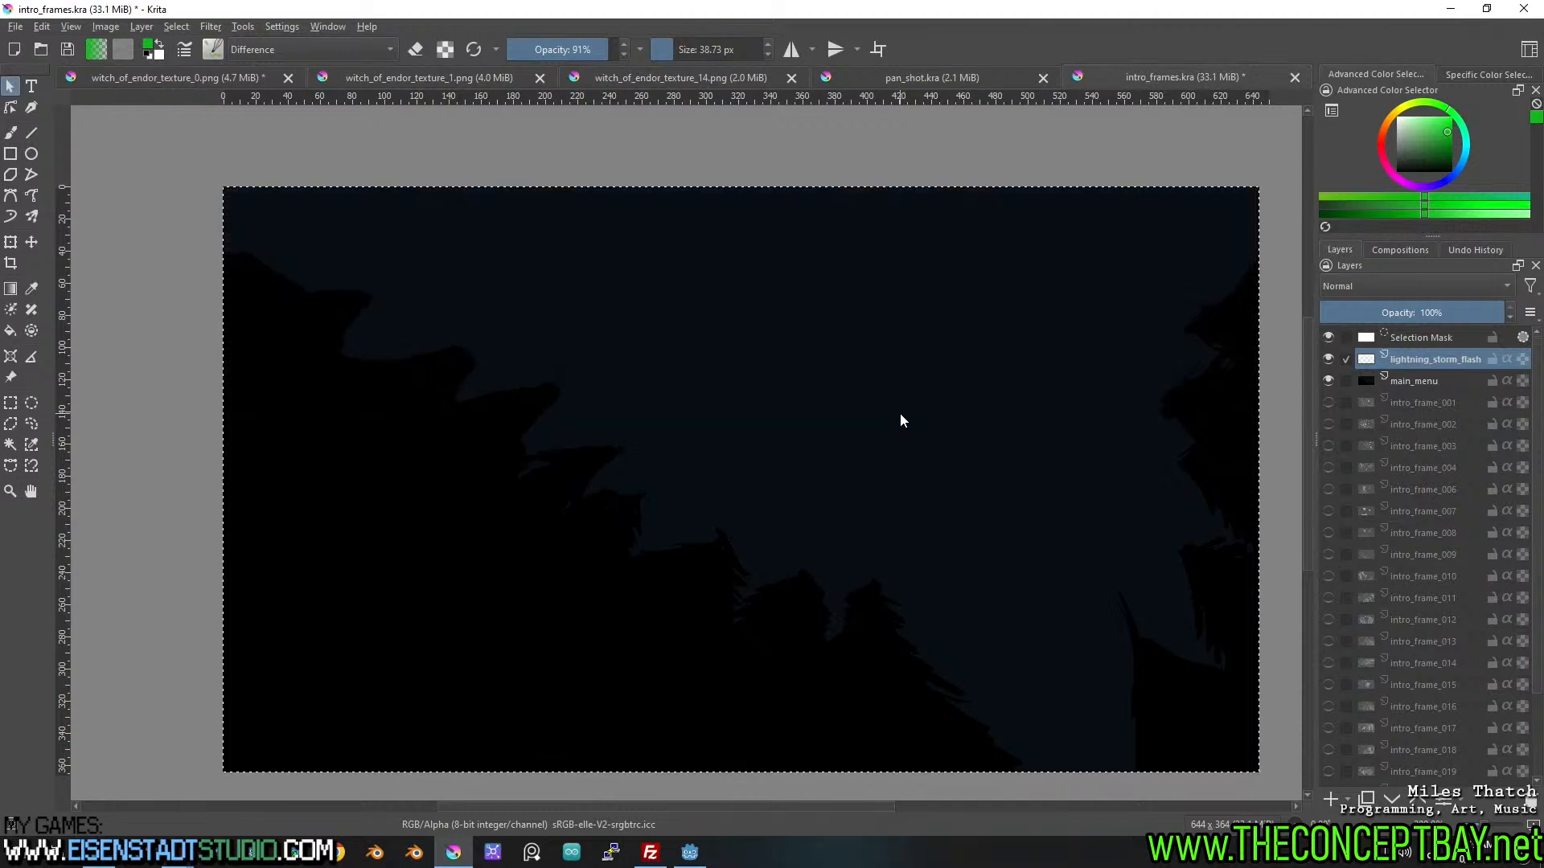
key("ctrl+shift+a")
Create a new 644 x 364 px document from the clipboard content.
key("ctrl+n")
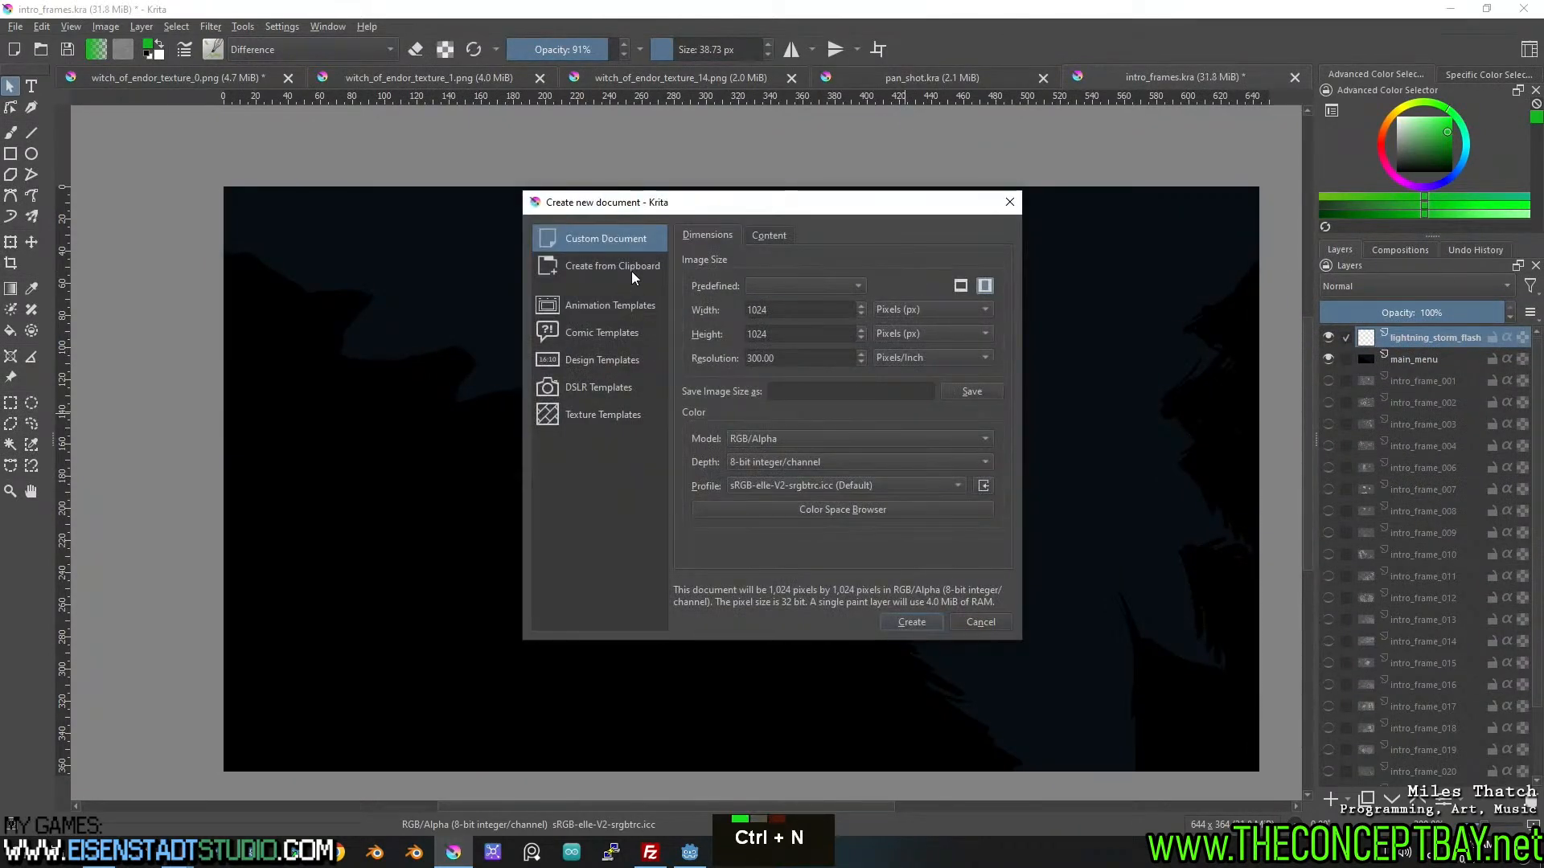
left_click(630, 267)
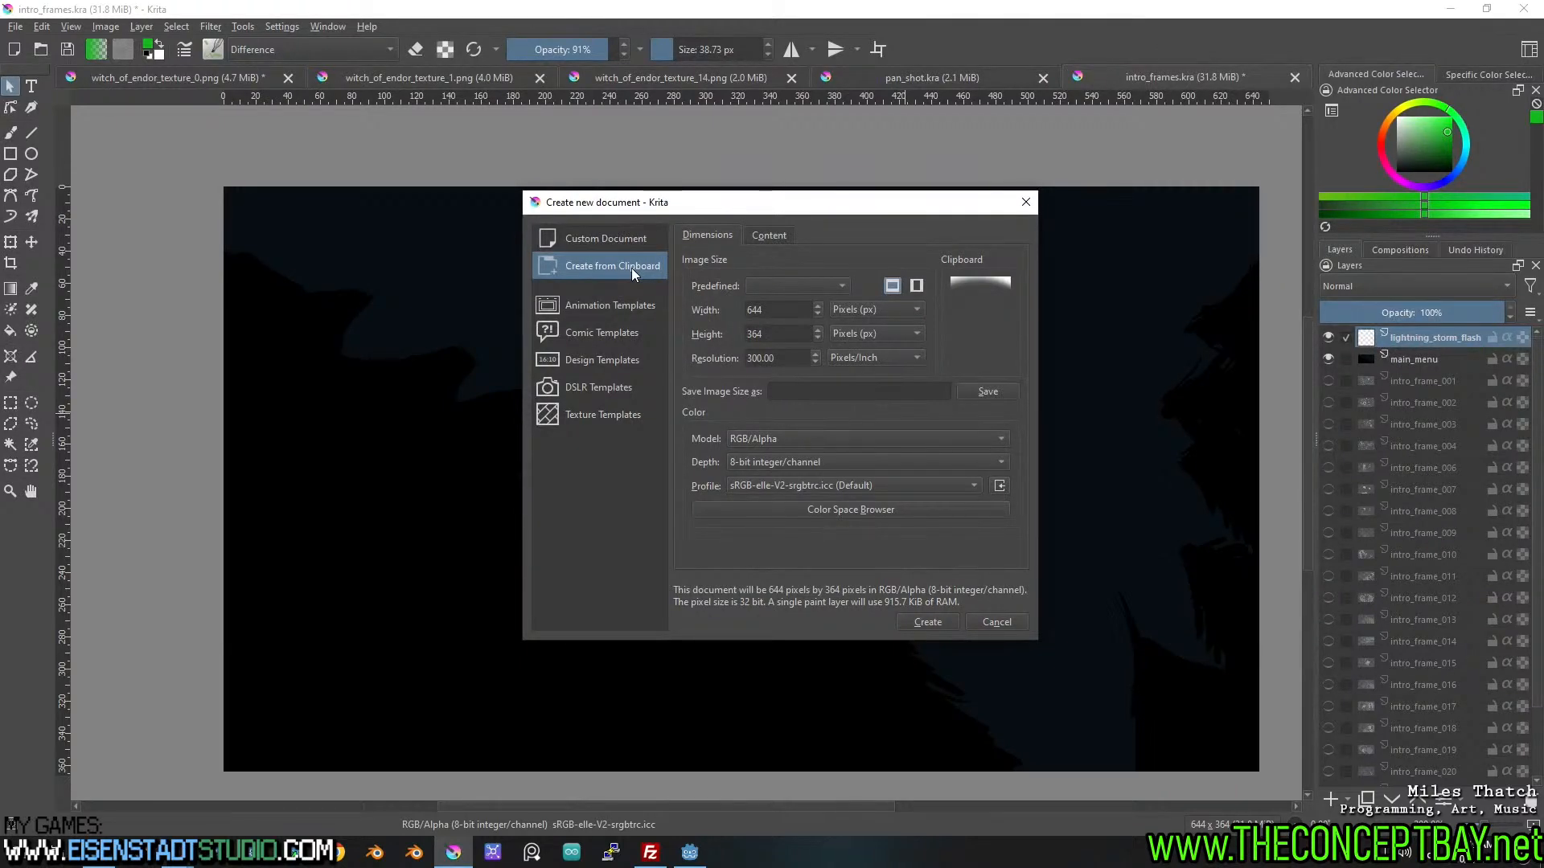
left_click(928, 621)
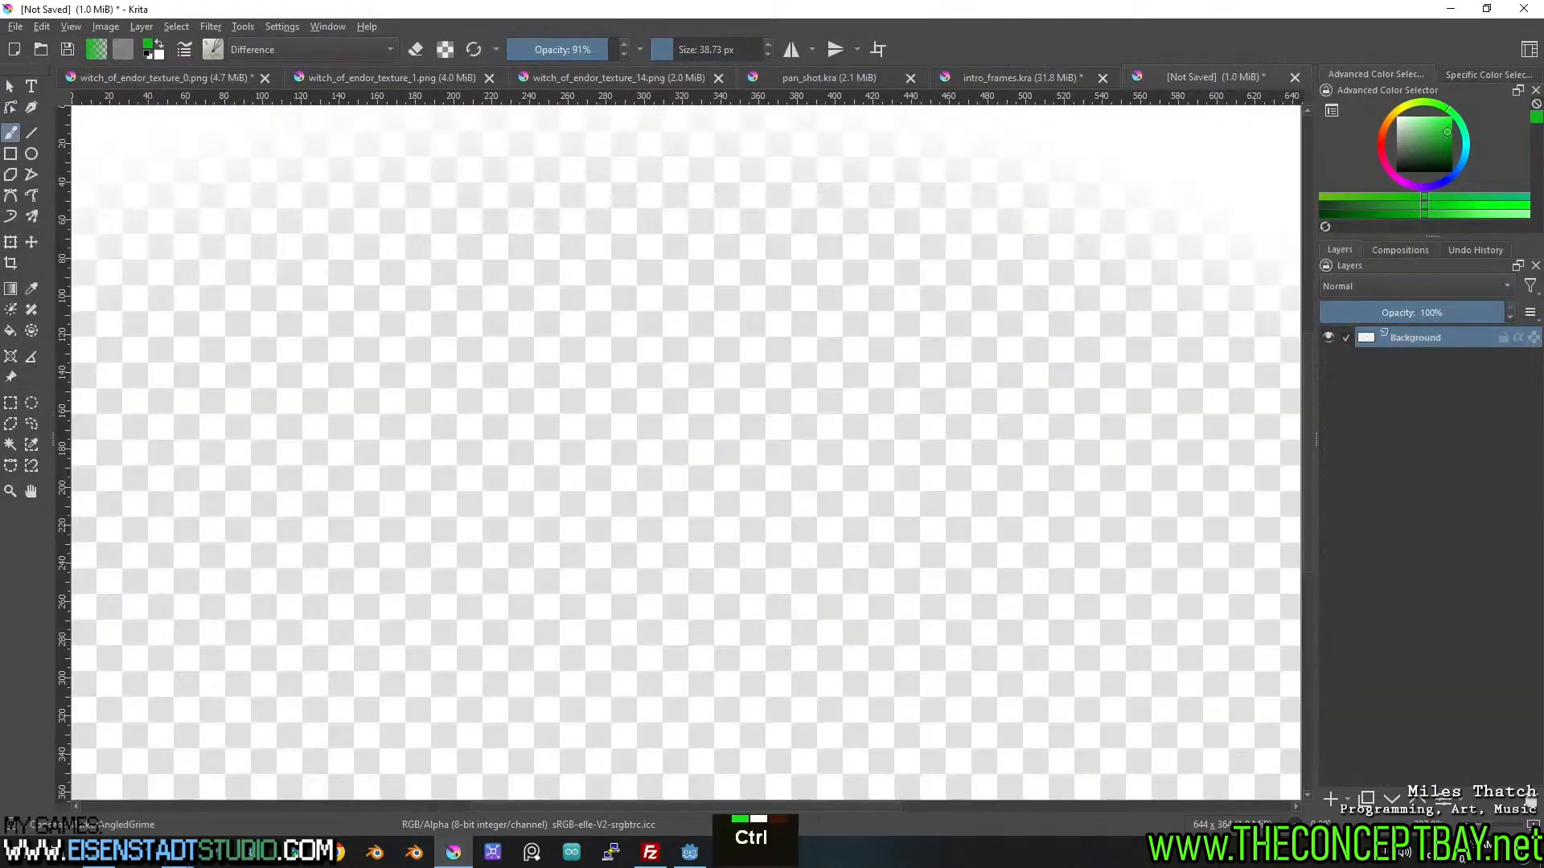
scroll(914, 483, "down", 2)
middle_click(820, 427)
scroll(820, 413, "up", 1)
middle_click(861, 476)
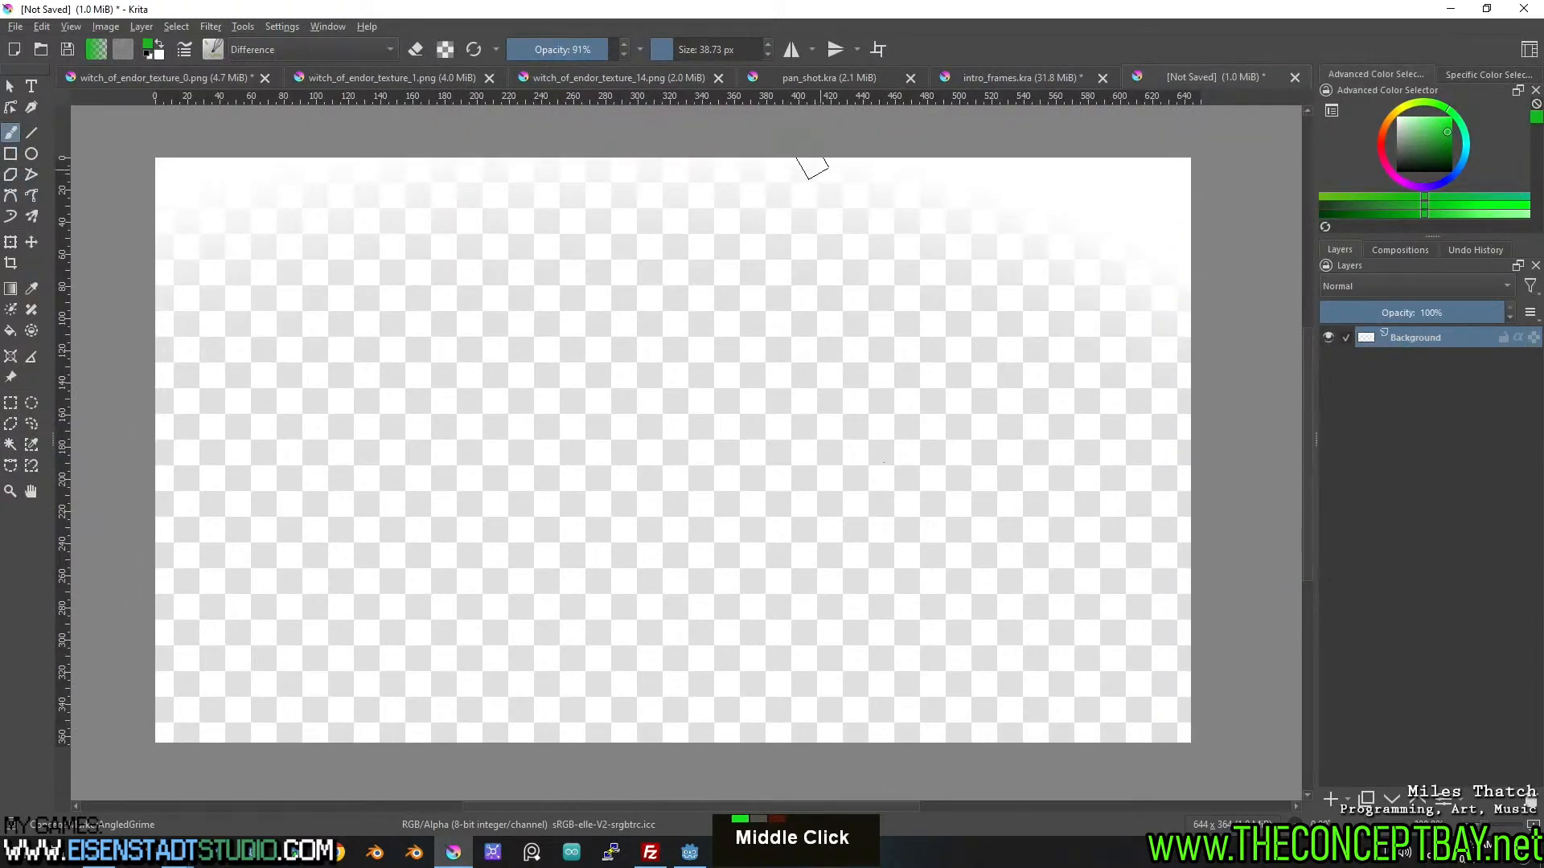
Save the new document as lightning_strike_flash.kra in the intro_cinematic folder.
key("ctrl+s")
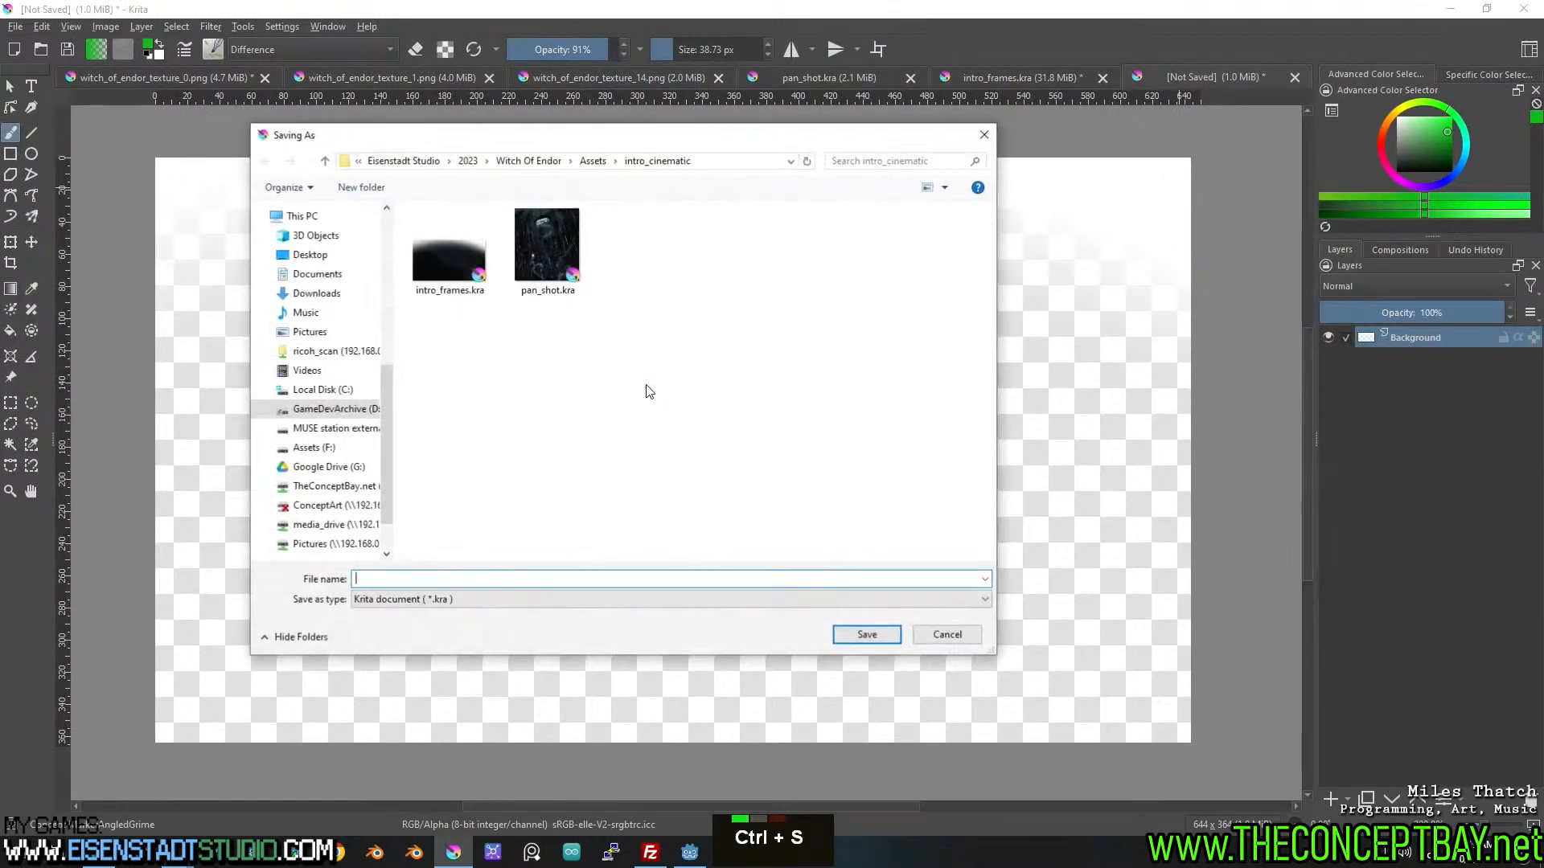
type("lightniong")
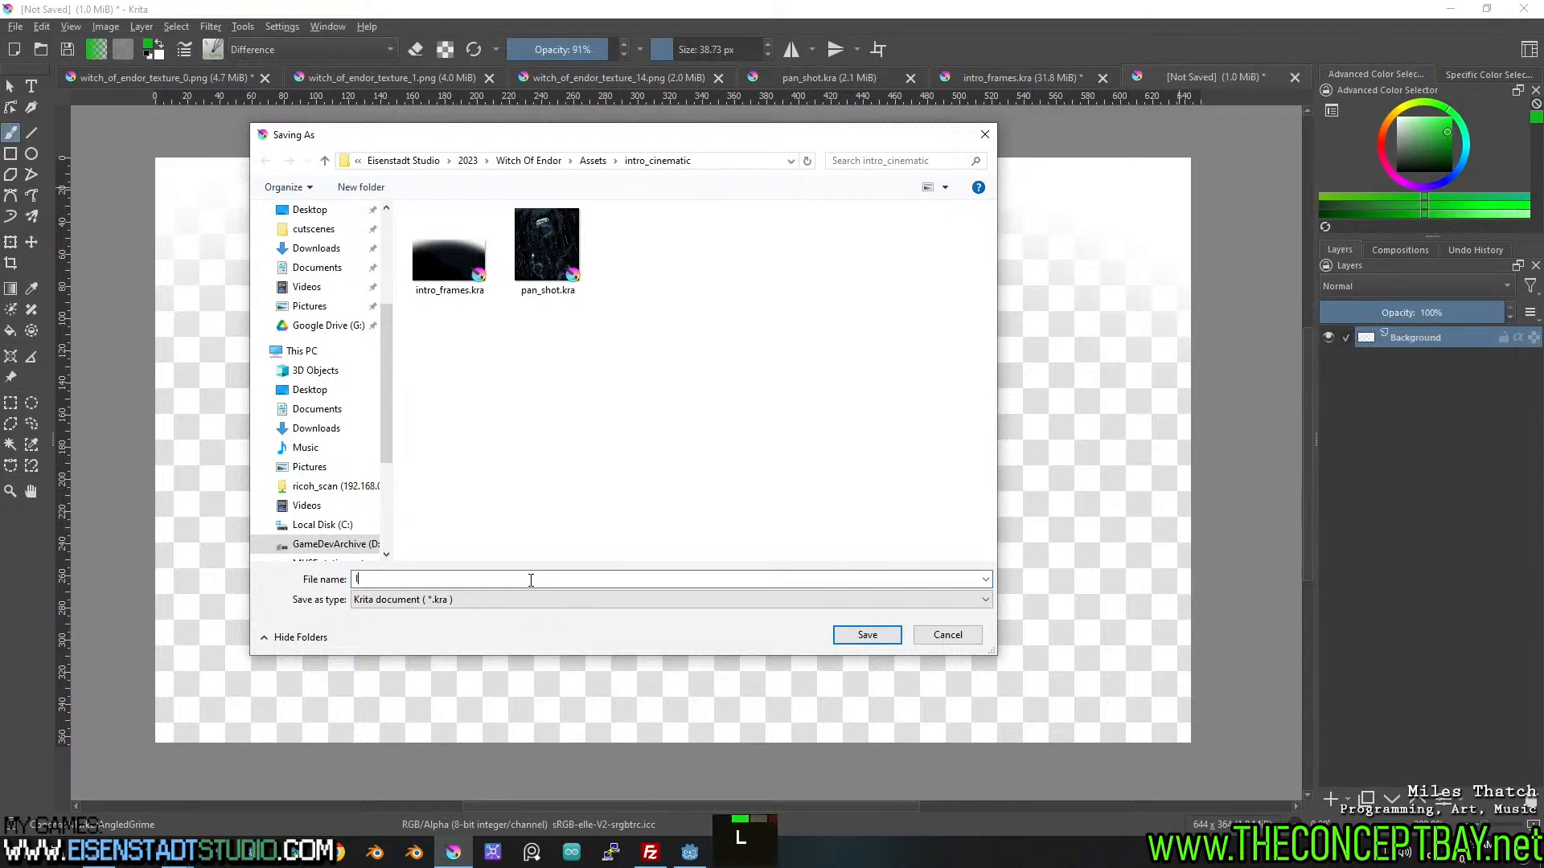
key("BackSpace")
key("BackSpace")
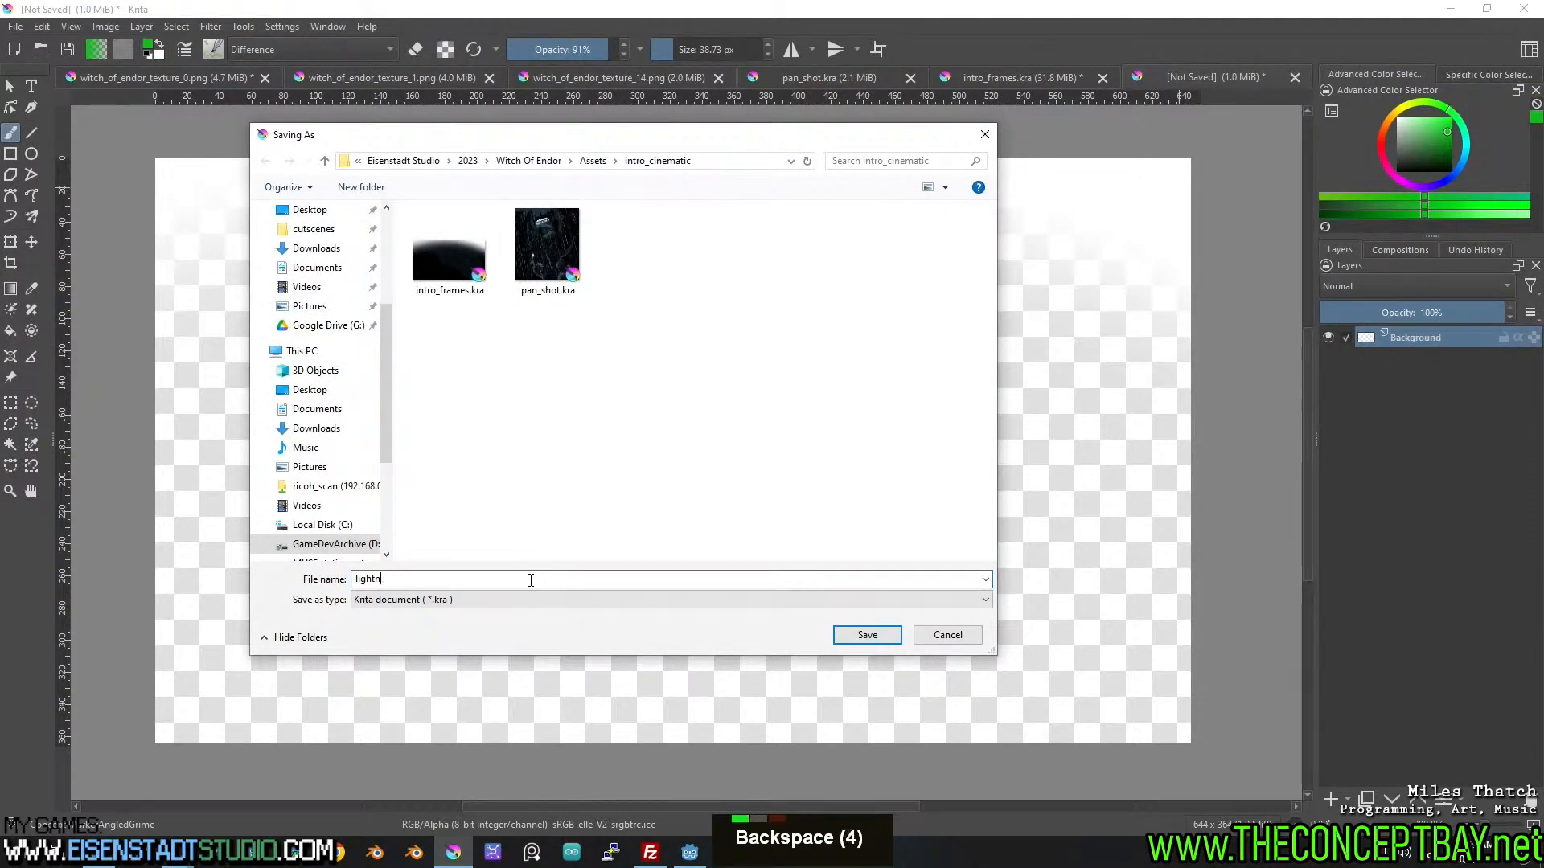
type("ning_strike")
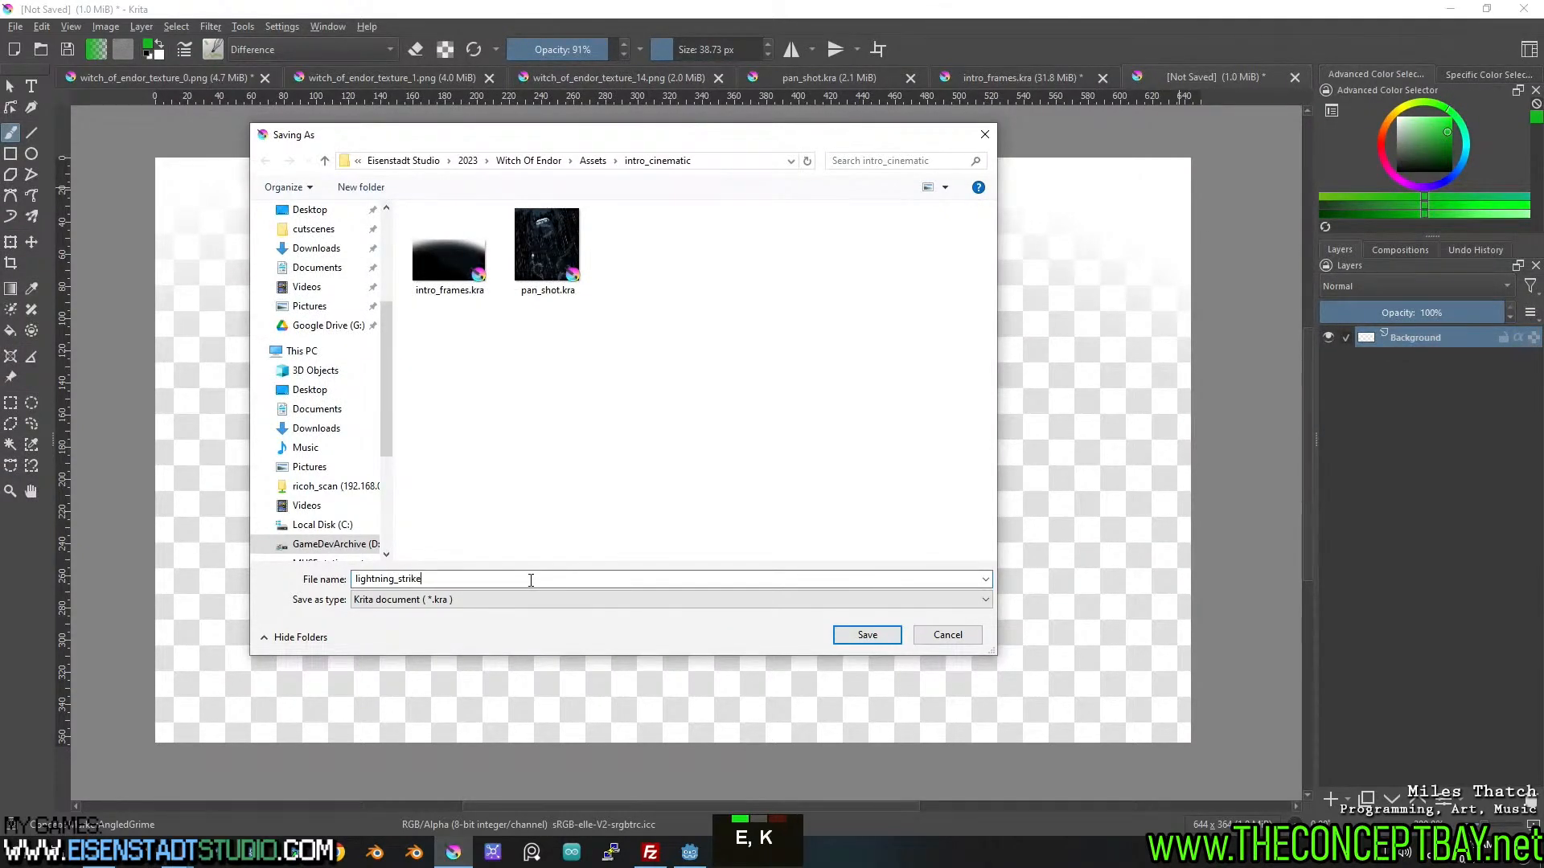
type("_flash")
key("Return")
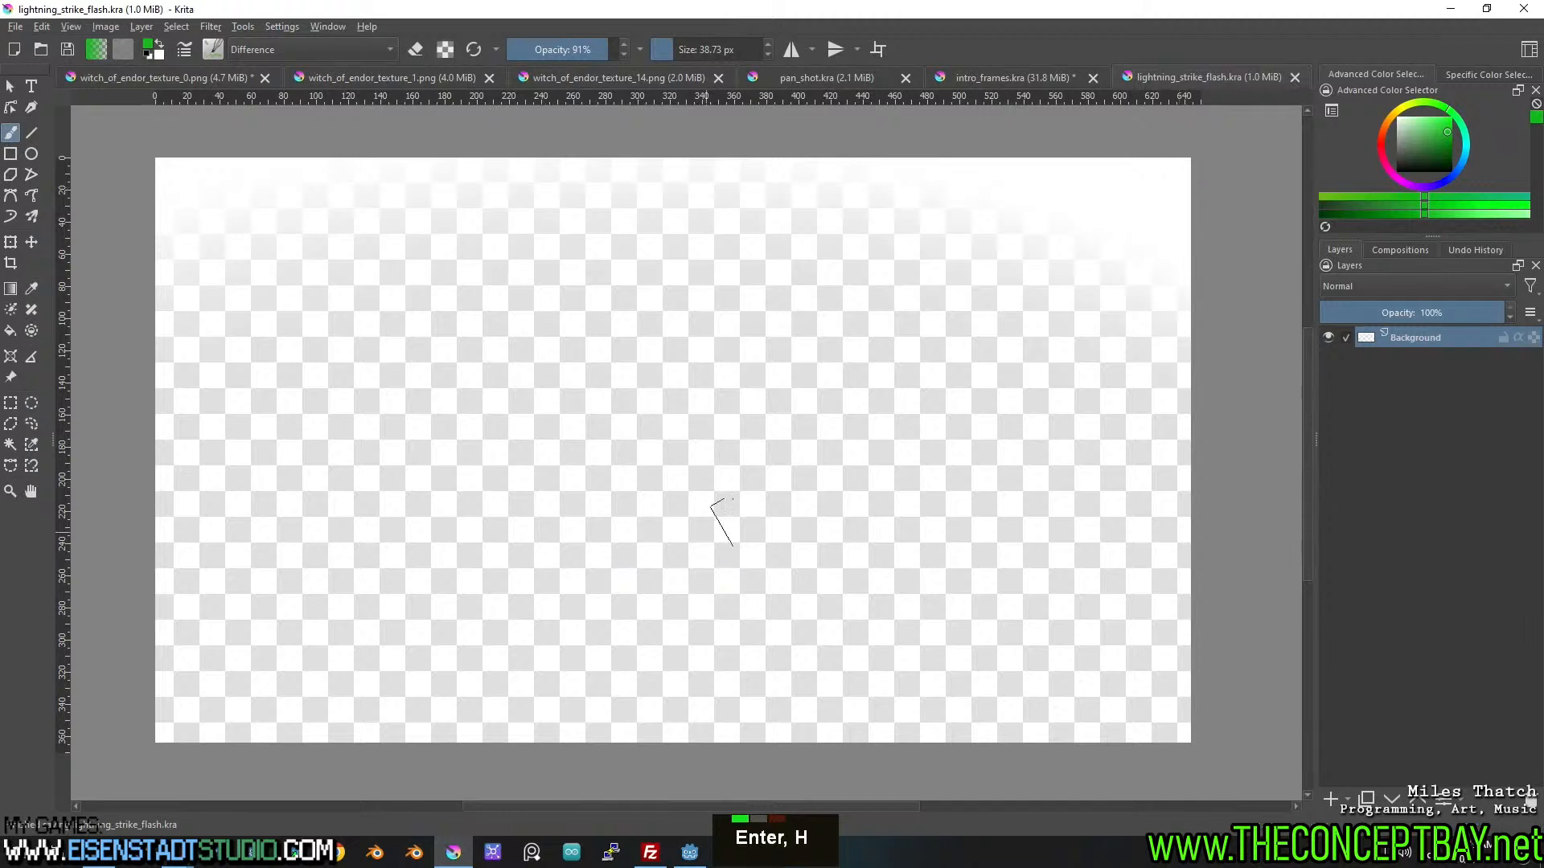
key("ctrl+s")
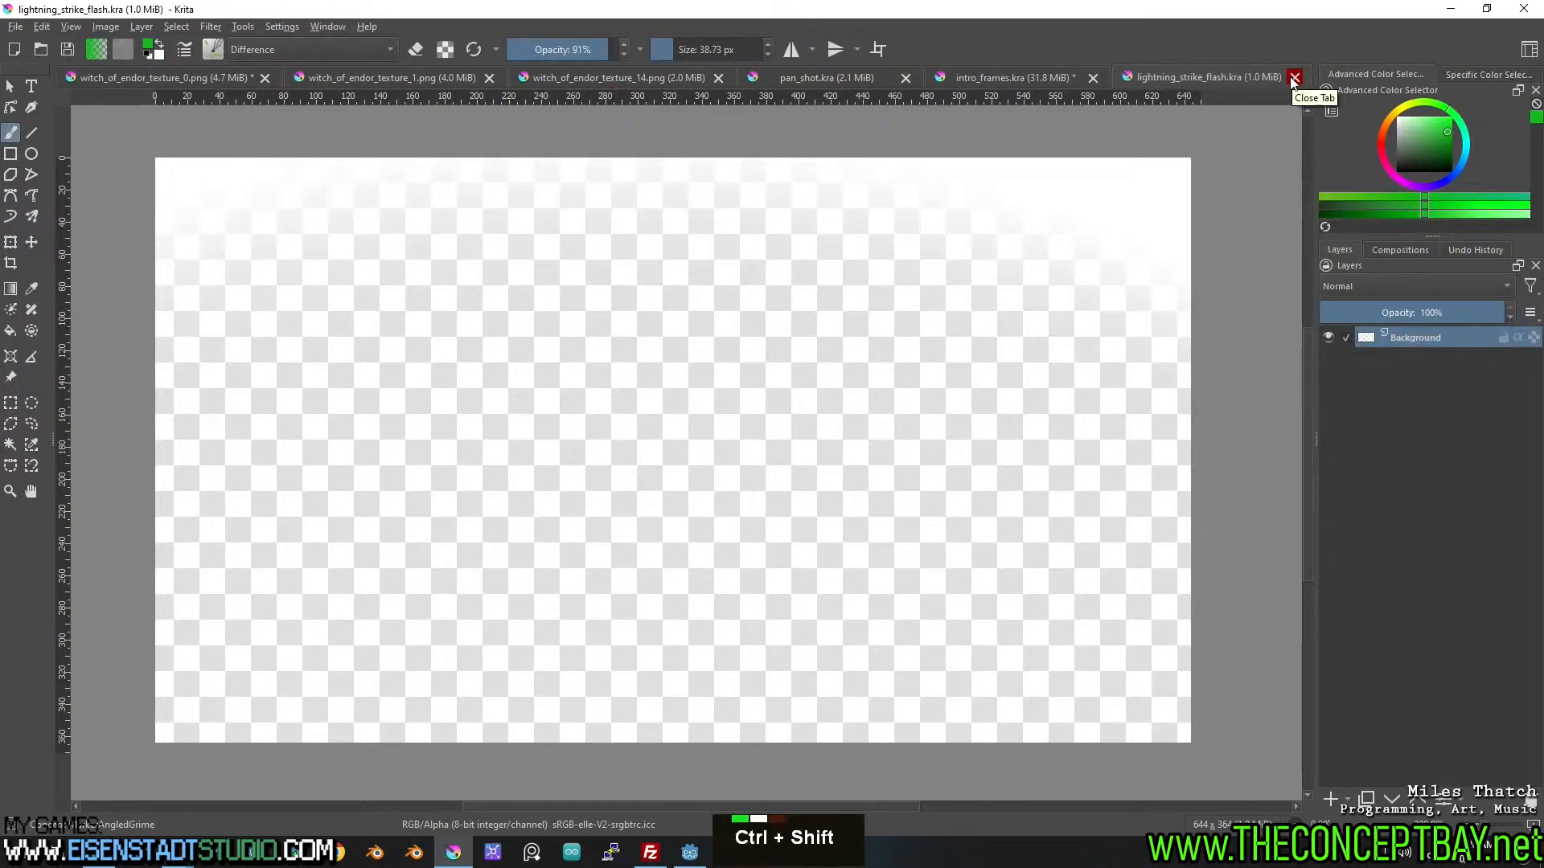
Try flattening the lightning_strike_flash image into a single merged layer and undo the merge.
key("ctrl+shift+e")
key("ctrl+z")
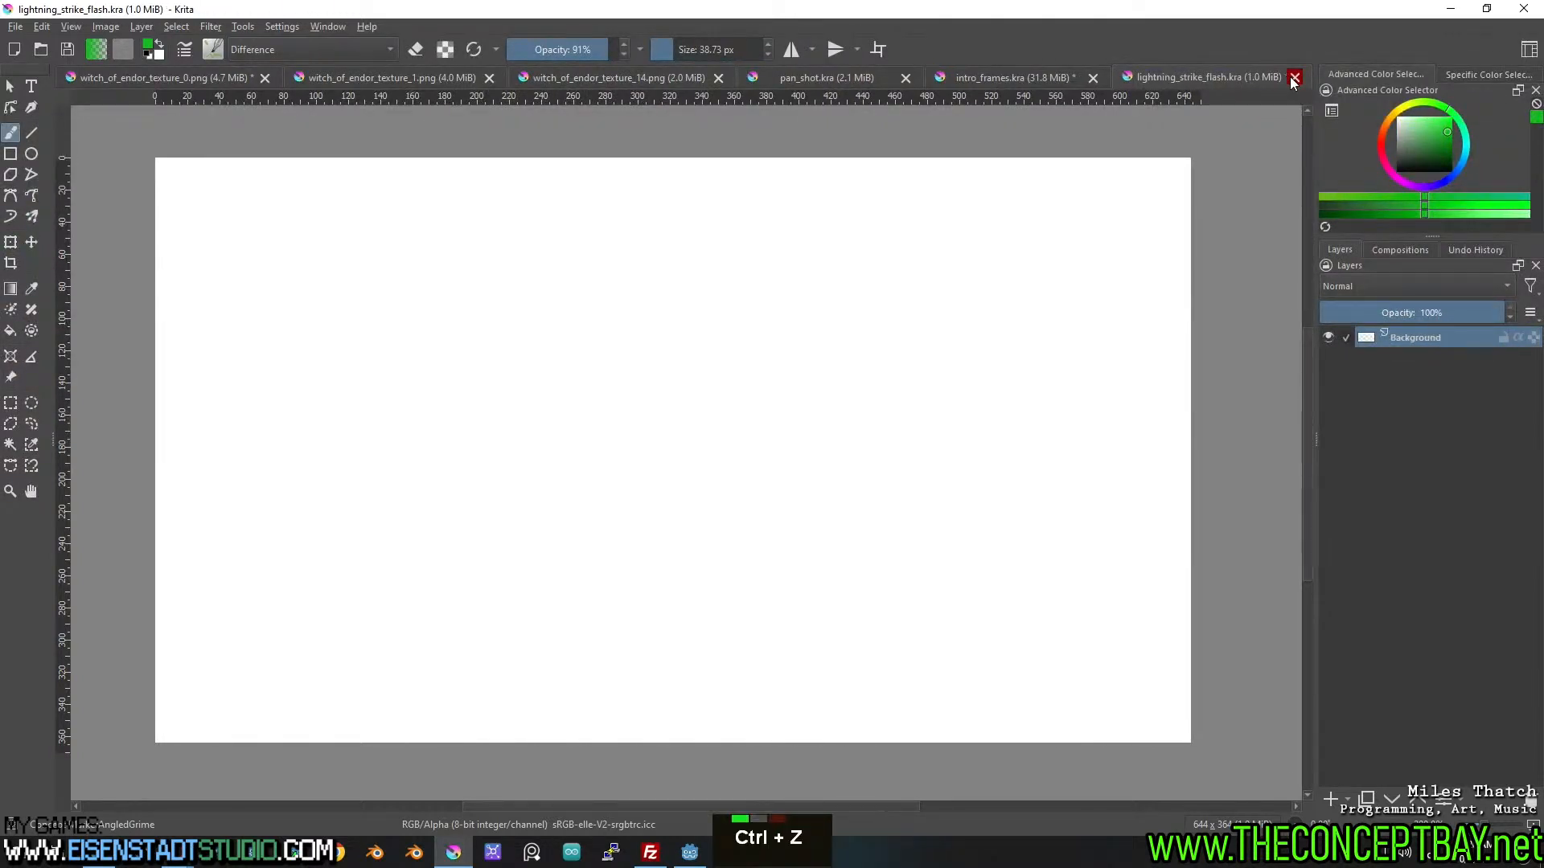
left_click(1063, 75)
double_click(1160, 72)
key("ctrl+z")
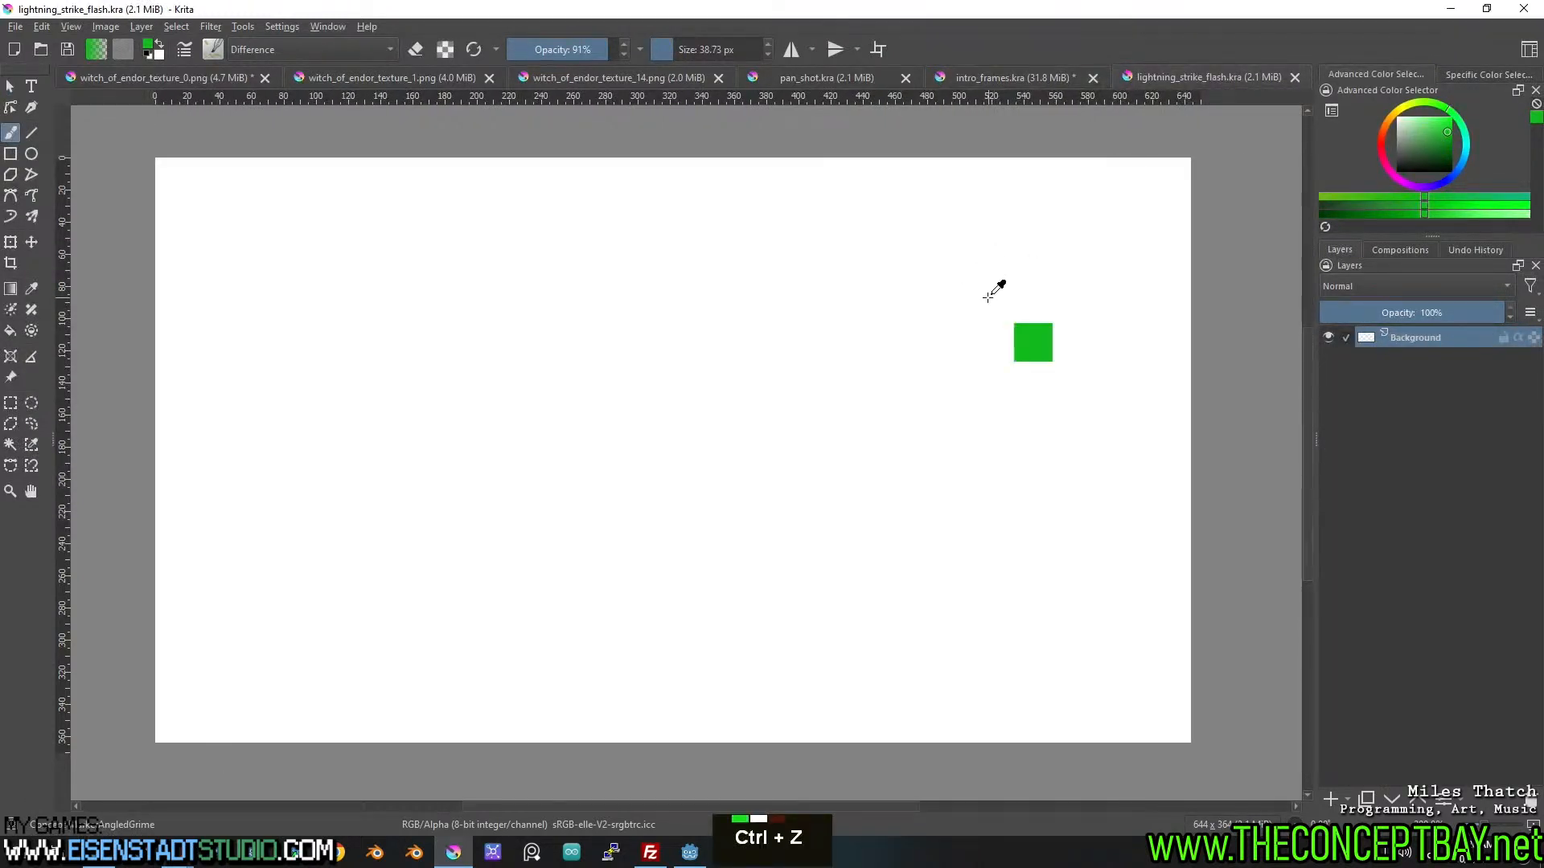
key("ctrl+z")
key("ctrl+shift+z")
key("ctrl+shift+z")
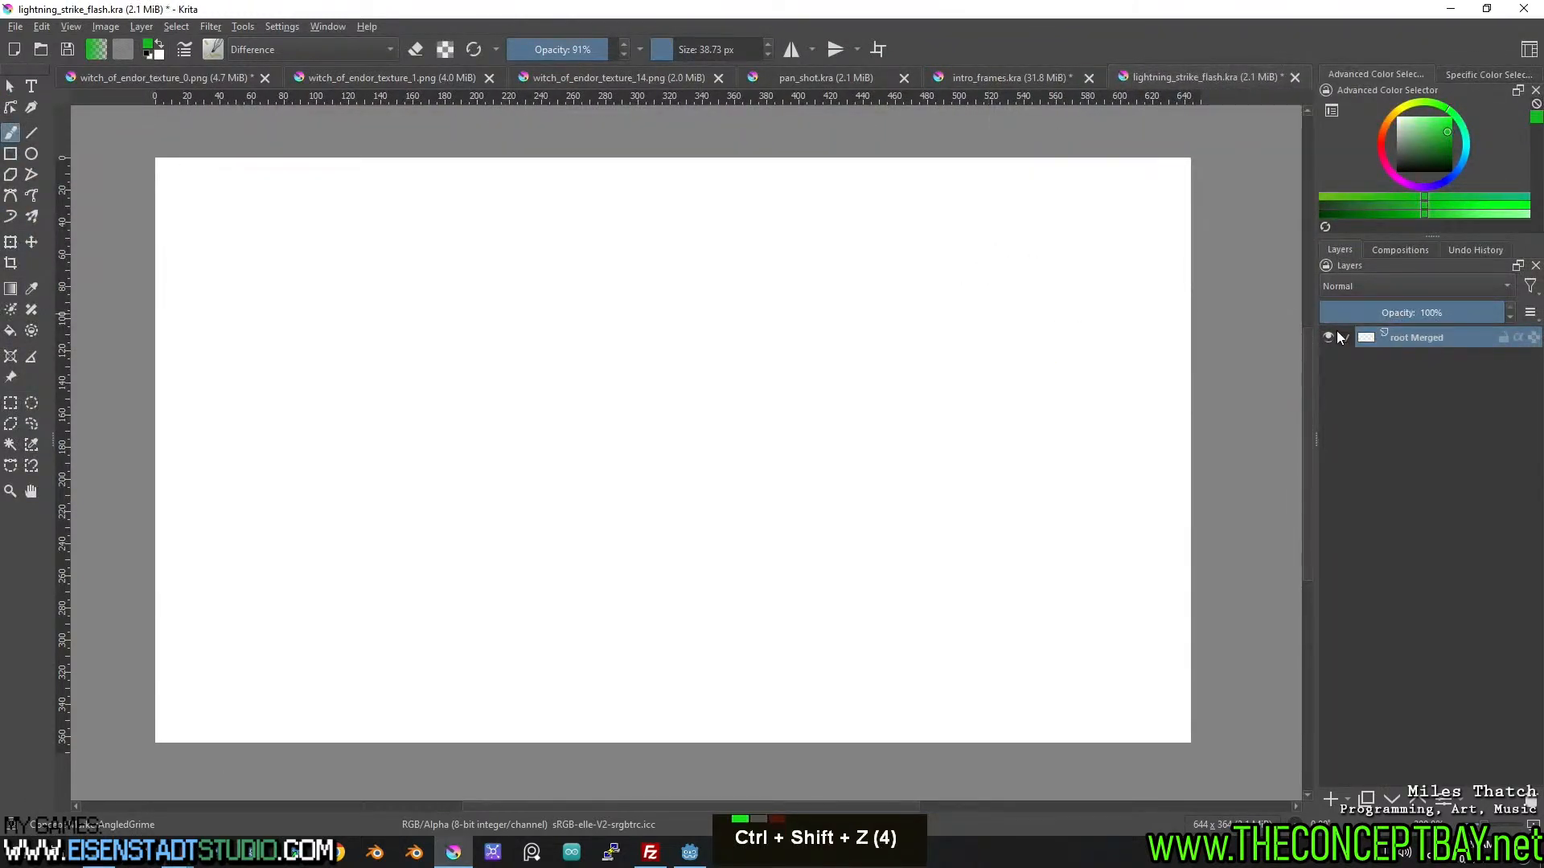
key("ctrl+z")
Paste the cut lightning_storm_flash layer above Background, compare the two layers, and leave only Background visible.
scroll(910, 427, "down", 3)
scroll(907, 430, "up", 2)
double_click(1327, 343)
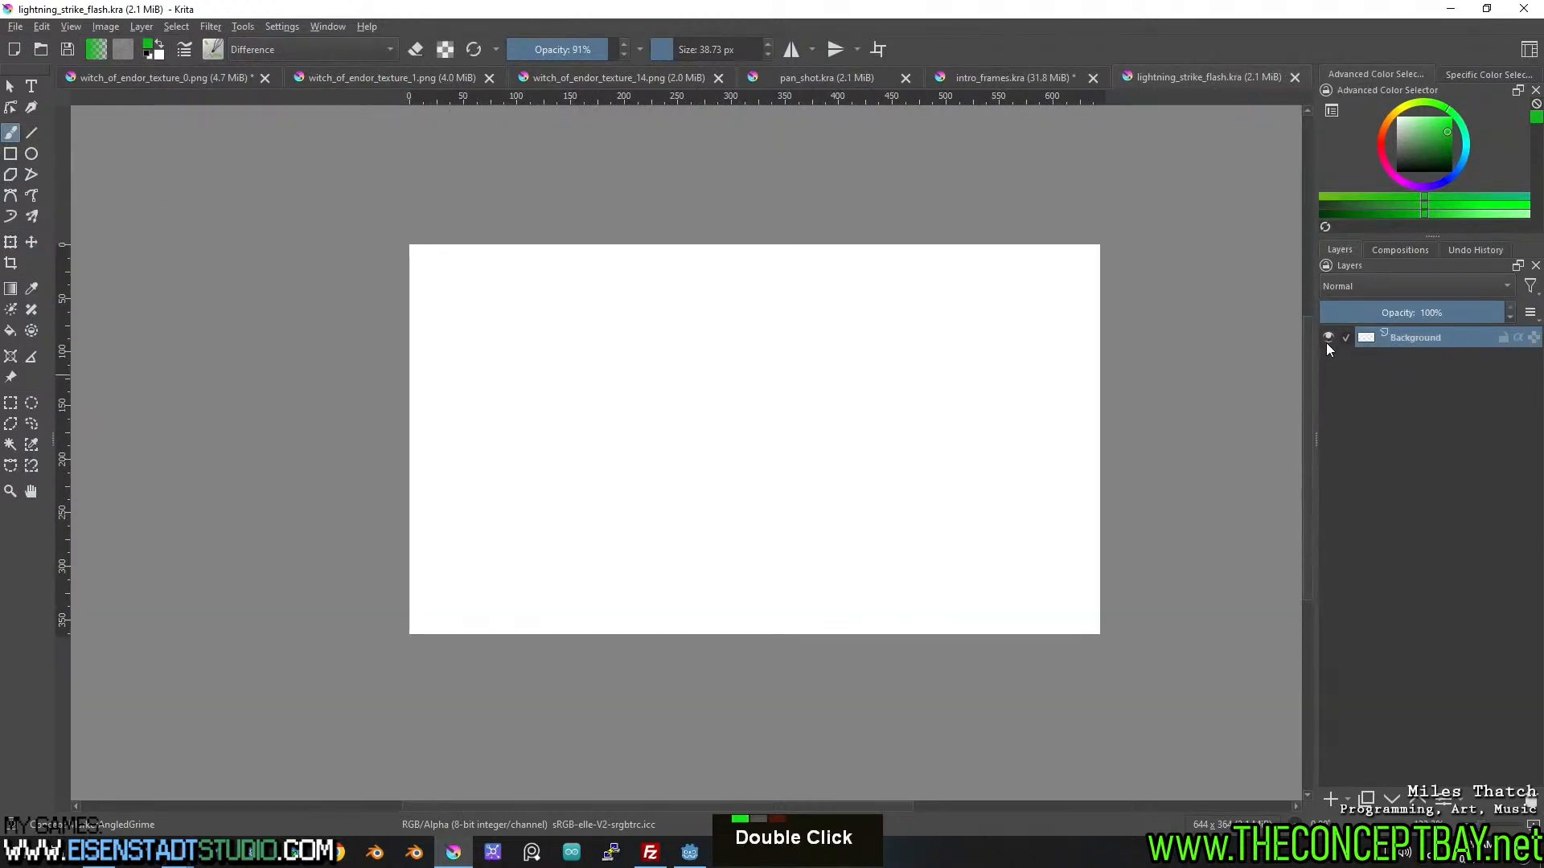
key("ctrl+v")
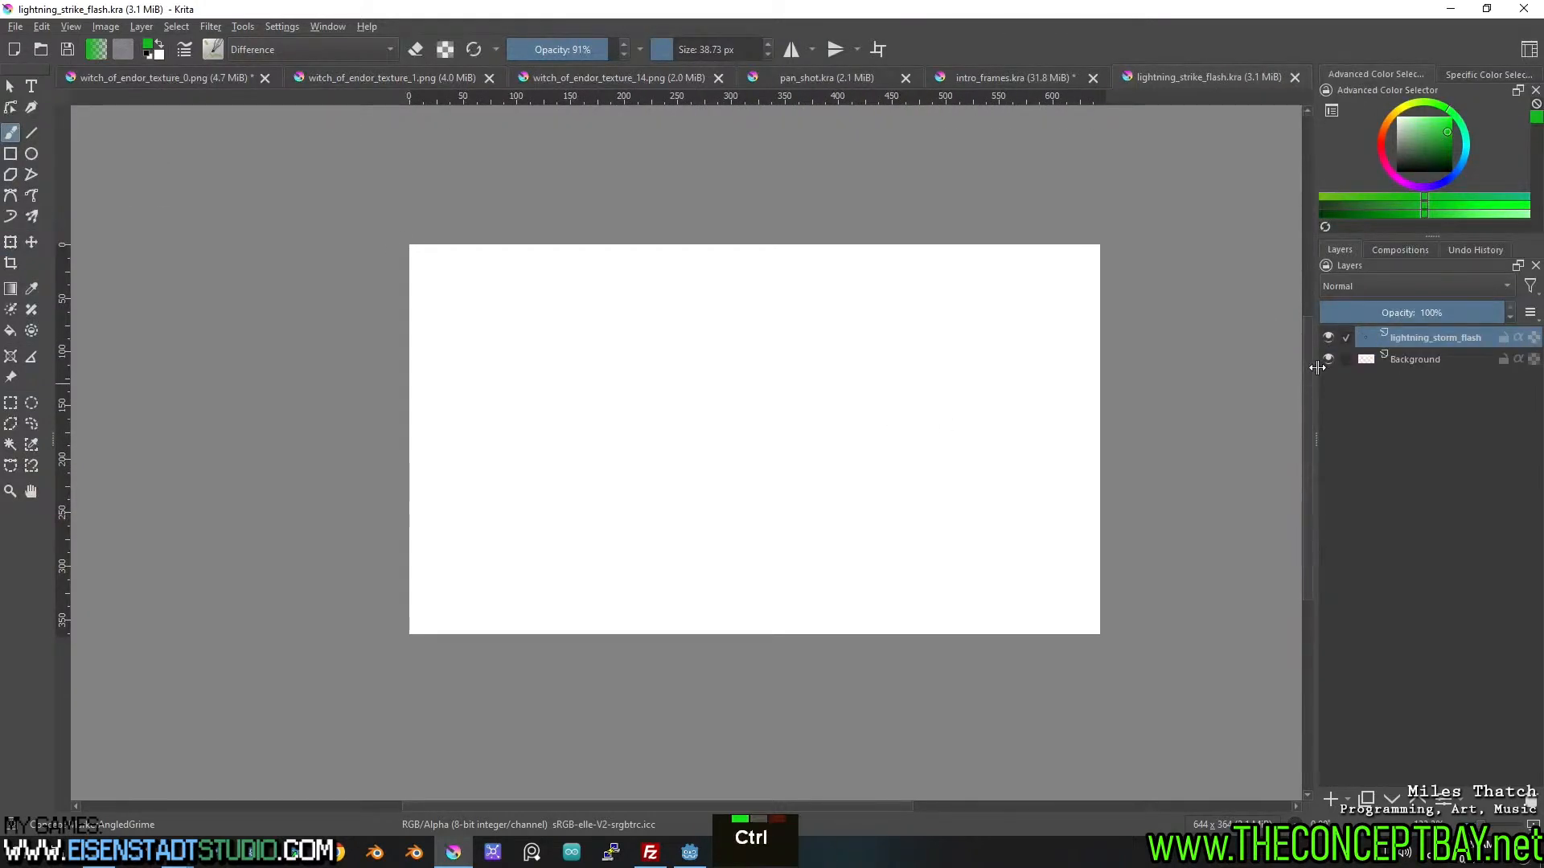
double_click(1325, 339)
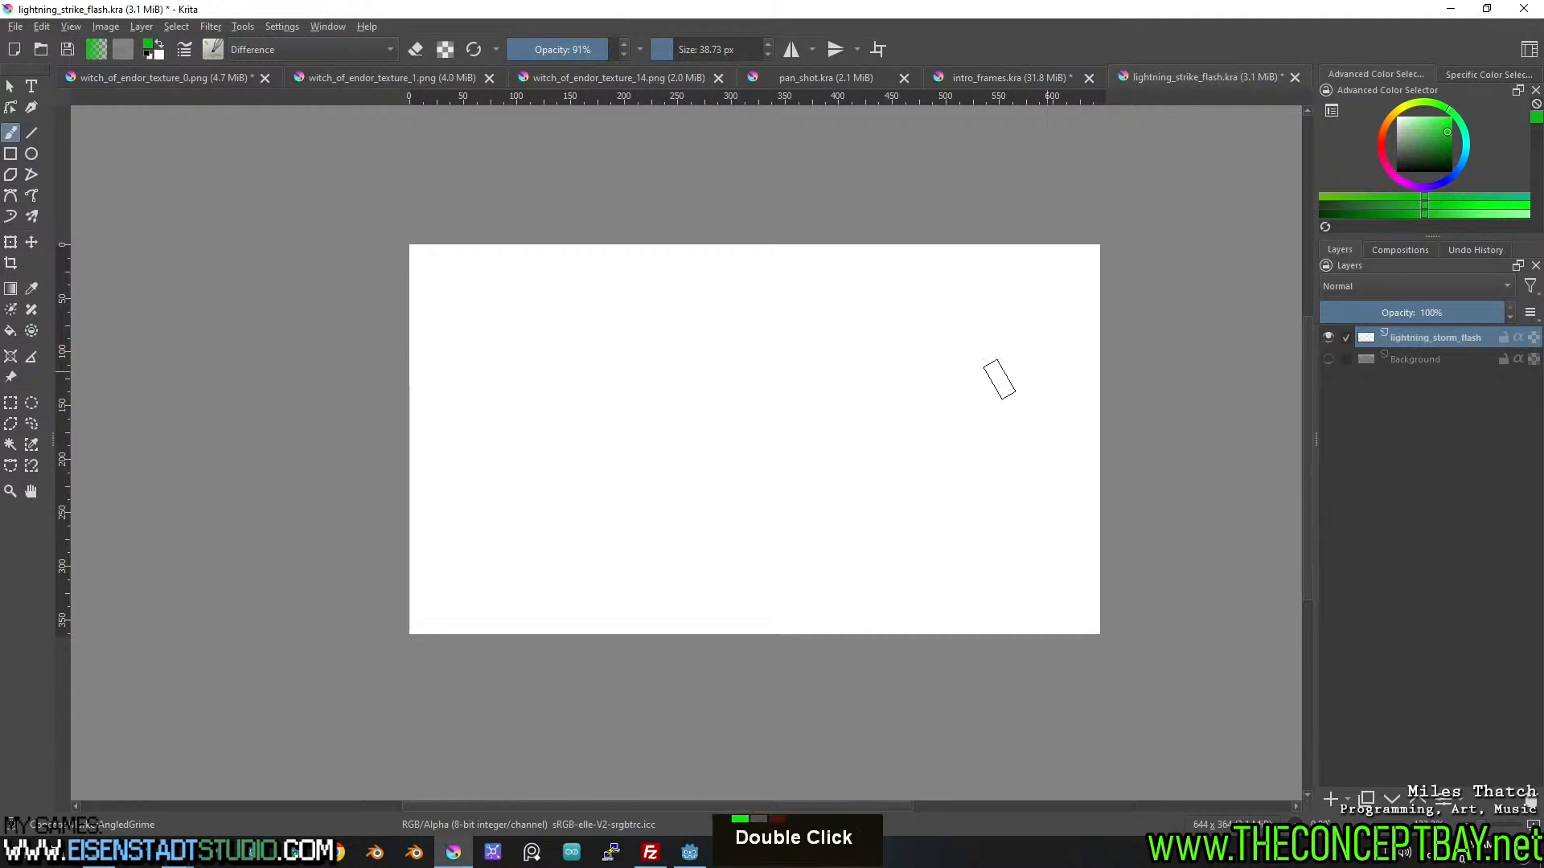
left_click(1328, 338)
left_click(1328, 359)
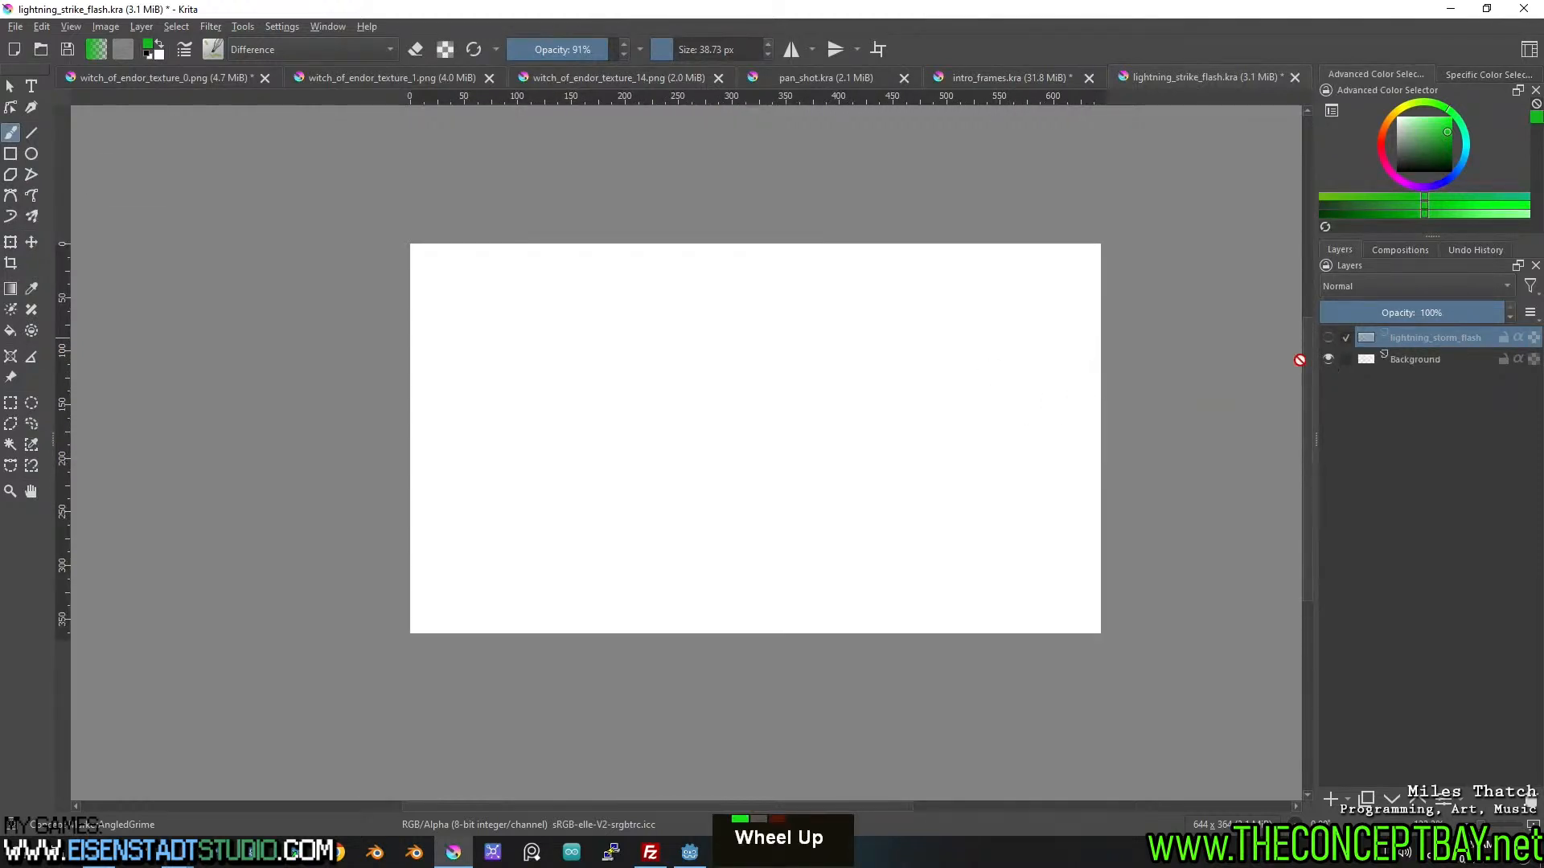
Save and close lightning_strike_flash.kra, and save intro_frames.kra.
scroll(938, 351, "up", 3)
scroll(925, 364, "down", 3)
key("ctrl+s")
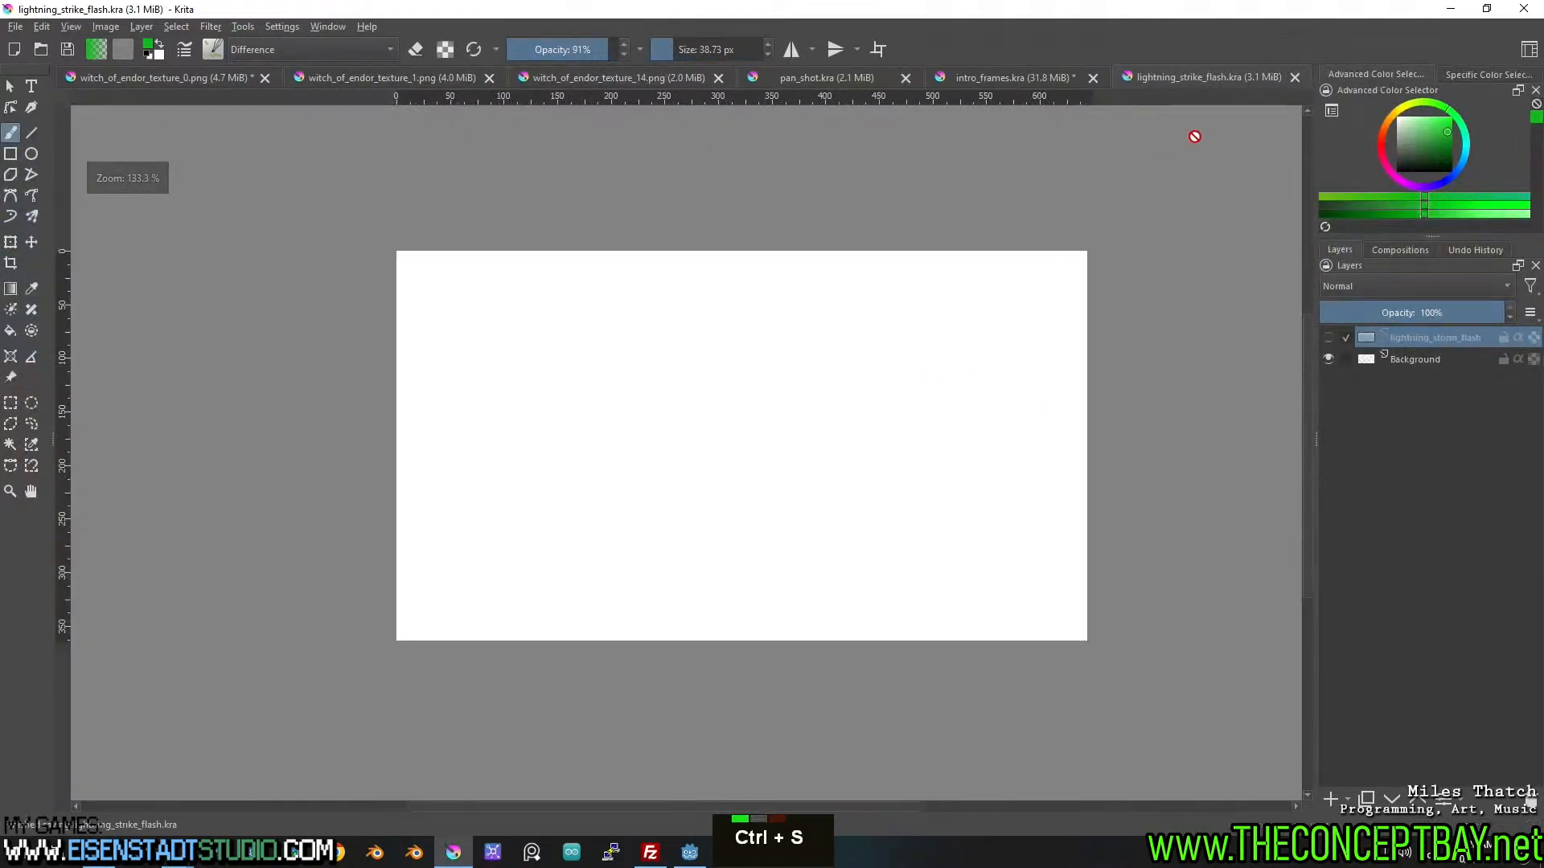
left_click(1295, 77)
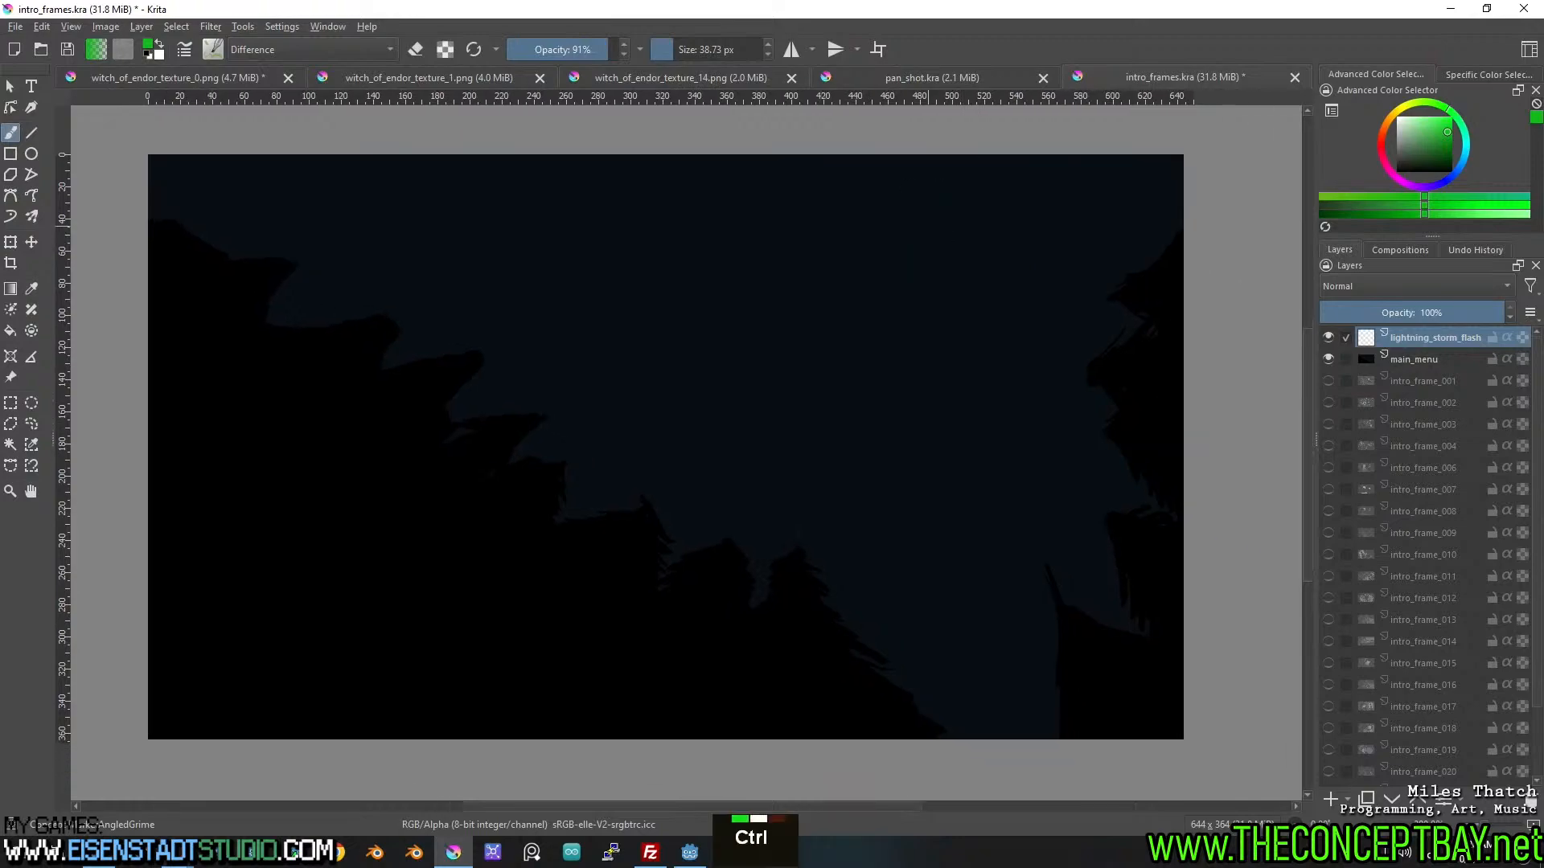
key("ctrl+s")
Examine the rainy house scene in pan_shot.kra from its upper to its lower part.
left_click(968, 72)
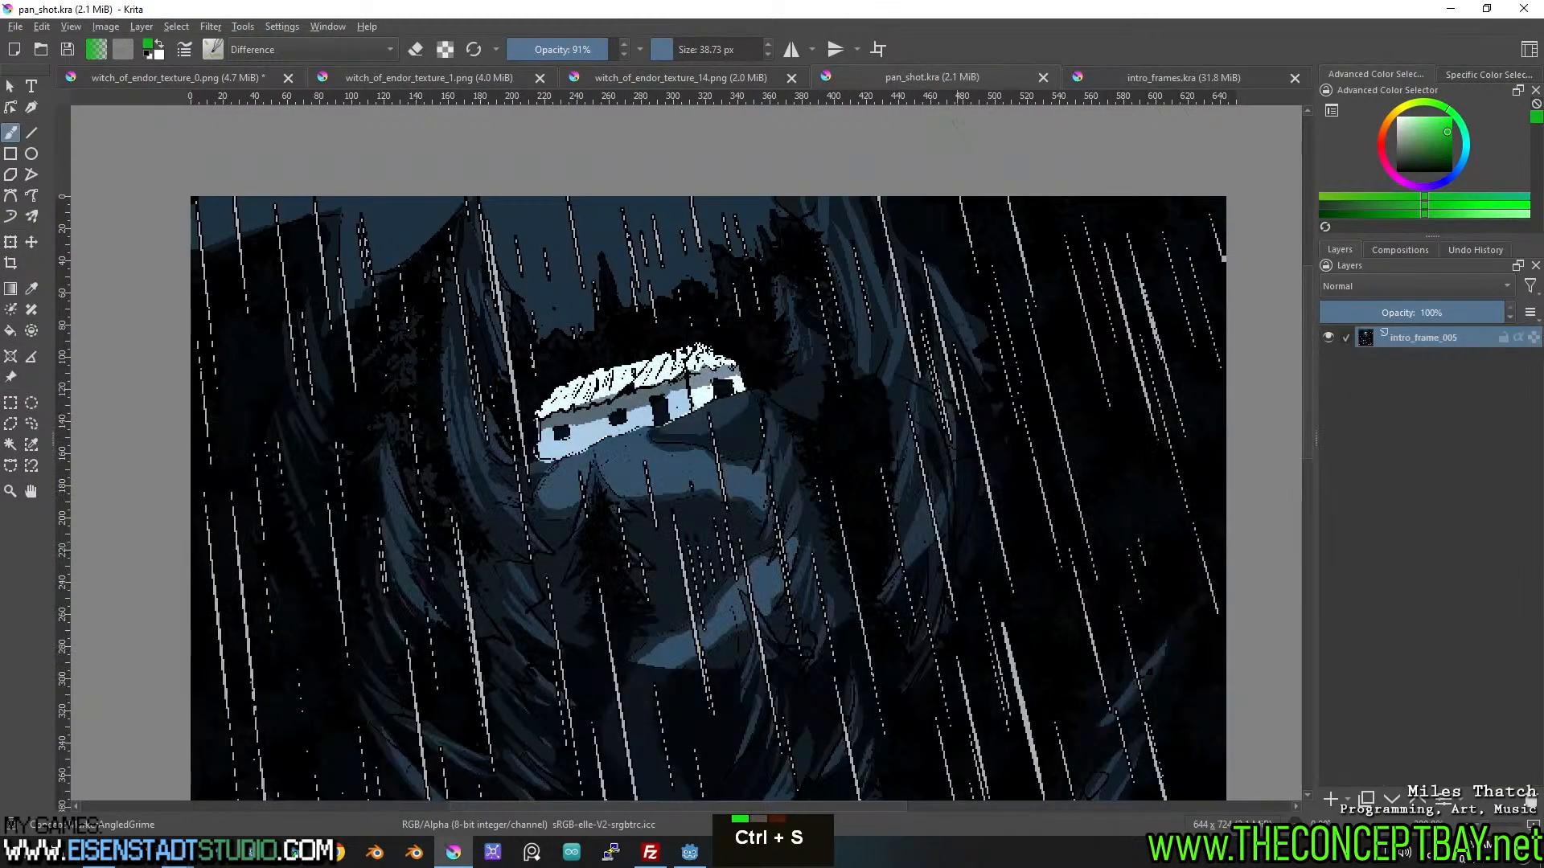
scroll(909, 257, "down", 2)
middle_click(790, 231)
middle_click(865, 494)
scroll(891, 486, "up", 3)
middle_click(891, 486)
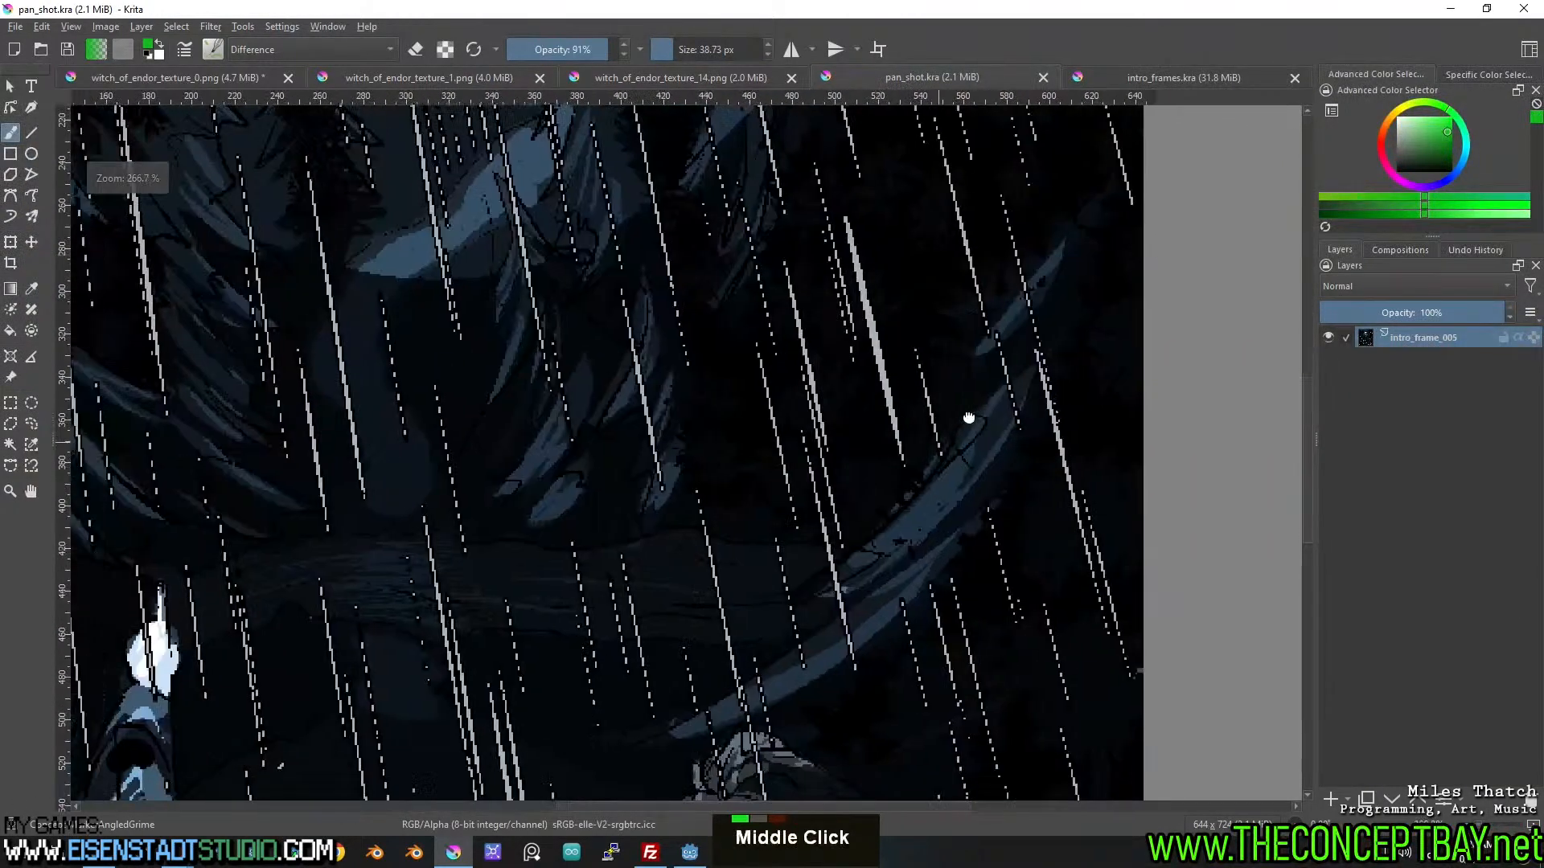
scroll(974, 409, "down", 2)
middle_click(974, 409)
scroll(929, 378, "up", 2)
middle_click(928, 378)
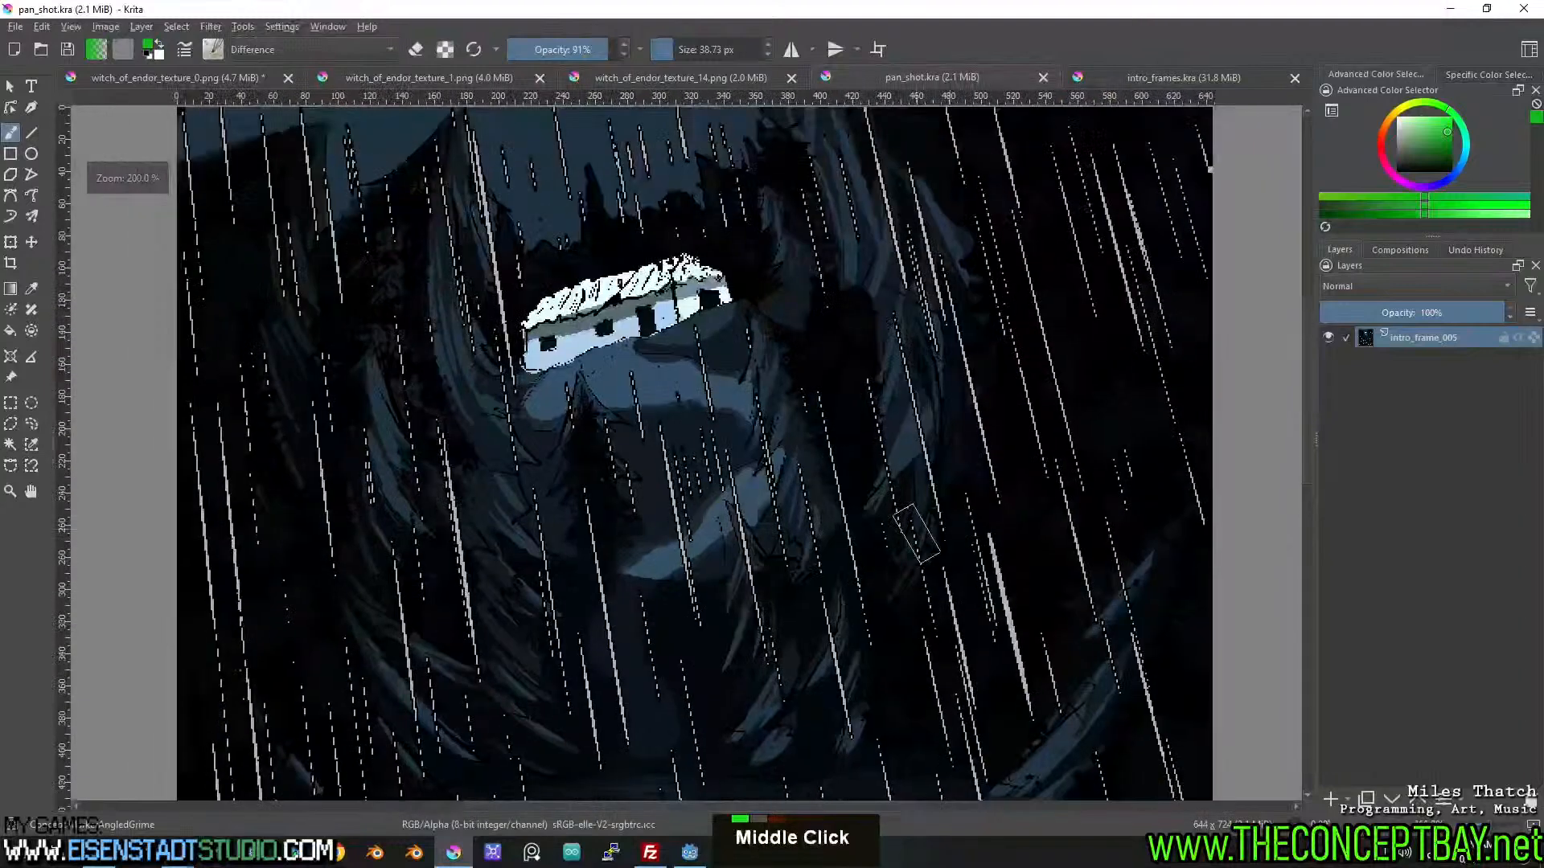
Close the pan_shot.kra and intro_frames.kra documents.
left_click(1041, 78)
left_click(1299, 77)
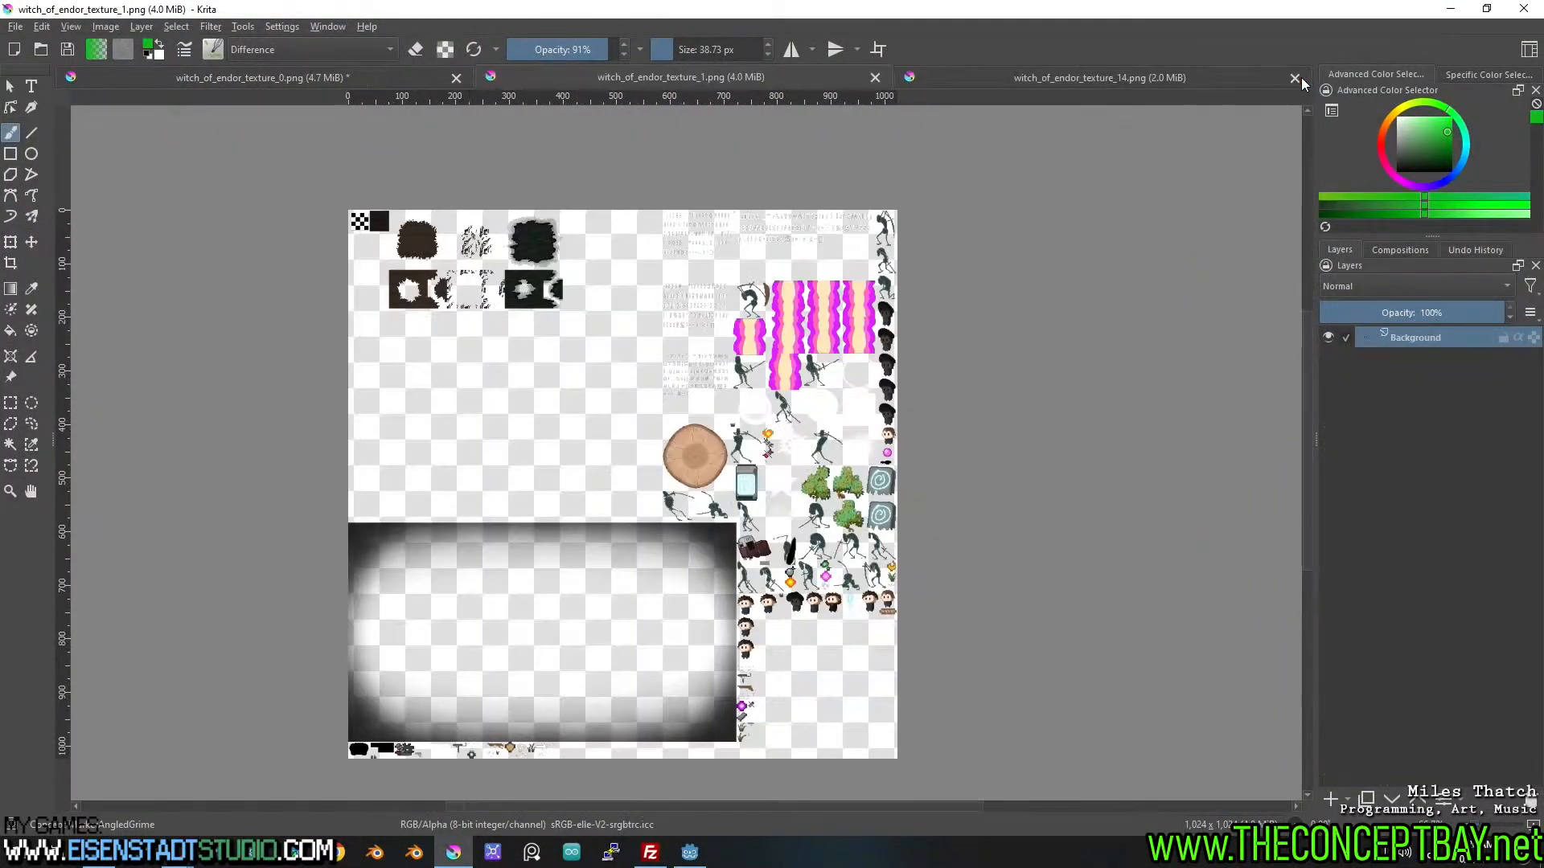
Bring up the grid and guides settings for the witch_of_endor_texture_1.png tile sheet.
scroll(432, 310, "up", 2)
middle_click(563, 434)
middle_click(603, 434)
scroll(620, 442, "up", 2)
middle_click(619, 443)
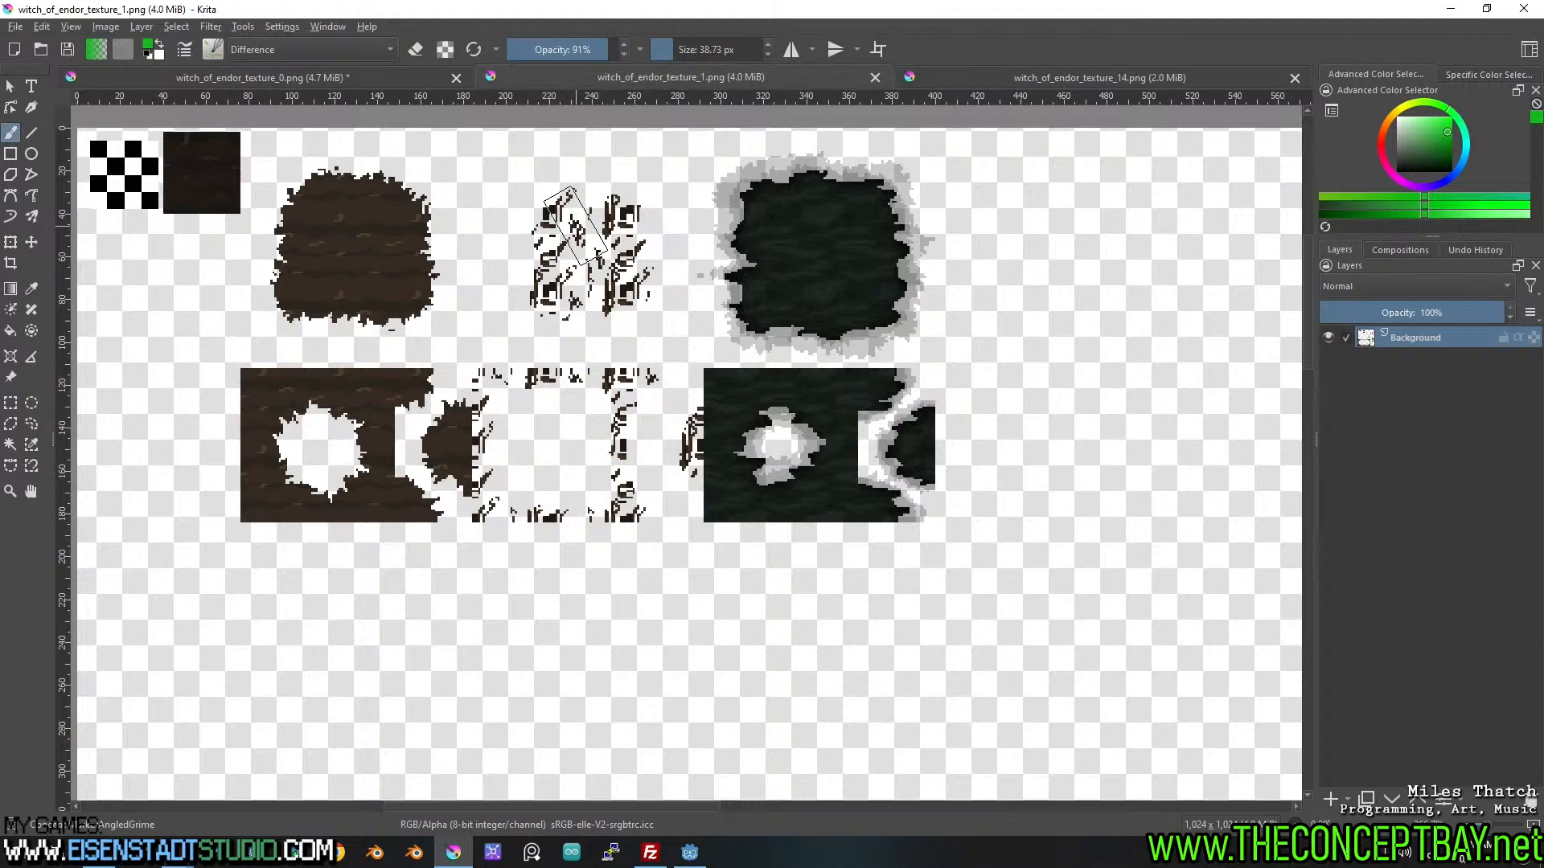
left_click(282, 26)
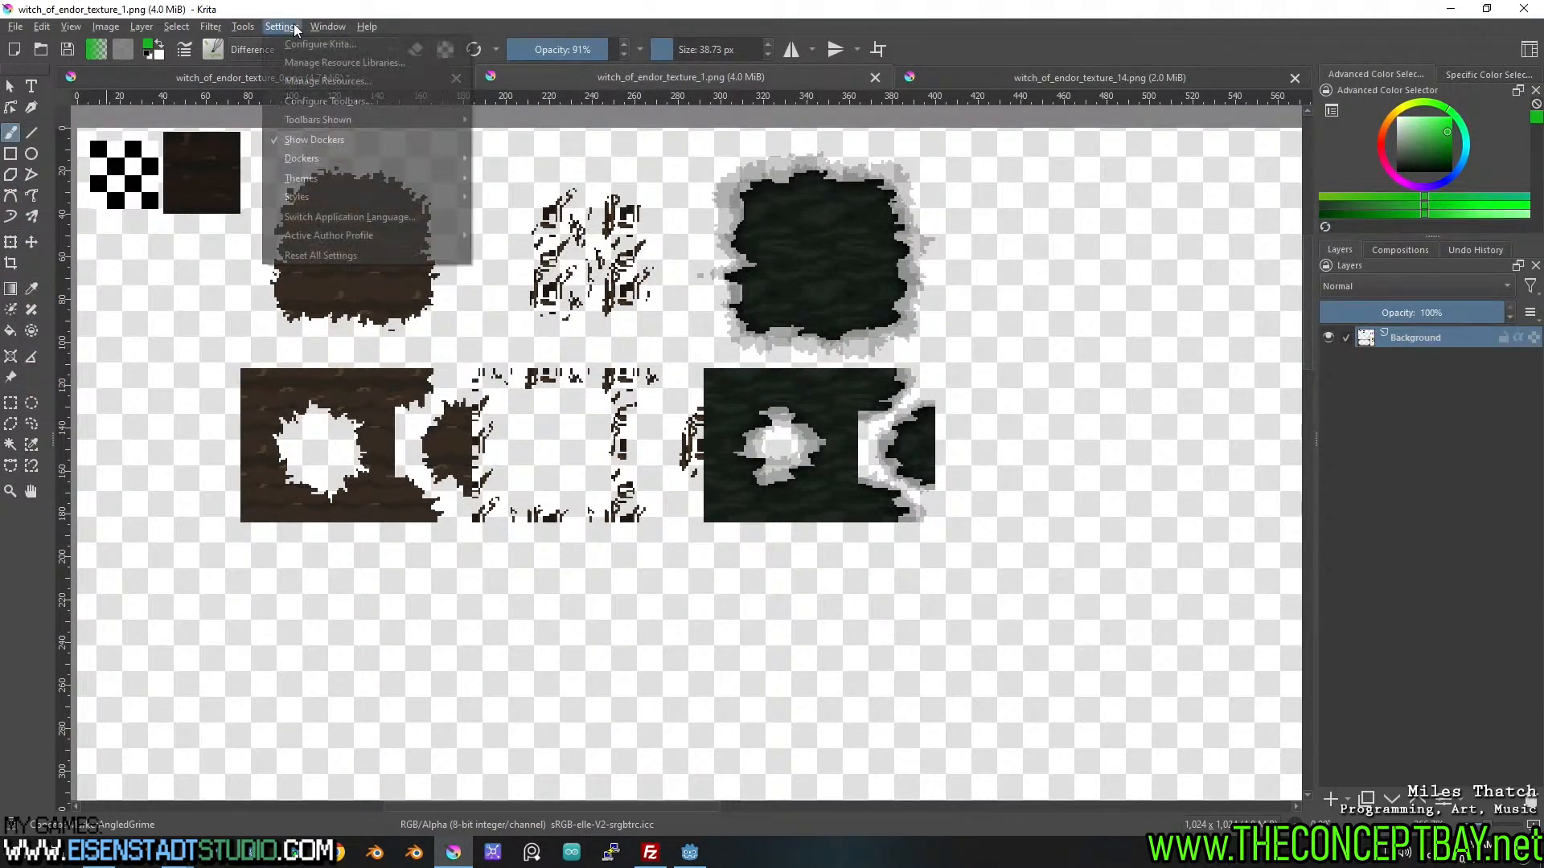
mouse_move(437, 160)
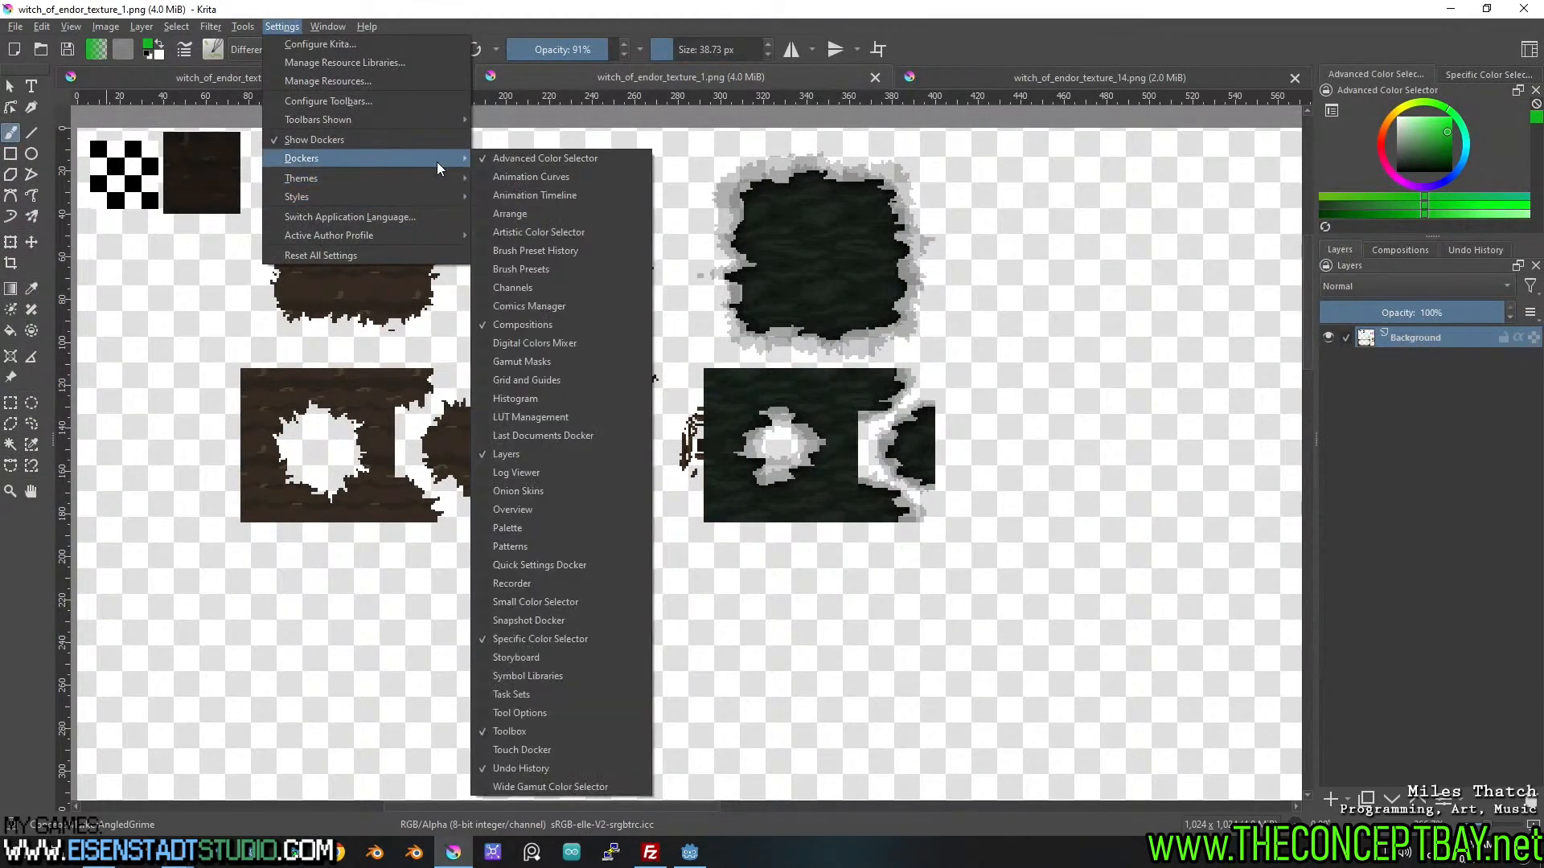
left_click(513, 380)
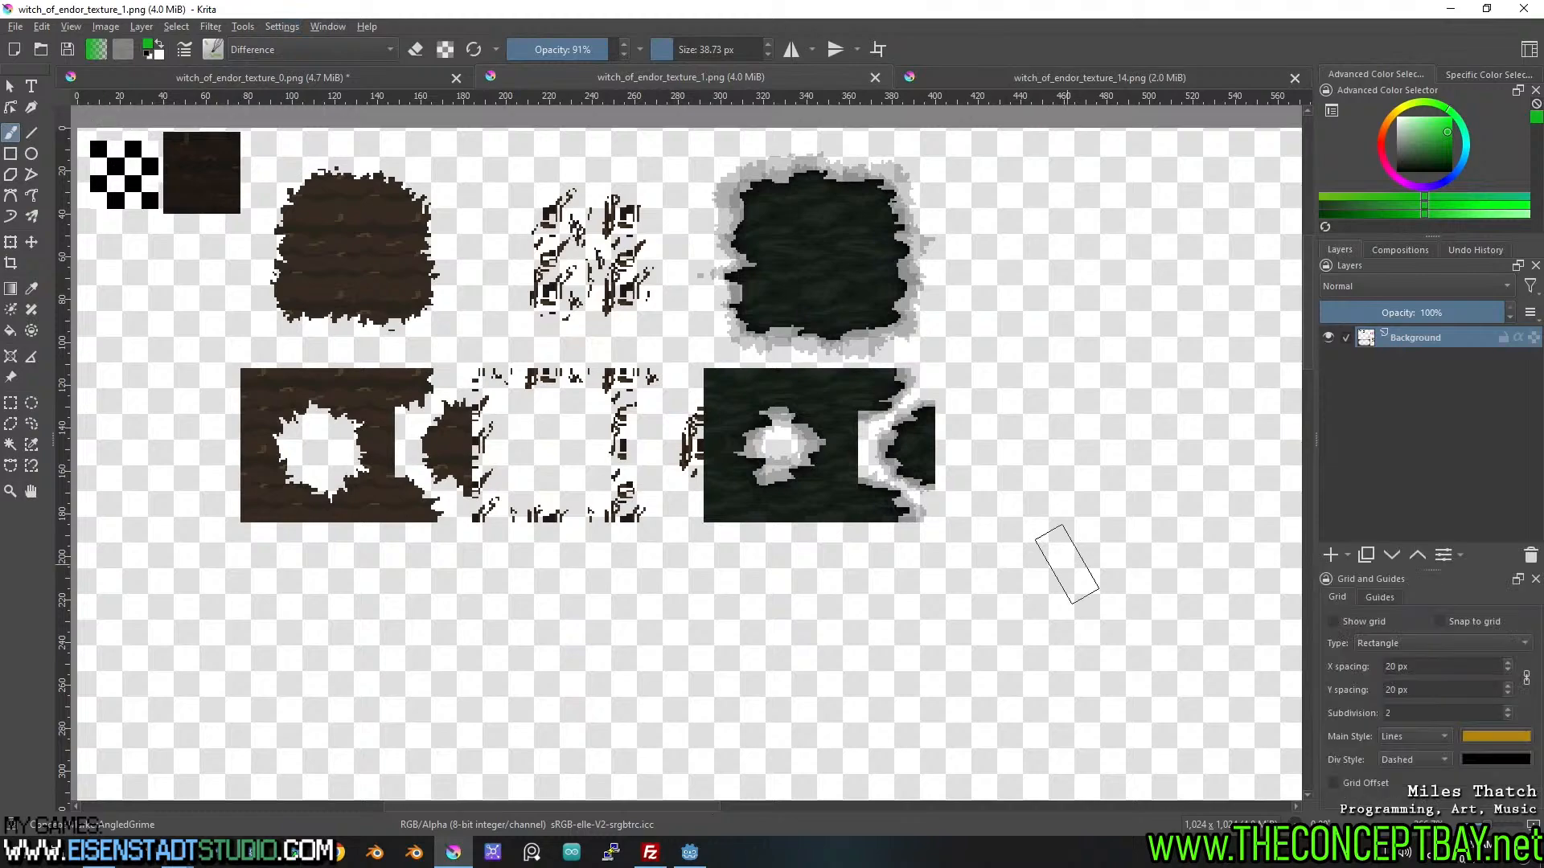
Show the grid on the tile sheet and set its X and Y spacing to 32 px.
left_click(1359, 626)
double_click(1426, 667)
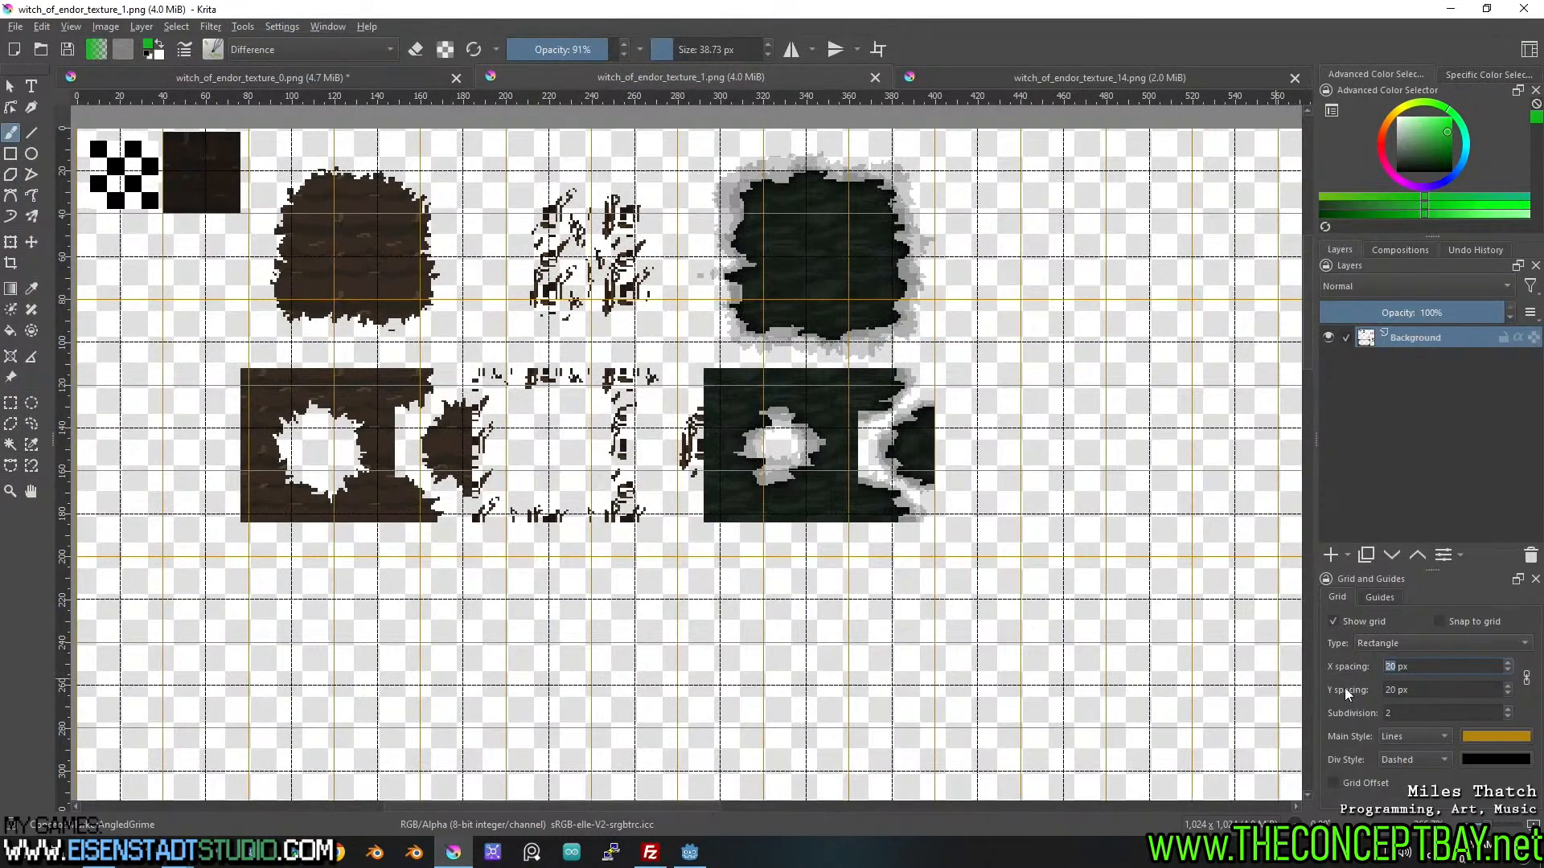
type("32")
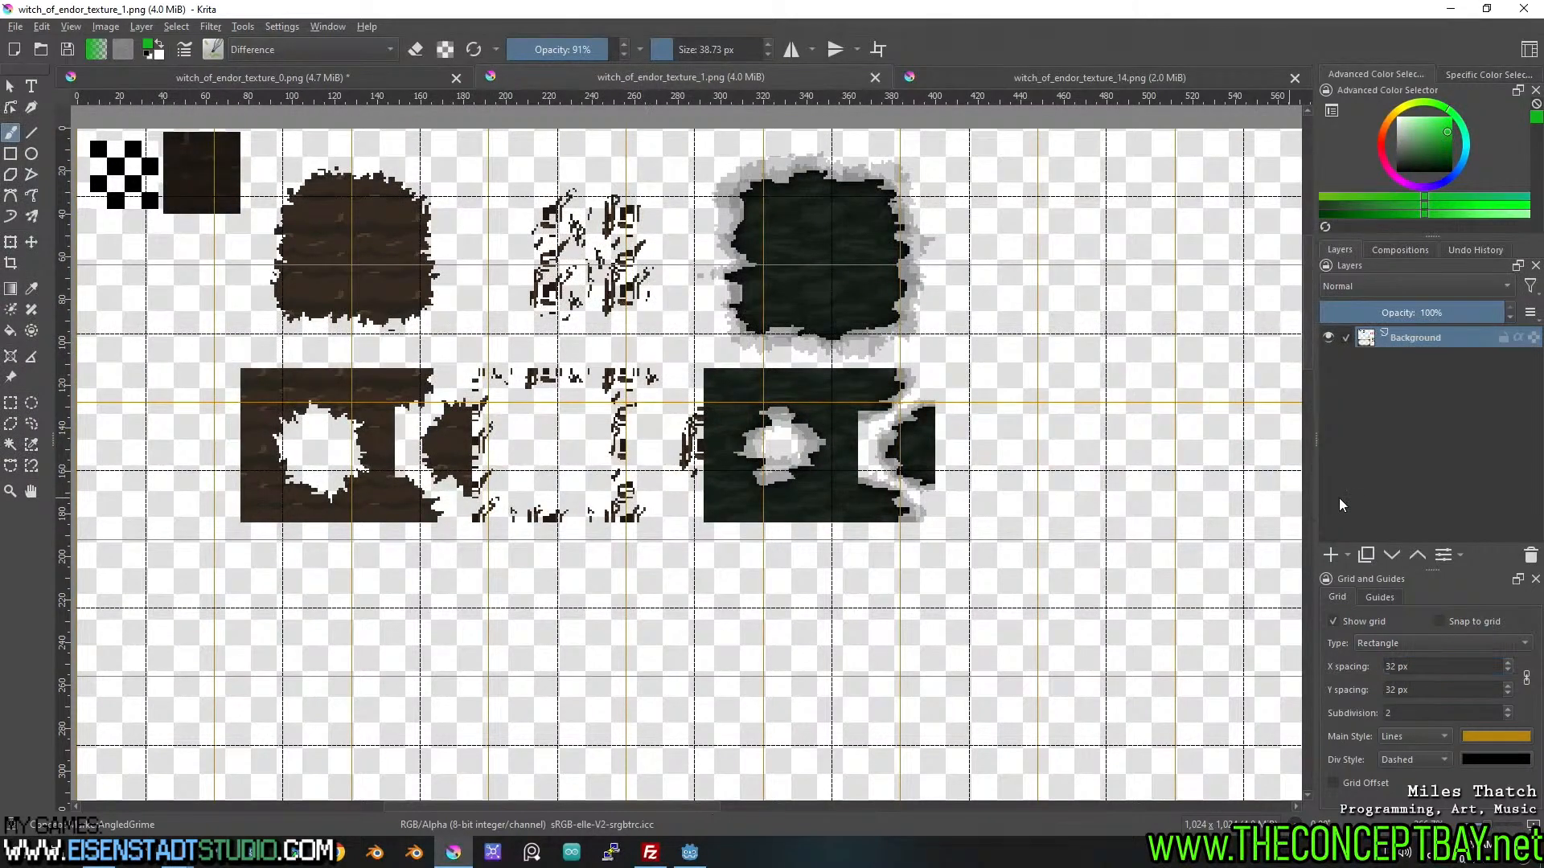
Move the Background layer left and up so the dark wood tile's left edge meets the 32 px vertical grid line.
middle_click(390, 375)
scroll(390, 375, "up", 3)
scroll(390, 376, "down", 3)
scroll(390, 375, "up", 2)
scroll(390, 375, "up", 2)
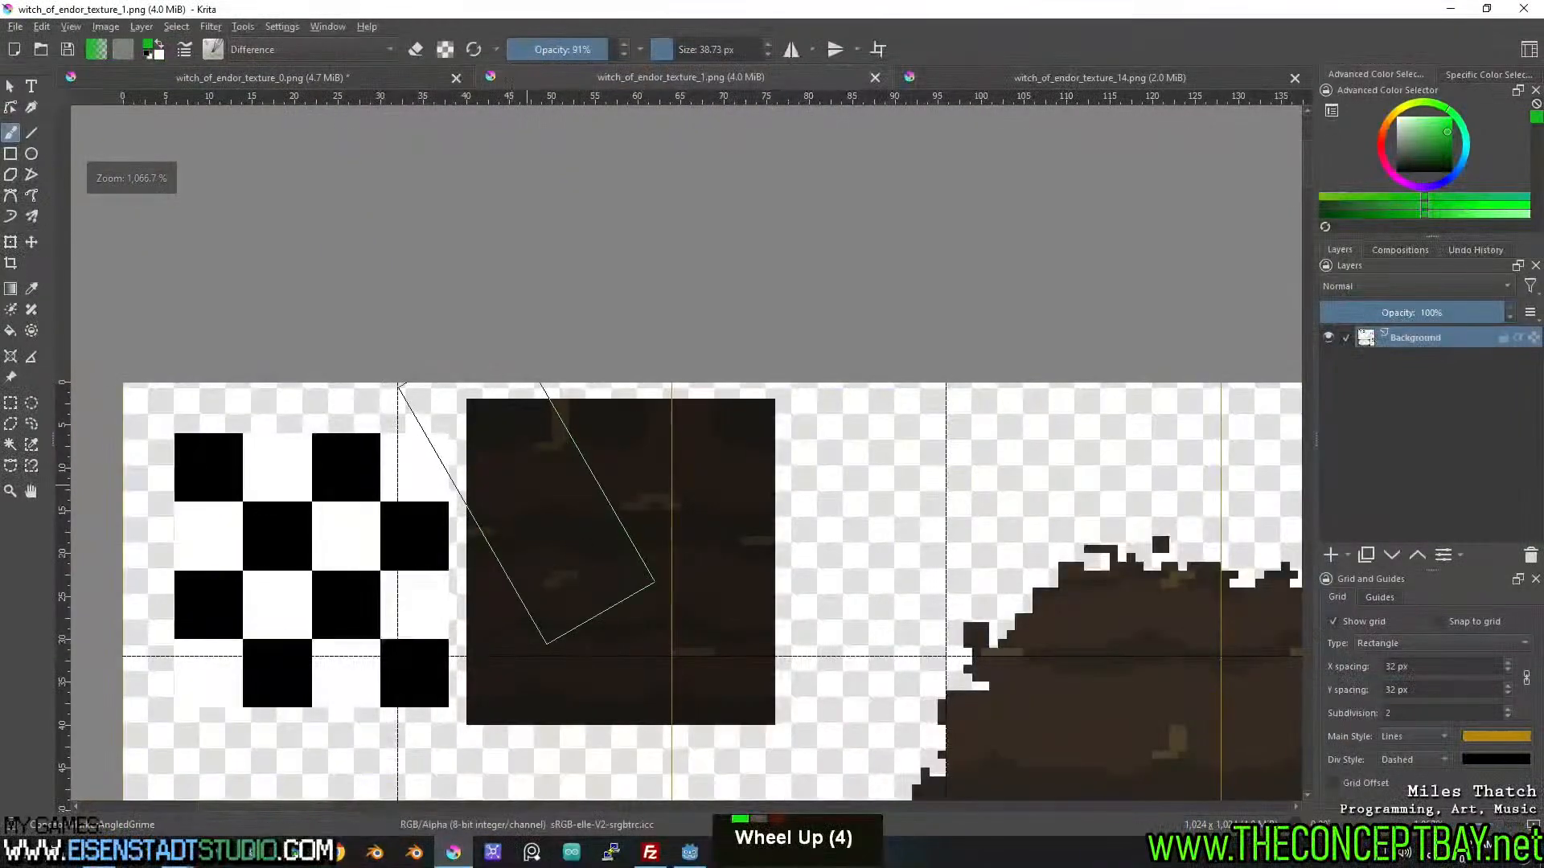
key("t")
left_click_drag(542, 454, 470, 434)
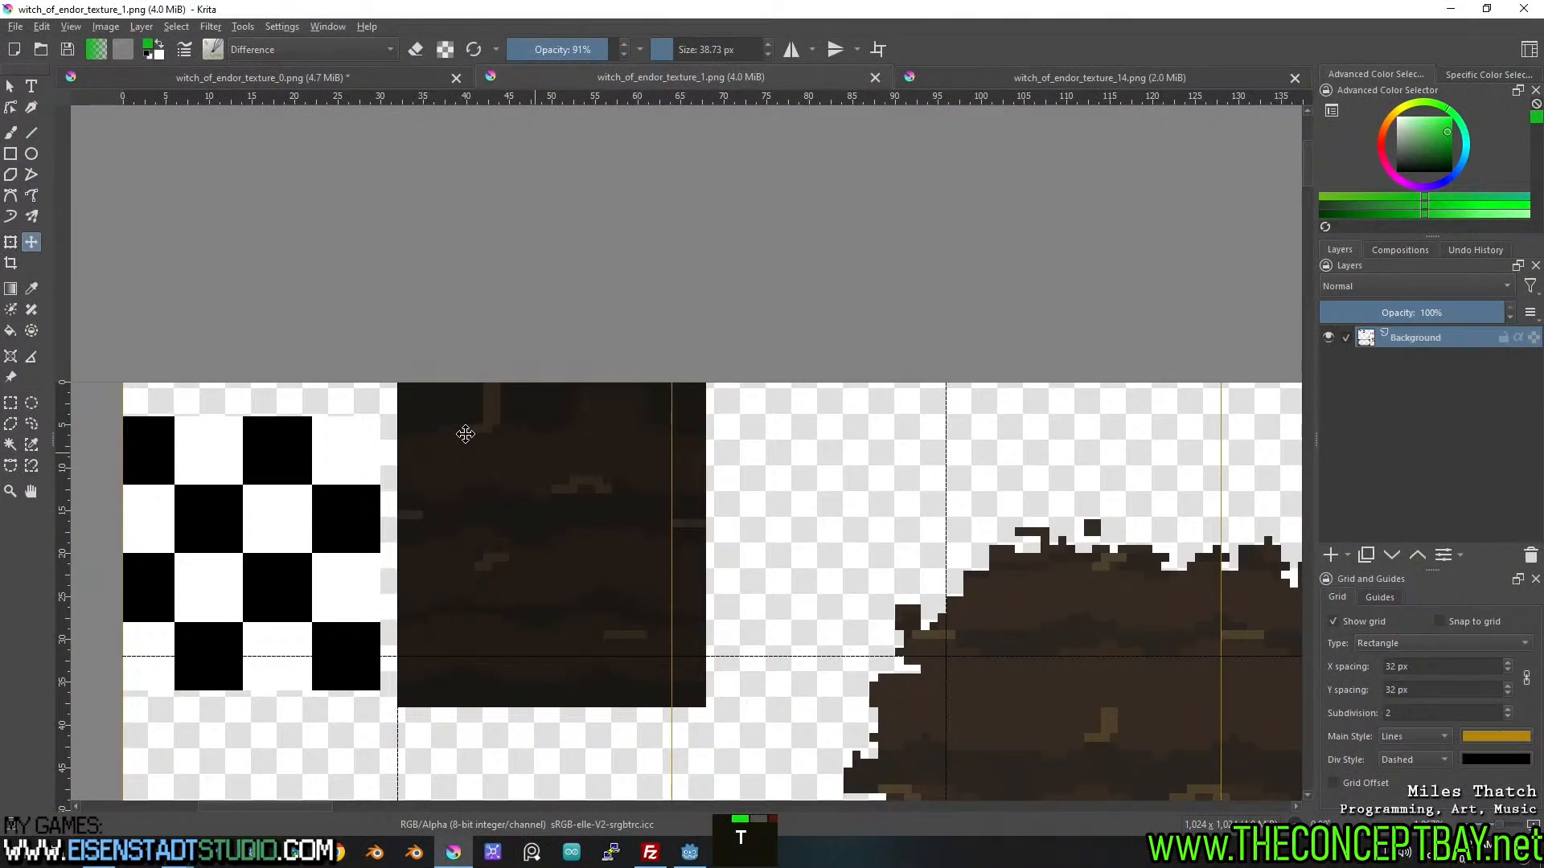
Try a grid spacing of 40 px against the tiles, and set it back to 32 px.
left_click_drag(1437, 666, 1285, 665)
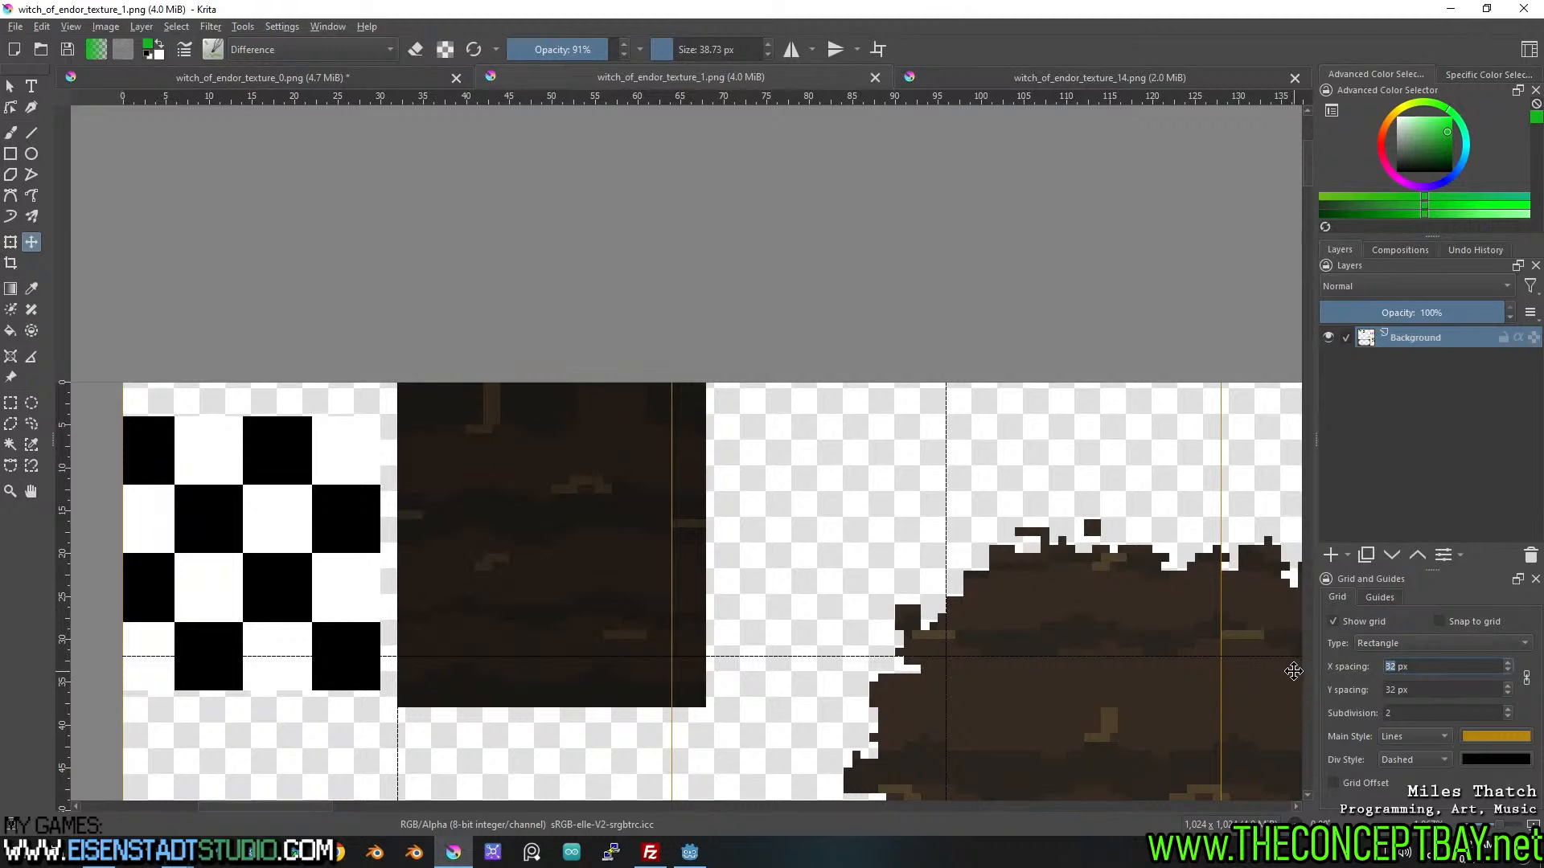
type("40")
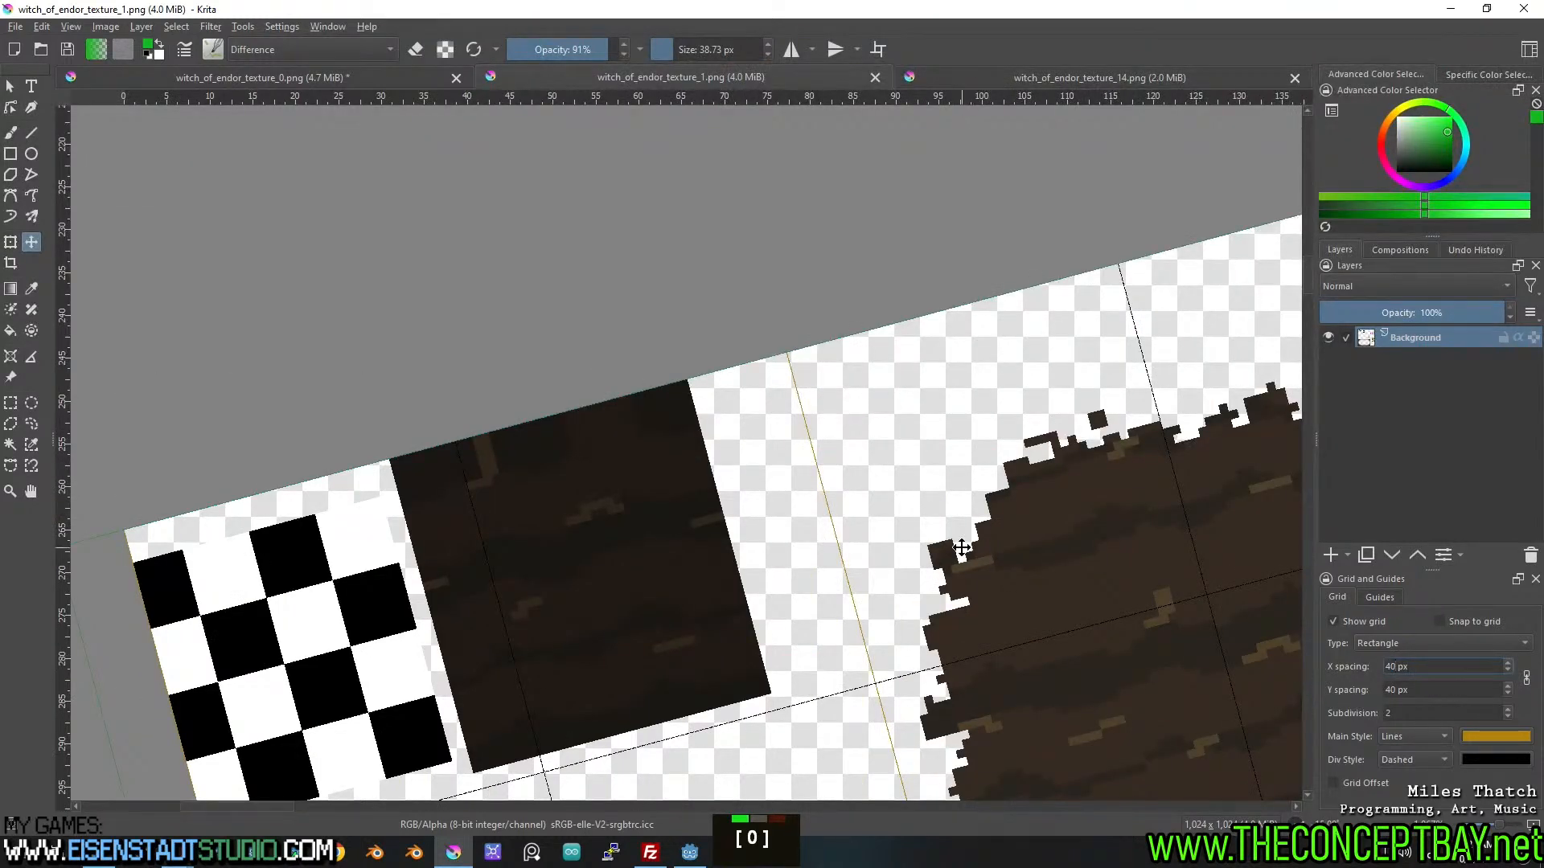
middle_click(876, 516)
key("5")
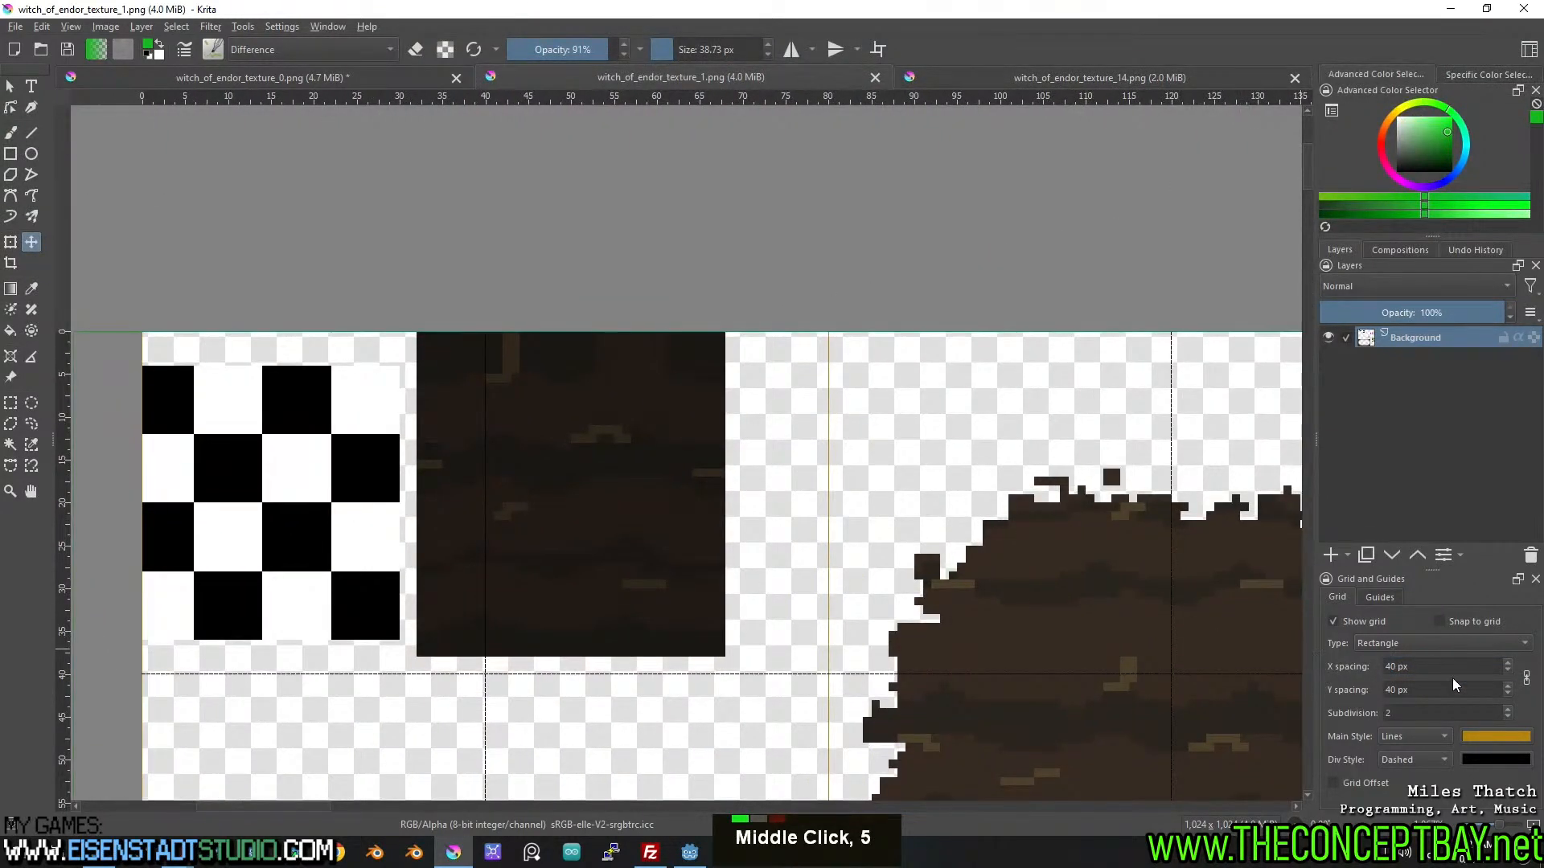
double_click(1439, 668)
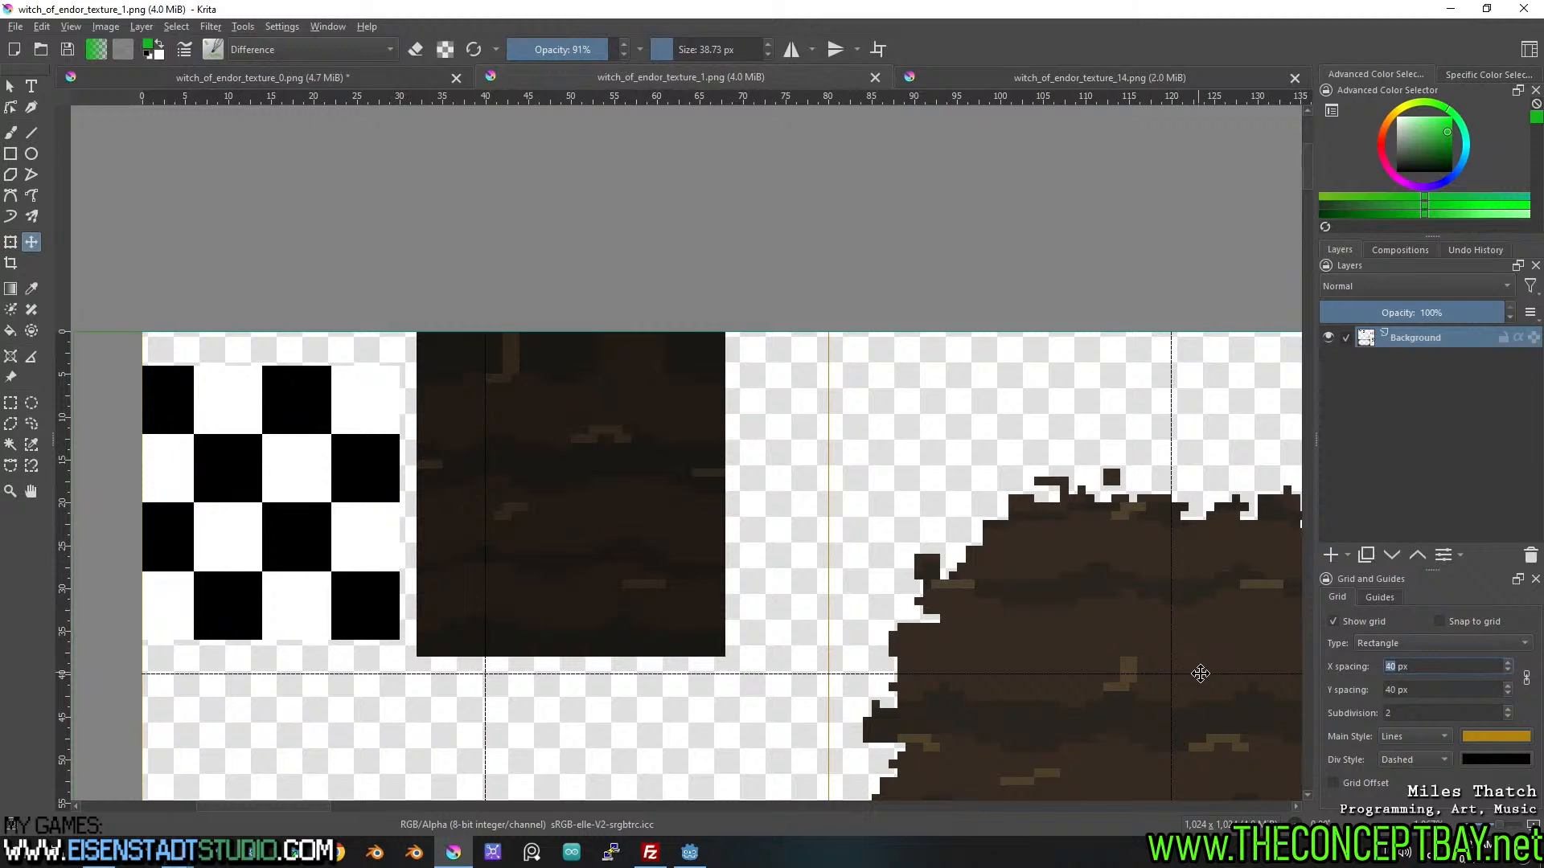
type("32")
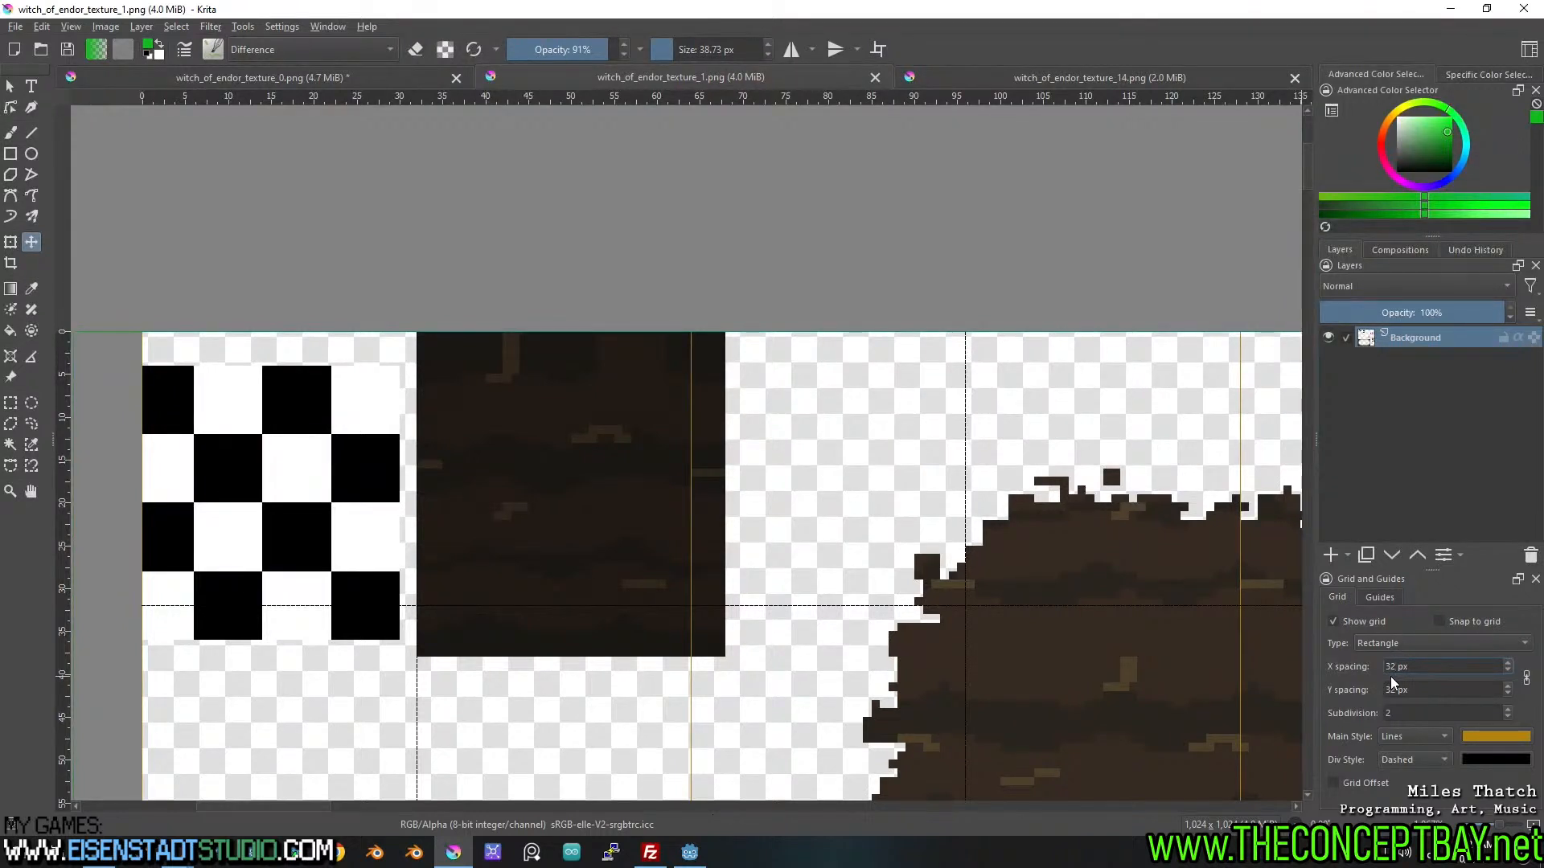
Set the grid's subdivision to 1.
left_click(1429, 715)
type("1")
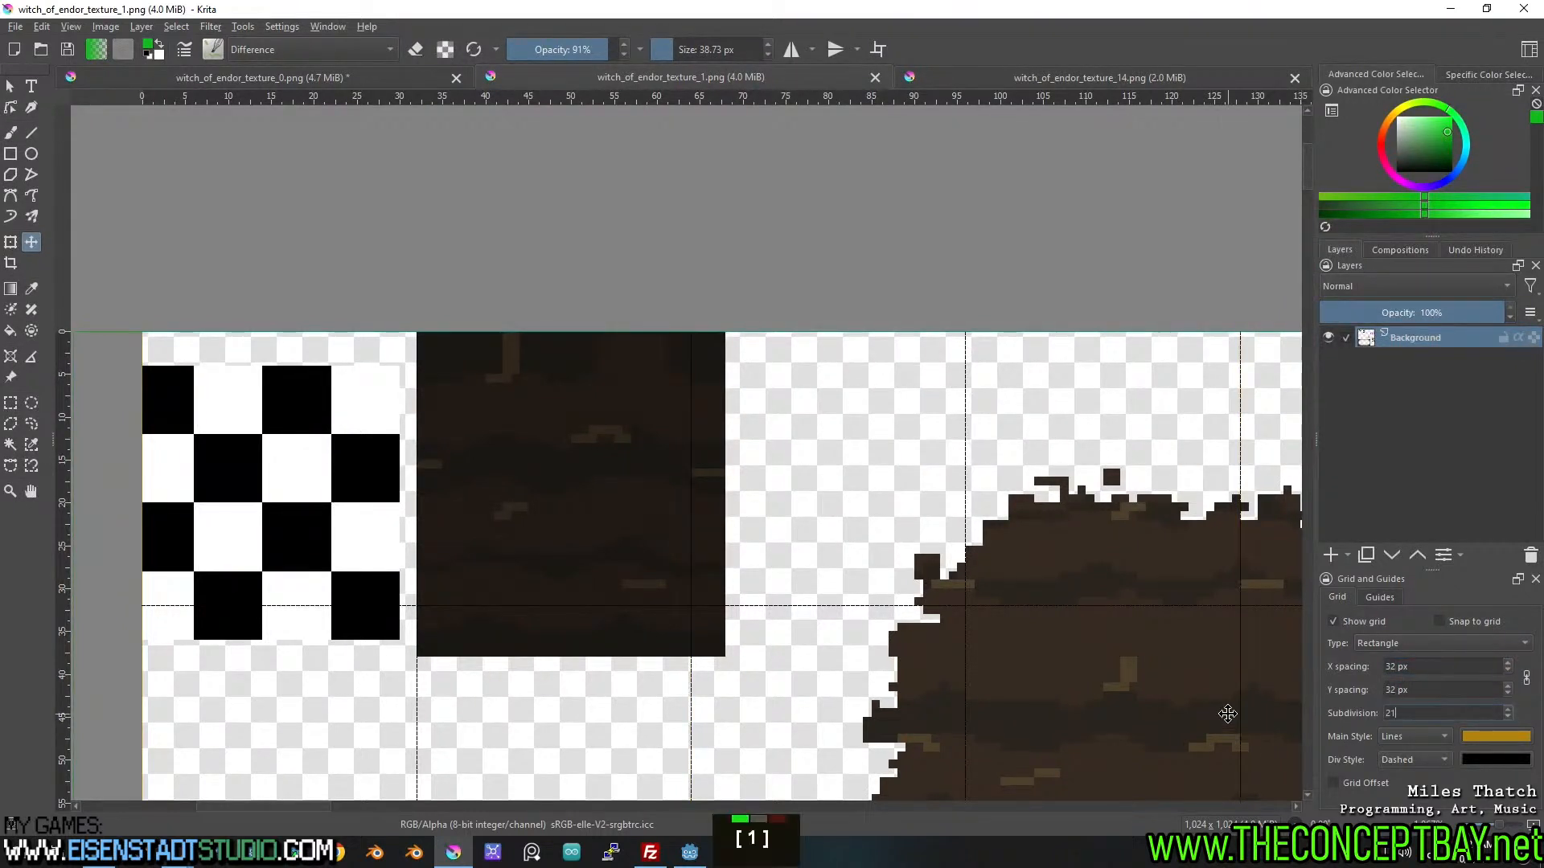
key("BackSpace")
key("BackSpace")
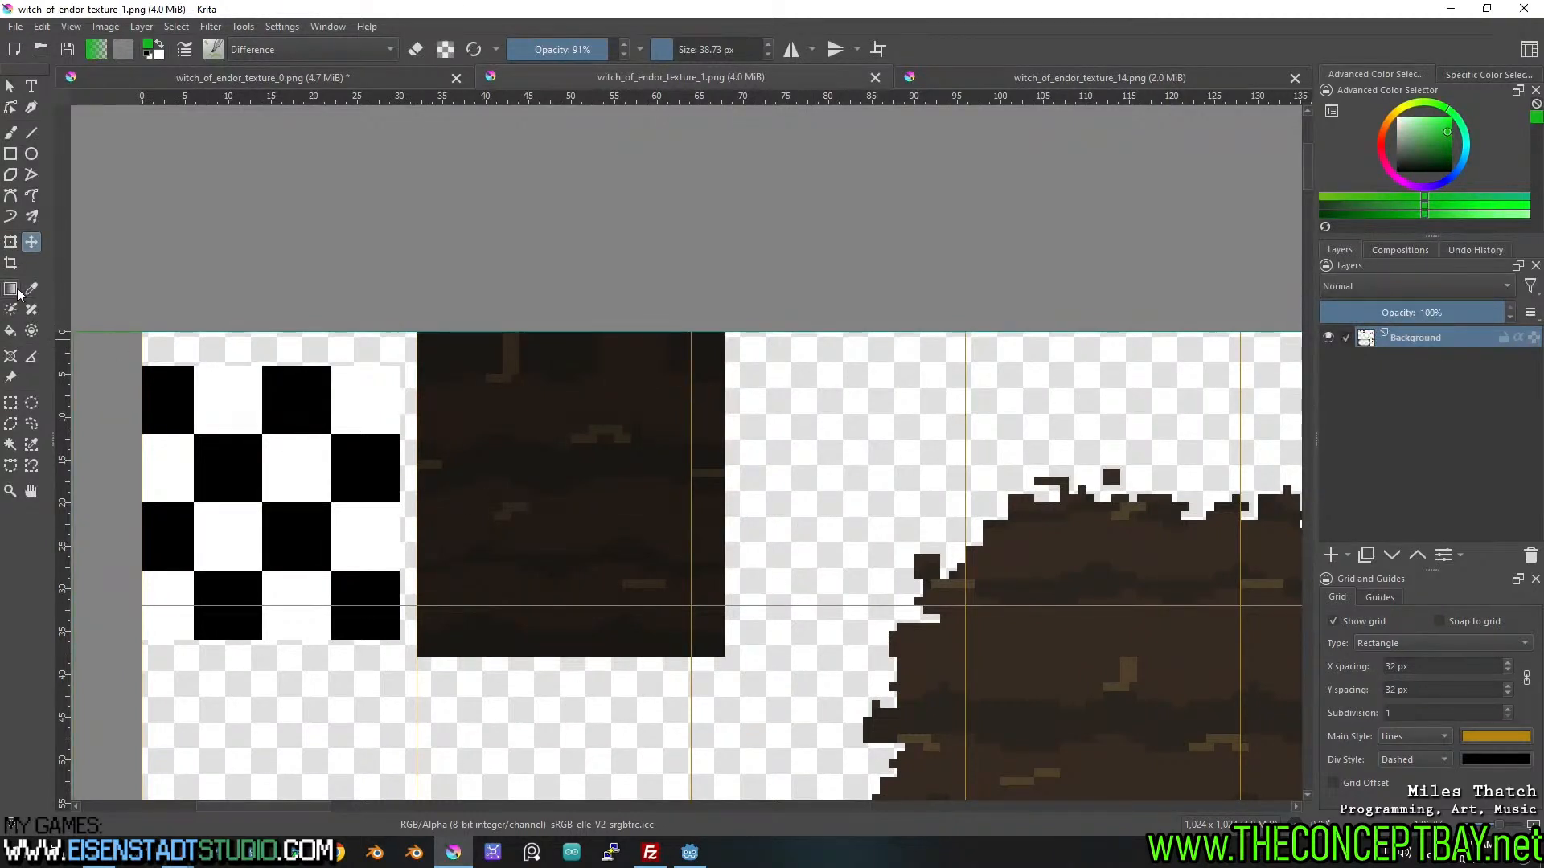
Examine how the checkered tile and the dark wood tile line up with the 32 px grid.
left_click(11, 402)
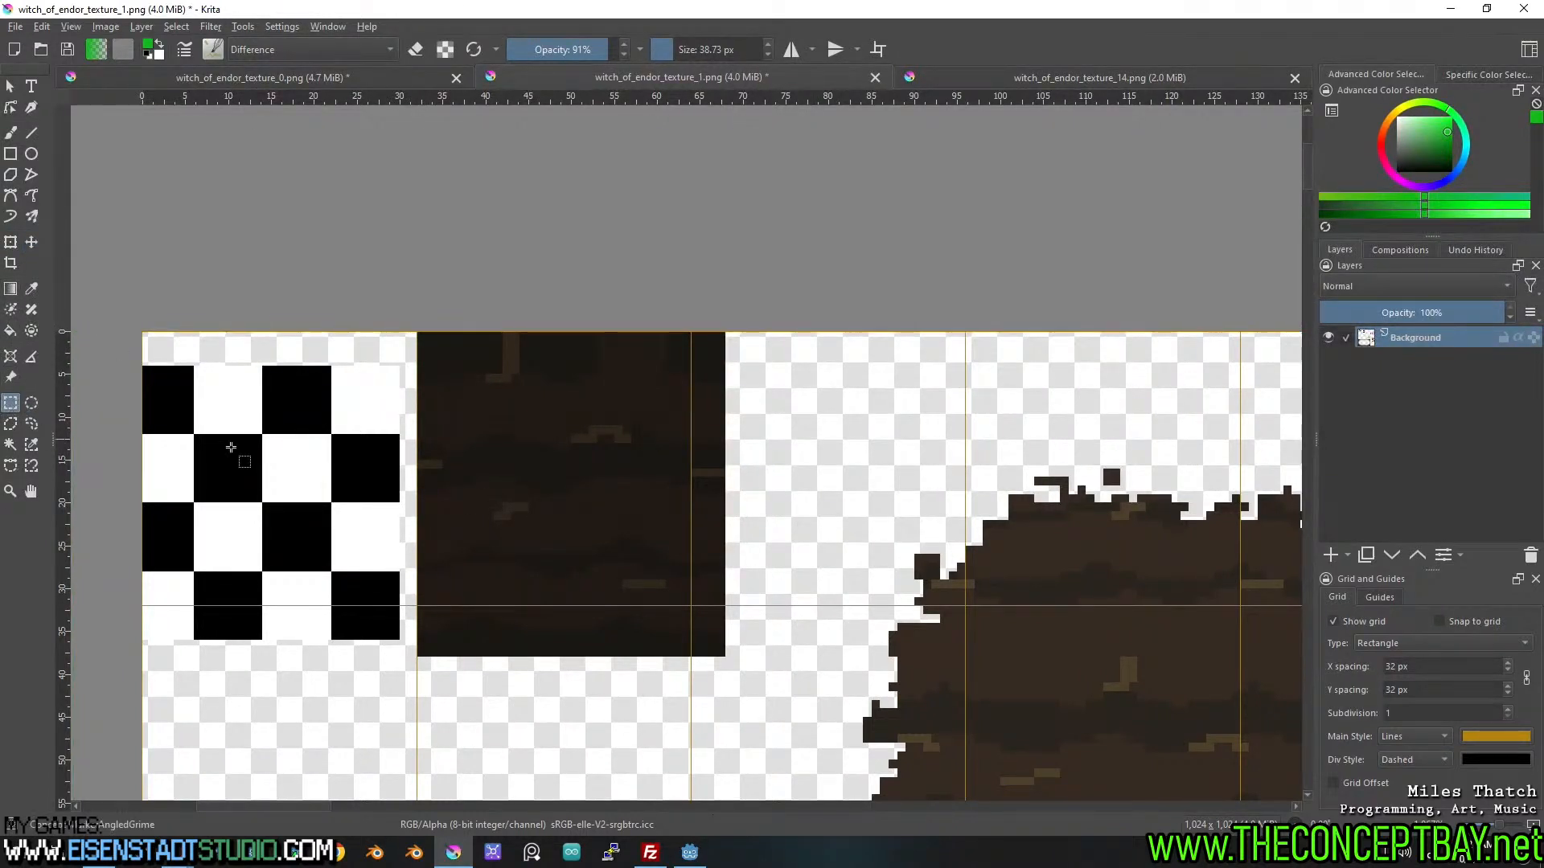
middle_click(504, 352)
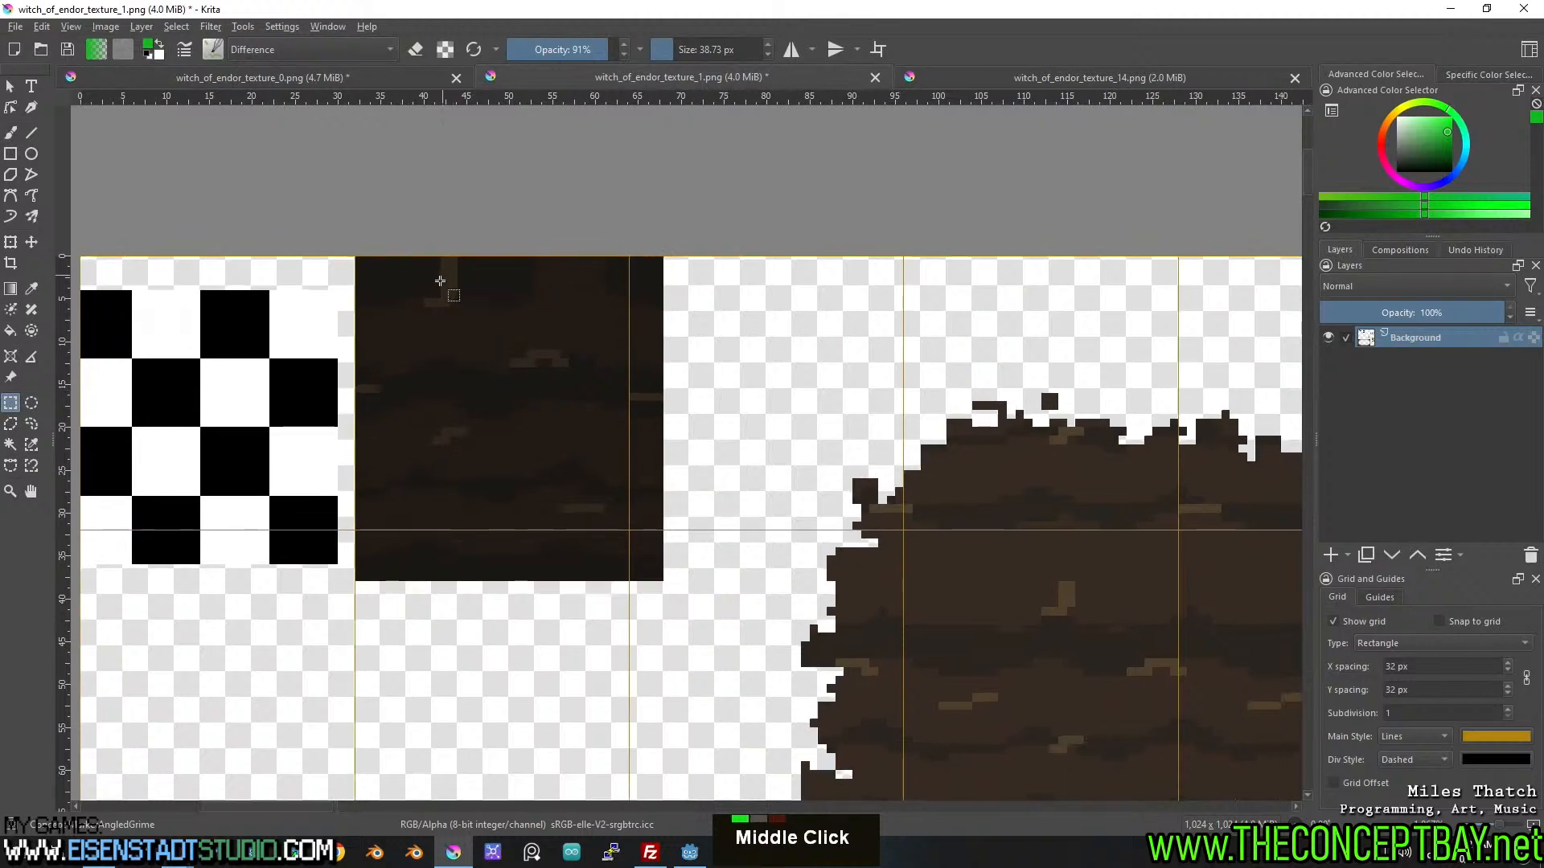
middle_click(466, 382)
double_click(1387, 666)
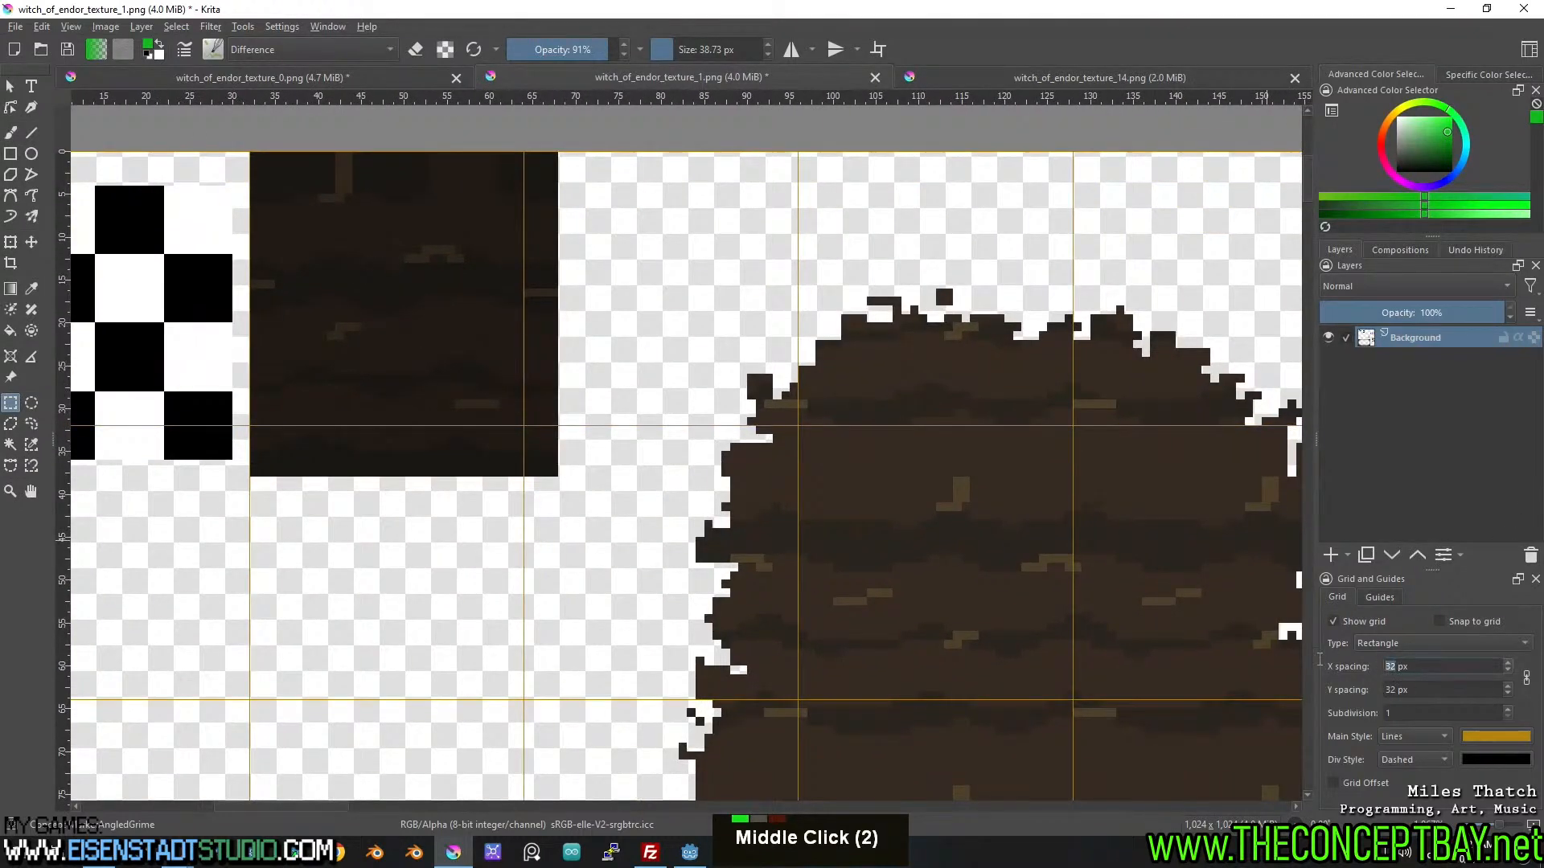
middle_click(440, 392)
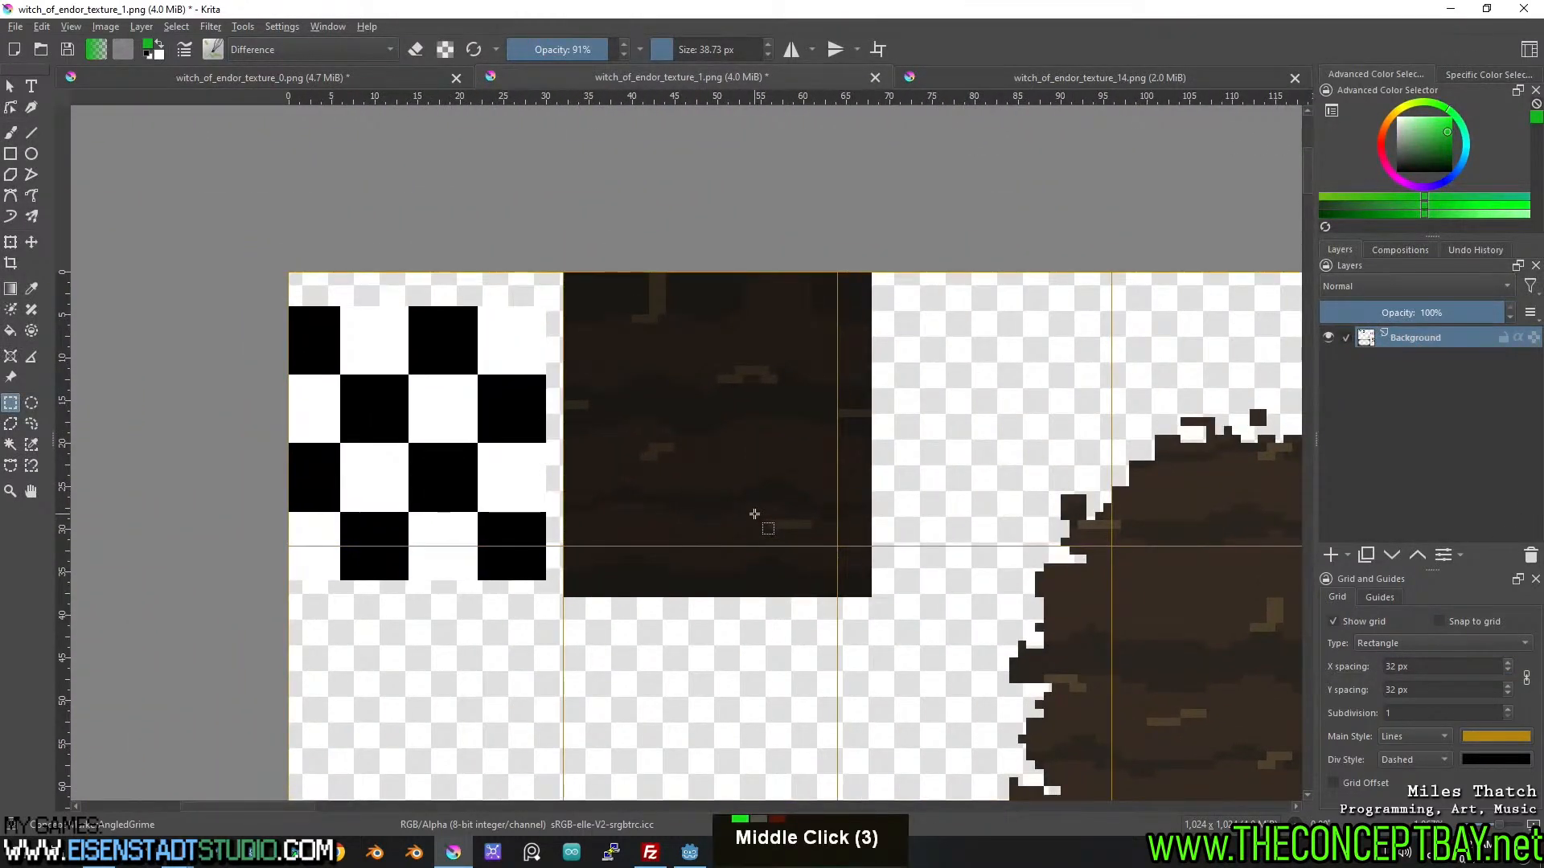
scroll(933, 492, "down", 1)
scroll(936, 492, "up", 1)
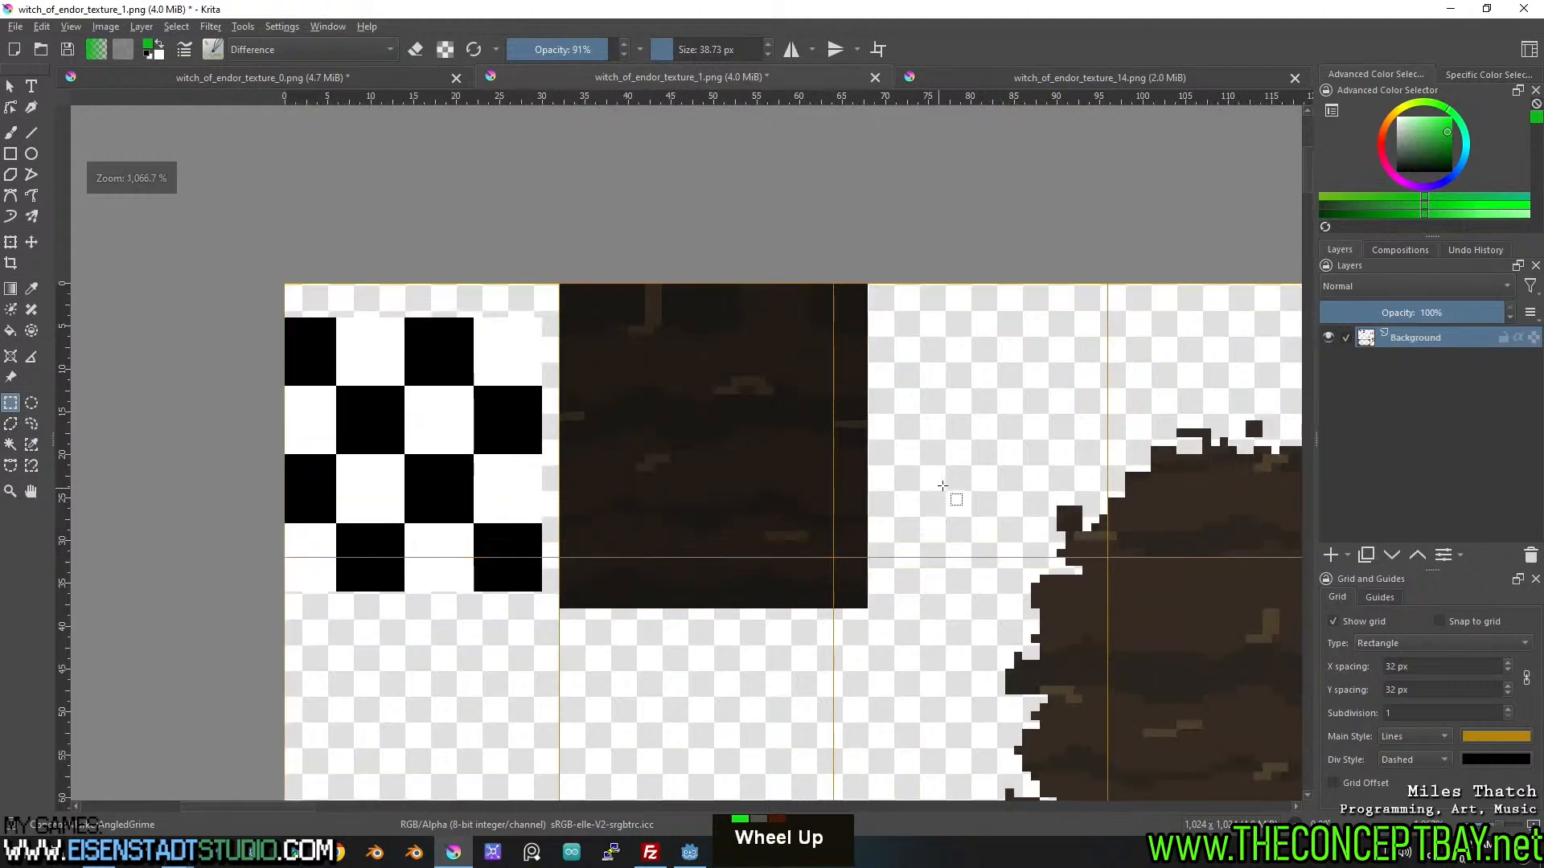
middle_click(951, 497)
middle_click(895, 477)
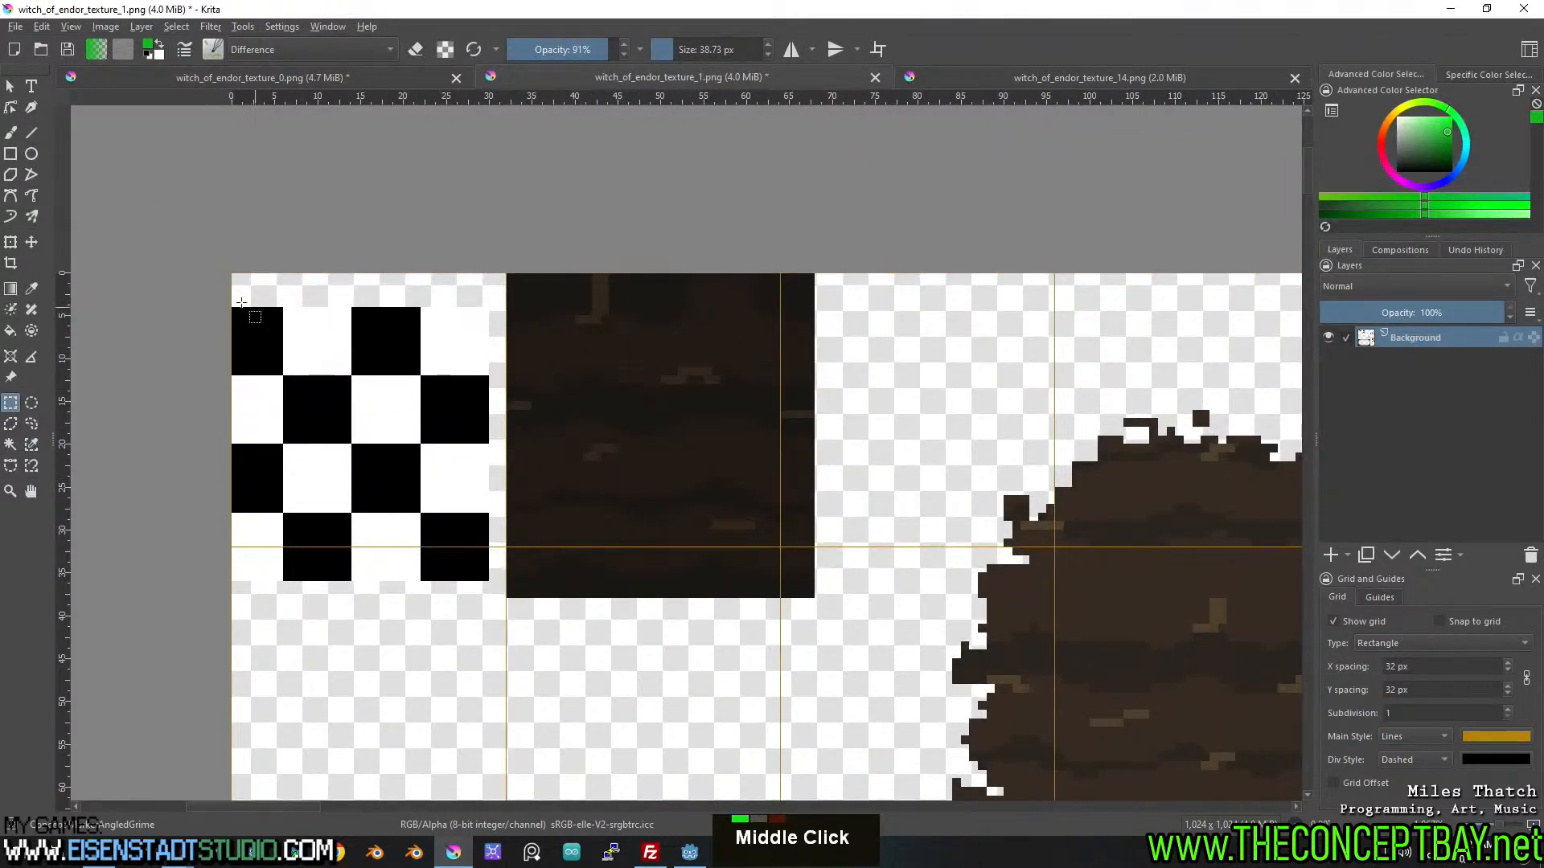
Shift the Background layer slightly left and up so the checkered tile's lower edge meets the 32 px horizontal grid line.
left_click(31, 242)
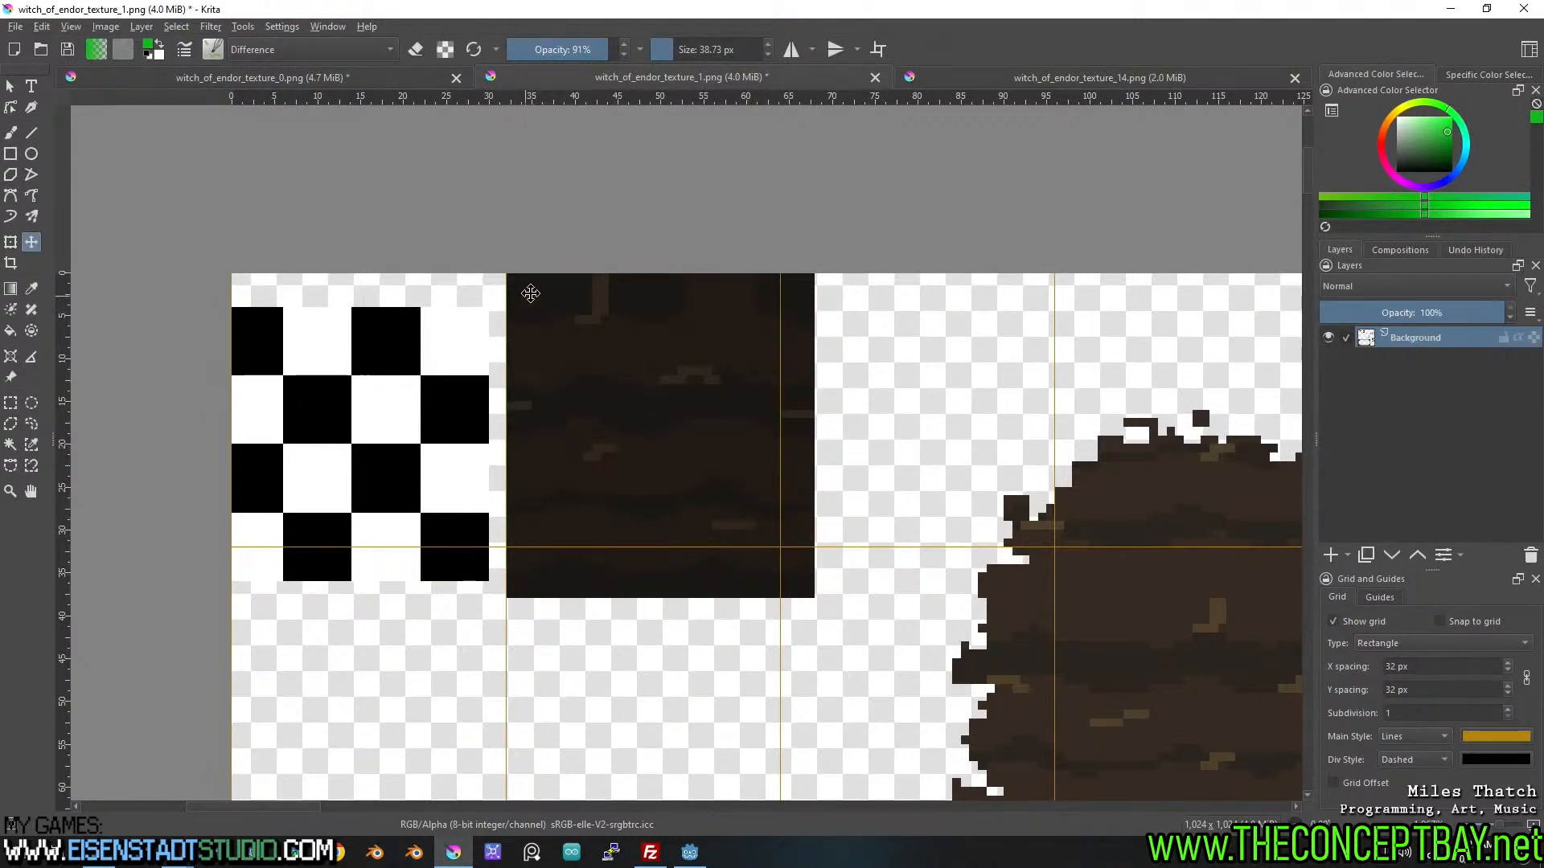
left_click_drag(596, 389, 581, 388)
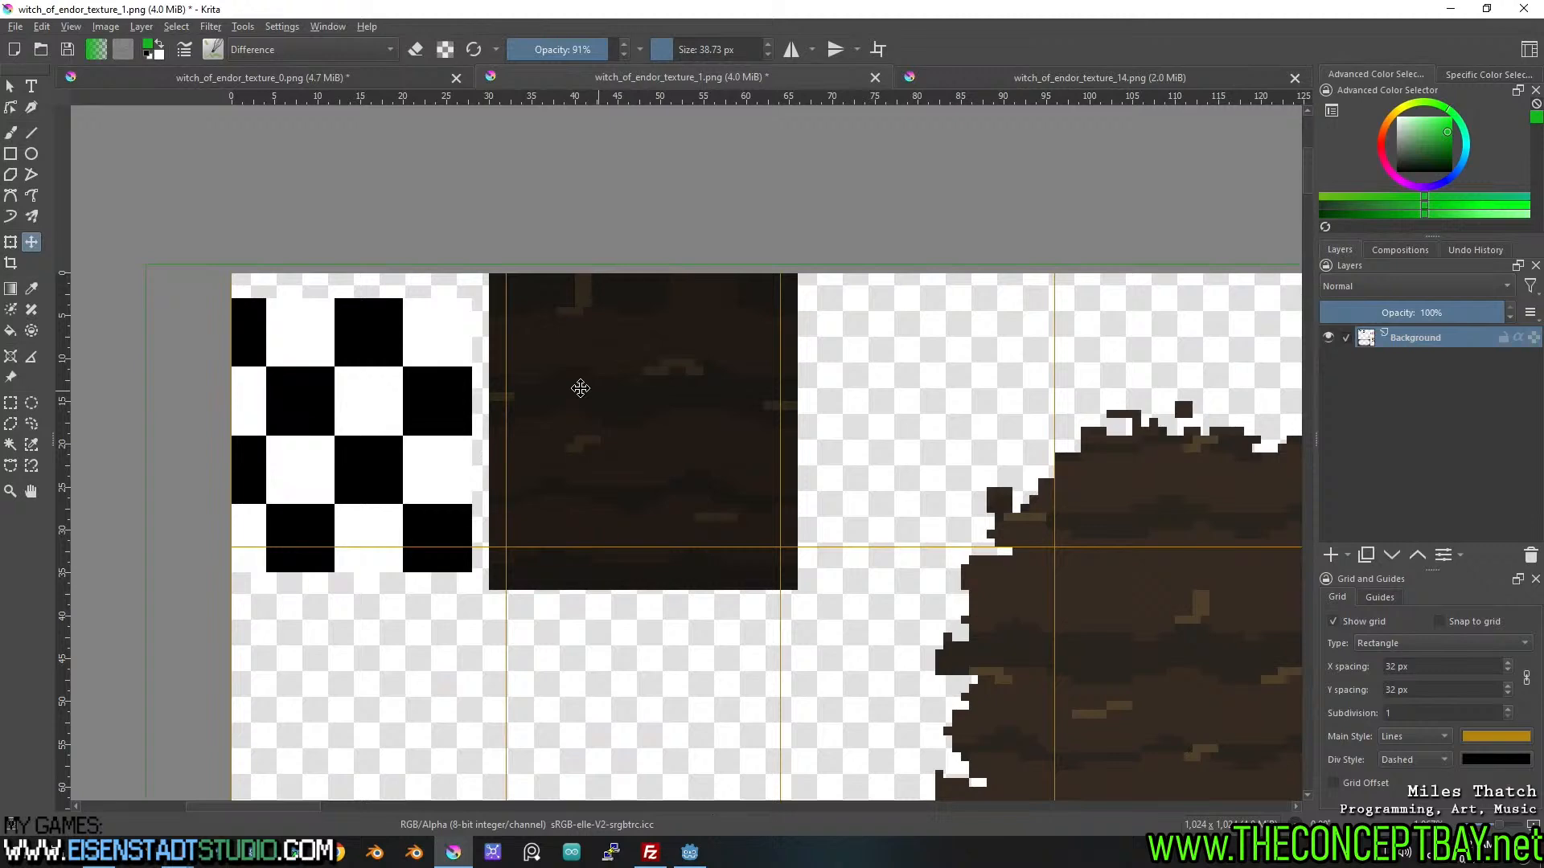
scroll(779, 519, "up", 3)
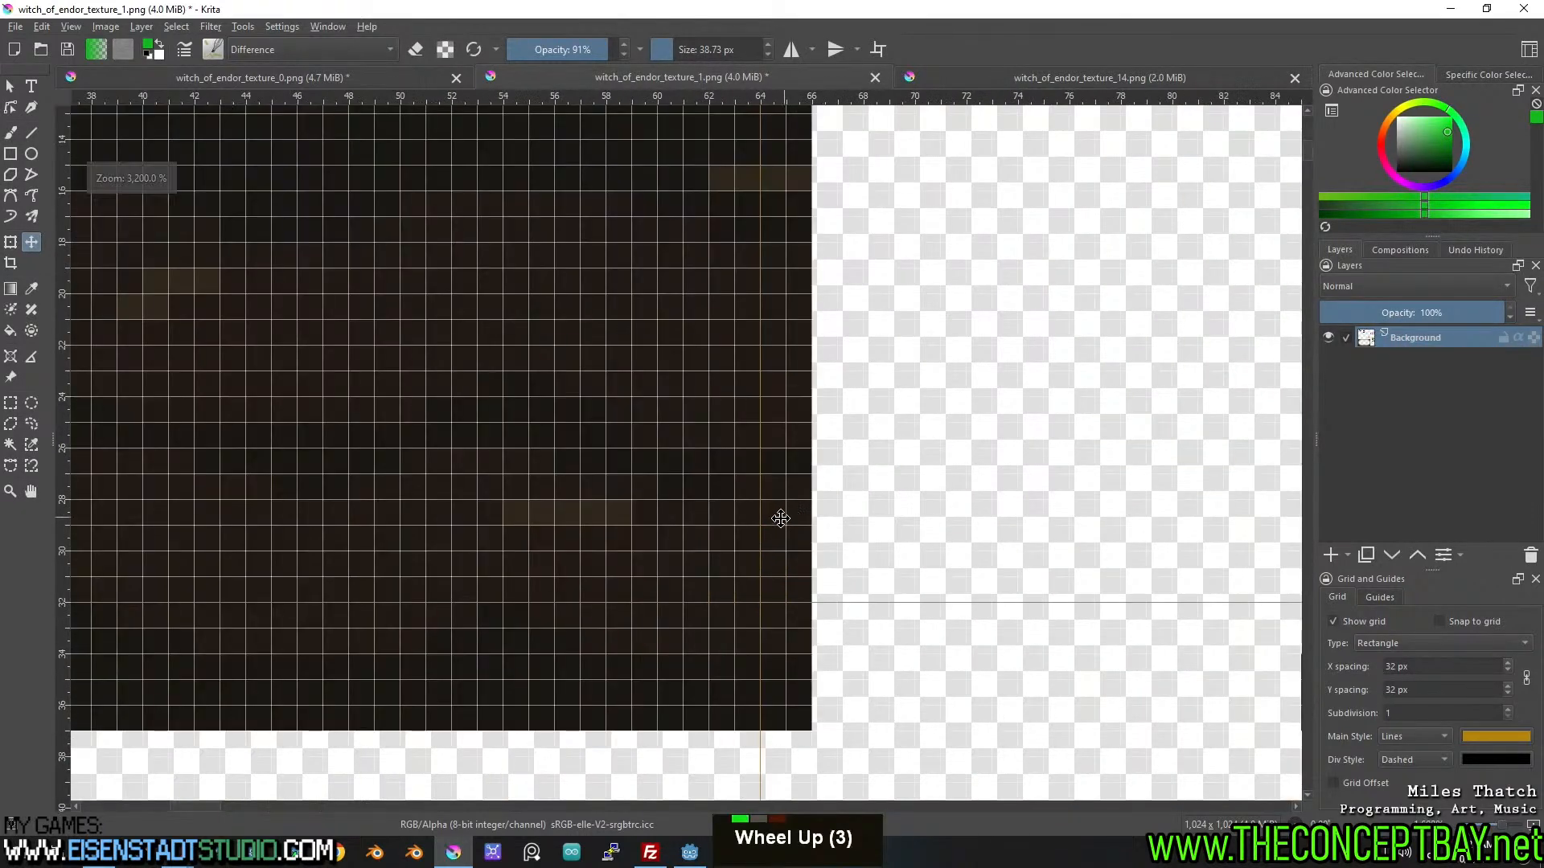
scroll(779, 518, "down", 4)
middle_click(823, 517)
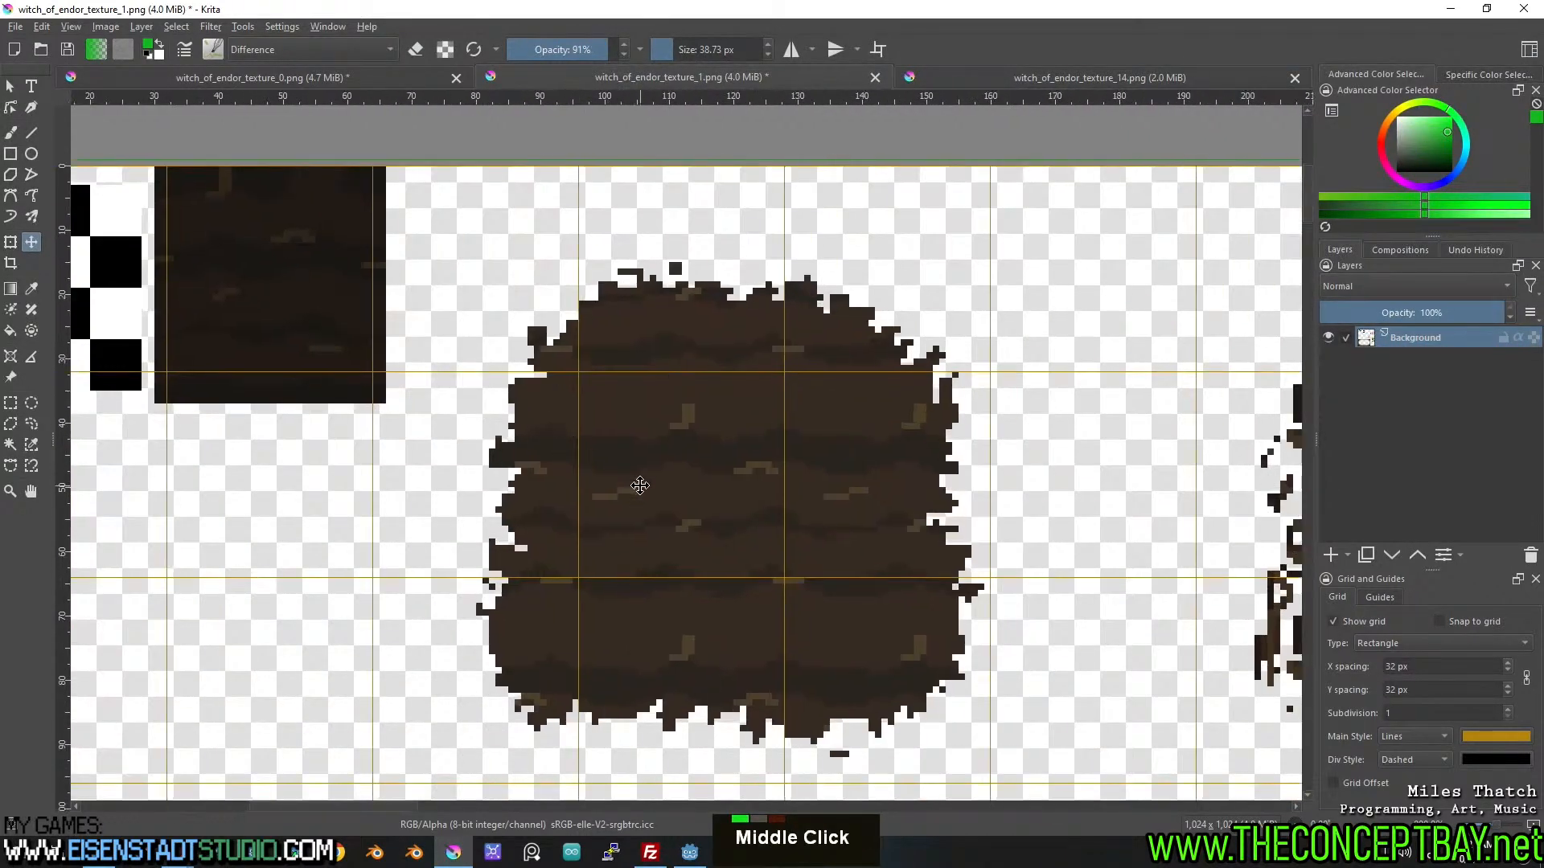
middle_click(568, 439)
scroll(482, 321, "up", 2)
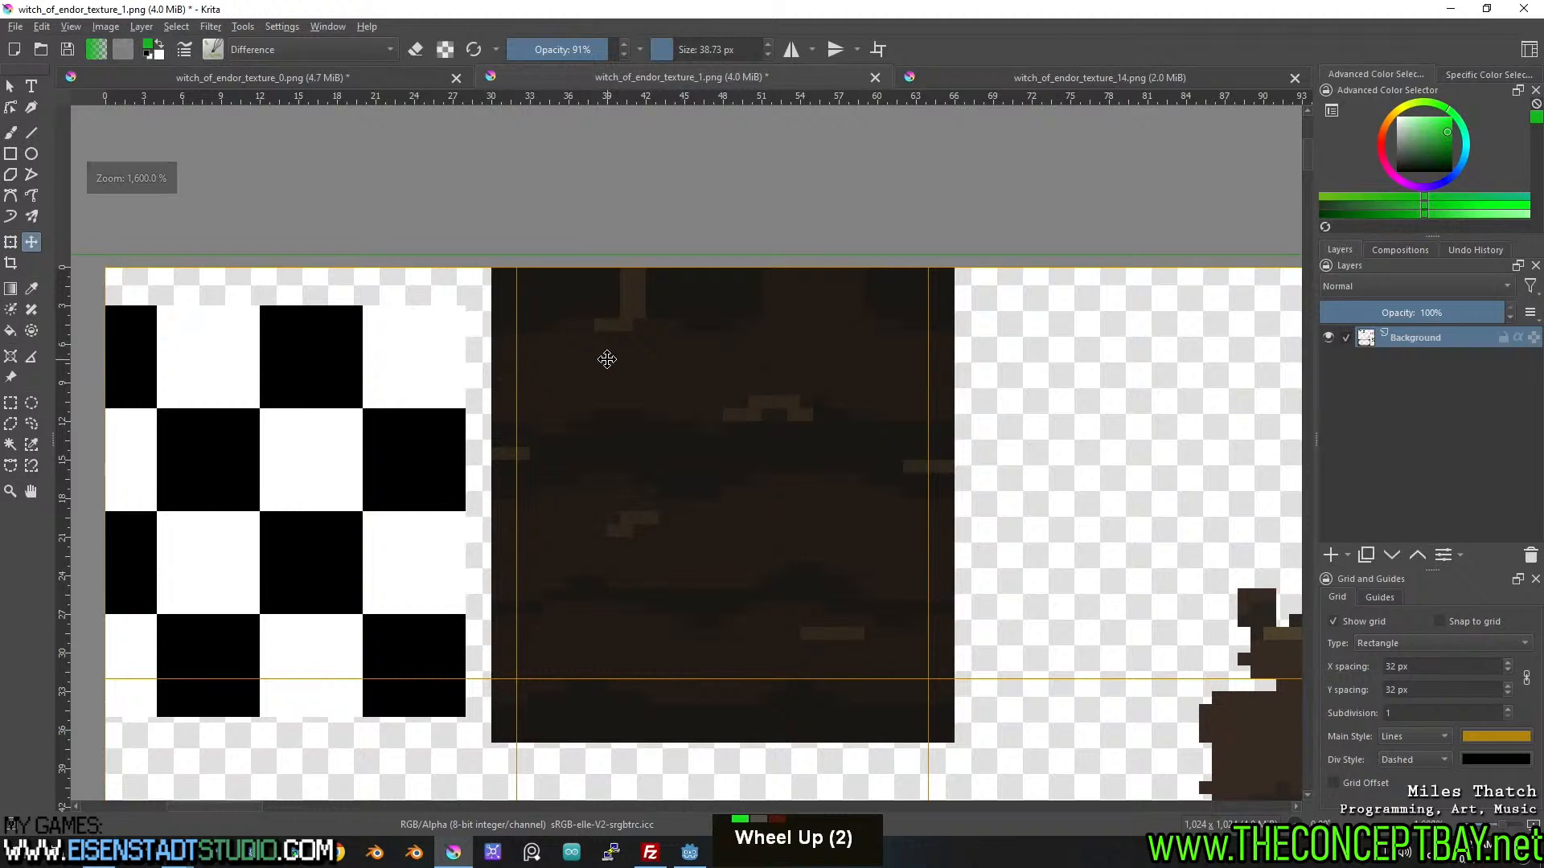
middle_click(665, 451)
left_click_drag(671, 422, 674, 415)
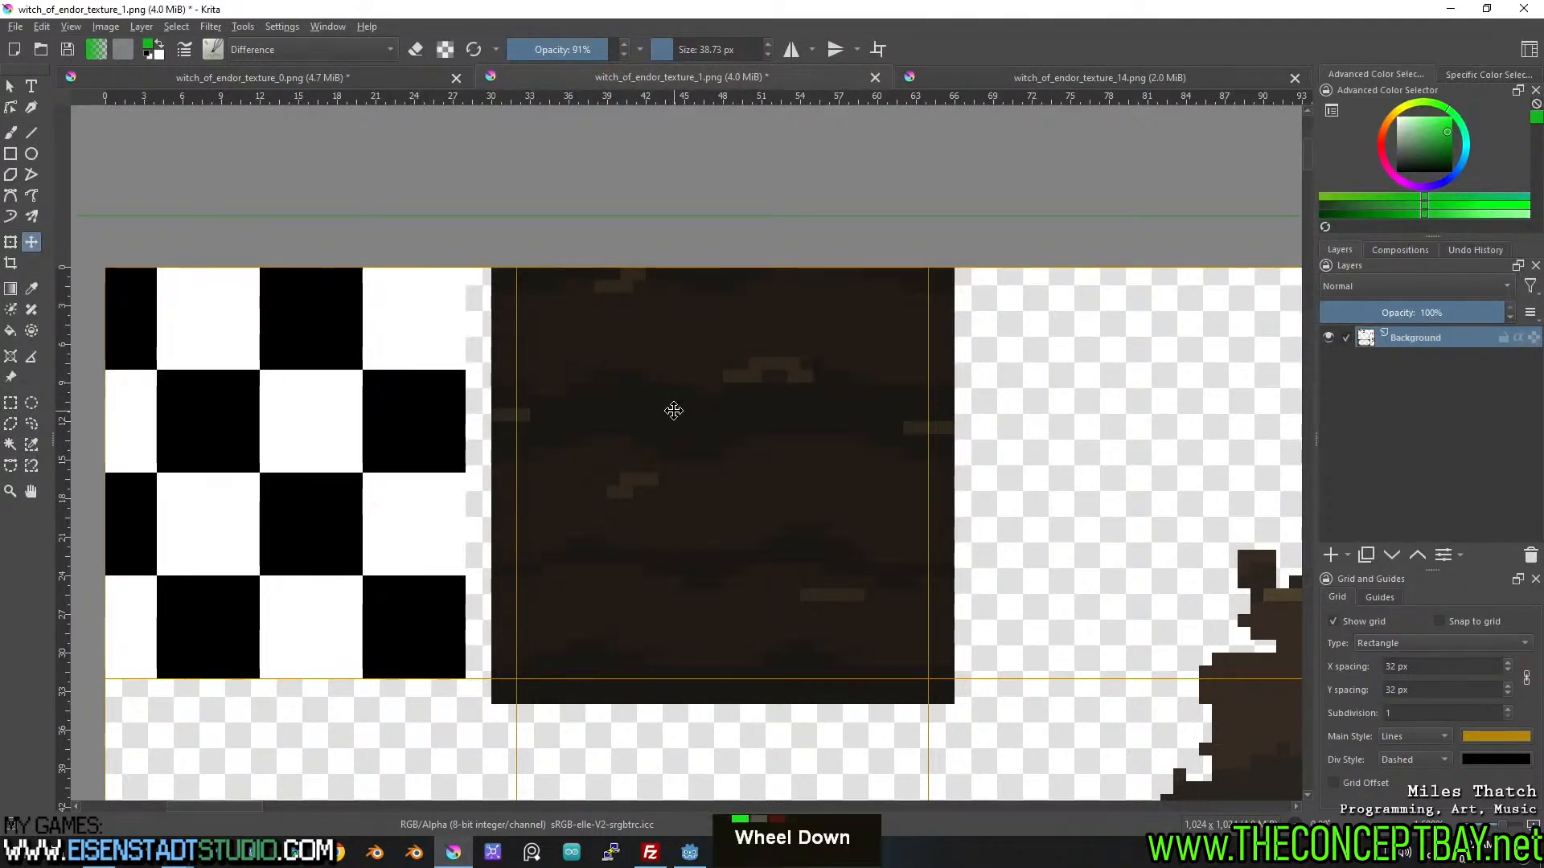
Examine how the brown wood and dark green terrain tiles fit the grid cells.
scroll(673, 411, "down", 2)
middle_click(813, 456)
scroll(770, 456, "up", 1)
scroll(770, 456, "down", 3)
middle_click(1003, 547)
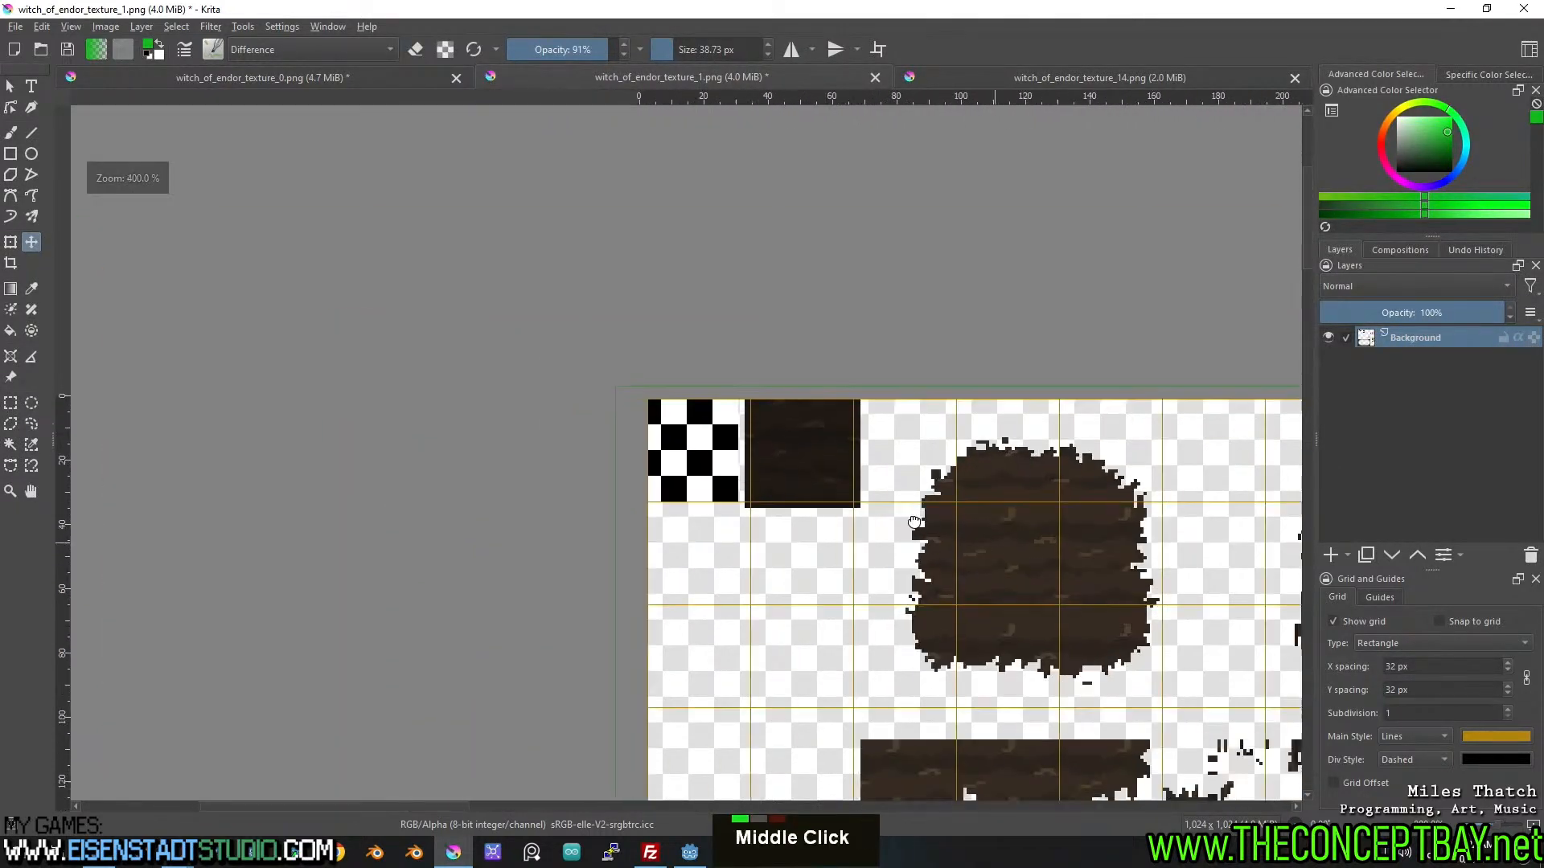
middle_click(992, 646)
scroll(700, 533, "up", 2)
scroll(700, 533, "up", 2)
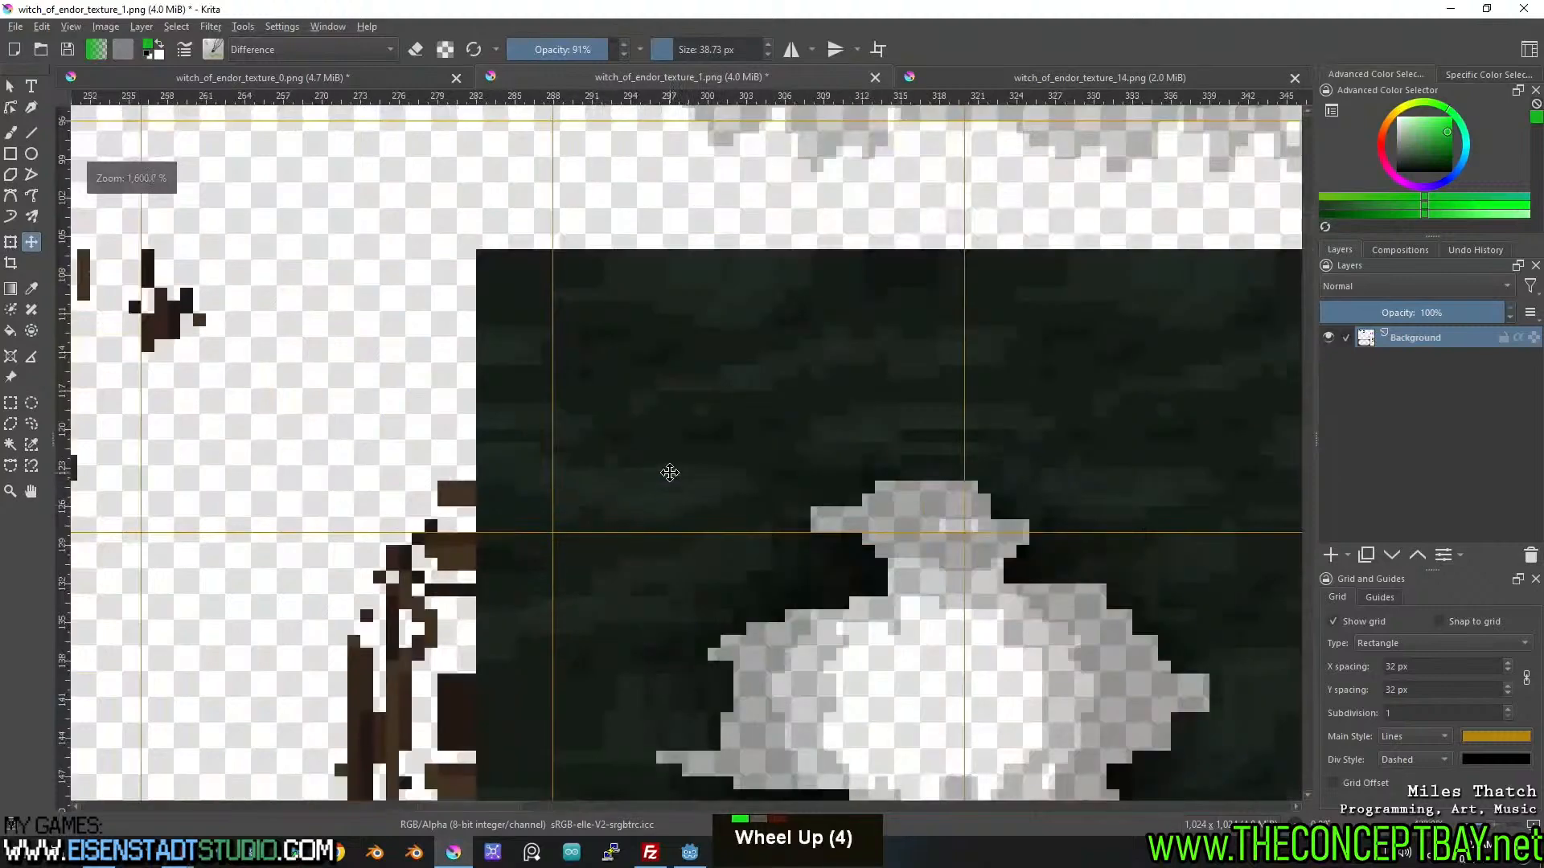
middle_click(668, 465)
scroll(634, 329, "down", 2)
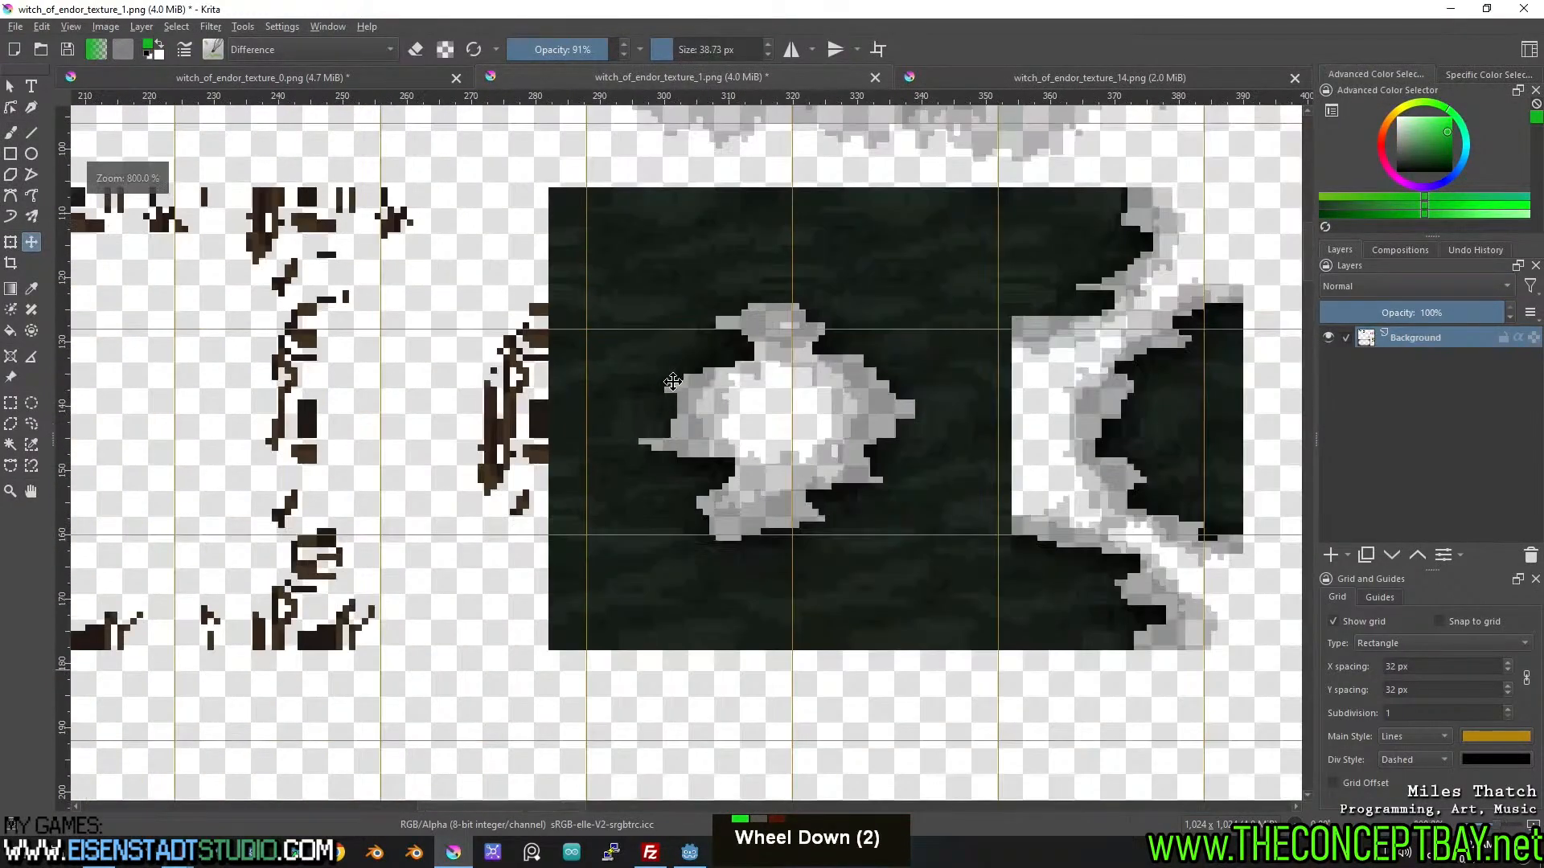
middle_click(691, 374)
scroll(691, 373, "up", 2)
scroll(707, 373, "down", 3)
middle_click(708, 372)
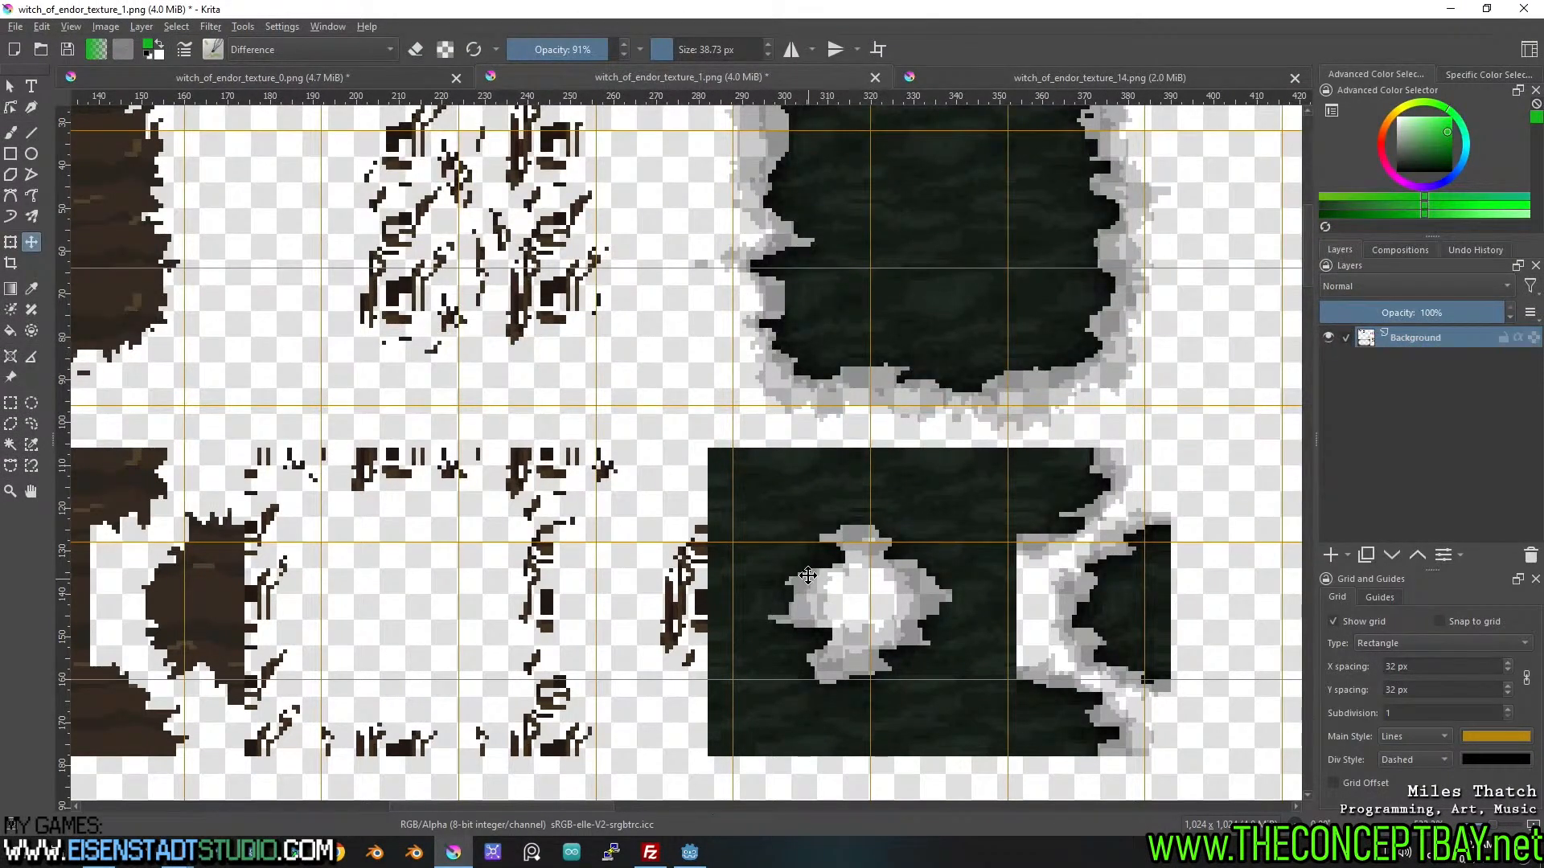
Examine the pink and purple columns, the sword-wielding figures and the tree stump against the grid.
middle_click(653, 549)
scroll(652, 549, "up", 1)
scroll(652, 549, "down", 4)
middle_click(652, 423)
scroll(847, 448, "up", 4)
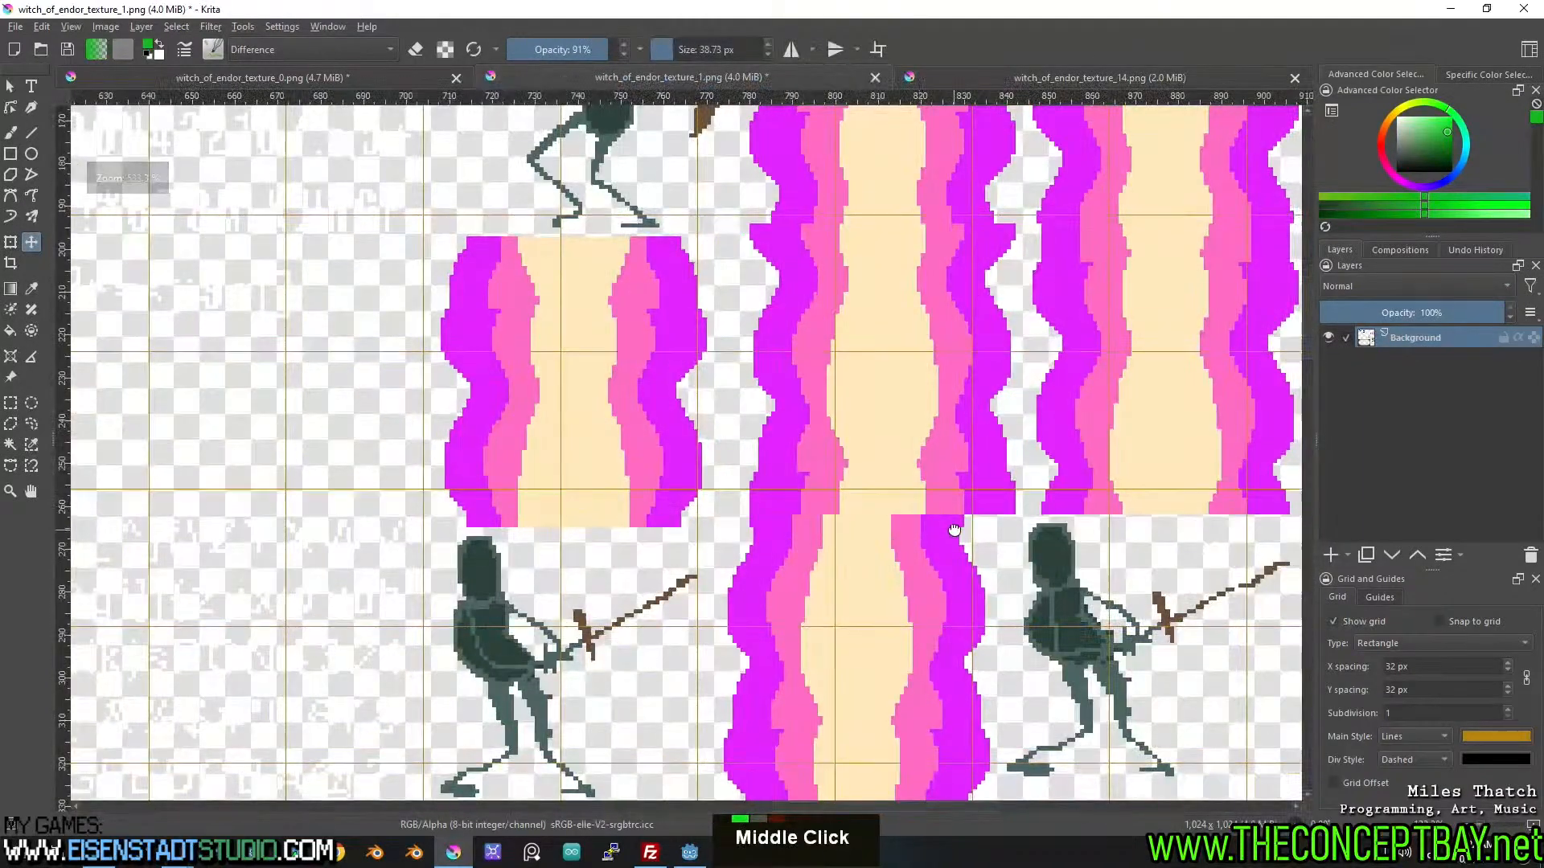
middle_click(847, 448)
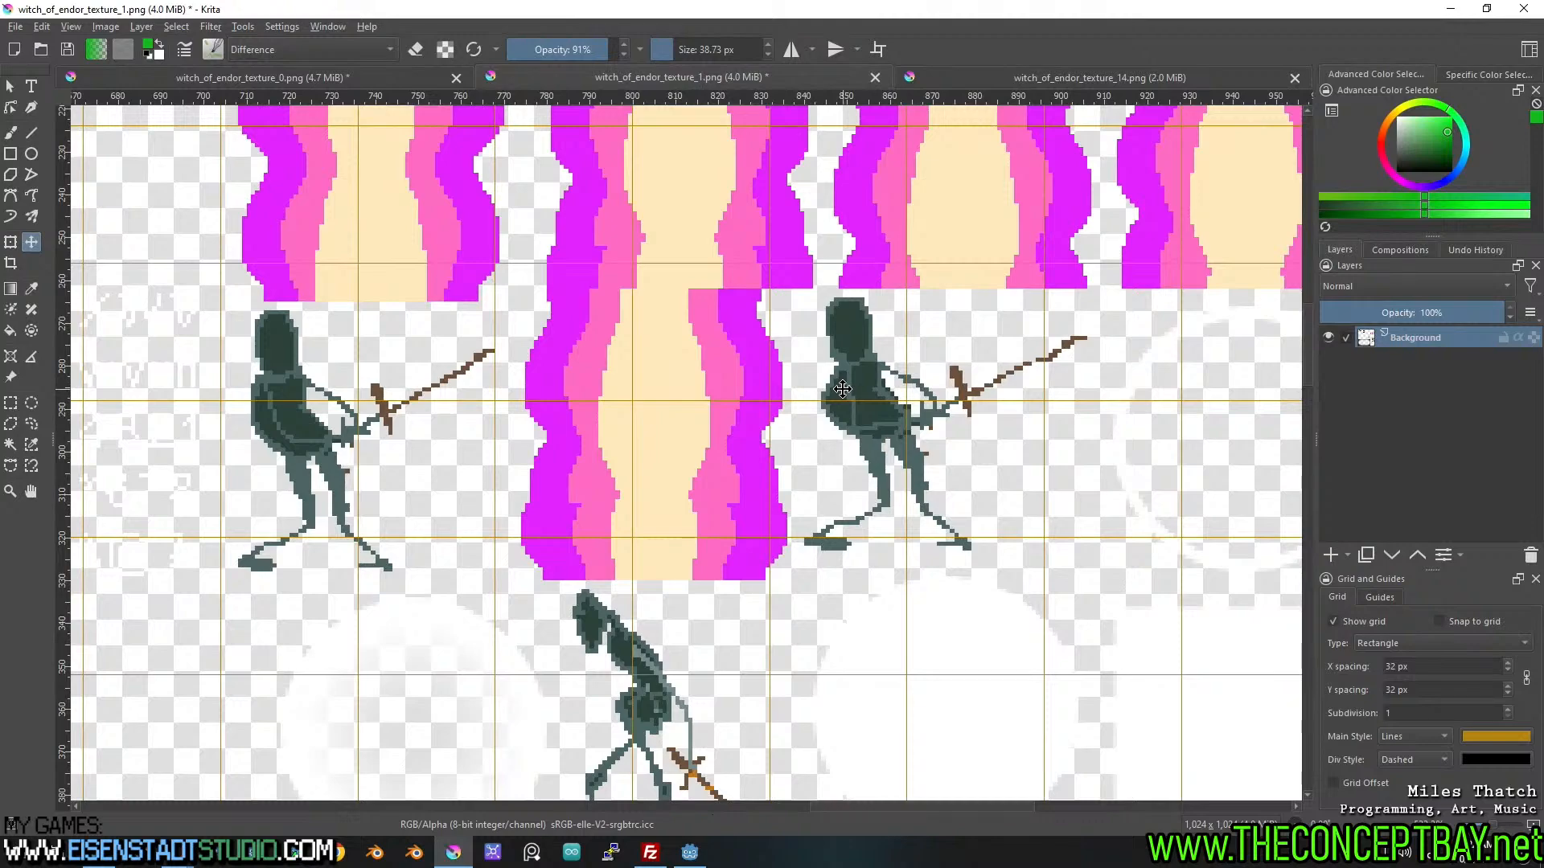
scroll(841, 389, "down", 2)
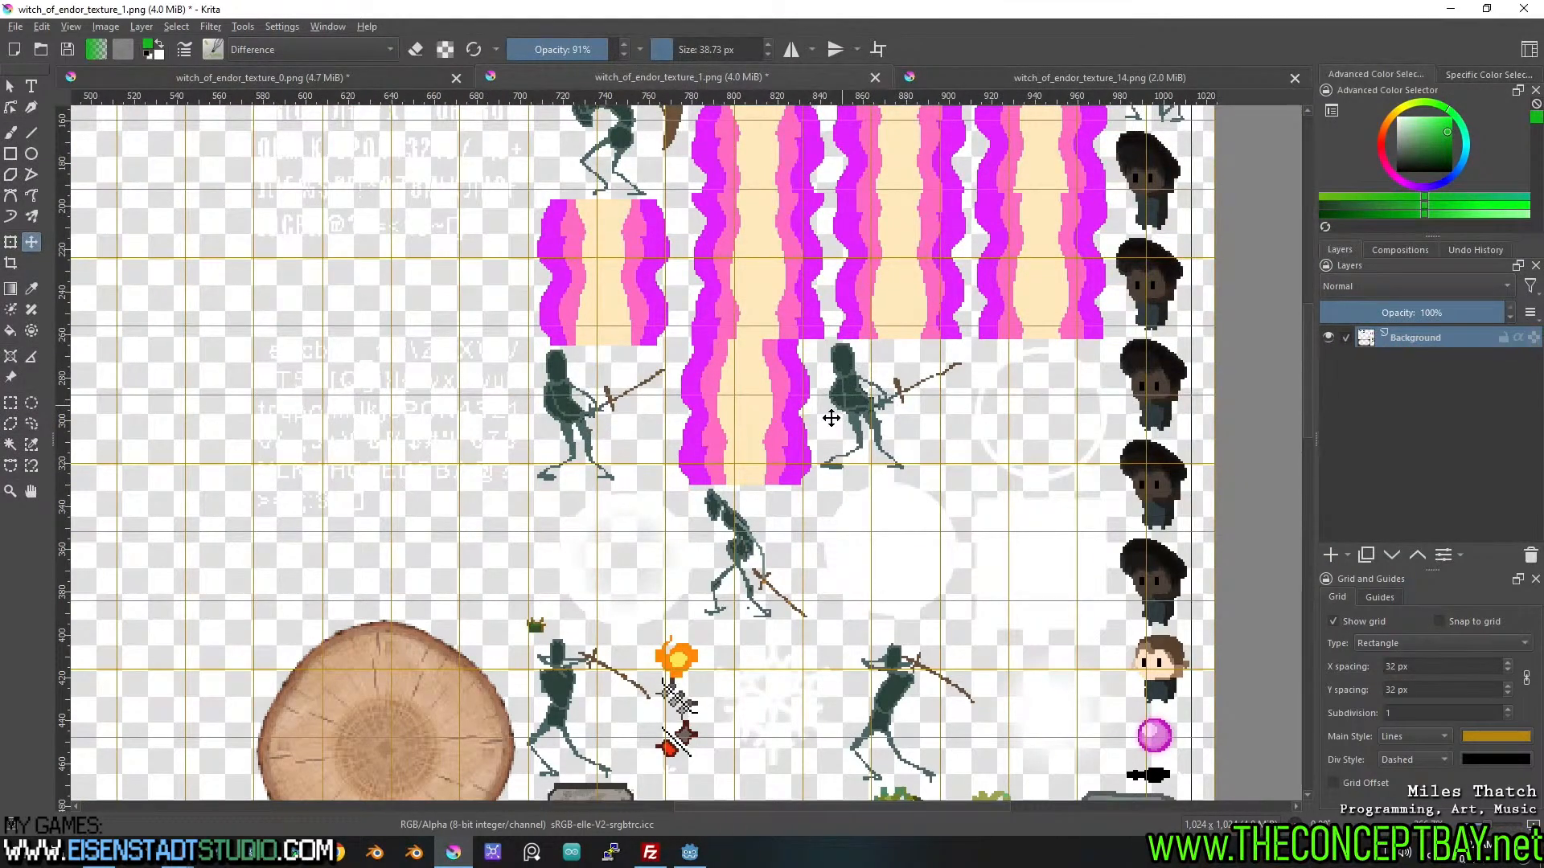
middle_click(841, 405)
middle_click(884, 321)
scroll(769, 386, "up", 4)
scroll(772, 394, "down", 1)
scroll(773, 394, "down", 1)
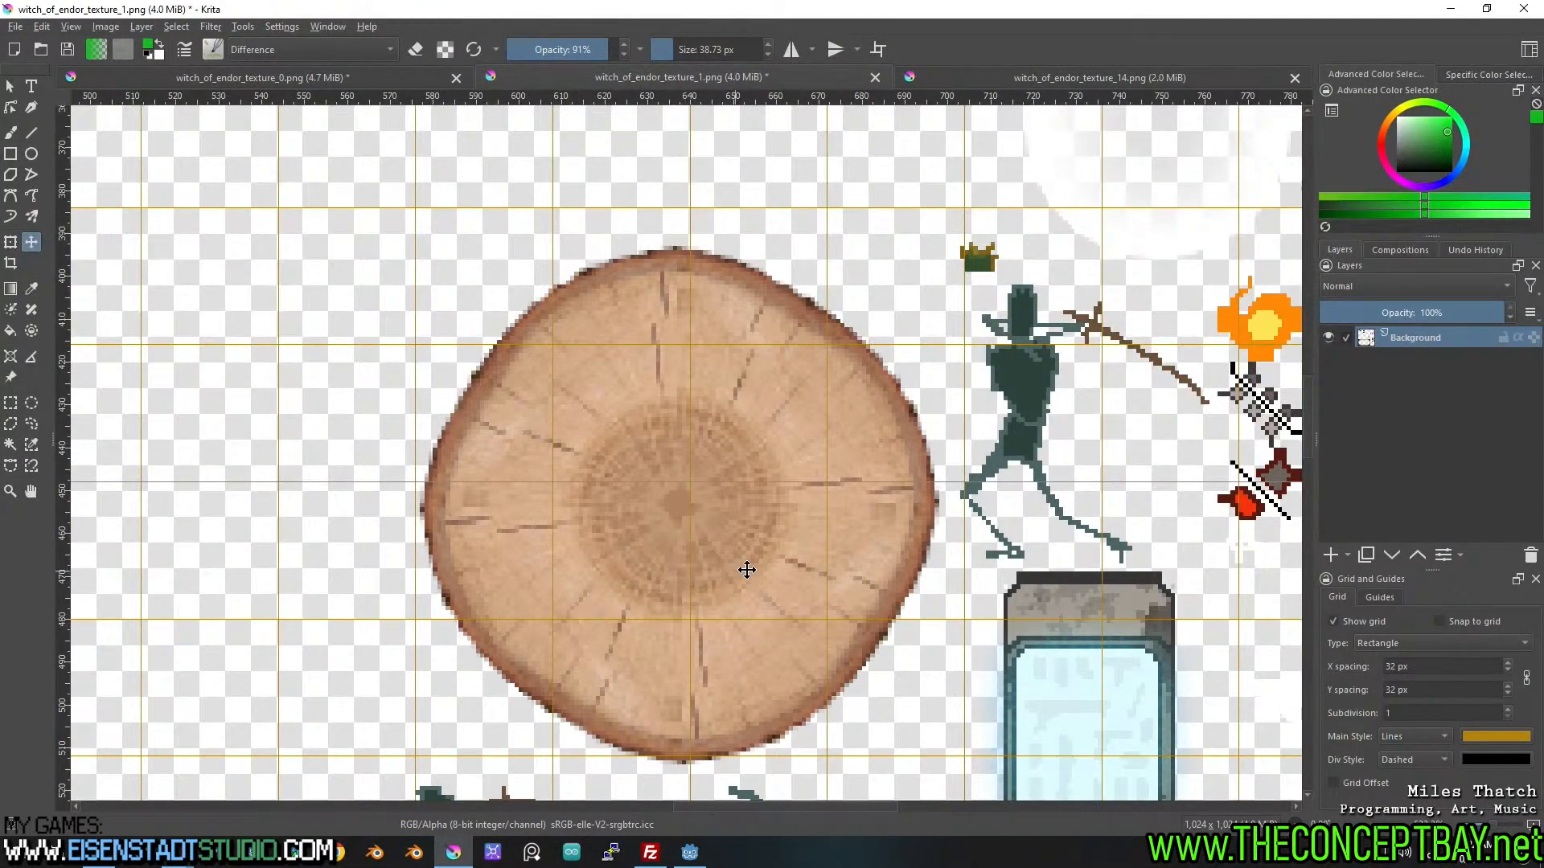
Examine how the dark vignette and the character sprites in the lower part of texture_1 fit the 32 px grid.
scroll(773, 569, "down", 2)
middle_click(809, 441)
middle_click(885, 143)
middle_click(872, 289)
scroll(820, 289, "down", 3)
middle_click(820, 289)
scroll(946, 318, "up", 2)
scroll(946, 317, "down", 1)
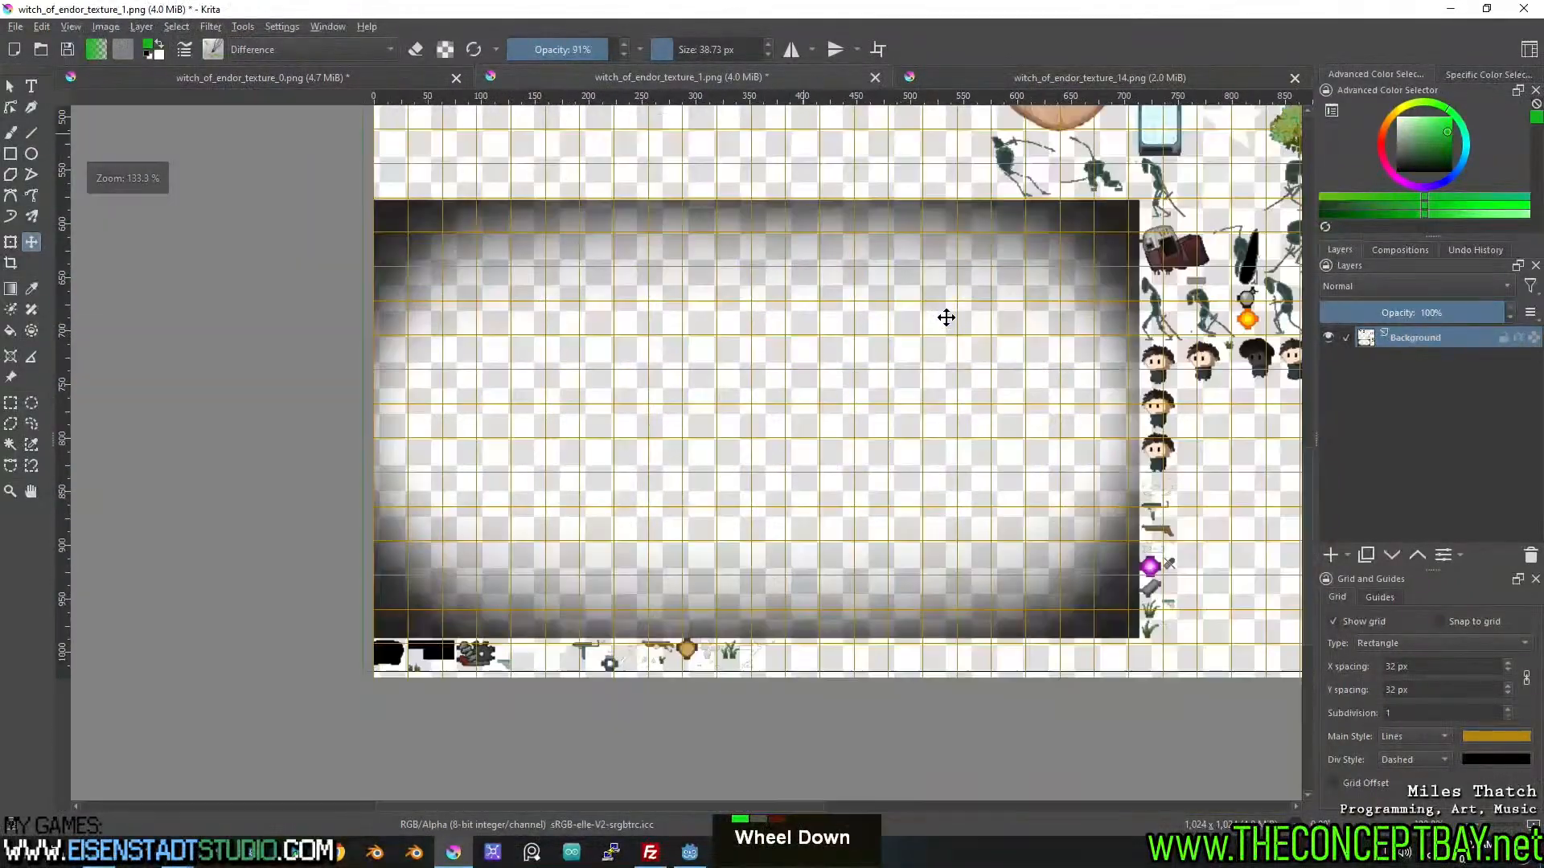
middle_click(1039, 303)
middle_click(743, 487)
scroll(743, 487, "up", 3)
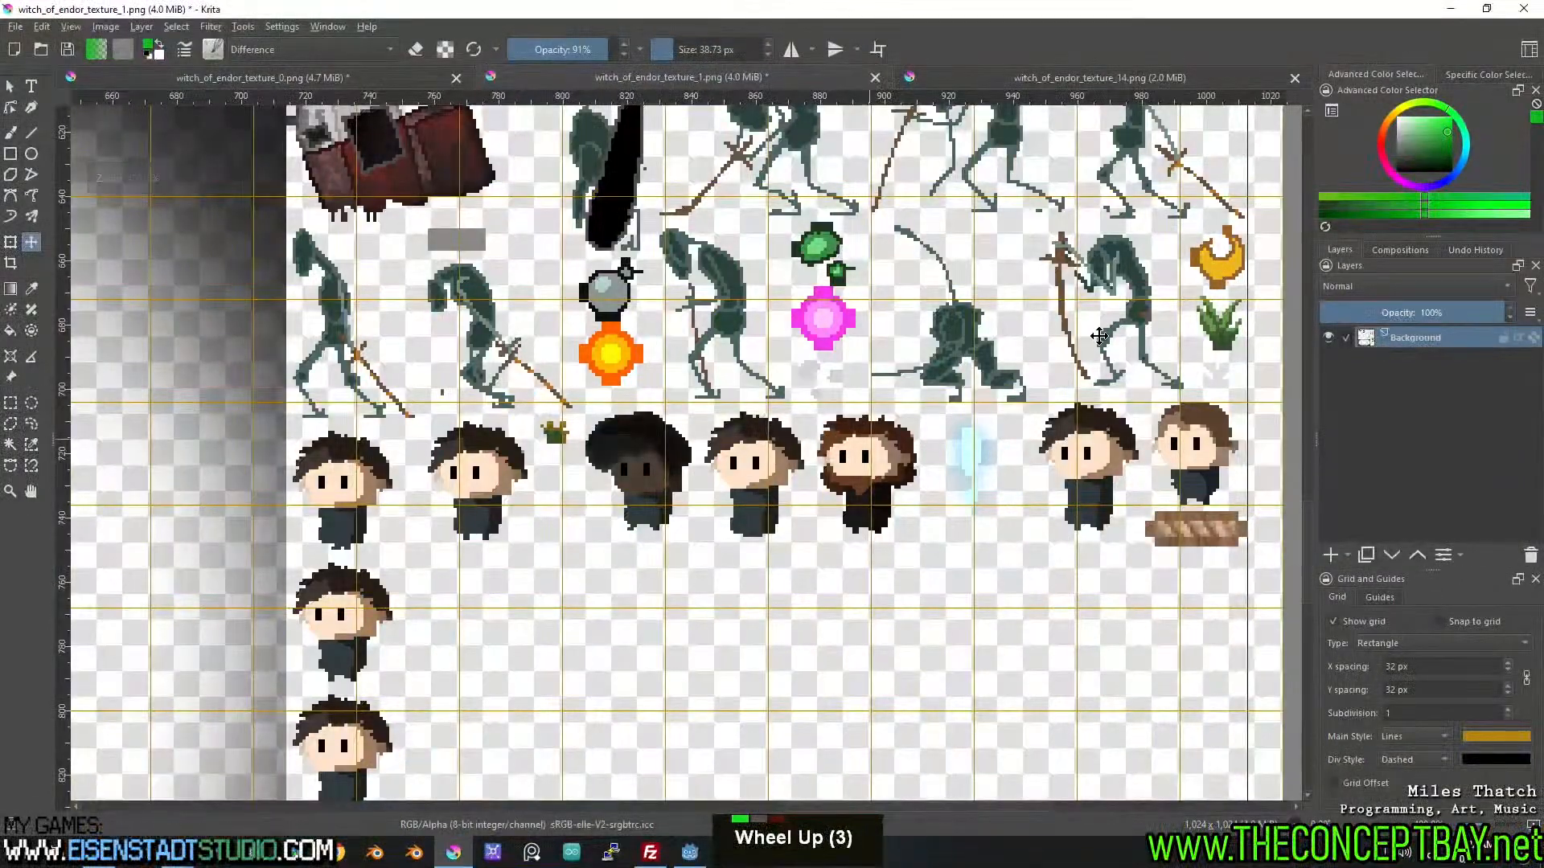
From the texture_14 document, open the recent file intro_frames.kra.
left_click(1095, 77)
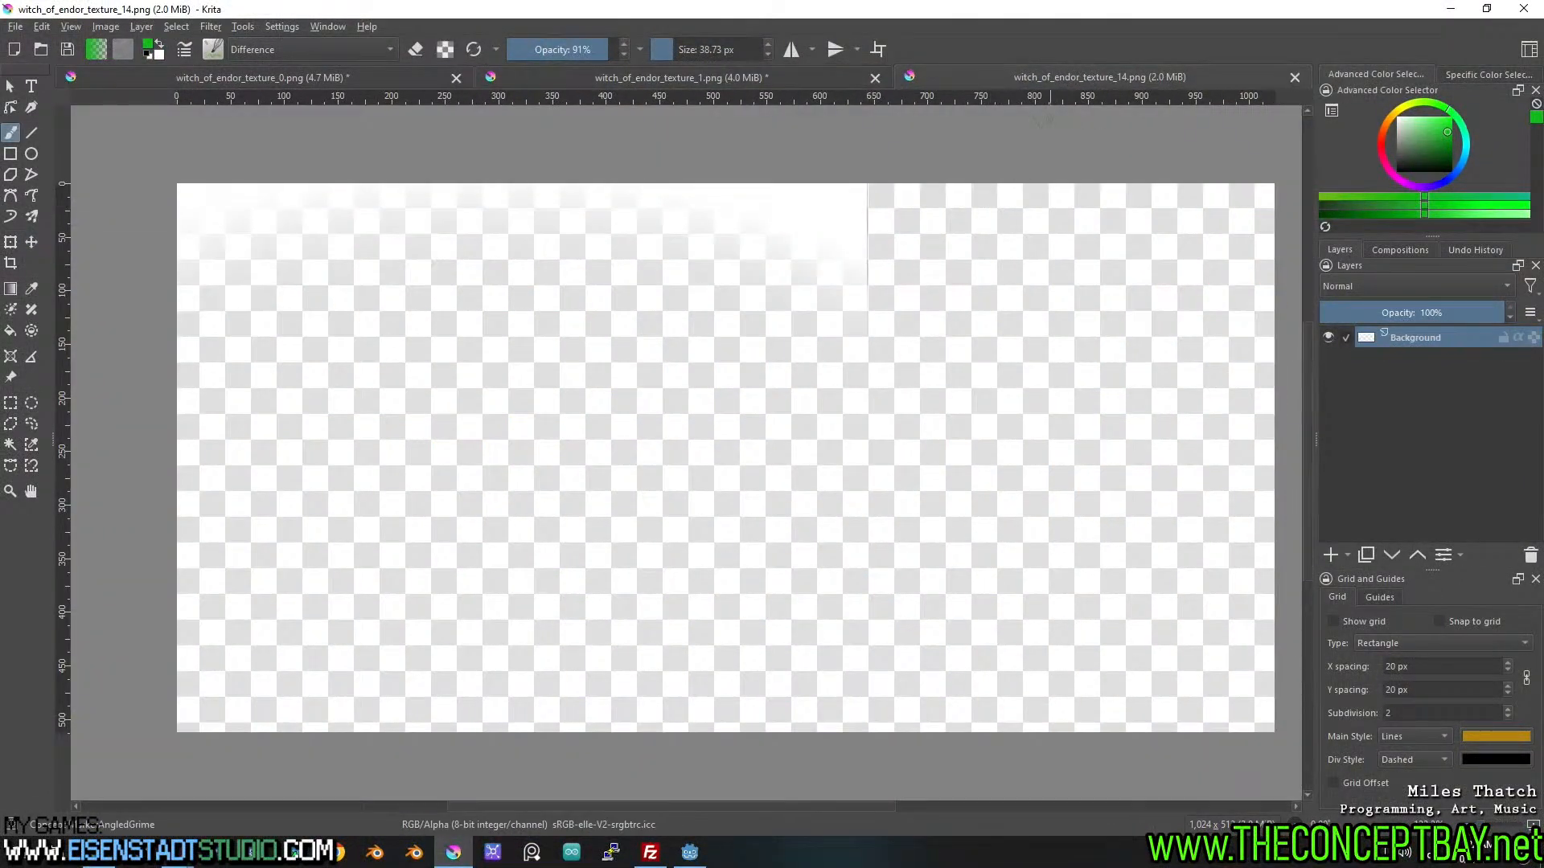
left_click(16, 25)
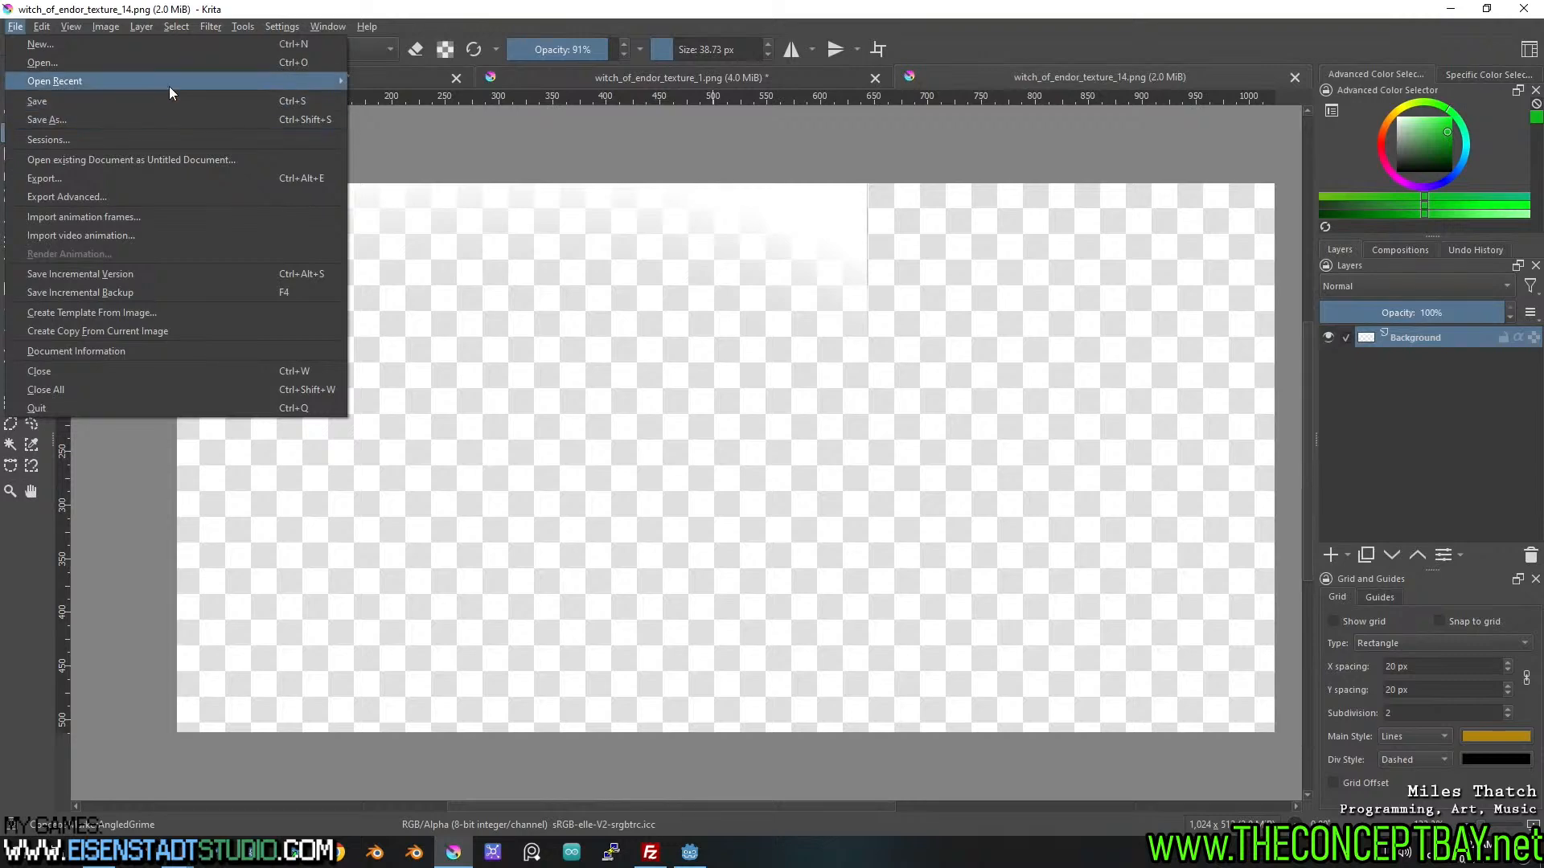
mouse_move(168, 81)
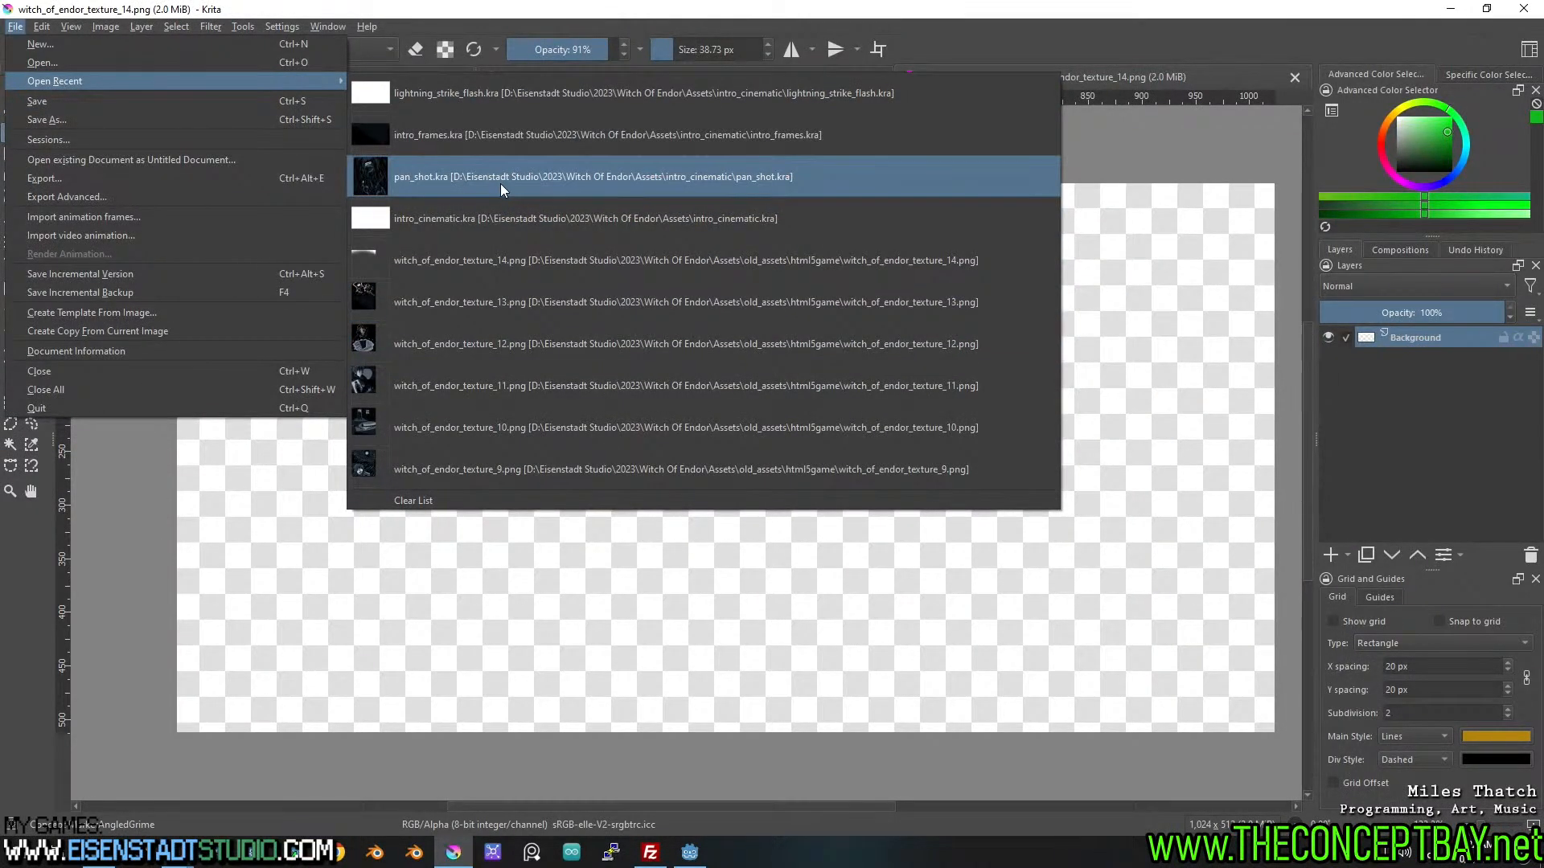
left_click(504, 138)
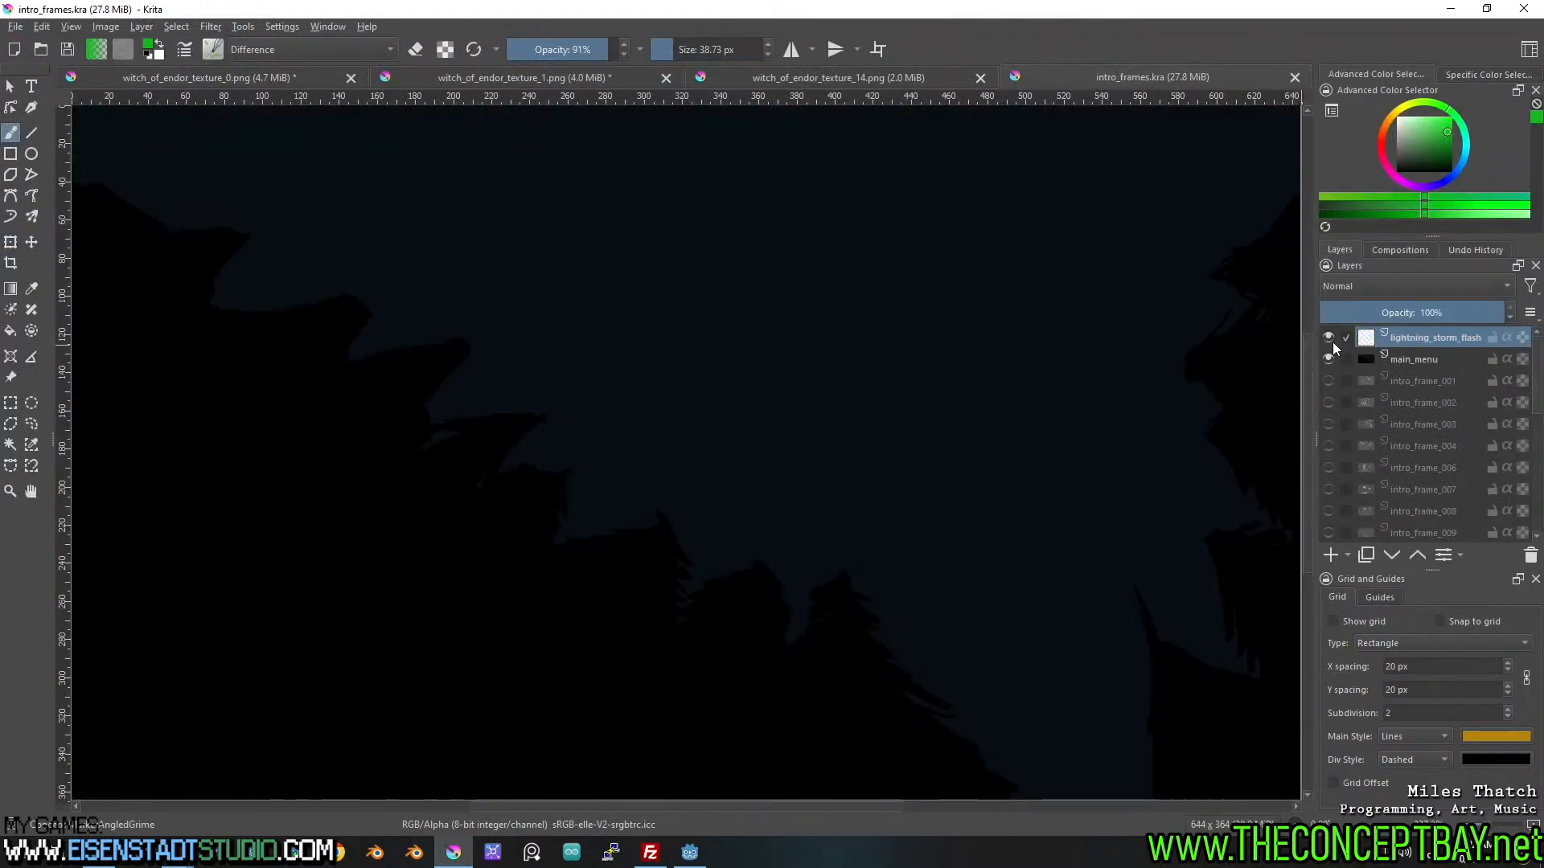
Hide the lightning_storm_flash and main_menu layers and show the intro_frame_004 layer.
left_click(1328, 359)
left_click(1328, 337)
left_click(1328, 446)
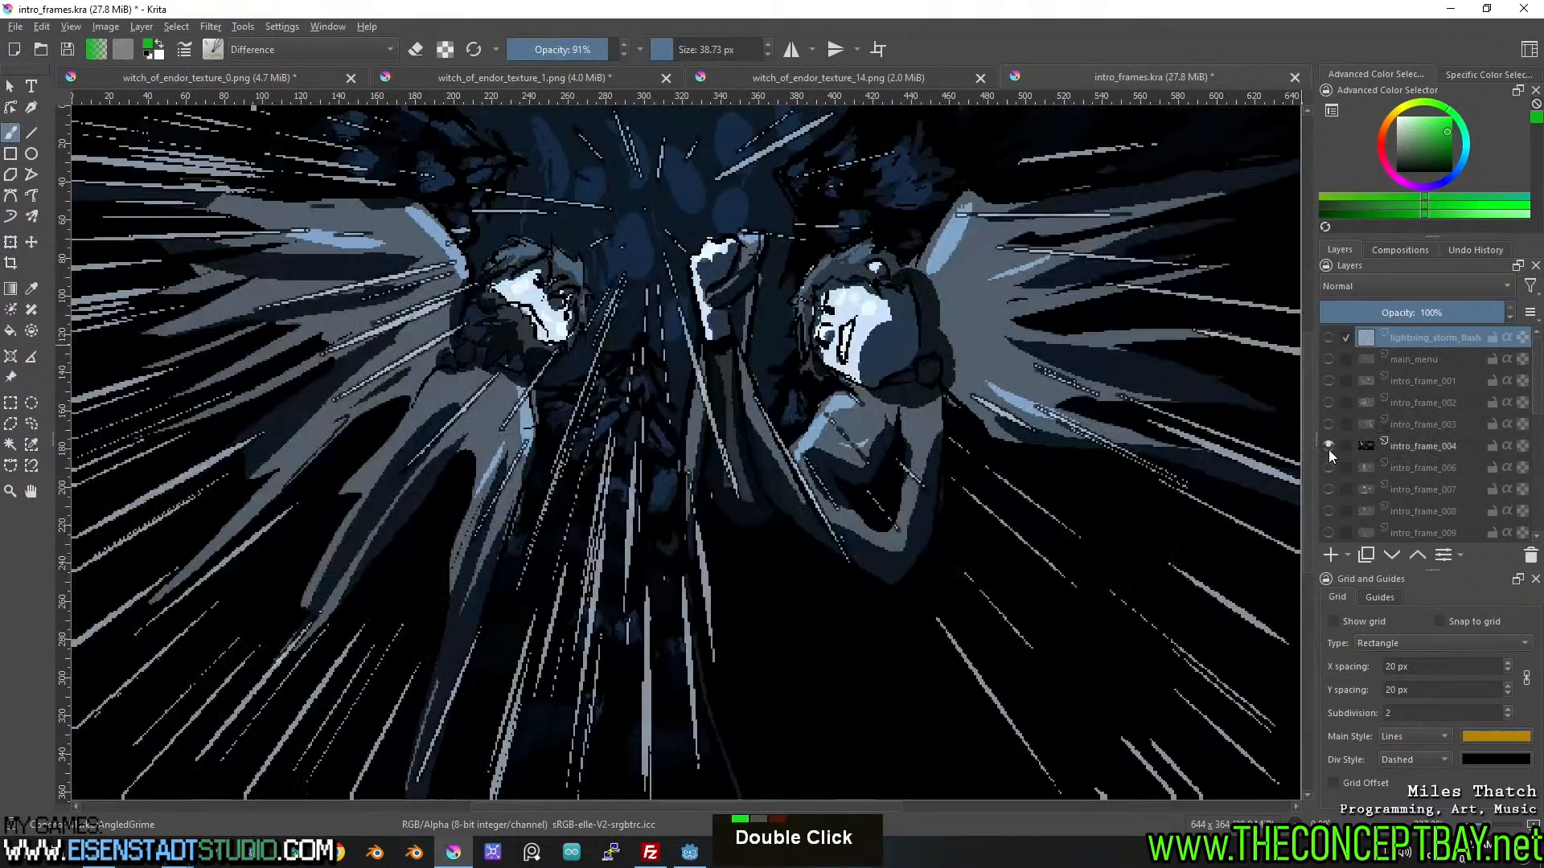
Examine the upper and side borders of intro_frame_004 at pixel level.
scroll(901, 448, "down", 1)
left_click_drag(923, 458, 1050, 520)
scroll(620, 308, "up", 4)
left_click_drag(619, 308, 672, 448)
scroll(672, 448, "down", 2)
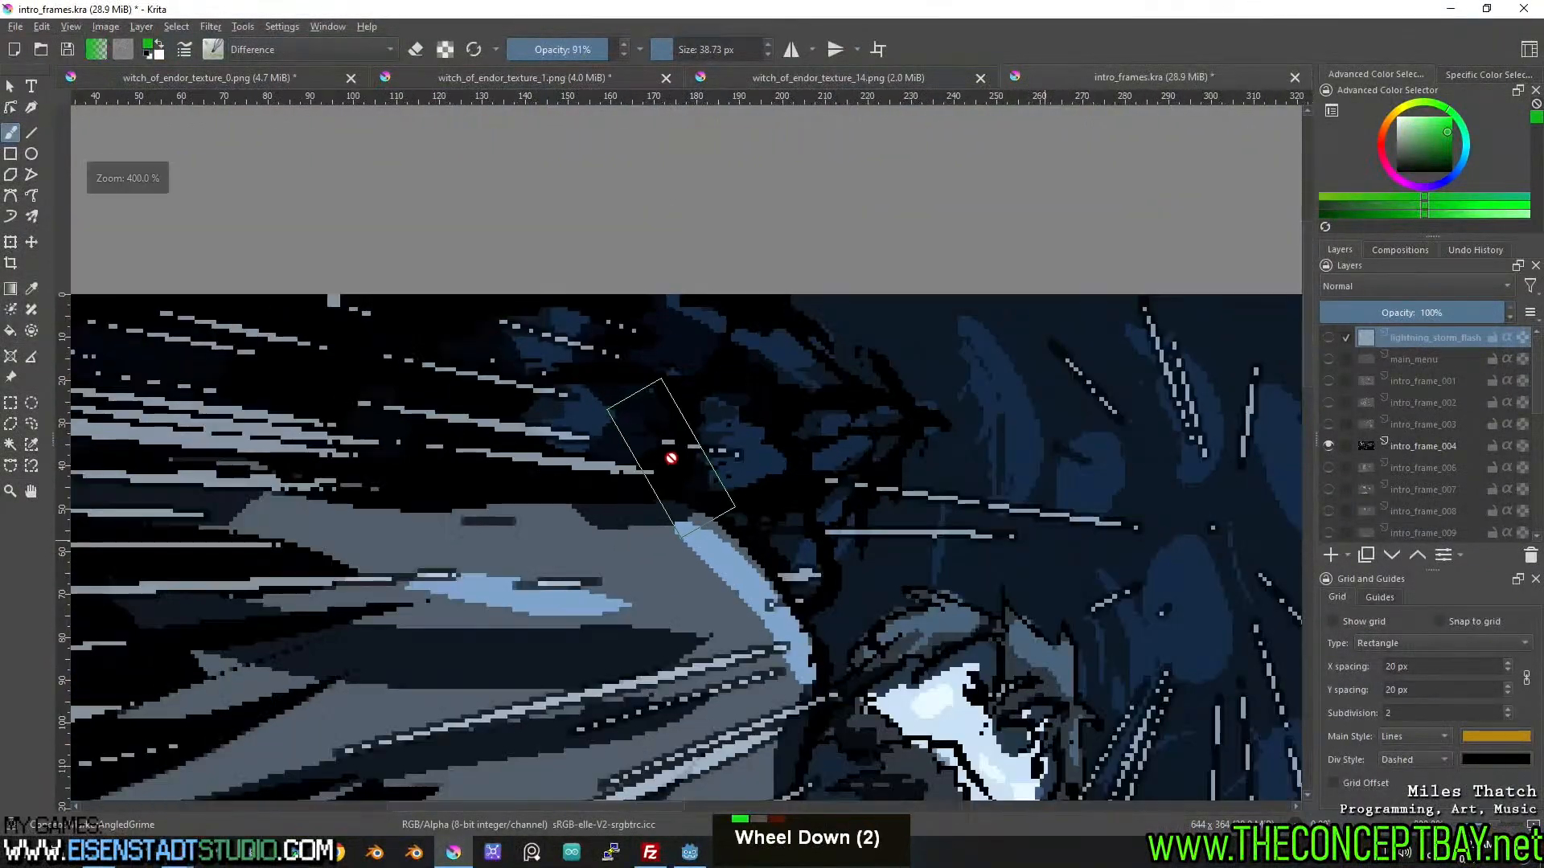
scroll(493, 383, "up", 3)
left_click_drag(493, 382, 448, 386)
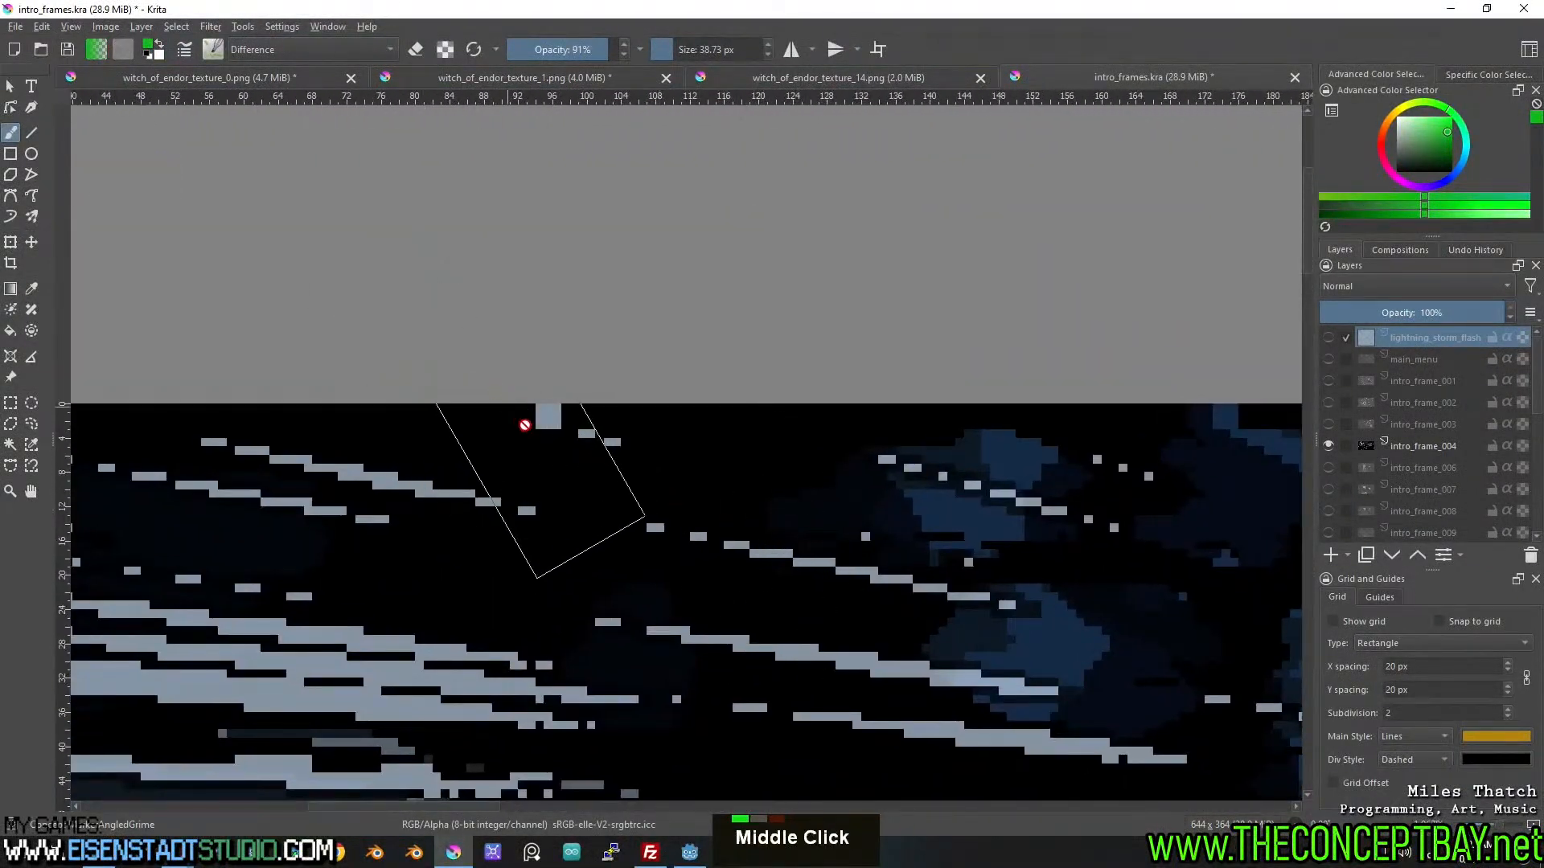
scroll(571, 442, "down", 5)
left_click_drag(919, 504, 376, 510)
scroll(627, 417, "up", 4)
left_click_drag(443, 464, 1073, 411)
Show intro_frame_006 in place of intro_frame_004 and inspect its upper and lower borders.
left_click(1328, 445)
left_click(1327, 468)
scroll(510, 484, "down", 2)
scroll(510, 484, "up", 2)
left_click_drag(509, 484, 1156, 426)
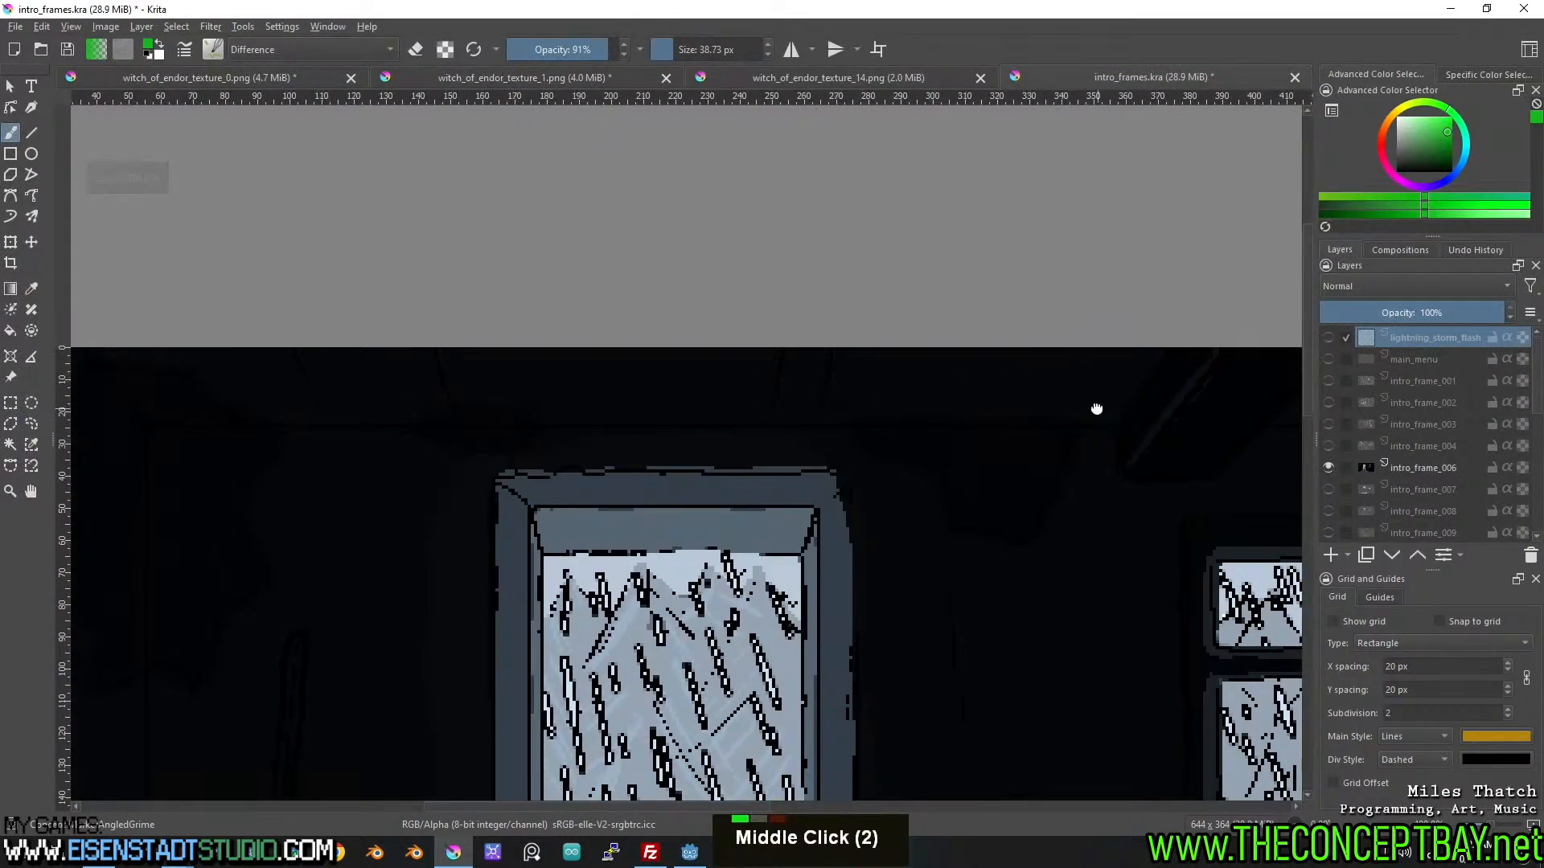
scroll(854, 339, "up", 4)
scroll(934, 389, "down", 2)
scroll(889, 603, "down", 4)
left_click_drag(889, 603, 745, 277)
scroll(745, 277, "up", 3)
left_click_drag(745, 337, 1233, 445)
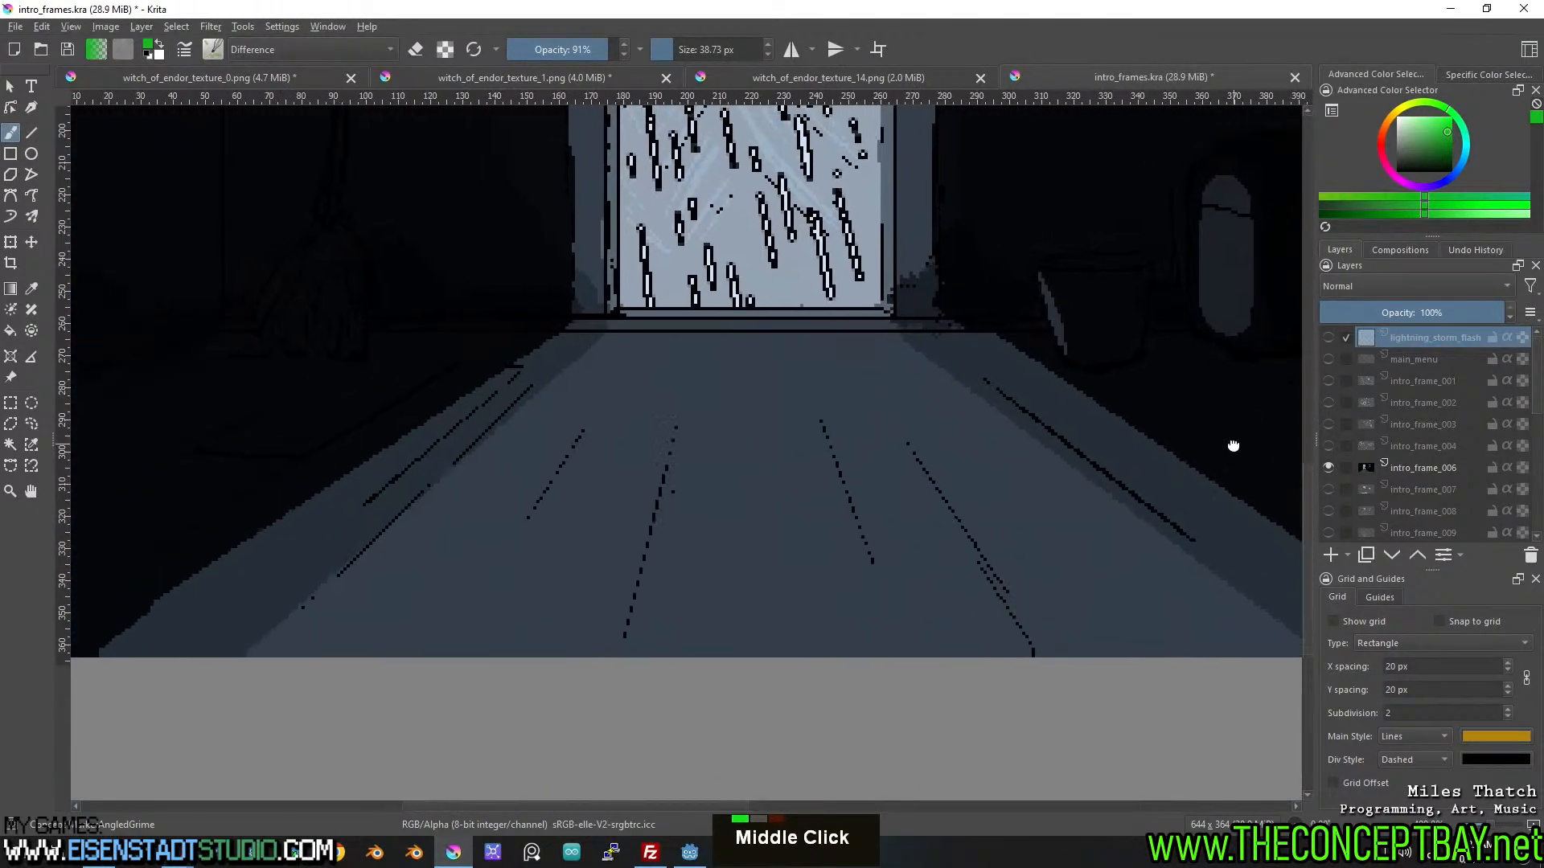
middle_click(1037, 458)
left_click_drag(1037, 458, 1193, 472)
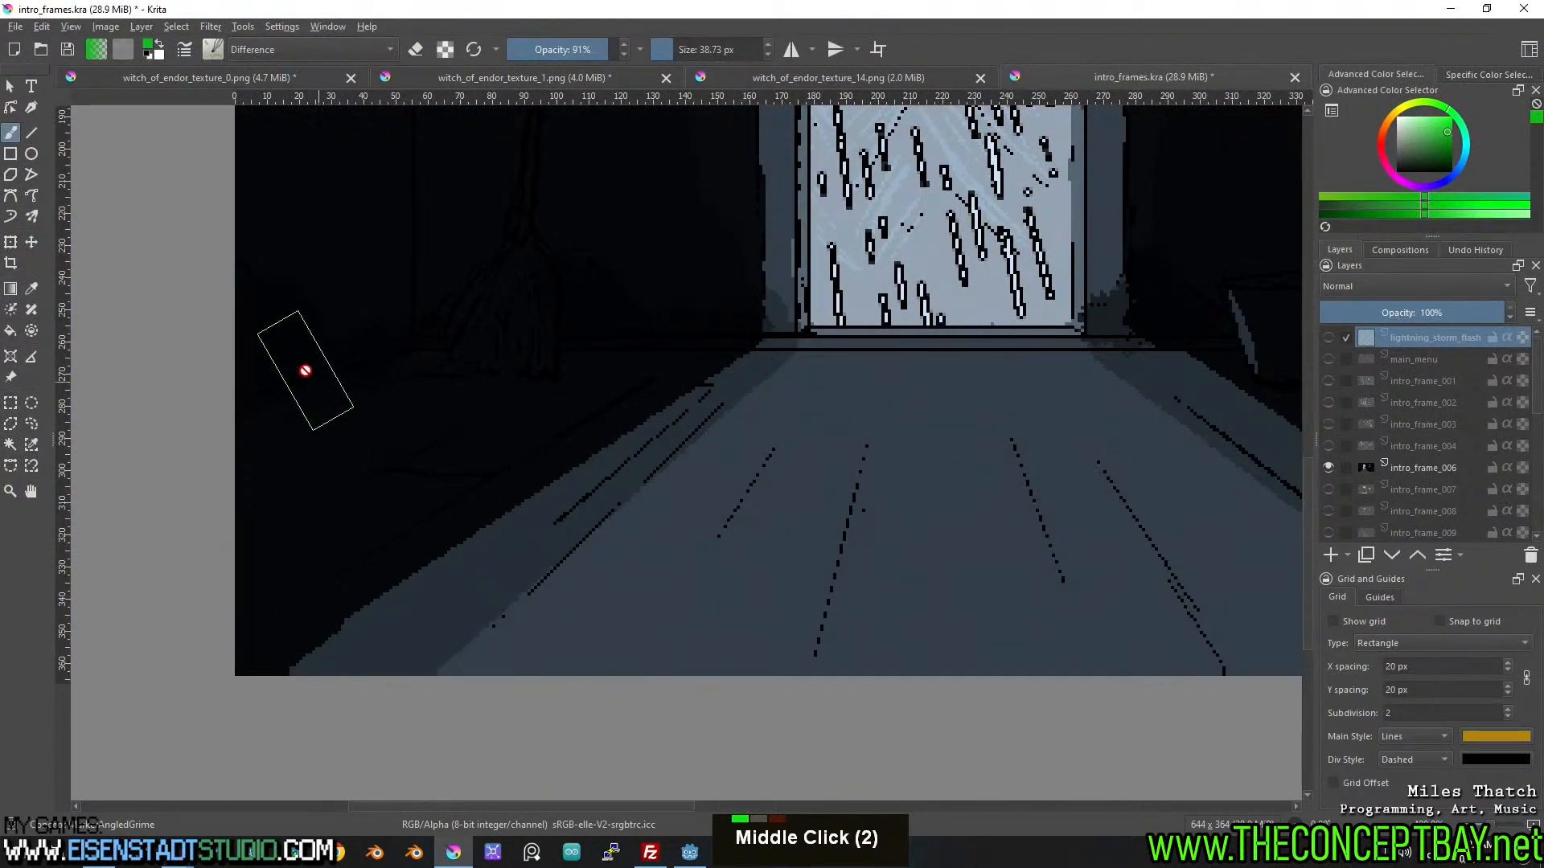
Start cropping the intro_frames canvas, bringing the crop's bottom edge up 2 px to a height of 362 px.
left_click(11, 265)
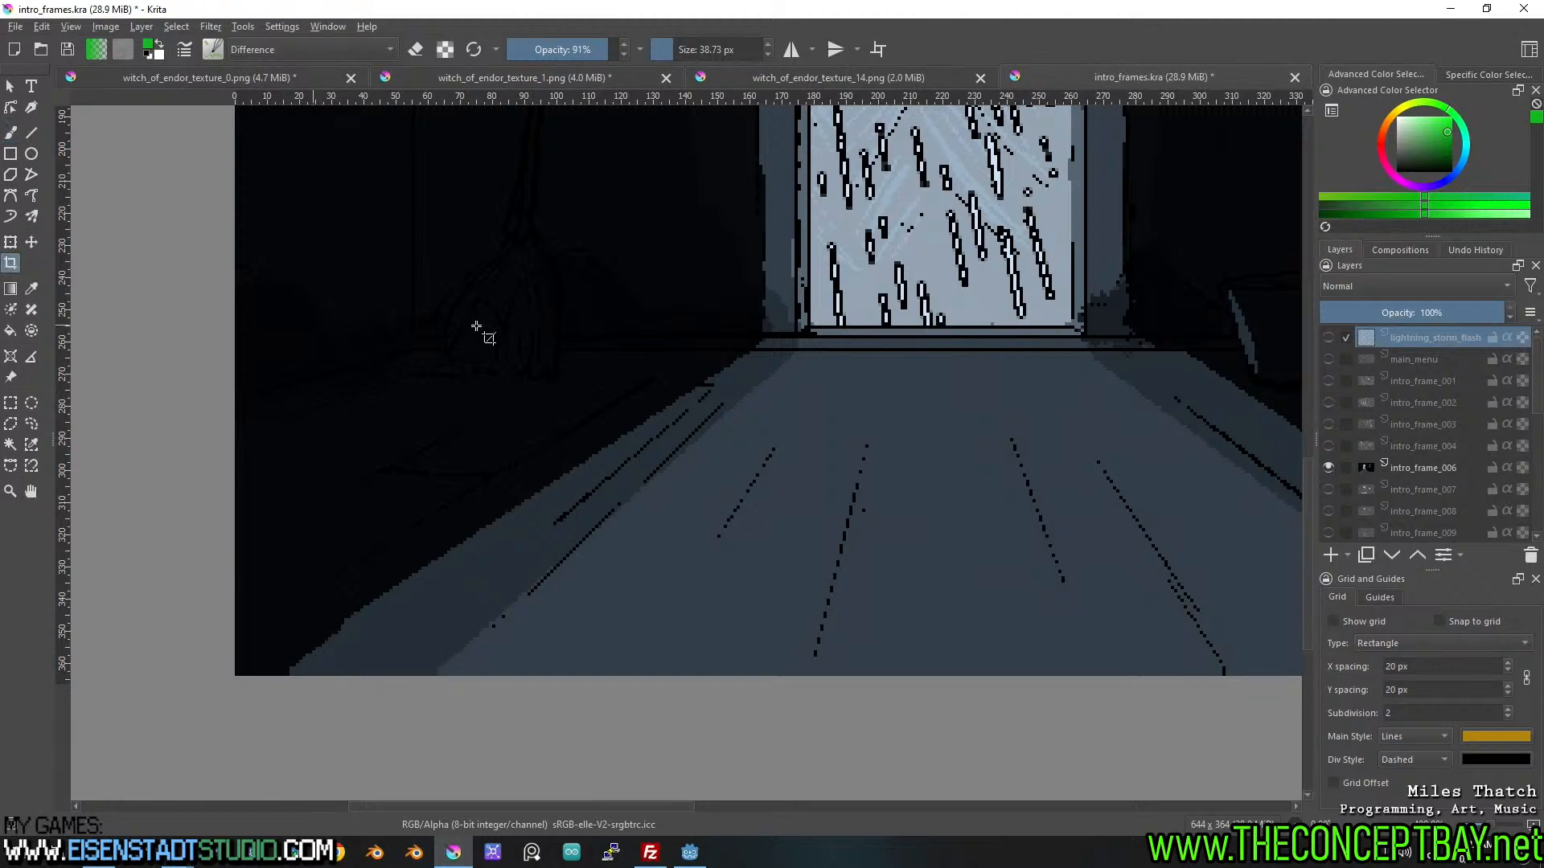
scroll(499, 667, "up", 4)
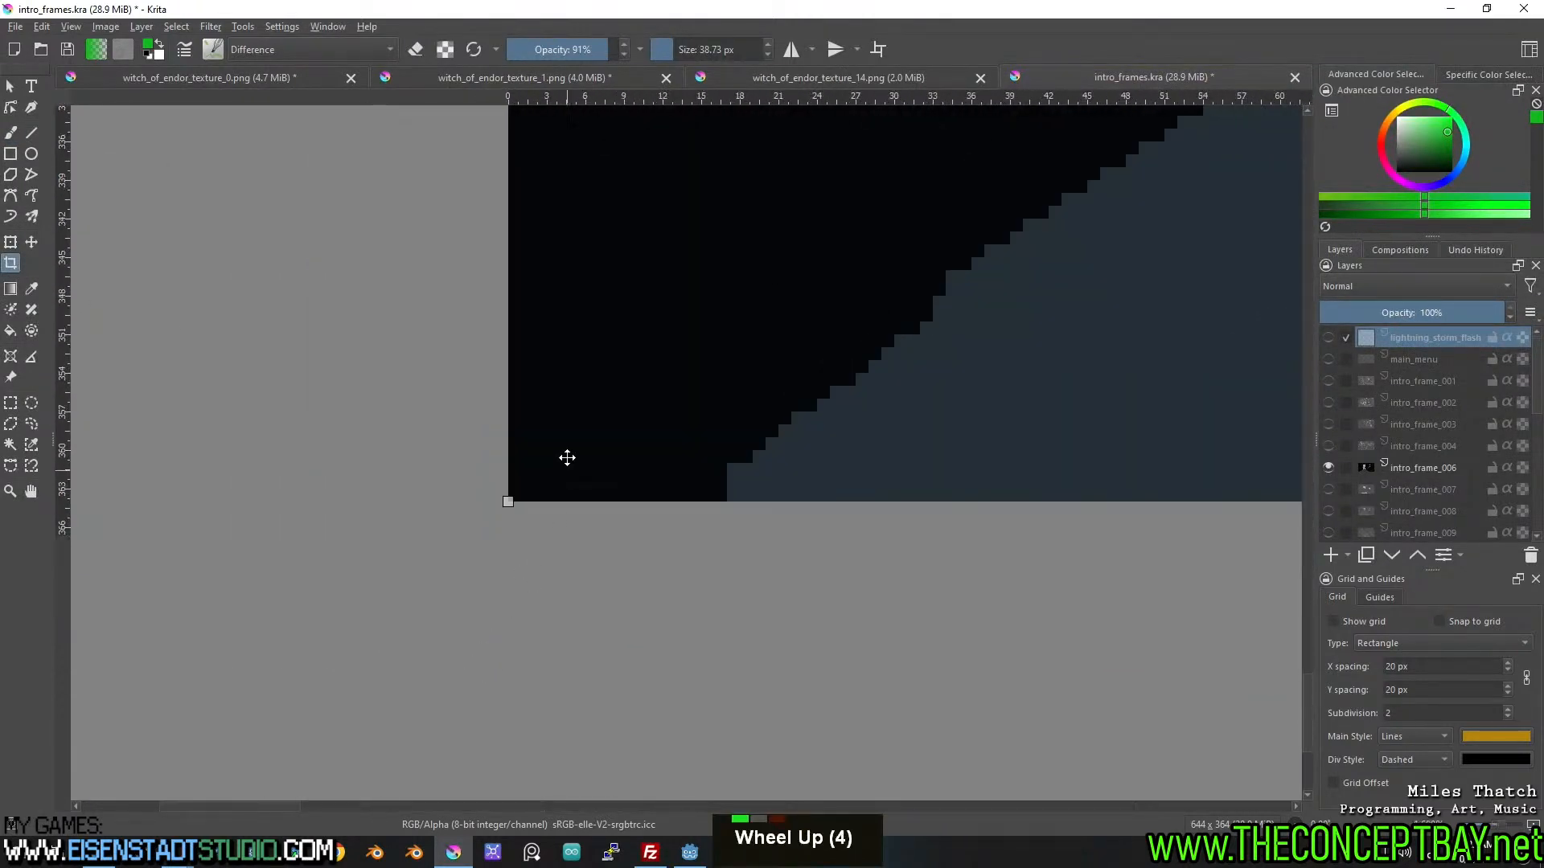
left_click_drag(508, 501, 510, 474)
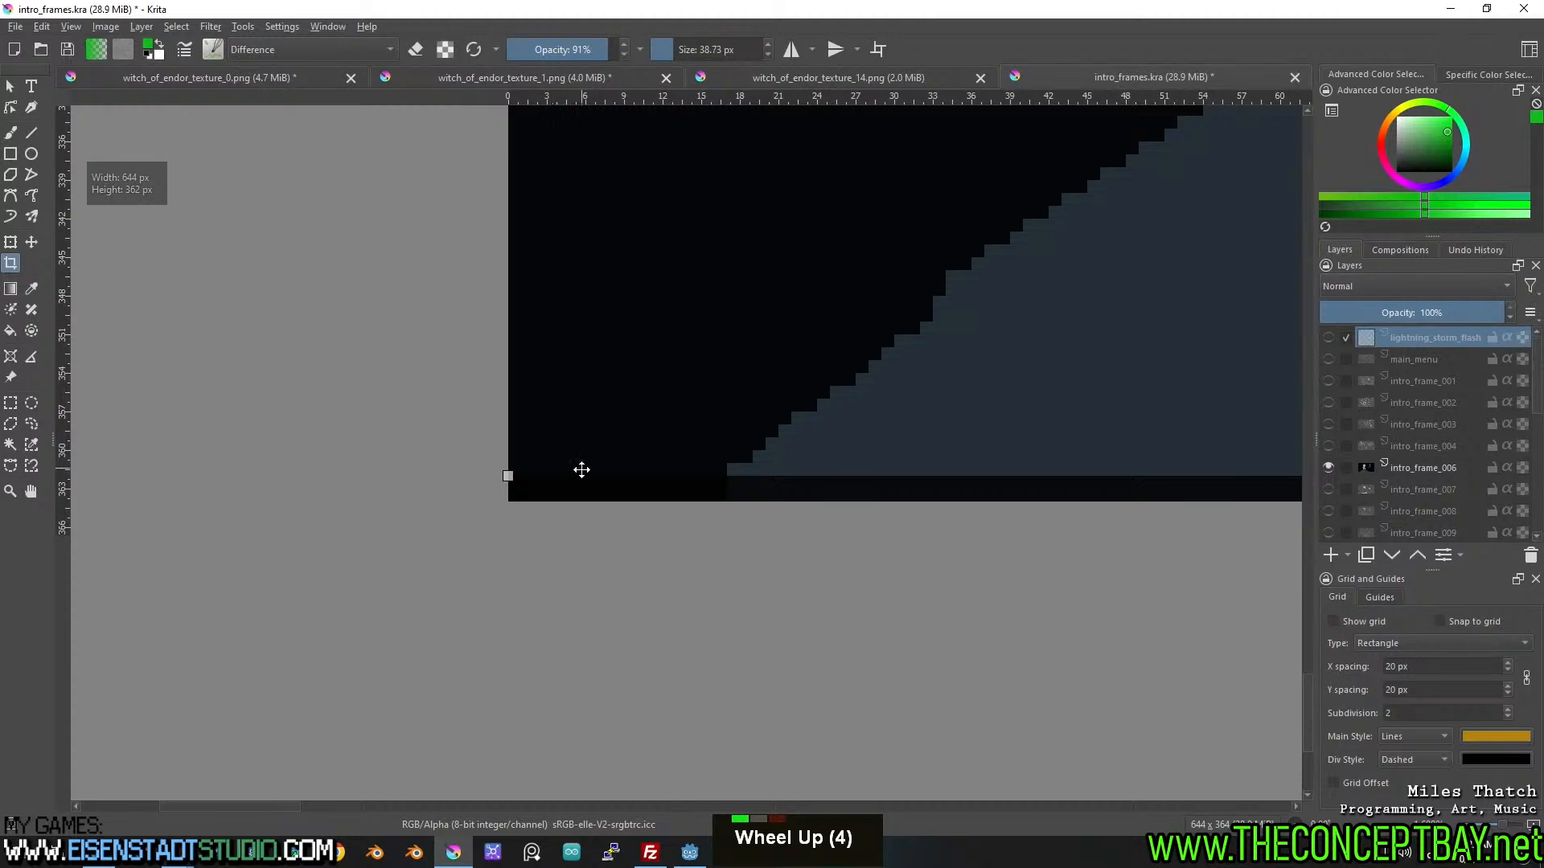
Examine the lower and right borders of intro_frame_006 within the active crop frame.
scroll(581, 468, "down", 4)
left_click_drag(1037, 466, 586, 462)
scroll(1037, 456, "down", 1)
scroll(841, 457, "up", 5)
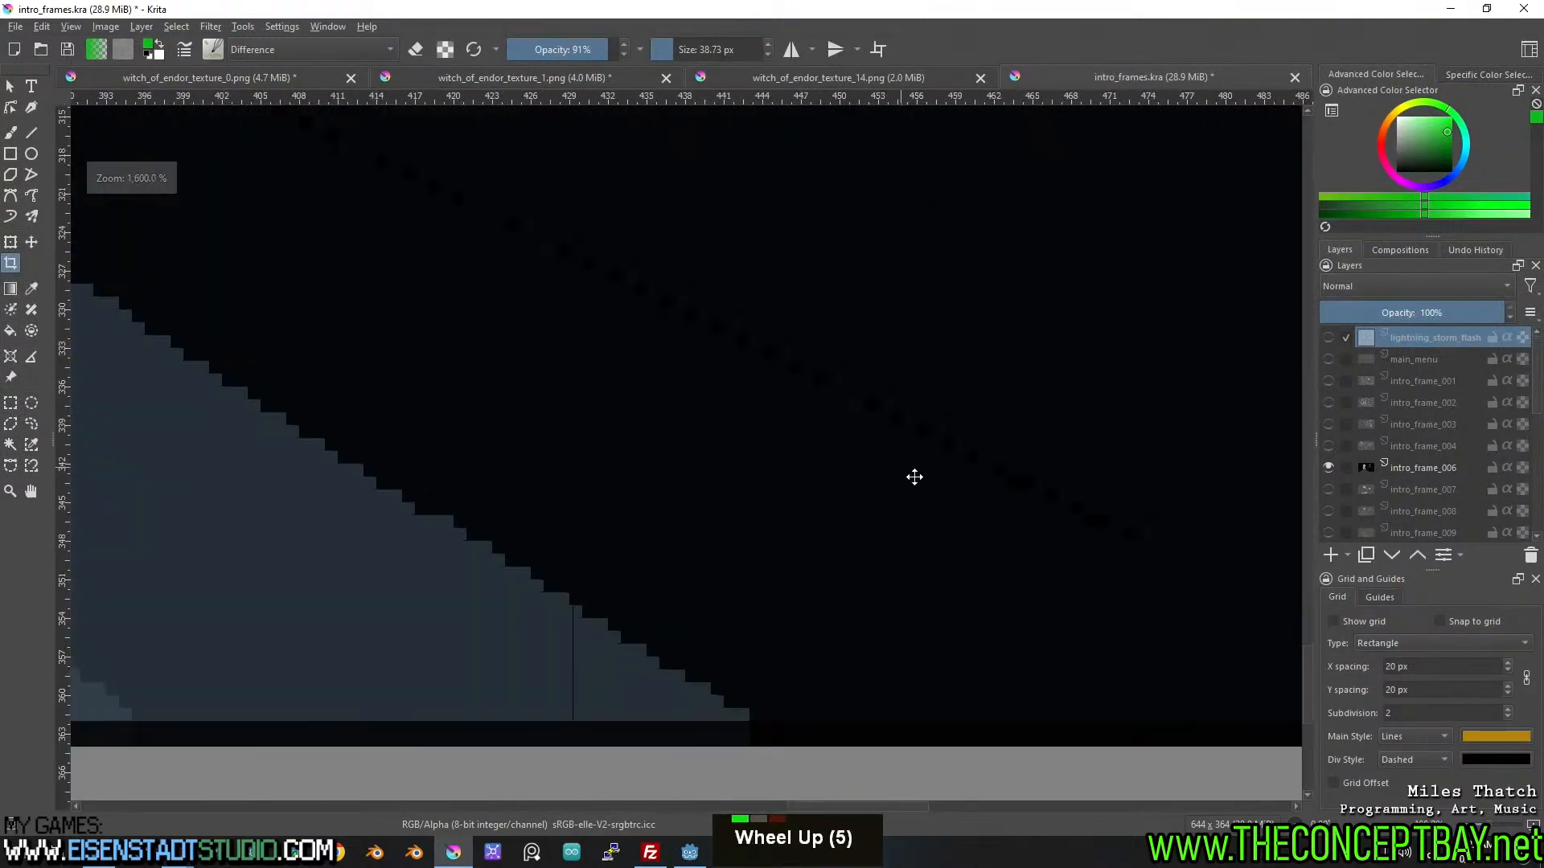
scroll(890, 517, "down", 4)
left_click_drag(1029, 504, 673, 556)
scroll(1116, 616, "up", 1)
left_click_drag(1161, 420, 826, 607)
scroll(854, 507, "up", 5)
left_click_drag(856, 511, 851, 399)
scroll(761, 445, "down", 2)
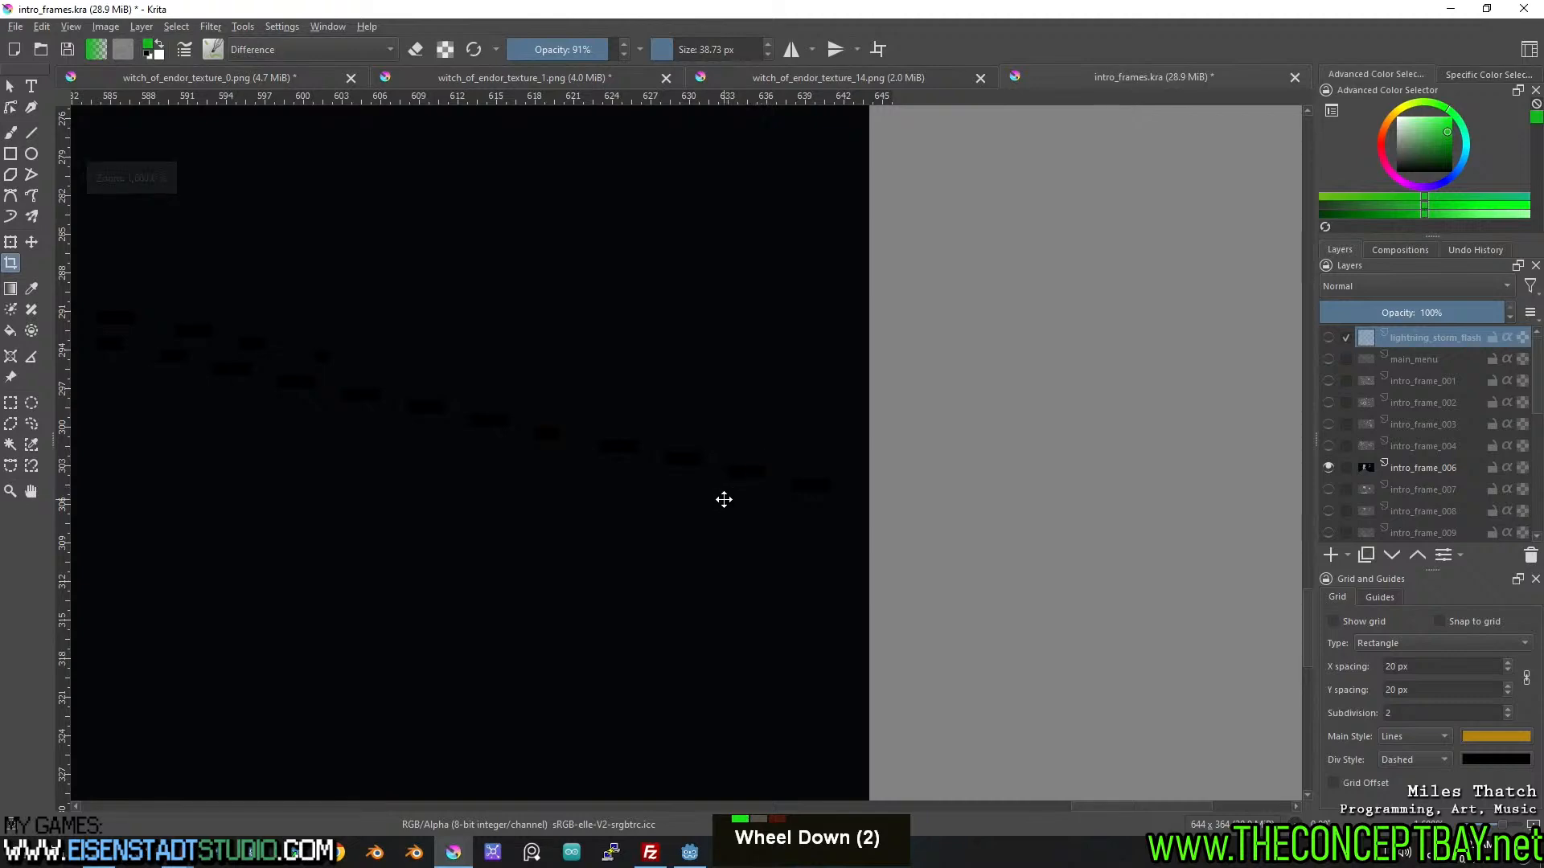
scroll(773, 362, "down", 6)
scroll(726, 465, "up", 5)
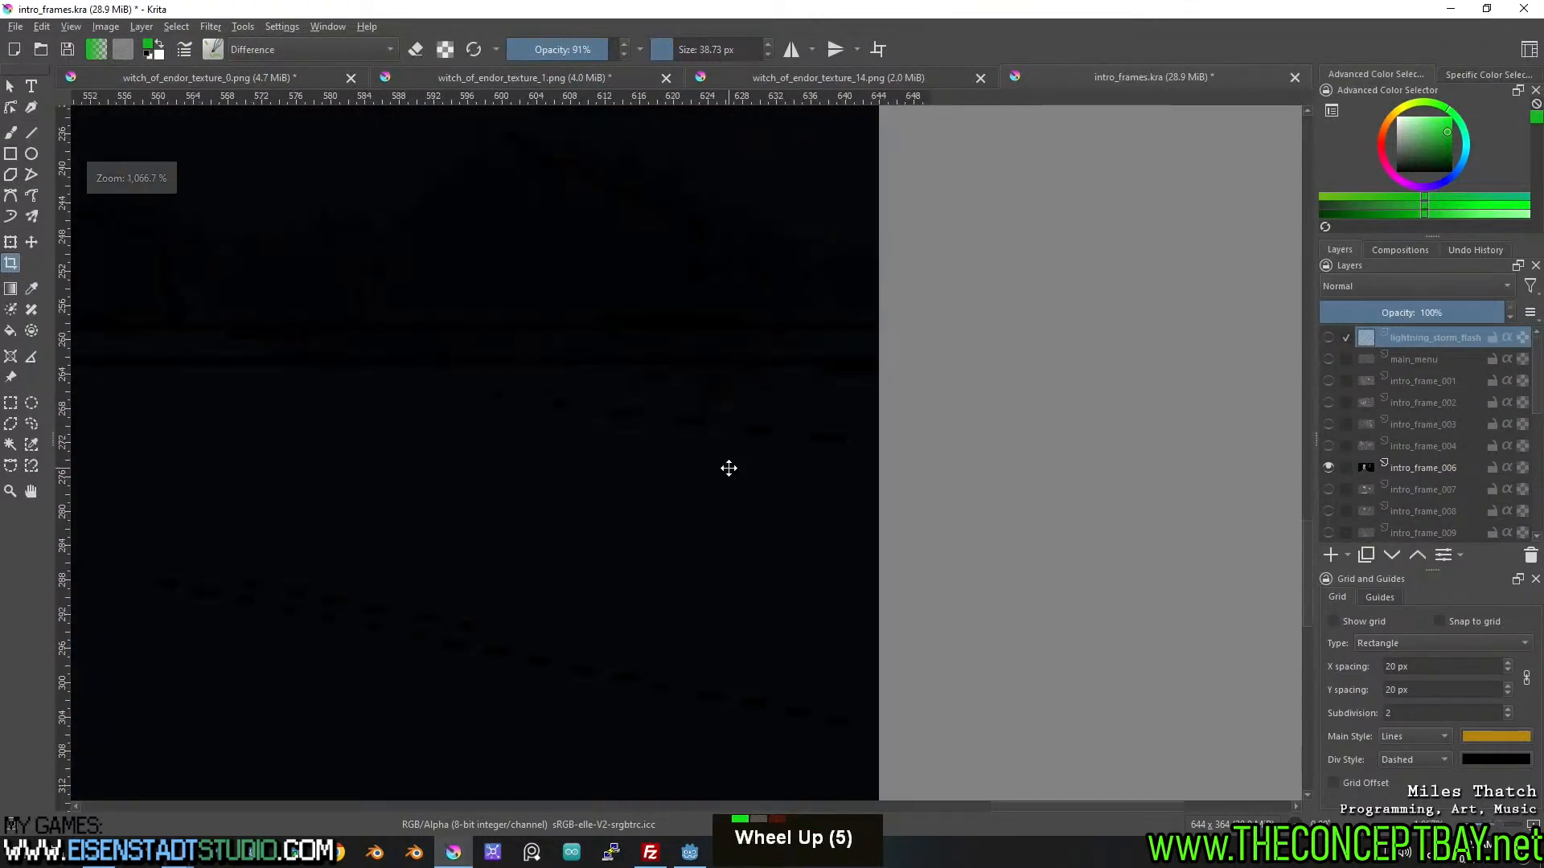
scroll(725, 465, "down", 5)
left_click_drag(726, 464, 865, 644)
scroll(1003, 369, "up", 5)
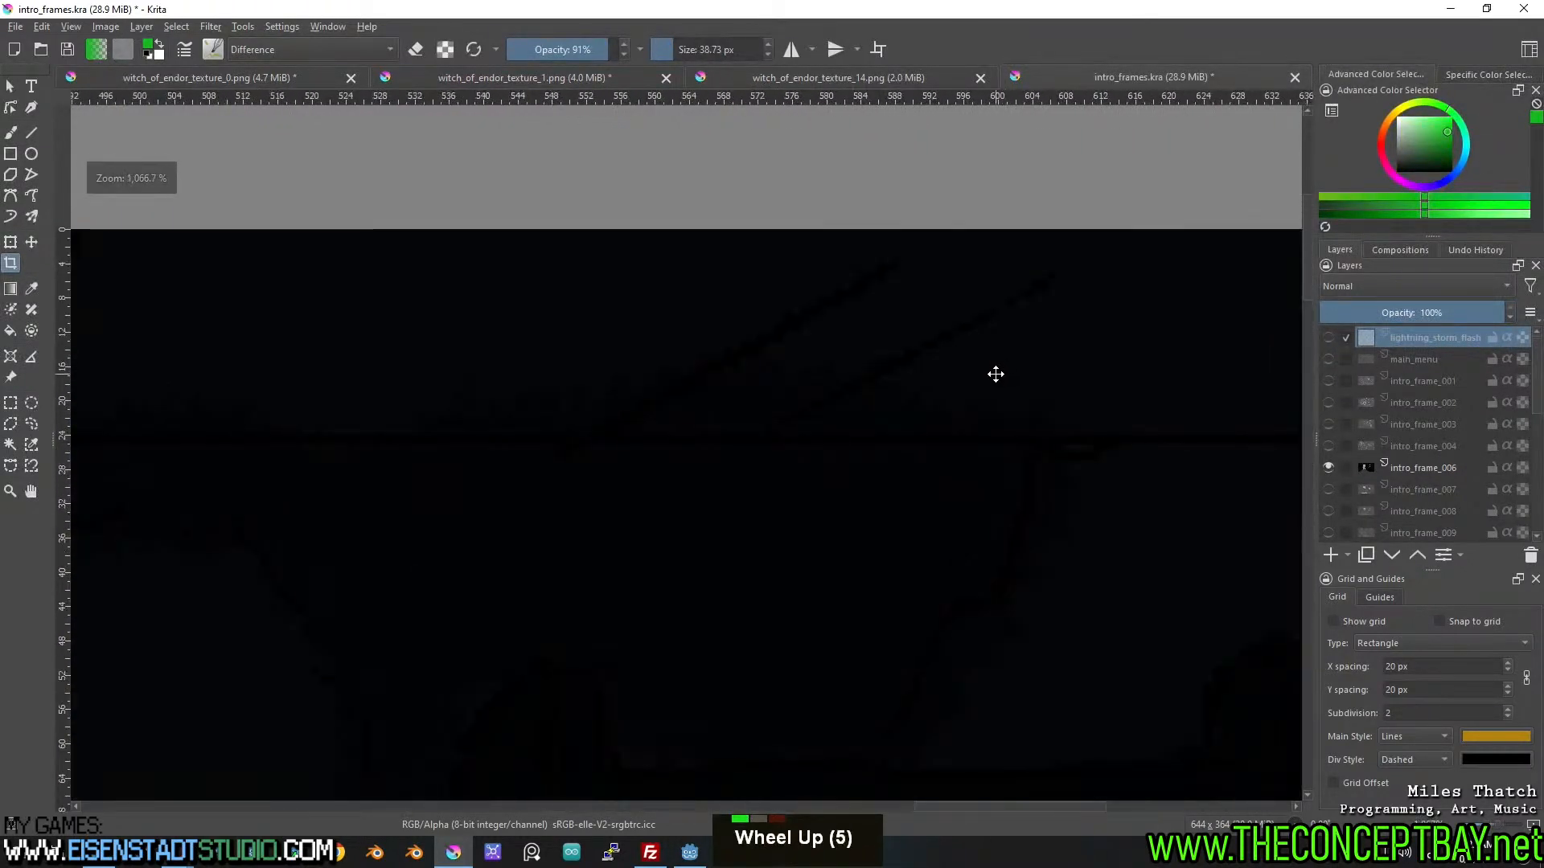
Lower the crop frame's top edge to bring the crop height to 360 px.
left_click_drag(250, 387, 1030, 430)
left_click_drag(582, 396, 735, 390)
scroll(648, 399, "down", 2)
left_click_drag(641, 397, 1003, 403)
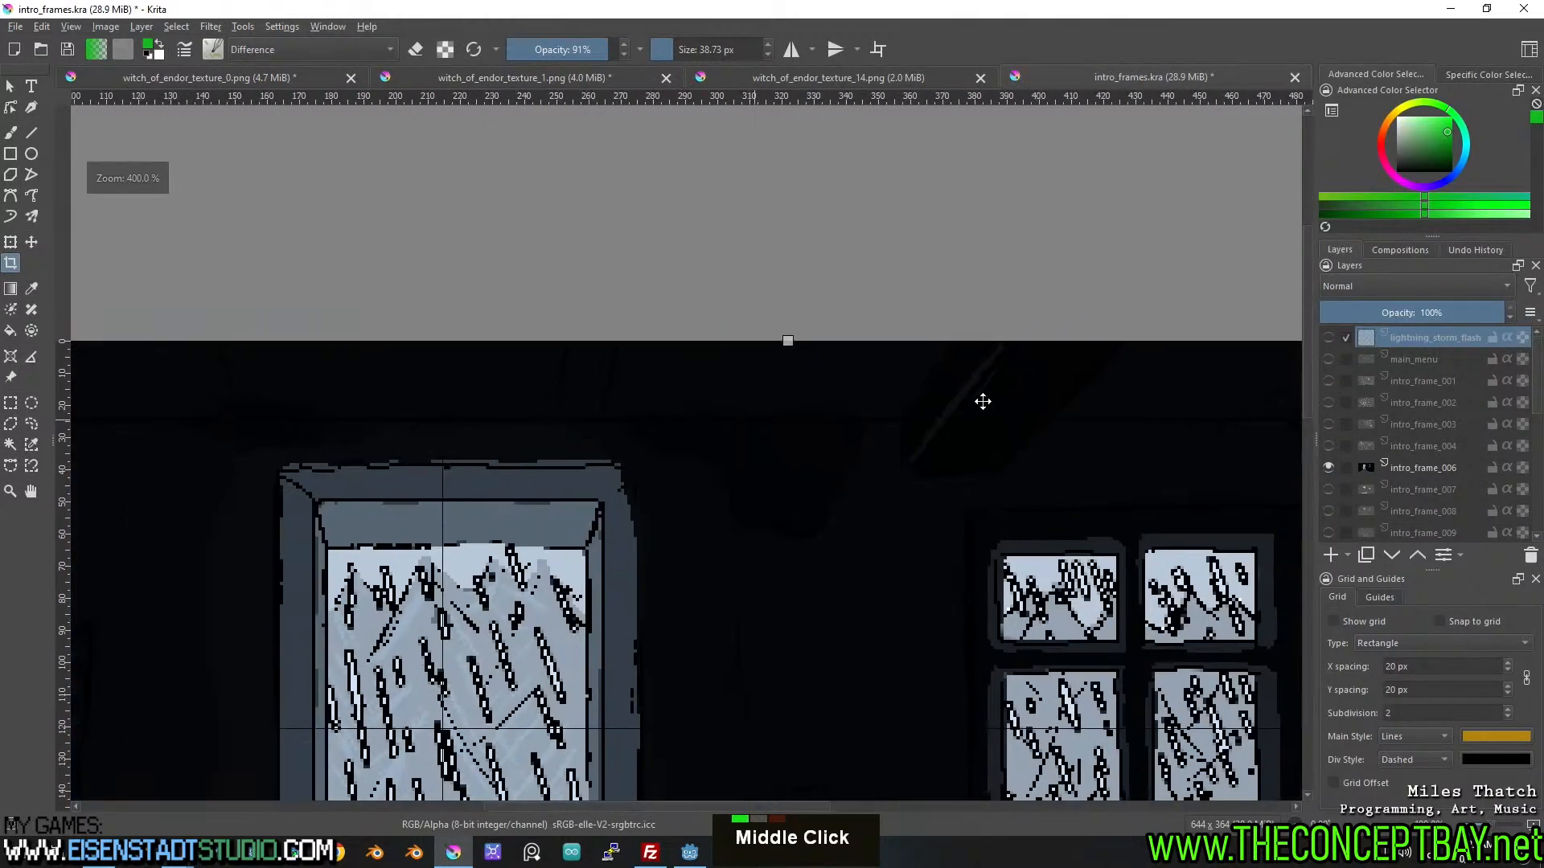
scroll(810, 352, "up", 3)
left_click_drag(670, 301, 669, 312)
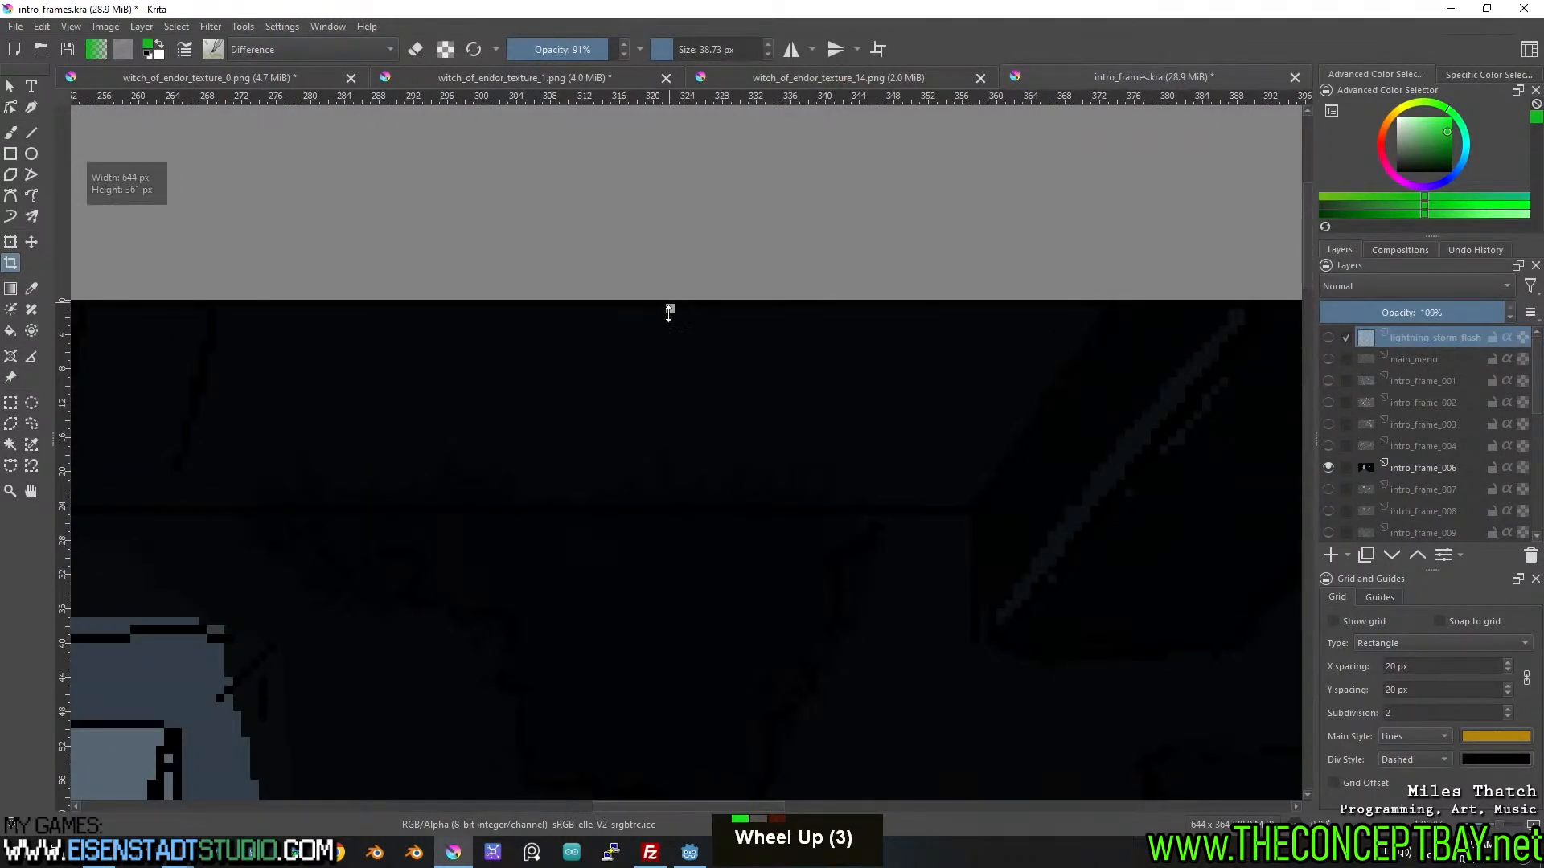
Bring the crop frame's left and right edges inward to a crop width of 640 px.
scroll(670, 316, "down", 3)
left_click_drag(133, 450, 851, 475)
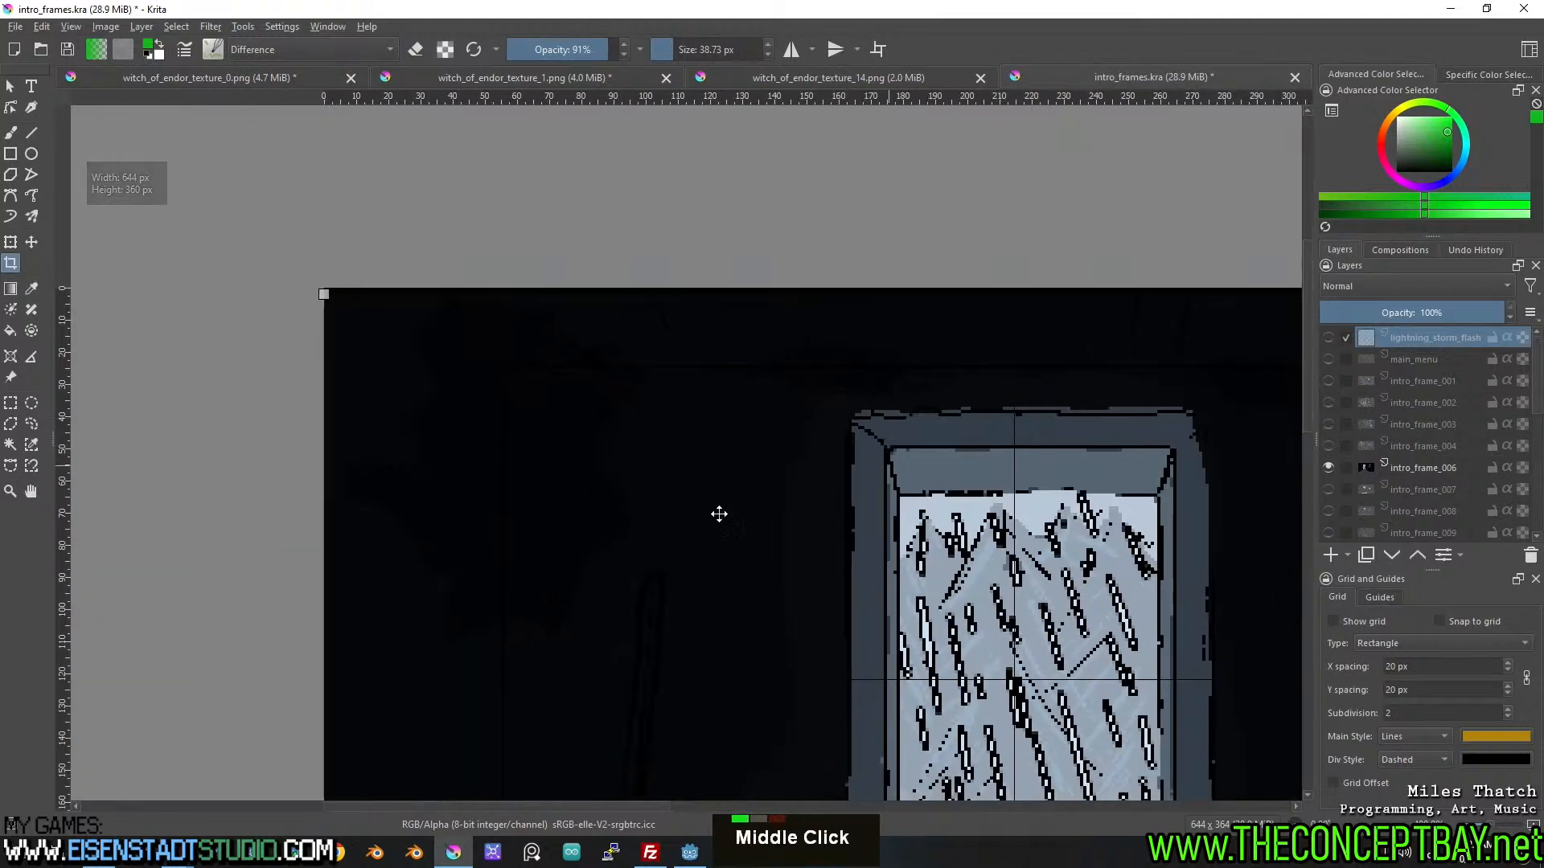
left_click_drag(503, 402, 789, 407)
left_click_drag(677, 266, 723, 271)
scroll(699, 322, "up", 3)
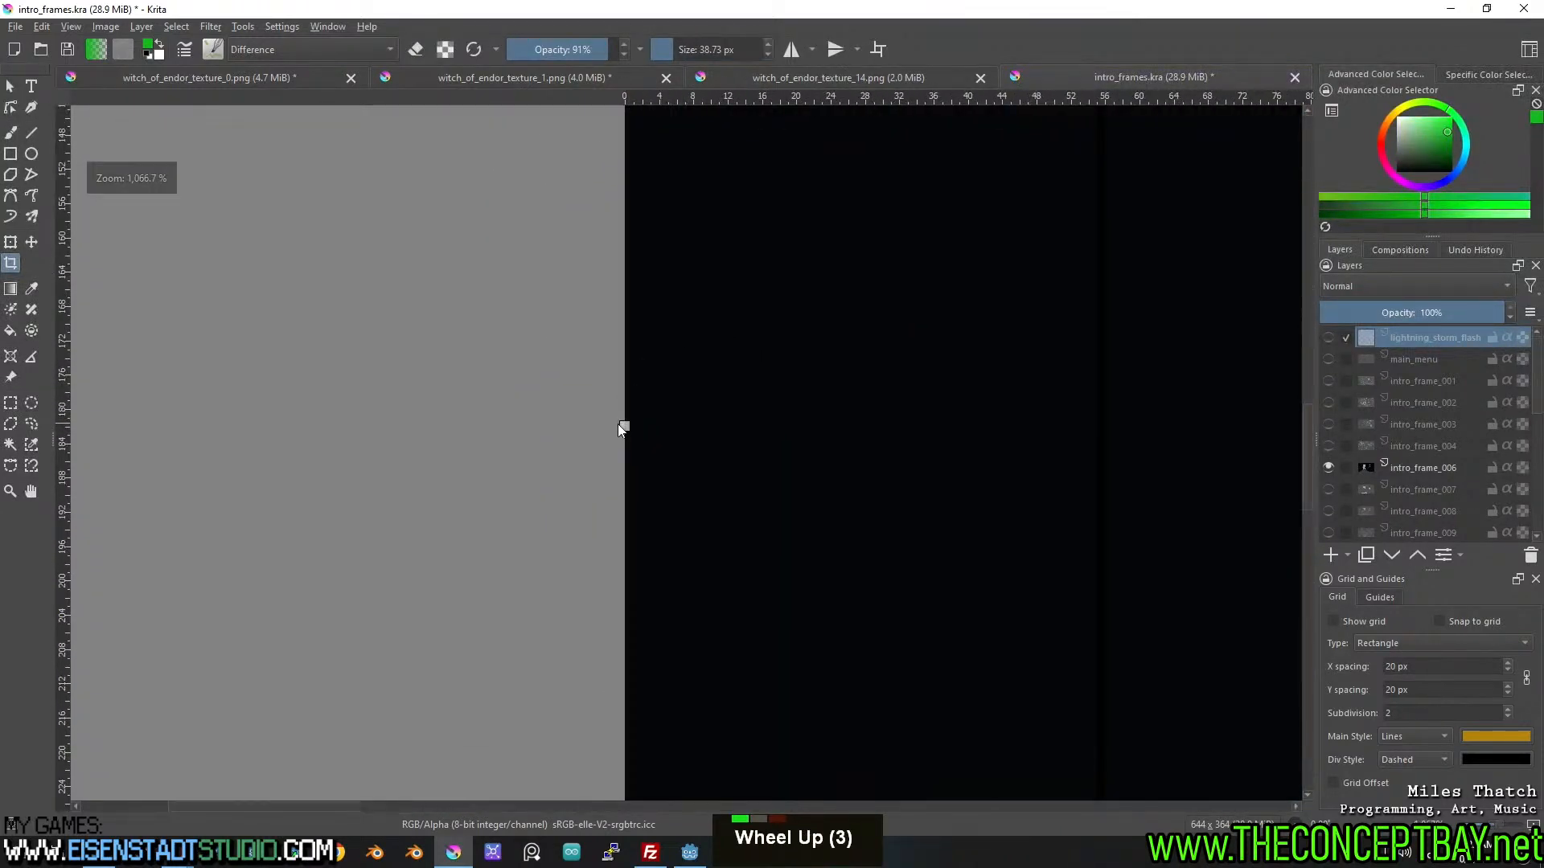
left_click_drag(624, 426, 682, 413)
scroll(654, 413, "down", 4)
left_click_drag(1117, 406, 458, 406)
scroll(1105, 432, "up", 3)
left_click_drag(1162, 432, 1156, 433)
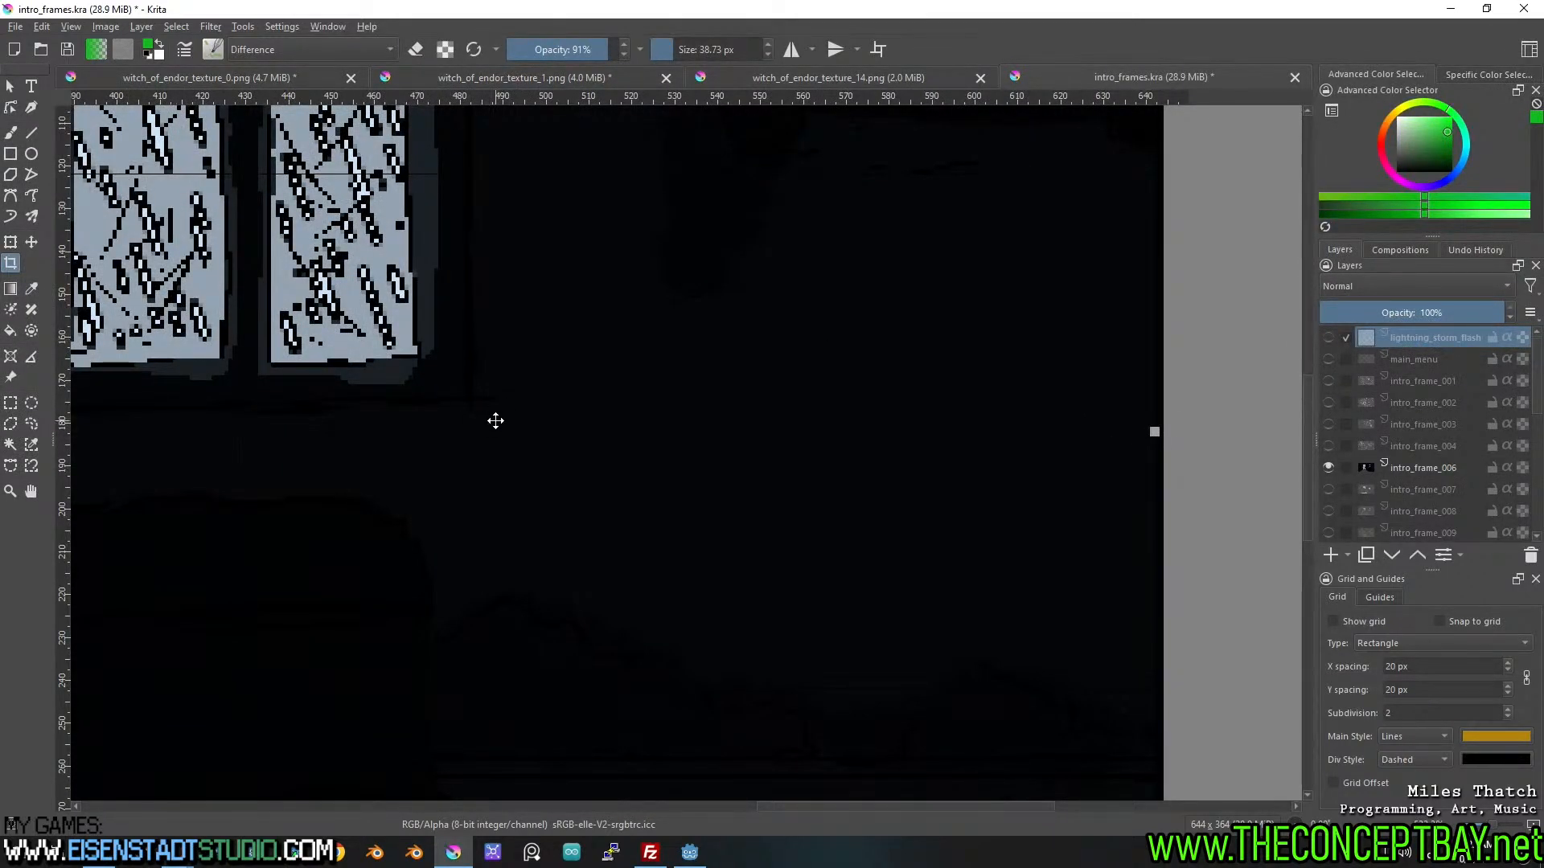
Apply the 640 x 360 px crop and save intro_frames.kra.
key("Return")
scroll(454, 414, "up", 1)
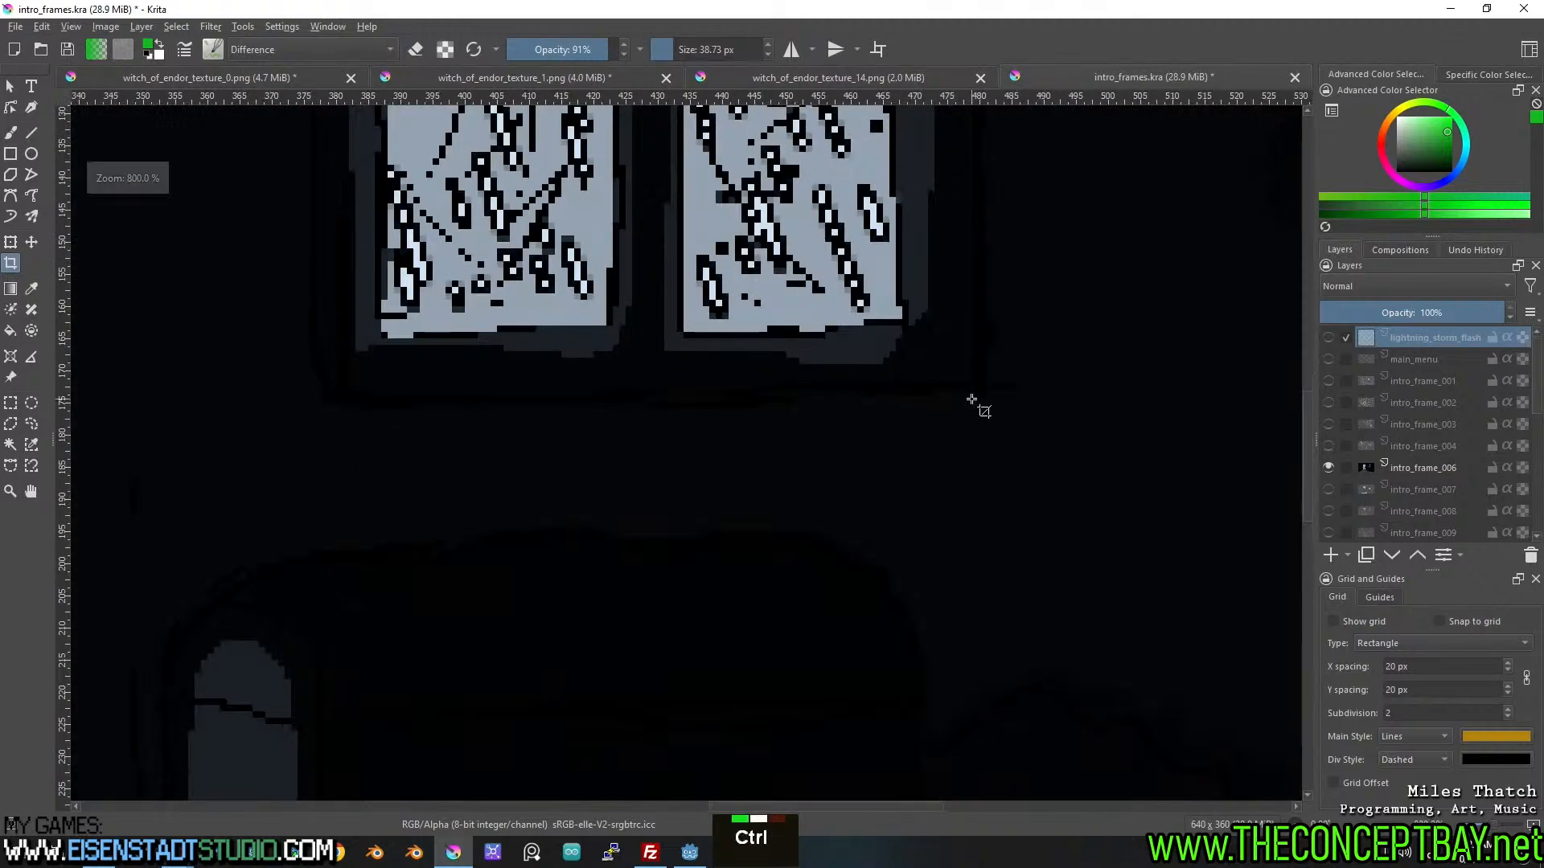
key("ctrl+s")
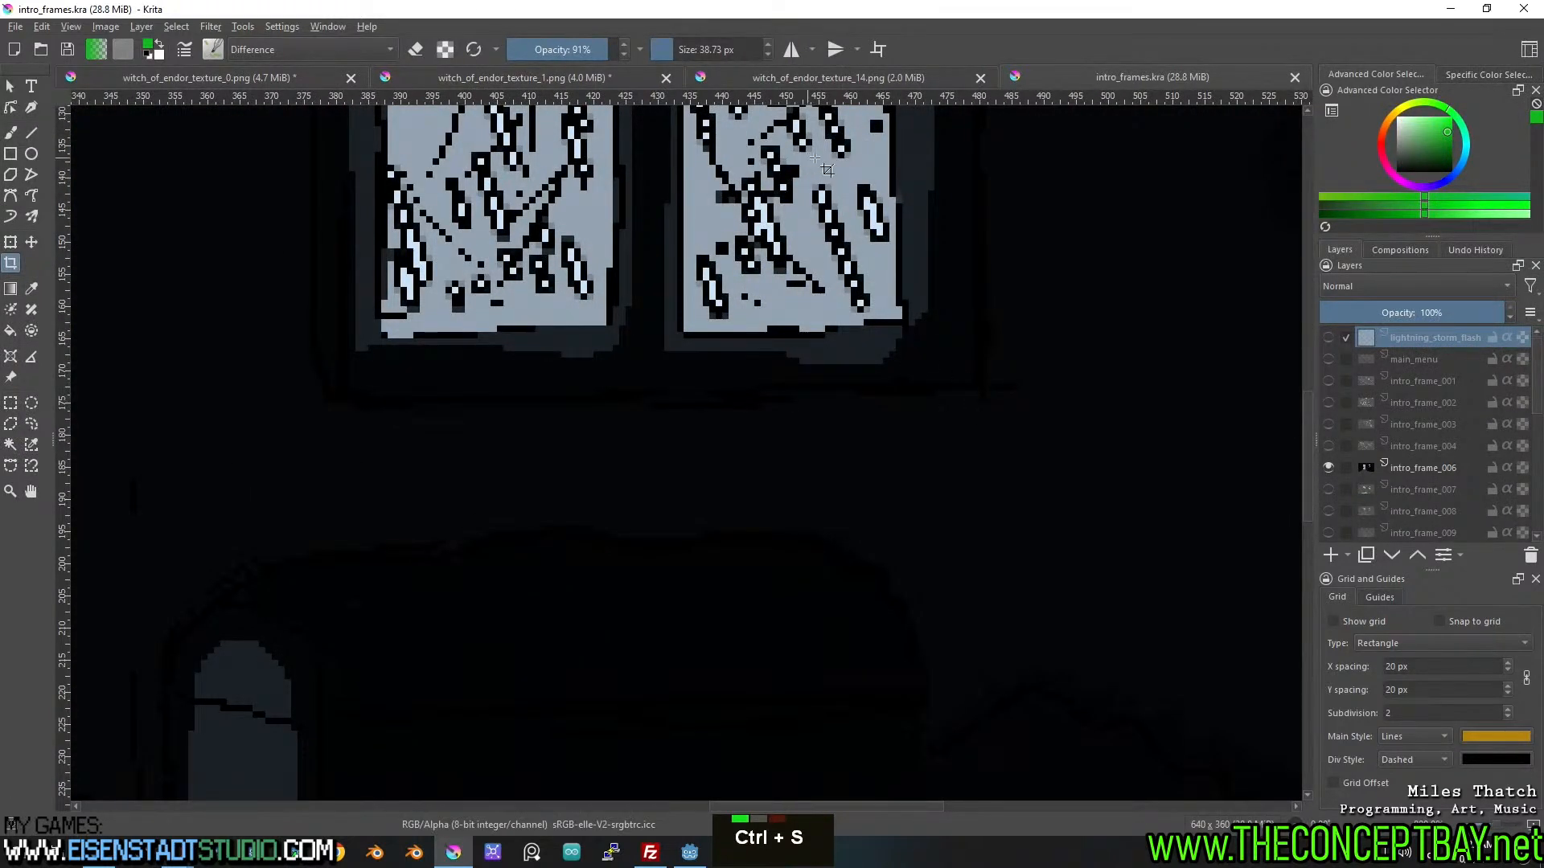
Look over the open texture_0, texture_14 and texture_1 images, ending back on intro_frames.kra.
scroll(291, 82, "down", 2)
left_click(288, 82)
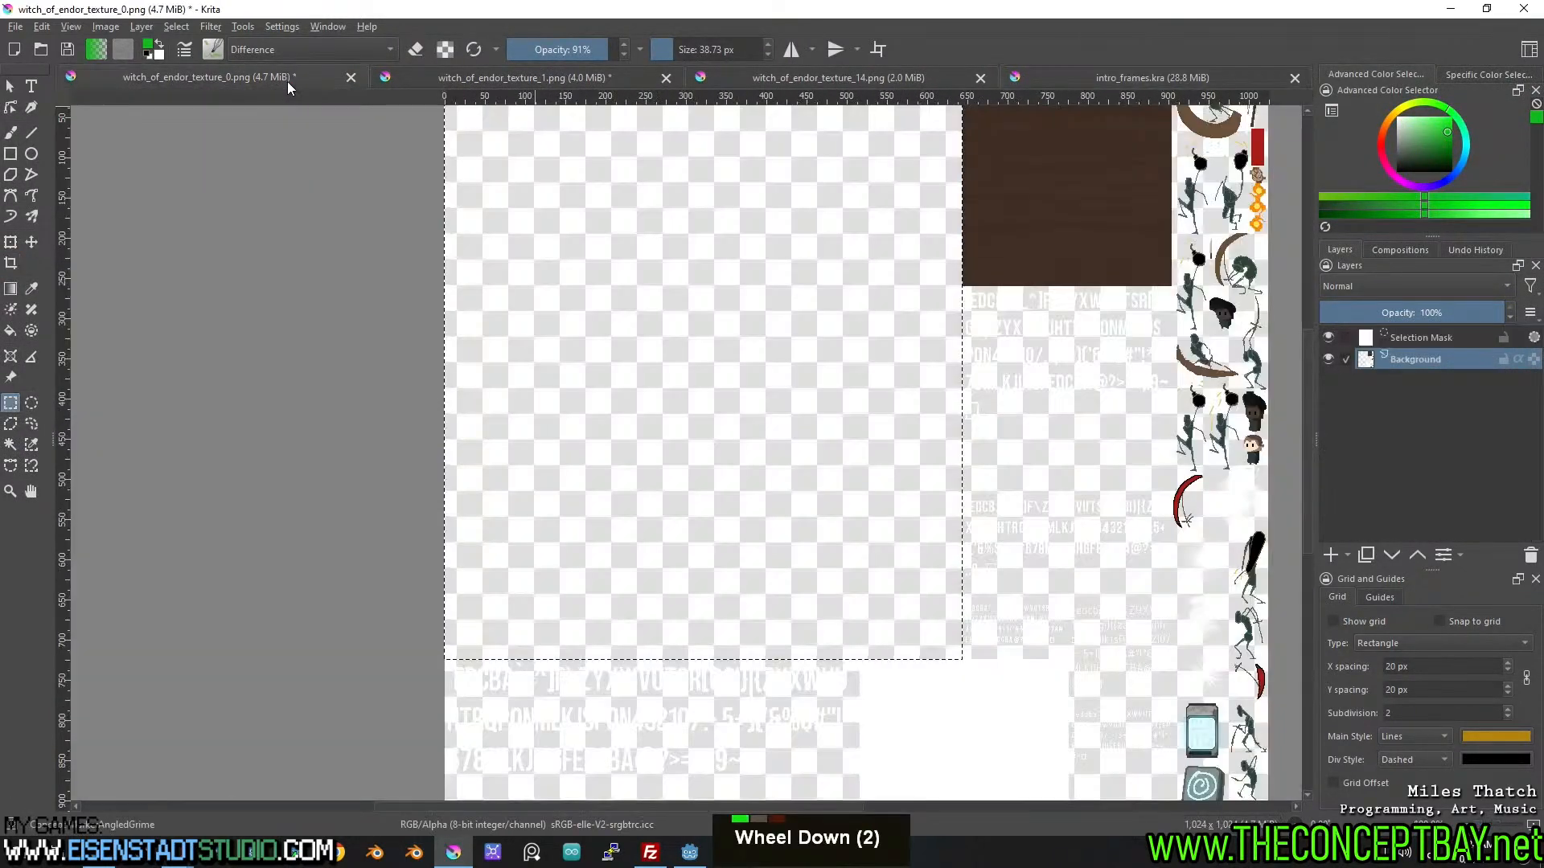
middle_click(565, 203)
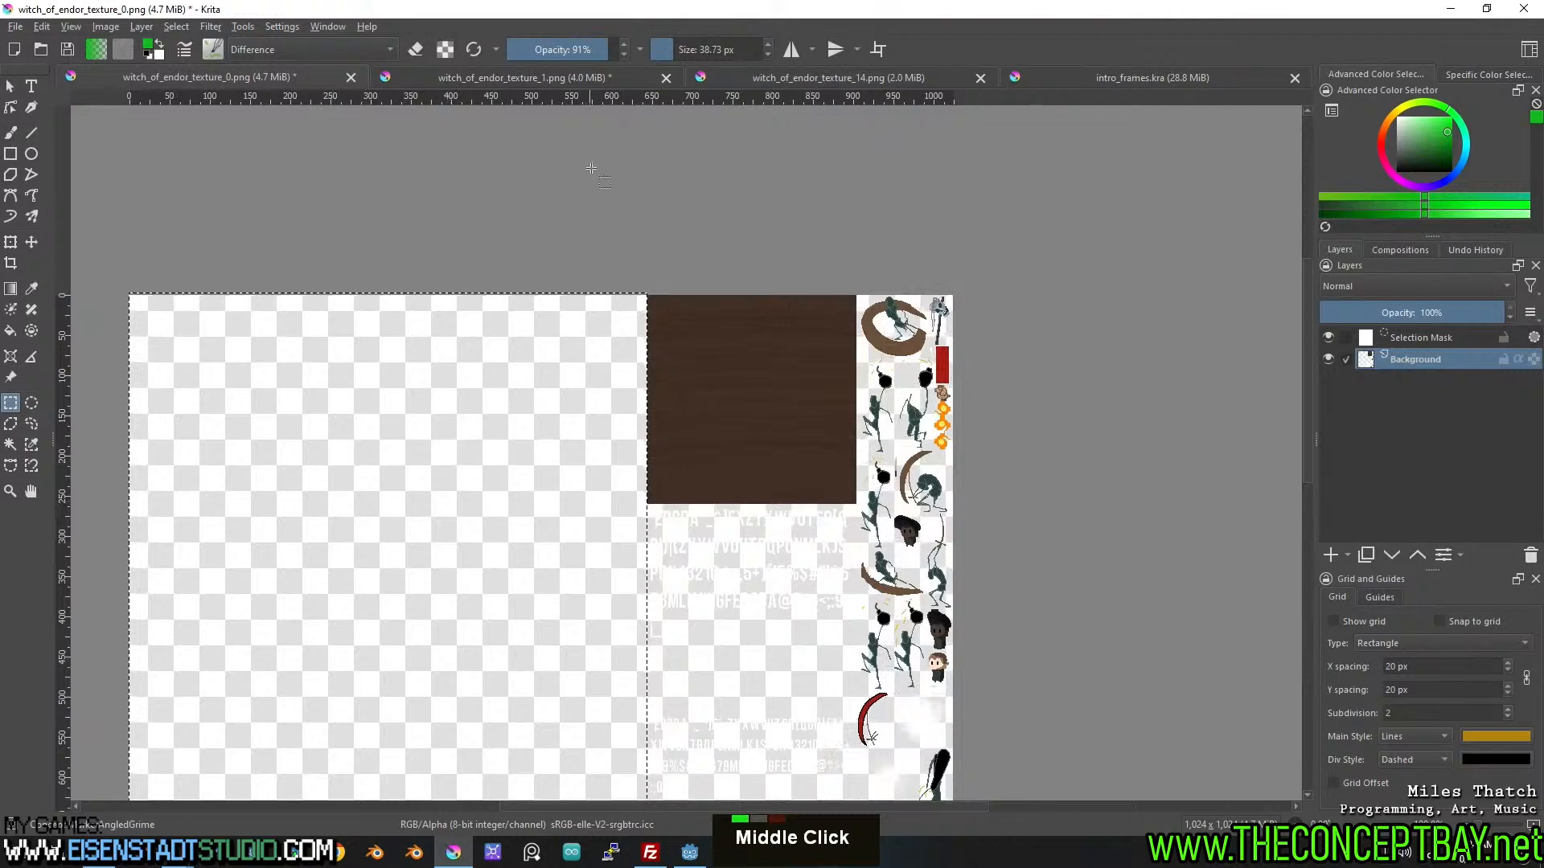
left_click(799, 80)
left_click(596, 76)
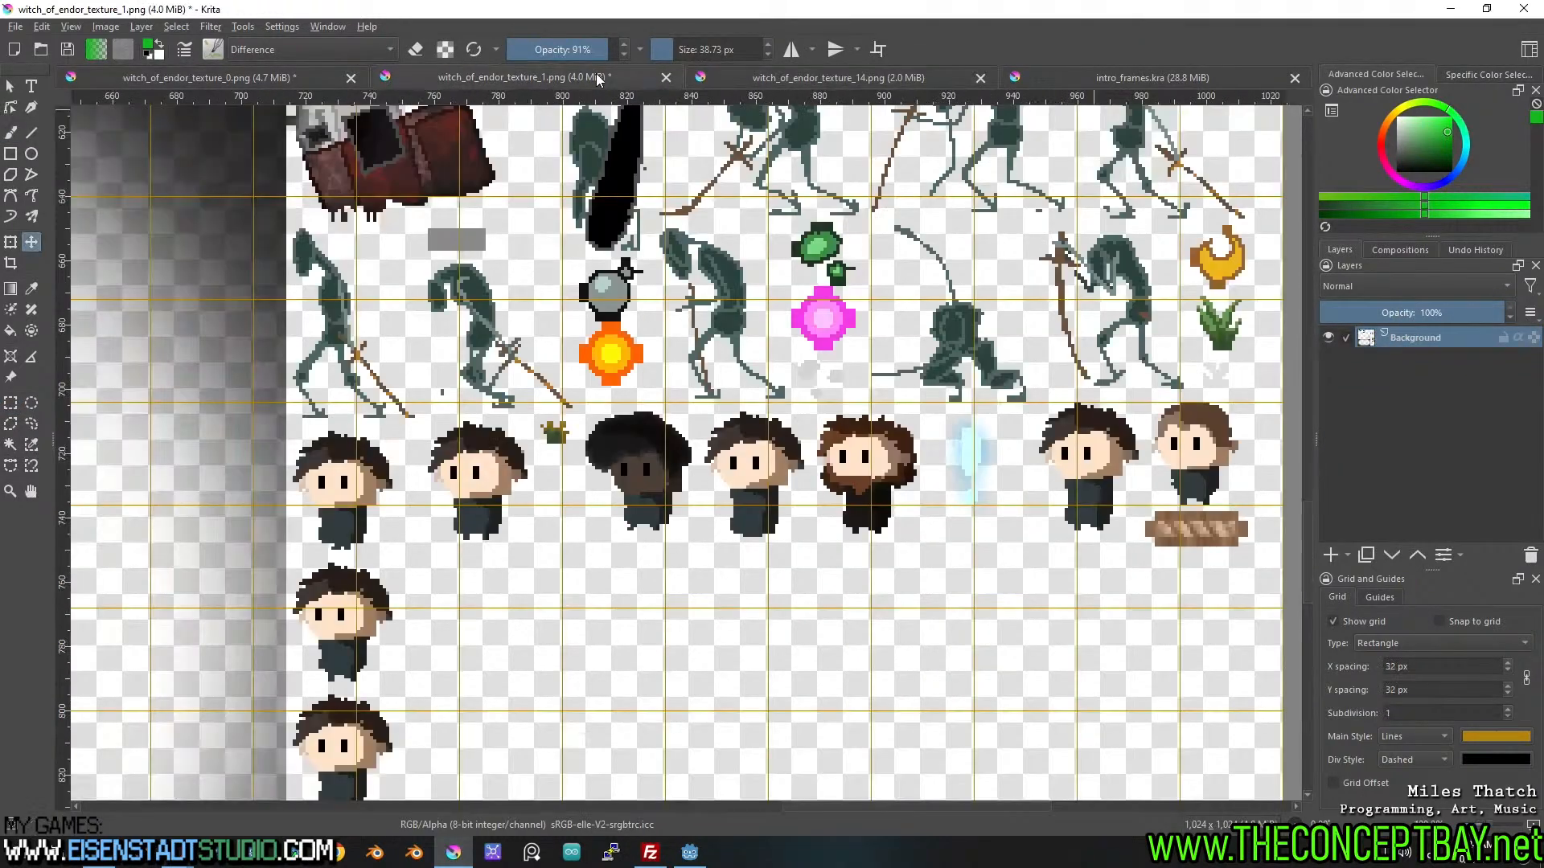
left_click(1121, 80)
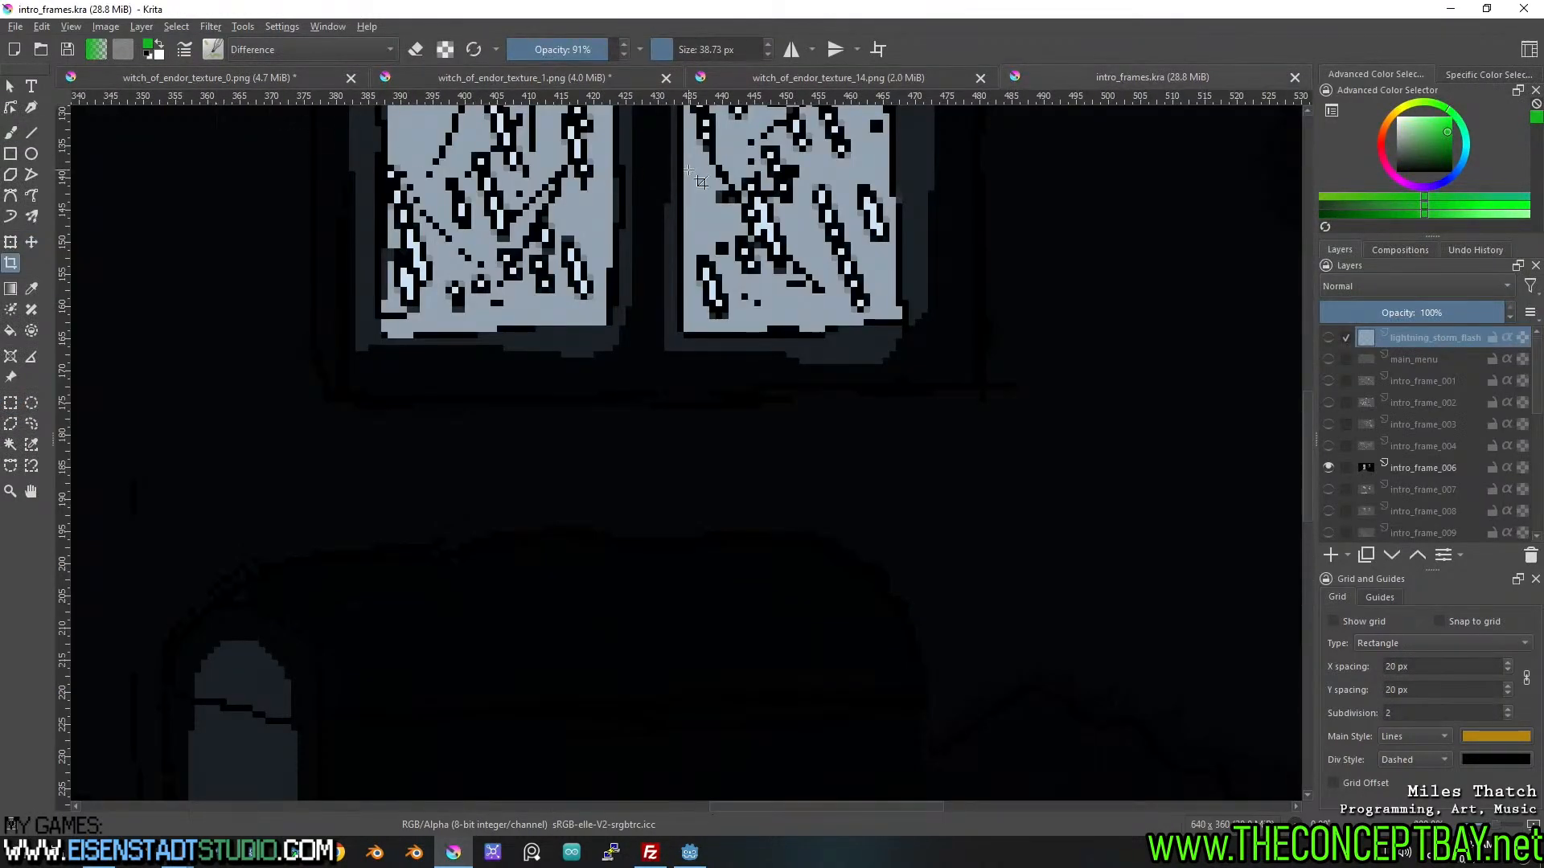
Open the recent file pan_shot.kra.
left_click(25, 31)
mouse_move(120, 81)
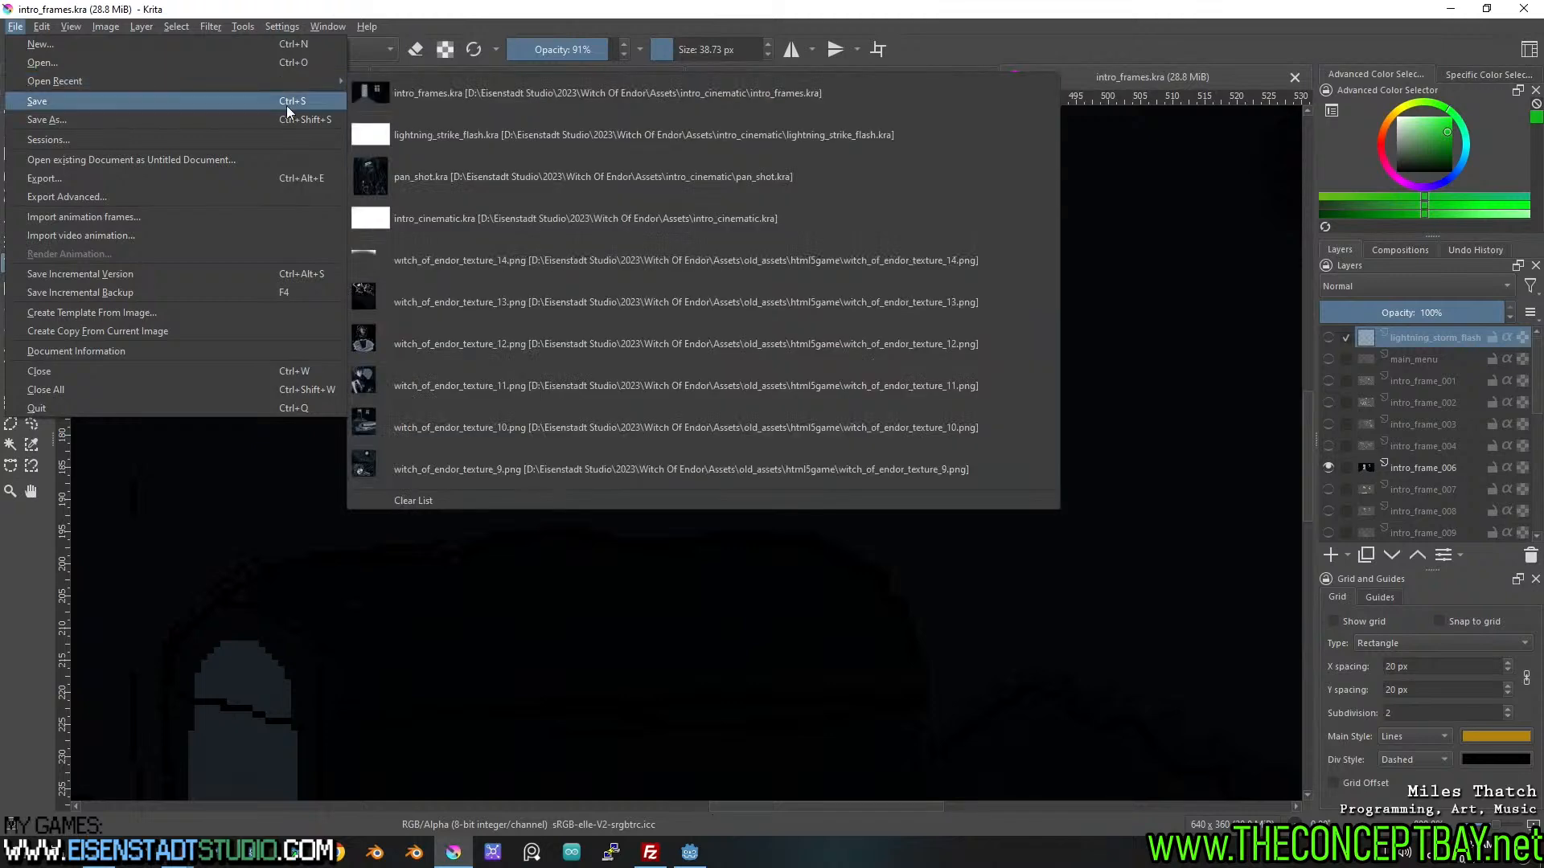
left_click(474, 103)
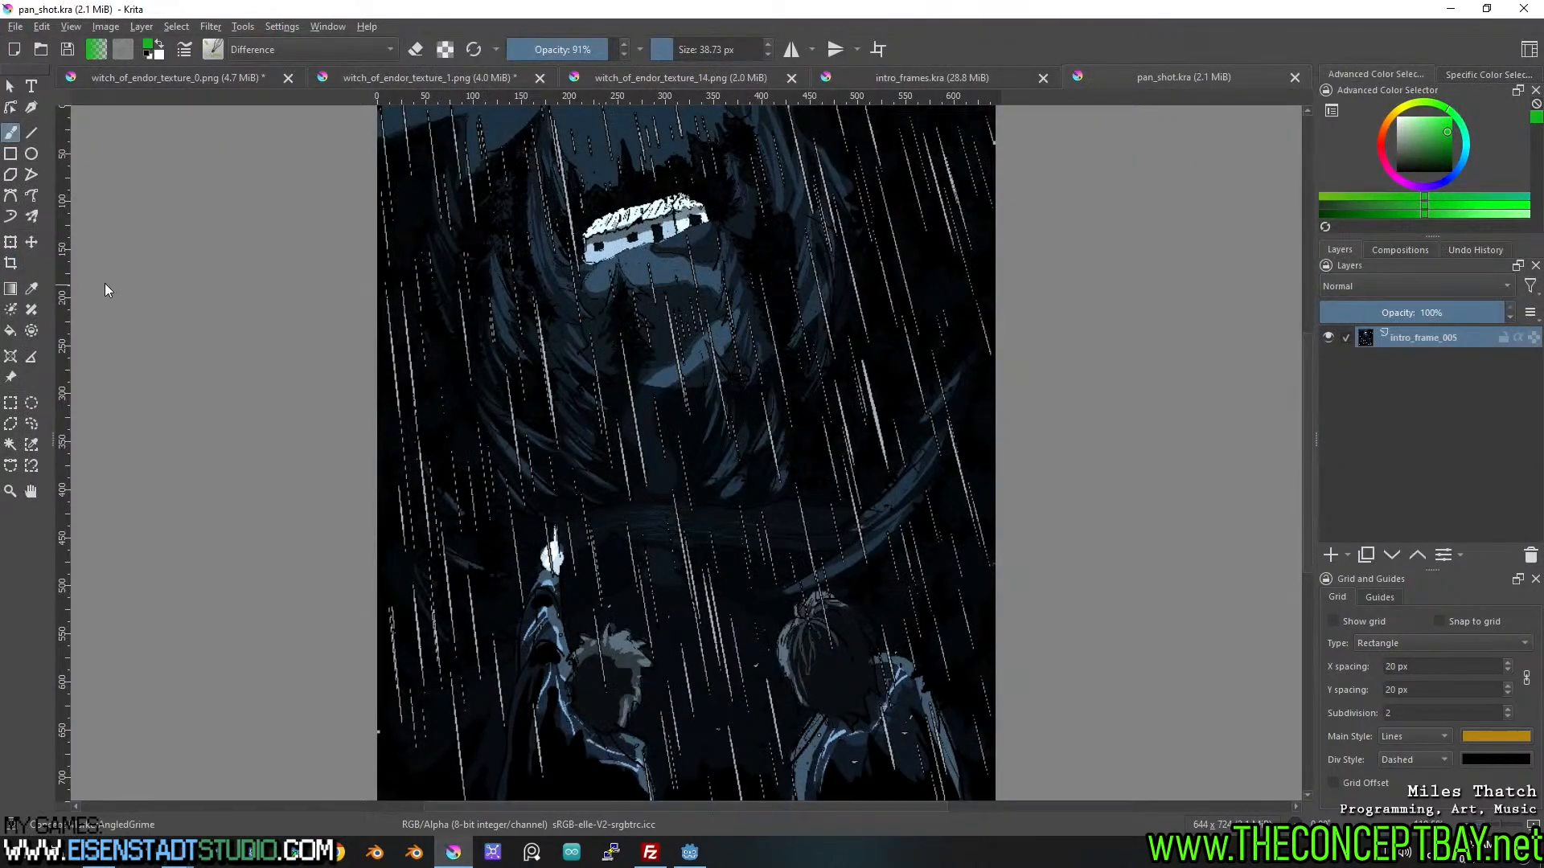
Start cropping the pan_shot canvas, lowering the crop's top edge 2 px to a height of 722 px.
left_click(11, 262)
left_click(696, 241)
scroll(756, 230, "up", 7)
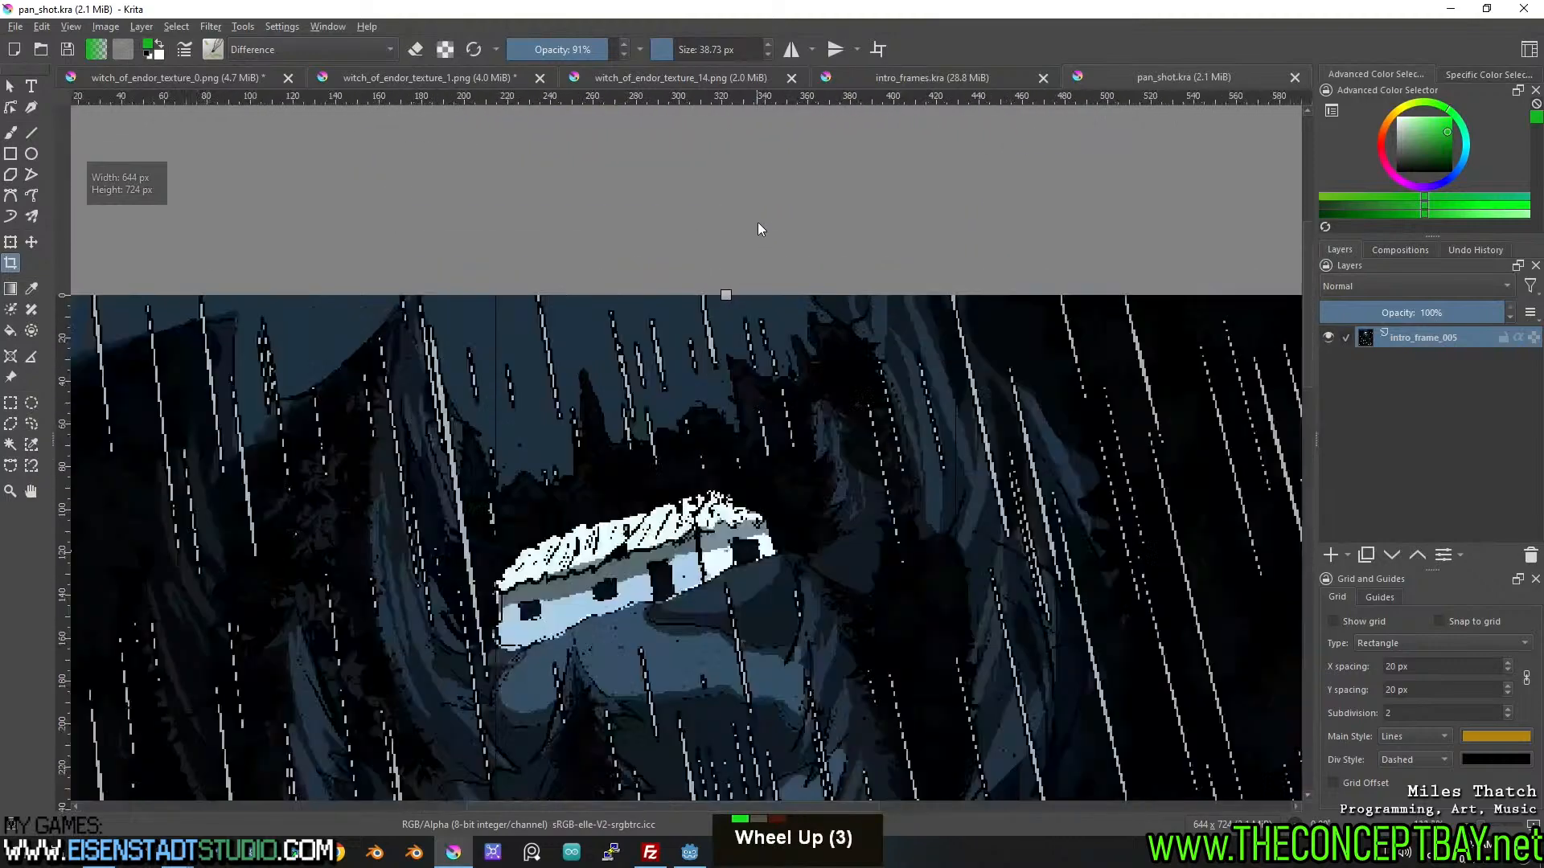
left_click_drag(644, 359, 645, 373)
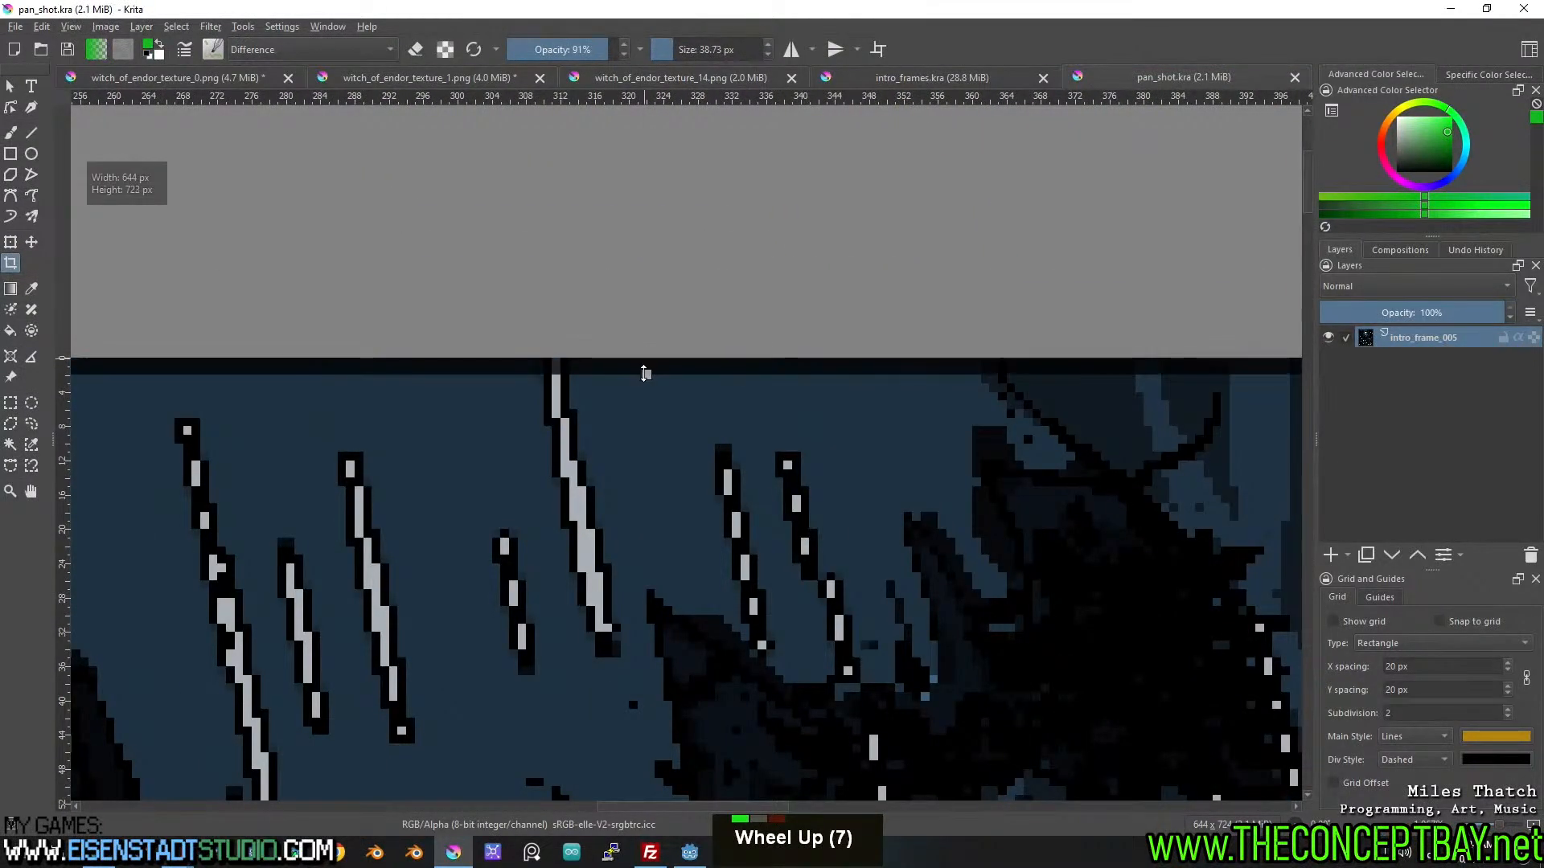
Pull the crop's lower-right corner inward 2 px from the pan_shot canvas's right and bottom edges.
scroll(654, 424, "down", 4)
left_click_drag(1032, 544, 533, 294)
scroll(535, 298, "down", 1)
scroll(810, 631, "up", 2)
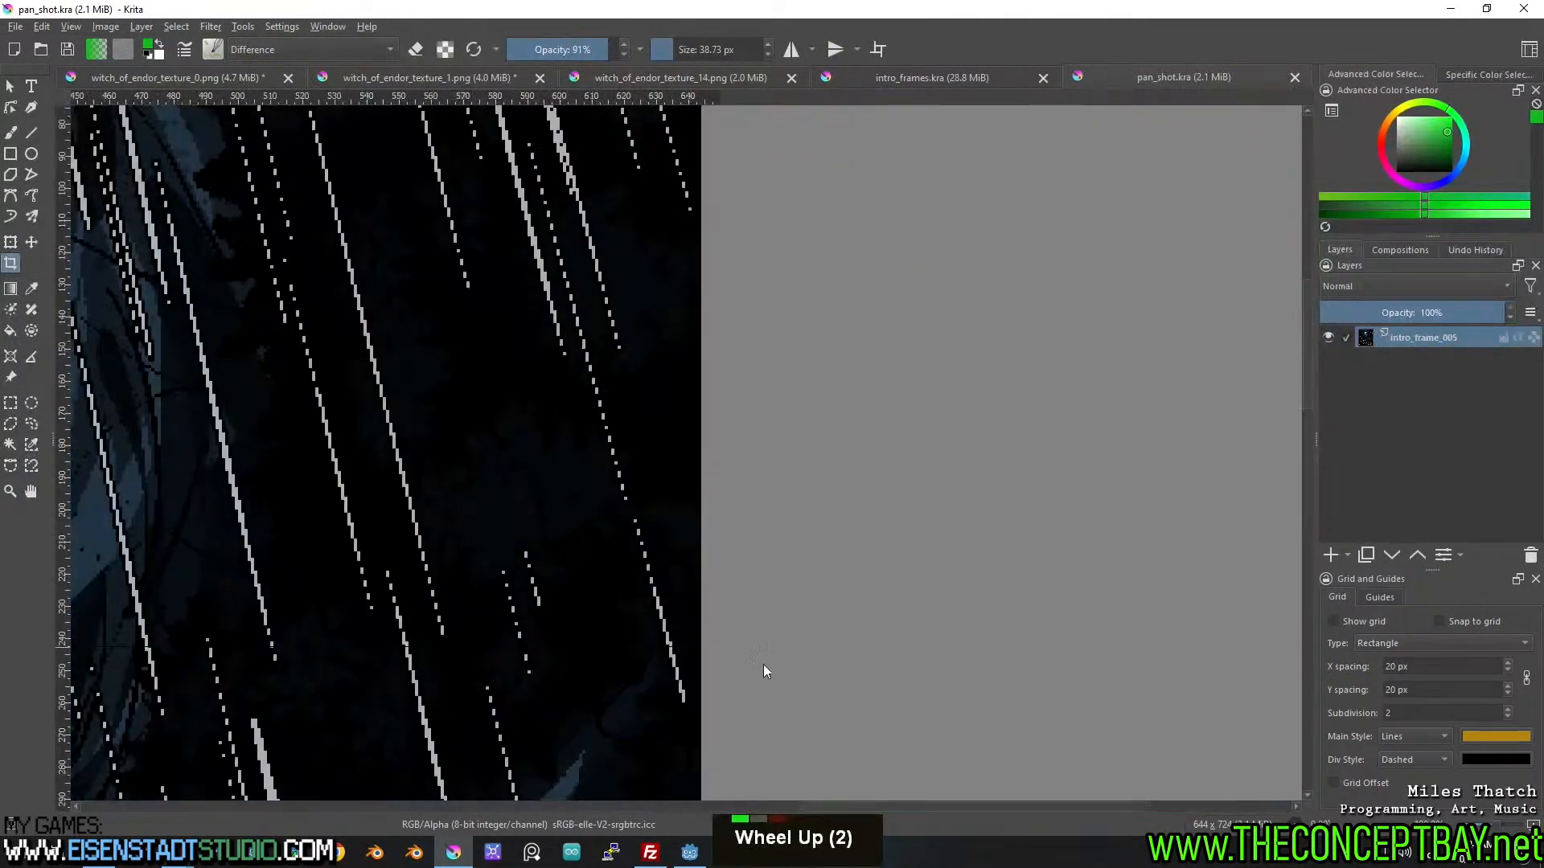
left_click_drag(764, 653, 754, 366)
scroll(748, 386, "down", 4)
left_click_drag(733, 448, 772, 407)
scroll(771, 513, "up", 8)
left_click_drag(770, 513, 793, 531)
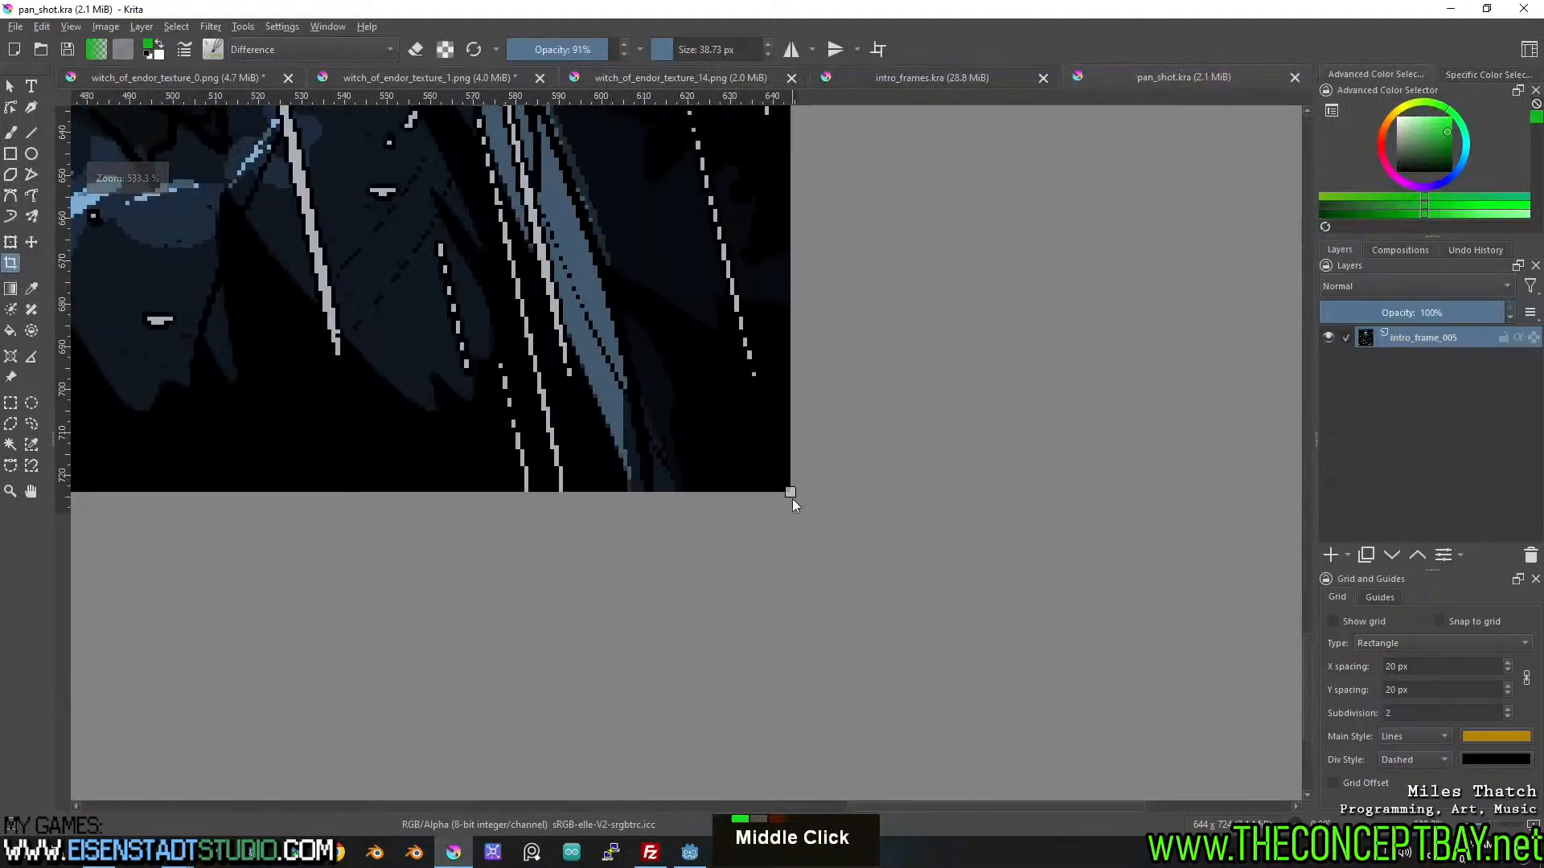
scroll(817, 428, "up", 5)
left_click_drag(871, 342, 819, 290)
Trim 2 px off the left side, apply the 640 x 720 px crop and save pan_shot.kra.
scroll(496, 326, "down", 5)
left_click_drag(496, 325, 1251, 297)
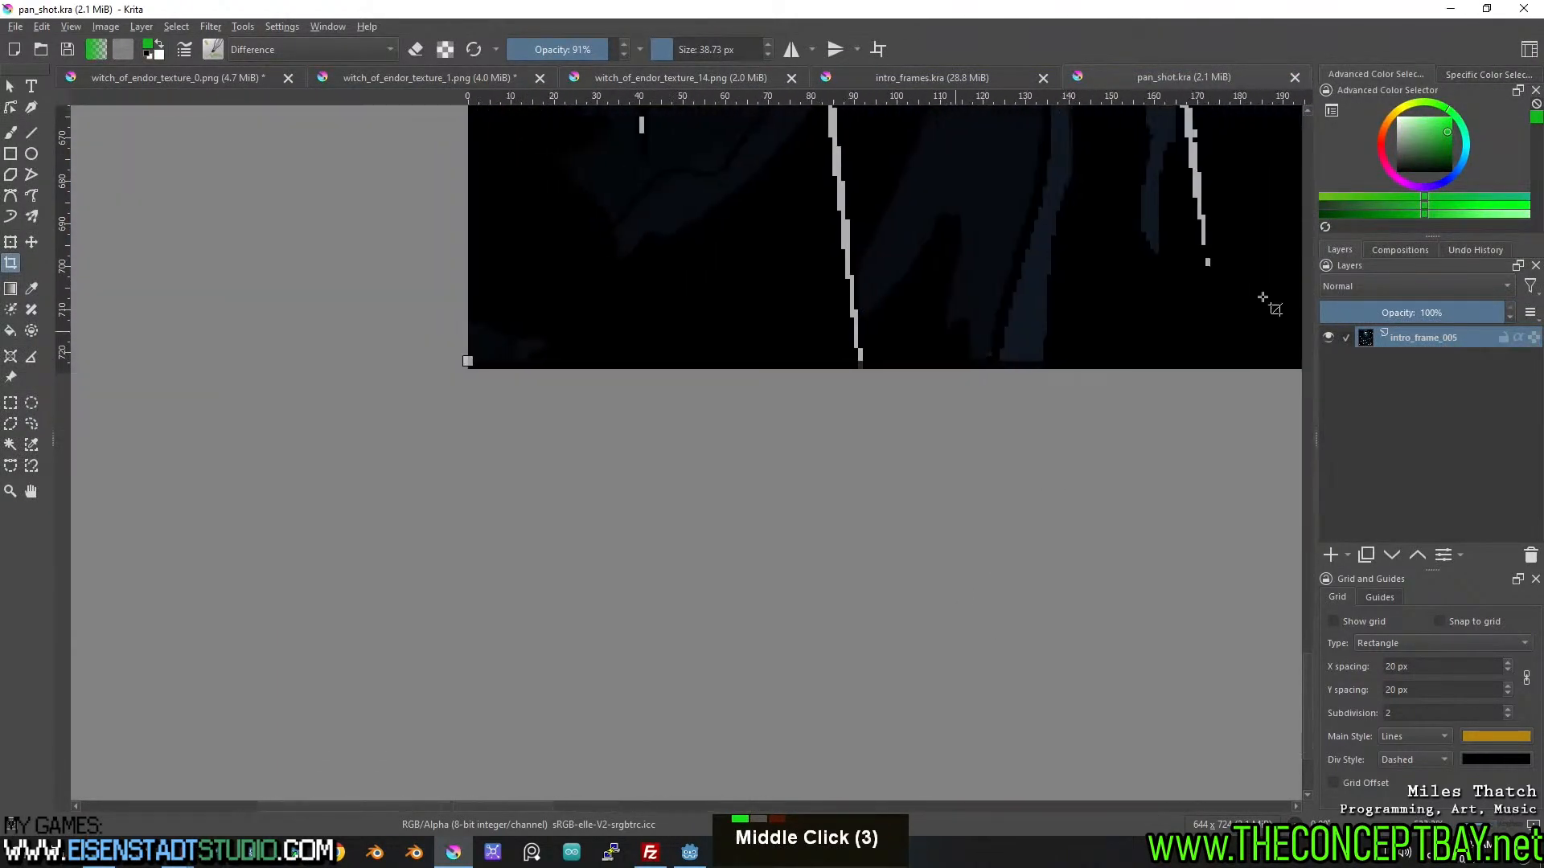
scroll(590, 325, "up", 6)
left_click_drag(383, 390, 900, 370)
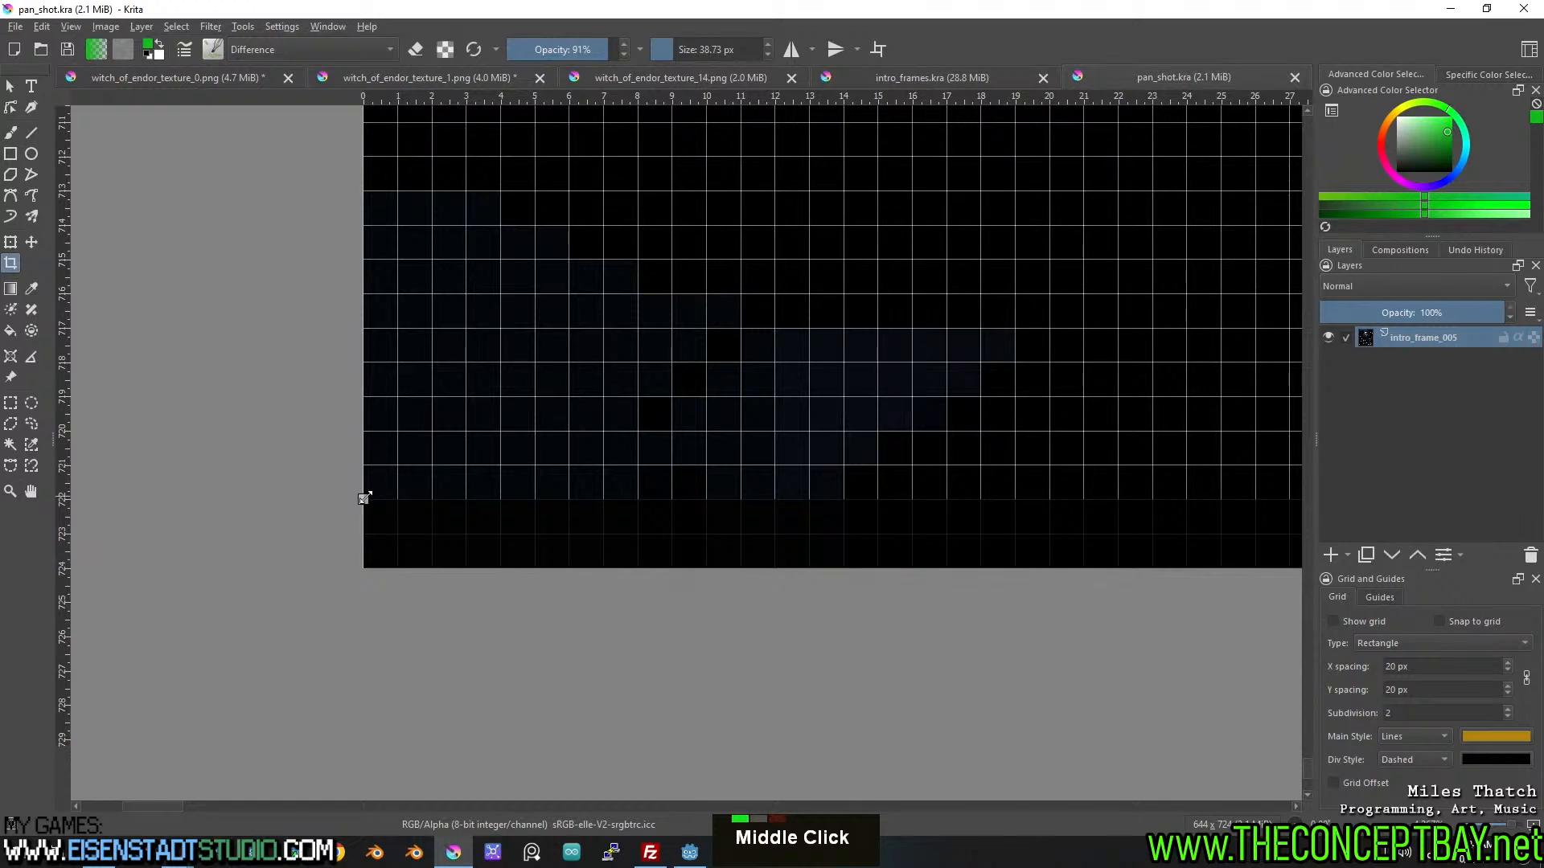
left_click_drag(365, 497, 386, 497)
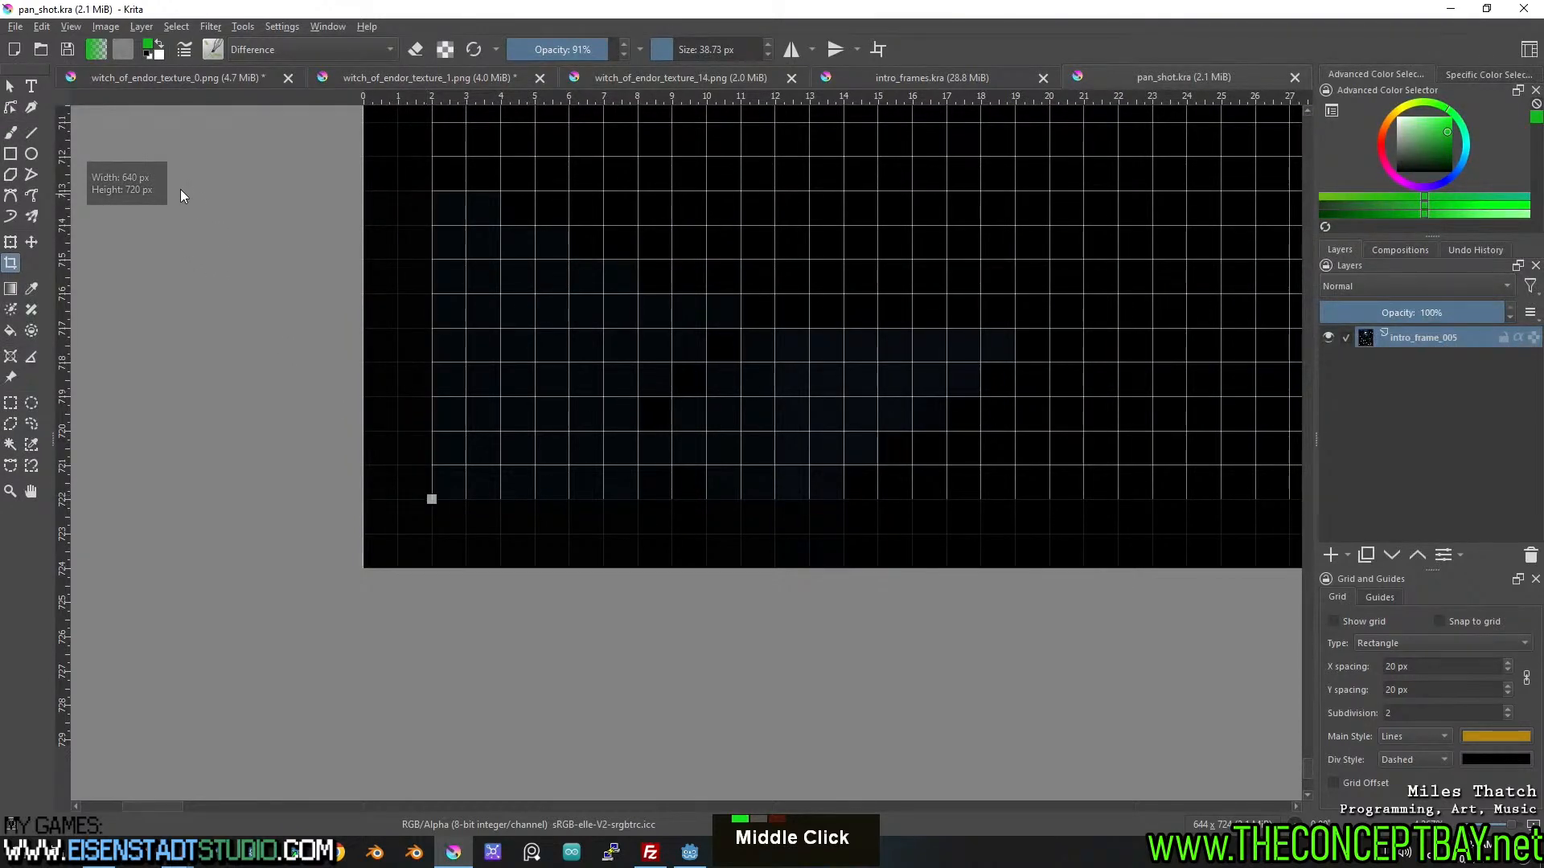
key("Return")
scroll(524, 373, "down", 9)
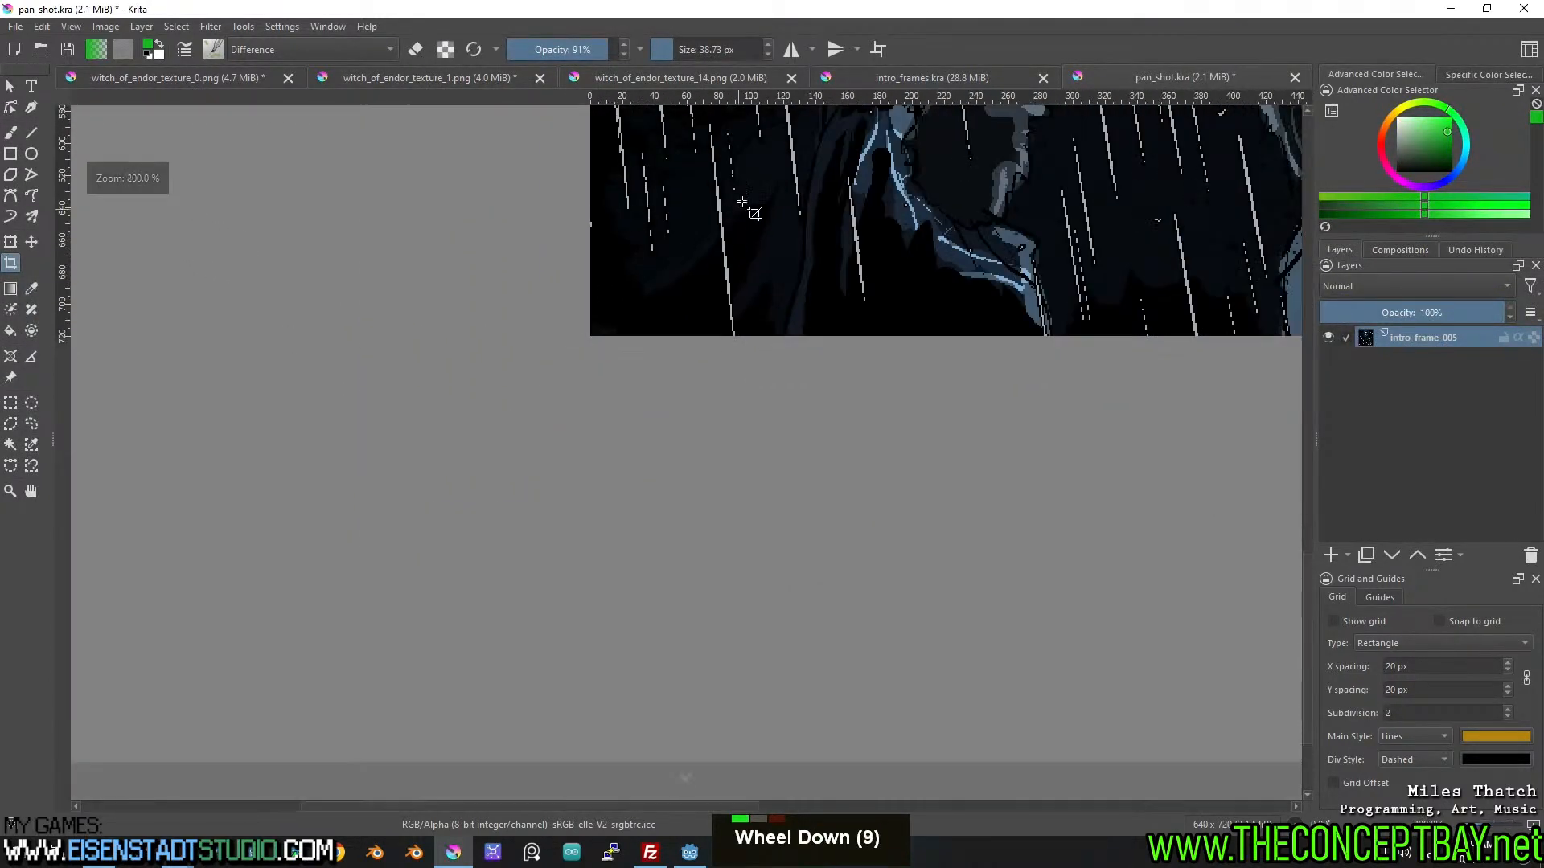
key("ctrl+s")
scroll(752, 305, "down", 5)
scroll(758, 395, "up", 4)
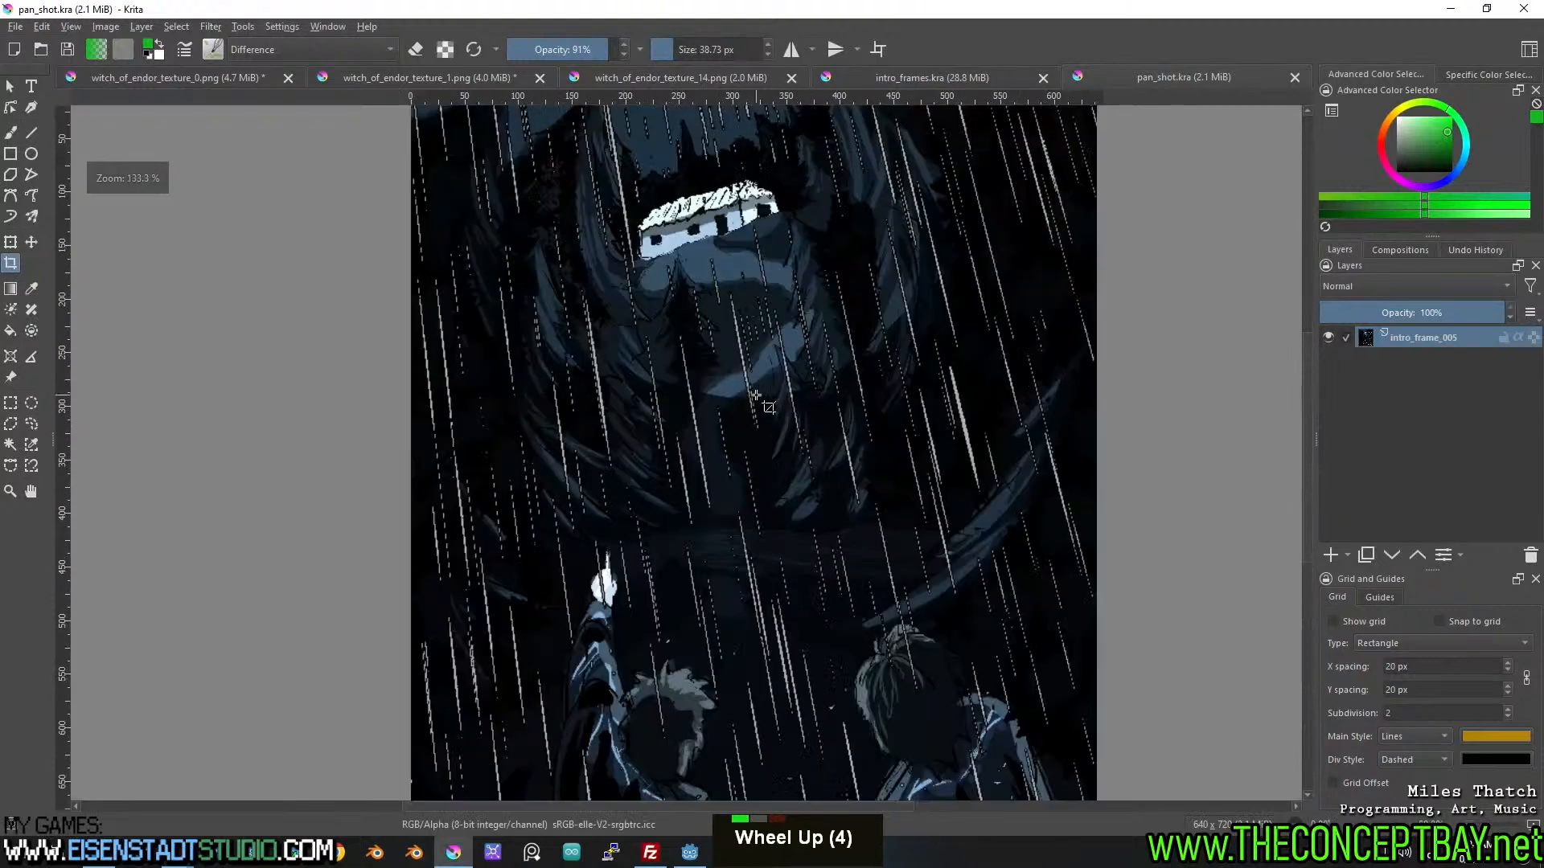
Return to the texture_1 sprite sheet and examine how its sprites and checkered tile sit on the 32 px grid.
left_click(1011, 79)
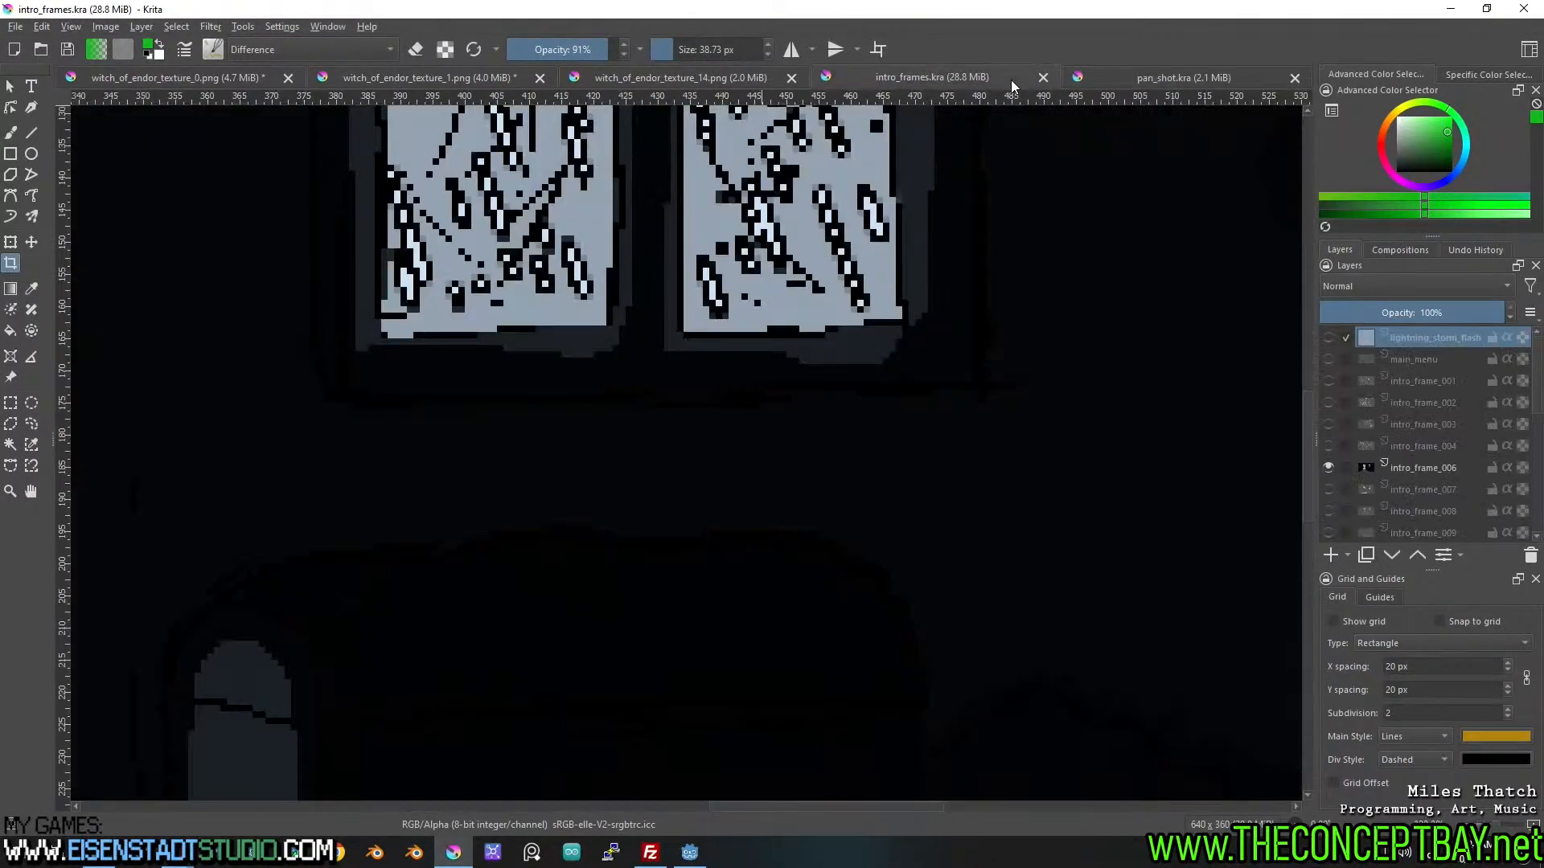
scroll(772, 183, "down", 2)
left_click(477, 82)
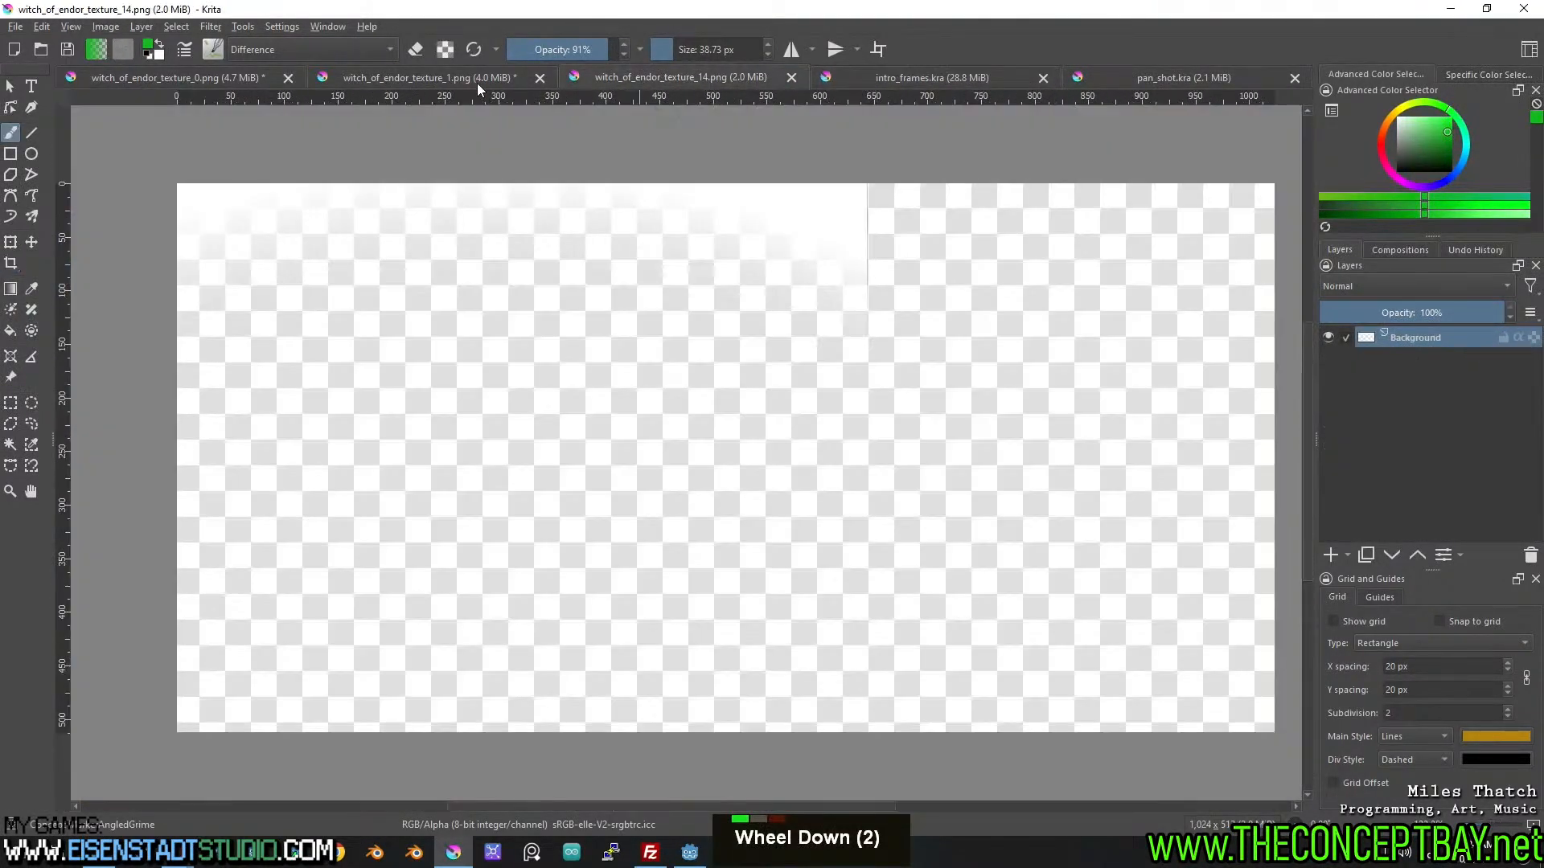
middle_click(500, 216)
scroll(562, 259, "down", 2)
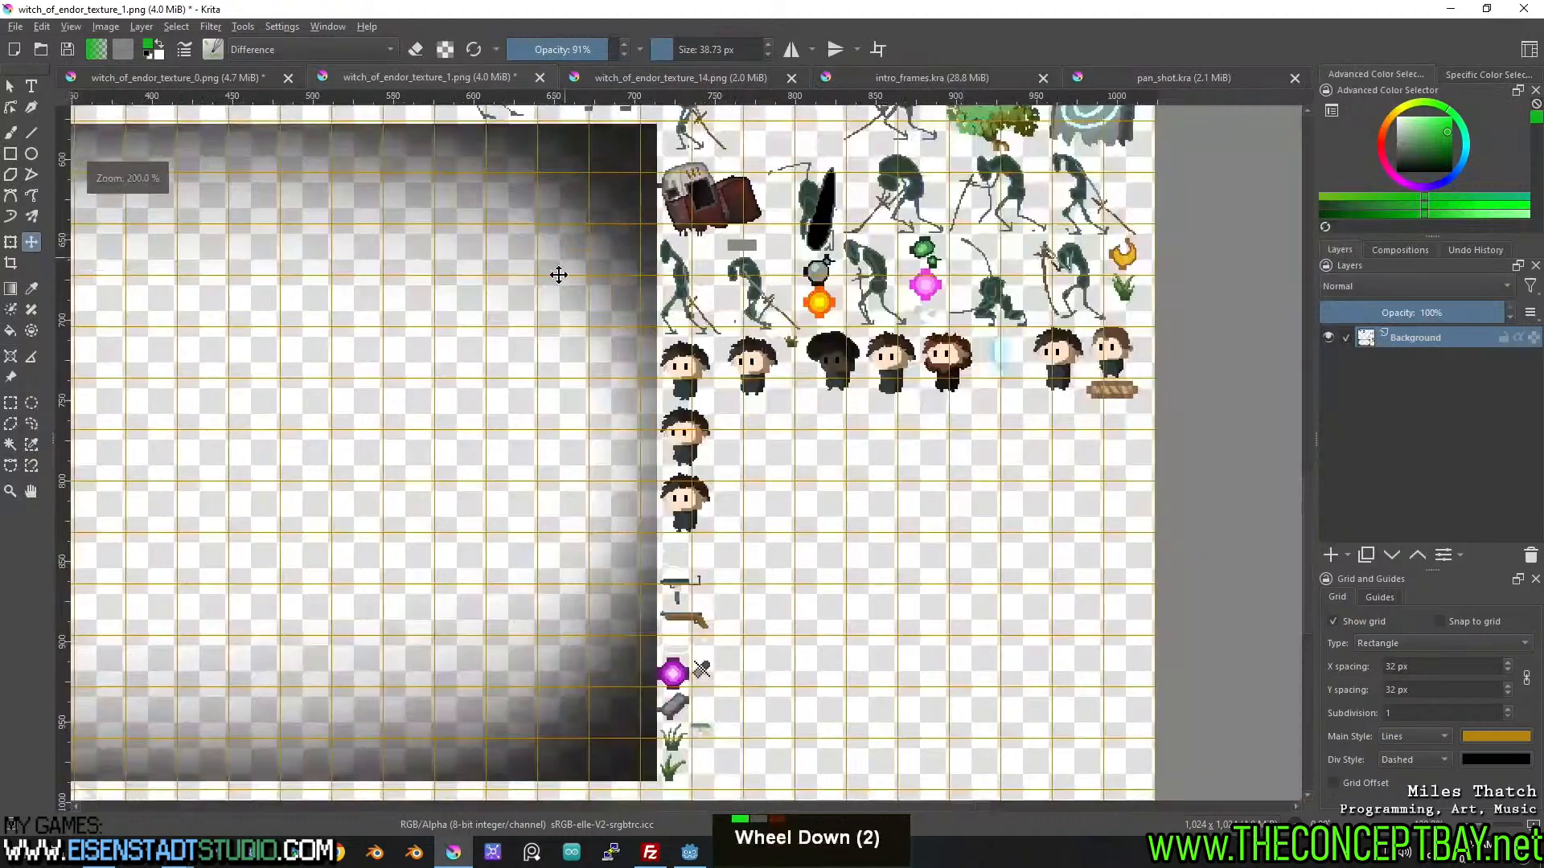
middle_click(562, 259)
middle_click(604, 278)
scroll(682, 651, "up", 5)
middle_click(804, 675)
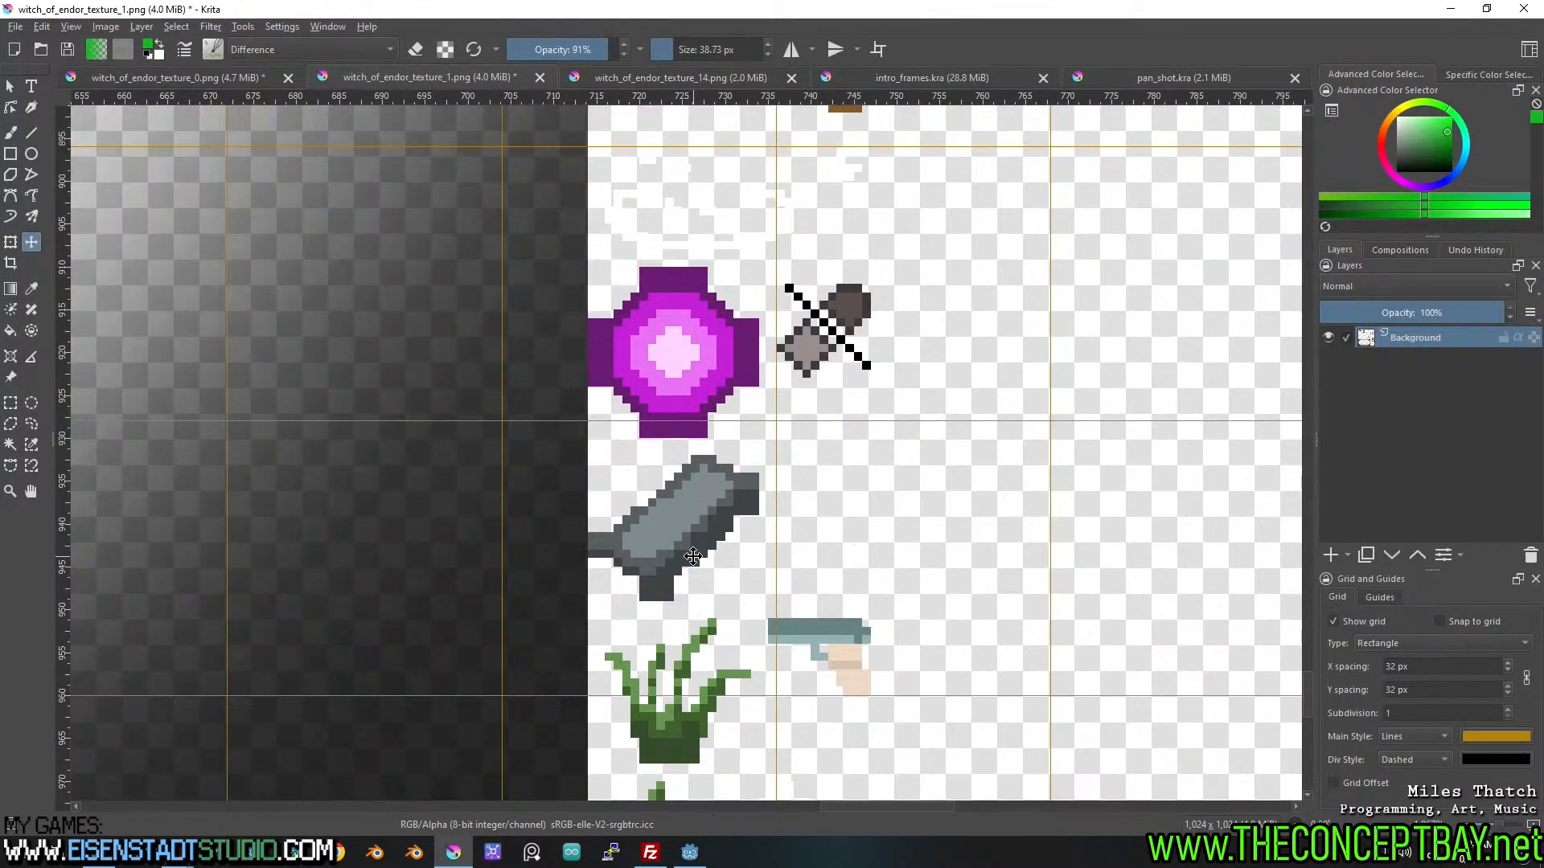
scroll(692, 556, "down", 6)
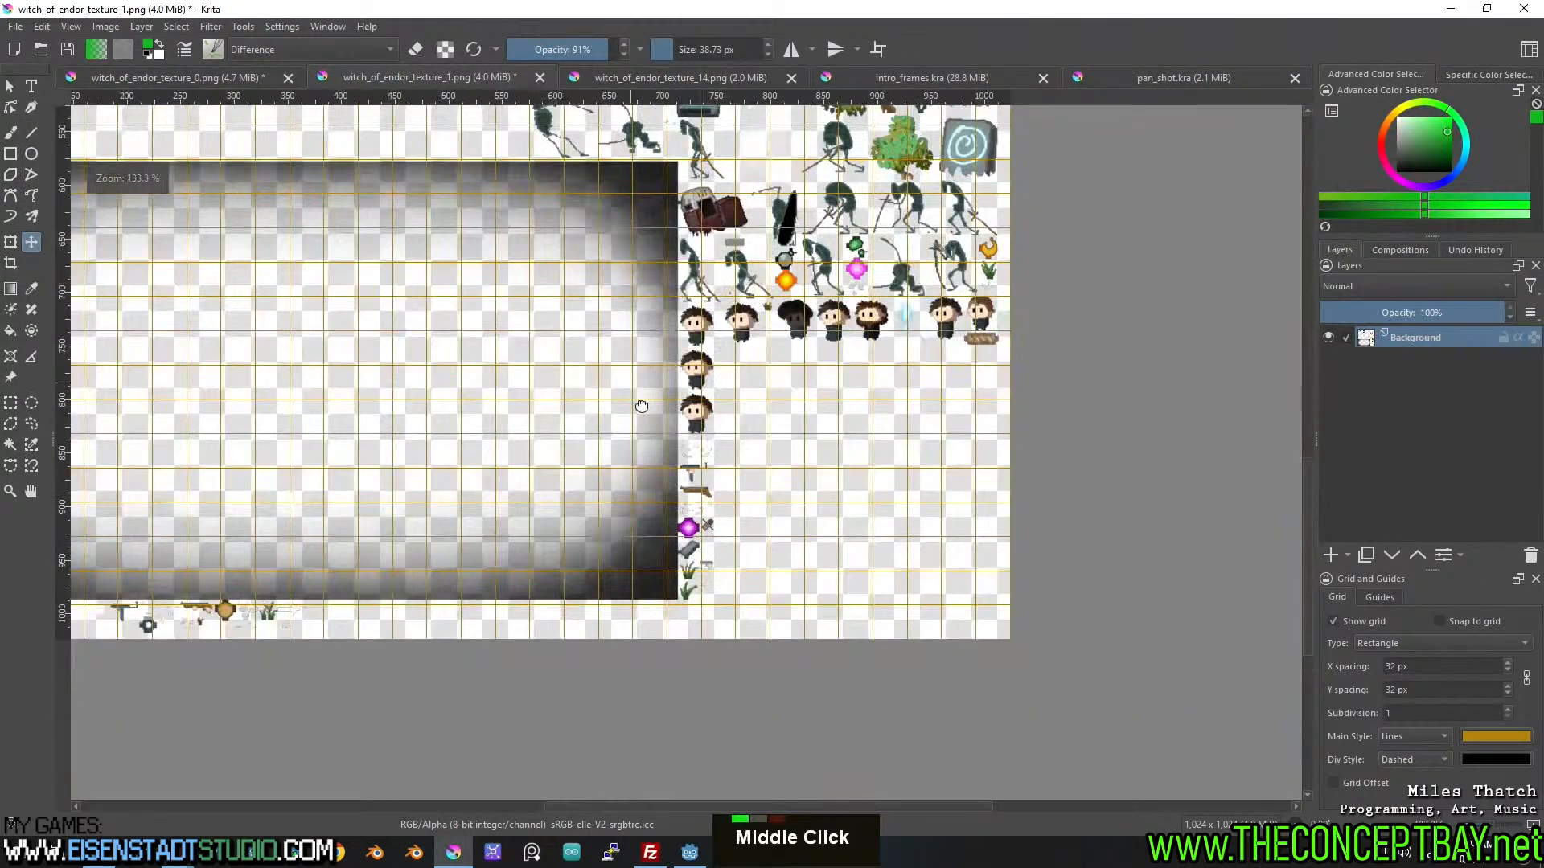
middle_click(632, 387)
middle_click(492, 403)
middle_click(614, 366)
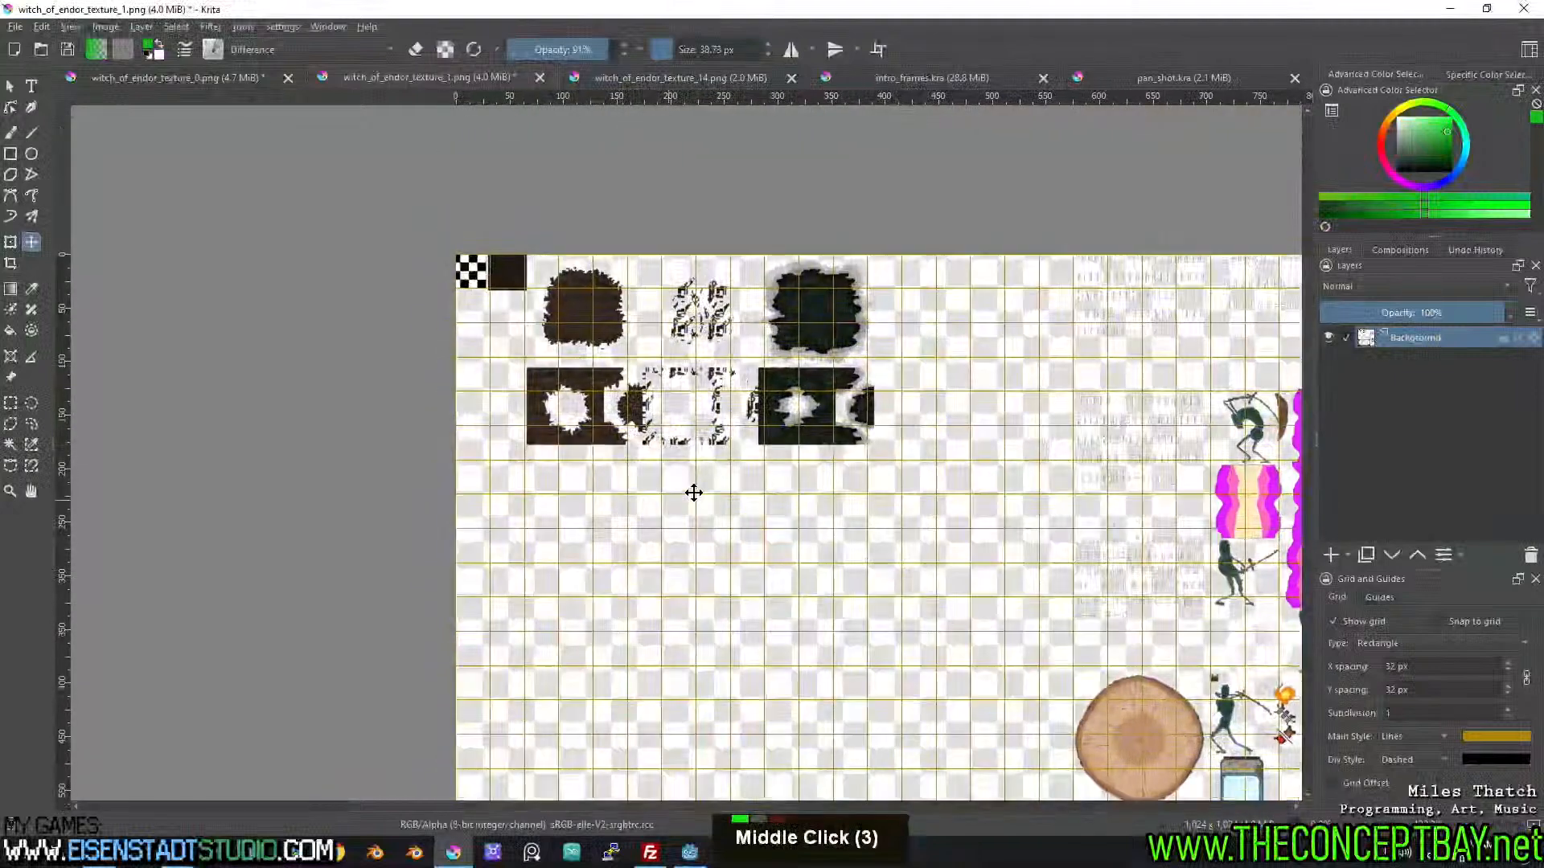
scroll(527, 348, "up", 4)
middle_click(527, 349)
scroll(442, 454, "up", 2)
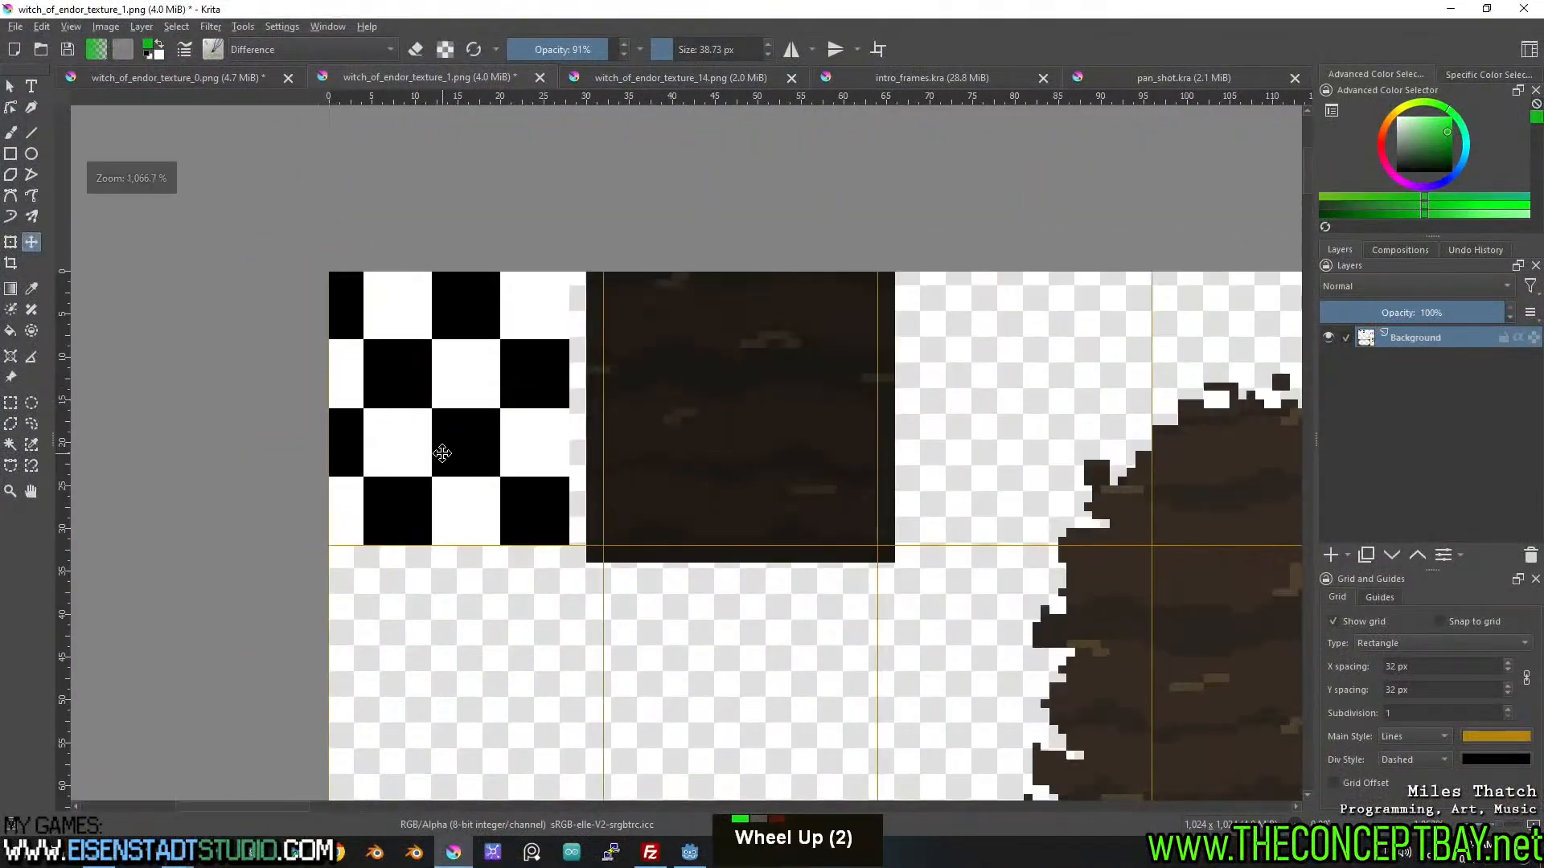
Undo the last moves of the texture_1 sprite sheet's Background layer.
scroll(442, 454, "down", 3)
key("ctrl+z")
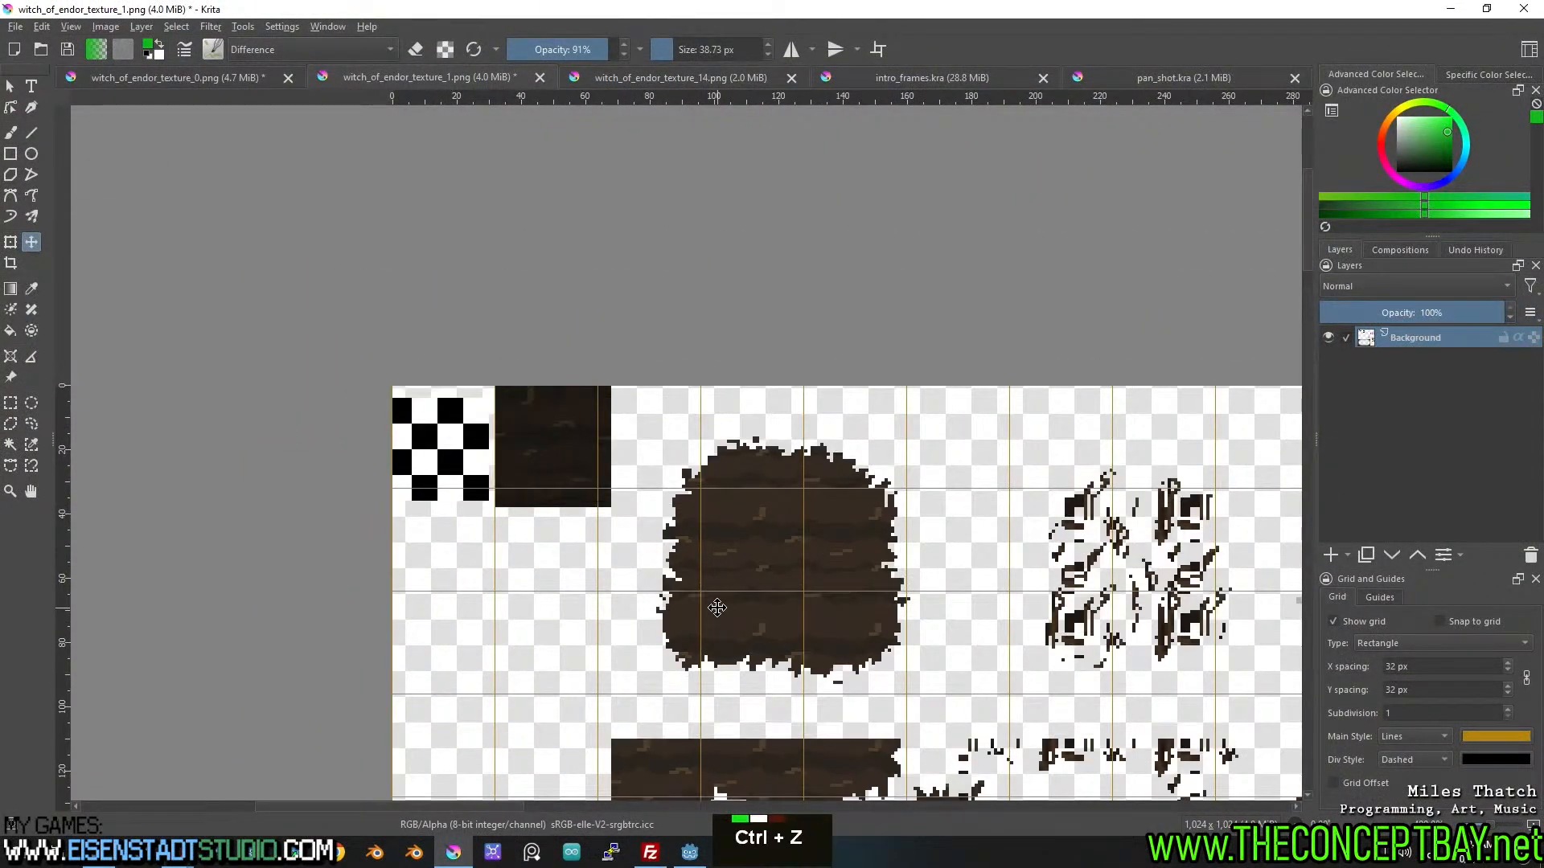
key("ctrl+z")
key("ctrl+z")
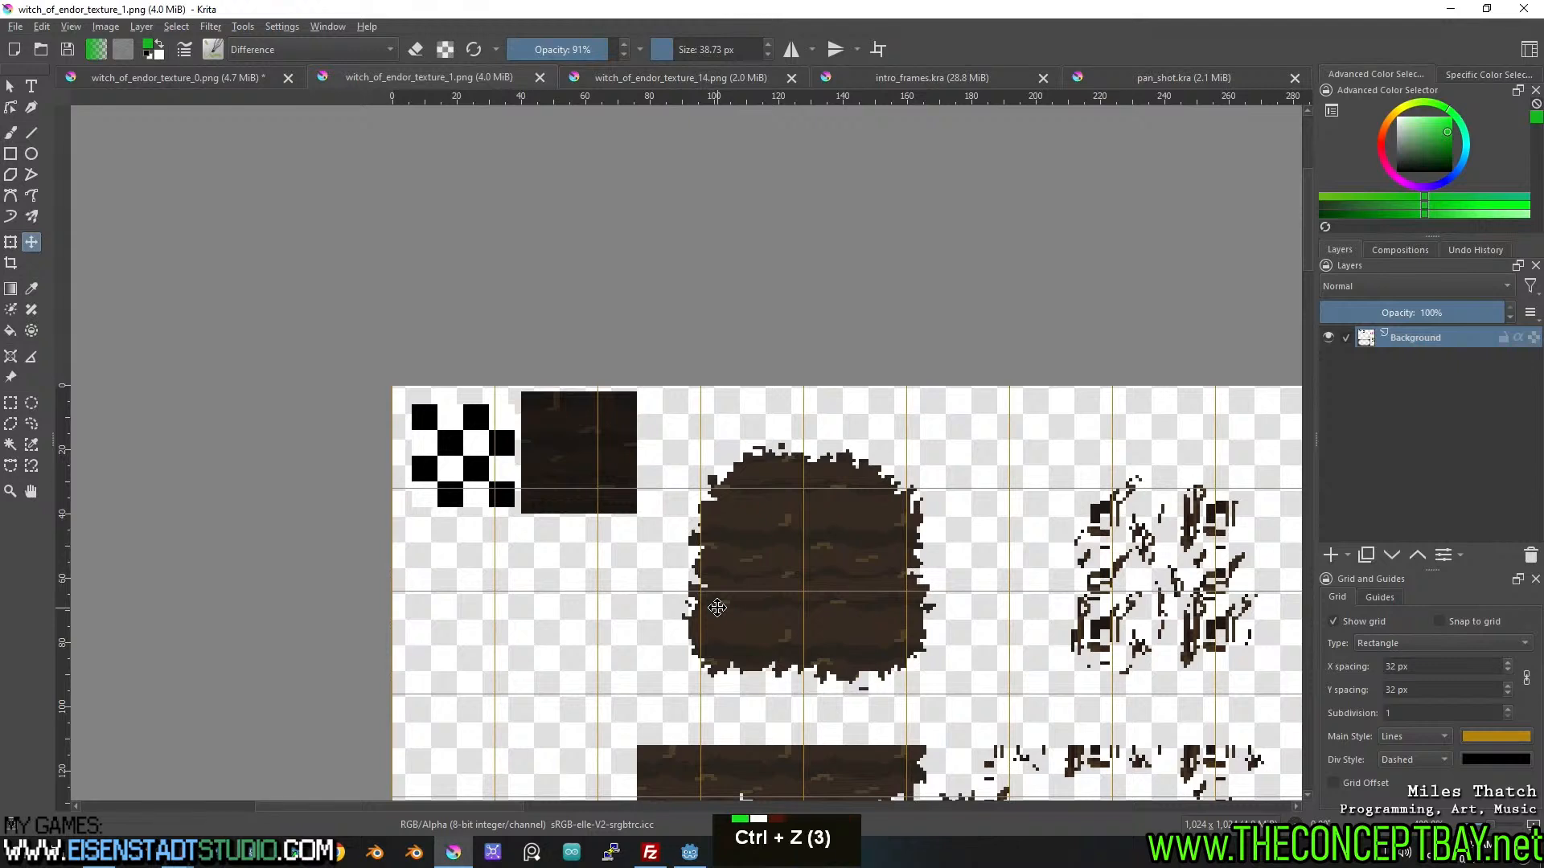
key("ctrl+shift+z")
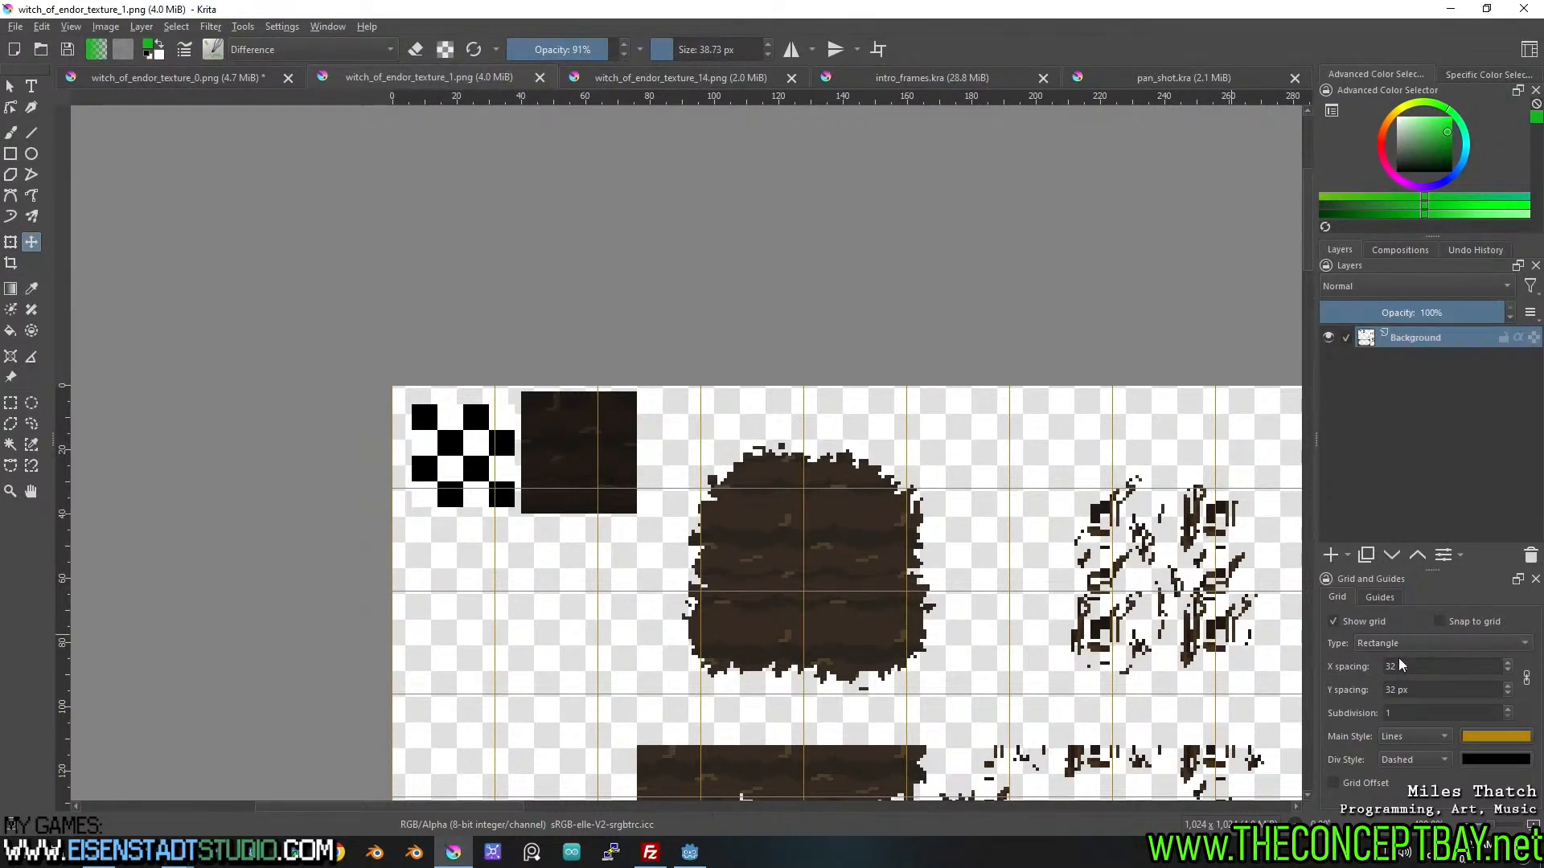
Shift the texture_1 Background layer to try lining the short pink column up with the 32 px grid.
scroll(989, 490, "down", 3)
left_click_drag(989, 490, 730, 262)
left_click_drag(844, 476, 712, 460)
left_click_drag(1021, 508, 765, 545)
scroll(968, 448, "up", 4)
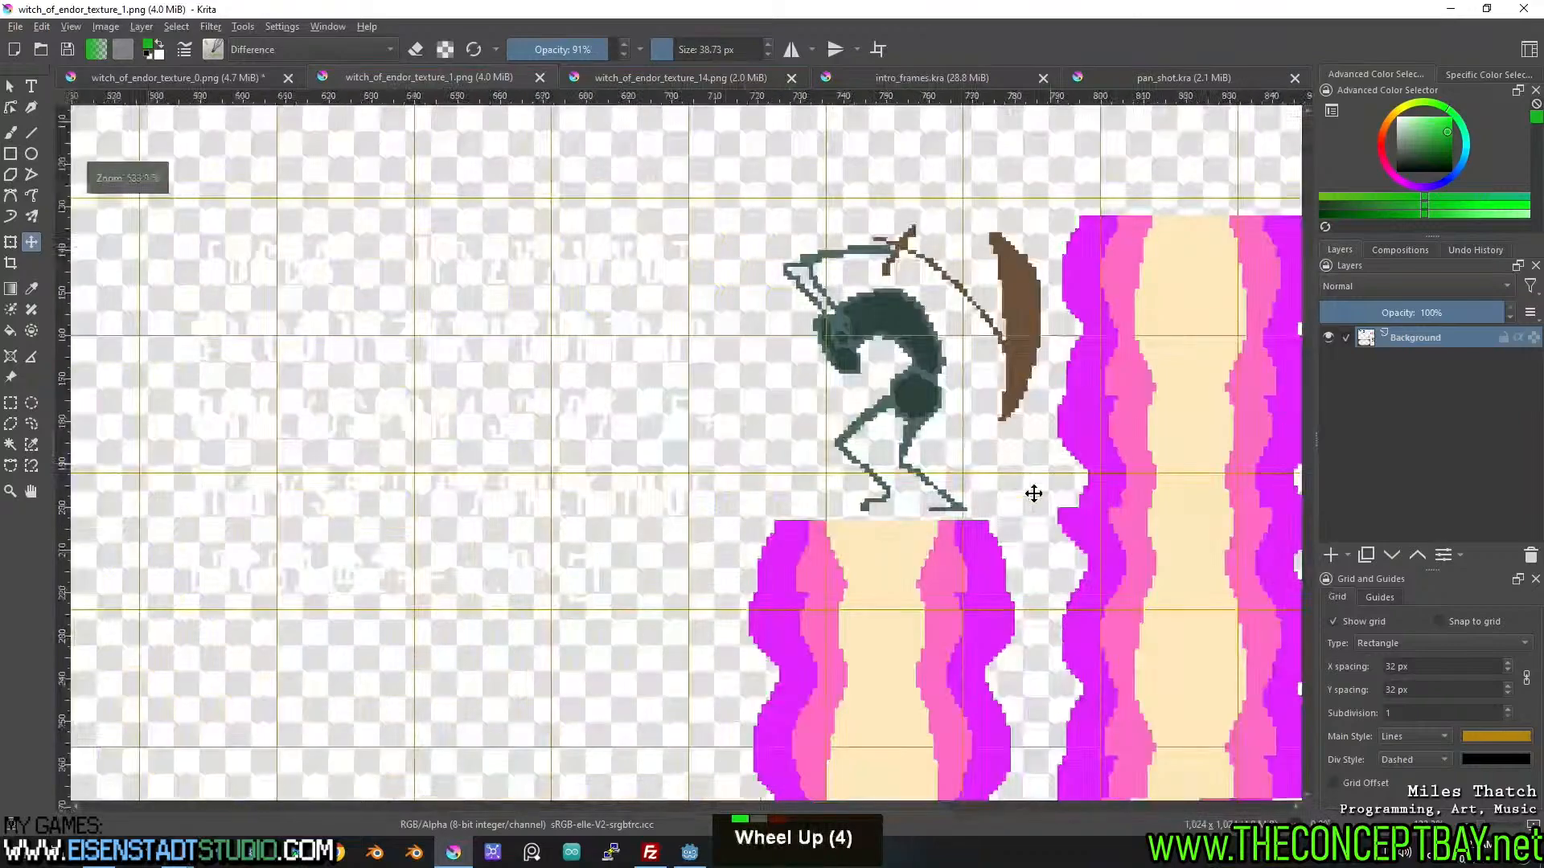
left_click_drag(1016, 521, 758, 338)
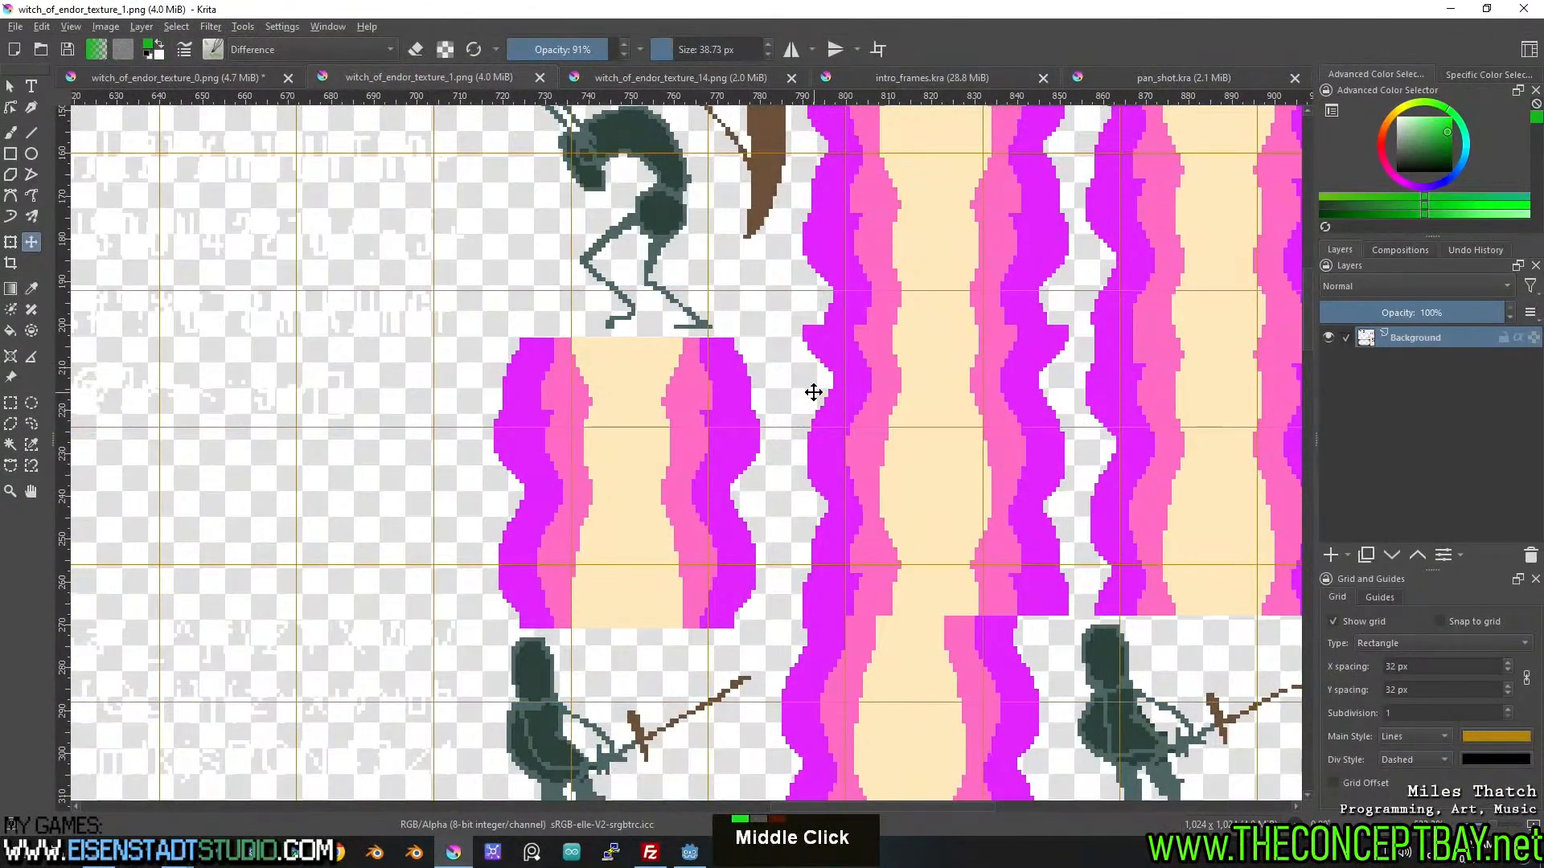
left_click_drag(579, 354, 775, 433)
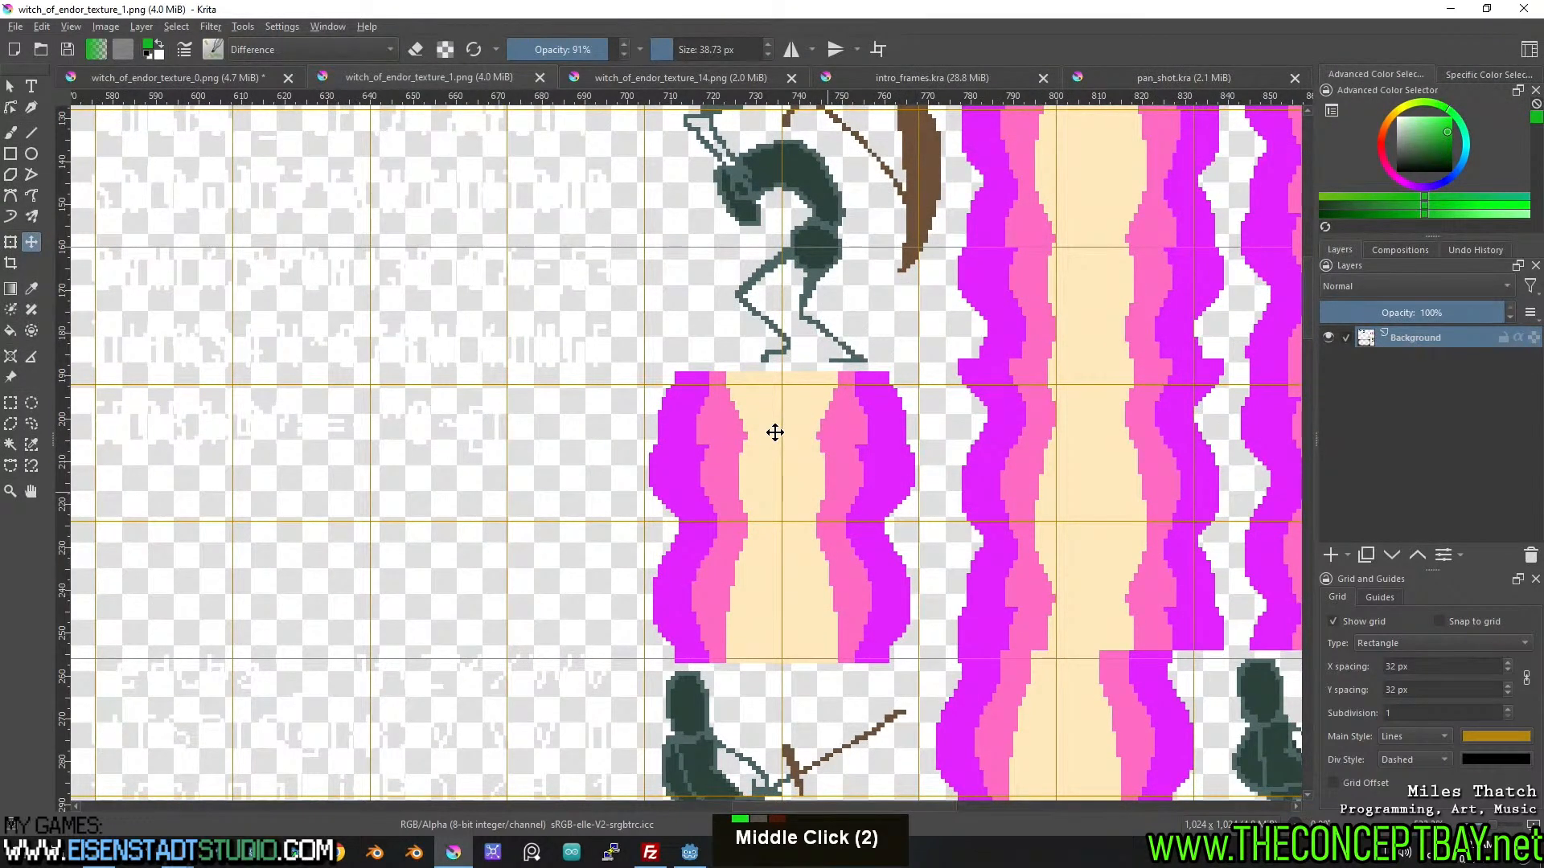
left_click_drag(796, 515, 799, 527)
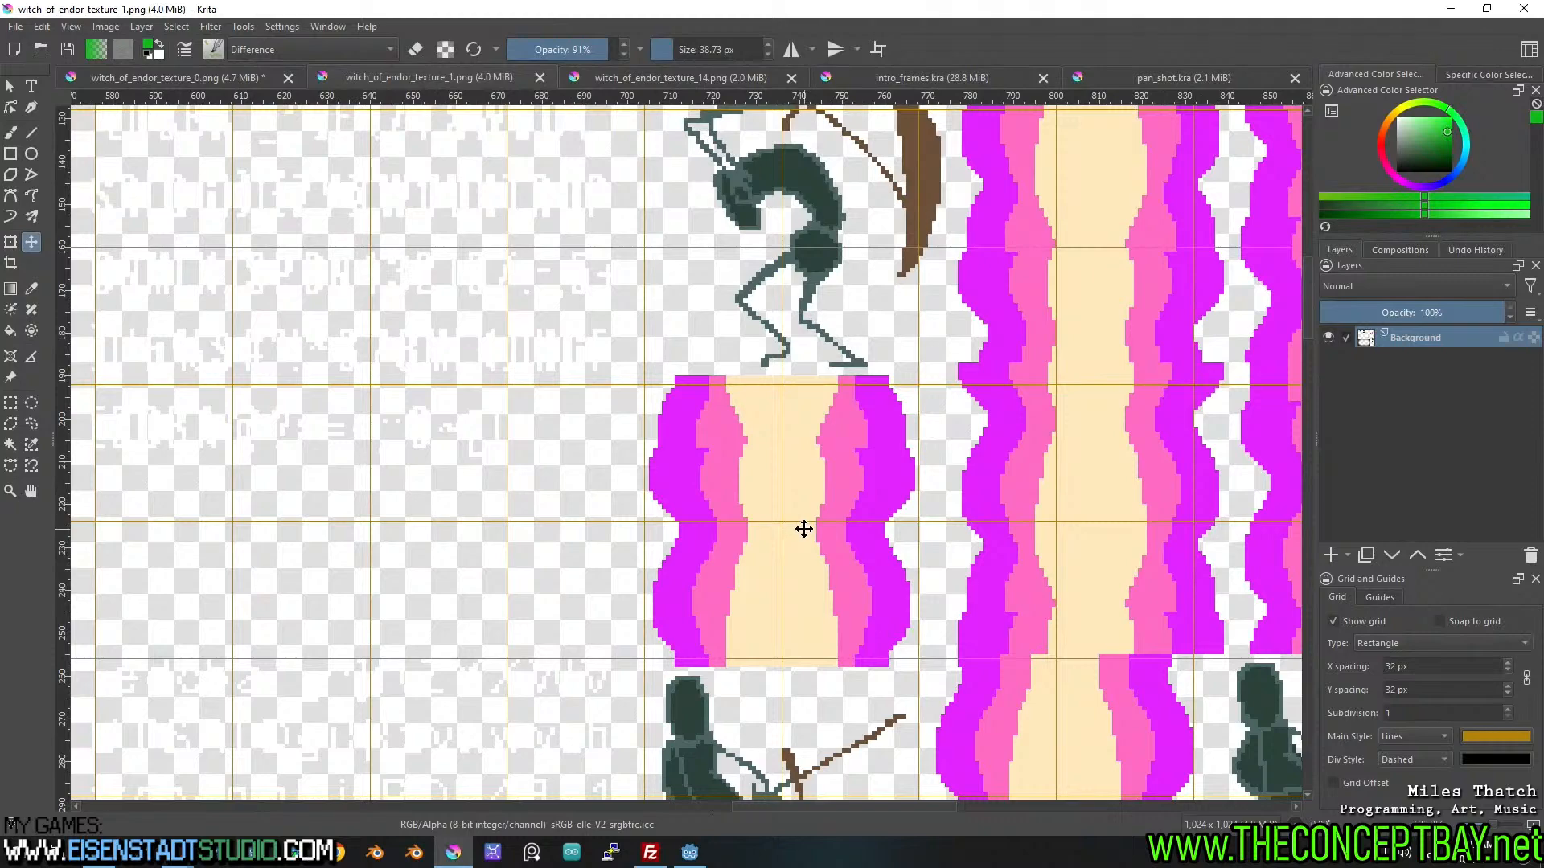
Add four paint layers above Background and select all four of them.
scroll(804, 529, "down", 4)
scroll(972, 579, "up", 3)
left_click_drag(972, 579, 856, 402)
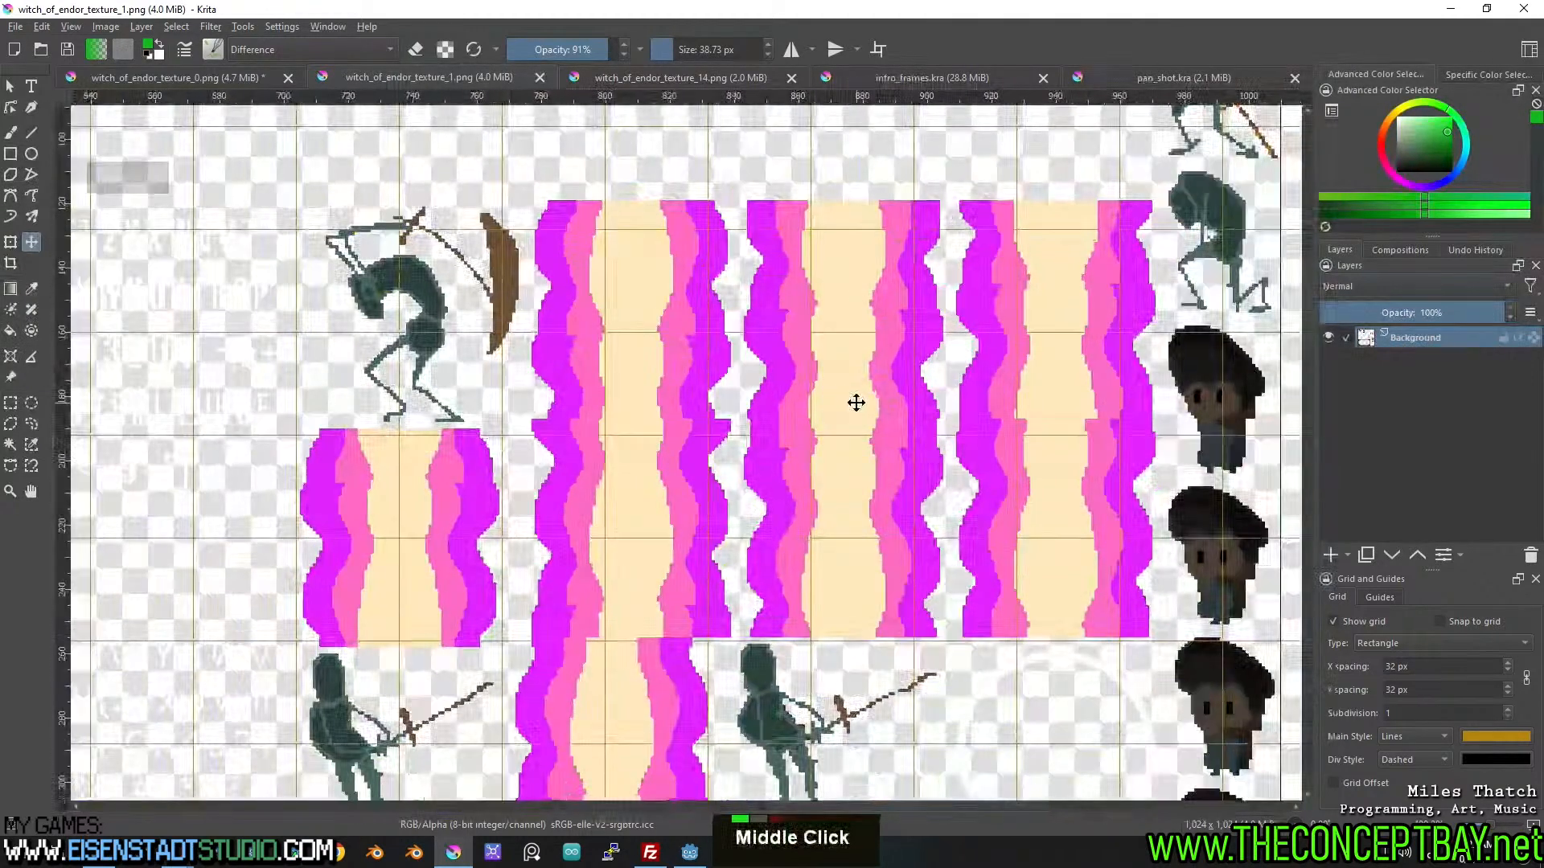
scroll(855, 403, "down", 1)
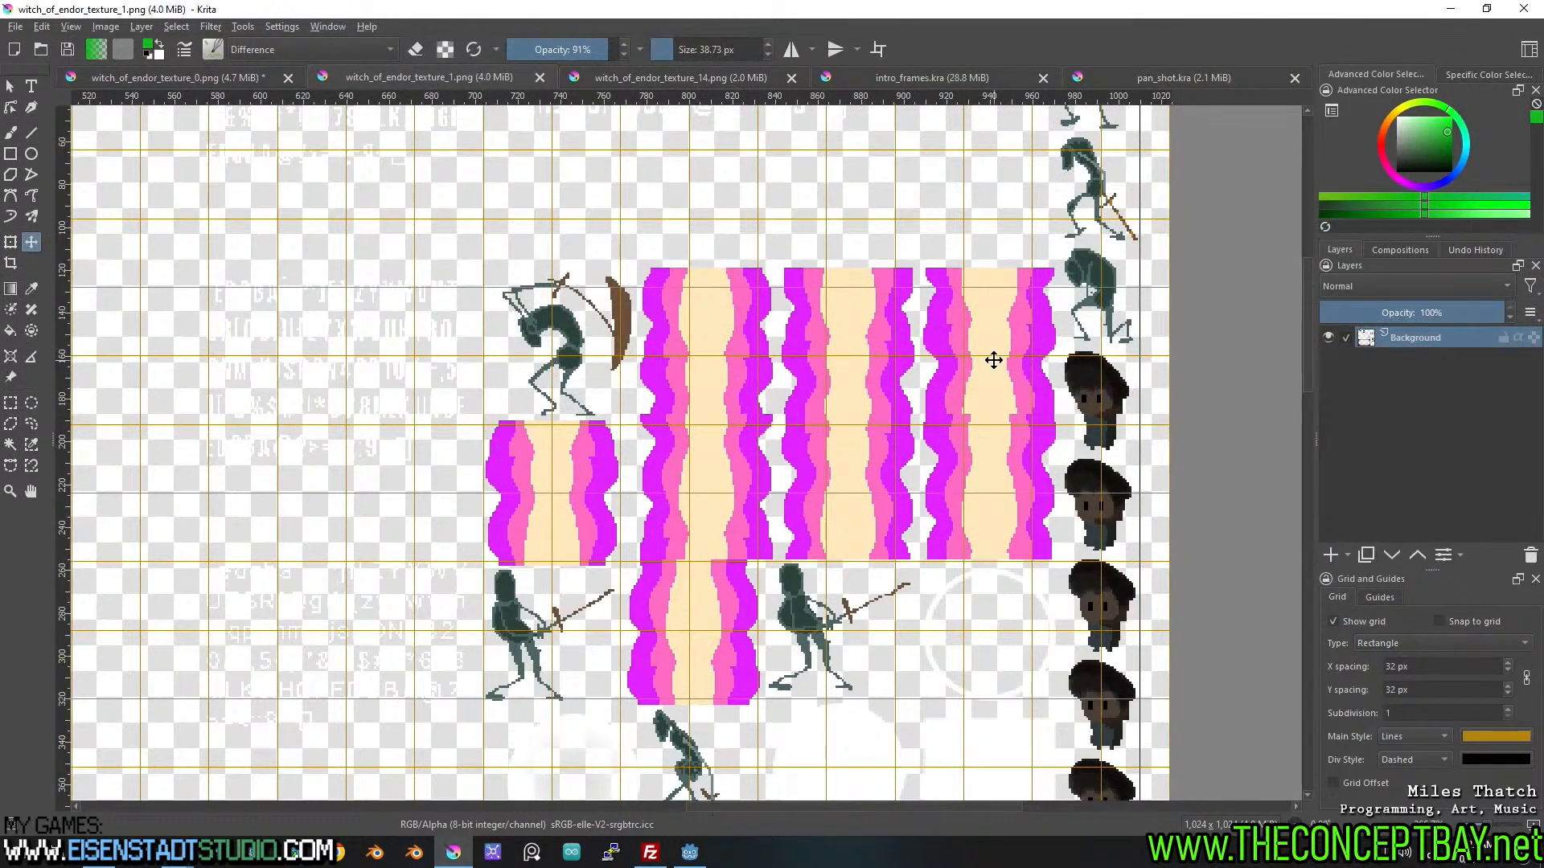
double_click(1329, 555)
double_click(1329, 554)
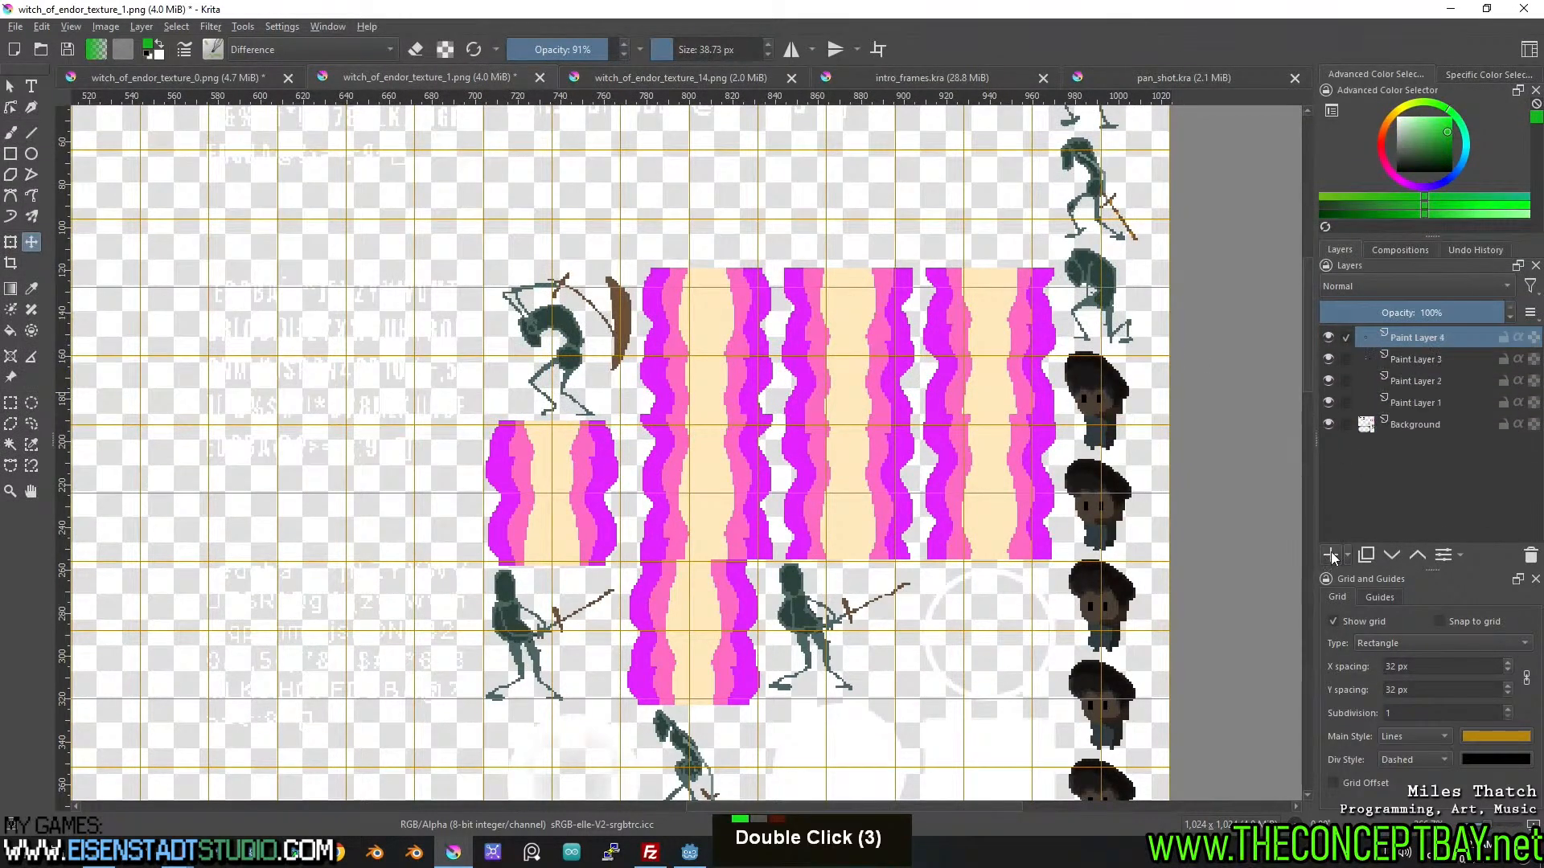
left_click(1425, 402, "shift")
right_click(1425, 402)
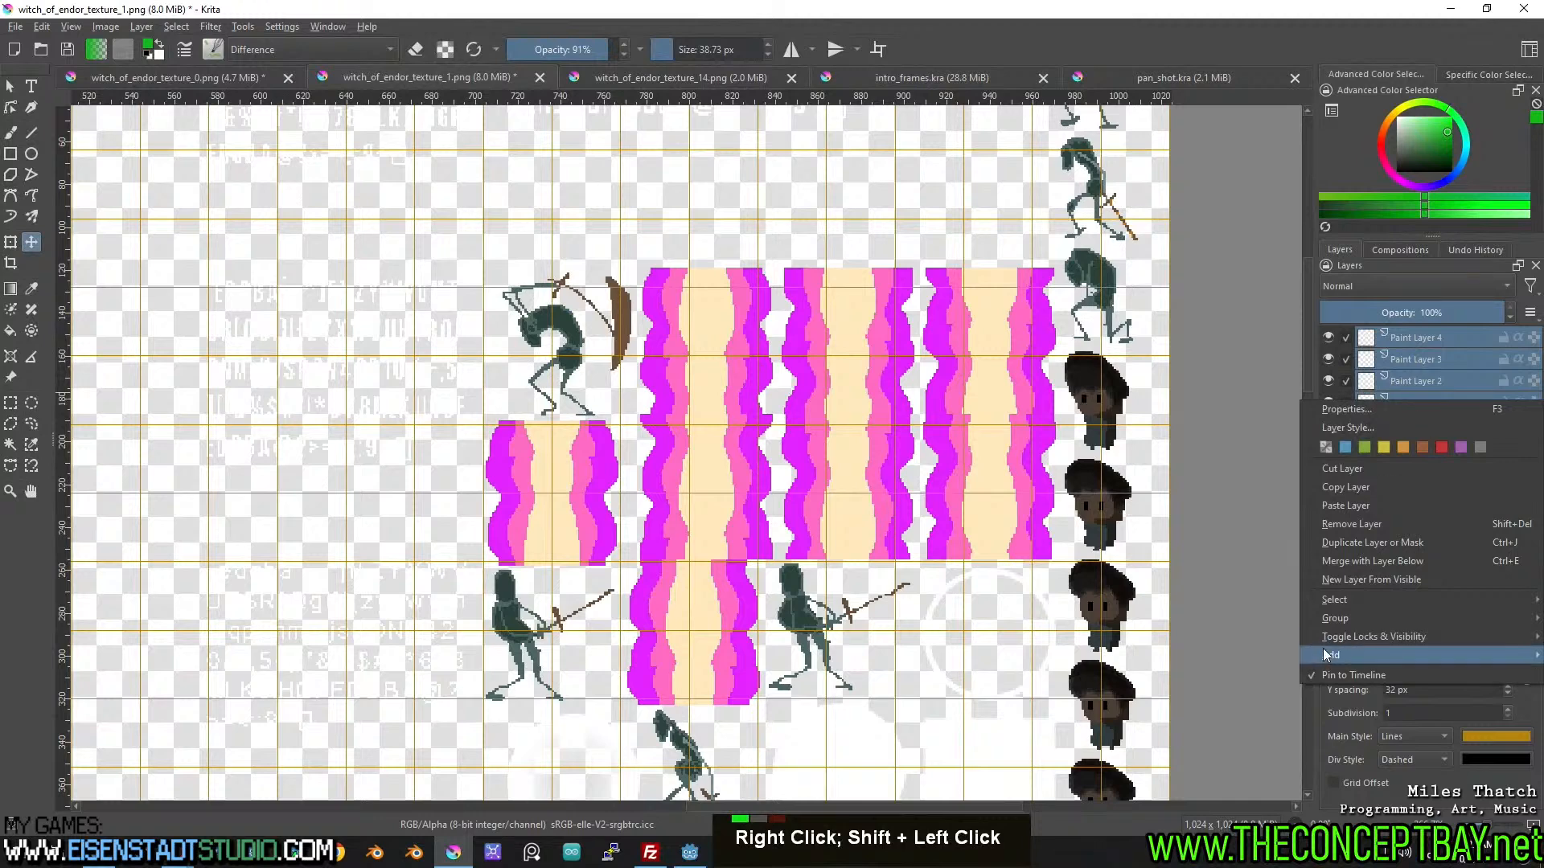
mouse_move(1358, 603)
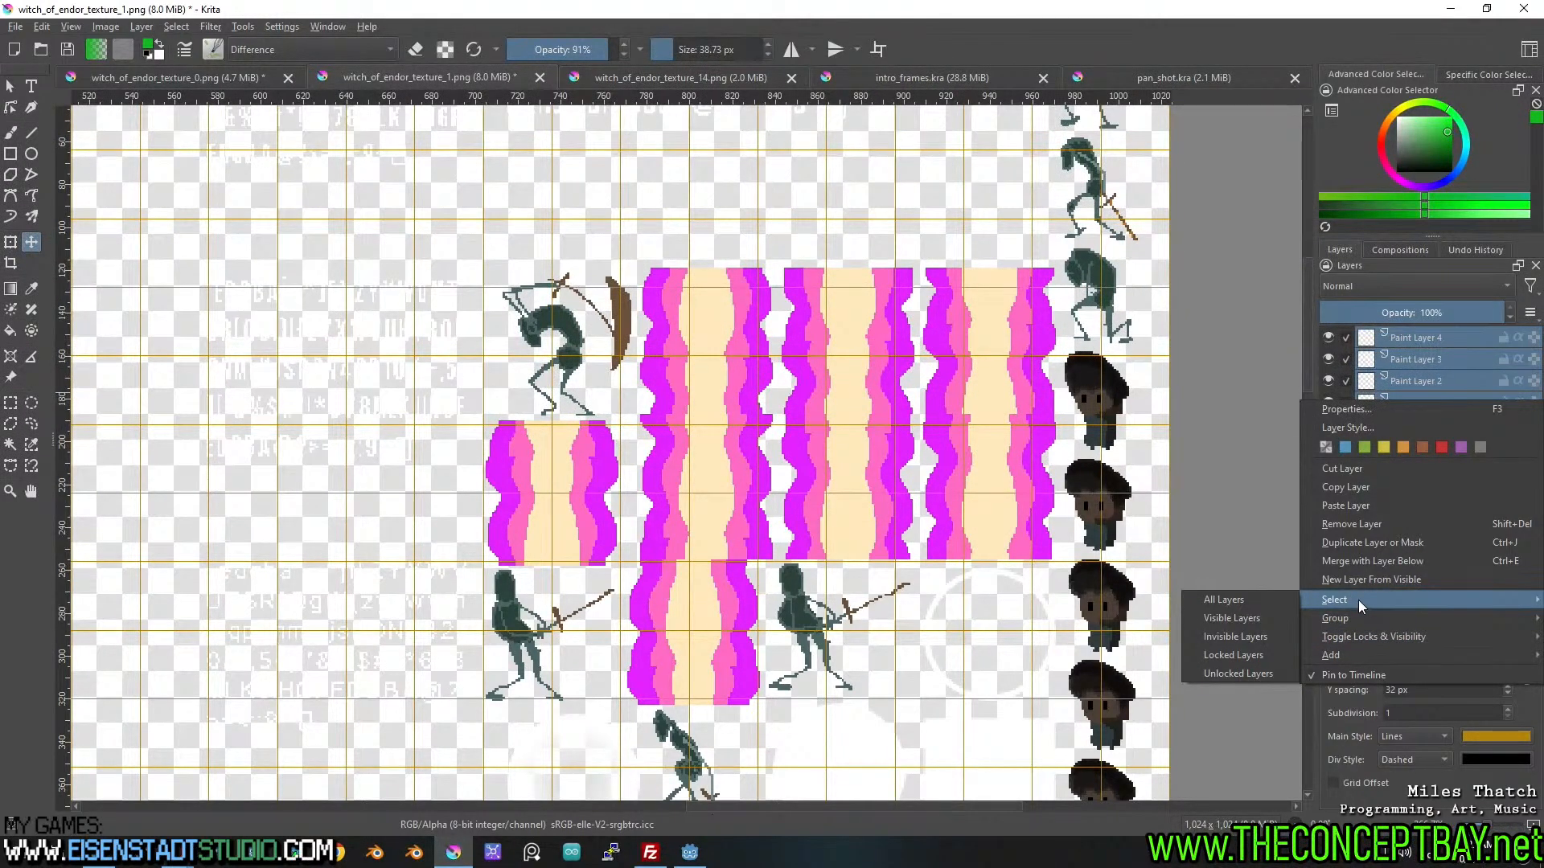
mouse_move(1371, 653)
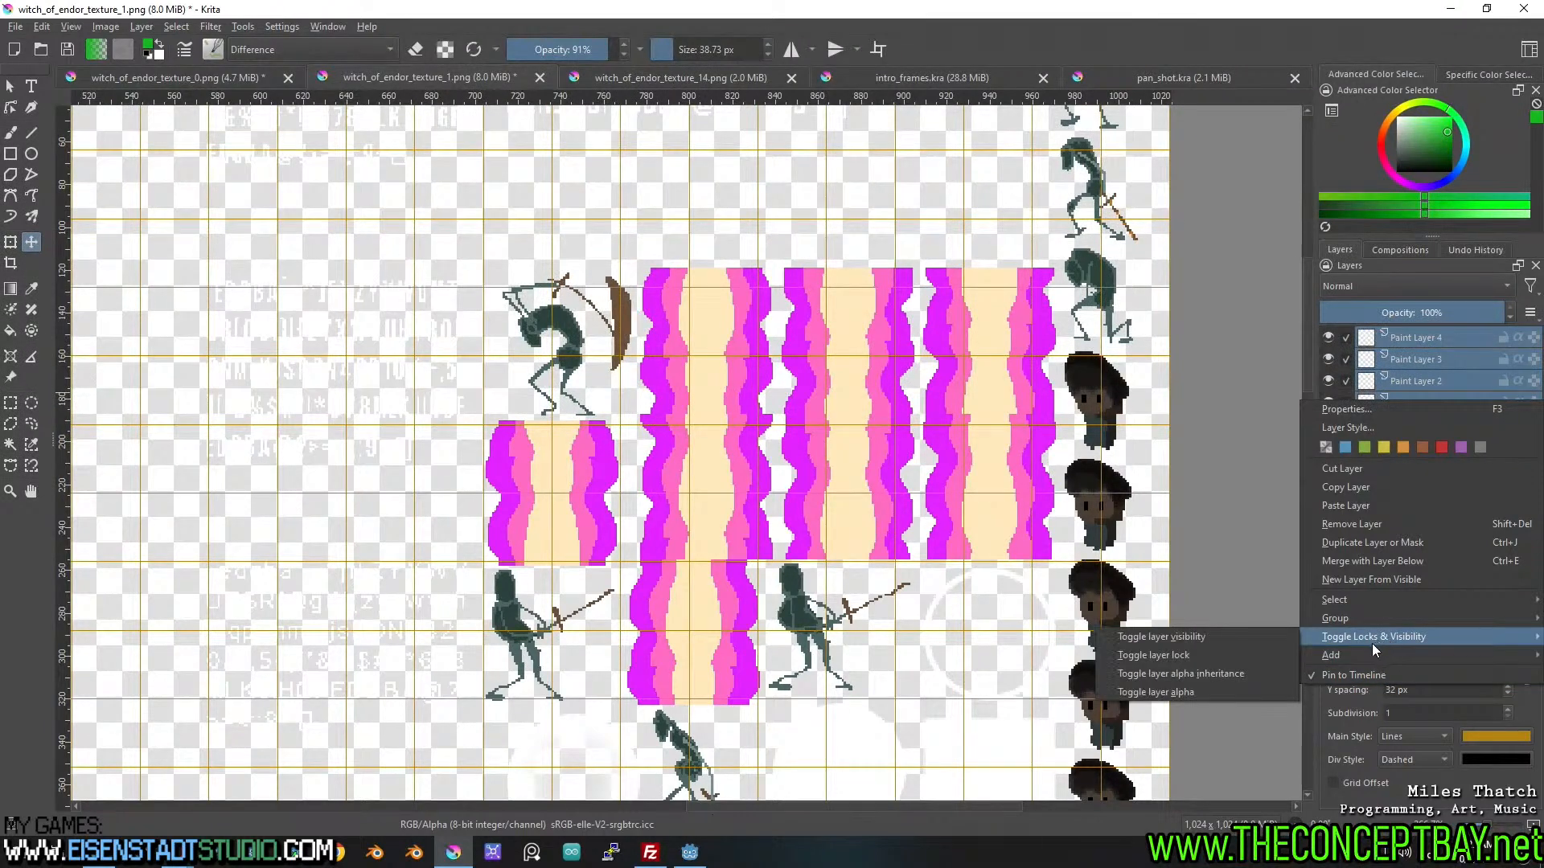
mouse_move(1367, 640)
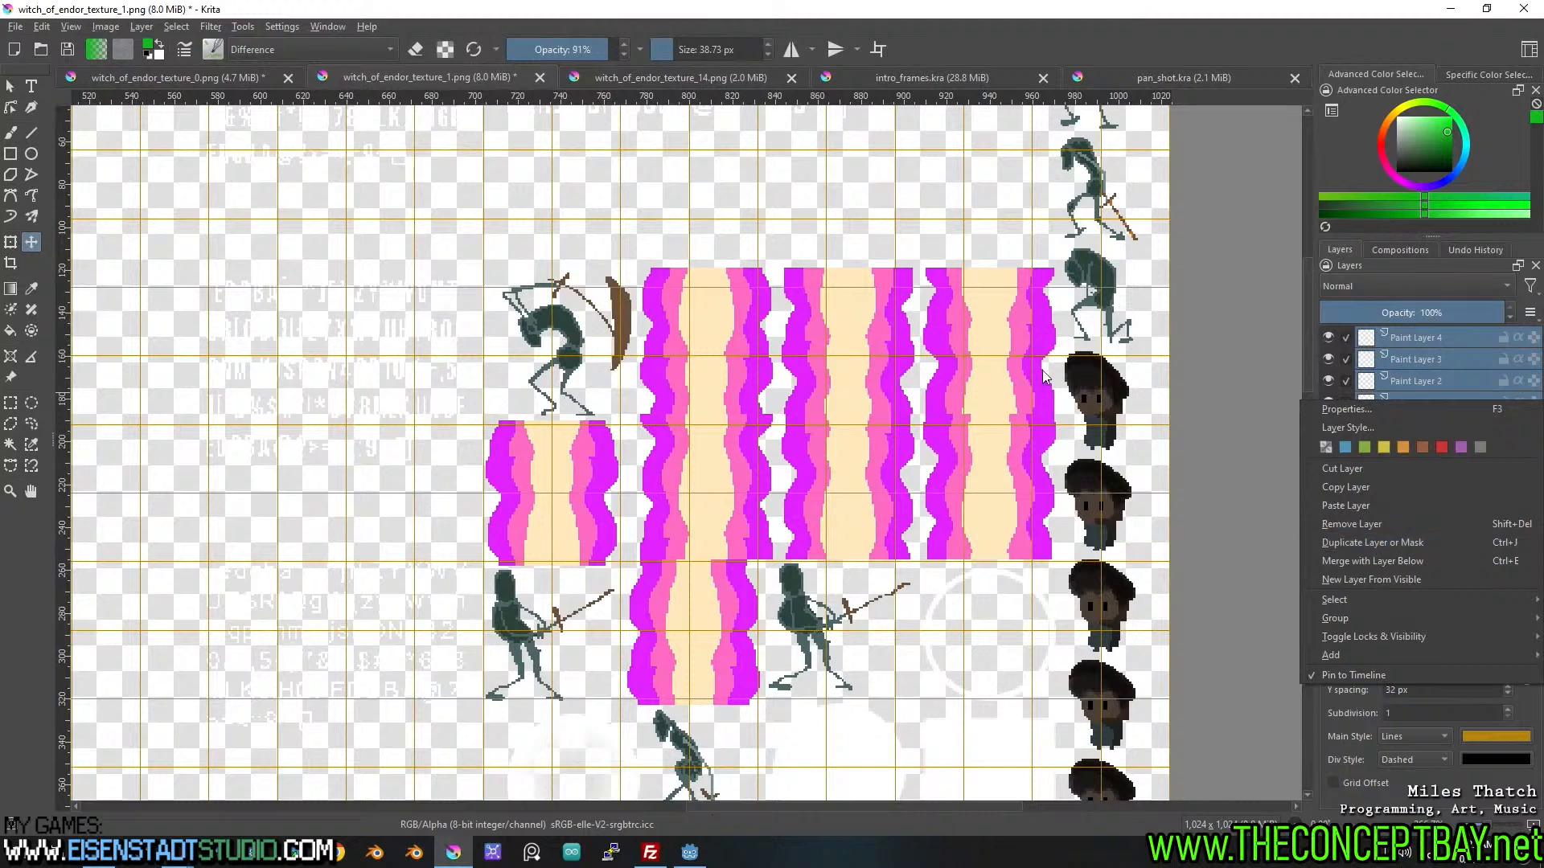
left_click(104, 32)
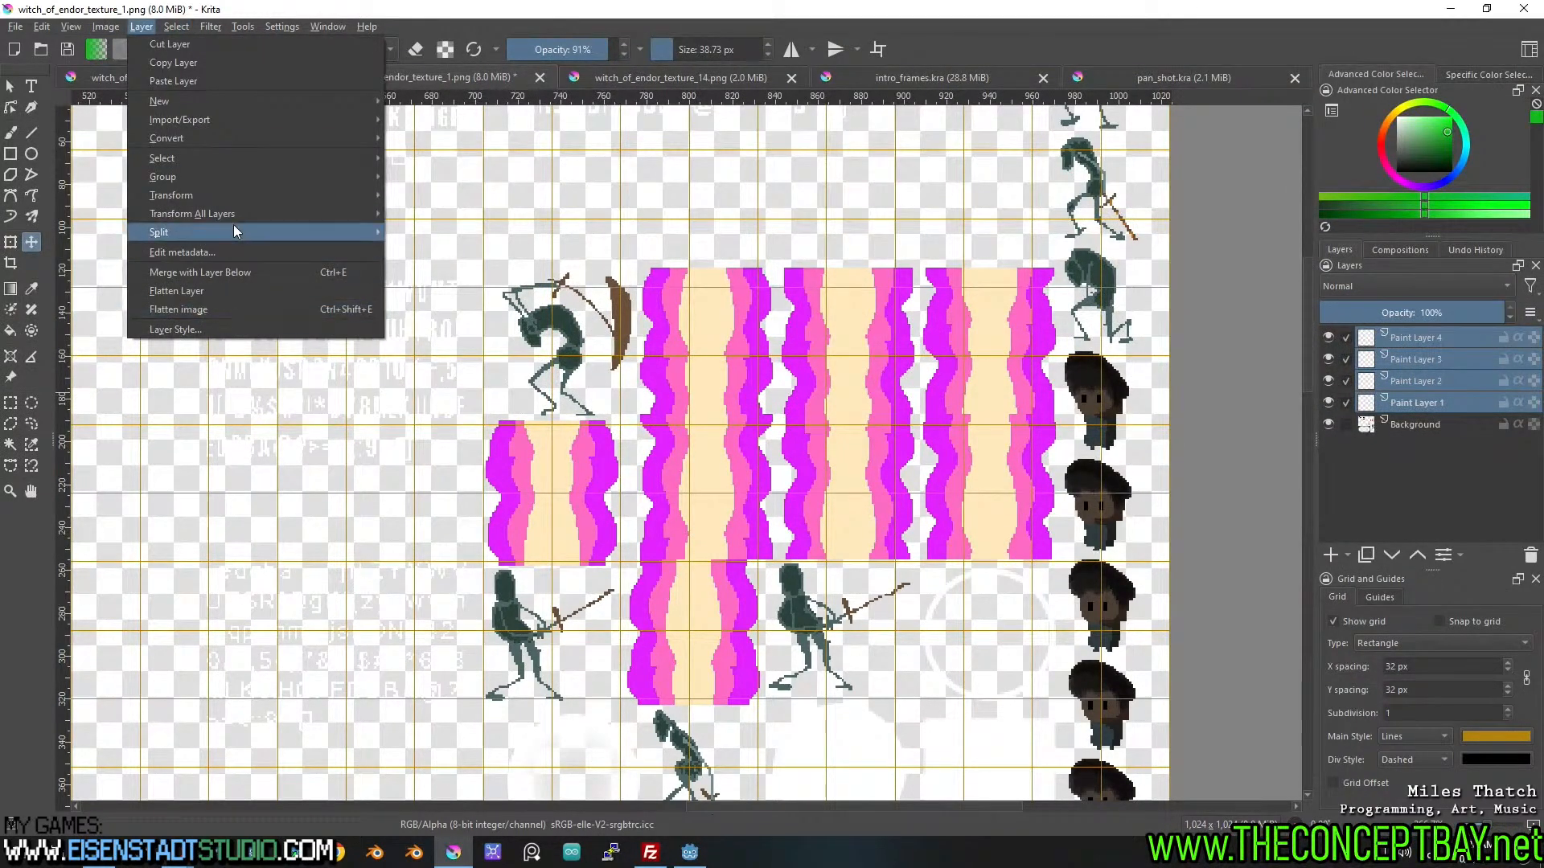
mouse_move(273, 140)
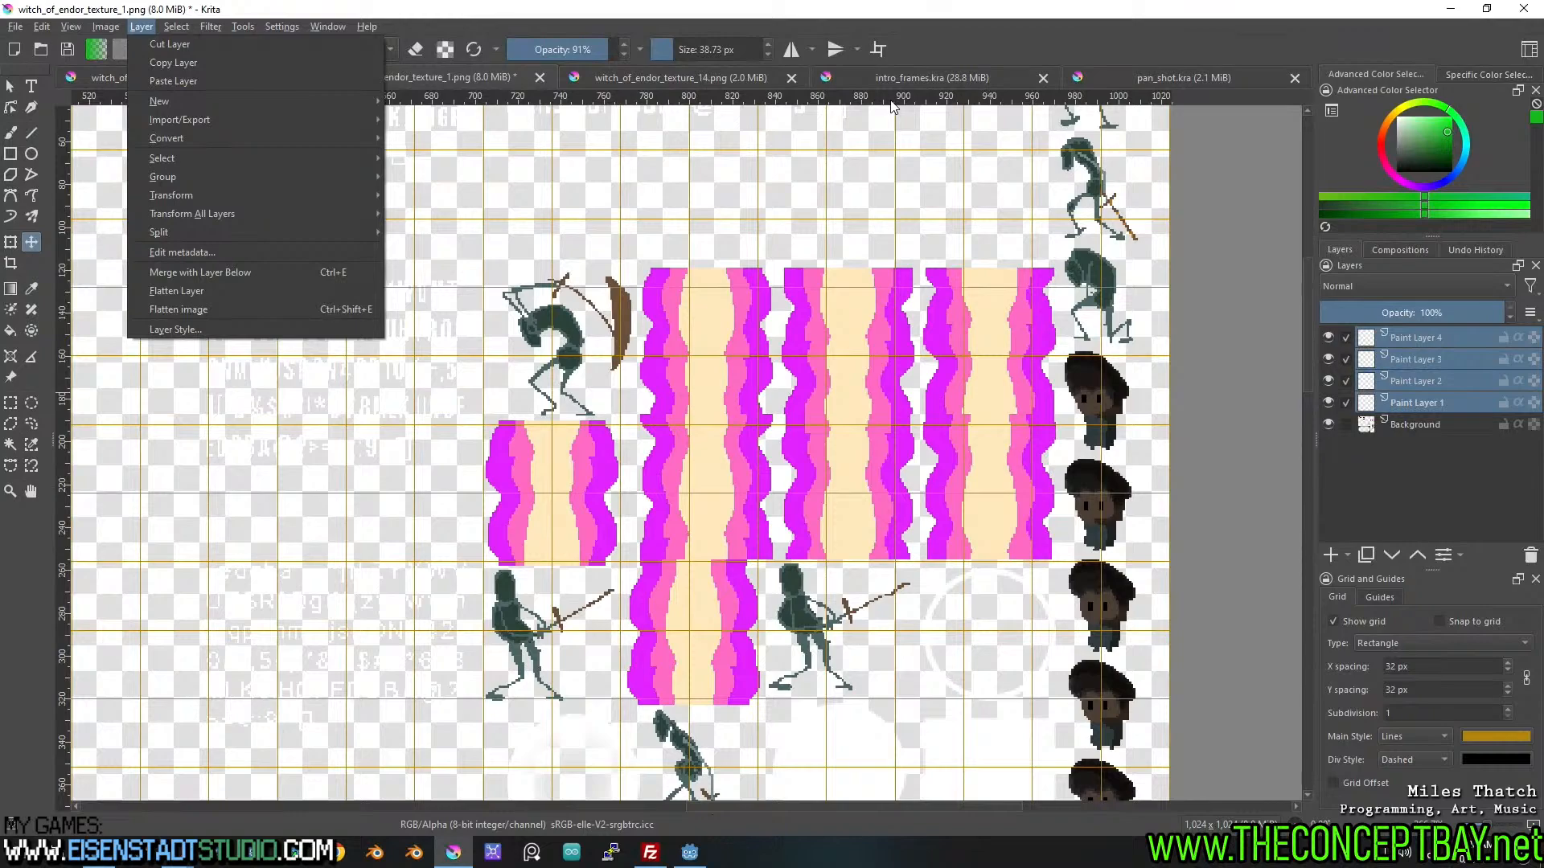
left_click(965, 31)
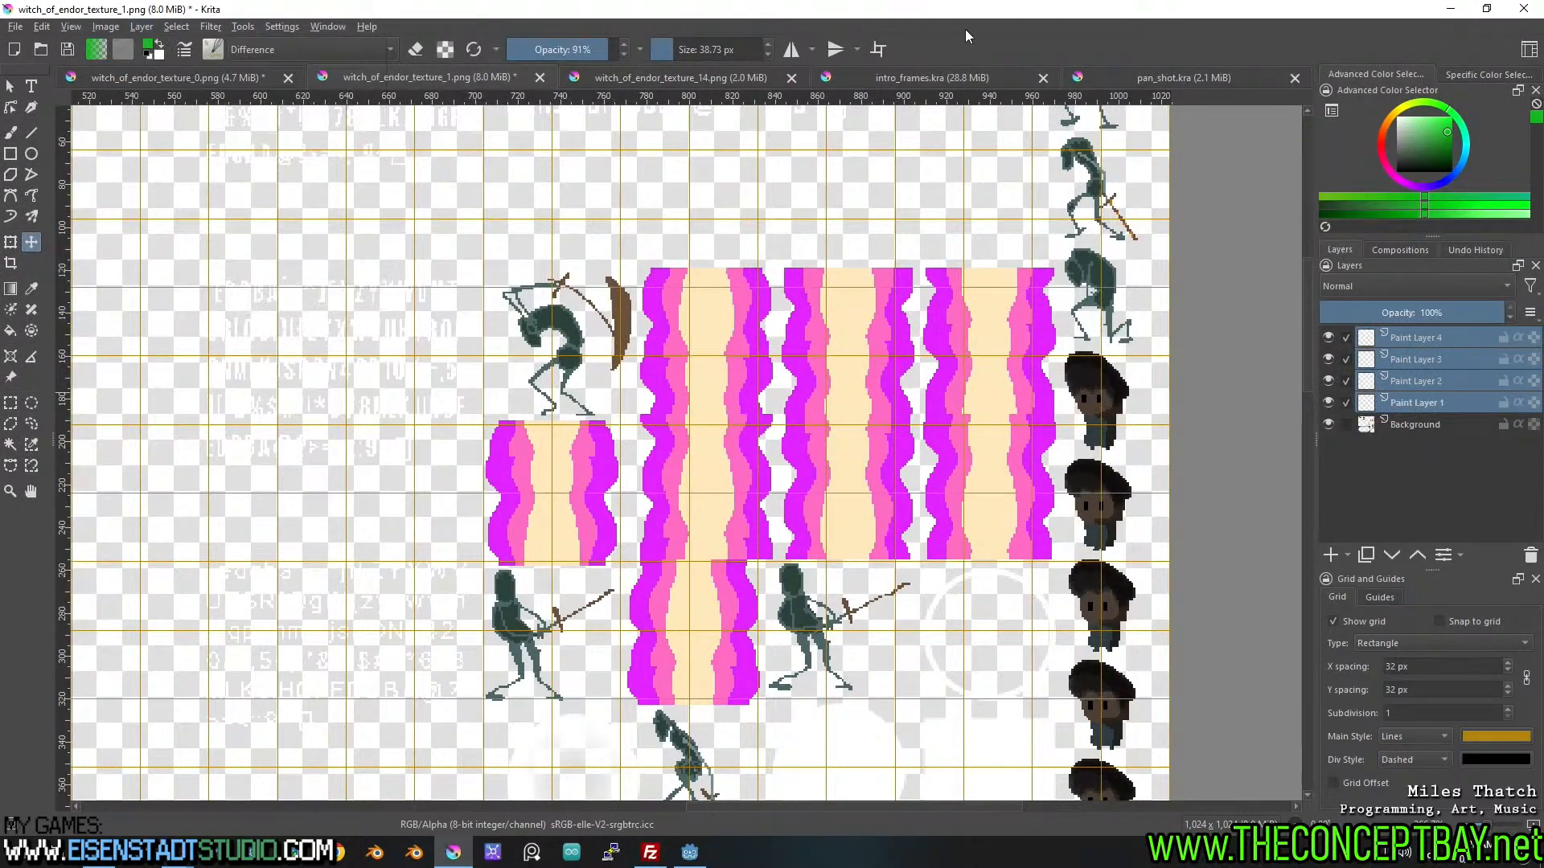
Look over the texture_1 sprites, from the pink columns and skeletons down to the trees, tree-trunk slice and vignette.
scroll(812, 434, "down", 2)
middle_click(812, 434)
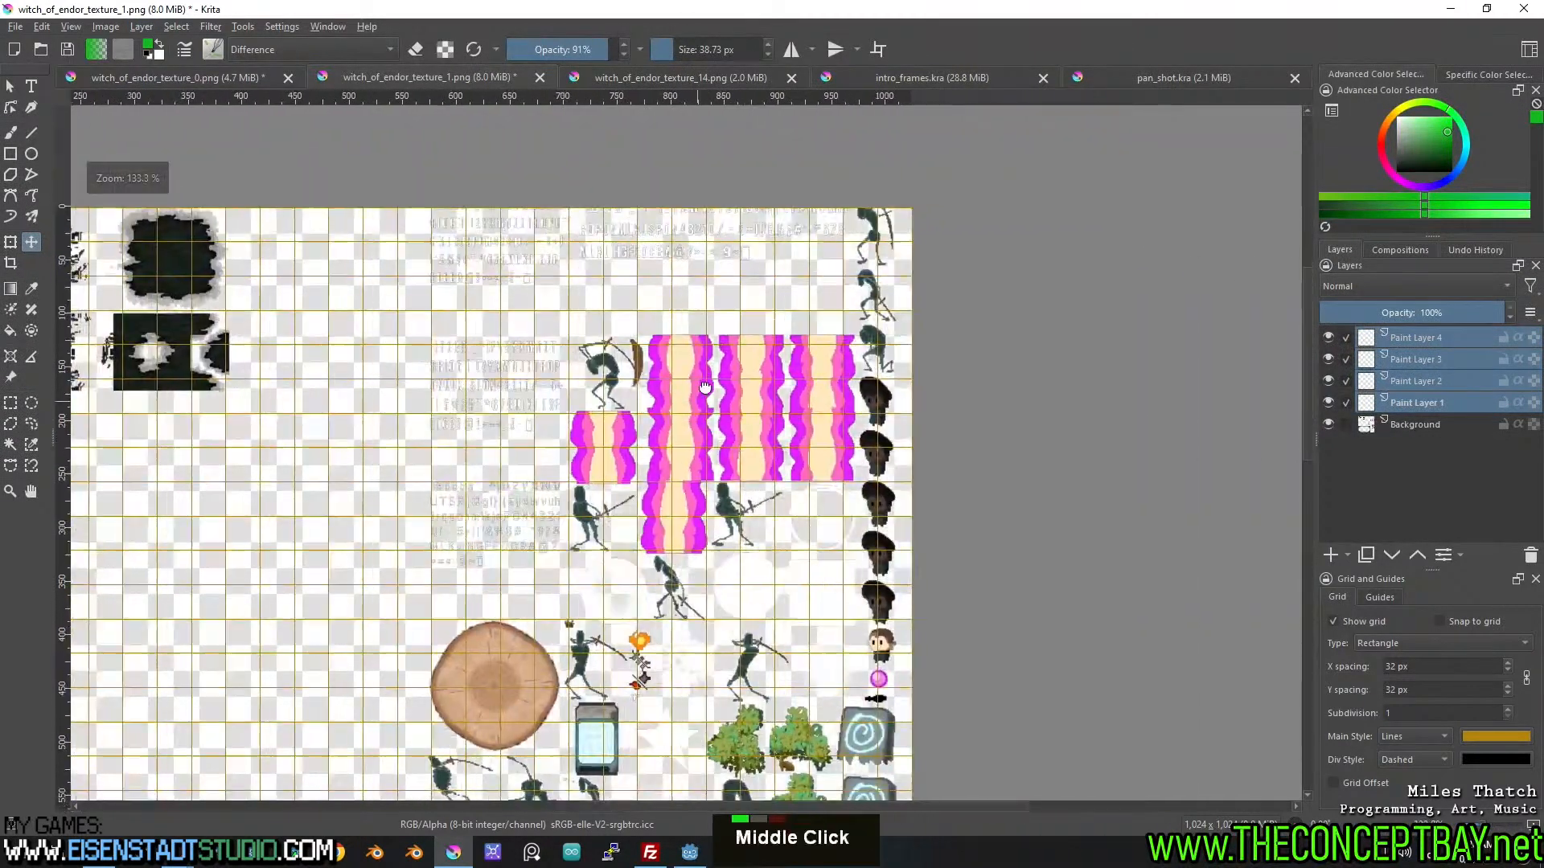
middle_click(872, 544)
scroll(798, 402, "up", 4)
scroll(910, 268, "down", 1)
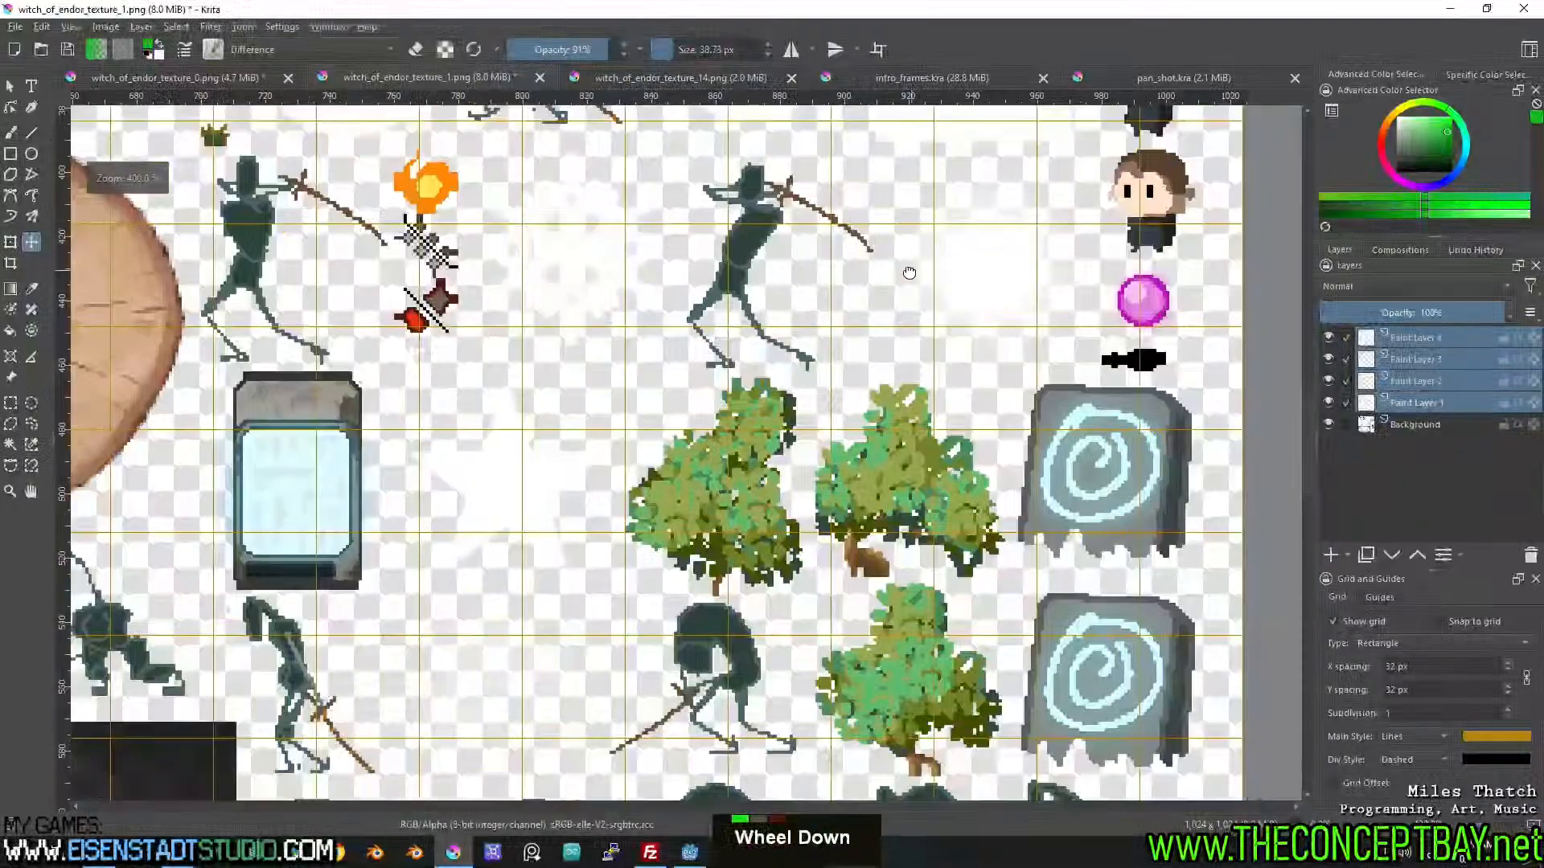
middle_click(910, 269)
scroll(834, 292, "down", 2)
middle_click(834, 293)
middle_click(906, 321)
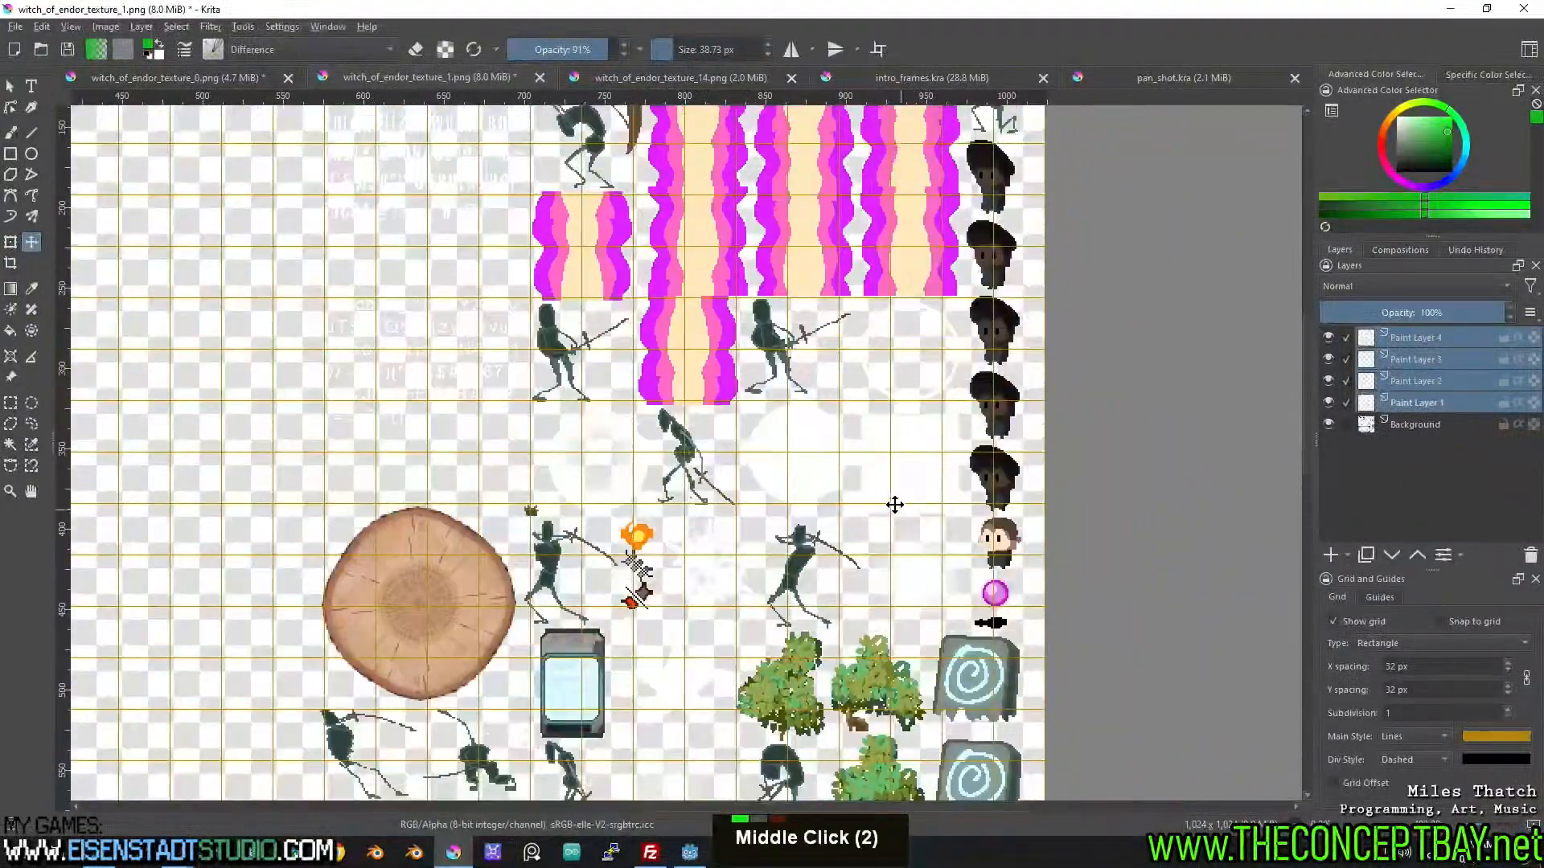
middle_click(896, 507)
middle_click(887, 337)
scroll(797, 440, "up", 2)
middle_click(719, 422)
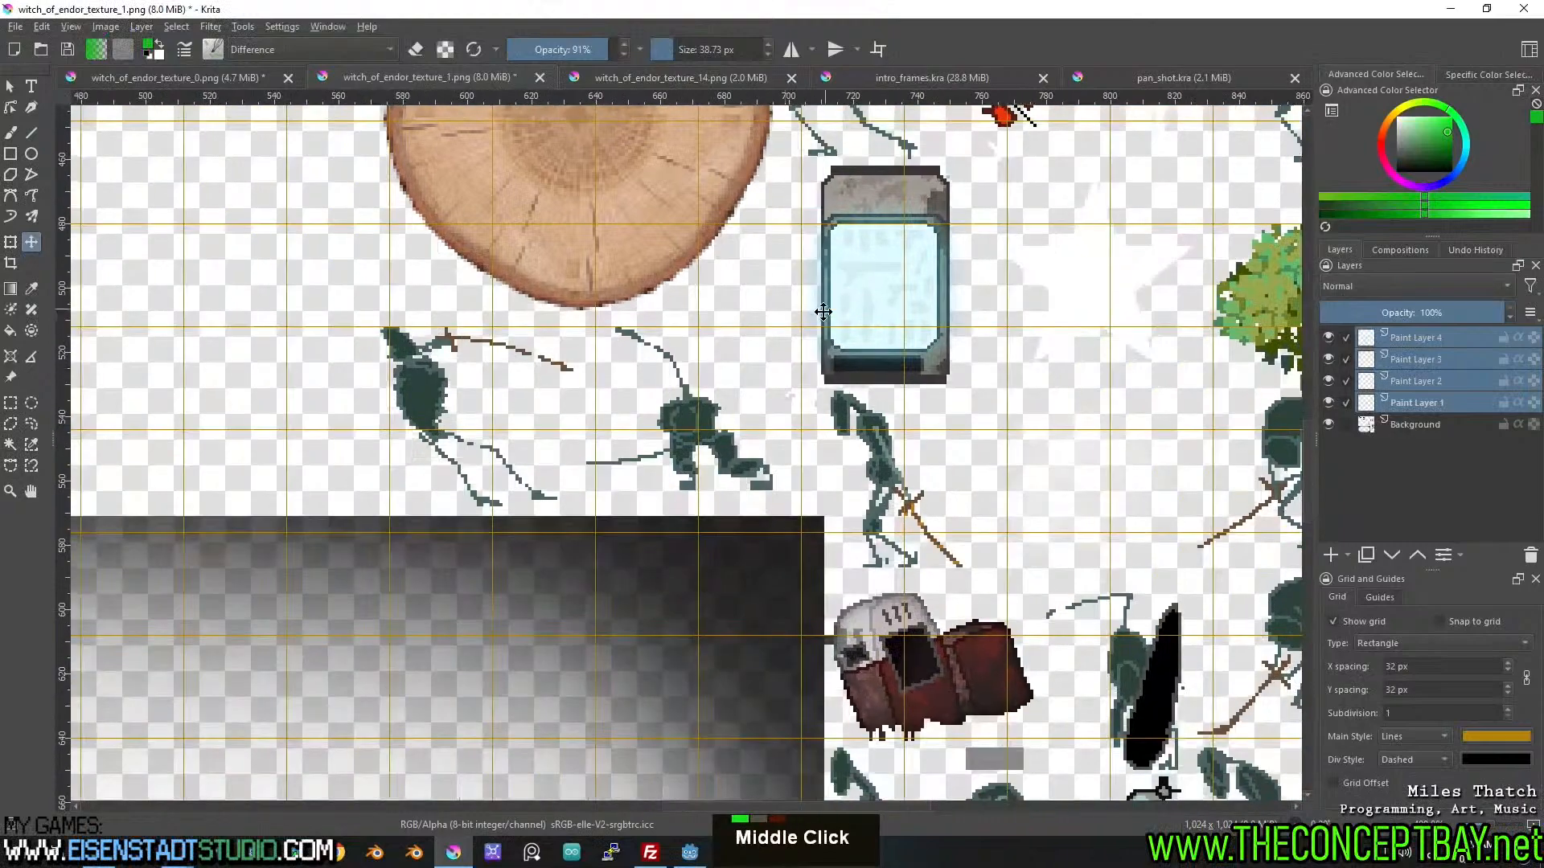
Delete the four empty paint layers and shift the Background layer about 13 px right and 11 px down to expose the cut-off checkerboard tile.
middle_click(823, 310)
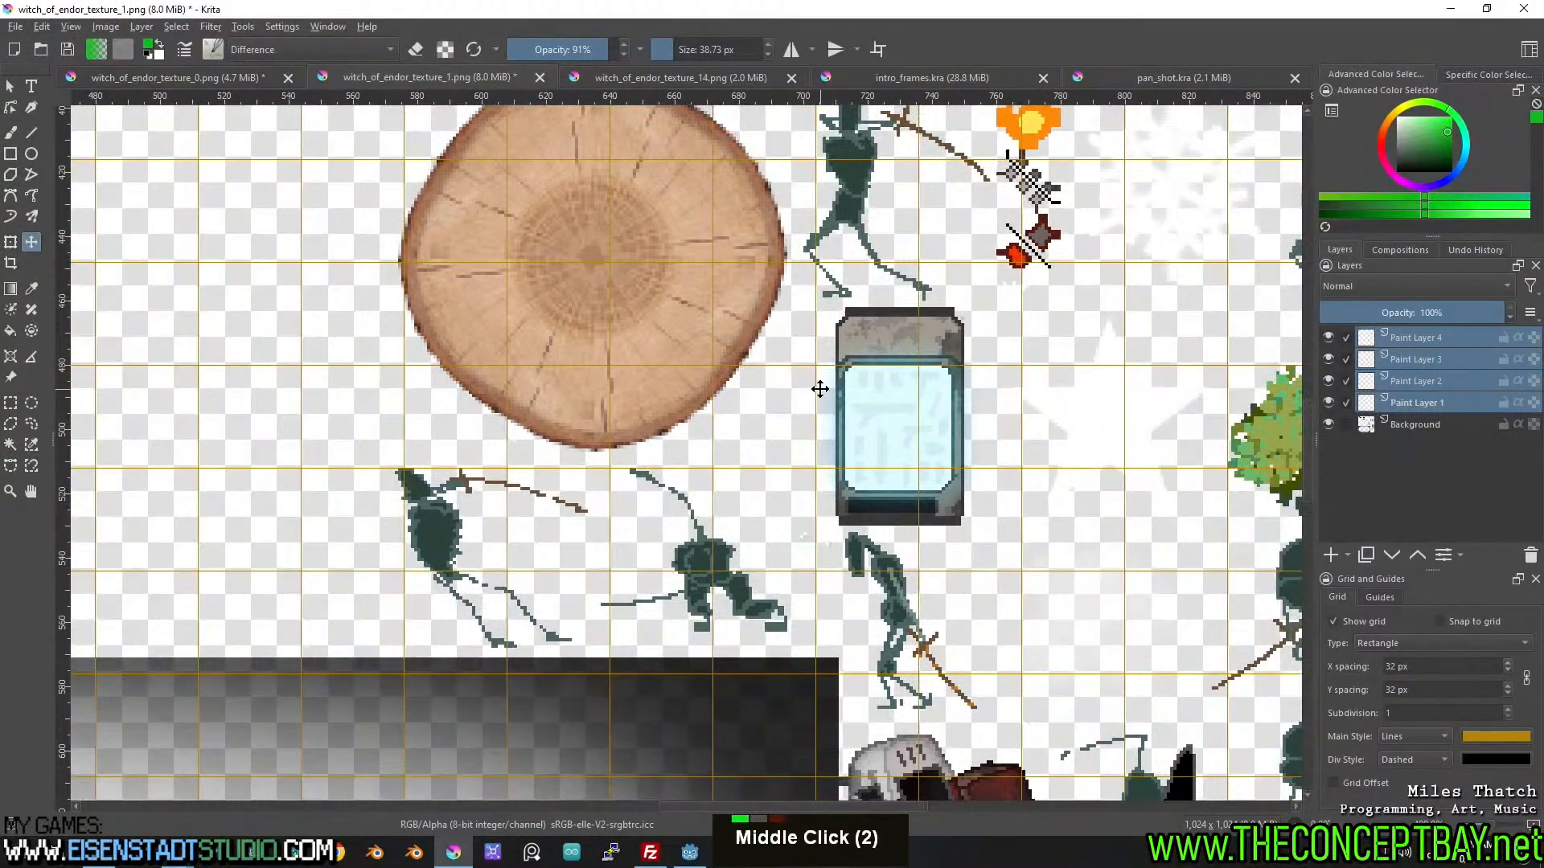
scroll(823, 385, "down", 3)
middle_click(824, 384)
middle_click(707, 317)
scroll(665, 436, "up", 3)
scroll(665, 436, "down", 1)
middle_click(651, 446)
scroll(636, 459, "up", 1)
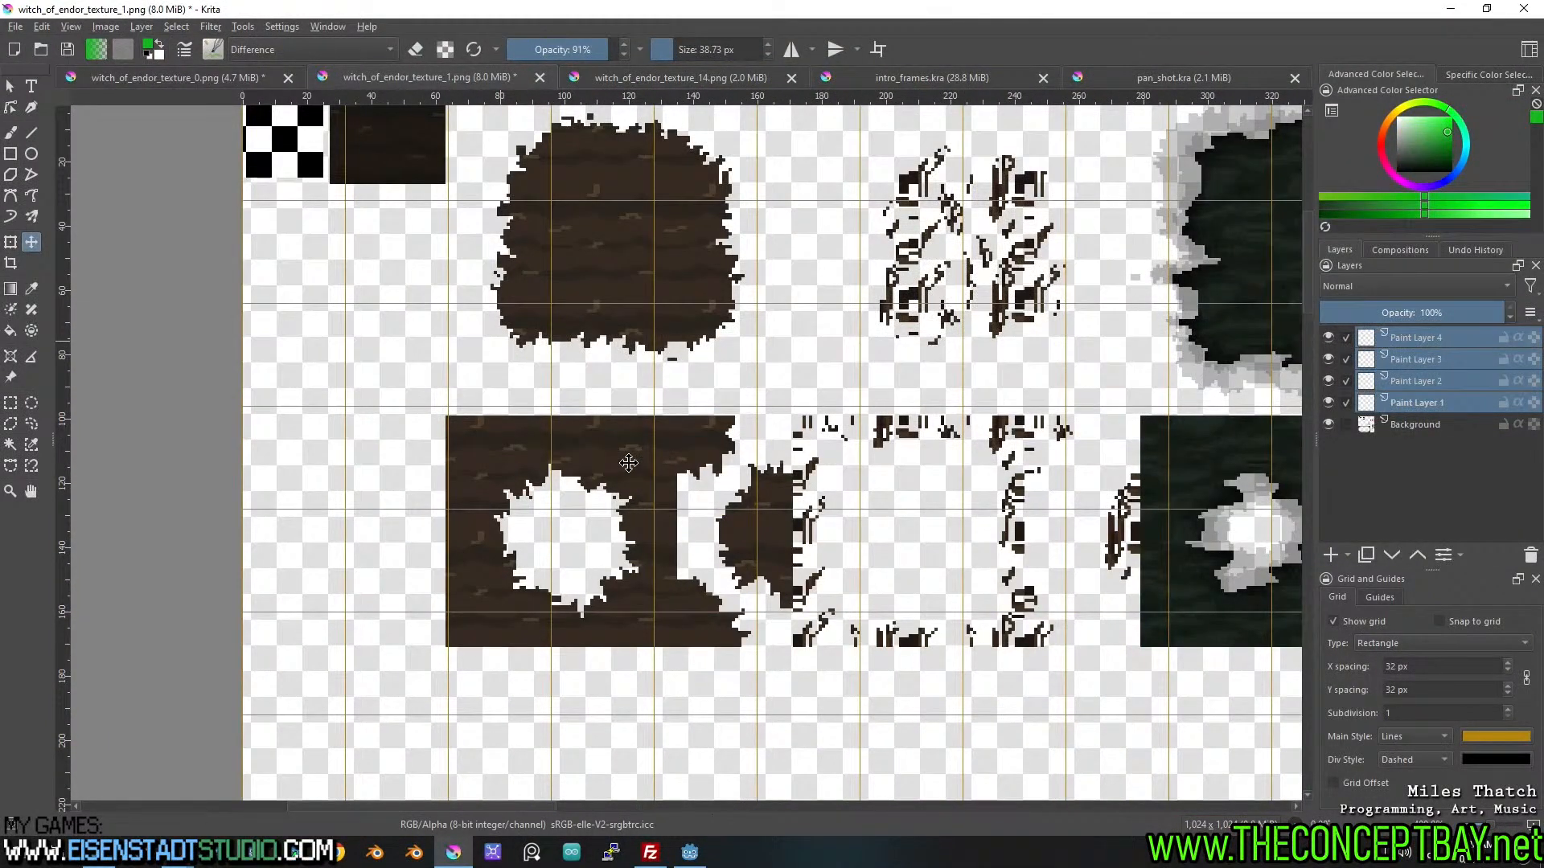
middle_click(451, 276)
scroll(637, 458, "up", 2)
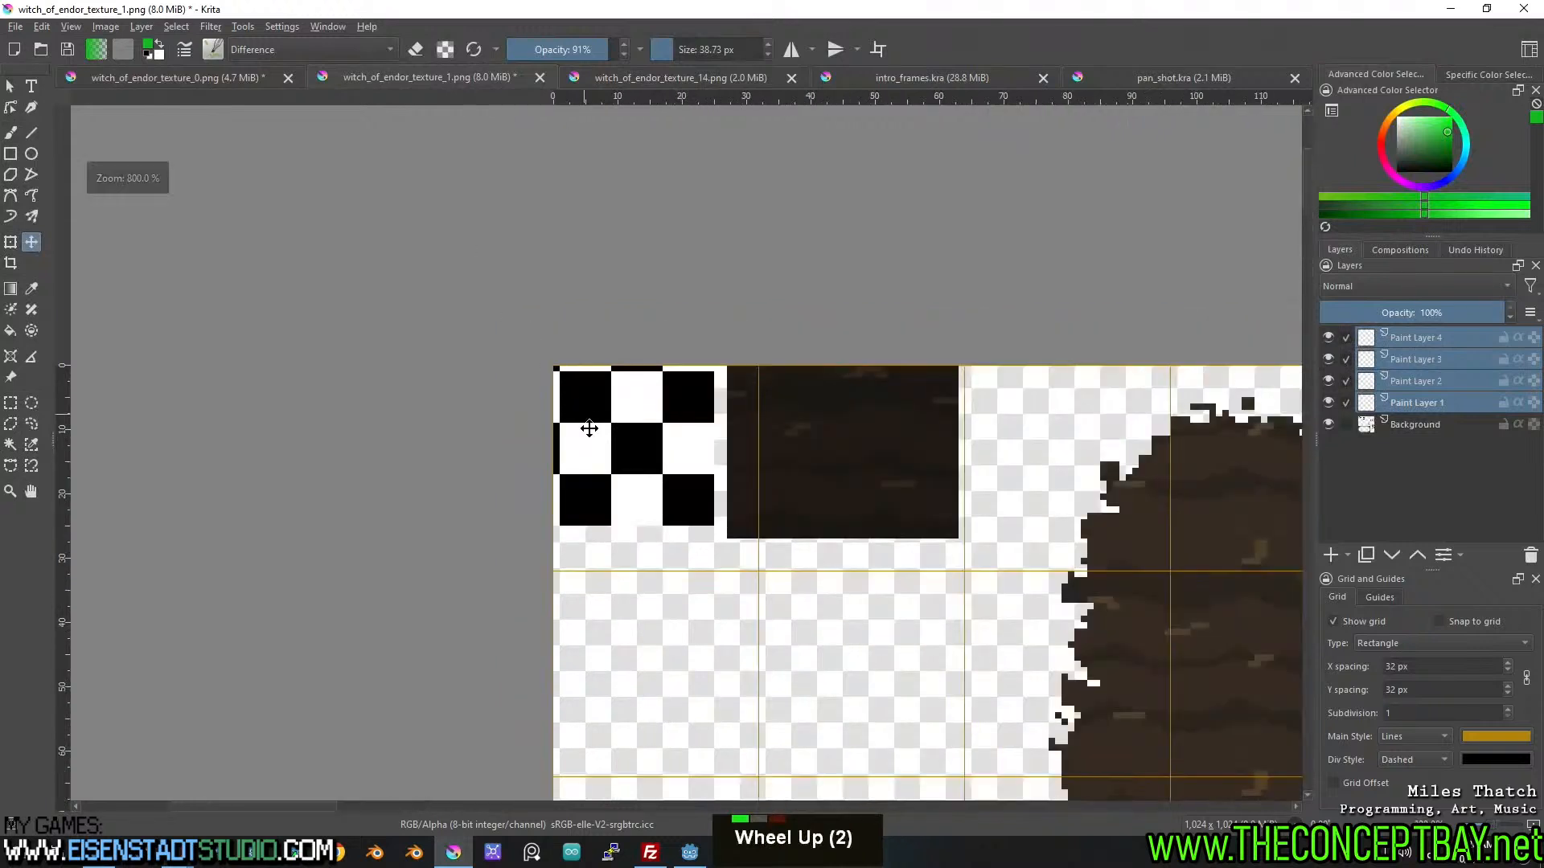
left_click(1530, 555)
left_click_drag(652, 410, 726, 490)
Examine the shifted checkerboard tile, dark tile and brown and dark-green terrain patches against the 32 px grid.
middle_click(738, 499)
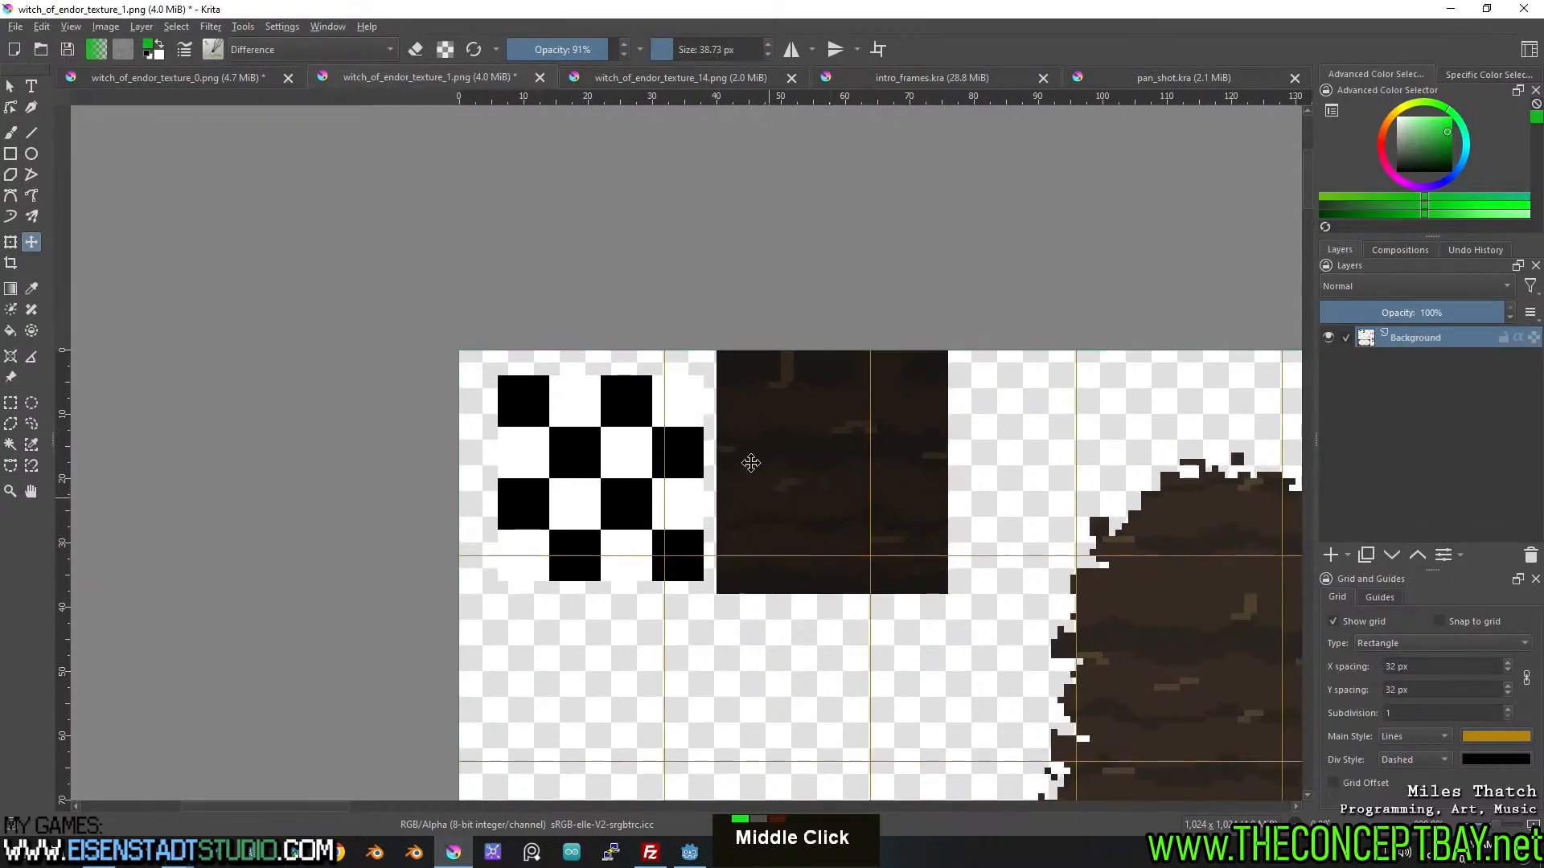
scroll(748, 451, "up", 1)
scroll(750, 451, "down", 3)
middle_click(754, 443)
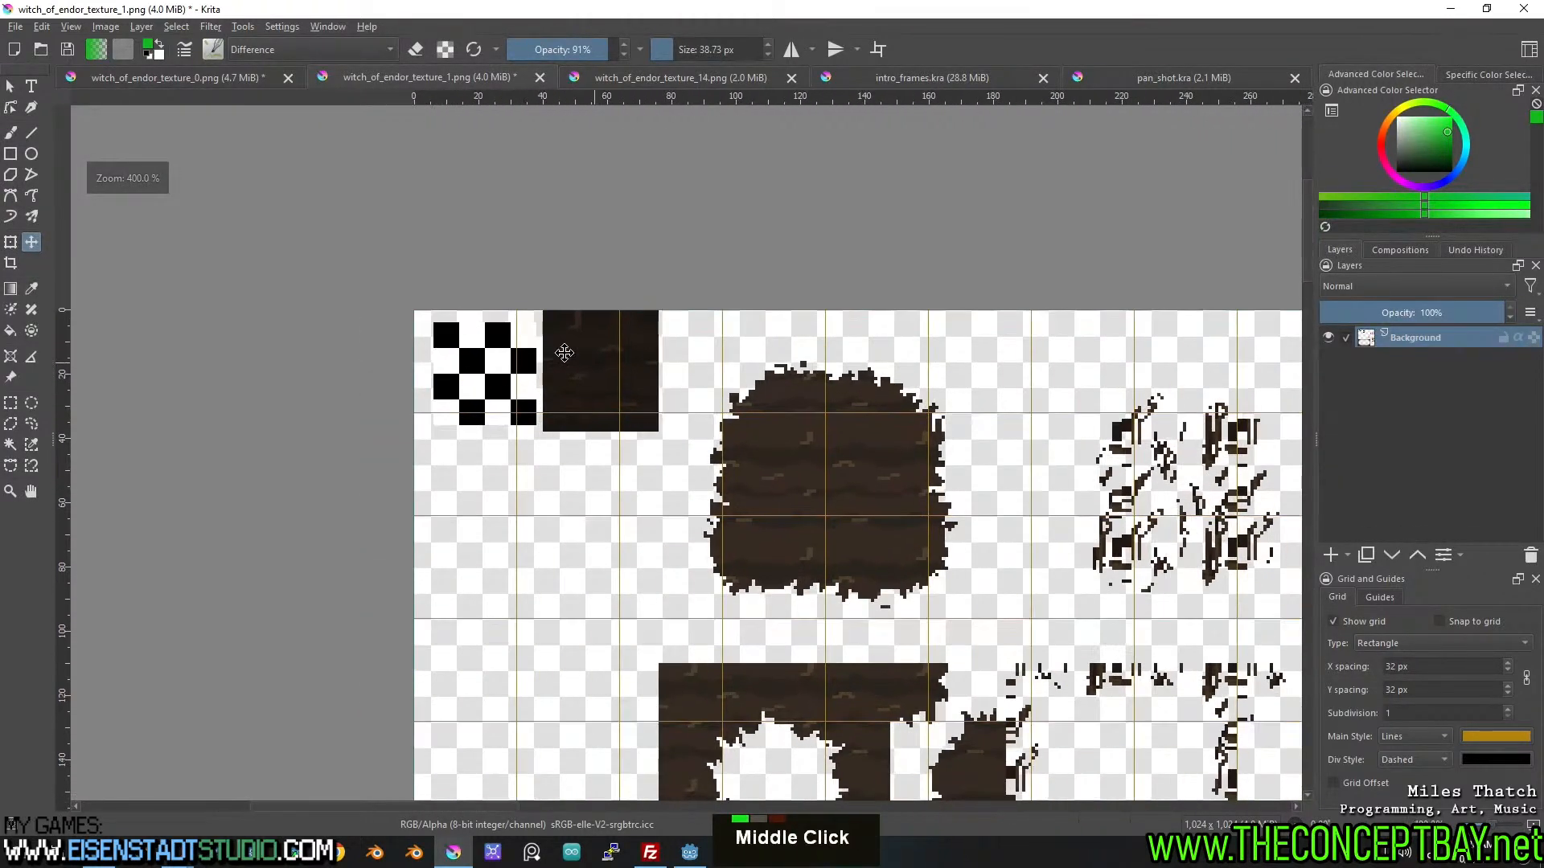
middle_click(639, 427)
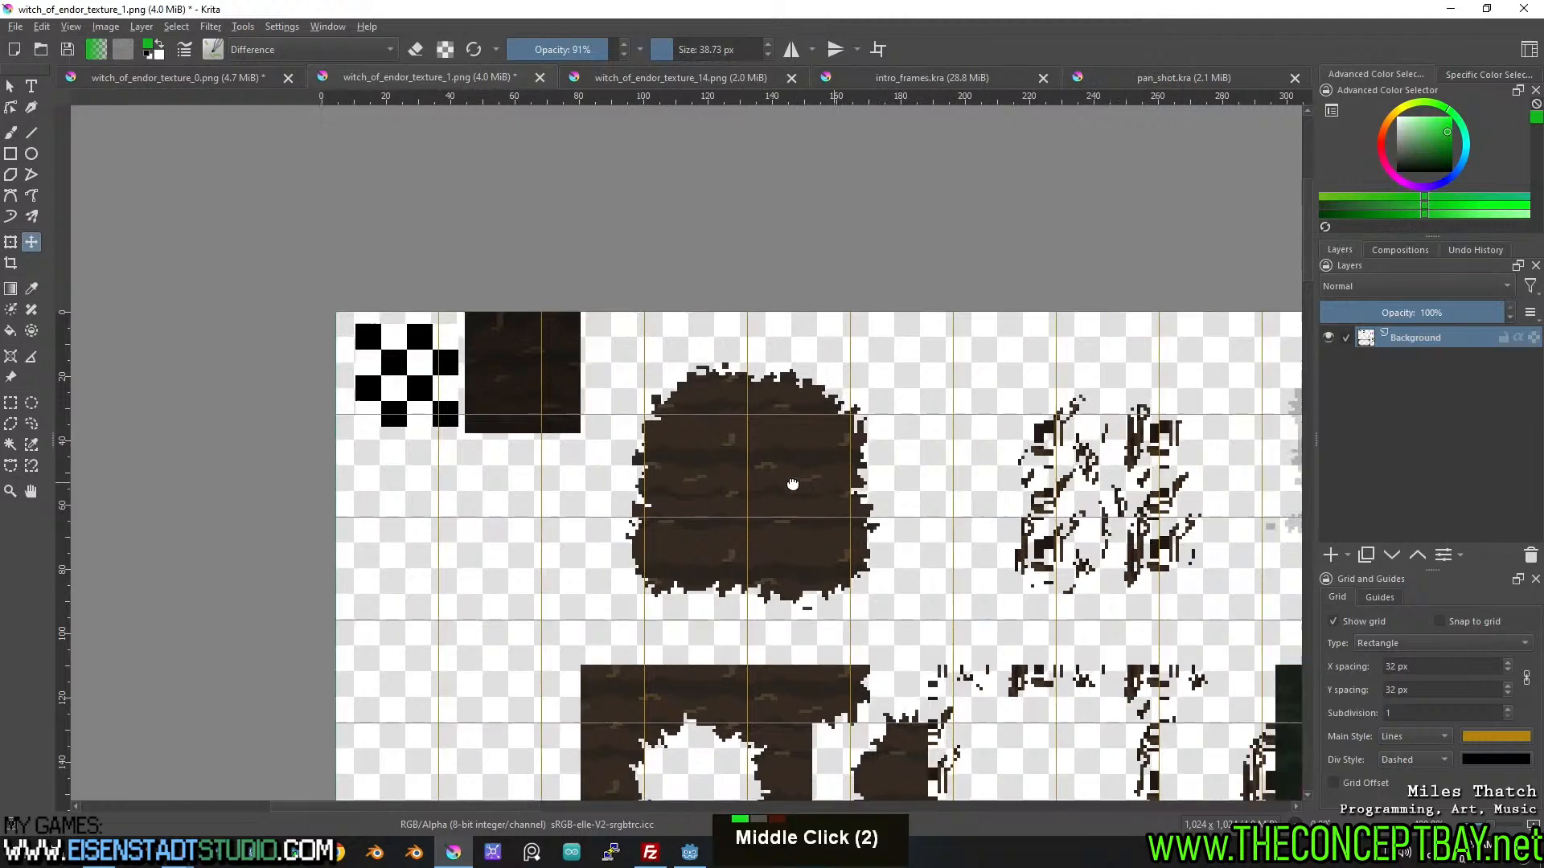
middle_click(863, 500)
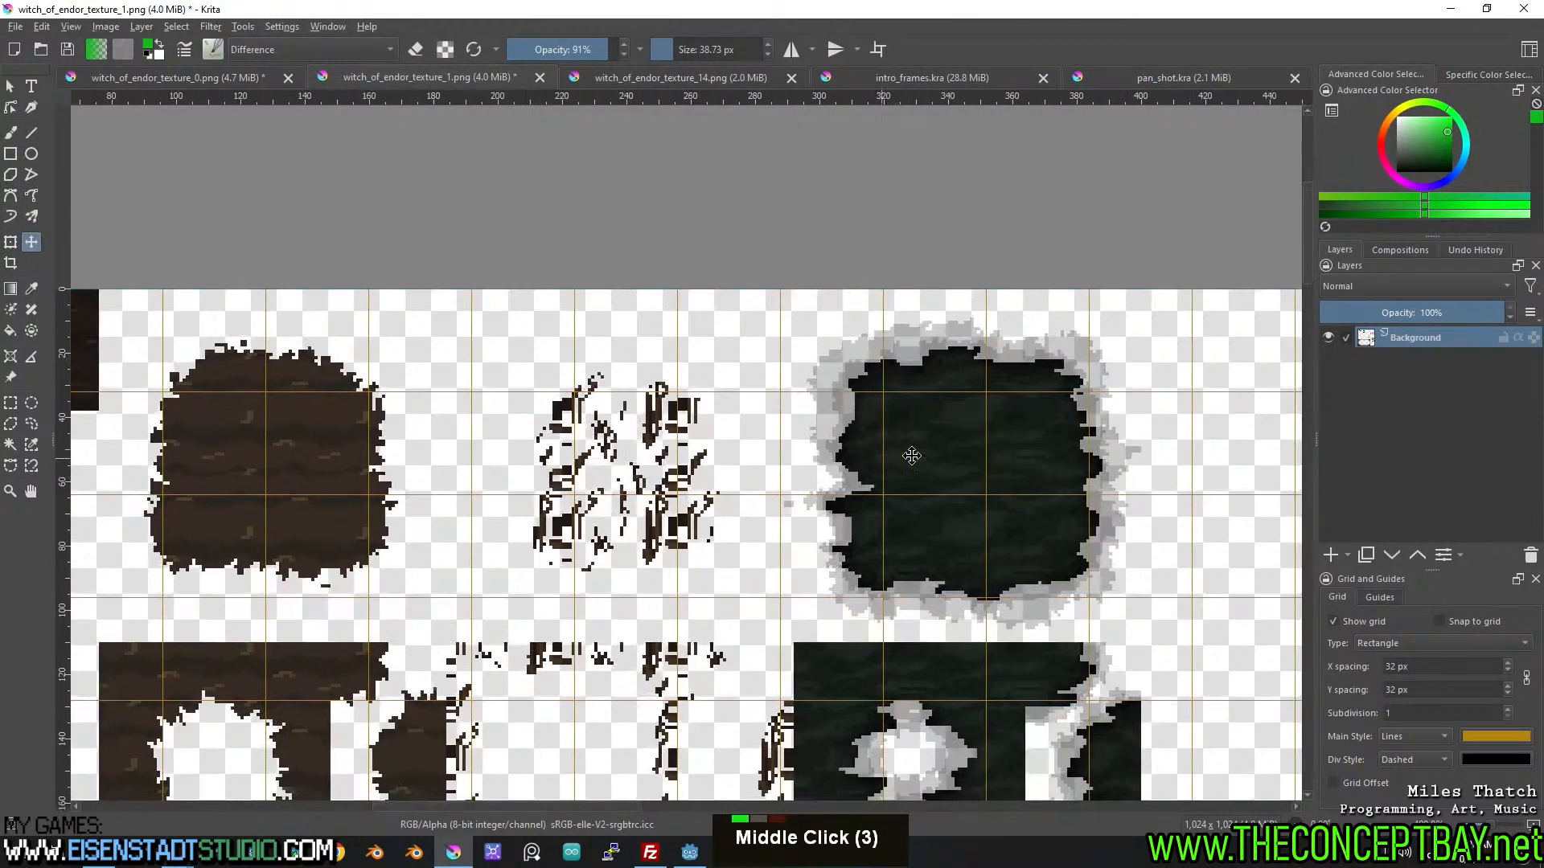
scroll(666, 439, "up", 2)
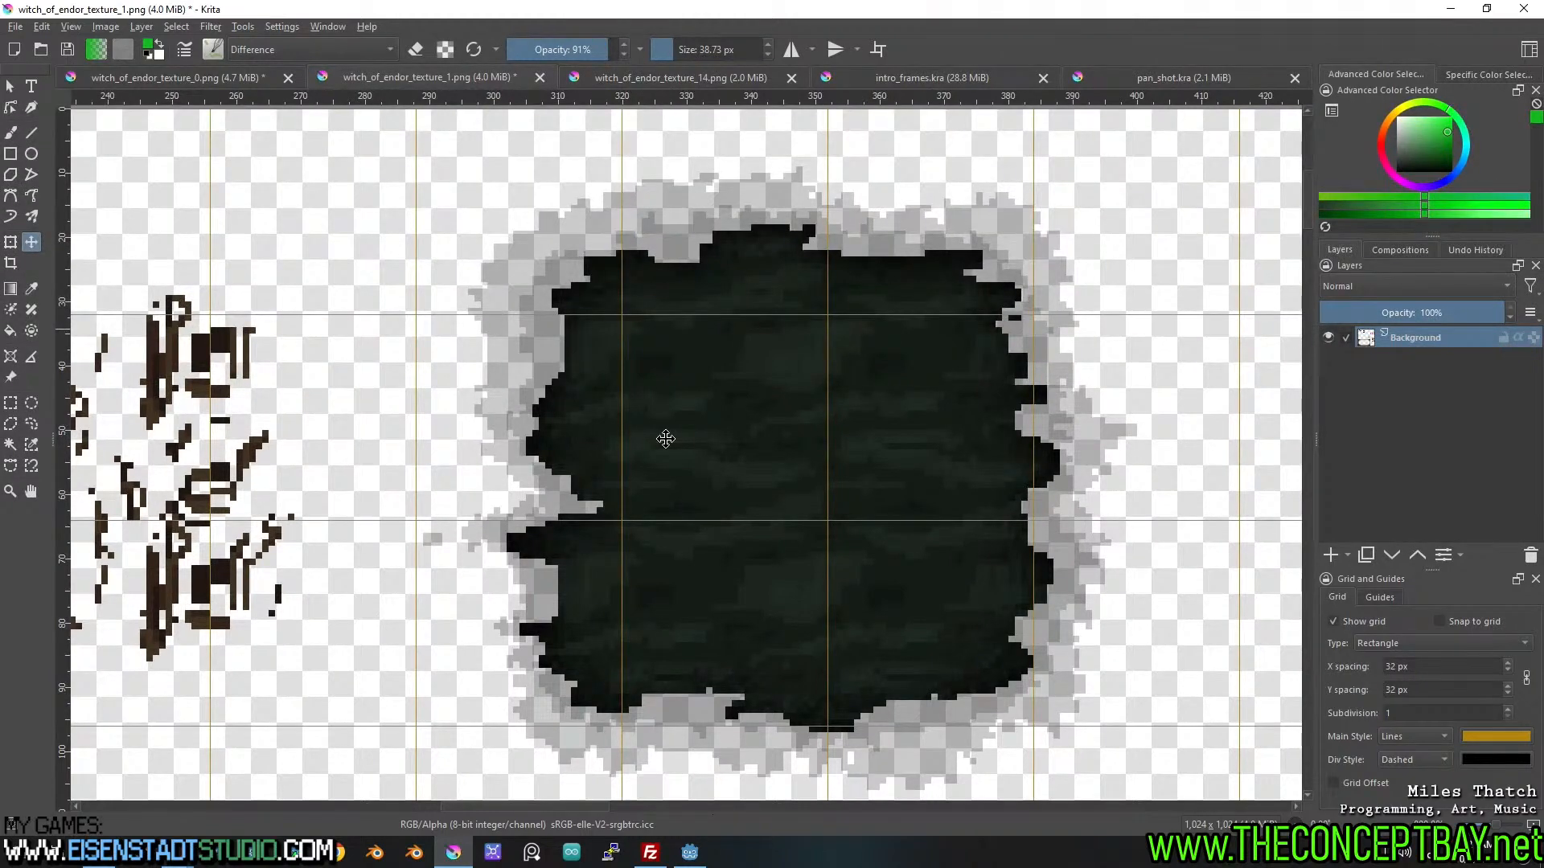
scroll(666, 438, "down", 3)
Check the white font glyphs, pink columns and nearby skeletons against the grid, comparing them with the checkerboard and brown terrain tiles.
middle_click(923, 579)
middle_click(631, 458)
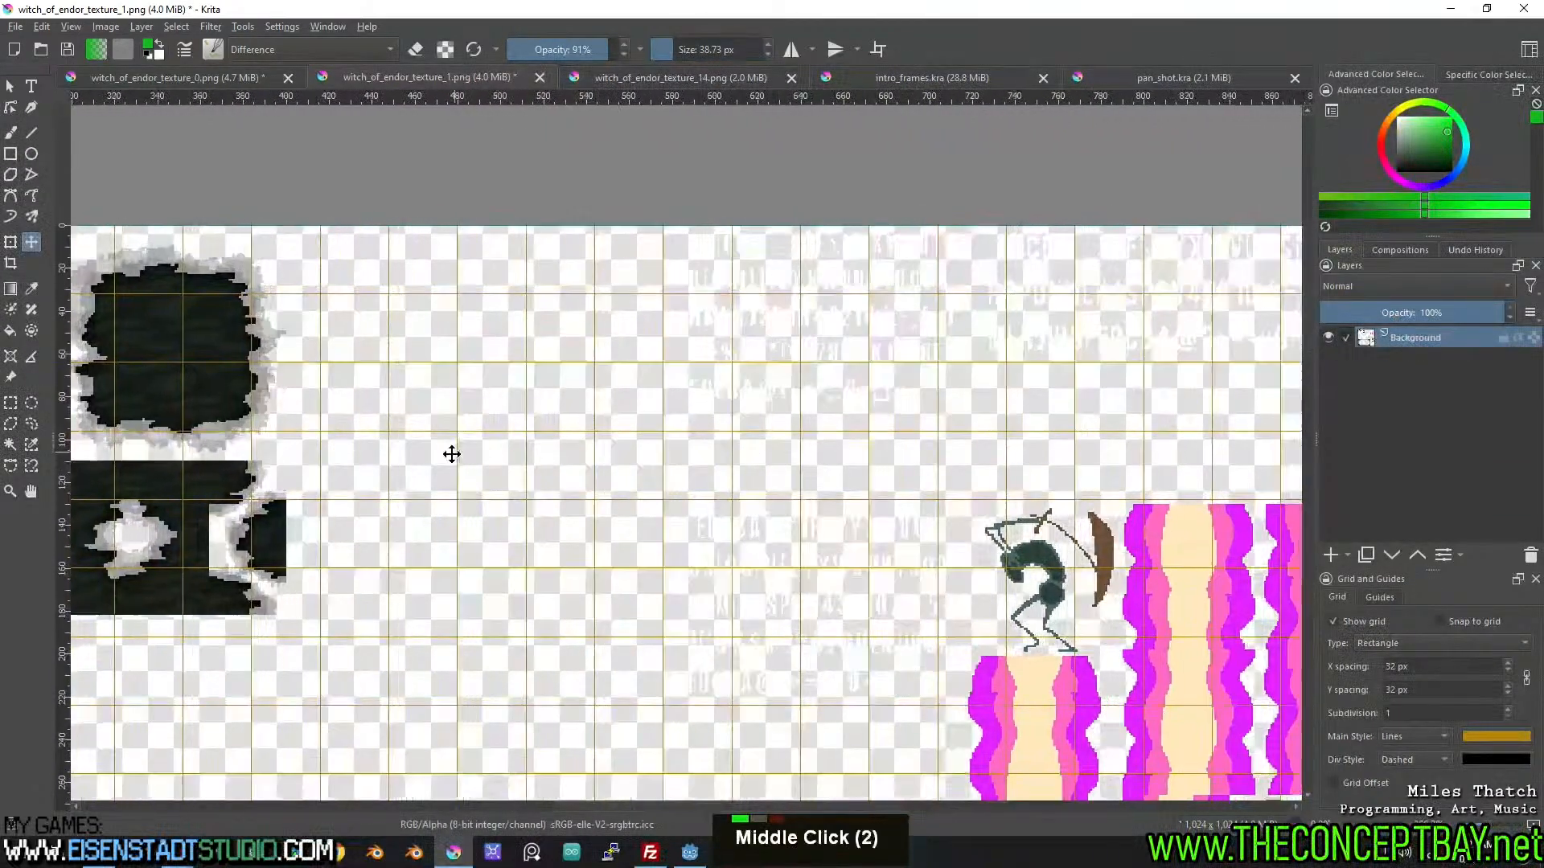
middle_click(455, 451)
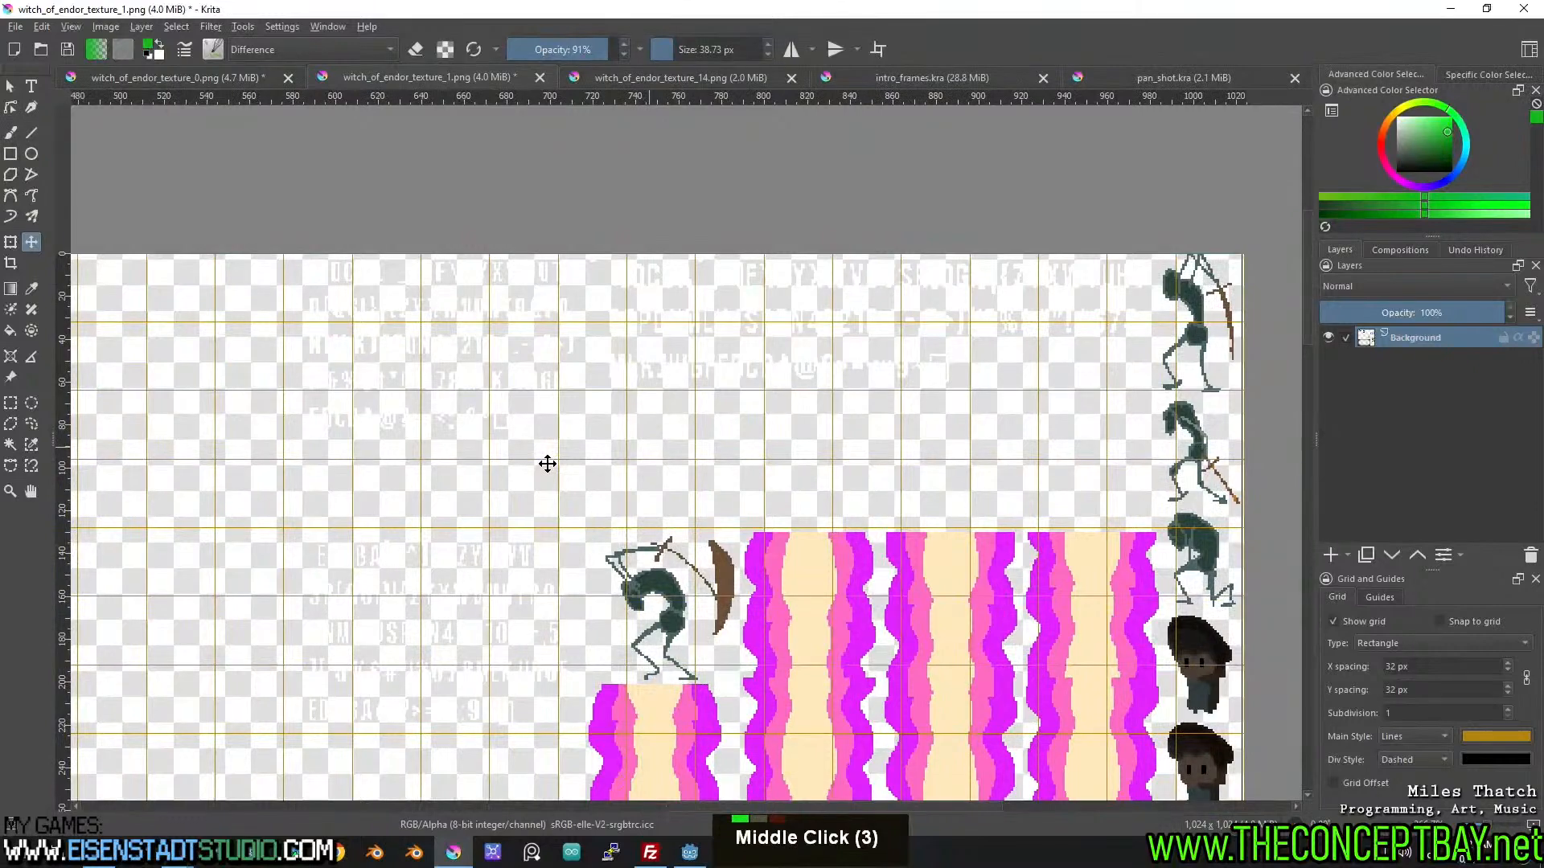
scroll(547, 463, "down", 1)
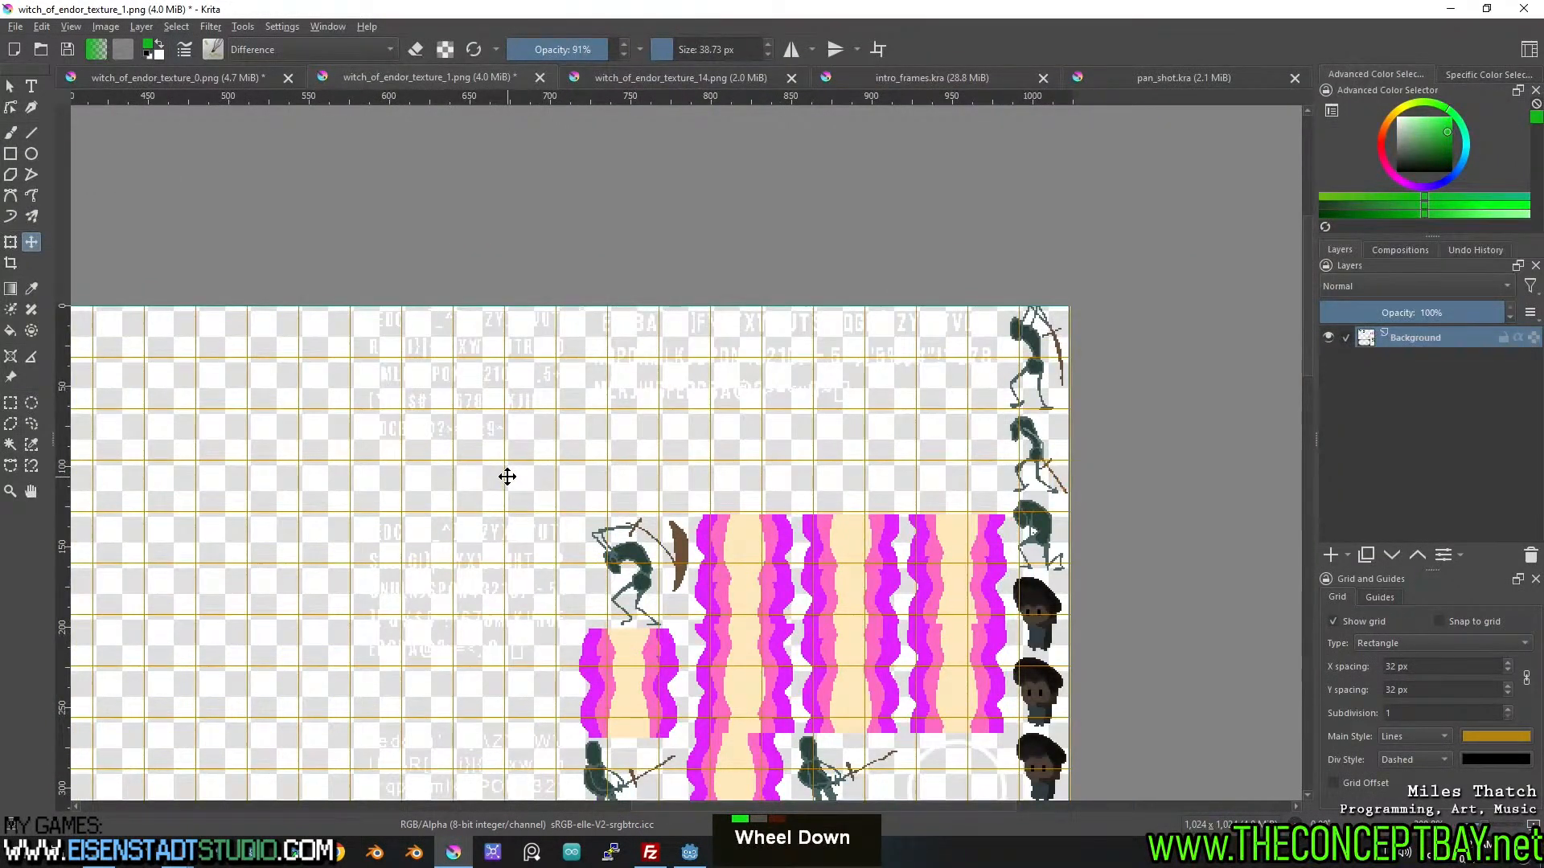
middle_click(534, 579)
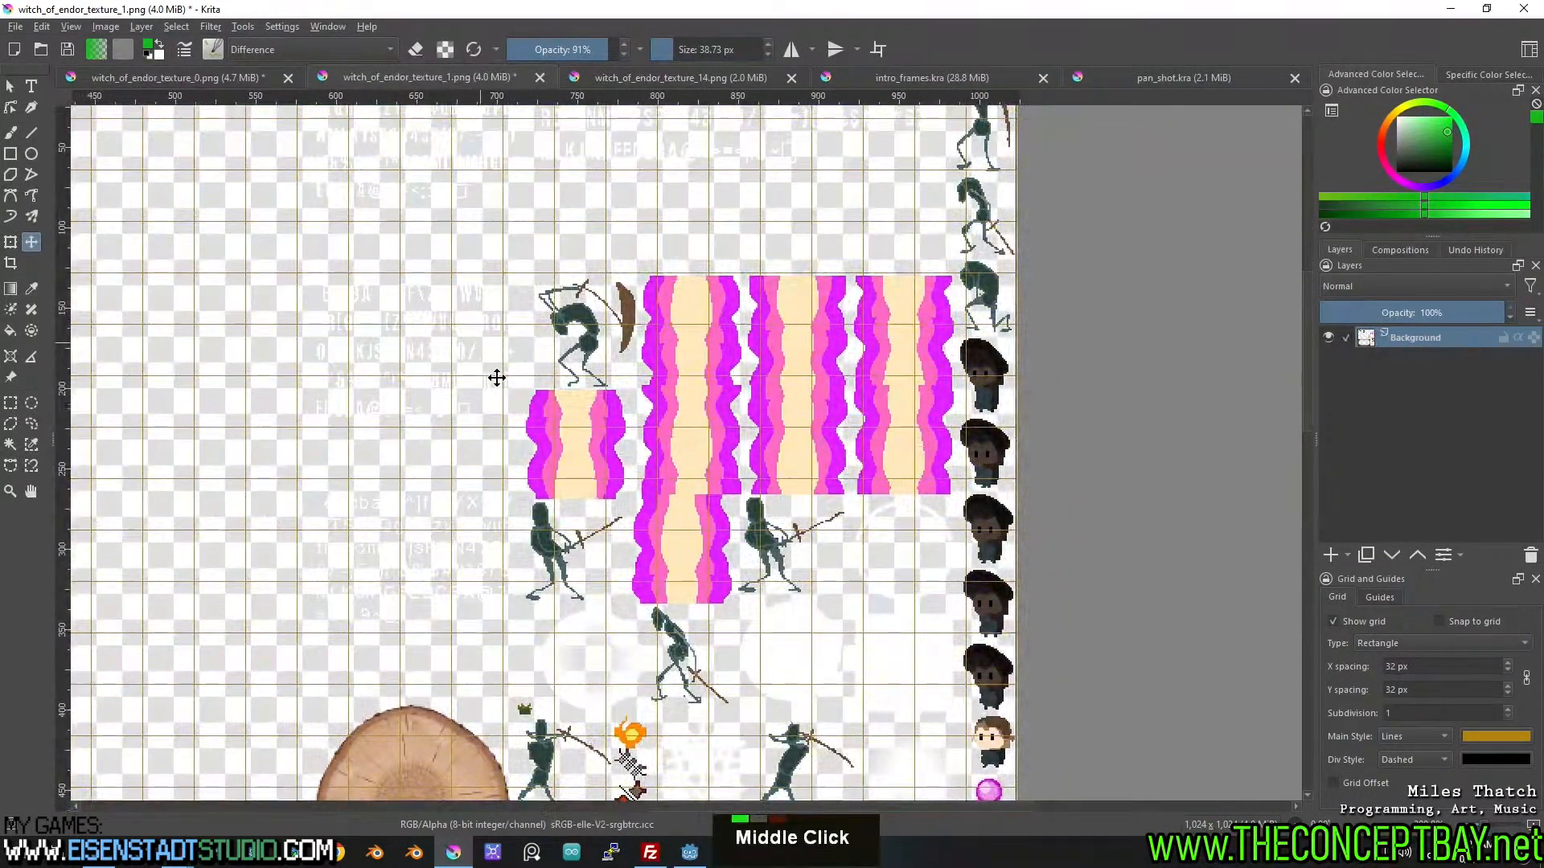
scroll(548, 417, "up", 2)
middle_click(548, 416)
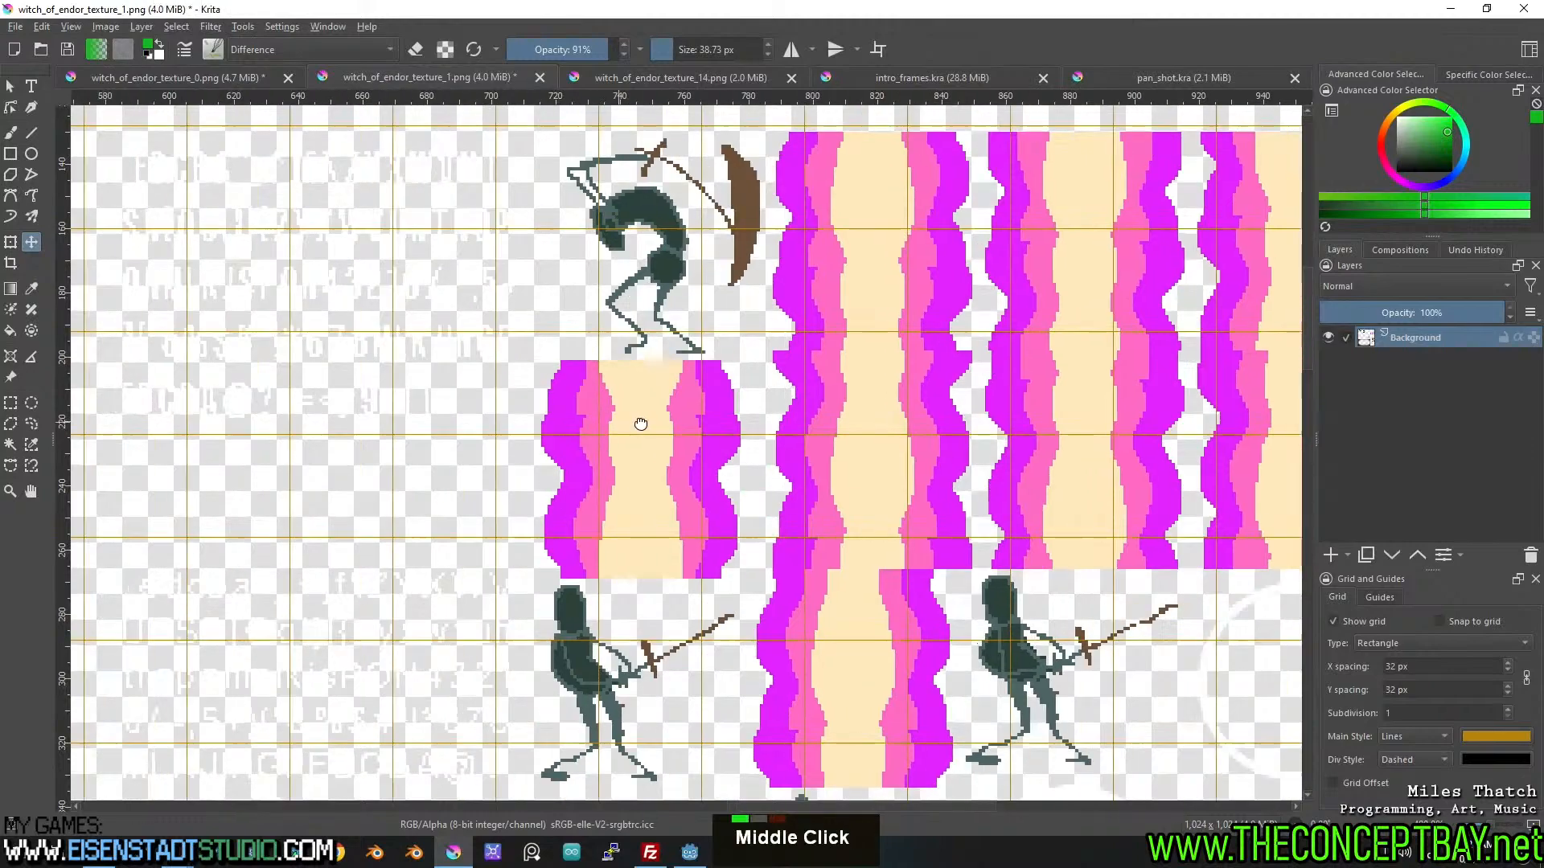
middle_click(220, 300)
middle_click(643, 450)
middle_click(1131, 451)
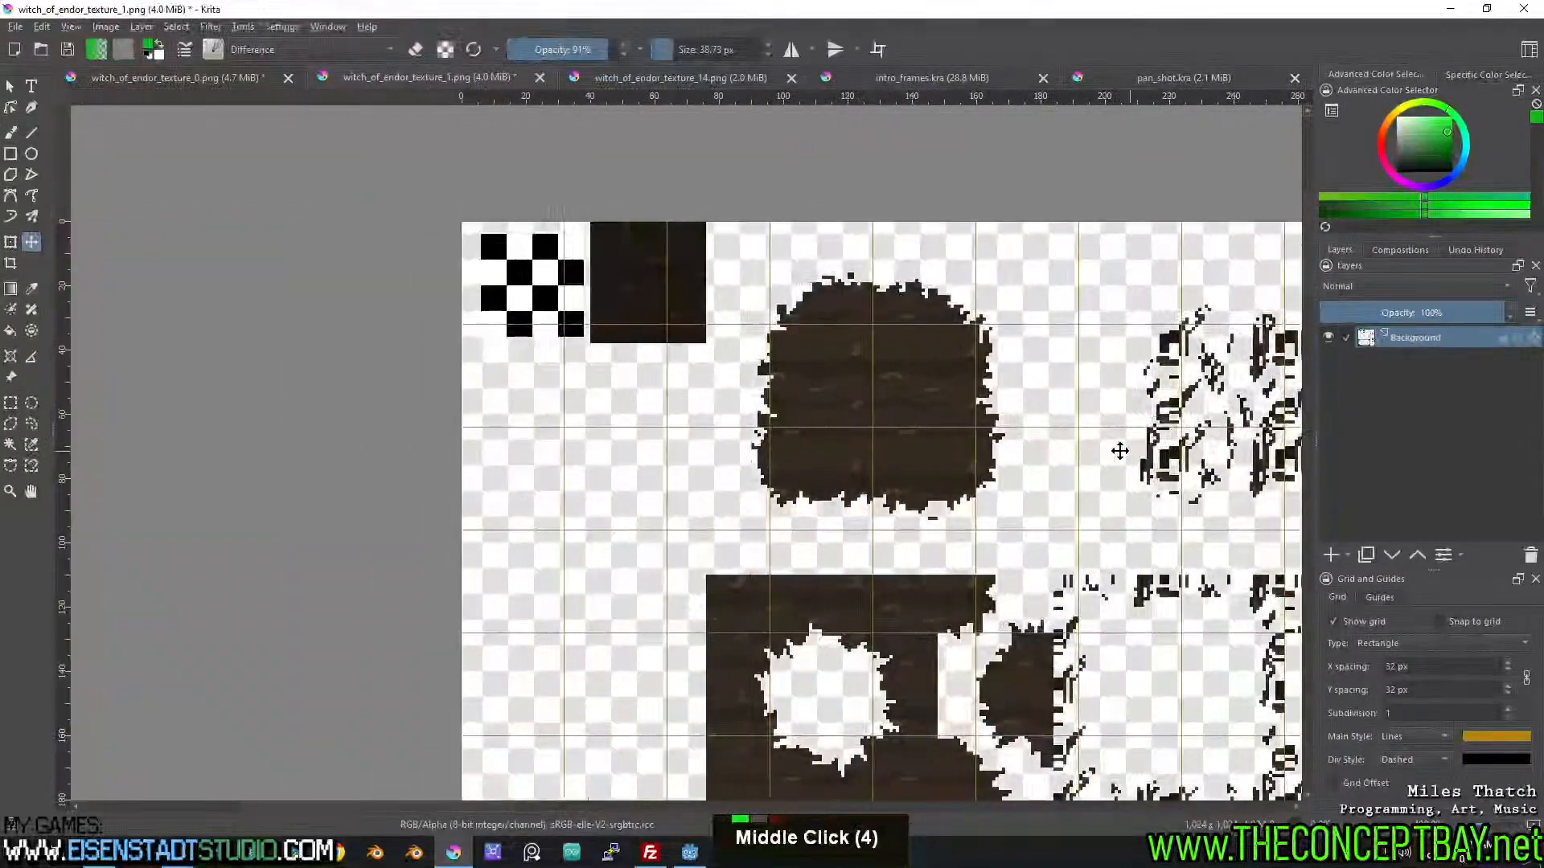
middle_click(900, 441)
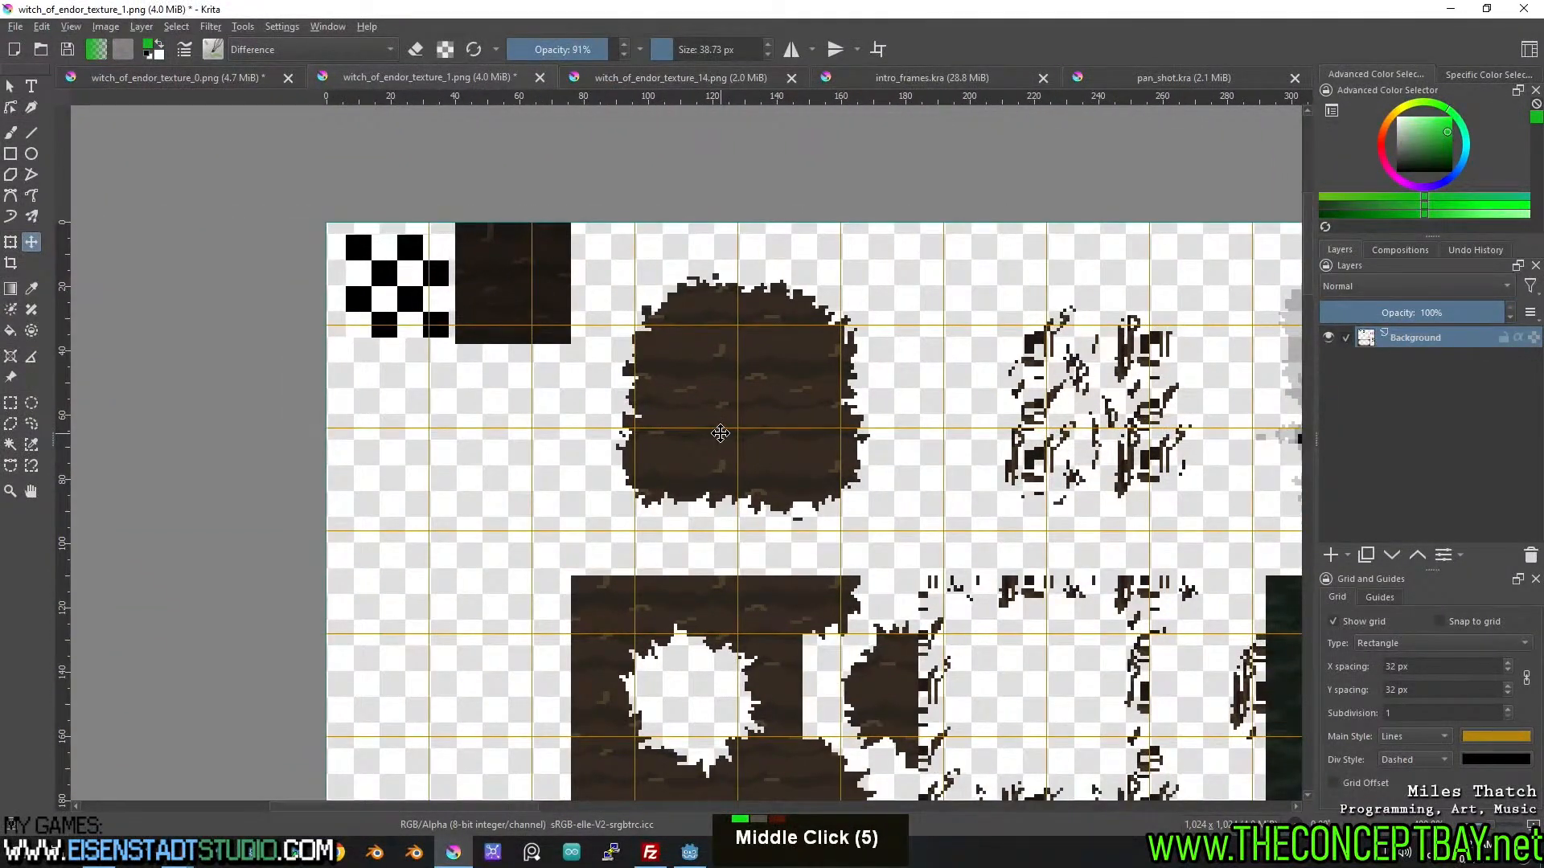
Inspect the tree-trunk slice, the glowing stone panel and the skeletons around them for grid alignment.
scroll(720, 433, "down", 5)
middle_click(747, 520)
scroll(727, 372, "up", 3)
middle_click(740, 448)
middle_click(796, 252)
middle_click(760, 362)
scroll(756, 360, "up", 3)
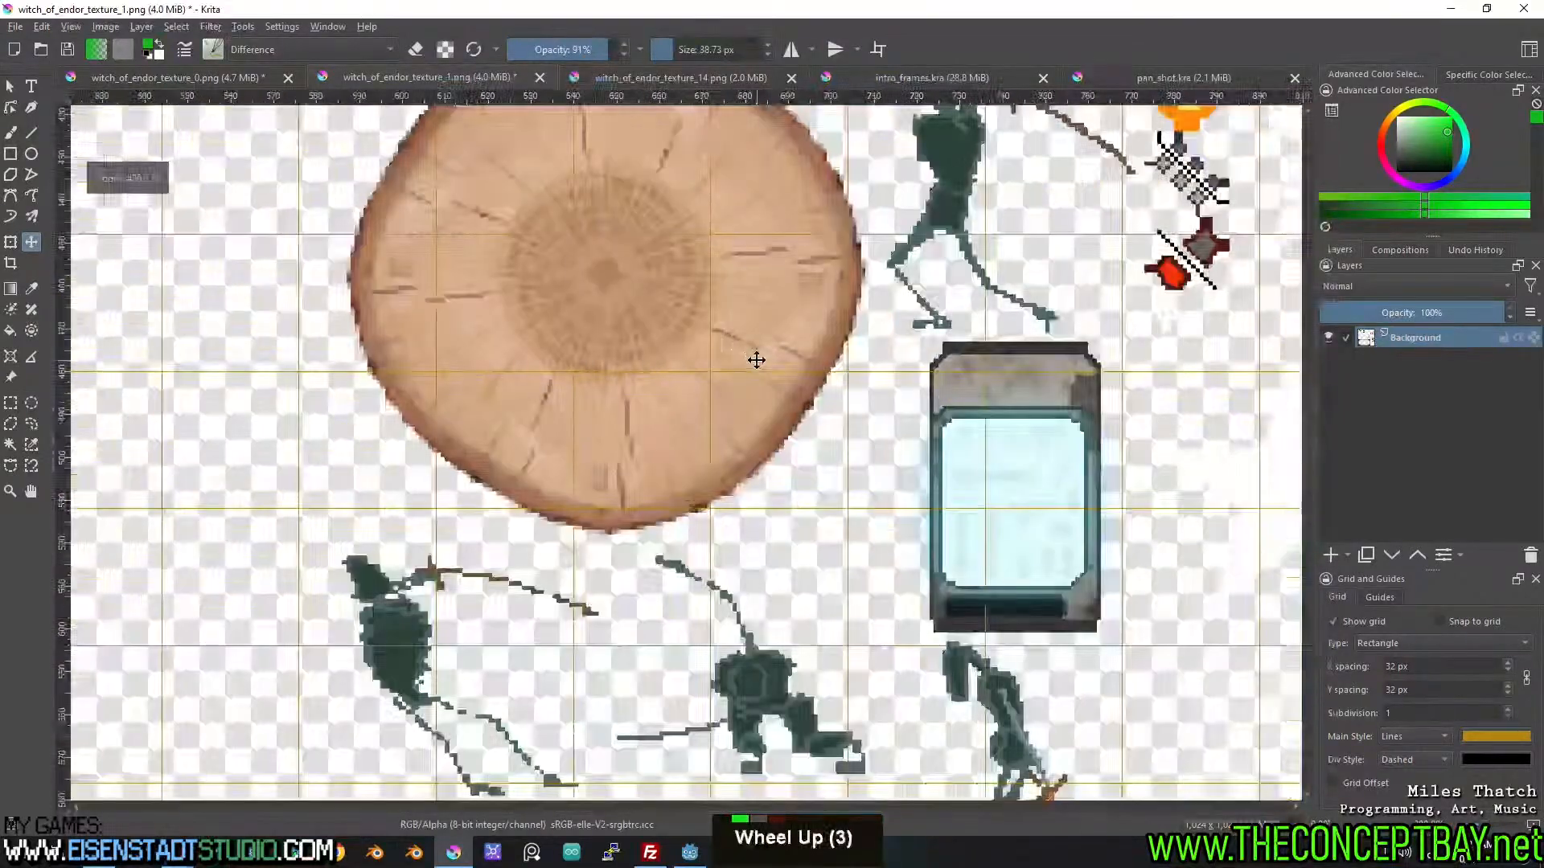
scroll(764, 354, "down", 3)
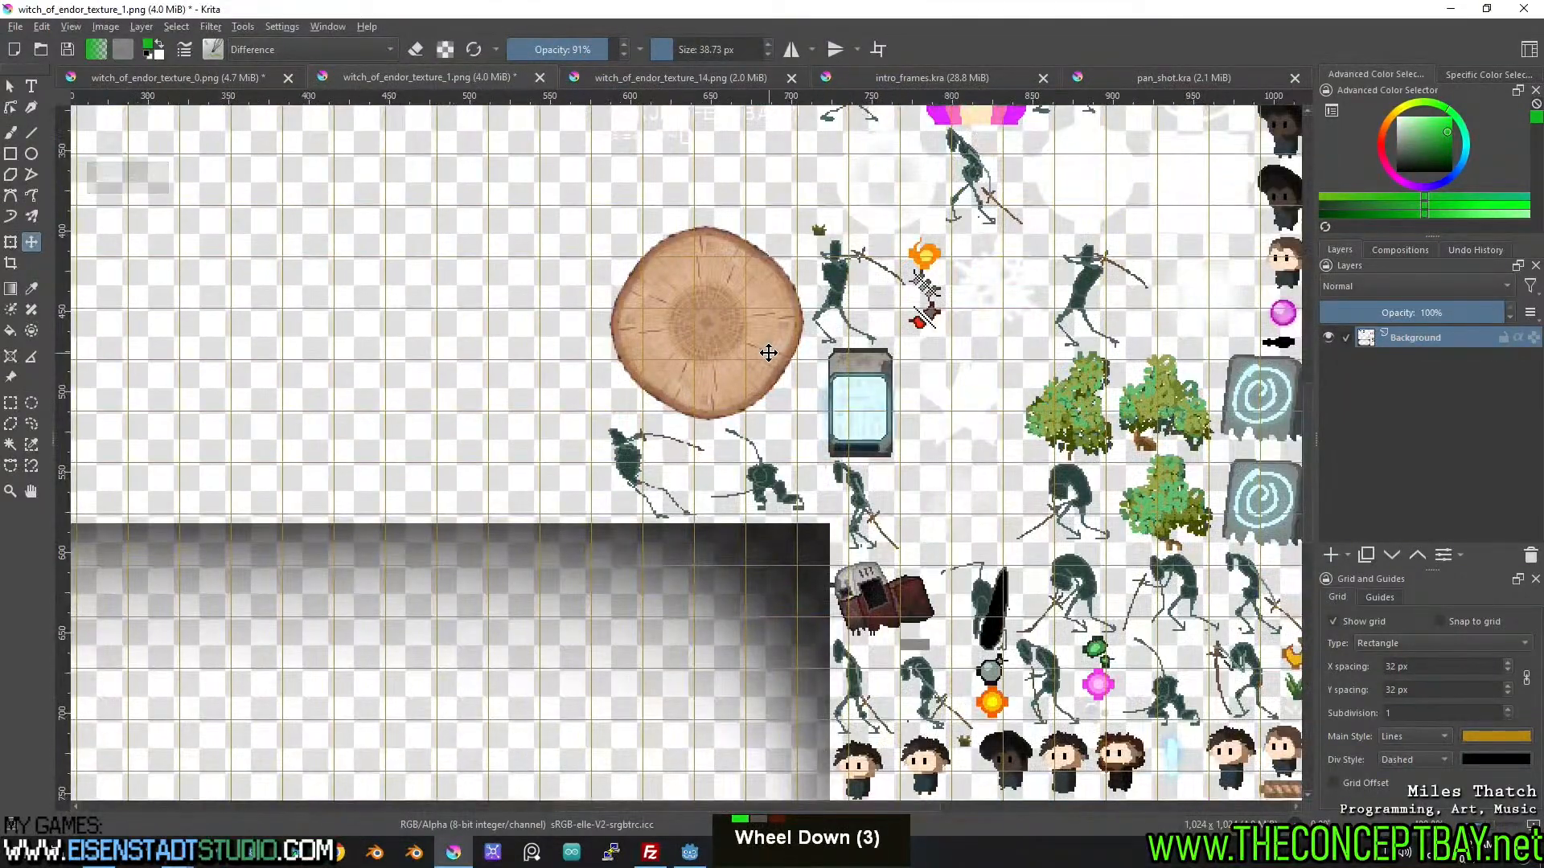
Look over the trees, spiral stones, orbs, lower skeletons and small character sprites beside the vignette.
middle_click(768, 353)
middle_click(739, 498)
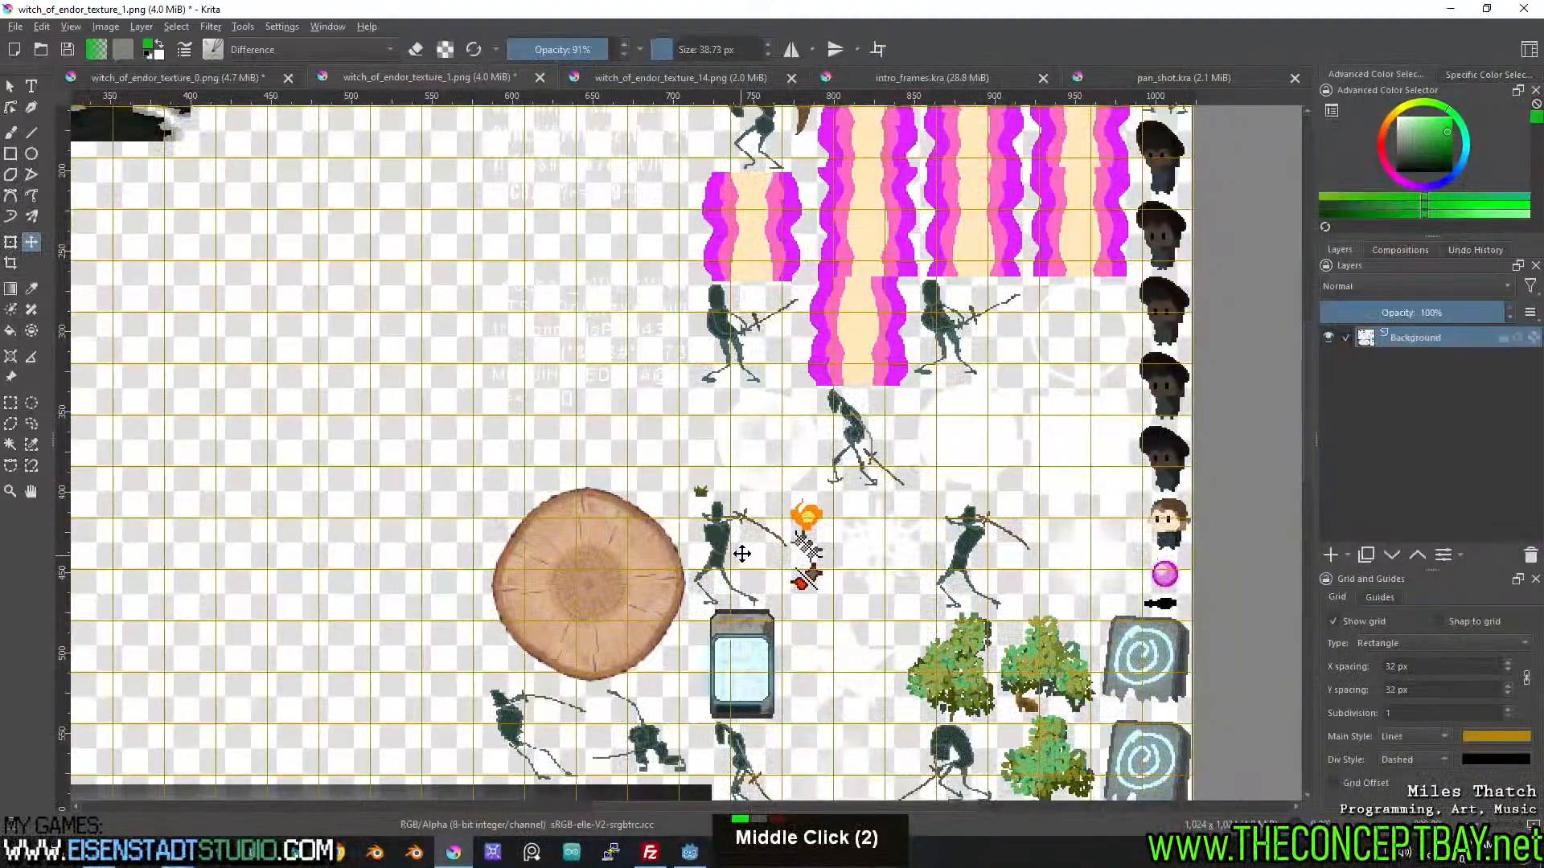
middle_click(746, 527)
middle_click(737, 543)
middle_click(809, 351)
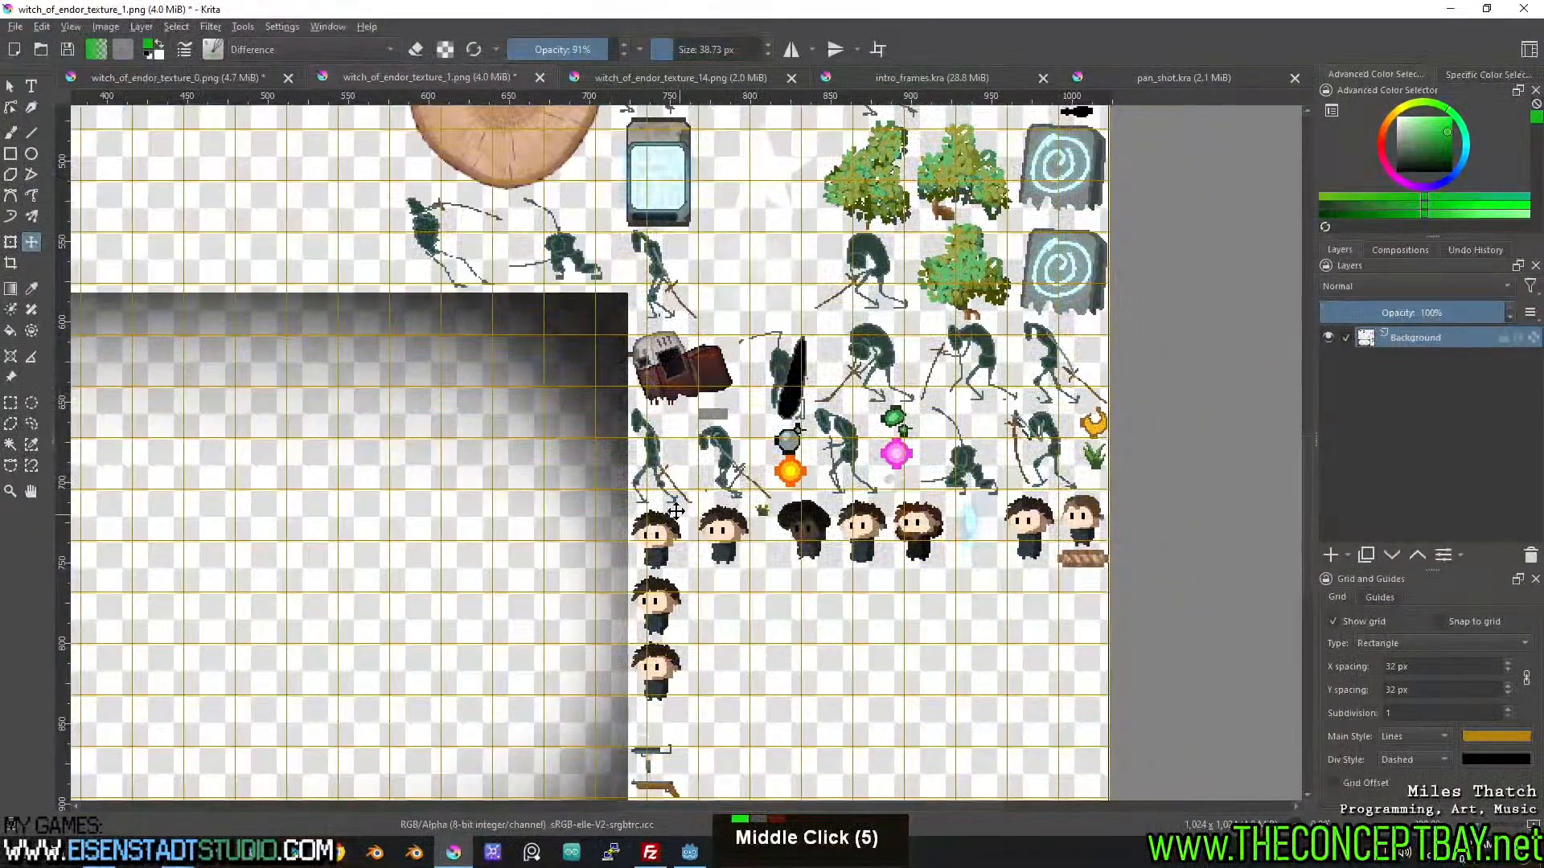
scroll(673, 522, "up", 2)
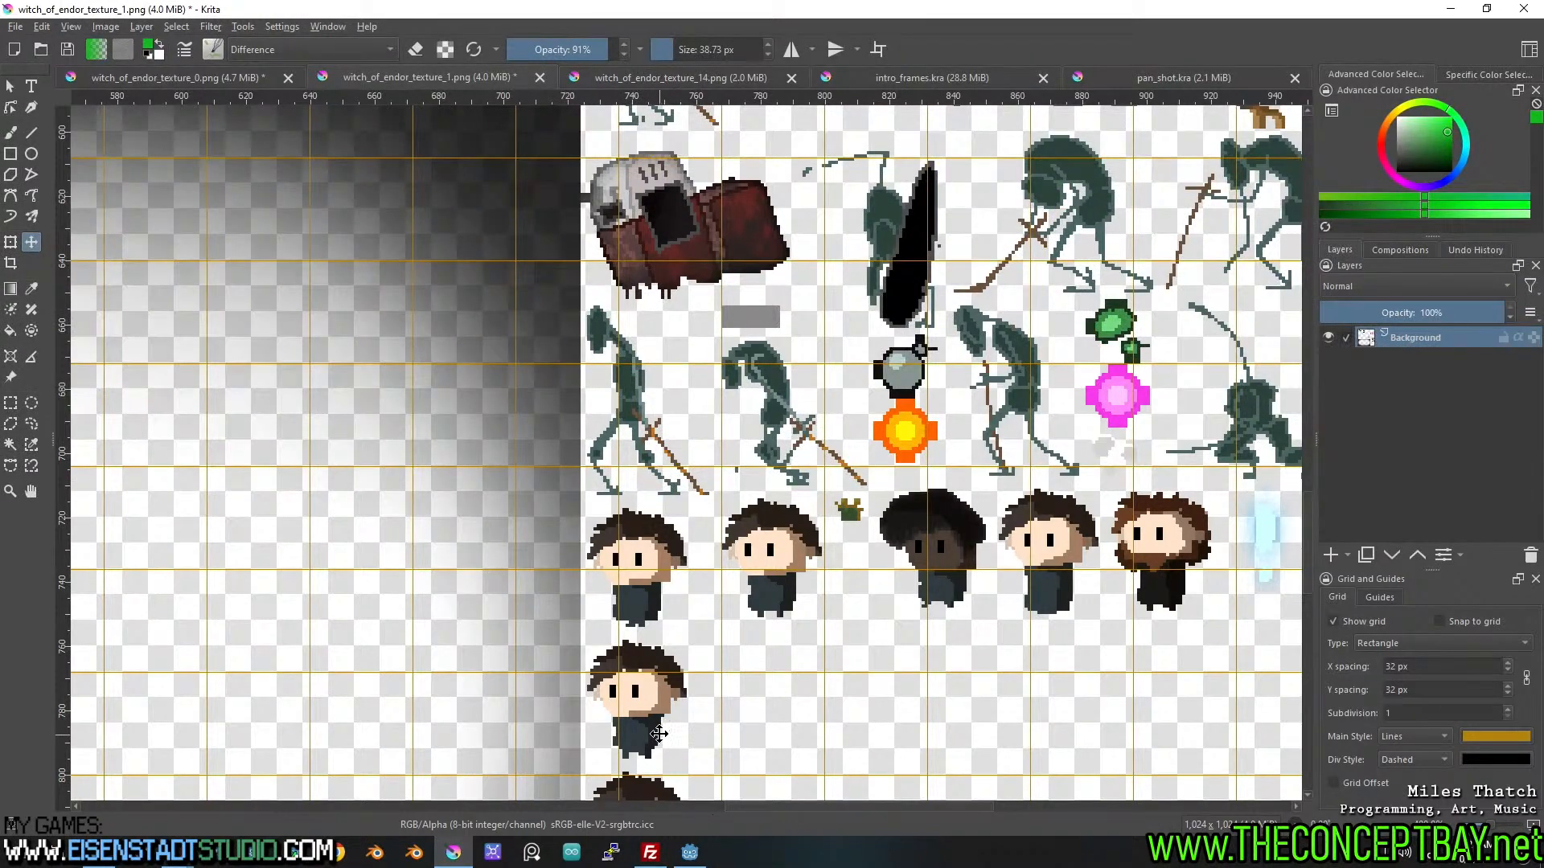
middle_click(675, 641)
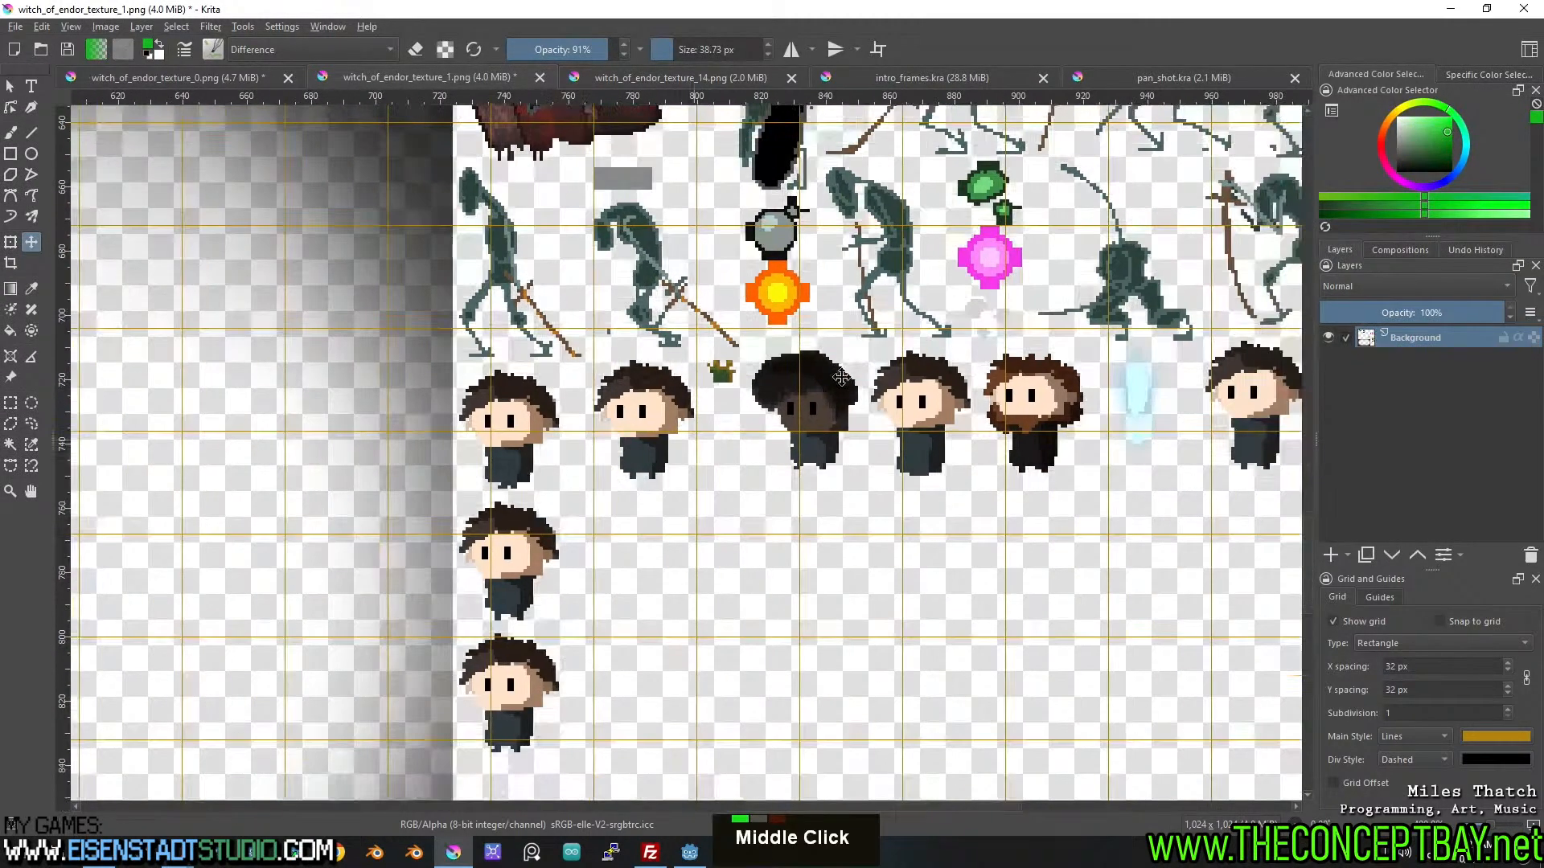
middle_click(1103, 458)
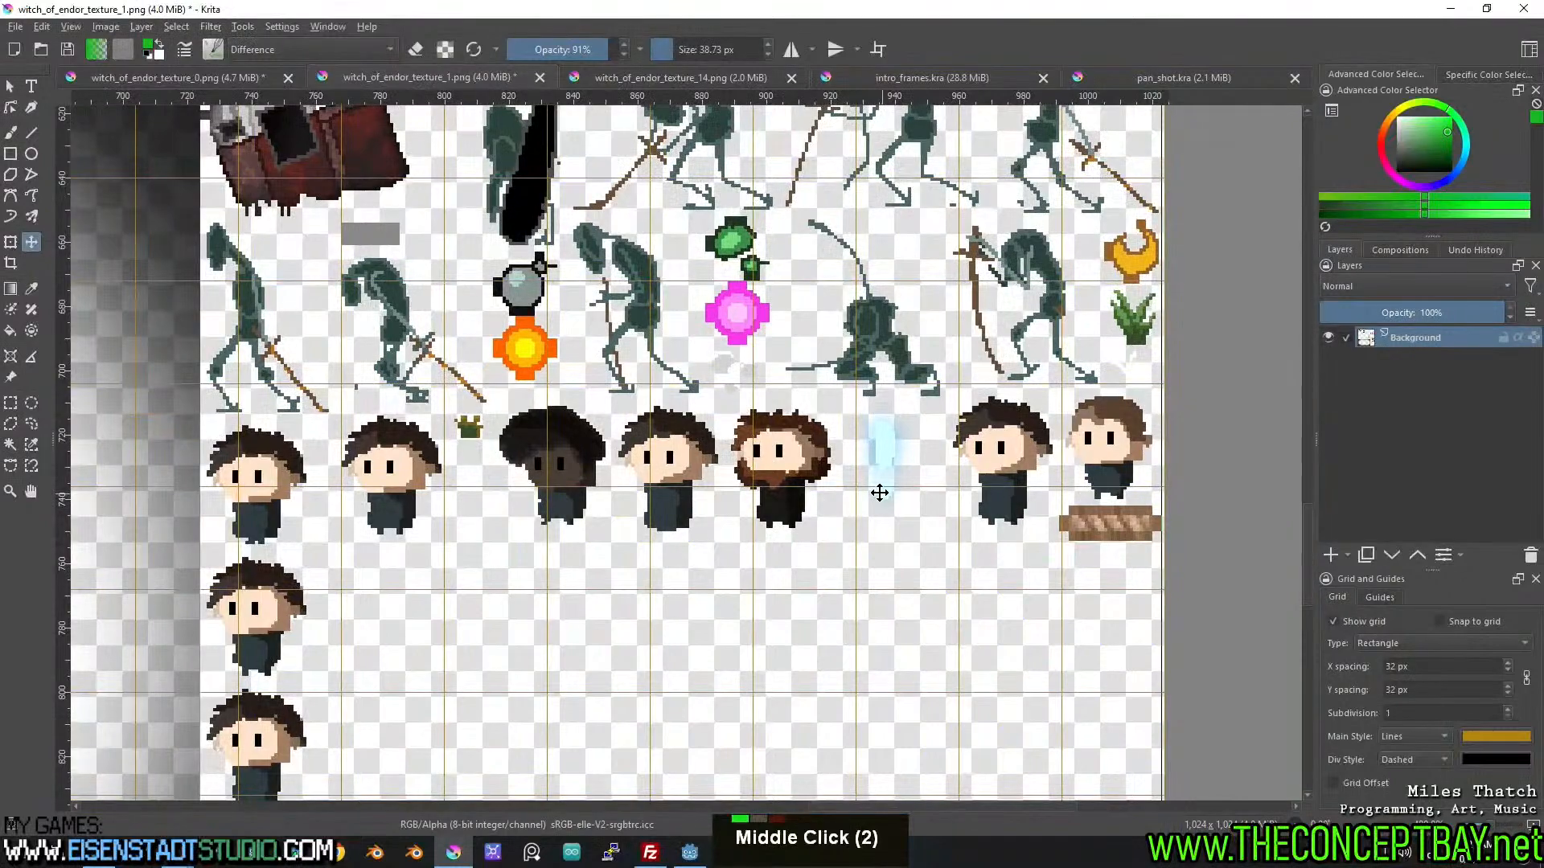
Examine the skeleton, character, tree and item sprites across witch_of_endor_texture_1.png.
middle_click(749, 541)
middle_click(848, 487)
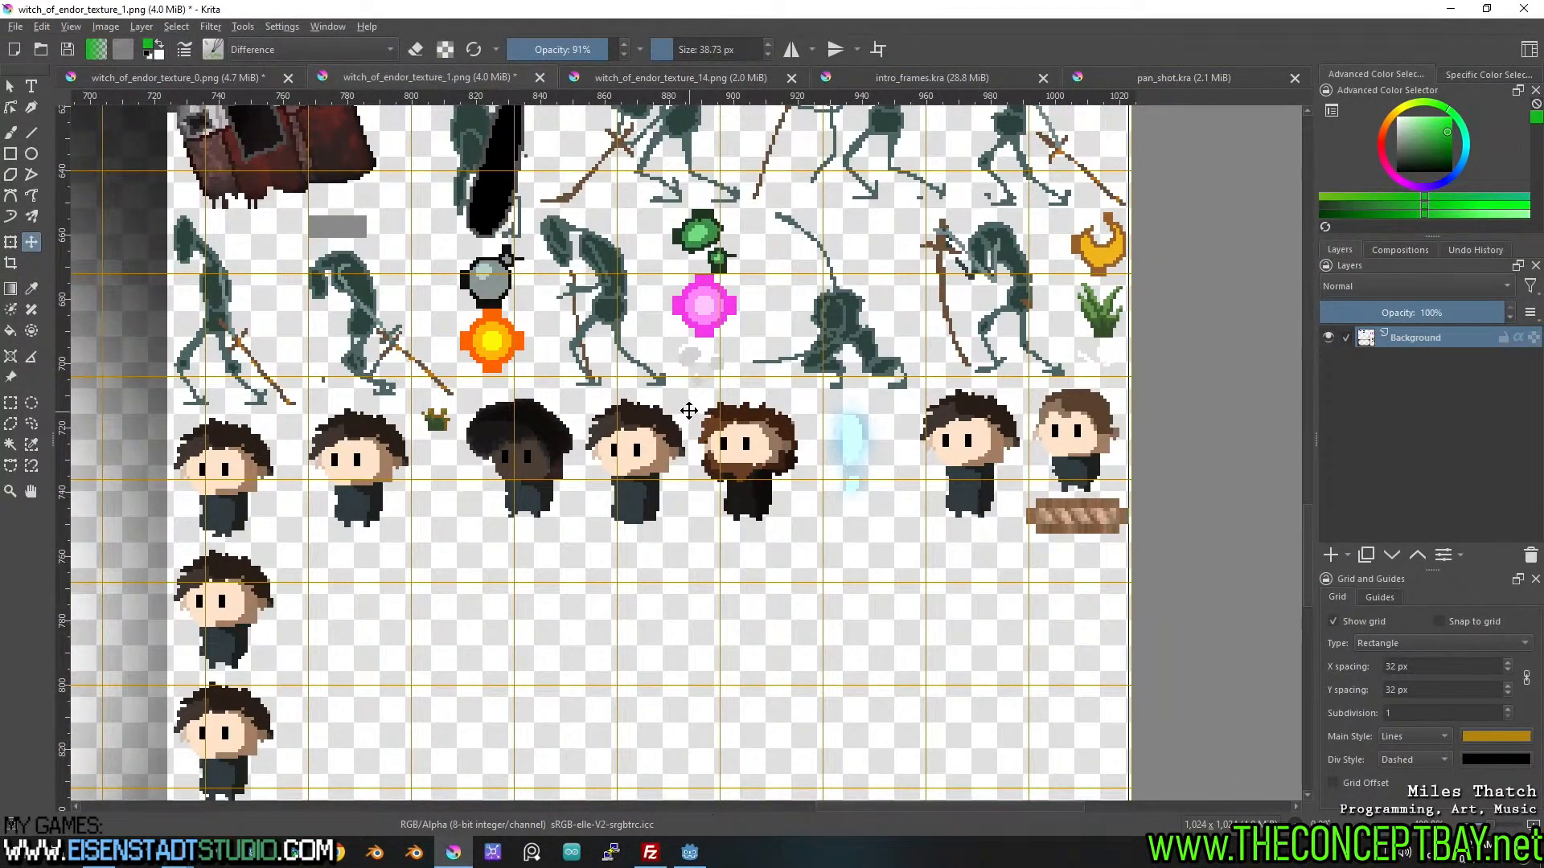
middle_click(678, 364)
middle_click(667, 482)
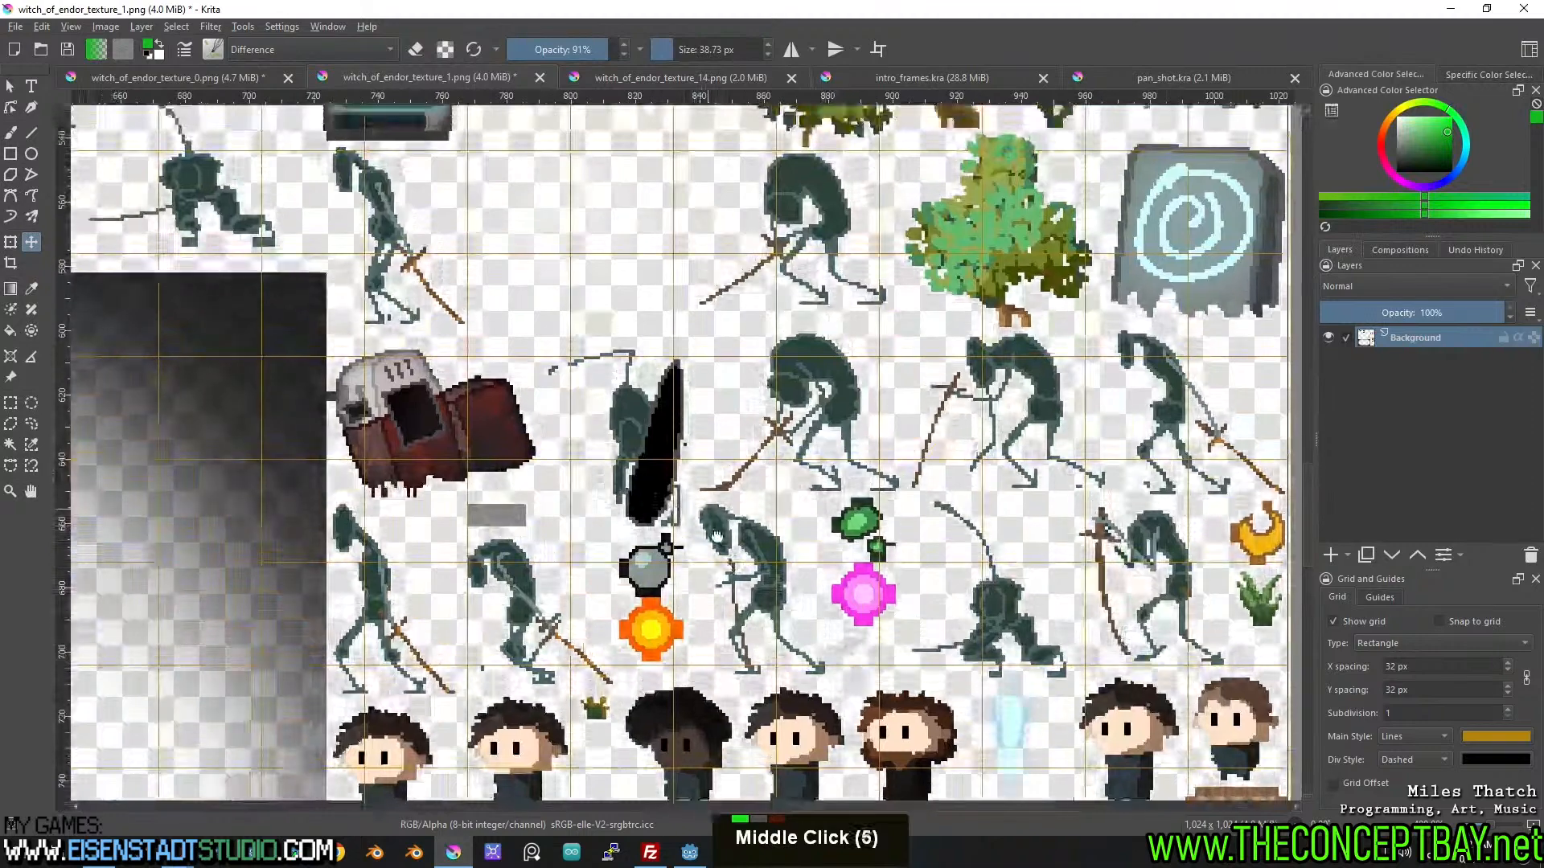
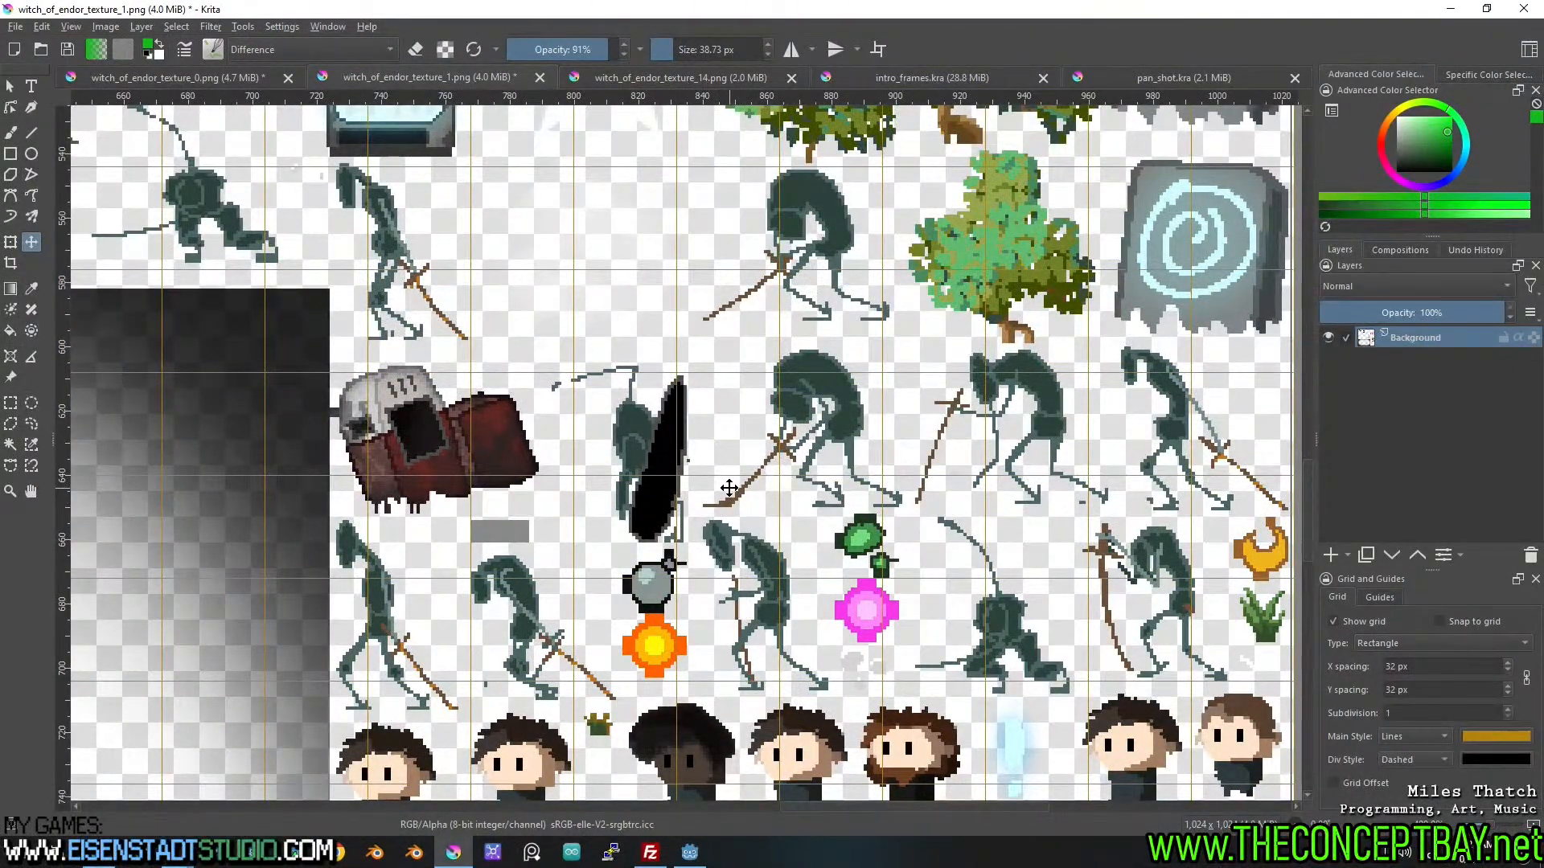
middle_click(725, 488)
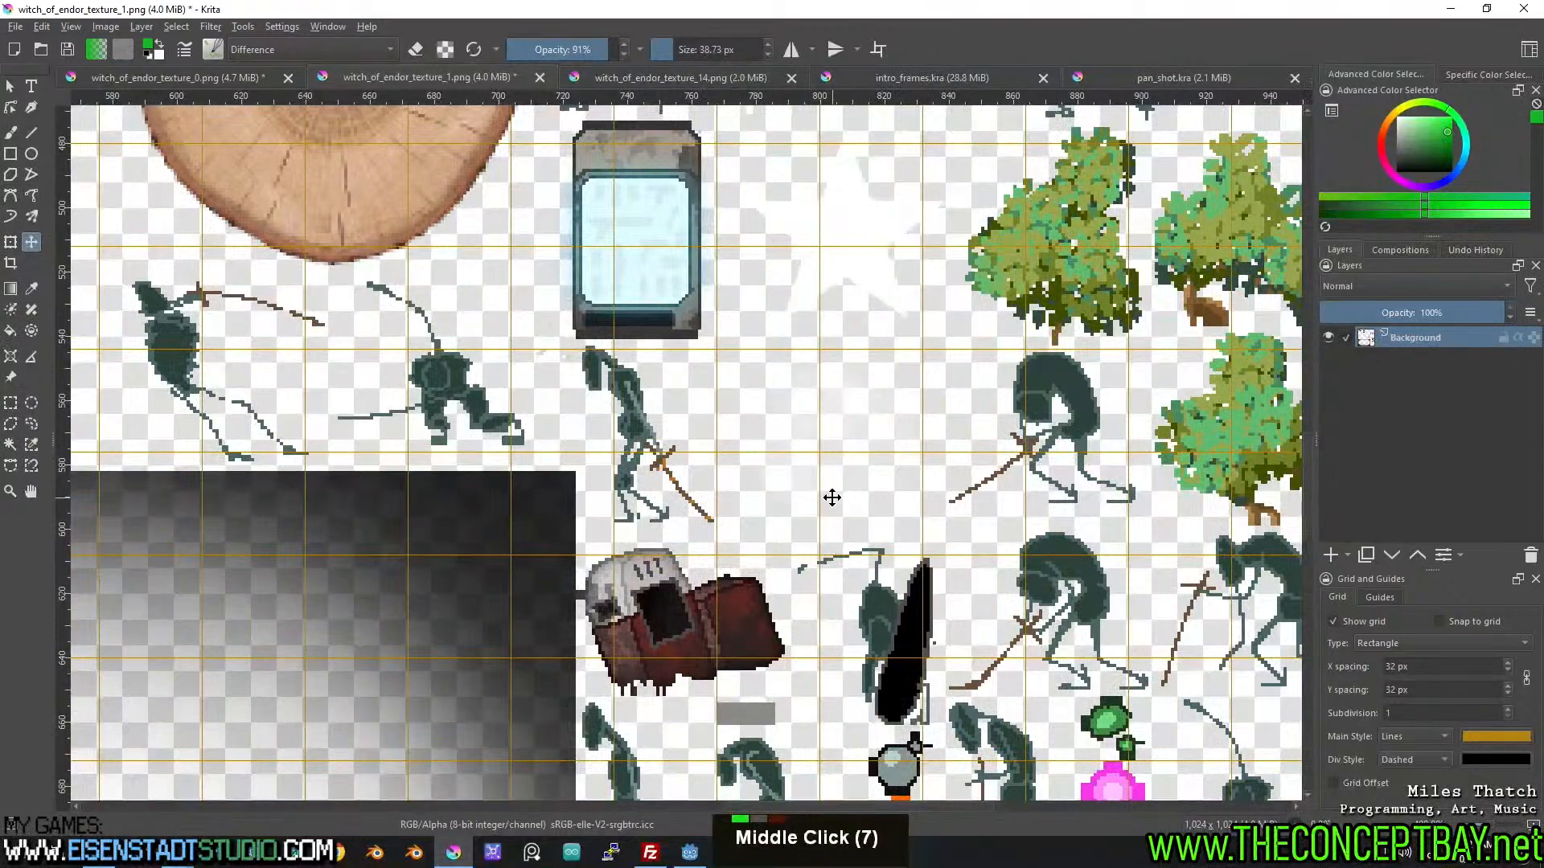
middle_click(969, 417)
middle_click(686, 500)
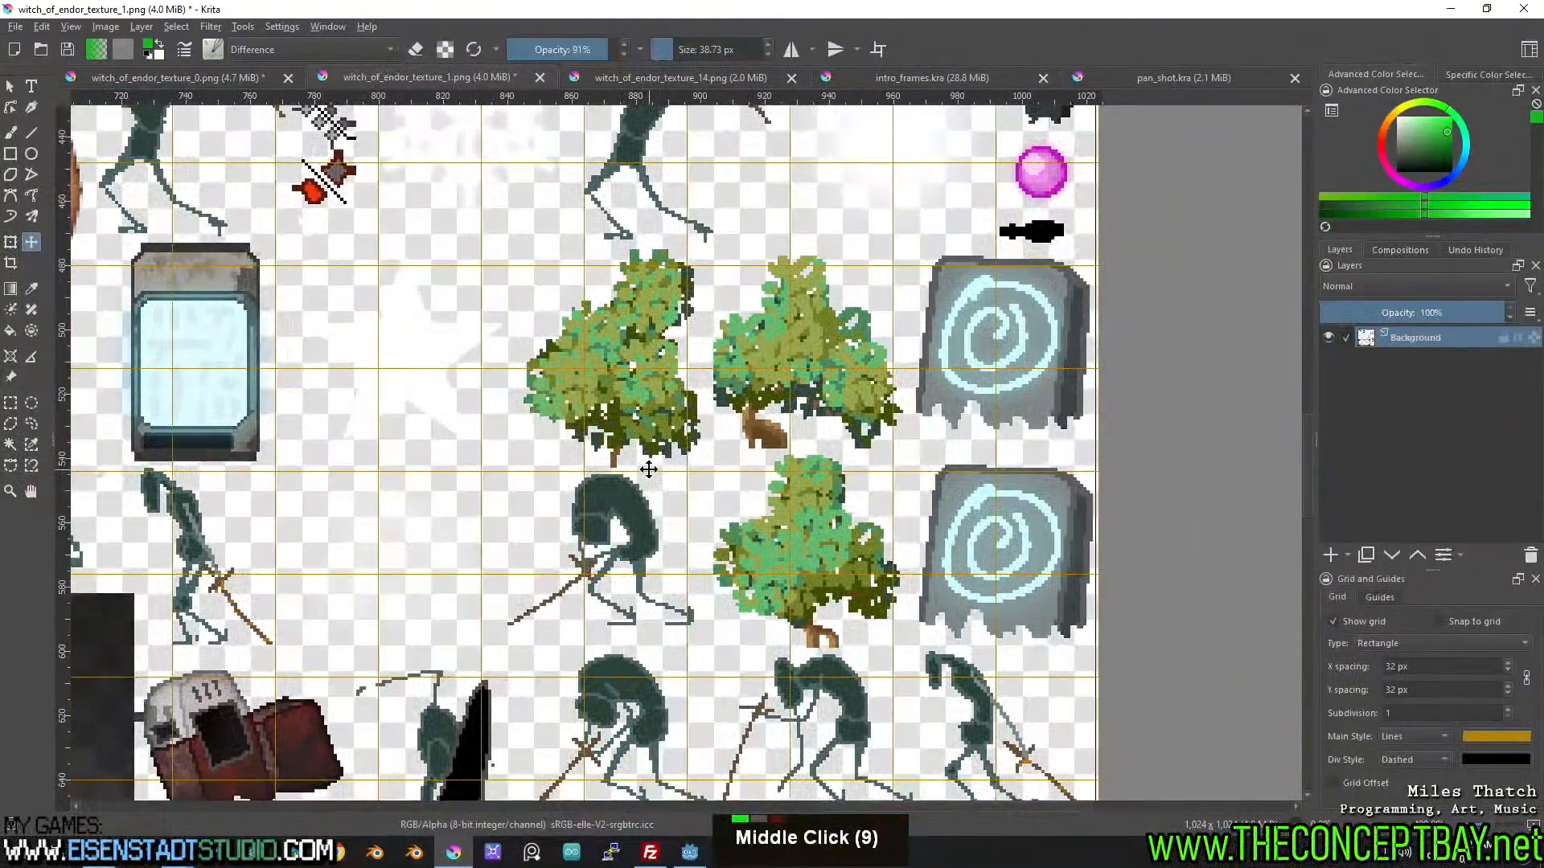
scroll(499, 413, "down", 2)
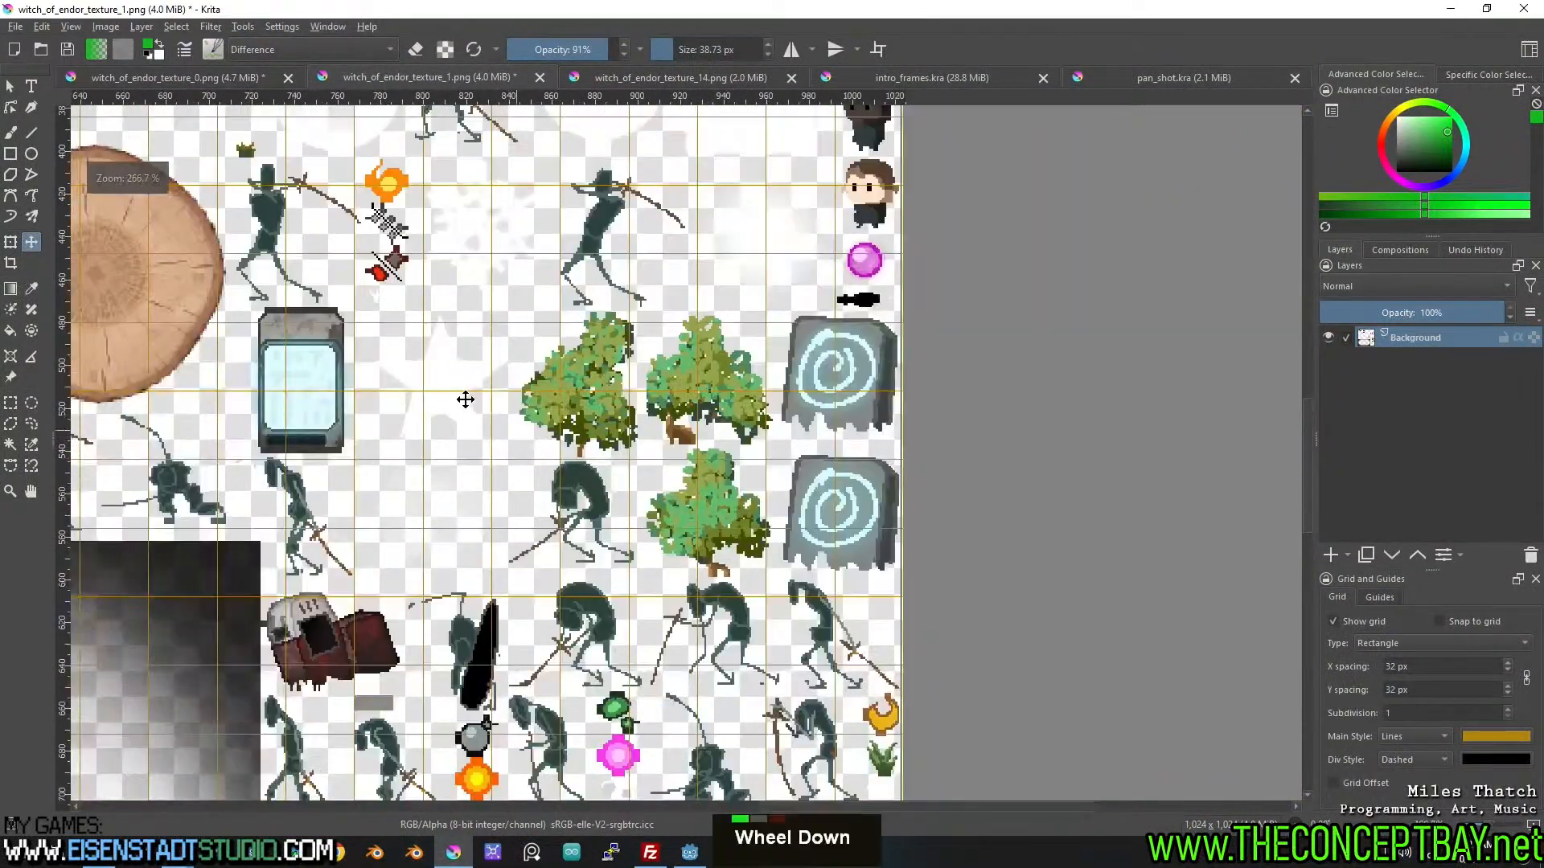
middle_click(499, 413)
middle_click(758, 586)
middle_click(830, 574)
Inspect the dark green ground tile with the hole in its centre up close.
scroll(792, 378, "up", 2)
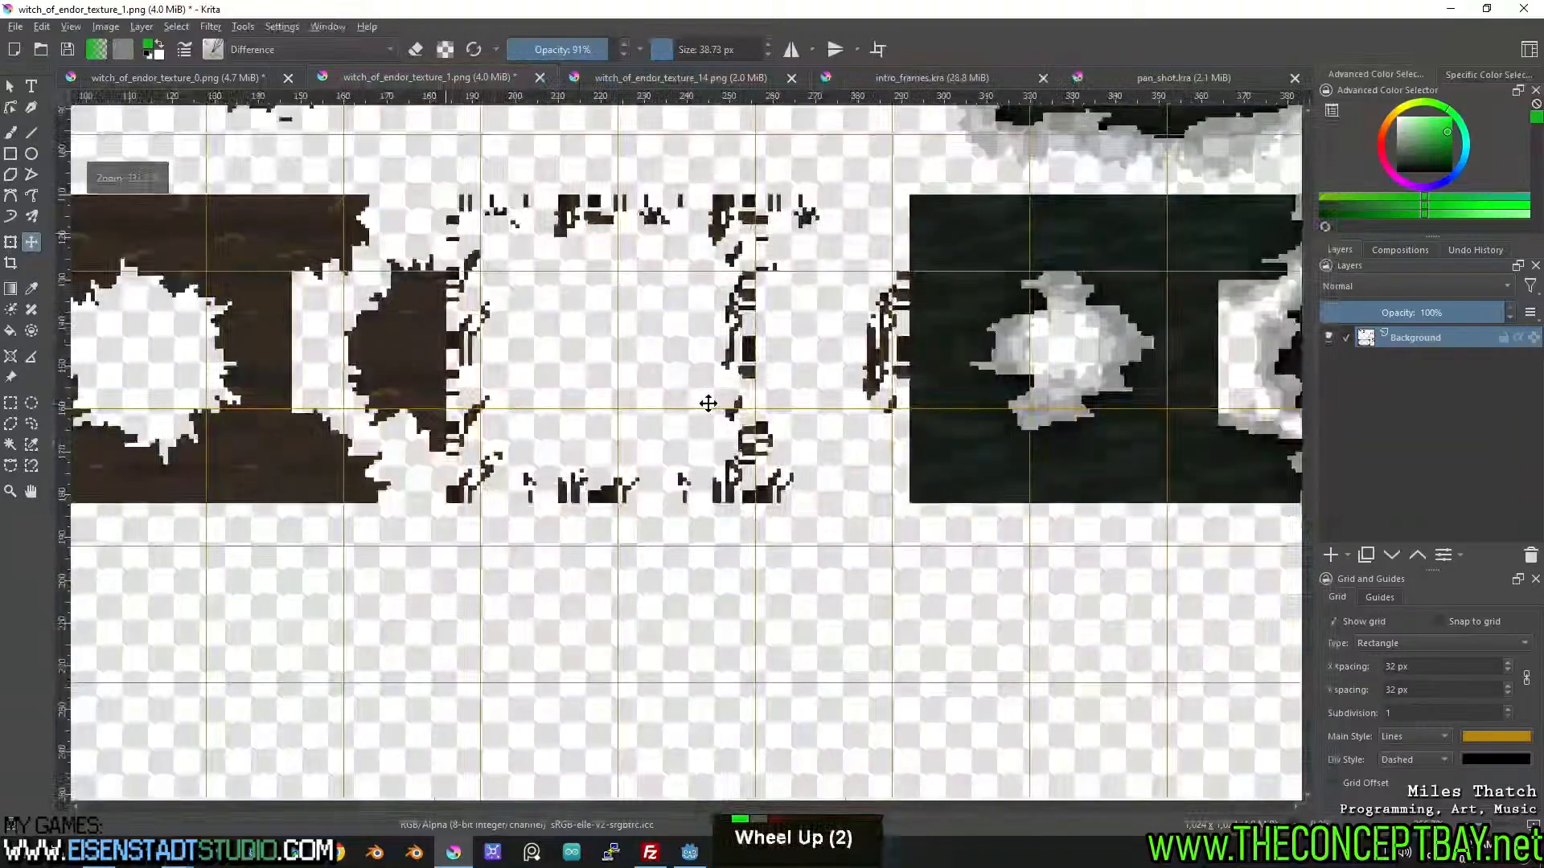
middle_click(989, 346)
scroll(1054, 436, "up", 2)
scroll(1053, 437, "up", 1)
scroll(964, 414, "up", 1)
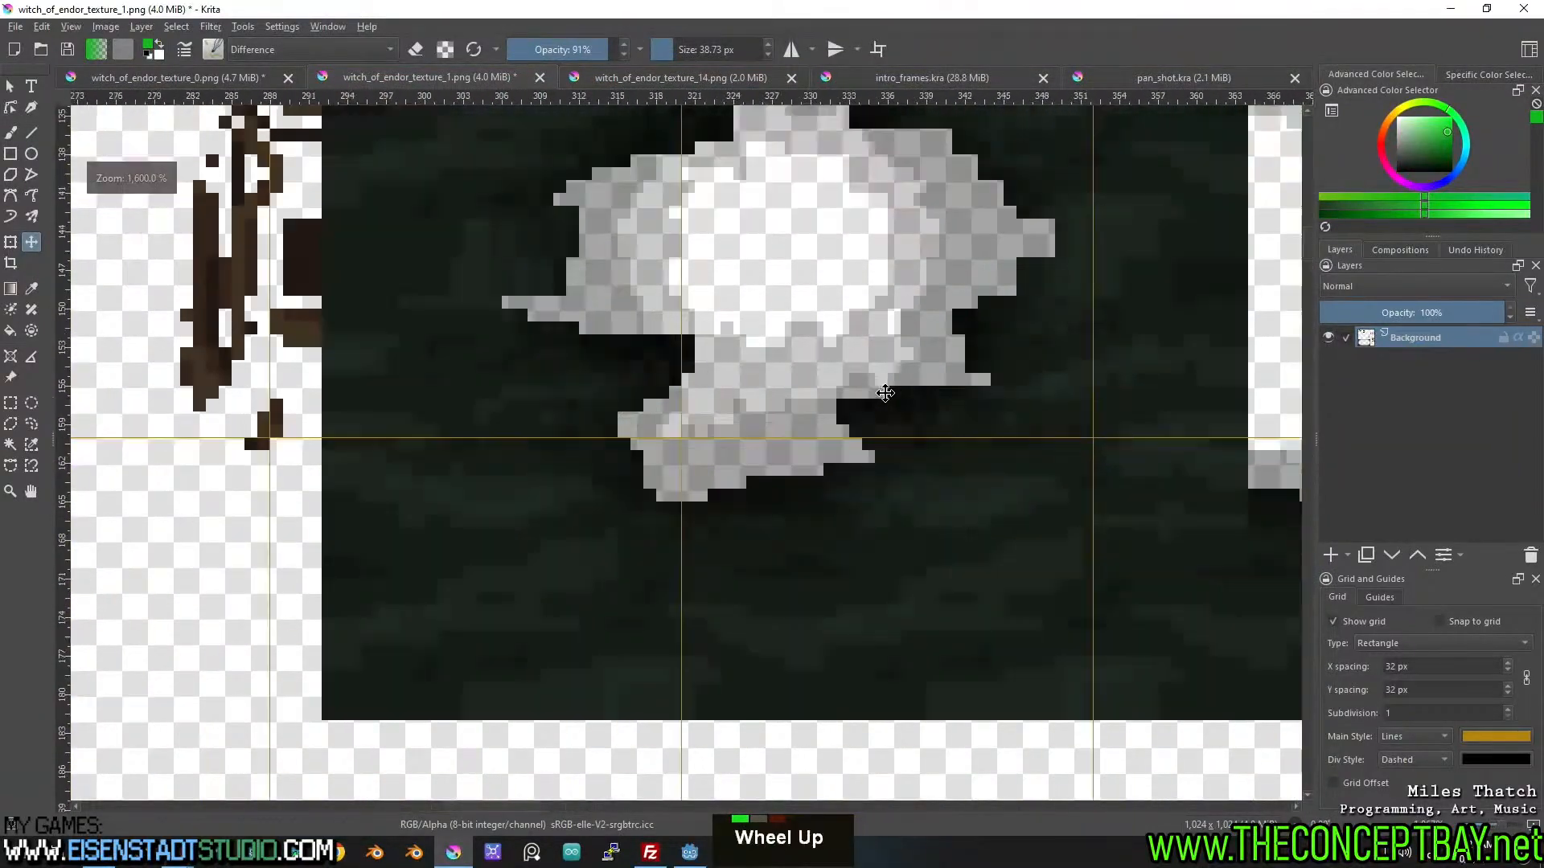
scroll(885, 392, "down", 1)
middle_click(885, 392)
scroll(695, 430, "down", 1)
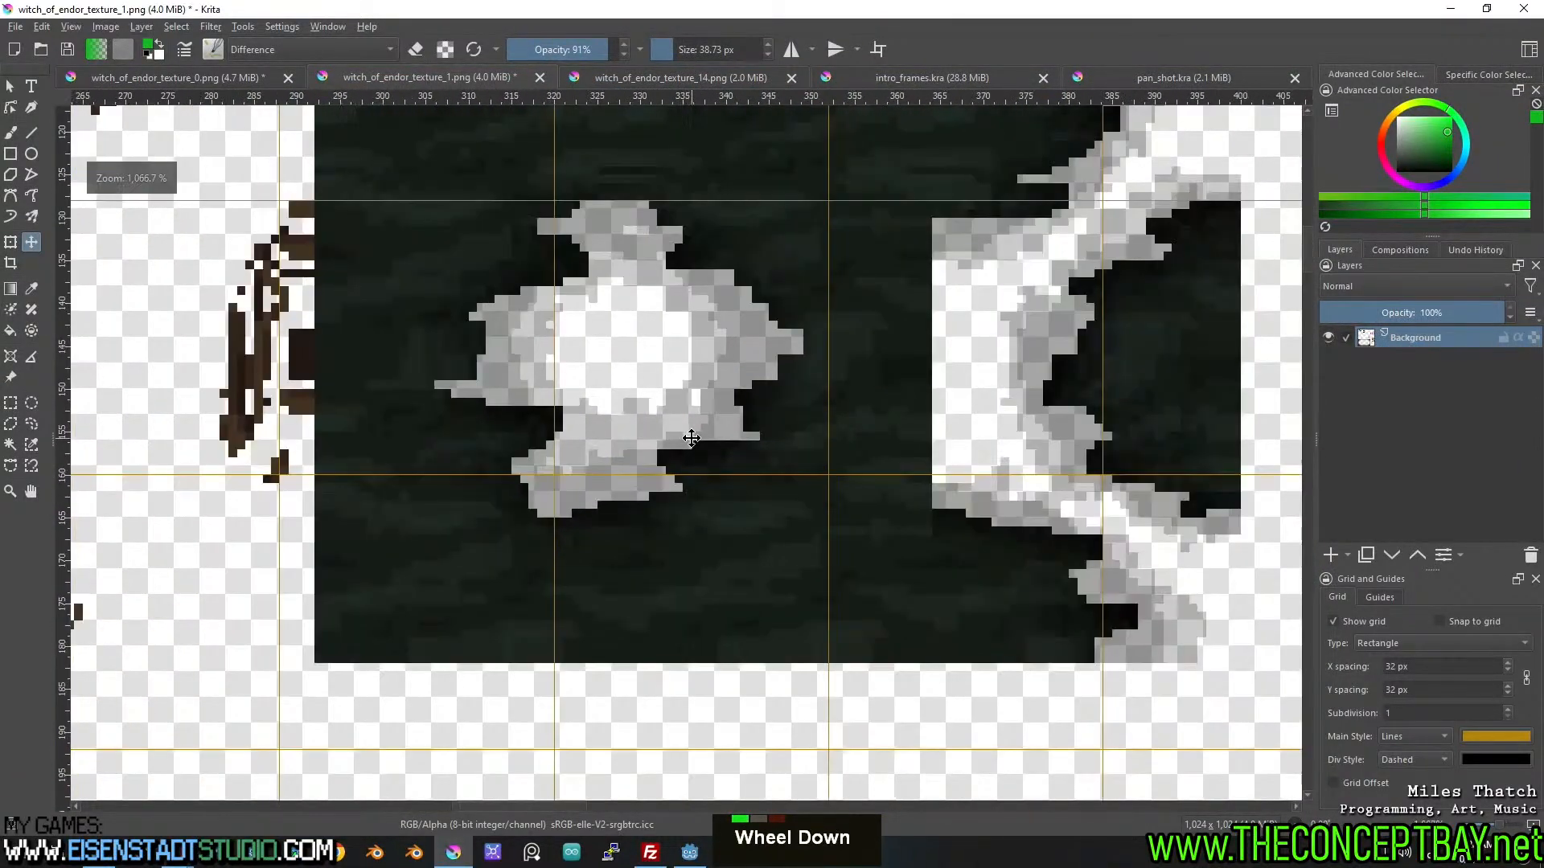
middle_click(697, 435)
middle_click(714, 510)
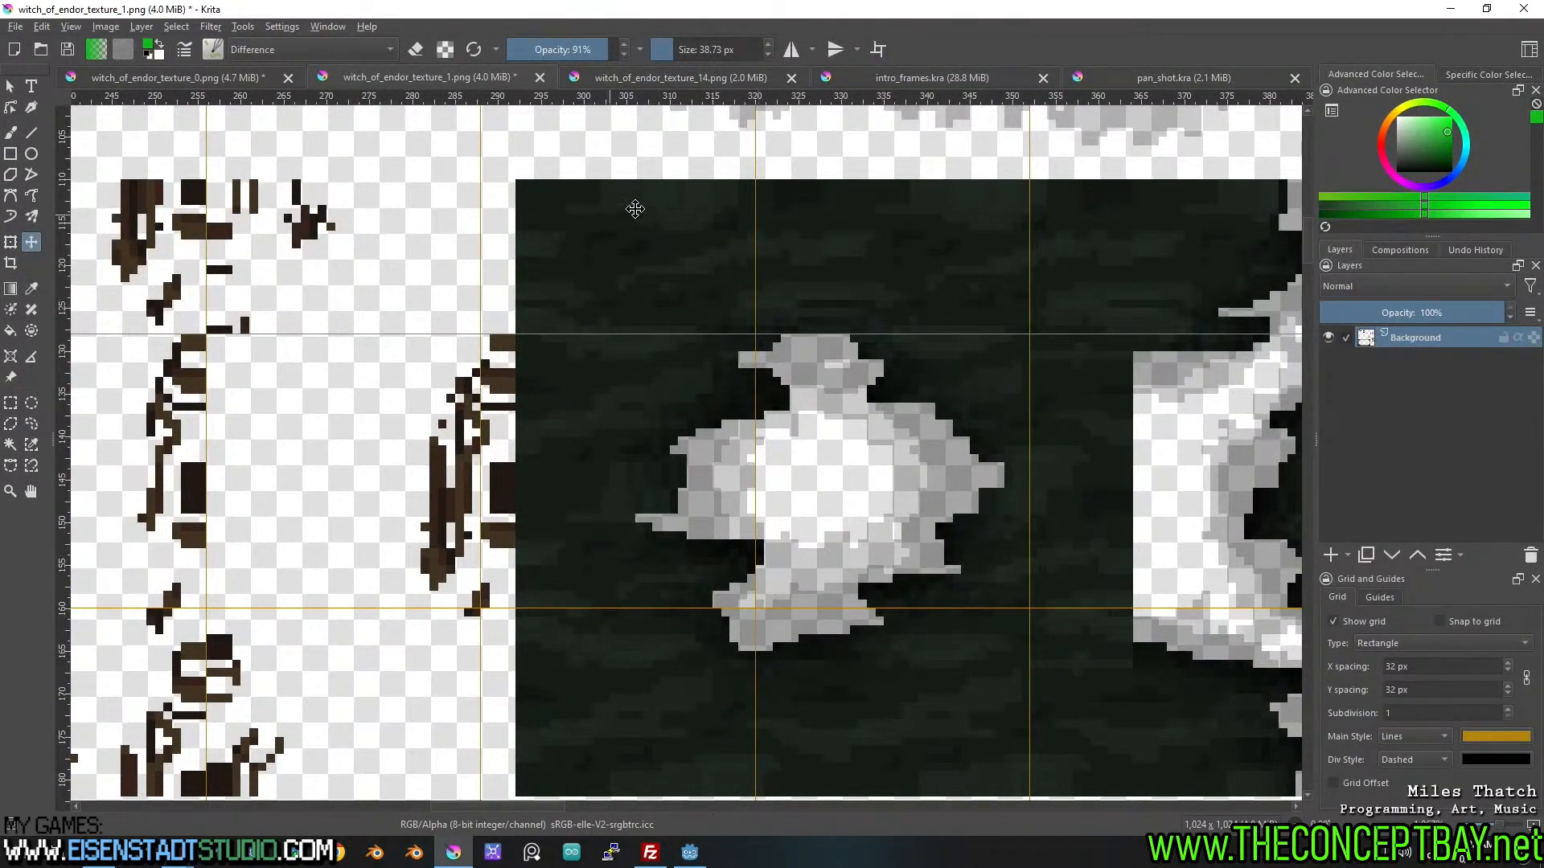
Compare the edges and alignment of the dark green ground patch and the tile pieces below it against the grid.
scroll(724, 190, "down", 2)
middle_click(758, 414)
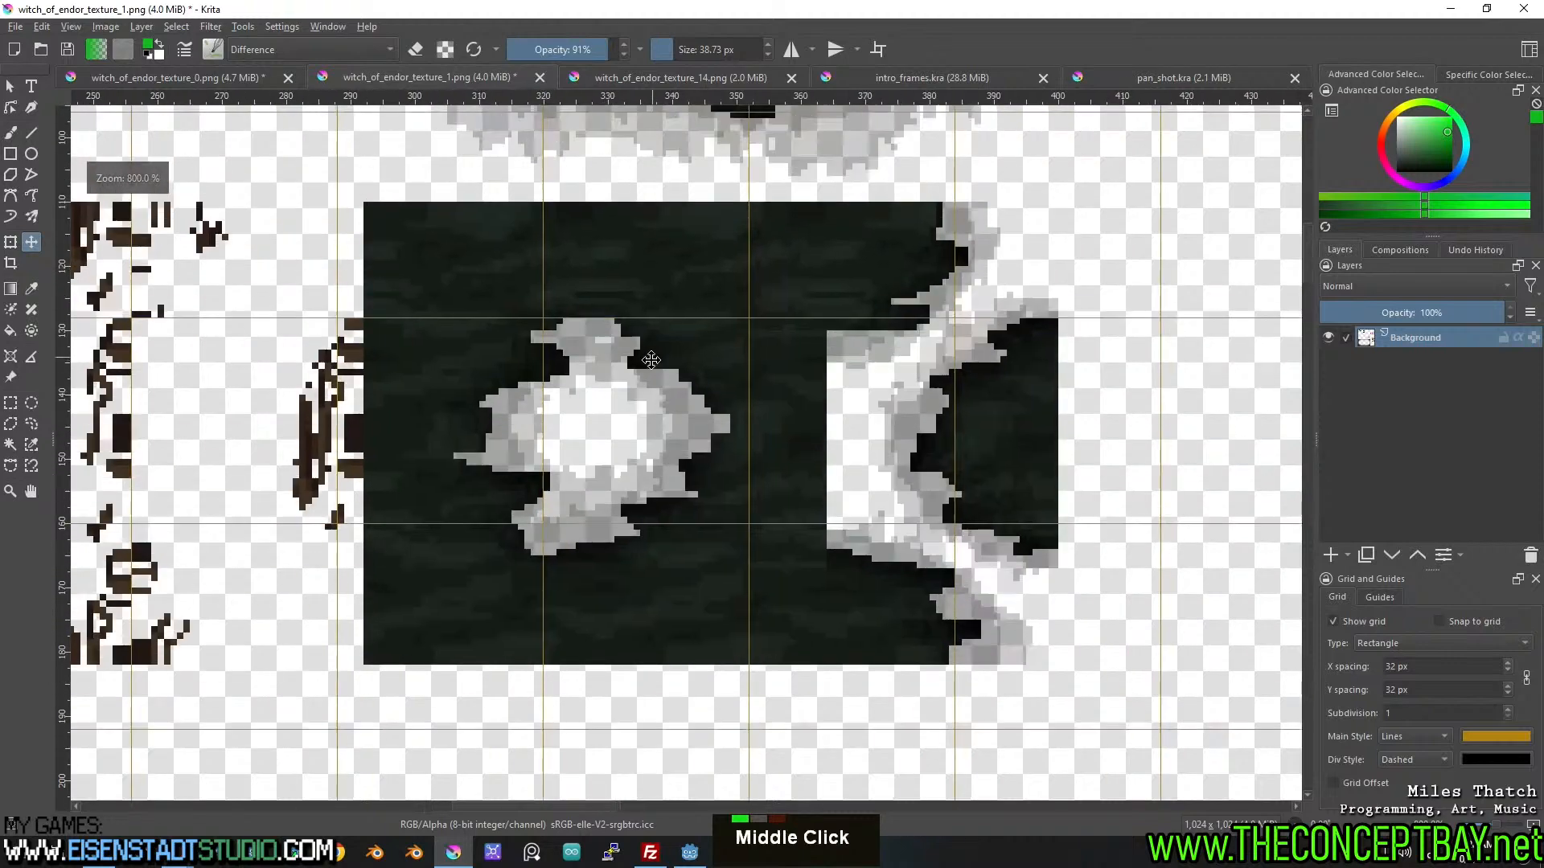
scroll(964, 415, "down", 2)
middle_click(963, 416)
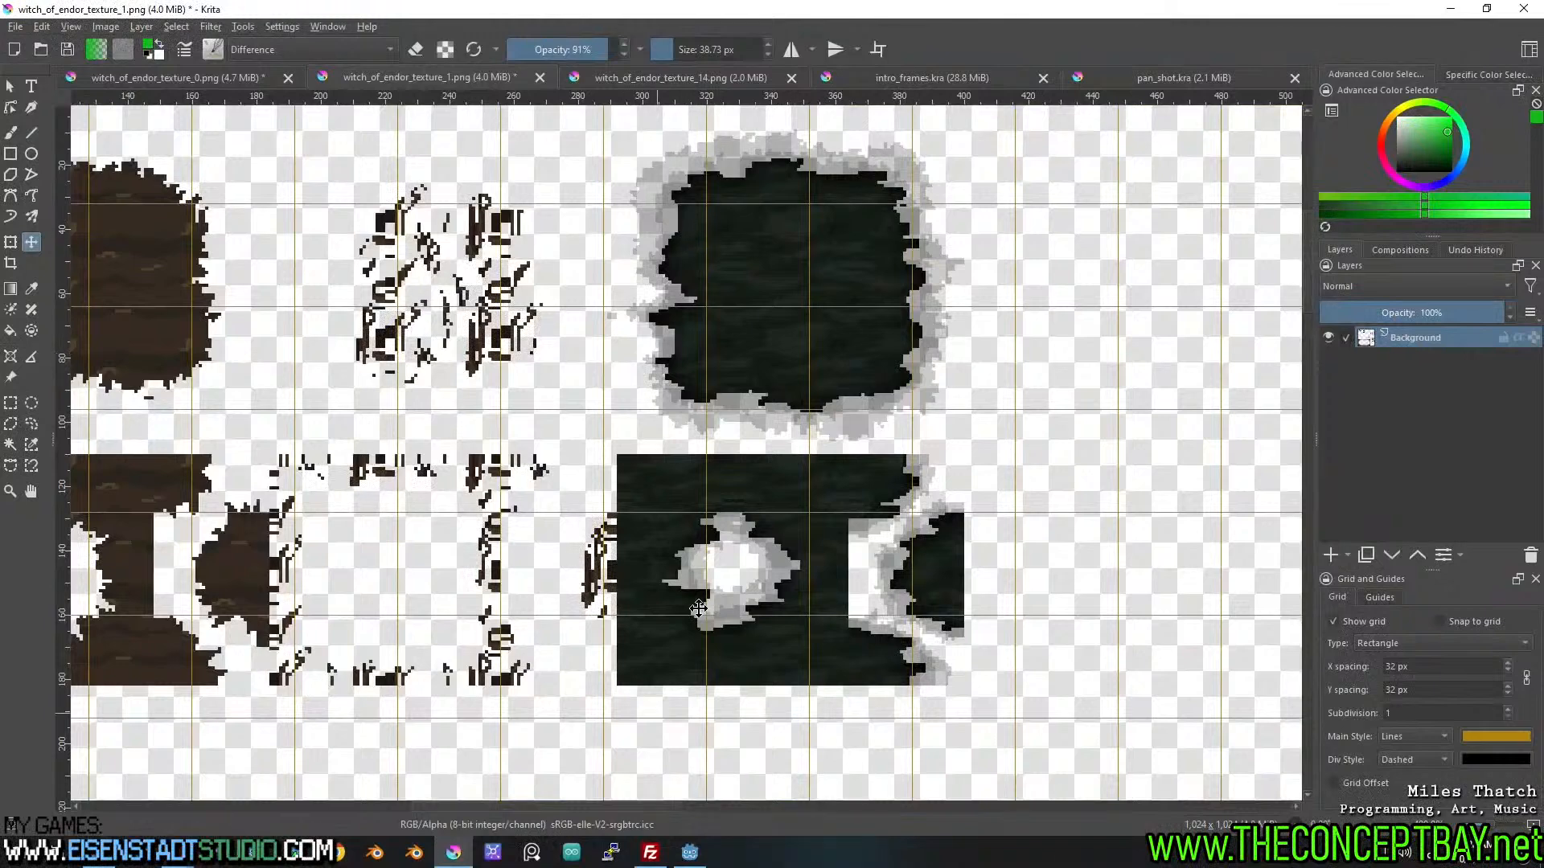
scroll(730, 277, "up", 4)
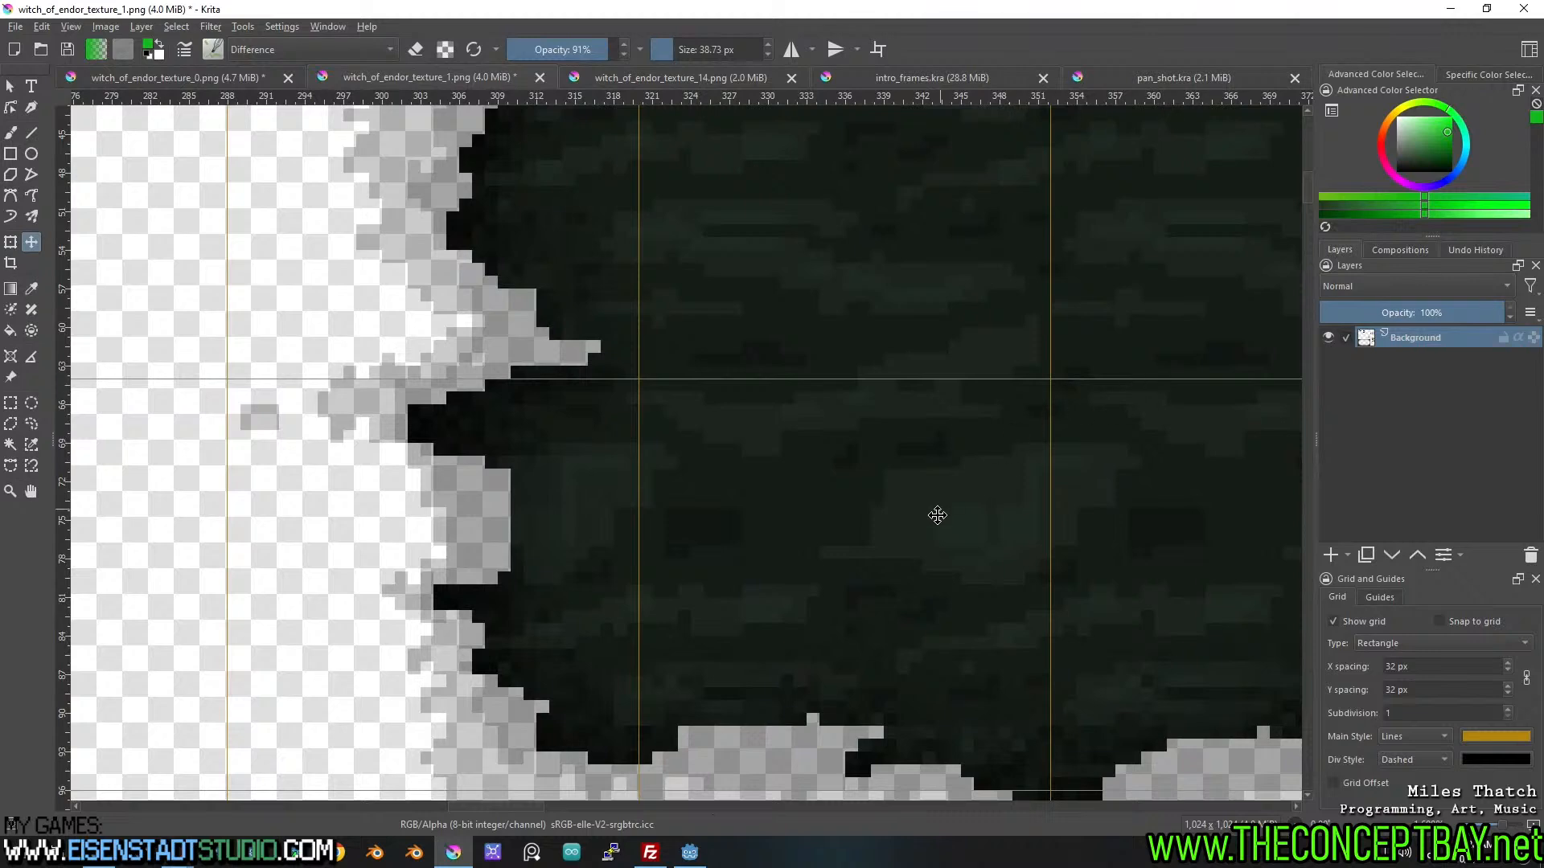
scroll(933, 490, "down", 2)
scroll(978, 541, "up", 2)
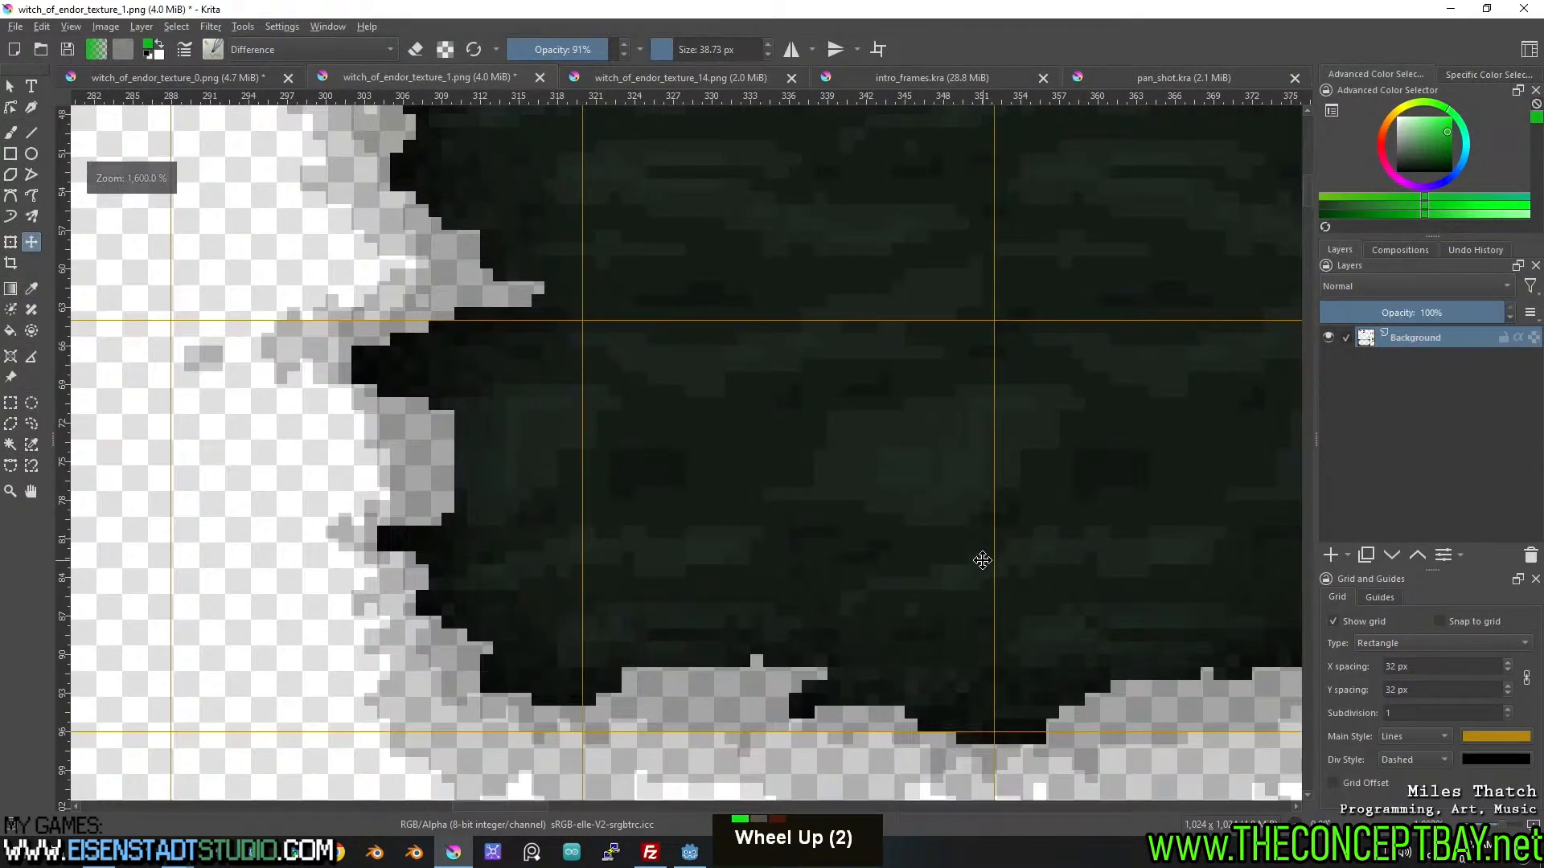
scroll(982, 558, "down", 3)
middle_click(982, 558)
scroll(738, 439, "up", 3)
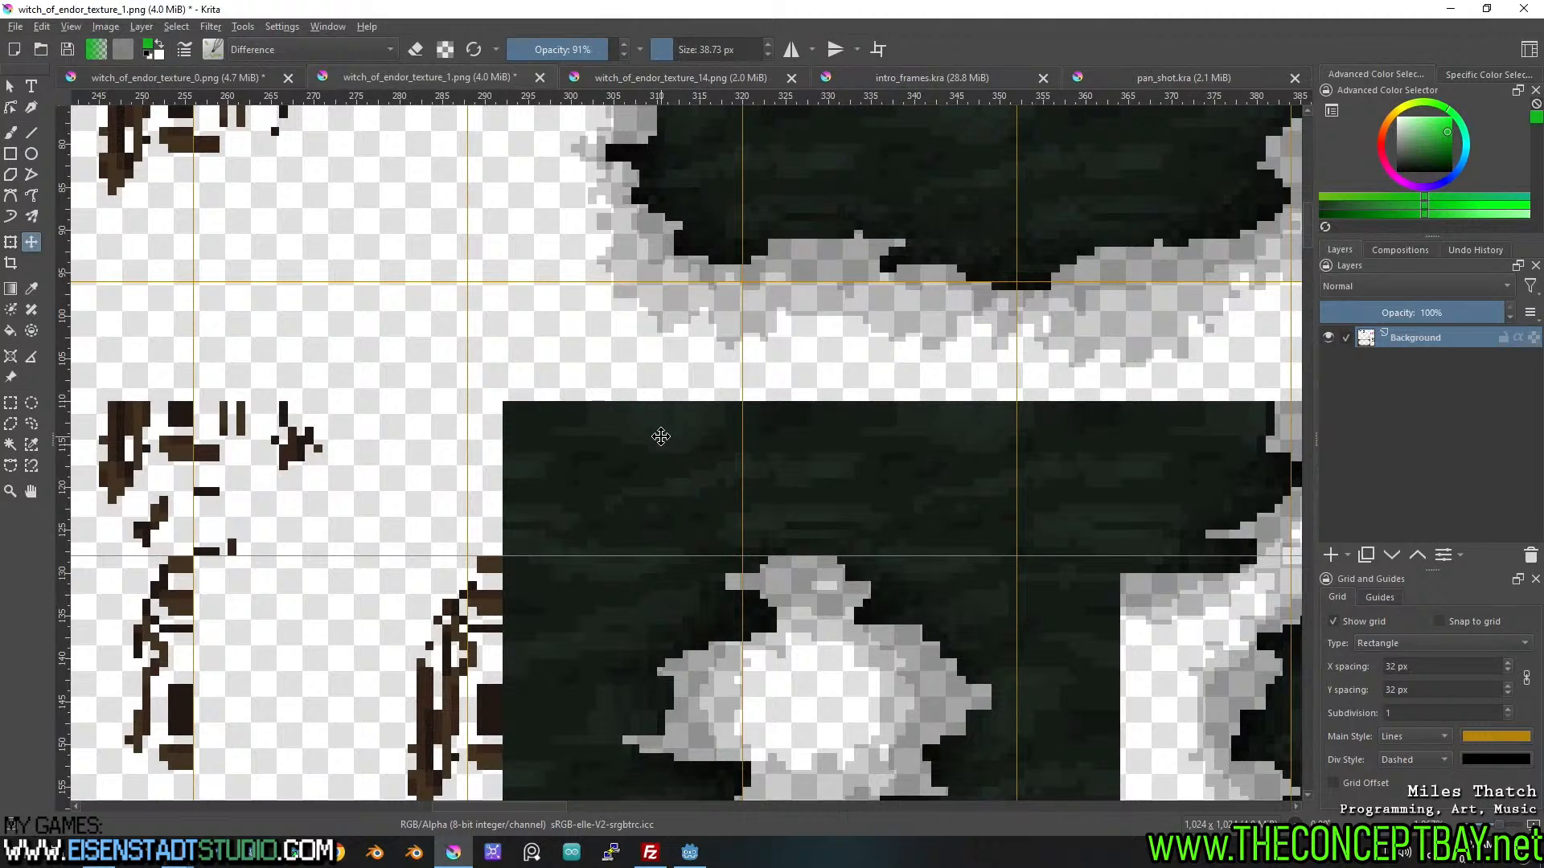
scroll(692, 437, "down", 3)
middle_click(730, 442)
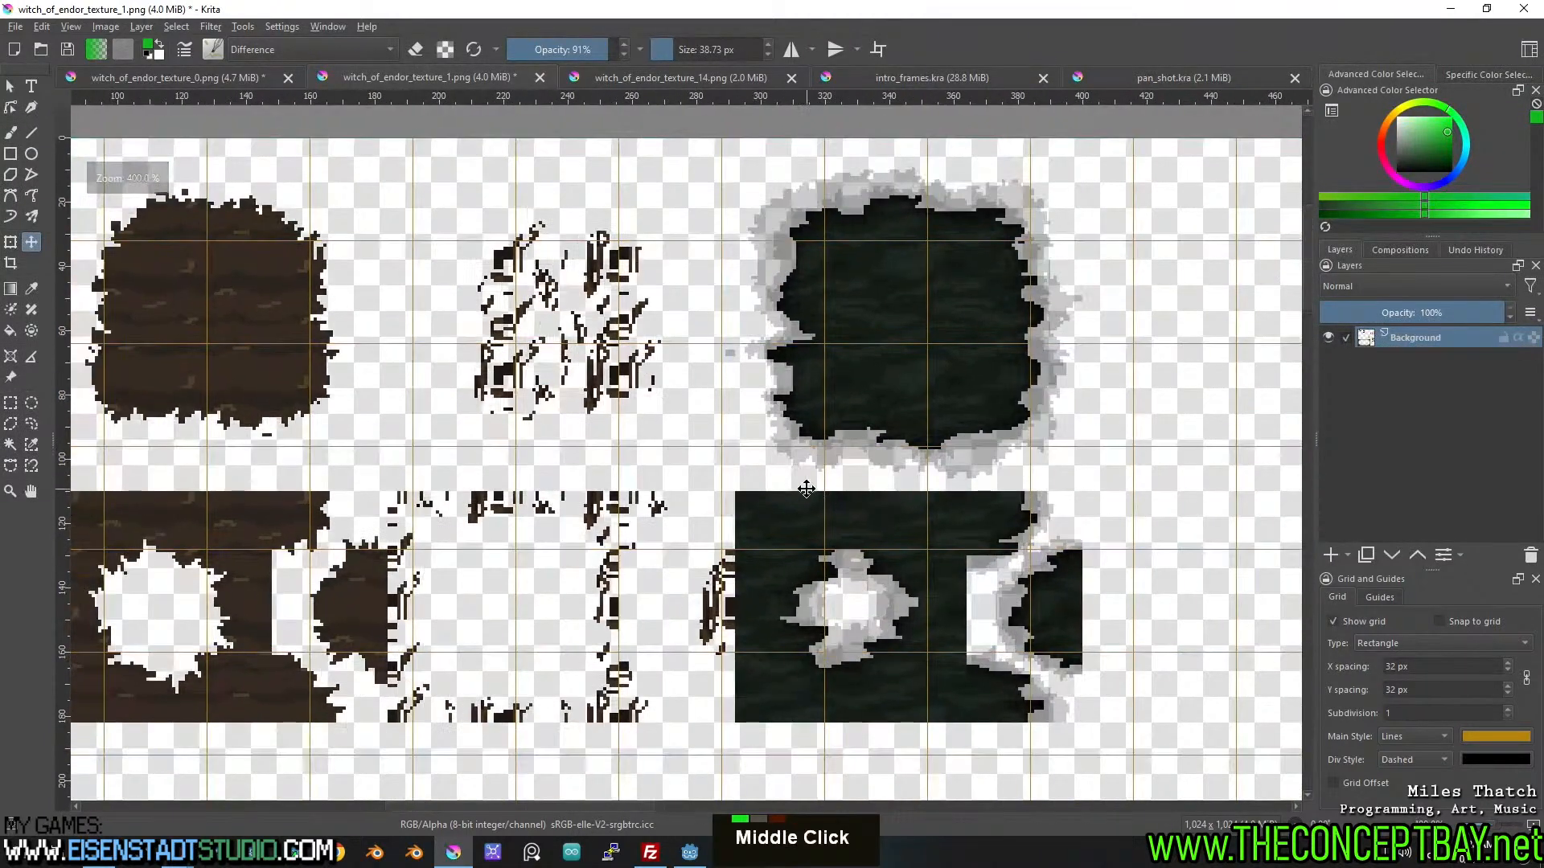
key("ctrl+n")
double_click(791, 309)
type("512")
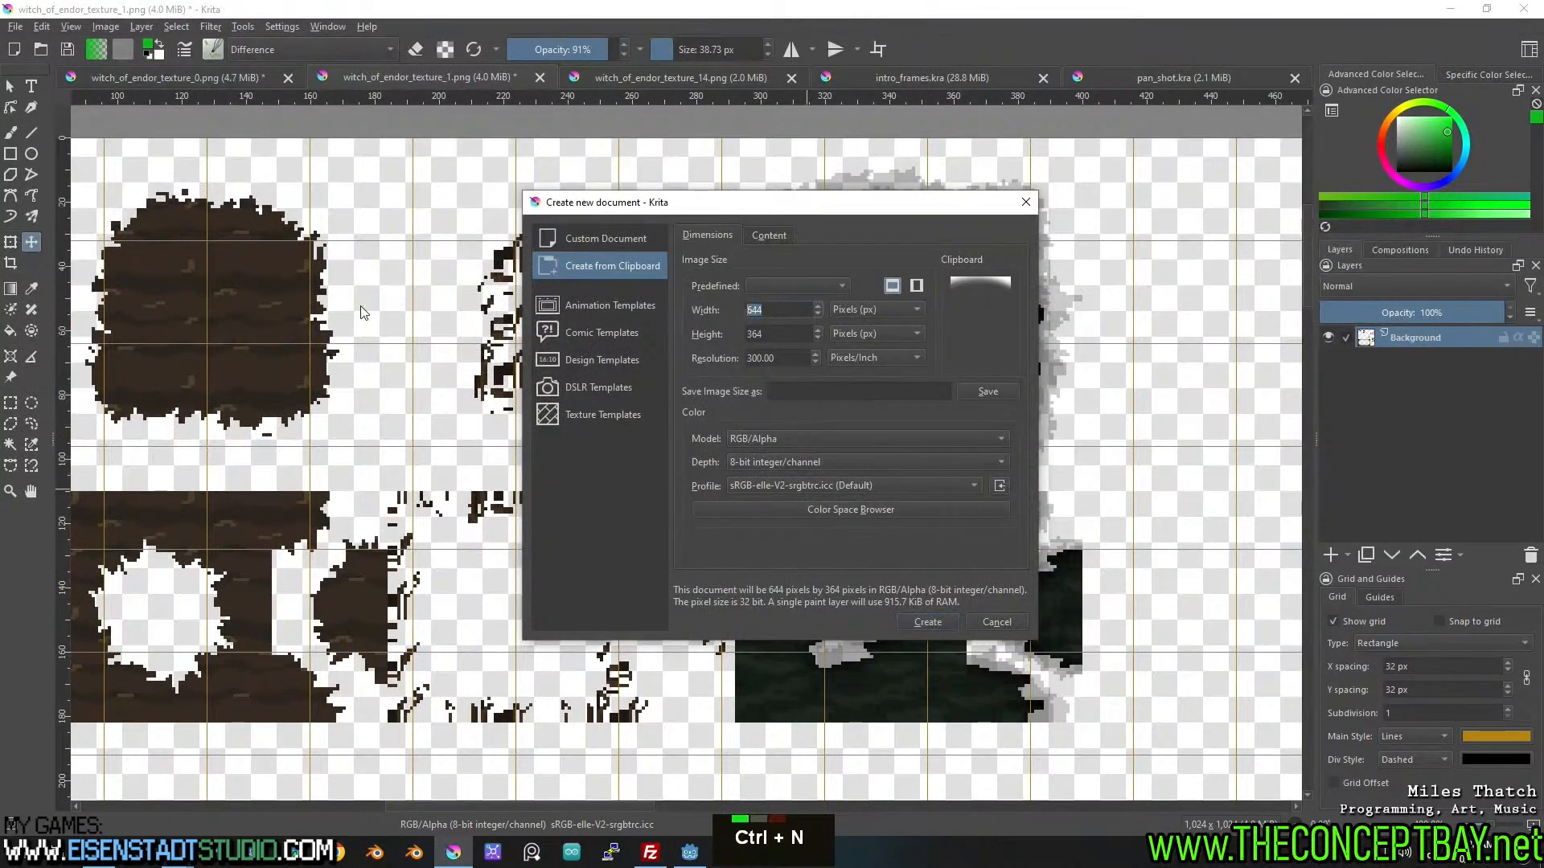
double_click(775, 334)
type("512")
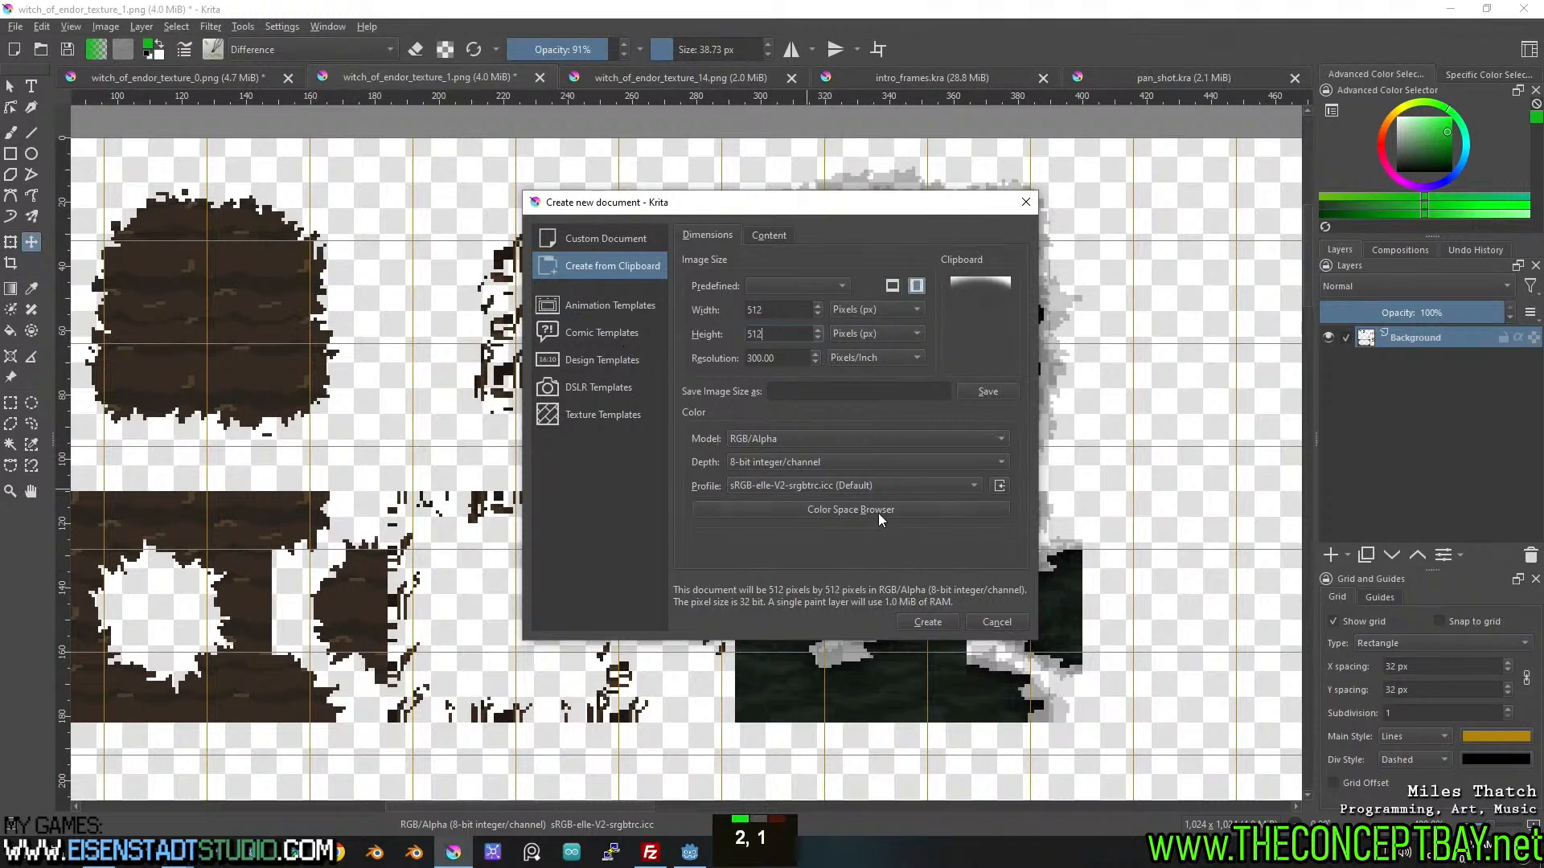
left_click(929, 621)
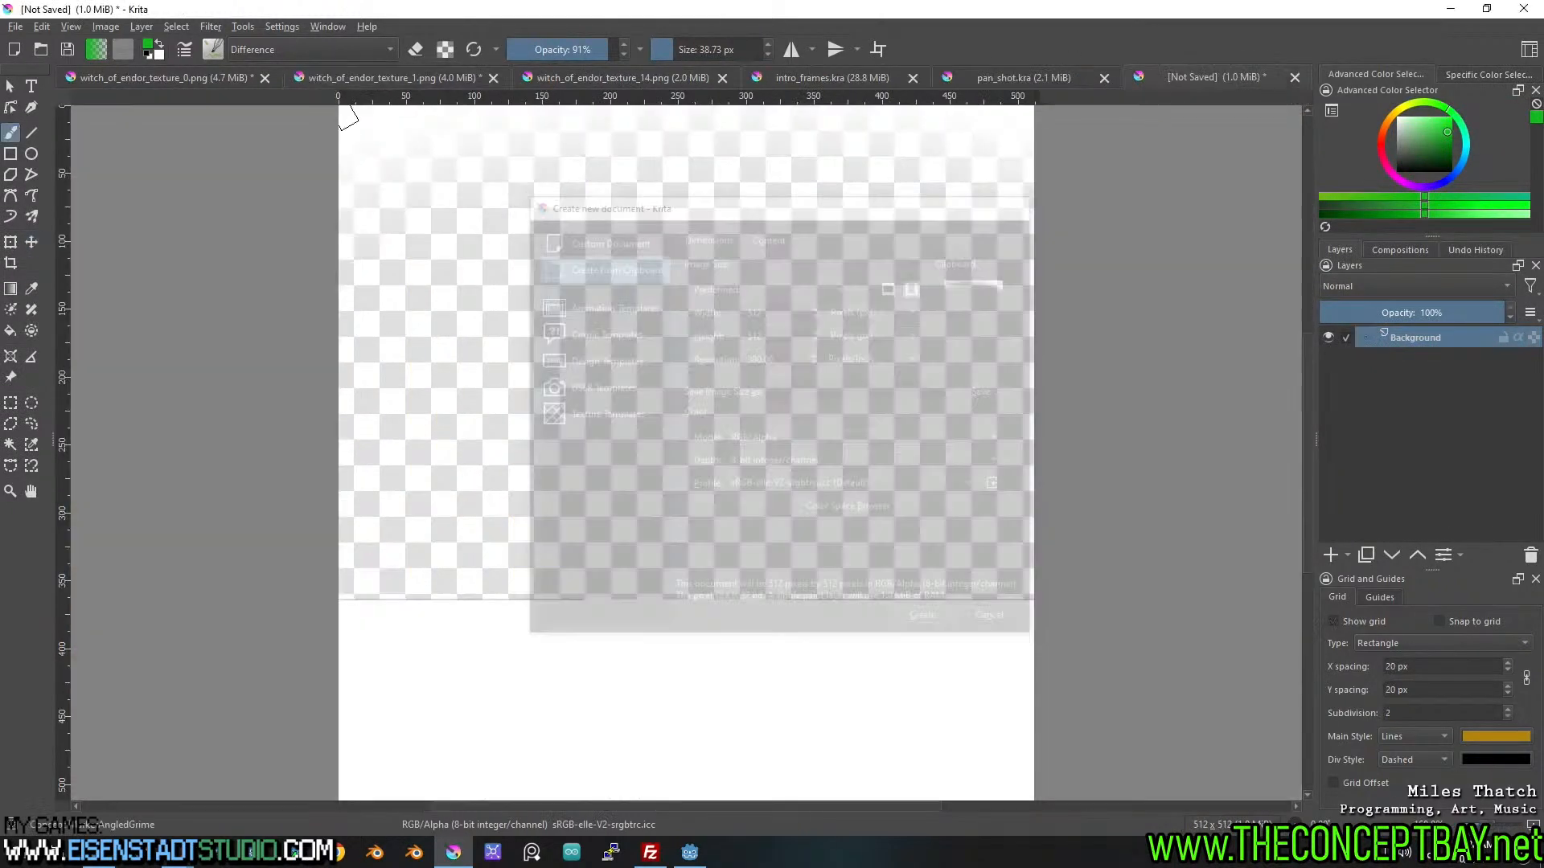
key("ctrl+shift+z")
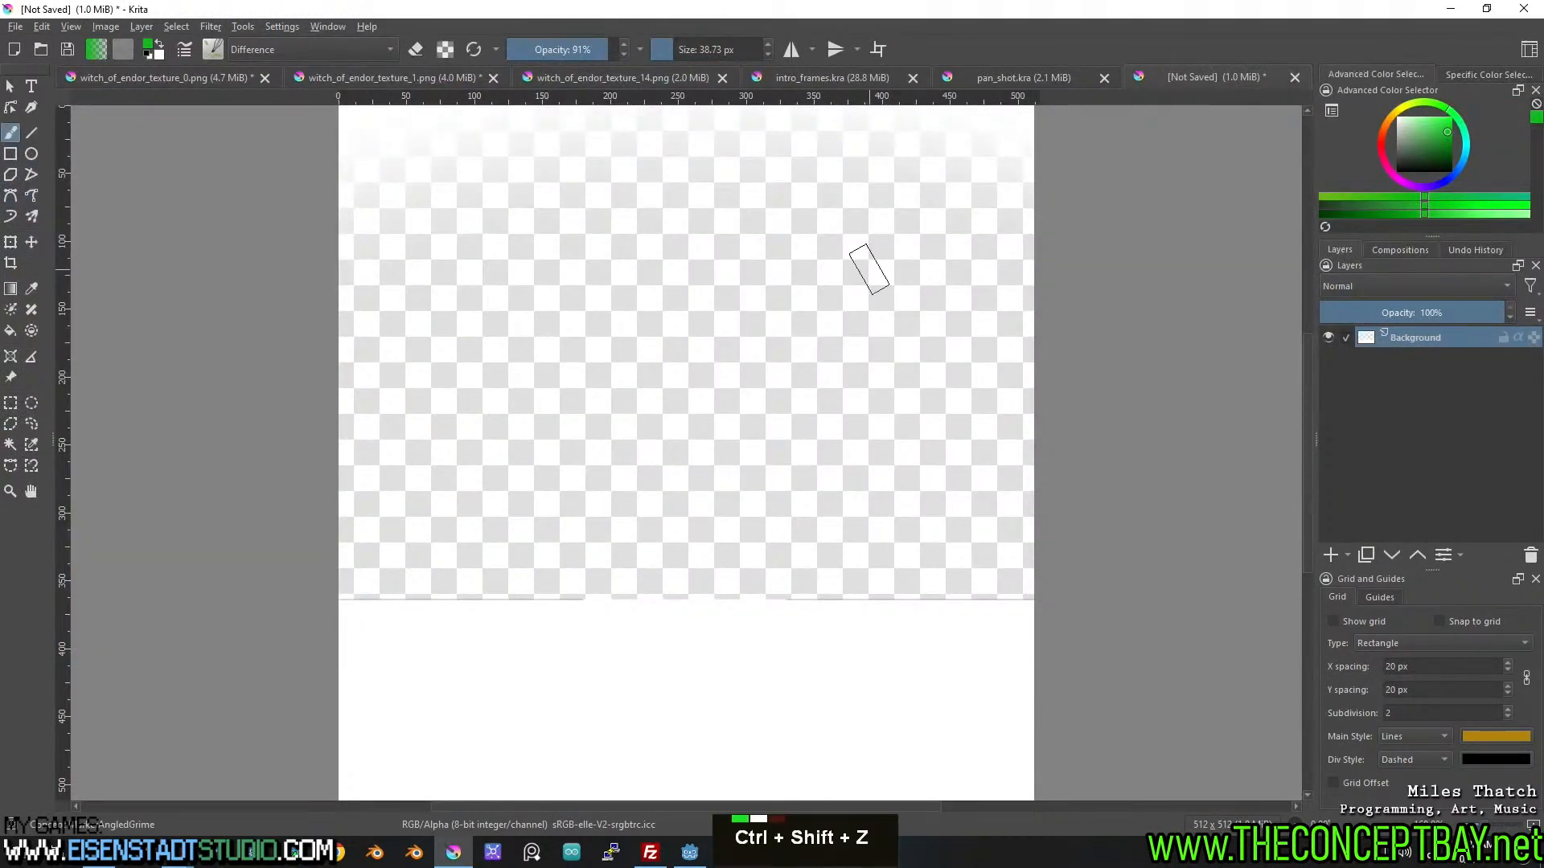
left_click(1295, 77)
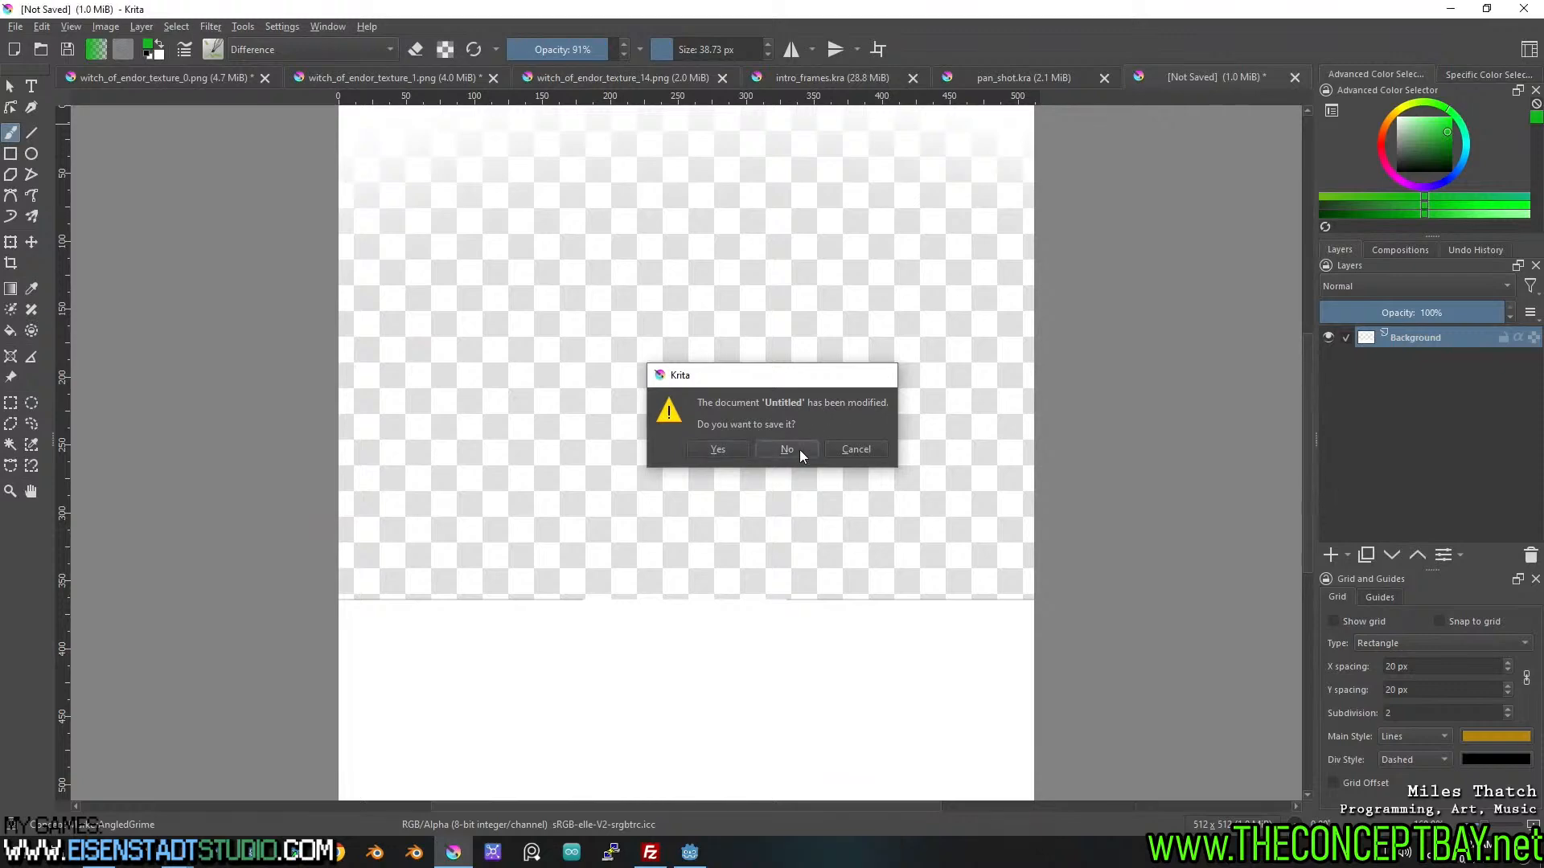
left_click(798, 451)
Create a blank custom document of 512 by 512 pixels.
key("ctrl+n")
left_click(628, 250)
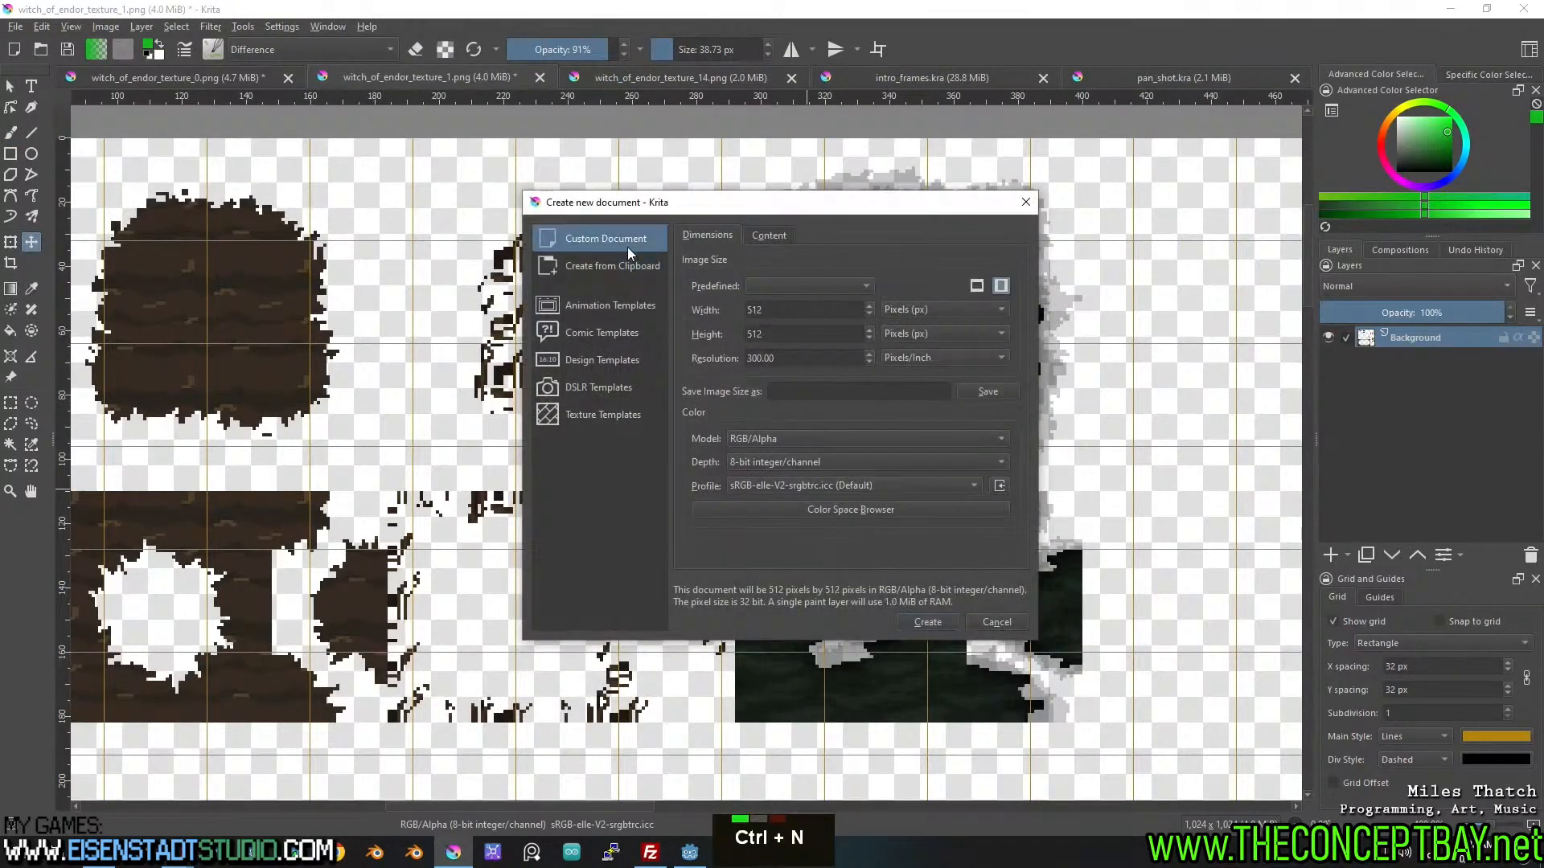
left_click(927, 621)
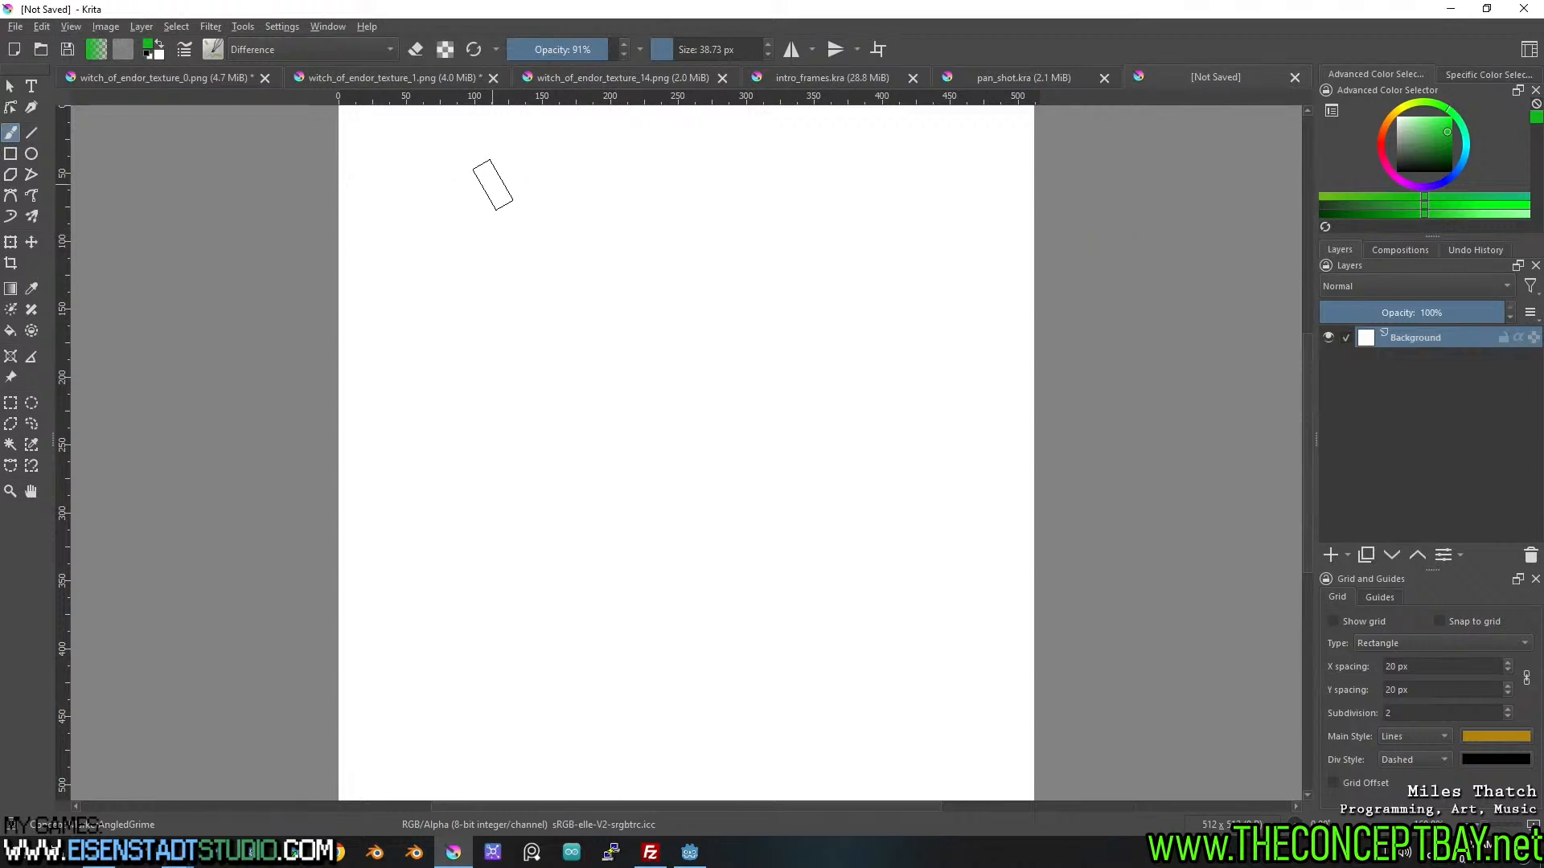
Show the grid on the new document and set its horizontal and vertical spacing to 16 px.
left_click(1349, 619)
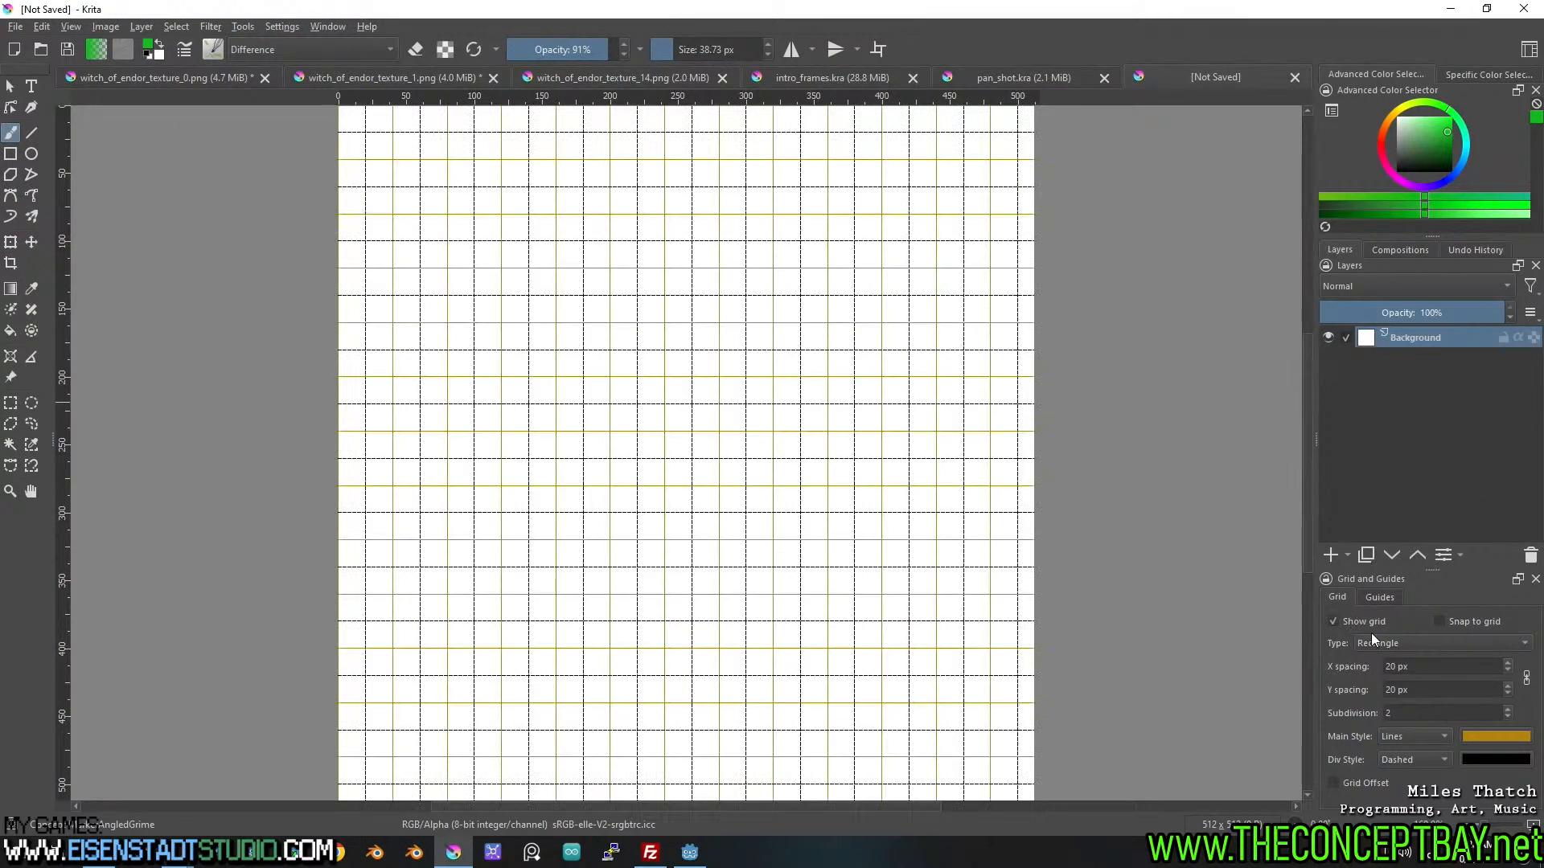
type("32")
left_click(1440, 666)
type("32")
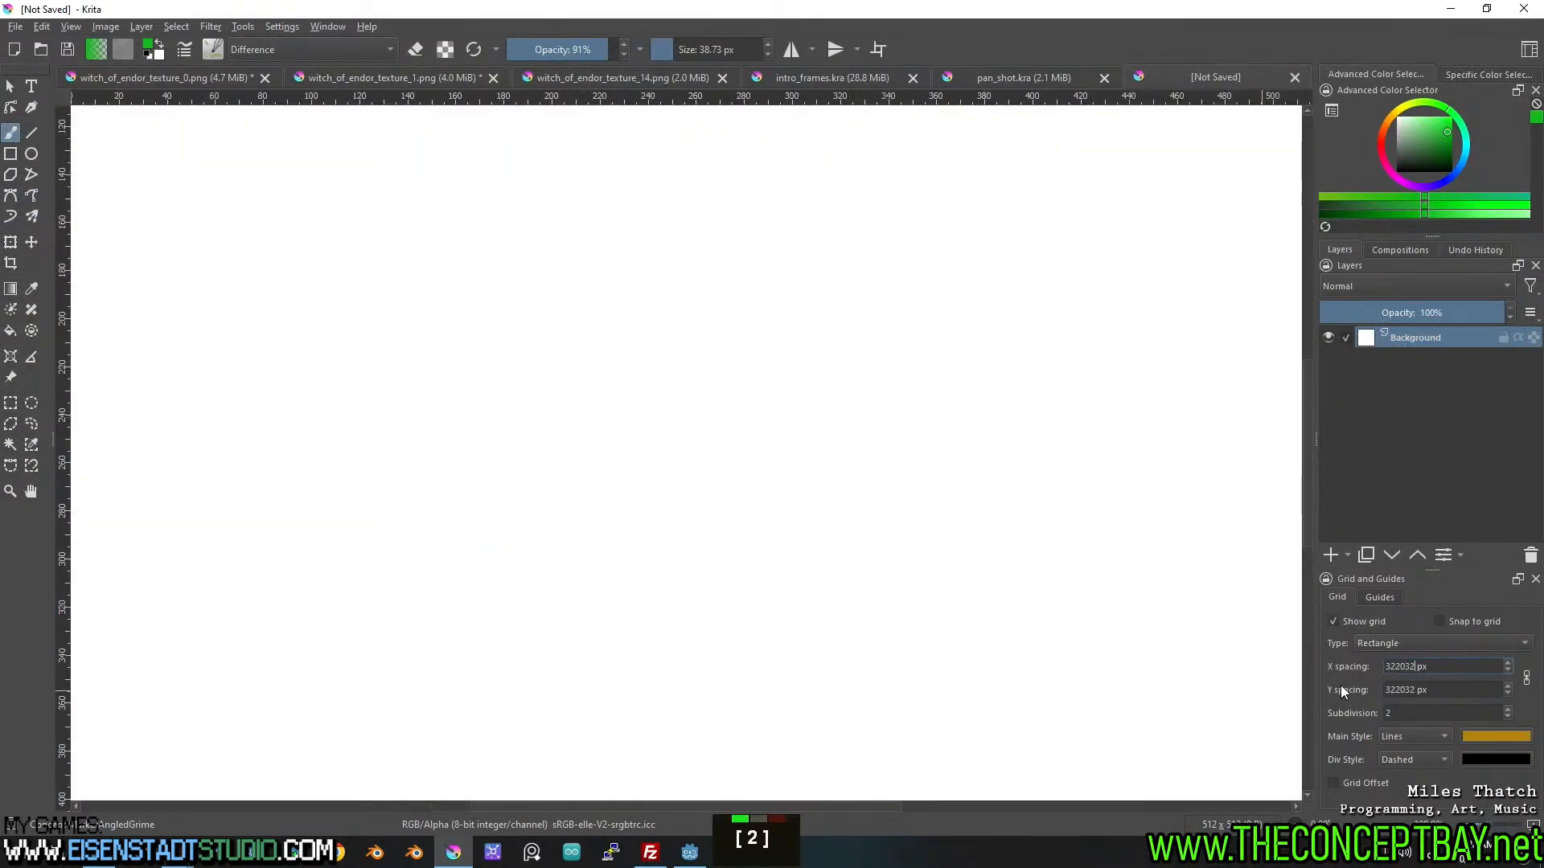
left_click_drag(1430, 666, 1304, 666)
type("16")
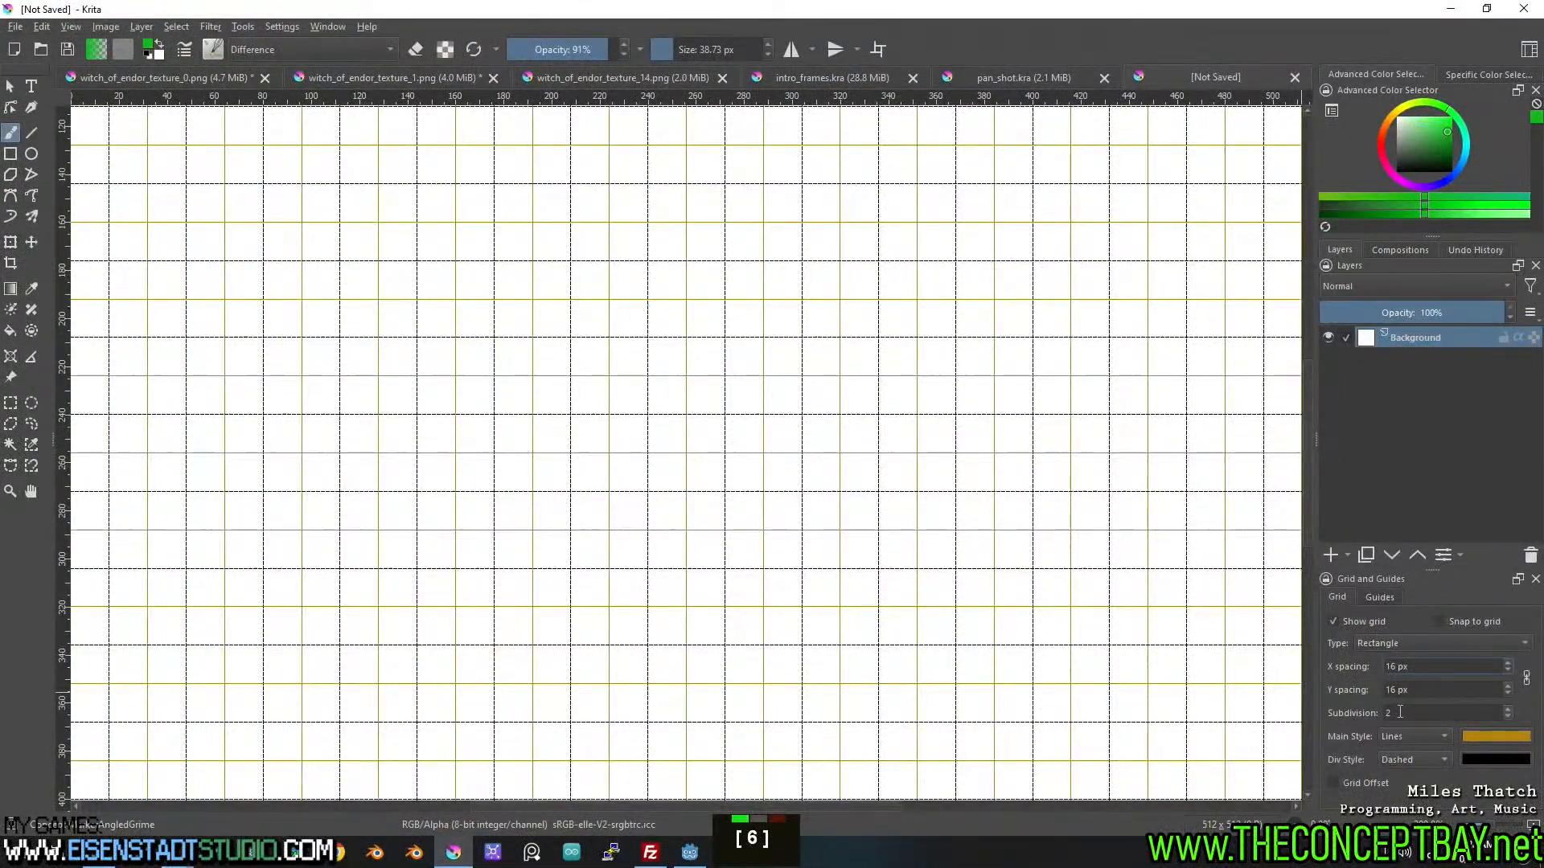
Set the grid's main line colour to black and its division line colour to light grey.
scroll(933, 523, "down", 3)
middle_click(721, 416)
scroll(721, 416, "up", 2)
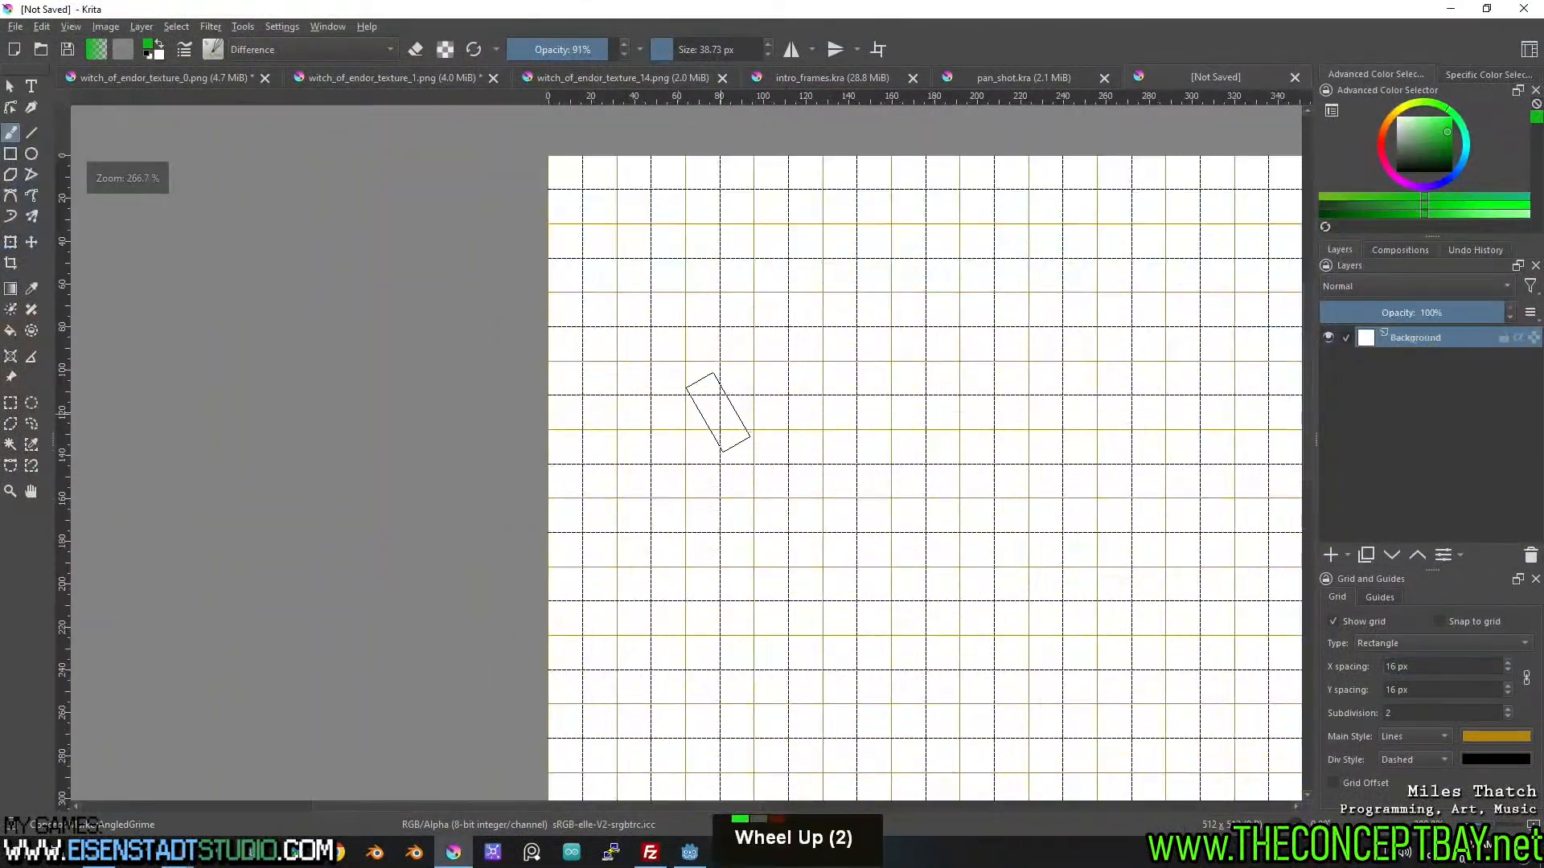
scroll(721, 415, "up", 1)
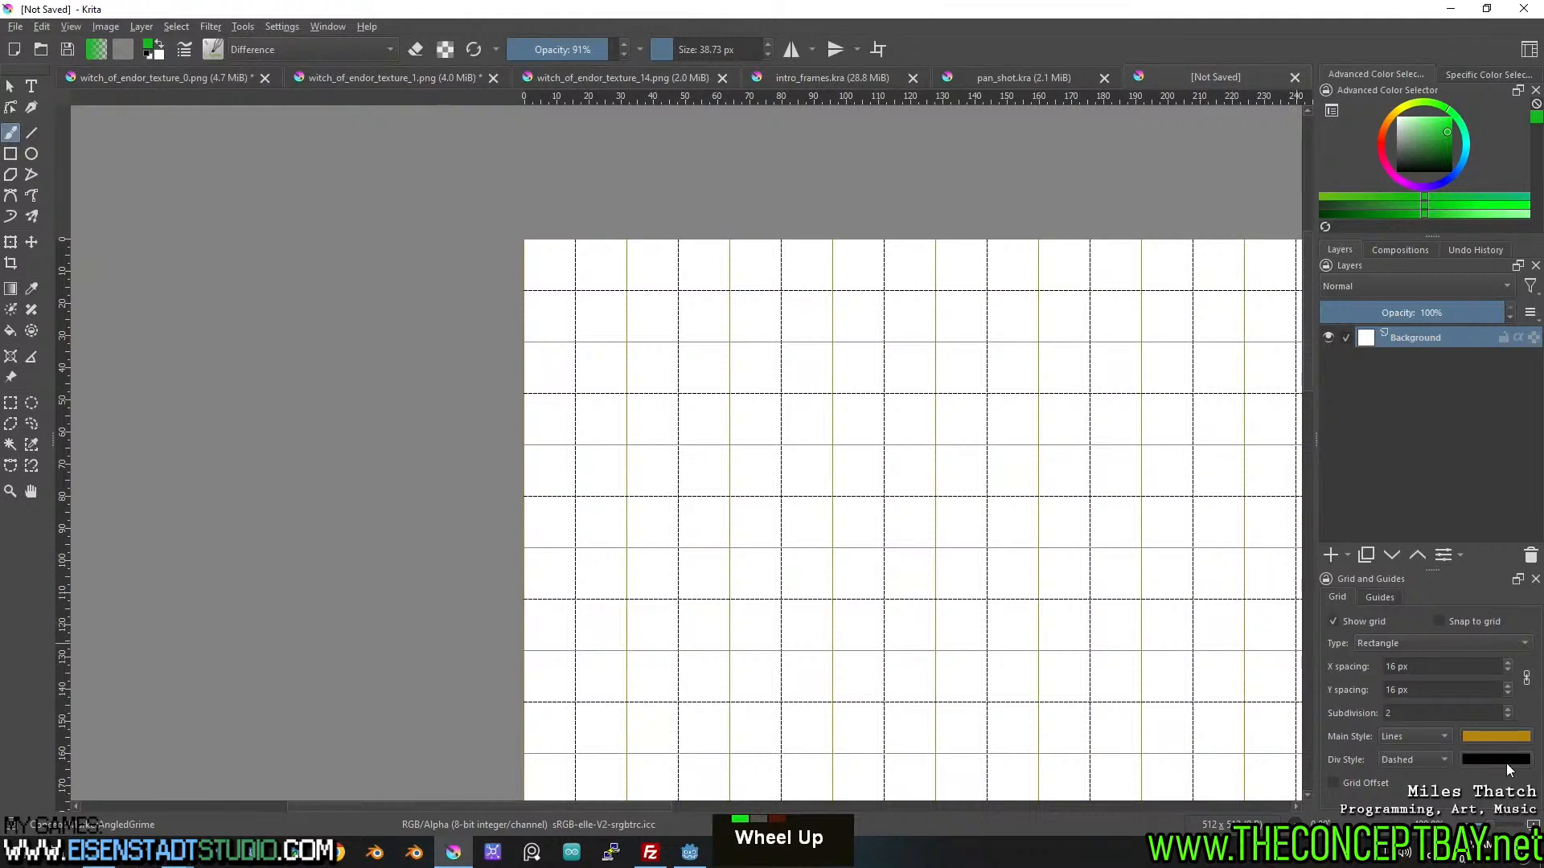
left_click(1487, 739)
left_click_drag(959, 412, 959, 430)
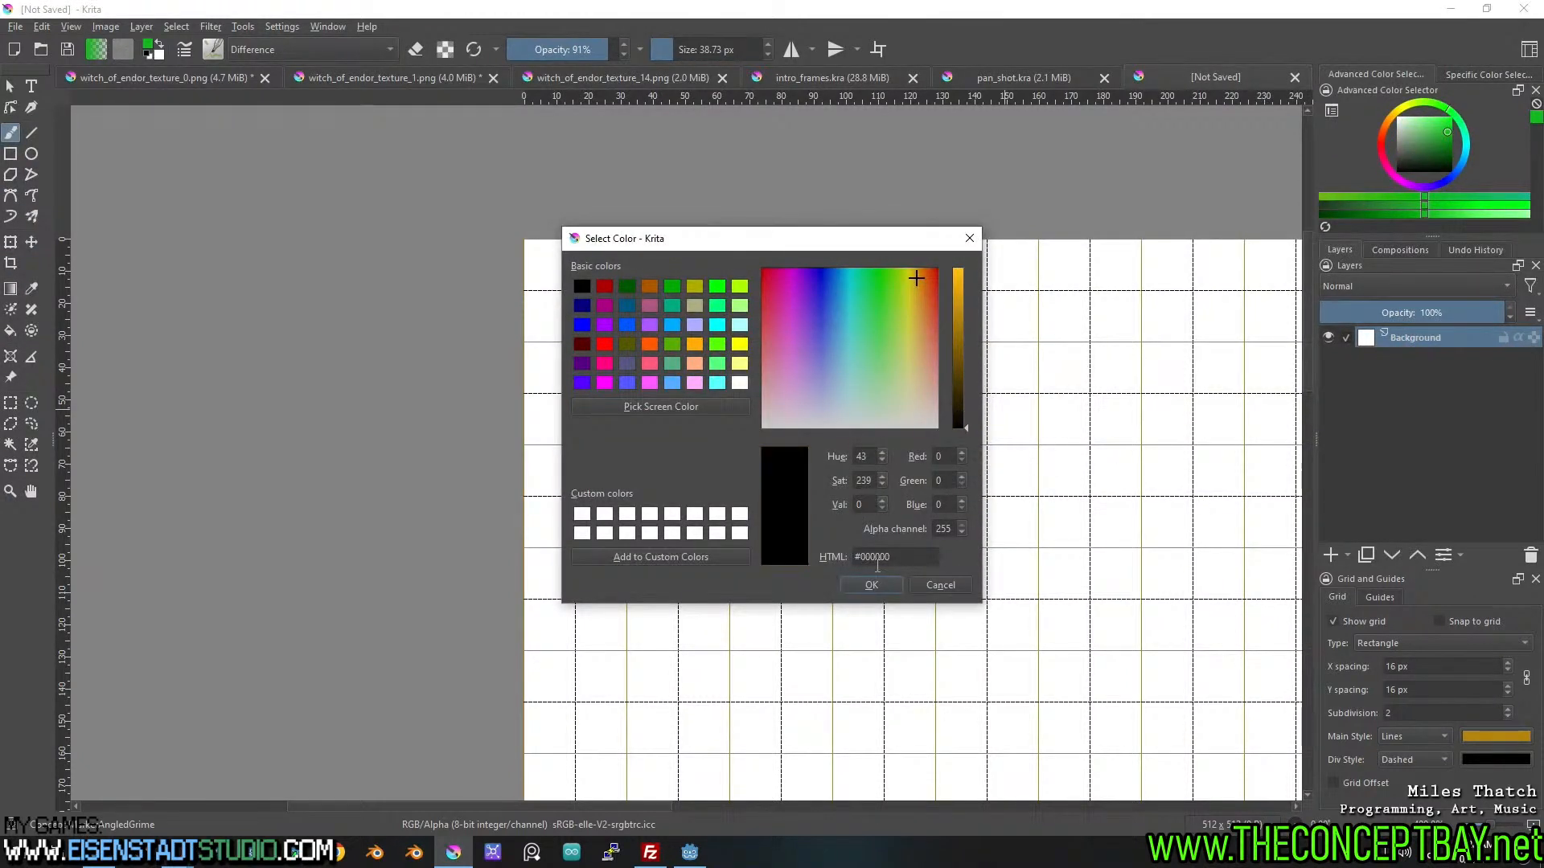
double_click(871, 585)
left_click(1495, 759)
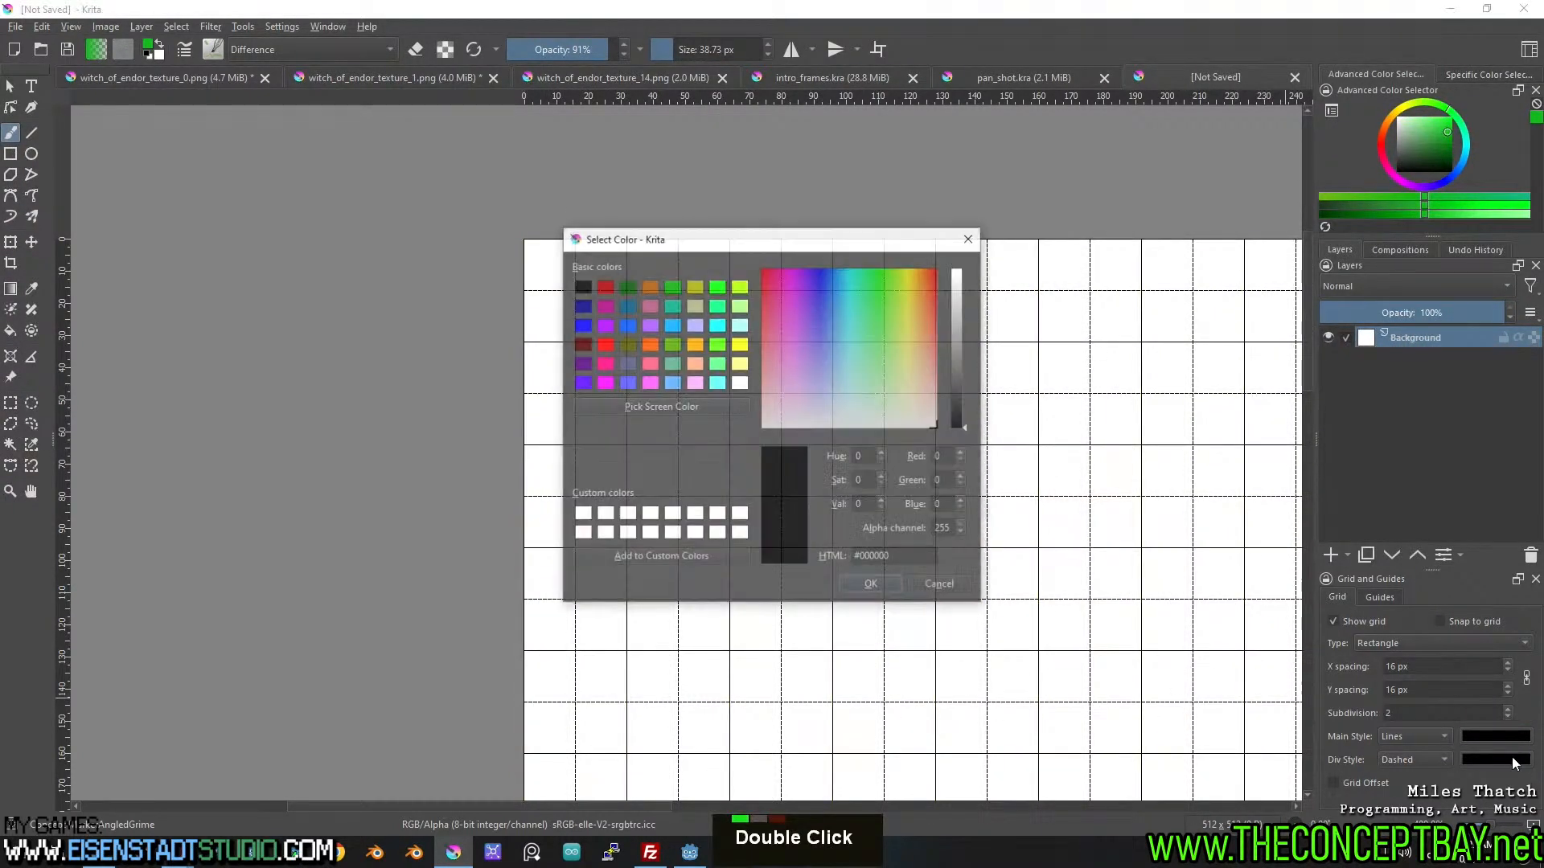
left_click(956, 296)
left_click(863, 586)
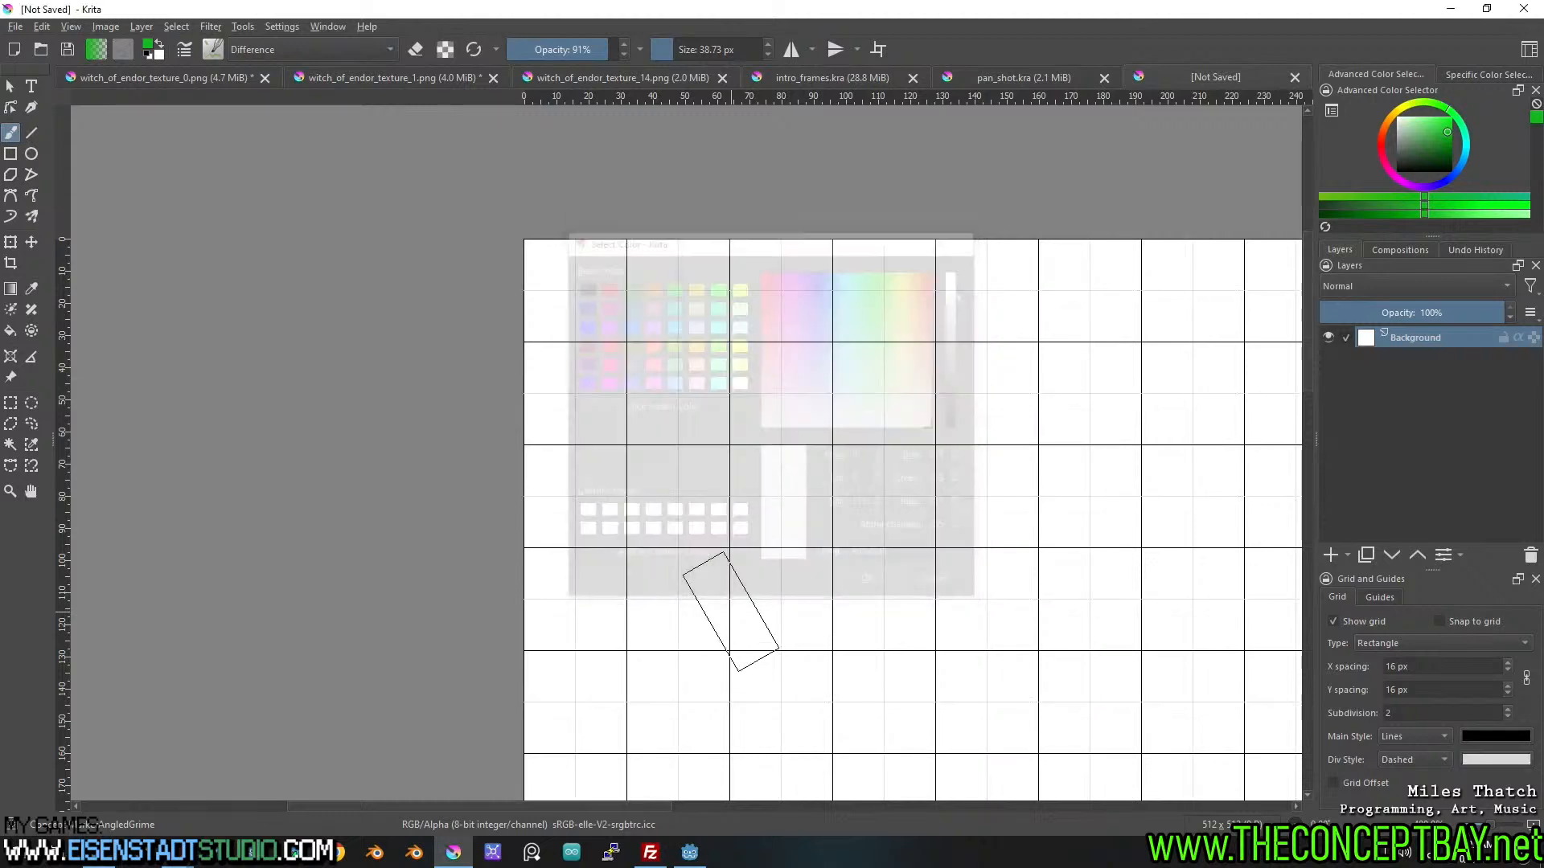
Reorder the open documents so the new unsaved one directly follows witch_of_endor_texture_0.png.
left_click_drag(762, 398, 738, 429)
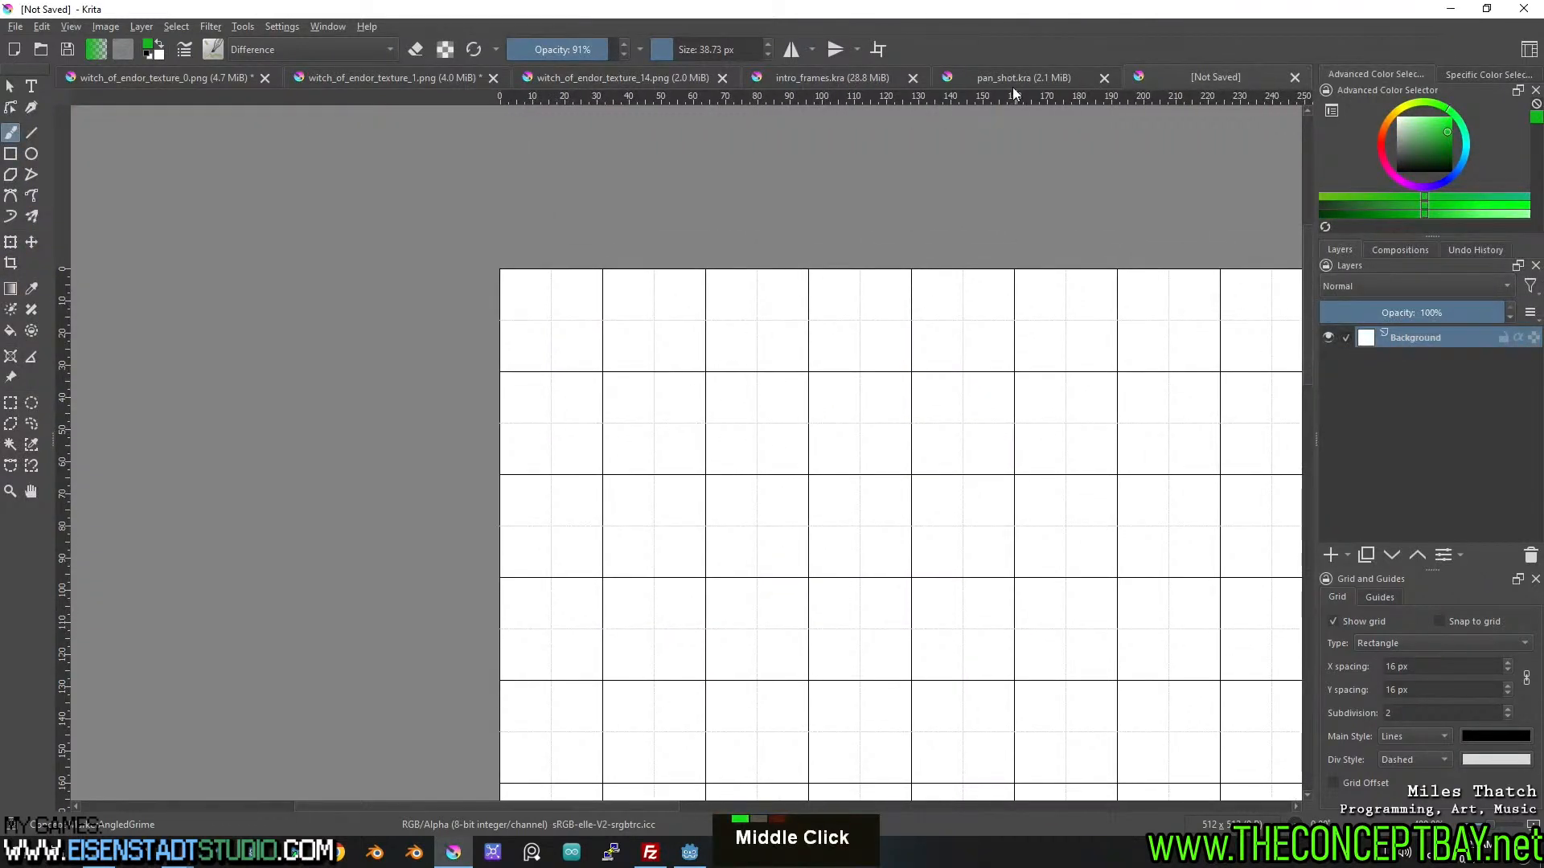
left_click_drag(1228, 63, 362, 80)
Review the sprites in witch_of_endor_texture_0.png and the brown and dark green tile pieces in witch_of_endor_texture_1.png.
left_click(204, 76)
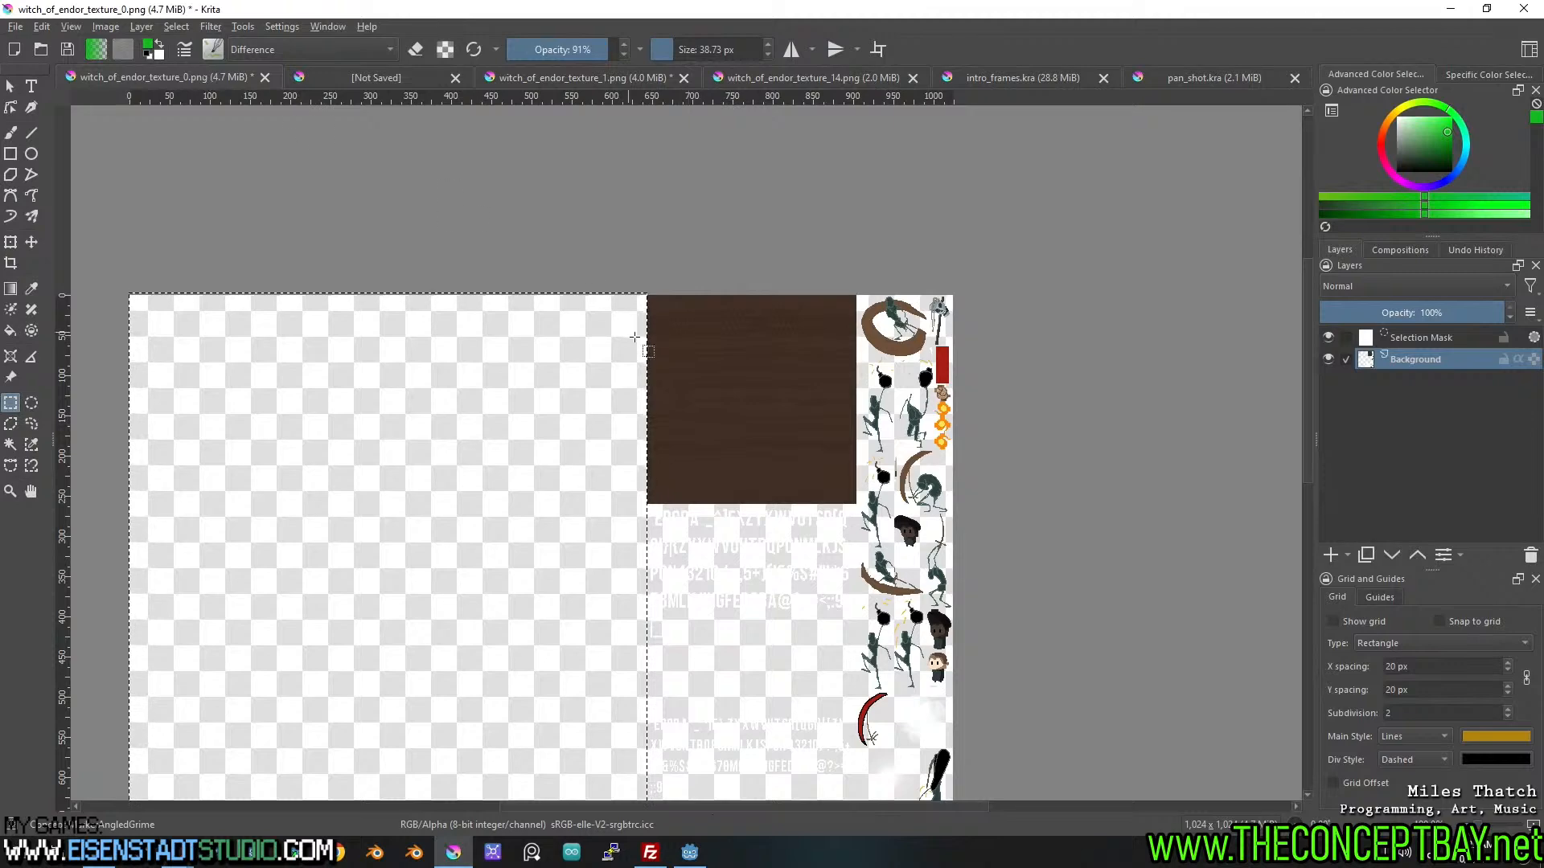
left_click_drag(574, 358, 614, 192)
left_click_drag(759, 293, 619, 398)
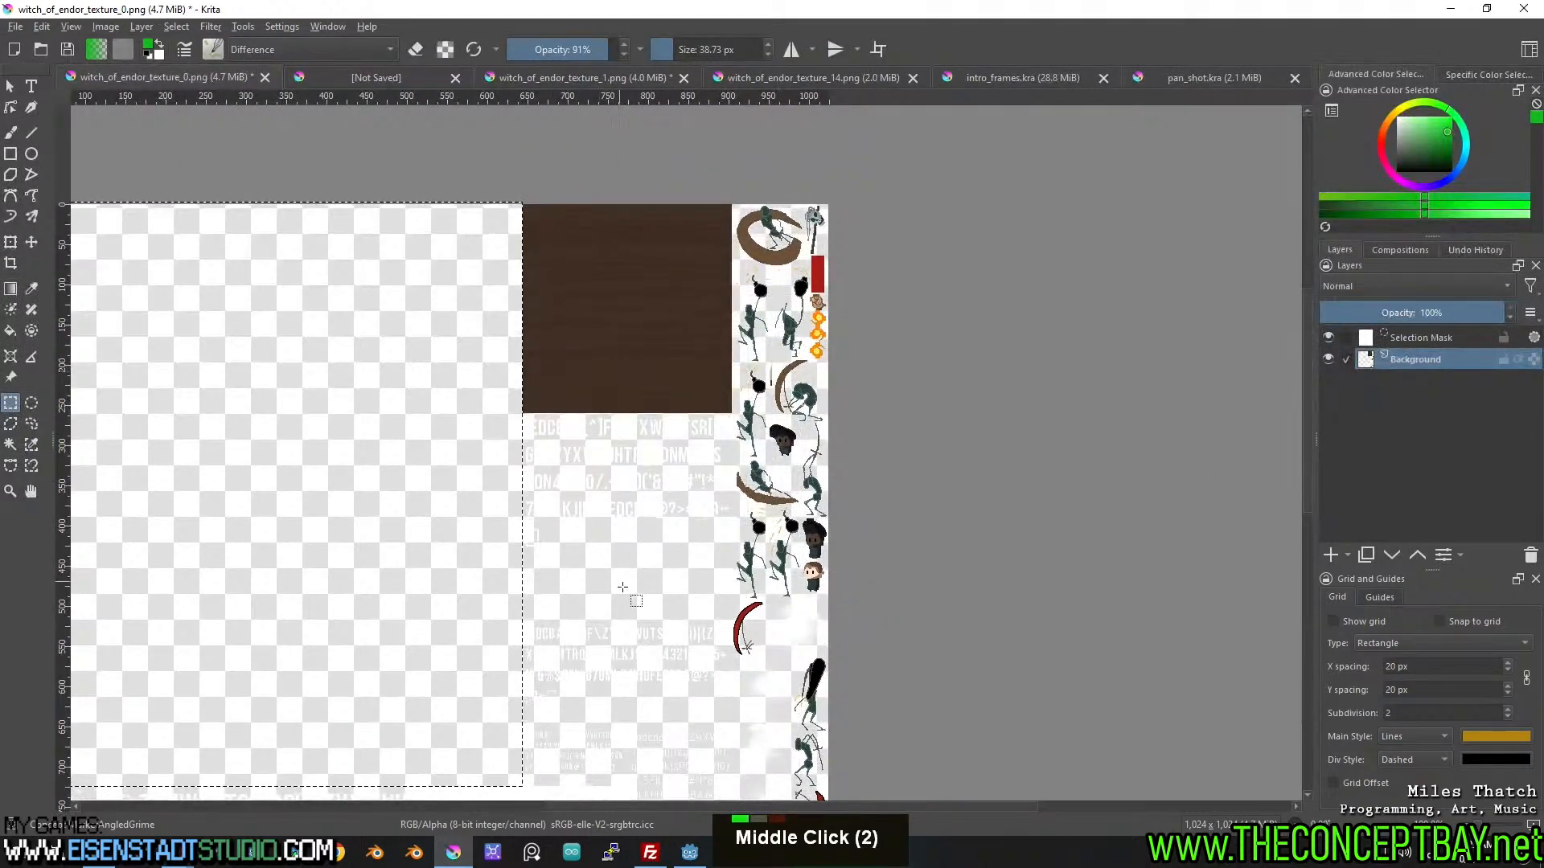
left_click_drag(617, 579, 644, 242)
left_click_drag(531, 451, 766, 442)
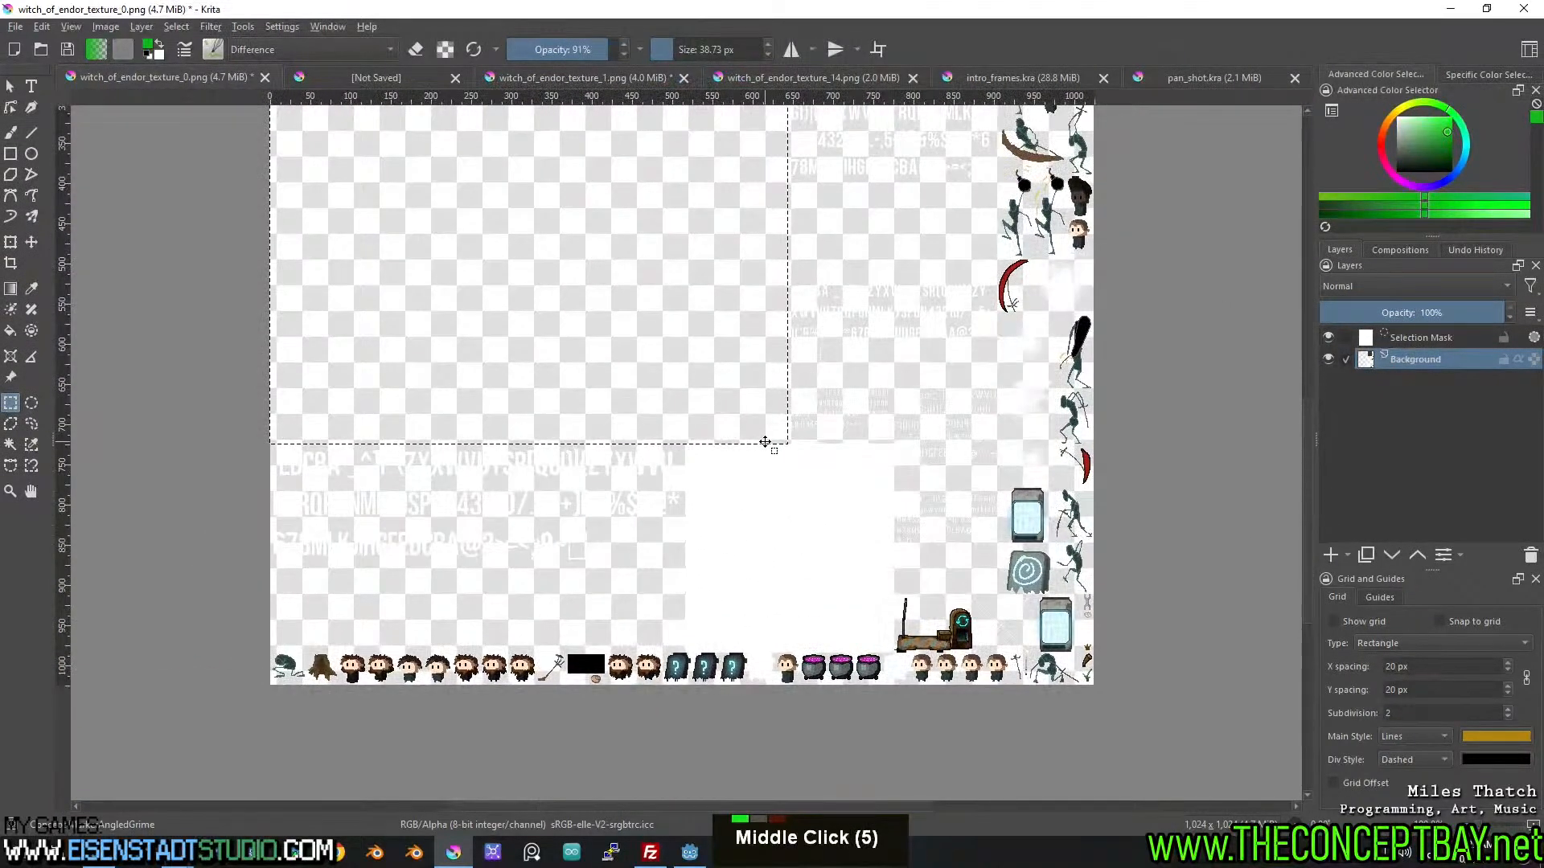
left_click(538, 72)
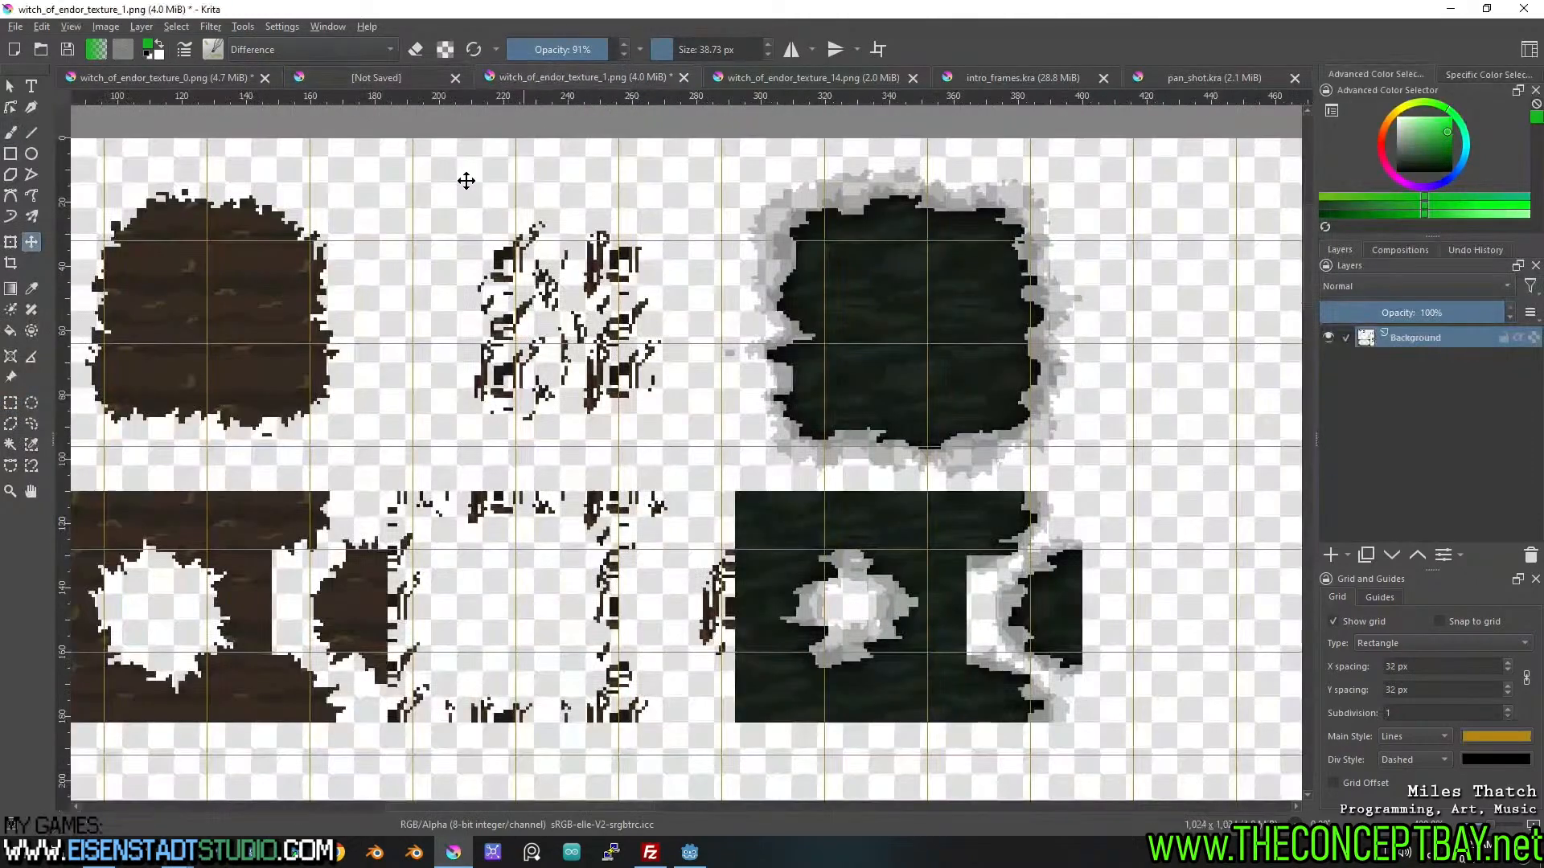
left_click_drag(467, 180, 507, 161)
scroll(439, 302, "down", 1)
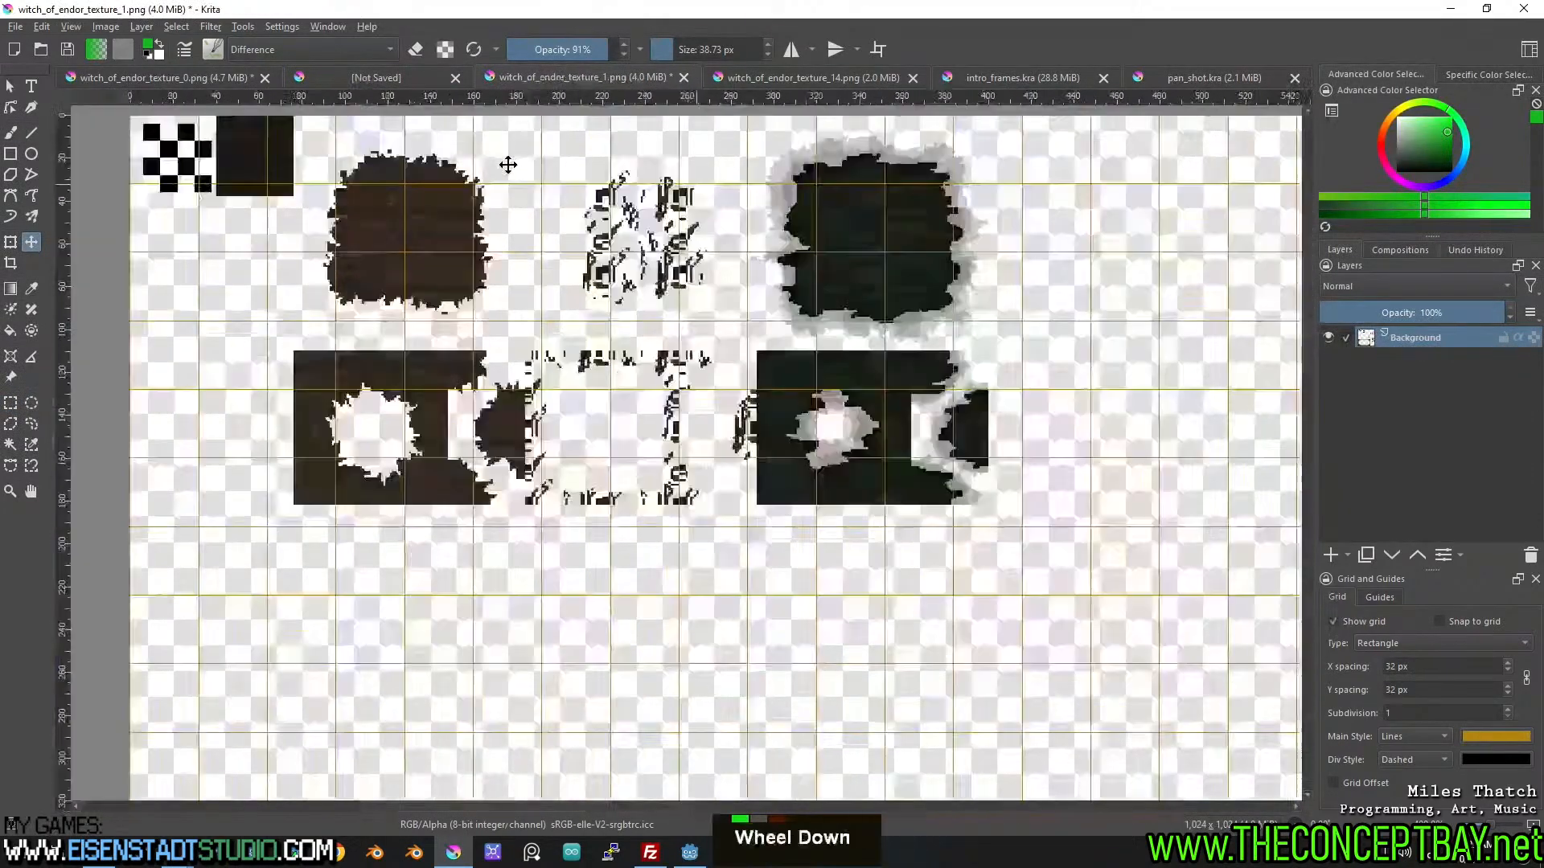
left_click_drag(439, 303, 438, 344)
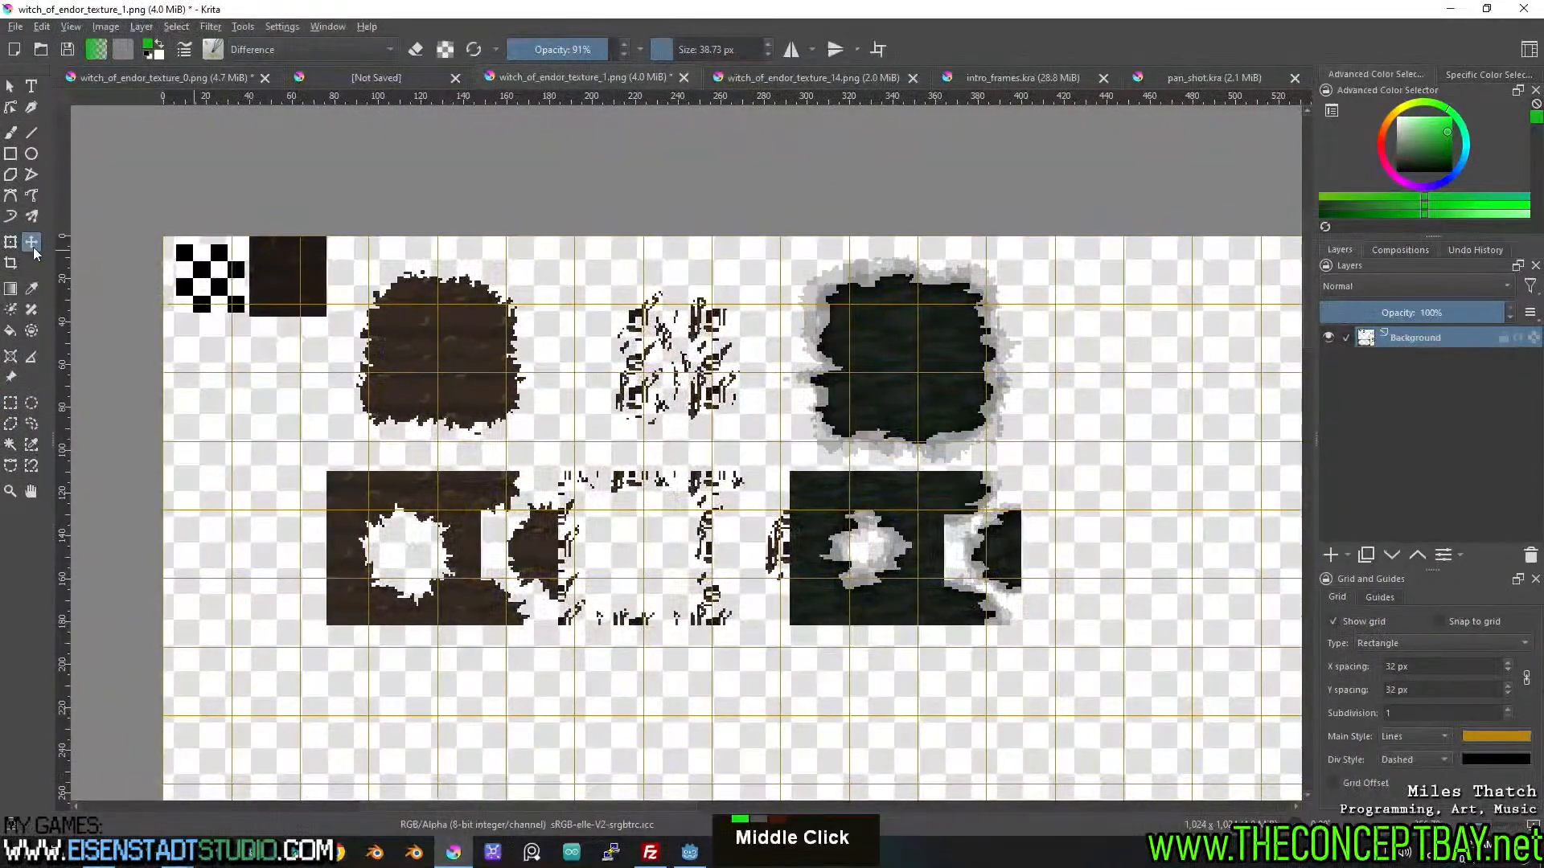
Cut a rectangular area of about 378 by 205 px holding all tile pieces, leaving the checker pattern in witch_of_endor_texture_1.png.
left_click(11, 405)
left_click_drag(1060, 644, 251, 202)
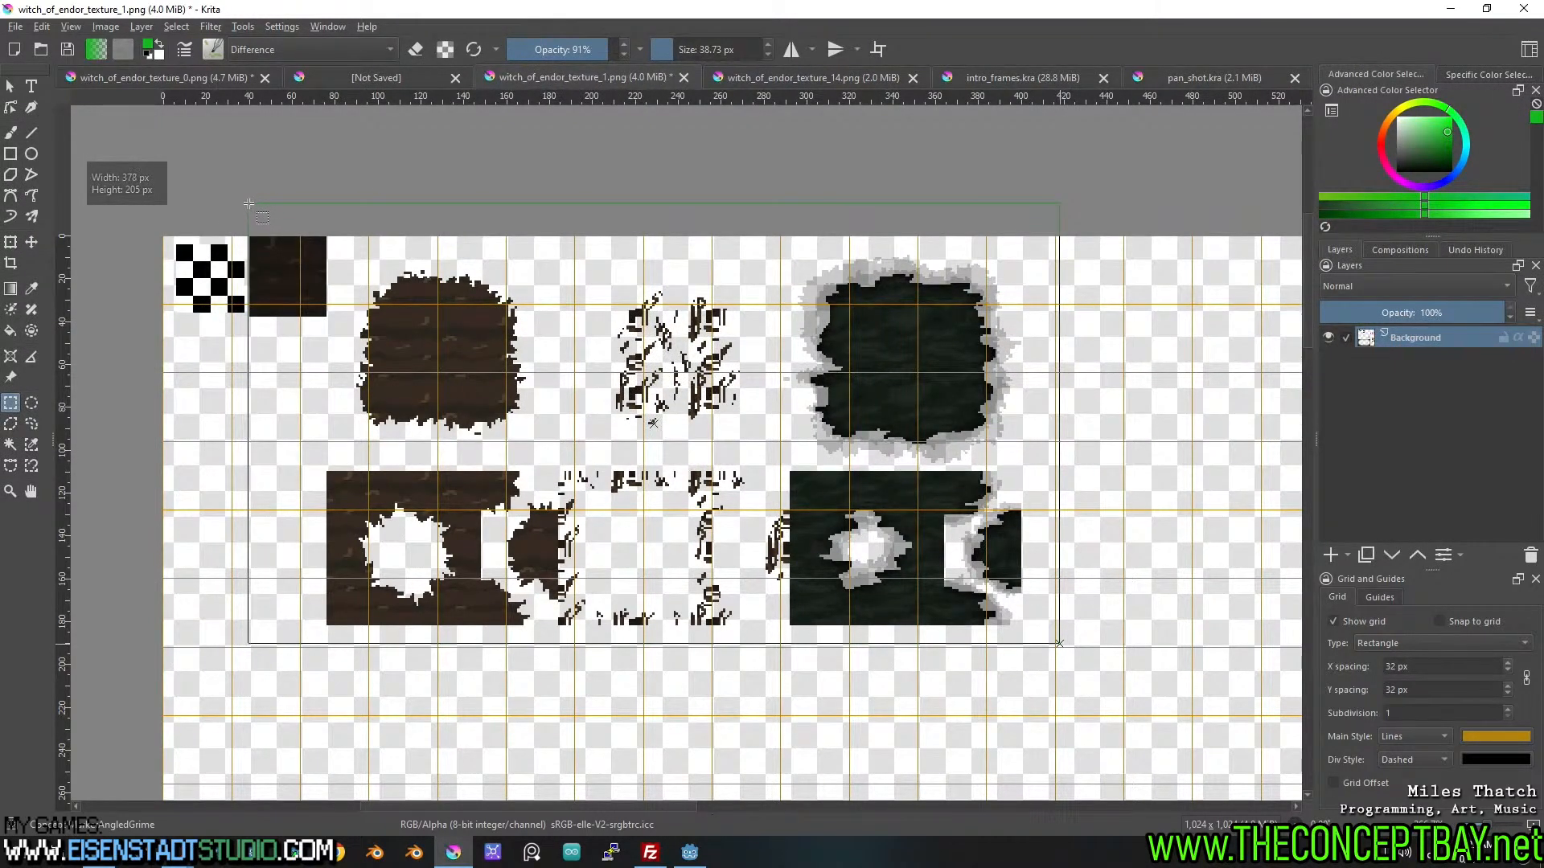
middle_click(251, 203)
scroll(334, 341, "up", 3)
key("ctrl+x")
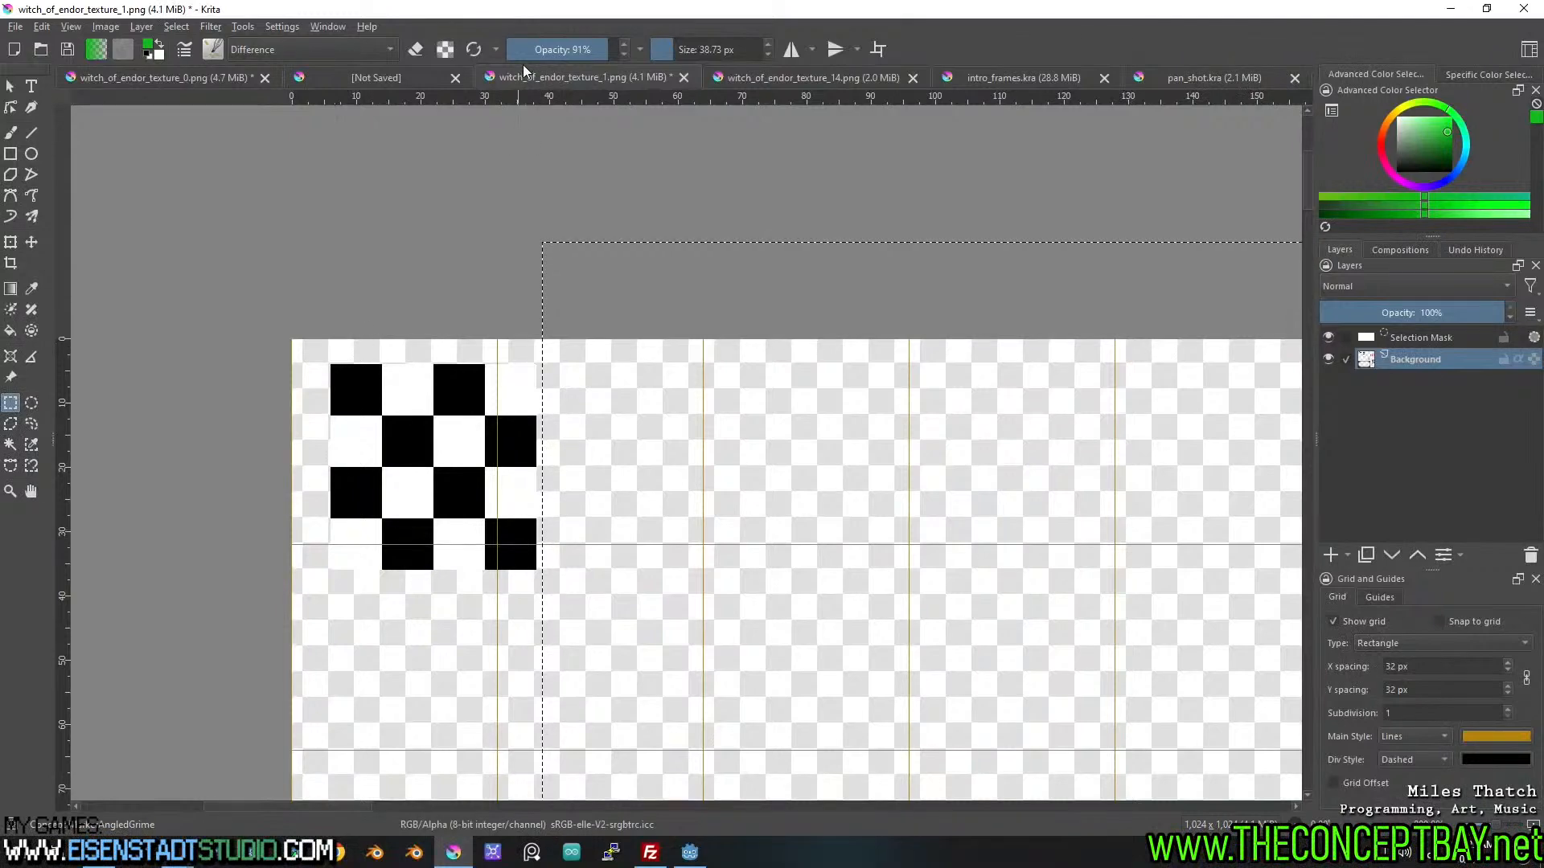
Paste the cut tile pieces into the unsaved 512 by 512 px document.
left_click(306, 78)
key("ctrl+v")
scroll(620, 465, "down", 2)
middle_click(620, 465)
scroll(621, 462, "up", 5)
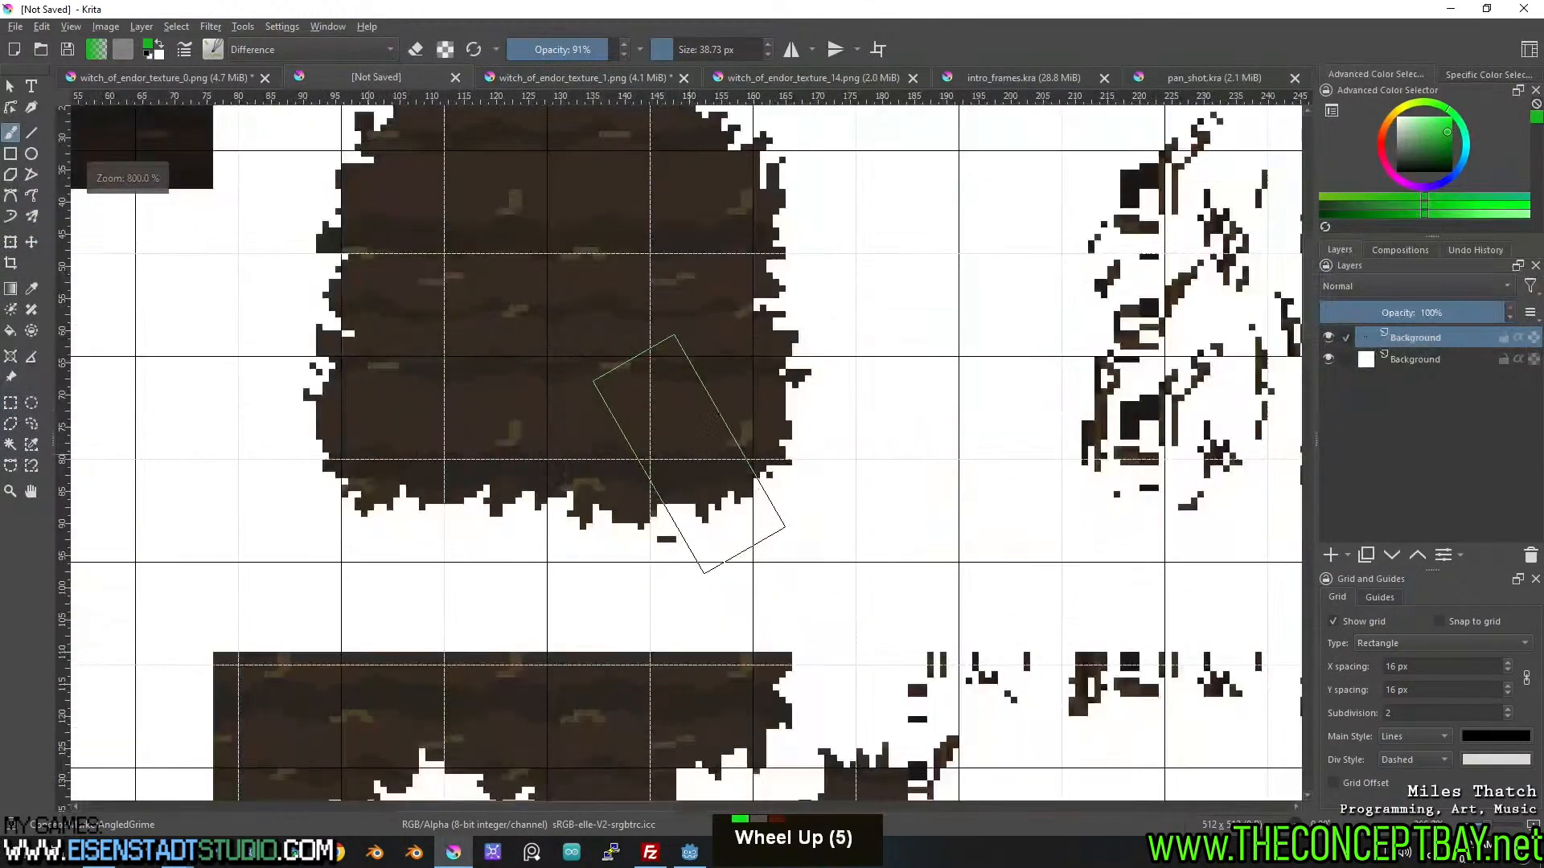
Move the pasted tile layer so the lower brown block's left edge meets the 64 px grid line and its top edge the 112 px line.
middle_click(689, 455)
scroll(786, 499, "down", 1)
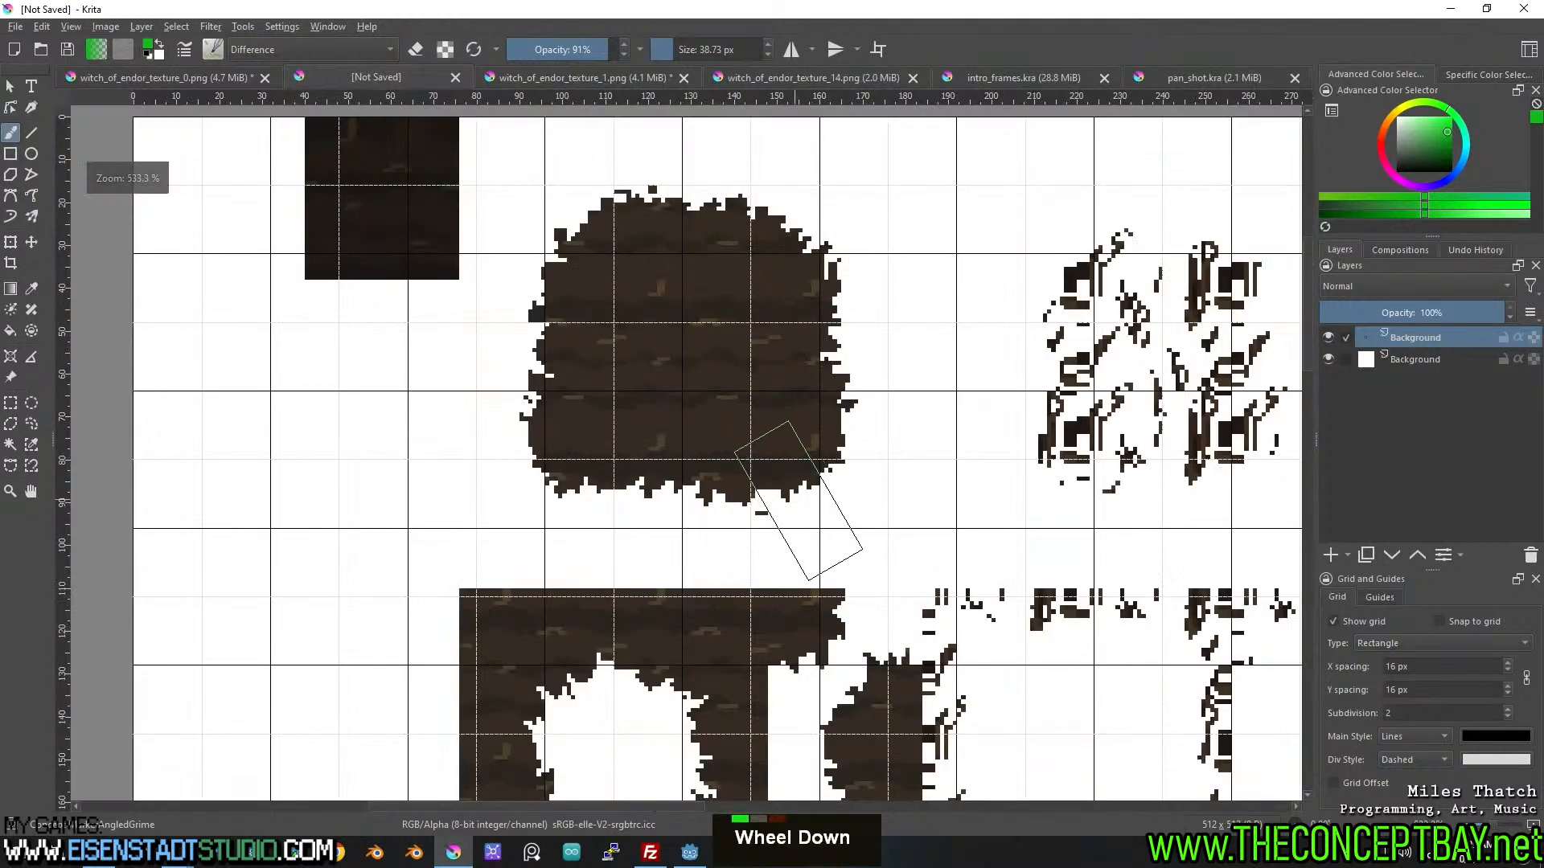
middle_click(785, 499)
key("t")
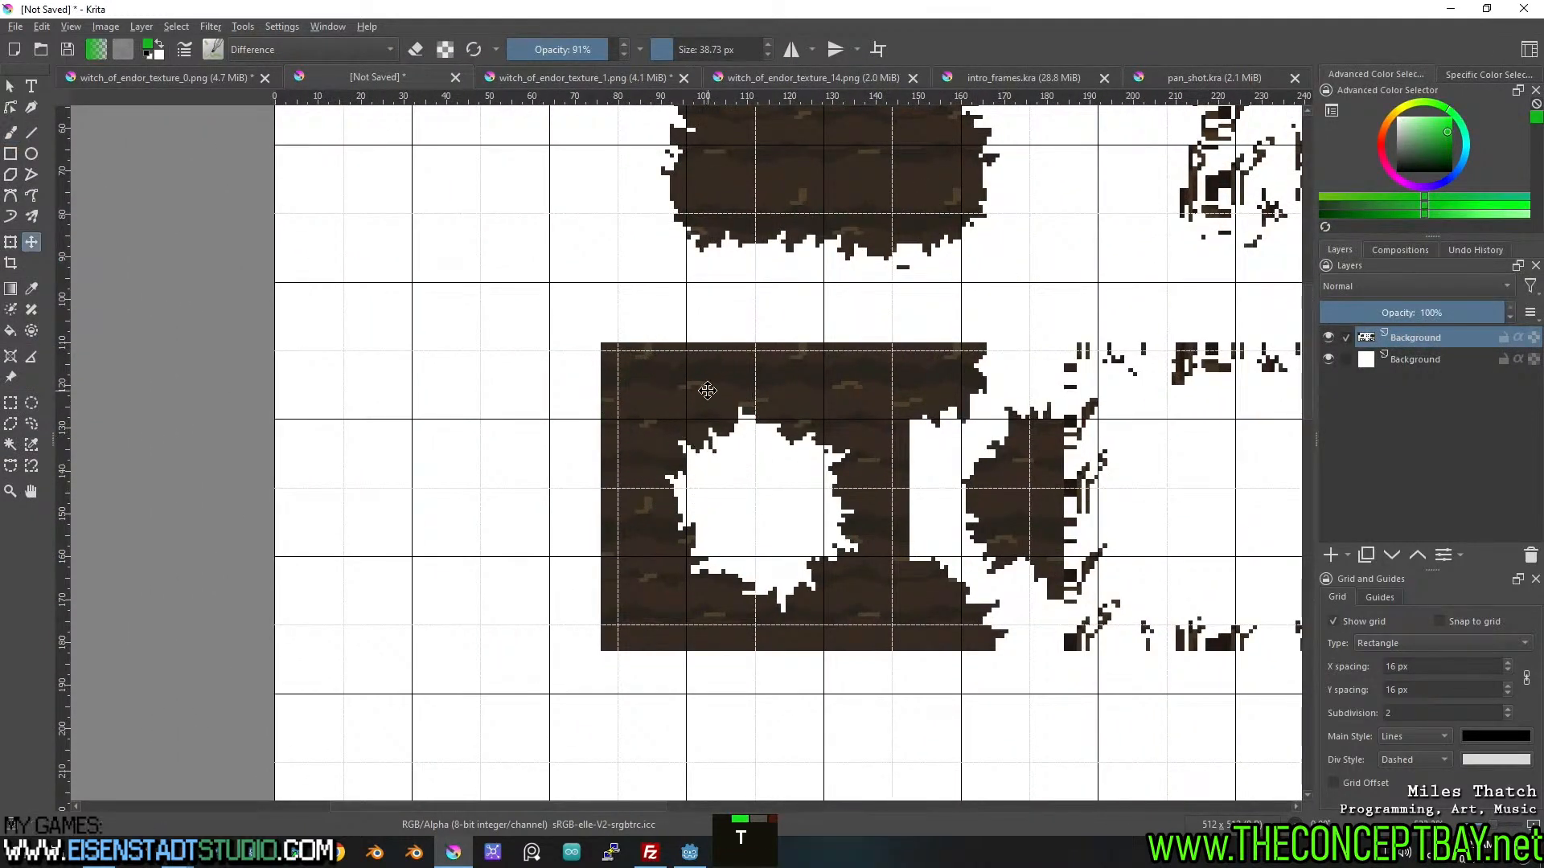
left_click_drag(734, 398, 685, 402)
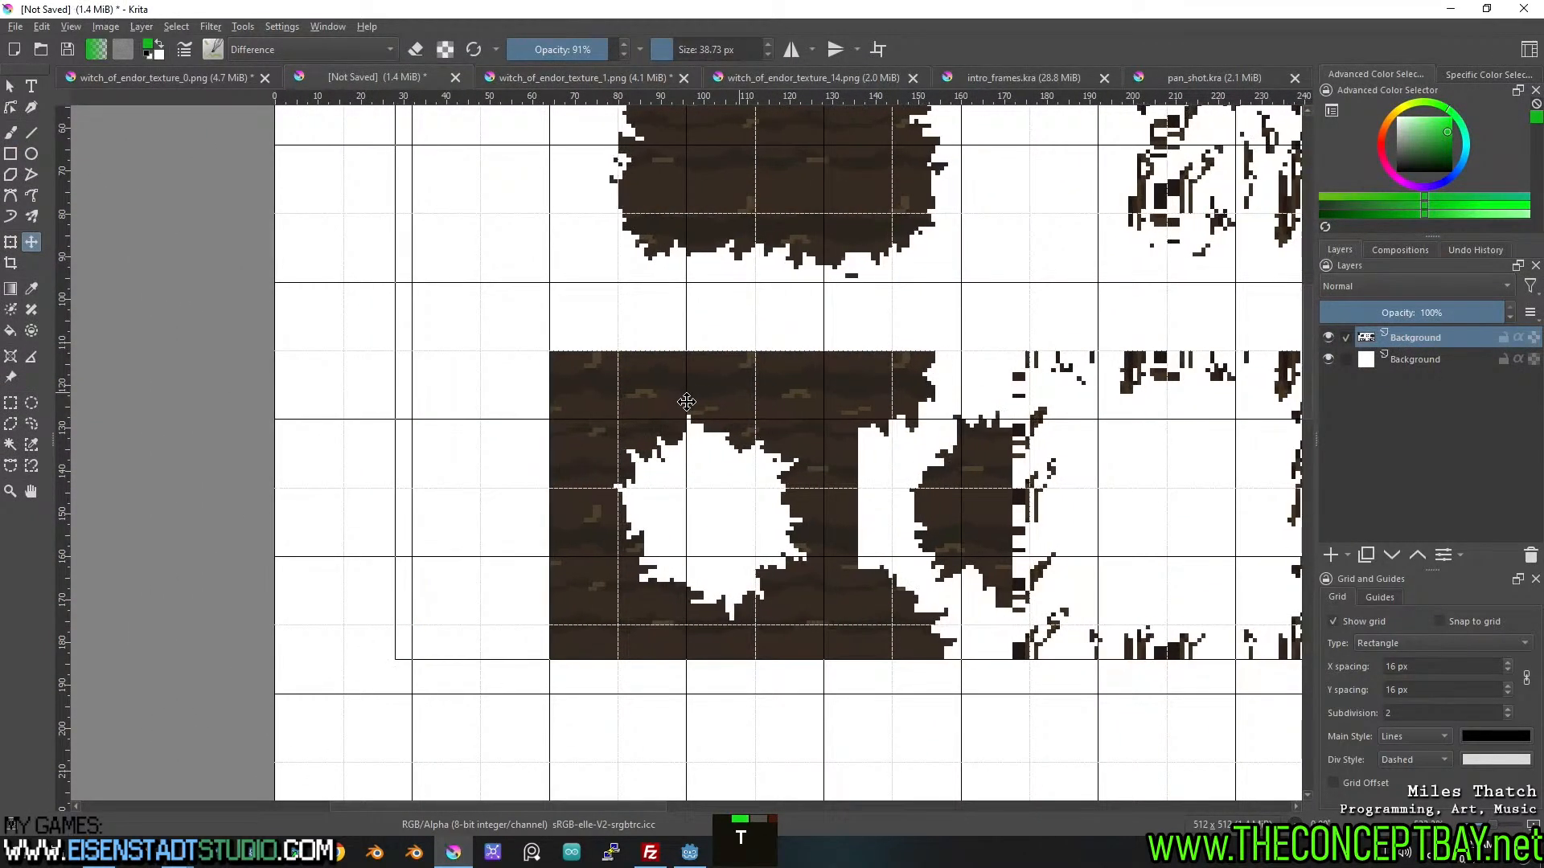
Trim the bottom edge of the lower tile row by deleting a selection of about 357 by 44 px across it.
scroll(773, 641, "up", 1)
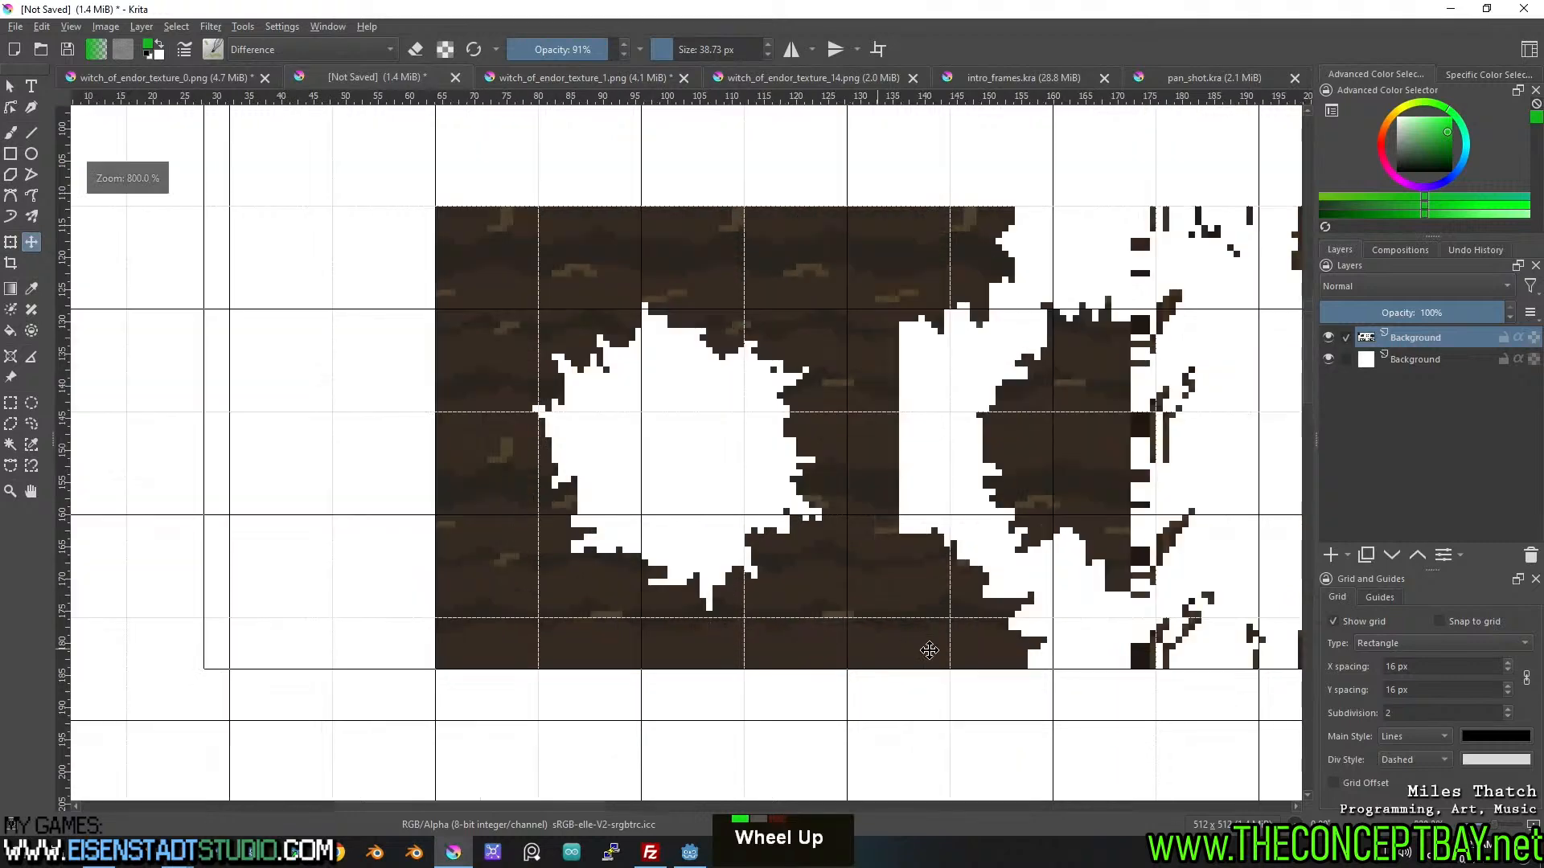
scroll(896, 648, "down", 1)
middle_click(894, 648)
scroll(594, 591, "down", 1)
scroll(872, 655, "down", 1)
middle_click(872, 656)
scroll(748, 603, "up", 1)
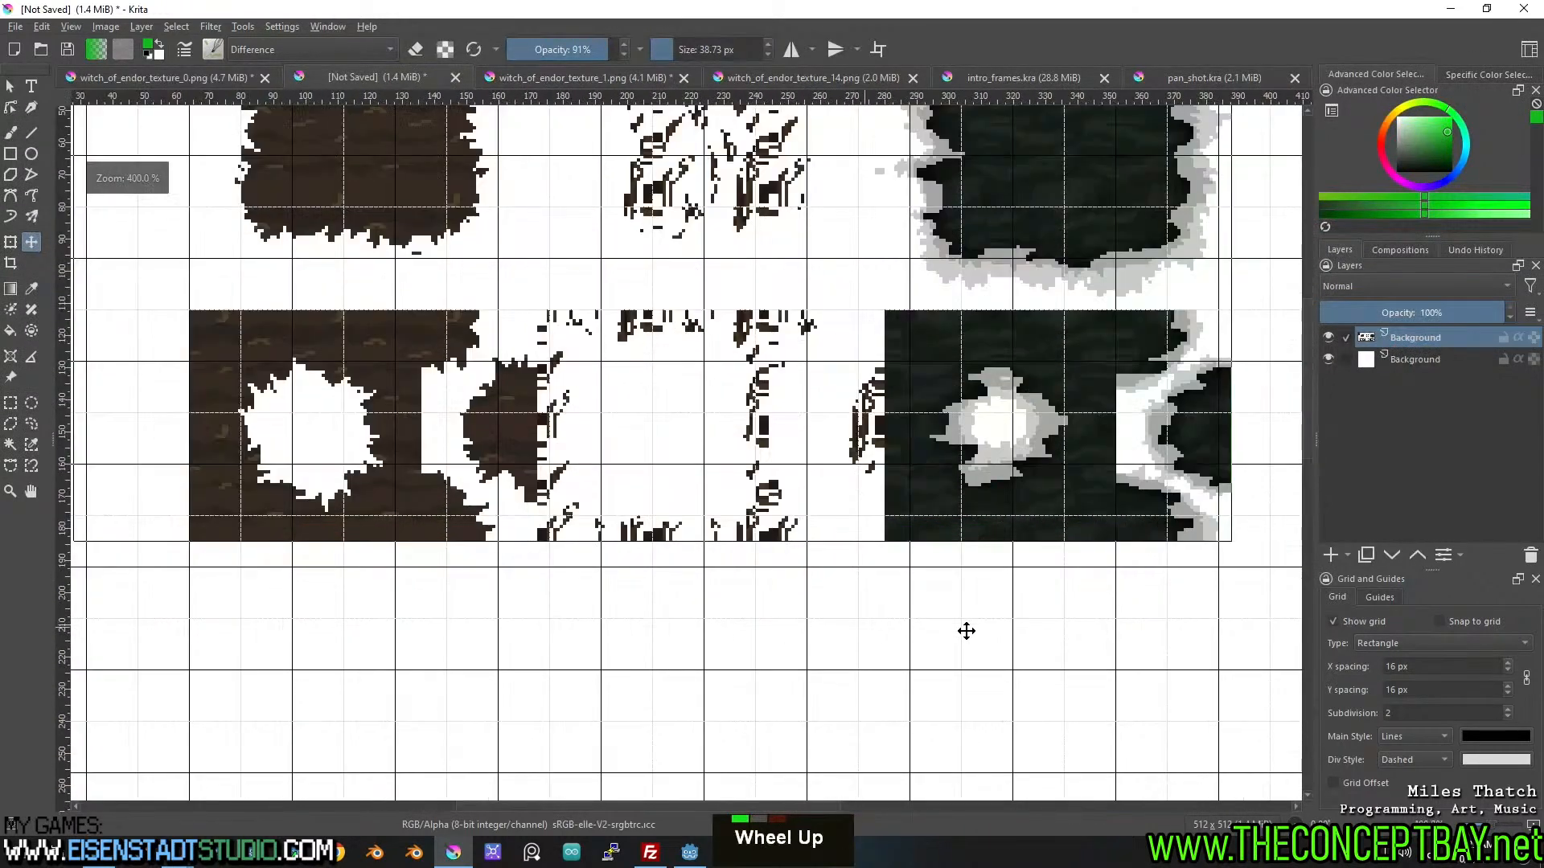
middle_click(1066, 630)
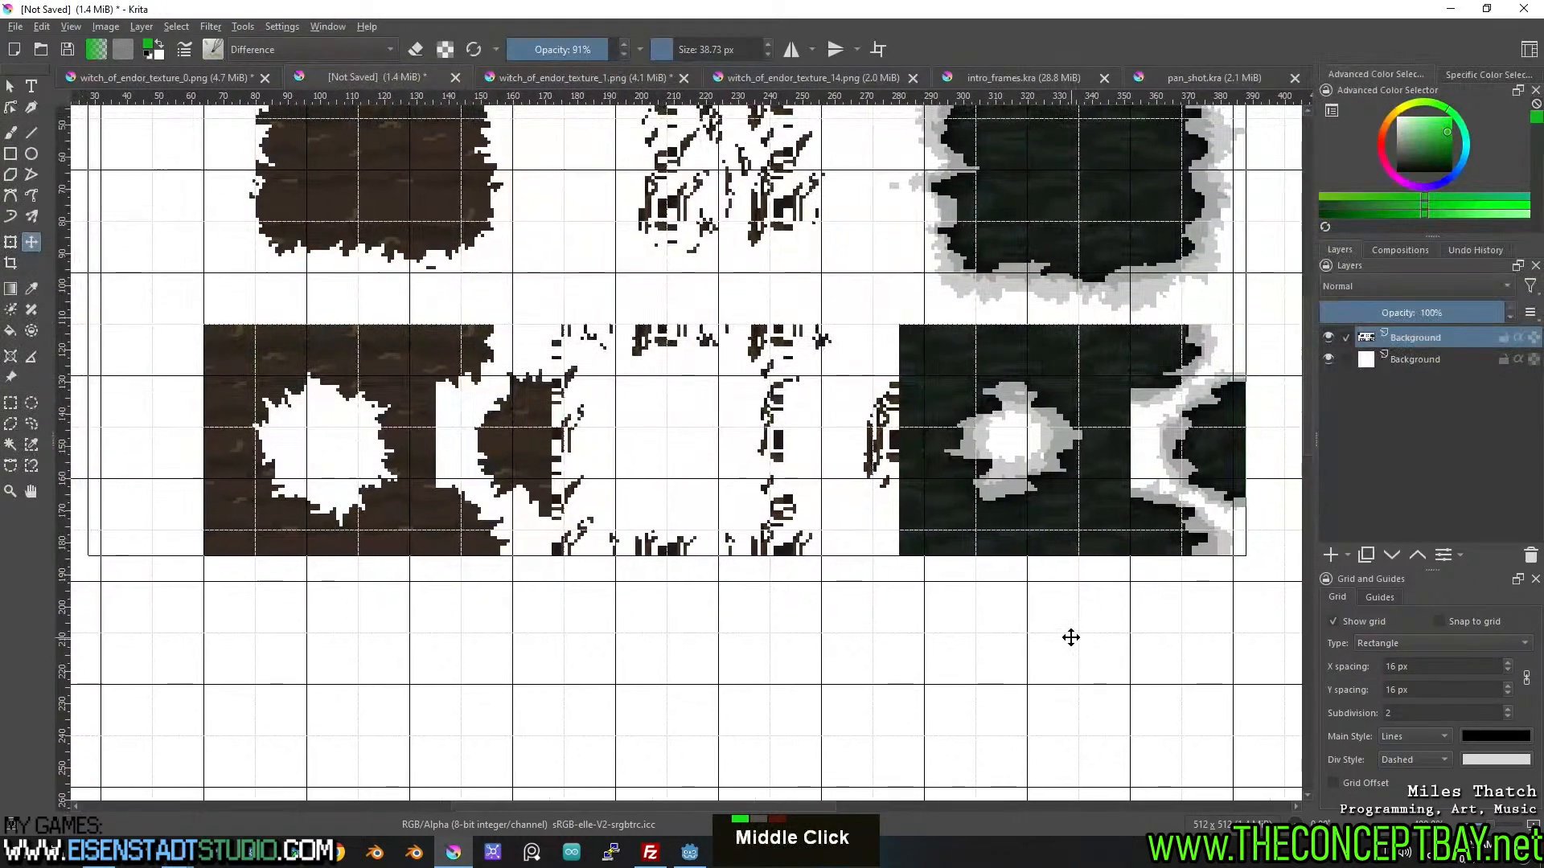
left_click(16, 406)
left_click_drag(141, 690, 1289, 552)
key("Delete")
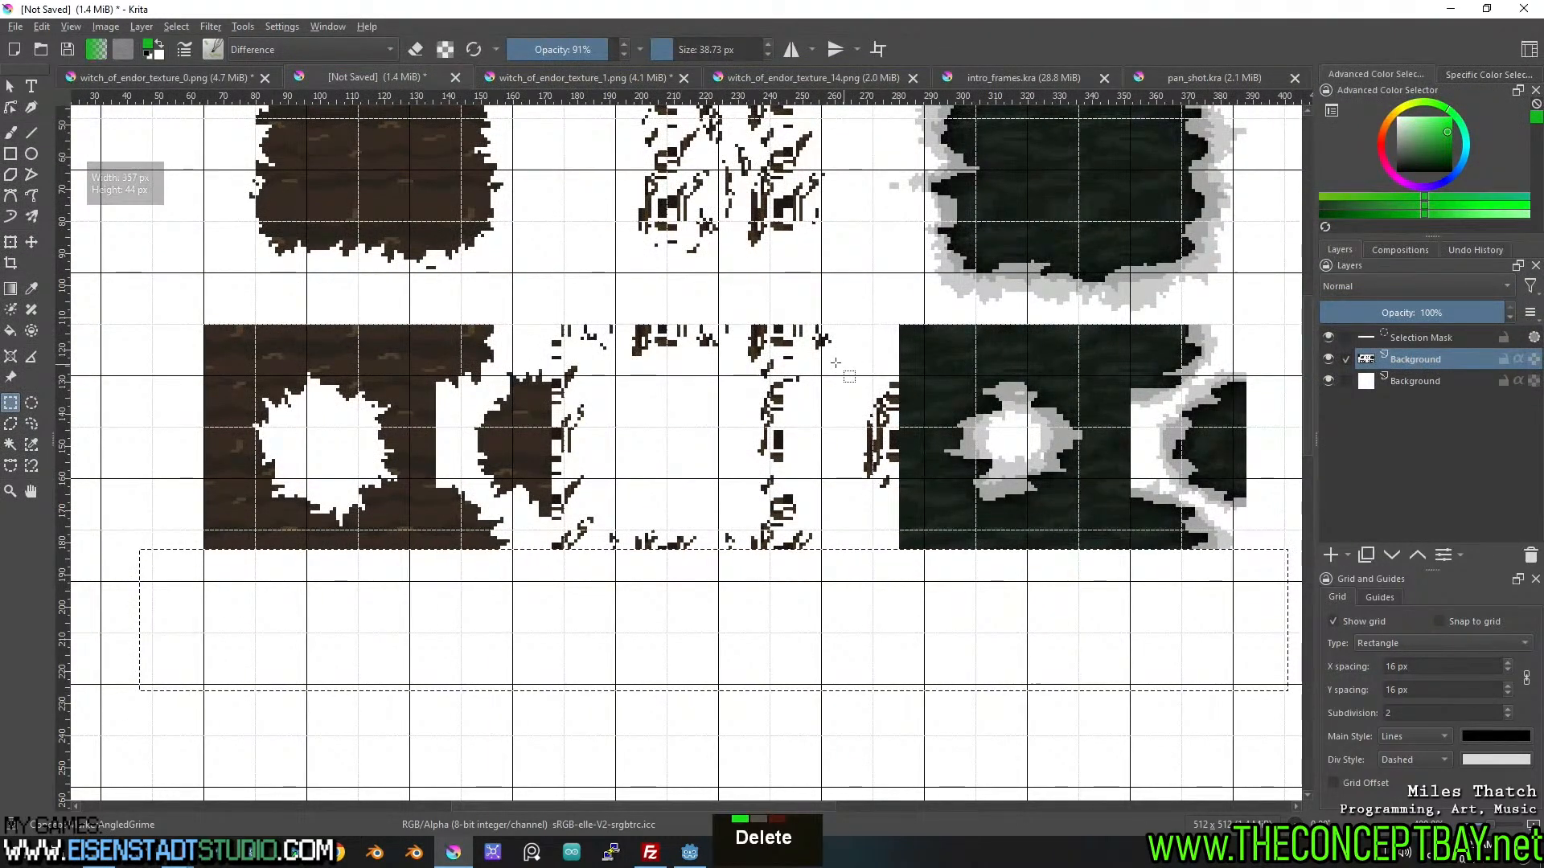
Trim a narrow vertical strip off the left edge of the lower brown block.
middle_click(232, 204)
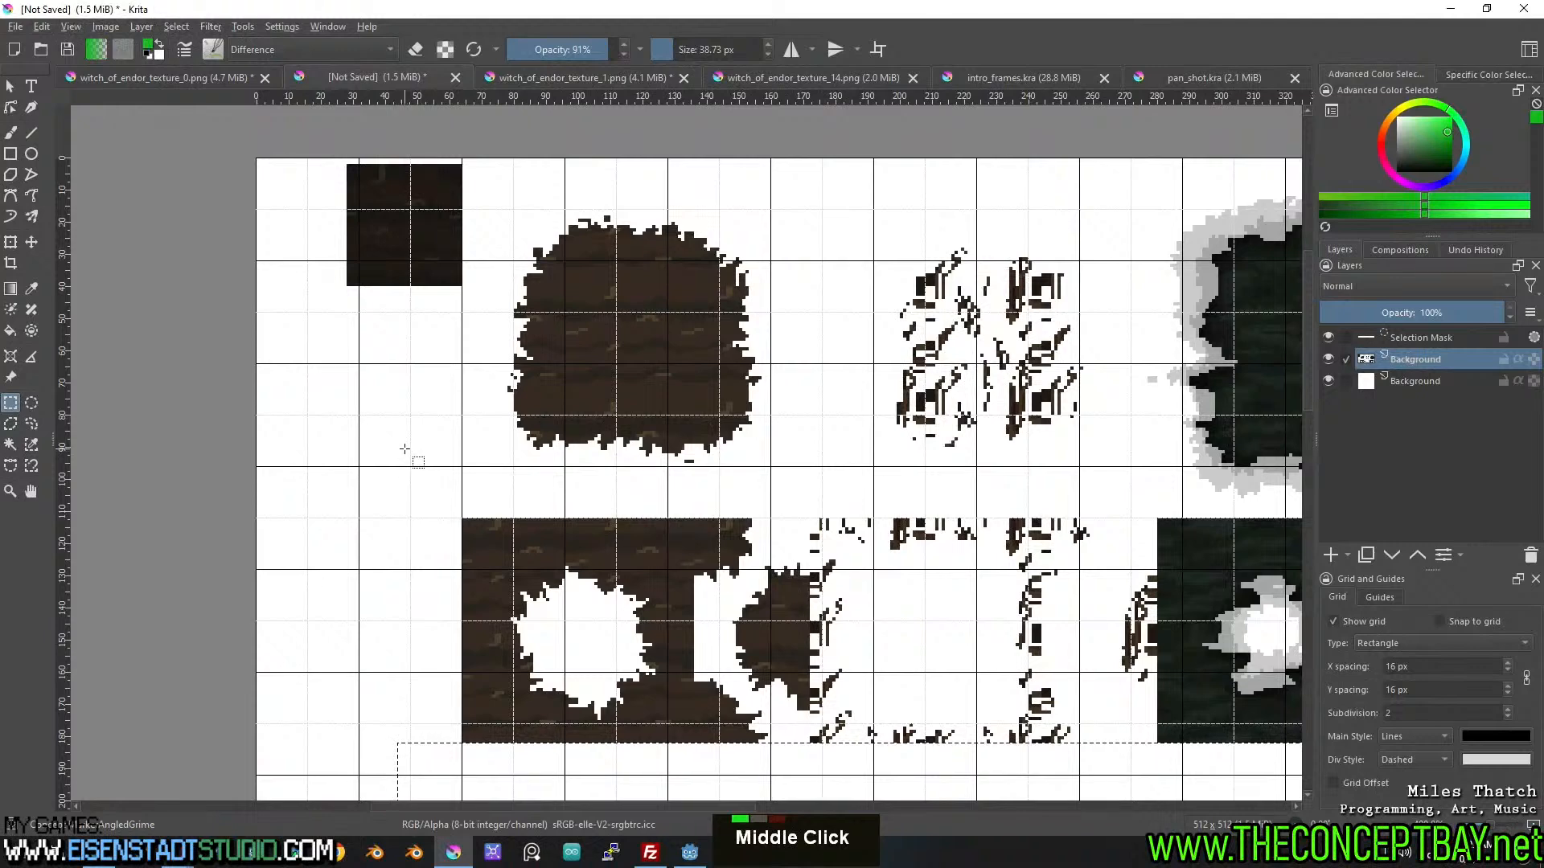
scroll(404, 448, "down", 3)
left_click_drag(401, 336, 469, 723)
key("Delete")
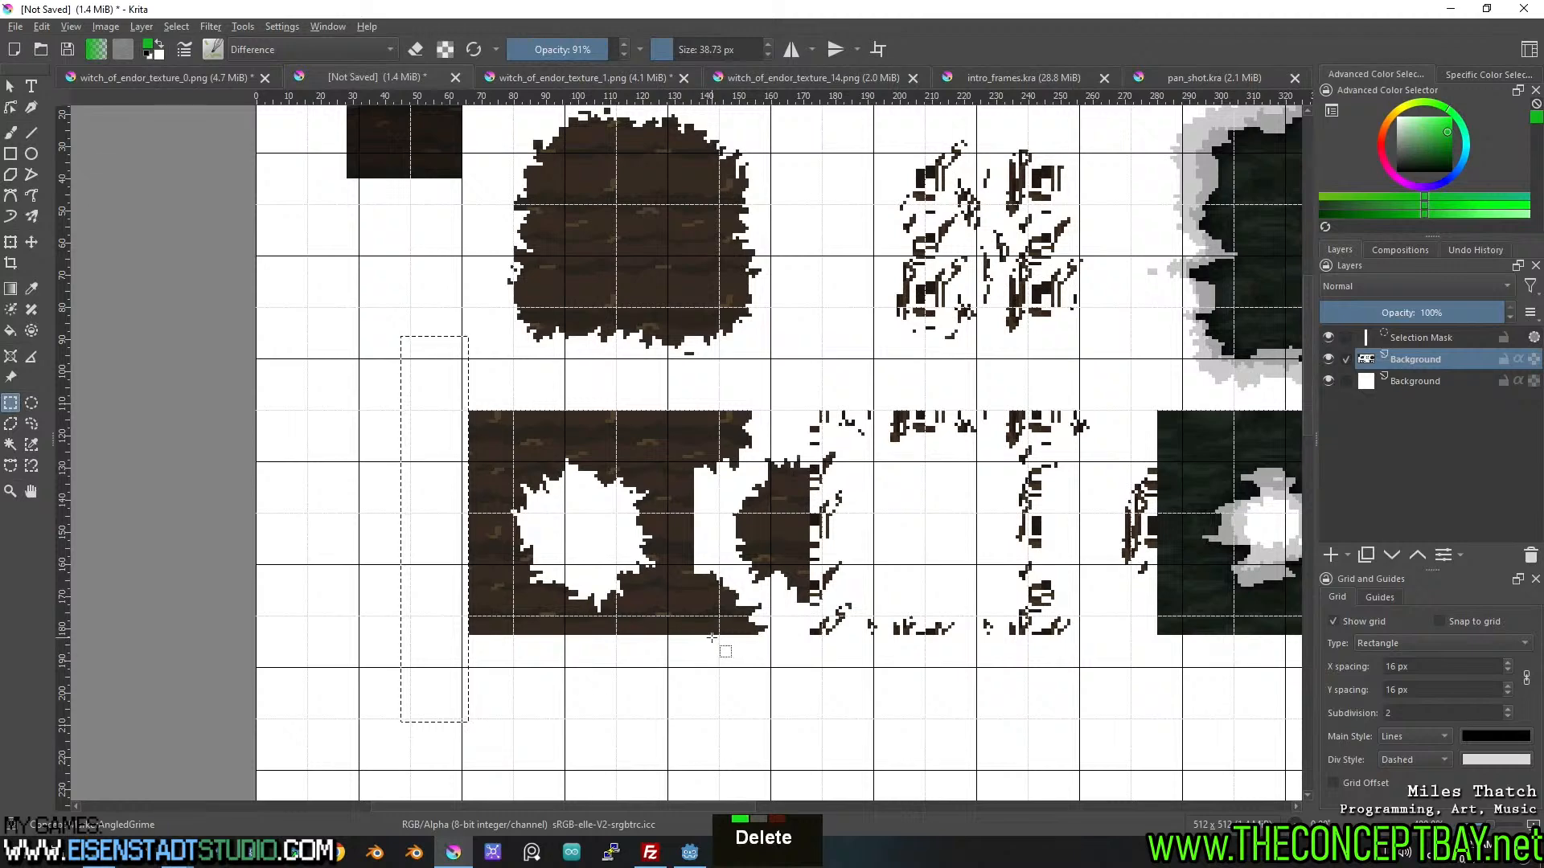
Deselect and shift the tile layer left until the brown block's trimmed edge sits on the 64 px grid line.
scroll(699, 636, "up", 2)
middle_click(708, 618)
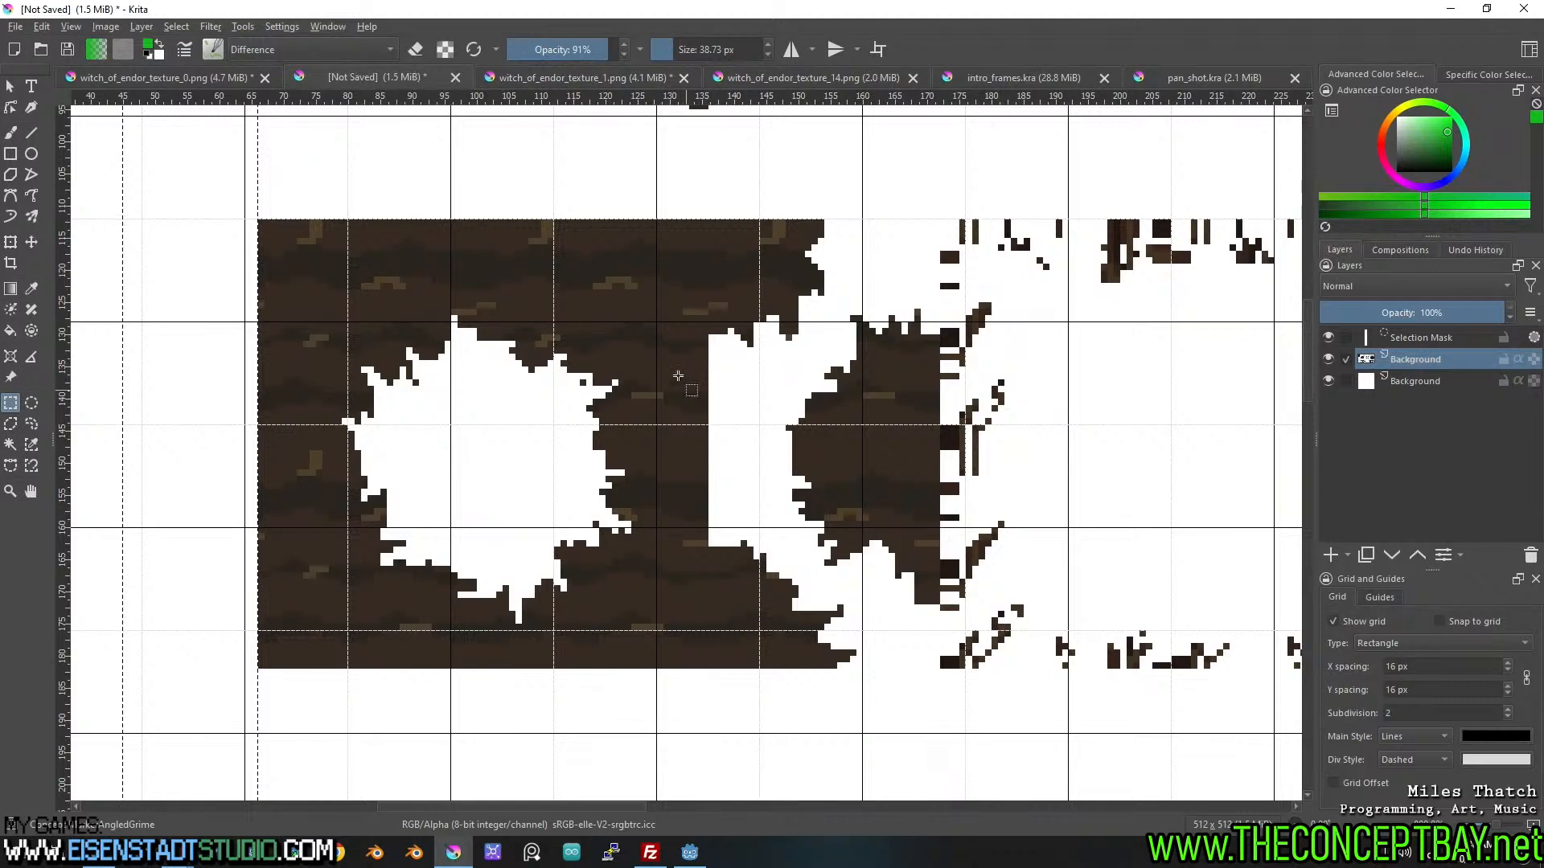
key("ctrl+shift+a")
key("t")
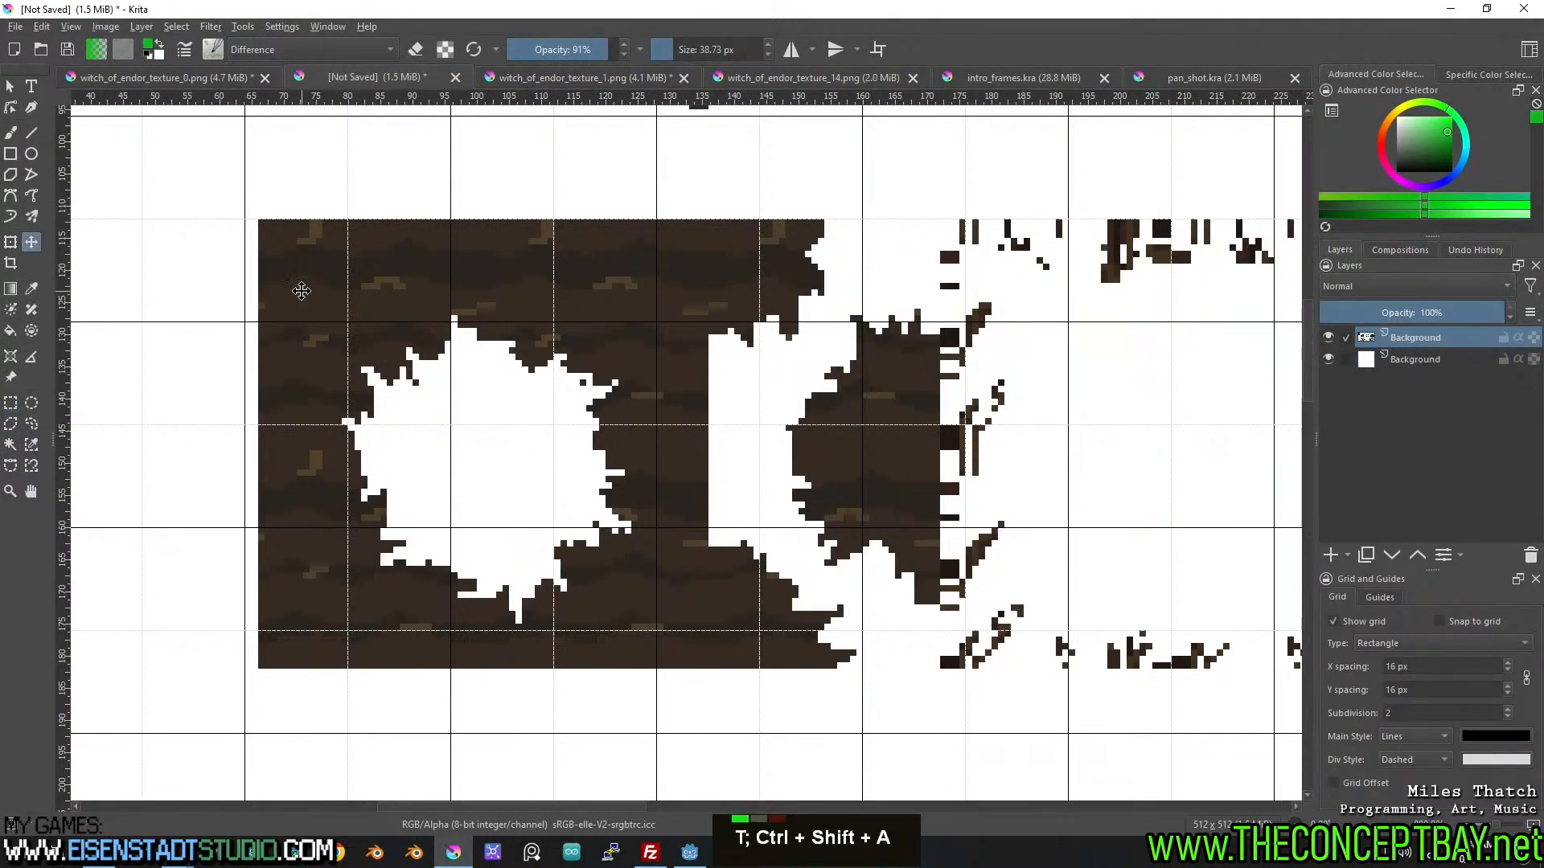
left_click_drag(300, 287, 287, 286)
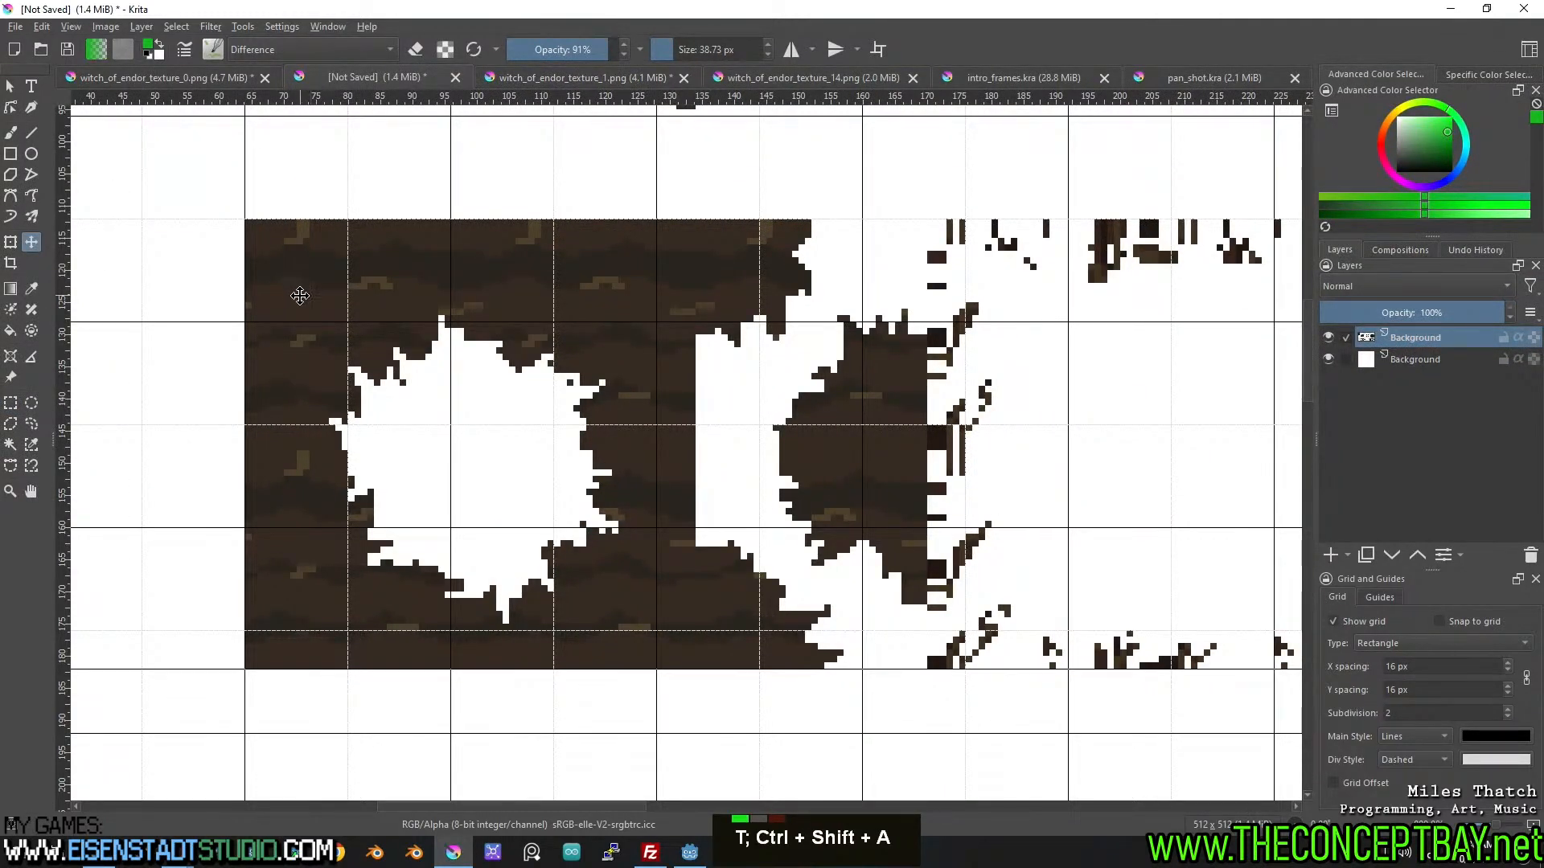
Examine how the edges of the lower brown, outline and dark green tiles line up with the 16 px grid.
middle_click(655, 547)
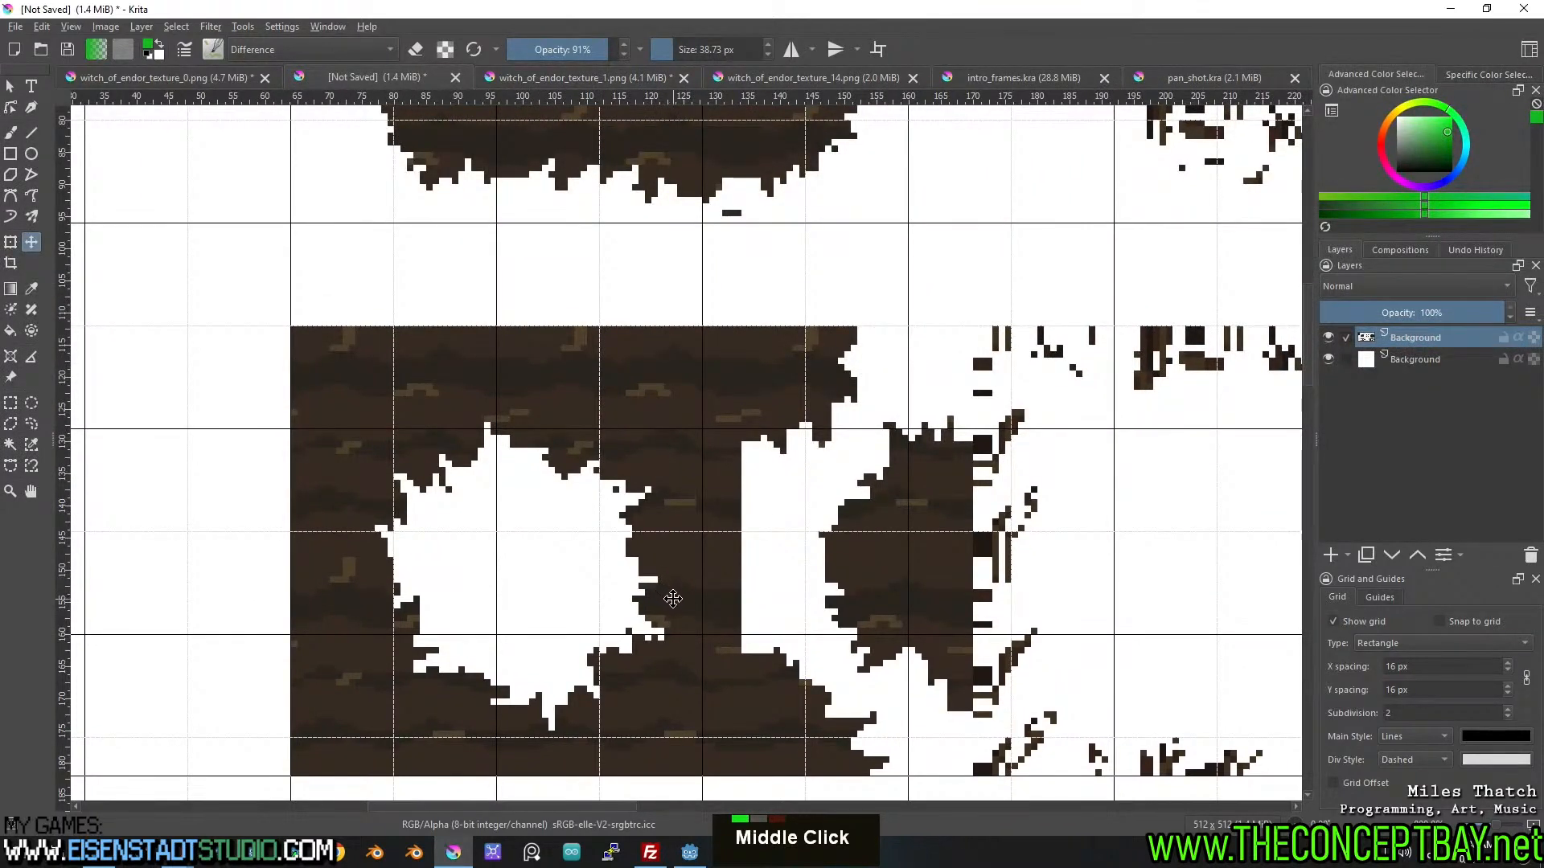
scroll(619, 480, "down", 2)
scroll(620, 480, "up", 2)
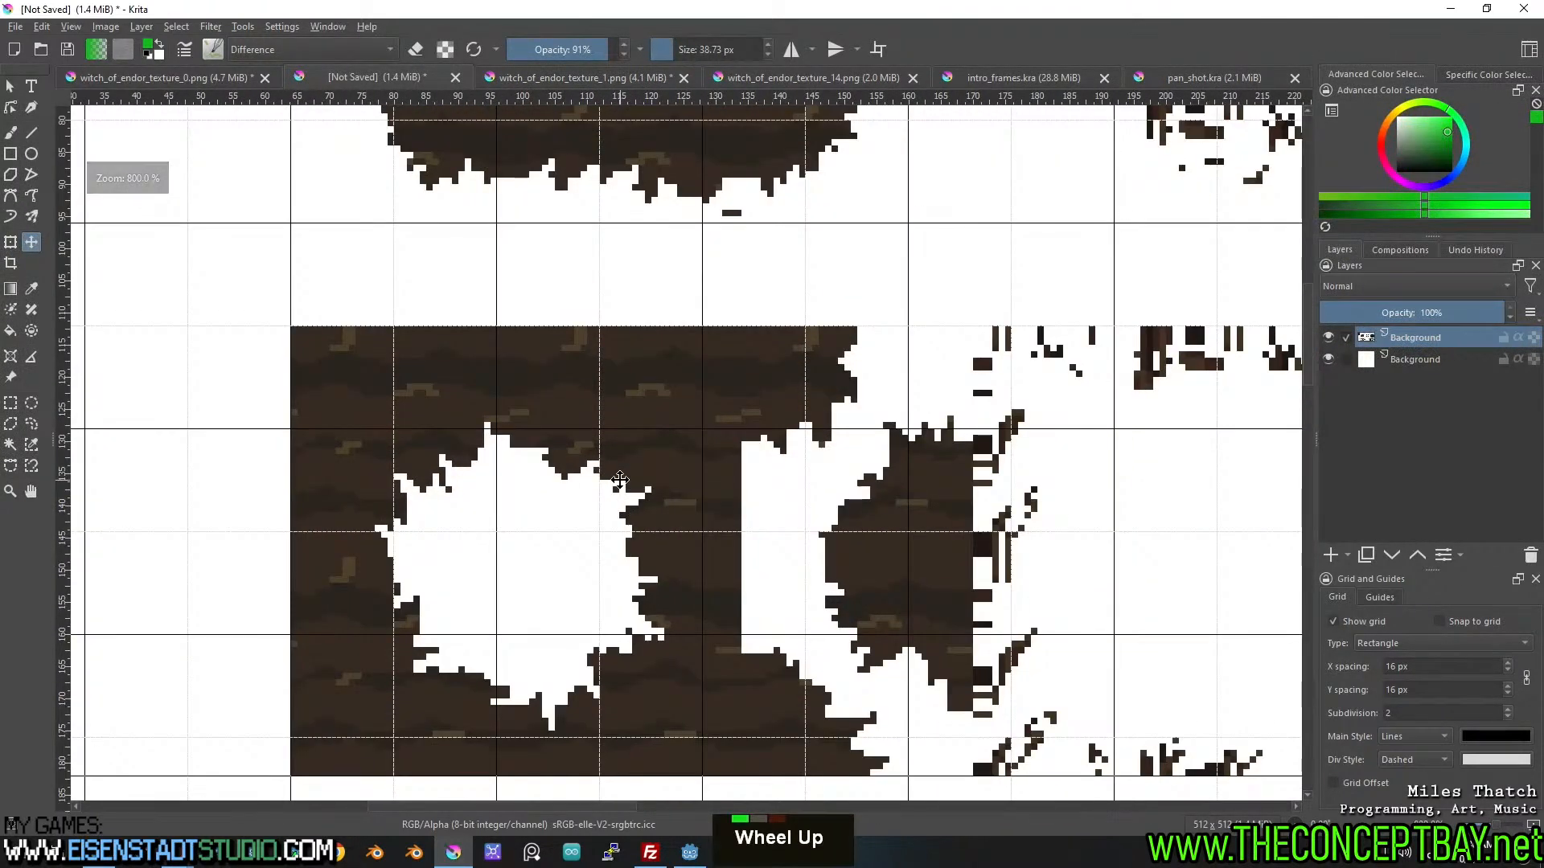
scroll(248, 537, "down", 1)
scroll(248, 533, "up", 1)
middle_click(249, 534)
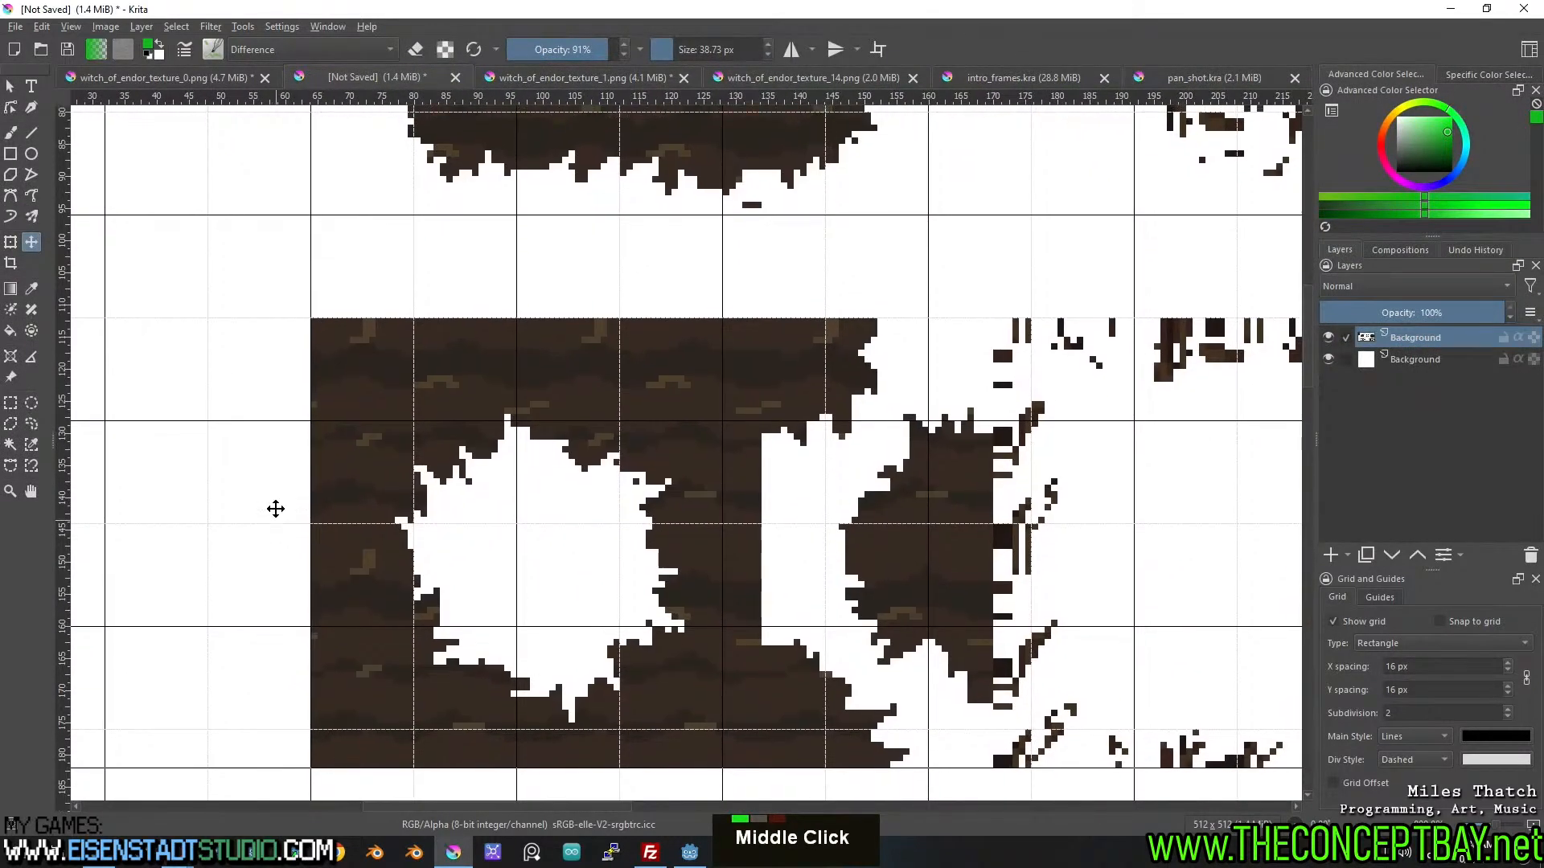
scroll(266, 279, "down", 1)
middle_click(266, 279)
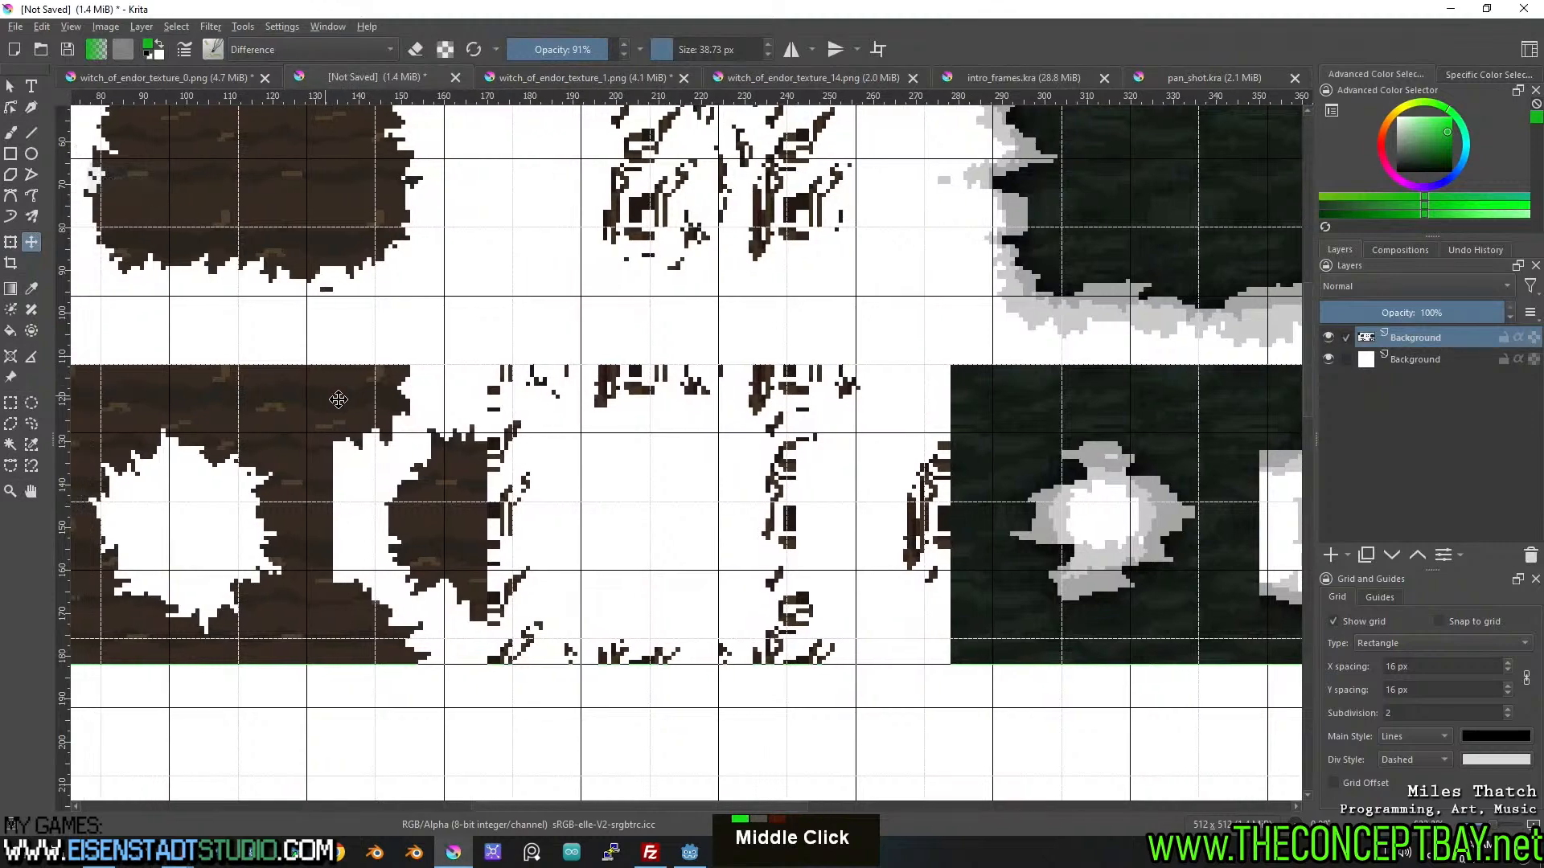
scroll(393, 408, "down", 1)
scroll(950, 538, "up", 4)
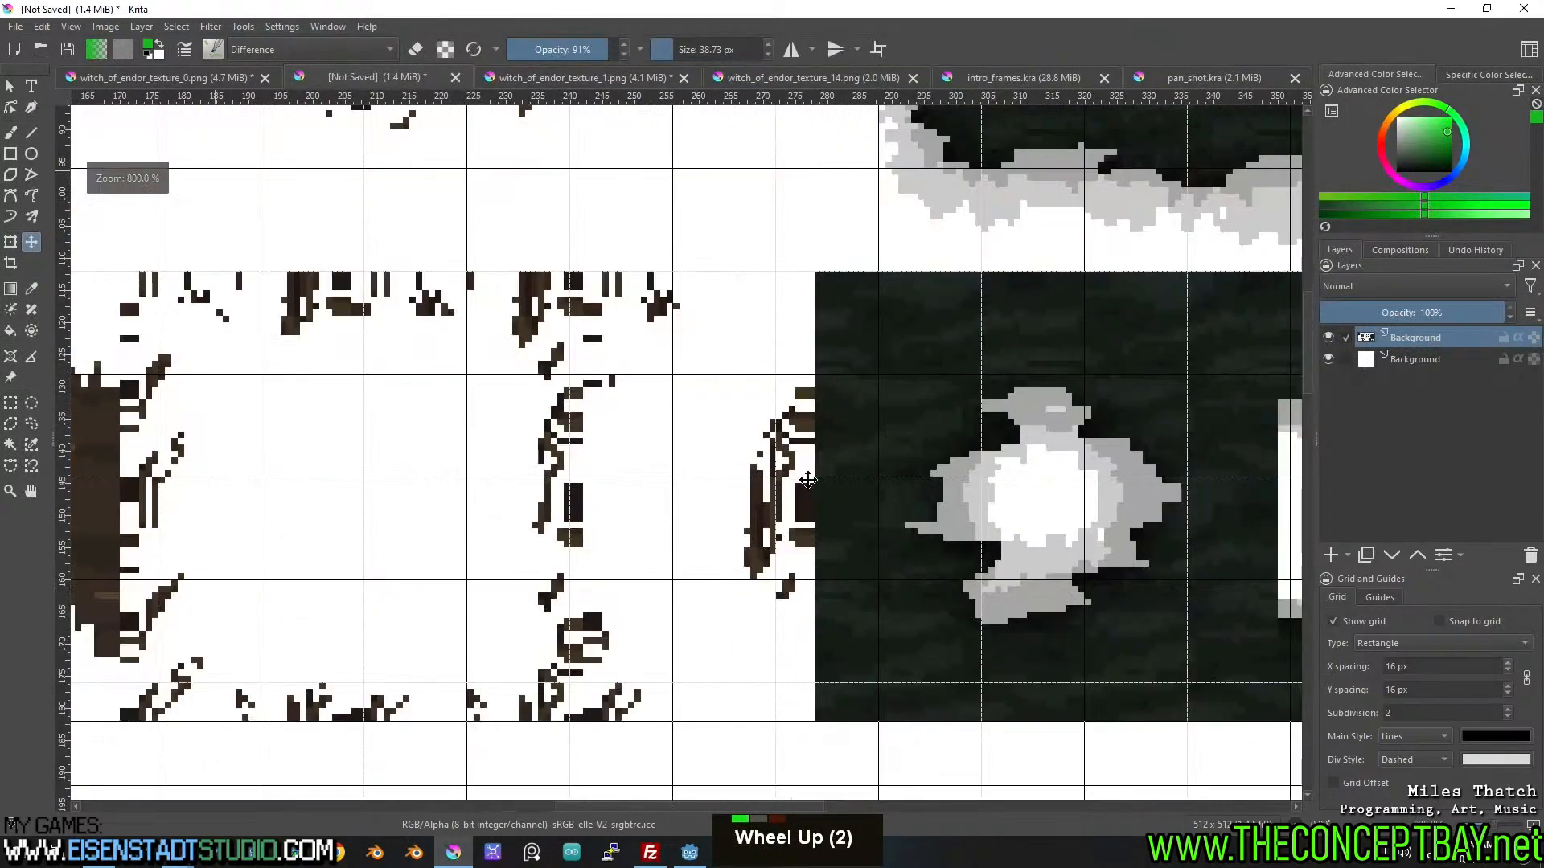
scroll(950, 538, "up", 1)
middle_click(937, 451)
scroll(784, 346, "up", 1)
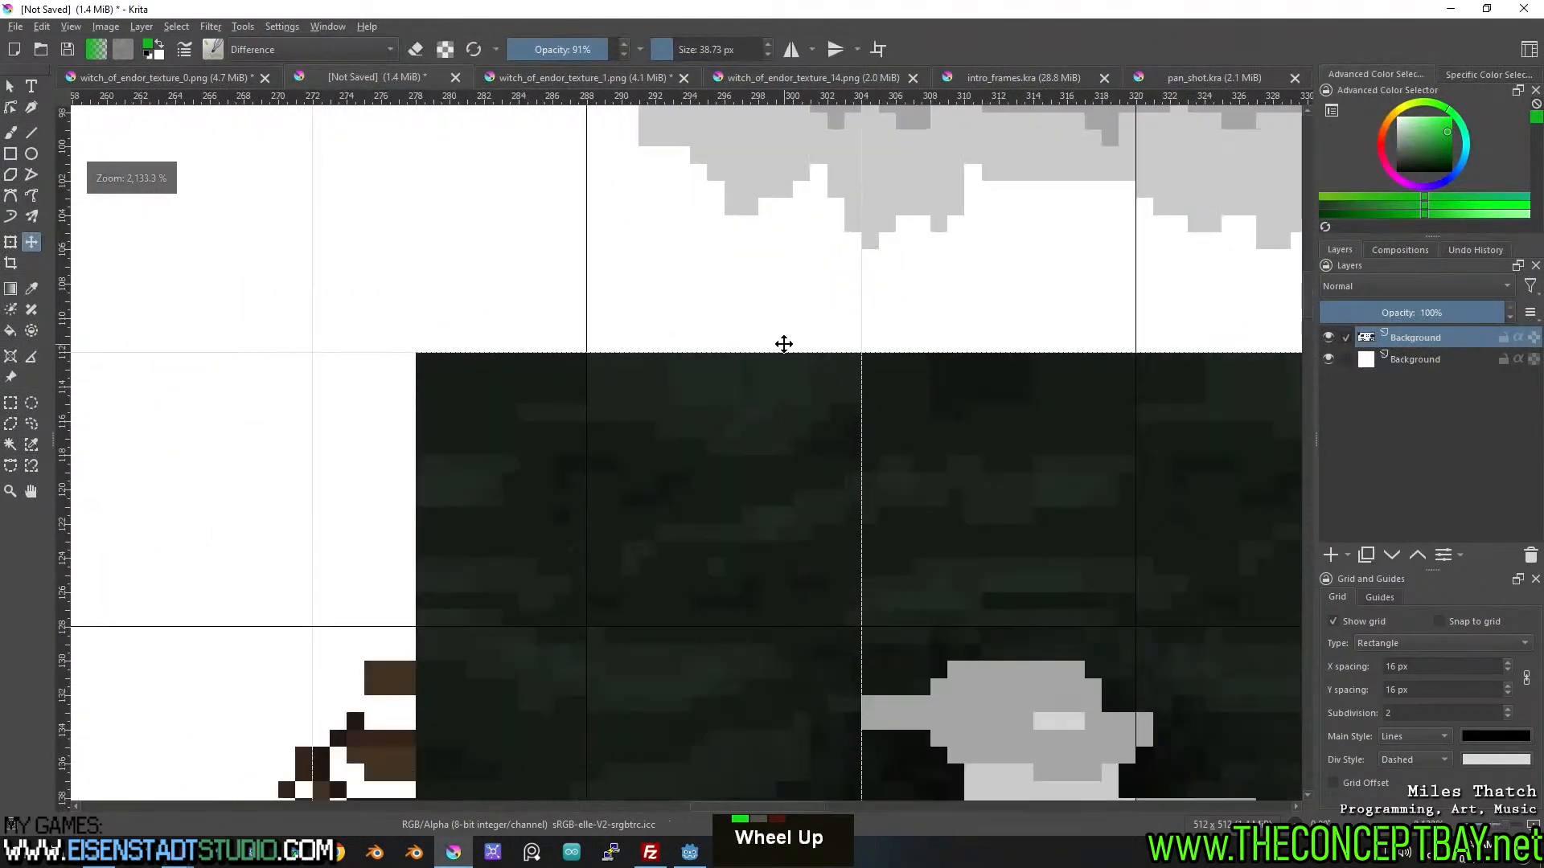
scroll(711, 389, "down", 7)
scroll(648, 455, "up", 2)
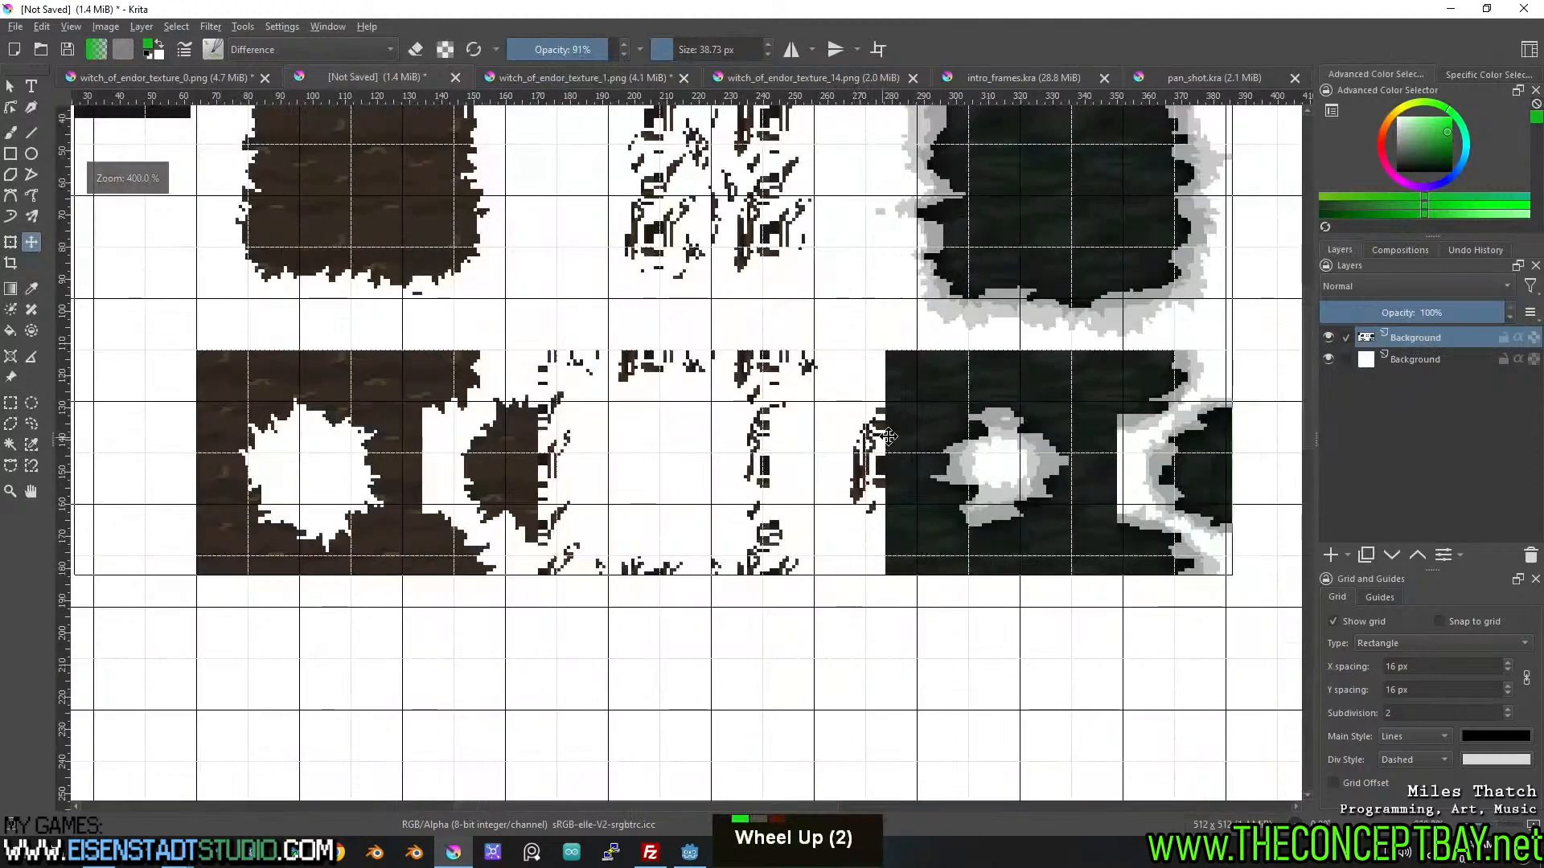
Trim the top edge of the lower tile row by deleting a selection of about 330 by 5 px across it.
middle_click(77, 346)
key("ctrl+r")
left_click_drag(167, 357, 1249, 374)
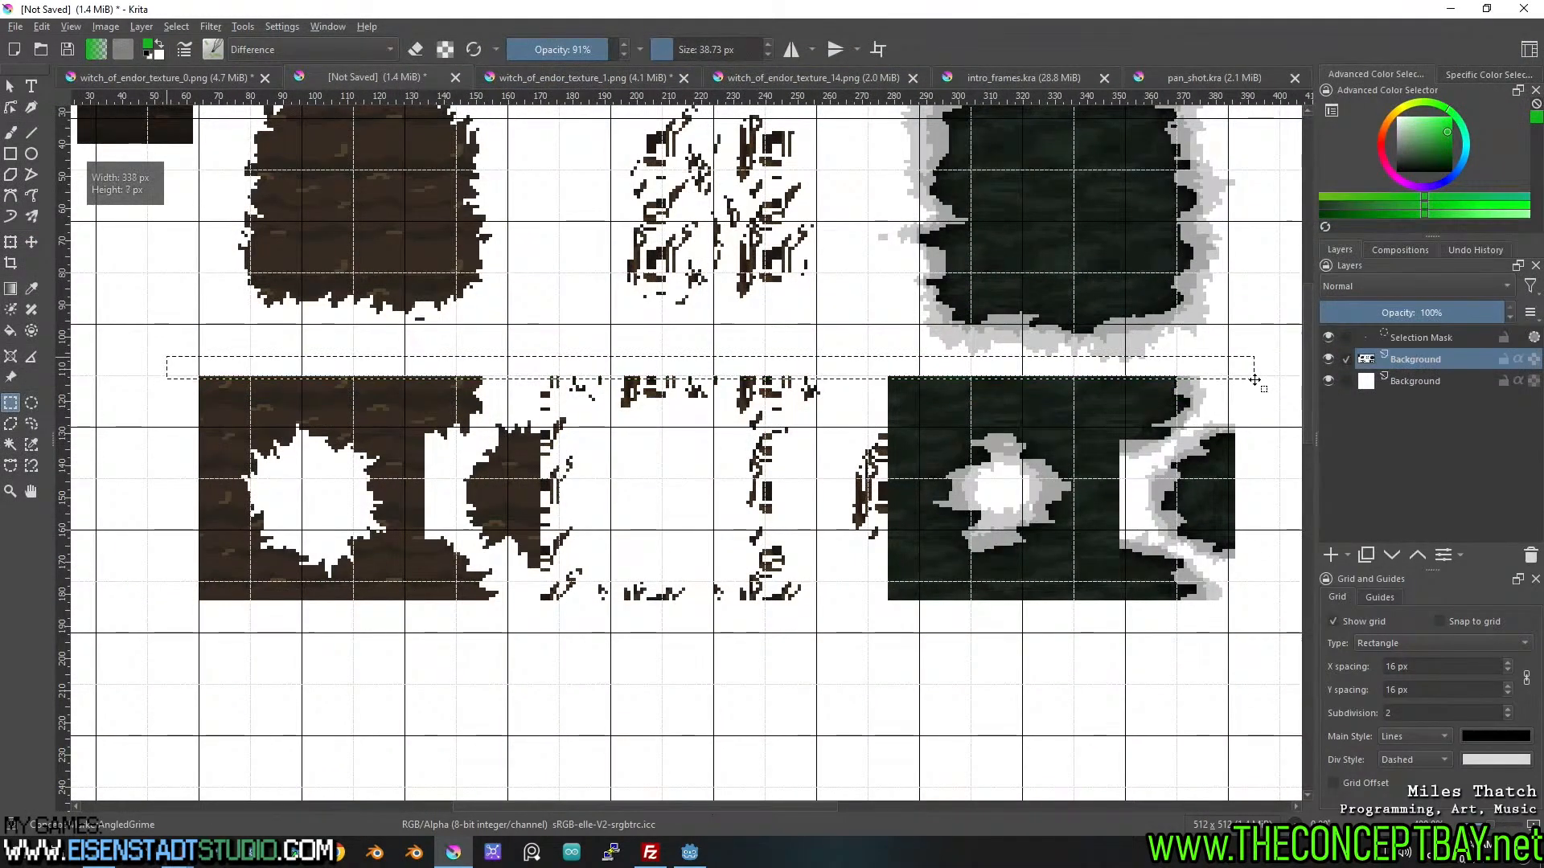
key("ctrl+shift+a")
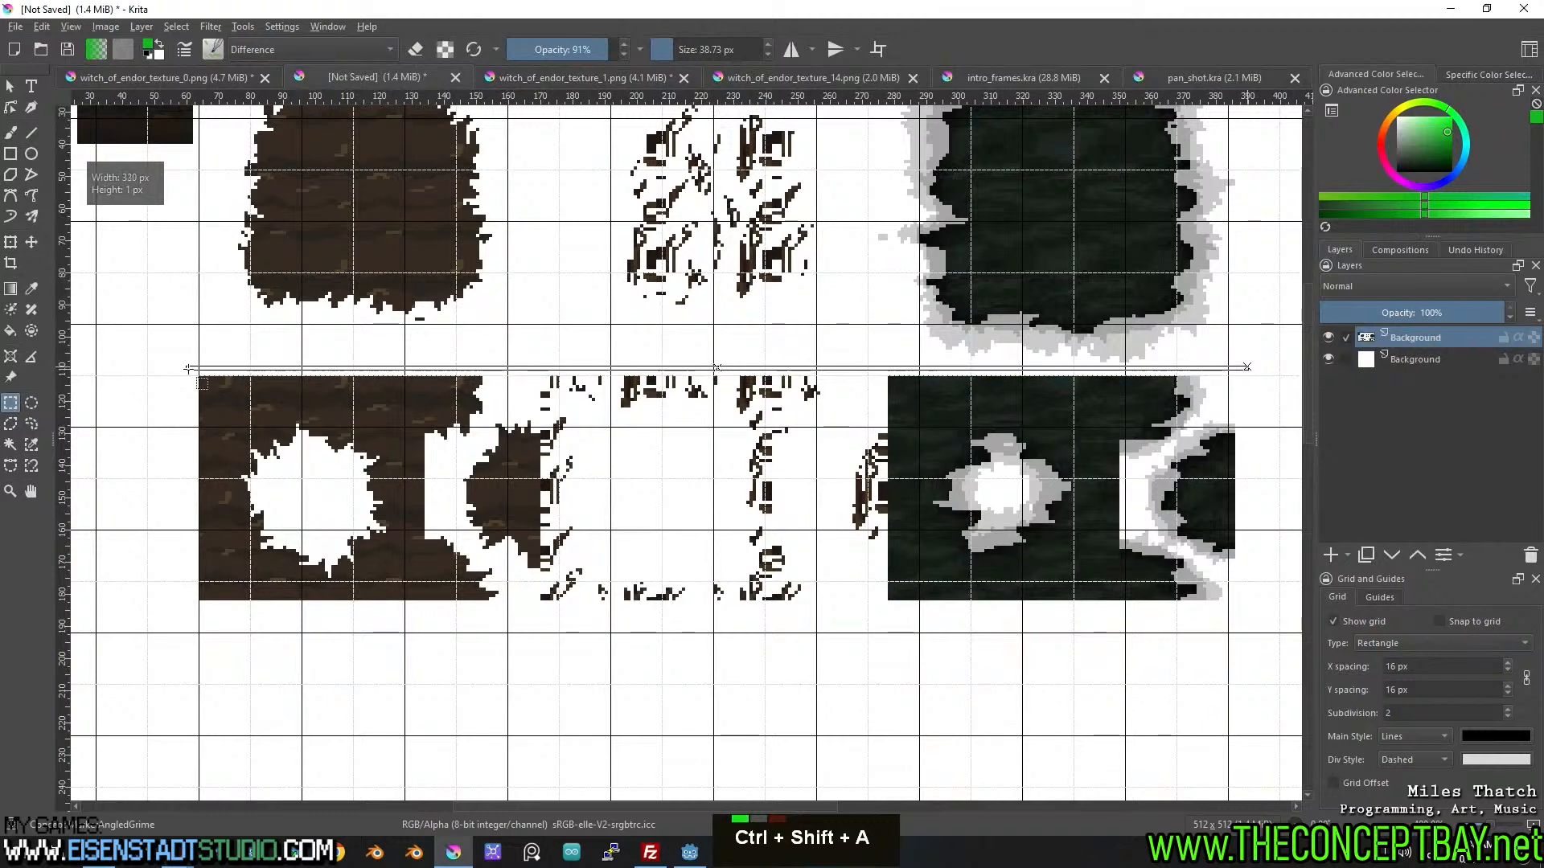
left_click_drag(188, 385, 186, 383)
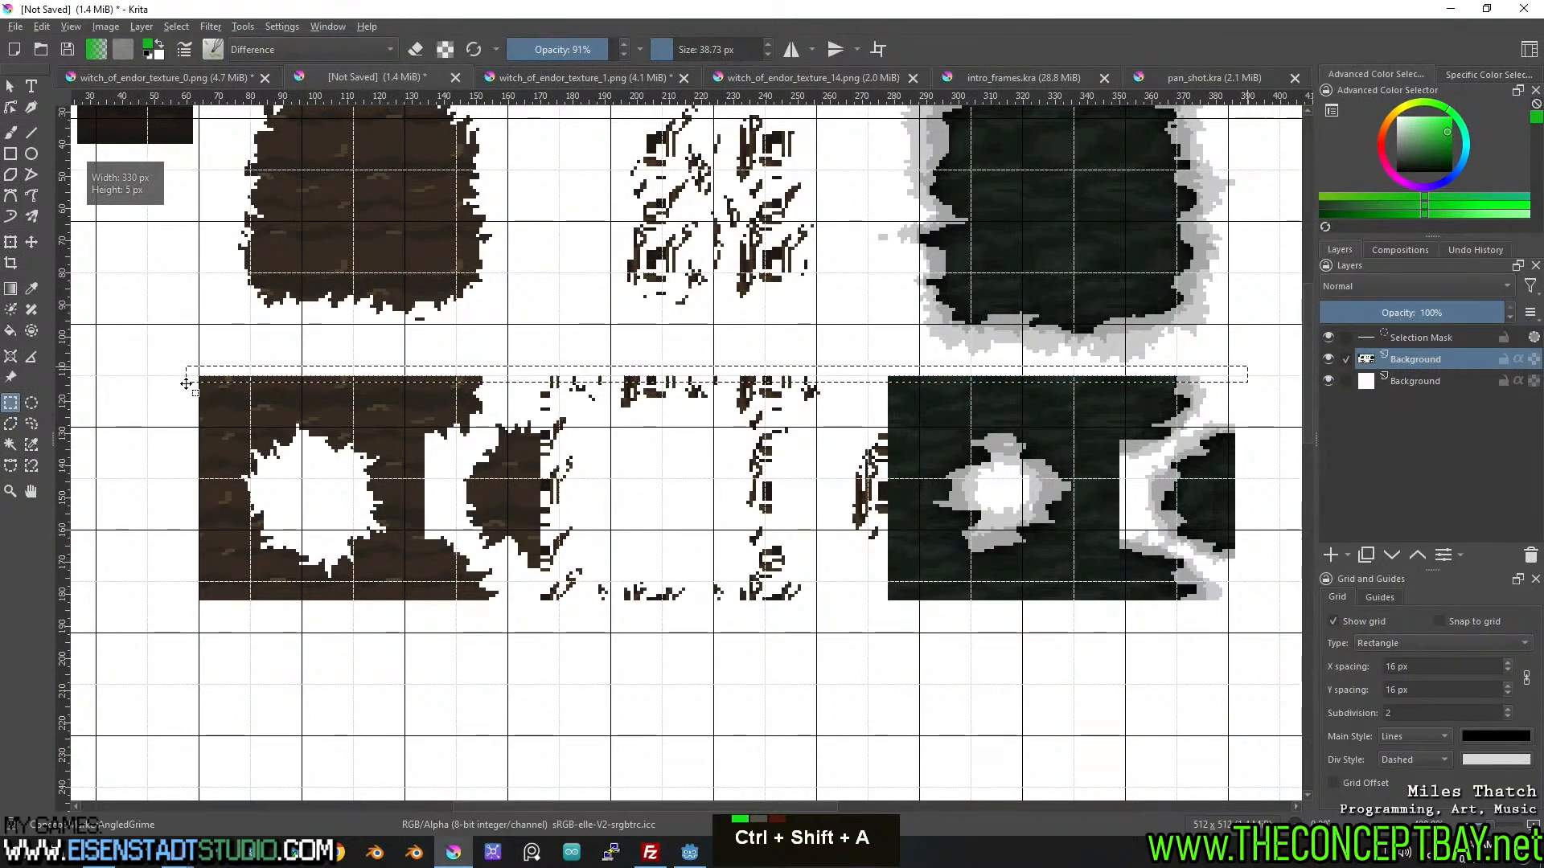
key("Delete")
Deselect and shift the tile layer up until the lower row's trimmed top edge meets the 112 px grid line.
middle_click(231, 415)
scroll(439, 425, "up", 2)
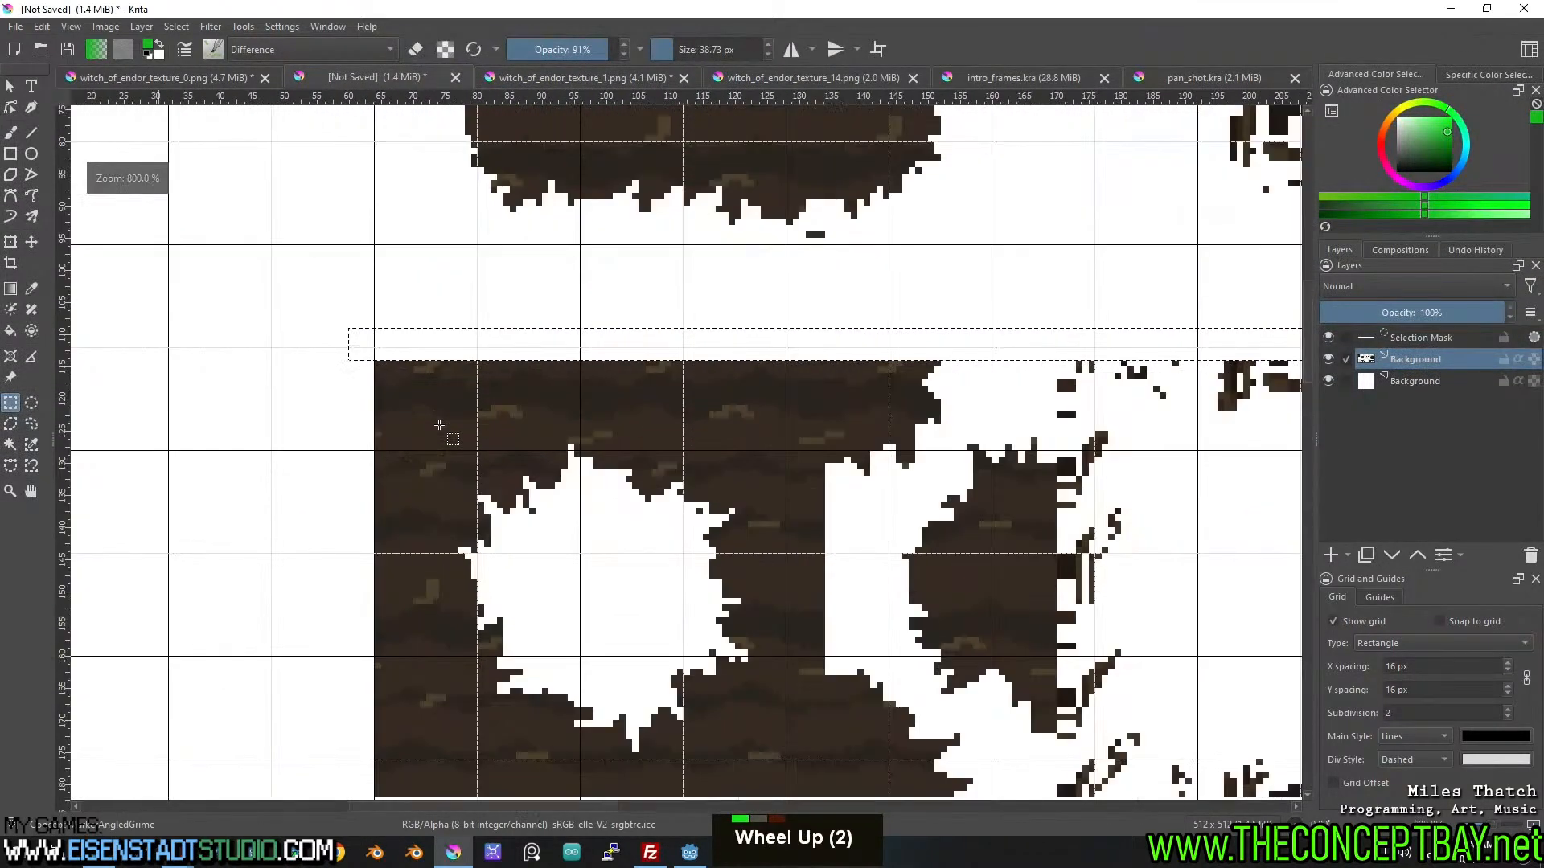
key("ctrl+shift+a")
key("t")
left_click_drag(399, 430, 398, 387)
Move the tile layer down so the brown block's bottom edge rests on the 192 px grid line.
scroll(398, 387, "down", 4)
middle_click(643, 450)
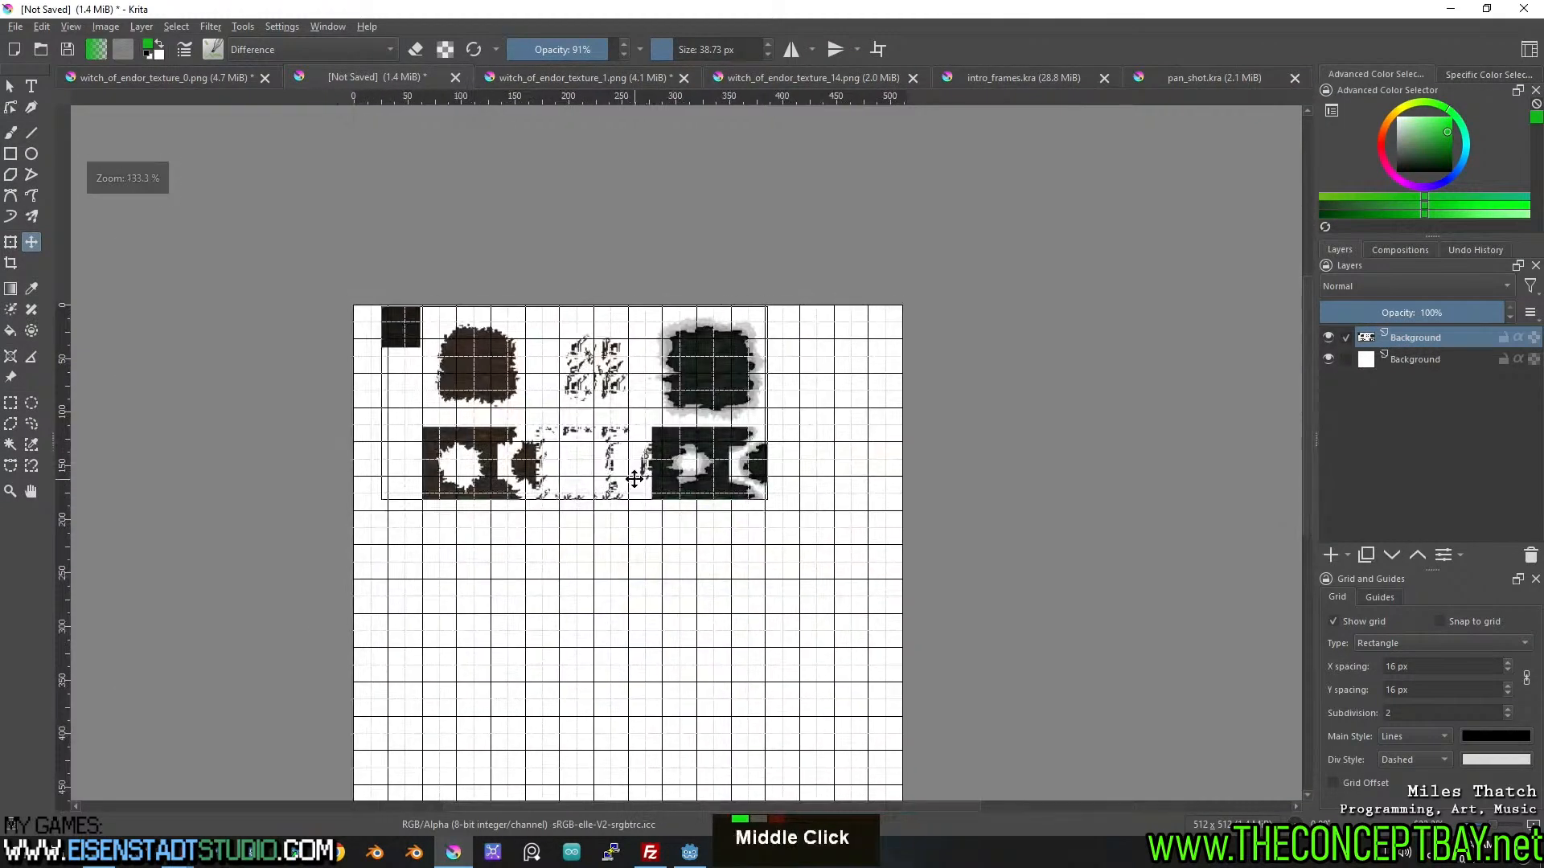
scroll(862, 506, "up", 3)
middle_click(600, 496)
scroll(788, 479, "up", 3)
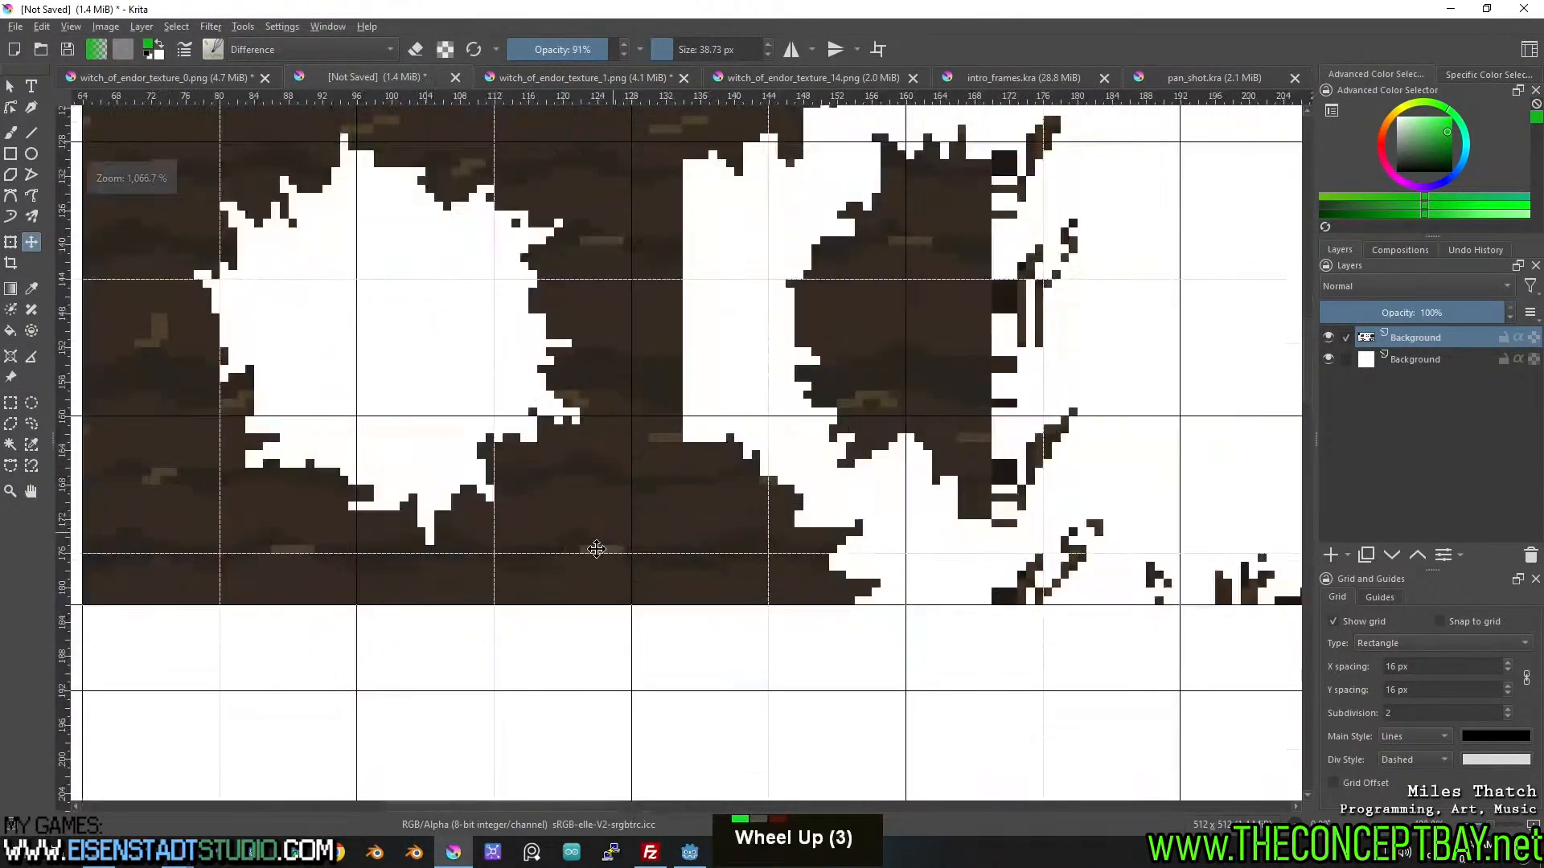
middle_click(385, 541)
middle_click(500, 475)
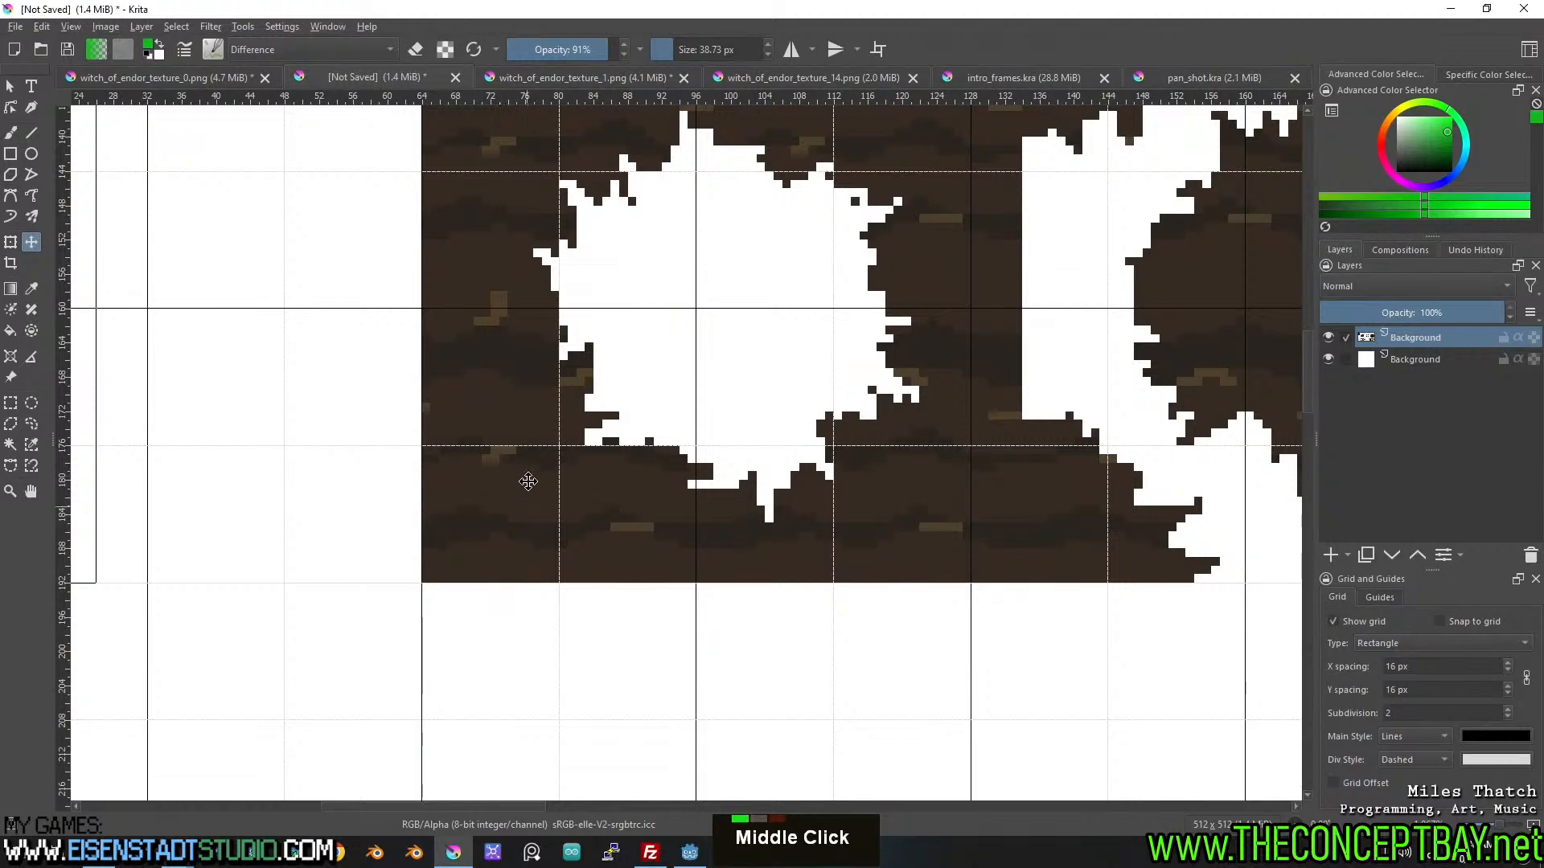
Move the tile layer down until the top edge of the lower tile row meets the 128 px grid line.
scroll(521, 358, "down", 1)
middle_click(522, 358)
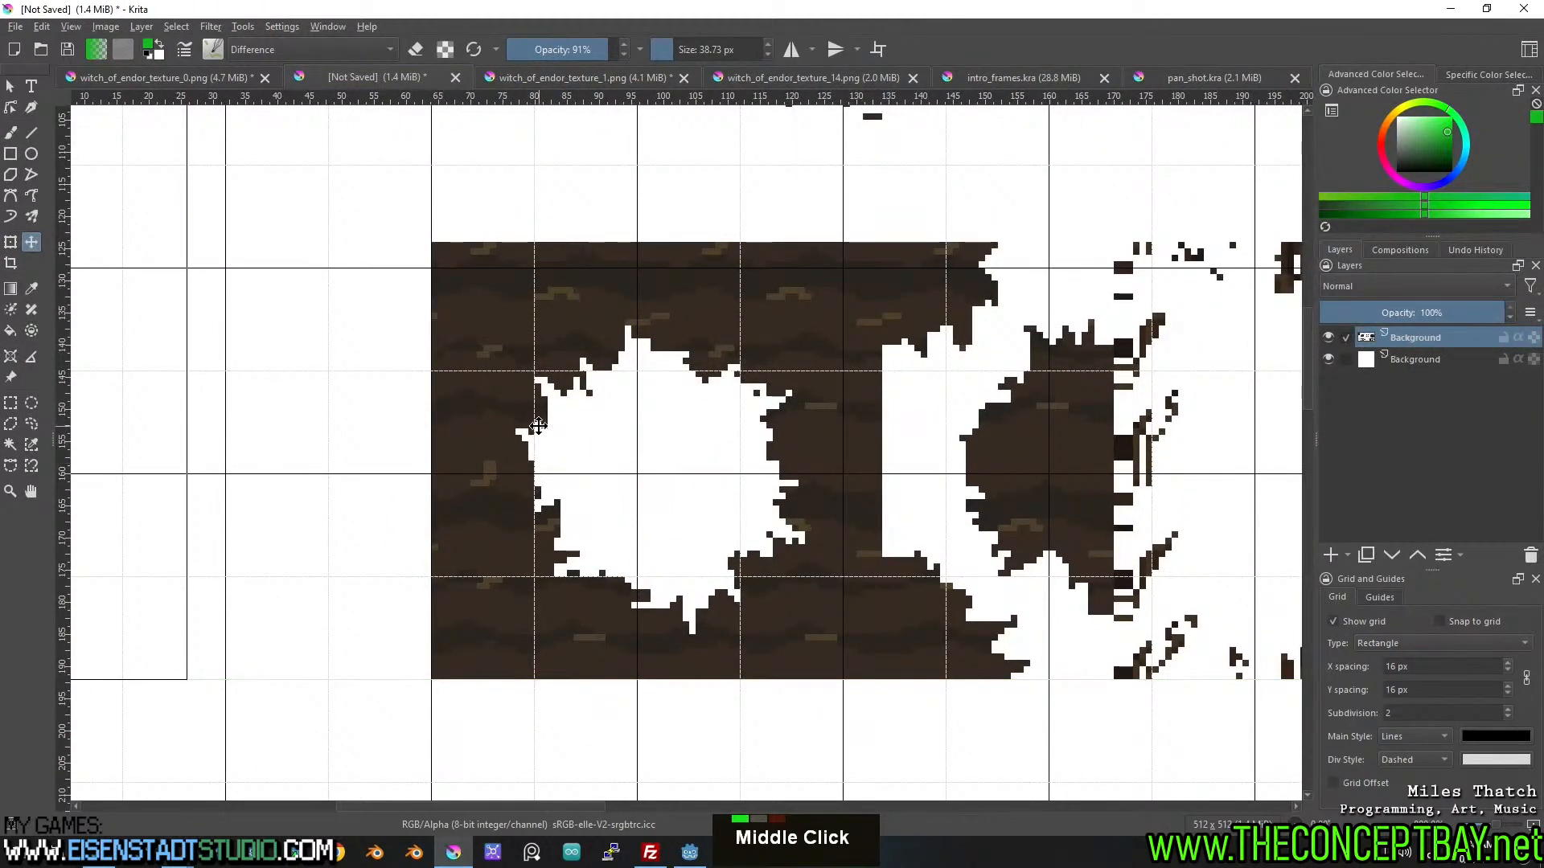
left_click_drag(538, 424, 541, 459)
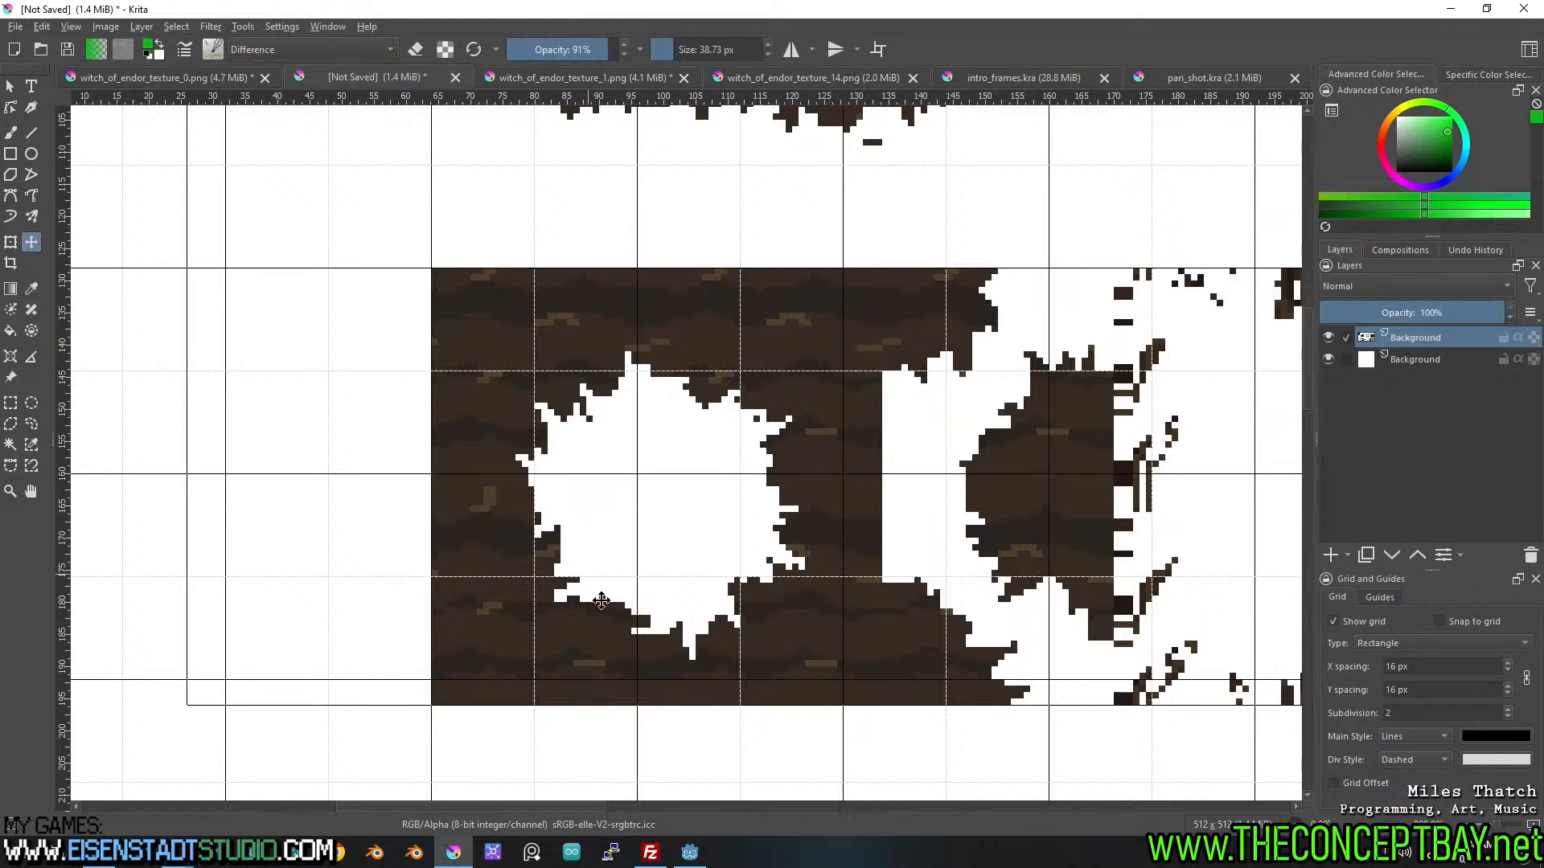
Examine how the lower row's brown, outline and dark green tiles and the upper tiles sit on the 16 px grid.
scroll(1107, 749, "down", 2)
middle_click(1107, 749)
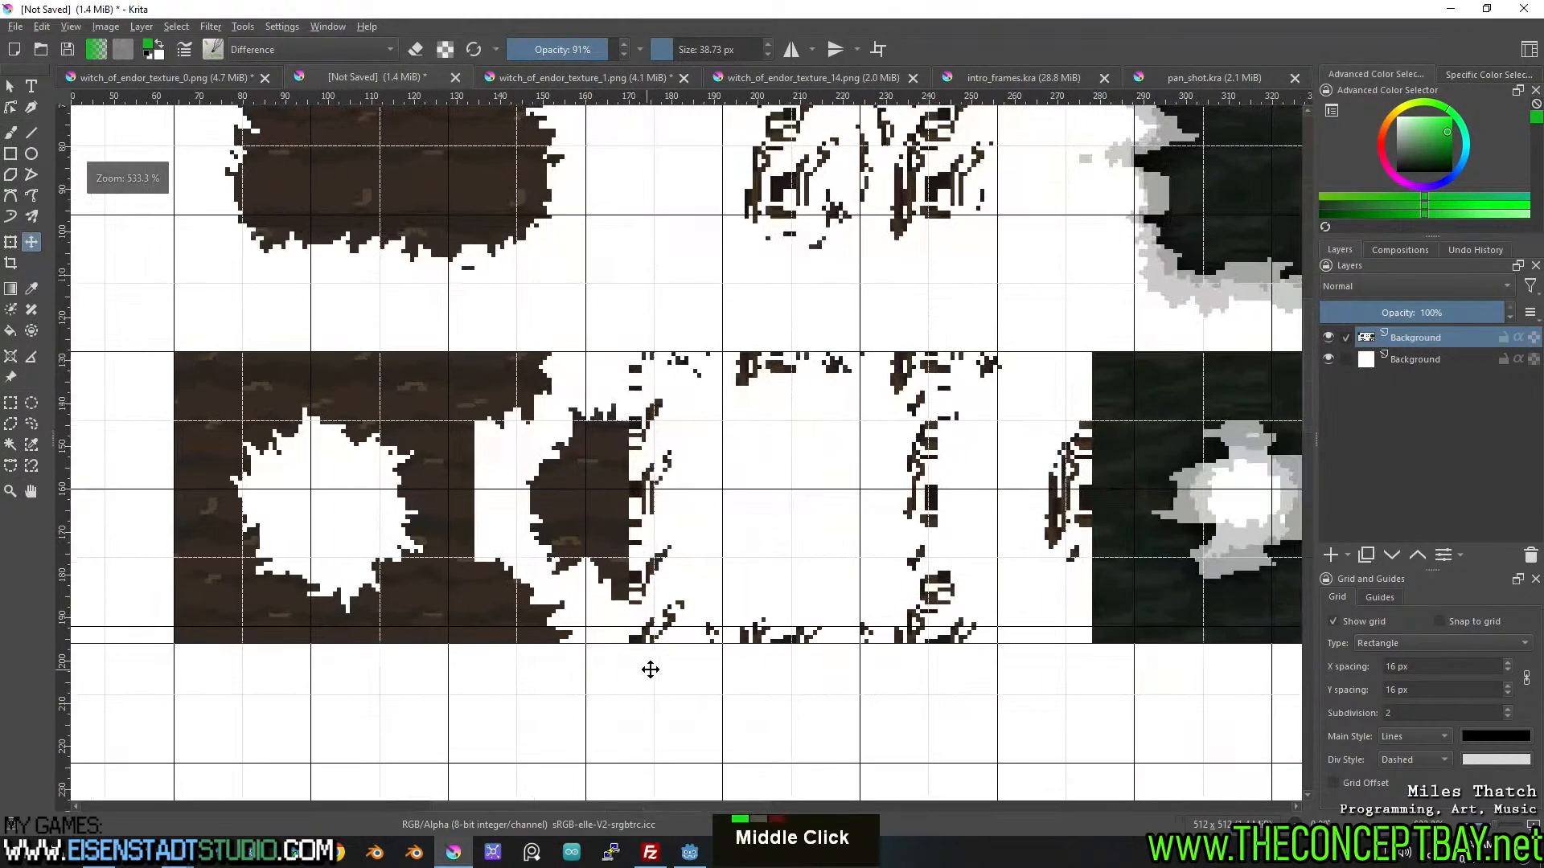
scroll(712, 656, "up", 5)
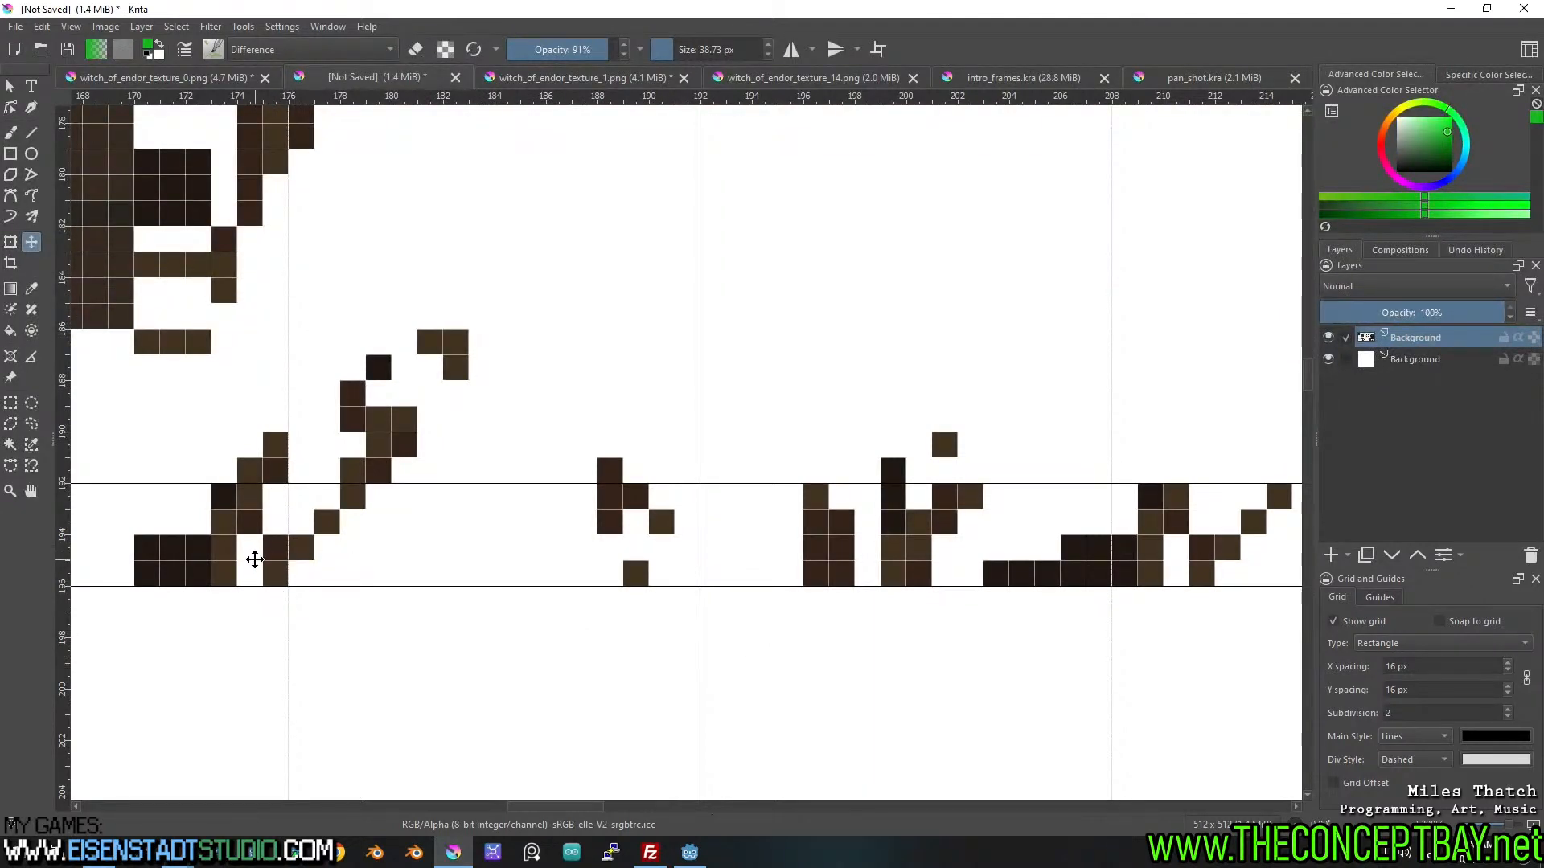
scroll(254, 560, "down", 3)
middle_click(399, 492)
scroll(837, 455, "down", 2)
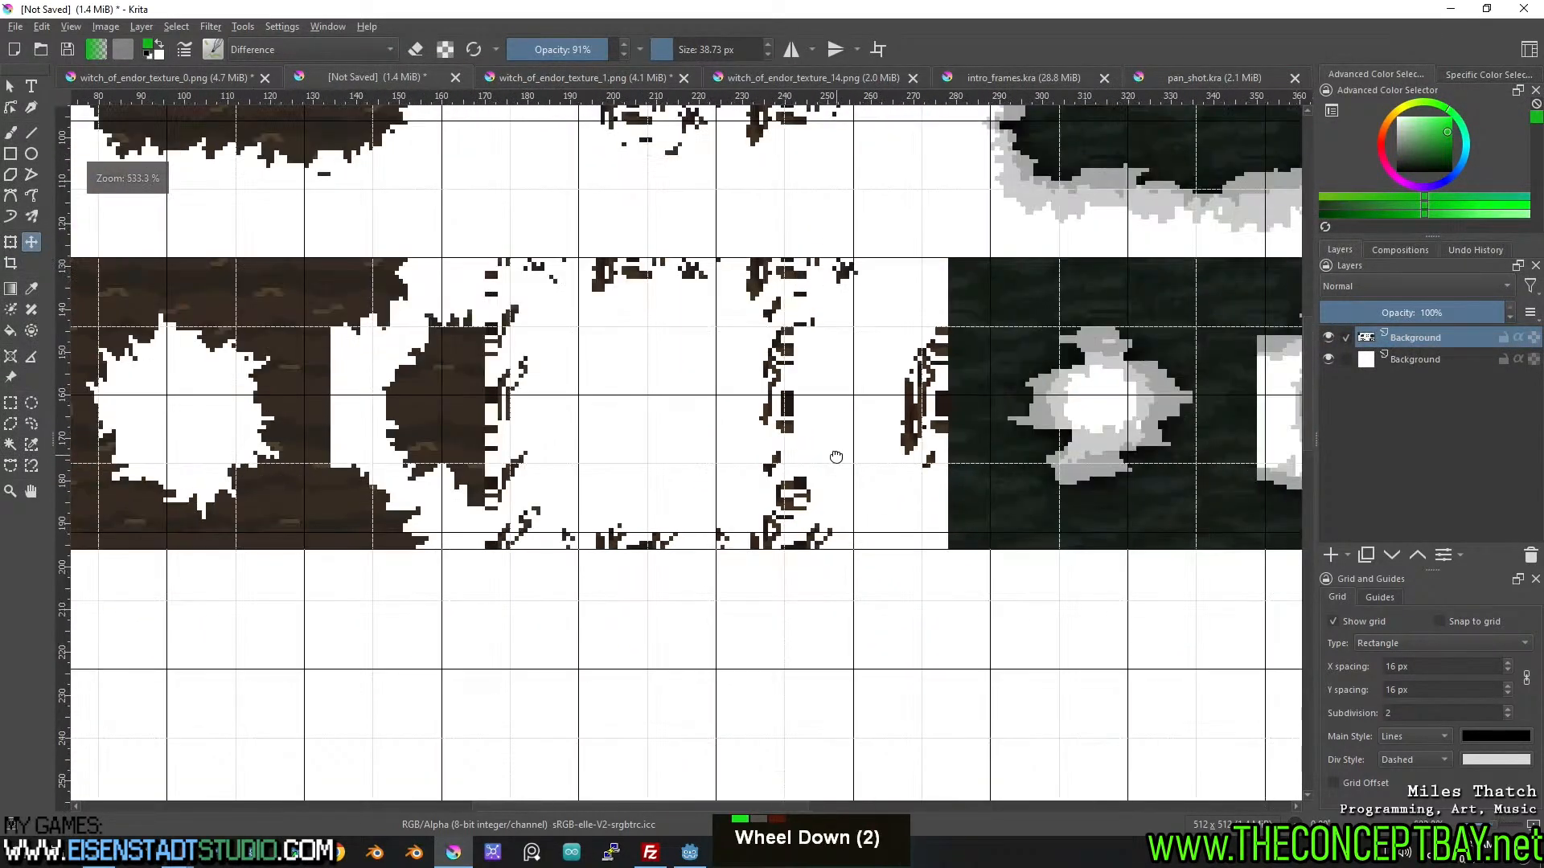
scroll(837, 455, "up", 2)
middle_click(800, 534)
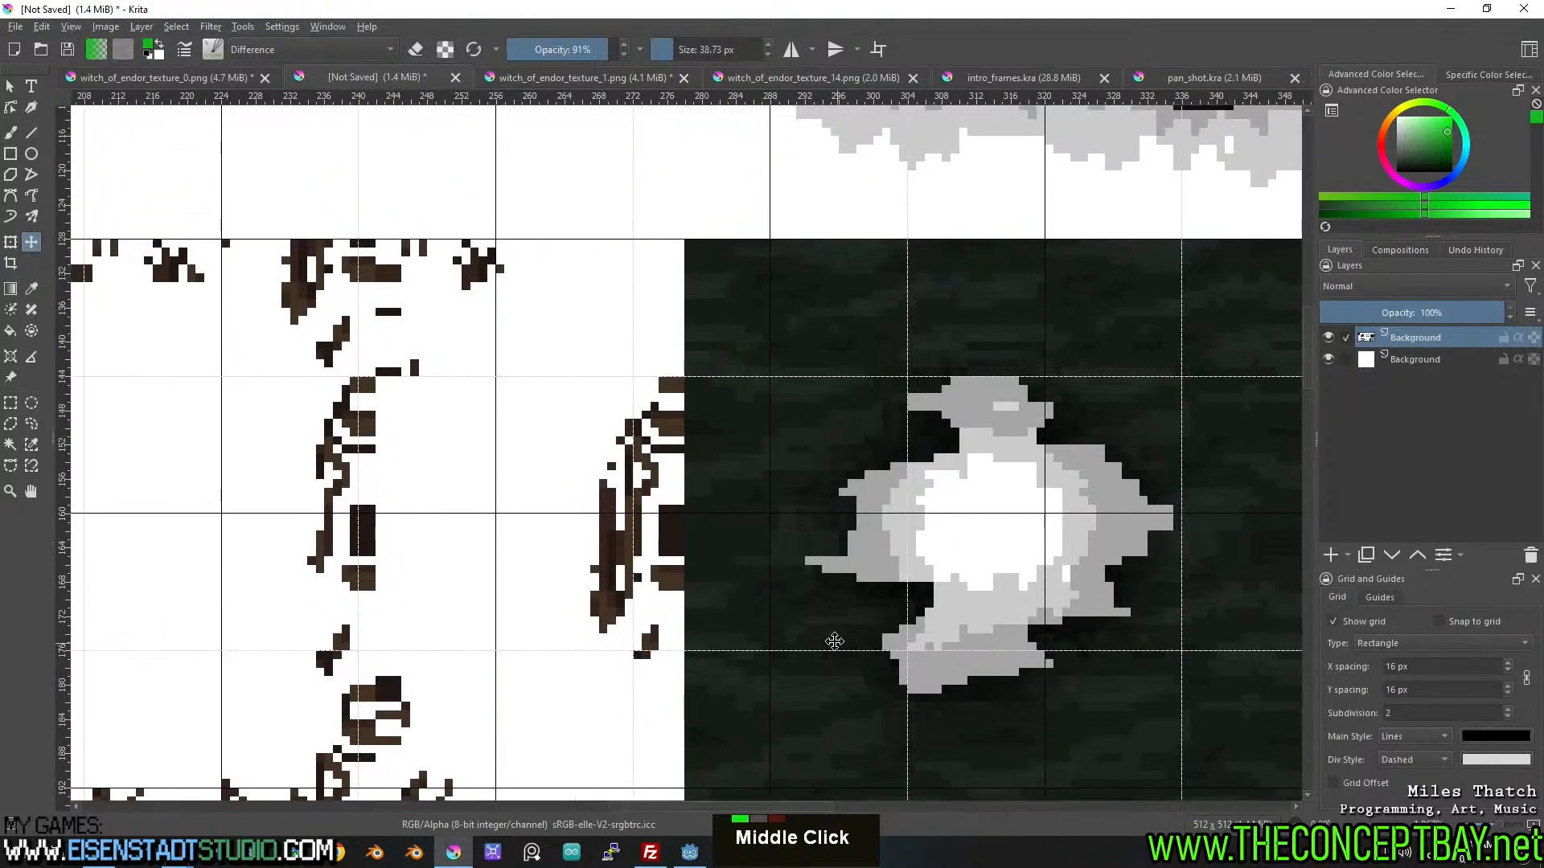
middle_click(827, 565)
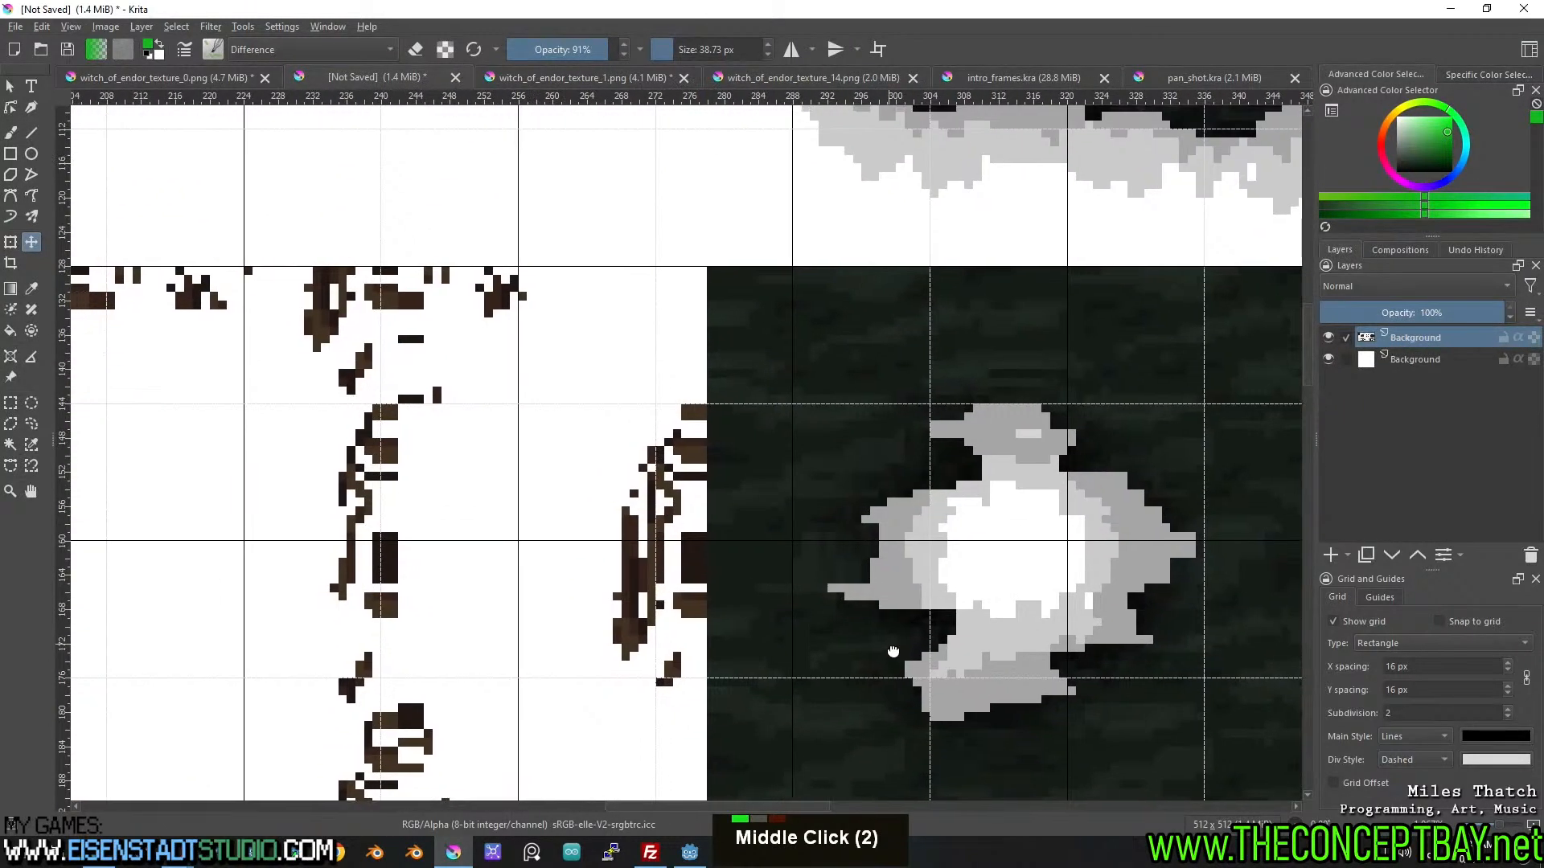
left_click_drag(902, 629, 786, 485)
scroll(657, 513, "down", 3)
left_click_drag(657, 513, 784, 633)
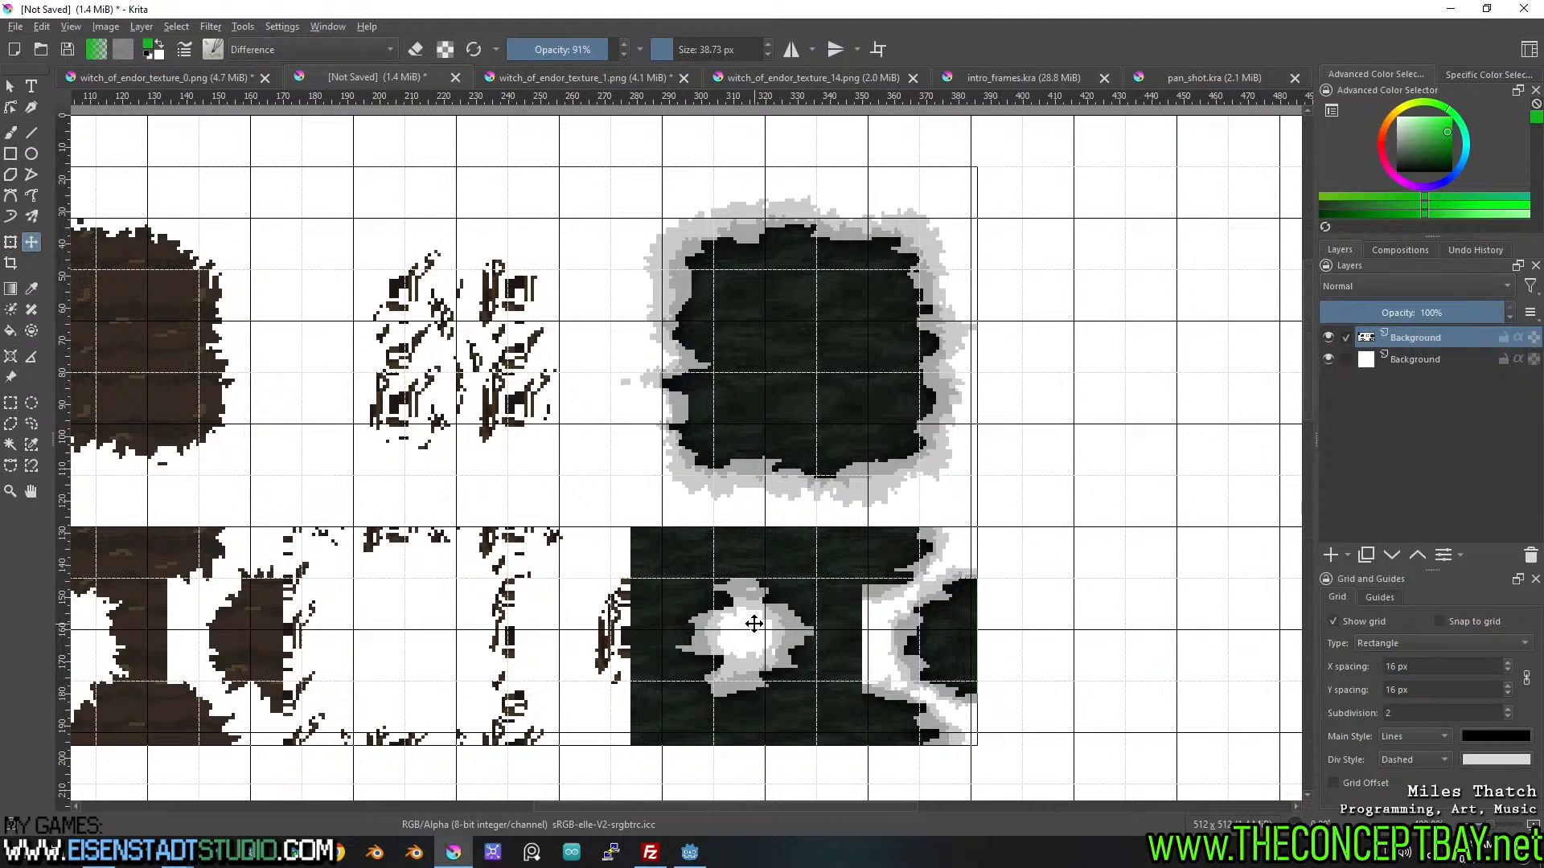
left_click_drag(393, 624, 873, 622)
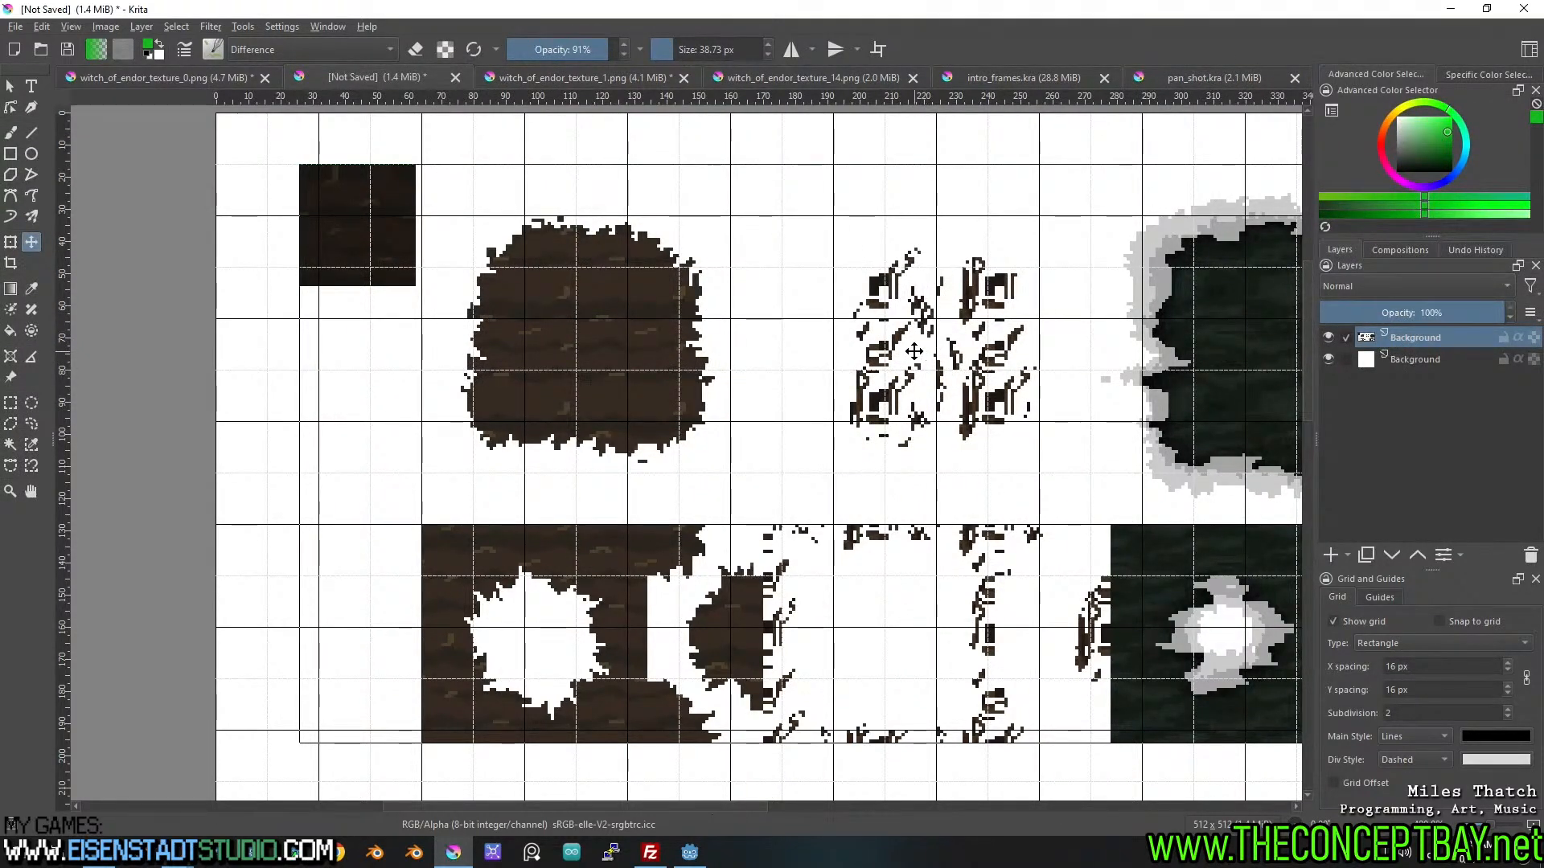
Trim all four edges of the small dark brown square with deleted rectangular selections, leaving about 32 by 34 px, and deselect.
left_click_drag(568, 298, 692, 410)
scroll(493, 410, "up", 4)
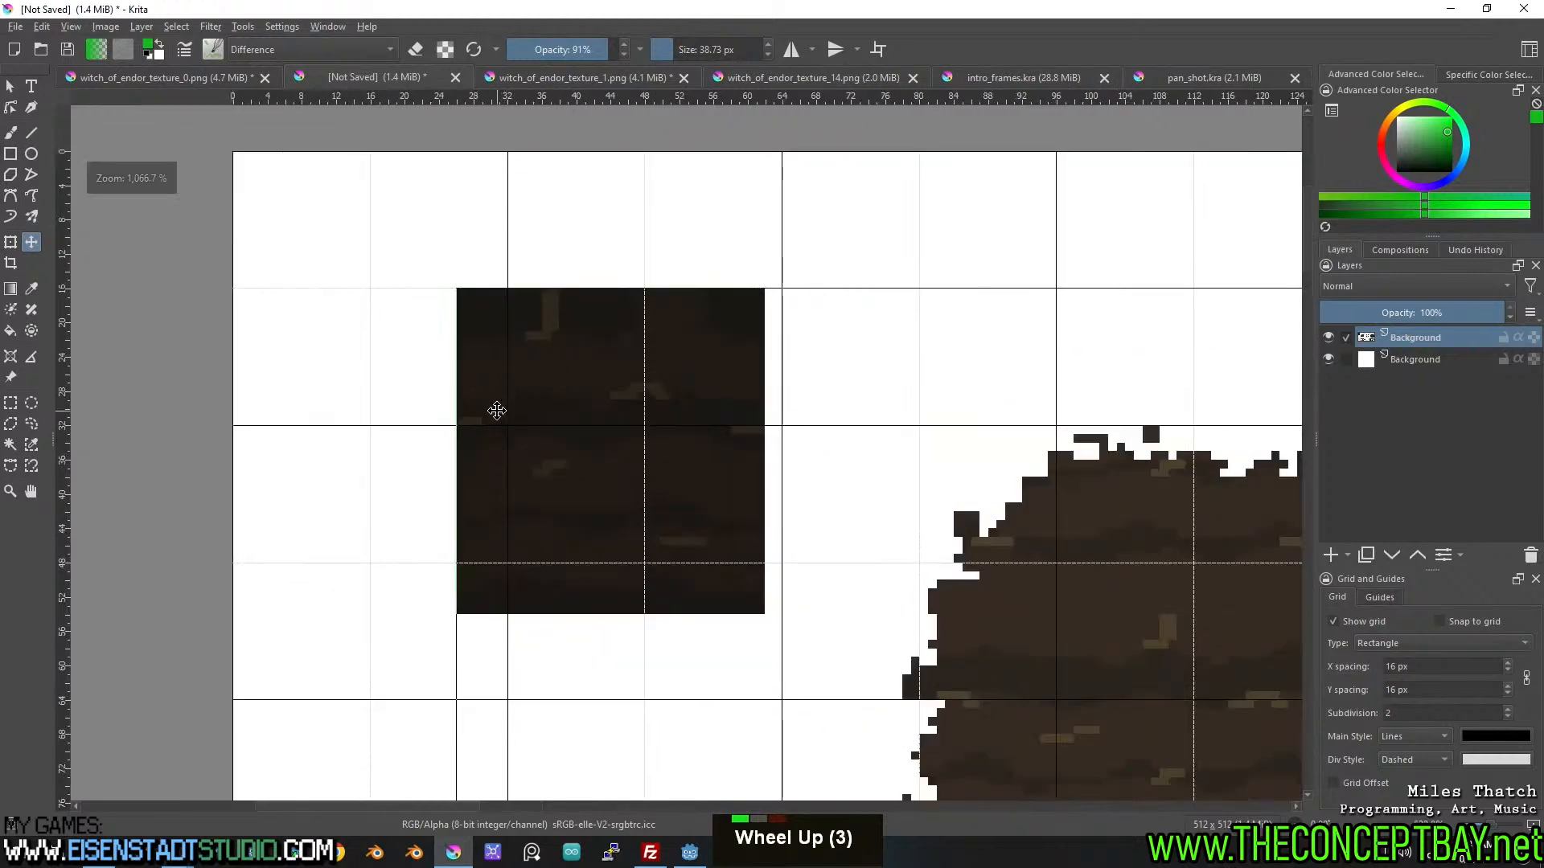
left_click(10, 402)
left_click_drag(359, 190, 924, 254)
key("Delete")
left_click_drag(930, 741, 385, 696)
key("Delete")
left_click_drag(370, 193, 459, 713)
key("Delete")
mouse_move(1000, 745)
left_mouse_down()
mouse_move(933, 482)
mouse_move(933, 228)
mouse_move(872, 202)
left_mouse_up()
key("Delete")
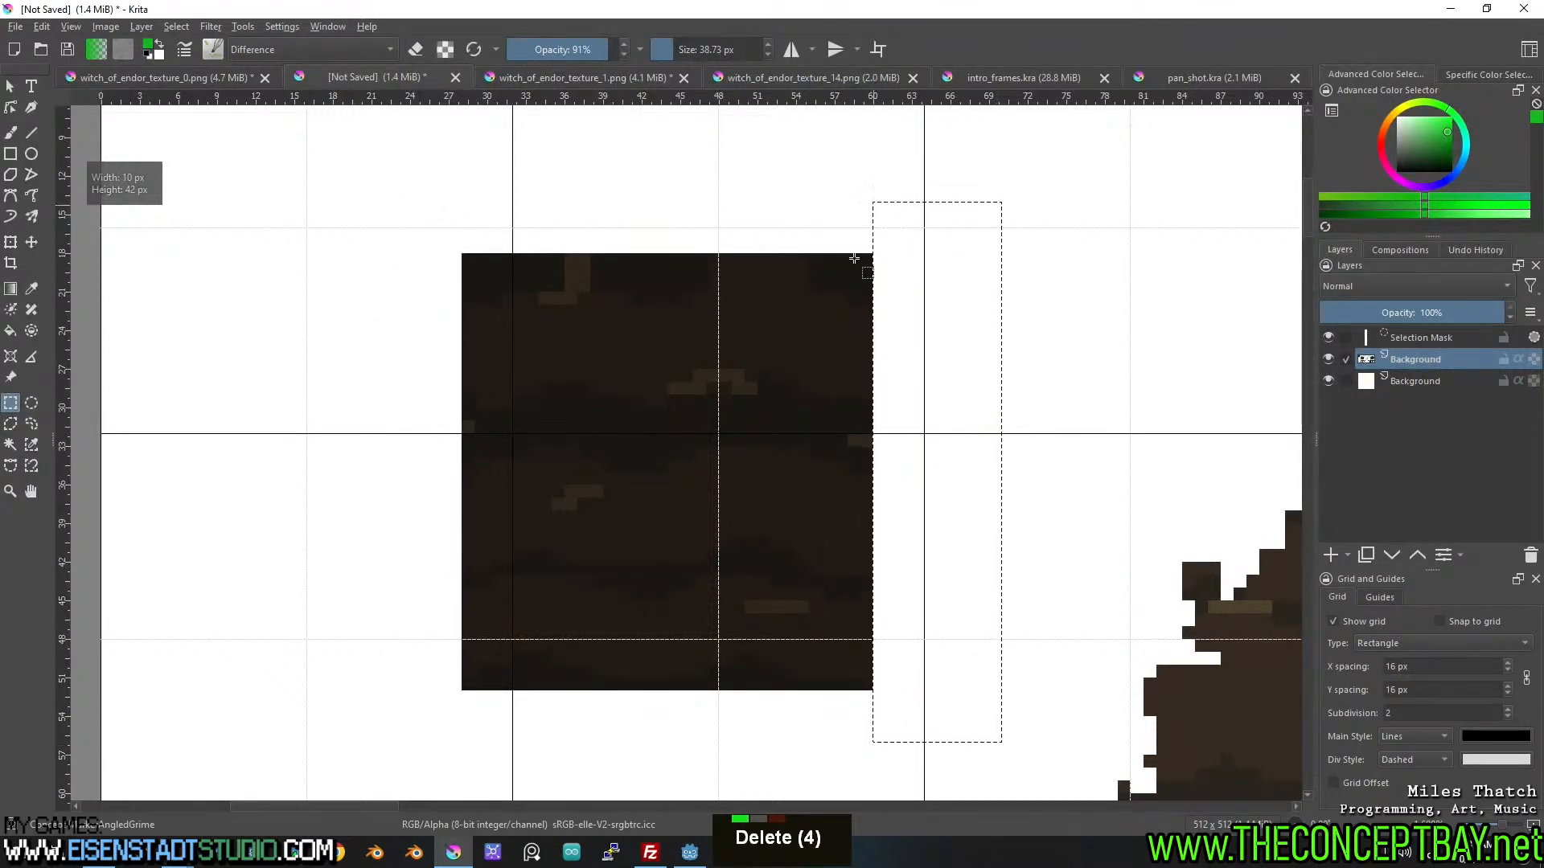
key("ctrl+shift+a")
Select the dark brown square and move it so its left edge meets the 32 px and its bottom edge the 48 px grid line.
left_click_drag(404, 216, 951, 738)
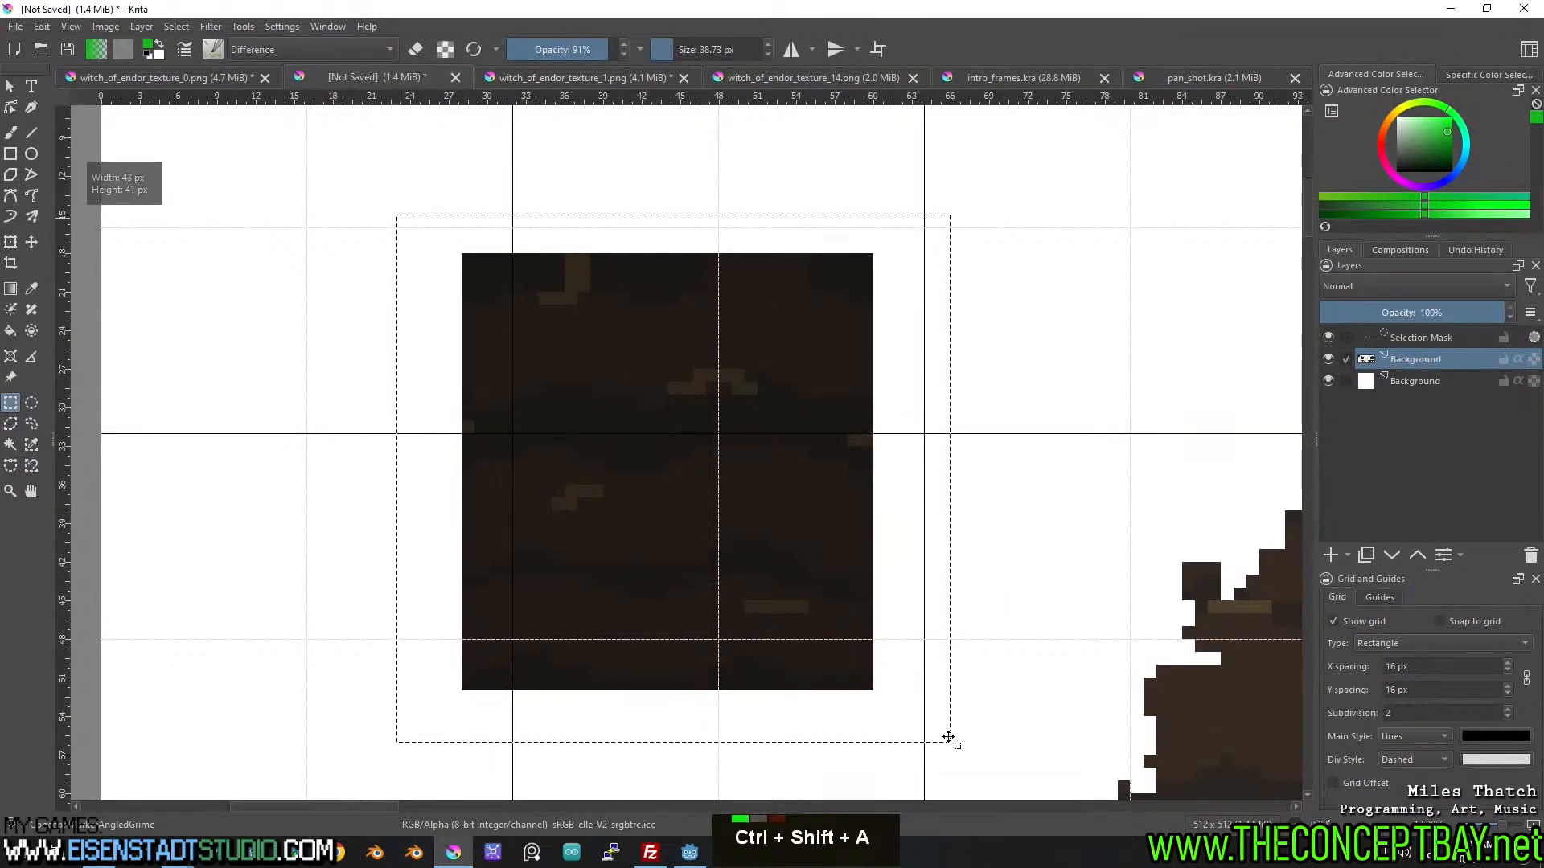
scroll(877, 598, "down", 3)
scroll(738, 577, "up", 2)
left_click_drag(738, 576, 737, 507)
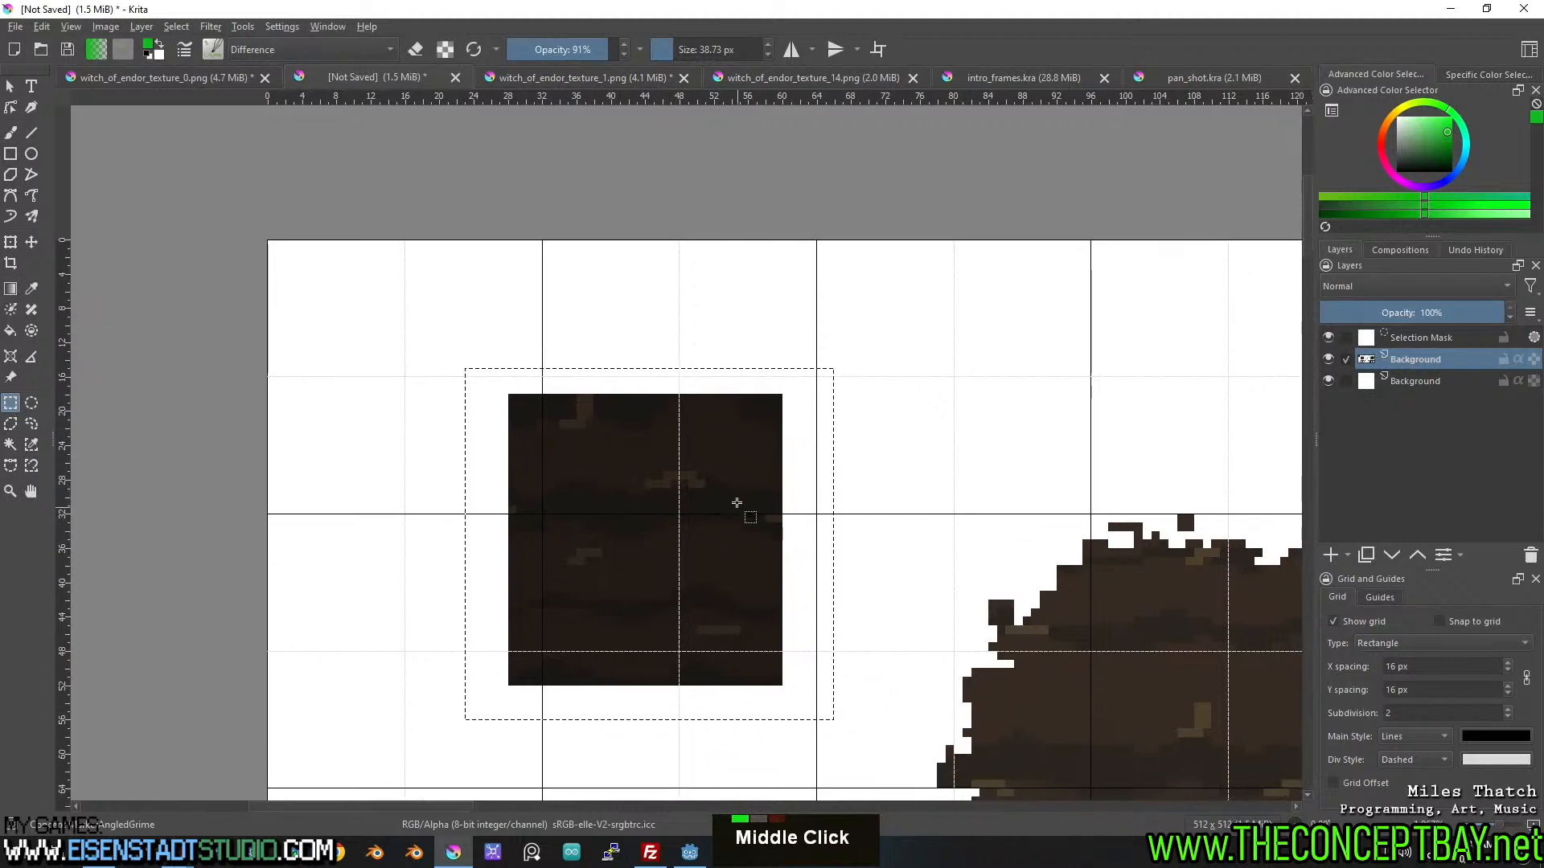
key("t")
left_click_drag(583, 483, 620, 478)
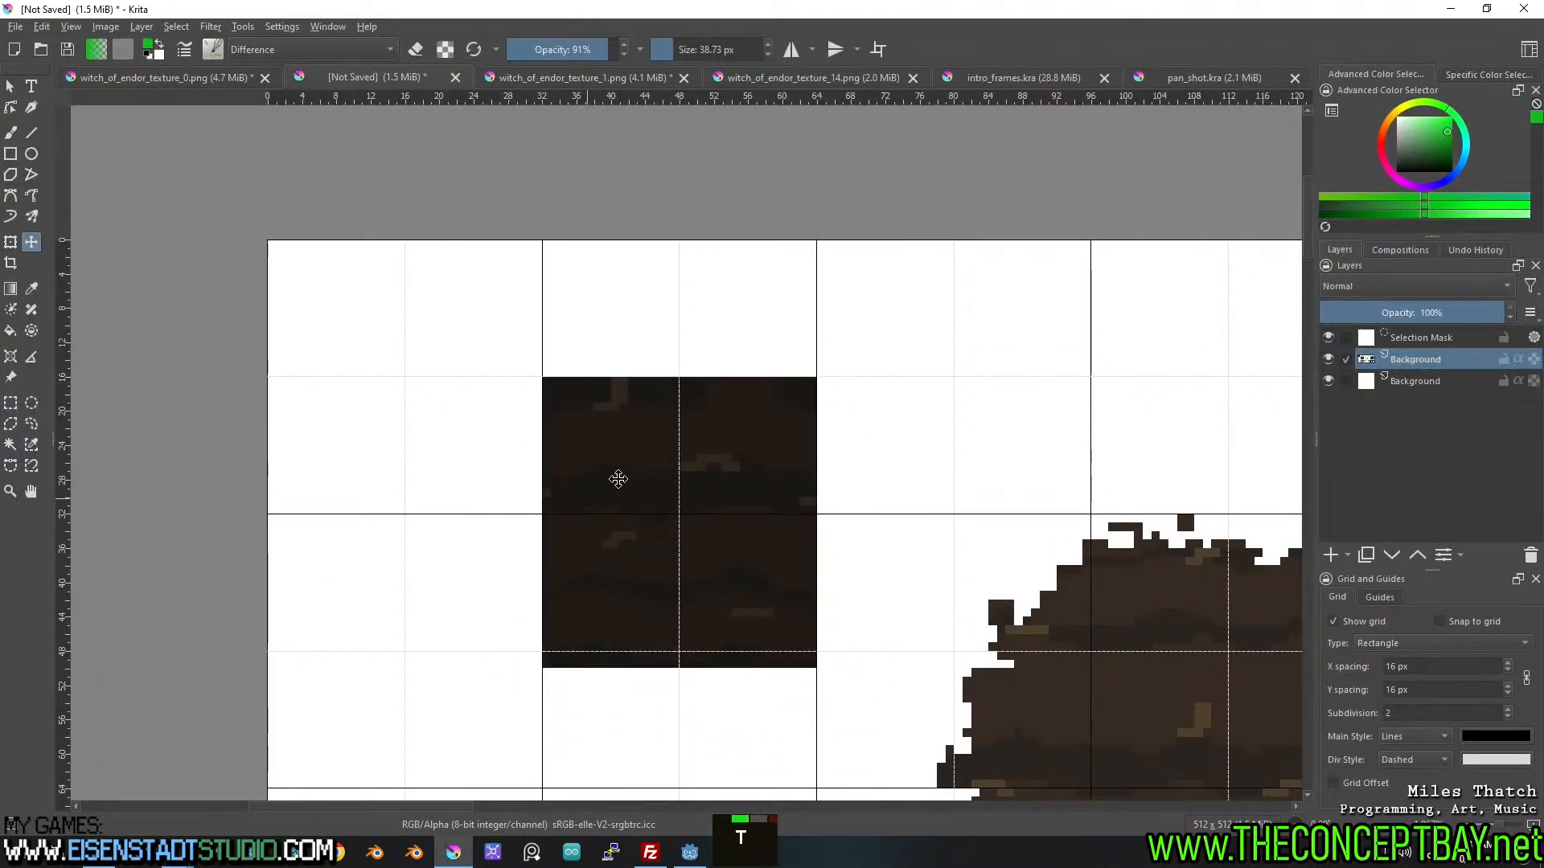
scroll(669, 594, "up", 2)
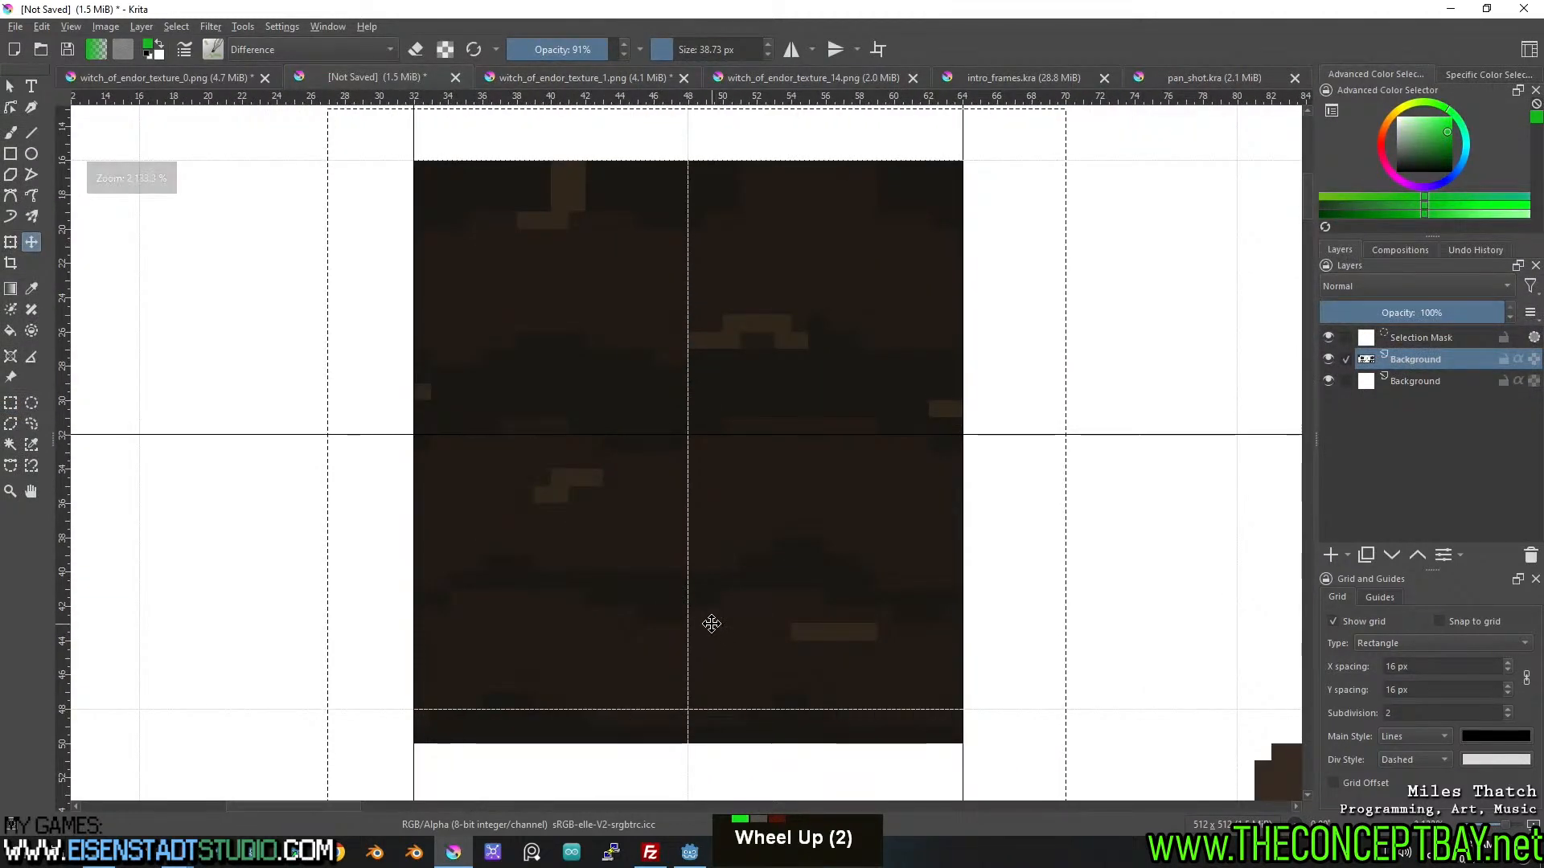
left_click_drag(714, 626, 716, 587)
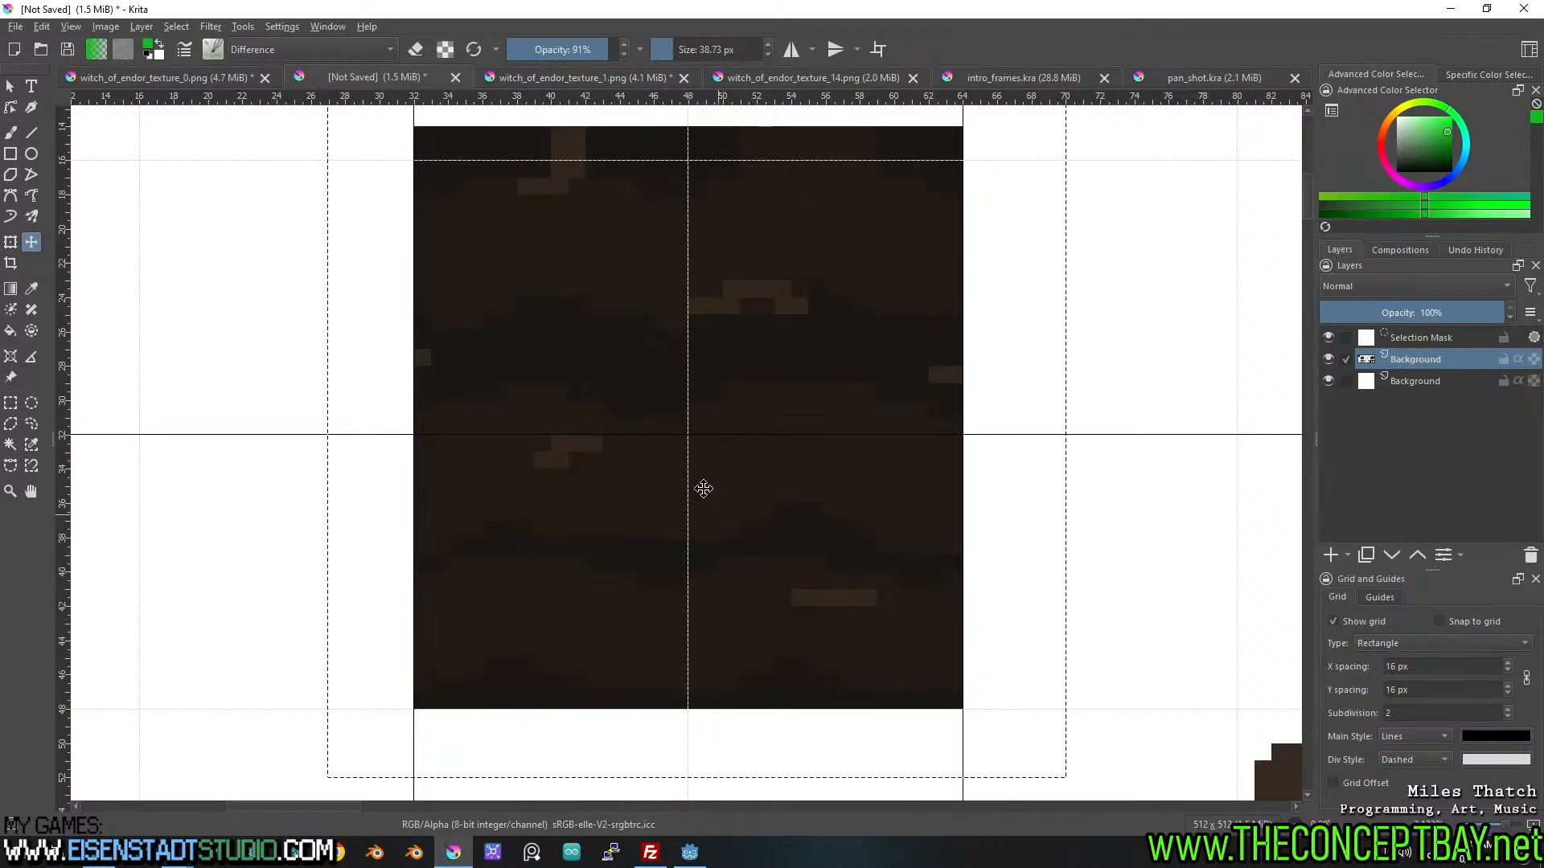
left_click_drag(681, 460, 660, 584)
key("ctrl+shift+a")
Delete the strip of the dark brown square that extends above the 16 px grid line, and deselect.
key("b")
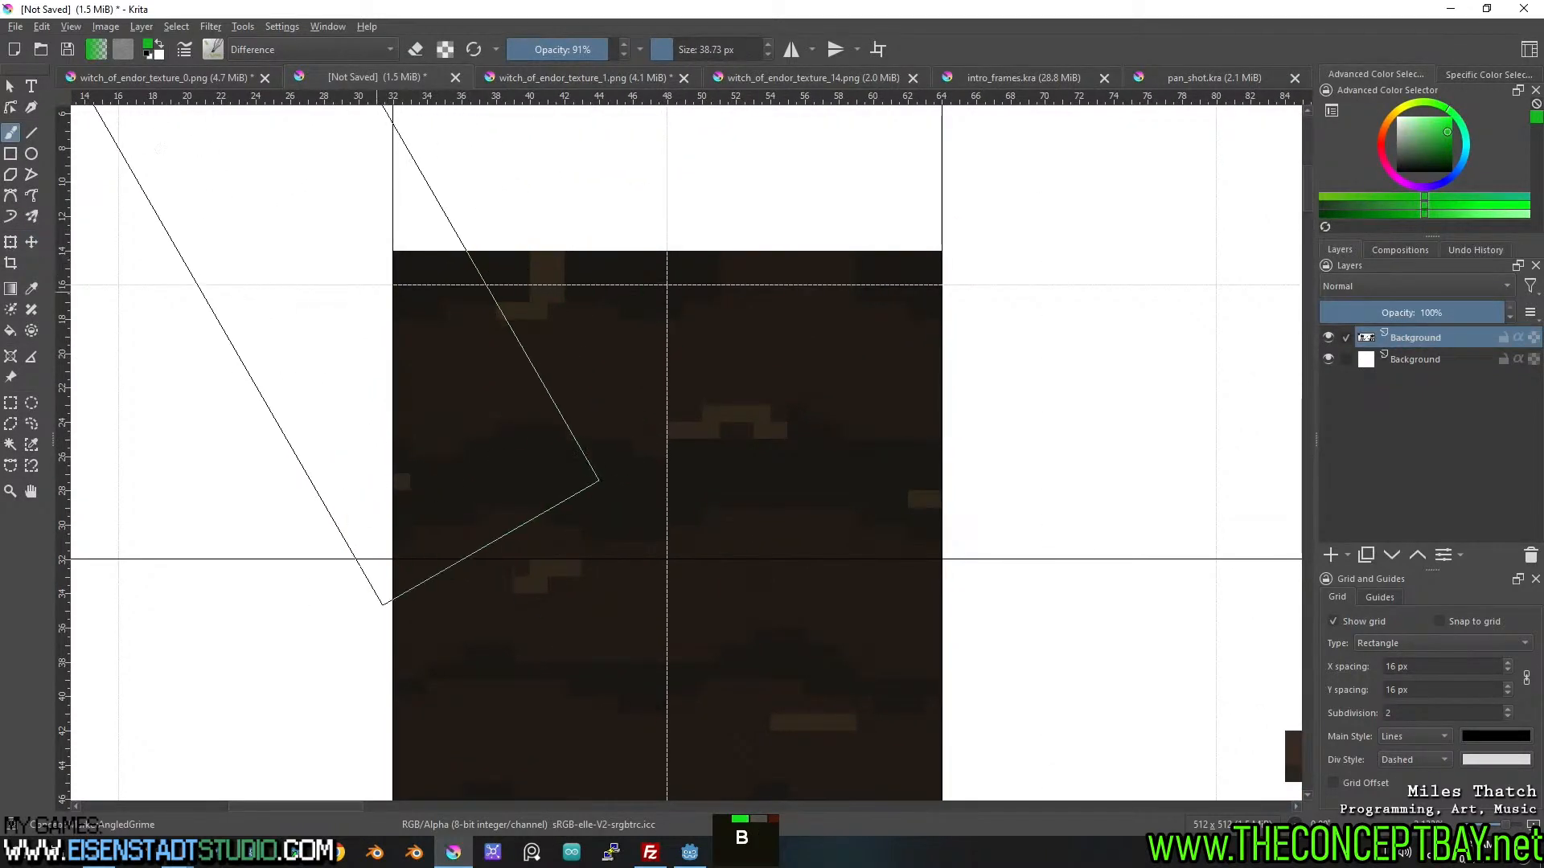
left_click(11, 402)
left_click_drag(324, 198, 965, 287)
key("Delete")
key("ctrl+shift+a")
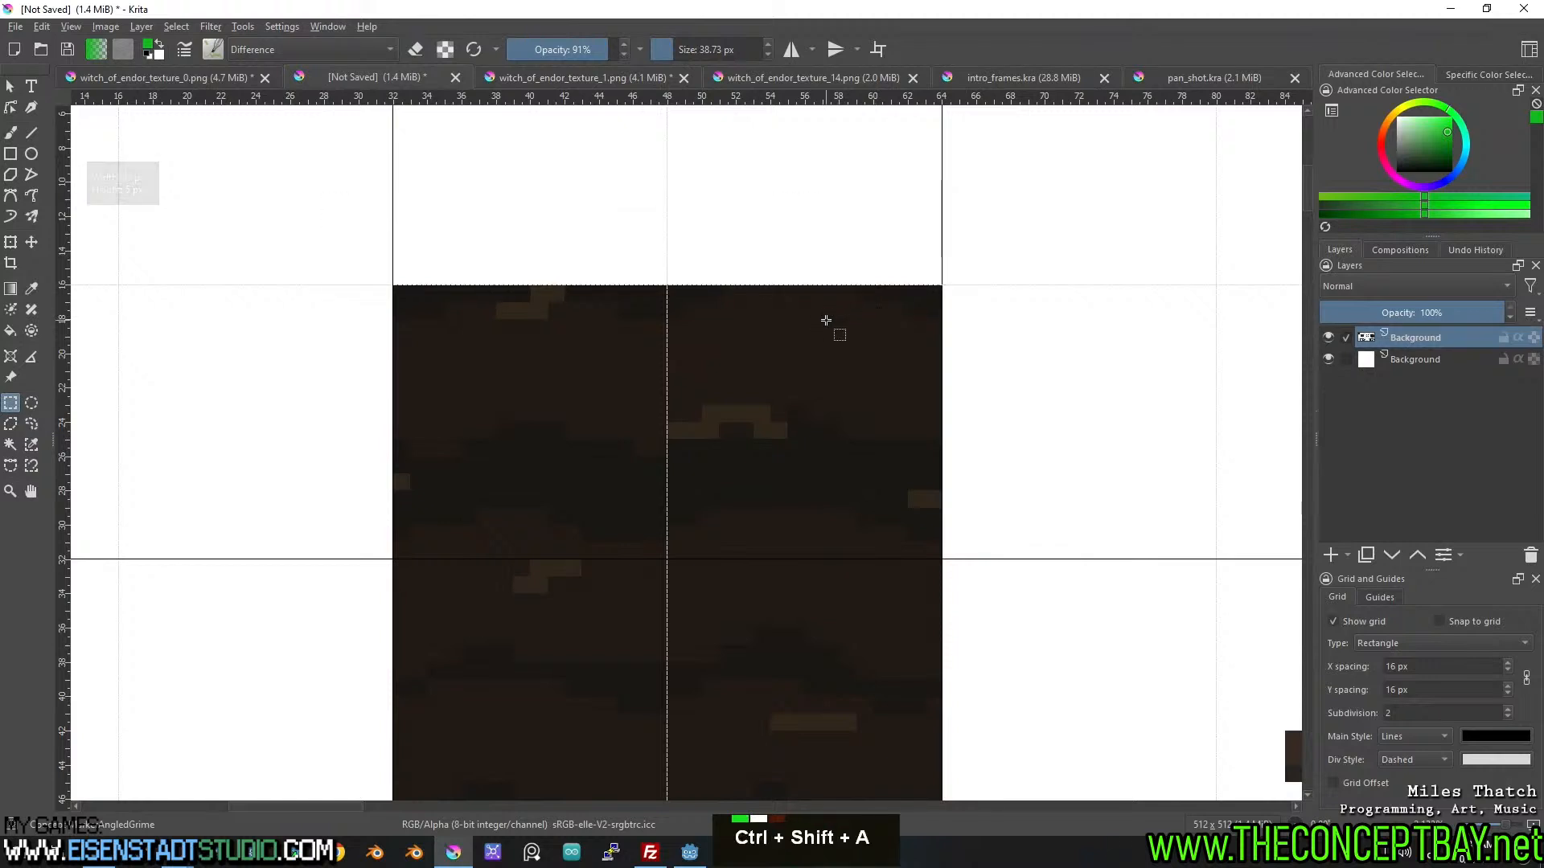
Cut the dark brown square out with a selection of about 42 by 40 px and paste it in place on its own layer.
scroll(828, 328, "down", 3)
left_click_drag(633, 295, 906, 551)
key("ctrl+x")
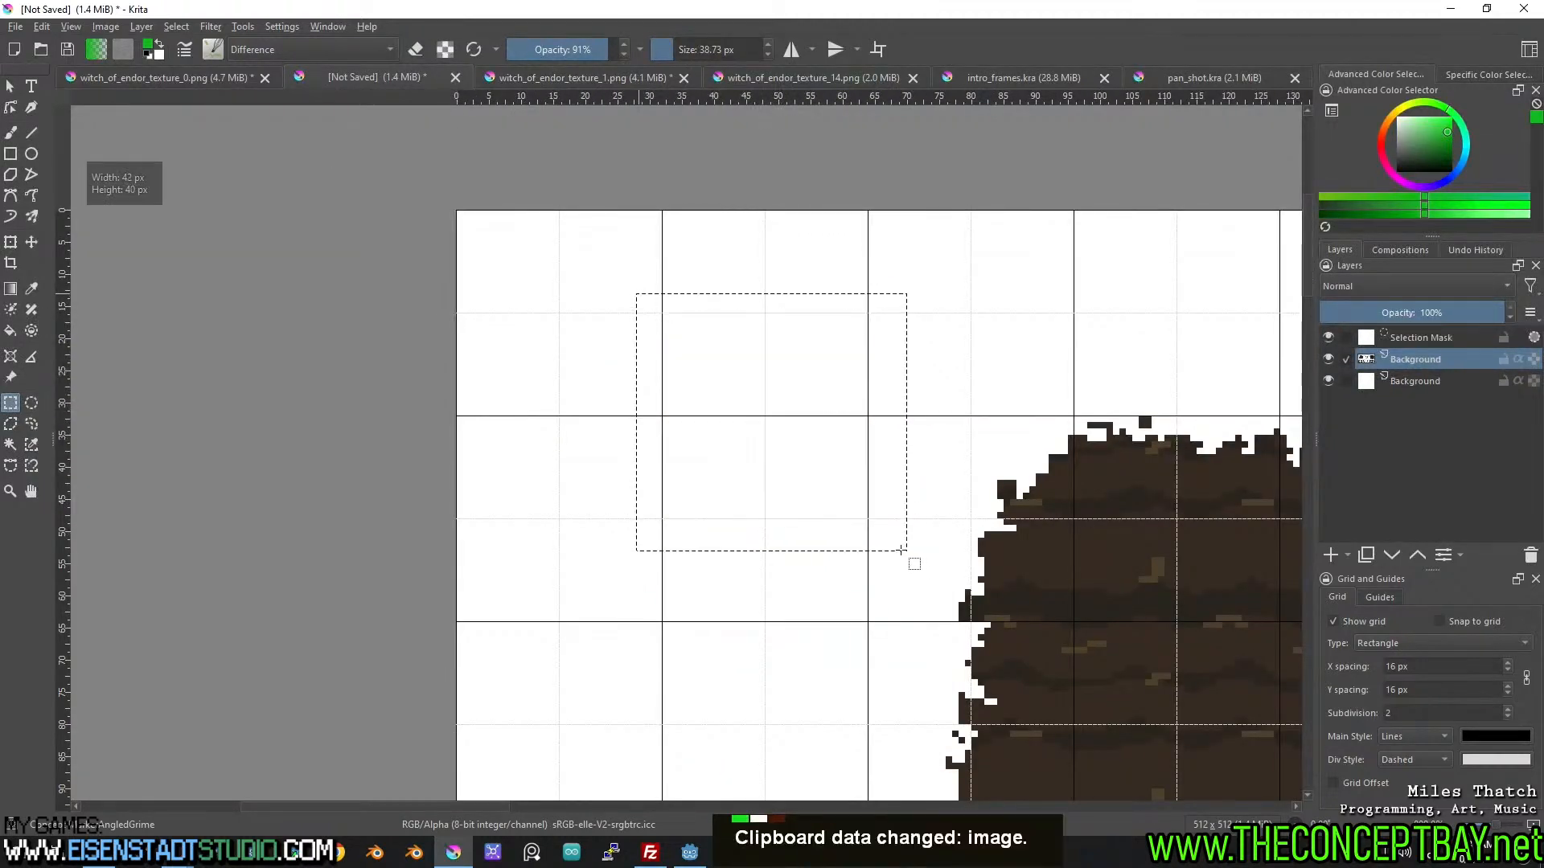
key("ctrl+v")
key("ctrl+b")
key("Escape")
key("ctrl+shift+a")
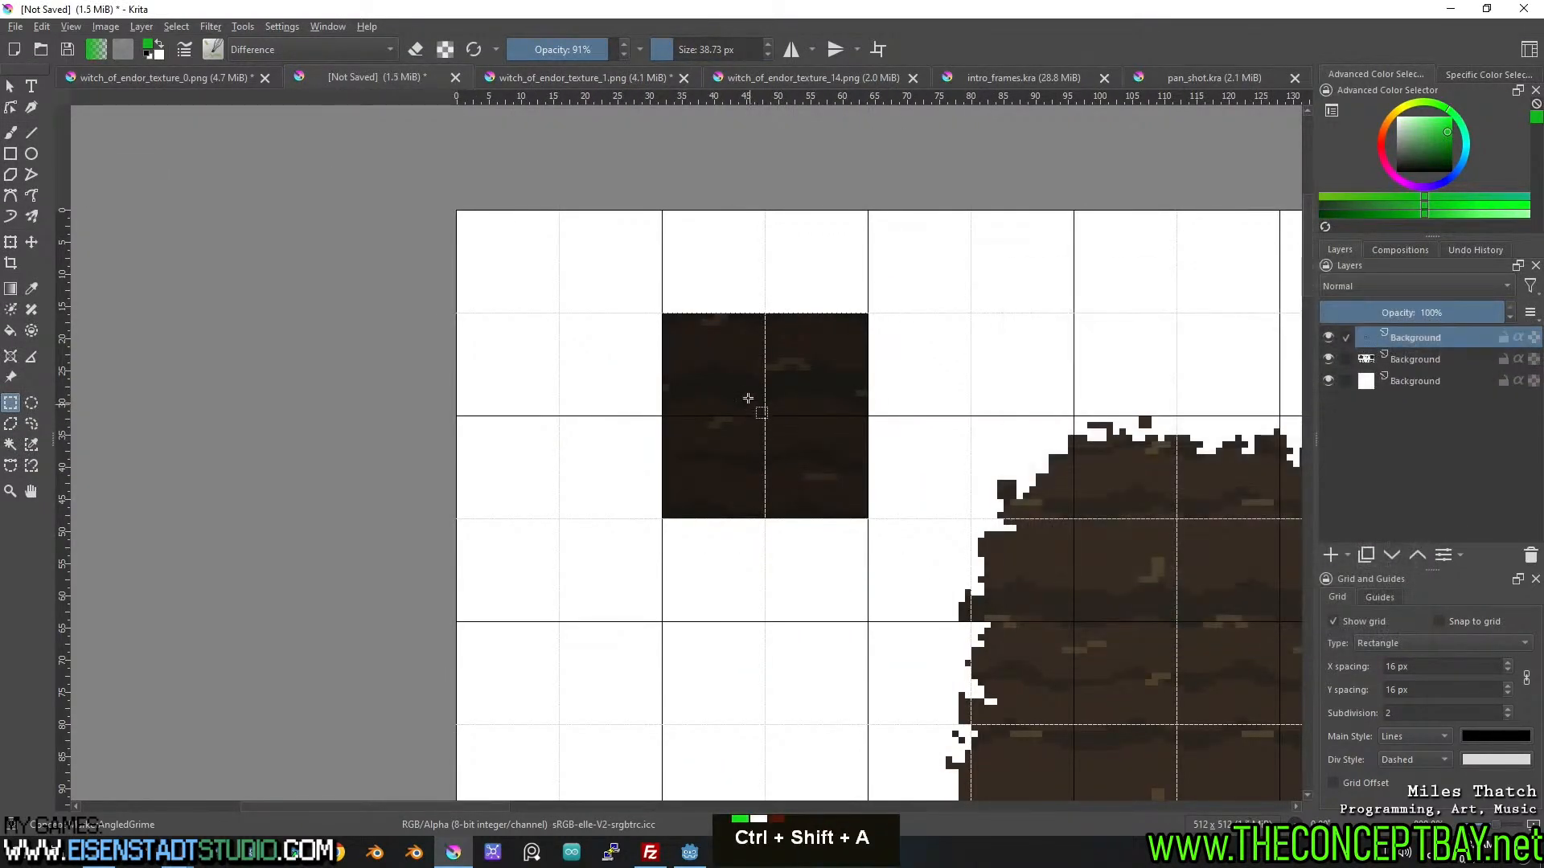
Move the dark brown square's layer to the canvas origin.
key("t")
left_click_drag(720, 365, 509, 276)
left_click_drag(965, 471, 689, 302)
scroll(912, 442, "down", 1)
scroll(903, 441, "up", 1)
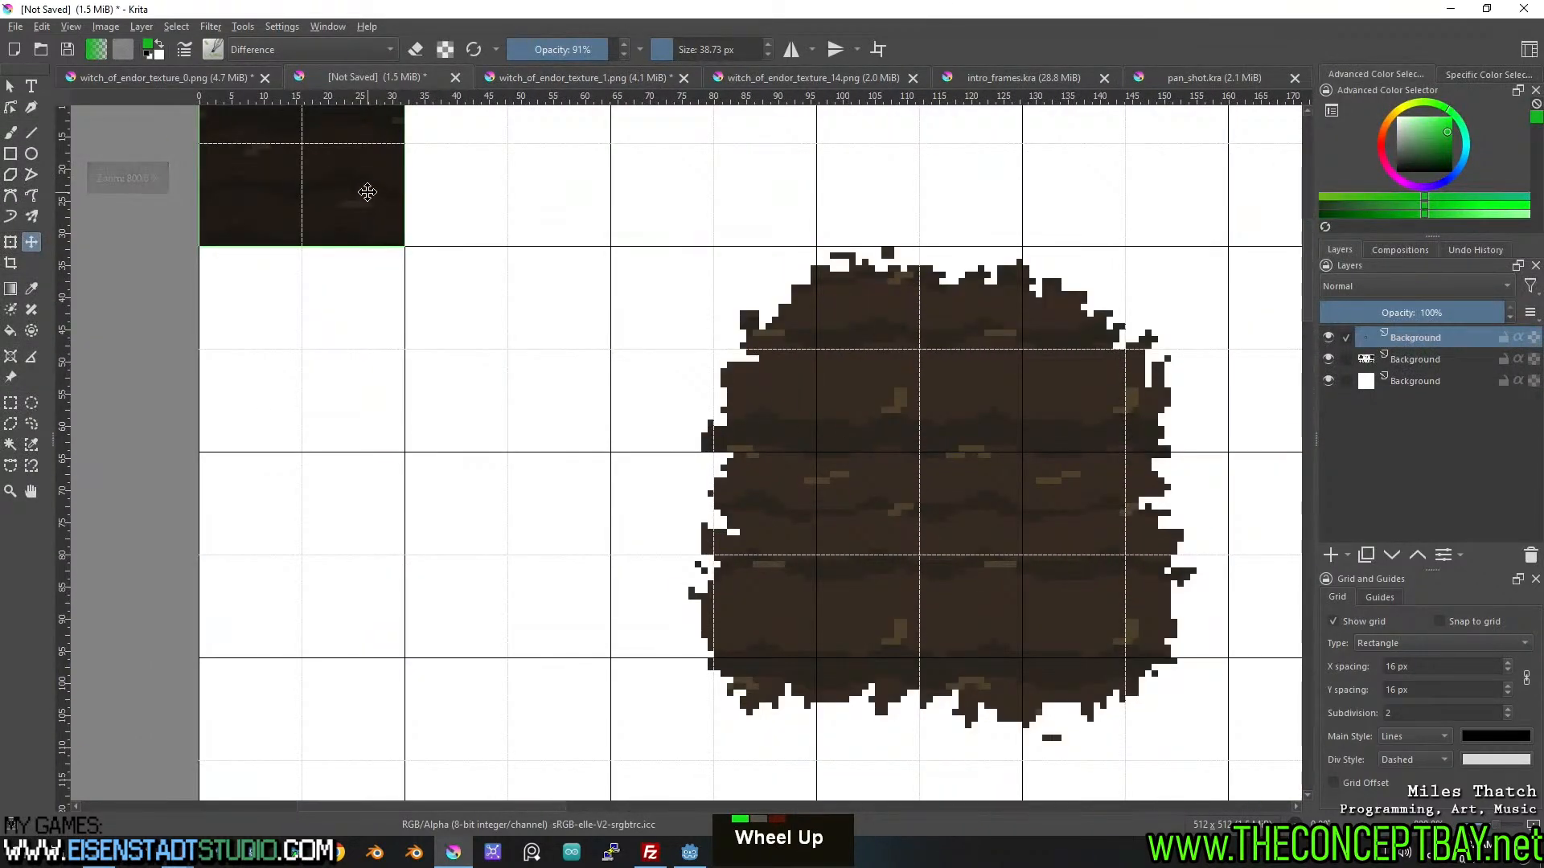
Place the dark brown square over the large brown block at 58% layer opacity so that their texture patterns coincide.
left_click_drag(354, 187, 1001, 554)
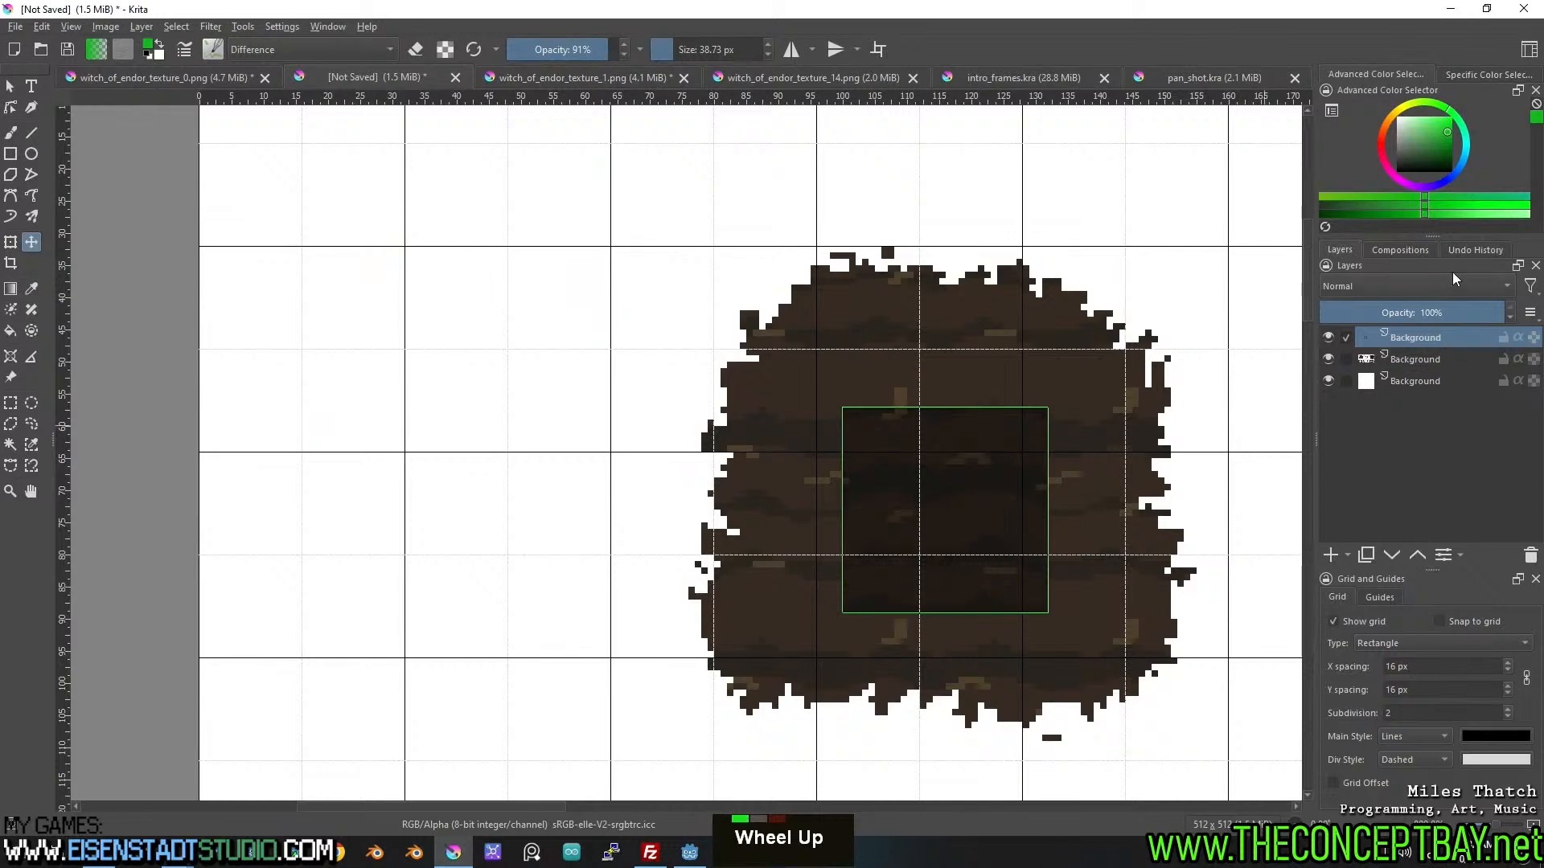
left_click(1427, 313)
scroll(901, 539, "up", 4)
left_click_drag(1085, 527, 893, 443)
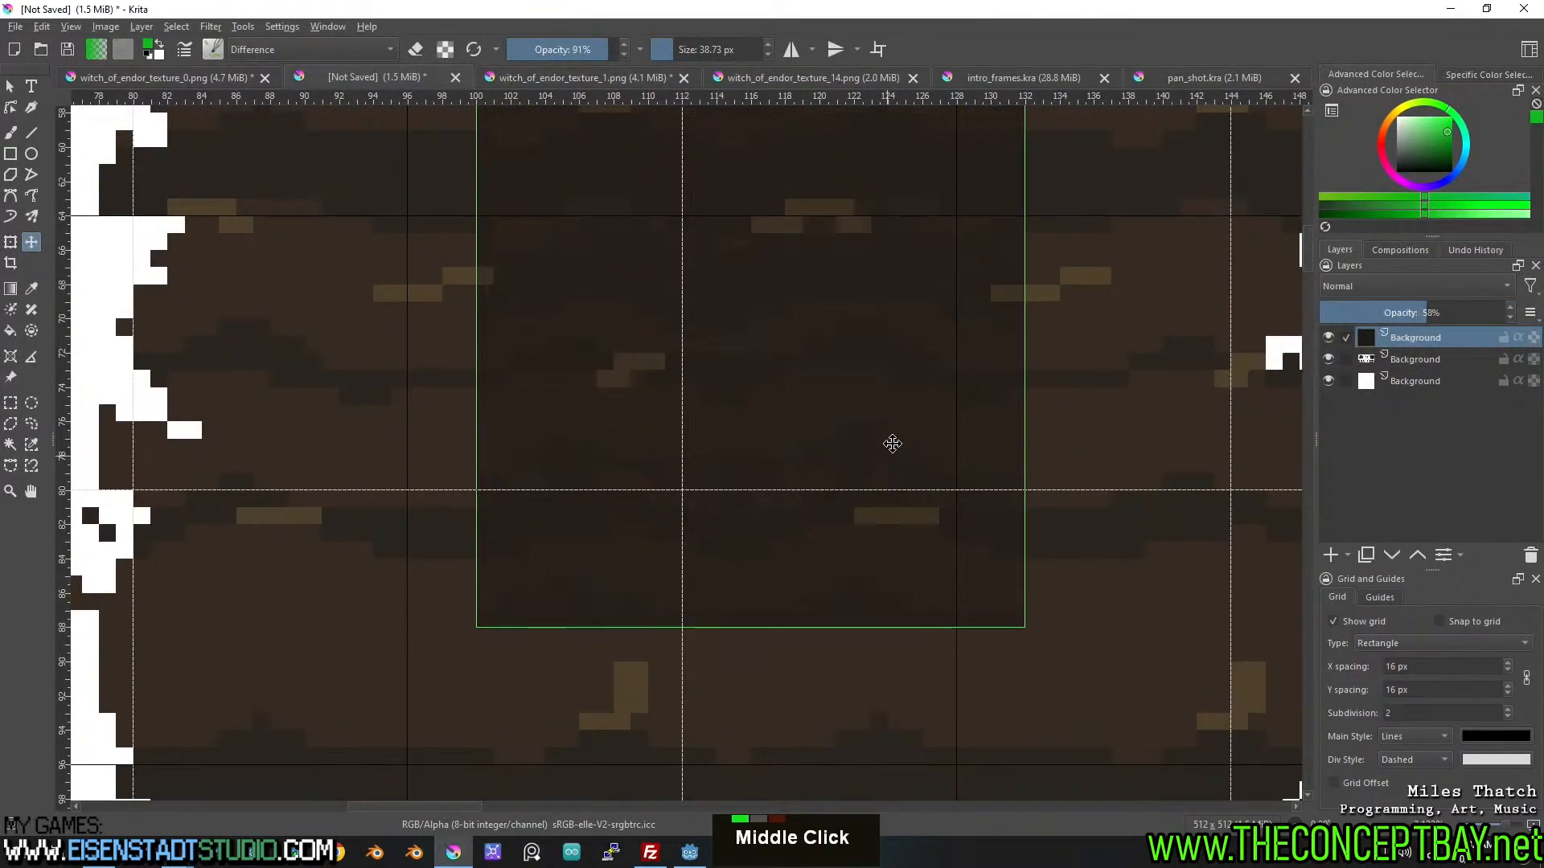
scroll(893, 527, "down", 5)
scroll(892, 576, "up", 4)
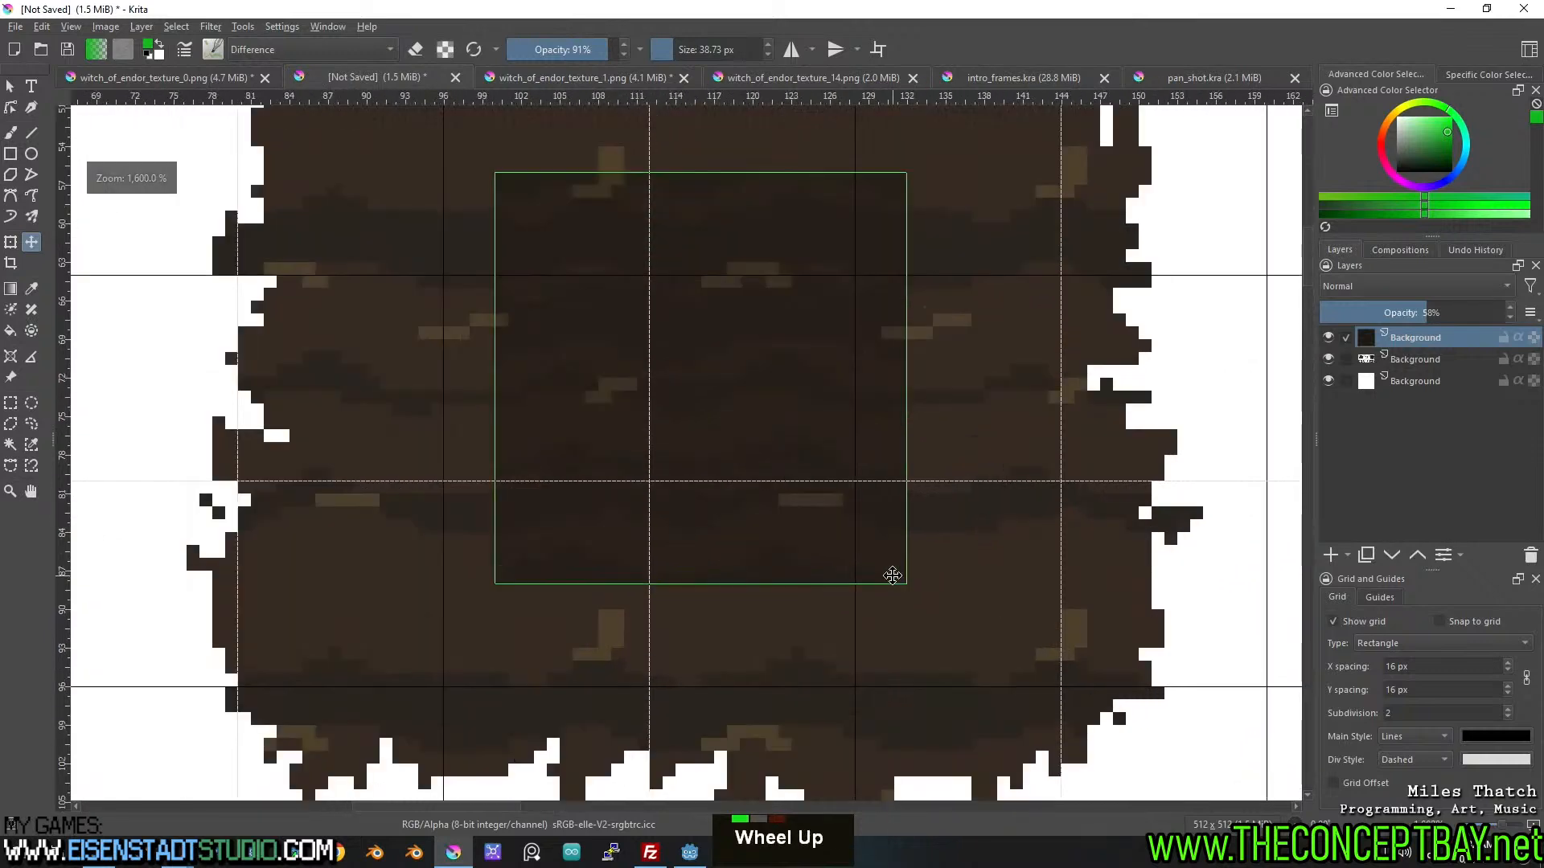
left_click_drag(900, 483, 943, 576)
key("Left")
key("Right")
Select both tile layers and move them together until the dark square's upper-left corner meets the 96 px and 64 px grid lines.
scroll(989, 385, "down", 4)
scroll(988, 386, "up", 2)
left_click(1413, 358, "shift")
scroll(925, 410, "up", 3)
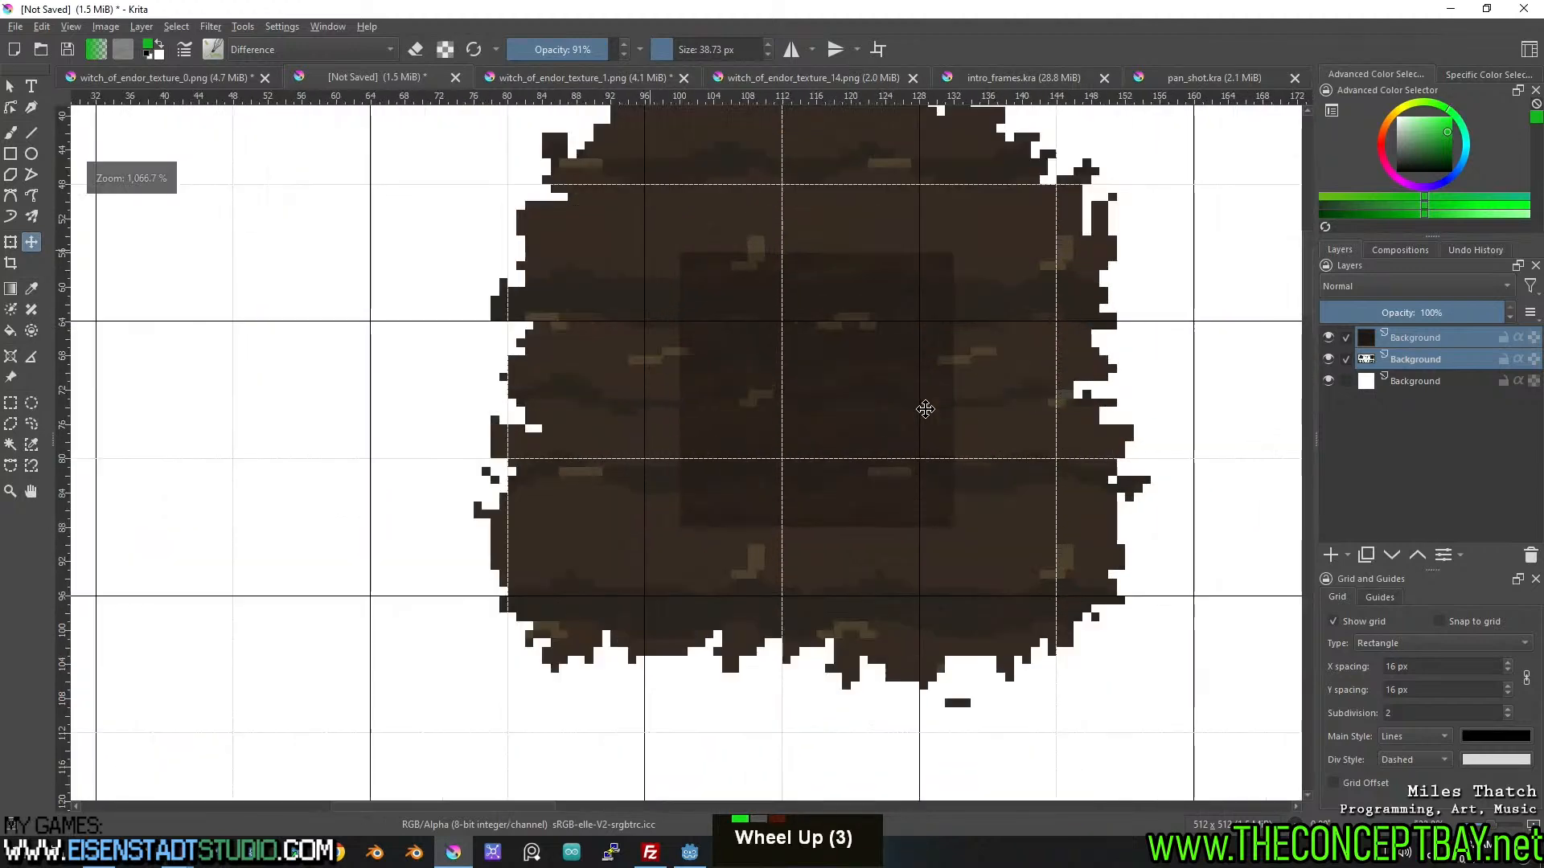
left_click_drag(922, 395, 912, 469)
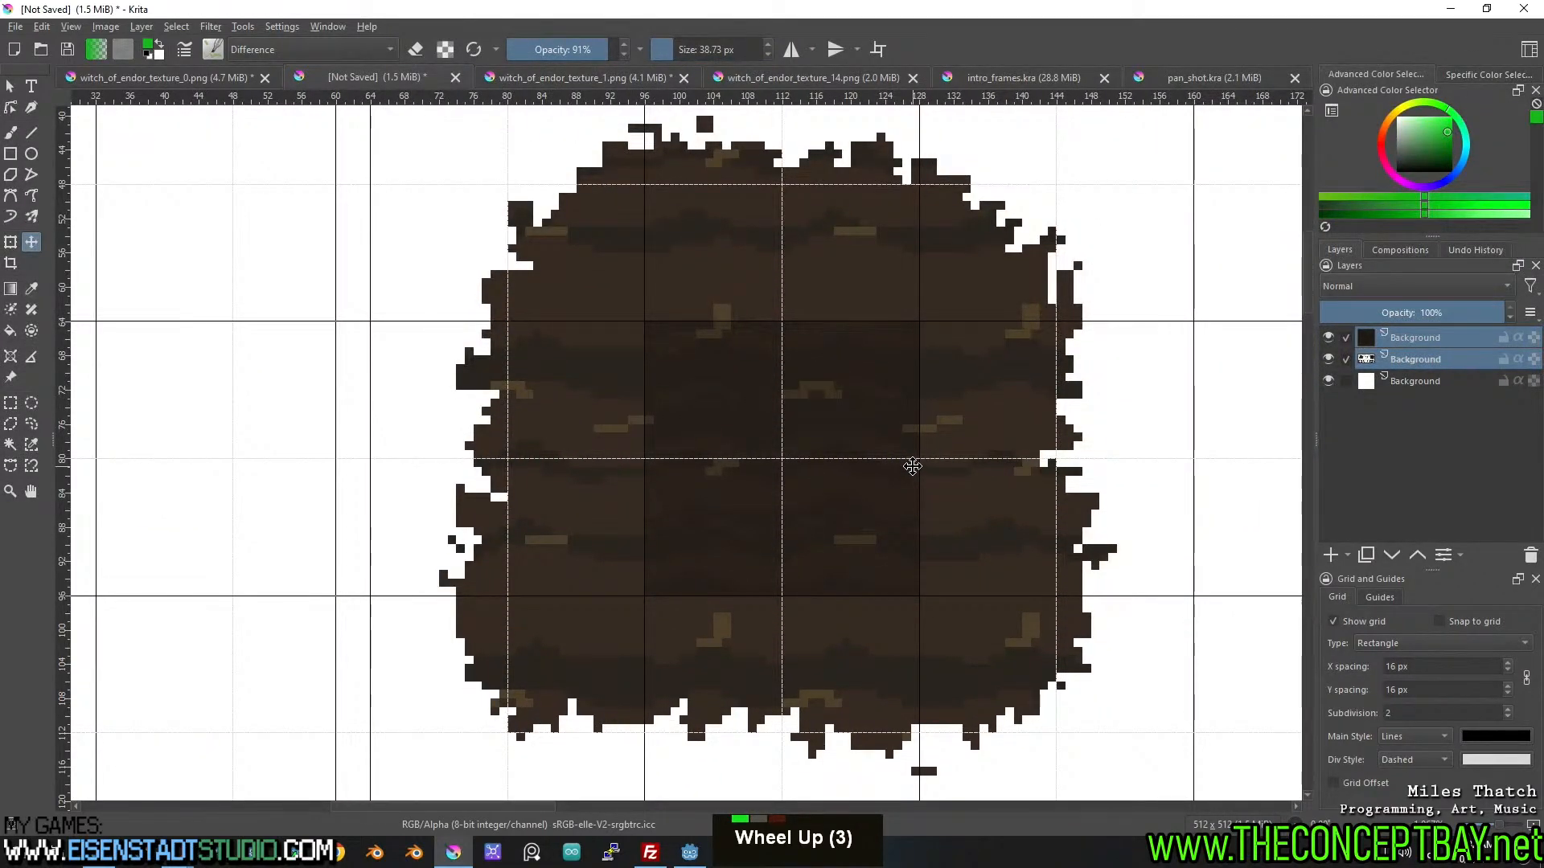
key("ctrl+shift+a")
left_click_drag(879, 456, 879, 481)
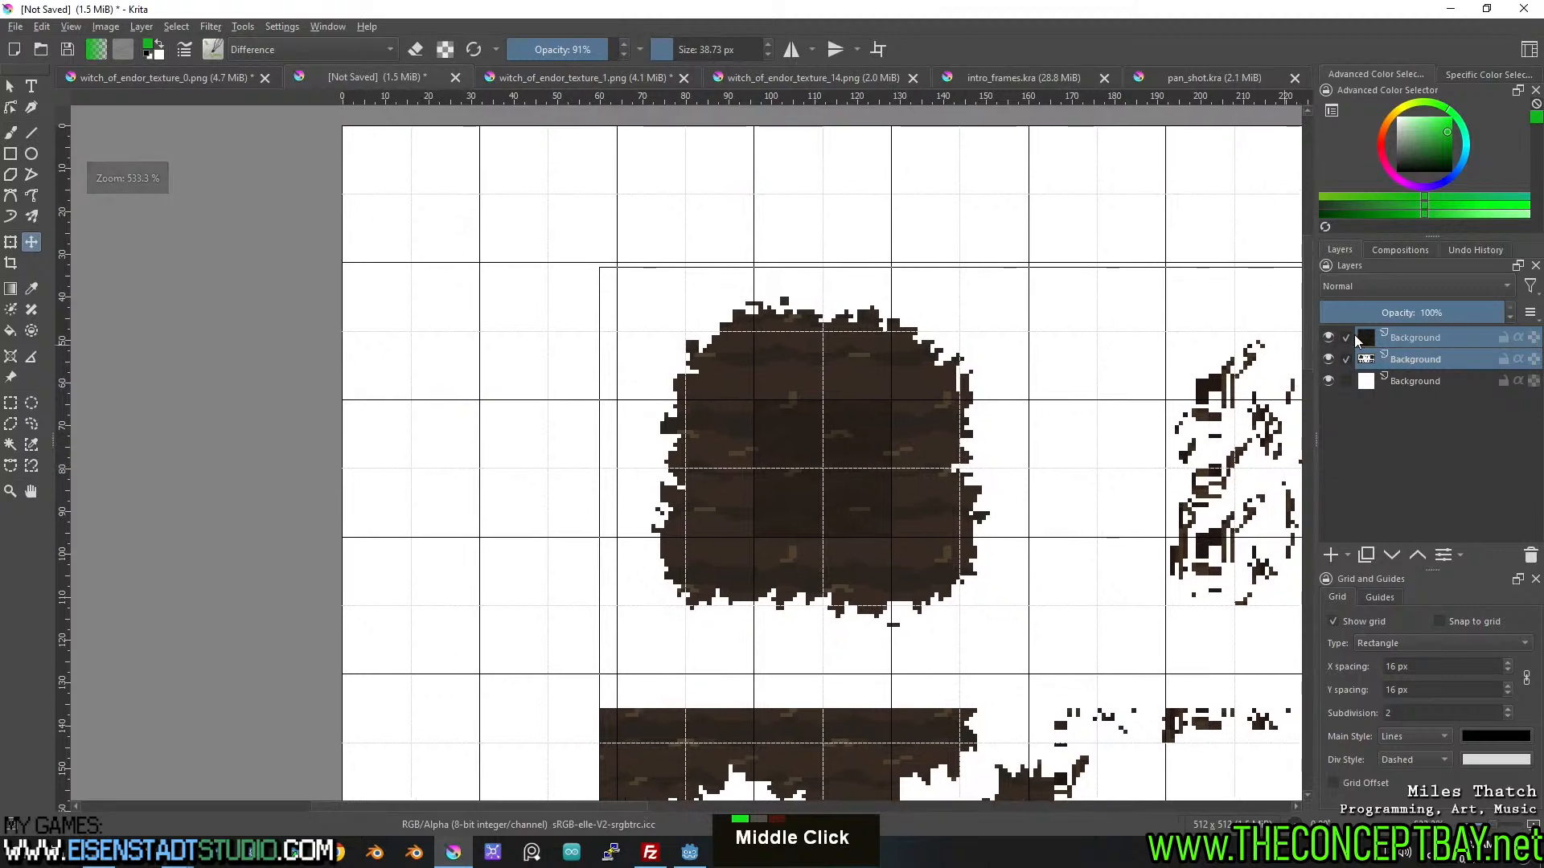
Restore the dark square layer's opacity to 100% and move the square off the brown block into the canvas's upper-left corner.
left_click(1425, 337)
left_click_drag(1483, 317, 1507, 320)
left_click_drag(834, 442, 426, 167)
Examine how the large brown block's texture and ragged edges line up with the 16 px grid.
scroll(828, 481, "up", 1)
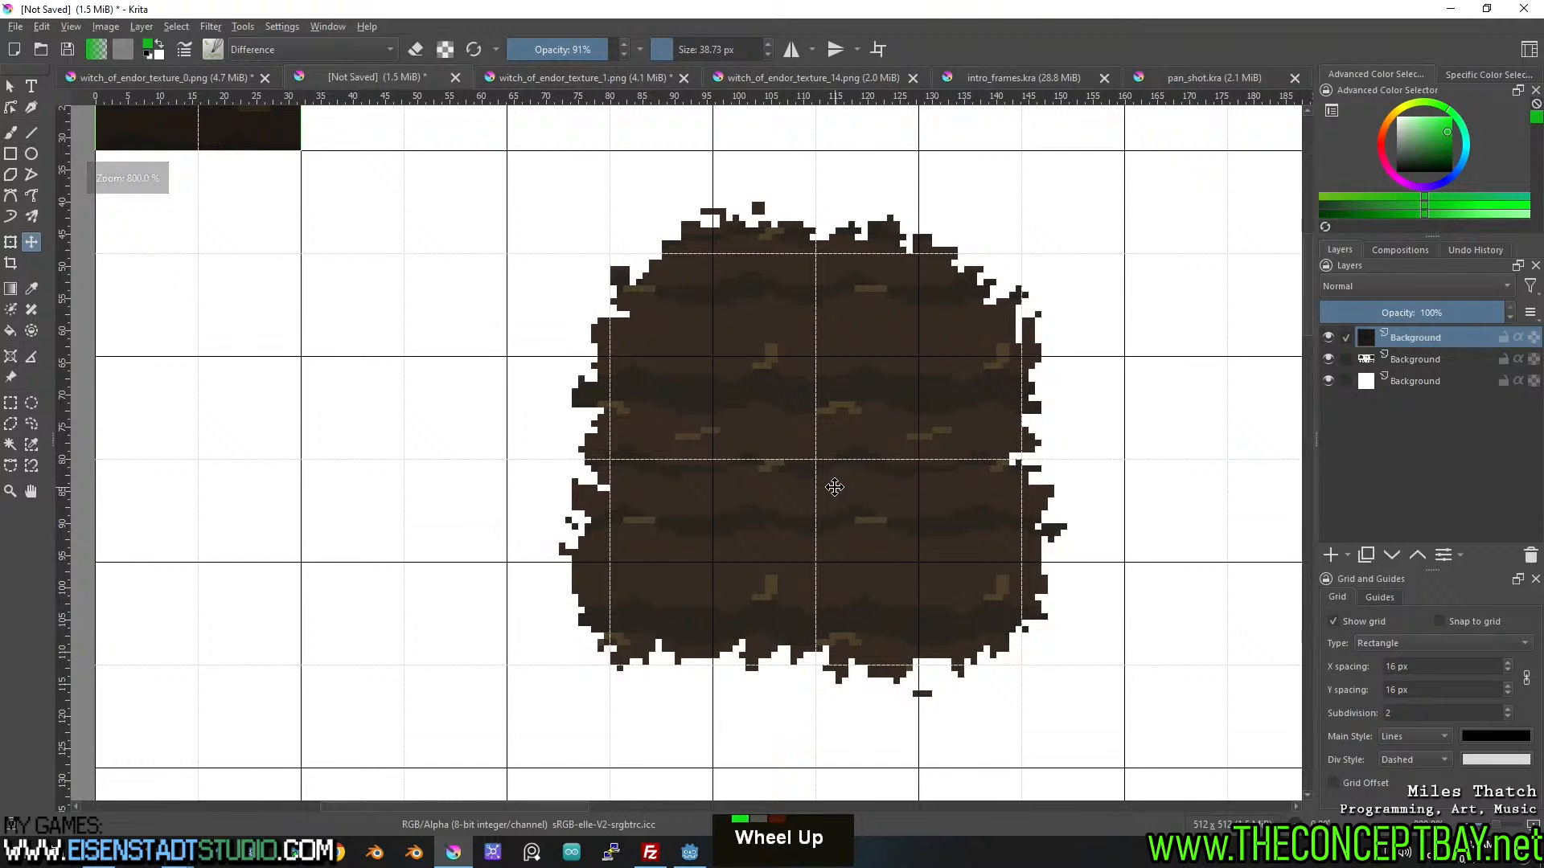
scroll(837, 481, "up", 1)
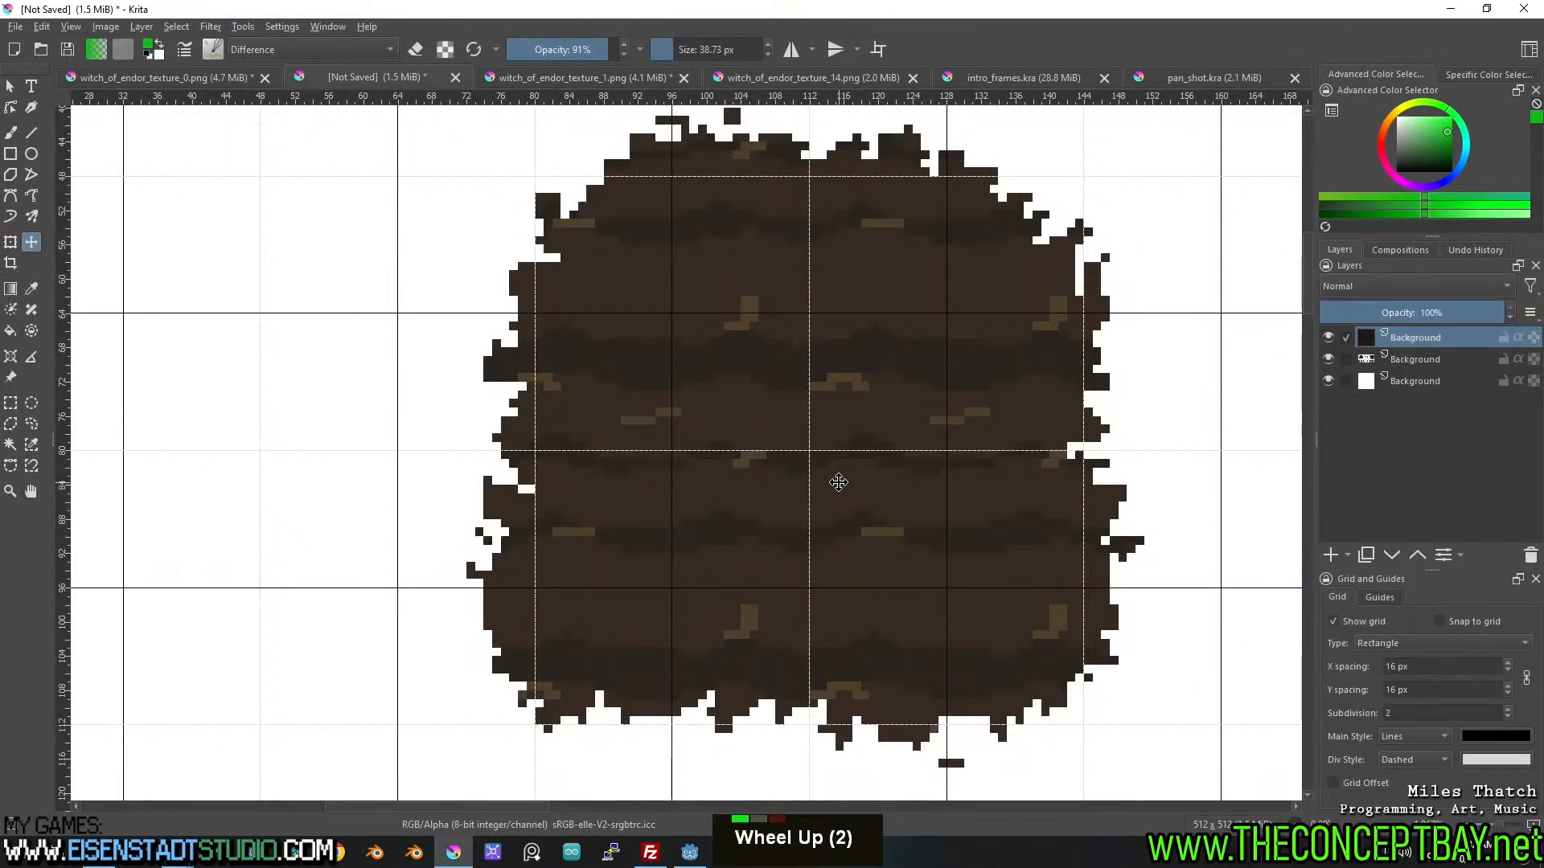
middle_click(840, 480)
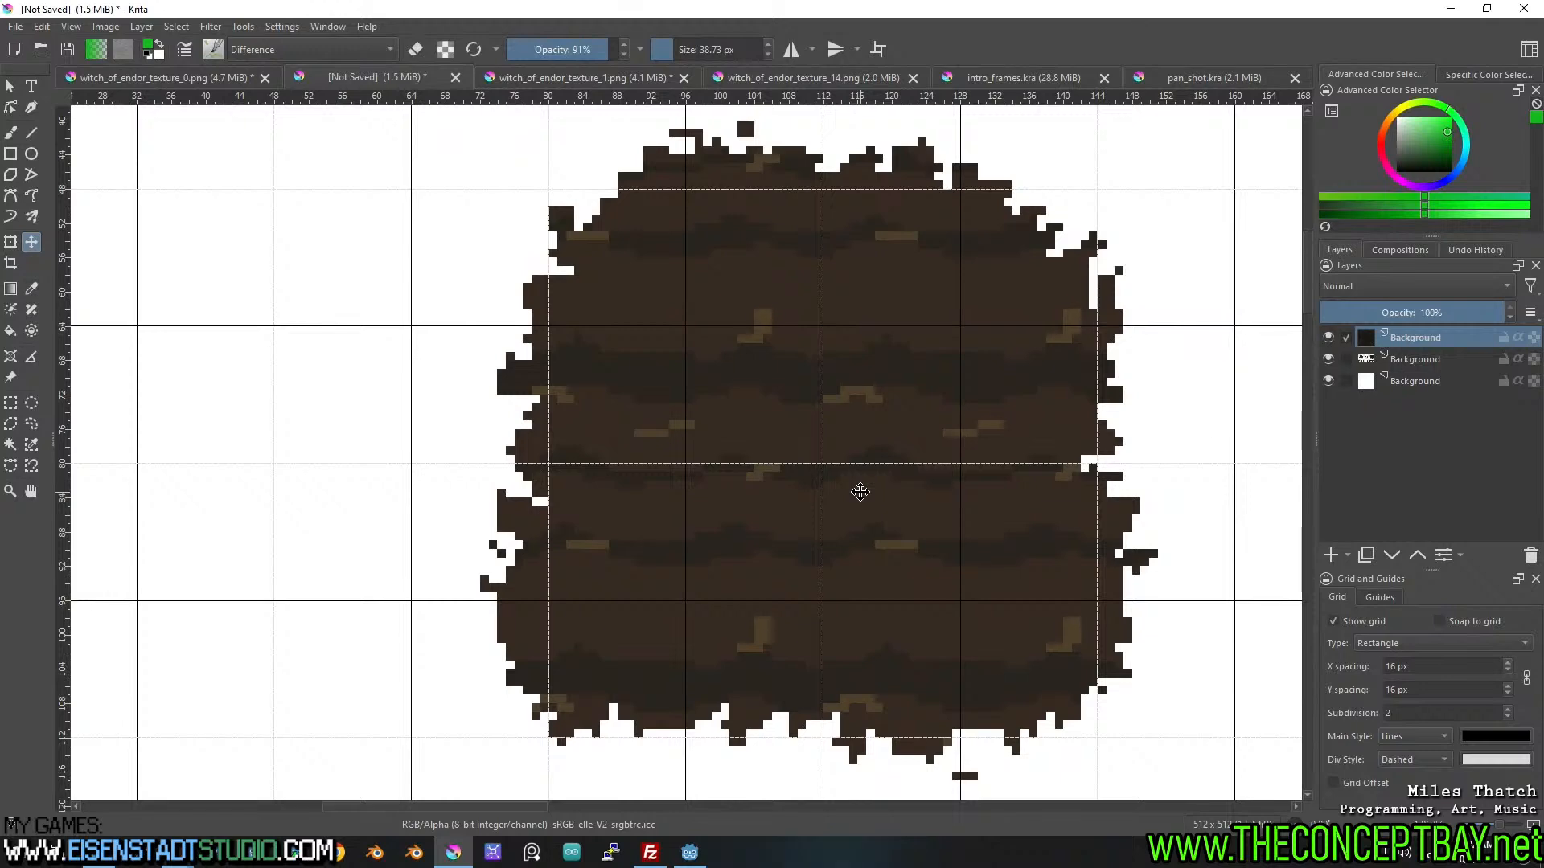
scroll(860, 492, "down", 1)
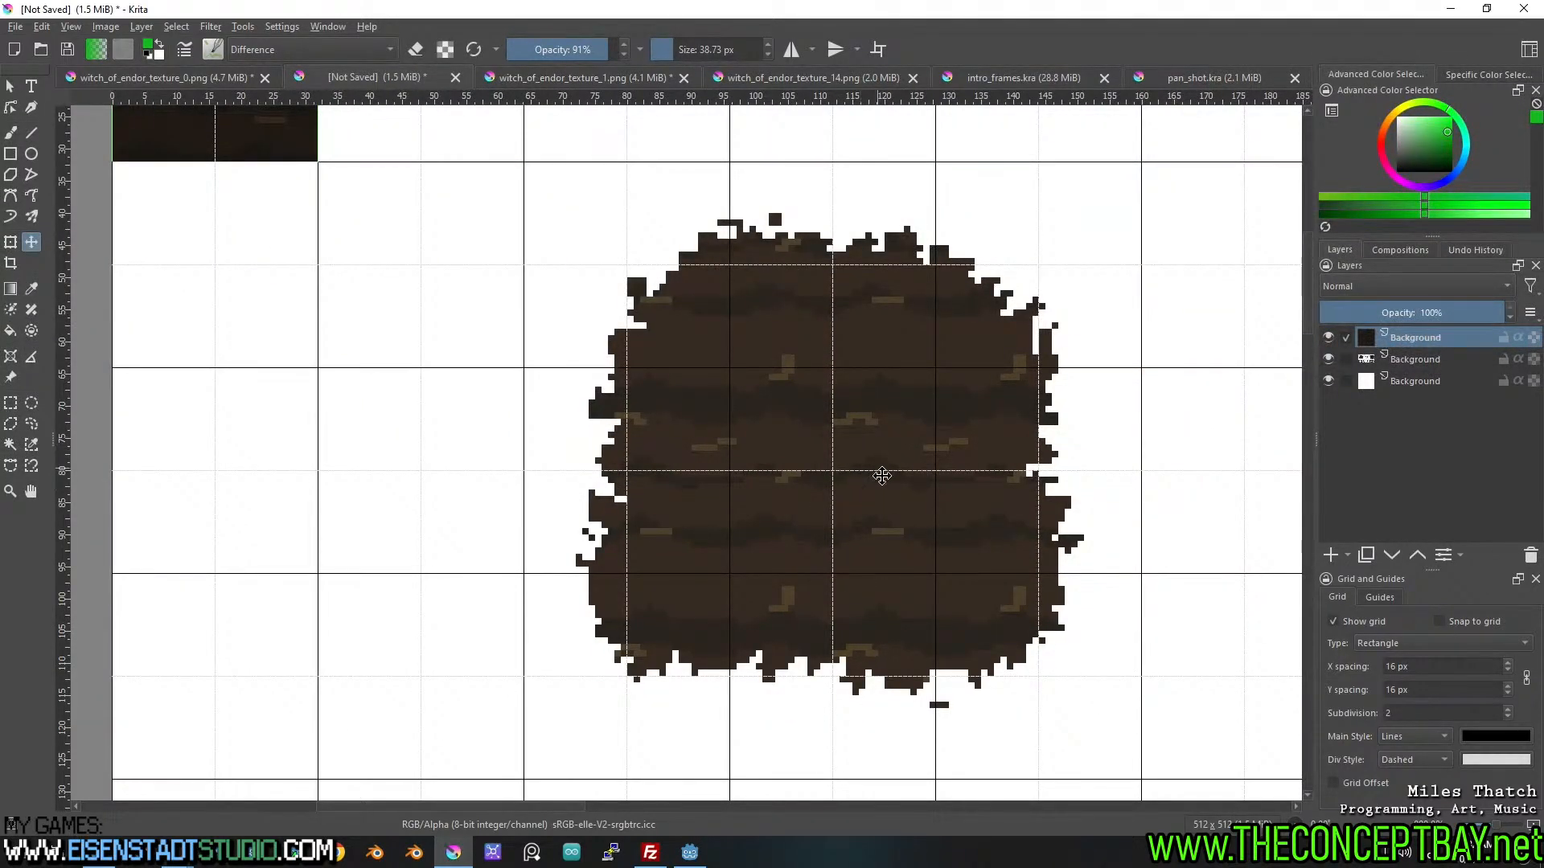
middle_click(878, 471)
scroll(827, 390, "up", 1)
middle_click(831, 417)
middle_click(948, 345)
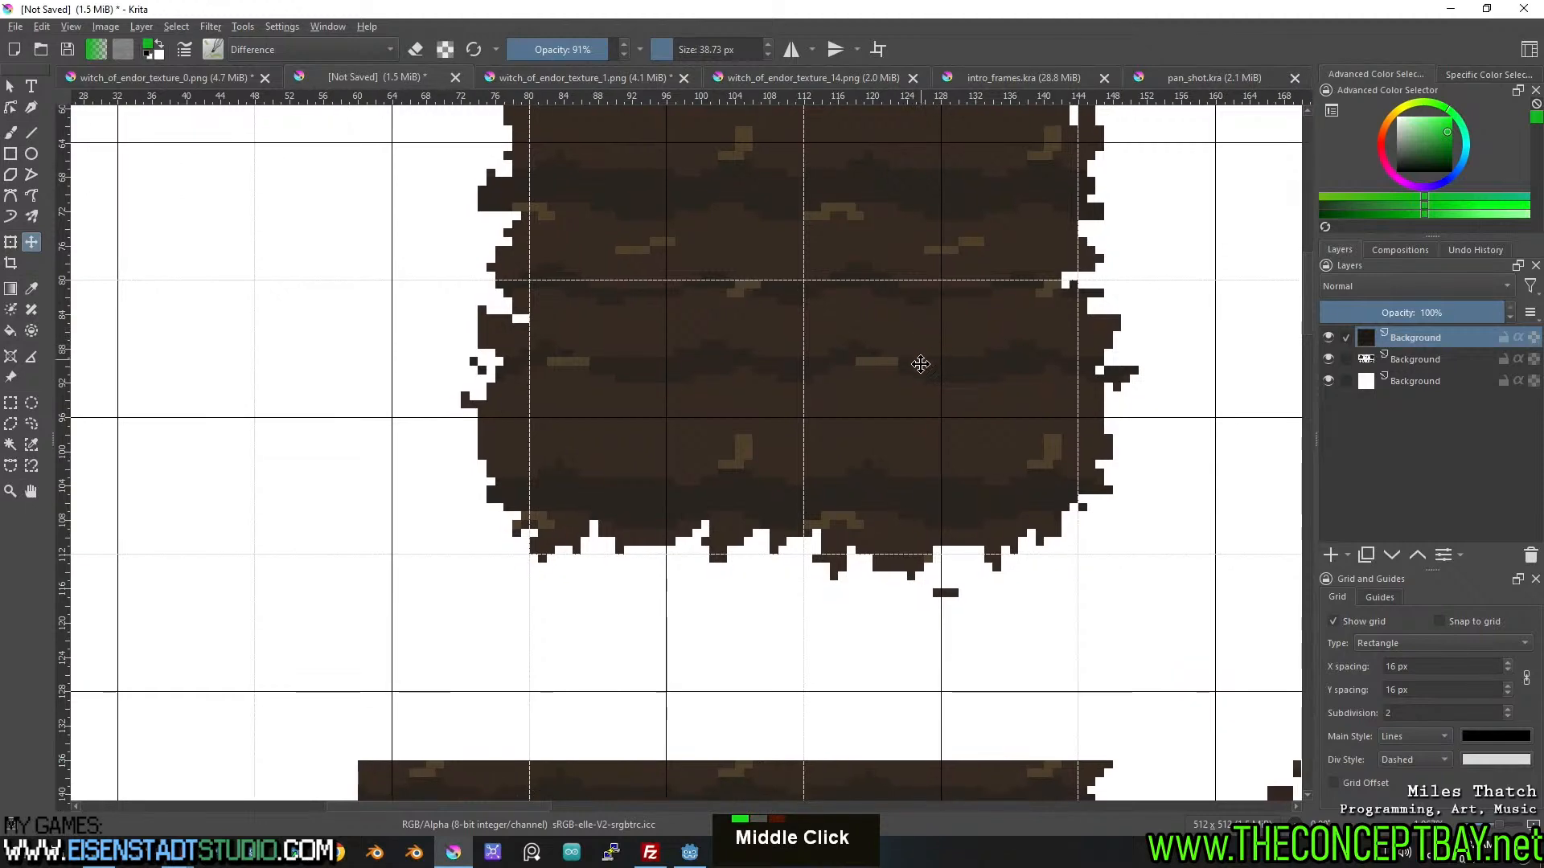
middle_click(955, 401)
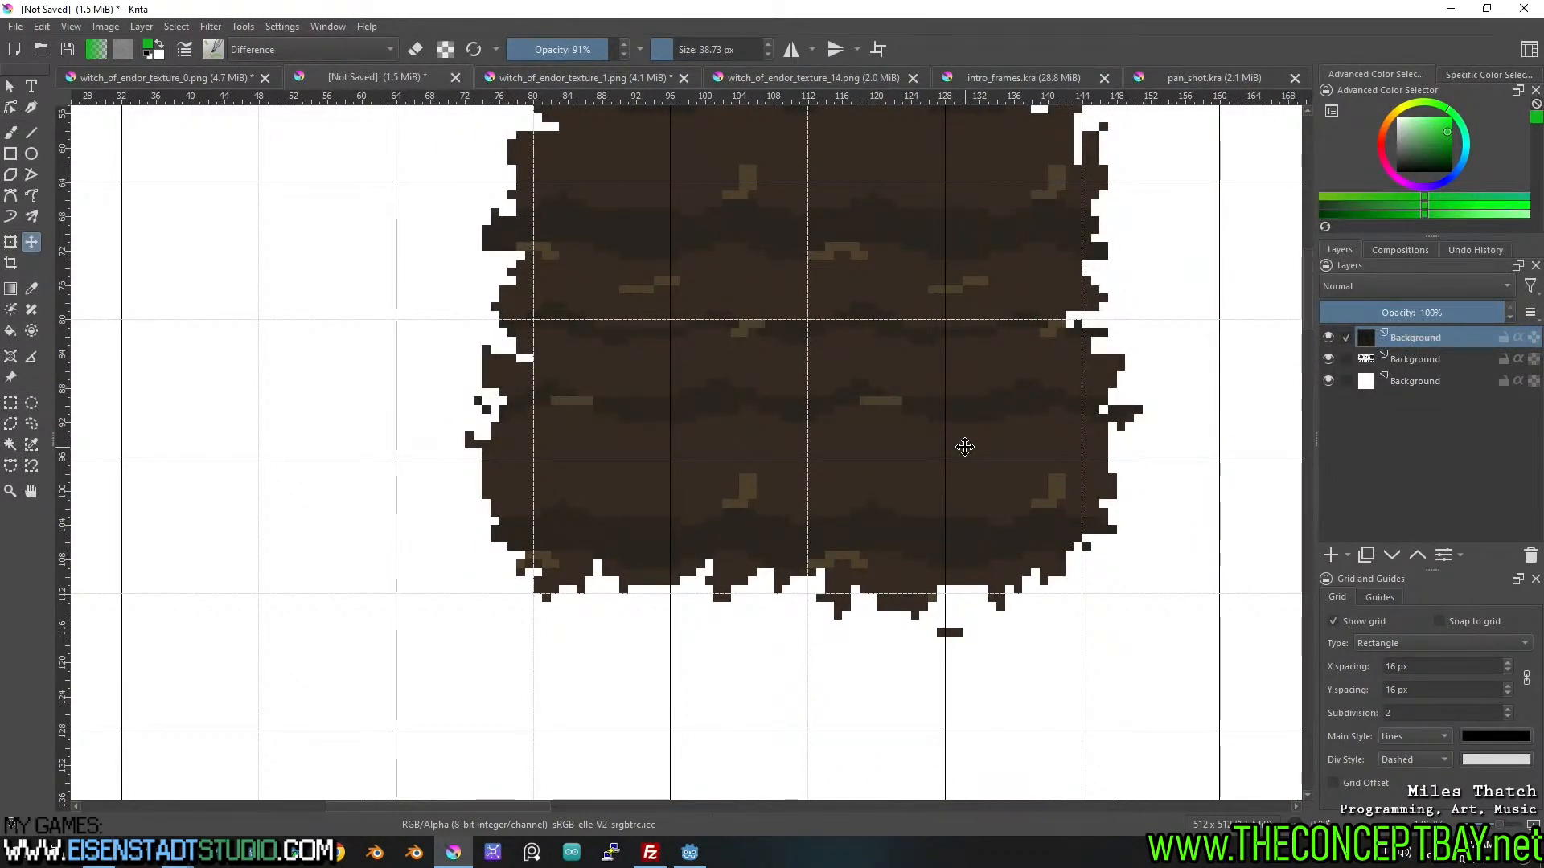
scroll(965, 446, "down", 1)
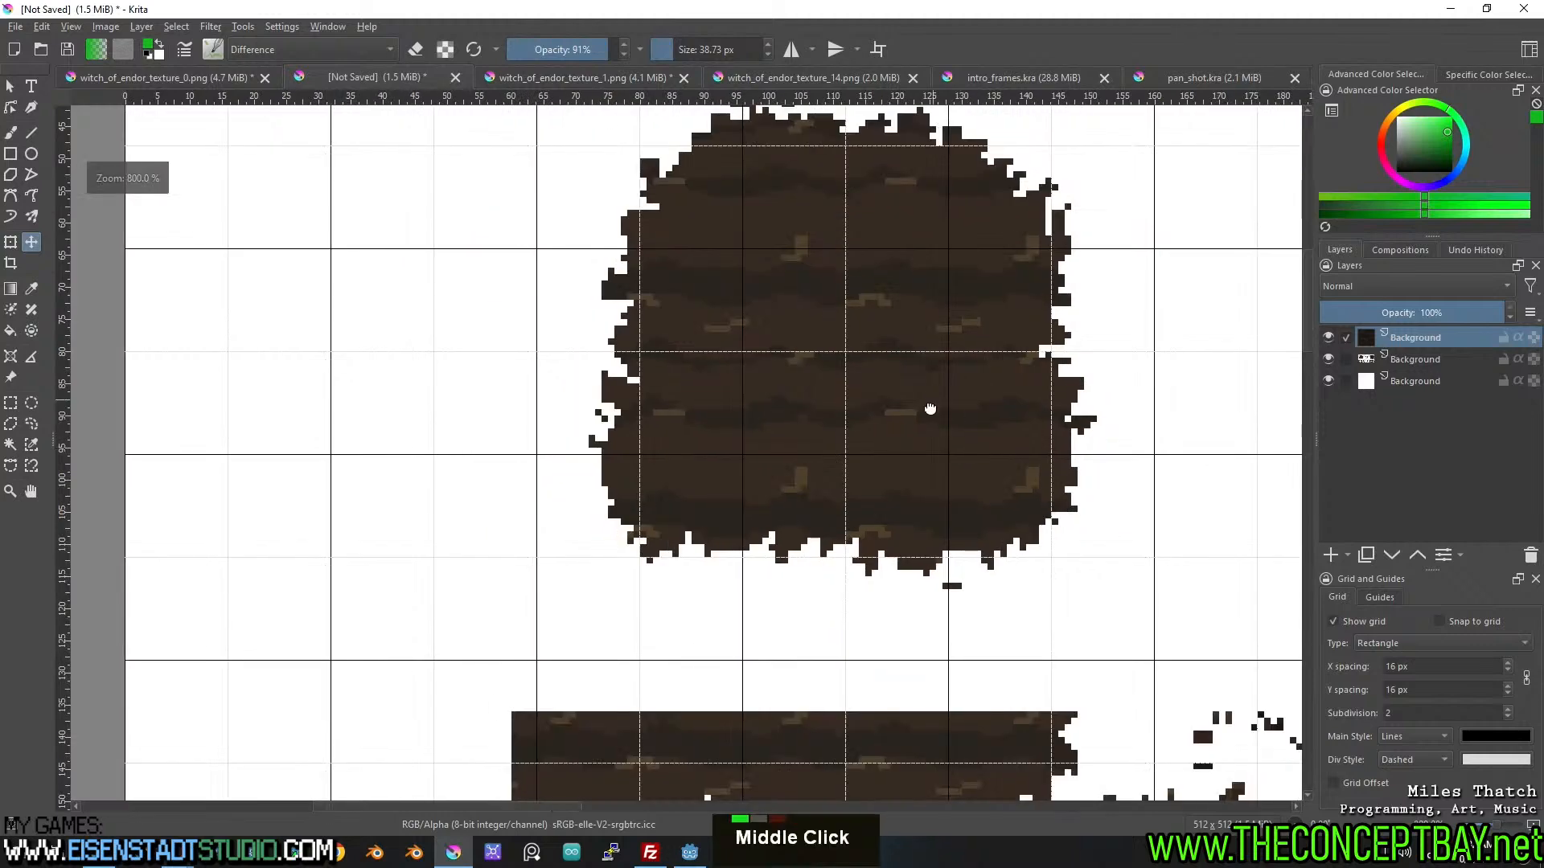
middle_click(930, 403)
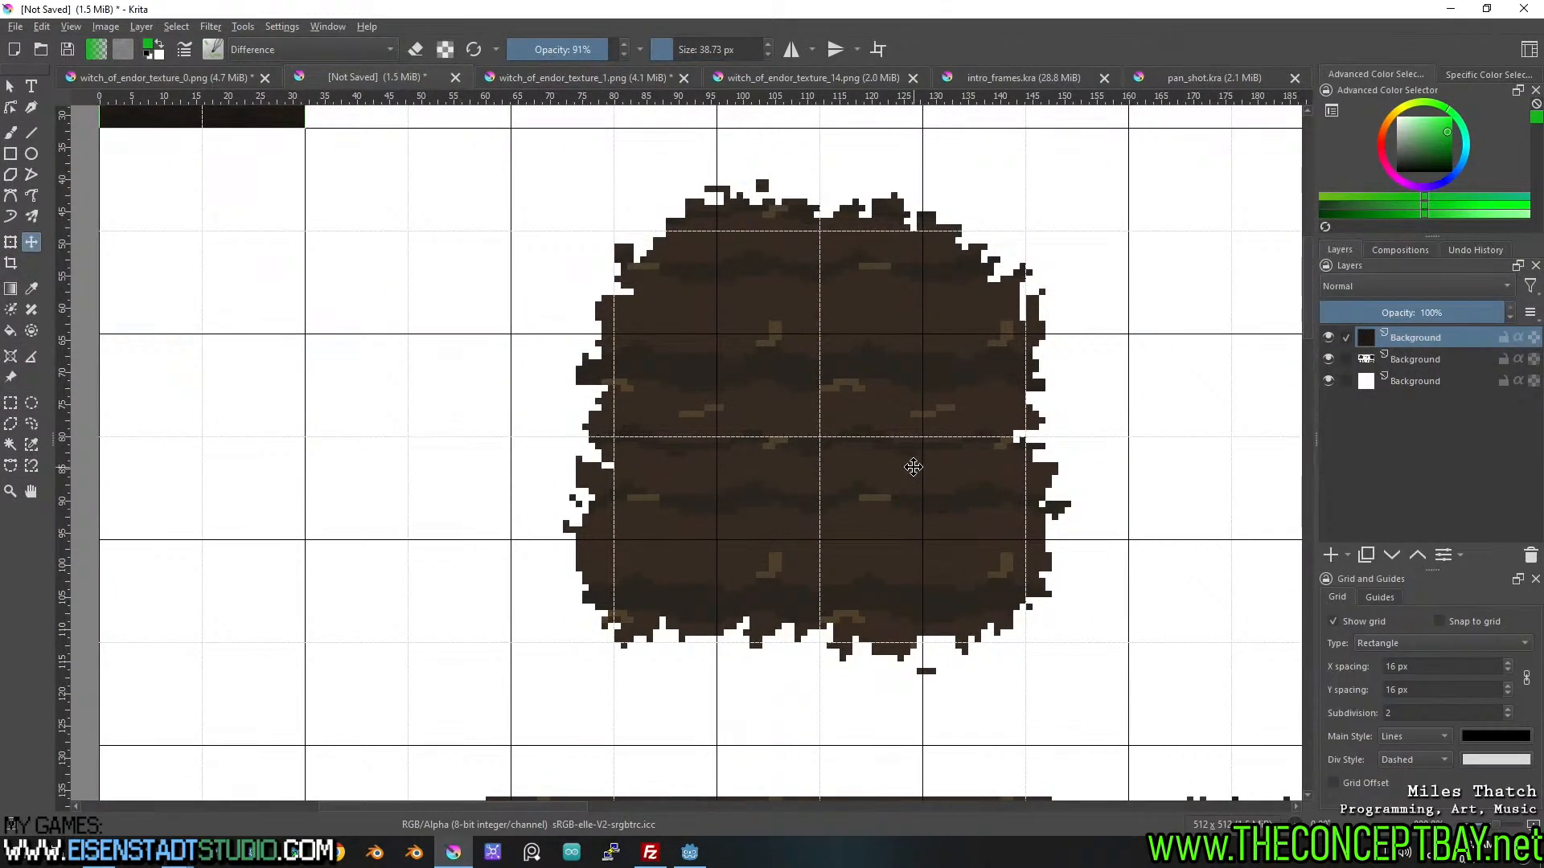
Examine how the large brown block and the hollow brown square below it line up with the 16 px grid.
scroll(676, 285, "up", 4)
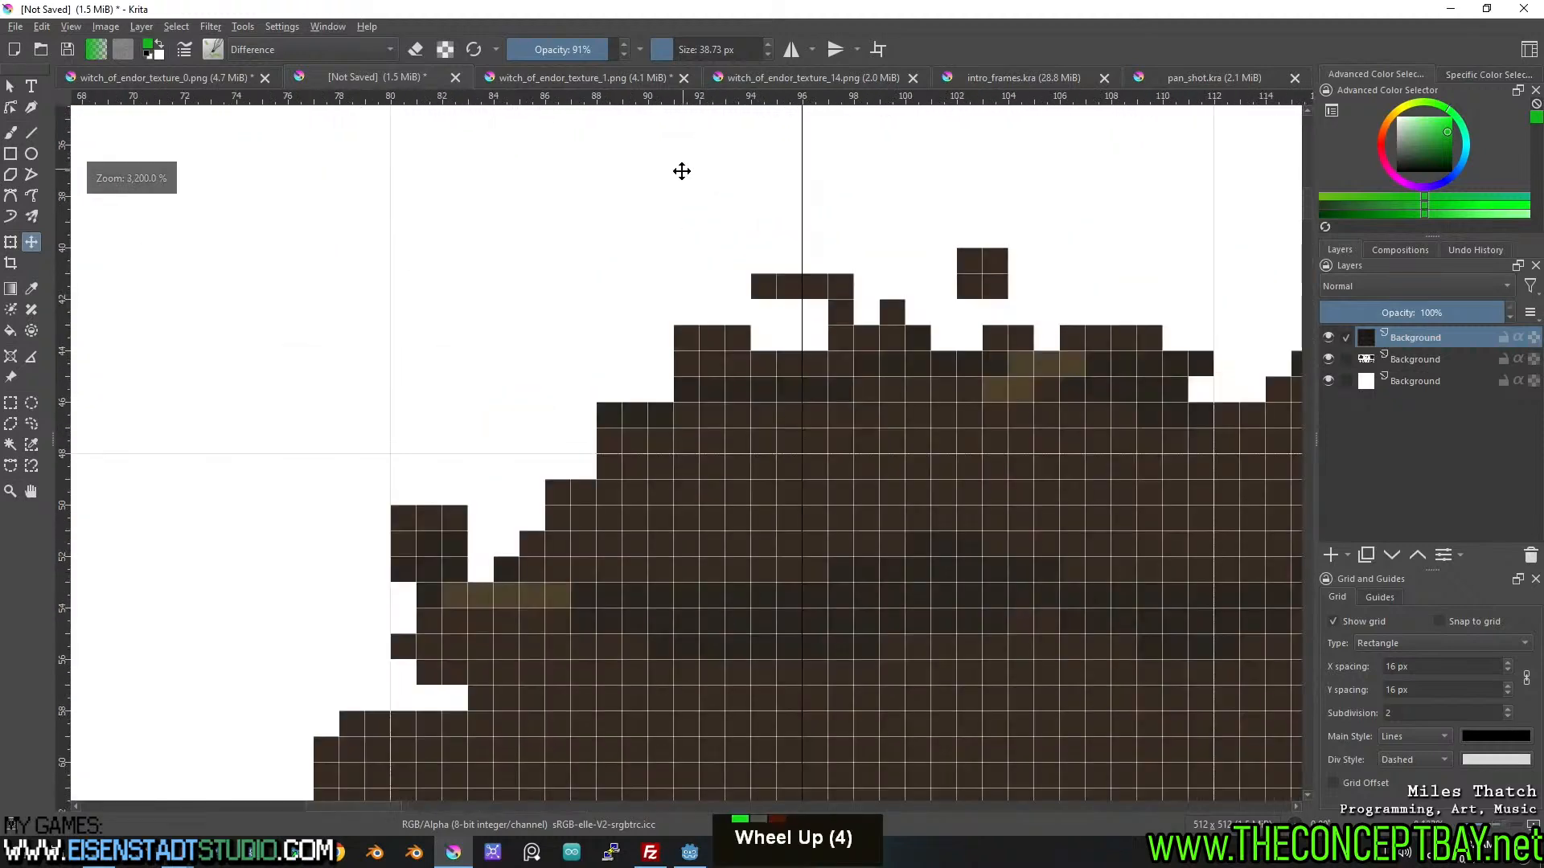
scroll(766, 260, "down", 4)
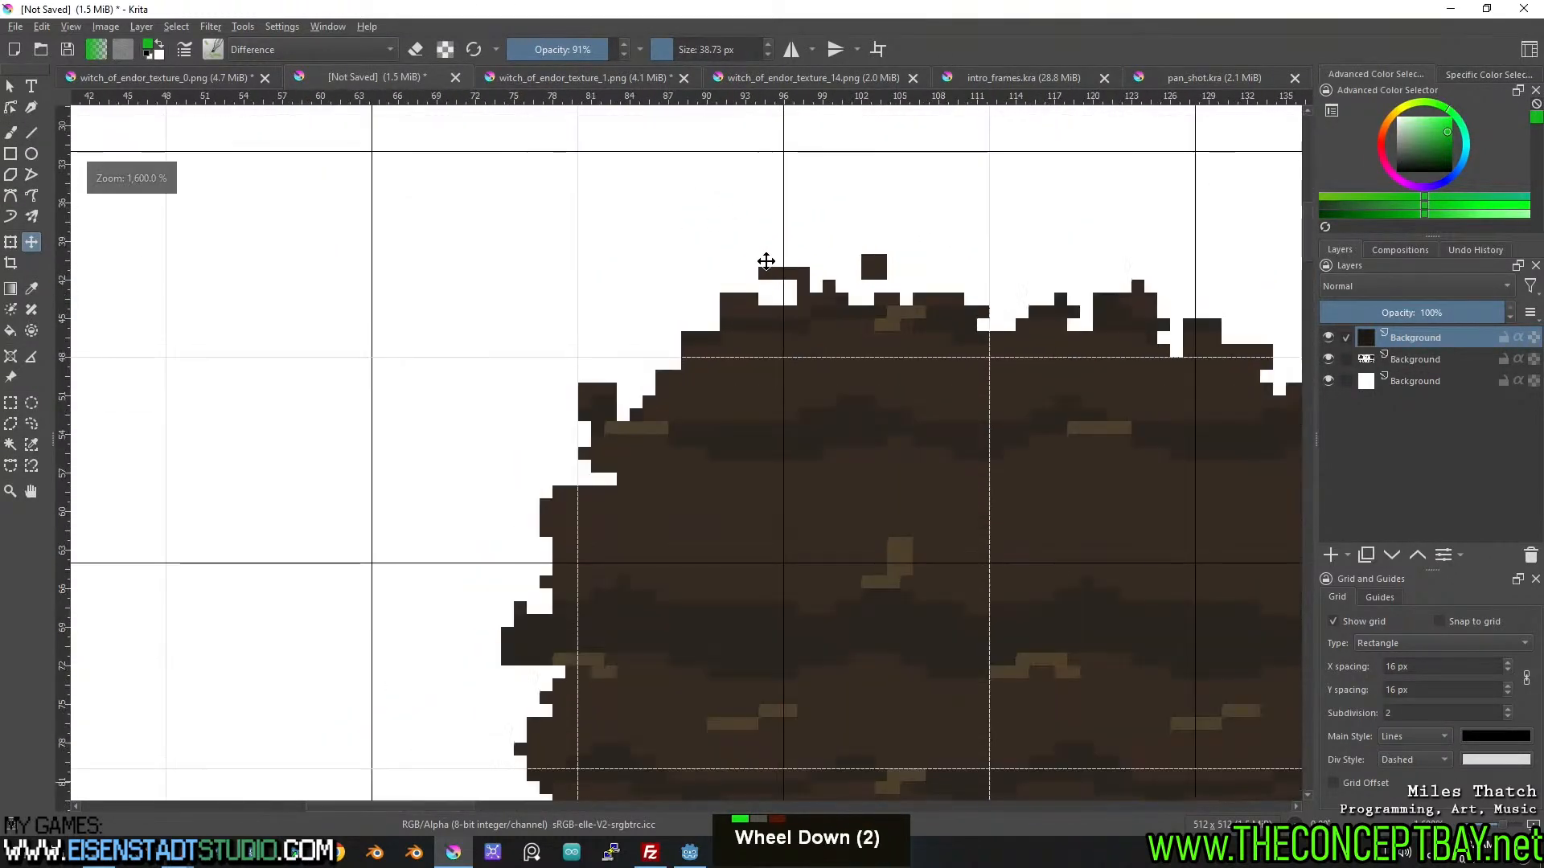
middle_click(939, 443)
middle_click(813, 577)
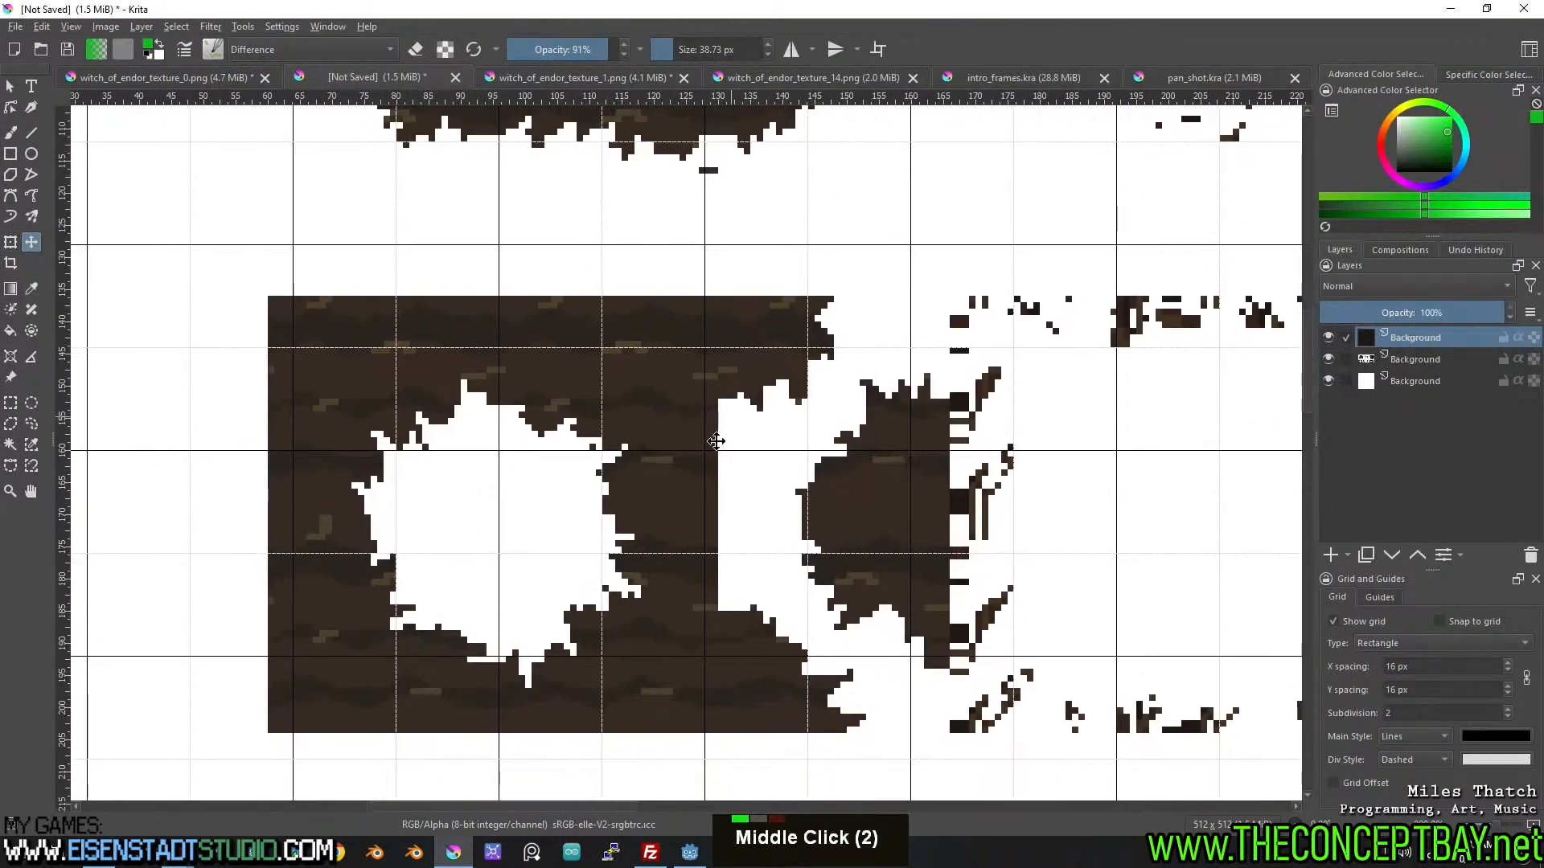
middle_click(814, 201)
scroll(808, 515, "down", 4)
scroll(808, 515, "up", 3)
scroll(808, 515, "down", 2)
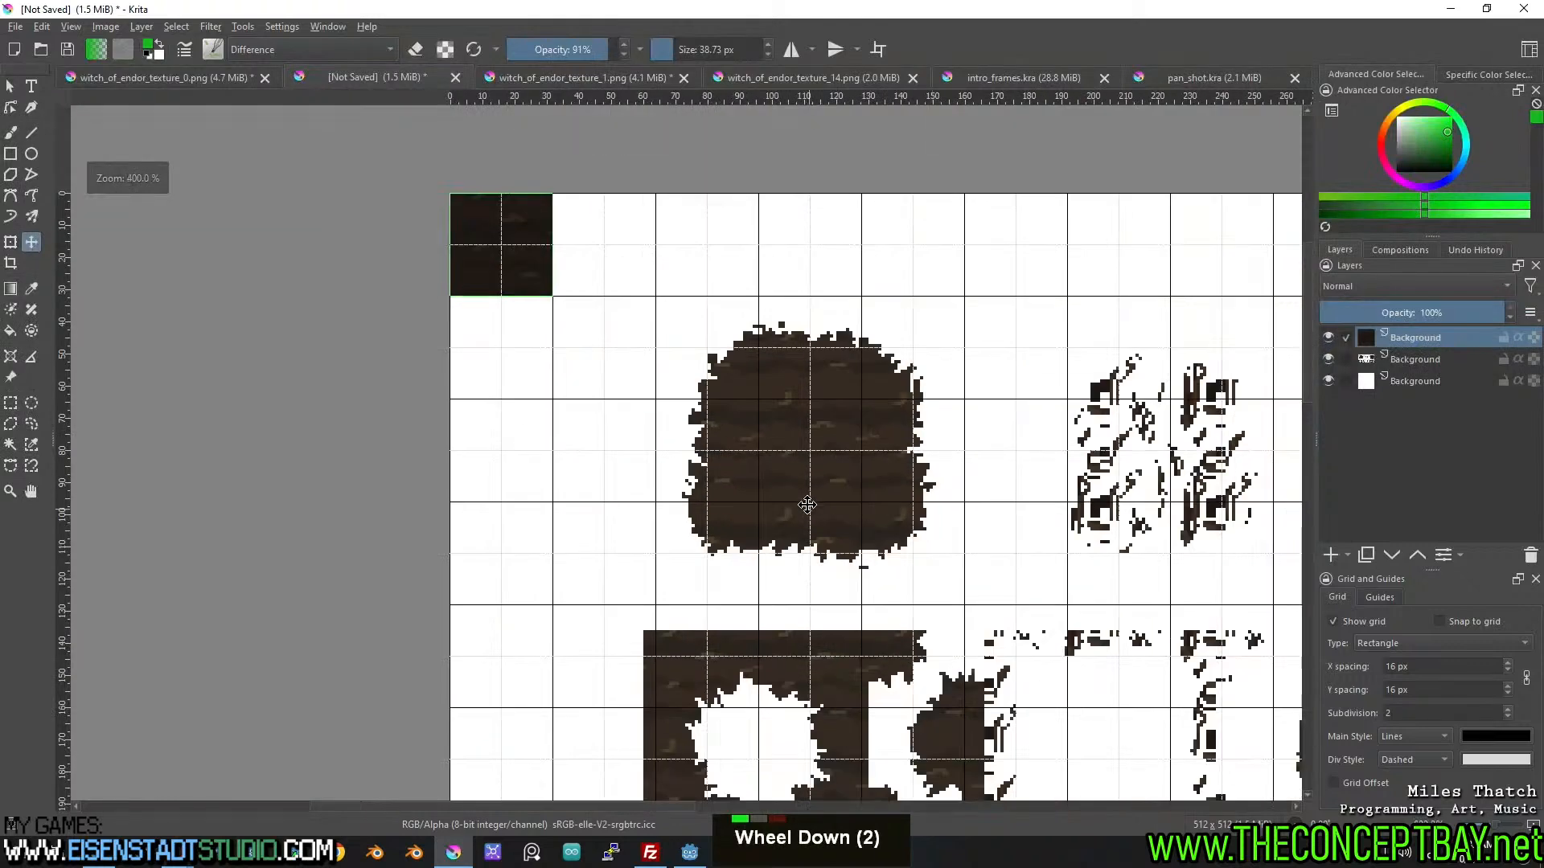
scroll(800, 499, "up", 2)
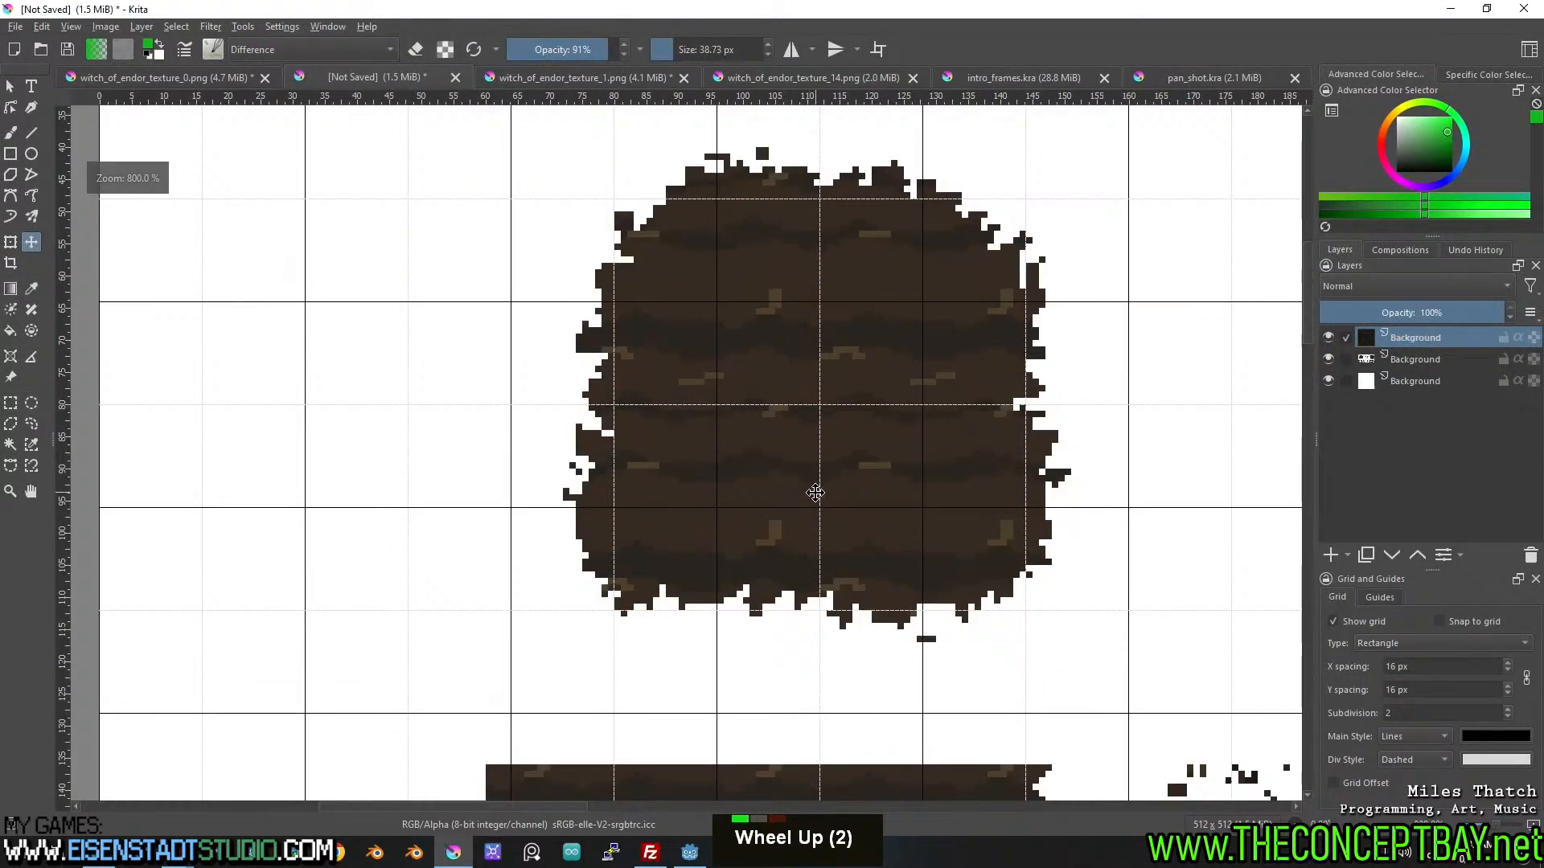
middle_click(816, 491)
middle_click(814, 296)
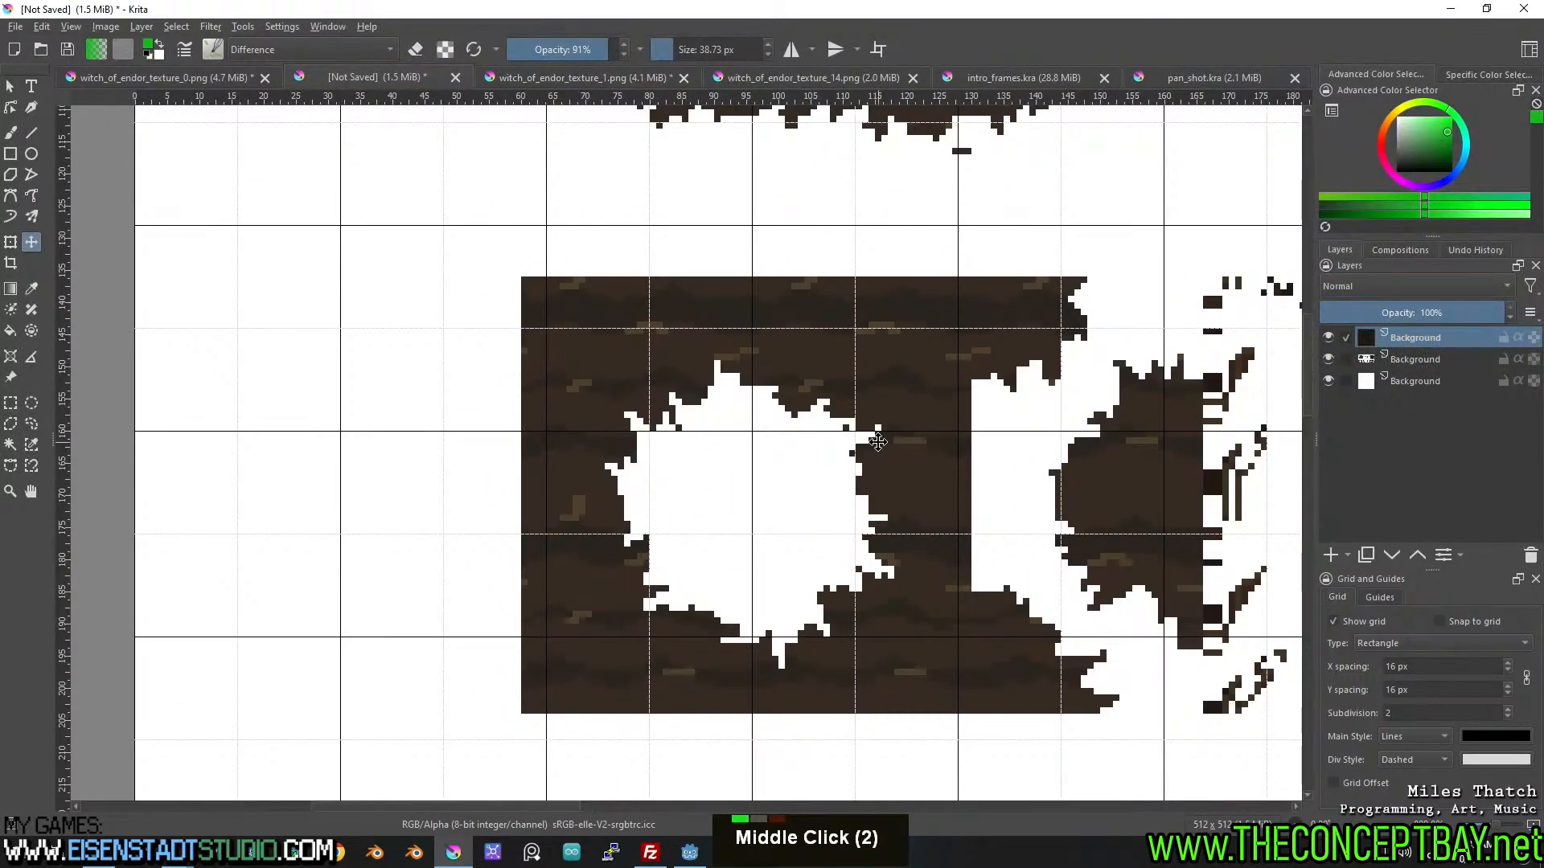
scroll(812, 486, "up", 1)
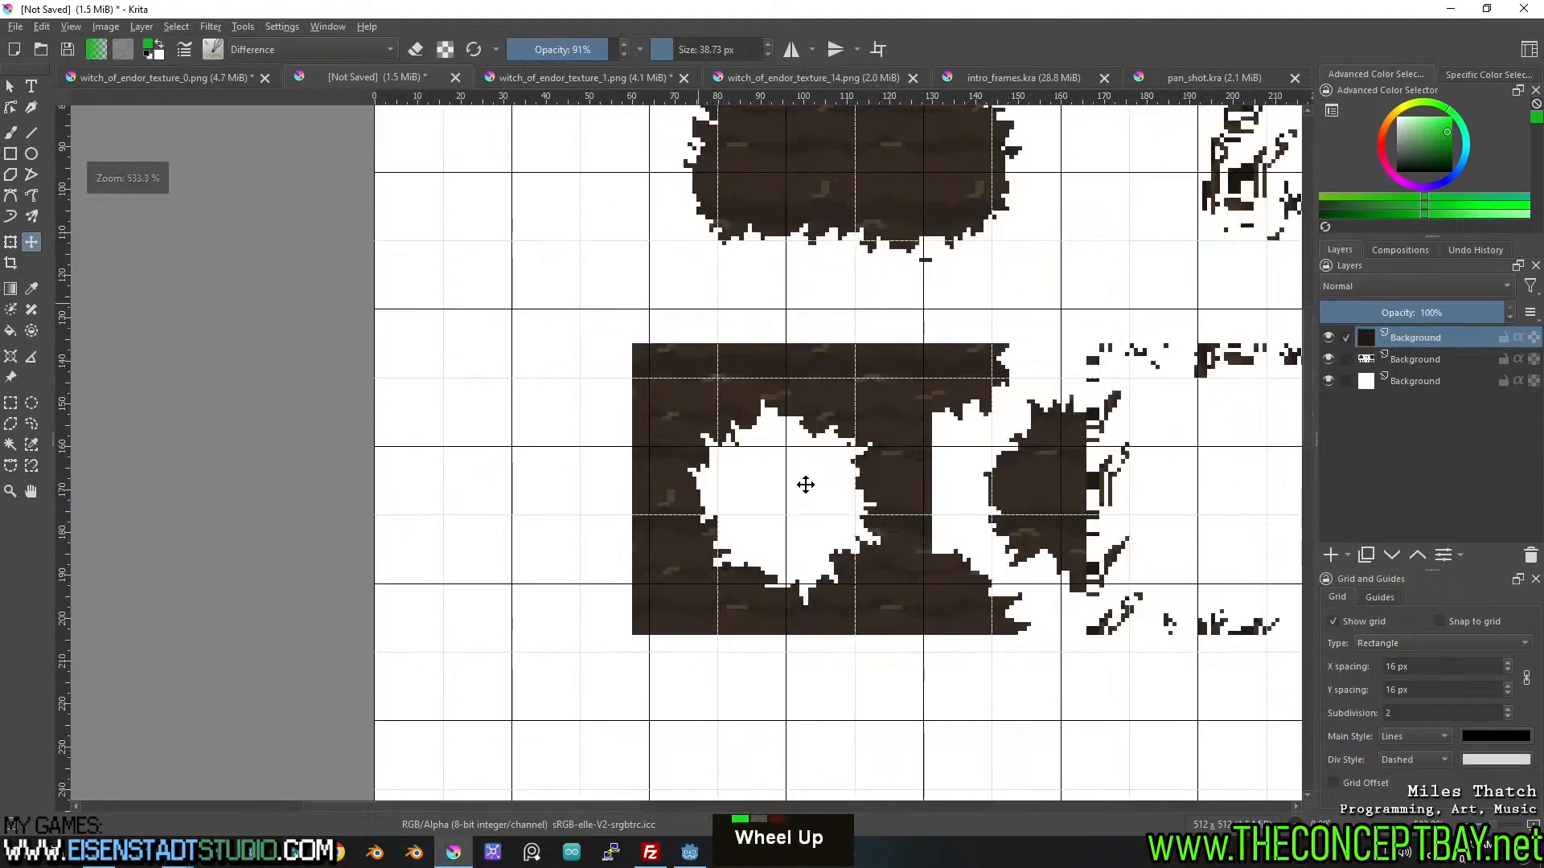
middle_click(807, 486)
scroll(796, 467, "up", 2)
scroll(800, 468, "down", 1)
scroll(807, 472, "up", 1)
middle_click(808, 472)
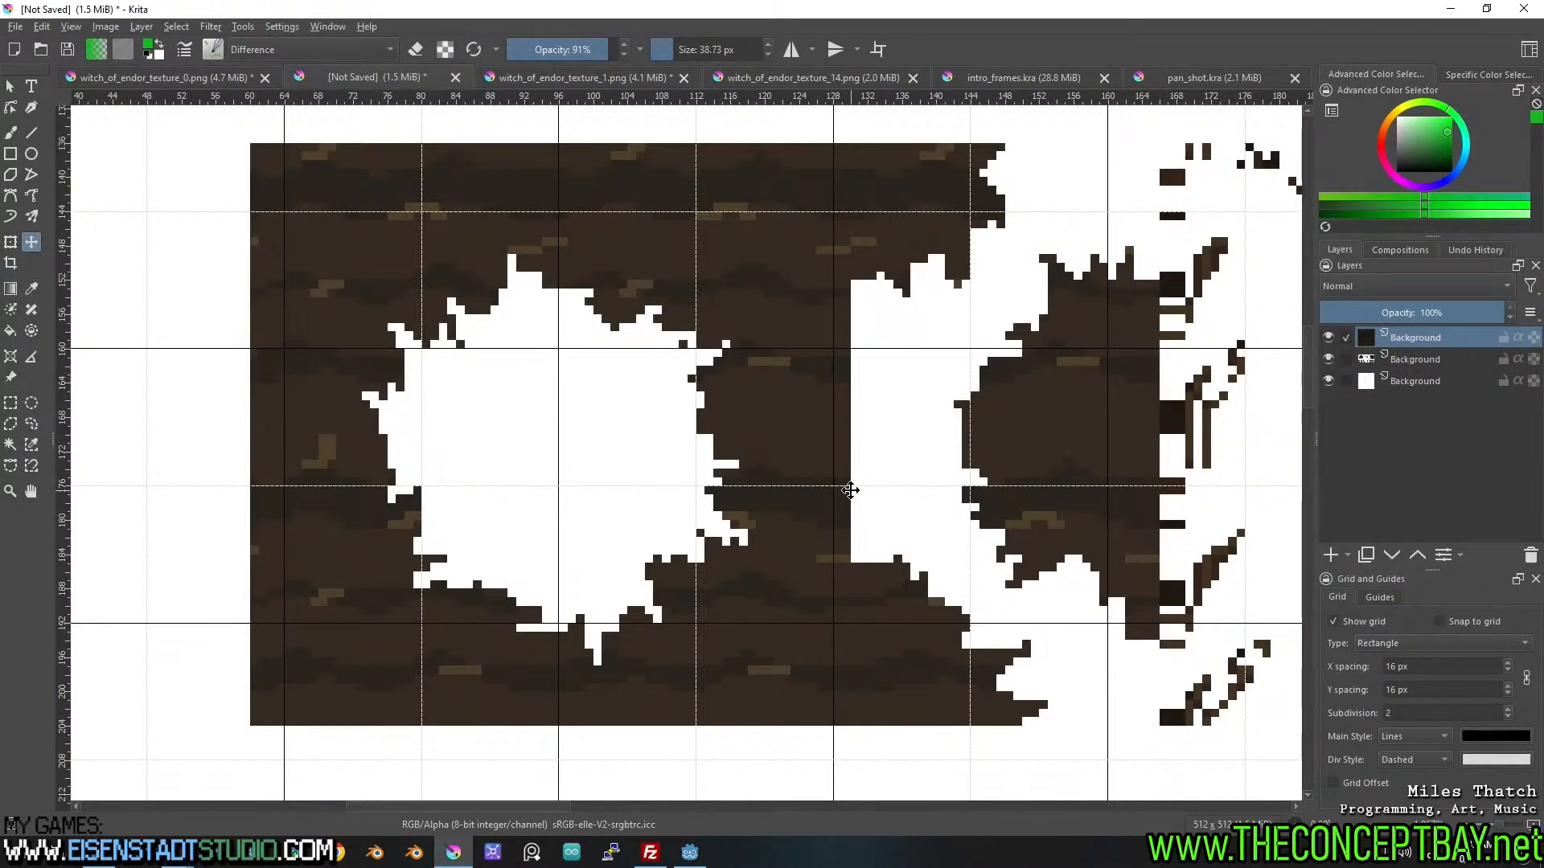
Cut the hollow brown square and its adjoining partial pieces from the tile artwork layer and paste them onto their own layer.
scroll(850, 490, "down", 2)
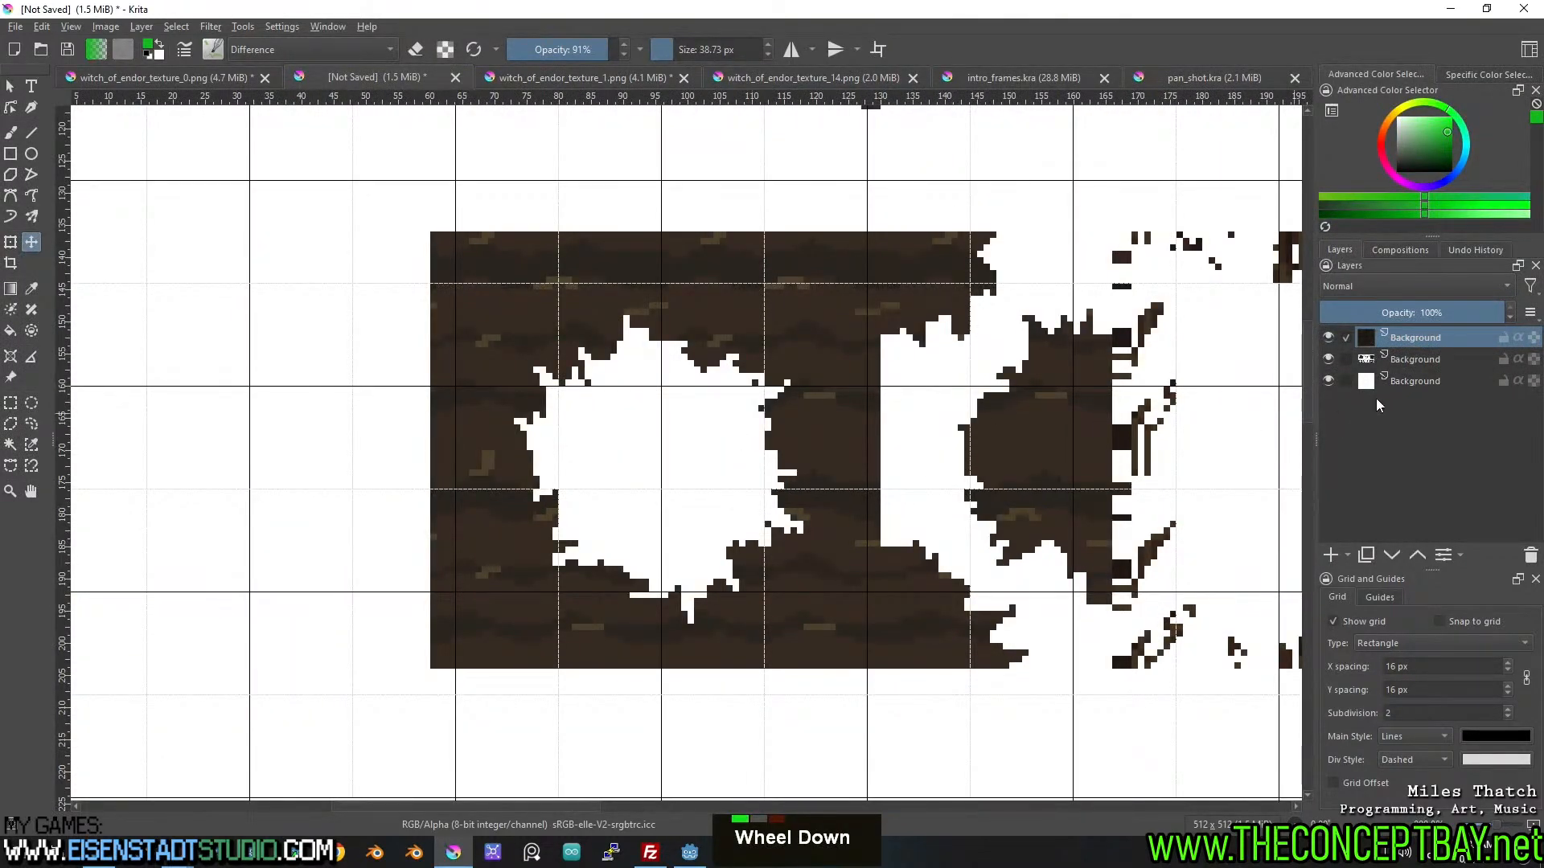
left_click(1415, 359)
left_click(10, 402)
left_click_drag(408, 188, 1114, 746)
key("ctrl+x")
key("ctrl+v")
key("ctrl+shift+a")
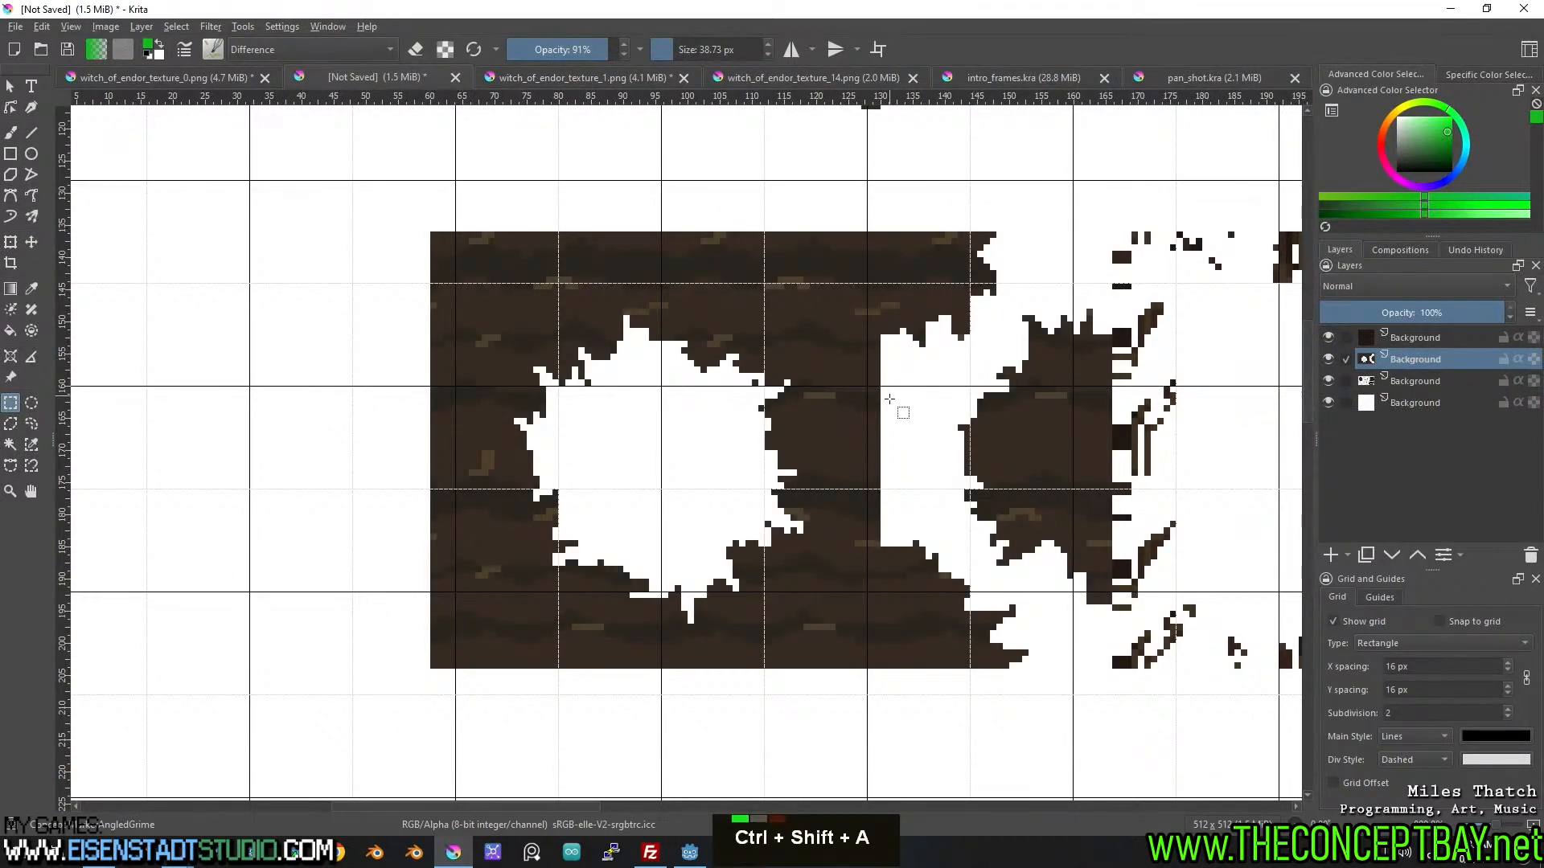
Delete a 2 px wide strip from the partial tile's right edge and another from the hollow square's right edge.
left_click_drag(1110, 312, 1100, 612)
key("Delete")
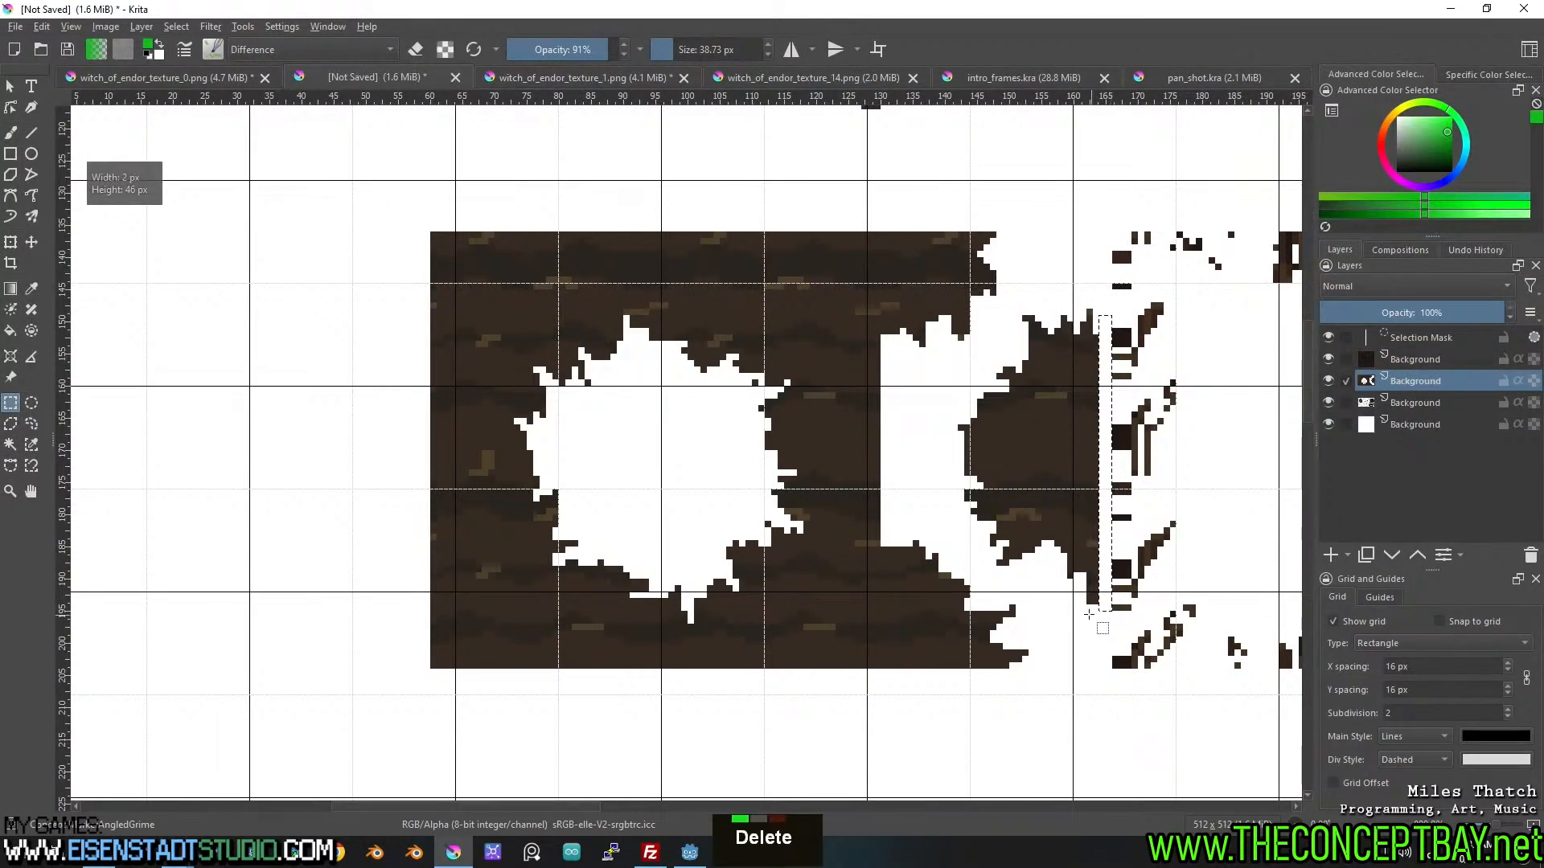
key("ctrl+shift+a")
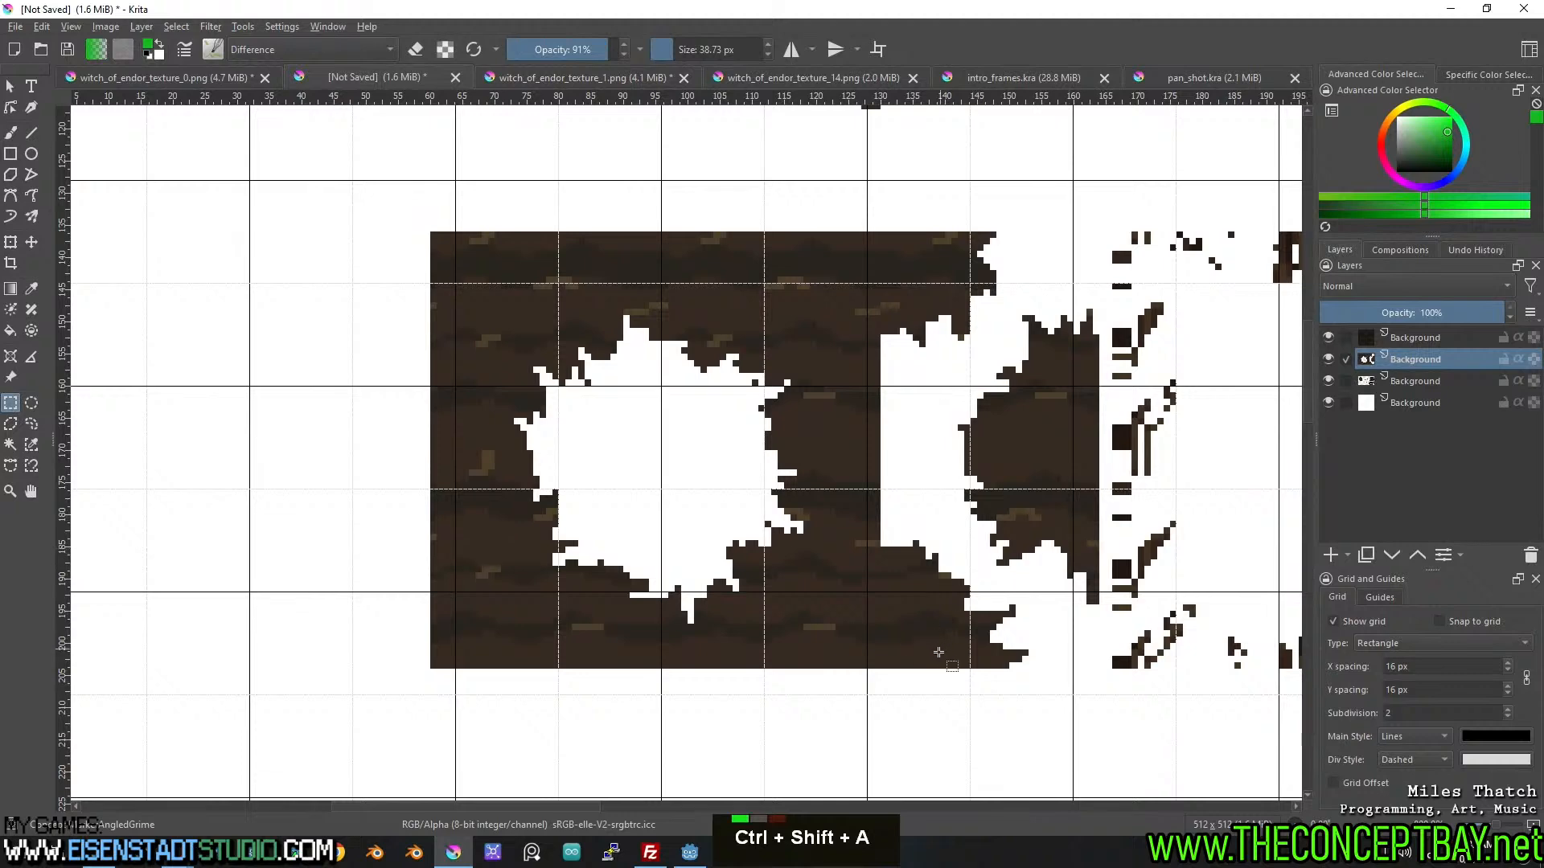
left_click_drag(883, 678, 1102, 714)
key("Delete")
key("ctrl+shift+a")
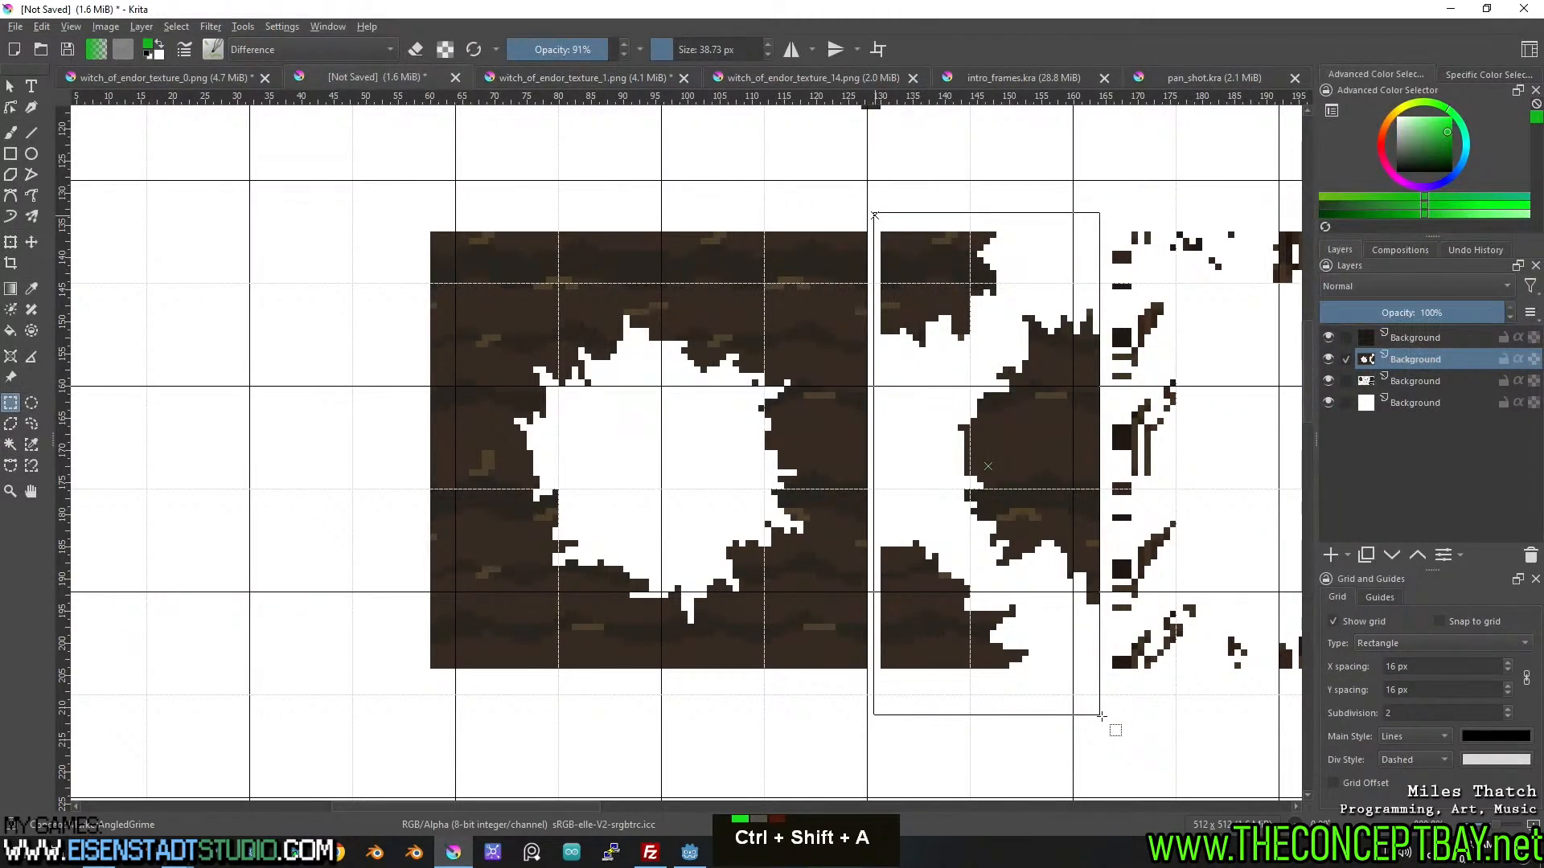
Separate the partial pieces right of the gap onto their own layer and shift them 2 px left against the hollow square.
left_click_drag(1101, 714, 1102, 714)
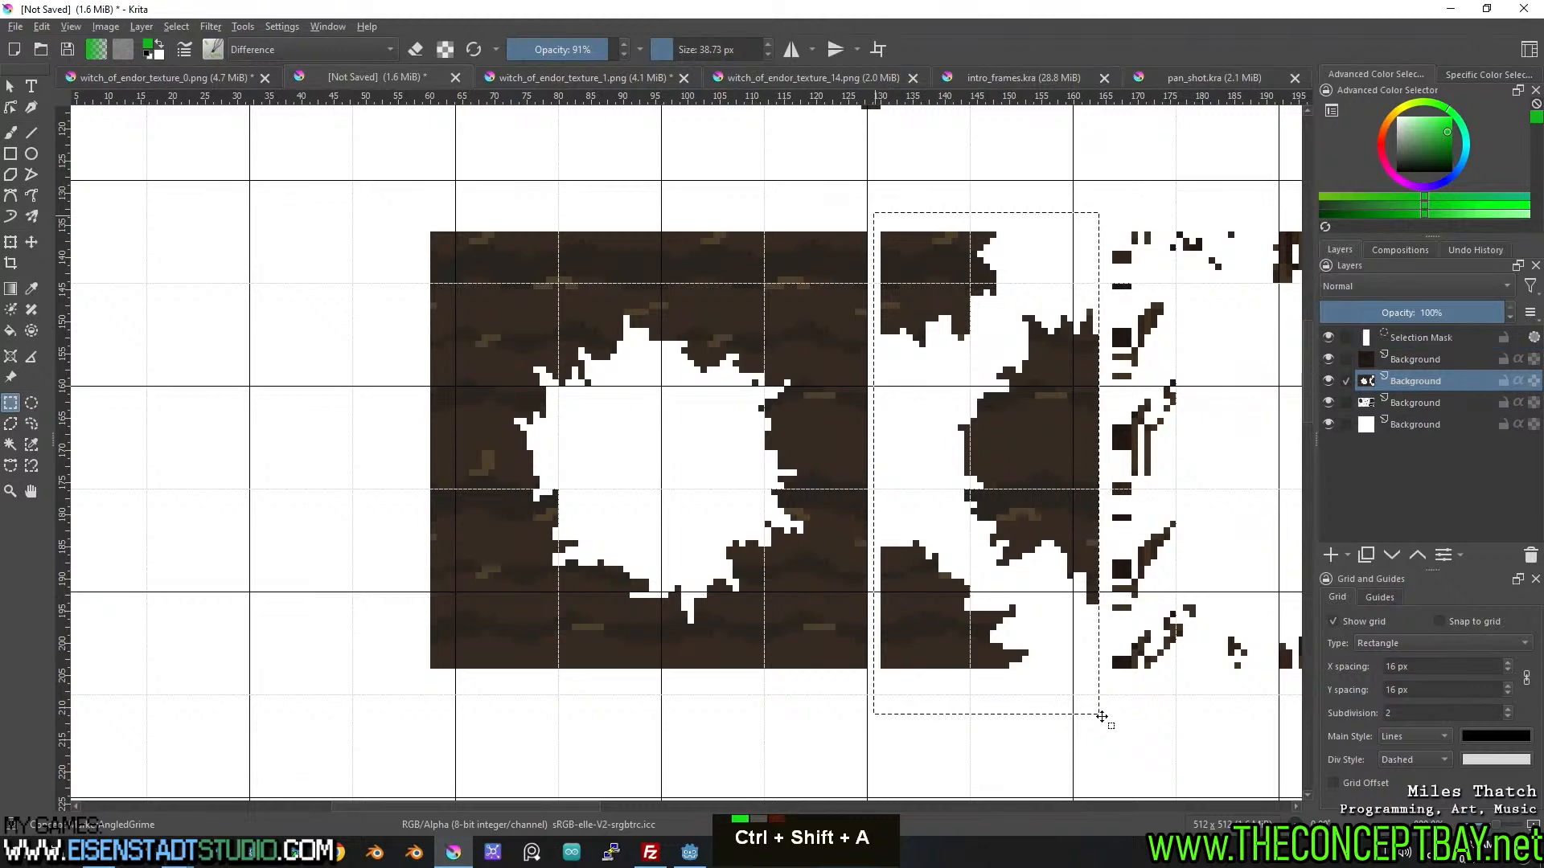
key("ctrl+x")
key("ctrl+v")
key("ctrl+shift+a")
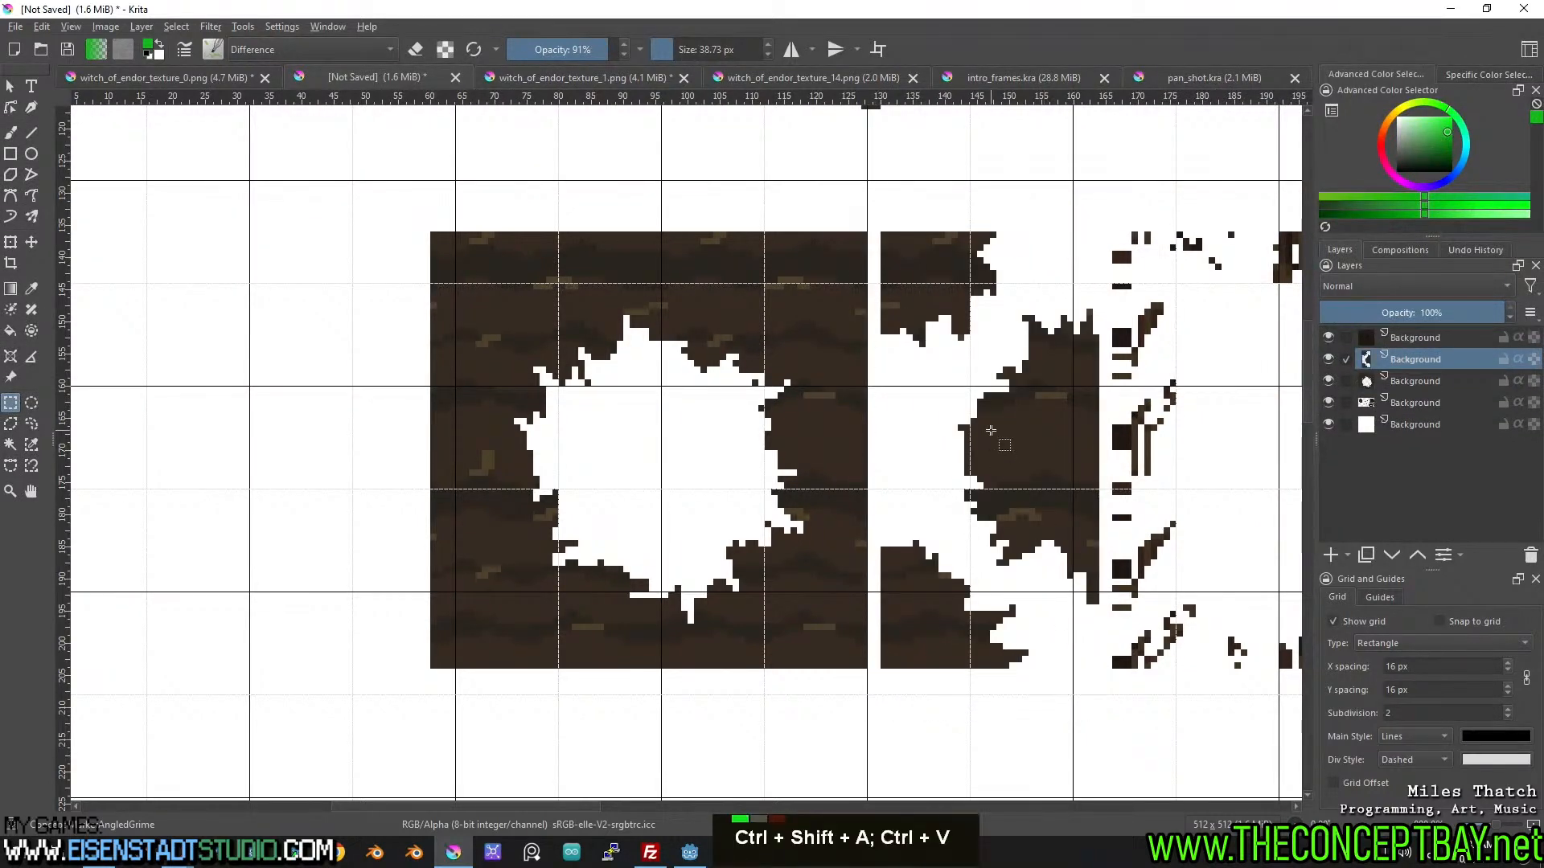
key("t")
left_click_drag(1018, 441, 1008, 441)
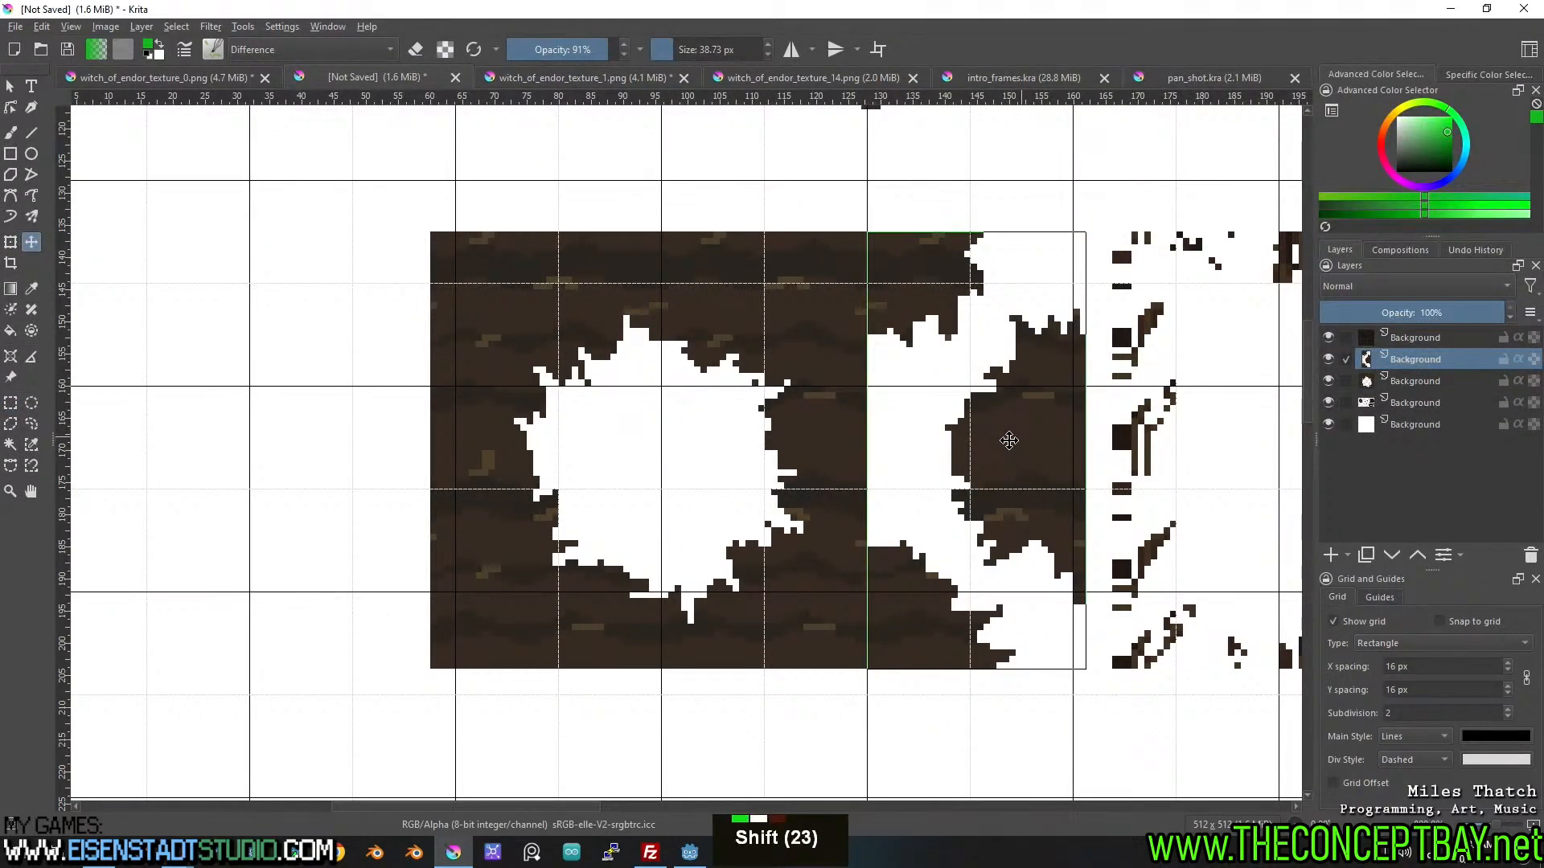
Move the hollow square's layer away from the partial pieces so its upper-left corner meets the 32 px and 128 px grid lines.
left_click(1406, 378)
left_click_drag(625, 355, 865, 435)
scroll(833, 362, "up", 1)
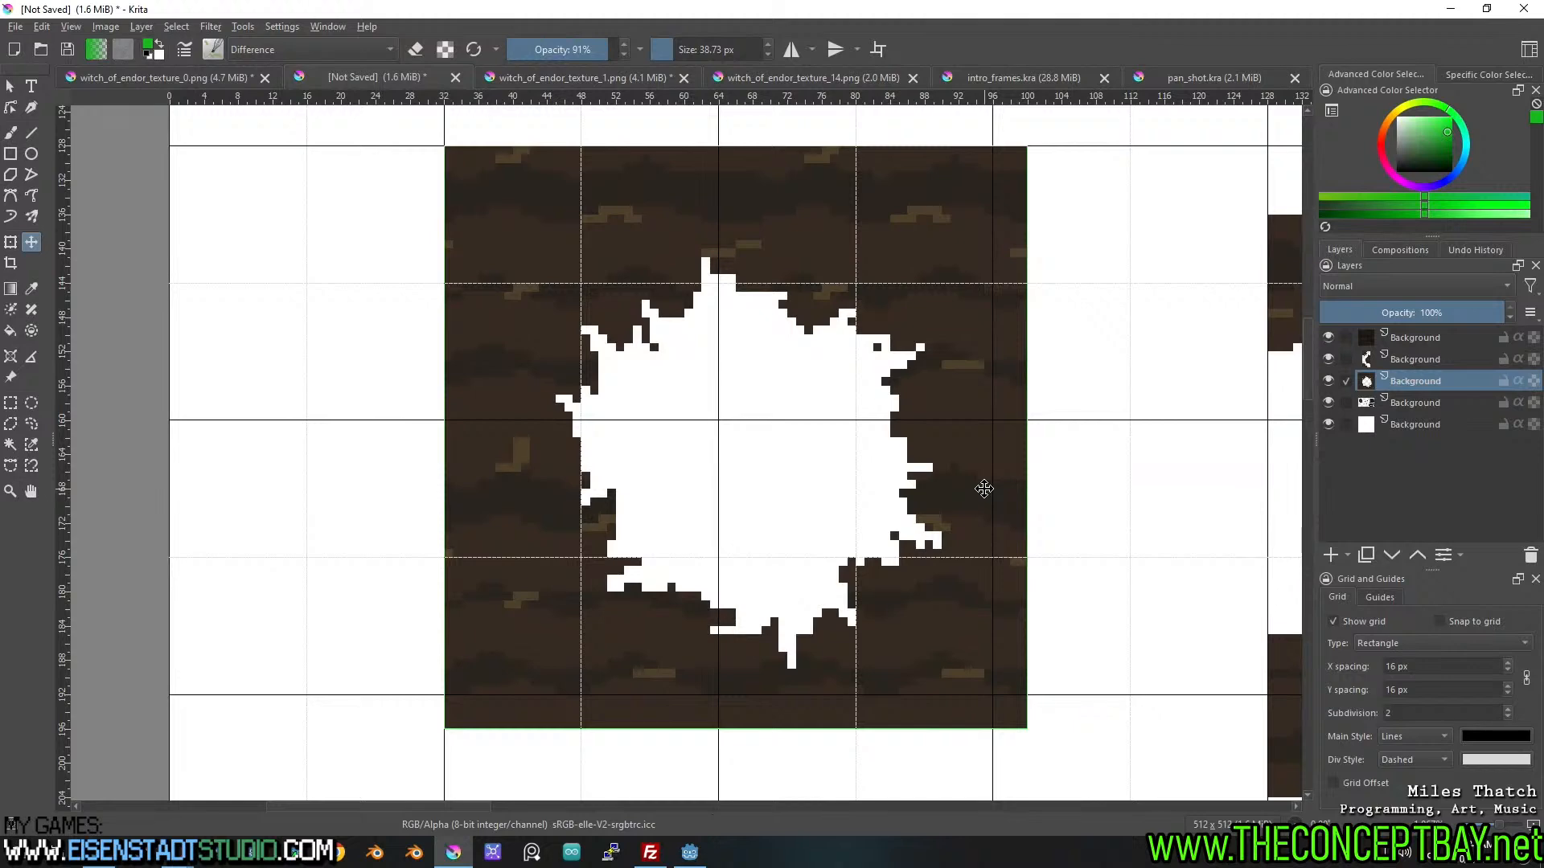
Try a 24 px grid spacing and move the hollow square's upper-left corner to the 48 px and 144 px grid lines.
left_click_drag(1430, 668, 1175, 668)
type("24")
left_click_drag(445, 353, 784, 520)
scroll(784, 520, "up", 4)
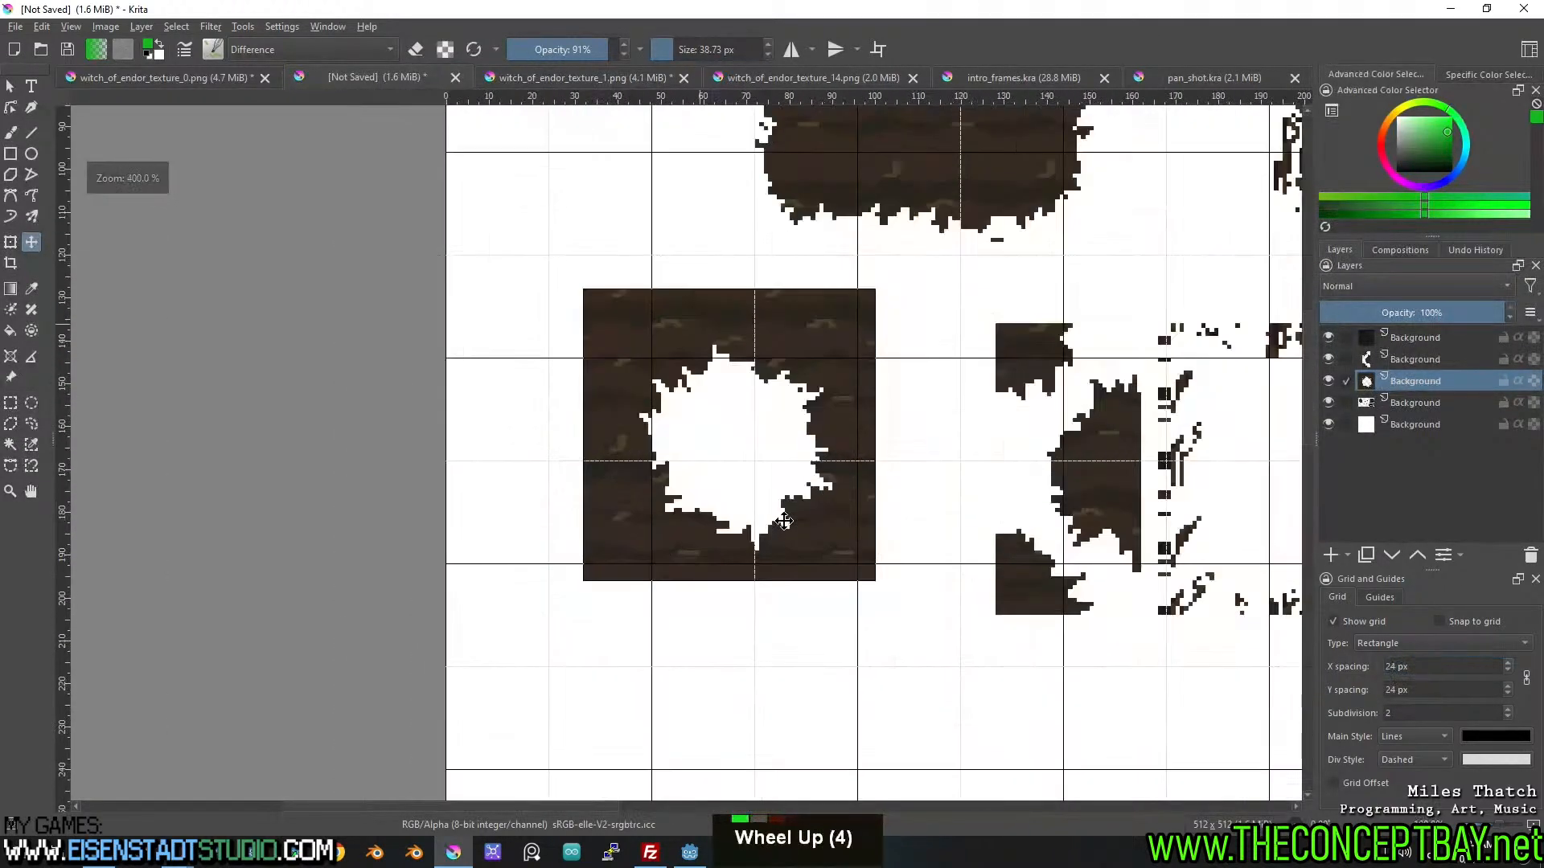
scroll(798, 522, "up", 2)
scroll(747, 466, "down", 1)
left_click_drag(635, 337, 738, 442)
Try 16 px and 18 px grid spacings over the hollow square, and return the spacing to 16 px.
type("16")
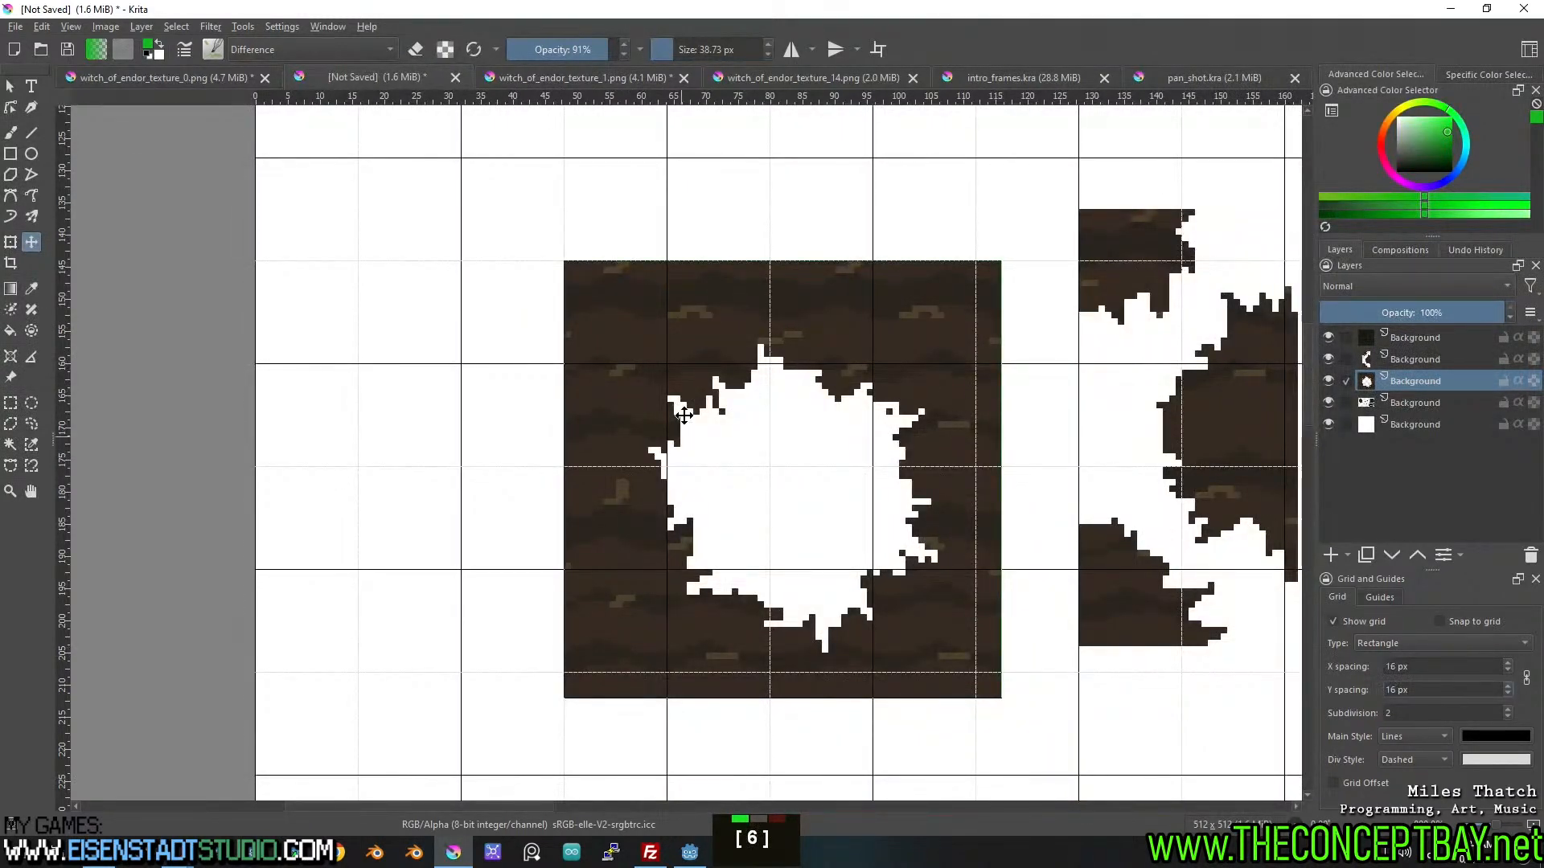
left_click_drag(681, 432, 677, 447)
key("shift+Tab")
type("18")
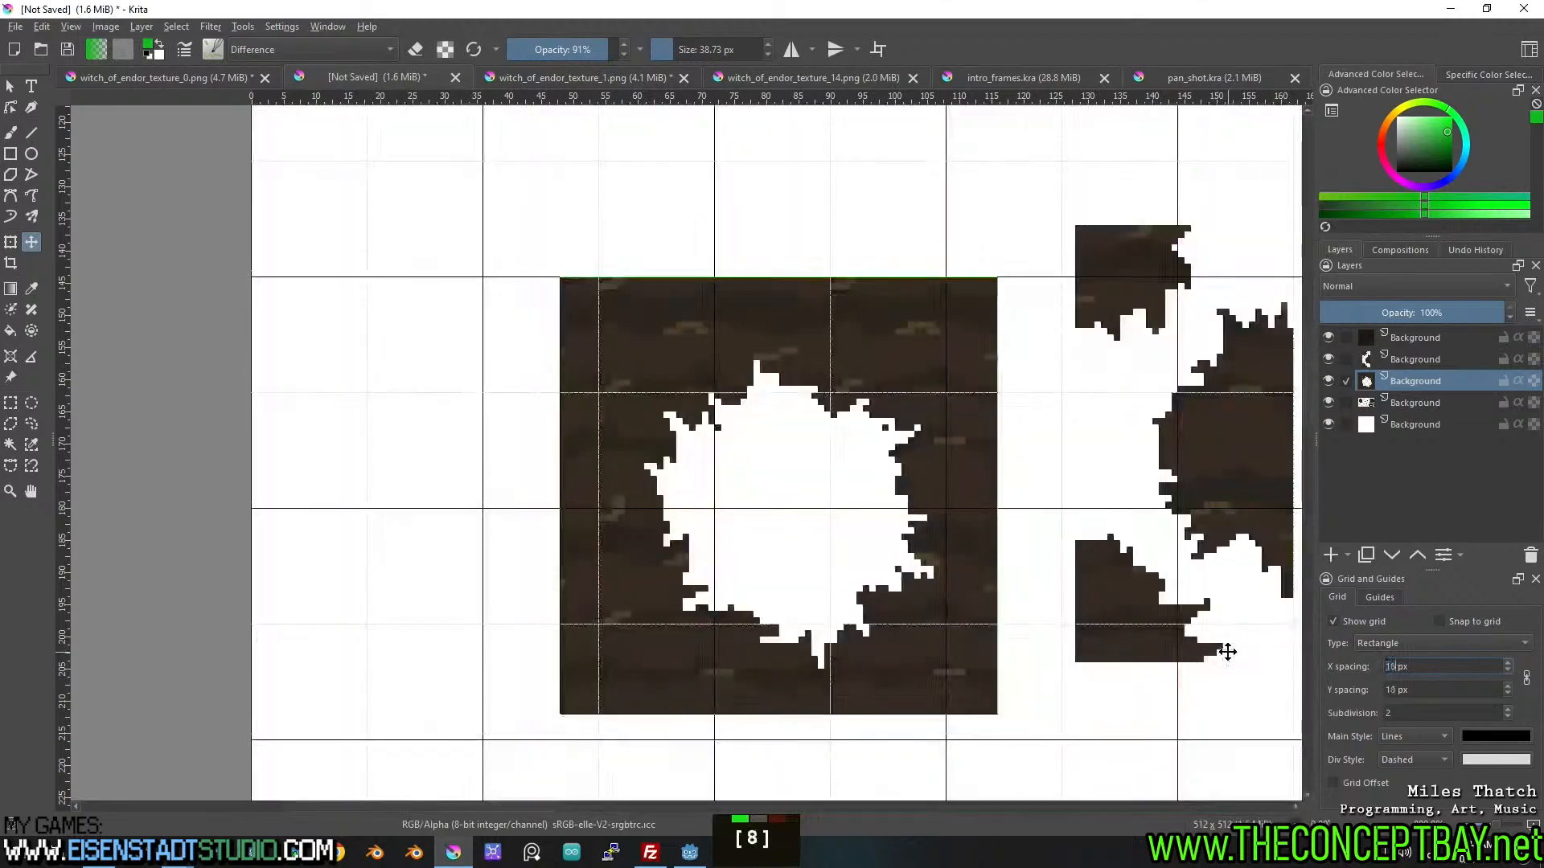
scroll(1154, 662, "down", 4)
type("16")
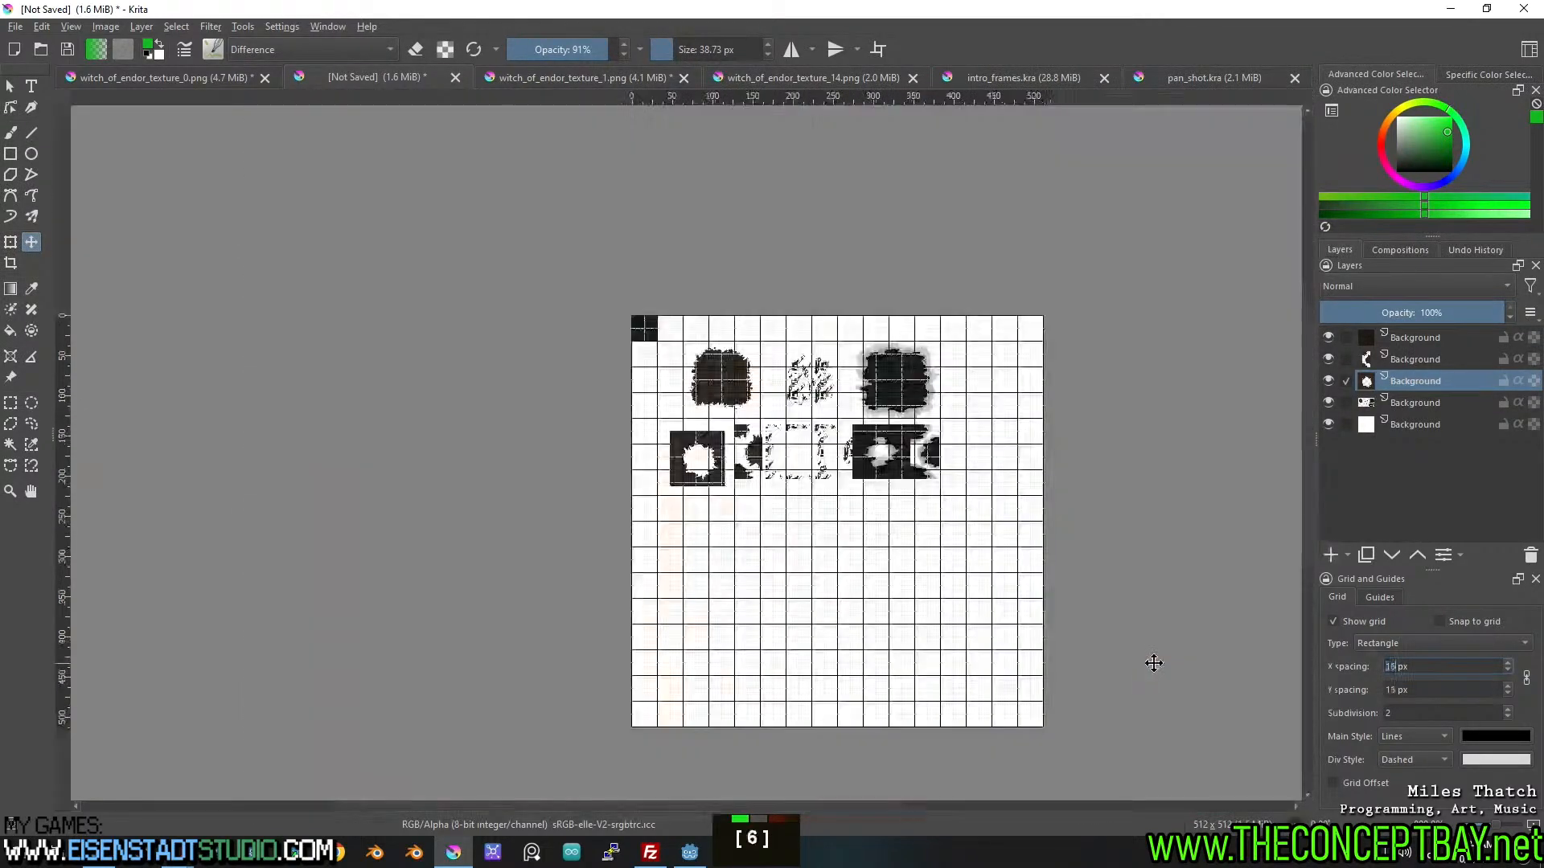
Move the hollow square back so its upper-left corner meets the 32 px and 128 px grid lines.
scroll(762, 497, "up", 4)
middle_click(842, 591)
scroll(841, 591, "up", 3)
left_click_drag(834, 501, 580, 313)
scroll(695, 418, "down", 1)
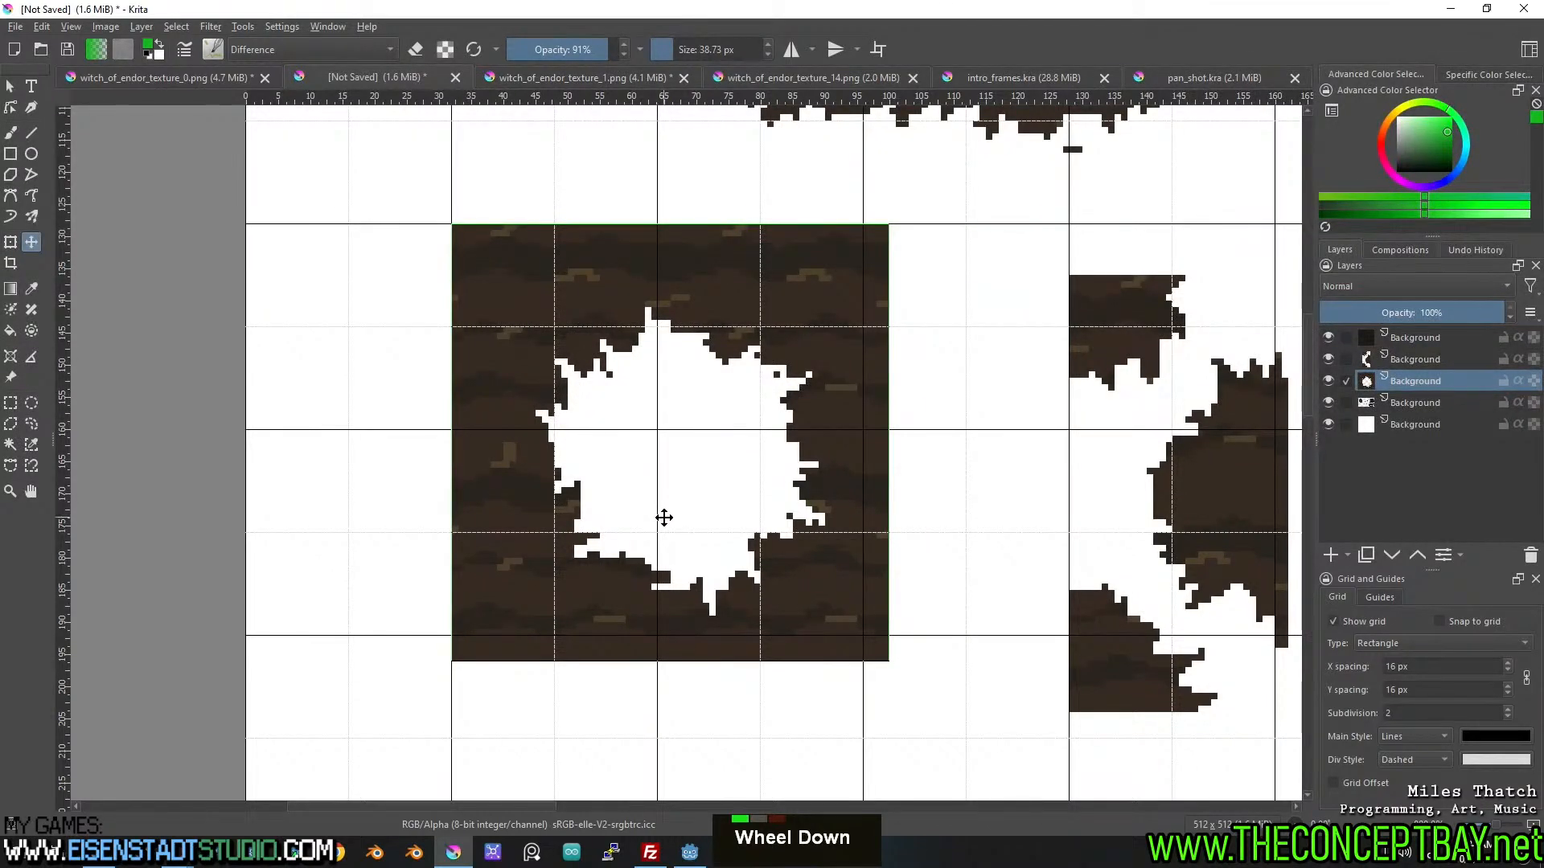
scroll(664, 517, "up", 1)
Shift the hollow square so its right and lower edges meet the 96 px and 192 px grid lines.
mouse_move(724, 496)
left_mouse_down()
mouse_move(733, 557)
mouse_move(741, 516)
mouse_move(718, 523)
mouse_move(710, 483)
mouse_move(720, 490)
left_mouse_up()
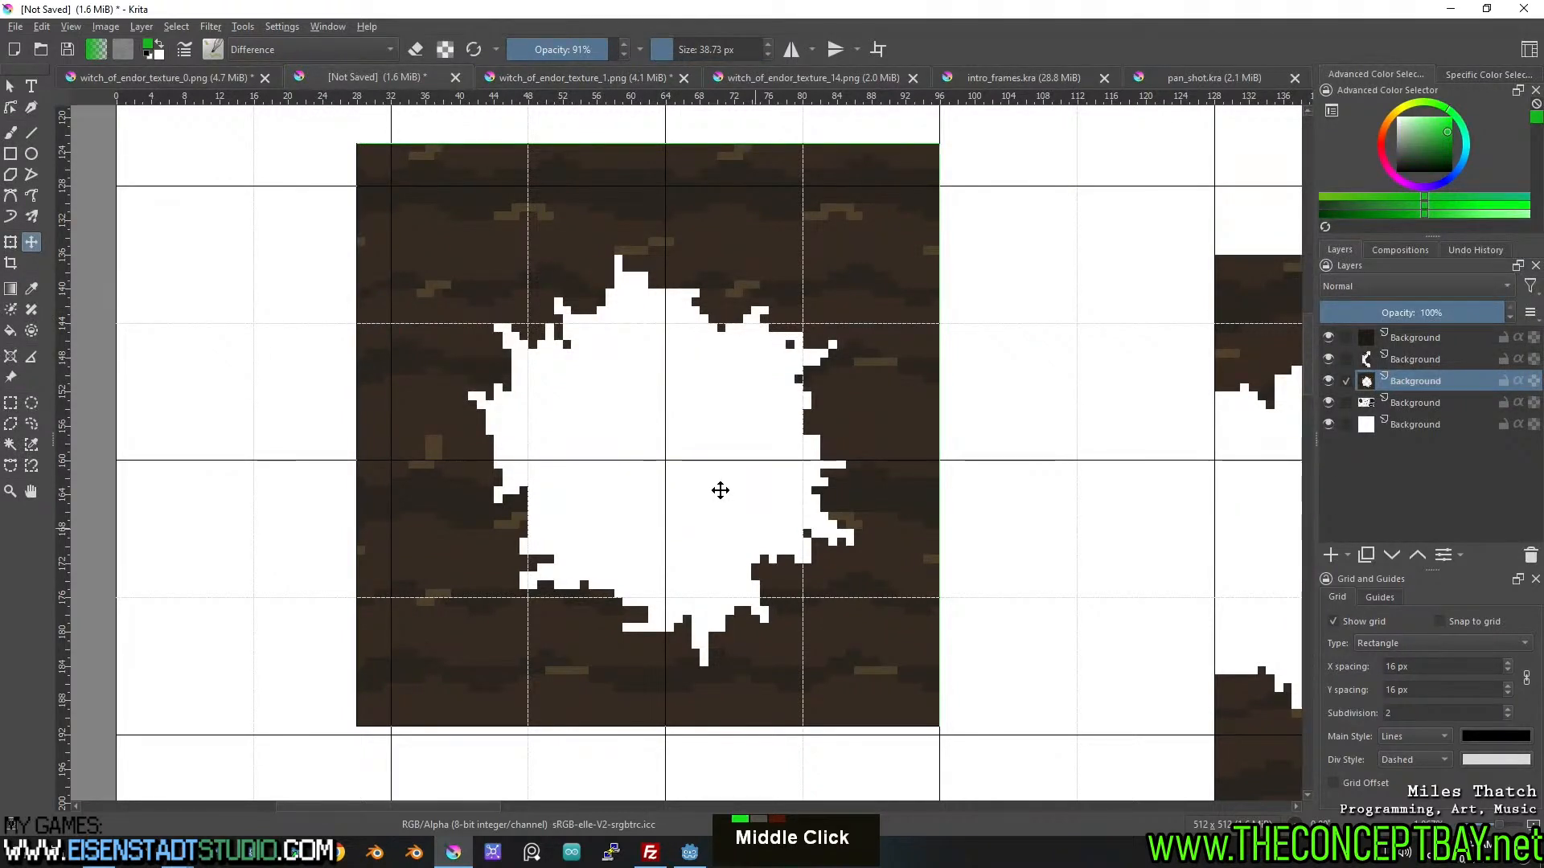
key("Down")
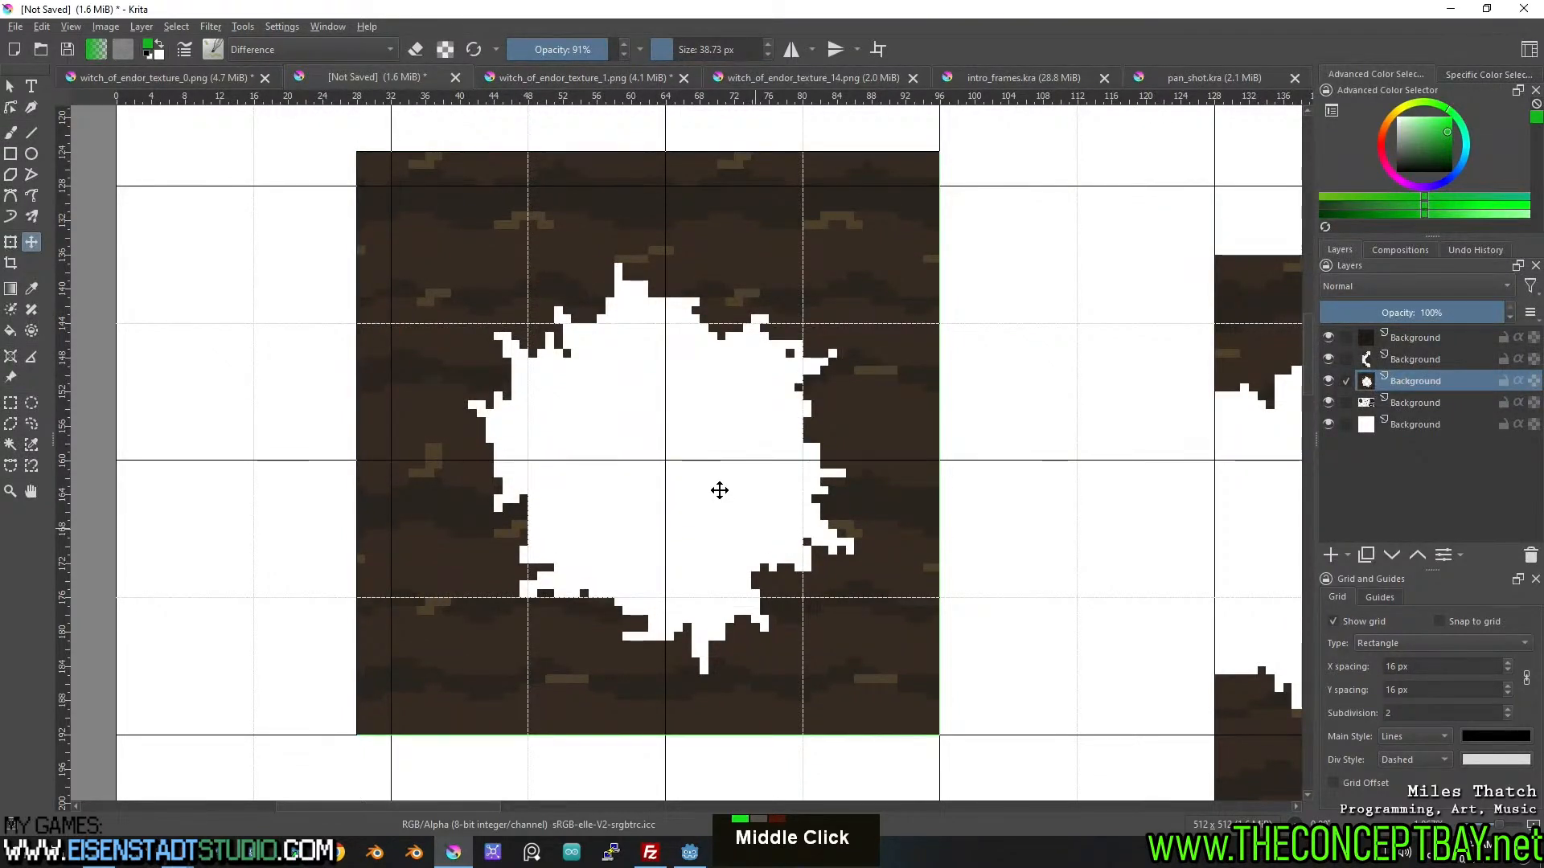
key("Up")
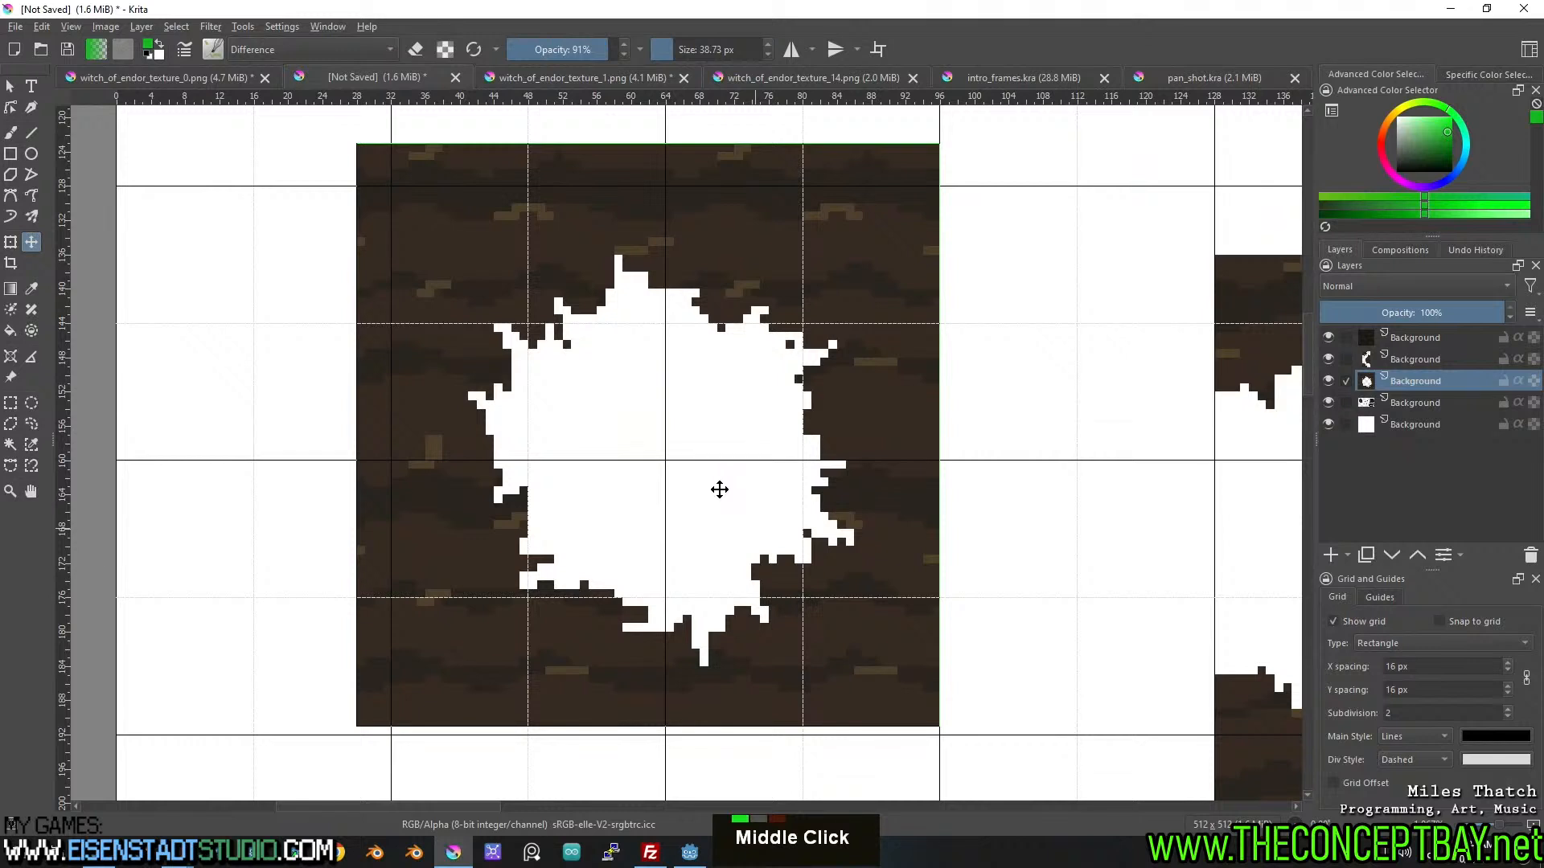
key("Down")
Centre the hollow square horizontally on the 64 px grid line with its lower edge on the 192 px line.
mouse_move(719, 491)
left_mouse_down()
mouse_move(715, 511)
mouse_move(730, 511)
left_mouse_up()
key("Left")
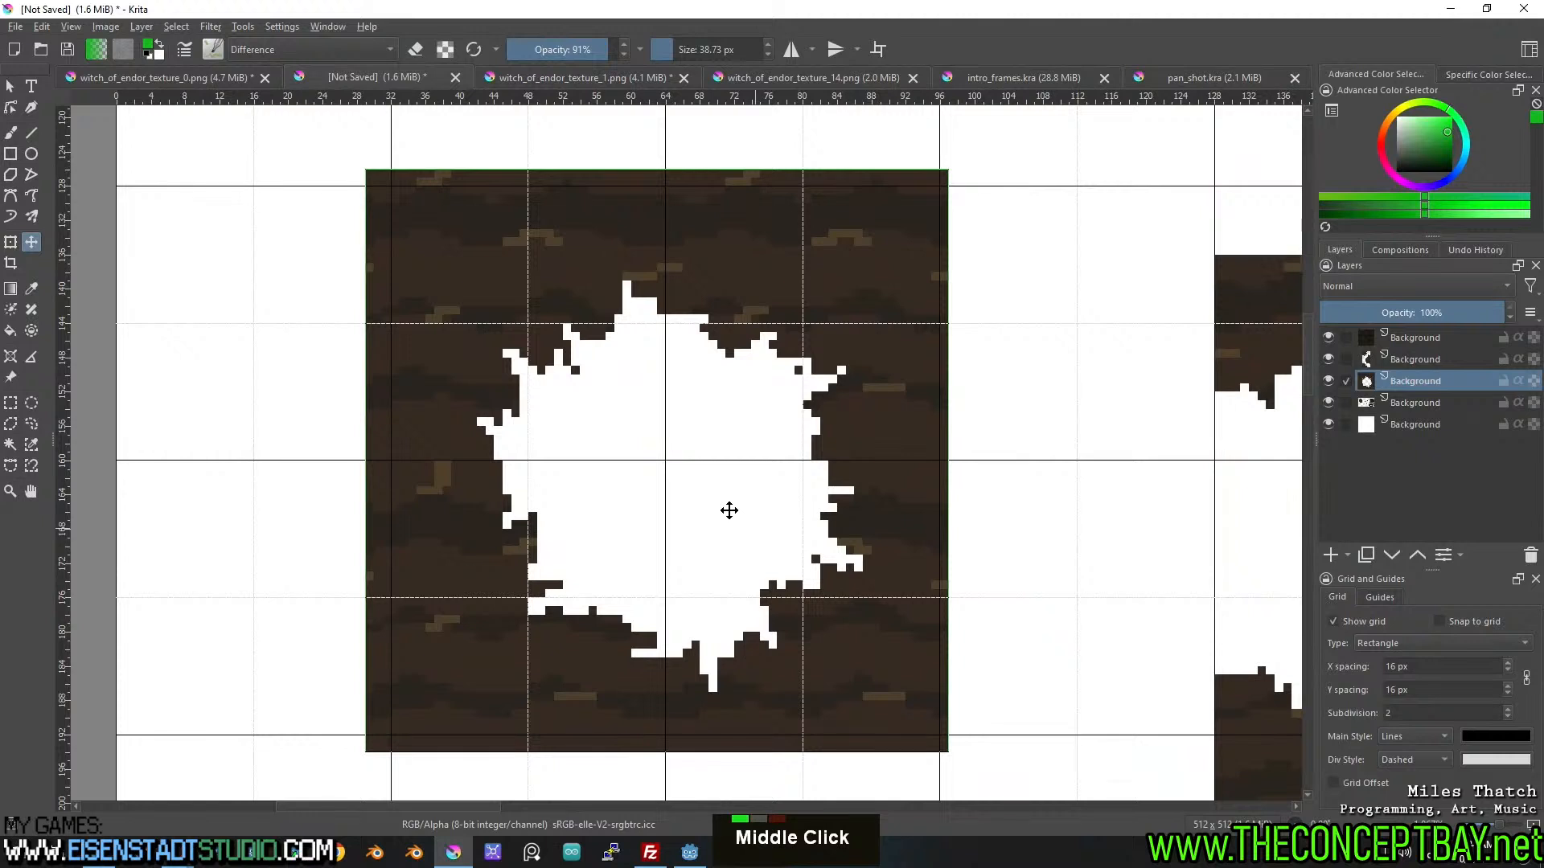
key("Right")
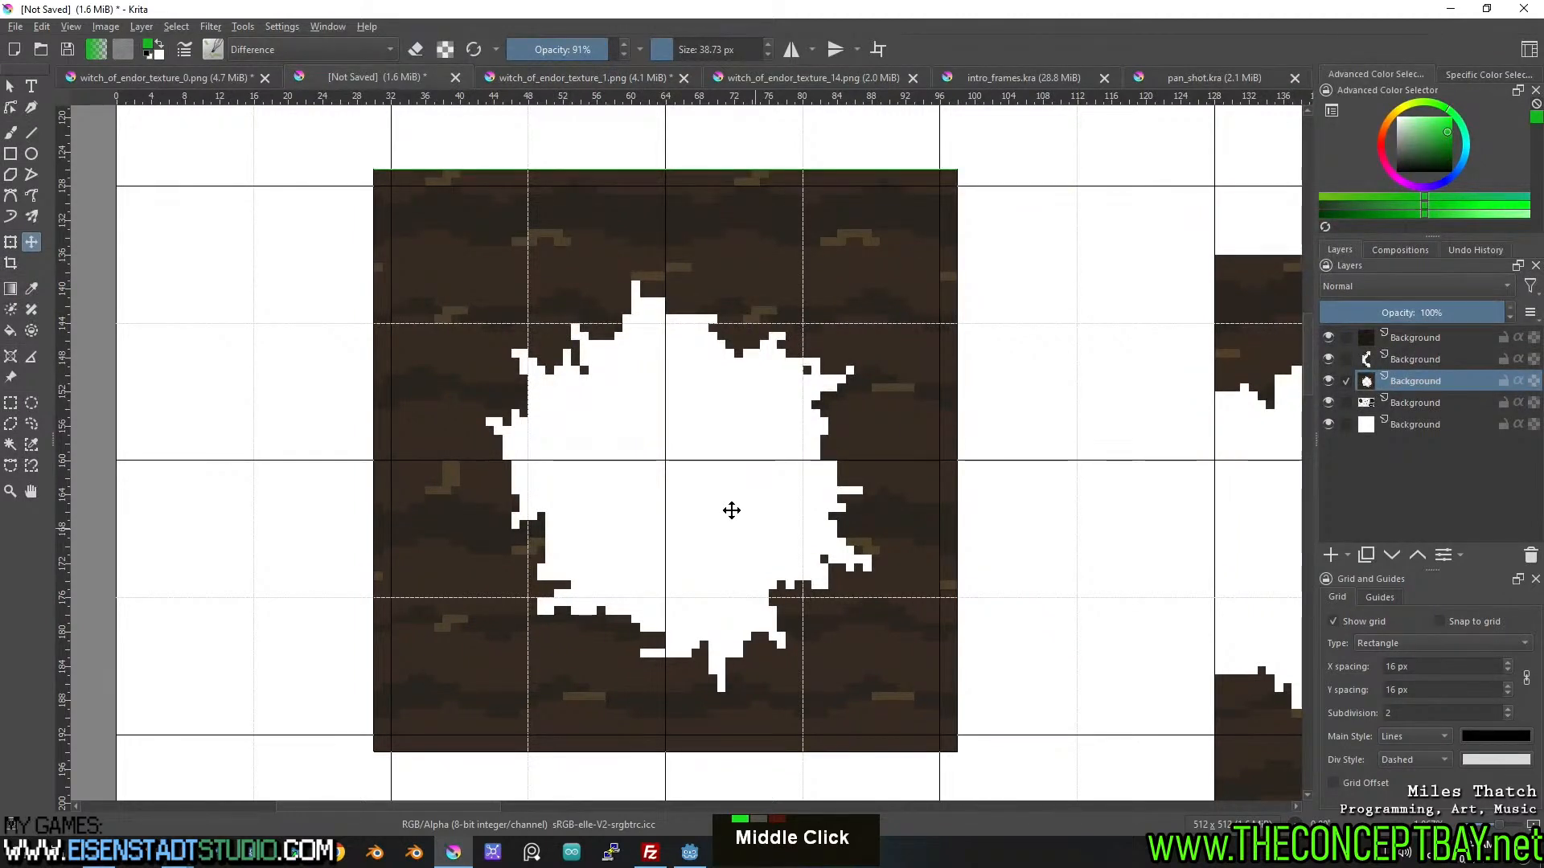
left_click_drag(731, 527, 842, 519)
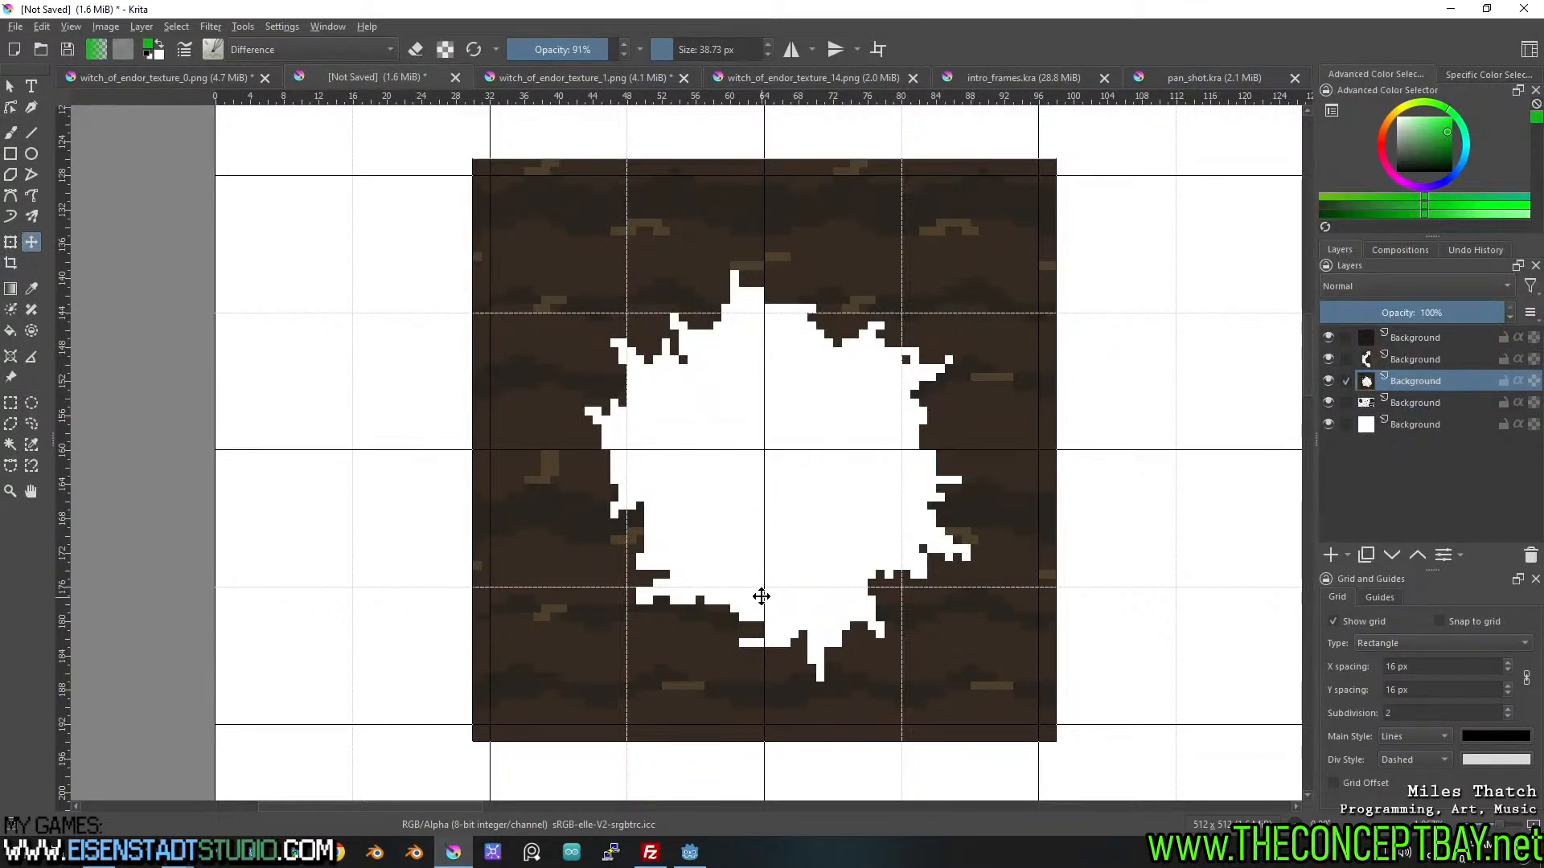
key("Up")
key("Up")
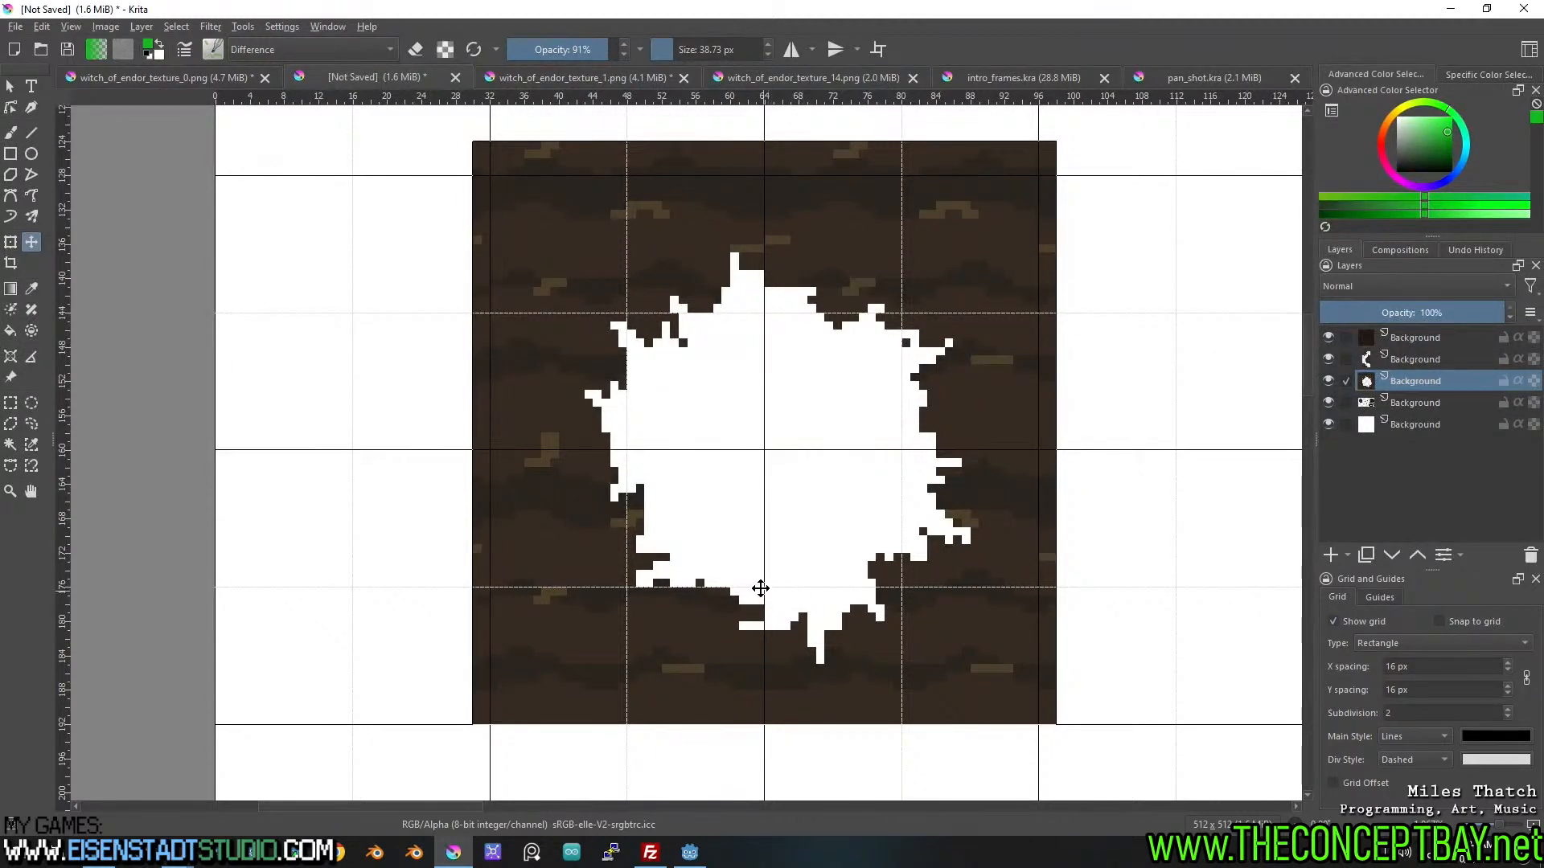
Examine the large brown block's texture and outline against the grid for comparison with the repositioned hollow square.
left_click_drag(910, 399, 818, 448)
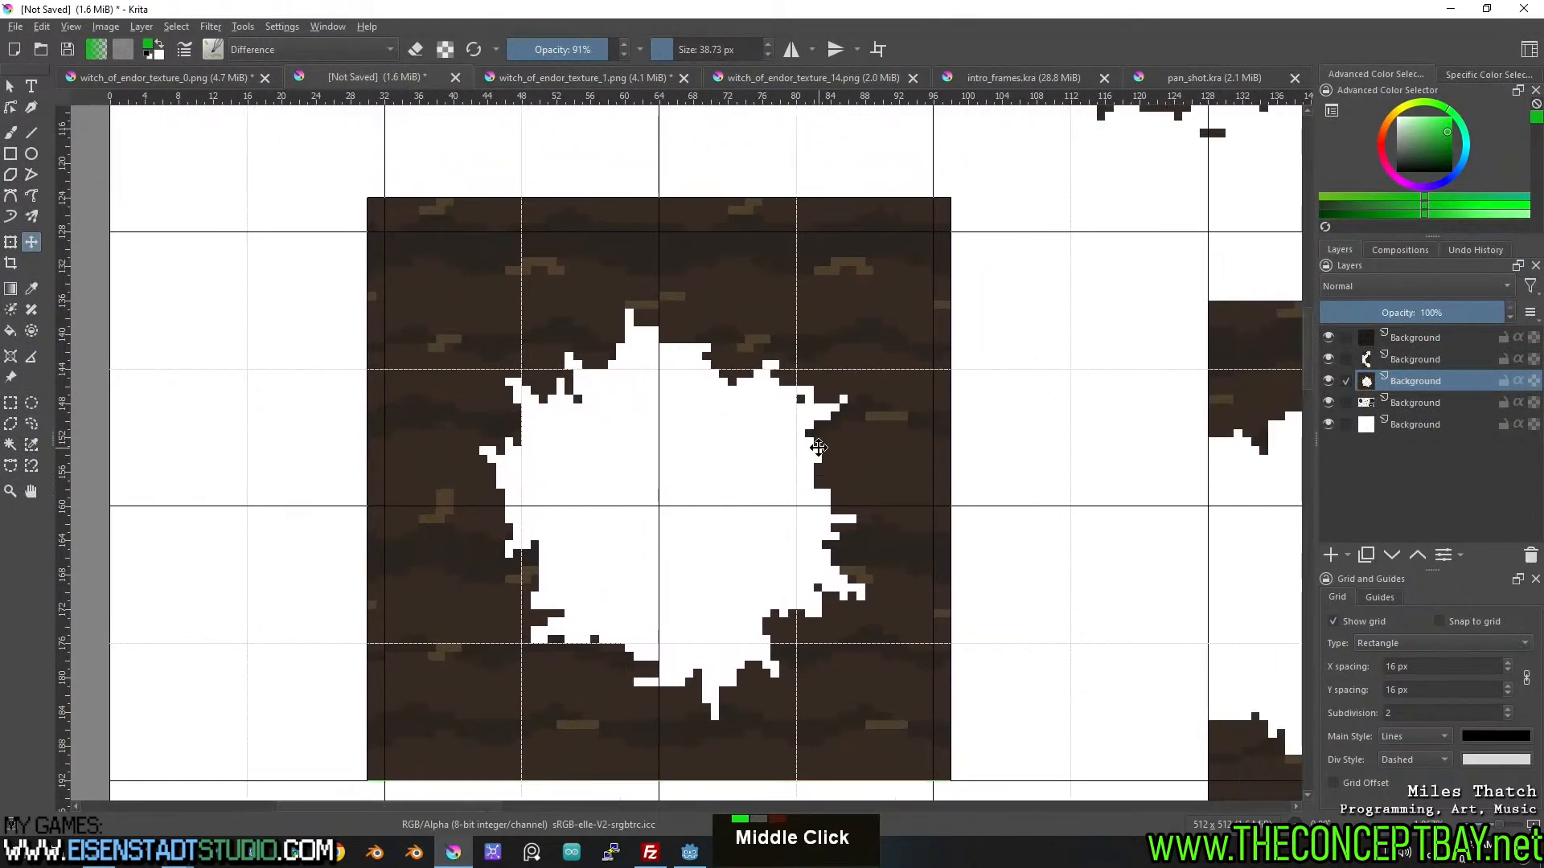
scroll(843, 433, "down", 3)
left_click_drag(838, 365, 761, 528)
left_click_drag(859, 420, 794, 538)
scroll(793, 505, "up", 2)
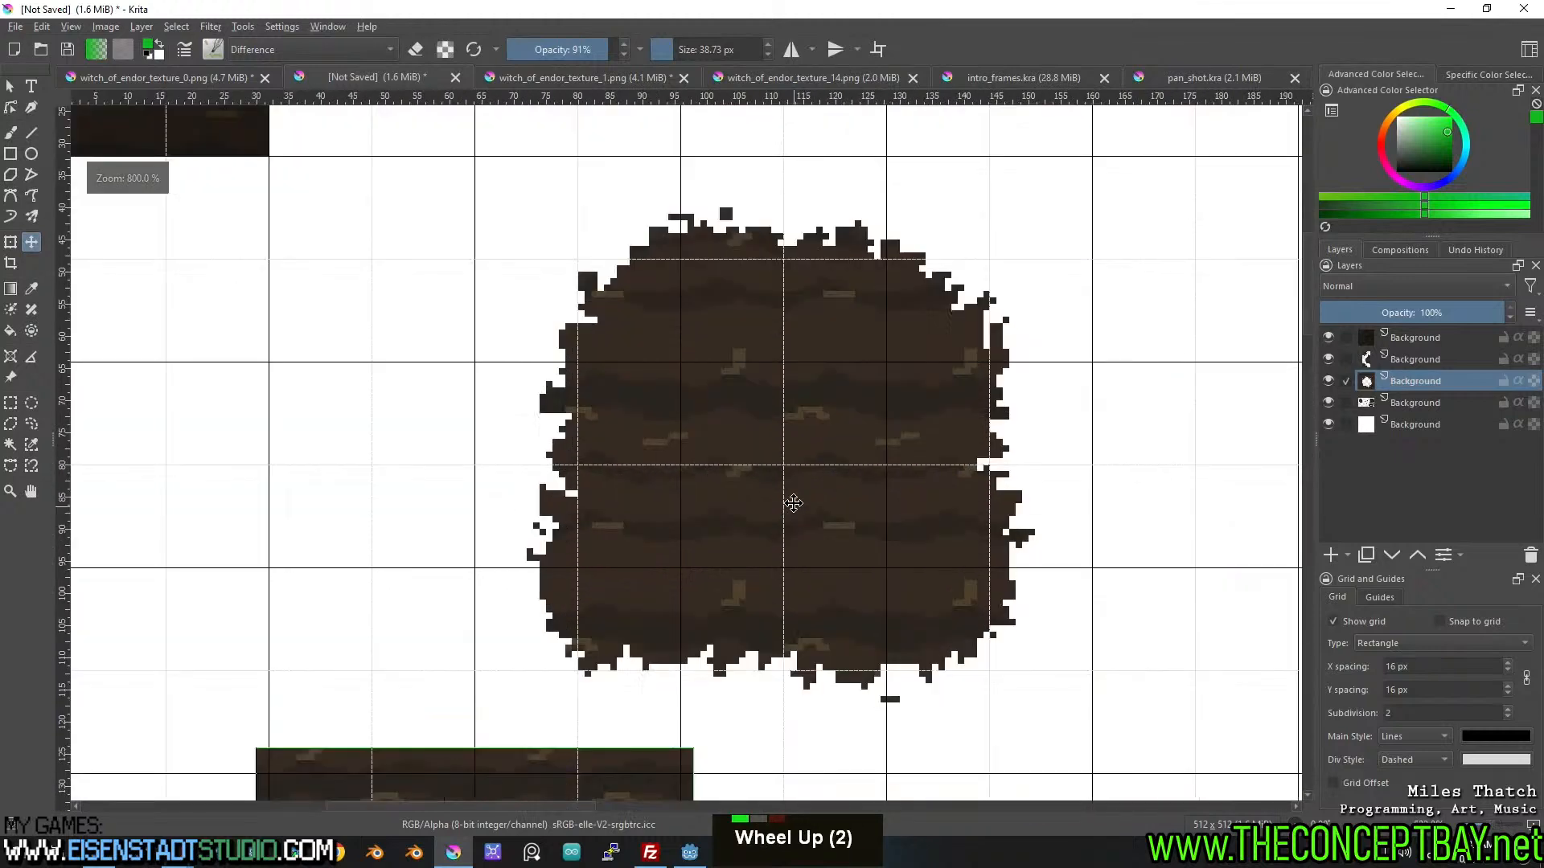
left_click_drag(727, 449, 1169, 668)
left_click_drag(707, 412, 842, 551)
scroll(962, 577, "down", 1)
left_click_drag(1258, 761, 935, 565)
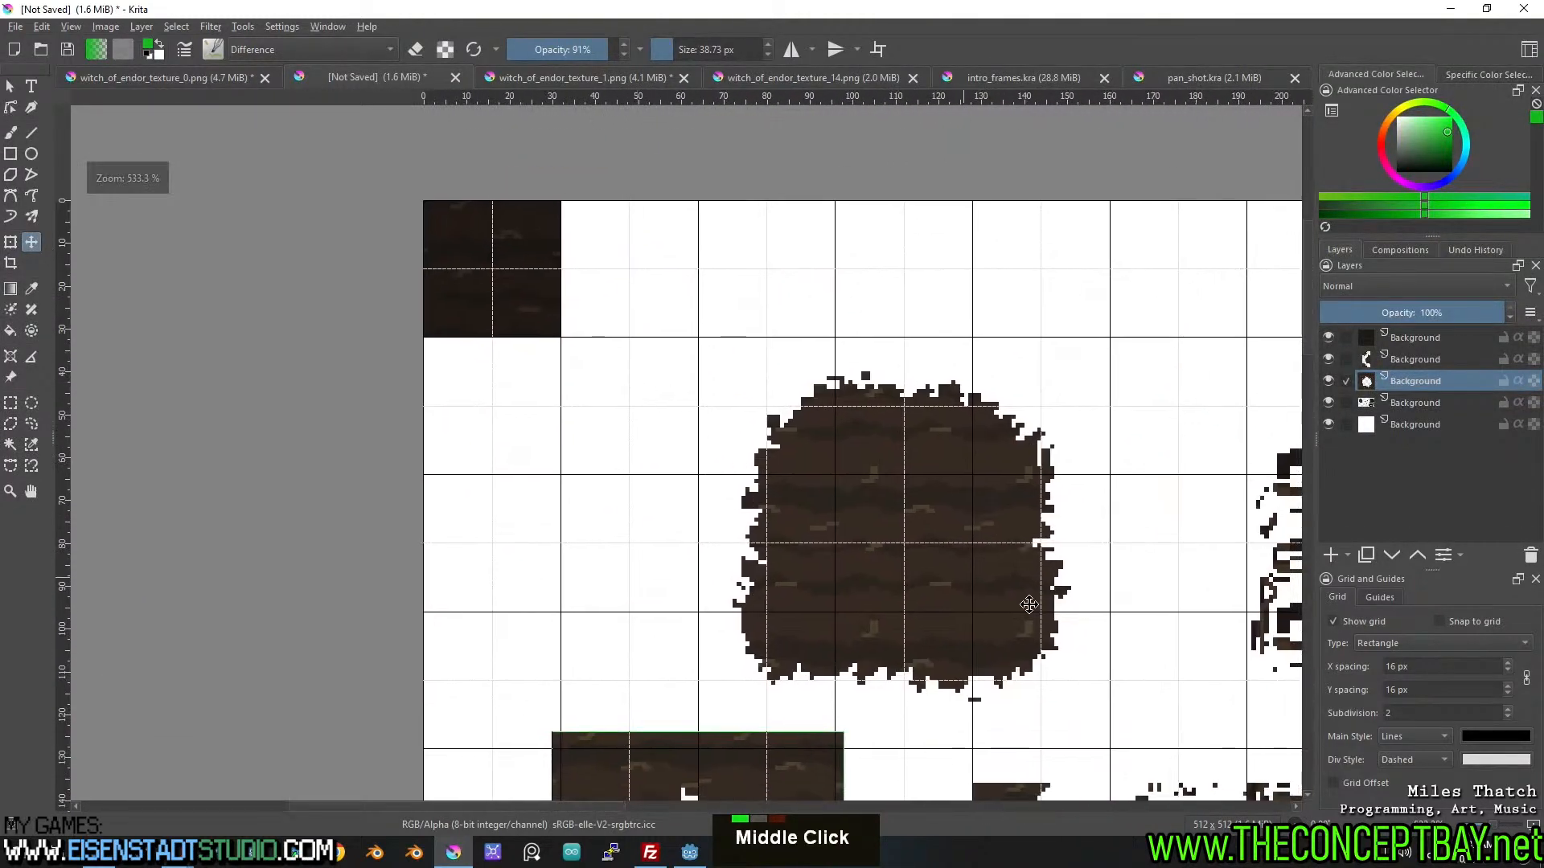
left_click_drag(1089, 633, 892, 461)
Inspect the dark green hollow tile, its grey inner fringe and its adjoining partial tile against the grid.
scroll(938, 480, "up", 2)
scroll(936, 480, "down", 2)
scroll(792, 413, "down", 1)
left_click_drag(792, 414, 689, 482)
scroll(1001, 579, "up", 3)
scroll(957, 573, "down", 3)
scroll(792, 499, "up", 3)
scroll(677, 470, "up", 1)
scroll(683, 481, "down", 1)
scroll(714, 472, "down", 1)
scroll(713, 472, "up", 2)
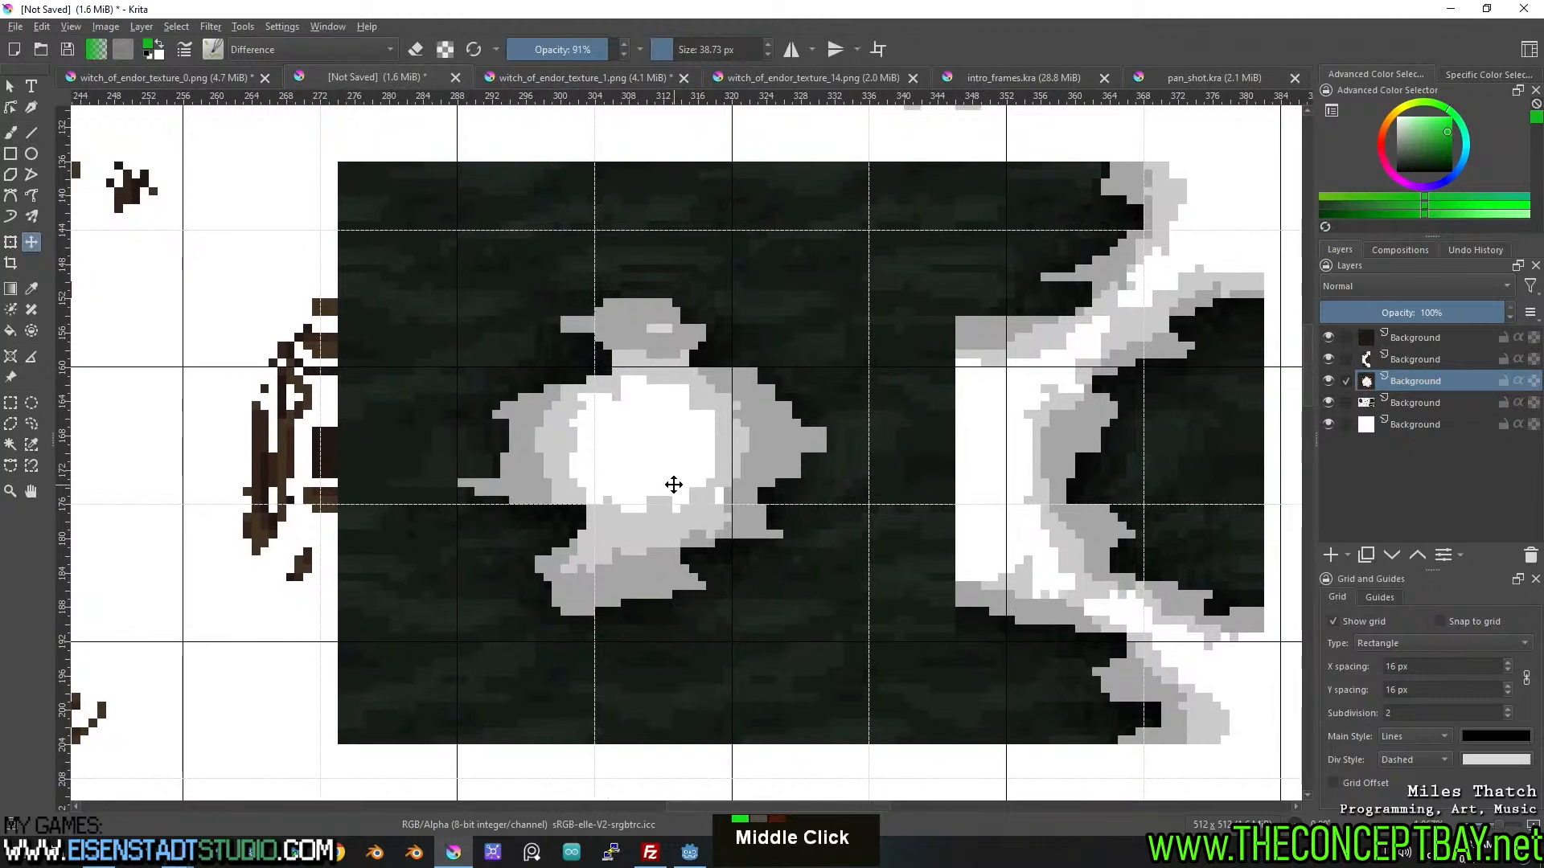
left_click_drag(673, 484, 828, 482)
Compare the hollow brown square's grid placement with the remaining brown pieces and dark green tiles.
scroll(701, 471, "down", 3)
left_click_drag(700, 470, 1137, 528)
left_click_drag(743, 530, 1051, 590)
scroll(758, 479, "up", 2)
left_click_drag(767, 489, 831, 355)
scroll(832, 356, "up", 2)
scroll(836, 382, "down", 2)
scroll(850, 458, "up", 1)
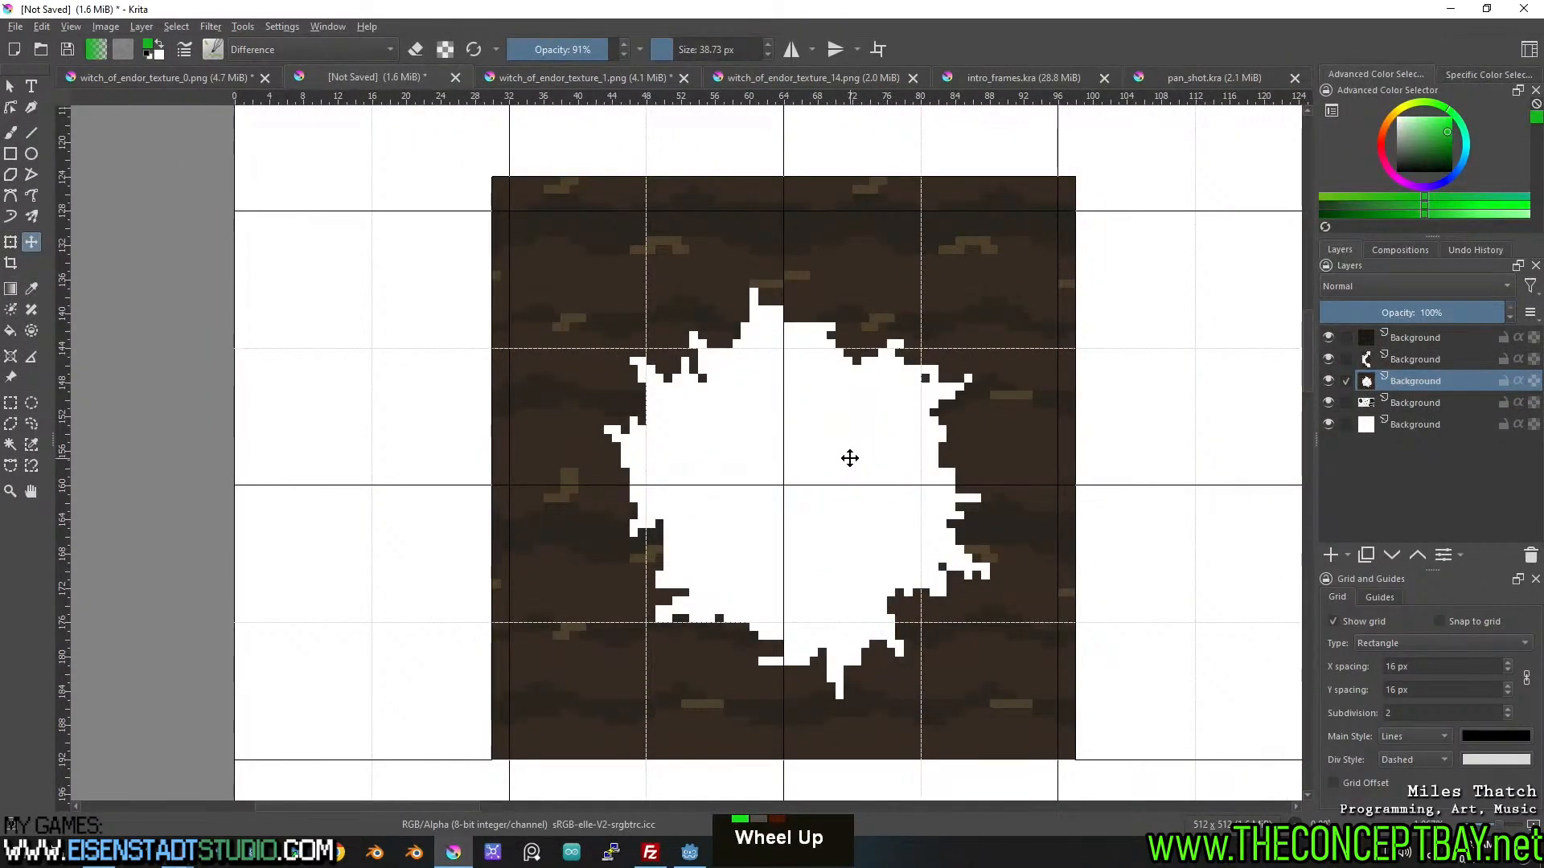
scroll(852, 456, "down", 3)
left_click_drag(859, 439, 640, 573)
left_click_drag(884, 386, 796, 463)
left_click_drag(1009, 517, 535, 396)
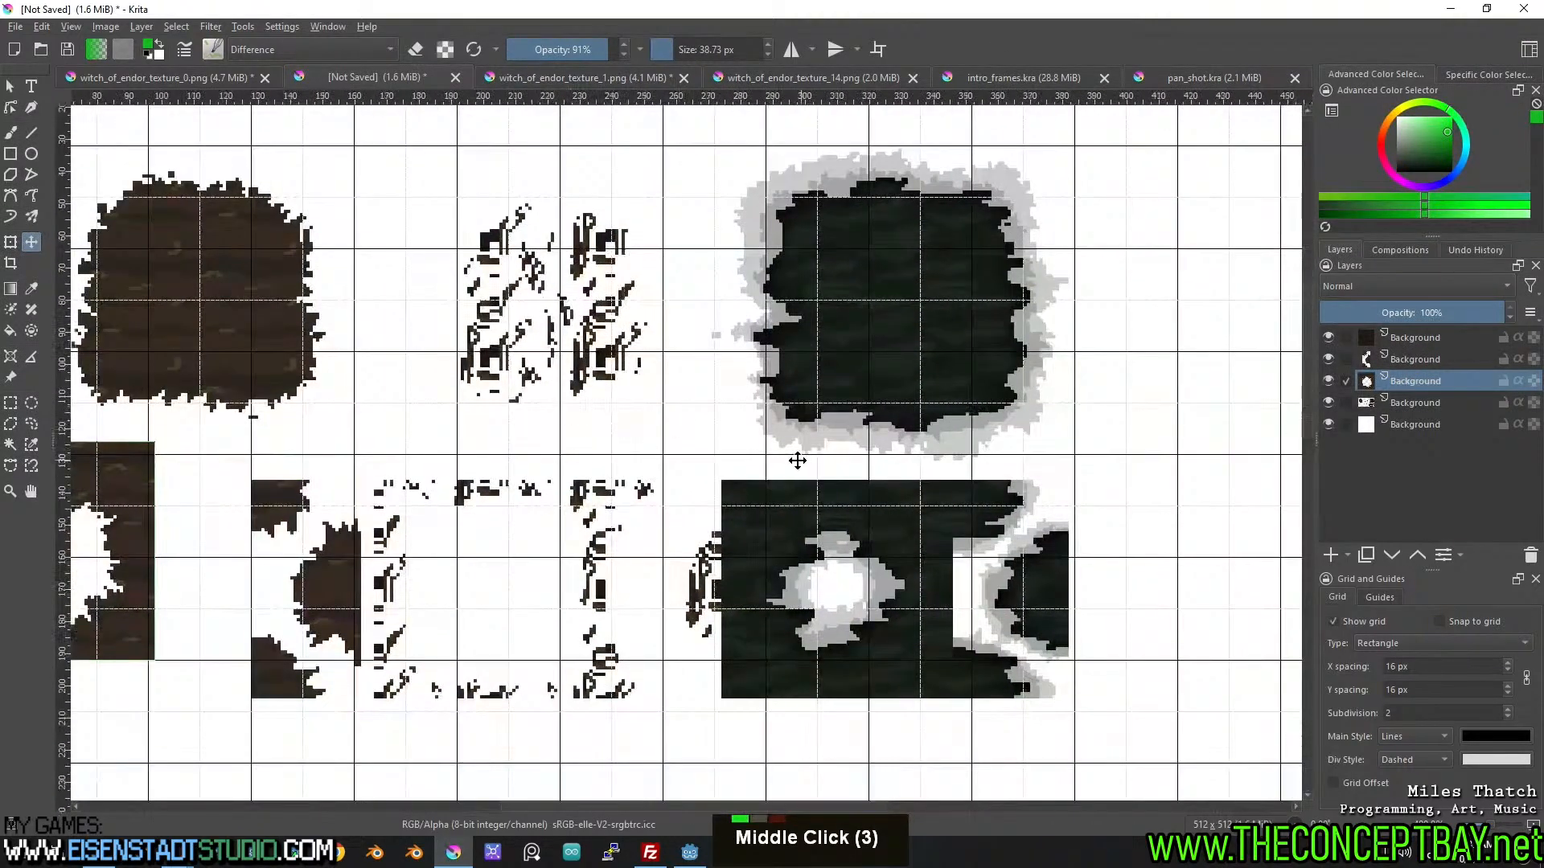
Cut the dark green block, hollow tile and adjoining partial tile from the artwork layer and paste them onto their own layer.
left_click_drag(704, 430, 590, 392)
scroll(784, 515, "up", 3)
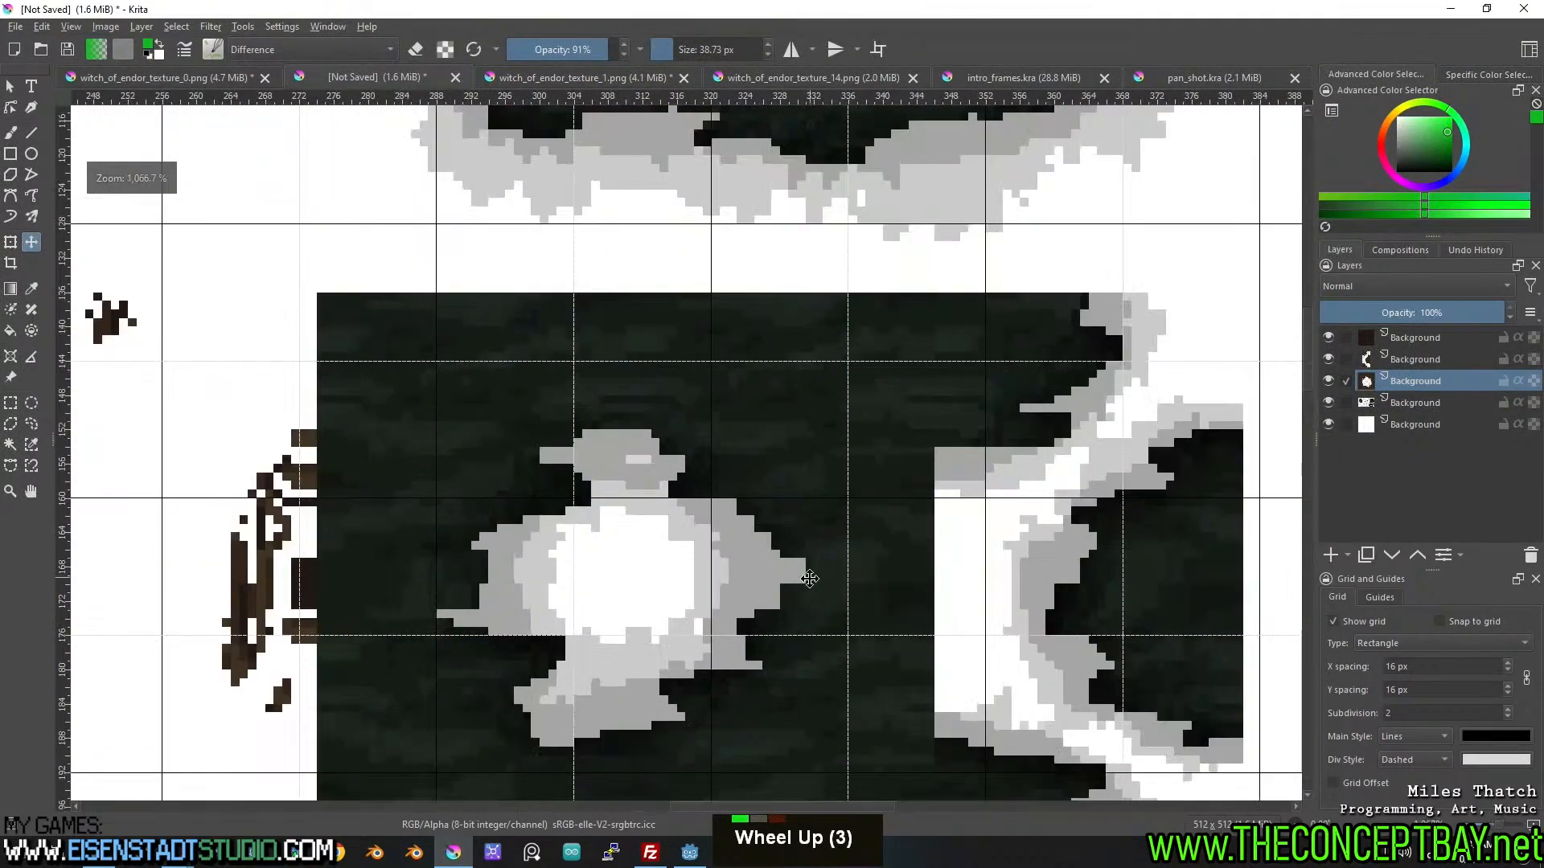
left_click_drag(783, 515, 789, 443)
scroll(789, 443, "down", 2)
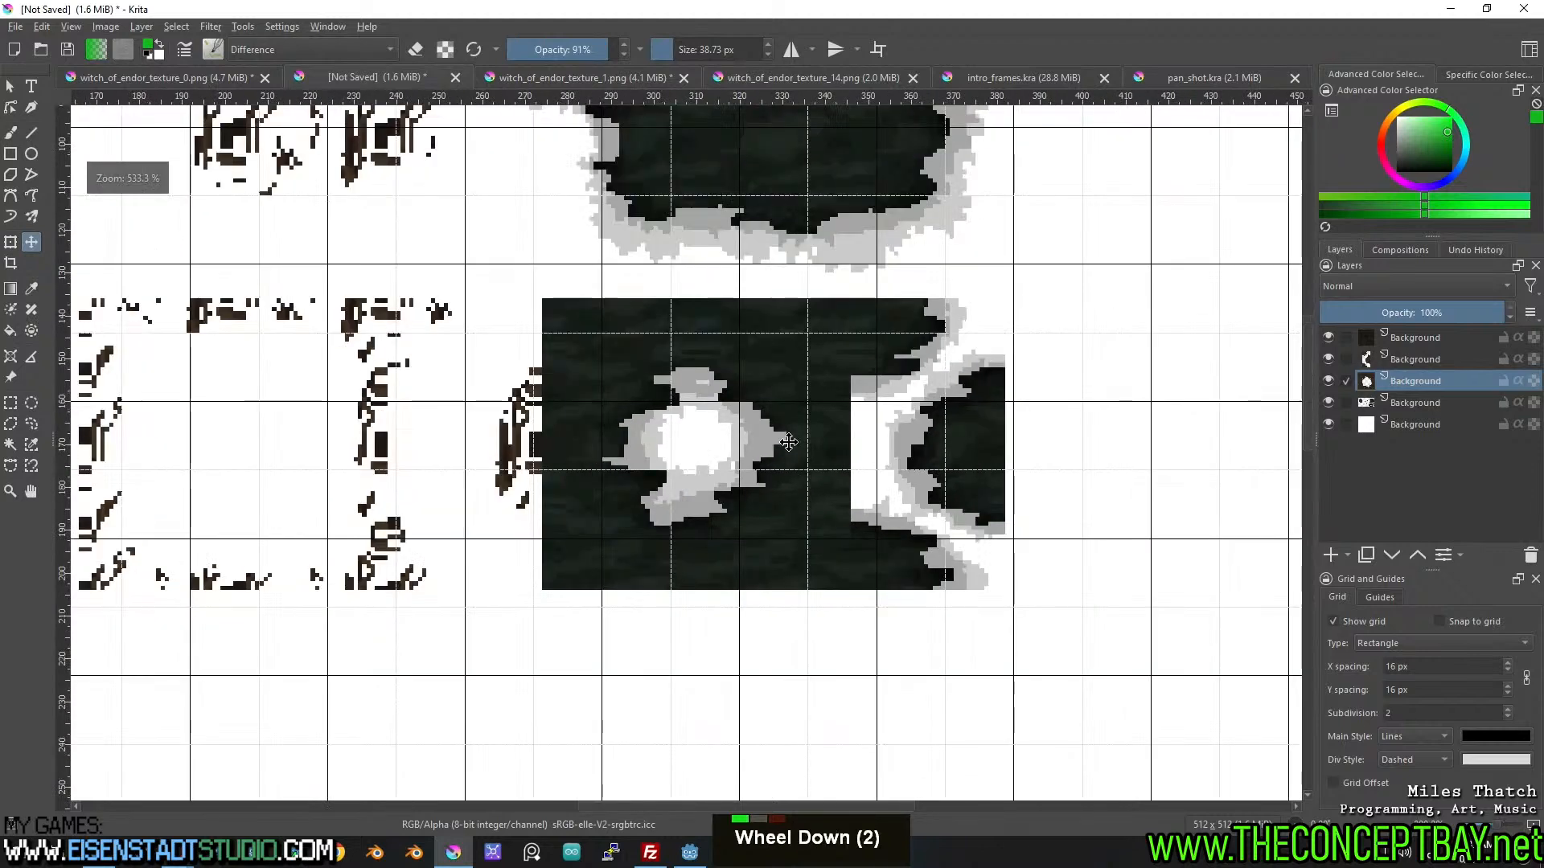
left_click(1440, 403)
left_click_drag(803, 384, 781, 521)
scroll(828, 523, "down", 1)
left_click(11, 402)
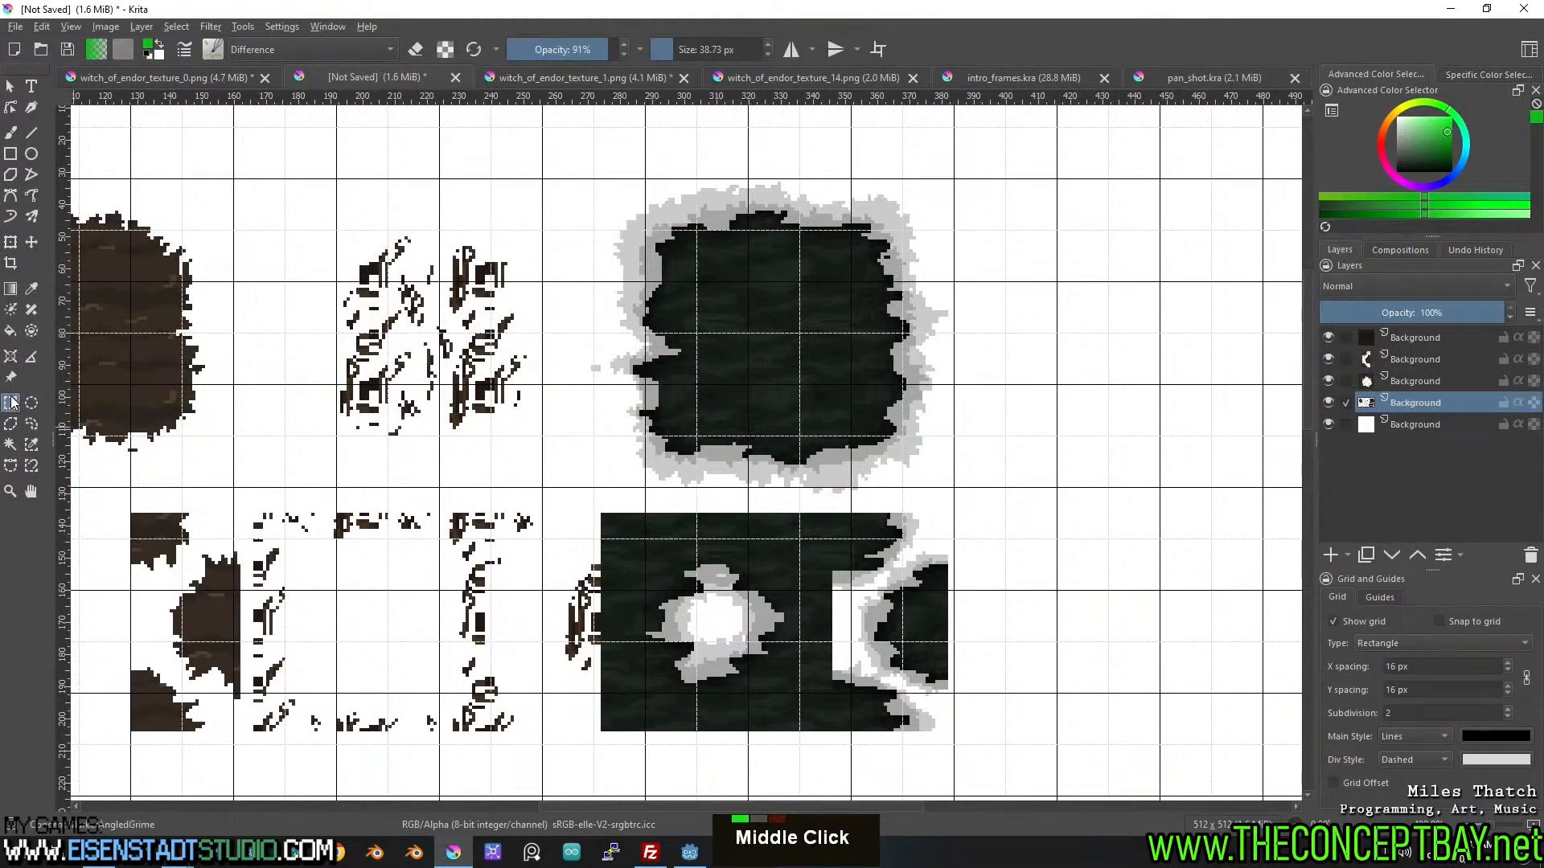
left_click_drag(1043, 760, 602, 139)
key("ctrl+x")
key("ctrl+v")
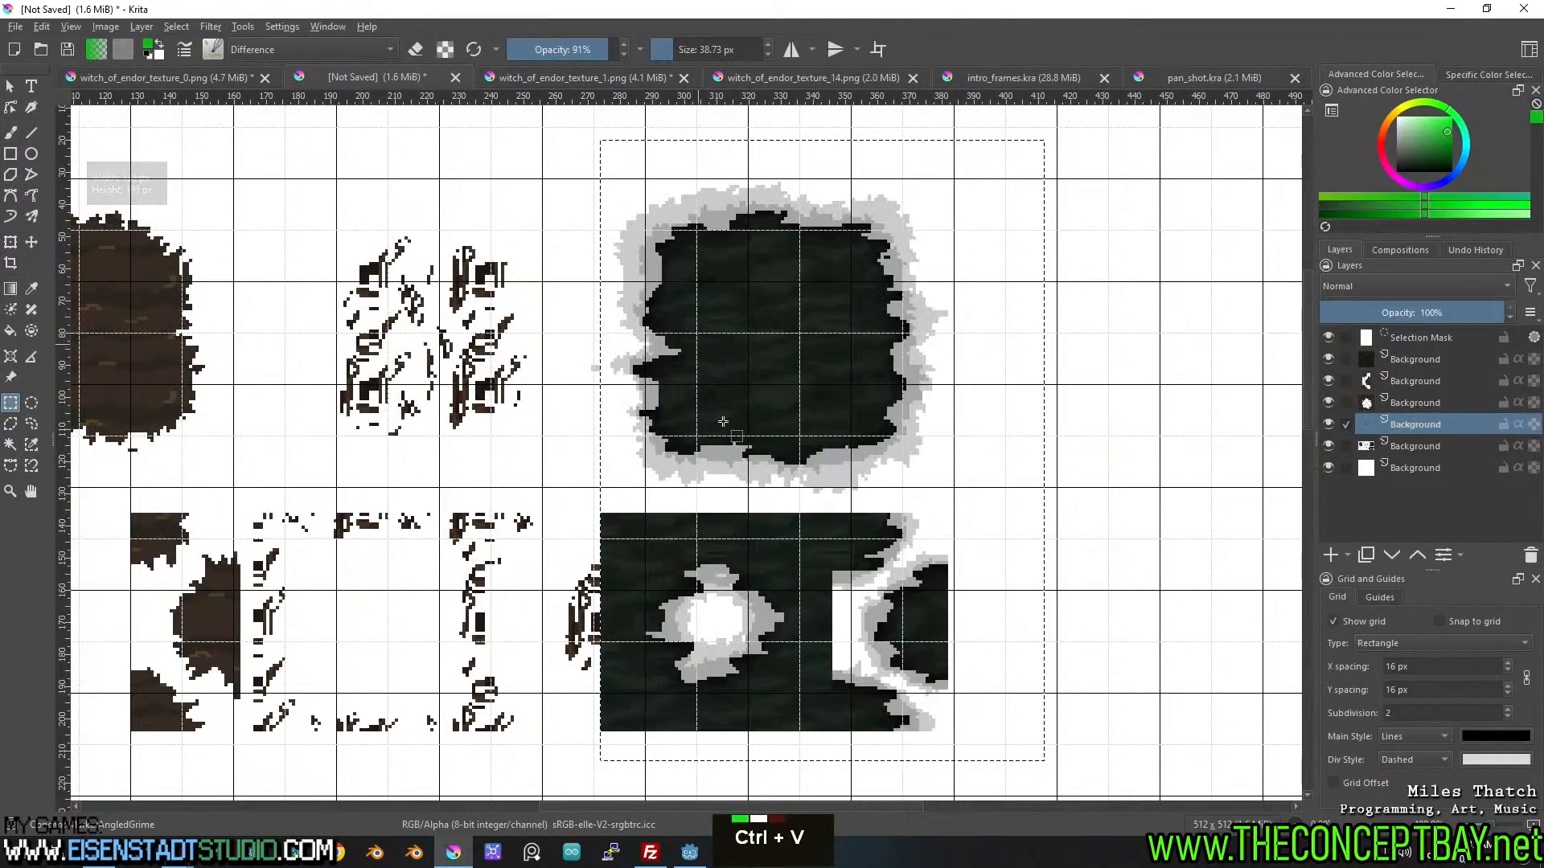
key("ctrl+shift+a")
Move the dark green pieces away from the brown remnants, centring the hollow tile vertically on the 160 px line with its outer side at 318 px.
key("t")
left_click_drag(817, 365, 970, 332)
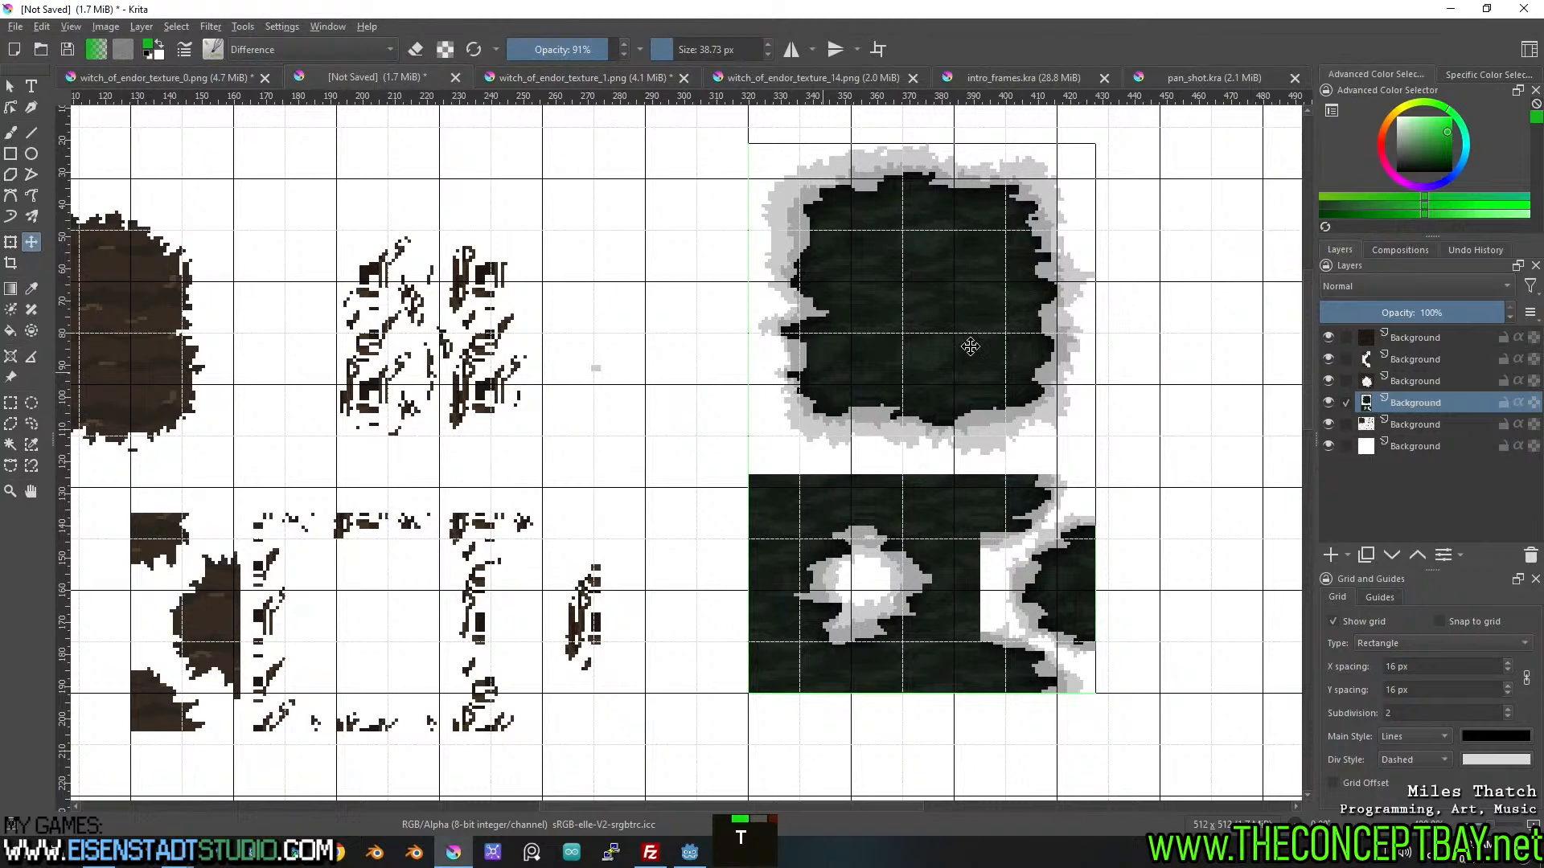
middle_click(971, 332)
scroll(982, 498, "up", 2)
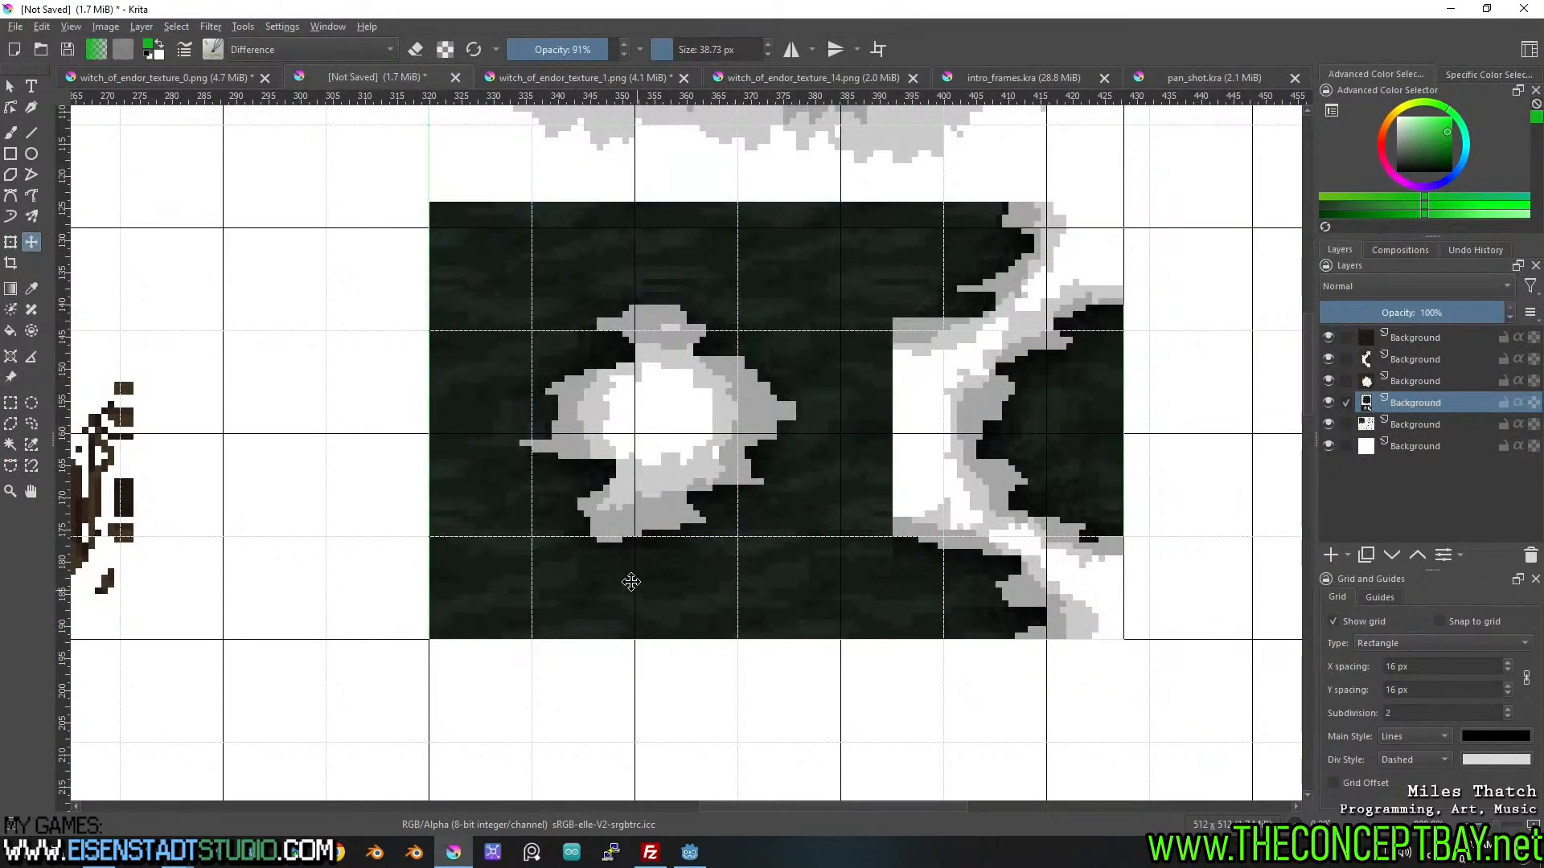
mouse_move(789, 538)
left_mouse_down()
mouse_move(765, 541)
mouse_move(779, 557)
left_mouse_up()
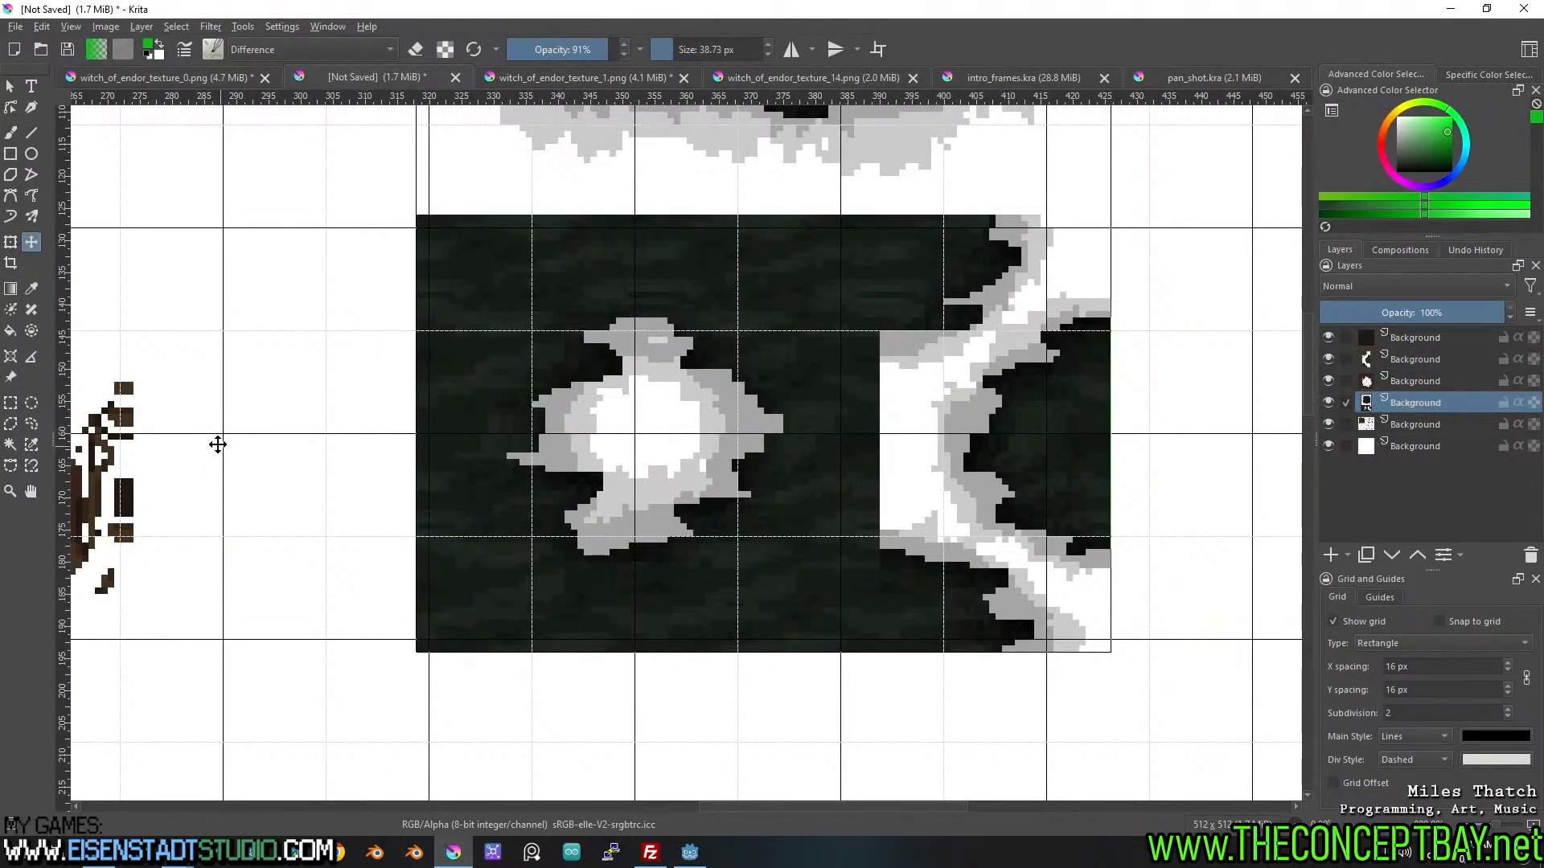
Delete the 2 px wide strip from 388 to 390 px between the dark green hollow tile and the partial tile.
left_click(10, 402)
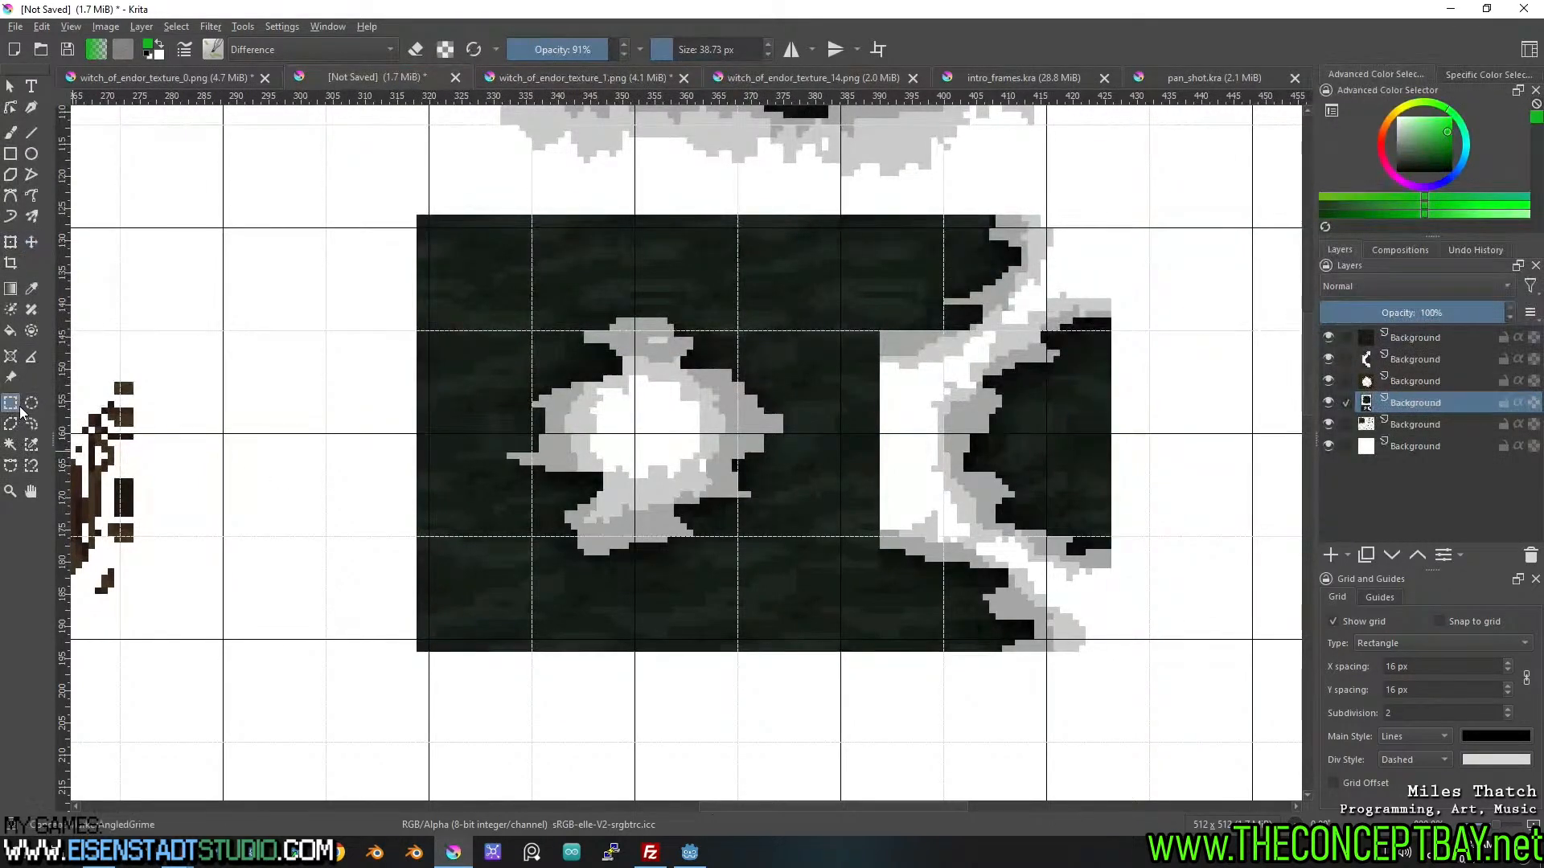
middle_click(696, 307)
scroll(660, 310, "up", 4)
scroll(660, 310, "down", 1)
scroll(660, 311, "down", 3)
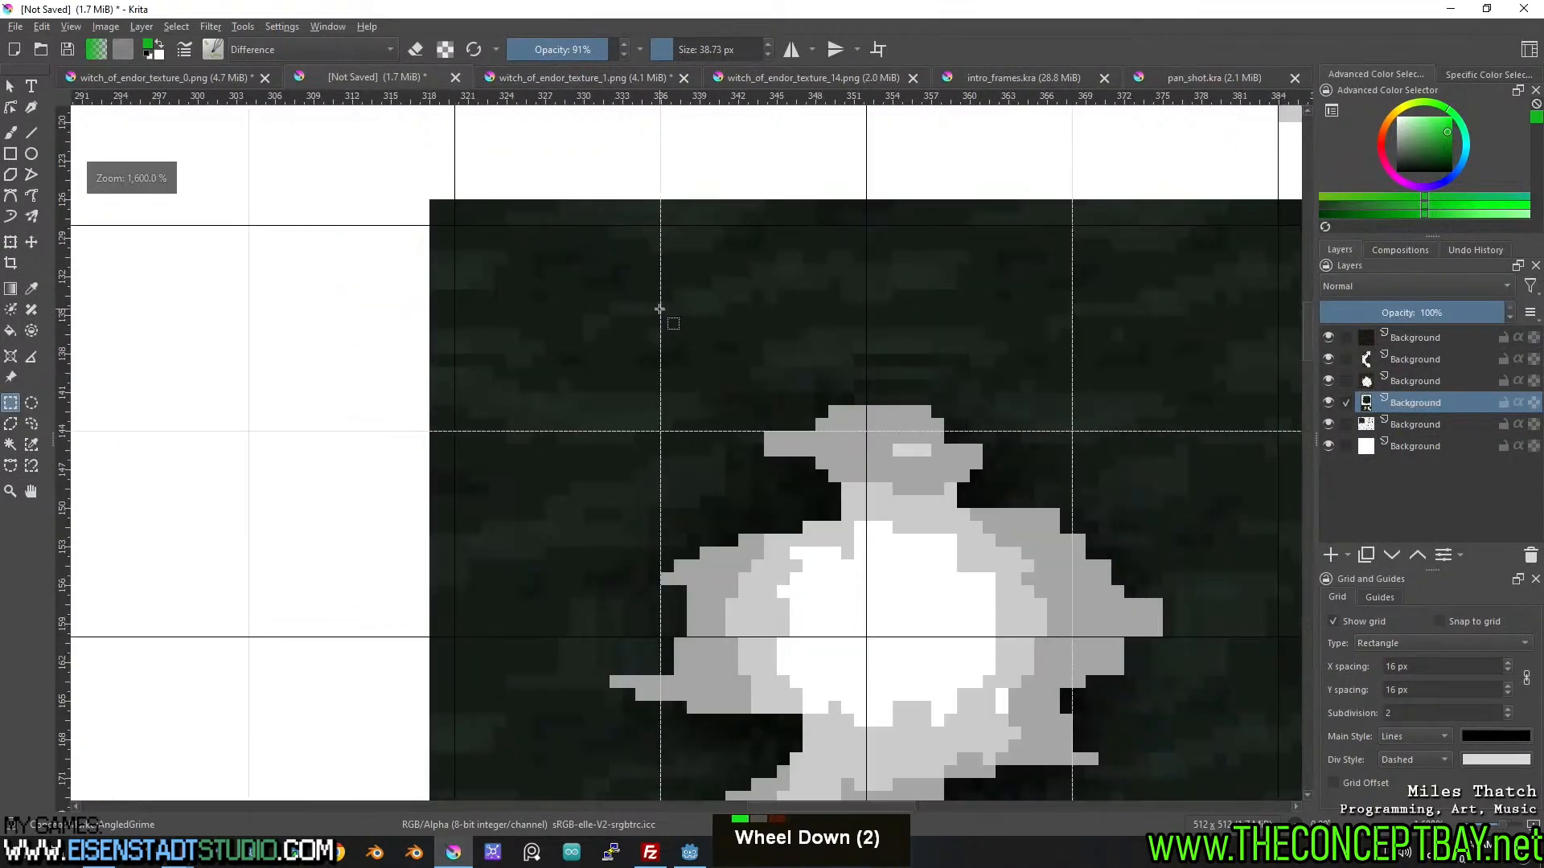
middle_click(758, 402)
scroll(884, 450, "up", 1)
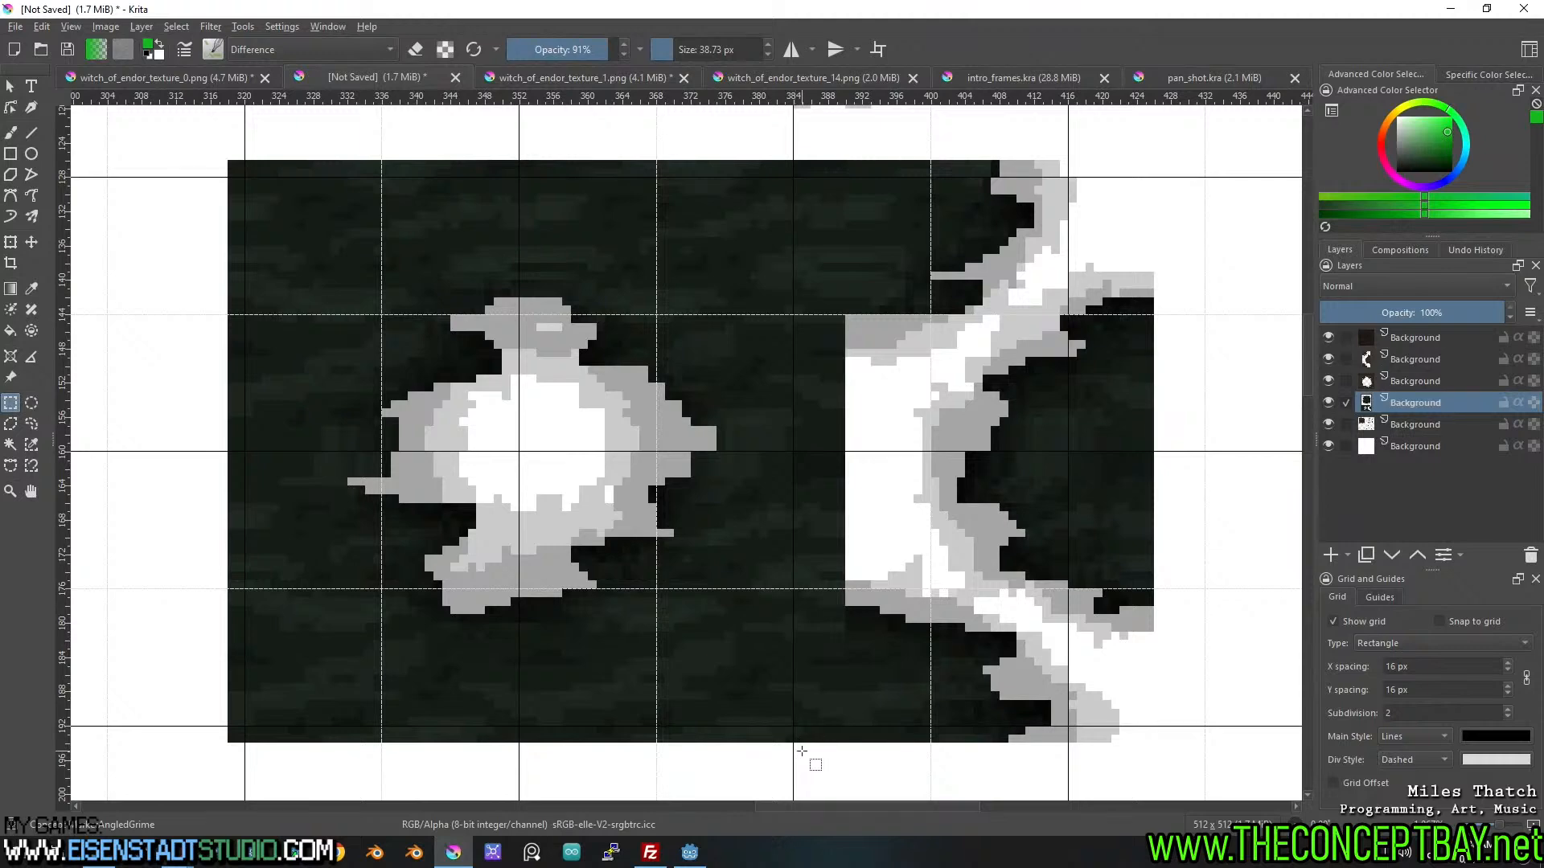
left_click_drag(794, 752, 844, 149)
left_click(845, 148)
left_click_drag(843, 146, 828, 758)
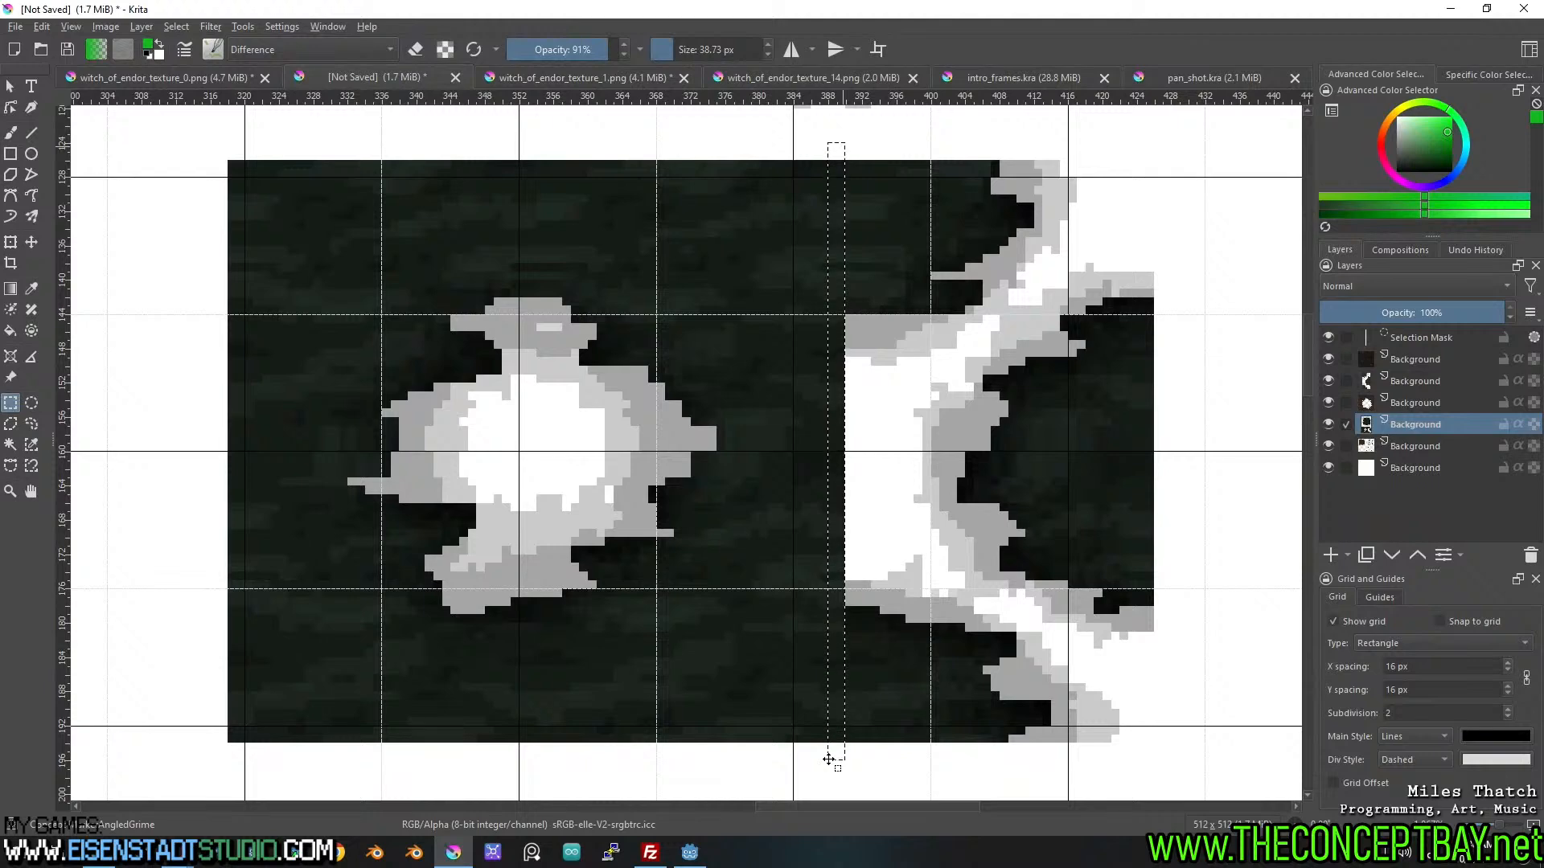
key("Delete")
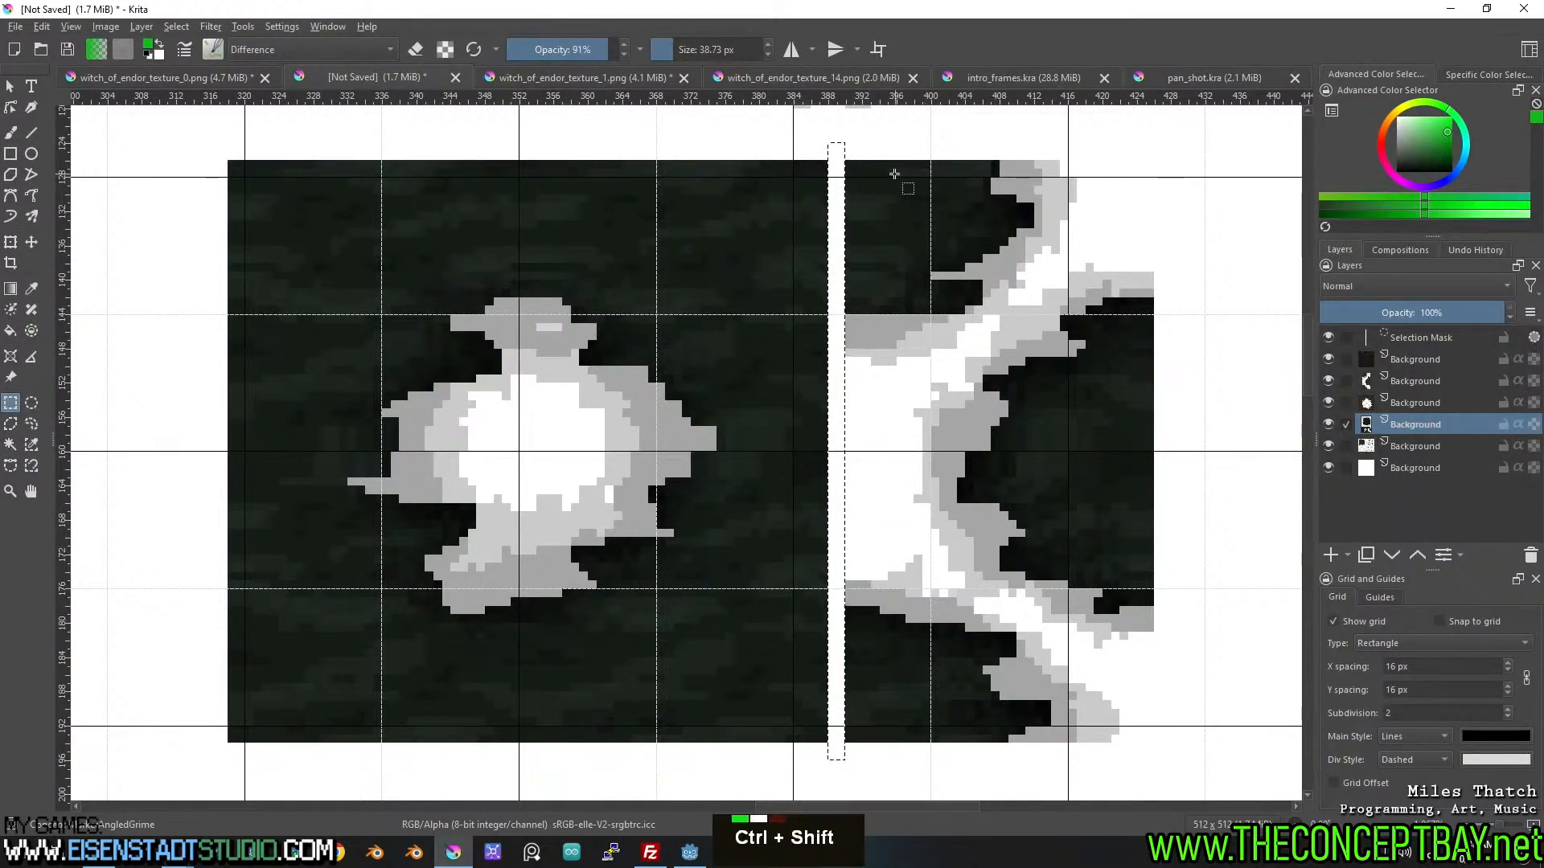
key("ctrl+shift+a")
Cut the dark green partial tile out of the shared layer and paste it onto a separate layer.
scroll(892, 171, "down", 1)
left_click_drag(855, 173, 1145, 665)
key("ctrl+x")
key("ctrl+v")
key("ctrl+shift+a")
Move the partial tile away from the hollow tile, centring it between the 416 and 448 px lines and on the 160 px line.
key("t")
left_click_drag(924, 246, 1091, 266)
left_click_drag(1189, 386, 953, 436)
scroll(1003, 386, "up", 1)
left_click_drag(950, 509, 945, 469)
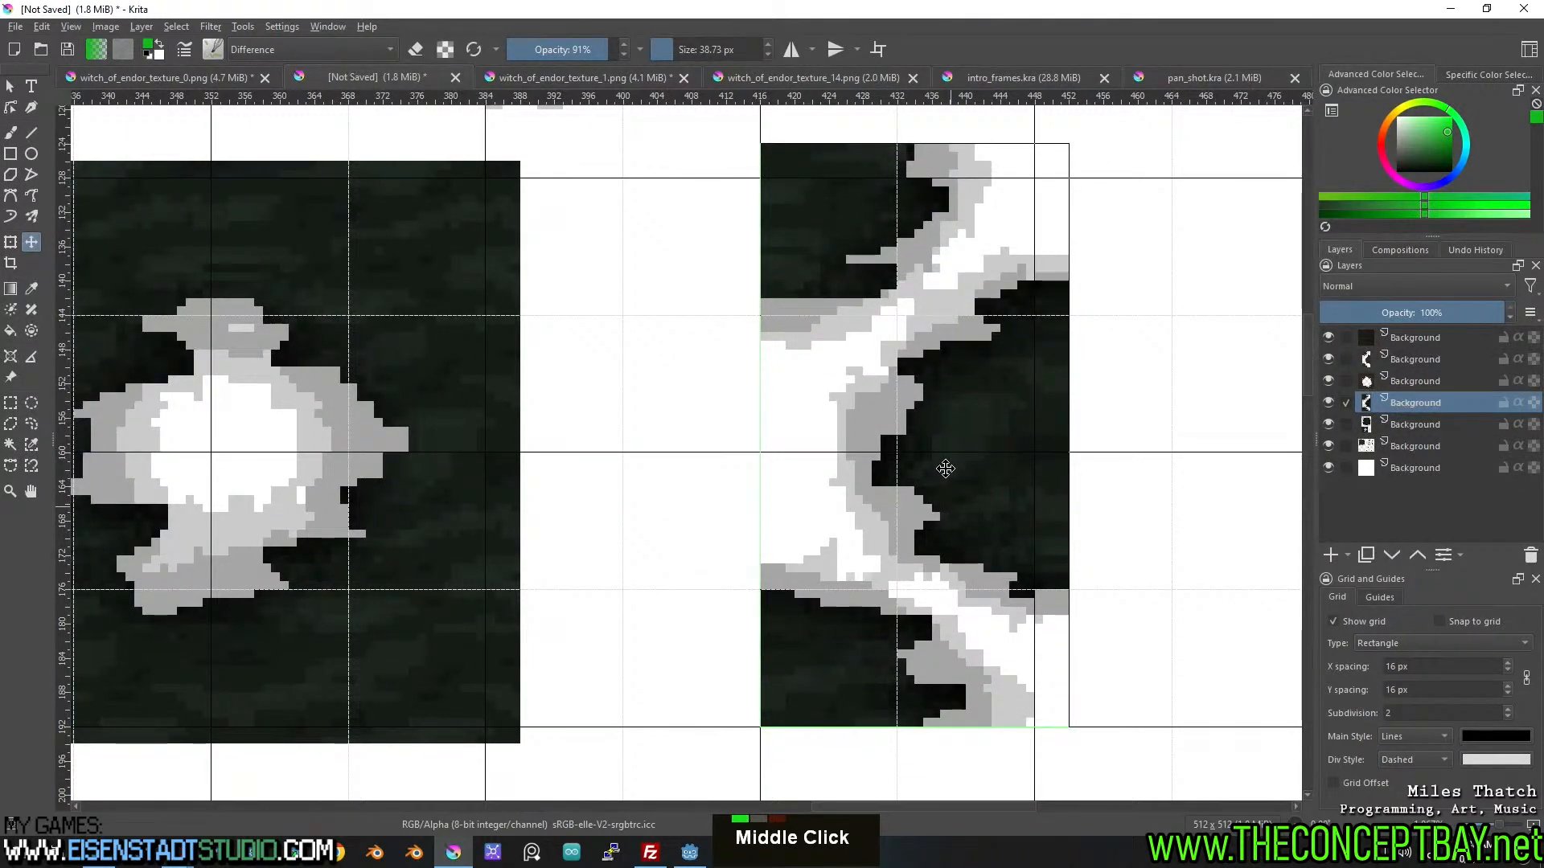
mouse_move(946, 469)
left_mouse_down()
mouse_move(946, 489)
mouse_move(858, 486)
mouse_move(926, 458)
left_mouse_up()
scroll(898, 476, "down", 2)
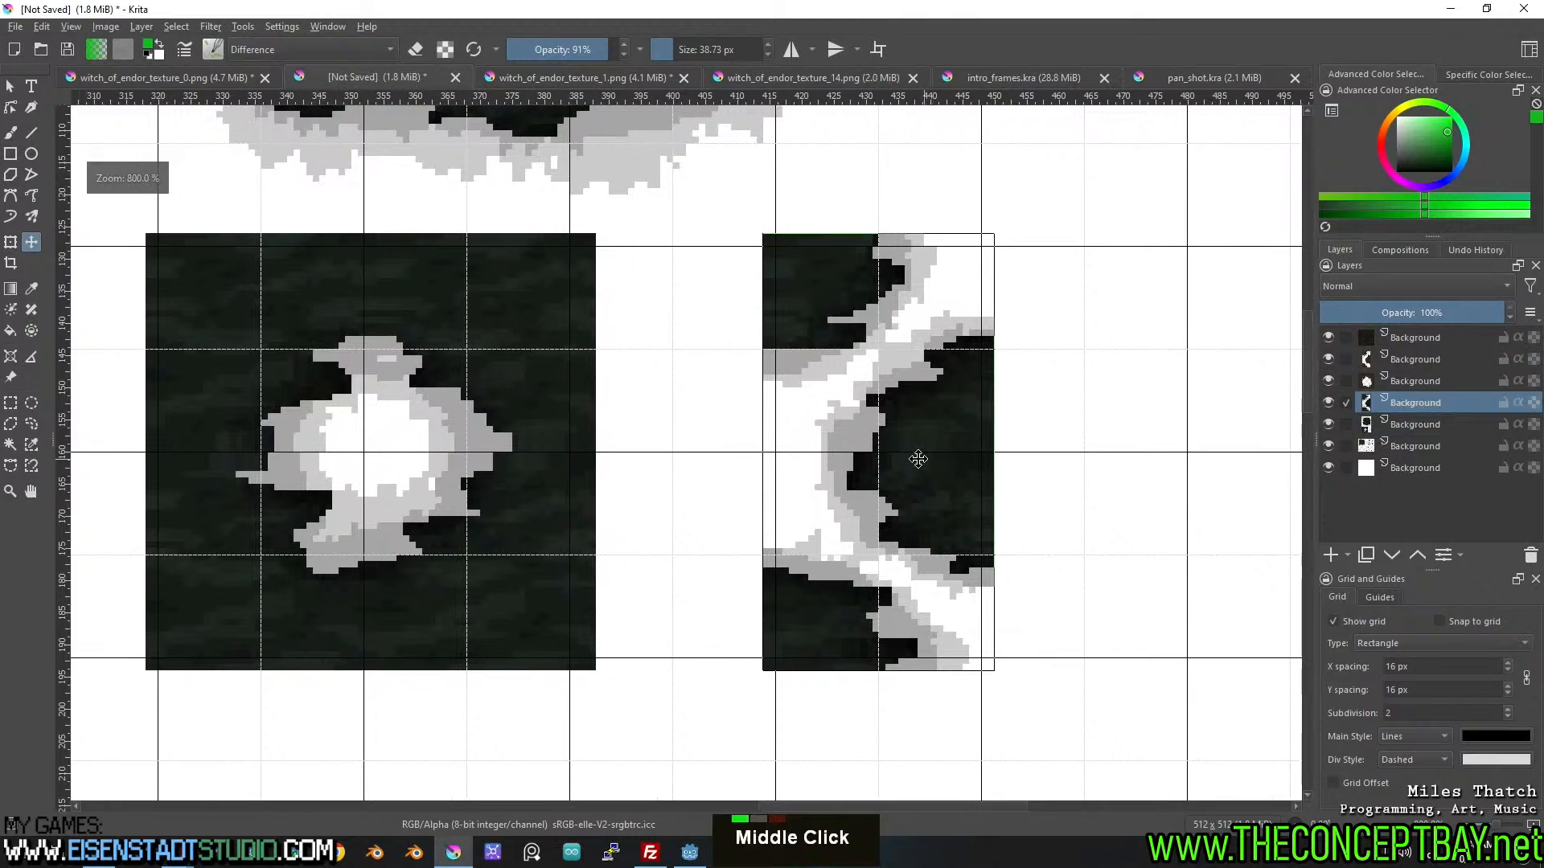
Try trimming the partial tile's four outer edges to the 128, 192, 416 and 448 px grid lines.
left_click(10, 404)
left_click_drag(735, 219, 1011, 245)
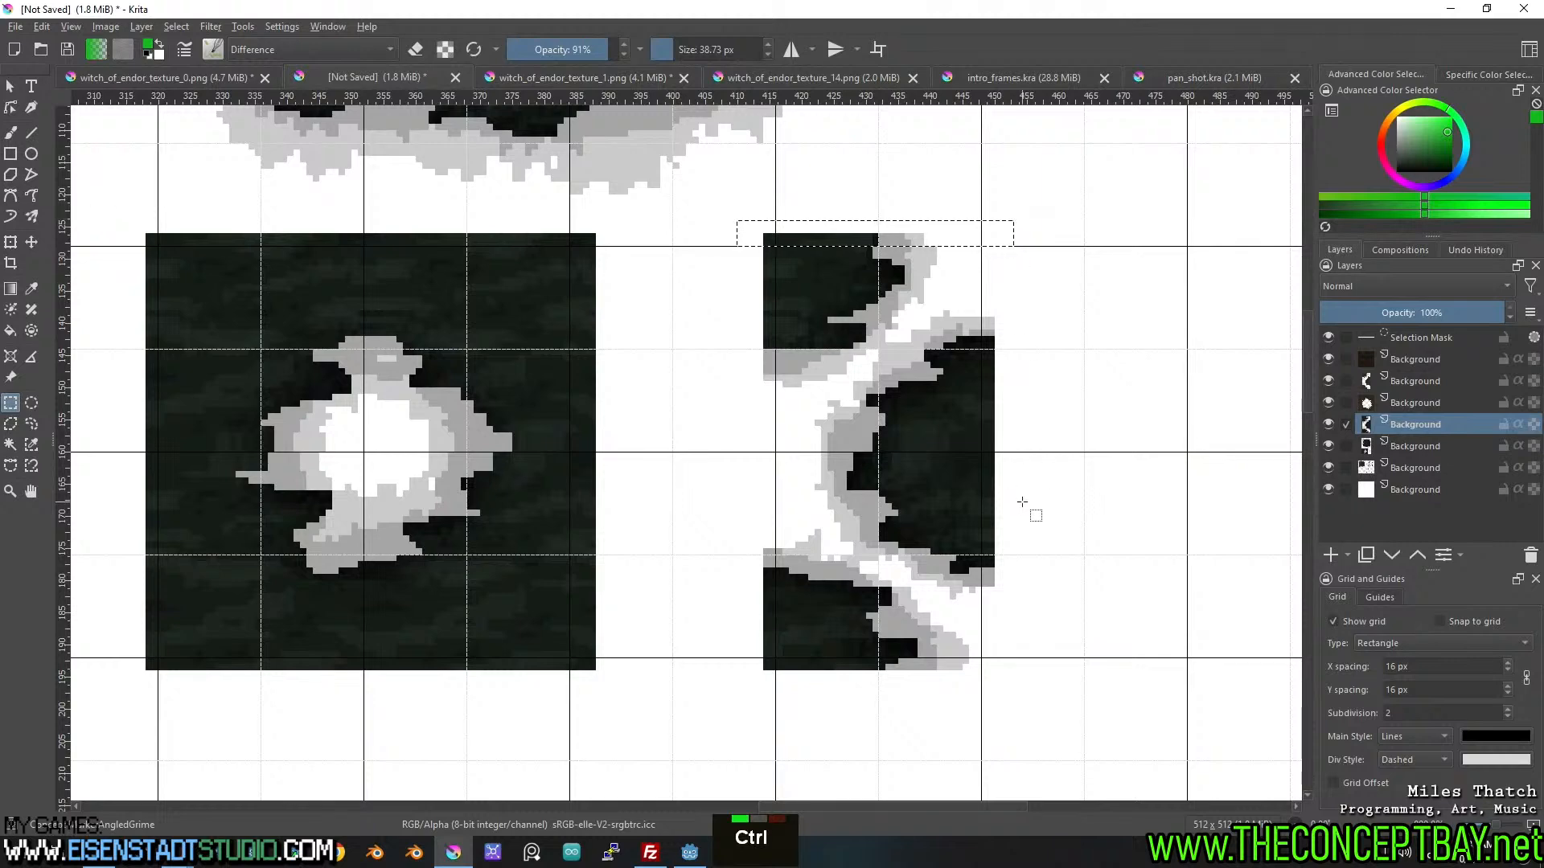
key("Delete")
left_click_drag(1051, 723, 729, 657)
key("Delete")
left_click_drag(689, 718, 771, 219)
key("Delete")
key("Delete")
left_click_drag(1113, 229, 981, 723)
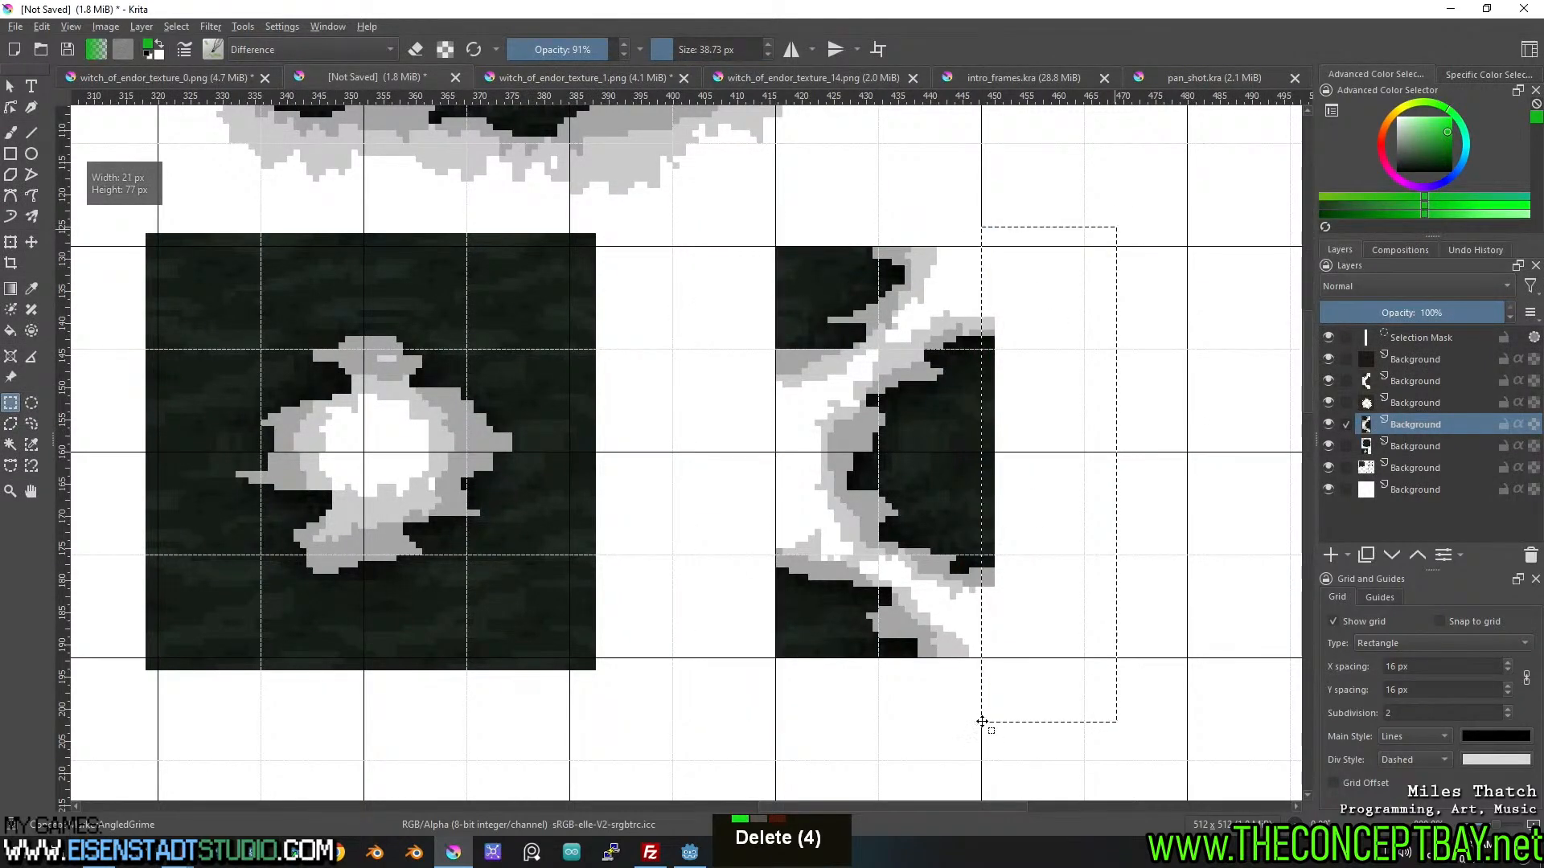
key("Delete")
key("ctrl+shift+a")
Examine the trimmed partial tile's middle against the 160 px grid line, marking a thin strip just below it.
middle_click(932, 467)
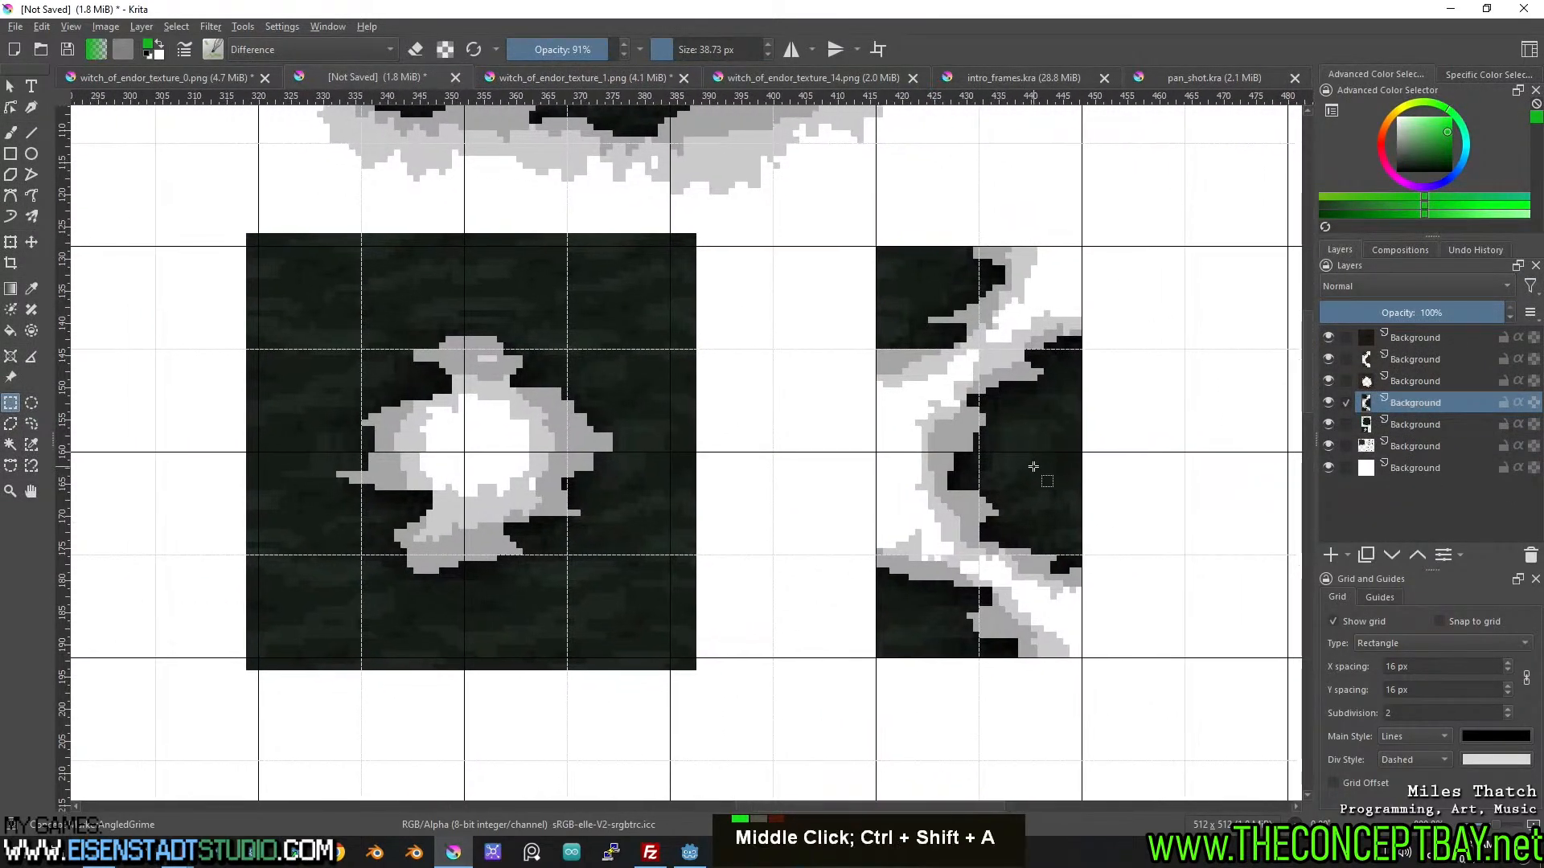
scroll(1029, 462, "up", 3)
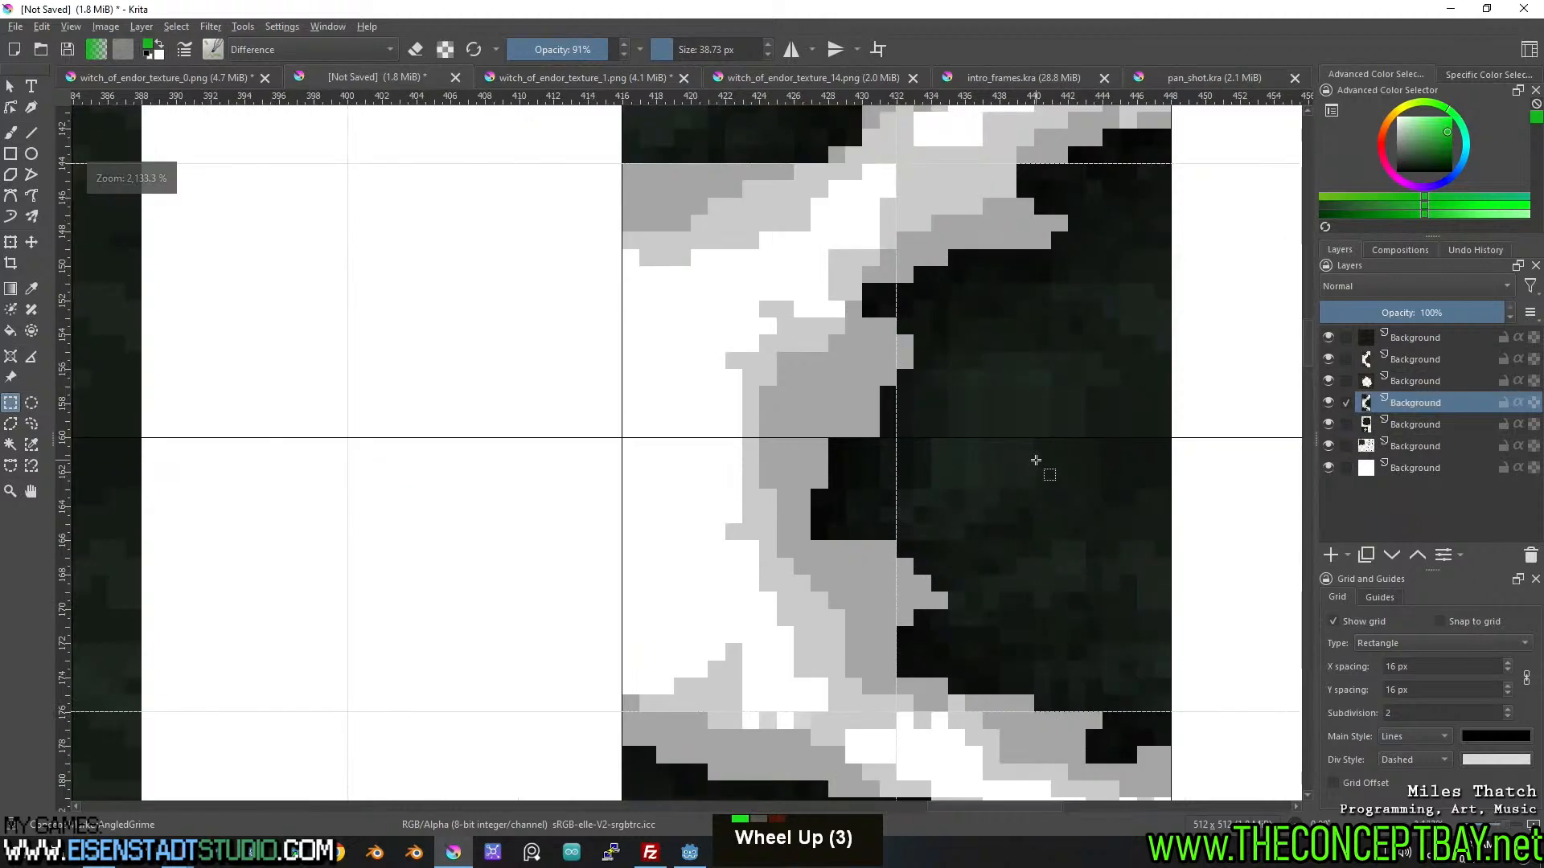
middle_click(1027, 458)
scroll(1017, 471, "up", 2)
scroll(1007, 463, "down", 2)
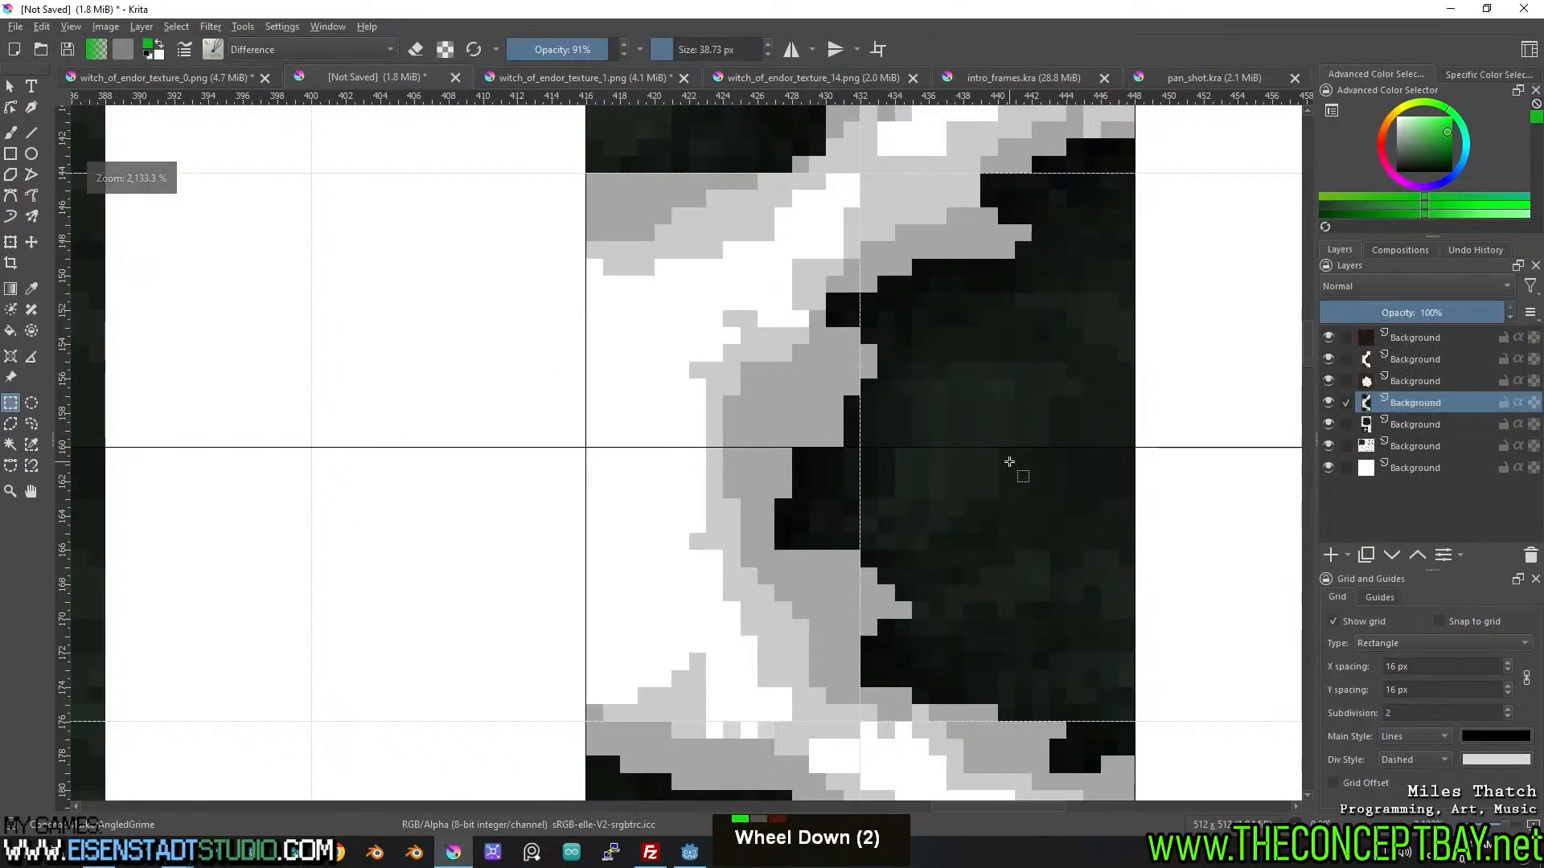
scroll(592, 509, "down", 1)
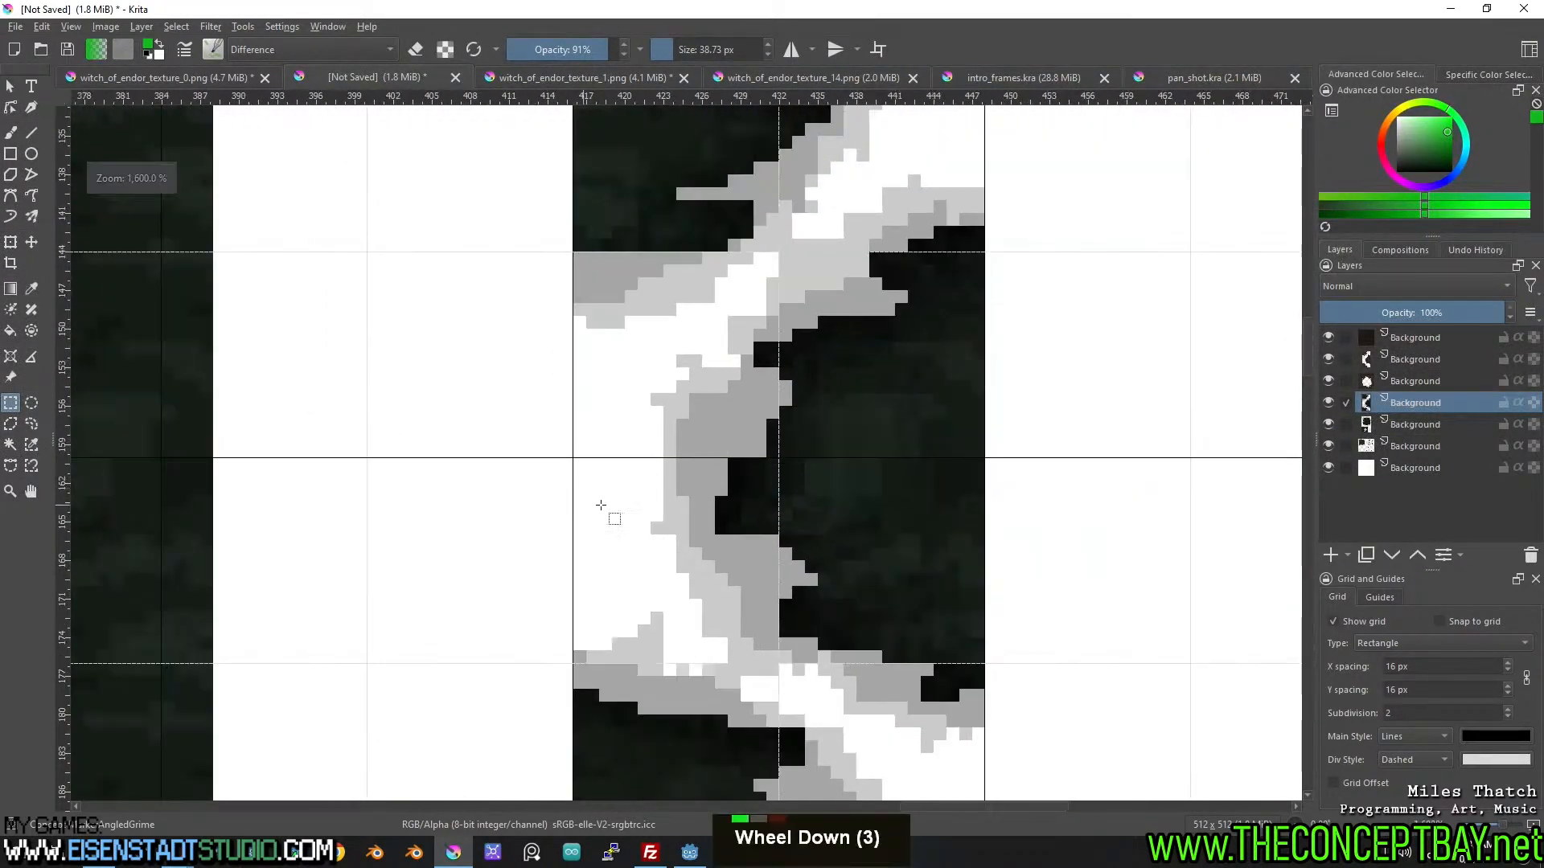
middle_click(593, 510)
left_click_drag(633, 325, 1092, 351)
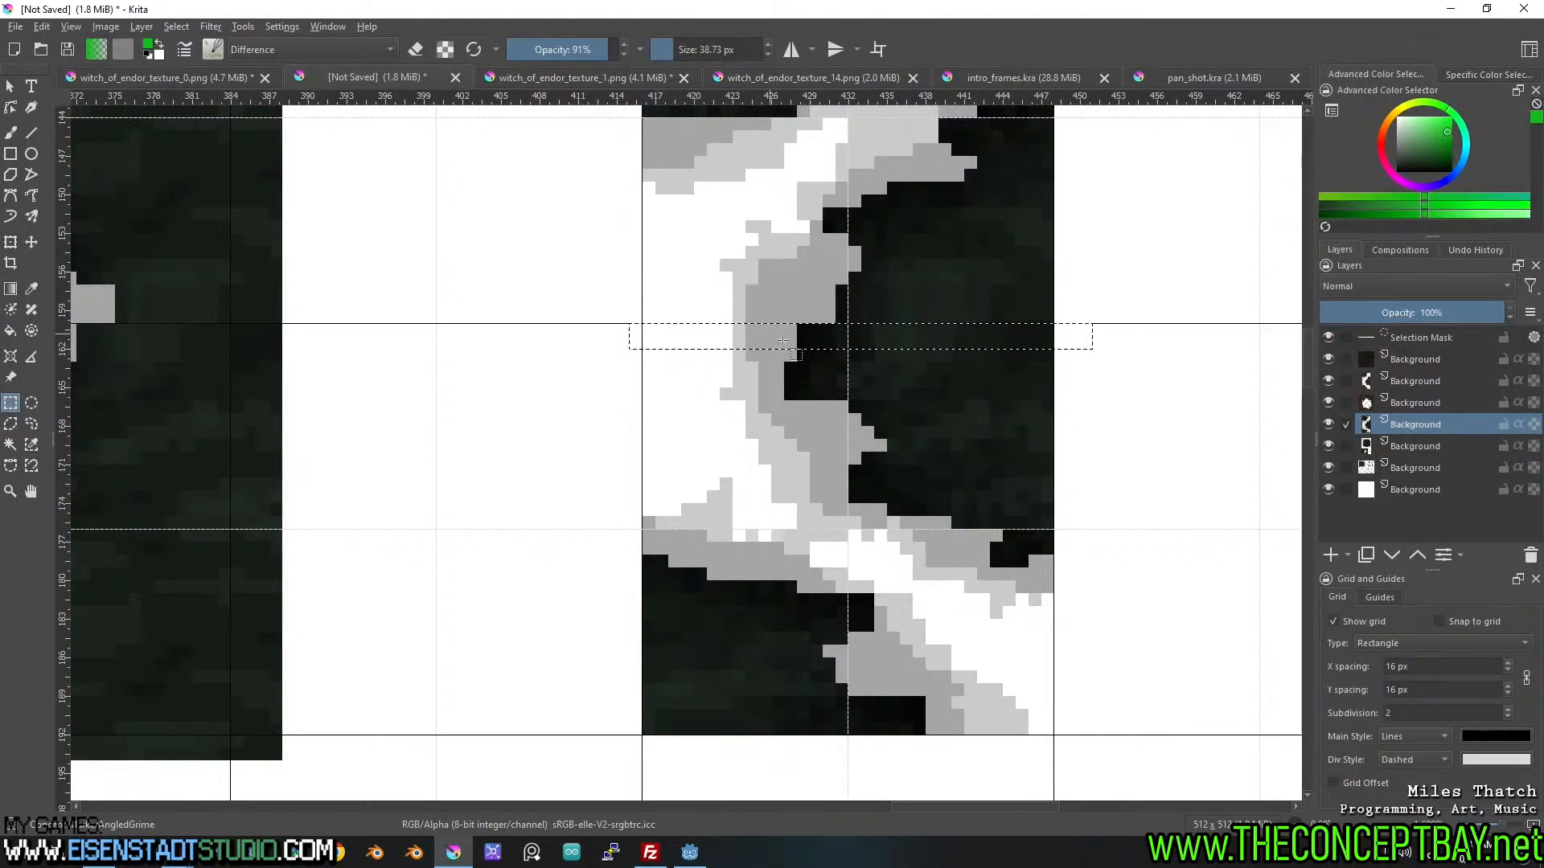
middle_click(889, 352)
middle_click(895, 396)
scroll(876, 400, "down", 2)
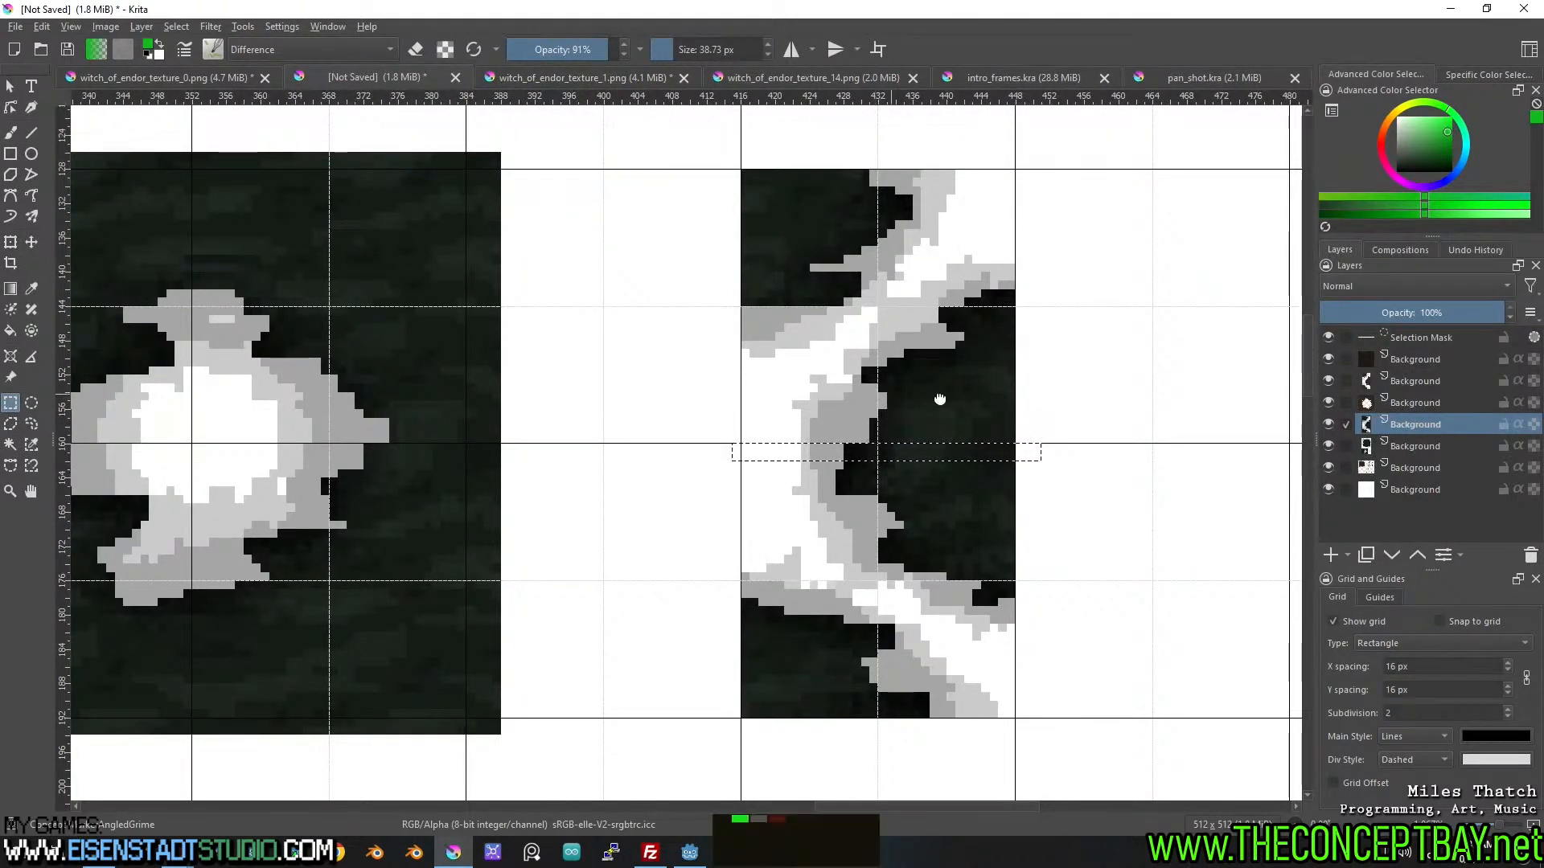
middle_click(913, 392)
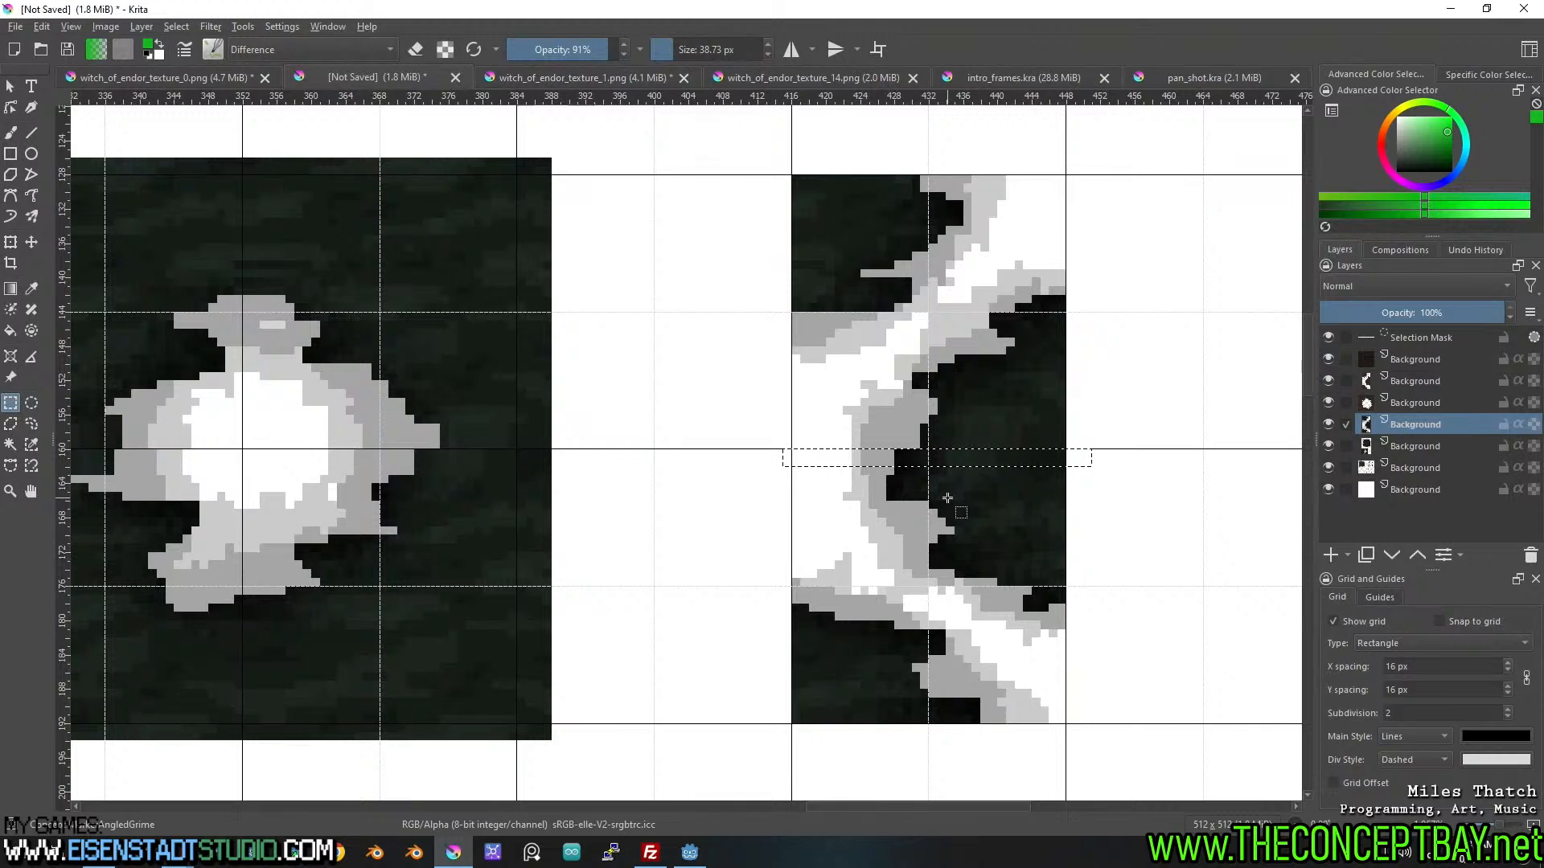
Undo the strip selection and all edge trims on the partial tile, and clear the remaining selection.
key("ctrl+z")
key("ctrl+z")
key("ctrl+z")
key("ctrl+z")
key("ctrl+z")
key("ctrl+z")
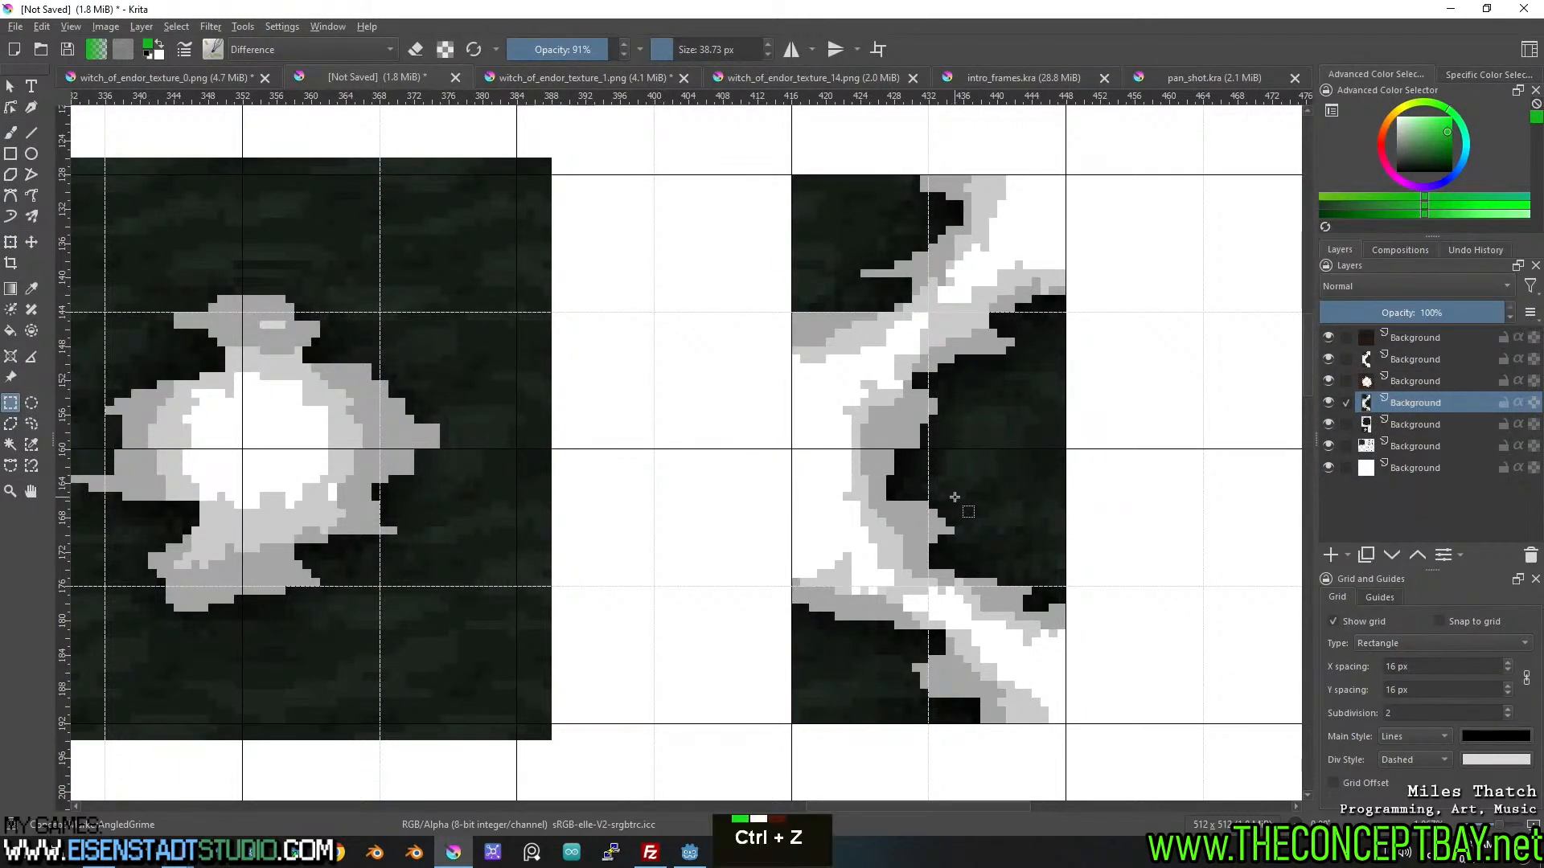
key("ctrl+z")
key("ctrl+z")
key("ctrl+z")
key("ctrl+z")
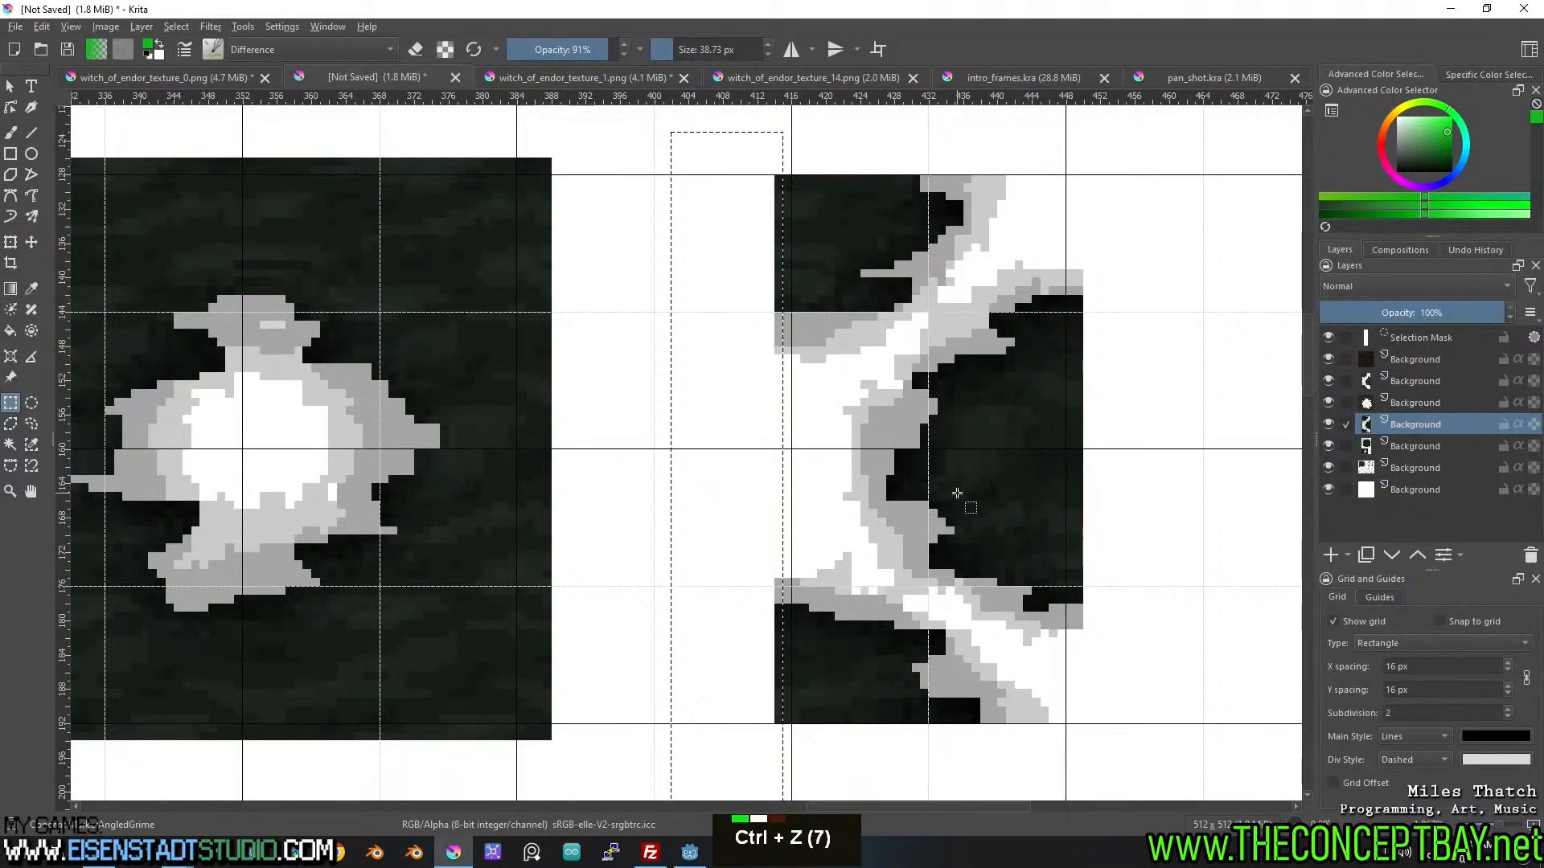
key("ctrl+z")
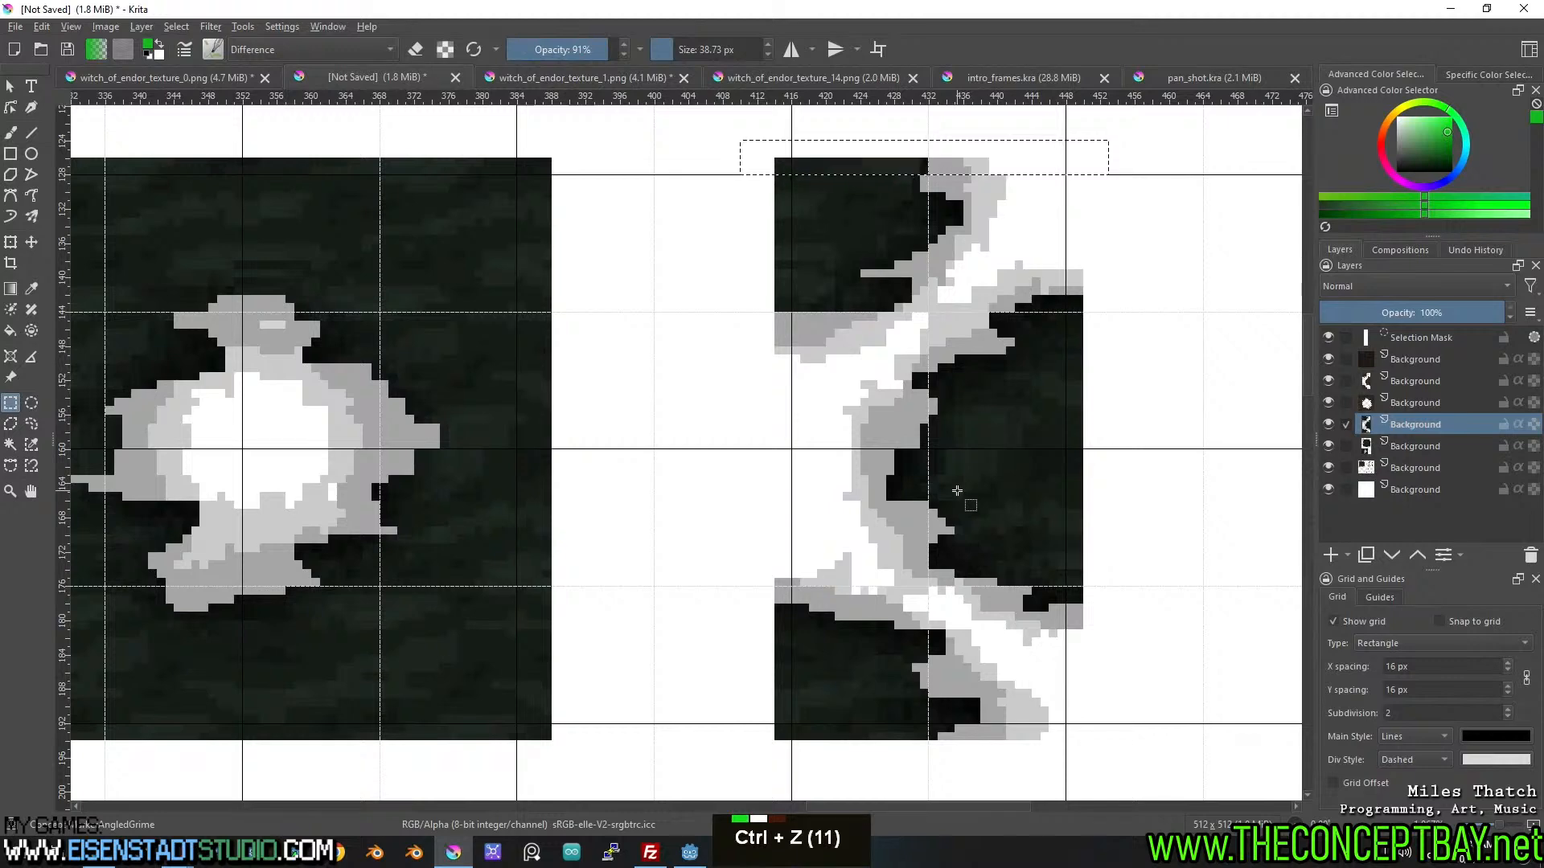
key("ctrl+shift+a")
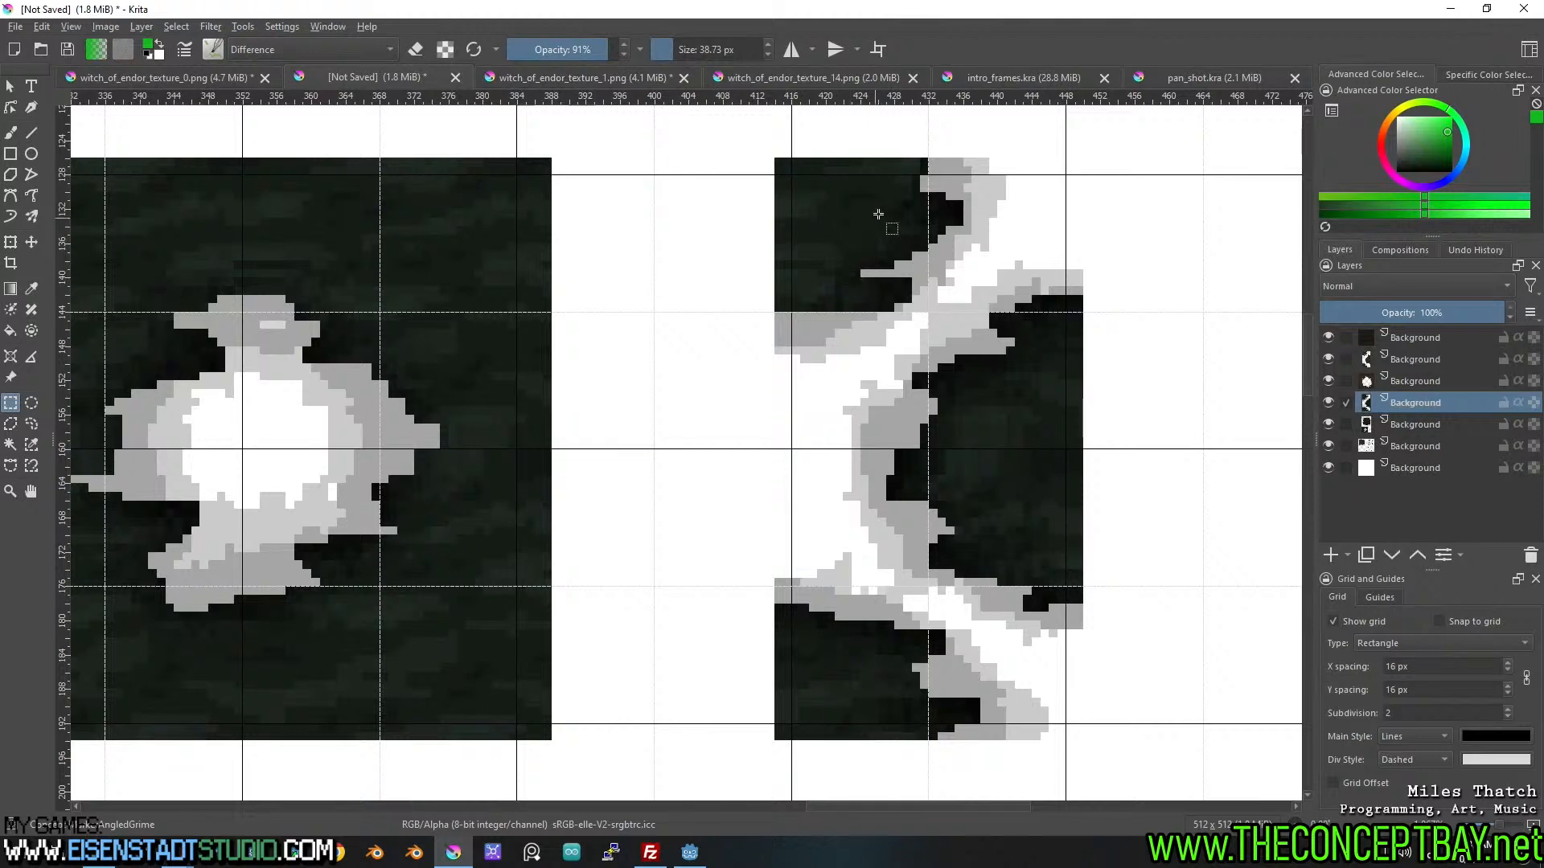
Move the dark green partial tile down so its upper edge sits on the 128 px grid line.
key("t")
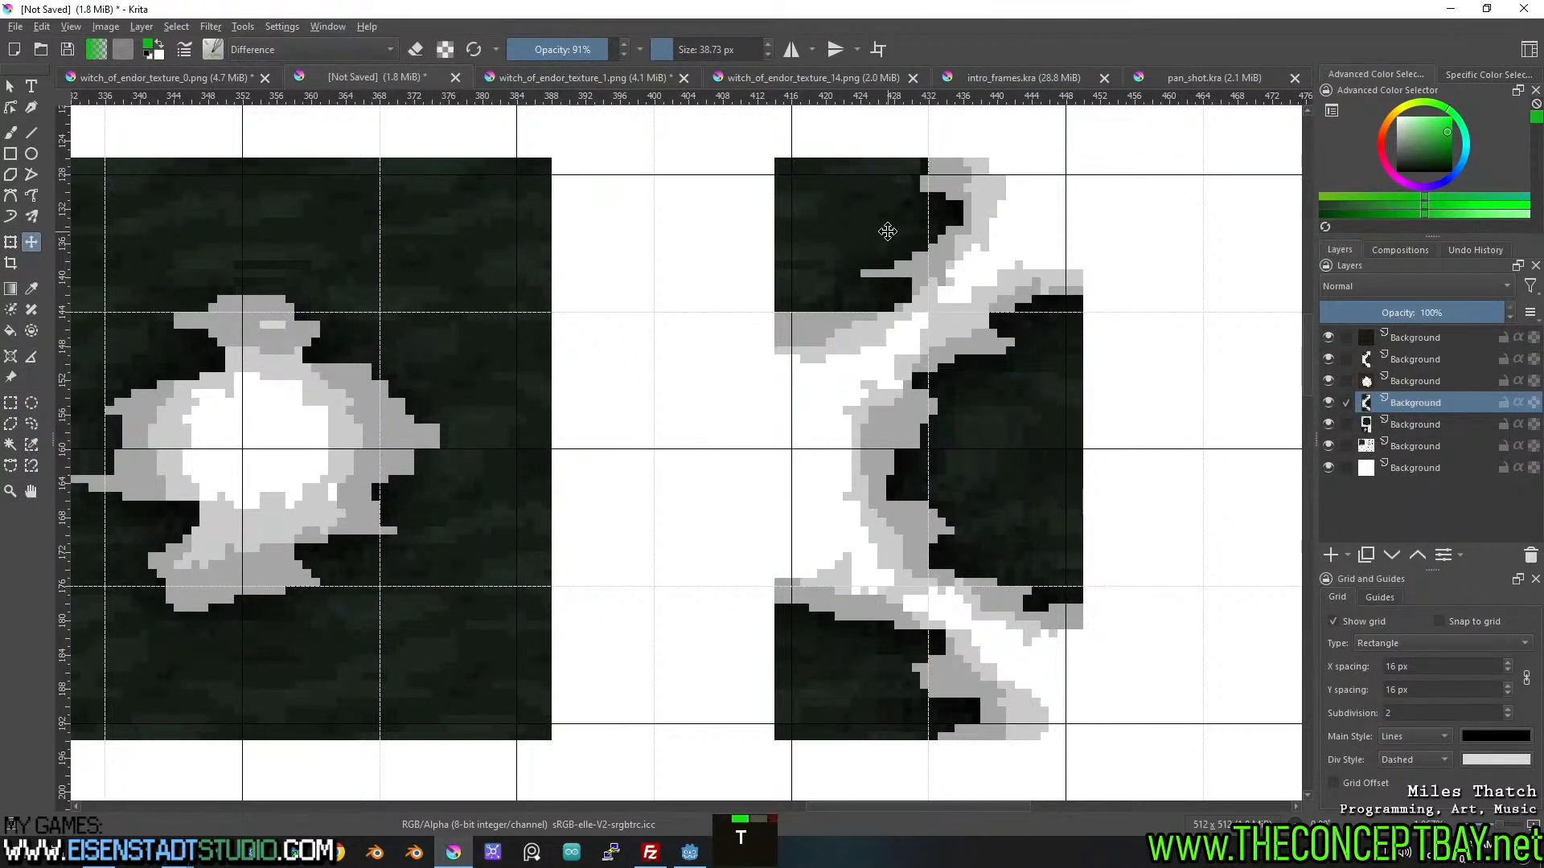
left_click_drag(888, 231, 888, 242)
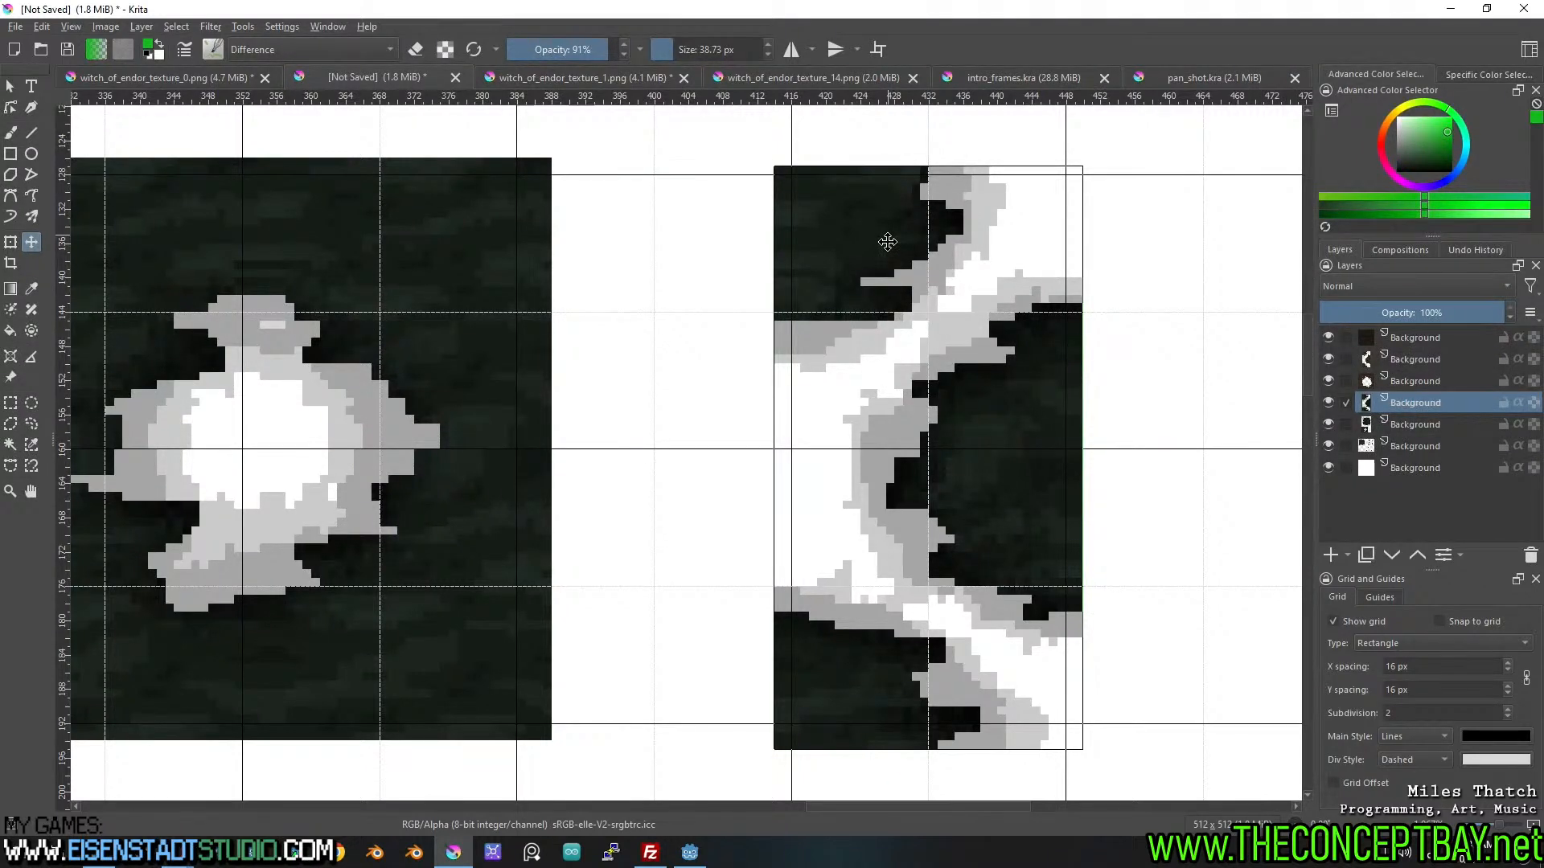
left_click_drag(887, 242, 888, 250)
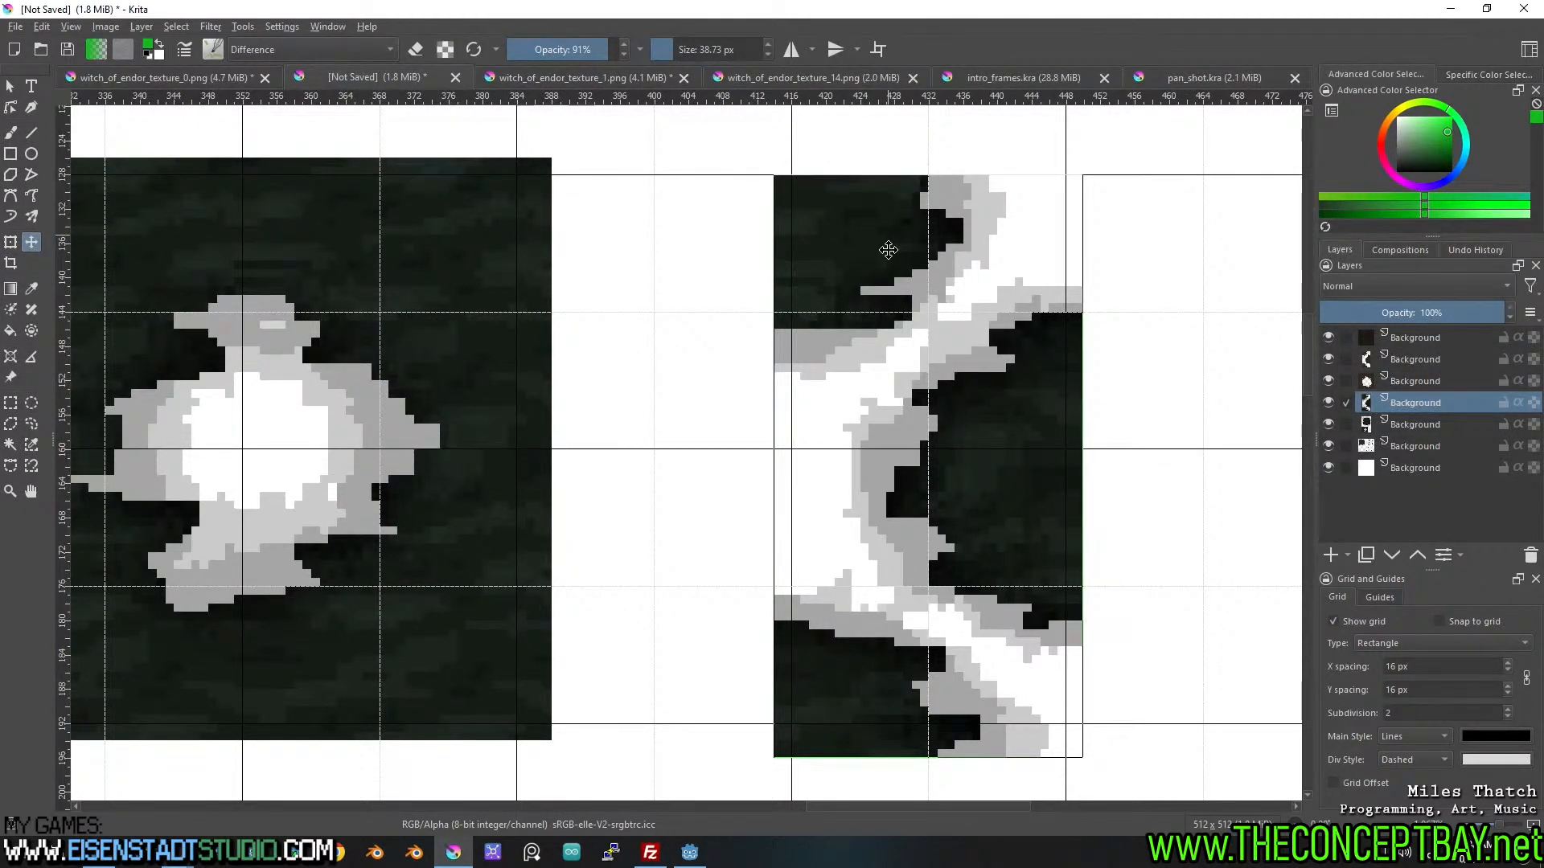
Delete a strip about 4 px high across the partial tile, directly below the 160 px grid line.
left_click(8, 405)
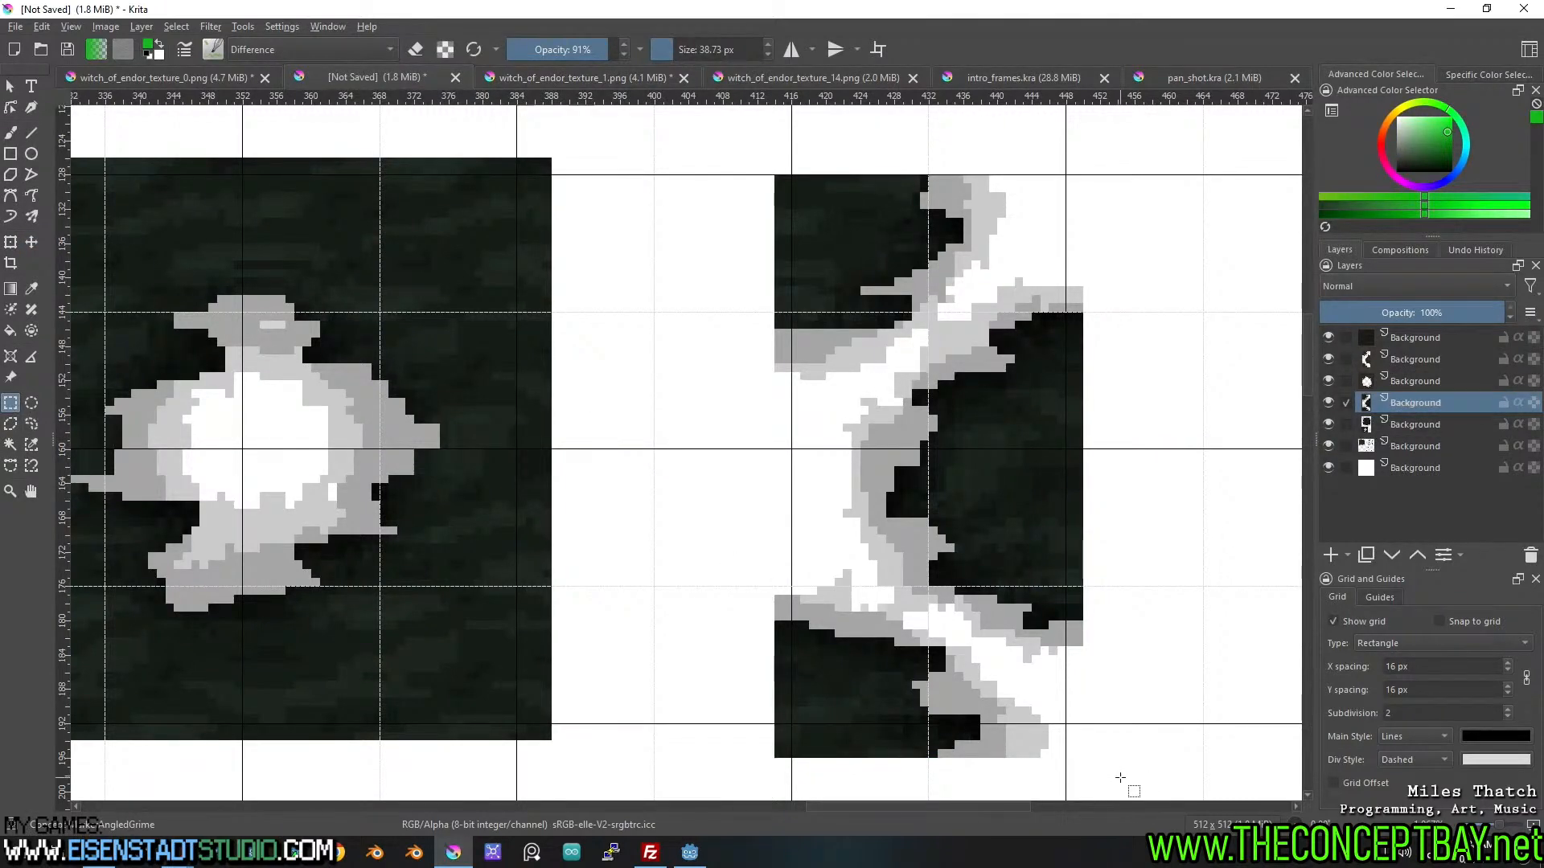
left_click_drag(756, 451, 1135, 475)
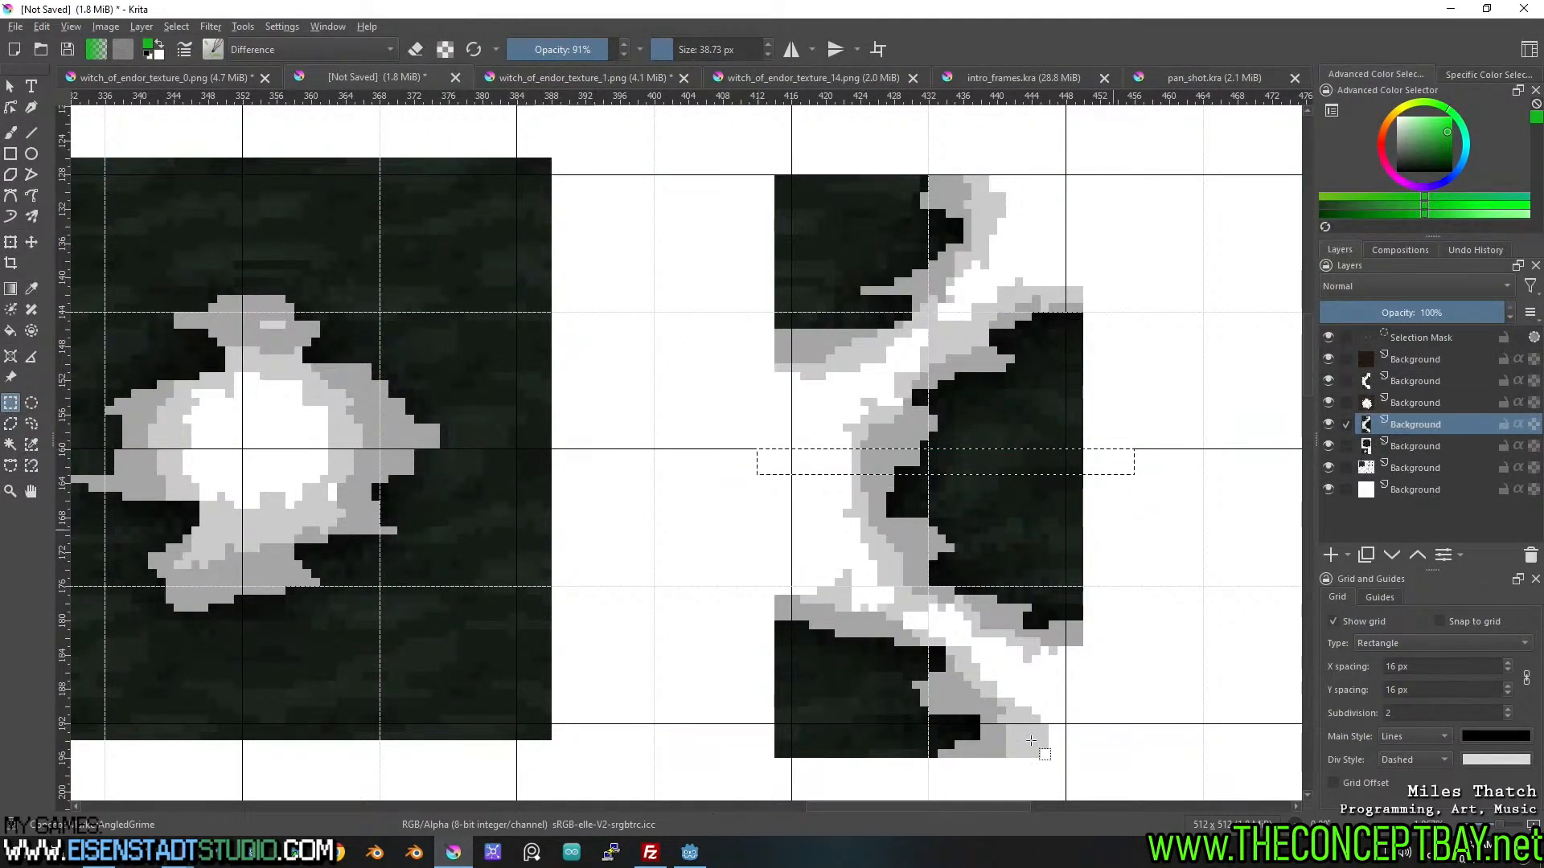
left_click_drag(1121, 784, 965, 735)
double_click(1095, 764)
left_click_drag(1089, 767, 765, 723)
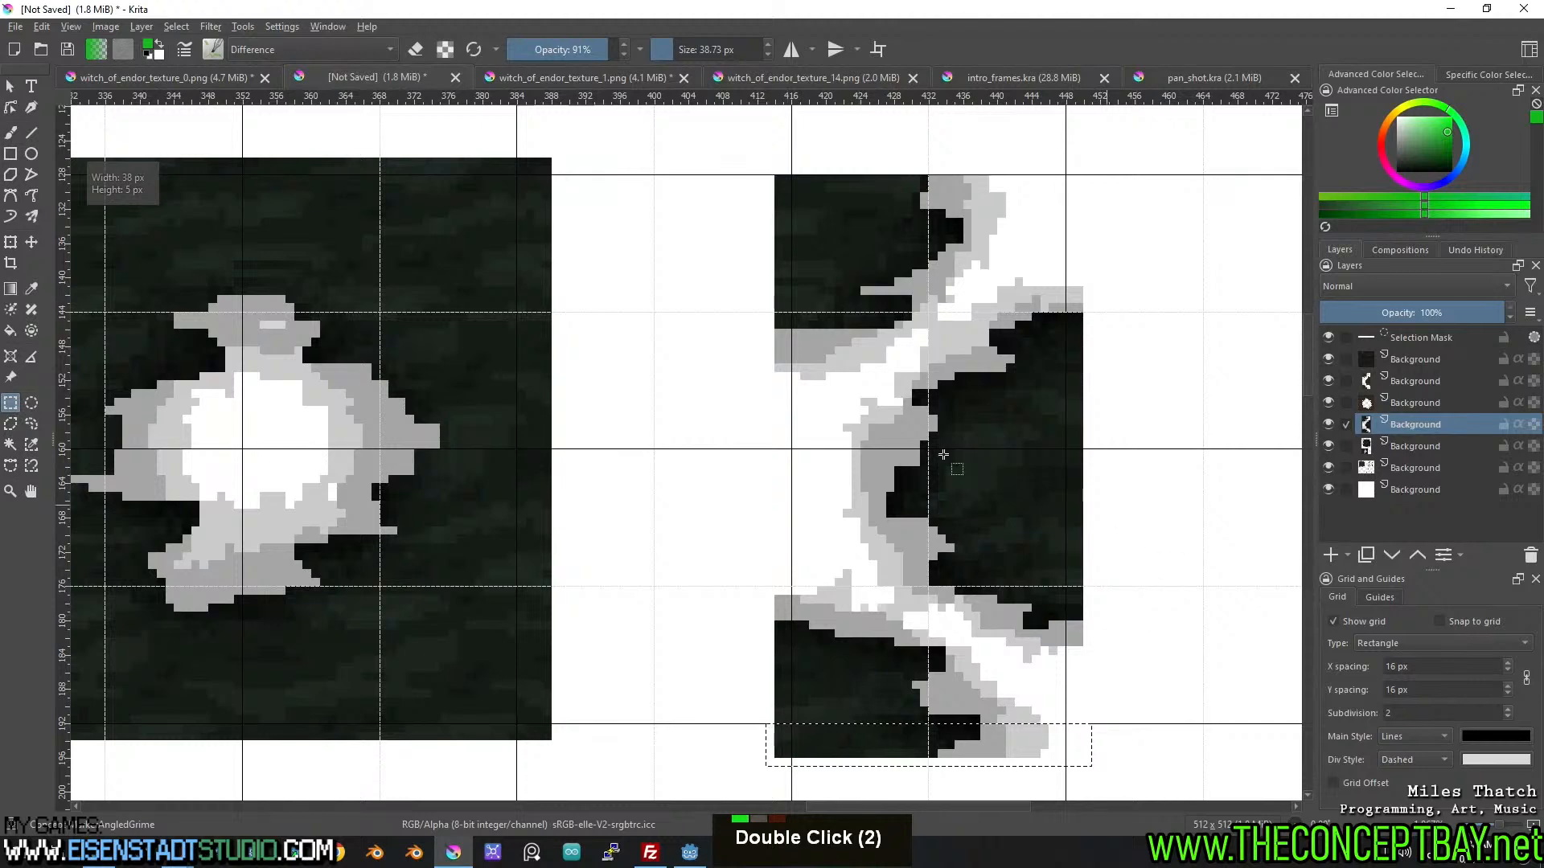
left_click_drag(766, 448, 1127, 483)
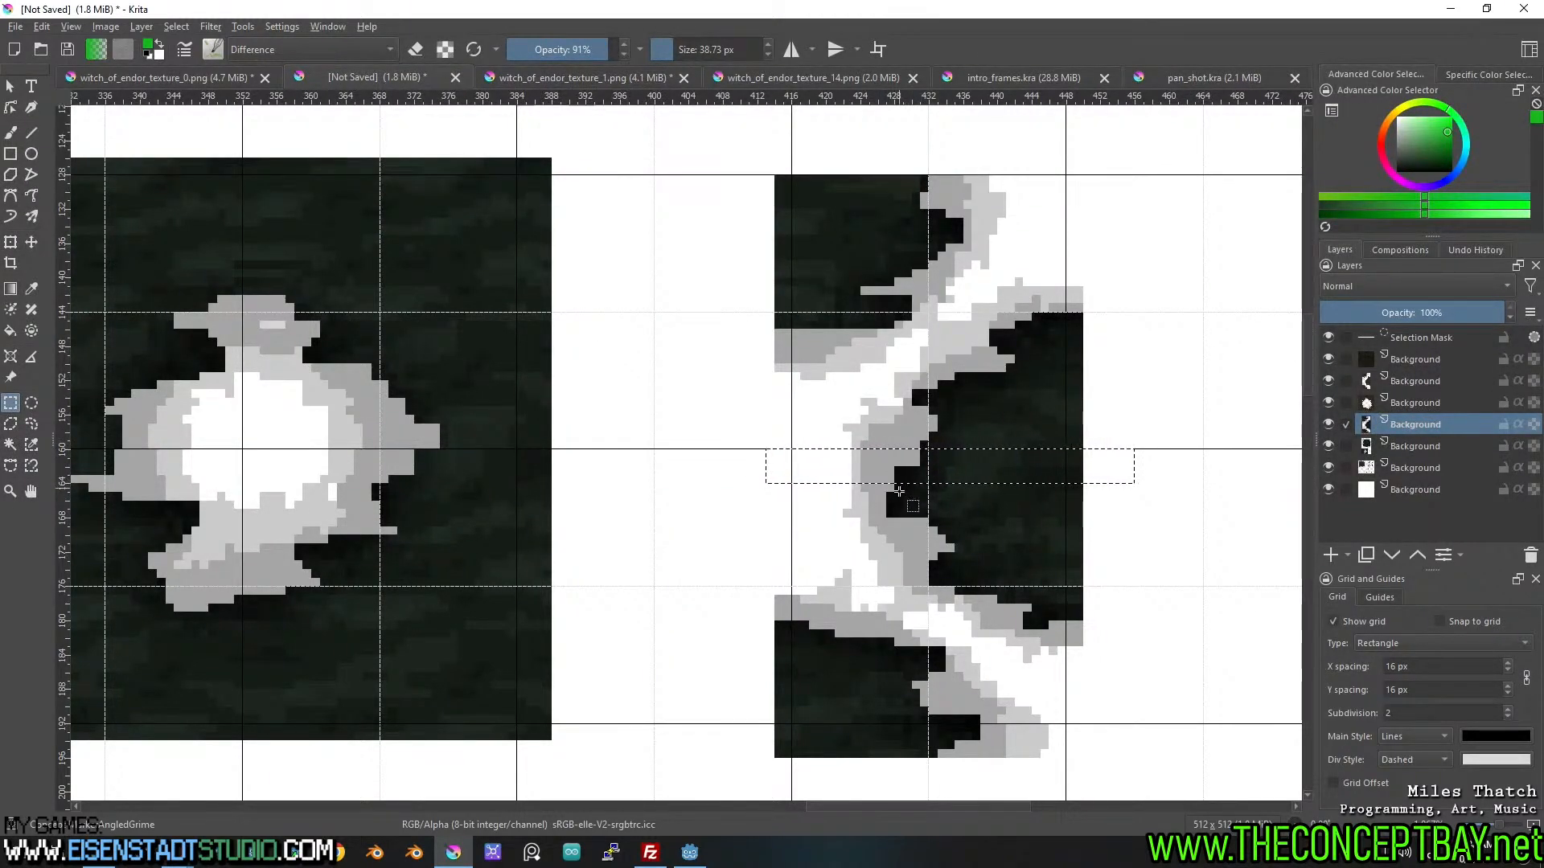
key("Delete")
key("ctrl+shift+a")
Cut the partial tile's lower section, paste it back, and move it up against the 160 px grid line to close the gap.
left_click_drag(745, 466, 1213, 764)
key("ctrl+x")
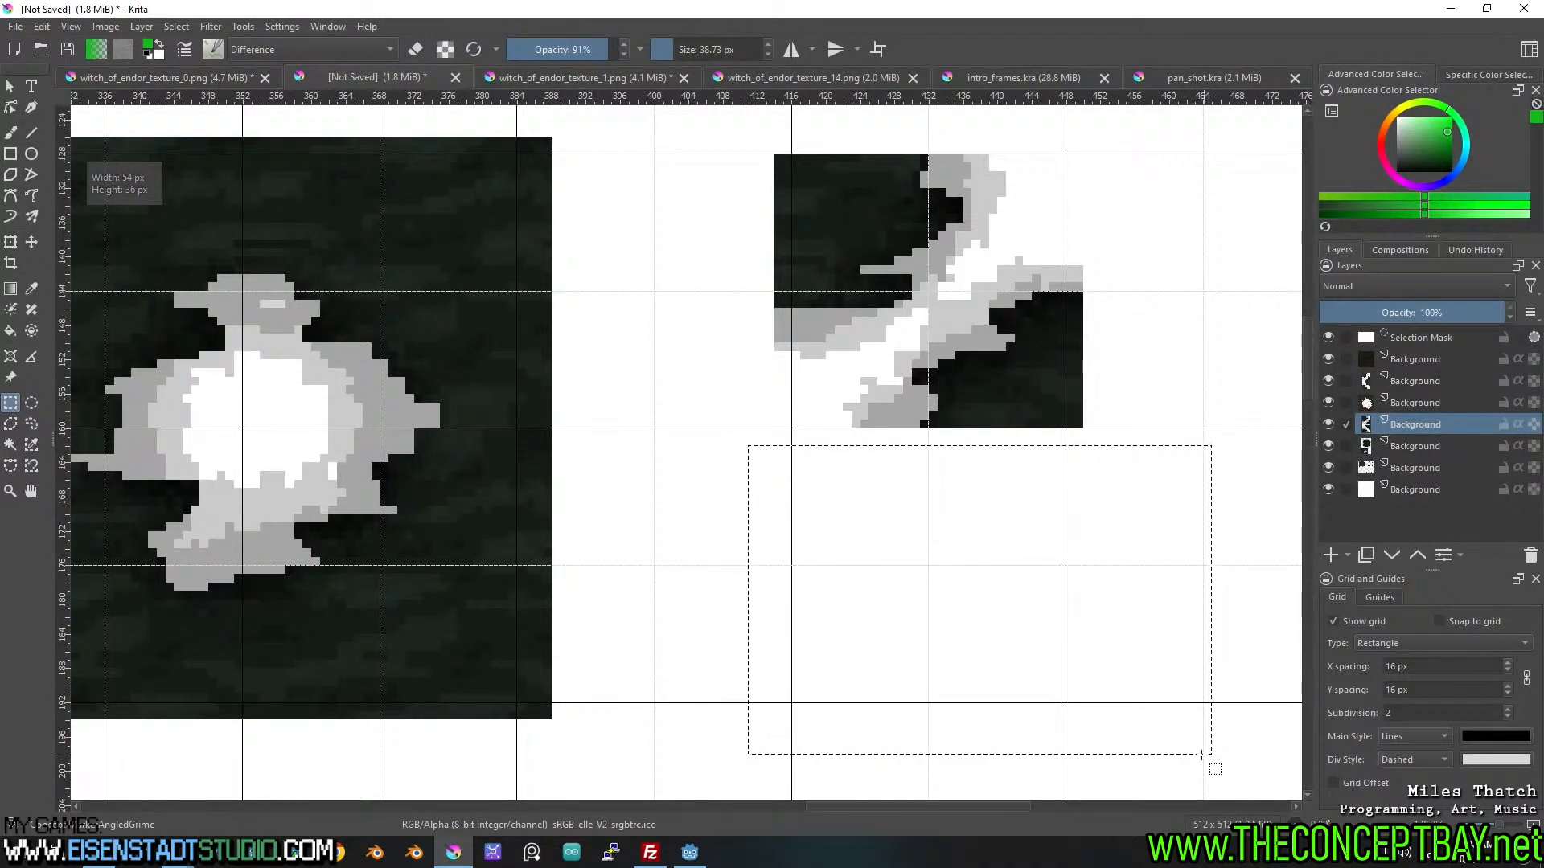
key("ctrl+v")
key("t")
left_click_drag(971, 497, 978, 463)
key("ctrl+shift+a")
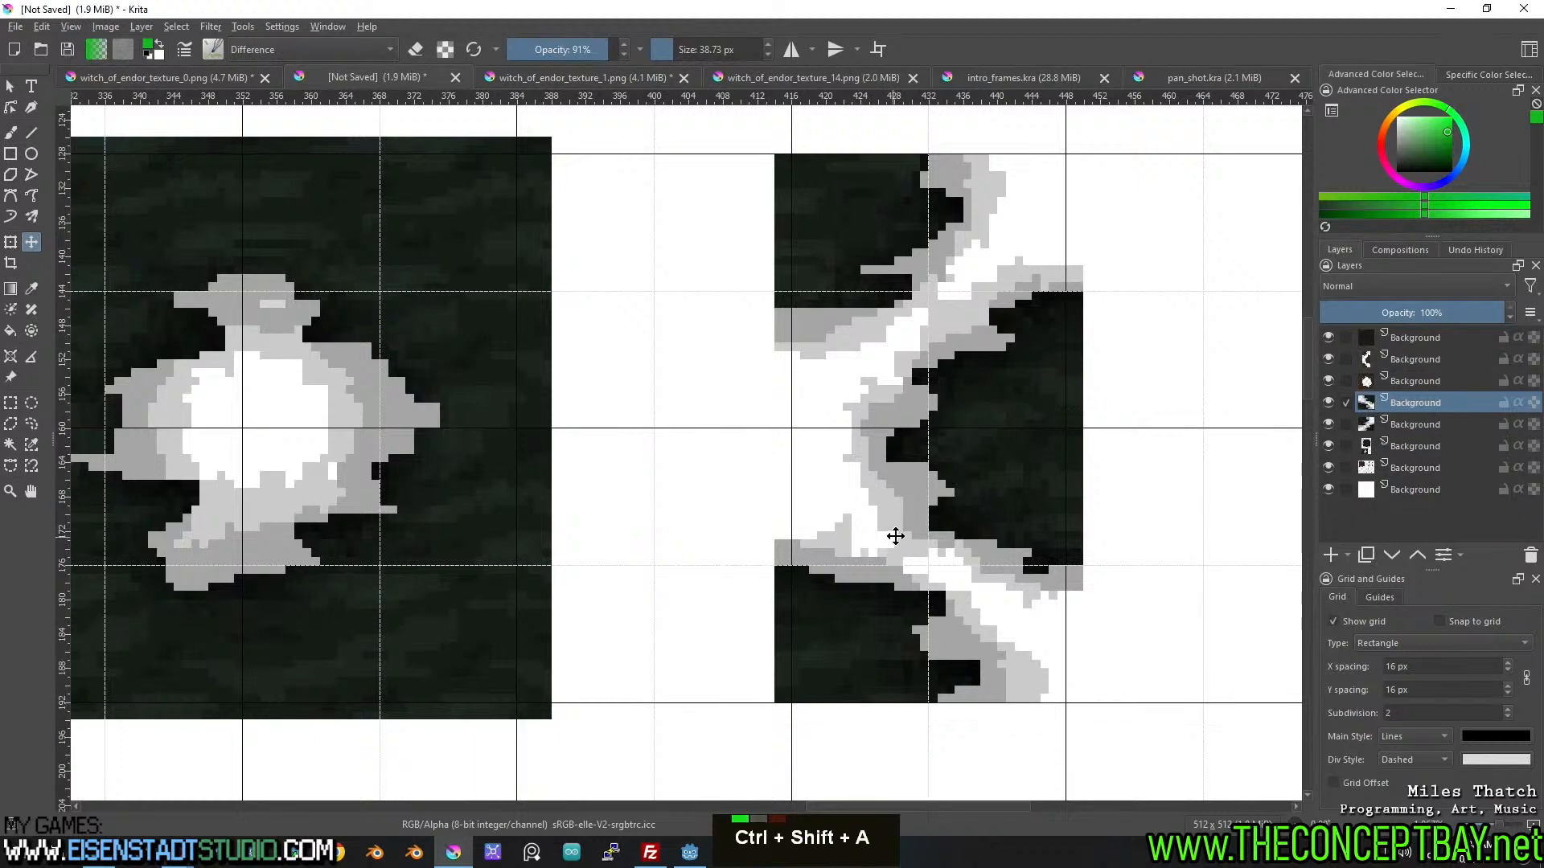
Delete the pasted lower section's excess outside the vertical 416 px grid line.
left_click_drag(920, 526, 876, 595)
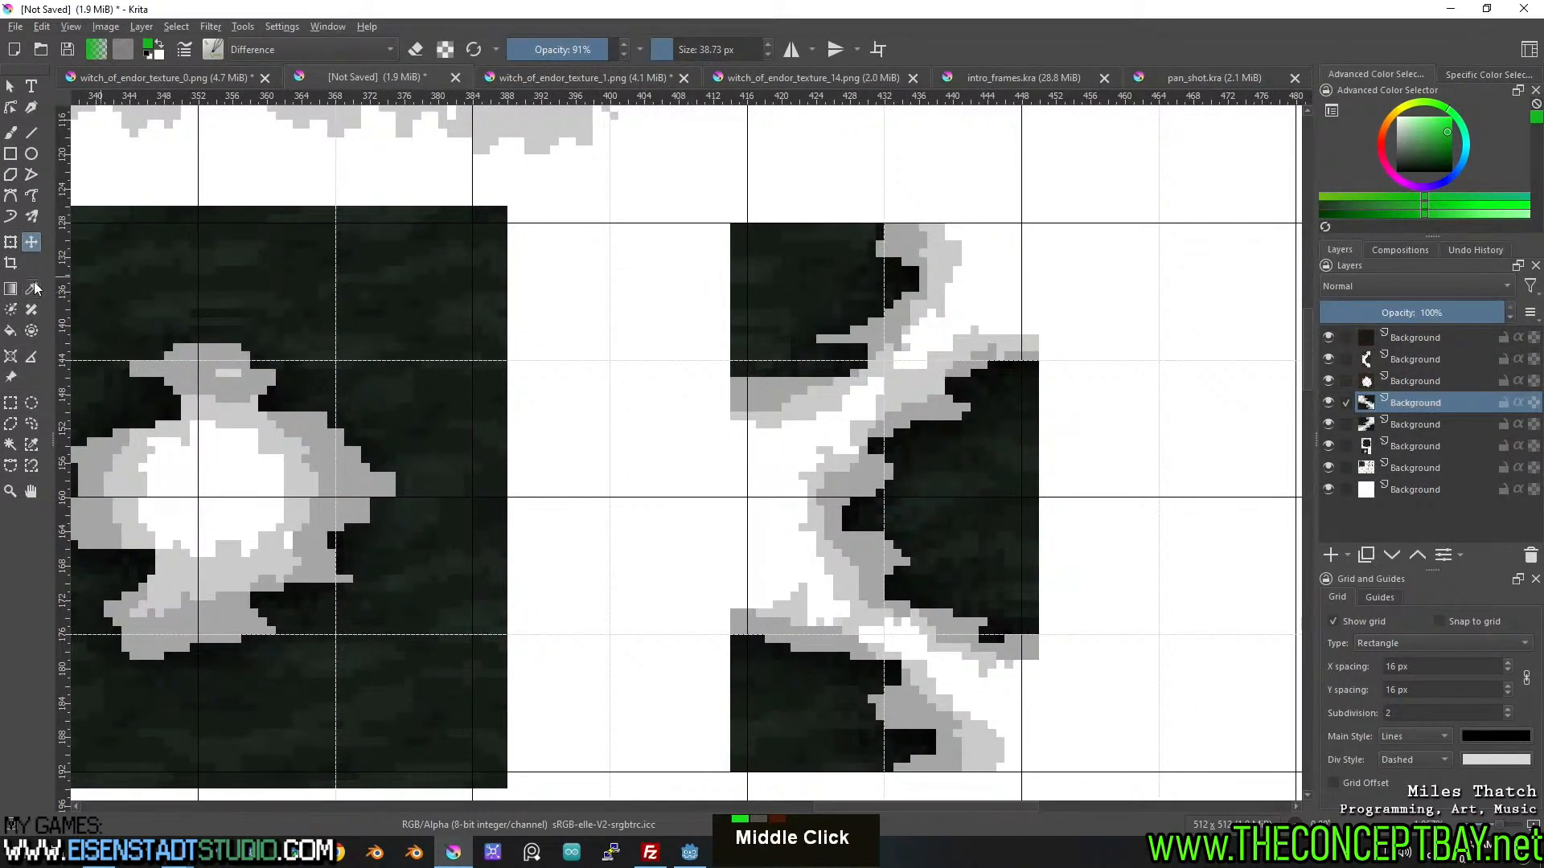
left_click(10, 404)
left_click_drag(622, 169, 746, 779)
key("Delete")
Delete the excess beyond the vertical 448 px grid line from both sections of the partial tile, and clear the selection.
left_click_drag(1092, 781, 1020, 189)
key("Delete")
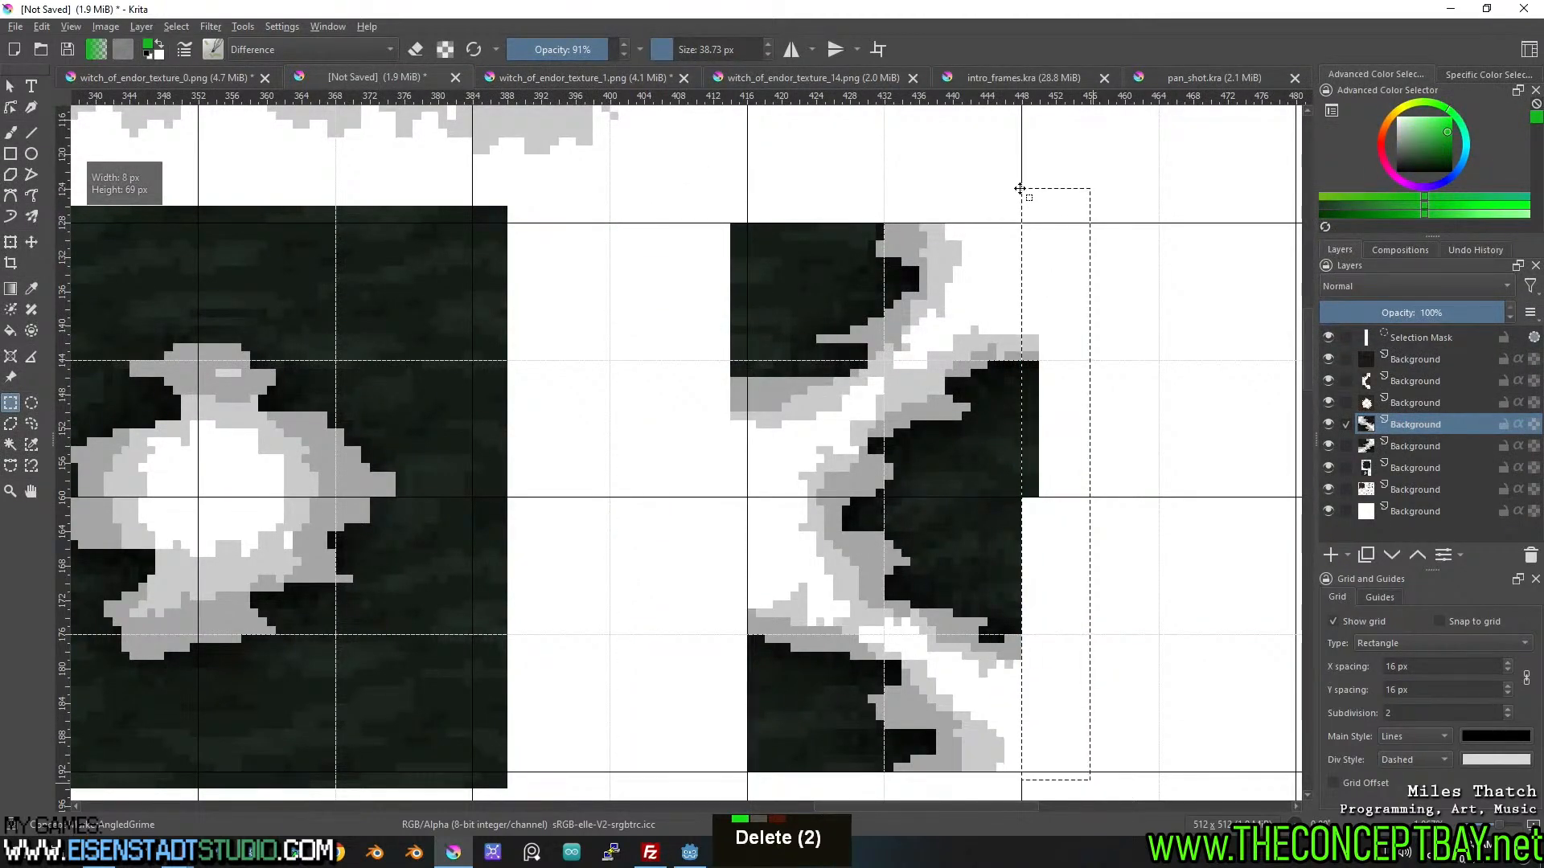
left_click(1423, 445)
key("Delete")
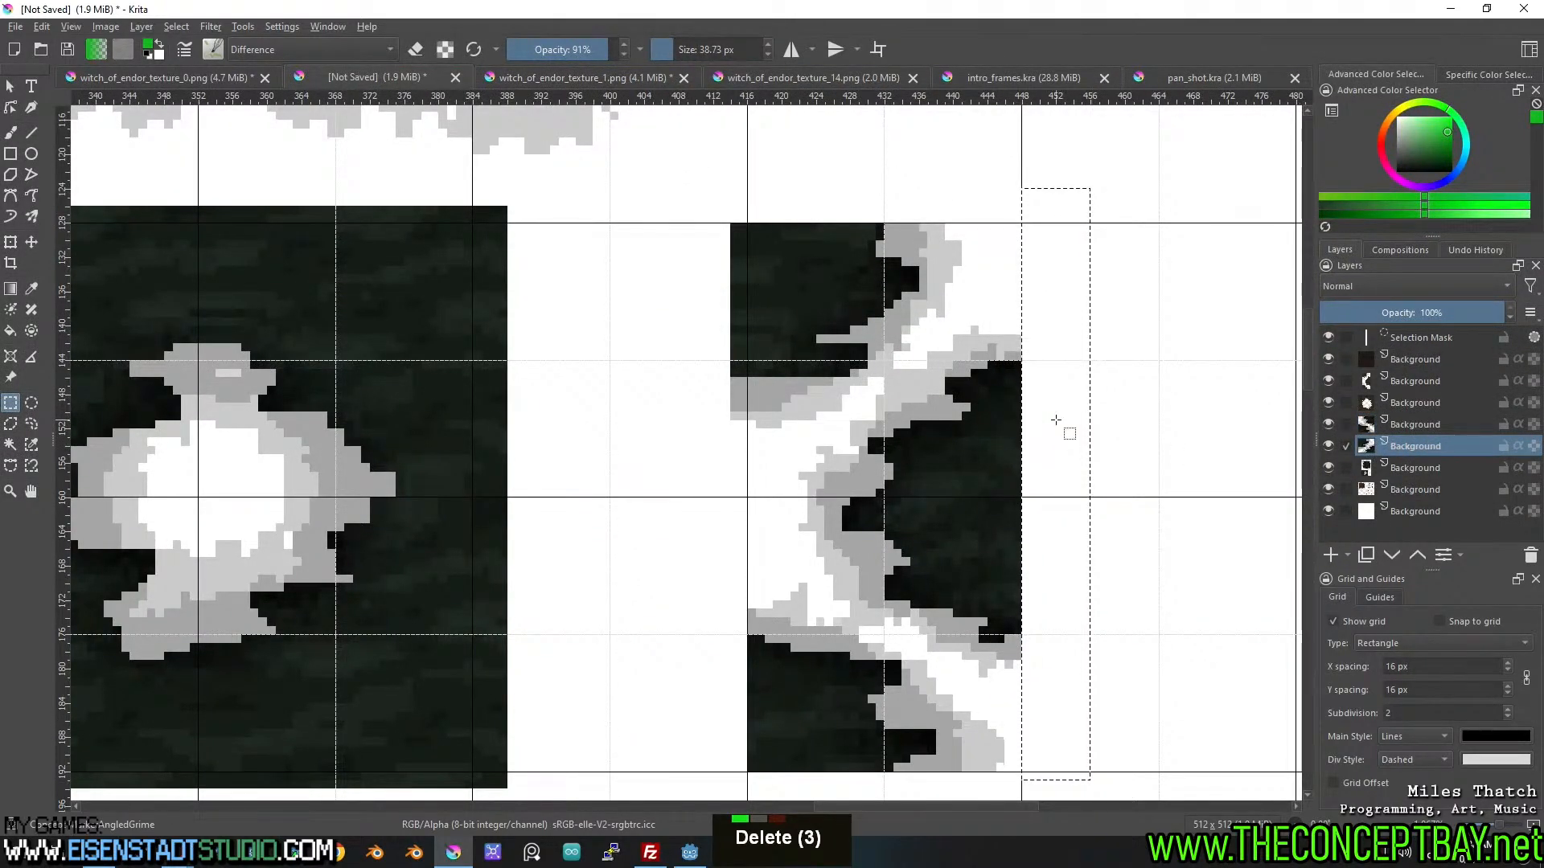
key("ctrl+shift+a")
Move the dark green tile with the central white patch down so its upper edge sits on the 128 px grid line.
left_click_drag(445, 441, 916, 402)
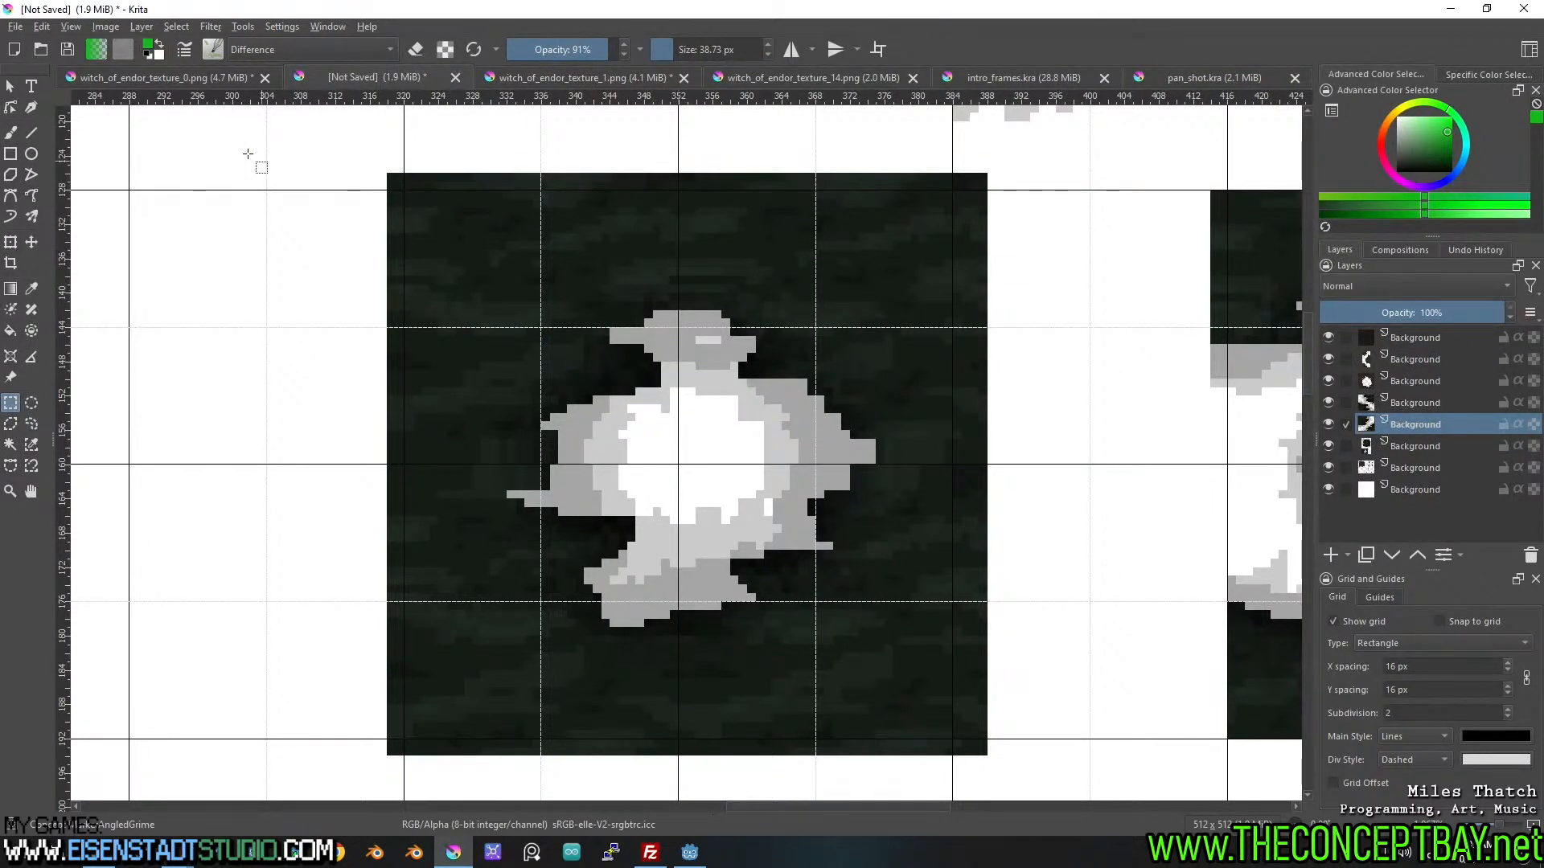
double_click(1327, 445)
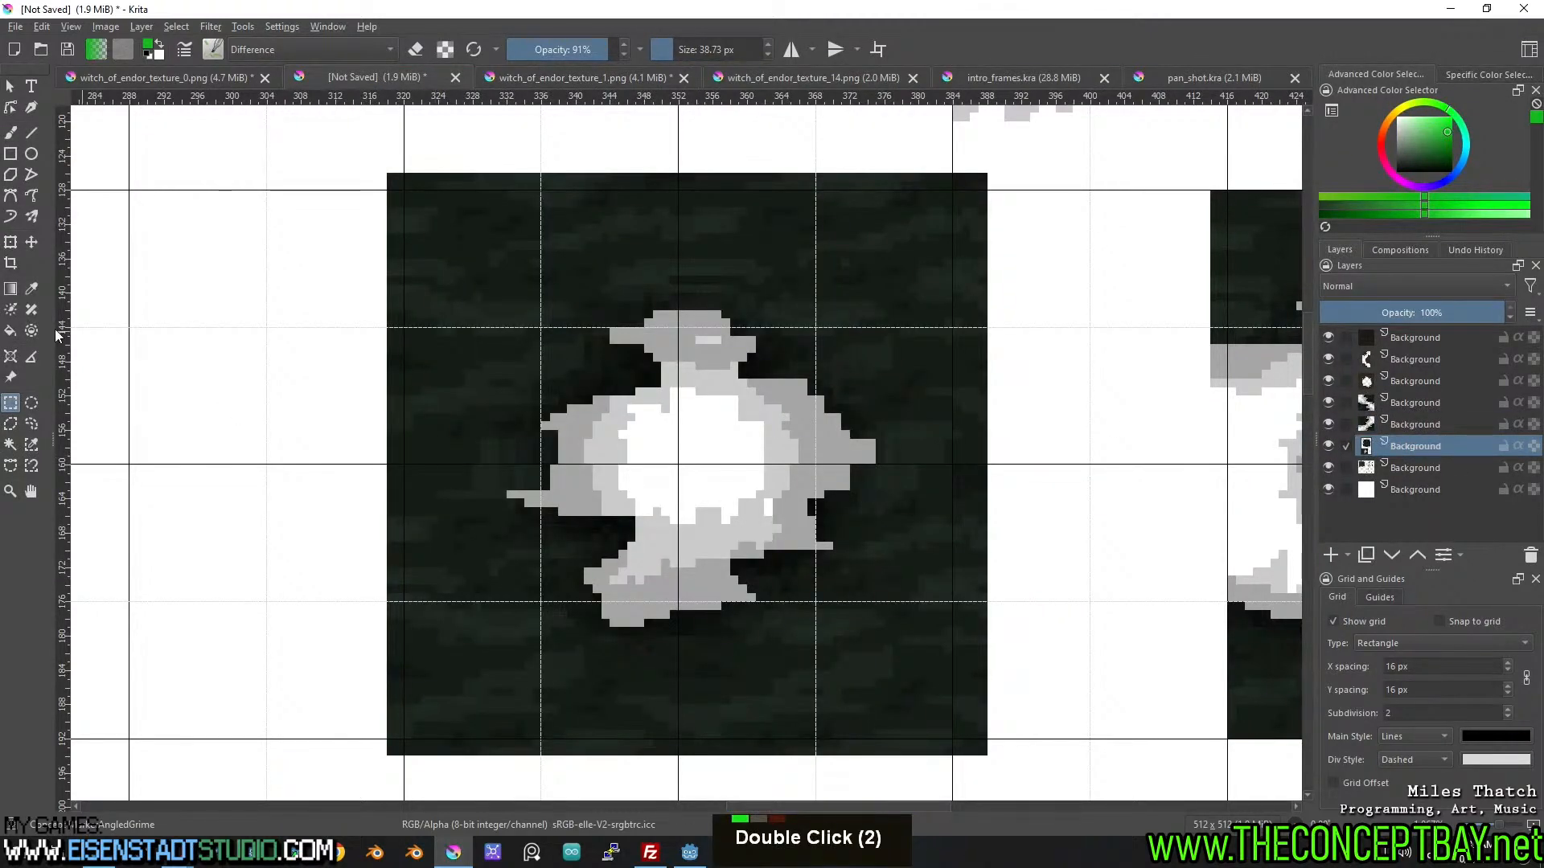
left_click(26, 246)
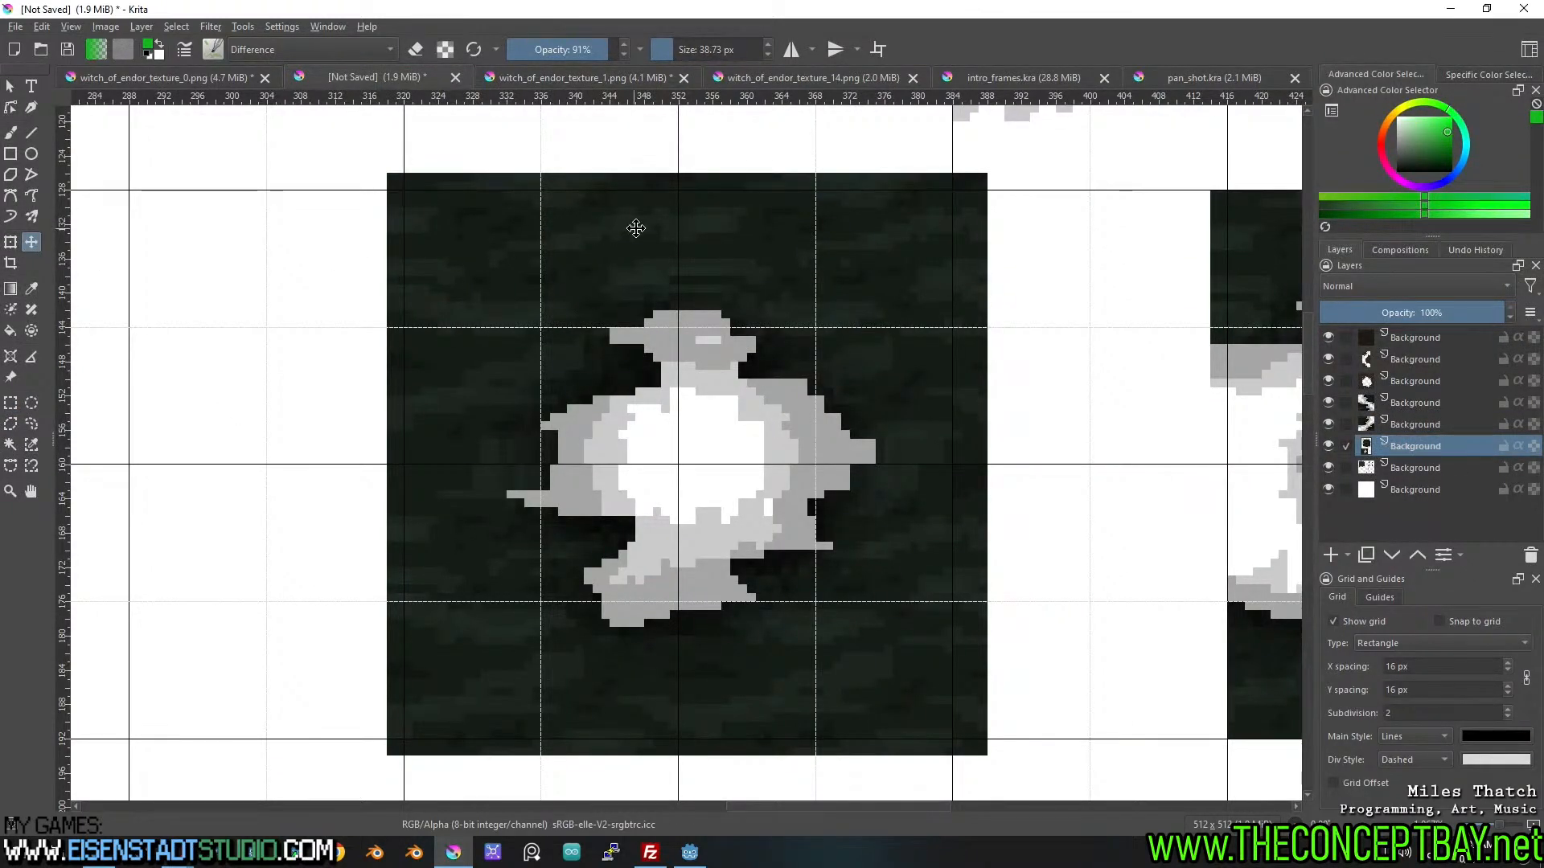
left_click_drag(634, 227, 618, 231)
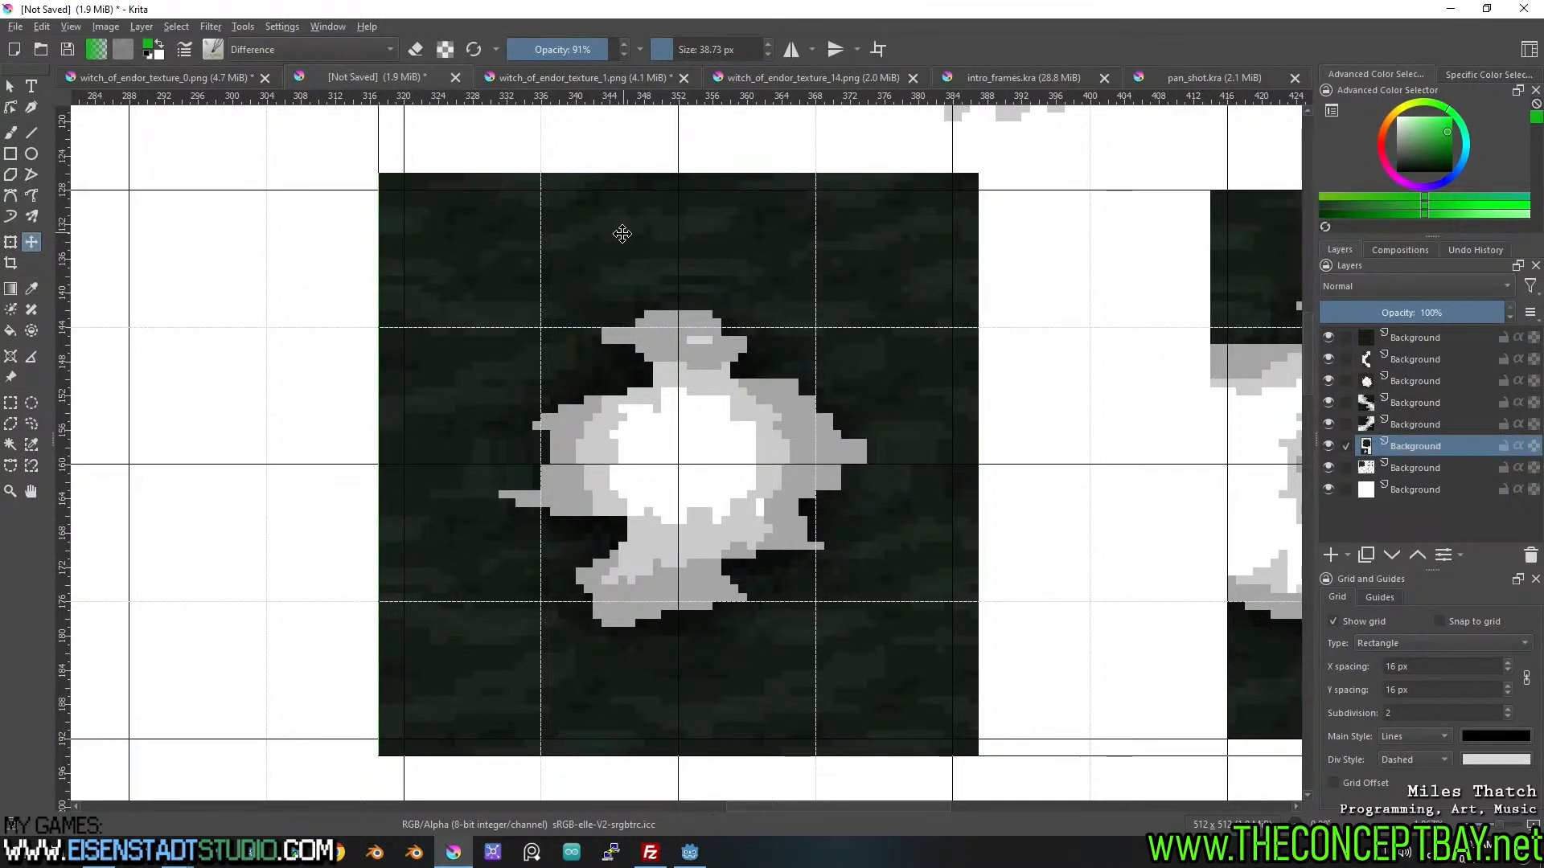
scroll(410, 330, "up", 1)
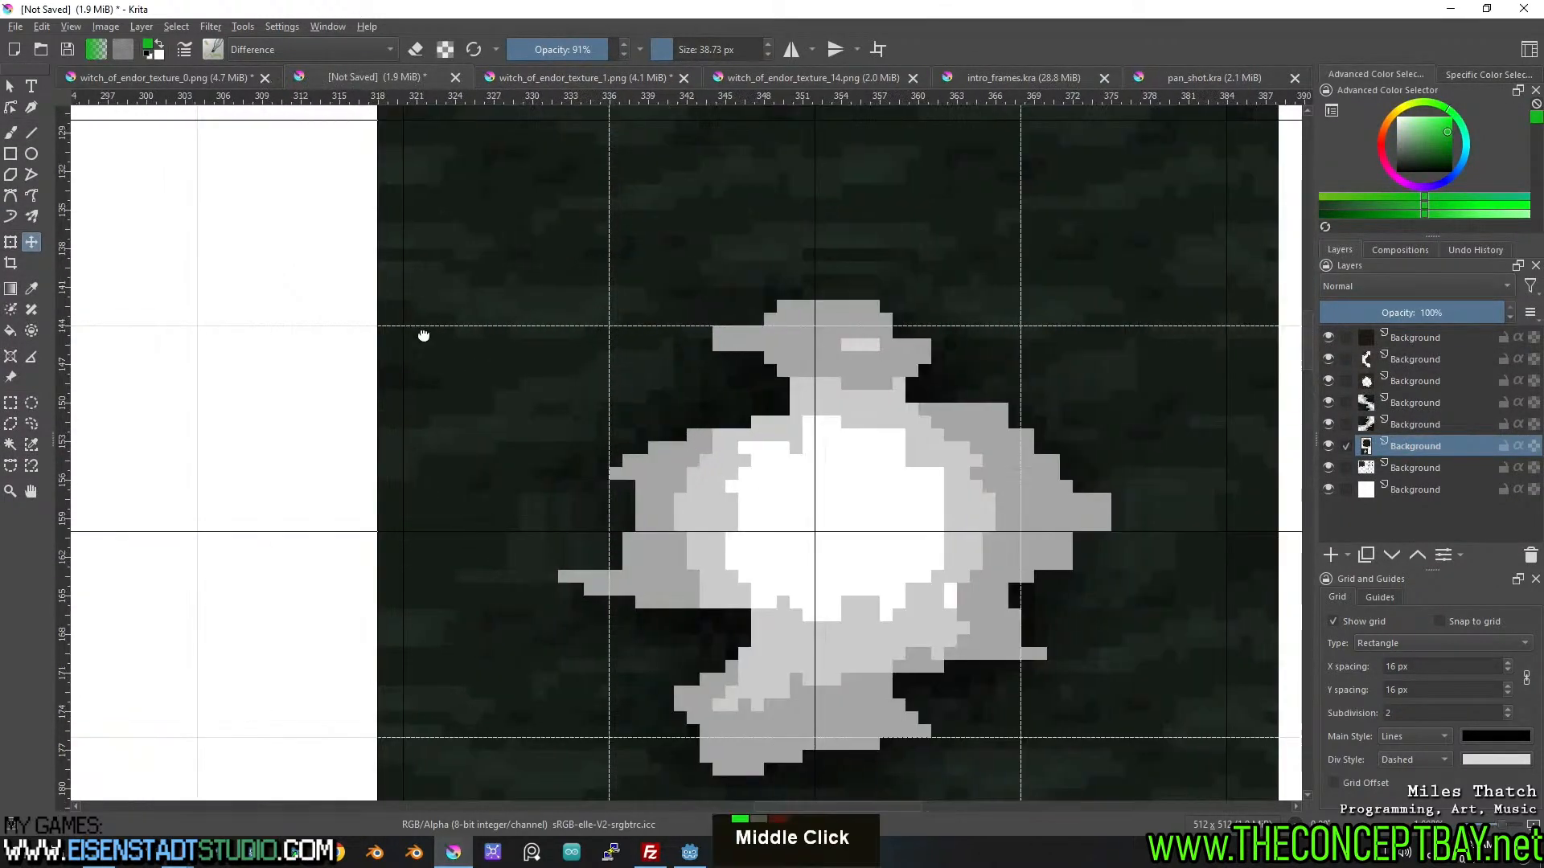
left_click_drag(414, 333, 669, 410)
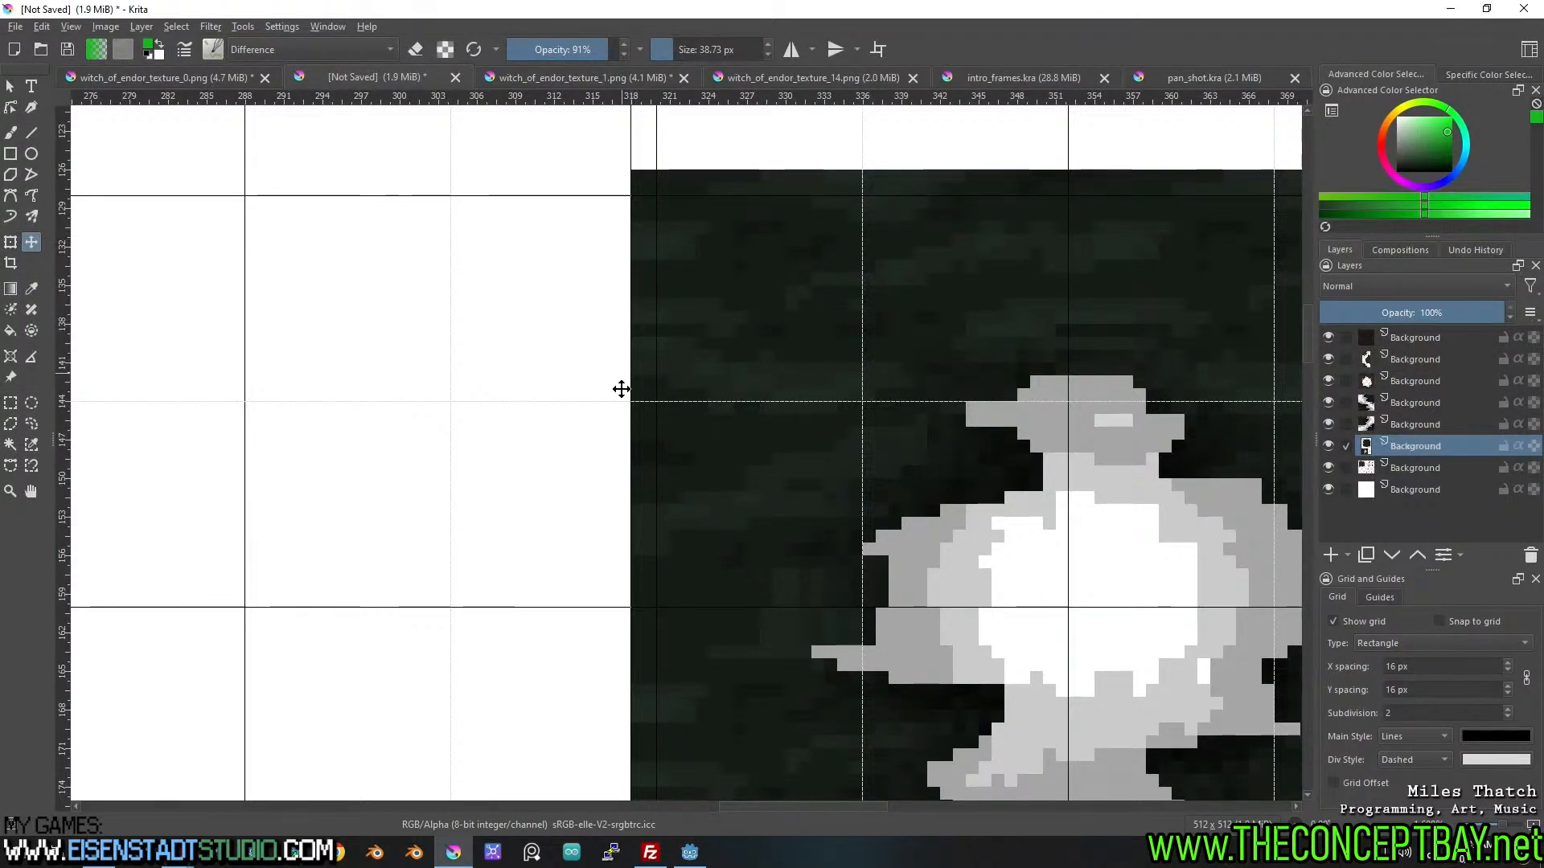
left_click_drag(838, 369, 830, 403)
left_click_drag(972, 385, 816, 390)
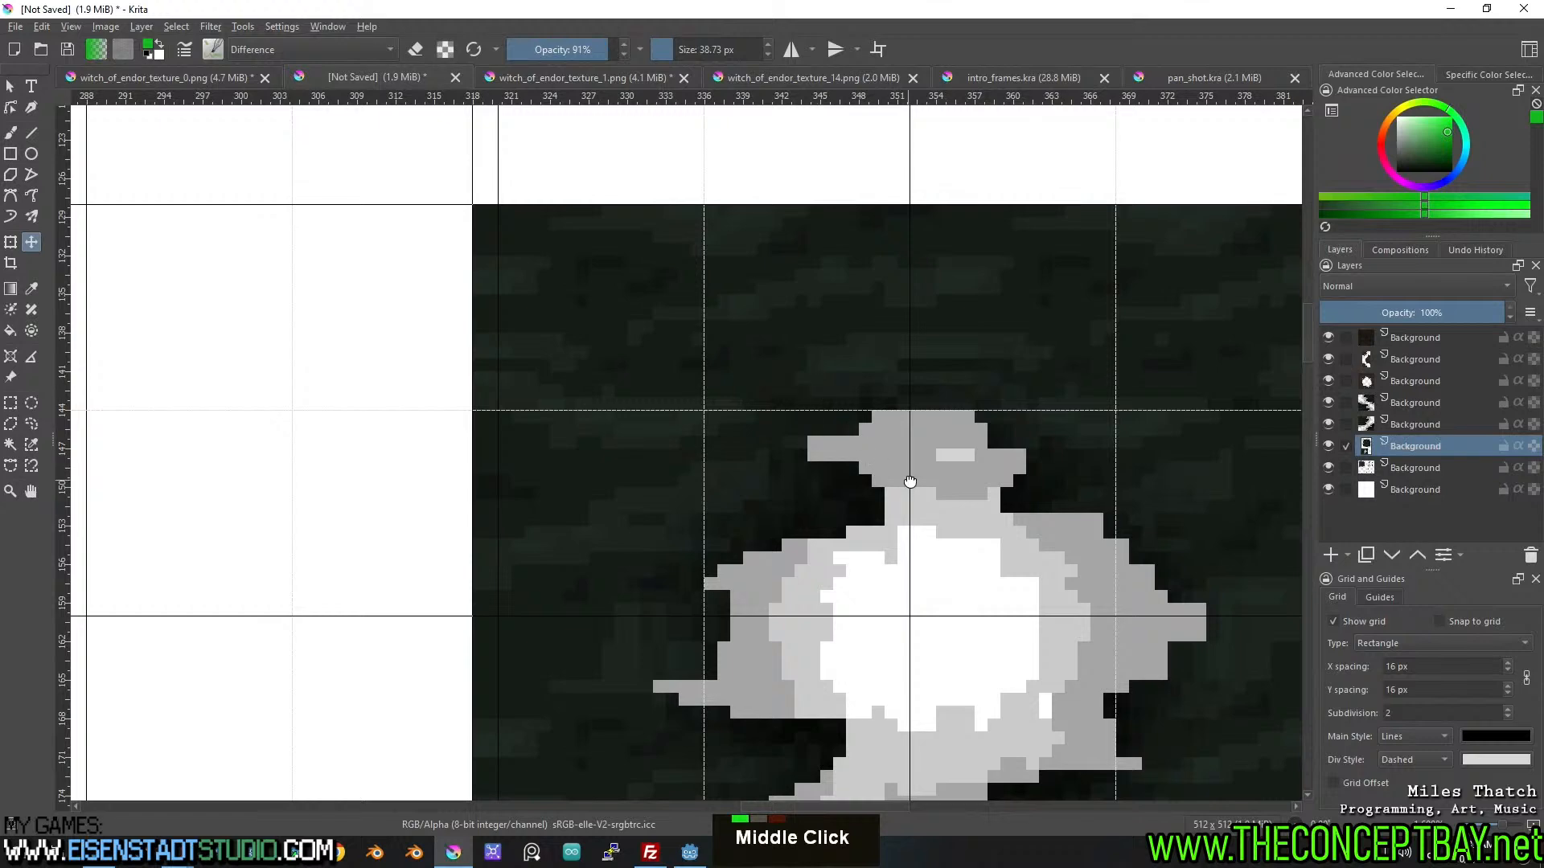
left_click_drag(908, 480, 771, 407)
left_click_drag(821, 324, 822, 277)
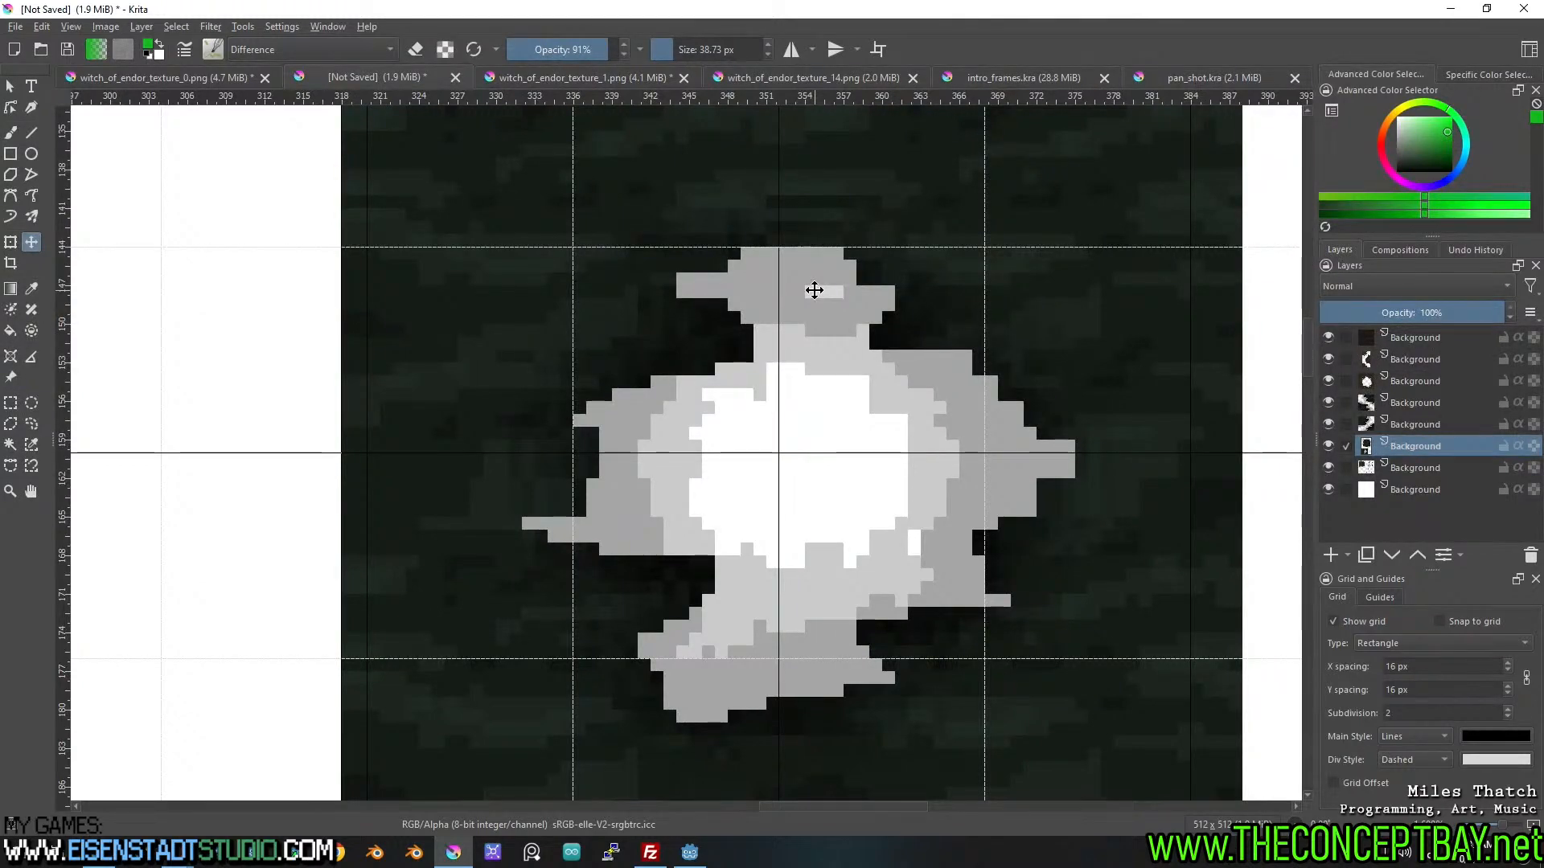
Delete the white-patch tile's excess outside the vertical 320 px grid line, and clear the selection.
scroll(817, 298, "down", 2)
scroll(841, 371, "up", 2)
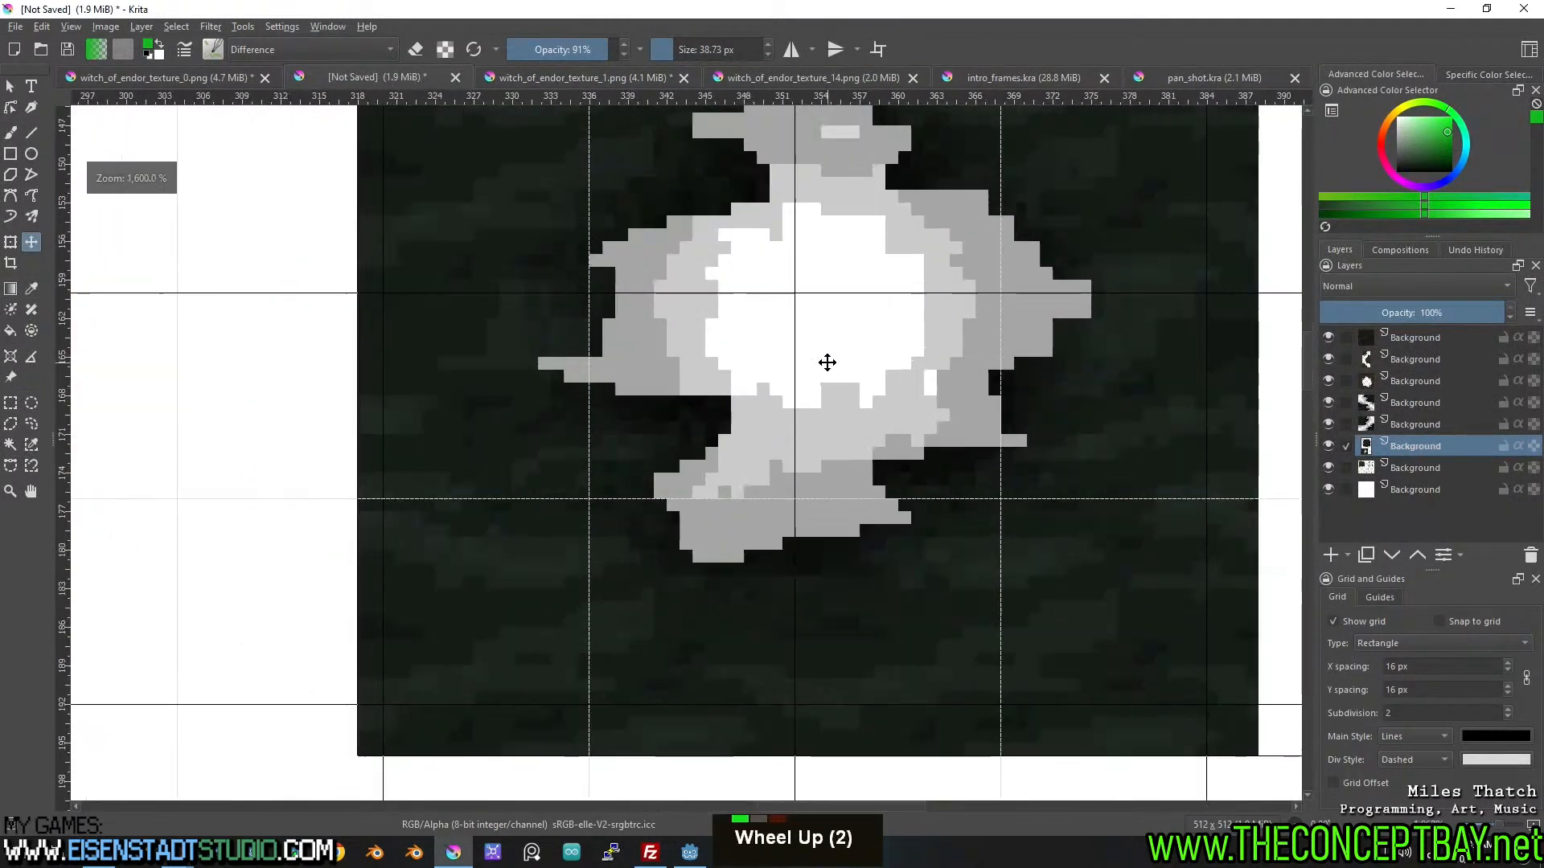
middle_click(885, 365)
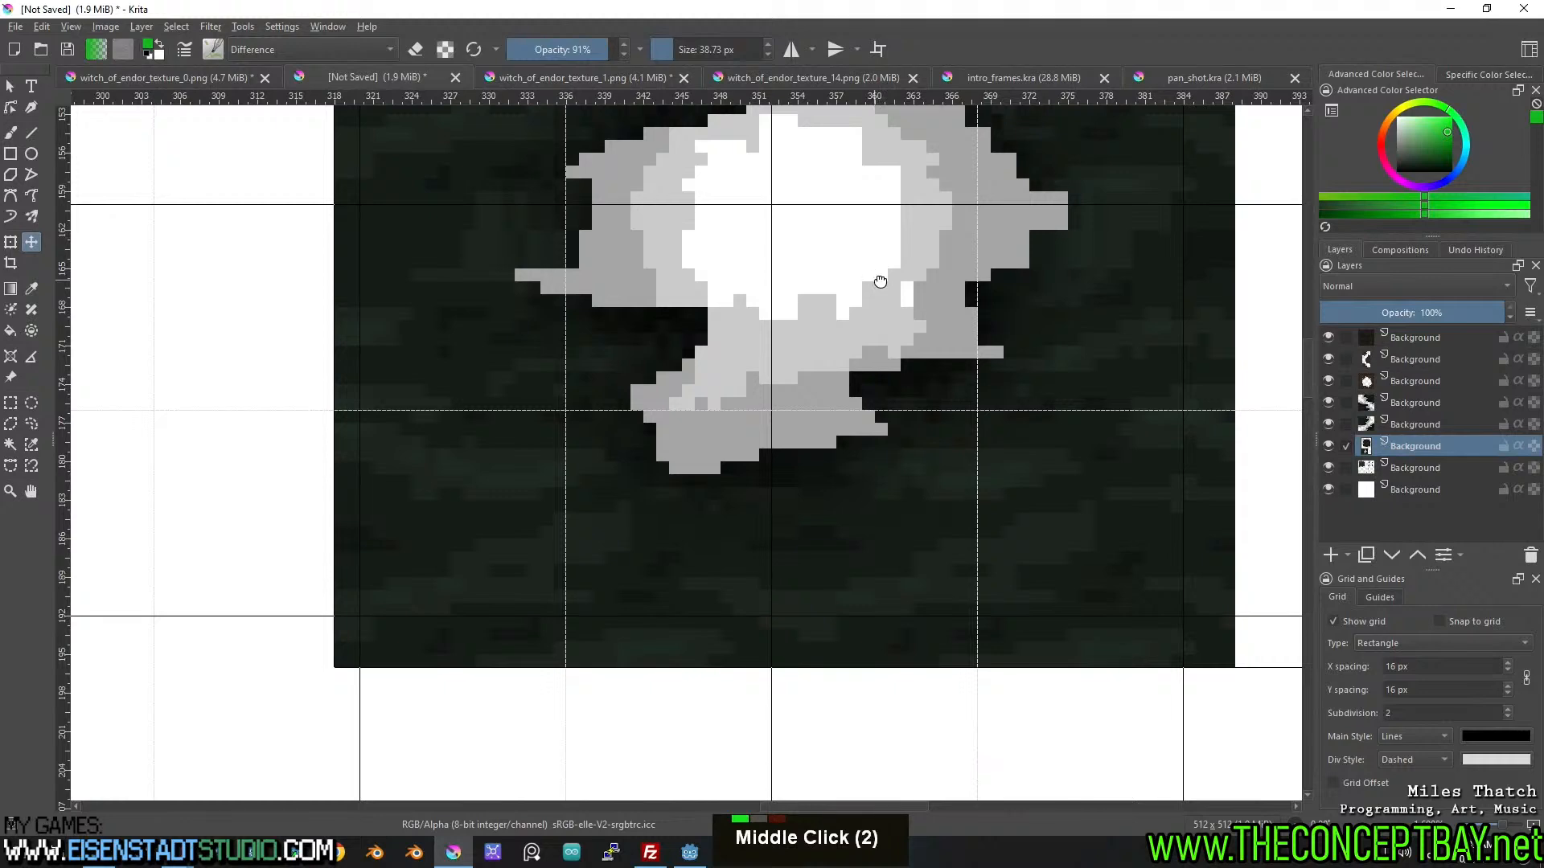
middle_click(870, 279)
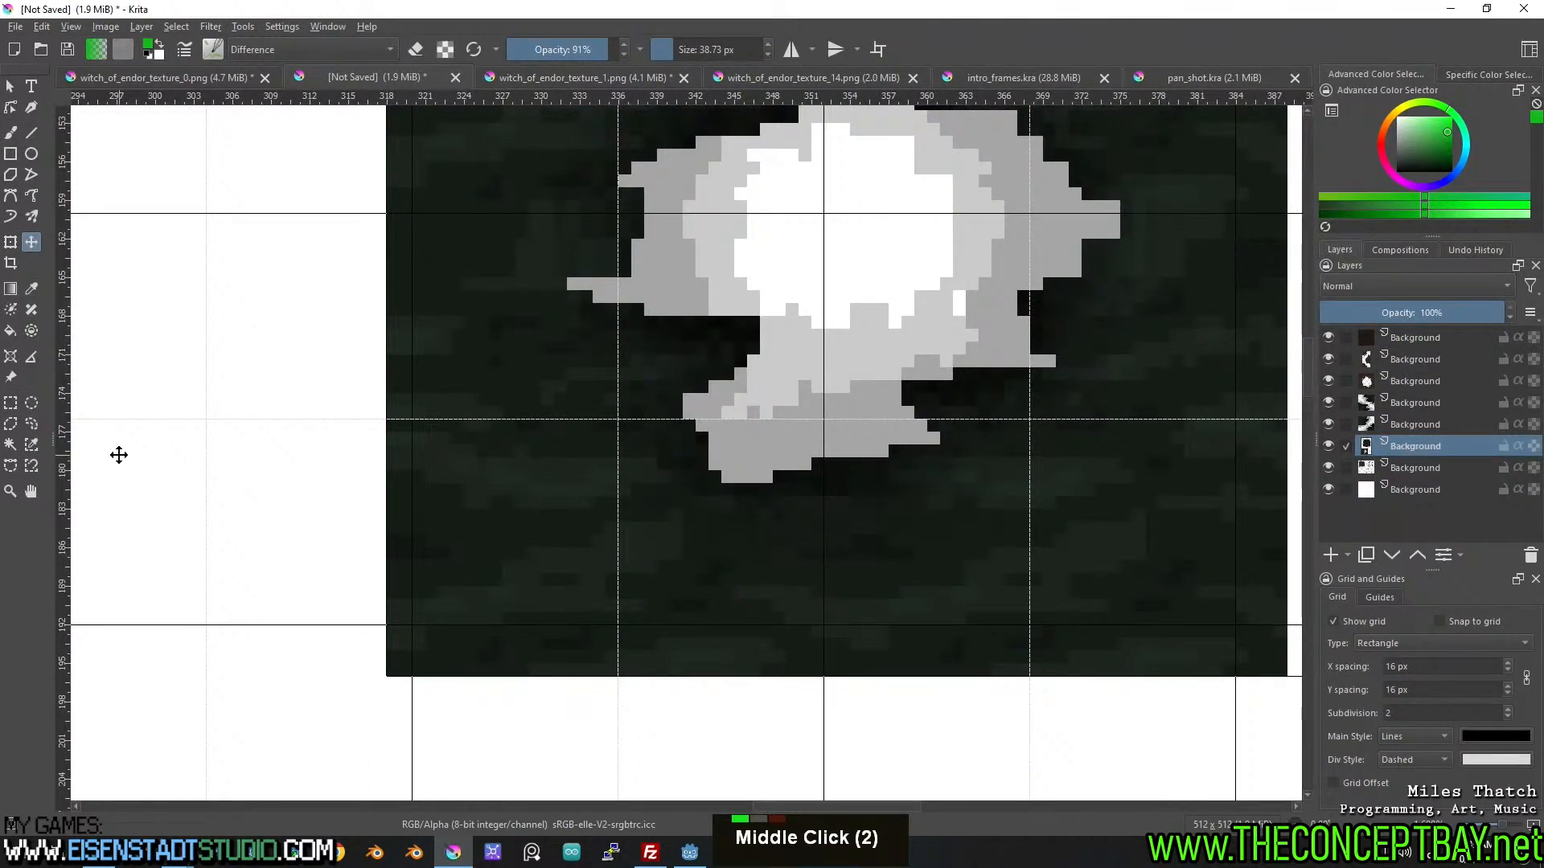
left_click(10, 406)
middle_click(344, 609)
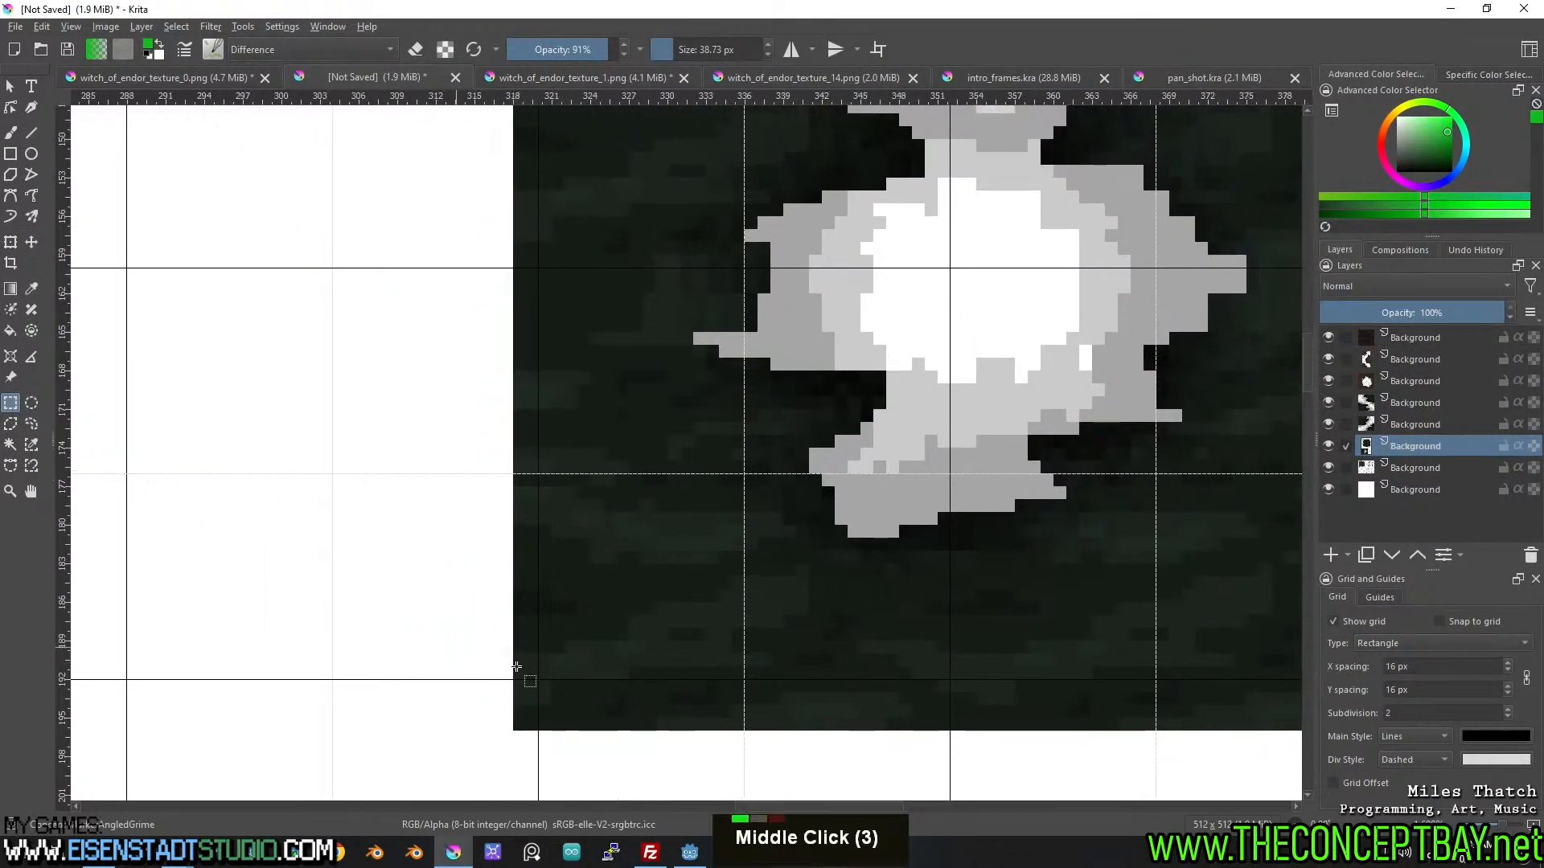
middle_click(507, 630)
left_click_drag(401, 150, 486, 764)
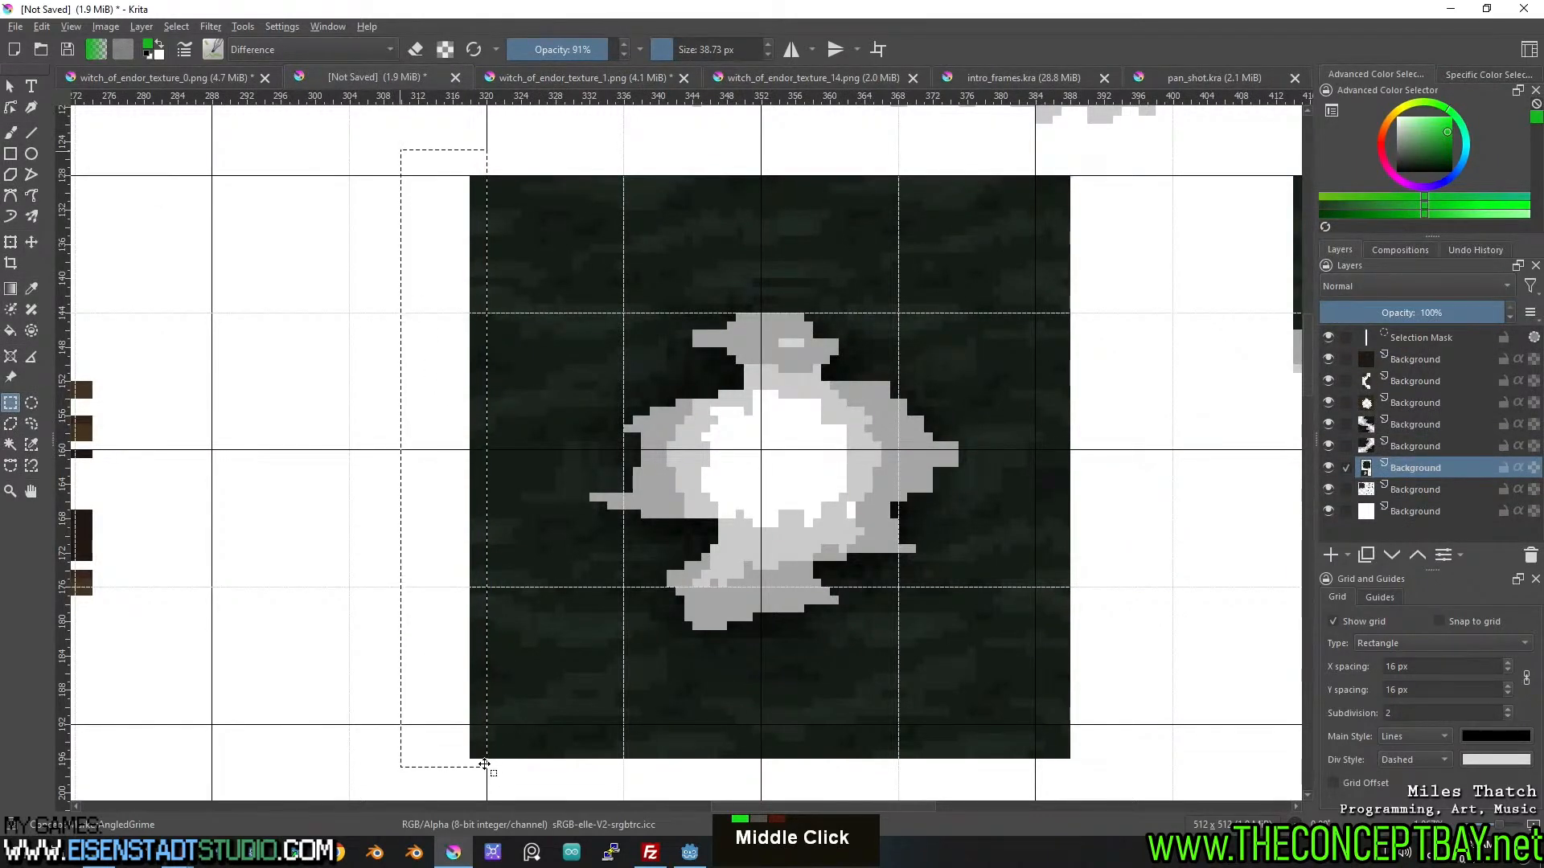
key("Delete")
key("ctrl+shift+a")
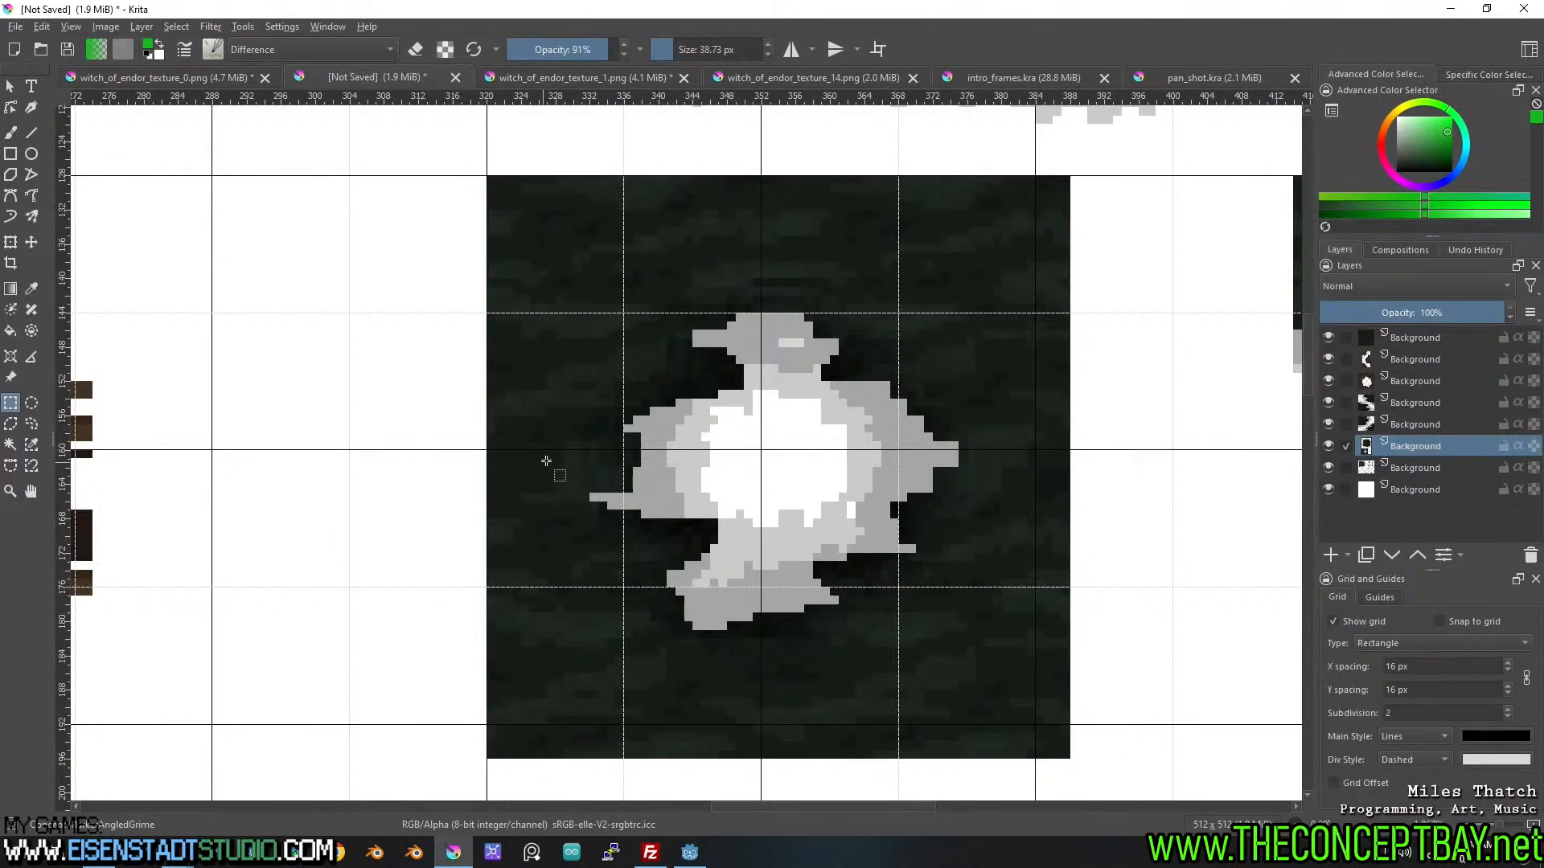
Delete a strip about 4 px high across the white-patch tile, directly below the 160 px grid line, and clear the selection.
scroll(566, 504, "up", 1)
left_click_drag(925, 521, 709, 521)
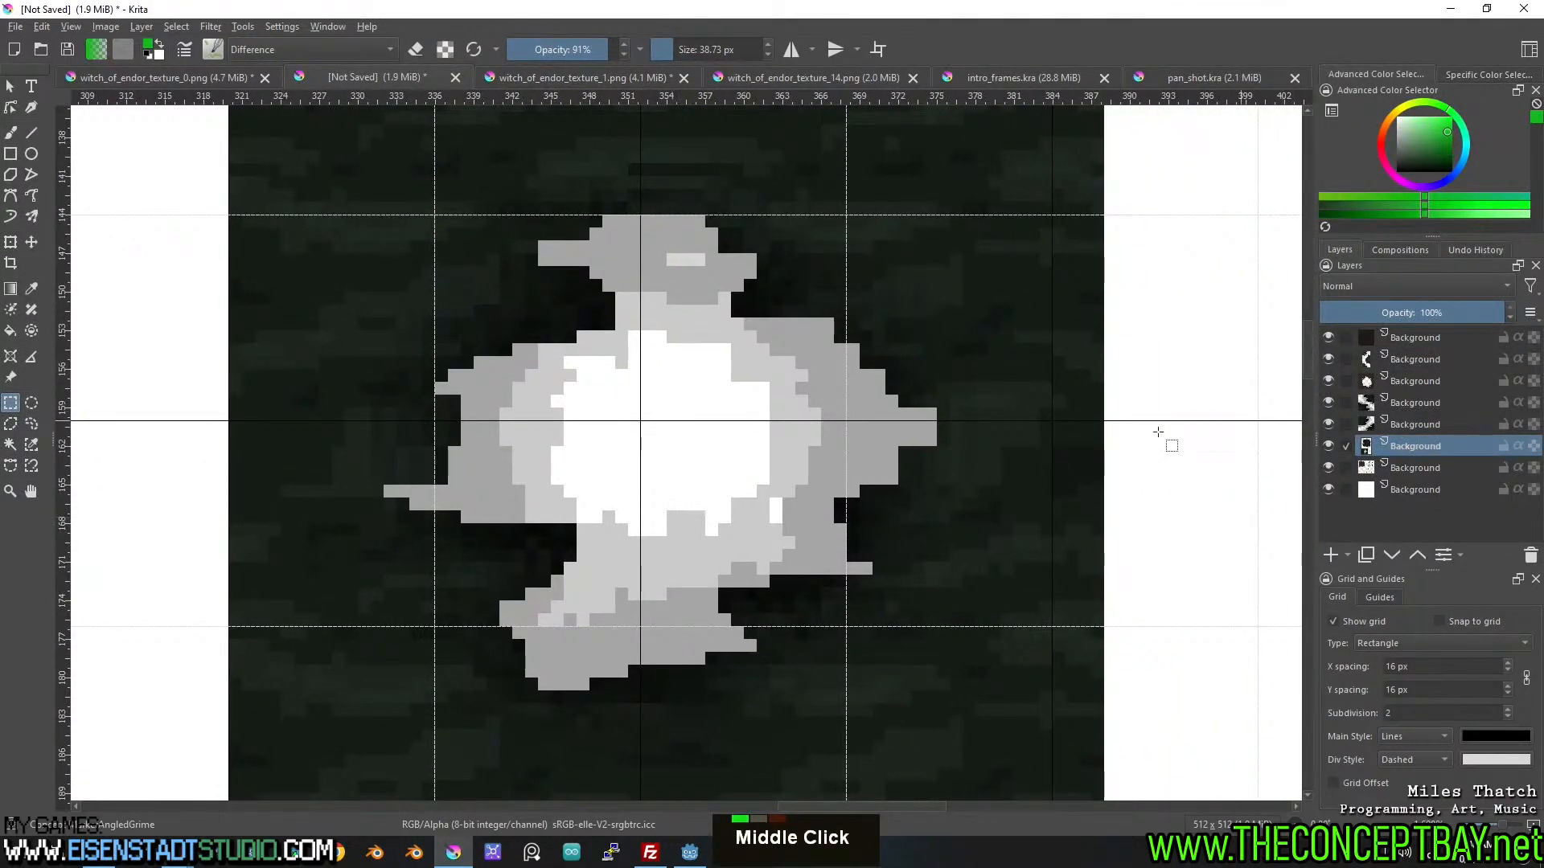
left_click_drag(1129, 420, 190, 442)
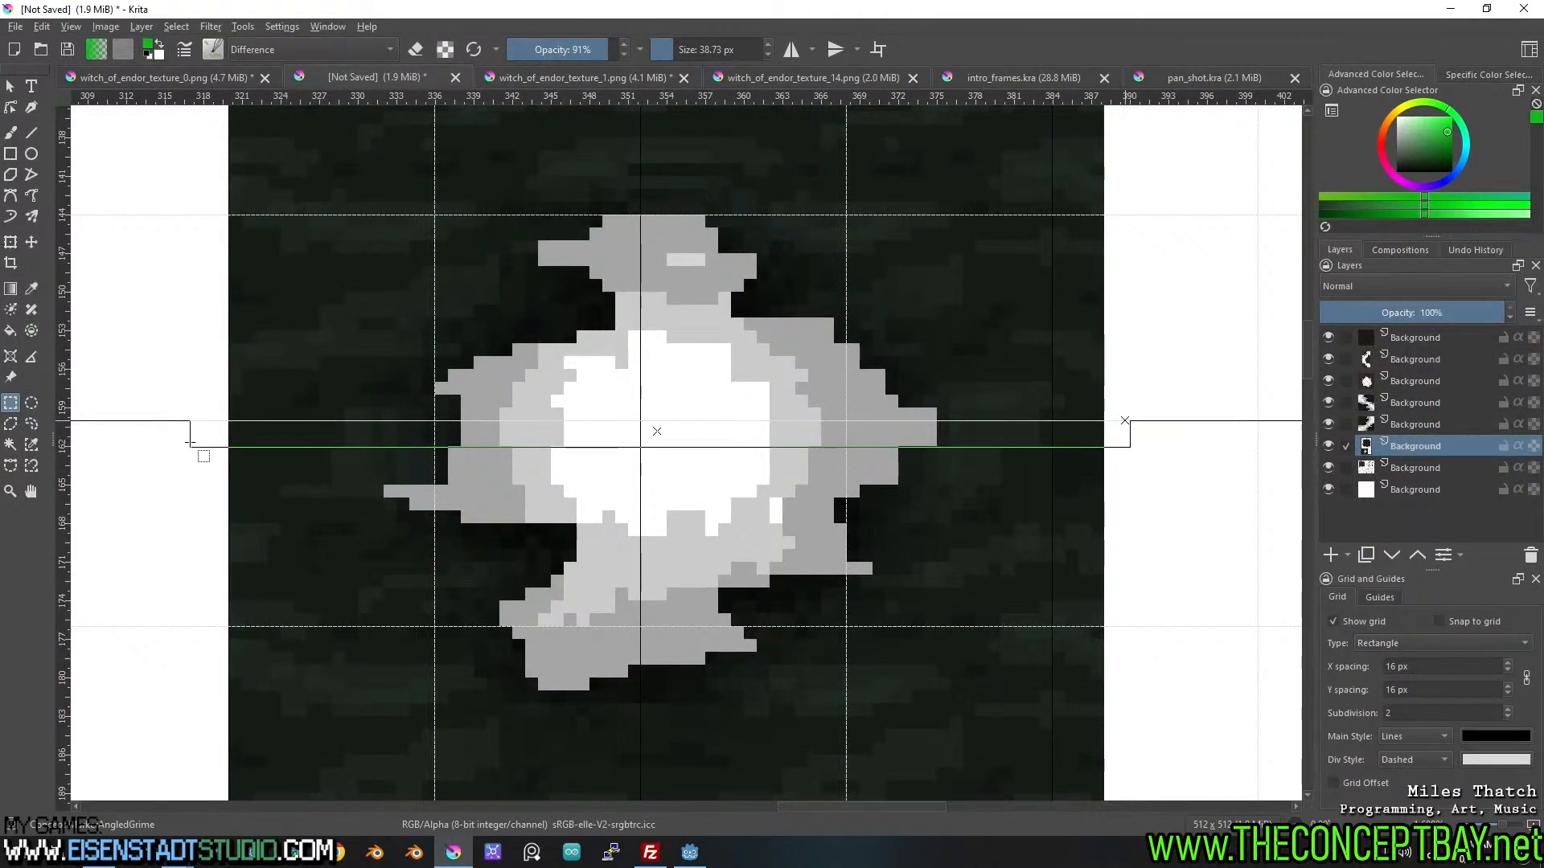
left_click_drag(190, 442, 187, 471)
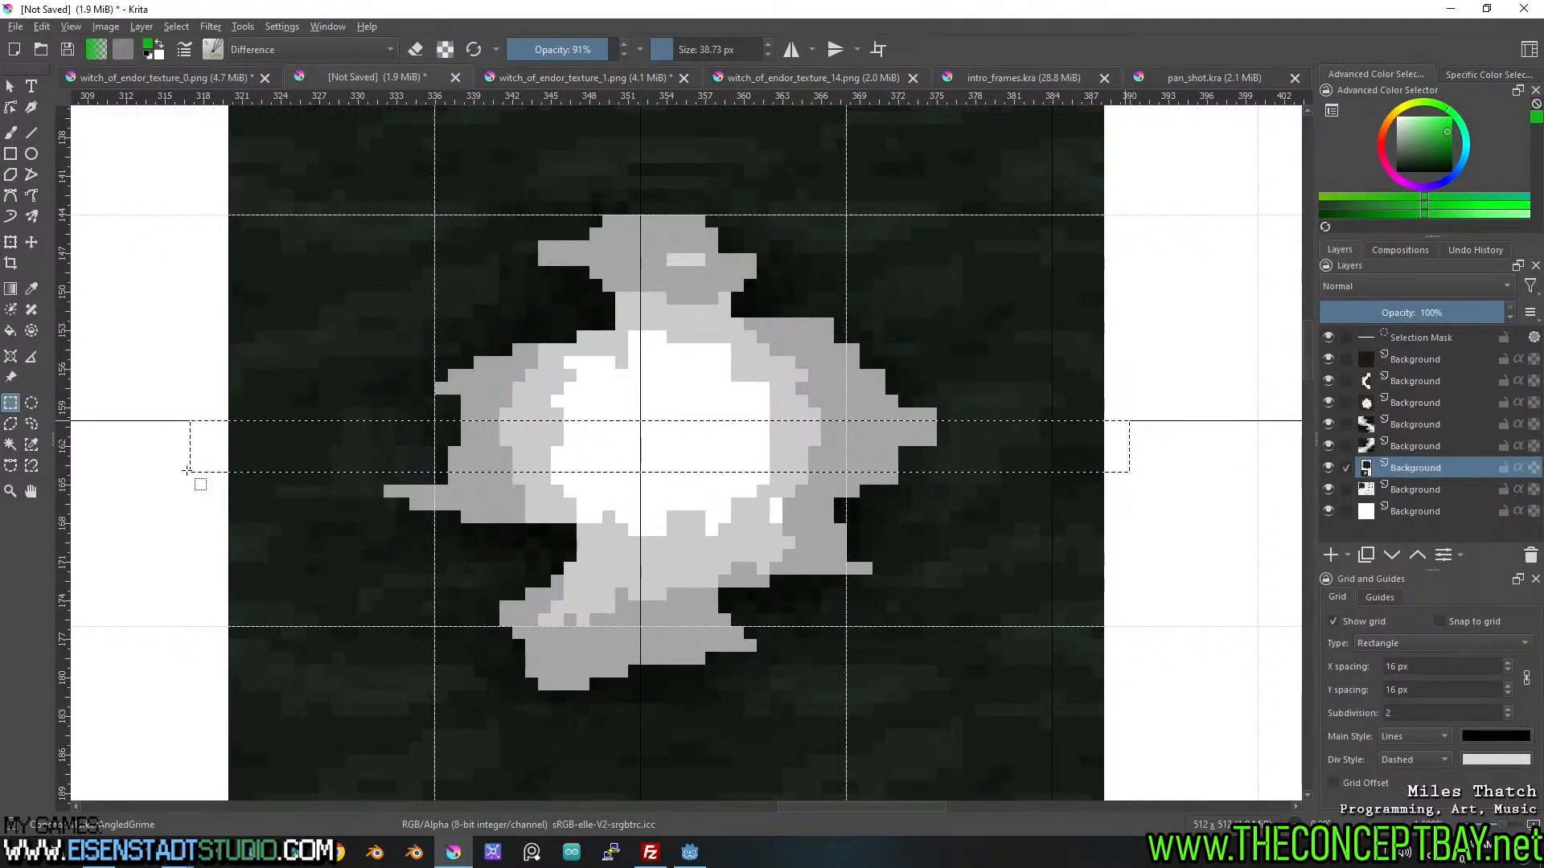
key("Delete")
scroll(193, 474, "down", 2)
middle_click(553, 537)
scroll(554, 537, "up", 1)
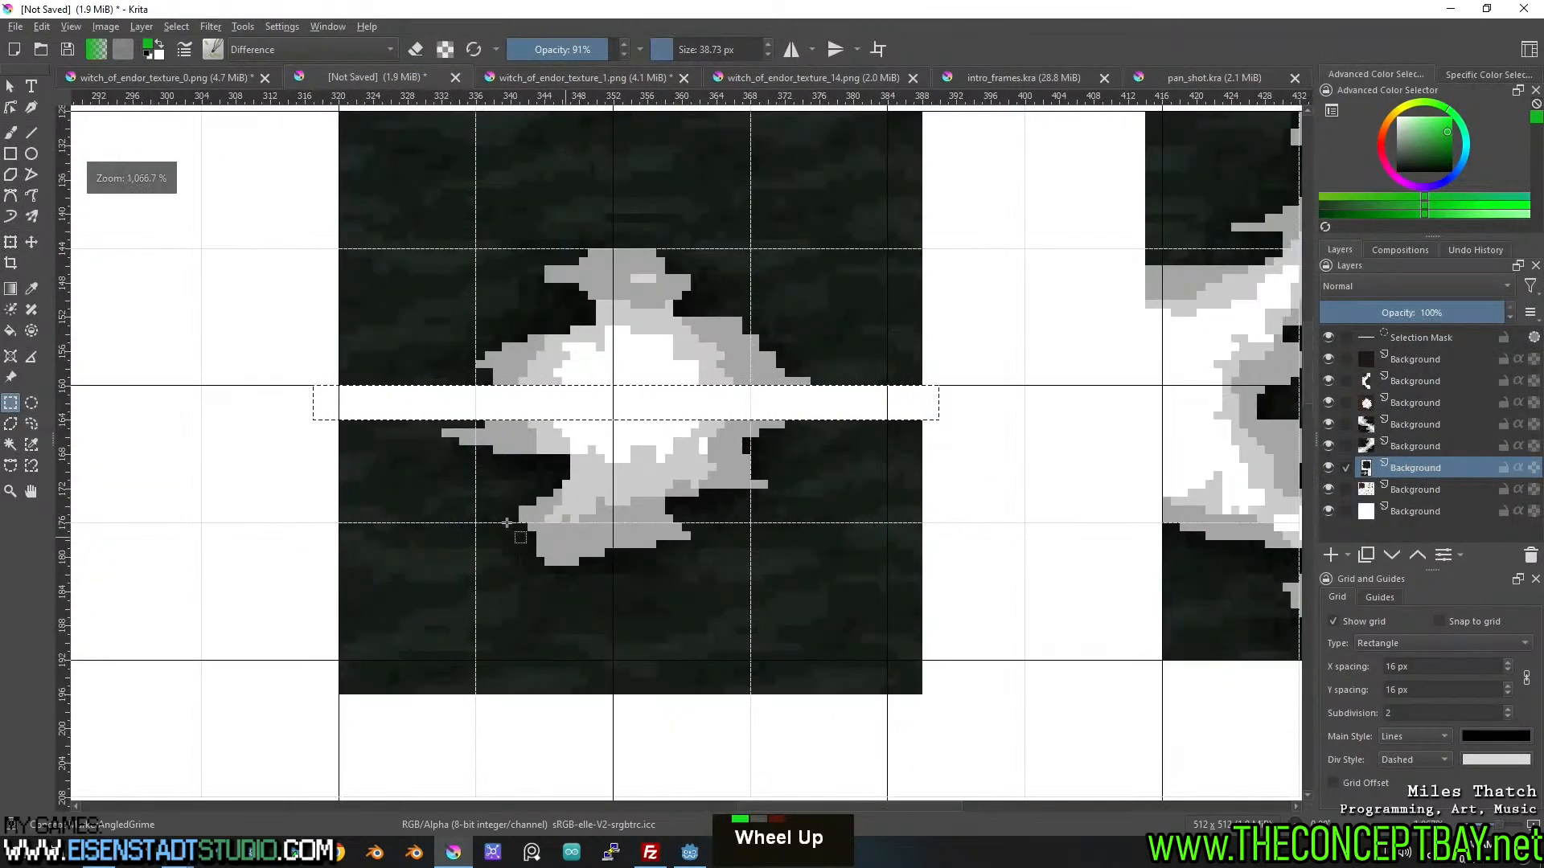
key("ctrl+shift+a")
Select the white-patch tile's lower half, move it up to meet the upper half at the 160 px grid line, and deselect.
left_click_drag(310, 404, 1062, 806)
key("ctrl+x")
key("ctrl+z")
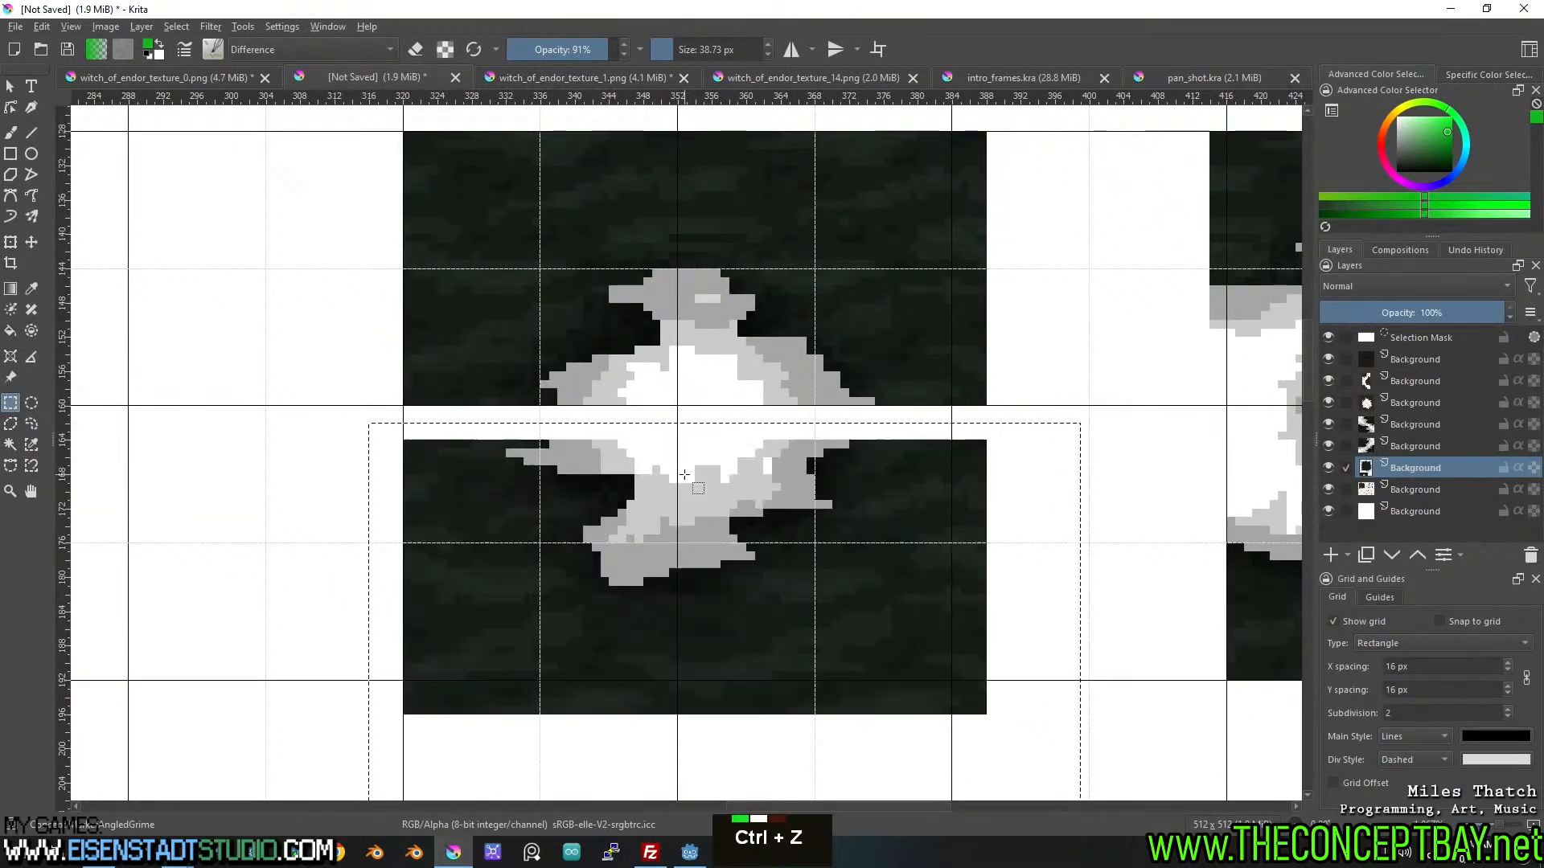
key("t")
left_click_drag(525, 465, 522, 432)
scroll(522, 433, "up", 2)
scroll(534, 435, "down", 2)
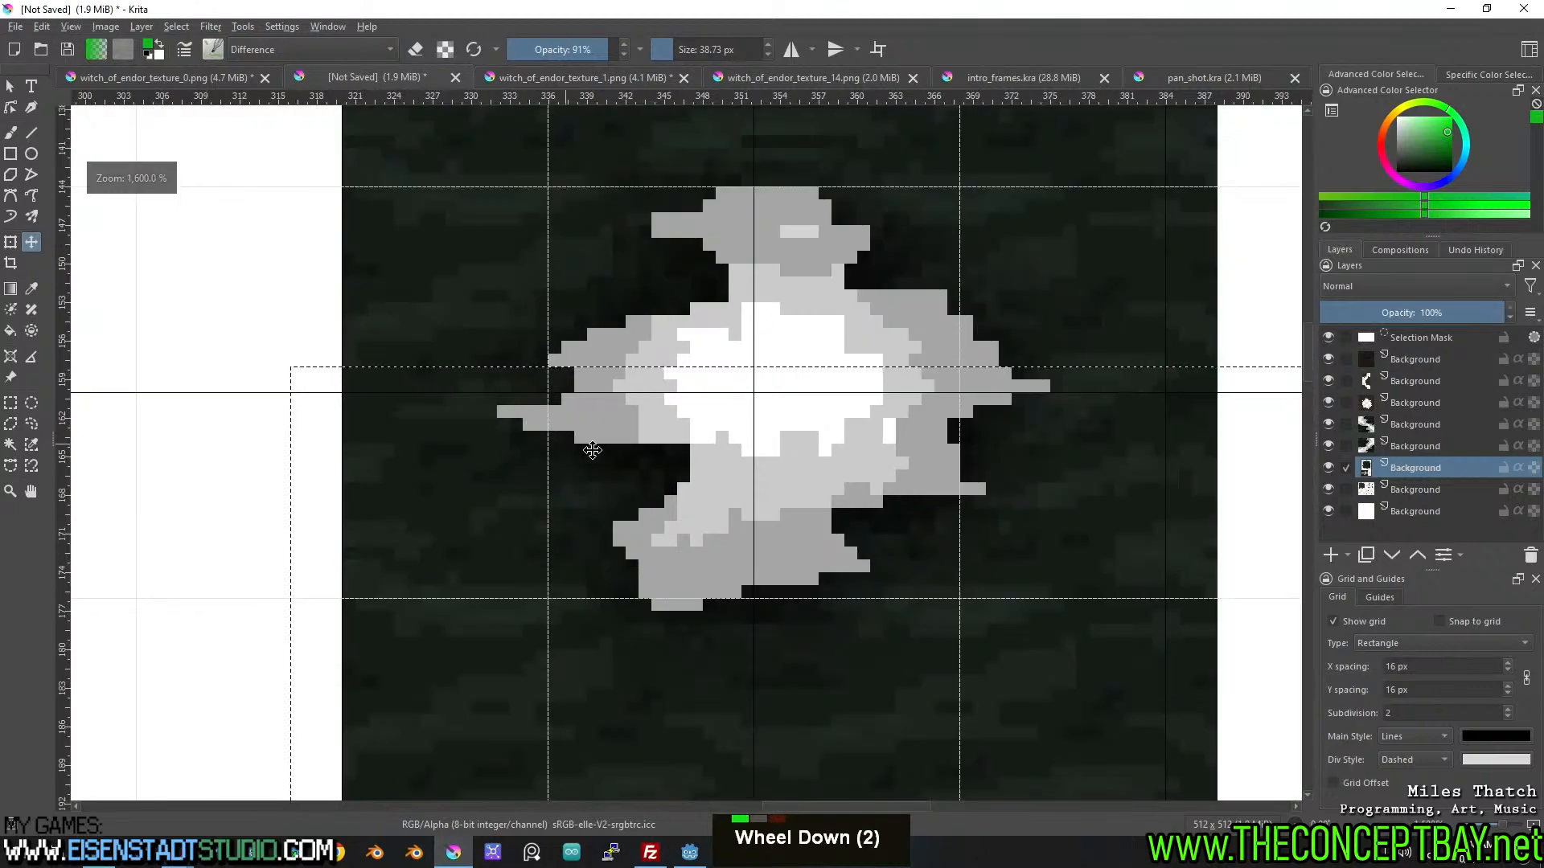
middle_click(562, 479)
key("ctrl+shift+a")
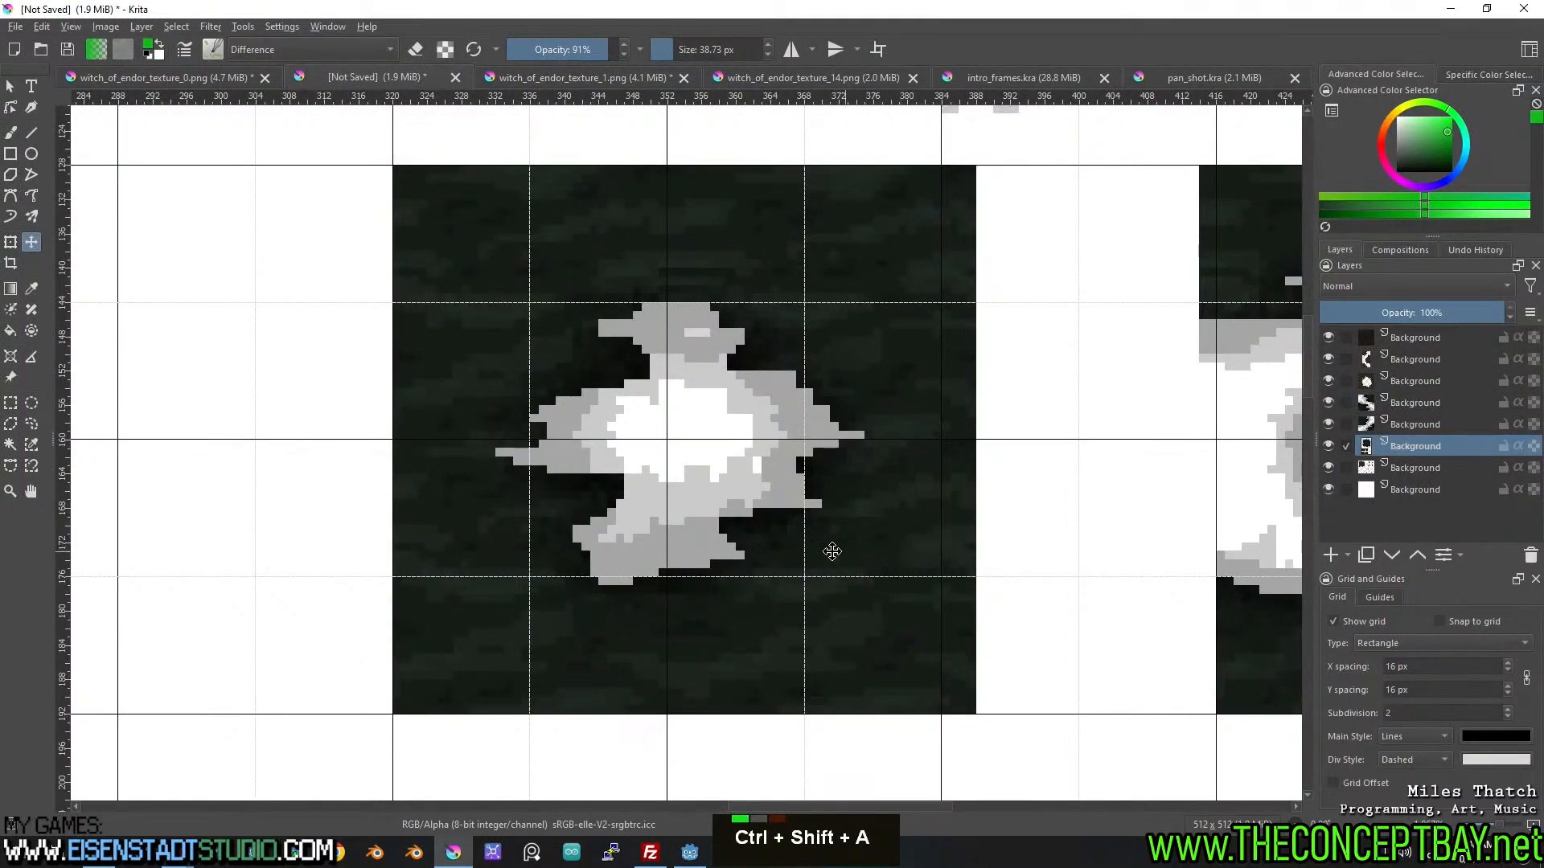
Delete a full-height strip 4 px wide from the white-patch tile, starting at the vertical 352 px grid line, and clear the selection.
scroll(748, 583, "up", 1)
middle_click(755, 572)
middle_click(796, 531)
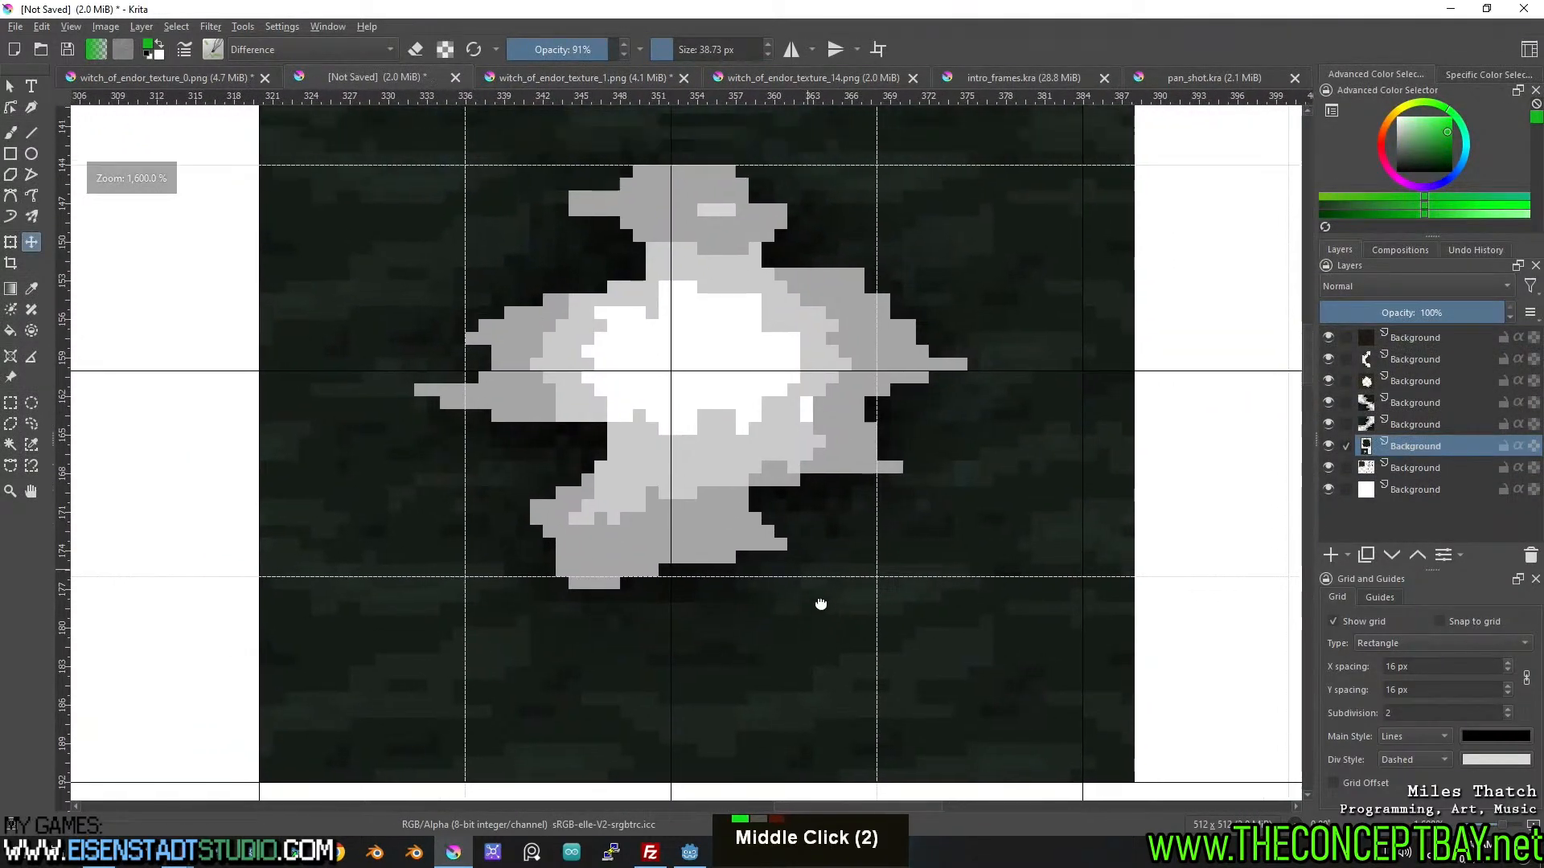
middle_click(840, 615)
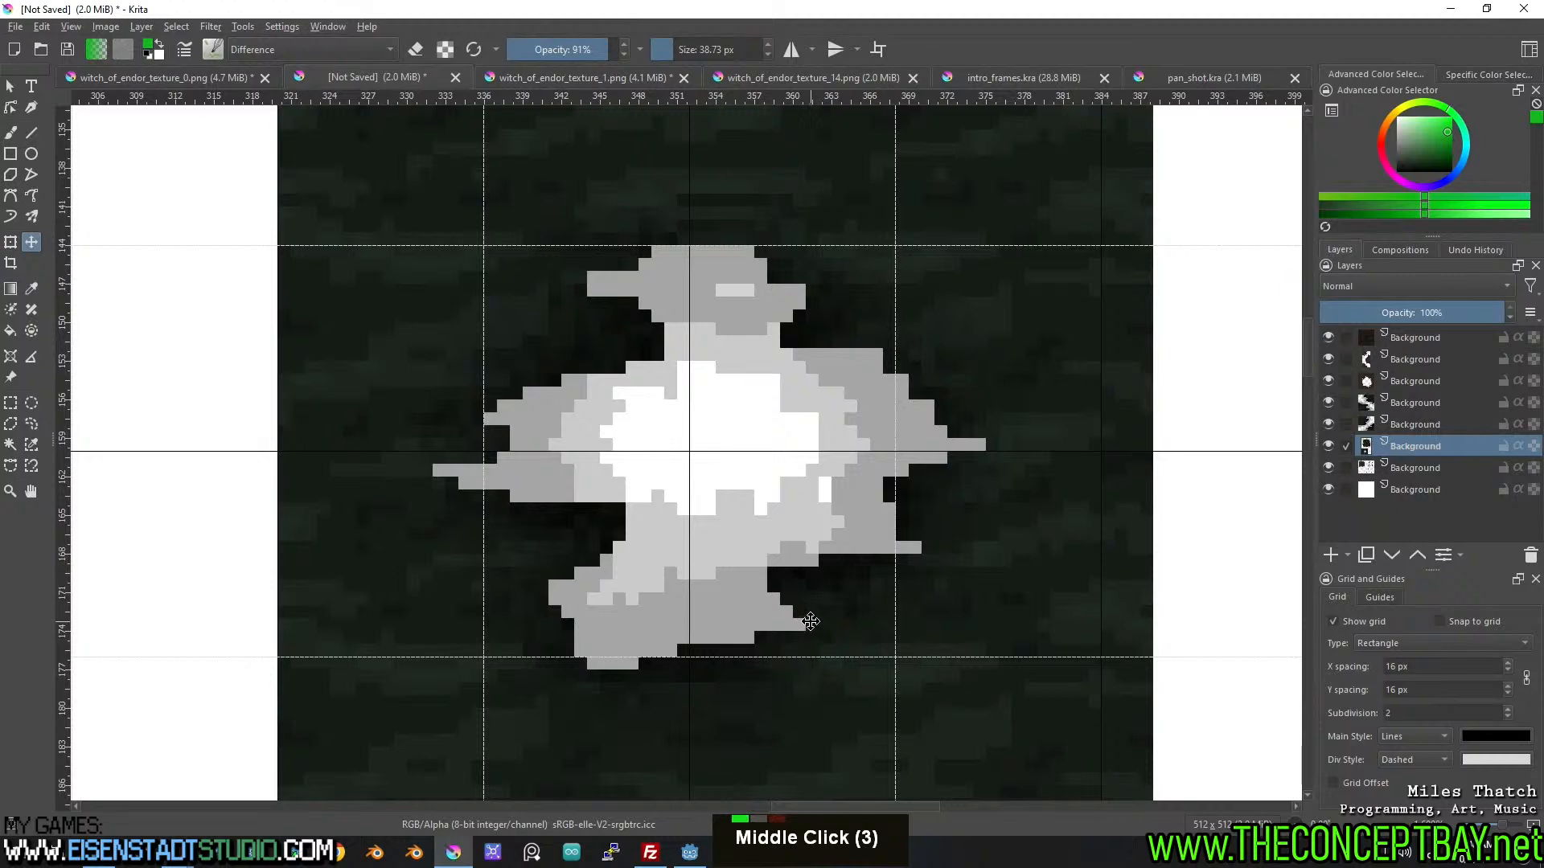
scroll(763, 506, "down", 1)
scroll(716, 369, "up", 1)
middle_click(707, 355)
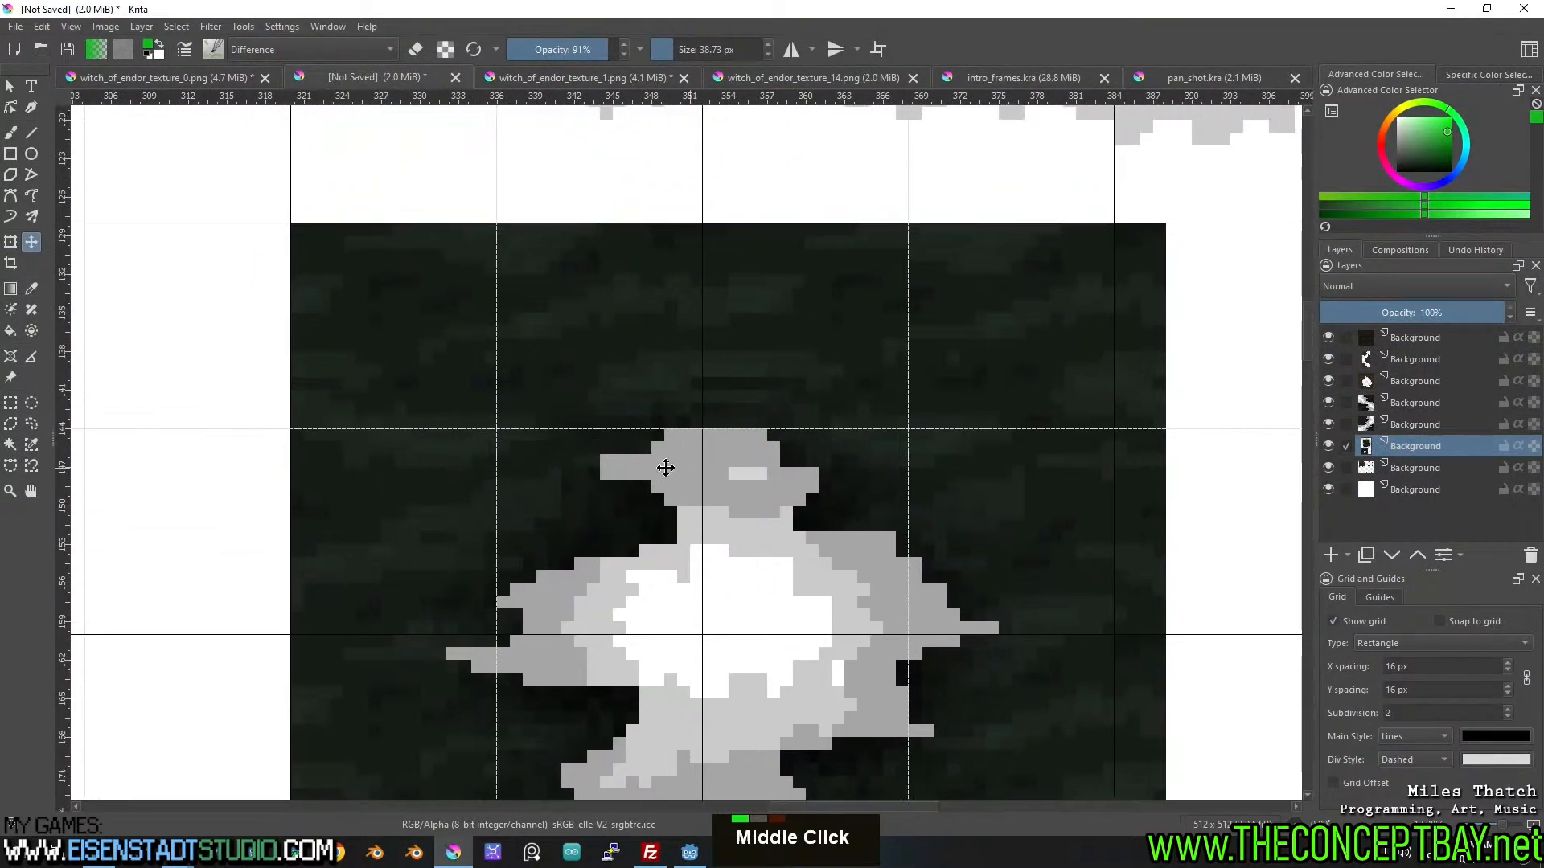
left_click(10, 402)
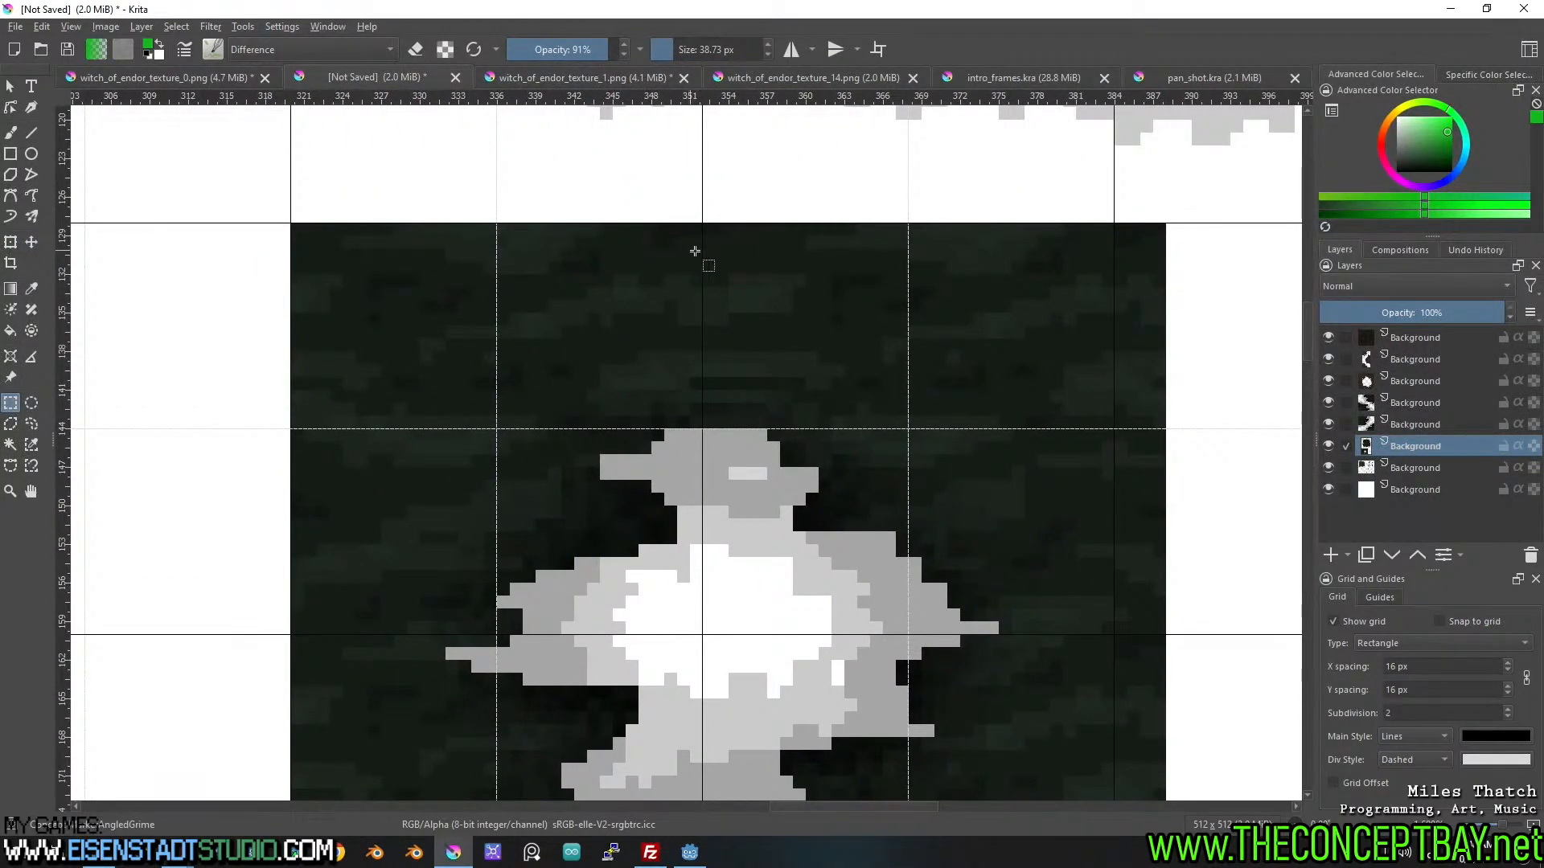
left_click_drag(703, 212, 729, 375)
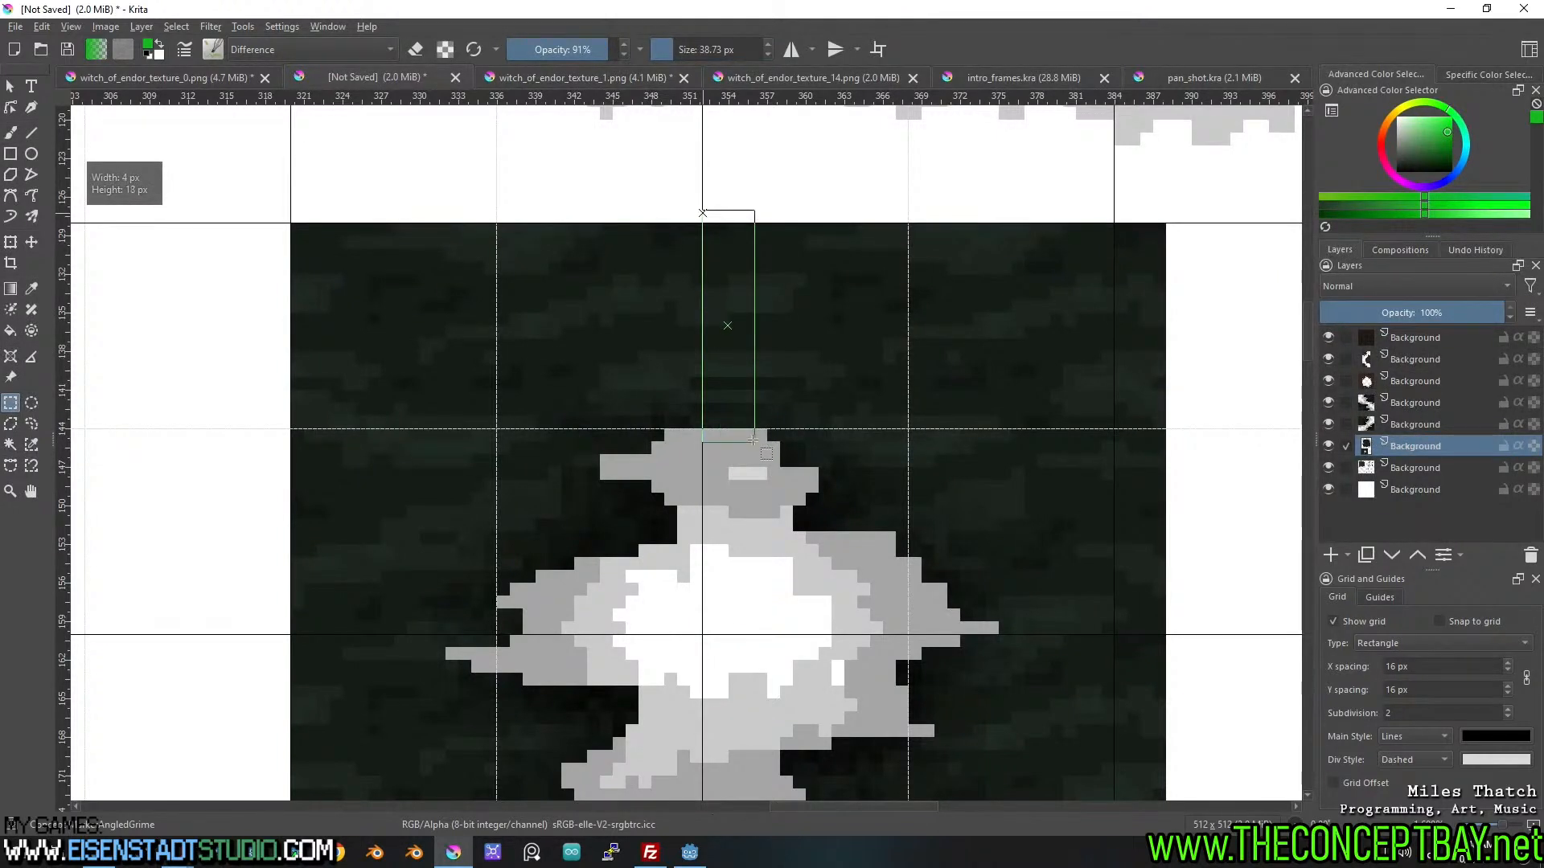
left_click_drag(750, 503, 751, 504)
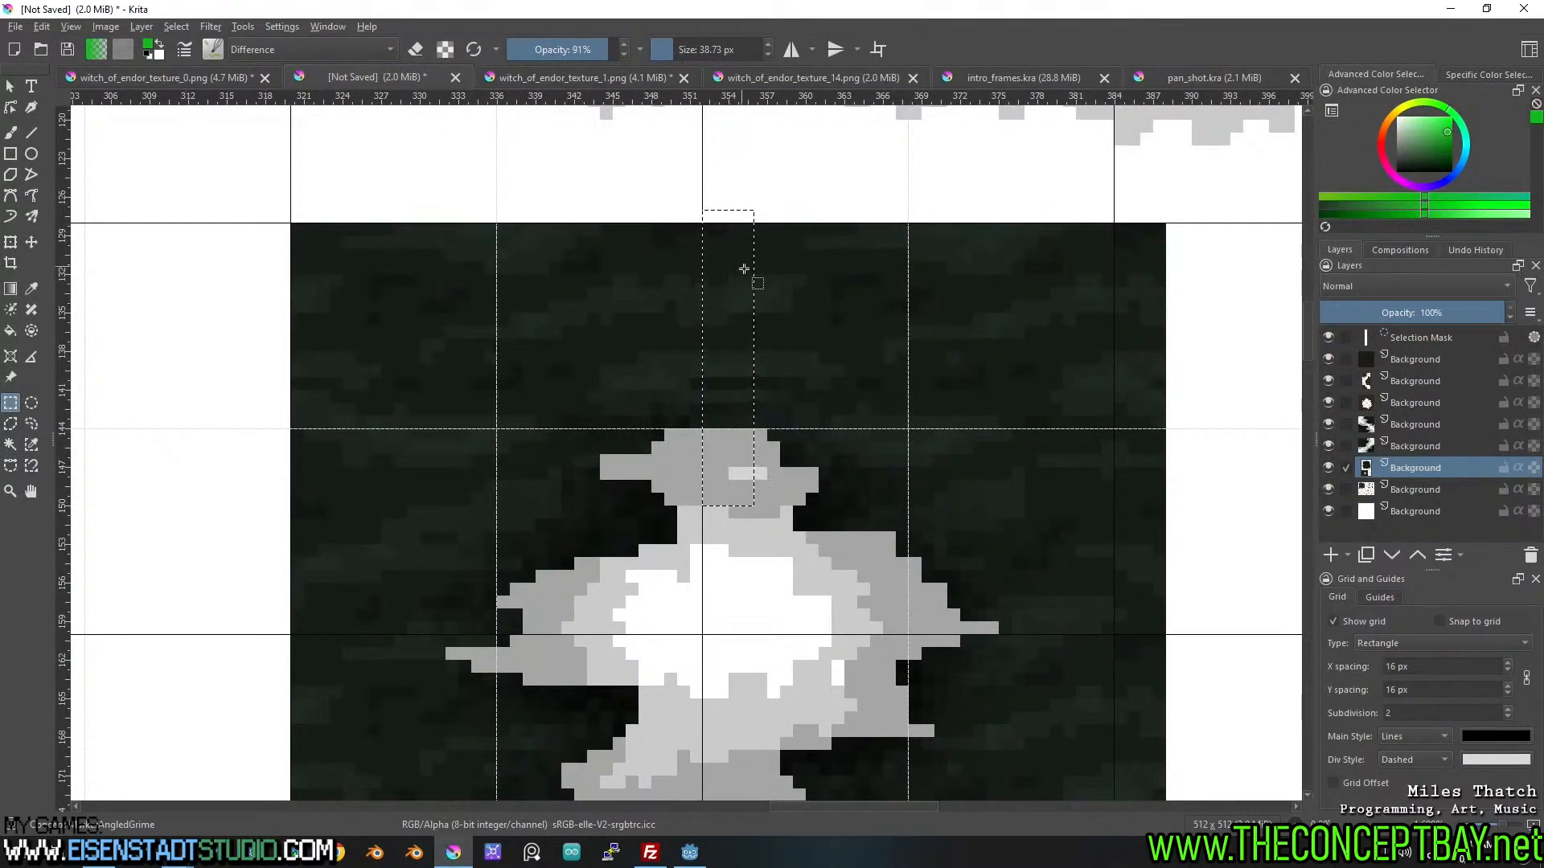
middle_click(820, 613)
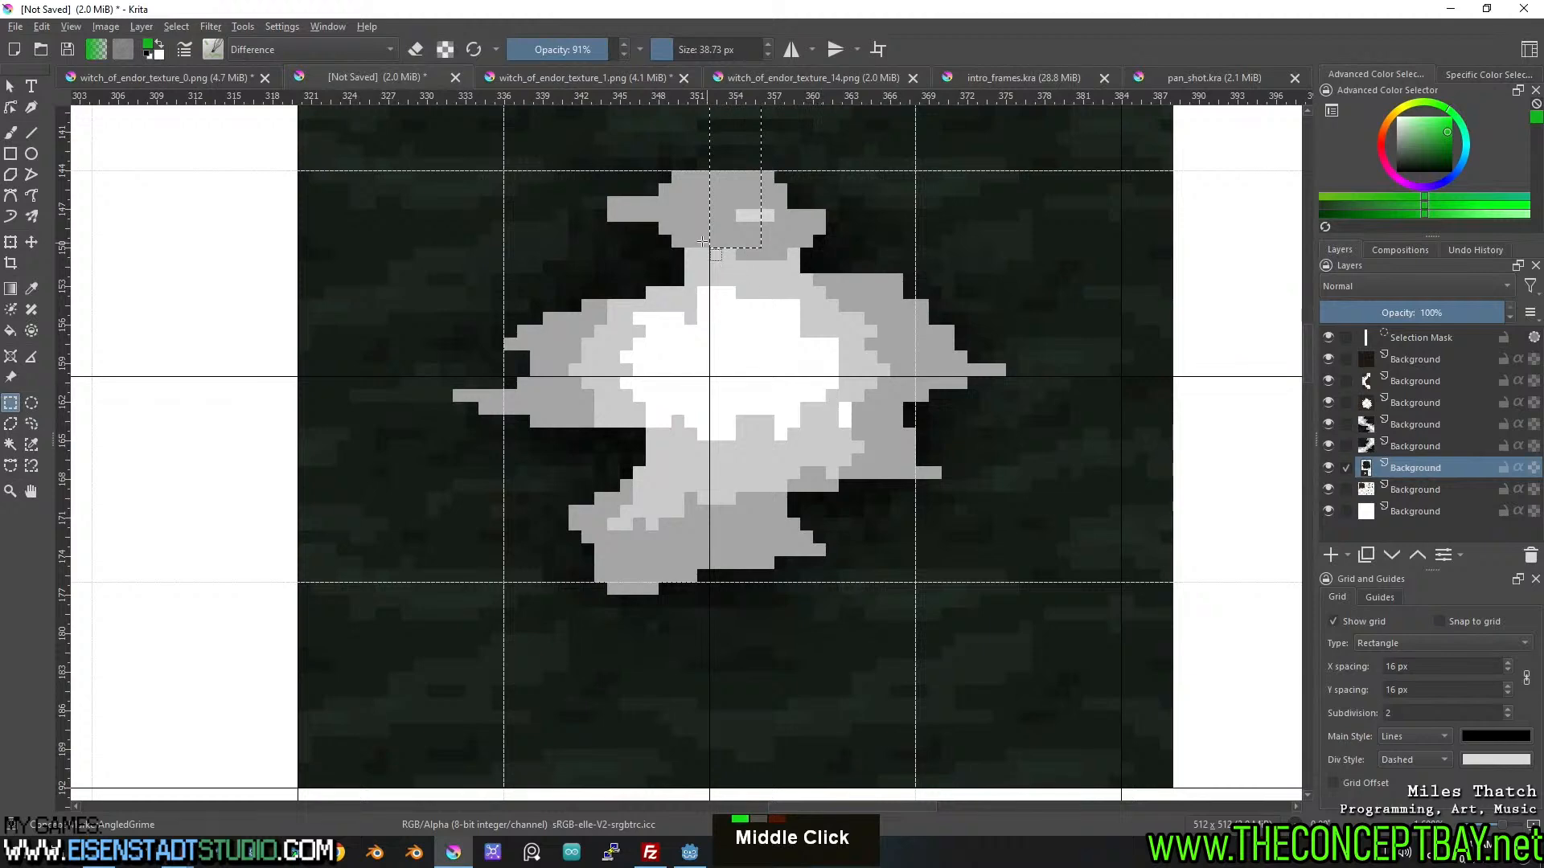
left_click_drag(709, 245, 762, 783)
key("Delete")
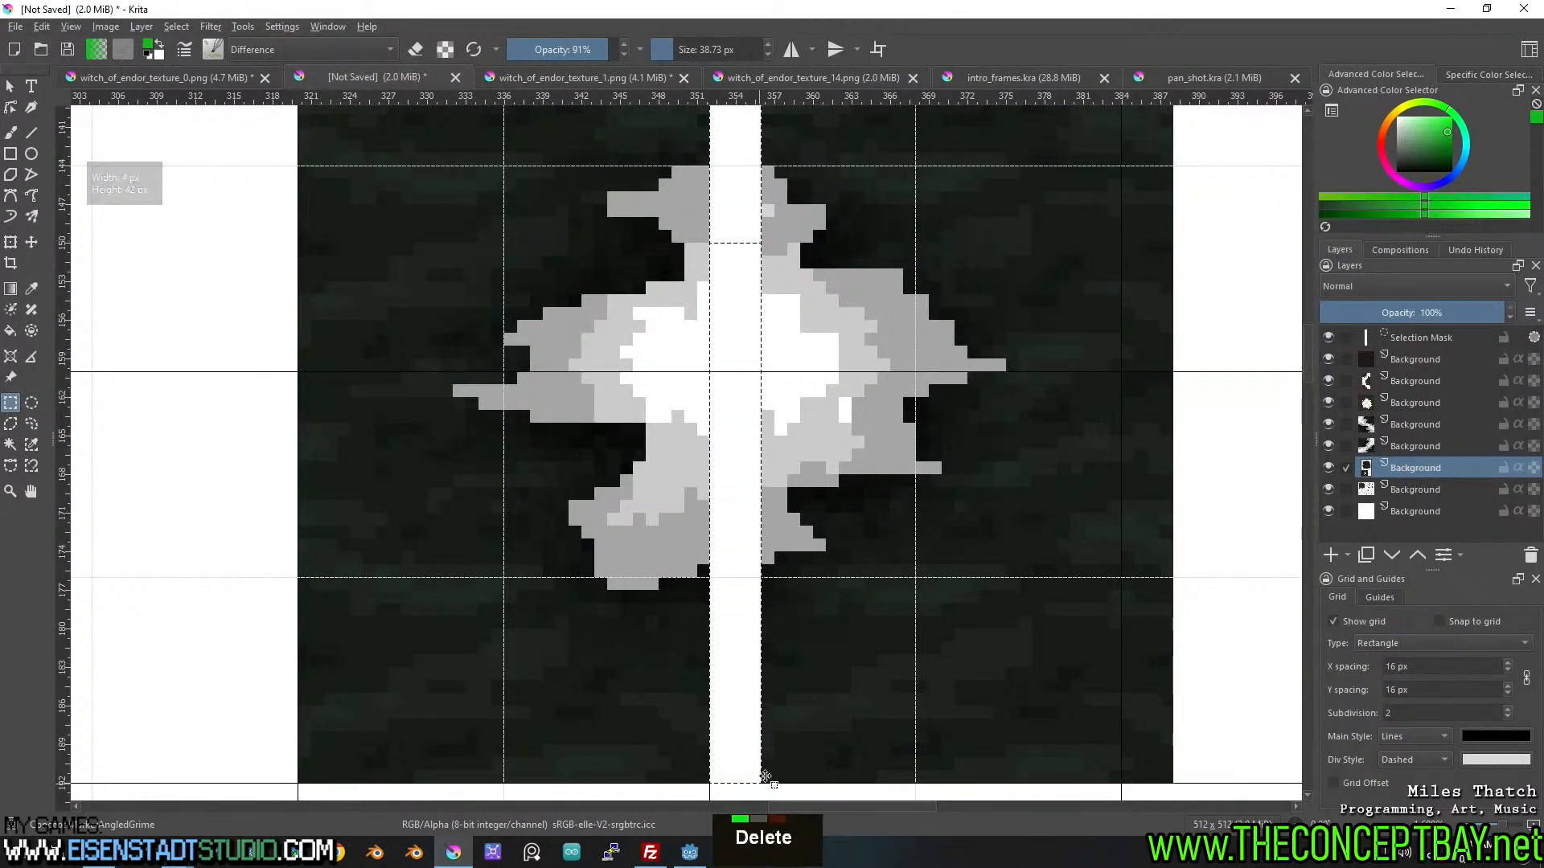
key("ctrl+shift+a")
Select the white-patch tile's right half and move it left to close the gap at the 352 px grid line.
scroll(770, 607, "down", 2)
left_click_drag(762, 709, 999, 278)
middle_click(848, 340)
scroll(881, 301, "up", 3)
left_click_drag(843, 297, 904, 298)
left_click(31, 242)
left_click_drag(877, 300, 812, 300)
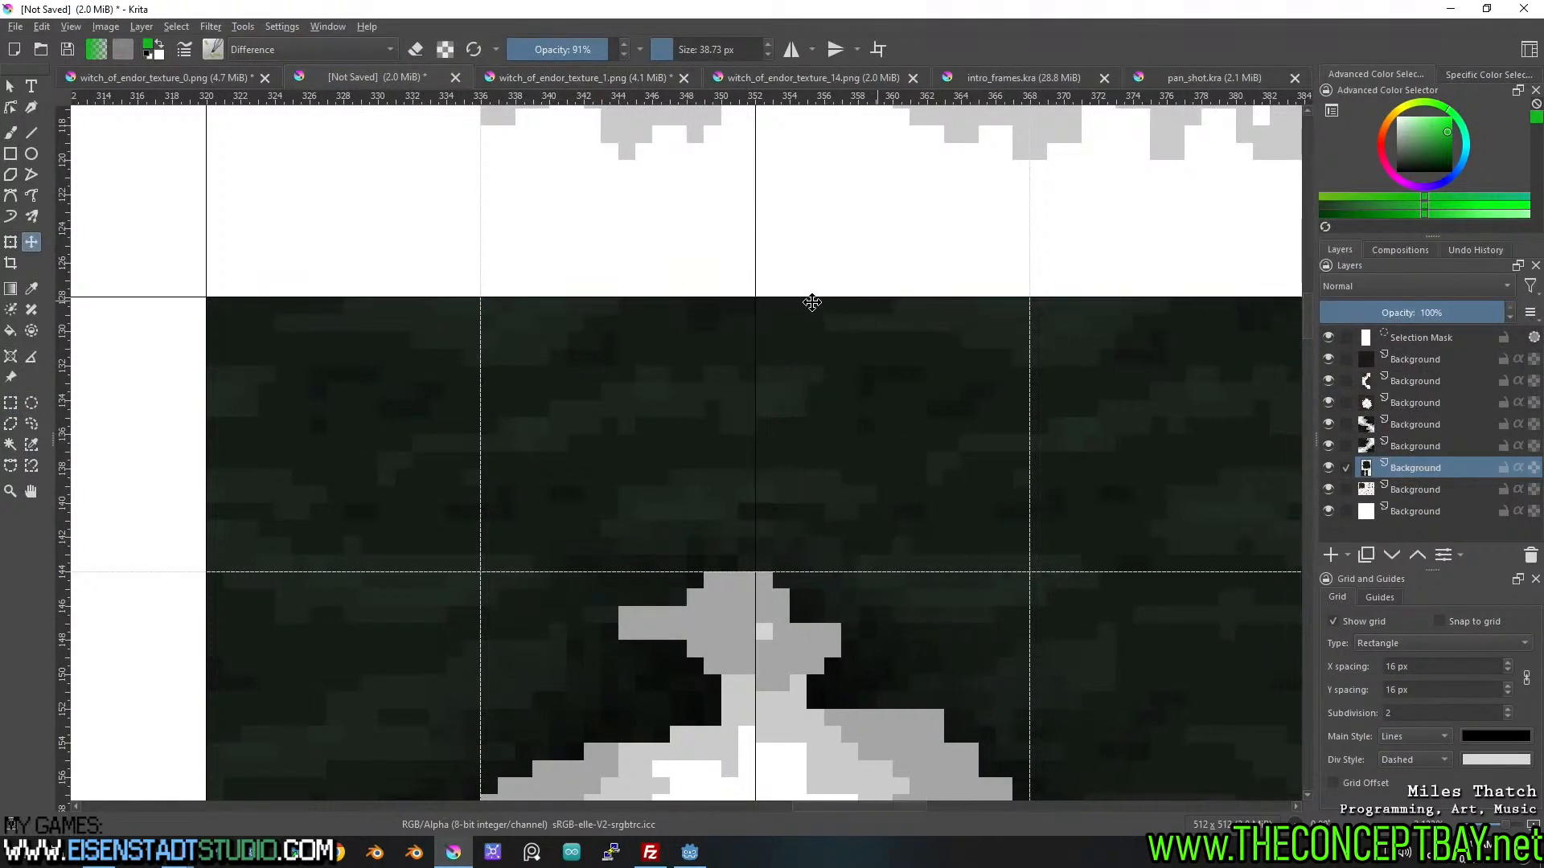
Clear the selection and examine the rejoined white-patch tile along its centre seams.
scroll(799, 345, "down", 3)
scroll(854, 426, "up", 2)
key("ctrl+shift+a")
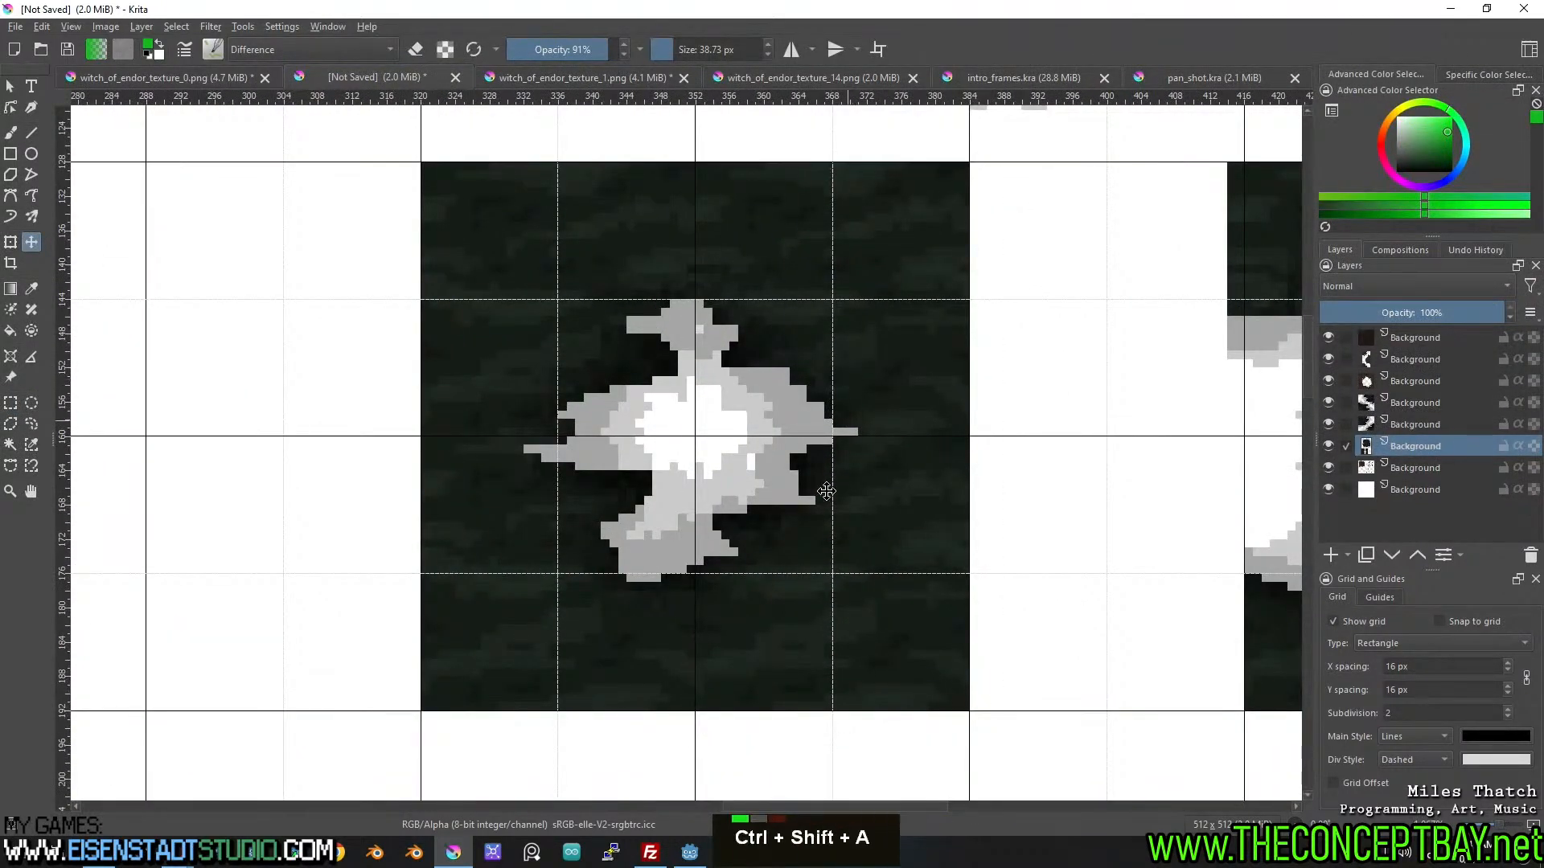
scroll(848, 402, "up", 2)
middle_click(841, 462)
scroll(841, 462, "down", 1)
middle_click(878, 435)
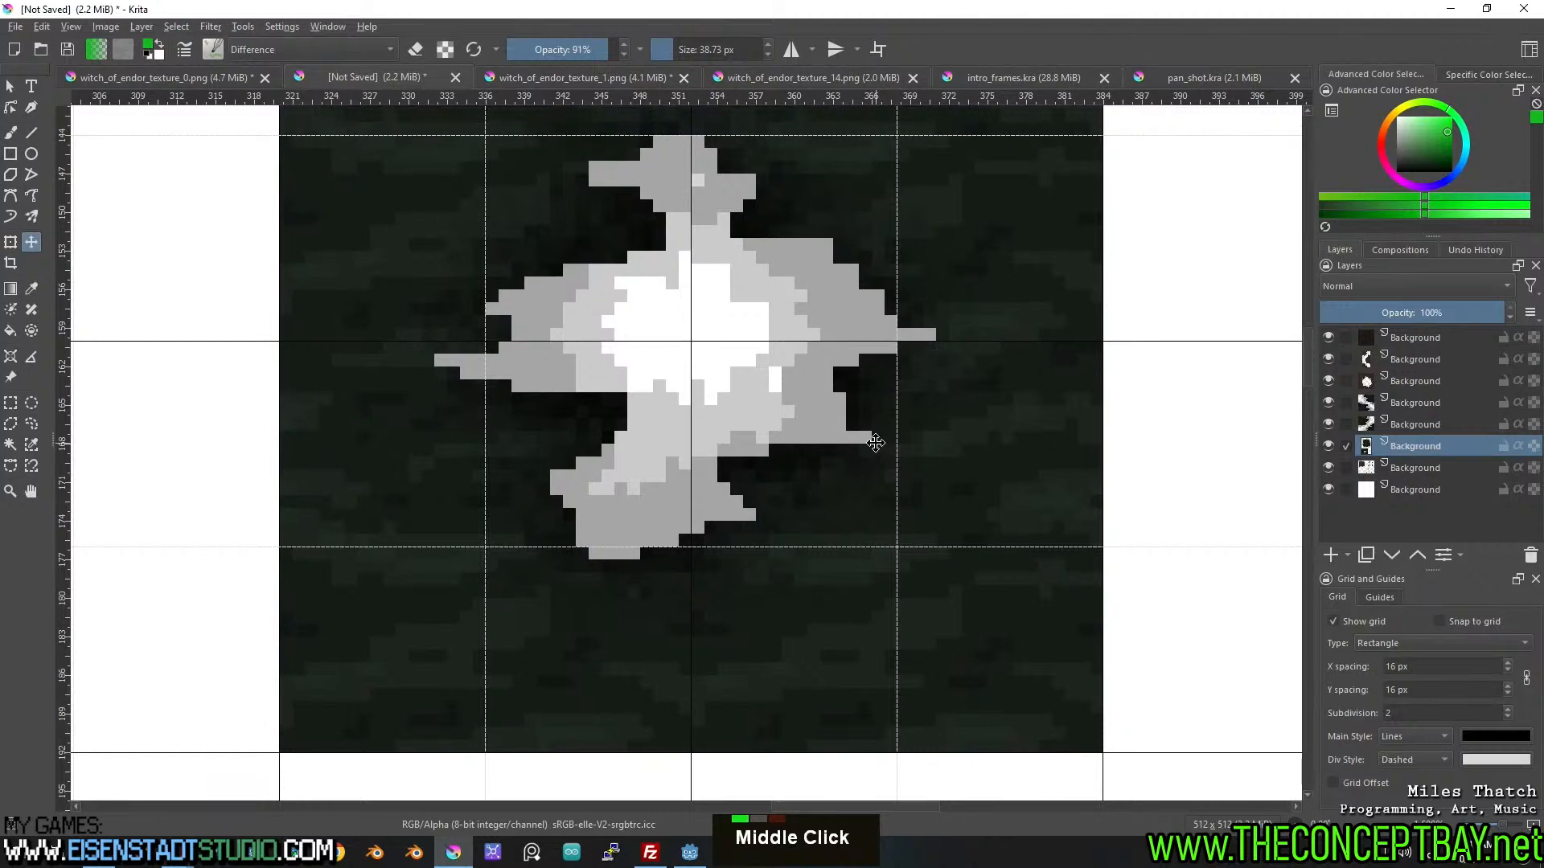
scroll(875, 443, "down", 3)
middle_click(872, 442)
Identify the layers of the branching white-crack pieces and try to move them toward the white-patch tile.
double_click(1327, 424)
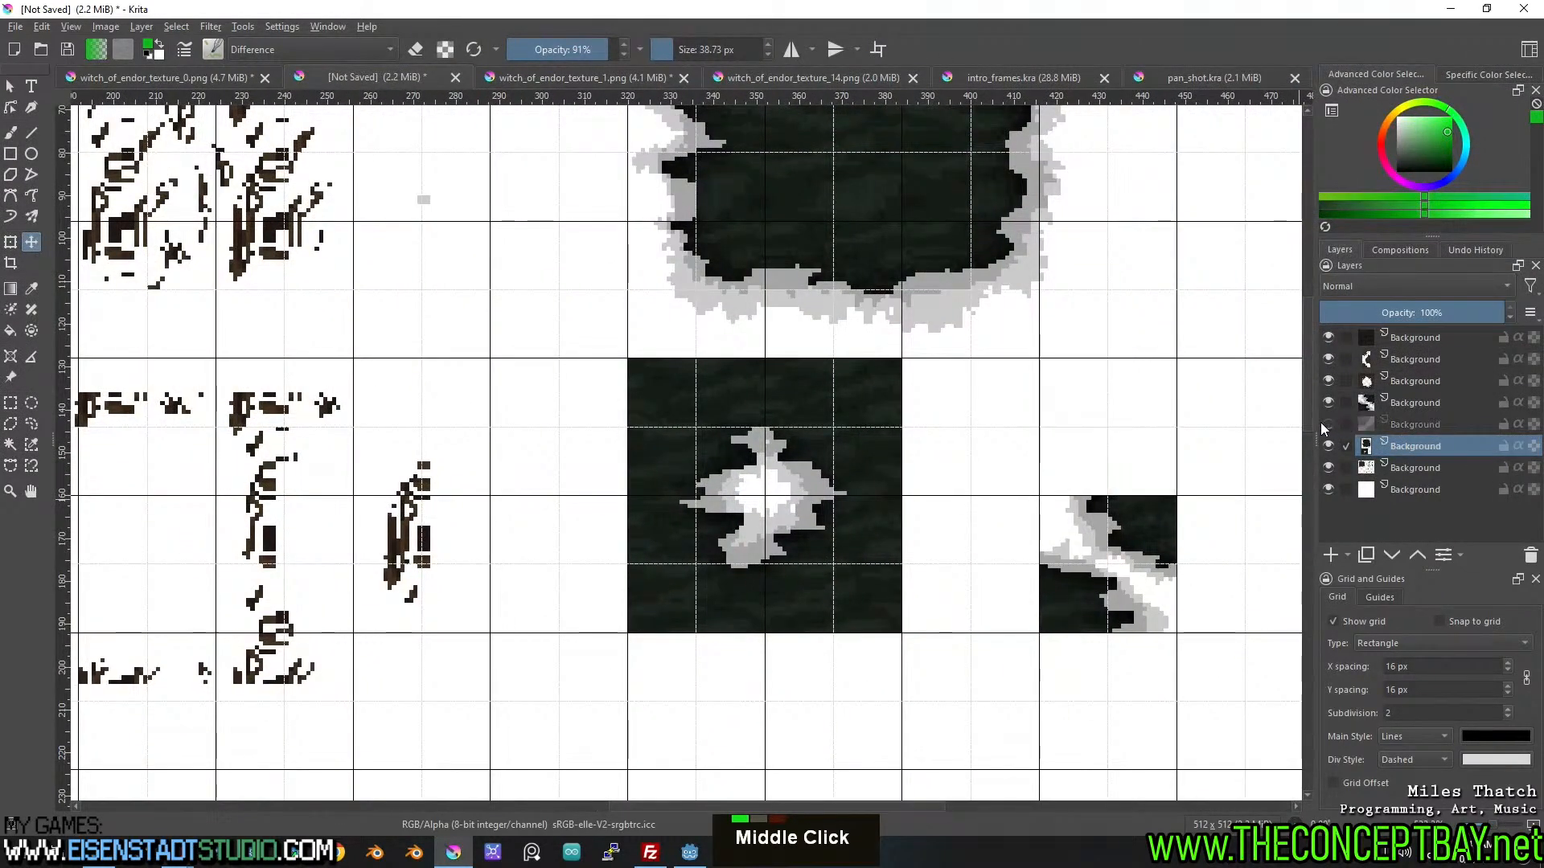
double_click(1328, 404)
double_click(1416, 402)
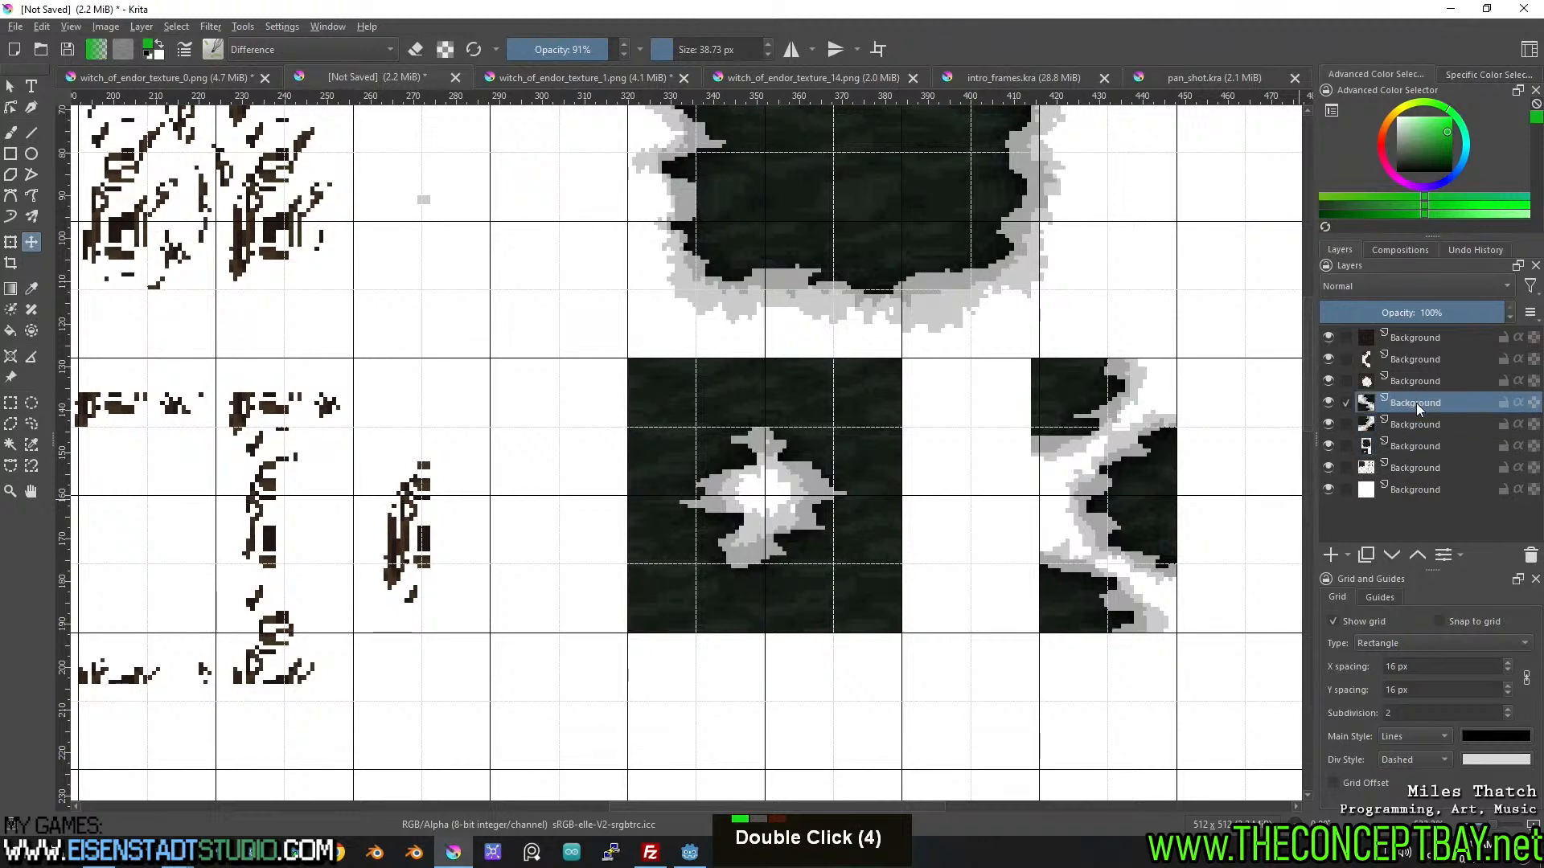
left_click(1402, 445, "shift")
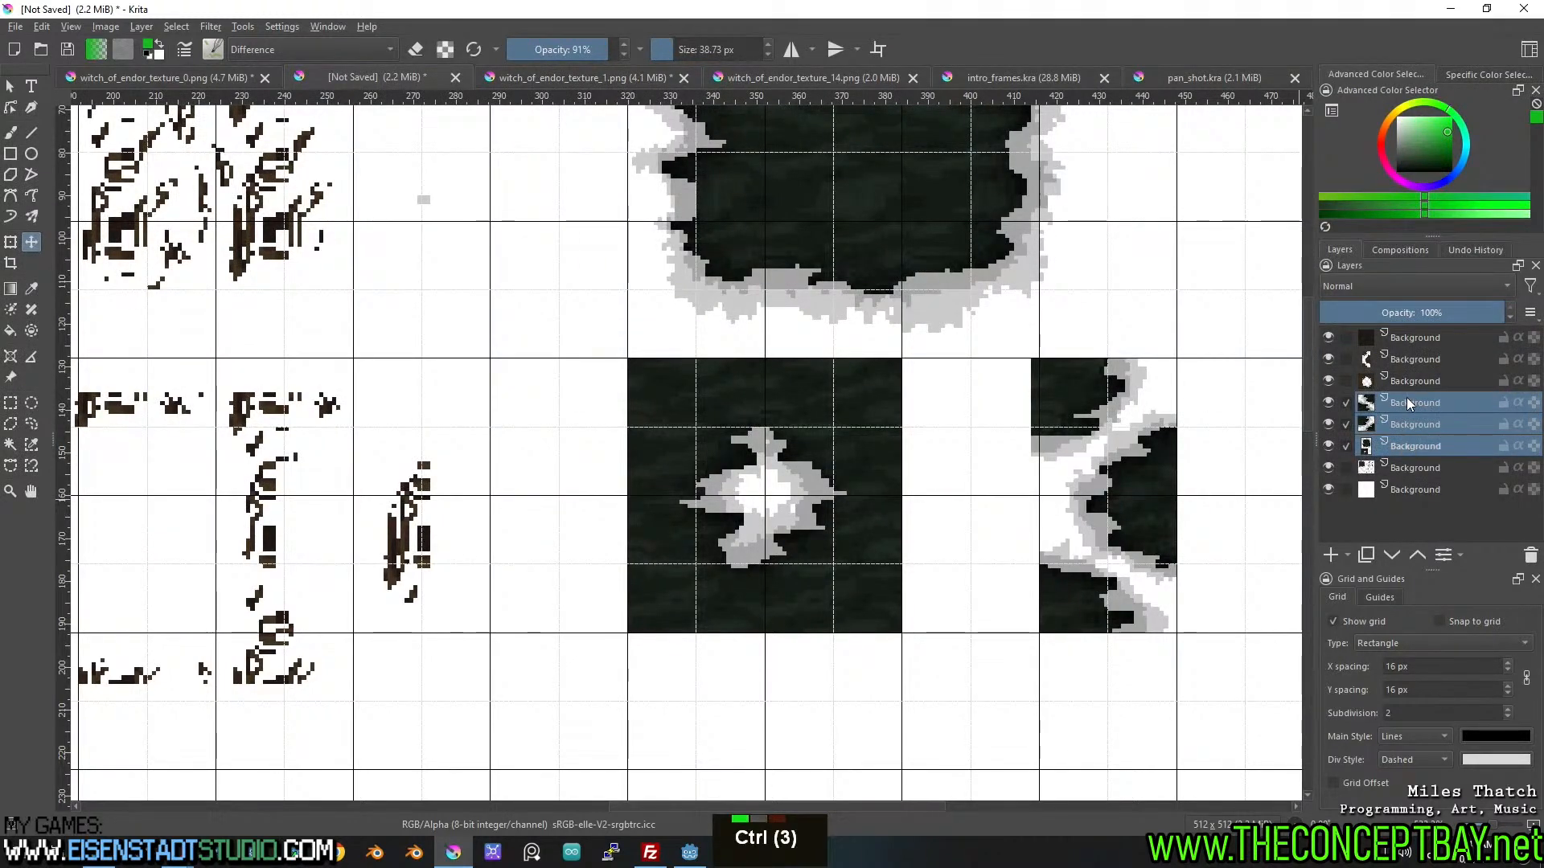
left_click(1406, 418, "shift")
scroll(1061, 412, "up", 2)
left_click_drag(997, 356, 839, 350)
key("ctrl+z")
left_click_drag(1019, 432, 774, 301)
Delete the strip about 2 px wide by which the upper white-crack piece overhangs the 416 px grid line, and deselect.
left_click(1422, 406)
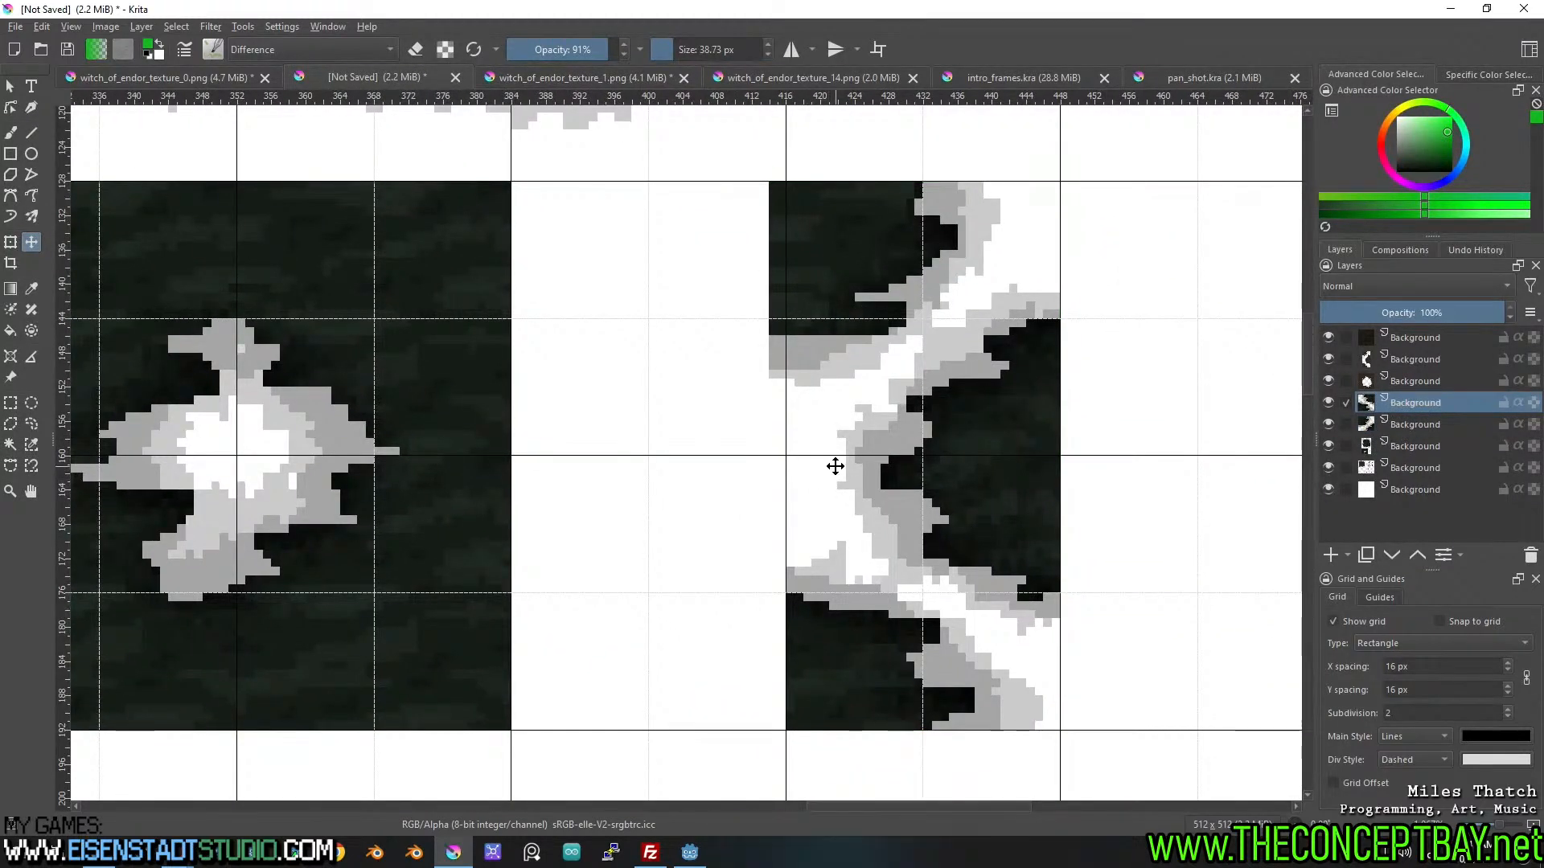
left_click_drag(820, 240, 846, 388)
scroll(846, 387, "up", 3)
scroll(846, 388, "down", 2)
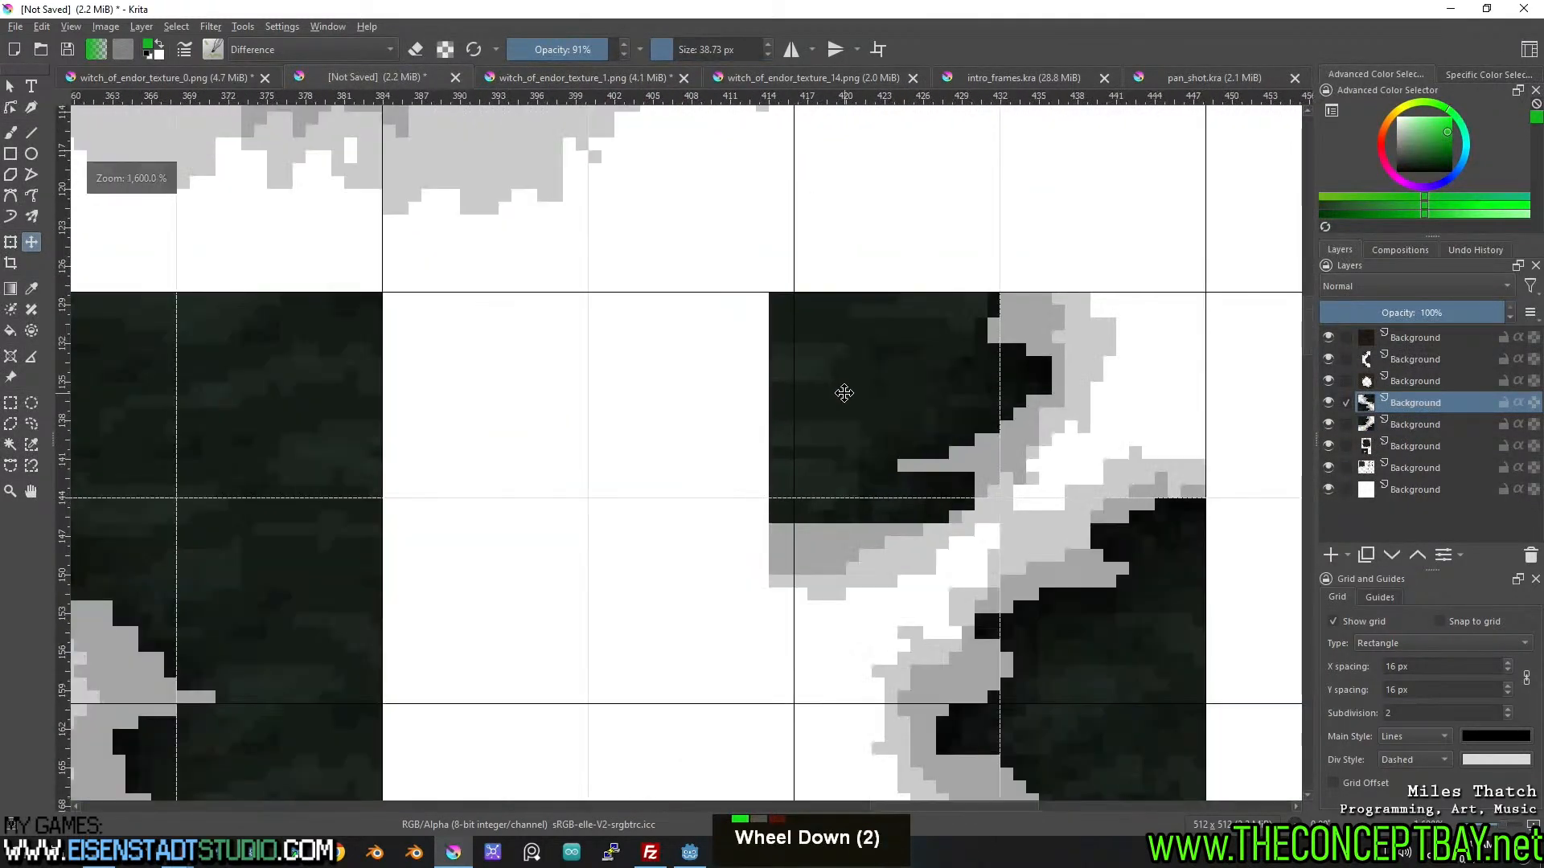
left_click_drag(840, 493, 865, 374)
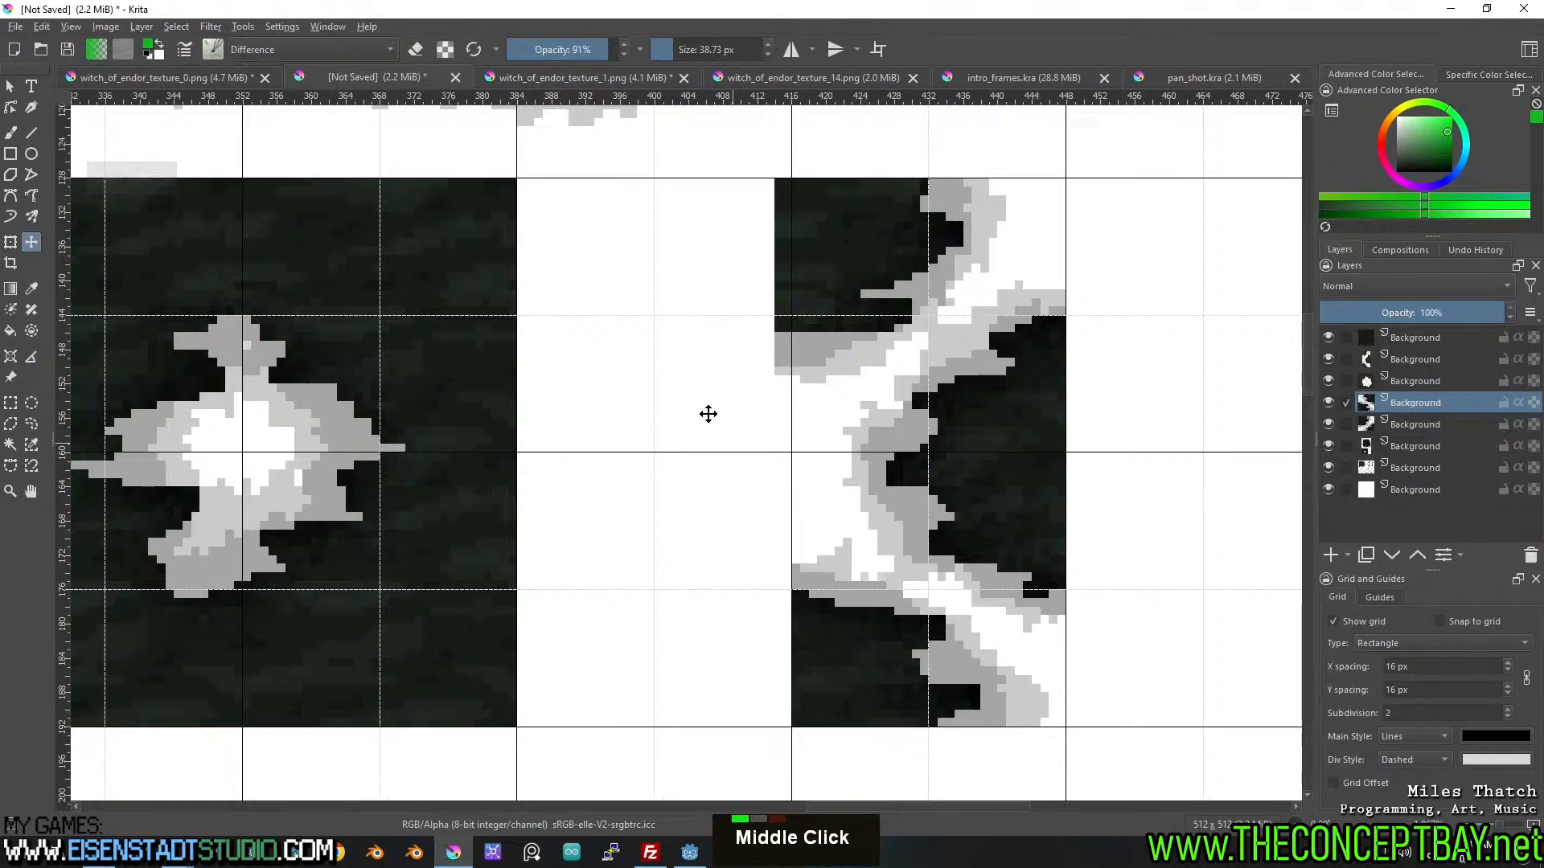
left_click(10, 405)
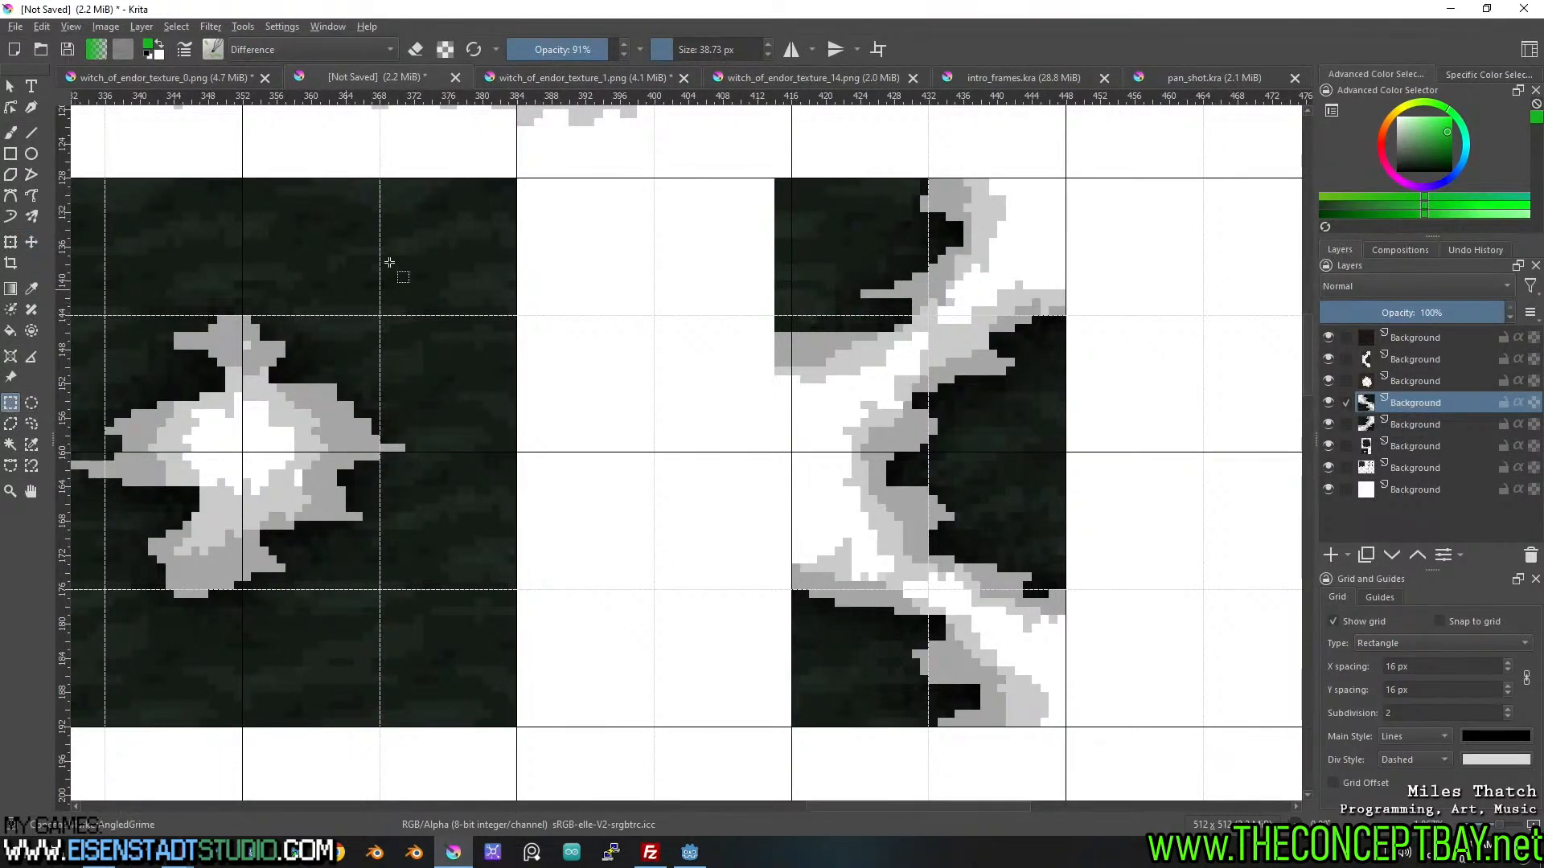
left_click_drag(705, 152, 792, 444)
key("Delete")
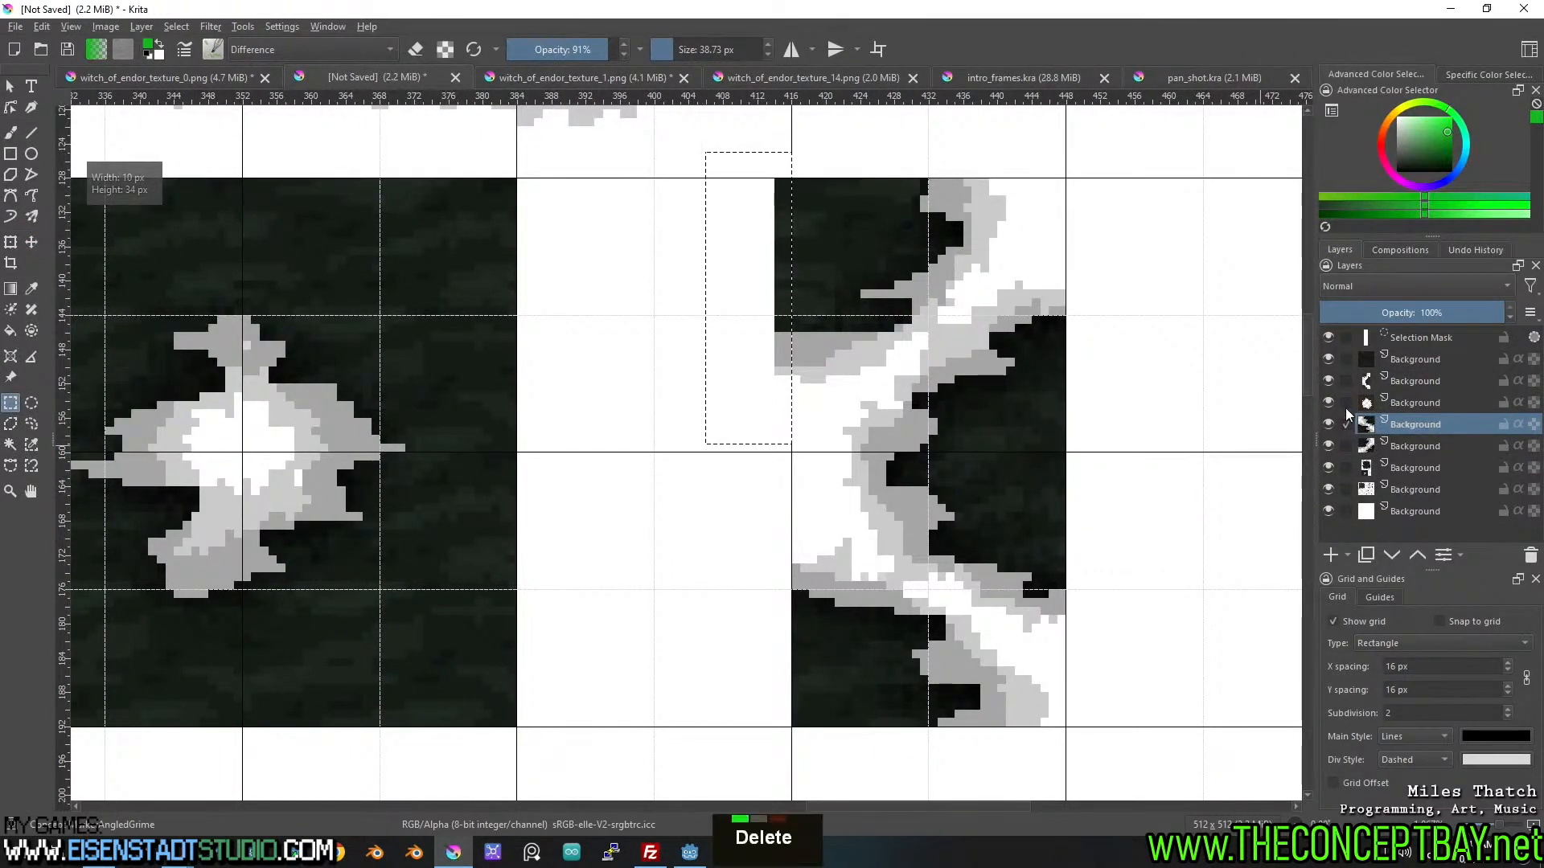
key("Delete")
key("ctrl+shift+a")
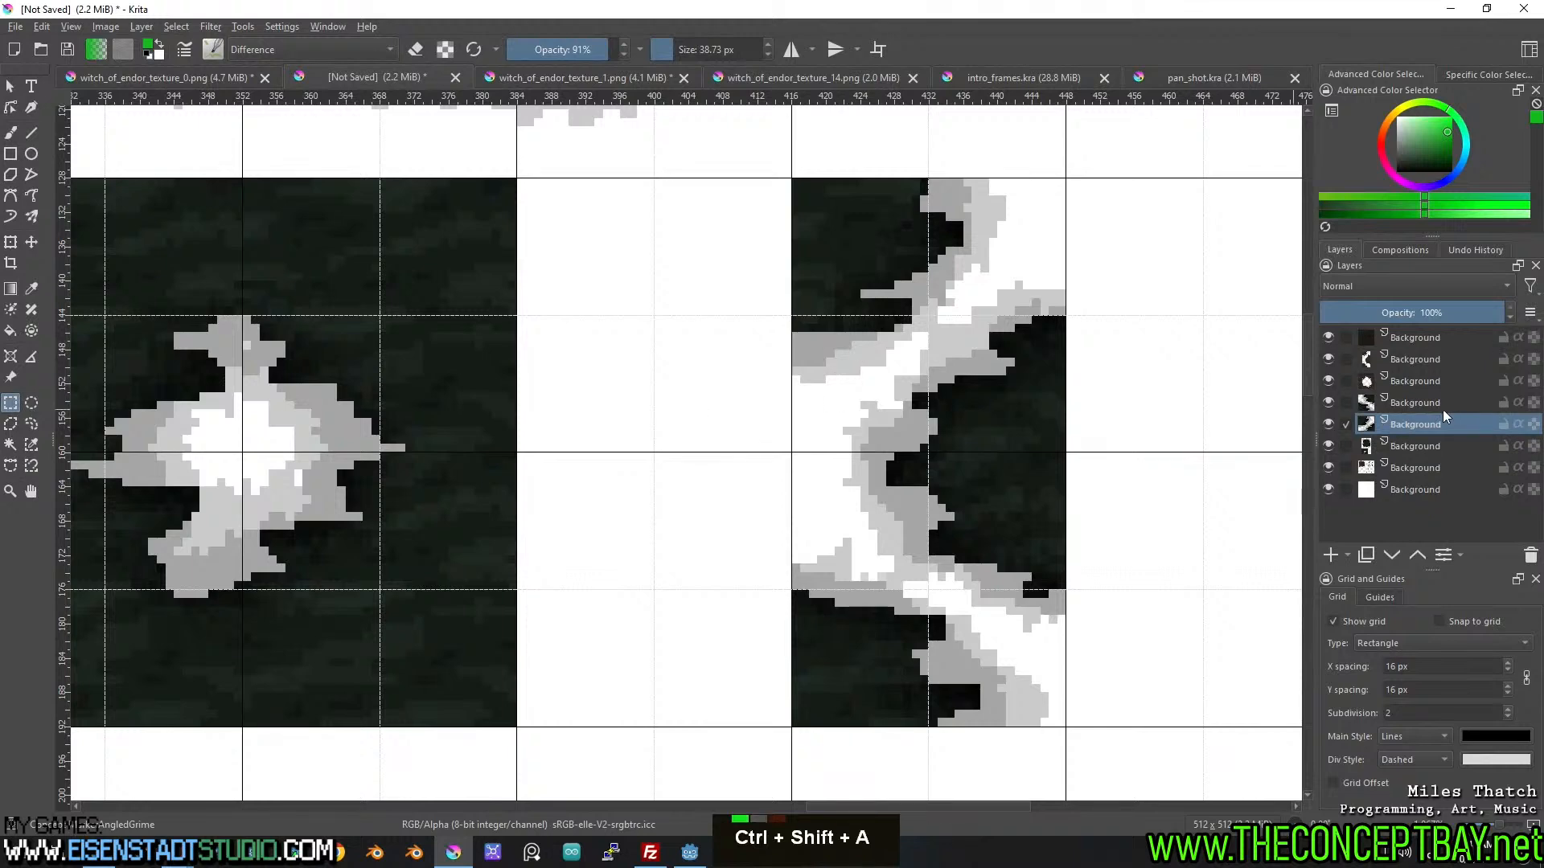
key("ctrl+shift+a")
Move both white-crack piece layers left together to the 384 px grid line, flush against the white-patch tile.
key("t")
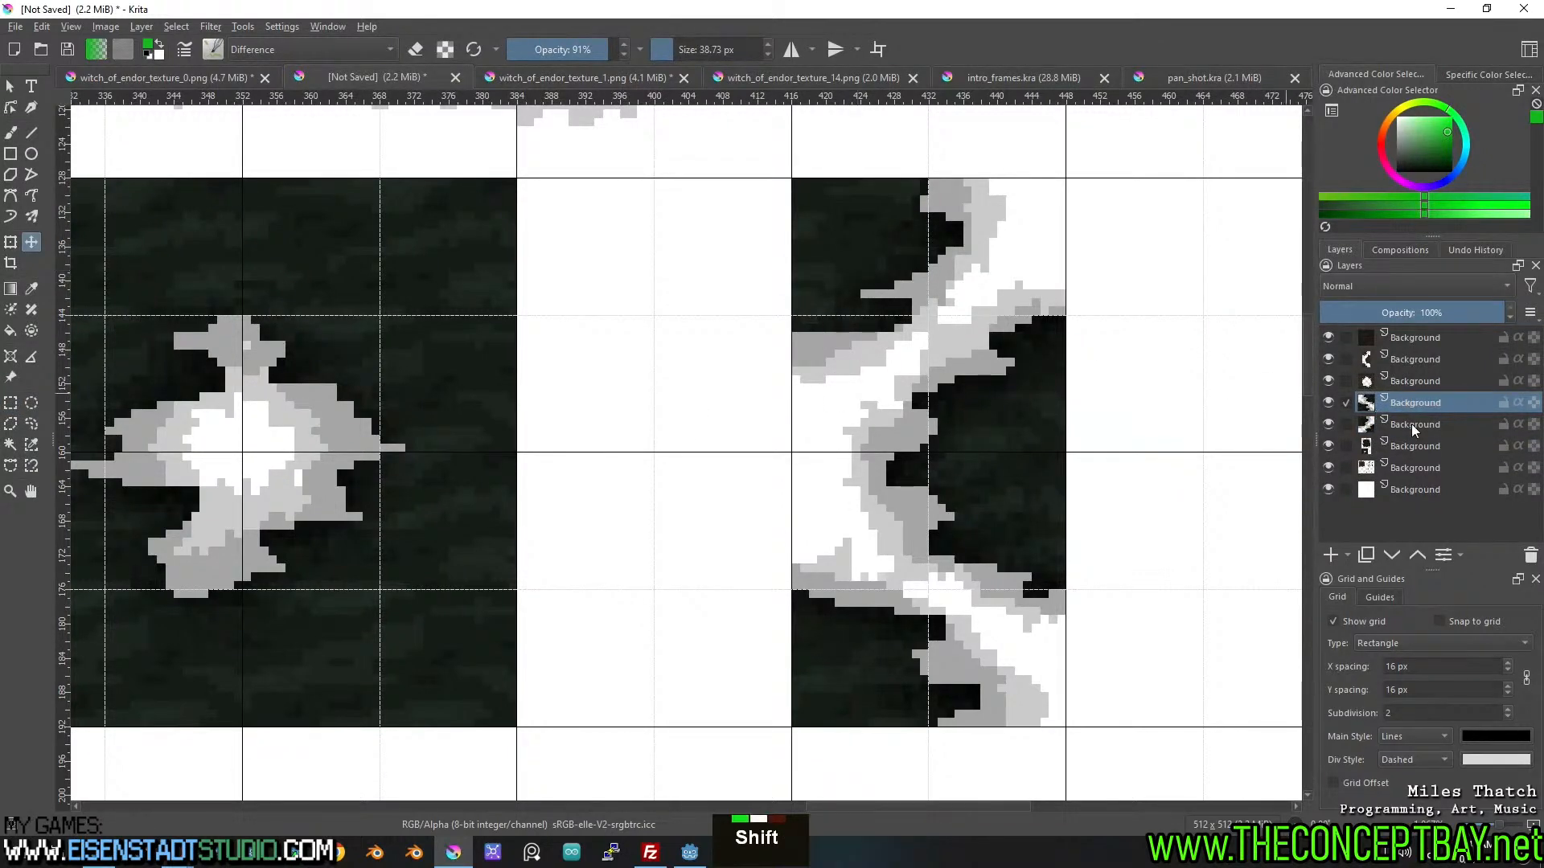
left_click(1408, 424, "shift")
left_click_drag(830, 216, 544, 214)
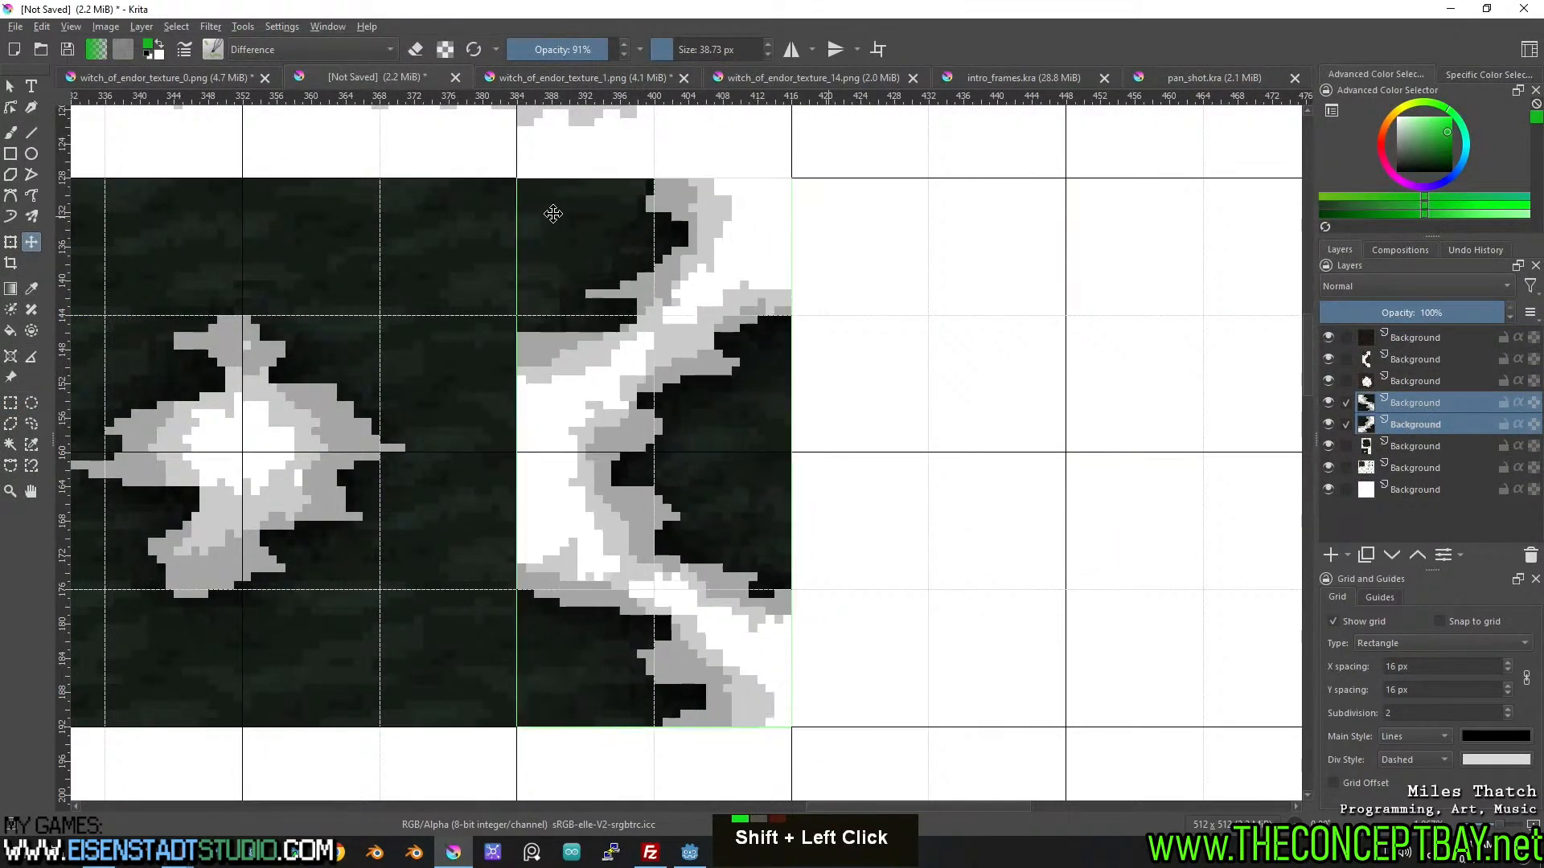
scroll(533, 242, "down", 1)
middle_click(534, 241)
scroll(916, 280, "down", 1)
middle_click(734, 389)
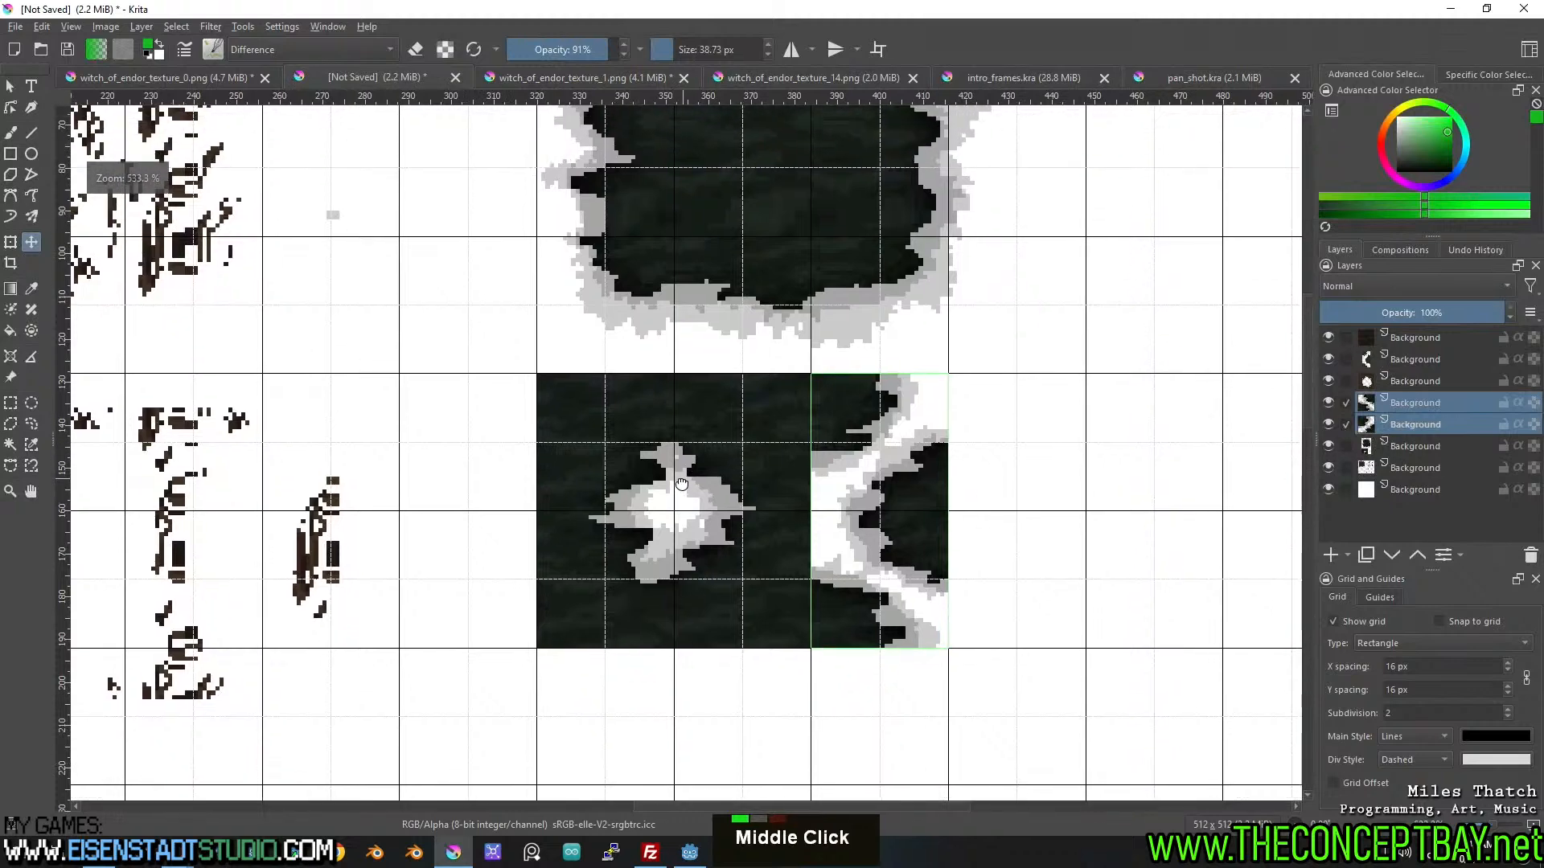
Group the white-patch tile layer with the two white-crack piece layers.
left_click(1412, 446, "shift")
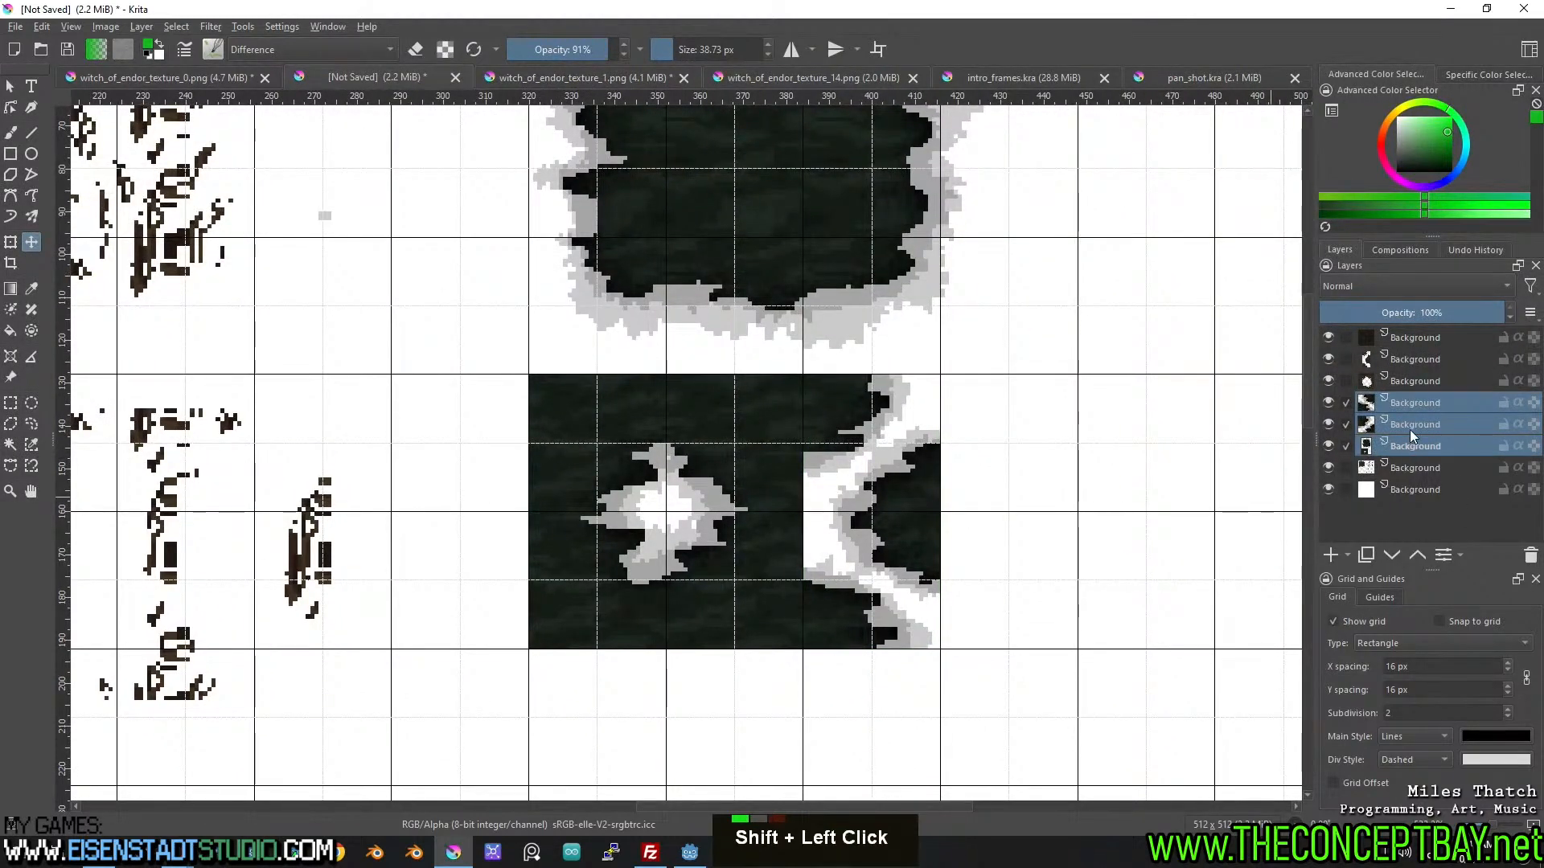
left_click(1413, 423, "shift")
left_click(1409, 452)
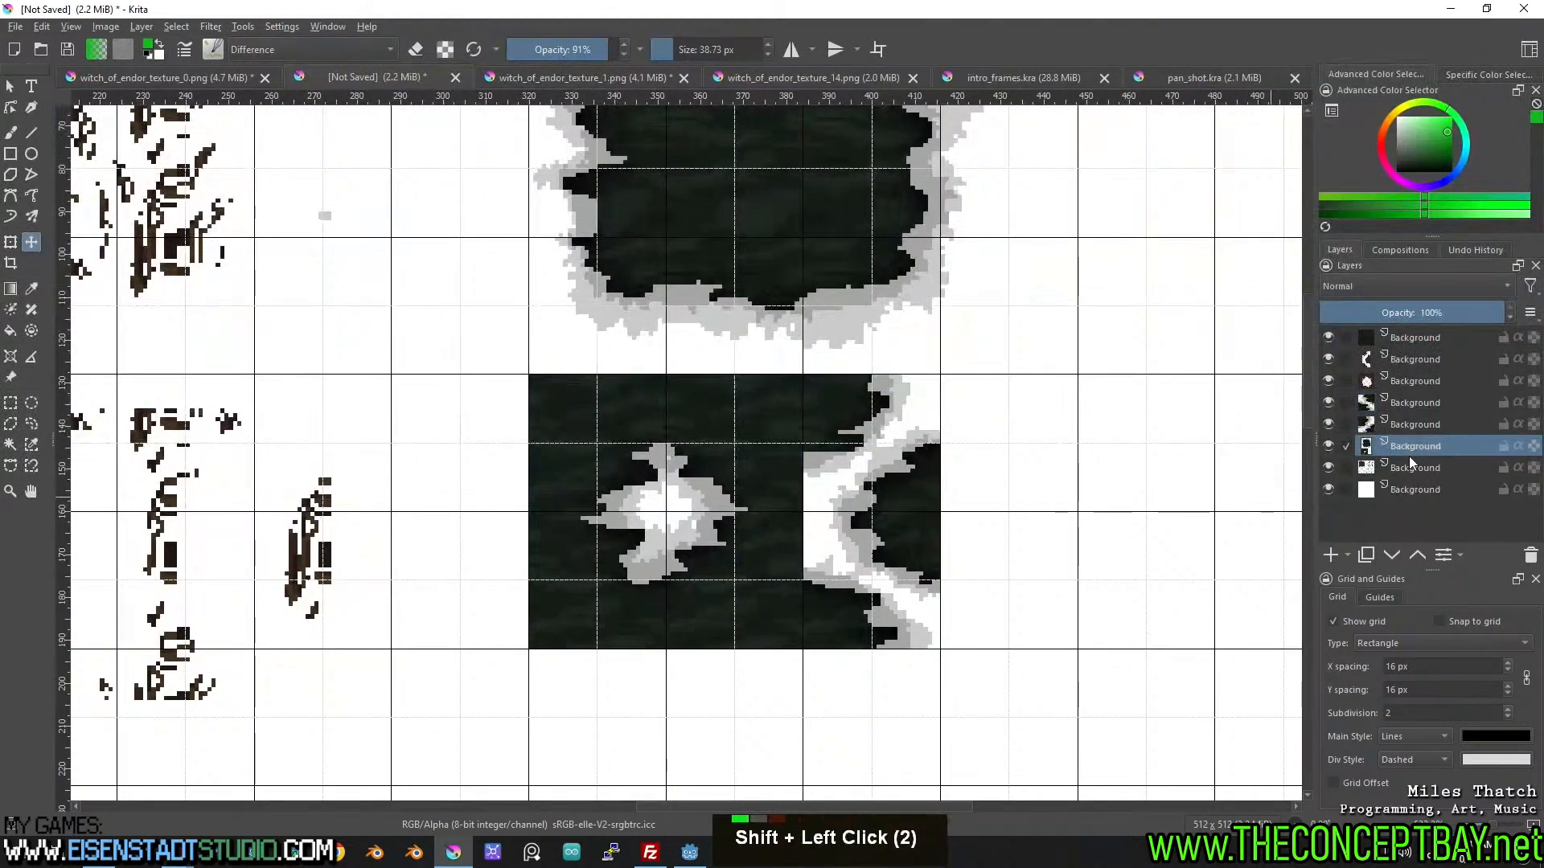
left_click(1409, 401, "shift")
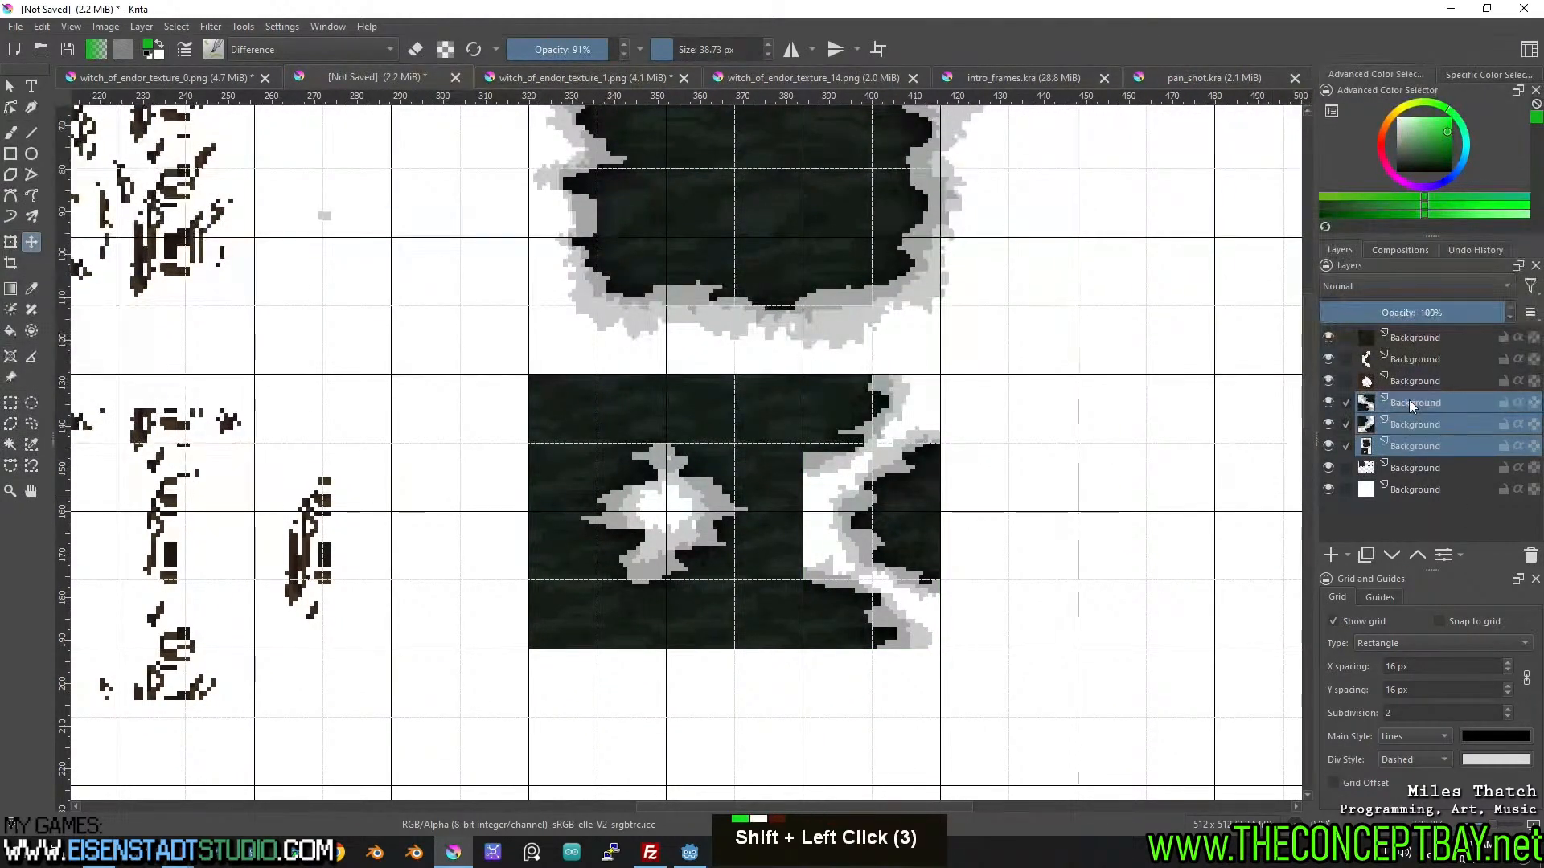
double_click(1330, 404)
double_click(1325, 446)
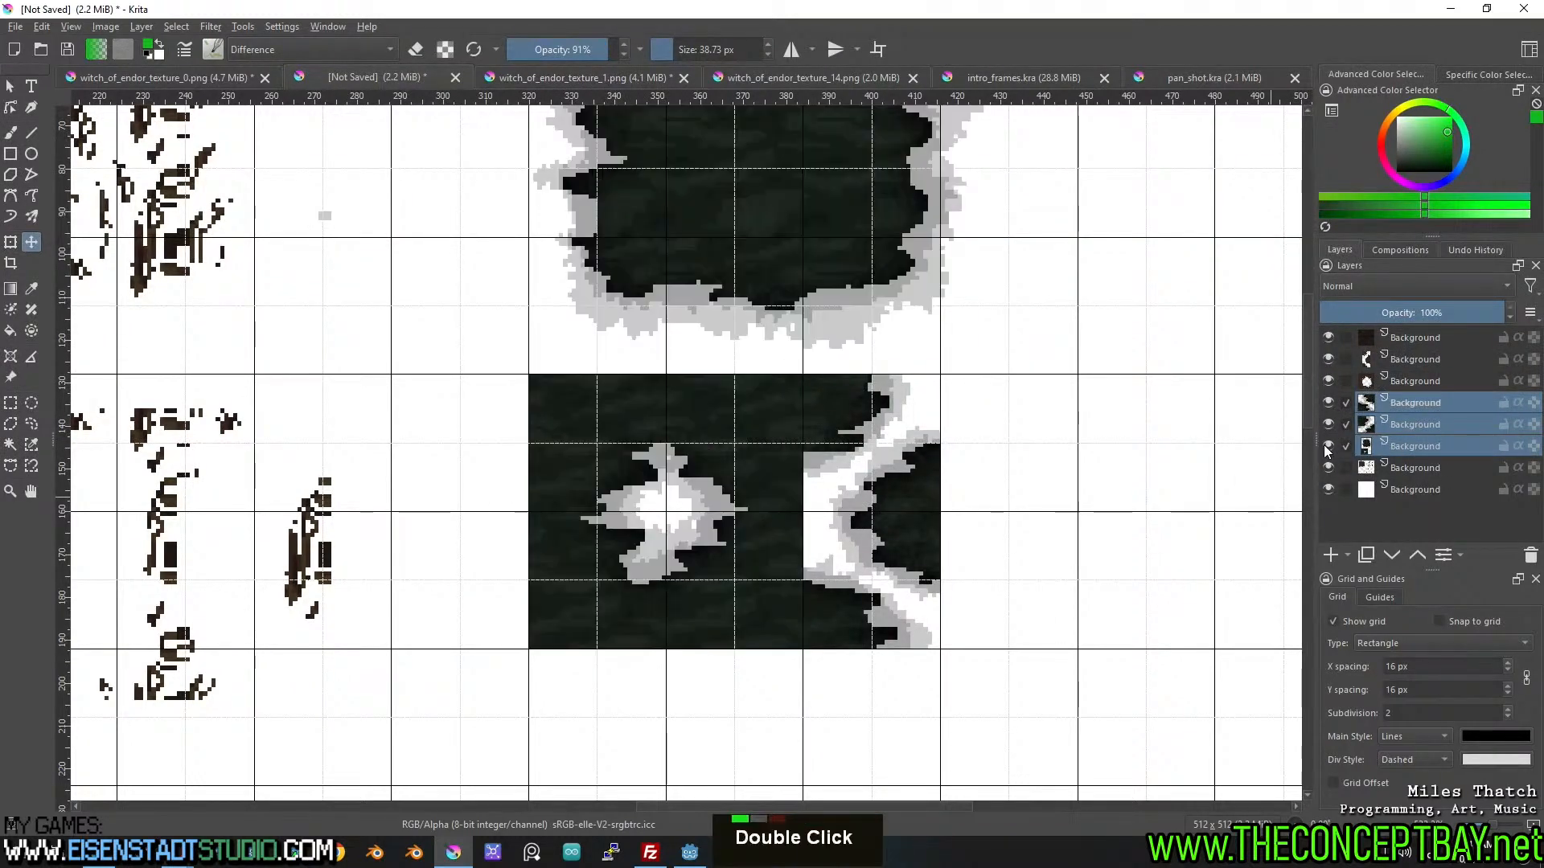
key("ctrl+g")
double_click(1406, 402)
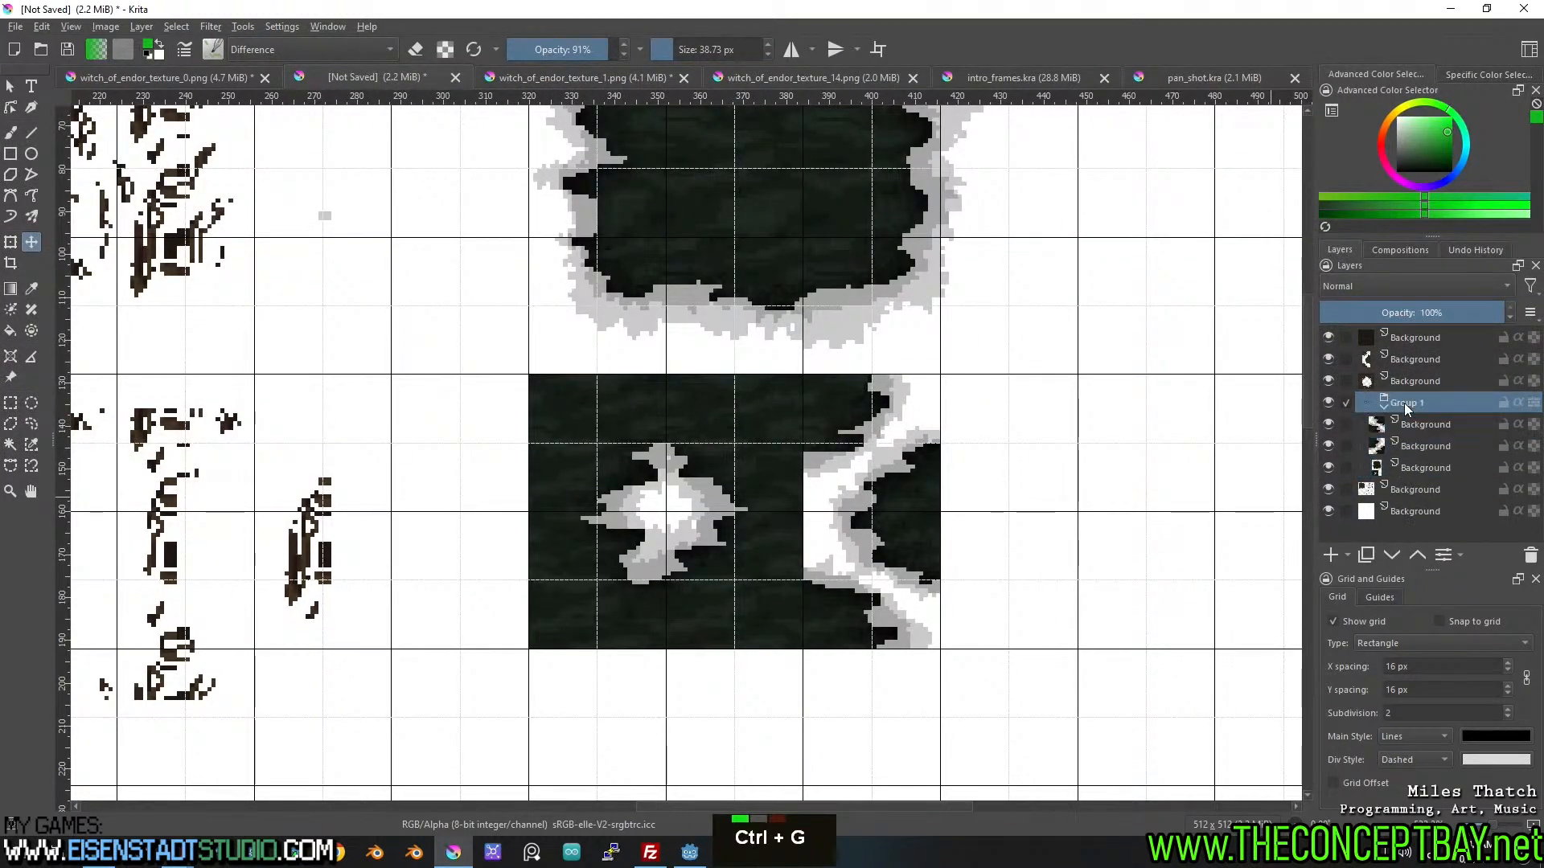
type("puddel")
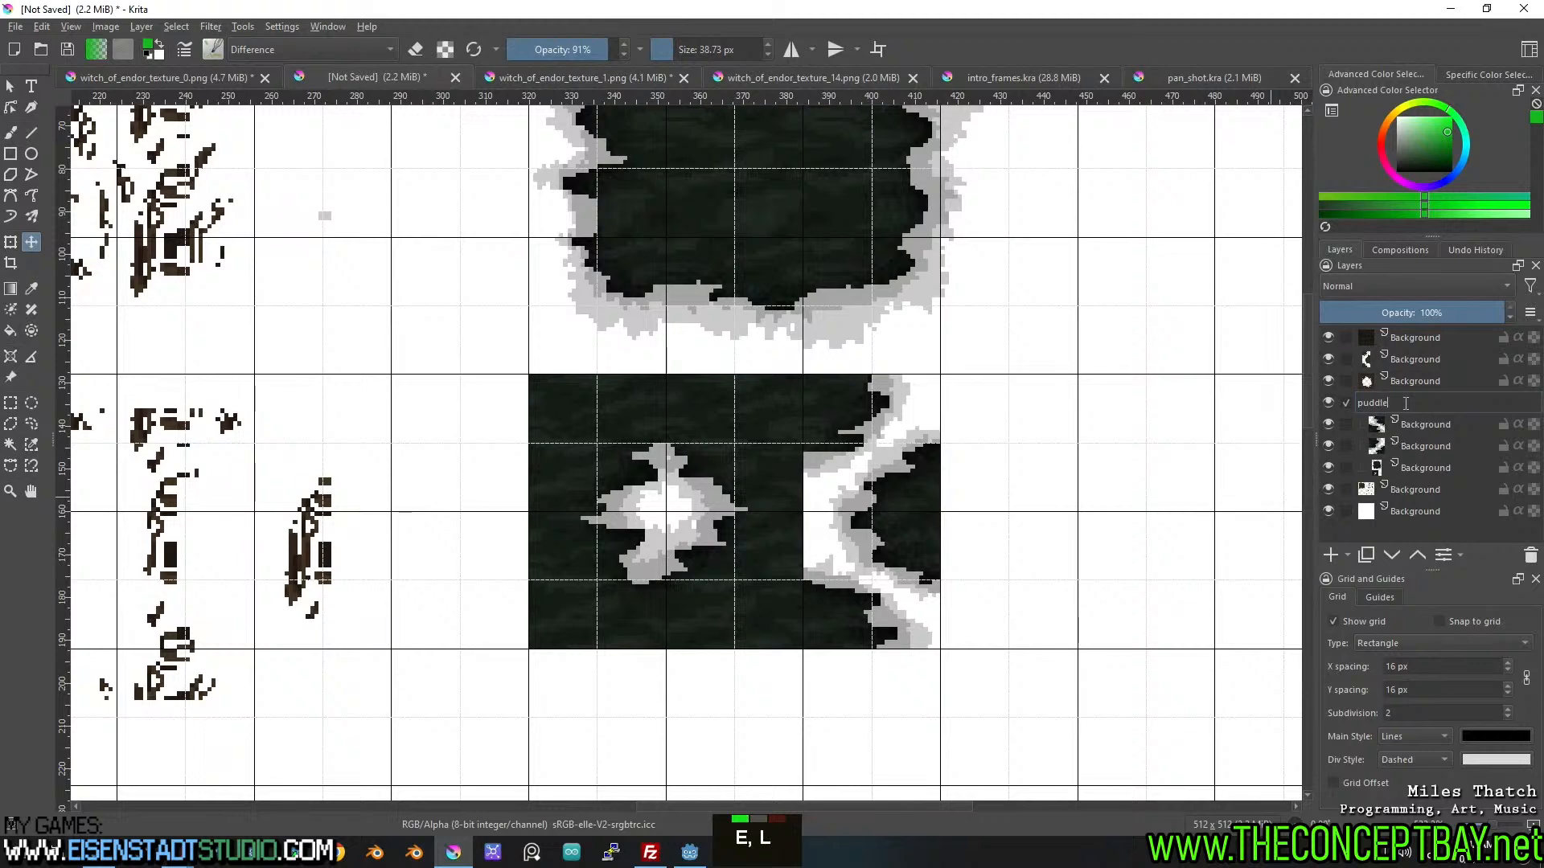
key("BackSpace")
key("BackSpace")
type(";l")
key("Insert")
key("BackSpace")
key("BackSpace")
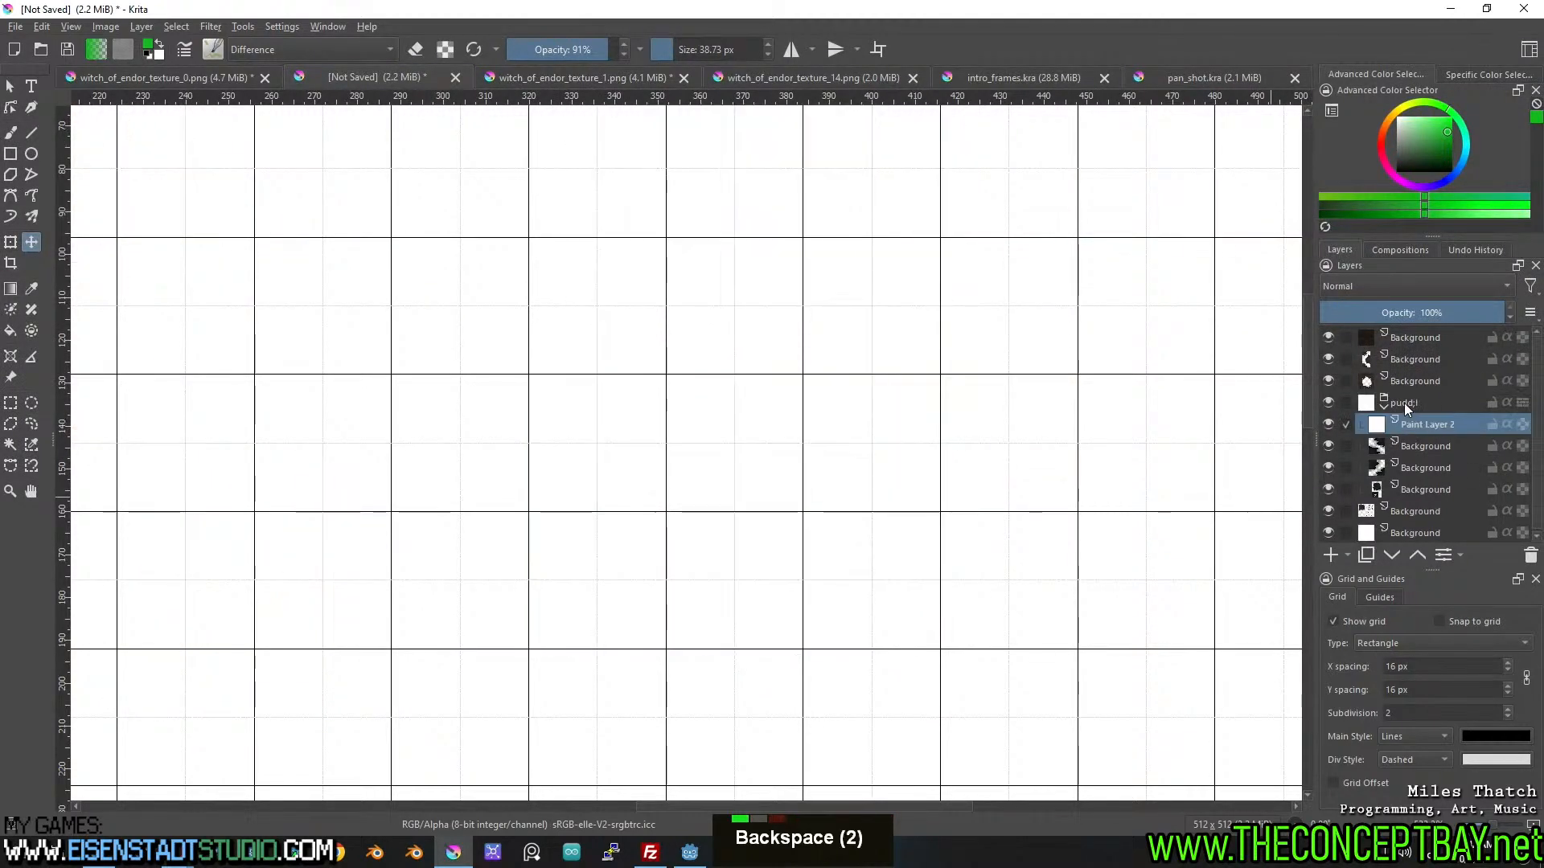
key("Insert")
key("ctrl+z")
key("ctrl+z")
key("ctrl+z")
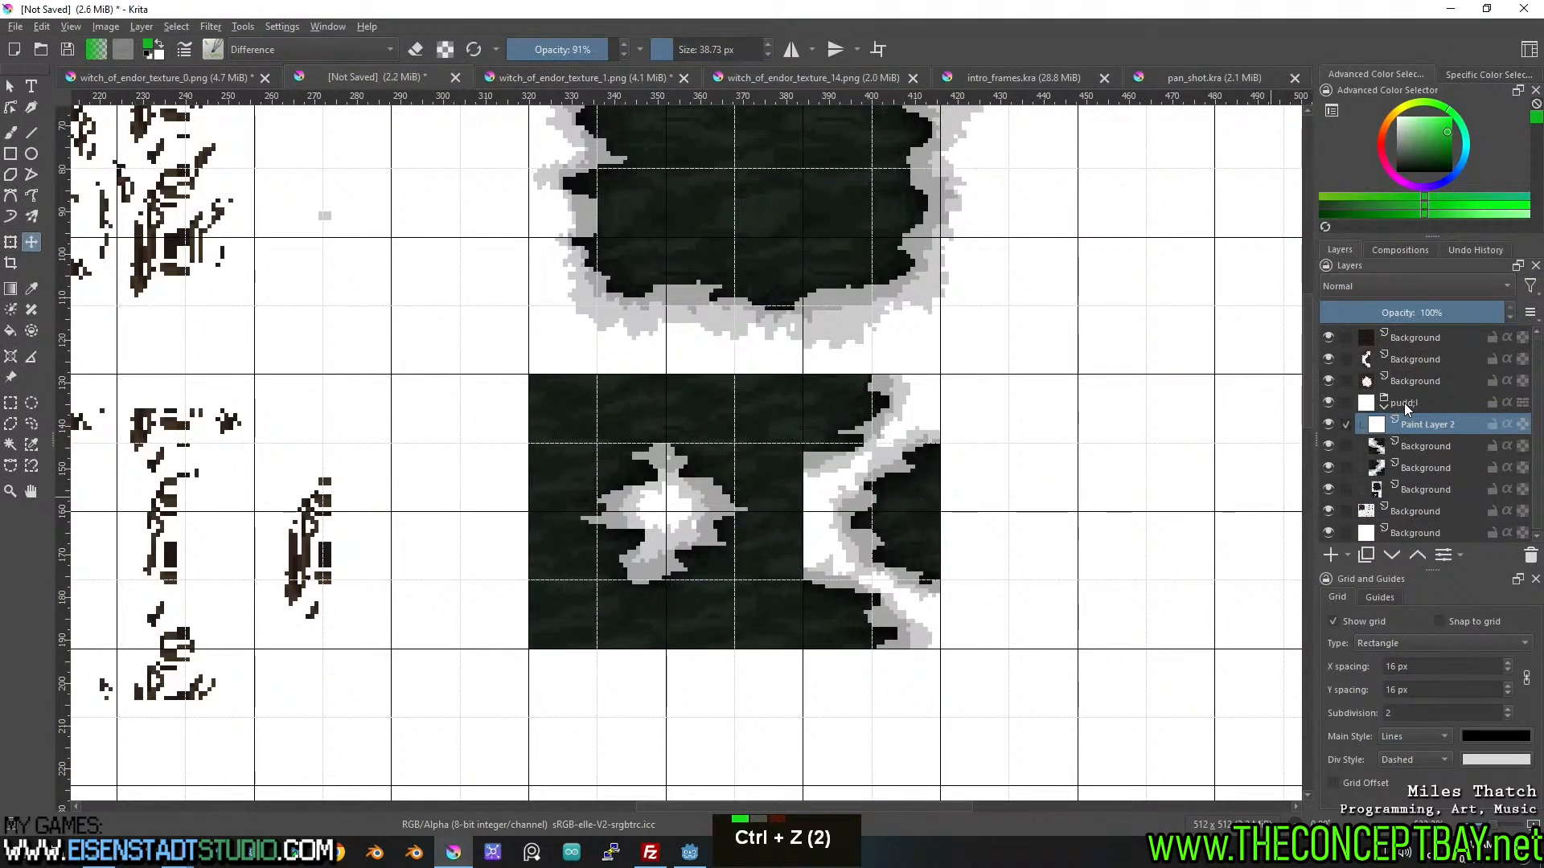
Rename the layer group as puddle and delete the stray Paint Layer 2 inside it.
double_click(1404, 402)
type("puddle")
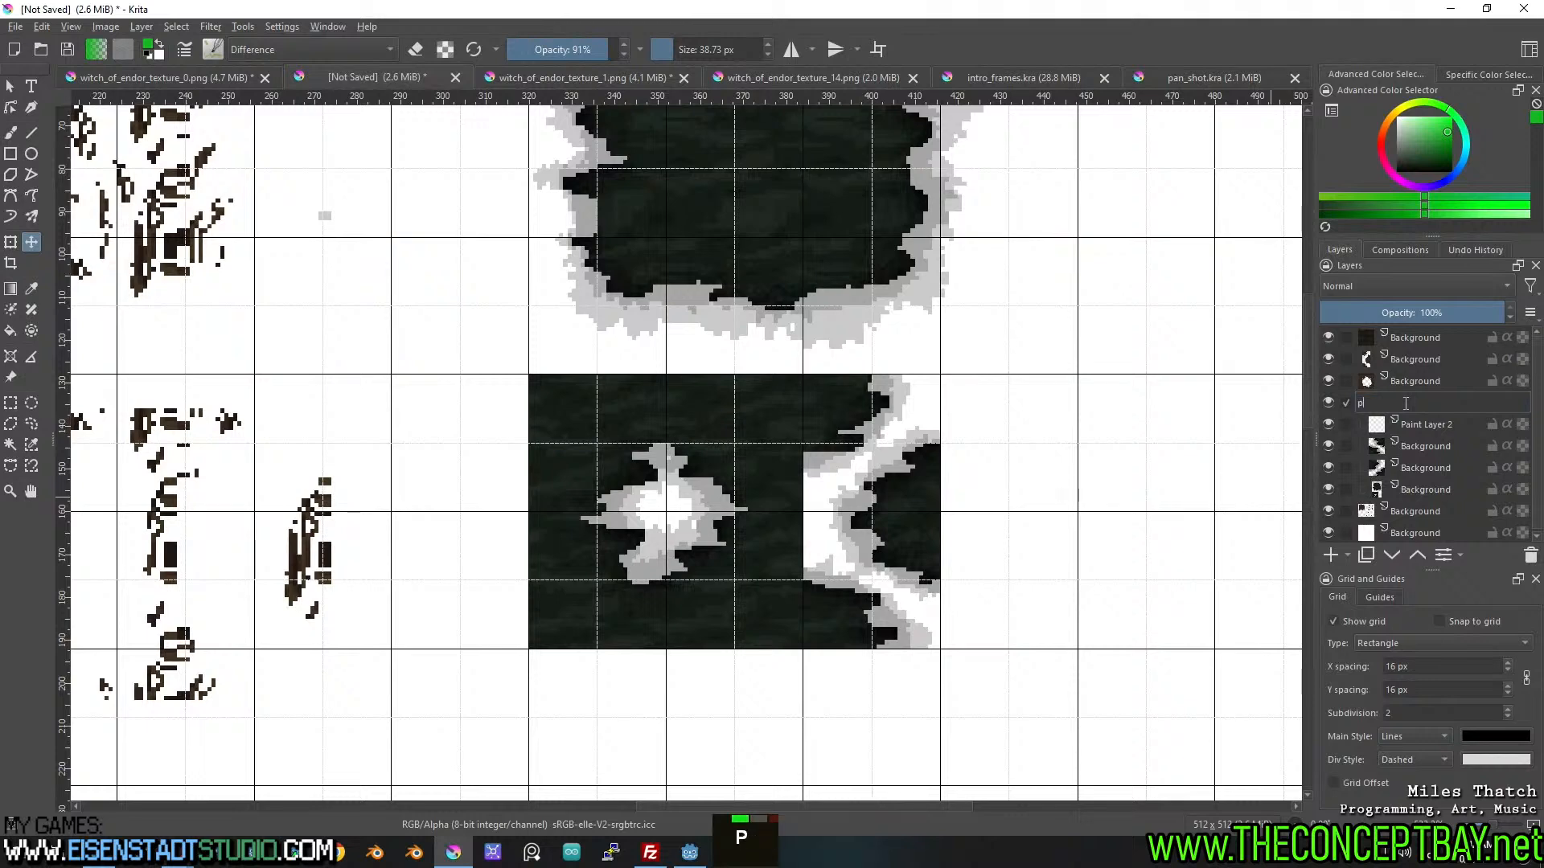
key("Return")
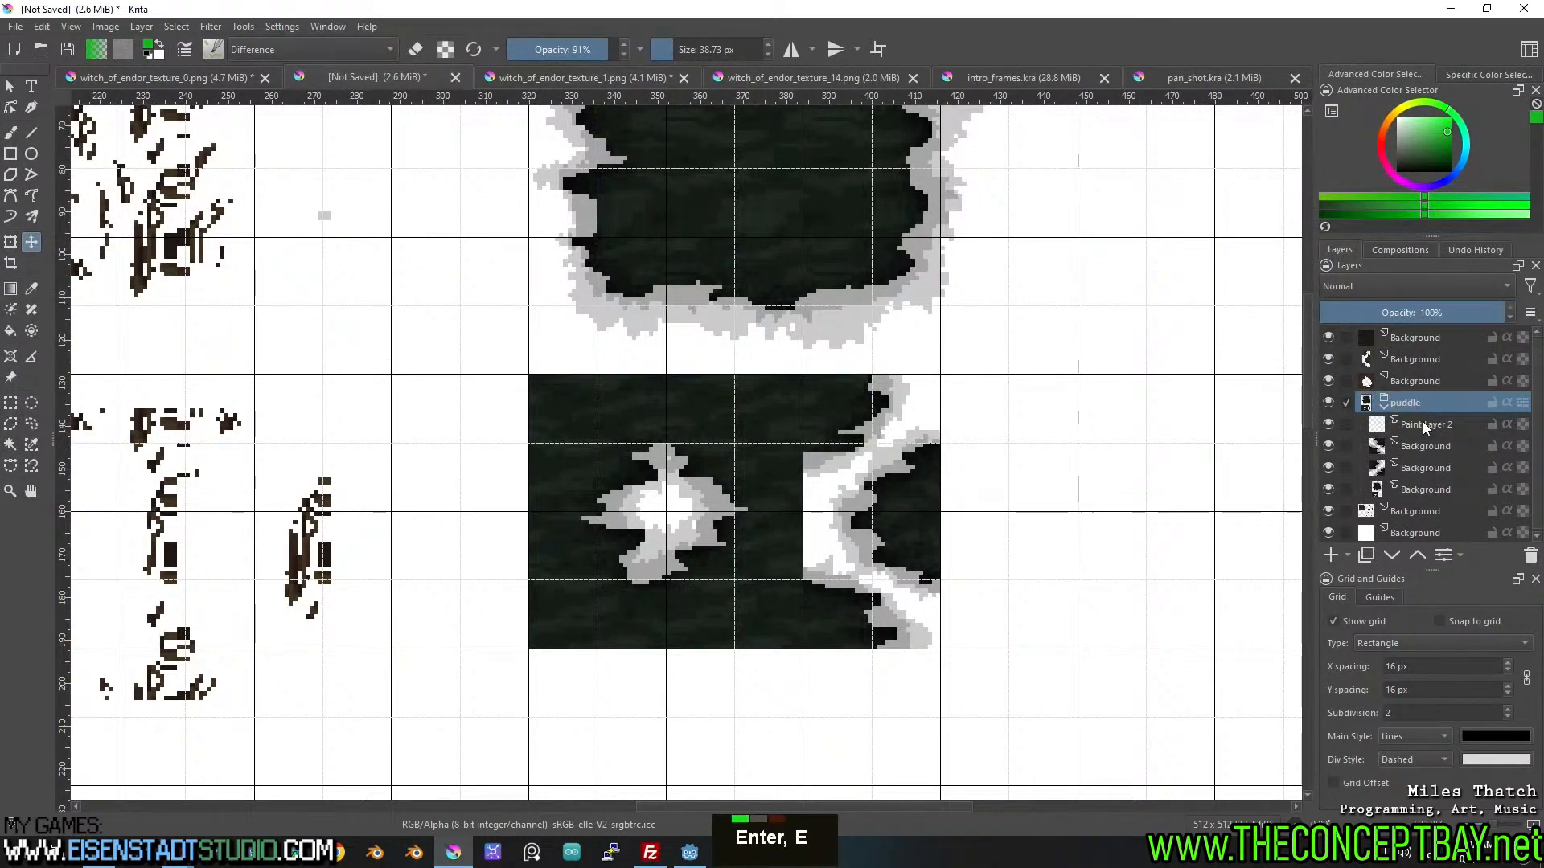
left_click(1425, 424)
left_click(1530, 556)
Save the document as a Krita file named tiles in the Witch Of Endor project's Assets folder.
key("ctrl+s")
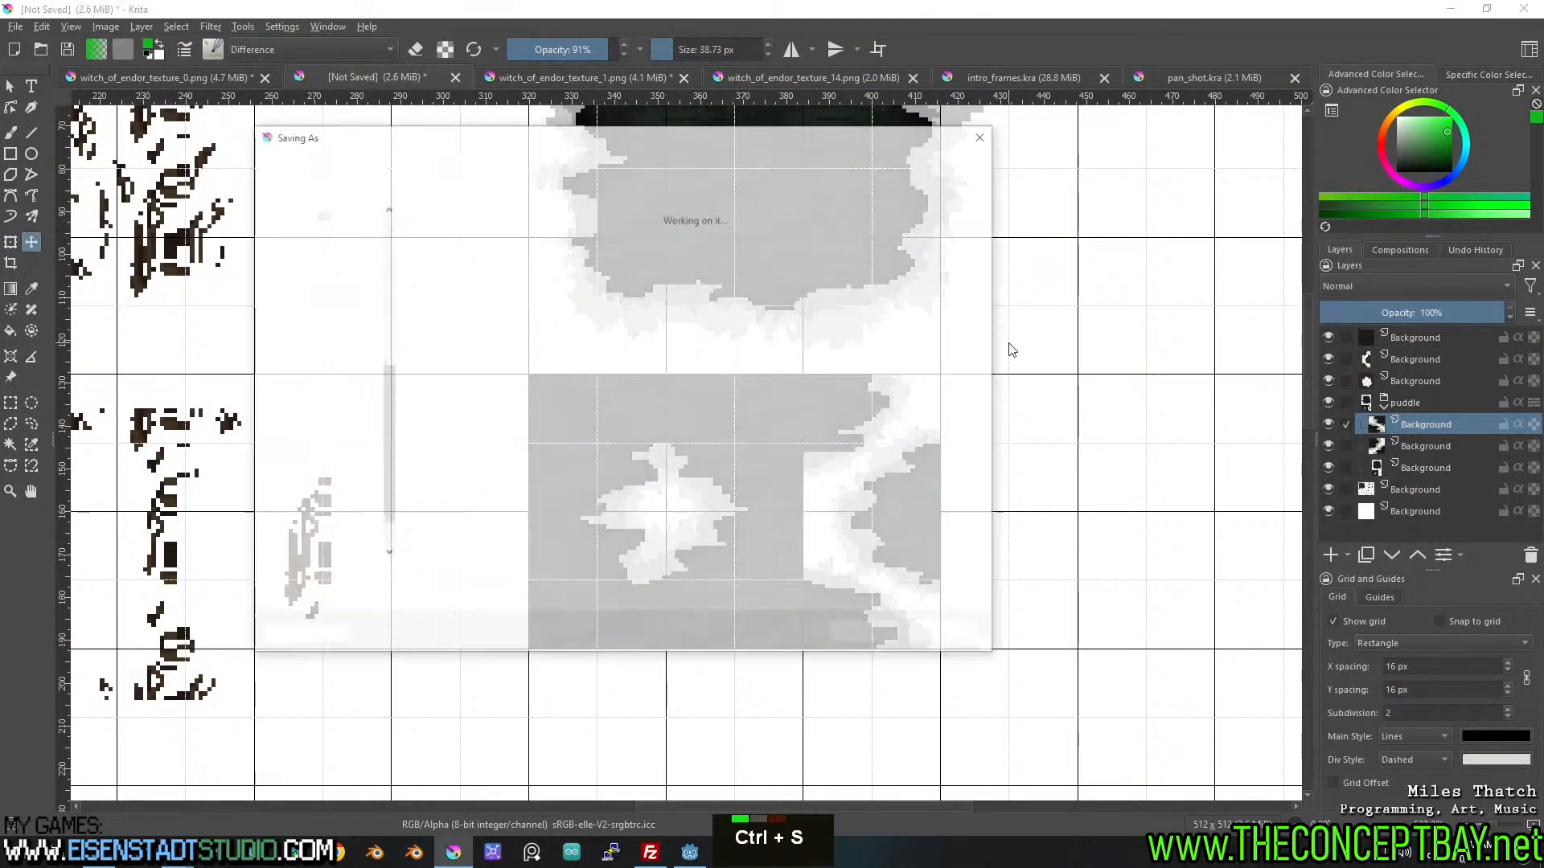
type("tilesets")
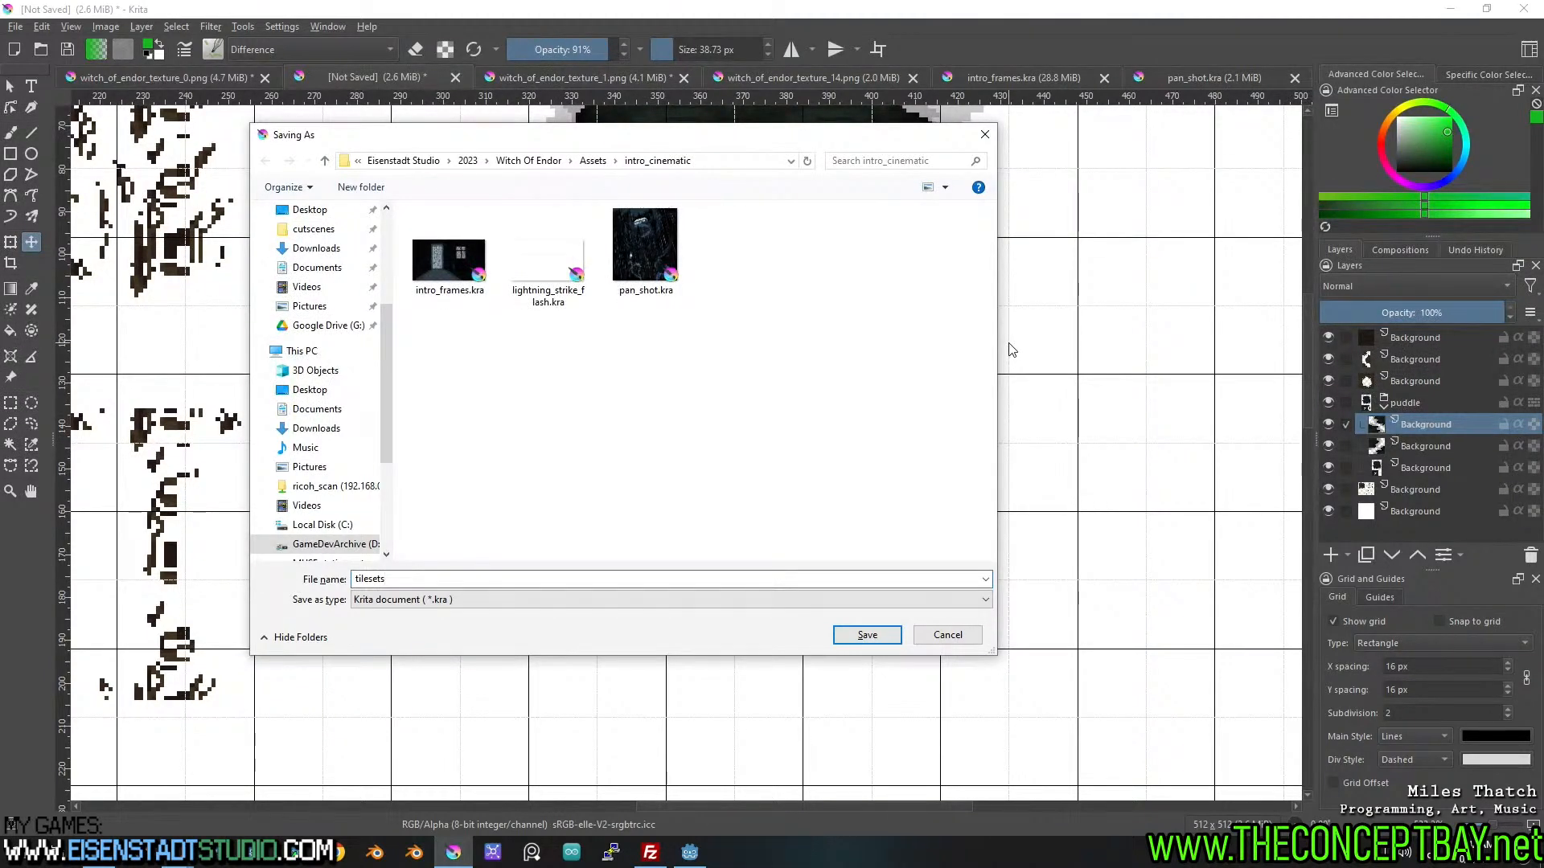
key("ctrl+a")
type("tile")
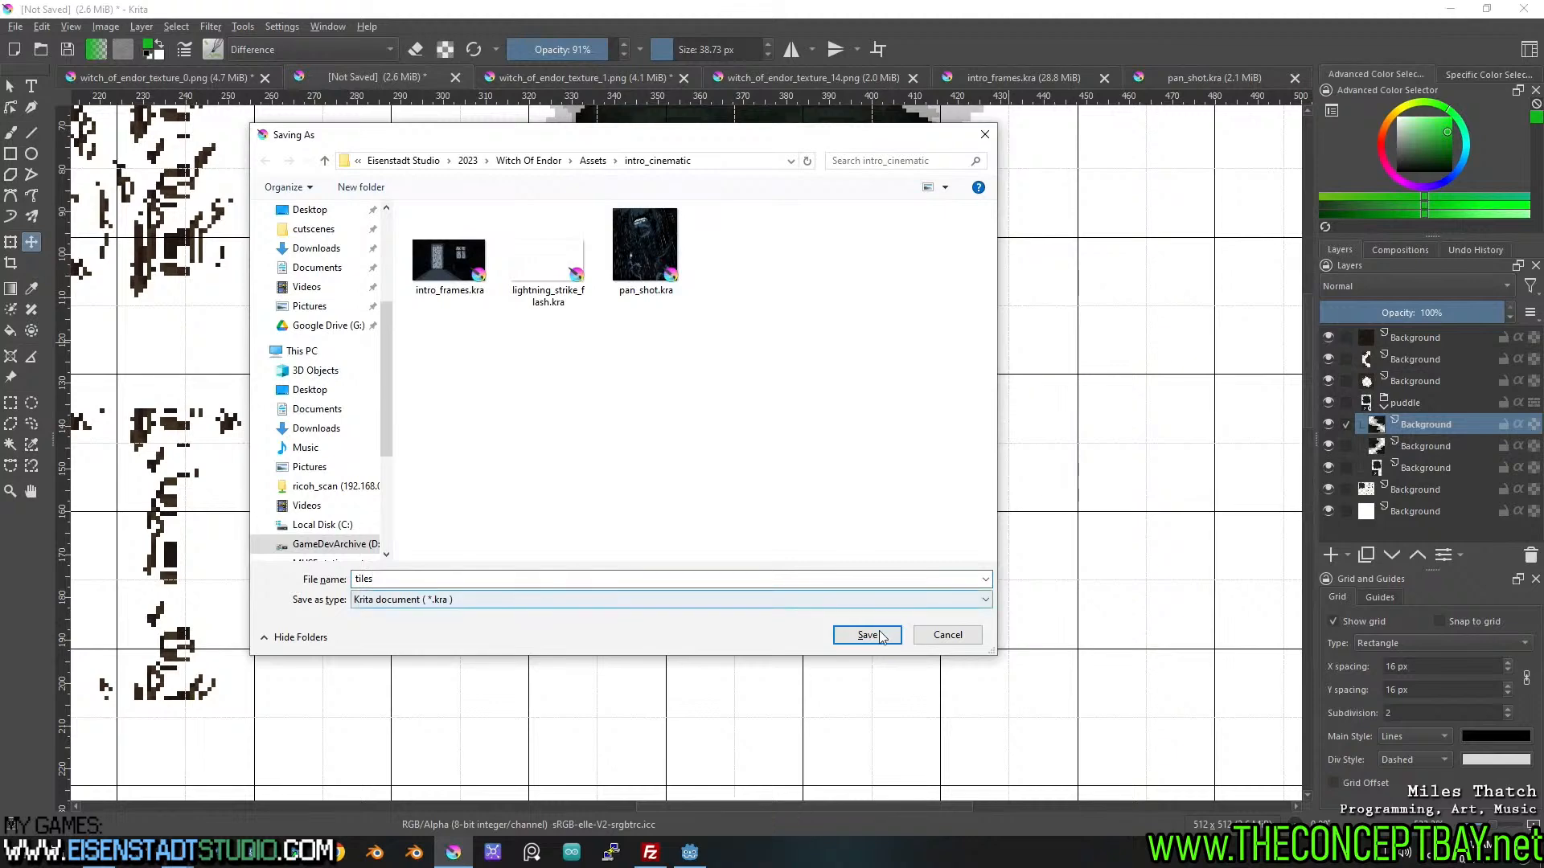
double_click(592, 161)
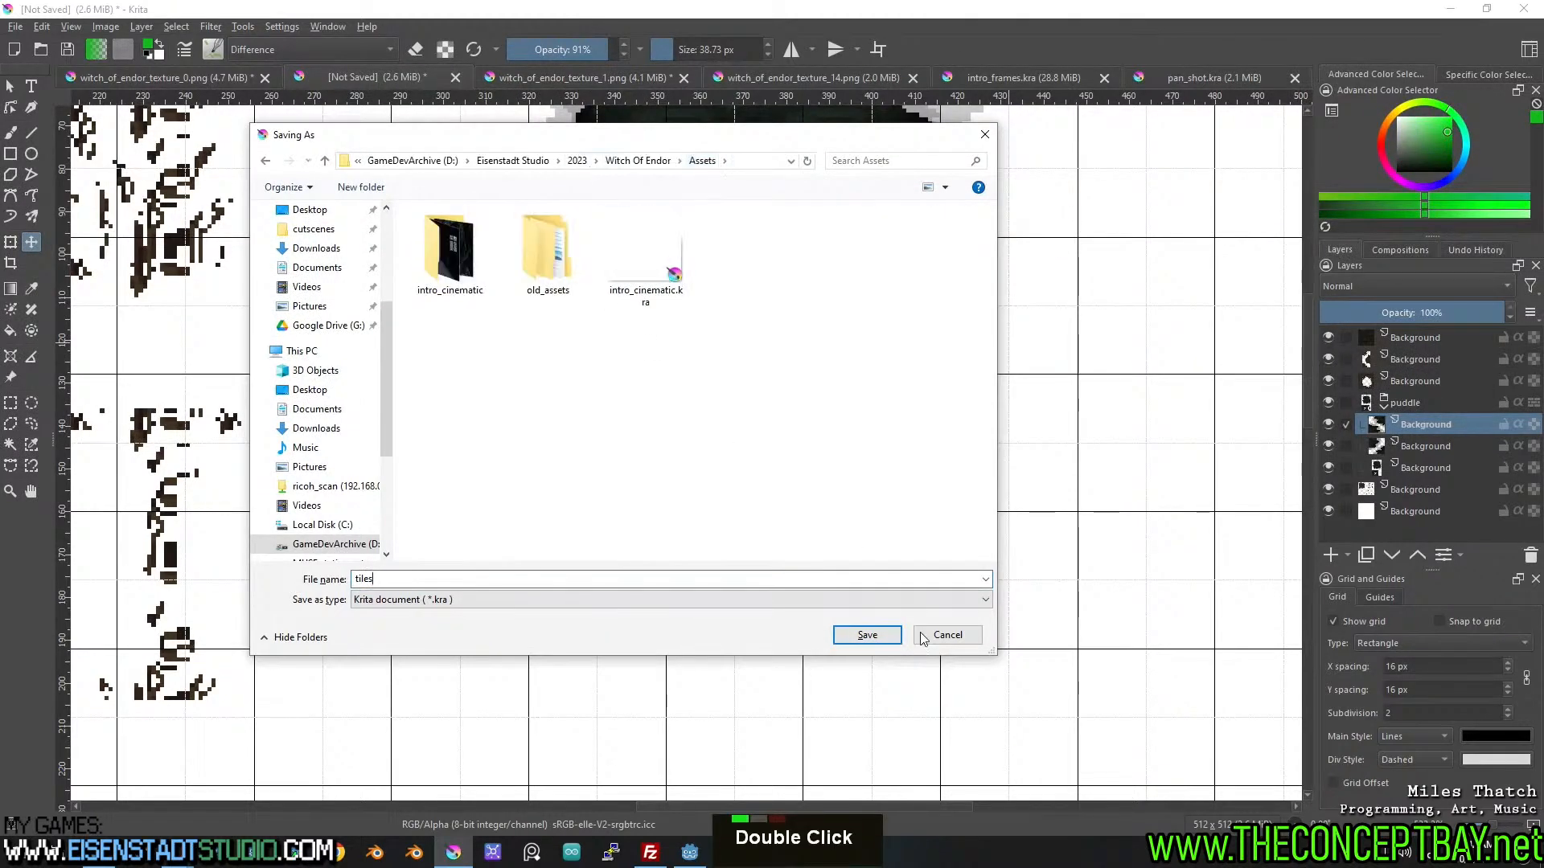
left_click(866, 636)
Cut the large grey-edged dark tile above the white-patch tile out of its layer and paste it as a separate layer.
middle_click(431, 352)
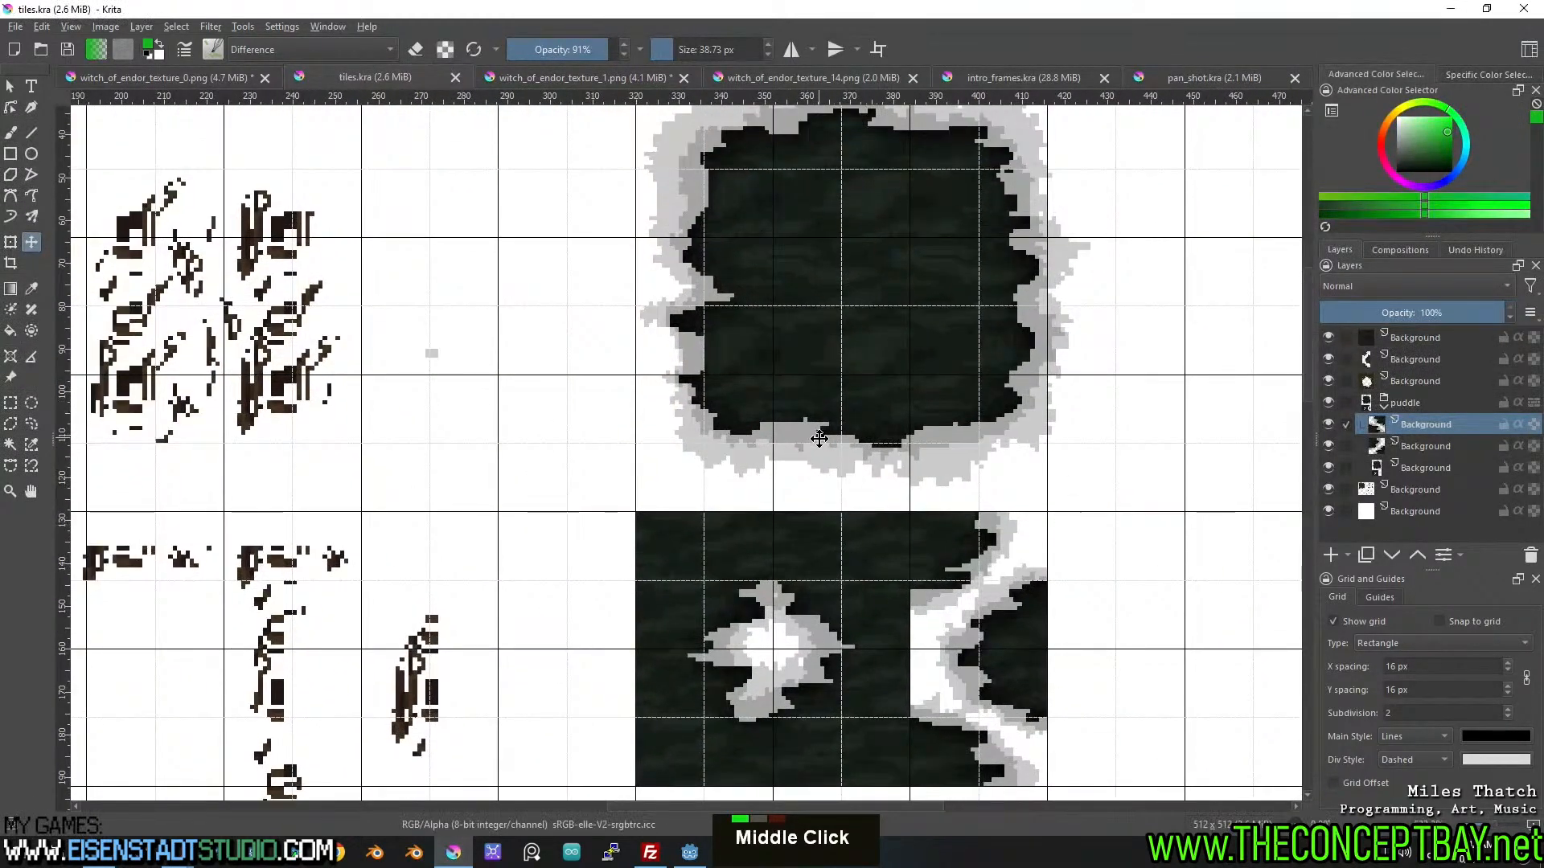
middle_click(779, 534)
scroll(779, 534, "up", 2)
left_click_drag(698, 519, 691, 536)
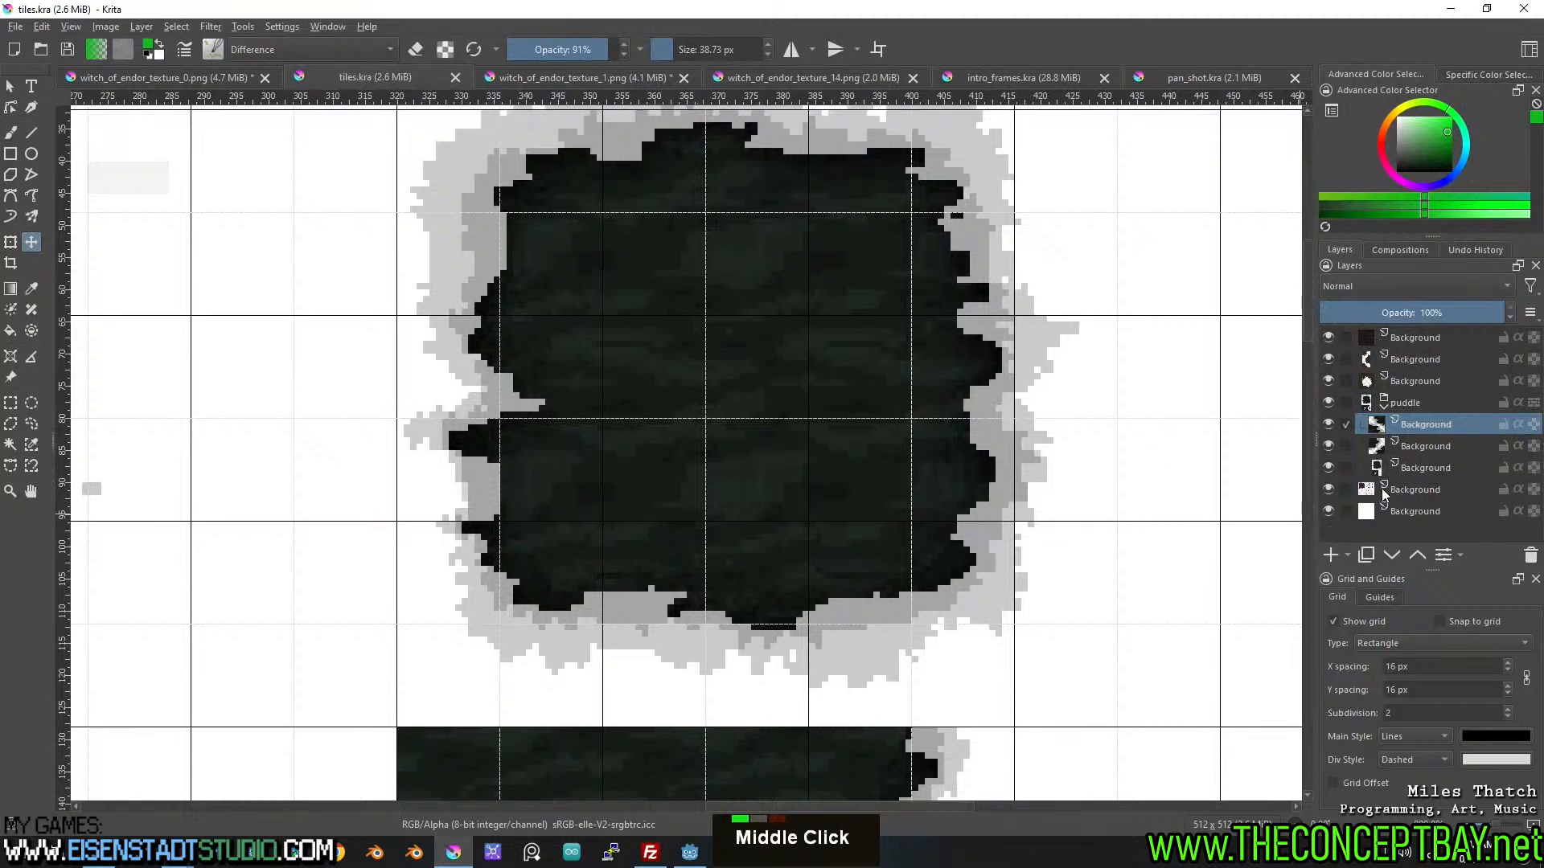
left_click(1402, 473)
scroll(573, 400, "down", 2)
scroll(542, 409, "up", 2)
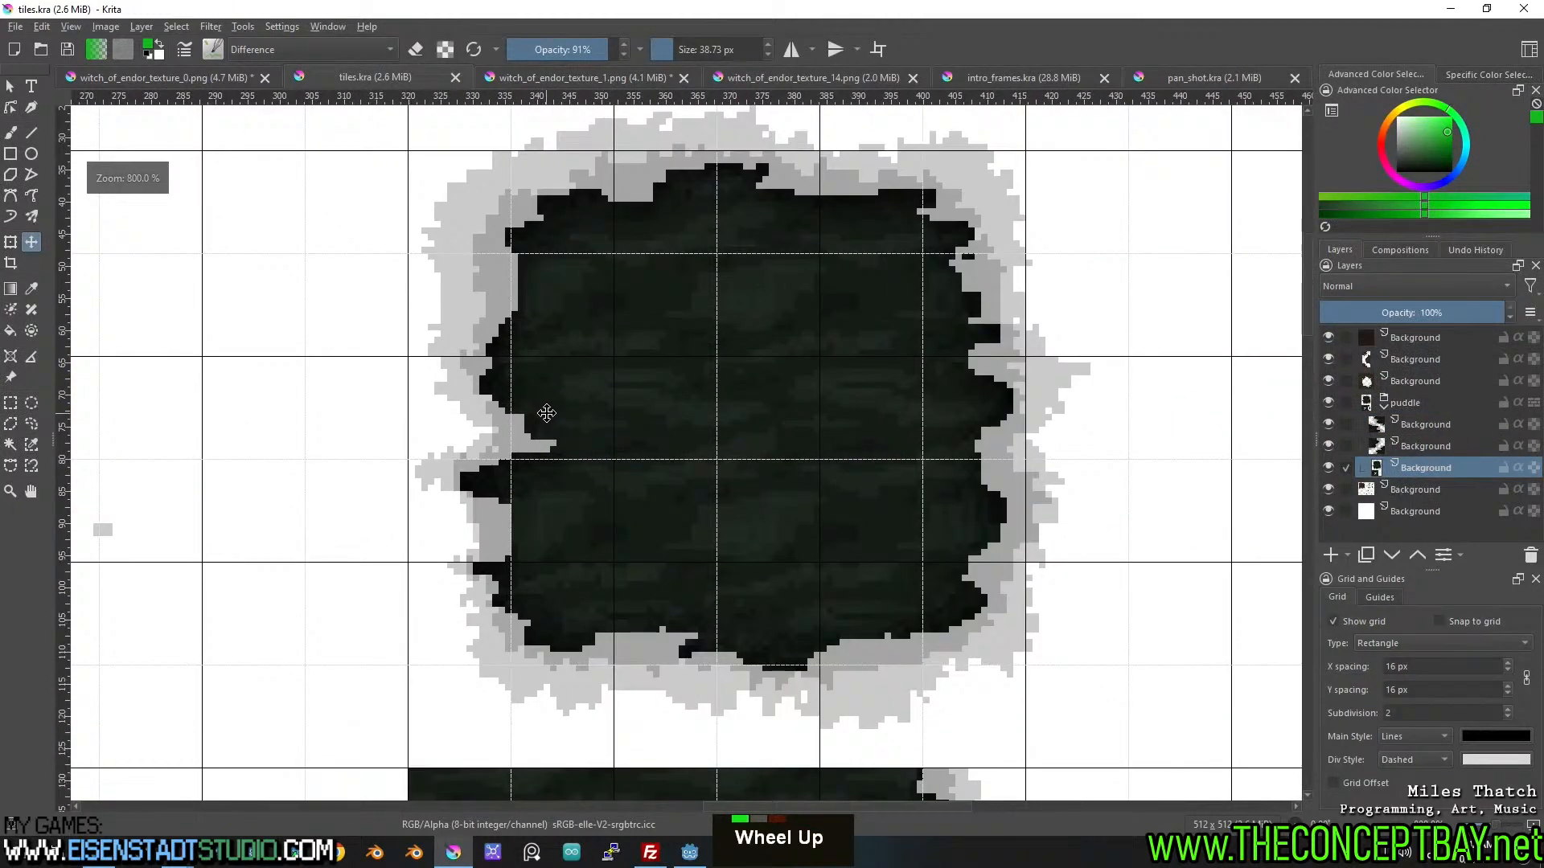
middle_click(542, 409)
scroll(506, 431, "down", 2)
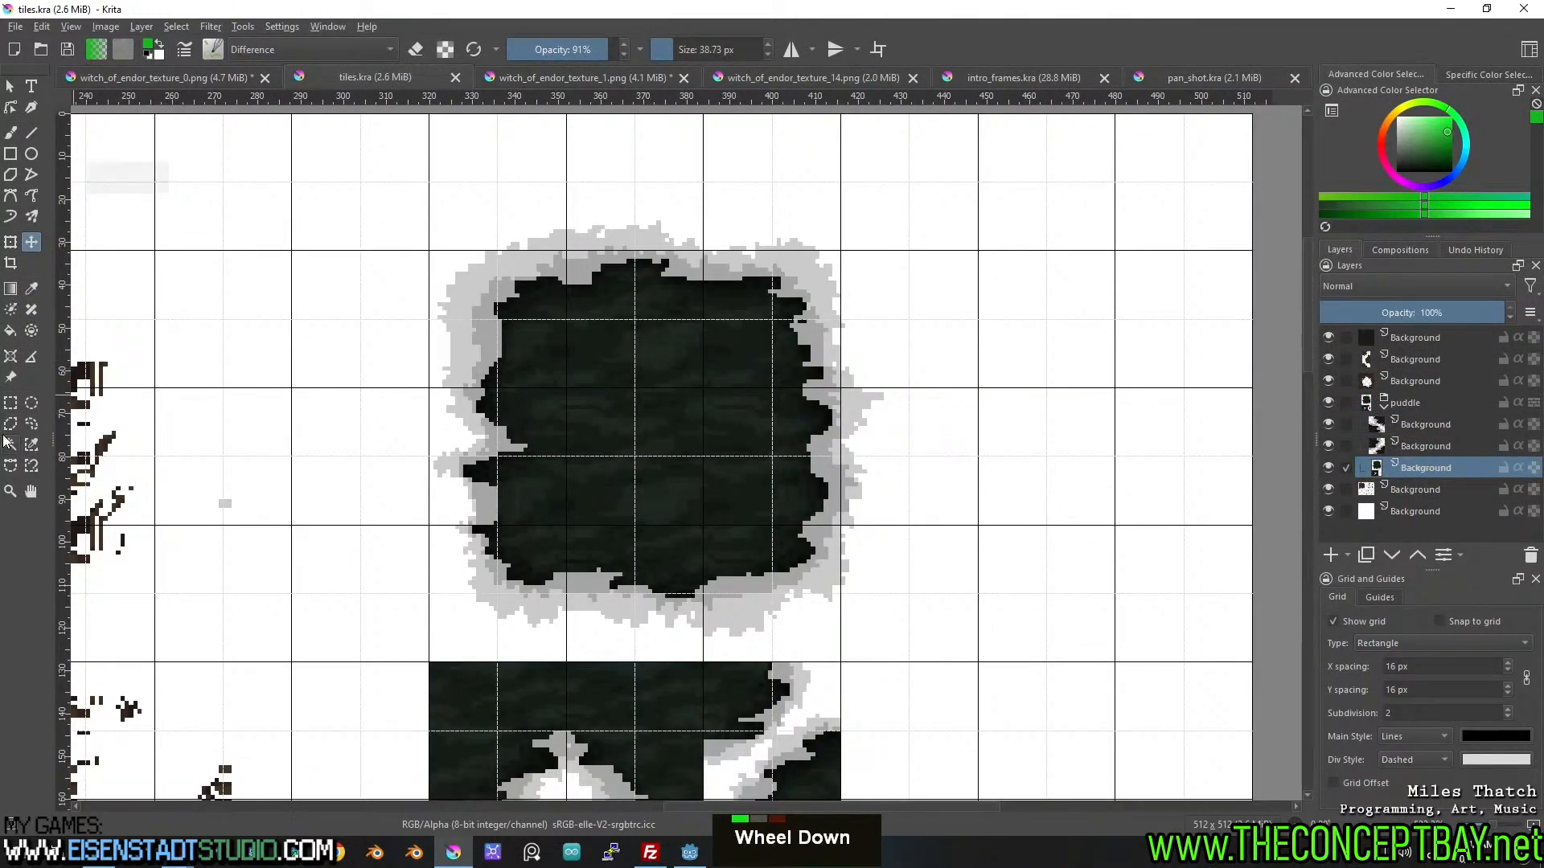
left_click(11, 402)
left_click_drag(377, 190, 946, 643)
key("ctrl+x")
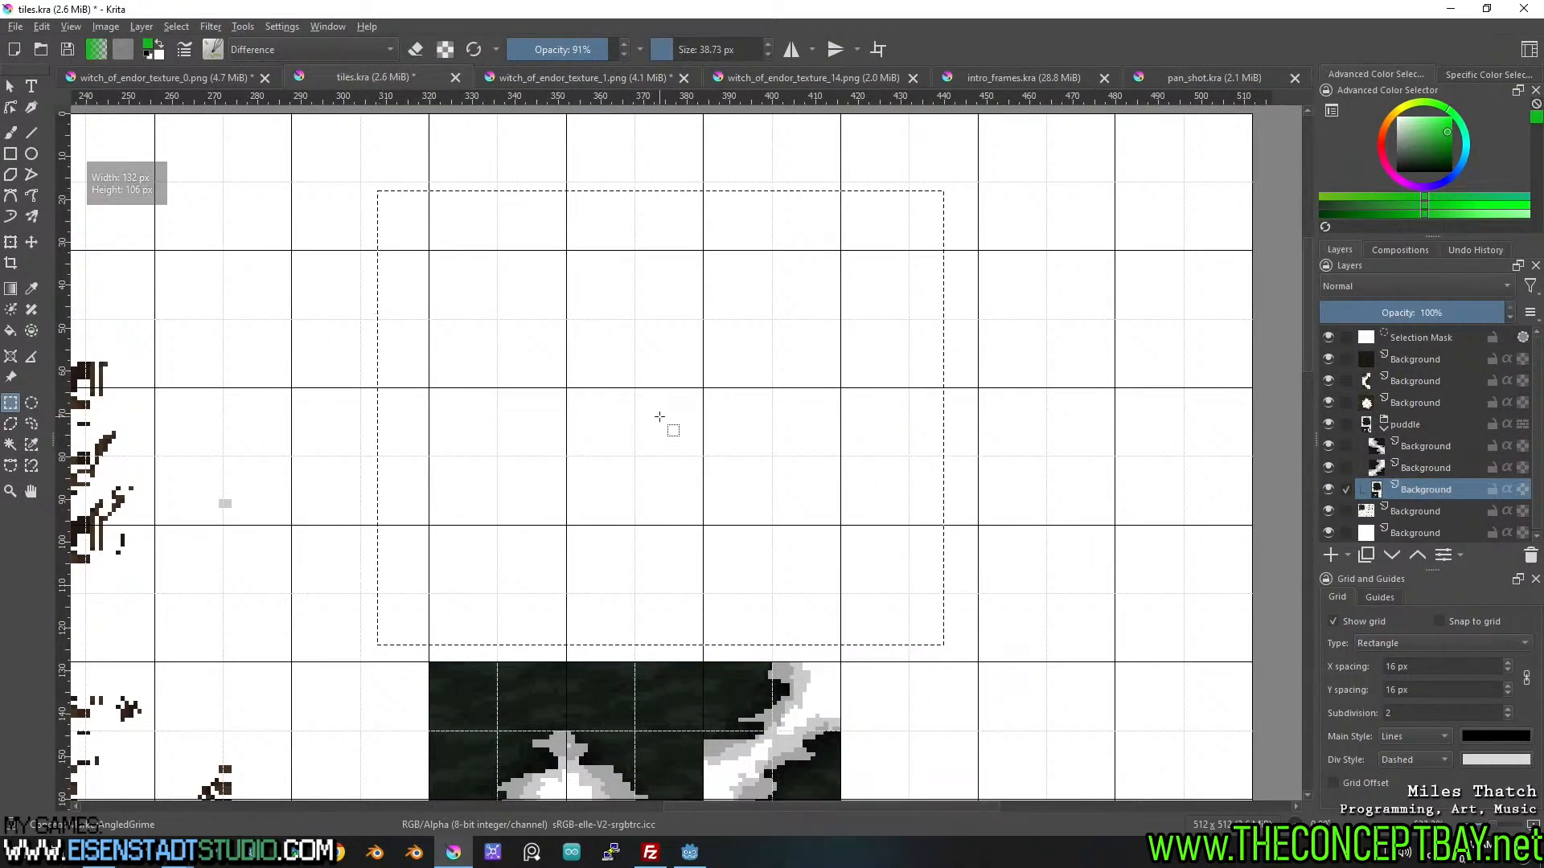
key("ctrl+v")
scroll(651, 410, "up", 2)
middle_click(645, 414)
middle_click(686, 373)
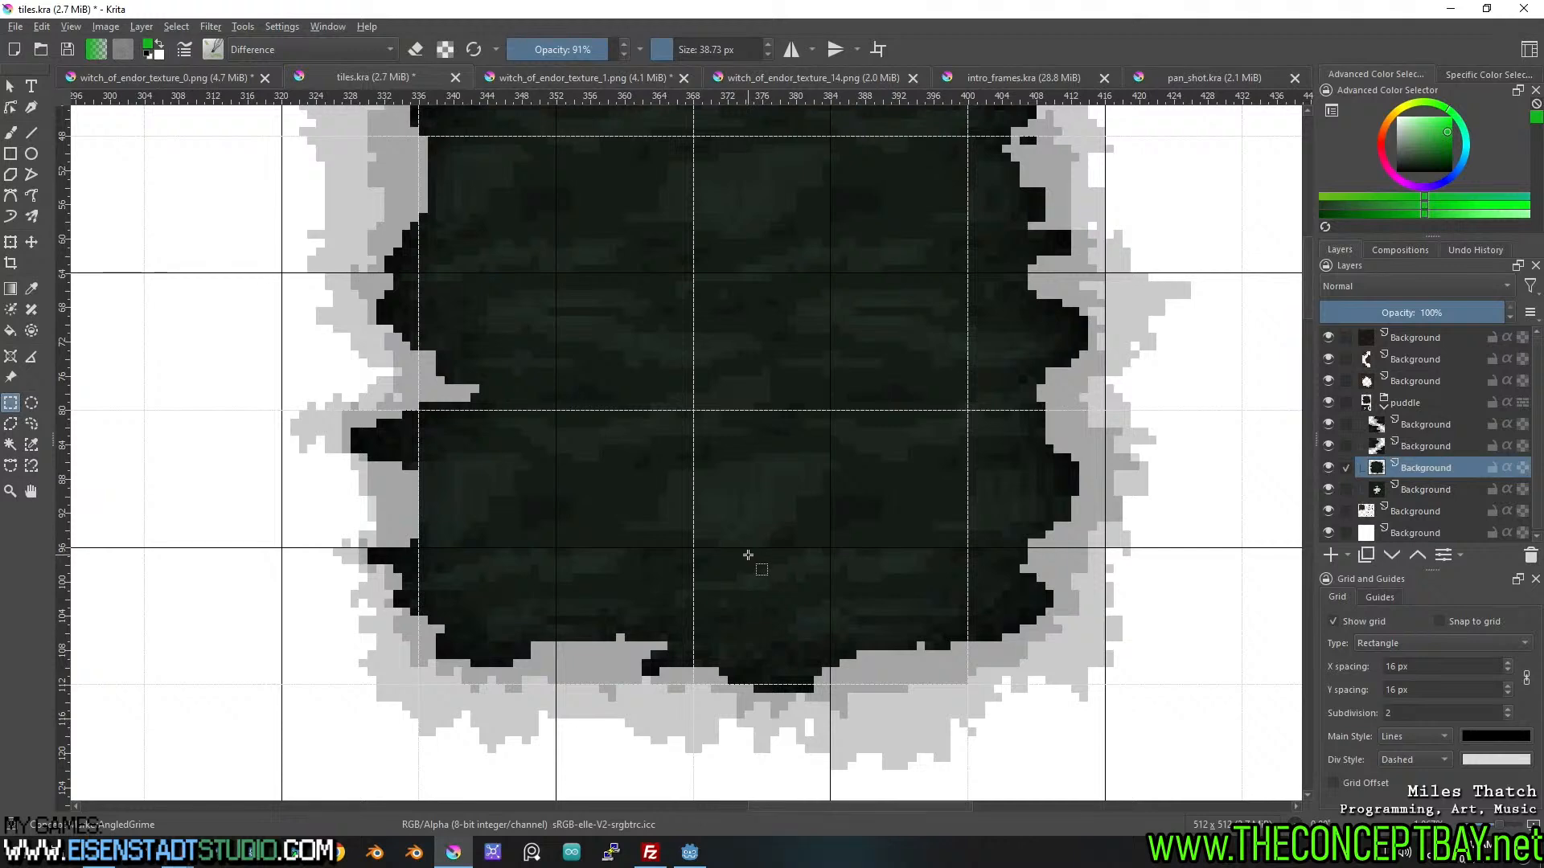
middle_click(746, 483)
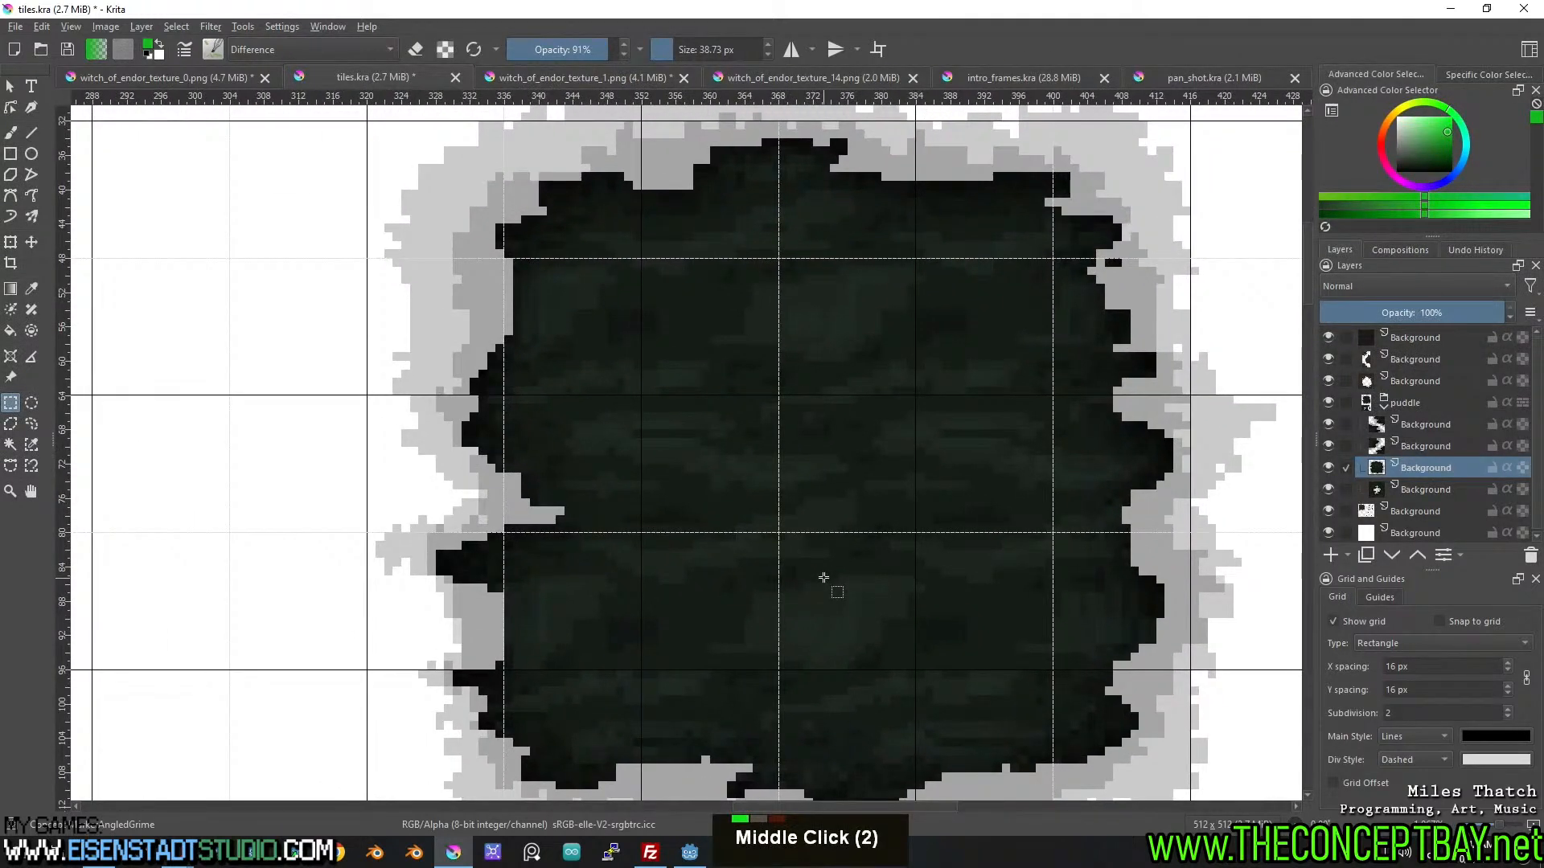
Move the separated grey-edged dark tile straight down until its layer's lower edge meets the grid line above the white-patch tile.
scroll(823, 577, "down", 2)
middle_click(827, 534)
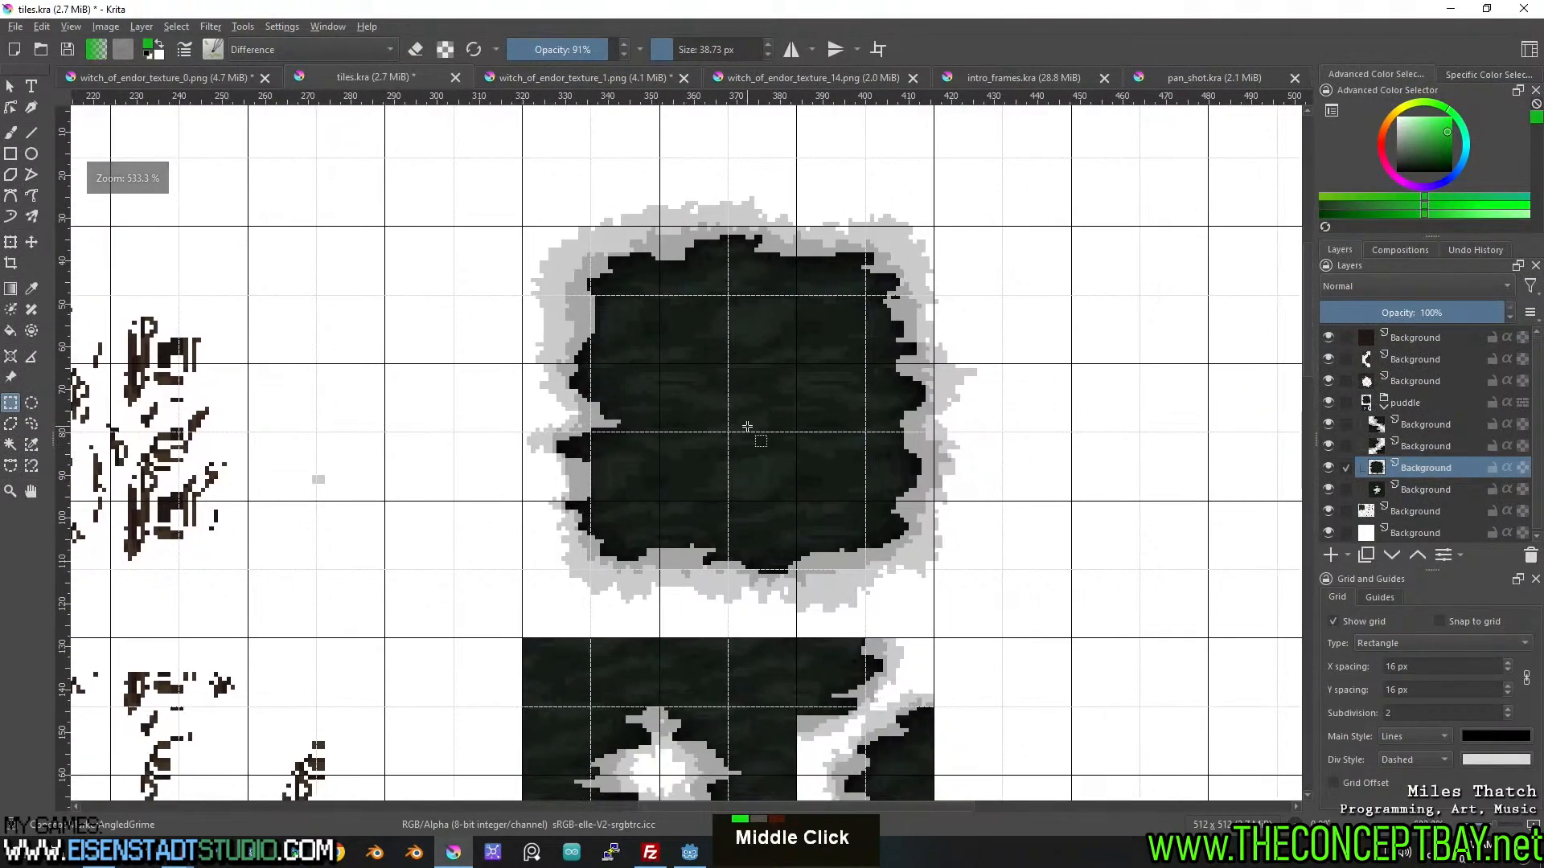
scroll(740, 447, "up", 1)
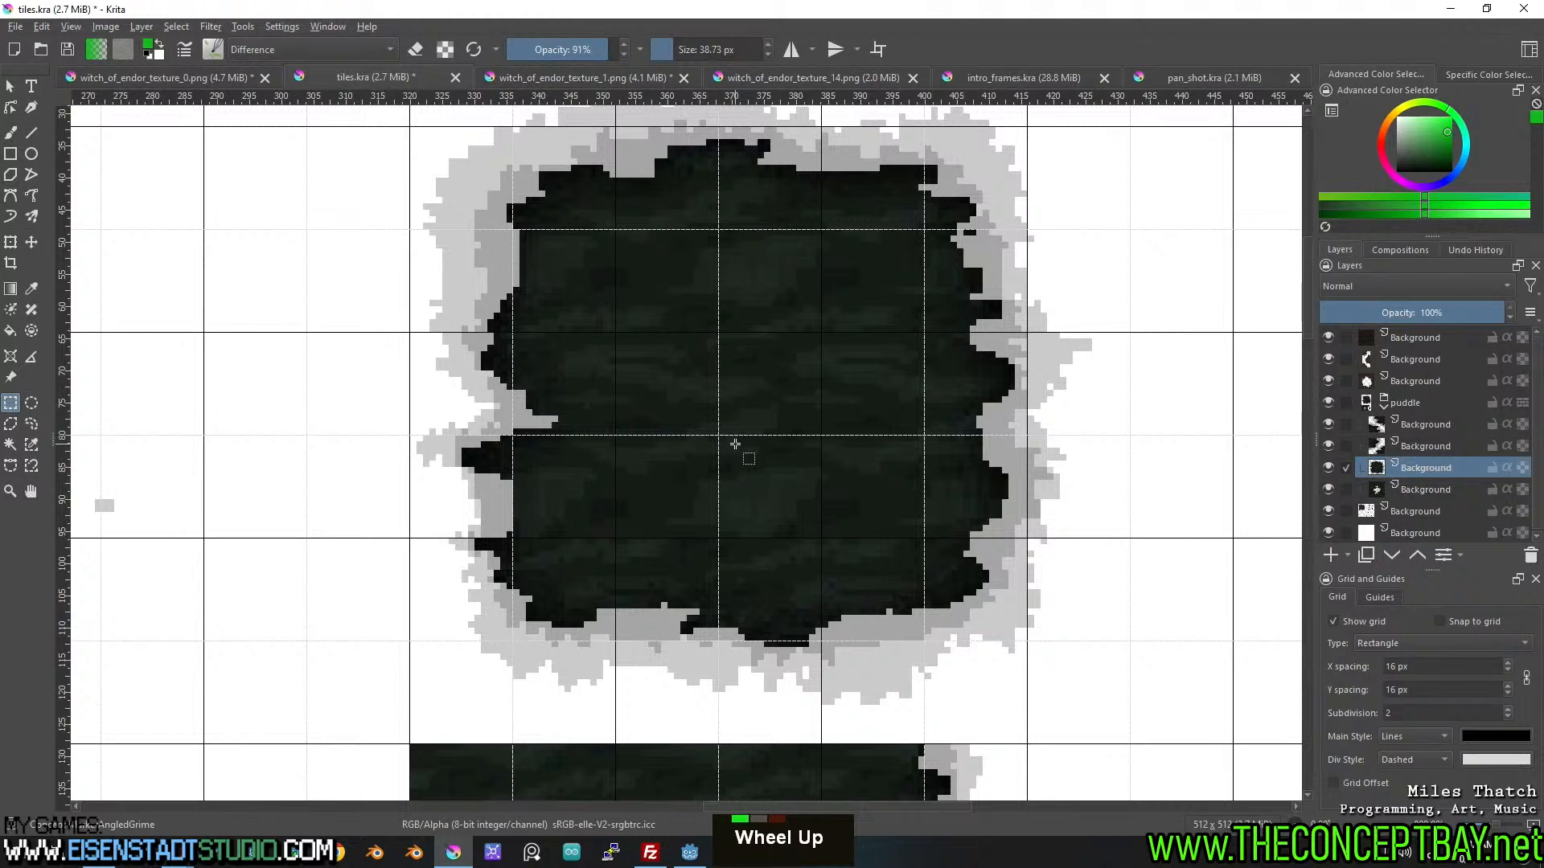
scroll(735, 443, "up", 1)
middle_click(676, 431)
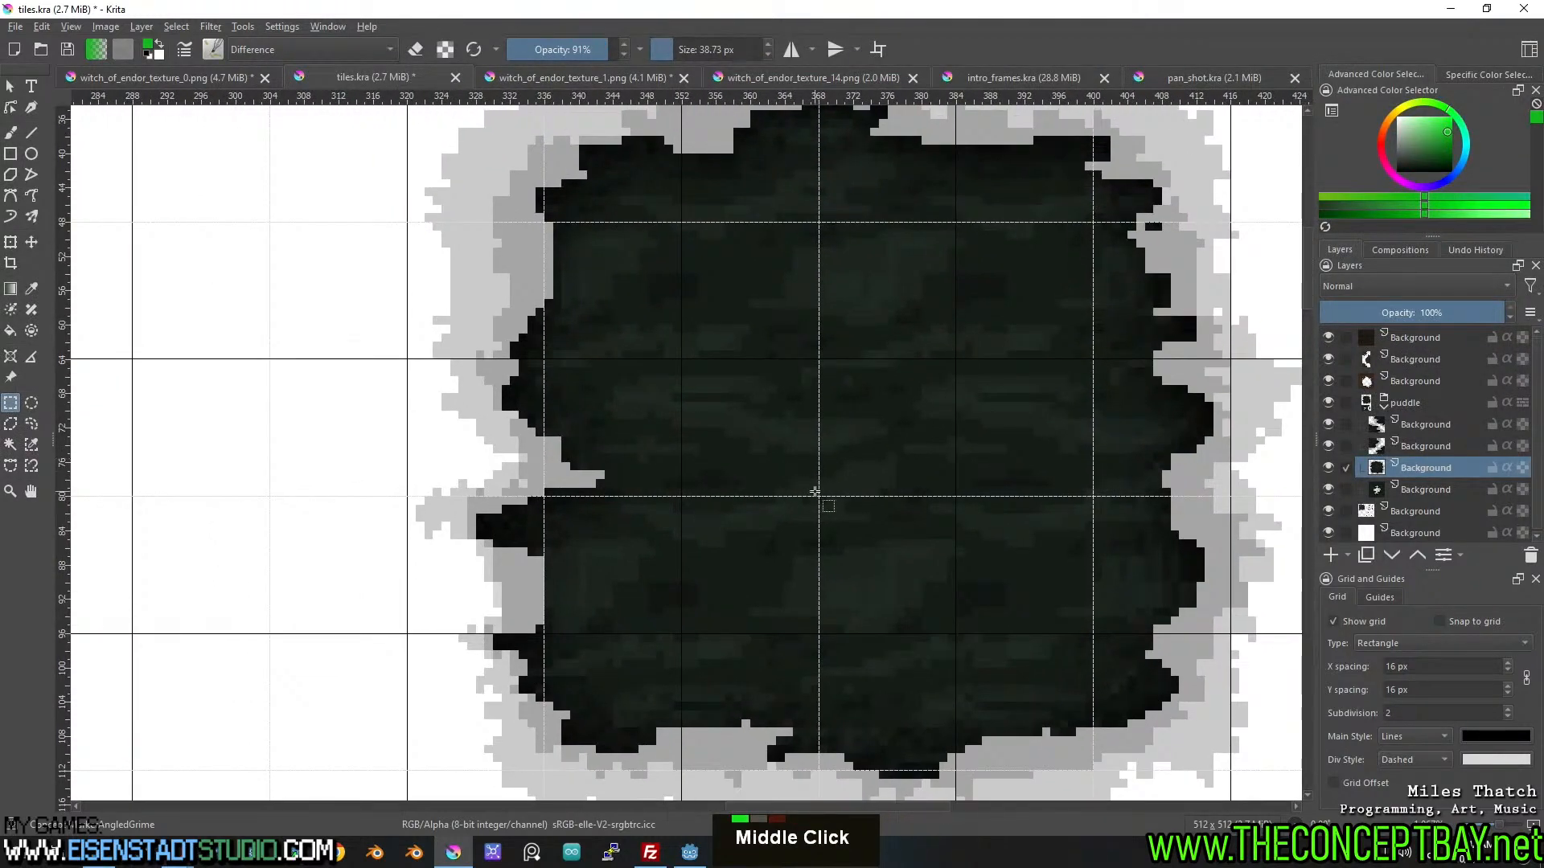
middle_click(815, 492)
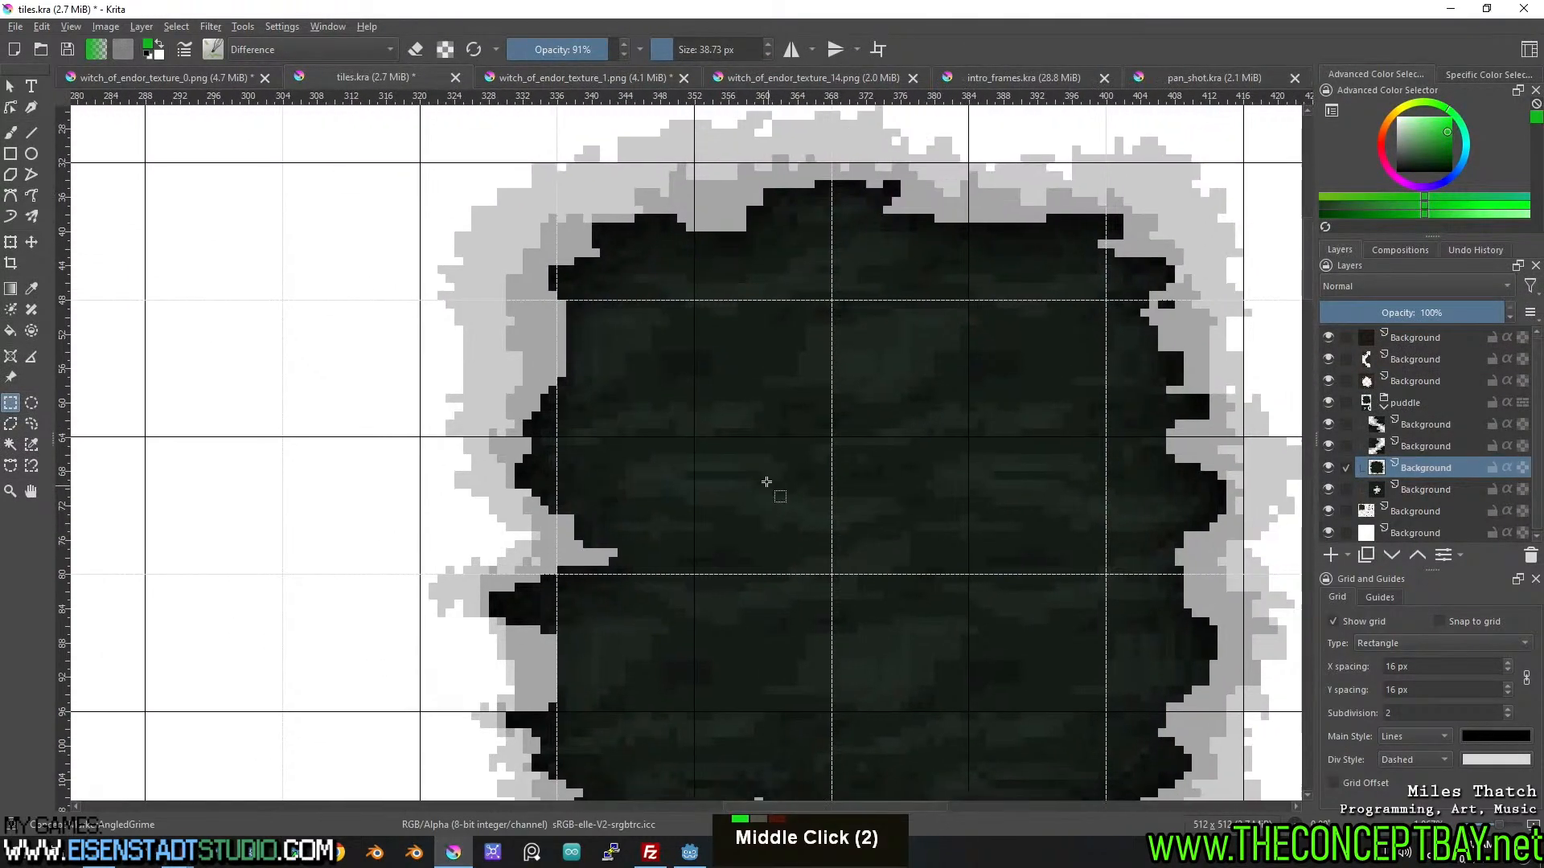
scroll(739, 450, "down", 1)
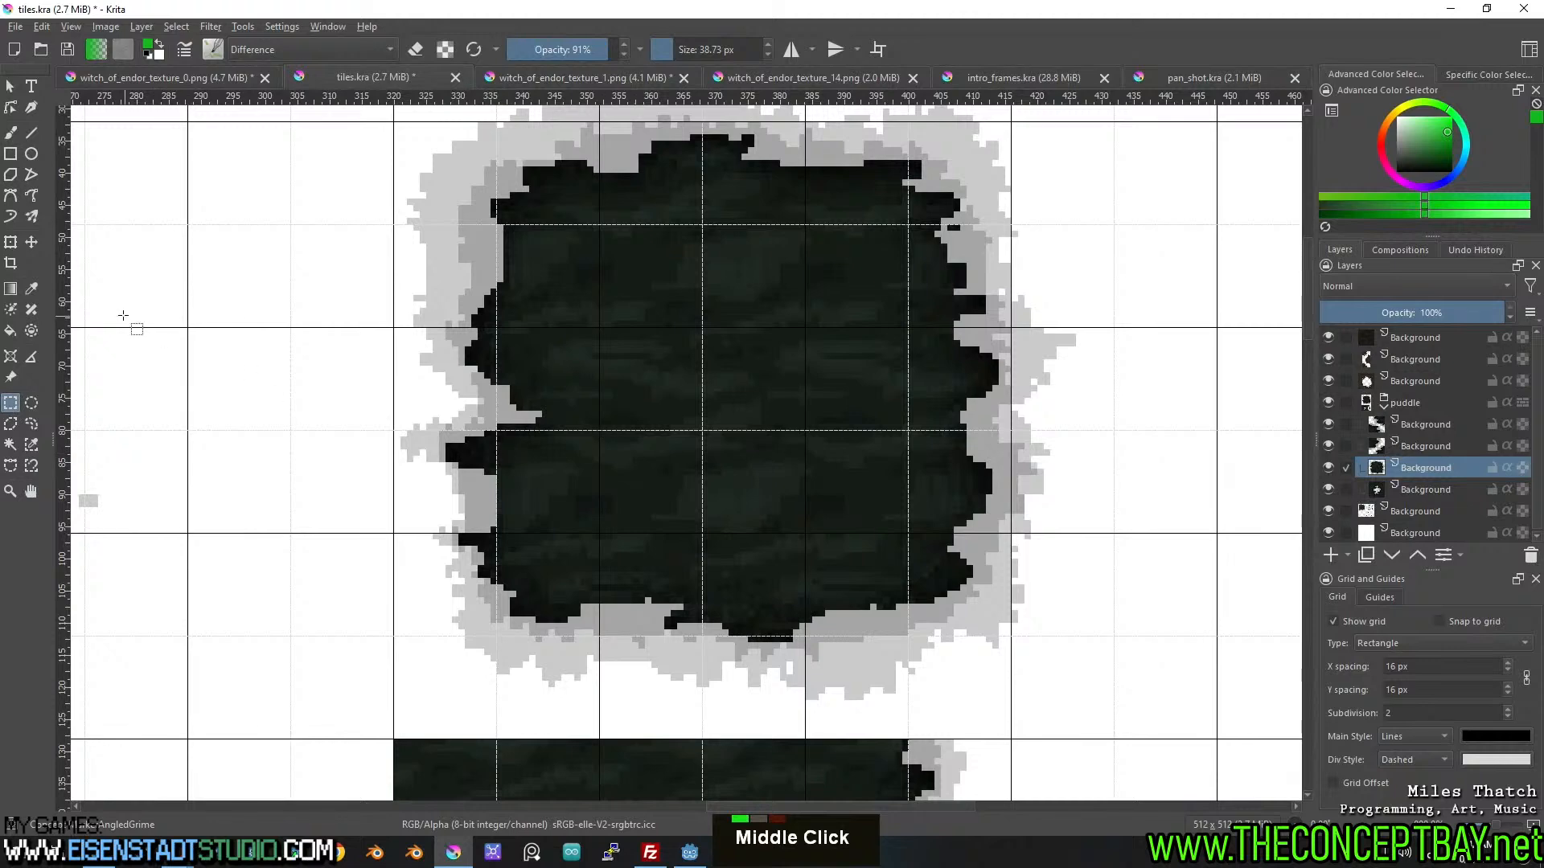
left_click(31, 242)
key("ctrl+shift+a")
left_click_drag(679, 248, 671, 293)
scroll(675, 323, "down", 2)
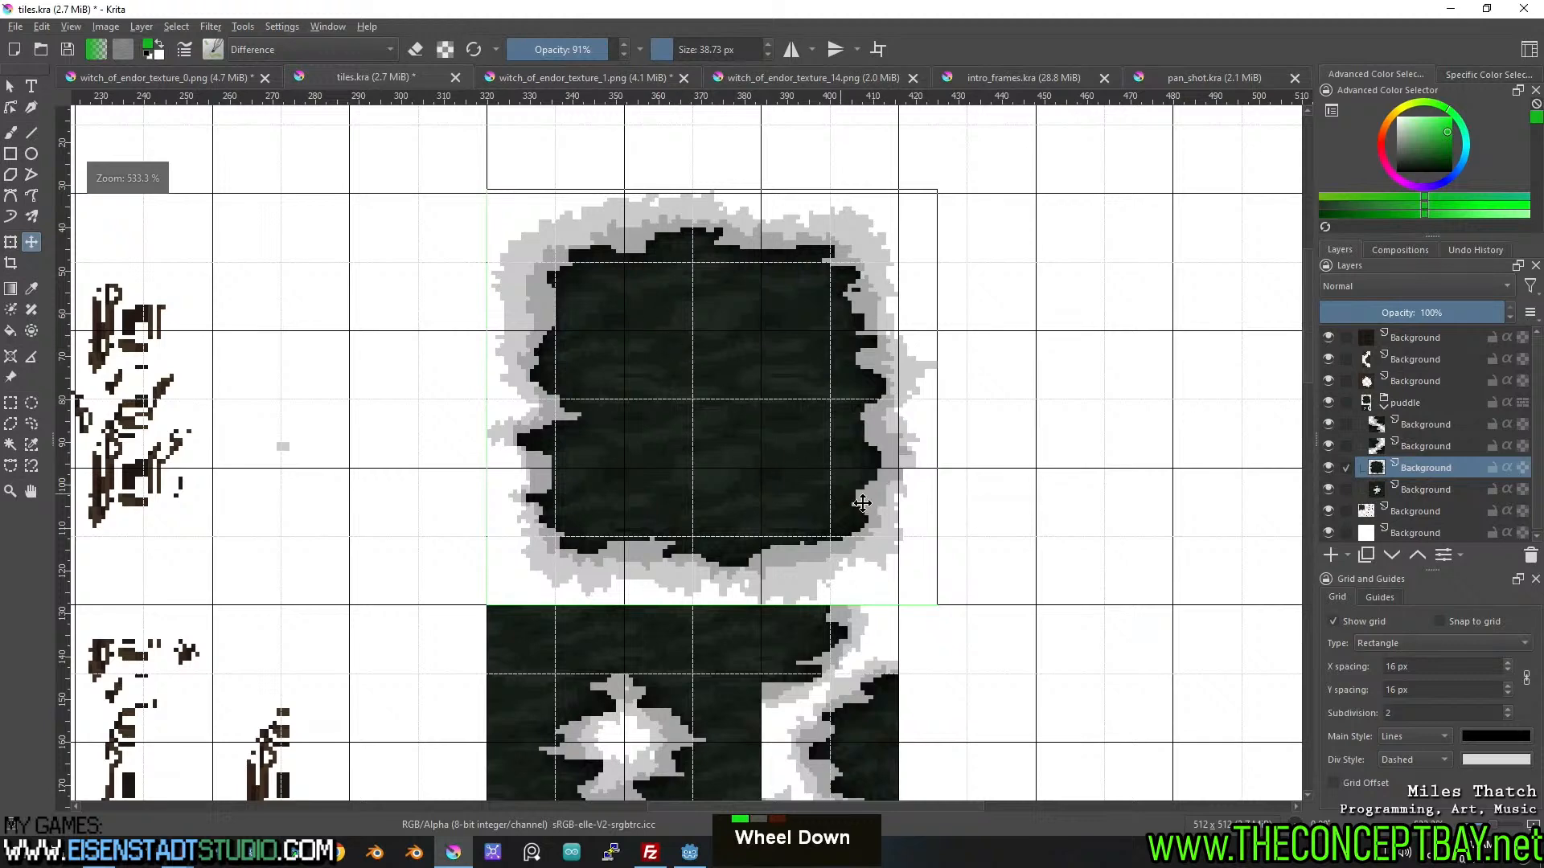
Check the tile's edges against the grid and nudge its layer down 1 px onto the grid line.
scroll(856, 498, "up", 2)
middle_click(779, 500)
middle_click(908, 569)
scroll(843, 556, "up", 2)
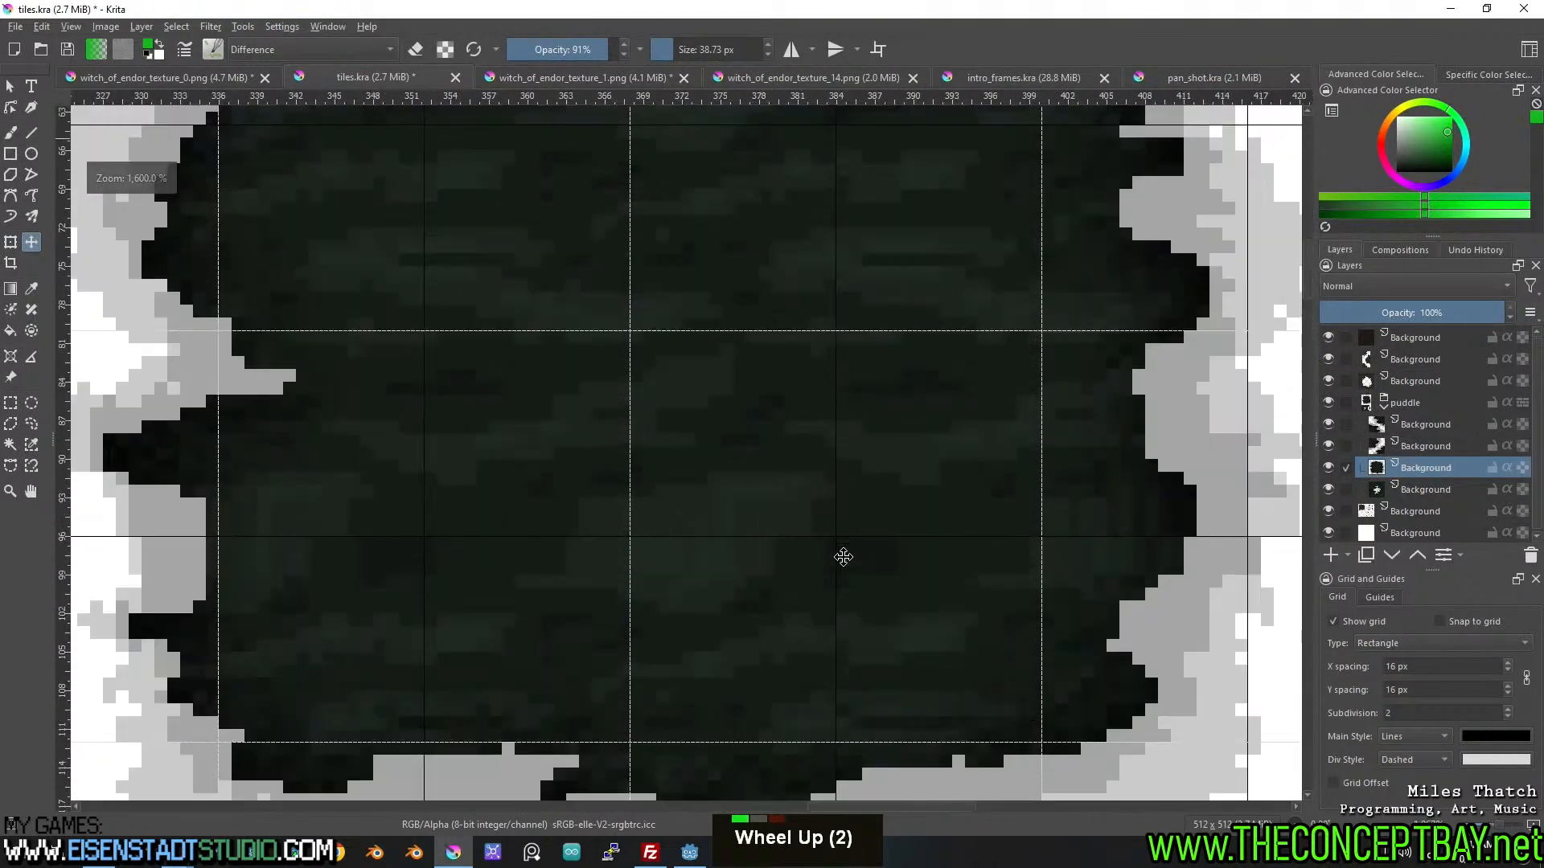
scroll(840, 562, "down", 1)
scroll(841, 558, "up", 1)
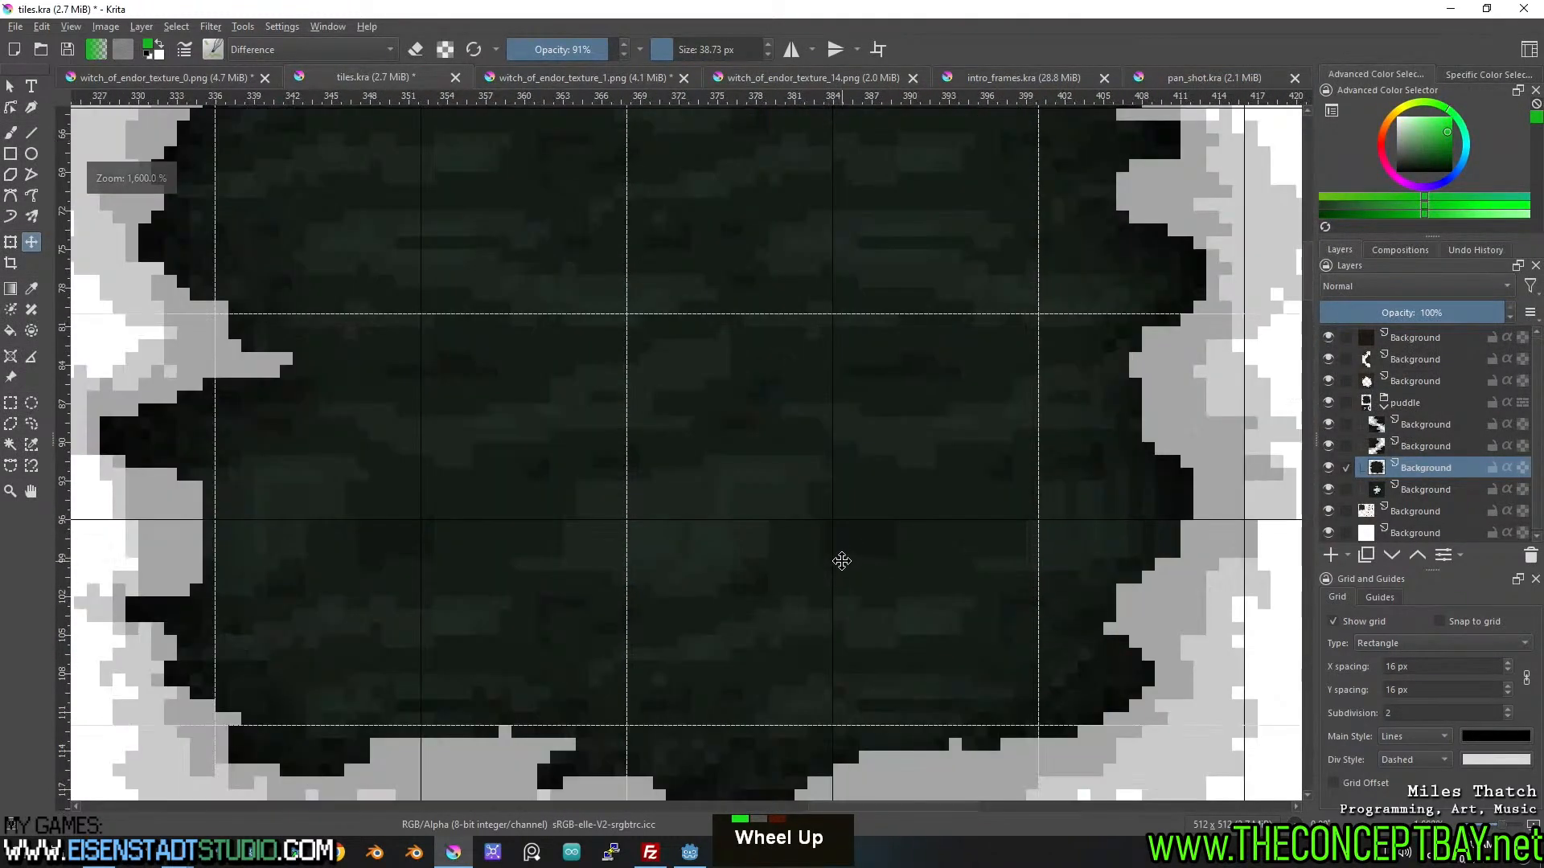
scroll(841, 558, "down", 1)
scroll(734, 520, "down", 1)
middle_click(910, 562)
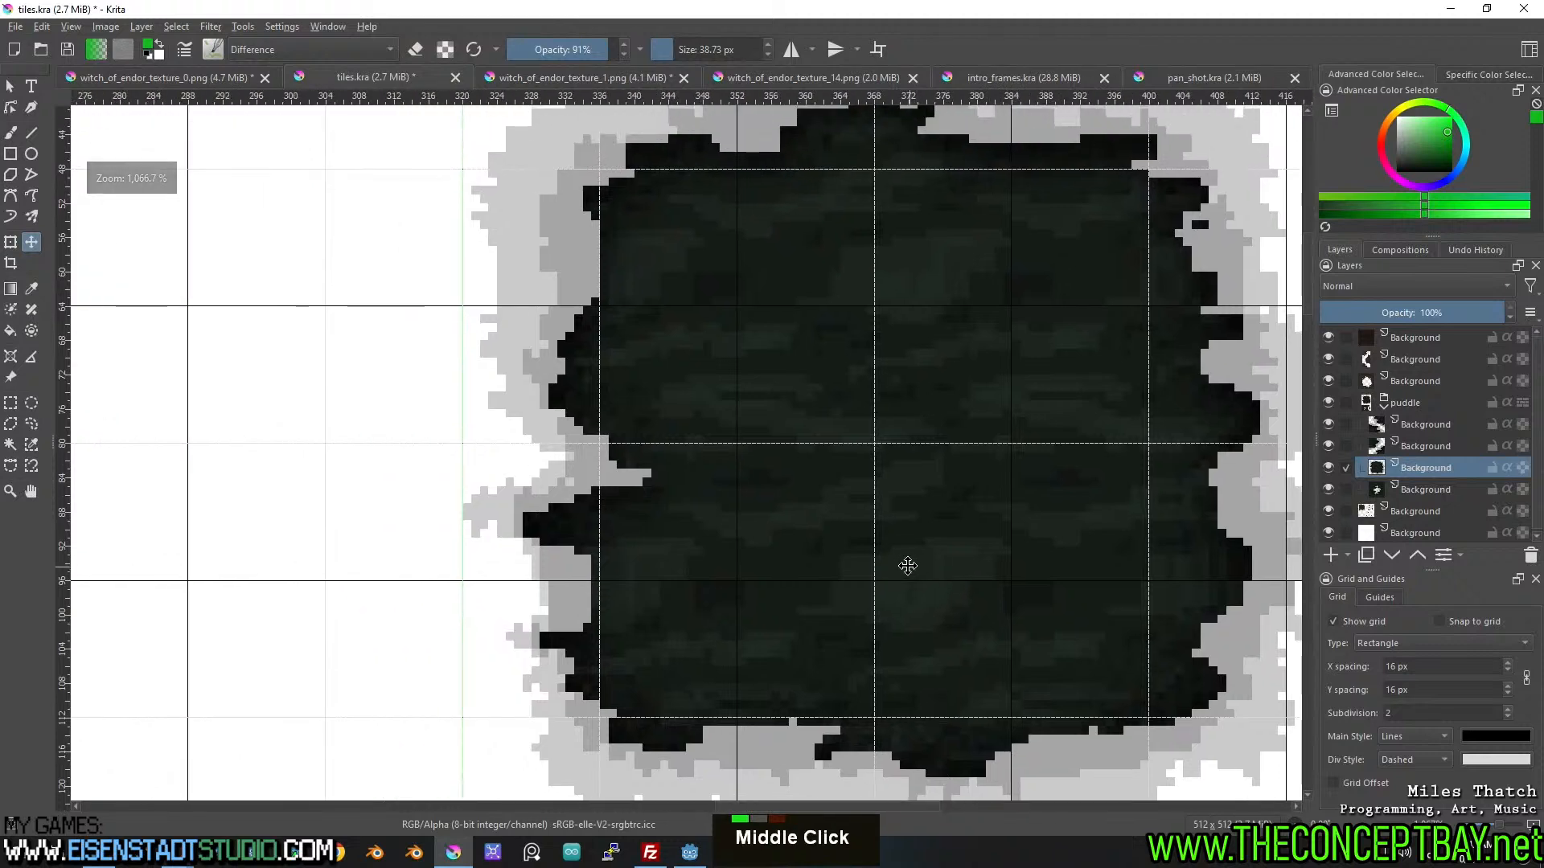
scroll(903, 561, "down", 1)
middle_click(761, 555)
scroll(799, 534, "up", 2)
middle_click(776, 424)
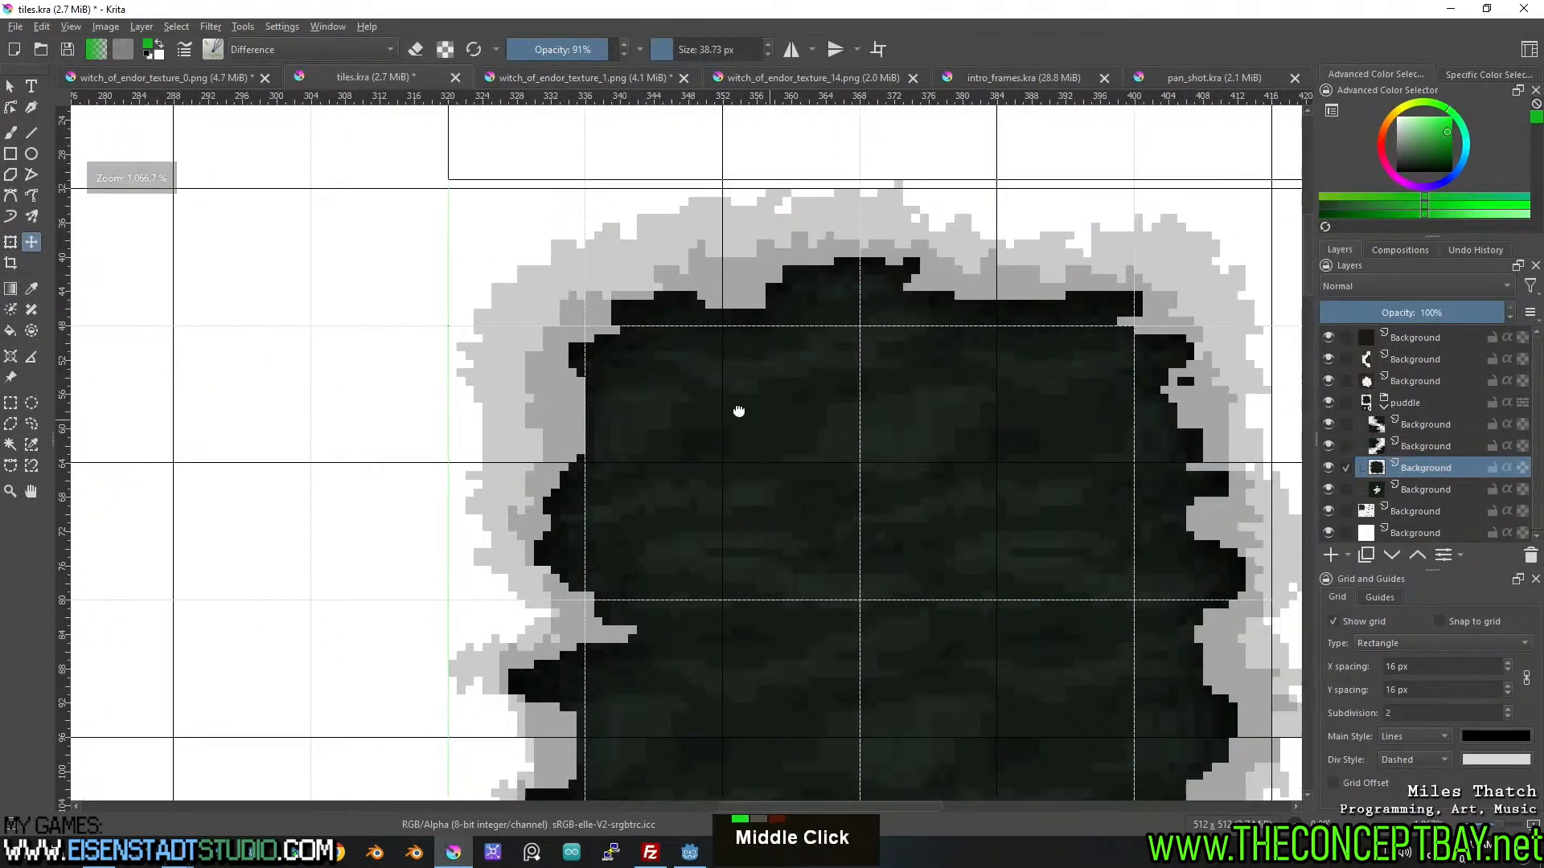
key("Down")
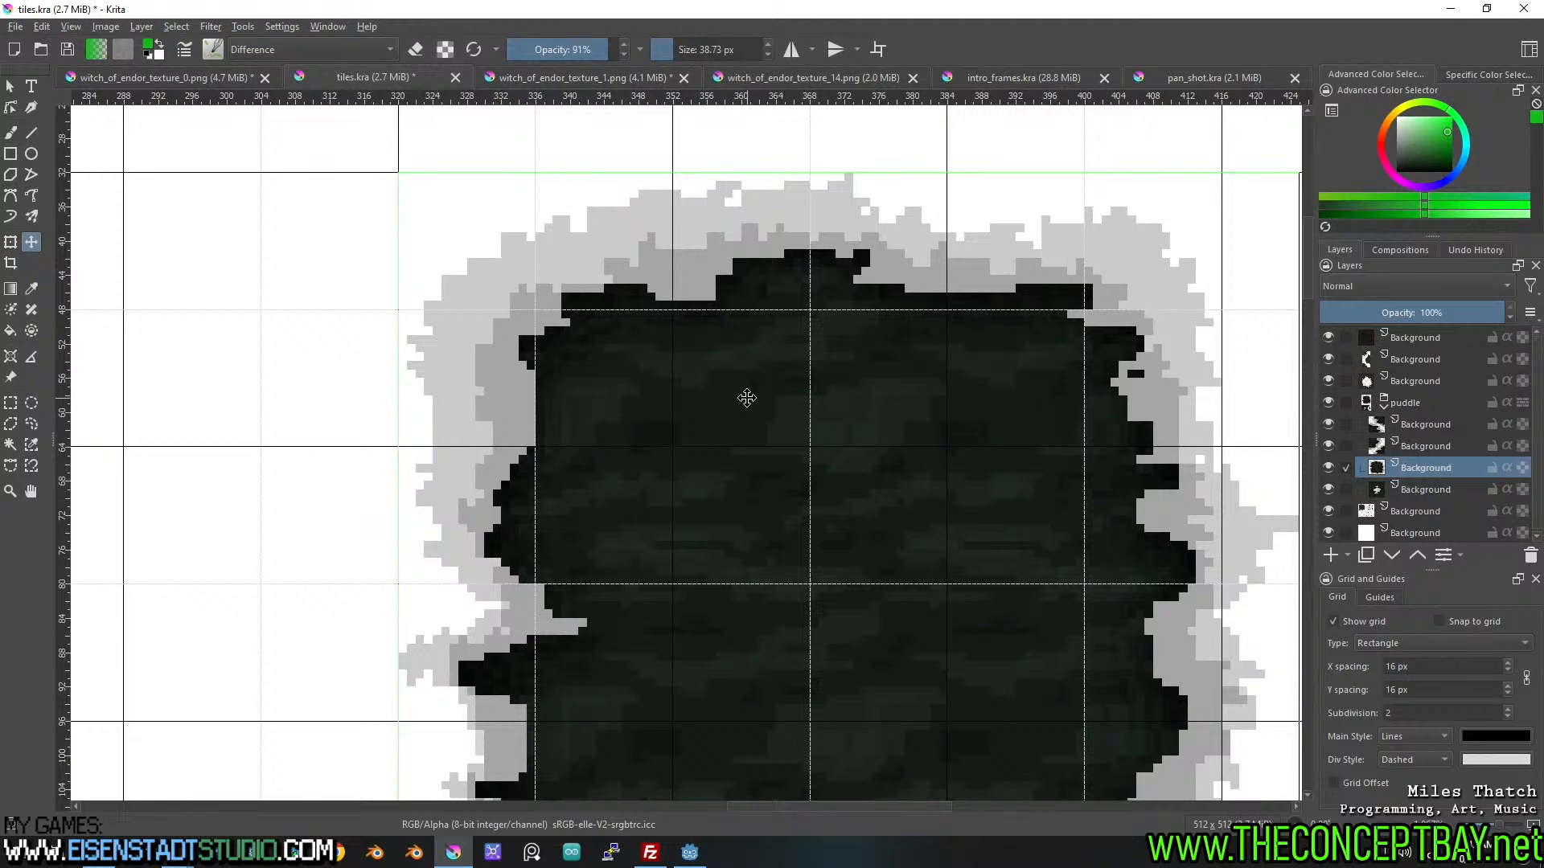
middle_click(757, 419)
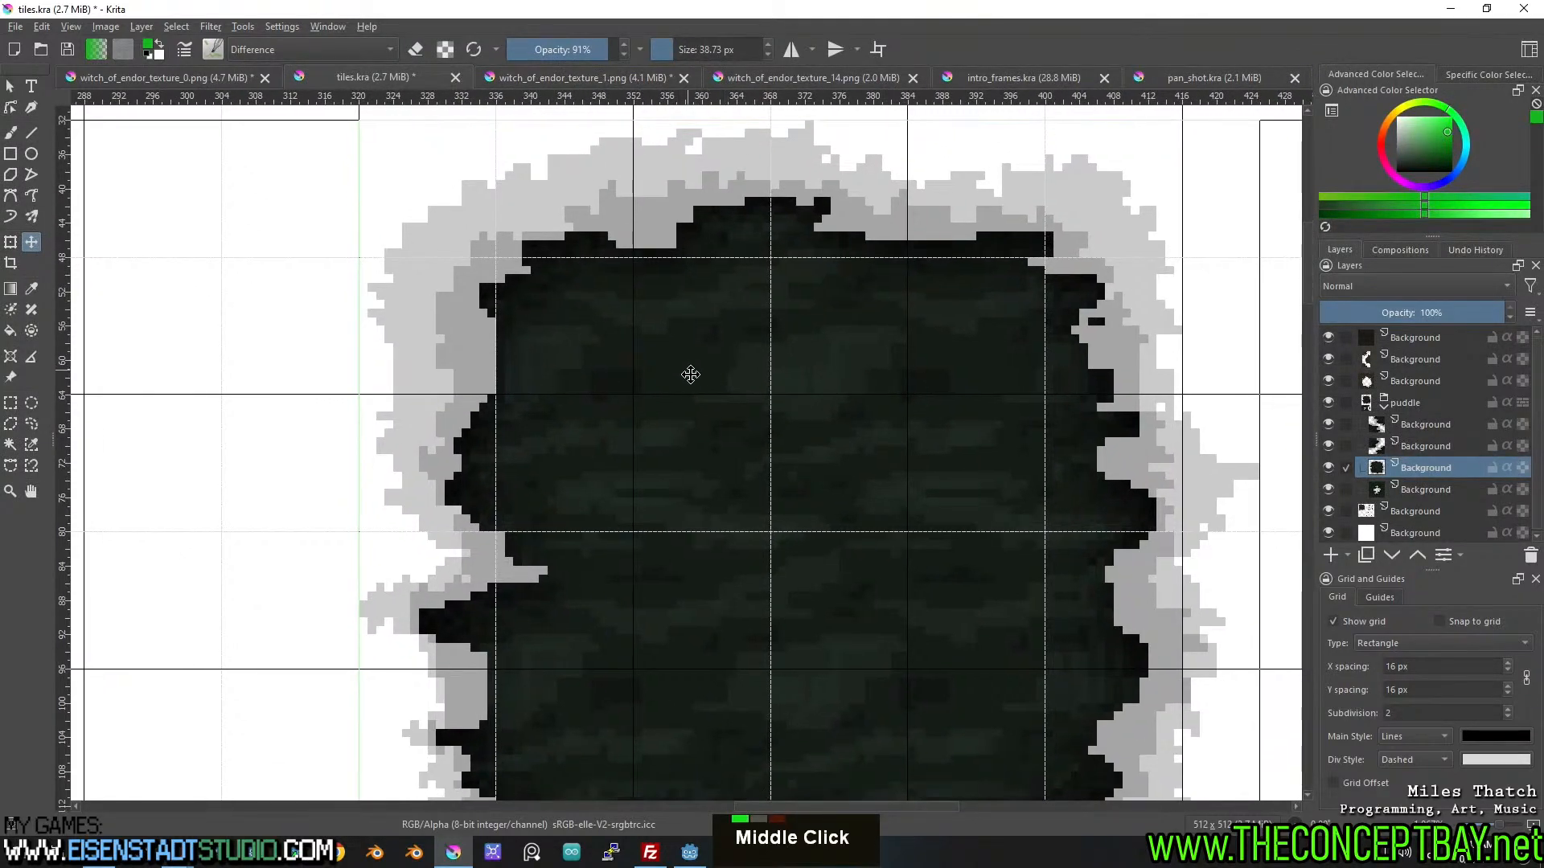
Delete a thin full-width horizontal strip from the dark tile just above the grid line at 64 px, and clear the selection.
left_click(10, 402)
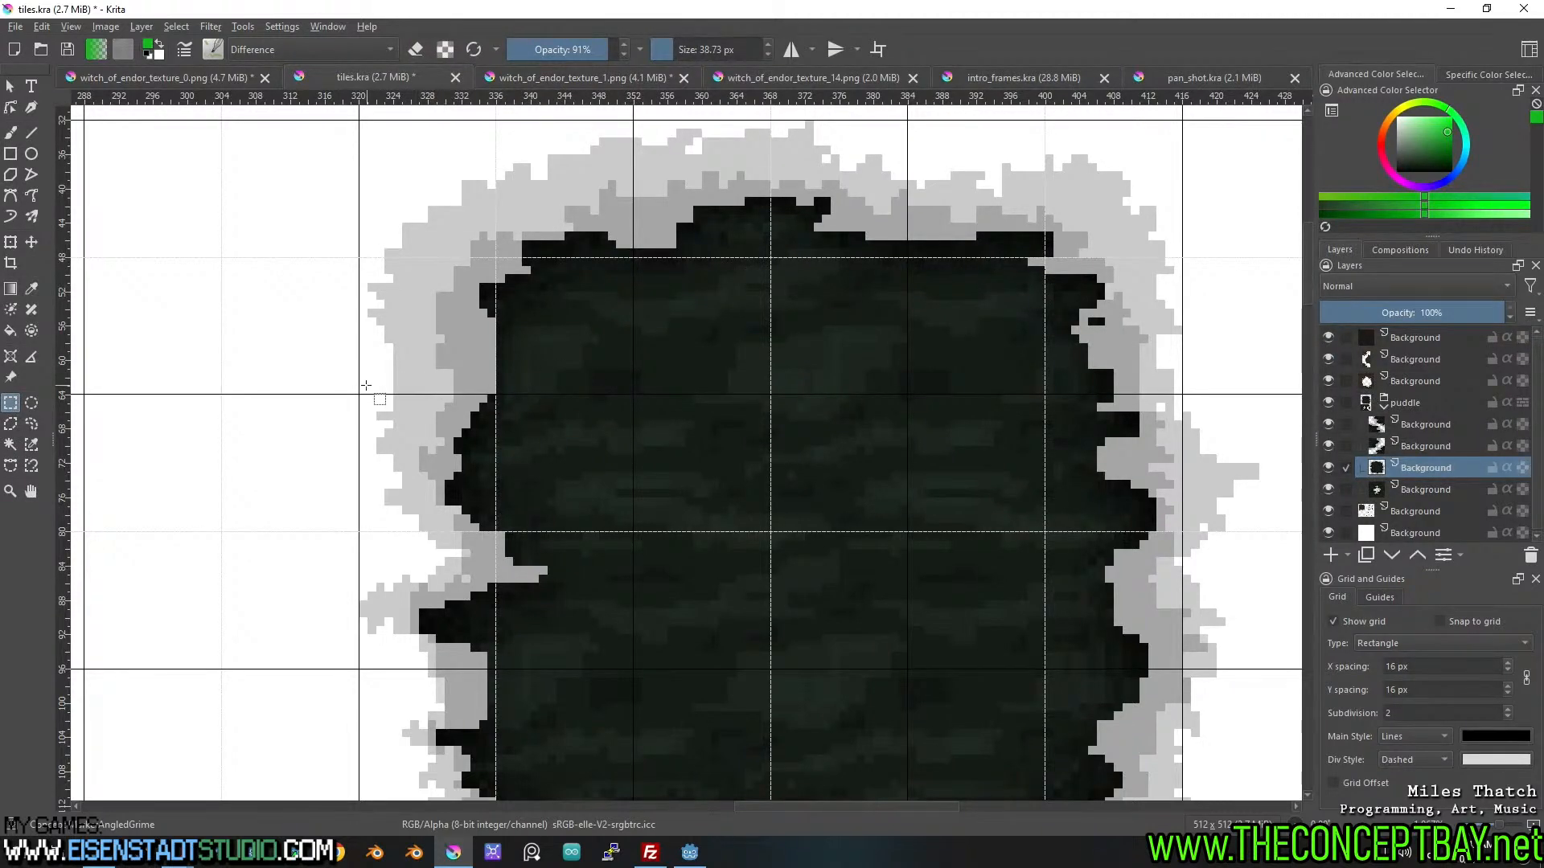
scroll(565, 401, "up", 1)
left_click(578, 375)
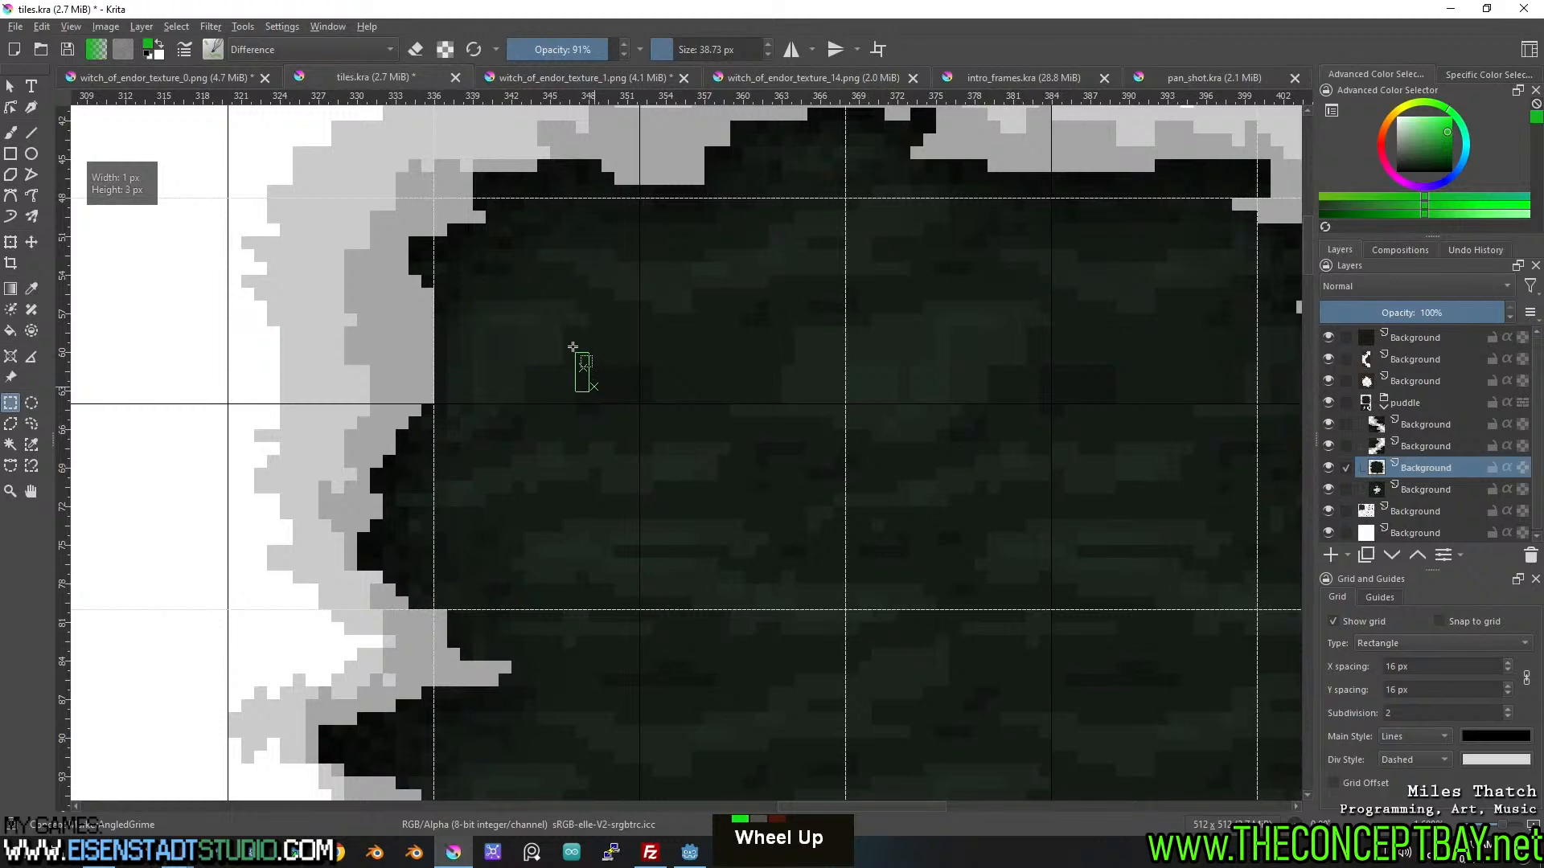
left_click_drag(551, 342, 193, 334)
scroll(624, 368, "down", 1)
middle_click(475, 372)
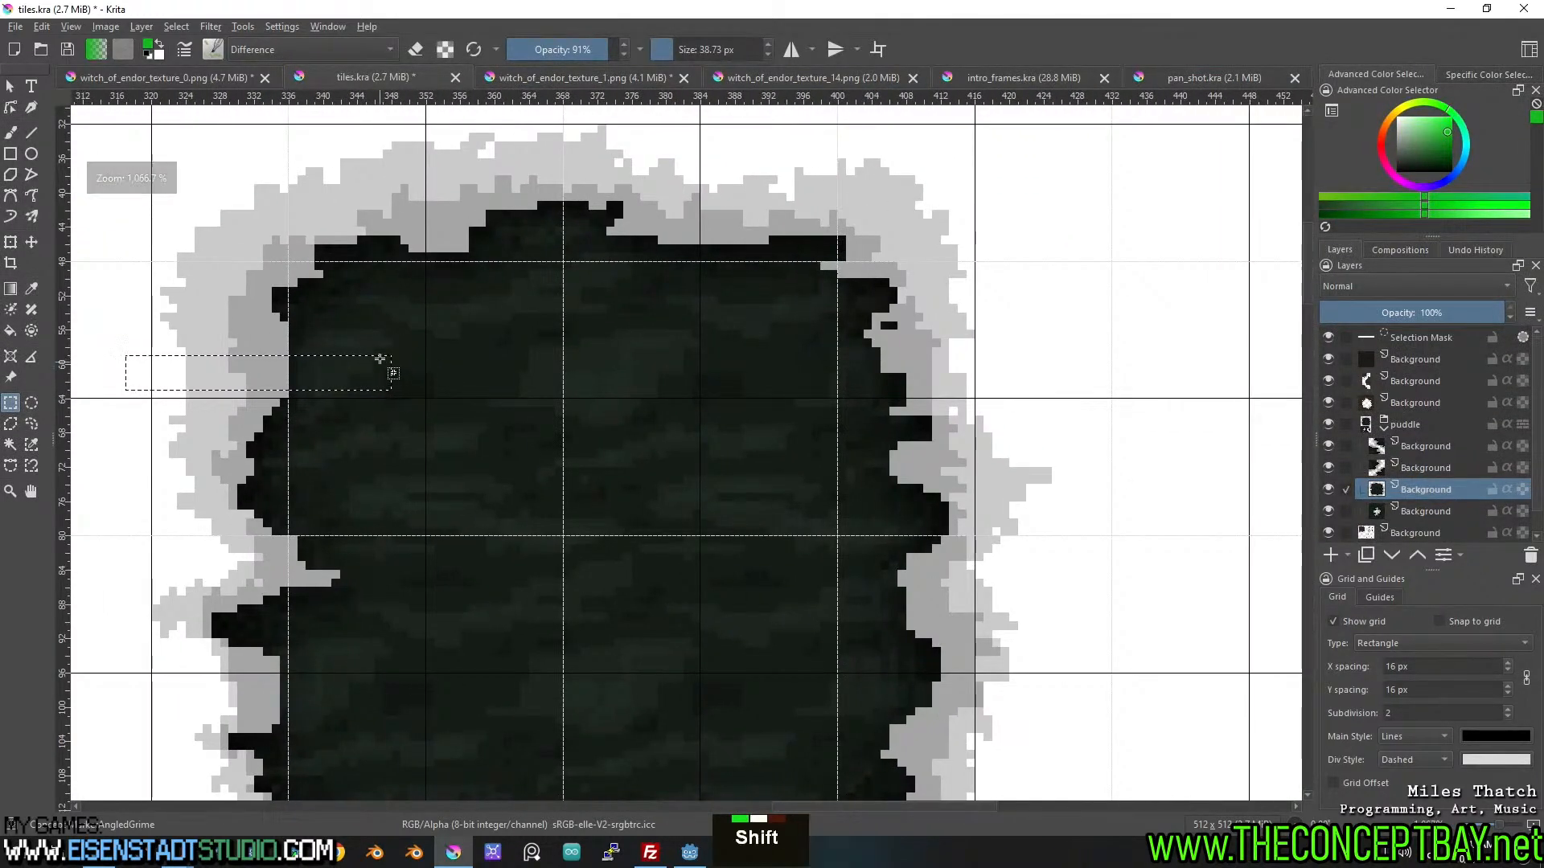
left_click_drag(379, 355, 1004, 388)
key("Delete")
middle_click(856, 450)
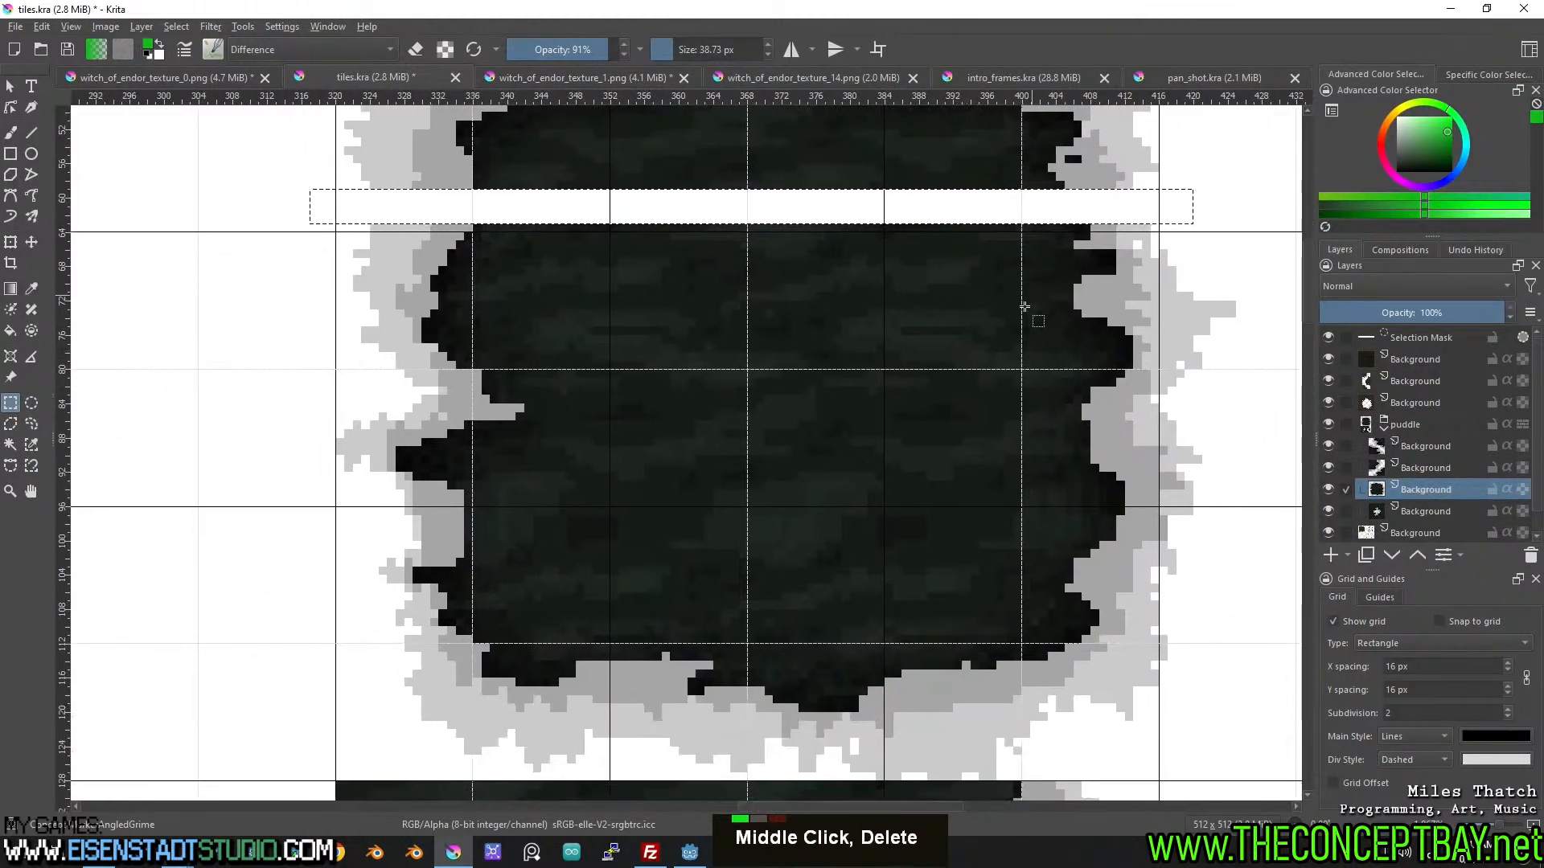
key("ctrl+shift+a")
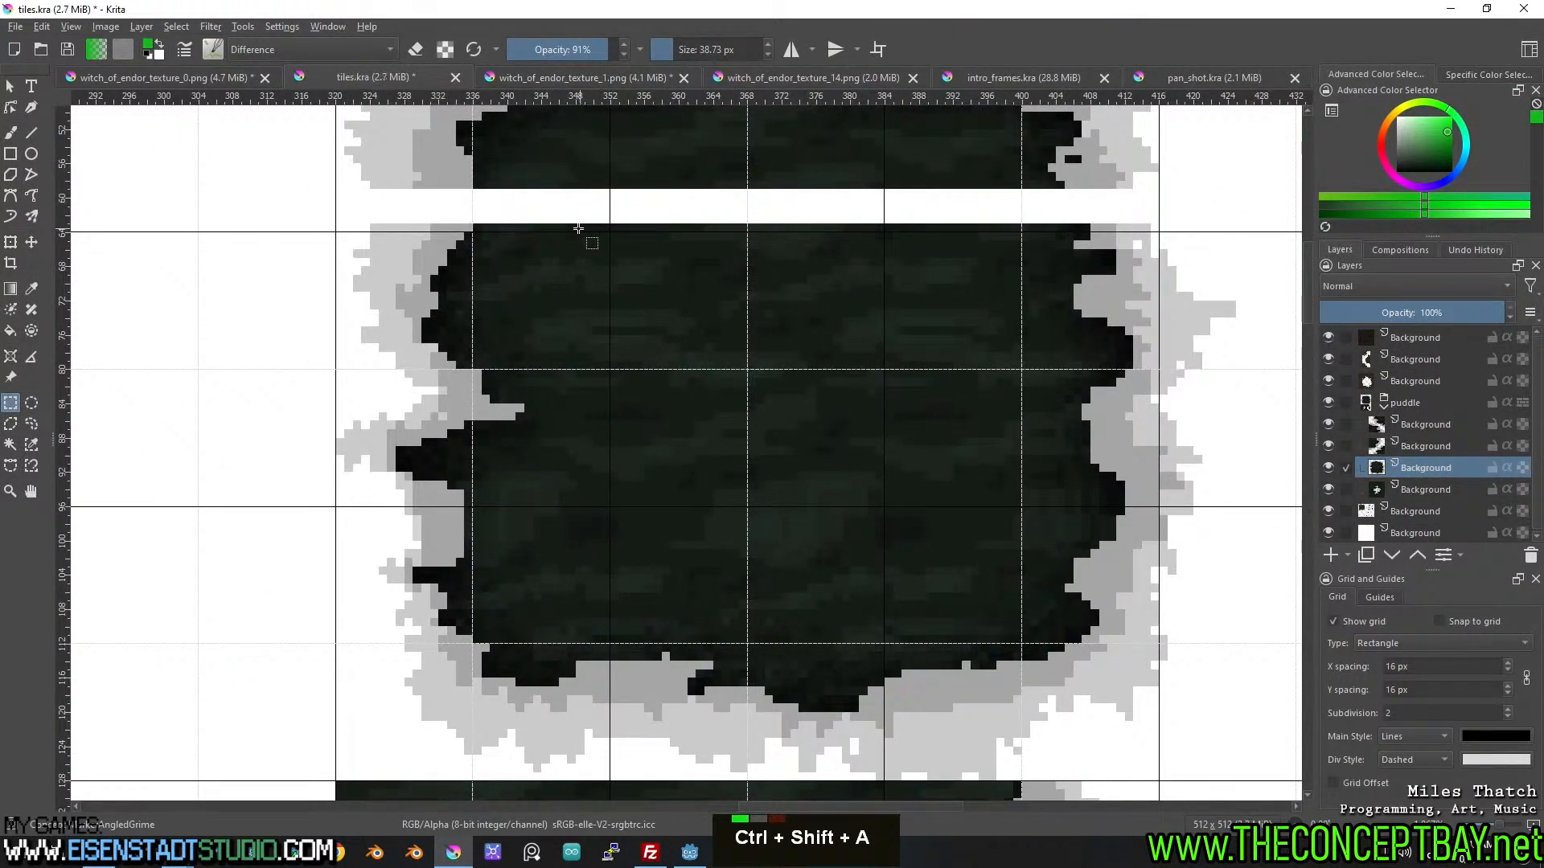
Examine the lower part of the dark tile against the grid to find a place for a second strip cut.
middle_click(579, 228)
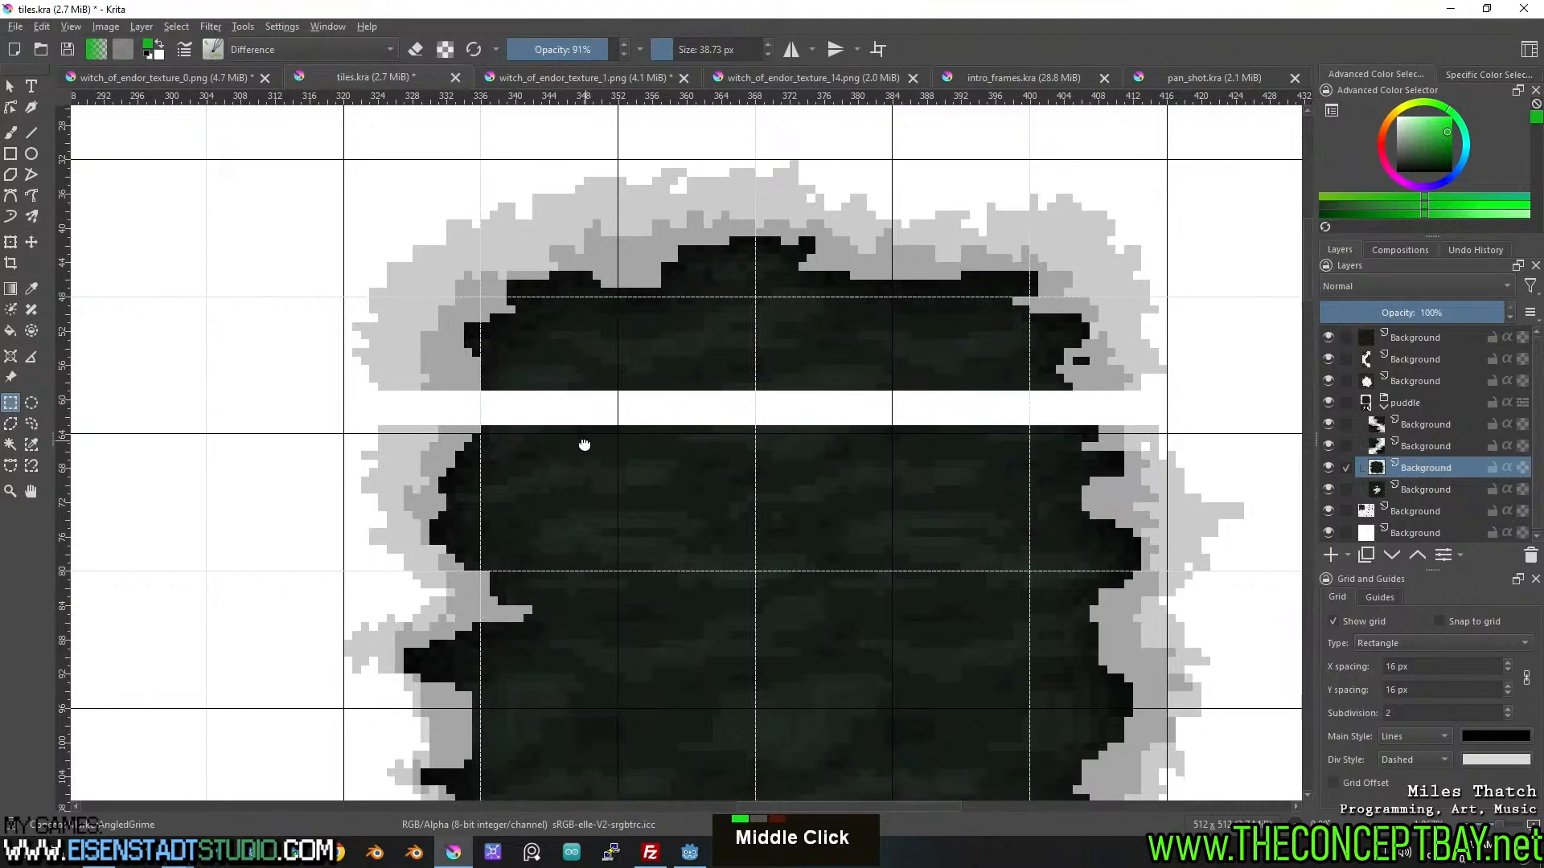
middle_click(587, 441)
scroll(586, 441, "up", 2)
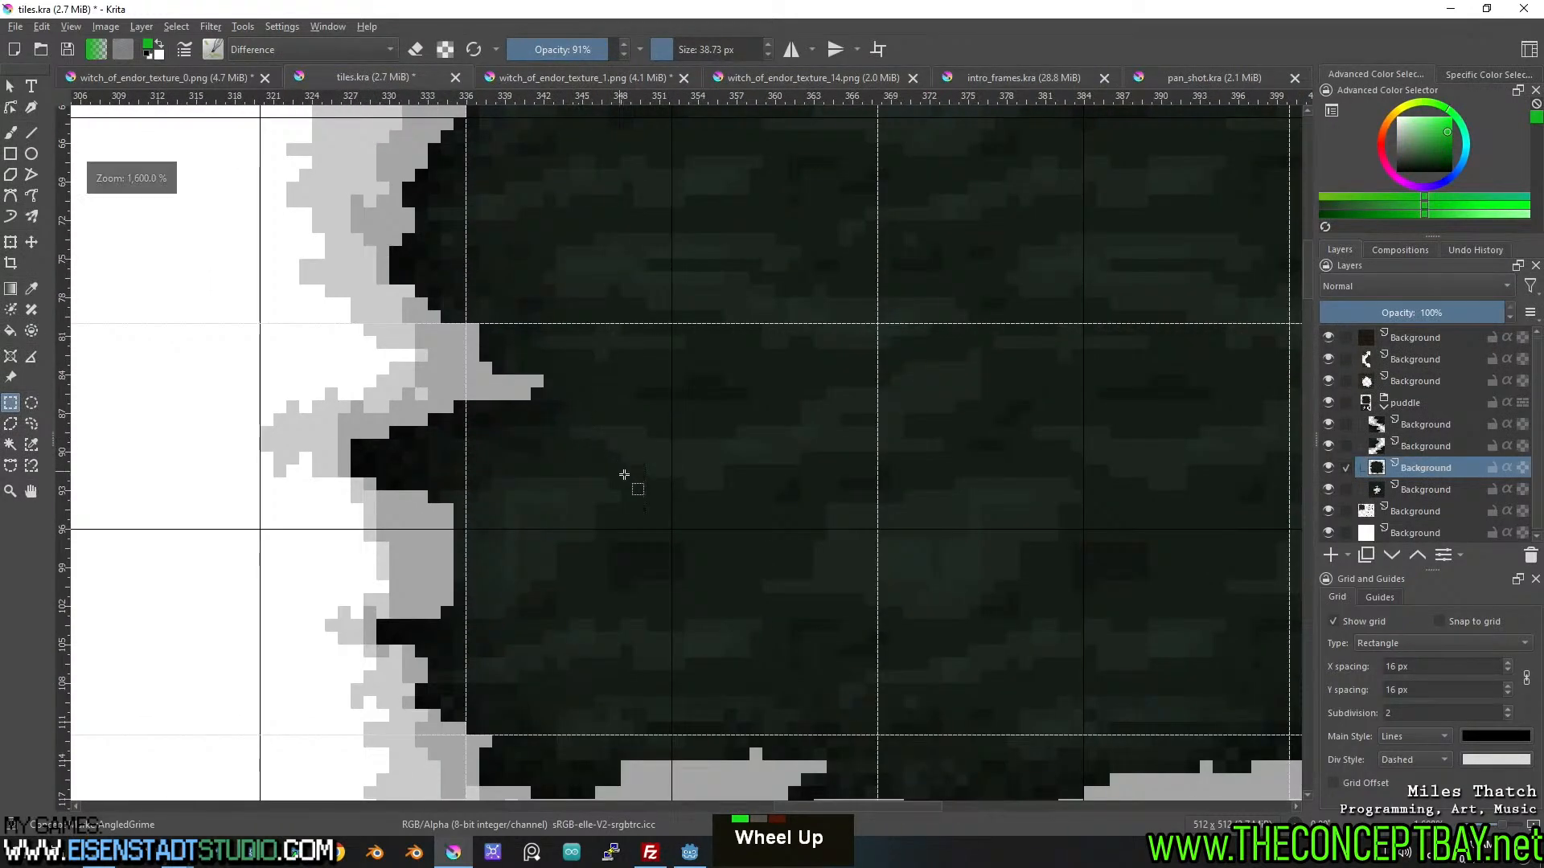
middle_click(619, 471)
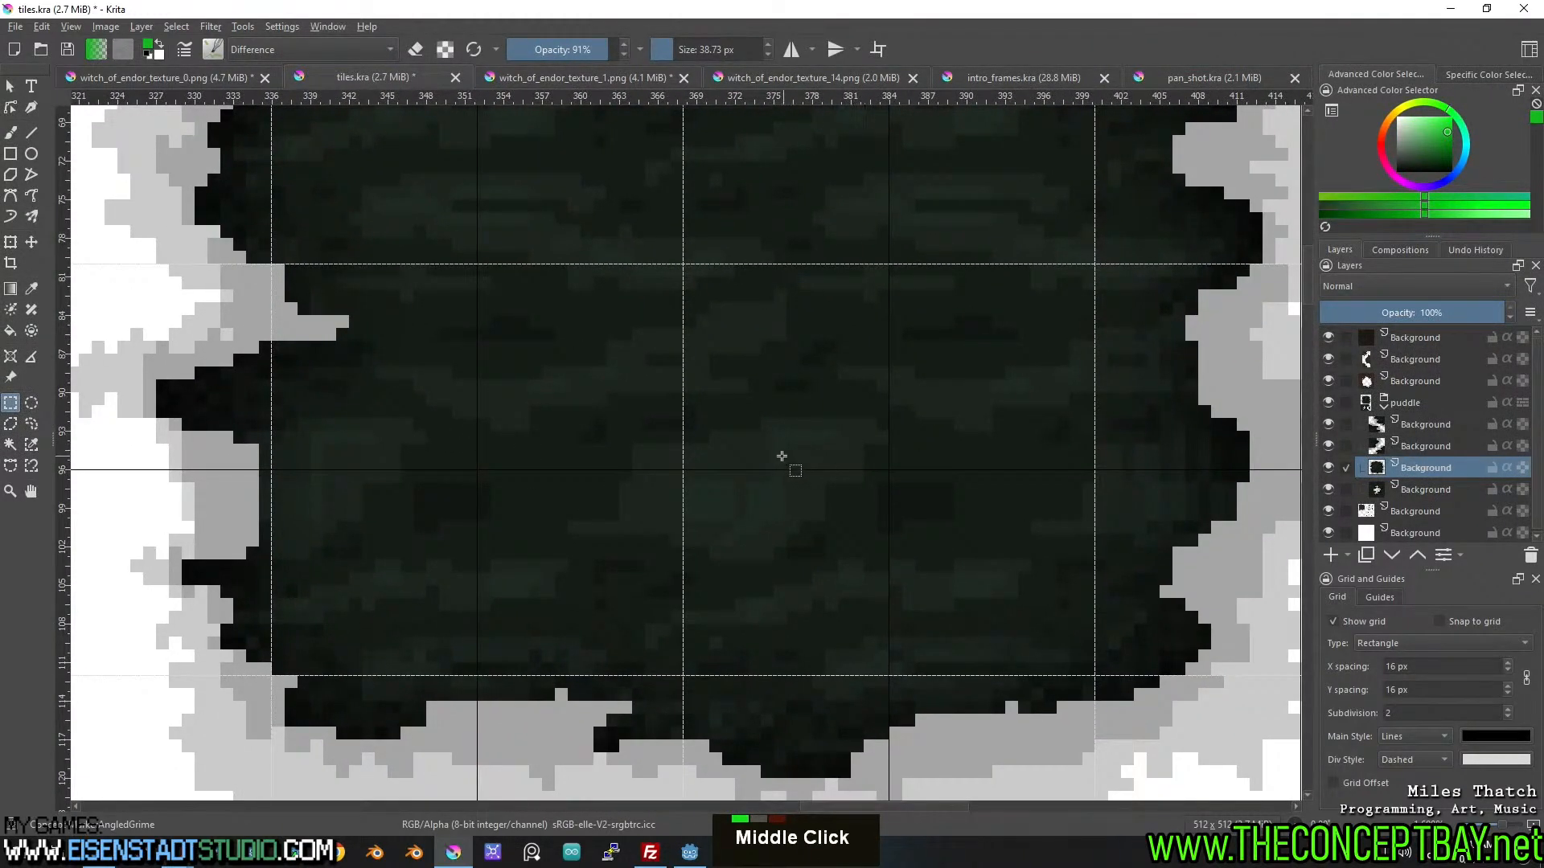
middle_click(777, 467)
middle_click(796, 466)
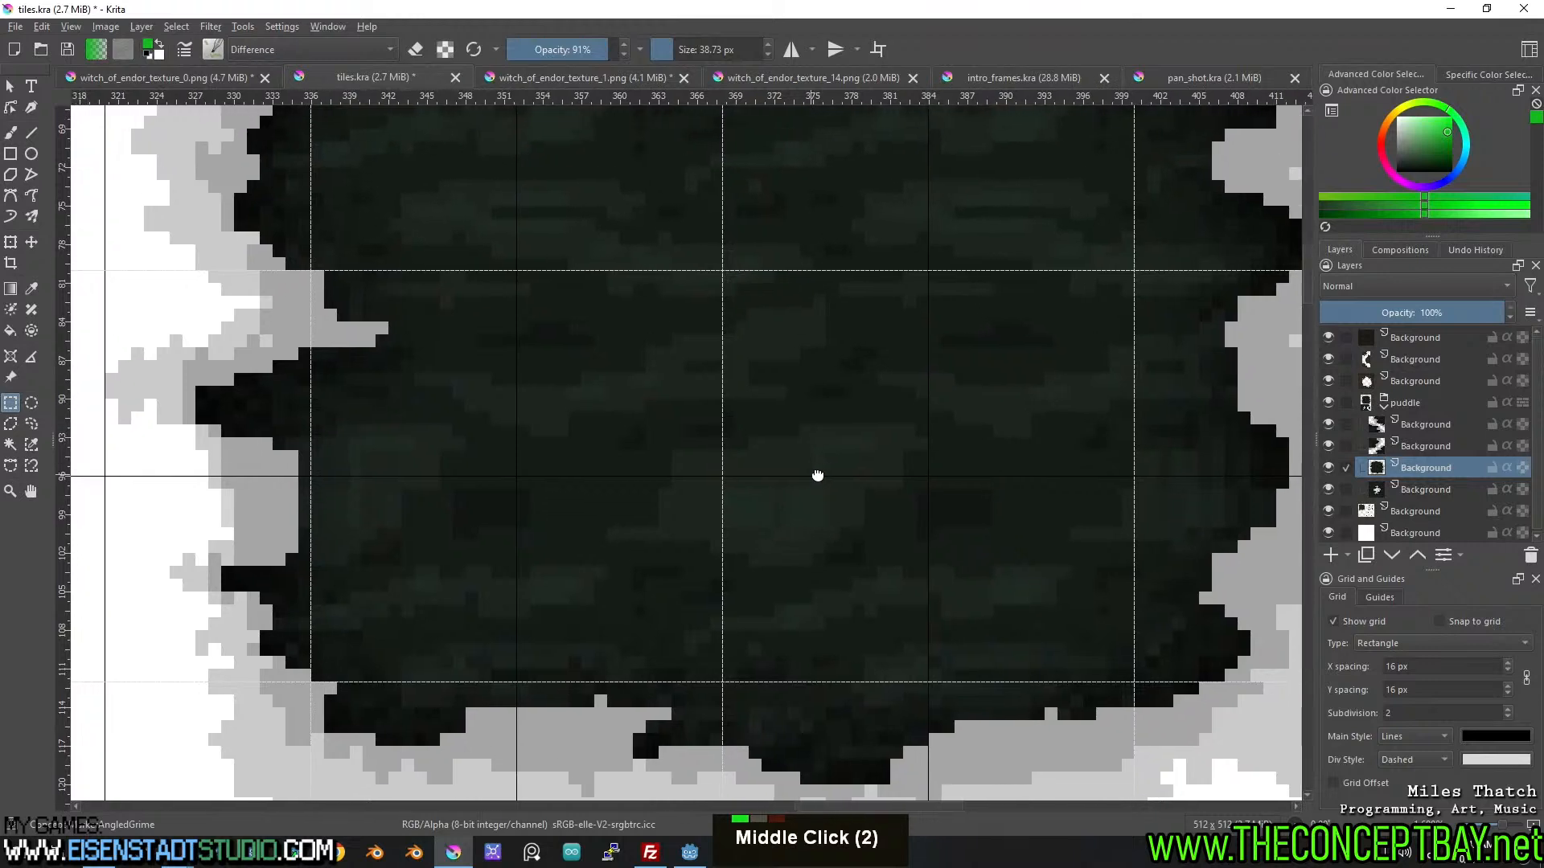
middle_click(841, 486)
middle_click(862, 497)
middle_click(794, 420)
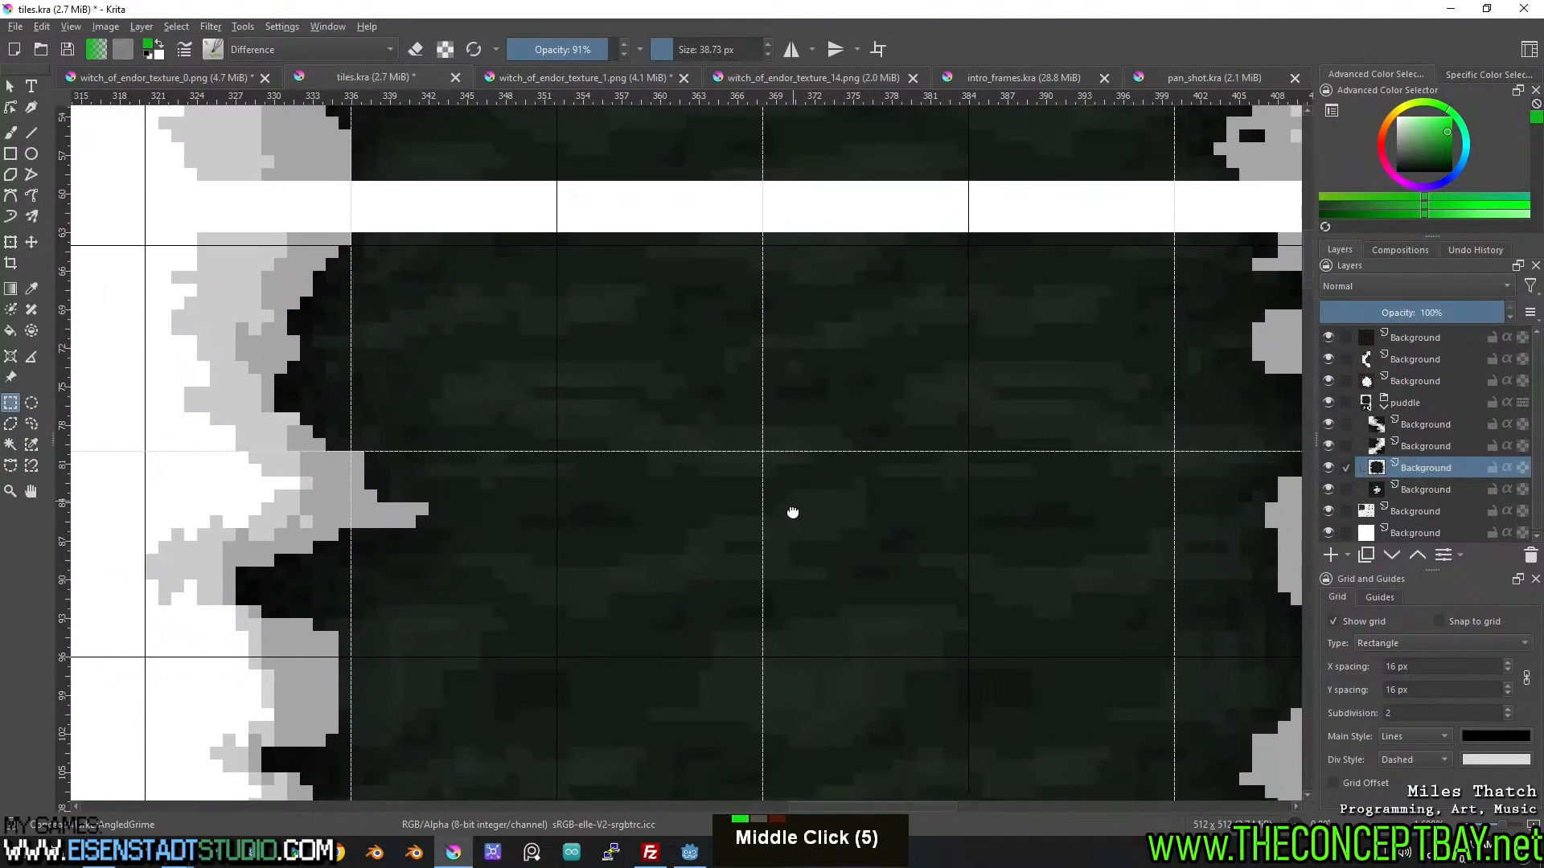
middle_click(793, 514)
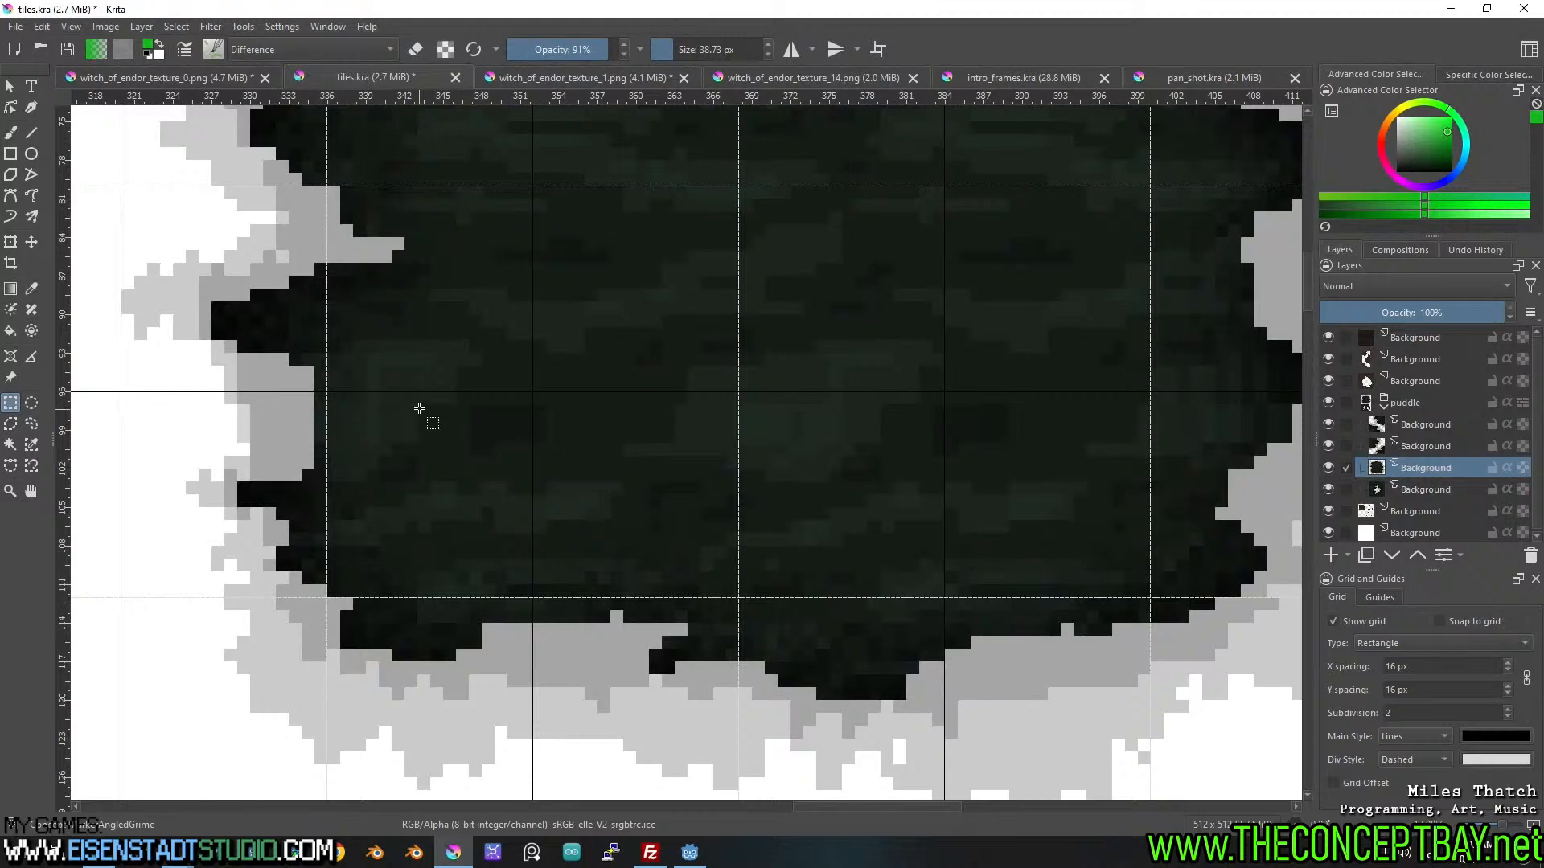
scroll(523, 314, "down", 2)
middle_click(595, 314)
scroll(586, 321, "up", 2)
scroll(582, 315, "down", 1)
middle_click(582, 315)
scroll(619, 369, "up", 1)
scroll(620, 369, "down", 1)
scroll(616, 367, "up", 1)
scroll(617, 367, "down", 1)
middle_click(620, 368)
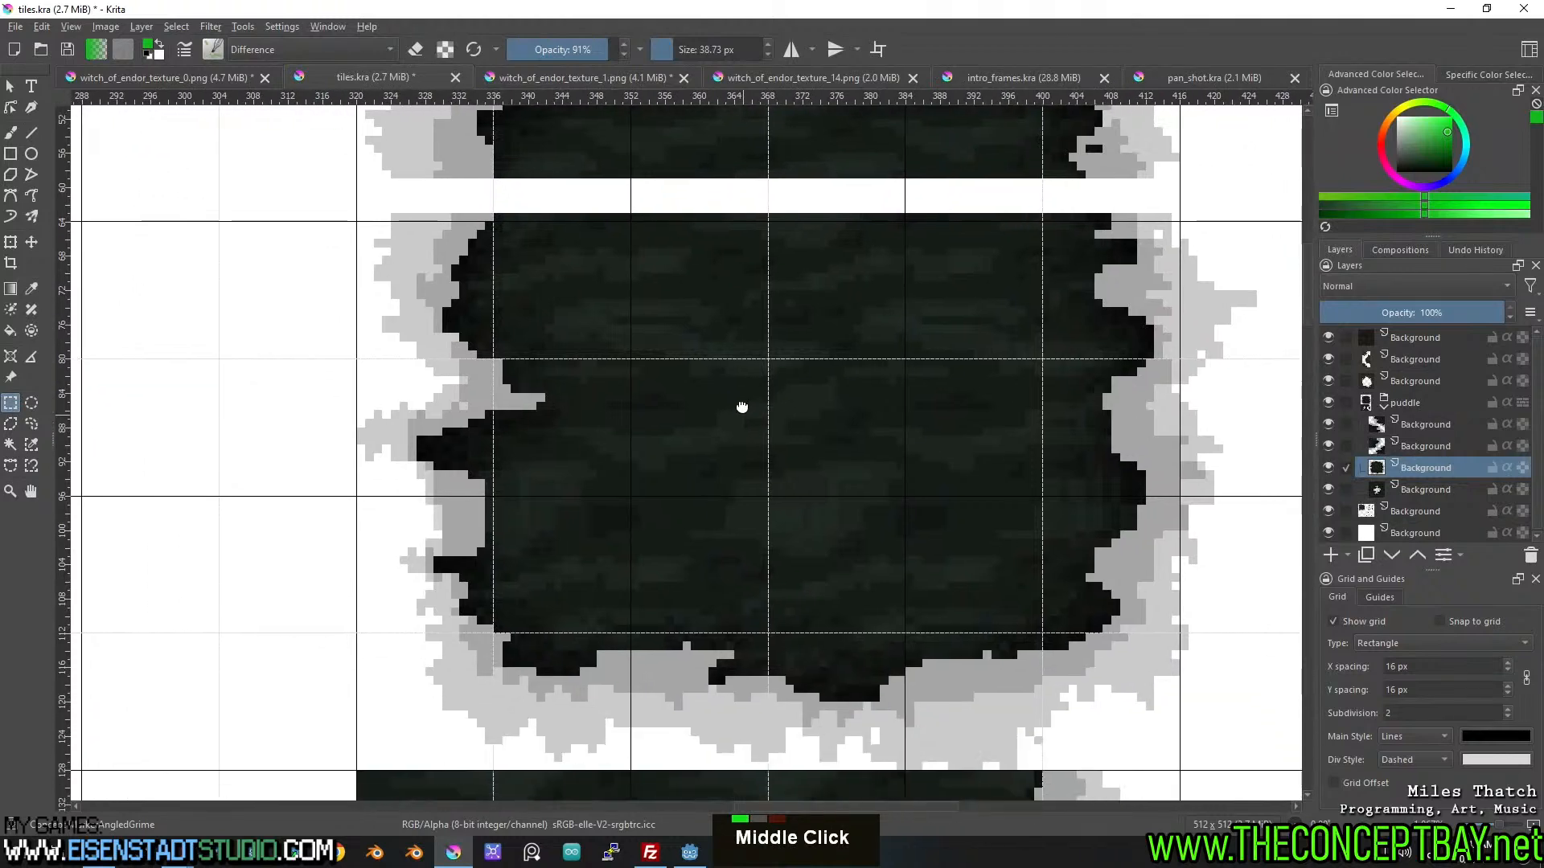
left_click_drag(741, 407, 706, 360)
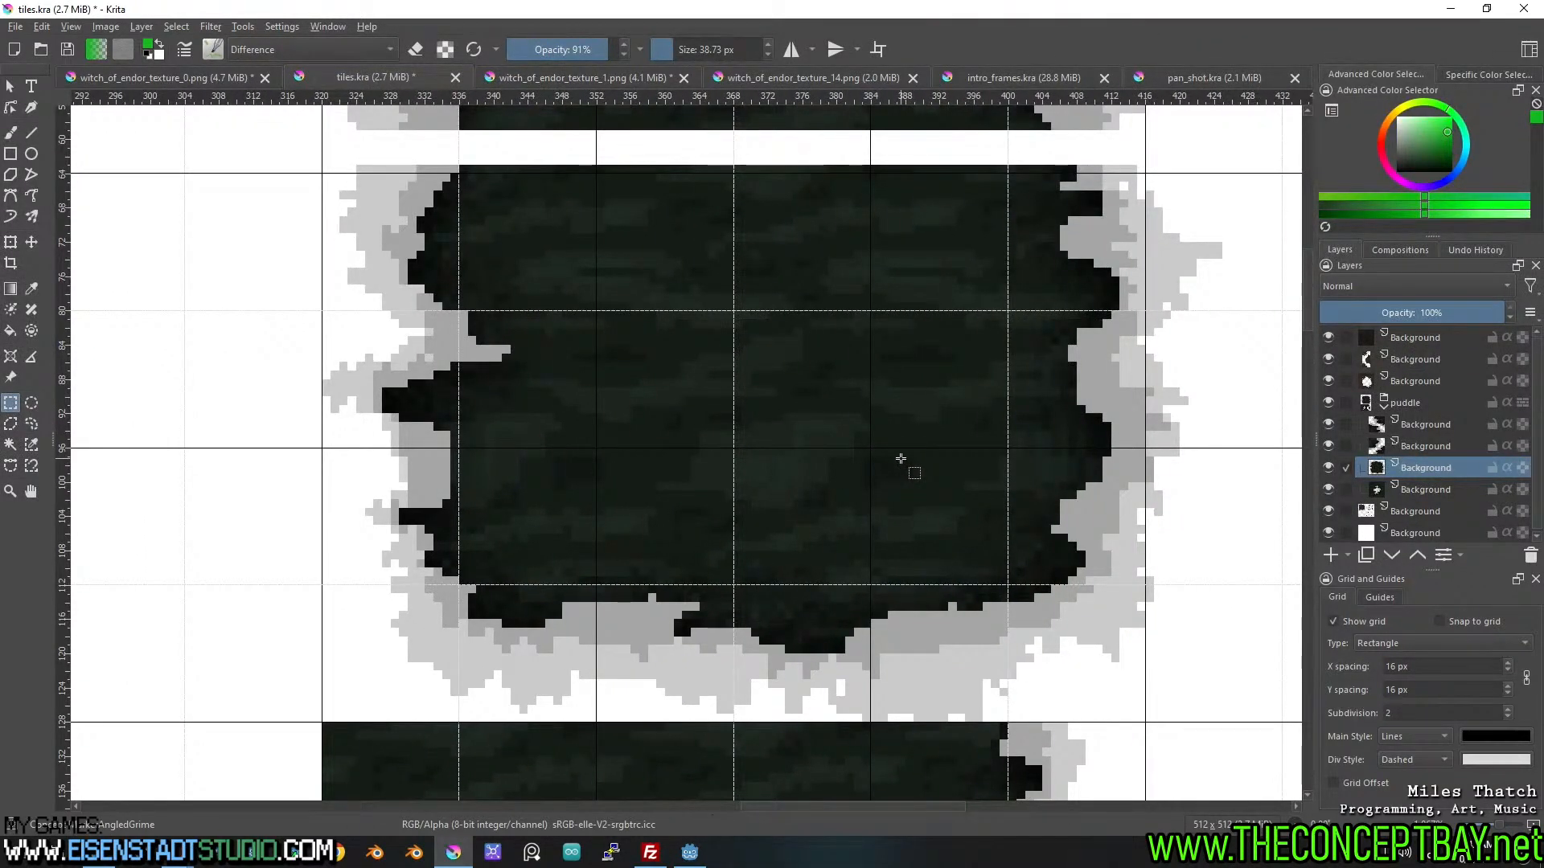
Delete a second full-width strip, 4 px high, across the dark tile at the grid line at 96 px, and clear the selection.
scroll(545, 404, "up", 1)
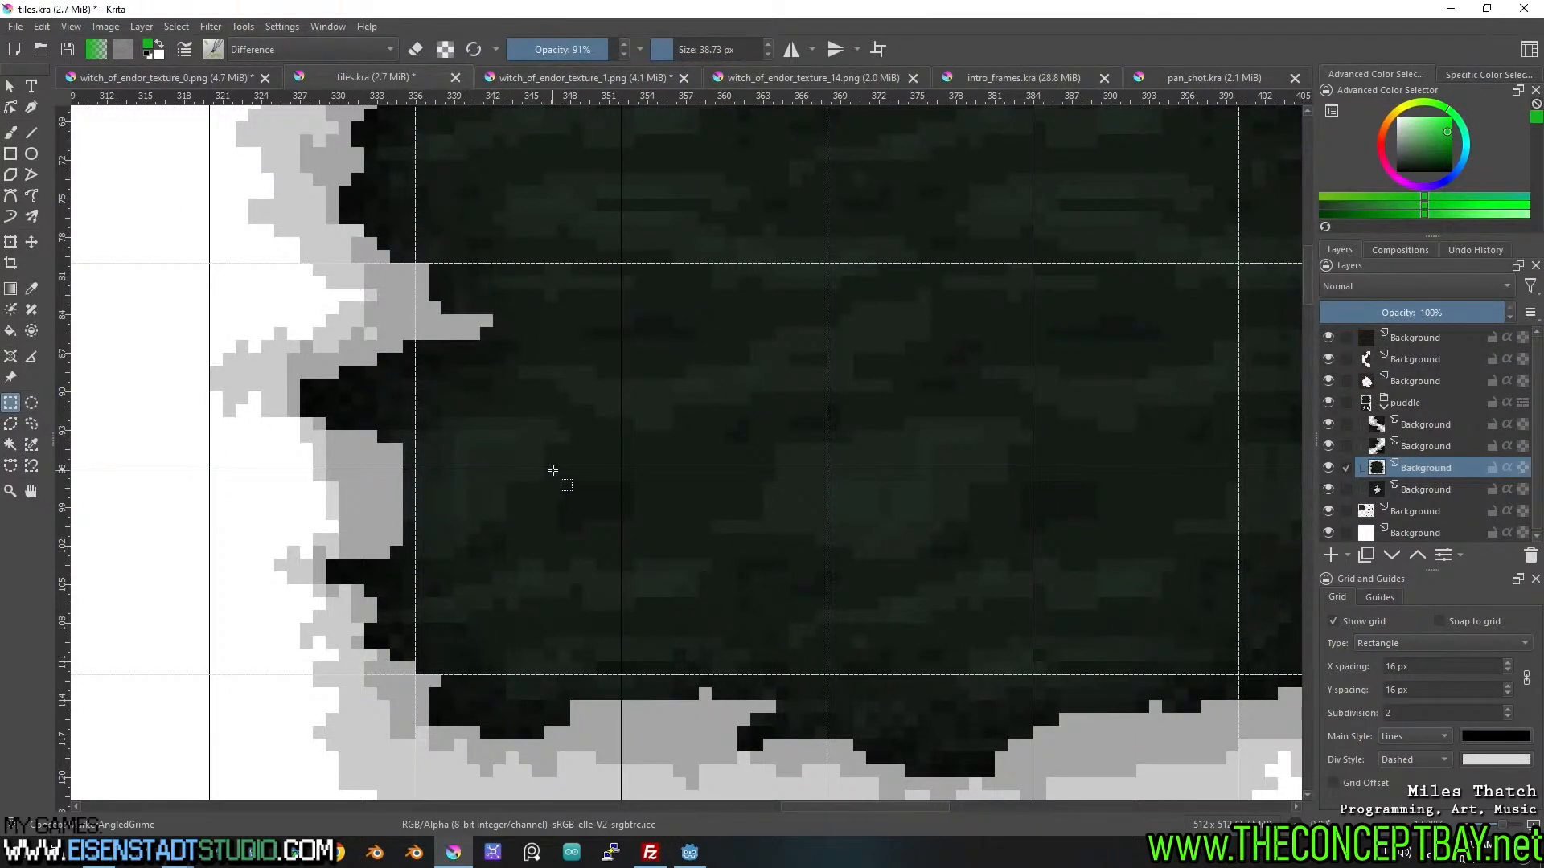
left_click(543, 457)
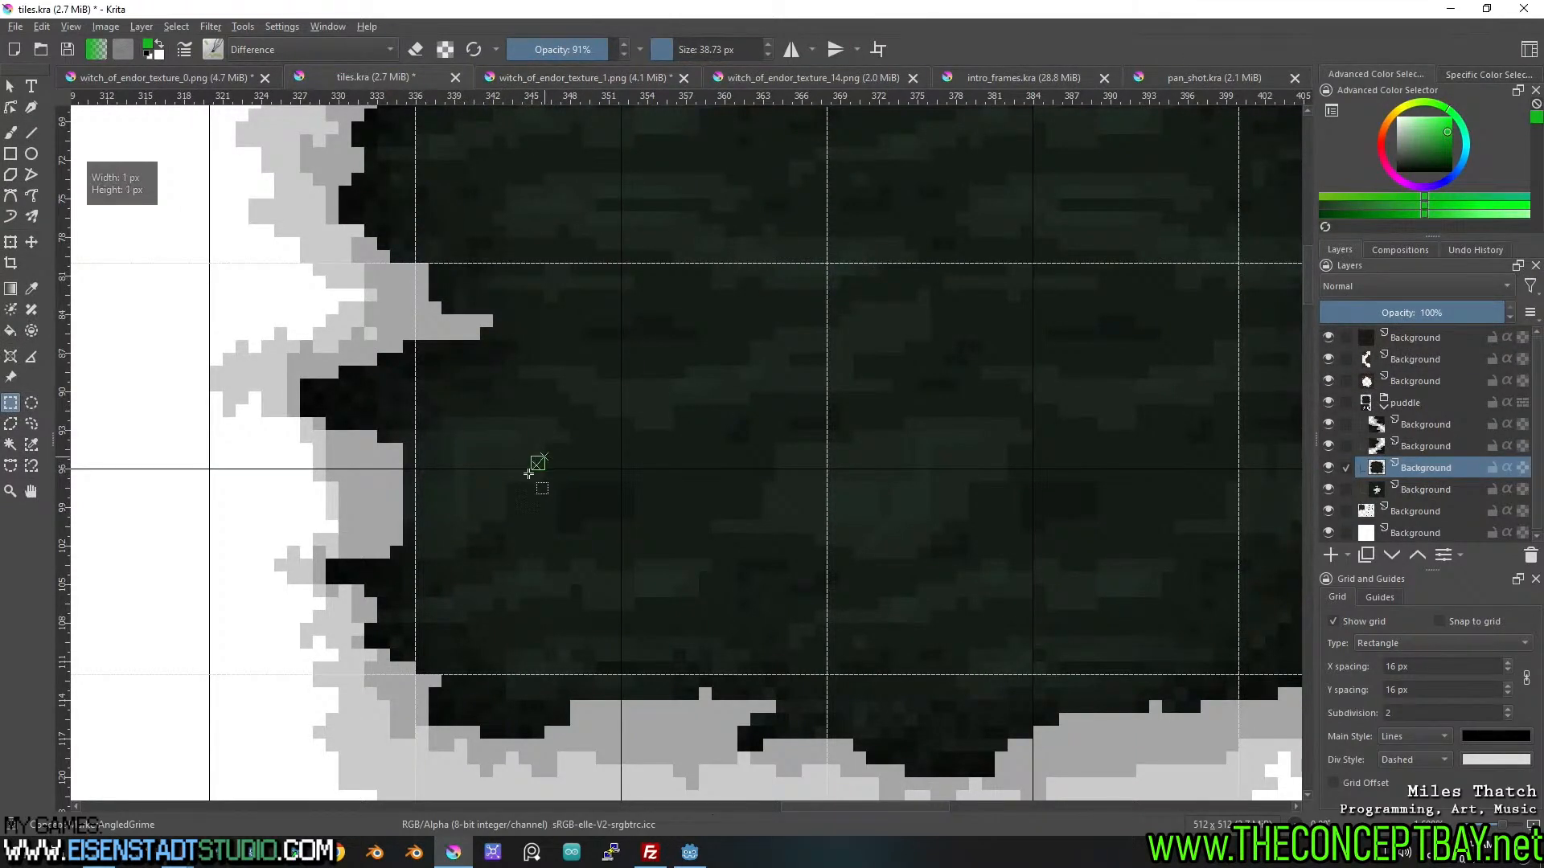
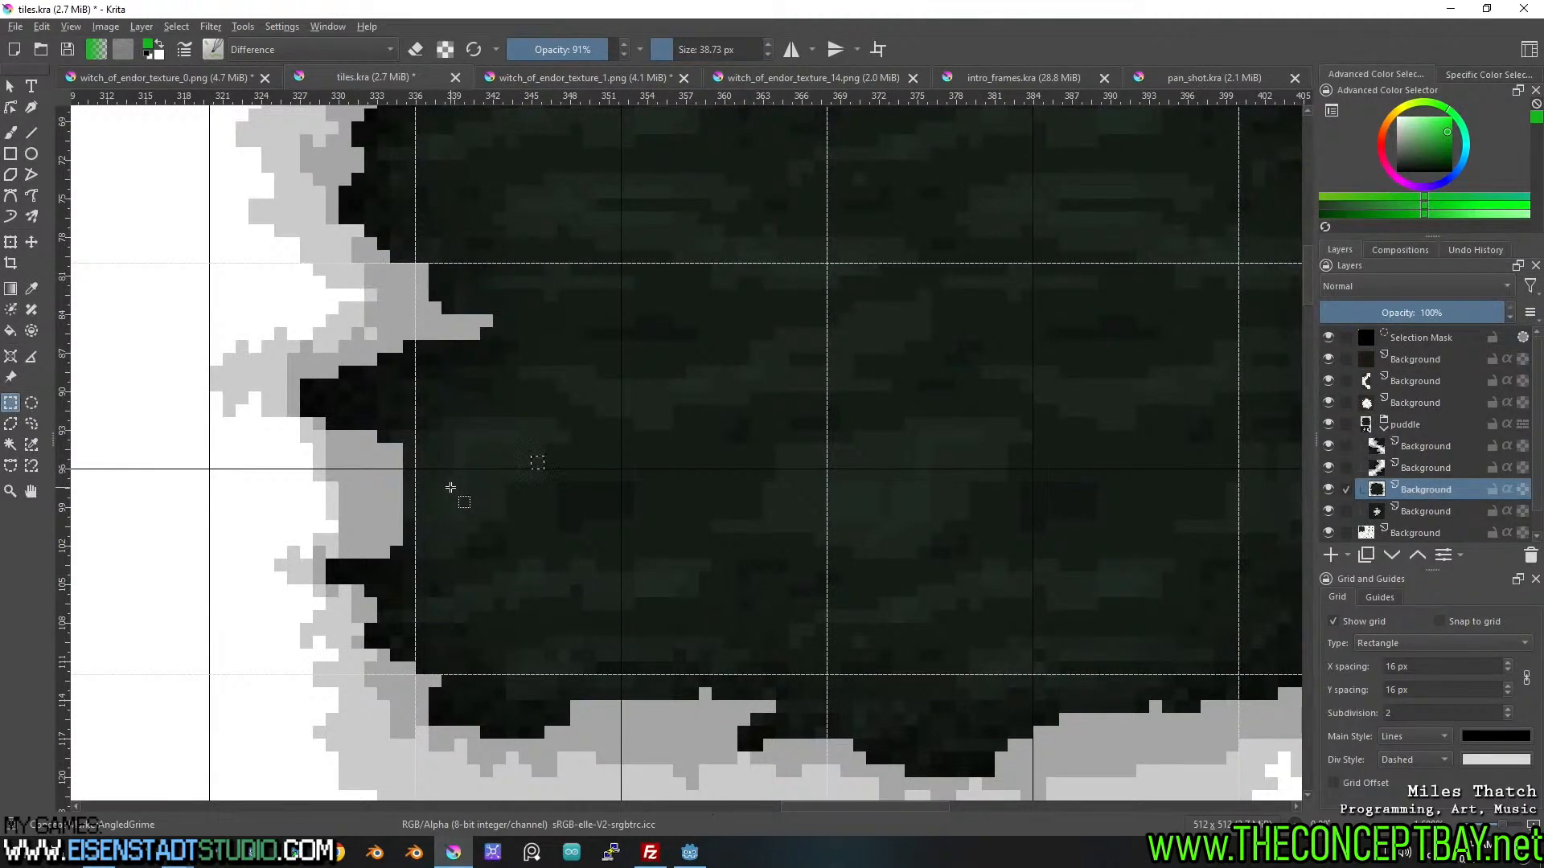
left_click(781, 448)
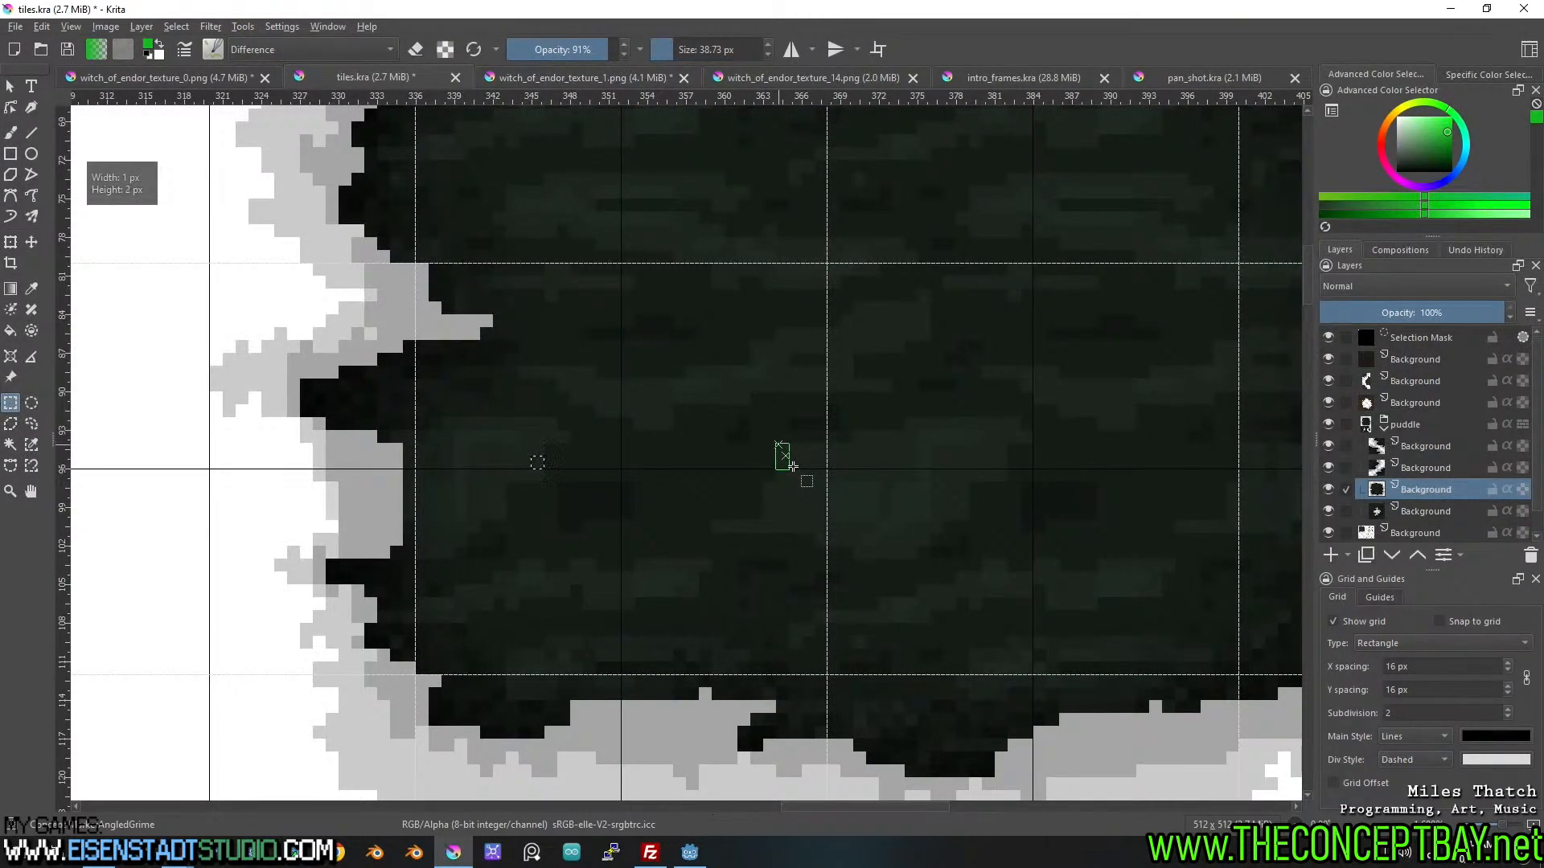
left_click(800, 462)
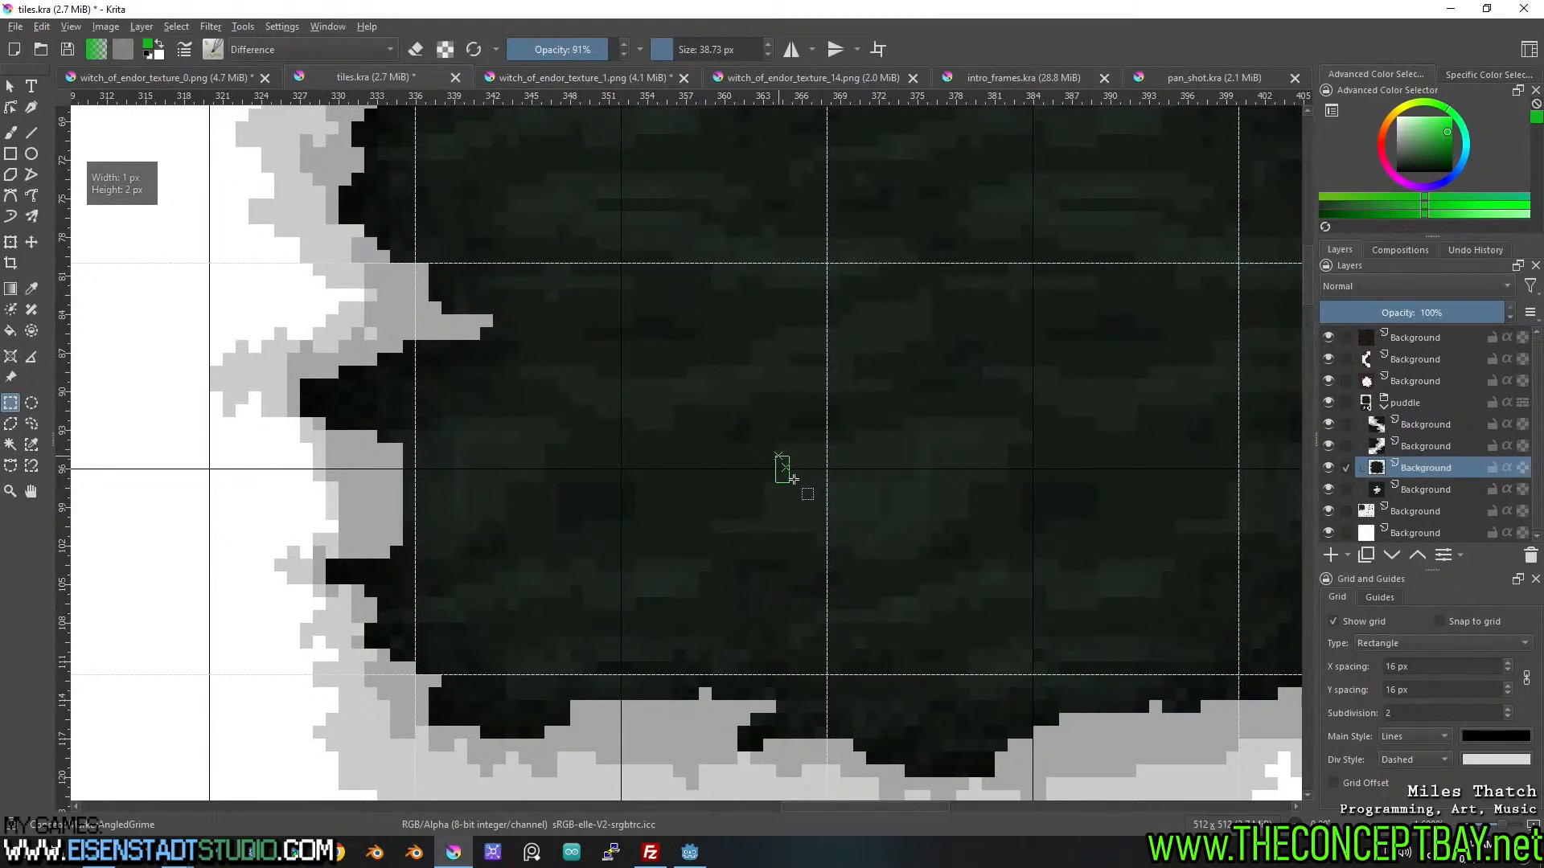
left_click_drag(802, 505, 1037, 505)
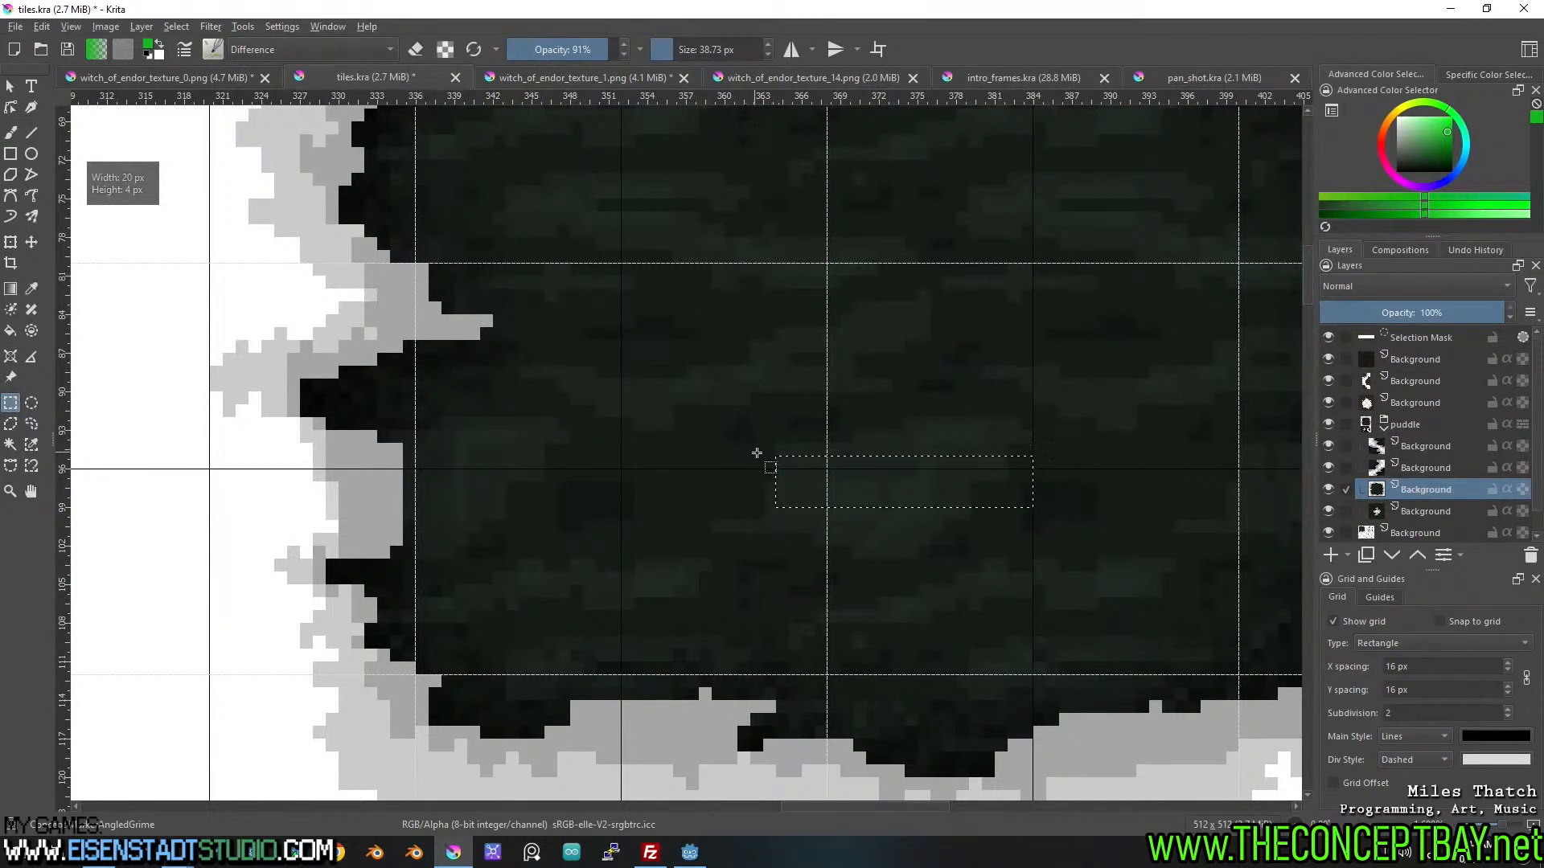
left_click_drag(786, 456, 160, 507)
left_click_drag(930, 486, 1138, 508)
key("Delete")
left_click_drag(573, 546, 1127, 523)
key("ctrl+shift+a")
Select the tile's upper piece with a 120 by 32 px rectangle and move it down to close the upper gap.
scroll(804, 366, "down", 2)
left_click_drag(799, 362, 786, 644)
scroll(735, 474, "up", 2)
scroll(742, 463, "down", 1)
scroll(780, 465, "up", 2)
scroll(771, 460, "down", 2)
scroll(772, 458, "up", 1)
scroll(795, 445, "down", 3)
scroll(795, 445, "up", 1)
left_click_drag(794, 444, 740, 363)
left_click_drag(337, 210, 387, 235)
left_click_drag(450, 279, 1111, 414)
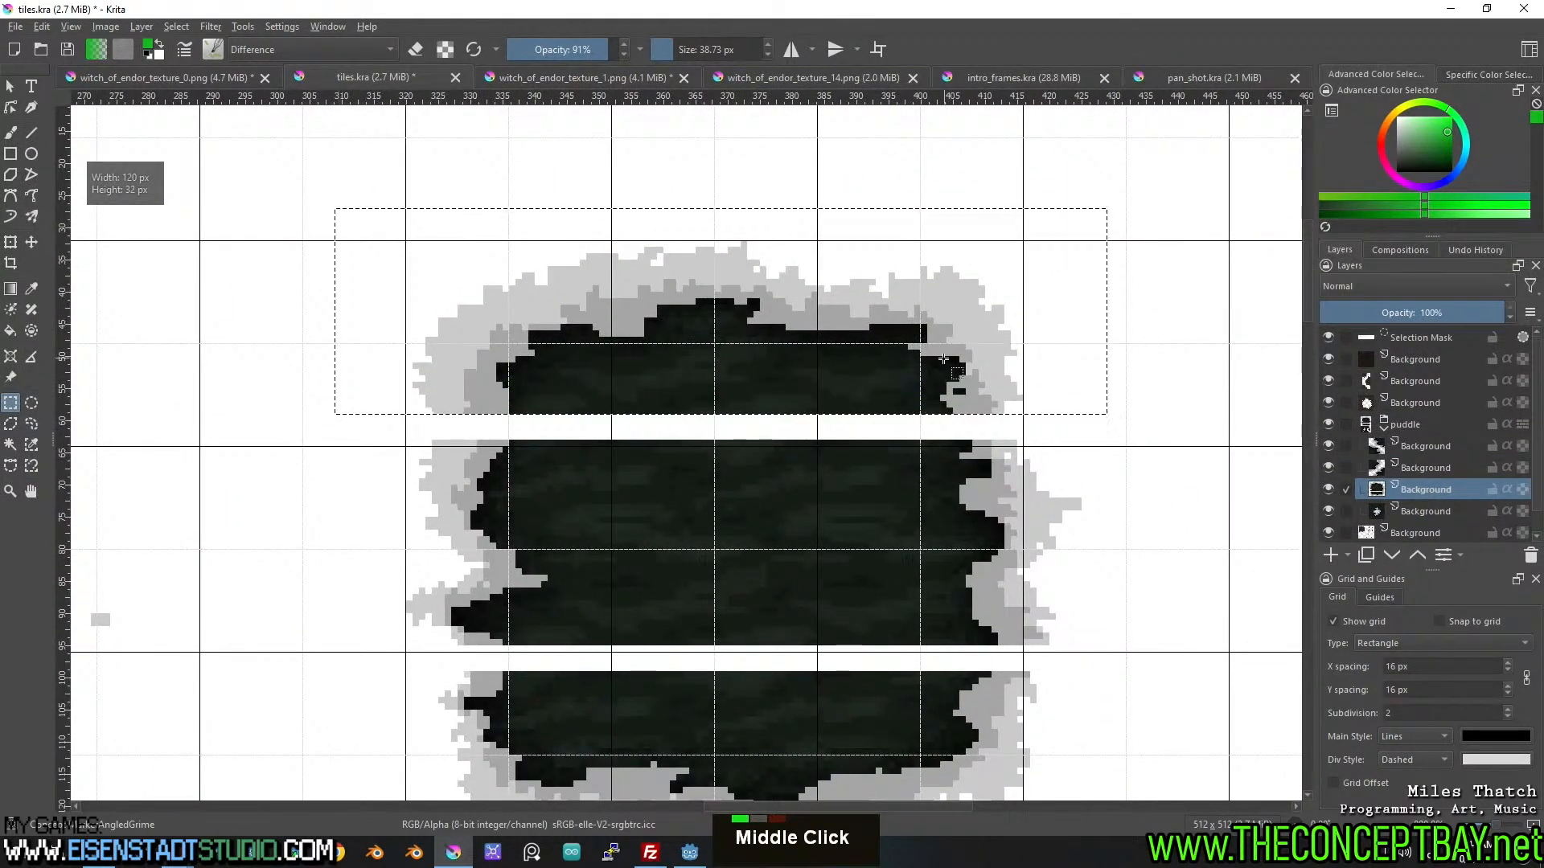
key("t")
left_click_drag(597, 317, 596, 343)
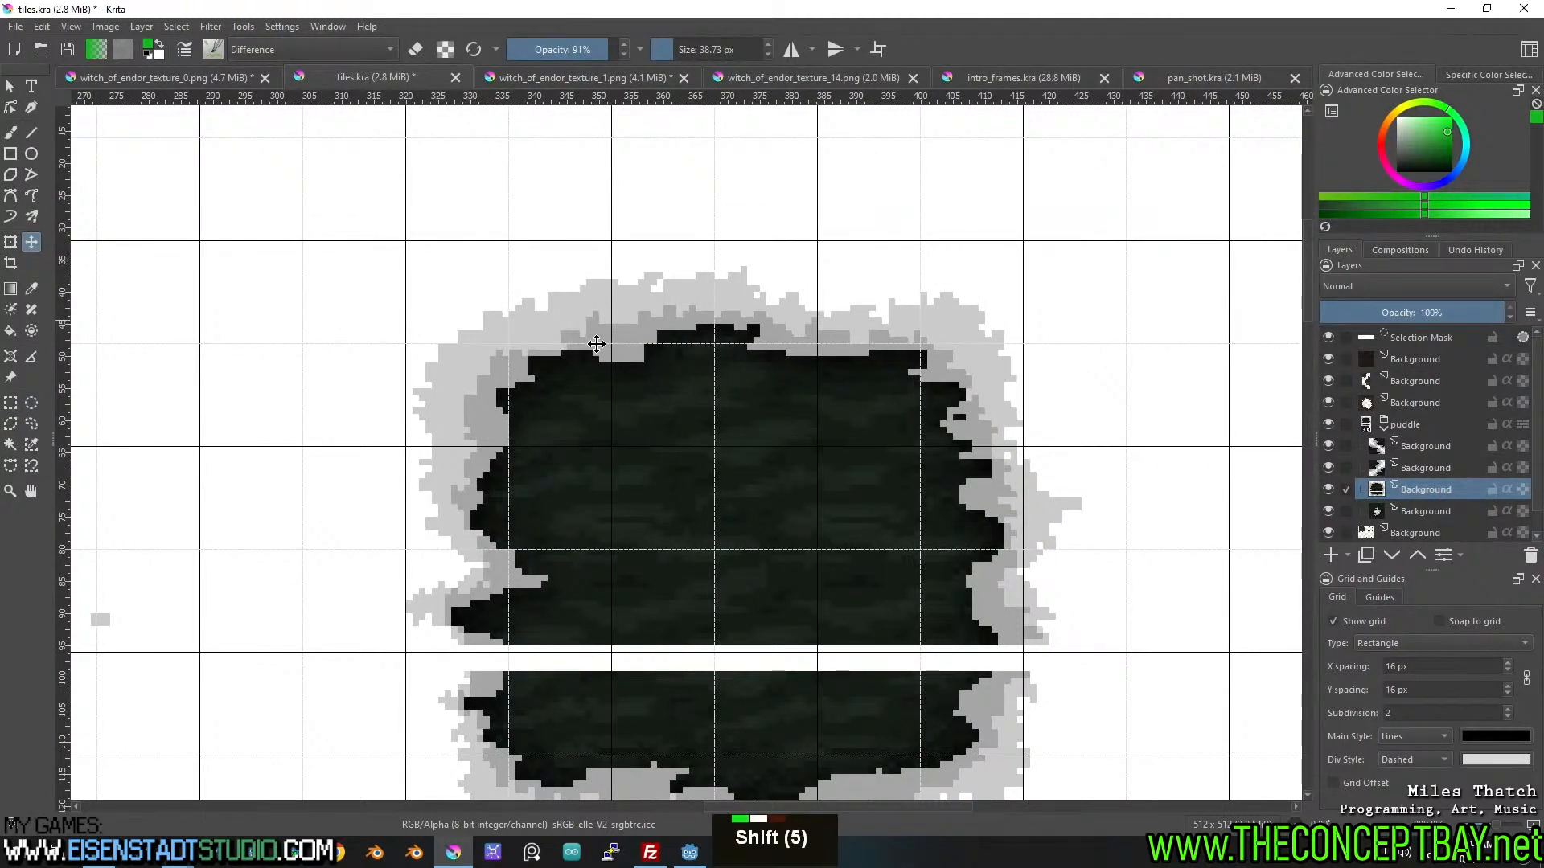
Select the dark tile's lower piece, move it up to close the gap at the 96 px grid line, and clear the selection.
left_click(12, 404)
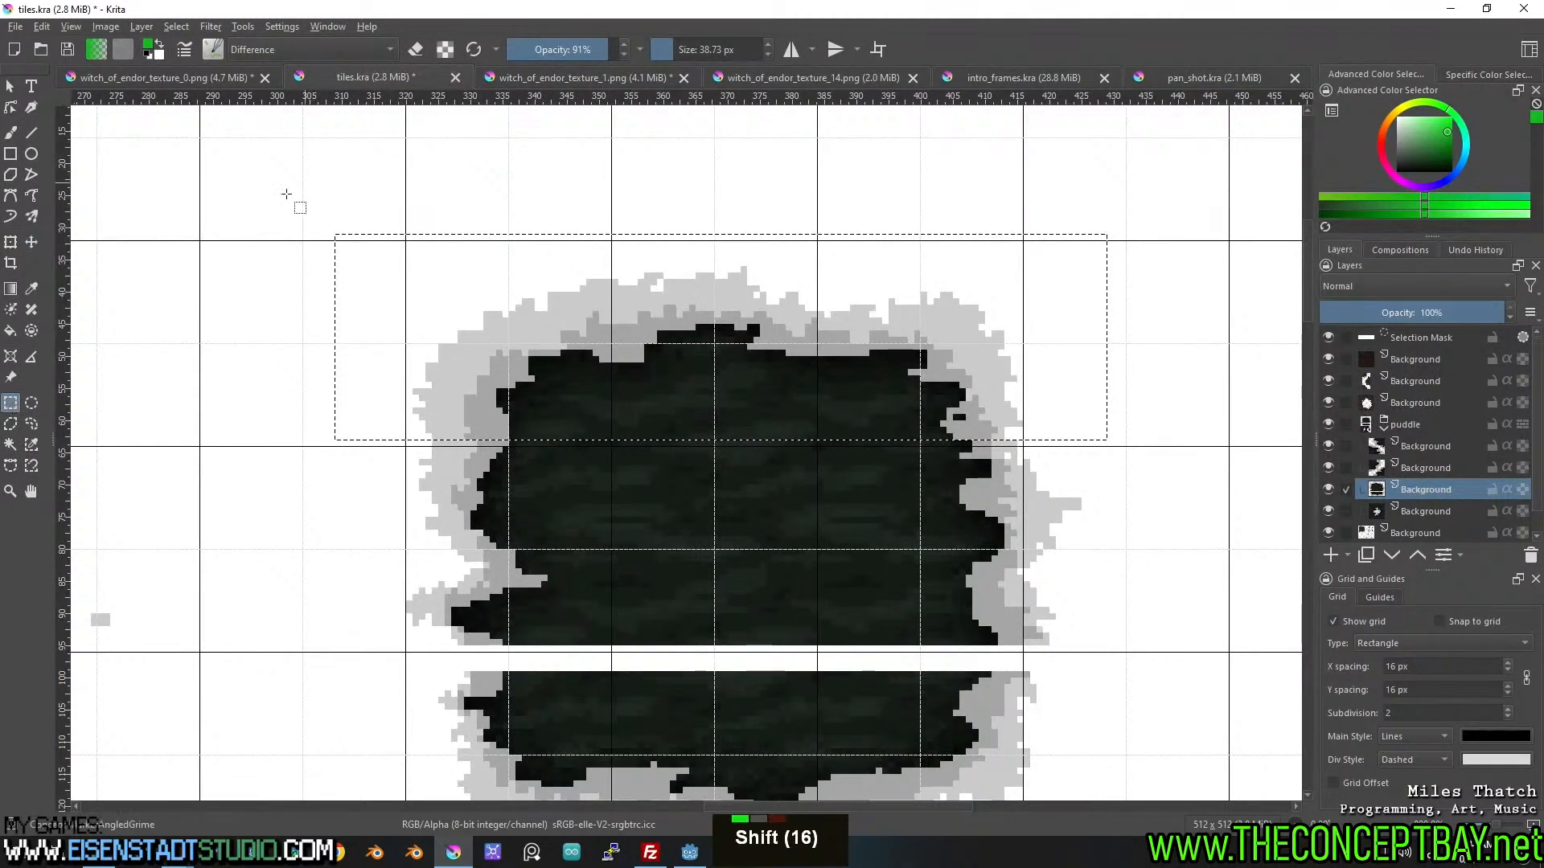
left_click(266, 212)
left_click_drag(445, 756, 399, 552)
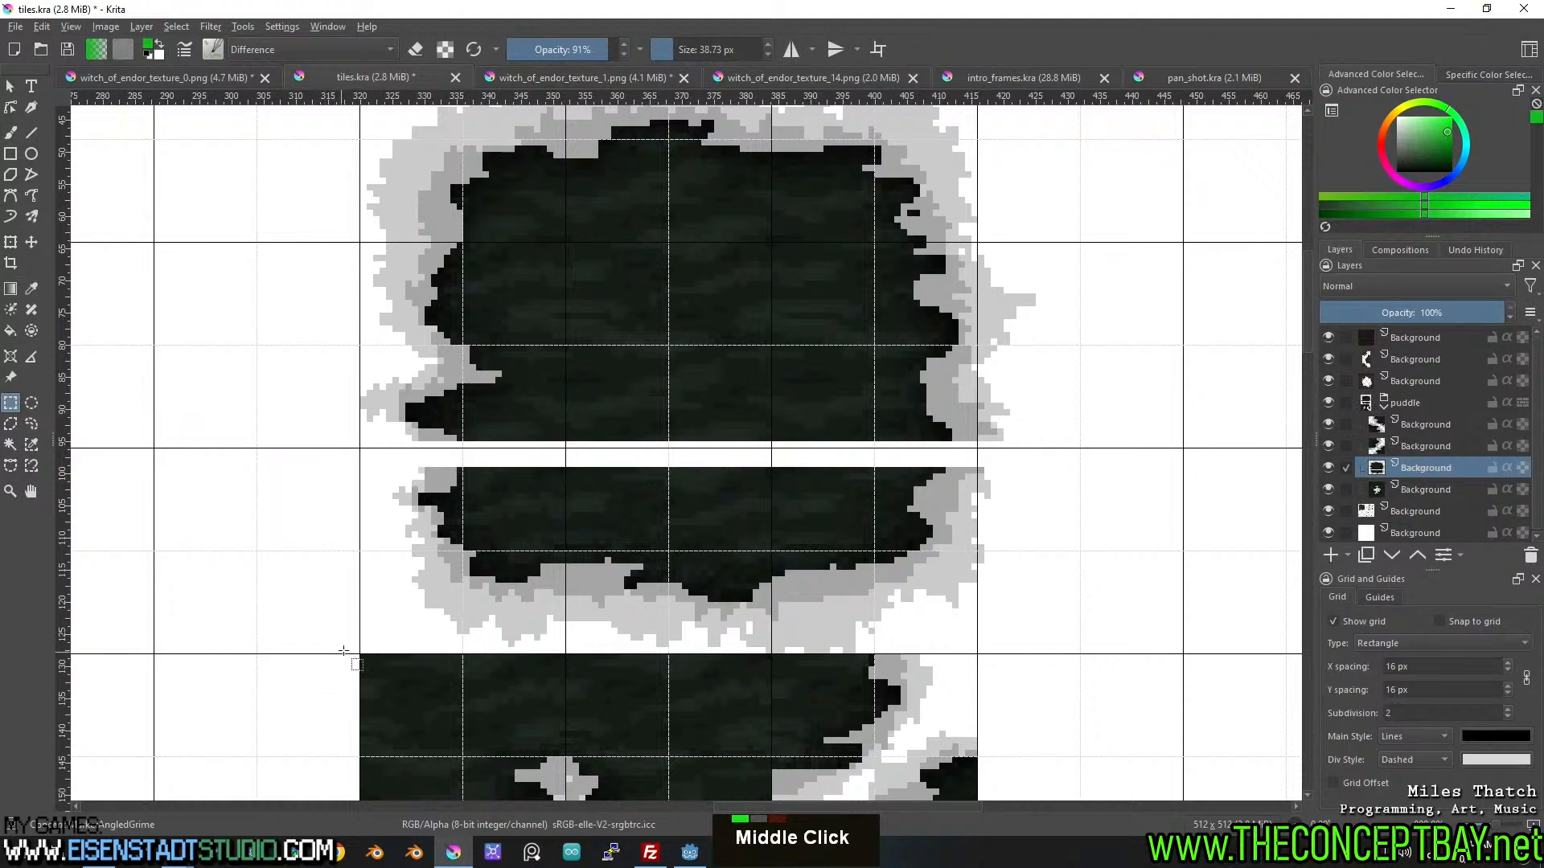
left_click_drag(352, 654, 1047, 461)
key("t")
left_click_drag(774, 552, 774, 526)
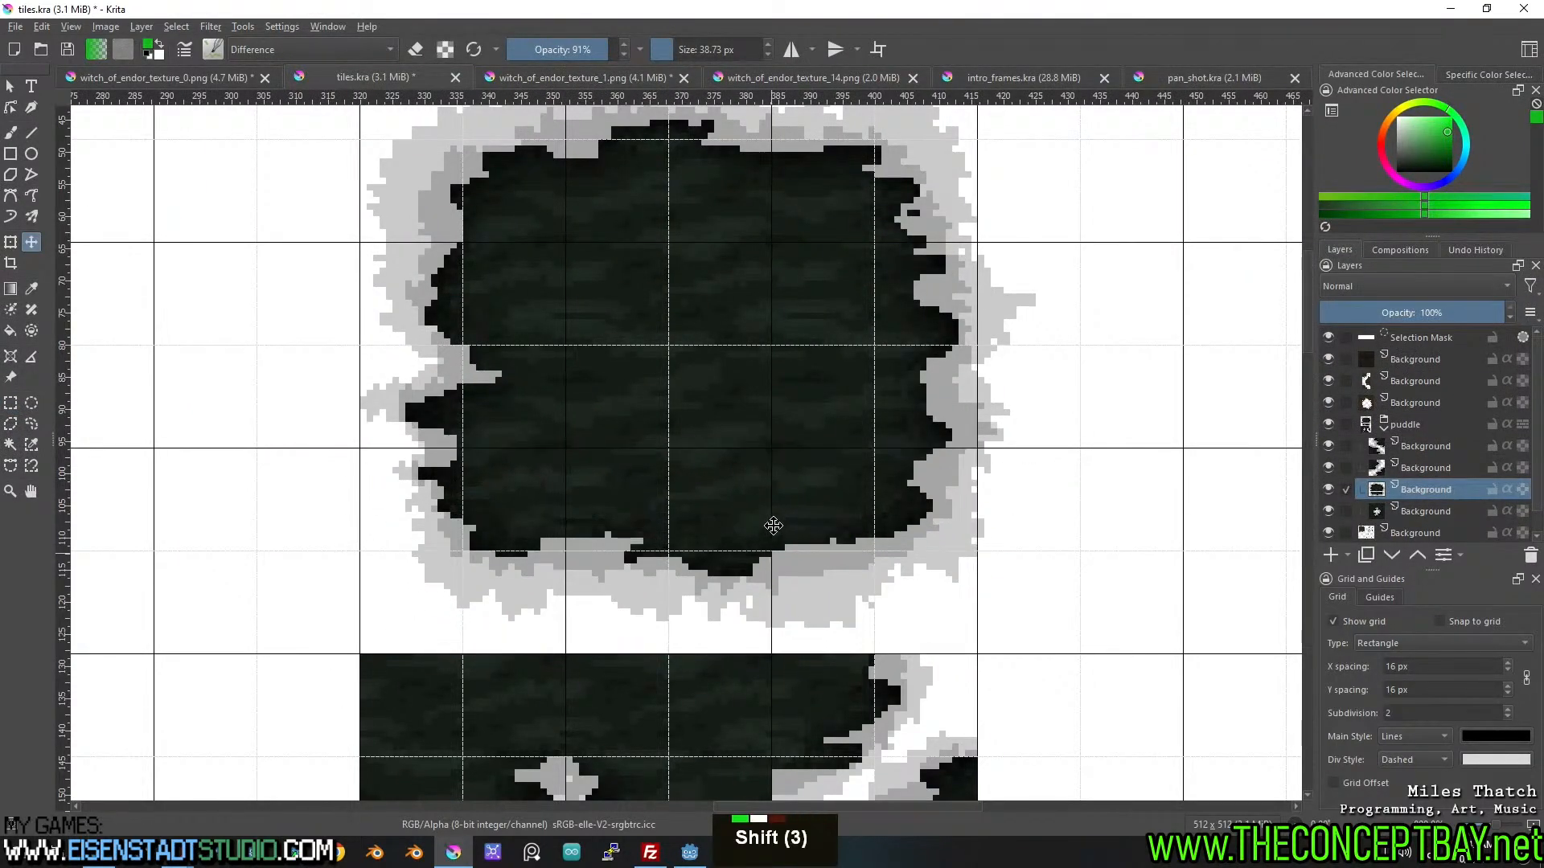
key("ctrl+shift+a")
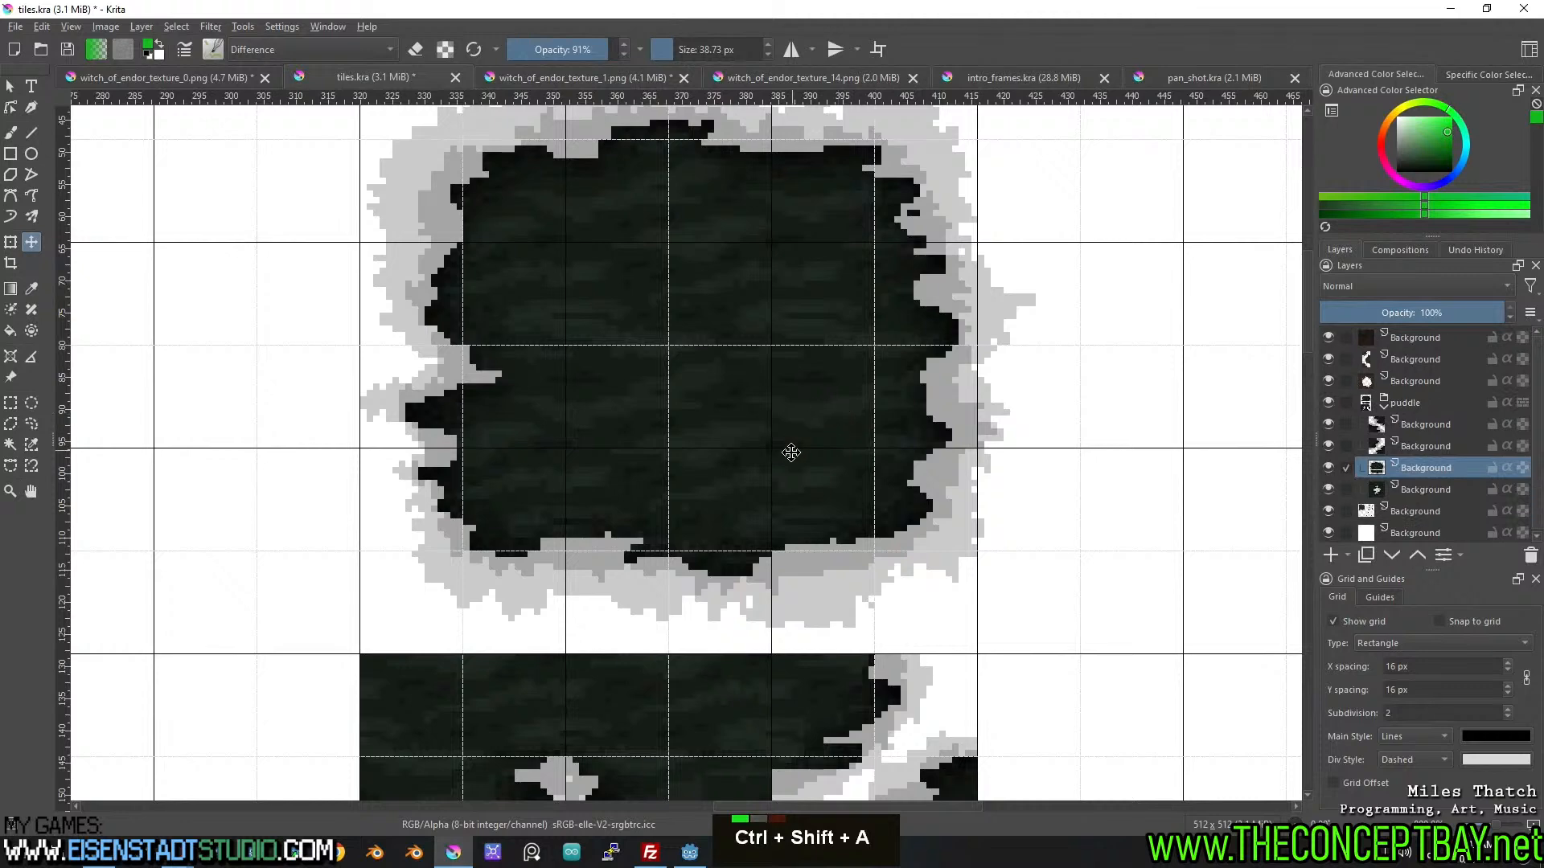
Examine the rejoined dark tile for seams and compare its fit to the grid with the brown tile.
scroll(784, 452, "up", 1)
middle_click(804, 442)
scroll(751, 441, "up", 2)
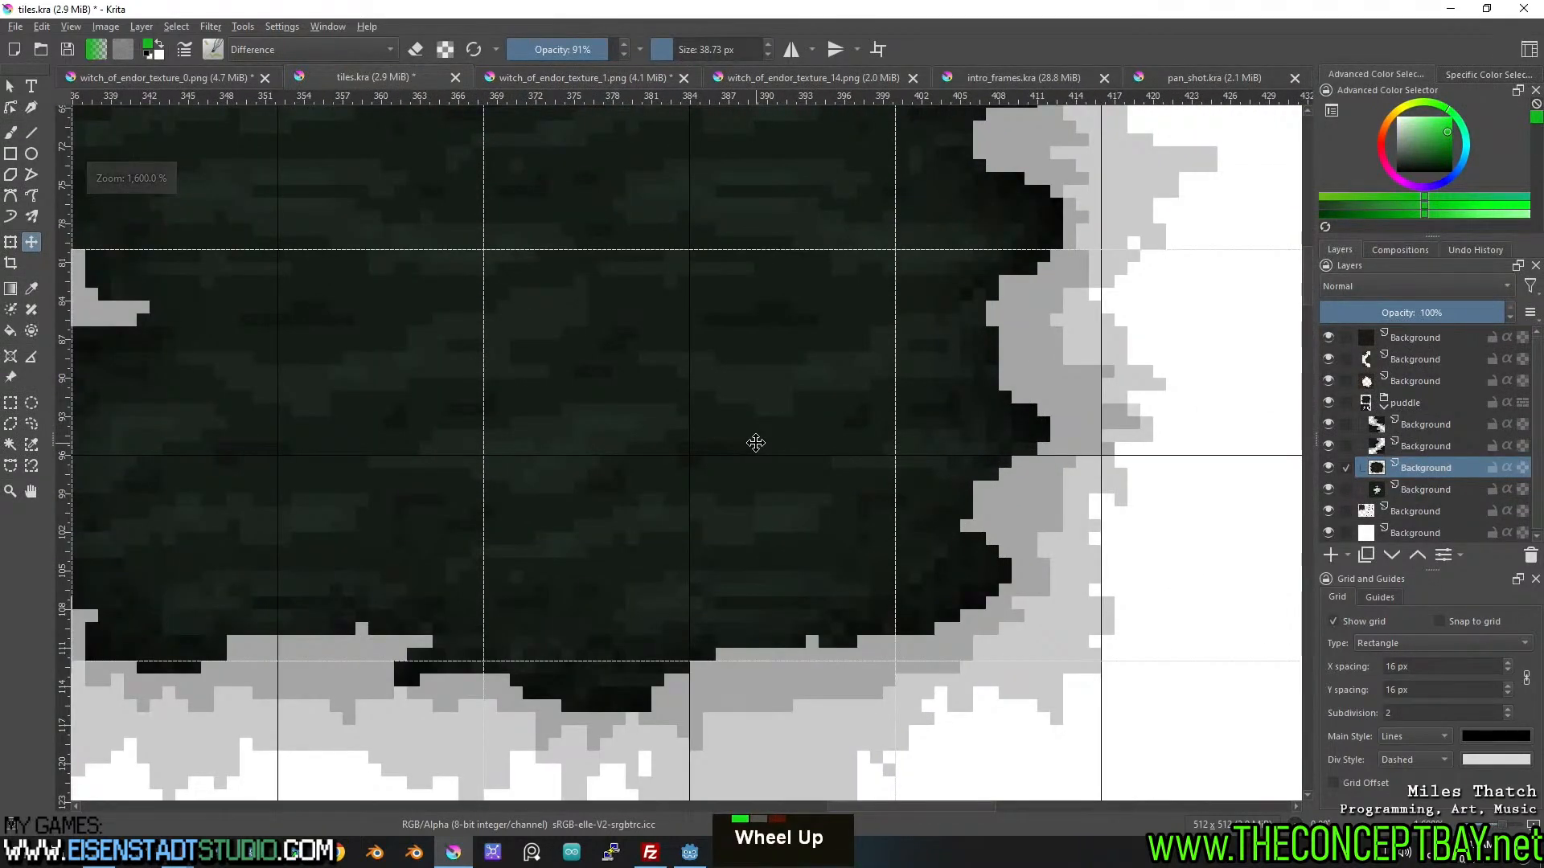
middle_click(772, 524)
scroll(821, 458, "down", 2)
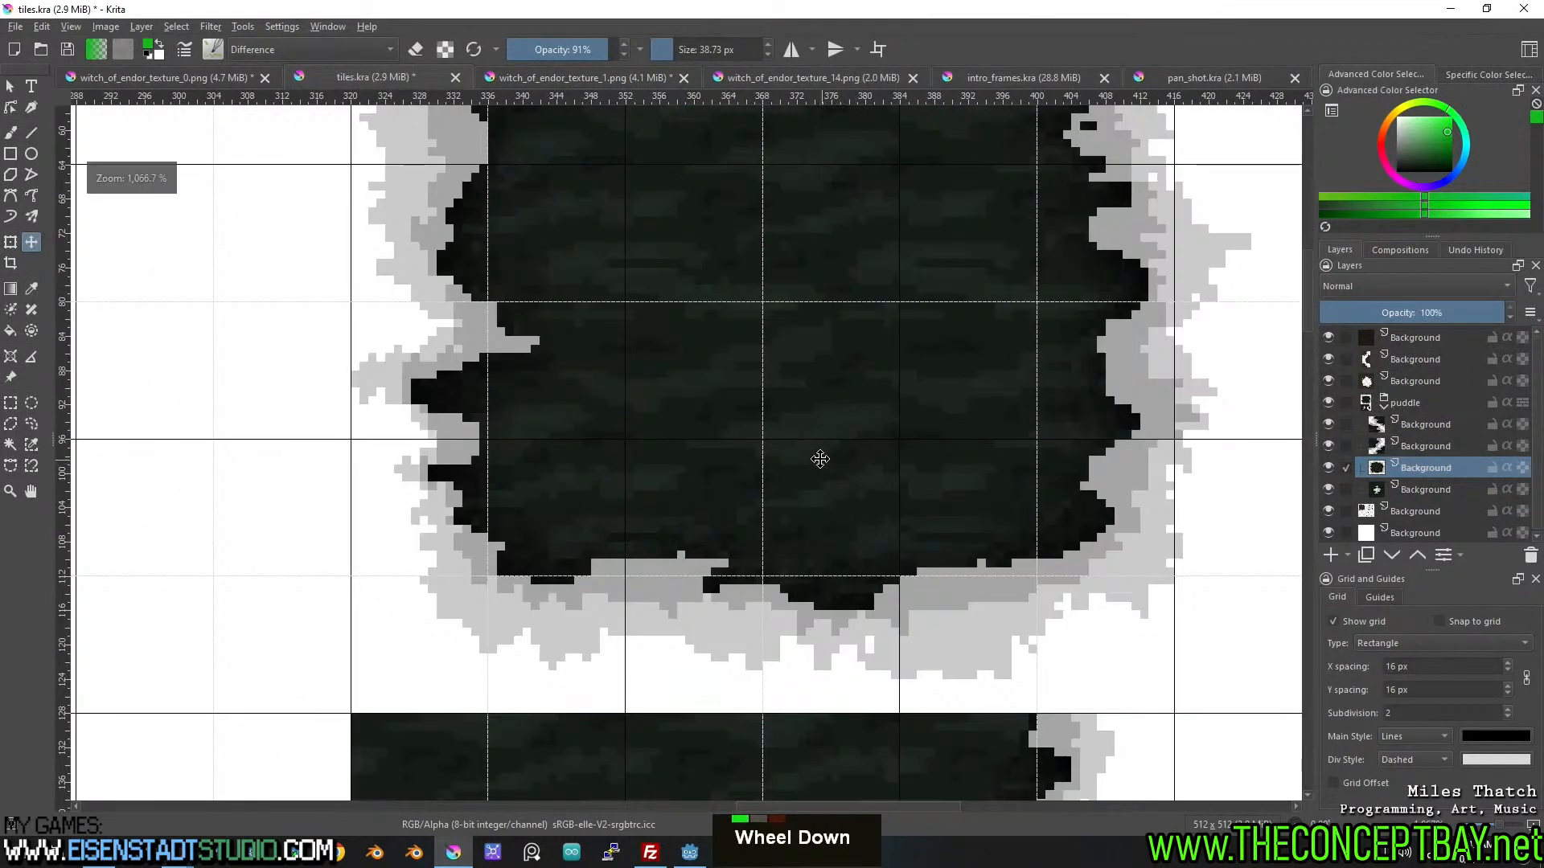
middle_click(817, 406)
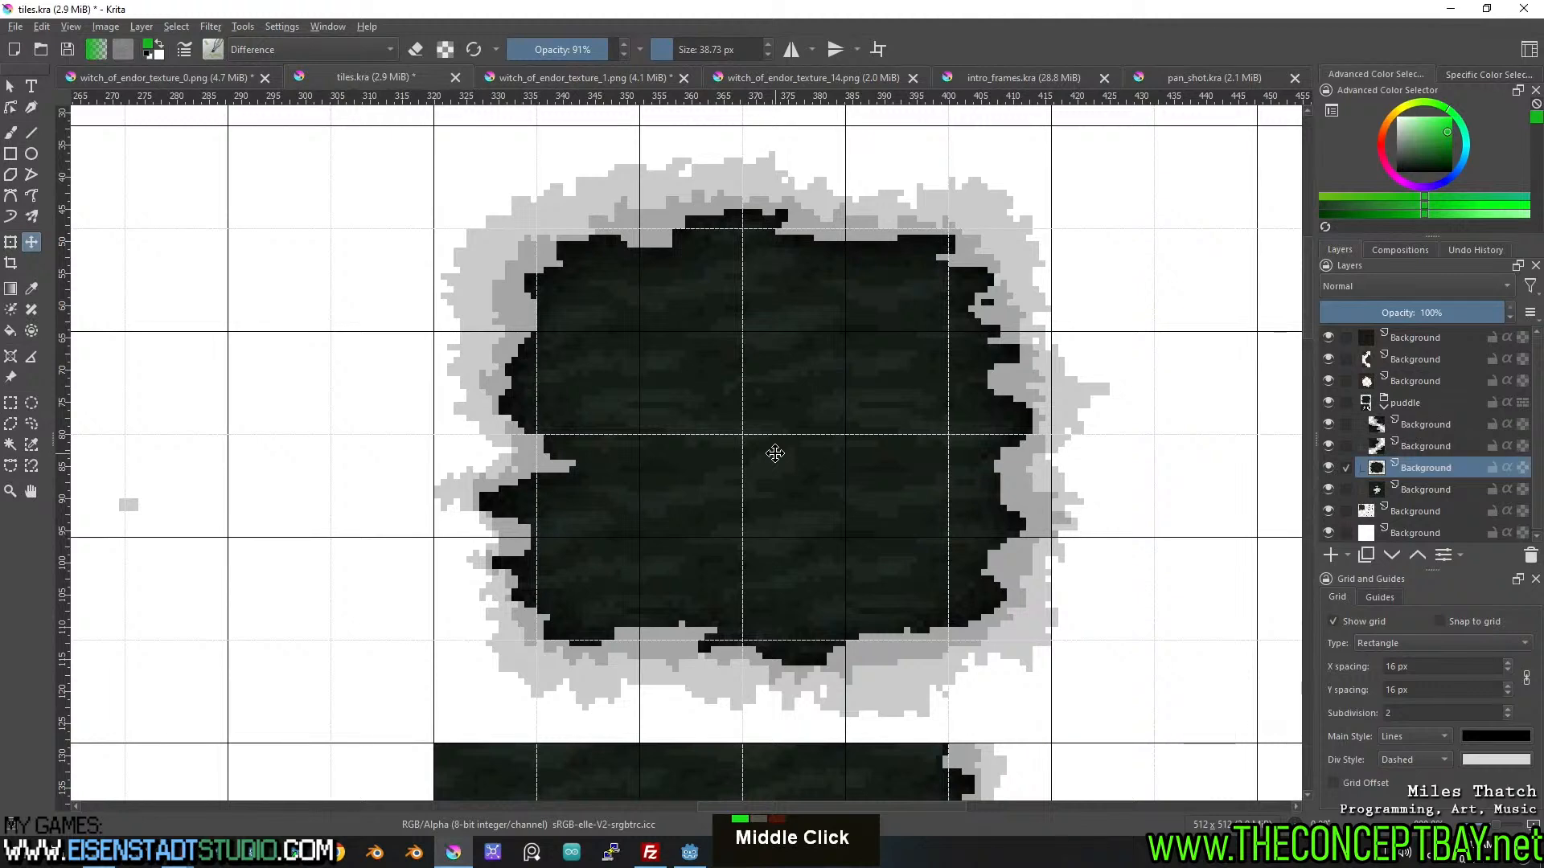
scroll(405, 444, "down", 2)
middle_click(406, 444)
middle_click(407, 438)
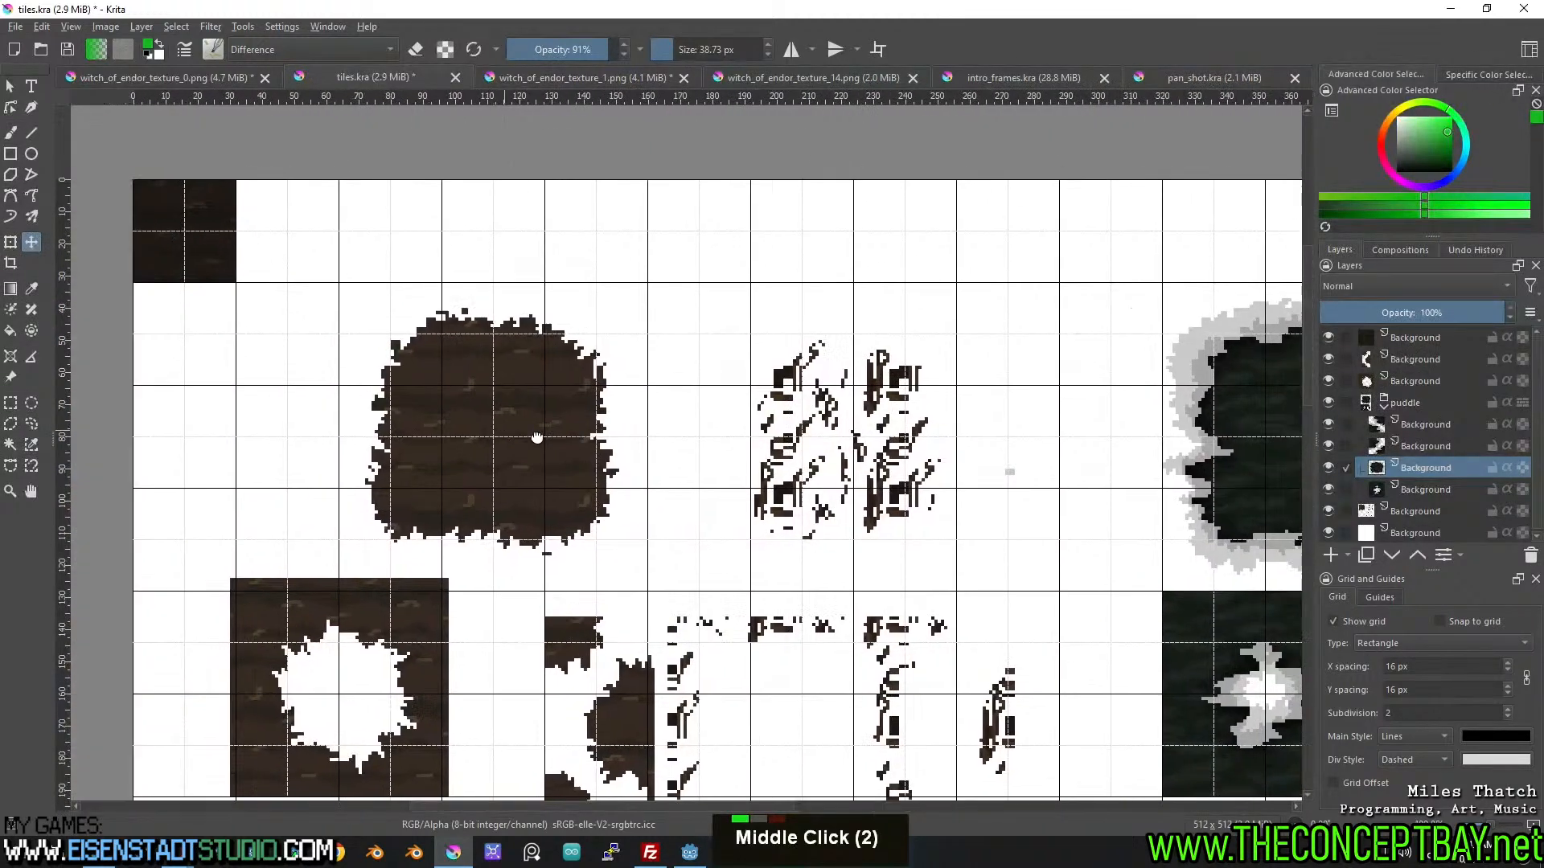
middle_click(636, 438)
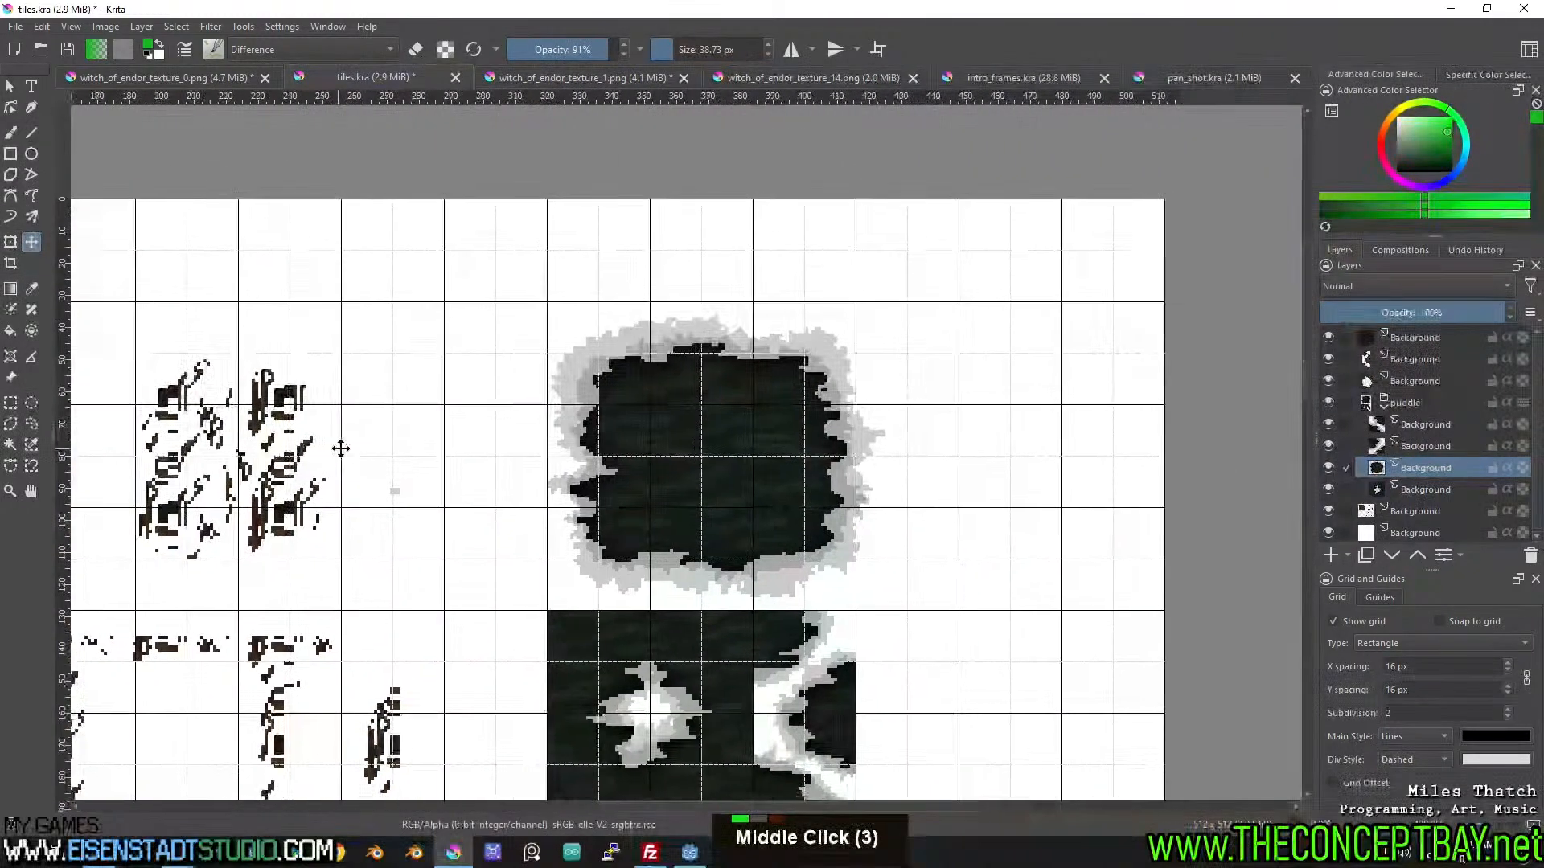
scroll(813, 465, "up", 3)
middle_click(702, 459)
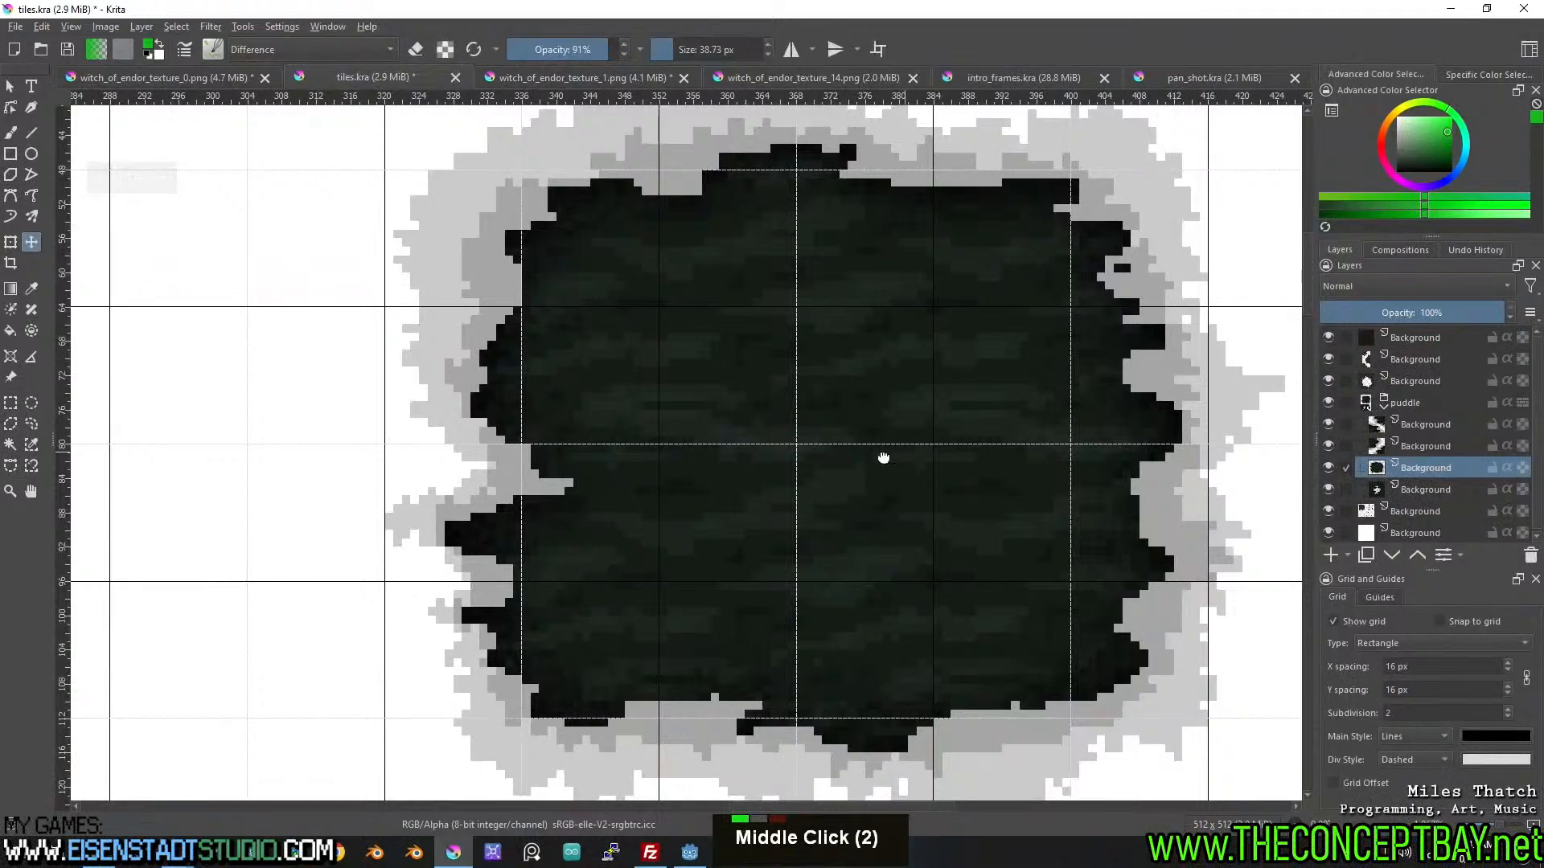
scroll(803, 466, "up", 1)
scroll(808, 484, "down", 1)
middle_click(813, 490)
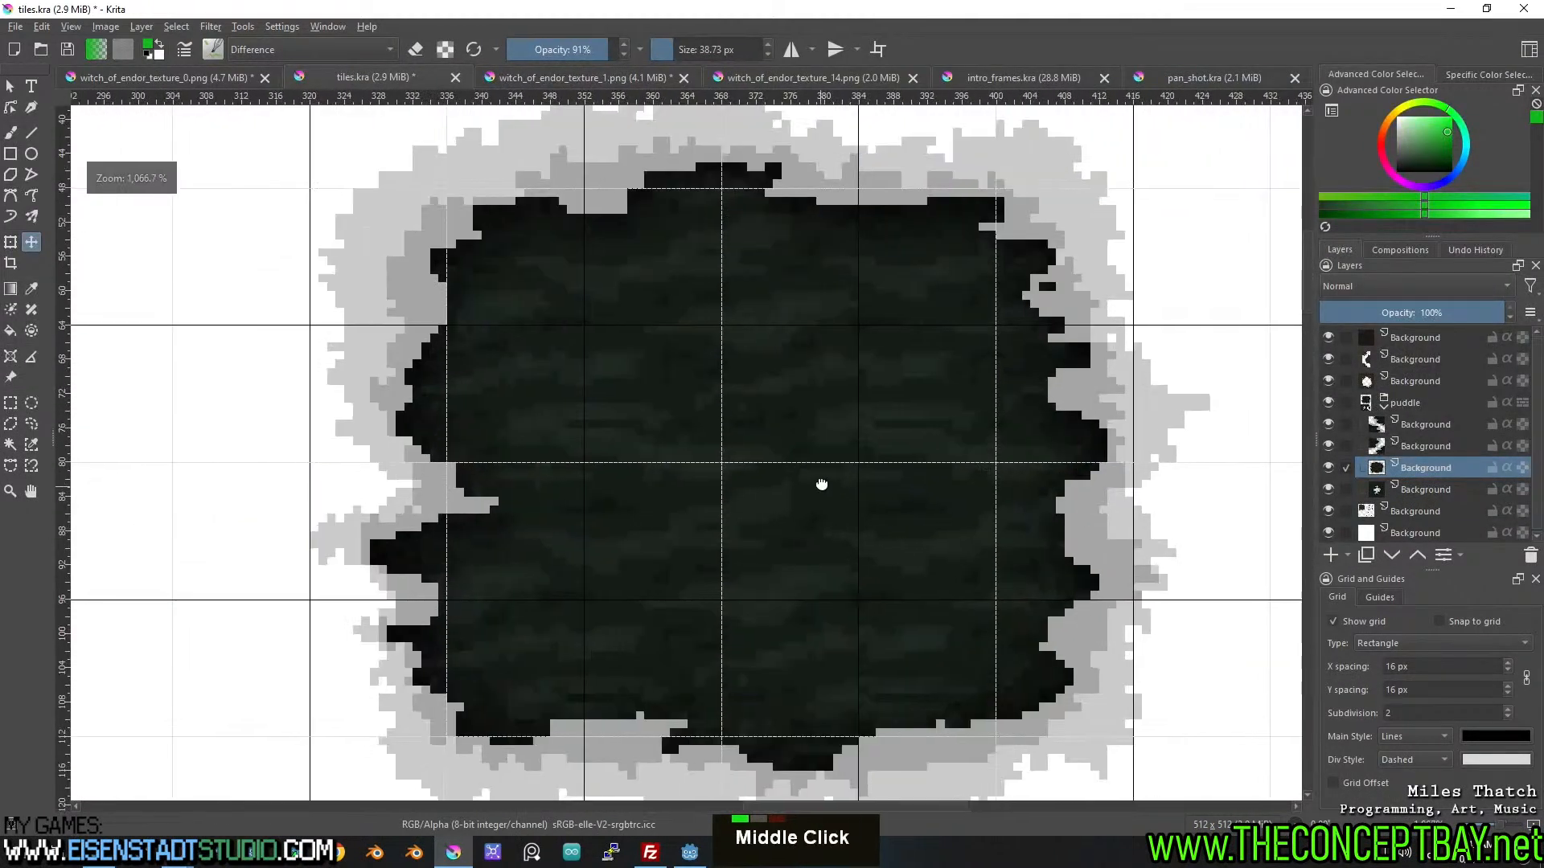
scroll(818, 465, "up", 1)
scroll(818, 465, "down", 1)
middle_click(827, 455)
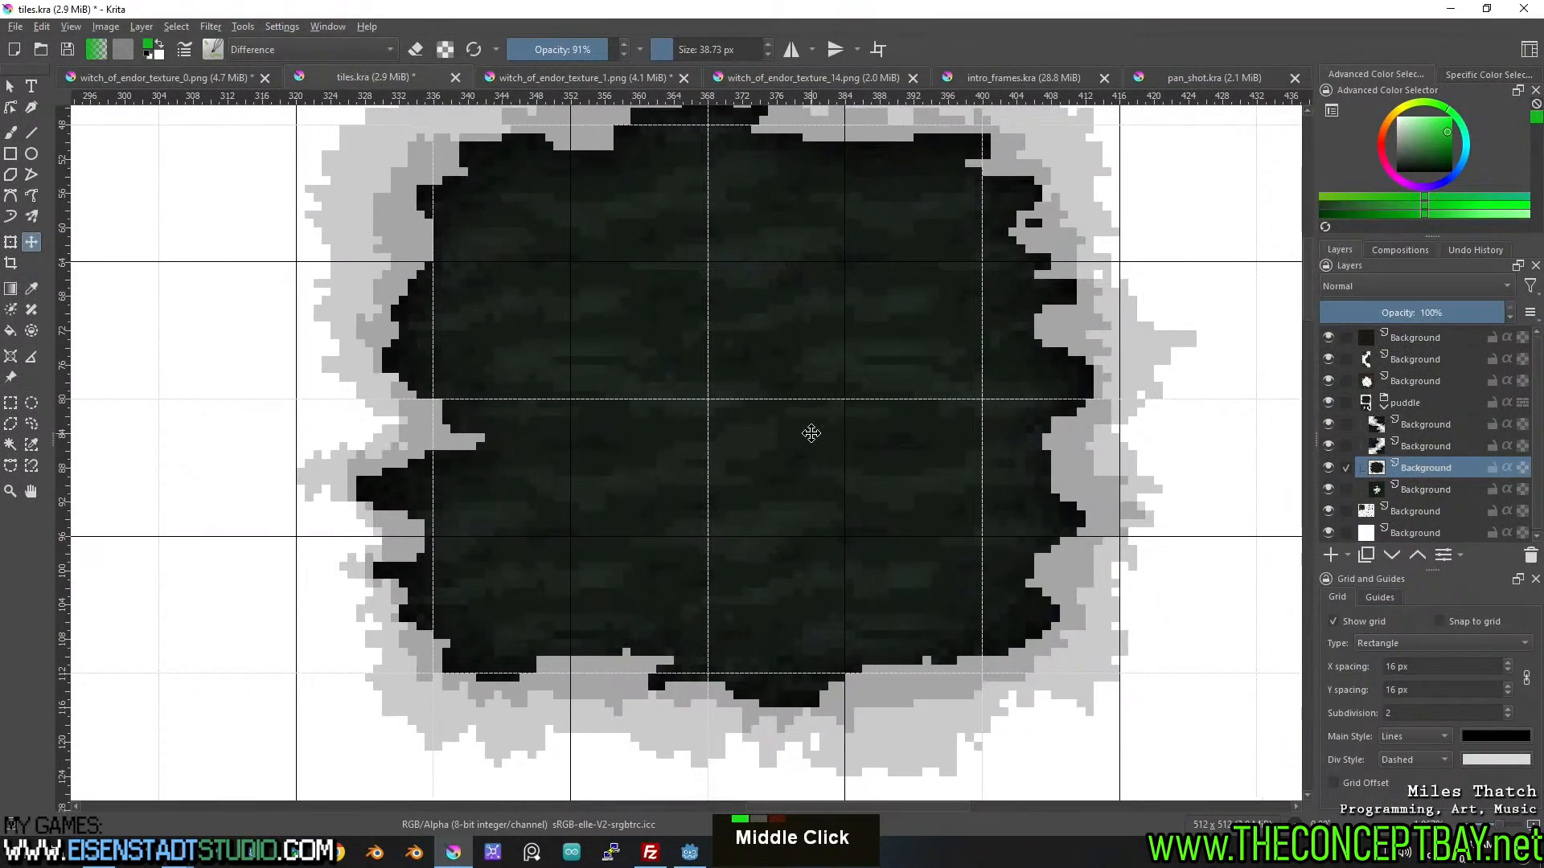
Select a full-height vertical strip, 4 px wide, through the dark tile at the 352 px grid line and delete it.
middle_click(736, 487)
scroll(718, 497, "up", 1)
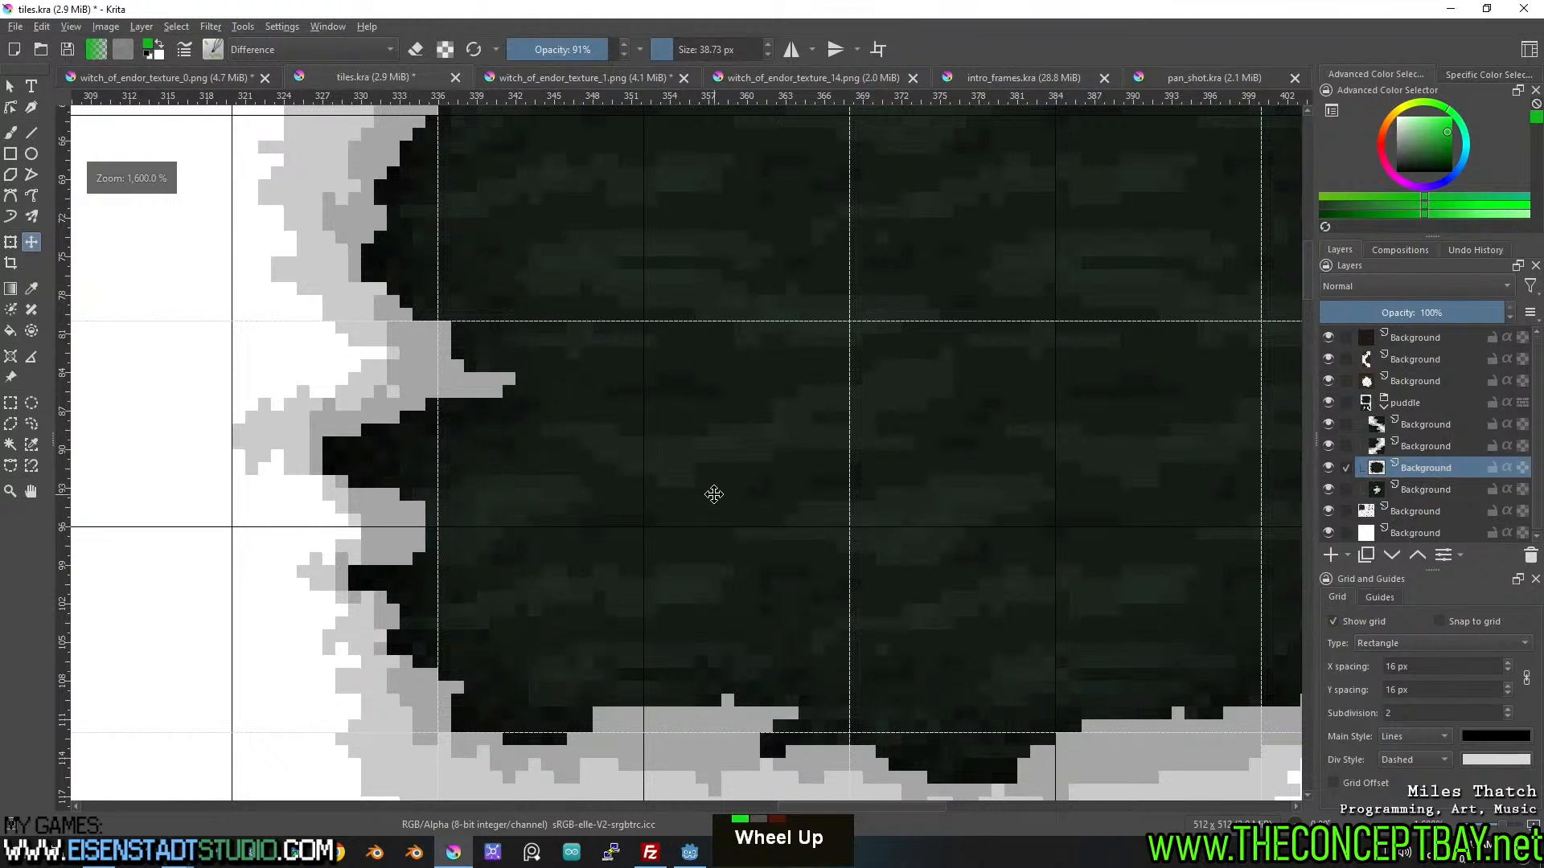
left_click(10, 406)
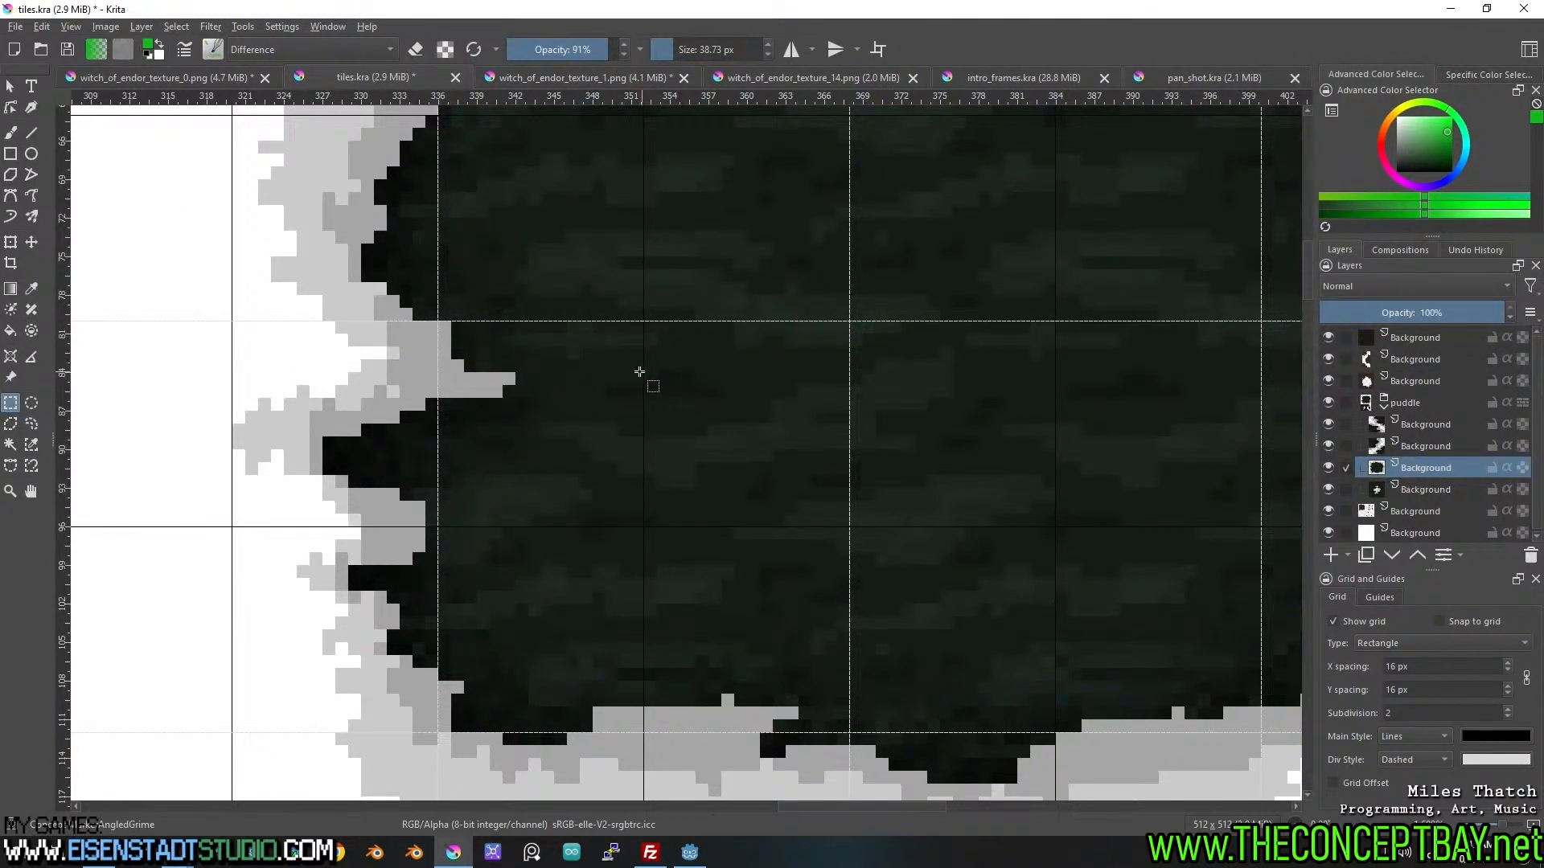
left_click_drag(630, 373, 680, 682)
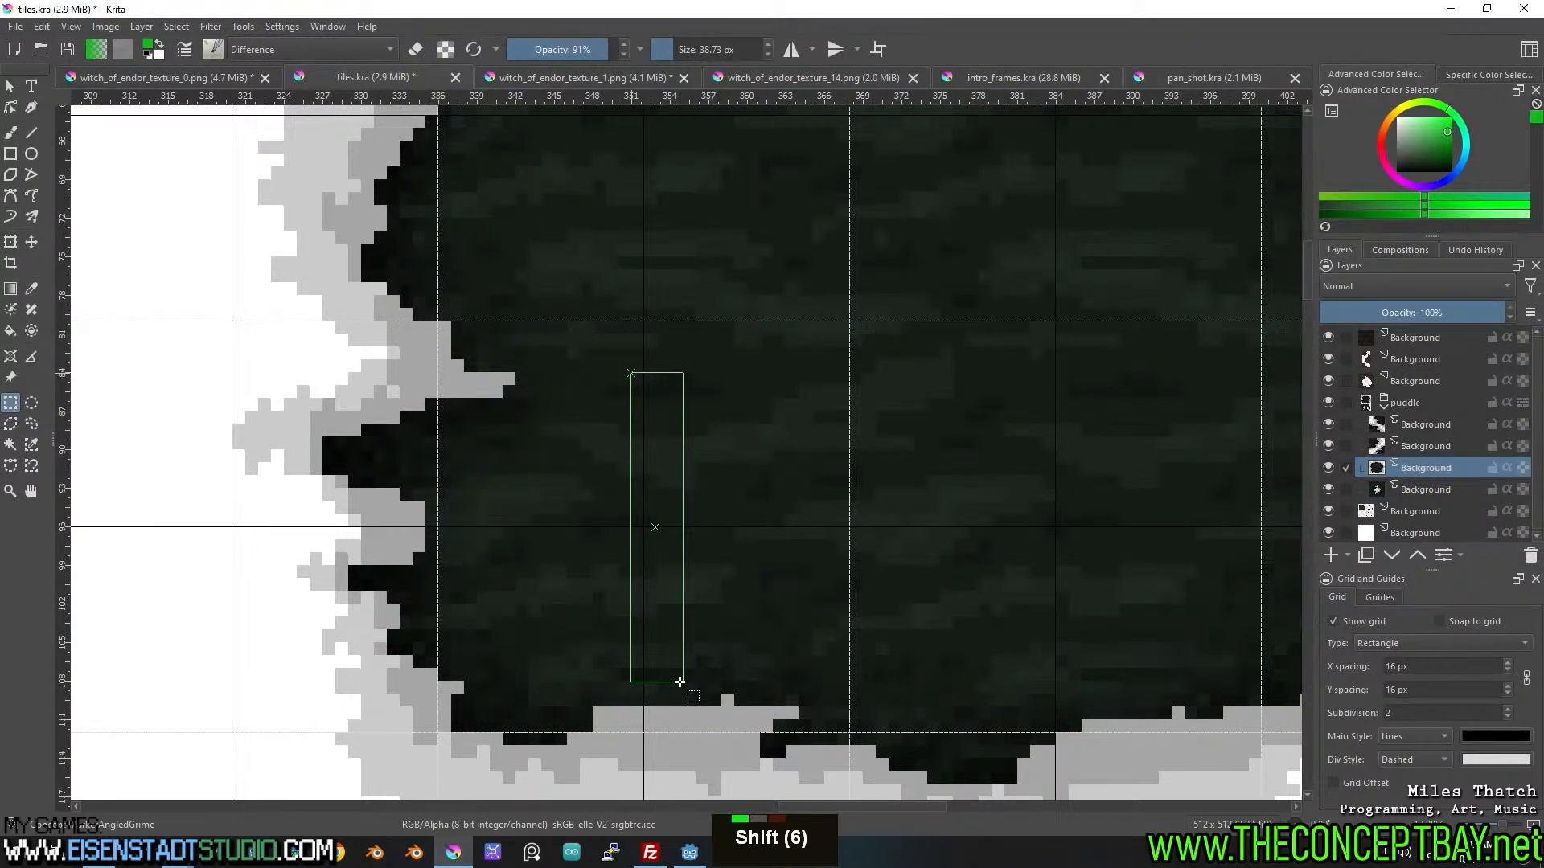
left_click_drag(680, 682, 682, 682)
scroll(725, 497, "down", 2)
left_click_drag(725, 496, 707, 426)
left_click_drag(659, 520, 685, 655)
scroll(693, 553, "up", 1)
left_click_drag(702, 403, 670, 108)
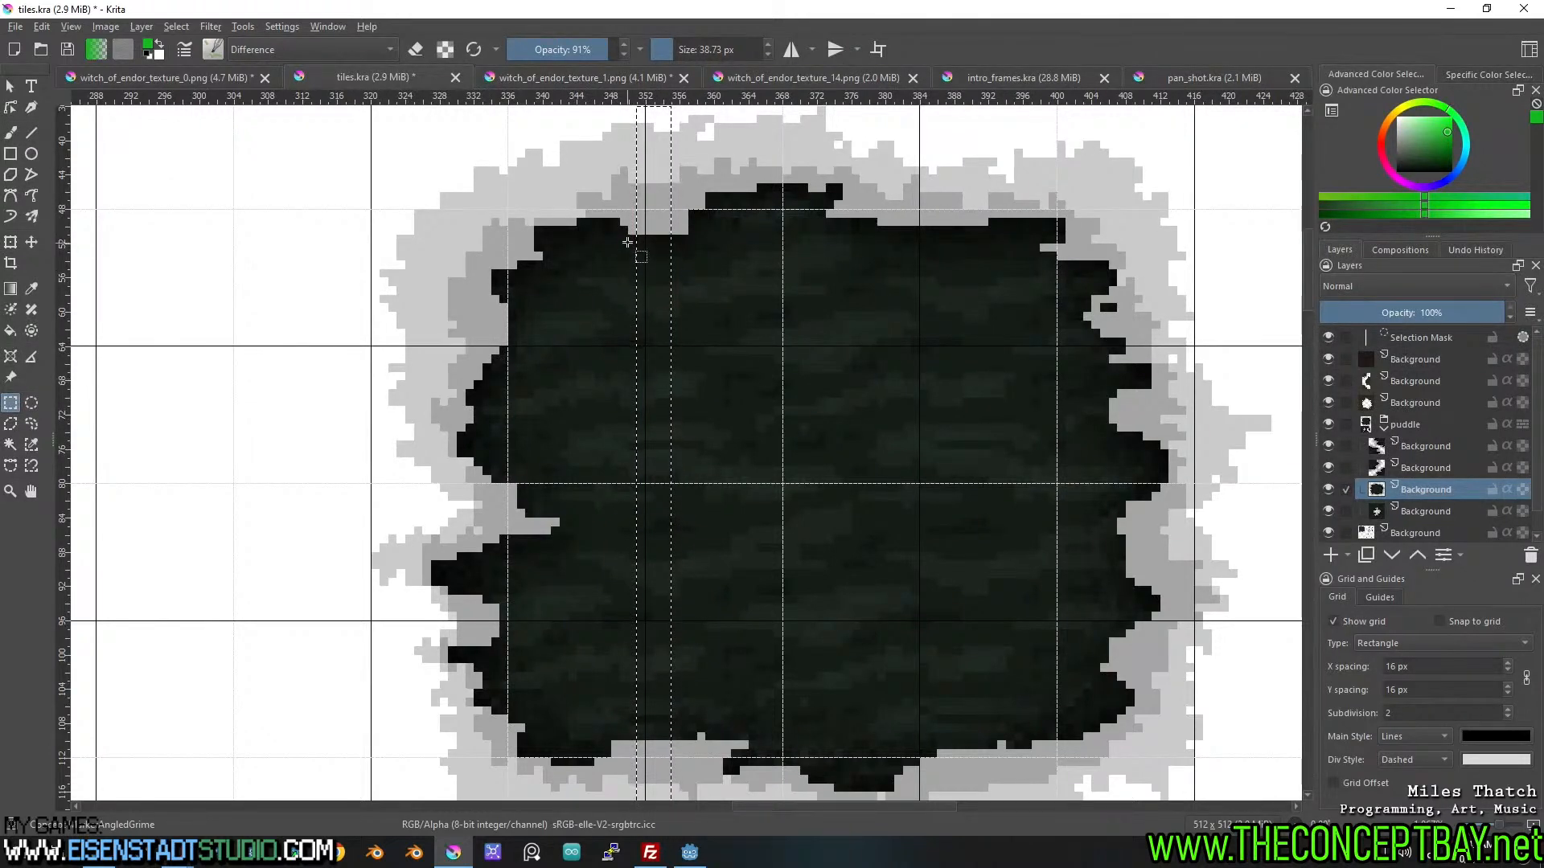
scroll(748, 448, "down", 2)
middle_click(861, 523)
key("Delete")
Delete a second full-height vertical strip, 4 px wide, just right of the 384 px grid line, and clear the selection.
scroll(786, 475, "up", 2)
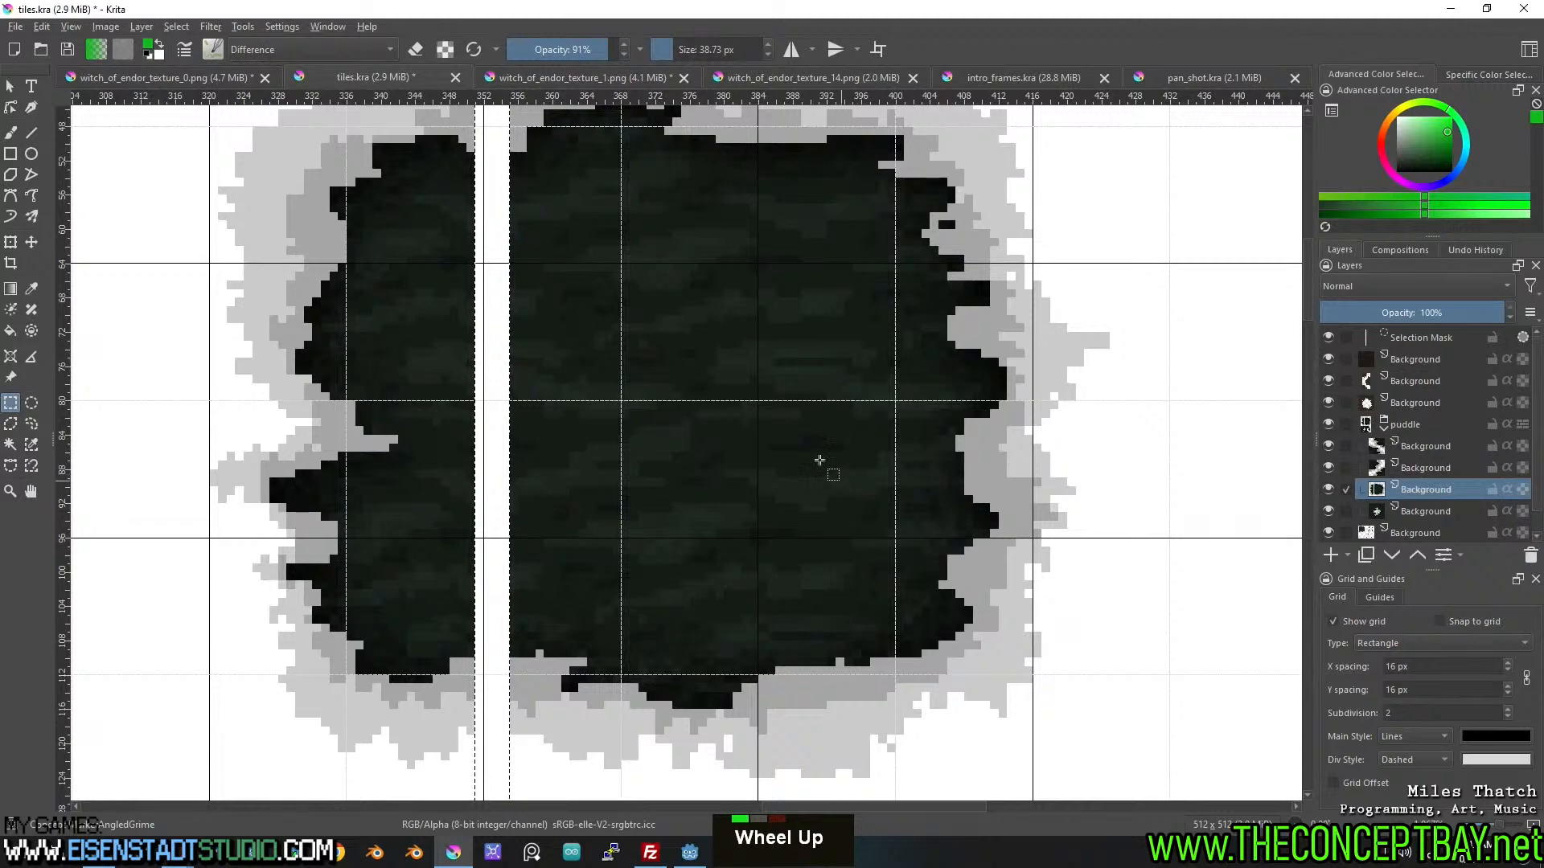
middle_click(699, 434)
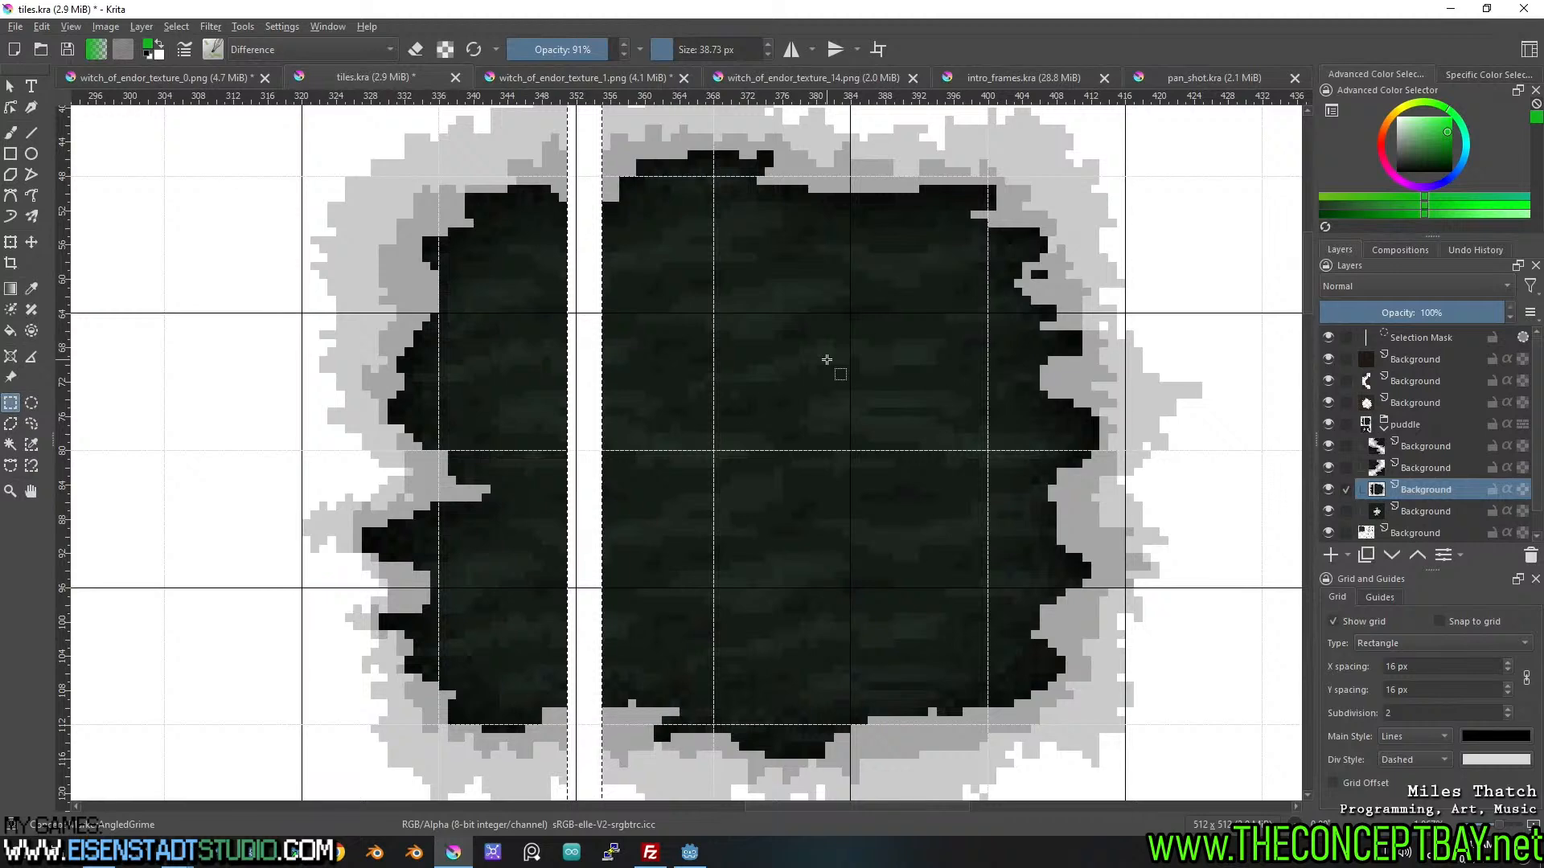
scroll(868, 346, "up", 2)
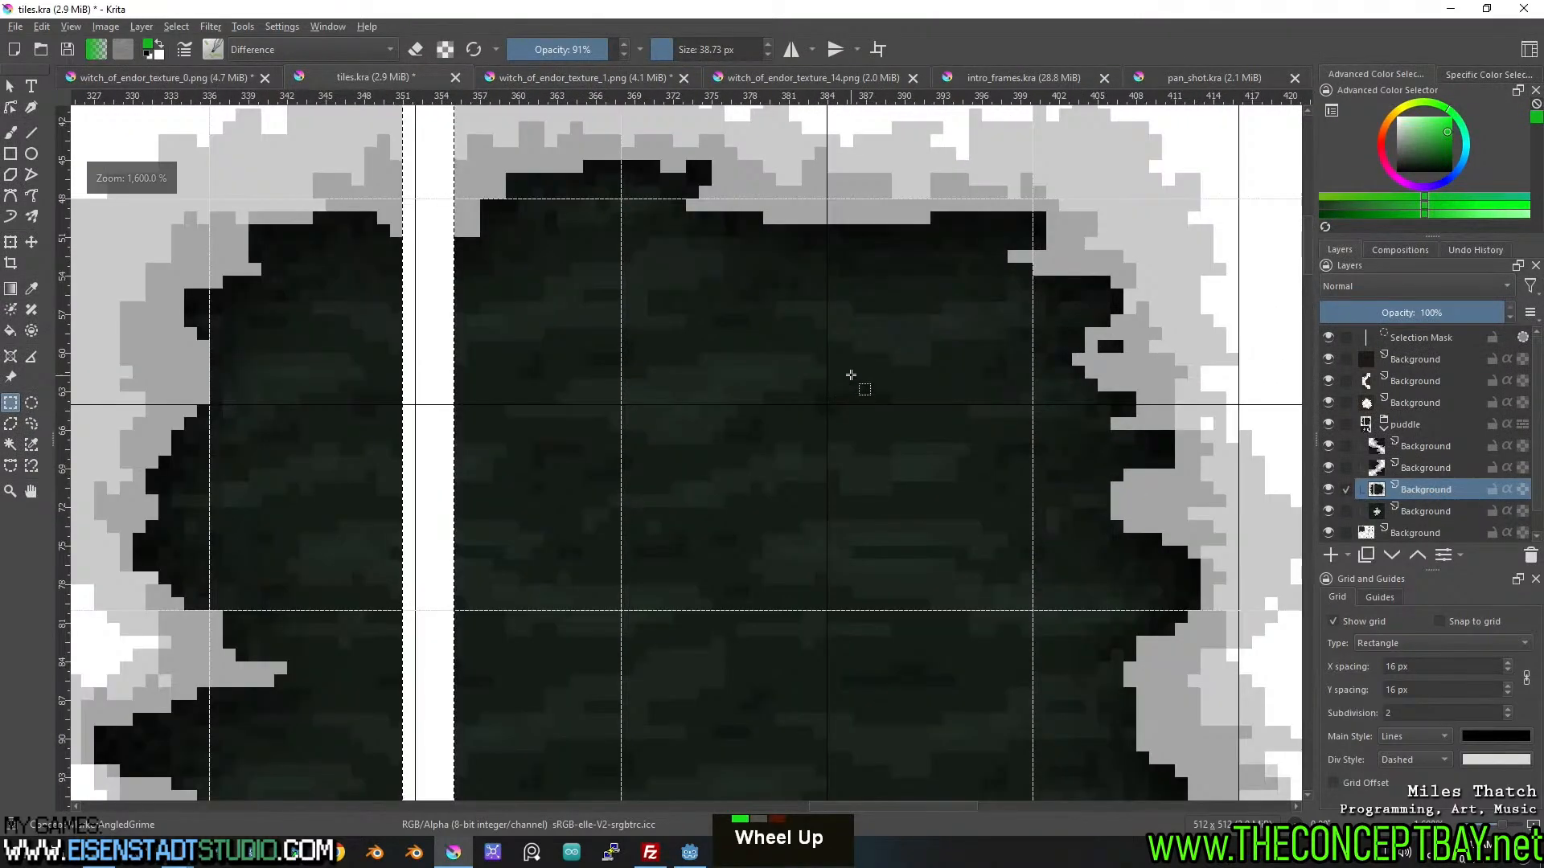
middle_click(868, 473)
scroll(827, 386, "down", 2)
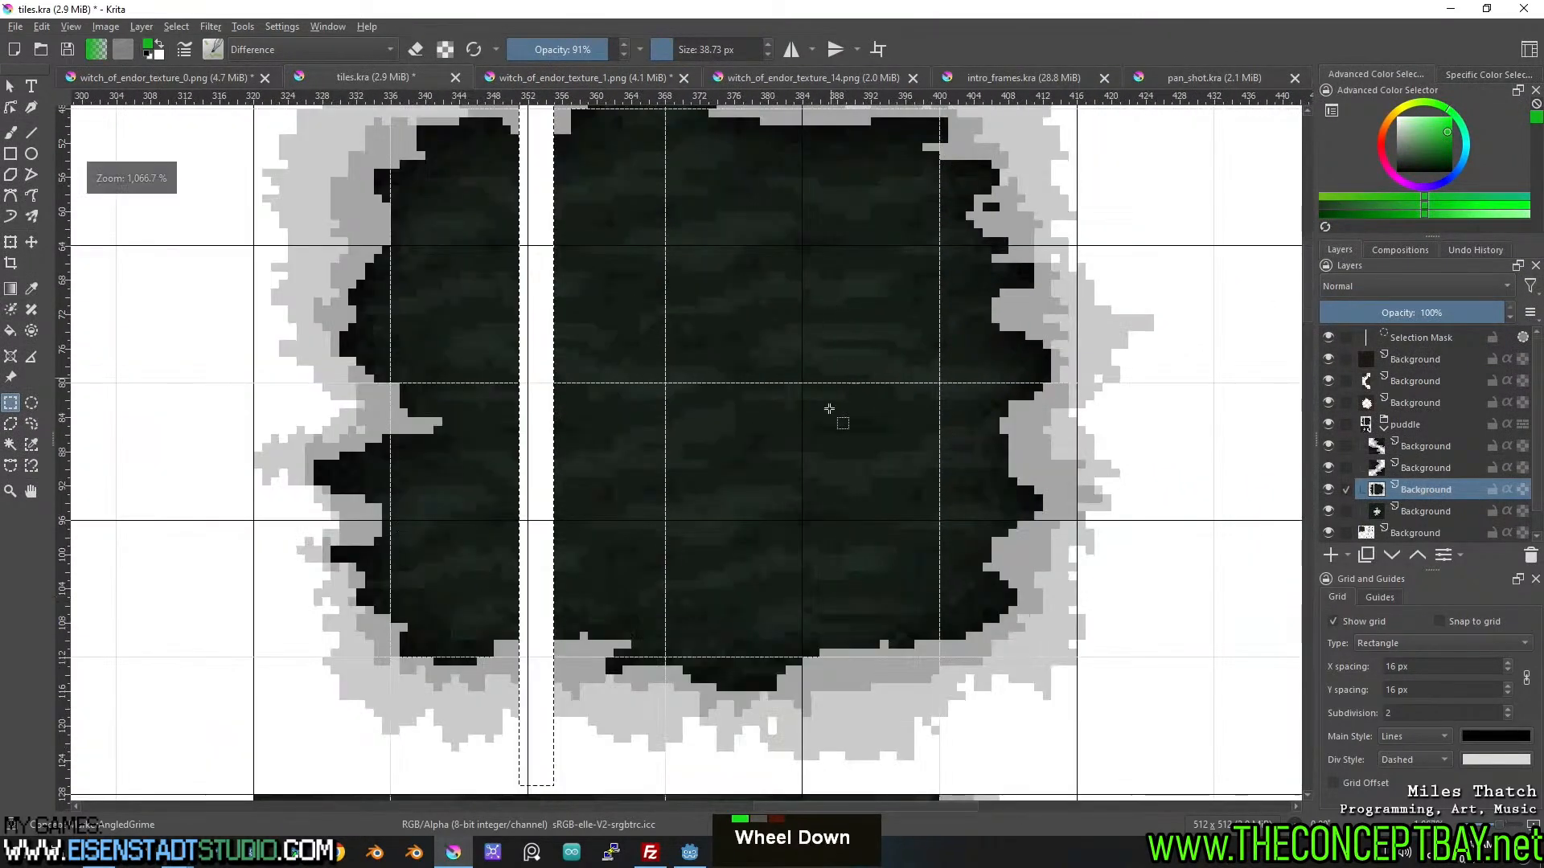
middle_click(827, 396)
middle_click(915, 355)
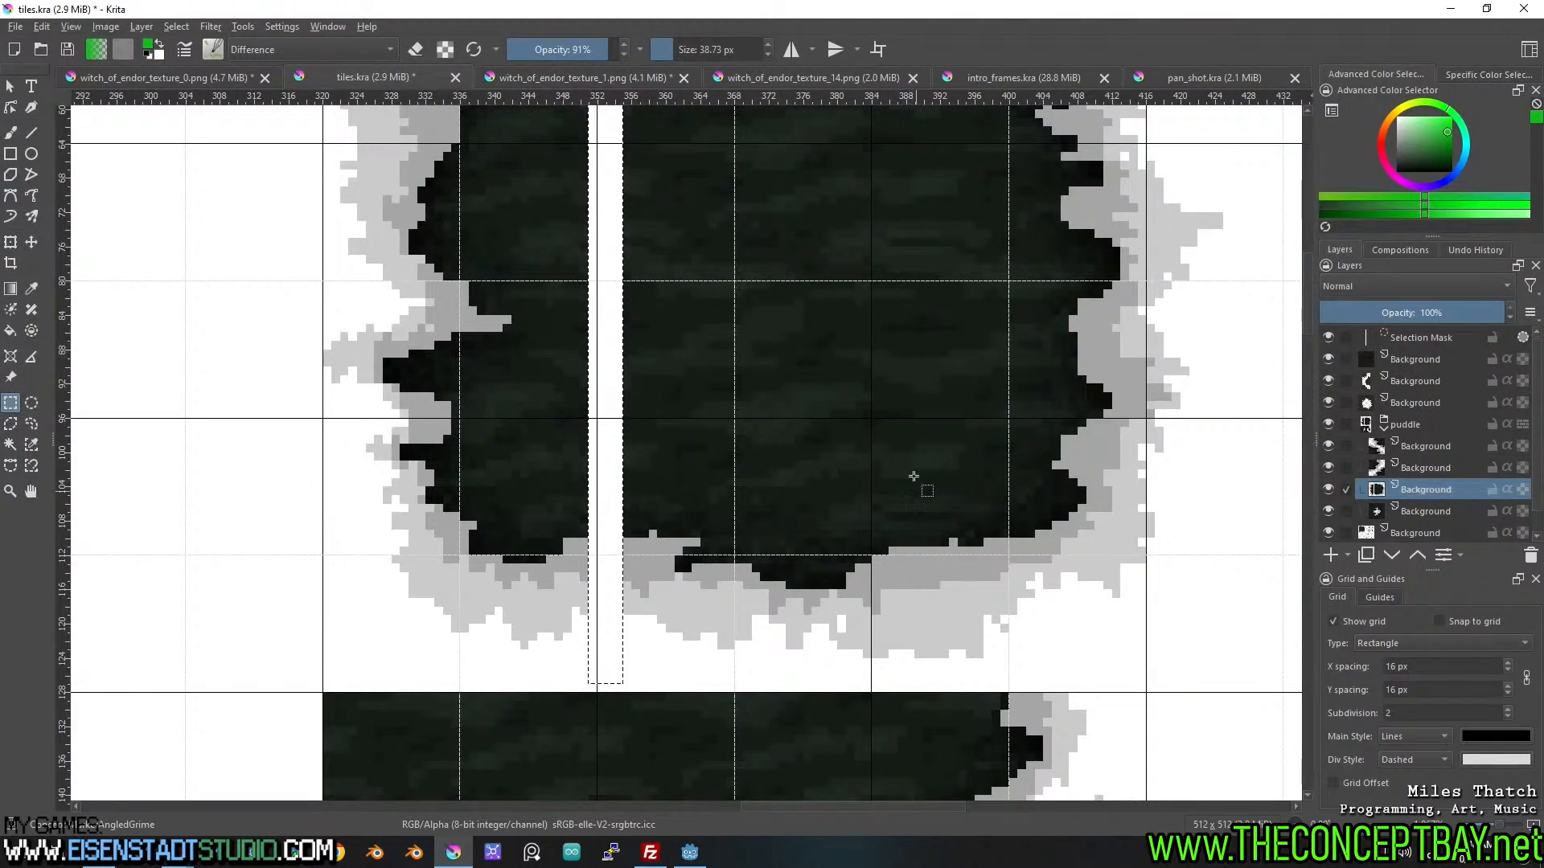
left_click_drag(902, 445, 930, 679)
left_click_drag(981, 404, 953, 557)
left_click_drag(898, 602, 875, 110)
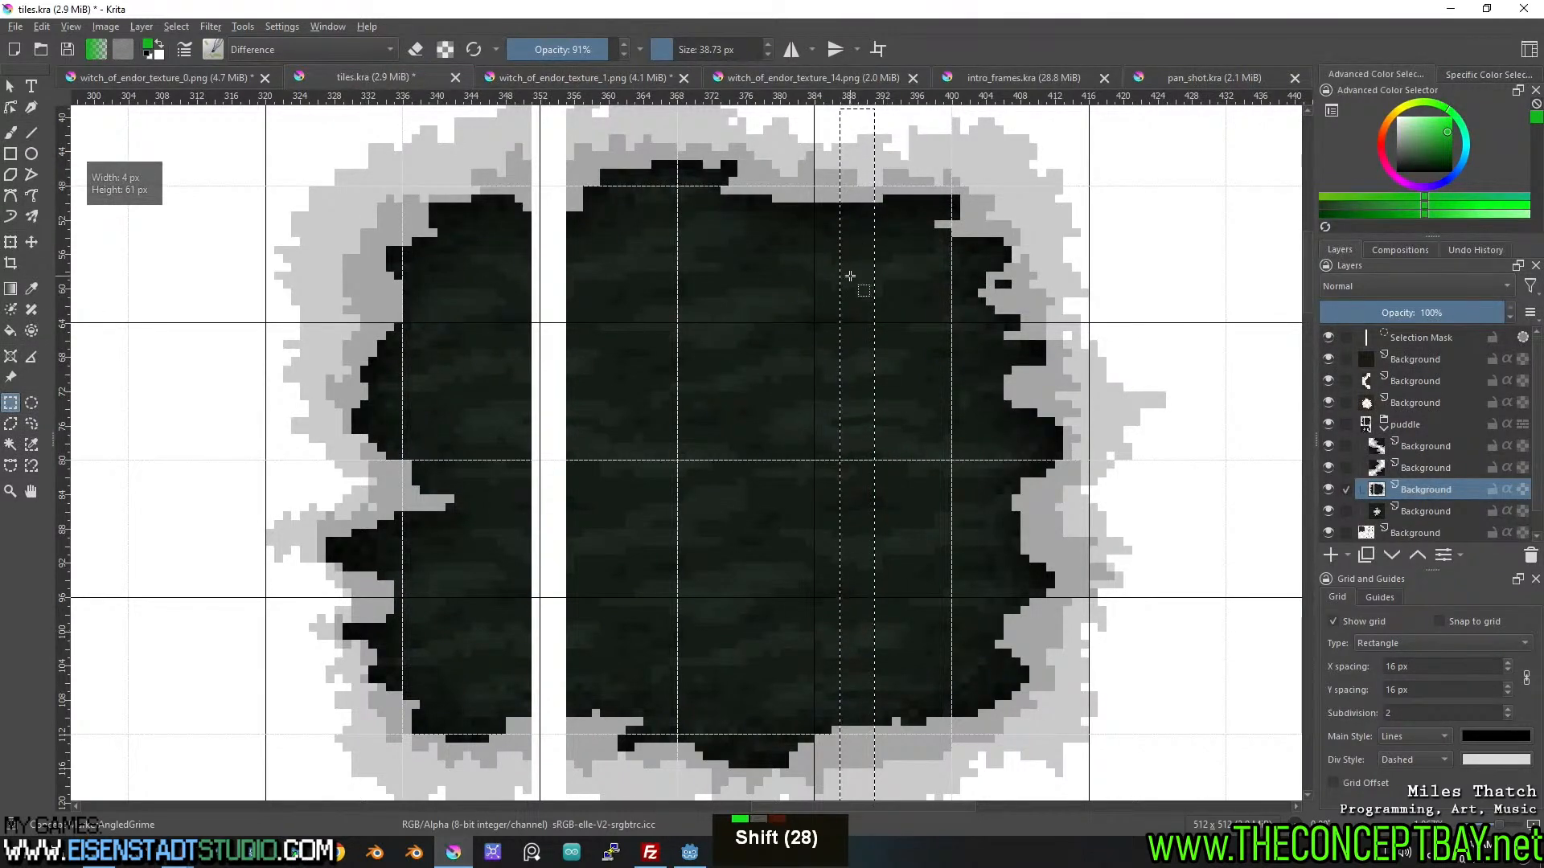
key("Delete")
scroll(840, 289, "down", 1)
key("ctrl+shift+a")
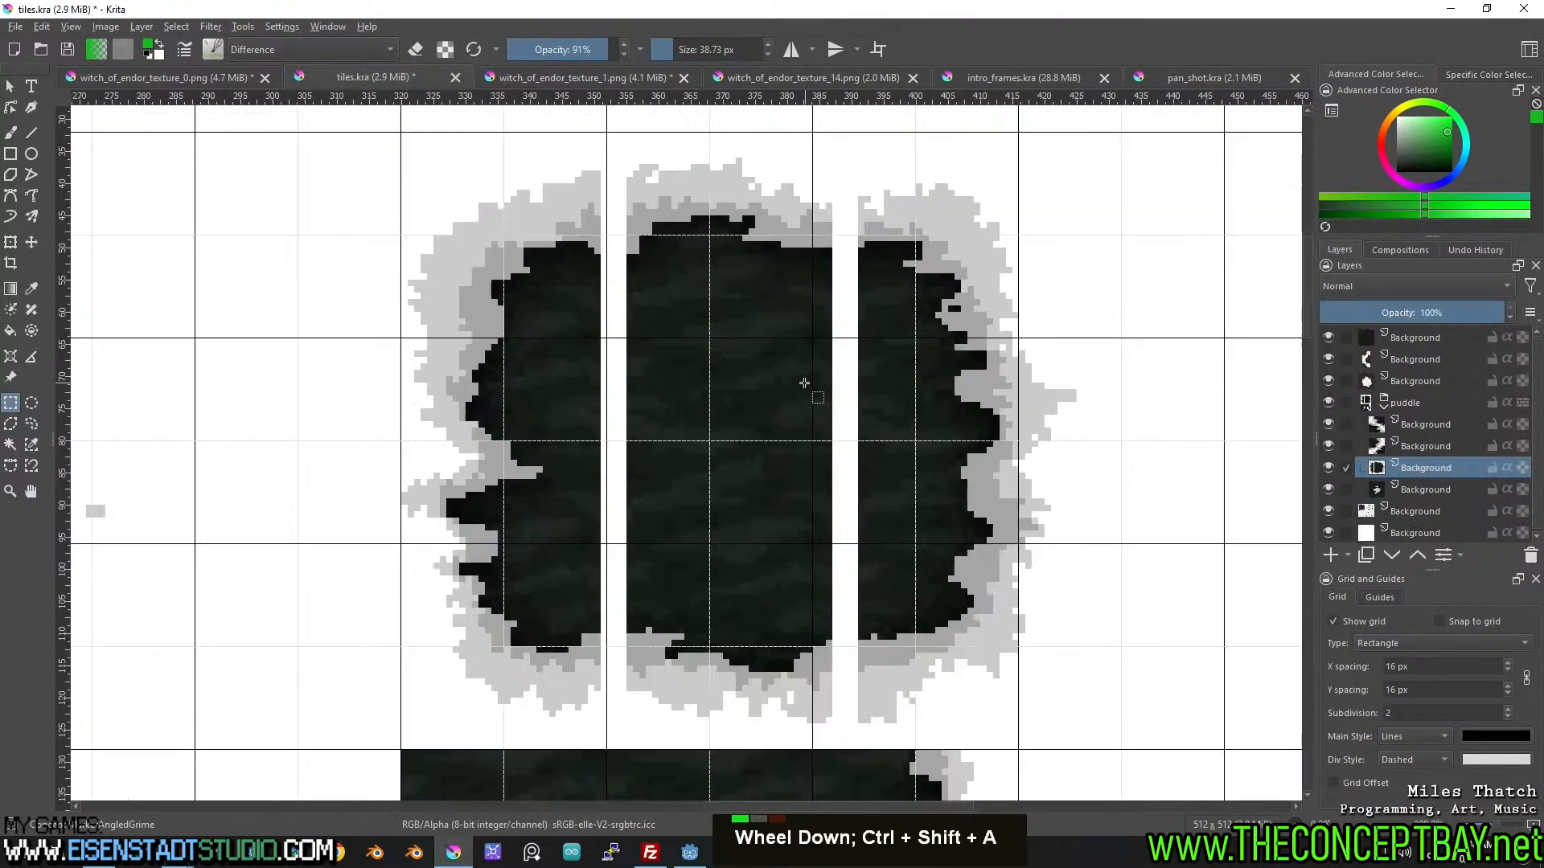
Select the dark tile's right piece, move it left to close the right gap, and clear the selection.
left_click_drag(1095, 143, 844, 737)
middle_click(848, 703)
scroll(923, 593, "up", 1)
key("t")
left_click_drag(946, 478, 906, 475)
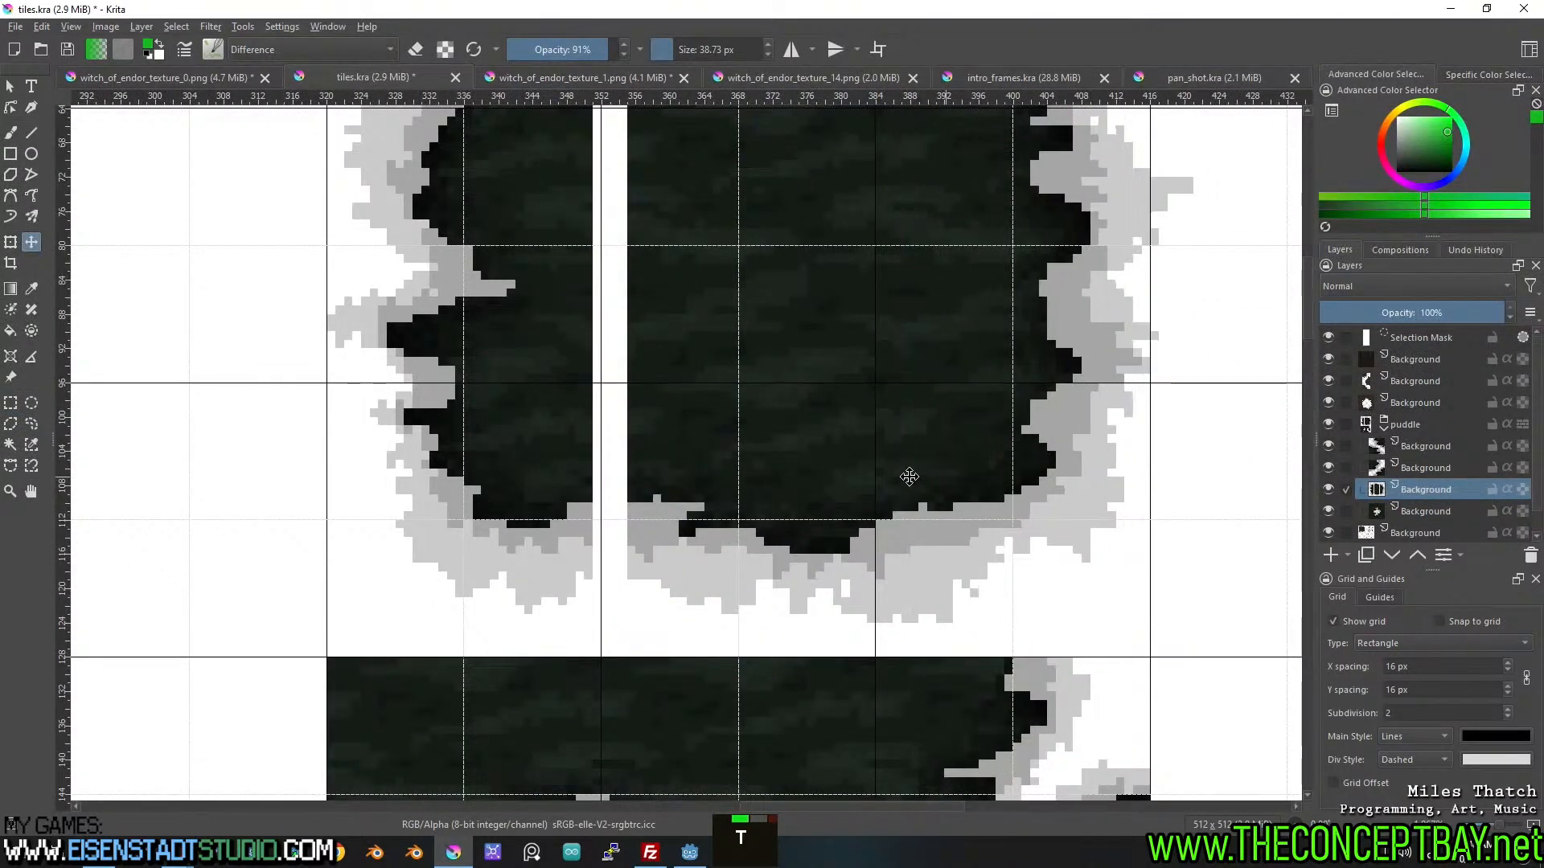
scroll(1009, 502, "down", 2)
scroll(743, 436, "up", 1)
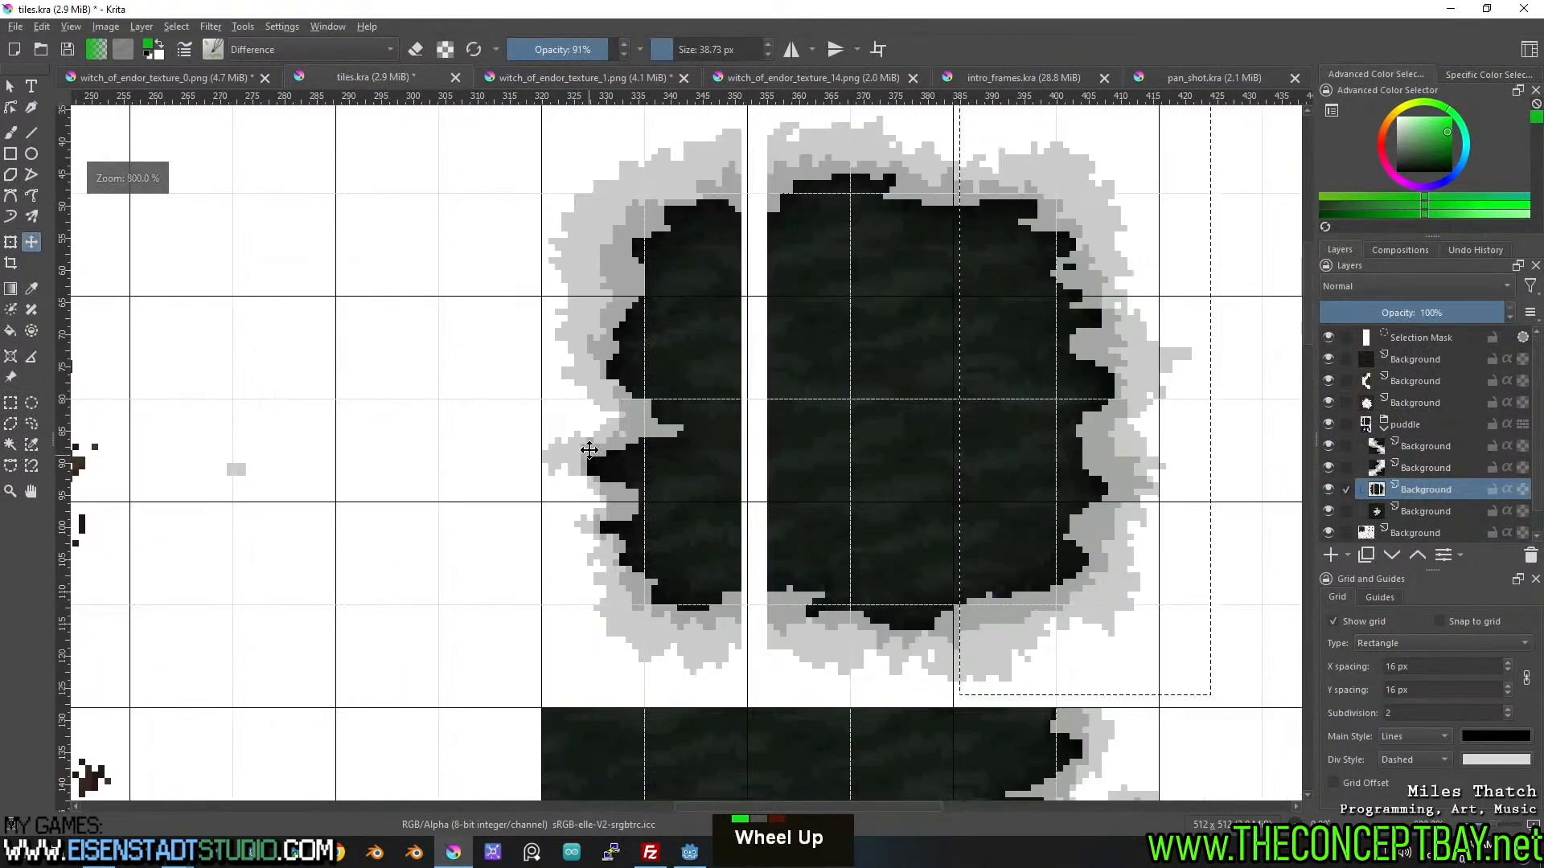
key("ctrl+shift+a")
Select the dark tile's left piece, move it right to close the remaining gap, and clear the selection.
middle_click(683, 341)
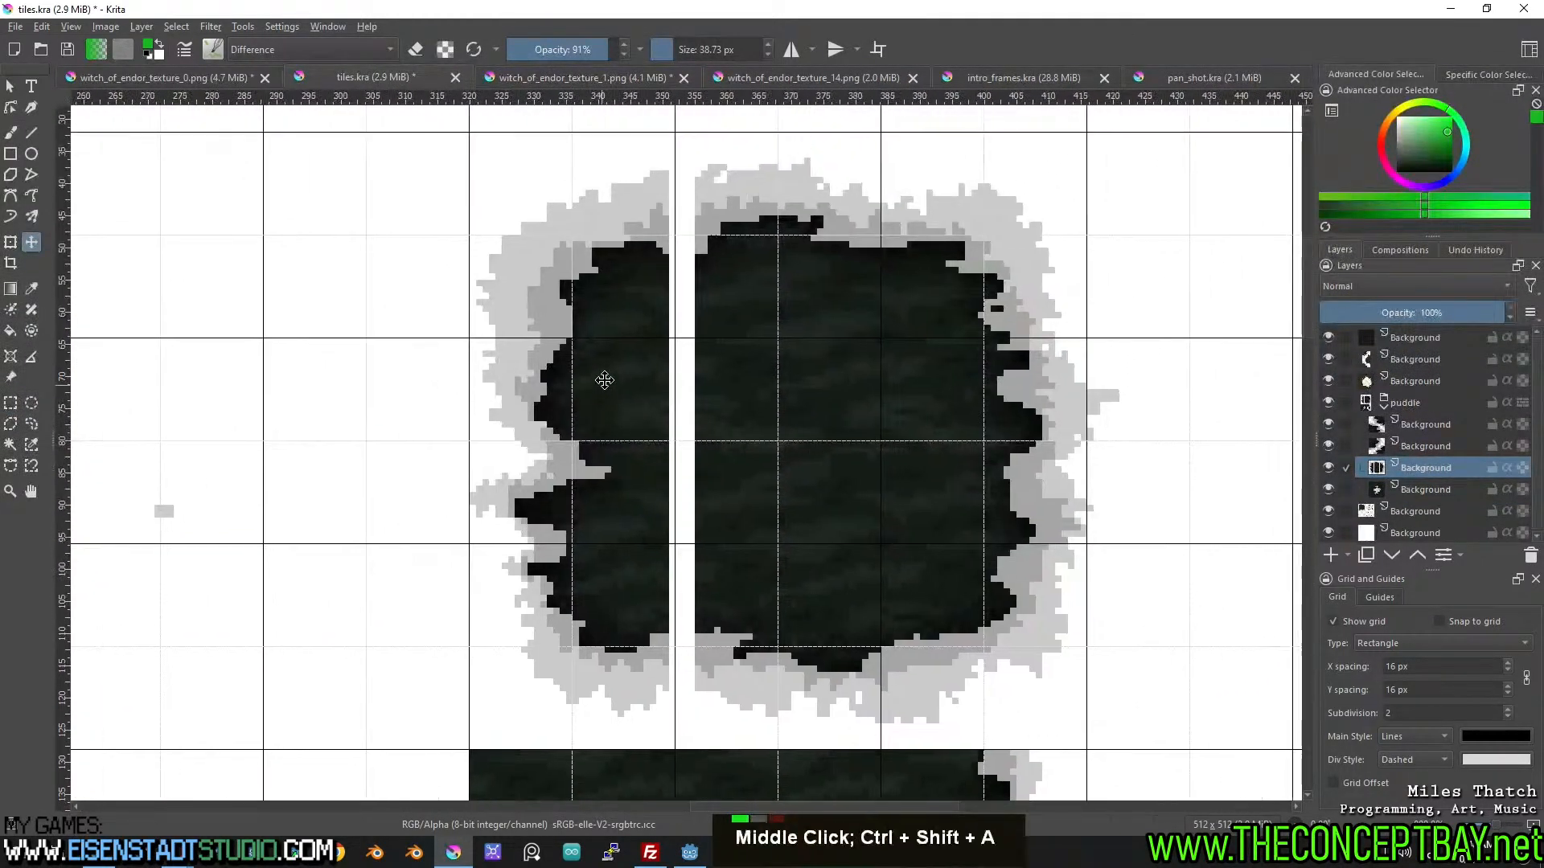
left_click(11, 404)
left_click_drag(439, 122, 685, 730)
scroll(687, 727, "up", 1)
key("t")
left_click_drag(636, 605, 663, 606)
scroll(734, 458, "down", 1)
key("ctrl+shift+a")
Inspect the narrowed dark tile's vertical seams and its edges against the grid lines.
left_click_drag(806, 362, 779, 356)
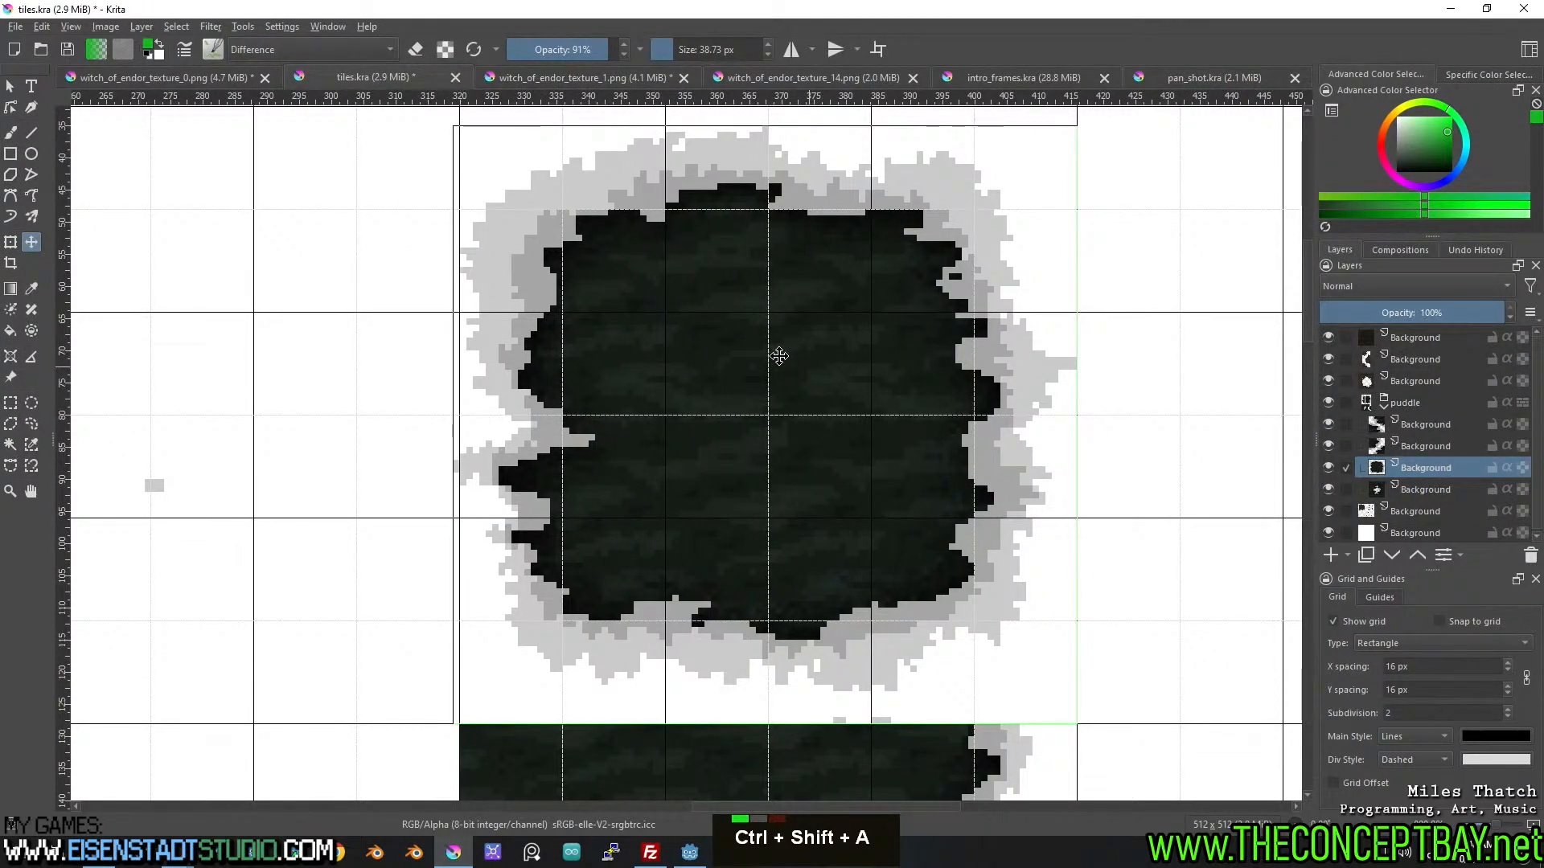
scroll(779, 356, "up", 2)
middle_click(783, 355)
scroll(745, 403, "down", 1)
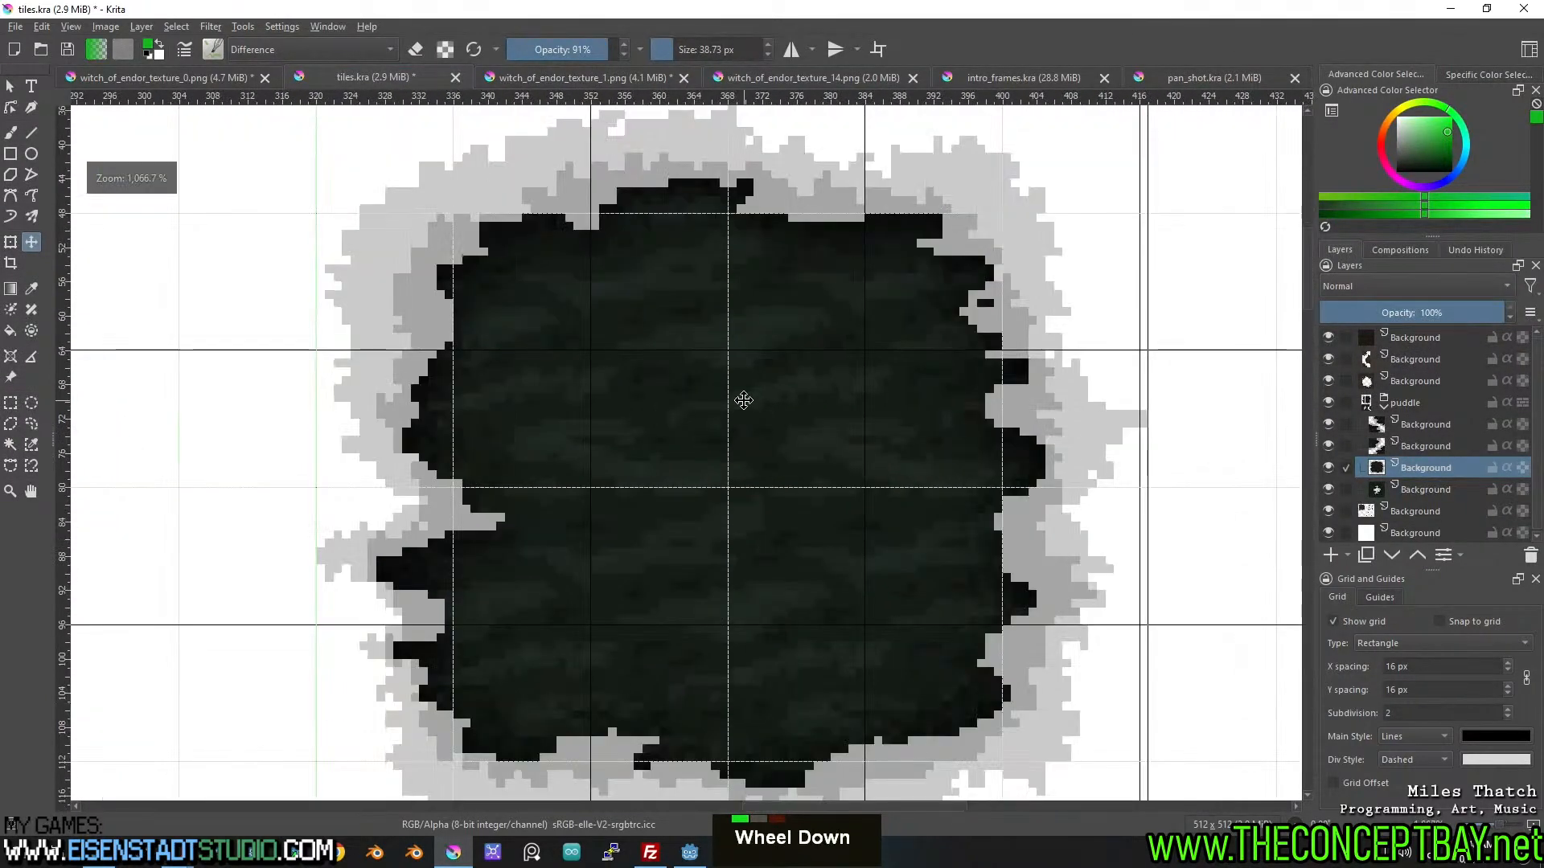
scroll(744, 400, "up", 1)
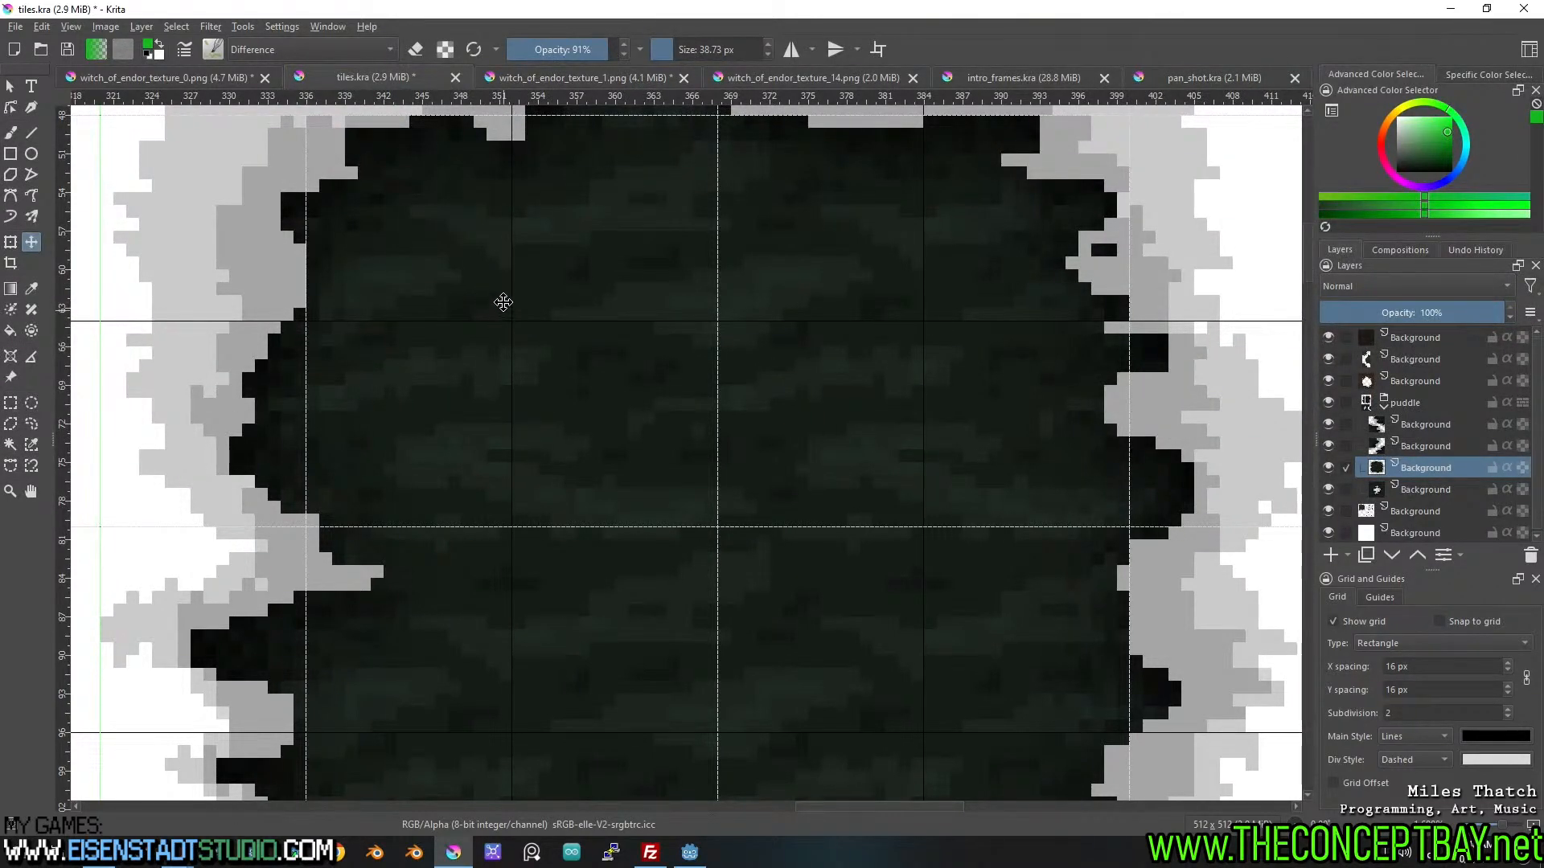
left_click_drag(611, 524, 607, 378)
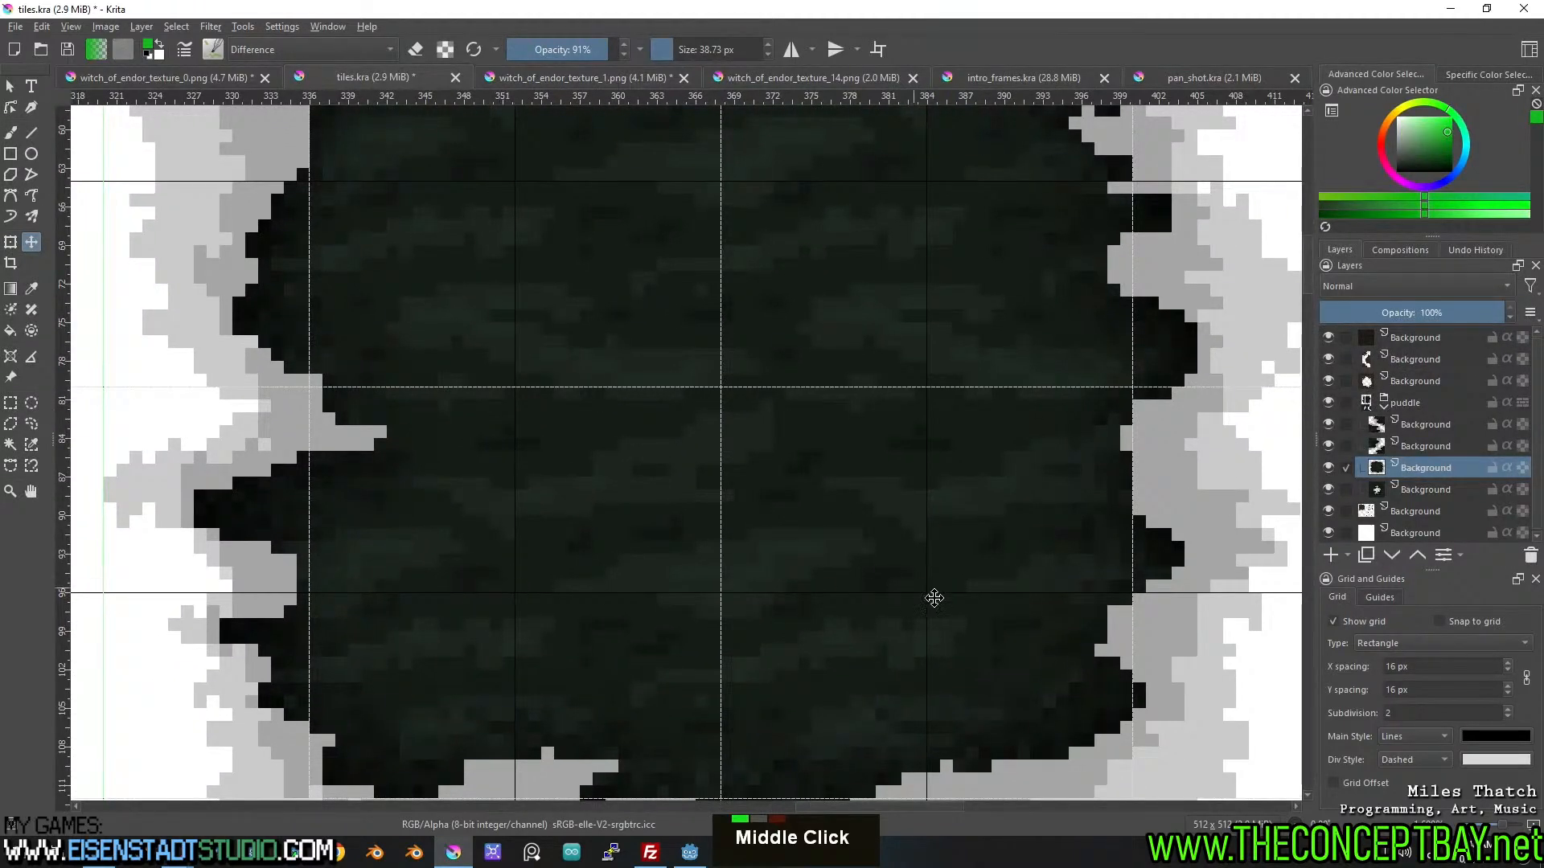
scroll(910, 576, "down", 2)
left_click_drag(916, 593, 903, 541)
scroll(837, 482, "down", 1)
scroll(822, 455, "up", 1)
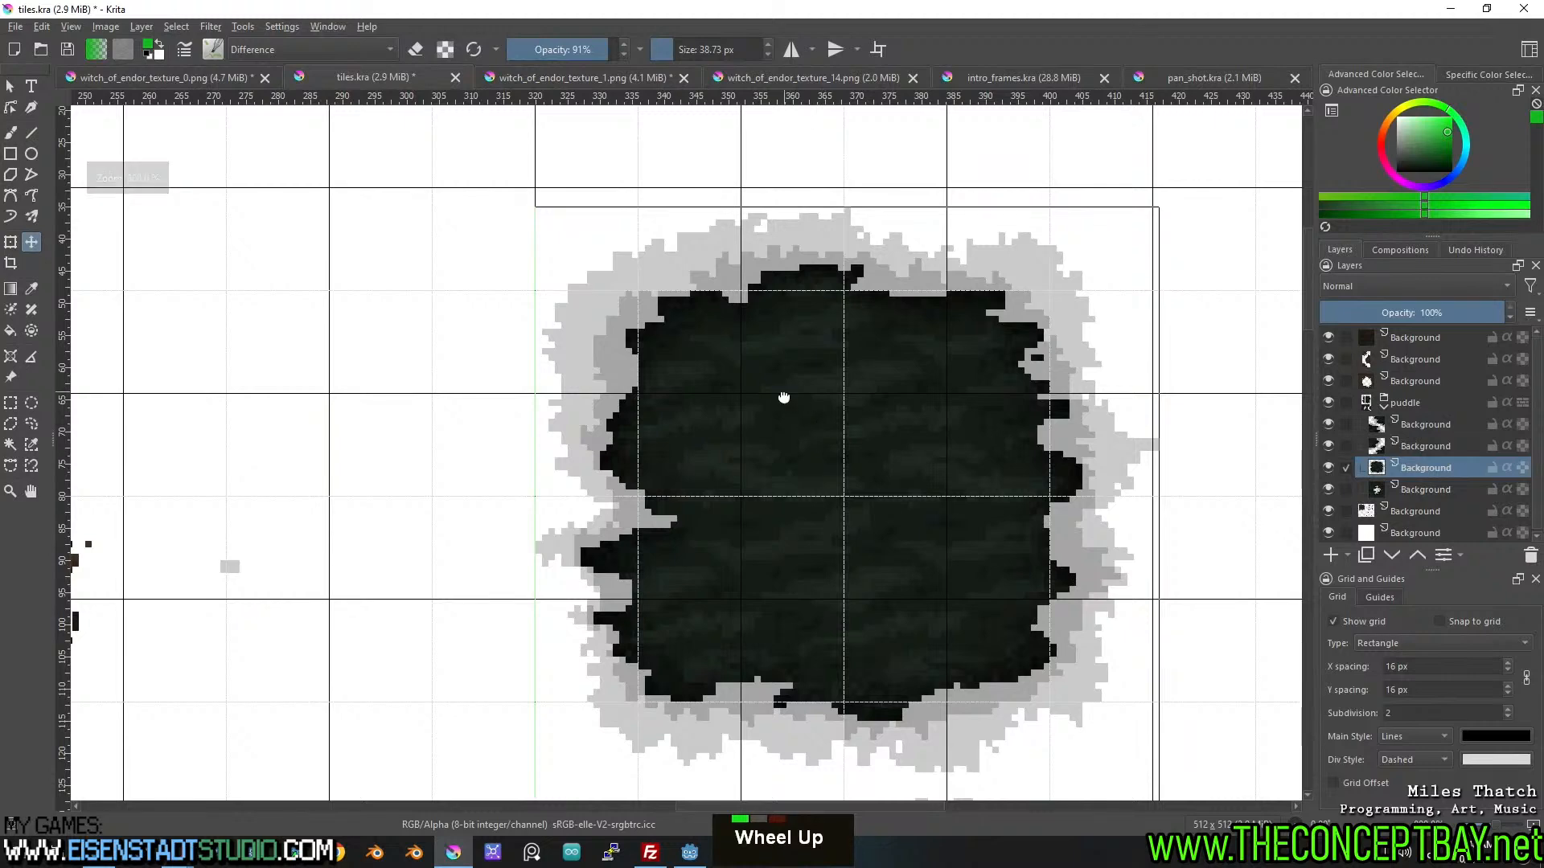
left_click_drag(786, 396, 696, 344)
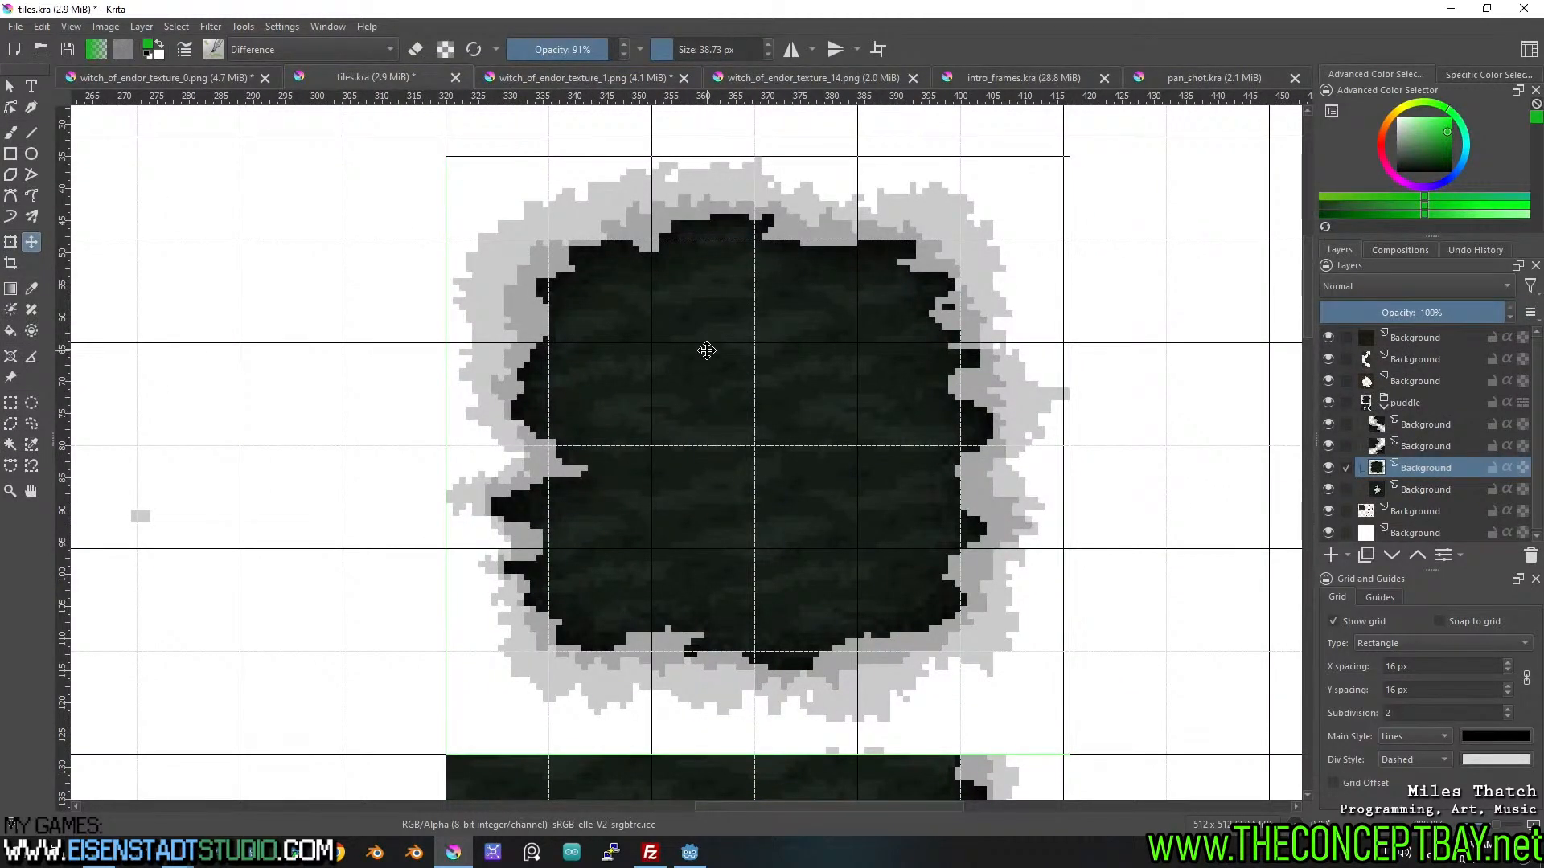
Save tiles.kra and review the lower dark puddle tiles and the brown tiles against the grid.
scroll(742, 415, "down", 1)
key("ctrl+s")
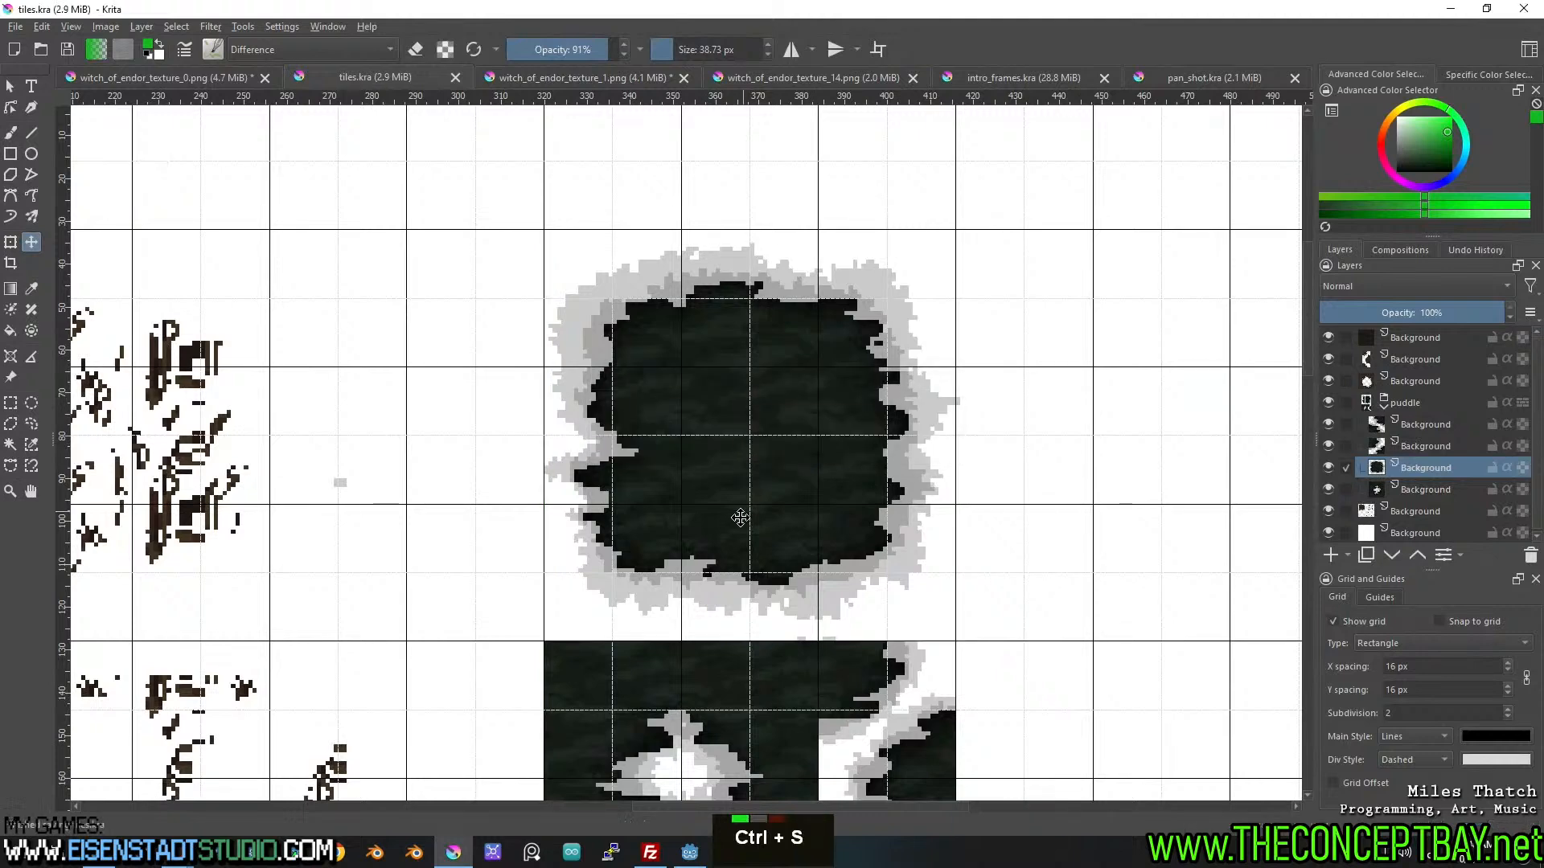
left_click_drag(735, 510, 743, 288)
scroll(723, 450, "up", 1)
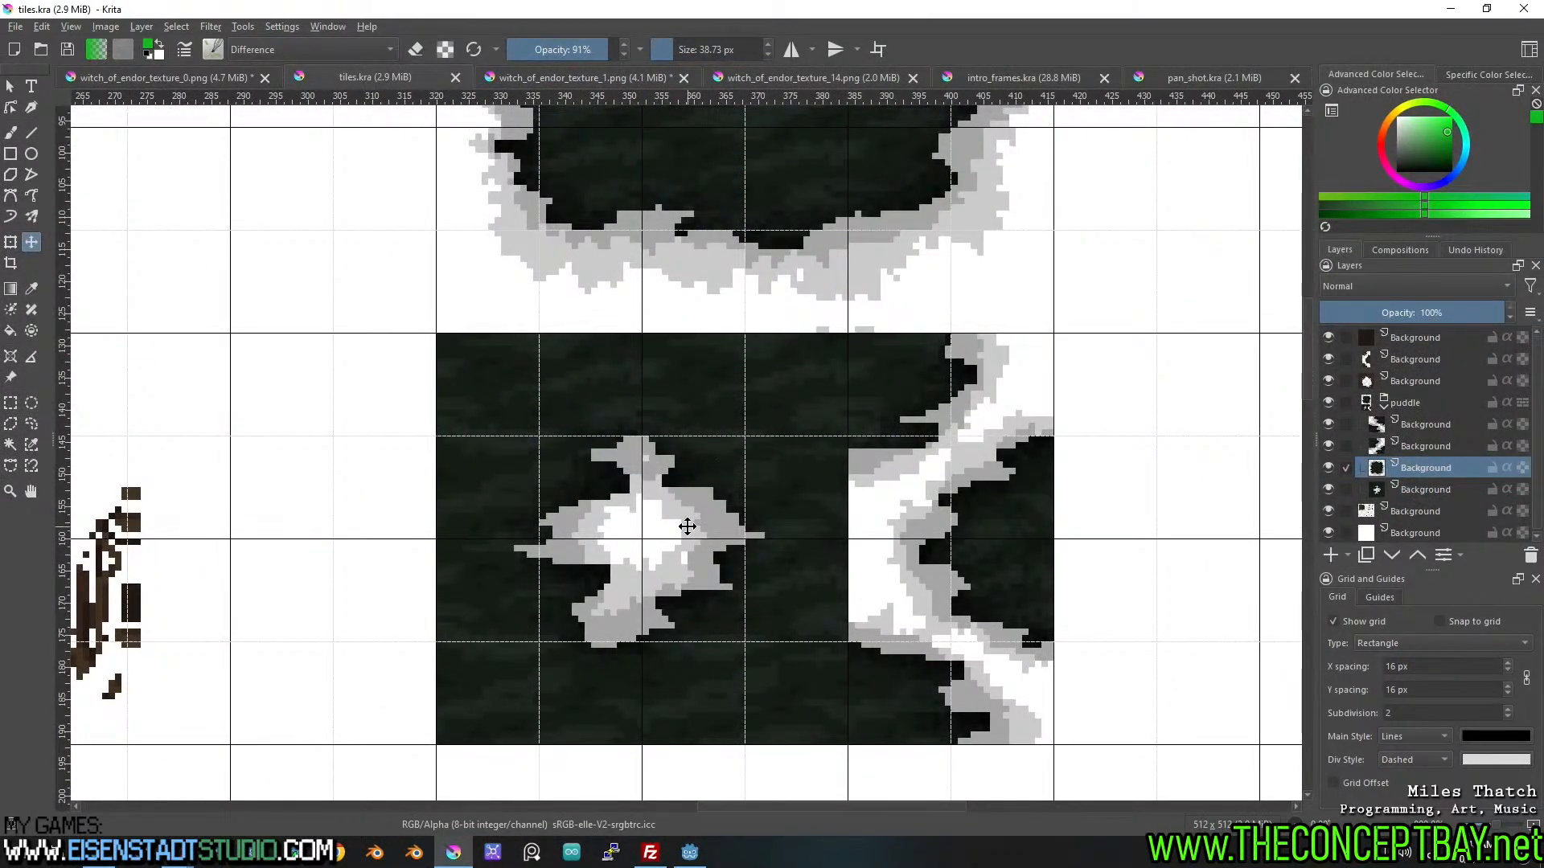
scroll(517, 510, "down", 2)
middle_click(475, 472)
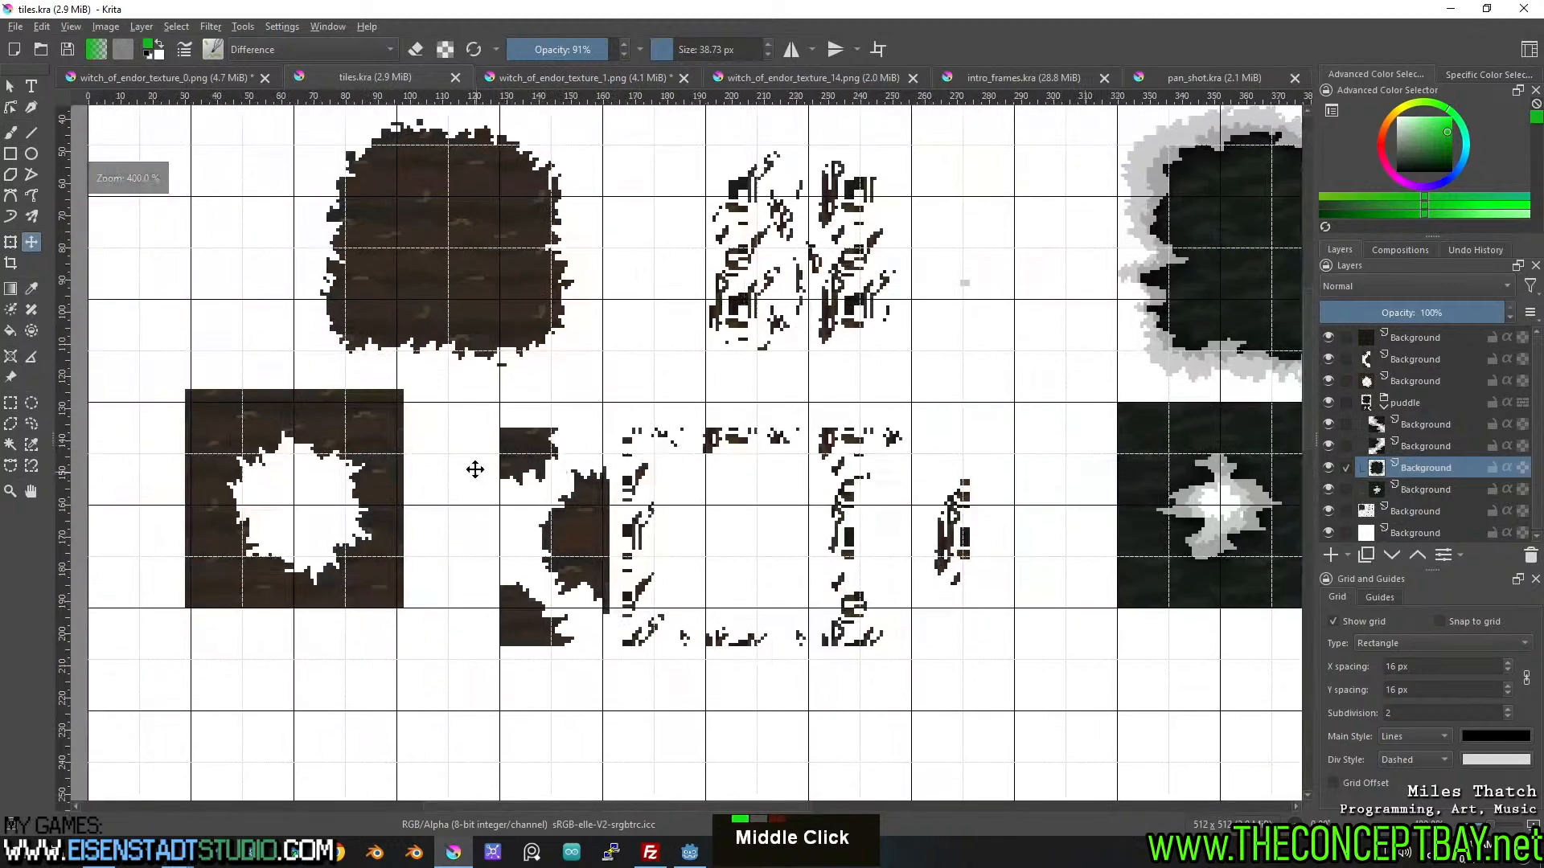
Collapse the puddle group, activate the square brown tile's layer, and toggle its visibility to verify the artwork.
scroll(475, 472, "up", 2)
middle_click(616, 406)
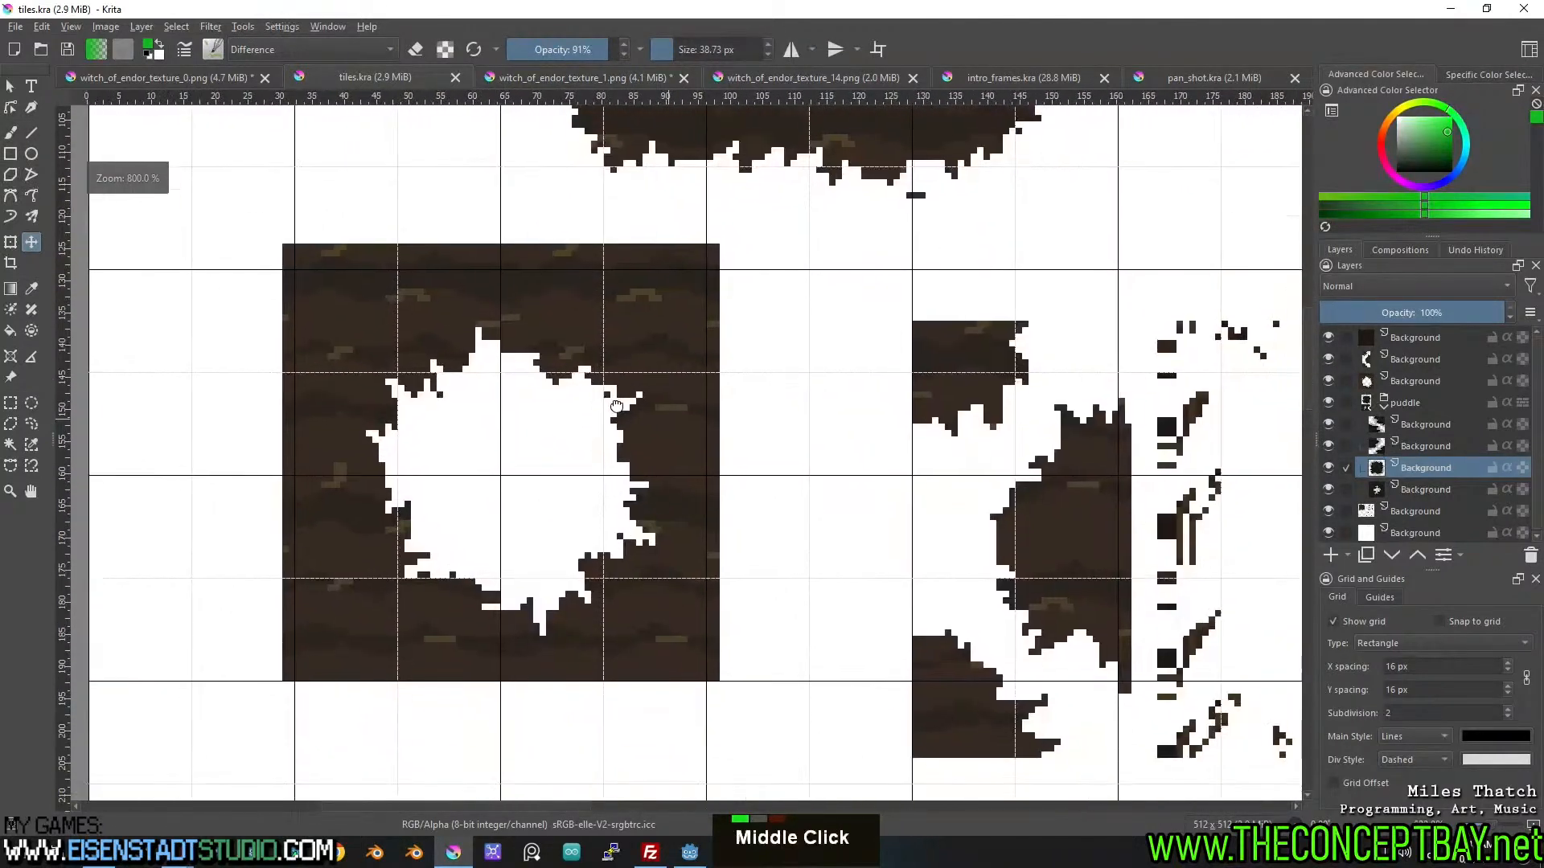
left_click(1384, 406)
left_click(1415, 382)
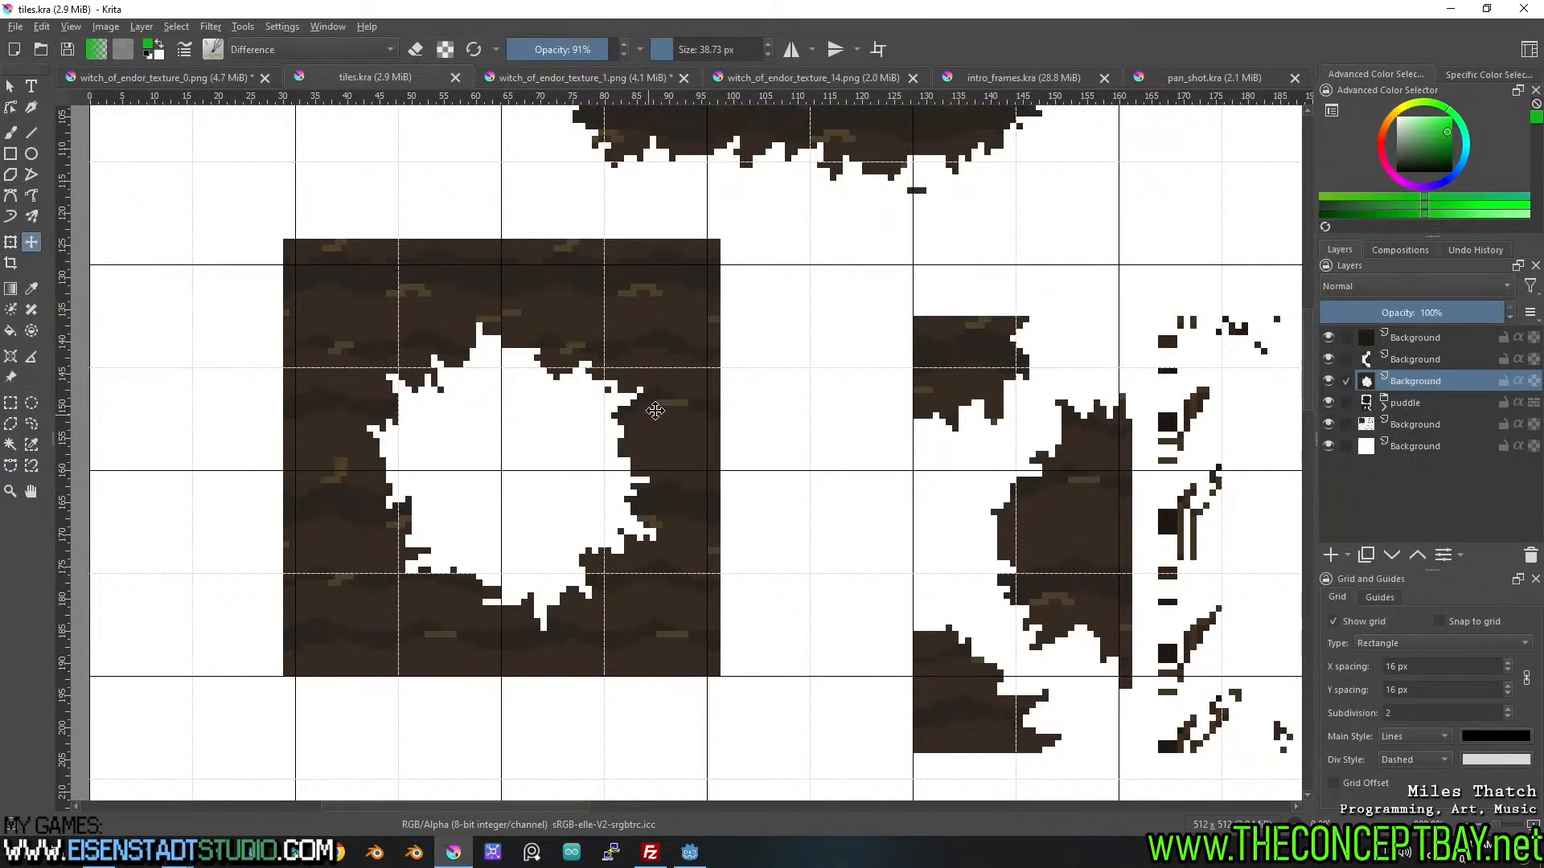
left_click(1334, 376)
left_click(1333, 376)
middle_click(786, 397)
scroll(785, 397, "up", 1)
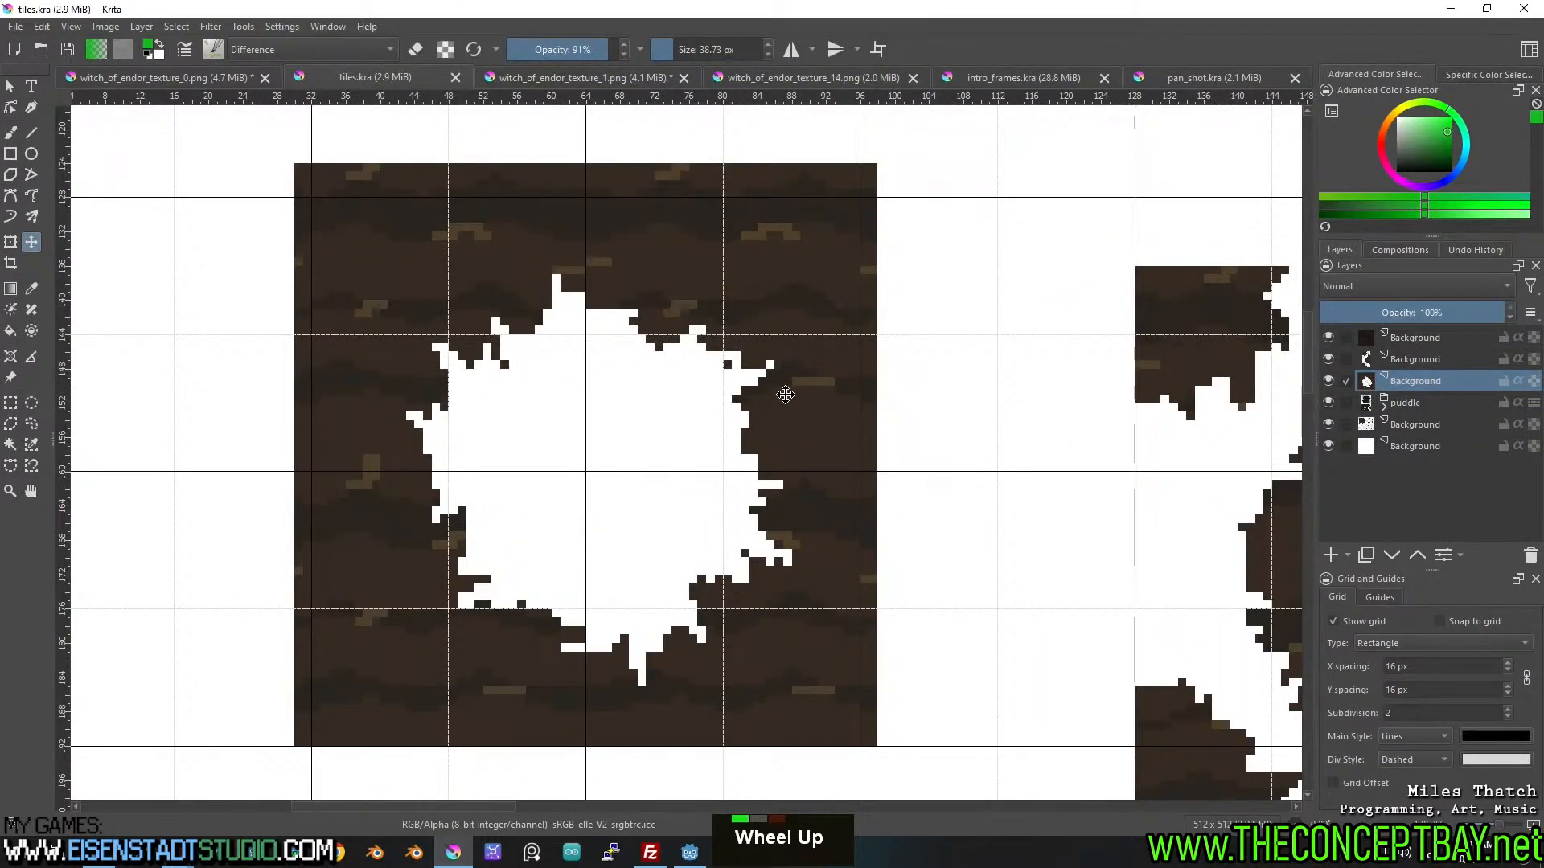
left_click_drag(390, 331, 425, 318)
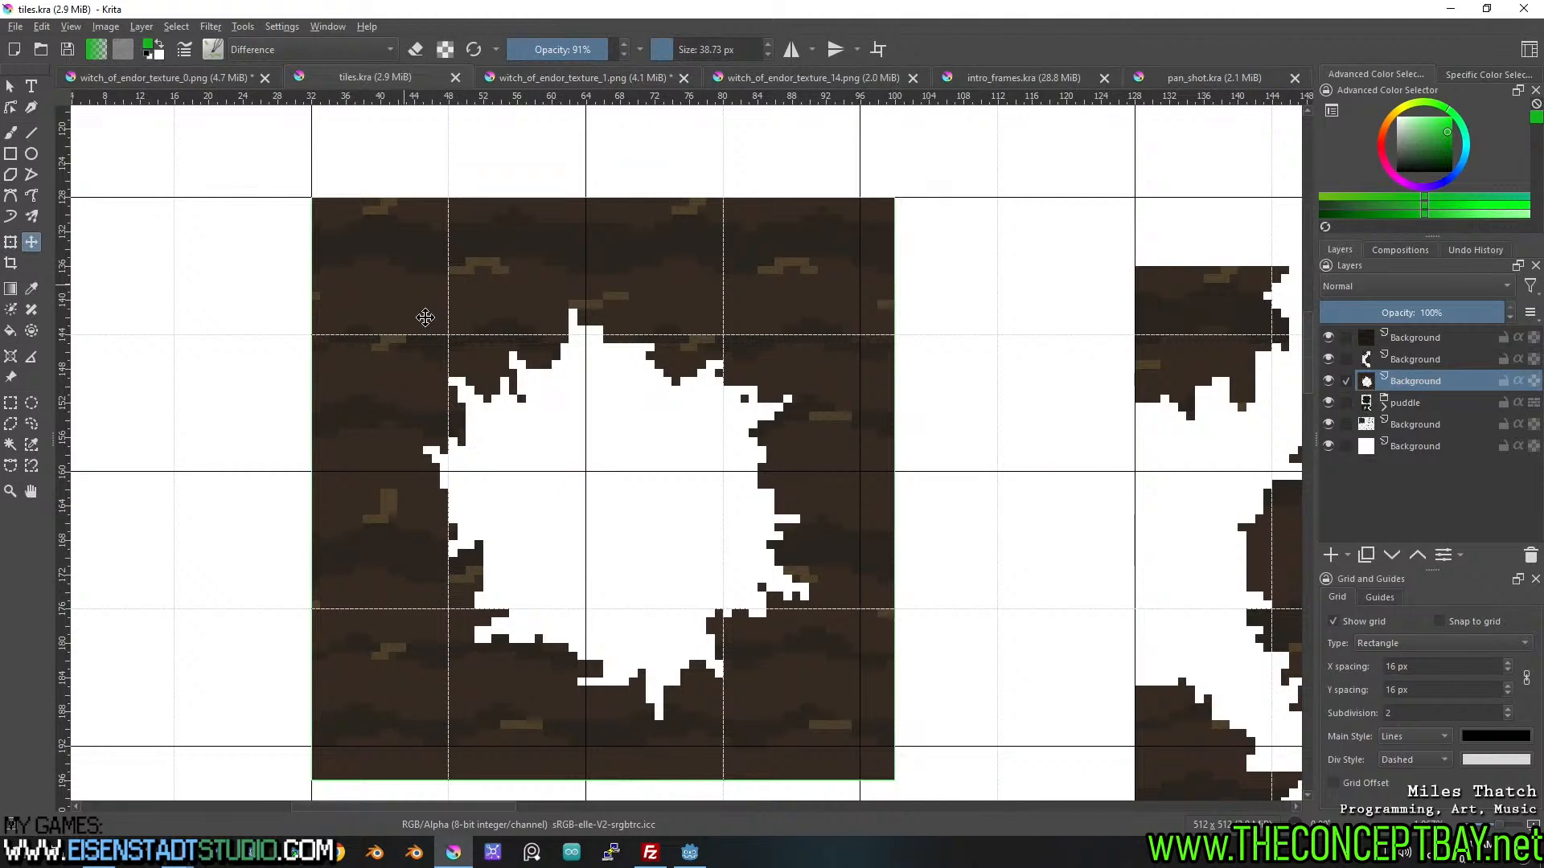
middle_click(459, 381)
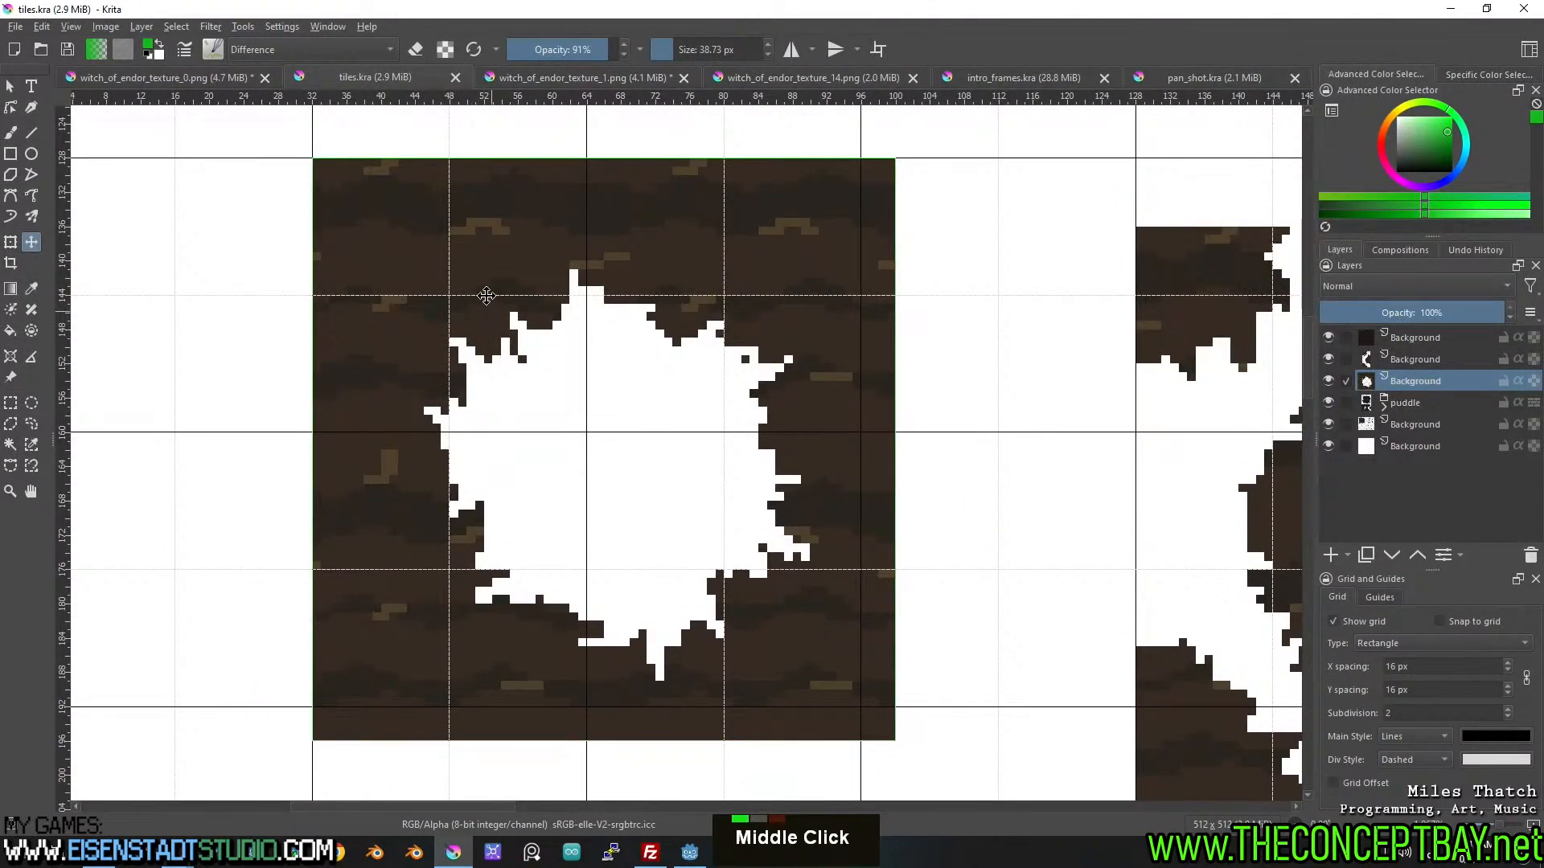
key("ctrl+z")
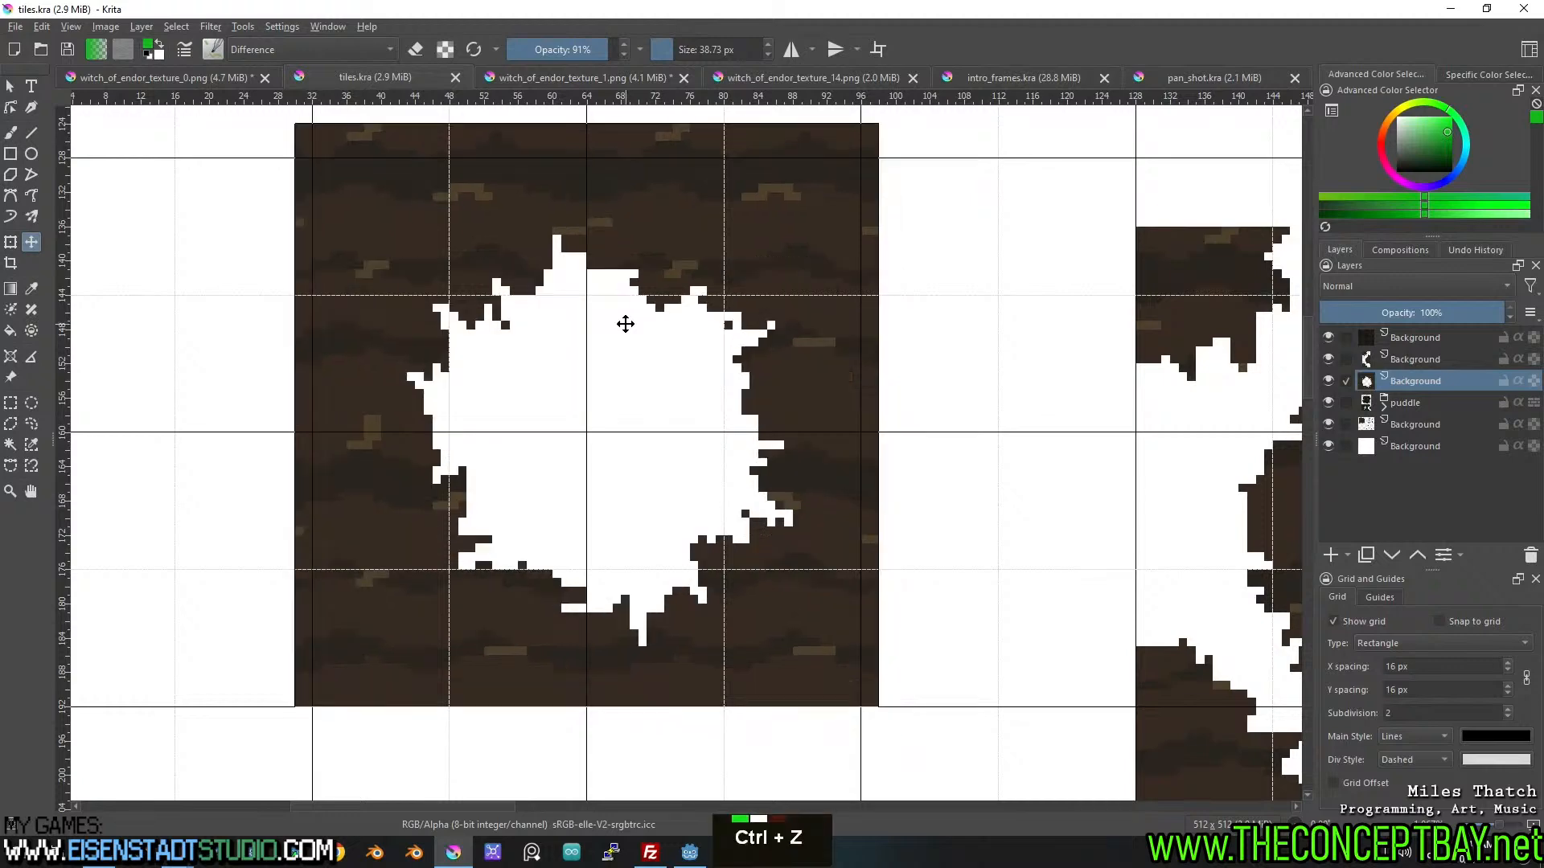
middle_click(631, 341)
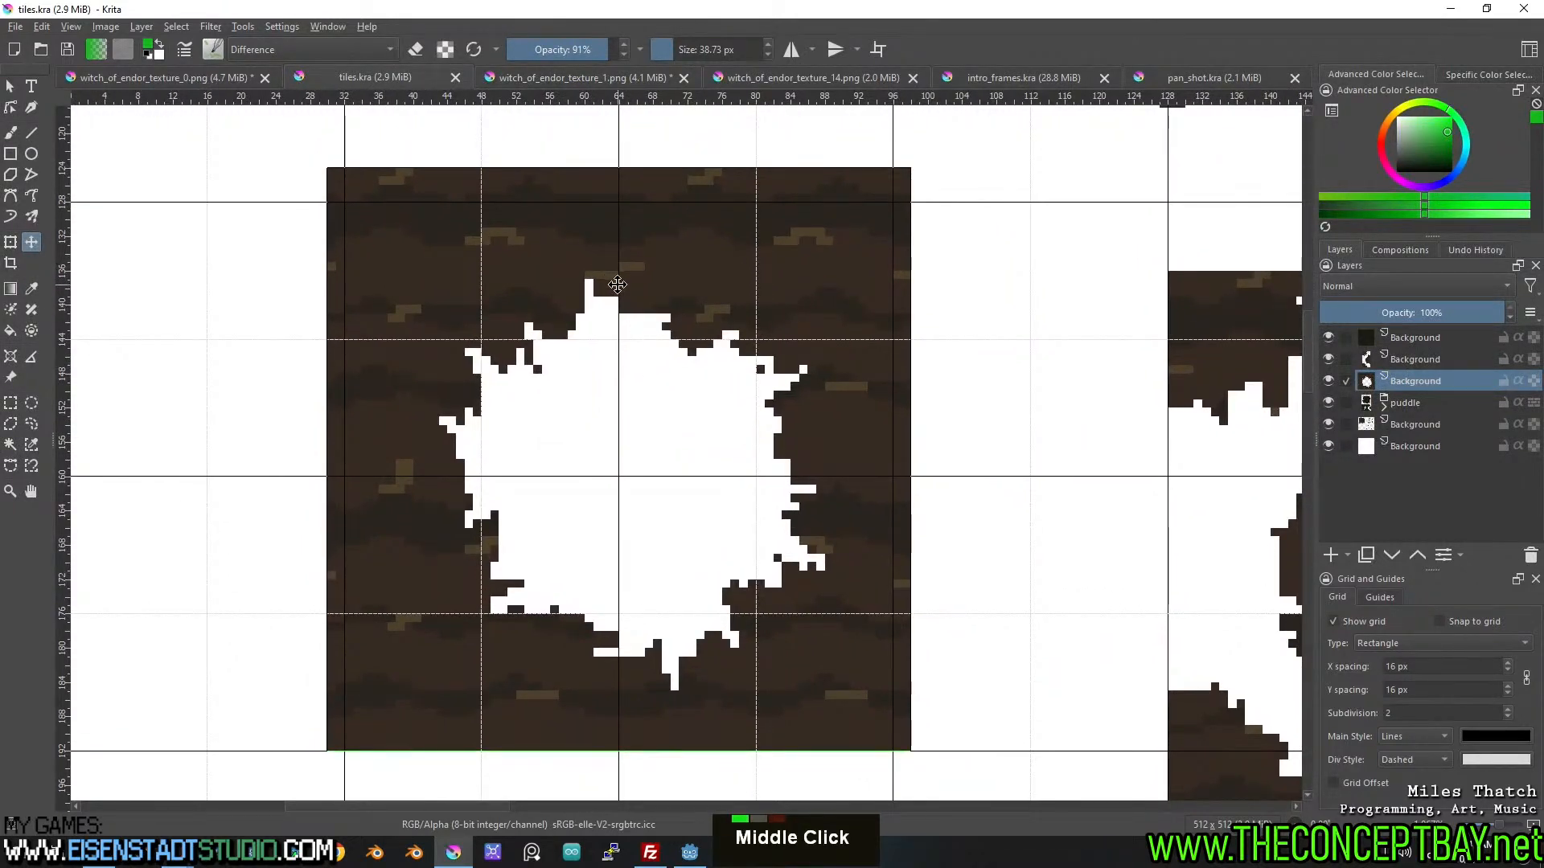
Delete a vertical strip about 4 px wide through the square brown tile's centre and clear the selection.
left_click(16, 407)
left_click_drag(617, 633, 604, 640)
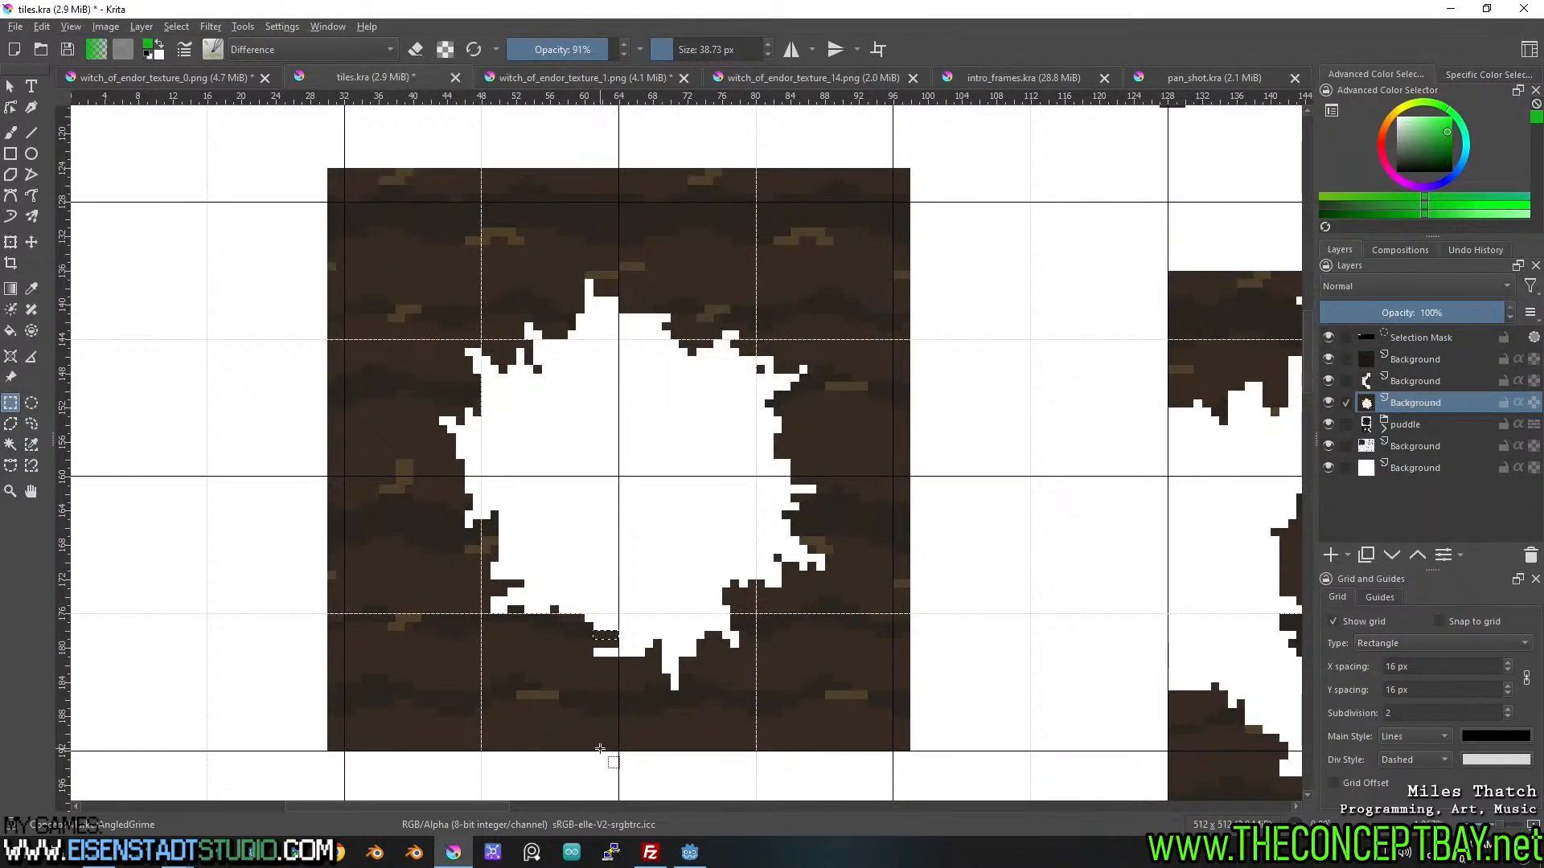
left_click_drag(615, 716, 635, 151)
key("Delete")
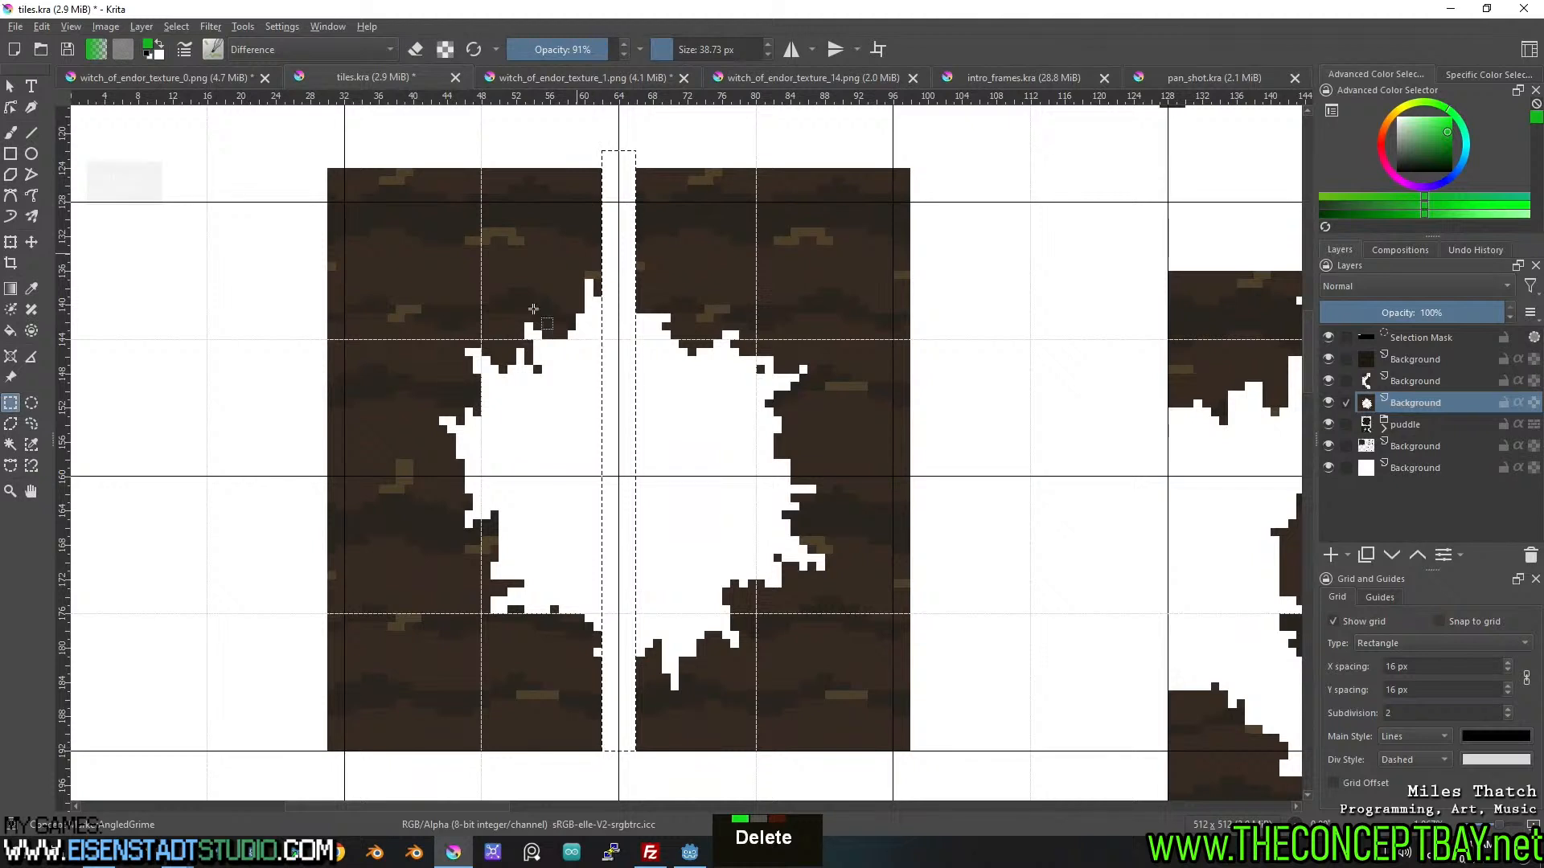
key("ctrl+shift+a")
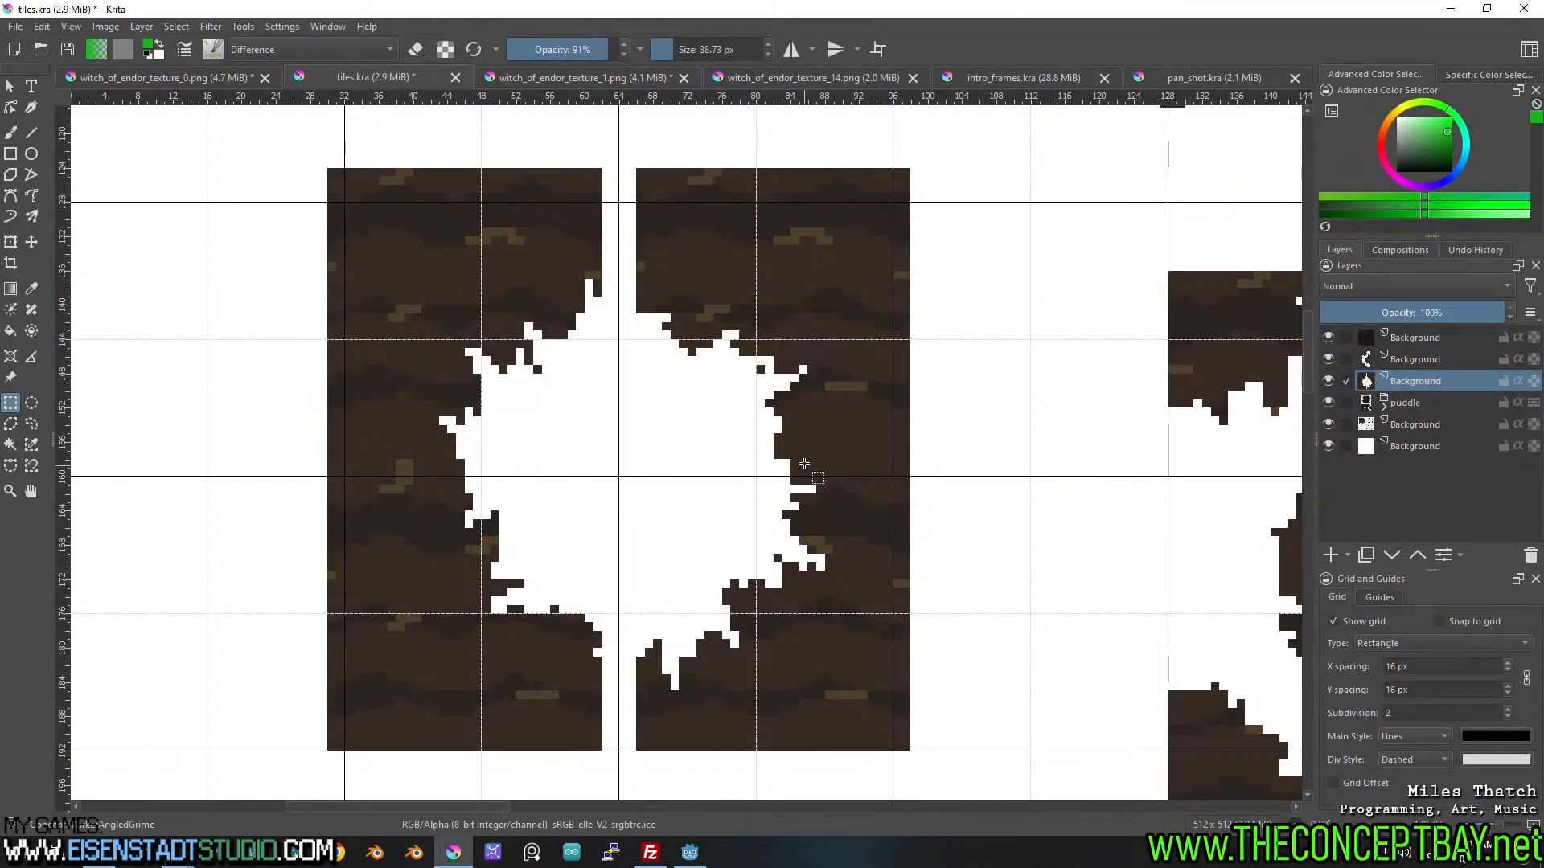
Move the split brown tile so its upper-left corner sits on the grid intersection at 32, 128 px.
key("t")
left_click_drag(389, 229, 406, 265)
left_click_drag(566, 329, 541, 265)
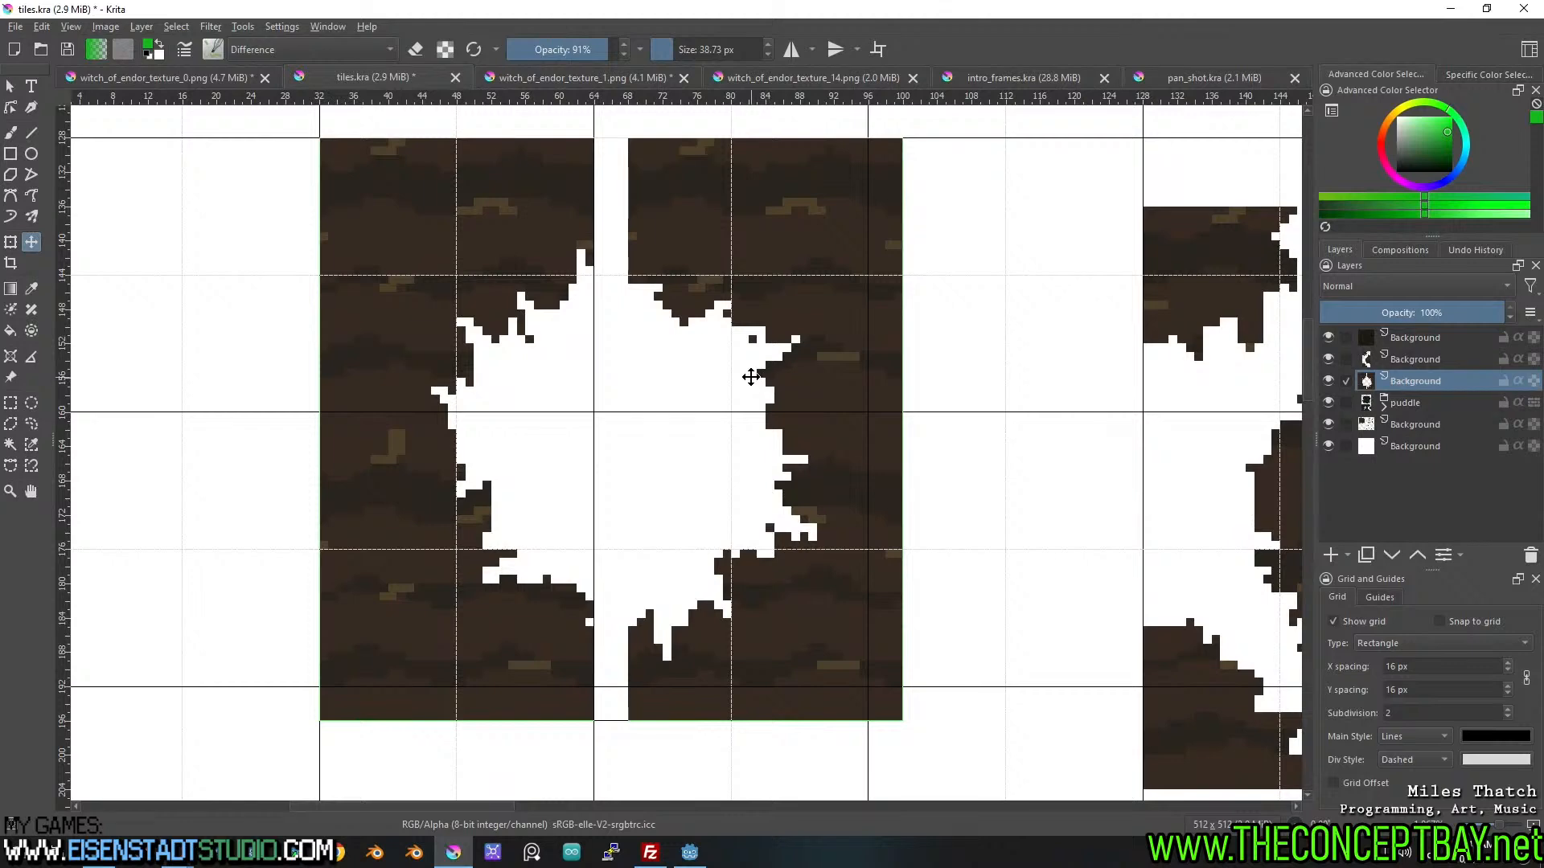
left_click_drag(763, 483, 826, 483)
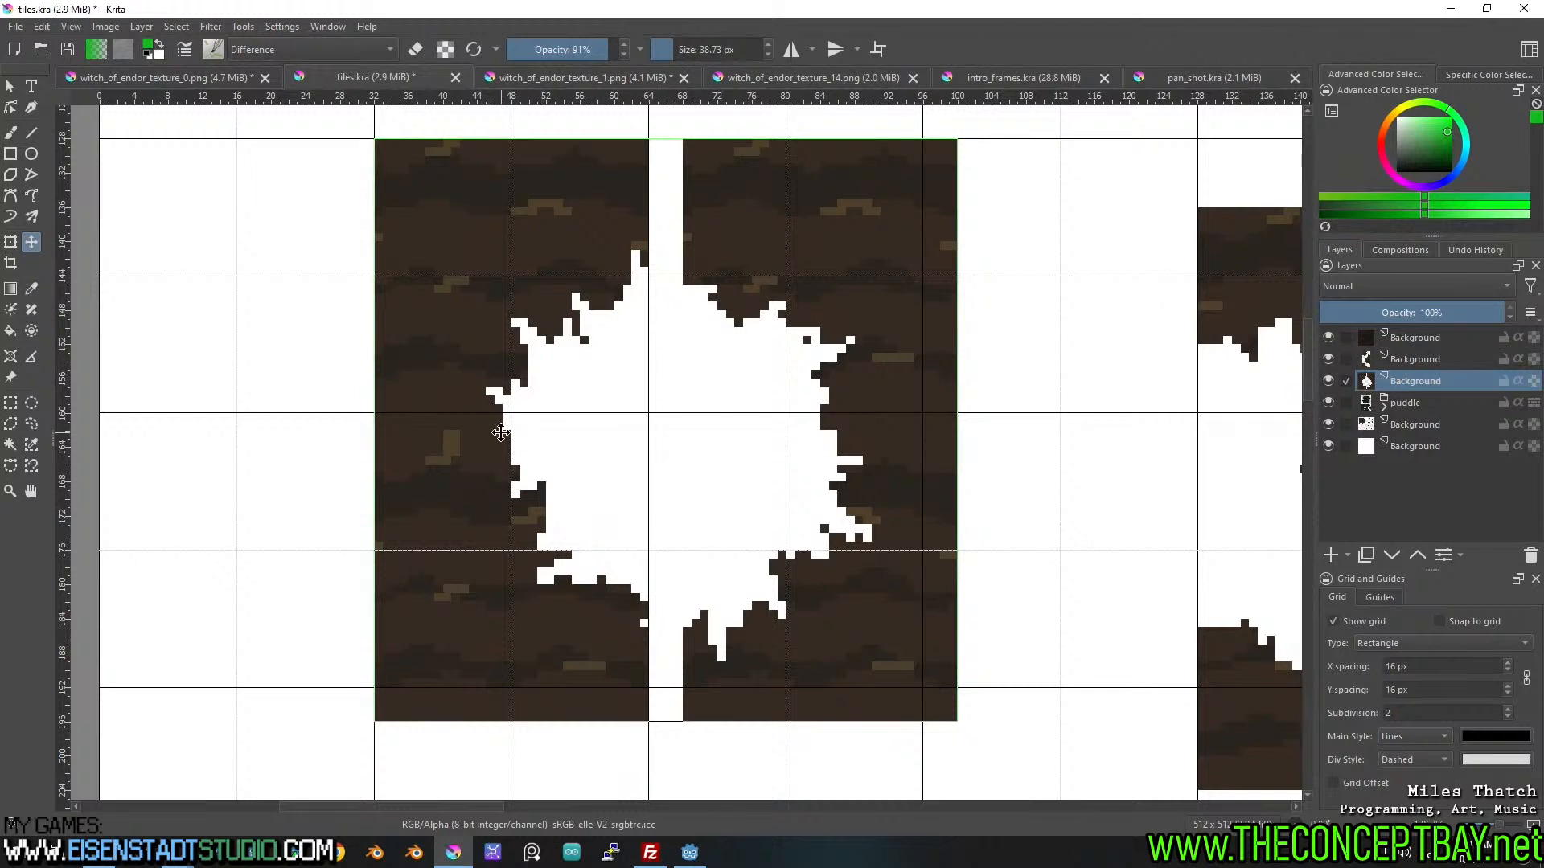
Delete a horizontal strip about 4 px high just below the 160 px grid line across the brown tile and clear the selection.
key("b")
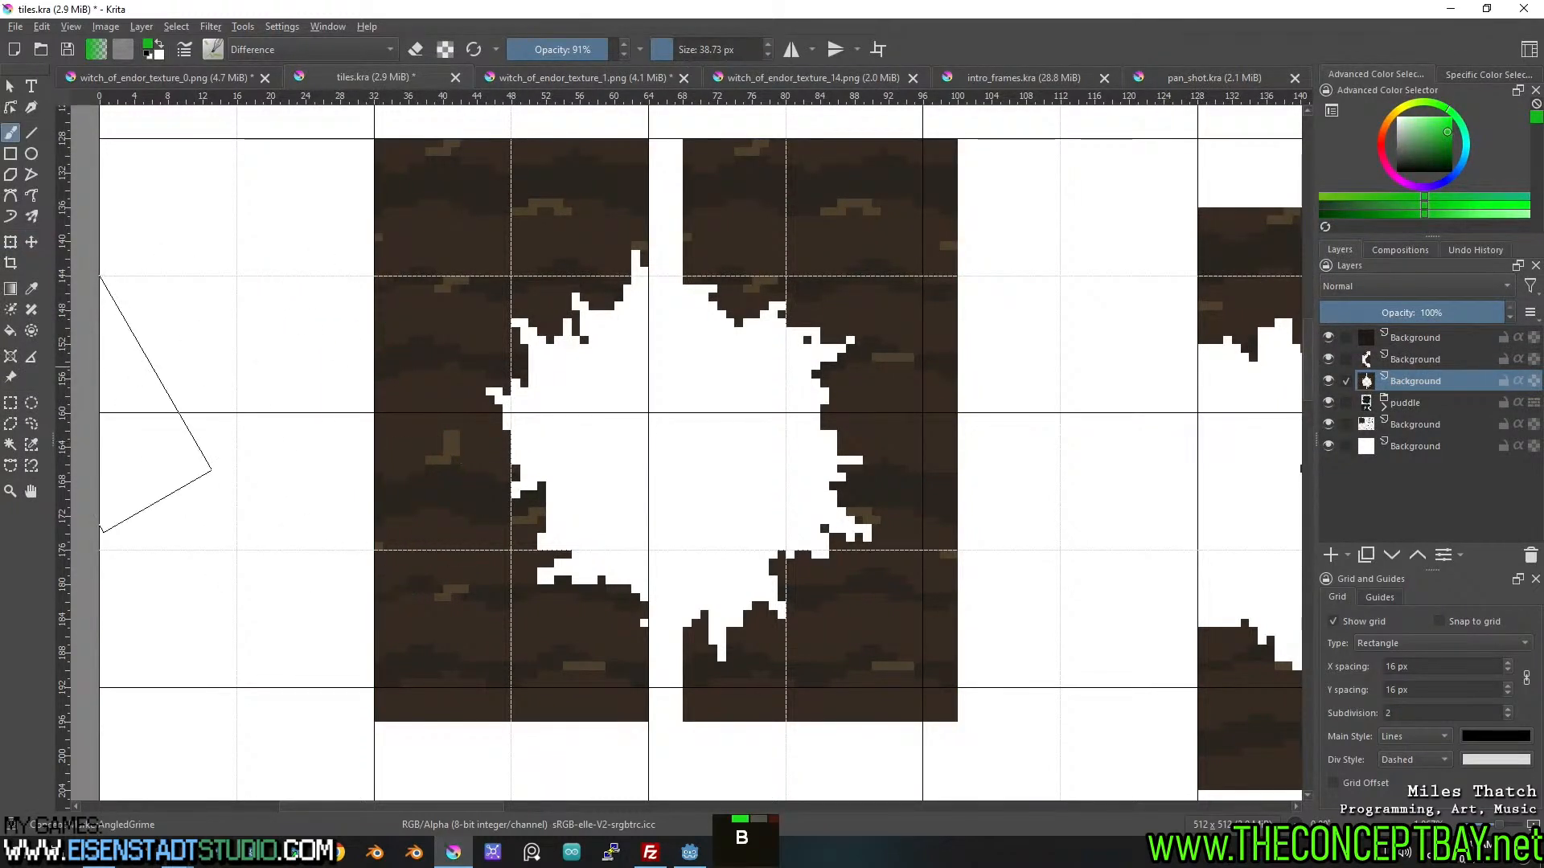
left_click_drag(458, 443, 292, 413)
key("shift")
key("Delete")
key("ctrl+shift+a")
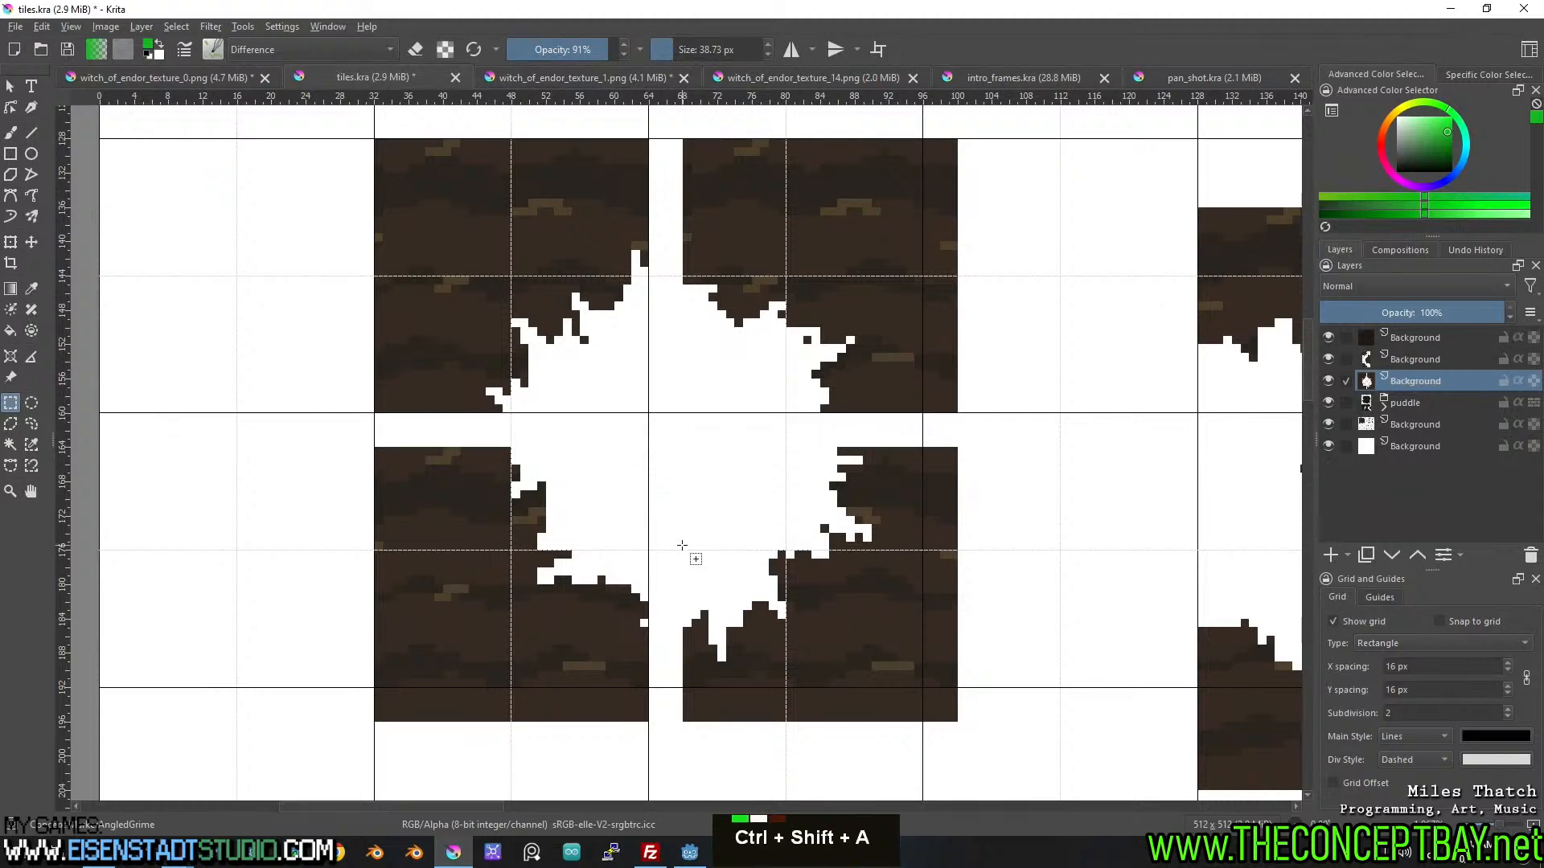
Select the brown tile's lower half and move it up about 4 px to close the horizontal gap.
left_click_drag(356, 431, 1033, 756)
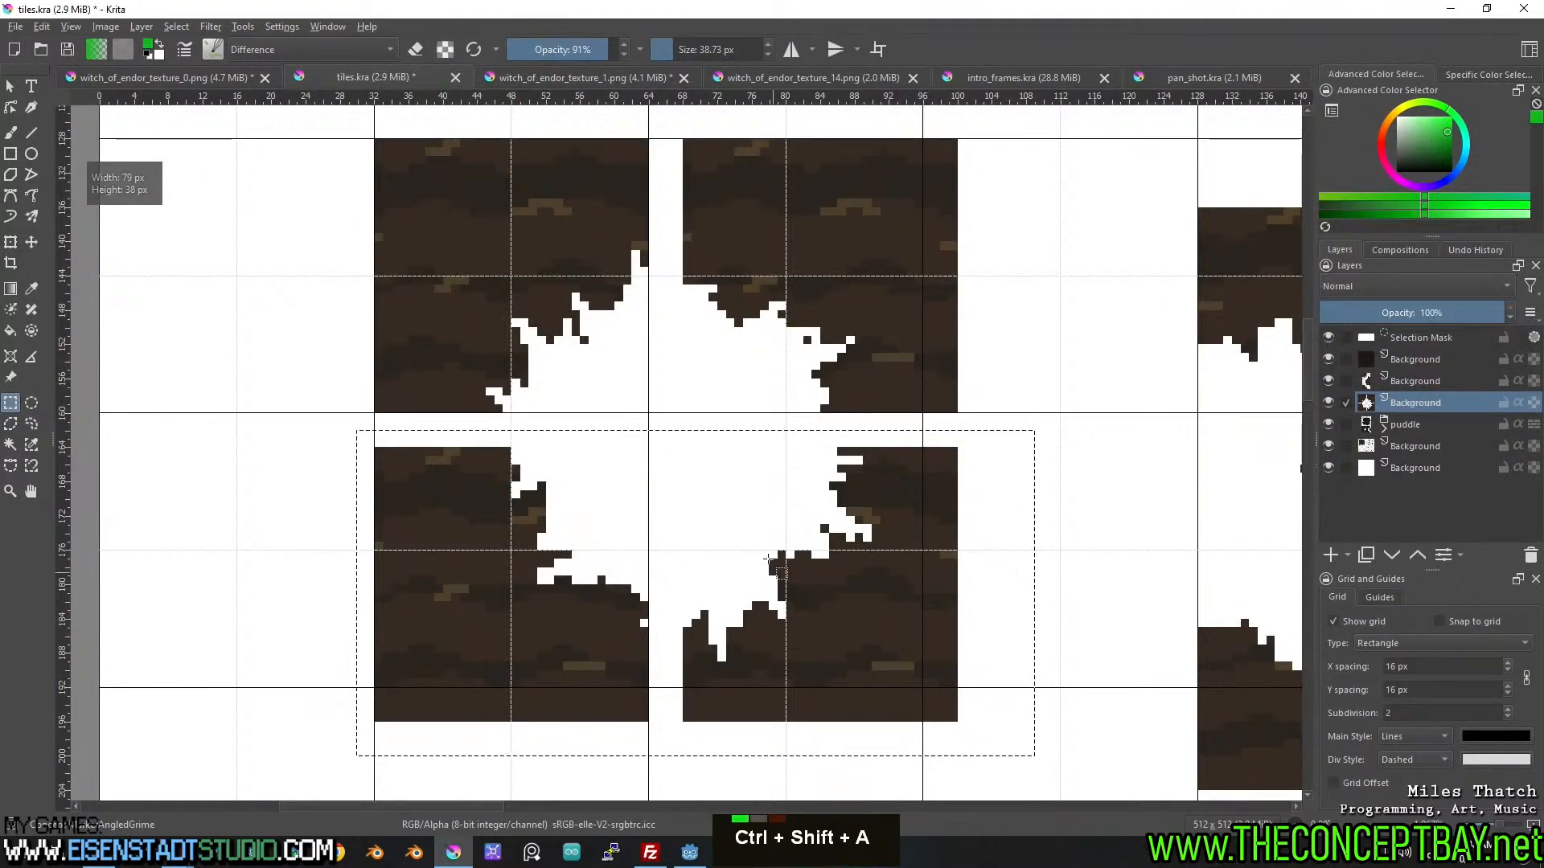
key("t")
left_click_drag(828, 521, 830, 490)
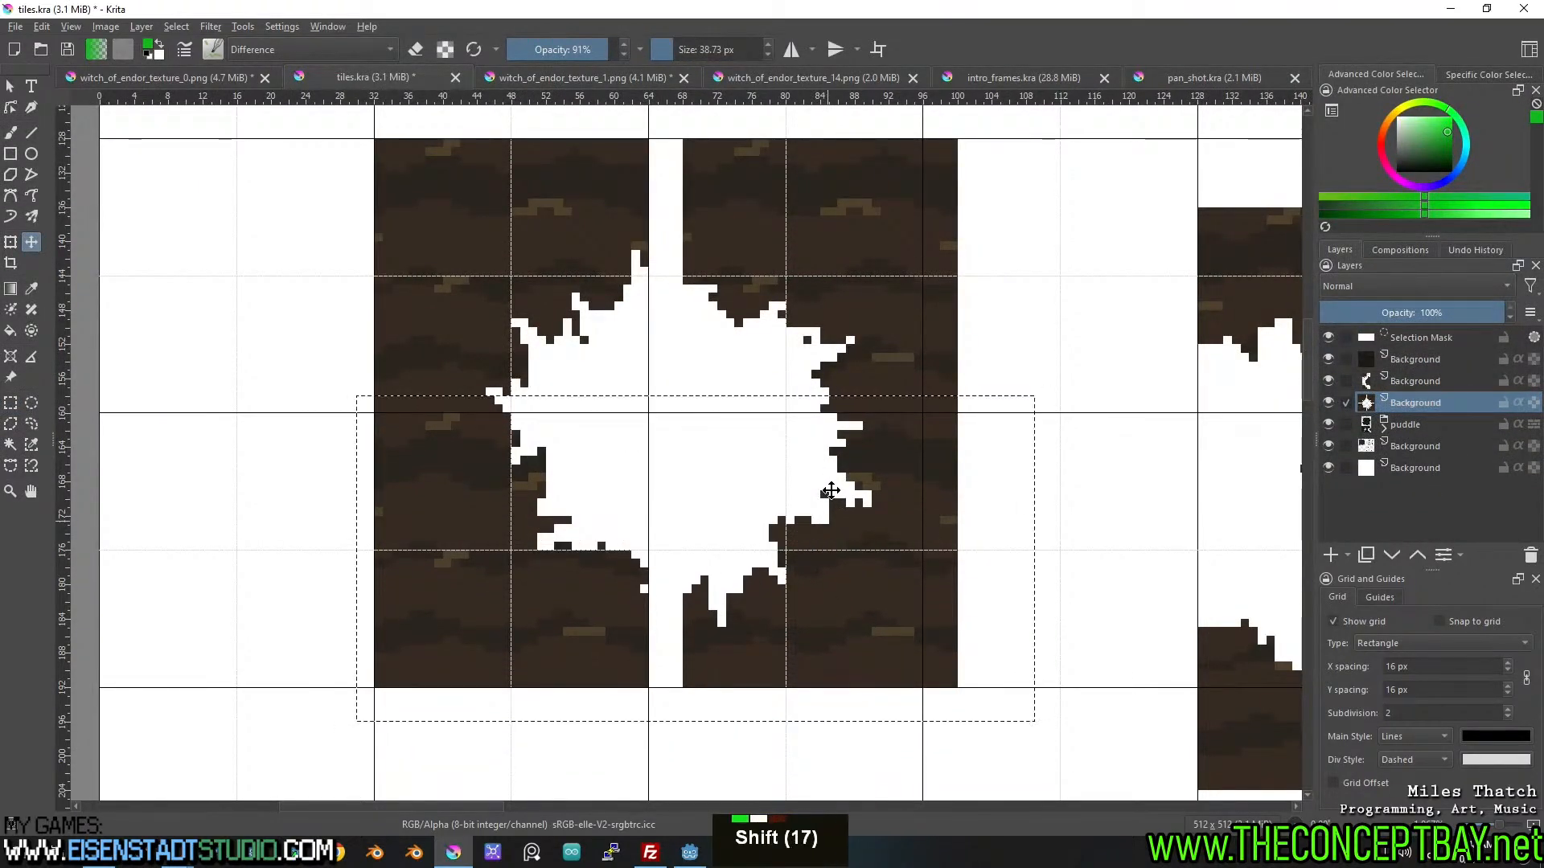
Select the brown tile's right half, move it left about 4 px to close the vertical gap, and clear the selection.
left_click(15, 410)
left_click_drag(983, 129, 680, 722)
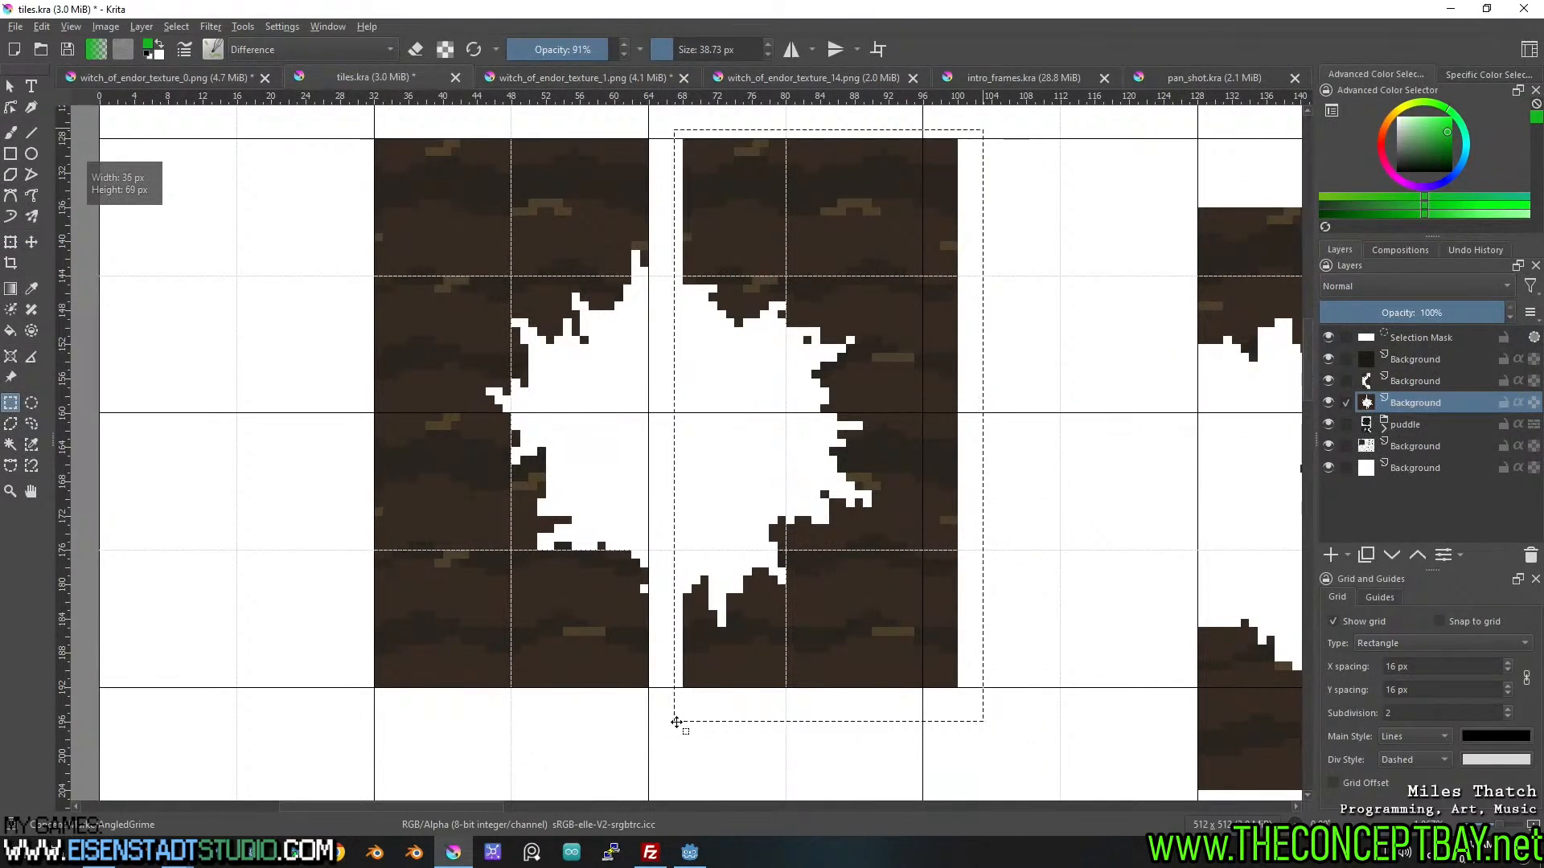
key("t")
left_click_drag(743, 571, 709, 571)
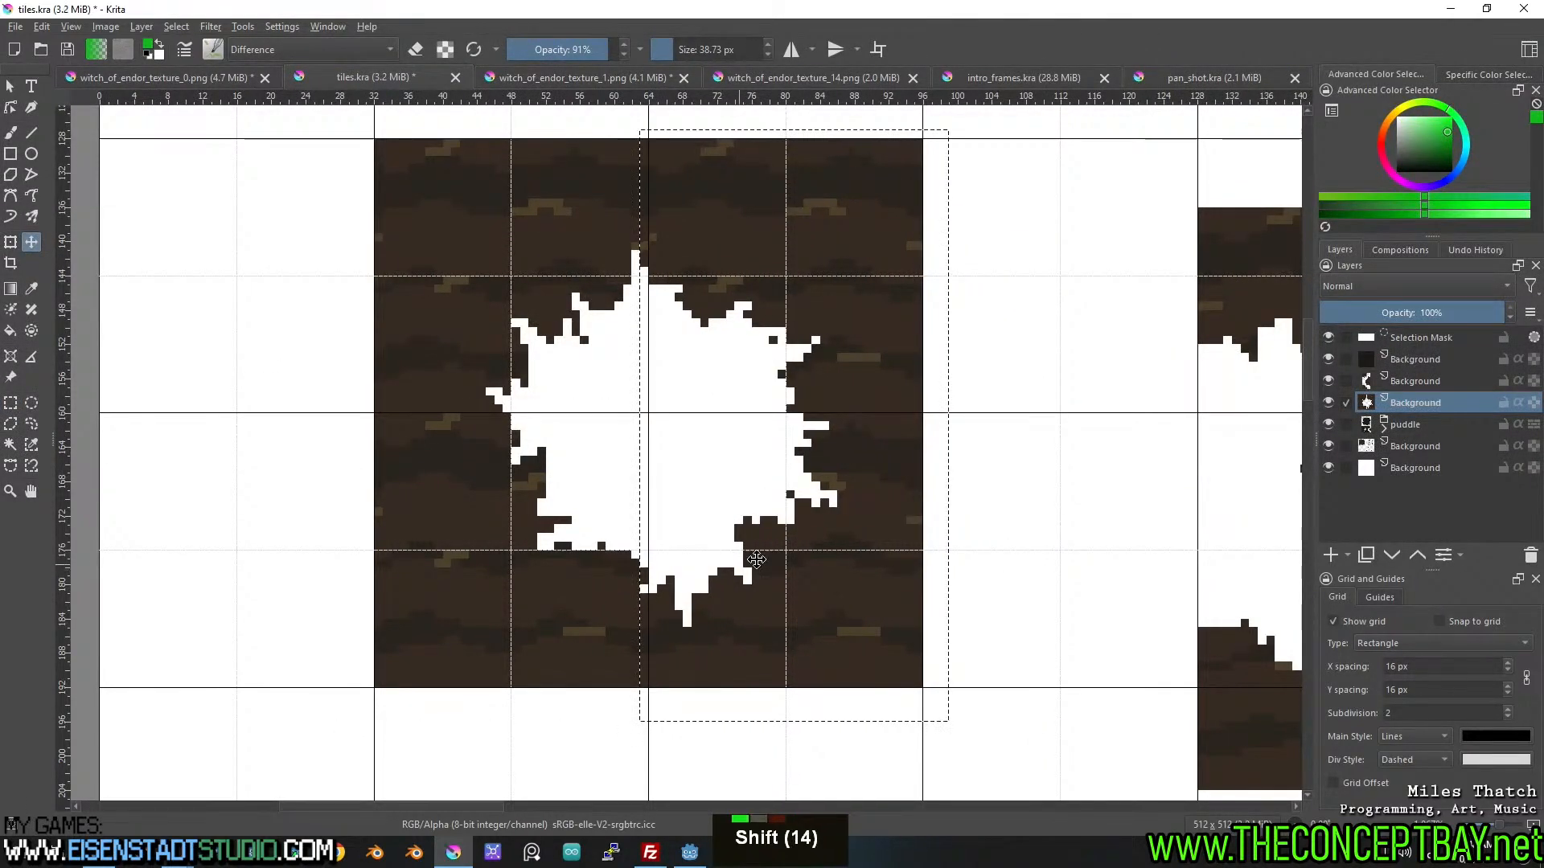
key("ctrl+shift+a")
Find the layer holding the large ragged brown patch by toggling layer visibility, and make that layer active.
left_click_drag(520, 515, 464, 567)
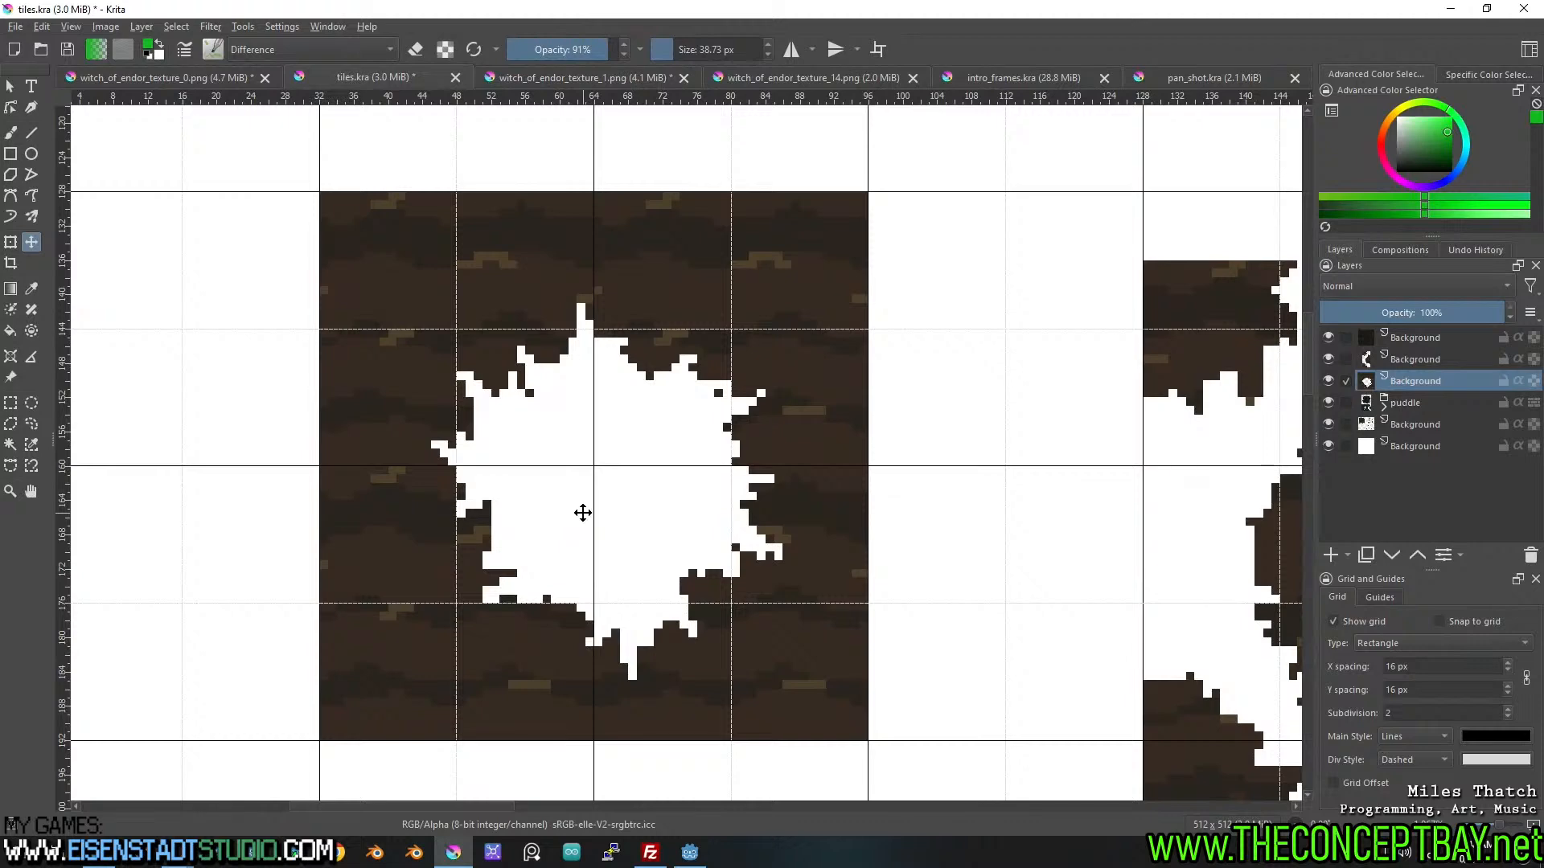
scroll(583, 513, "down", 2)
scroll(659, 394, "up", 1)
middle_click(631, 412)
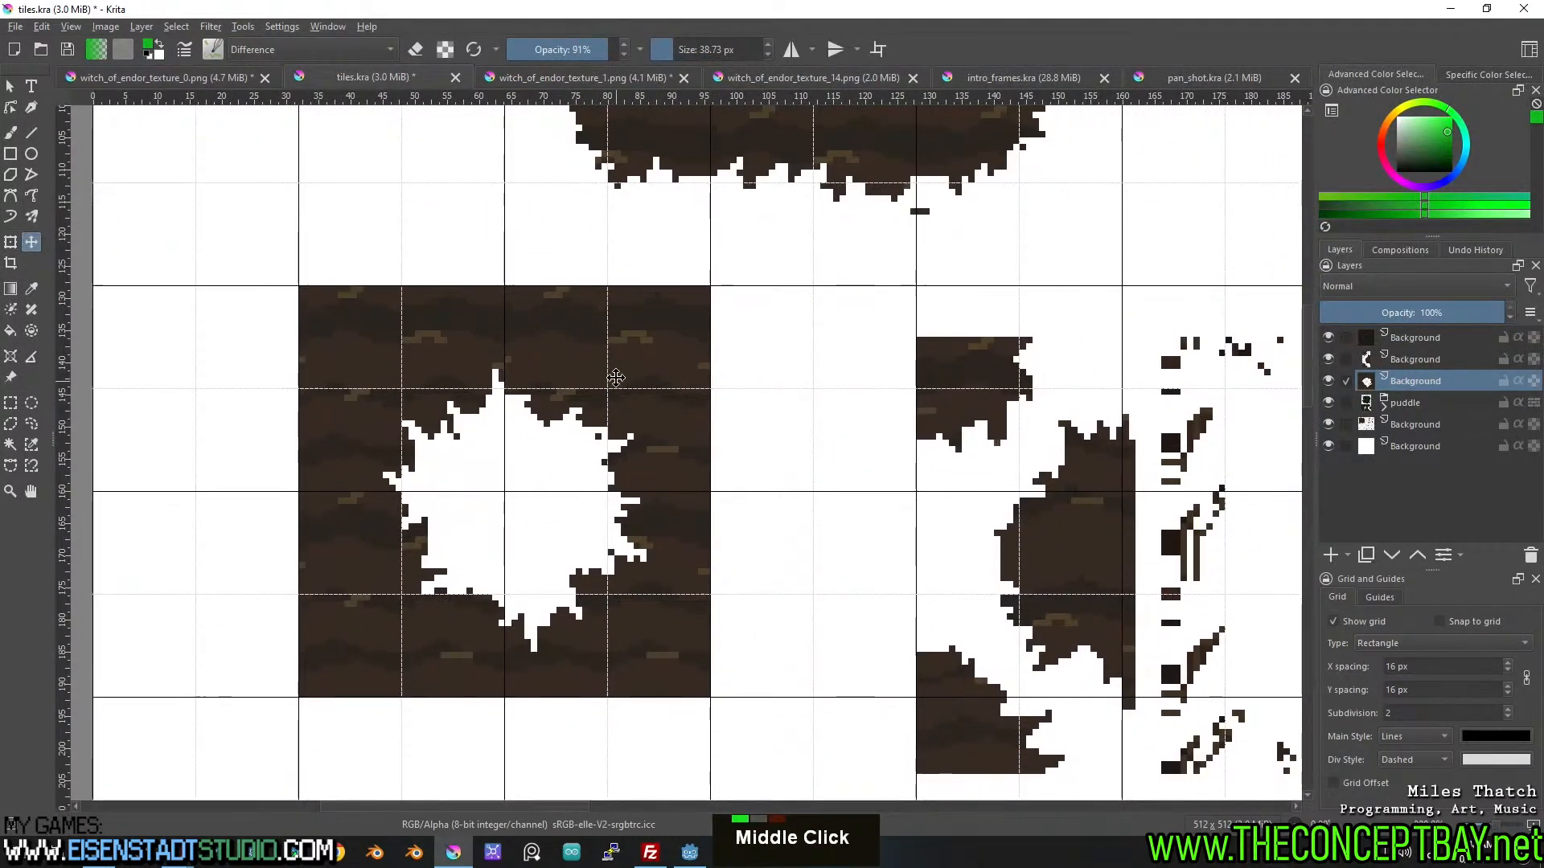
middle_click(616, 377)
middle_click(623, 394)
middle_click(604, 383)
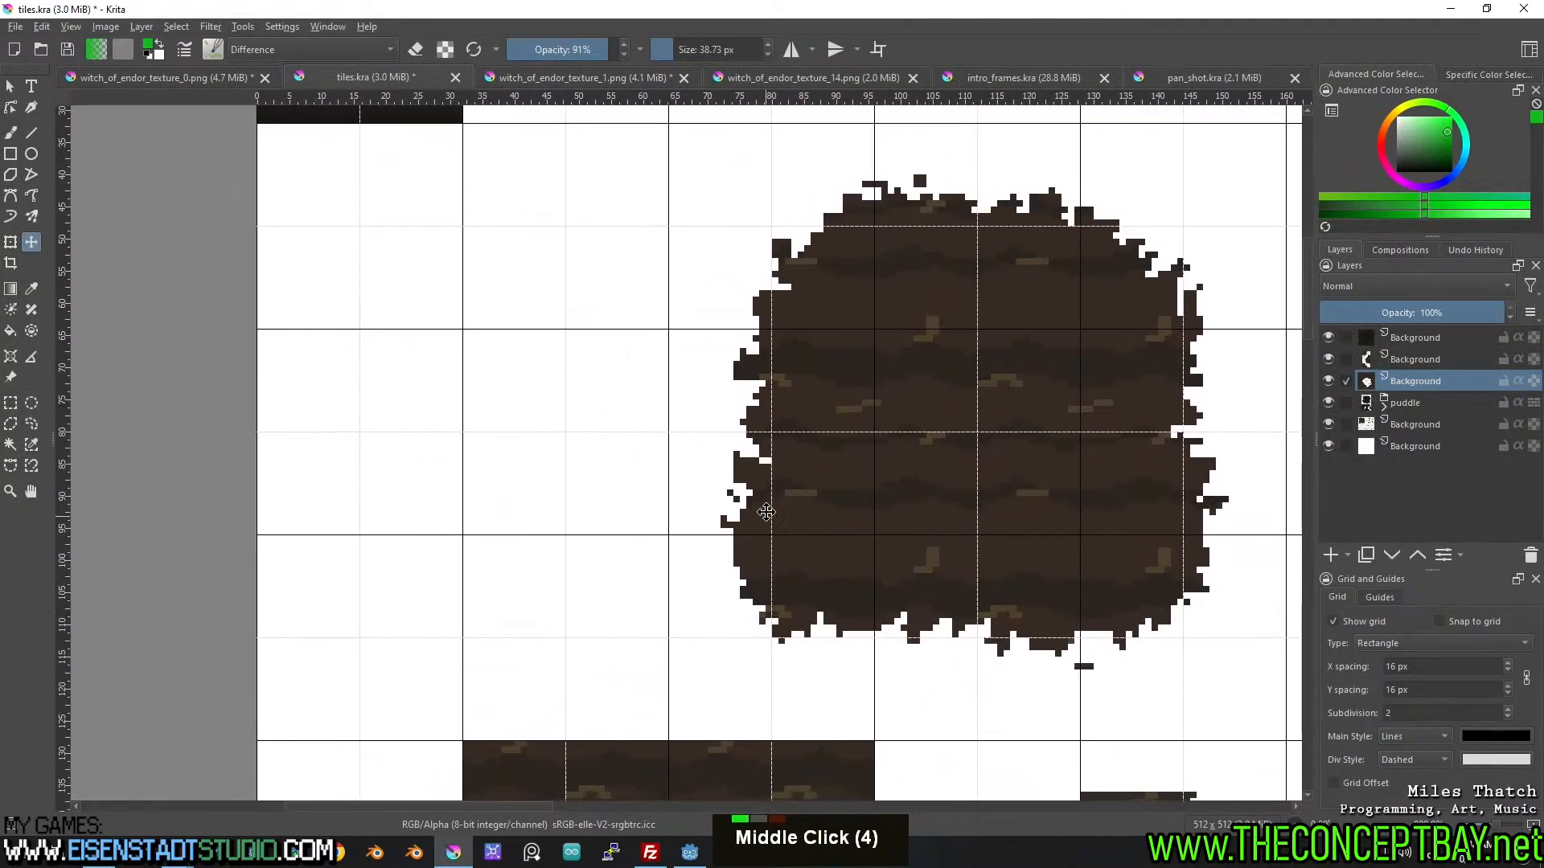
double_click(1416, 362)
double_click(1325, 361)
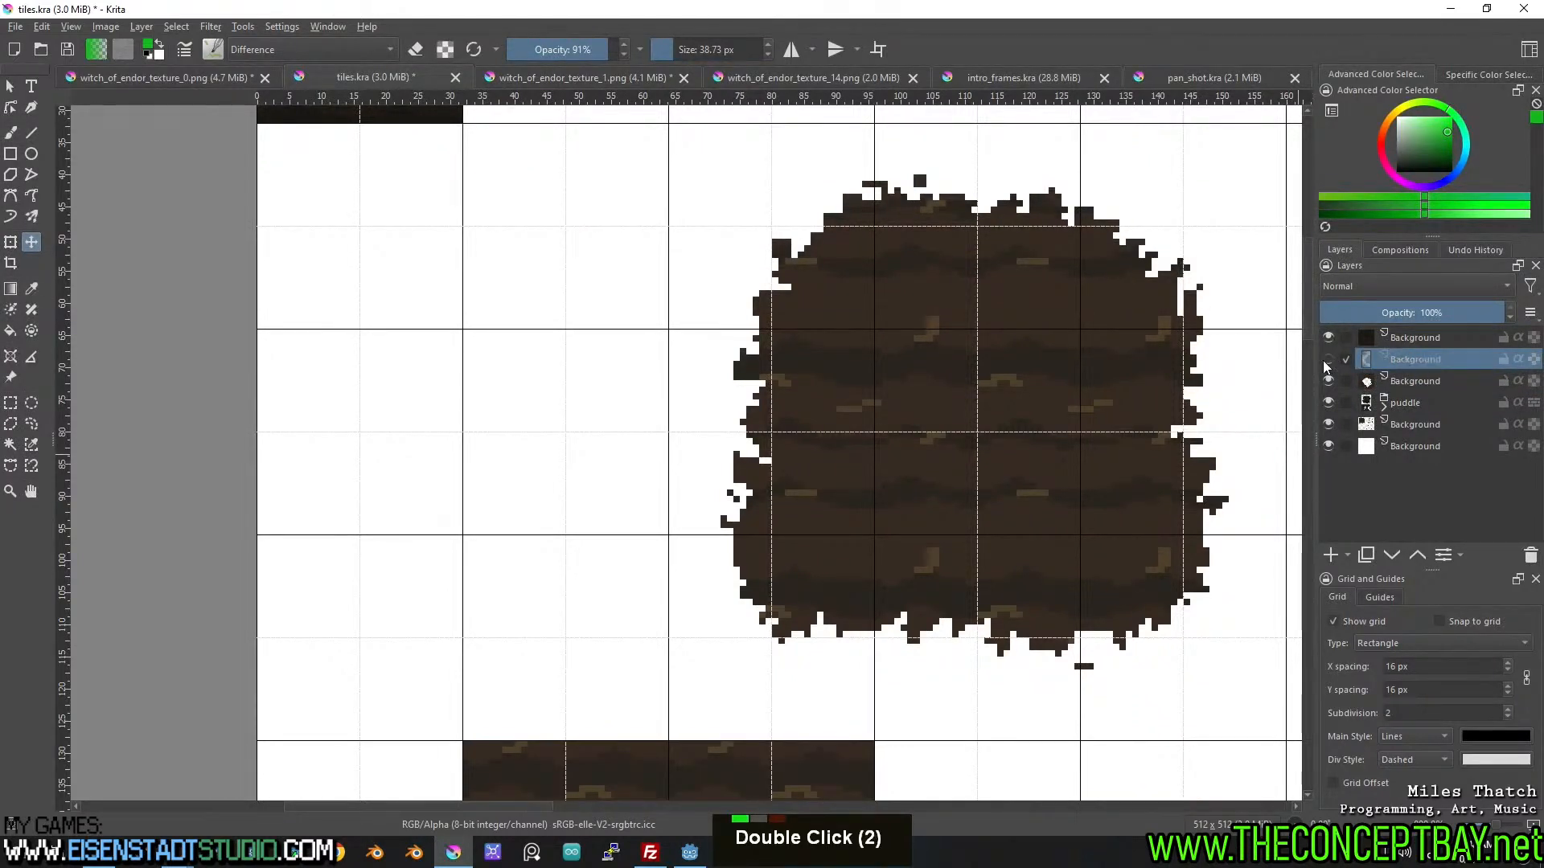
double_click(1328, 402)
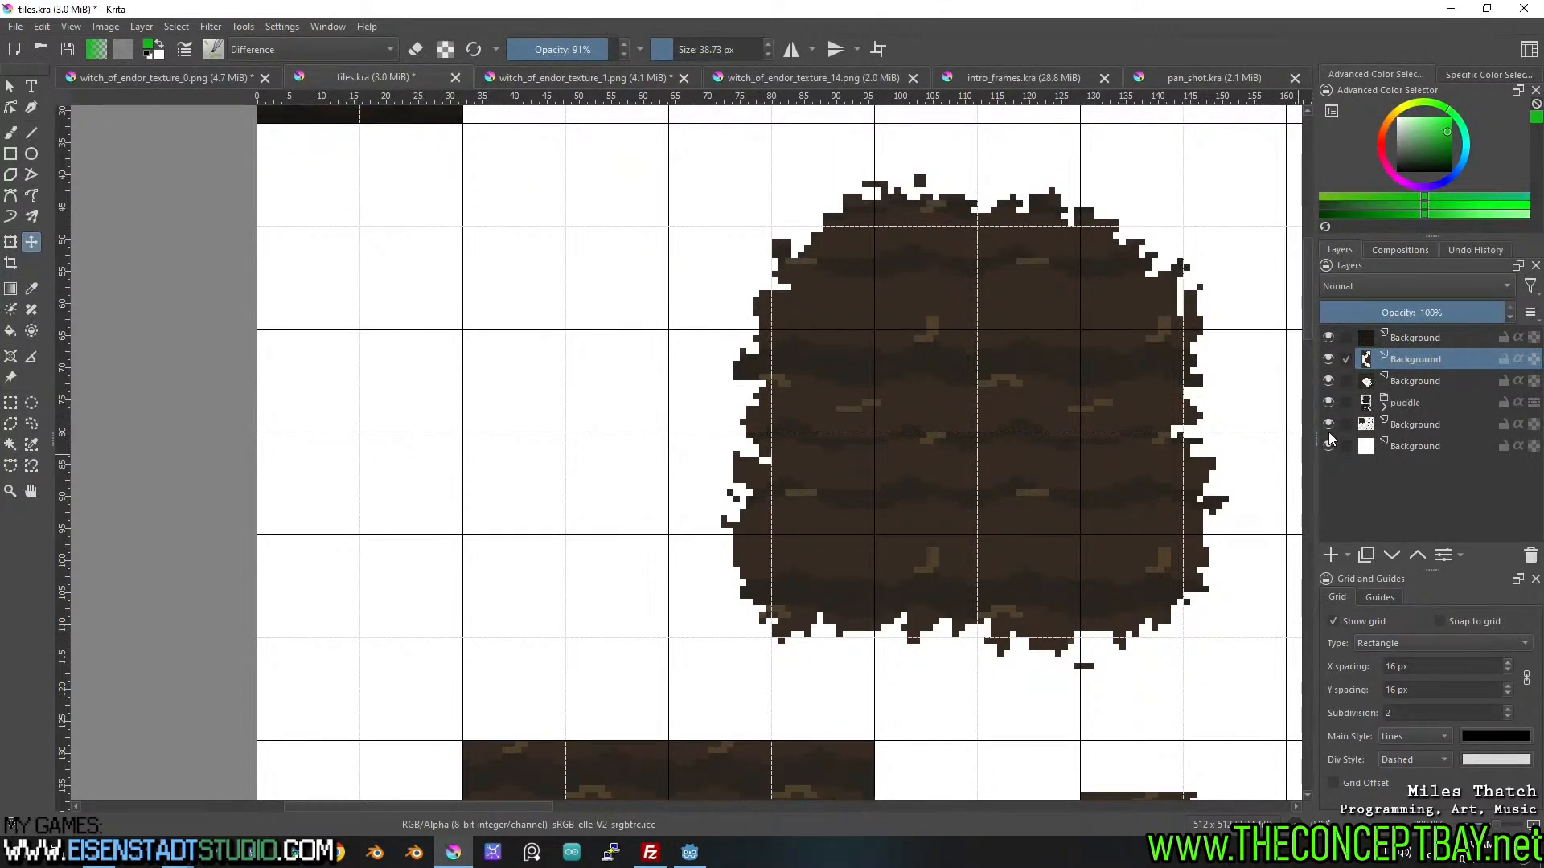
left_click(1394, 429)
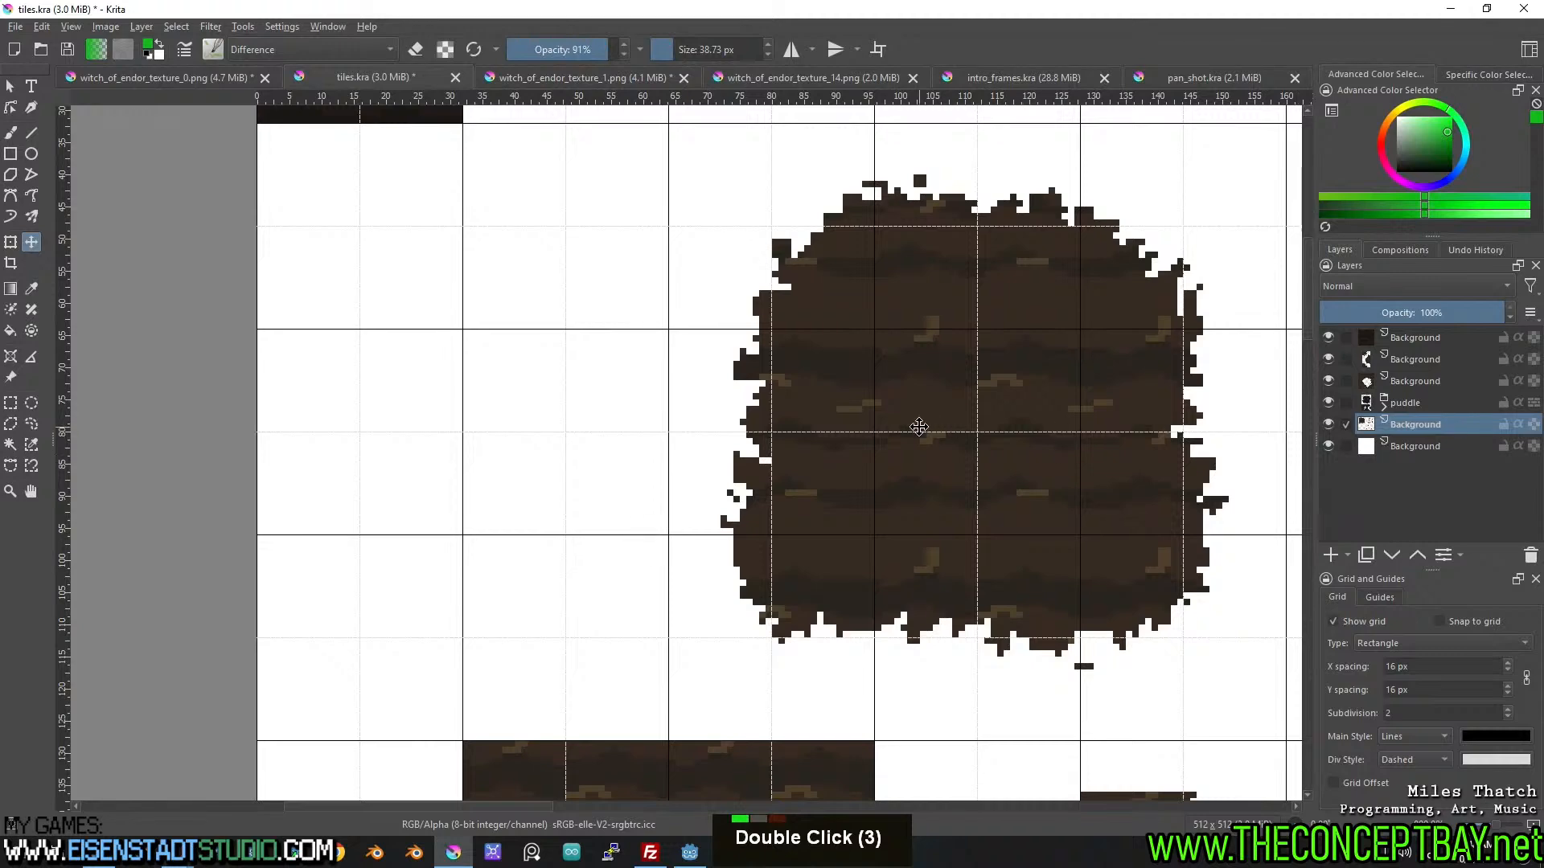
key("t")
left_click_drag(988, 386, 743, 393)
key("ctrl+z")
Select the large ragged brown patch, cut it out, paste it onto its own layer, and clear the selection.
scroll(743, 394, "down", 2)
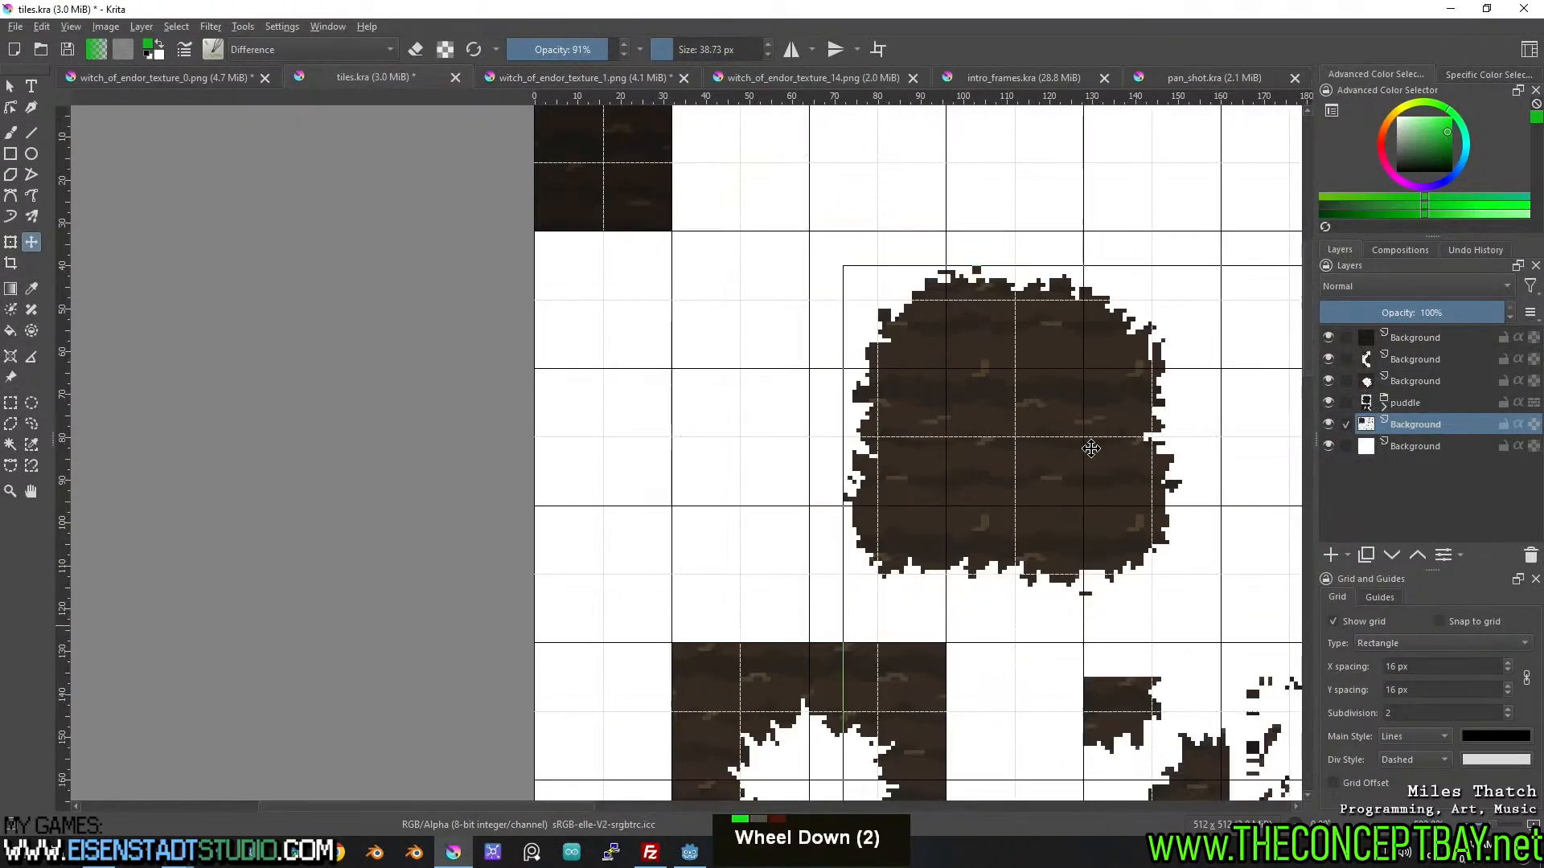
scroll(844, 414, "down", 1)
middle_click(844, 414)
scroll(809, 421, "up", 1)
middle_click(809, 421)
scroll(643, 446, "up", 1)
left_click(11, 404)
left_click_drag(573, 110, 1243, 646)
key("ctrl+x")
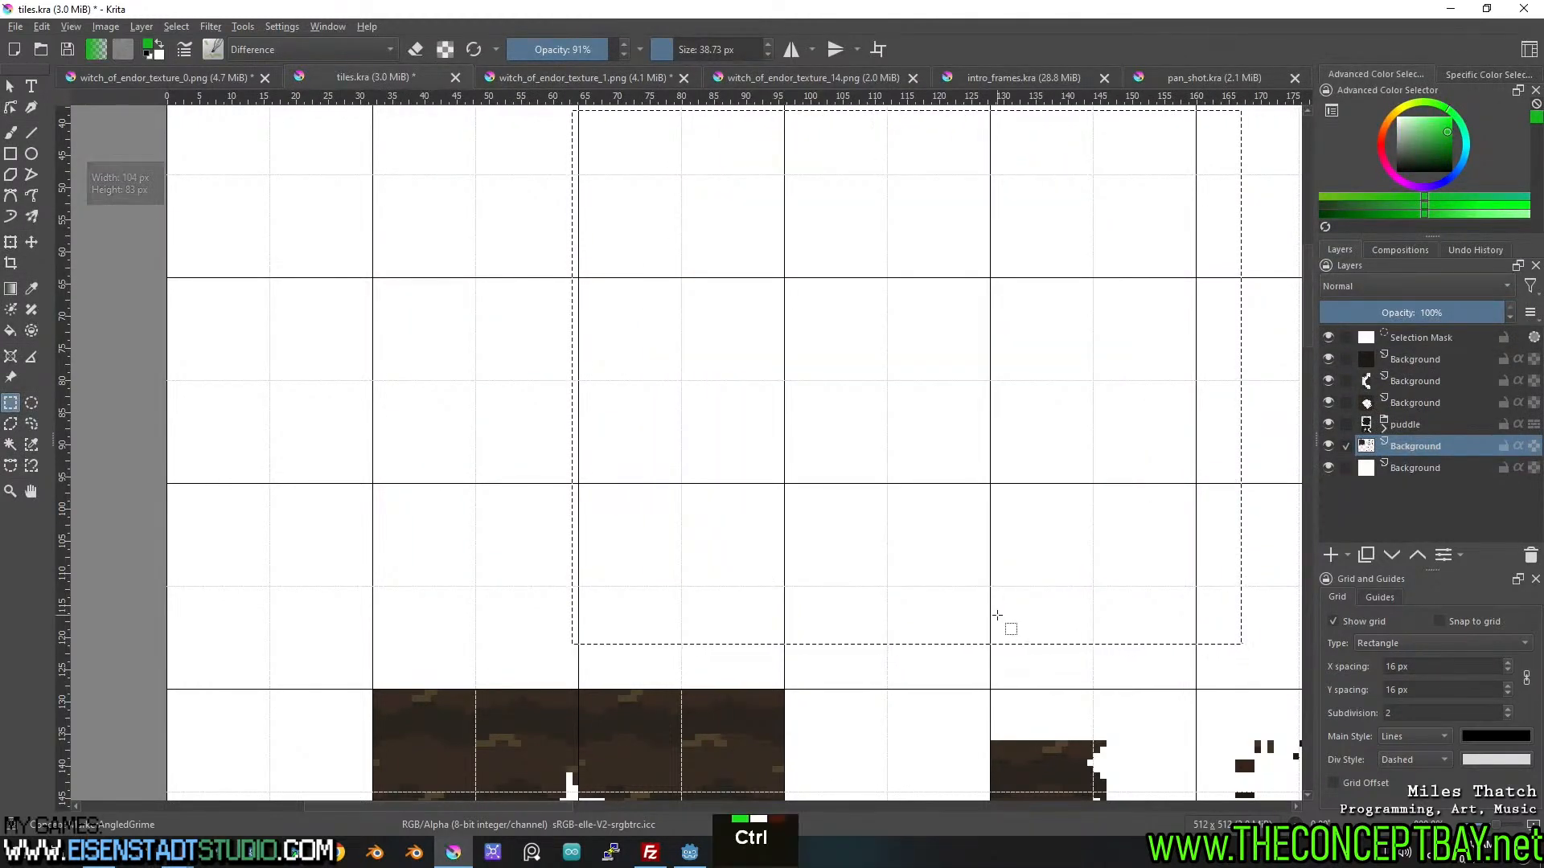
key("ctrl+v")
key("ctrl+shift+a")
Verify the pasted patch's layer by toggling its visibility, and move the patch left to above the square brown tile.
key("t")
left_click(1327, 426)
left_click(1327, 426)
left_click_drag(945, 341, 1030, 420)
double_click(1328, 425)
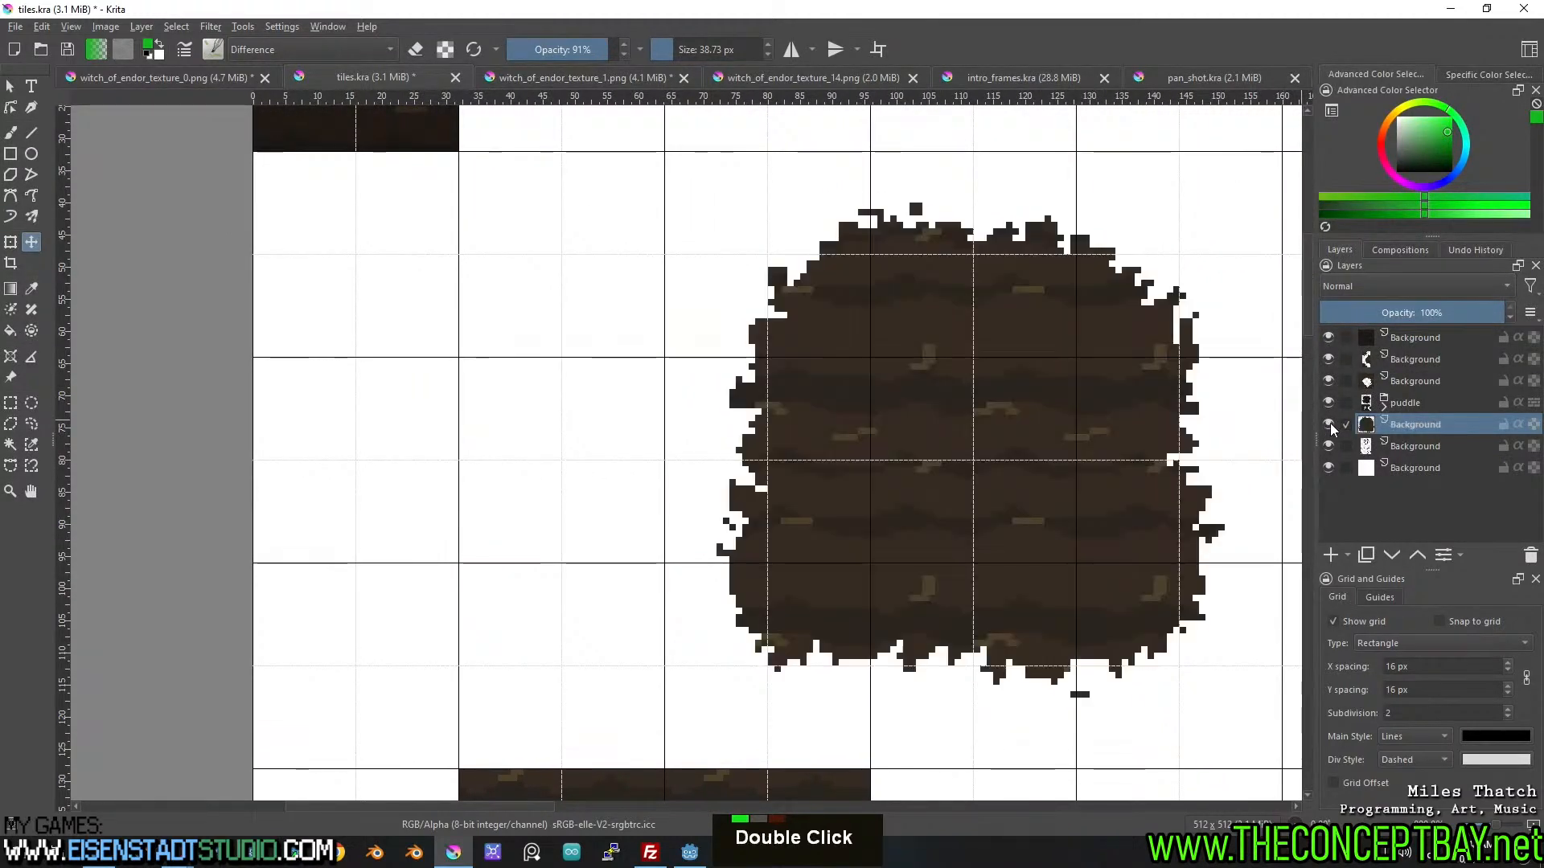
left_click_drag(1072, 359, 804, 340)
scroll(804, 348, "up", 1)
middle_click(804, 348)
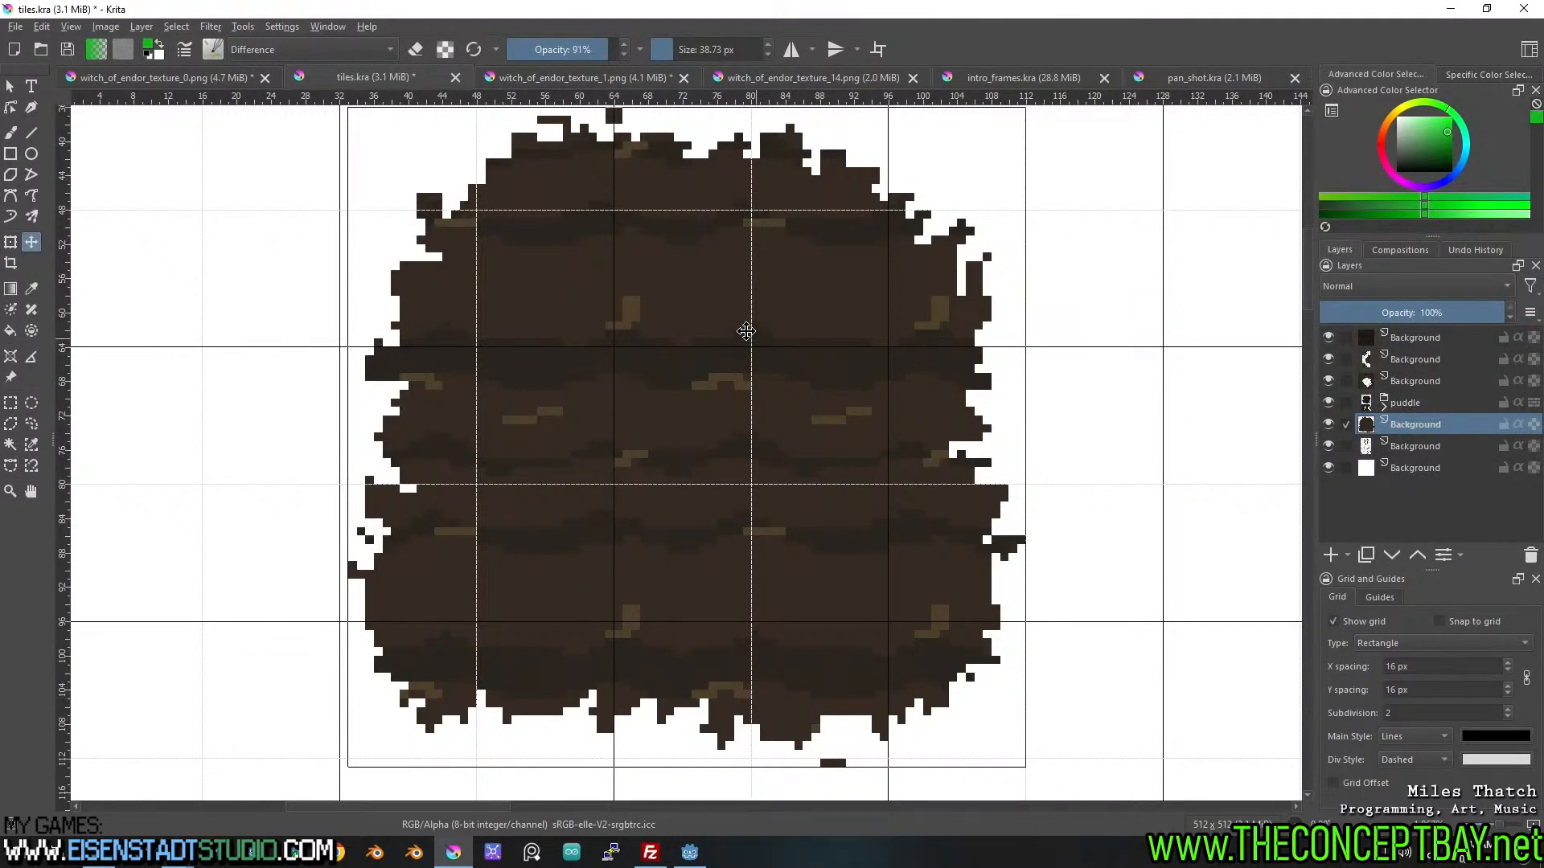
Nudge the large brown patch by small amounts to fine-tune its alignment with the grid lines.
middle_click(686, 362)
scroll(675, 348, "down", 1)
mouse_move(665, 388)
left_mouse_down()
mouse_move(656, 365)
mouse_move(676, 384)
left_mouse_up()
scroll(672, 388, "up", 1)
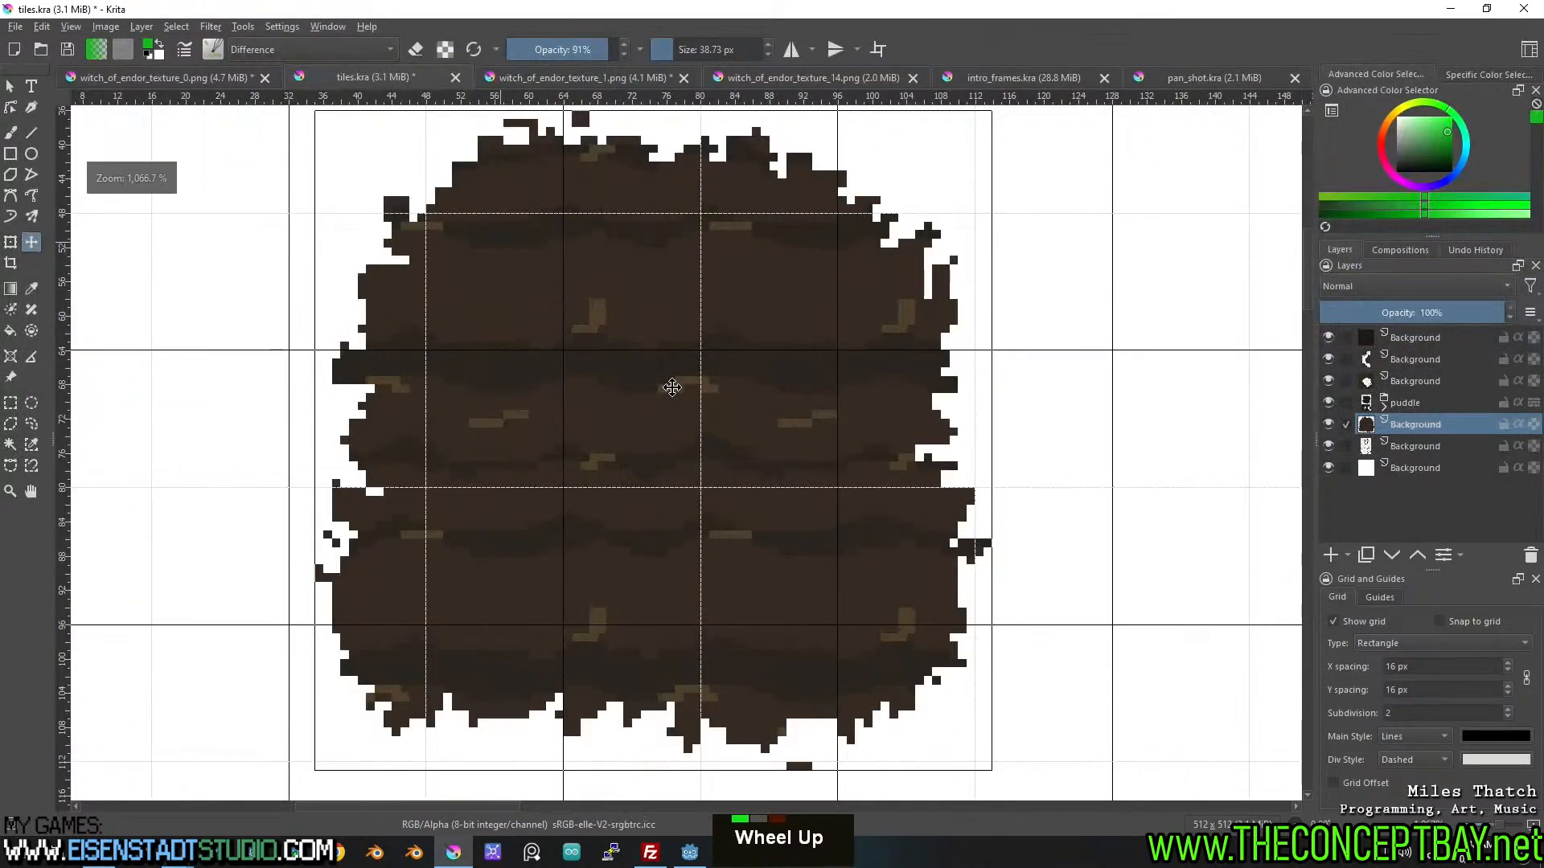
middle_click(641, 554)
middle_click(652, 626)
left_click_drag(652, 661, 648, 658)
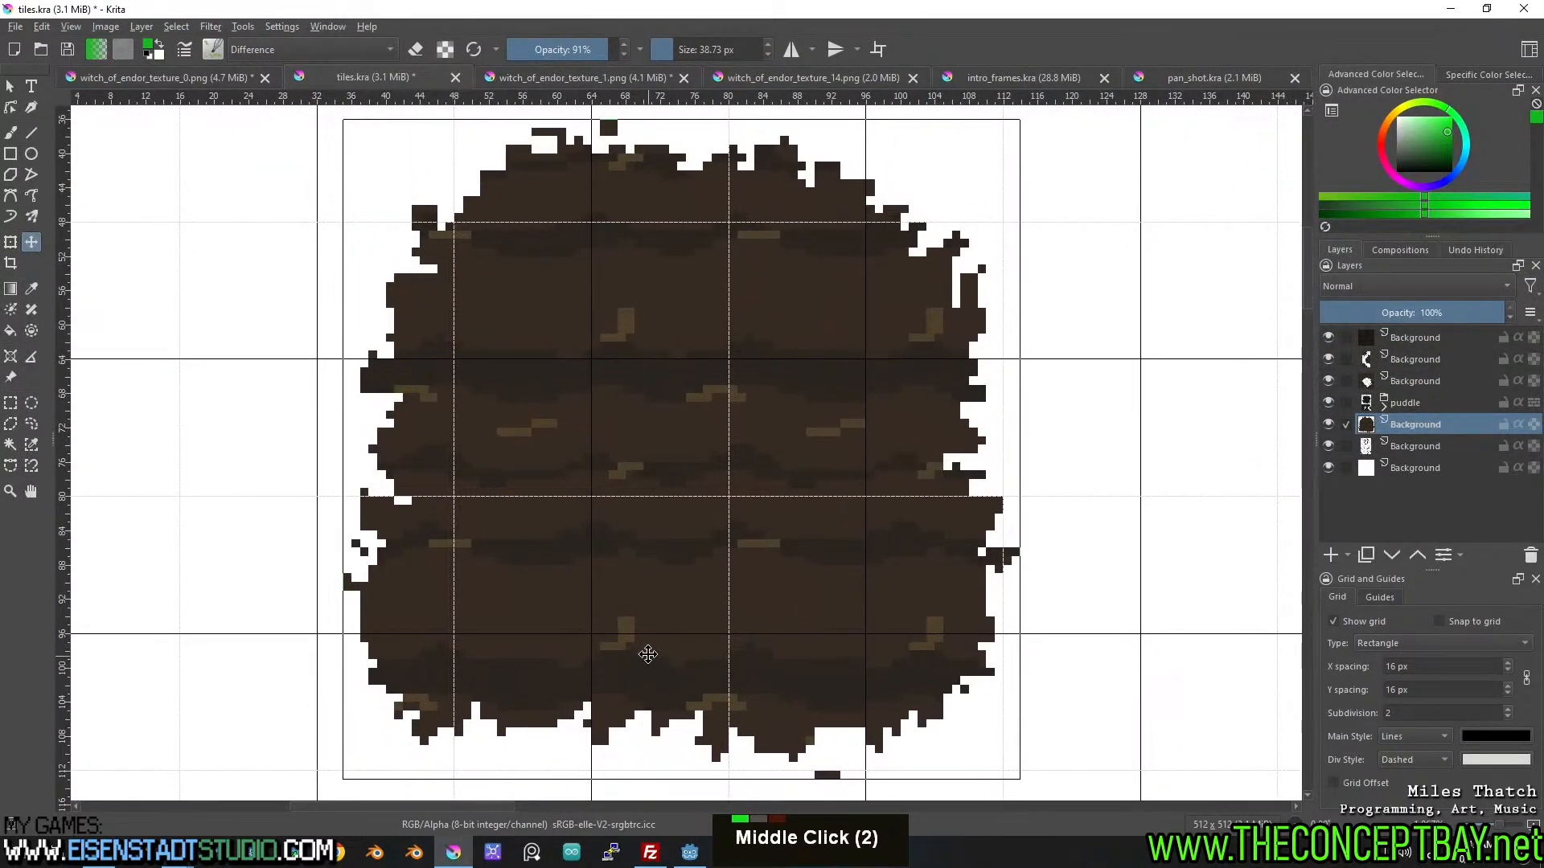
middle_click(707, 538)
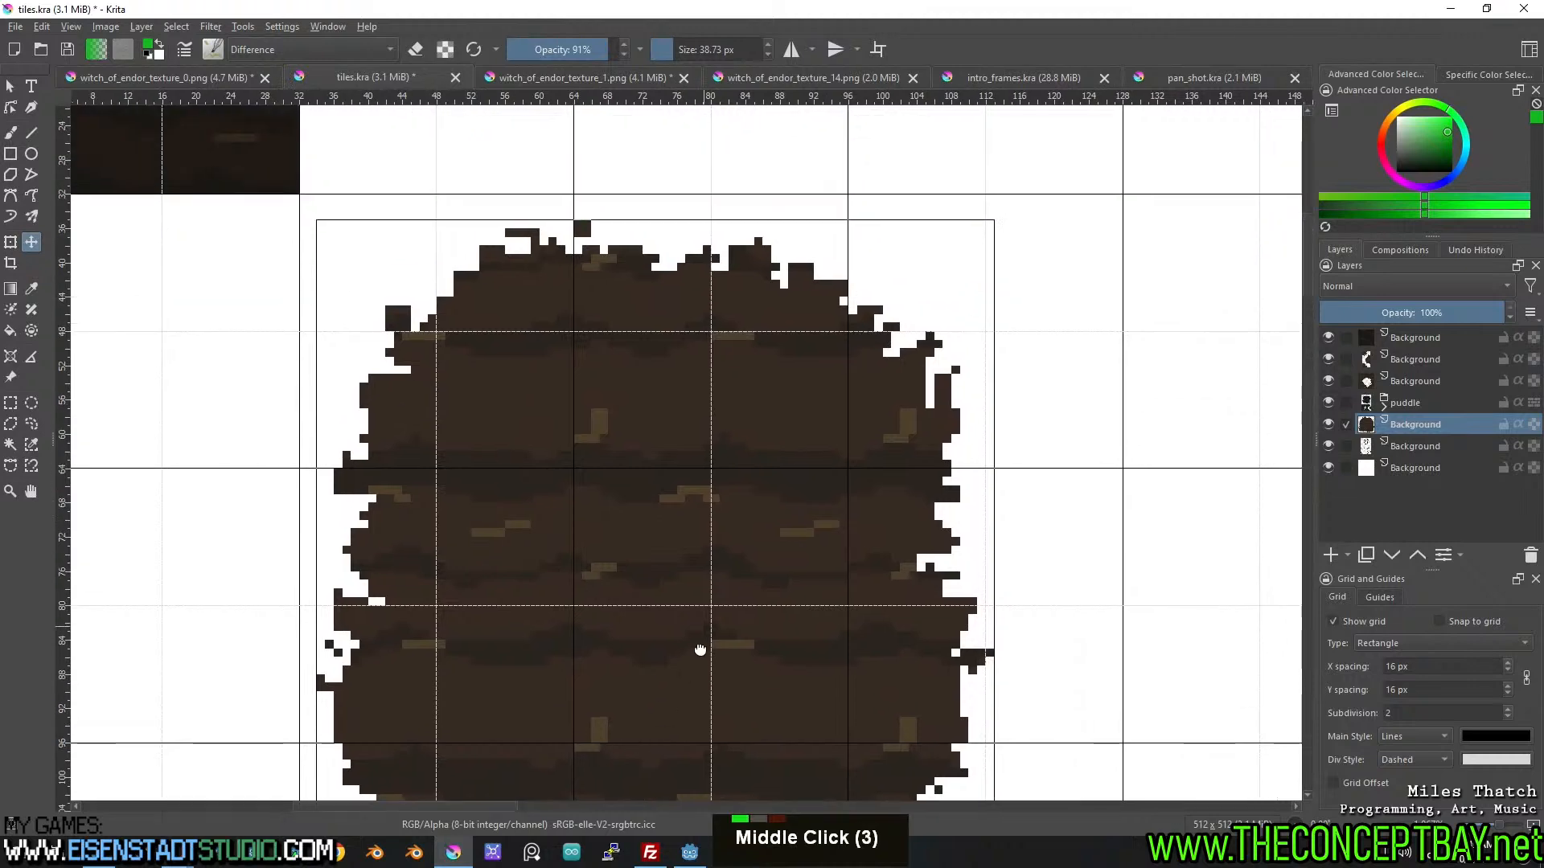
Inspect the large brown patch's ragged edges and its position against the grid lines.
scroll(679, 602, "down", 1)
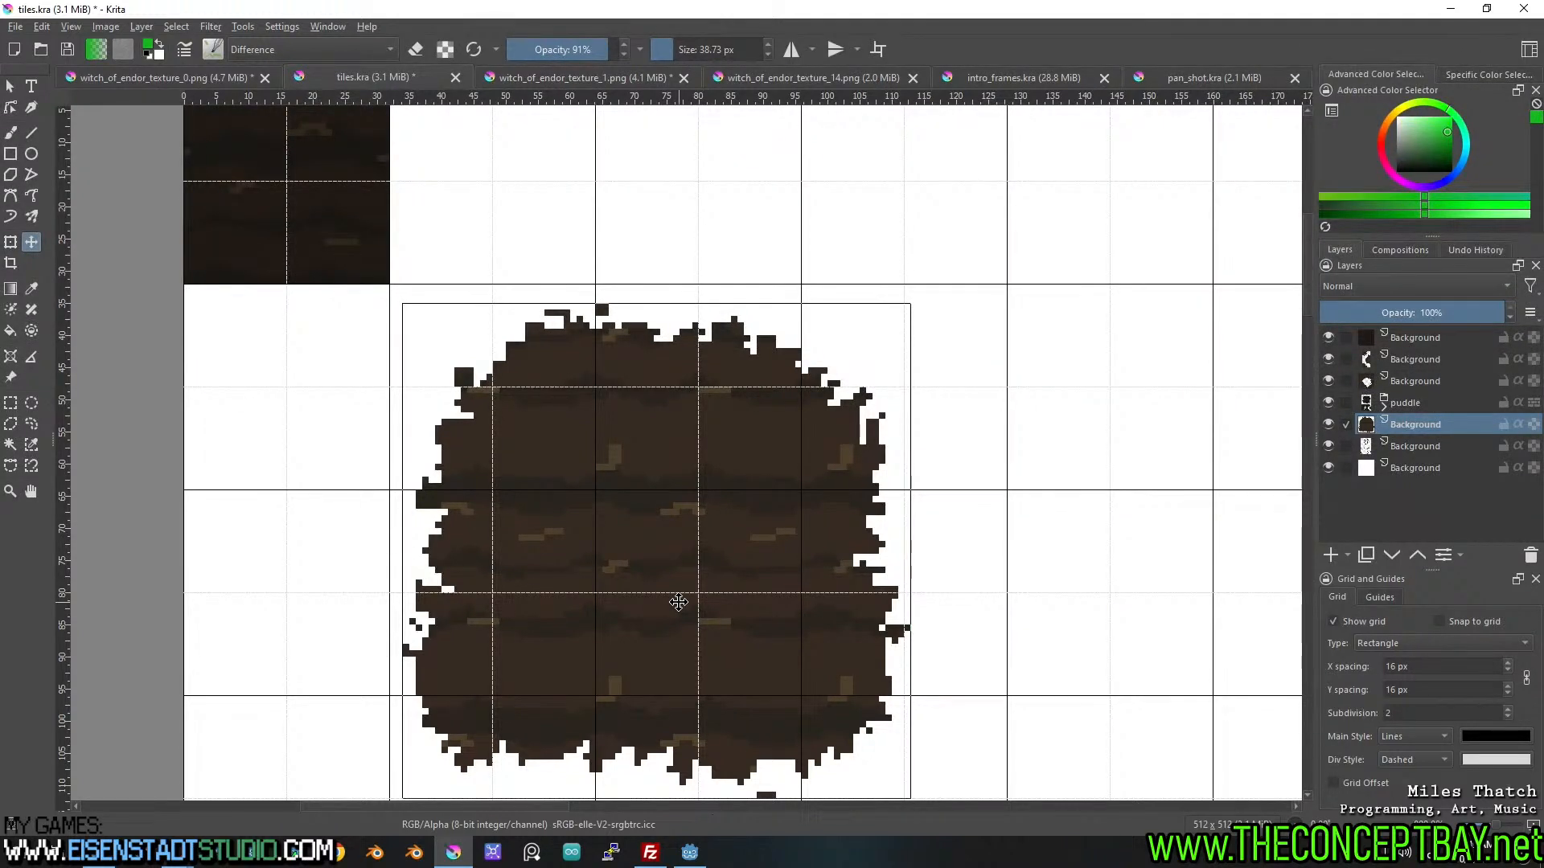
left_click_drag(678, 603, 708, 479)
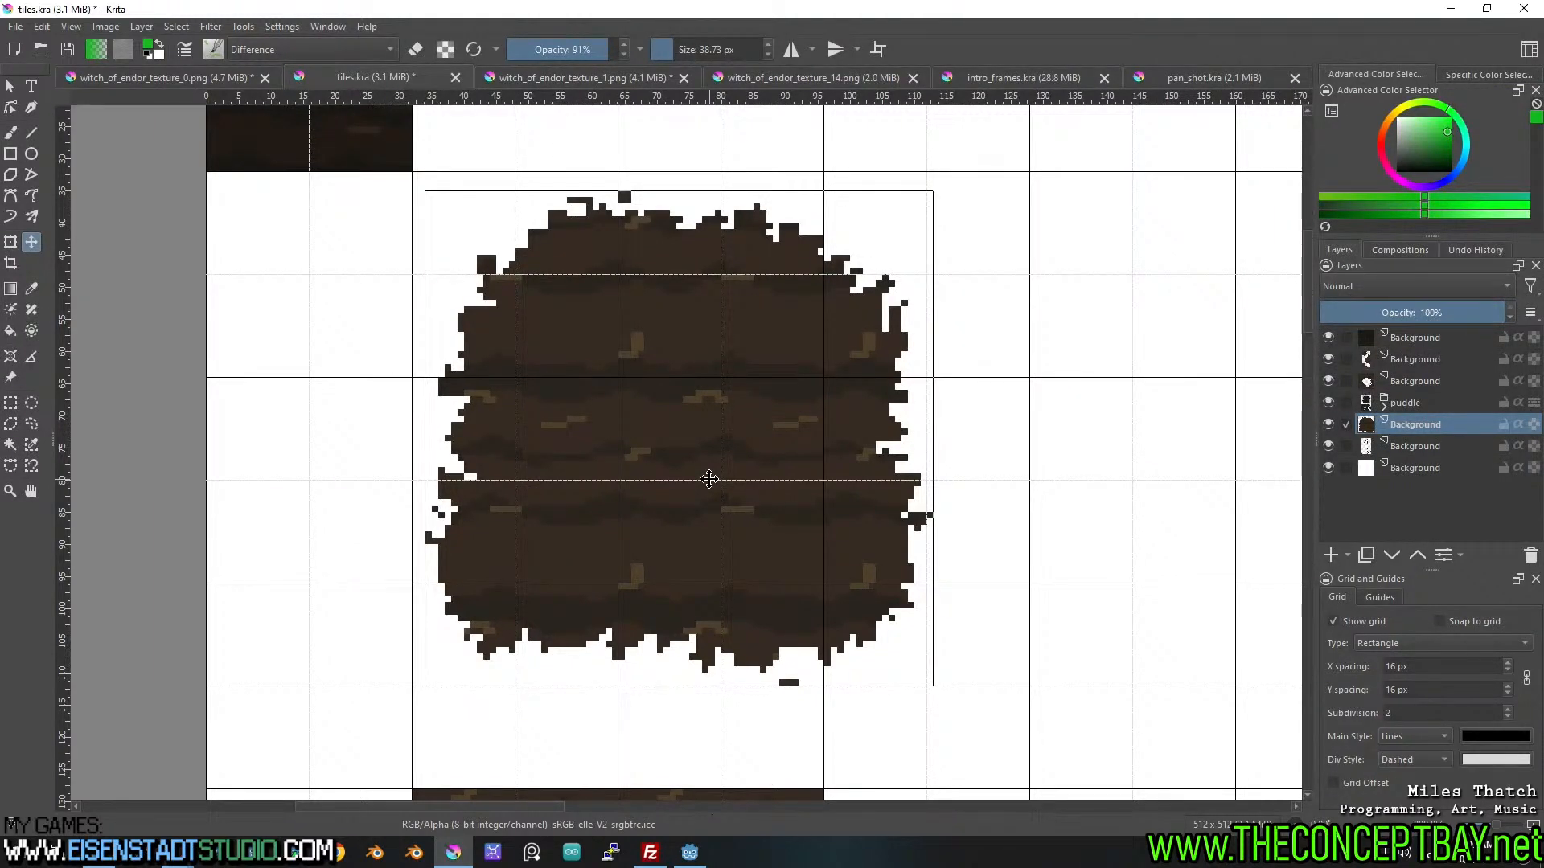
scroll(709, 479, "up", 2)
middle_click(692, 438)
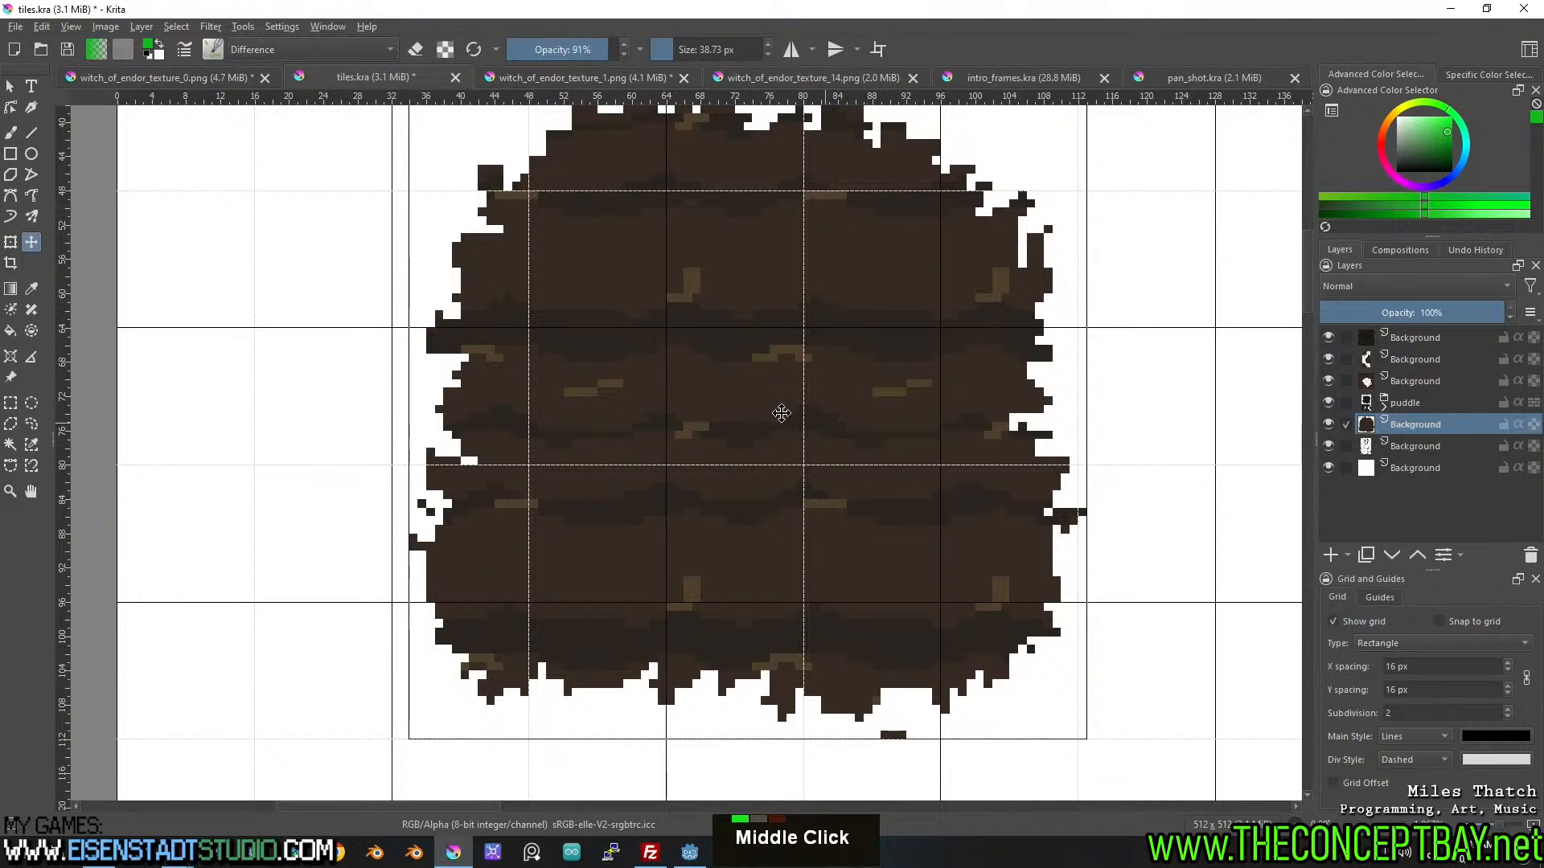
middle_click(741, 412)
middle_click(741, 448)
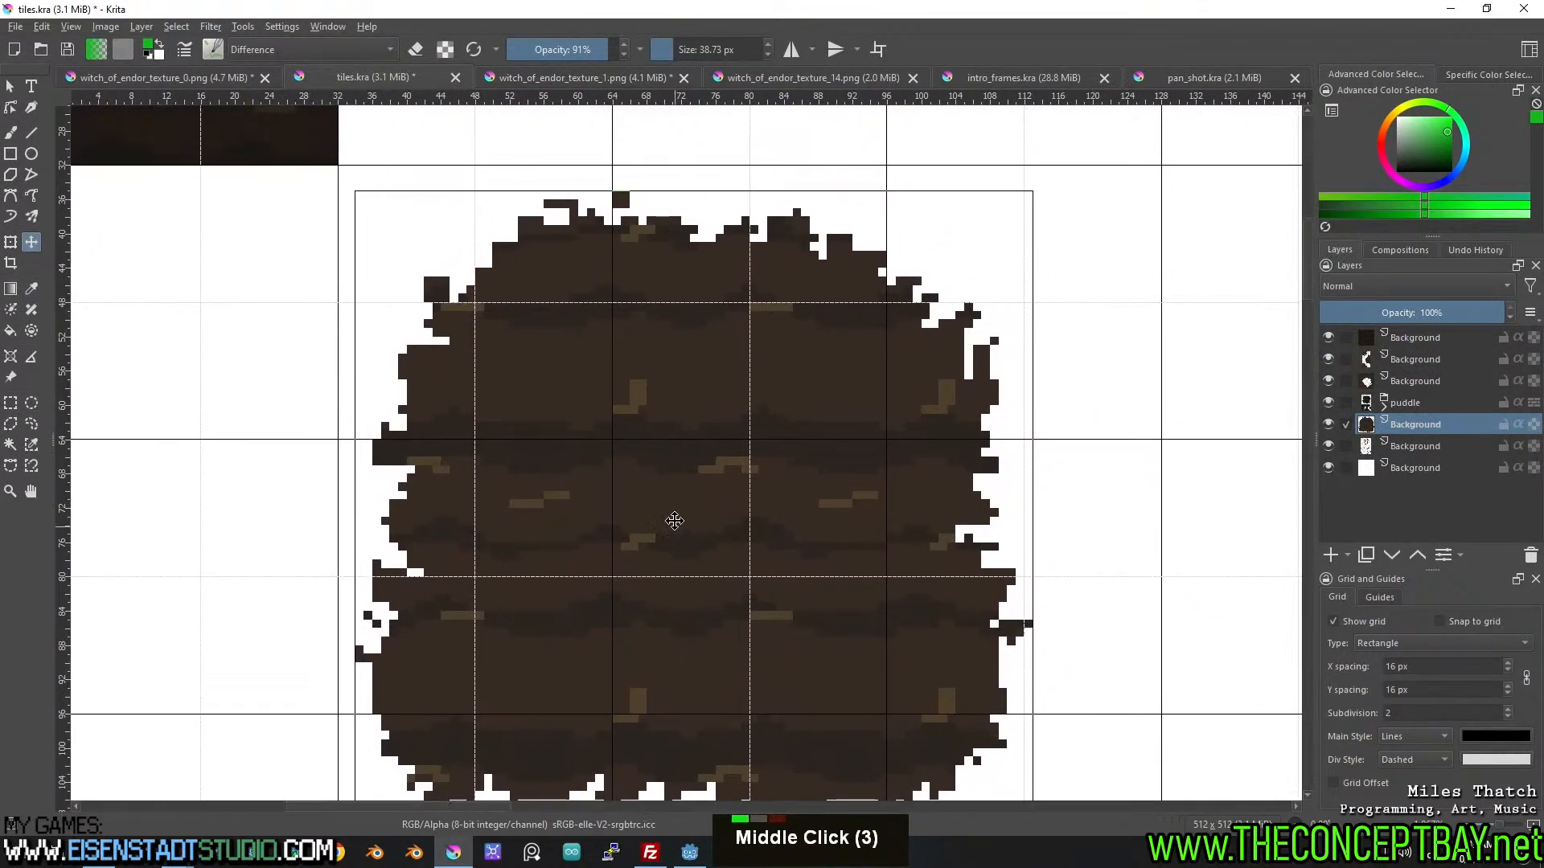
Shift the large brown patch up and left to the 32 px grid line, and gauge its width with a temporary thin horizontal selection.
left_click_drag(676, 517, 655, 479)
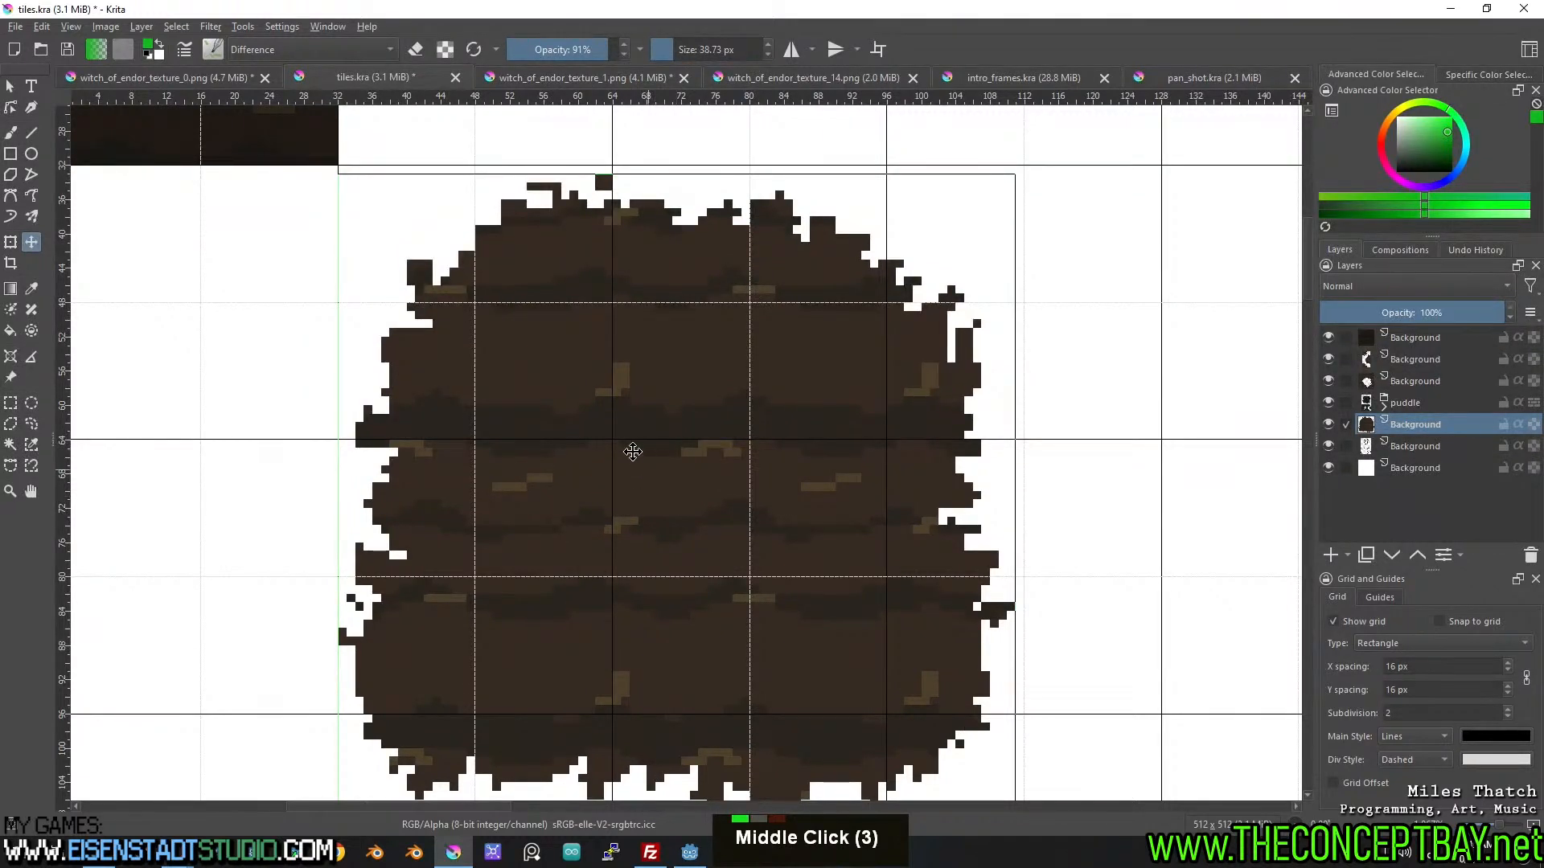
left_click(11, 402)
left_click_drag(608, 386, 597, 395)
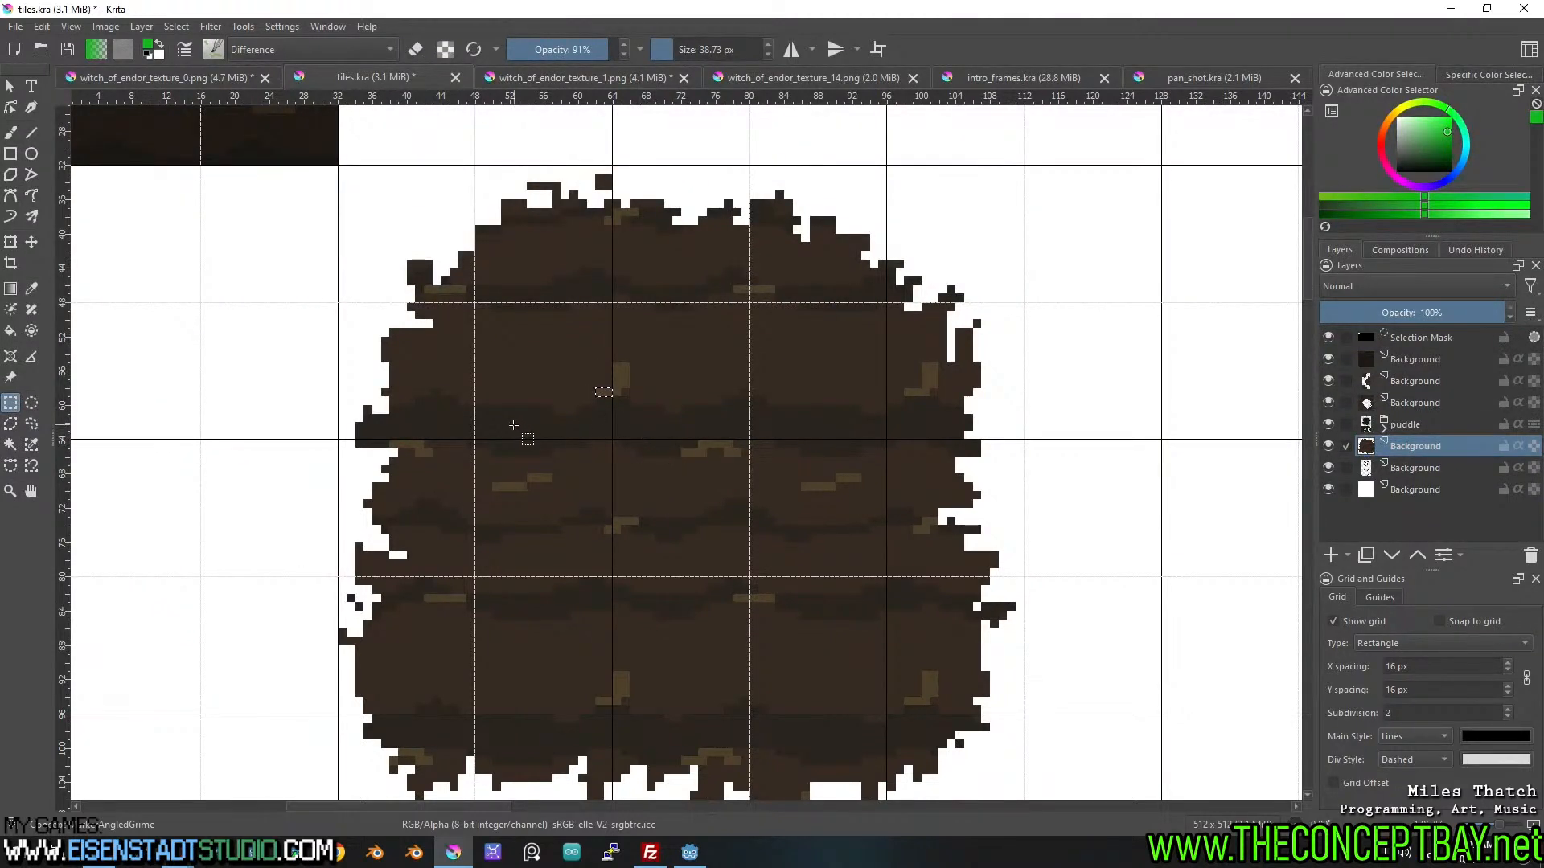
left_click_drag(997, 437, 331, 421)
scroll(638, 448, "down", 1)
middle_click(637, 448)
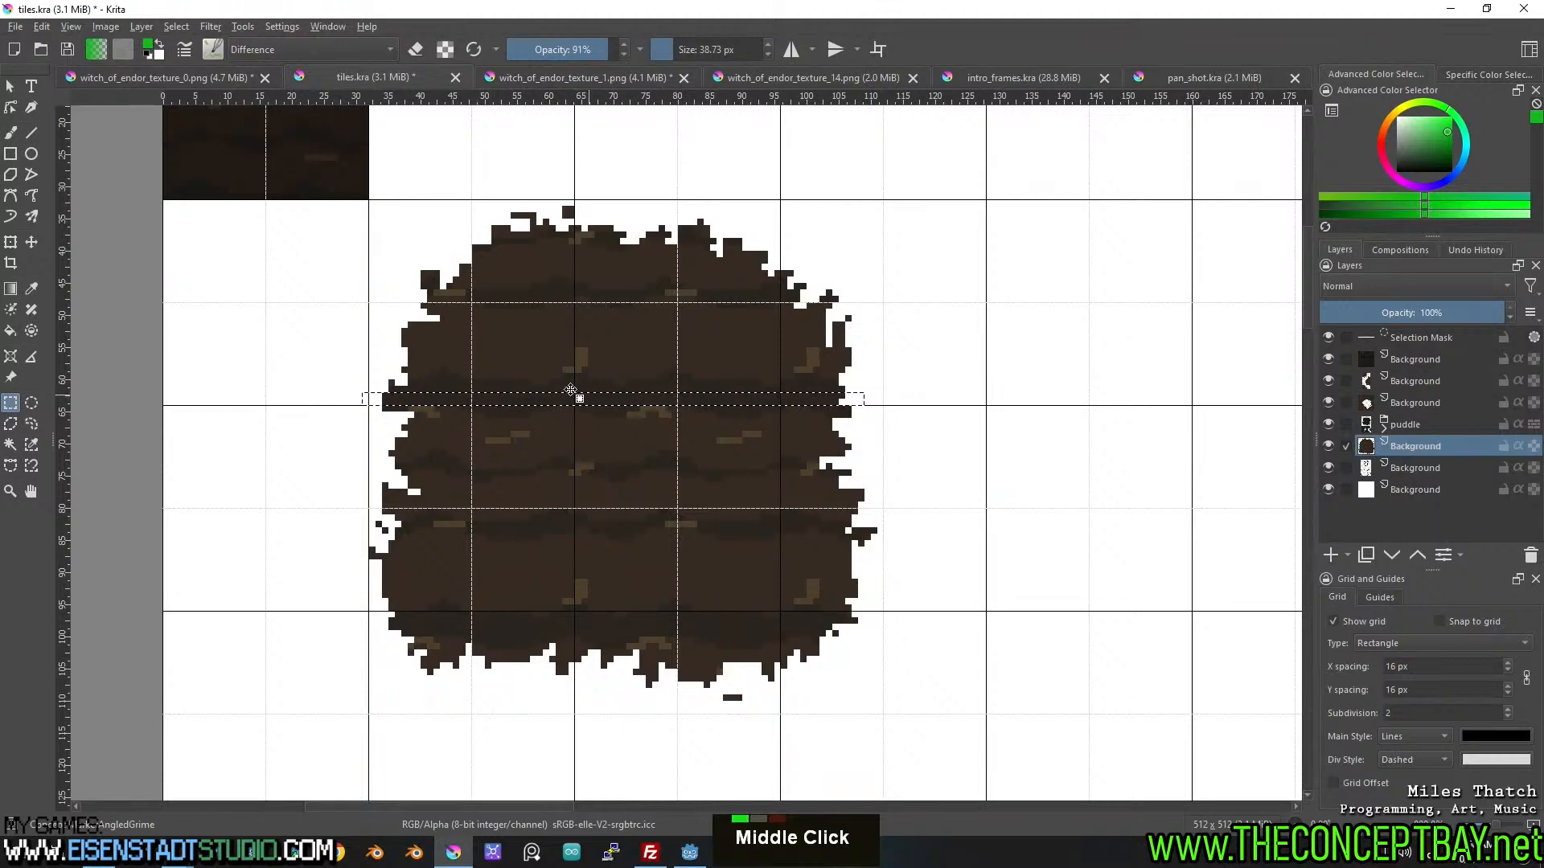
key("ctrl+shift+a")
Check the patch's layer by toggling its visibility, and move the patch right and down to centre it over the dashed grid lines.
double_click(1328, 424)
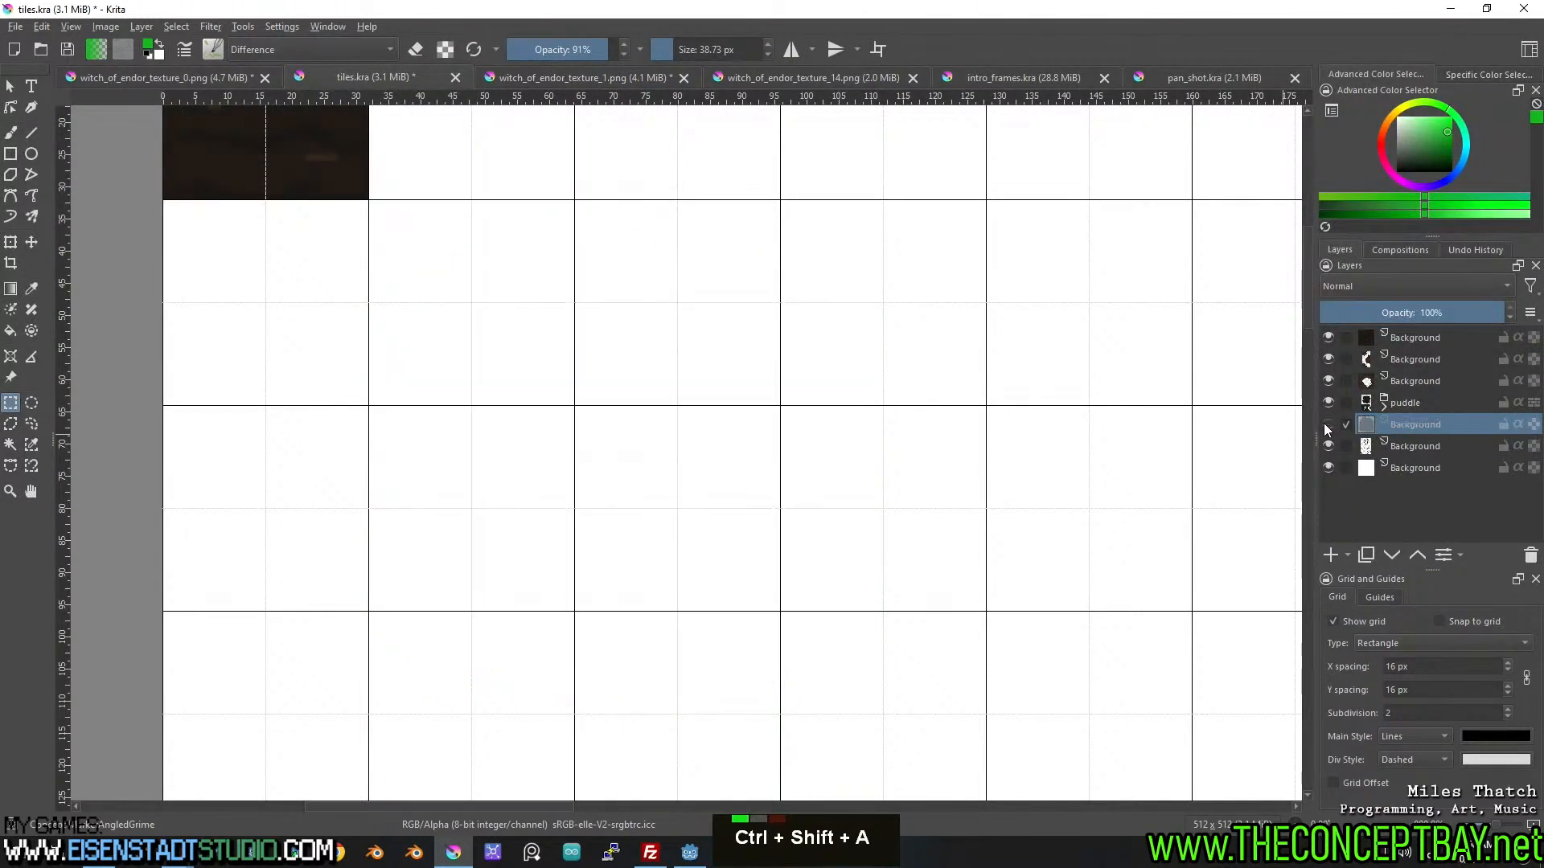
key("t")
left_click_drag(655, 414, 697, 413)
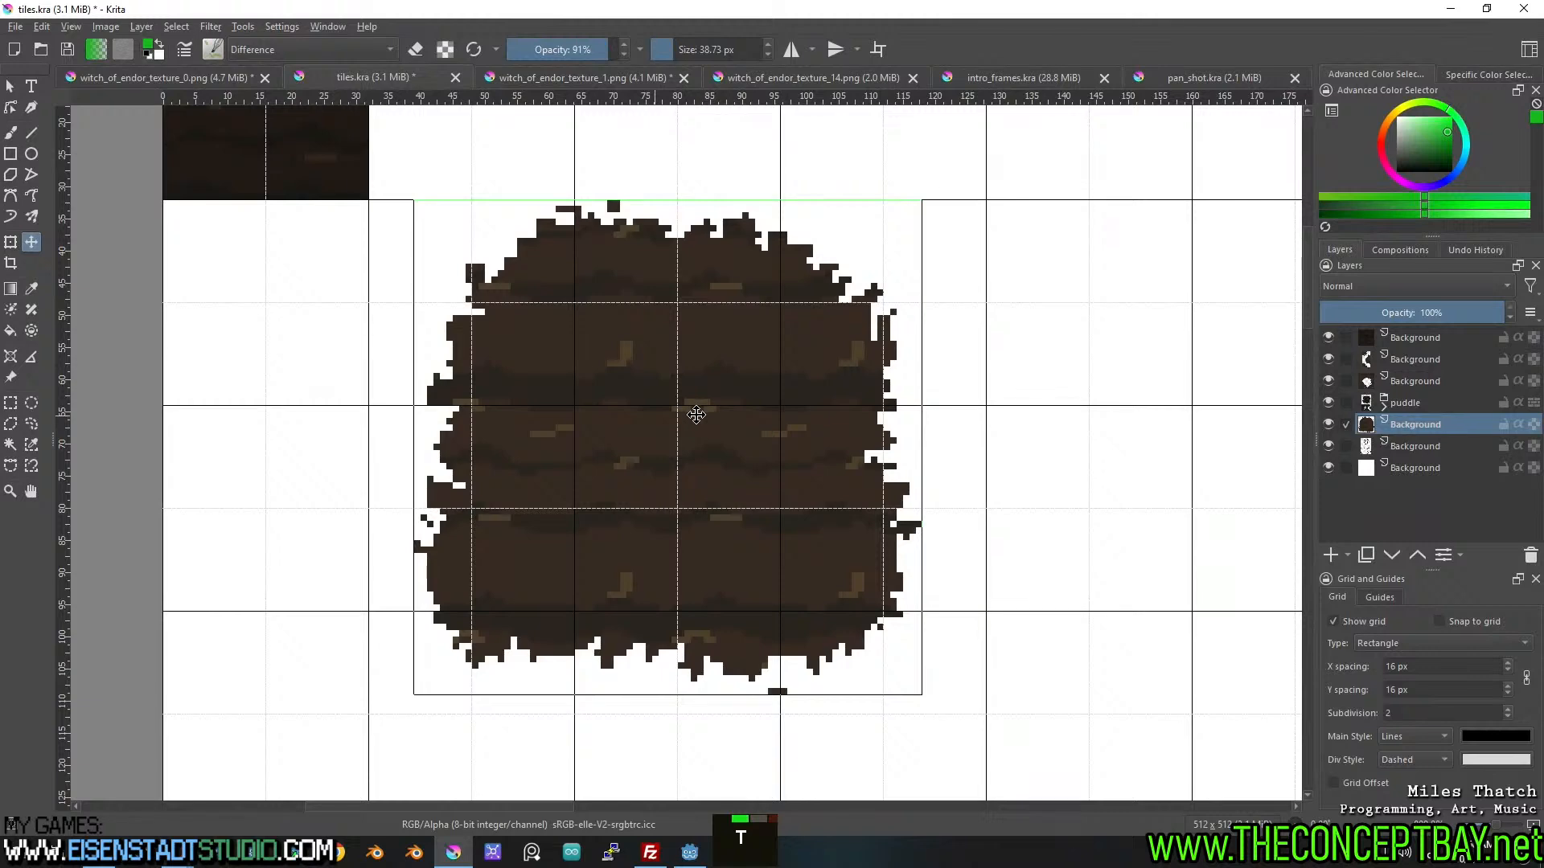
left_click_drag(779, 517, 805, 556)
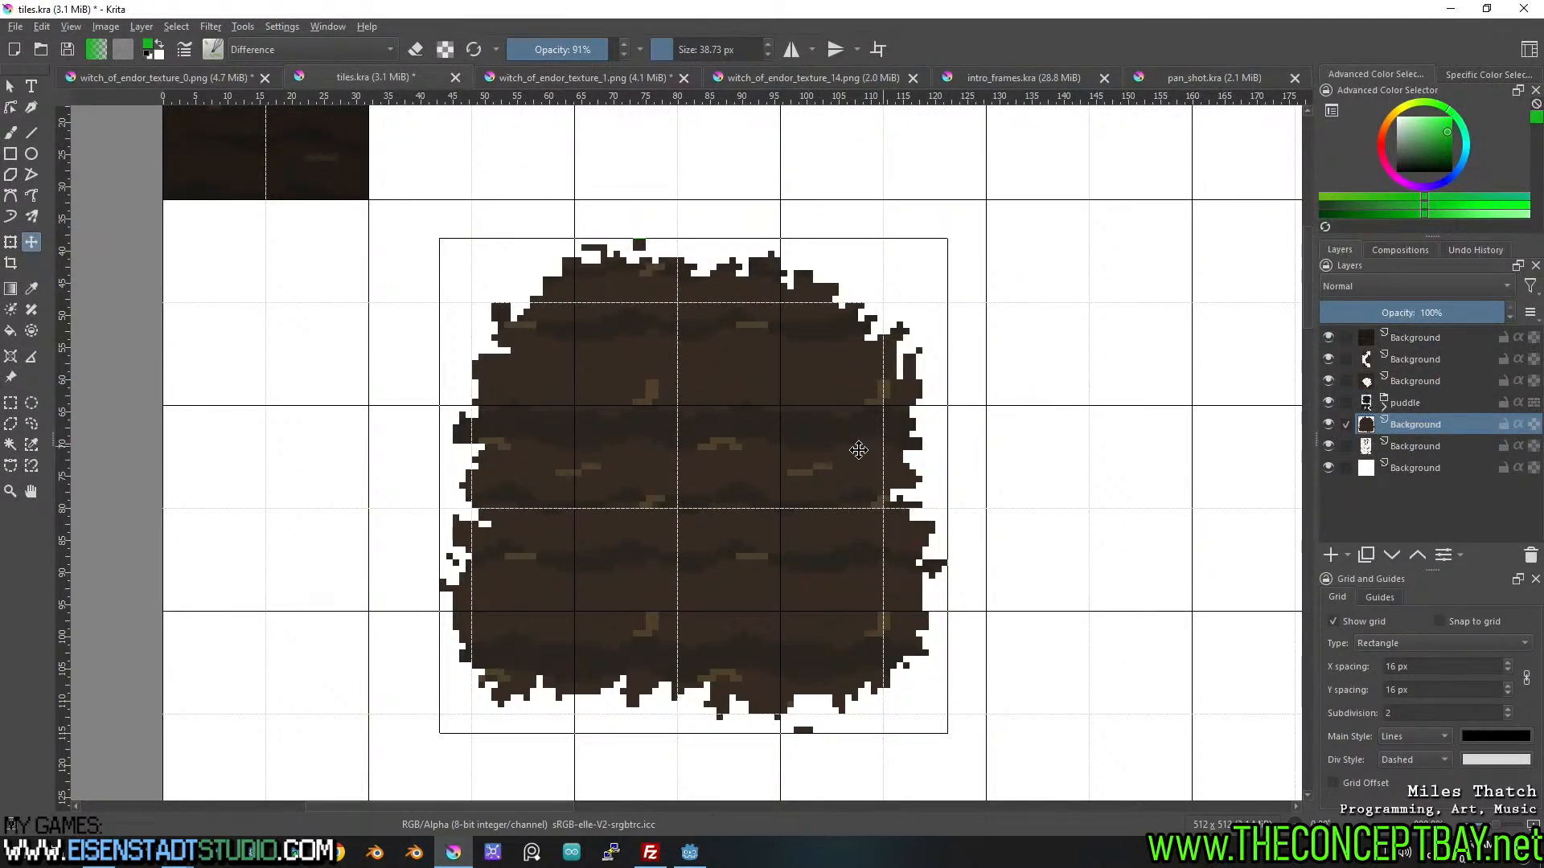
key("Down")
left_click_drag(840, 466, 826, 483)
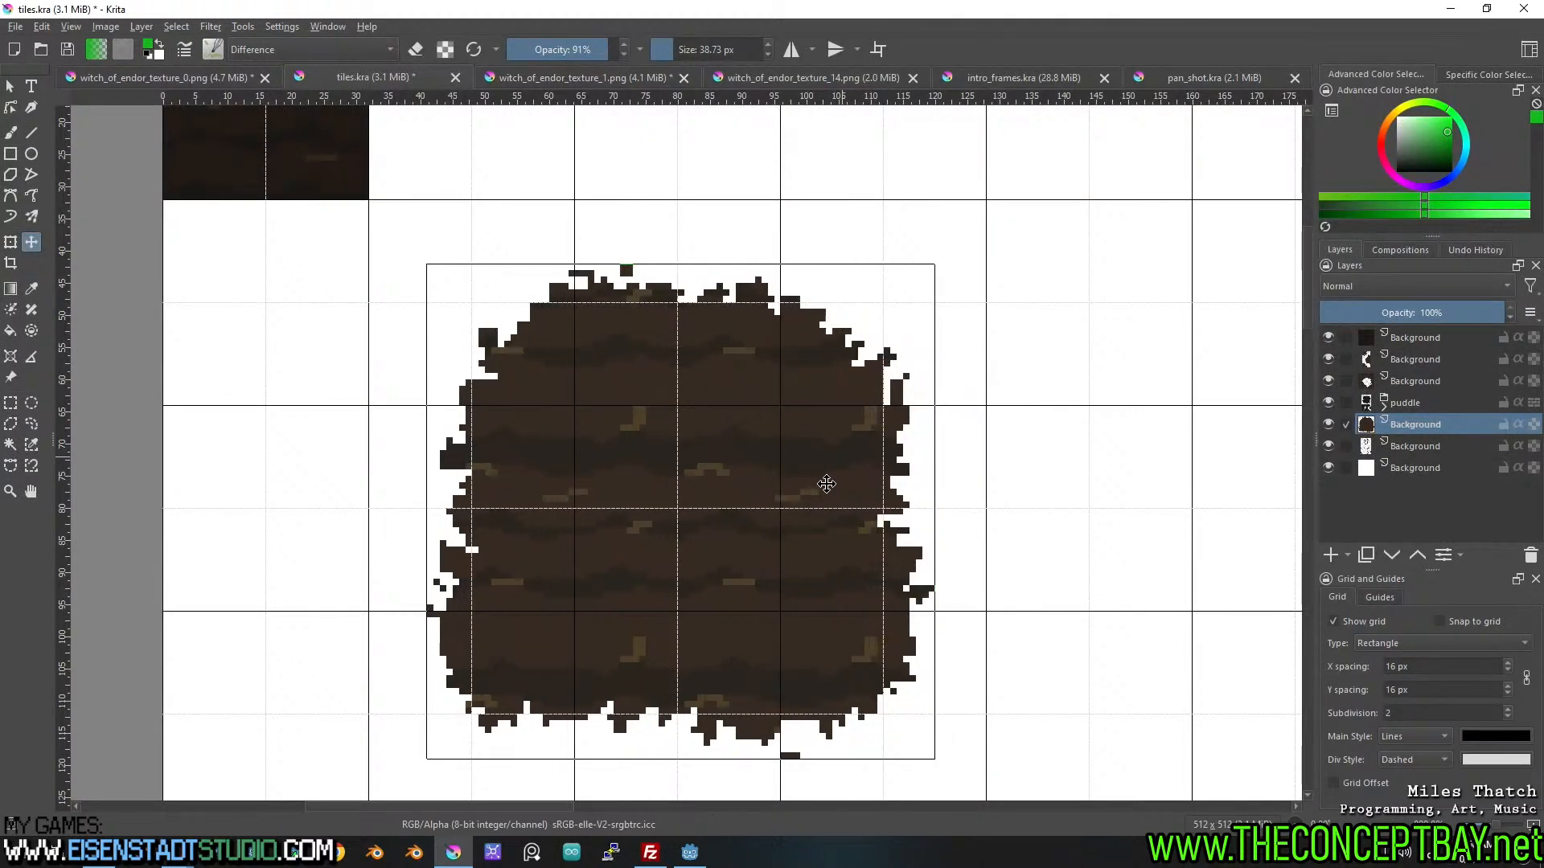
Nudge the large brown patch about 1 px to the right against the dashed grid lines.
middle_click(826, 490)
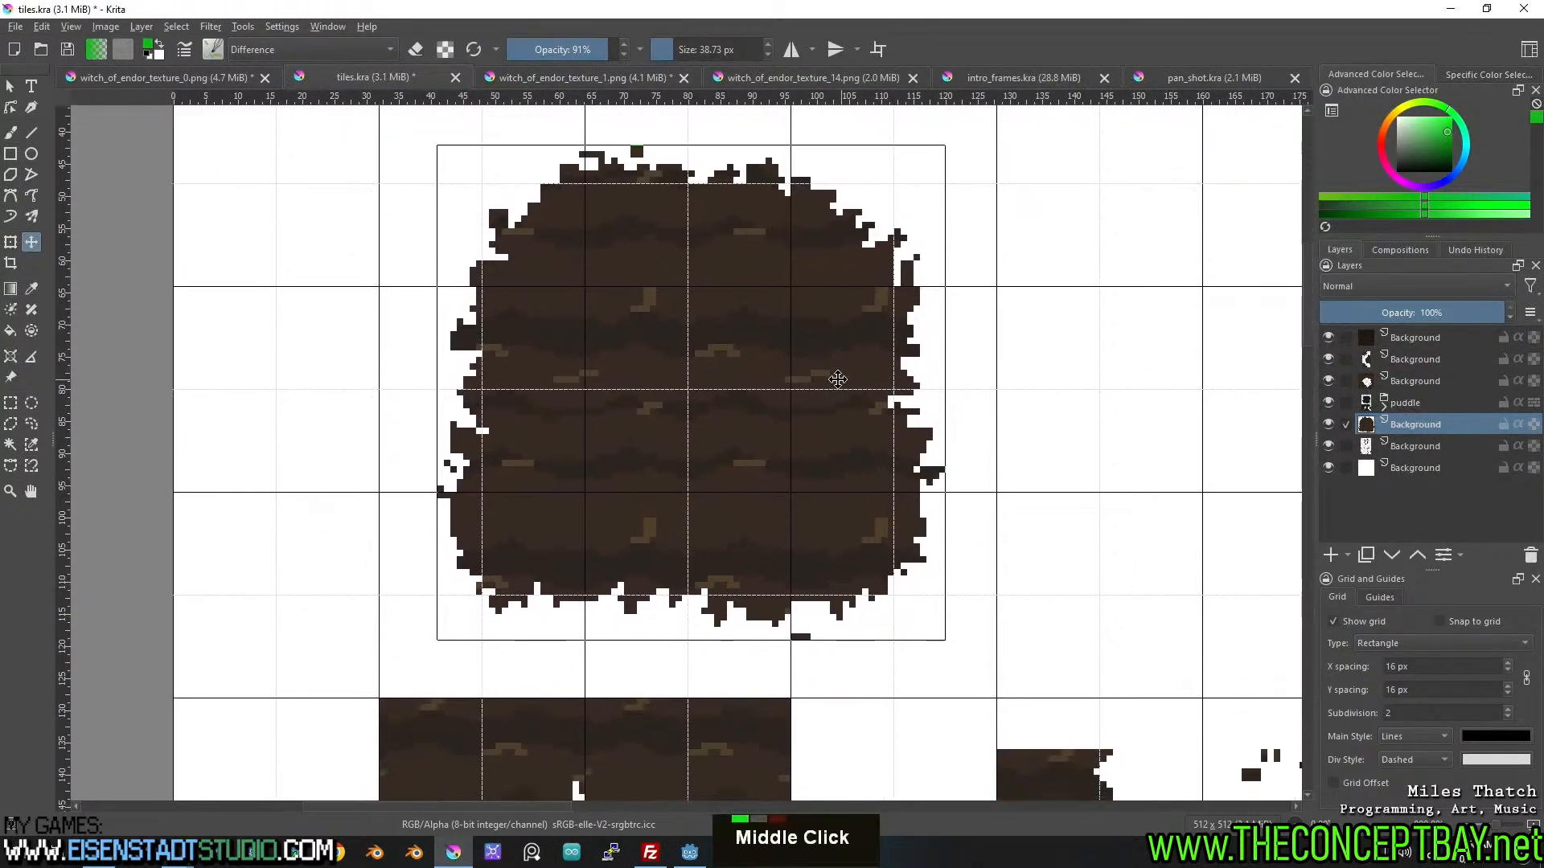
scroll(817, 466, "up", 1)
middle_click(817, 465)
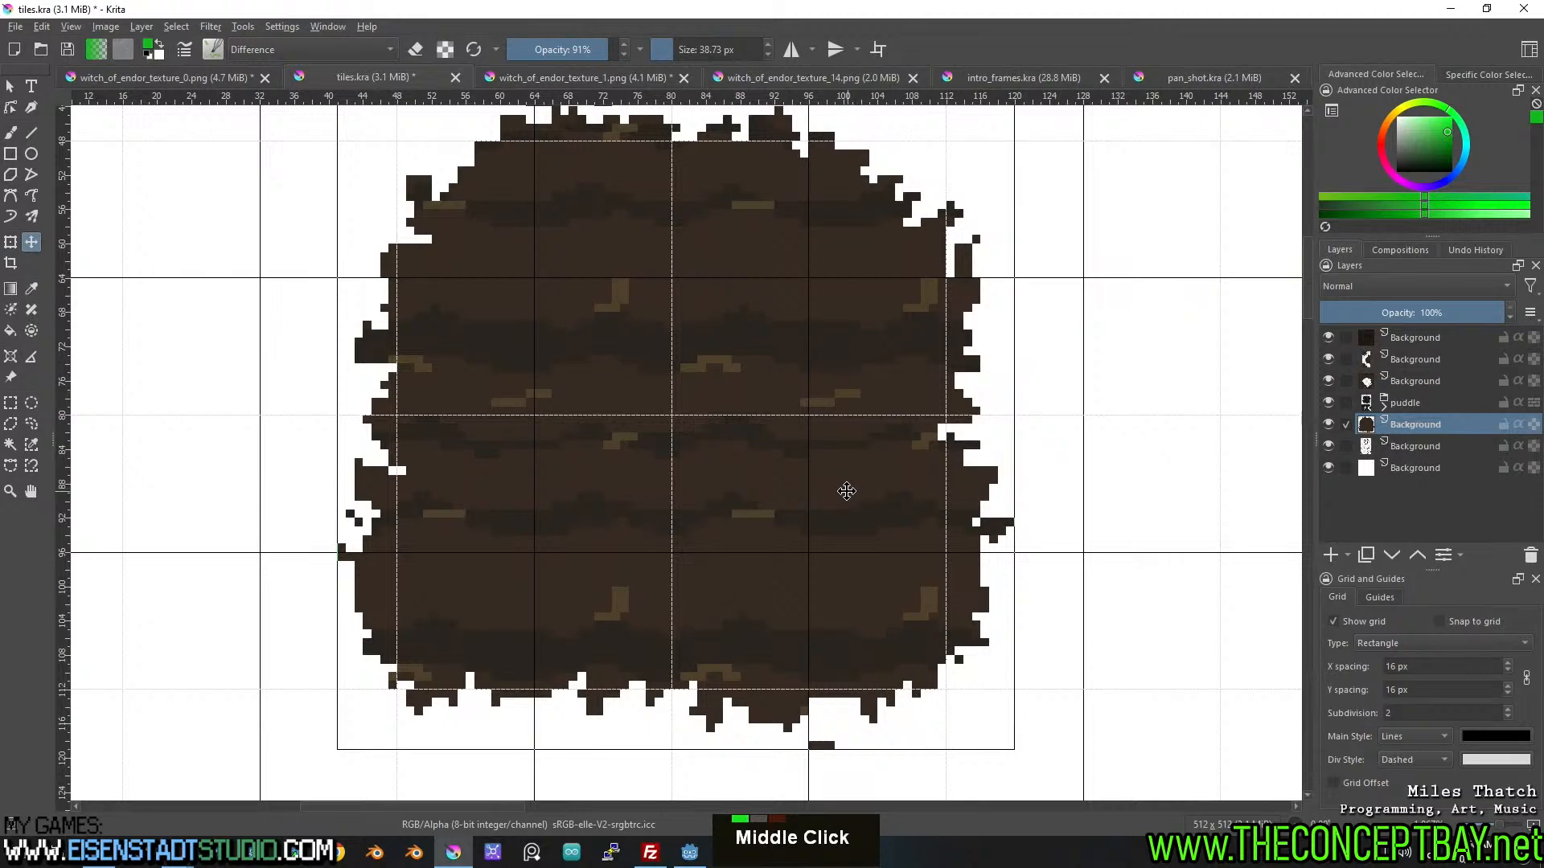
left_click_drag(853, 507, 858, 508)
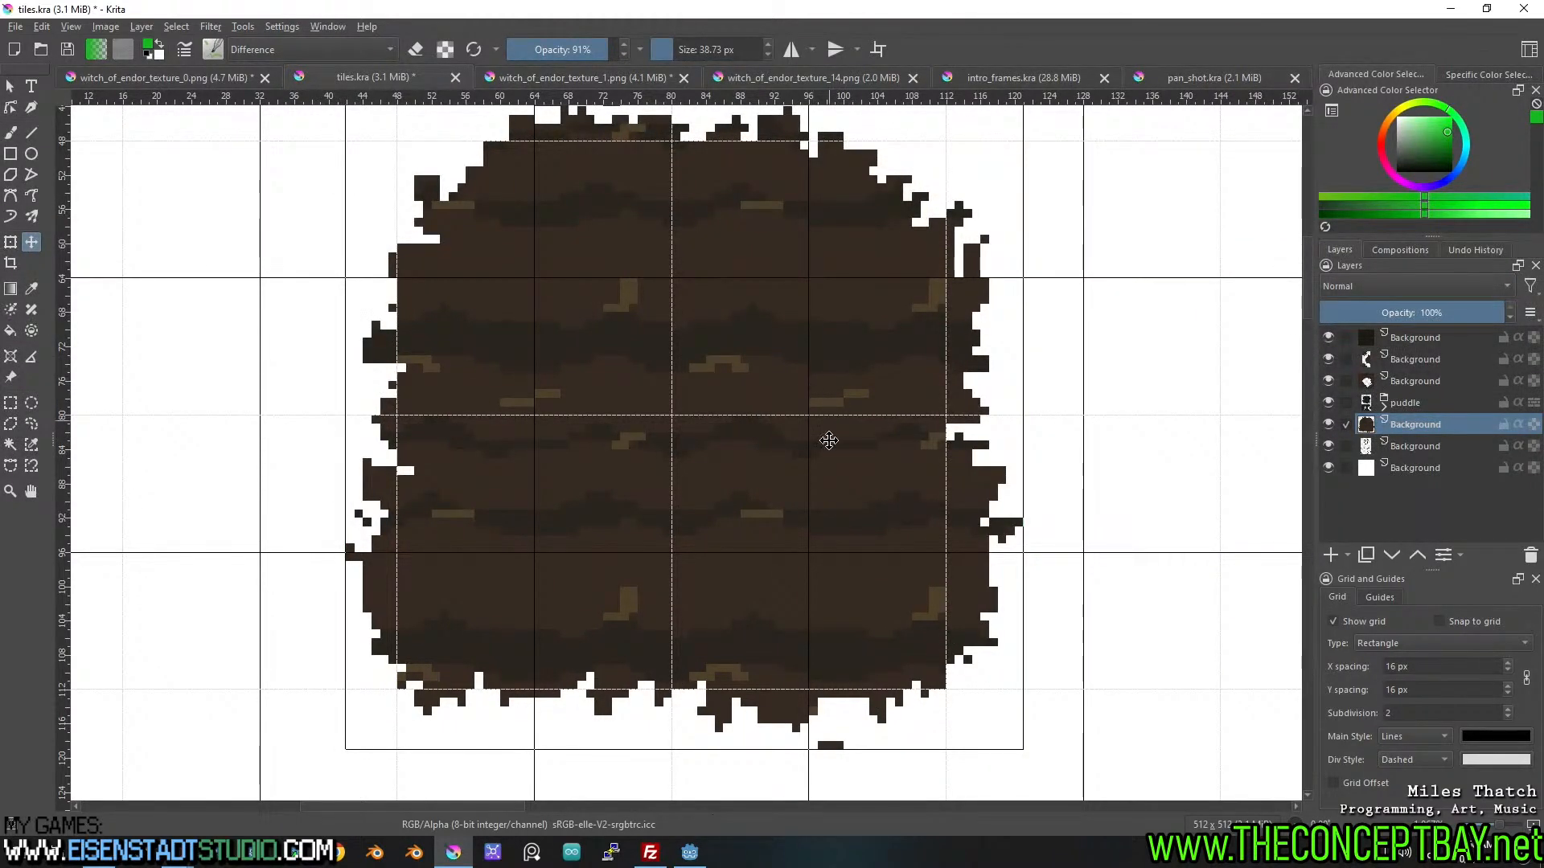
Gauge the brown patch's height with a temporary narrow vertical selection along the 96 px grid line, and clear the selection.
scroll(818, 464, "down", 1)
left_click(29, 405)
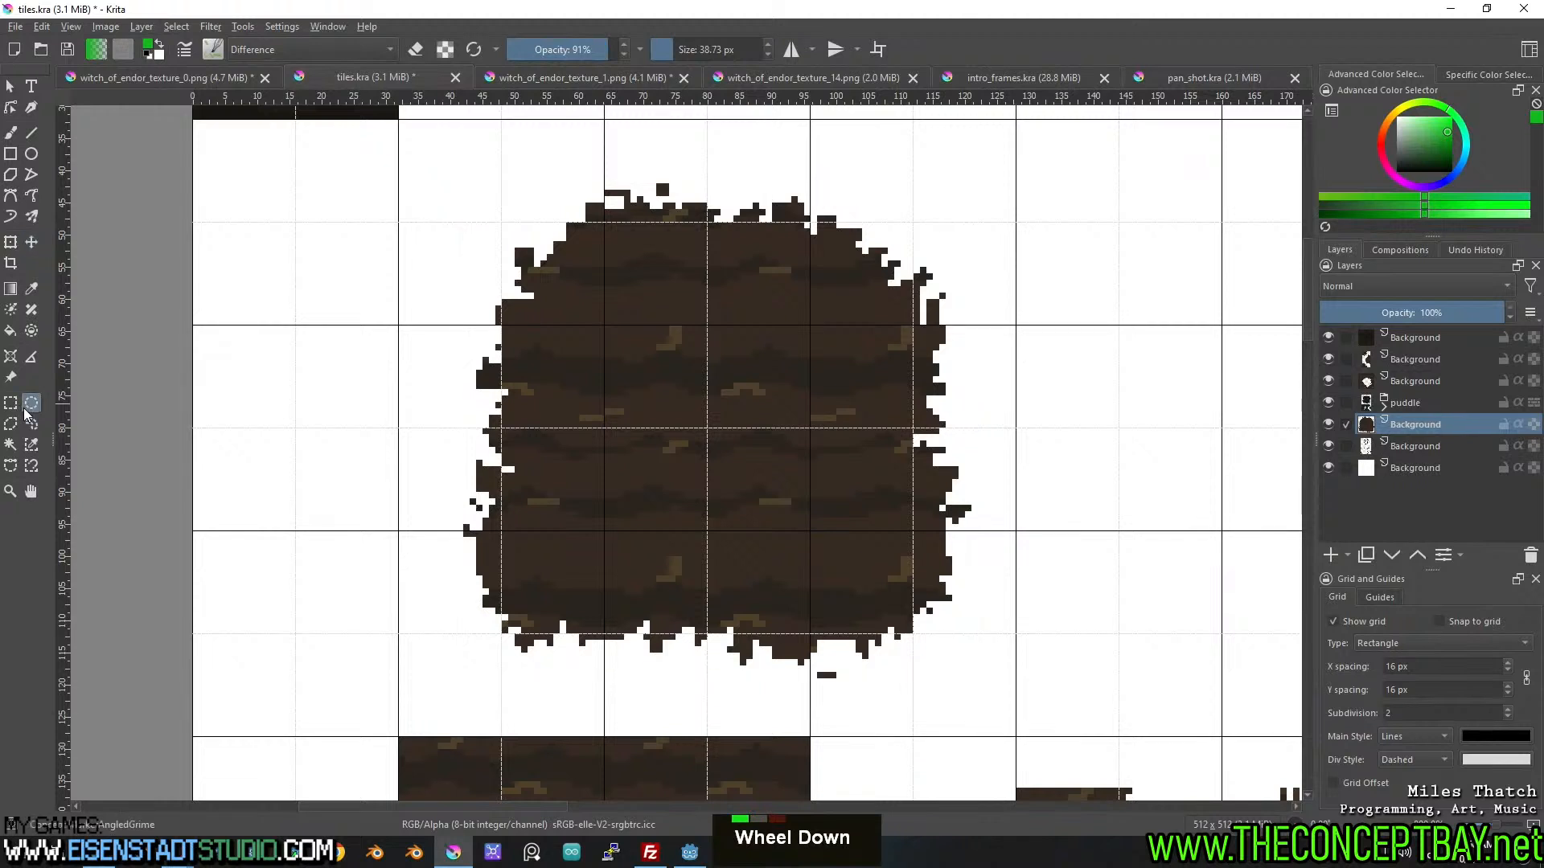
left_click(11, 404)
left_click_drag(810, 204, 823, 685)
key("ctrl+shift+a")
scroll(827, 696, "up", 2)
scroll(799, 562, "down", 1)
middle_click(820, 652)
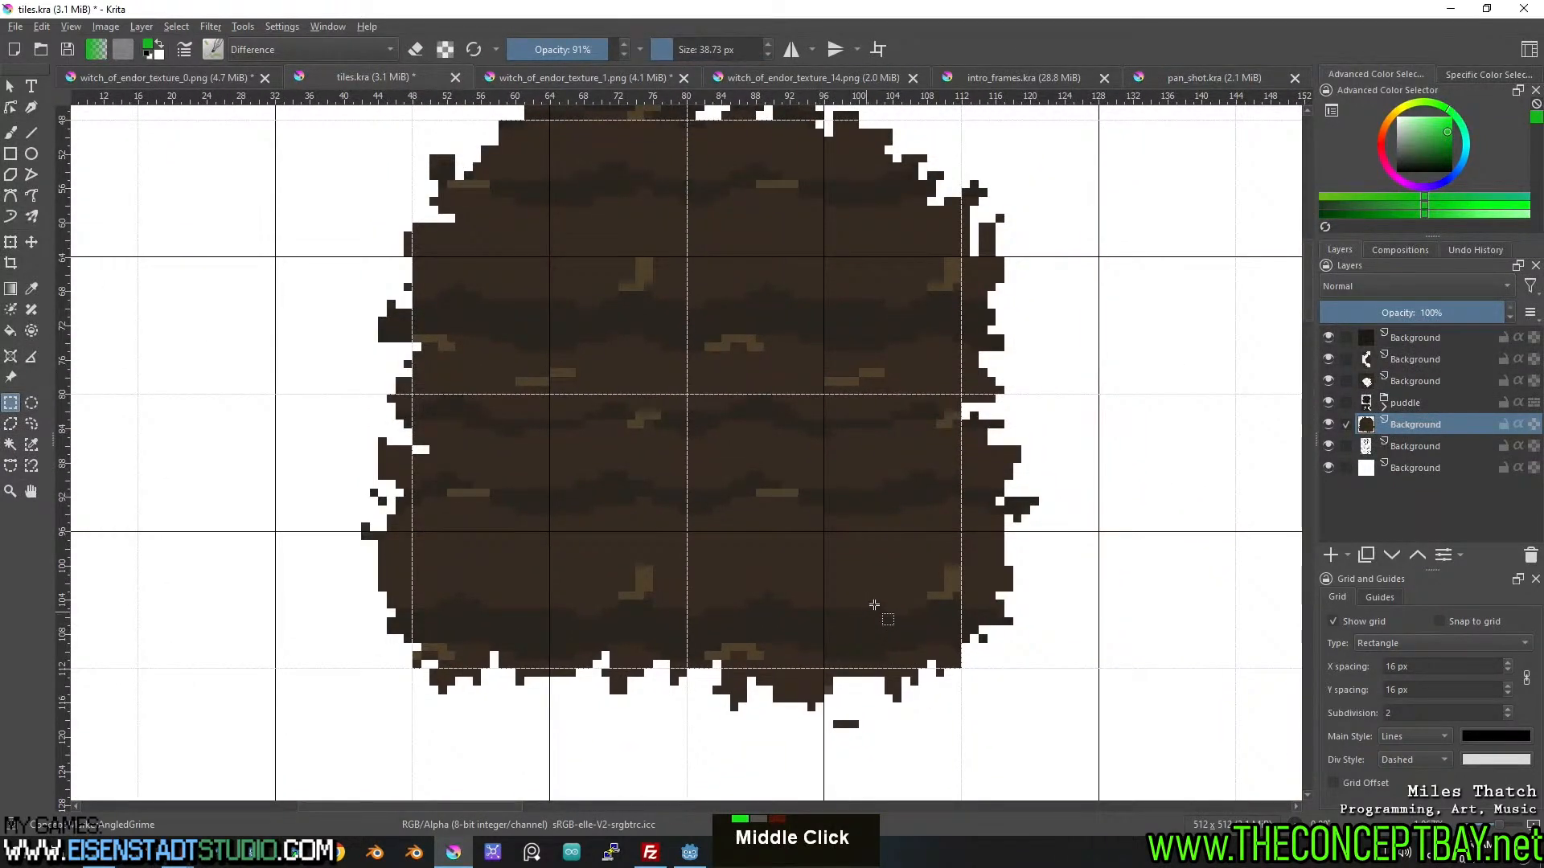
Shift the large brown patch slightly right and fine-tune it back left so its side edges sit evenly around the dashed grid lines.
key("t")
left_click_drag(879, 580, 901, 584)
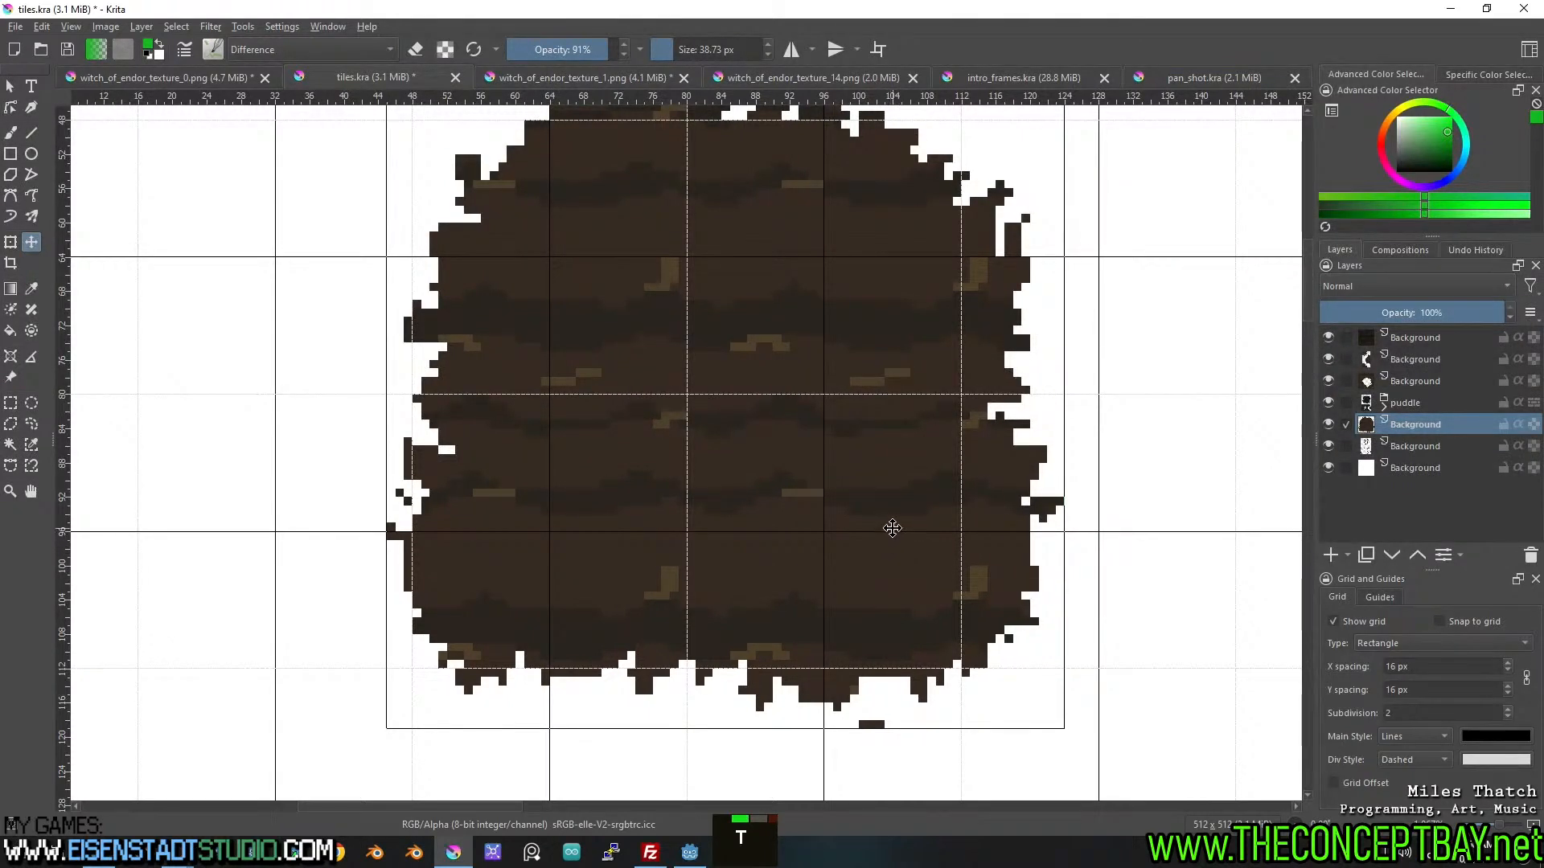
left_click_drag(889, 527, 880, 528)
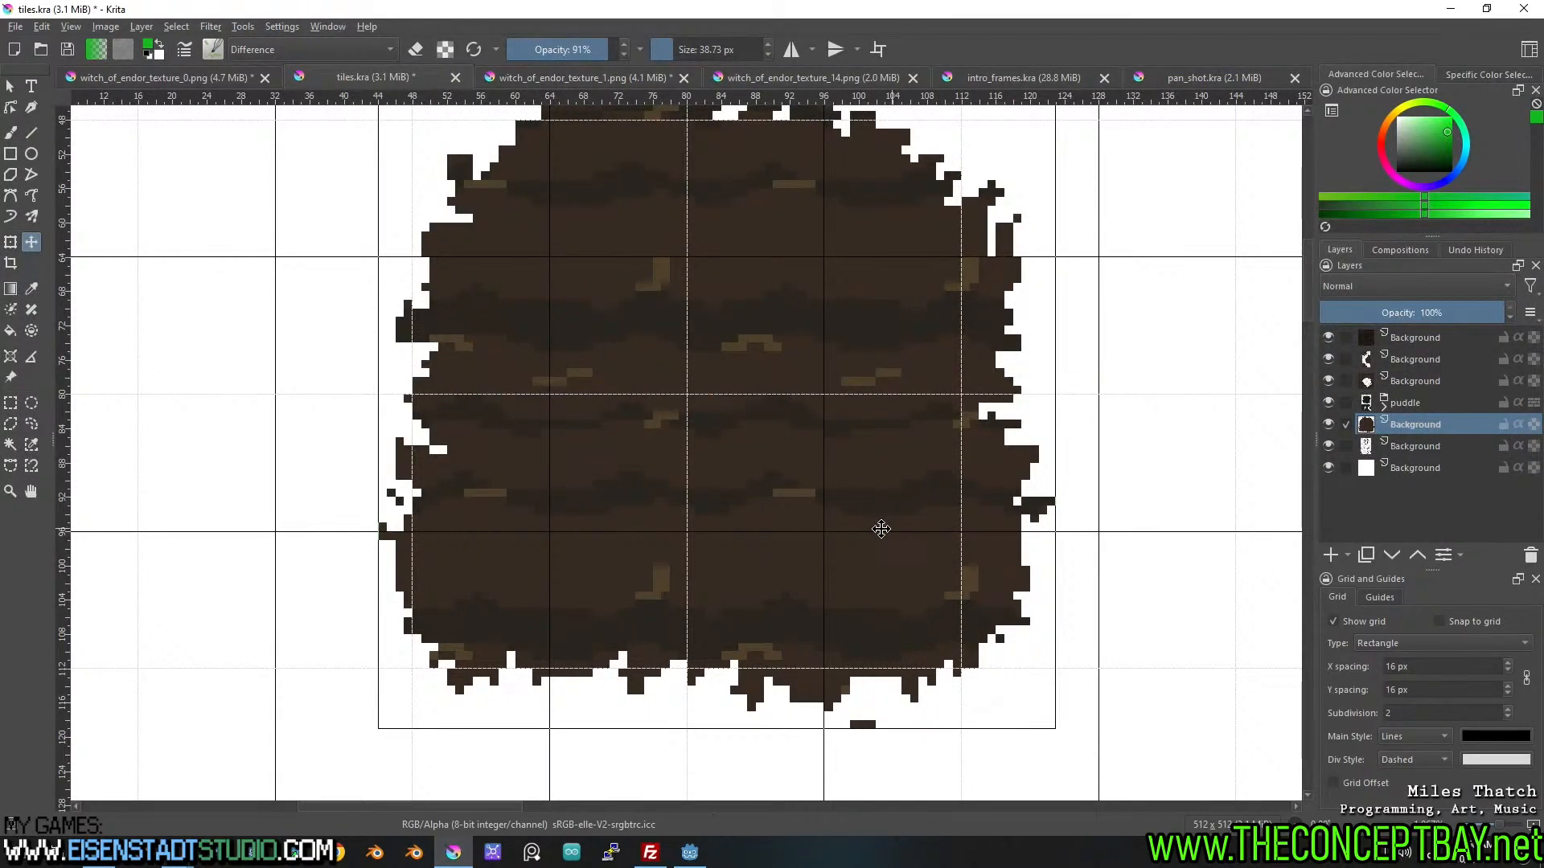
left_click_drag(881, 529, 875, 529)
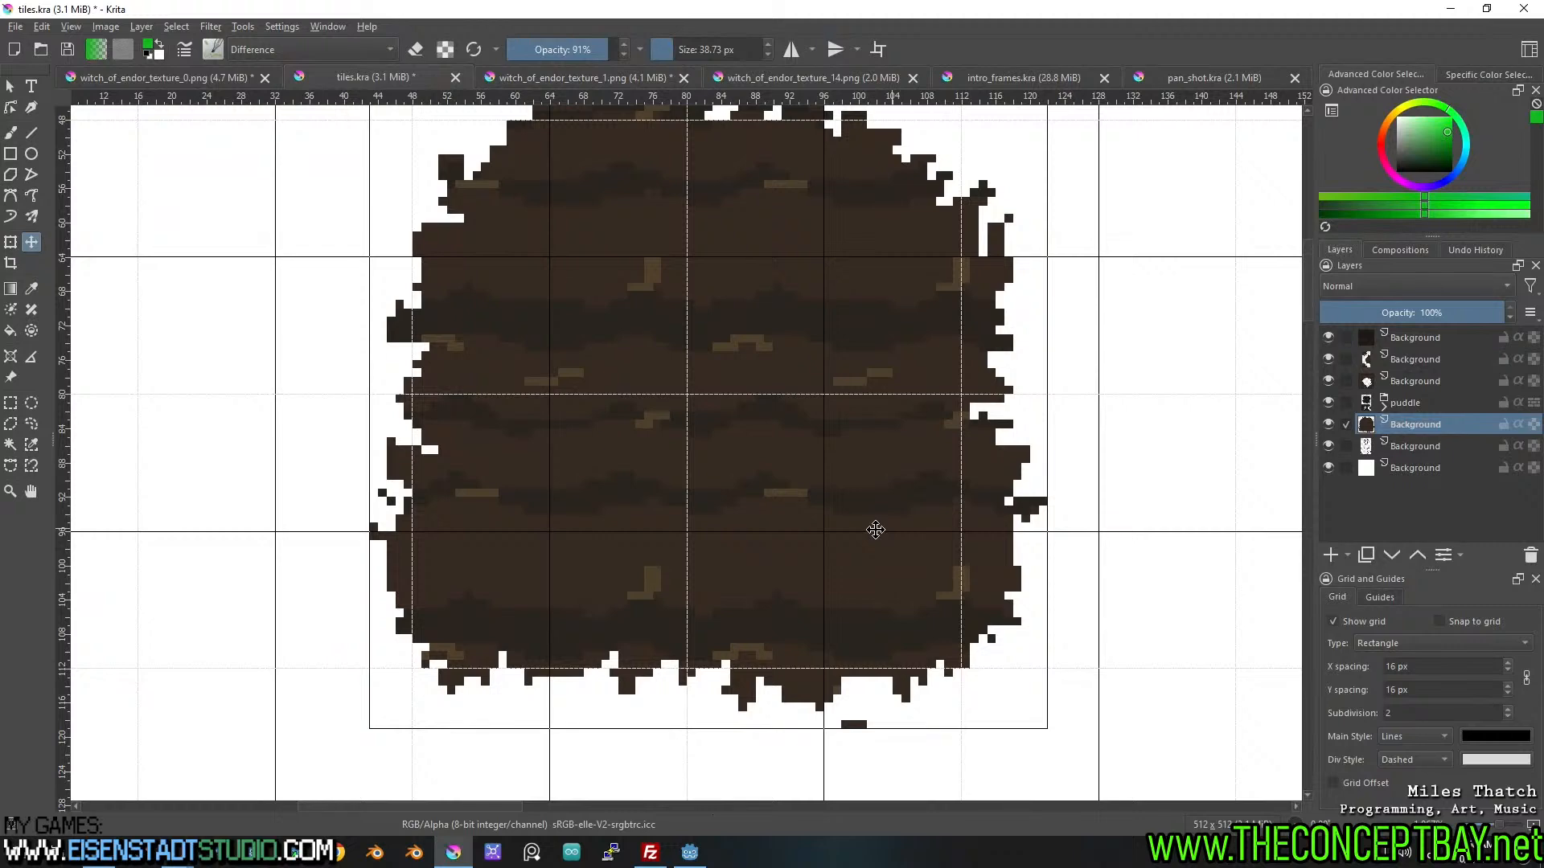
middle_click(876, 529)
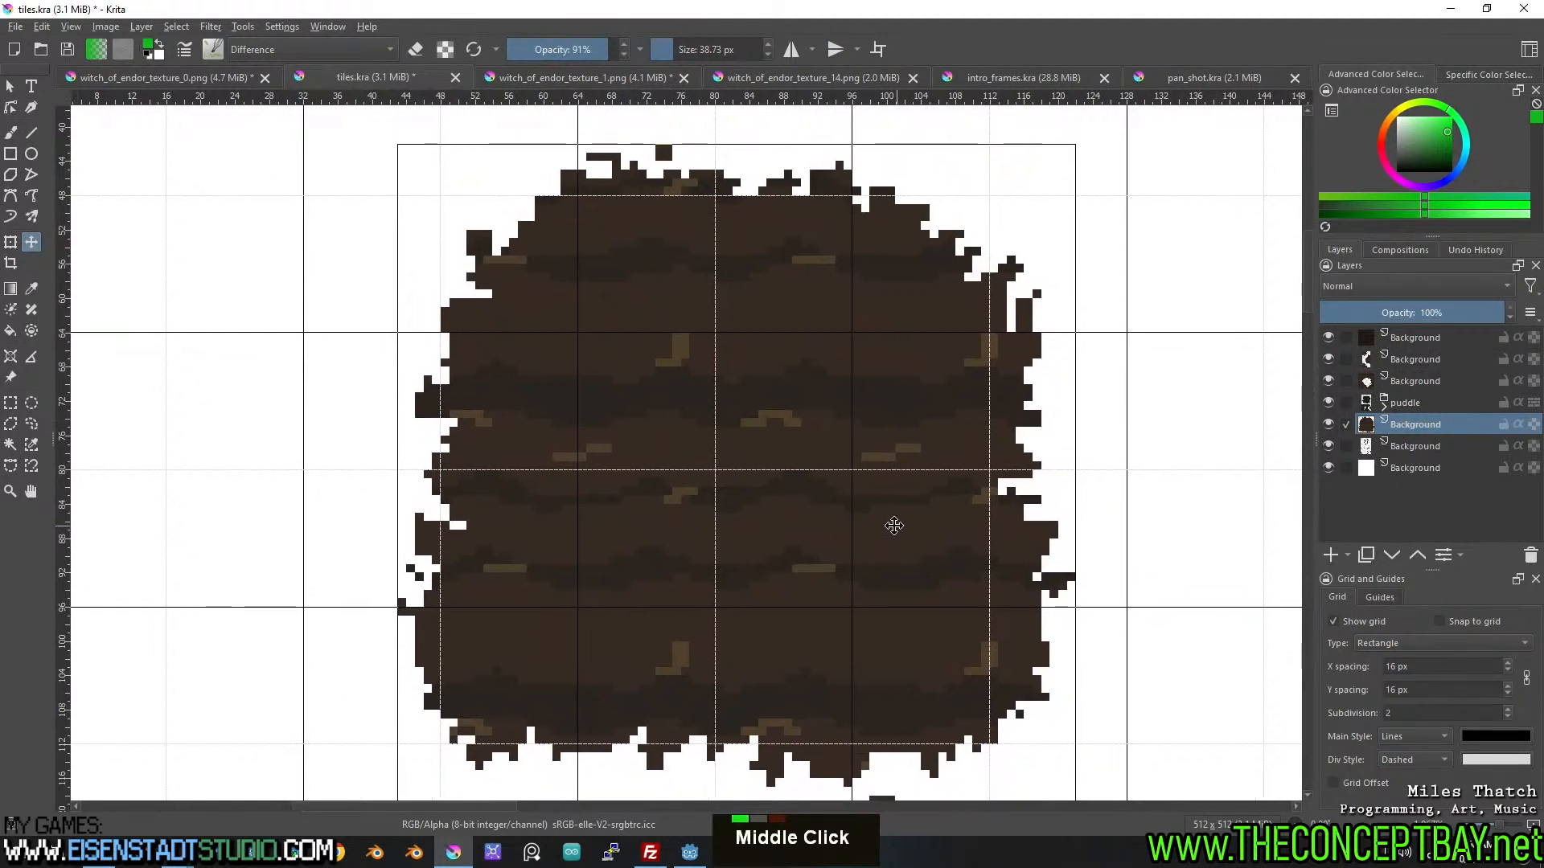
middle_click(889, 527)
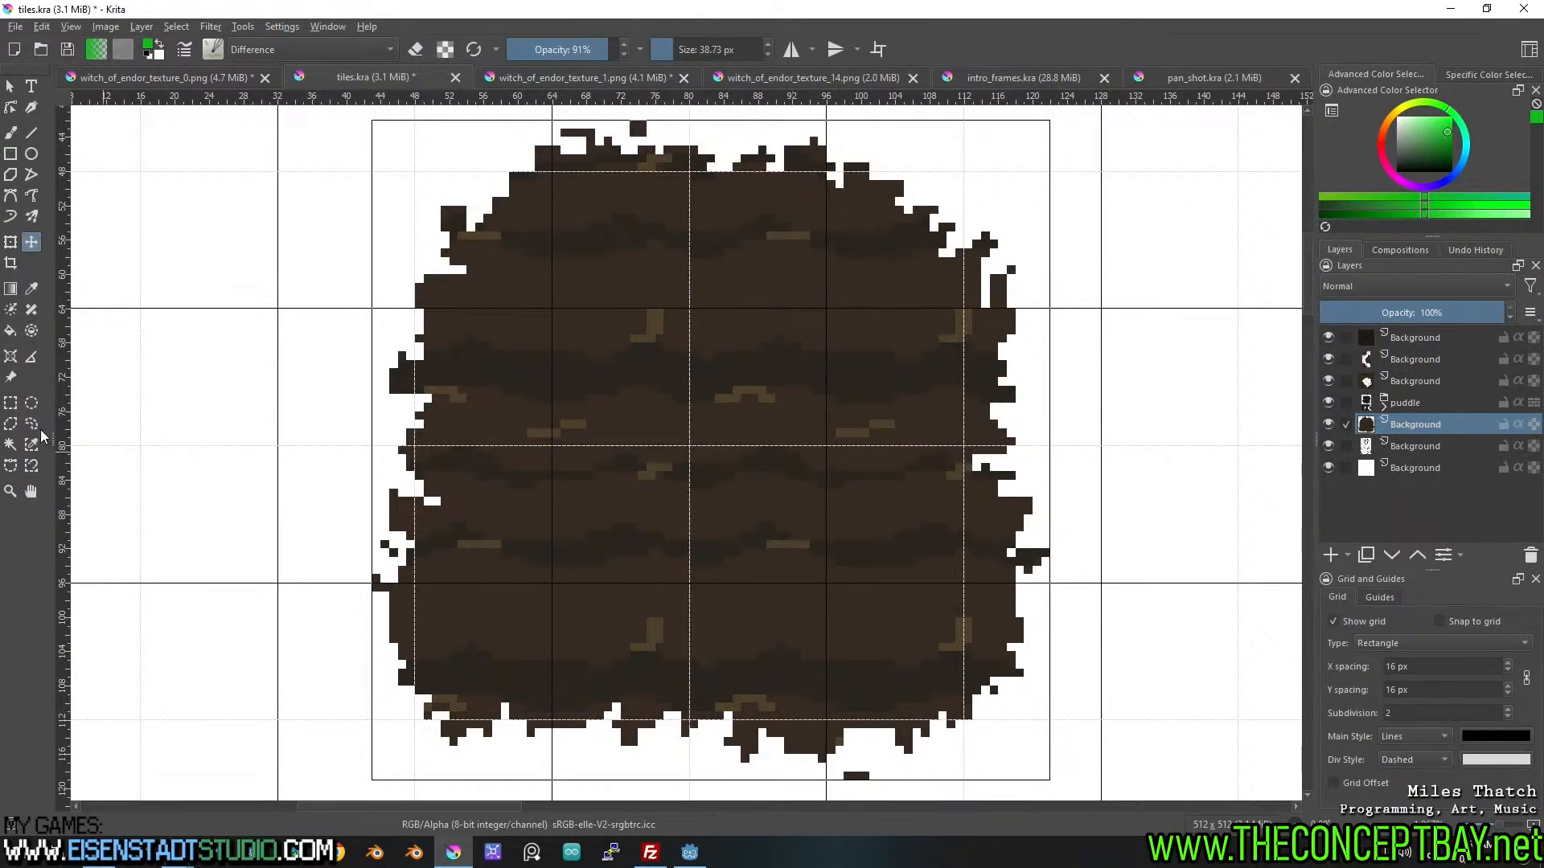
Delete a full-height vertical strip about 2 px wide from the large dirt patch, at about 101–103 px across.
left_click(14, 405)
left_click_drag(811, 123, 828, 777)
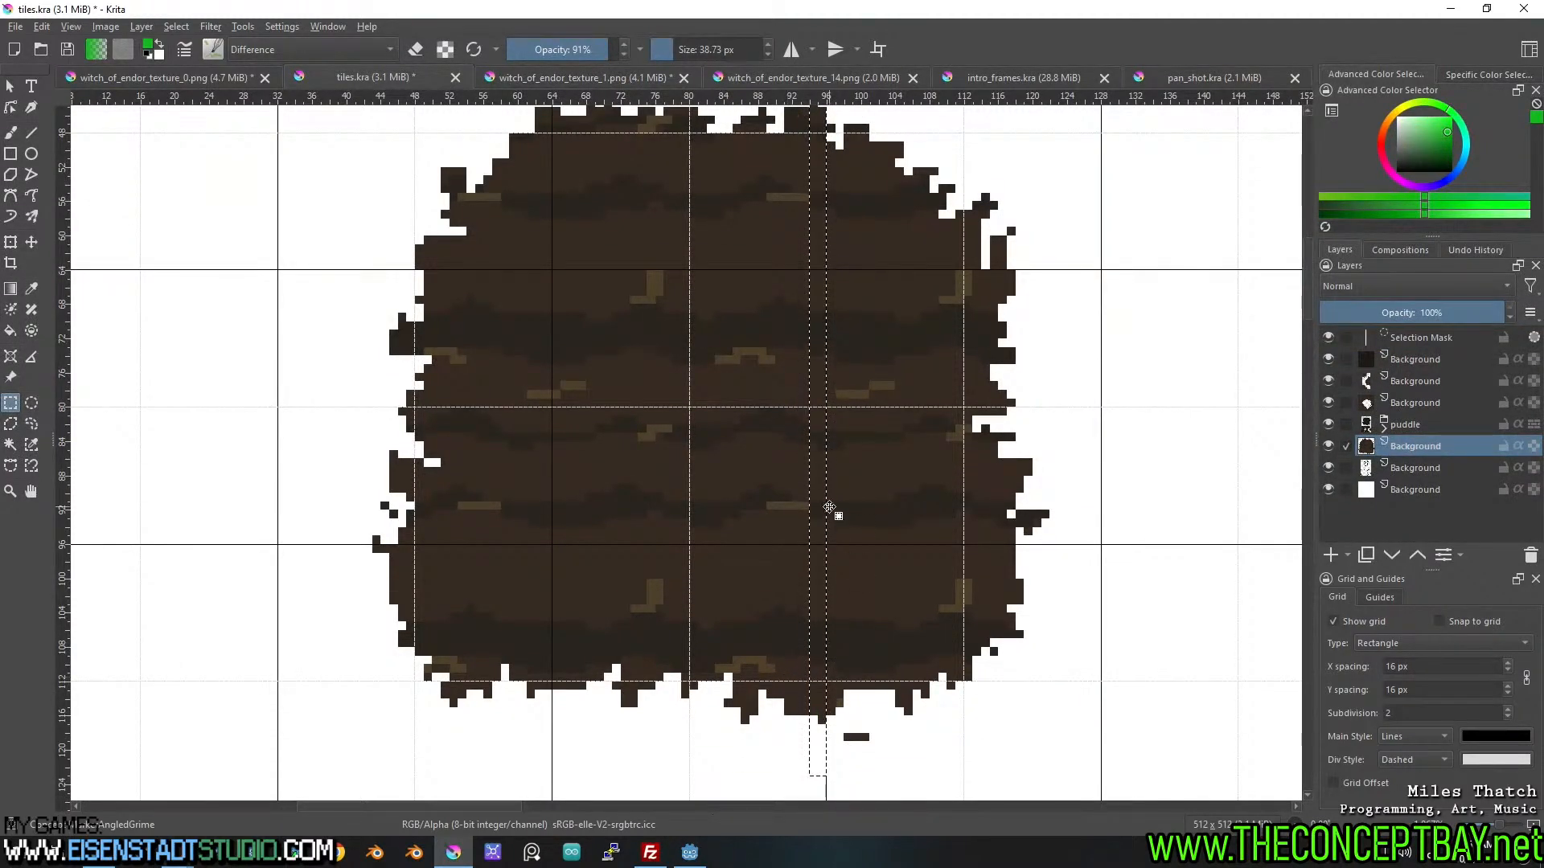
left_click_drag(830, 470, 831, 470)
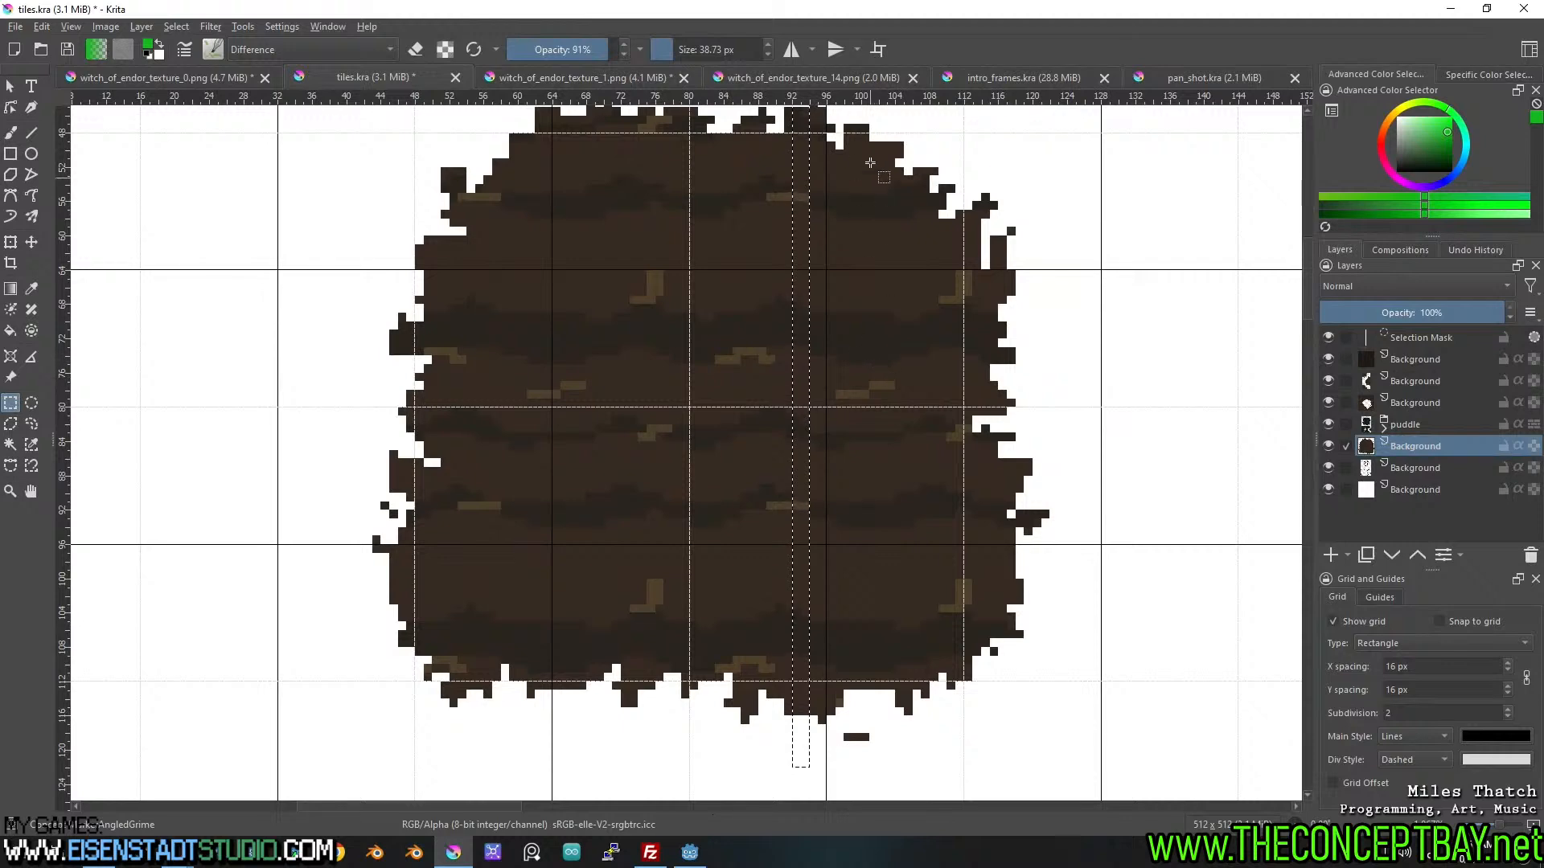
left_click_drag(869, 116, 883, 721)
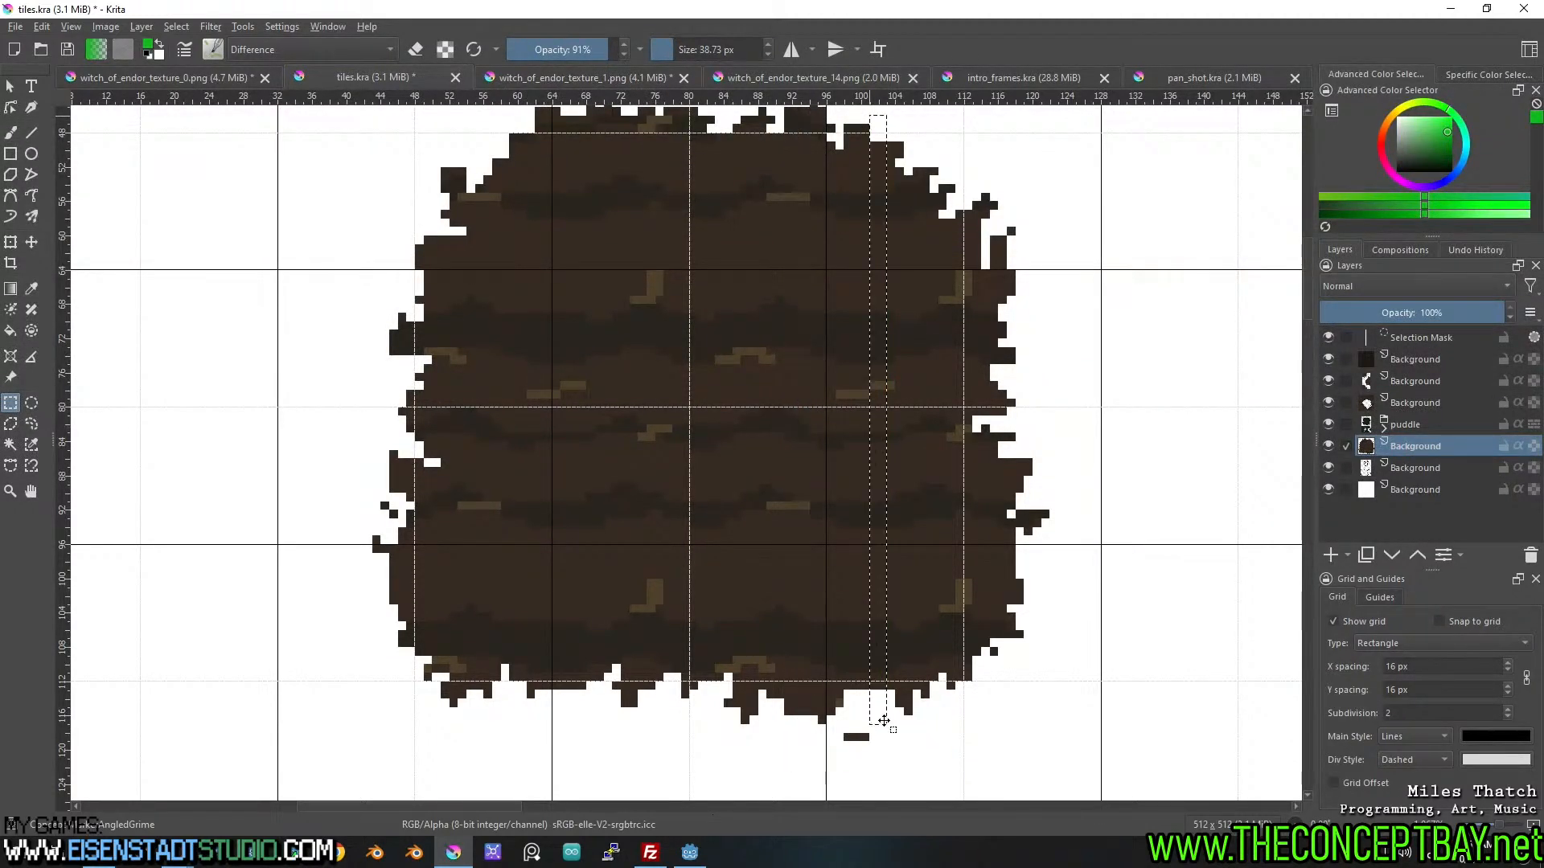
key("Delete")
key("ctrl+shift+a")
Move the patch's right section about 2 px left to close the vertical gap, and clear the selection.
left_click_drag(1055, 728, 885, 129)
key("t")
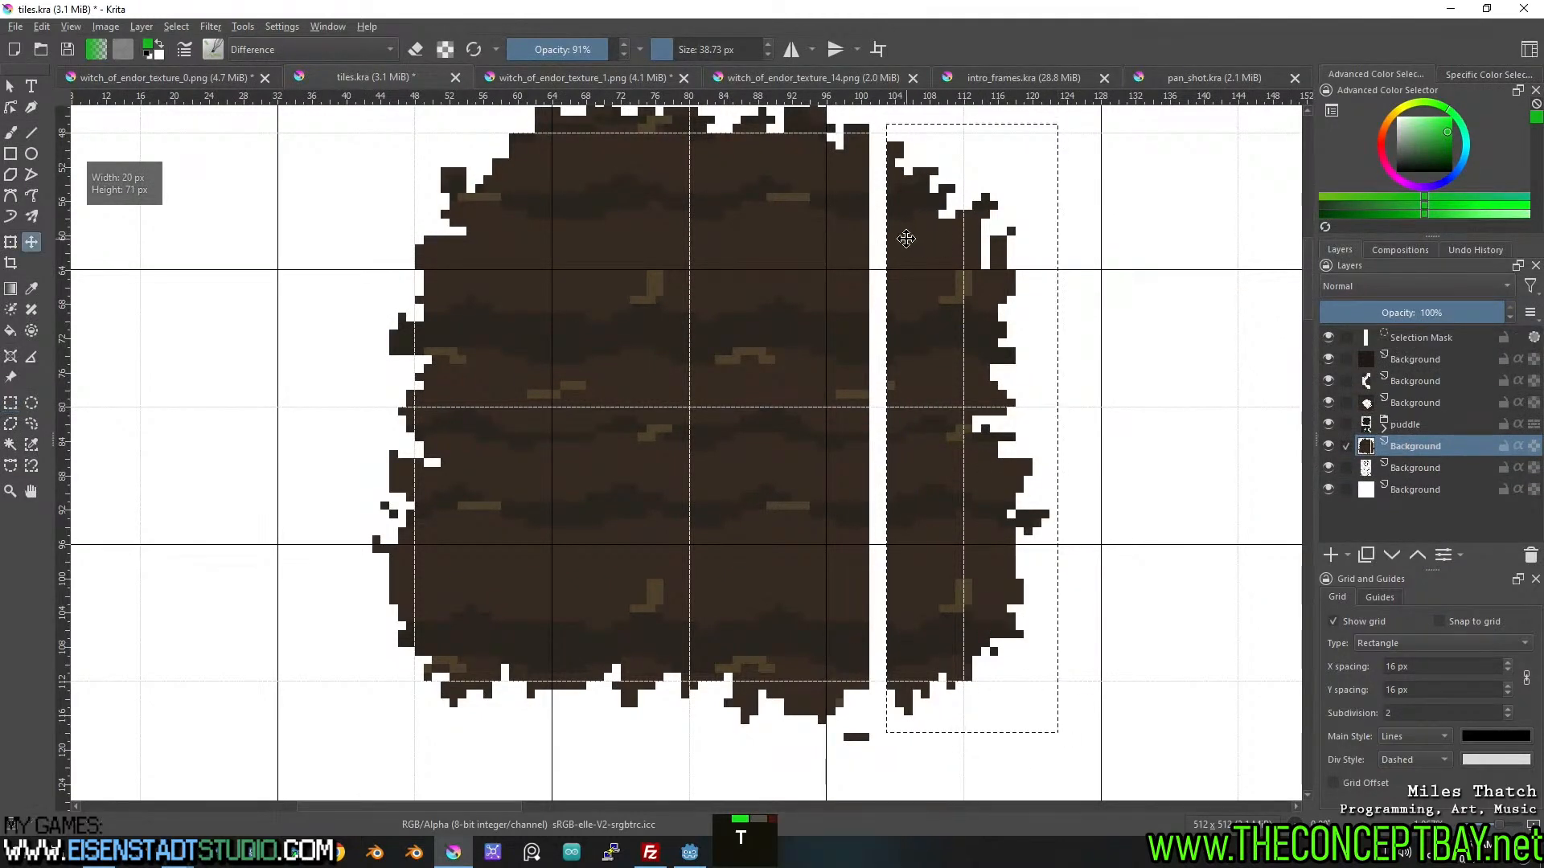
left_click_drag(900, 236, 883, 239)
key("ctrl+shift+a")
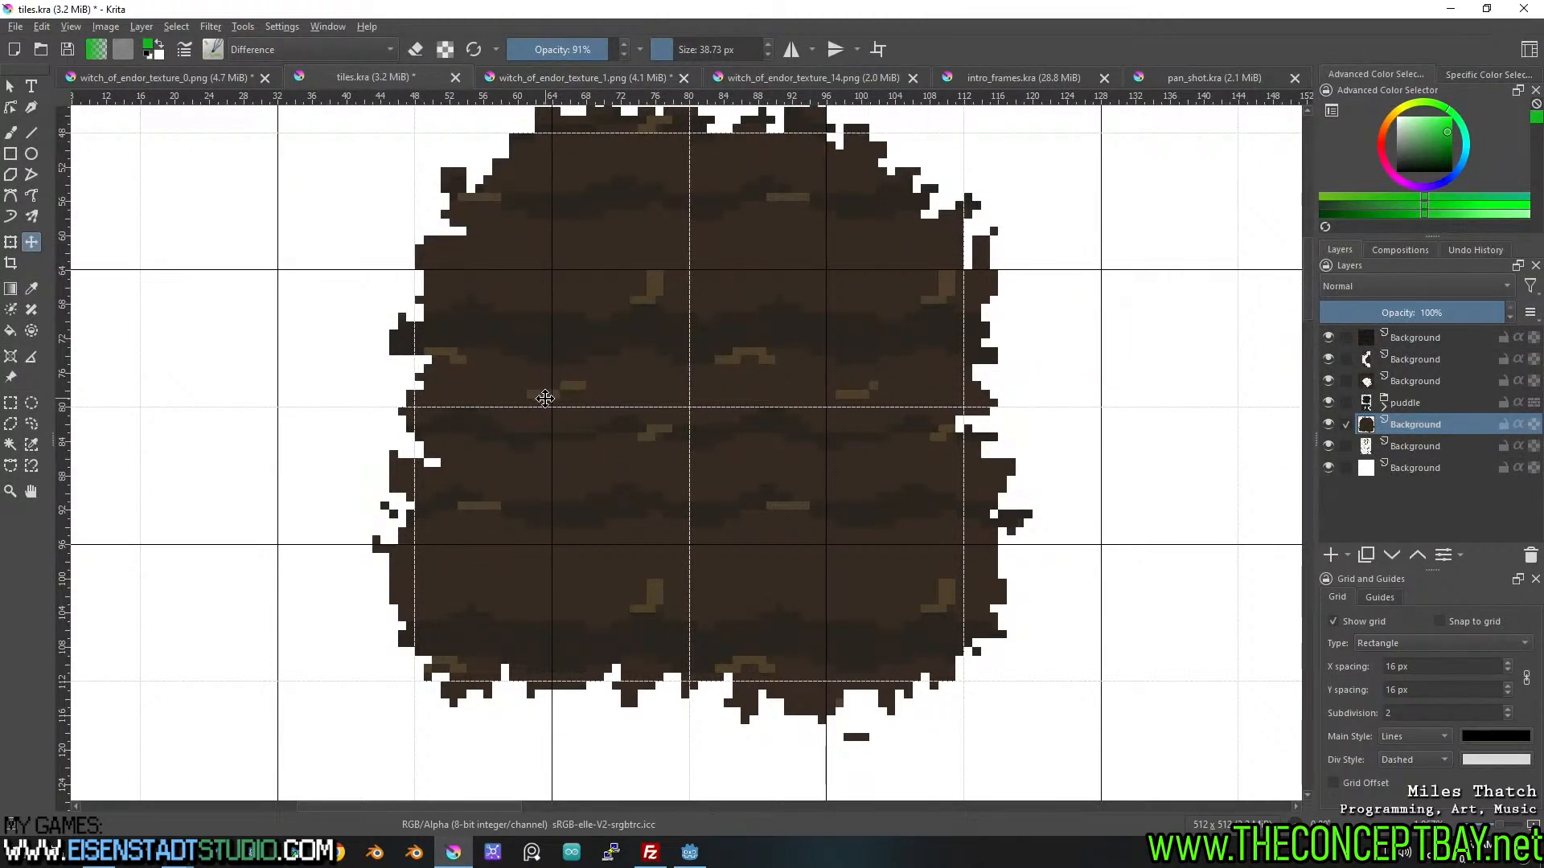
Delete a full-height vertical strip about 2 px wide from the large dirt patch, at about 62–64 px across.
left_click_drag(520, 238, 552, 279)
left_click(10, 402)
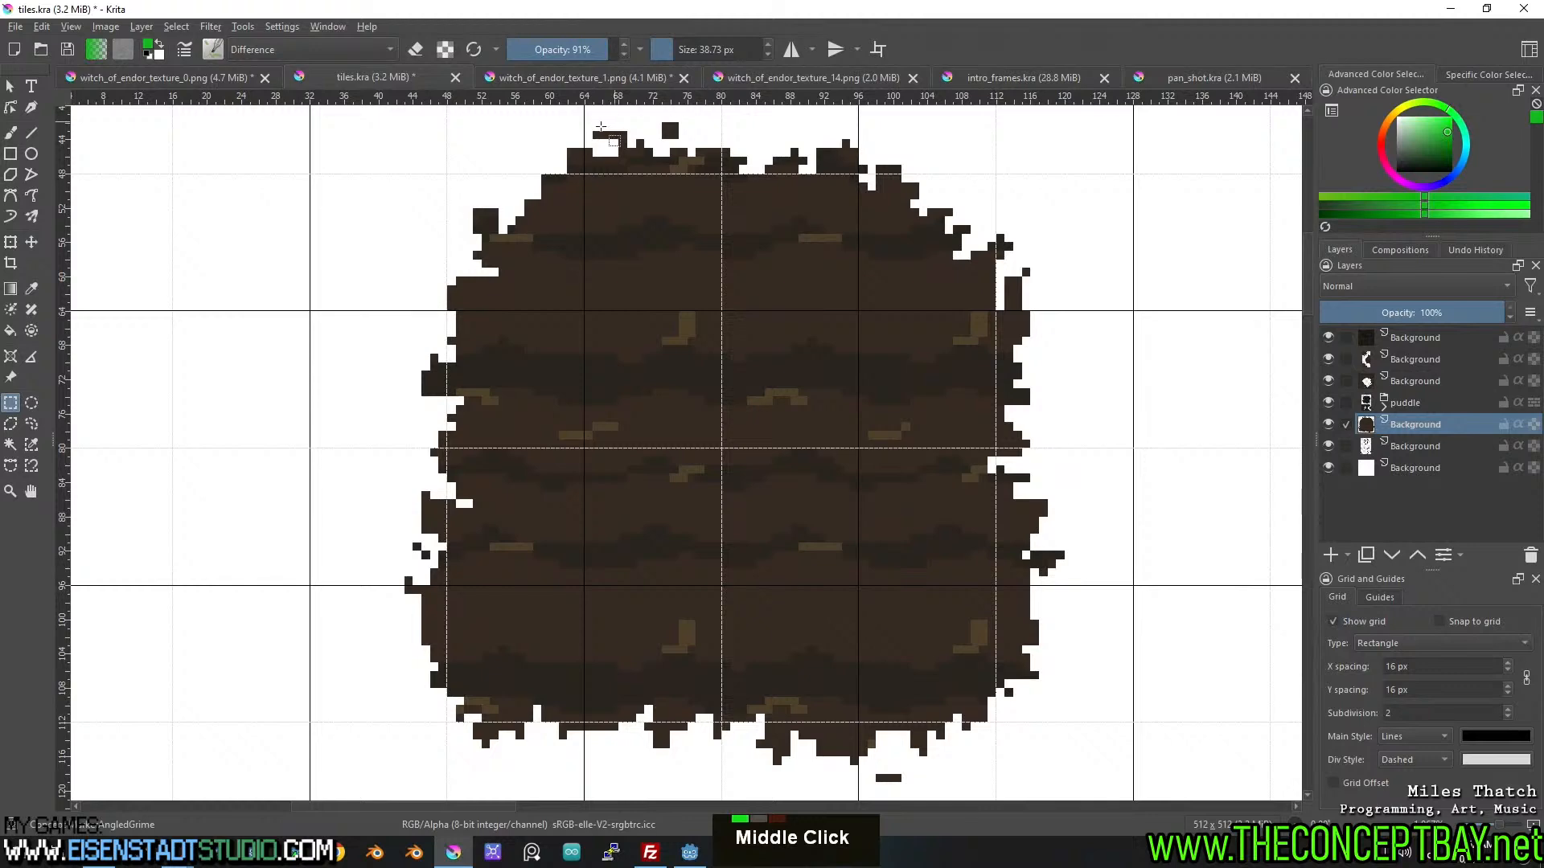
left_click_drag(565, 115, 344, 397)
key("Delete")
key("ctrl+shift+a")
Move the patch's left section about 2 px right to close the vertical gap, and clear the selection.
scroll(438, 524, "up", 5)
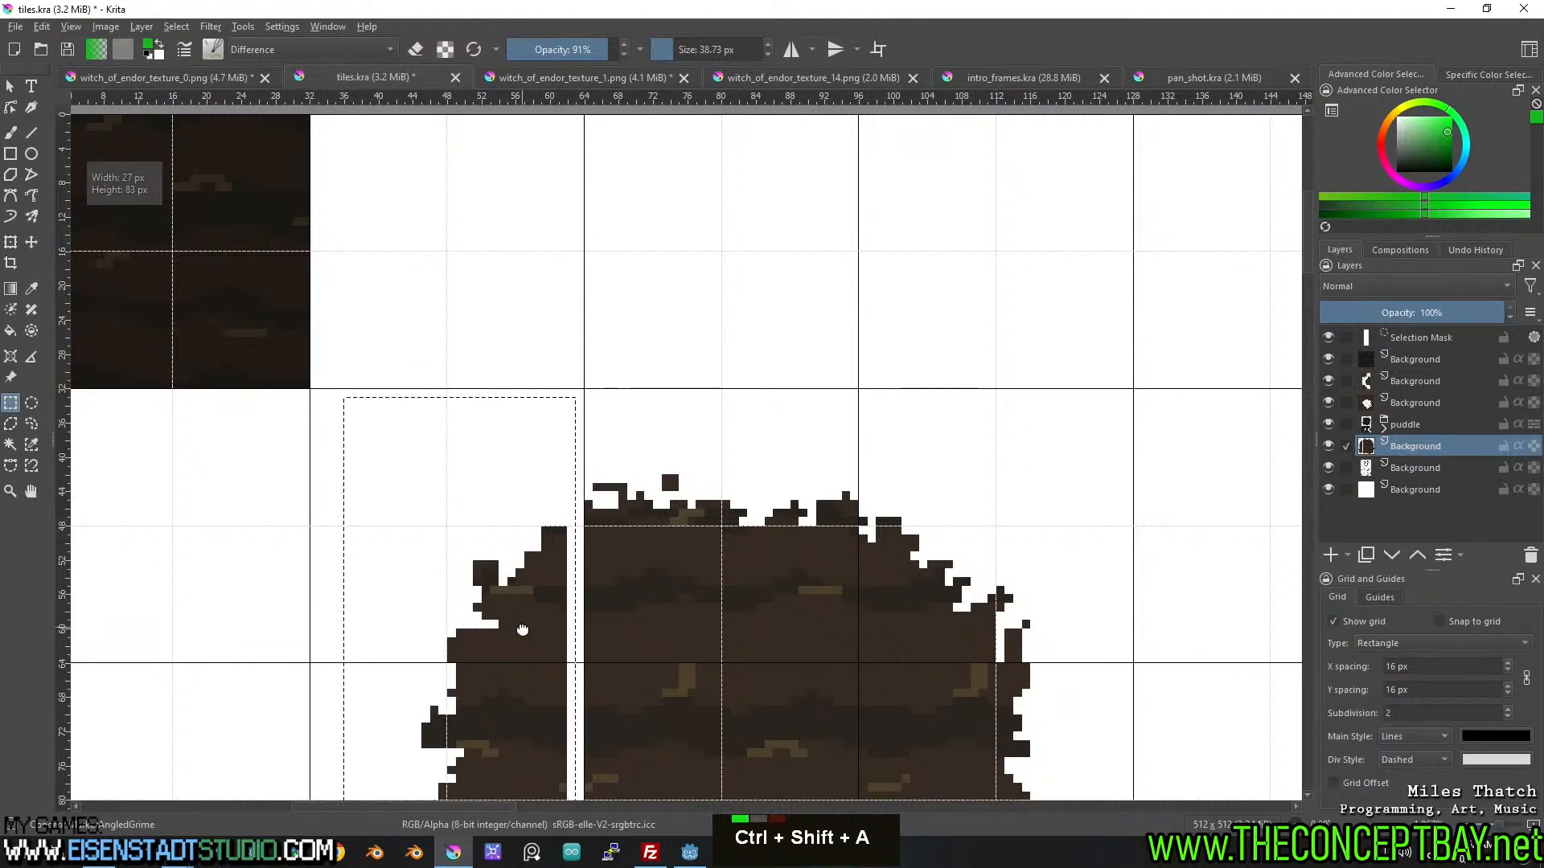
middle_click(523, 630)
middle_click(476, 240)
key("t")
left_click_drag(491, 497, 508, 497)
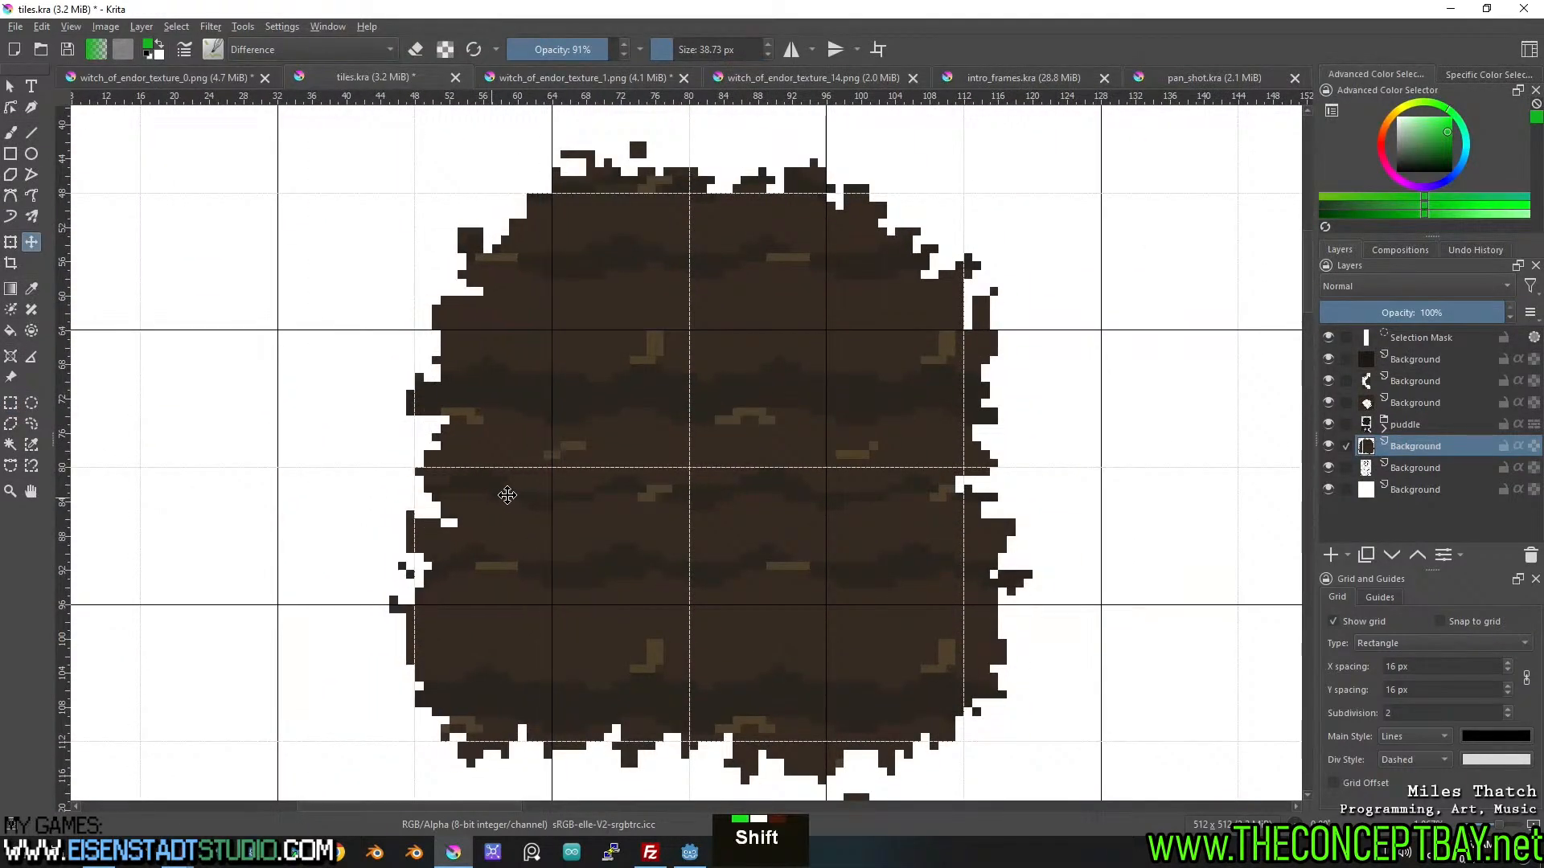
middle_click(577, 509)
key("ctrl+shift+a")
middle_click(509, 515)
key("ctrl+shift+a")
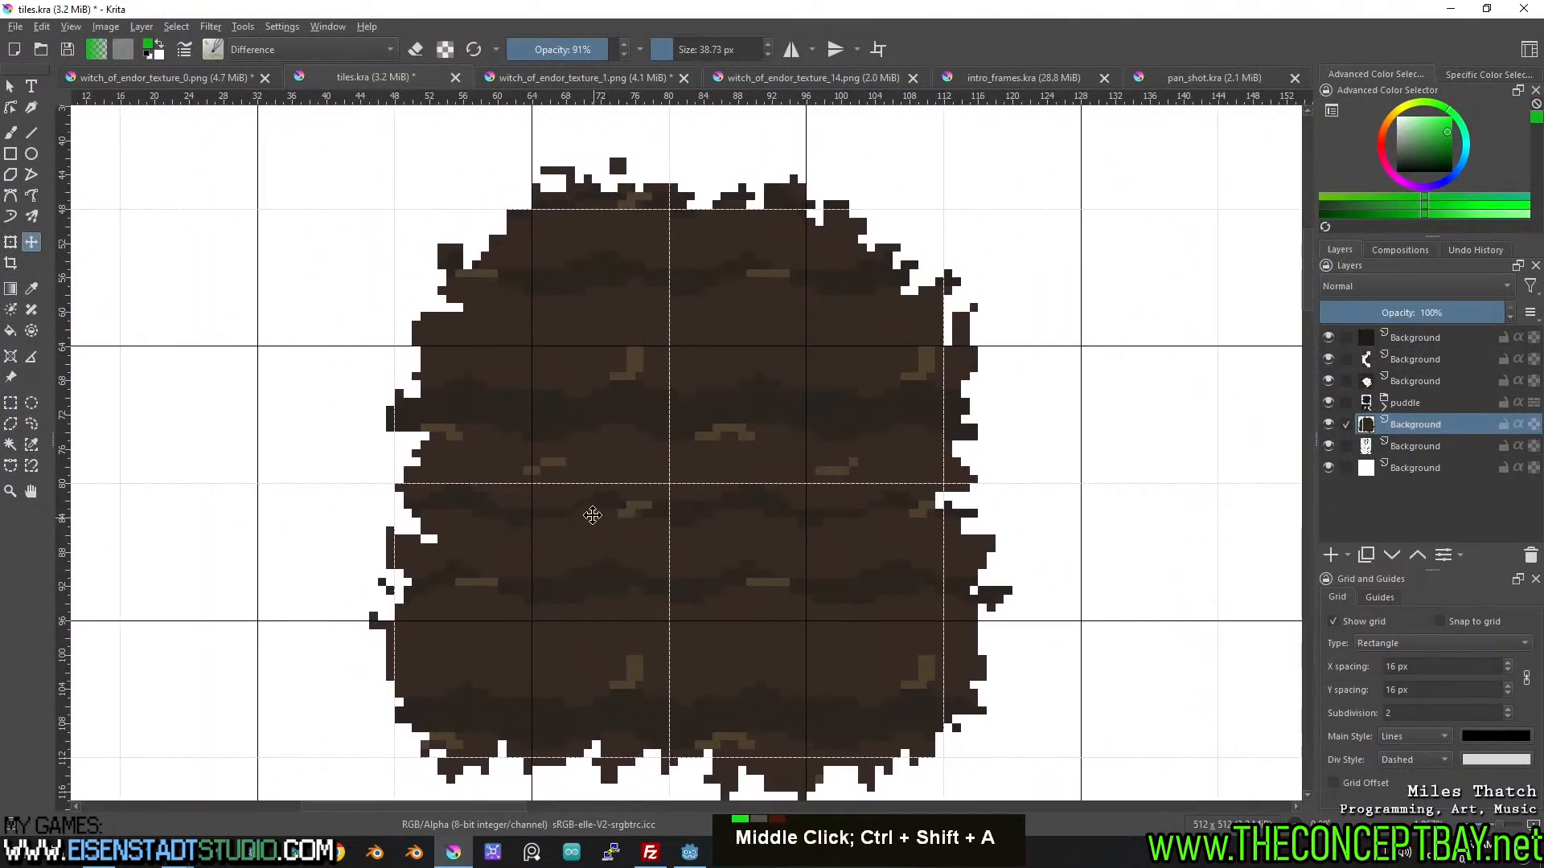
Delete a full-width horizontal strip about 2 px high from the upper part of the patch, at about 62–64 px down.
left_click(9, 406)
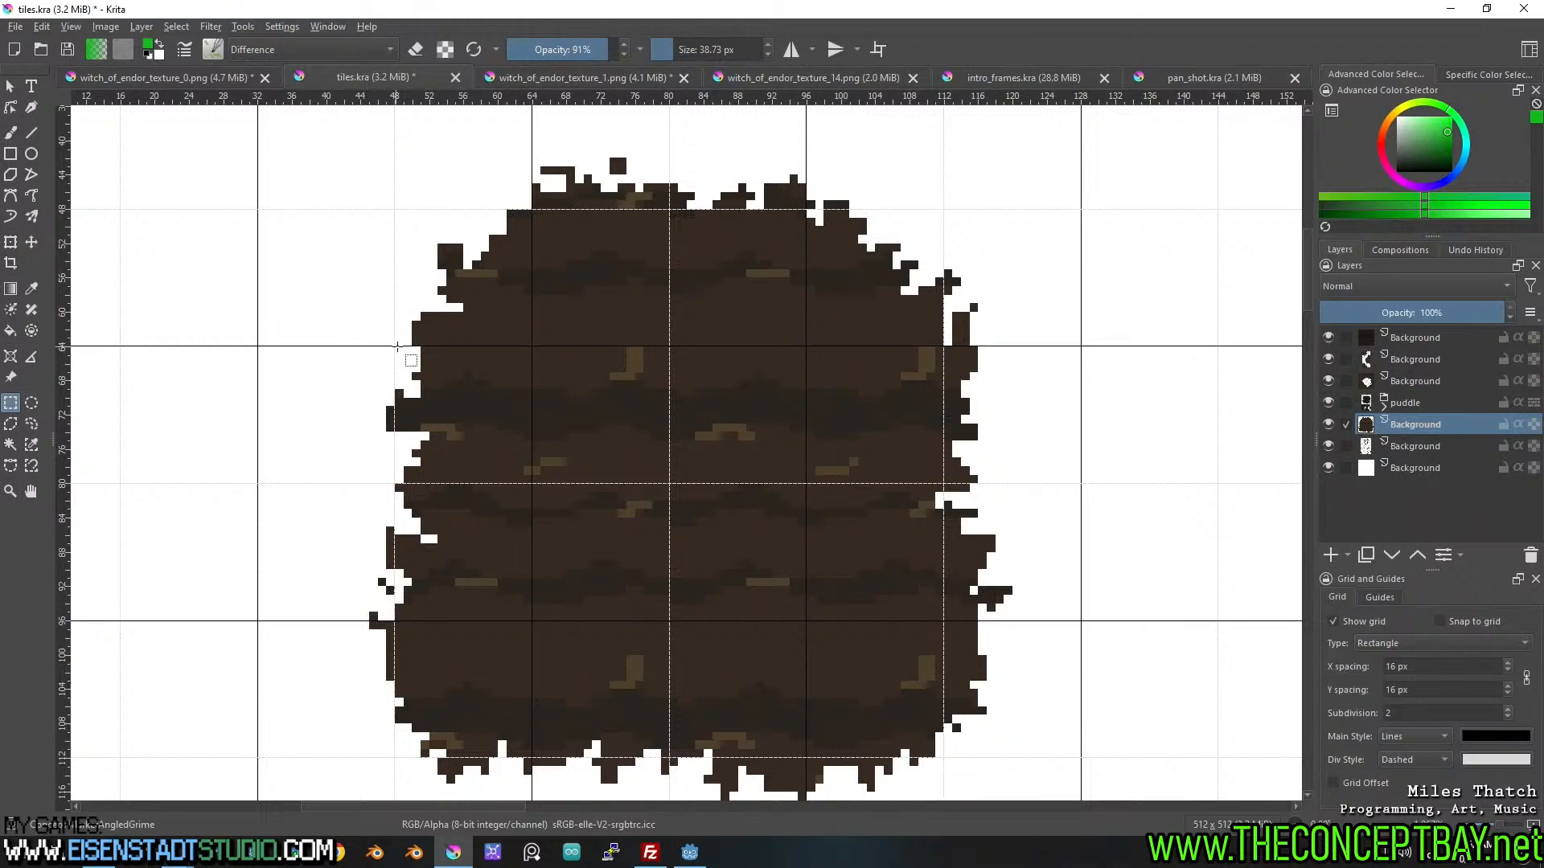
mouse_move(413, 357)
left_mouse_down()
mouse_move(749, 321)
mouse_move(993, 336)
mouse_move(439, 146)
mouse_move(345, 141)
left_mouse_up()
key("Delete")
key("ctrl+shift+a")
key("t")
left_click_drag(714, 250, 719, 266)
left_click_drag(775, 402, 779, 327)
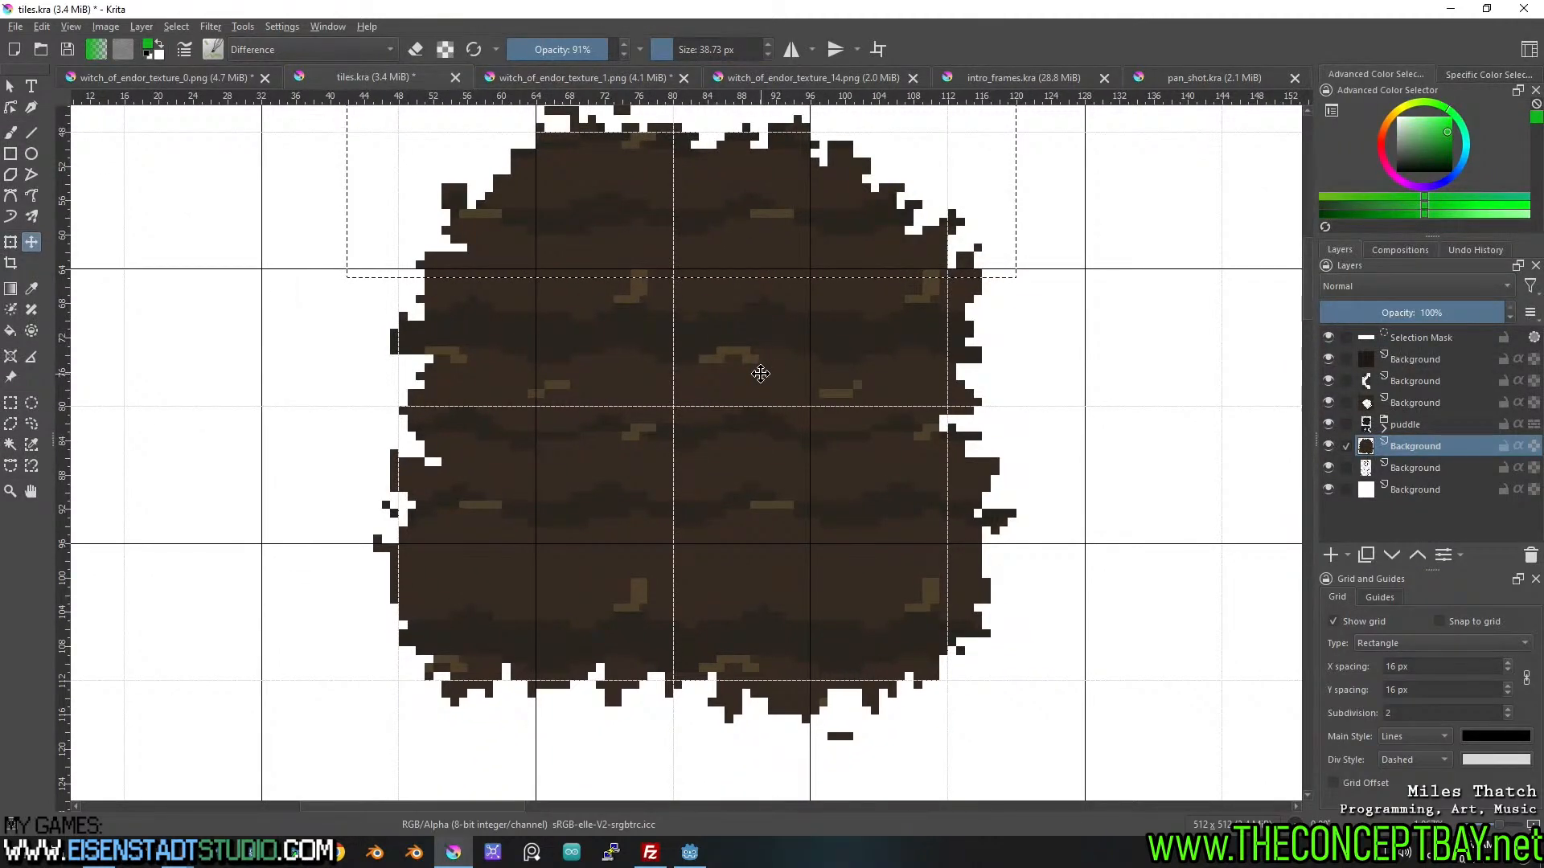
key("ctrl+z")
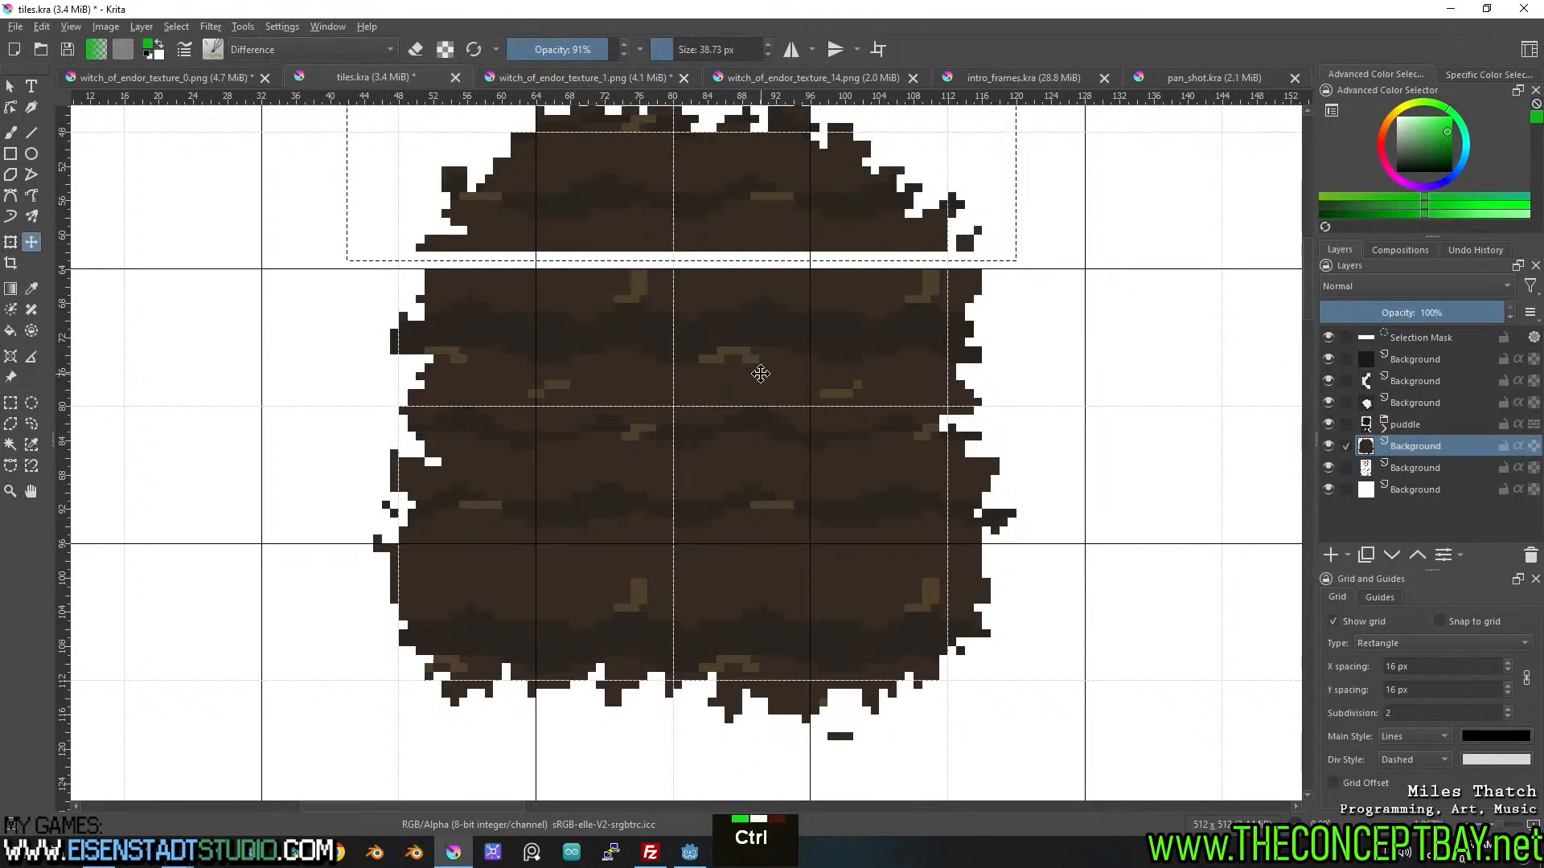
key("ctrl+z")
key("ctrl+z")
key("ctrl+z")
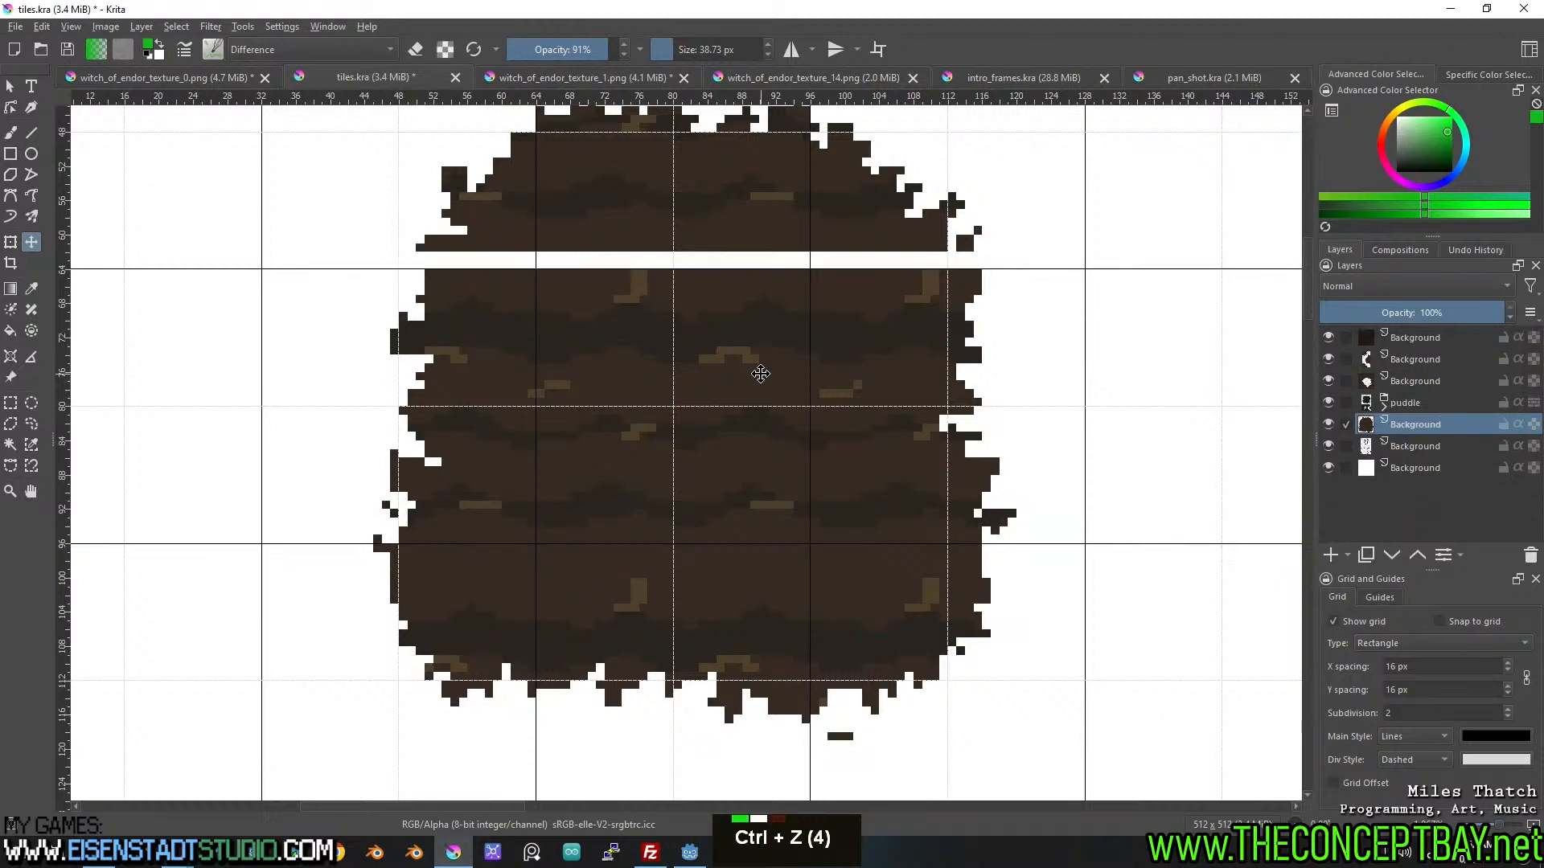
Widen the horizontal gap in the upper part of the patch by deleting about 2 px more below it.
left_click(10, 405)
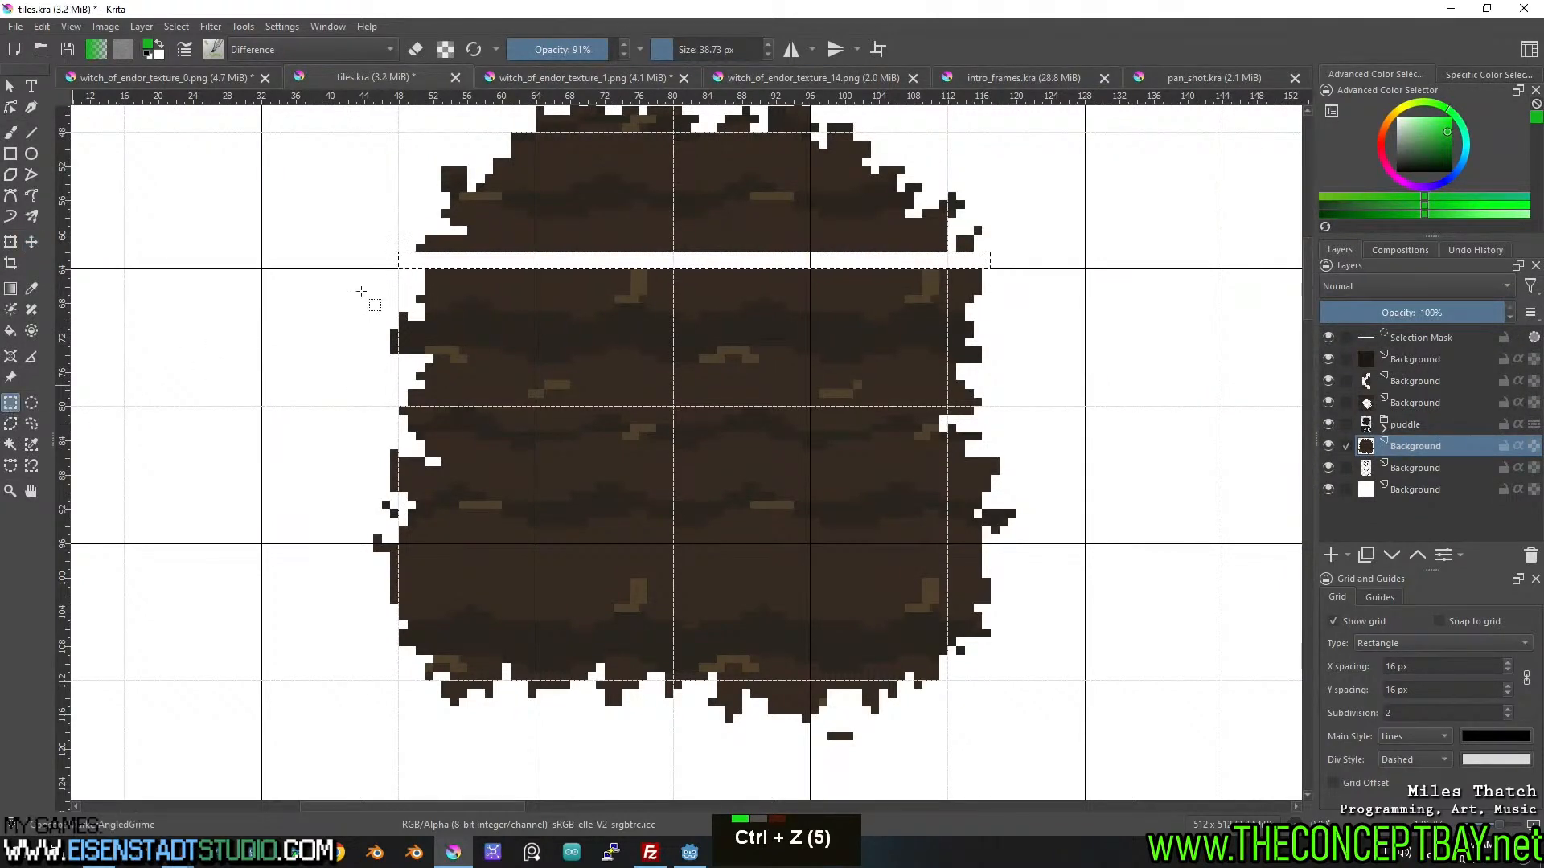
left_click(399, 262, "shift")
left_click_drag(400, 261, 987, 287)
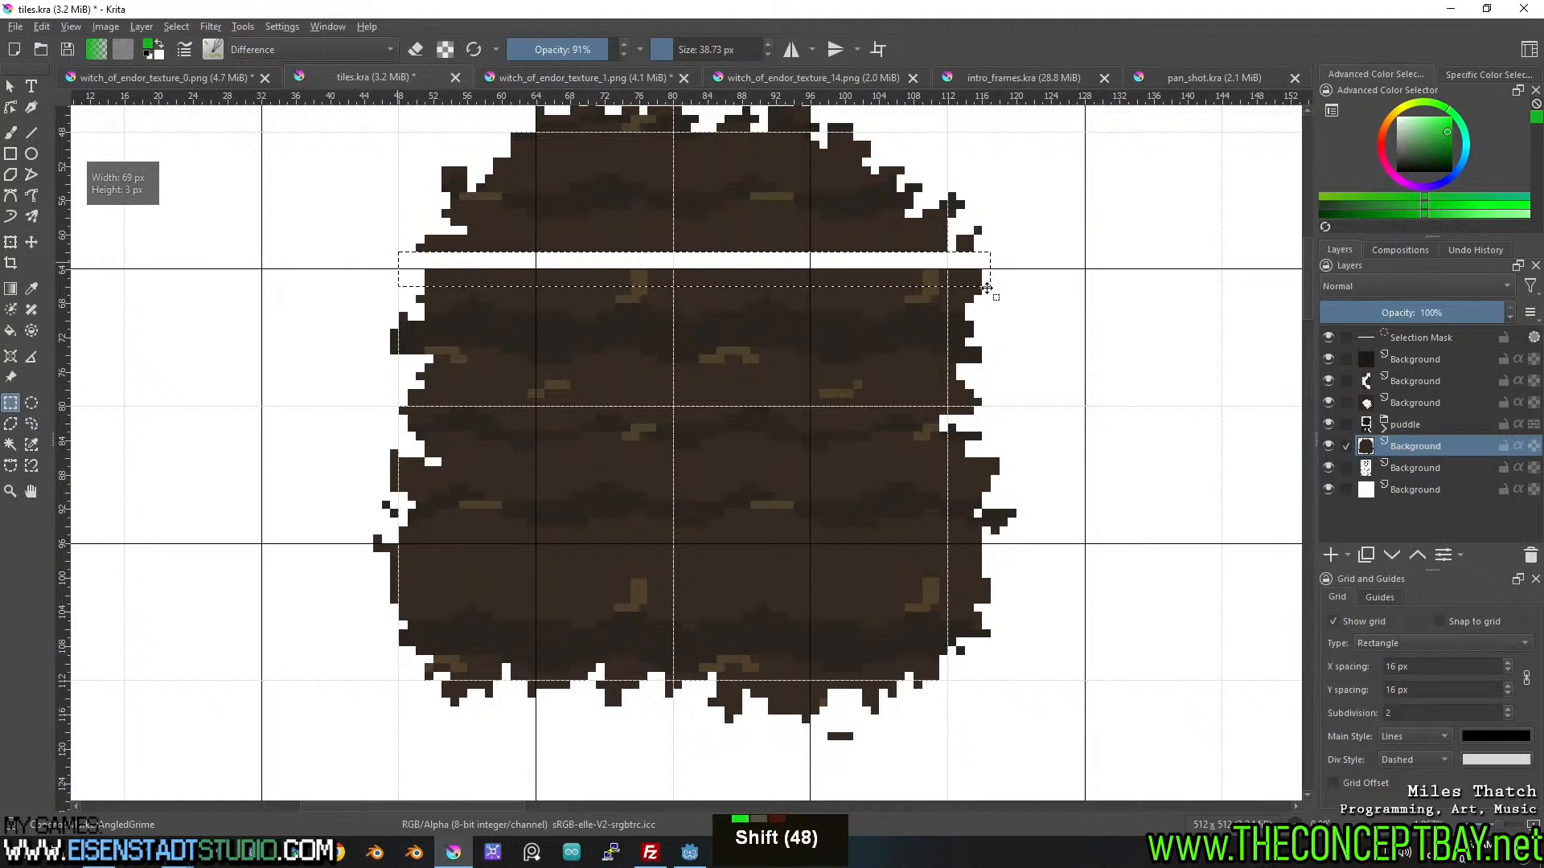
key("Delete")
key("ctrl+shift+a")
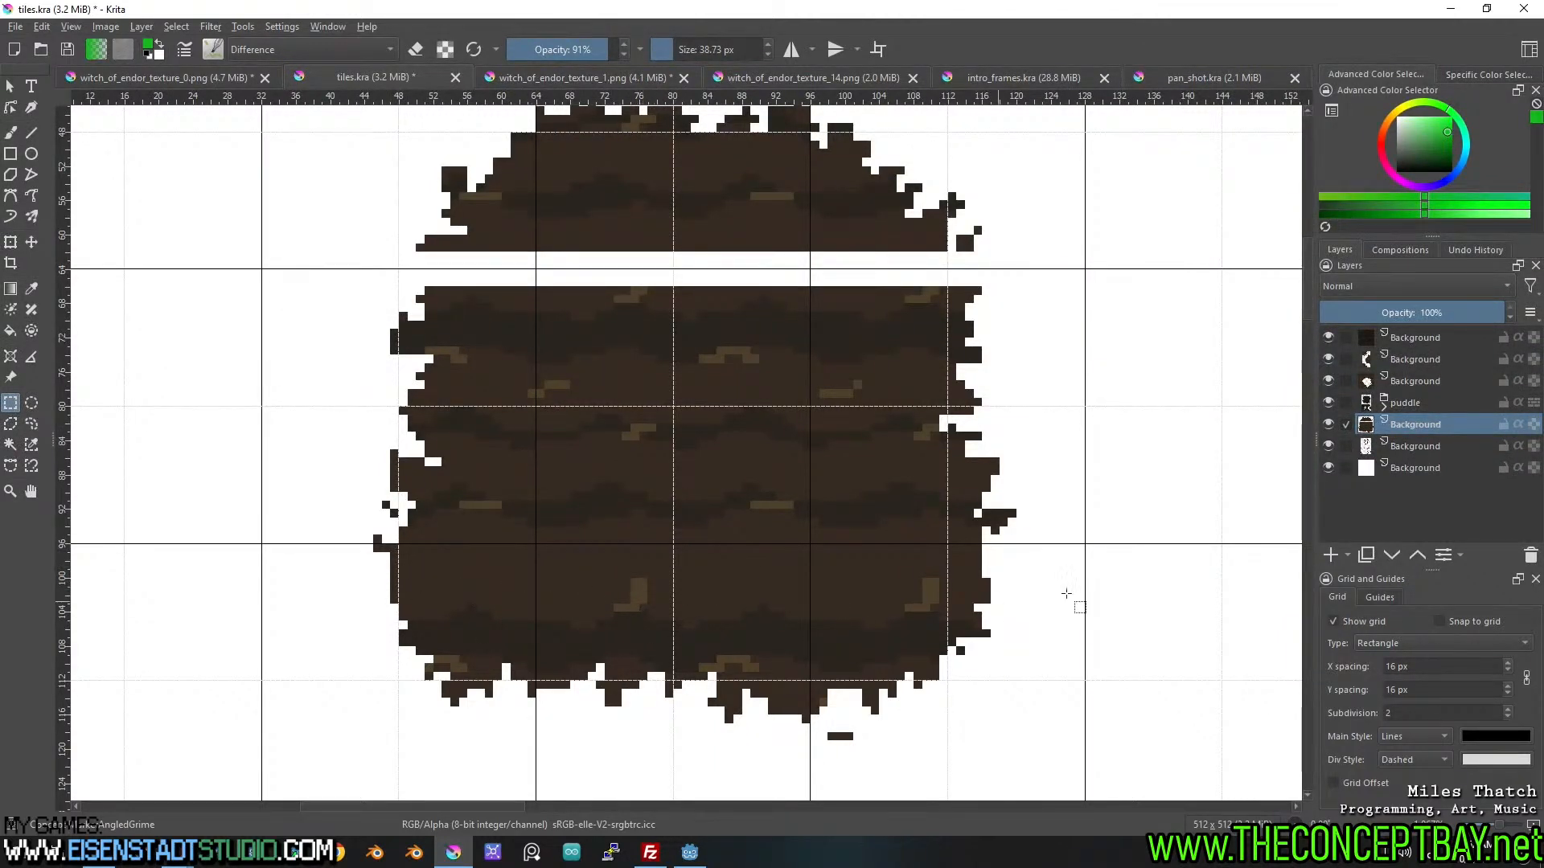
Delete a horizontal strip about 4 px high from the patch's lower part and move the bottom section up to close the gap.
left_click_drag(993, 578, 1027, 560)
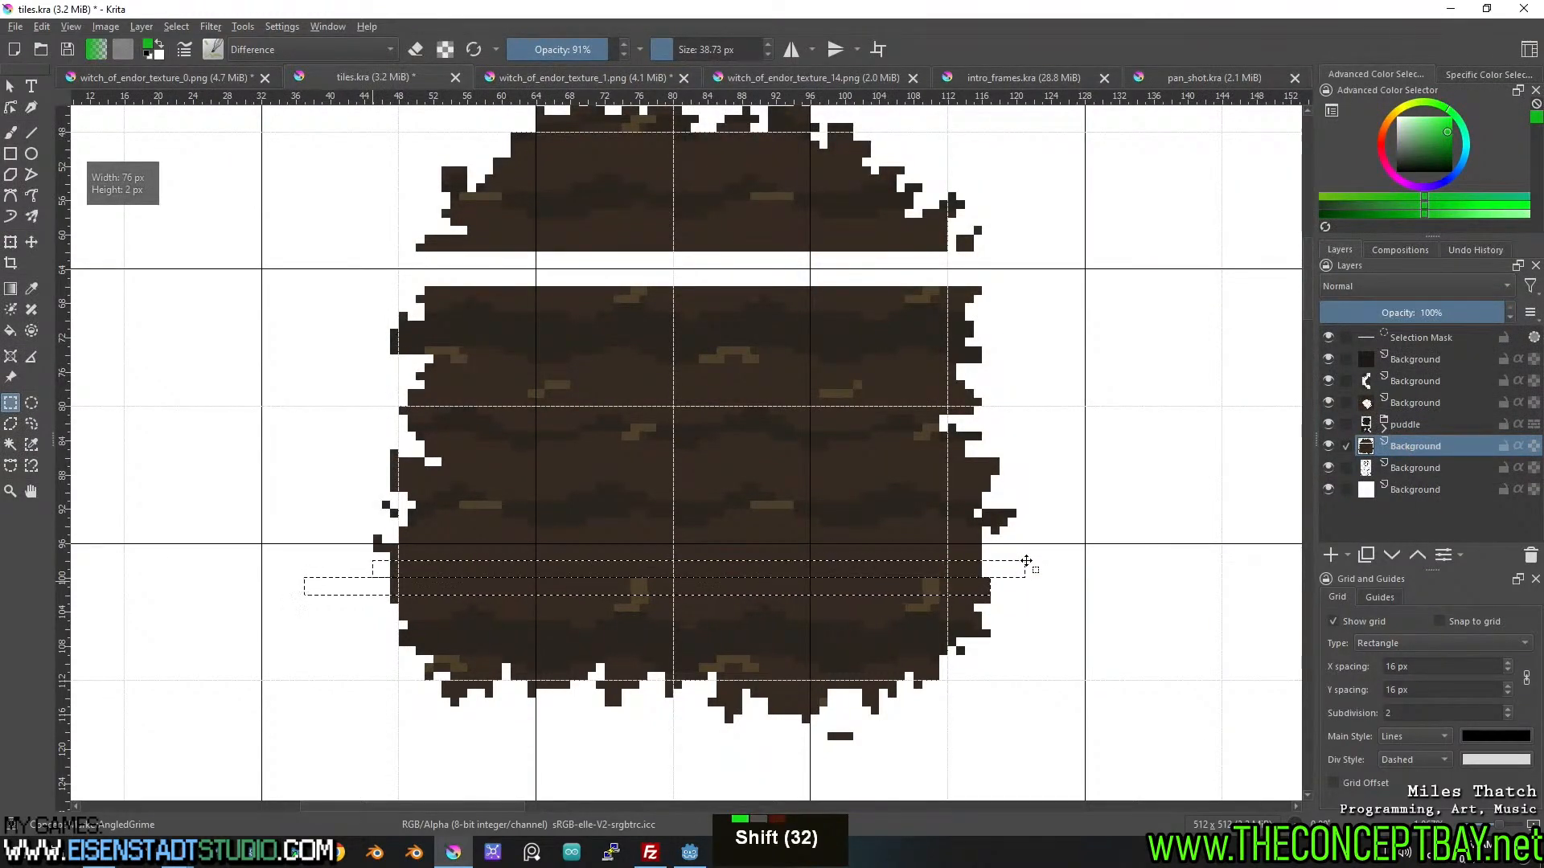
key("Delete")
key("ctrl+shift+a")
left_click_drag(1044, 766, 343, 561)
key("t")
left_click_drag(571, 605, 571, 570)
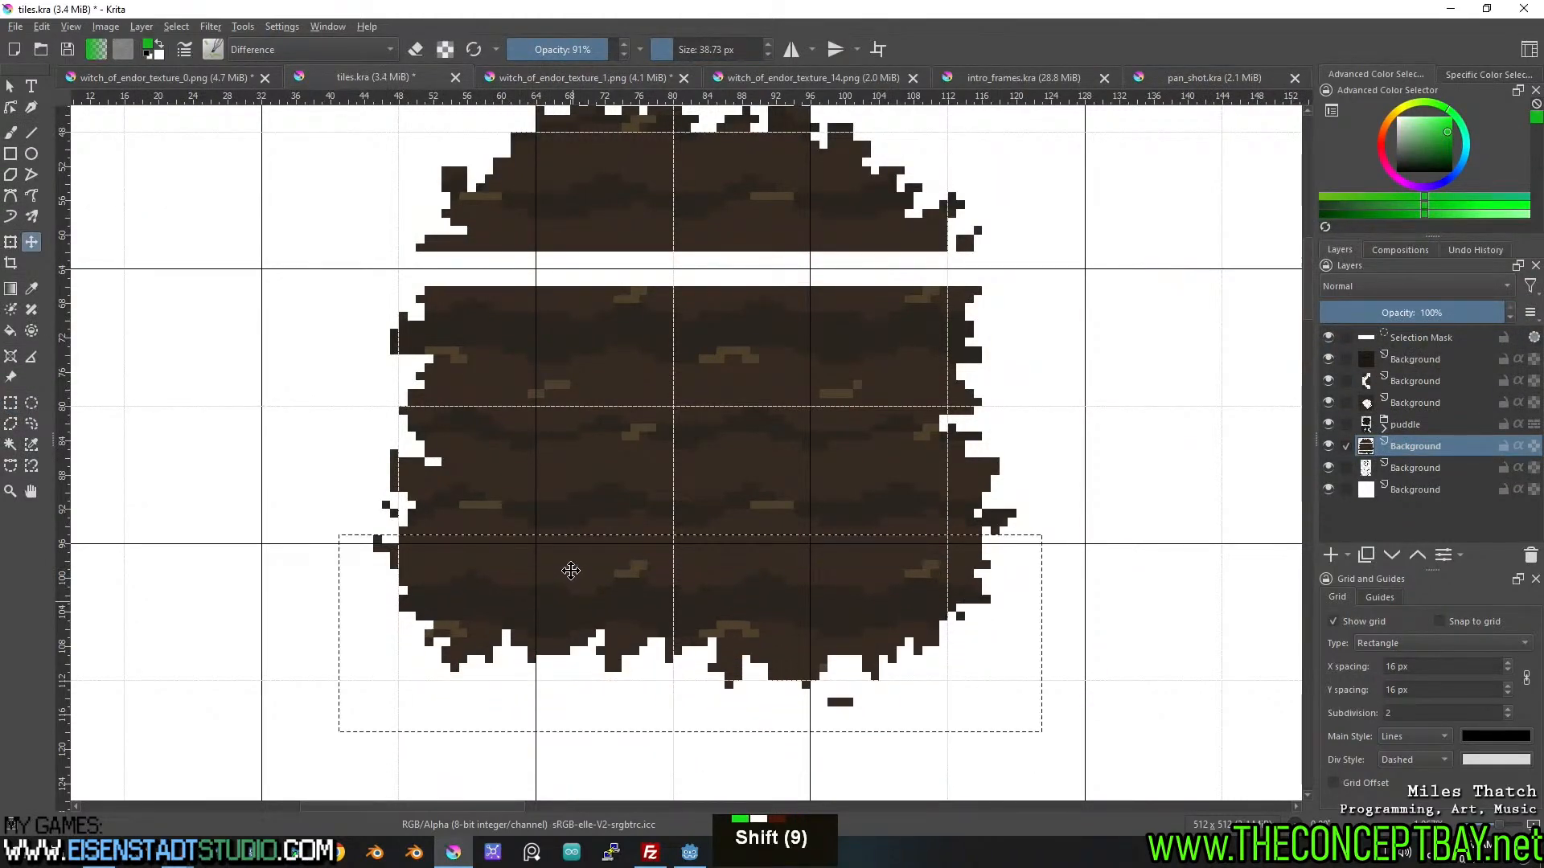
middle_click(571, 570)
Move the patch's upper section about 4 px down so it meets the section below.
left_click(9, 406)
left_click_drag(344, 144, 1073, 357)
key("t")
left_click_drag(786, 308, 785, 342)
middle_click(785, 343)
key("t")
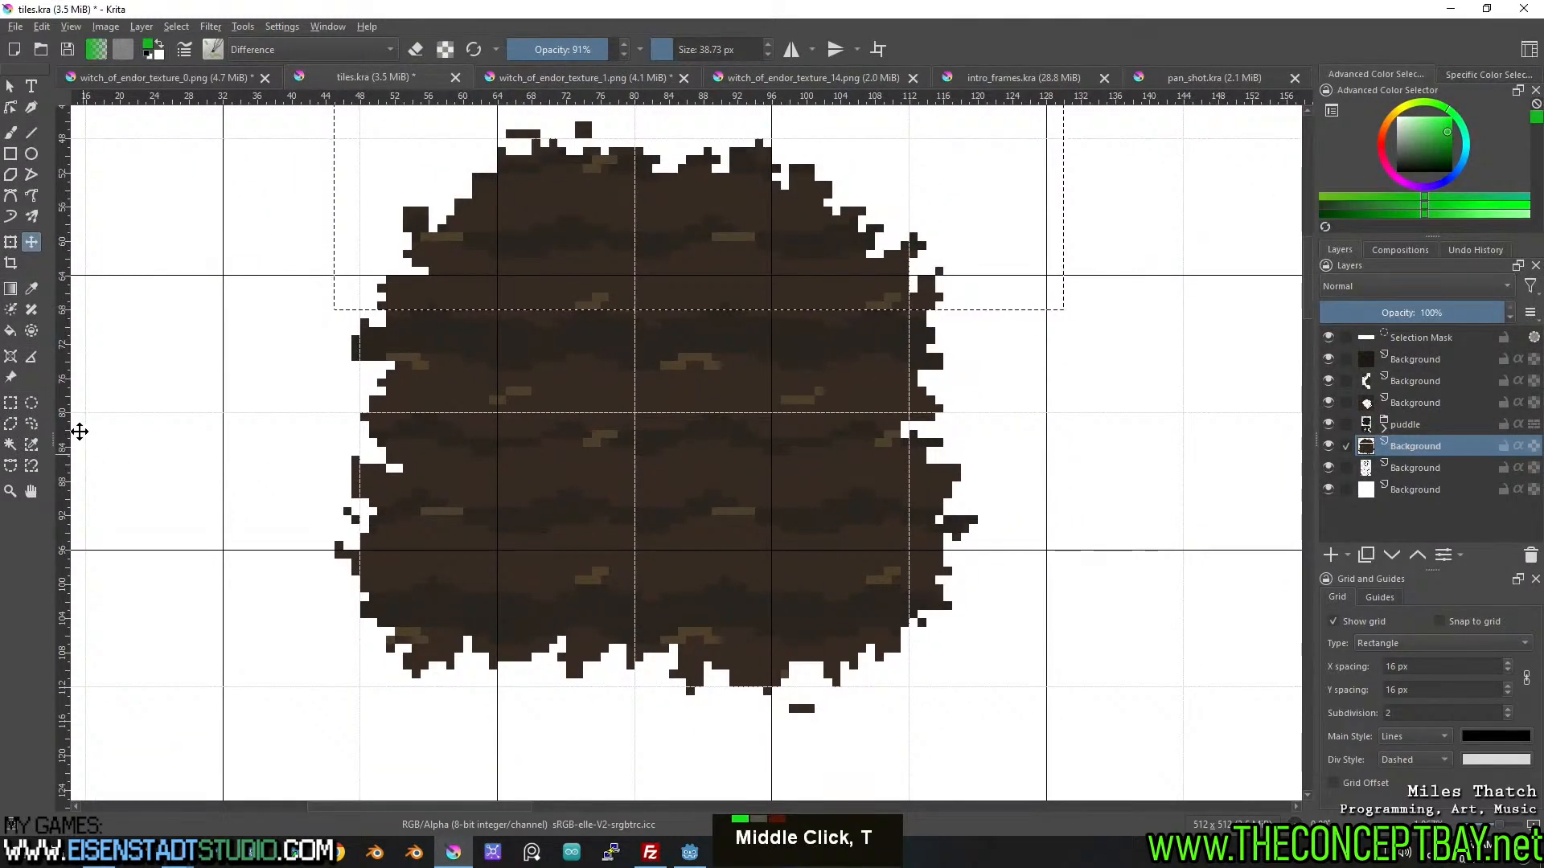
Delete two full-height vertical strips about 2 px wide from the patch, at about 66–68 px and 98–100 px across.
left_click(10, 405)
left_click_drag(526, 394, 527, 396)
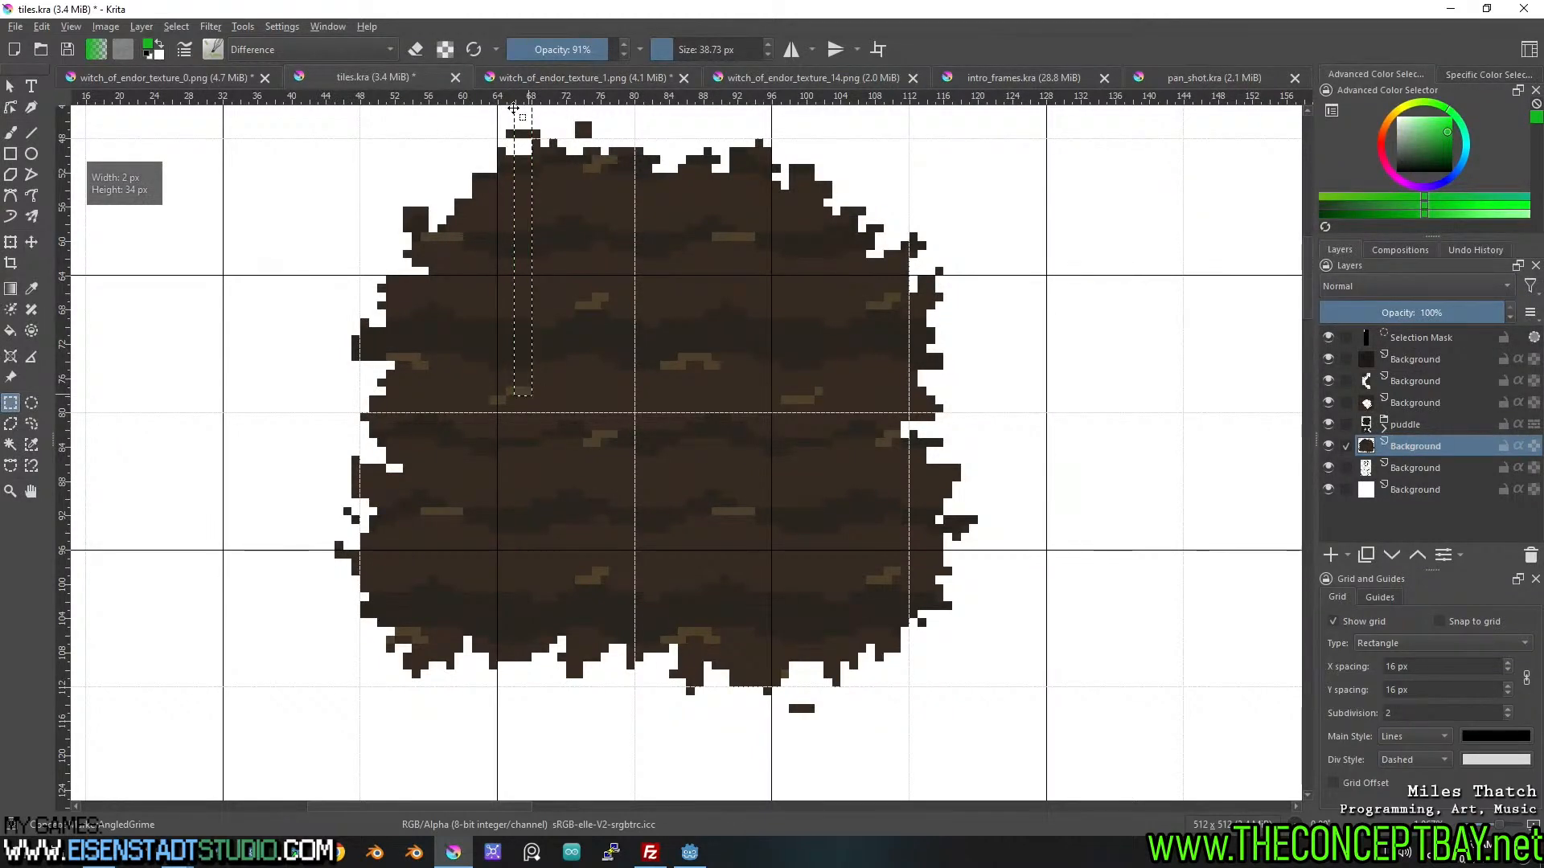
left_click_drag(513, 107, 515, 109)
left_click_drag(513, 387, 534, 693)
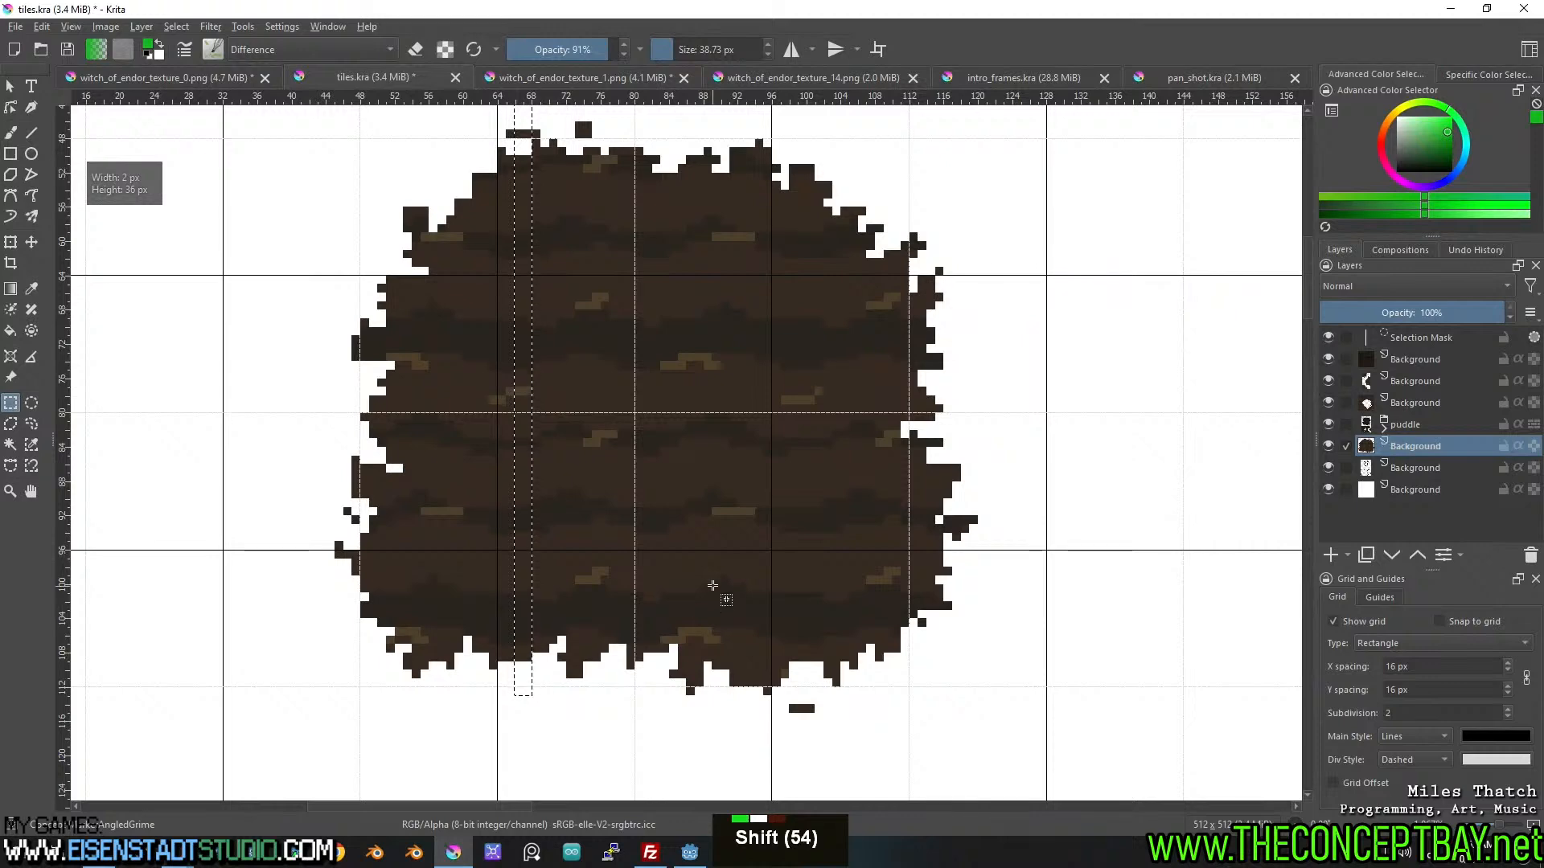
key("Delete")
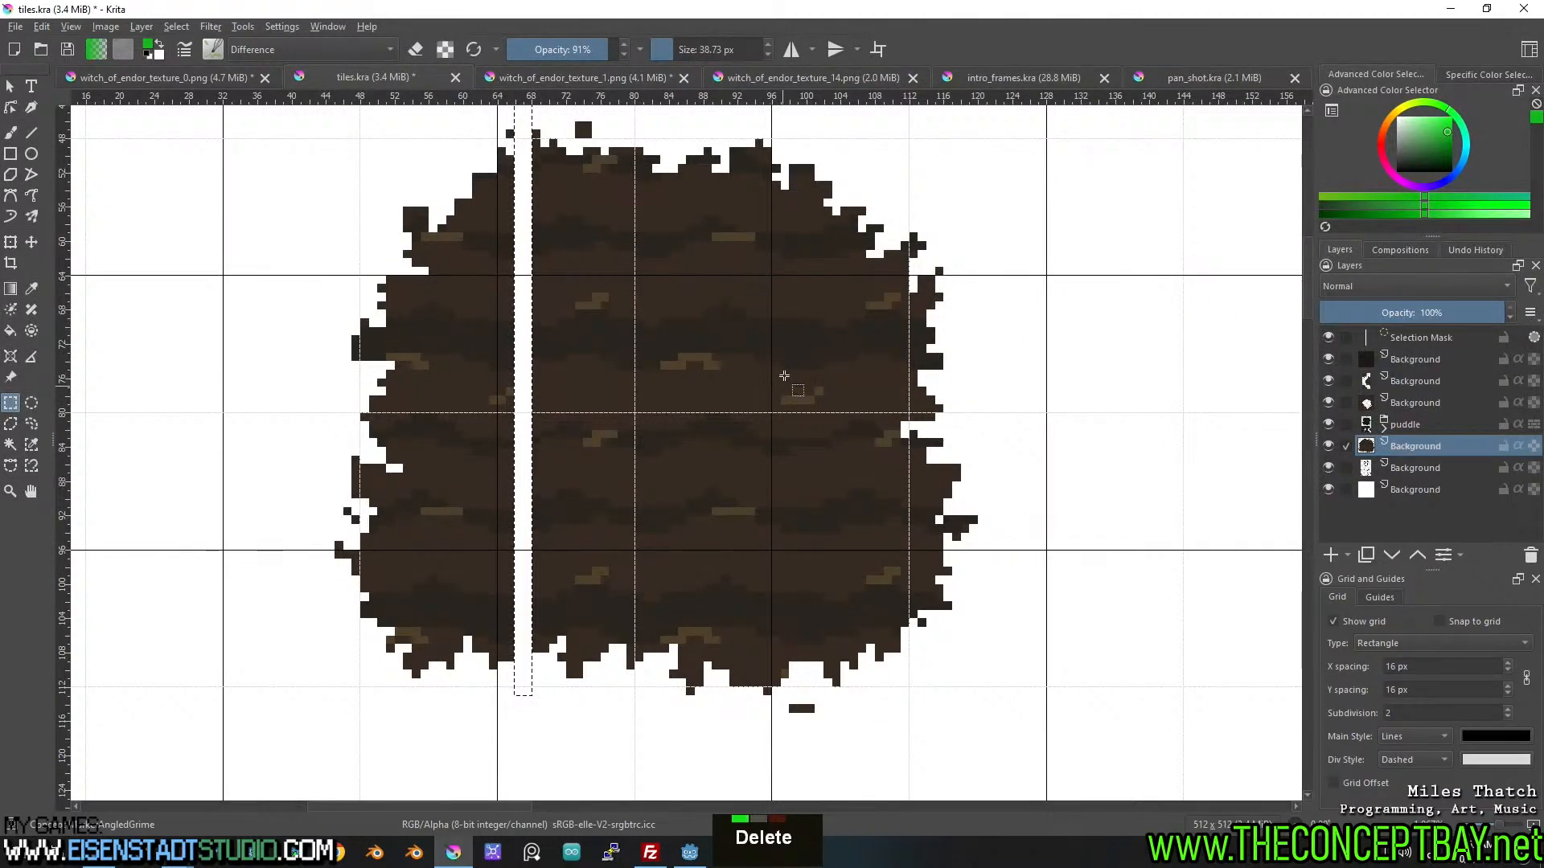
left_click_drag(790, 157, 803, 714)
key("Delete")
key("Delete")
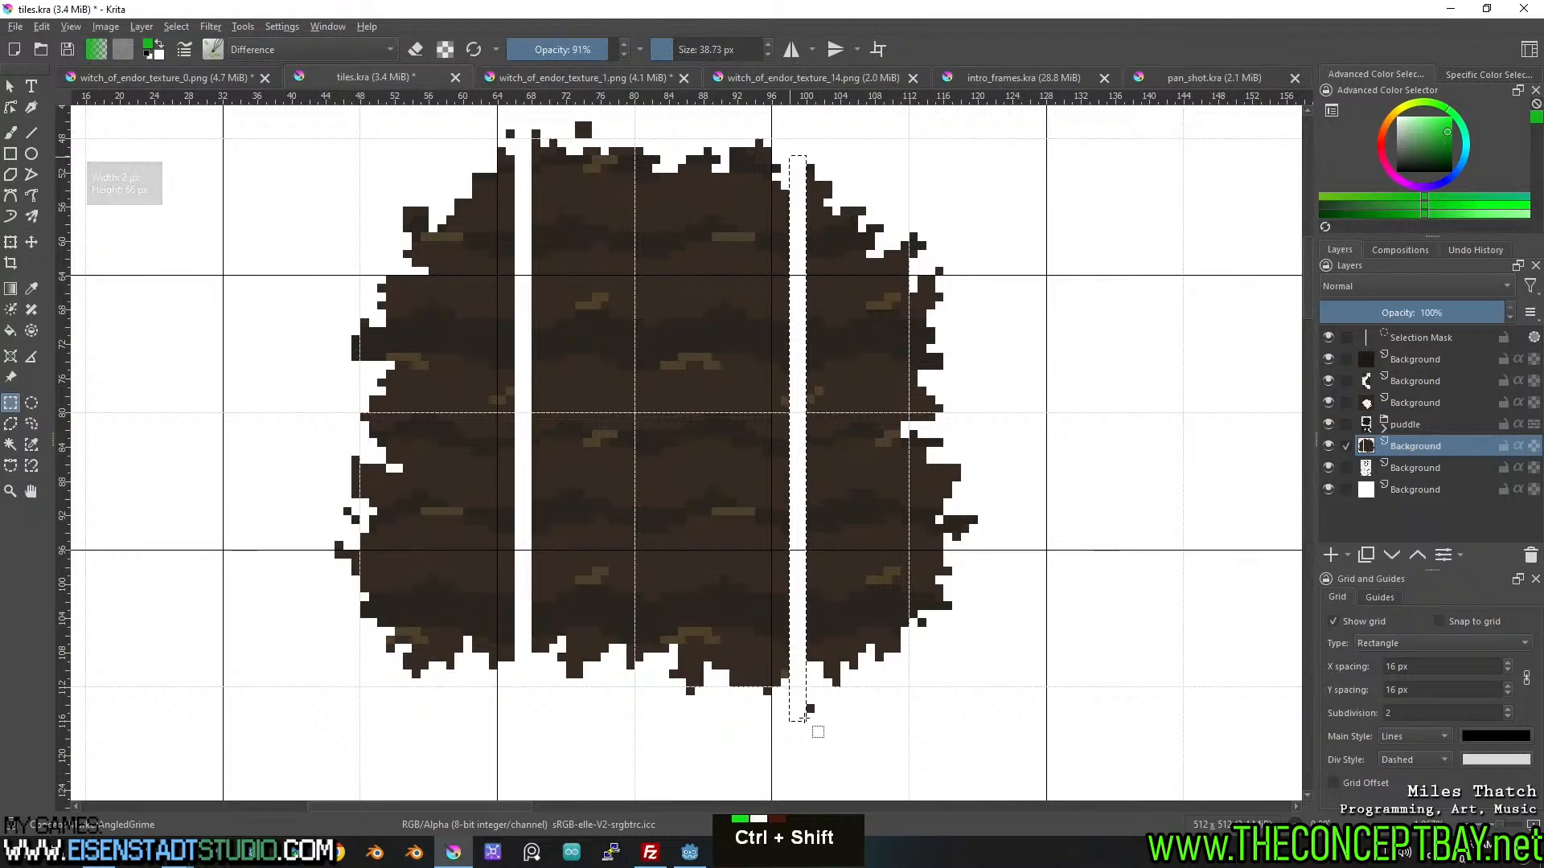
Close the right-hand vertical gap by moving the patch's right section about 2 px left.
key("ctrl+shift+a")
left_click_drag(1015, 754, 799, 120)
key("t")
left_click_drag(824, 410, 806, 410)
key("ctrl+shift+a")
Close the remaining vertical gap by moving the left section about 2 px right, and shift the whole patch about 4 px left.
key("b")
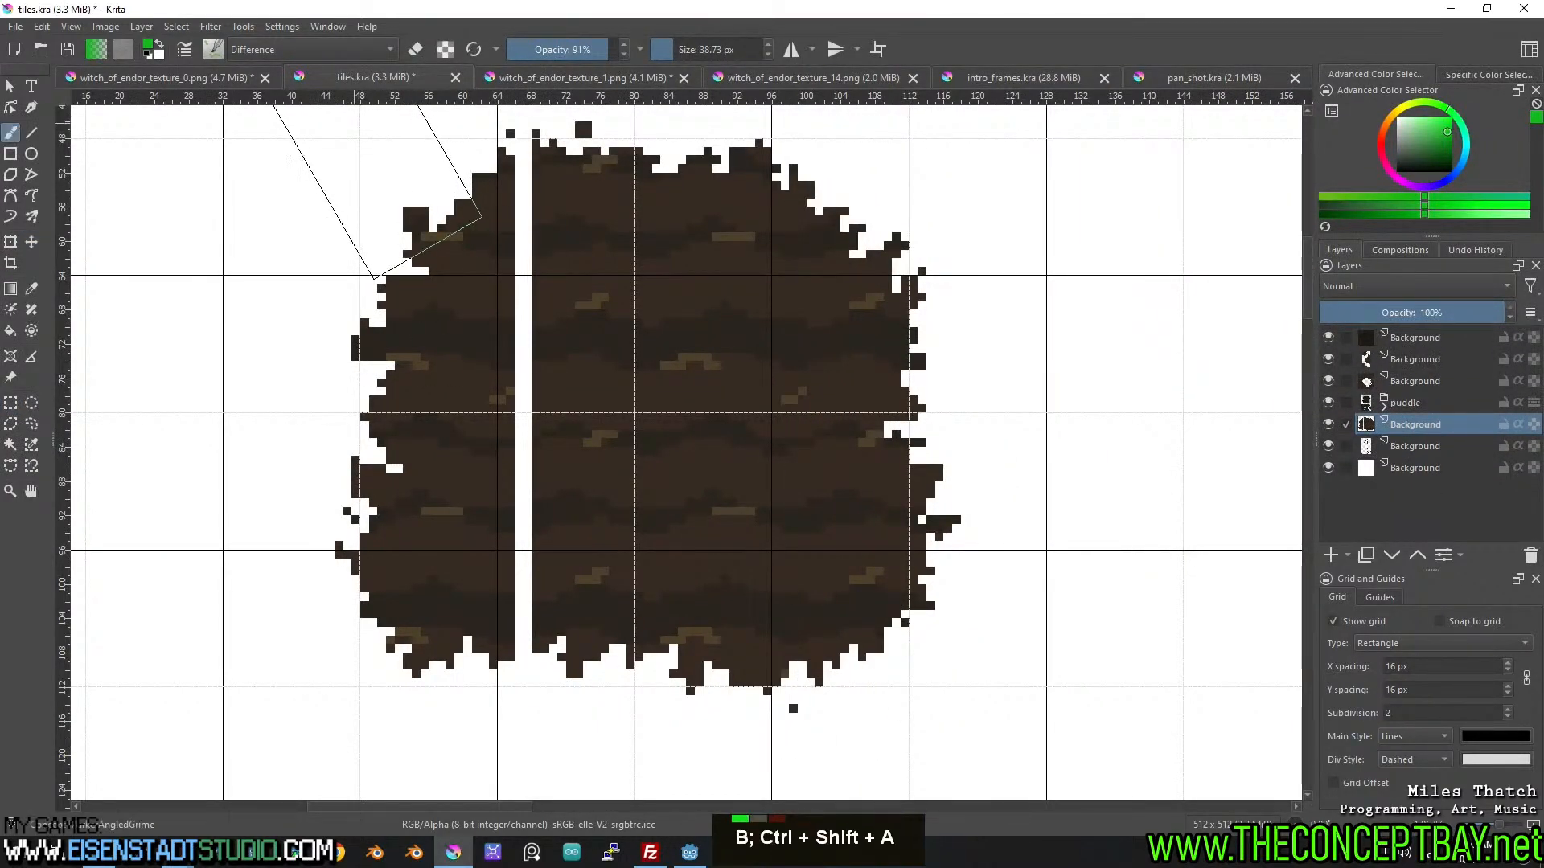
left_click_drag(266, 113, 522, 687)
key("t")
left_click_drag(489, 510, 507, 510)
key("ctrl+shift+a")
left_click_drag(696, 386, 657, 390)
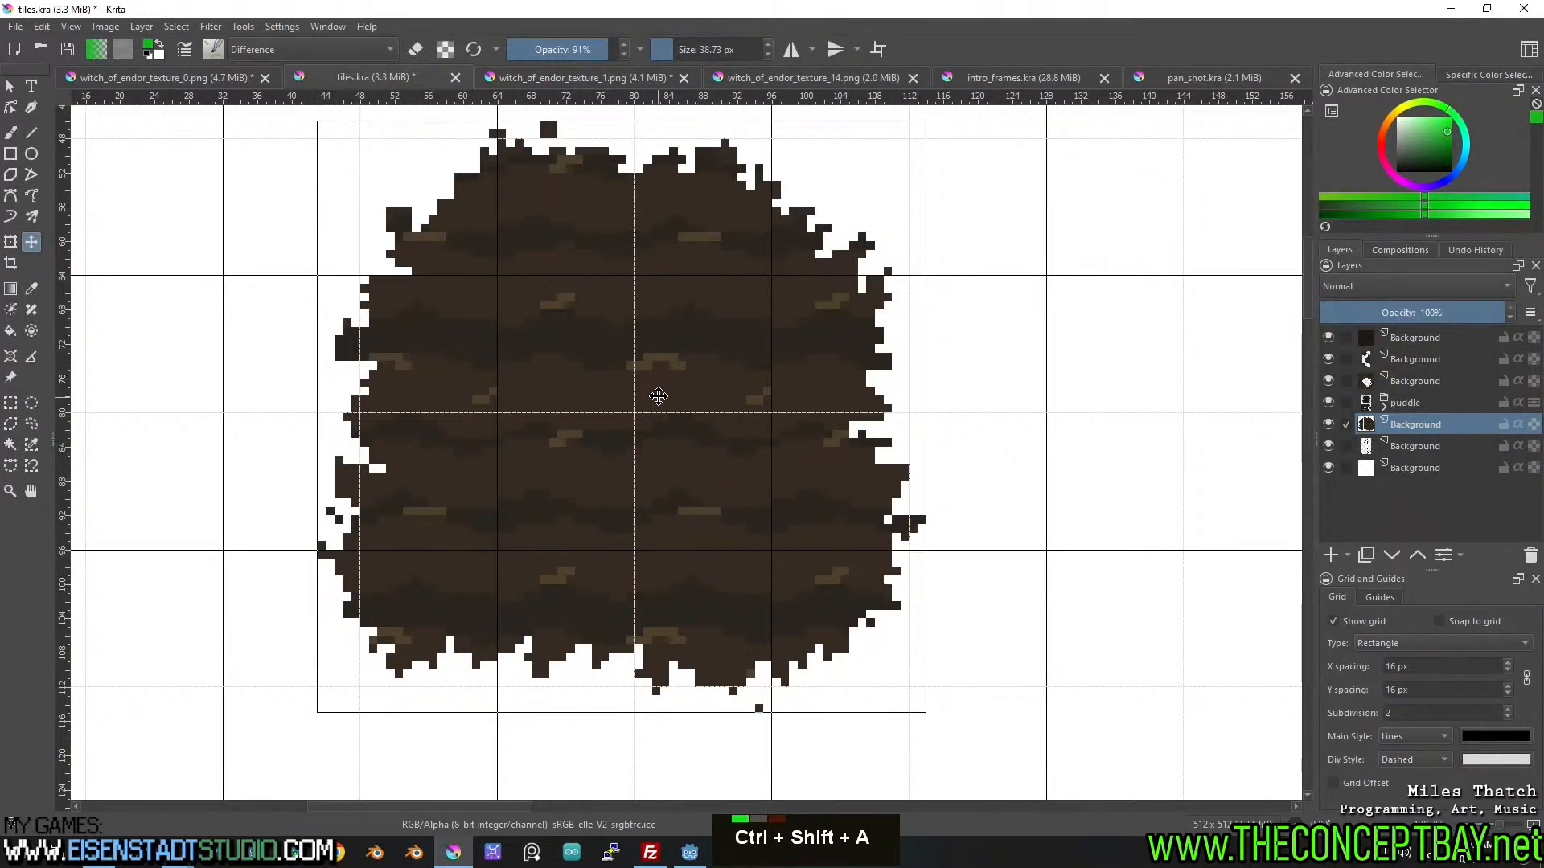
Save the tiles.kra document.
scroll(658, 397, "down", 2)
middle_click(692, 441)
scroll(703, 448, "up", 2)
middle_click(703, 448)
scroll(727, 434, "up", 1)
scroll(725, 455, "down", 1)
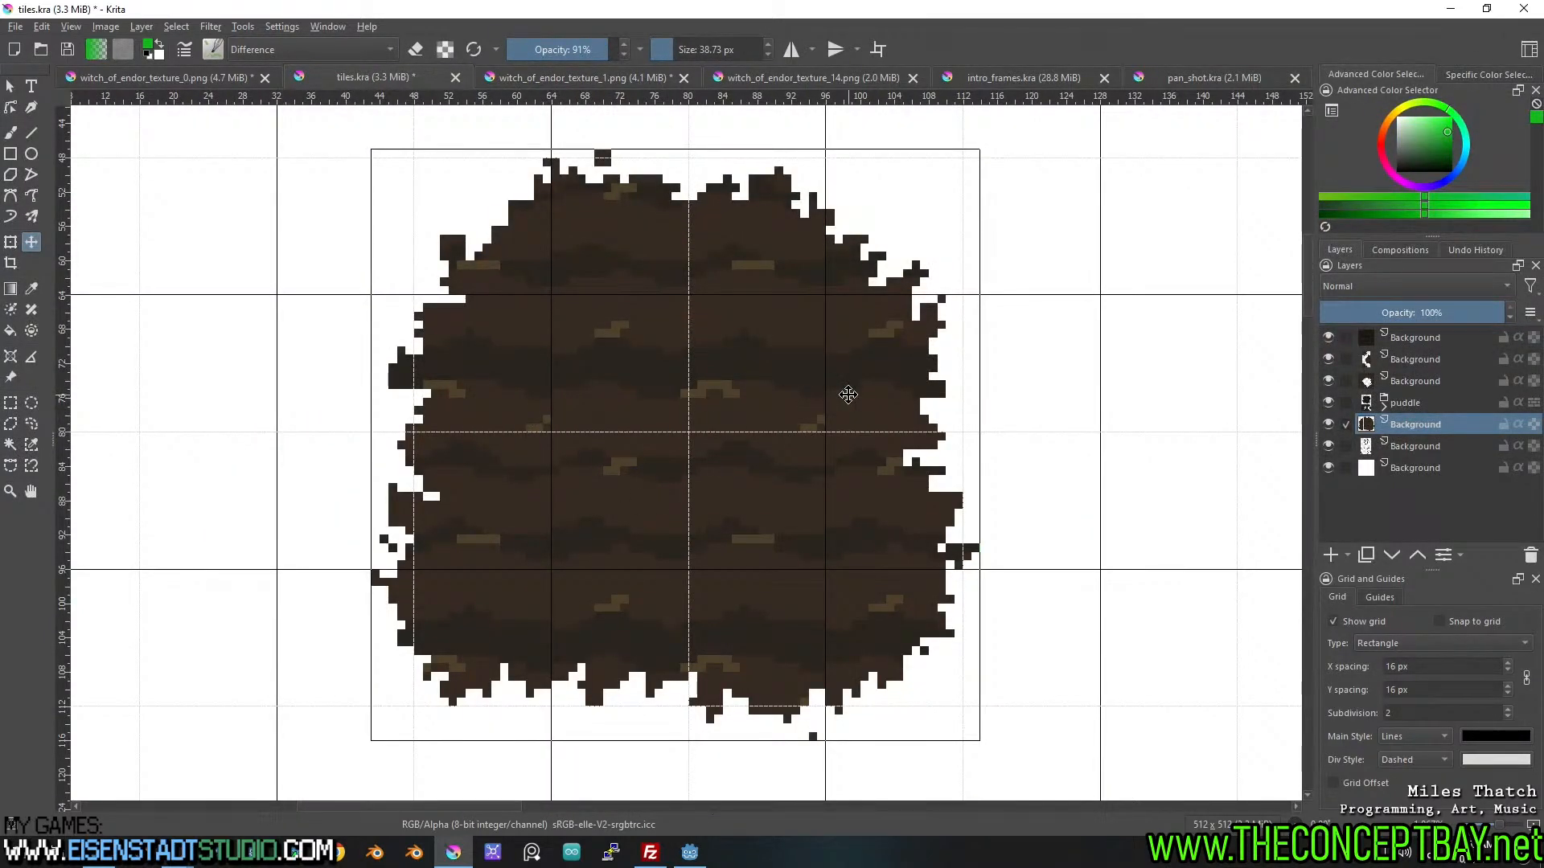
key("ctrl+s")
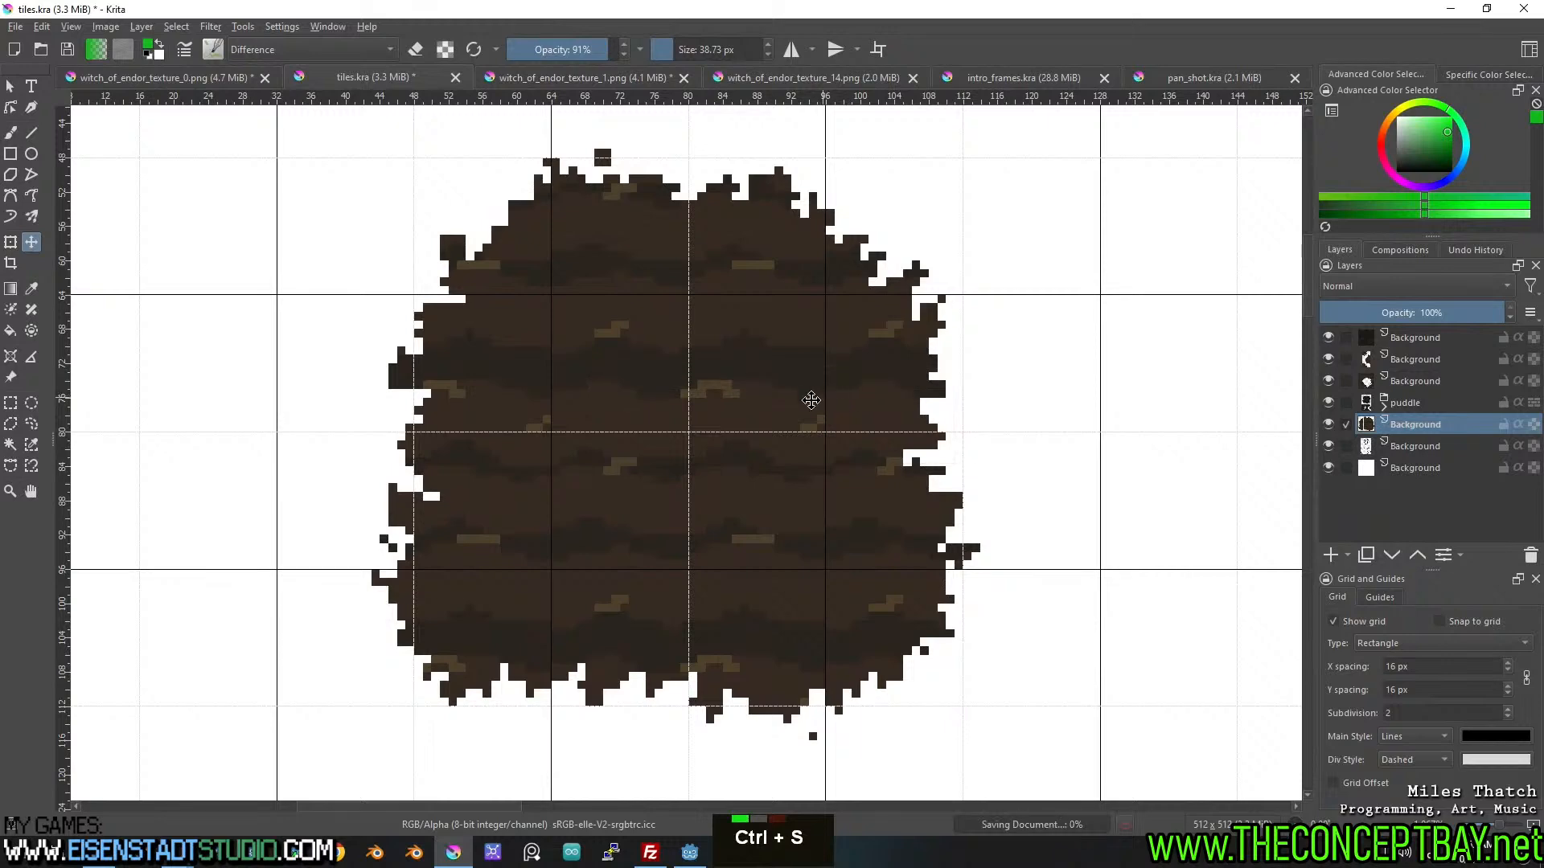
Examine the narrowed dirt patch alongside the hollow dirt square and the loose edge pieces below it.
scroll(844, 398, "down", 3)
middle_click(804, 402)
scroll(761, 402, "up", 1)
scroll(758, 395, "up", 1)
middle_click(756, 391)
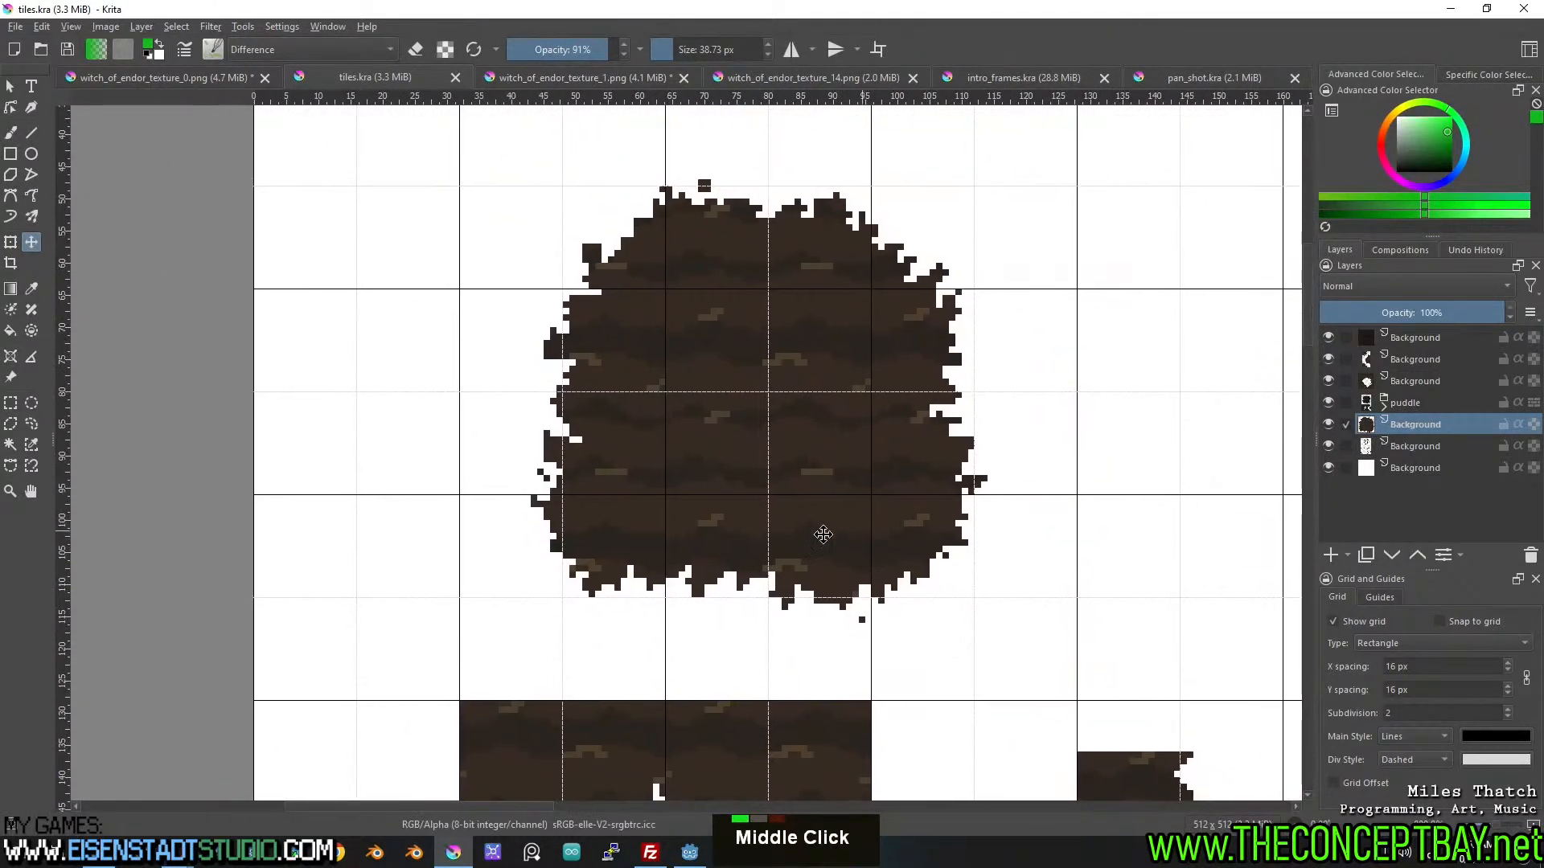
scroll(820, 531, "up", 1)
middle_click(807, 529)
middle_click(871, 607)
scroll(682, 407, "down", 2)
middle_click(956, 599)
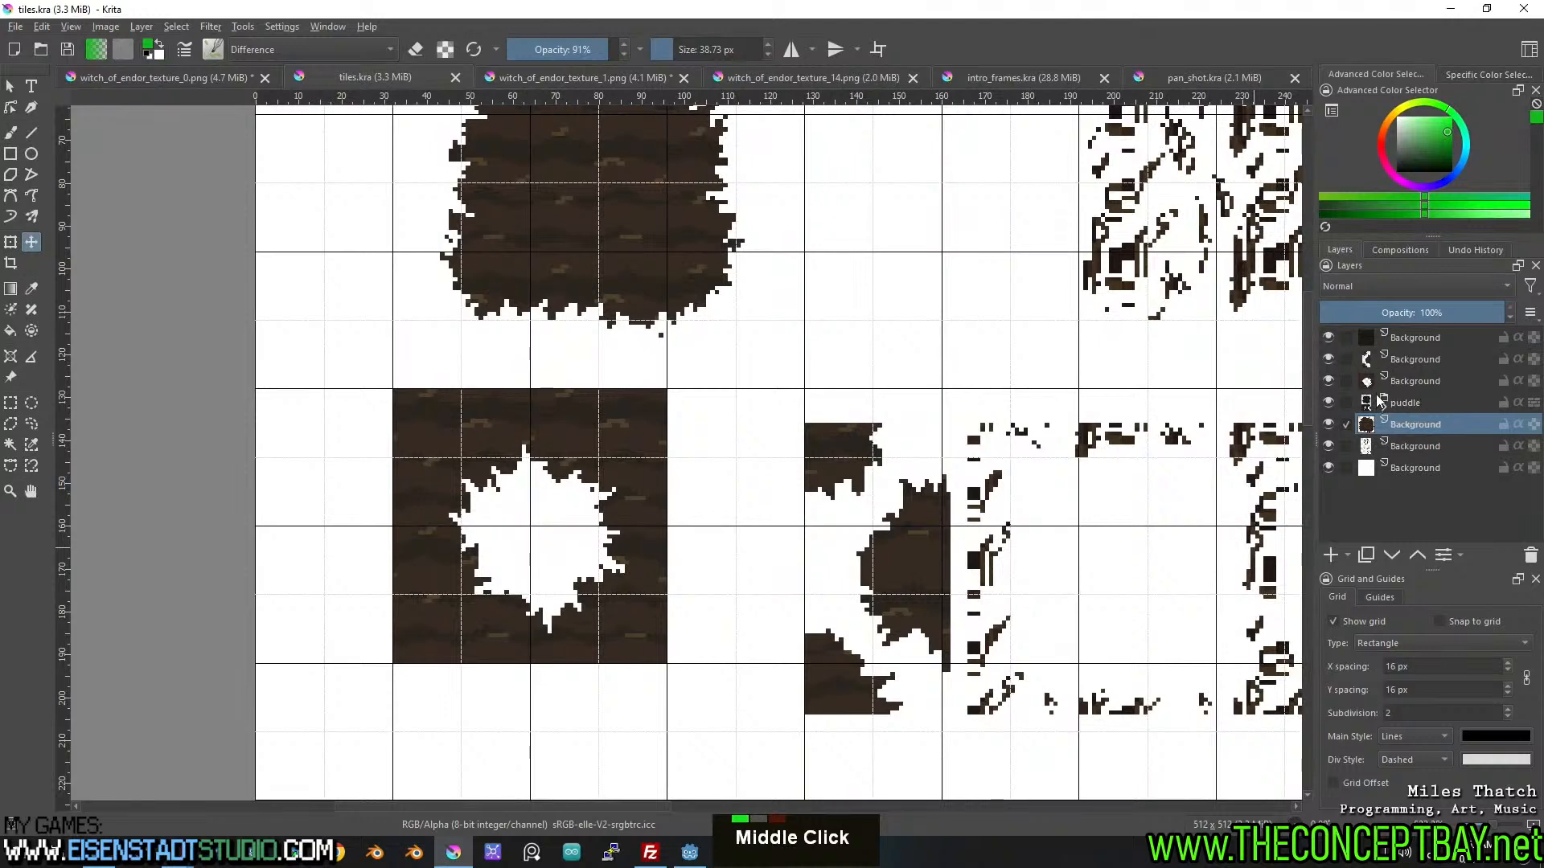
Move the dirt patch layer above the puddle layer and make the layer with the loose dirt edge pieces active.
left_click_drag(1402, 427, 1417, 398)
left_click(1325, 444)
left_click(1325, 446)
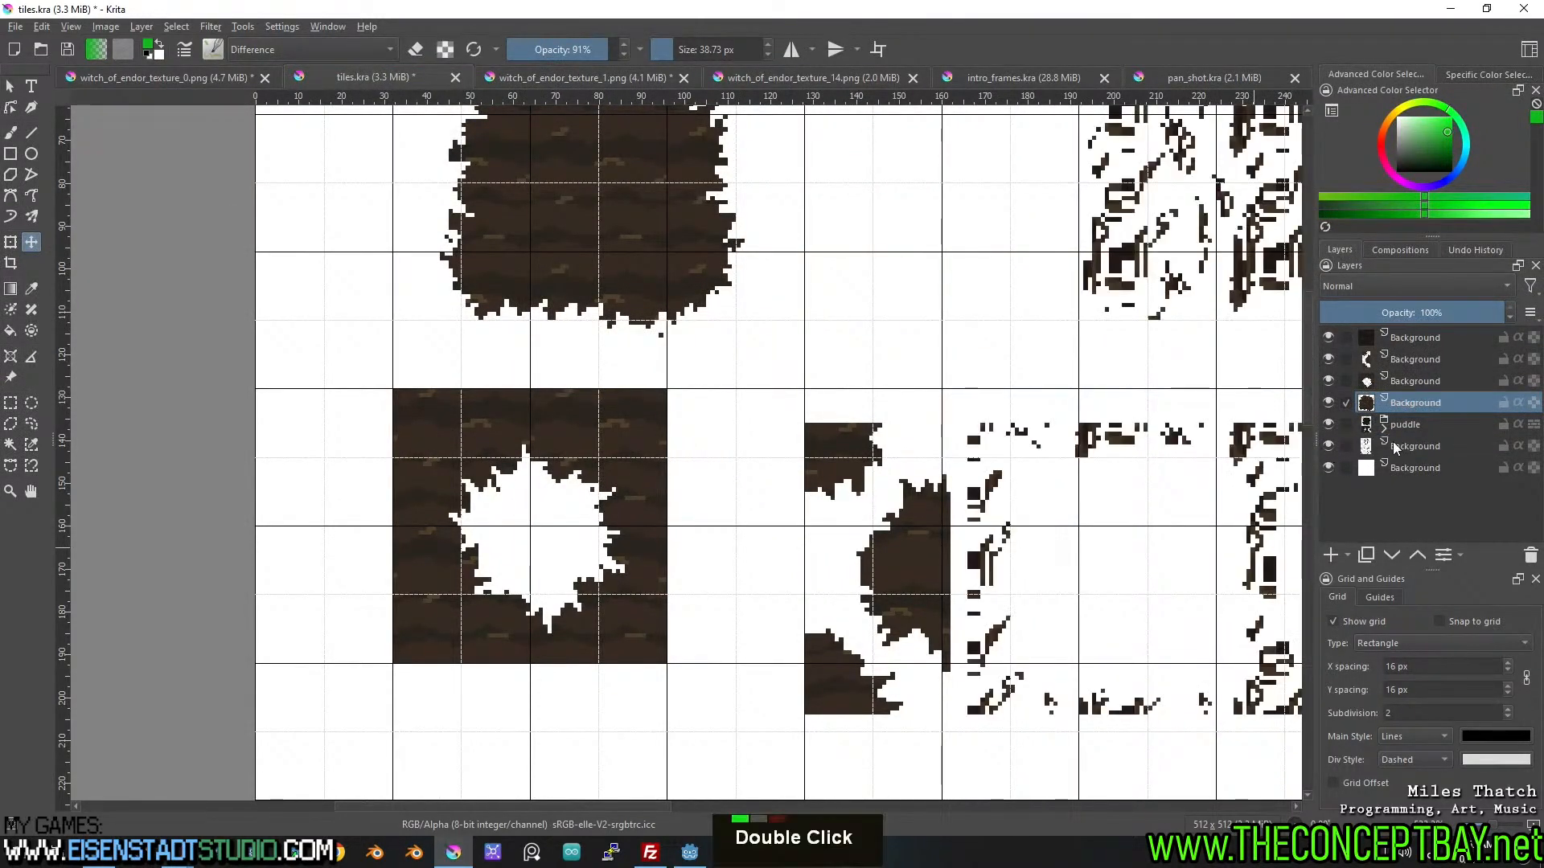
left_click(1399, 449)
double_click(1329, 358)
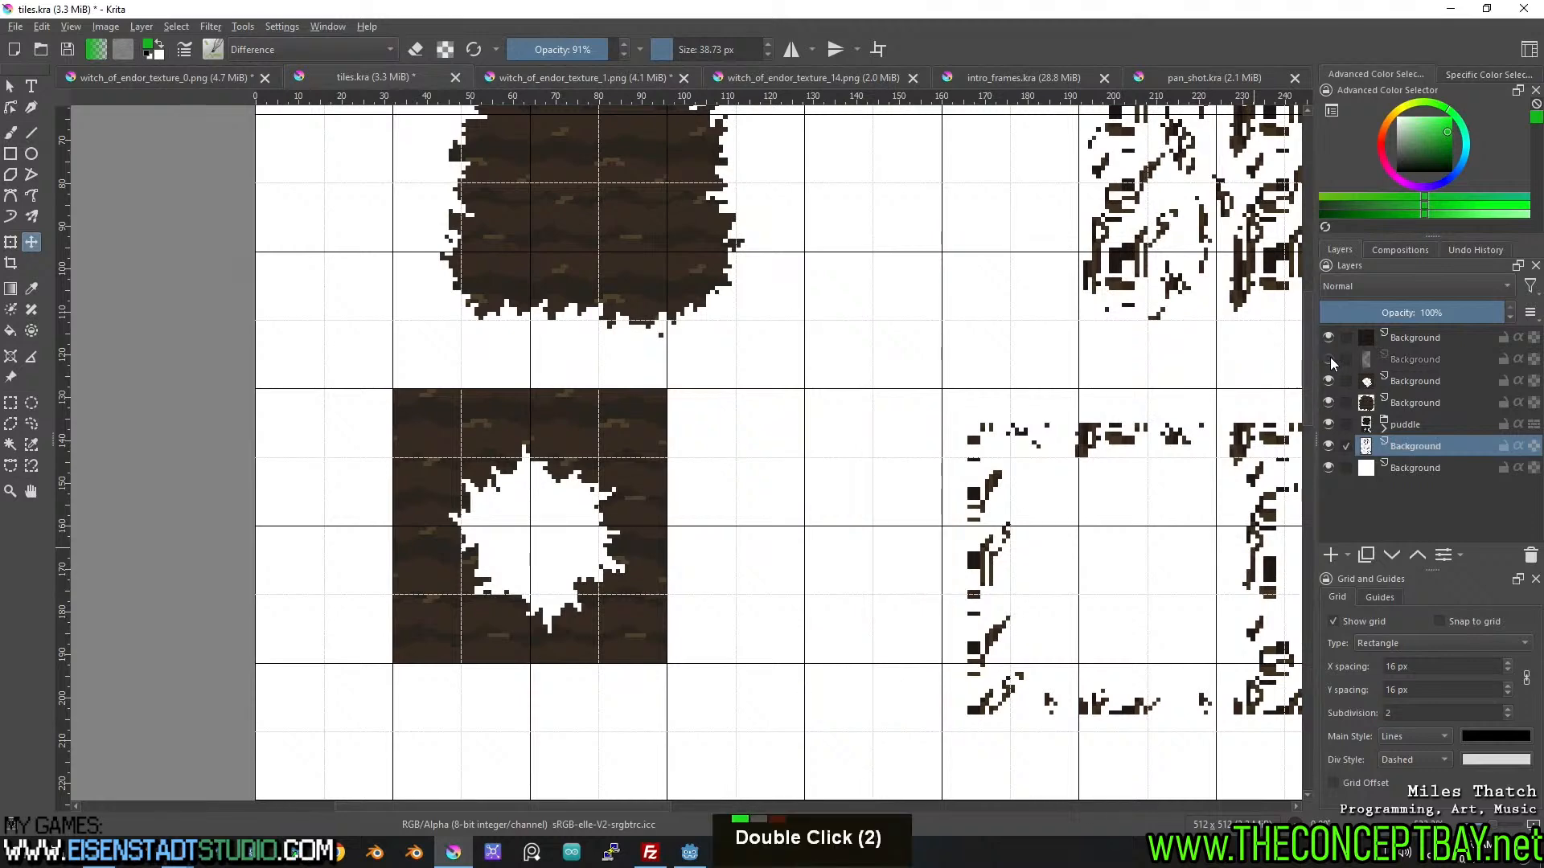
left_click(1413, 358)
Move the loose dirt edge pieces so that their right edge lines up with the 160 px grid line.
left_click_drag(888, 509, 845, 470)
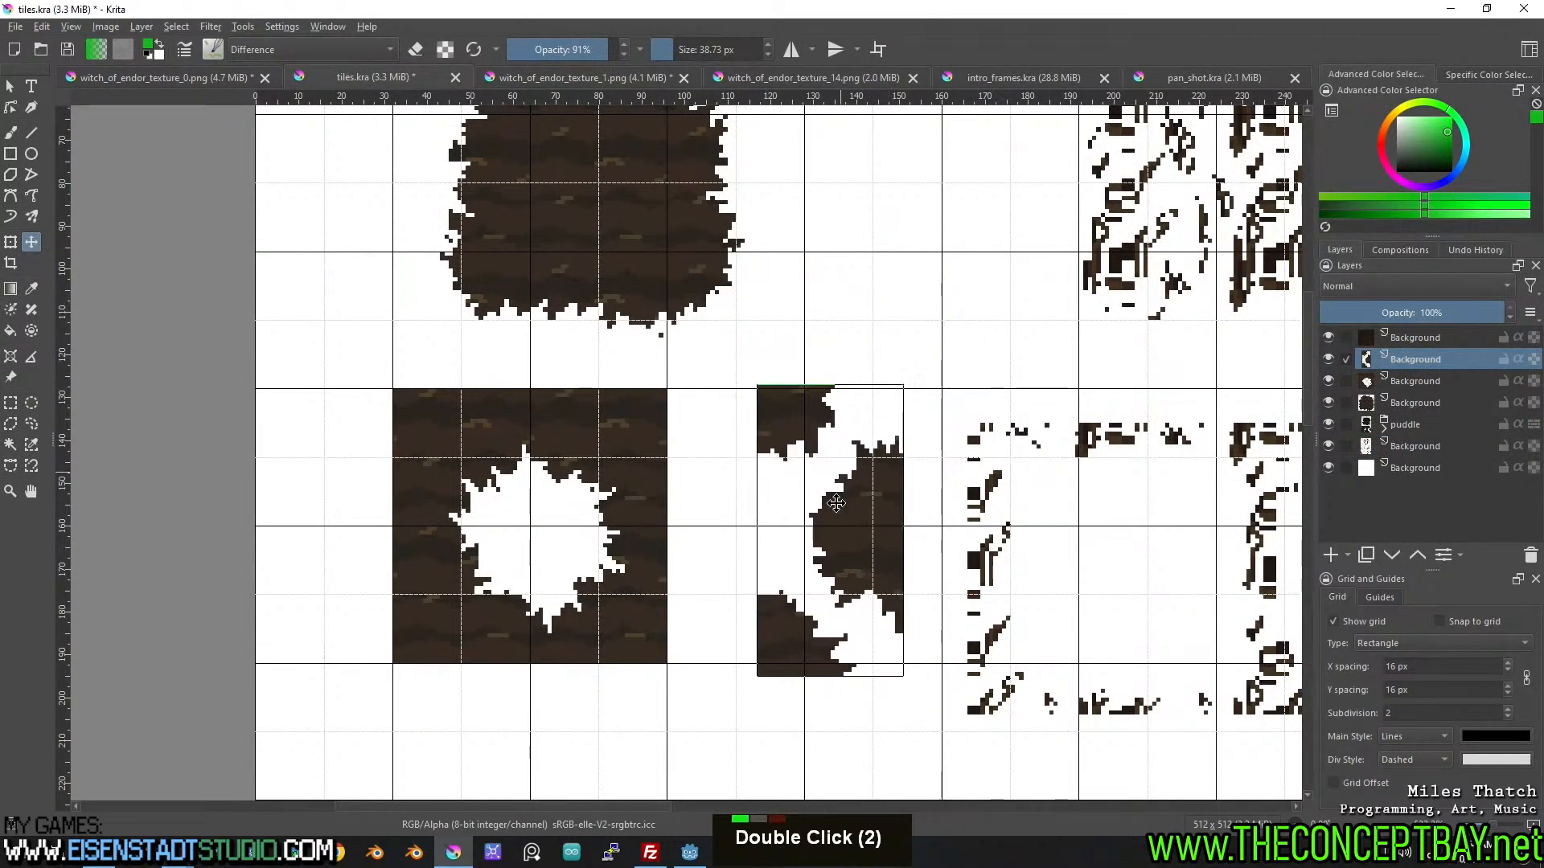
scroll(812, 554, "up", 2)
middle_click(933, 580)
left_click_drag(780, 516, 870, 515)
Delete a horizontal strip about 4 px high across the middle of the loose dirt edge pieces.
key("b")
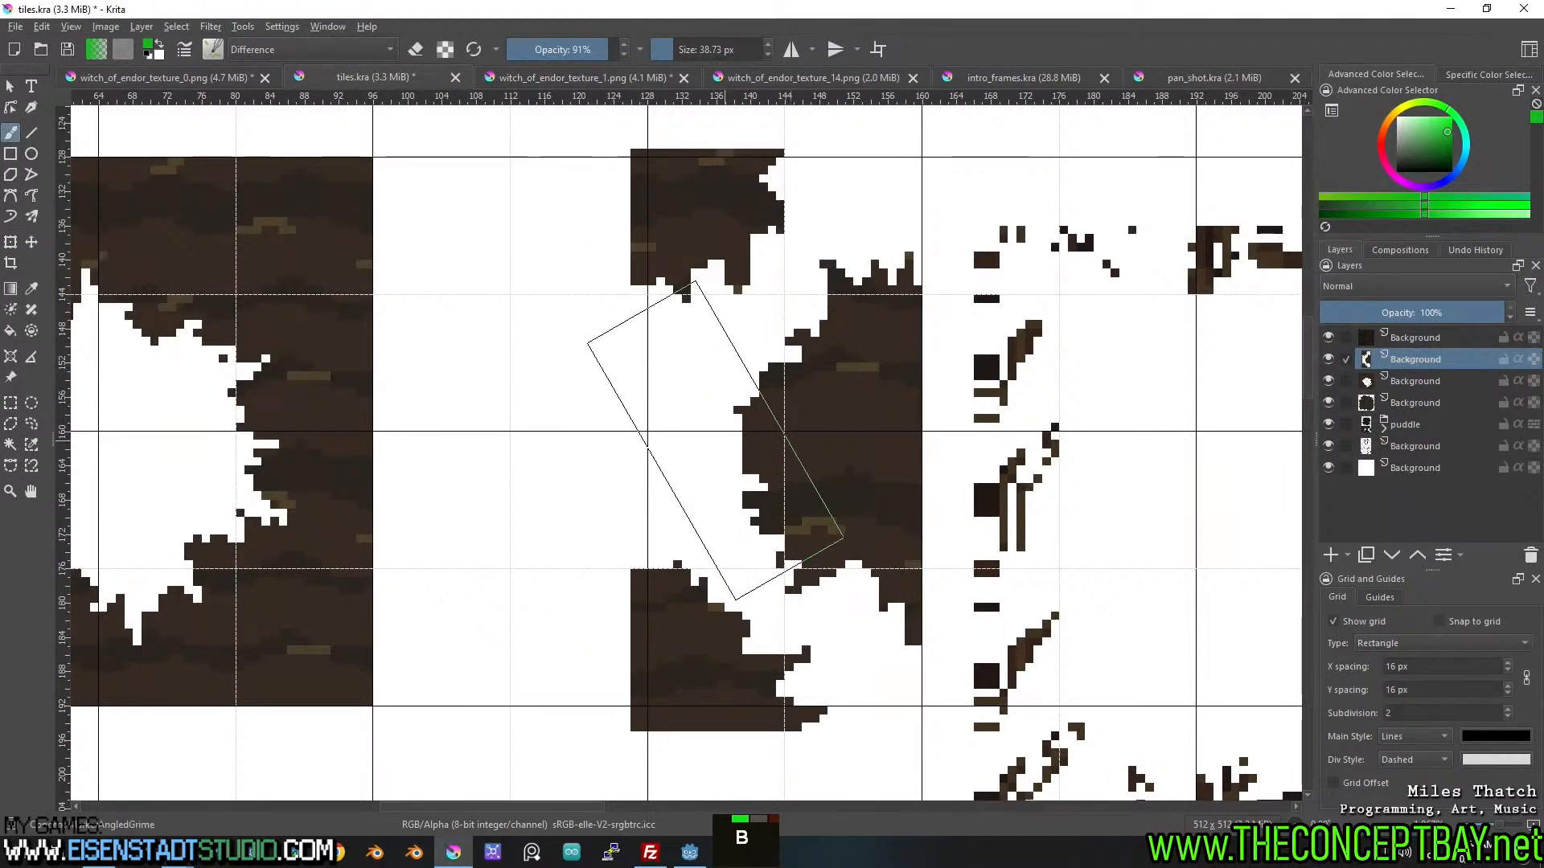
left_click(10, 404)
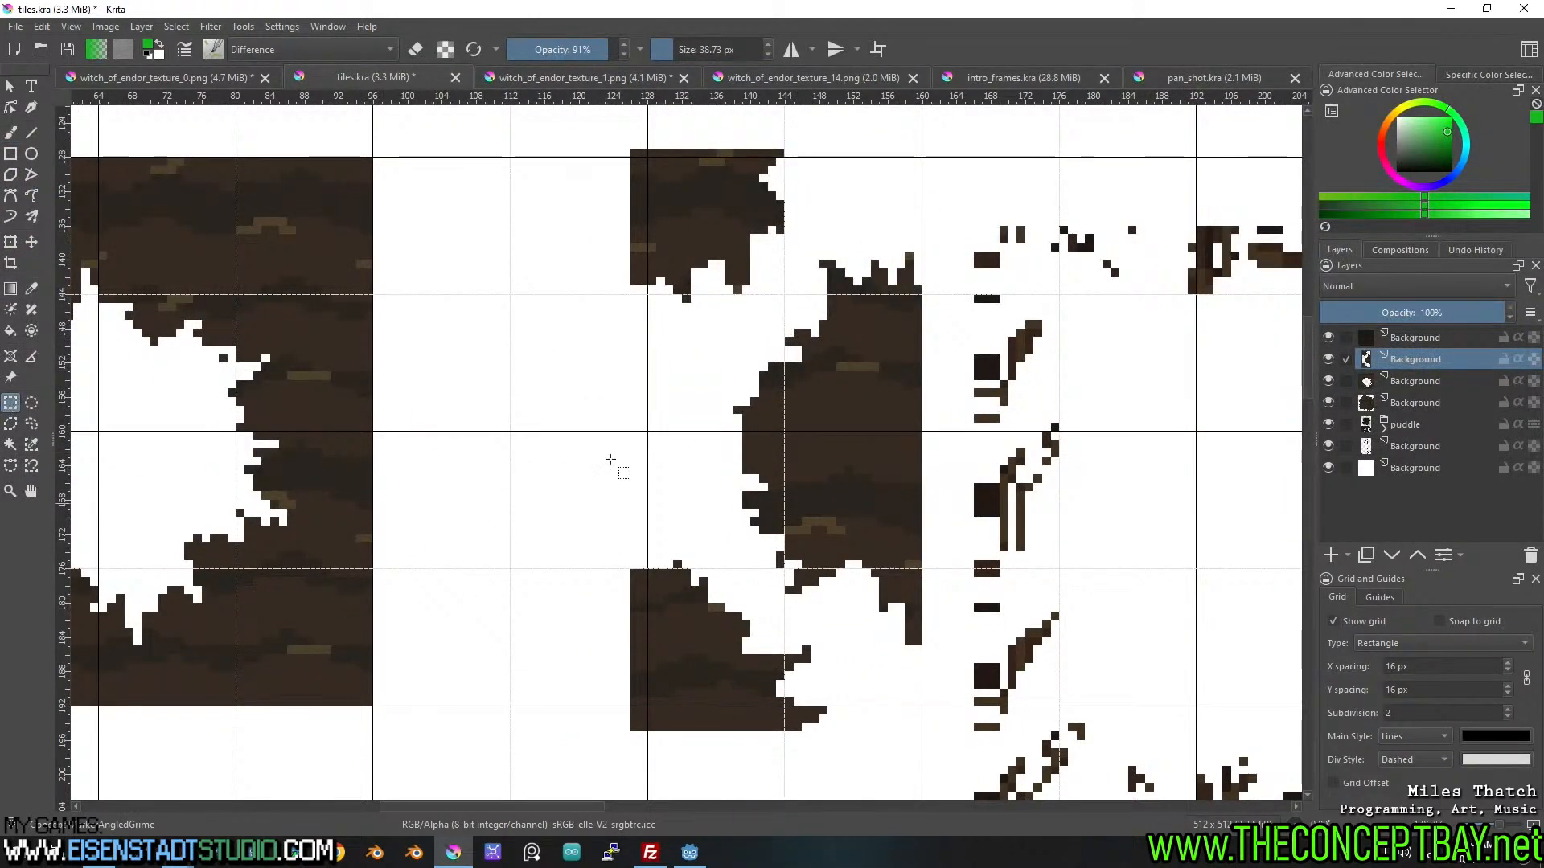
left_click_drag(639, 419, 562, 774)
key("Delete")
key("ctrl+shift+a")
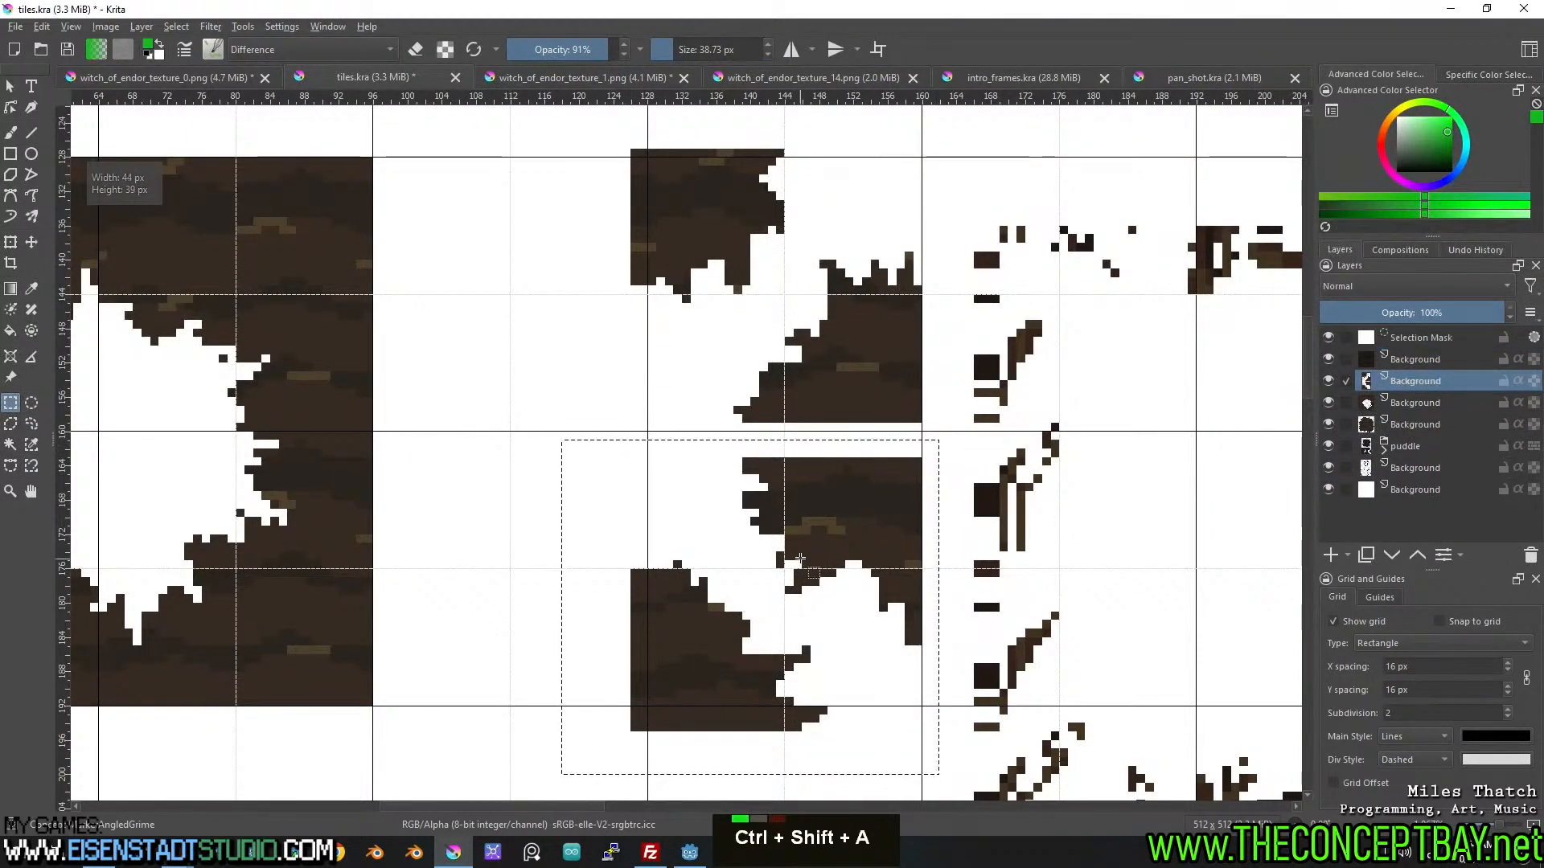
Move the lower section of the loose dirt edge pieces up to close the gap left by the deleted strip, then clear the selection.
key("t")
left_click_drag(836, 522, 841, 479)
key("ctrl+shift+a")
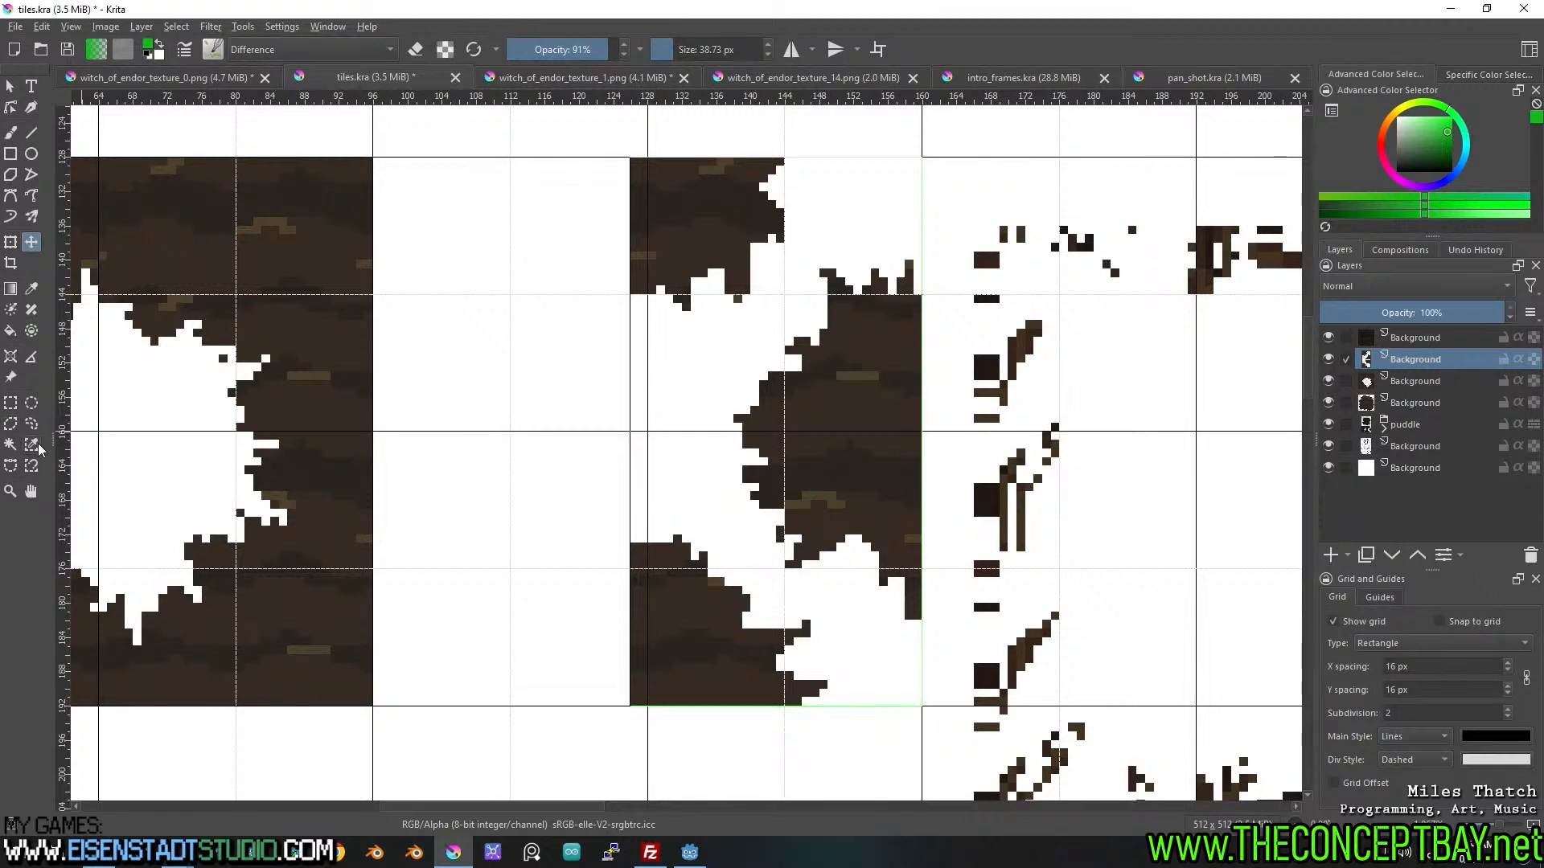
Delete the narrow vertical strip of the loose dirt edge pieces that extends past the 128 px grid line.
left_click(8, 405)
left_click_drag(567, 152, 648, 776)
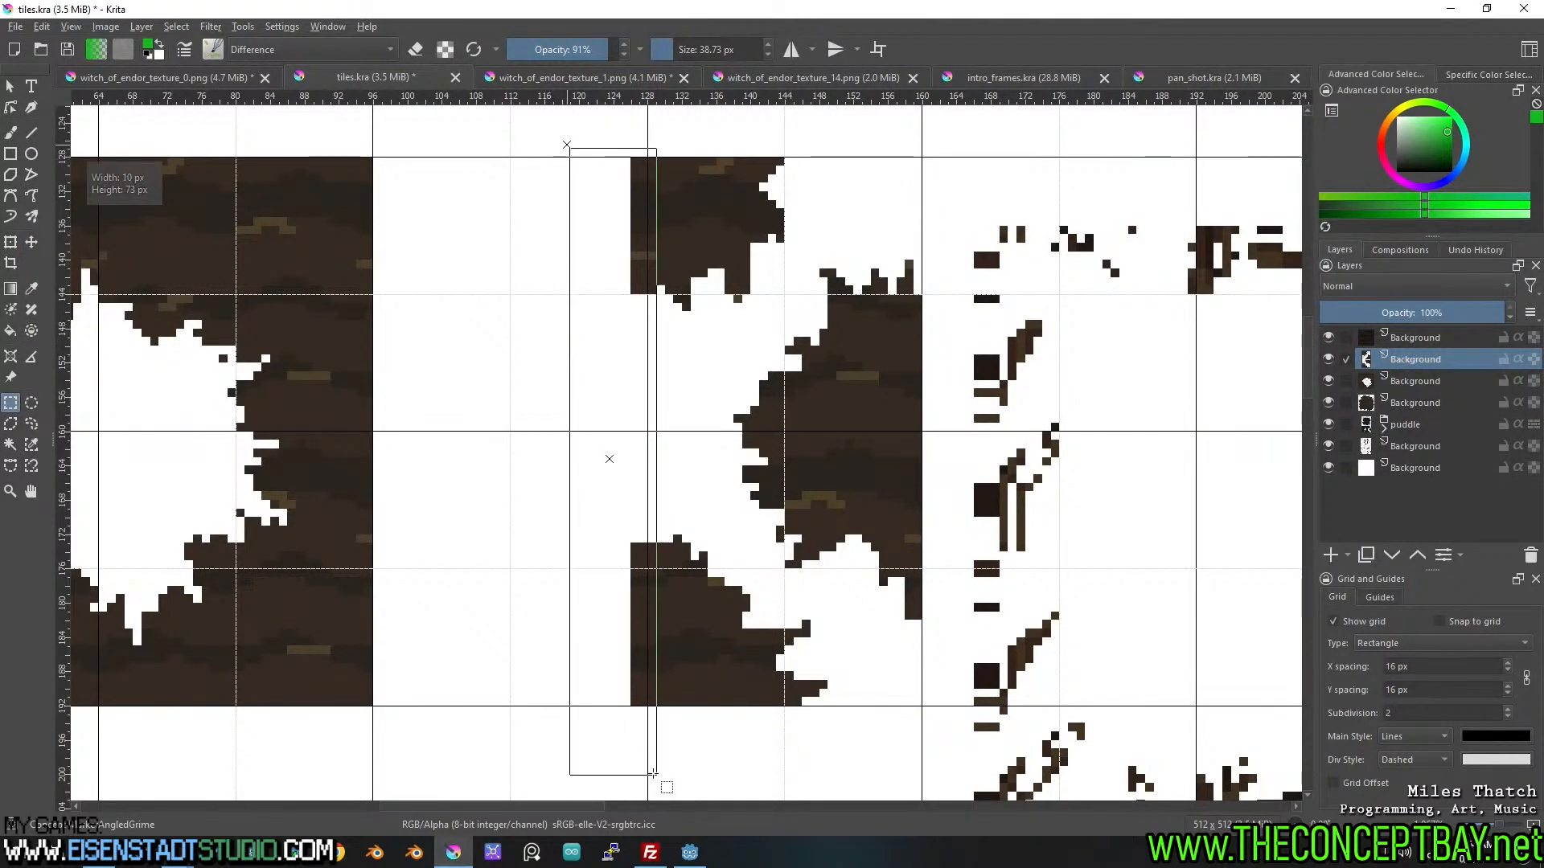
key("Delete")
key("ctrl+shift+a")
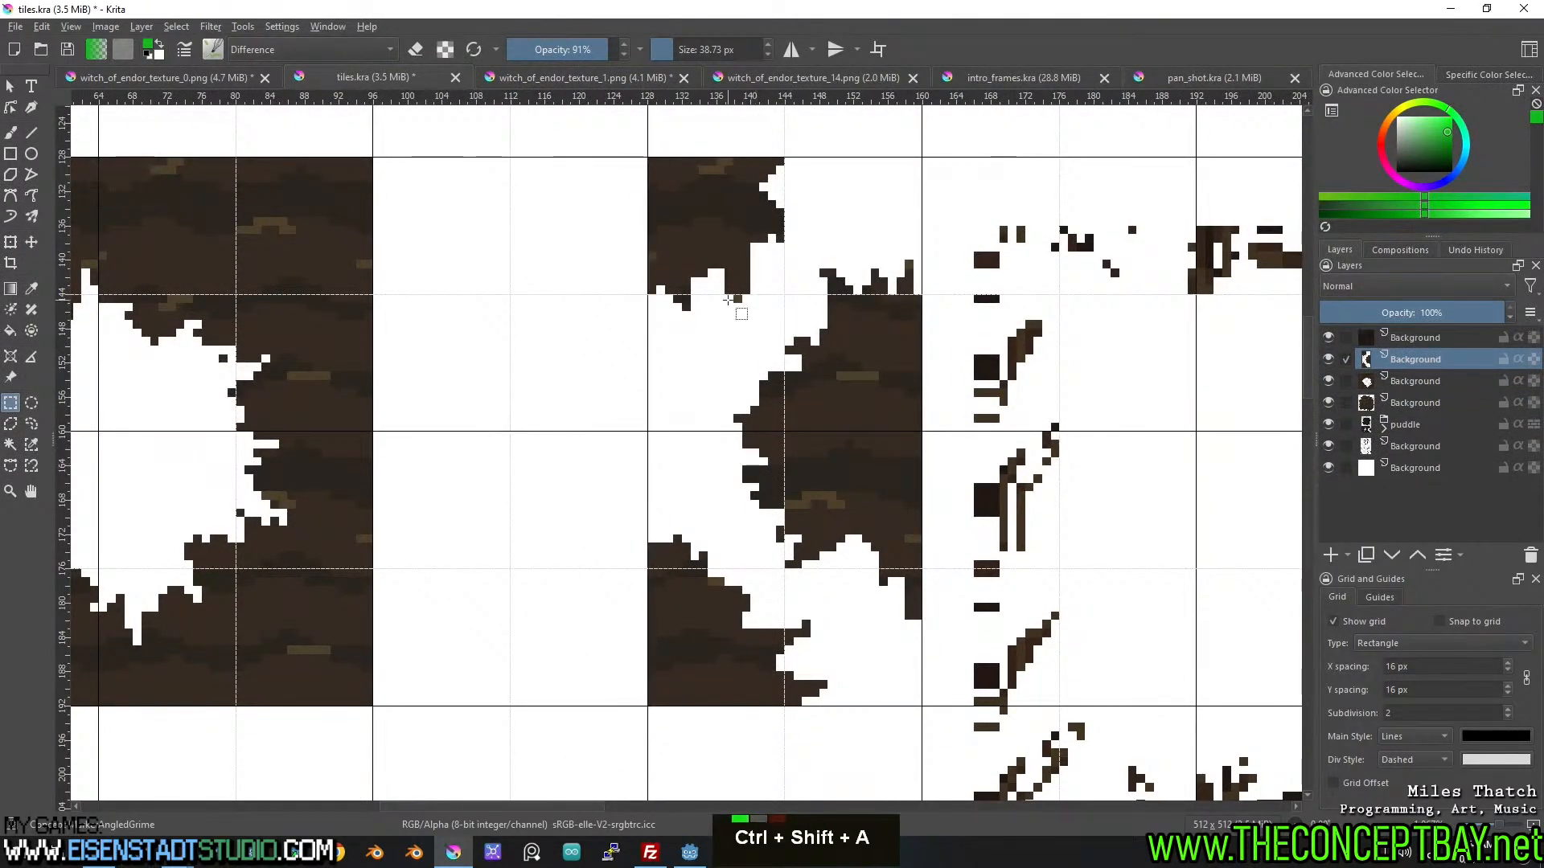
Move the trimmed dirt edge pieces flush against the right side of the hollow dirt square.
key("t")
left_click_drag(706, 261, 723, 523)
scroll(636, 321, "down", 2)
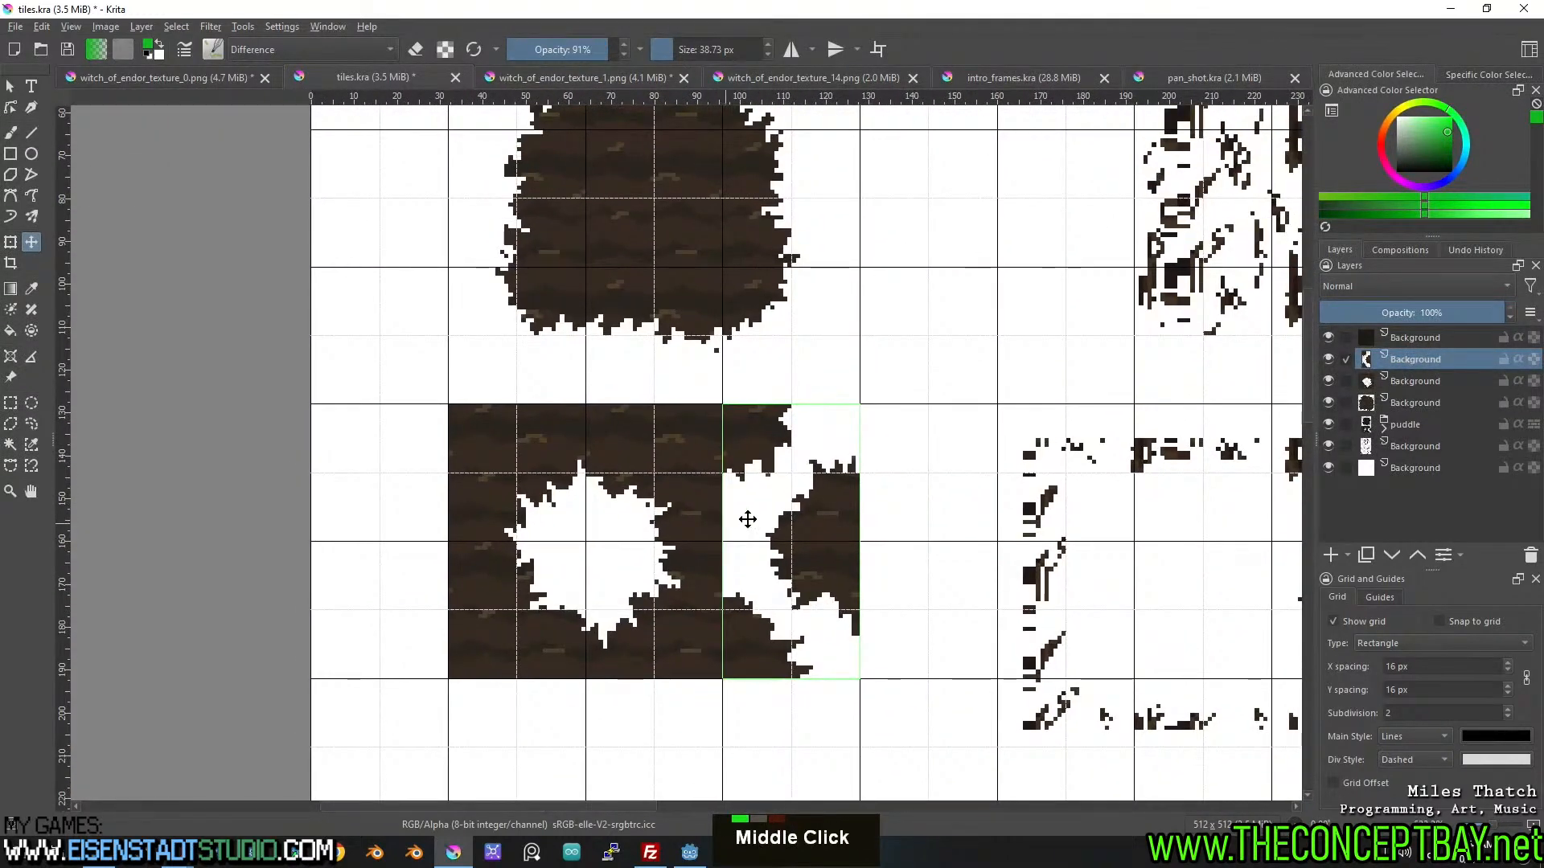
Group the three dirt piece layers and name the group dirt.
left_click(1429, 380, "shift")
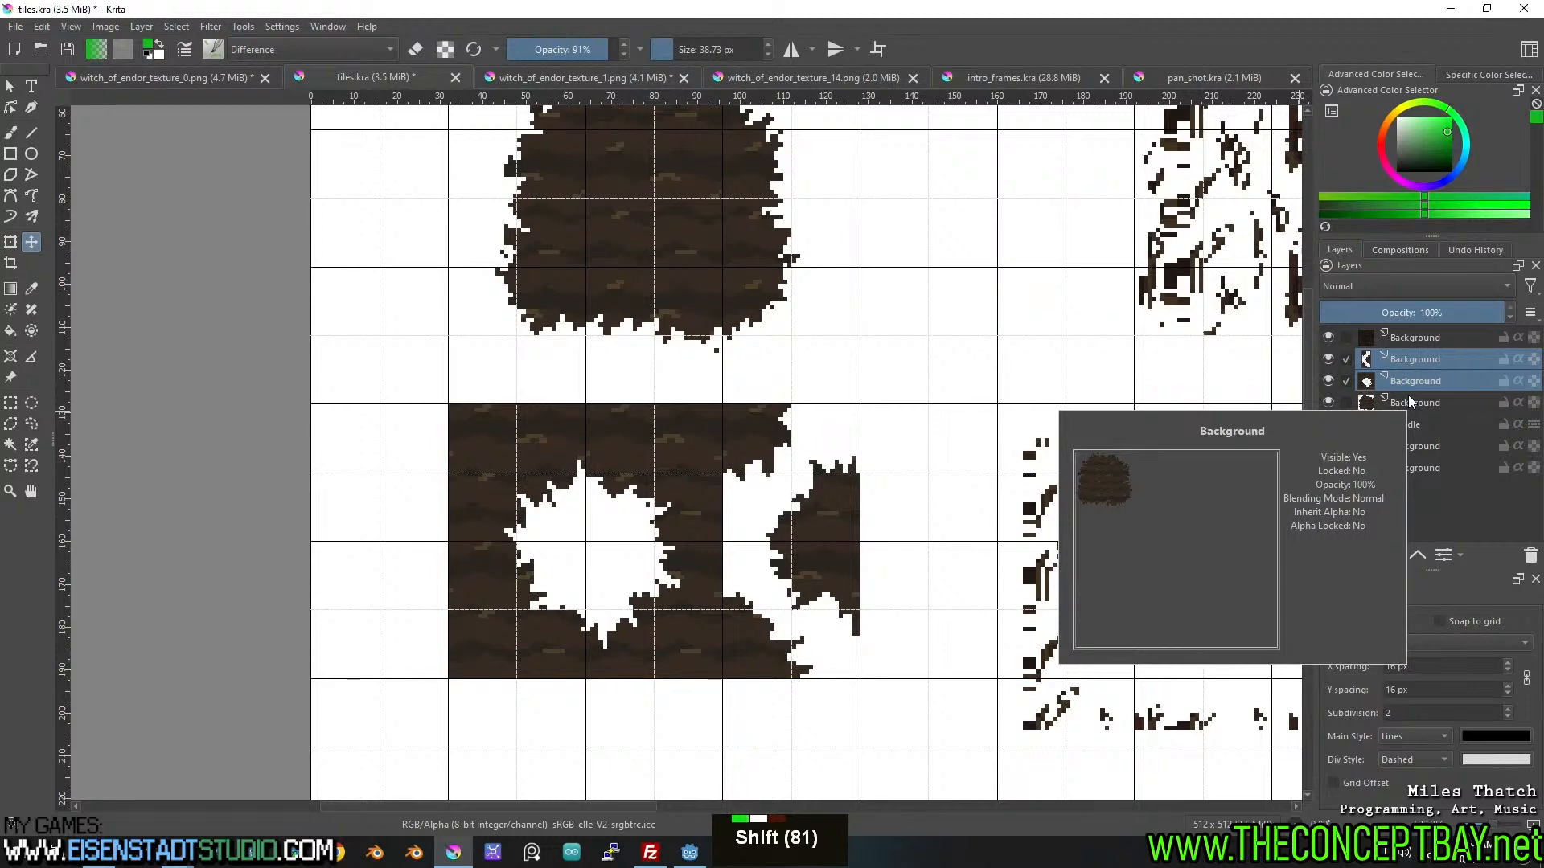
left_click(1407, 399, "shift")
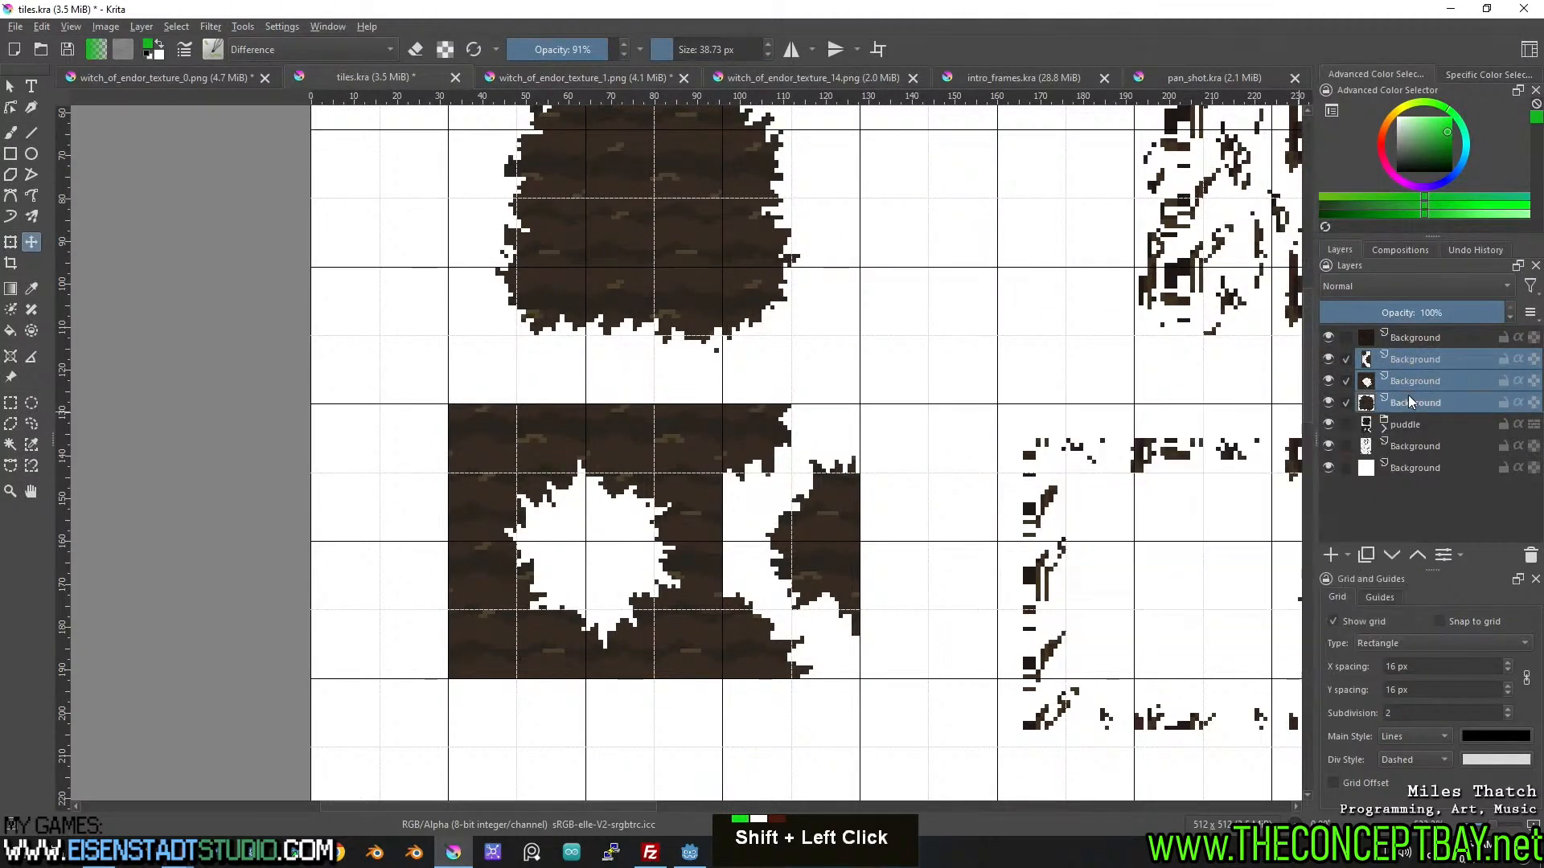
key("ctrl+g")
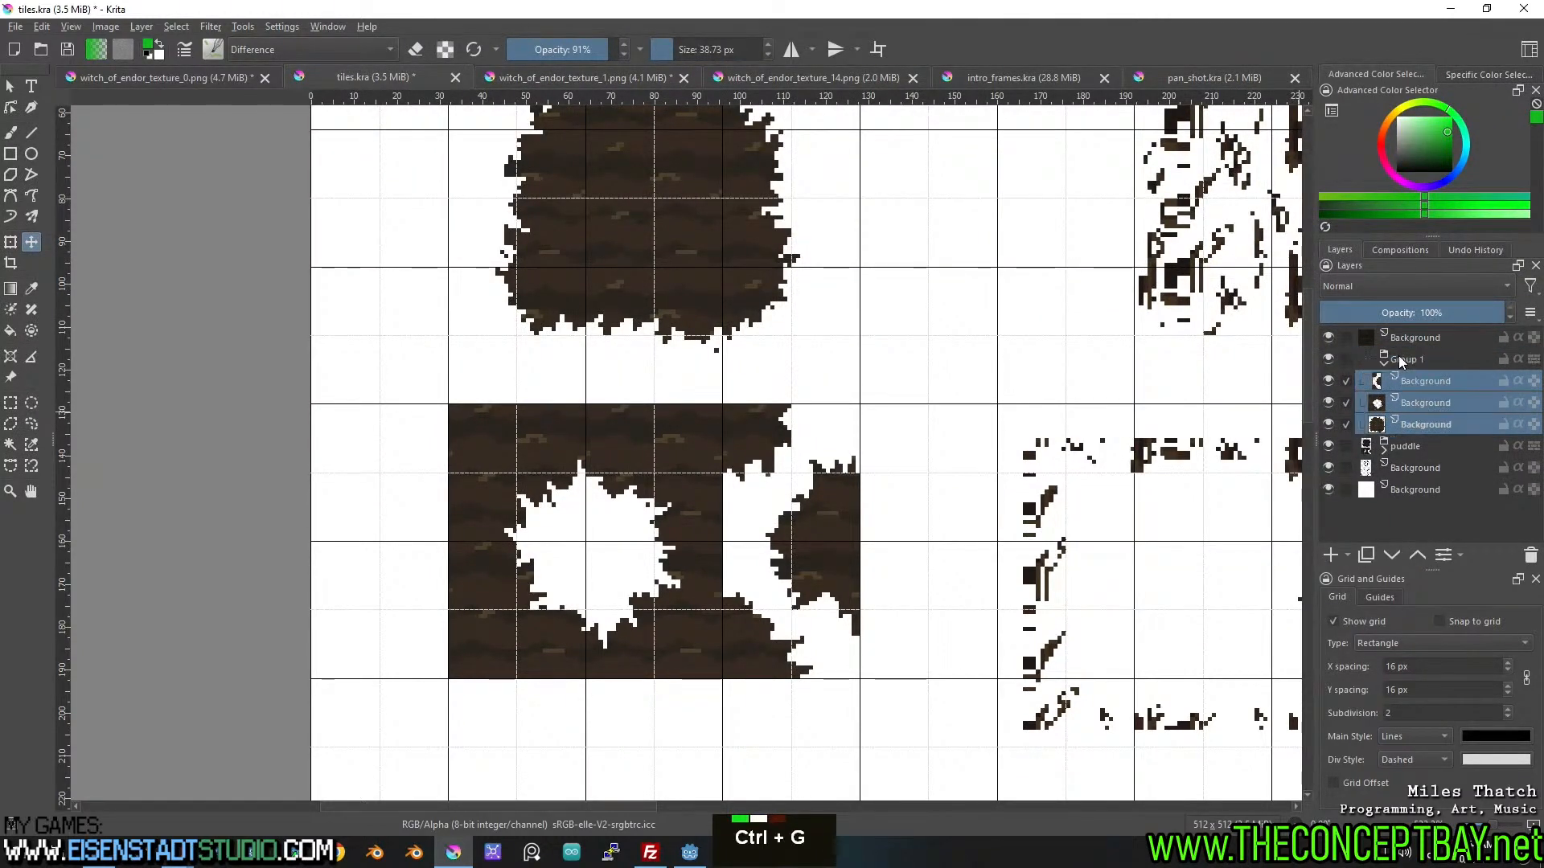
double_click(1400, 358)
type("dirt")
key("Return")
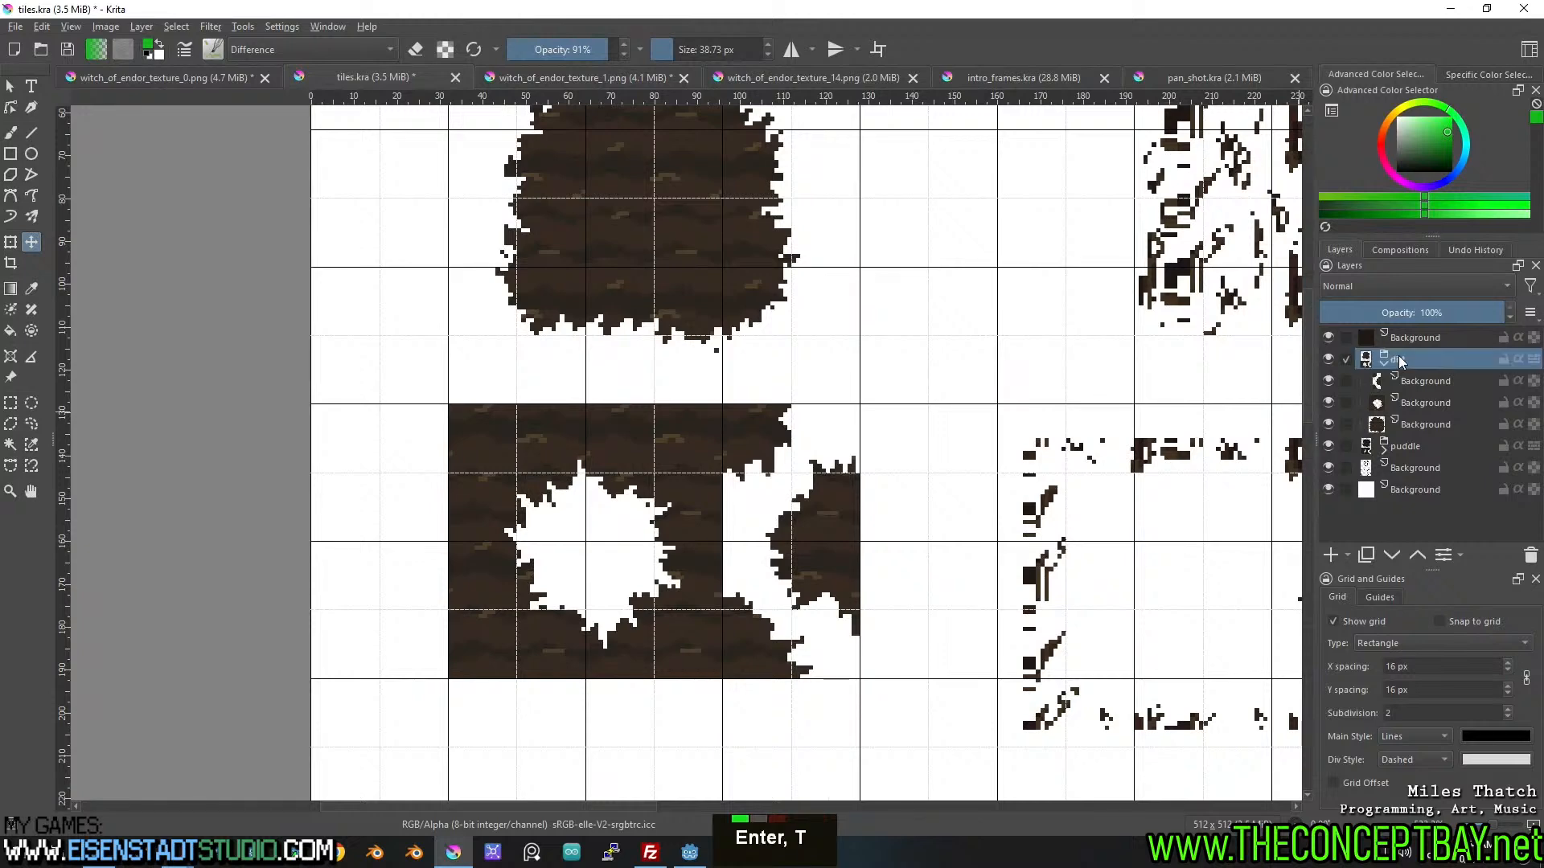
Examine the dark square tile in the canvas corner and compare it with the dirt patch and the pieces below.
scroll(846, 452, "down", 2)
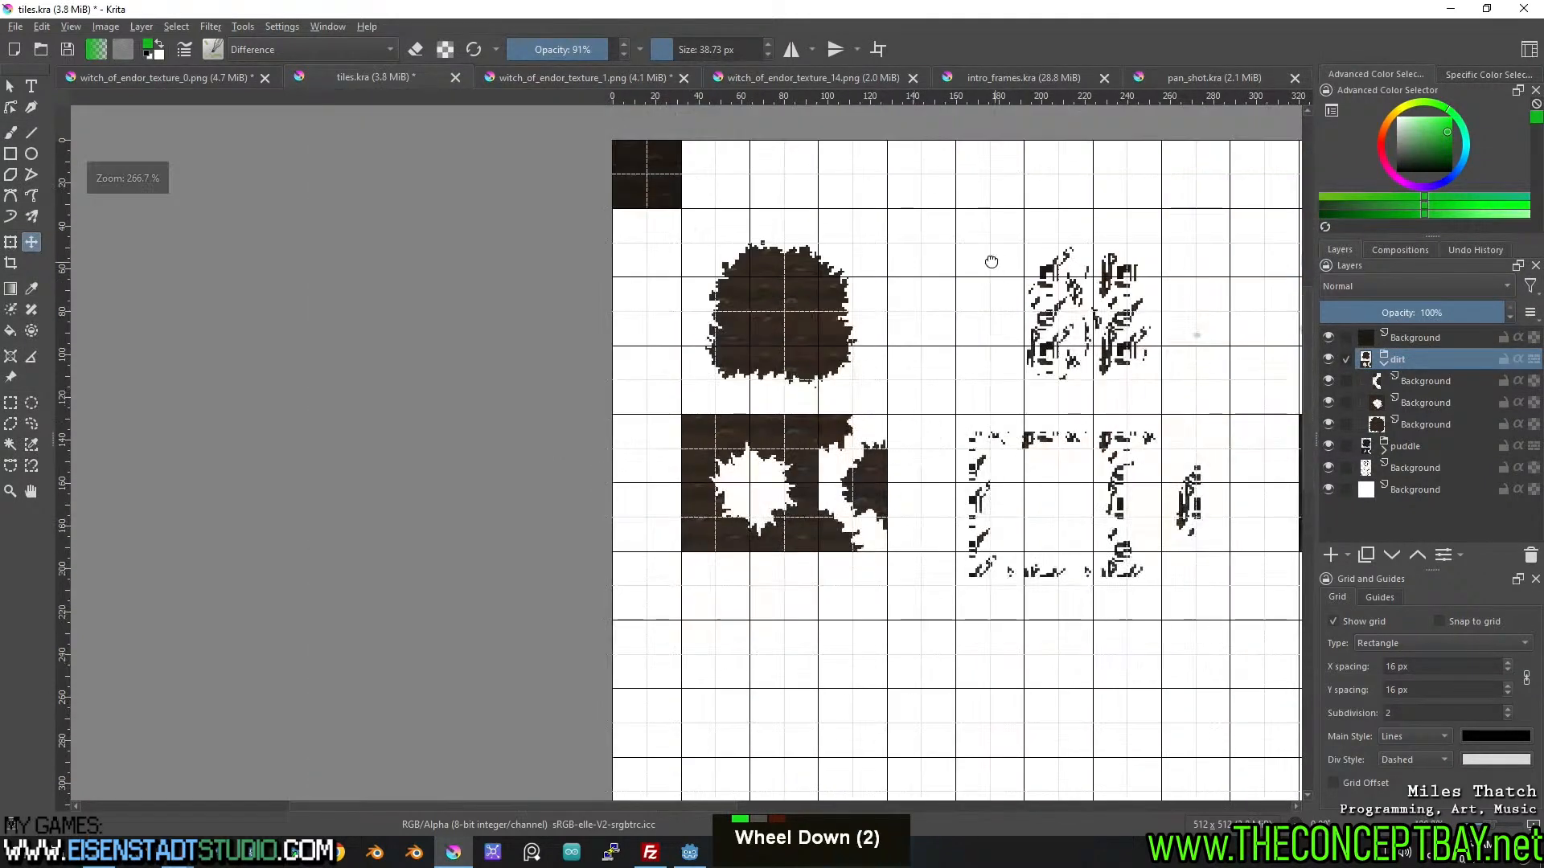
middle_click(672, 354)
scroll(586, 311, "up", 3)
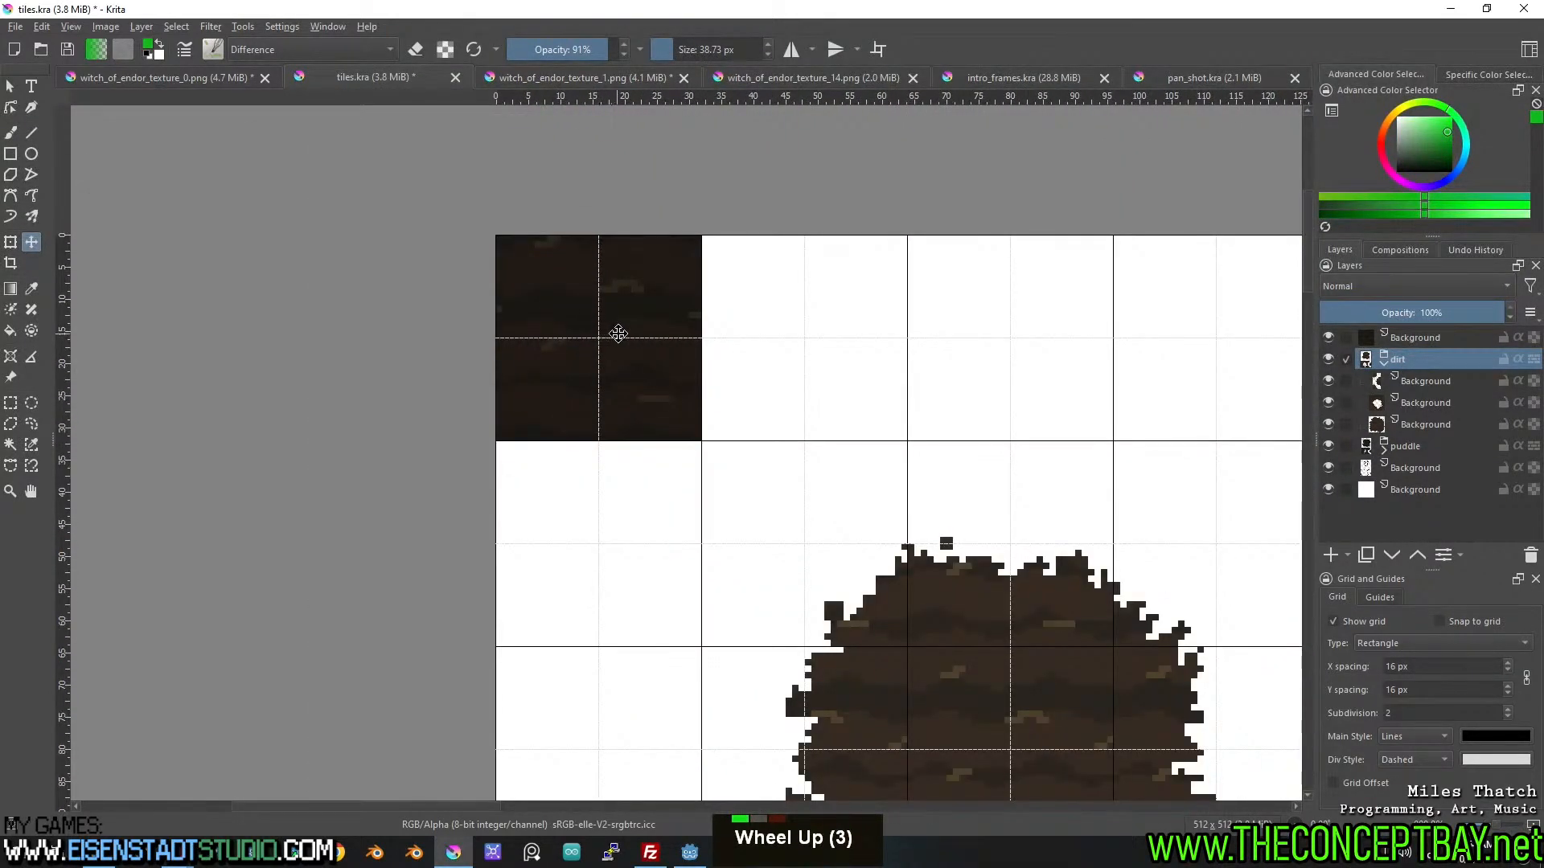
middle_click(689, 407)
middle_click(483, 210)
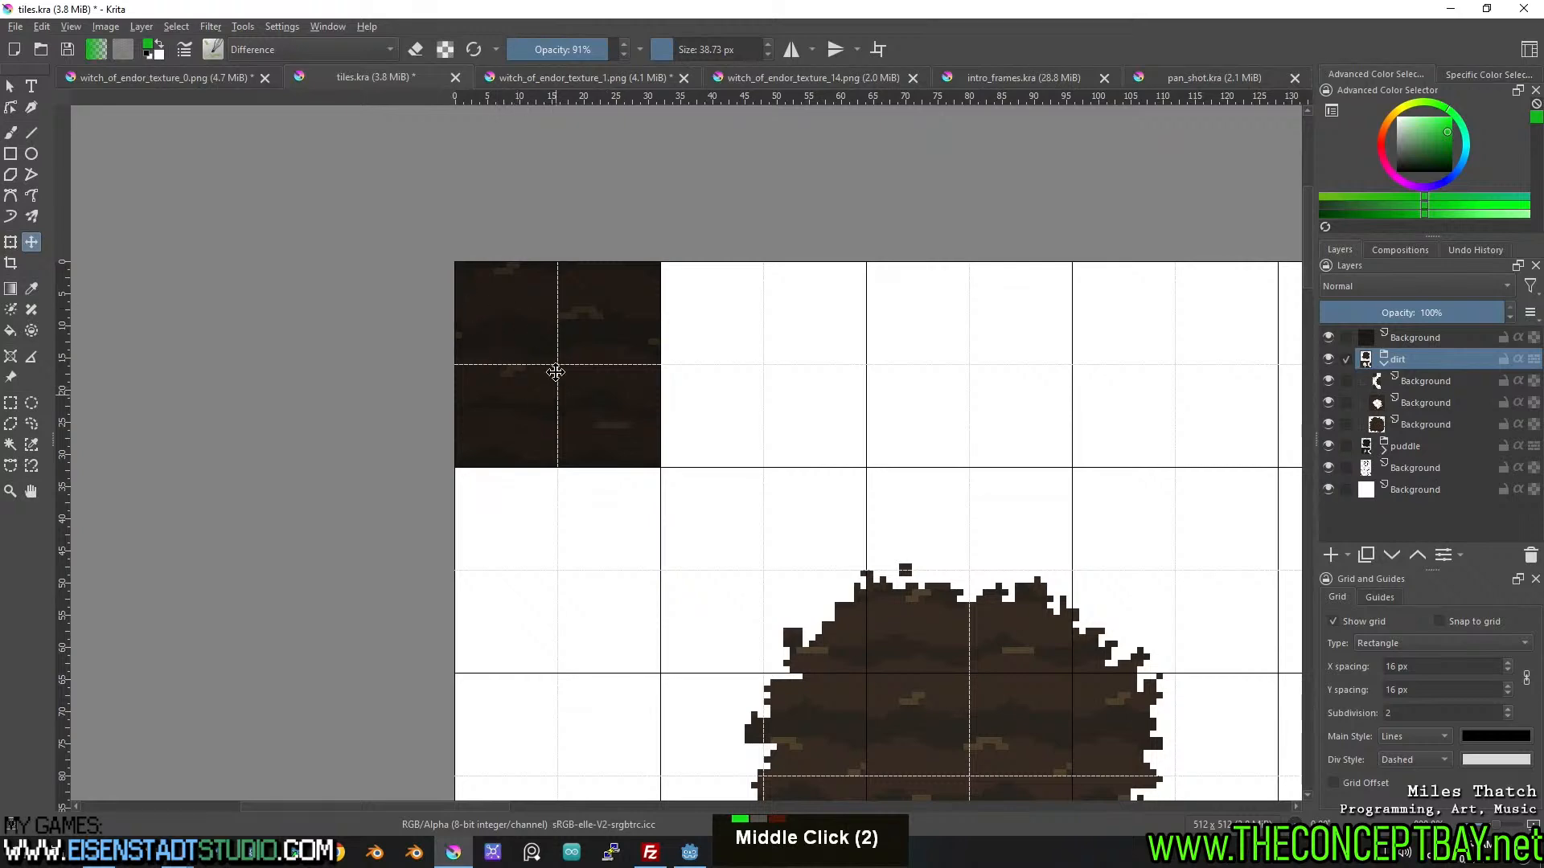
scroll(522, 335, "up", 3)
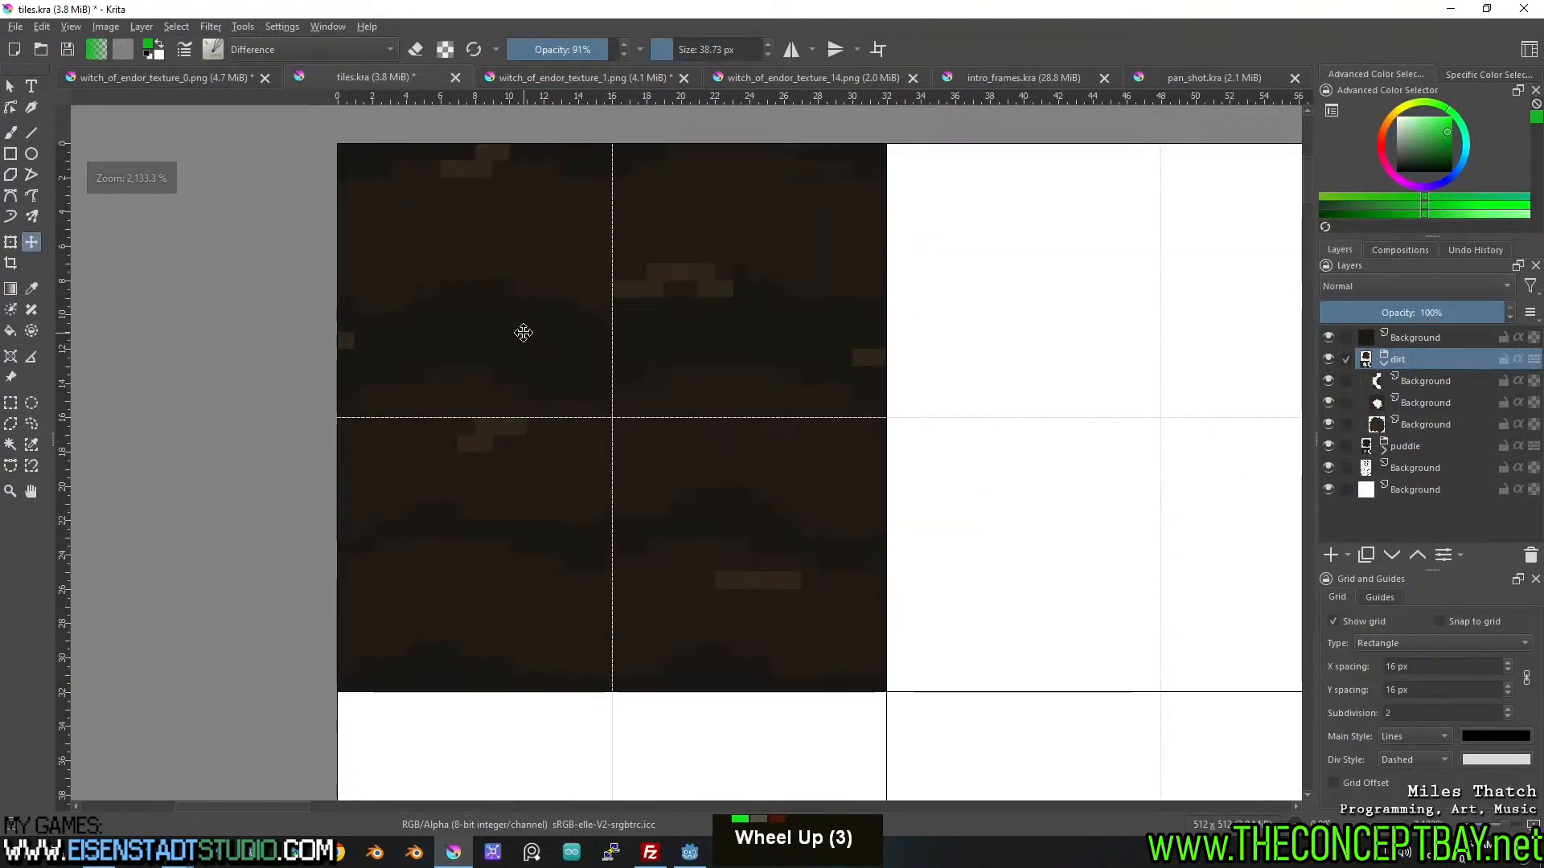
scroll(522, 334, "down", 4)
middle_click(521, 334)
scroll(613, 400, "up", 1)
middle_click(675, 442)
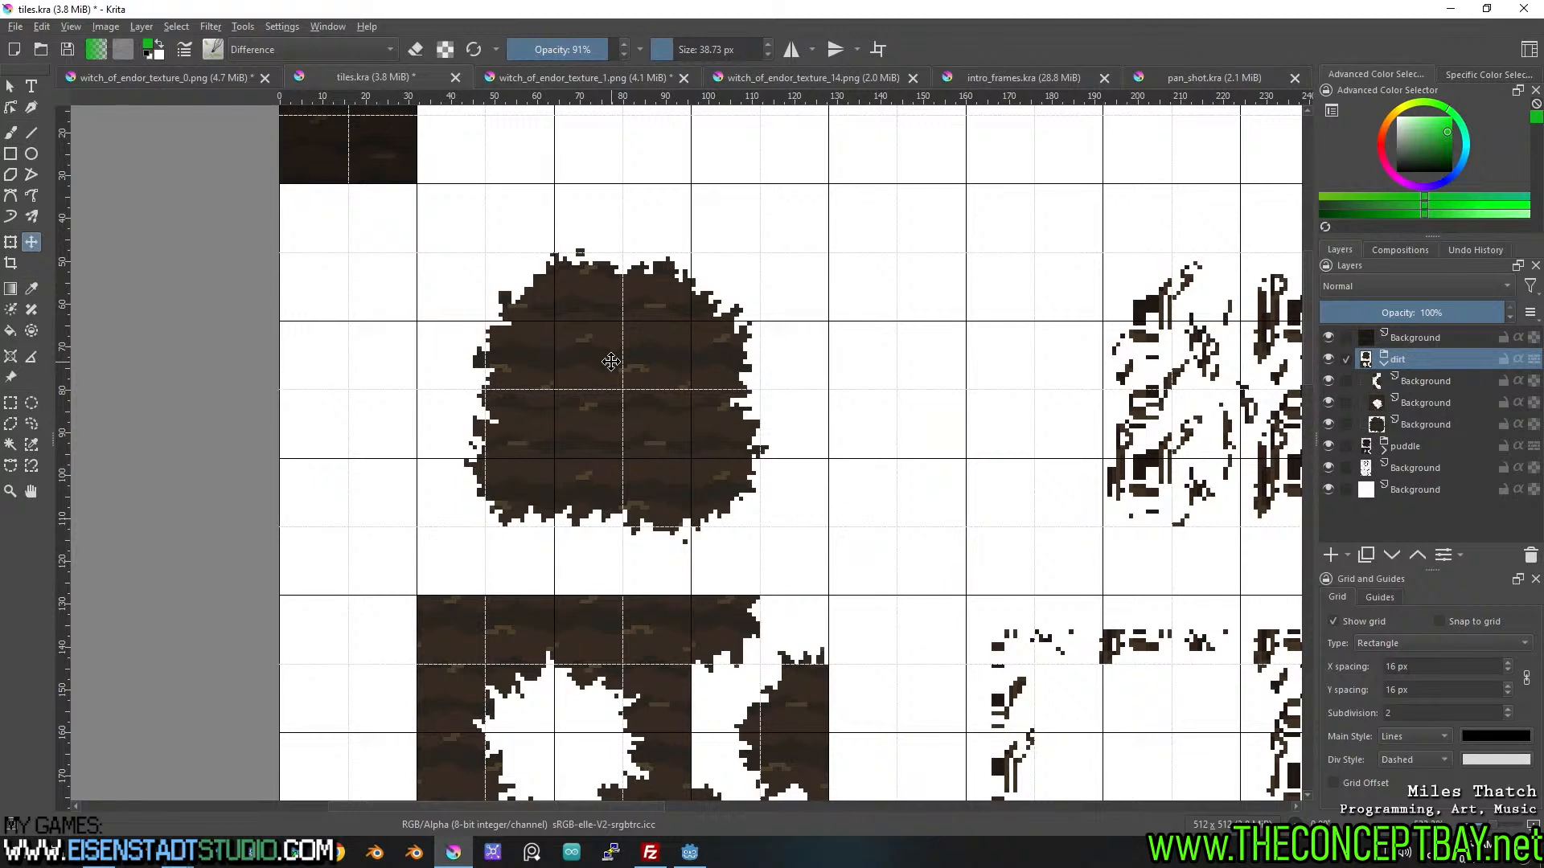
scroll(618, 364, "down", 1)
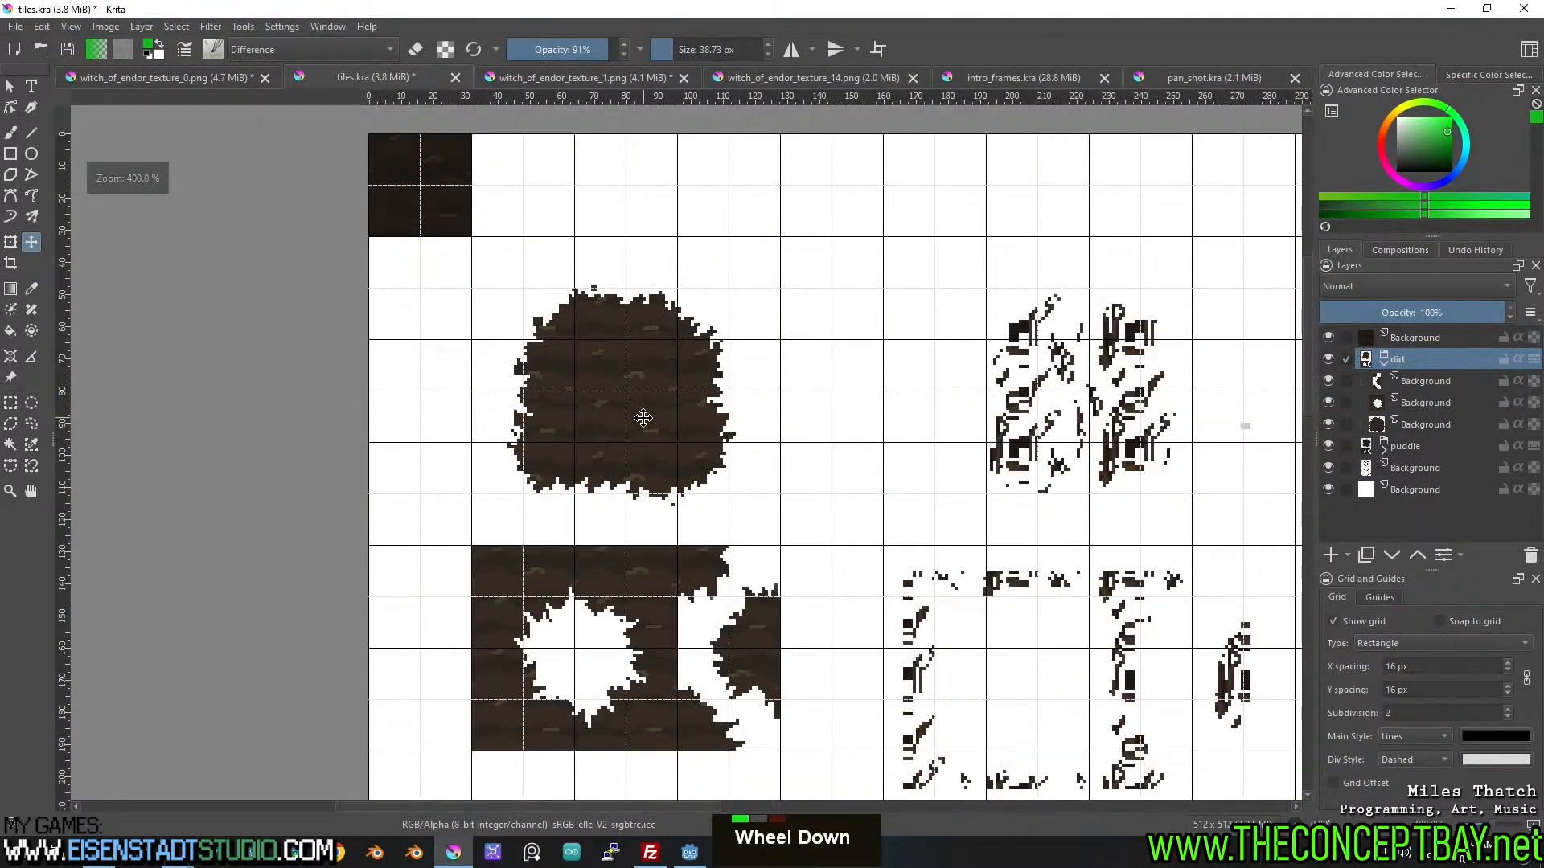
middle_click(638, 418)
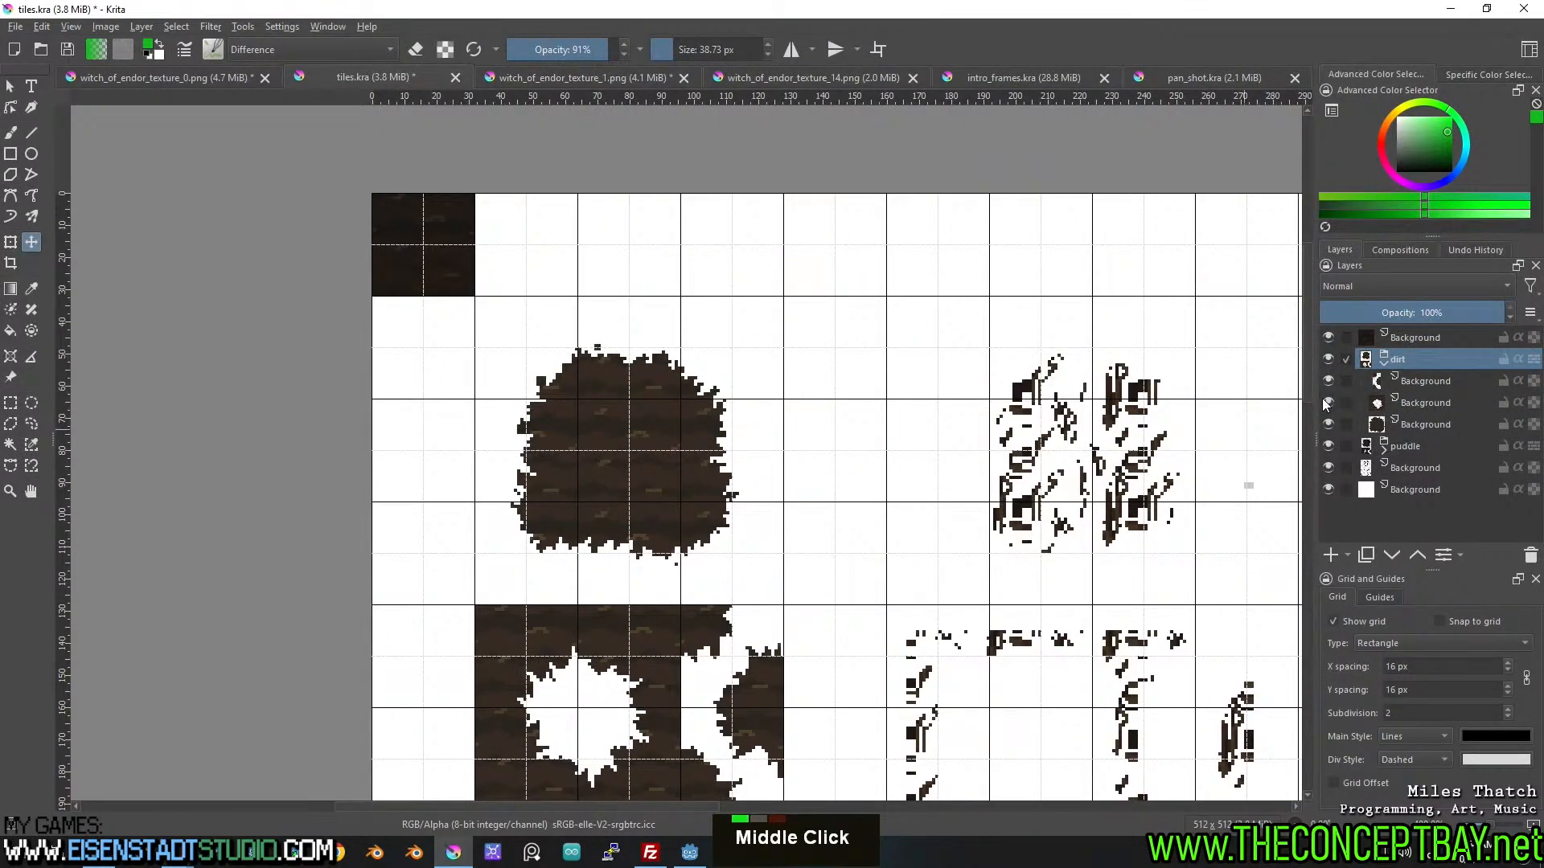
Collapse the dirt group and move its tiles to the canvas's left edge, with the hollow square's top at the 96 px line.
left_click(1383, 362)
middle_click(788, 518)
left_click_drag(683, 528, 581, 425)
middle_click(581, 426)
key("Up")
key("Right")
key("Left")
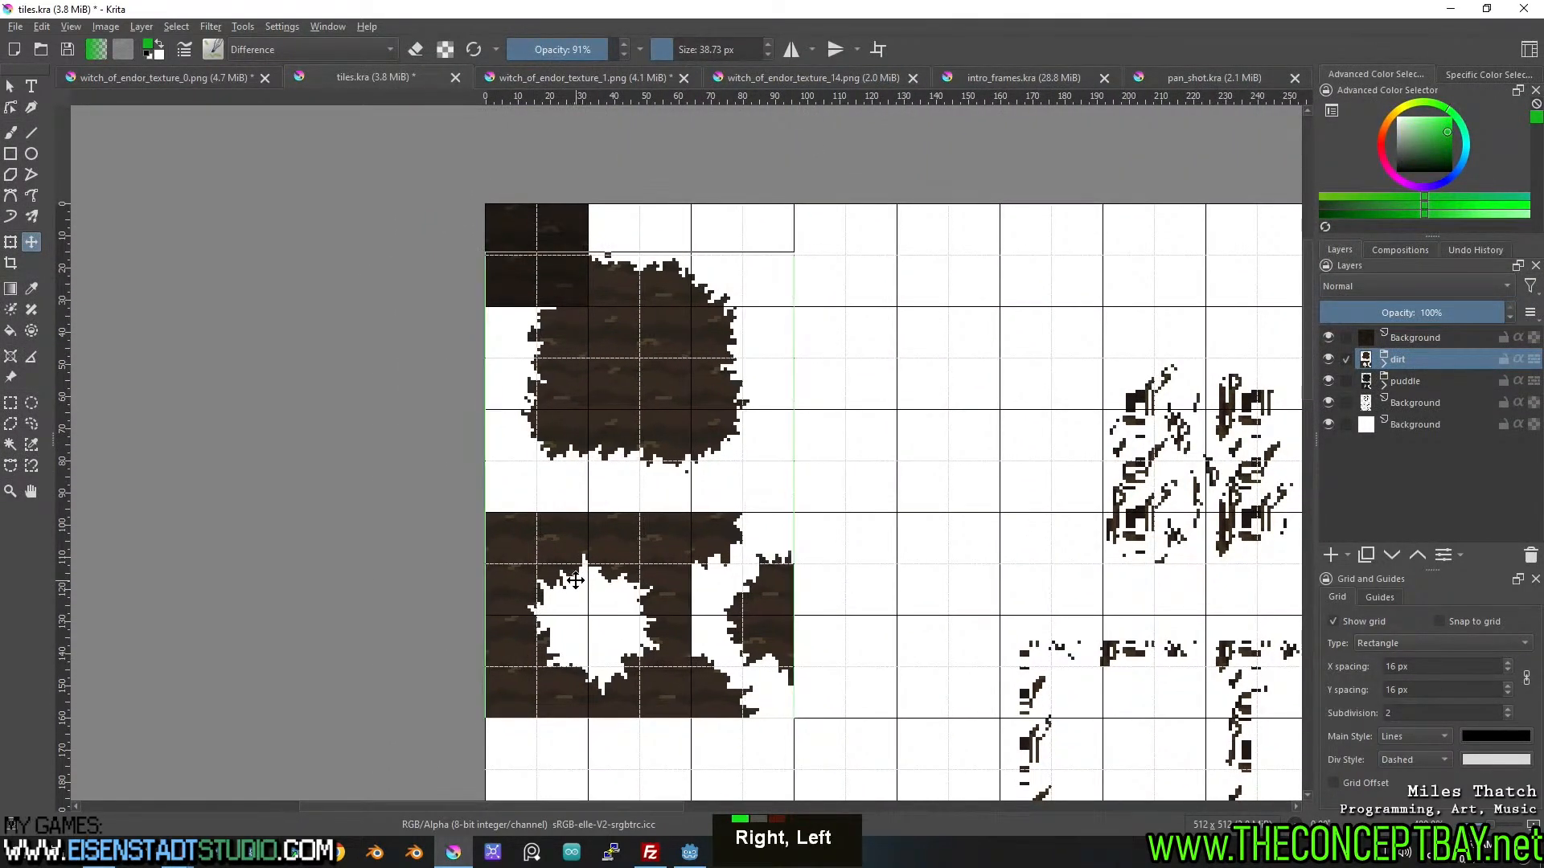
Move the dark square tile directly below the hollow dirt square, flush with the canvas's left edge at the 160 px line.
left_click(1424, 336)
left_click_drag(578, 273, 579, 782)
middle_click(667, 680)
scroll(833, 515, "up", 4)
left_click_drag(855, 507, 786, 466)
scroll(799, 469, "down", 5)
middle_click(933, 283)
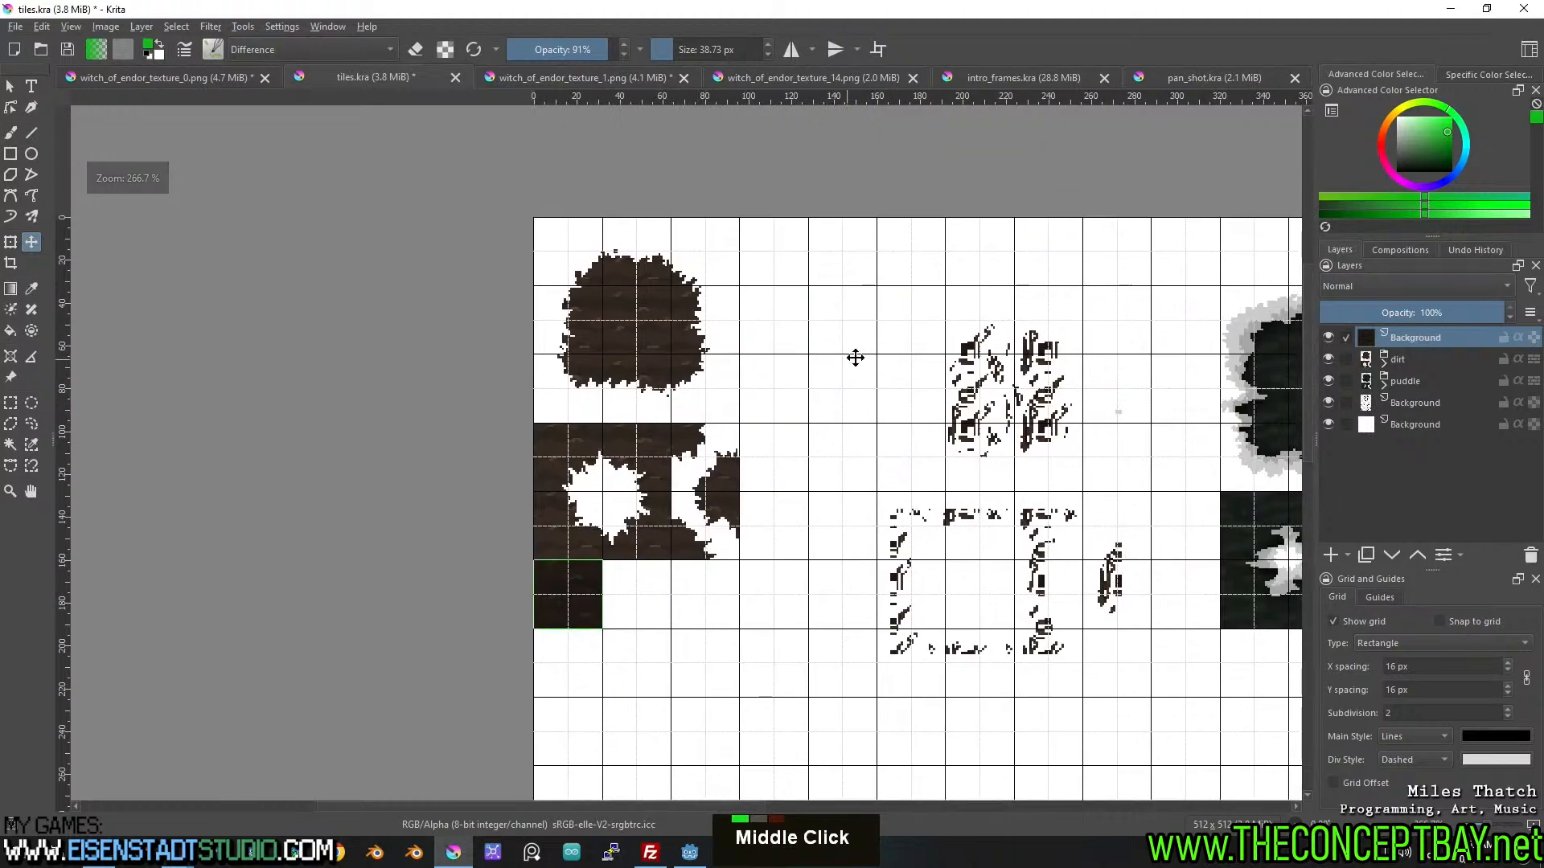
Move the puddle group beside the dirt tiles so that it starts at the 96 px vertical grid line.
scroll(917, 367, "up", 1)
middle_click(964, 373)
scroll(701, 324, "down", 2)
scroll(828, 410, "up", 2)
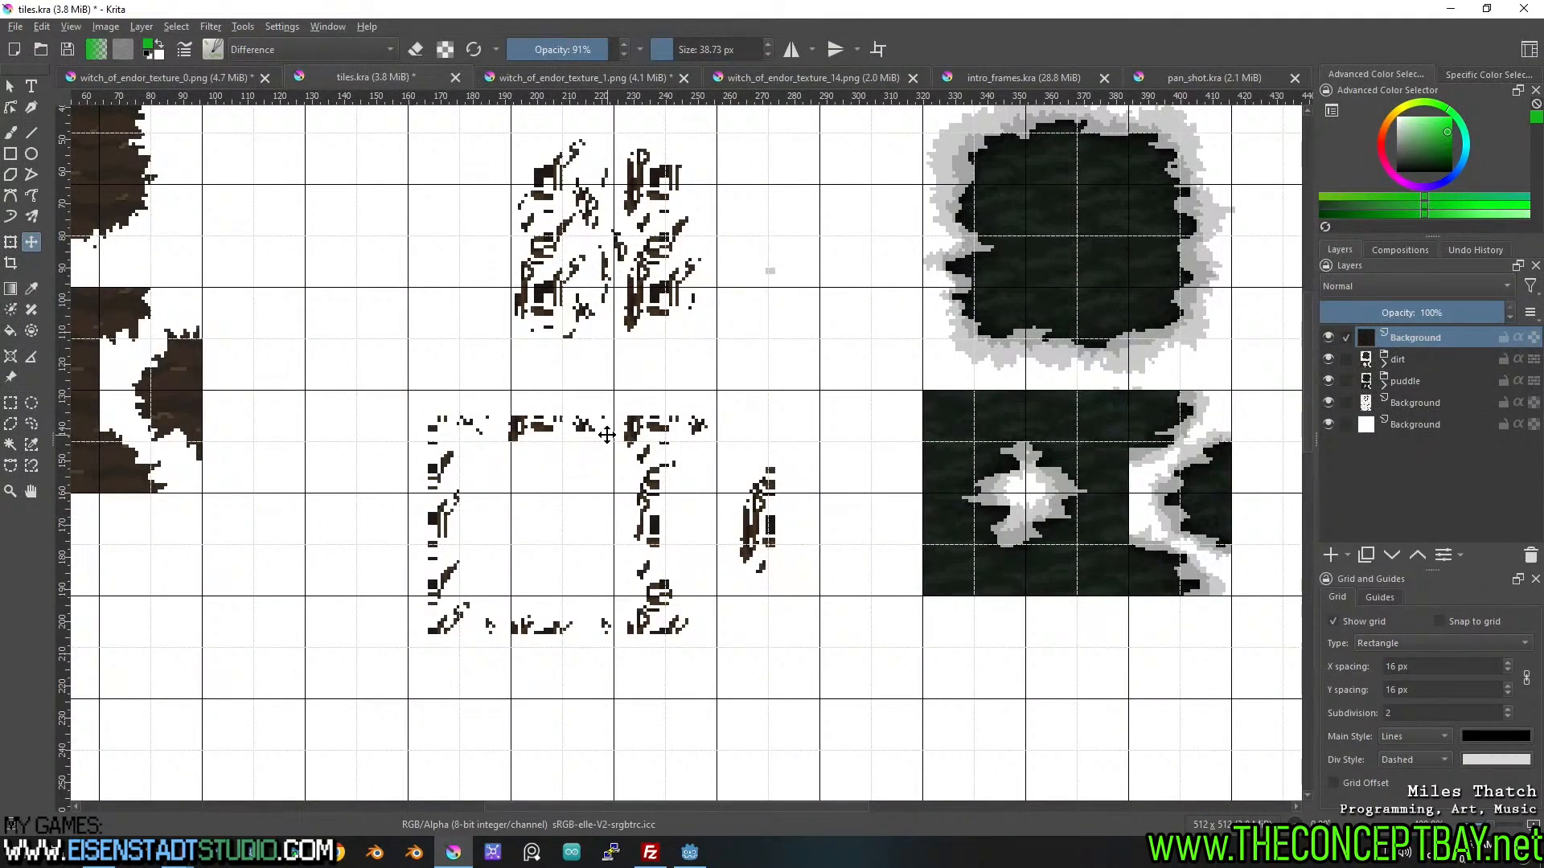
double_click(1328, 359)
double_click(1396, 380)
scroll(909, 362, "down", 2)
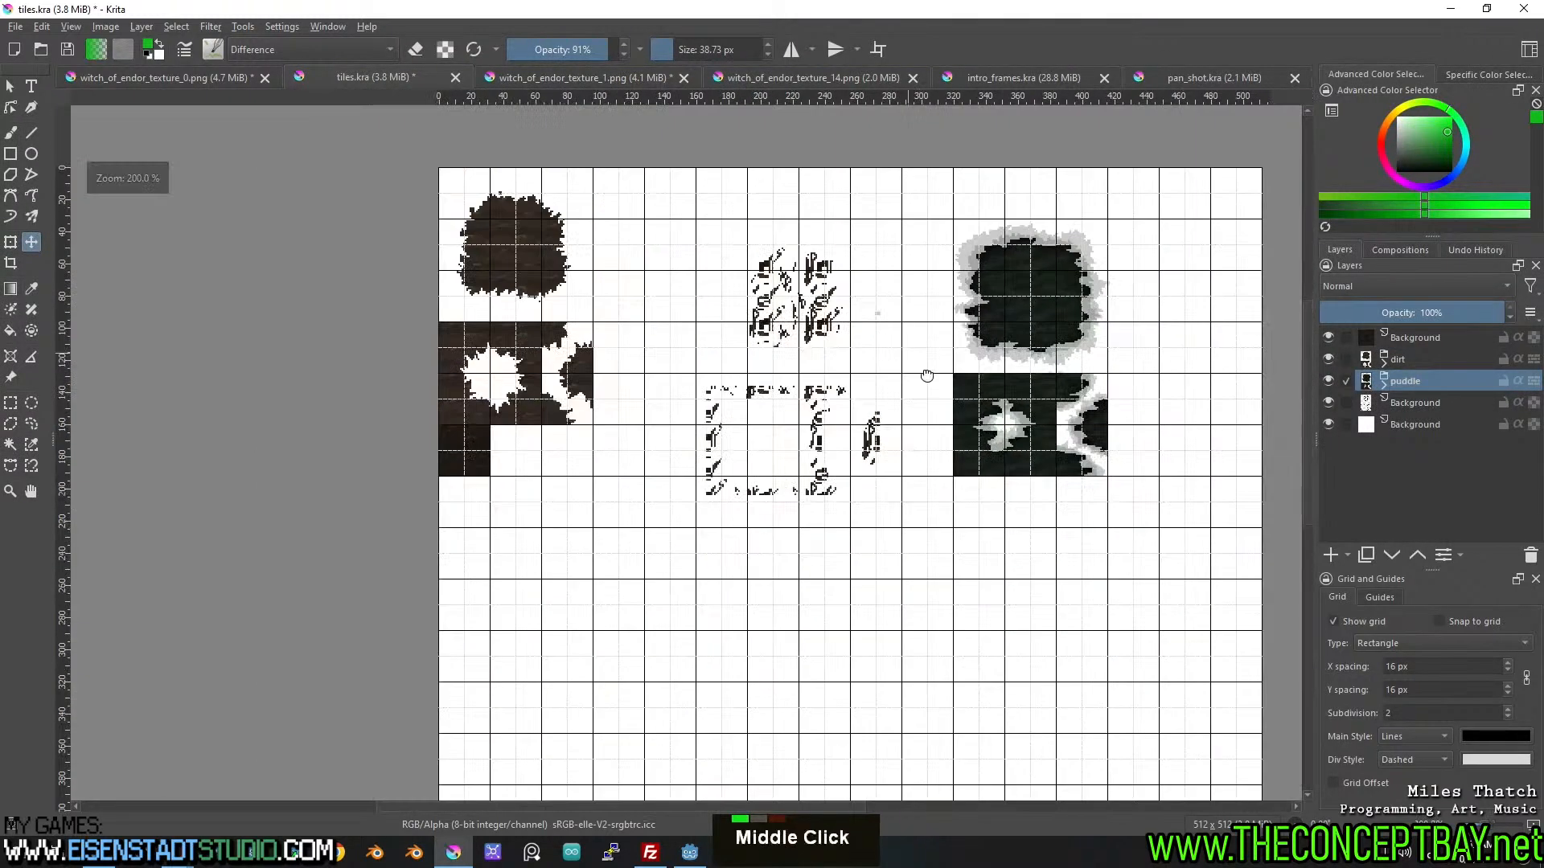
scroll(908, 362, "up", 1)
left_click_drag(1280, 517, 628, 557)
scroll(626, 547, "up", 5)
left_click_drag(890, 415, 607, 520)
scroll(889, 403, "down", 5)
left_click_drag(940, 486, 753, 489)
Select all the loose pixel marks on the layer below the puddle group and move them clear of the puddle tiles.
left_click(1435, 403)
scroll(1037, 485, "down", 3)
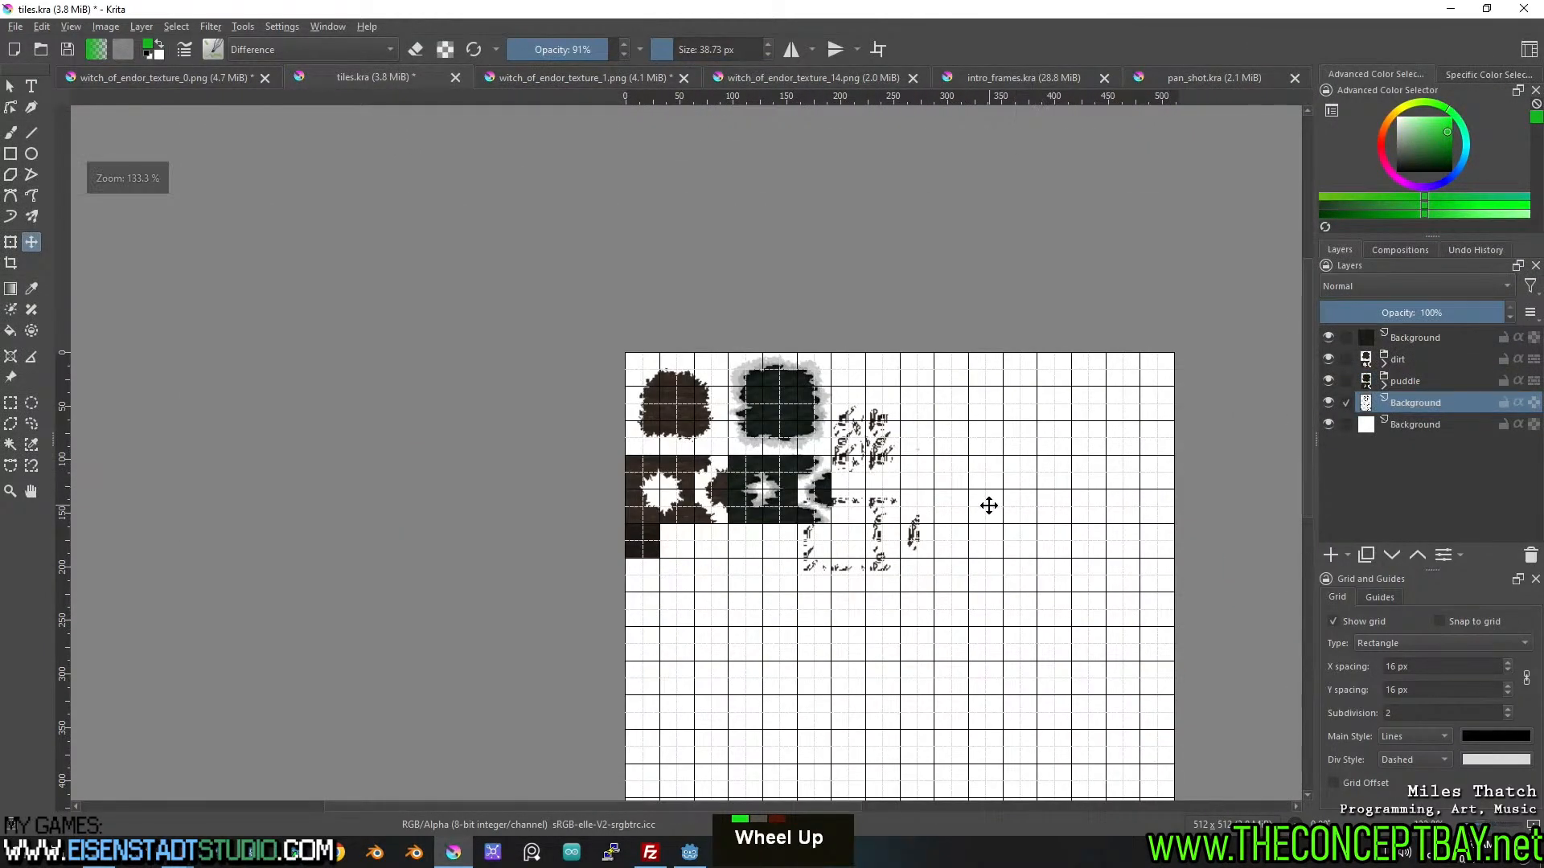
scroll(893, 541, "up", 4)
left_click_drag(892, 541, 952, 552)
scroll(952, 553, "down", 2)
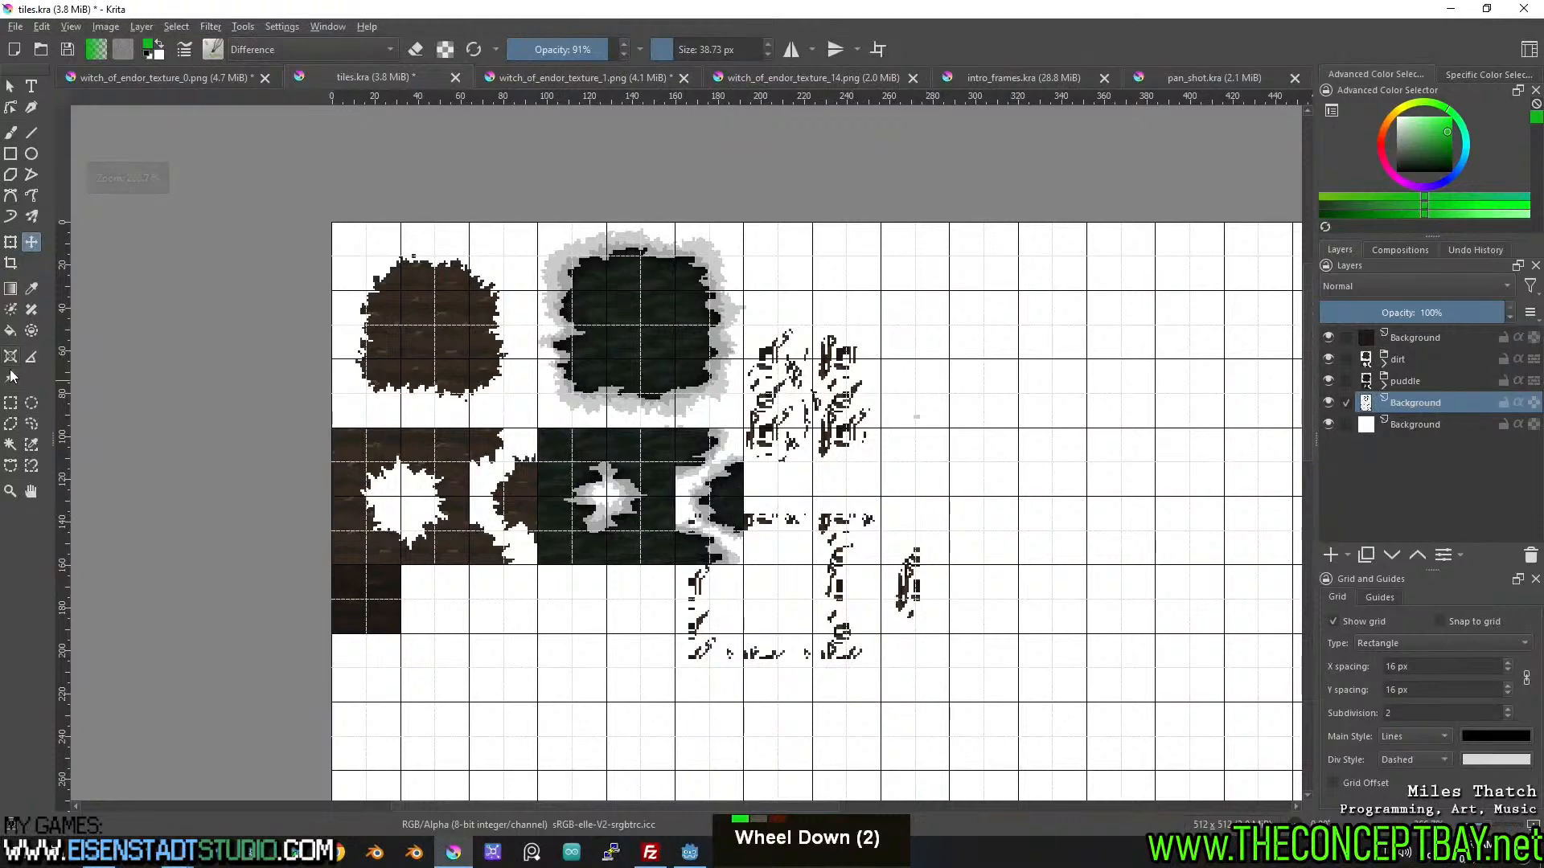
left_click_drag(971, 697, 583, 258)
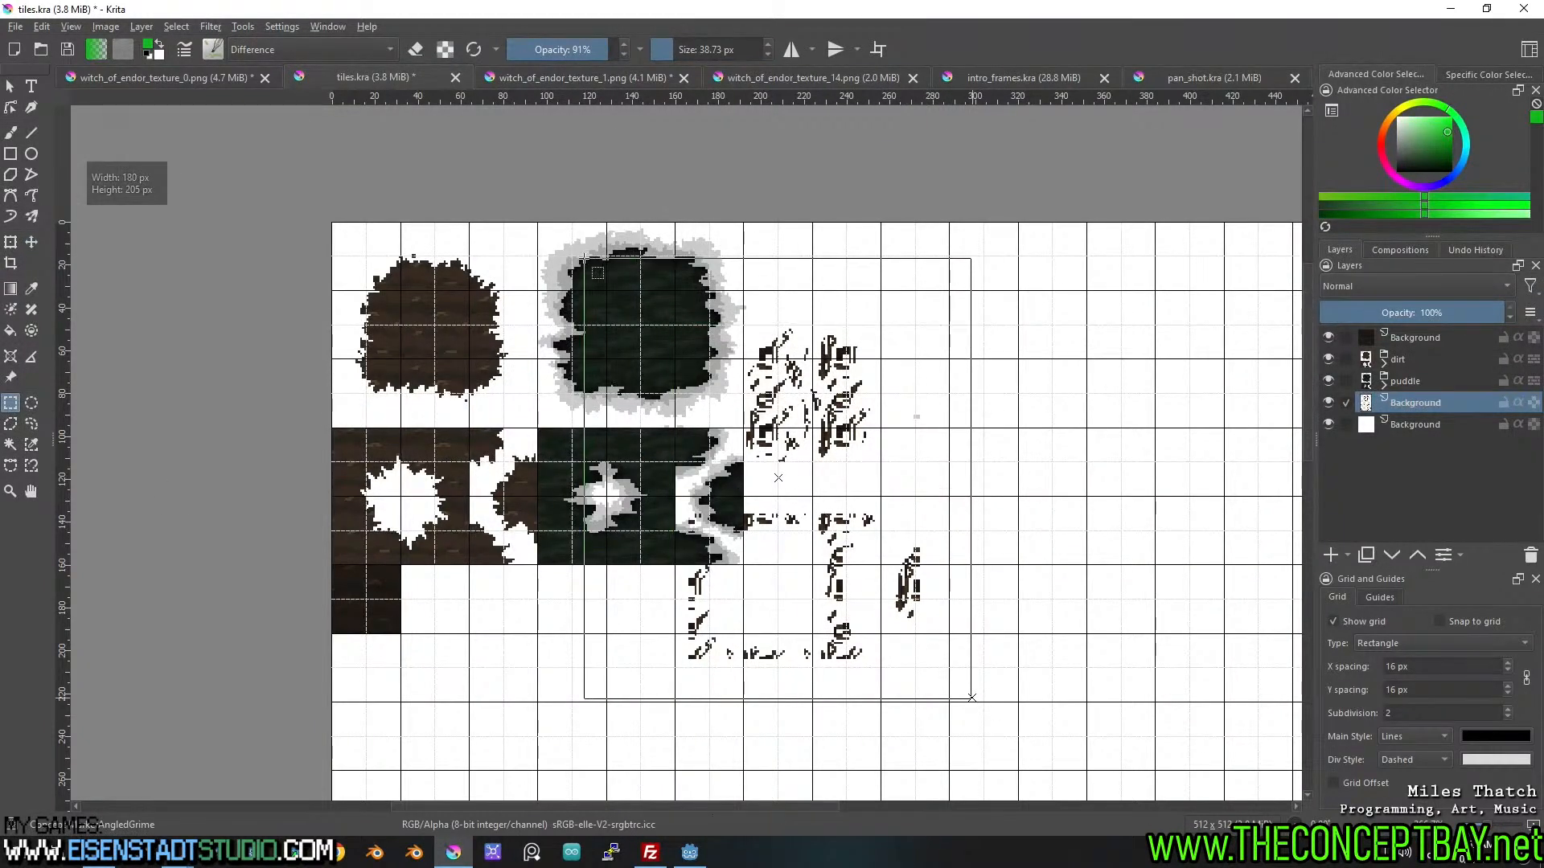
key("t")
left_click_drag(873, 424, 1050, 349)
Examine the upper cluster and the frame-shaped arrangement of loose pixel marks against the grid.
scroll(910, 524, "up", 2)
scroll(910, 523, "down", 2)
scroll(861, 437, "up", 2)
scroll(861, 437, "down", 1)
middle_click(861, 438)
middle_click(885, 394)
middle_click(917, 400)
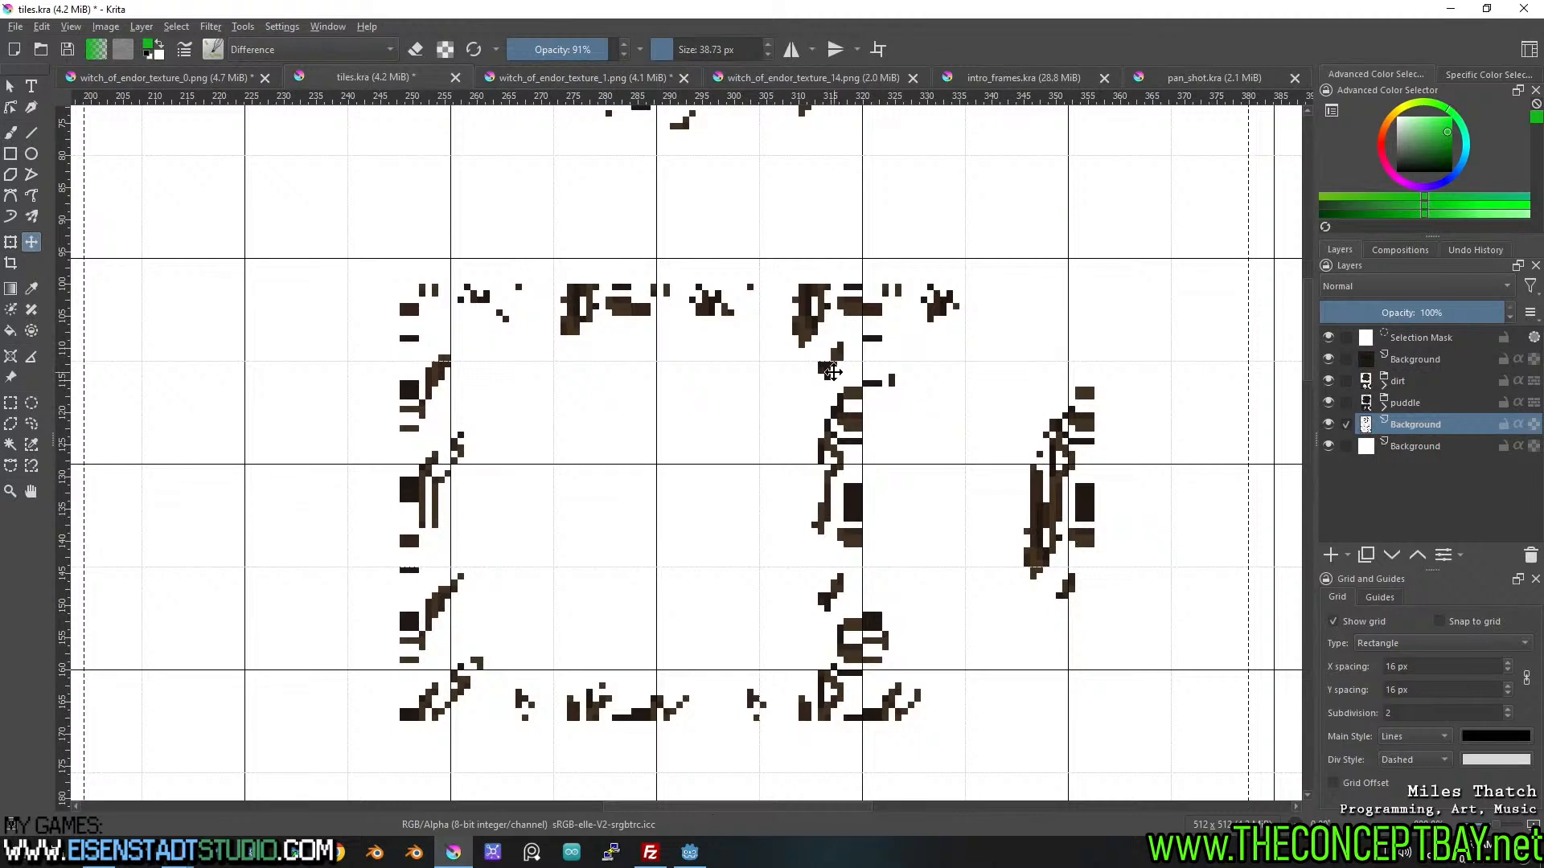
scroll(831, 372, "down", 1)
middle_click(836, 402)
middle_click(854, 476)
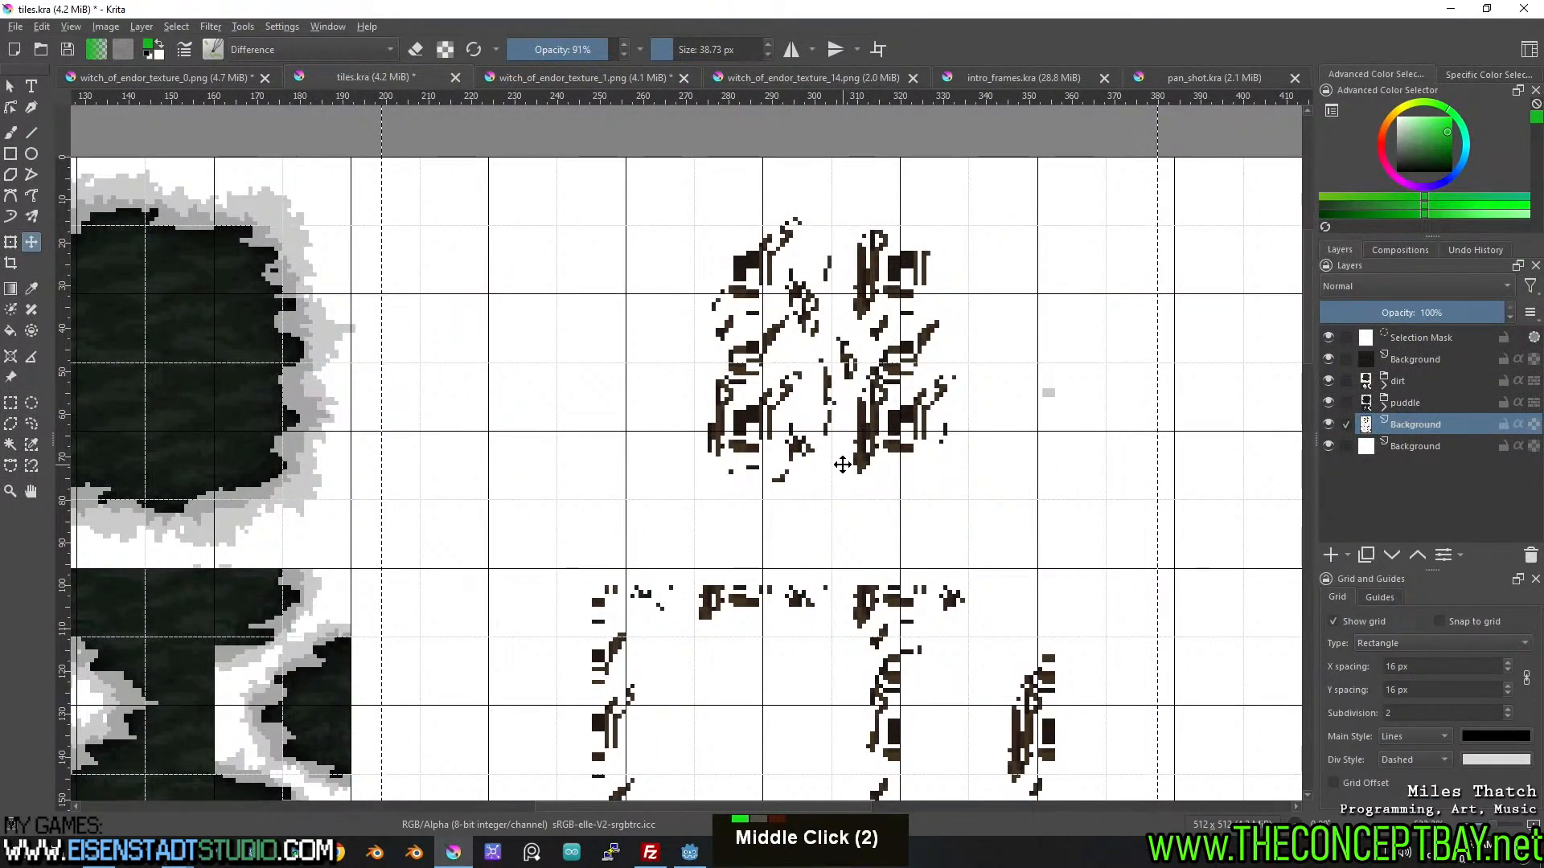
middle_click(804, 447)
scroll(651, 435, "up", 2)
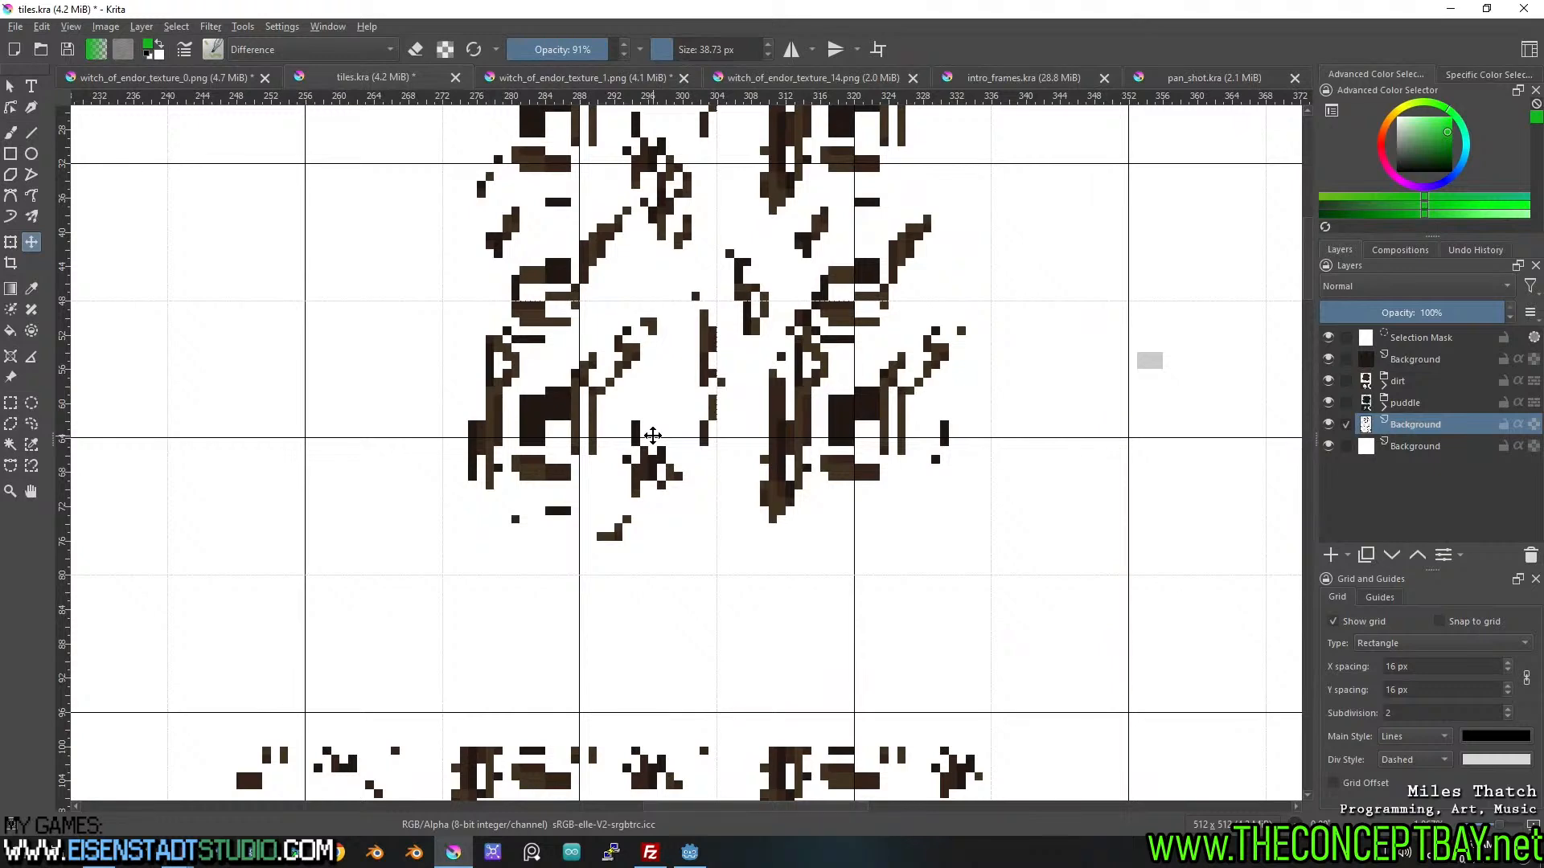
scroll(652, 435, "down", 1)
middle_click(613, 484)
scroll(612, 484, "up", 1)
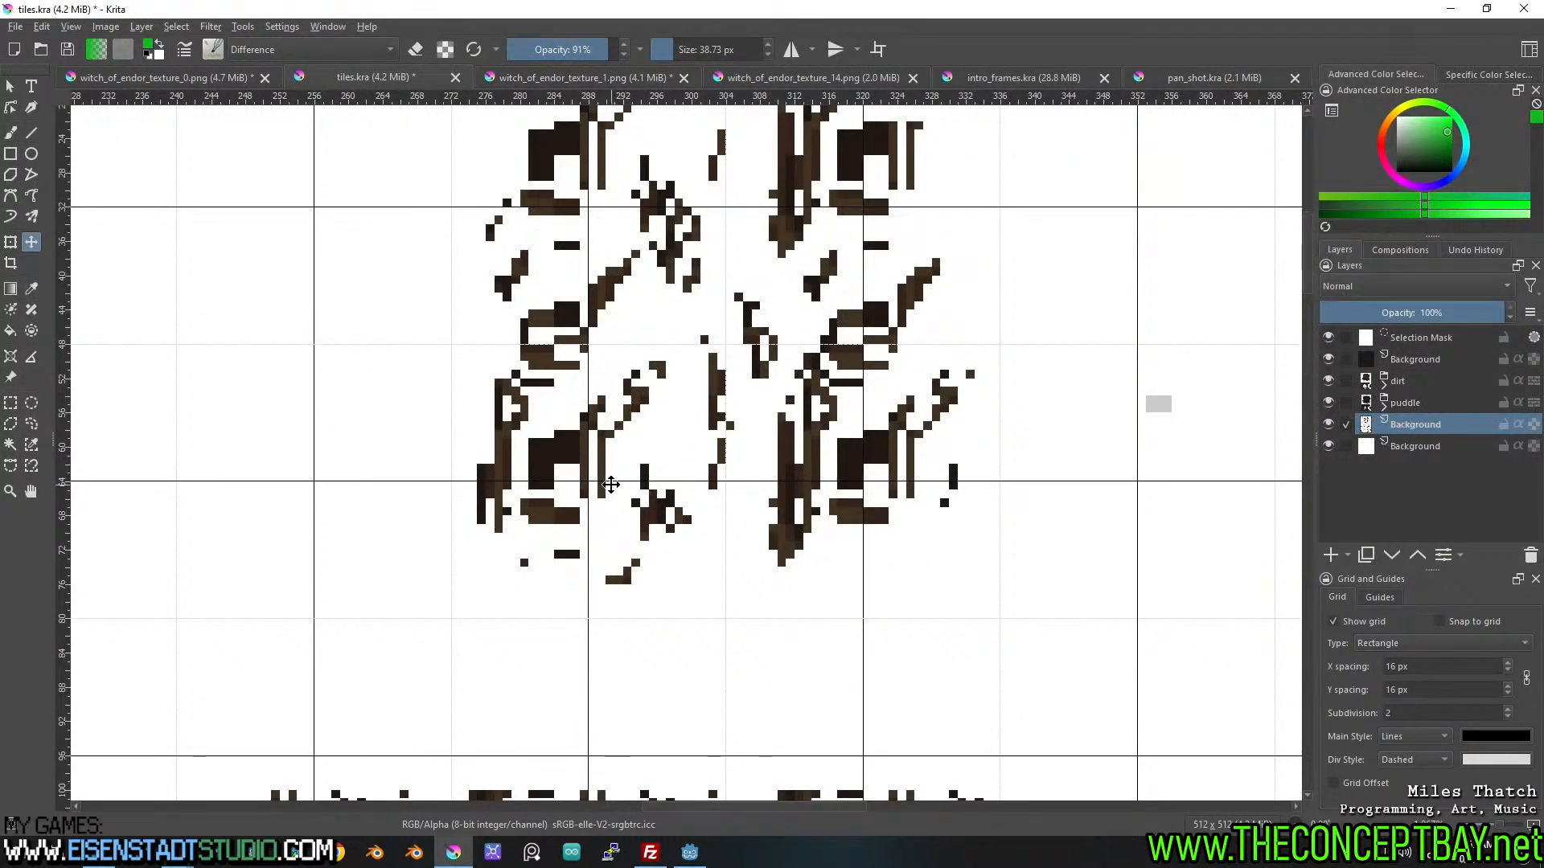
scroll(610, 482, "down", 1)
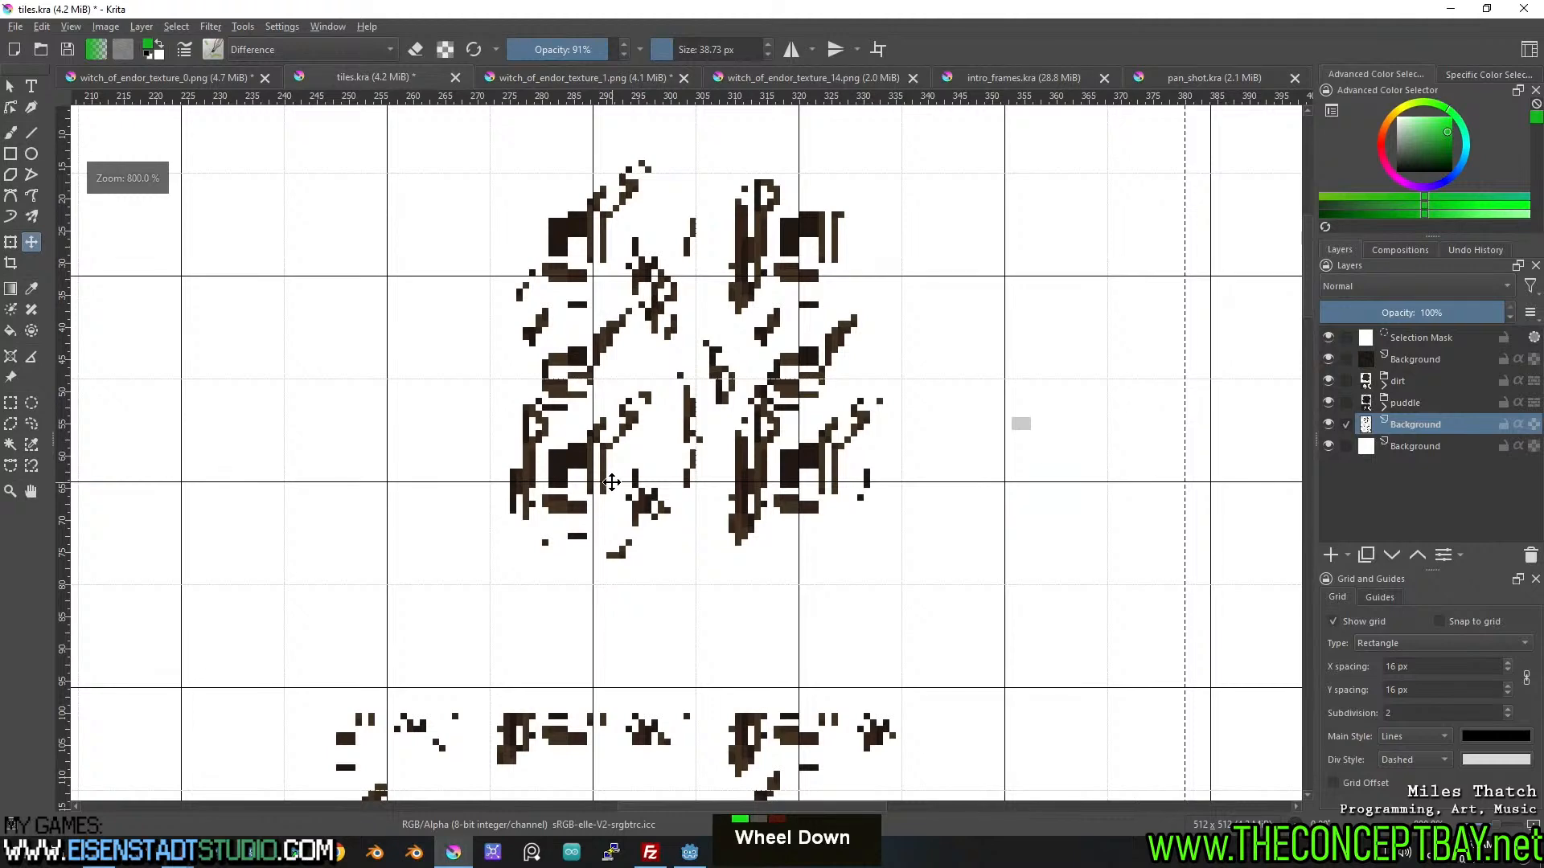
middle_click(620, 525)
scroll(612, 508, "up", 1)
middle_click(615, 505)
scroll(629, 468, "down", 2)
middle_click(664, 643)
scroll(668, 421, "up", 2)
scroll(665, 421, "down", 2)
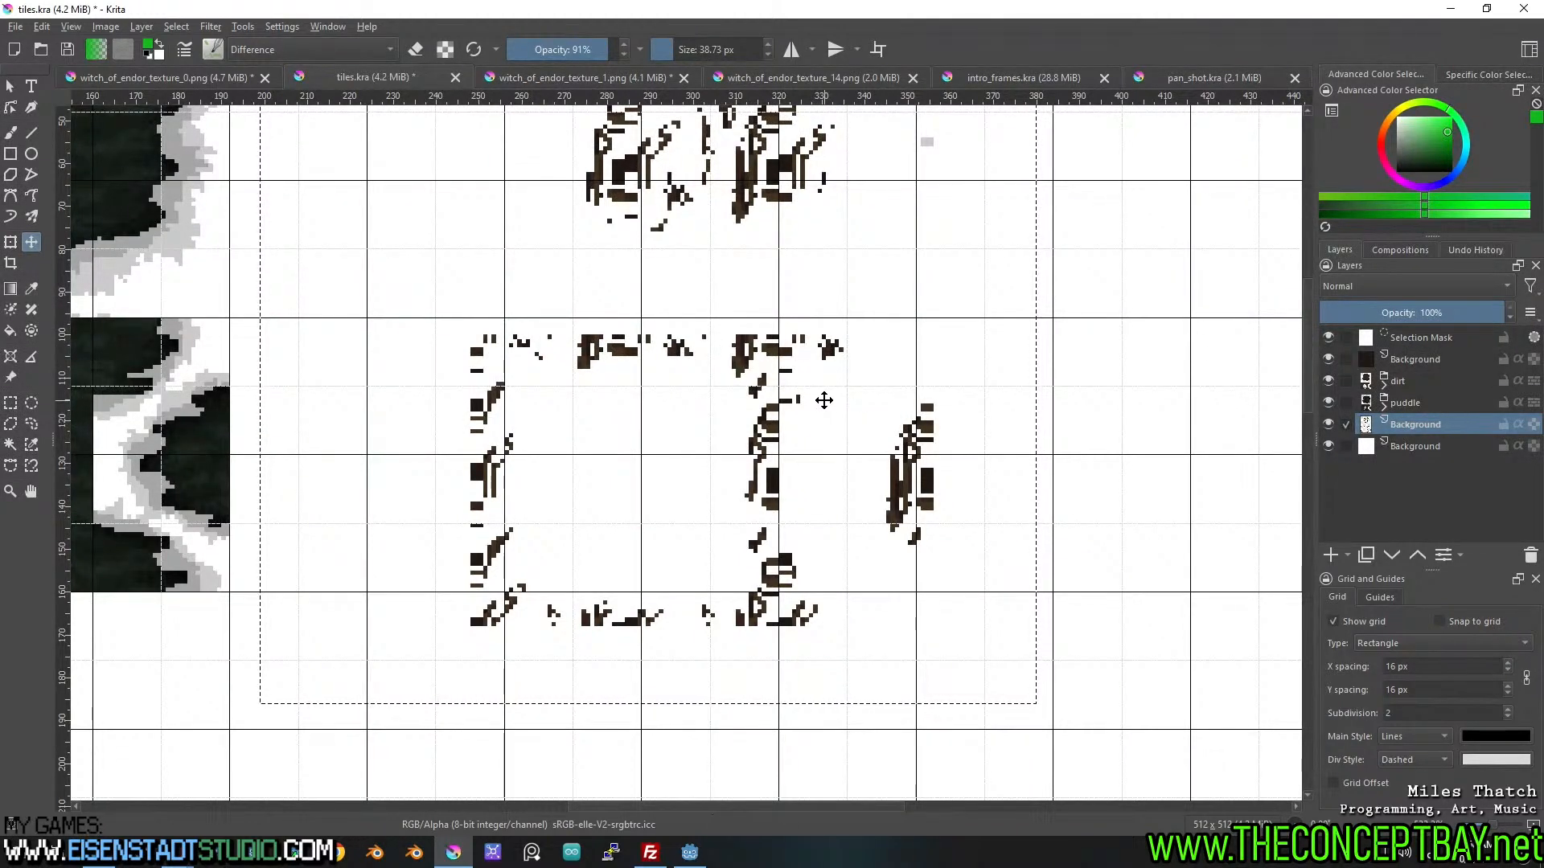
middle_click(730, 412)
scroll(724, 419, "down", 2)
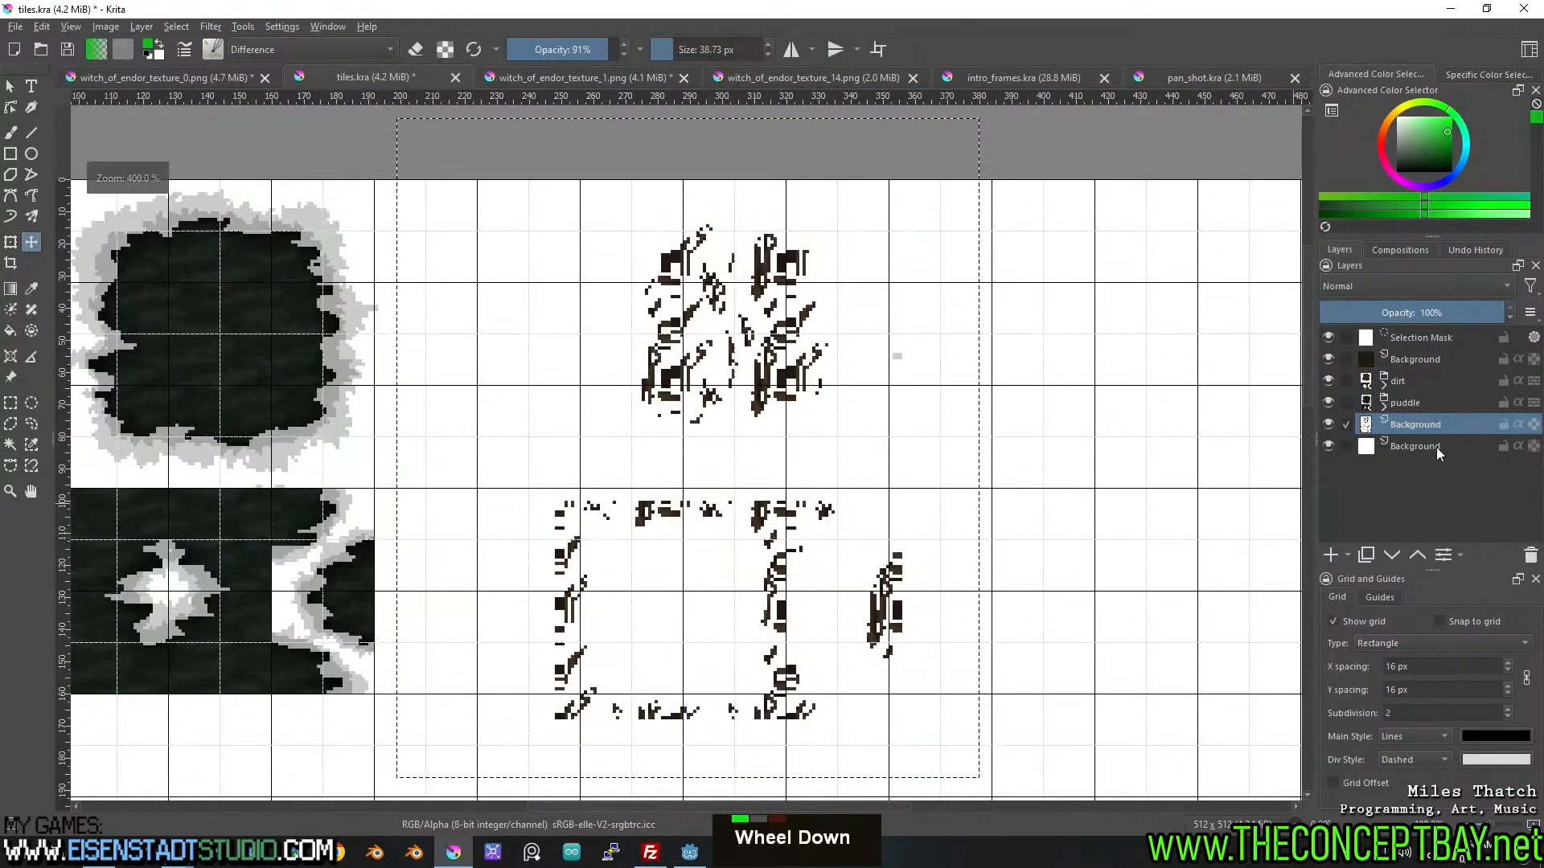
Hide the layer with the loose pixel marks and save the file.
left_click(1328, 424)
middle_click(779, 448)
scroll(851, 431, "down", 2)
key("ctrl+s")
scroll(838, 437, "up", 1)
scroll(838, 438, "up", 1)
middle_click(839, 437)
scroll(706, 413, "down", 1)
middle_click(706, 423)
Clear the selection and crop the canvas to 192 × 192 px around the dirt, puddle and dark tiles.
key("ctrl+shift+a")
left_click(11, 407)
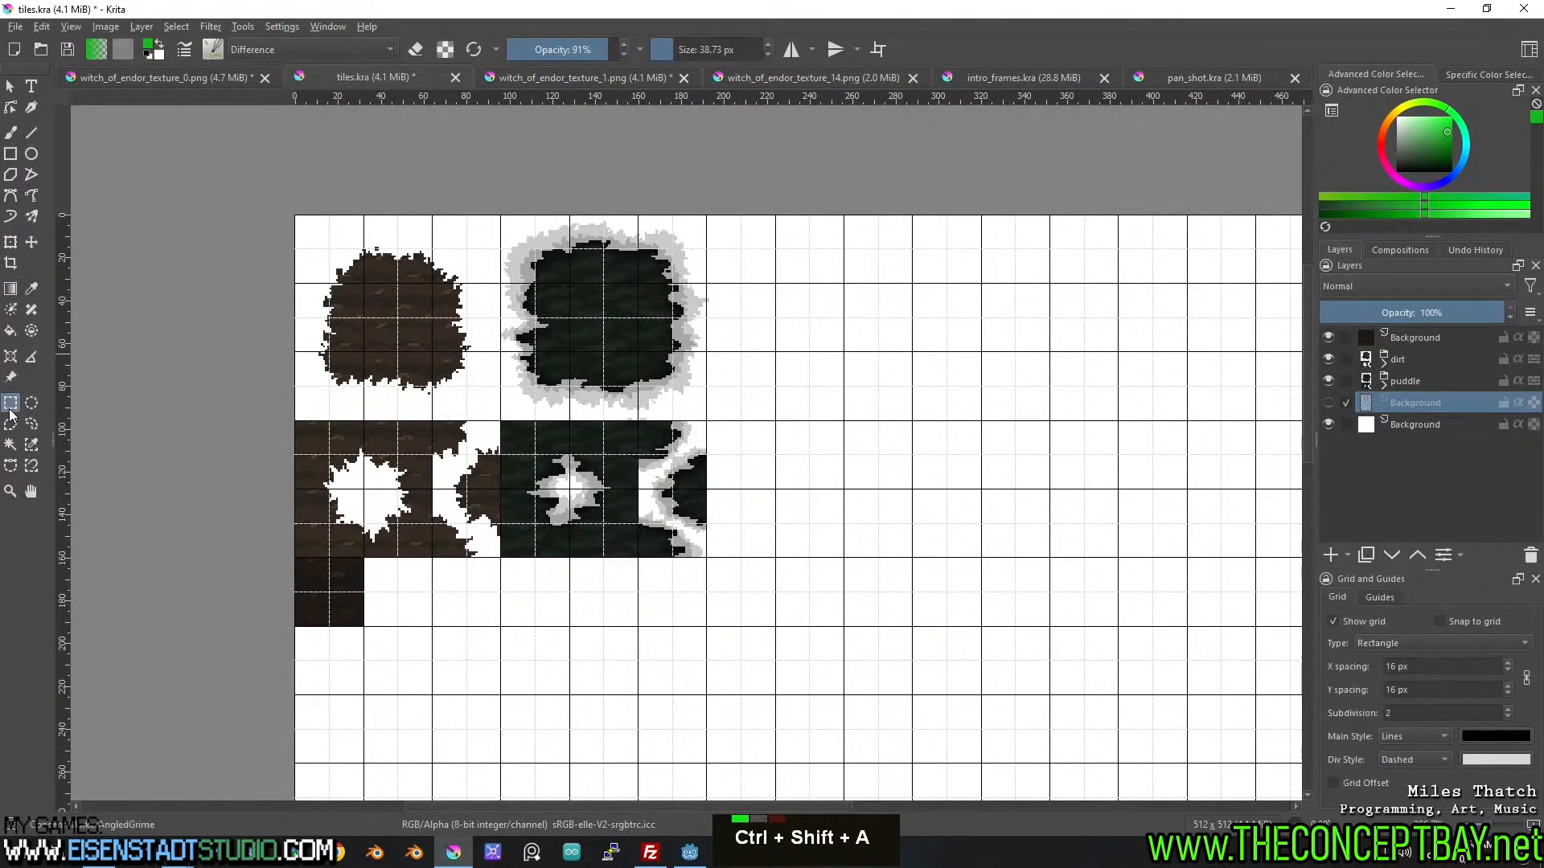
left_click(10, 264)
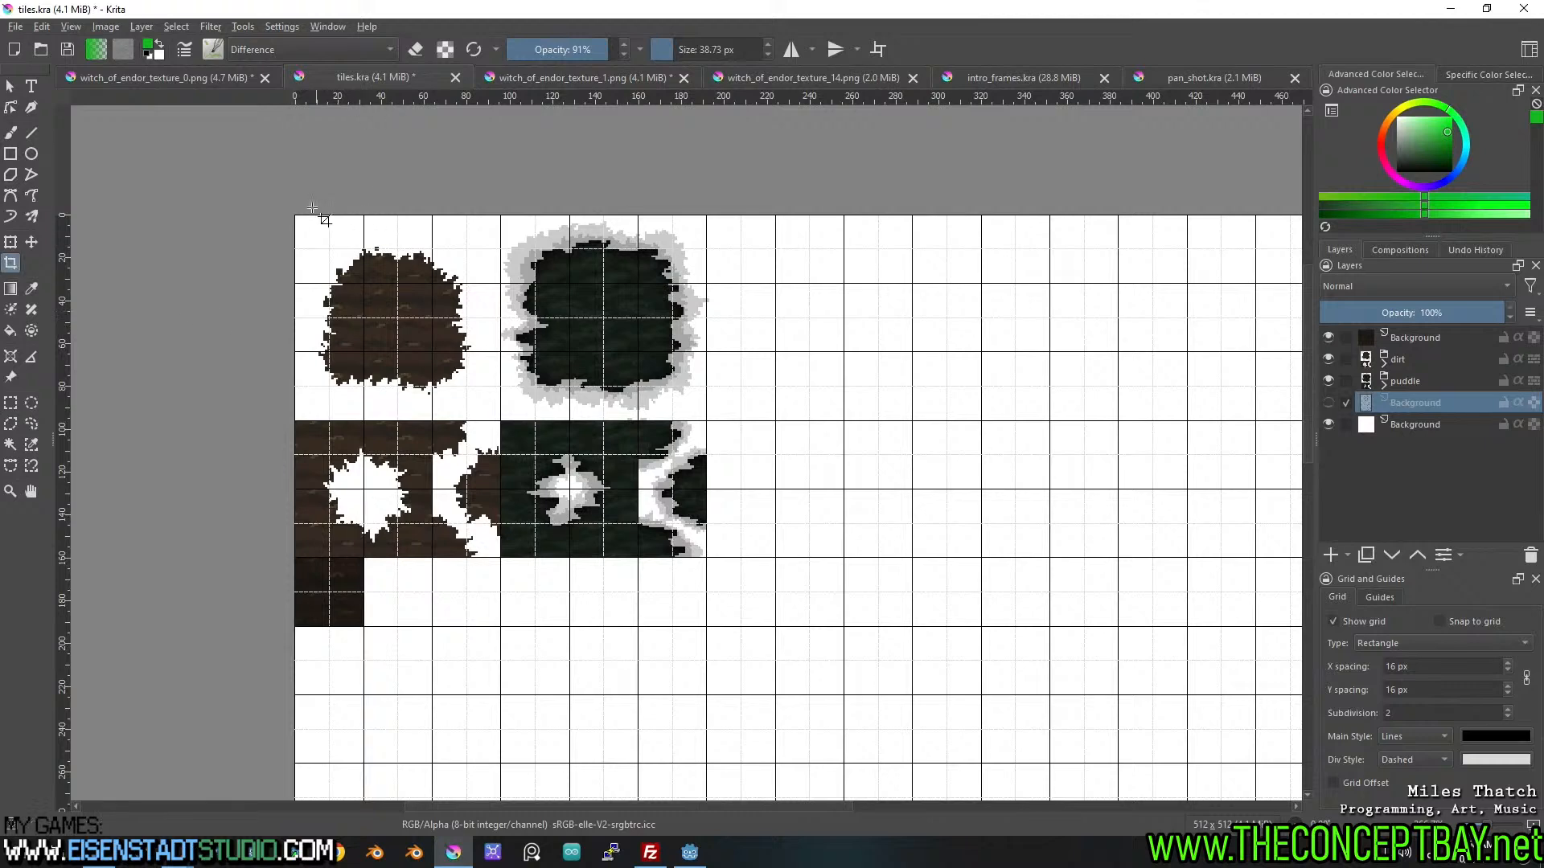
left_click_drag(293, 215, 721, 639)
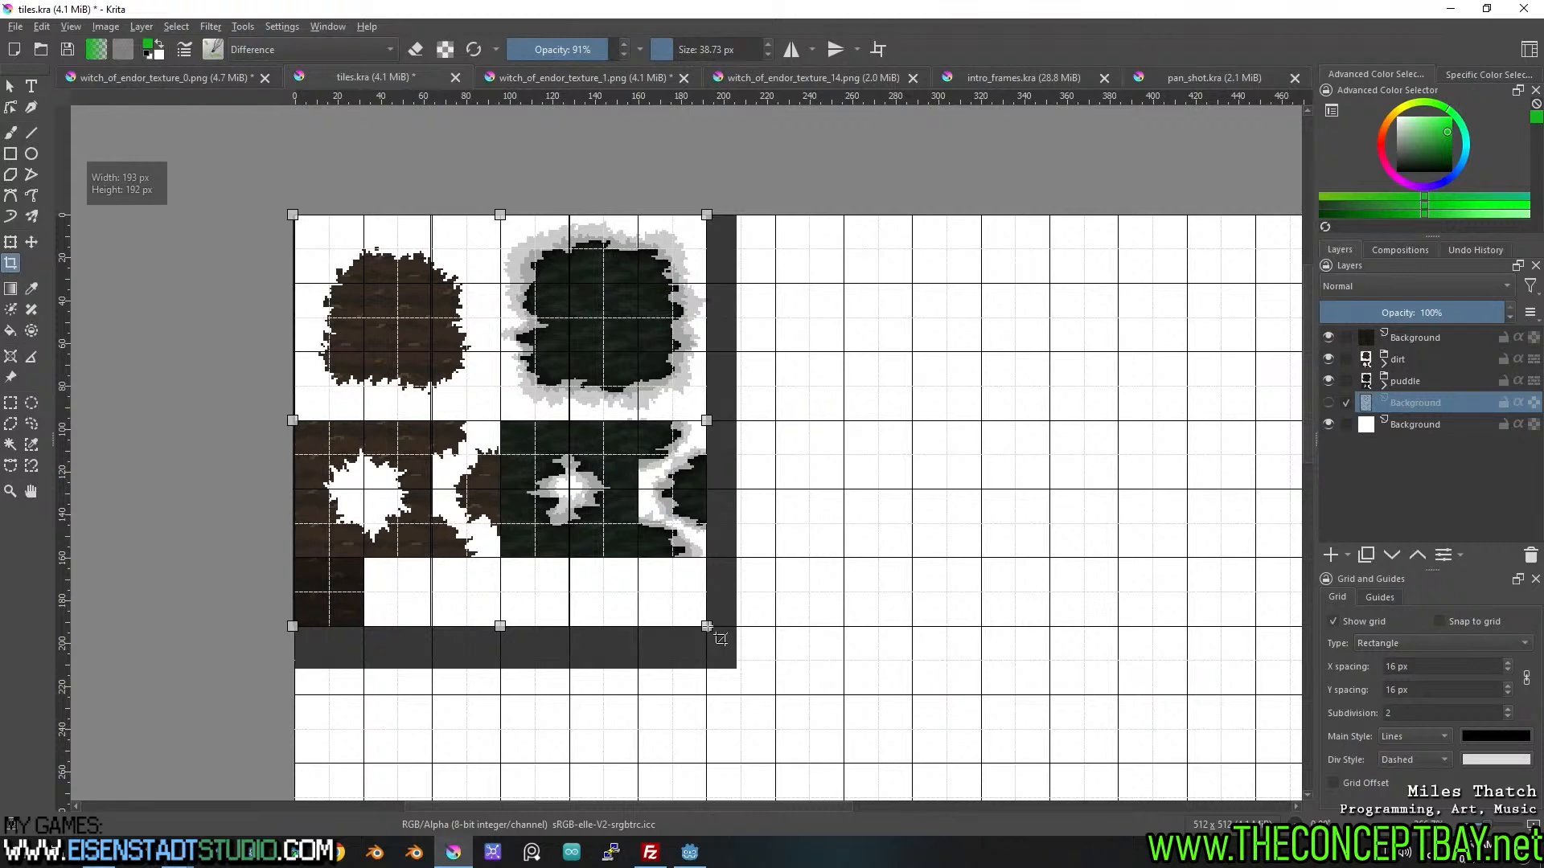
scroll(489, 167, "up", 6)
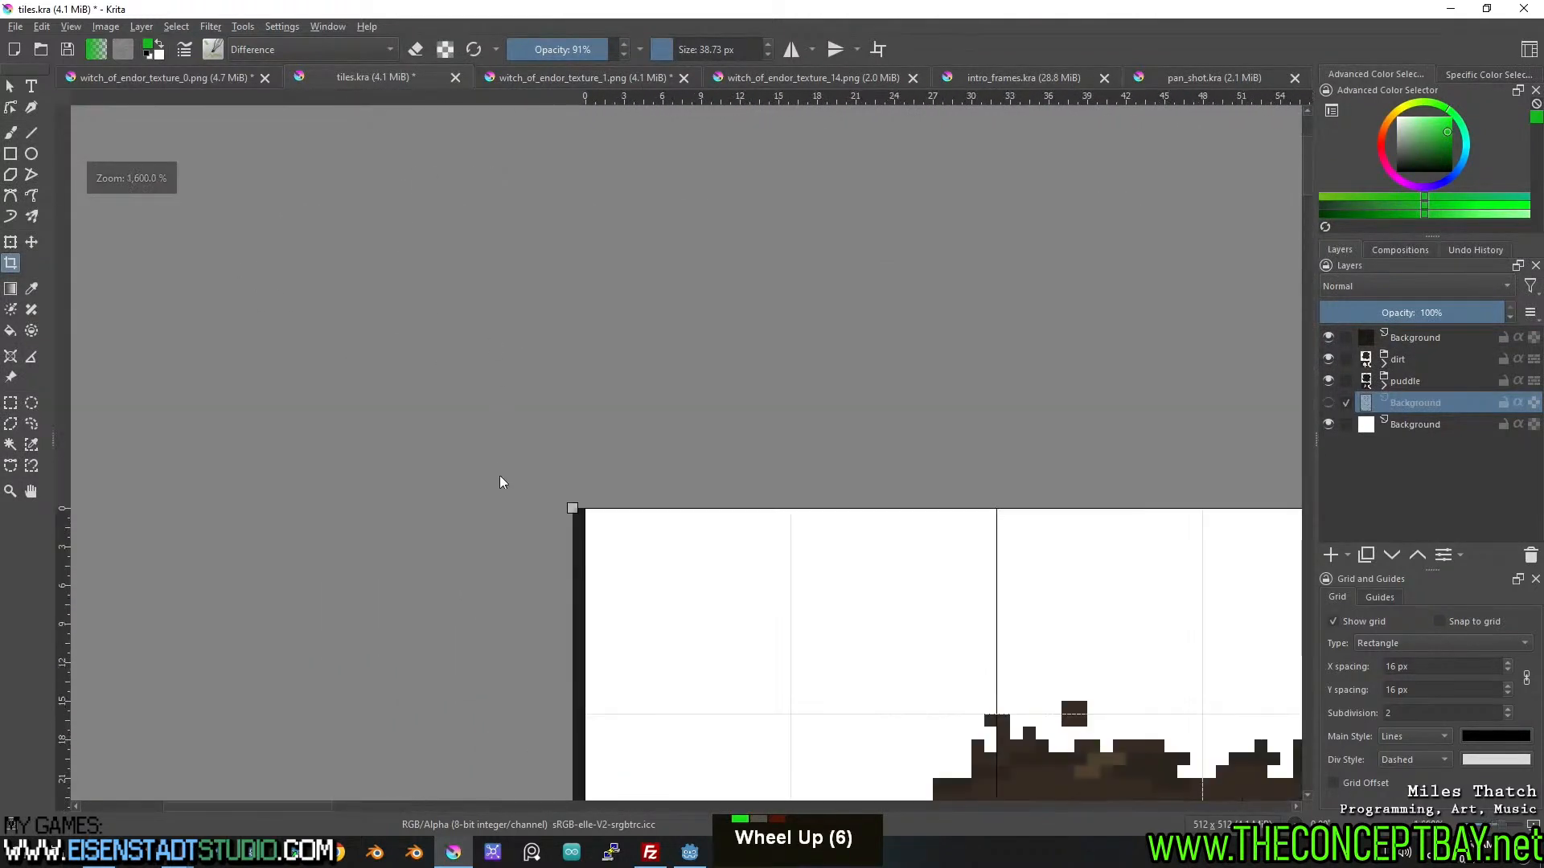
key("Return")
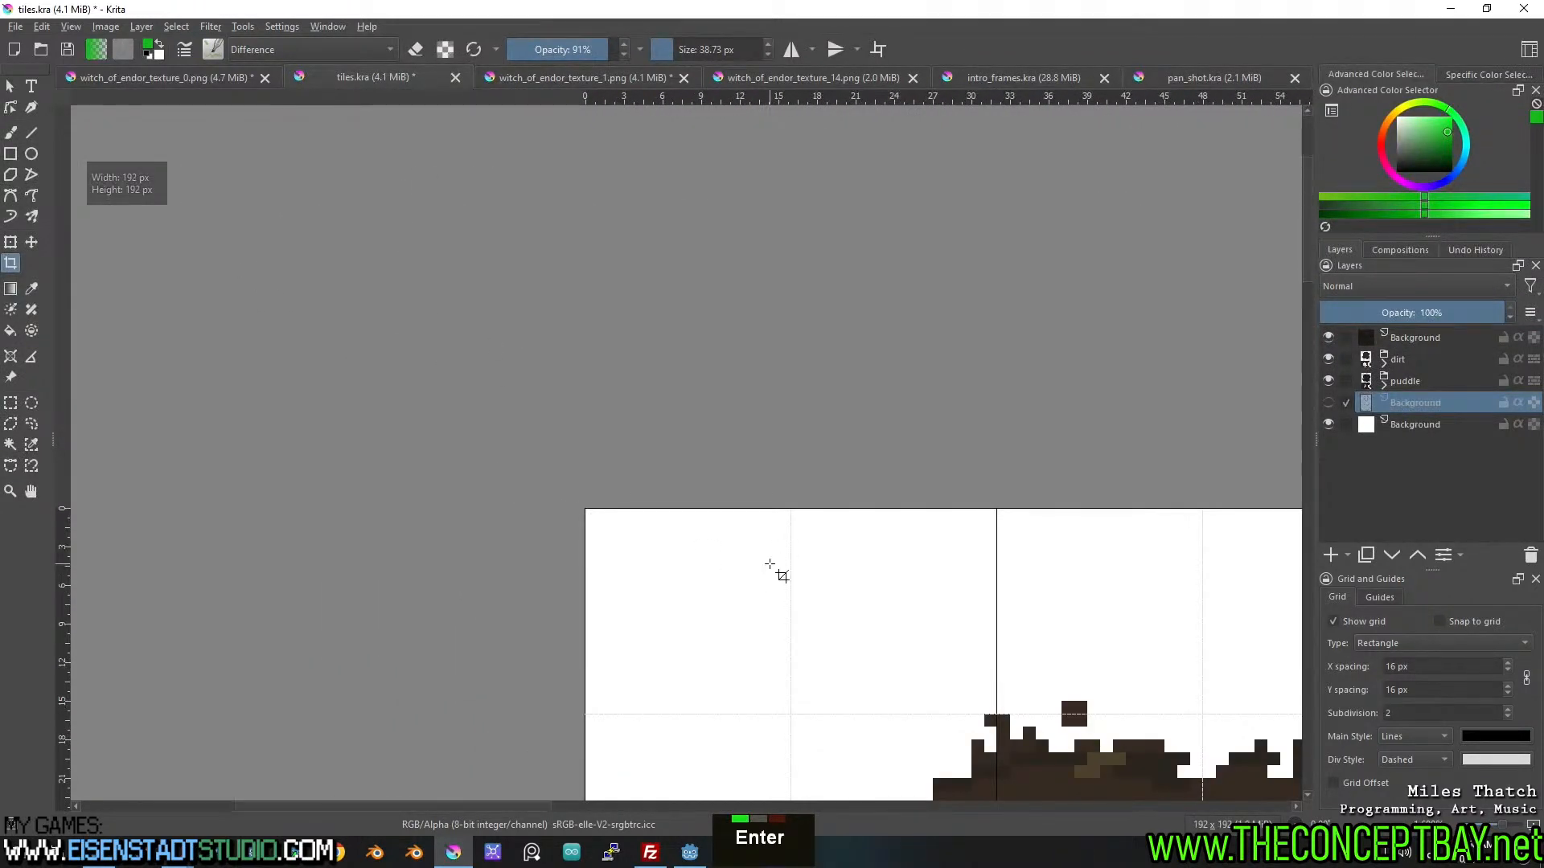
Hide the white background layer to leave the tiles on transparency.
scroll(770, 569, "down", 7)
scroll(769, 568, "up", 3)
left_click(1328, 424)
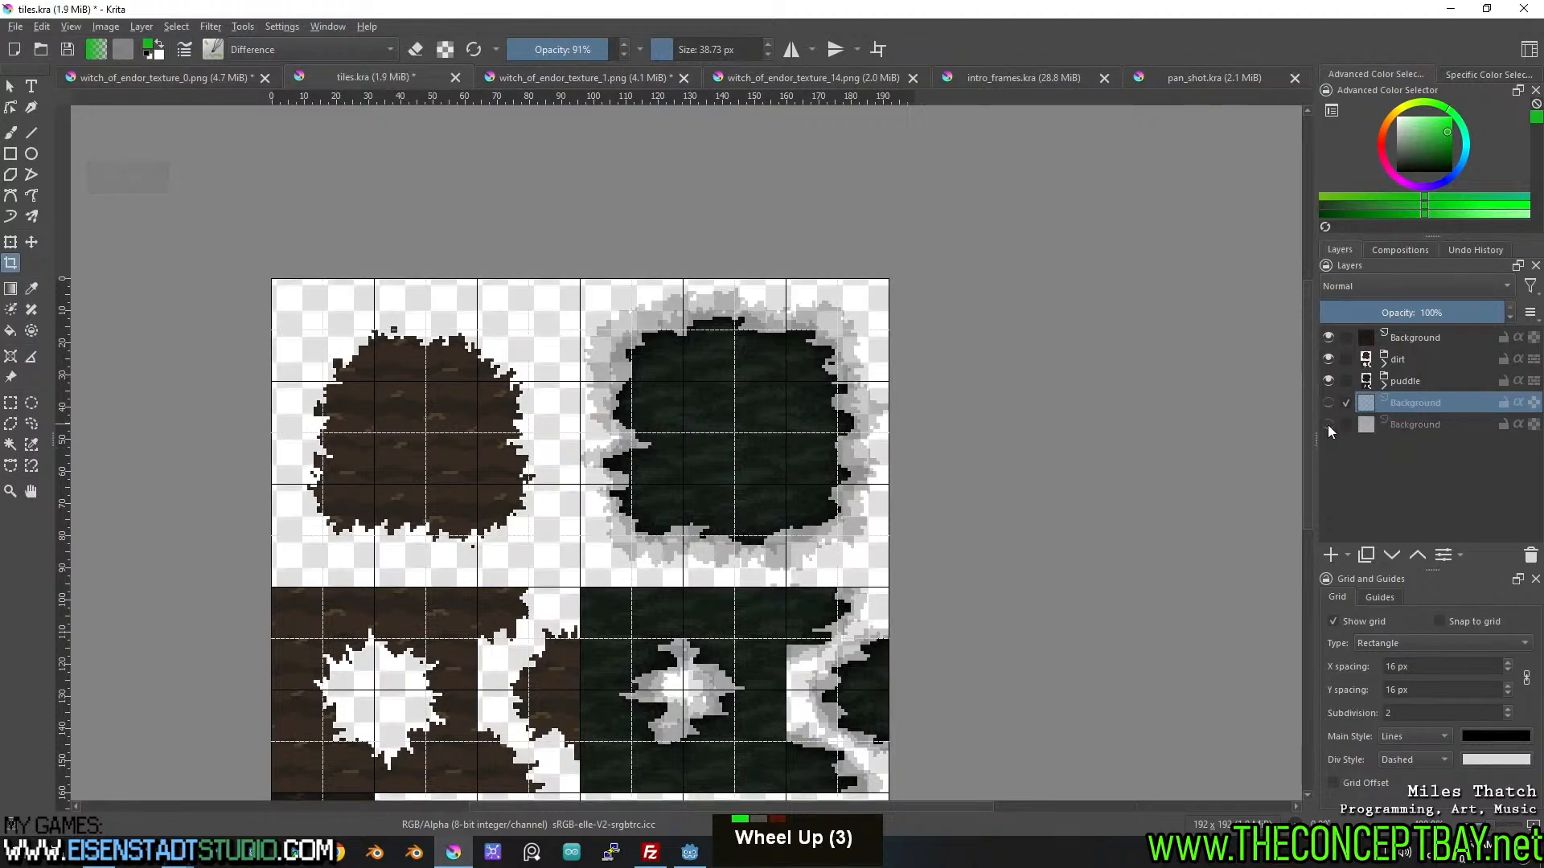
Save tiles.kra with the white background hidden and close the document.
scroll(896, 458, "down", 1)
key("ctrl+s")
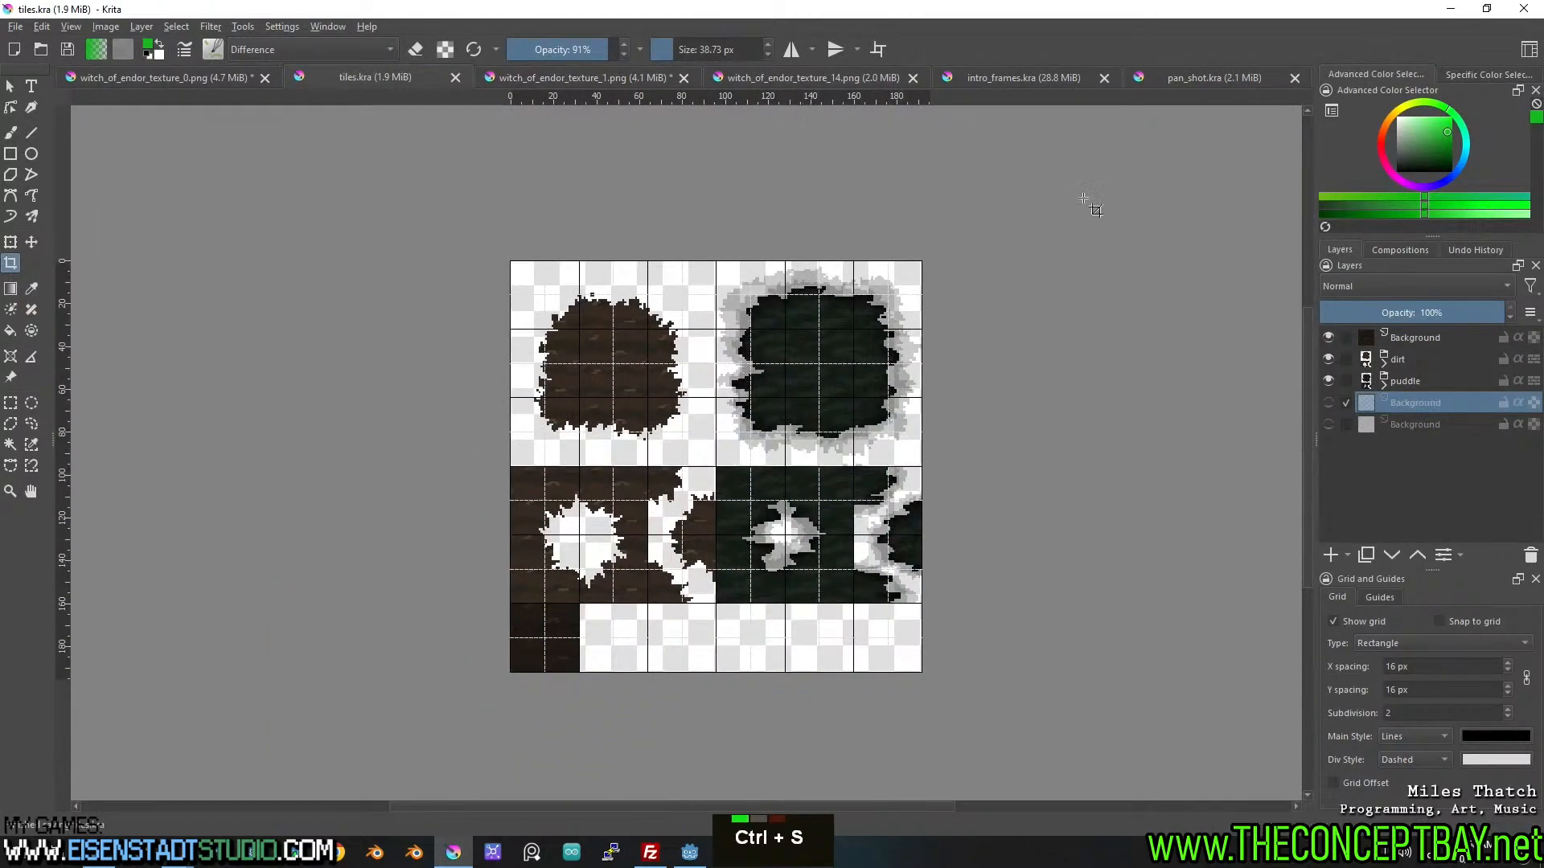
left_click(455, 77)
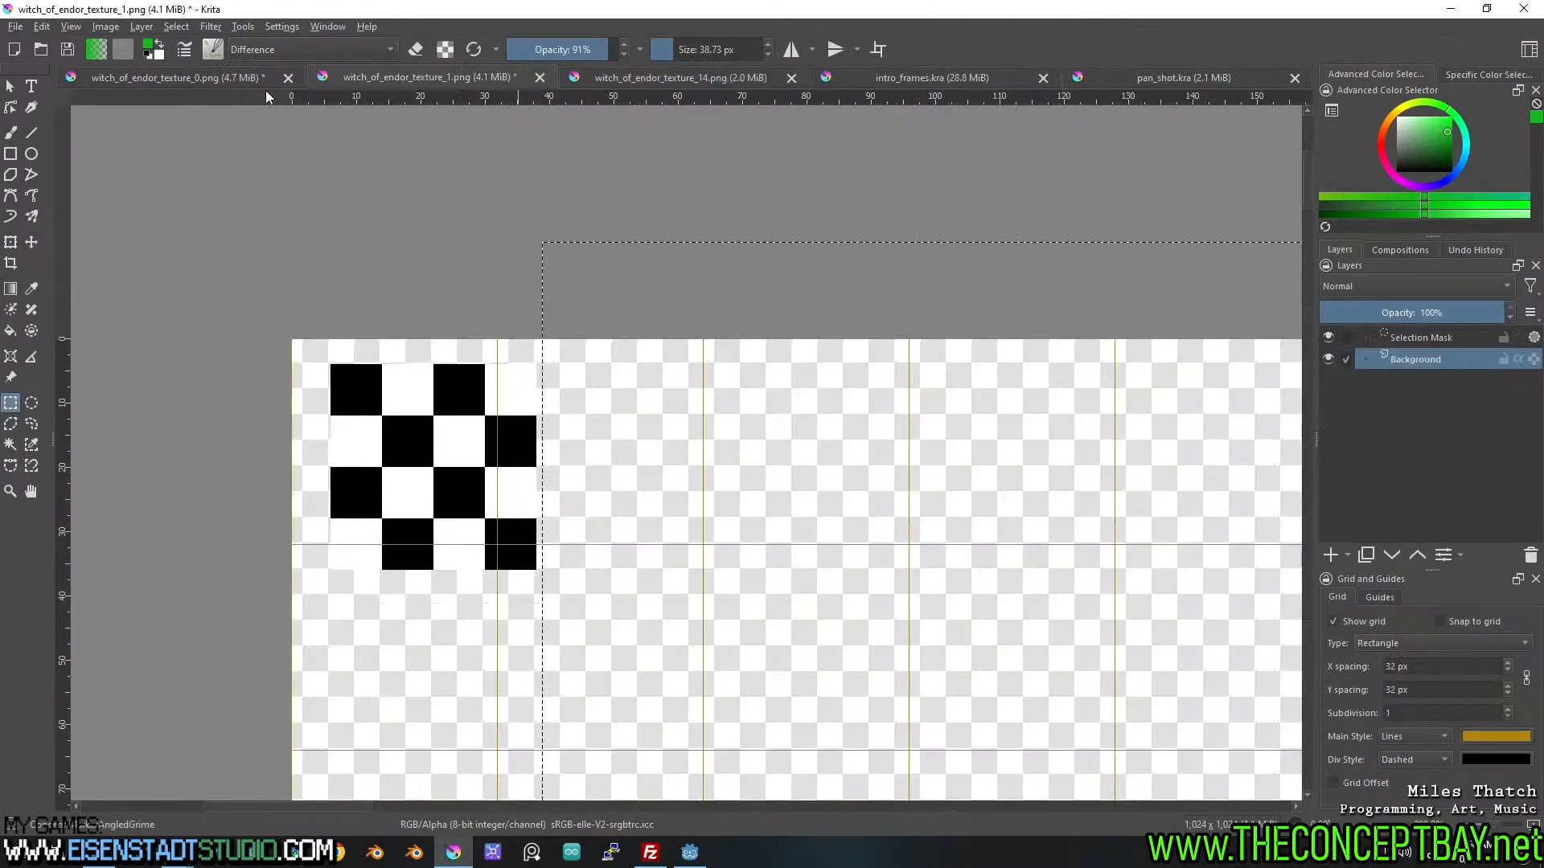
Examine the character sprites in witch_of_endor_texture_1.png and measure the bearded character's area with a rectangular selection about 63 × 63 px.
scroll(519, 346, "down", 5)
middle_click(894, 487)
scroll(489, 326, "down", 1)
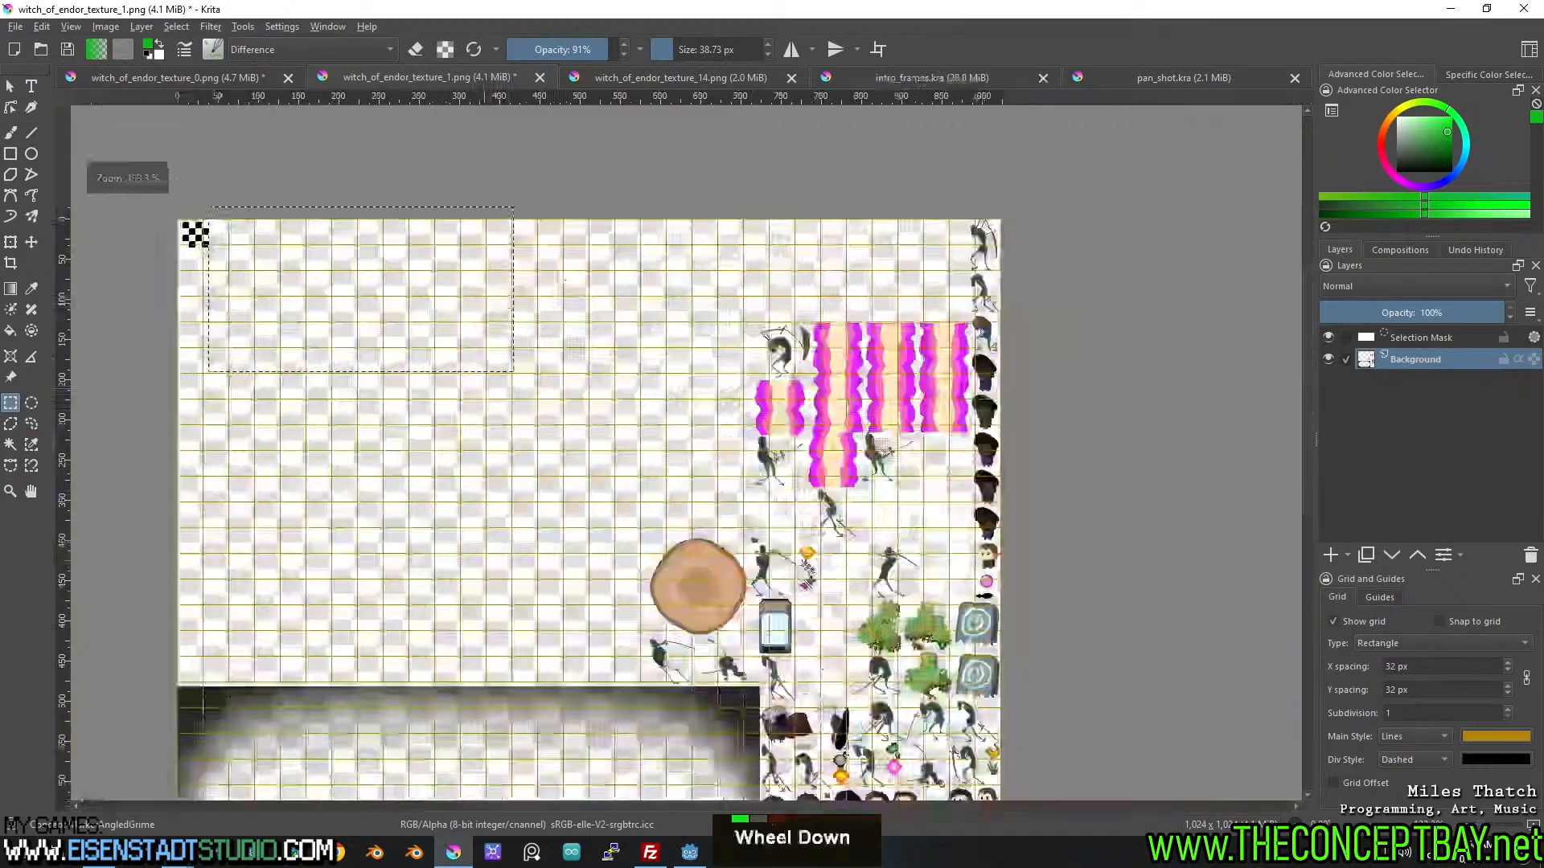
middle_click(895, 438)
scroll(775, 448, "up", 1)
scroll(775, 449, "up", 1)
middle_click(868, 461)
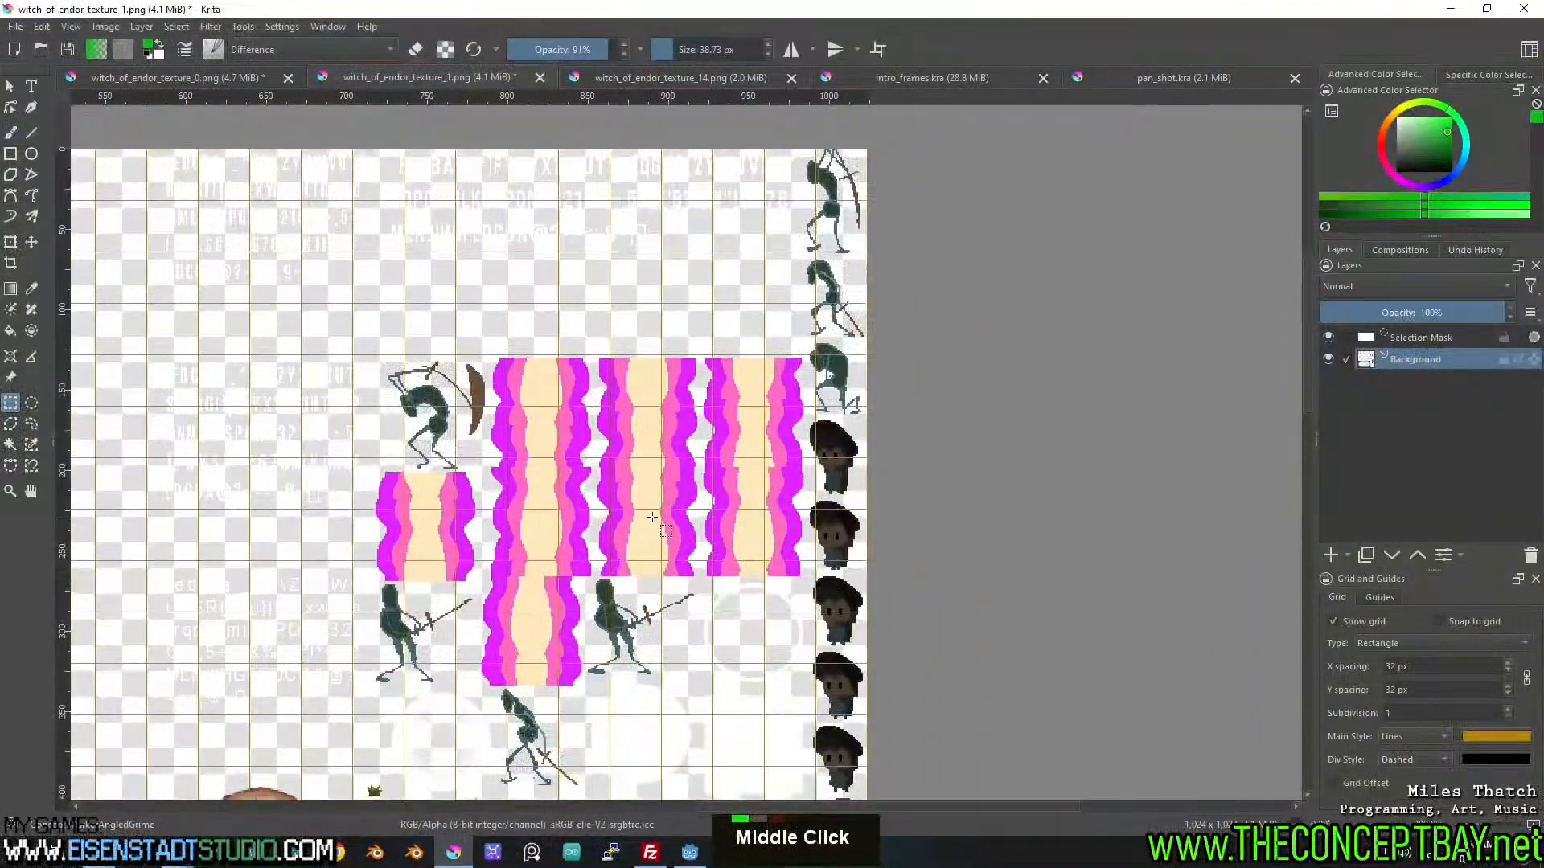
middle_click(551, 739)
middle_click(734, 442)
middle_click(748, 563)
middle_click(748, 563)
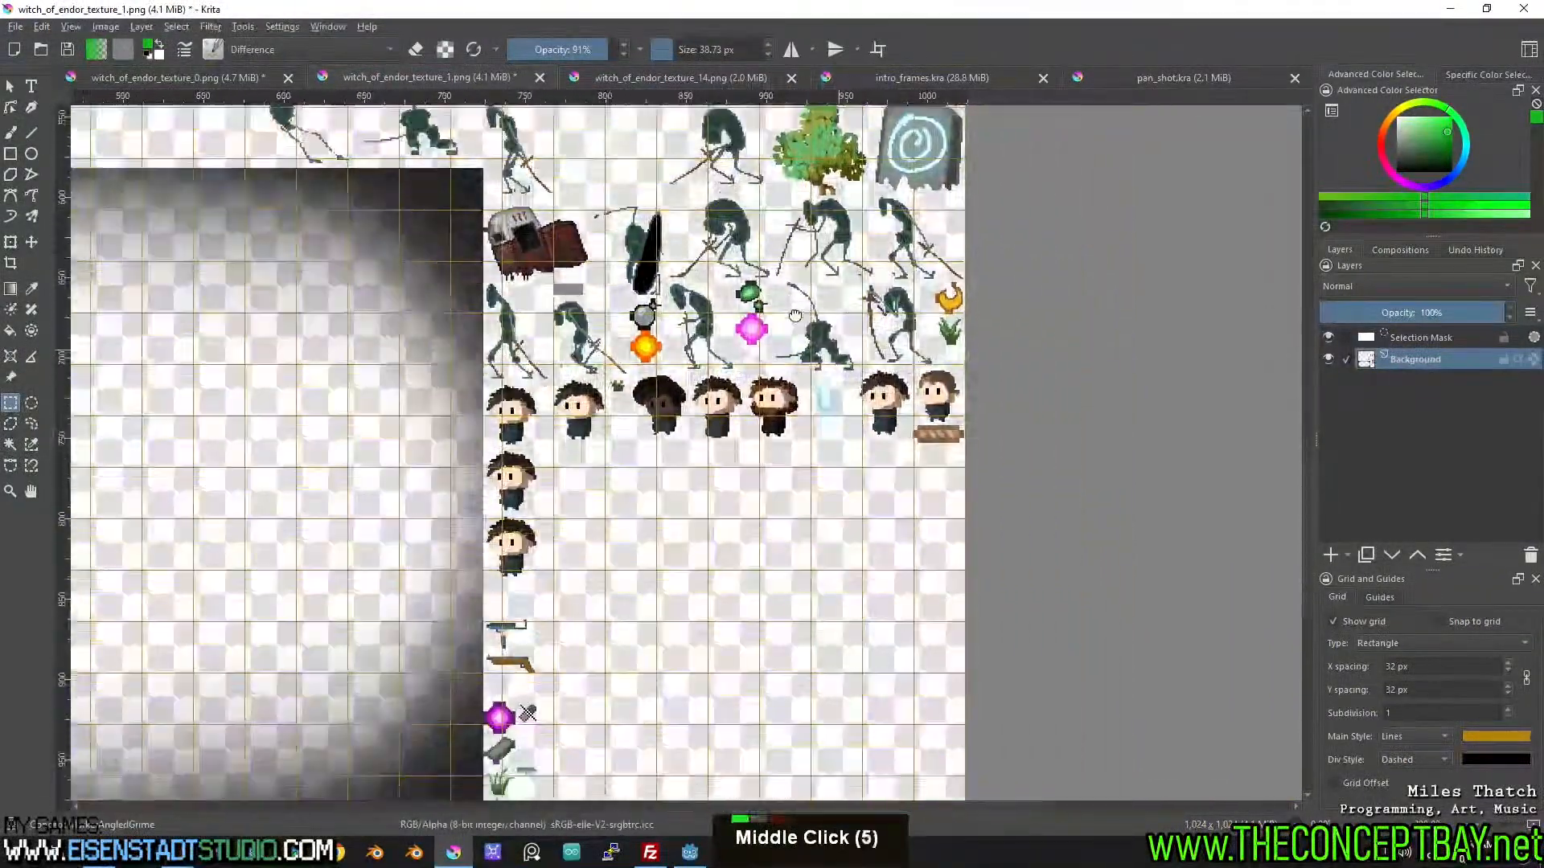
middle_click(750, 435)
middle_click(683, 378)
middle_click(659, 355)
scroll(894, 258, "up", 2)
scroll(894, 257, "up", 1)
middle_click(772, 394)
scroll(649, 534, "down", 1)
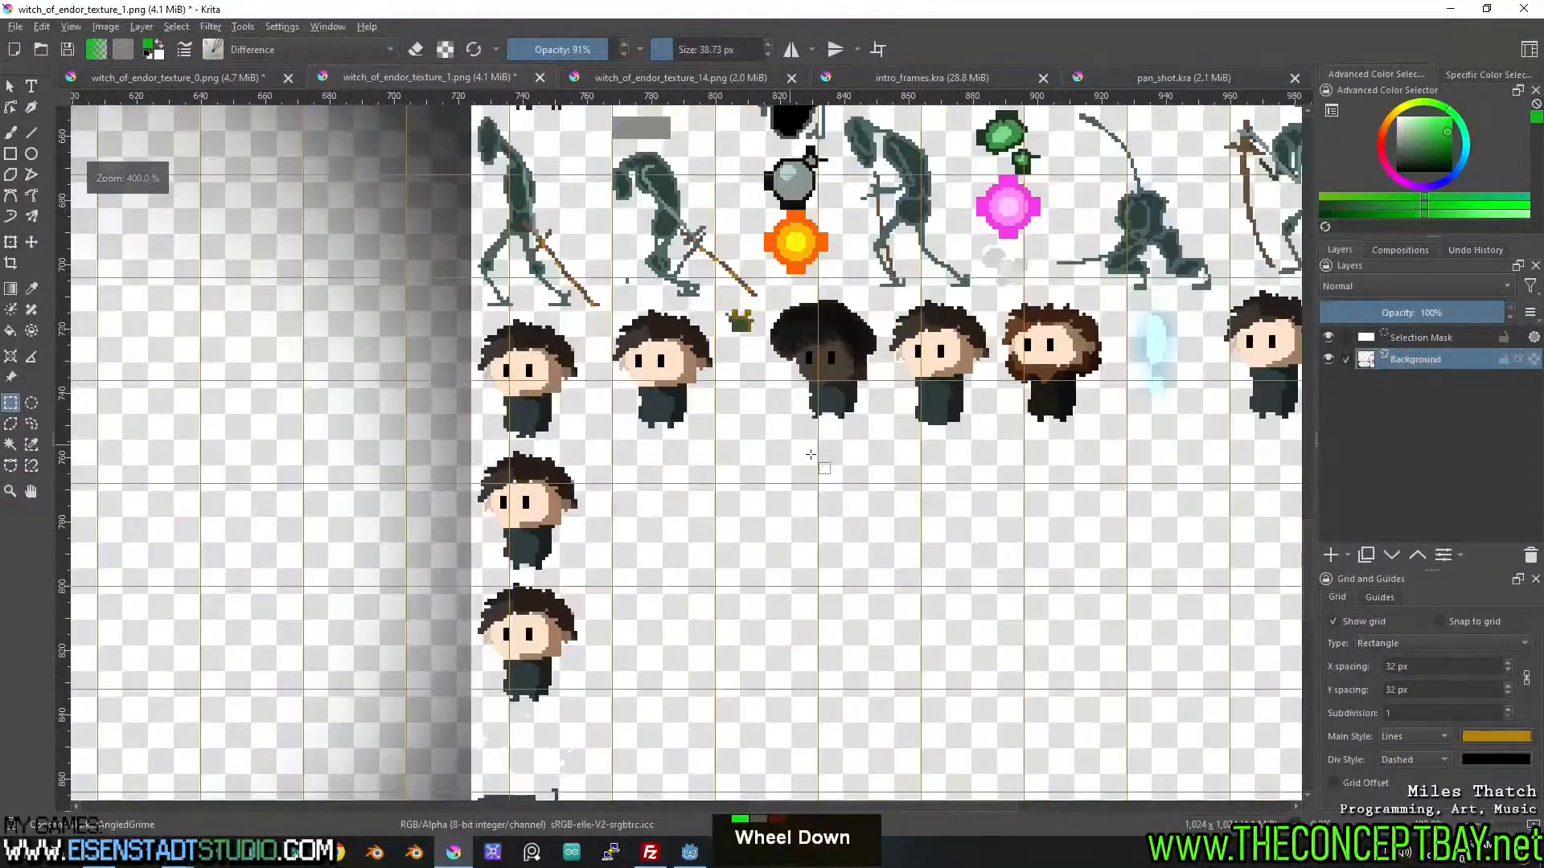
scroll(649, 535, "up", 1)
middle_click(650, 535)
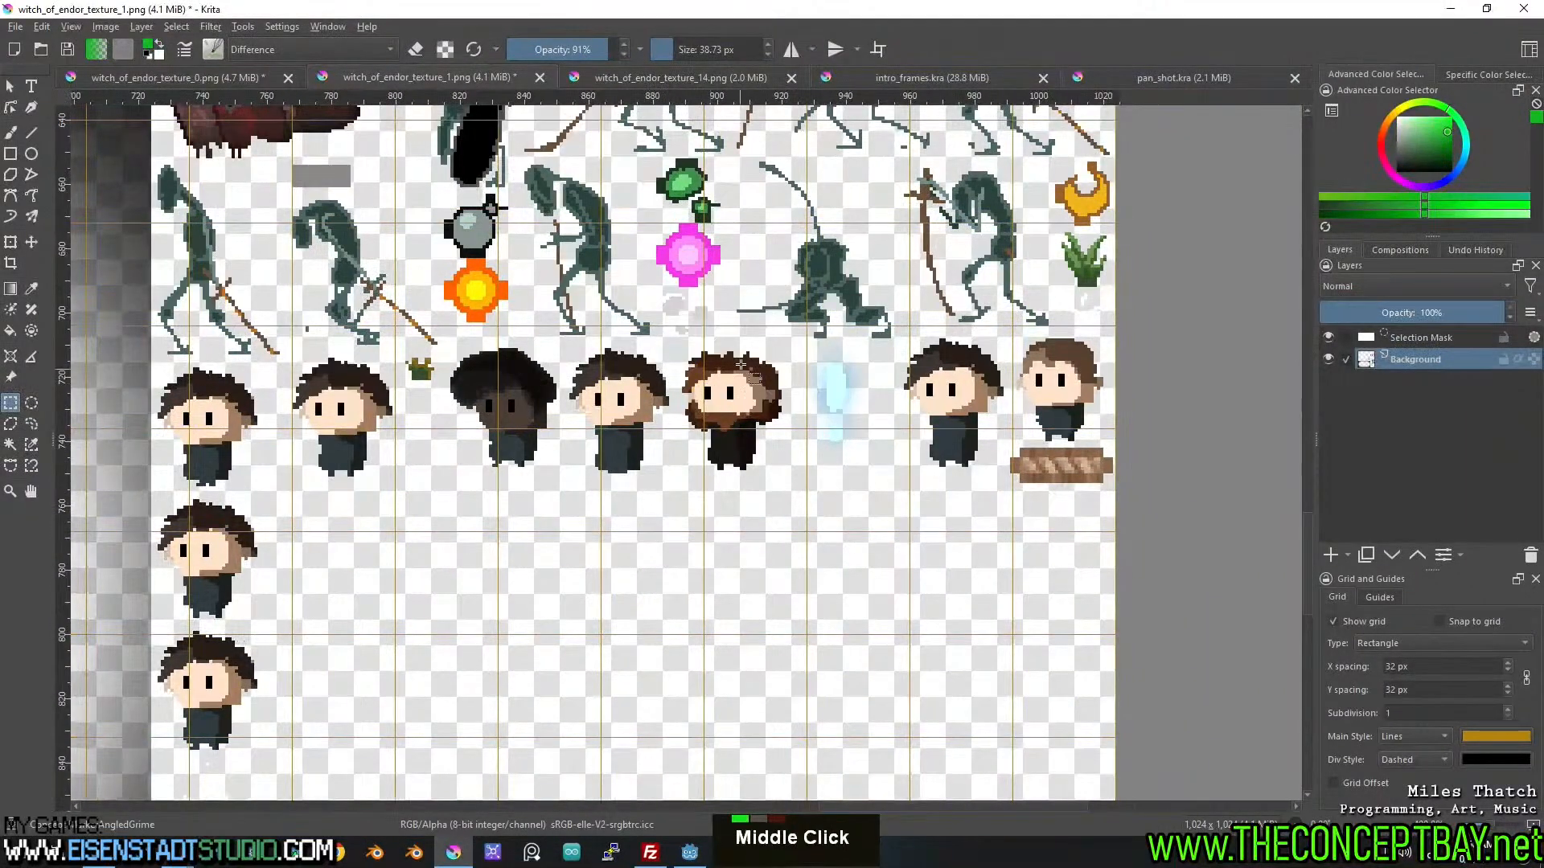
left_click_drag(670, 339, 801, 489)
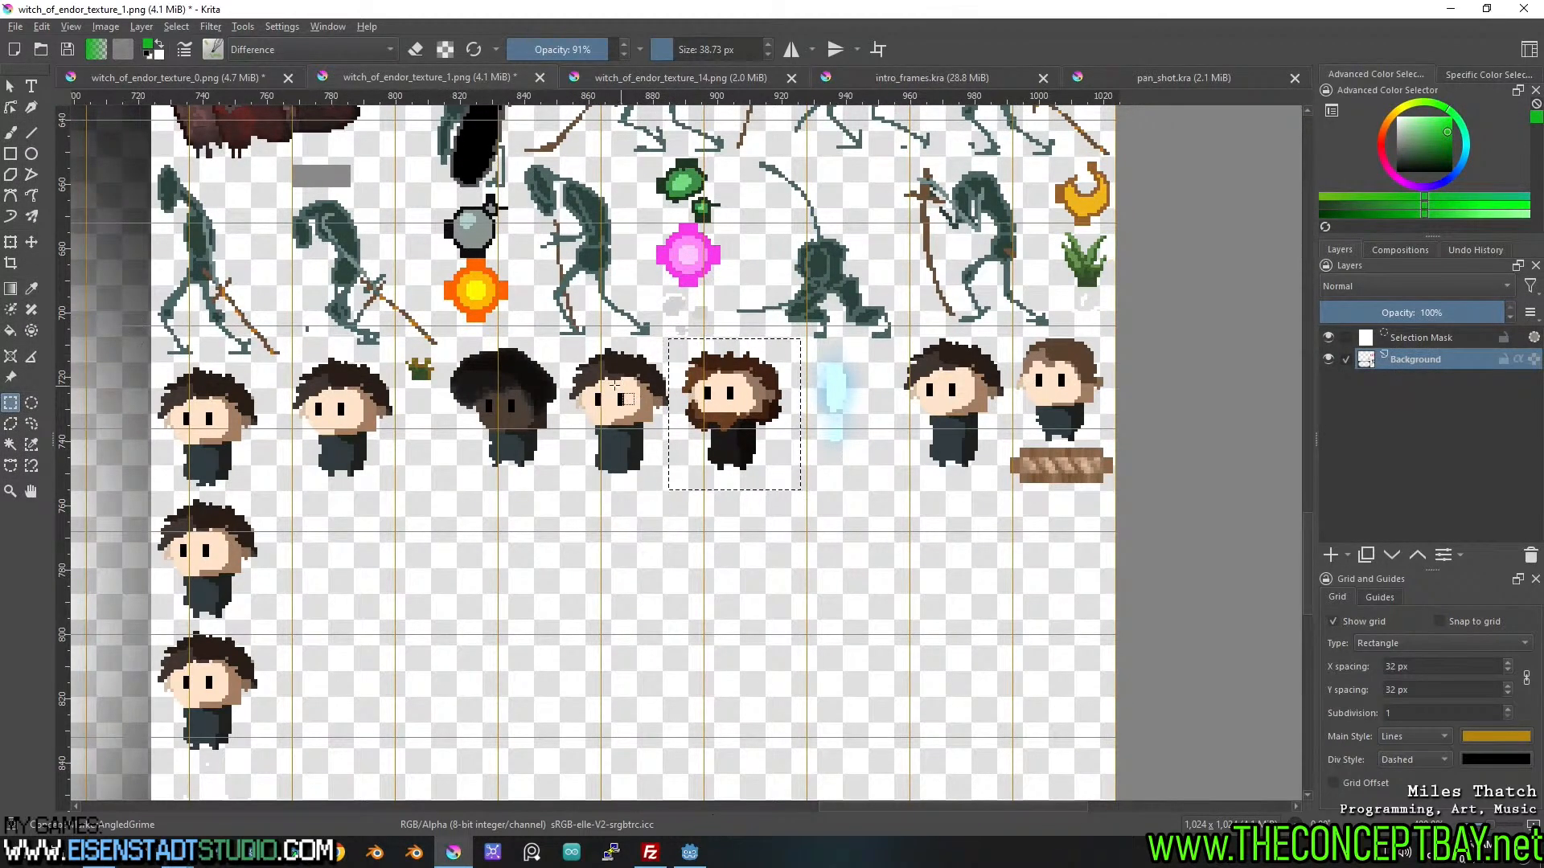
left_click_drag(806, 531, 602, 325)
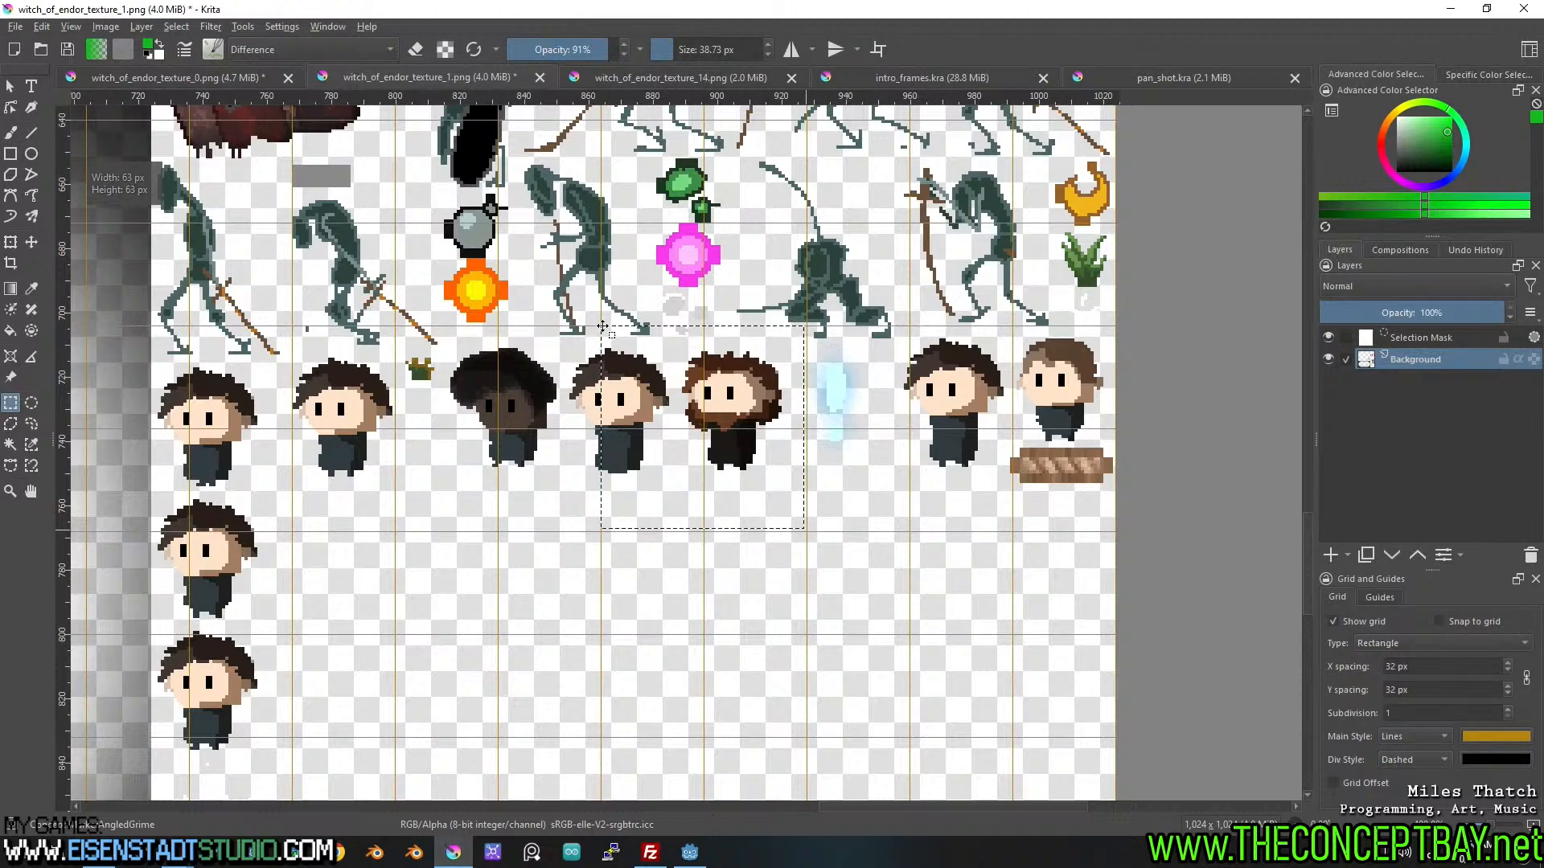
Create a new 64 × 64 px document and place a horizontal guide about 54 px below the canvas's upper edge.
key("ctrl+n")
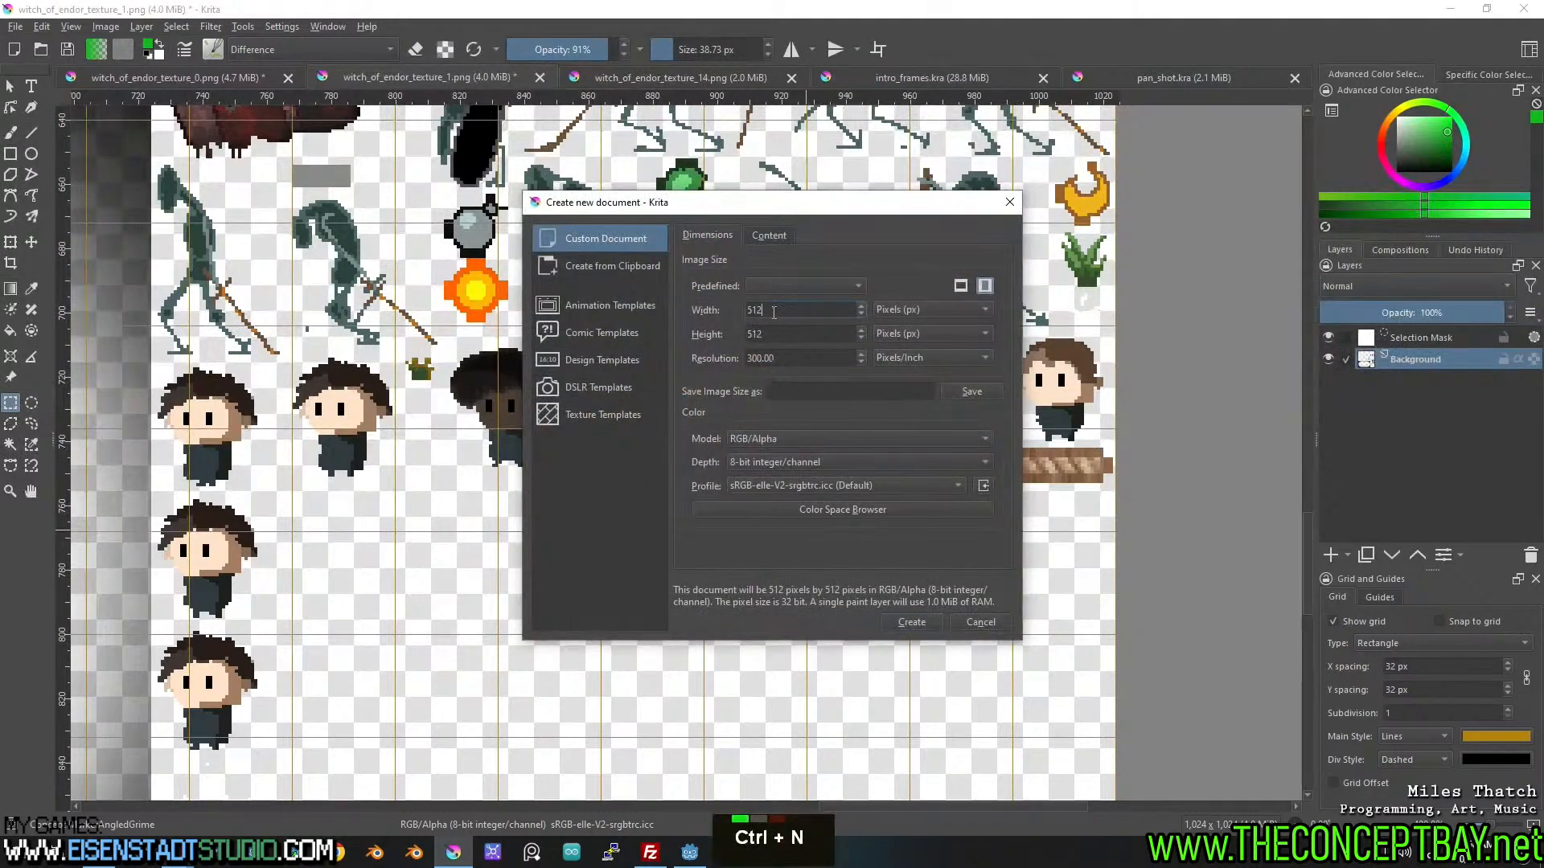
type("64")
left_click(814, 336)
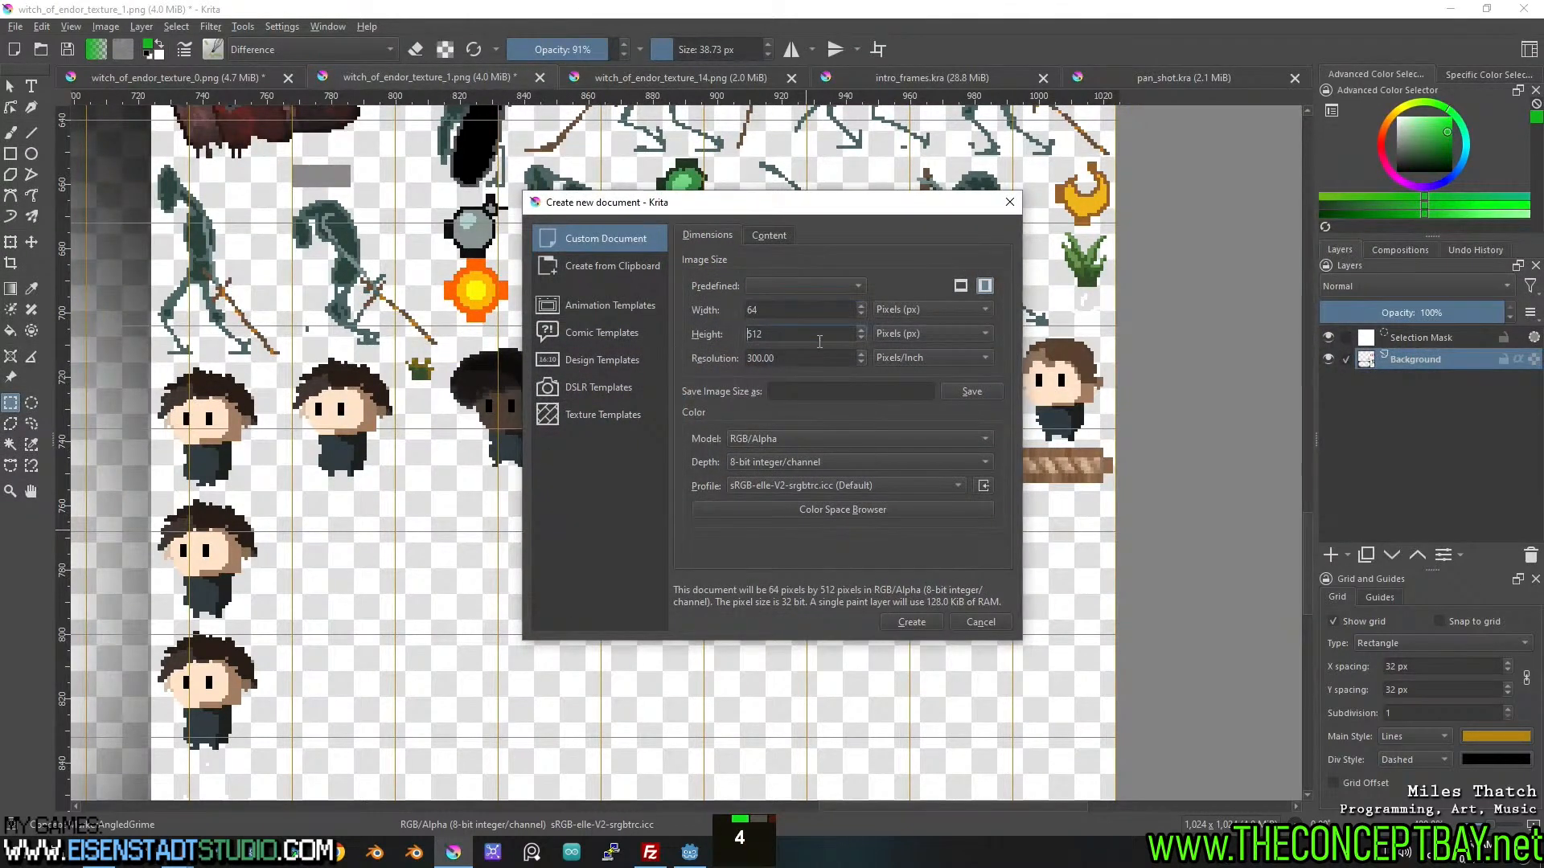
left_click(796, 335)
type("64")
double_click(783, 334)
type("64")
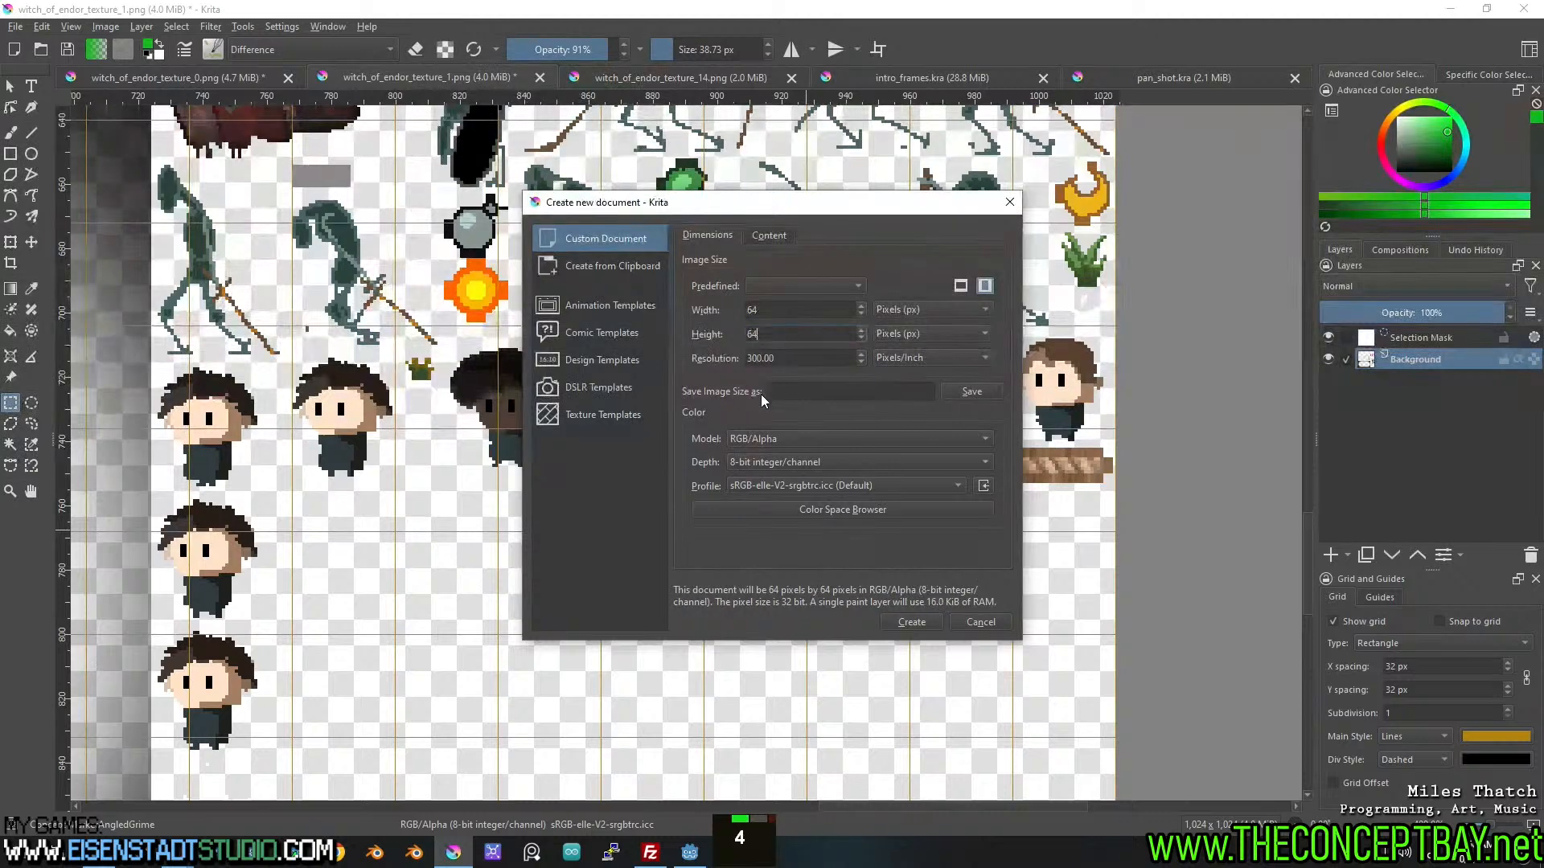
left_click(921, 622)
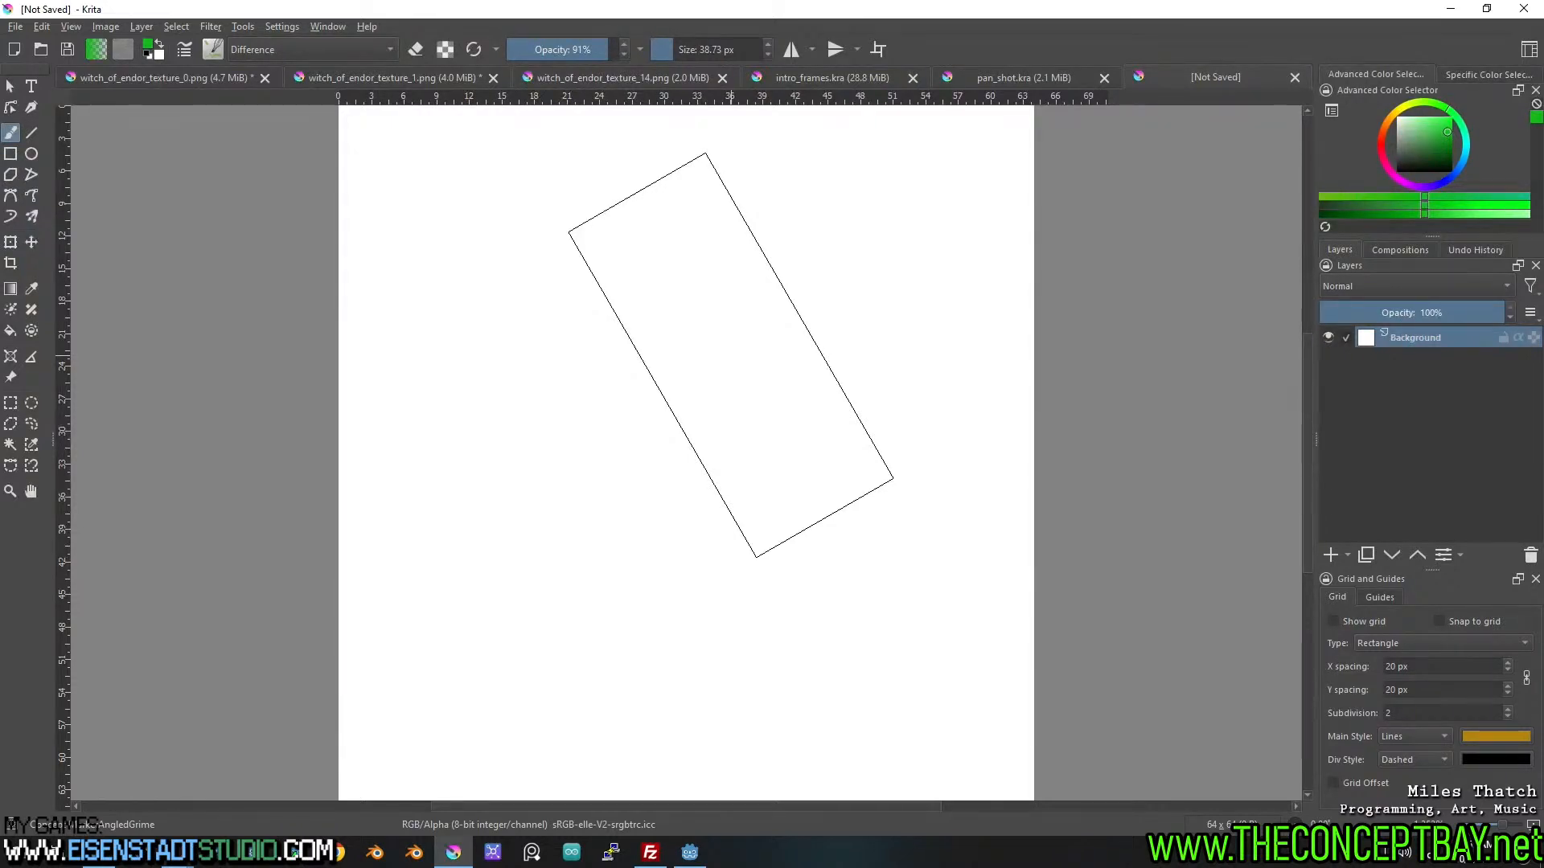
scroll(955, 427, "down", 1)
left_click_drag(824, 95, 823, 637)
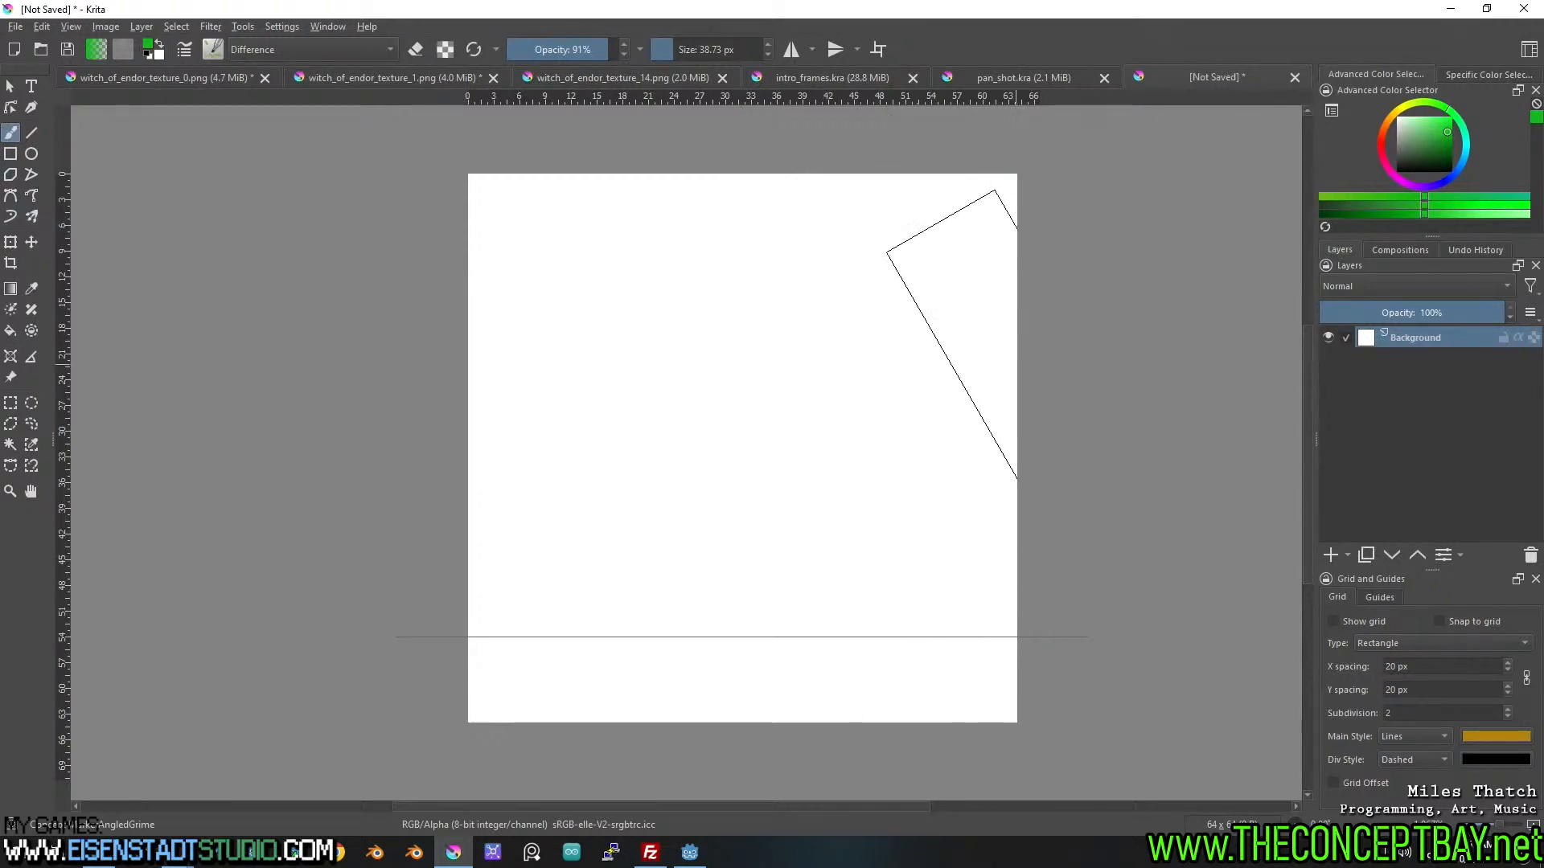
Switch to witch_of_endor_texture_1.png, clear the selection and look over the sprites around the row of characters.
left_click(341, 77)
middle_click(870, 436)
key("ctrl+shift+a")
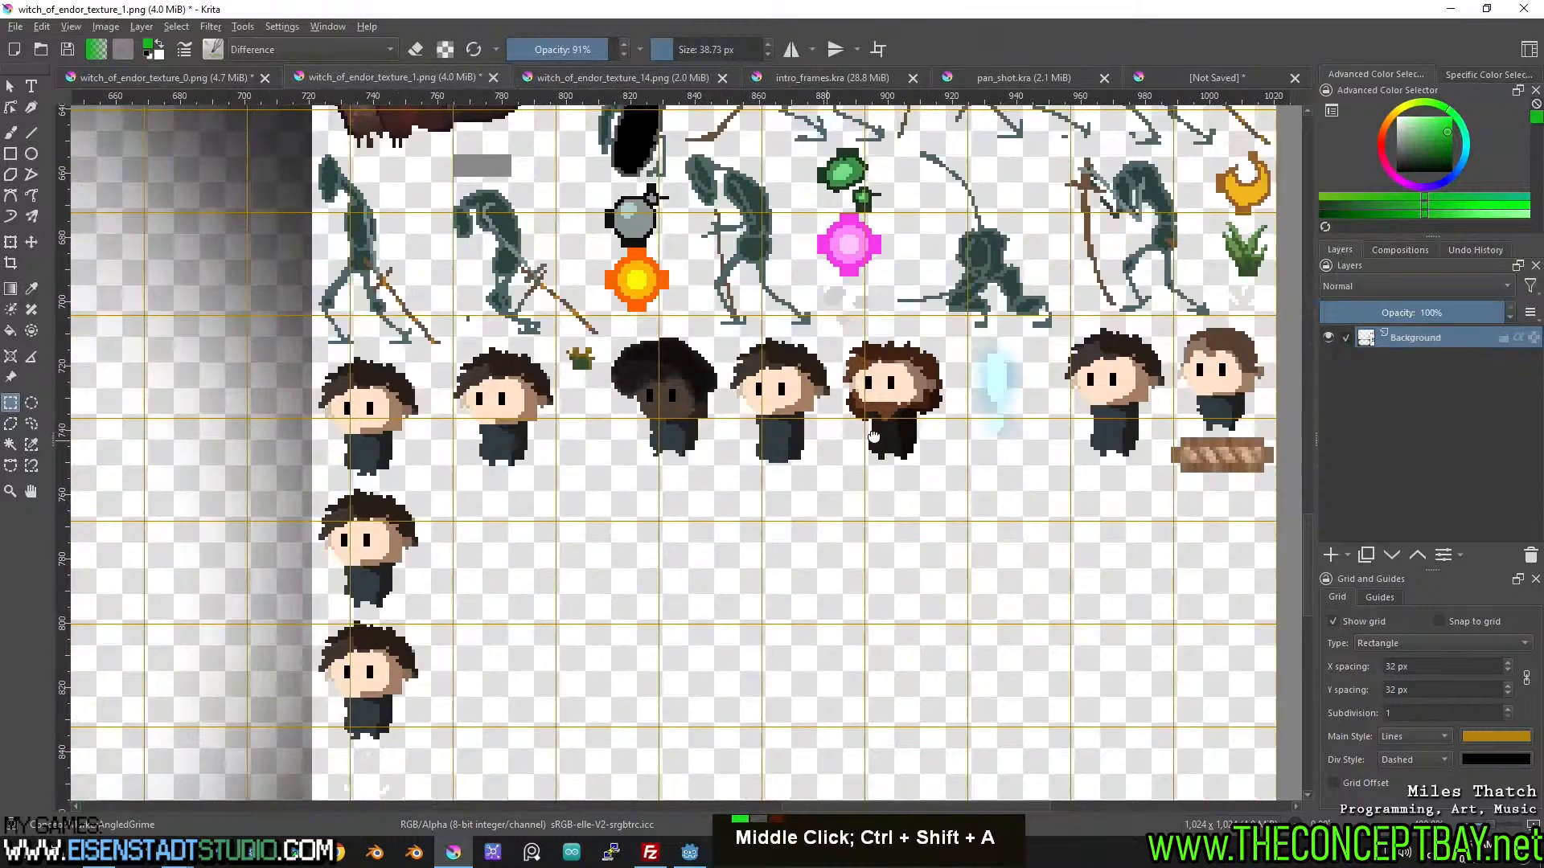
left_click_drag(773, 593, 680, 532)
left_click_drag(808, 490, 738, 504)
scroll(893, 442, "down", 4)
left_click_drag(283, 663, 604, 571)
scroll(604, 570, "up", 3)
left_click_drag(925, 466, 352, 595)
scroll(764, 435, "down", 2)
left_click_drag(820, 430, 398, 592)
scroll(775, 462, "up", 2)
left_click_drag(774, 462, 708, 484)
scroll(788, 531, "up", 2)
scroll(796, 541, "down", 1)
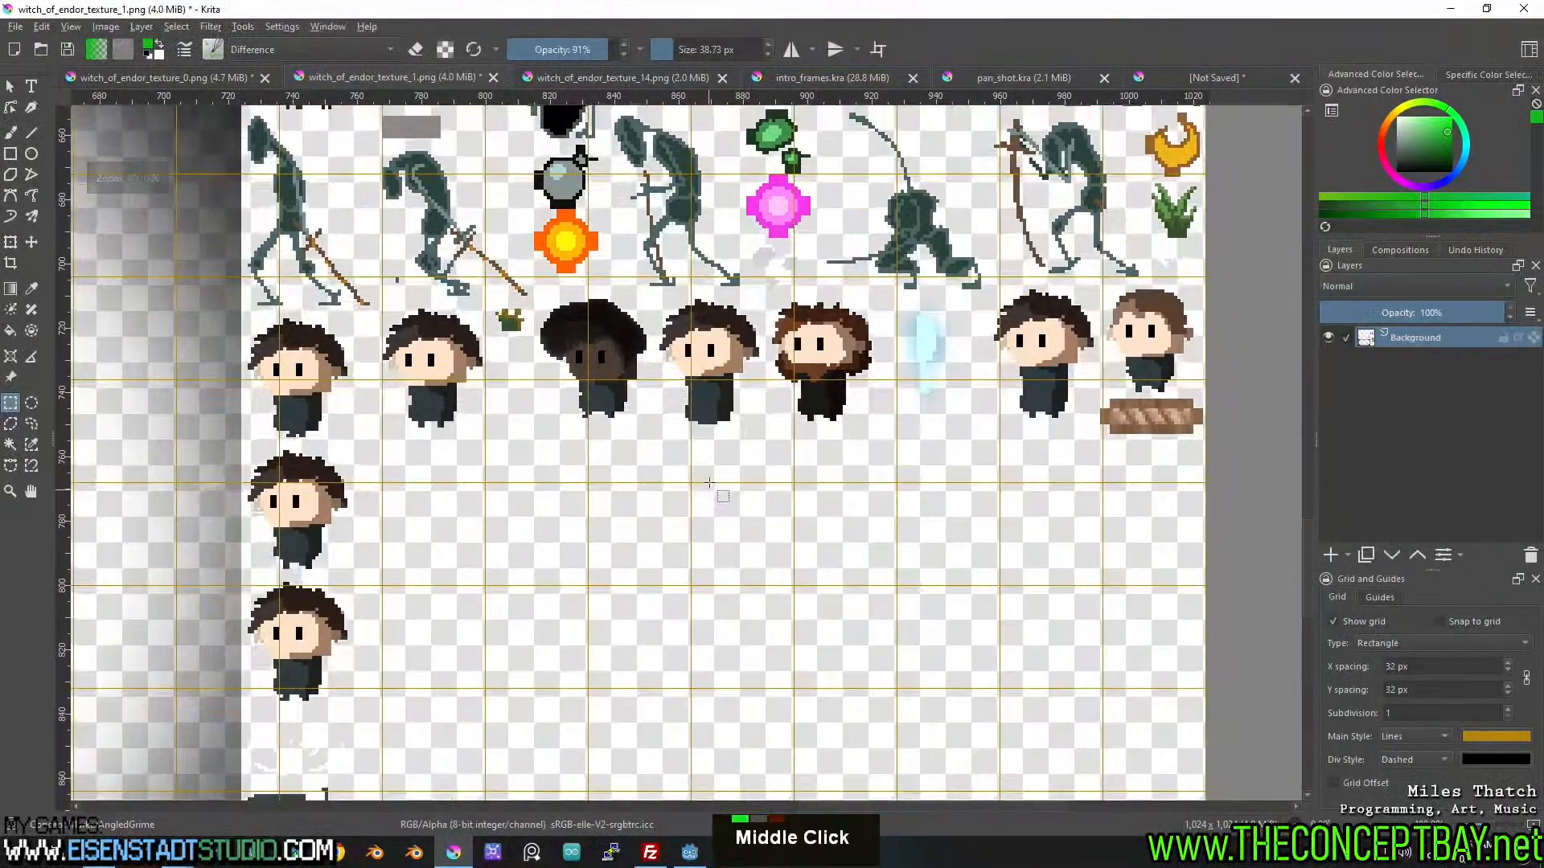
Cut the lowest sprite of the character column, move the new document beside the sprite sheet's and paste the sprite into it.
left_click_drag(241, 581, 383, 707)
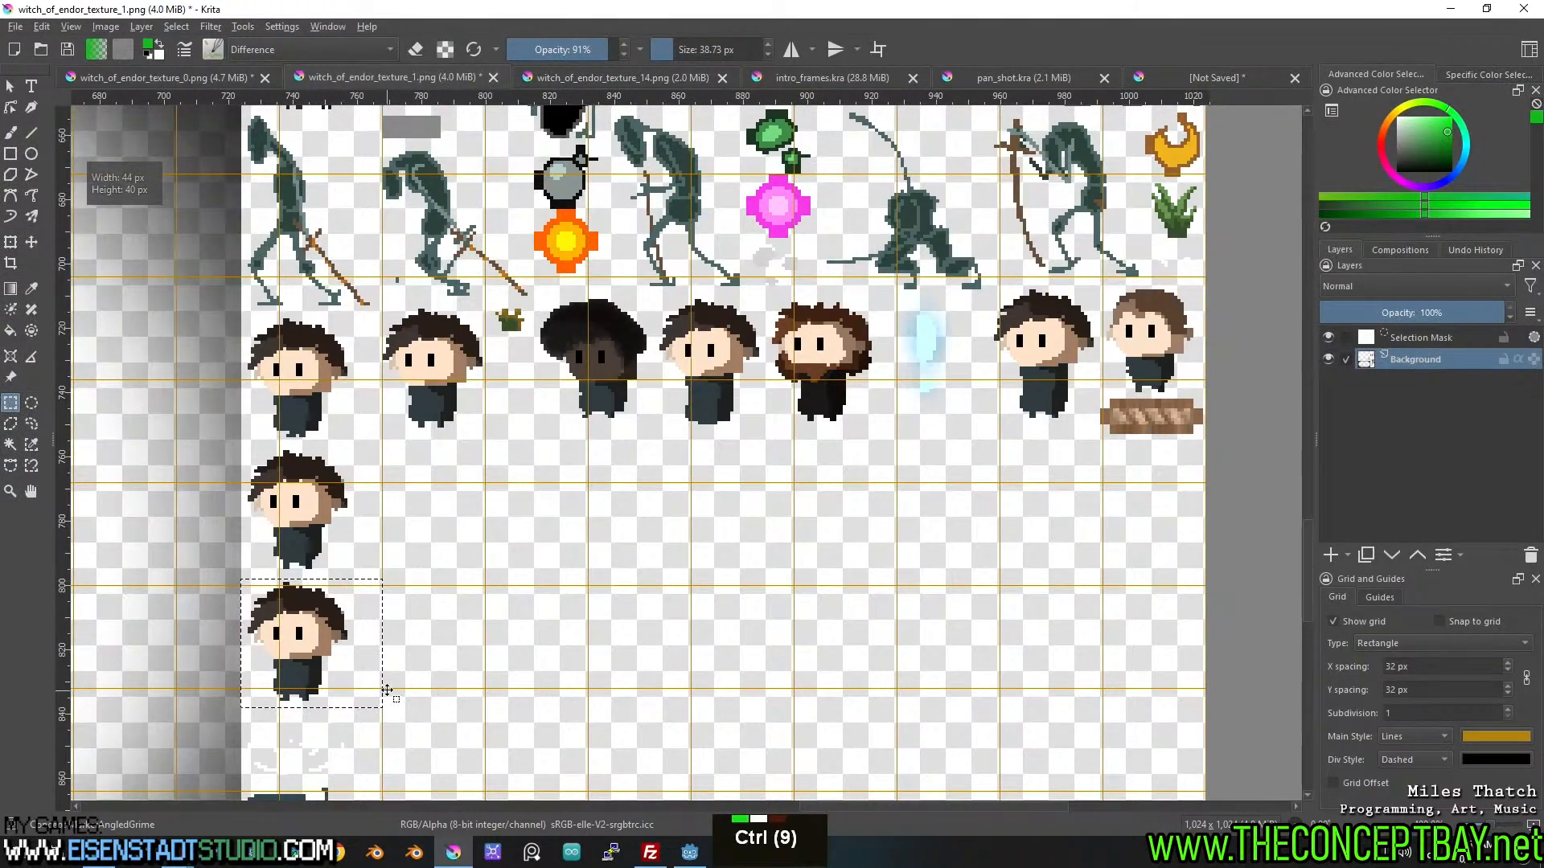
key("ctrl+x")
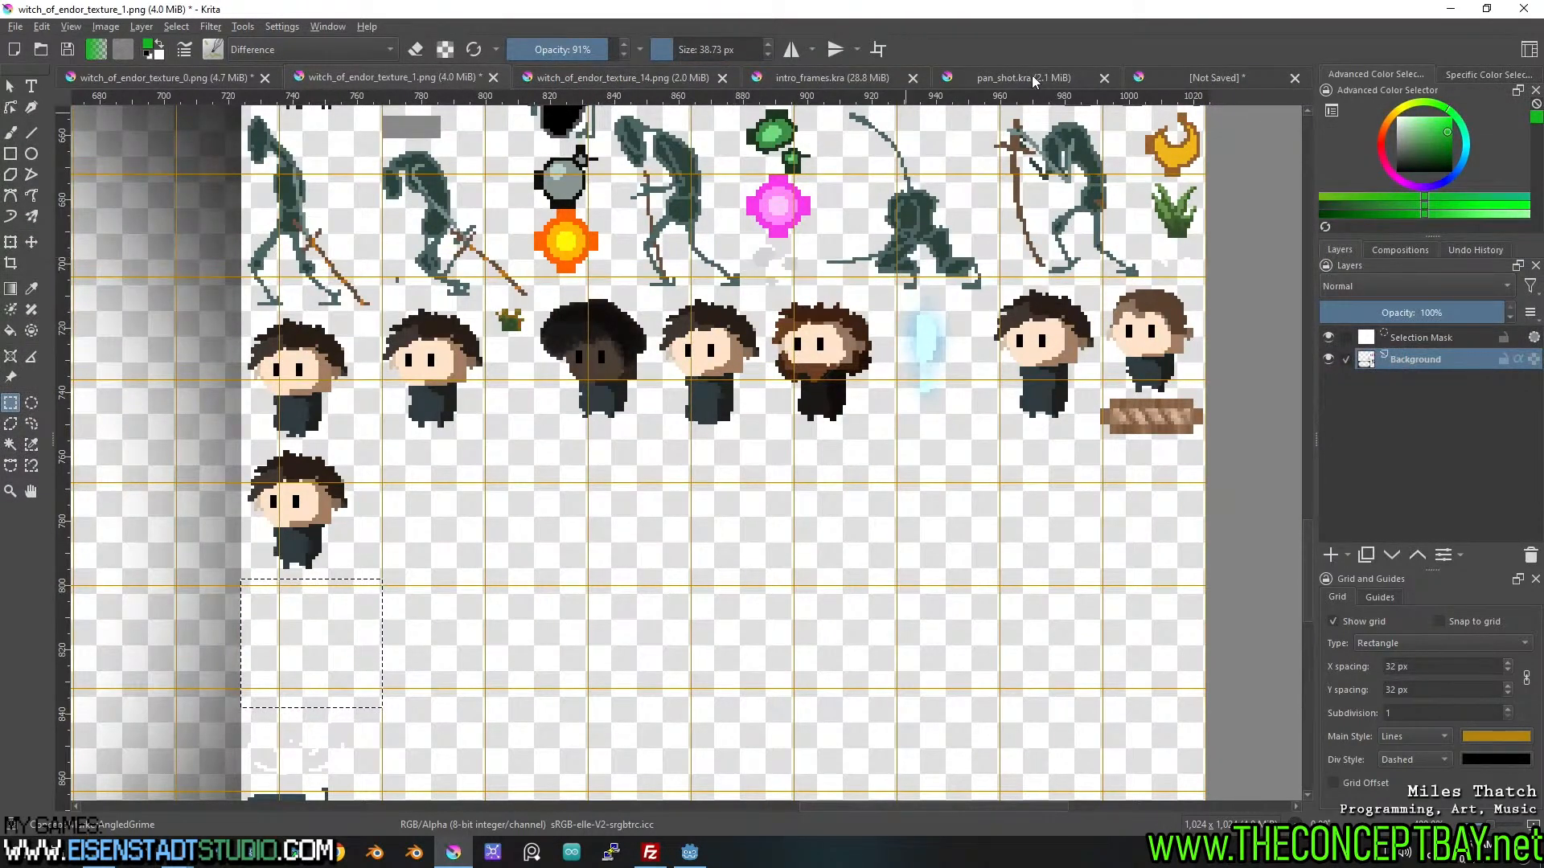
left_click_drag(1214, 72, 447, 80)
double_click(607, 74)
key("ctrl+v")
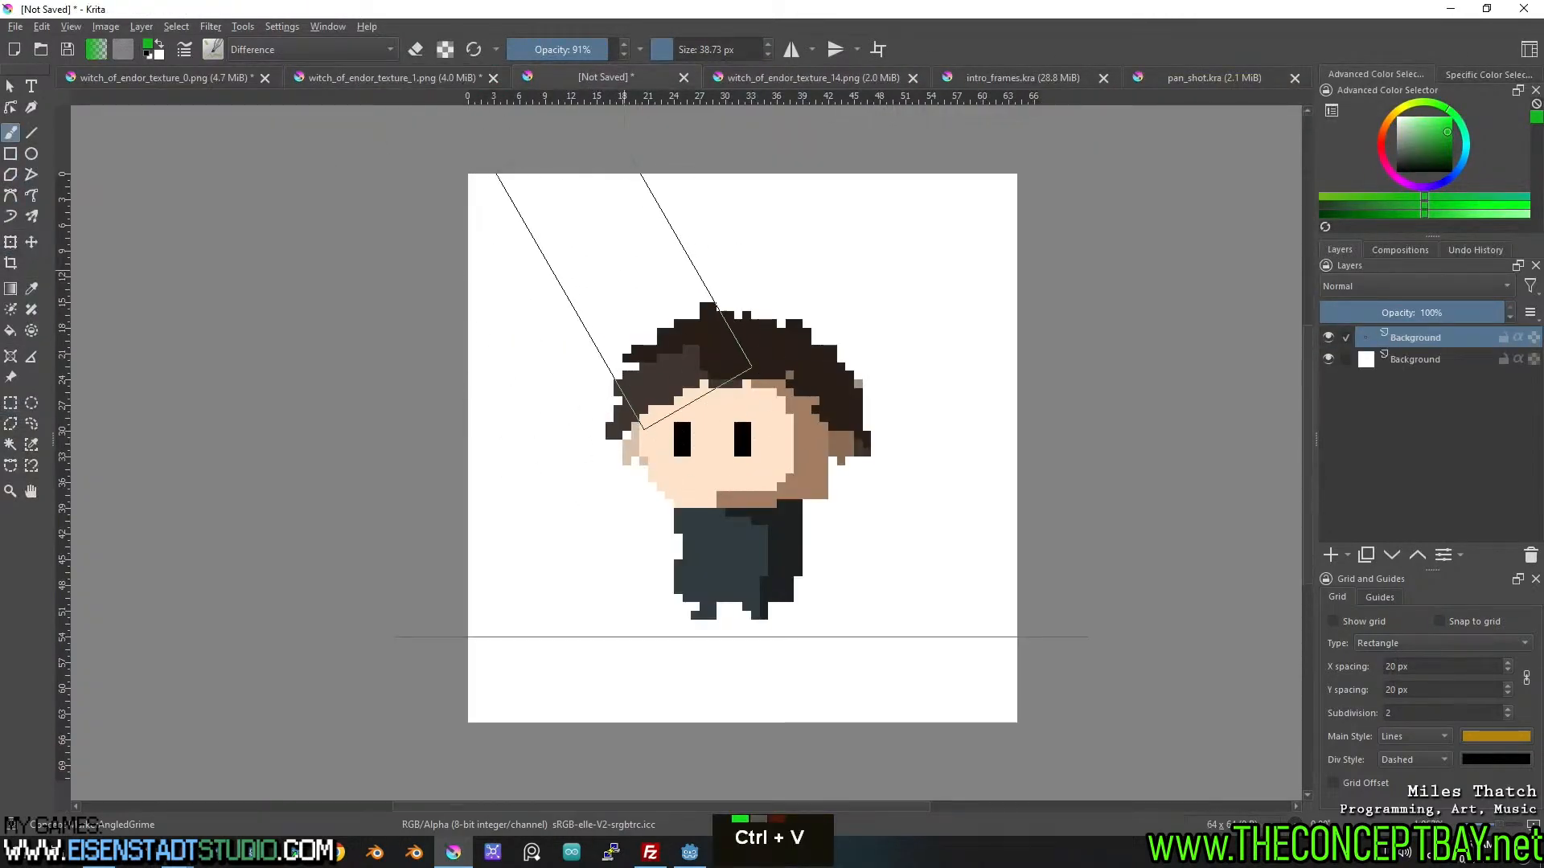
Cut the lowest remaining sprite of the character column and paste it into the 64 × 64 px document as another layer.
left_click(431, 80)
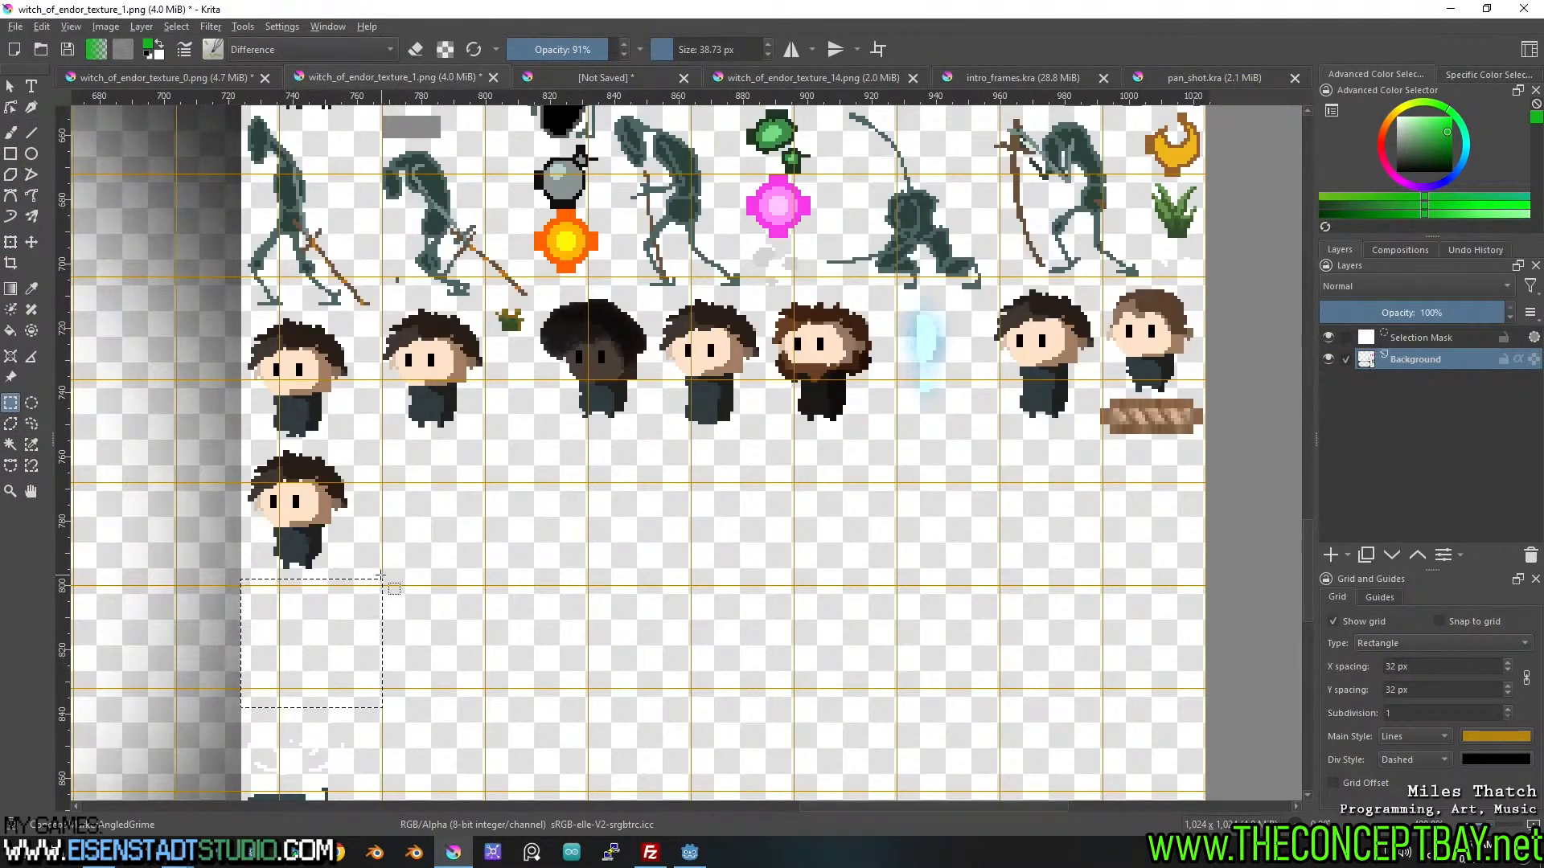
left_click_drag(380, 443, 250, 585)
key("ctrl+c")
left_click(630, 74)
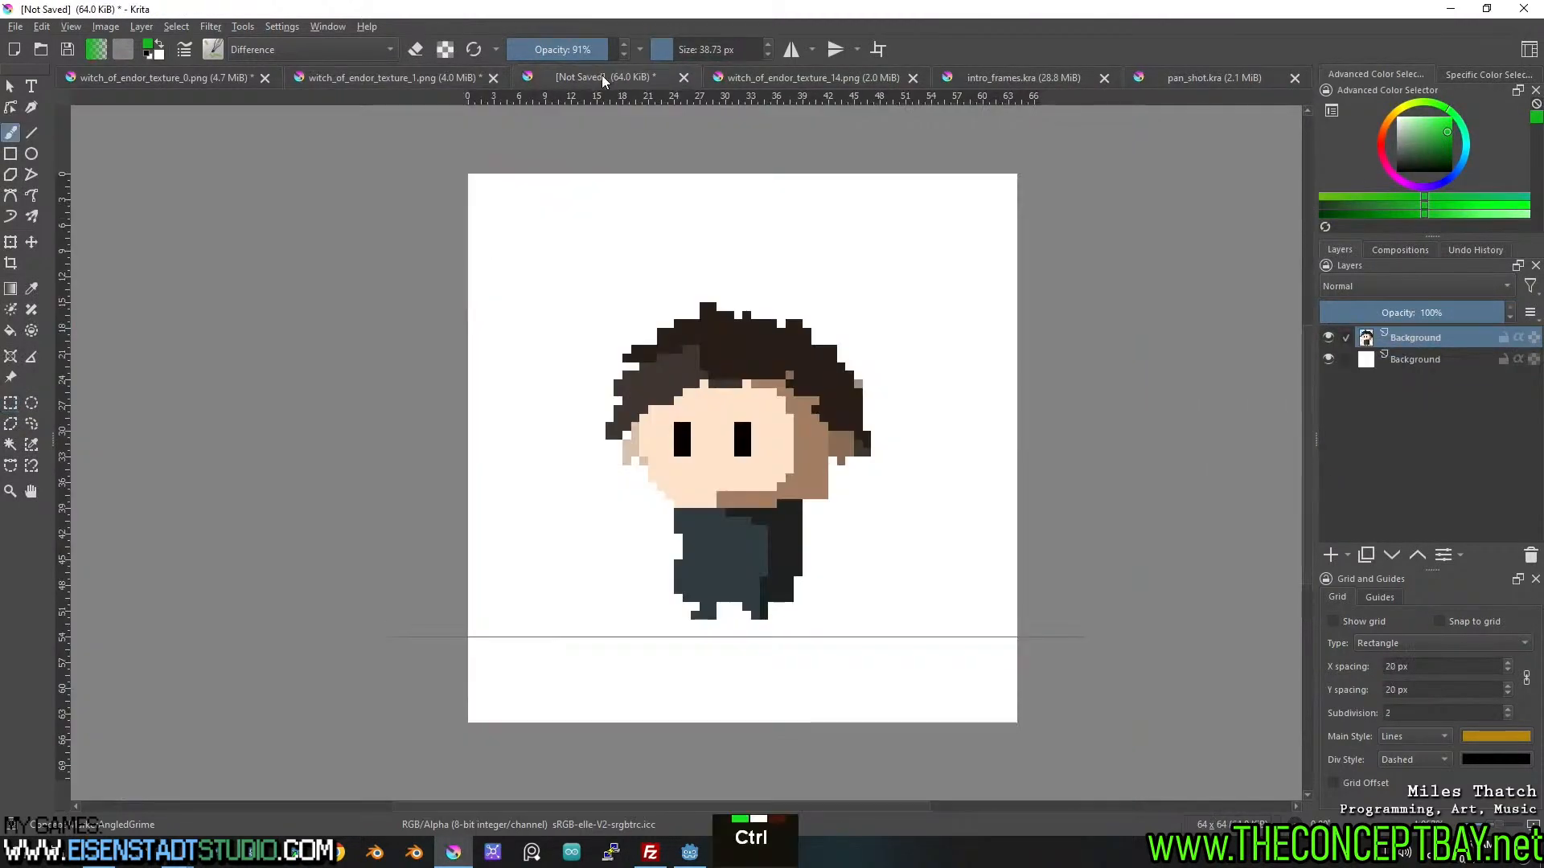
key("ctrl+v")
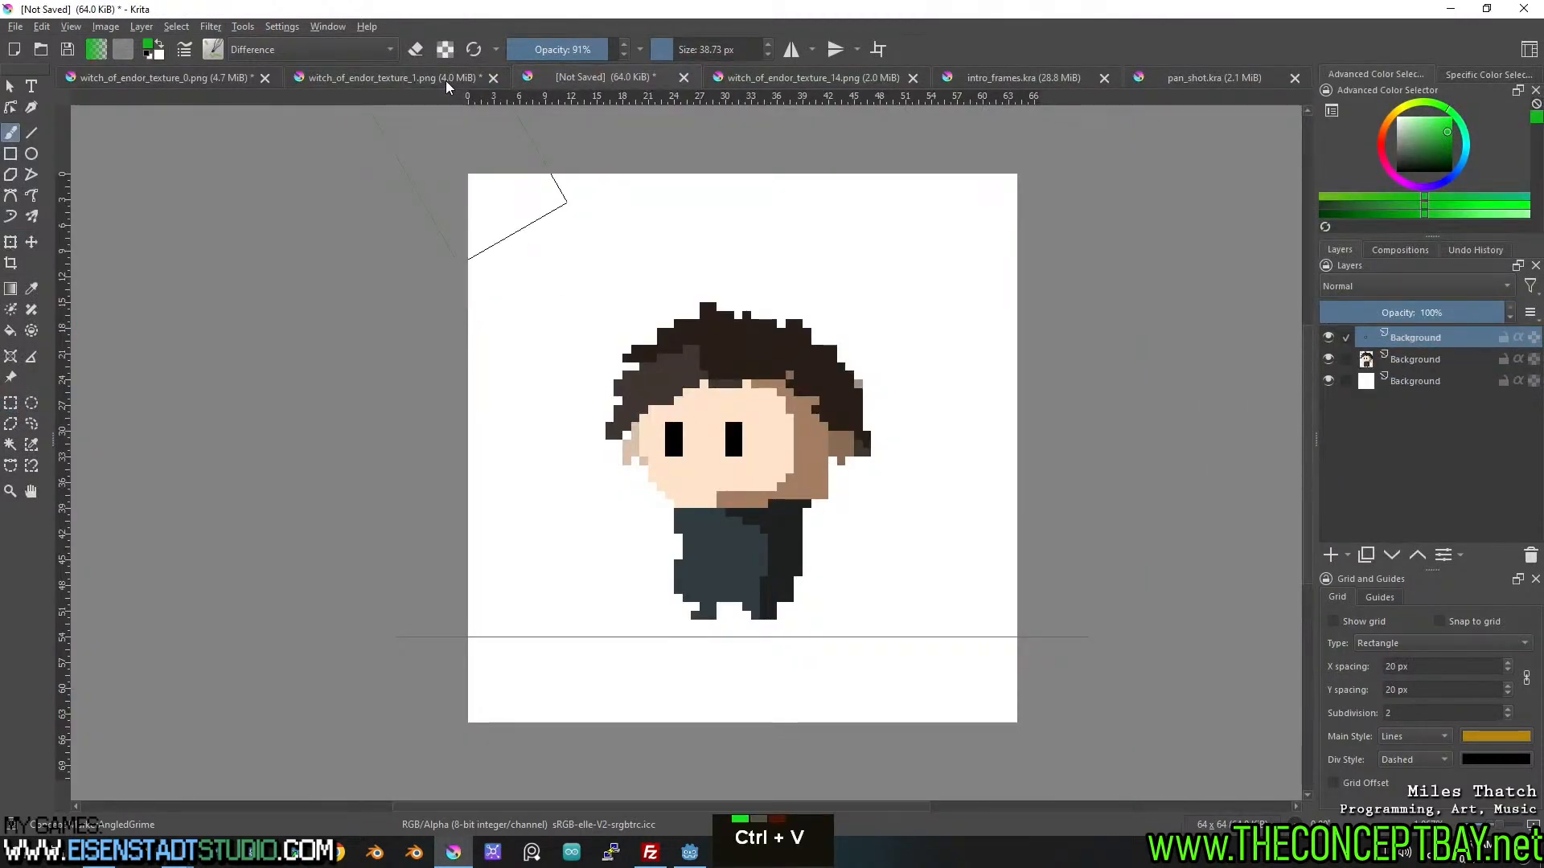
Compare the two pasted character frames and hide both of their layers.
left_click(1328, 359)
left_click(1328, 337)
left_click(1327, 337)
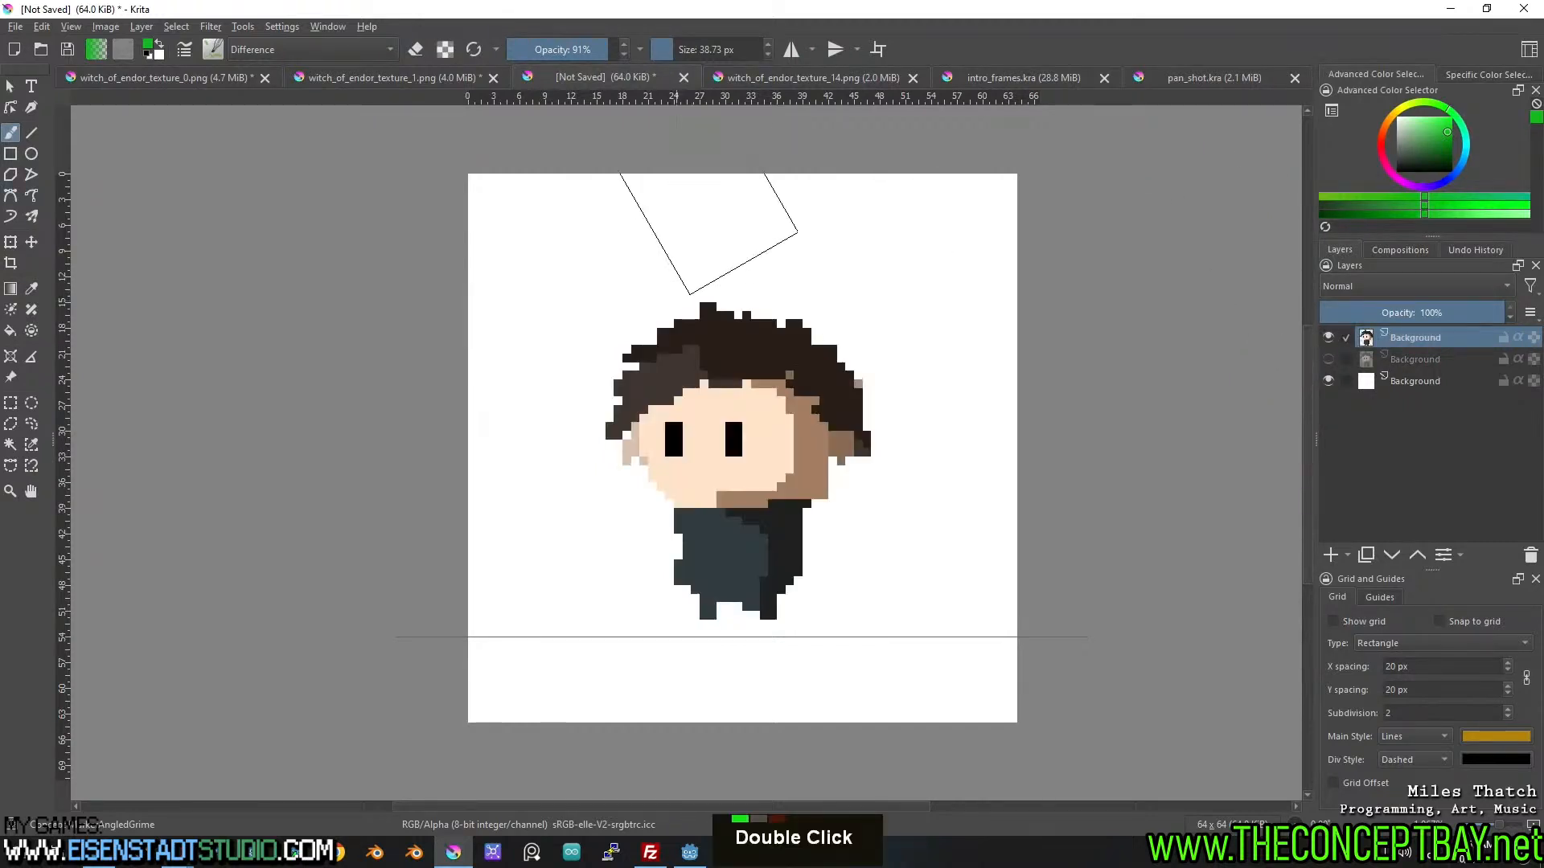
left_click(1326, 338)
Cut the last sprite of the character column and paste it into the 64 × 64 px document as a new layer.
left_click(418, 77)
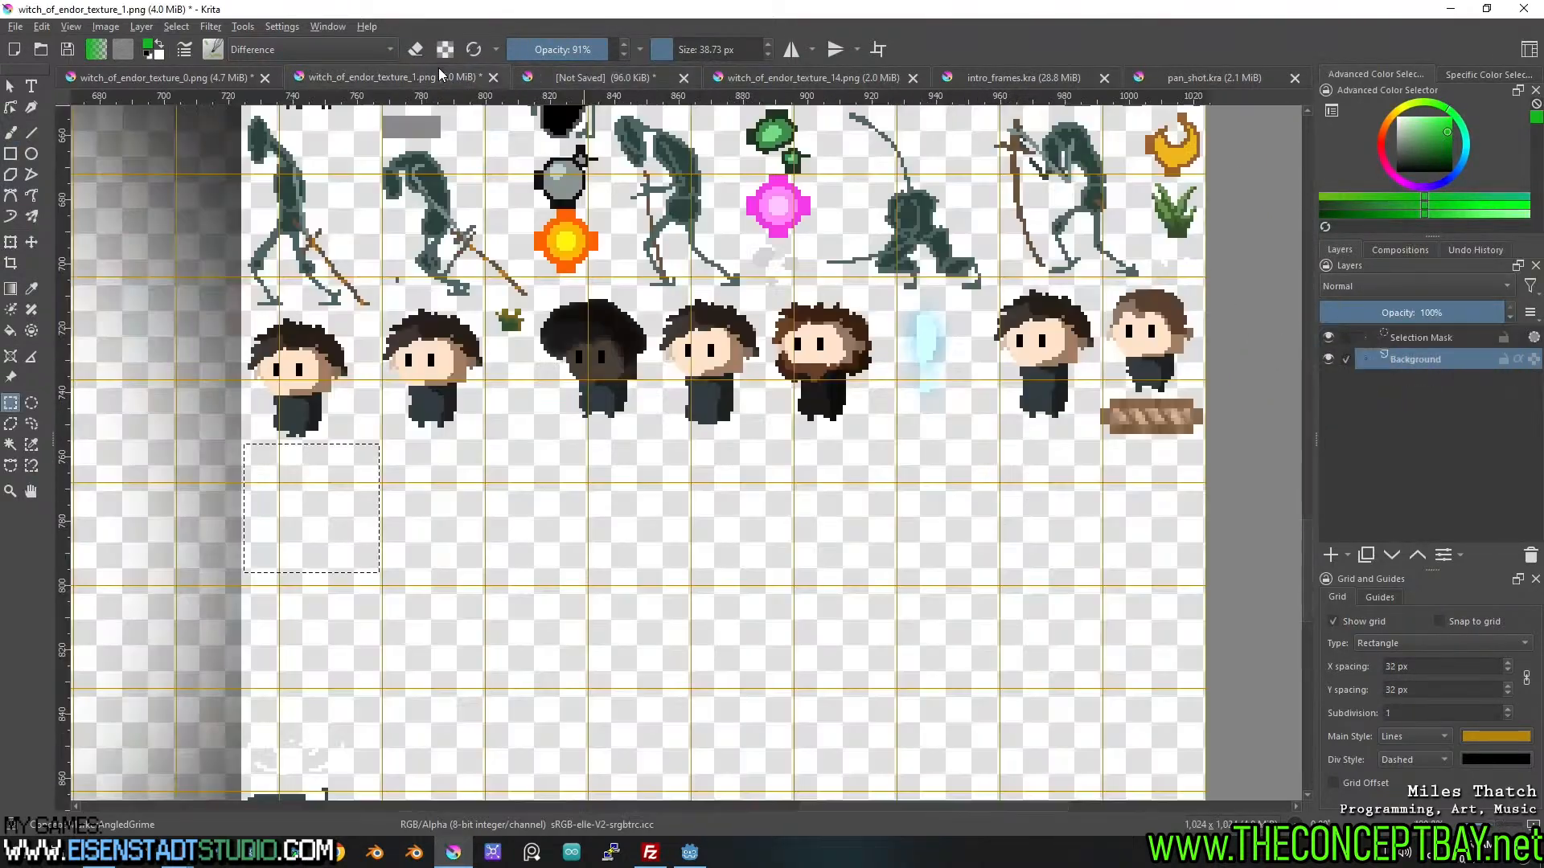
left_click_drag(368, 441, 241, 312)
left_click(376, 451)
left_click_drag(367, 441, 239, 313)
key("ctrl")
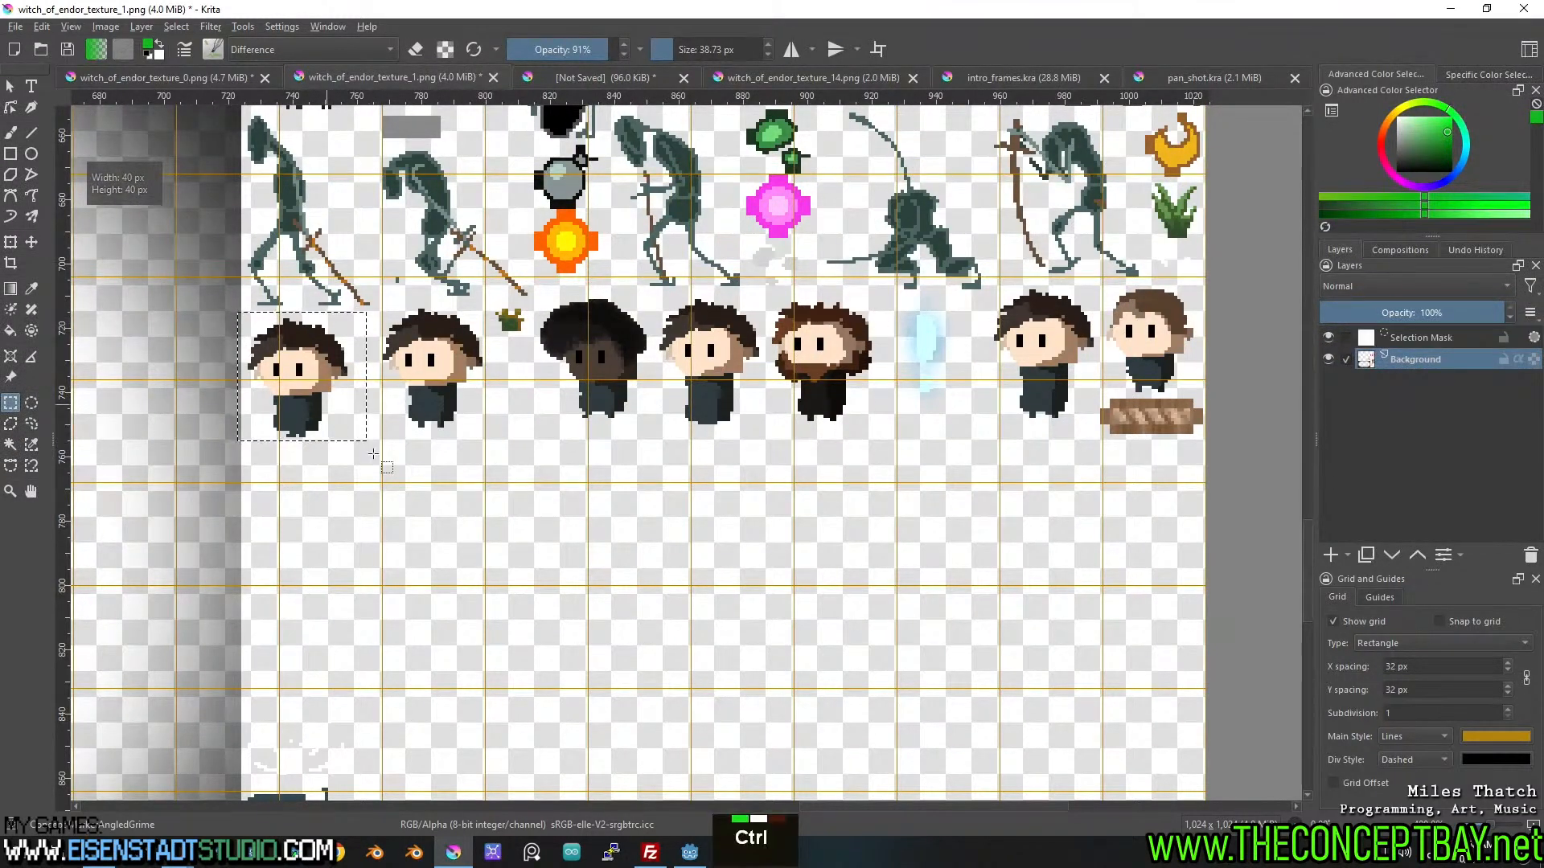
key("ctrl+x")
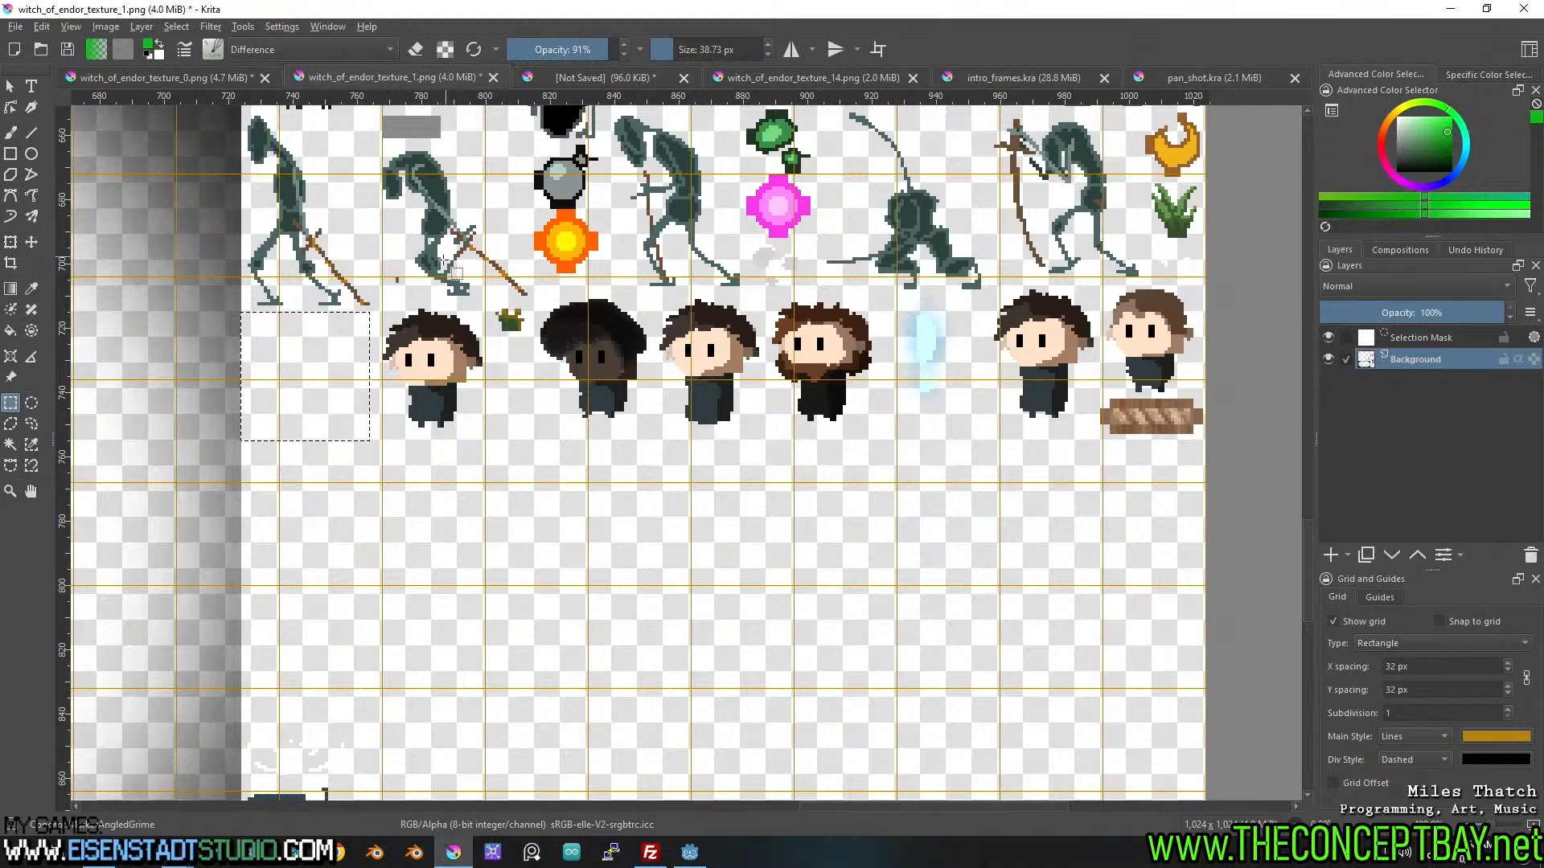
left_click(630, 75)
key("ctrl+v")
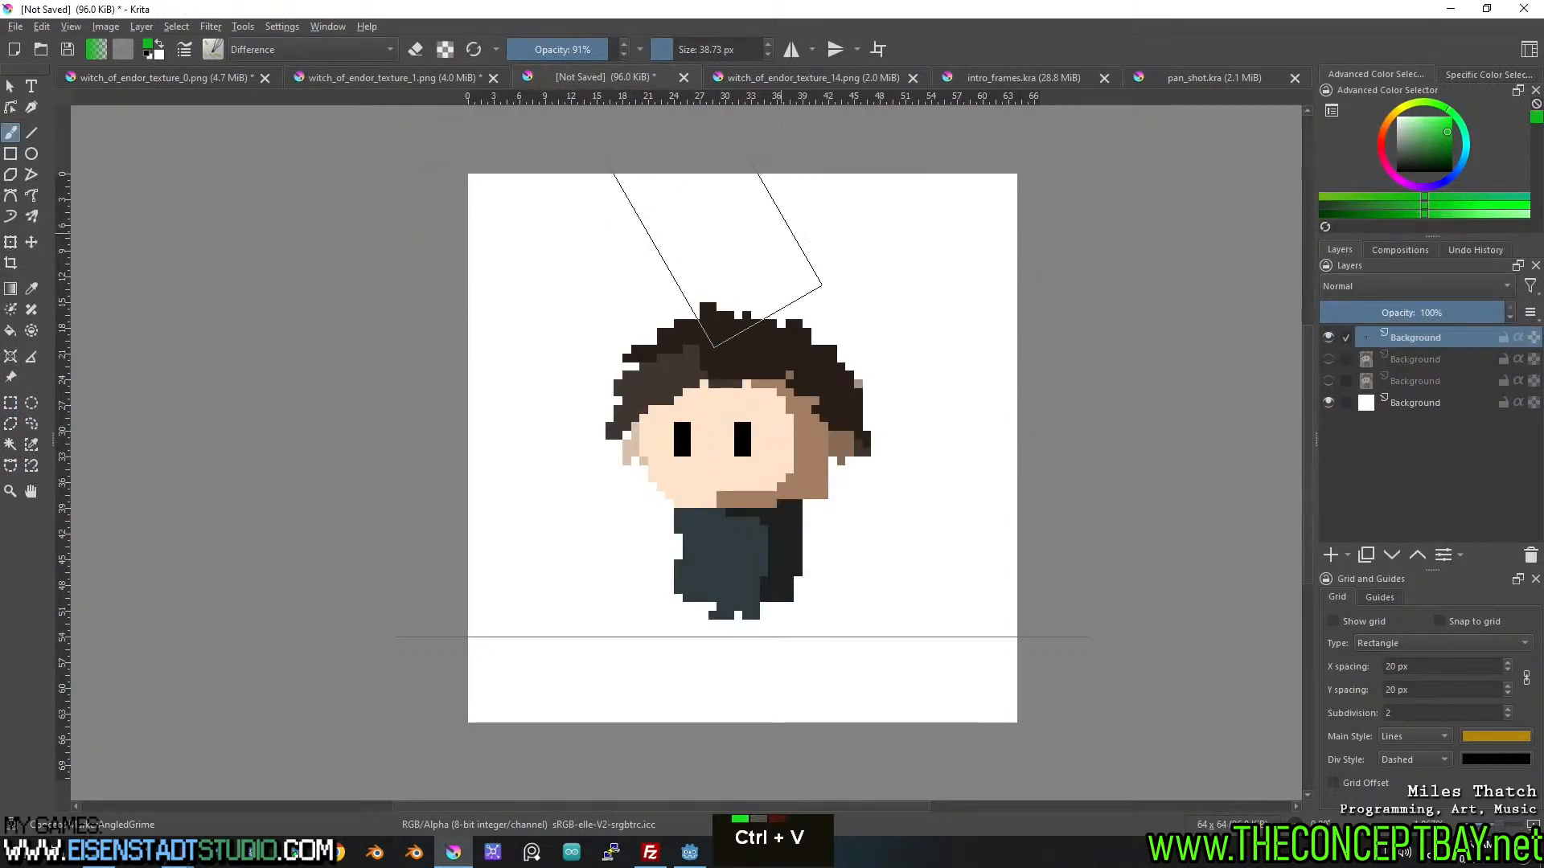
Cut the brown-haired sprite beside the emptied column and paste it into the 64 × 64 px document as a new layer.
left_click(460, 80)
left_click_drag(481, 440, 363, 310)
key("ctrl+x")
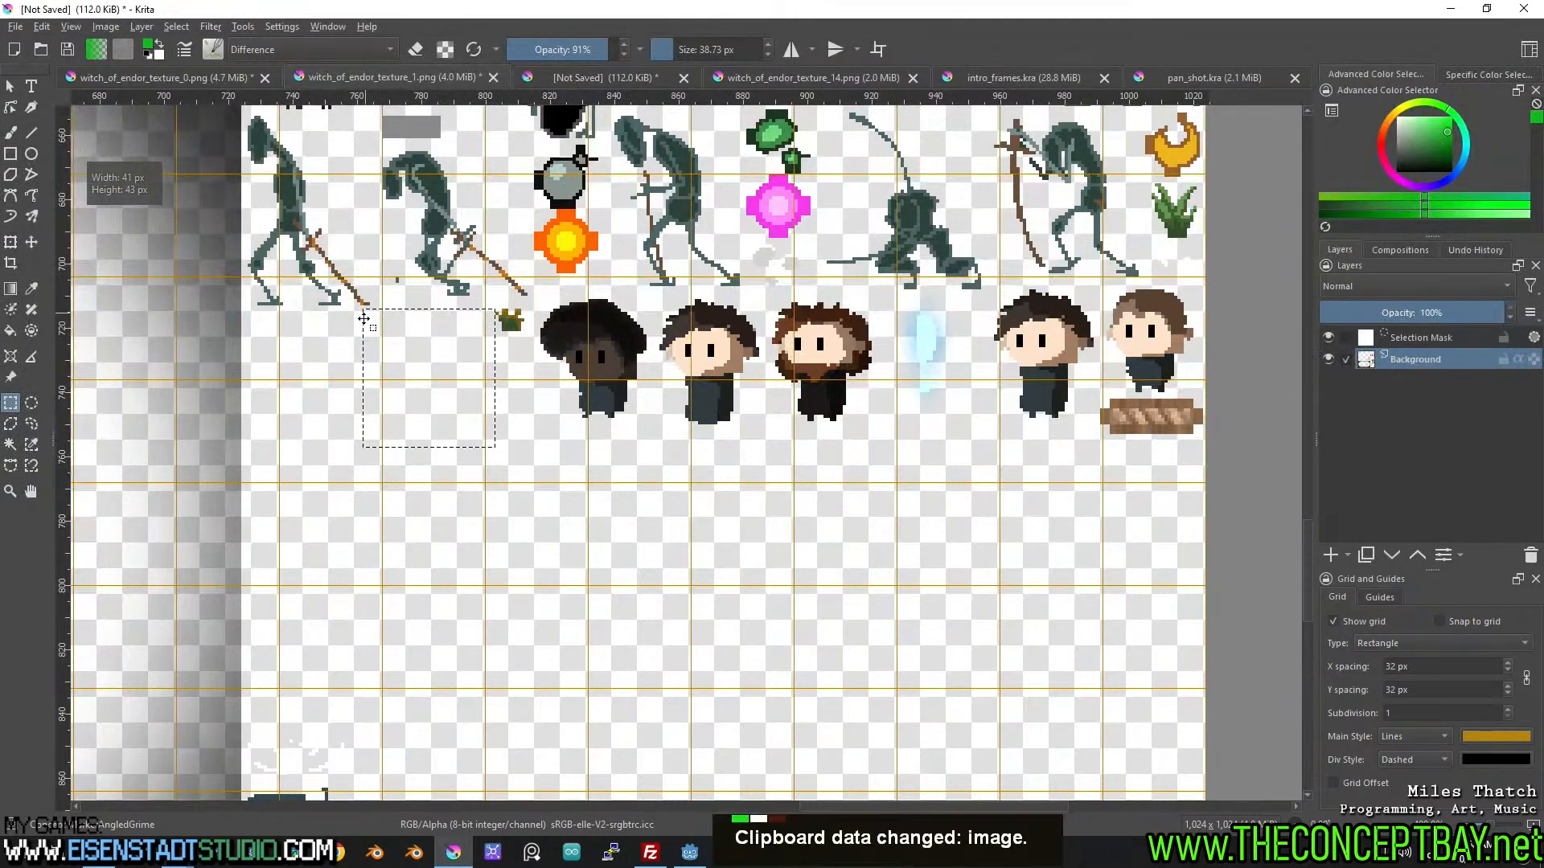
left_click(671, 78)
key("ctrl+v")
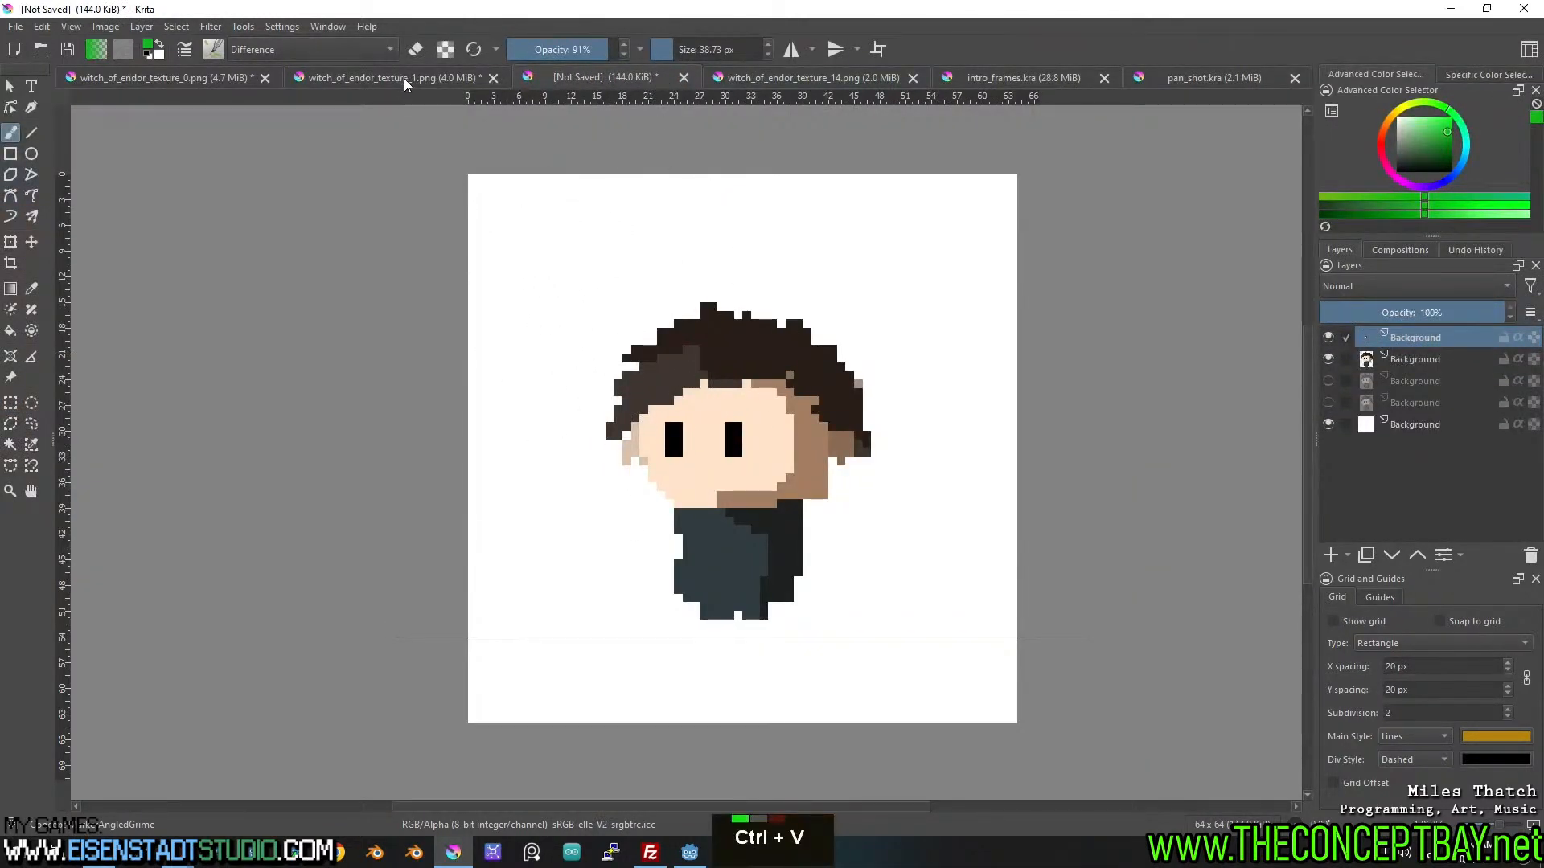
Cut the dark-faced, black-haired character from the sprite sheet and paste it into the 64 × 64 px document as a new layer.
left_click(404, 81)
middle_click(483, 338)
left_click_drag(452, 330, 557, 459)
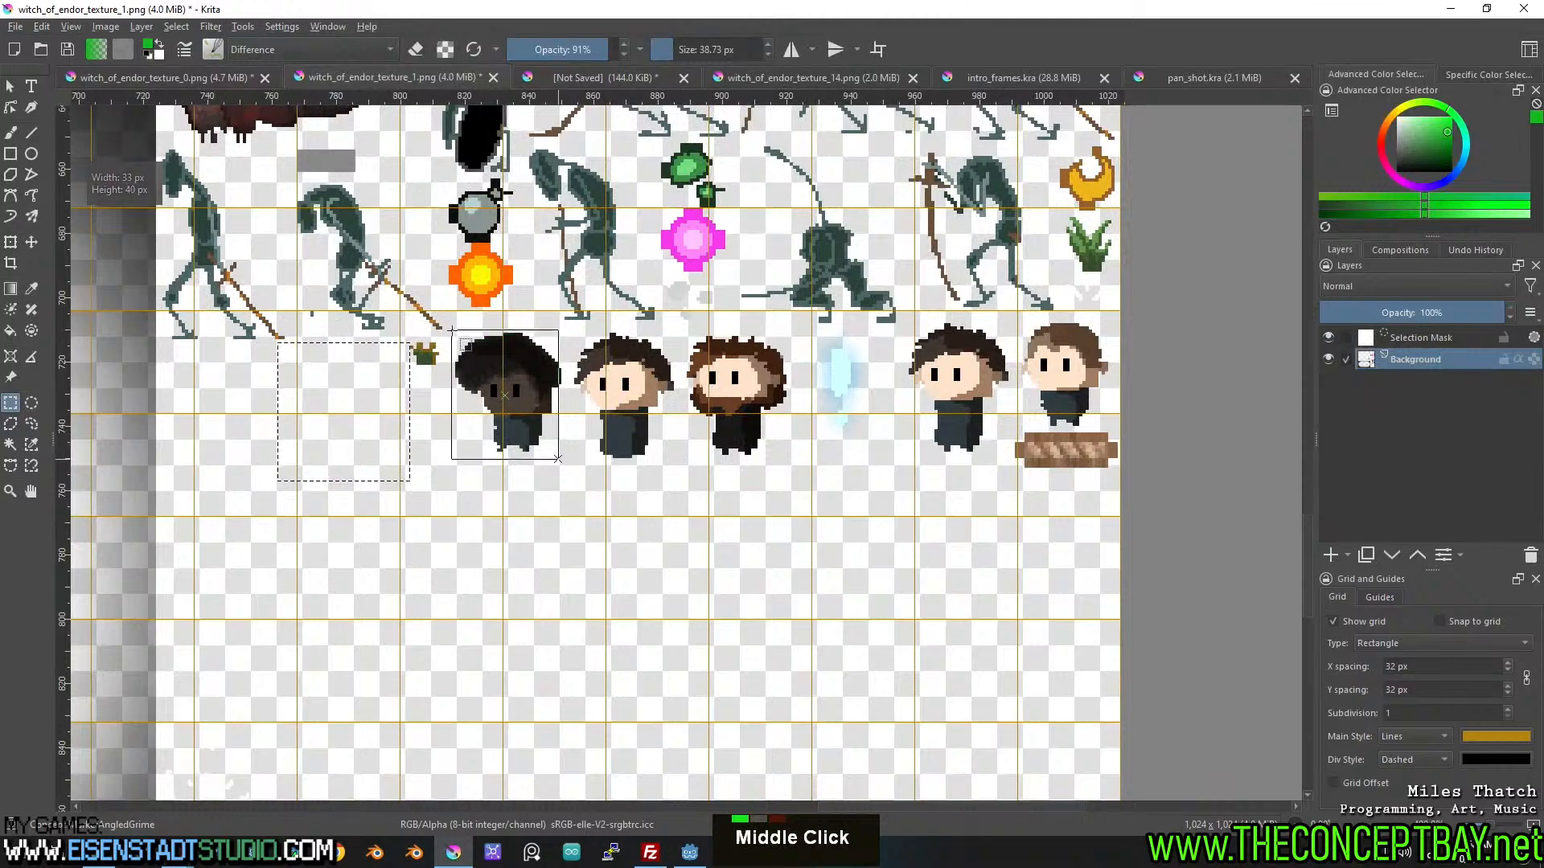
left_click(473, 320)
left_click_drag(448, 324, 567, 490)
key("ctrl+x")
left_click(643, 77)
key("ctrl+v")
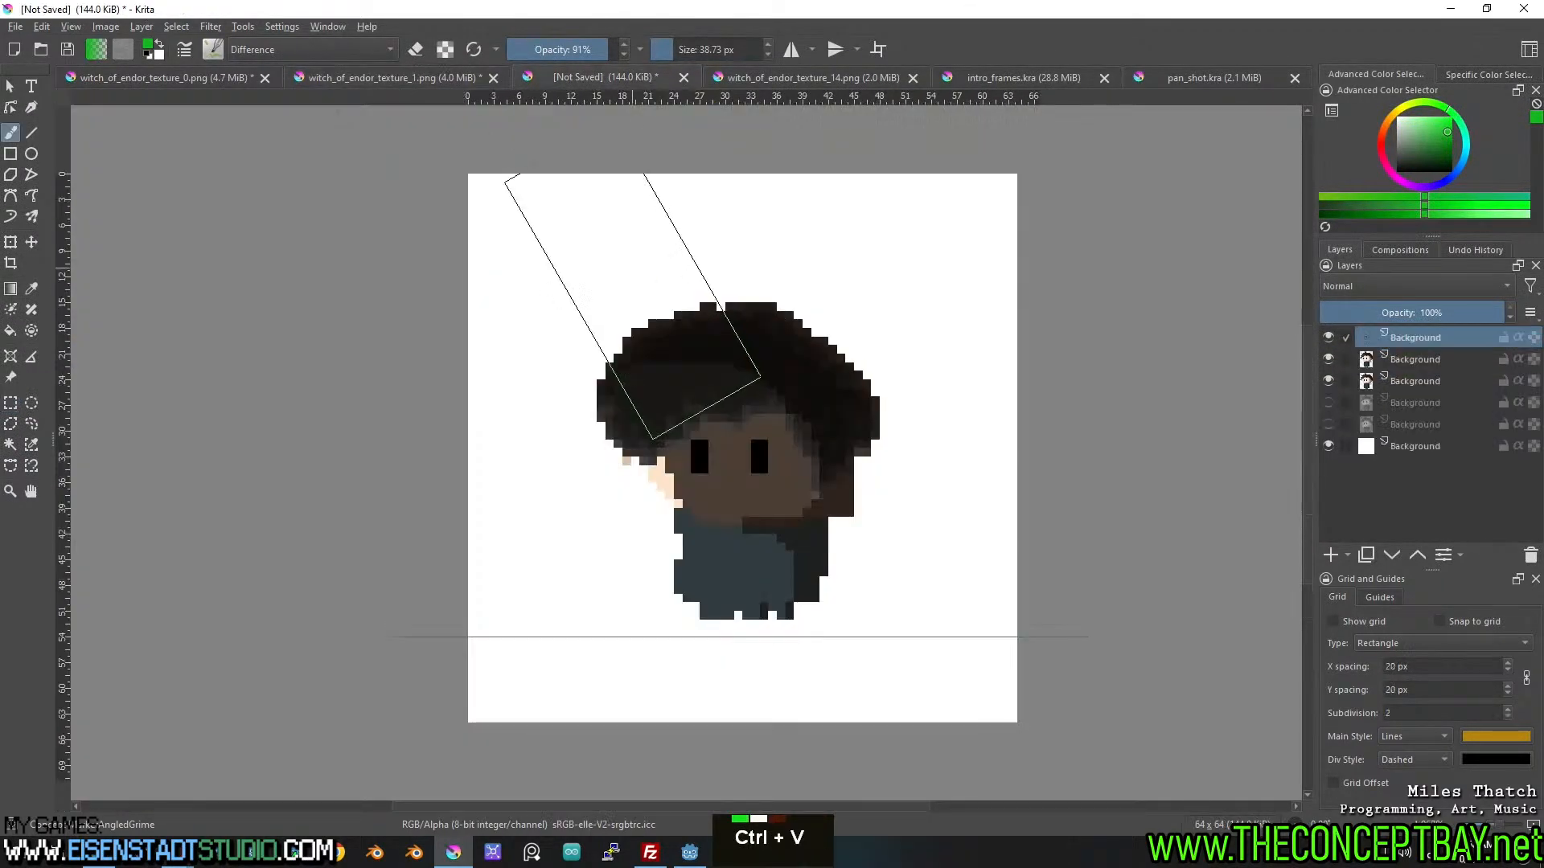
key("ctrl+z")
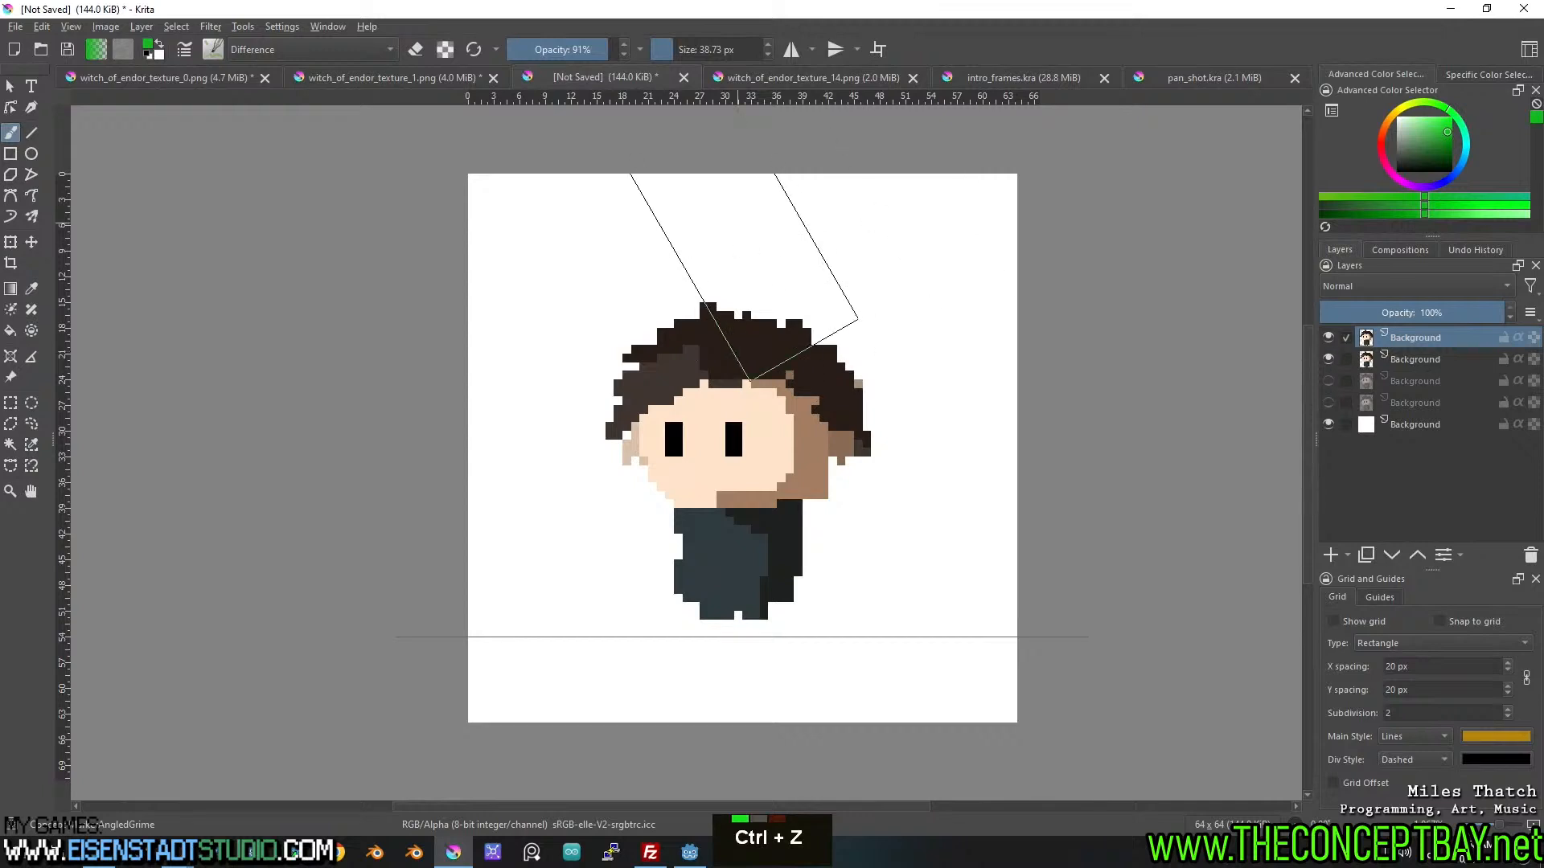
key("ctrl+v")
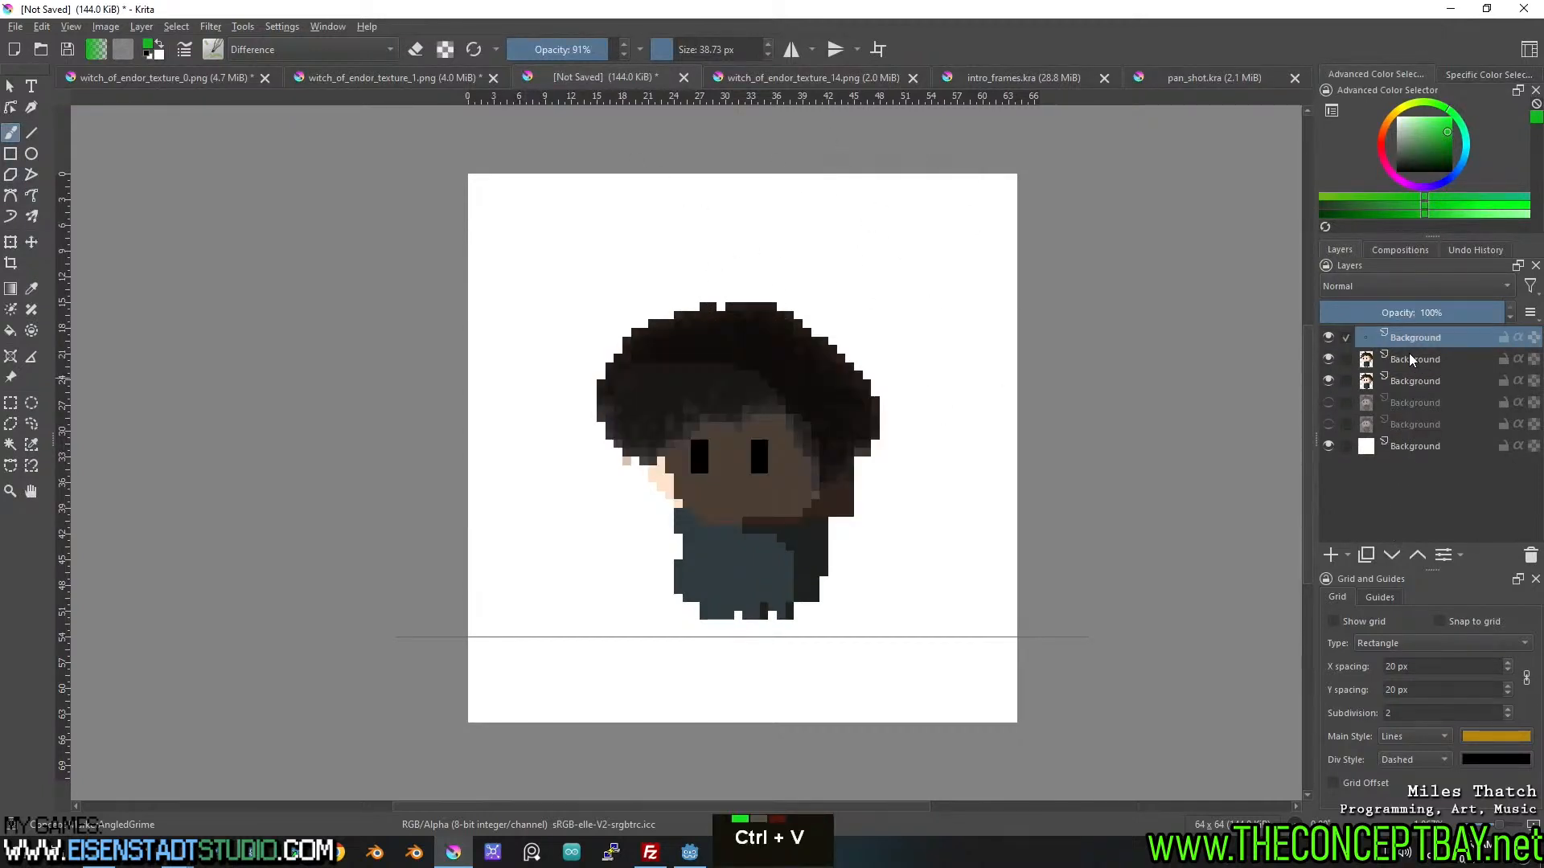
Group the dark-faced character's layer, hide the group and return to witch_of_endor_texture_1.png.
key("ctrl+g")
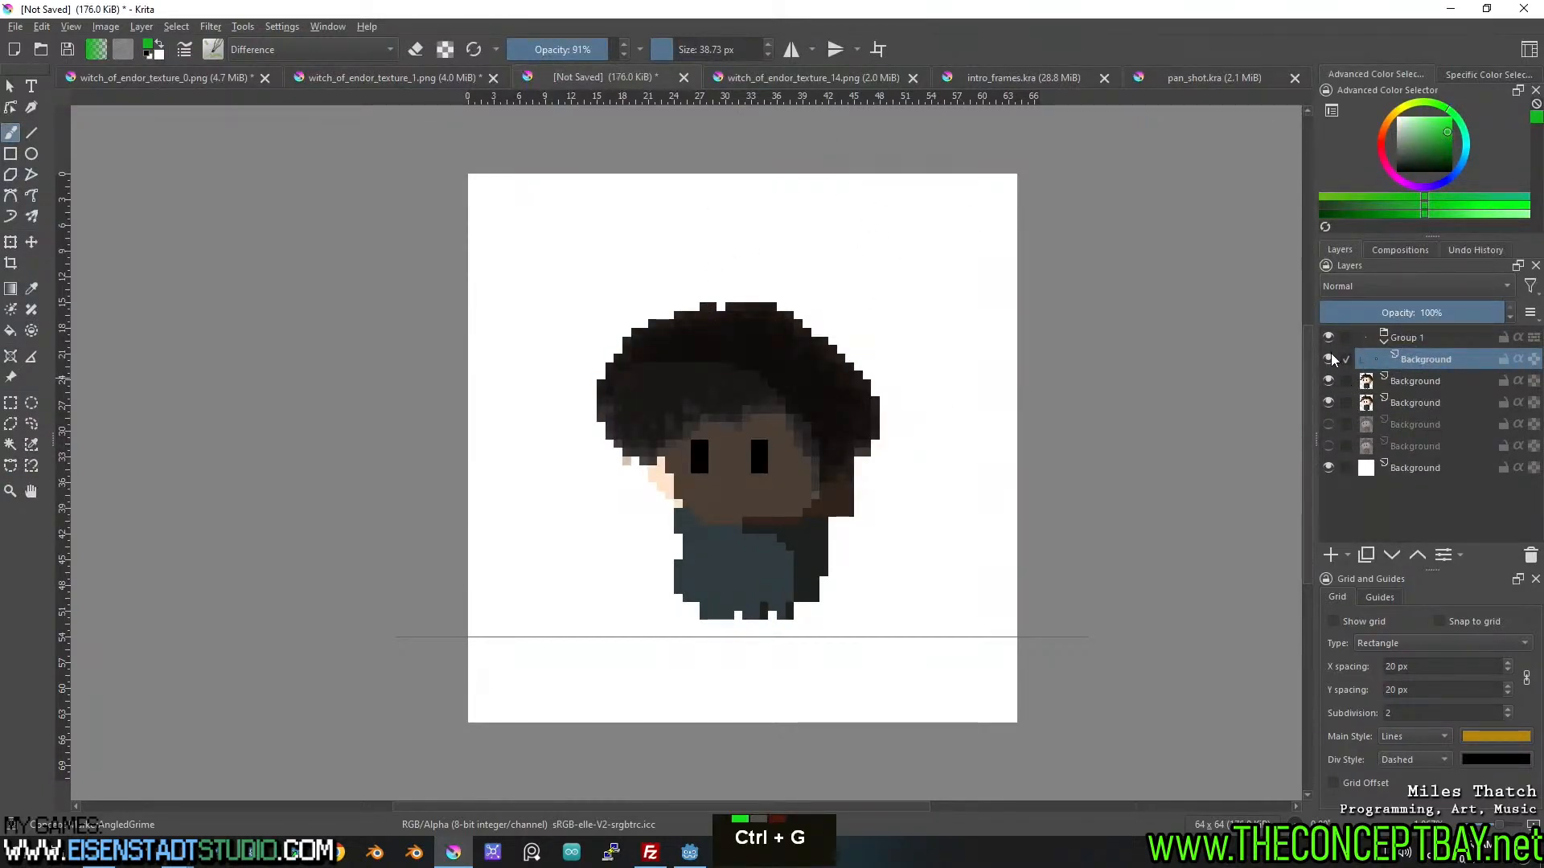
left_click(1328, 337)
left_click(428, 78)
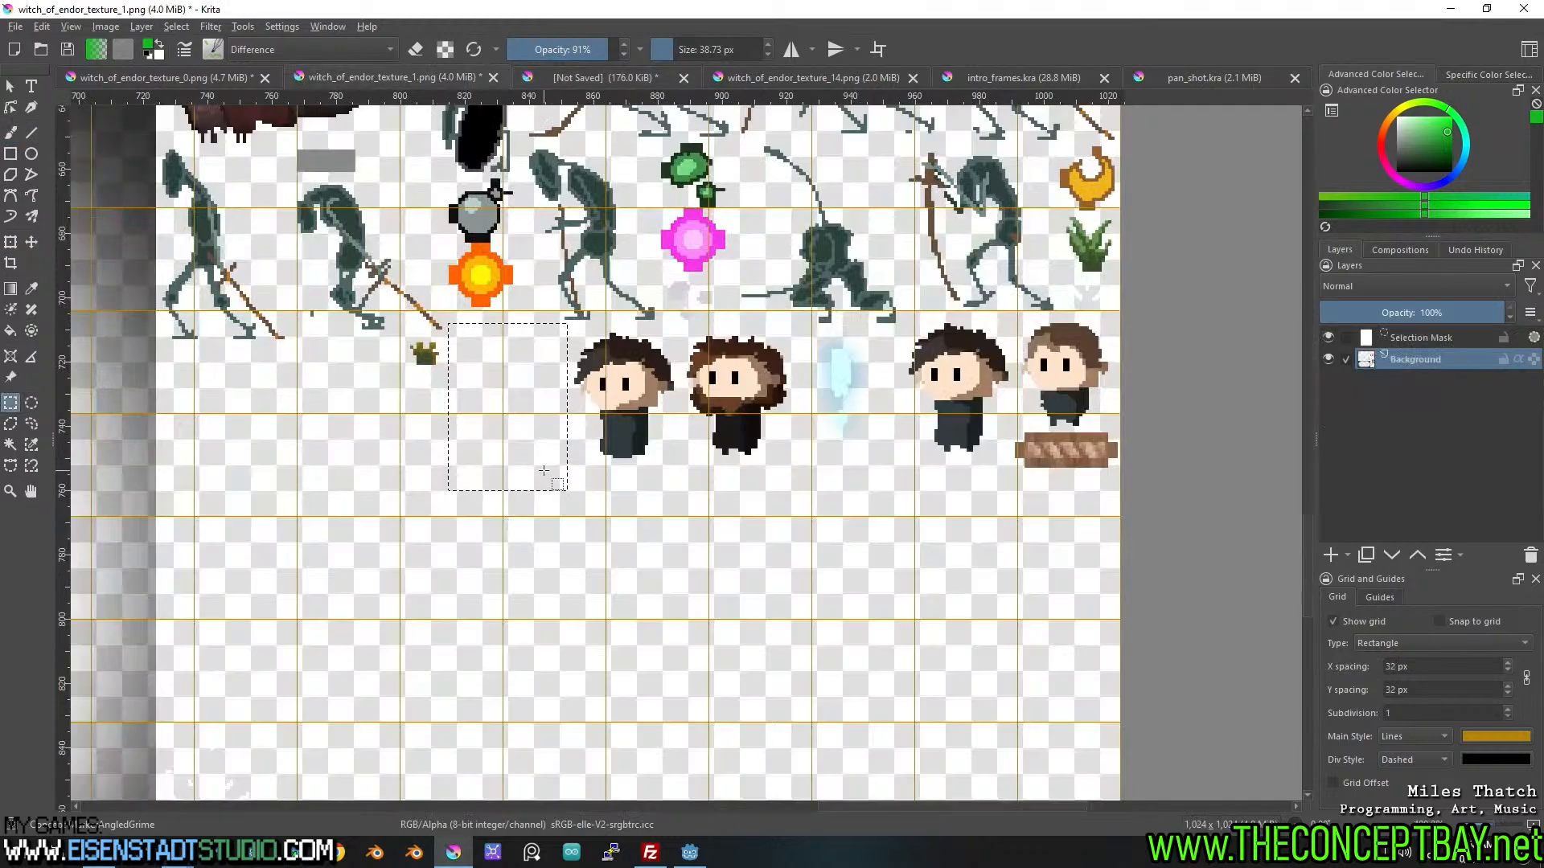
Cut the black-haired sprite beside the bearded character, paste it into the 64 × 64 px document and move its layer out of Group 1.
mouse_move(670, 478)
left_mouse_down()
mouse_move(551, 330)
mouse_move(591, 359)
mouse_move(677, 485)
left_mouse_up()
key("ctrl+x")
left_click(604, 78)
key("ctrl+v")
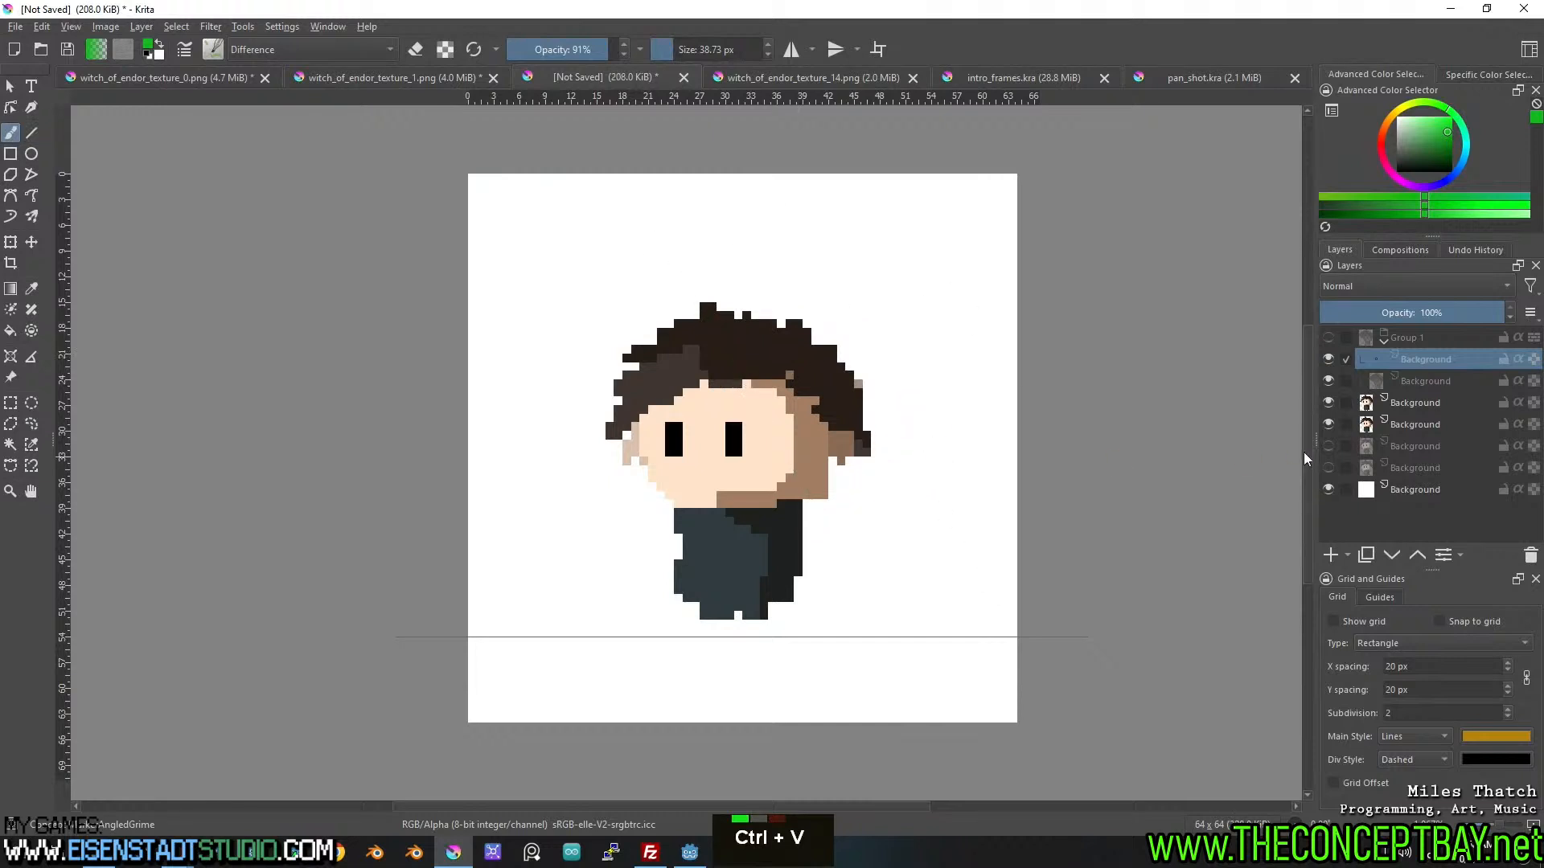
left_click_drag(1388, 369, 1427, 402)
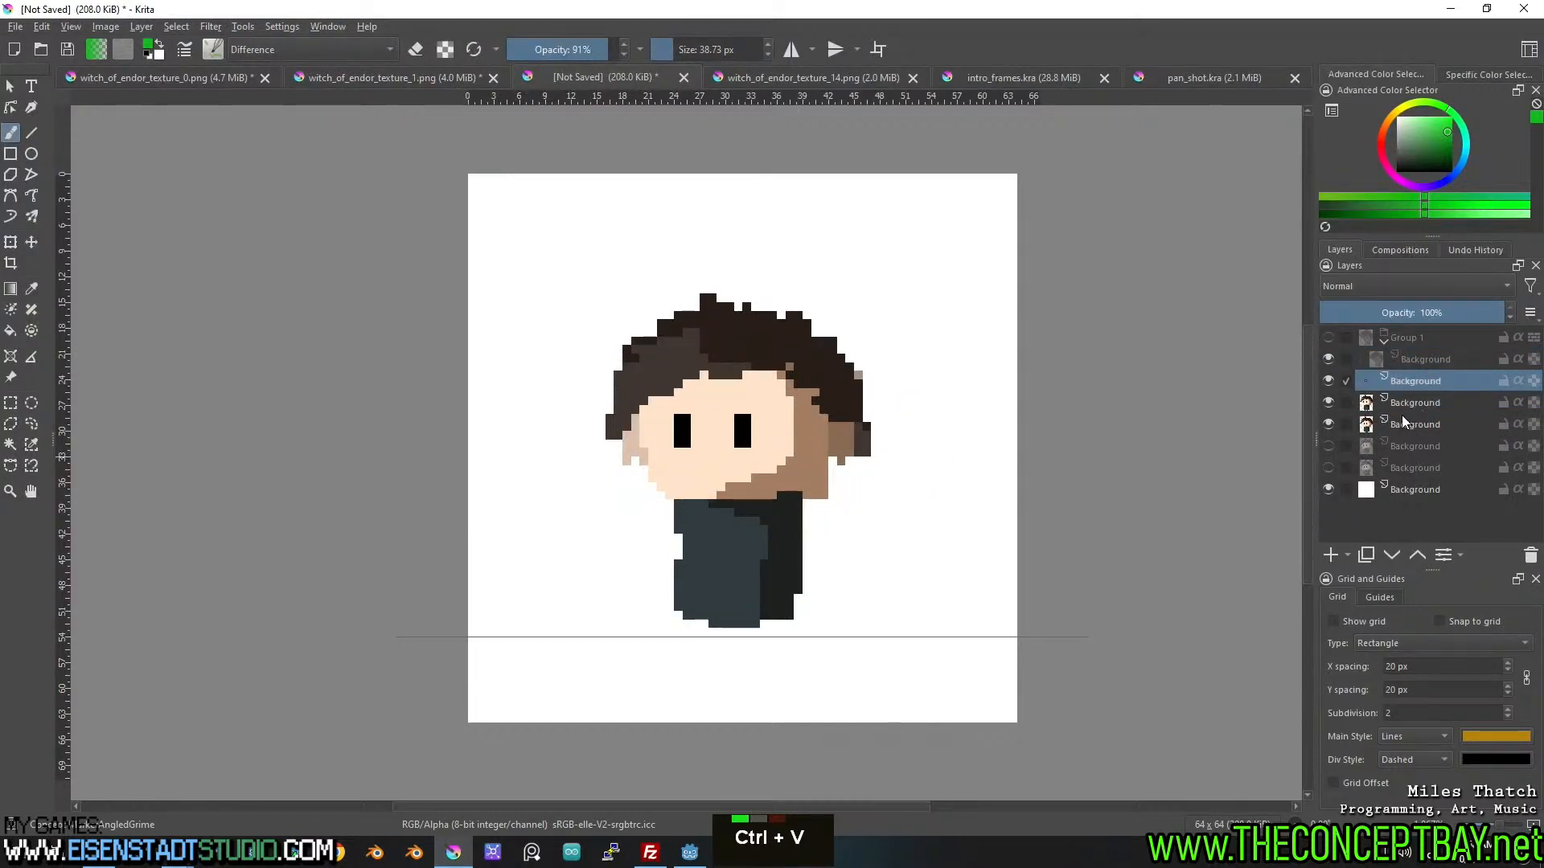
Hide the visible character sprite layers below Group 1 and return to witch_of_endor_texture_1.png.
left_click(1328, 402)
left_click(1326, 381)
left_click(451, 74)
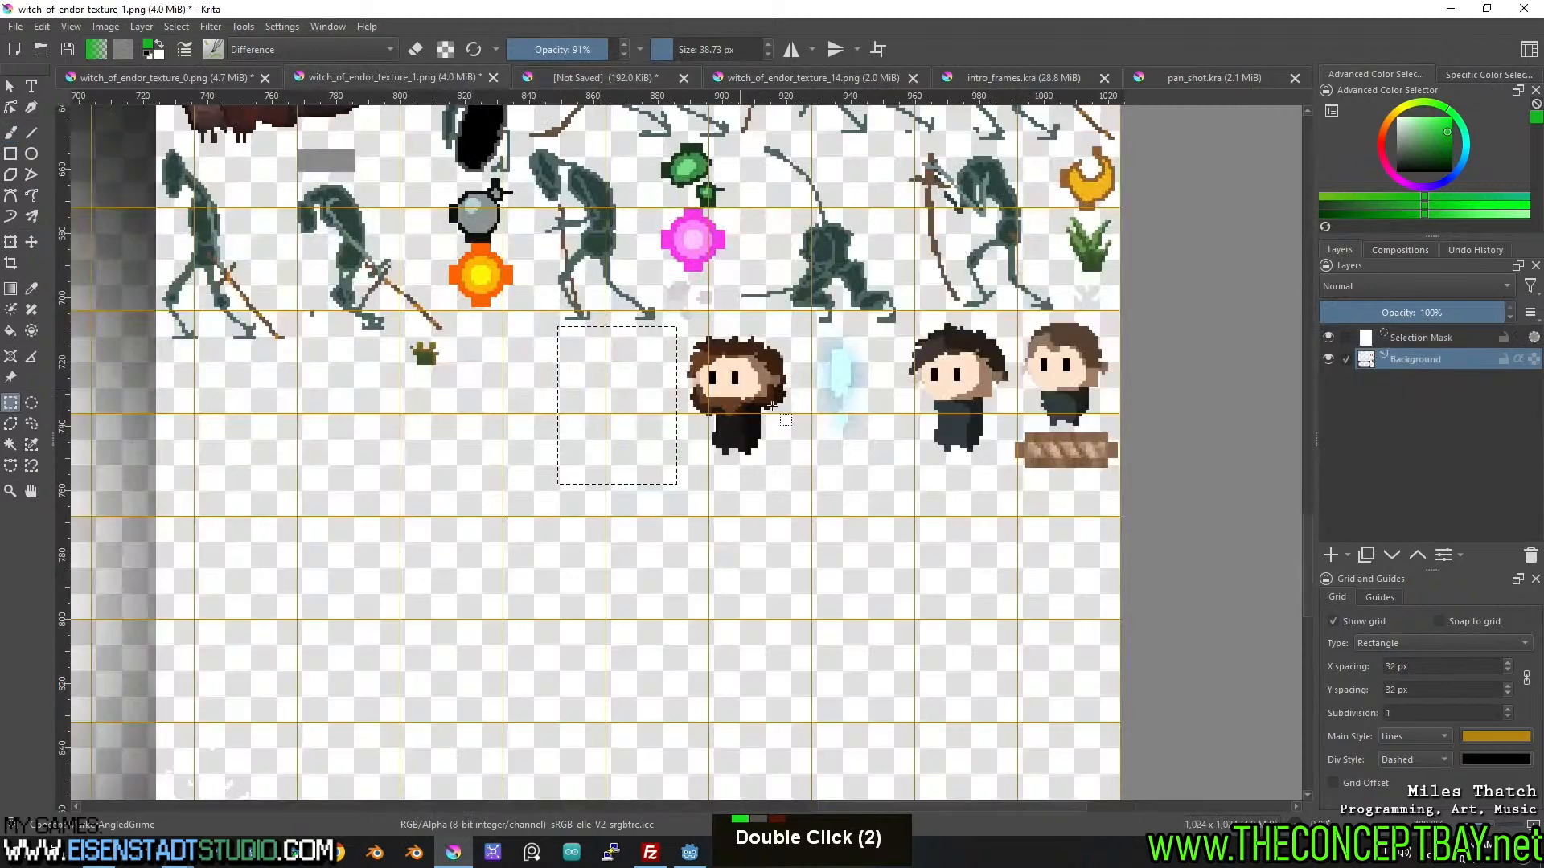
Cut the remaining black-haired sprite beyond the blue glow and paste it into the 64 × 64 px document as a new layer.
left_click_drag(782, 474, 667, 329)
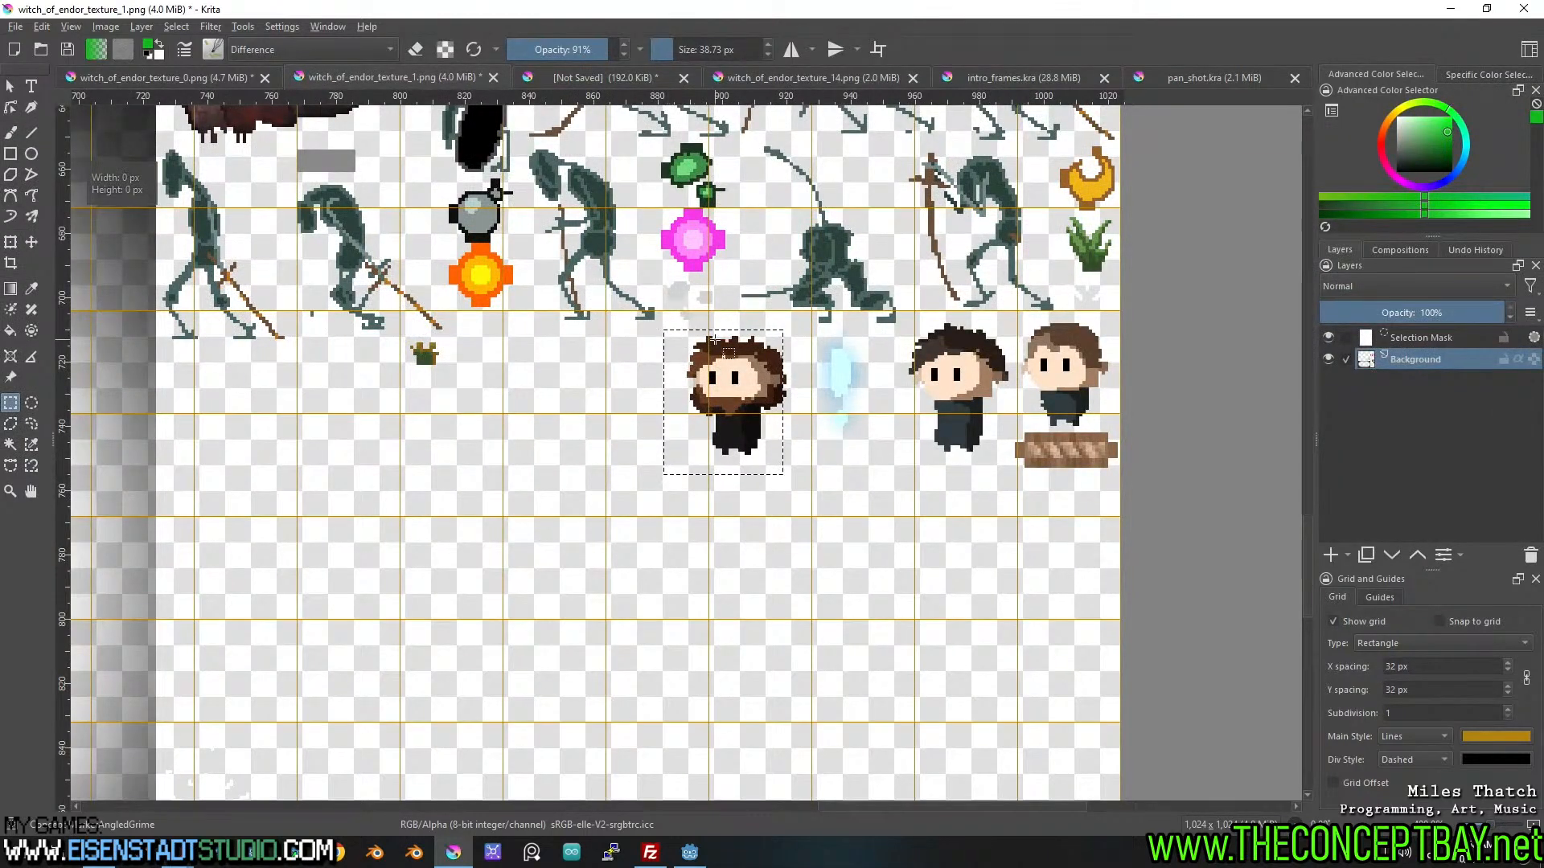
left_click(724, 354)
mouse_move(1013, 462)
left_mouse_down()
mouse_move(872, 329)
mouse_move(1014, 471)
left_mouse_up()
key("ctrl+shift+a")
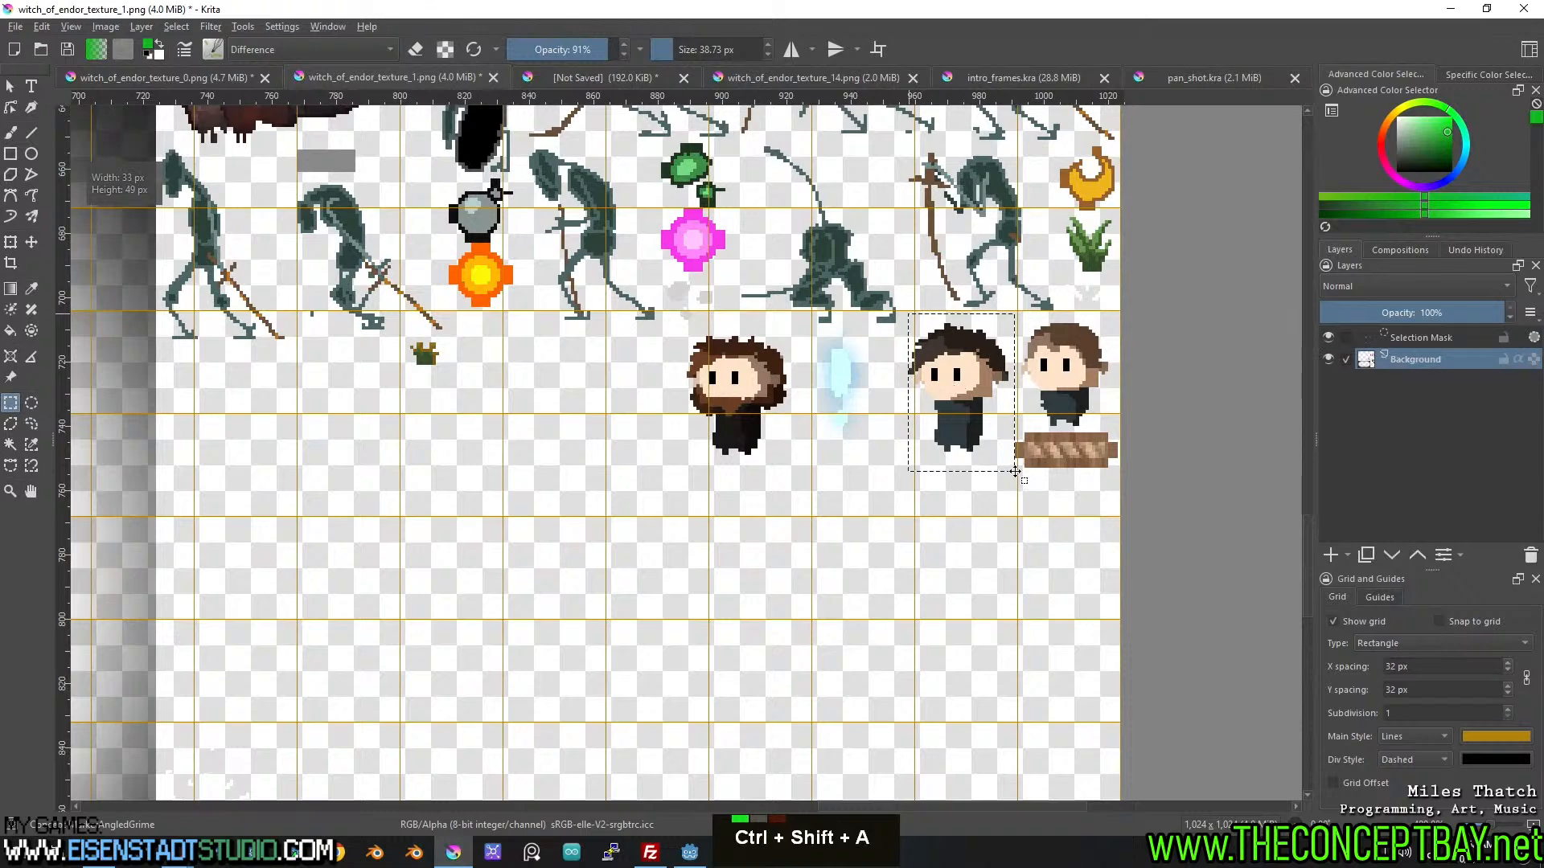
key("ctrl+x")
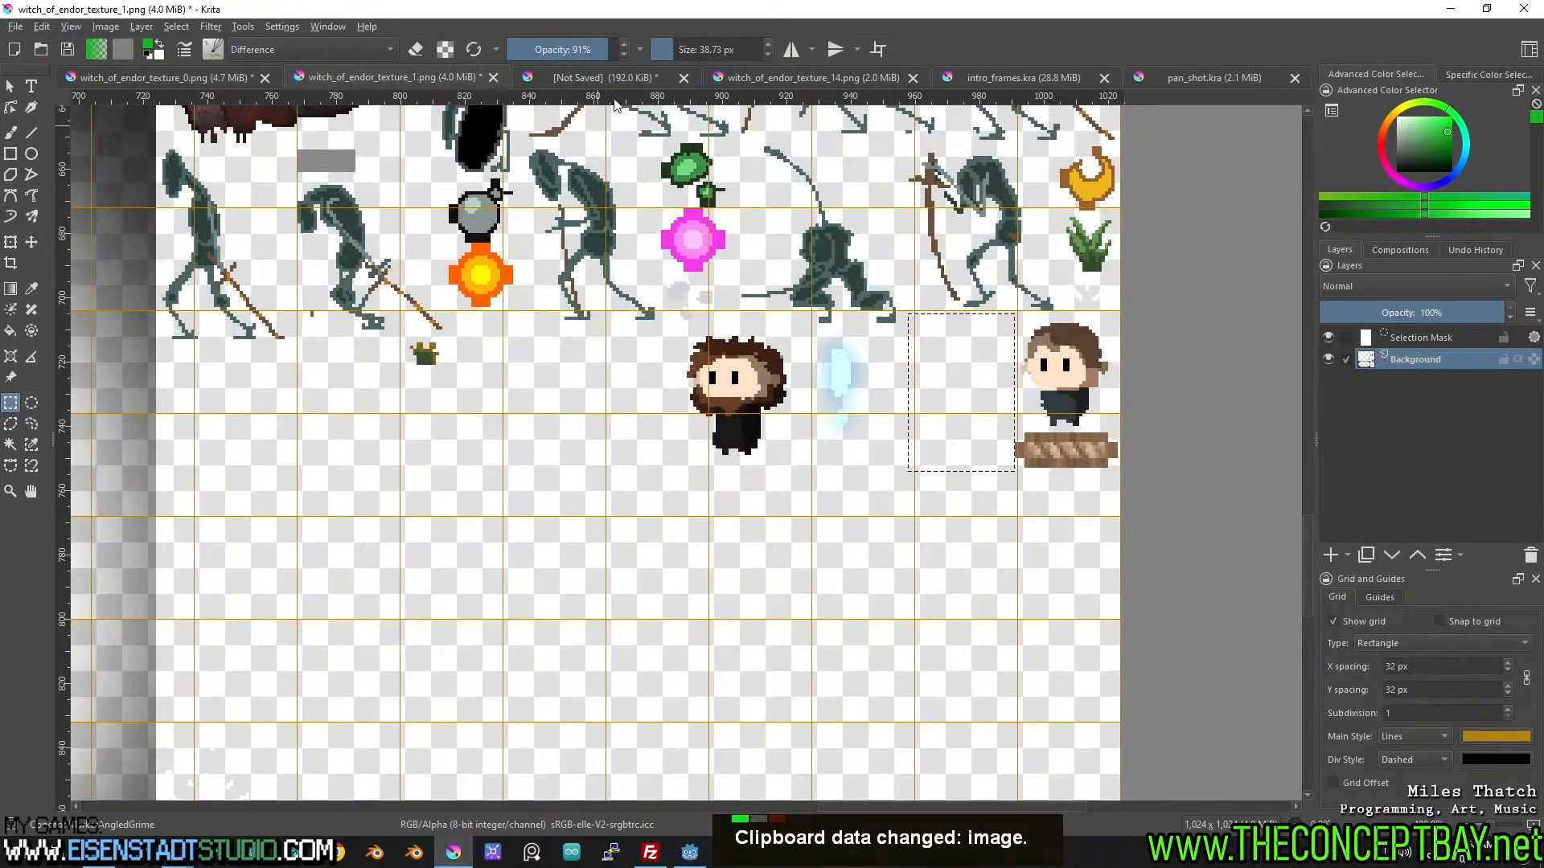
left_click(642, 80)
key("ctrl+v")
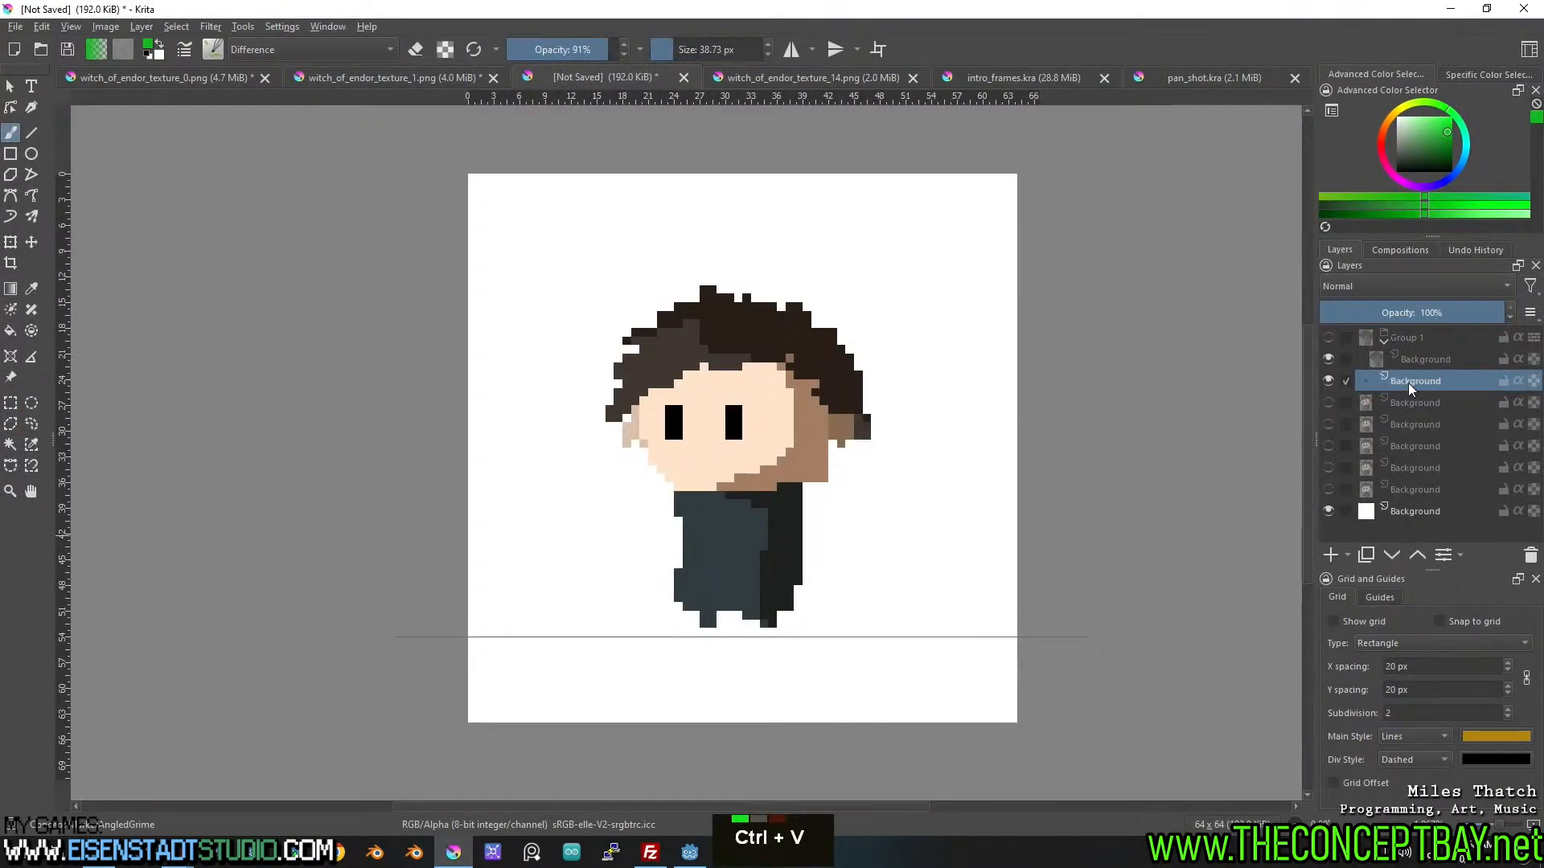
Cut the brown-haired sprite above the wooden beam in witch_of_endor_texture_1.png and paste it into the 64 × 64 px document as a new layer.
left_click(430, 82)
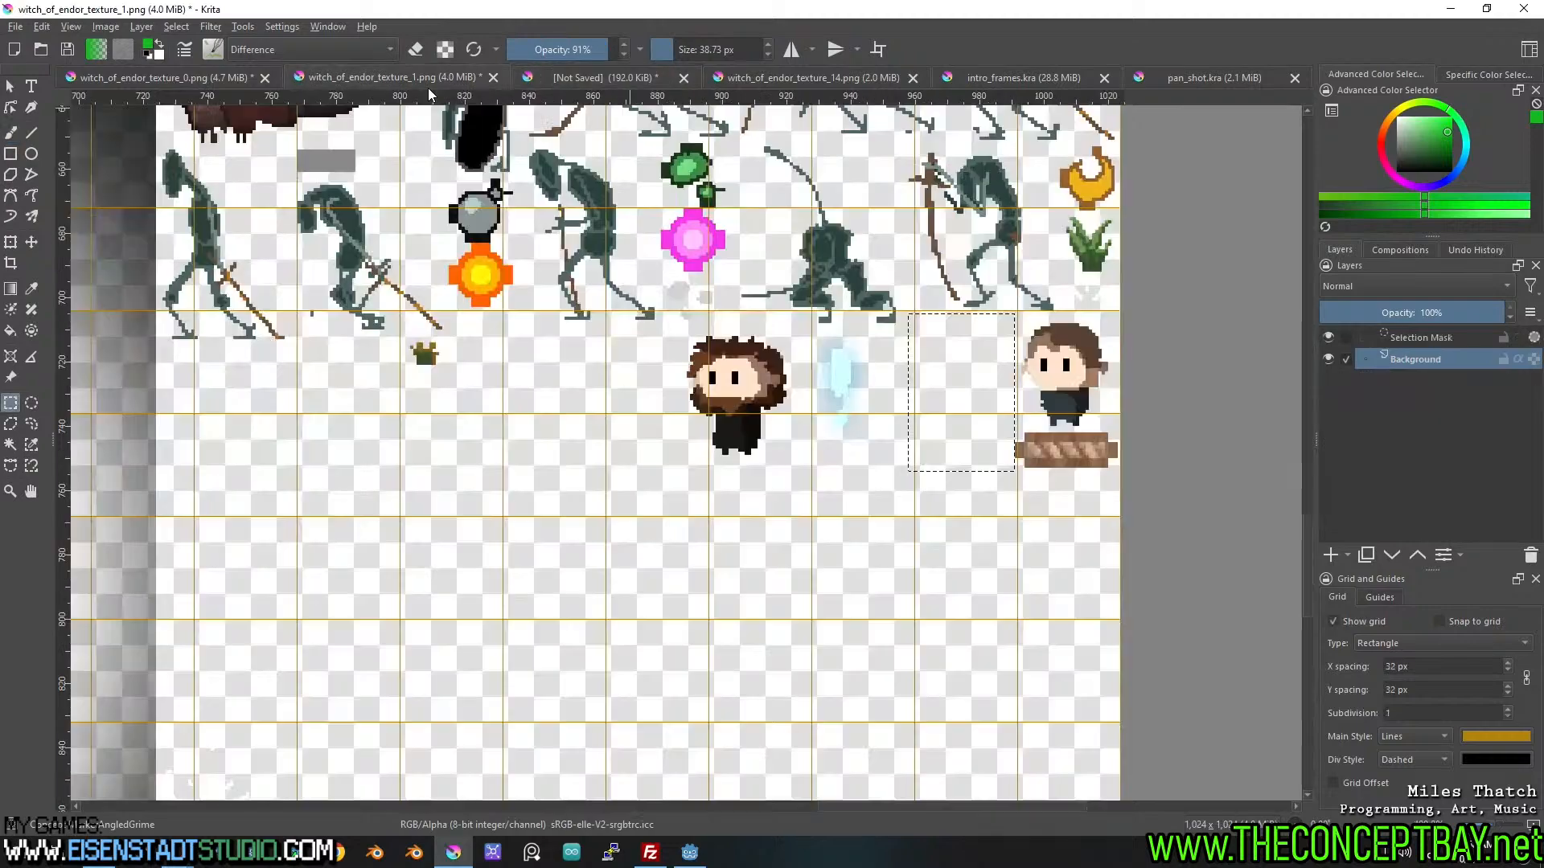
left_click_drag(766, 250, 677, 350)
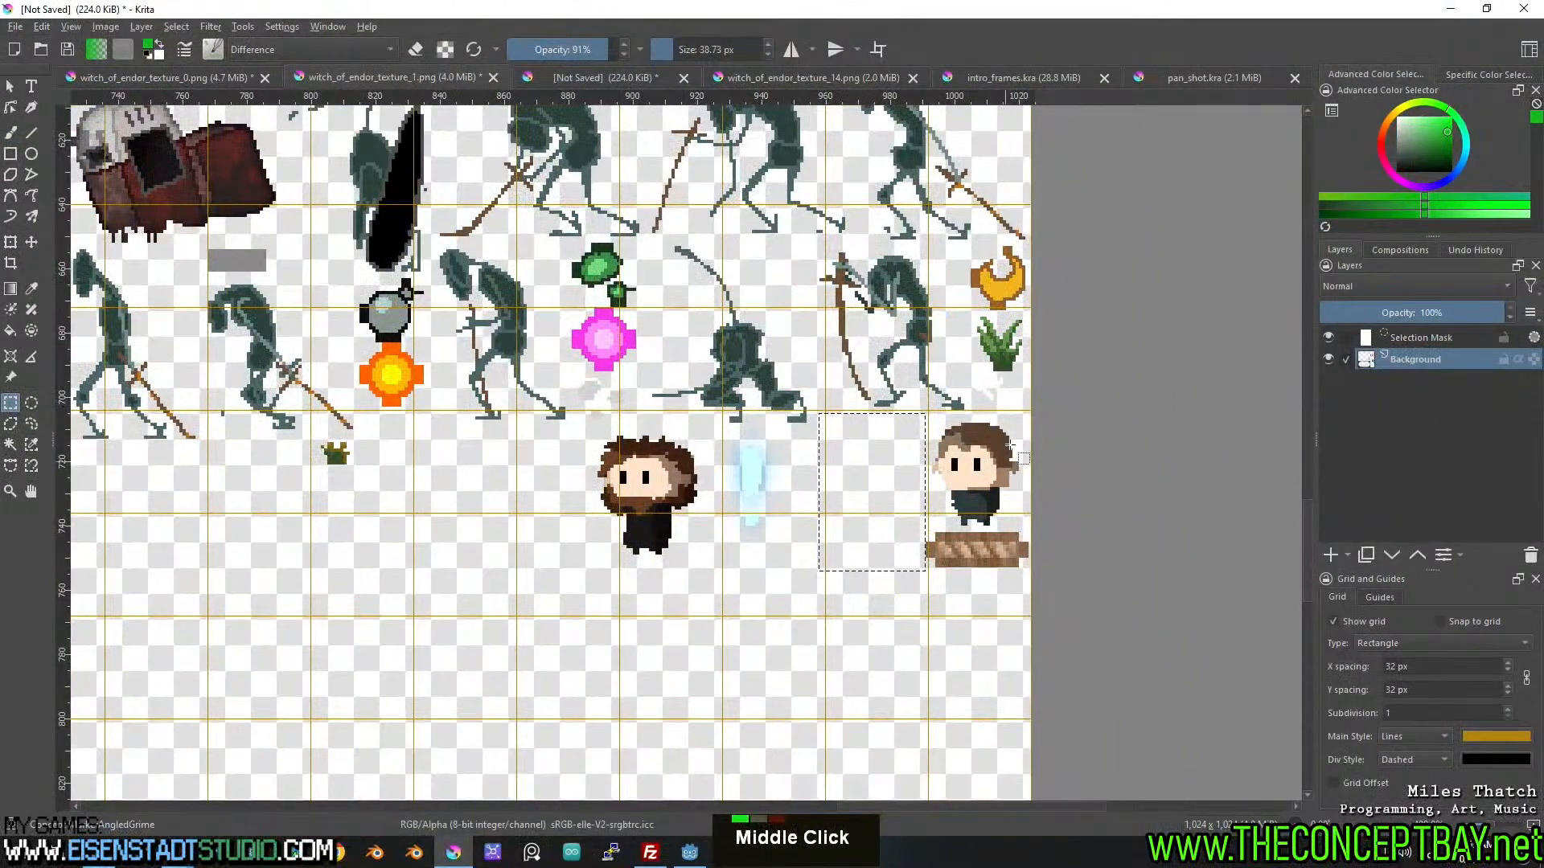
key("ctrl+shift+a")
left_click_drag(921, 415, 1044, 527)
key("ctrl+x")
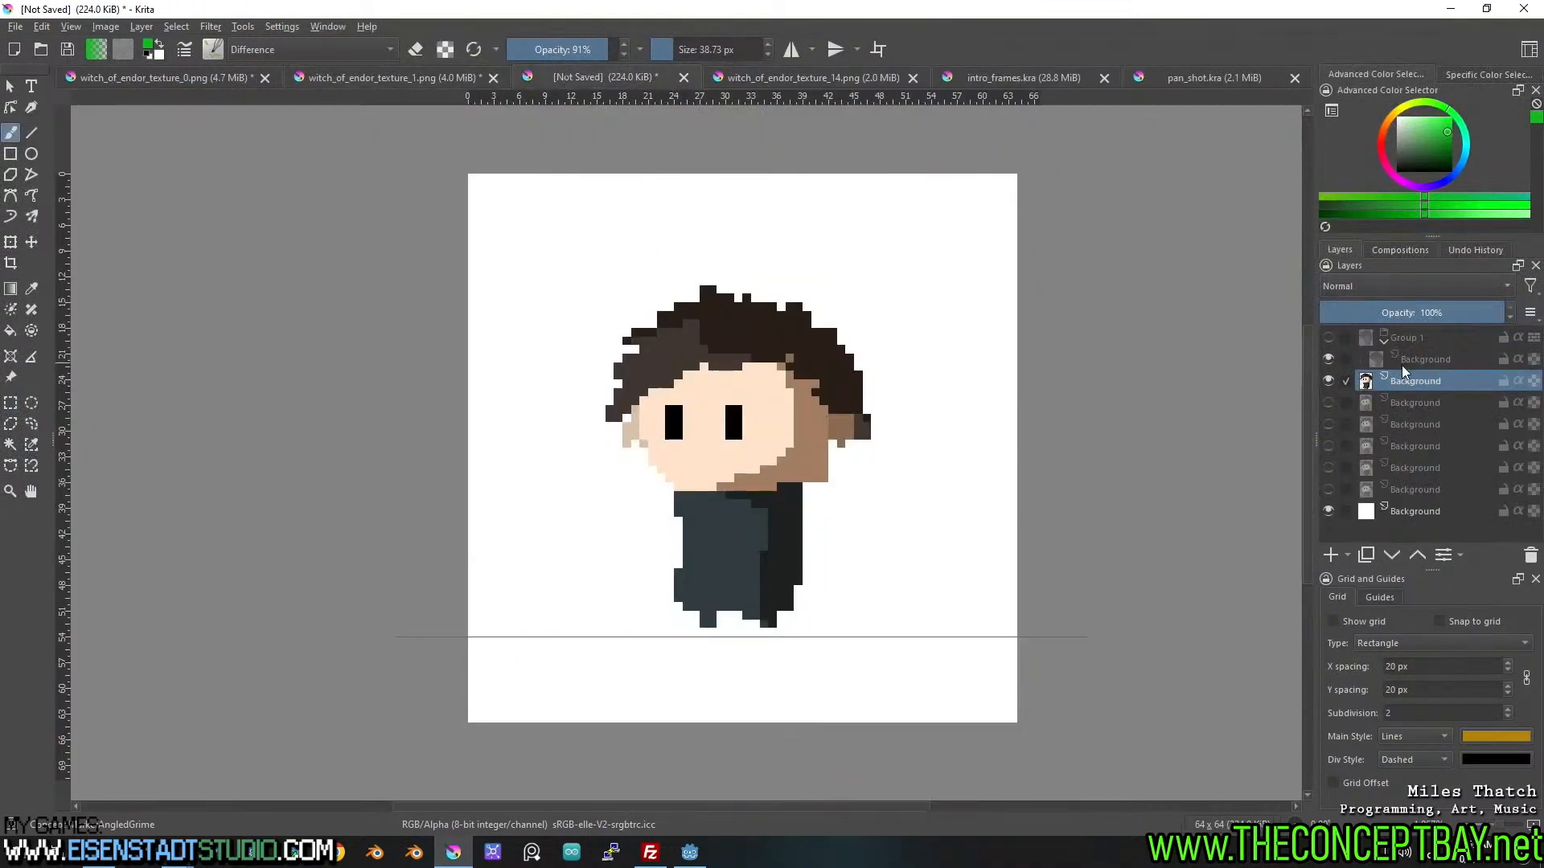
key("ctrl+v")
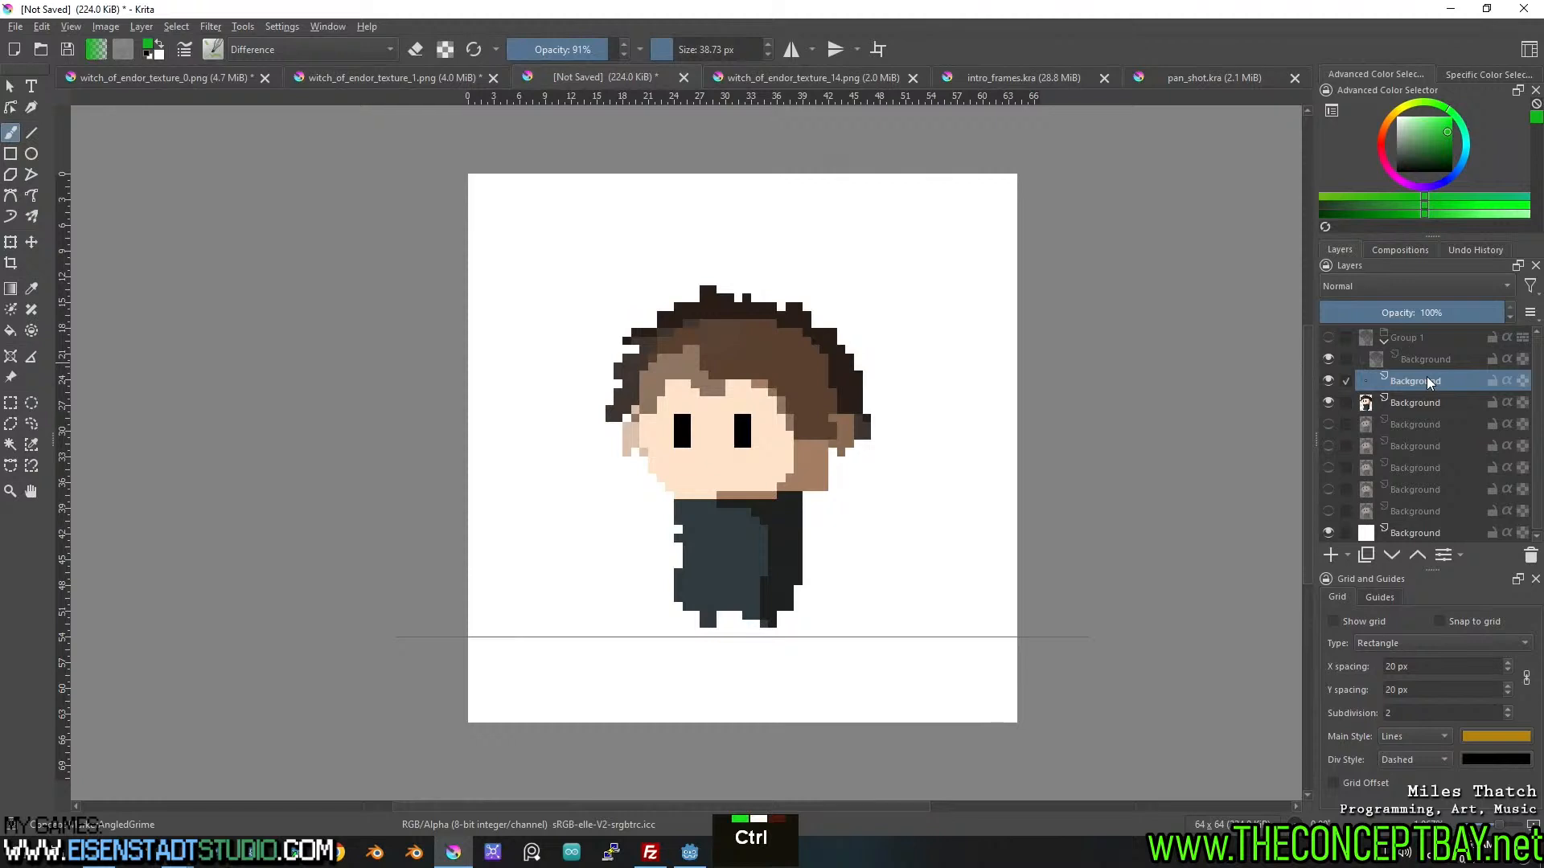
key("ctrl+g")
left_click(1402, 424)
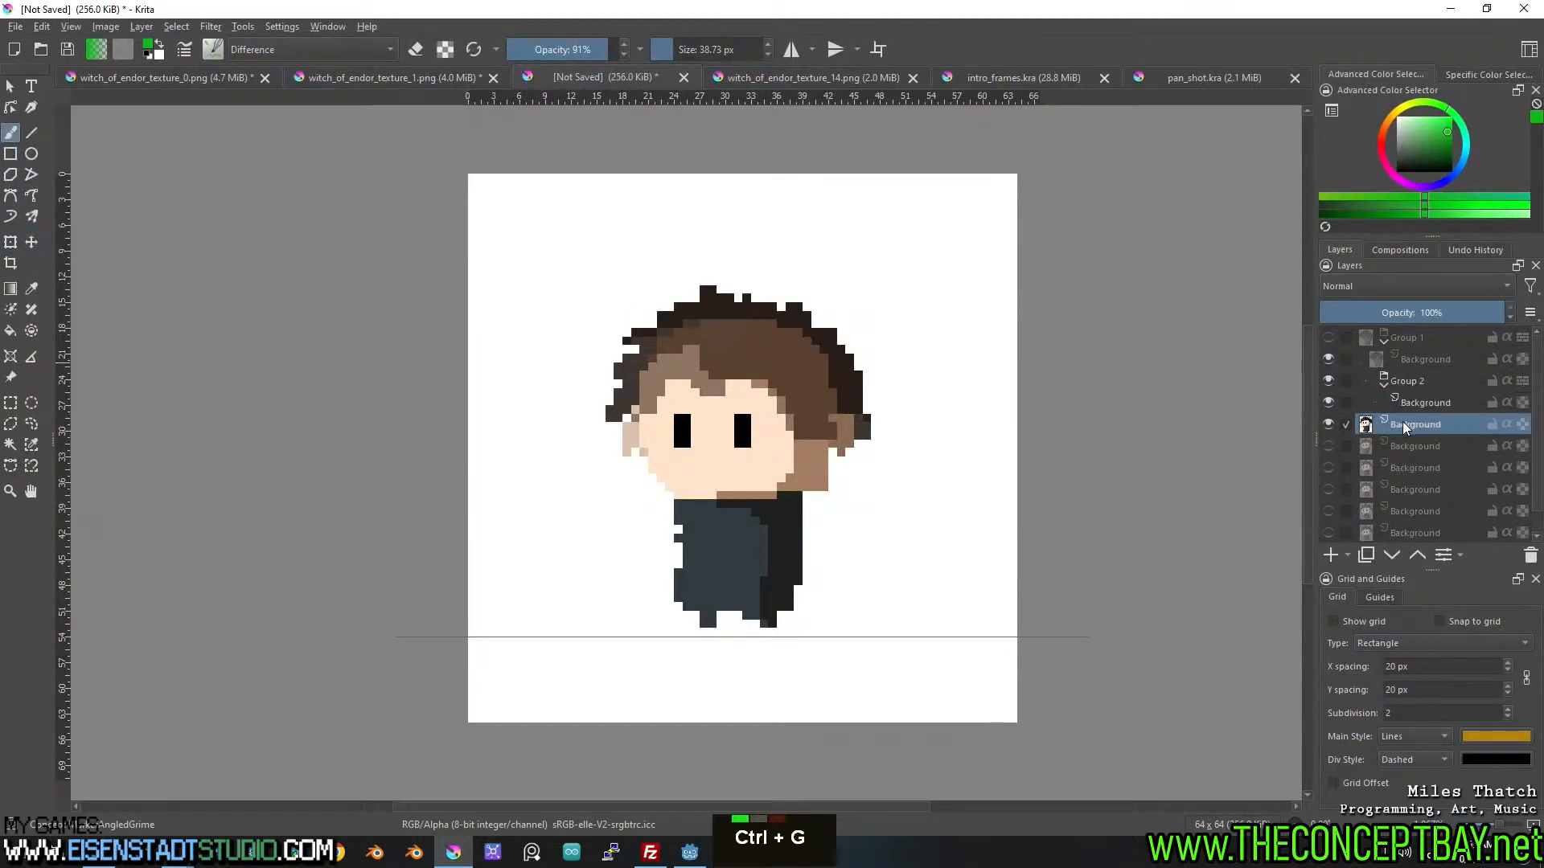
scroll(1383, 486, "down", 1)
left_click(1422, 509, "shift")
key("ctrl+g")
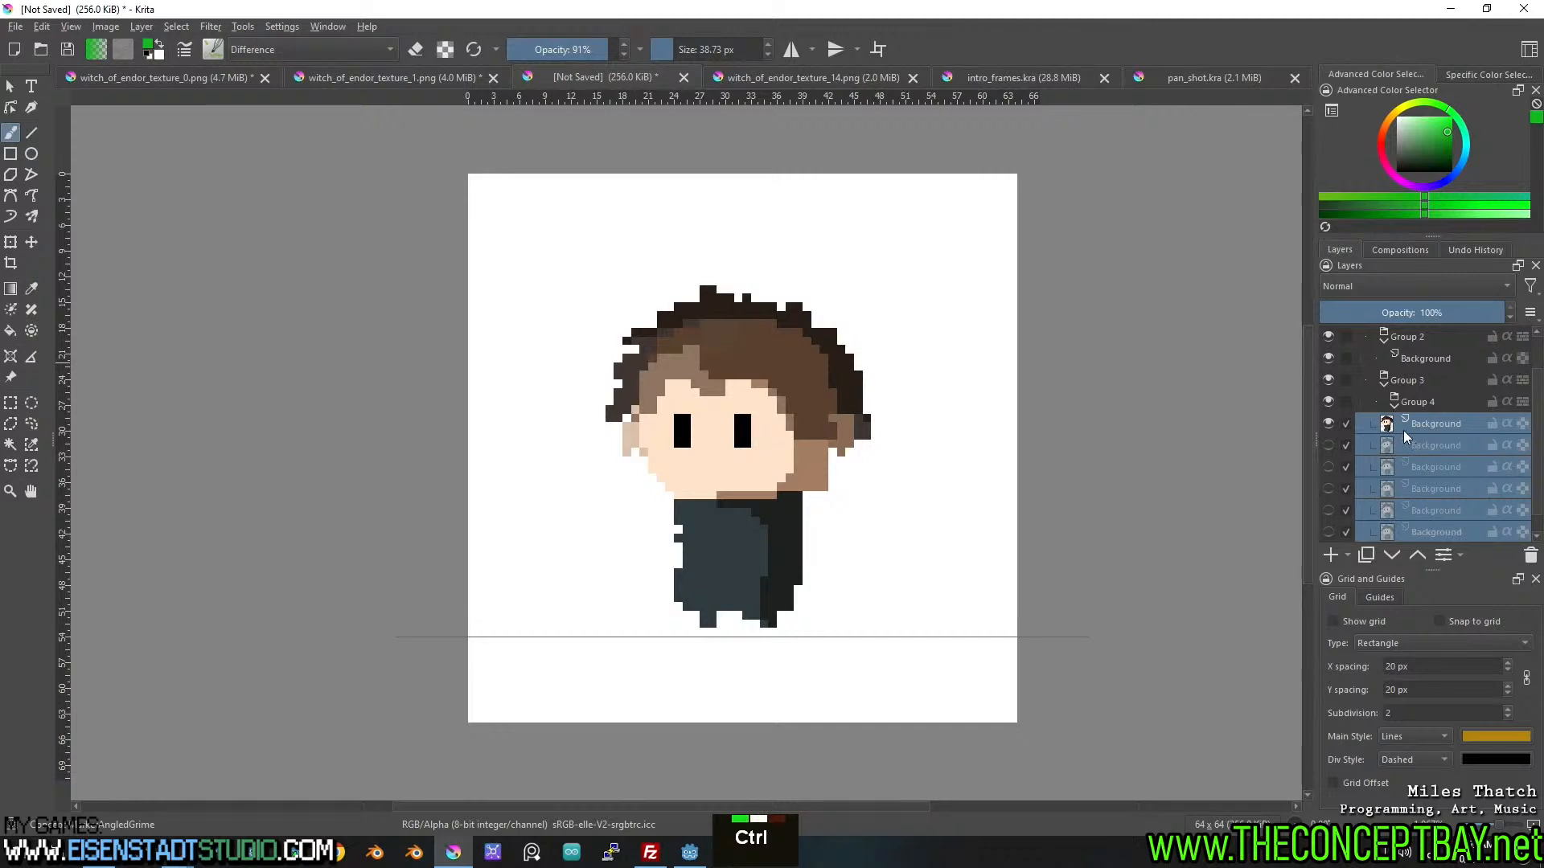
key("ctrl+z")
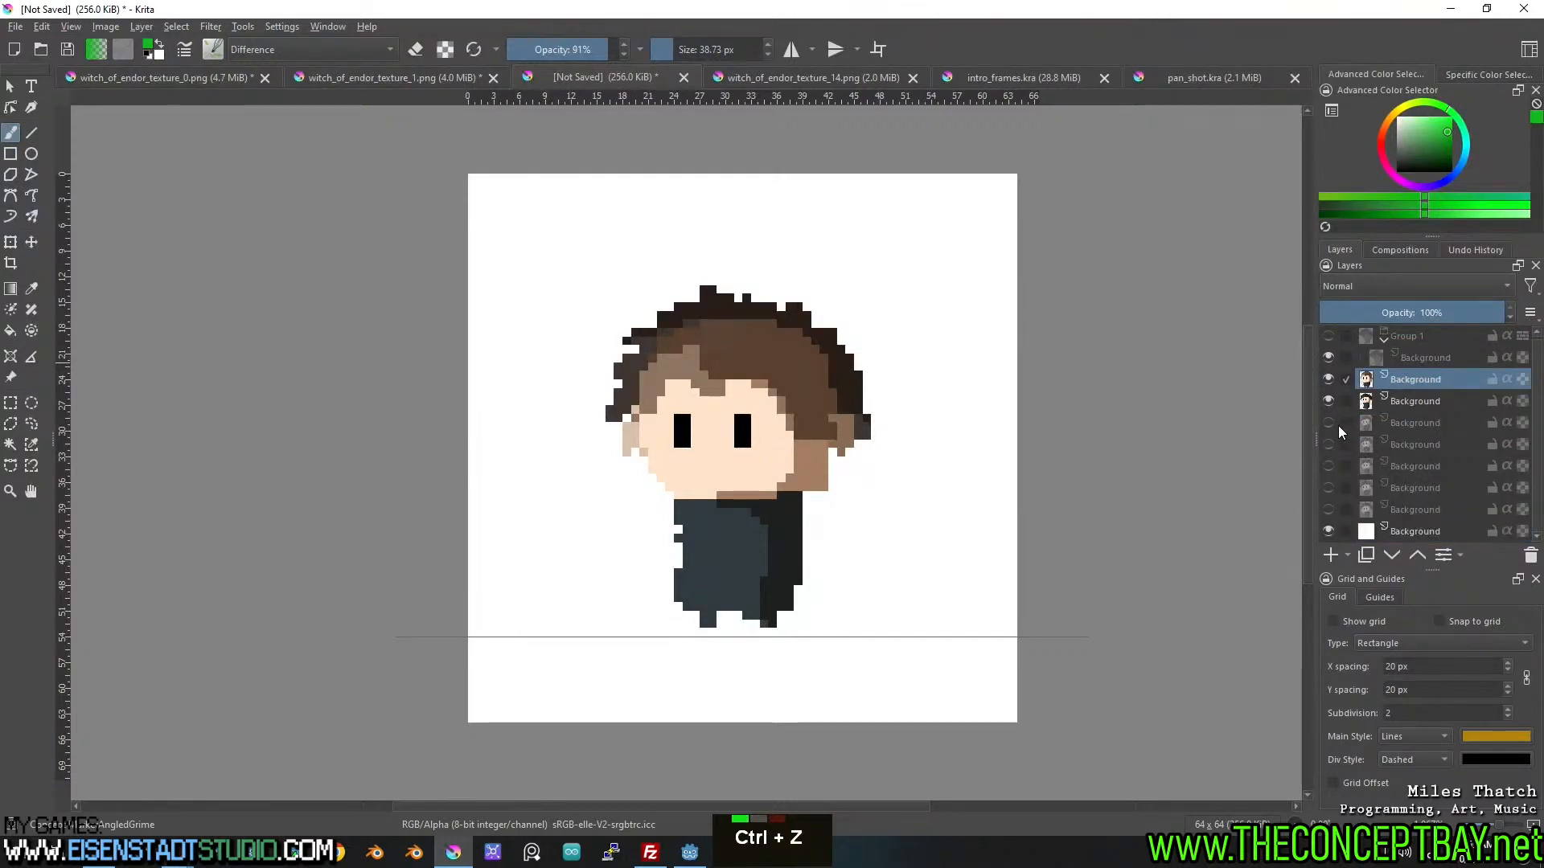
Make the five hidden sprite layers visible, then group all six black-haired character layers and collapse the group.
left_click(1329, 422)
left_click(1328, 444)
left_click(1328, 465)
left_click(1329, 487)
left_click(1328, 509)
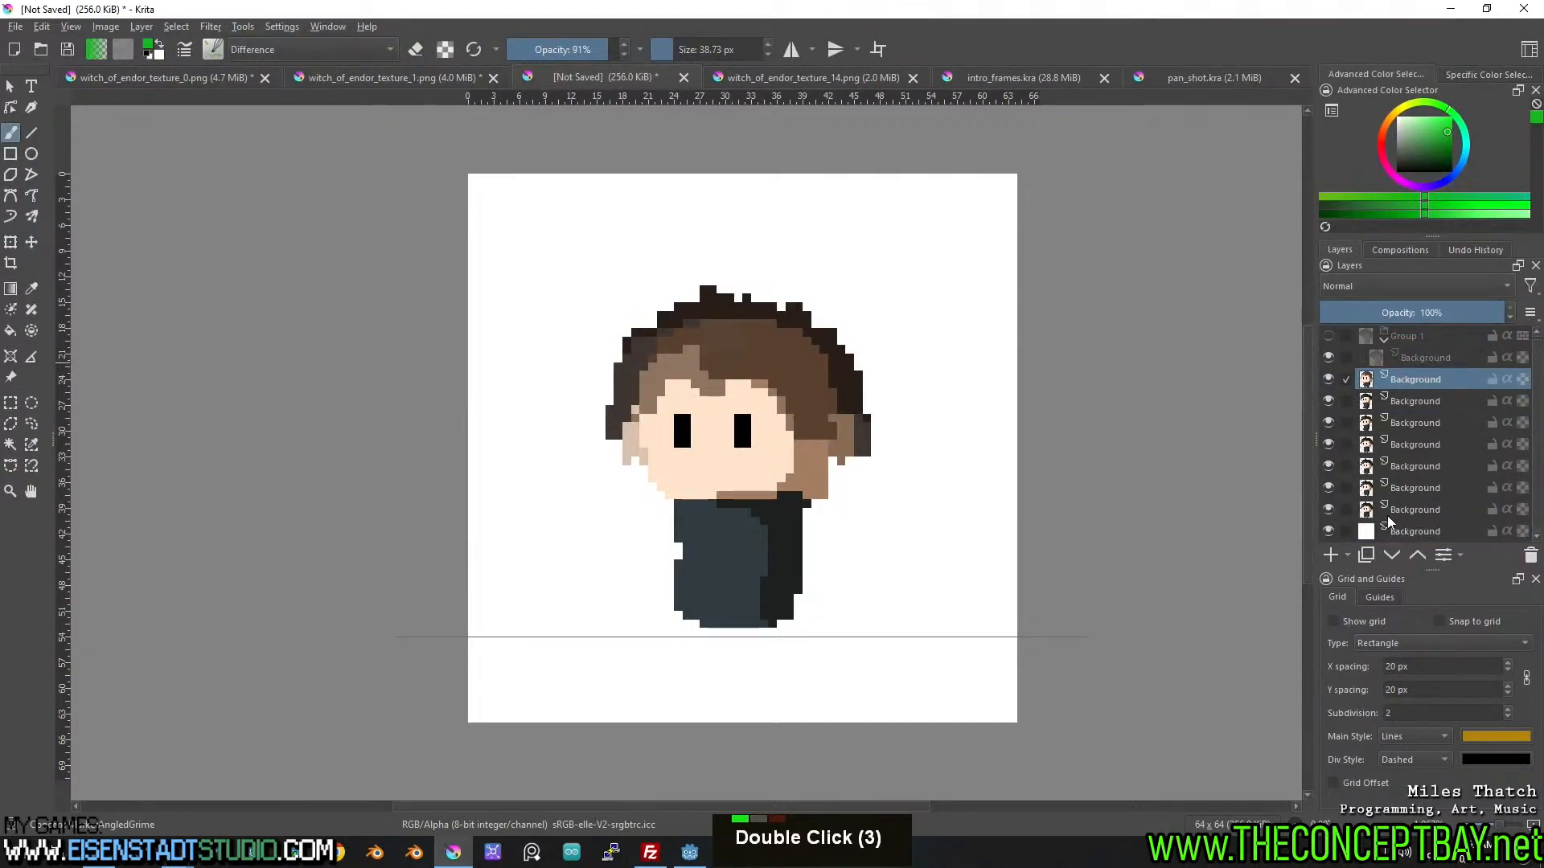
left_click(1364, 515)
left_click(1407, 402, "shift")
key("ctrl+g")
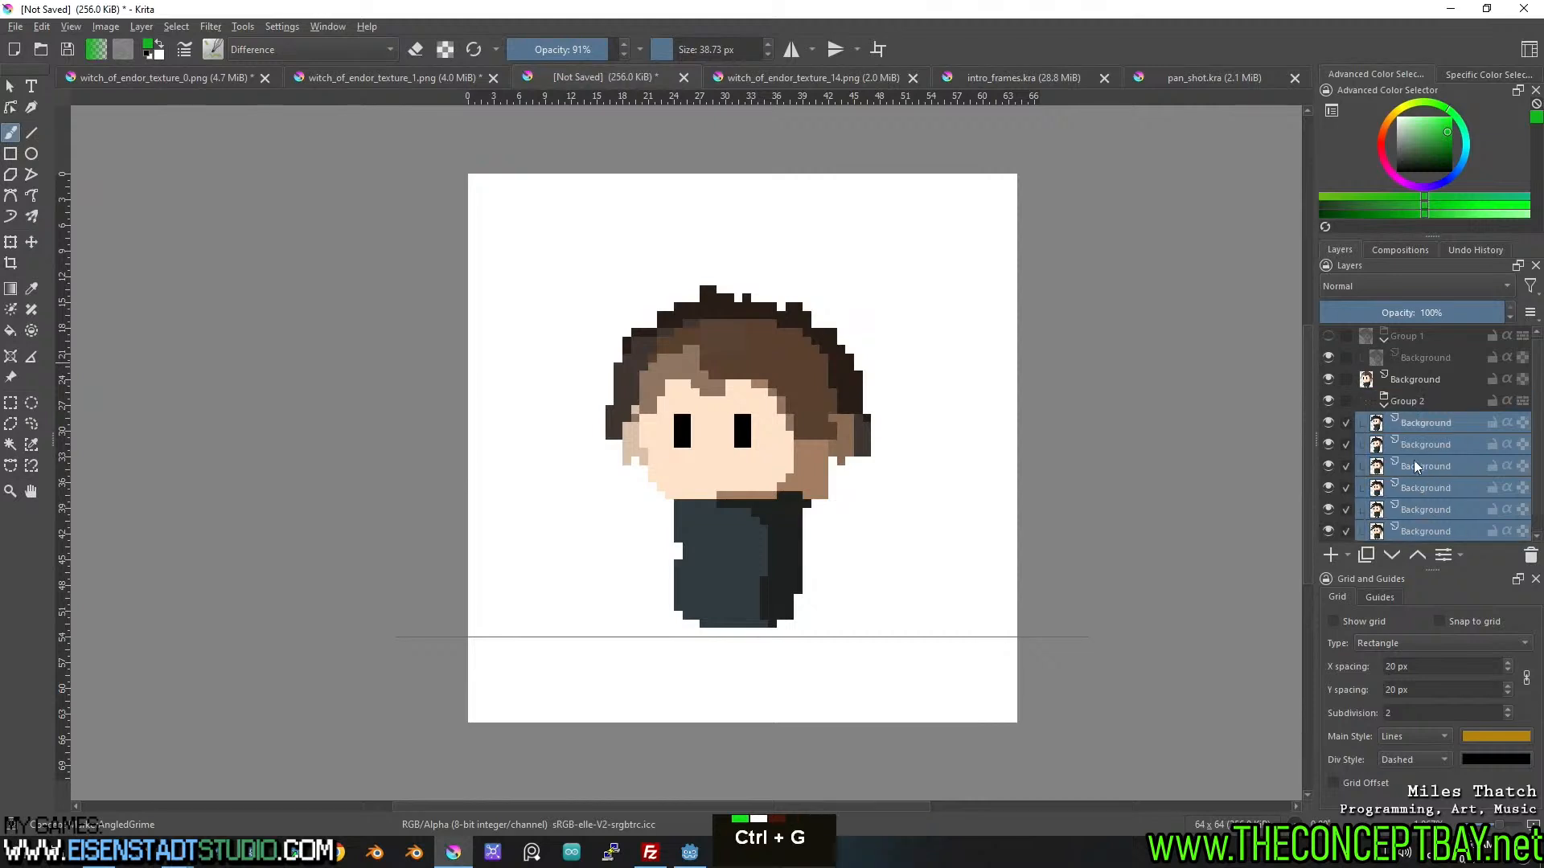
left_click(1384, 407)
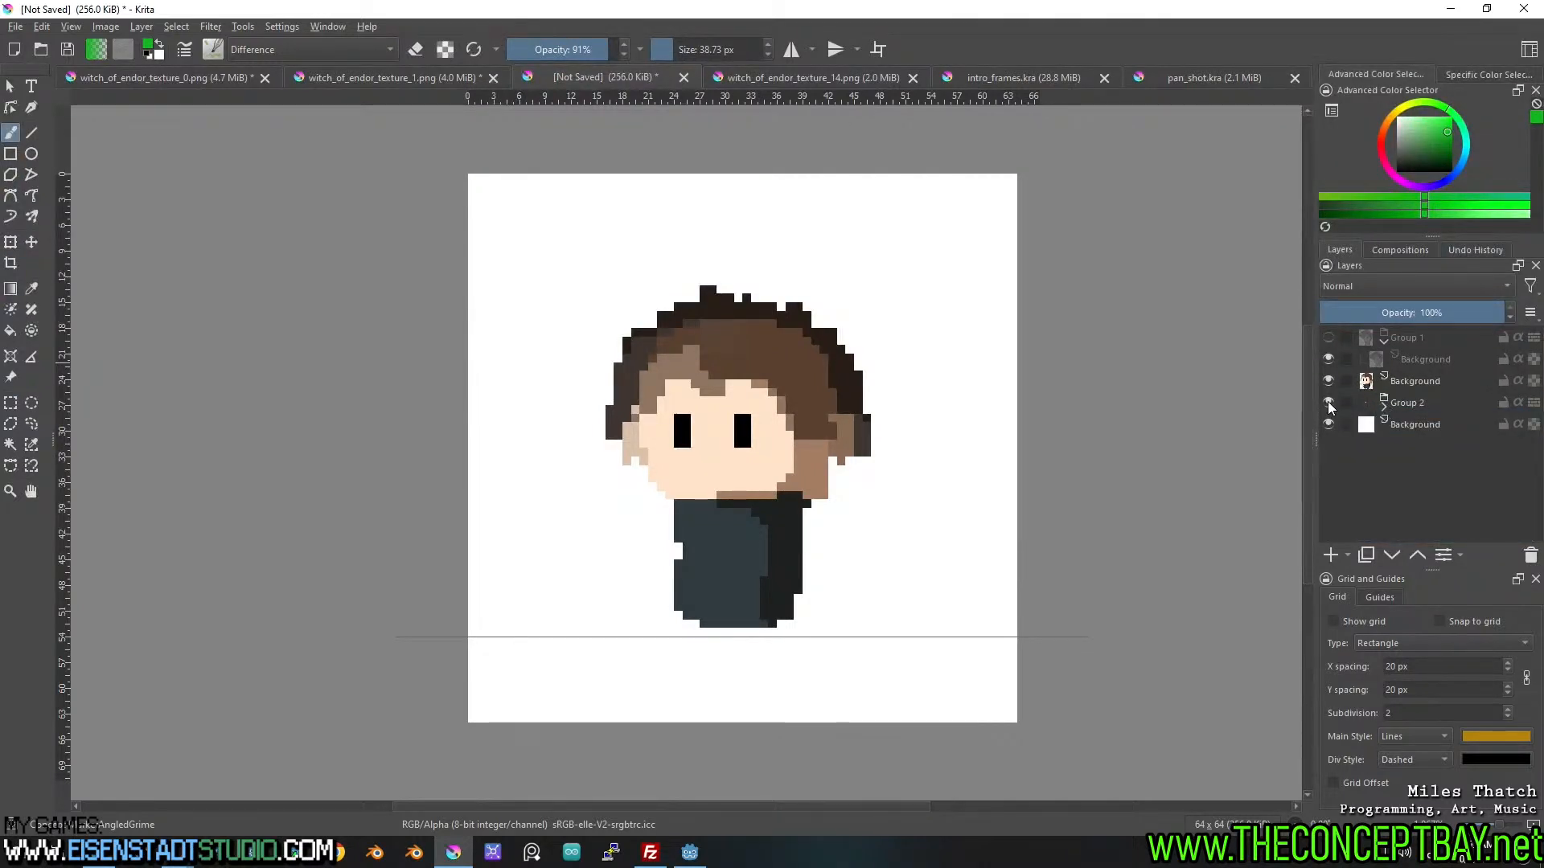
Name the black-haired character's group char_1 and hide it.
double_click(1407, 403)
type("char_")
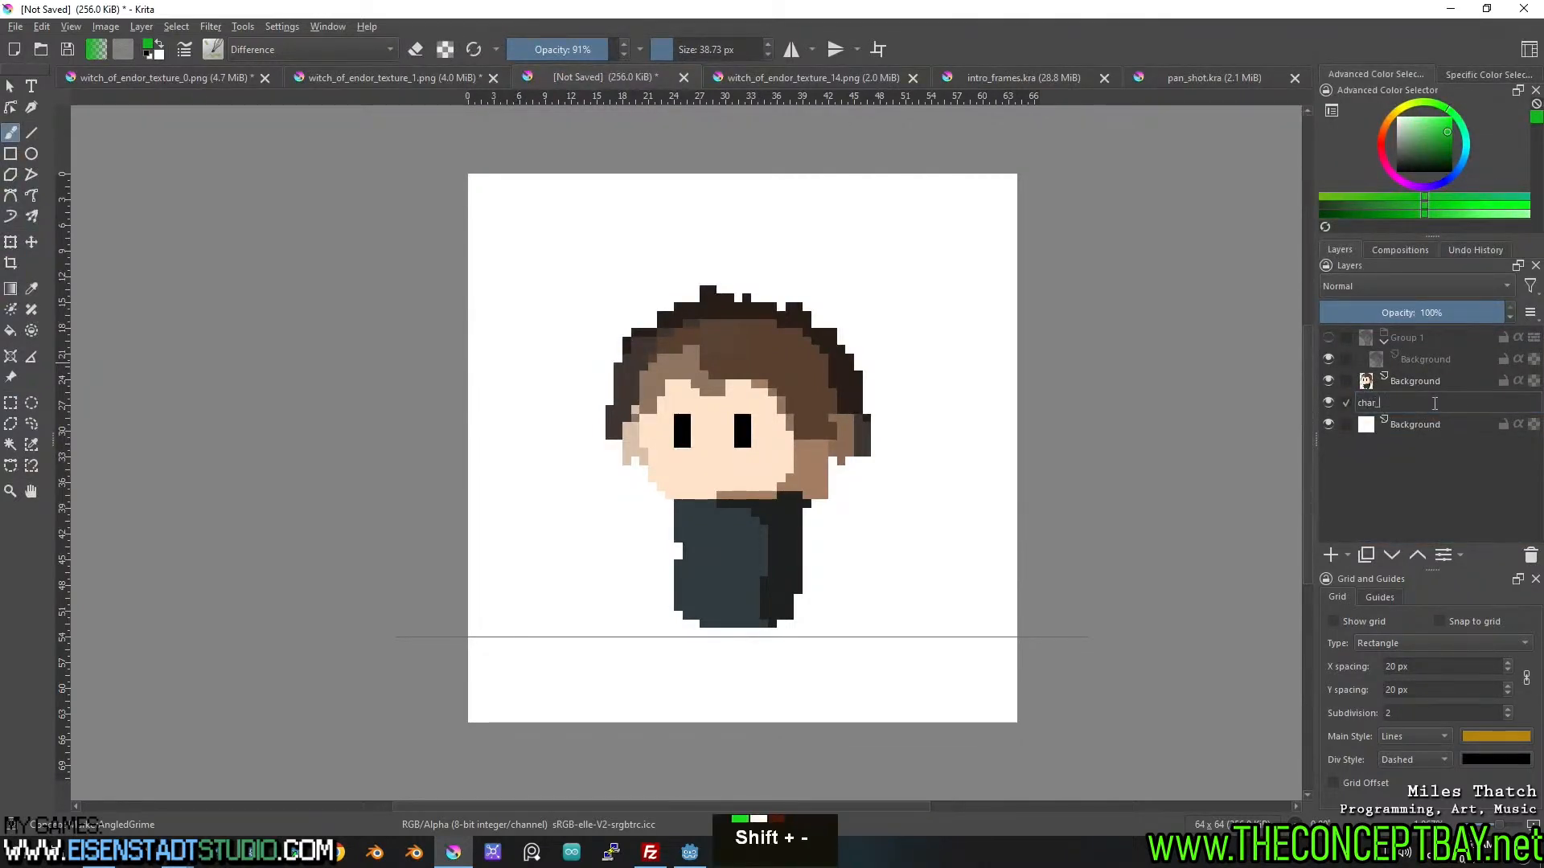
type("1")
key("Return")
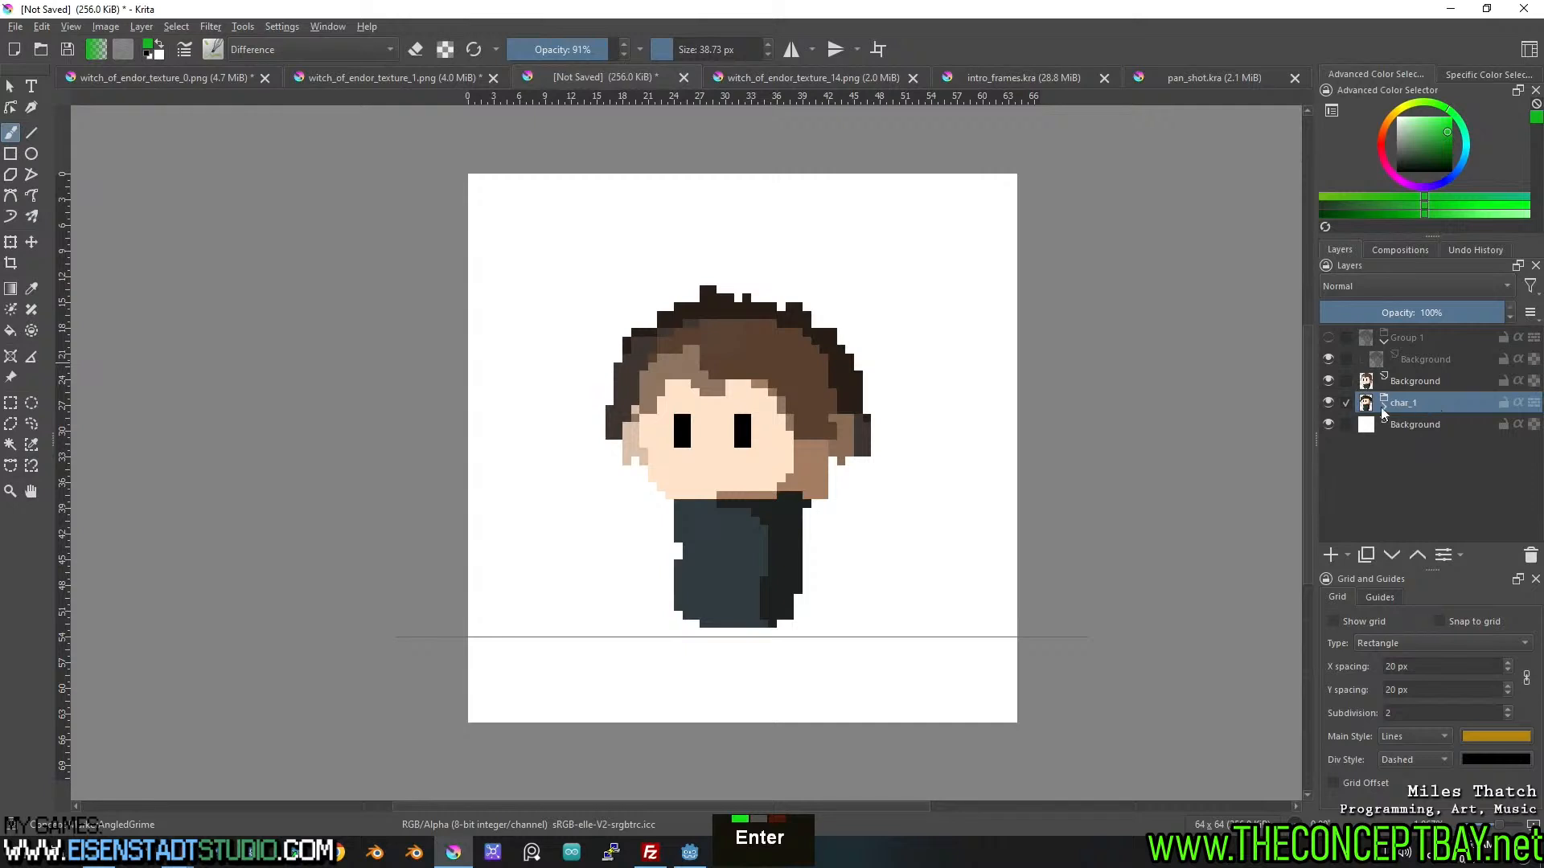
left_click(1333, 402)
Group the brown-haired character's layer, name the group char 2, then collapse and hide it.
left_click(1417, 372)
key("ctrl+g")
double_click(1415, 382)
type("char 2")
key("Return")
left_click(1384, 386)
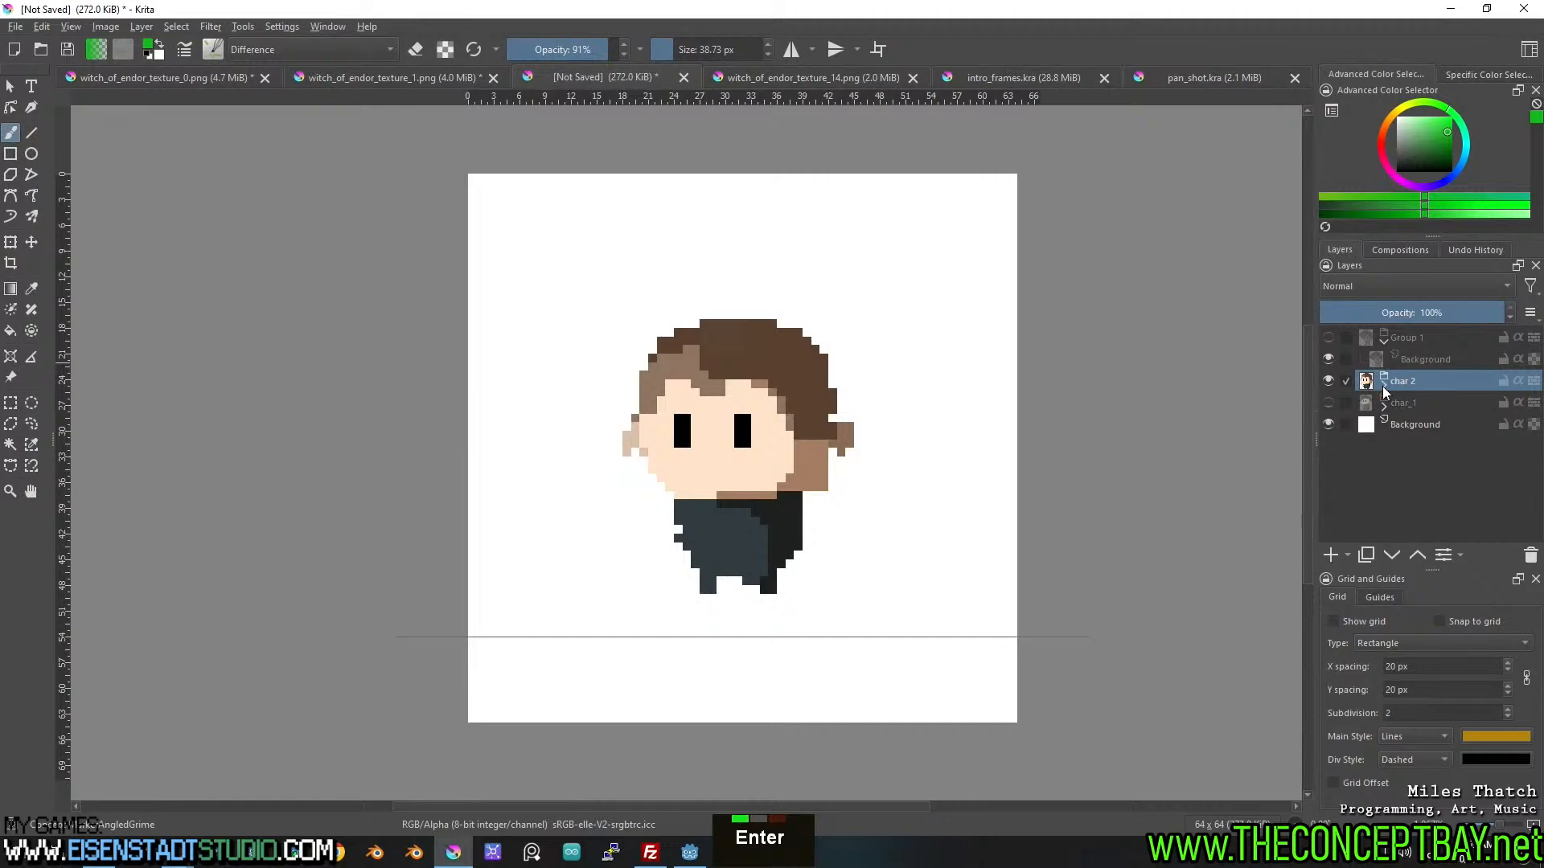
left_click(1328, 380)
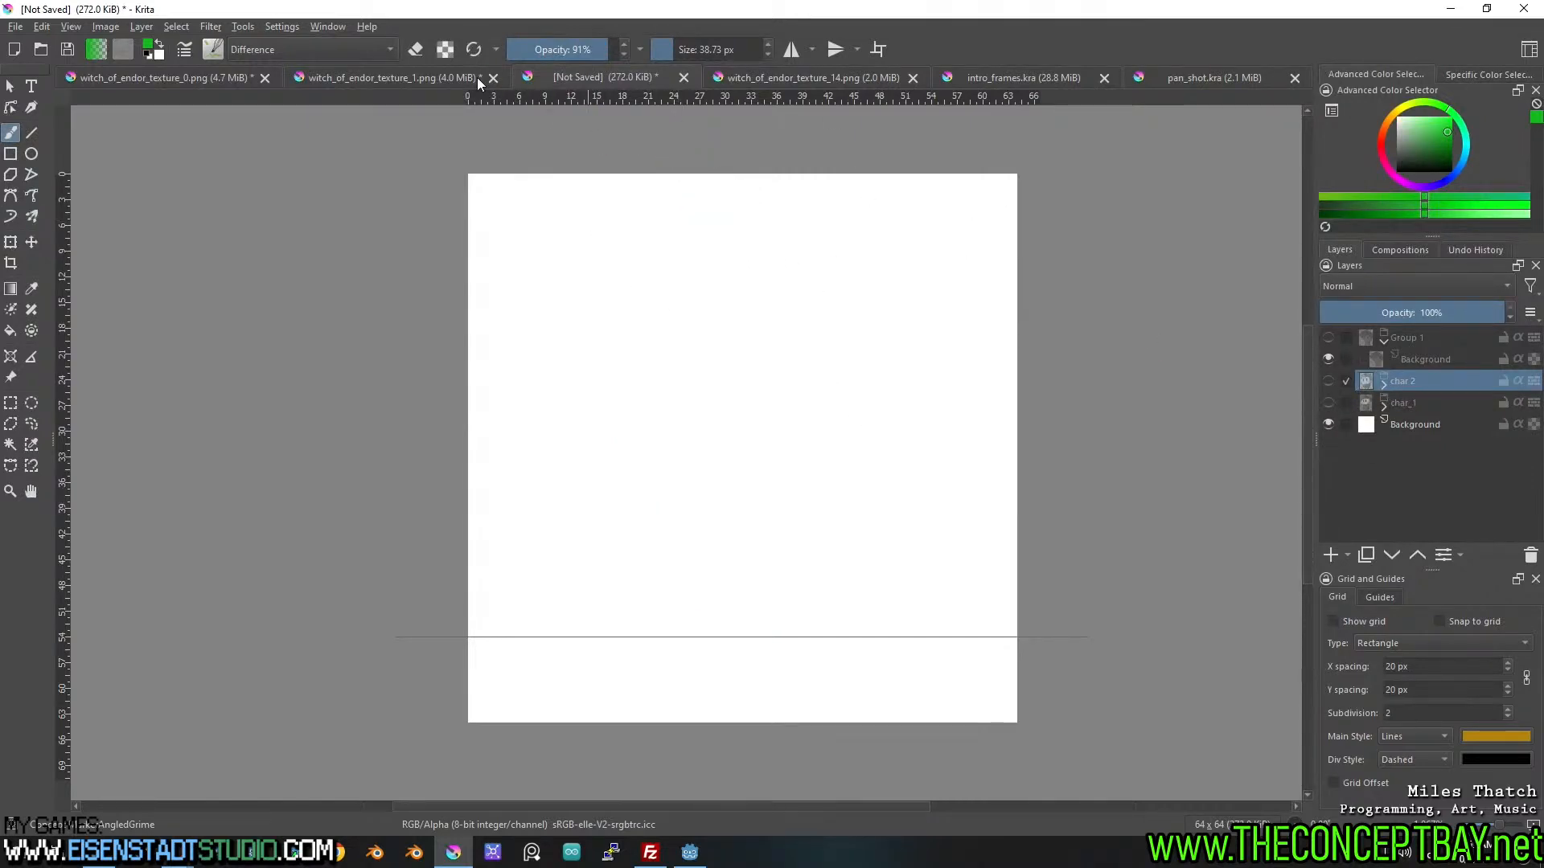
Cut the bearded character from witch_of_endor_texture_1.png and switch to the 64 × 64 px document.
left_click(454, 74)
left_click_drag(587, 426, 698, 559)
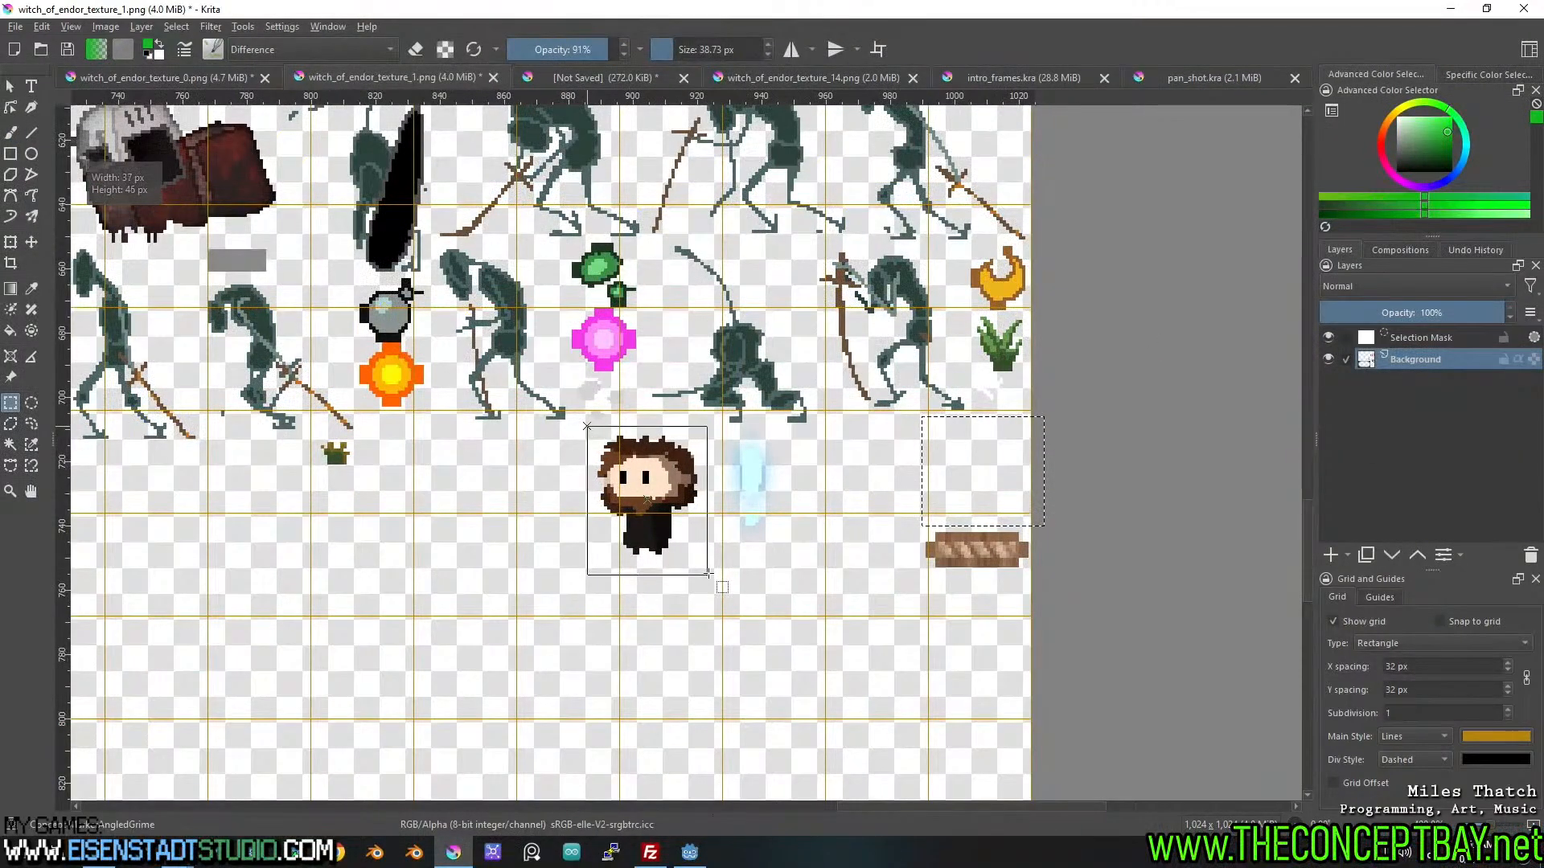
key("ctrl+x")
left_click(644, 76)
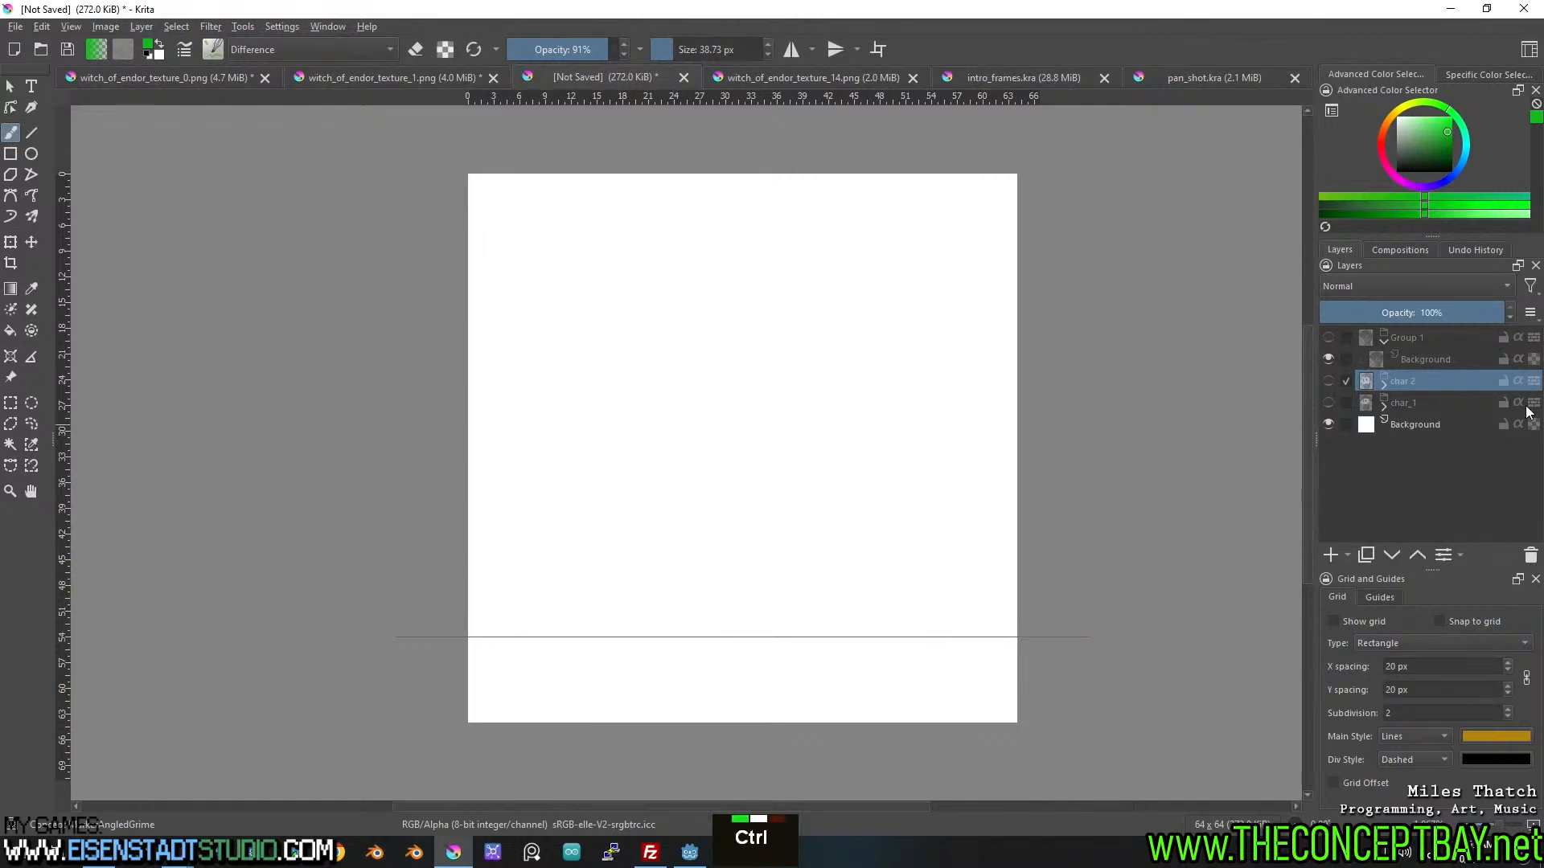
Rename the brown-haired character's group to char 4.
double_click(1397, 382)
key("BackSpace")
type("4")
key("Return")
Rename Group 1 with the dark-faced character to char 2.
double_click(1414, 342)
type("char 1")
key("BackSpace")
key("BackSpace")
key("BackSpace")
type("2")
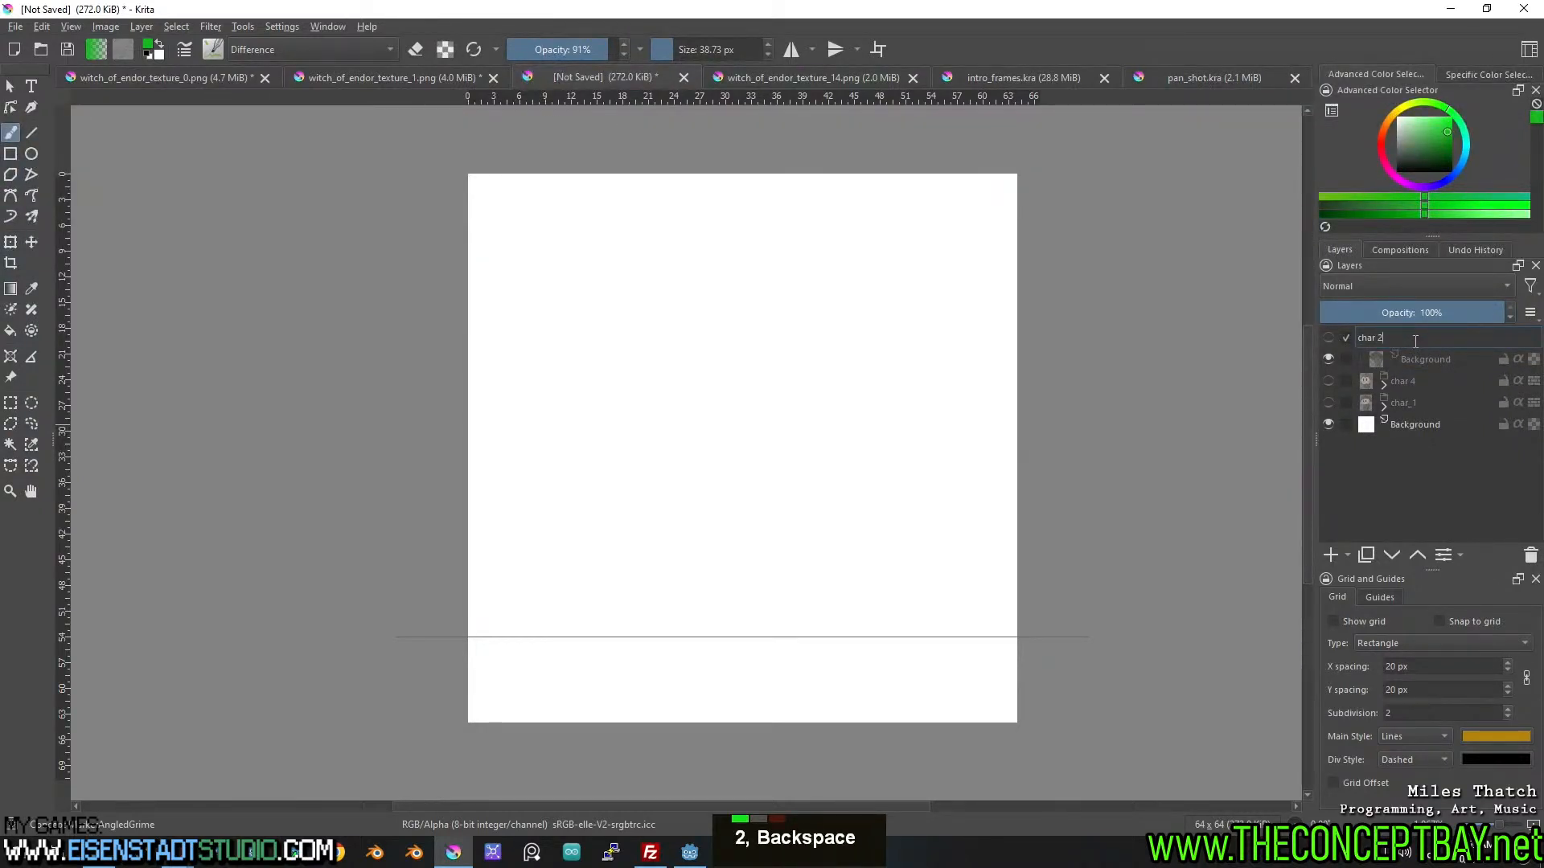
key("Return")
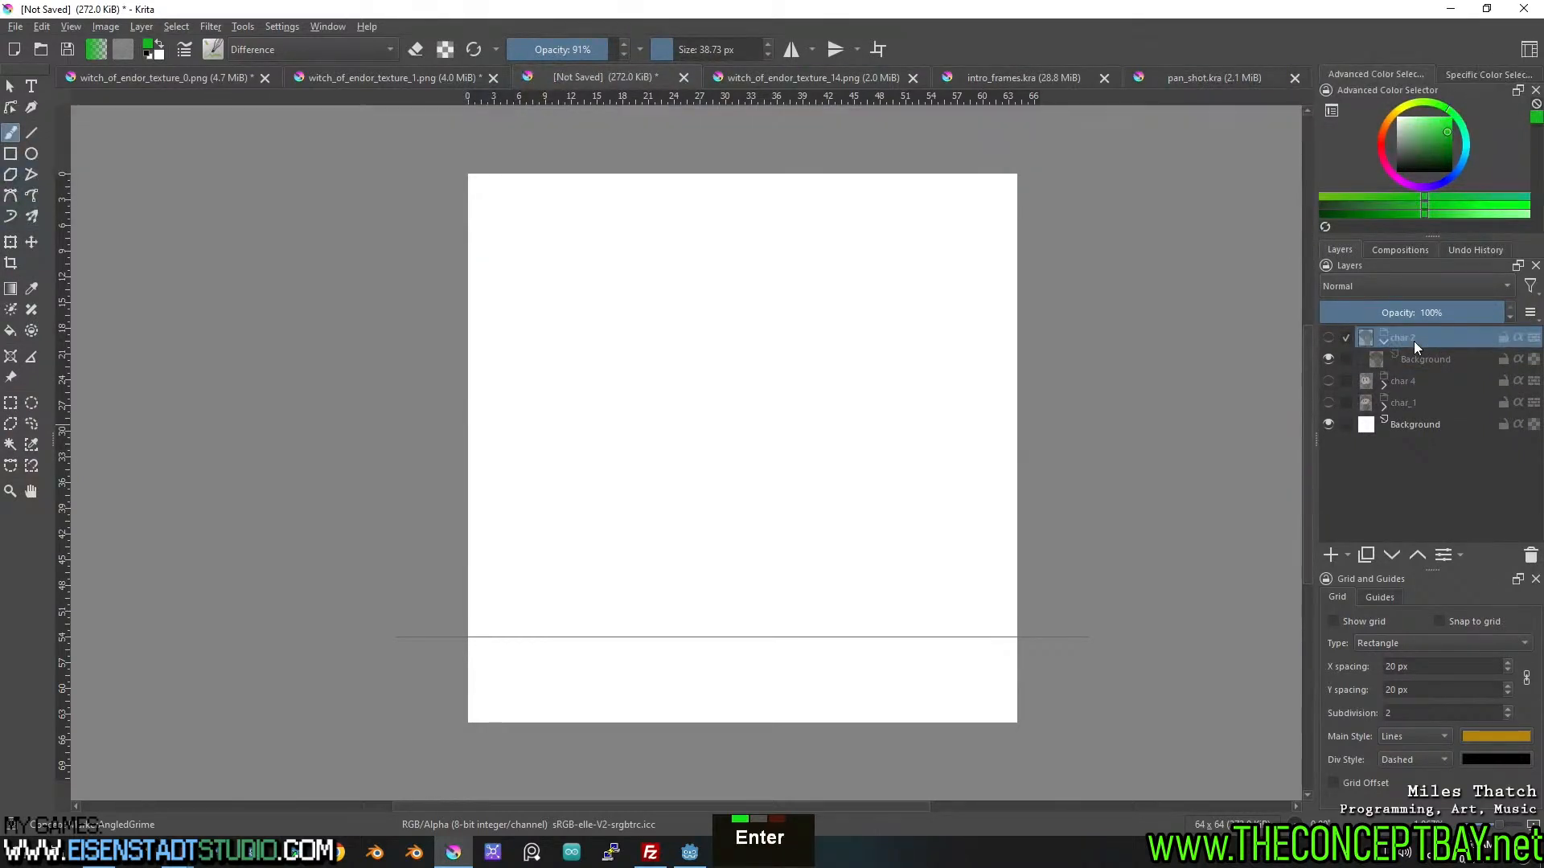
double_click(1327, 339)
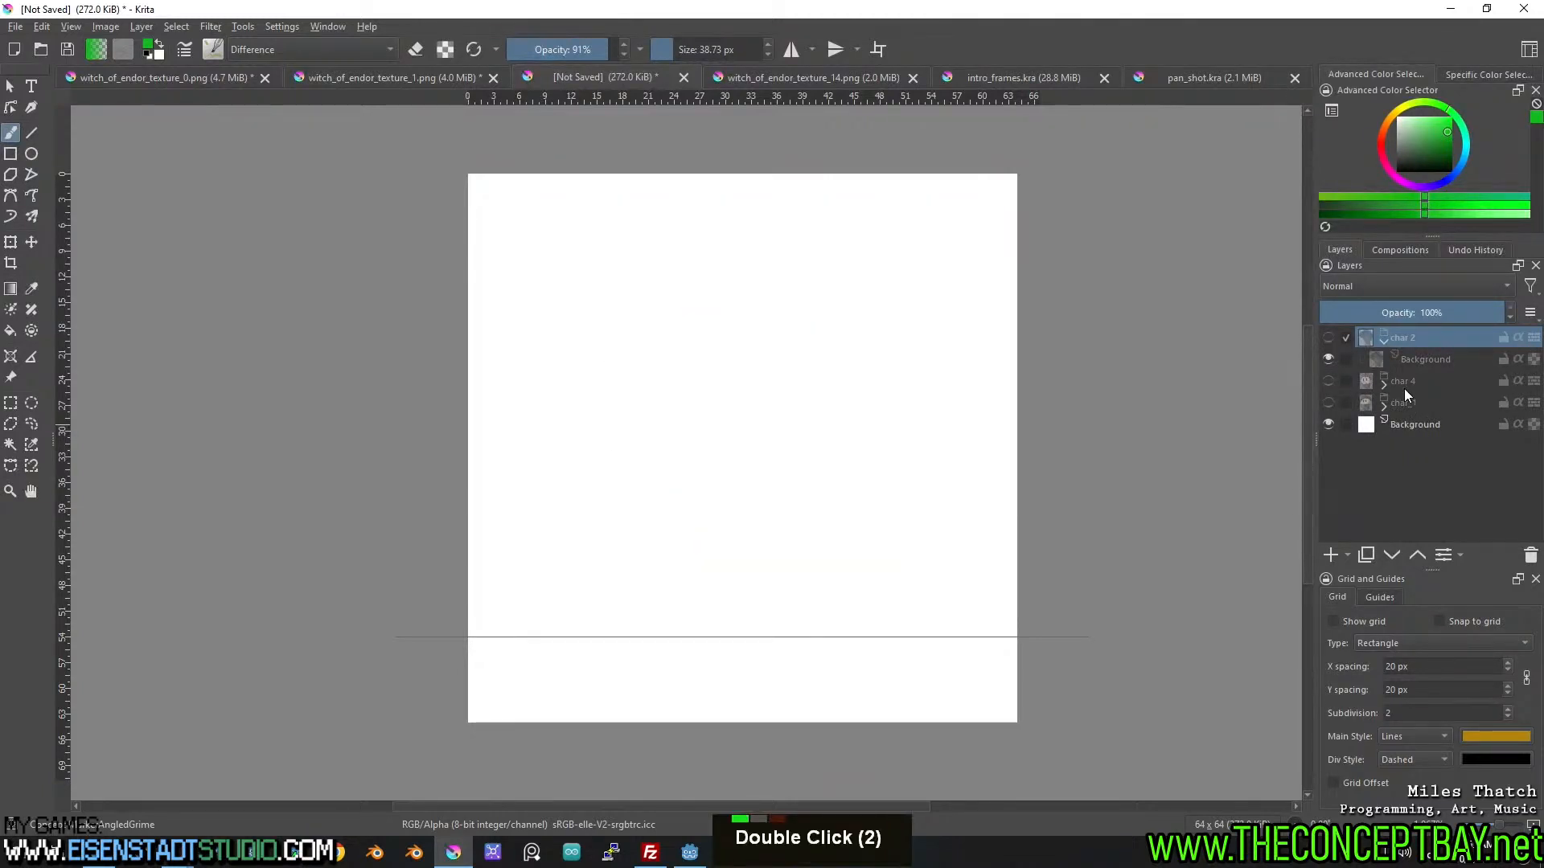
key("ctrl+g")
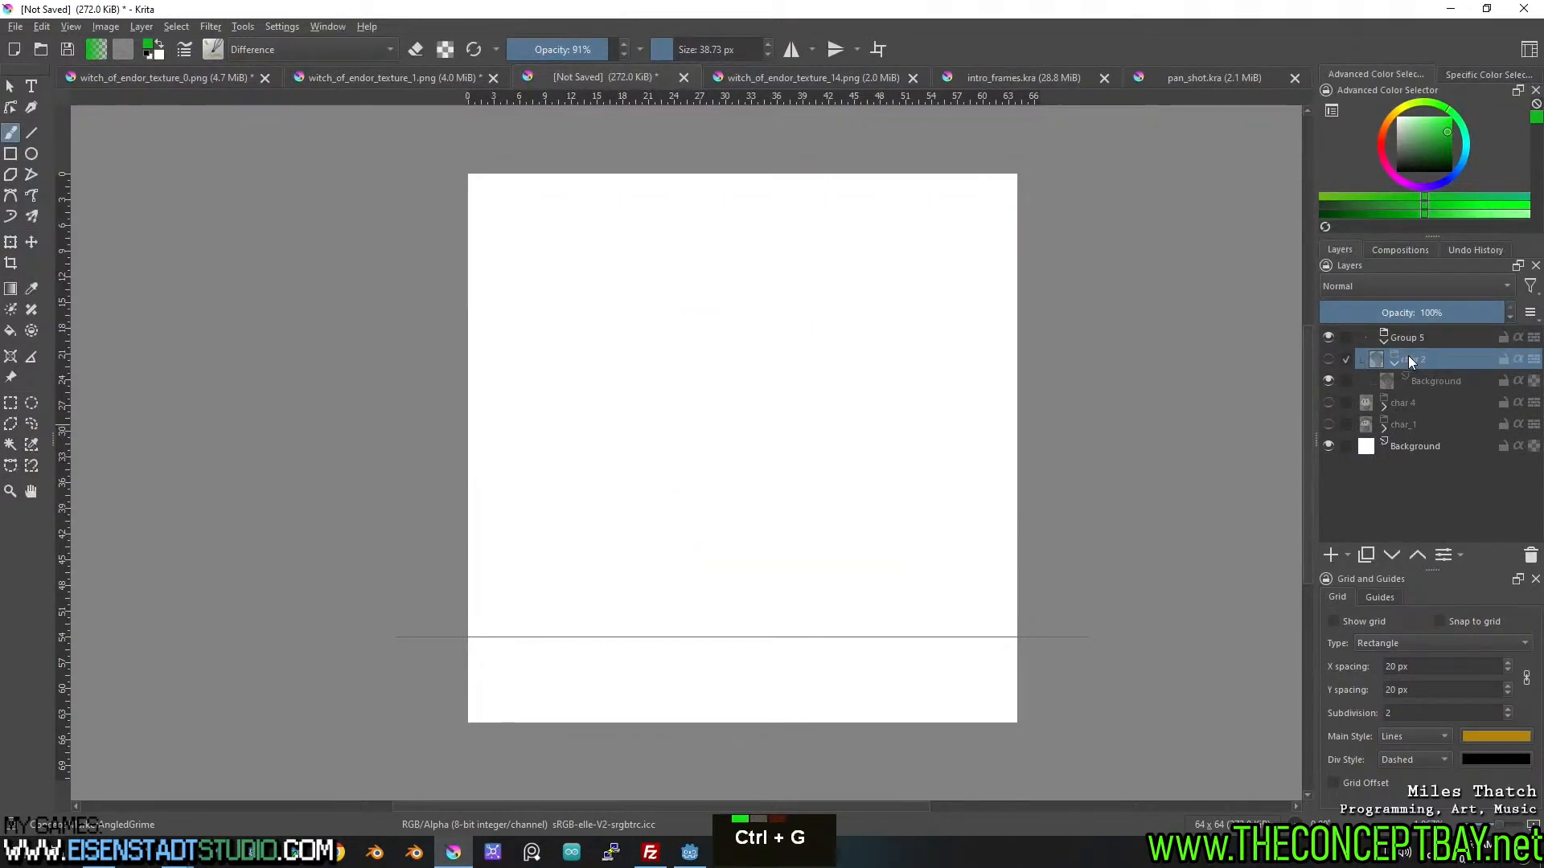
key("ctrl+z")
Paste the bearded character directly above the white Background layer and put its layer in a group.
left_click(1421, 424)
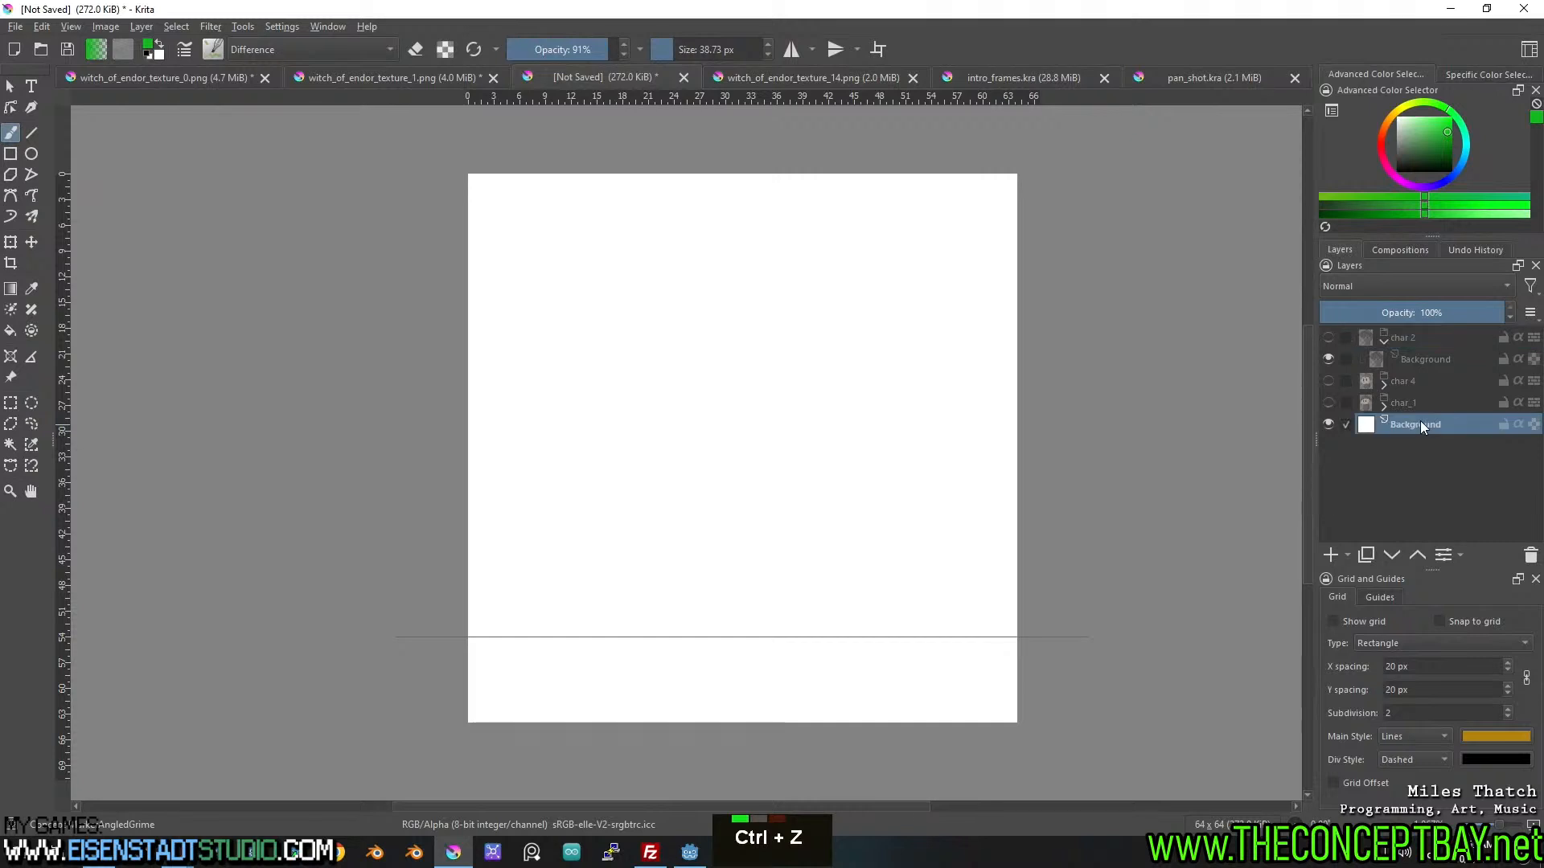
key("ctrl+v")
double_click(1415, 426)
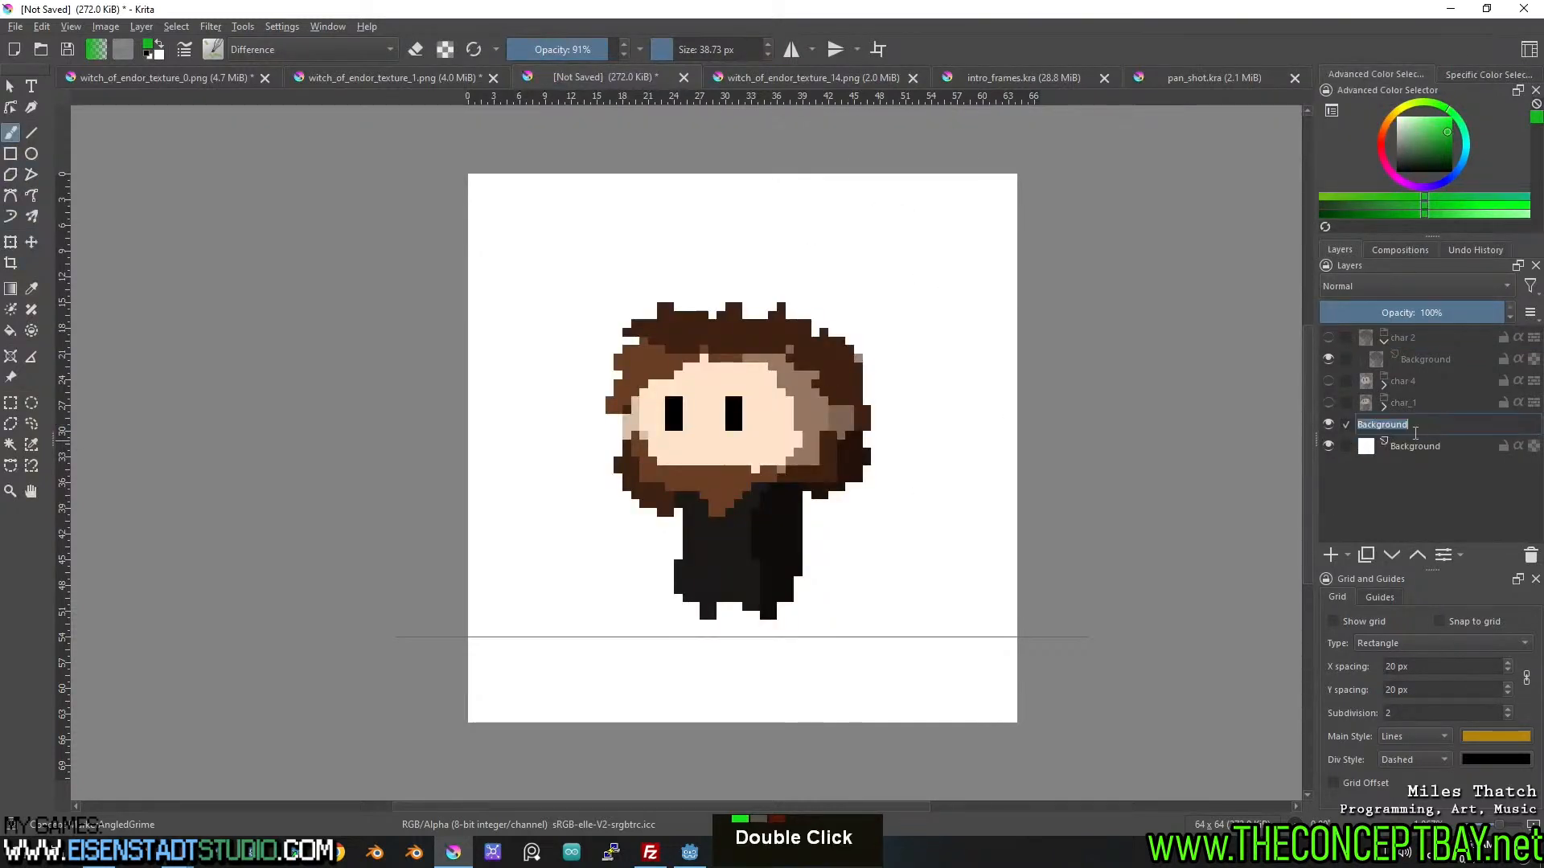
key("c")
key("ctrl+g")
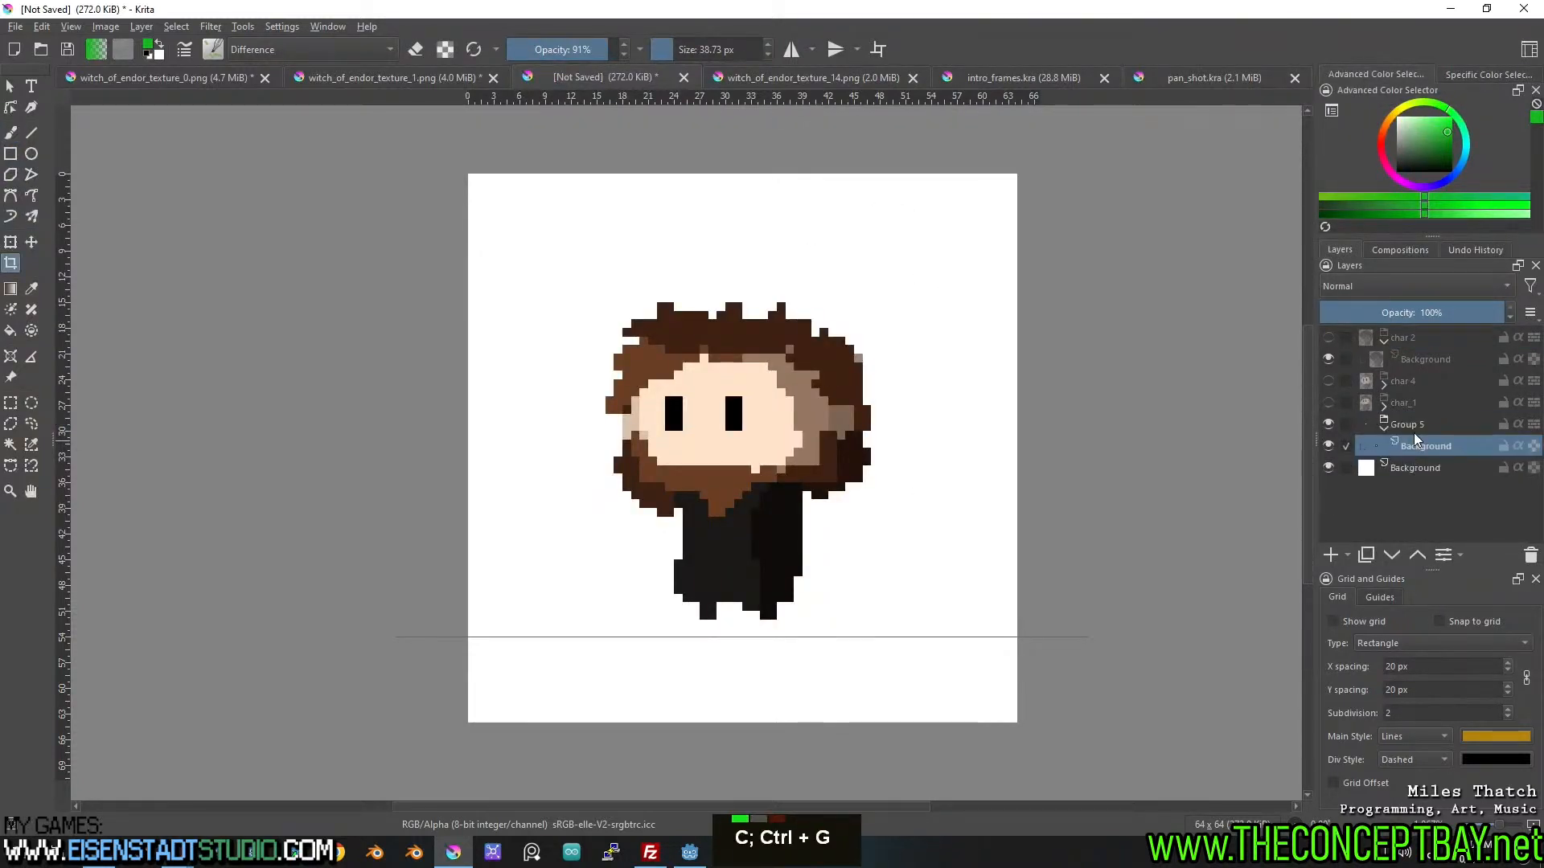
key("Escape")
Rename the dark-faced character's group to char 3.
double_click(1418, 338)
double_click(1418, 338)
key("BackSpace")
type("3")
Name the bearded character's group char 2.
double_click(1409, 424)
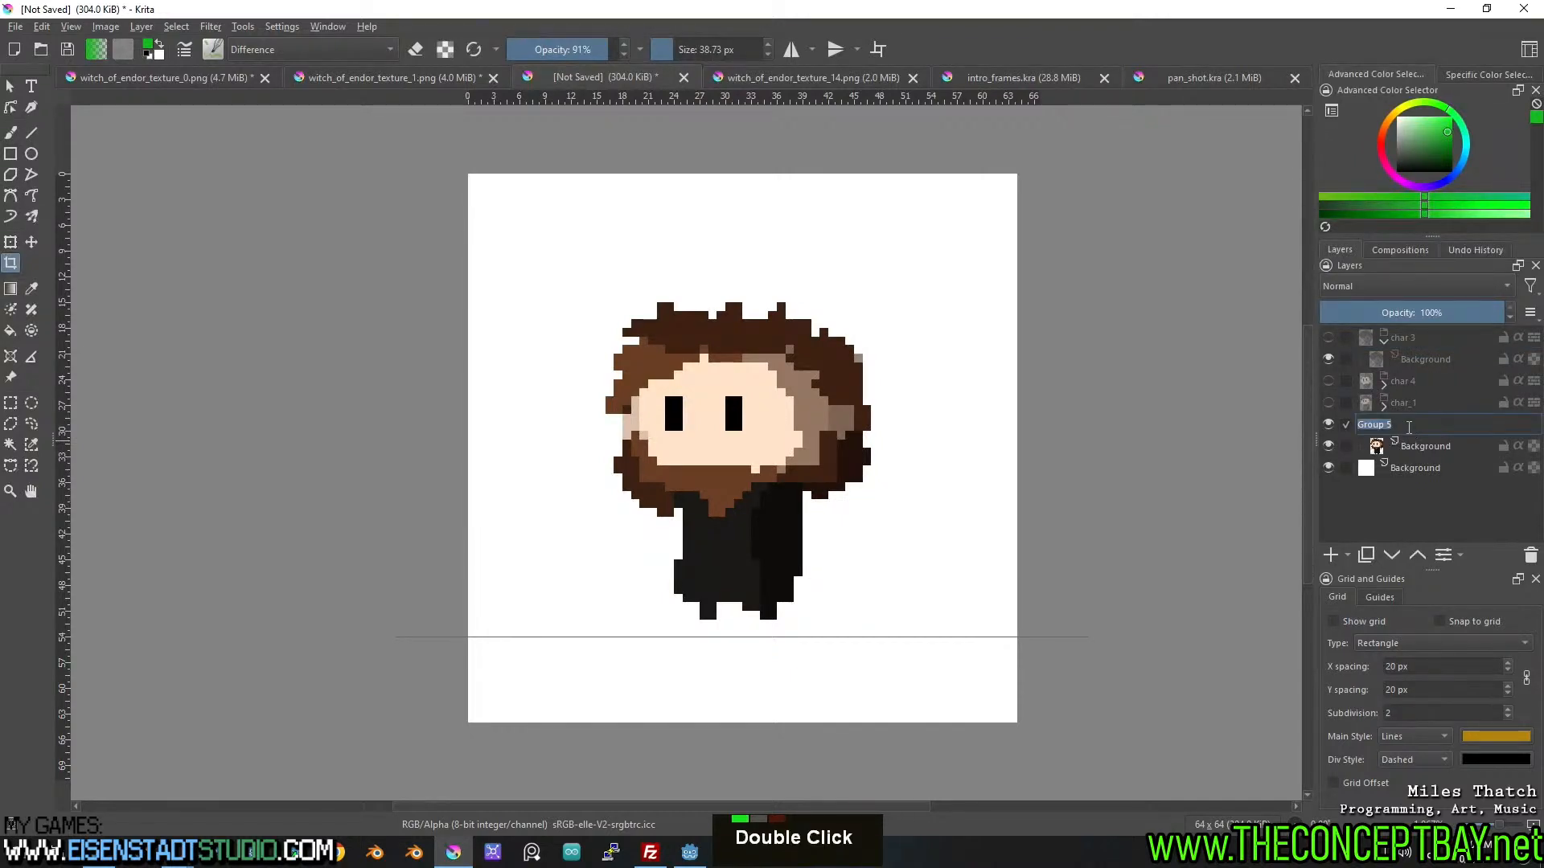
type("char 21")
key("Return")
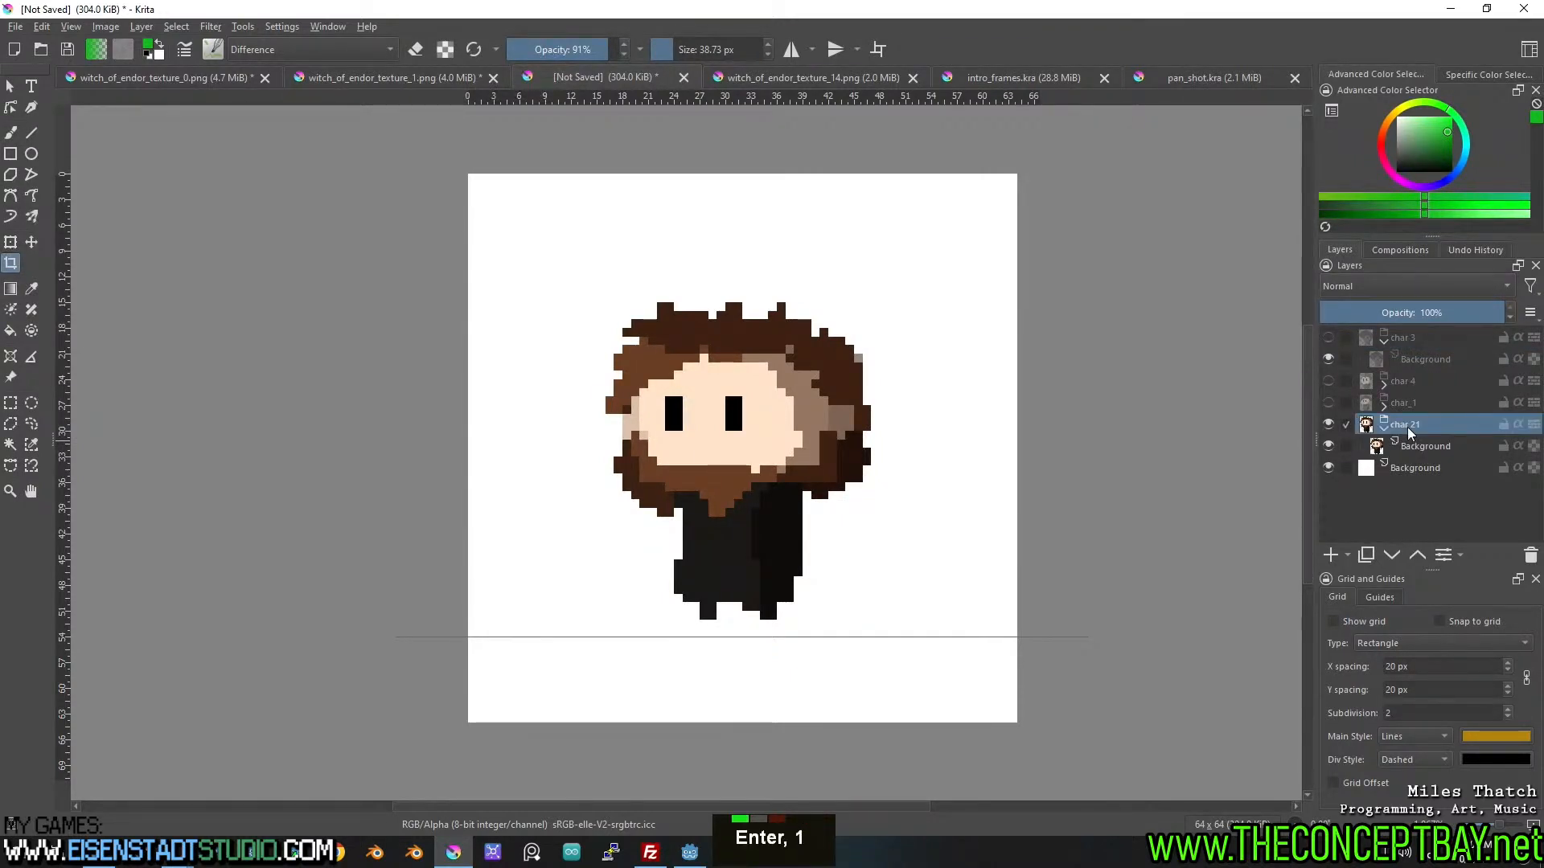
double_click(1409, 425)
key("BackSpace")
key("Return")
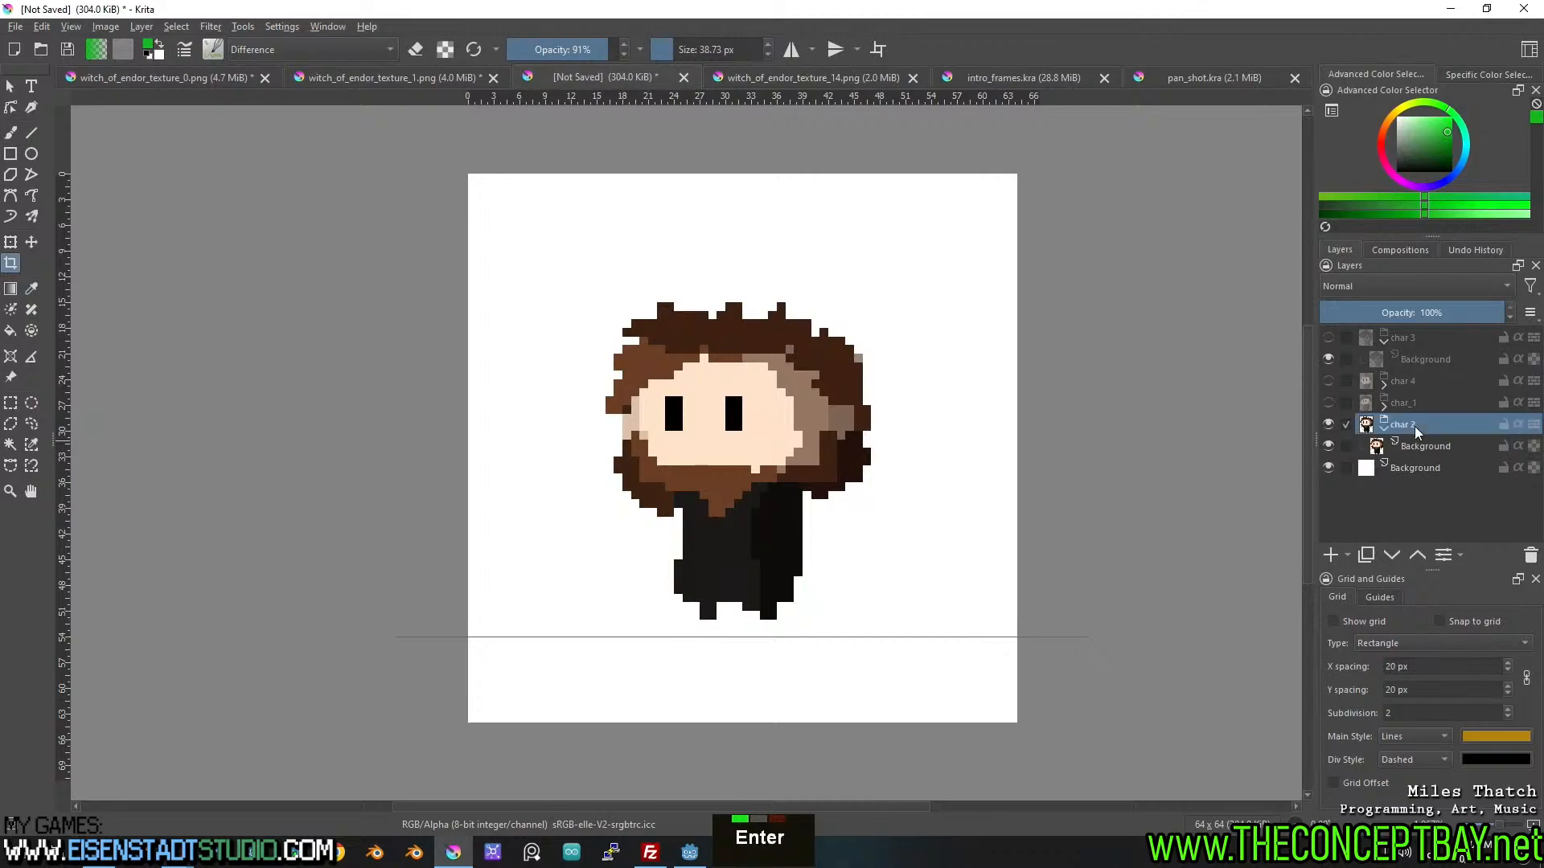
In witch_of_endor_texture_1.png, select about 33 × 35 px around the brown-haired character near the sheet's right edge and cut it.
left_click(466, 78)
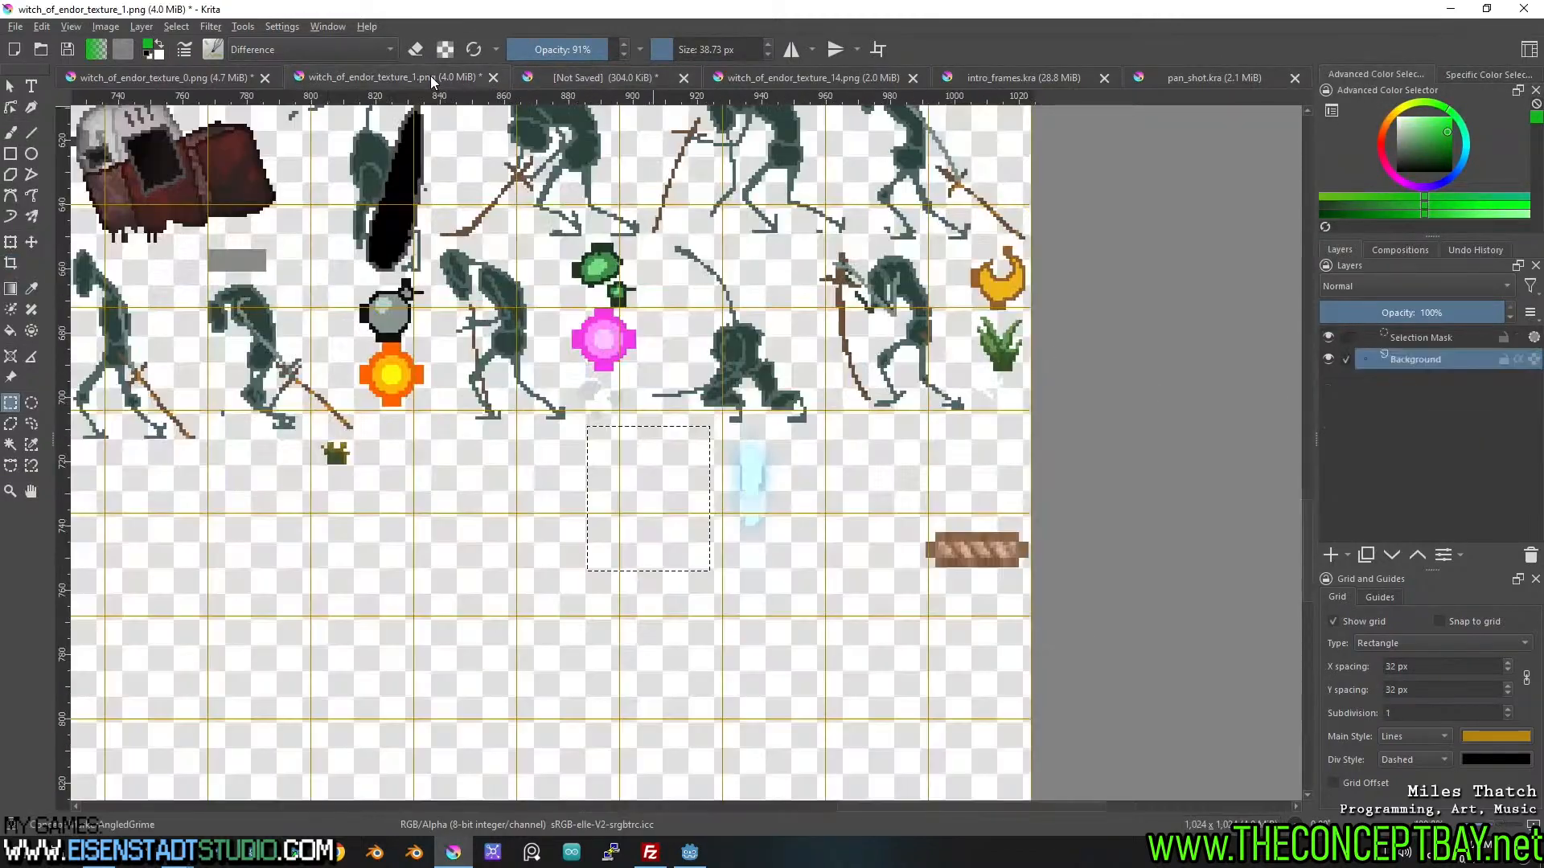
scroll(784, 417, "down", 2)
middle_click(784, 417)
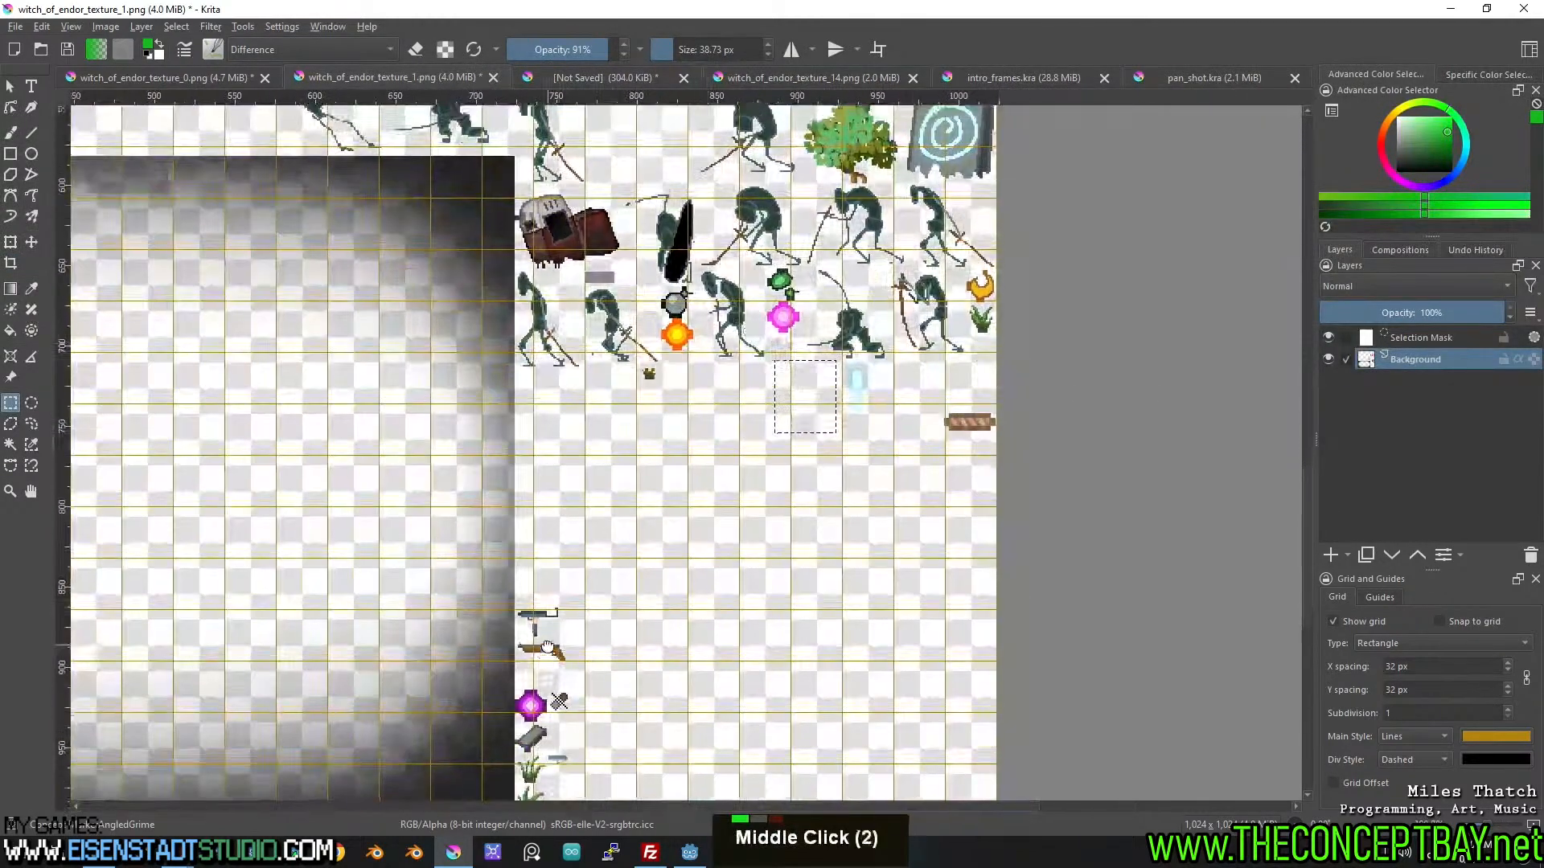
middle_click(767, 346)
middle_click(364, 406)
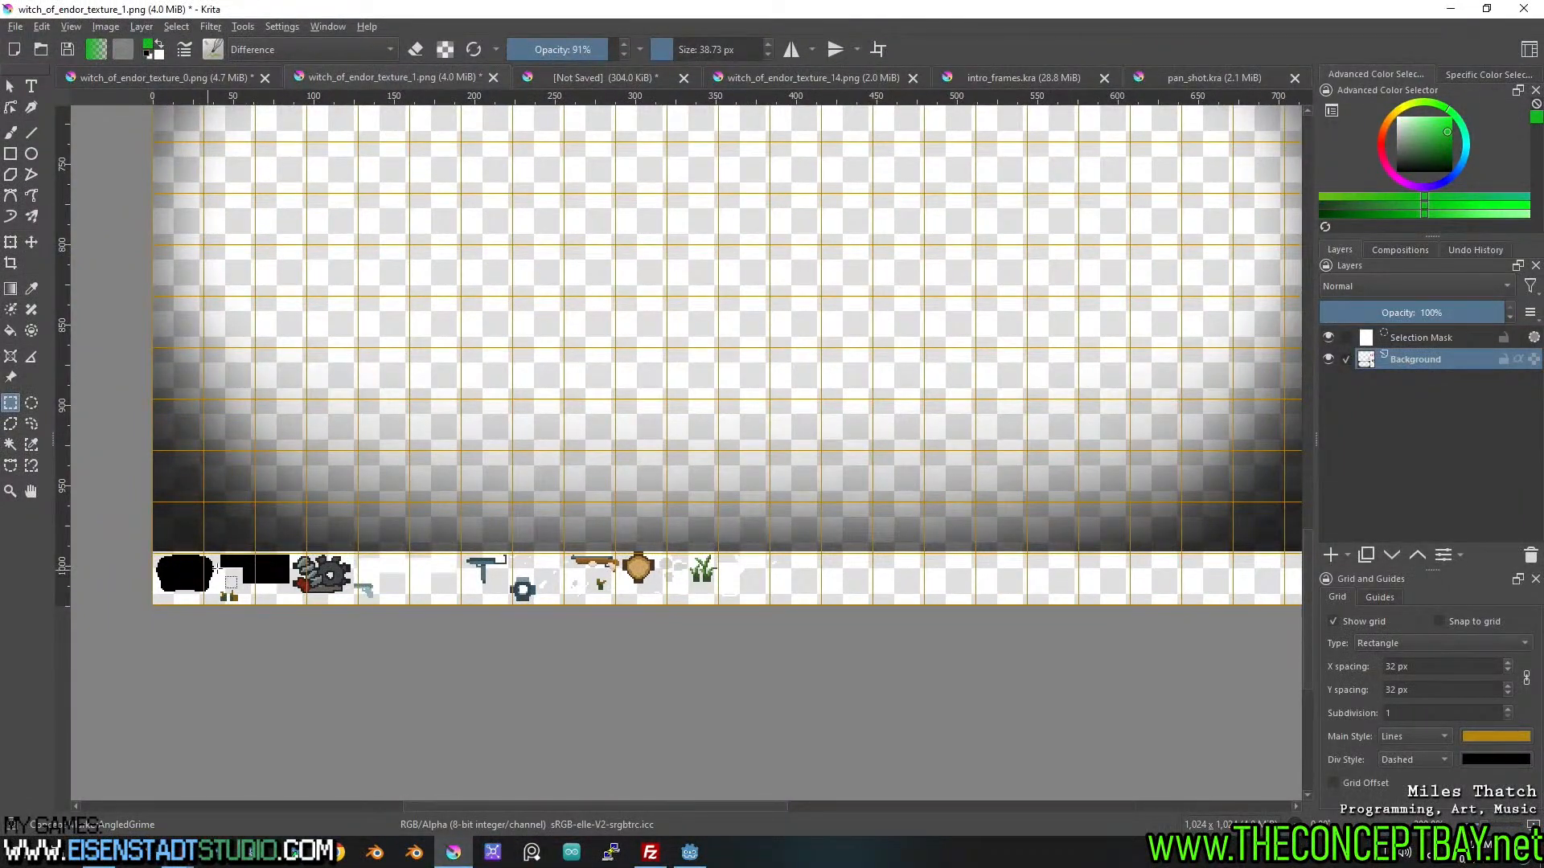
middle_click(603, 369)
middle_click(562, 427)
scroll(530, 522, "down", 2)
middle_click(506, 624)
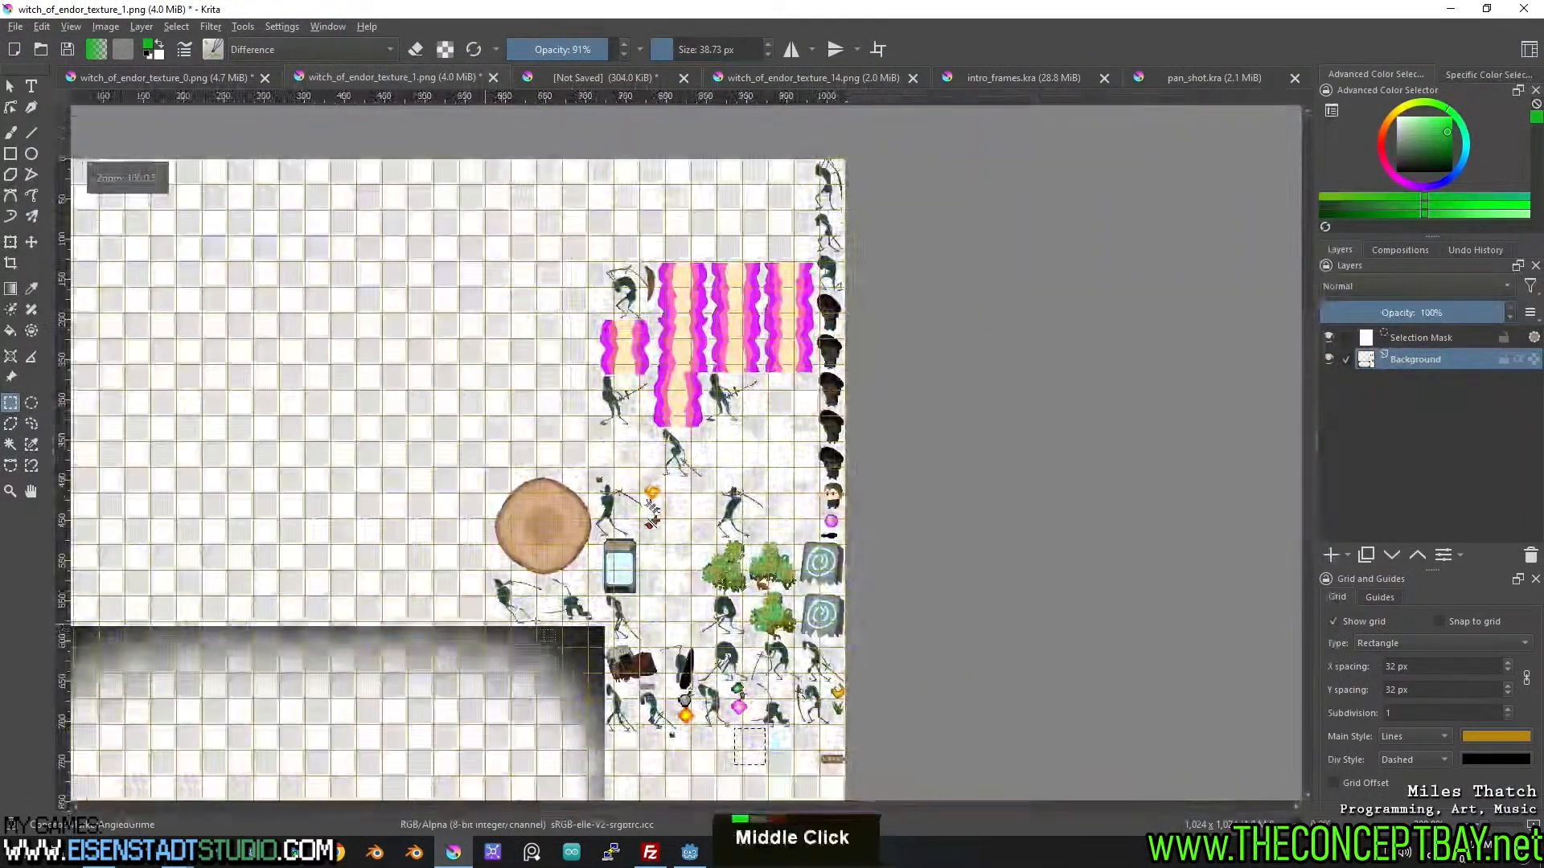
scroll(625, 574, "up", 2)
scroll(643, 378, "up", 2)
middle_click(617, 337)
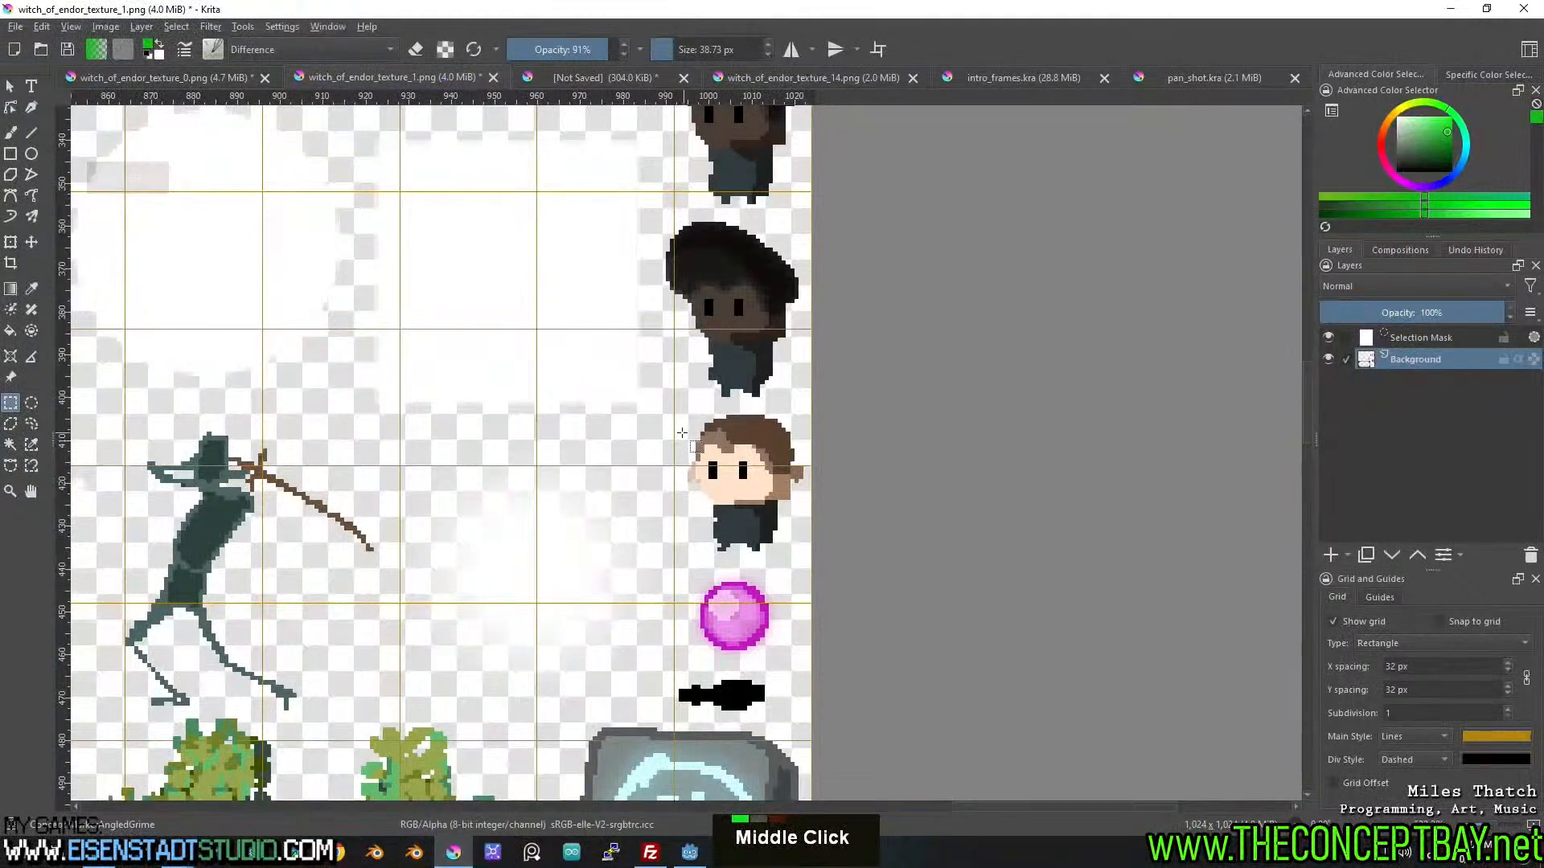
left_click_drag(672, 406, 825, 569)
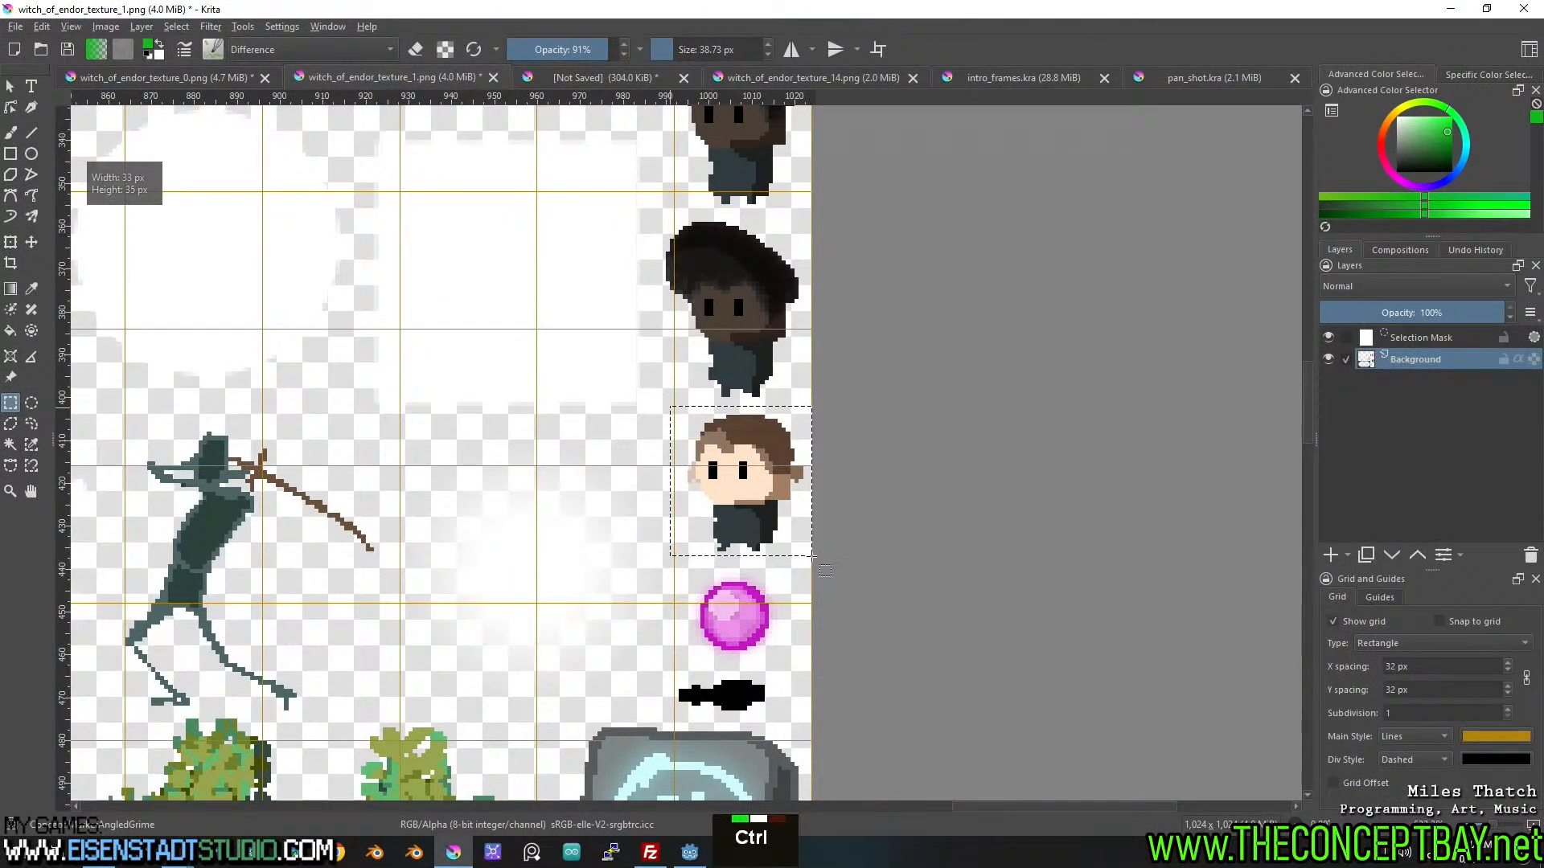
key("ctrl+x")
In the unsaved sprite document, order the collapsed groups as char 4, char 3, char 2, char_1 above Background and hide char 2.
left_click(576, 78)
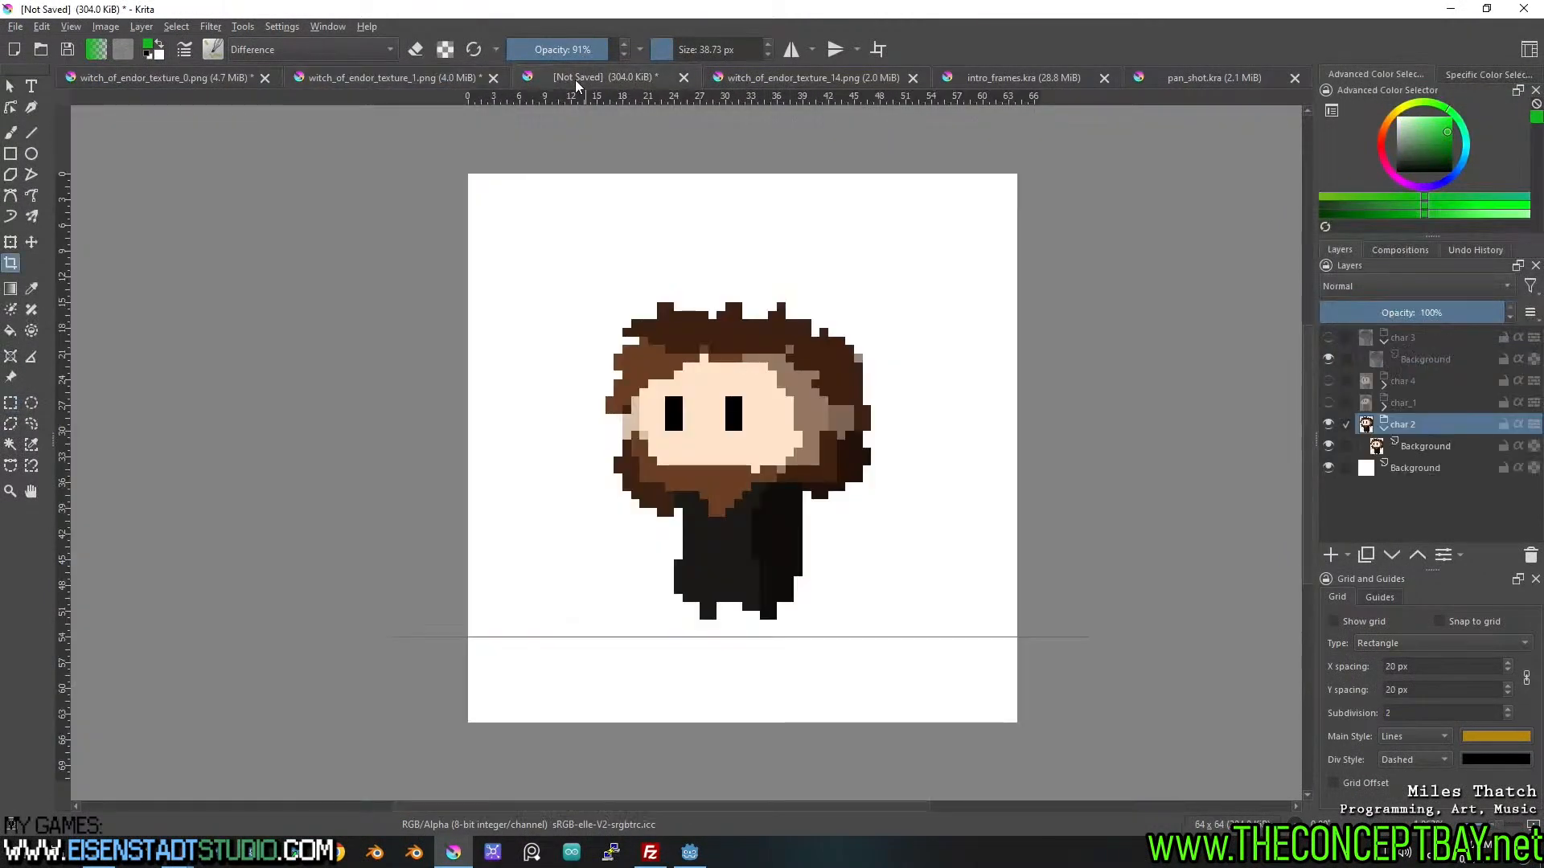
left_click(1383, 340)
left_click_drag(1406, 402, 1422, 374)
left_click(1384, 386)
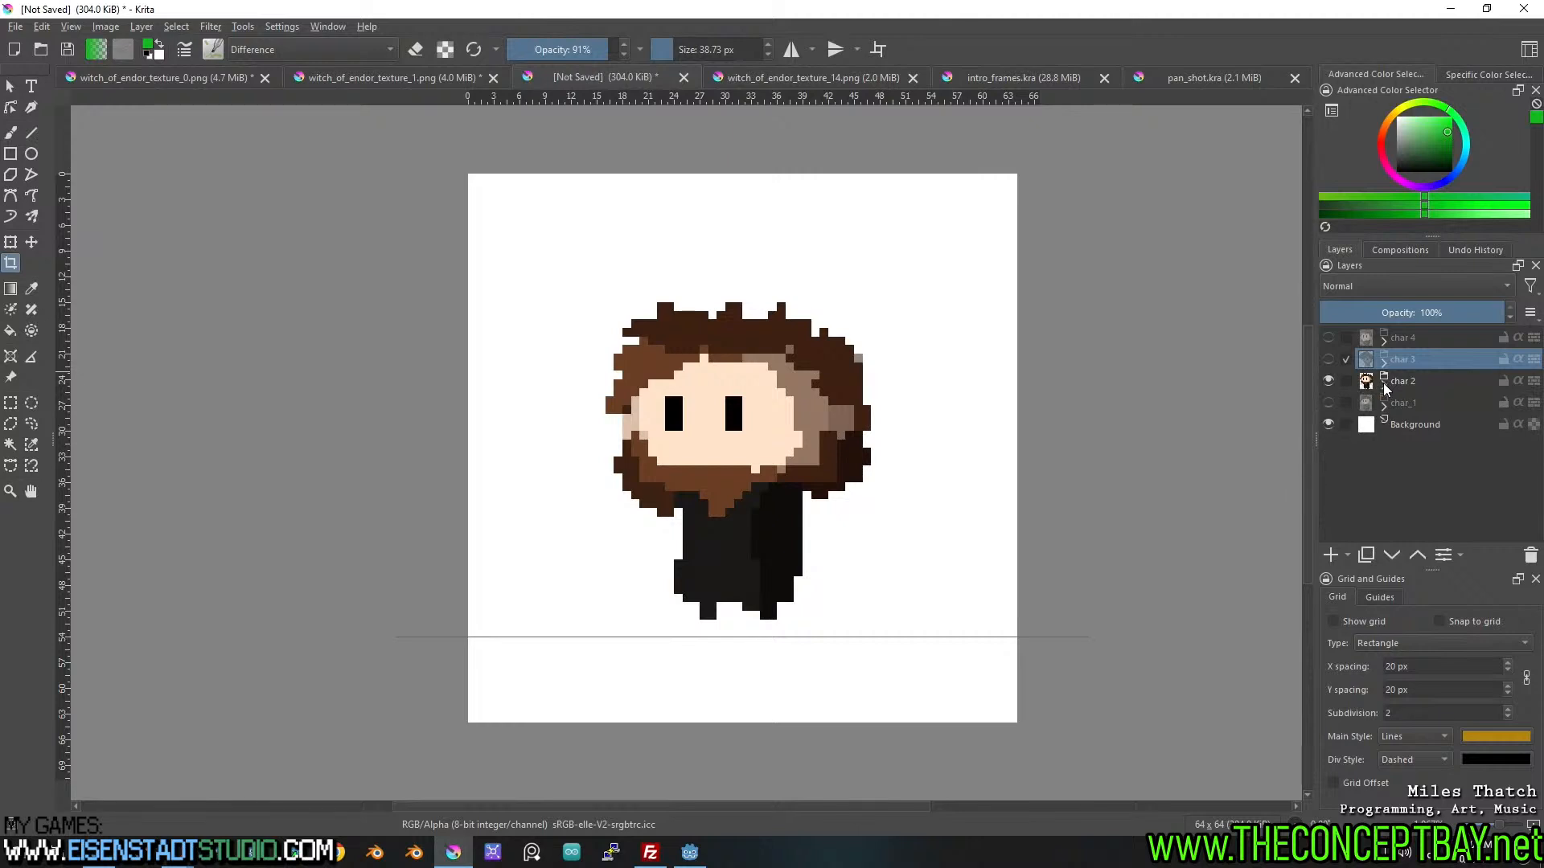
left_click(1415, 381)
left_click(1329, 381)
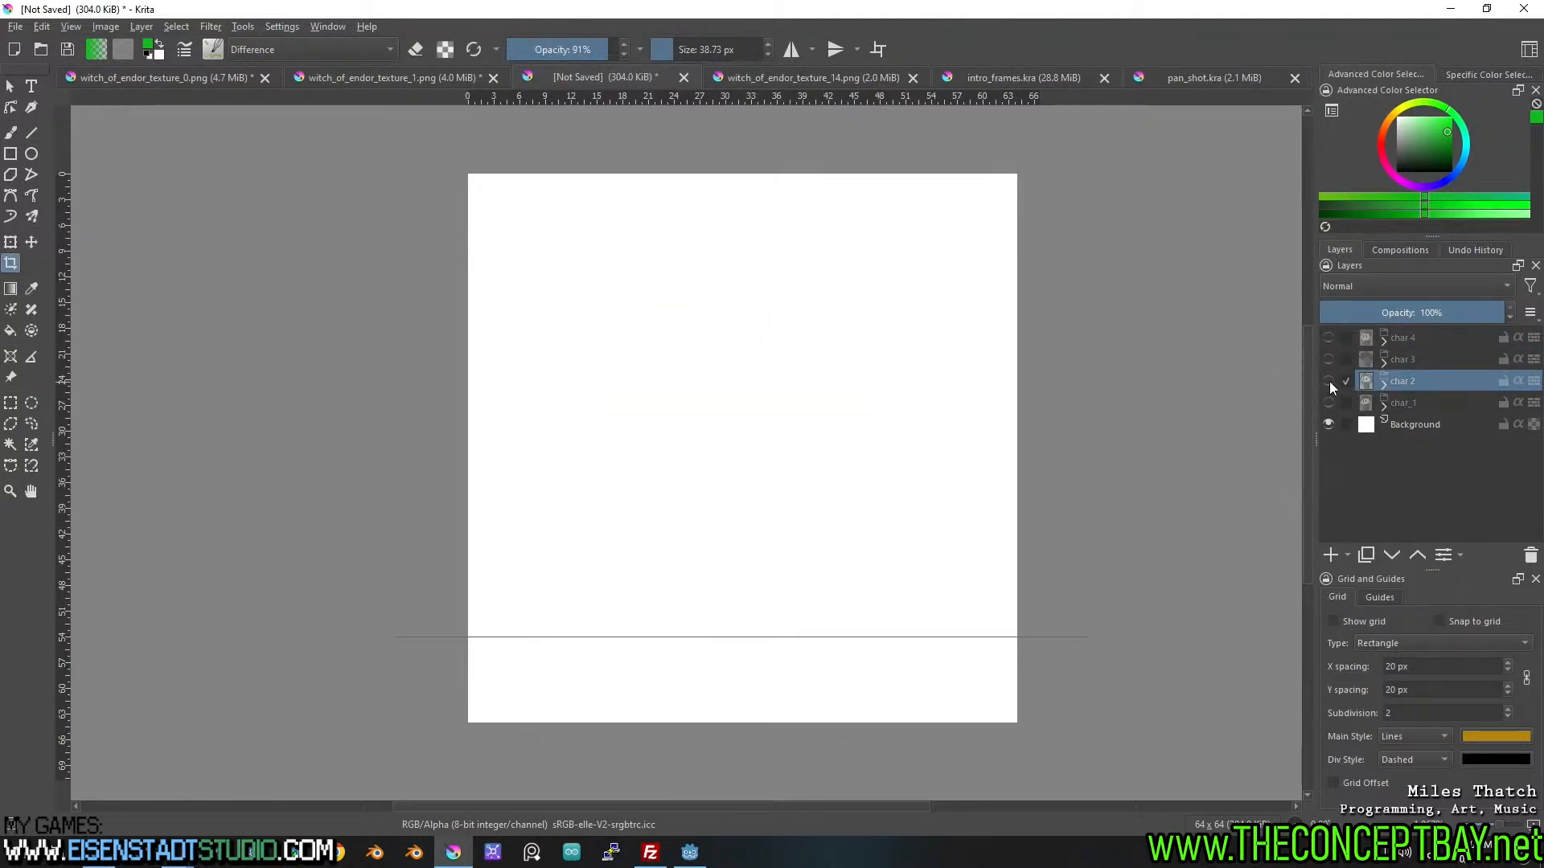
Paste the brown-haired character, show the char 4 group and move the pasted layer into it.
key("ctrl+v")
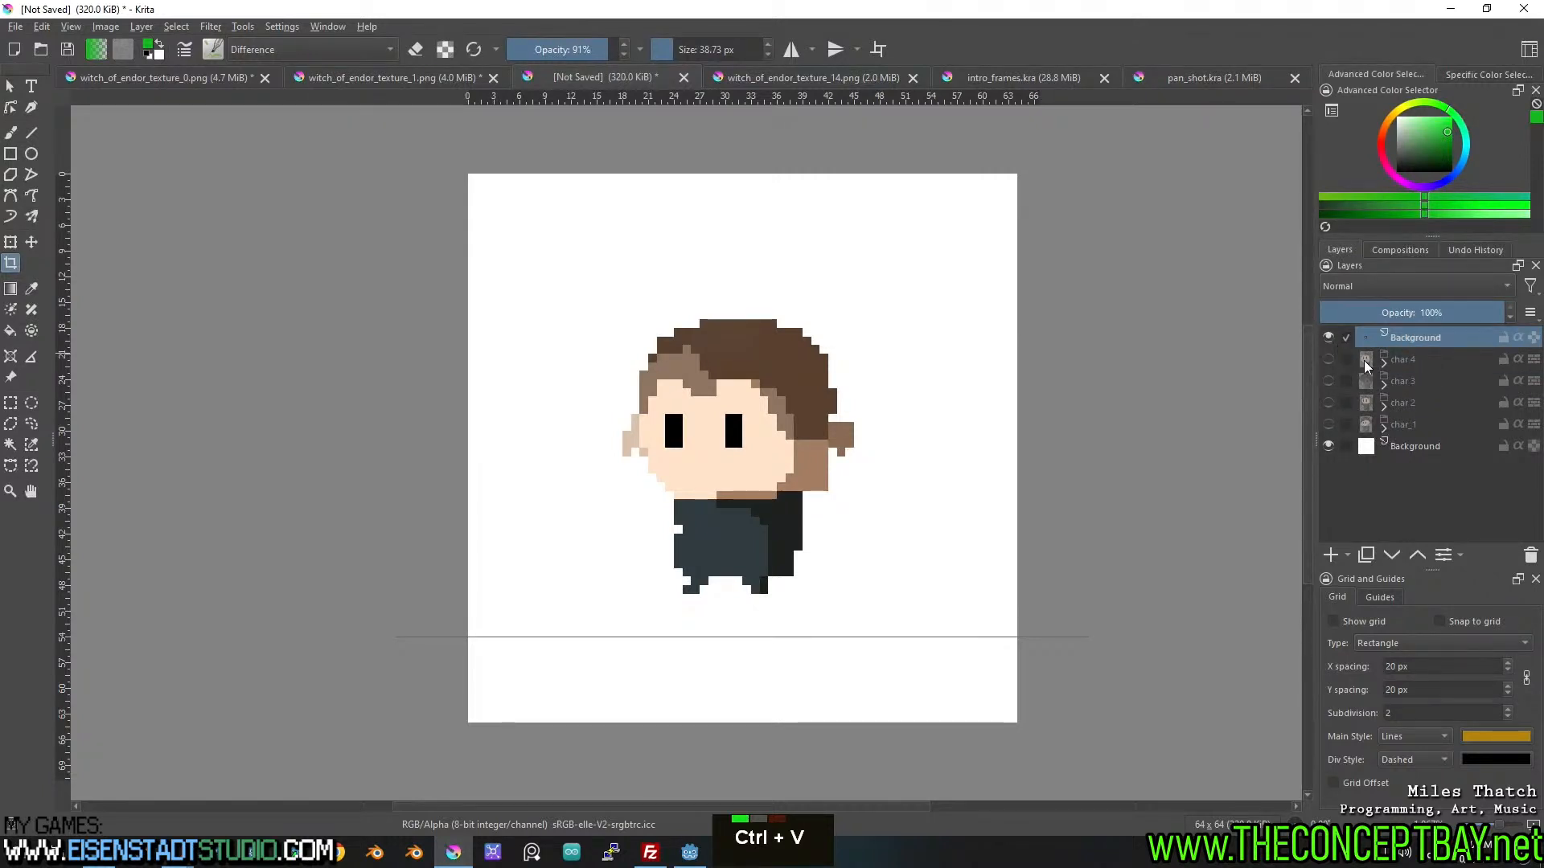
left_click(1330, 360)
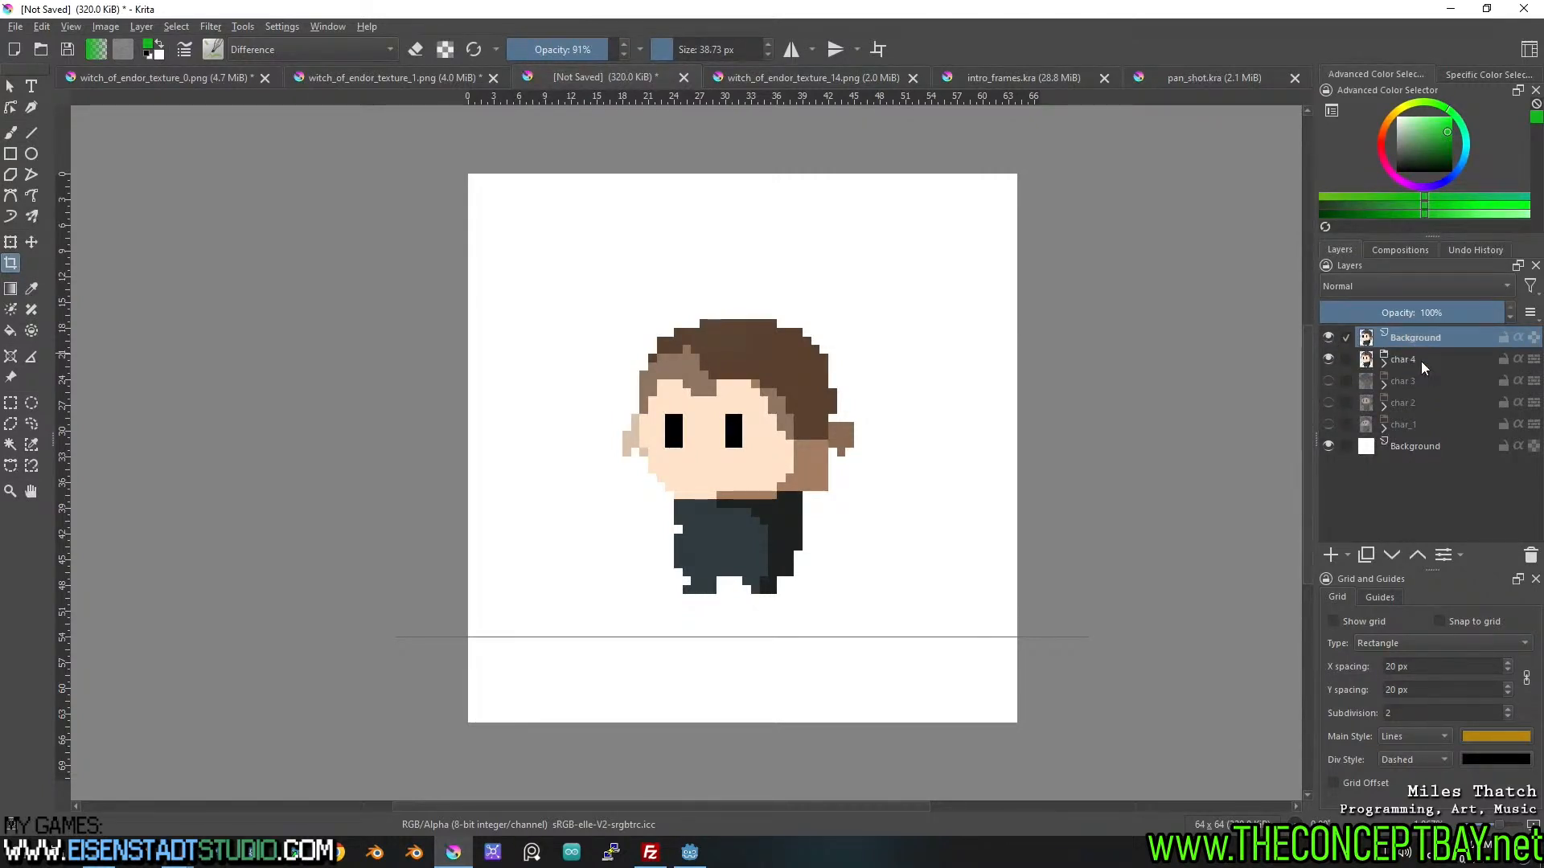
left_click(1384, 364)
left_click_drag(1414, 339, 1449, 378)
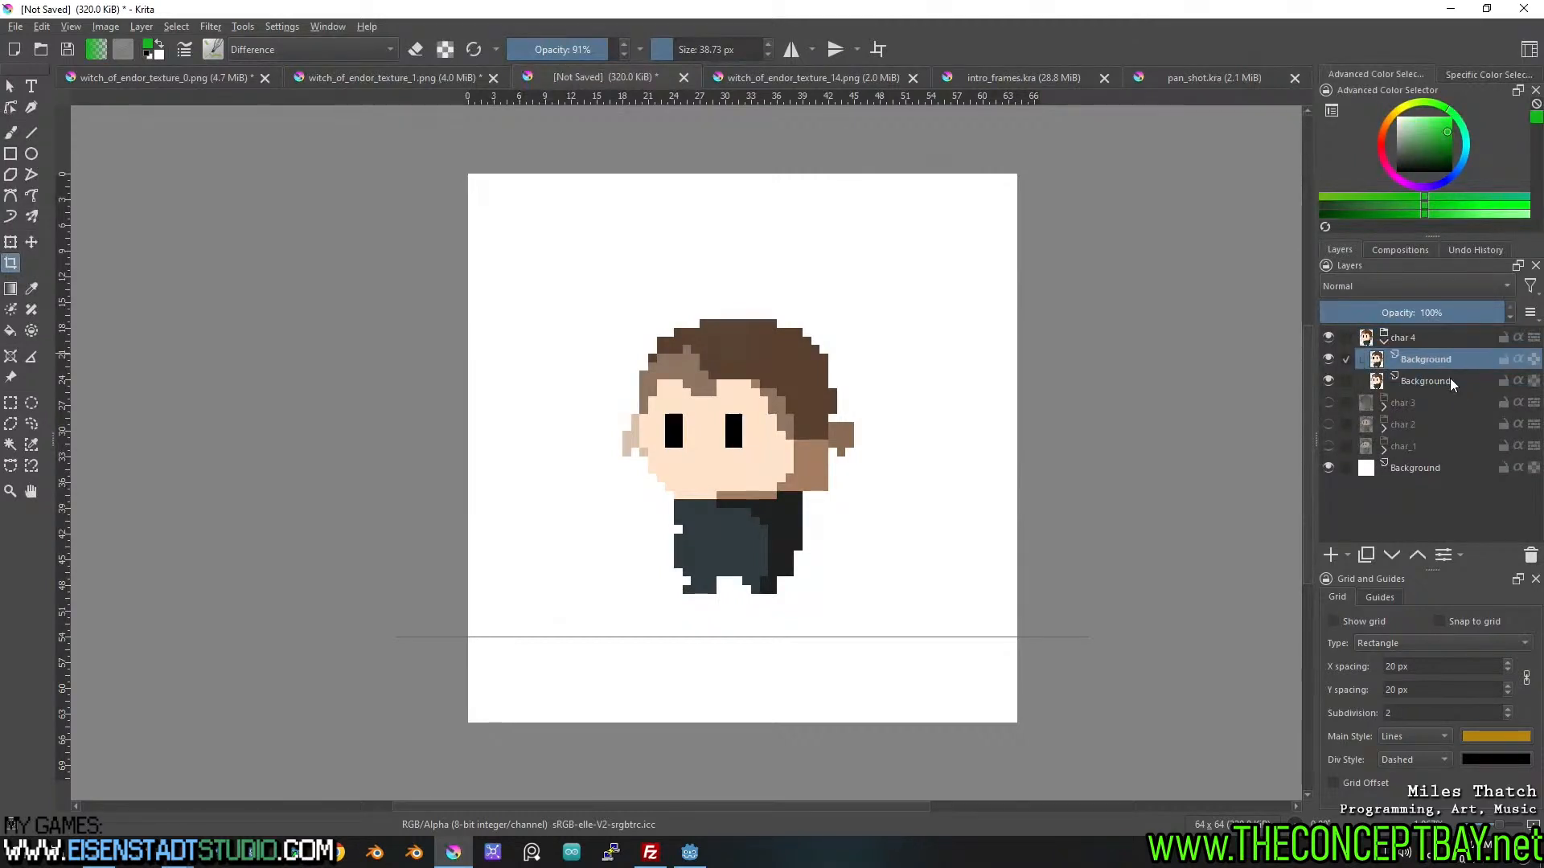
Show the char 3, char 2 and char_1 groups and delete the white Background layer.
left_click(1329, 403)
left_click(1327, 425)
left_click(1325, 446)
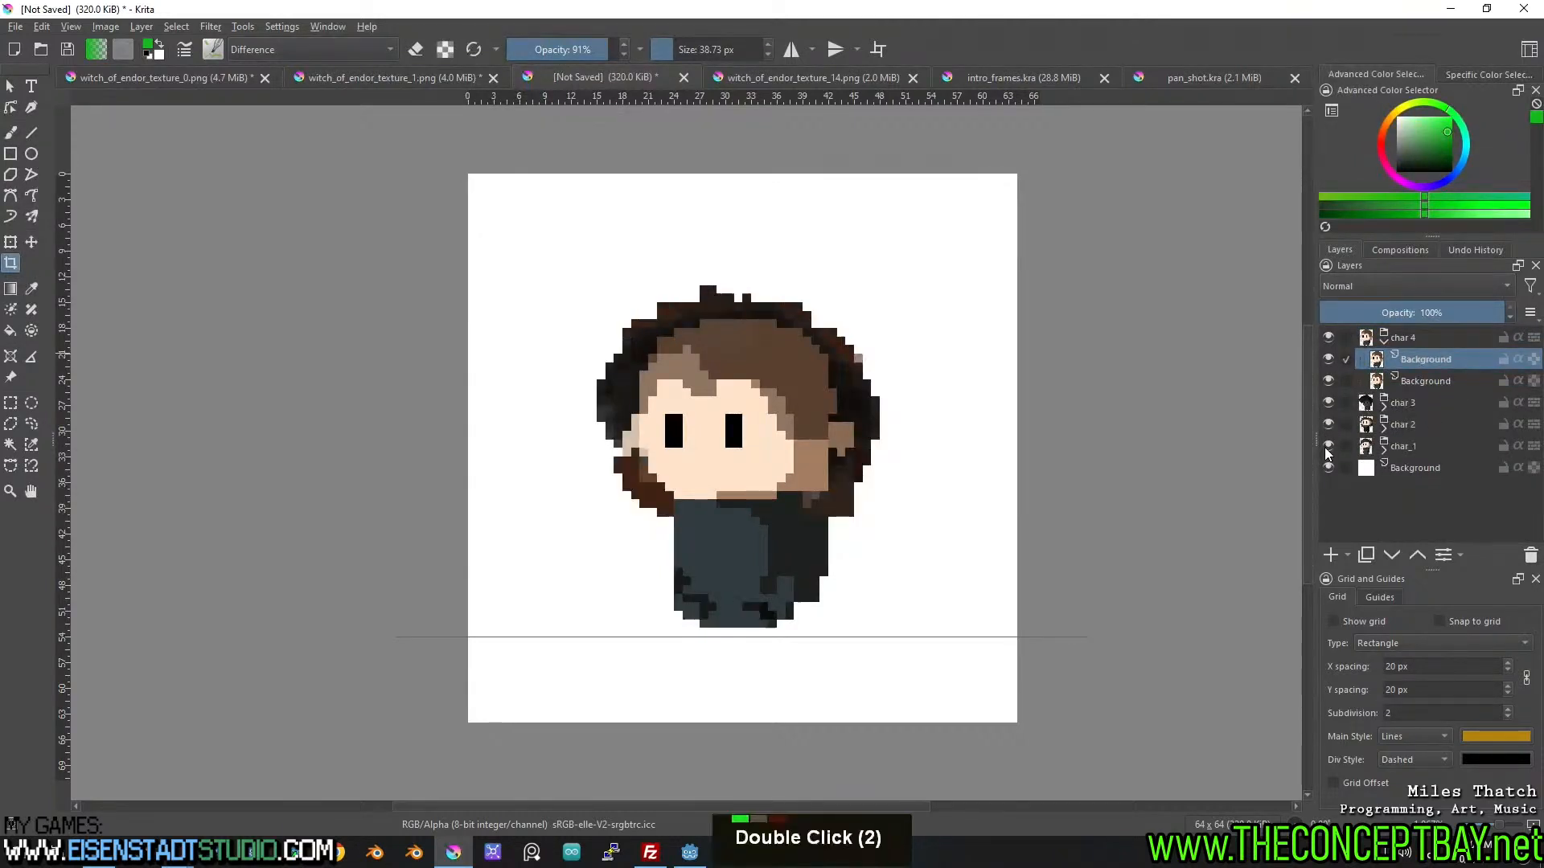
left_click(1396, 467)
left_click(1530, 556)
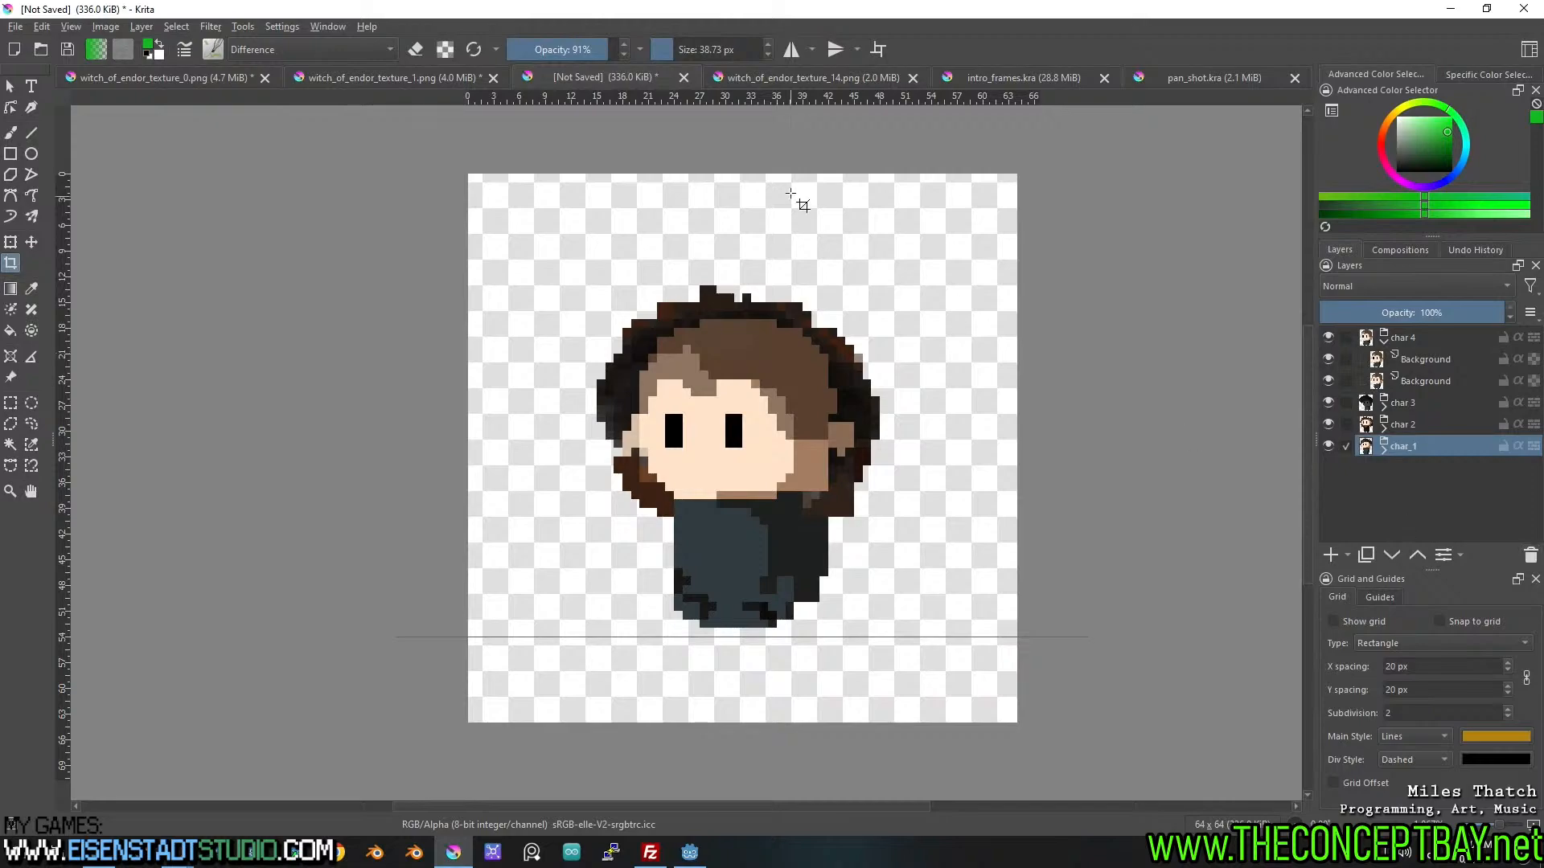
In witch_of_endor_texture_1.png, select about 39 × 50 px around the uppermost dark-faced character on the right edge and cut it.
left_click(446, 78)
middle_click(624, 477)
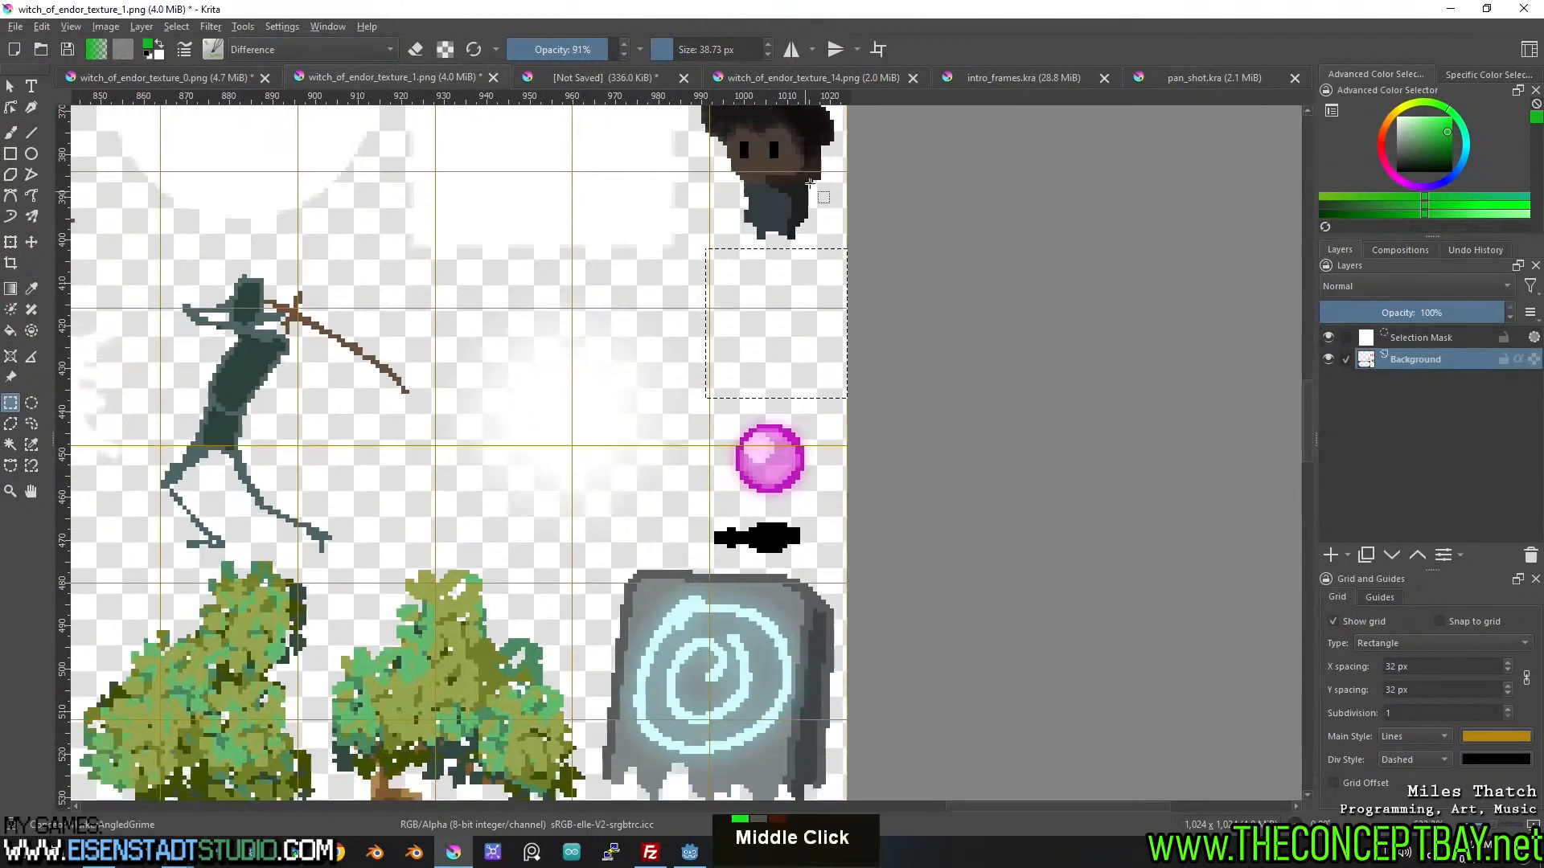
scroll(624, 478, "down", 2)
middle_click(624, 477)
middle_click(643, 353)
middle_click(902, 520)
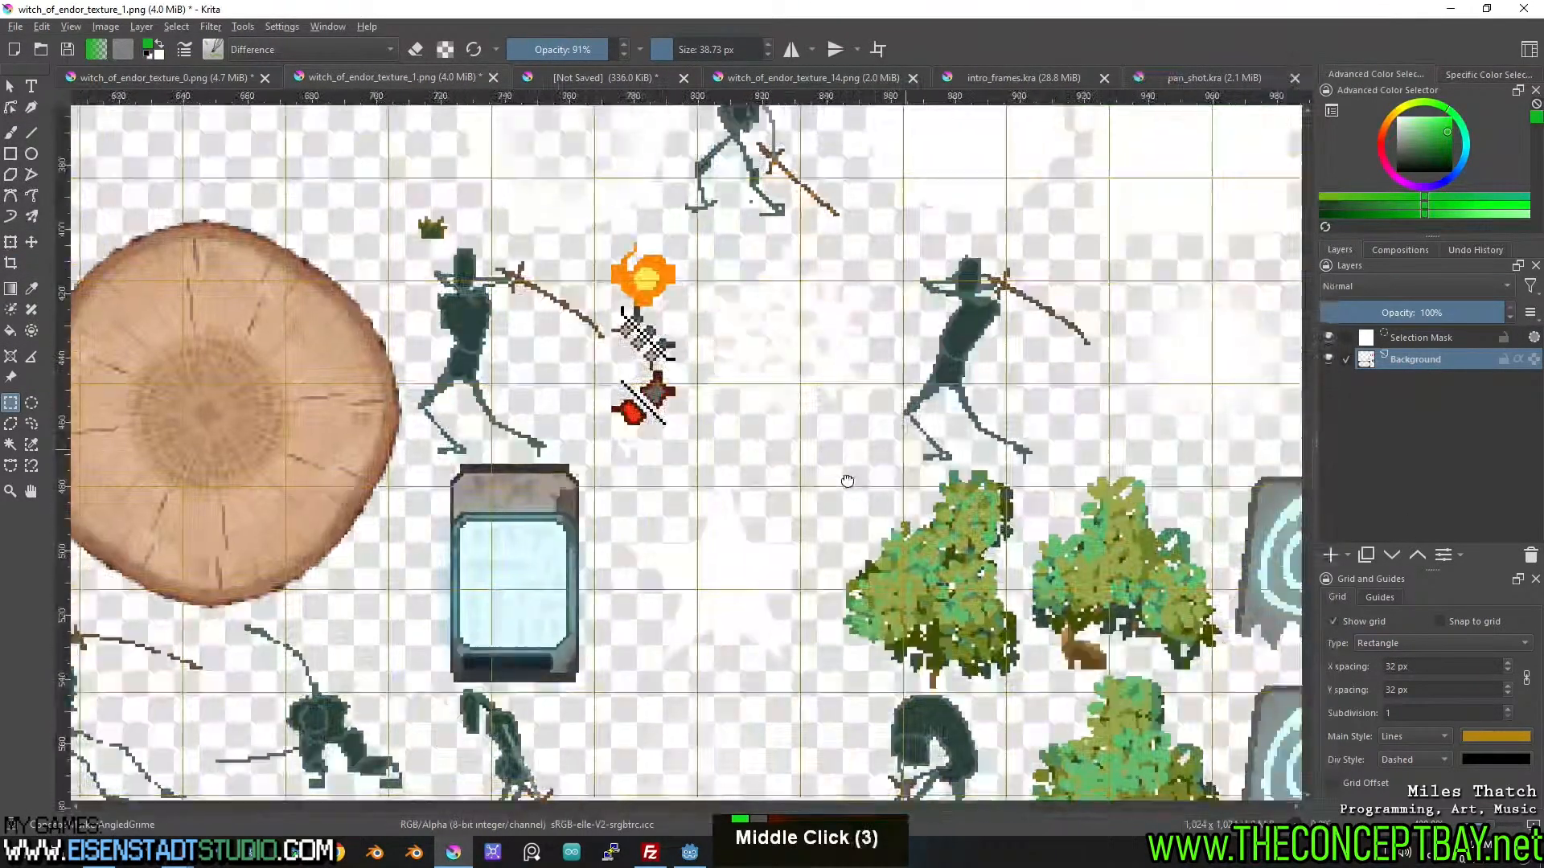
middle_click(823, 410)
middle_click(816, 418)
scroll(812, 433, "down", 2)
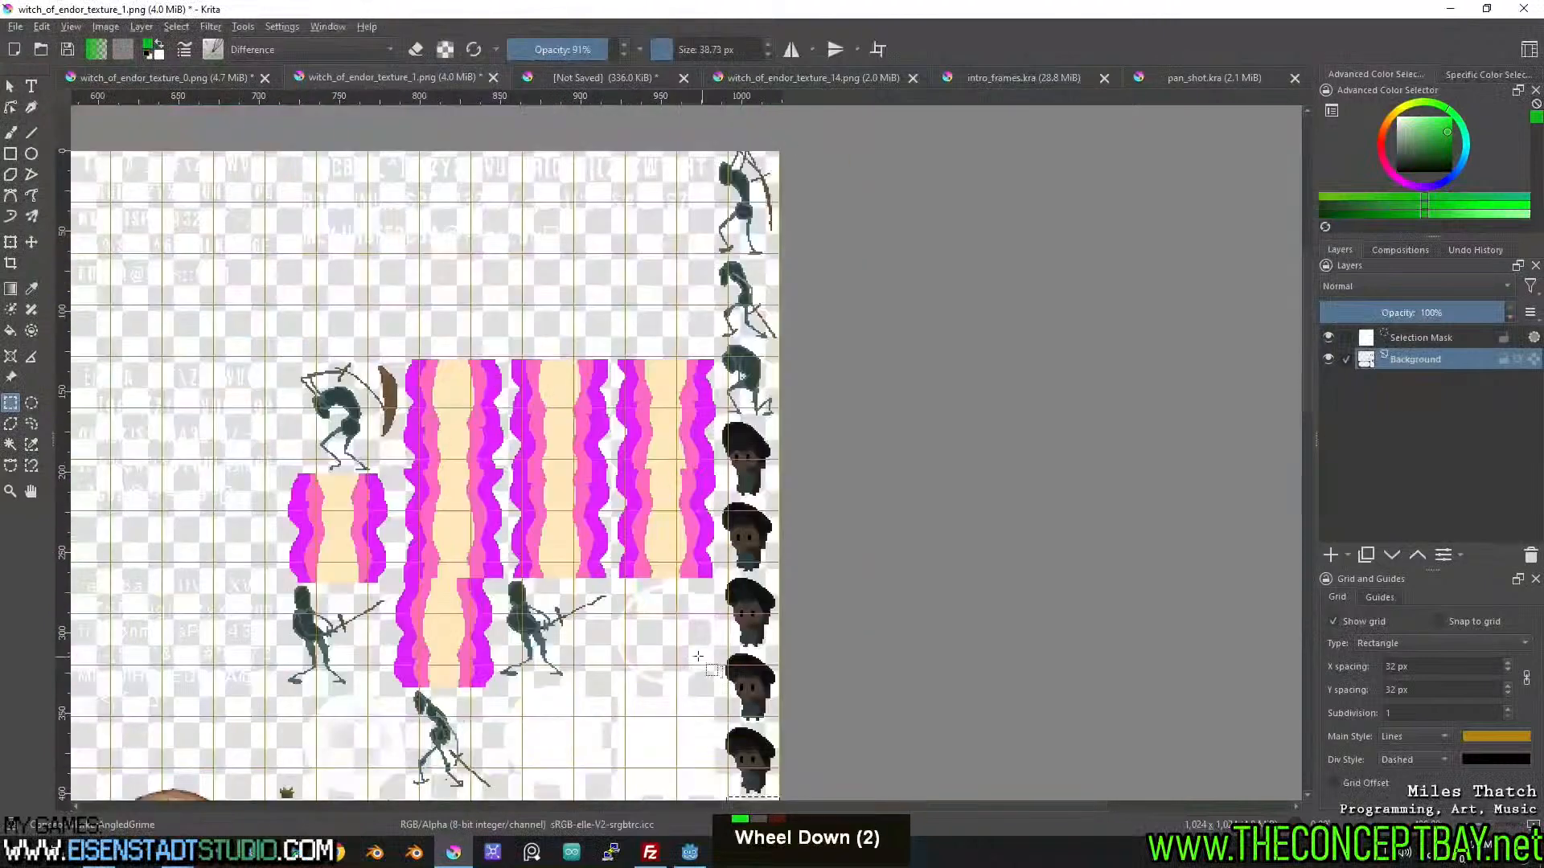
scroll(808, 431, "up", 3)
middle_click(712, 427)
left_click_drag(710, 315, 872, 508)
key("ctrl+x")
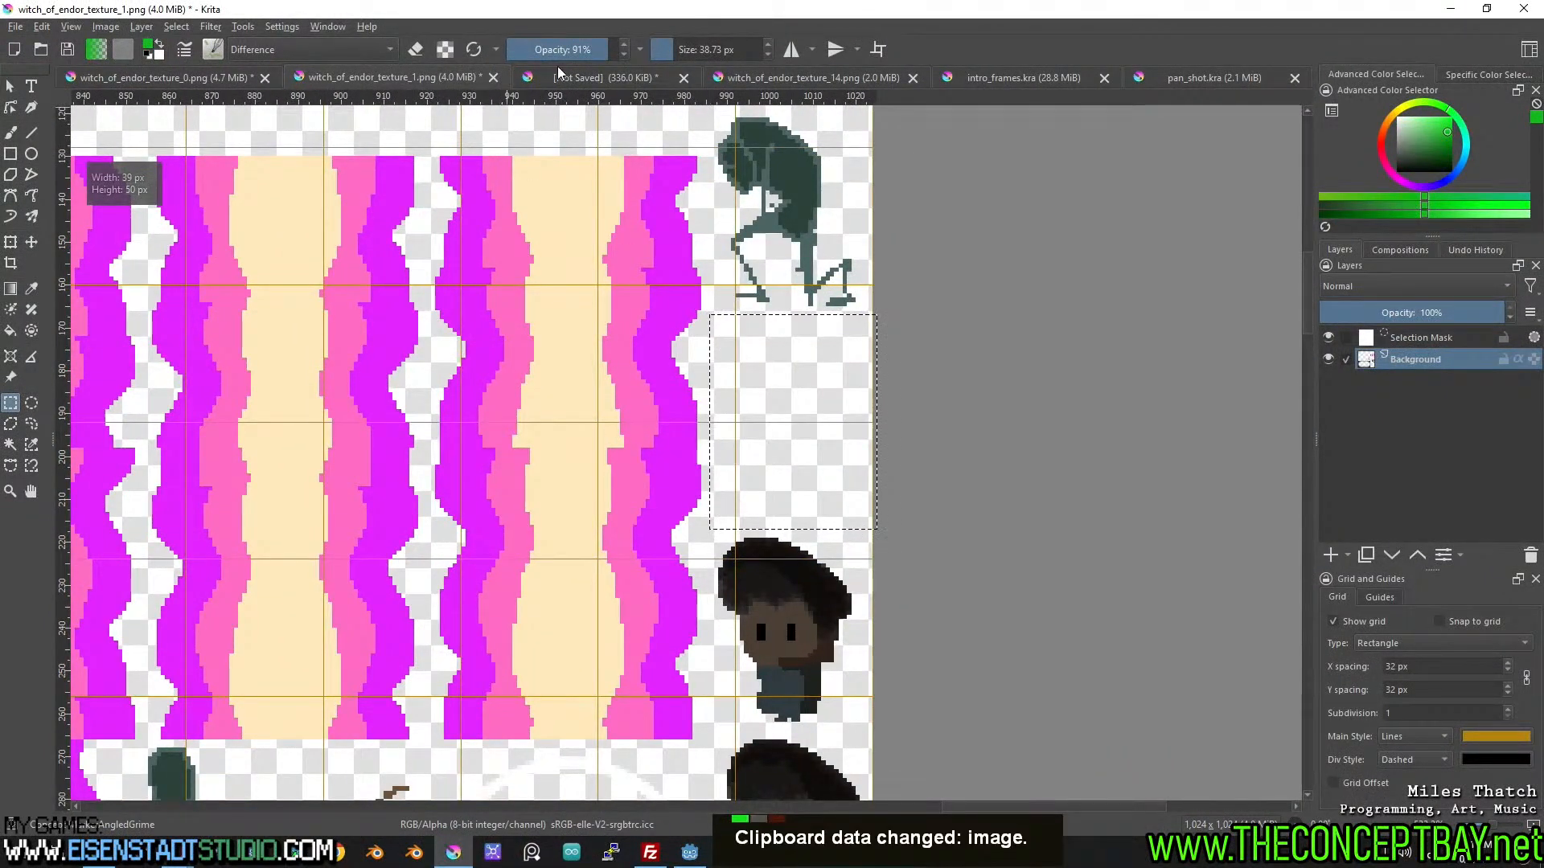
Paste the dark-faced character into the unsaved sprite document, expand the lower groups and move its layer into char 3.
left_click(574, 80)
key("ctrl+v")
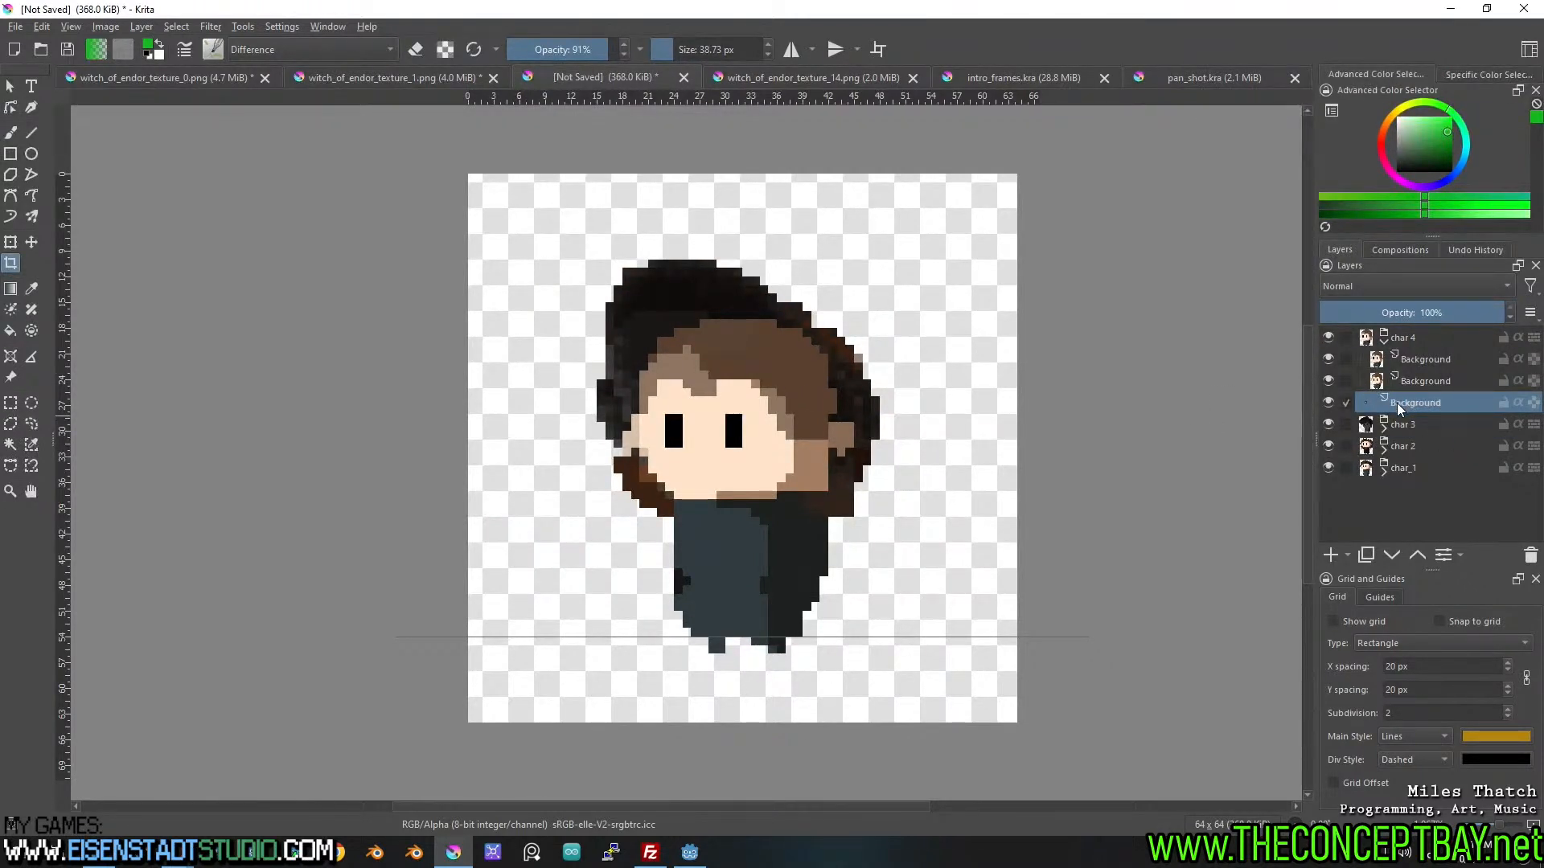
left_click(1384, 432)
left_click(1385, 472)
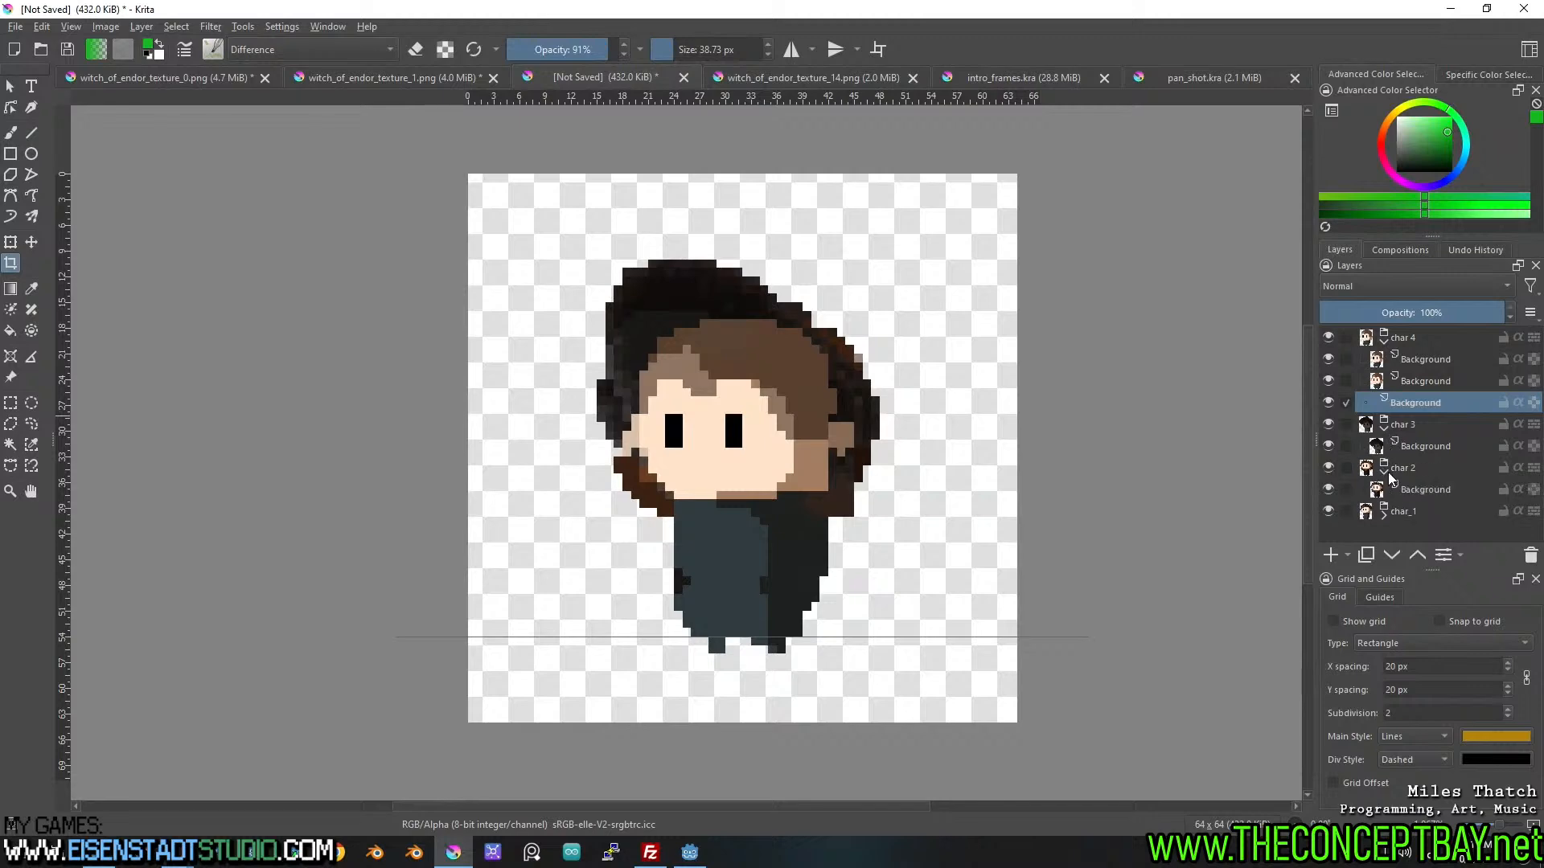
left_click(1386, 515)
left_click_drag(1422, 402, 1438, 435)
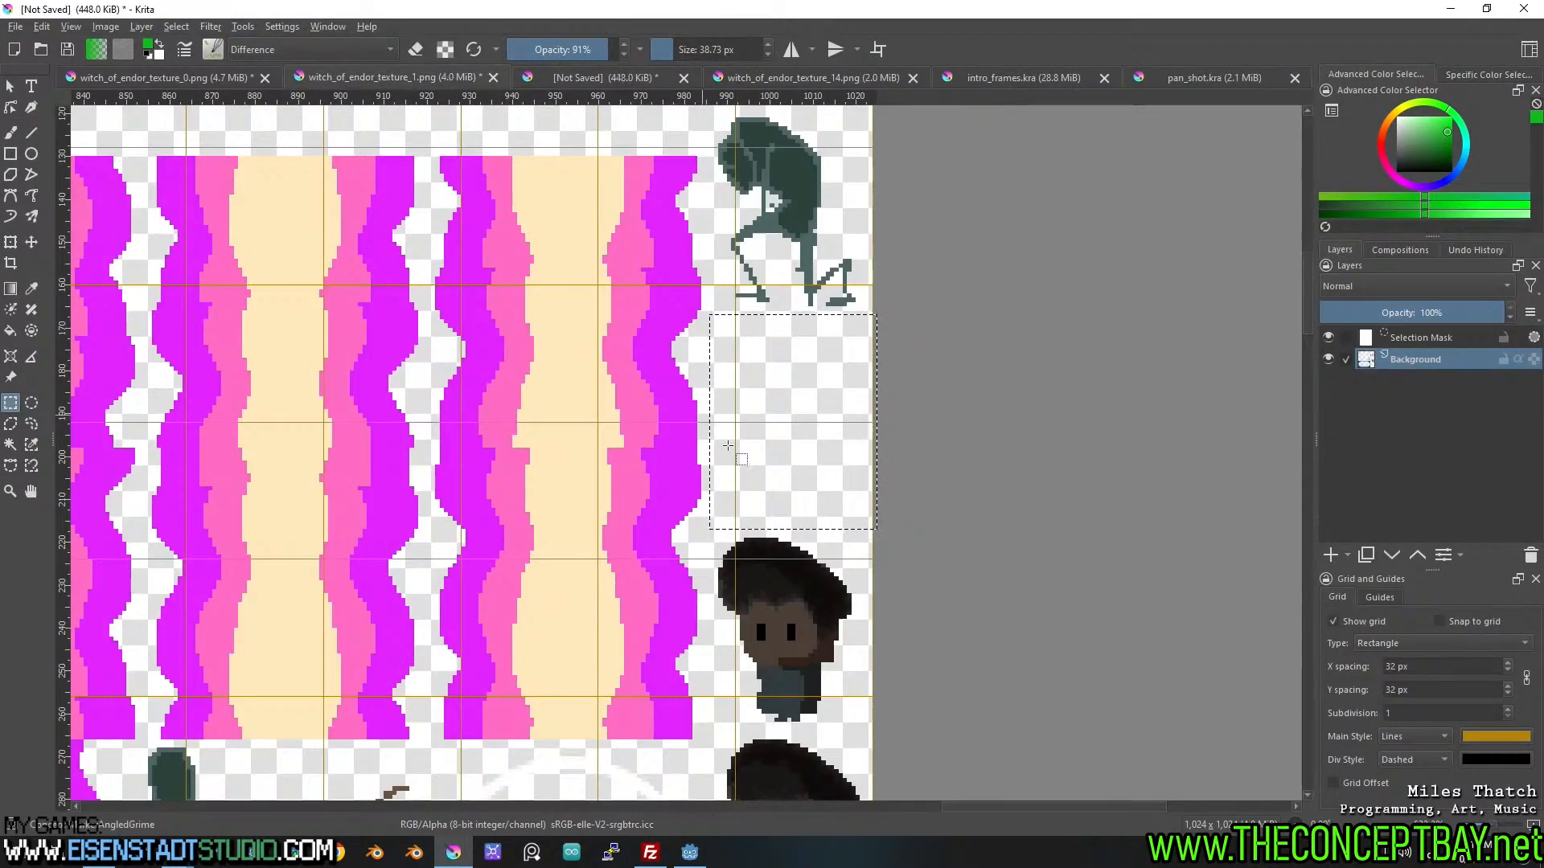
Cut the next dark-faced character below the emptied area in witch_of_endor_texture_1.png and paste it into the char 3 group.
middle_click(637, 354)
left_click_drag(637, 353, 808, 549)
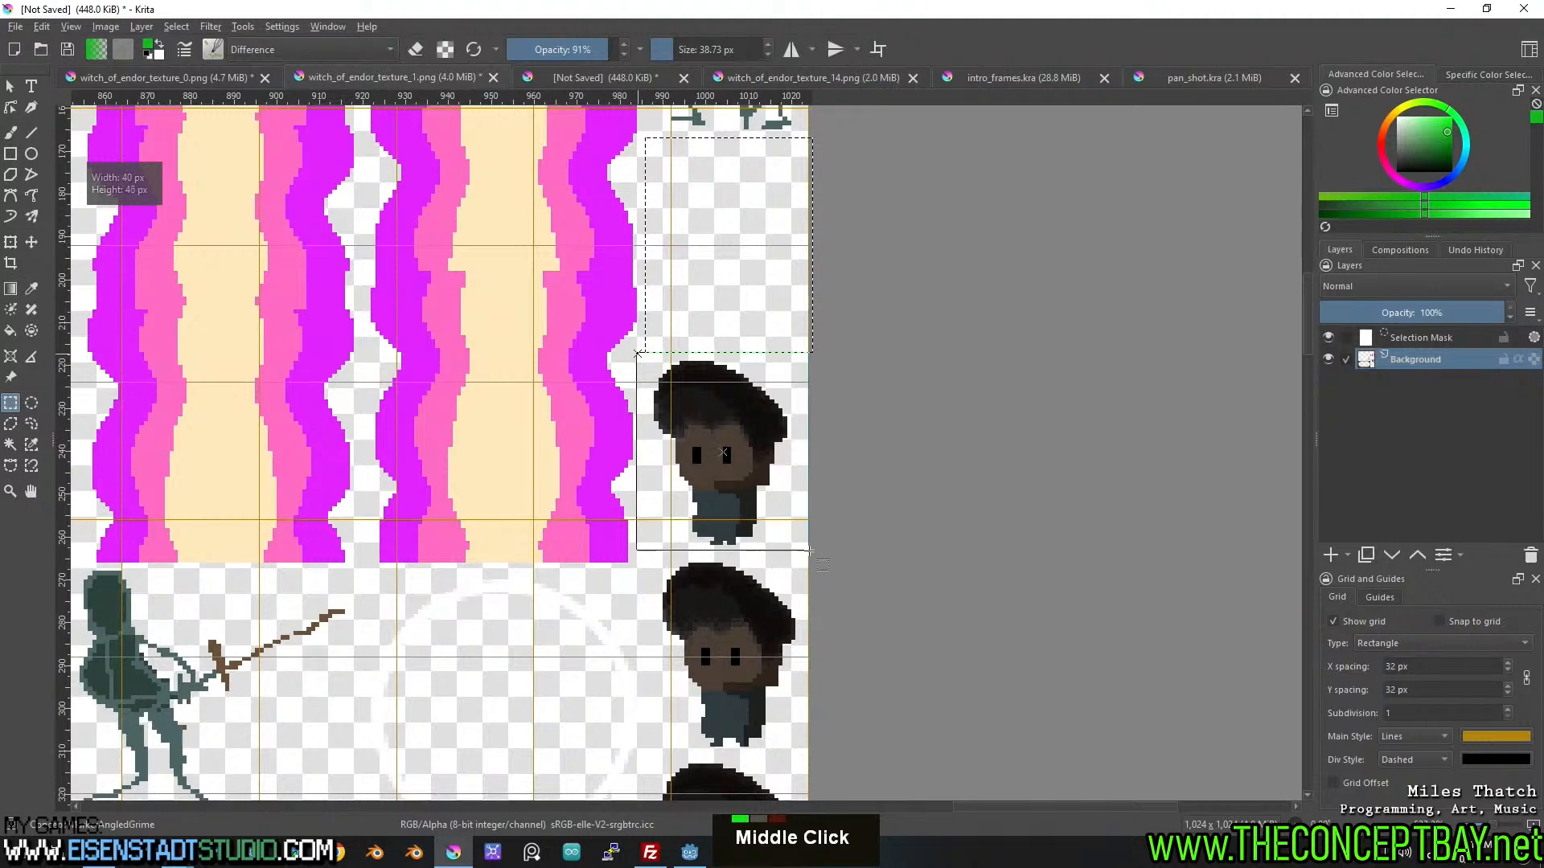
key("ctrl+x")
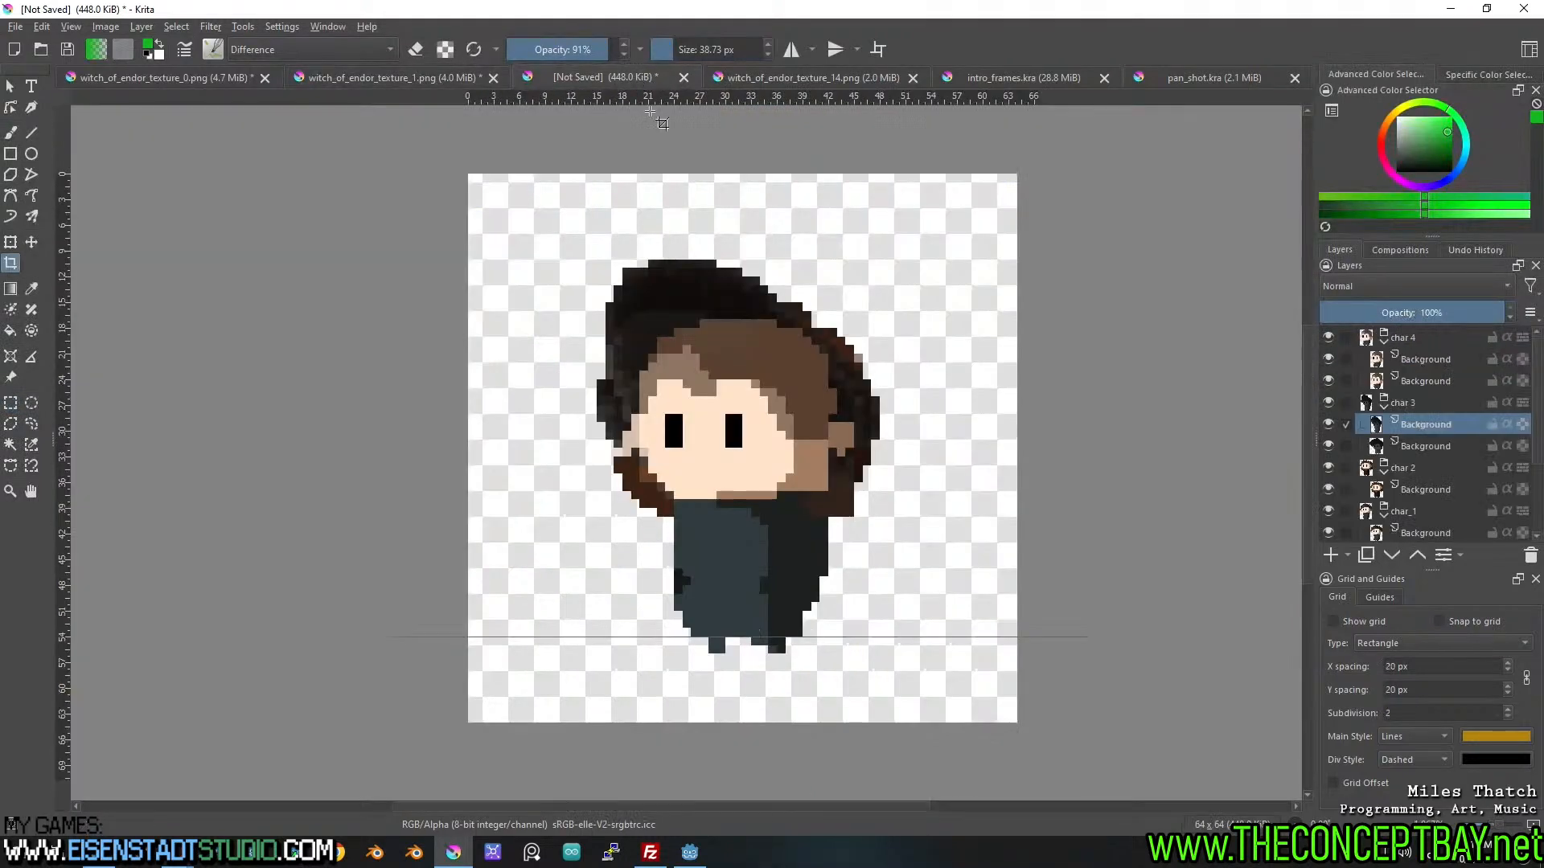
key("ctrl+v")
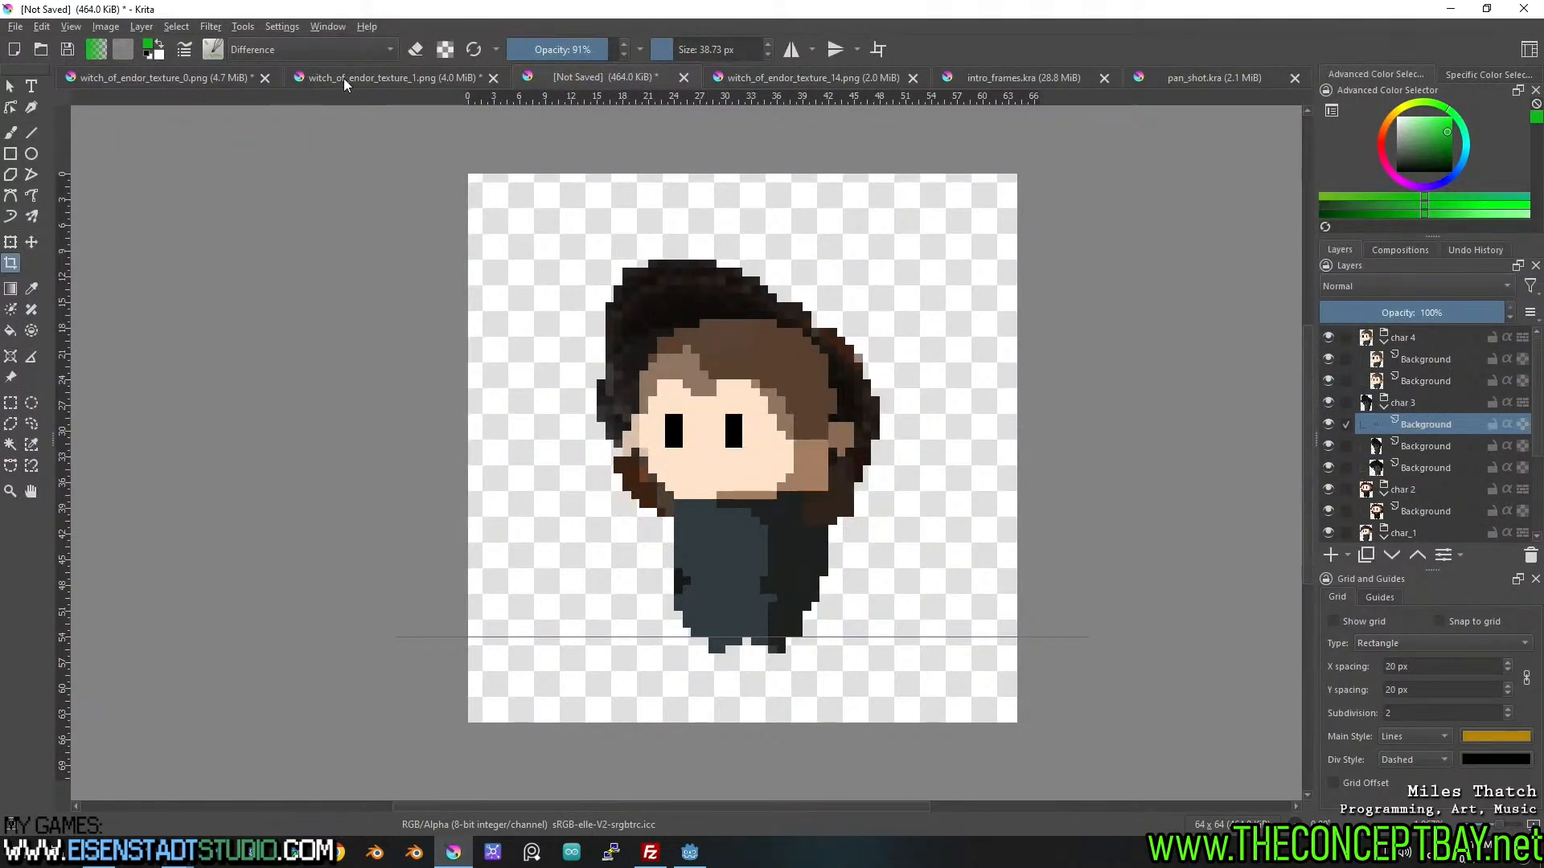
Cut the brown-haired character below the dark-faced one in witch_of_endor_texture_0.png and paste it into the char 4 group.
left_click(230, 77)
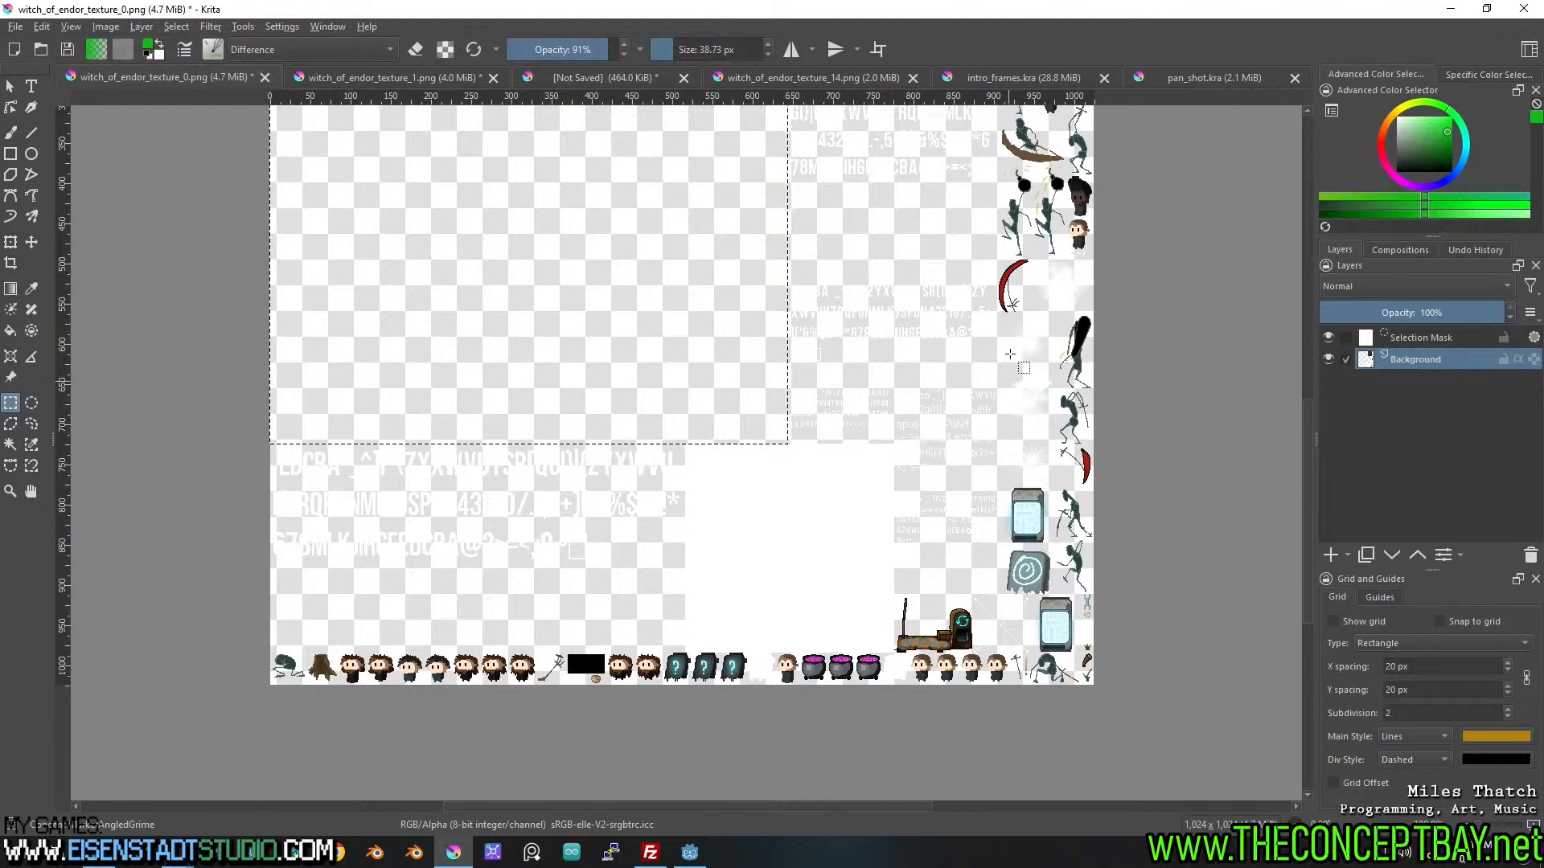
middle_click(1008, 381)
scroll(766, 486, "up", 4)
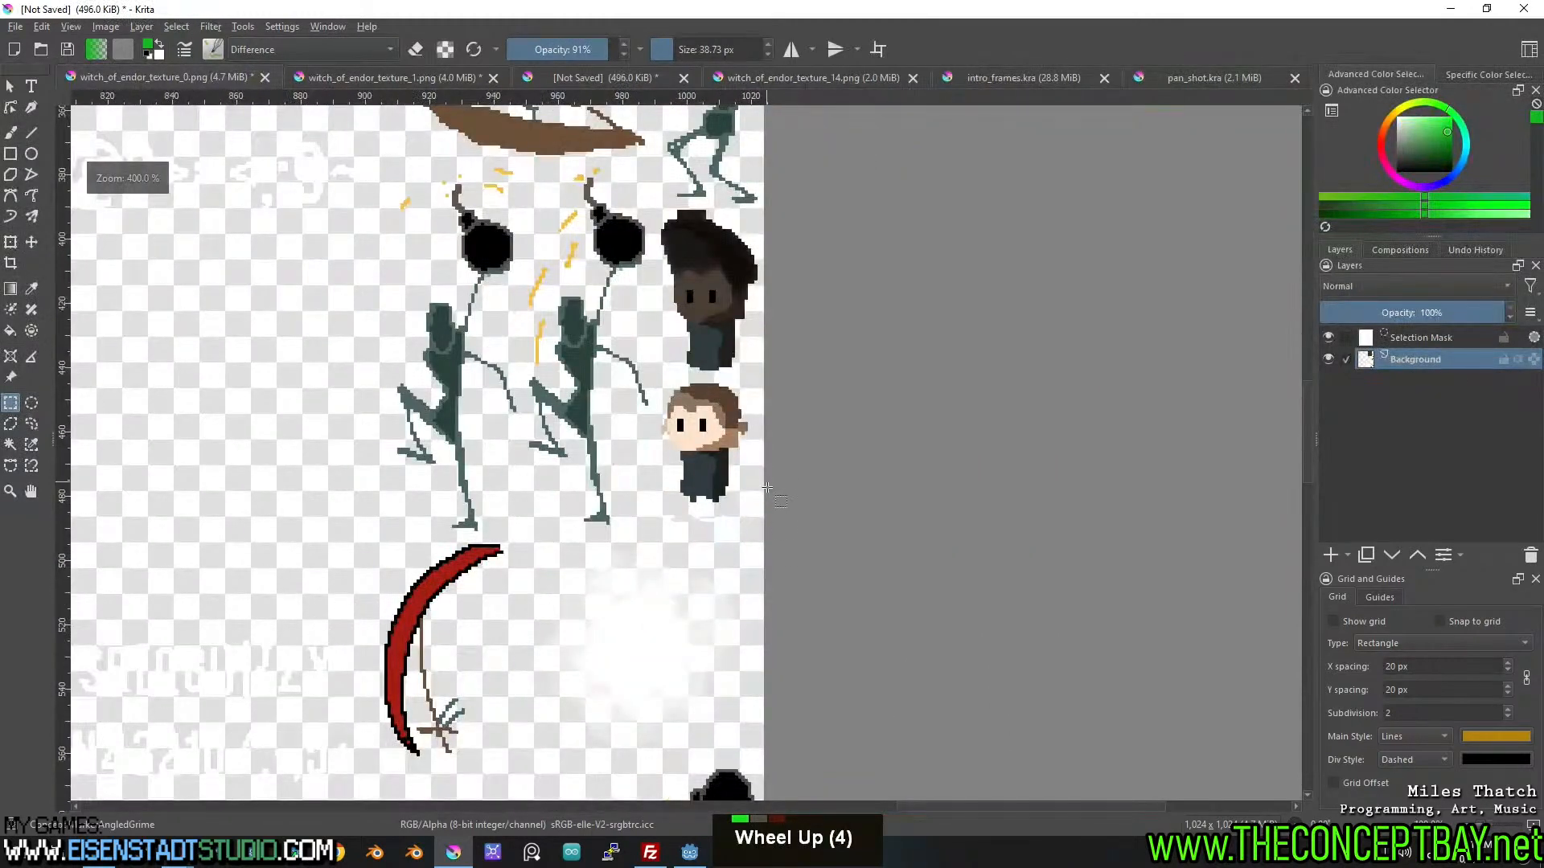
left_click_drag(760, 510, 658, 378)
key("ctrl+x")
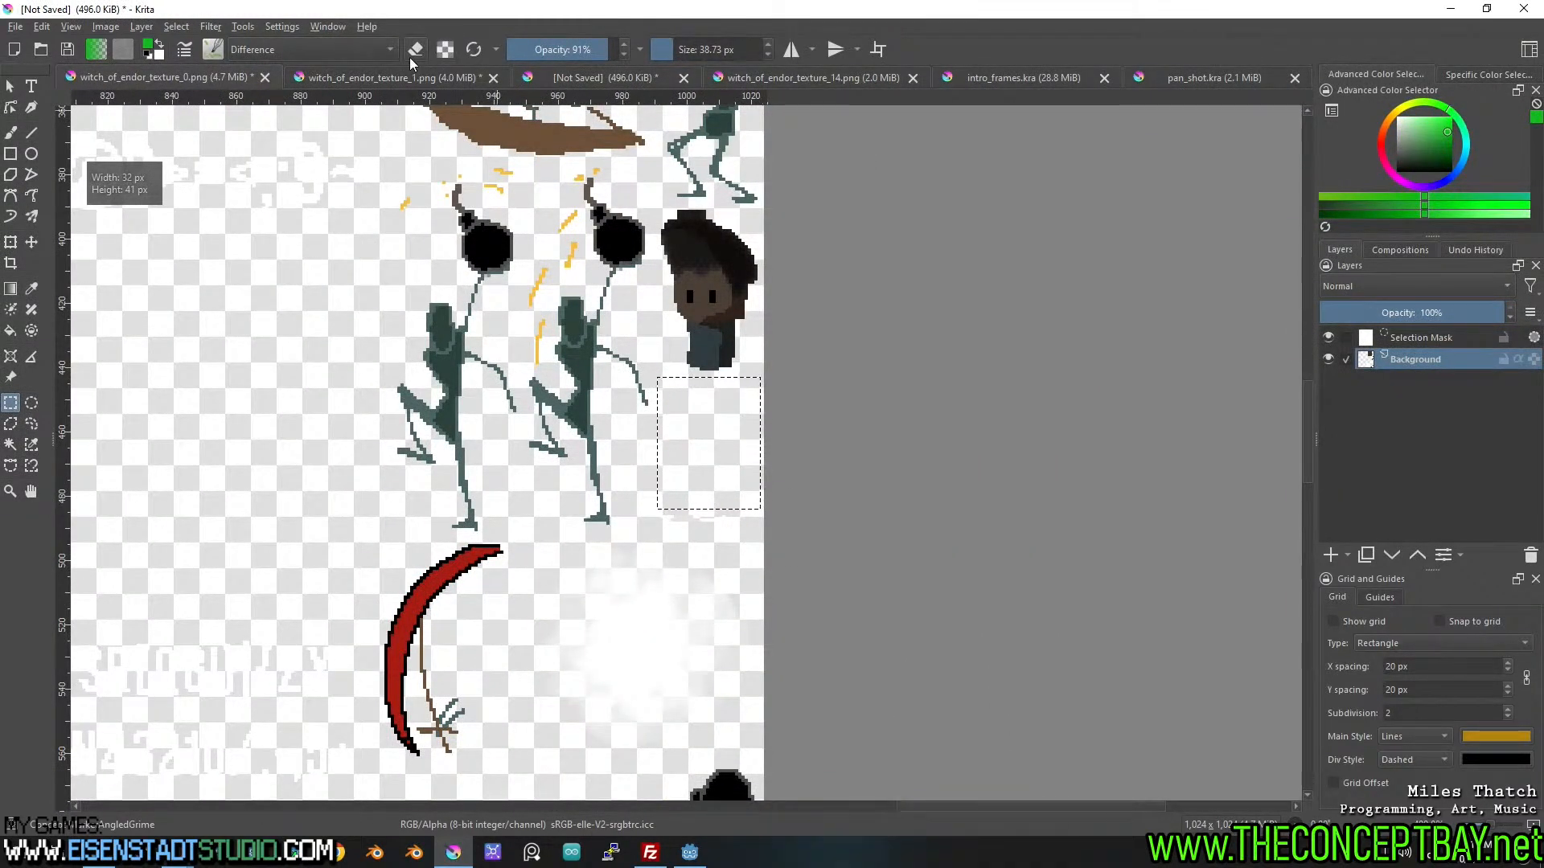
left_click(615, 76)
left_click(1438, 358)
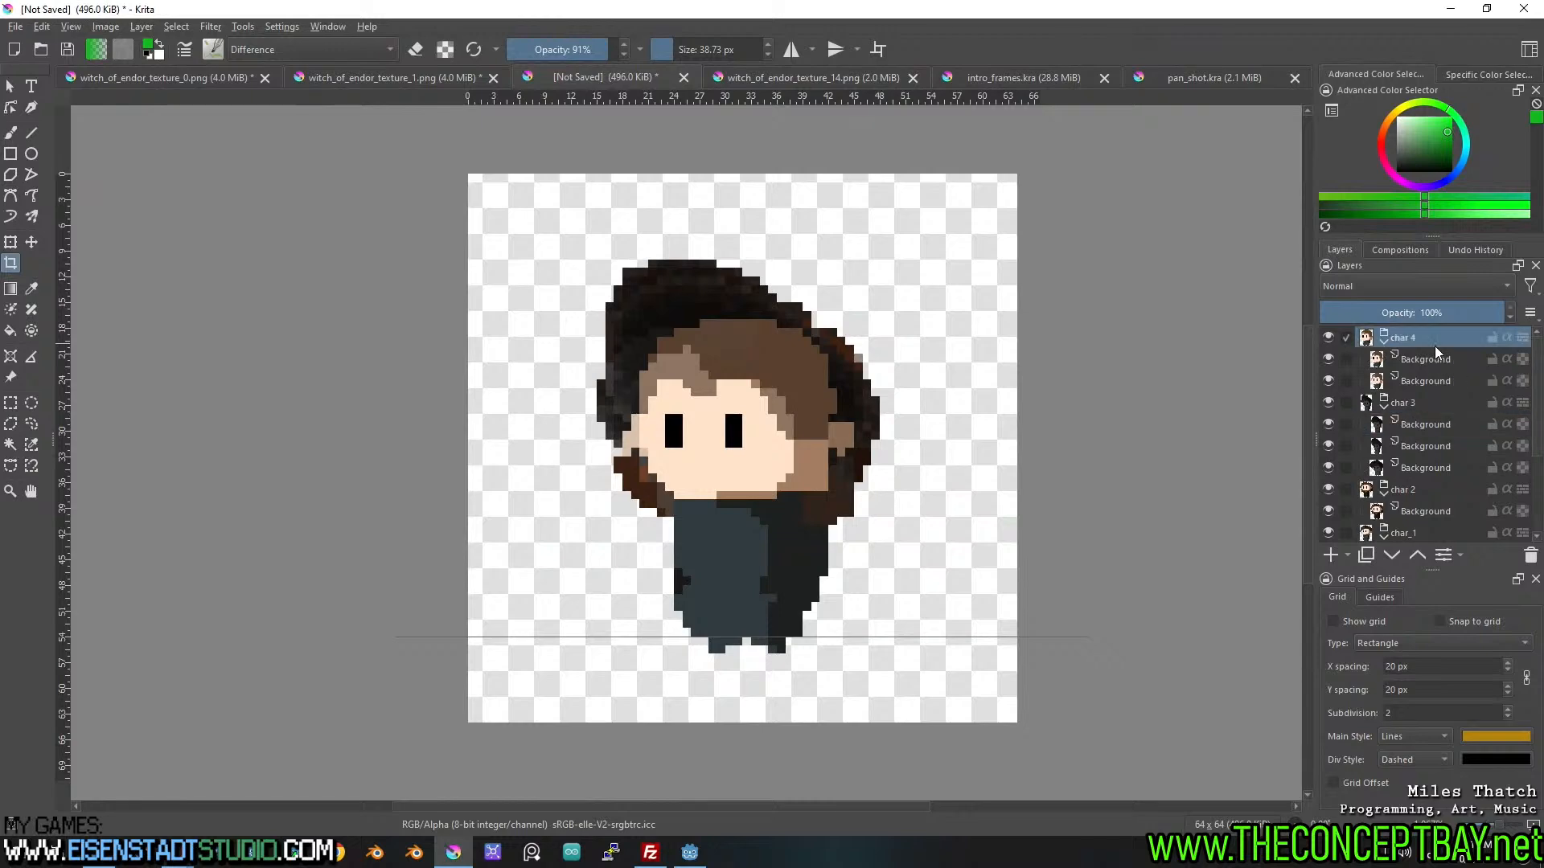
key("ctrl+v")
Cut the dark-faced character beside the bomb-carrying skeletons in witch_of_endor_texture_0.png and paste it into the char 3 group.
left_click(227, 82)
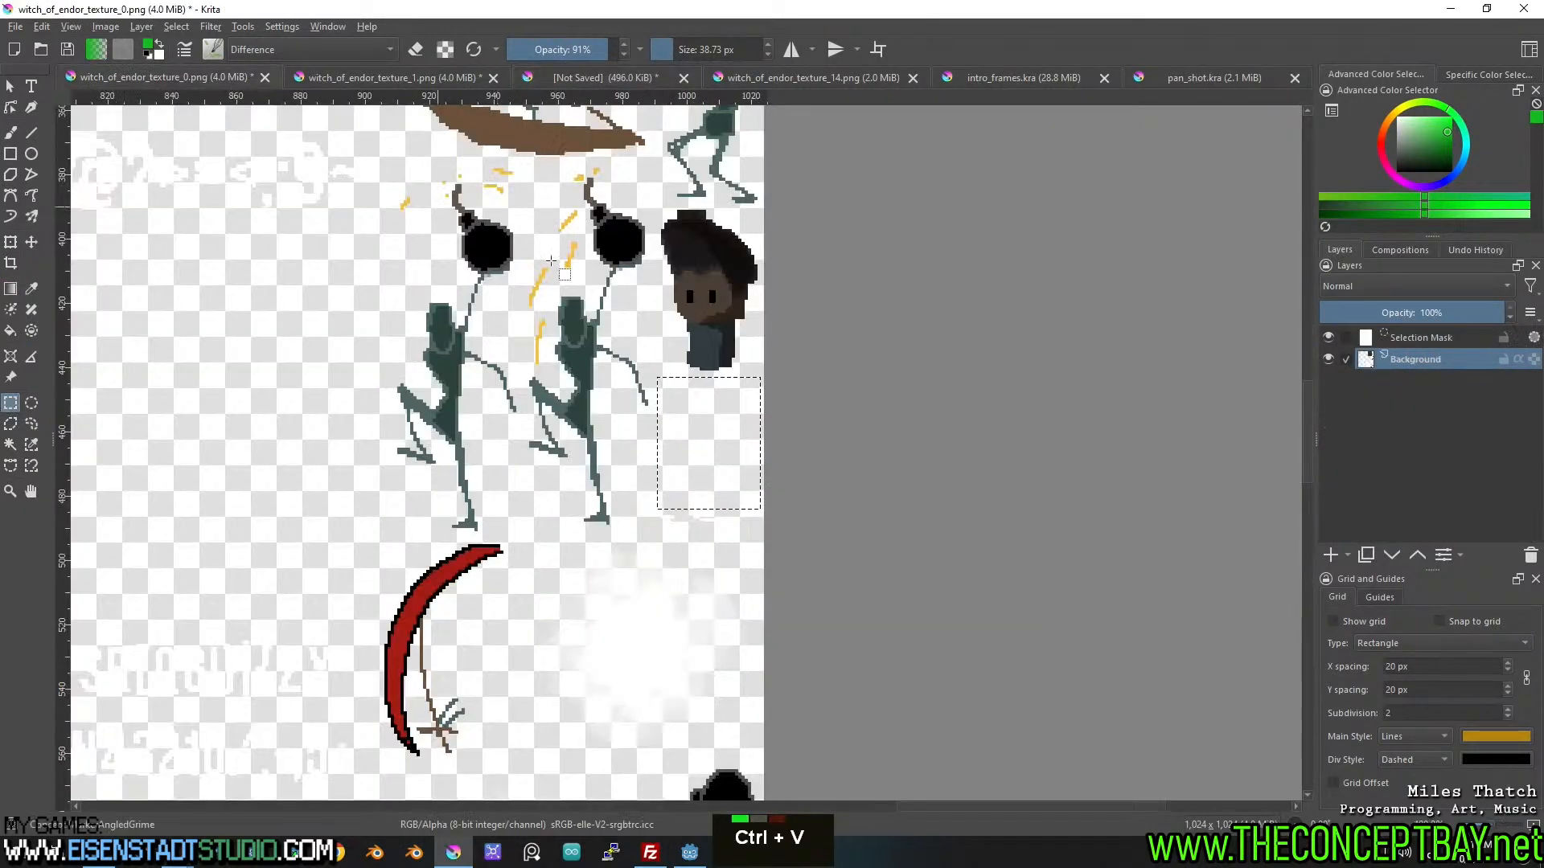
left_click_drag(774, 380, 648, 217)
key("ctrl+x")
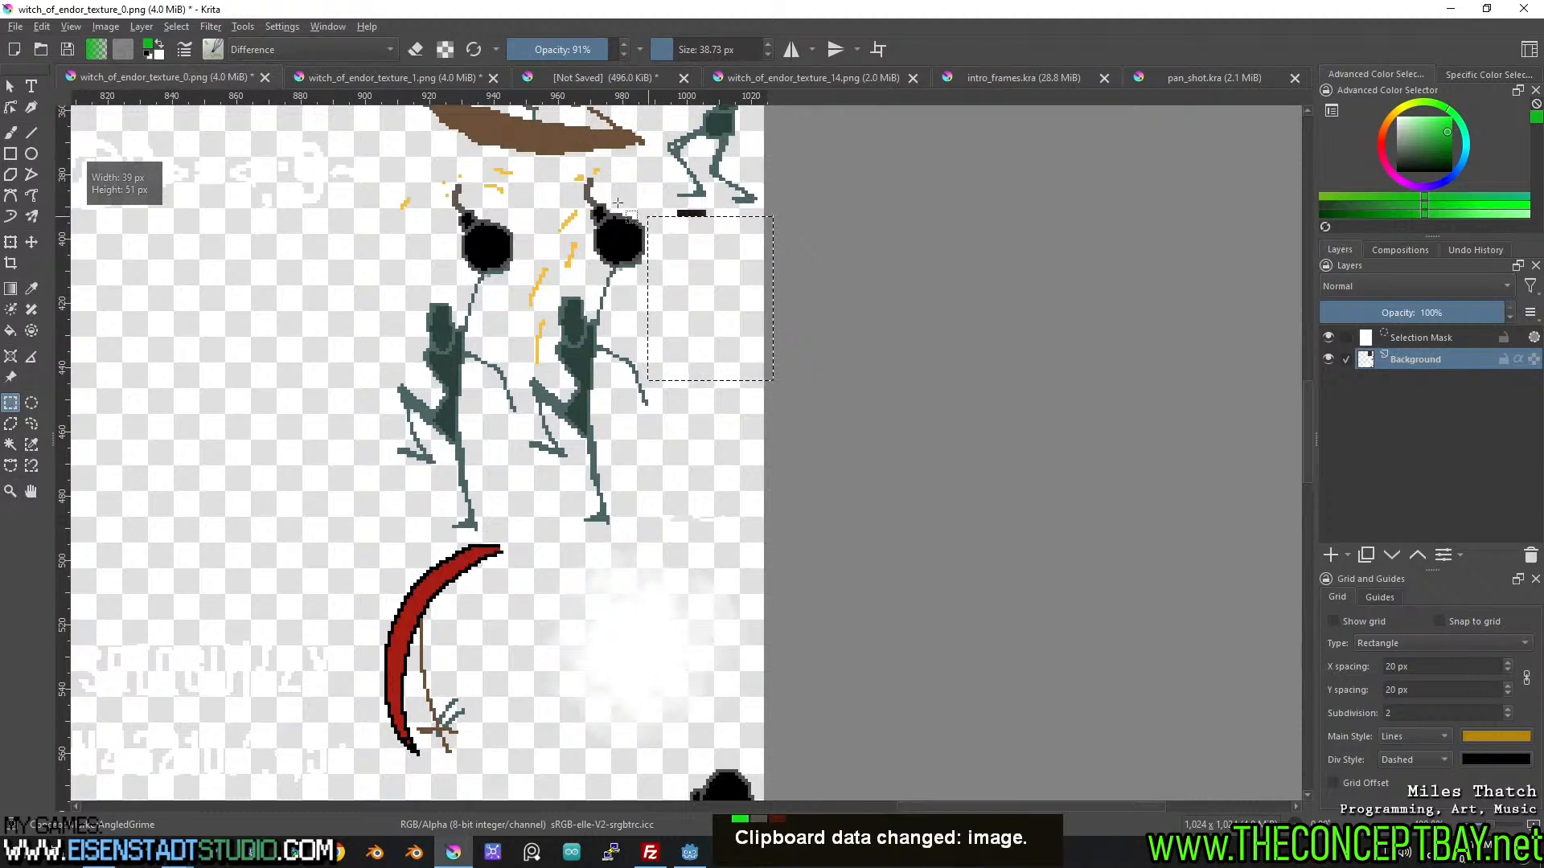
double_click(600, 78)
key("ctrl+v")
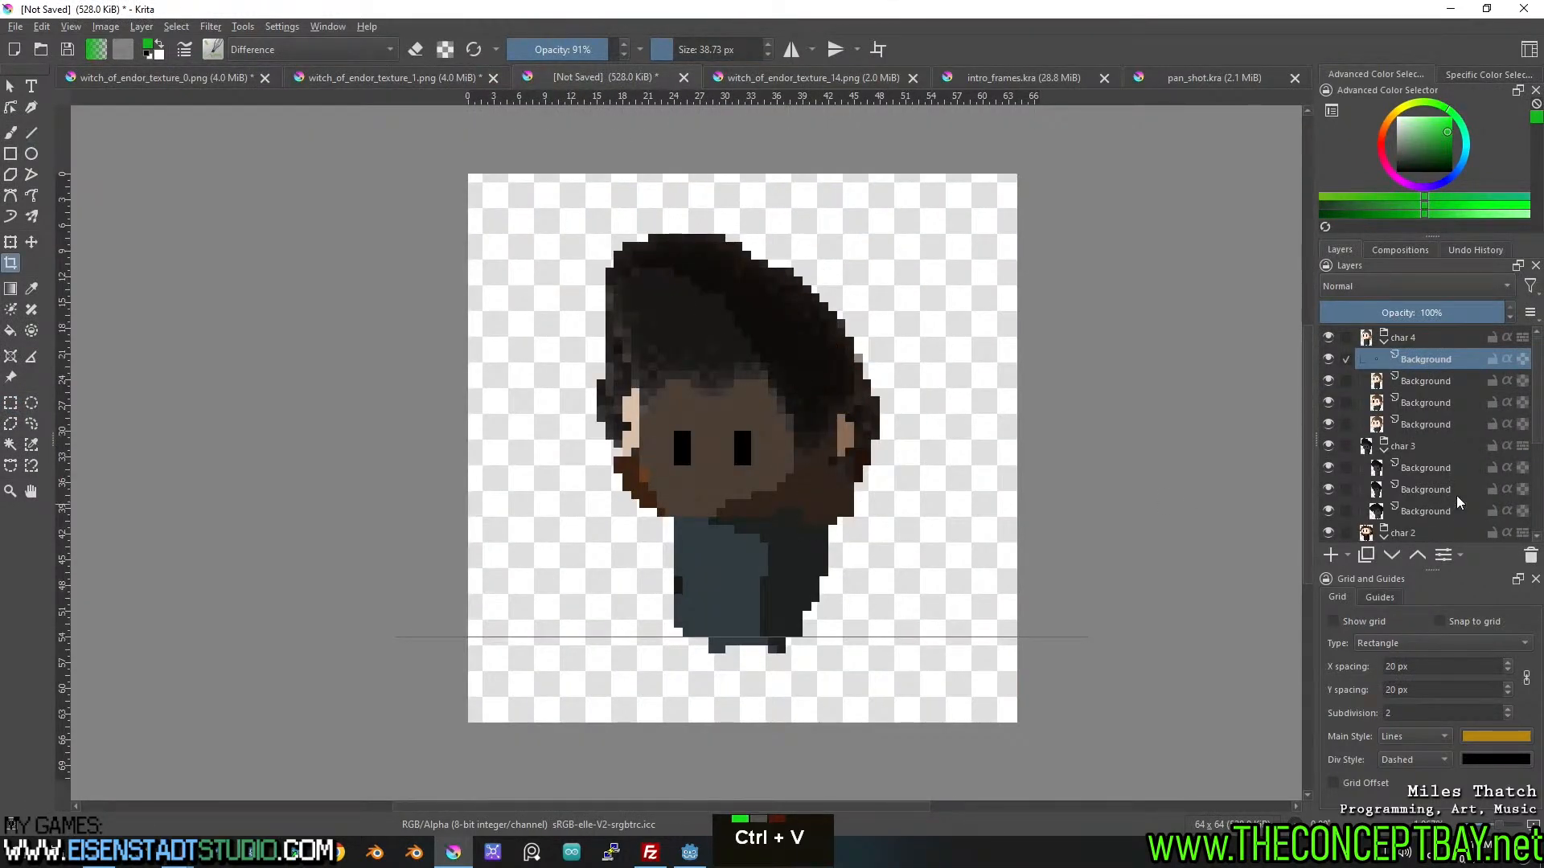
key("ctrl+z")
left_click(1445, 446)
key("ctrl+v")
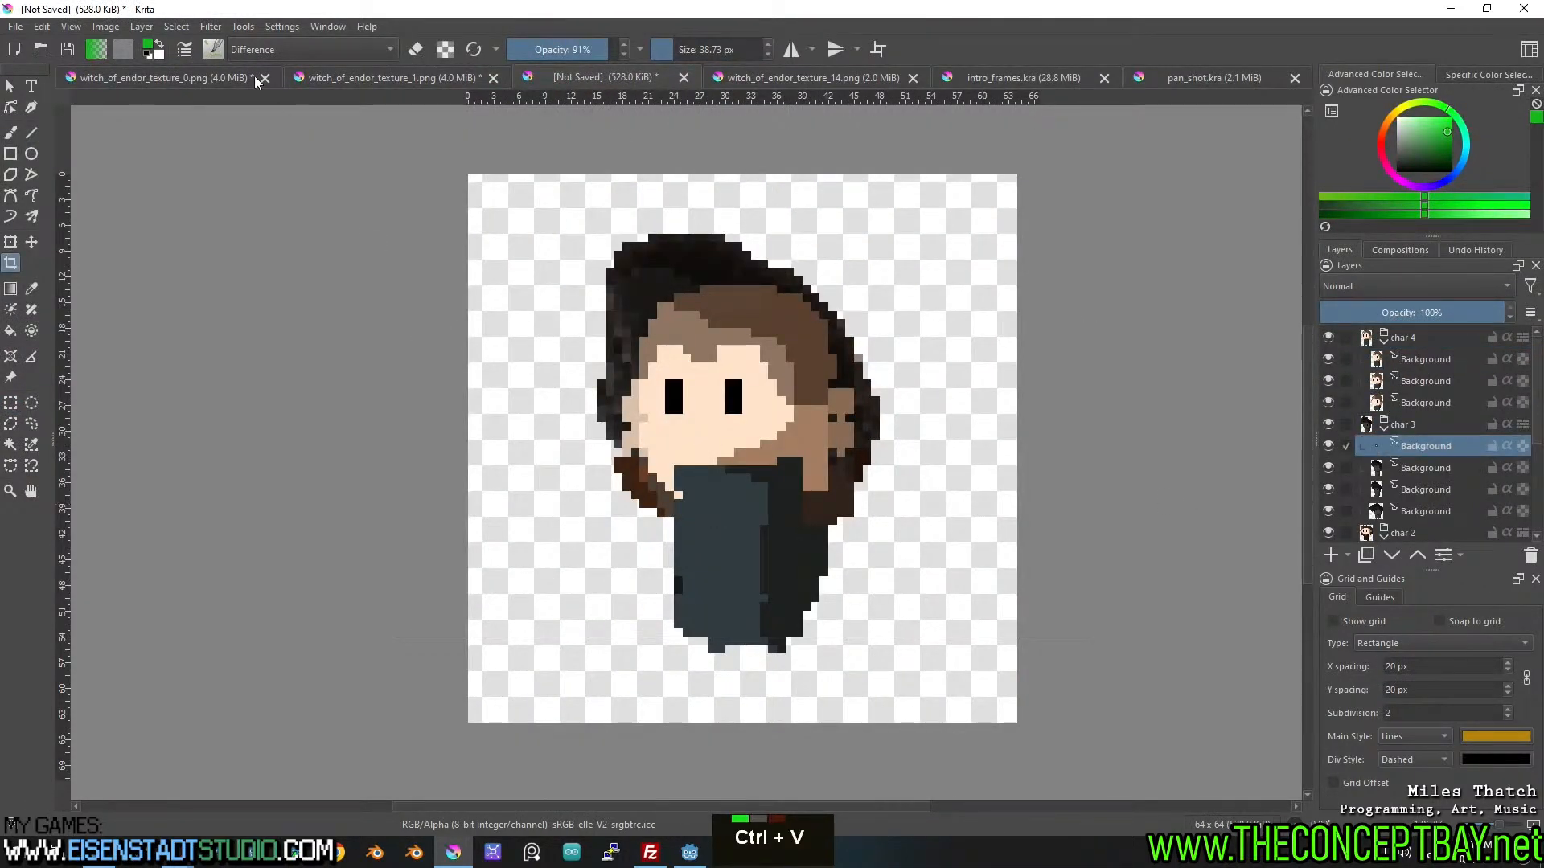
Move the dark-faced character between the upper skeletons in witch_of_endor_texture_0.png into the char 3 group, and return to that texture sheet.
left_click(202, 77)
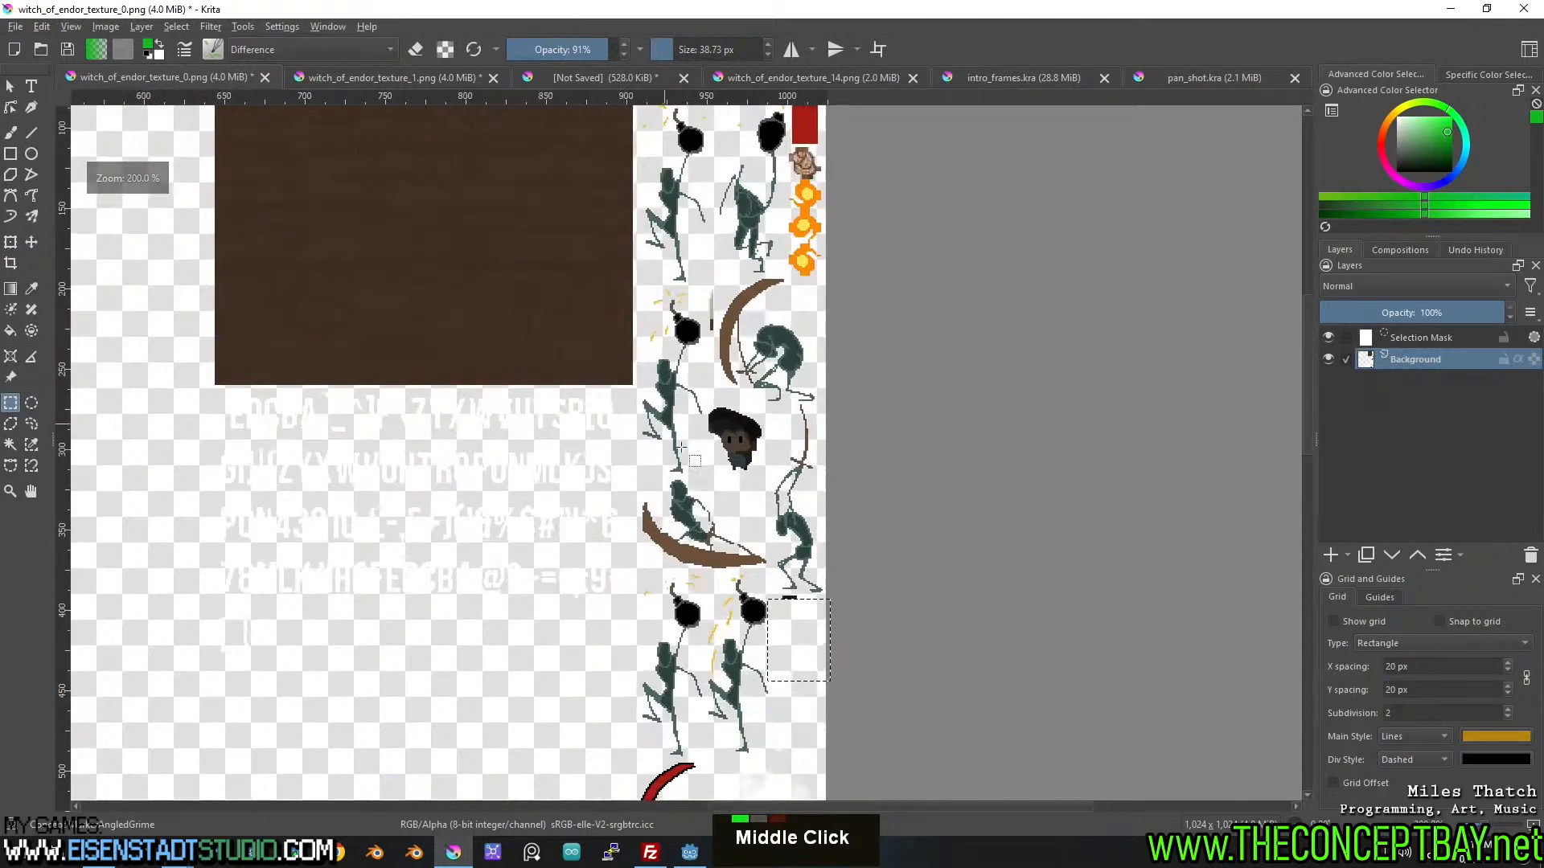
scroll(826, 507, "up", 2)
left_click_drag(826, 507, 711, 347)
key("ctrl+x")
left_click(579, 77)
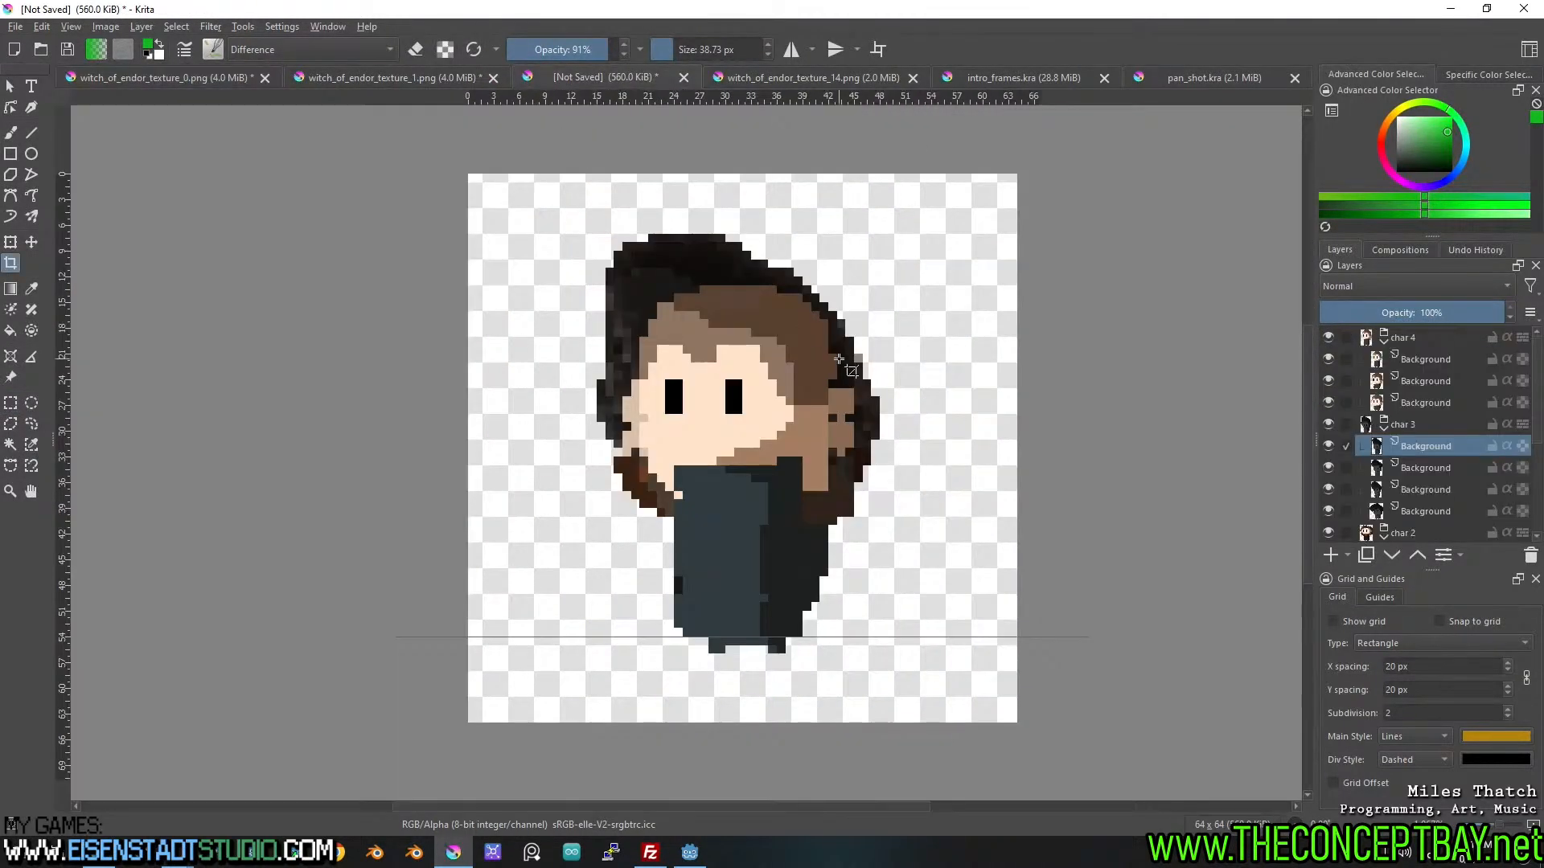
key("ctrl+v")
left_click(233, 79)
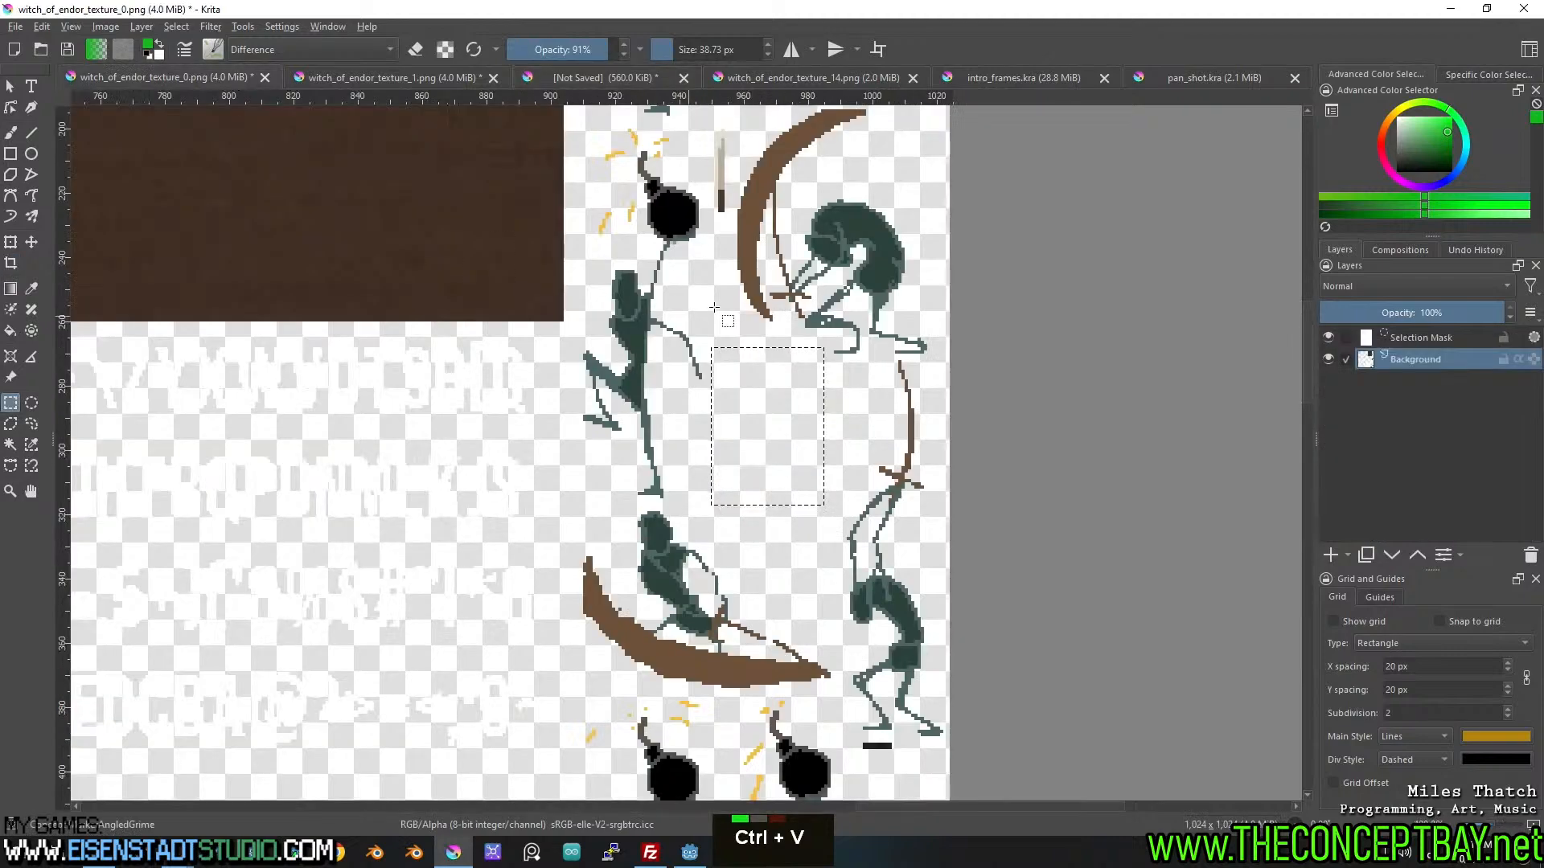
Examine the bottom row and the right-hand columns of witch_of_endor_texture_0.png for remaining character sprites.
middle_click(774, 357)
middle_click(774, 357)
middle_click(772, 357)
middle_click(727, 338)
middle_click(756, 354)
middle_click(761, 355)
middle_click(713, 466)
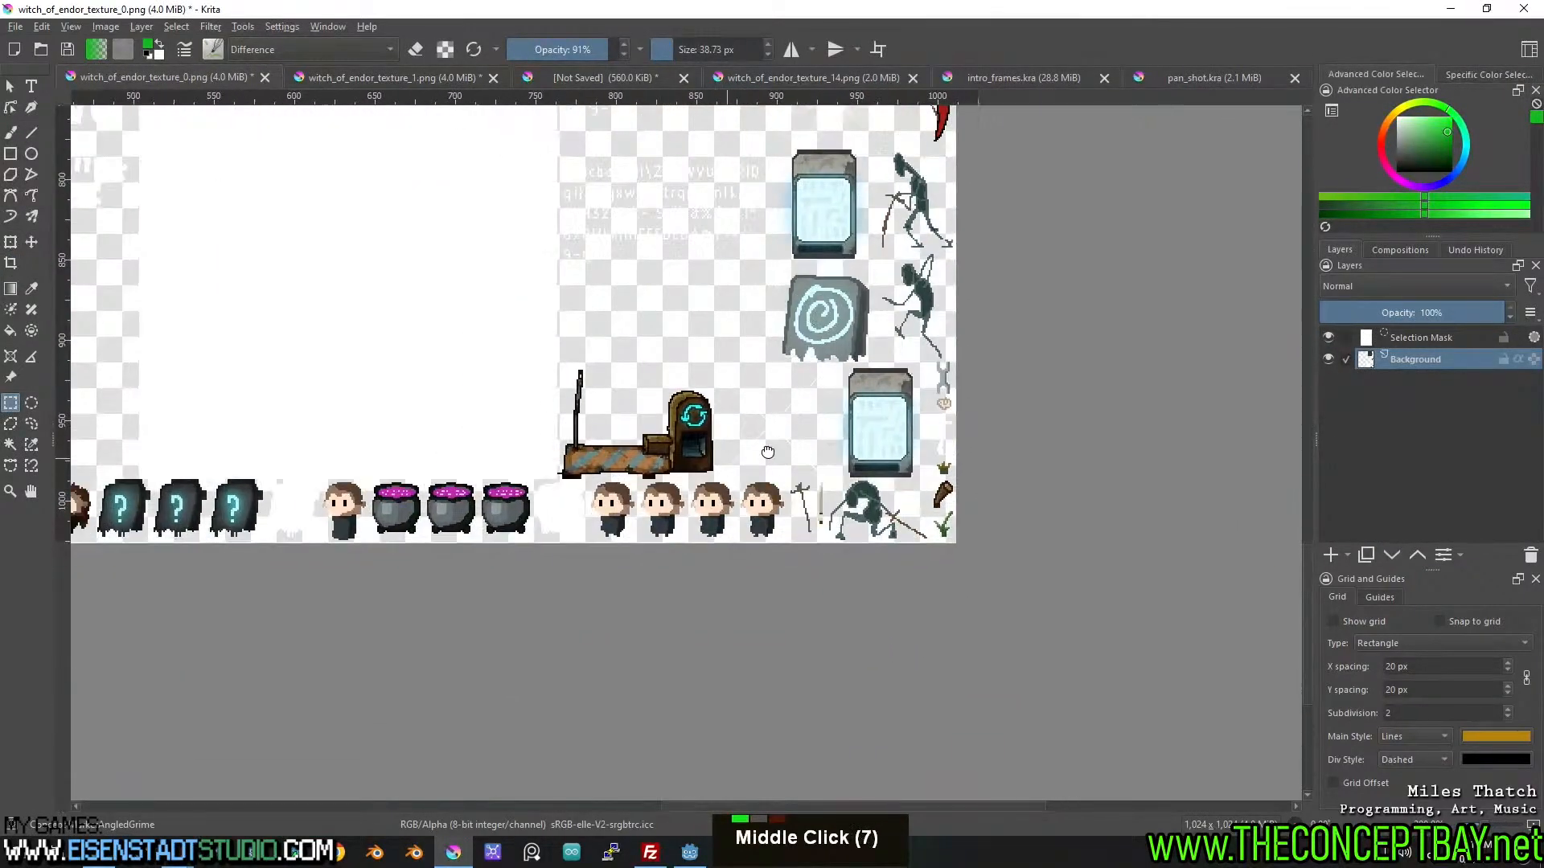
middle_click(627, 443)
middle_click(579, 402)
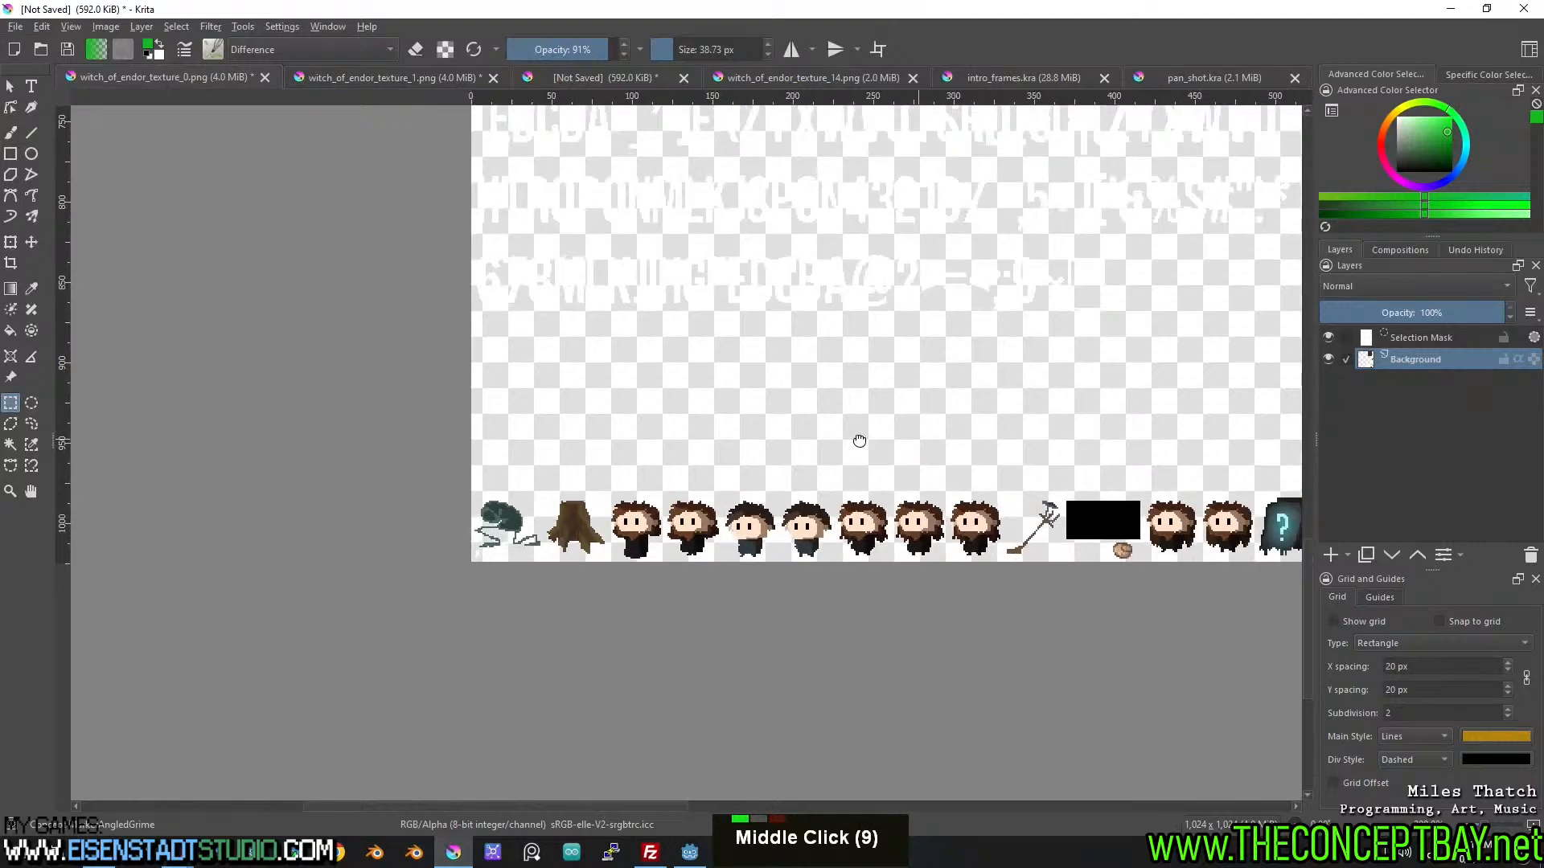
middle_click(773, 431)
middle_click(760, 414)
scroll(526, 397, "up", 2)
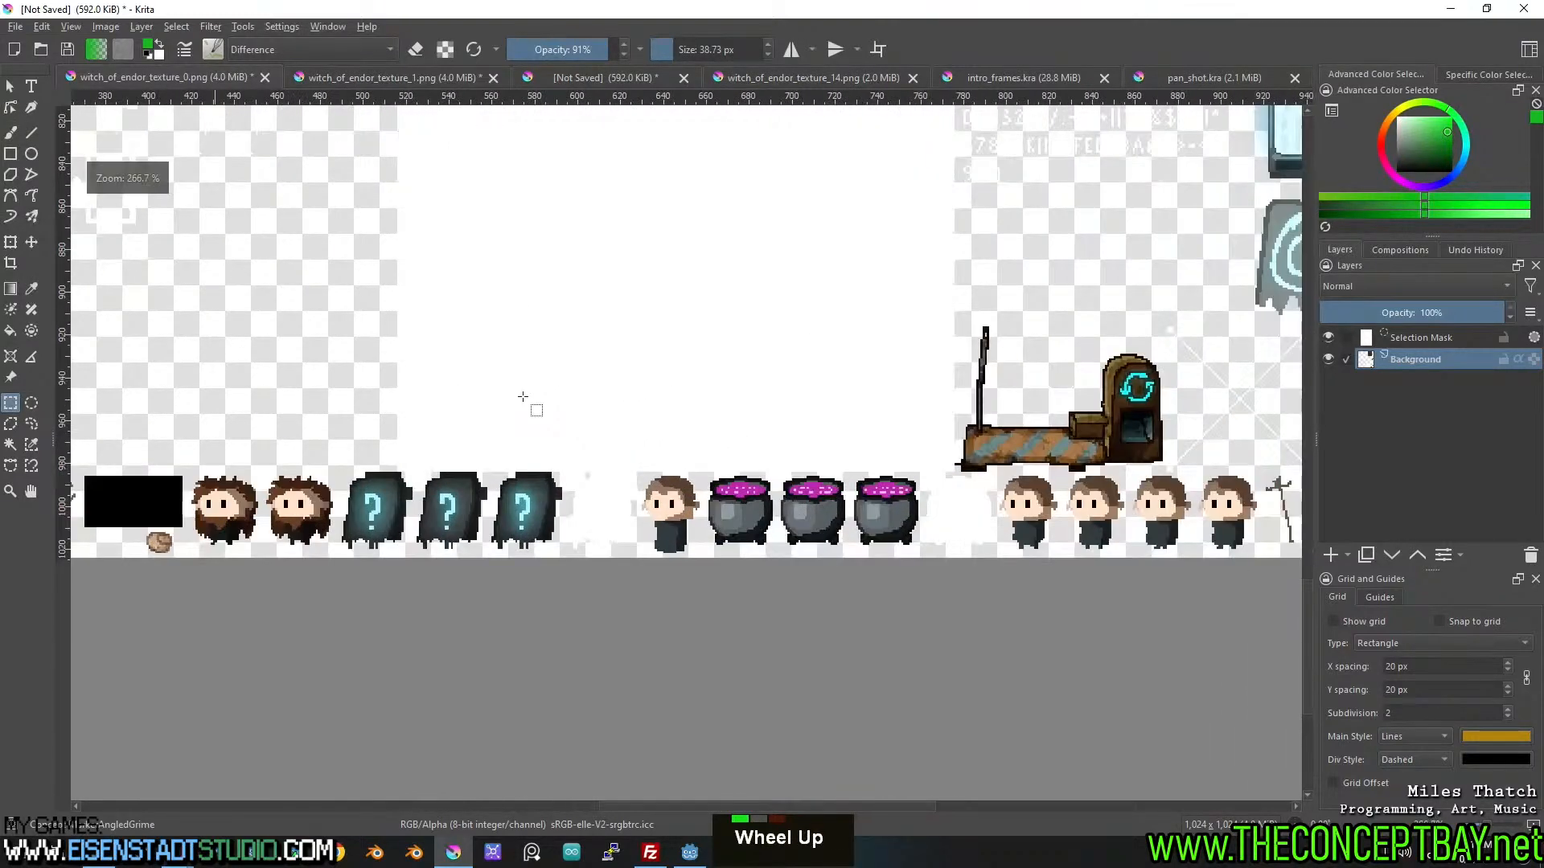
middle_click(721, 403)
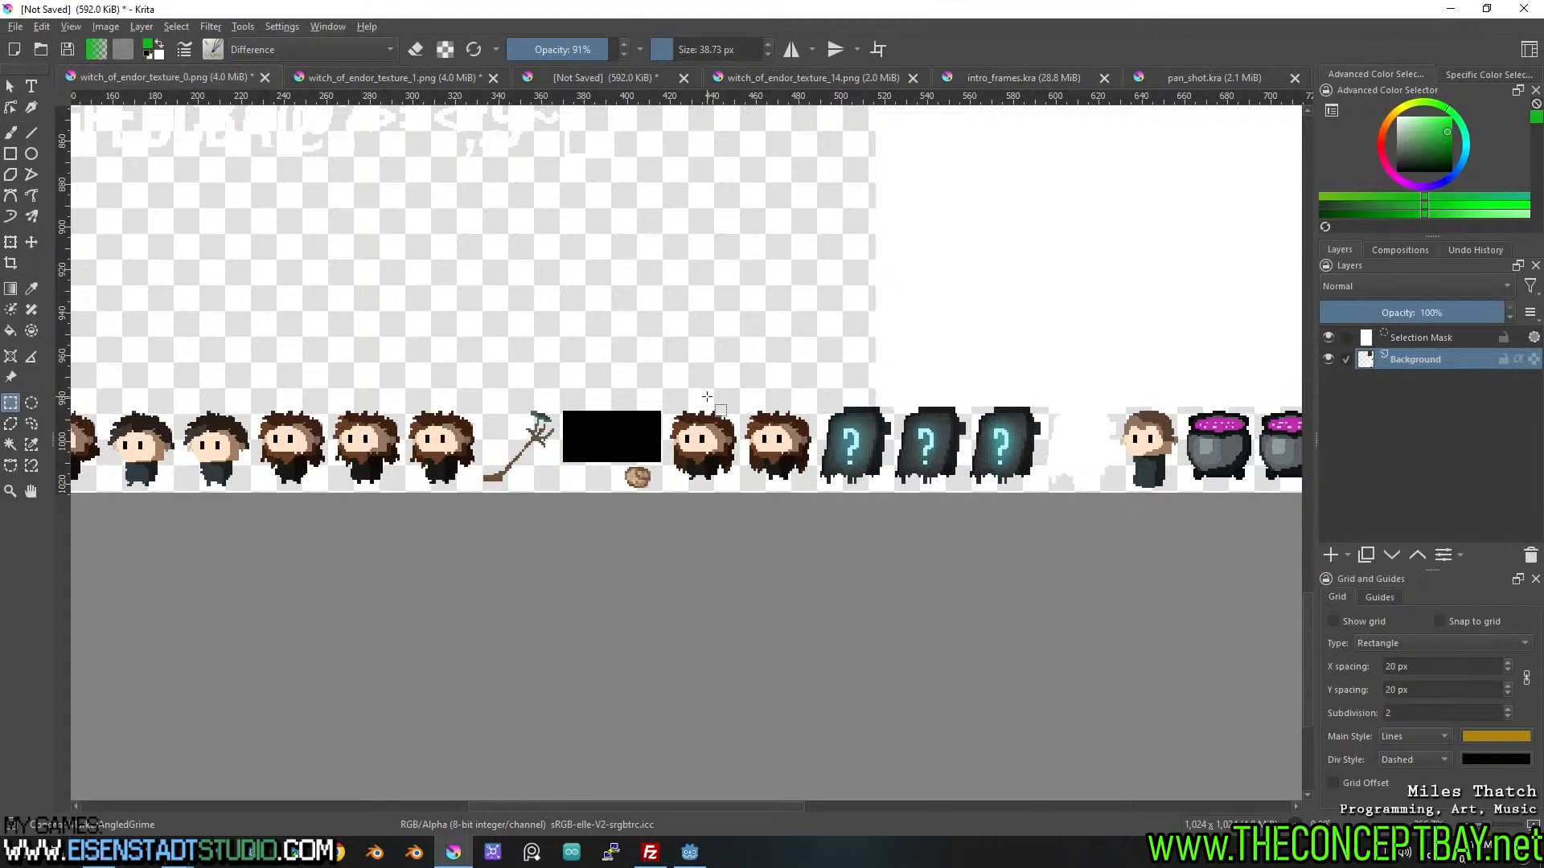
middle_click(329, 421)
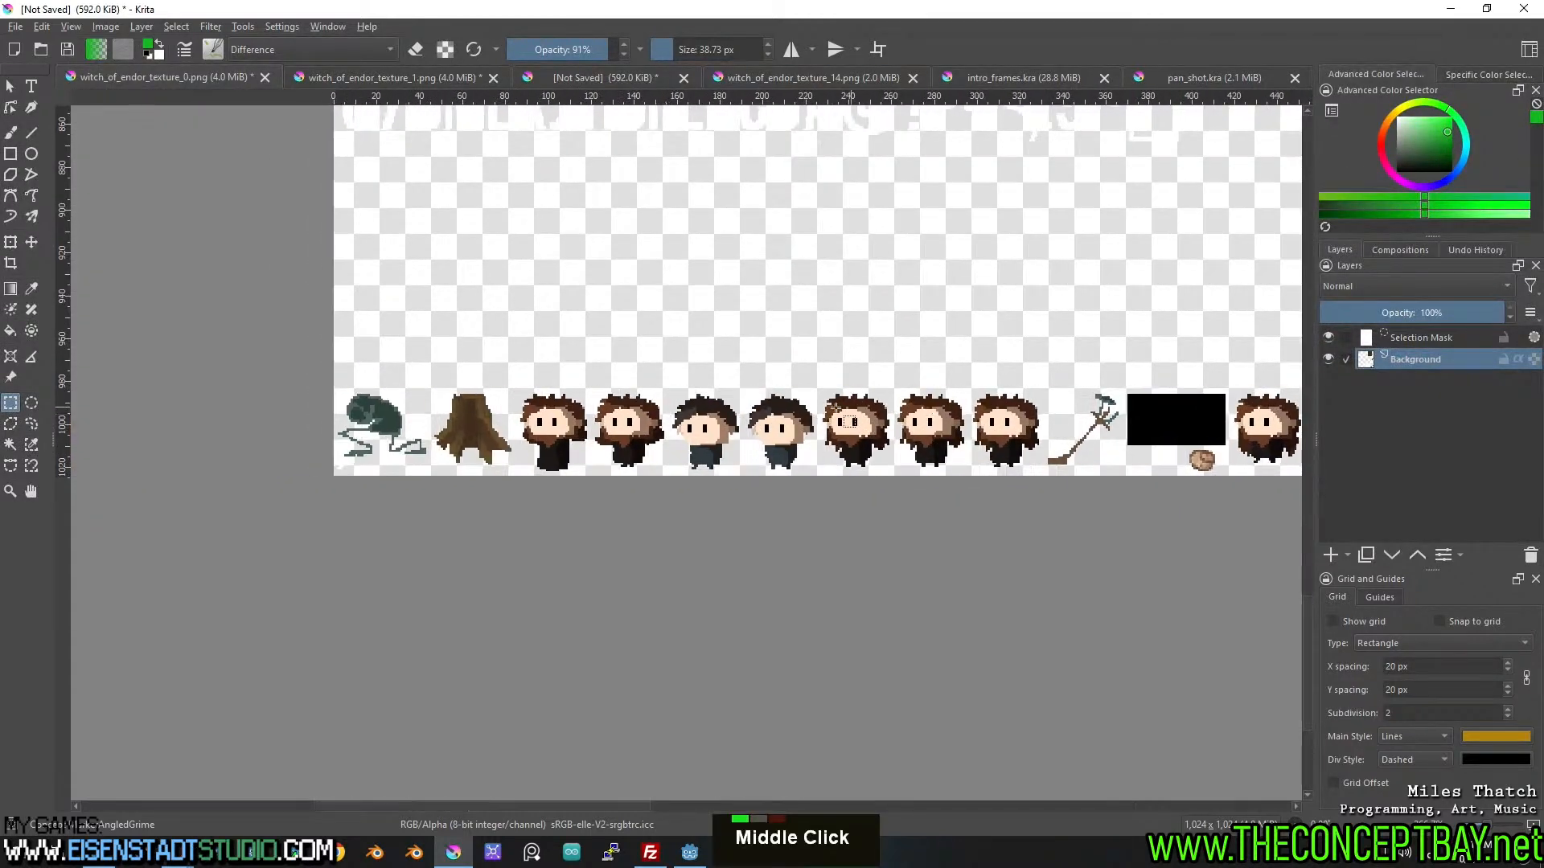
middle_click(699, 377)
middle_click(876, 408)
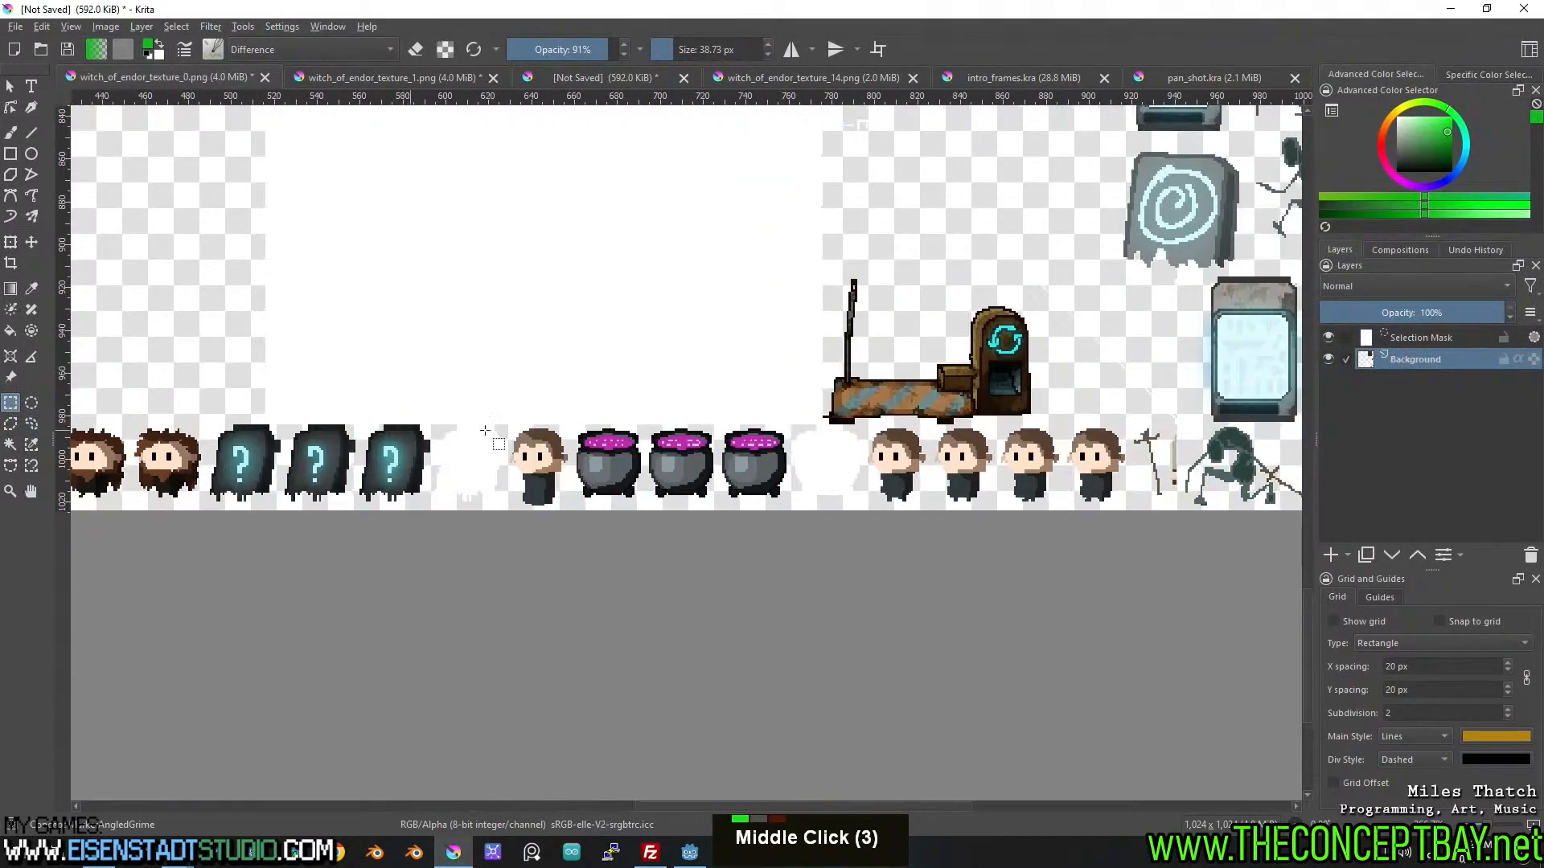
middle_click(250, 435)
scroll(554, 547, "up", 3)
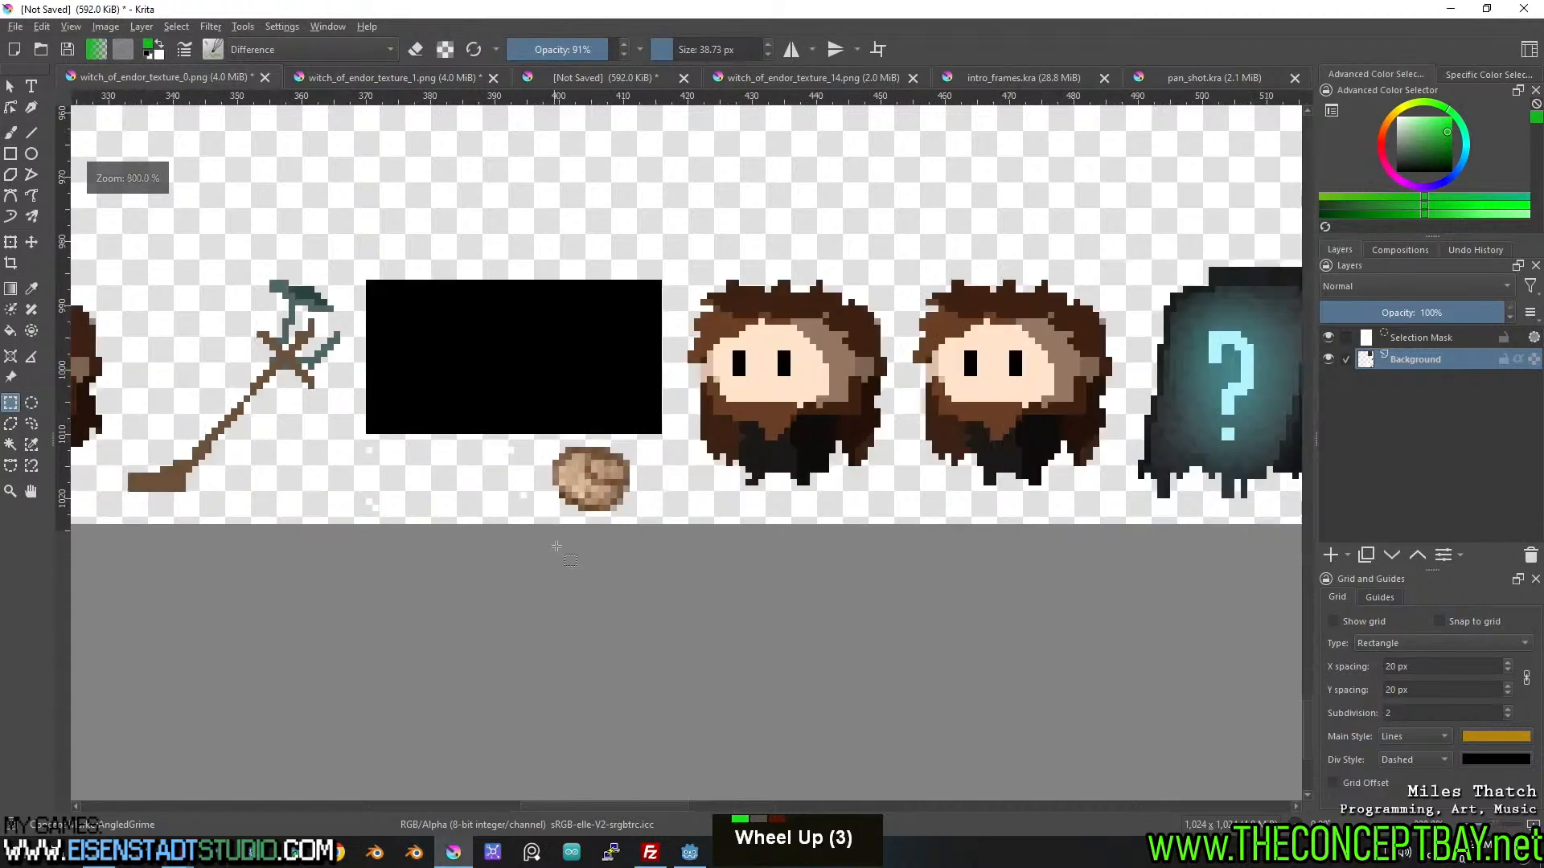
scroll(594, 471, "down", 4)
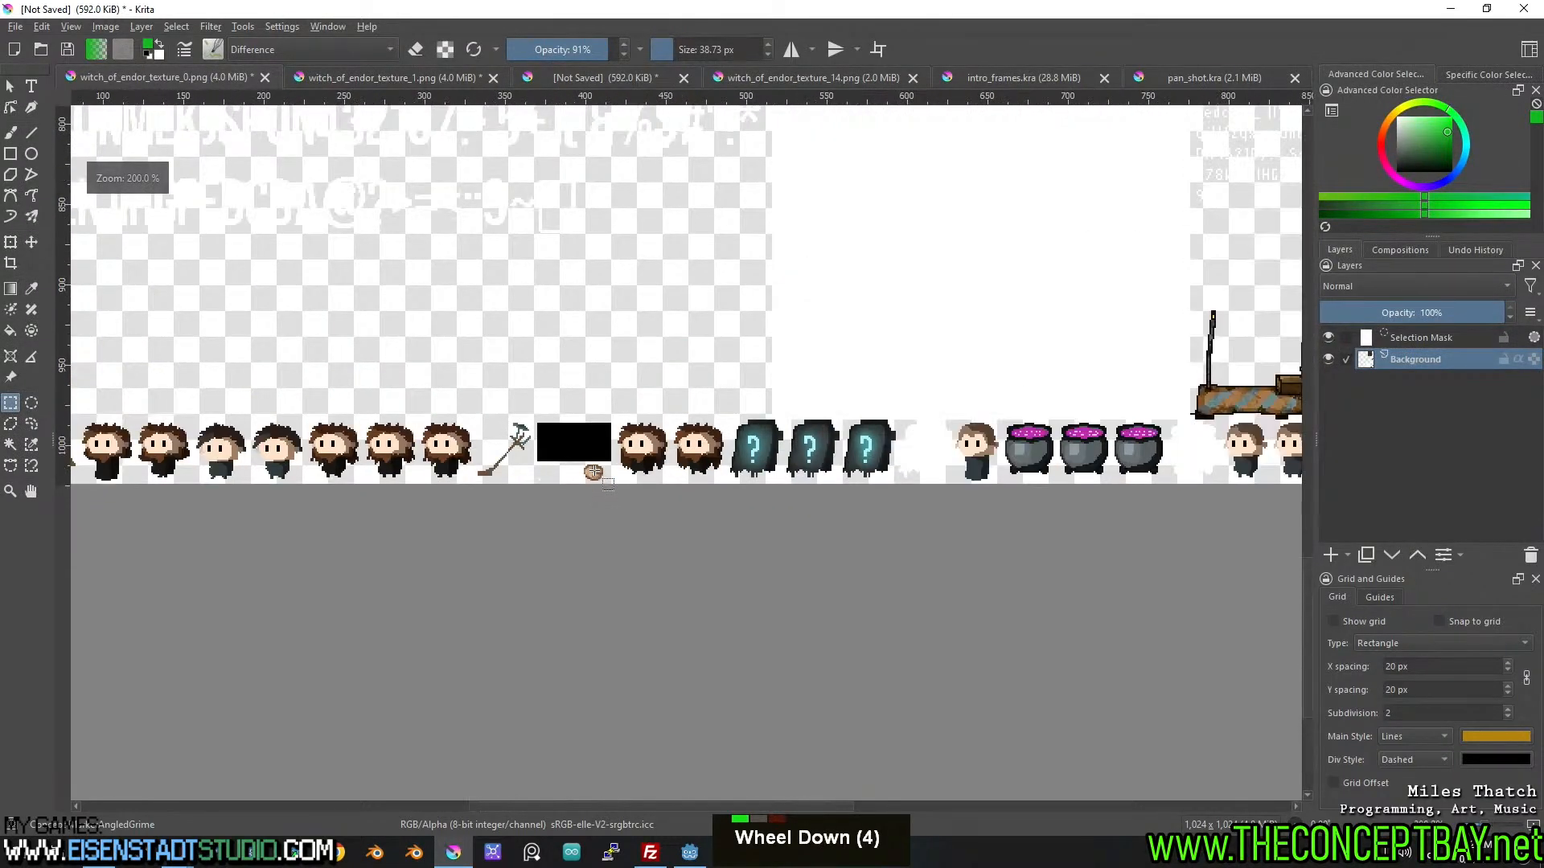
scroll(593, 472, "up", 2)
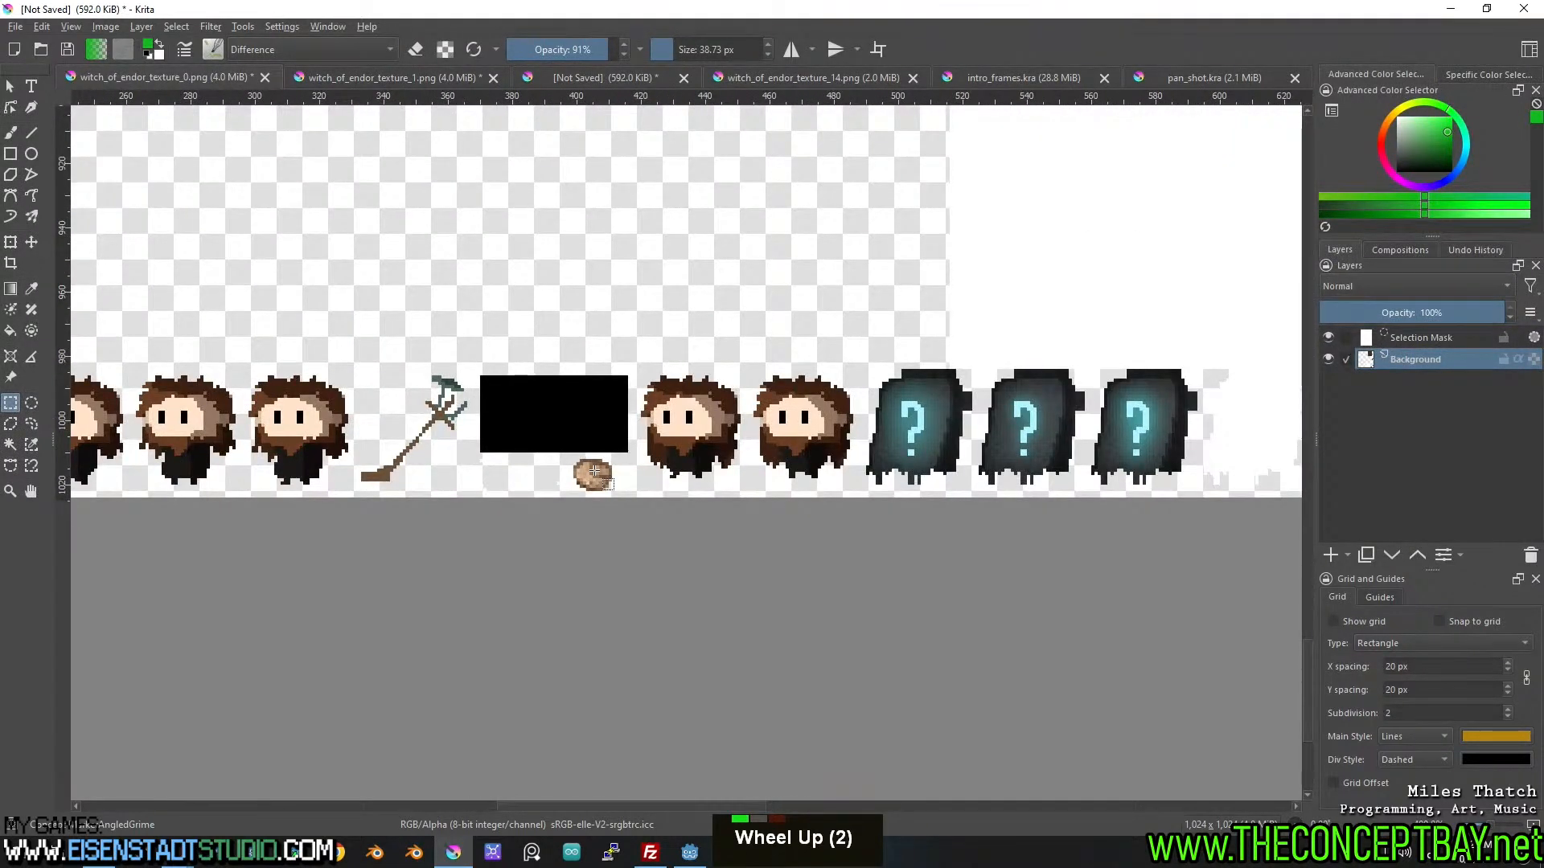
scroll(593, 471, "down", 4)
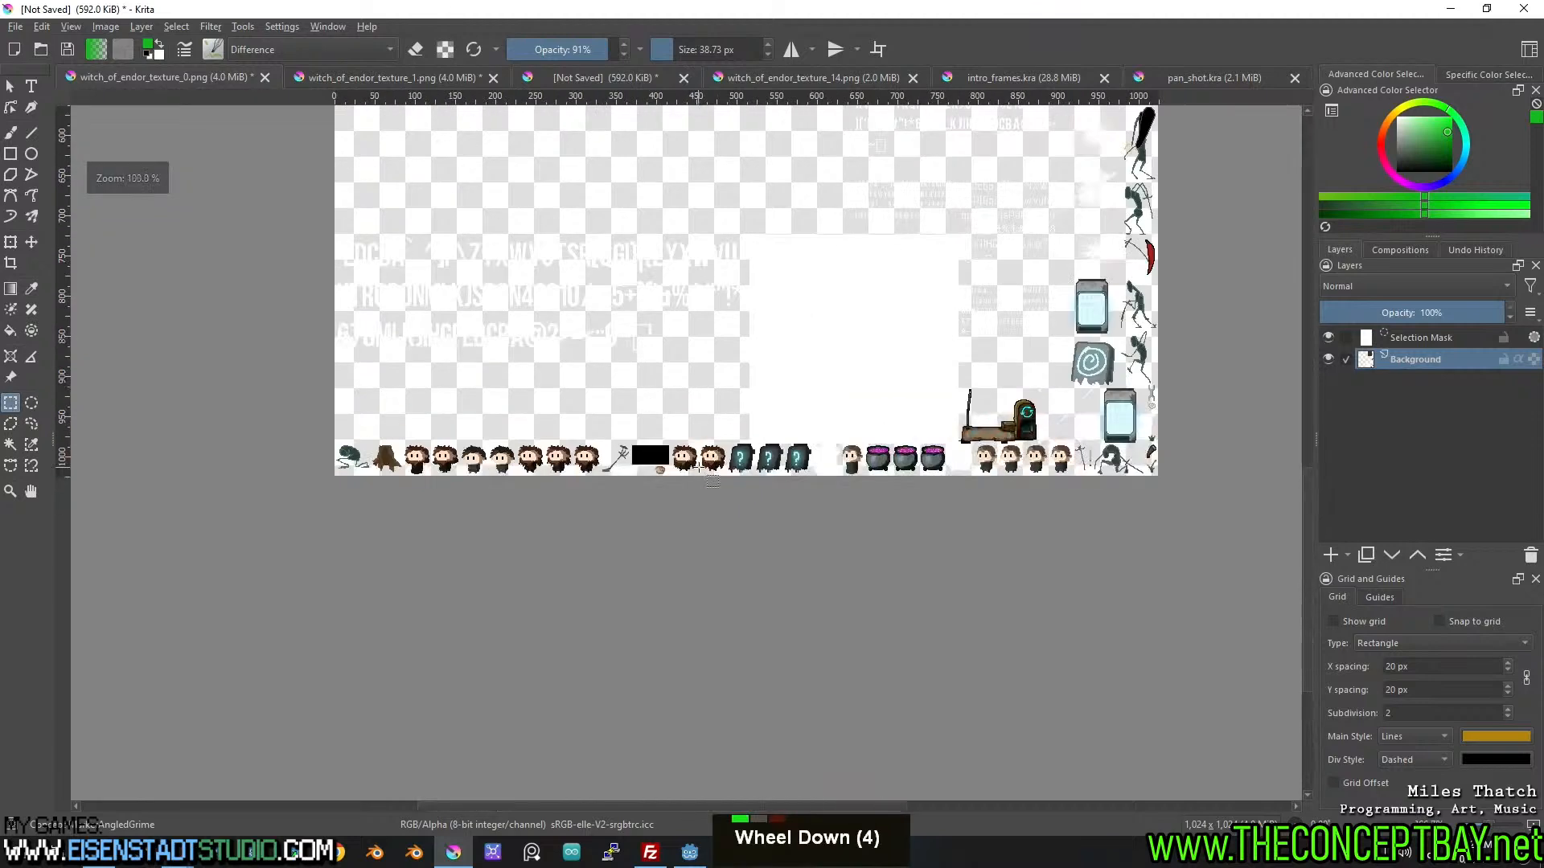
middle_click(866, 459)
scroll(649, 510, "up", 3)
middle_click(898, 448)
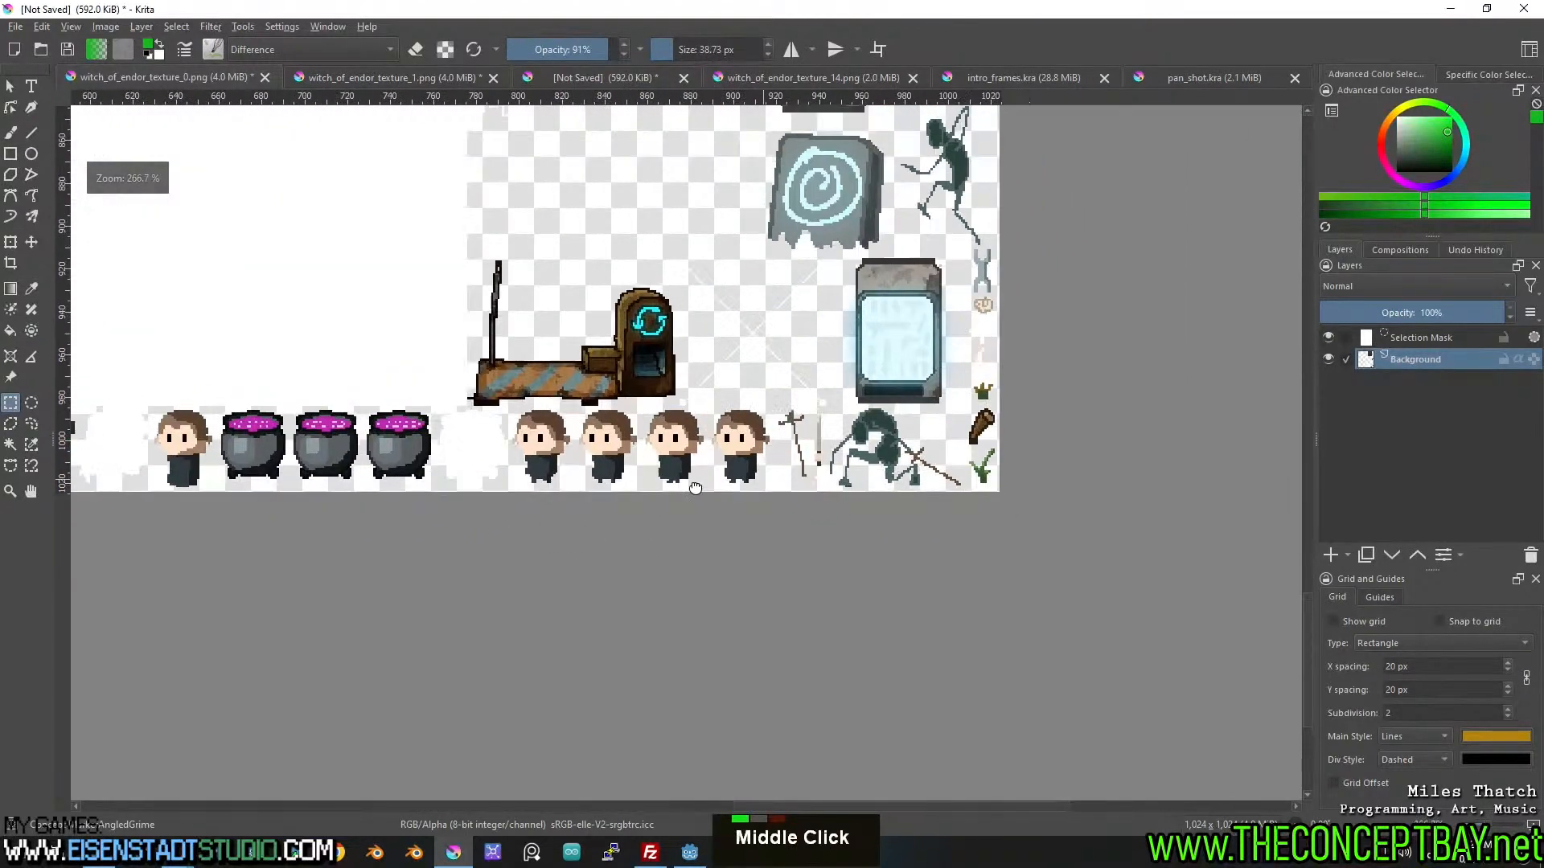
scroll(707, 492, "up", 2)
middle_click(905, 459)
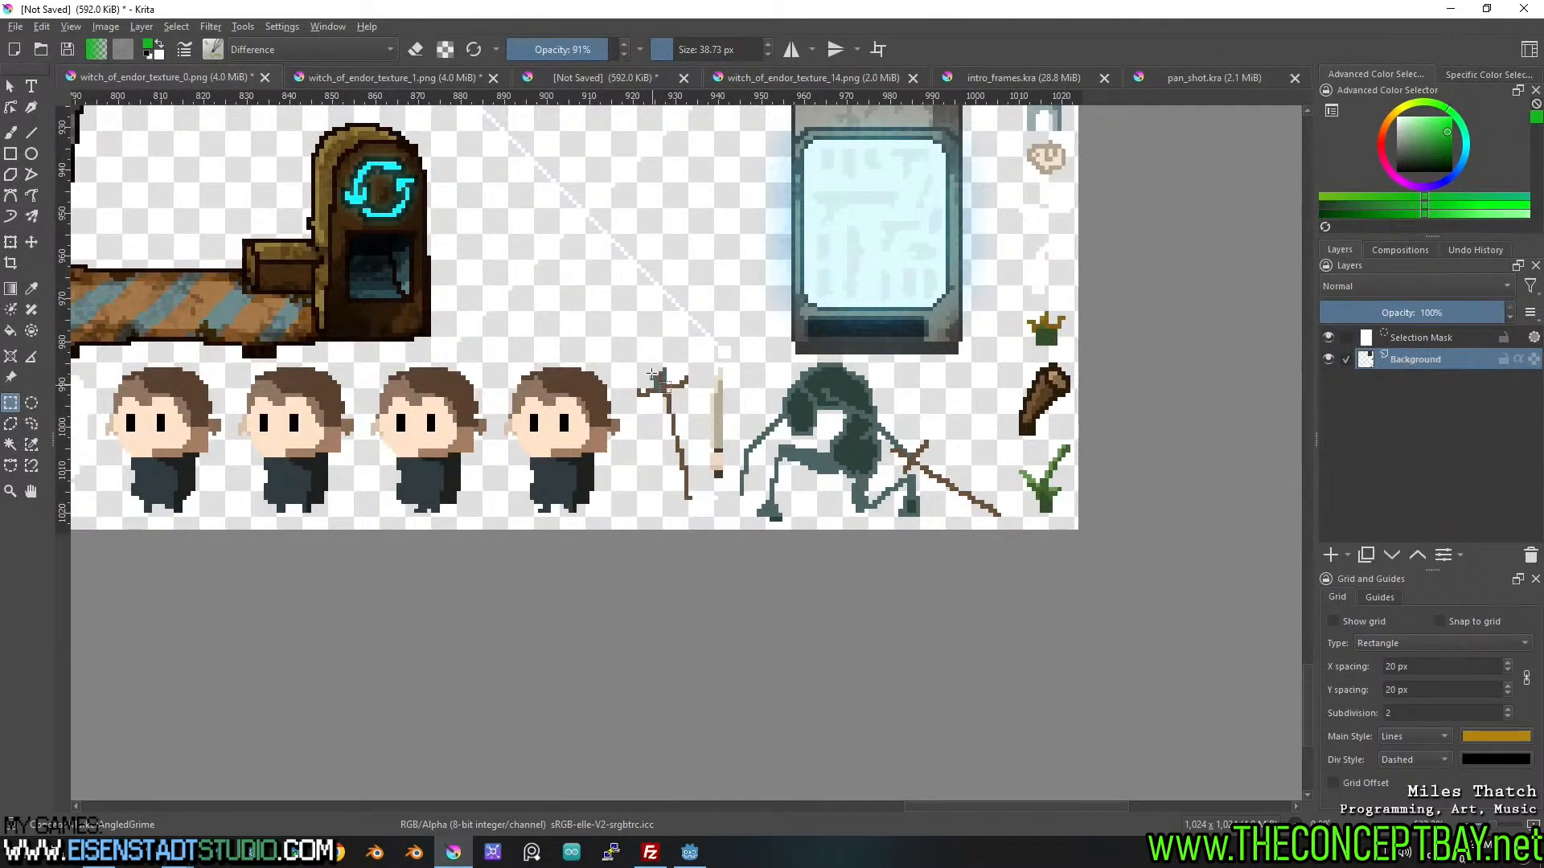
scroll(652, 375, "down", 2)
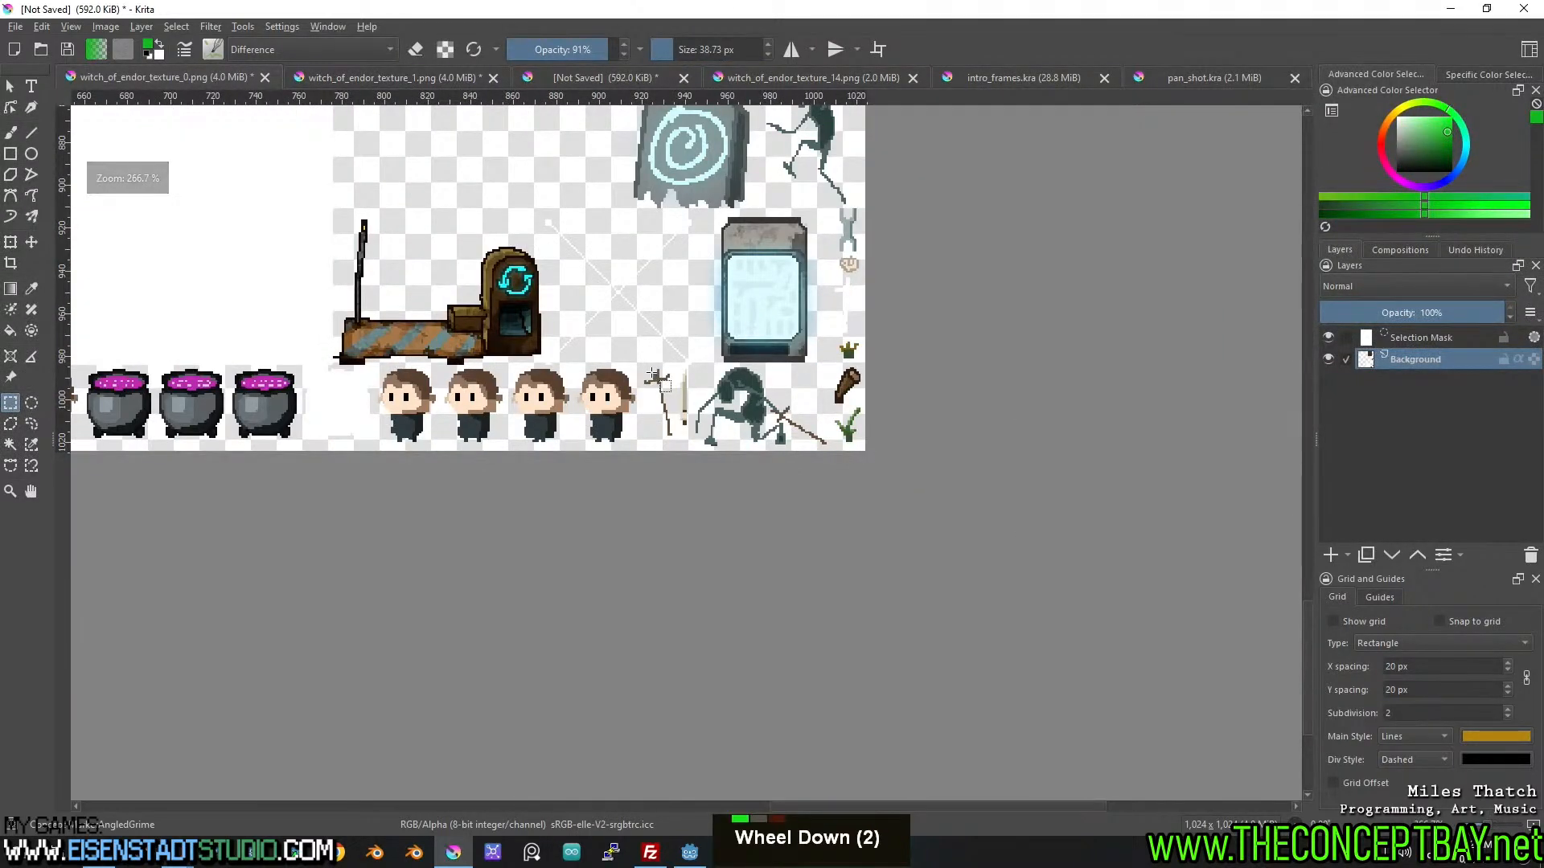
middle_click(617, 298)
middle_click(653, 346)
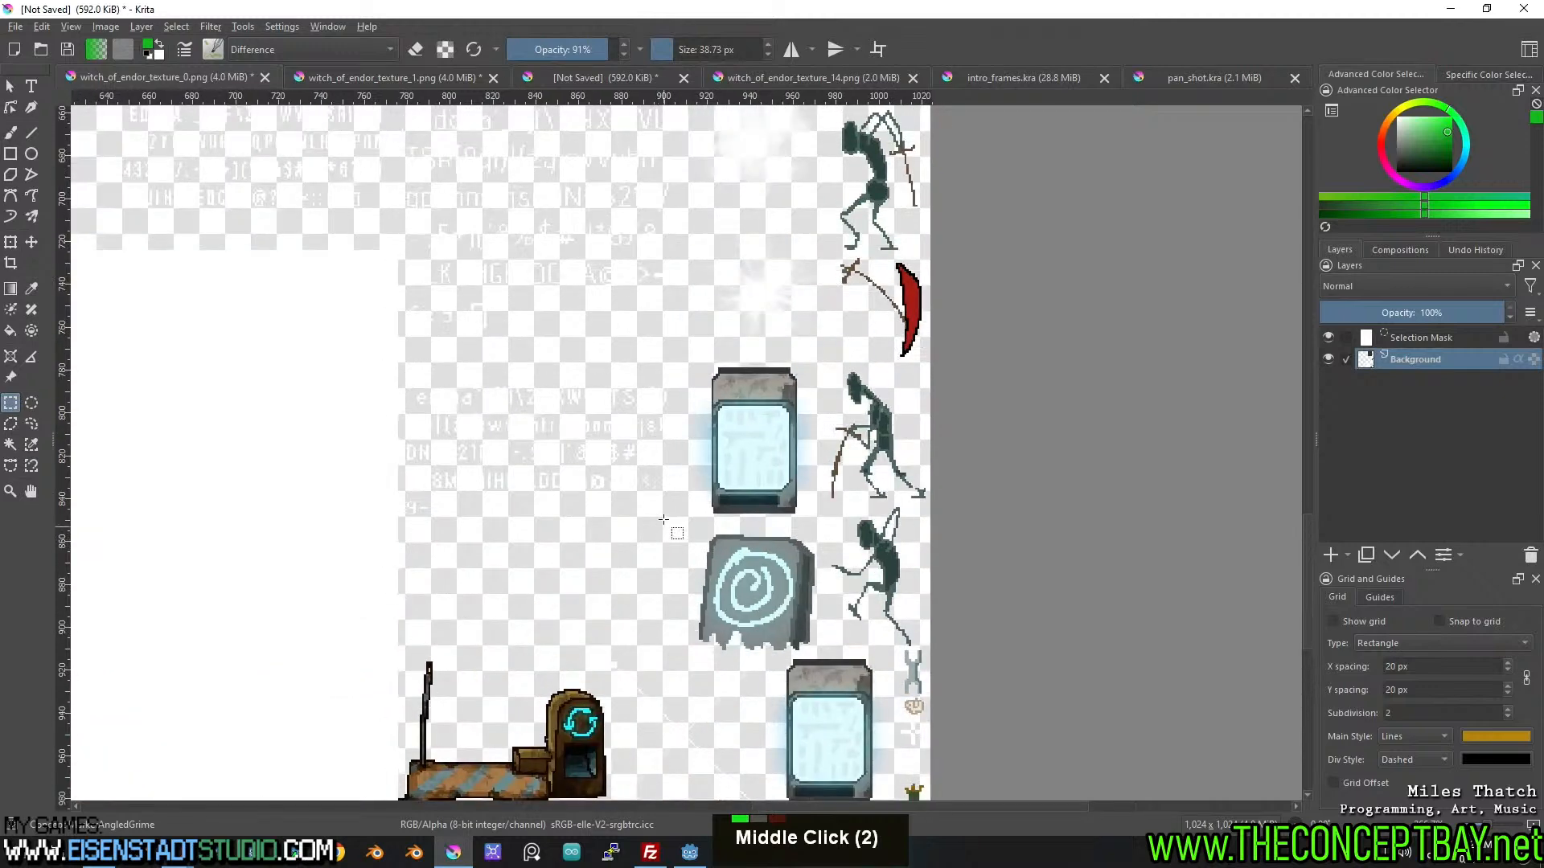
middle_click(671, 523)
middle_click(682, 393)
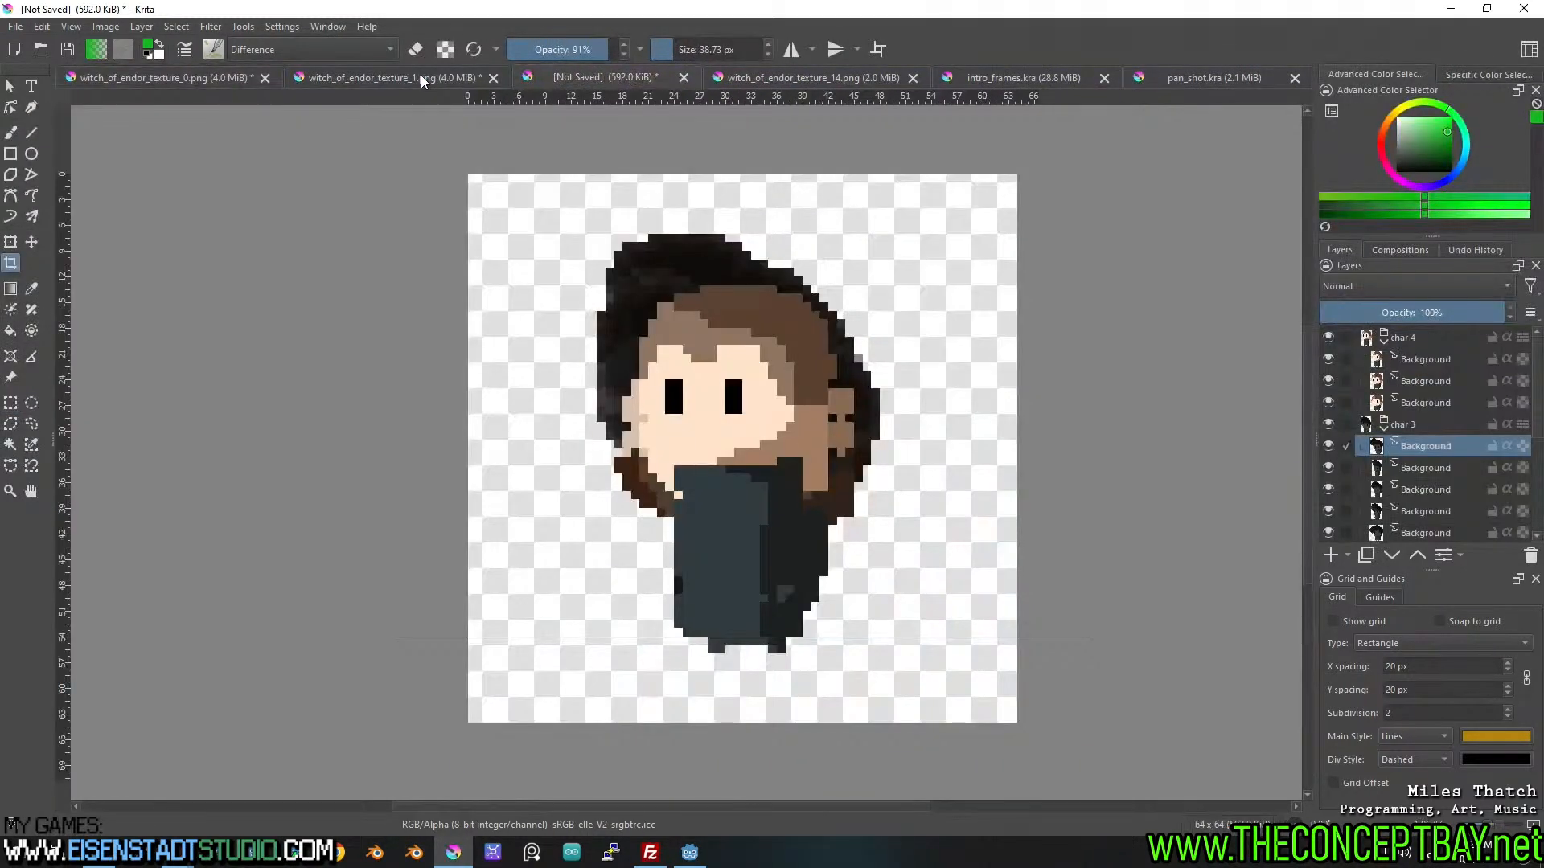
Cut the dark-faced character beside the white ring in witch_of_endor_texture_1.png and paste it into the char 3 group.
left_click(421, 75)
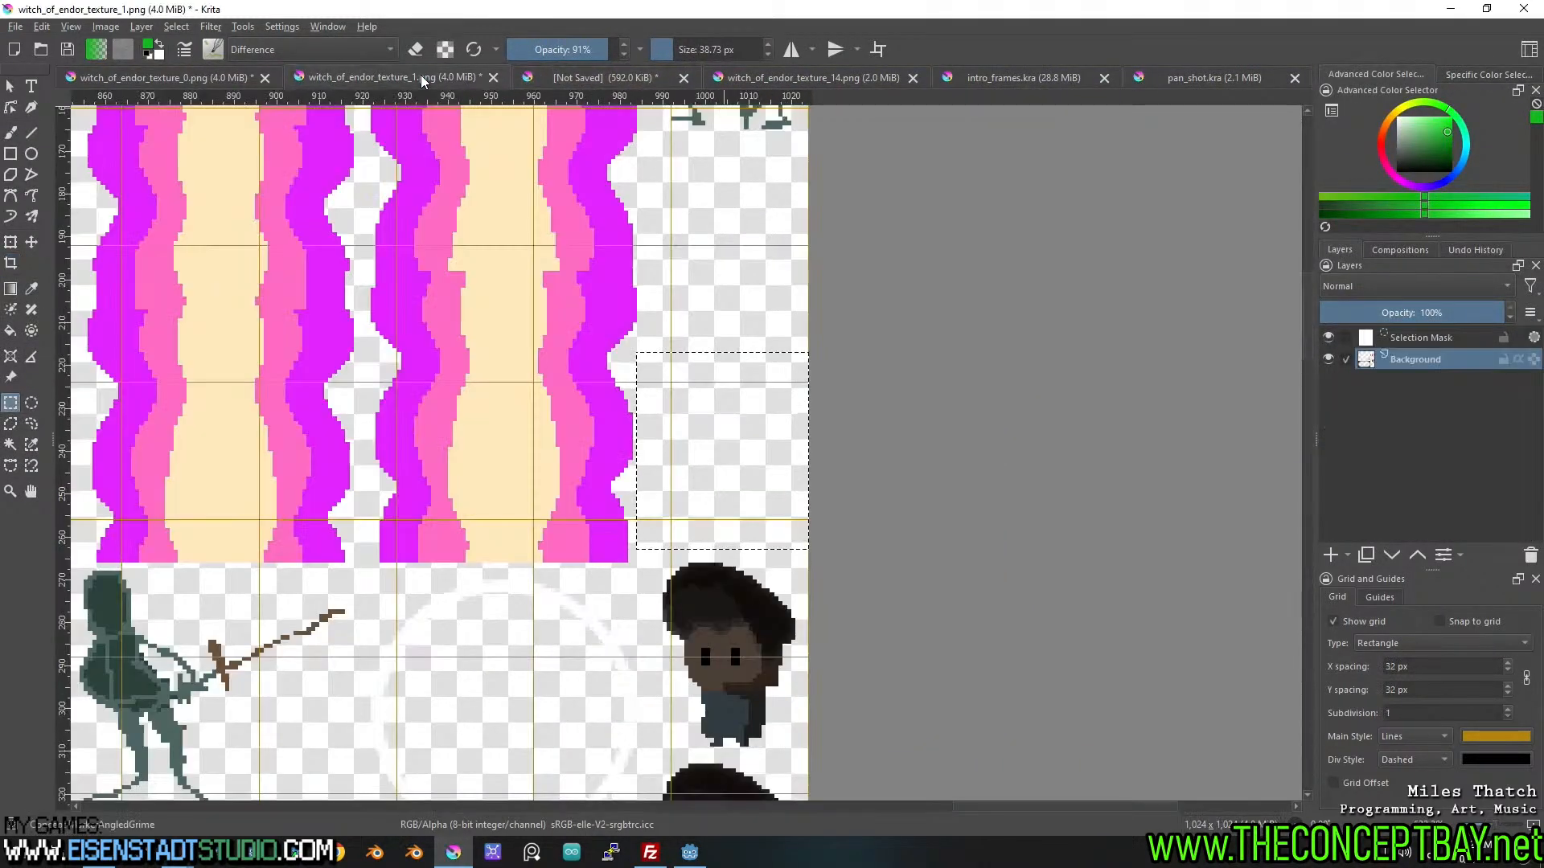
middle_click(772, 643)
scroll(770, 472, "down", 3)
left_click_drag(704, 465, 960, 297)
left_click_drag(886, 394, 634, 497)
scroll(755, 405, "up", 3)
left_click_drag(755, 405, 566, 392)
left_click(840, 229)
left_click_drag(833, 215, 664, 444)
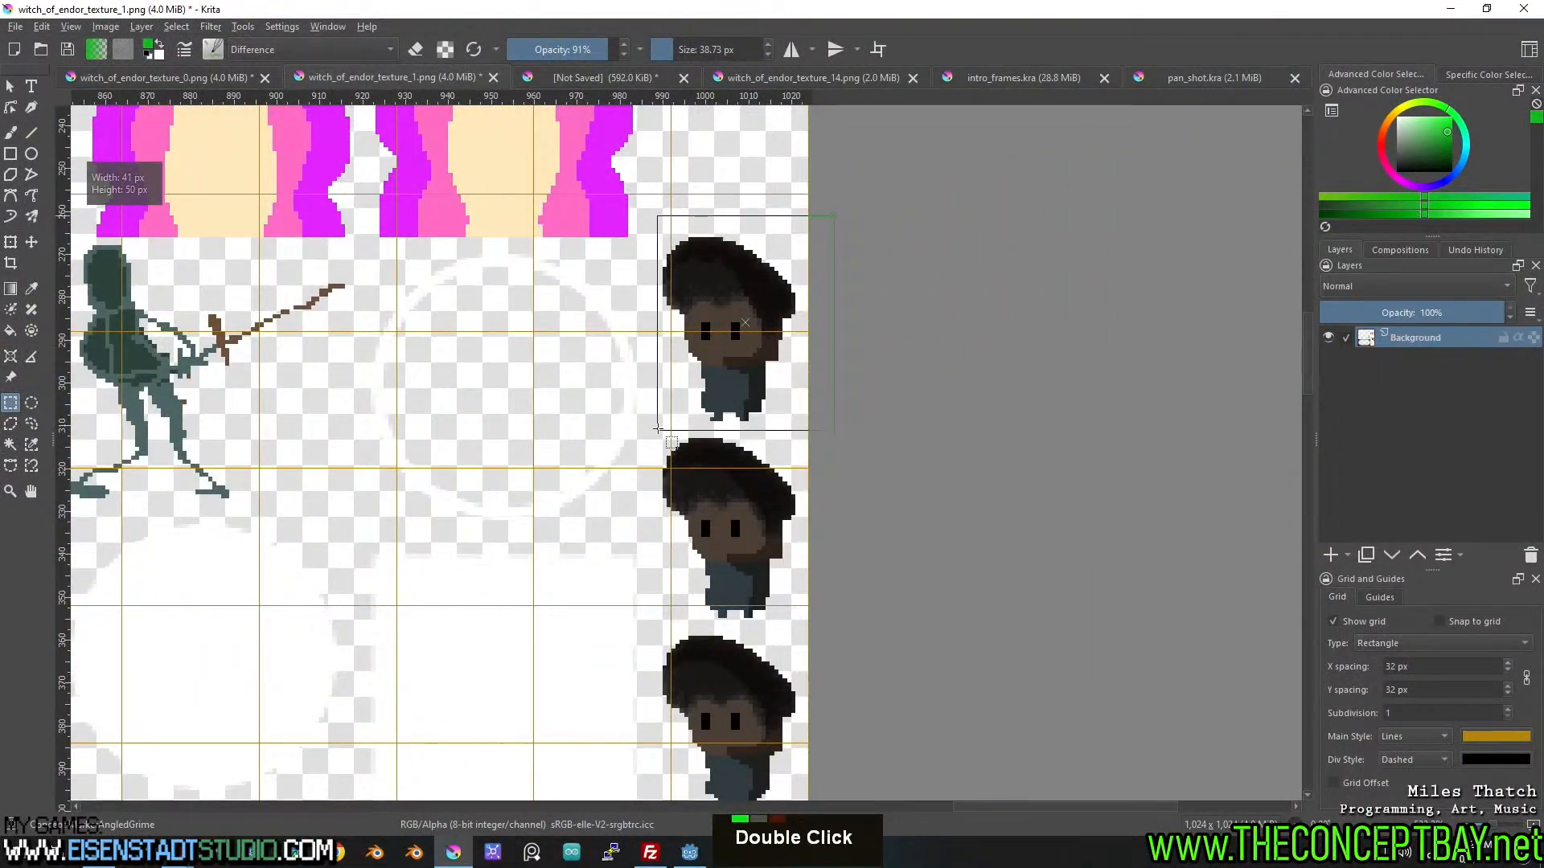
key("ctrl+x")
left_click(556, 80)
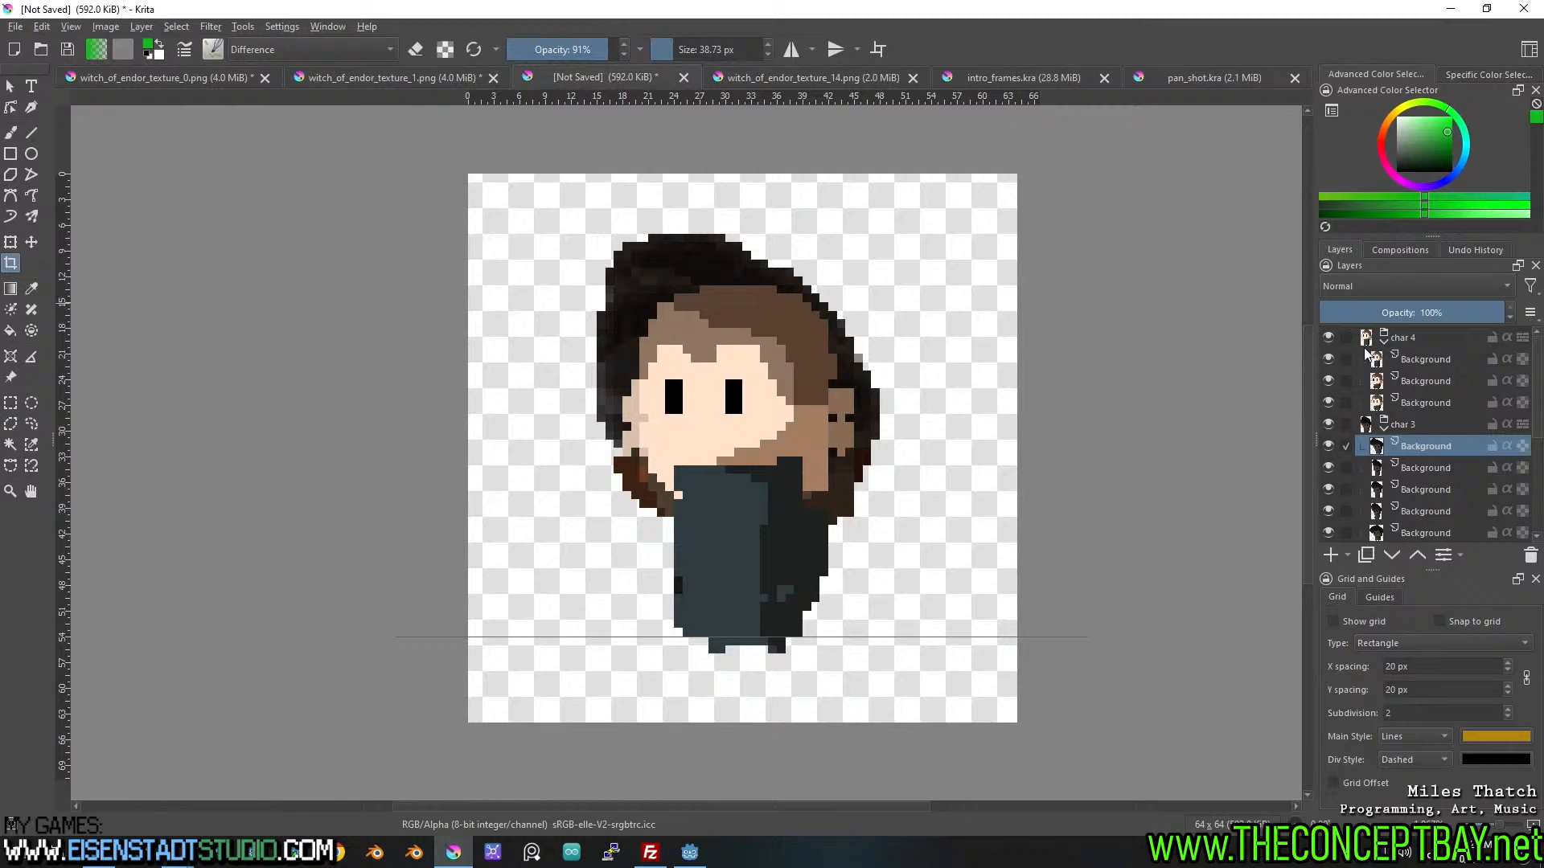
key("ctrl+v")
Cut the upper of the two remaining dark-faced characters in witch_of_endor_texture_1.png and paste it into the char 3 group.
left_click(368, 77)
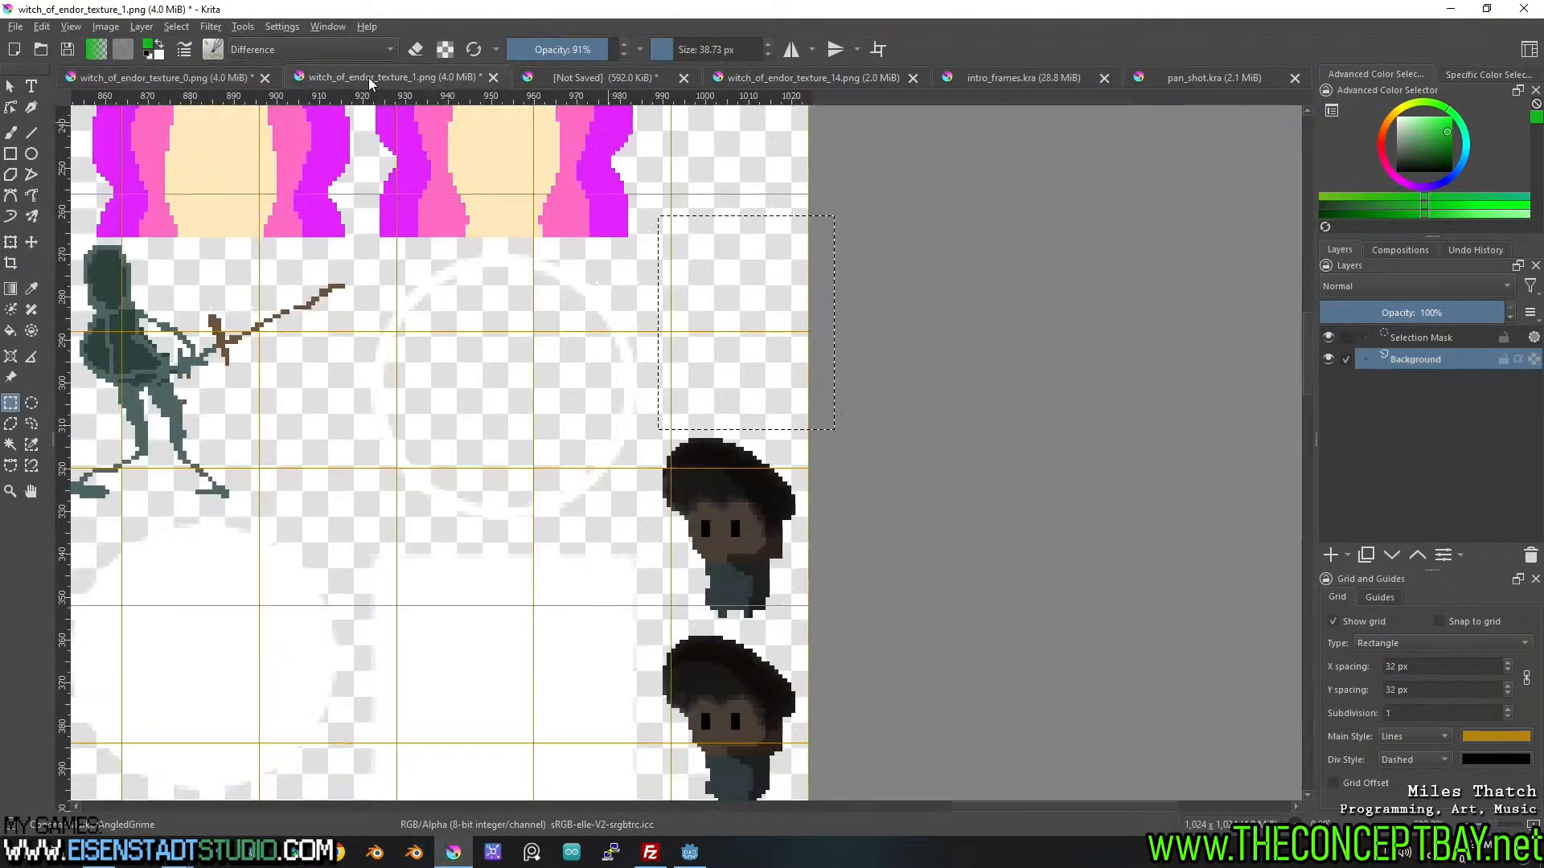
left_click_drag(845, 523, 888, 402)
left_click_drag(860, 510, 701, 295)
key("ctrl+x")
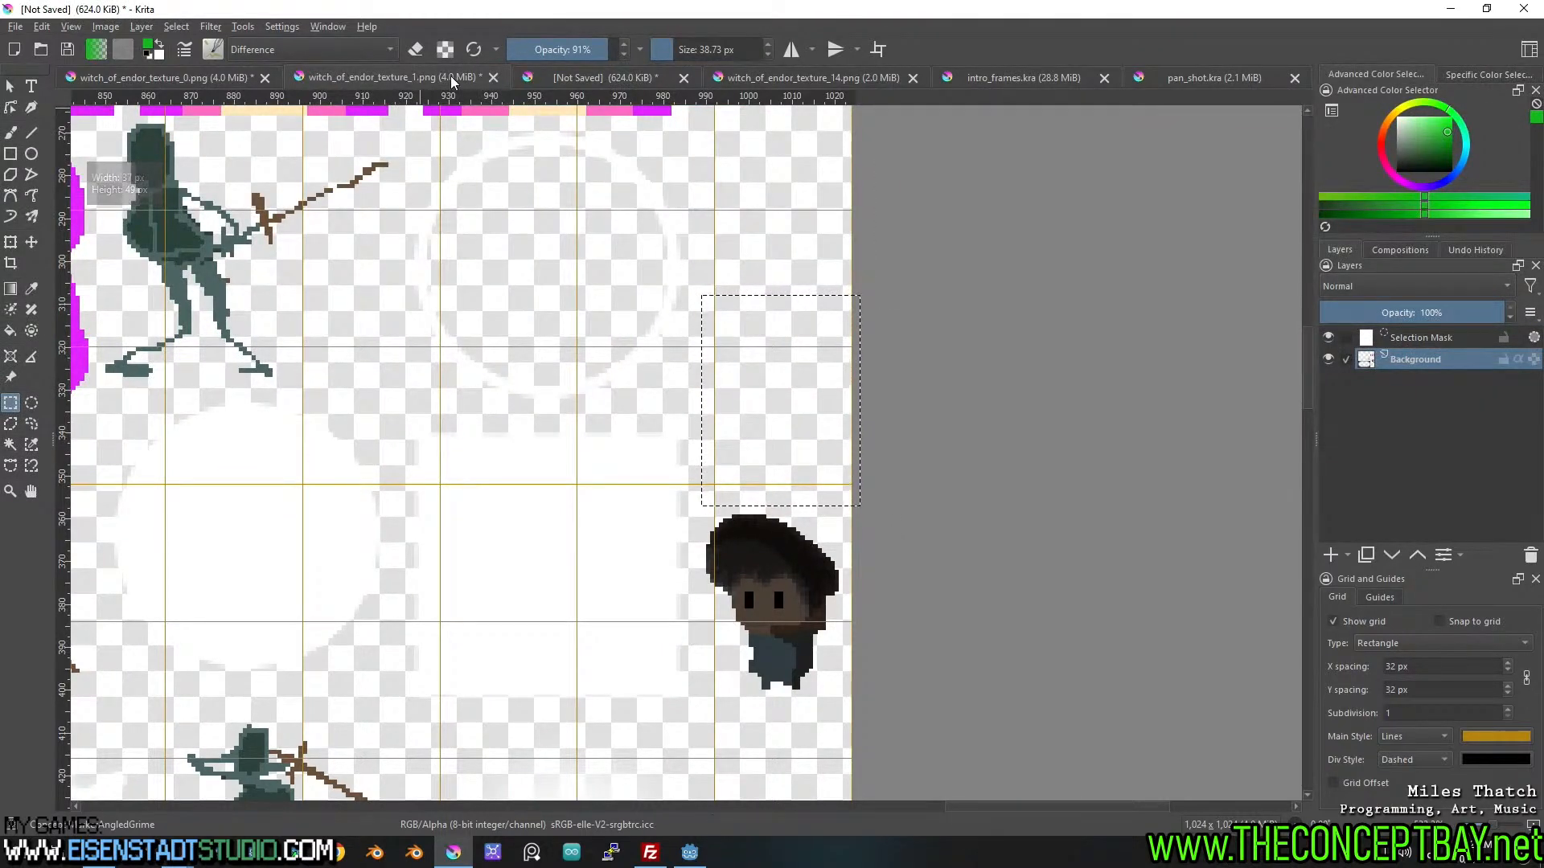
left_click(600, 78)
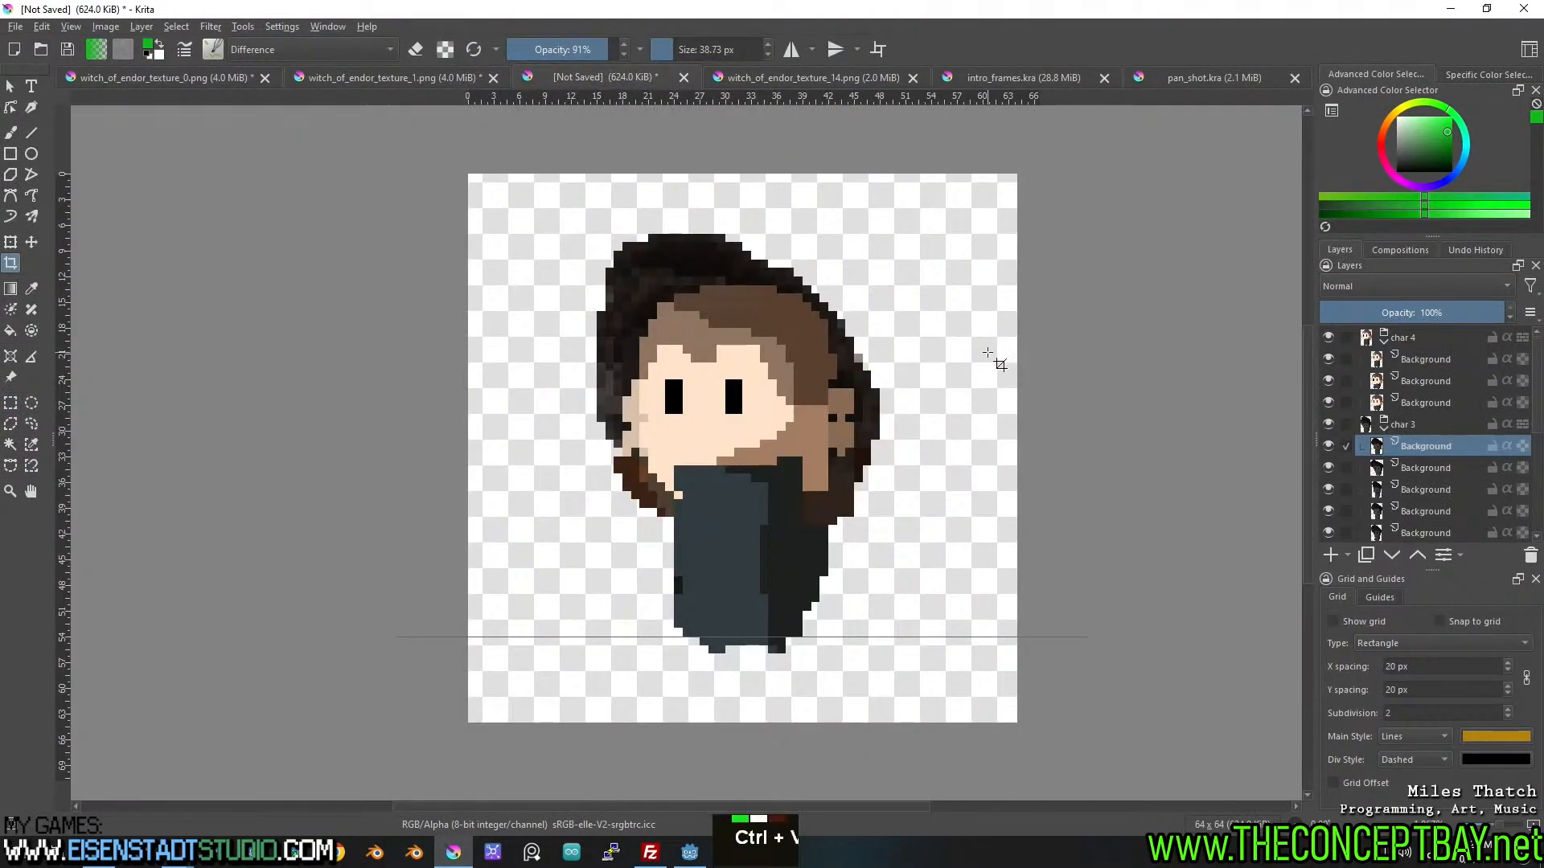
key("ctrl+v")
Cut the last dark-faced character above the pink orb in witch_of_endor_texture_1.png and paste it into the char 3 group.
left_click(251, 83)
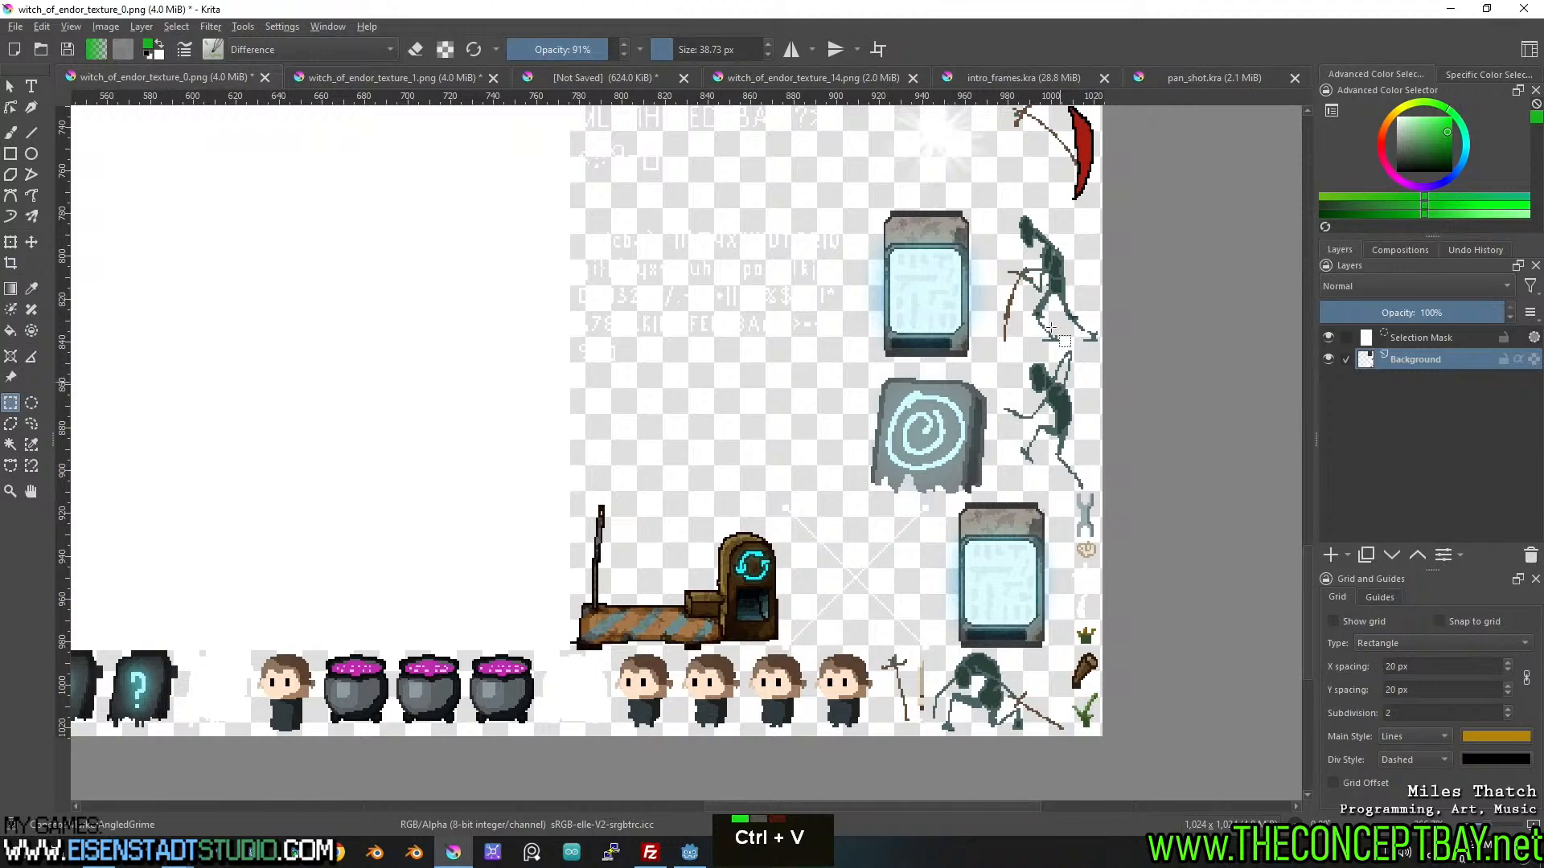
left_click(381, 78)
scroll(799, 480, "down", 3)
left_click_drag(853, 513, 680, 291)
key("ctrl+c")
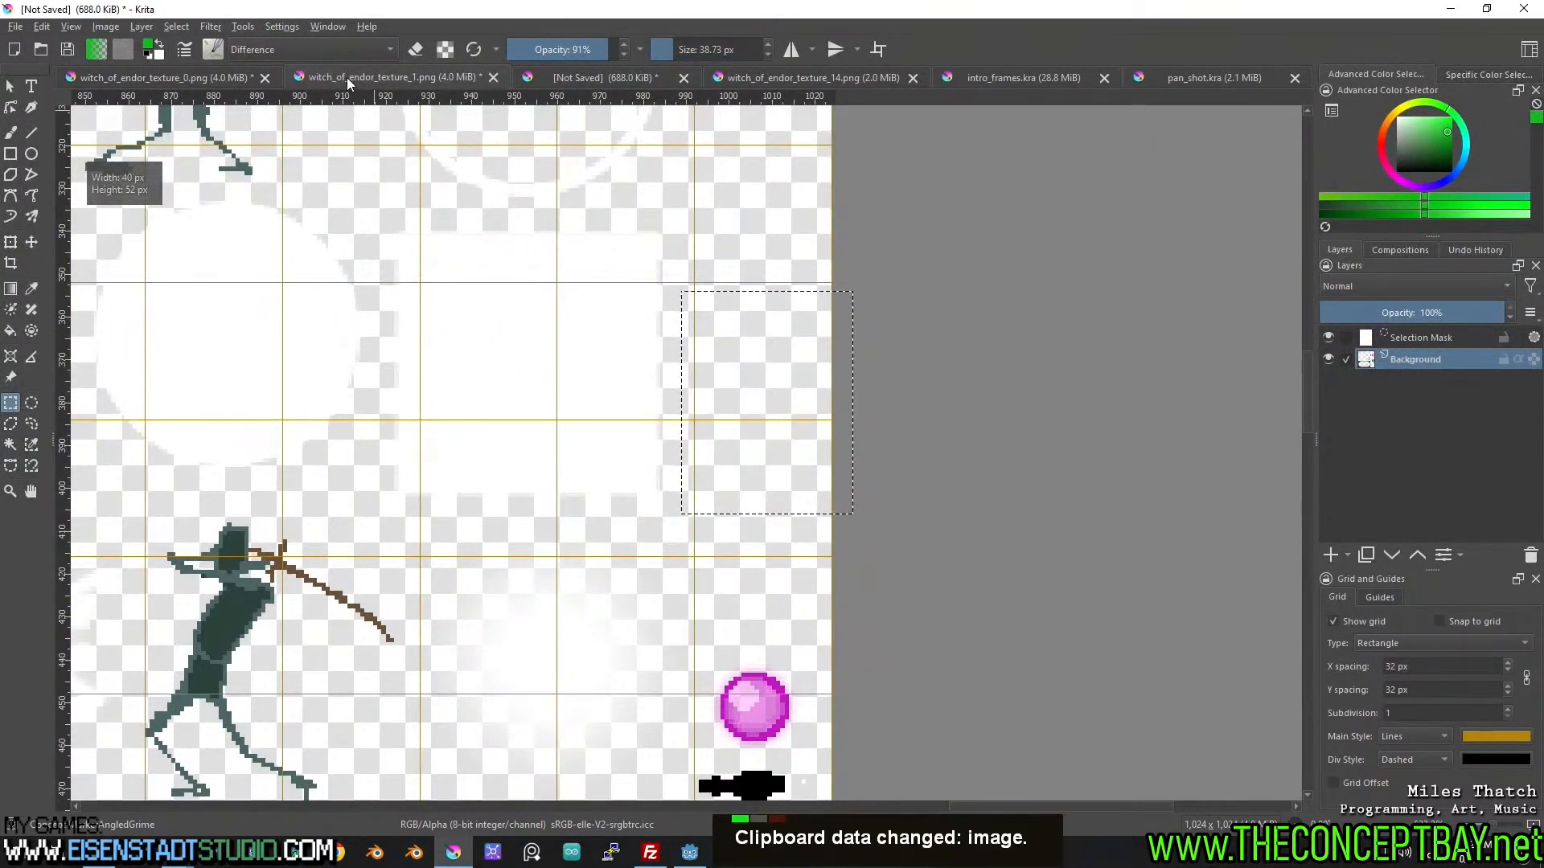
left_click(582, 77)
key("ctrl+v")
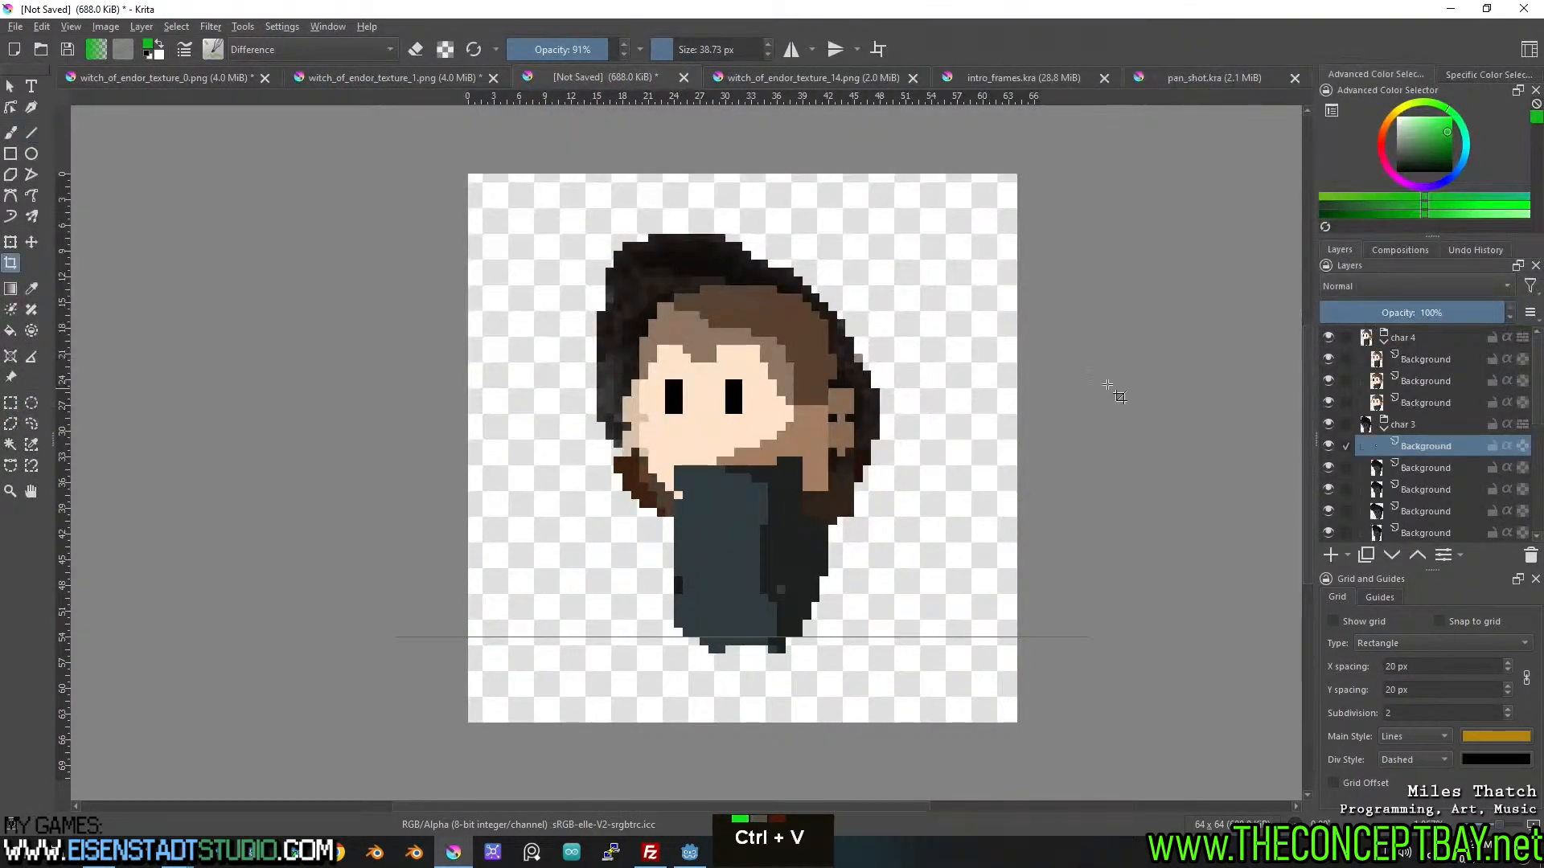
Look over the whole witch_of_endor_texture_1.png sheet for remaining character sprites.
left_click(355, 79)
scroll(701, 496, "down", 3)
scroll(701, 496, "down", 2)
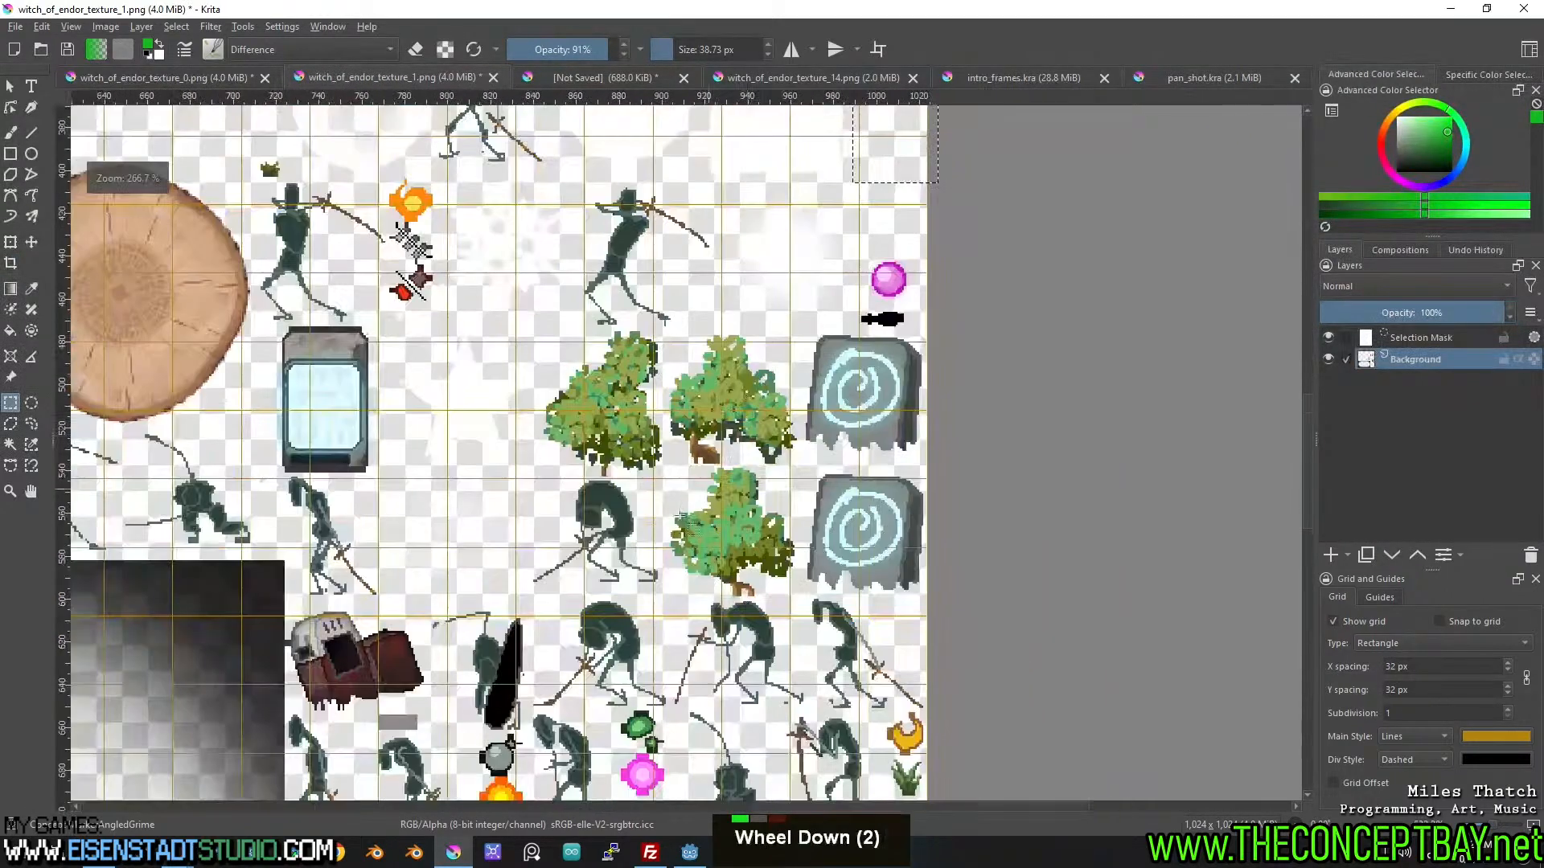
scroll(702, 496, "down", 3)
scroll(754, 369, "down", 3)
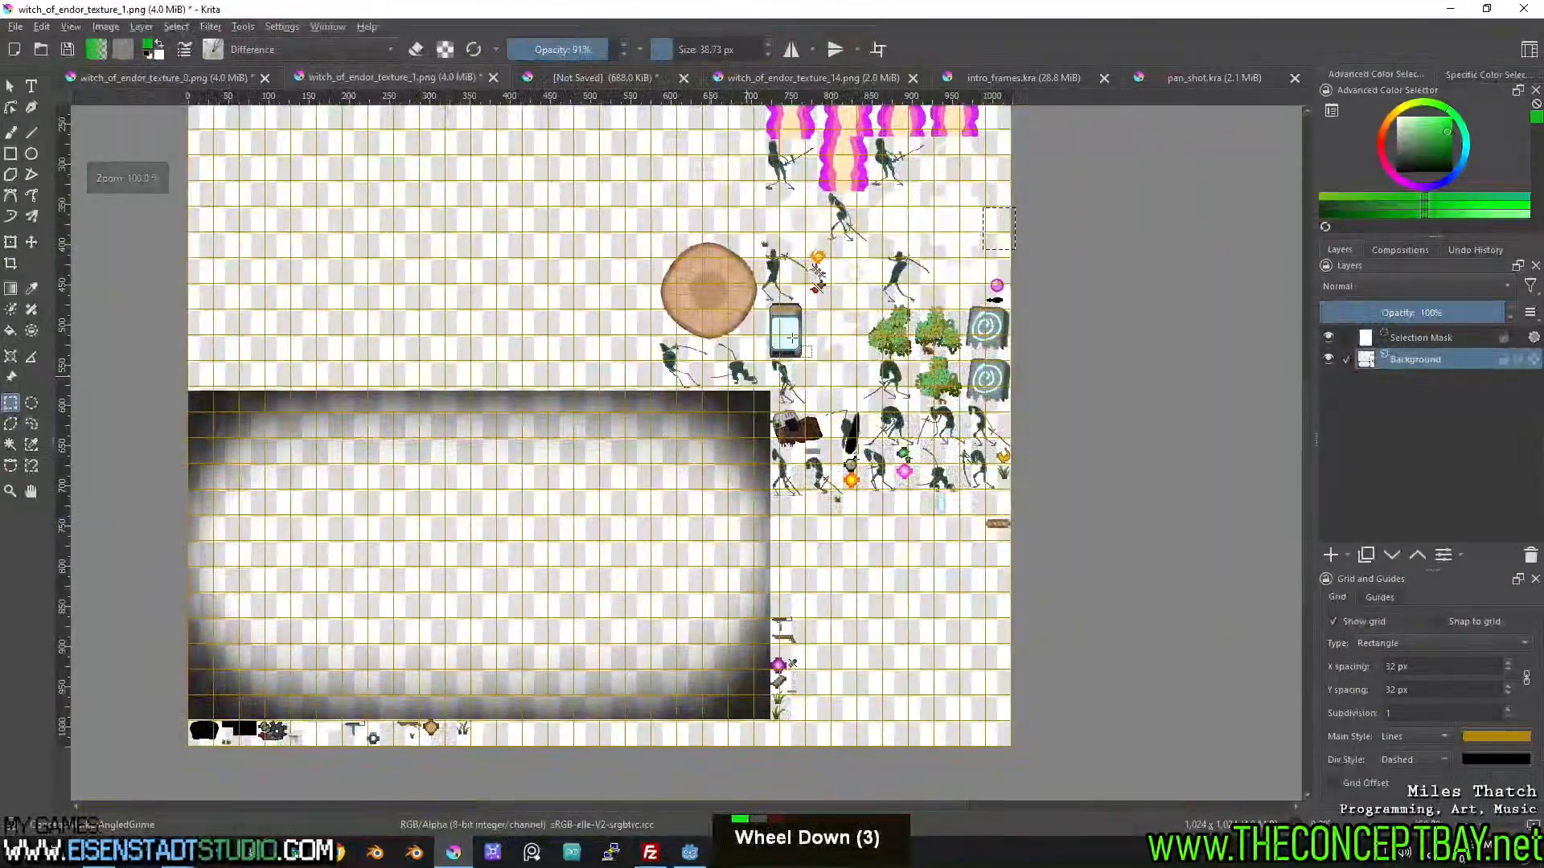
left_click_drag(754, 370, 531, 648)
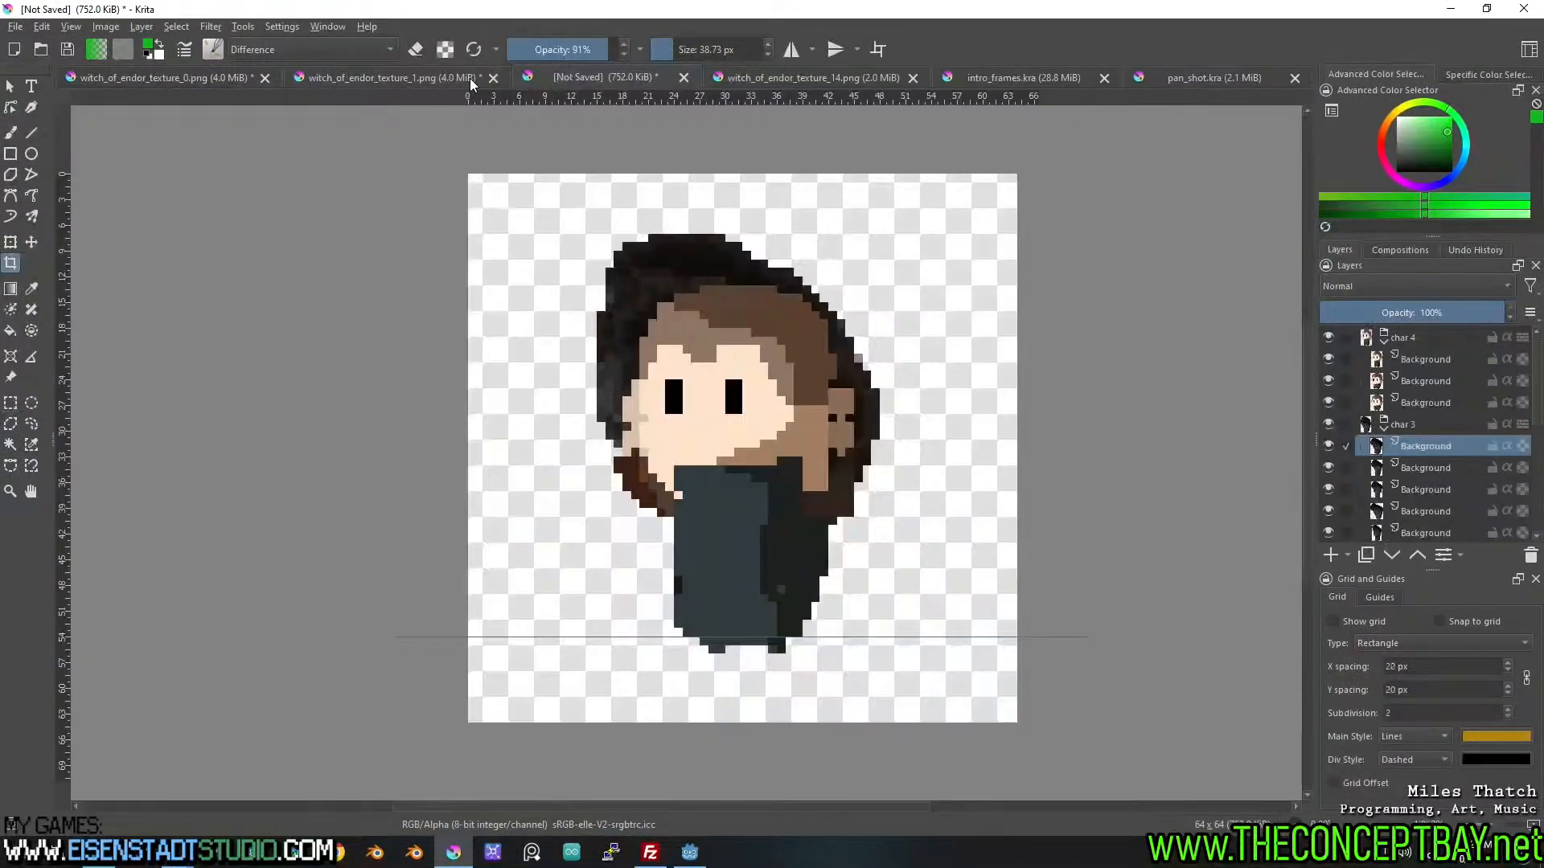
left_click(459, 77)
Cut the bearded character beside the tree stump in witch_of_endor_texture_0.png, paste it into the char 2 group and check the new layer by toggling its visibility.
left_click(198, 74)
left_click_drag(572, 523, 973, 358)
left_click_drag(289, 441, 719, 438)
left_click_drag(529, 402, 965, 370)
scroll(964, 370, "up", 3)
left_click_drag(573, 439, 567, 611)
key("ctrl+x")
left_click(601, 76)
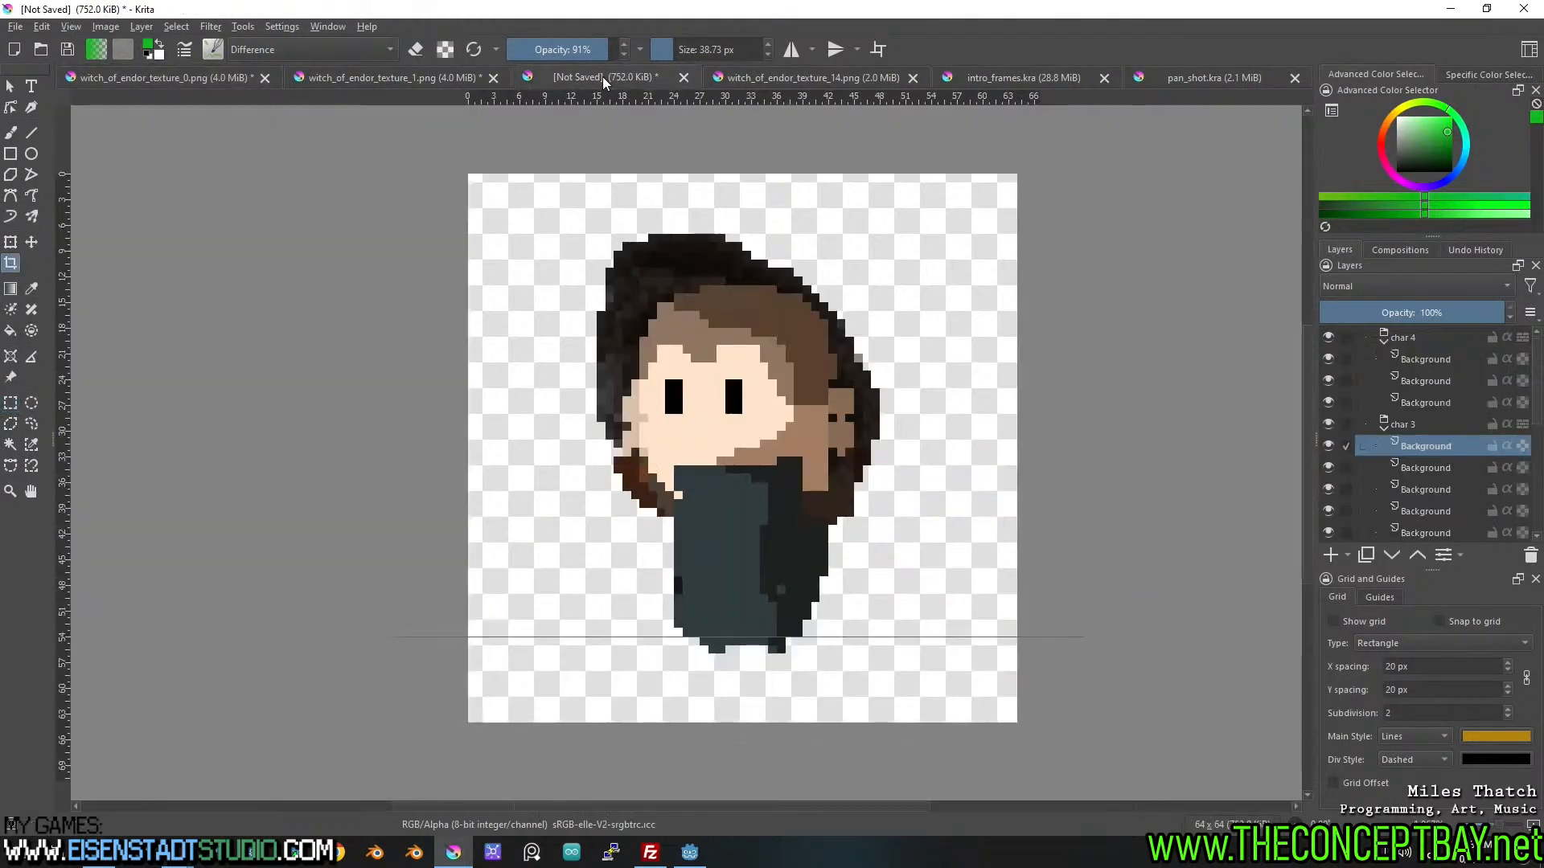
scroll(1383, 370, "down", 5)
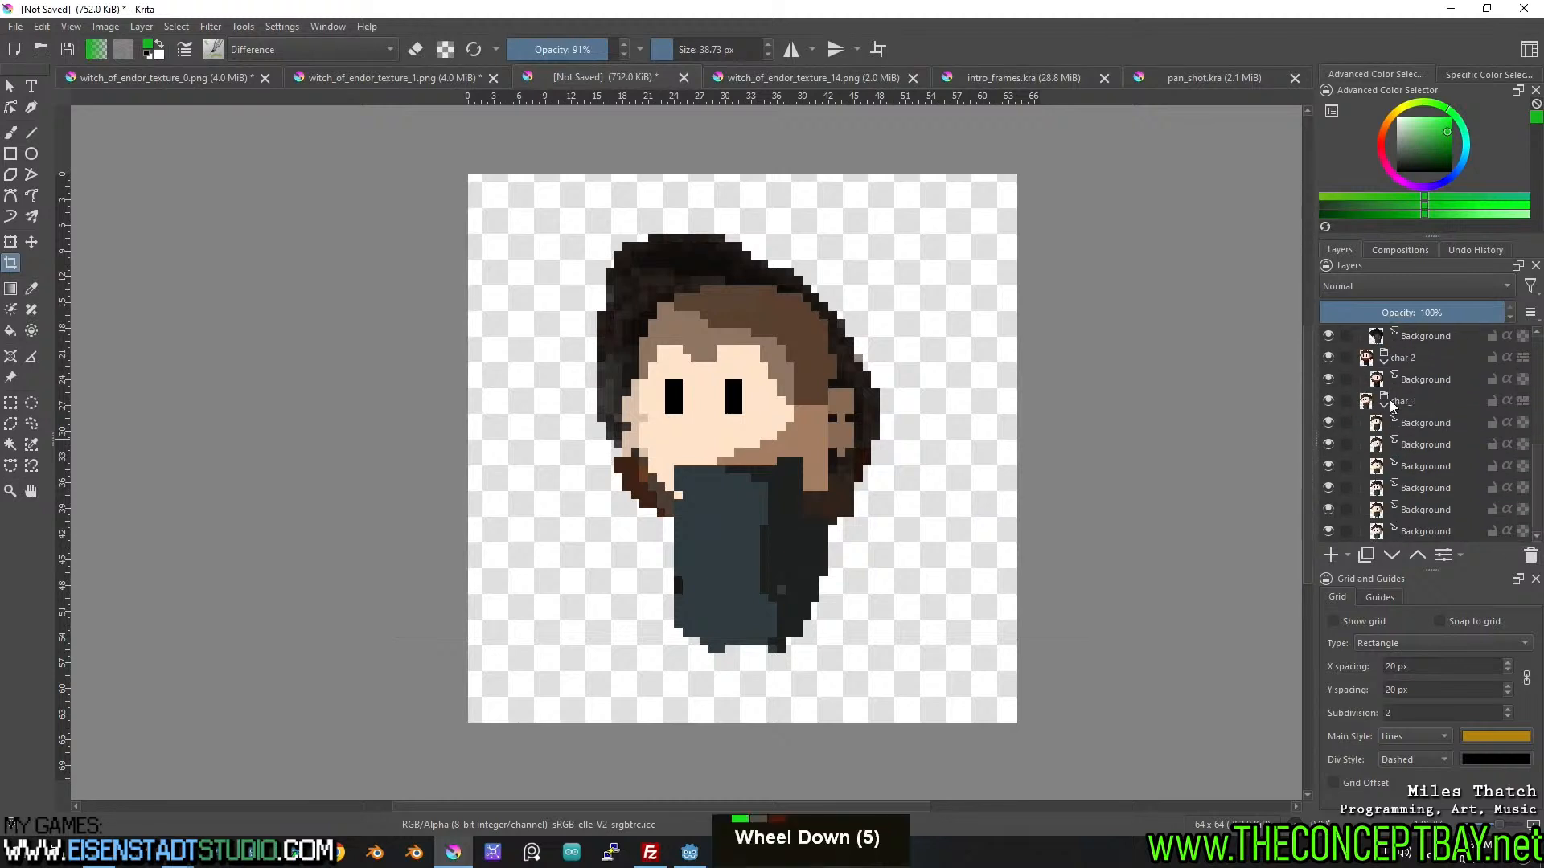
left_click(1416, 357)
key("ctrl+v")
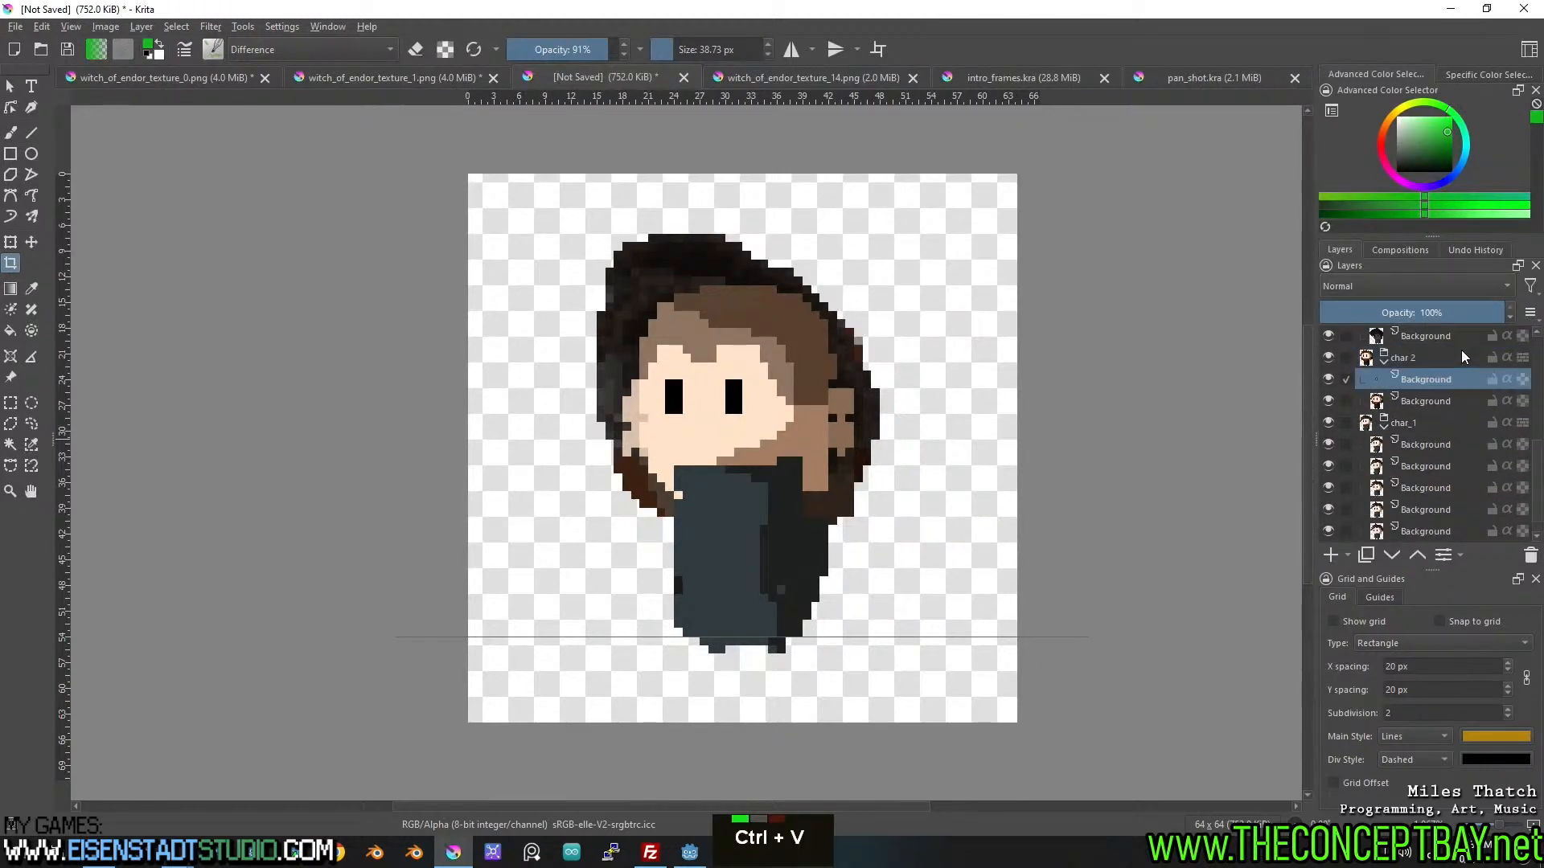
double_click(1328, 379)
double_click(1329, 380)
Cut the bearded character next to the black-haired pair in witch_of_endor_texture_0.png and paste it into the char 2 group.
left_click(380, 78)
left_click_drag(292, 650, 499, 385)
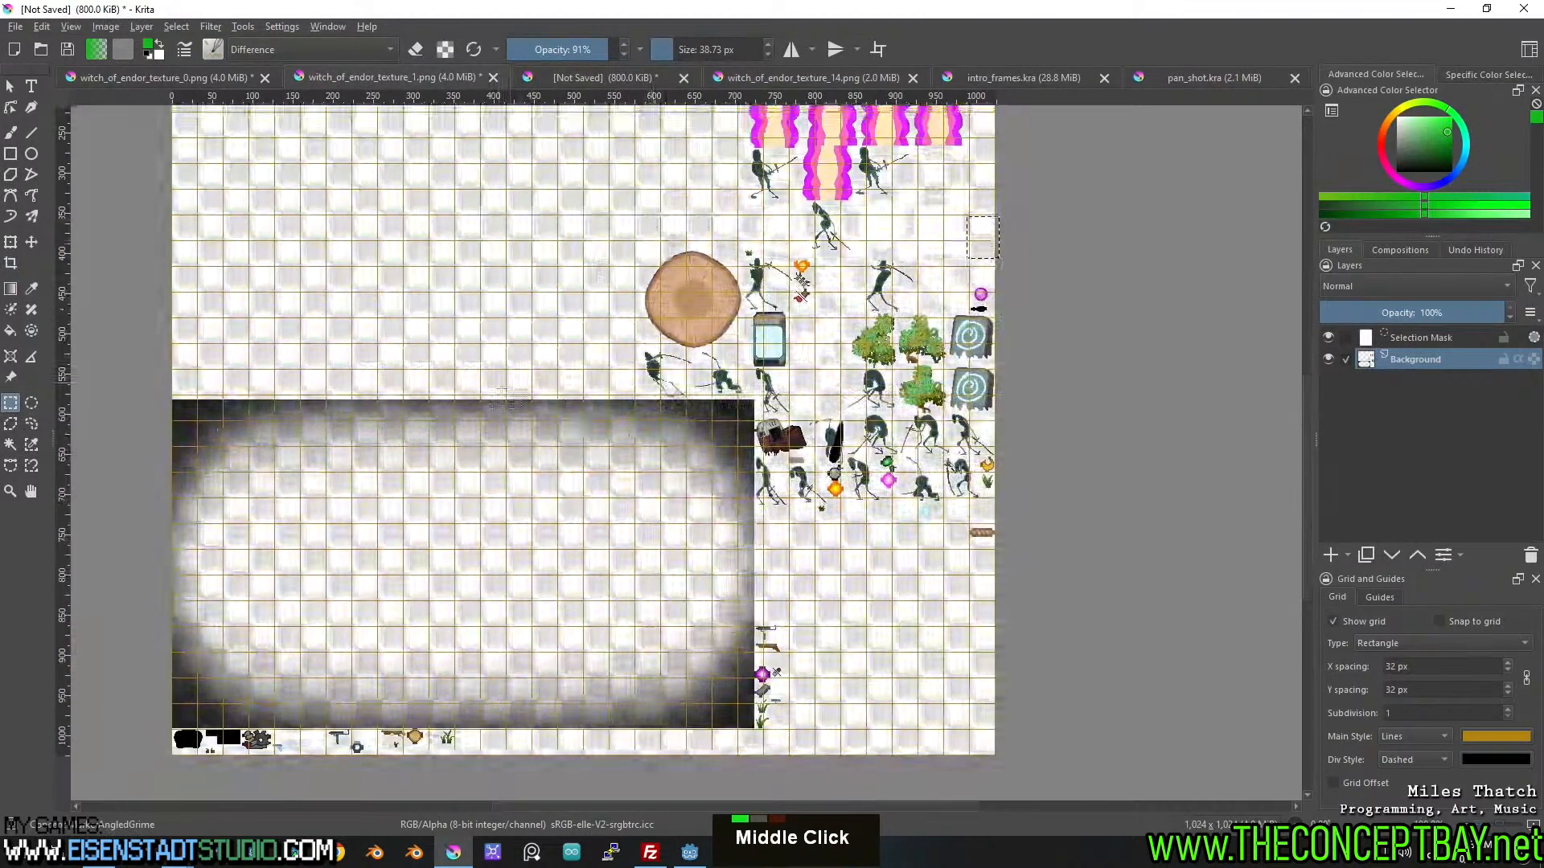
left_click_drag(596, 340, 437, 561)
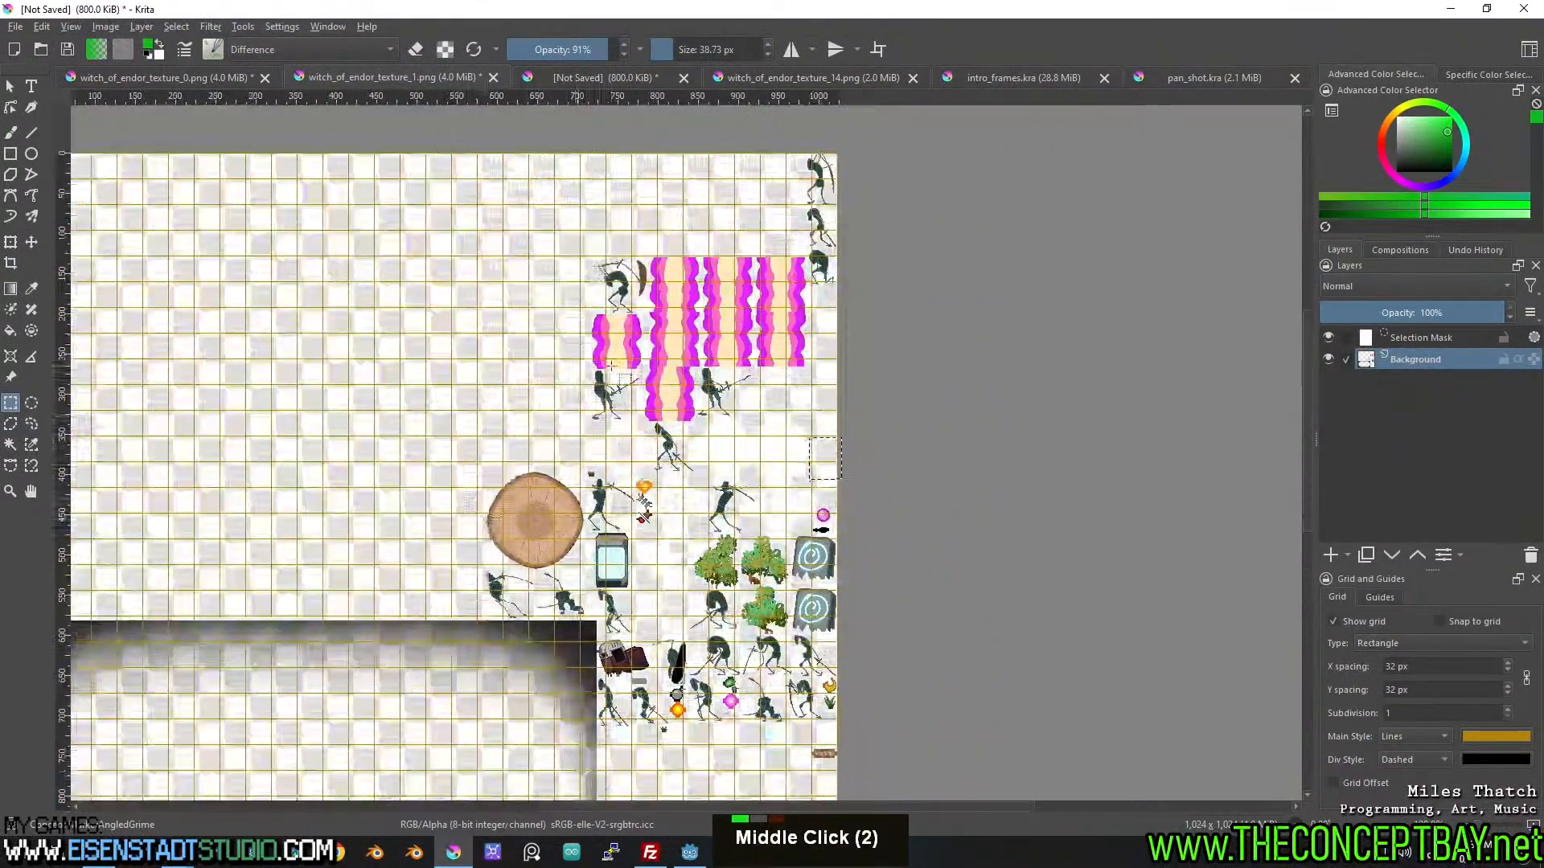
left_click_drag(167, 324, 455, 177)
left_click(185, 77)
left_click_drag(547, 374, 623, 612)
key("ctrl+c")
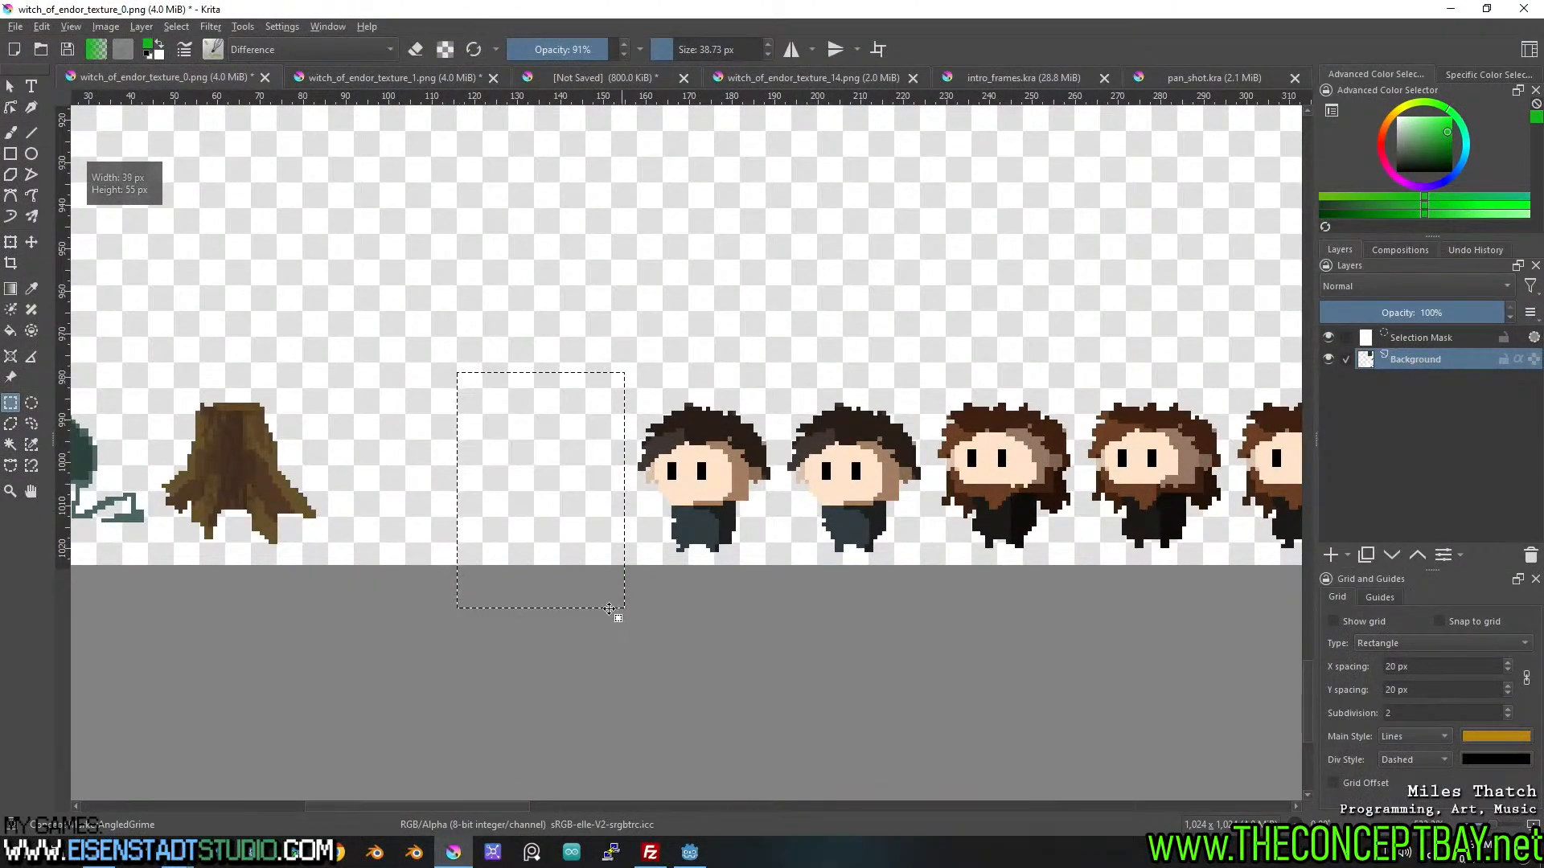
left_click(431, 77)
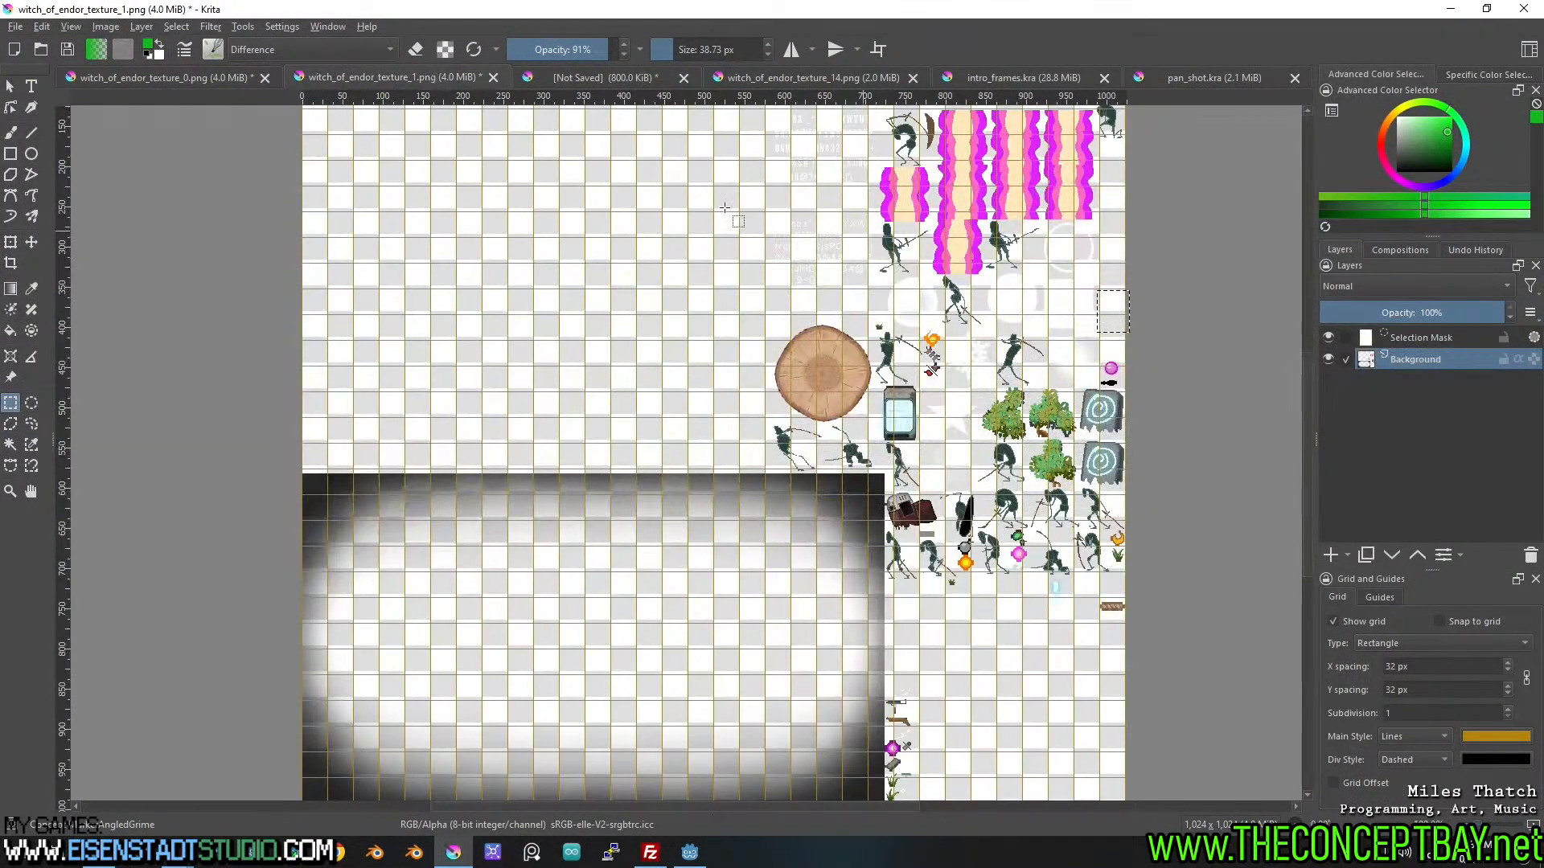
left_click(603, 78)
key("ctrl+v")
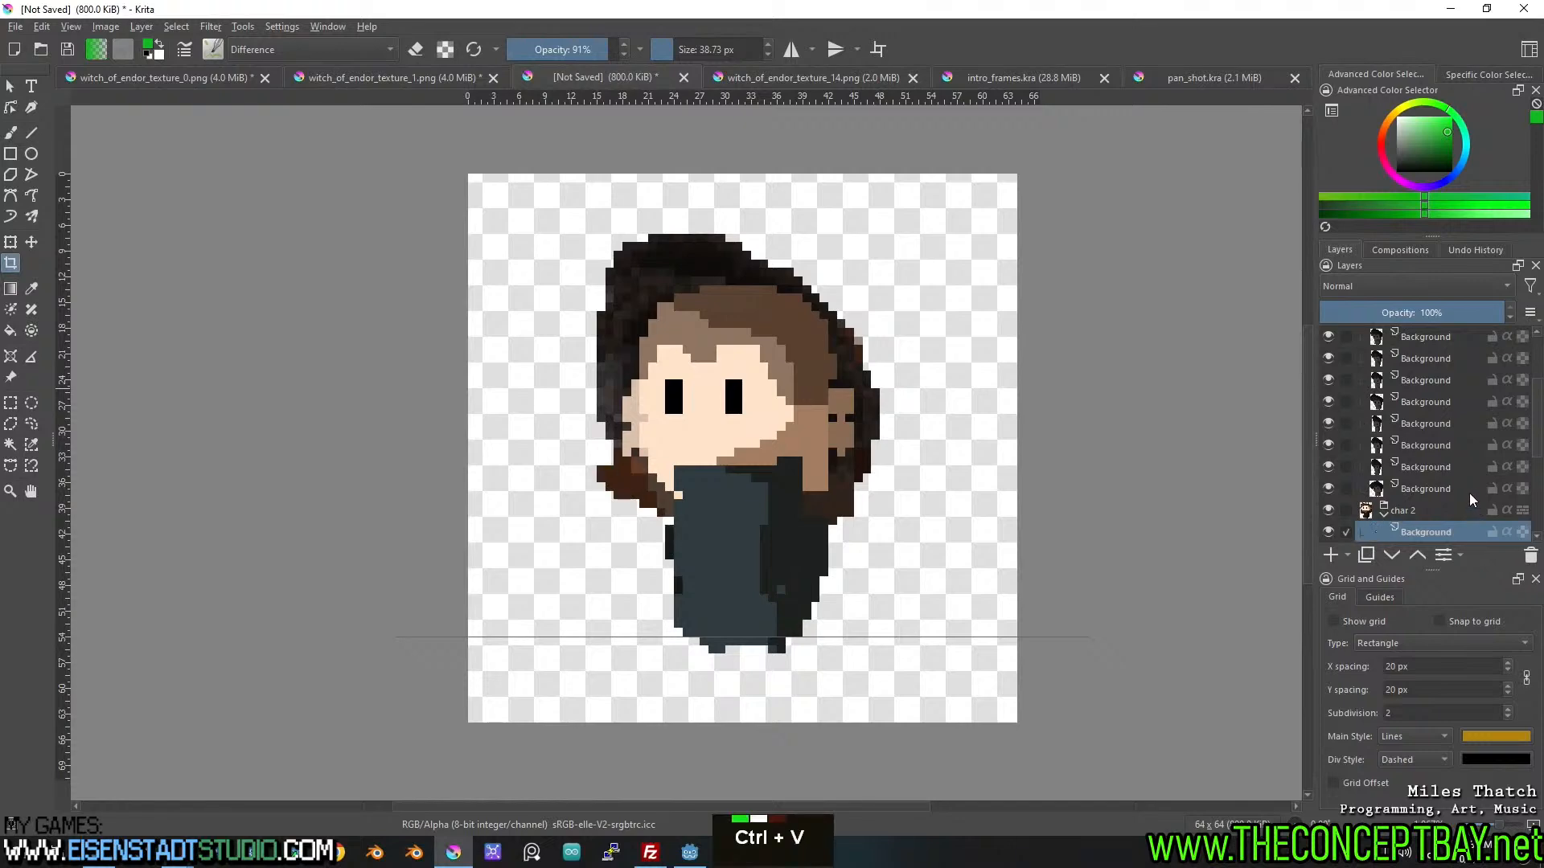
Cut the first of the three bearded characters beside the black-haired pair in witch_of_endor_texture_0.png and paste it into the char 2 group.
left_click(203, 75)
middle_click(252, 403)
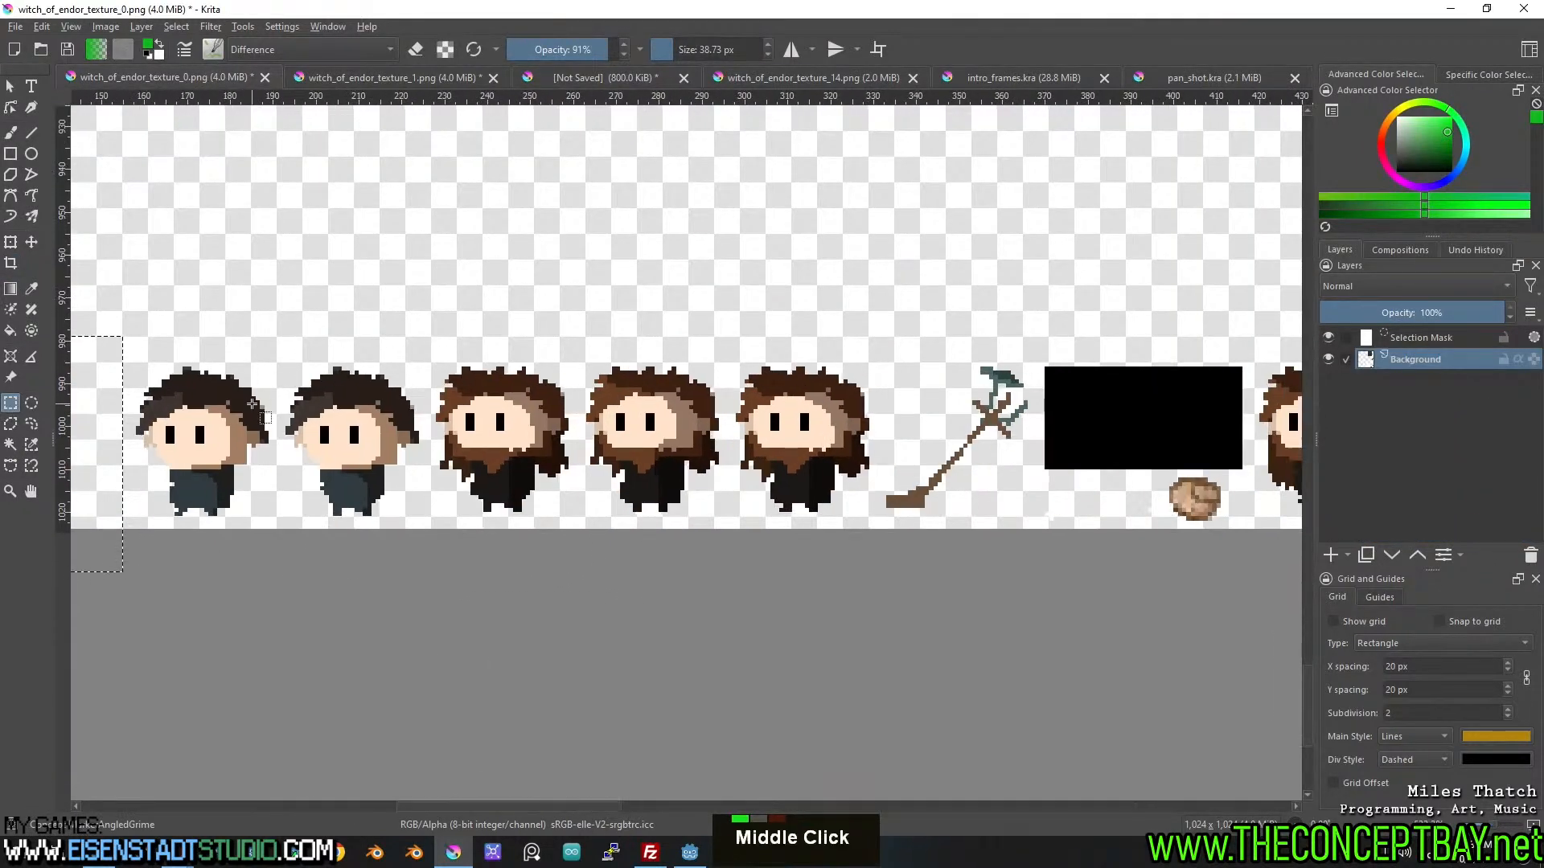
left_click_drag(422, 346, 574, 585)
key("ctrl+x")
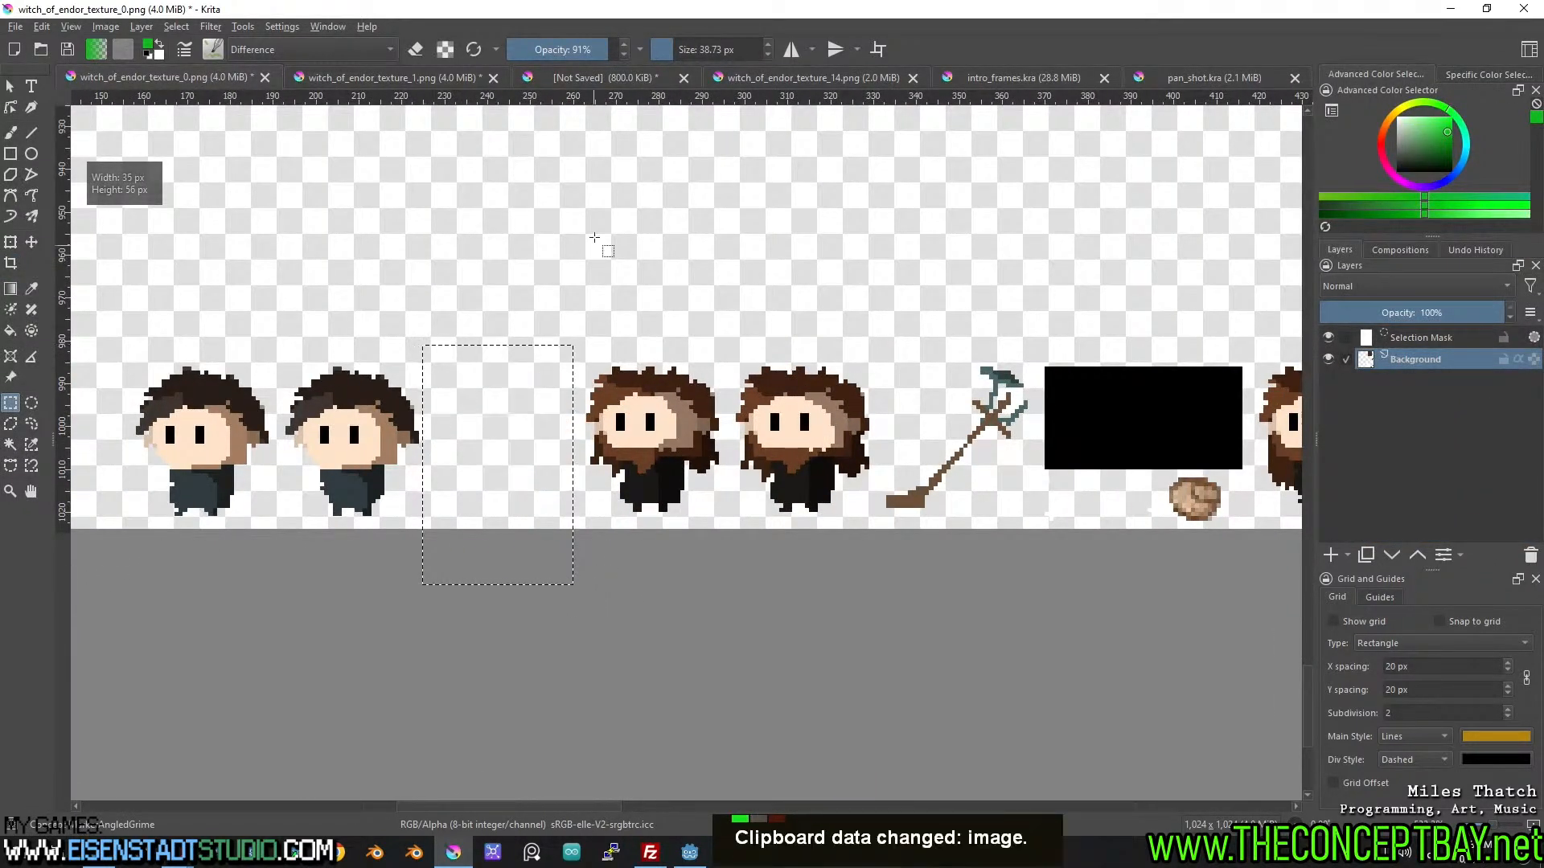
left_click(623, 75)
key("ctrl+v")
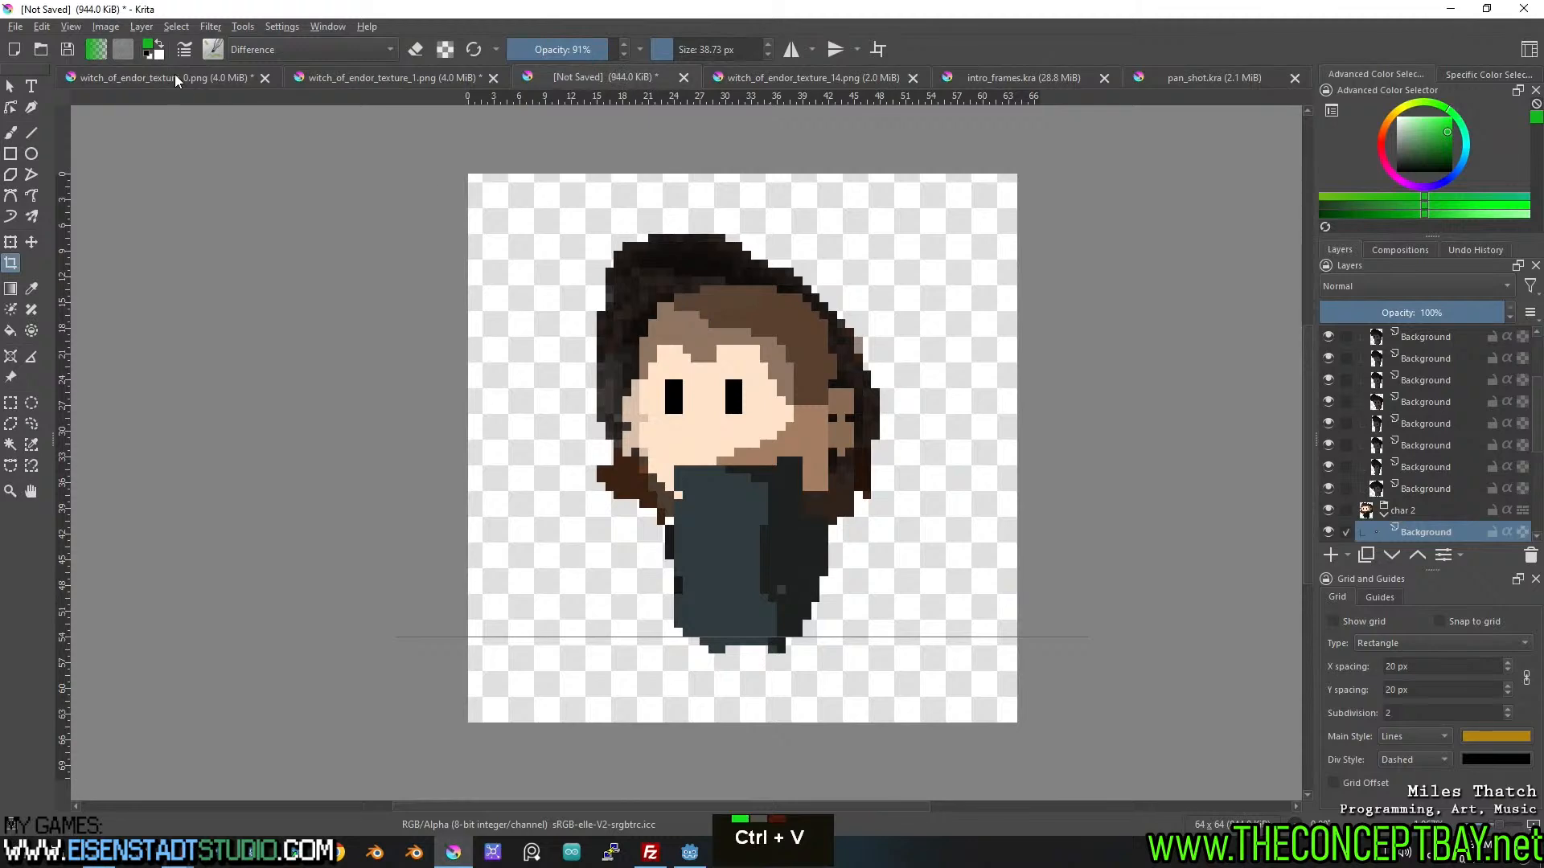
Cut the nearer of the two bearded characters before the pitchfork in witch_of_endor_texture_0.png and paste it into the char 2 group.
left_click(177, 81)
left_click_drag(568, 324, 727, 546)
key("ctrl+x")
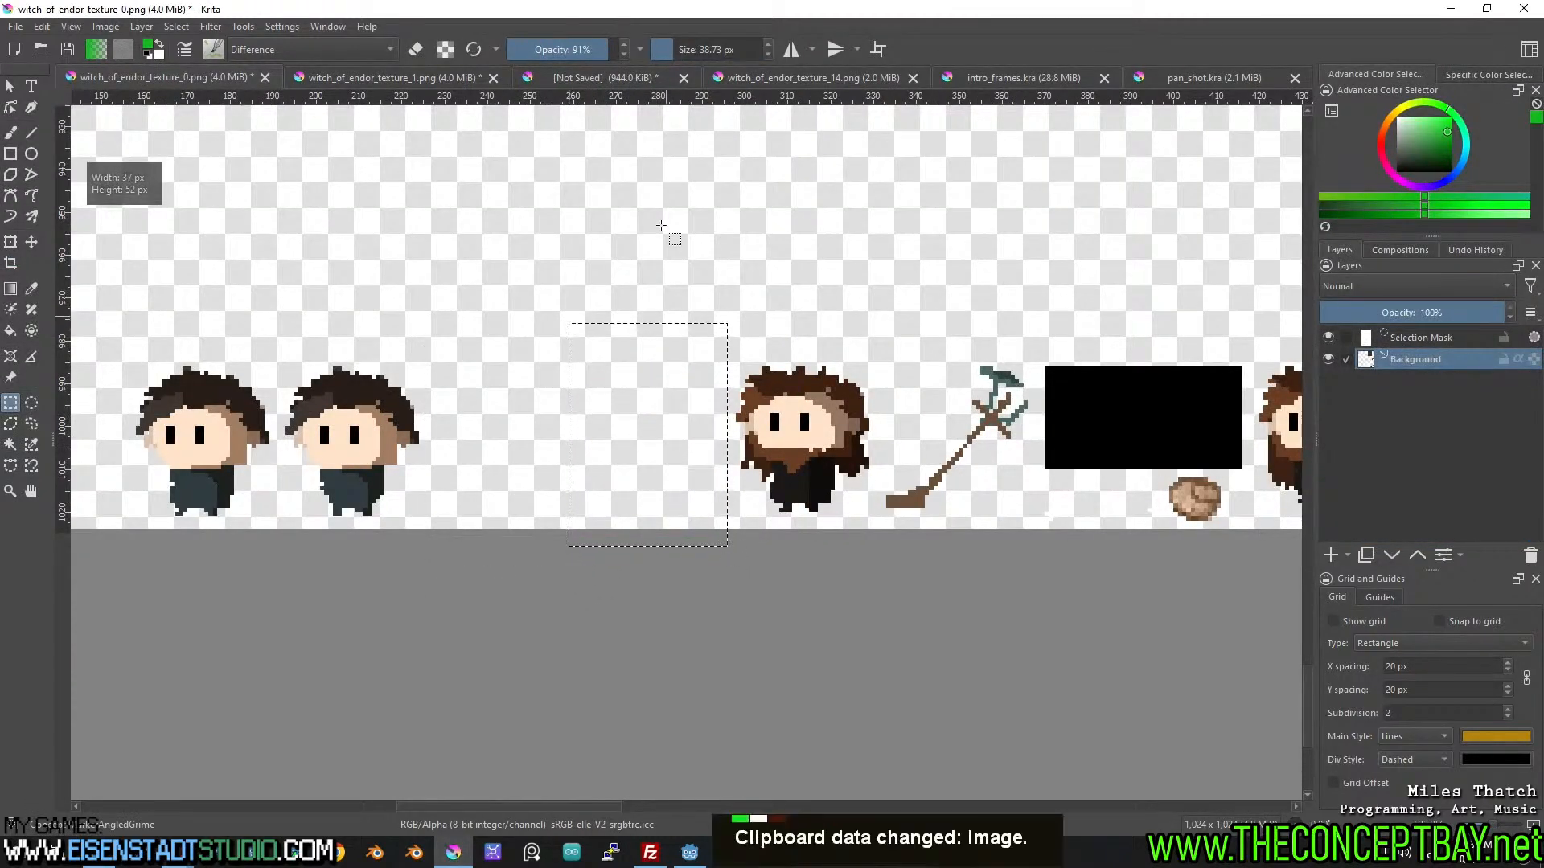
left_click(593, 77)
key("ctrl+v")
Cut the bearded character directly beside the pitchfork, paste it into the char 2 group and check the new layer by toggling its visibility.
left_click(179, 78)
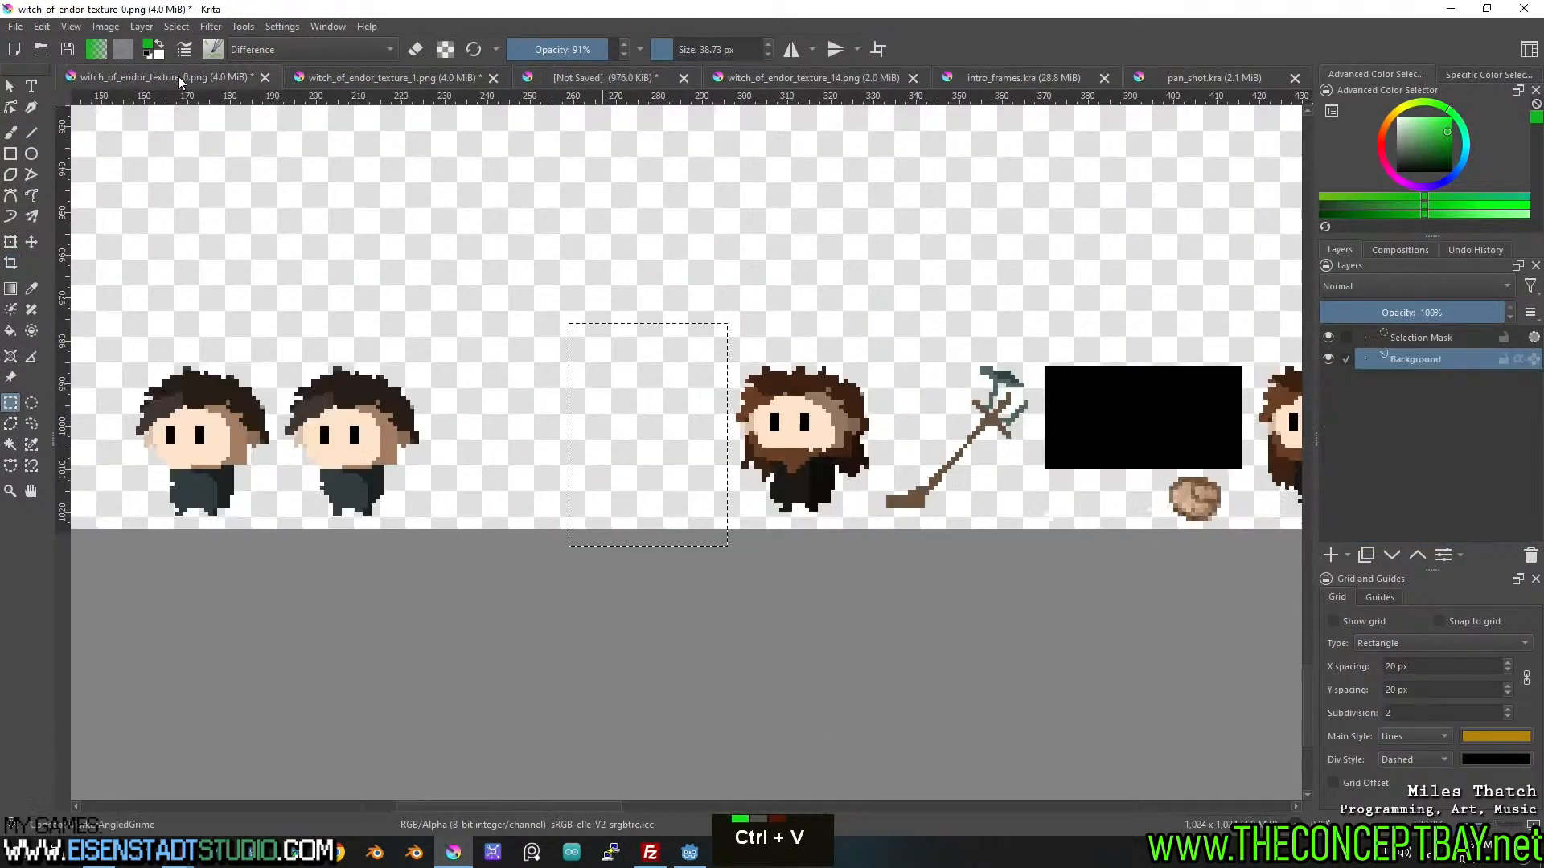
left_click_drag(742, 337, 876, 551)
left_click(728, 375)
left_click_drag(710, 340, 874, 579)
key("ctrl+x")
left_click(455, 72)
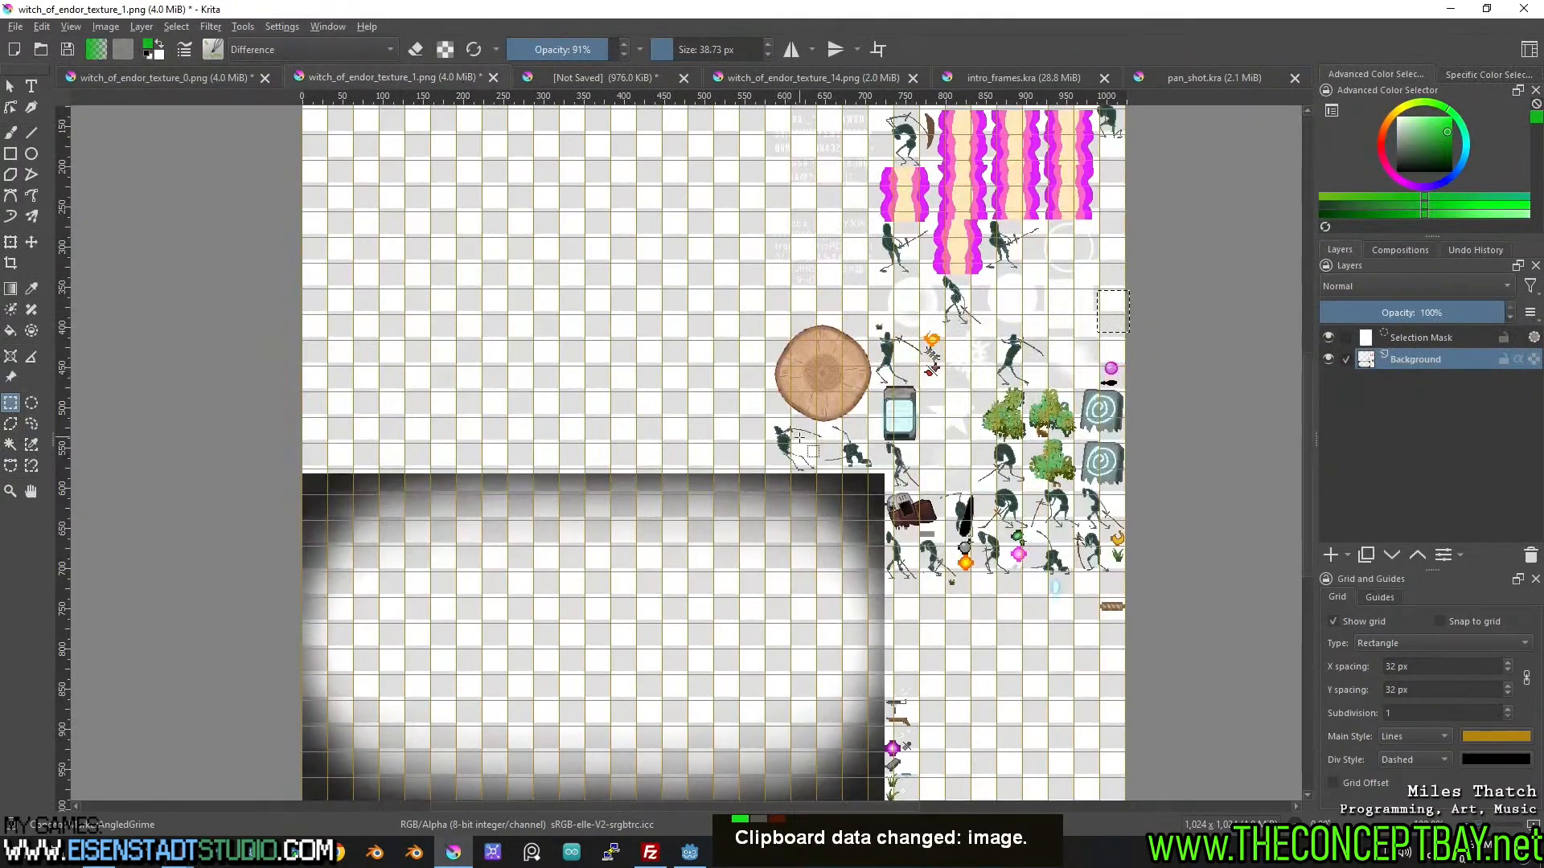
left_click(566, 76)
key("ctrl+v")
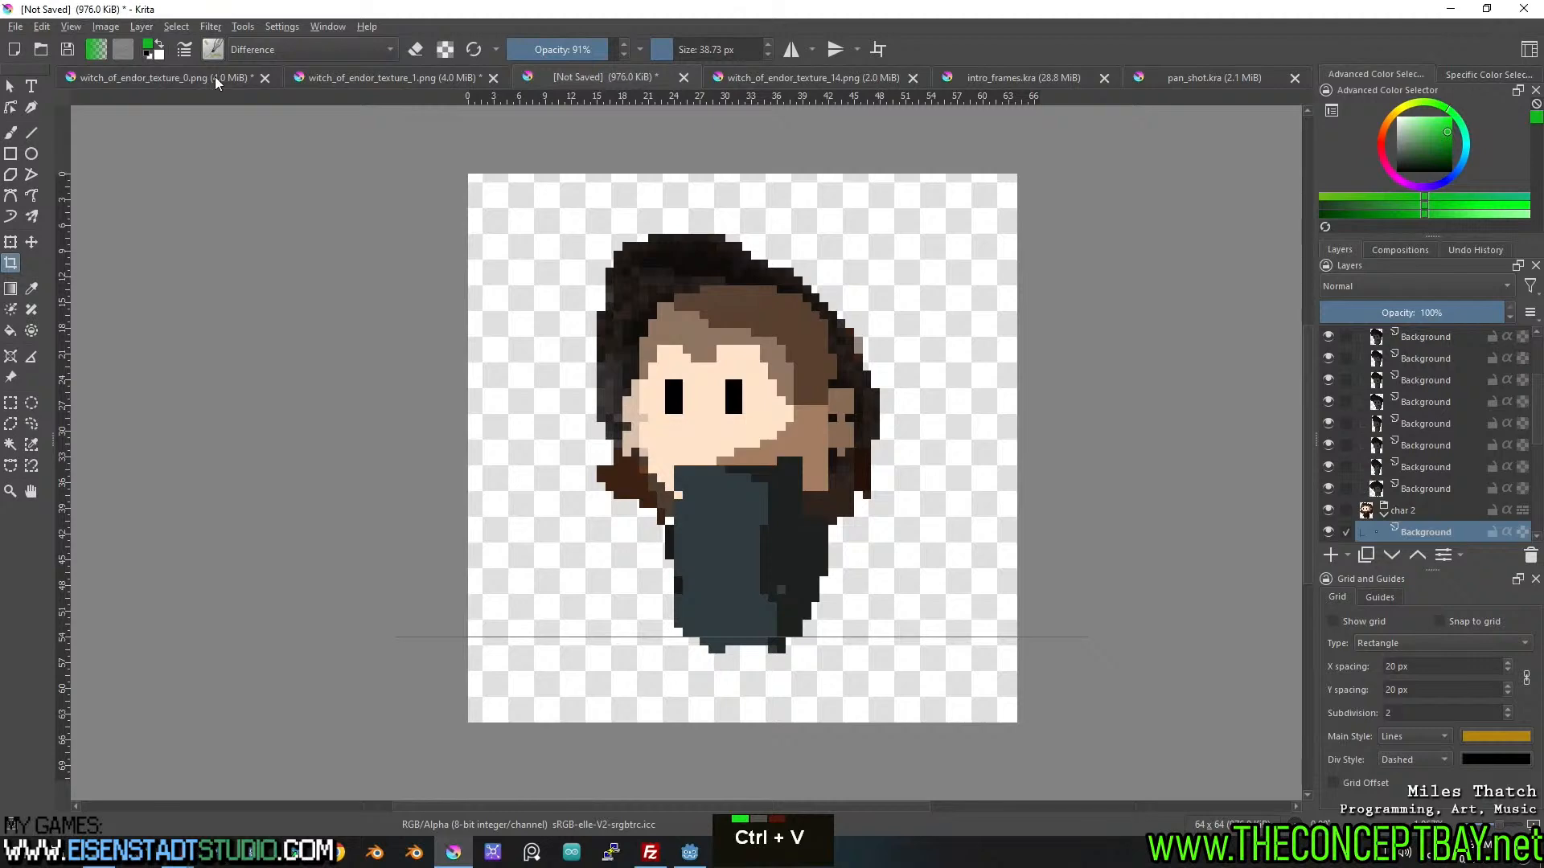
scroll(1359, 414, "down", 3)
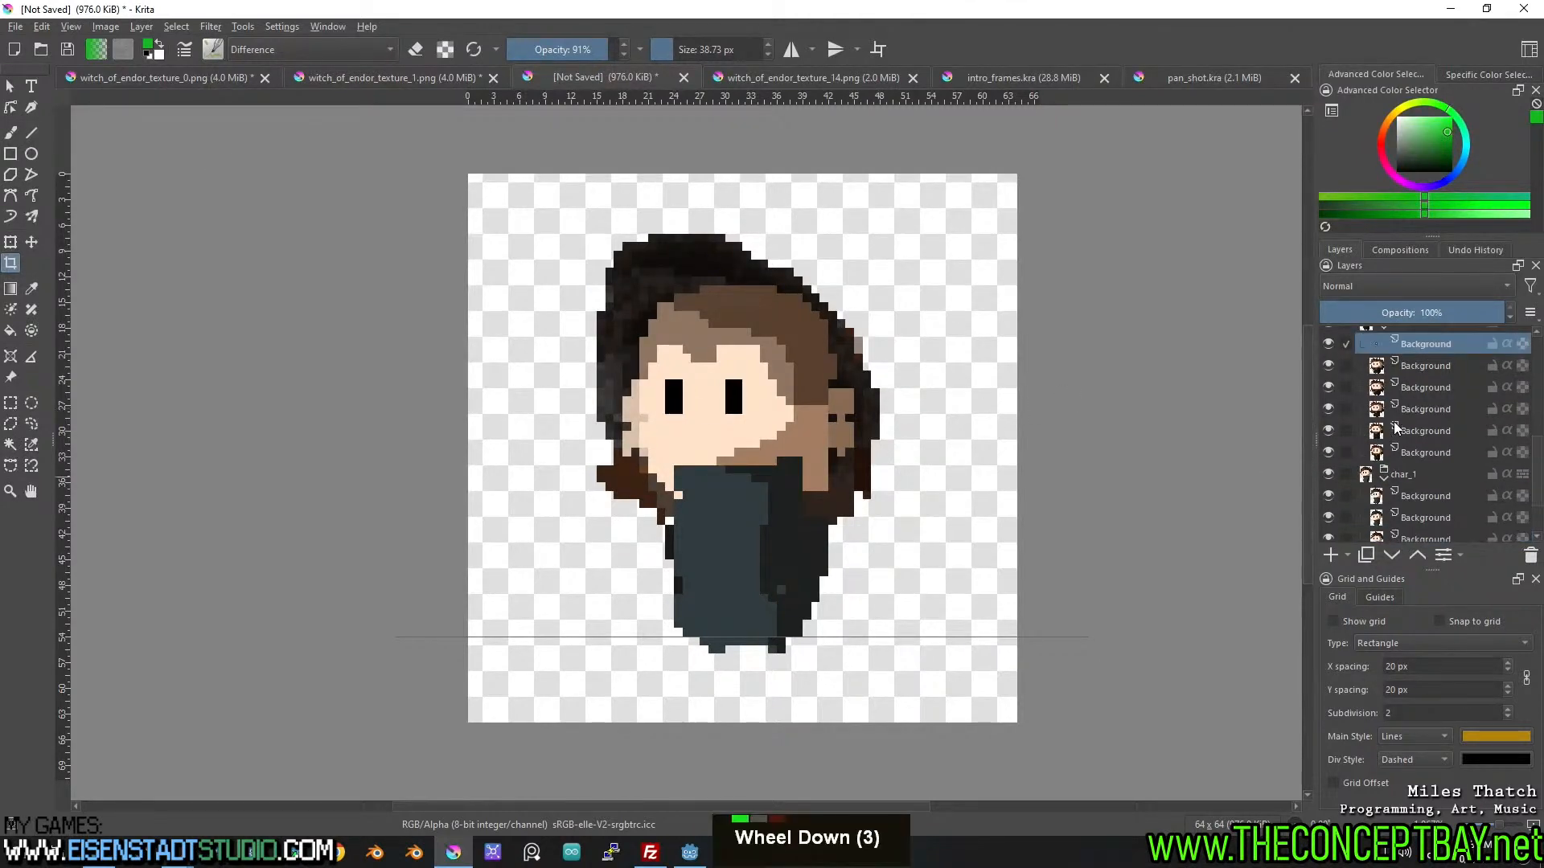
scroll(1359, 414, "up", 1)
double_click(1337, 410)
double_click(1331, 413)
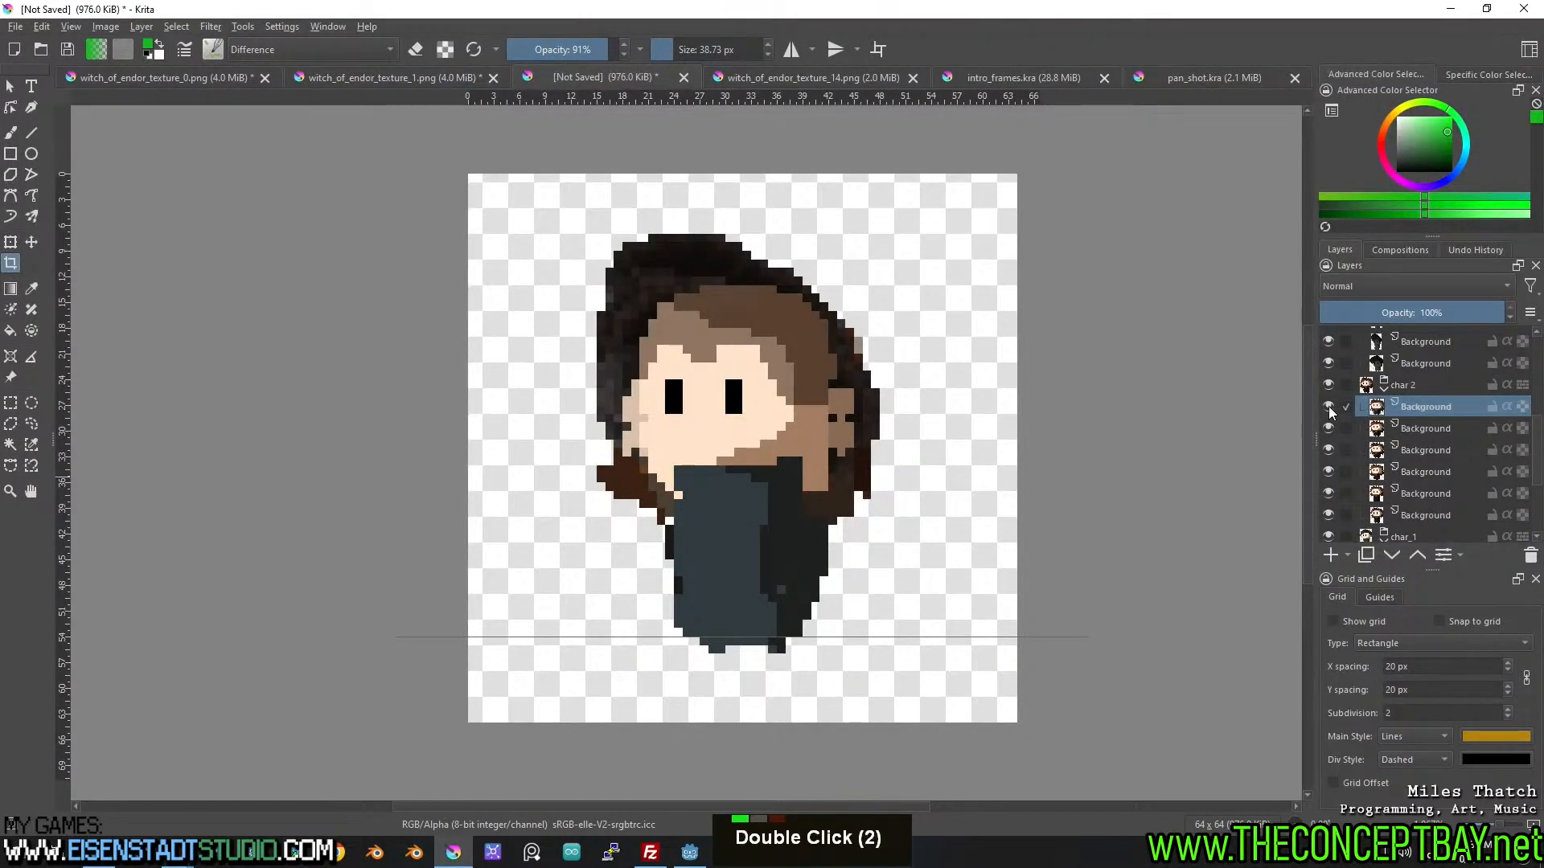
Cut the bearded character next to the black rectangle in witch_of_endor_texture_0.png and paste it into the char 2 group.
left_click(216, 77)
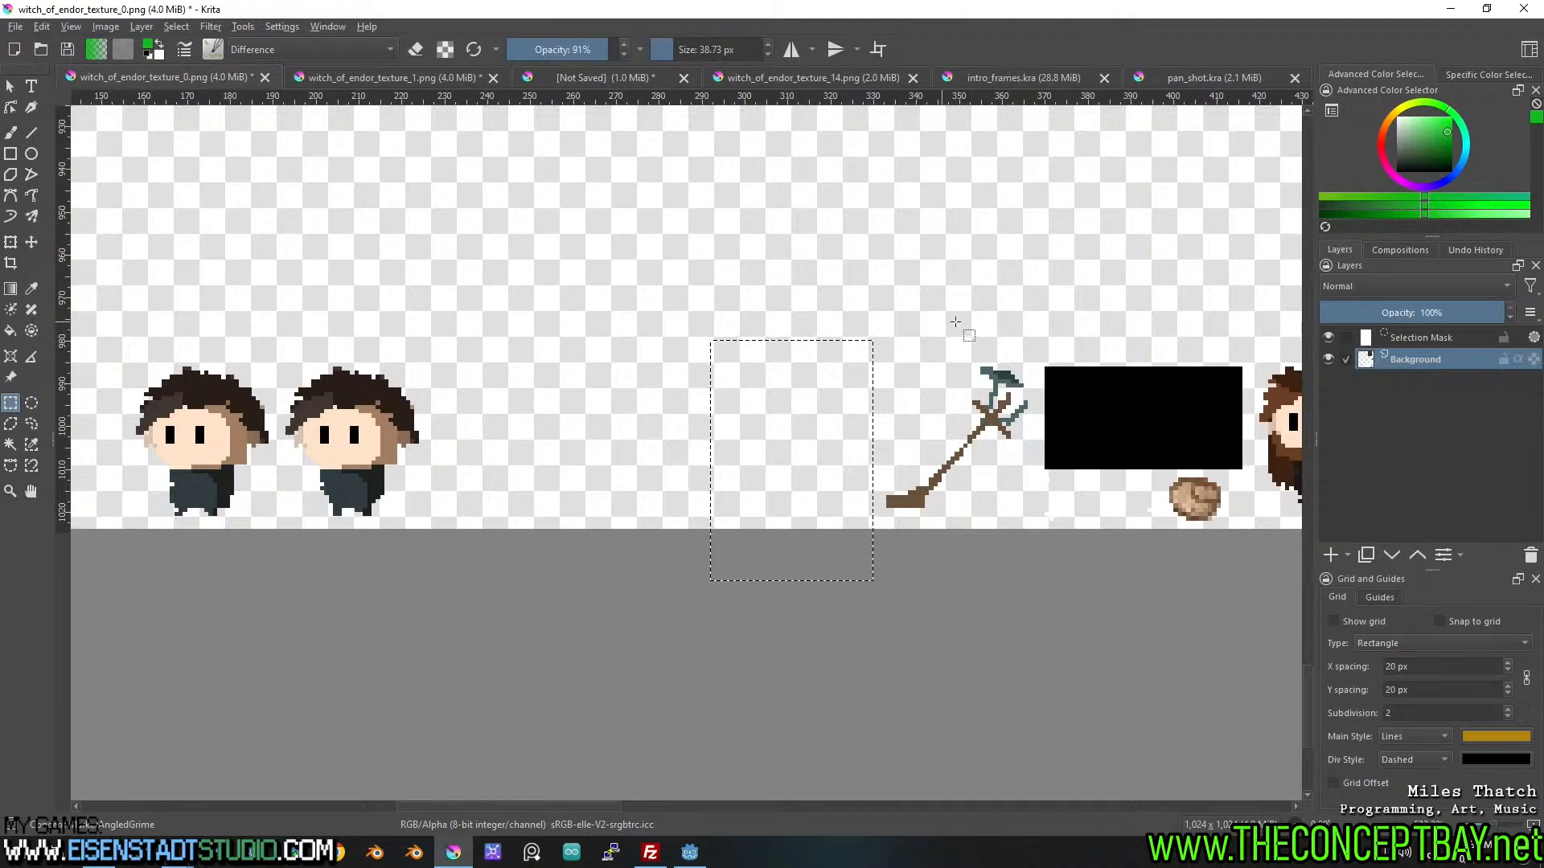
middle_click(454, 344)
scroll(454, 344, "up", 1)
middle_click(499, 342)
scroll(551, 338, "up", 2)
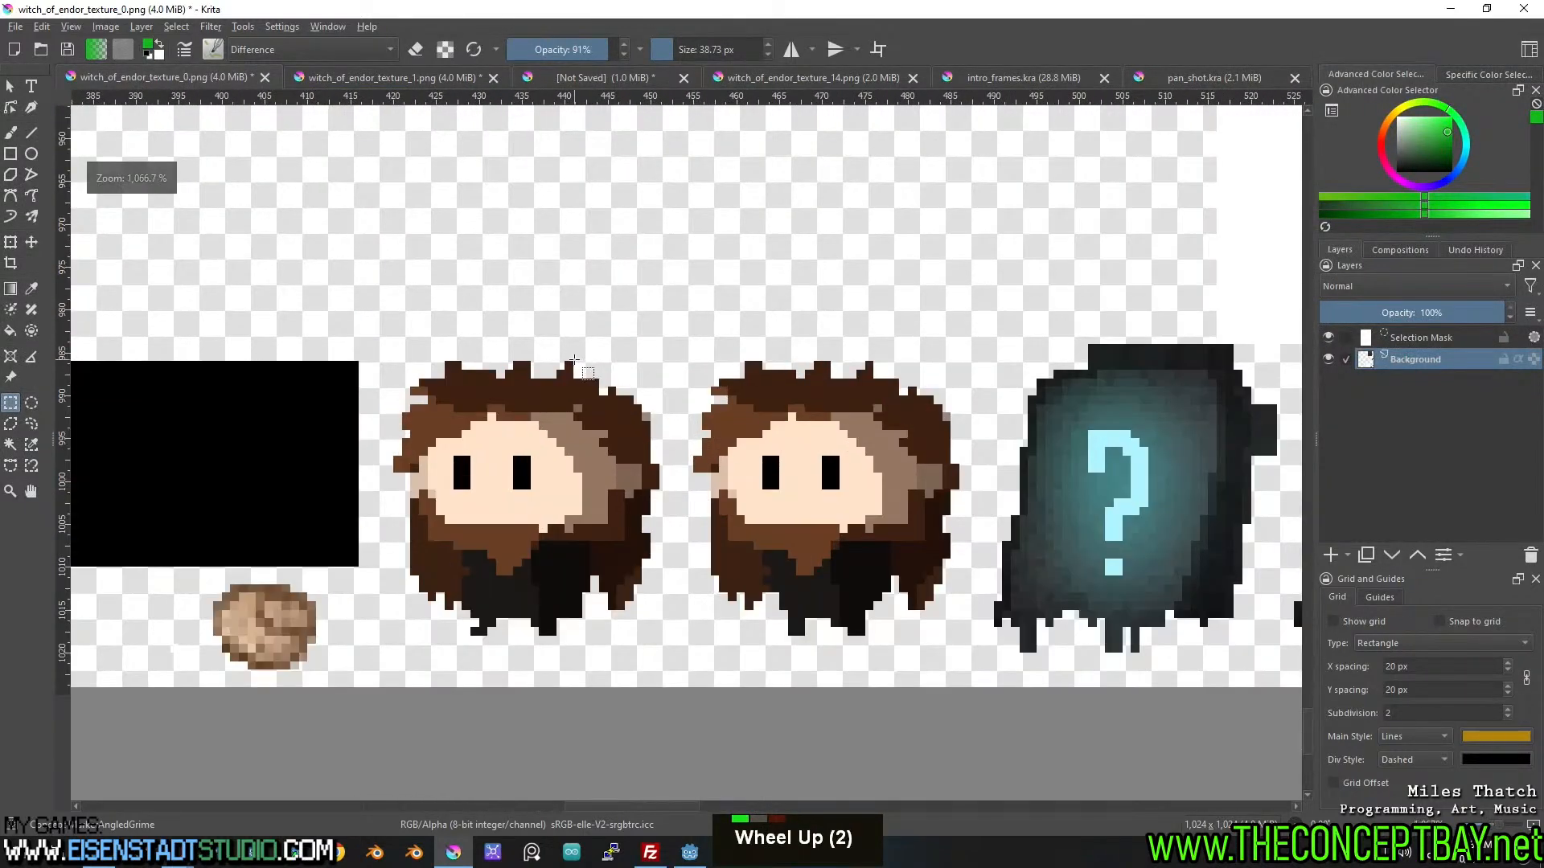
scroll(551, 339, "down", 1)
left_click_drag(480, 302, 712, 596)
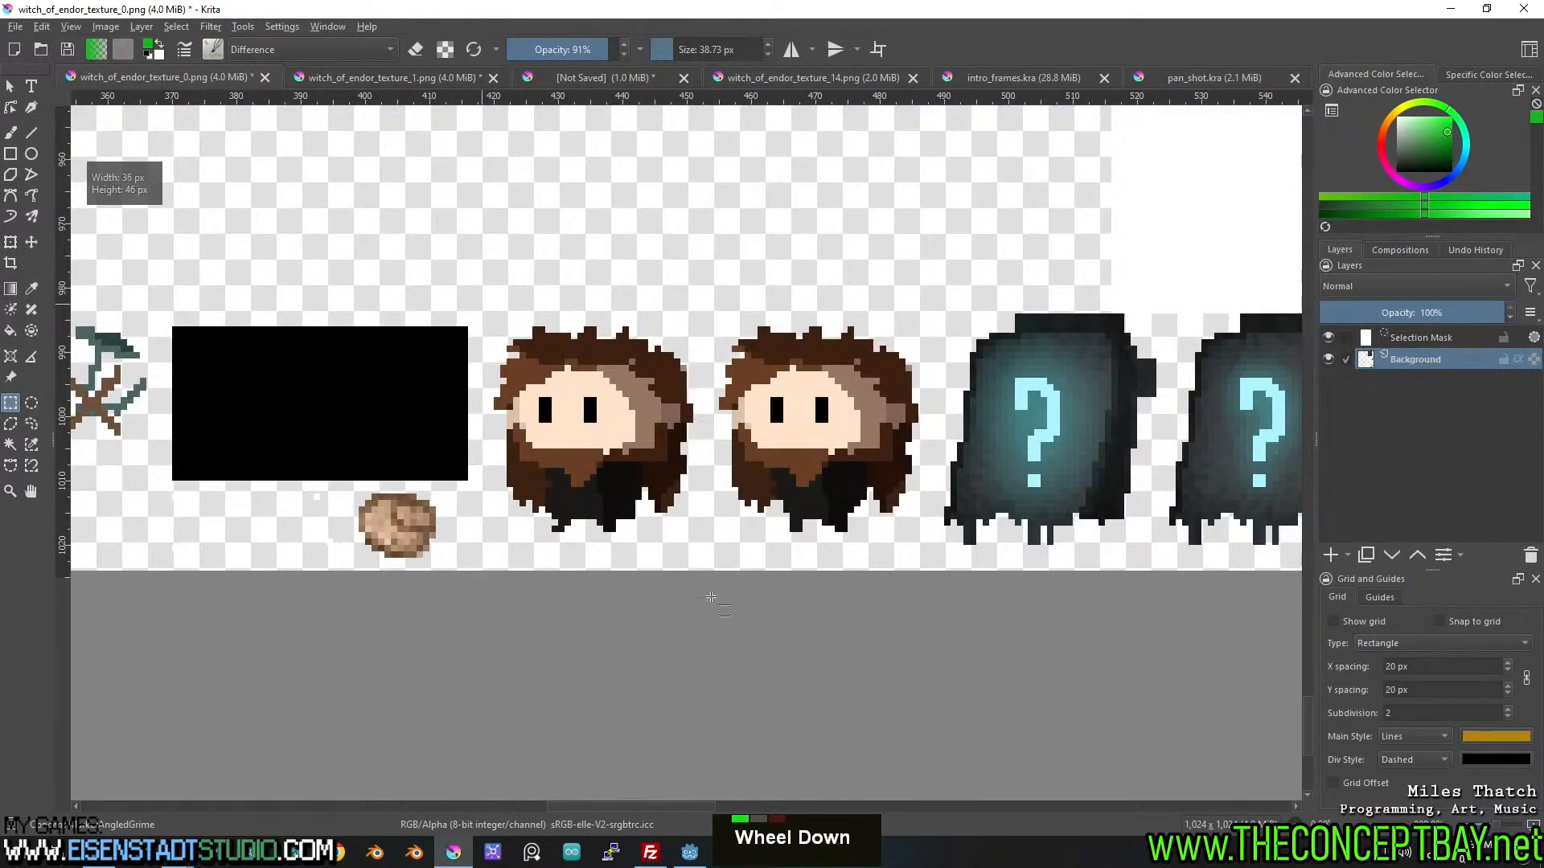
key("ctrl+x")
left_click(368, 79)
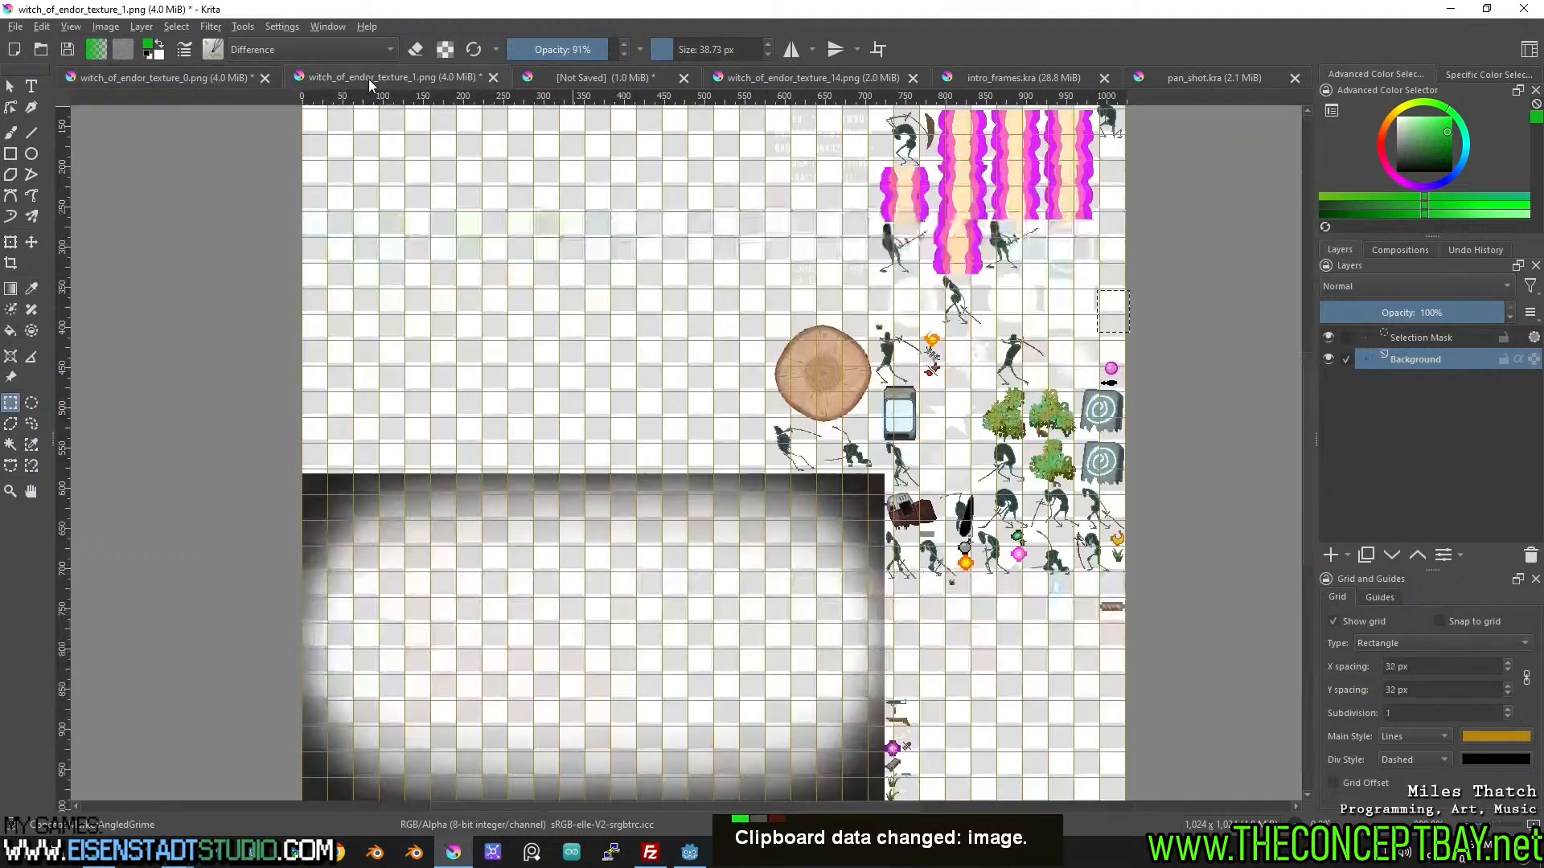
left_click(654, 84)
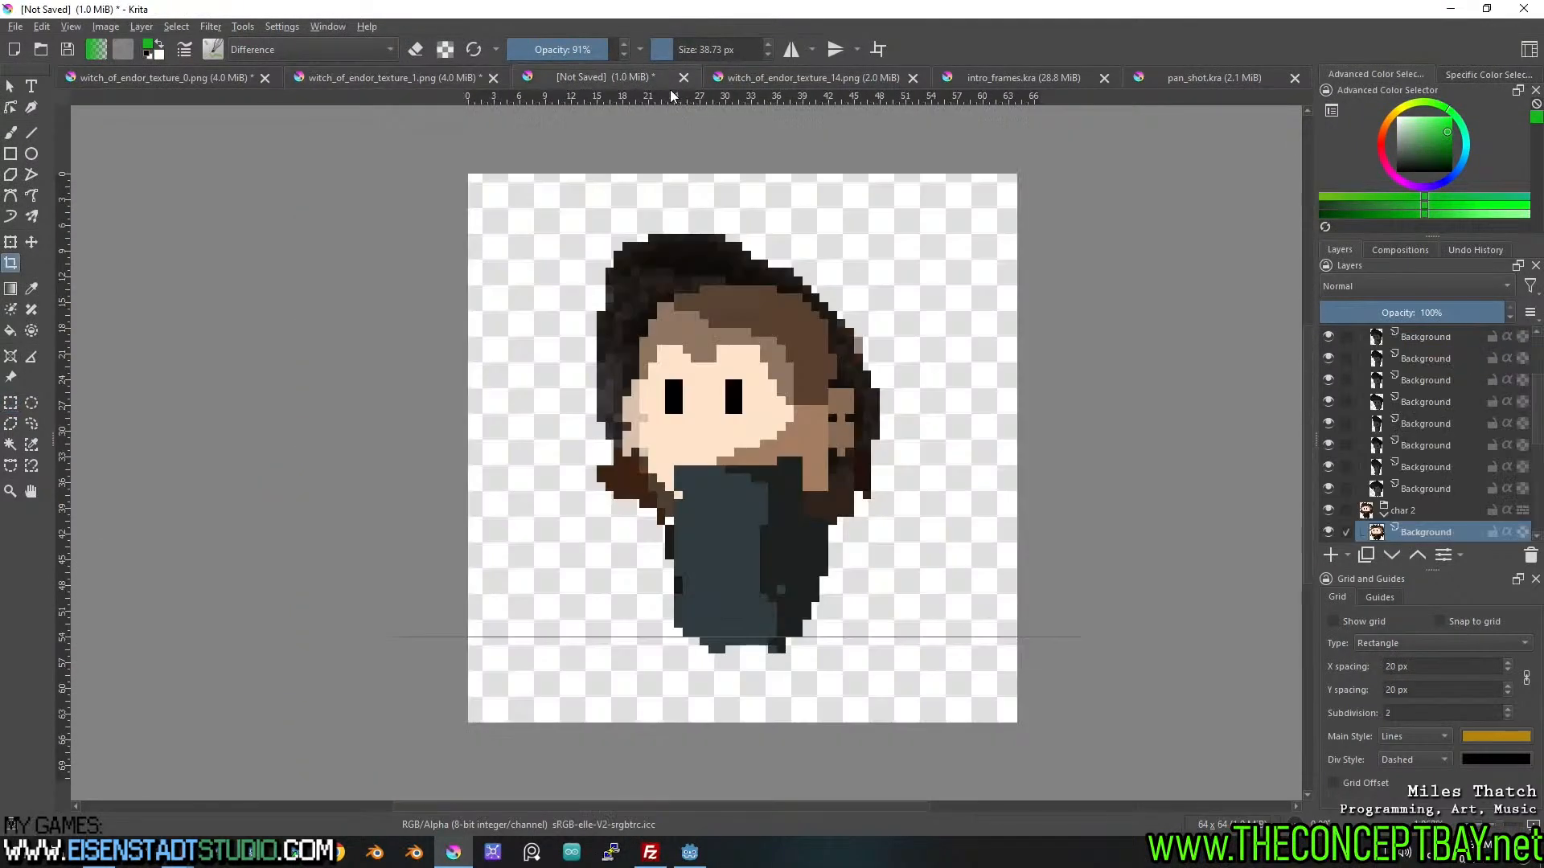
key("ctrl+v")
key("x")
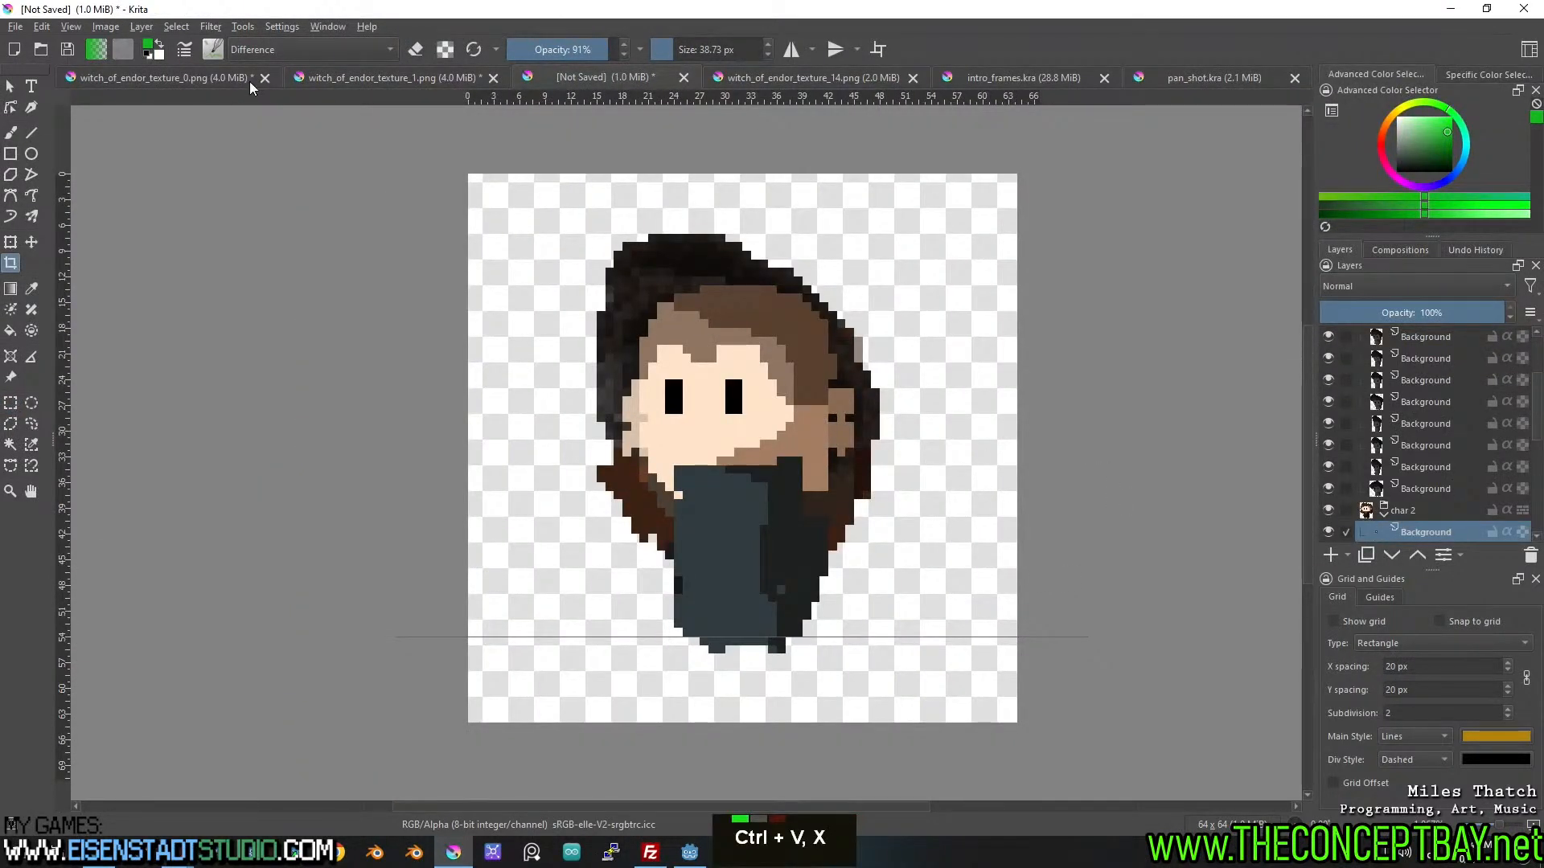
Cut the bearded character next to the question-mark stones in witch_of_endor_texture_0.png and paste it into the char 2 group.
left_click(251, 83)
left_click_drag(709, 280, 925, 591)
key("ctrl+x")
left_click(404, 79)
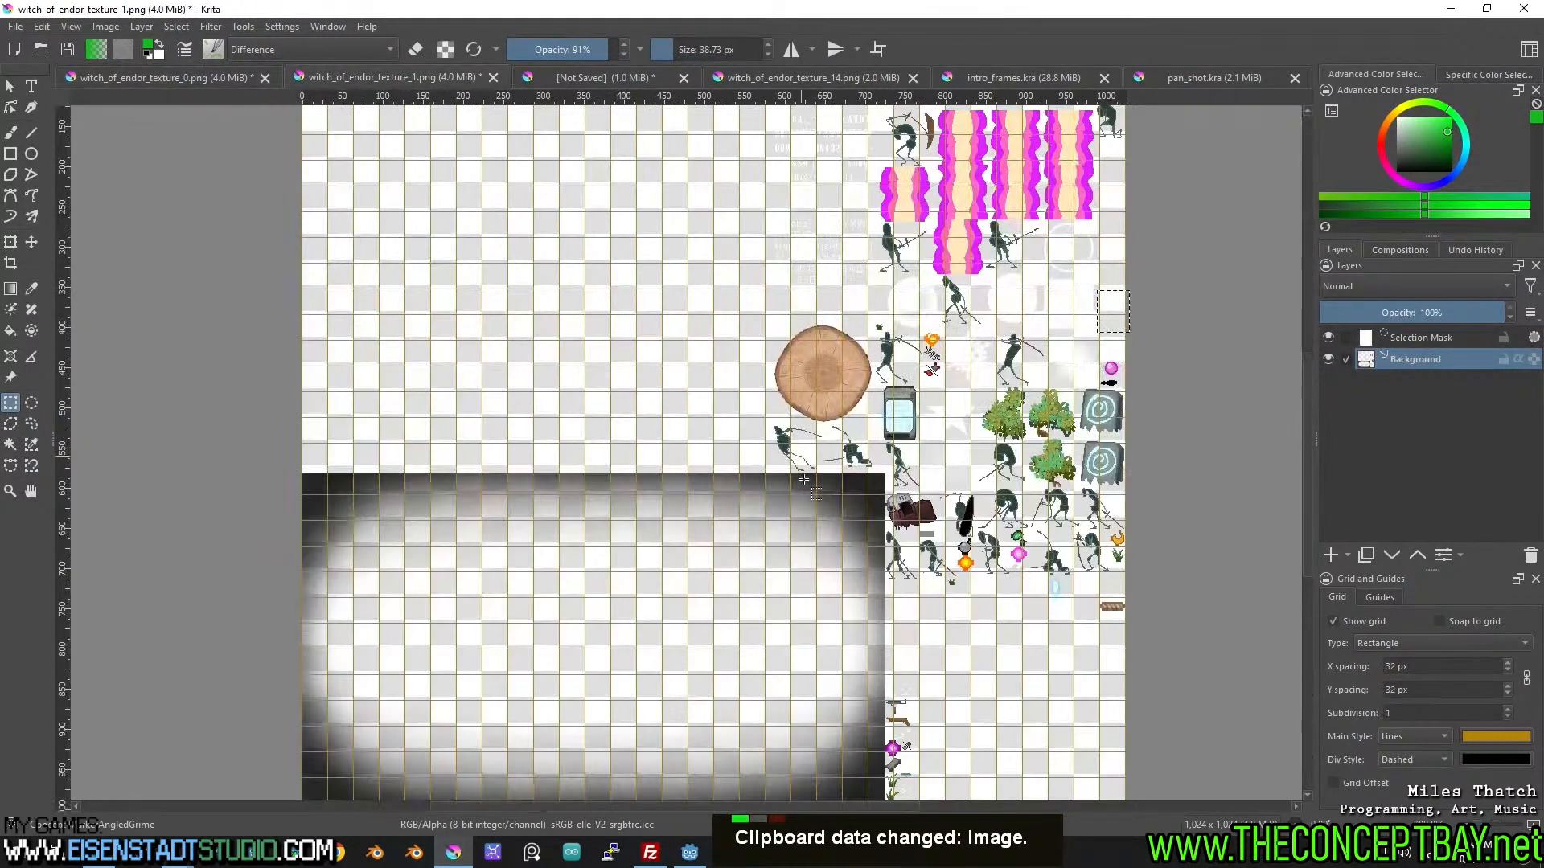
left_click(605, 77)
key("ctrl+v")
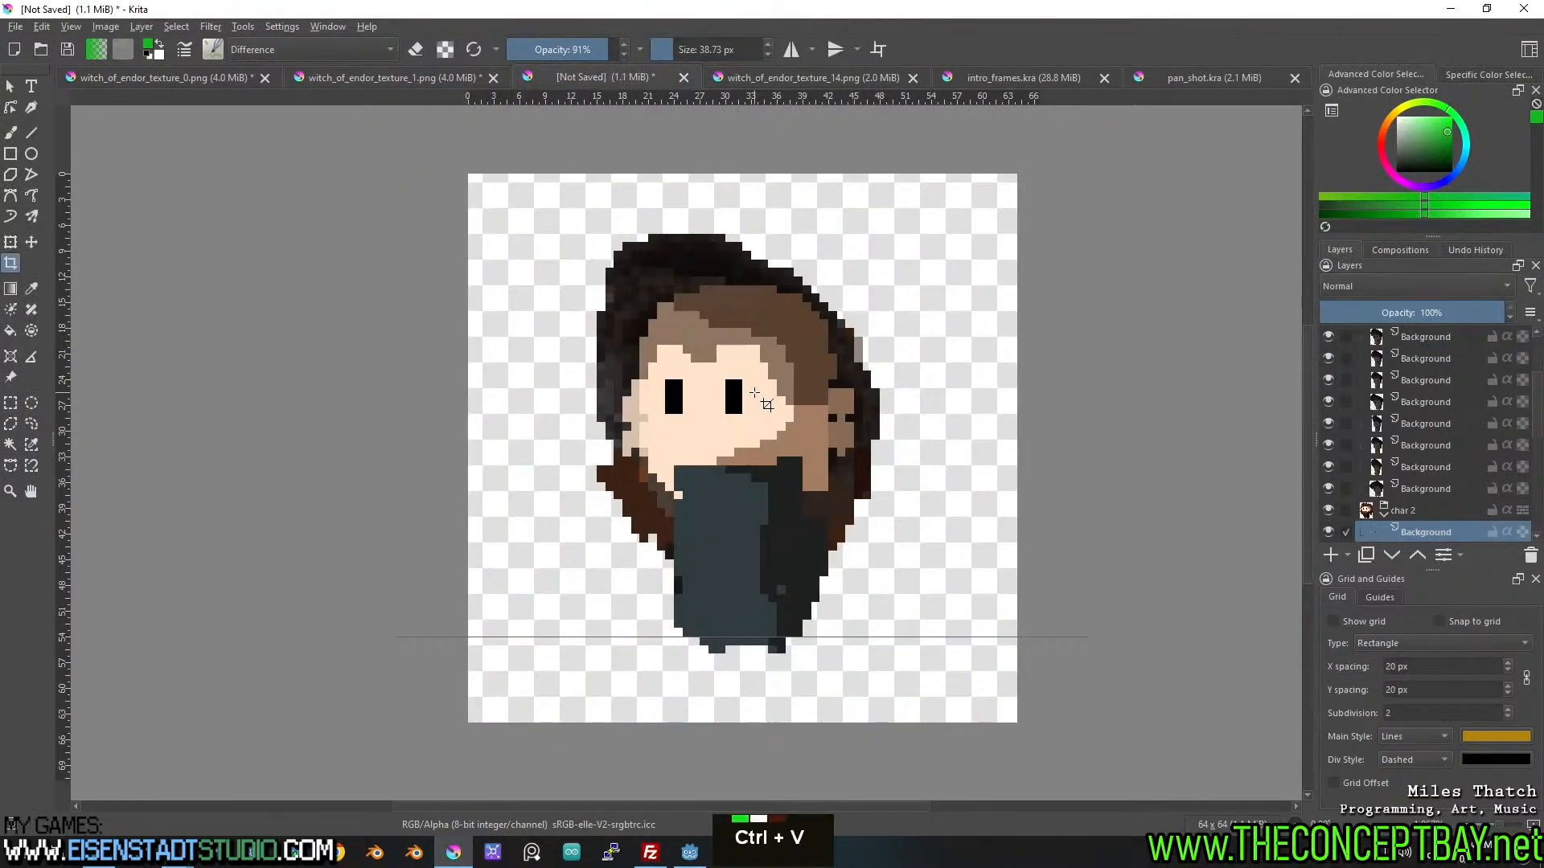
scroll(1426, 460, "down", 2)
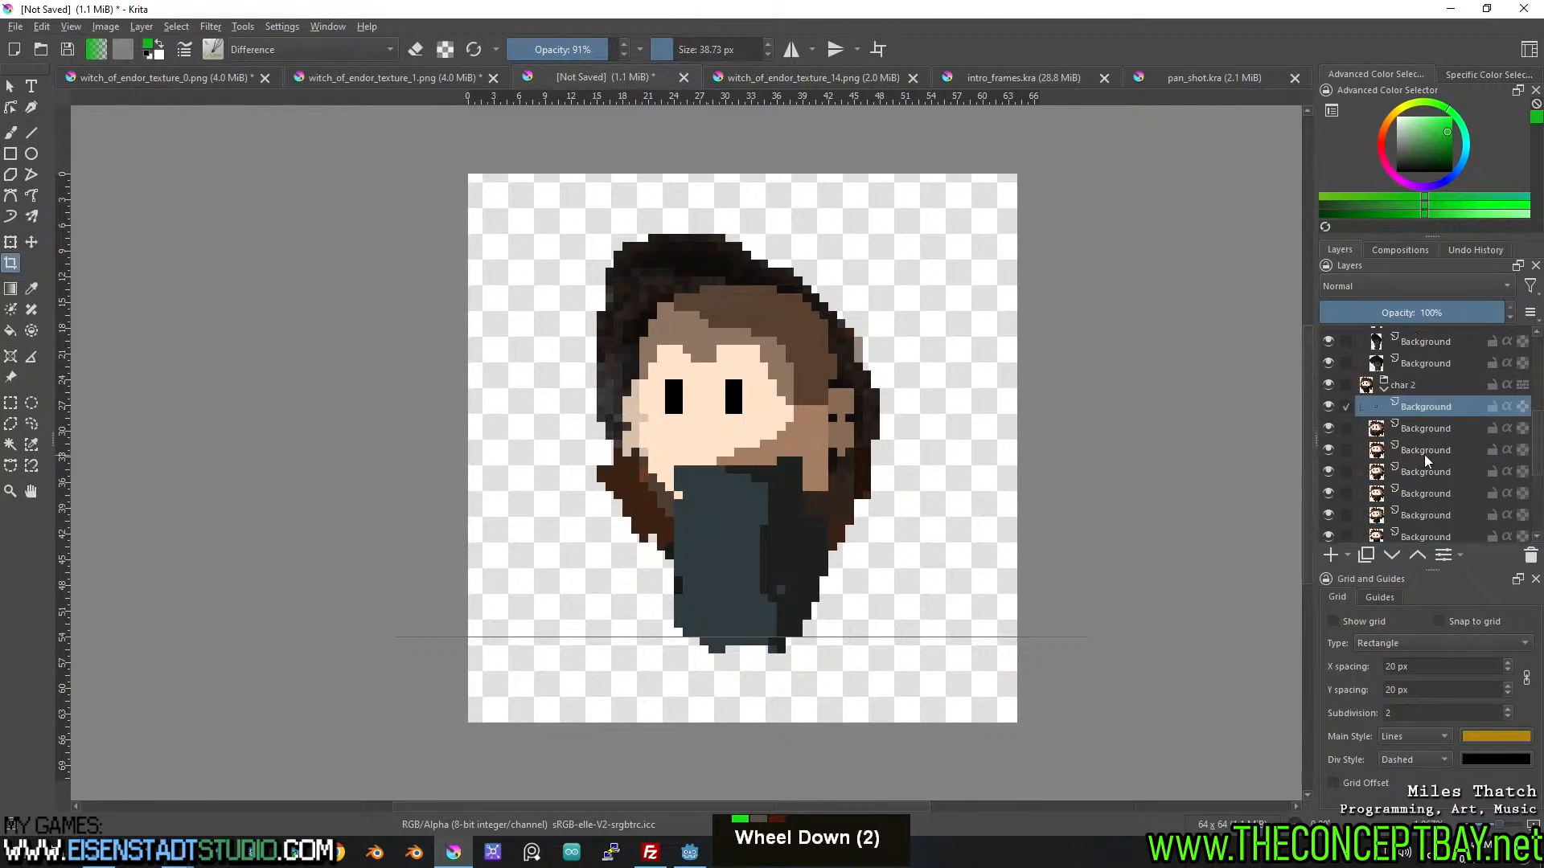
Cut the black-haired character nearest the tree stump in witch_of_endor_texture_0.png and paste it into the char_1 group.
left_click(241, 81)
scroll(974, 447, "down", 2)
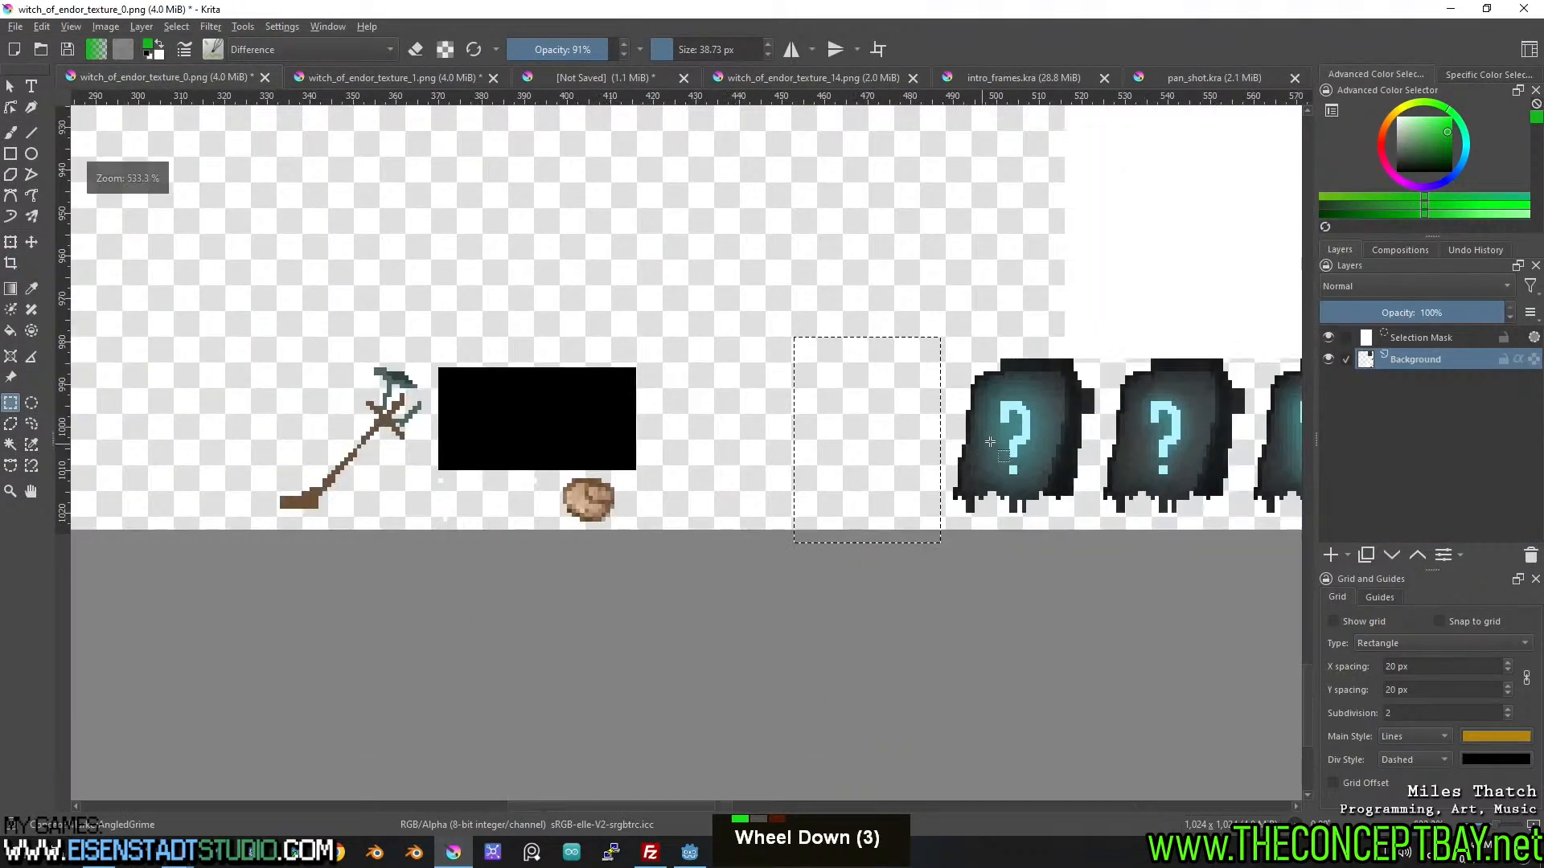
left_click_drag(975, 447, 1076, 436)
scroll(1074, 436, "down", 2)
left_click_drag(667, 391, 938, 400)
scroll(938, 399, "up", 3)
left_click_drag(501, 366, 677, 593)
key("ctrl+x")
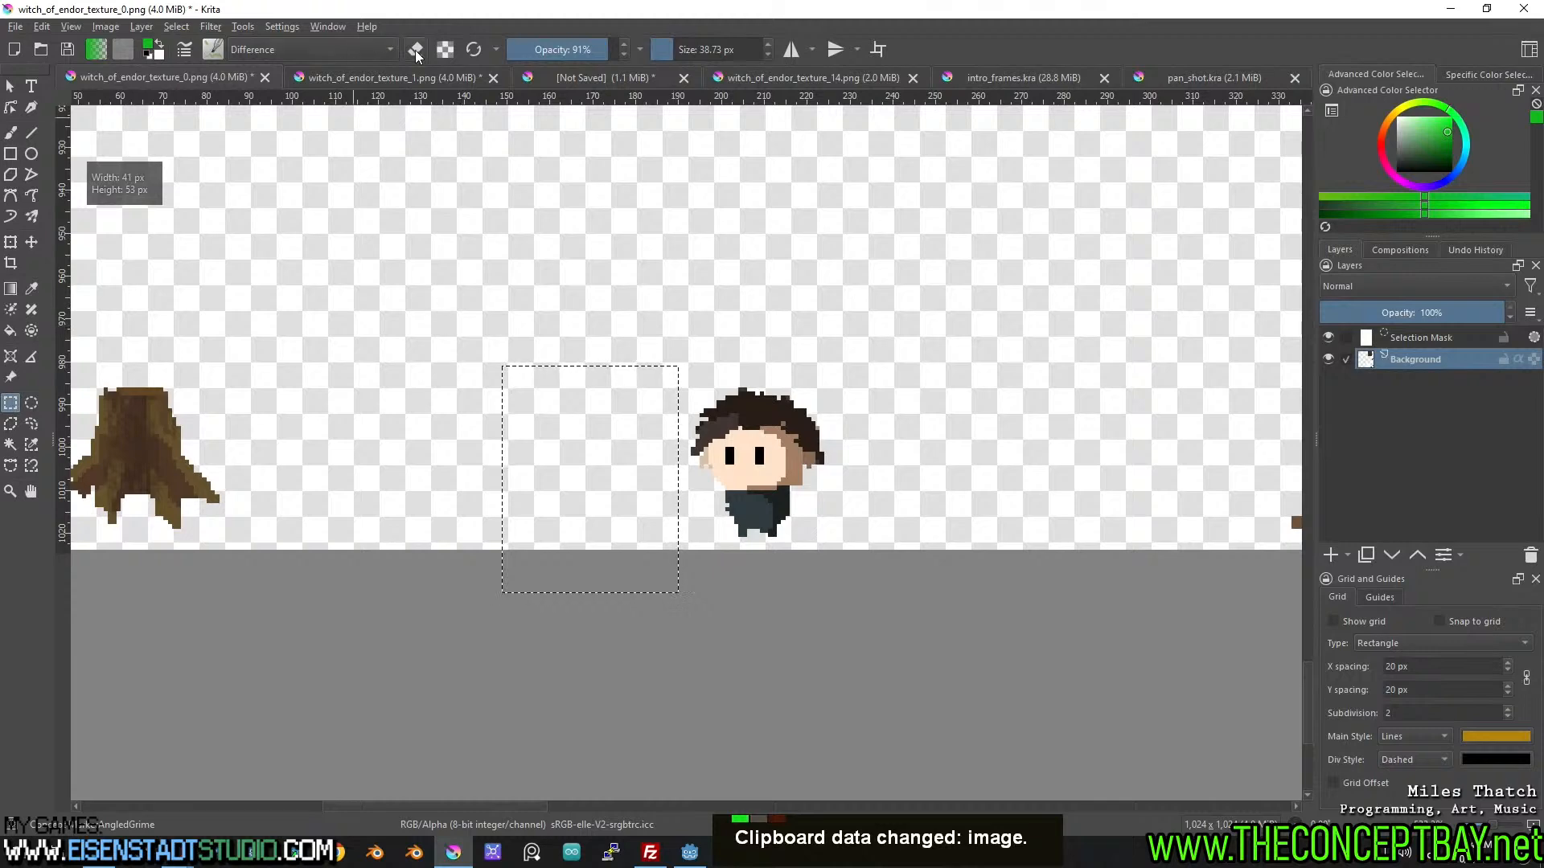
left_click(440, 78)
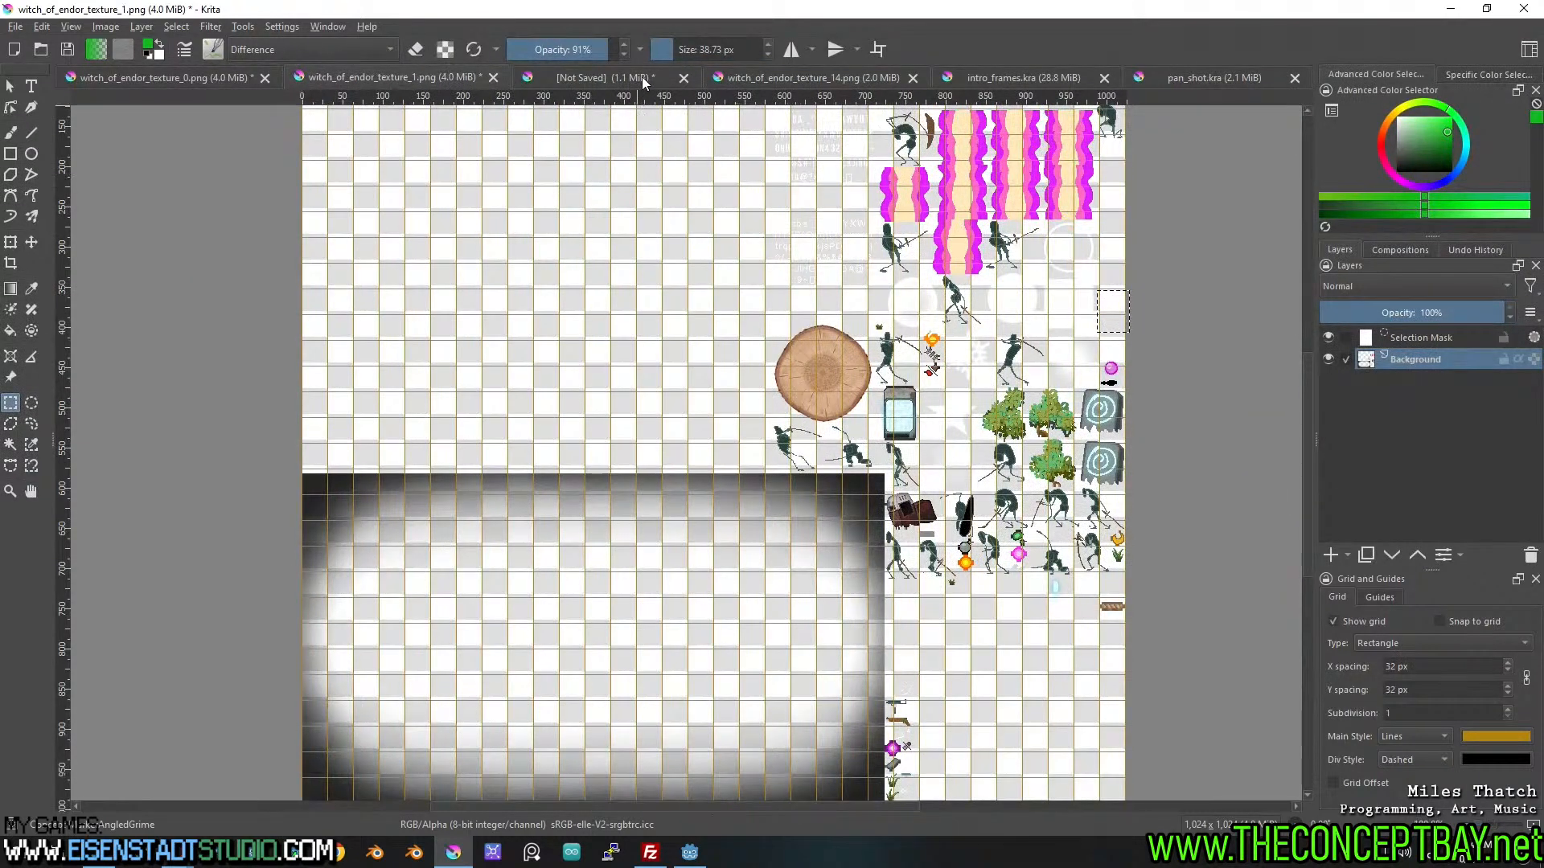
left_click(642, 78)
scroll(1439, 506, "down", 4)
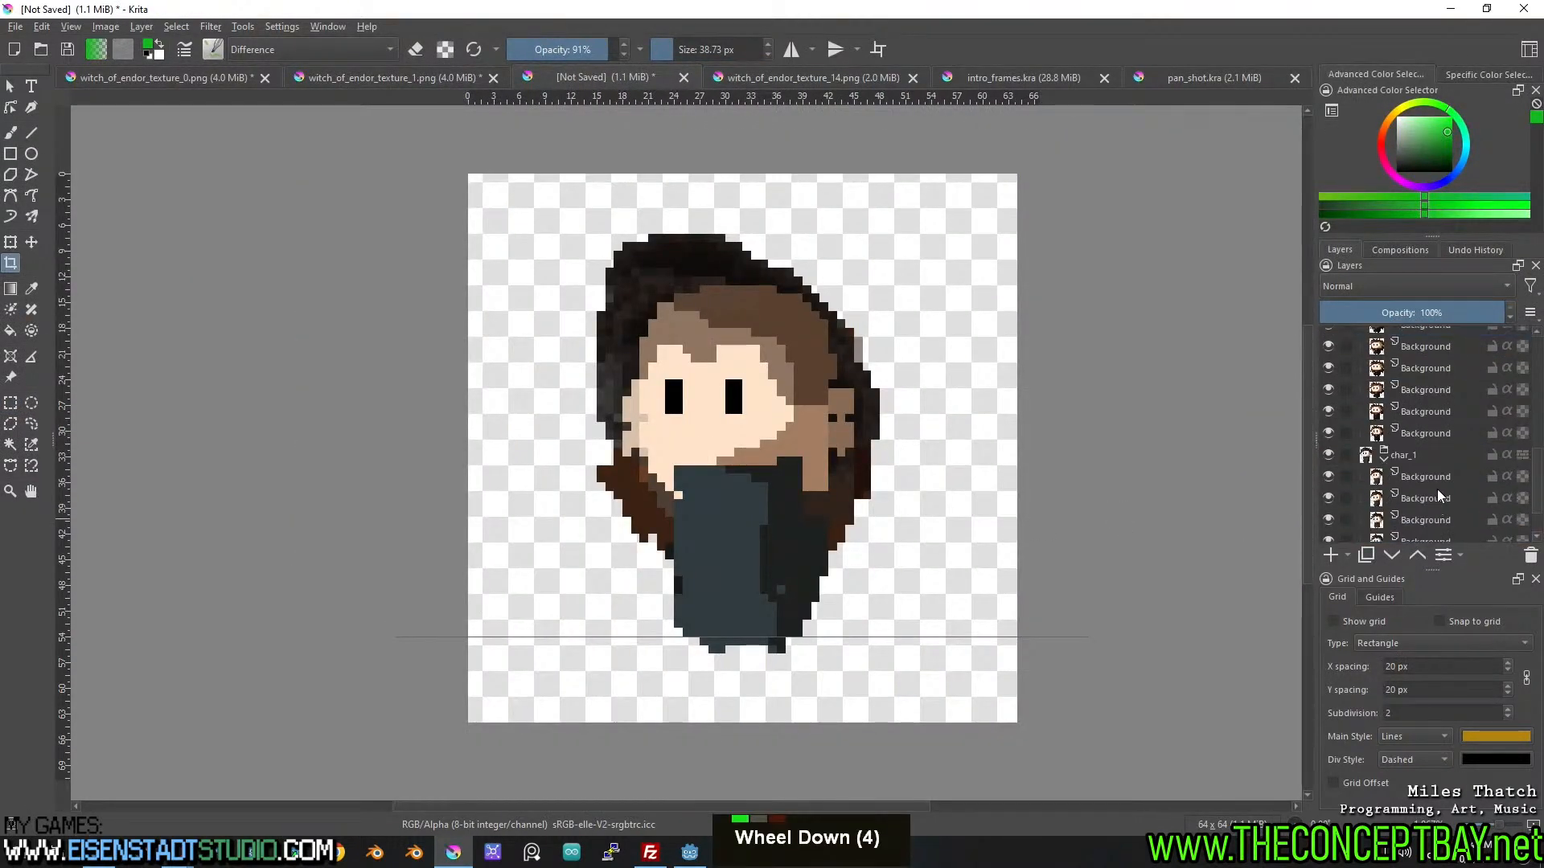
double_click(1431, 450)
key("ctrl+v")
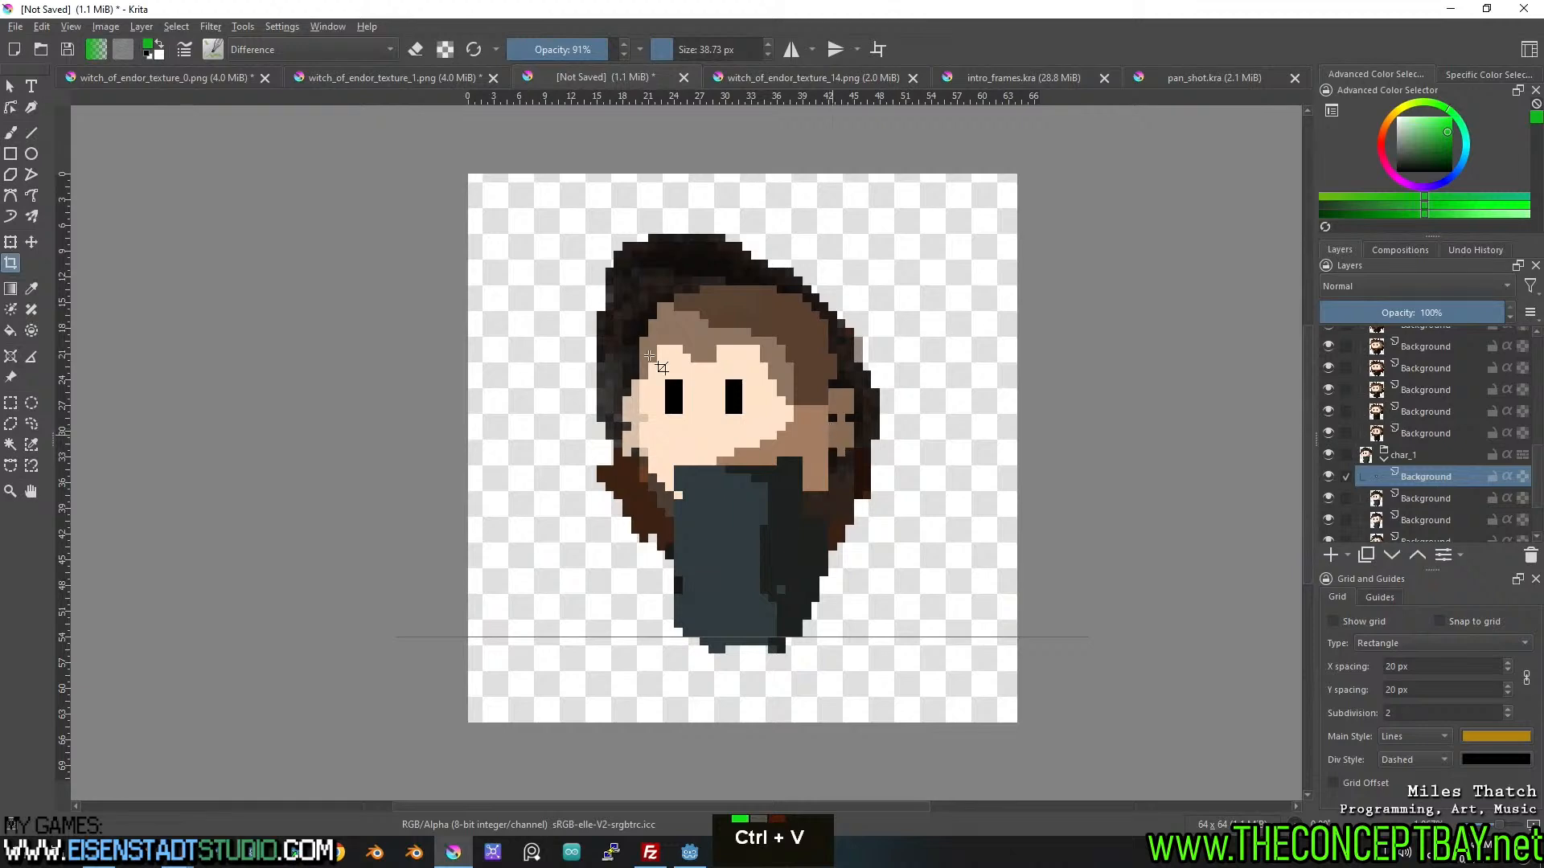
Cut the remaining black-haired character in witch_of_endor_texture_0.png and paste it into the char_1 group.
left_click(172, 75)
key("ctrl+r")
left_click_drag(642, 335, 832, 559)
key("ctrl+x")
left_click(578, 79)
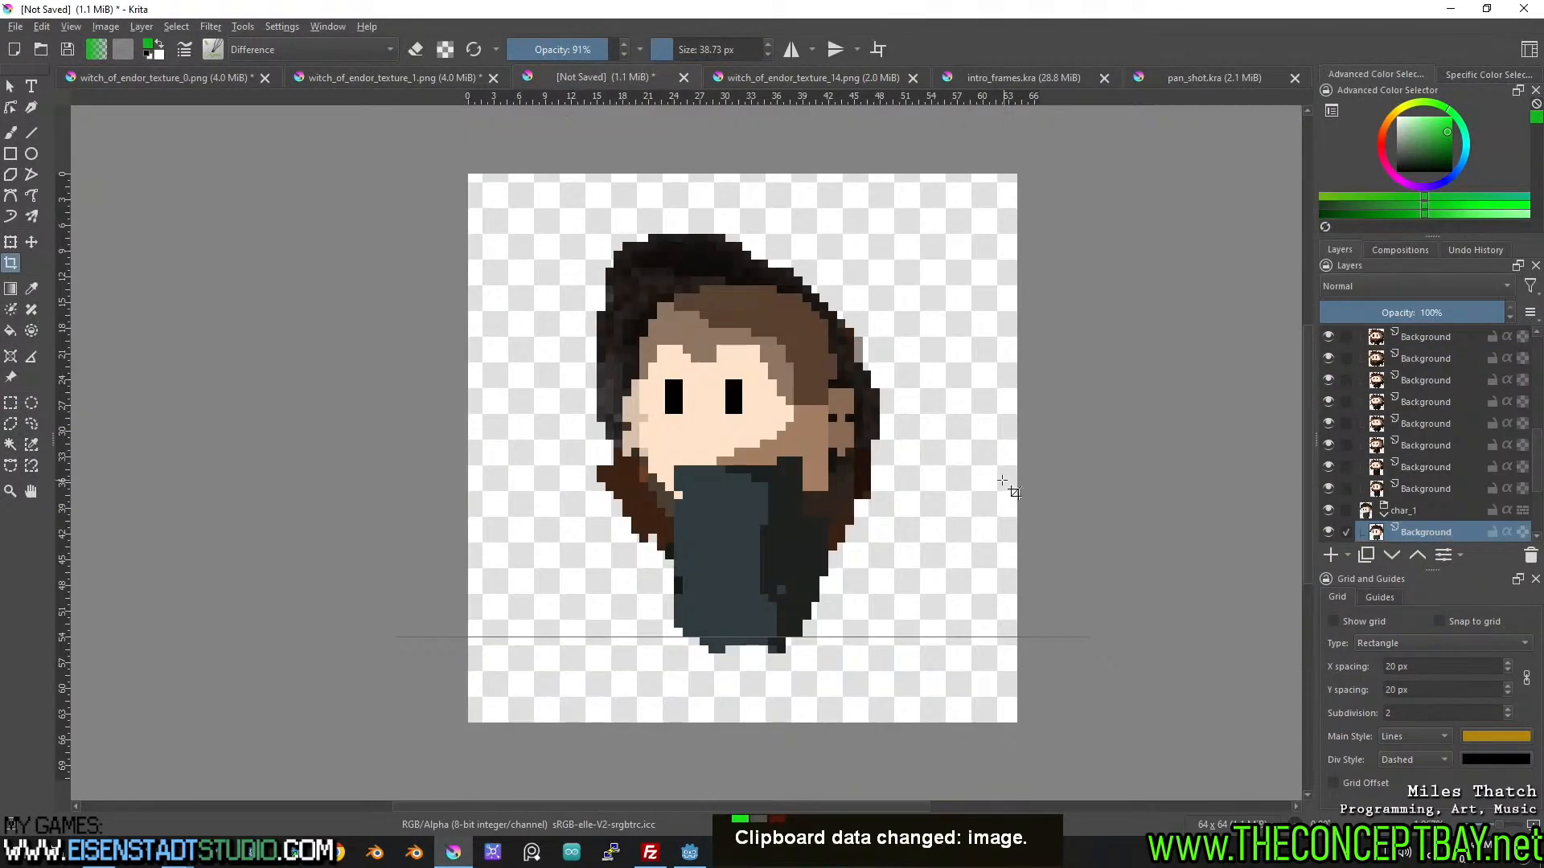
key("ctrl+v")
Cut the brown-haired character before the three cauldrons in witch_of_endor_texture_0.png and paste it into the char 4 group.
left_click(223, 77)
scroll(812, 410, "down", 3)
left_click_drag(937, 369, 552, 374)
scroll(651, 435, "up", 3)
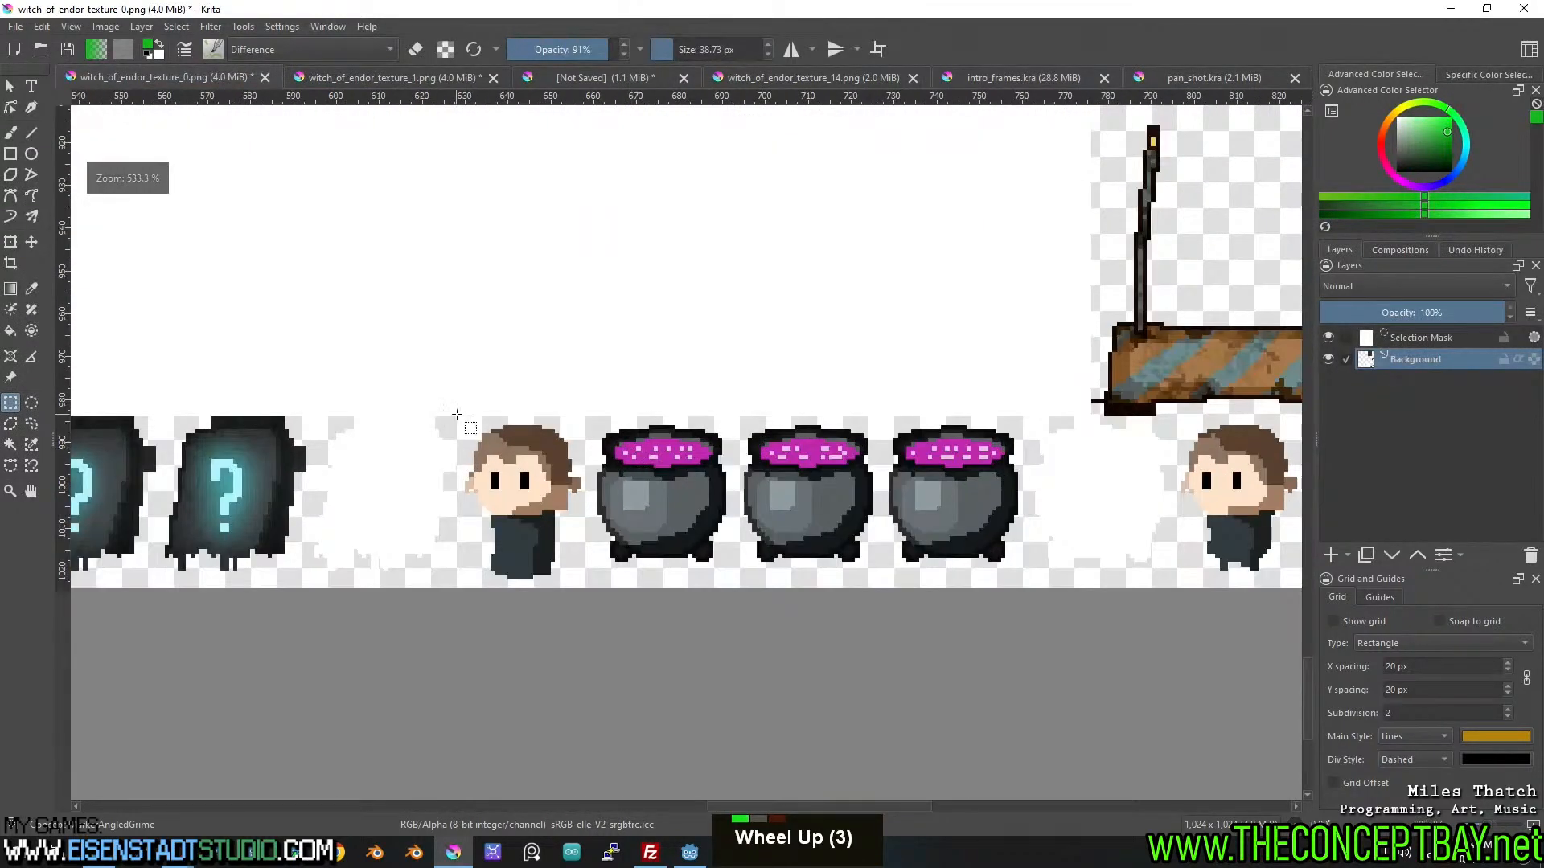
left_click_drag(457, 417, 595, 611)
key("ctrl+x")
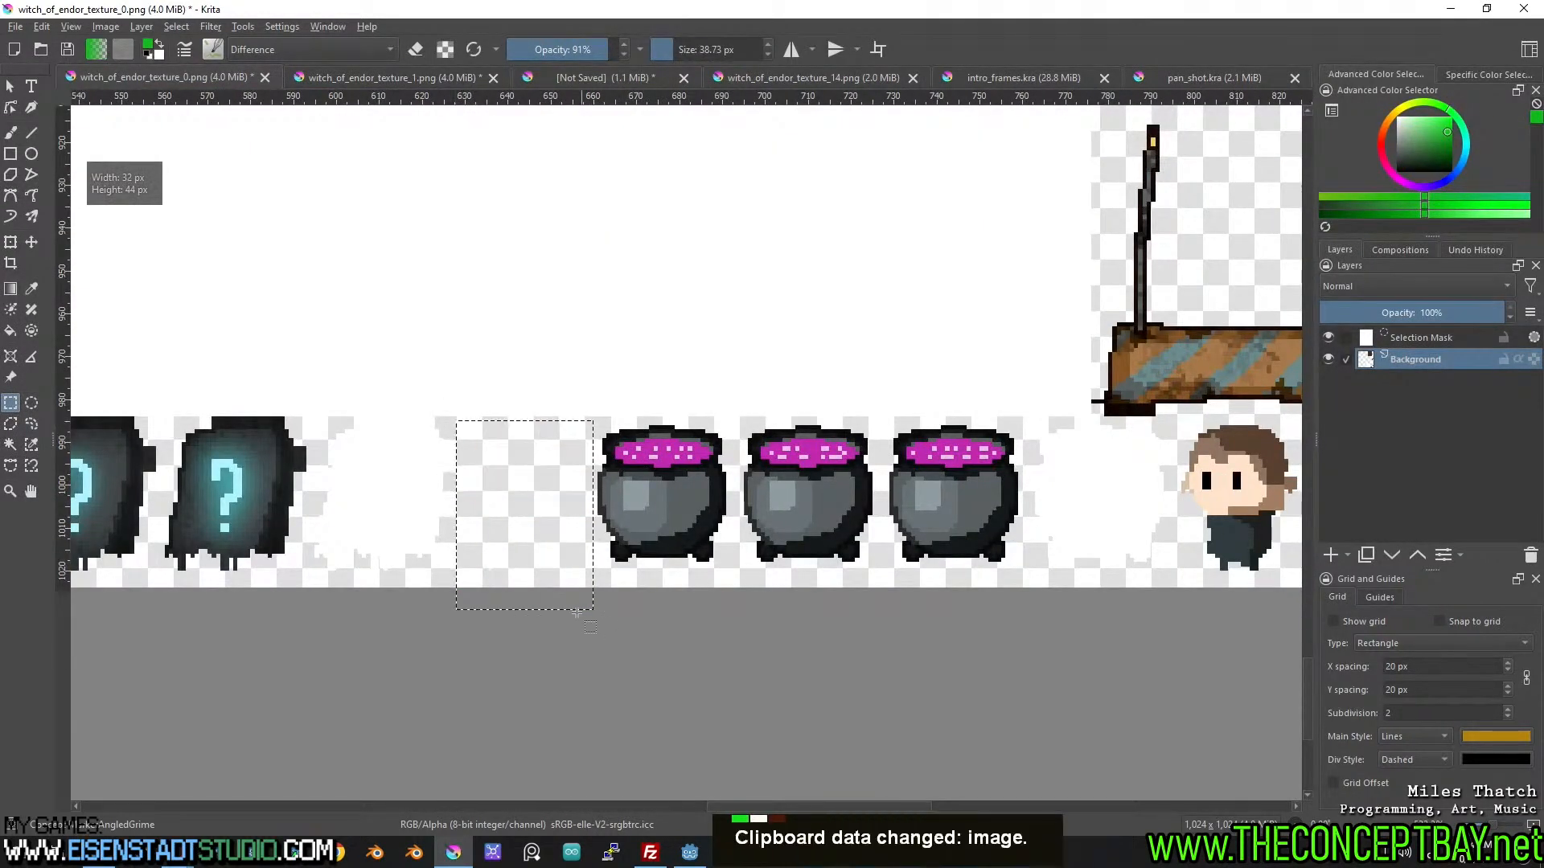
left_click(436, 78)
left_click(577, 77)
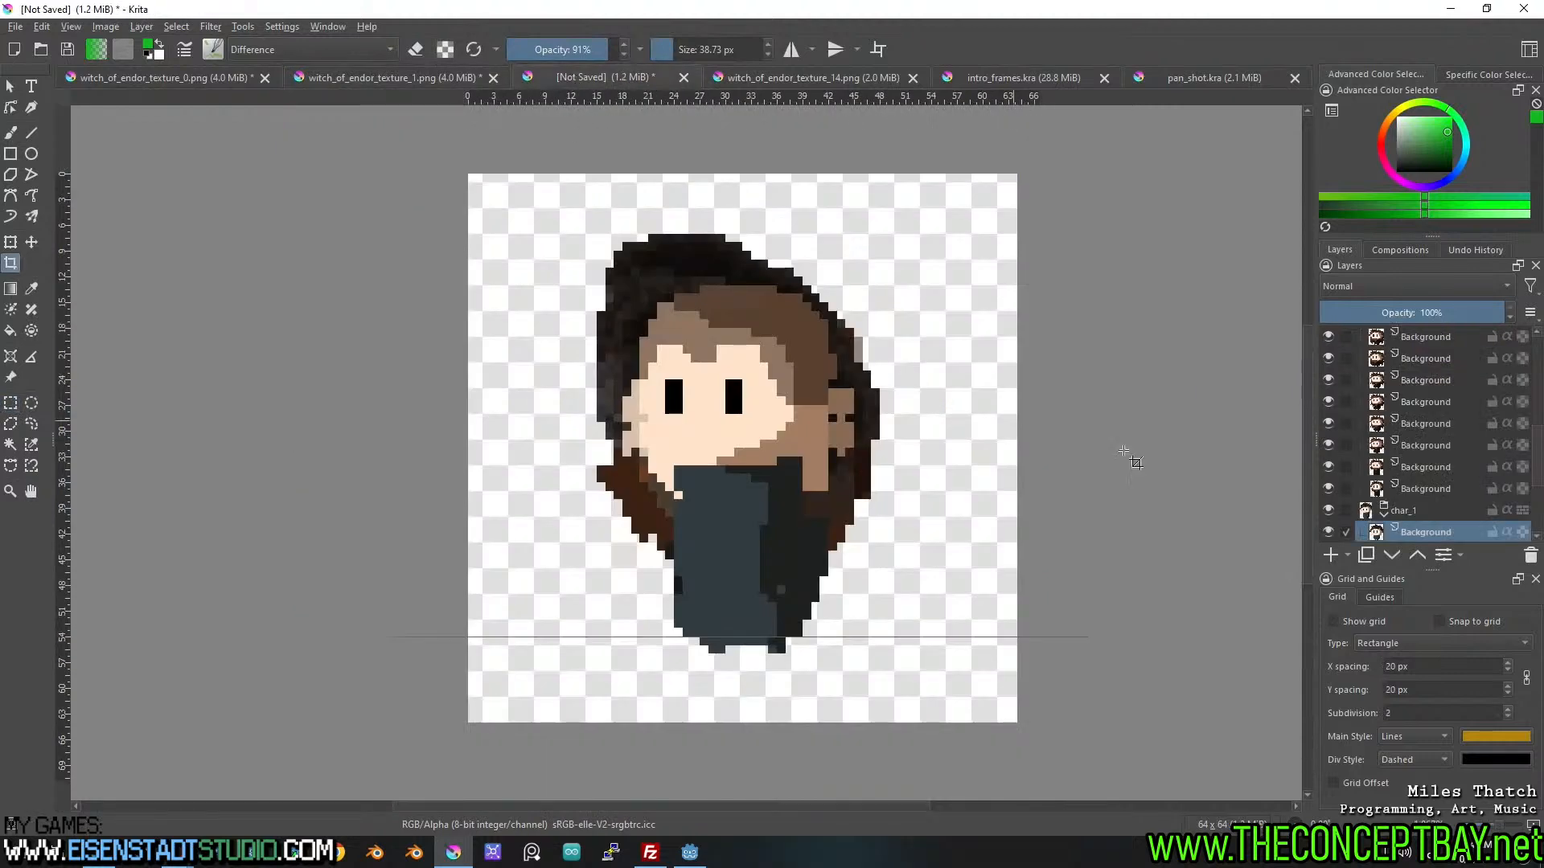
scroll(1438, 491, "up", 1)
scroll(1427, 495, "down", 6)
scroll(1419, 497, "up", 11)
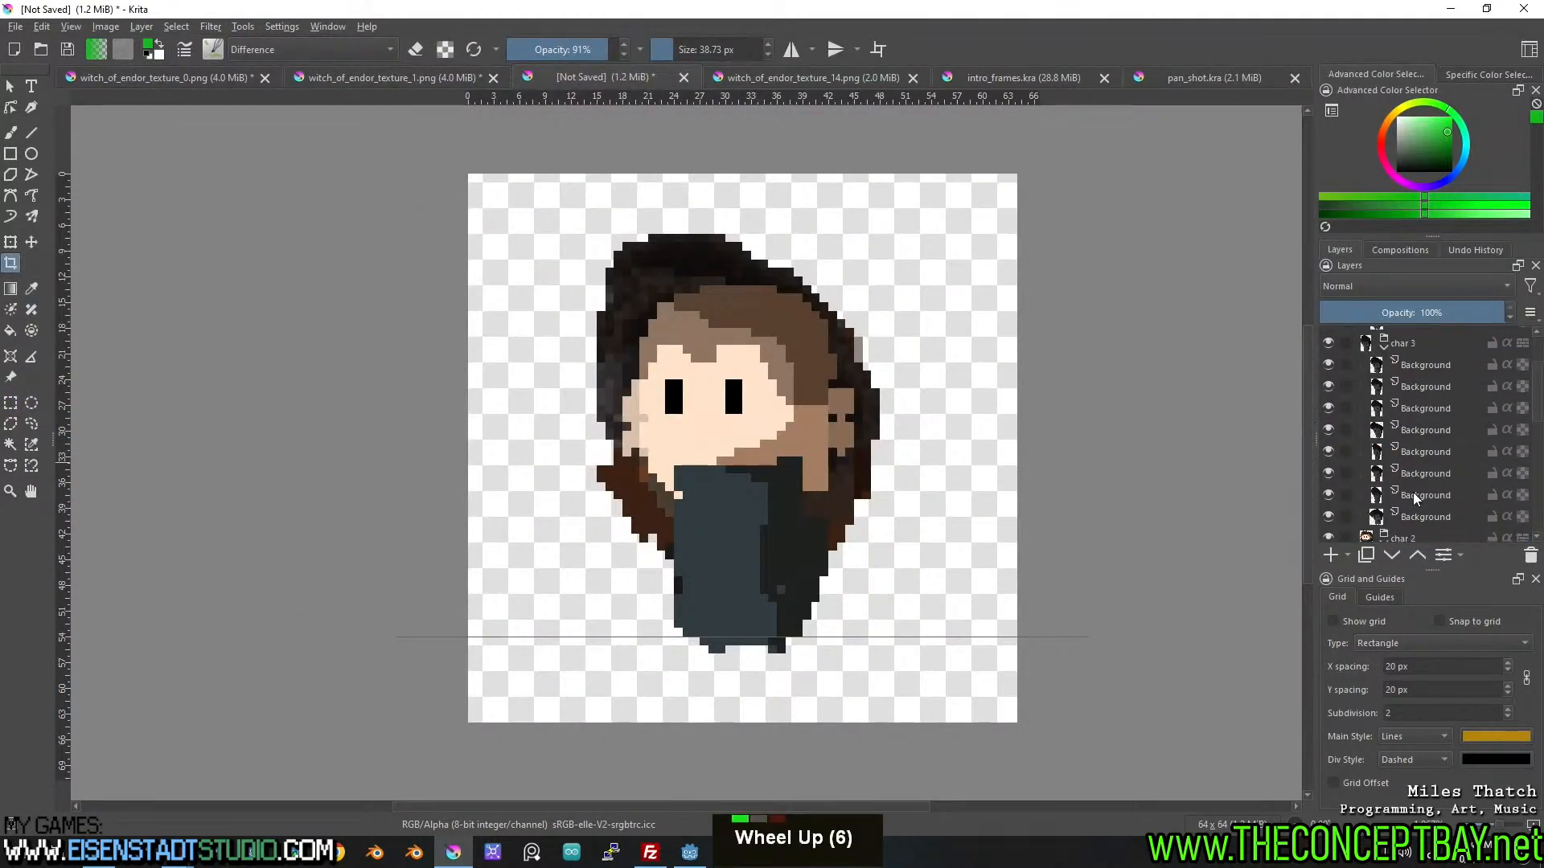
left_click(1397, 341)
key("ctrl+v")
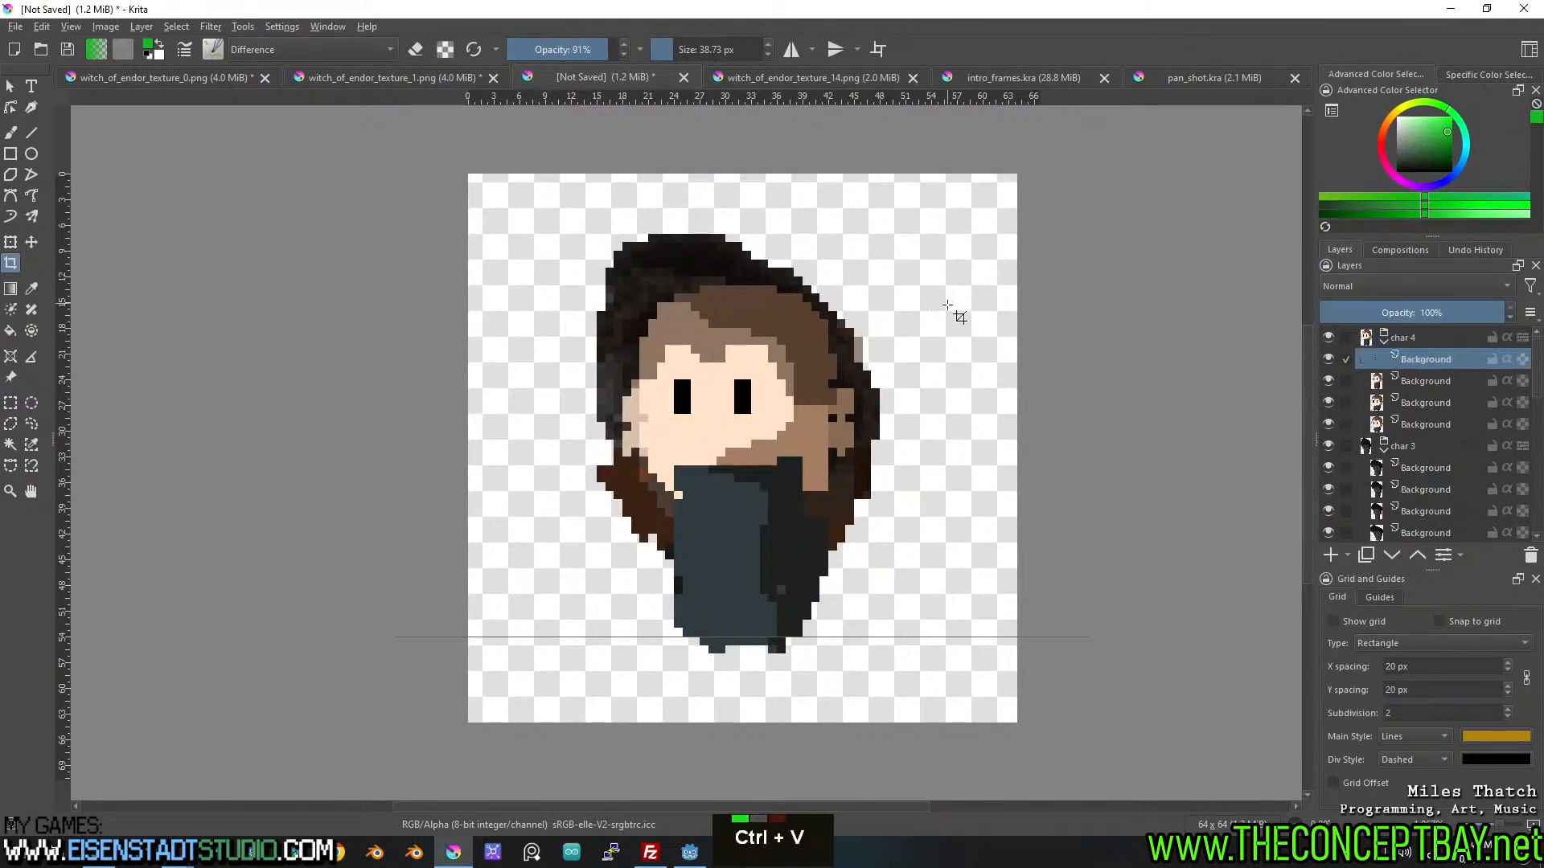
Cut the first of the four brown-haired characters below the striped machine in witch_of_endor_texture_0.png and paste it into the char 4 group.
left_click(212, 80)
left_click_drag(965, 478, 328, 453)
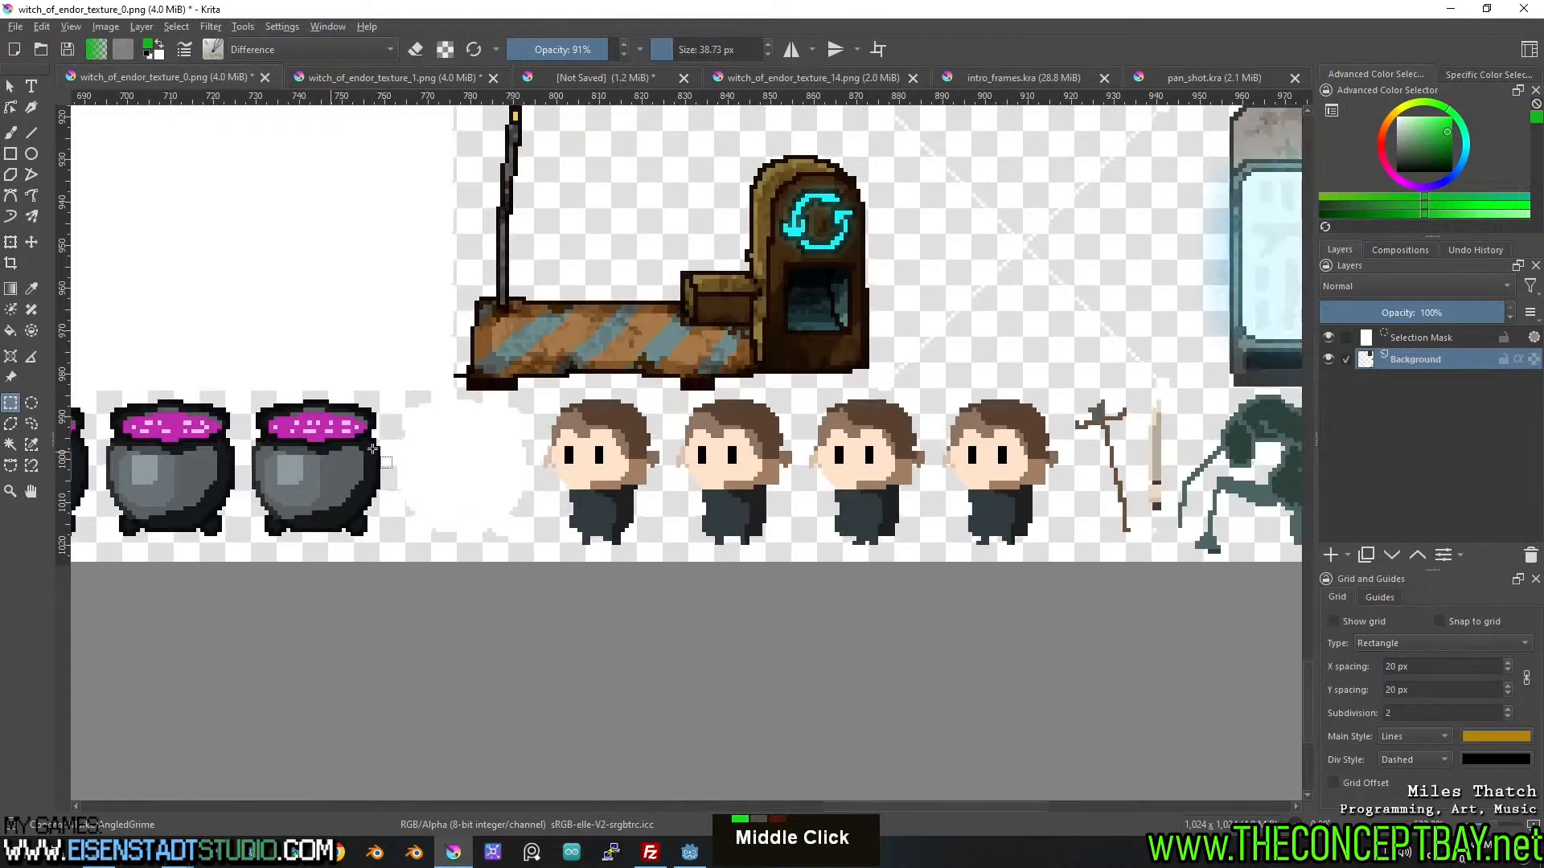
left_click_drag(535, 393, 668, 583)
key("ctrl+x")
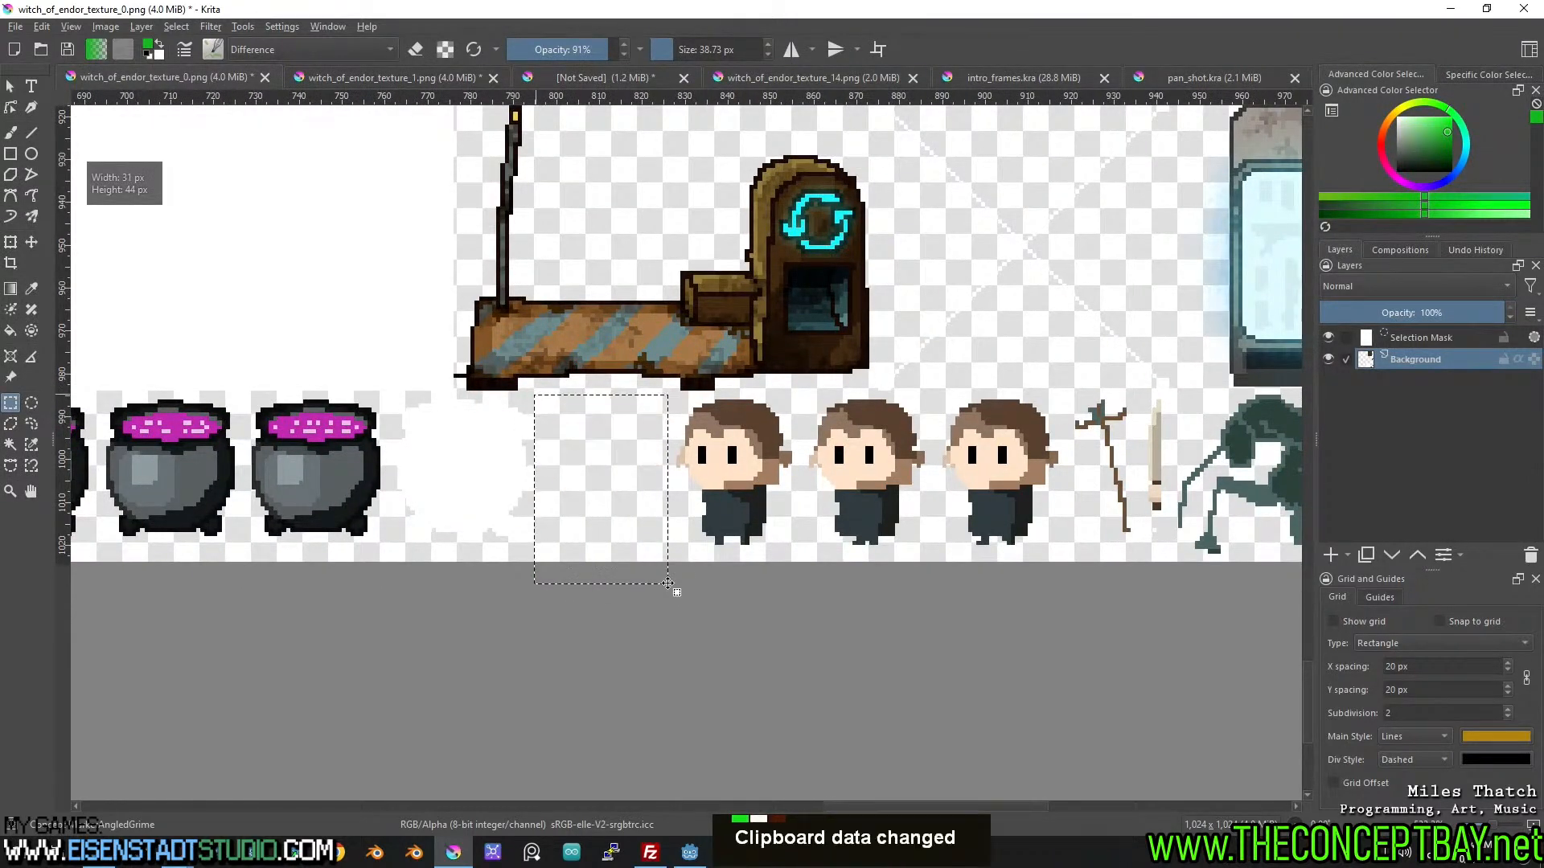
left_click(605, 77)
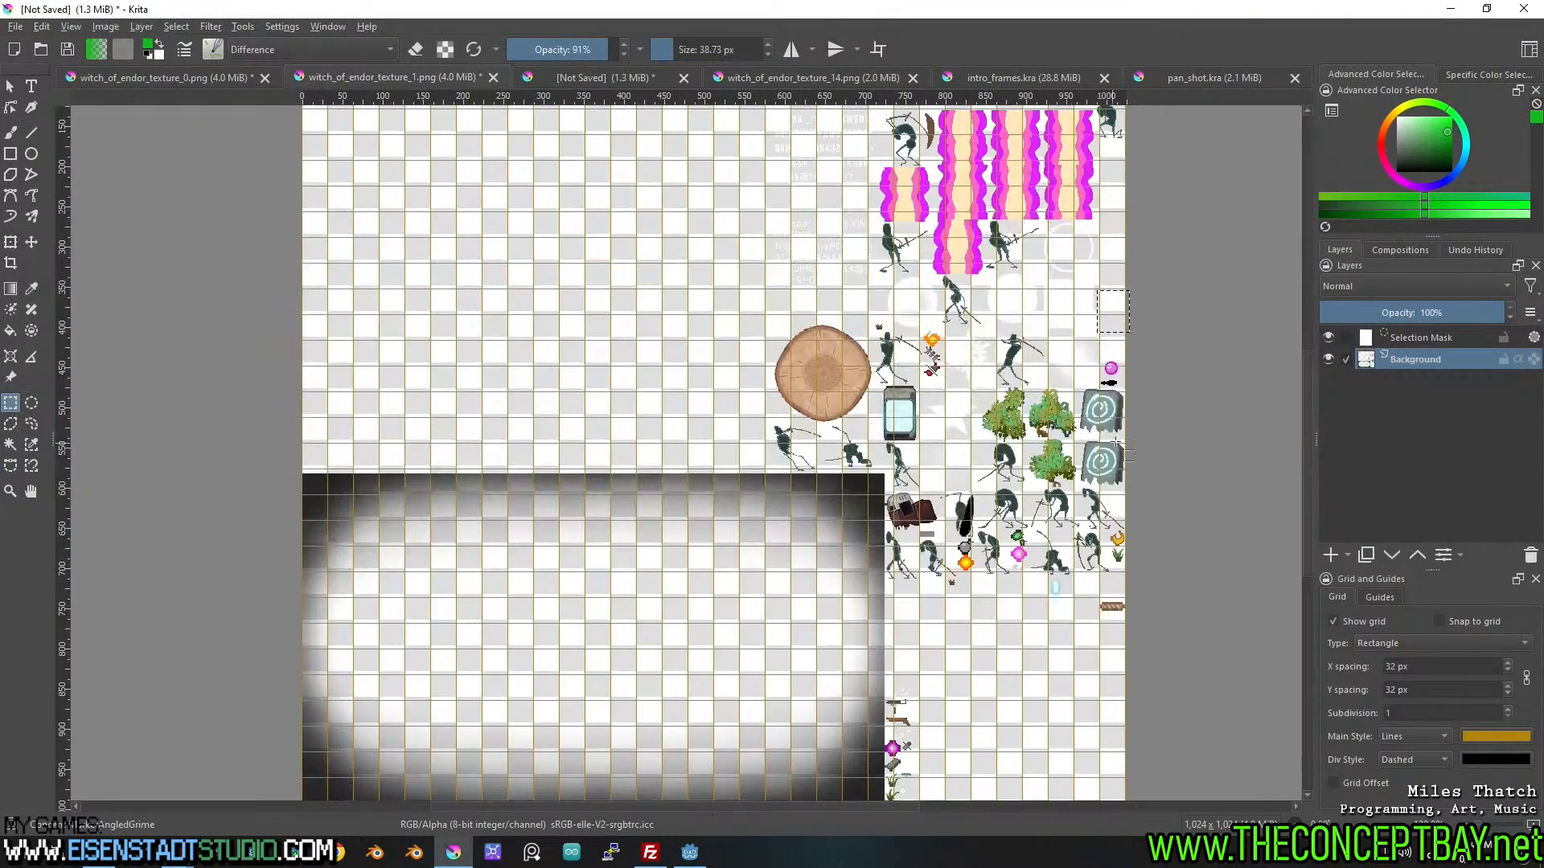
key("ctrl+v")
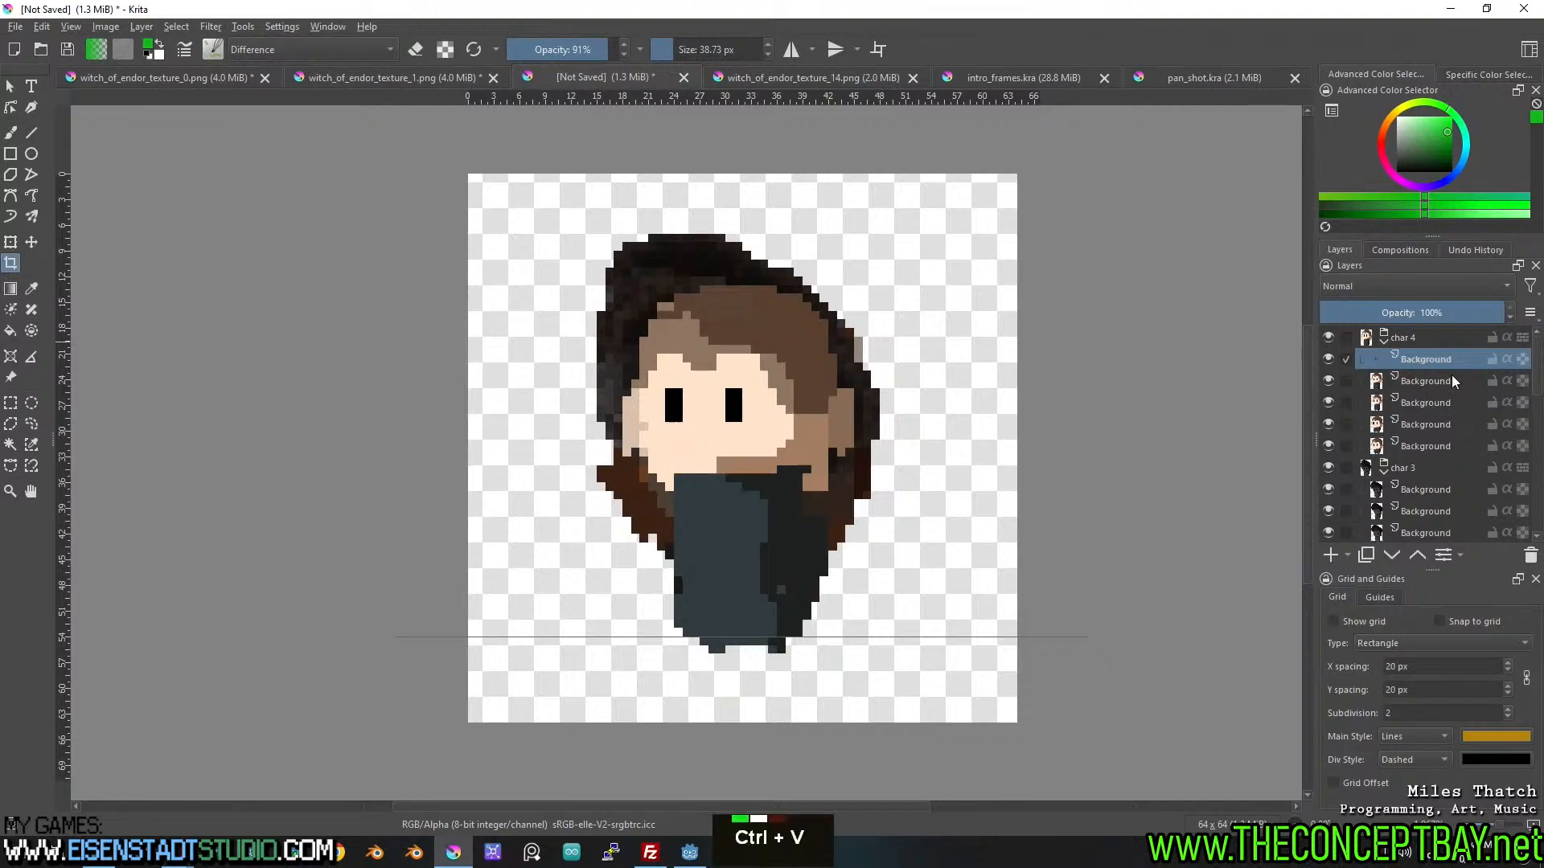
Cut the first of the three remaining brown-haired characters in witch_of_endor_texture_0.png and paste it into the char 4 group.
left_click(158, 74)
middle_click(828, 413)
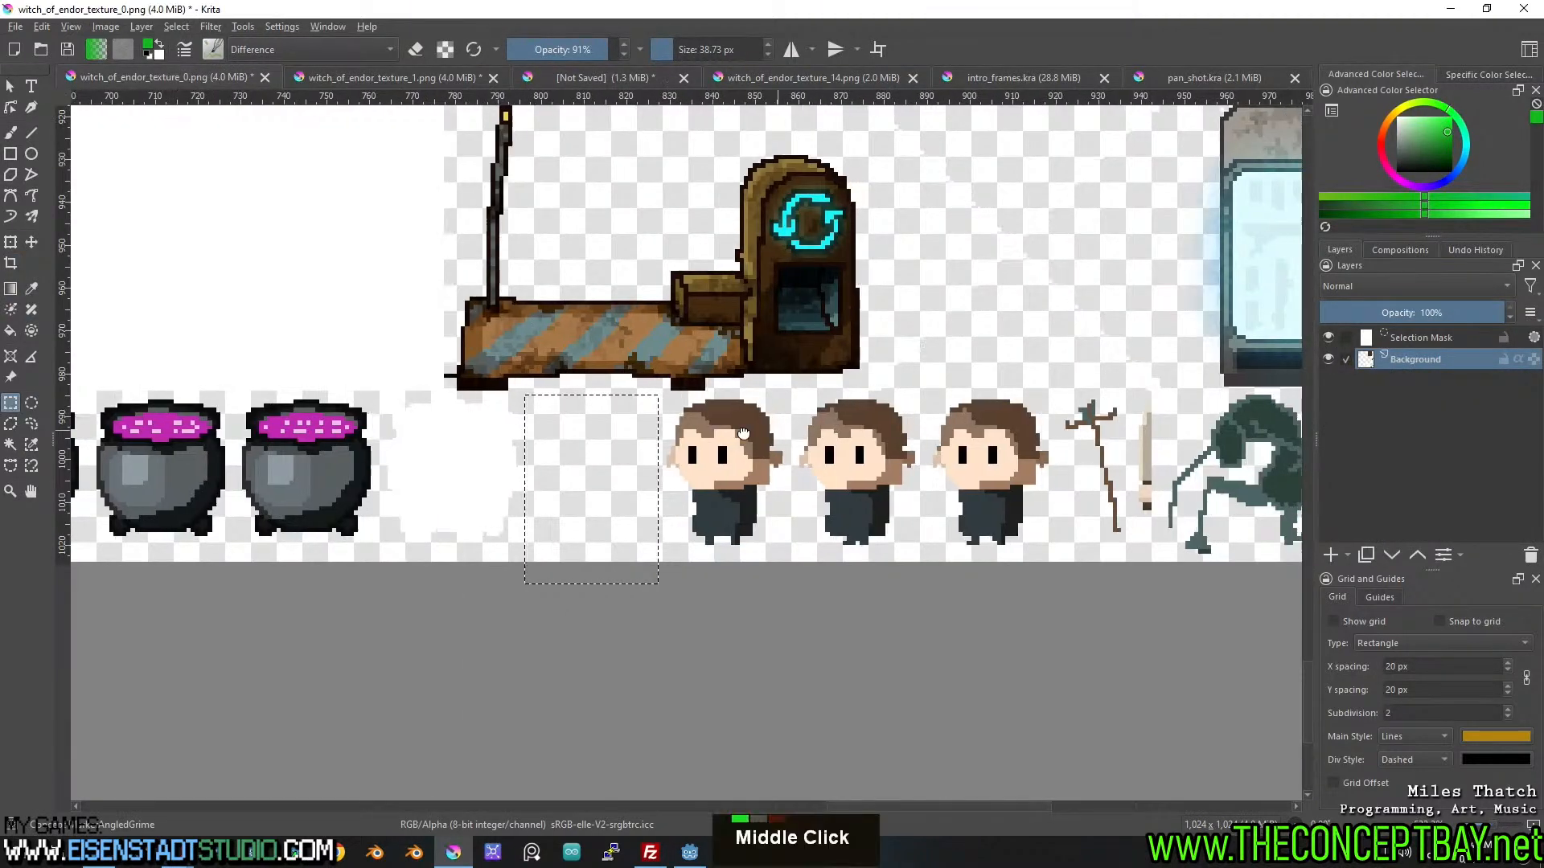
mouse_move(570, 397)
left_mouse_down()
mouse_move(720, 567)
mouse_move(699, 581)
left_mouse_up()
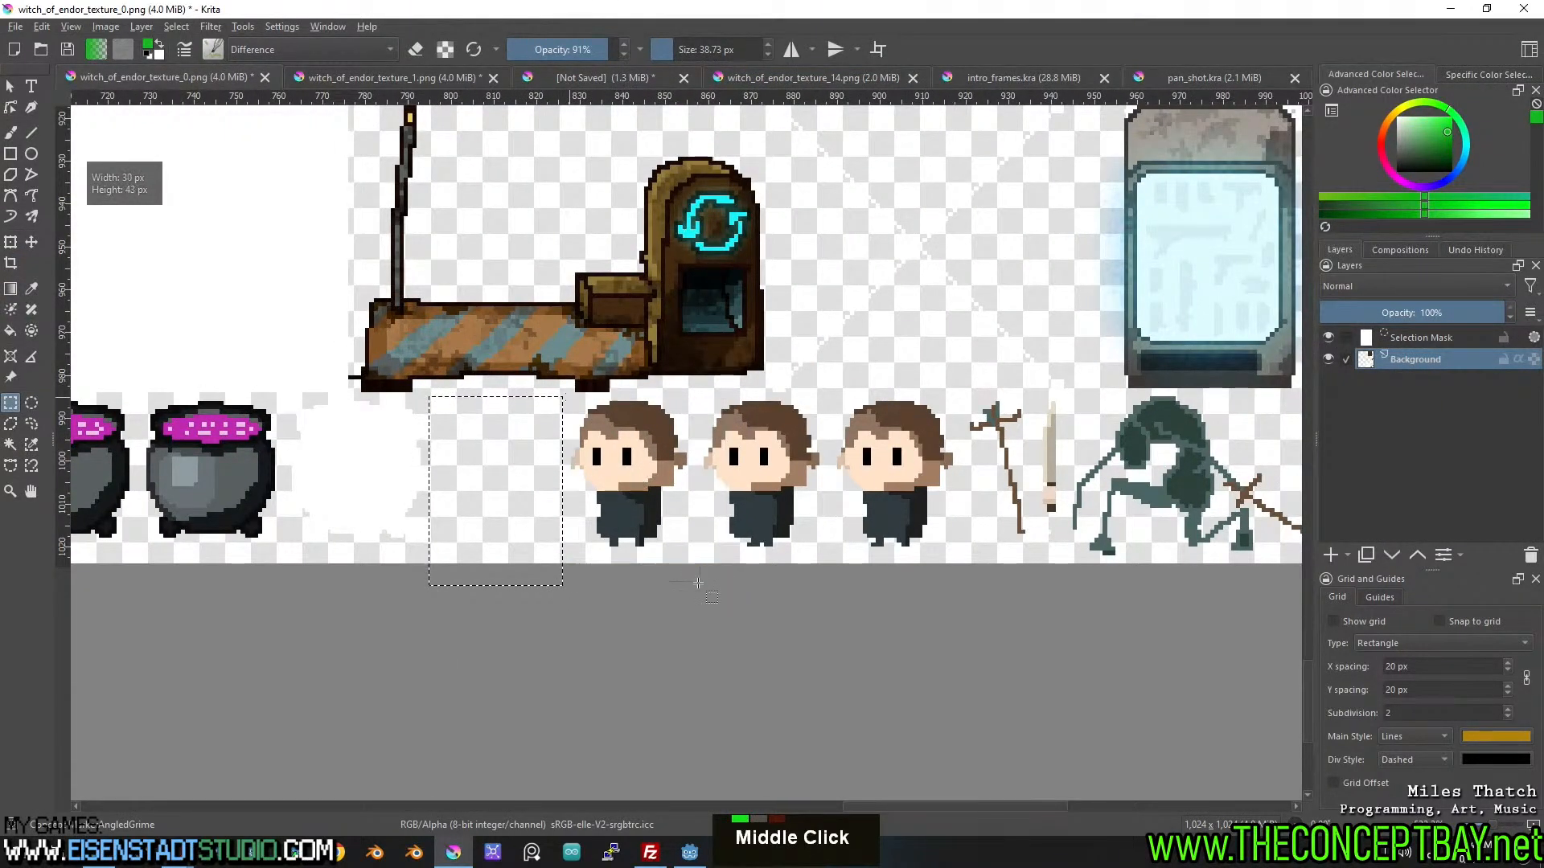
key("ctrl+x")
left_click(367, 78)
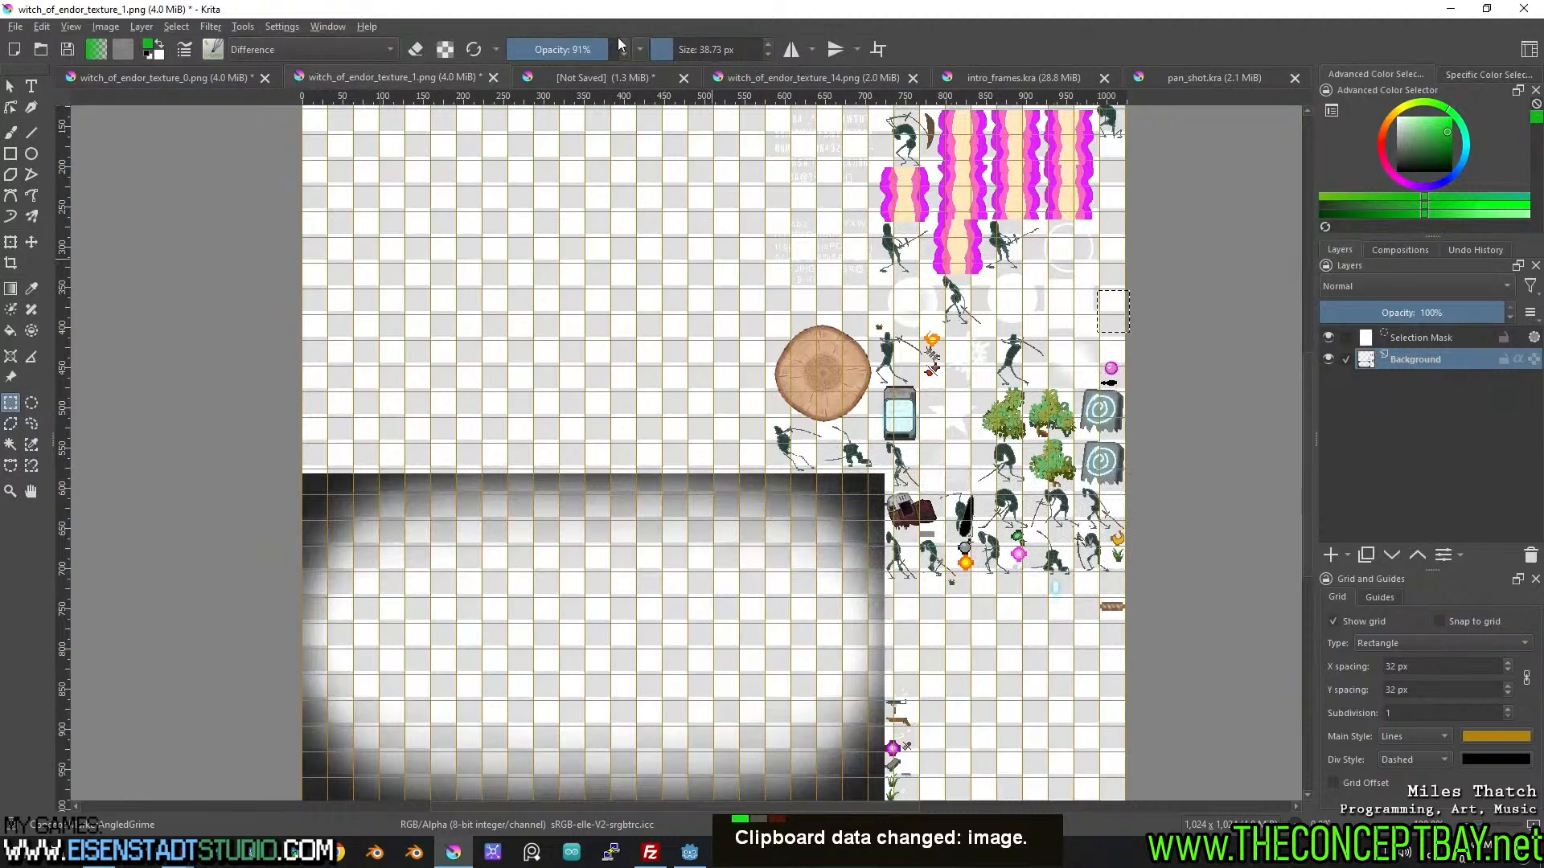
left_click(592, 78)
key("ctrl+v")
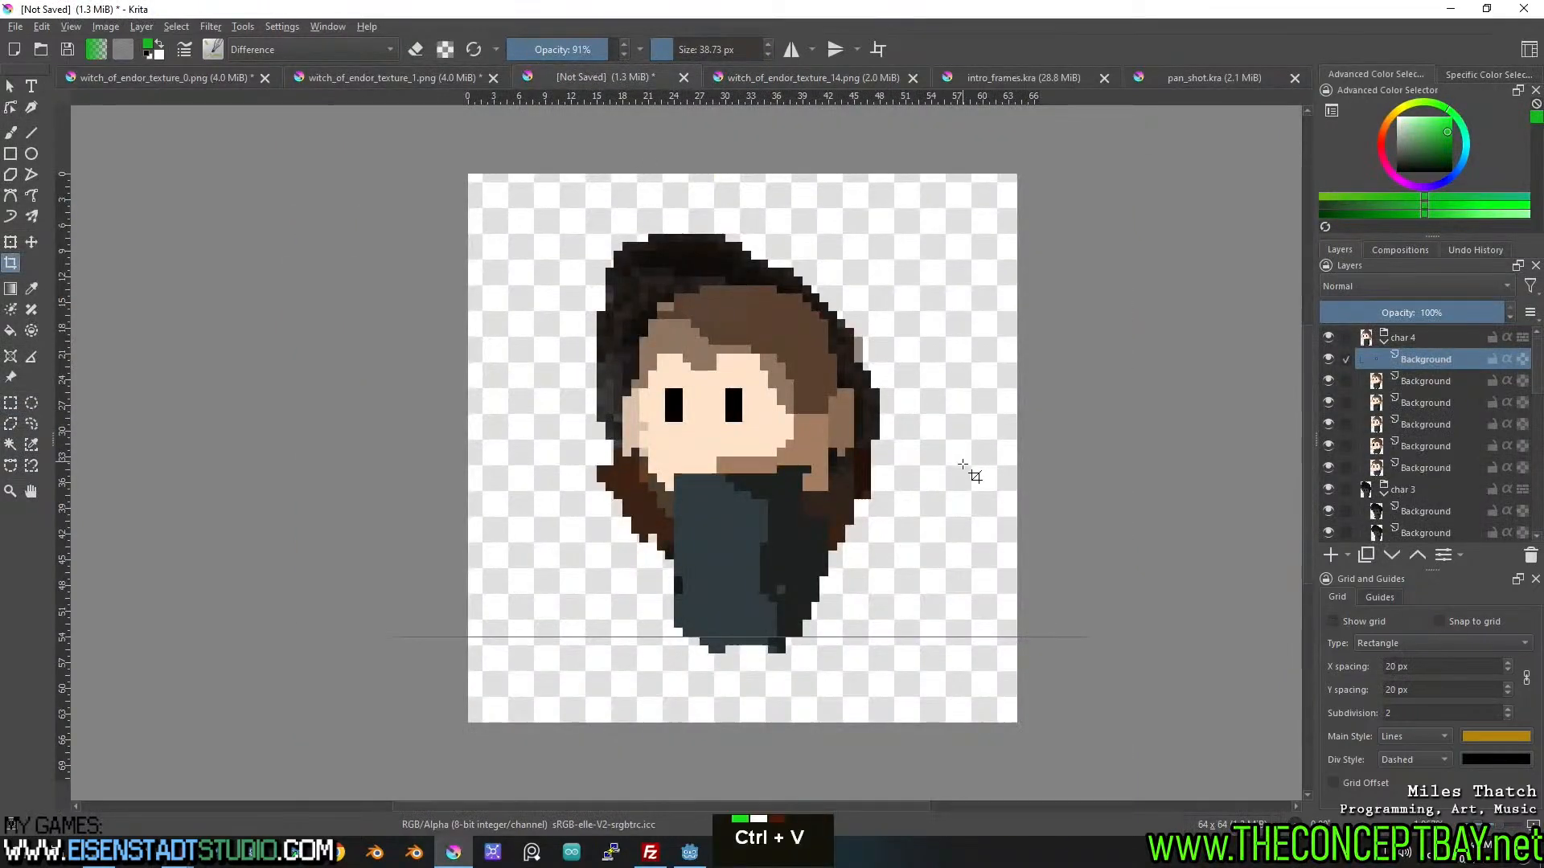
Cut the first of the two remaining brown-haired characters in witch_of_endor_texture_0.png and paste it into the char 4 group.
left_click(212, 80)
mouse_move(697, 383)
left_mouse_down()
mouse_move(816, 554)
mouse_move(820, 593)
mouse_move(687, 400)
left_mouse_up()
left_click(837, 576)
key("ctrl+x")
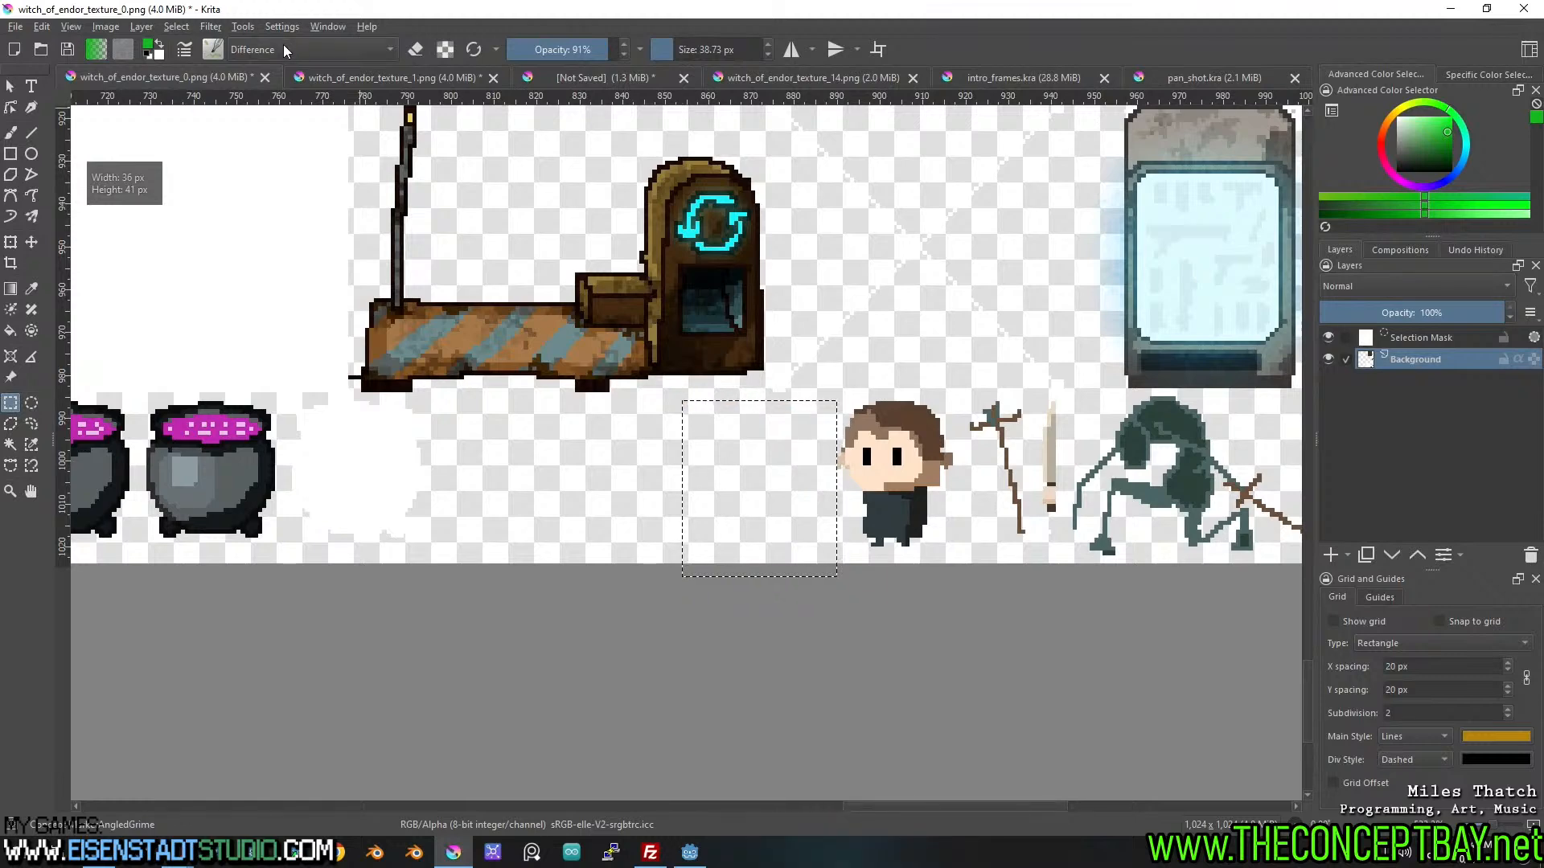
left_click(370, 72)
left_click(551, 73)
key("ctrl+v")
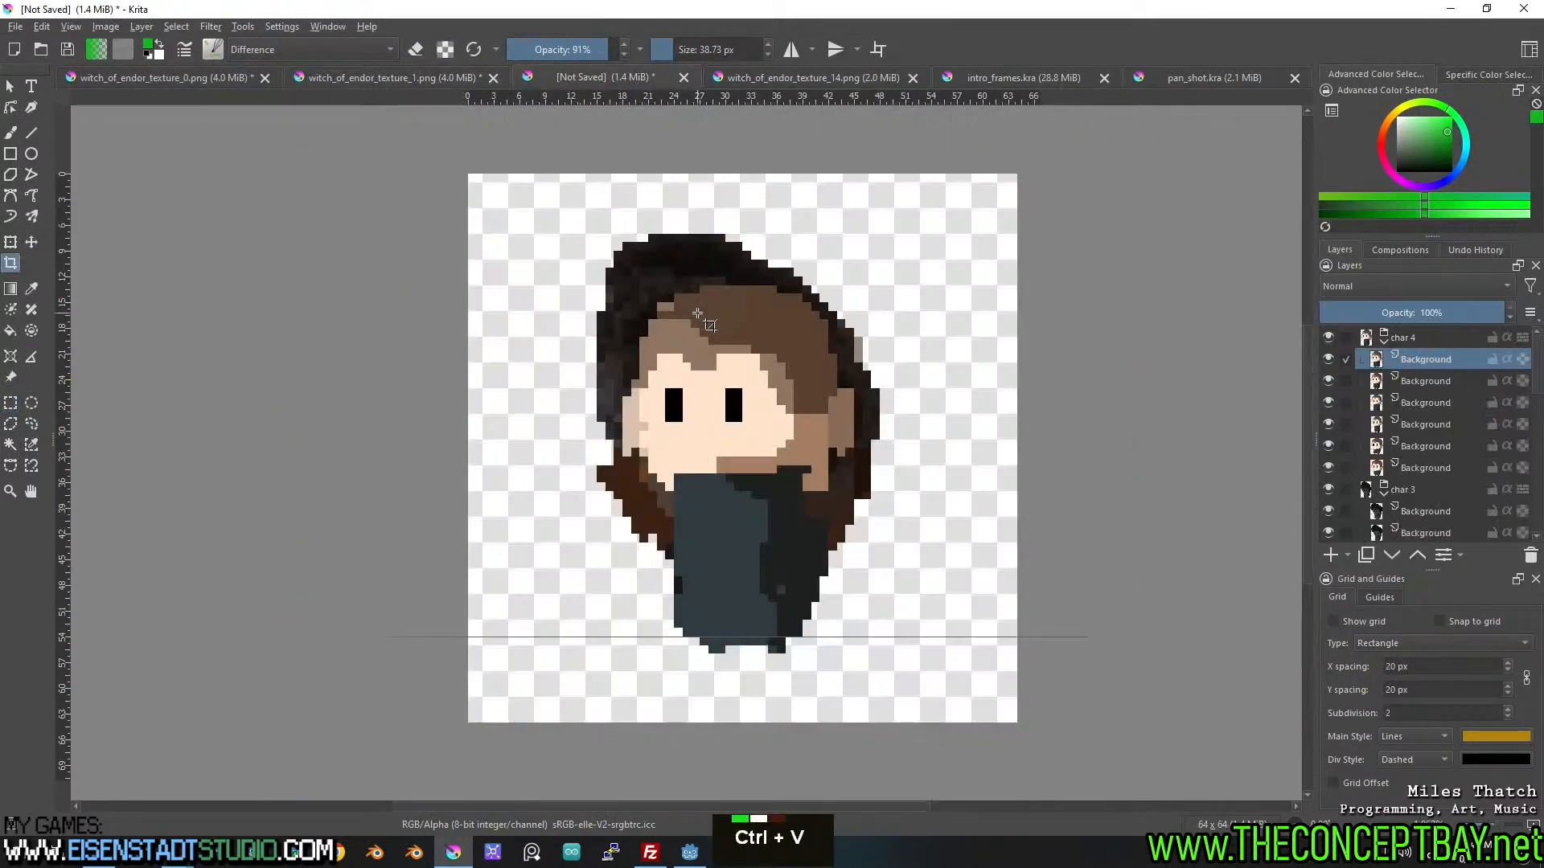
Cut the last brown-haired character beside the wooden staff in witch_of_endor_texture_0.png and paste it into the char 4 group.
left_click(201, 77)
mouse_move(937, 555)
left_mouse_down()
mouse_move(796, 415)
mouse_move(841, 406)
mouse_move(952, 569)
left_mouse_up()
key("ctrl+x")
key("ctrl+Tab")
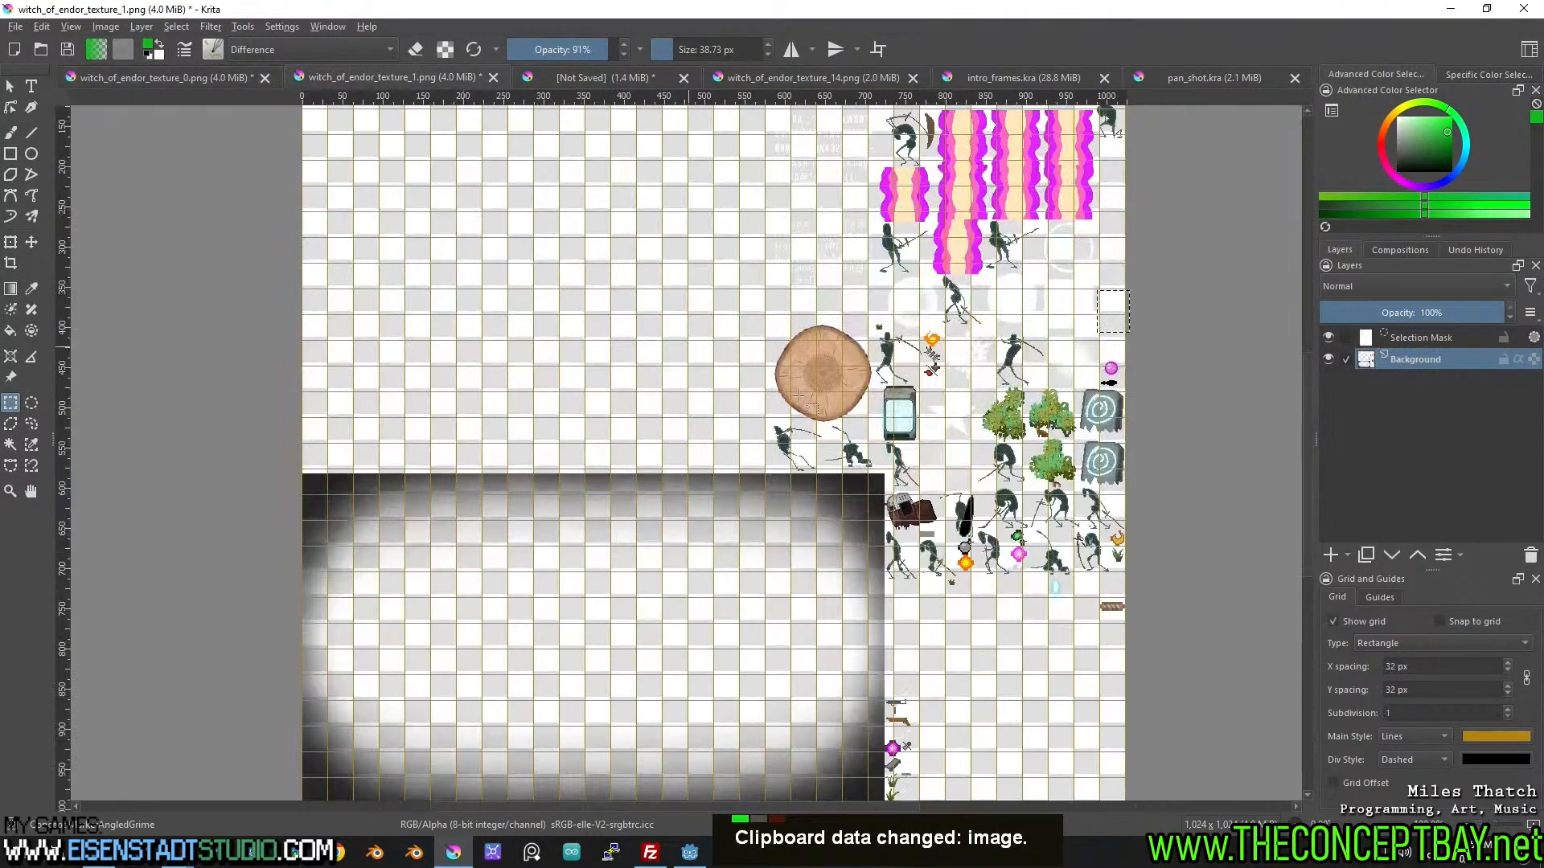
key("ctrl+Tab")
key("ctrl+v")
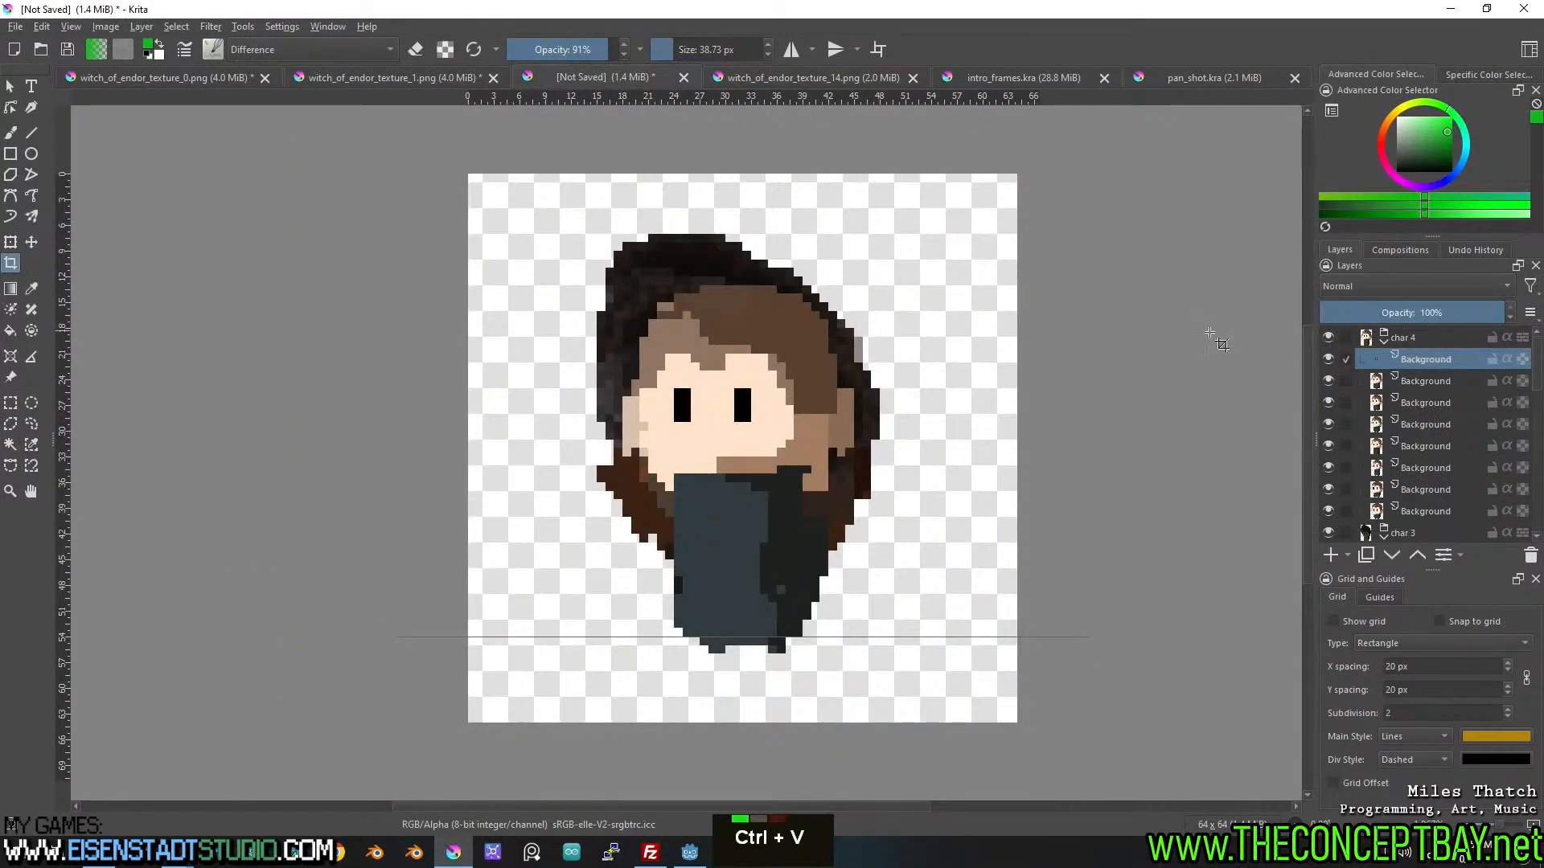
Collapse the layer groups char 4, char 3, char 2 and char_1.
left_click(1384, 342)
left_click(1383, 363)
left_click(1384, 385)
left_click(1383, 407)
Save the character document as players.kra in the Witch Of Endor Assets folder.
key("ctrl+s")
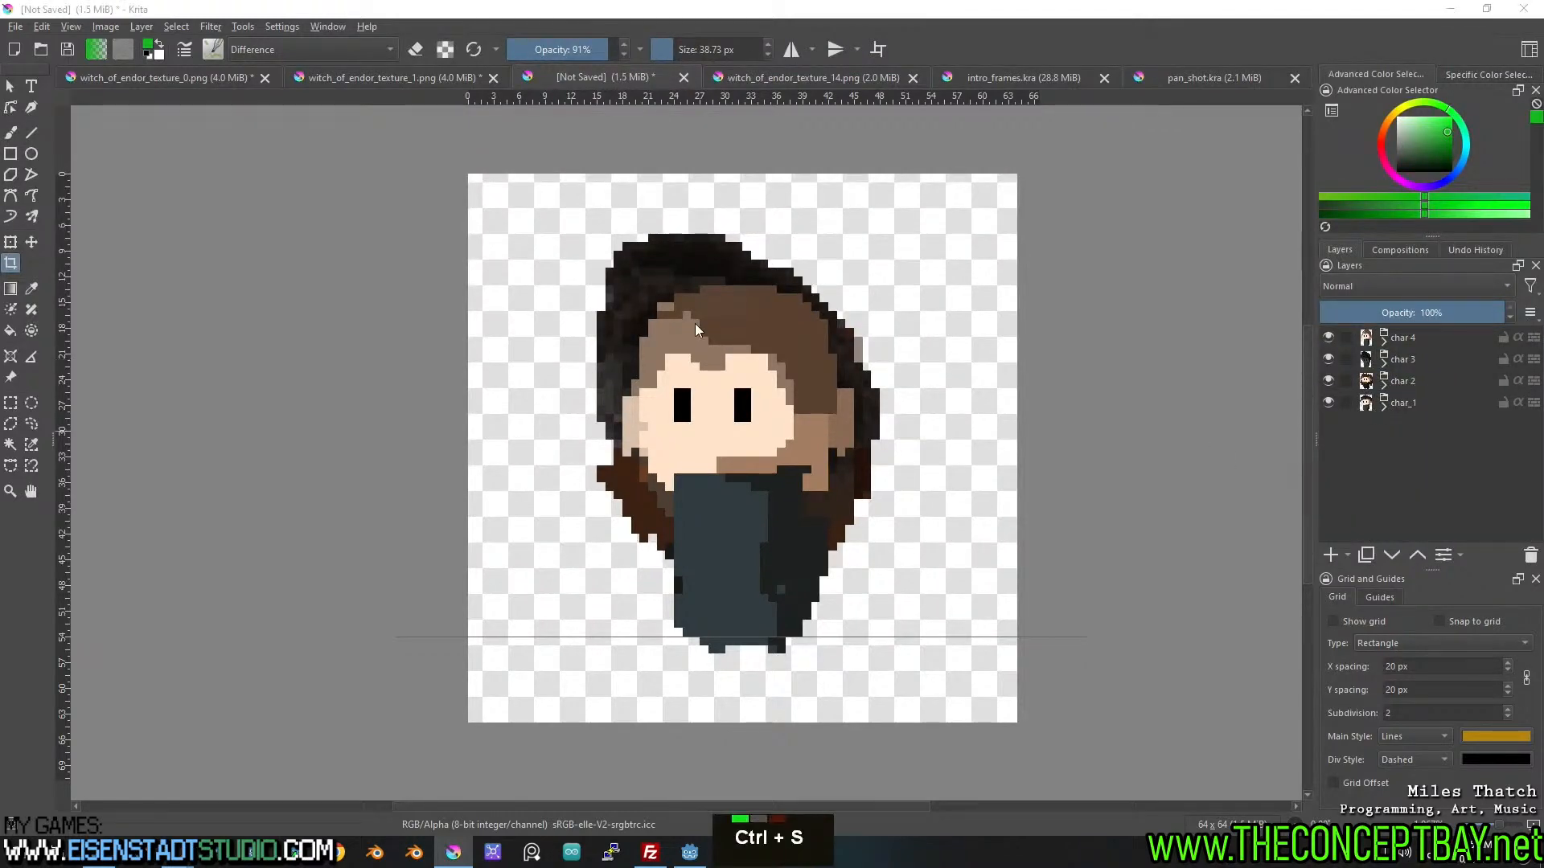
type("playerrs")
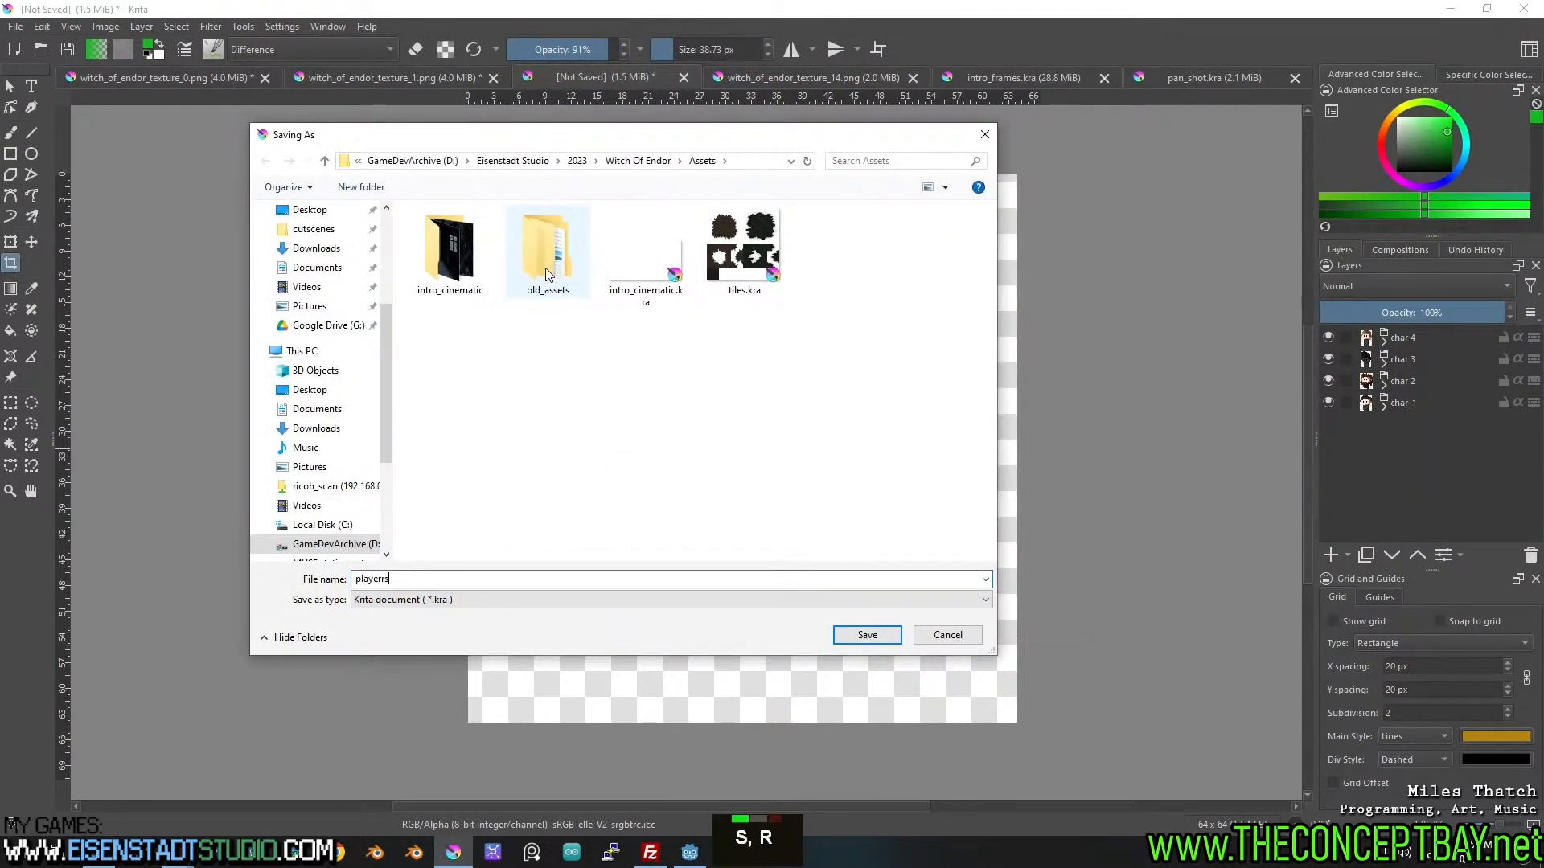
key("BackSpace")
type("s")
key("Return")
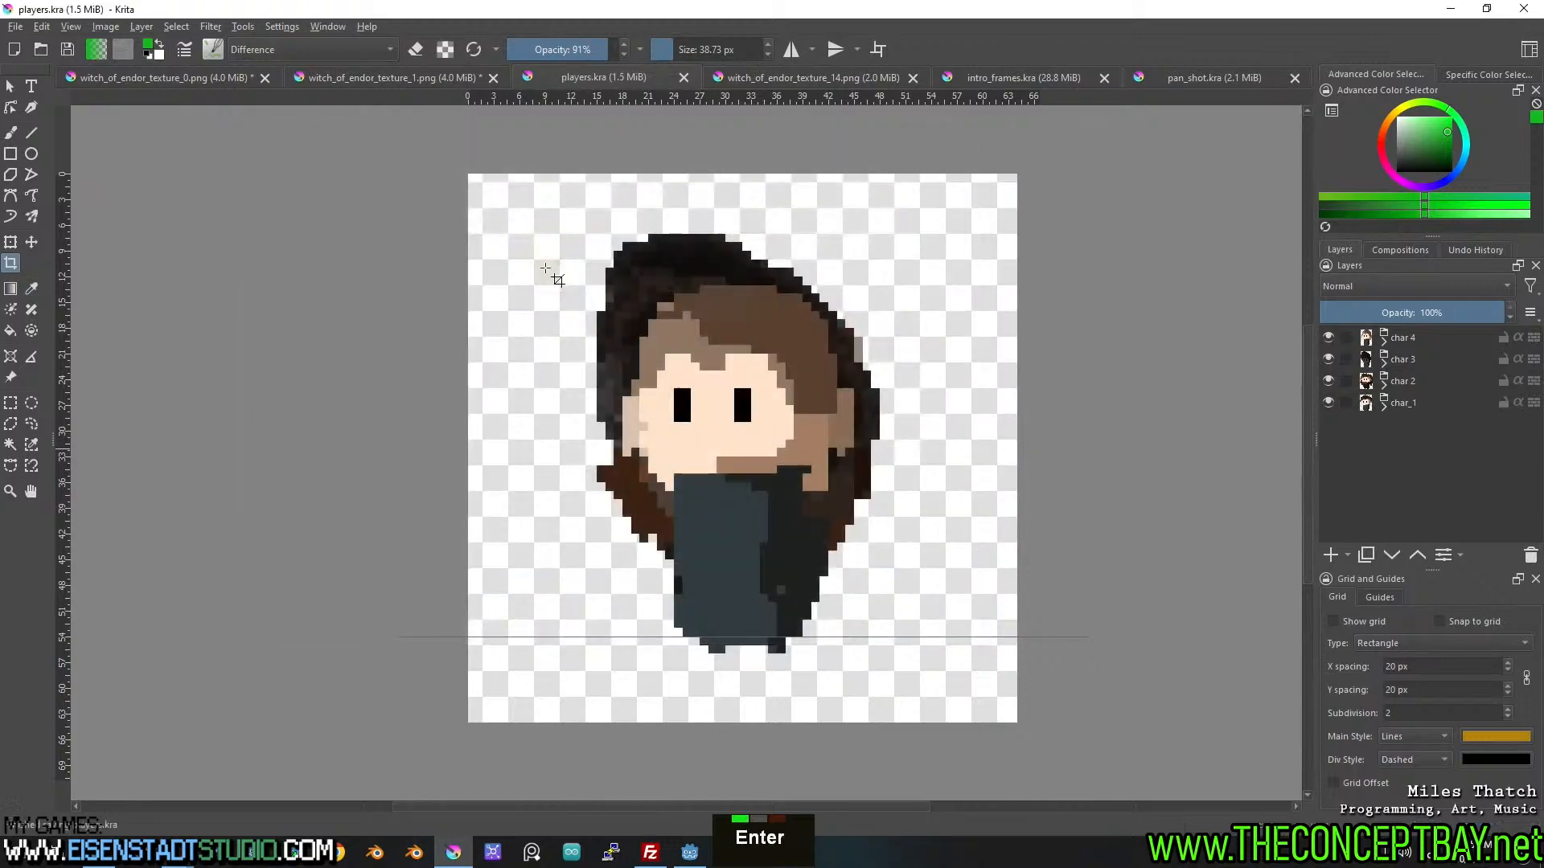
Look over the remaining object and creature sprites in witch_of_endor_texture_1.png.
left_click(436, 77)
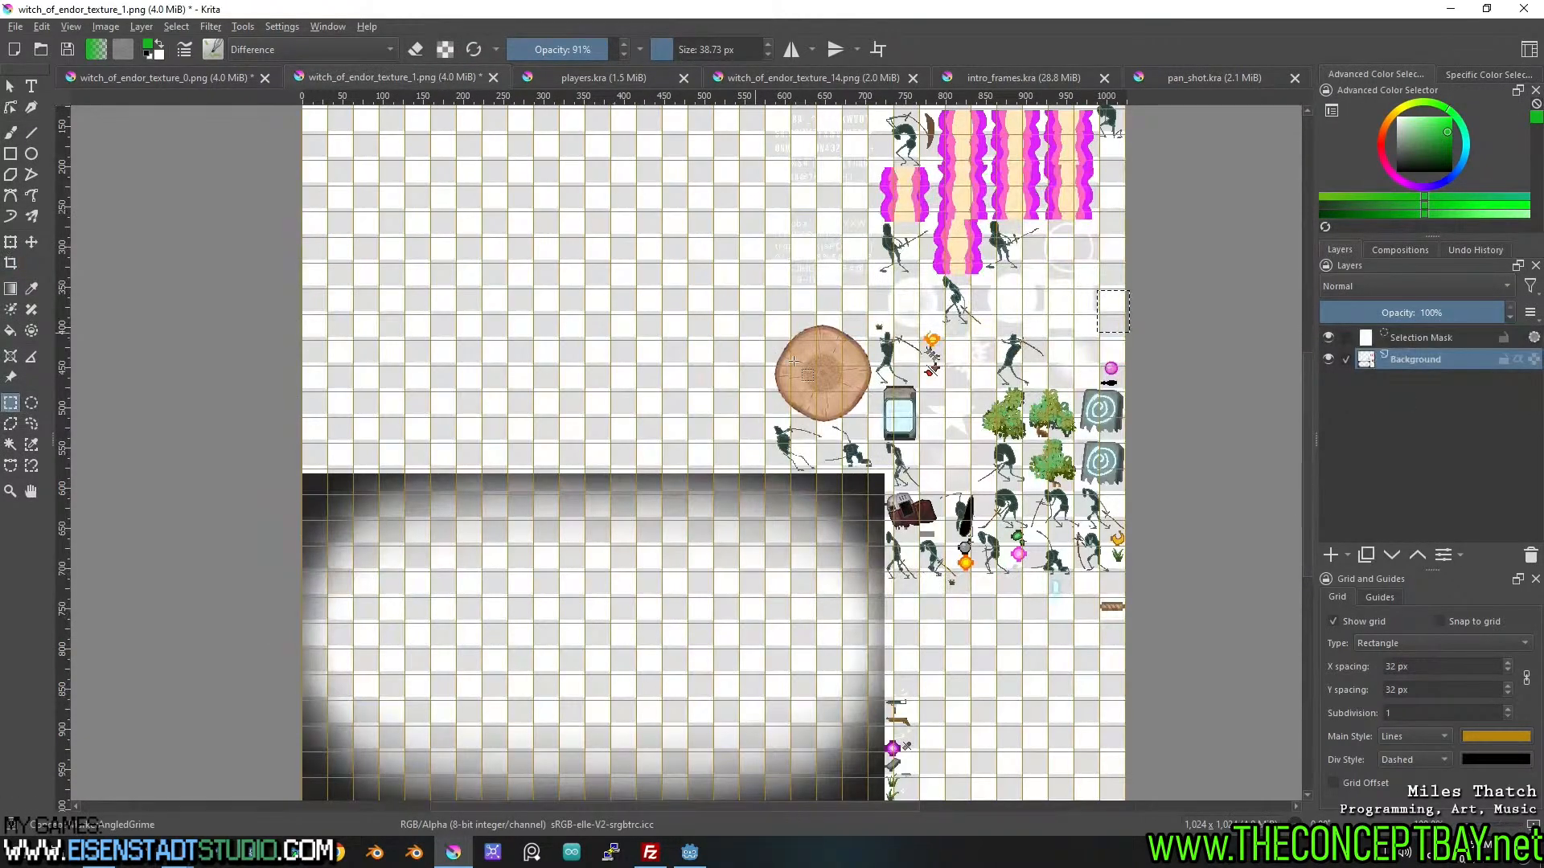
scroll(752, 346, "up", 1)
scroll(742, 337, "up", 2)
middle_click(742, 337)
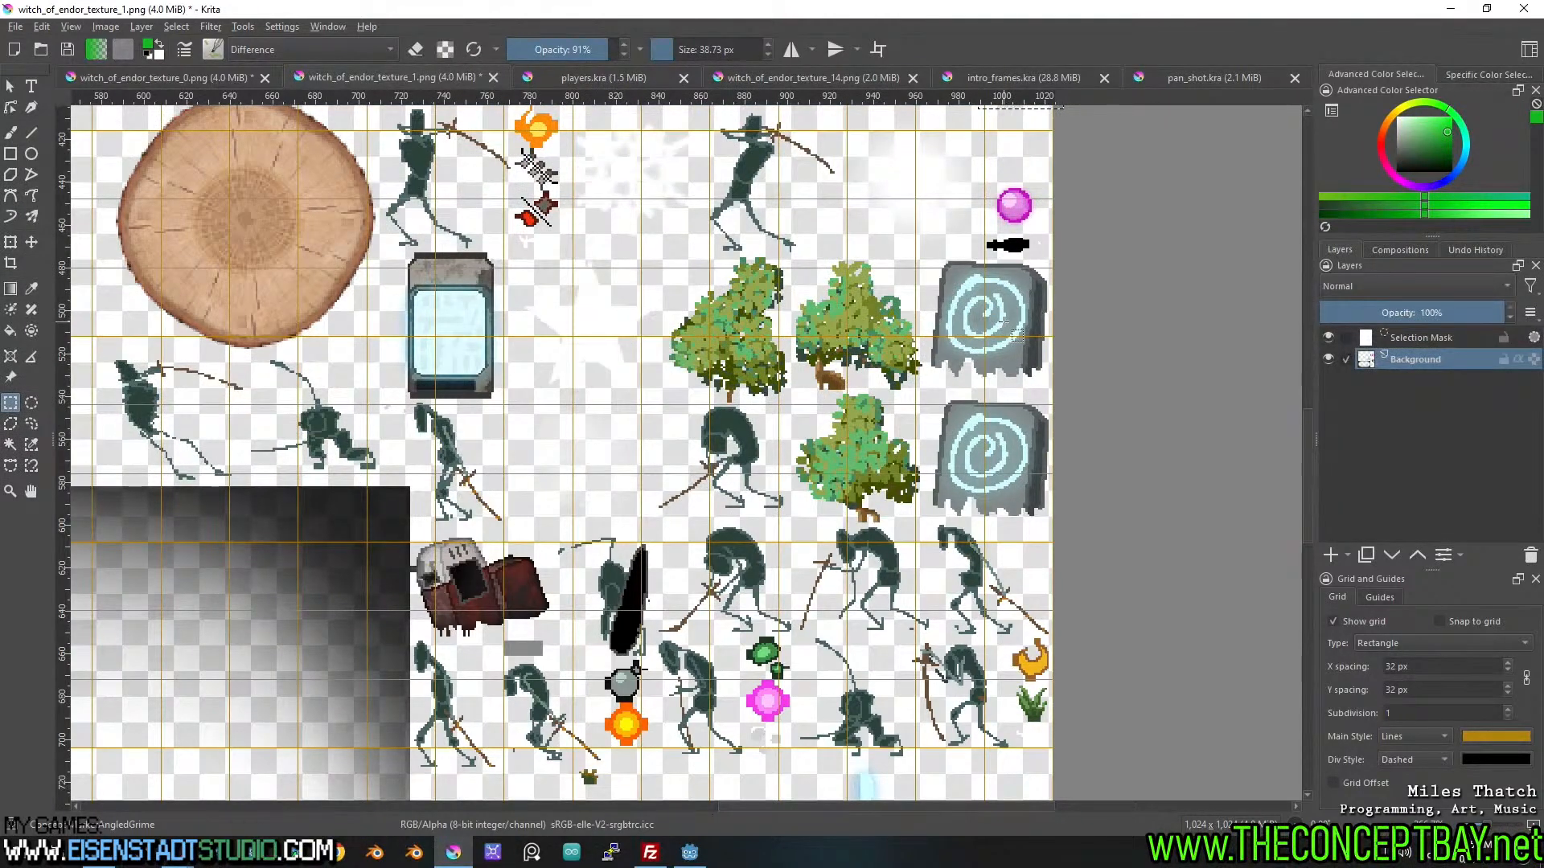
scroll(953, 320, "up", 1)
middle_click(947, 328)
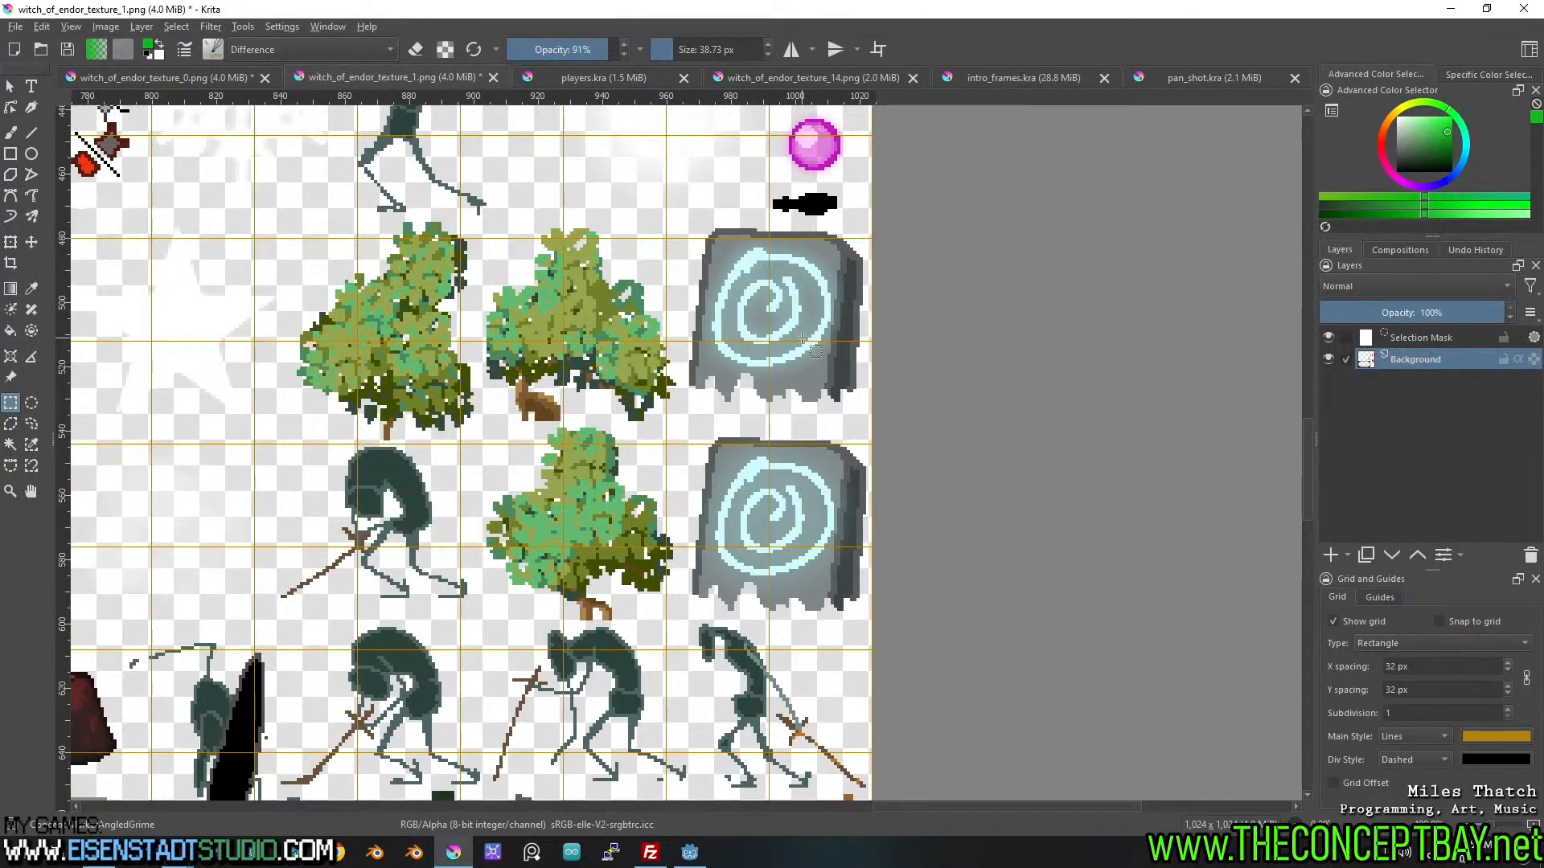
middle_click(792, 434)
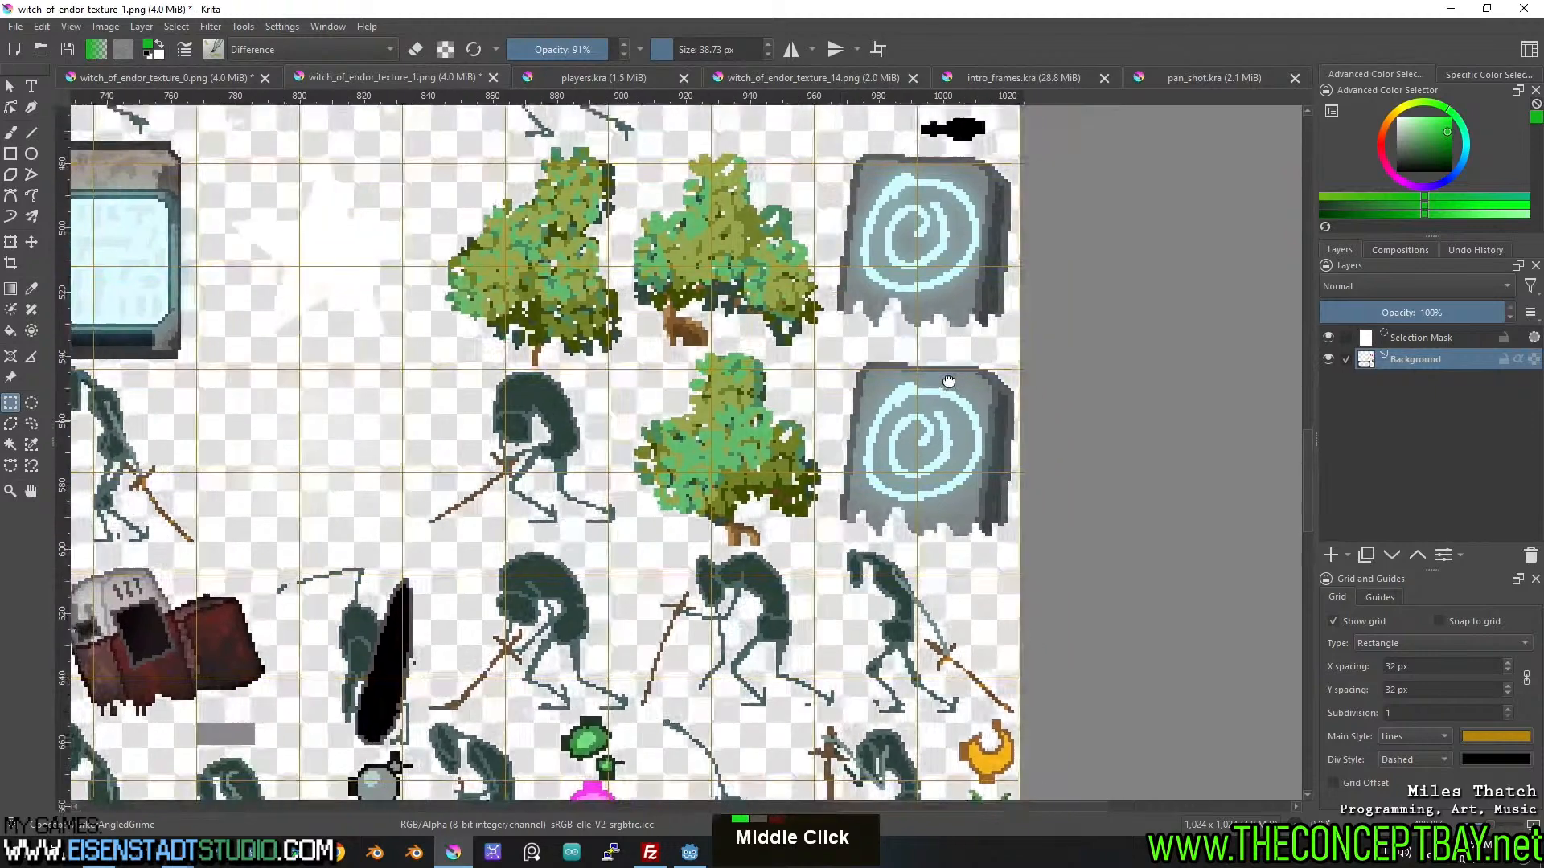
middle_click(937, 379)
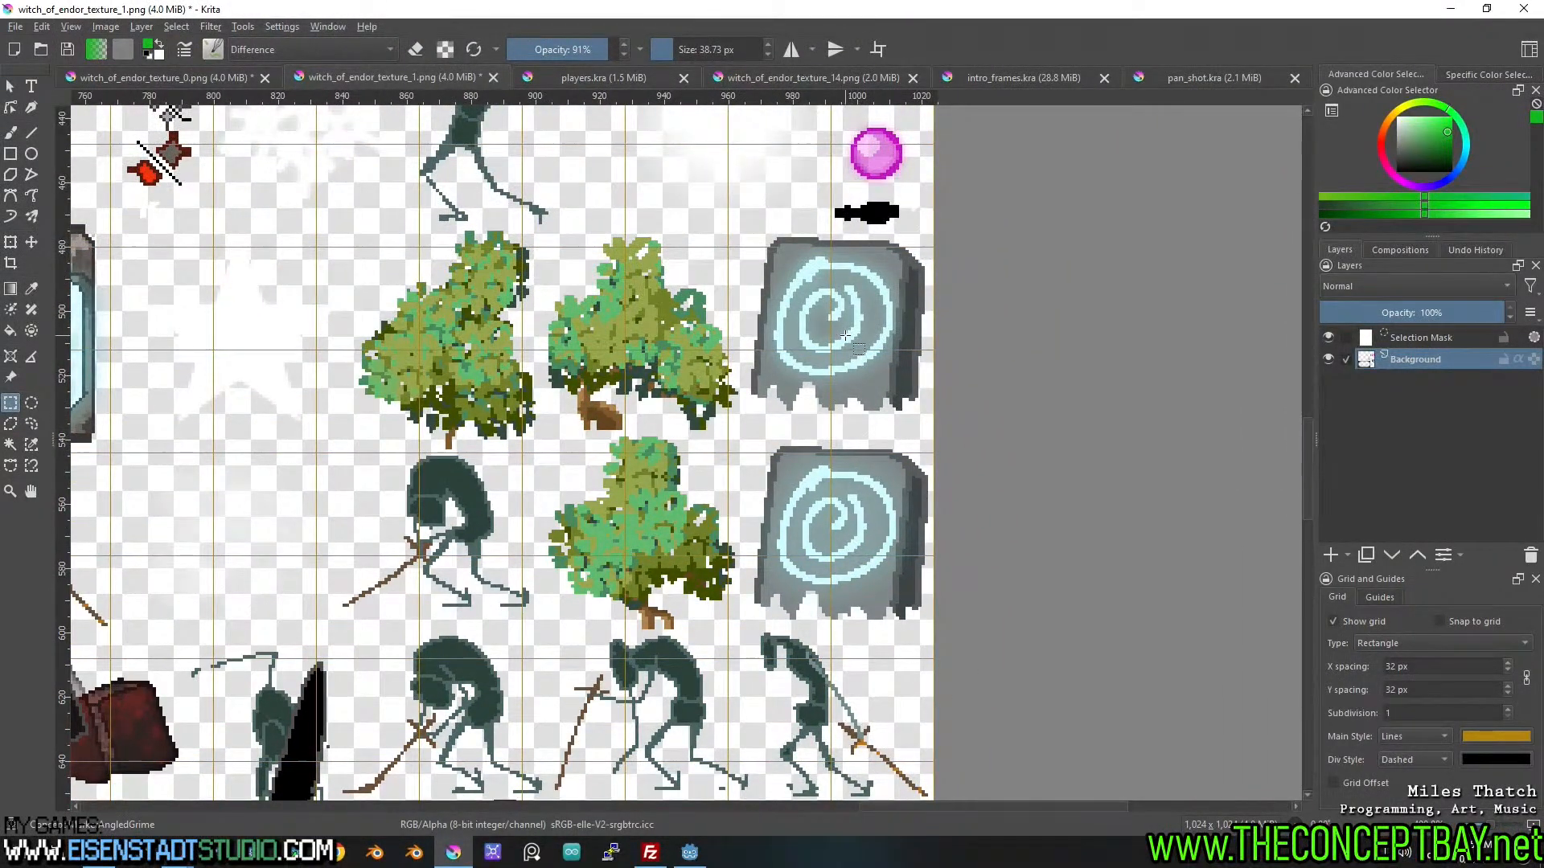
middle_click(758, 563)
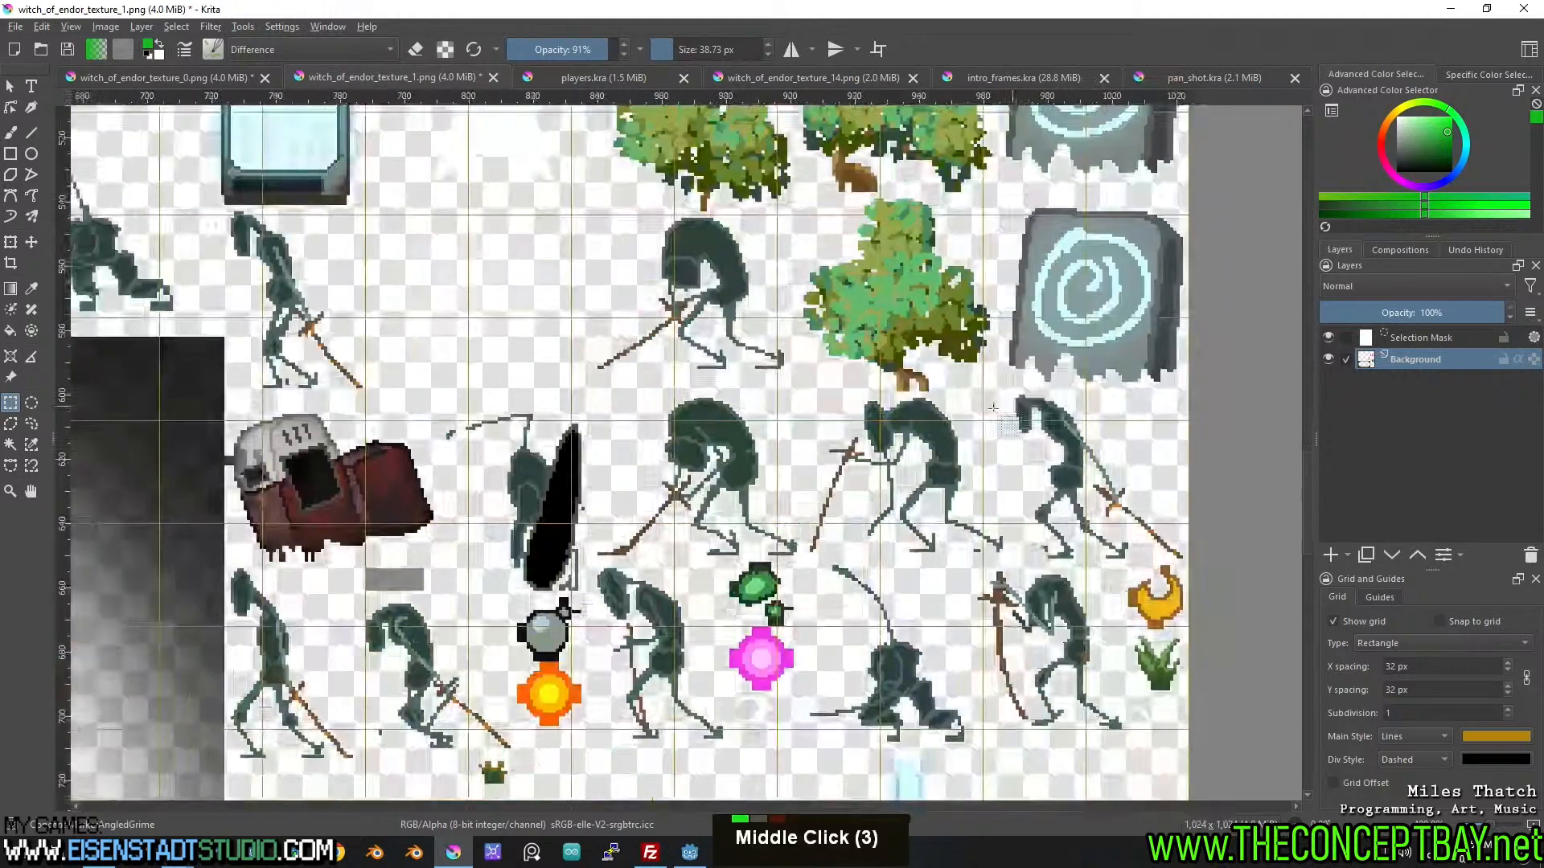
scroll(774, 463, "down", 2)
scroll(773, 464, "up", 2)
scroll(774, 463, "up", 1)
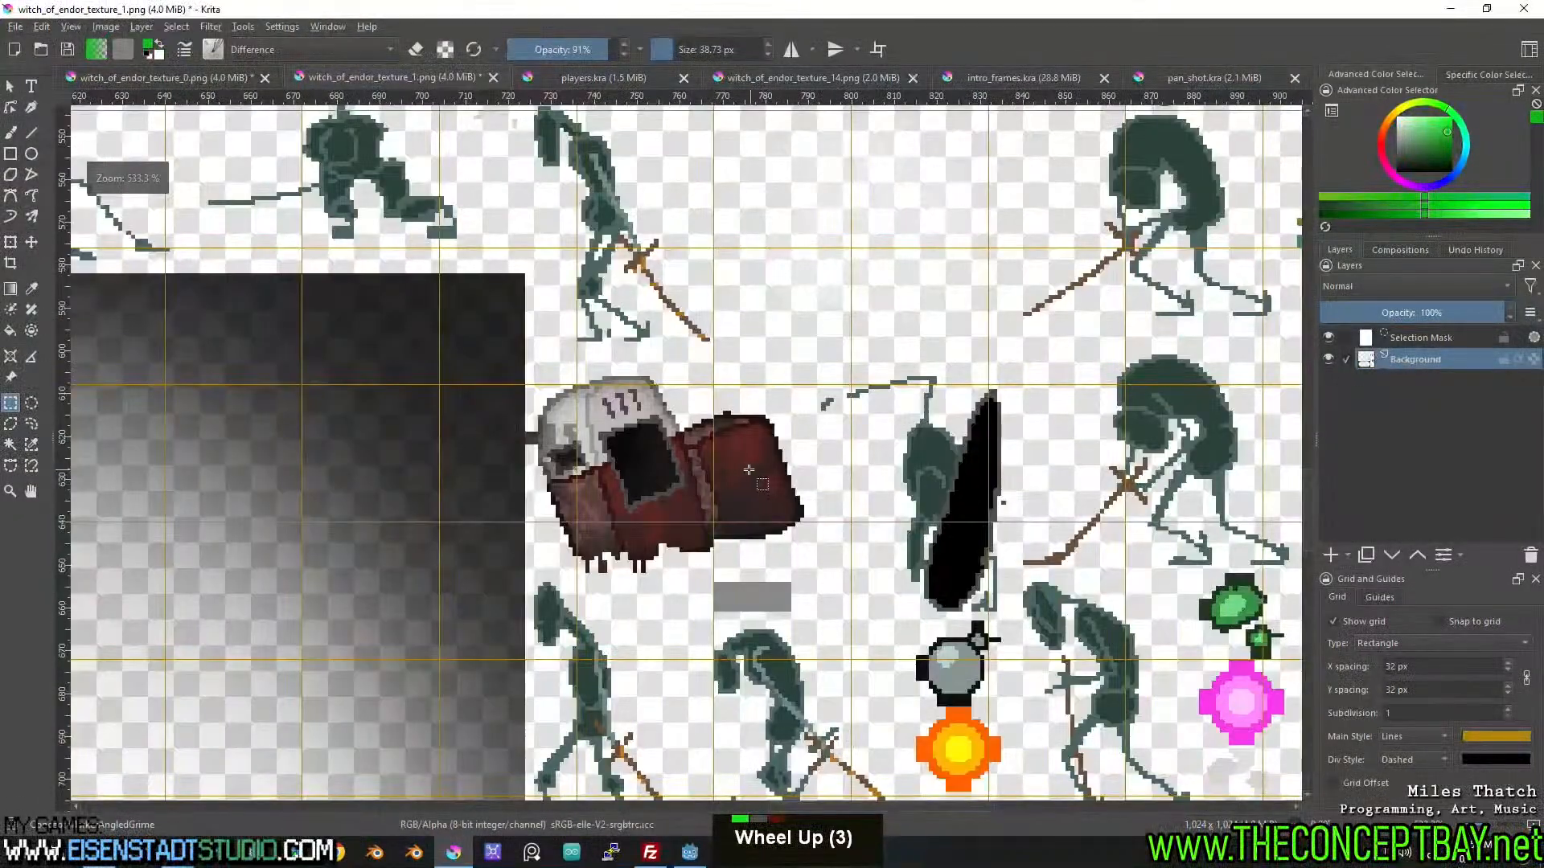
middle_click(748, 484)
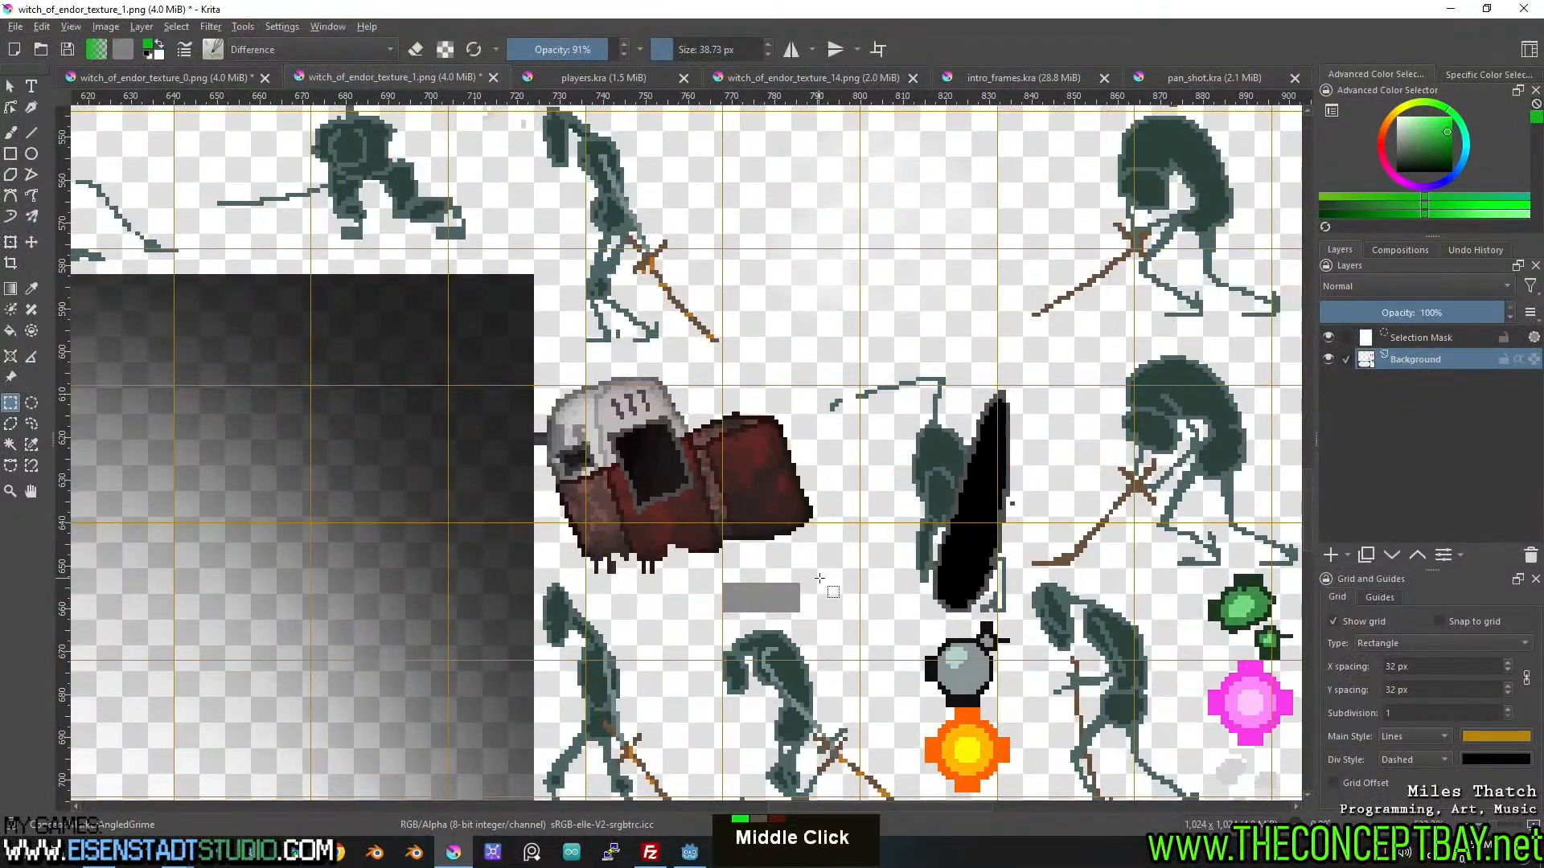
left_click_drag(819, 578, 582, 446)
scroll(573, 423, "up", 1)
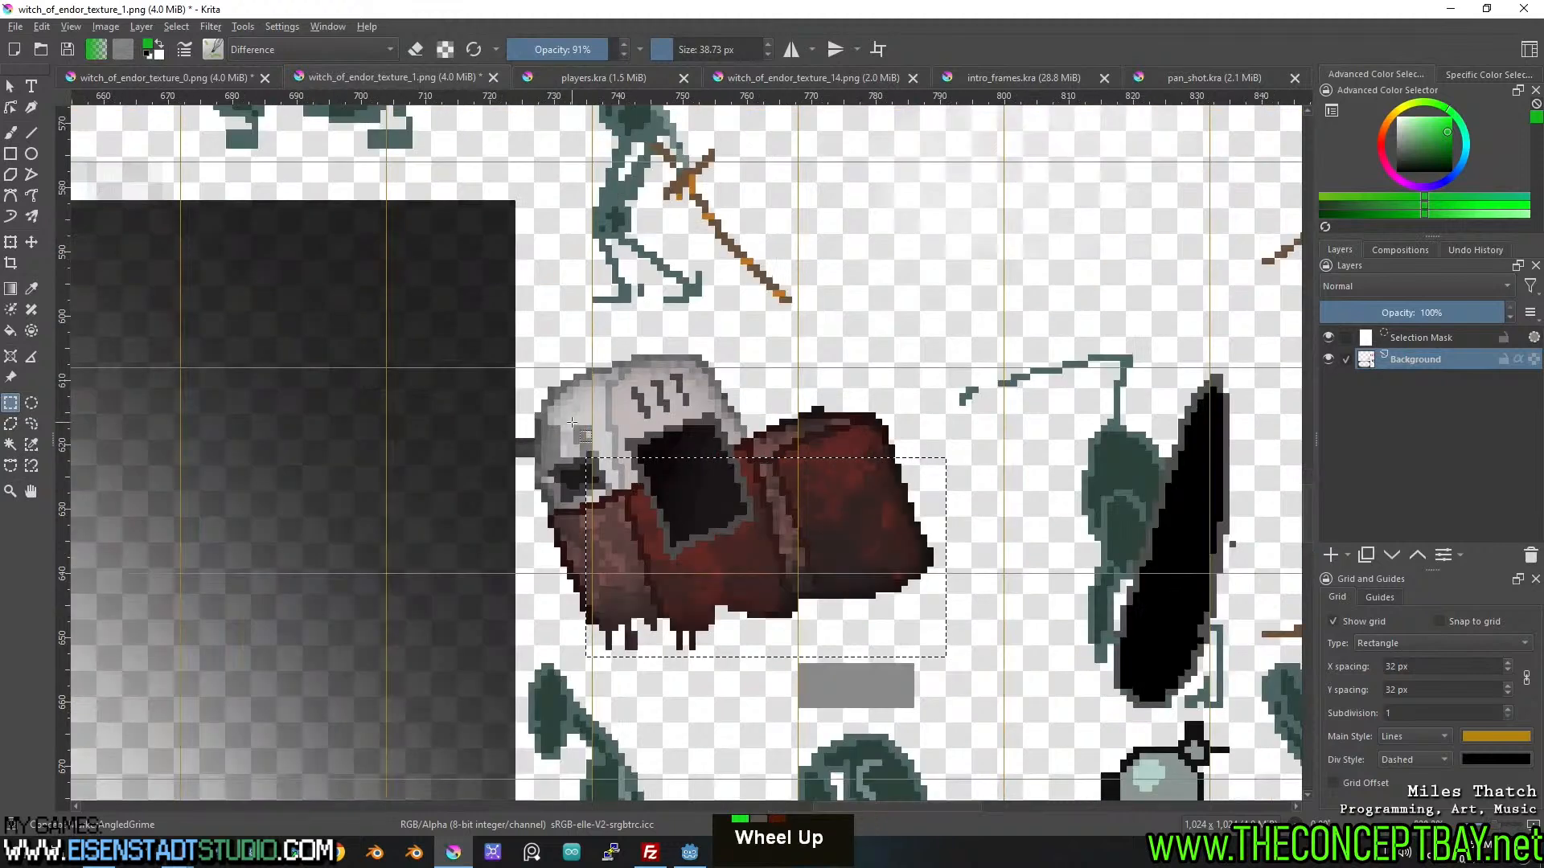
key("ctrl+shift+a")
left_click_drag(532, 364, 689, 527)
key("ctrl+shift+a")
Cut the grey-and-red skull machine sprite from witch_of_endor_texture_1.png and create a new custom 64 × 64 px document.
left_click_drag(527, 343, 935, 636)
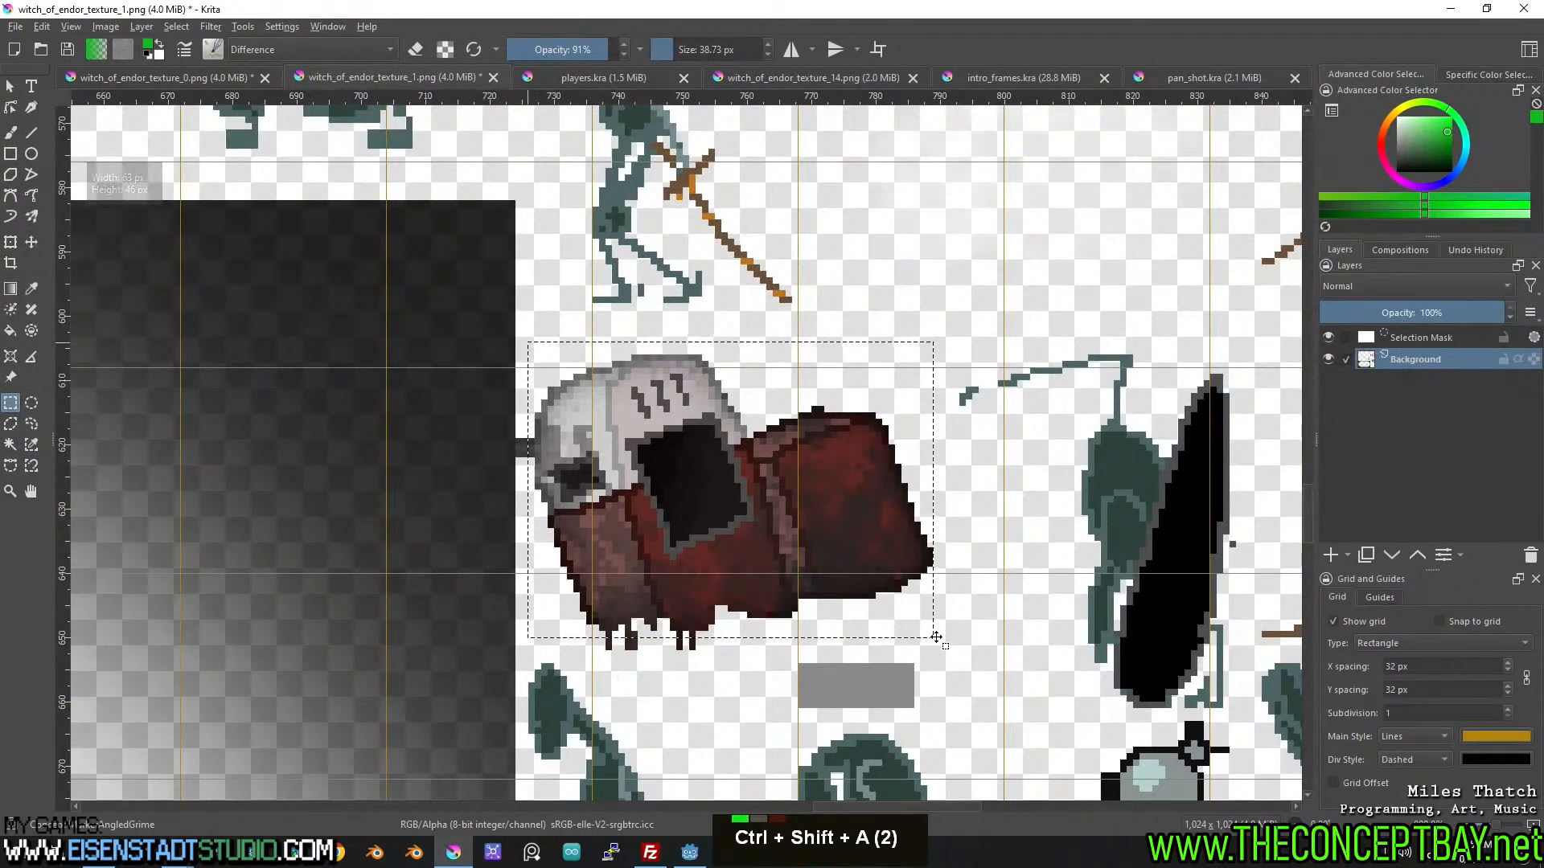
key("ctrl+x")
key("ctrl+n")
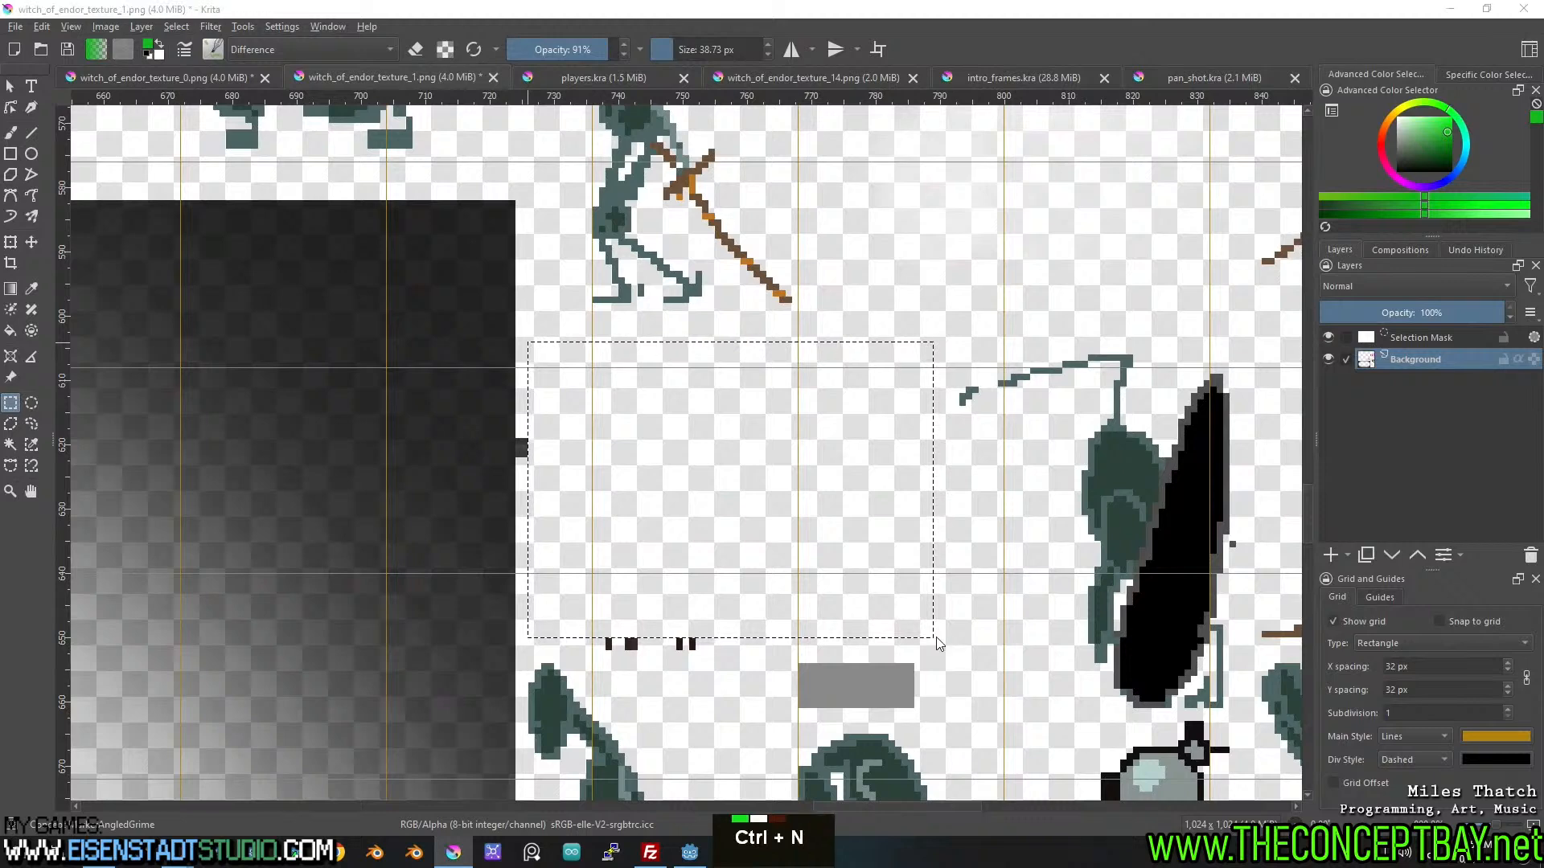
left_click(640, 261)
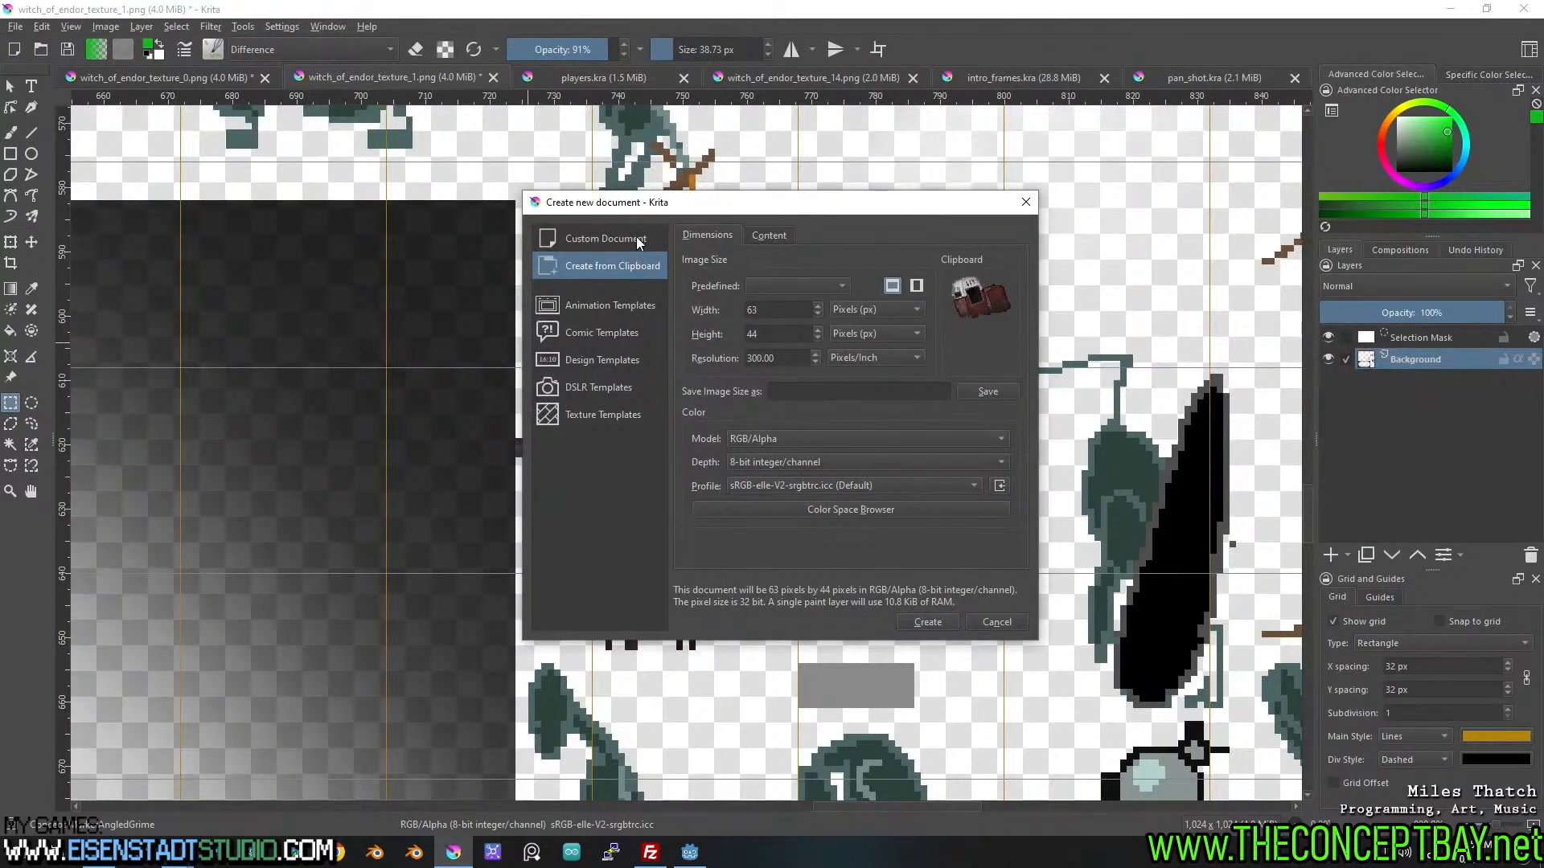
left_click(635, 240)
left_click_drag(799, 312, 684, 310)
left_click(929, 622)
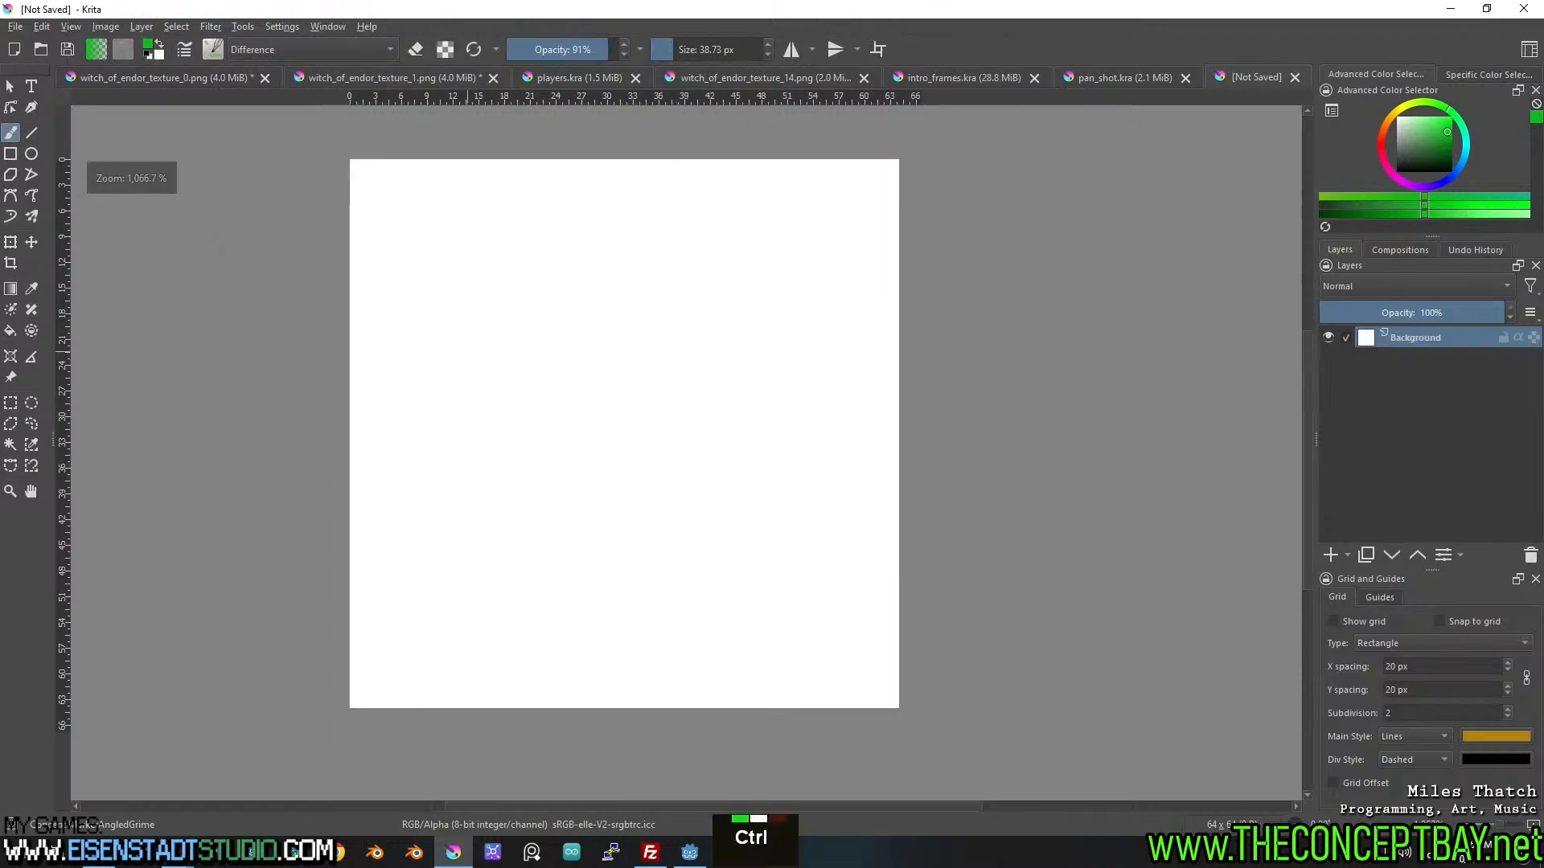
Paste the machine sprite into the new document and hide the white Background layer beneath it.
key("ctrl+v")
key("t")
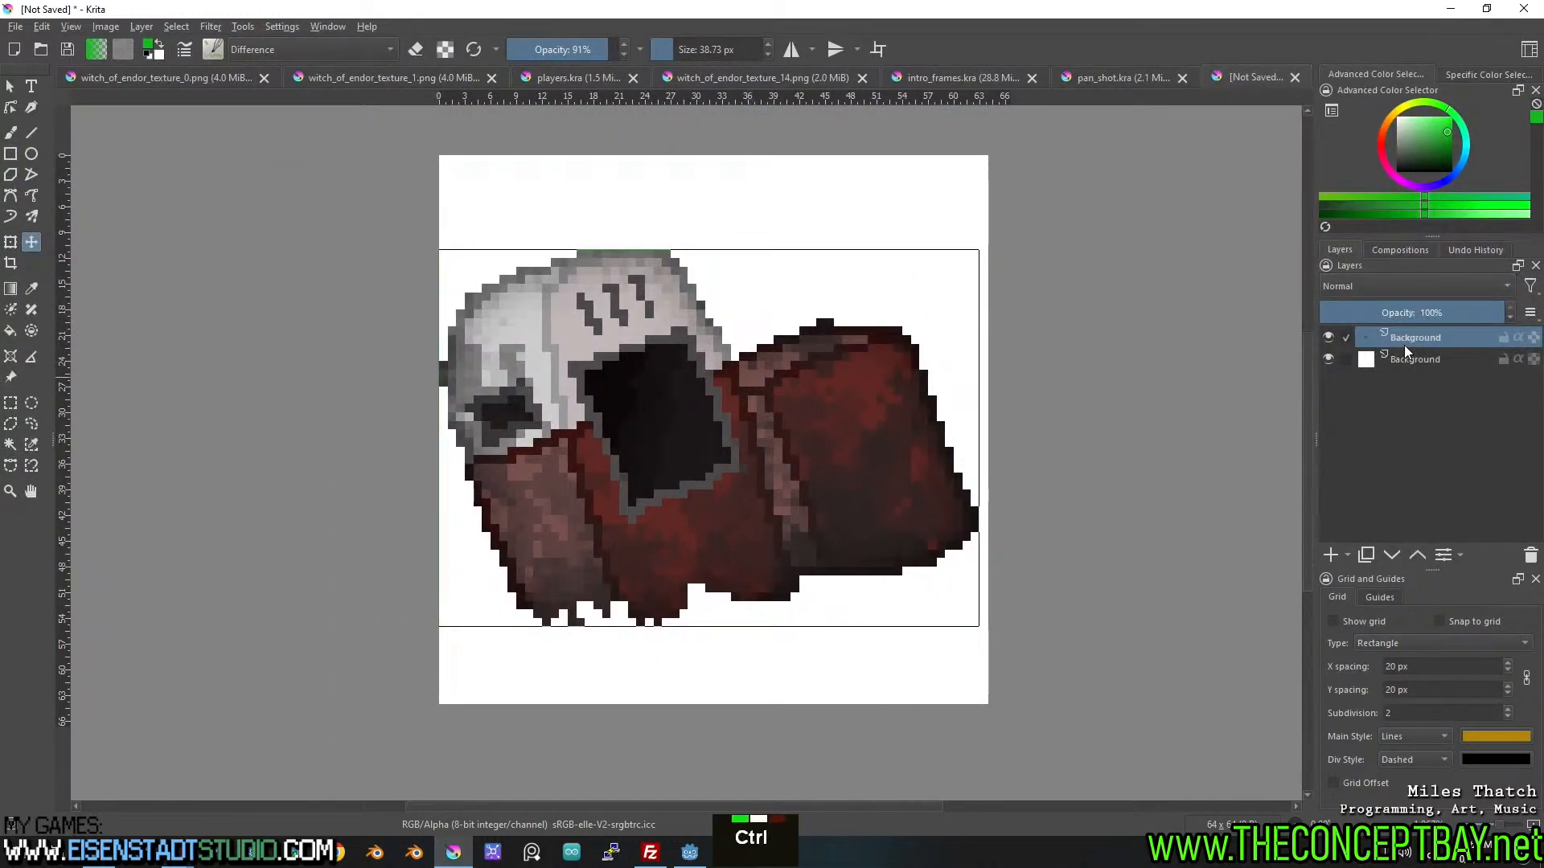
left_click(1329, 360)
key("ctrl+s")
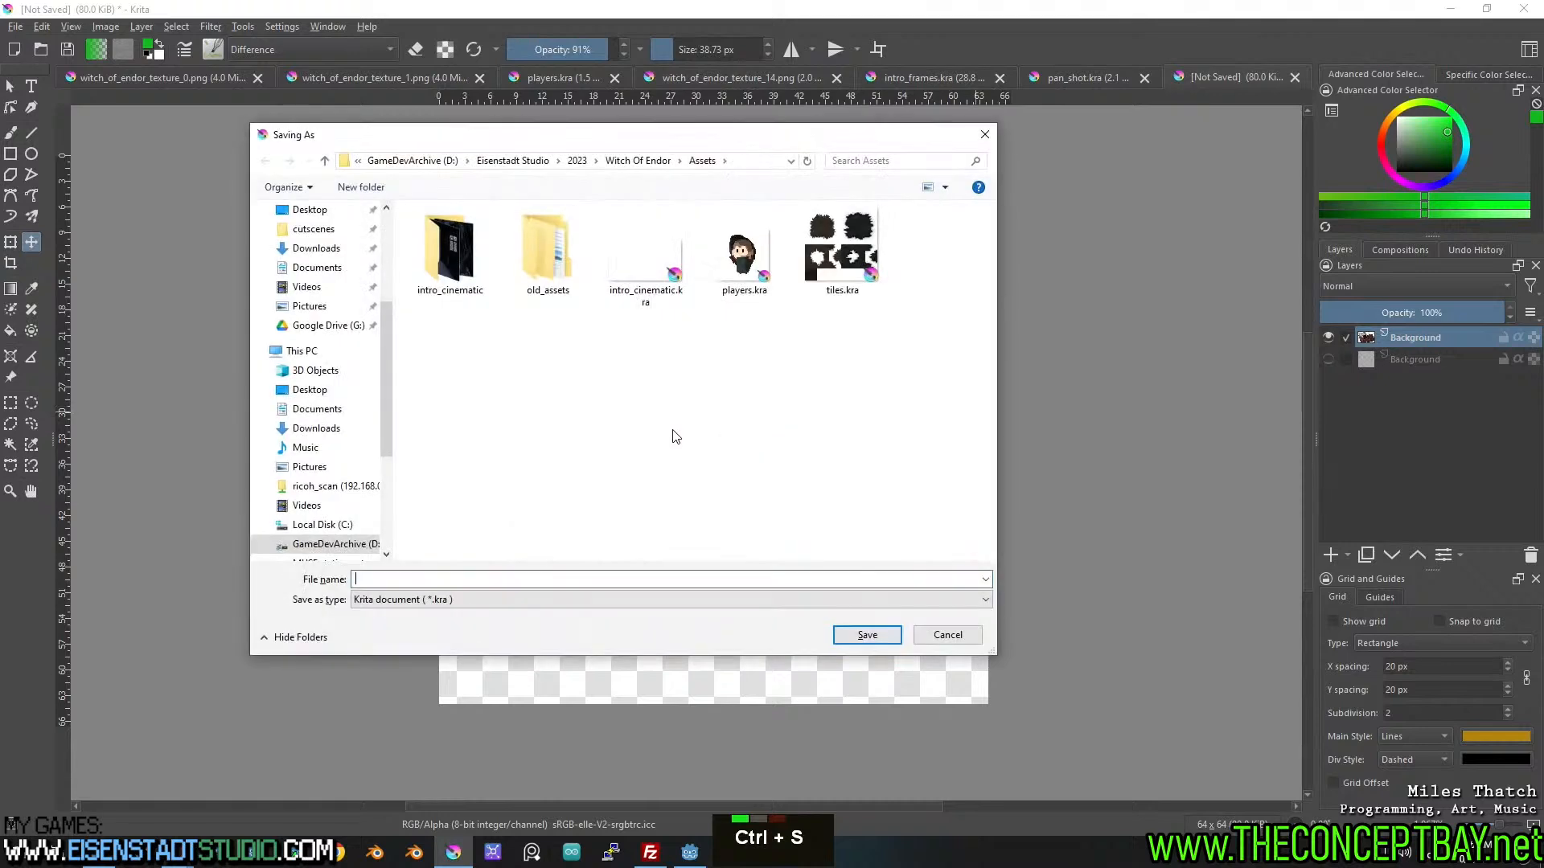
type("credi")
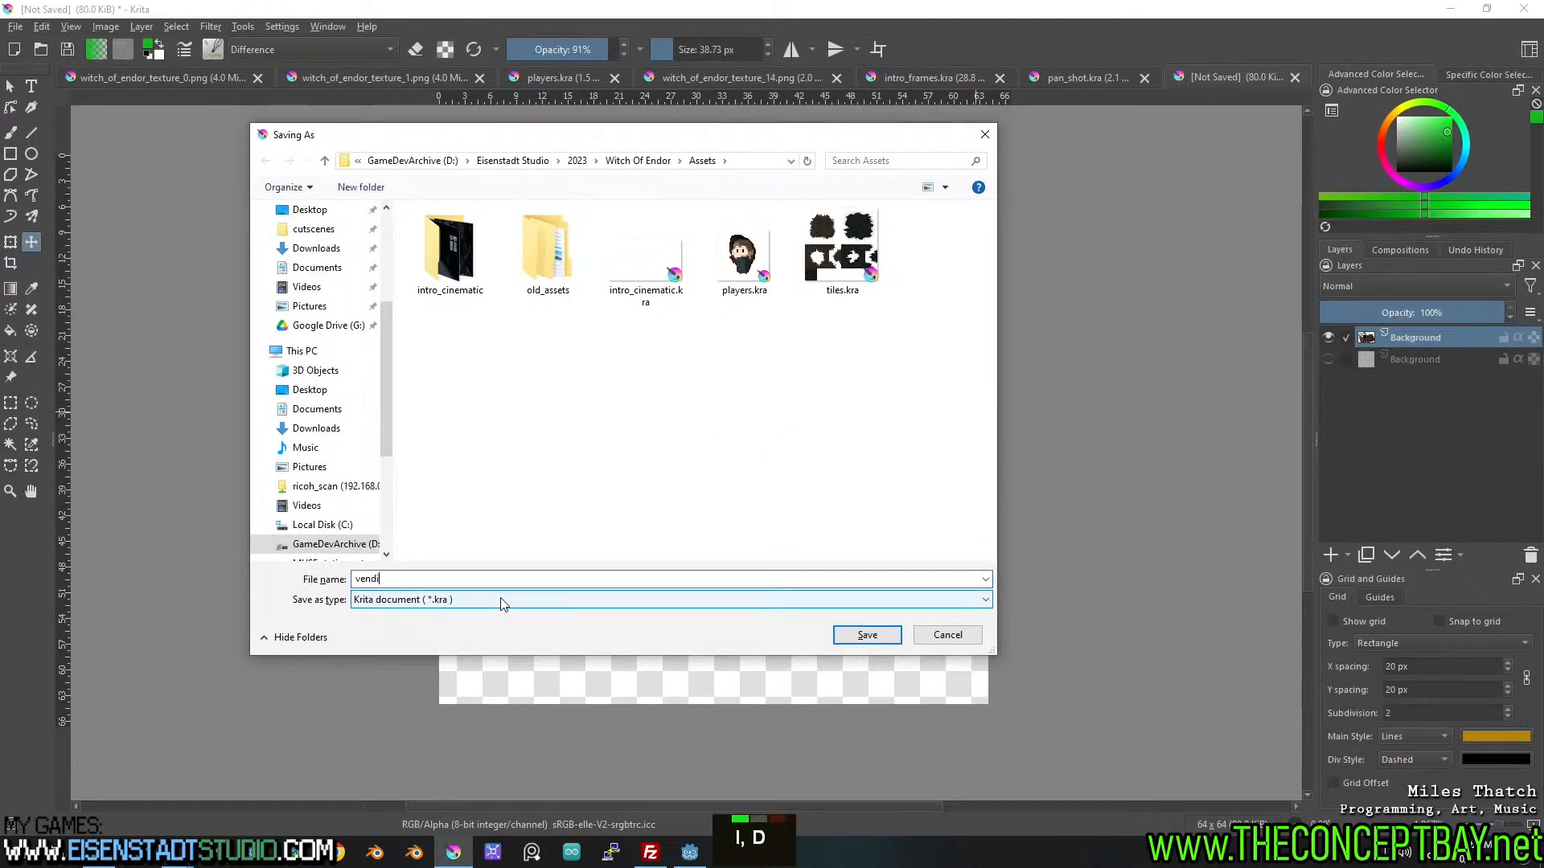
key("ctrl+a")
key("BackSpace")
type("ammo_")
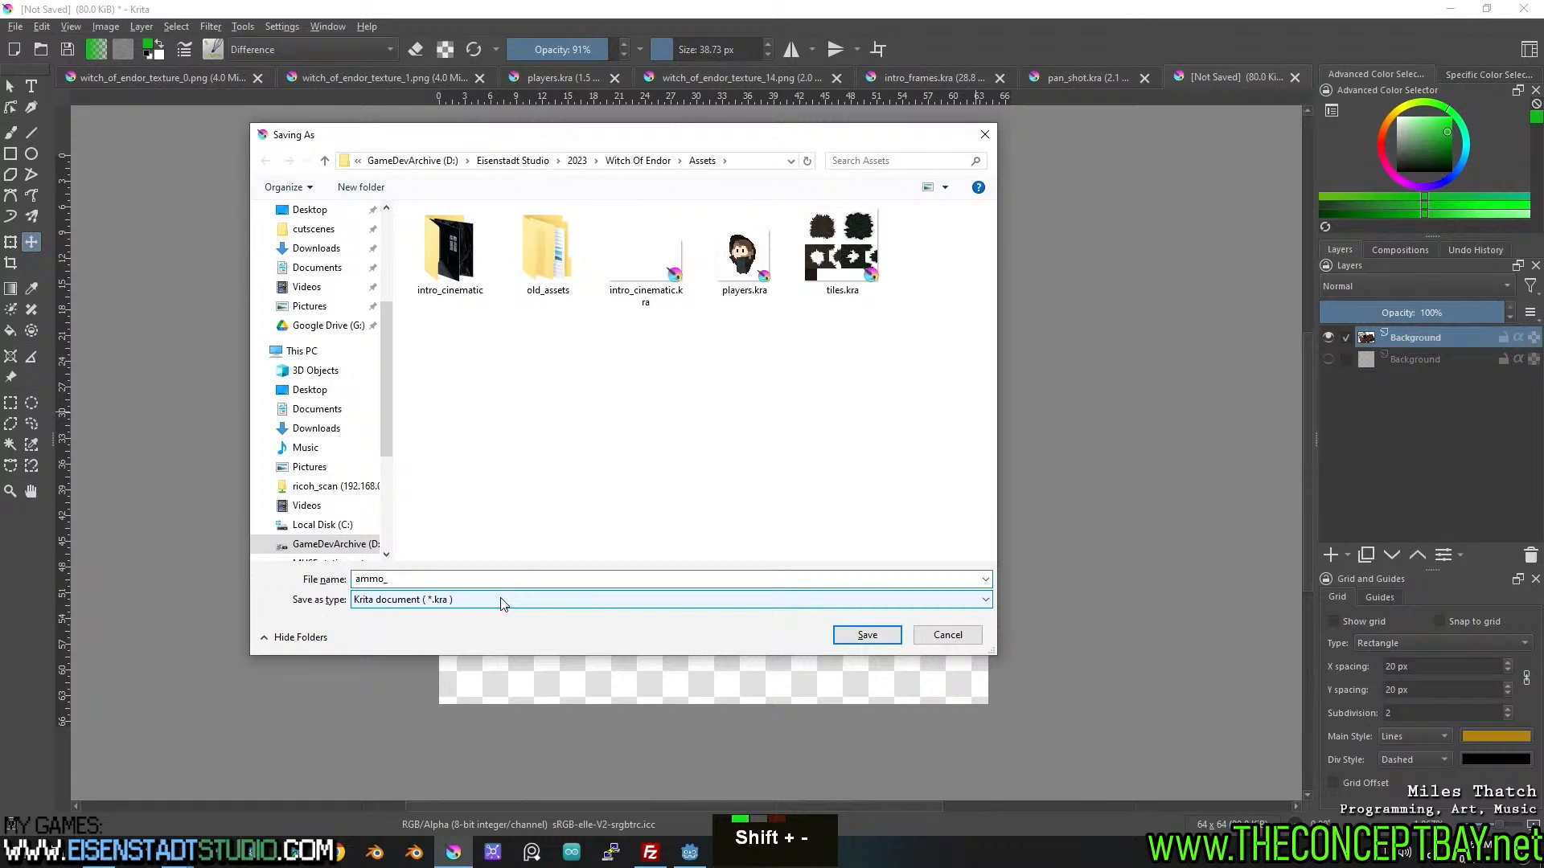
key("Escape")
Look through witch_of_endor_texture_0.png for further machine and object sprites.
left_click(195, 80)
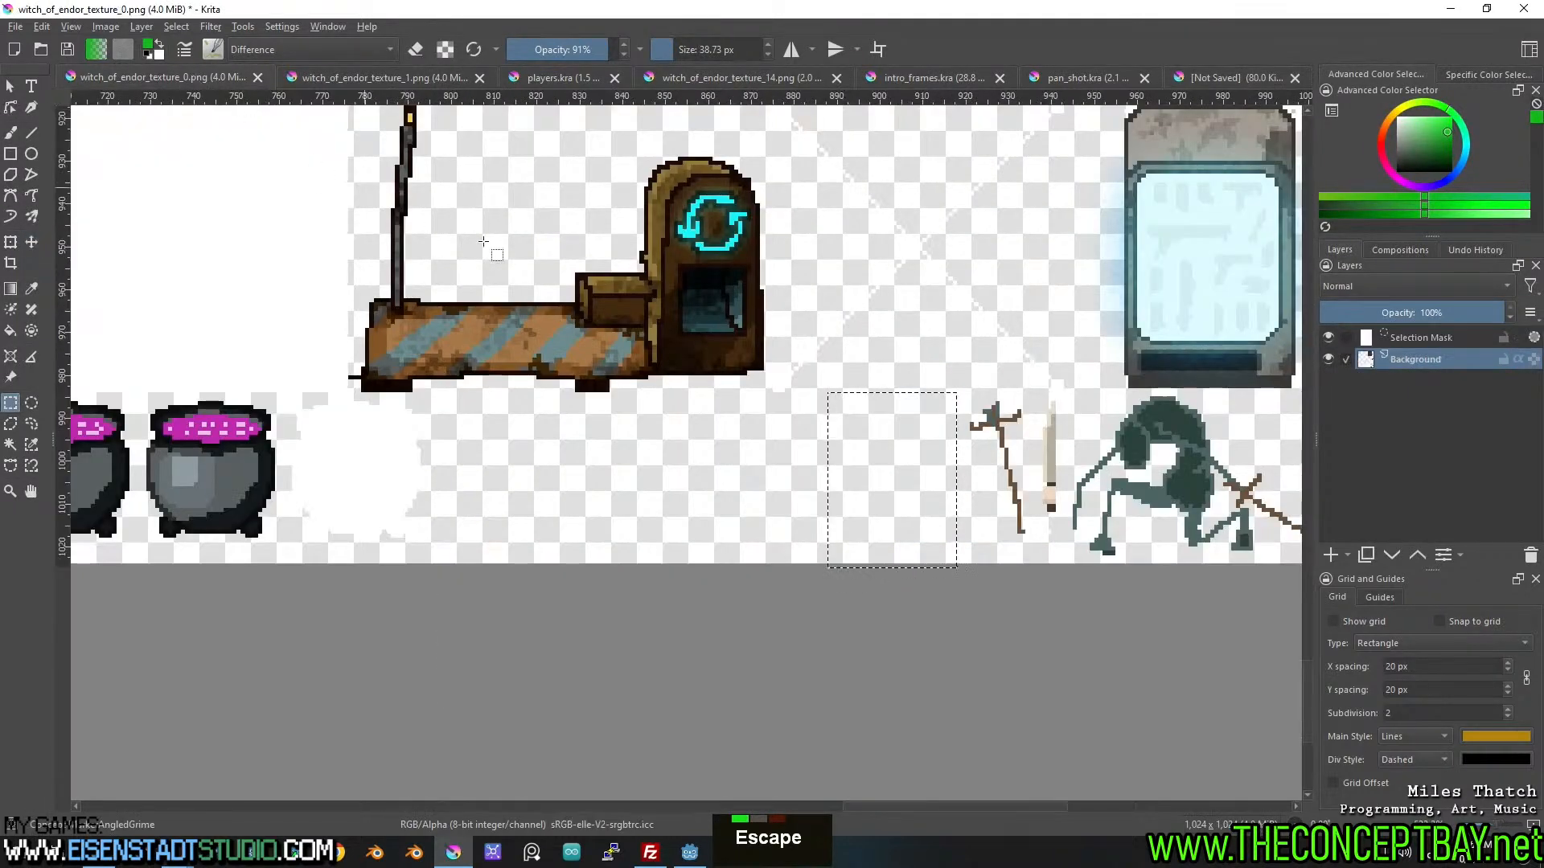
scroll(646, 402, "down", 5)
middle_click(646, 607)
middle_click(645, 607)
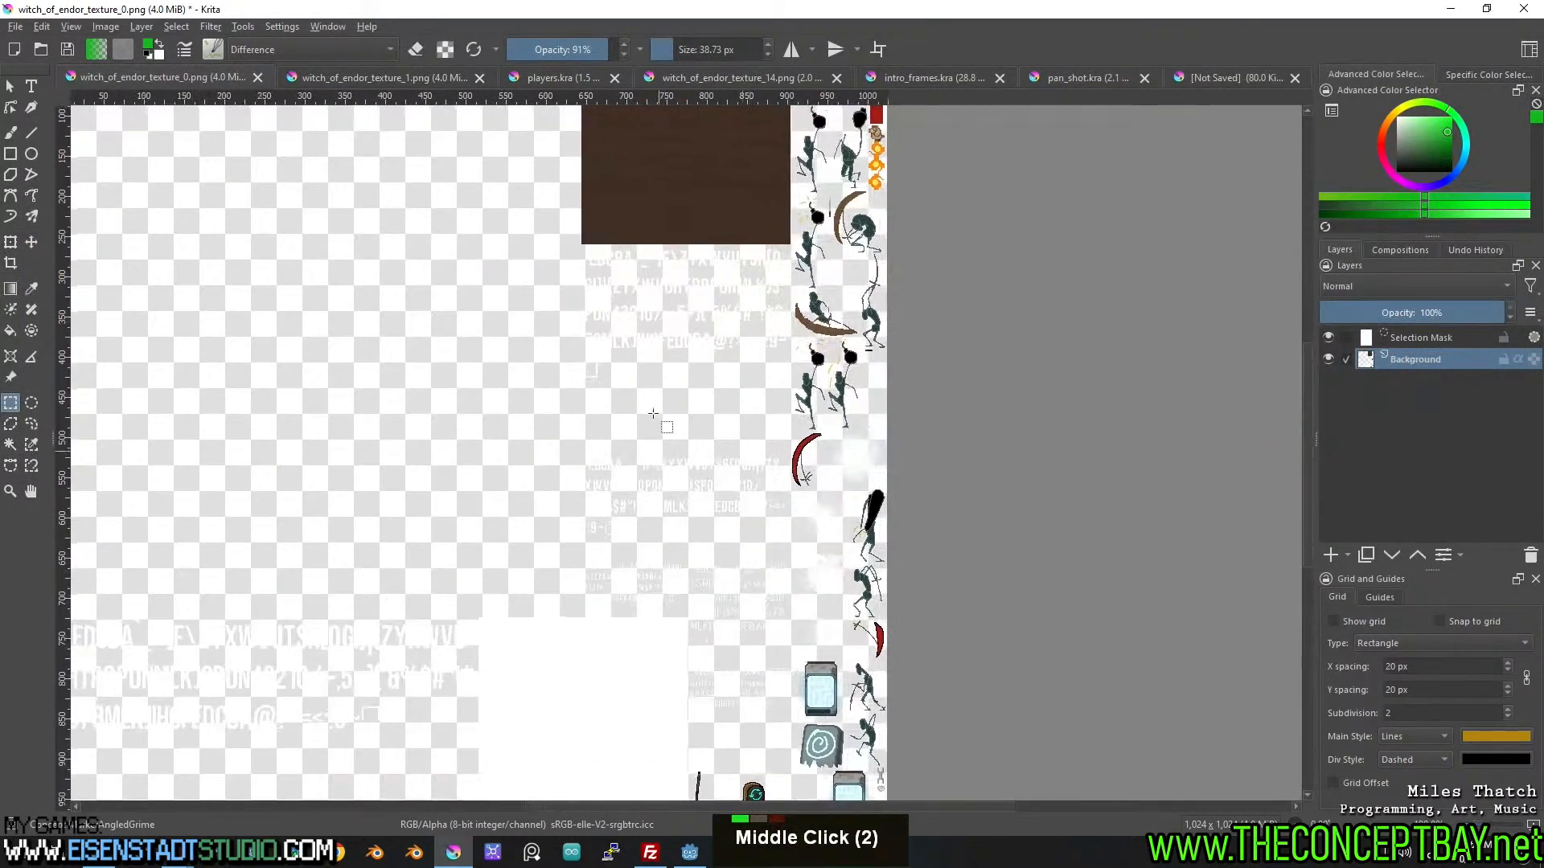
middle_click(646, 608)
middle_click(659, 482)
middle_click(683, 386)
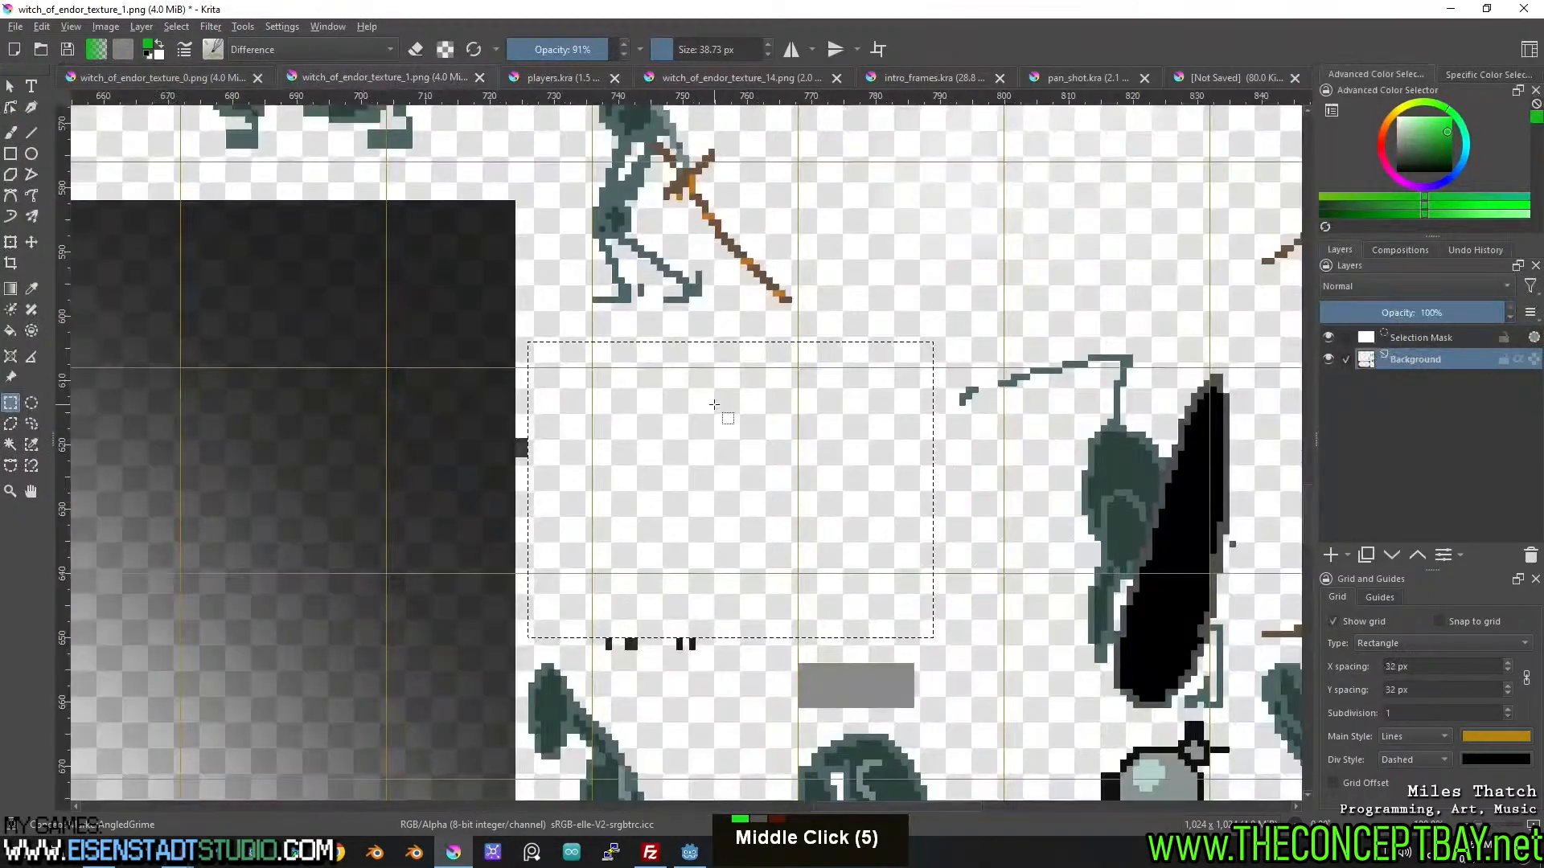
Look over the remaining creature, tree and small item sprites across witch_of_endor_texture_1.png.
scroll(757, 540, "down", 5)
middle_click(756, 540)
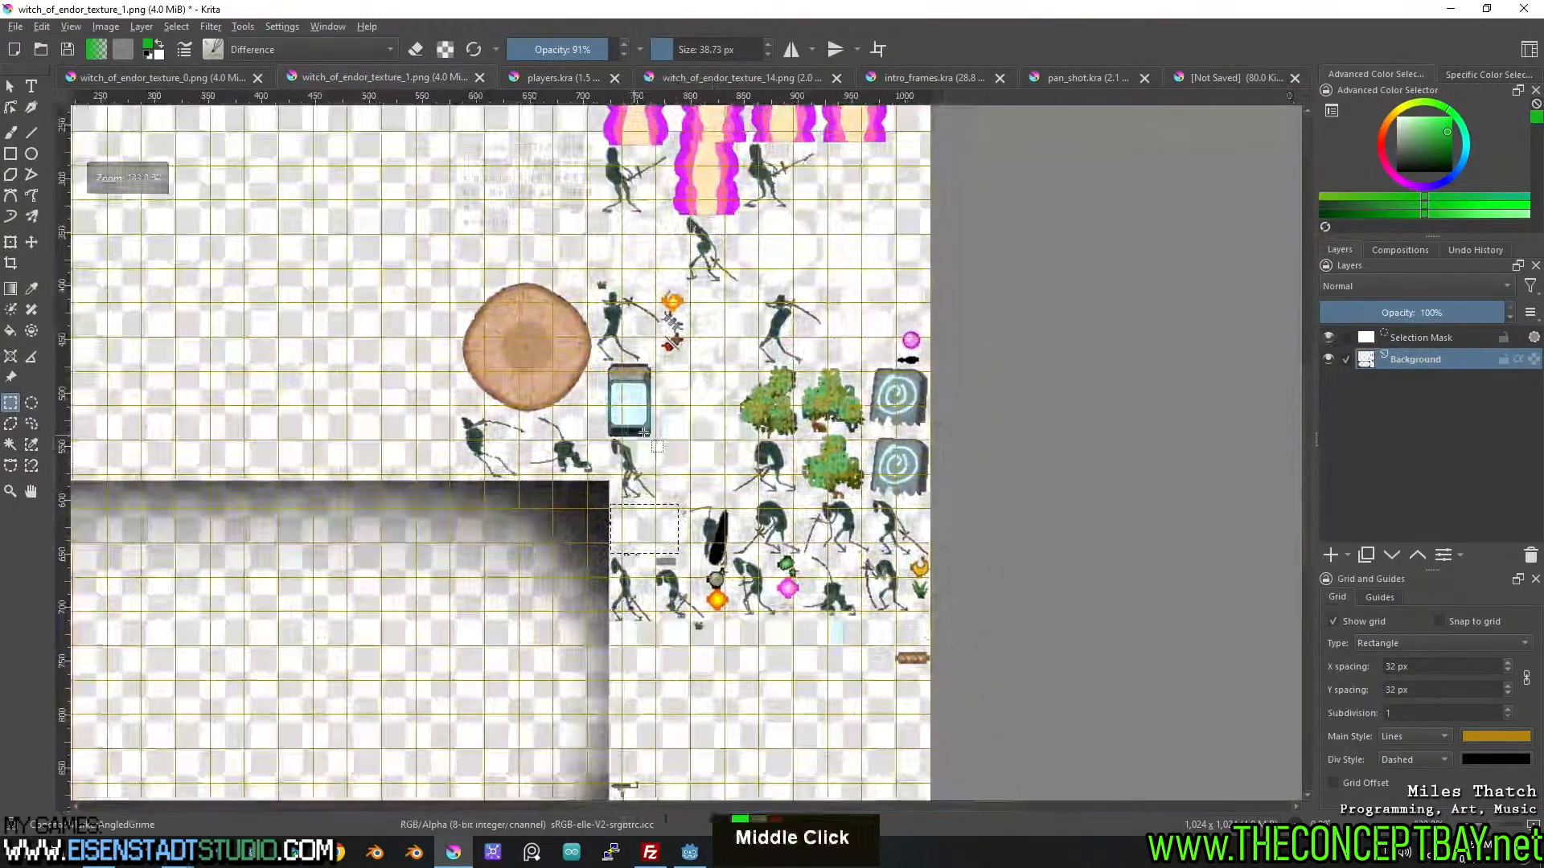
scroll(757, 540, "down", 3)
middle_click(756, 541)
scroll(681, 619, "up", 2)
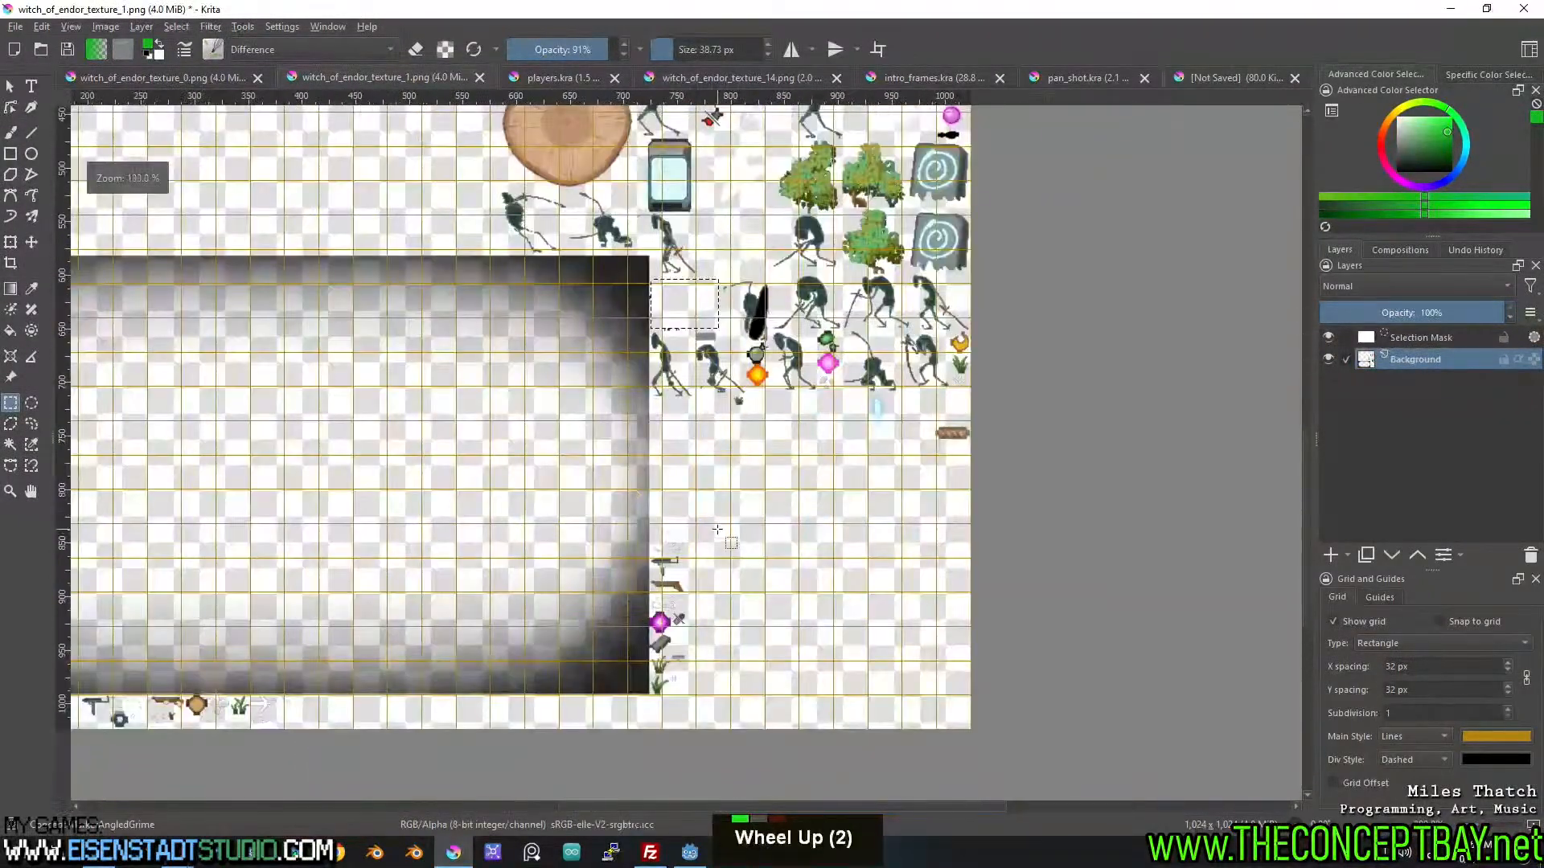
middle_click(681, 618)
scroll(681, 618, "up", 2)
middle_click(681, 618)
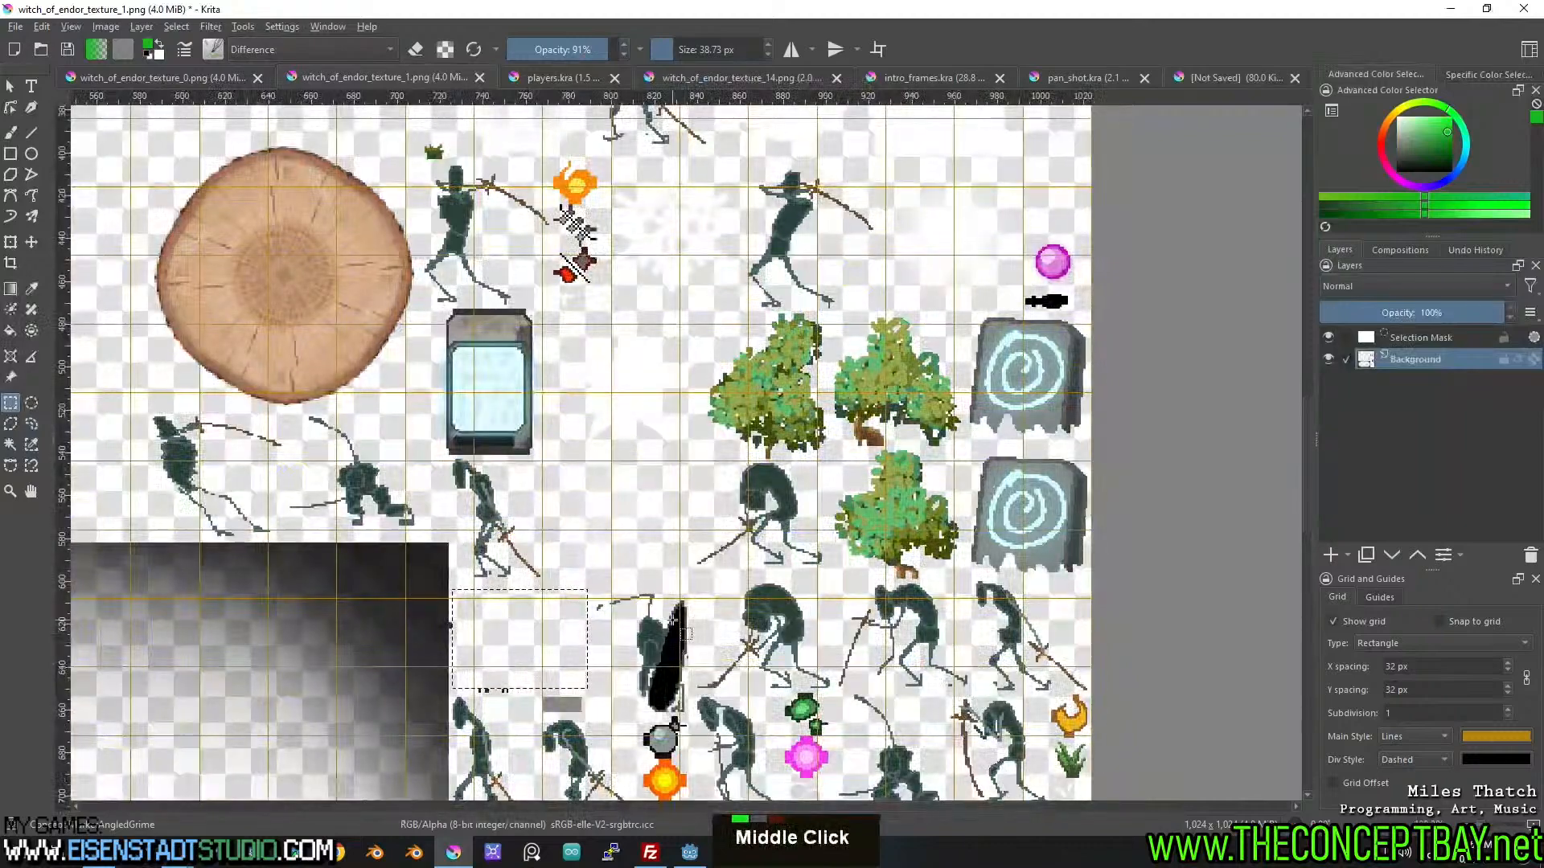
middle_click(652, 590)
scroll(643, 611, "down", 3)
middle_click(397, 595)
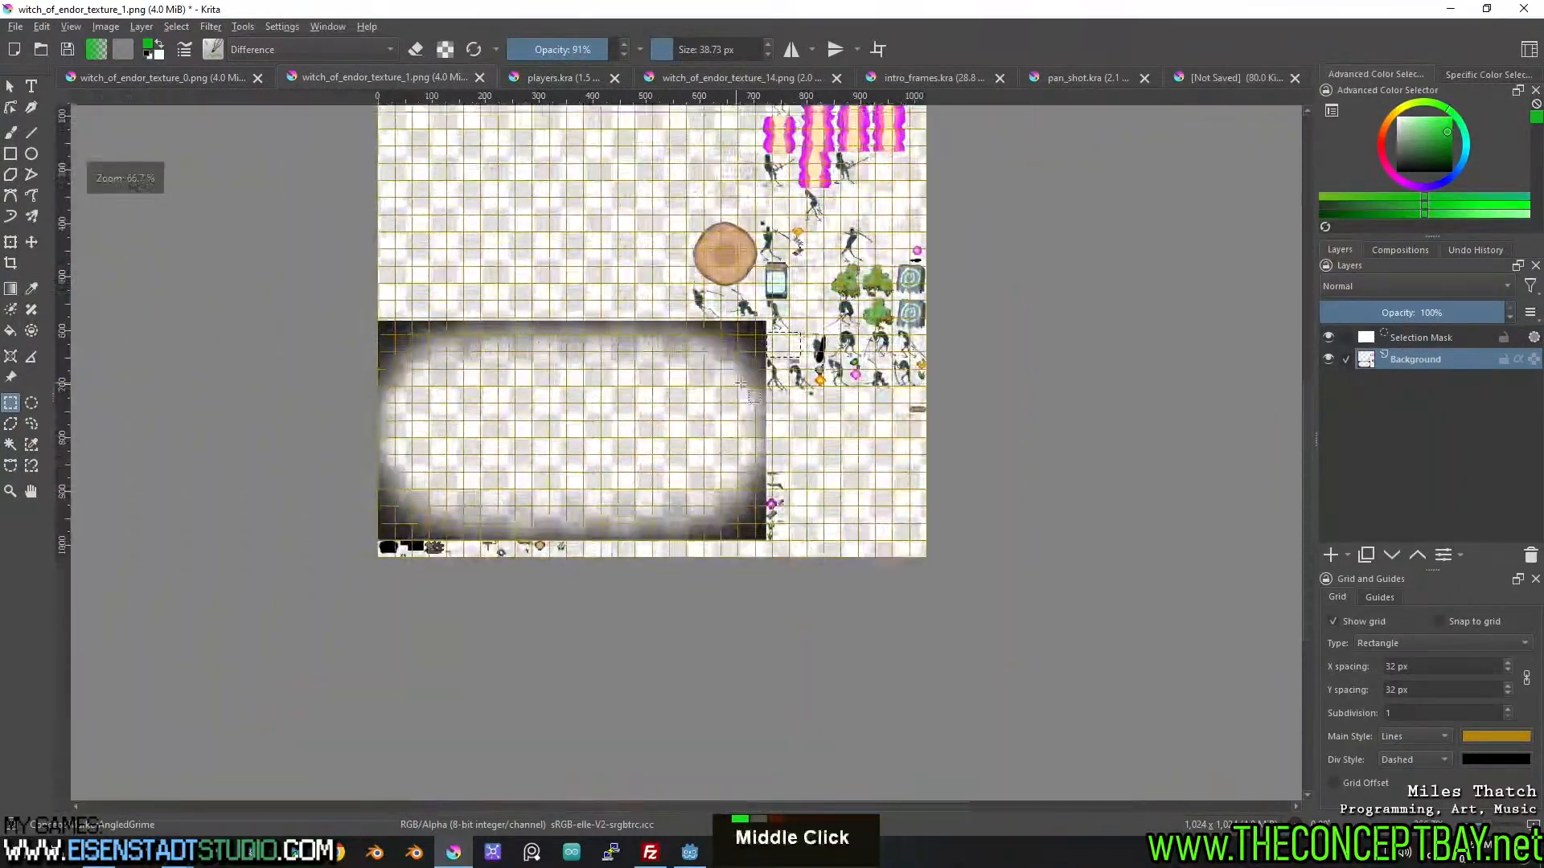
scroll(397, 595, "up", 4)
scroll(397, 595, "down", 2)
middle_click(397, 596)
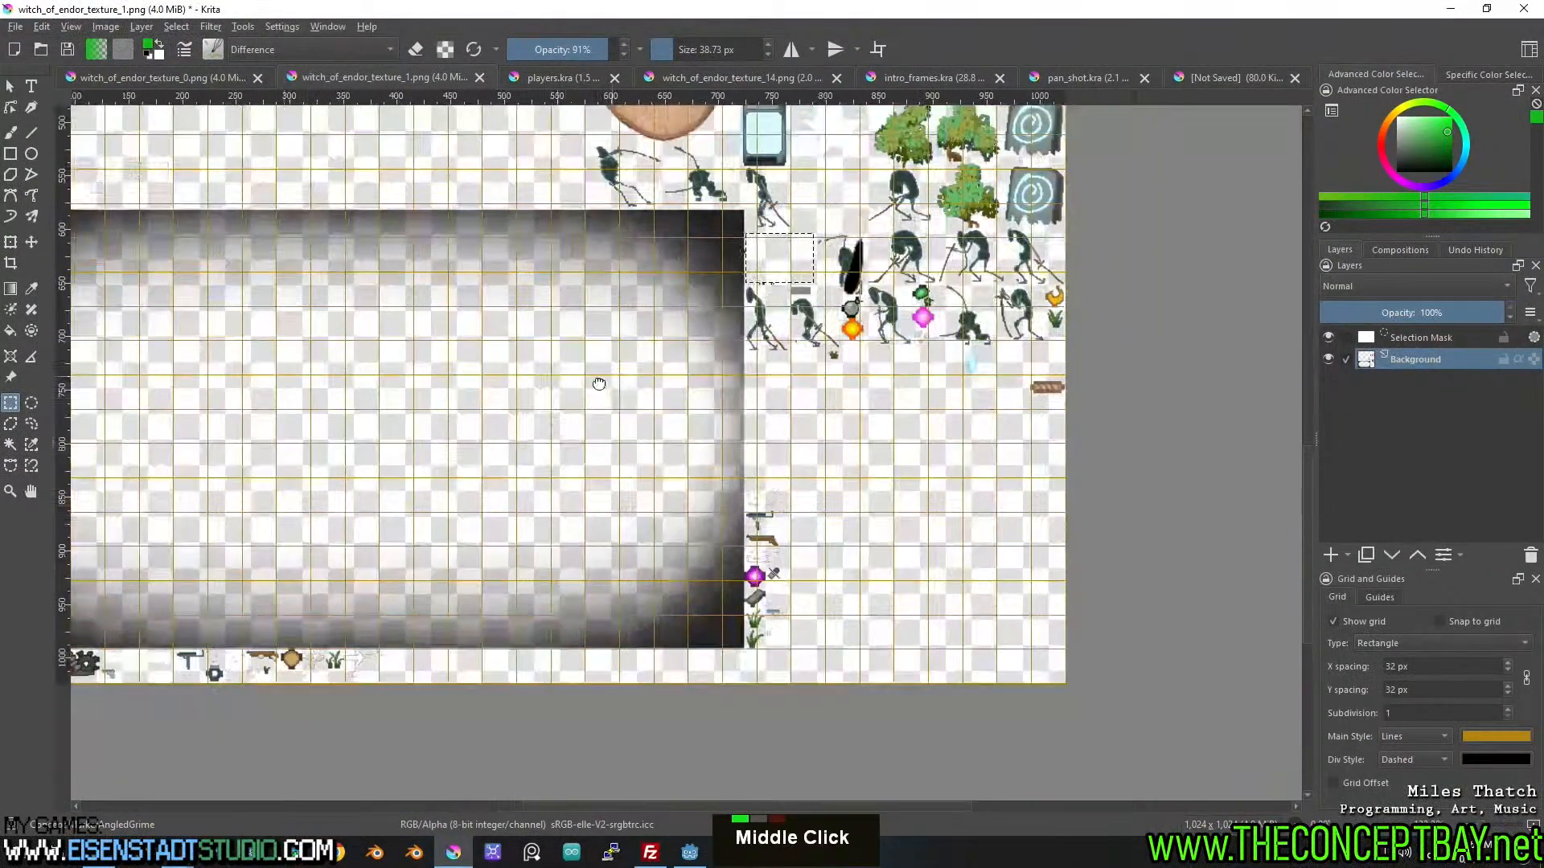
middle_click(480, 175)
Close the pan_shot.kra document.
left_click(219, 77)
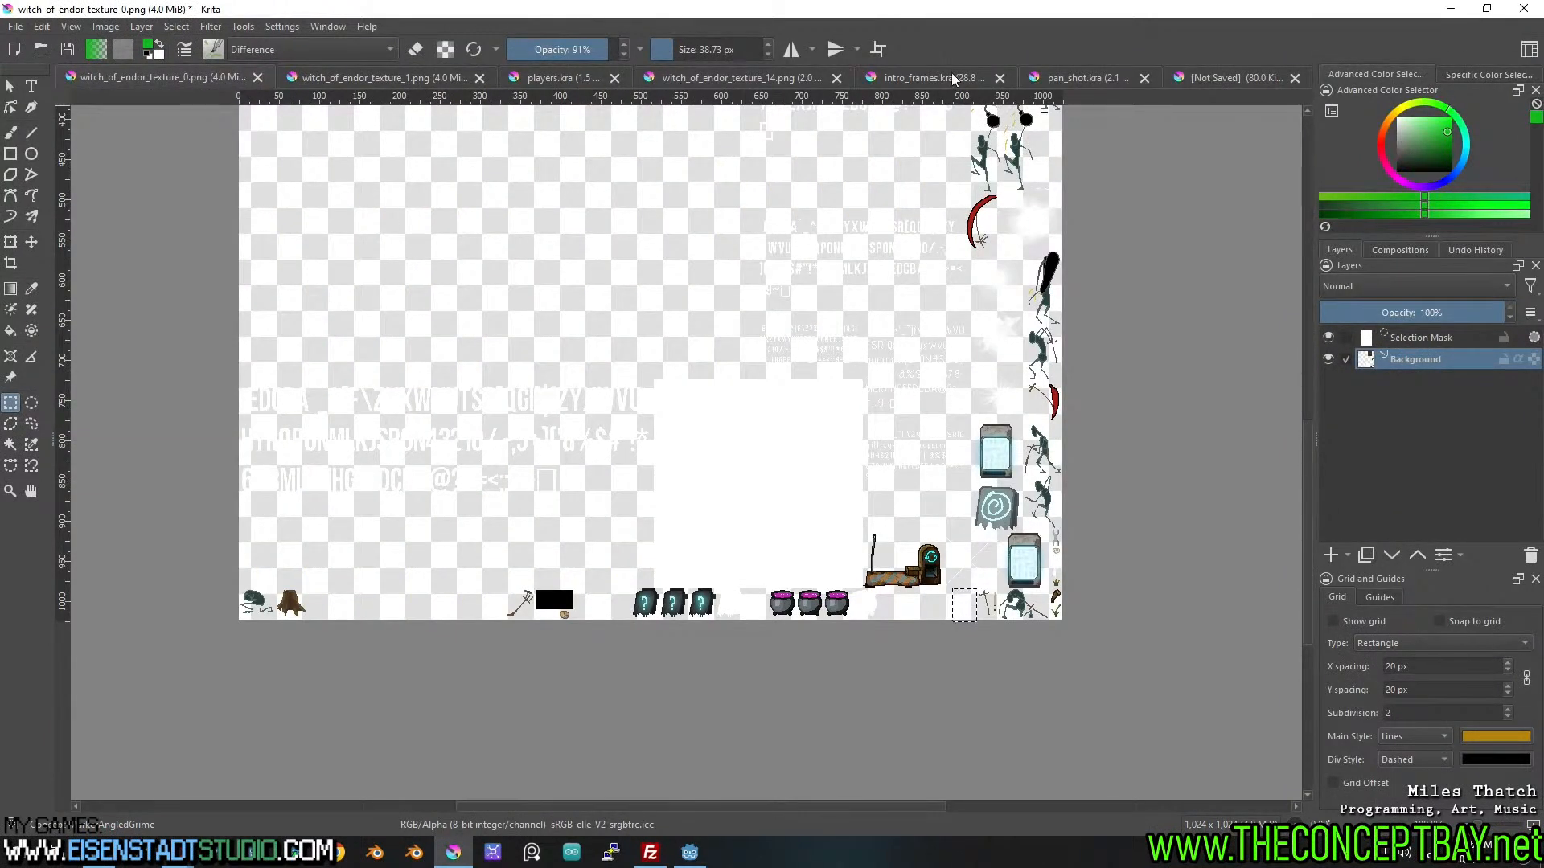
left_click(1077, 78)
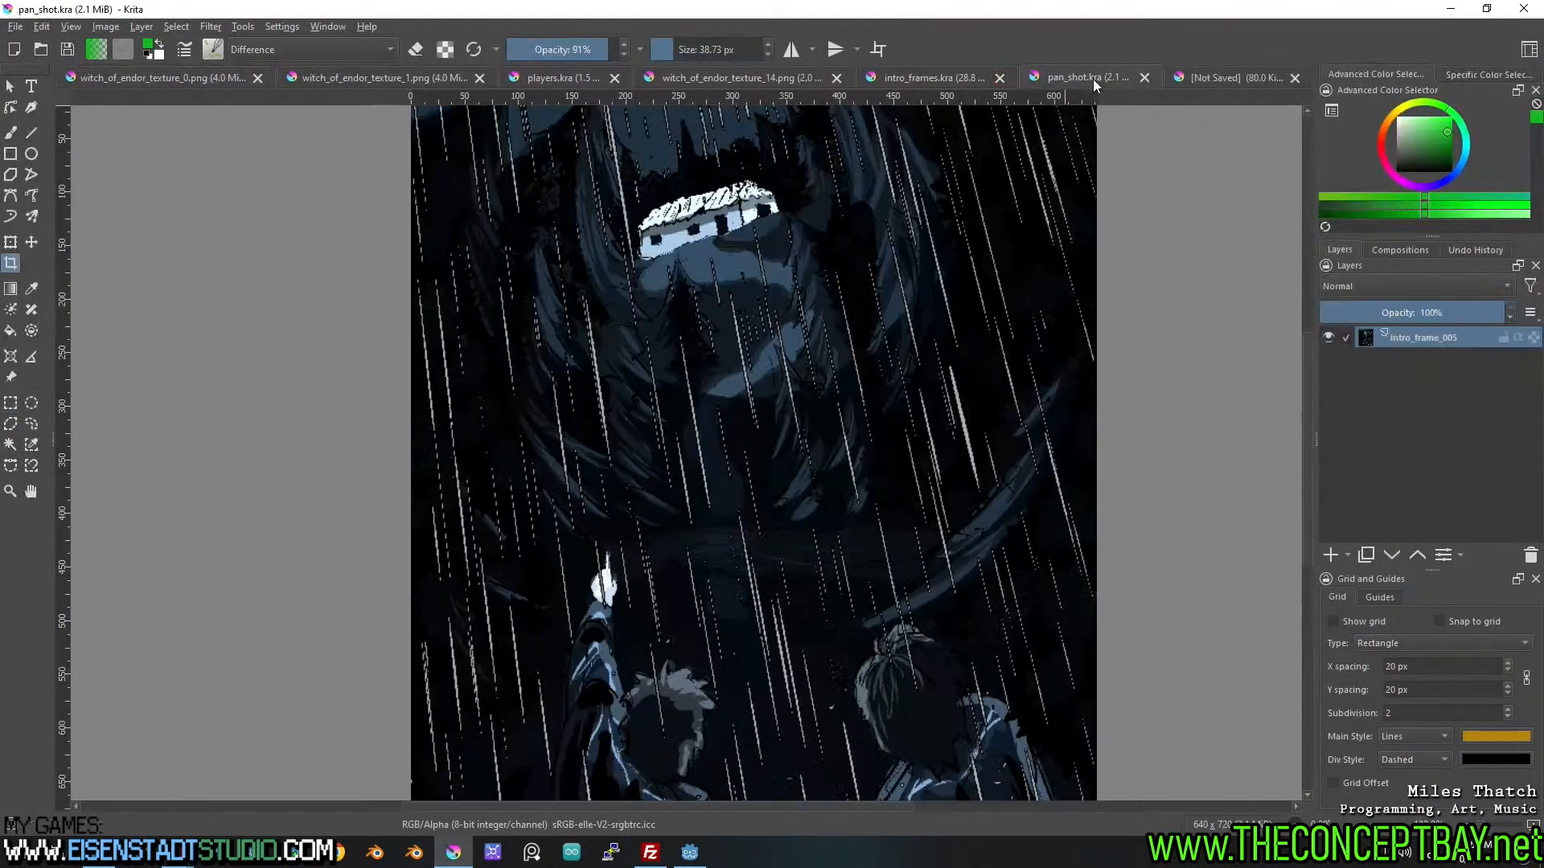
left_click(1144, 77)
Save the unsaved machine sprite document in the Assets folder as the Krita document ammo_dispenser.
left_click(1171, 78)
key("ctrl+s")
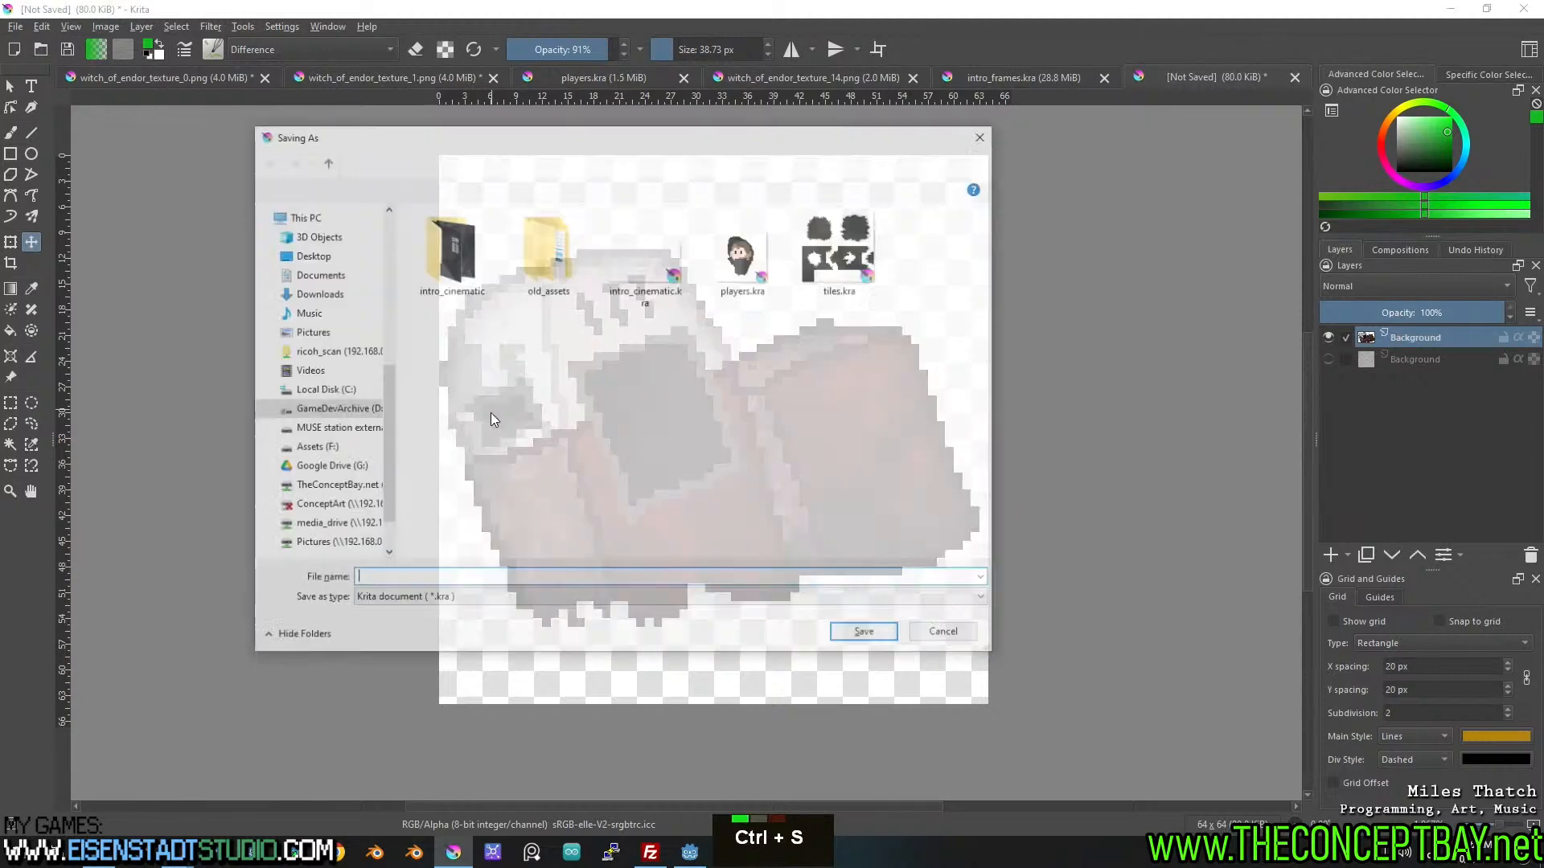
type("ammo_dispenser")
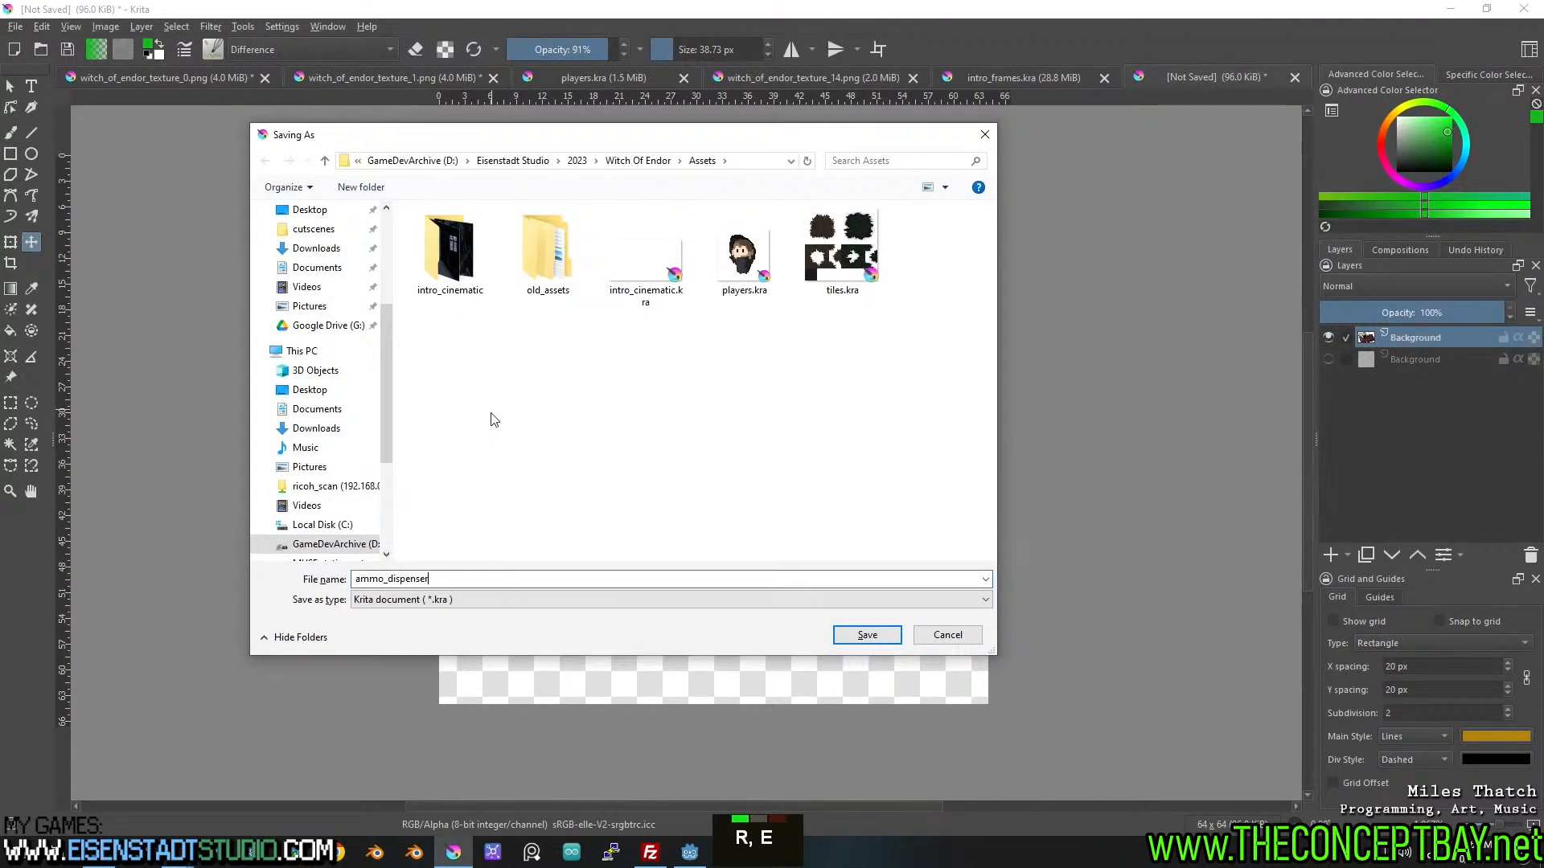
left_click(387, 579, "shift")
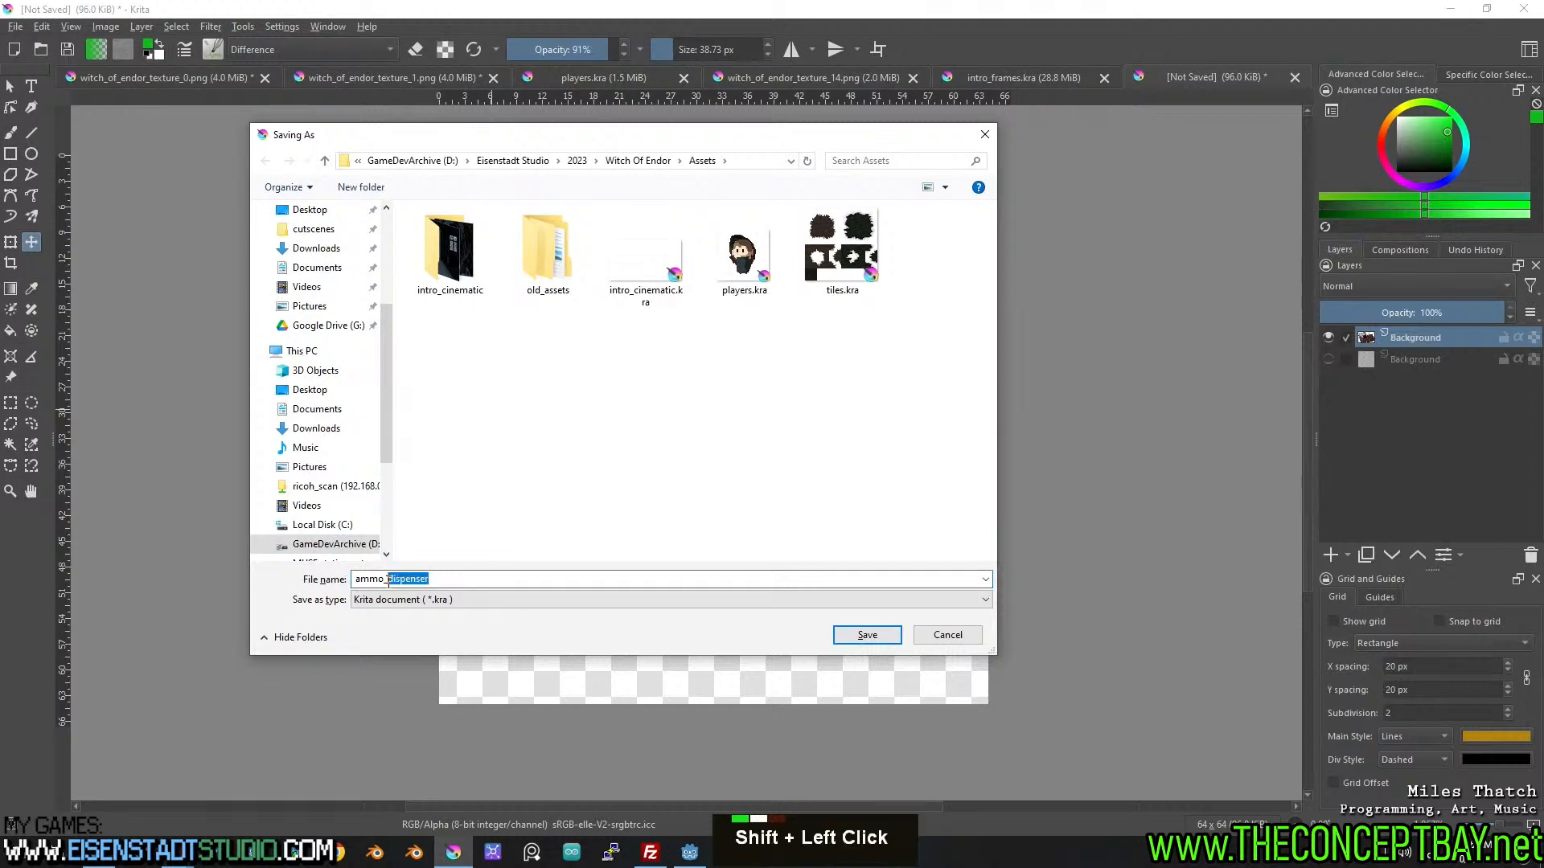
key("ctrl+a")
type("ammo_dispenser")
key("Return")
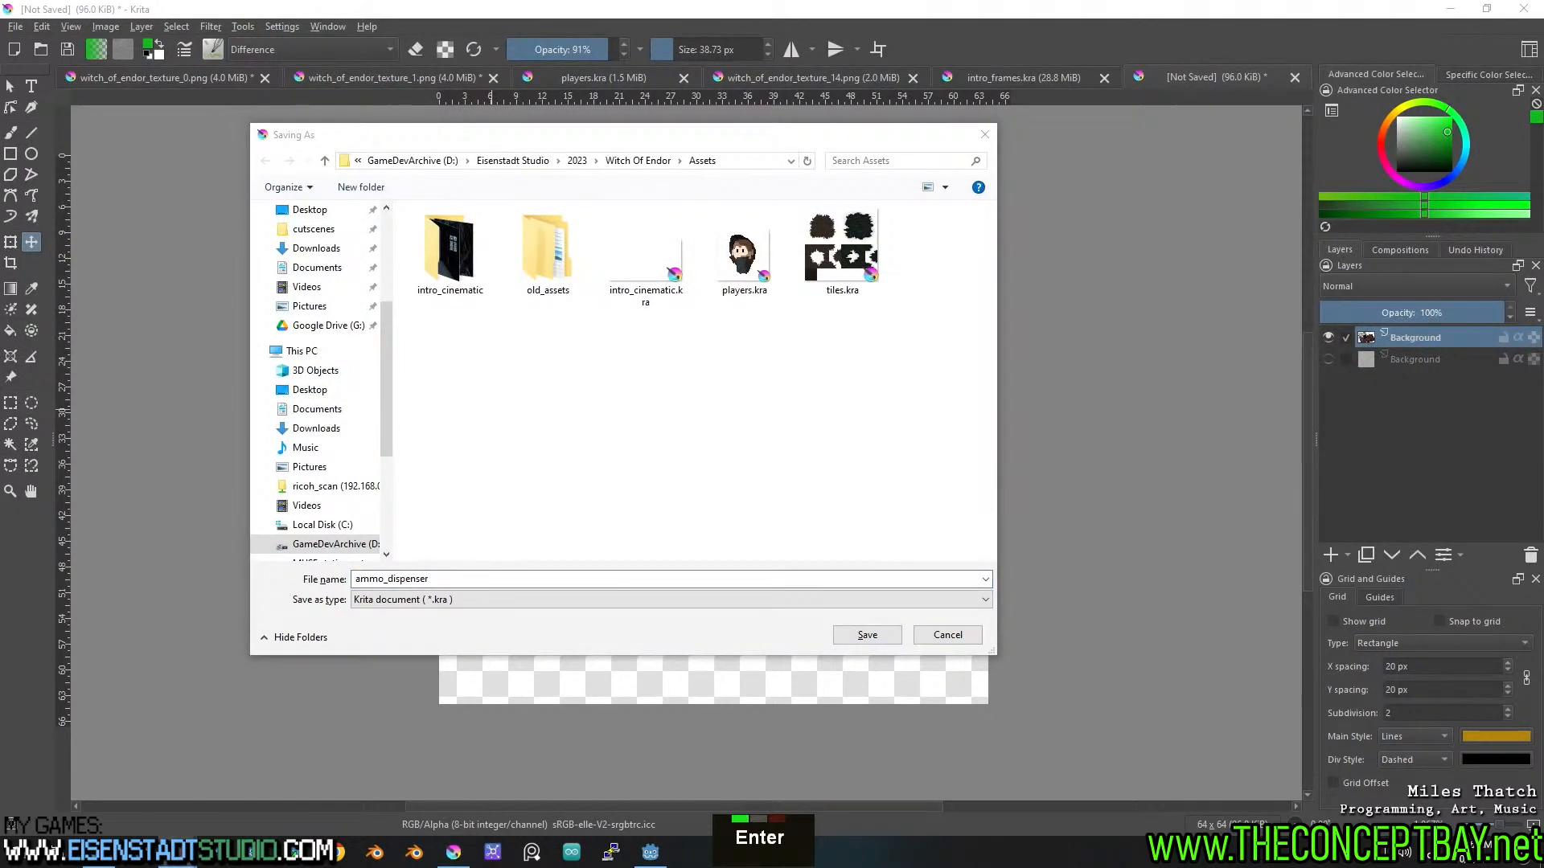
key("ctrl+w")
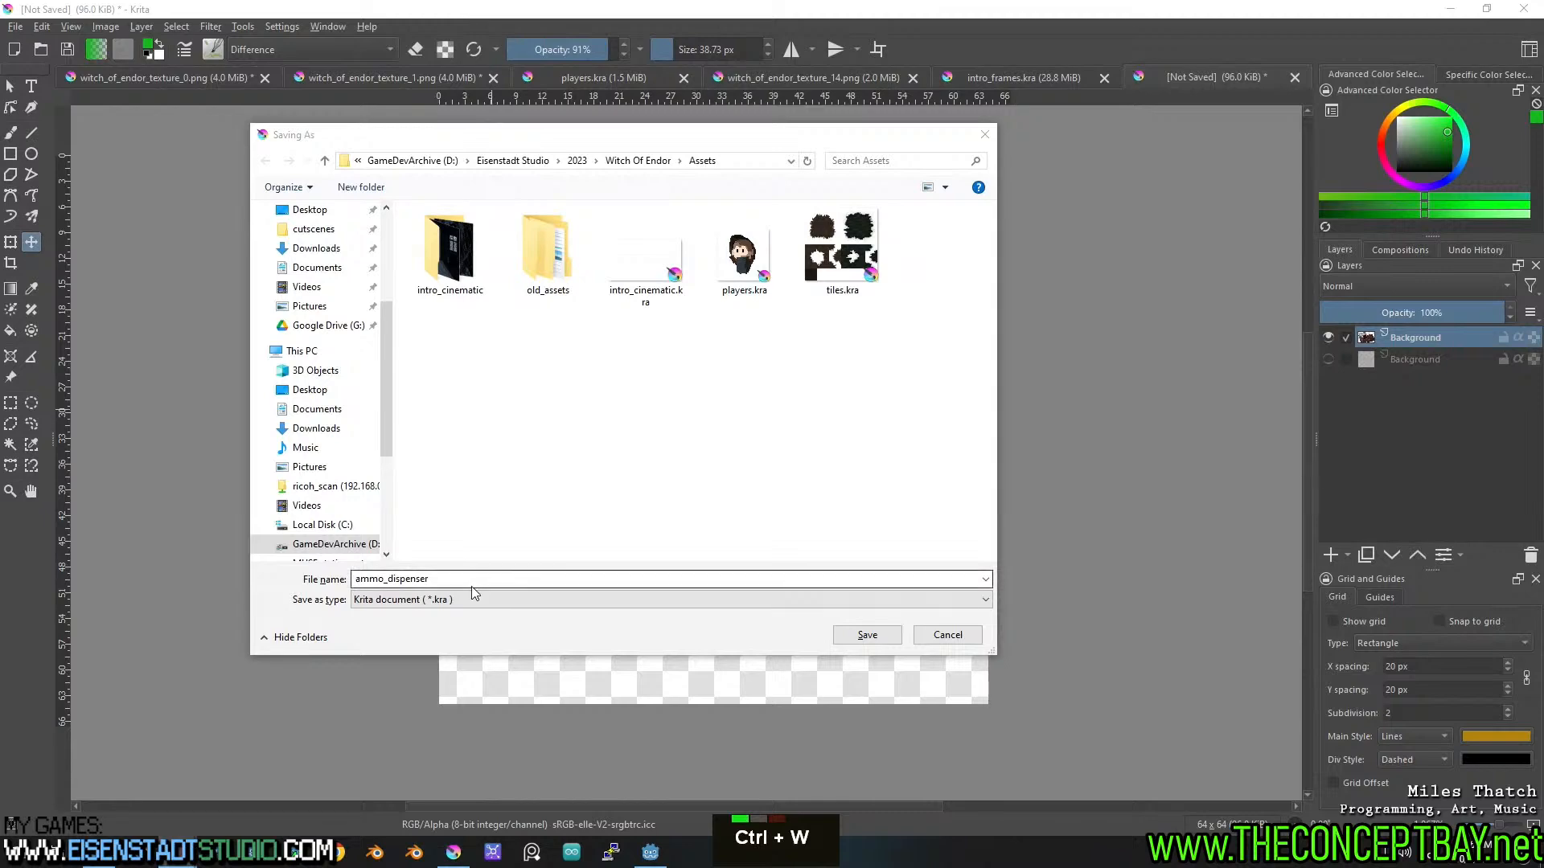
left_click(866, 634)
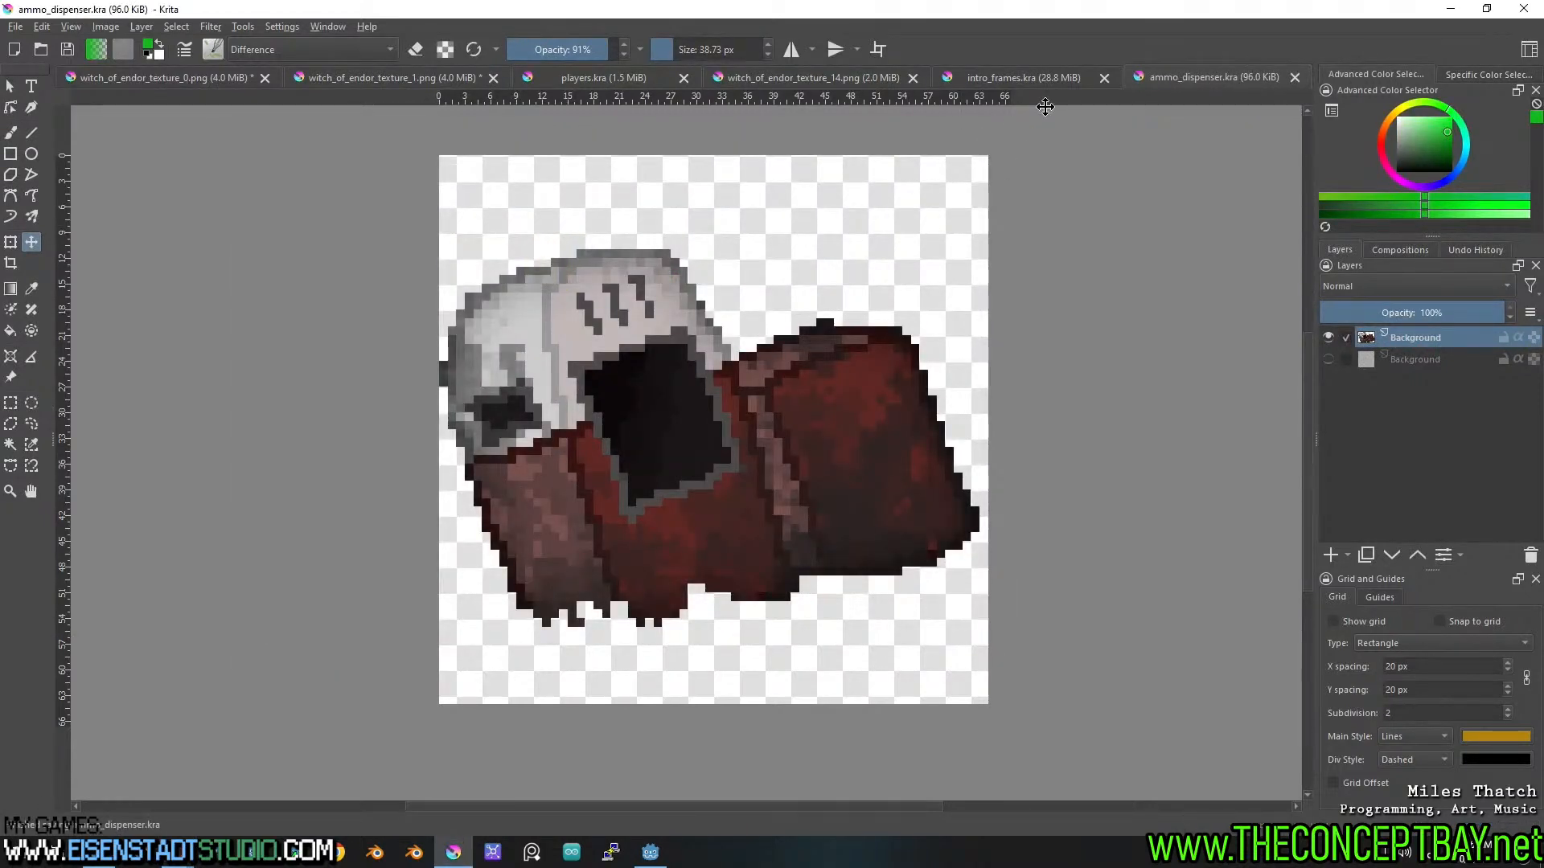
Close intro_frames.kra, and close witch_of_endor_texture_14.png after checking it for sprites.
left_click(1056, 74)
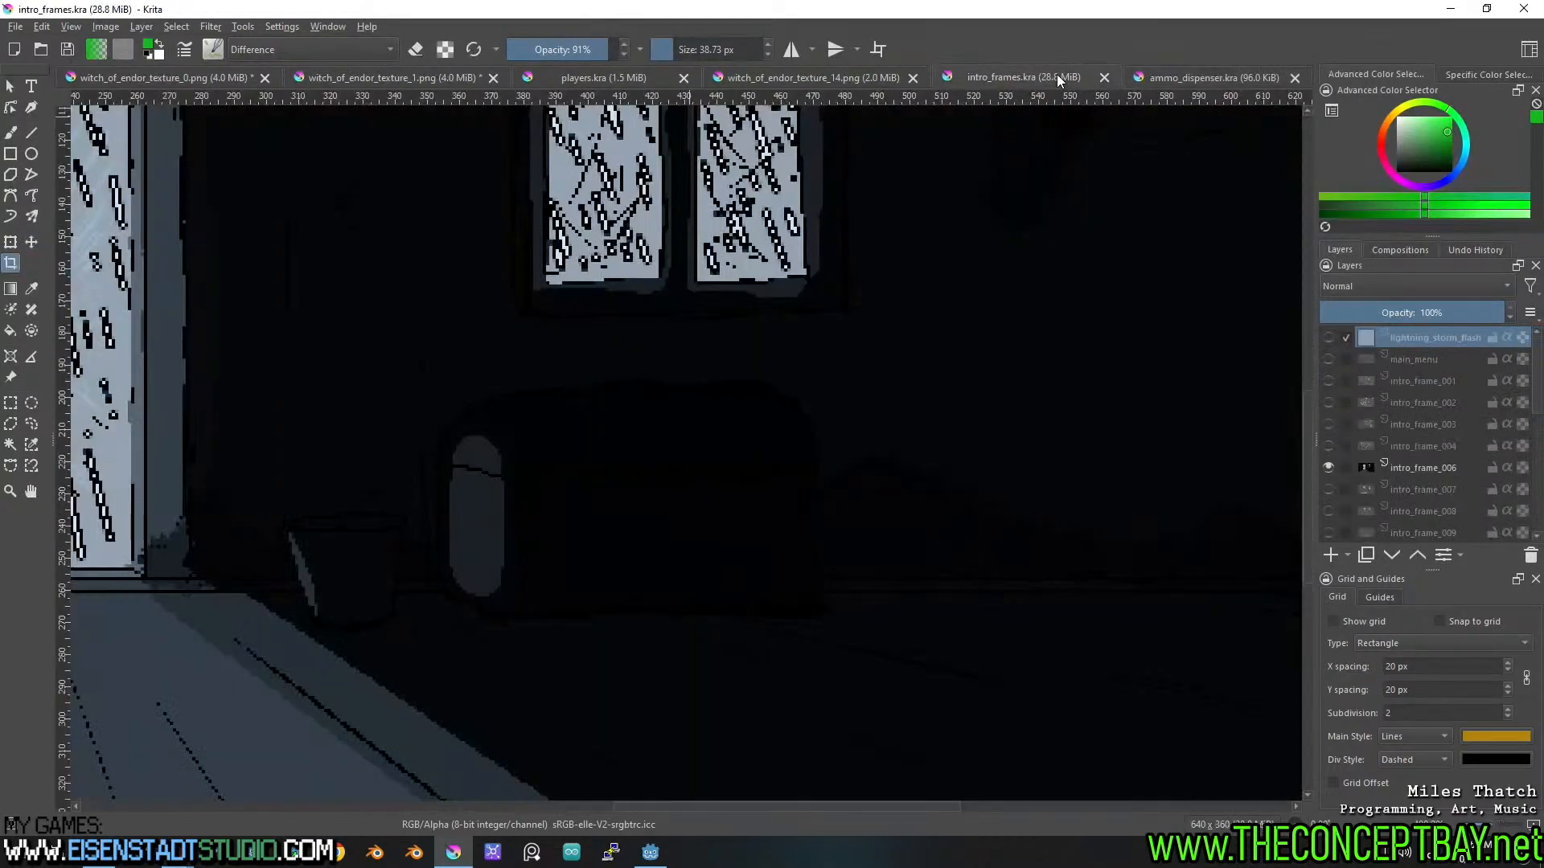
left_click(1105, 77)
left_click(919, 76)
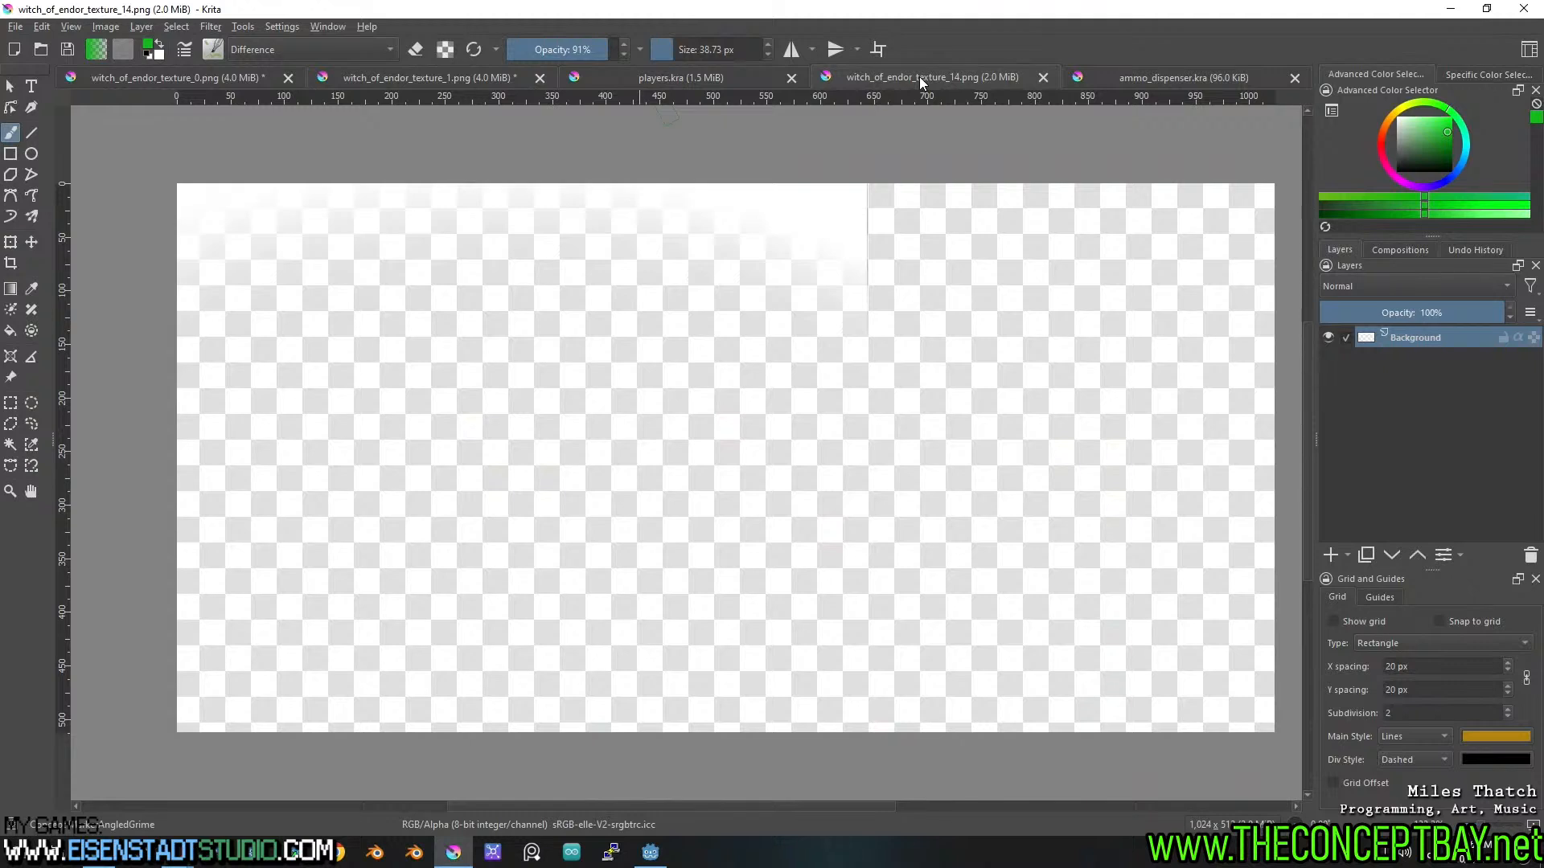
middle_click(611, 340)
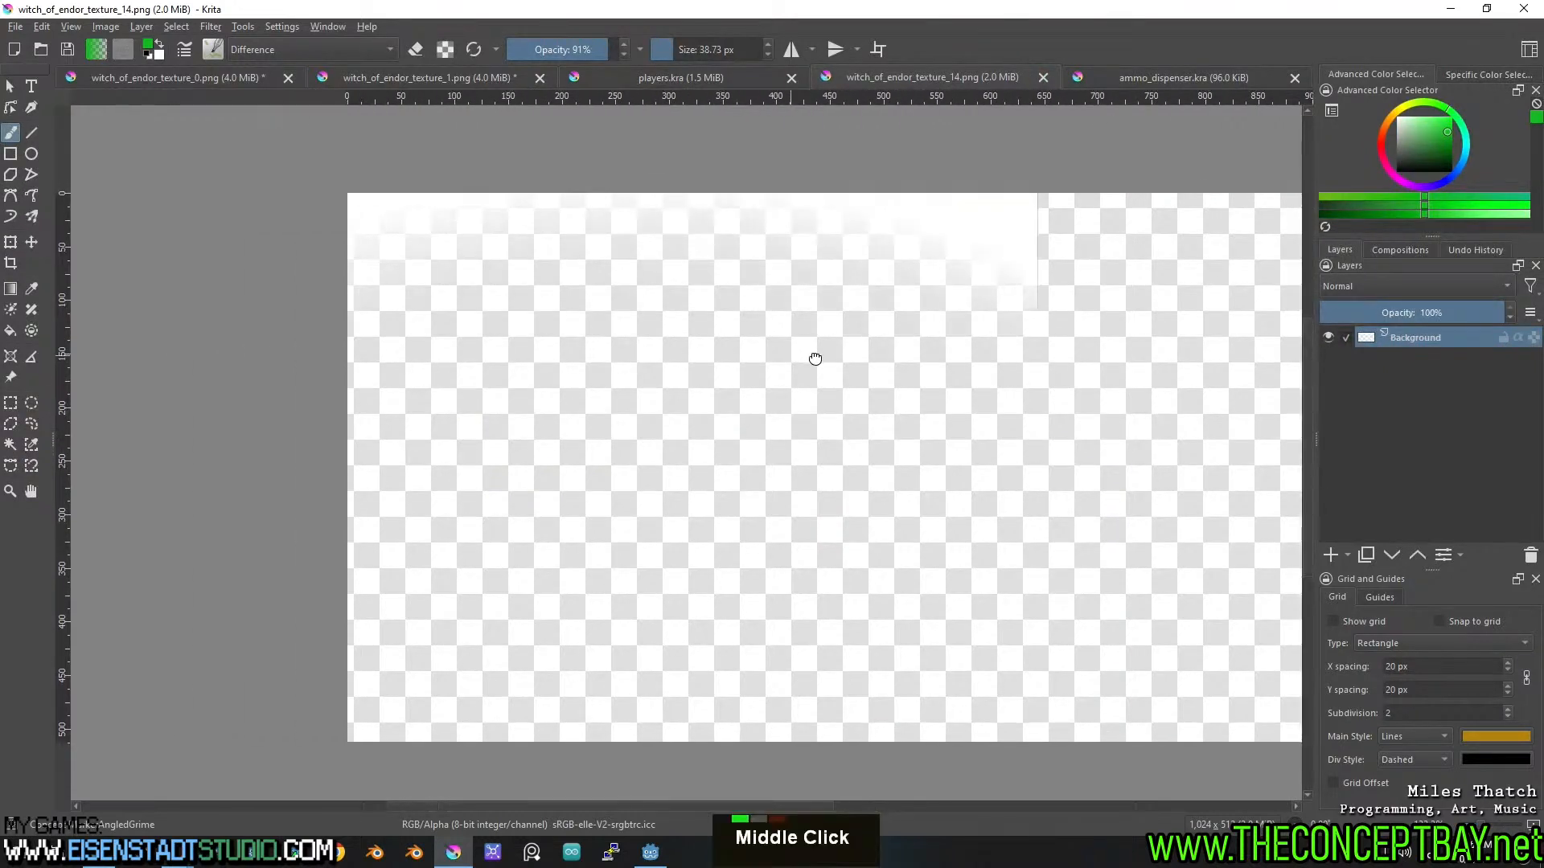
scroll(809, 357, "up", 2)
middle_click(809, 355)
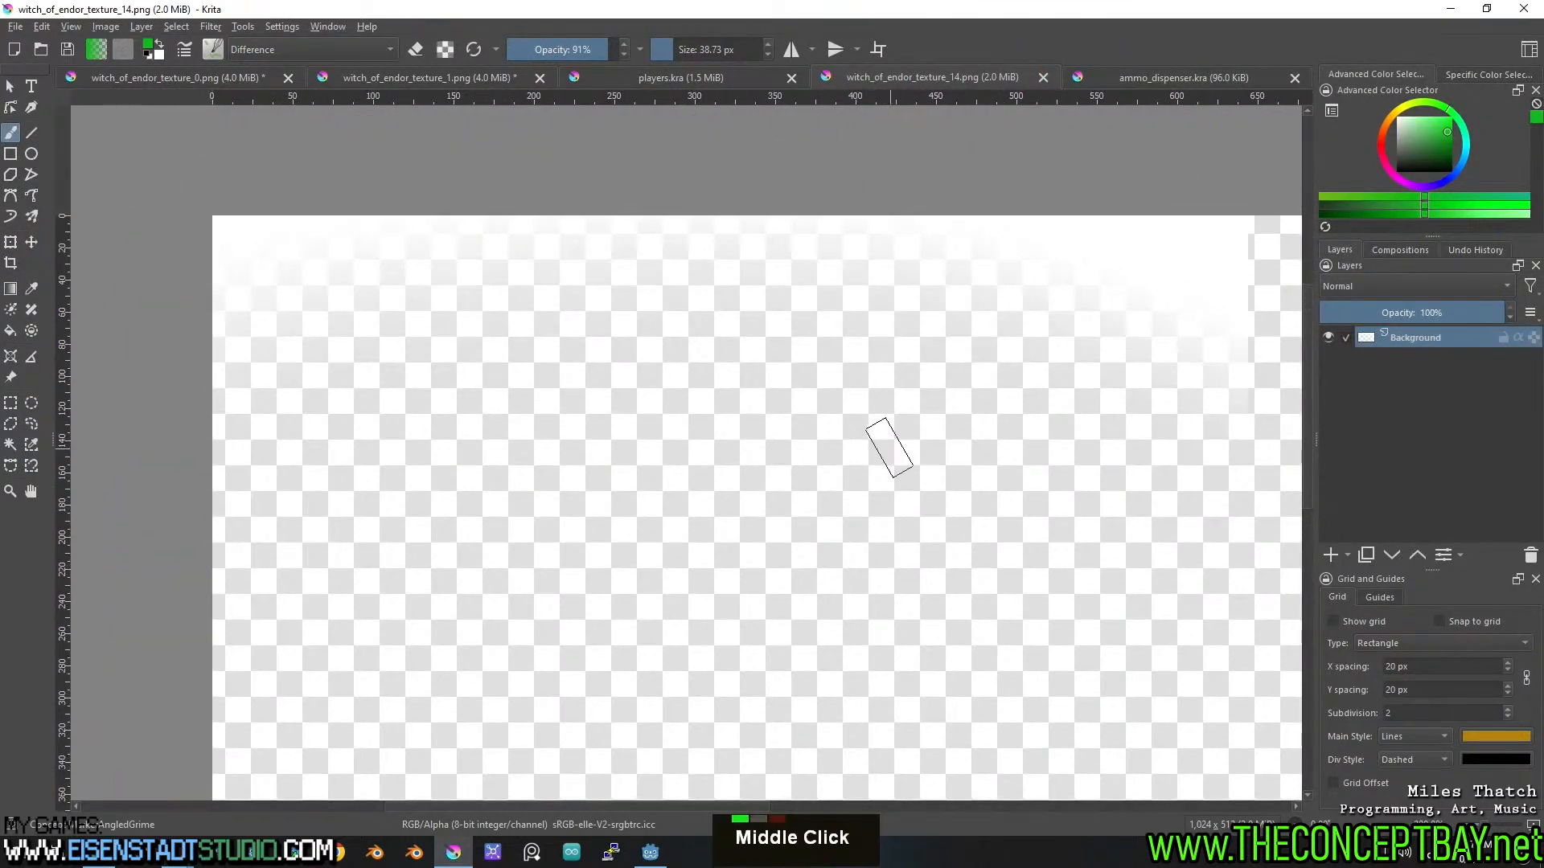
left_click(1043, 78)
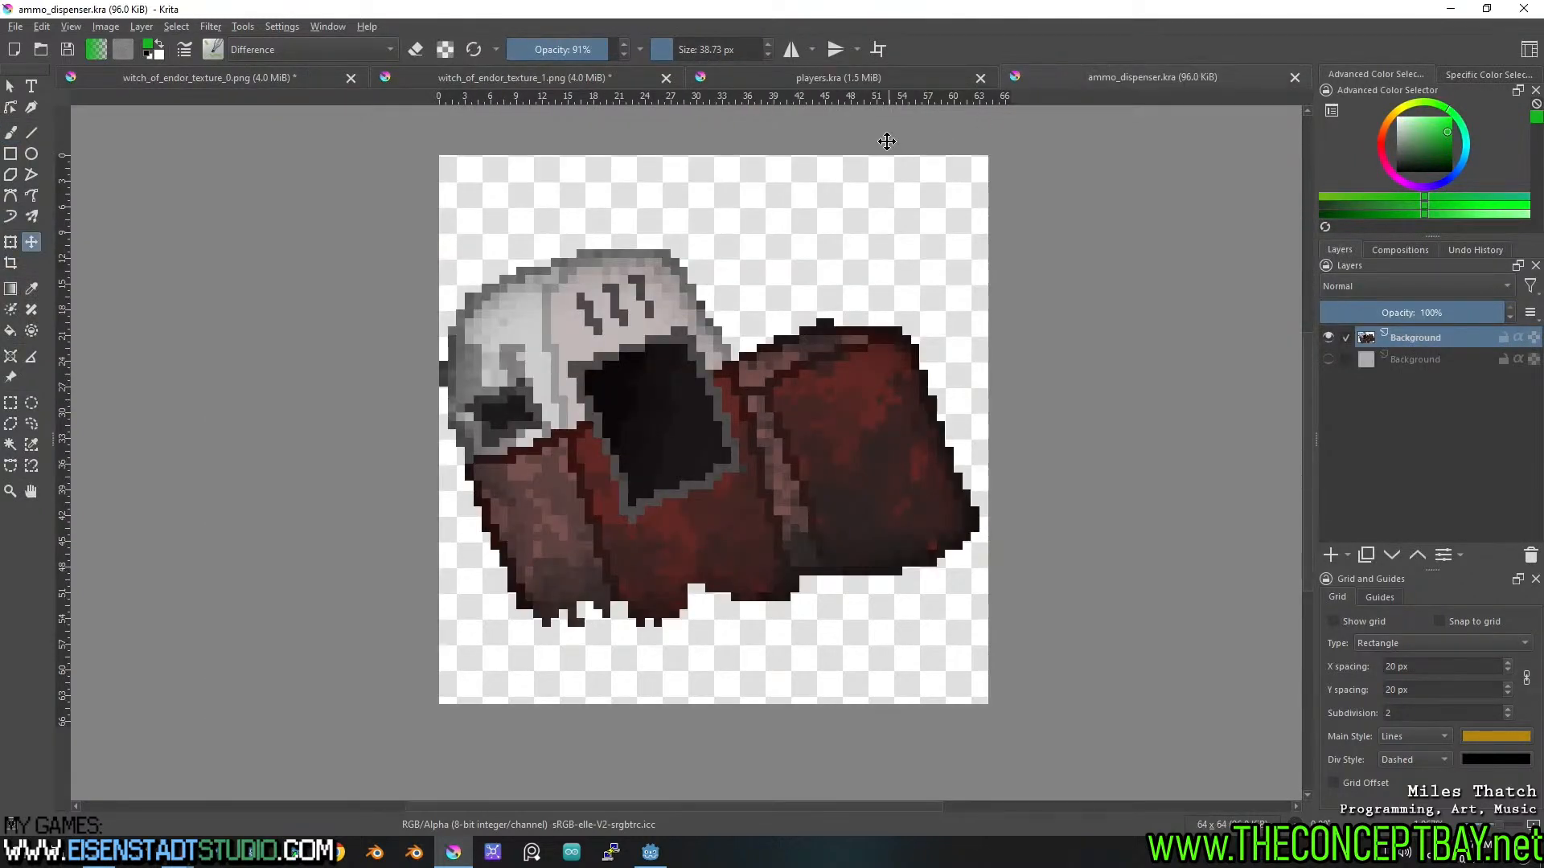
Select all the pink-and-cream wavy column sprites in witch_of_endor_texture_1.png together and cut them out.
left_click(878, 78)
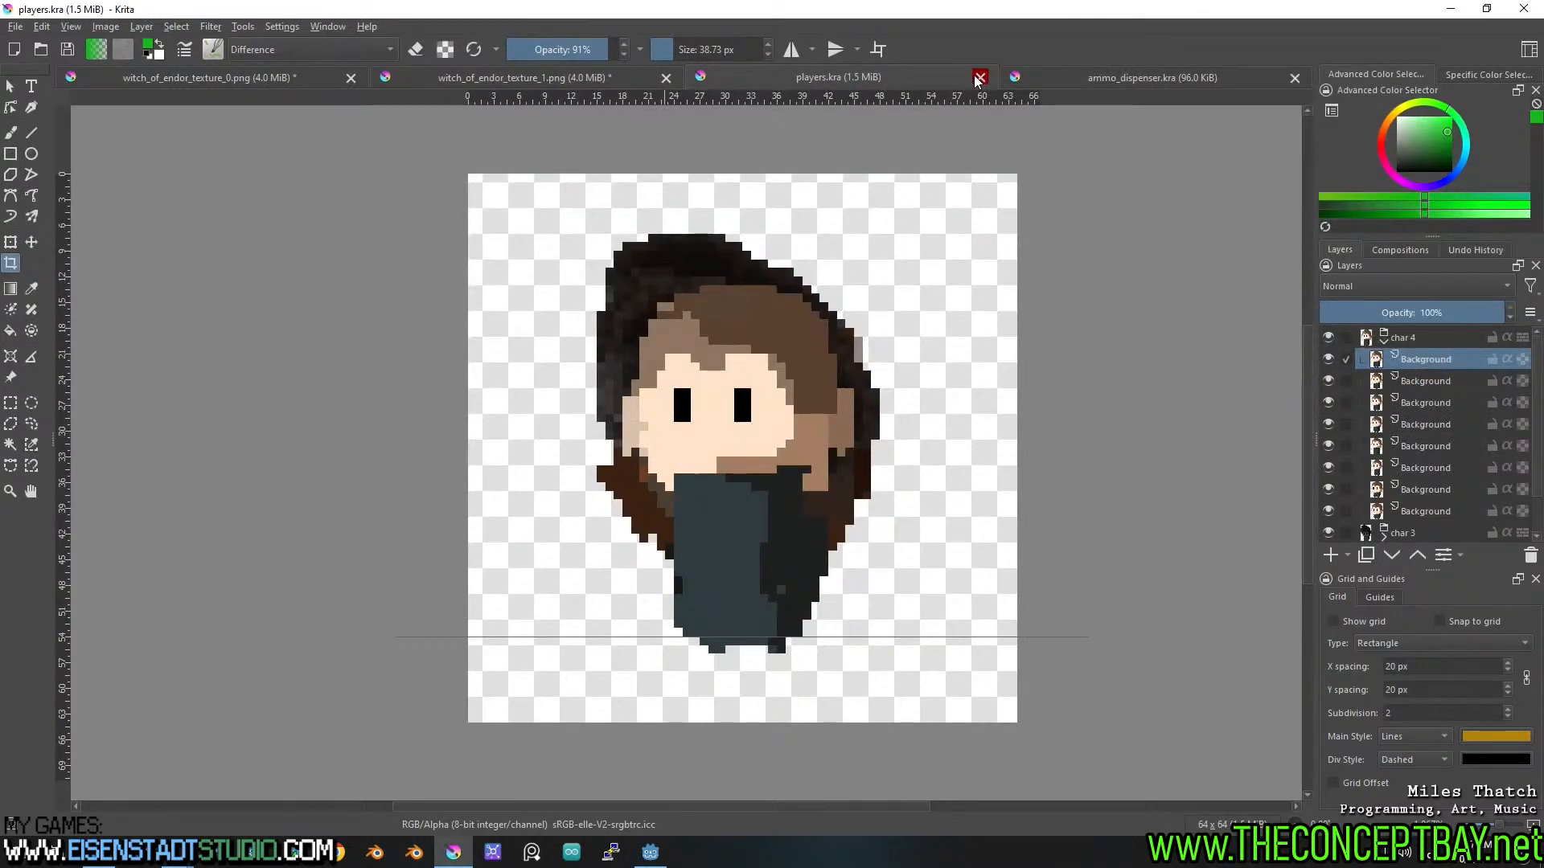
left_click(535, 78)
middle_click(592, 366)
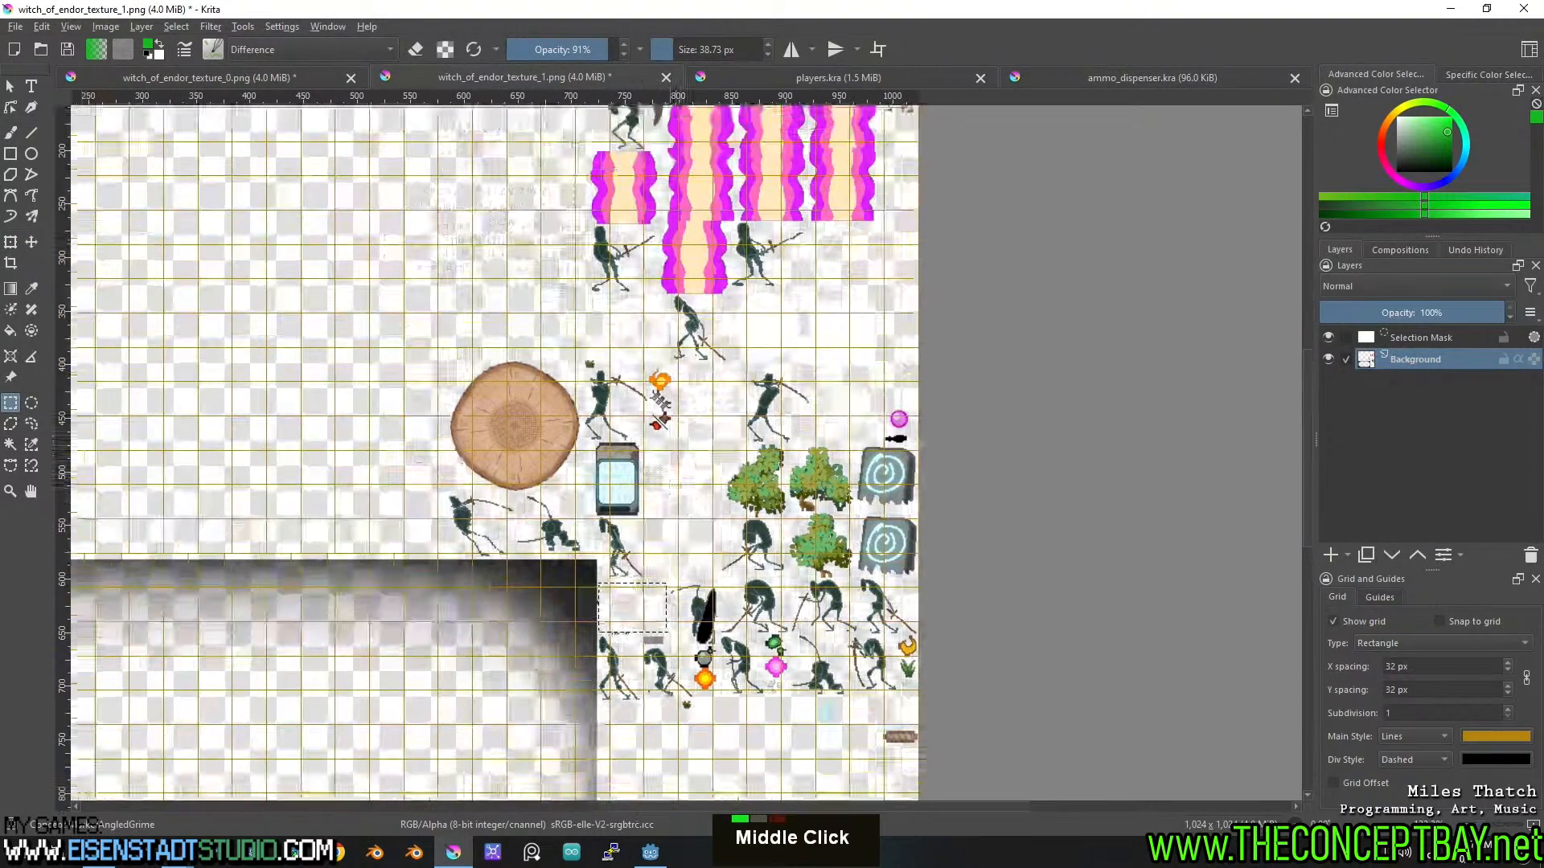
middle_click(509, 390)
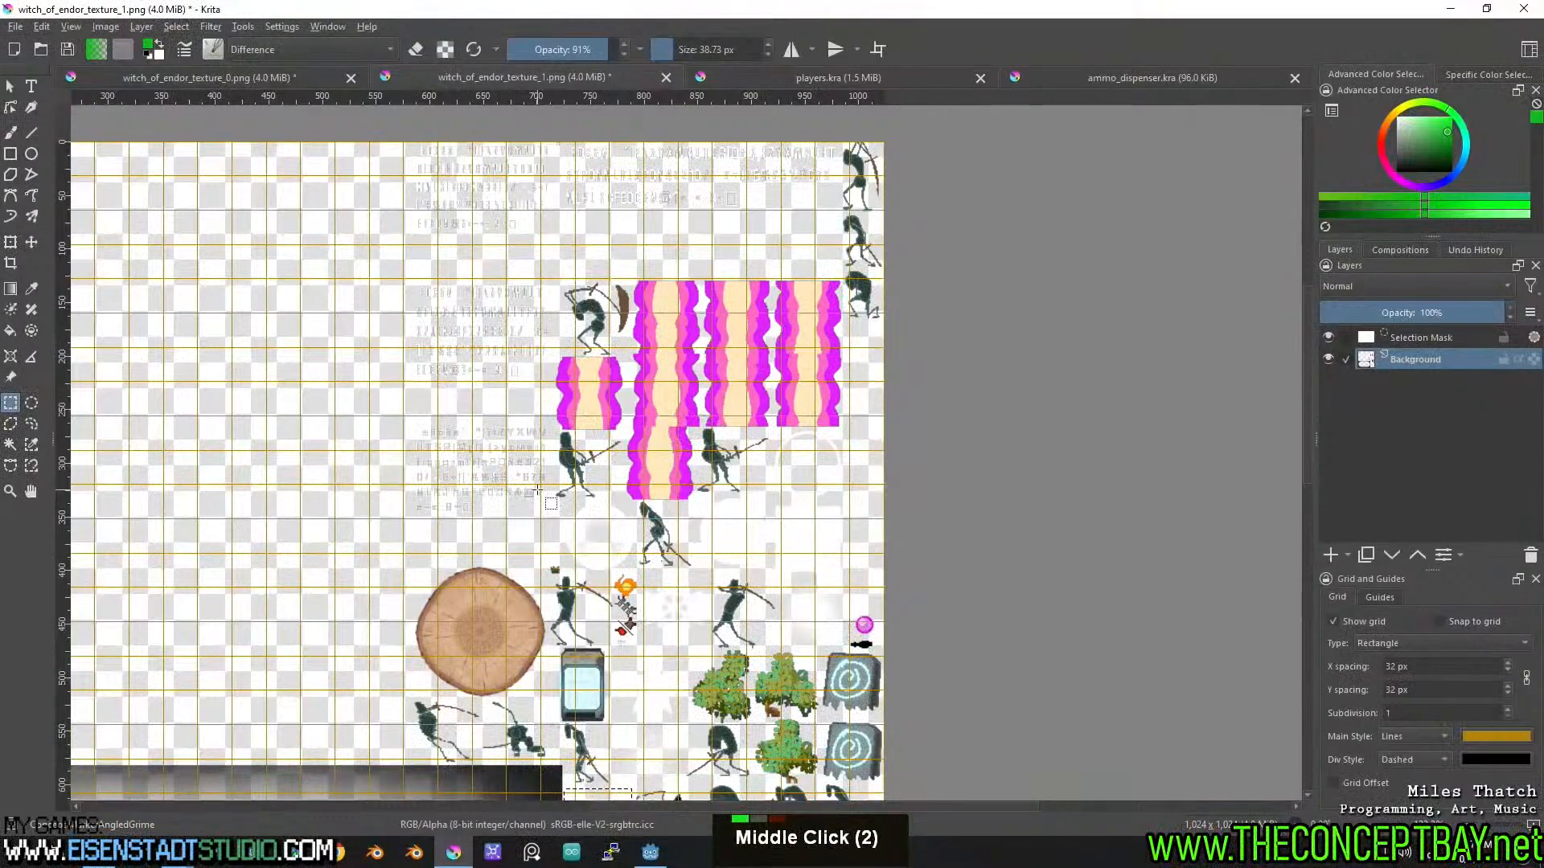
scroll(537, 490, "up", 2)
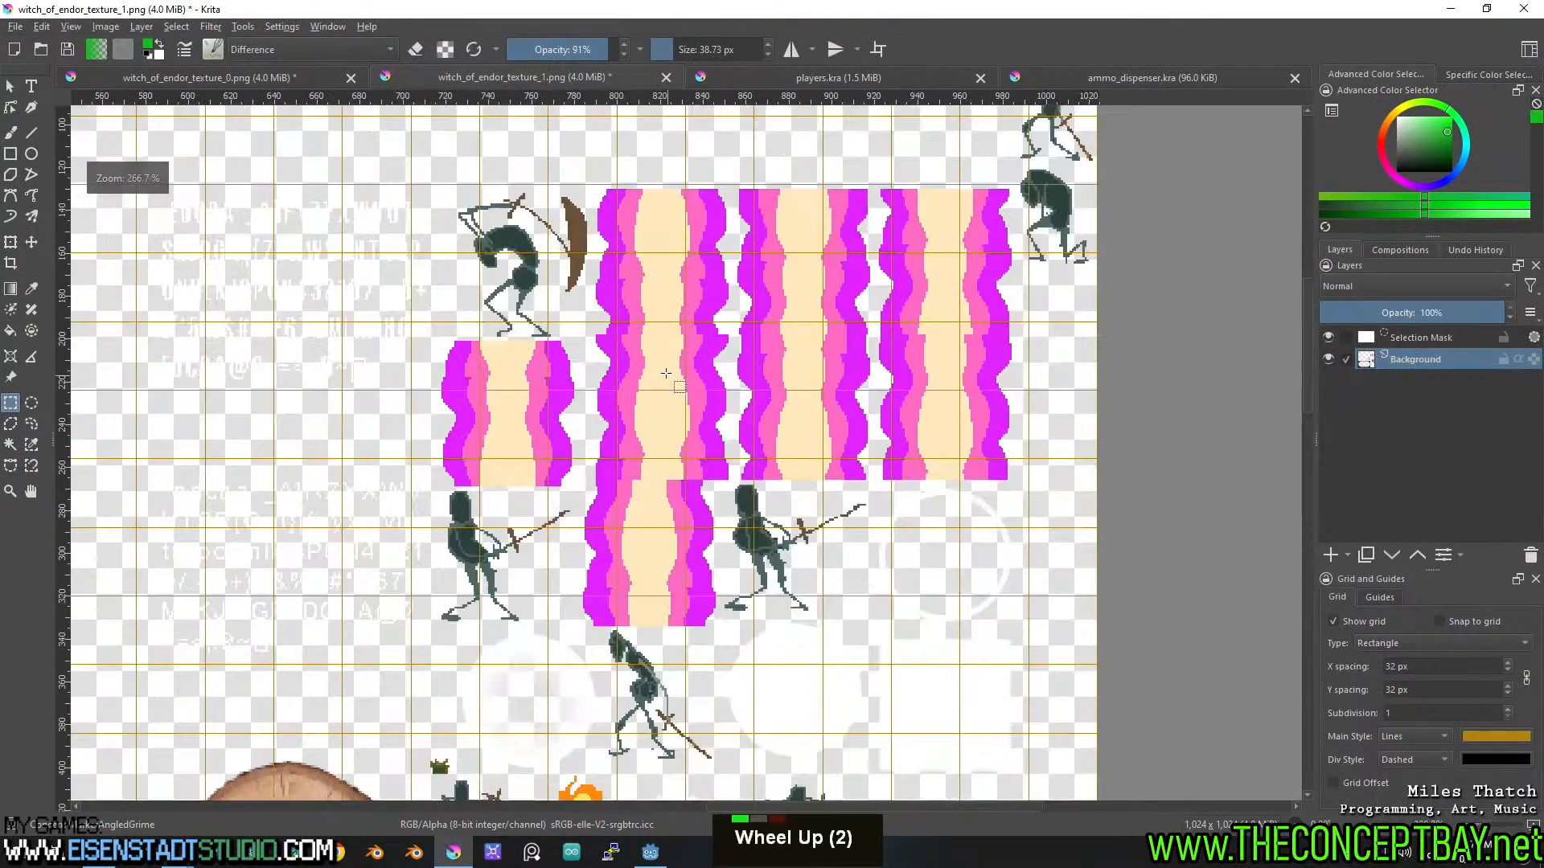
middle_click(537, 490)
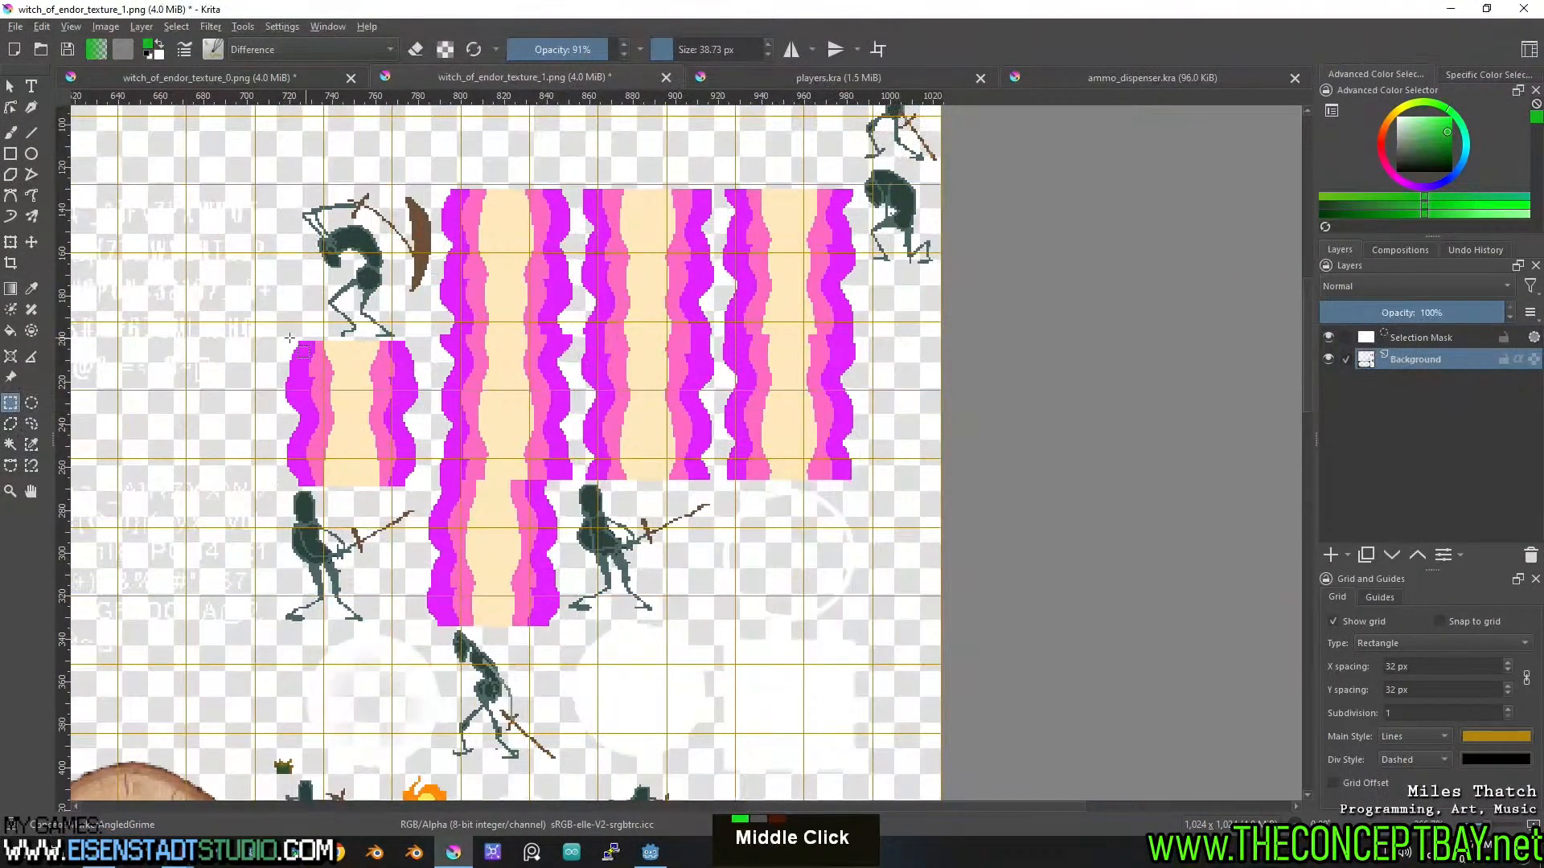
left_click_drag(275, 340, 419, 482)
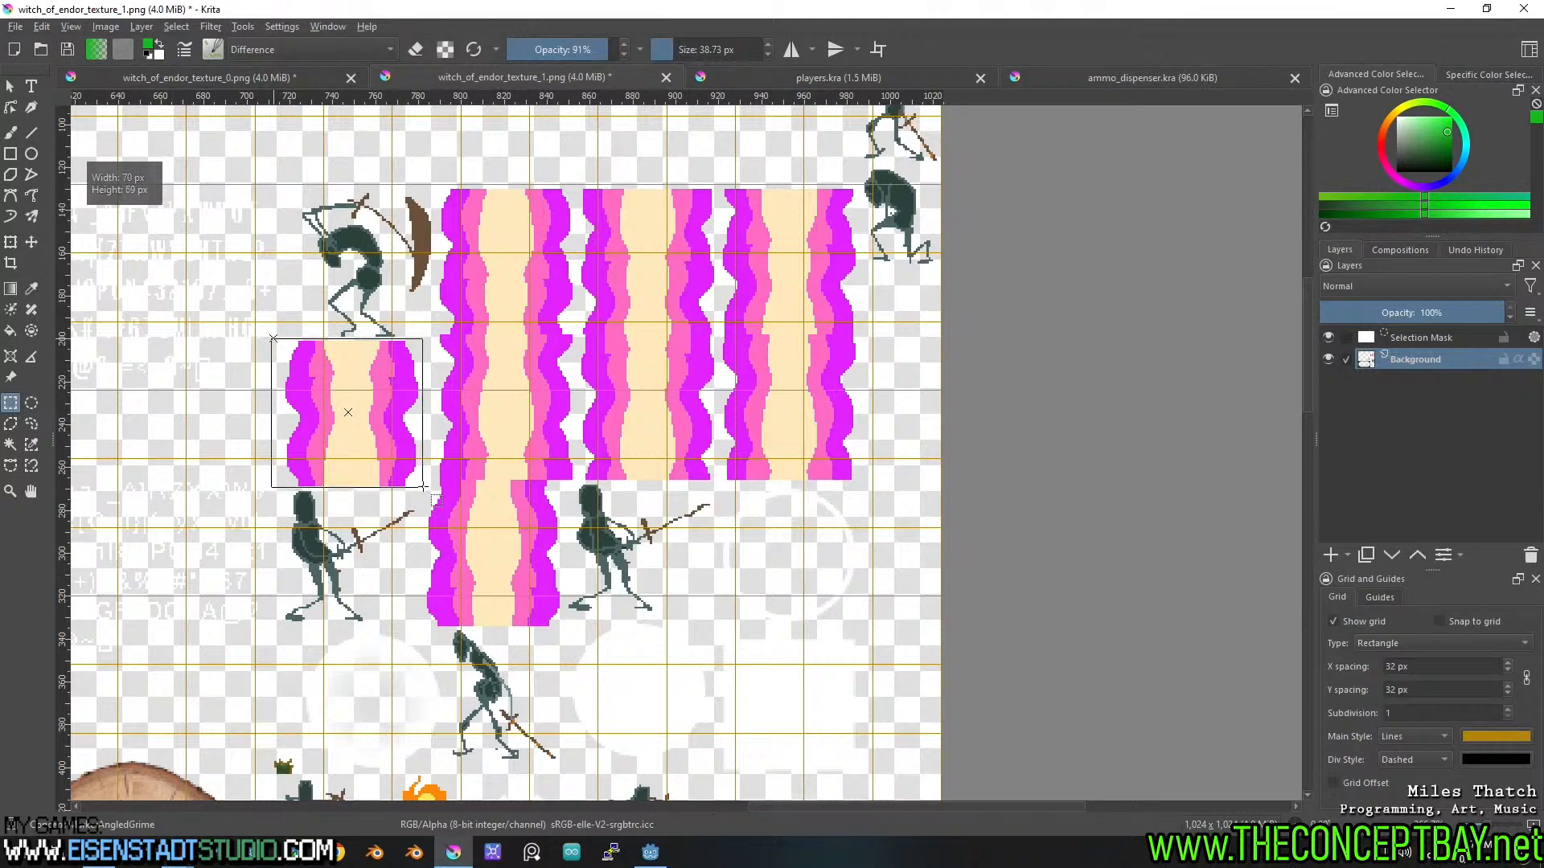
left_click_drag(425, 628, 558, 481)
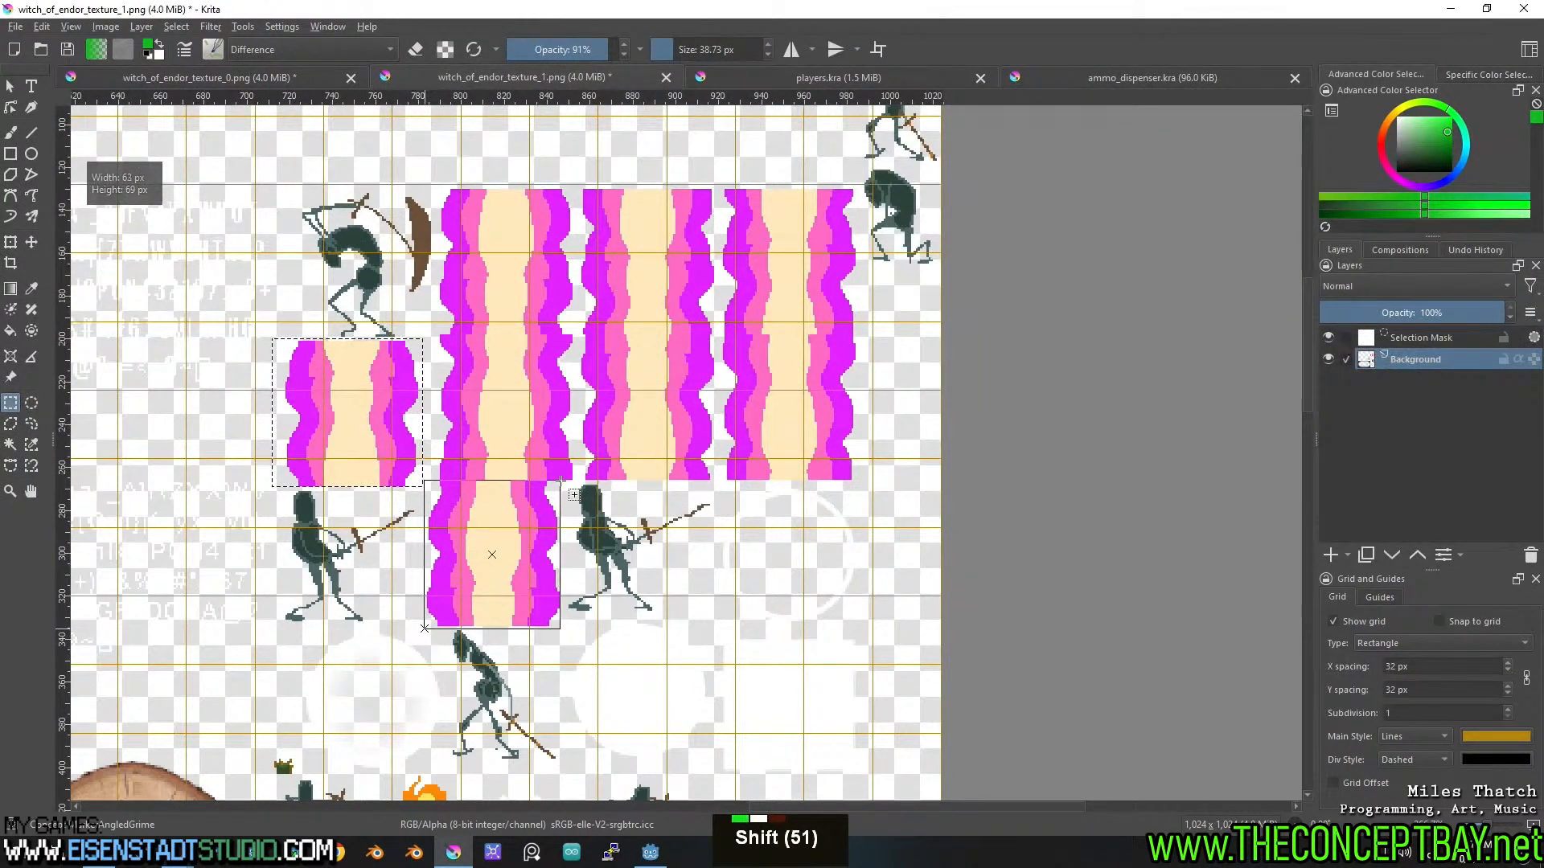
left_click_drag(439, 184, 857, 482)
key("ctrl+x")
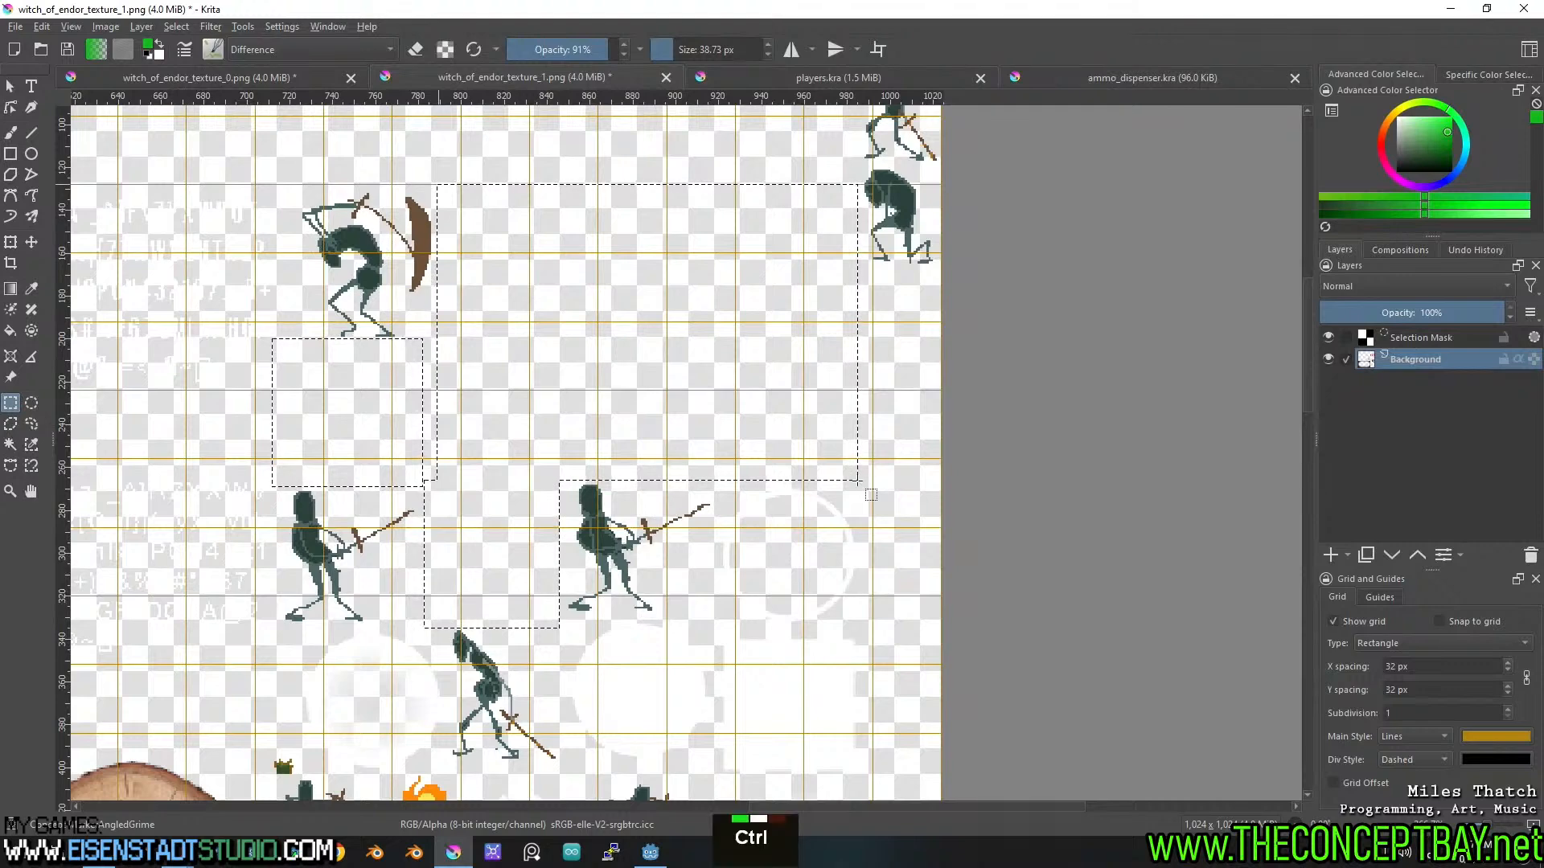
Create a new custom document 512 px wide and 512 px high.
key("ctrl+n")
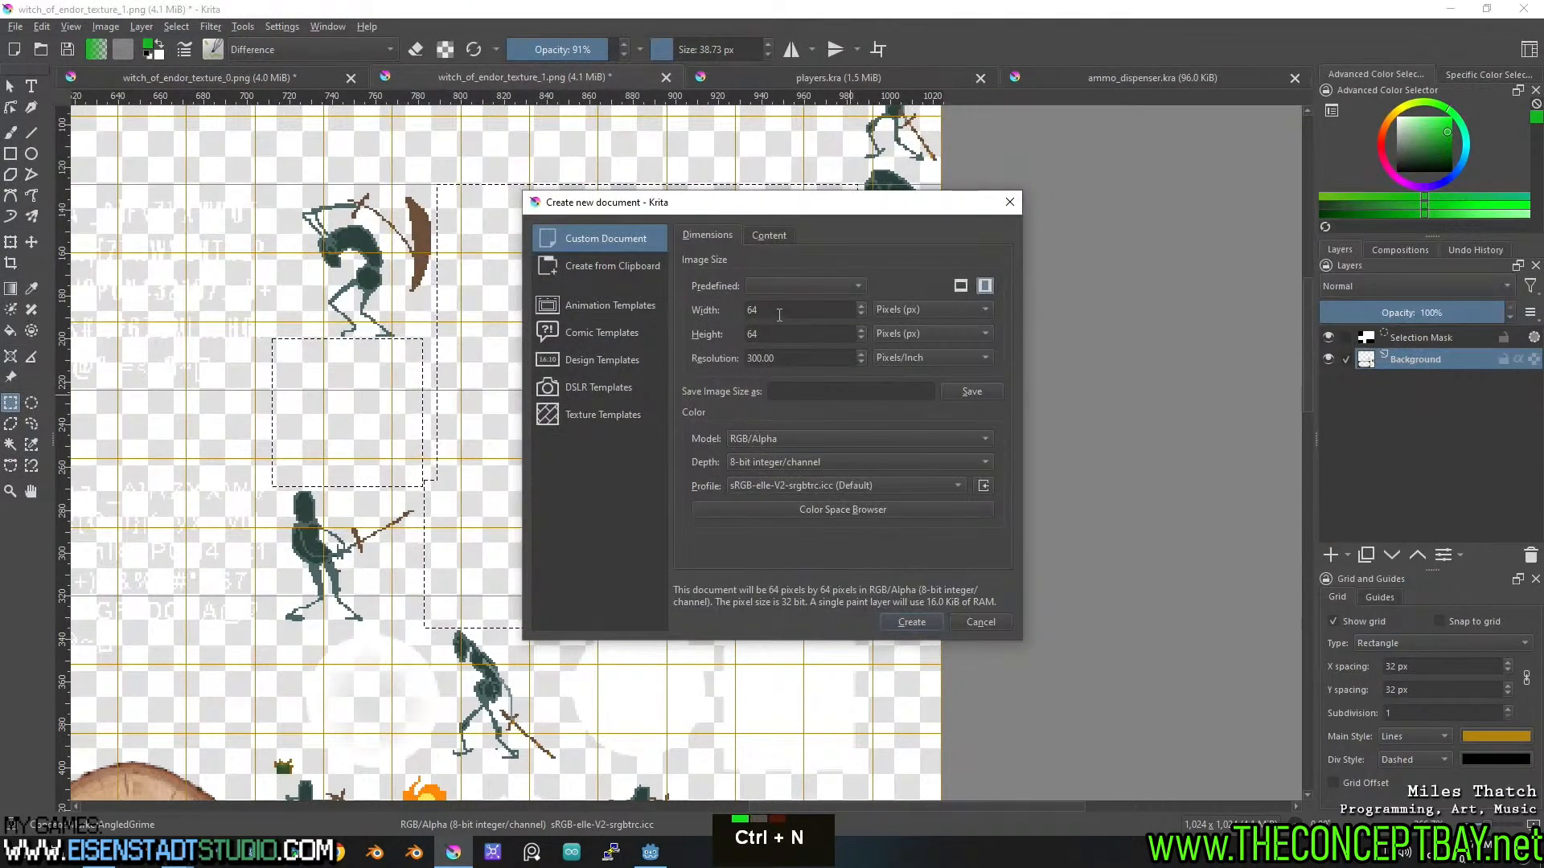
left_click_drag(779, 315, 744, 314)
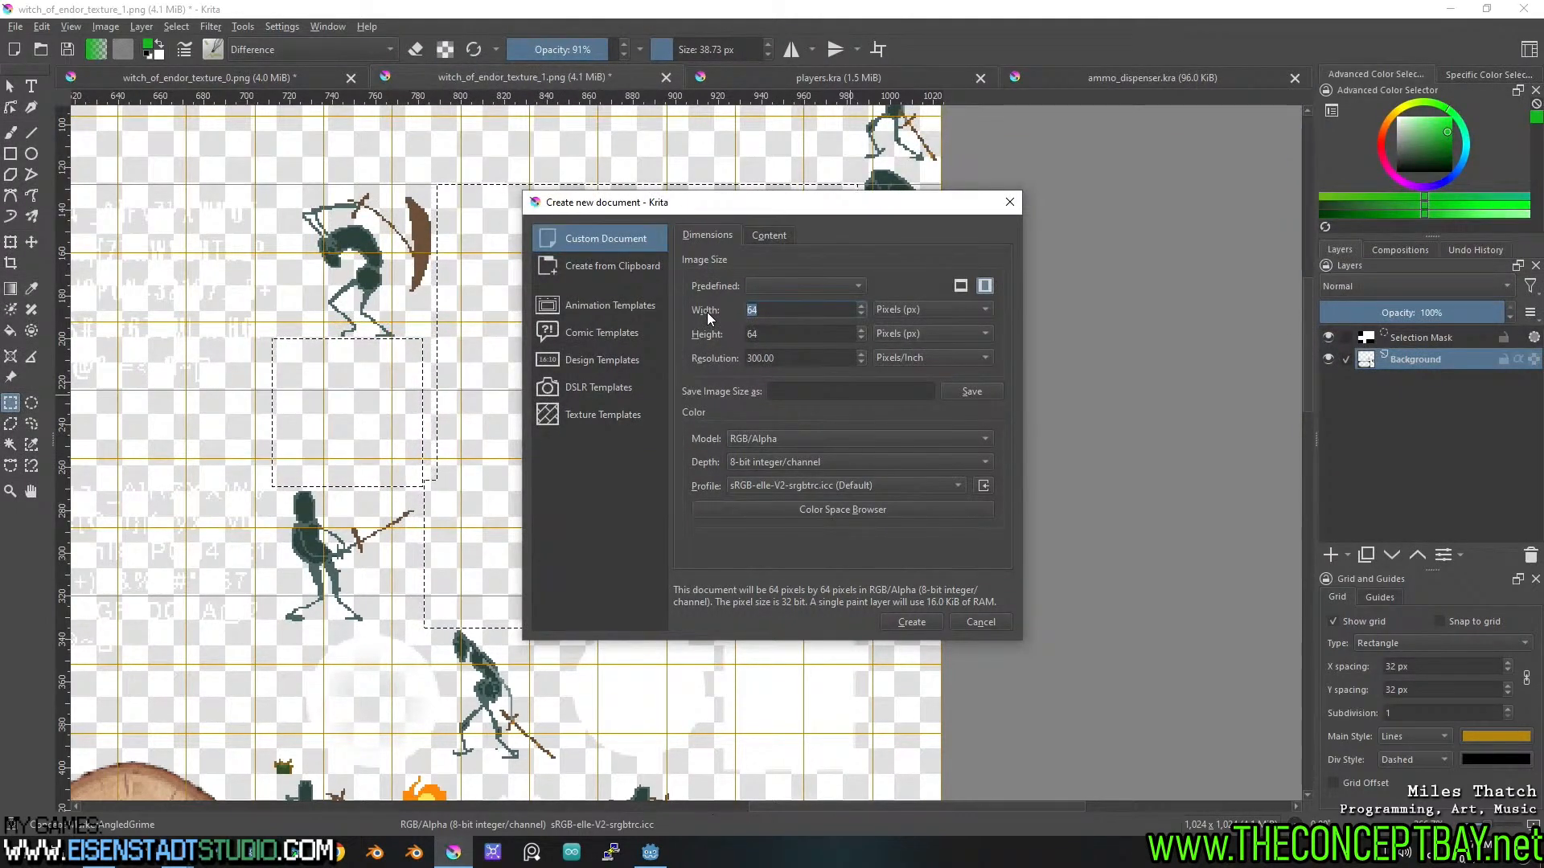
type("512")
key("Tab")
type("512")
left_click(925, 625)
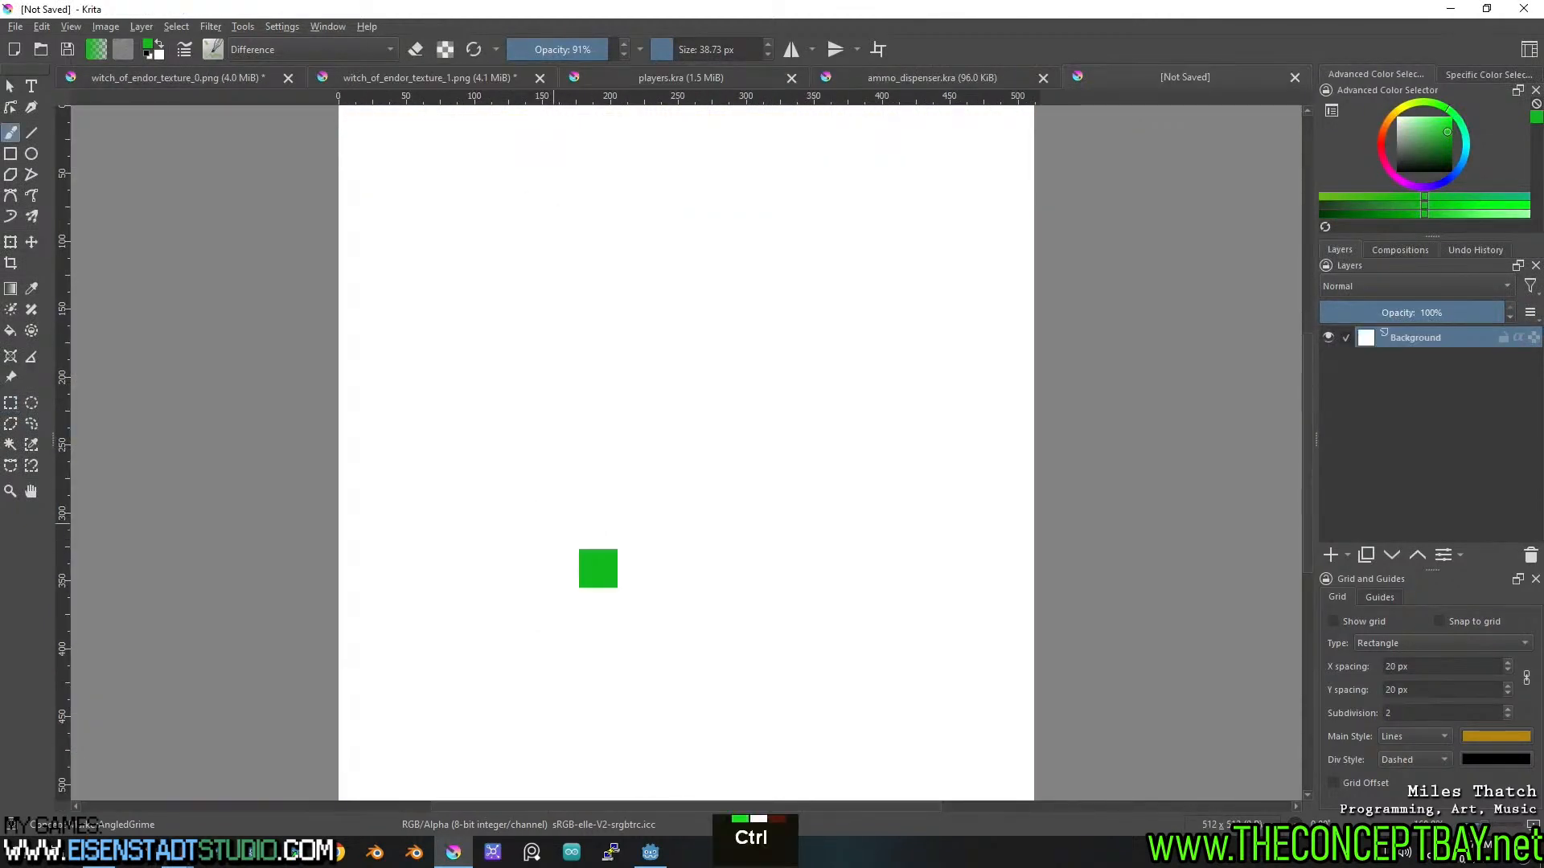
Paste the wavy column sprites into the new document and show a grid with 32 px spacing.
key("ctrl+v")
scroll(643, 356, "up", 2)
left_click(1332, 621)
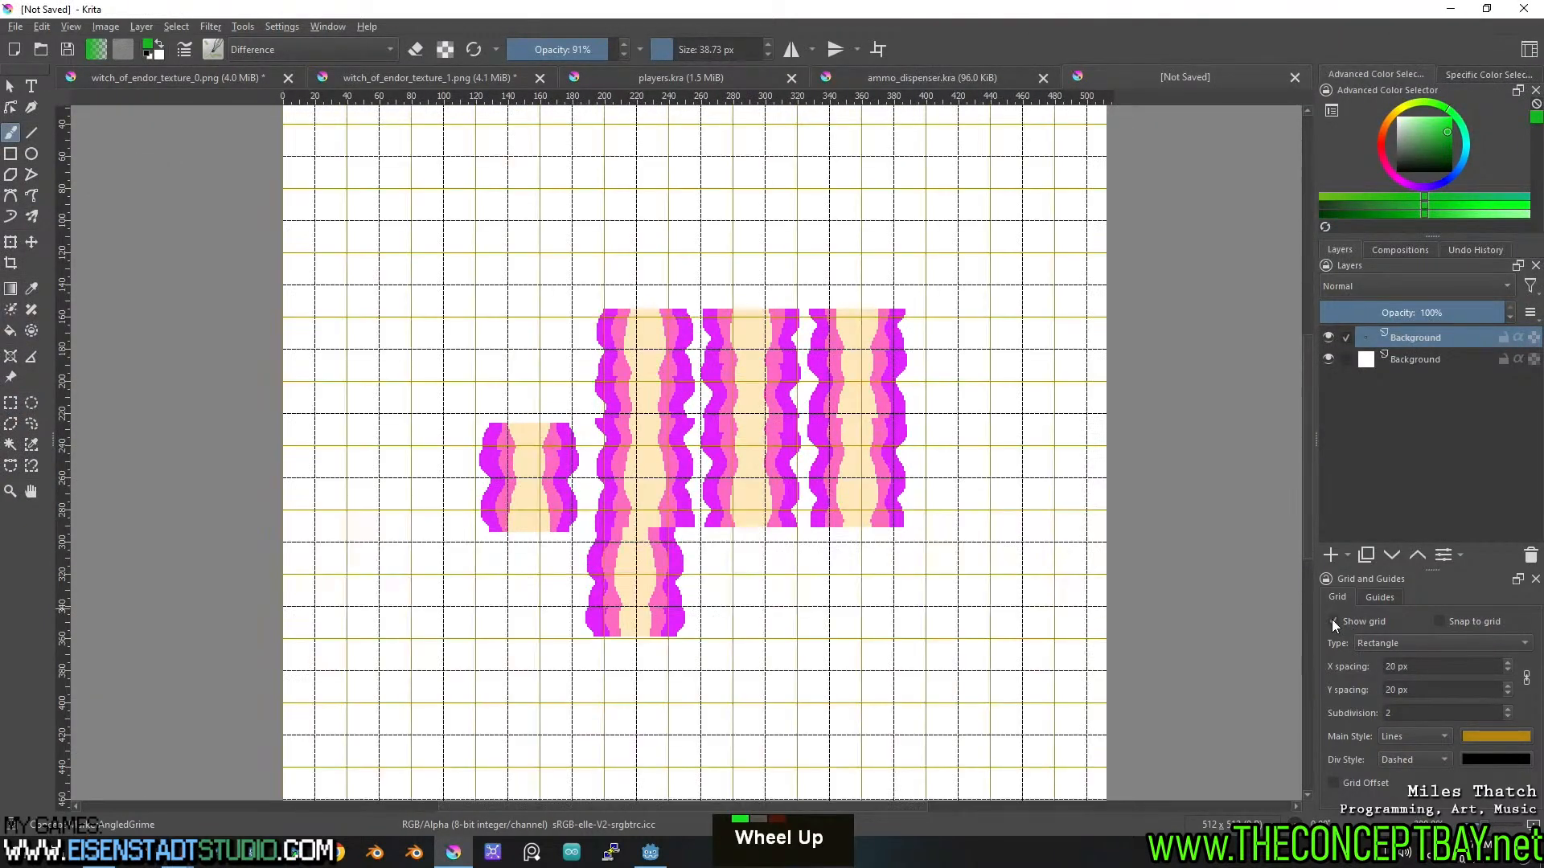
left_click_drag(1403, 666, 1337, 668)
type("32")
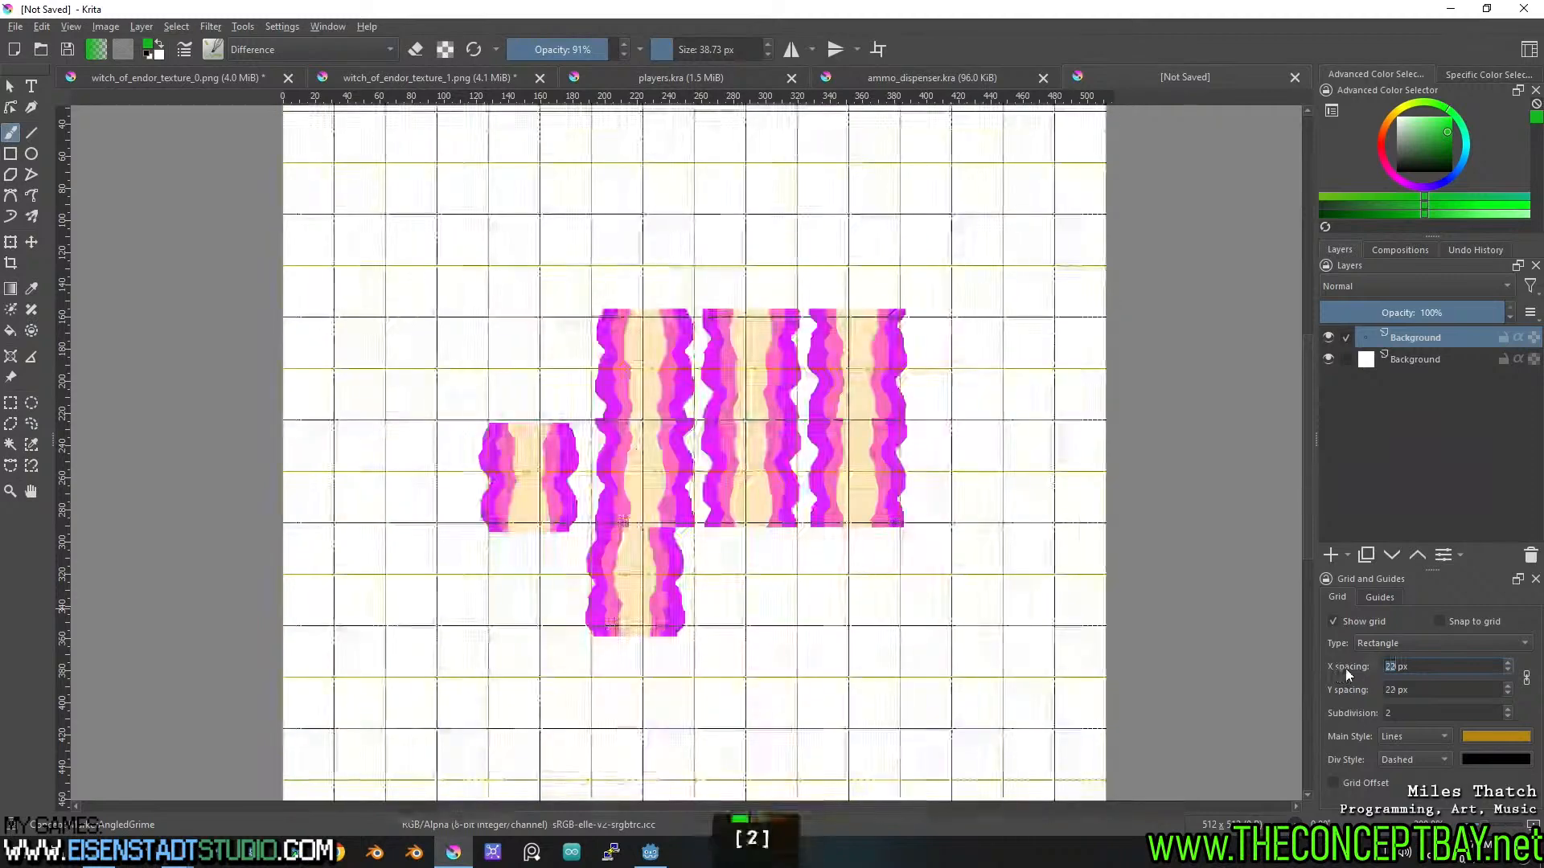
Move the pasted column sprites layer so its edges line up with the 32 px grid.
scroll(726, 415, "up", 2)
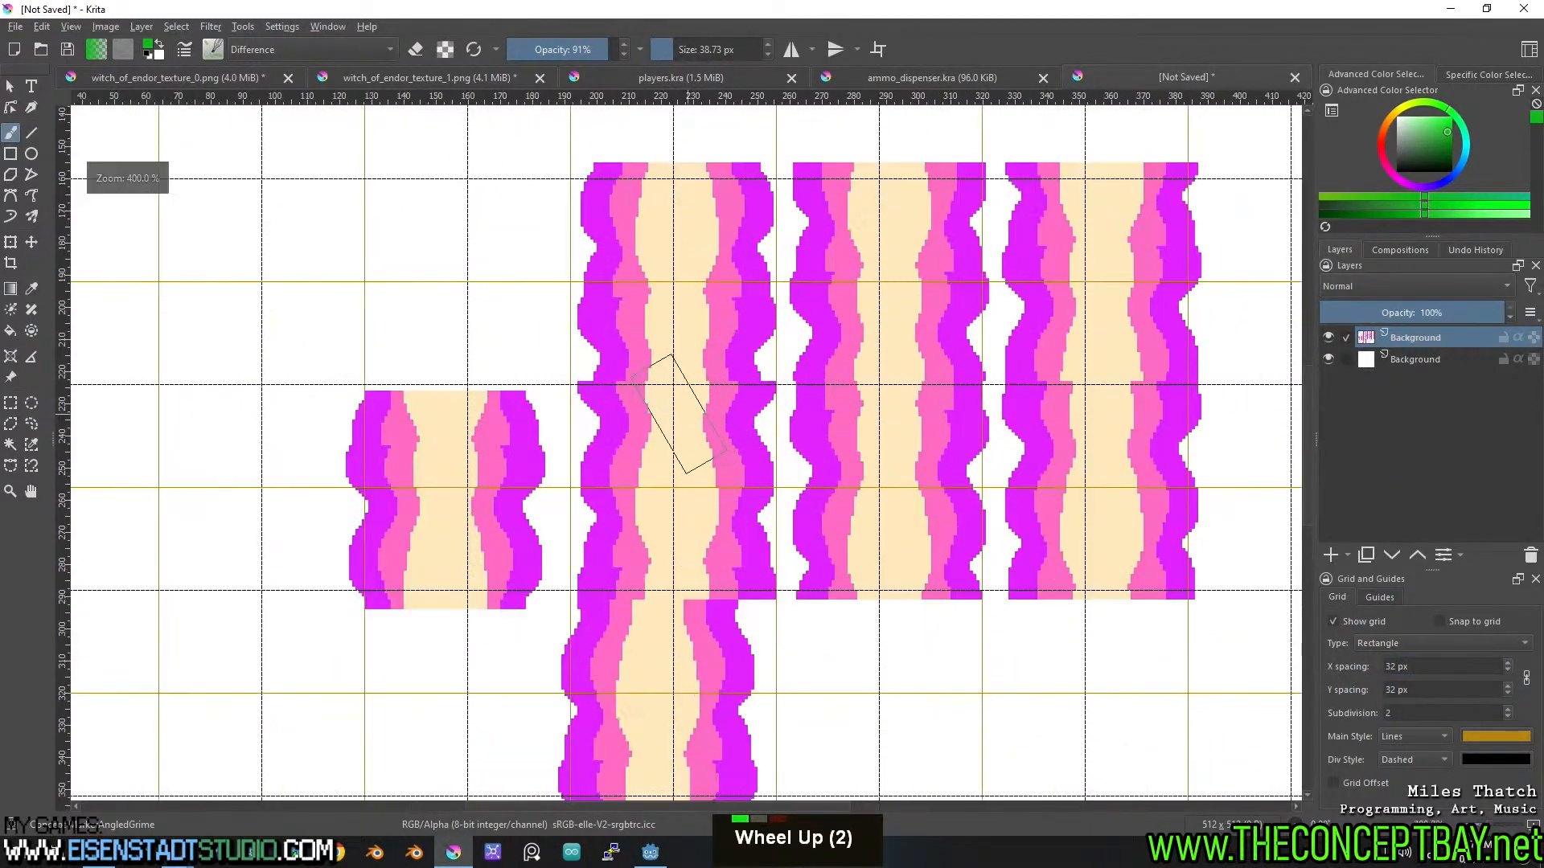
key("t")
left_click_drag(461, 441, 446, 462)
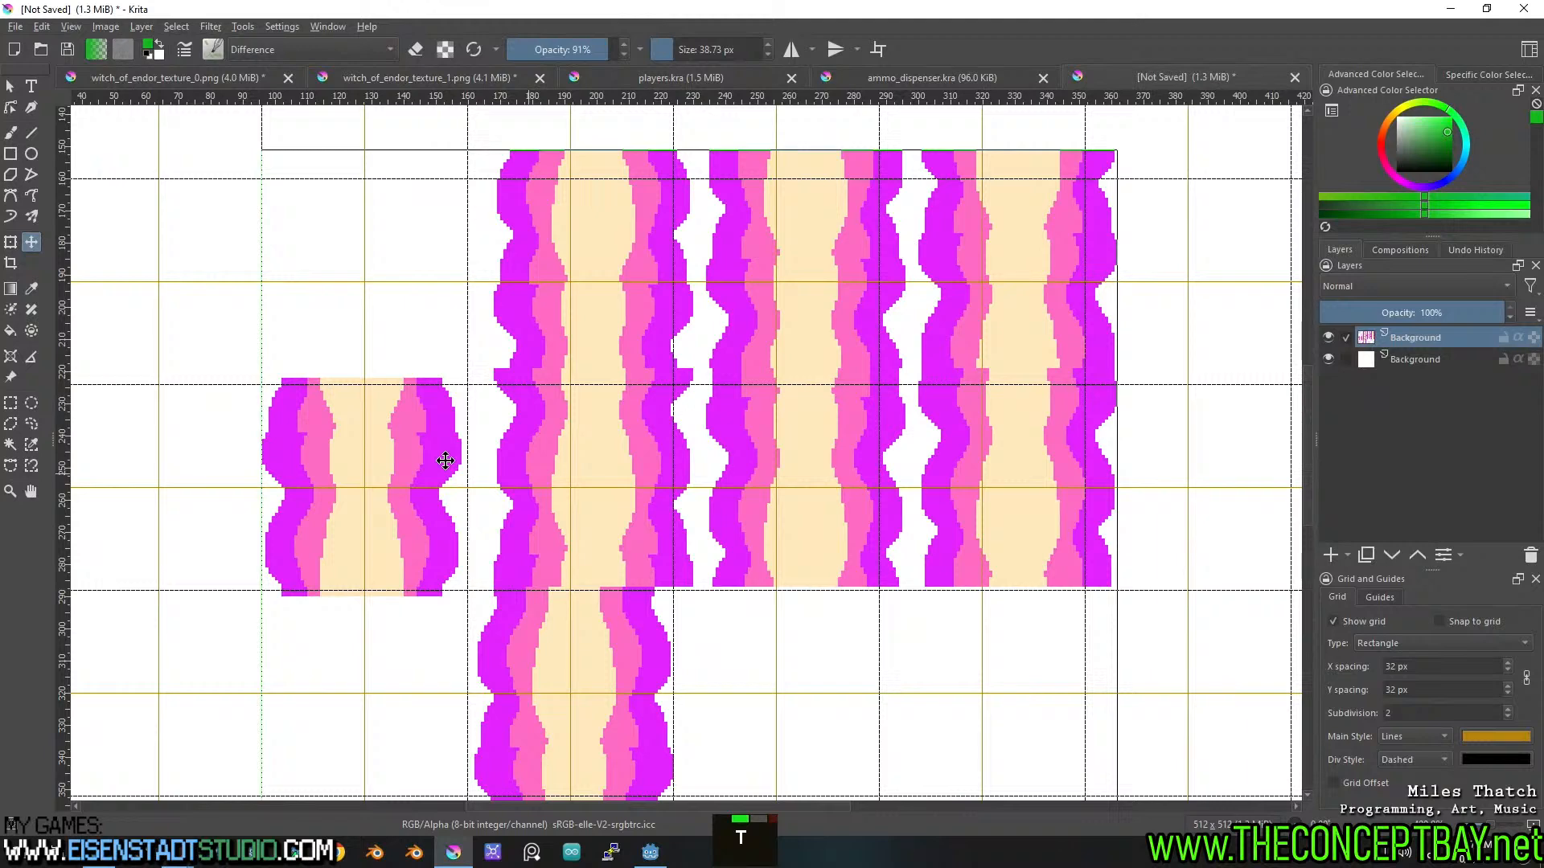
middle_click(445, 461)
middle_click(482, 552)
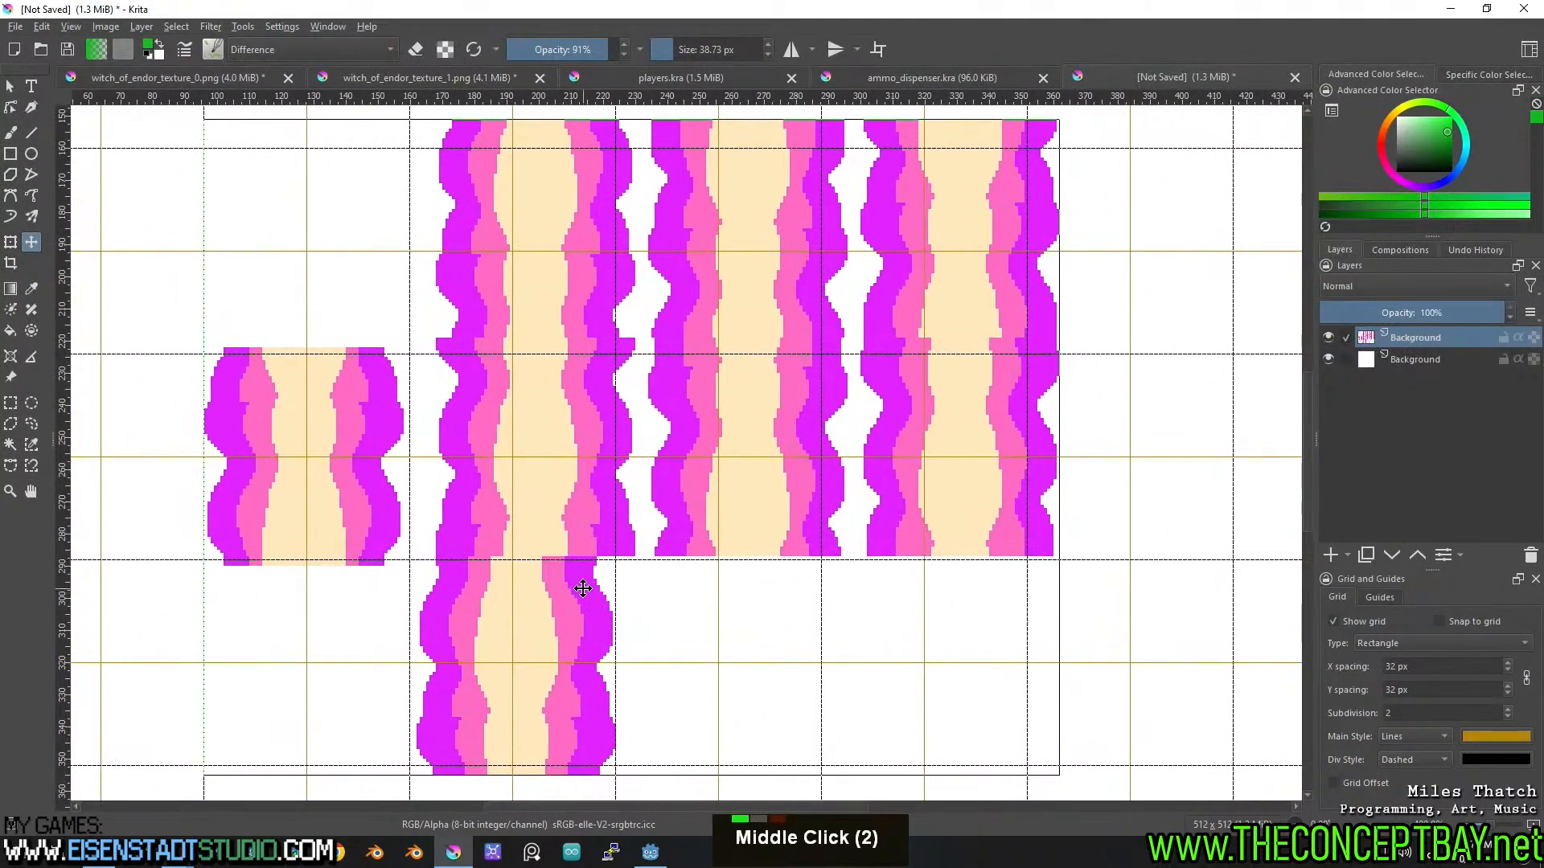
left_click_drag(464, 588, 464, 592)
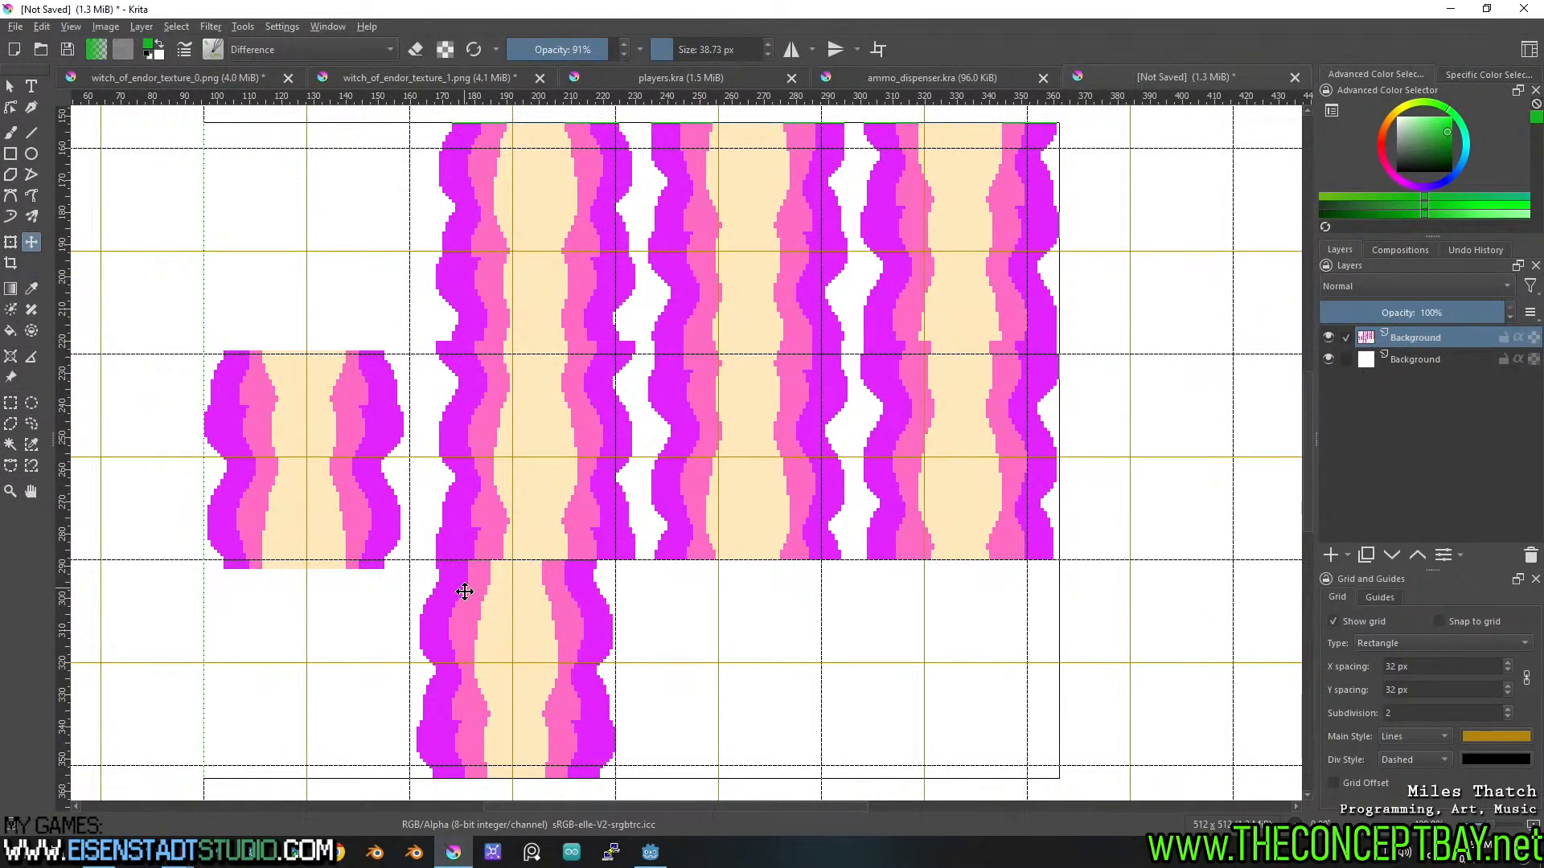
Nudge the whole column sprites layer a few pixels to refine its position against the 32 px grid.
double_click(460, 591)
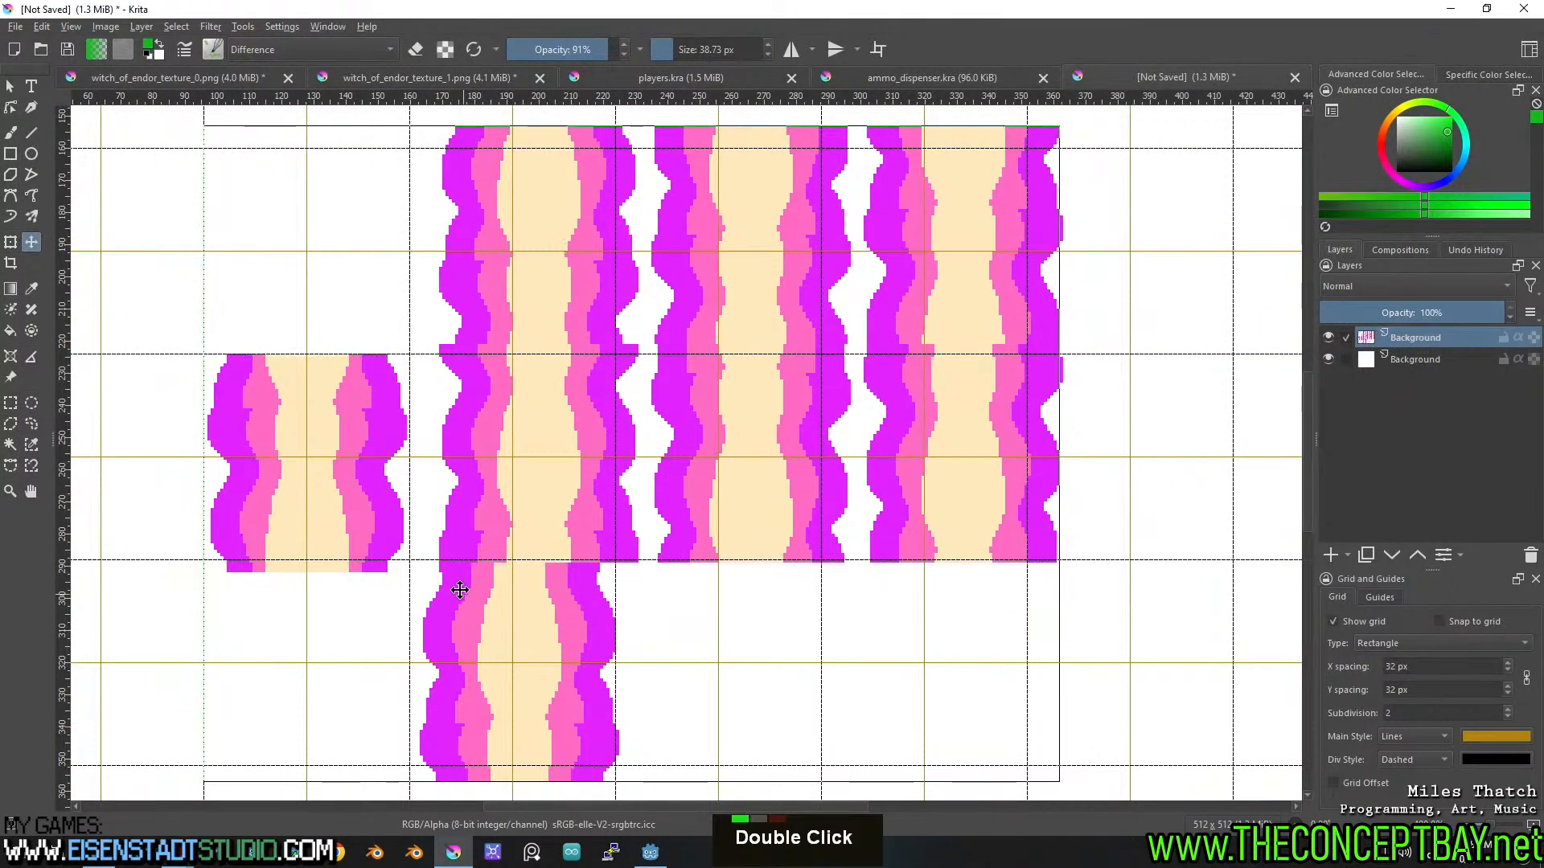
left_click_drag(457, 589, 458, 583)
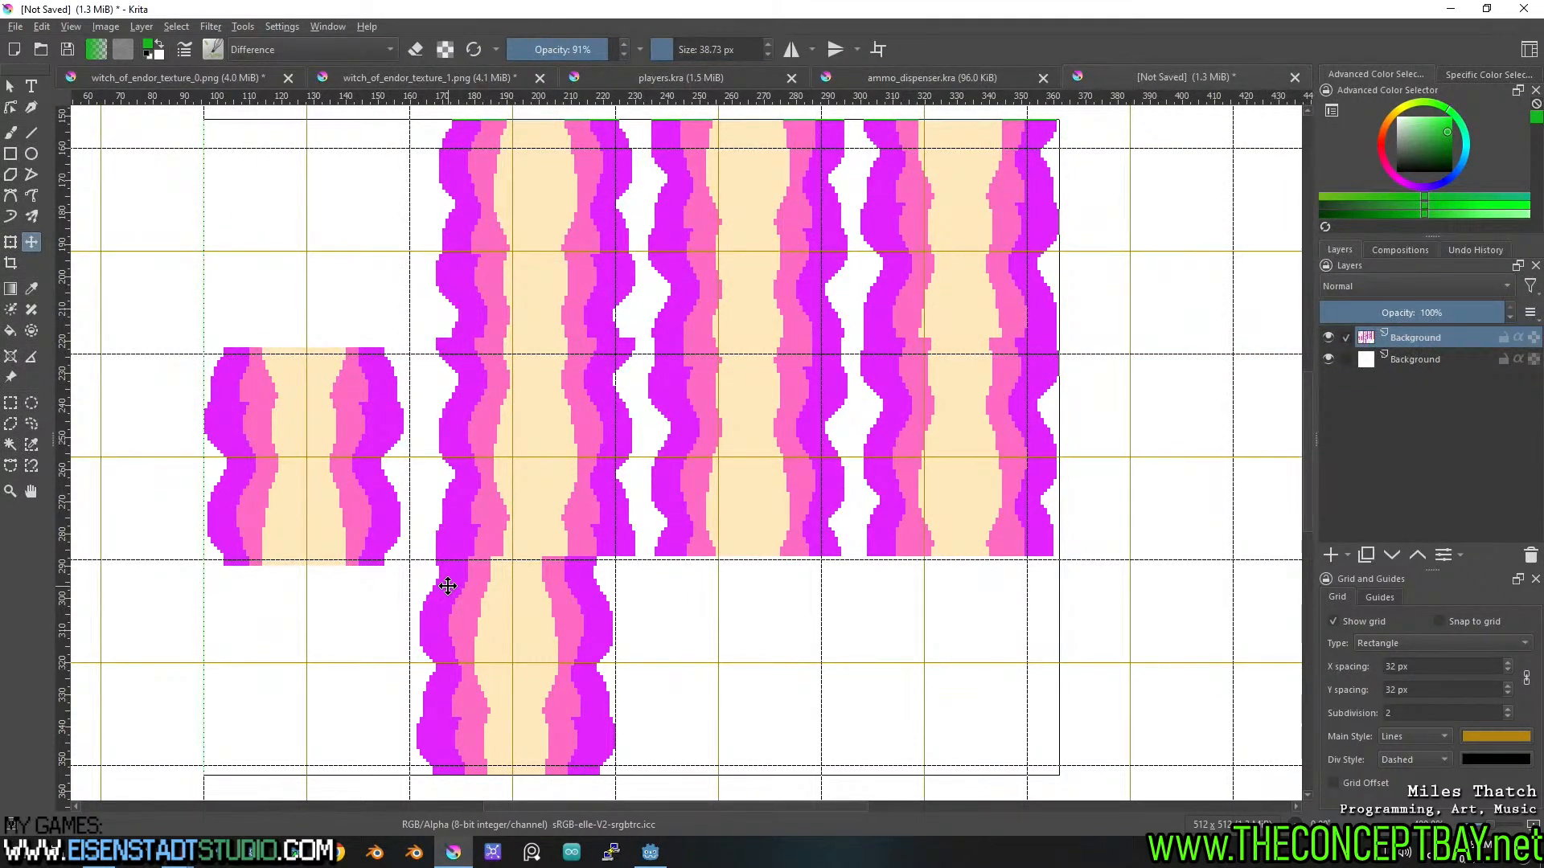
middle_click(588, 557)
scroll(603, 579, "down", 1)
scroll(603, 579, "up", 1)
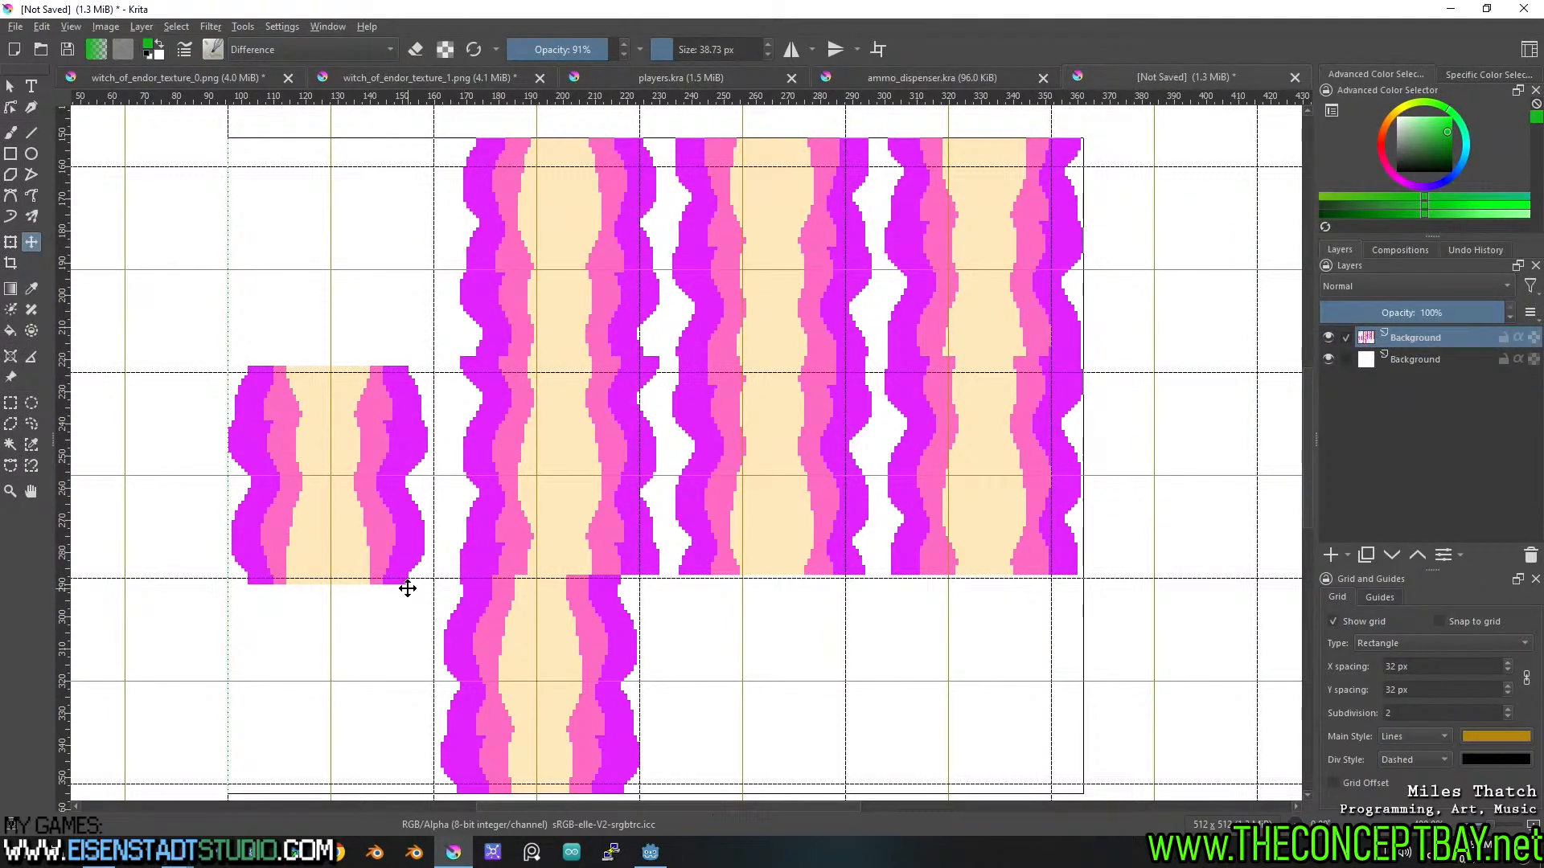
middle_click(438, 370)
left_click_drag(456, 435, 449, 450)
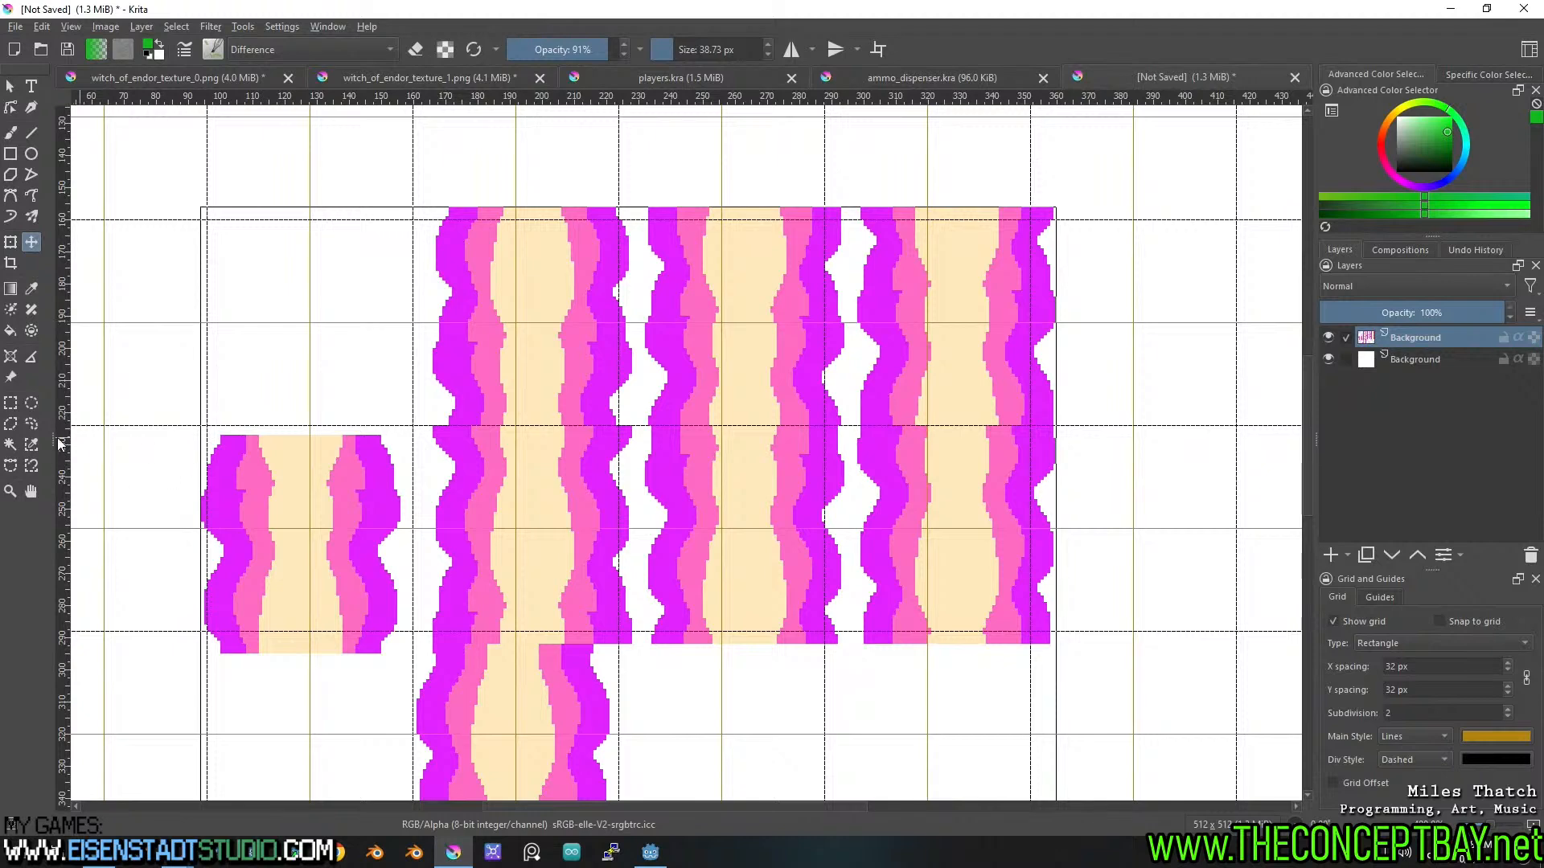
Select the separate leftmost column sprite, move it into the 64 px grid cell around it, and clear the selection.
left_click(11, 407)
left_click_drag(192, 431, 410, 663)
key("t")
left_click_drag(343, 567, 348, 534)
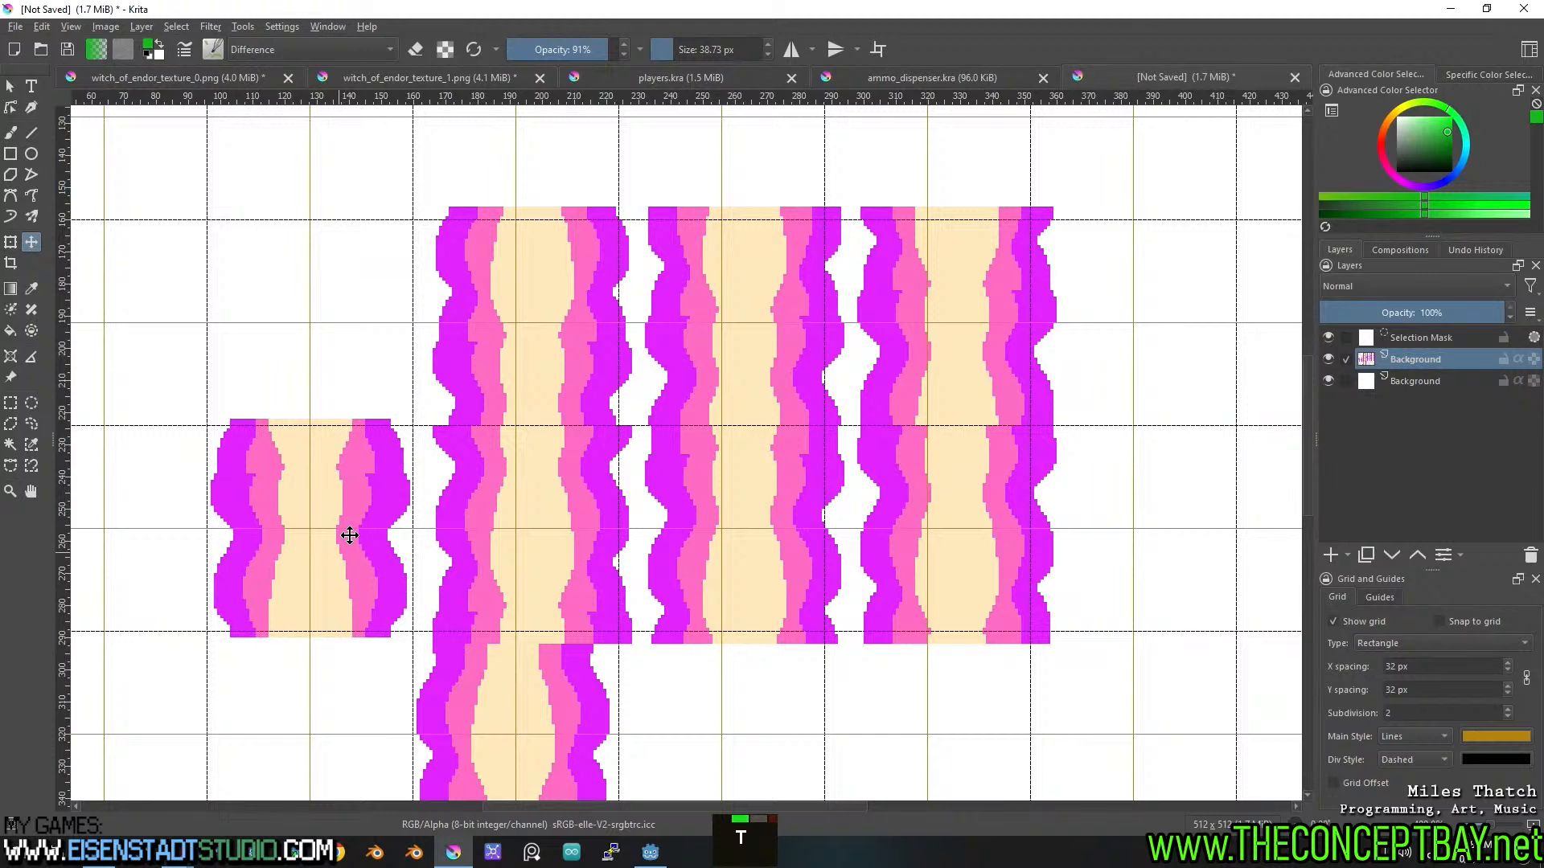
left_click(11, 404)
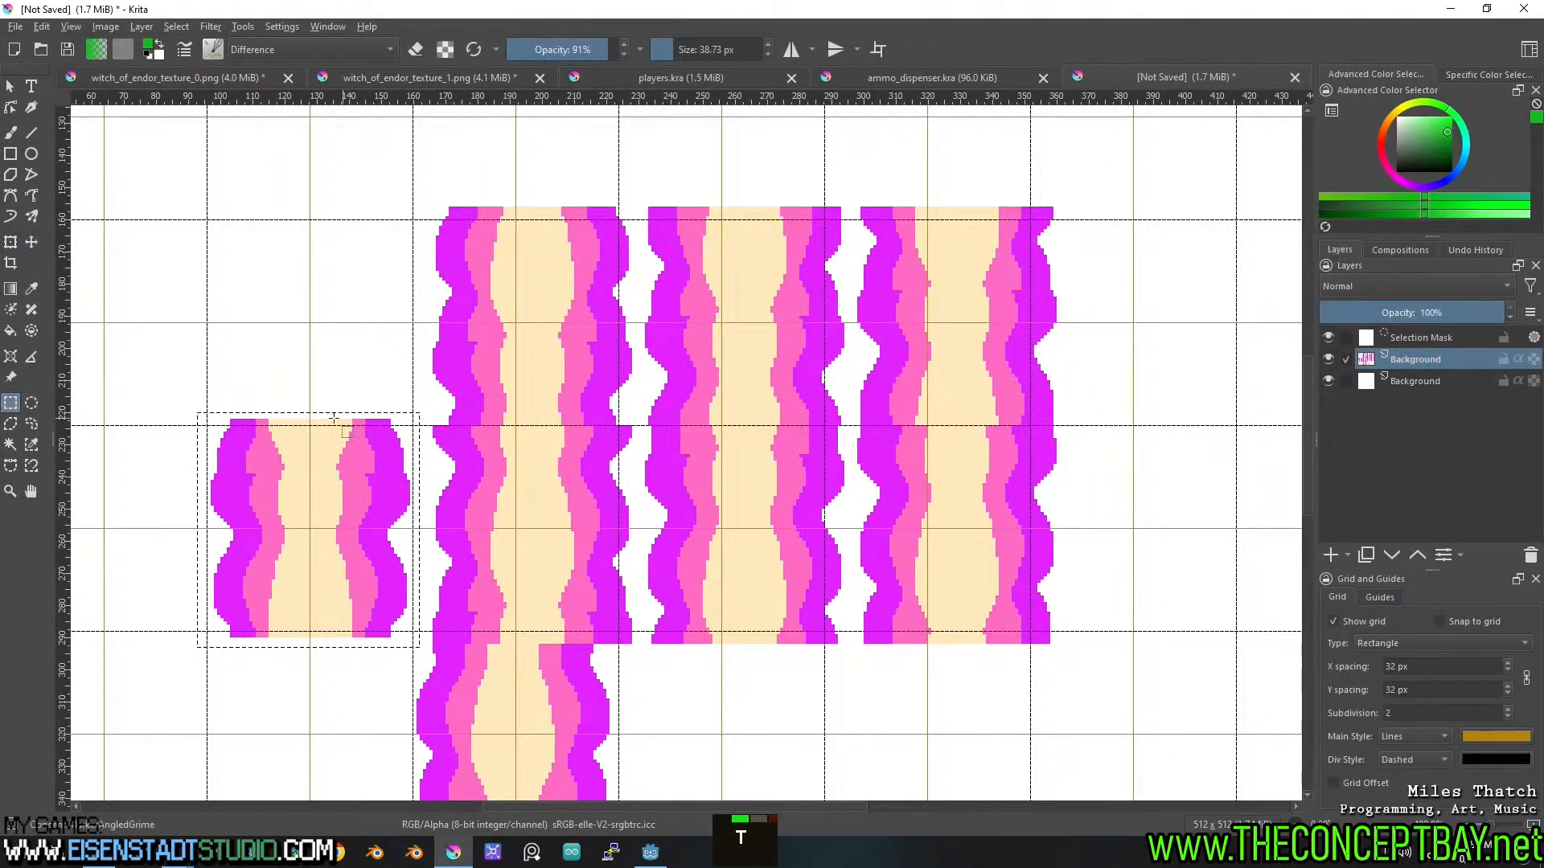
left_click(239, 360)
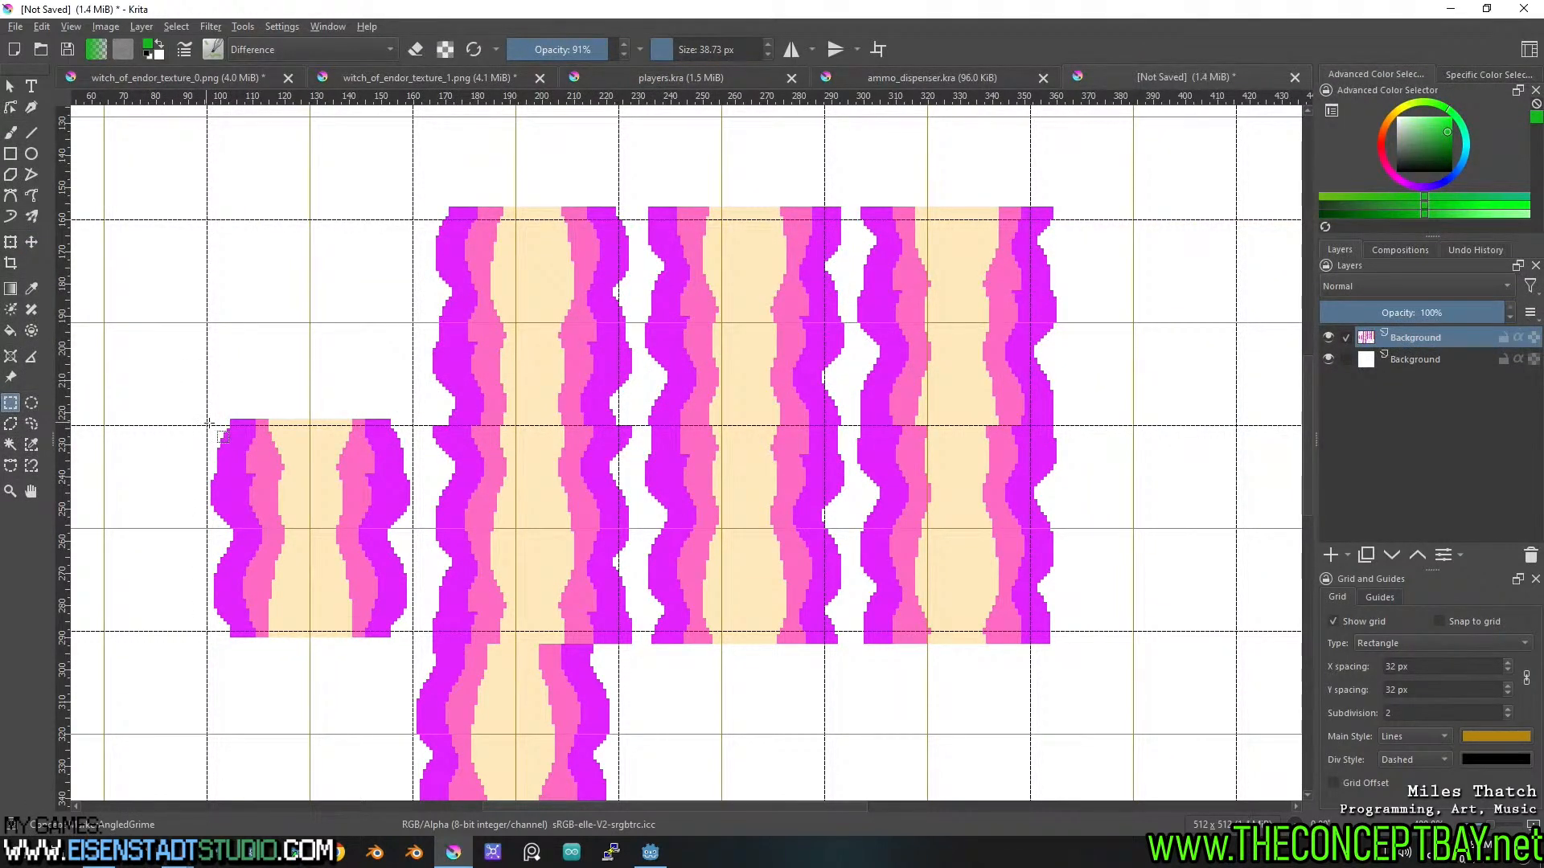
Erase the thin strips of the leftmost column sprite that overhang its grid cell above and below.
mouse_move(201, 426)
left_mouse_down()
mouse_move(338, 396)
mouse_move(404, 399)
left_mouse_up()
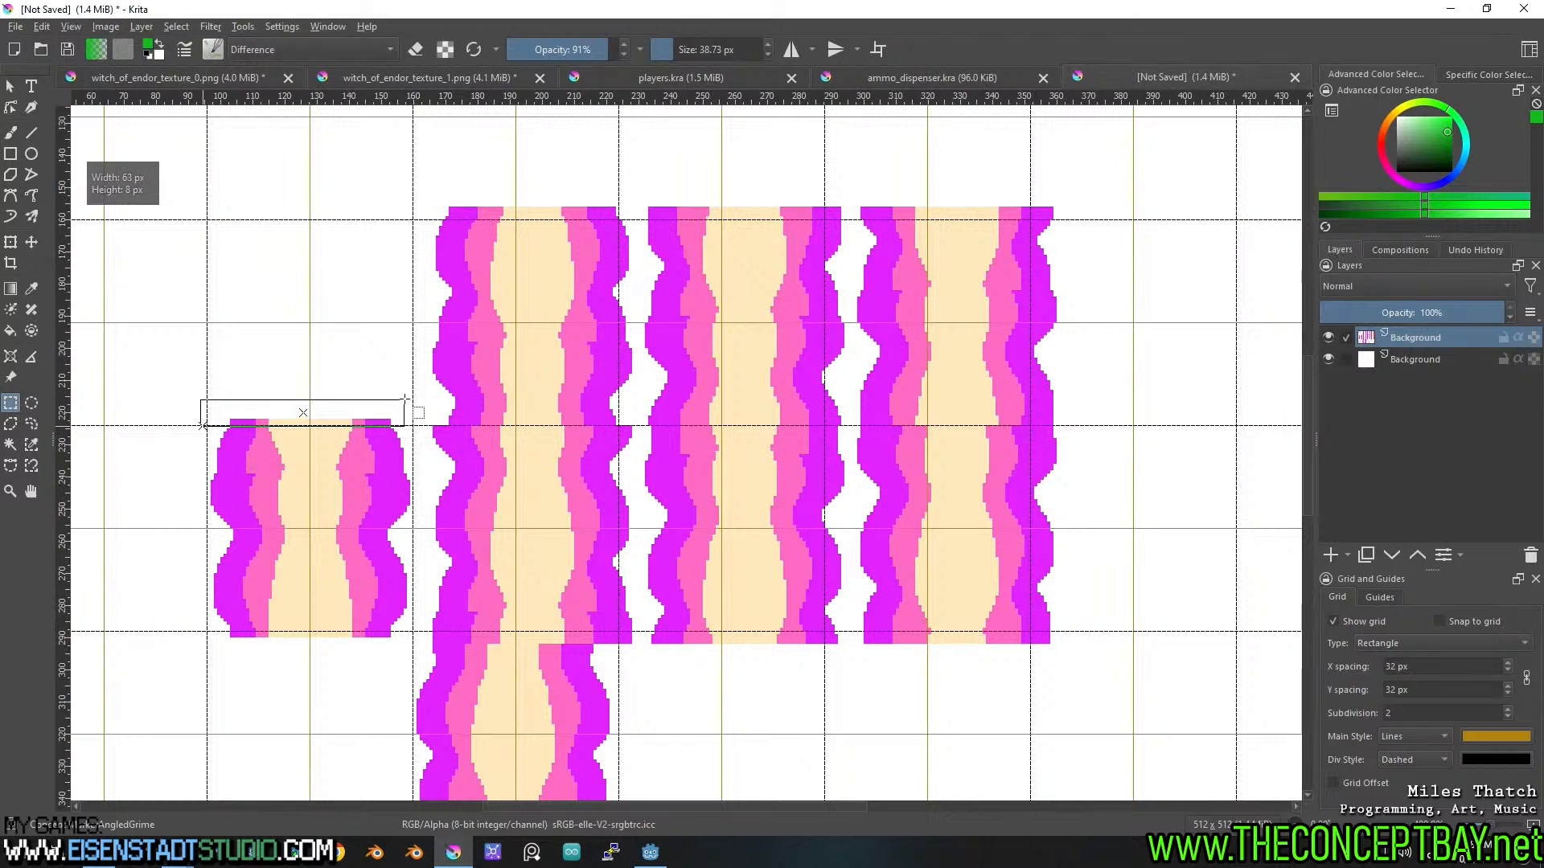
key("Delete")
left_click_drag(405, 652, 205, 633)
key("Delete")
key("ctrl+shift+a")
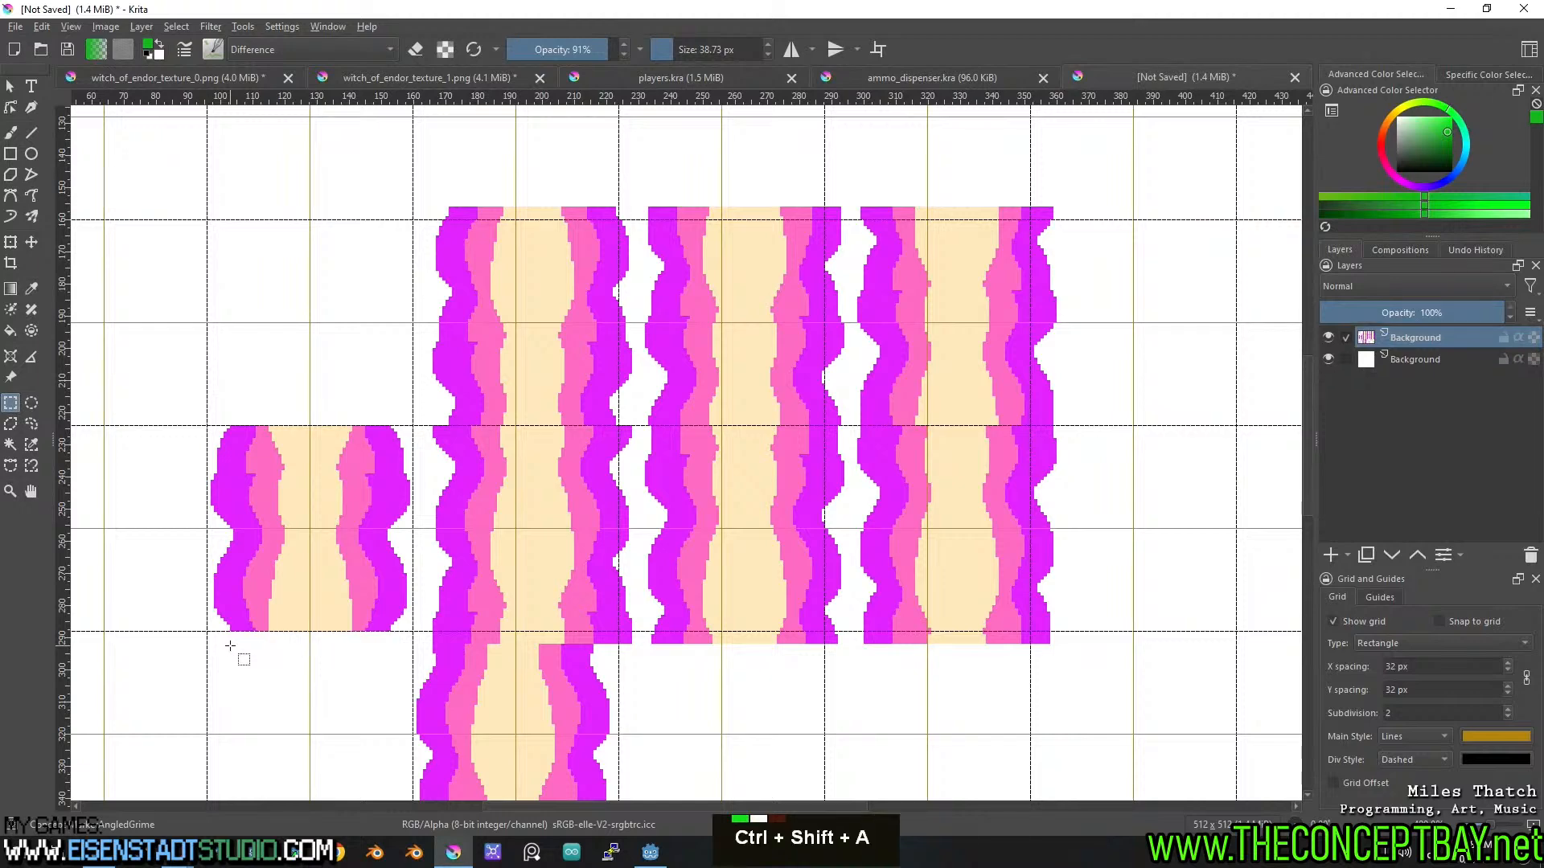
Erase a thin strip along the seam between the two three-column rows and trim the upper row's top edge.
left_click_drag(424, 431, 1085, 430)
key("Delete")
left_click_drag(371, 175, 1049, 213)
left_click_drag(1048, 213, 1045, 211)
key("ctrl+shift+a")
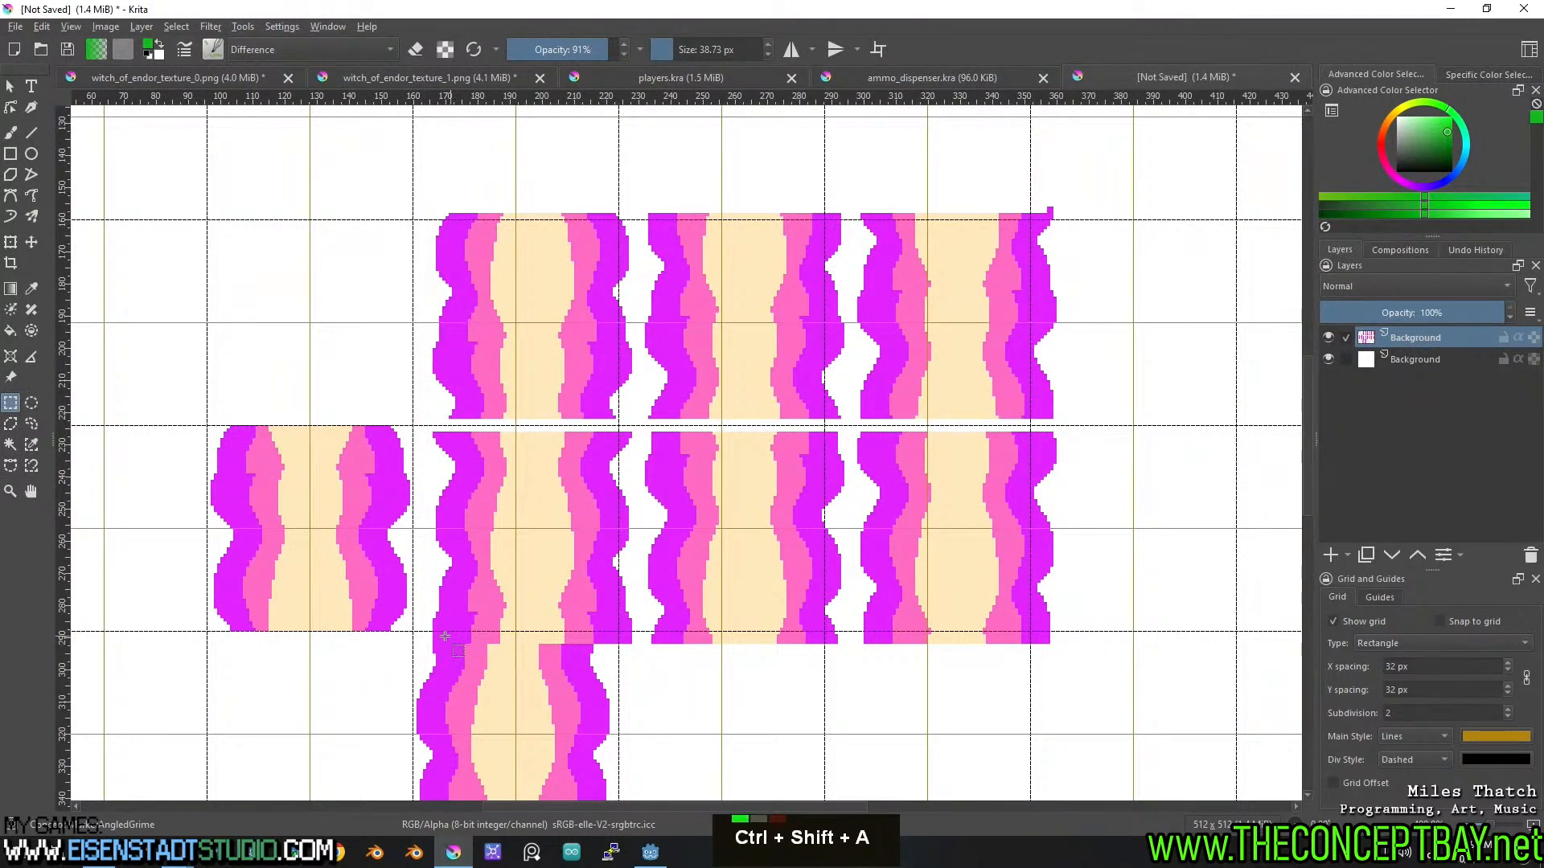
Erase a strip about 204 px wide and 4 px high along the bottom edge of the second three-column row.
left_click_drag(426, 624, 1068, 638)
left_click(1078, 655)
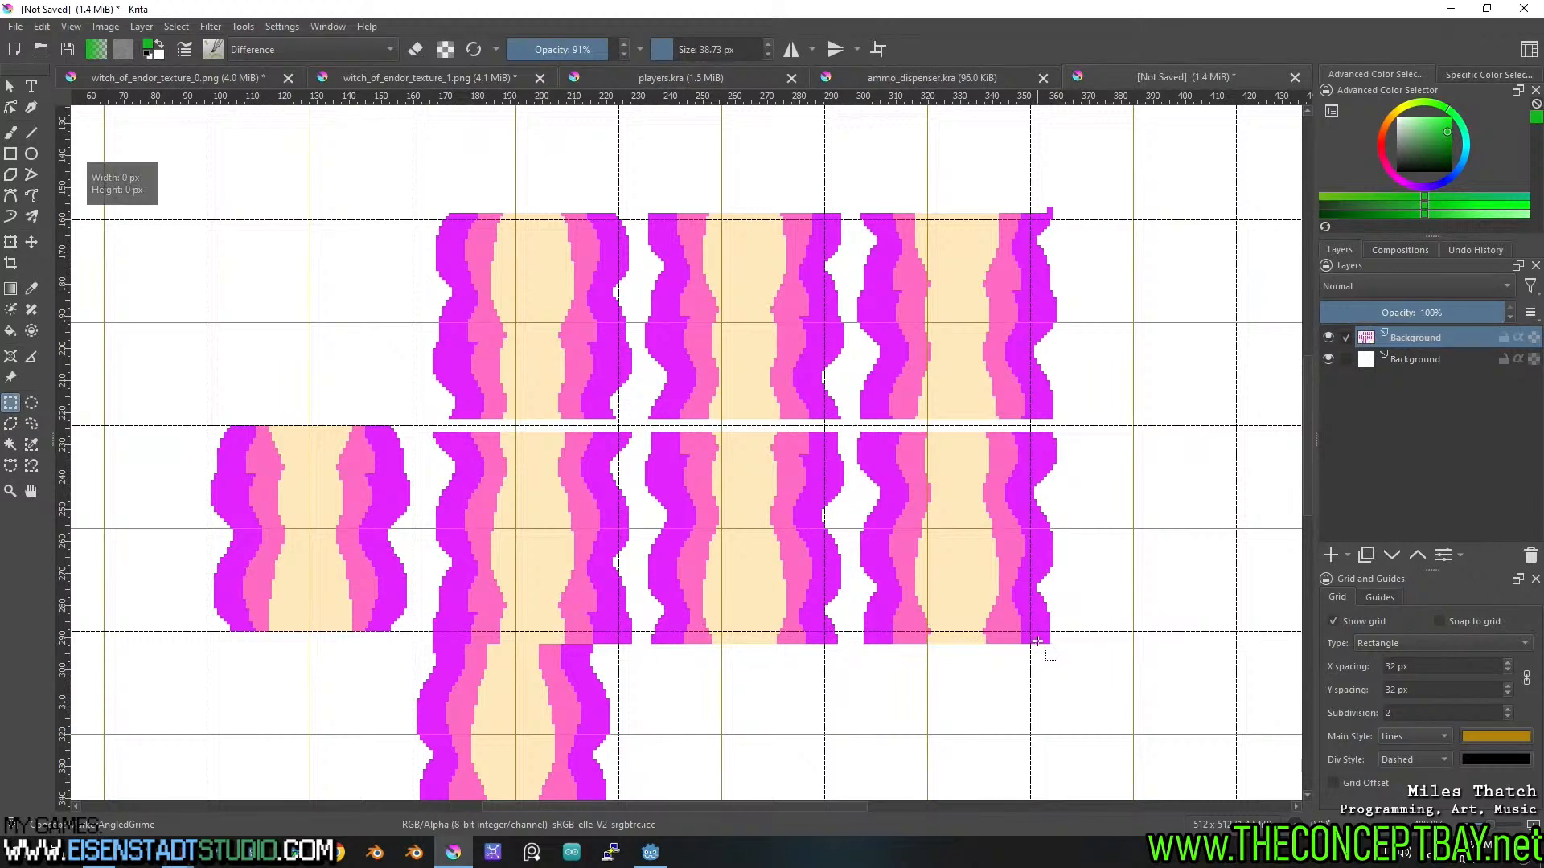
mouse_move(1057, 635)
left_mouse_down()
mouse_move(571, 623)
mouse_move(399, 648)
left_mouse_up()
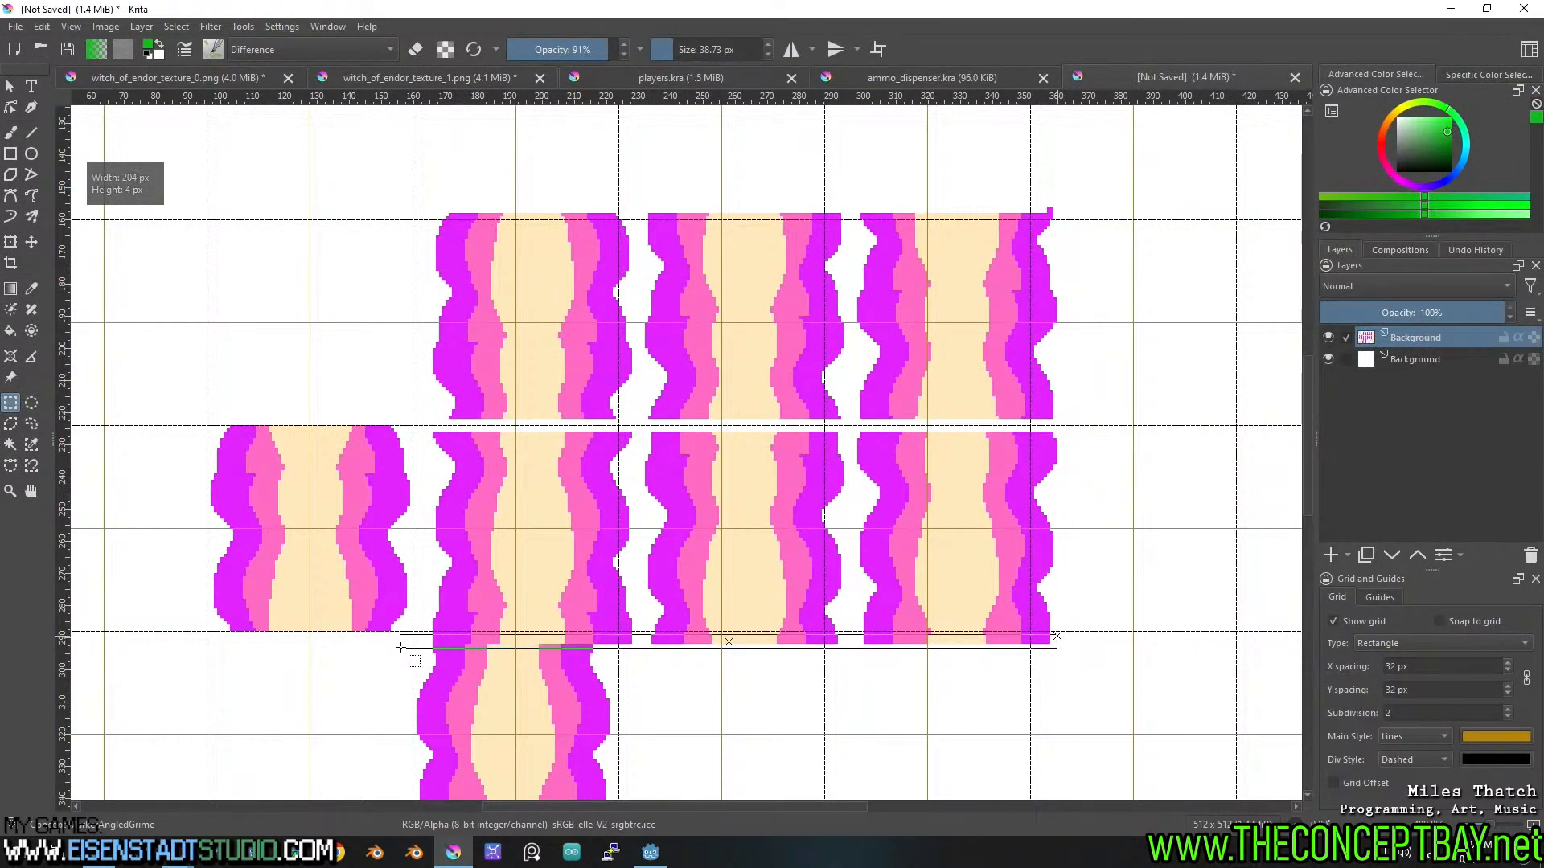
key("Delete")
key("ctrl+shift+a")
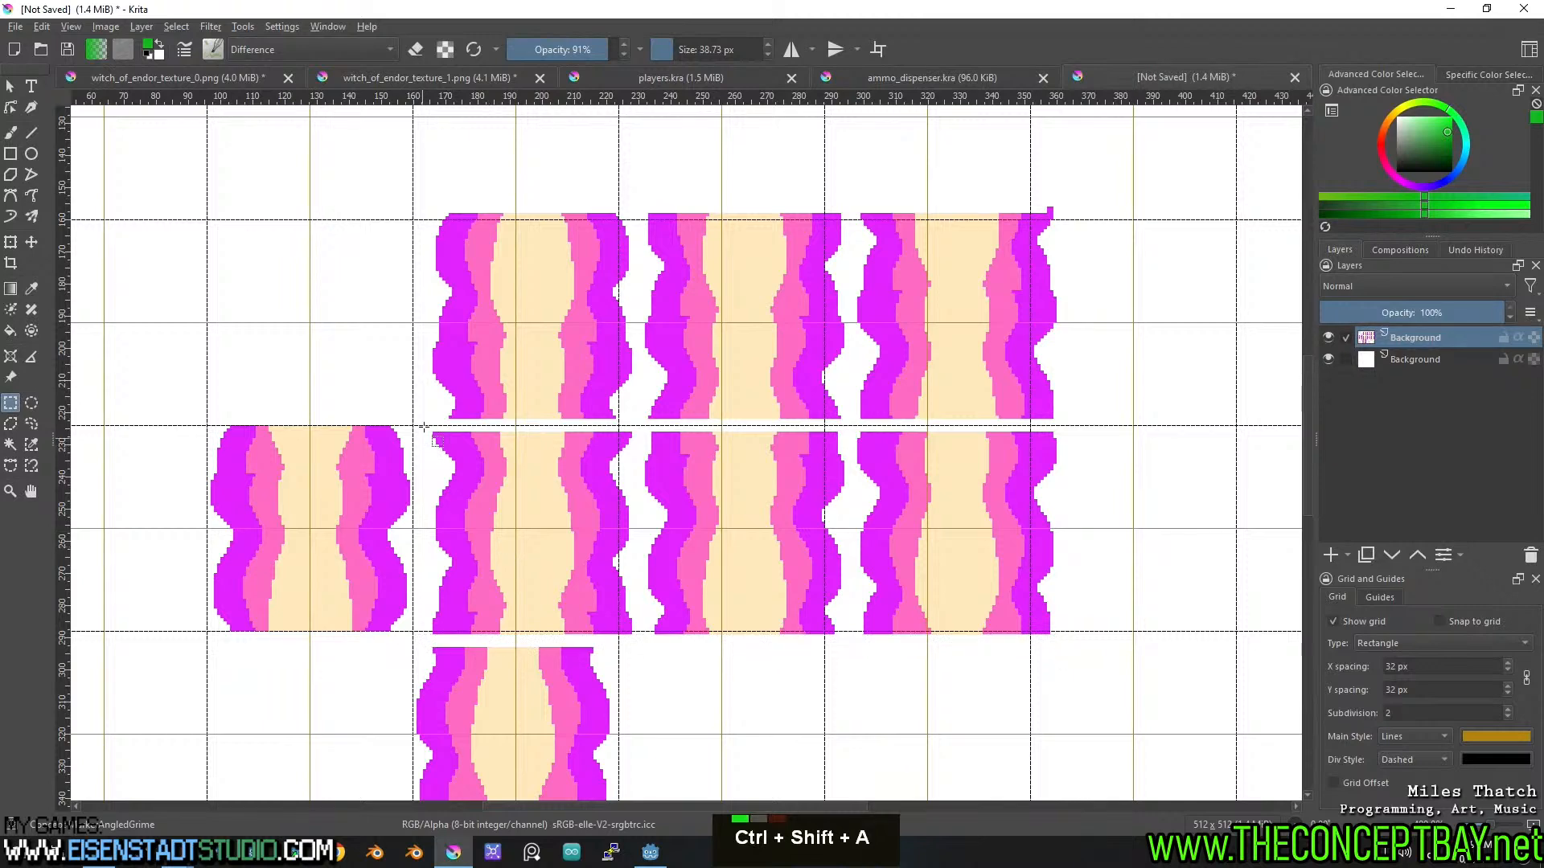
Select the second row's three column sprites and move them together into the grid cells beside the leftmost sprite.
left_click_drag(422, 426, 1076, 639)
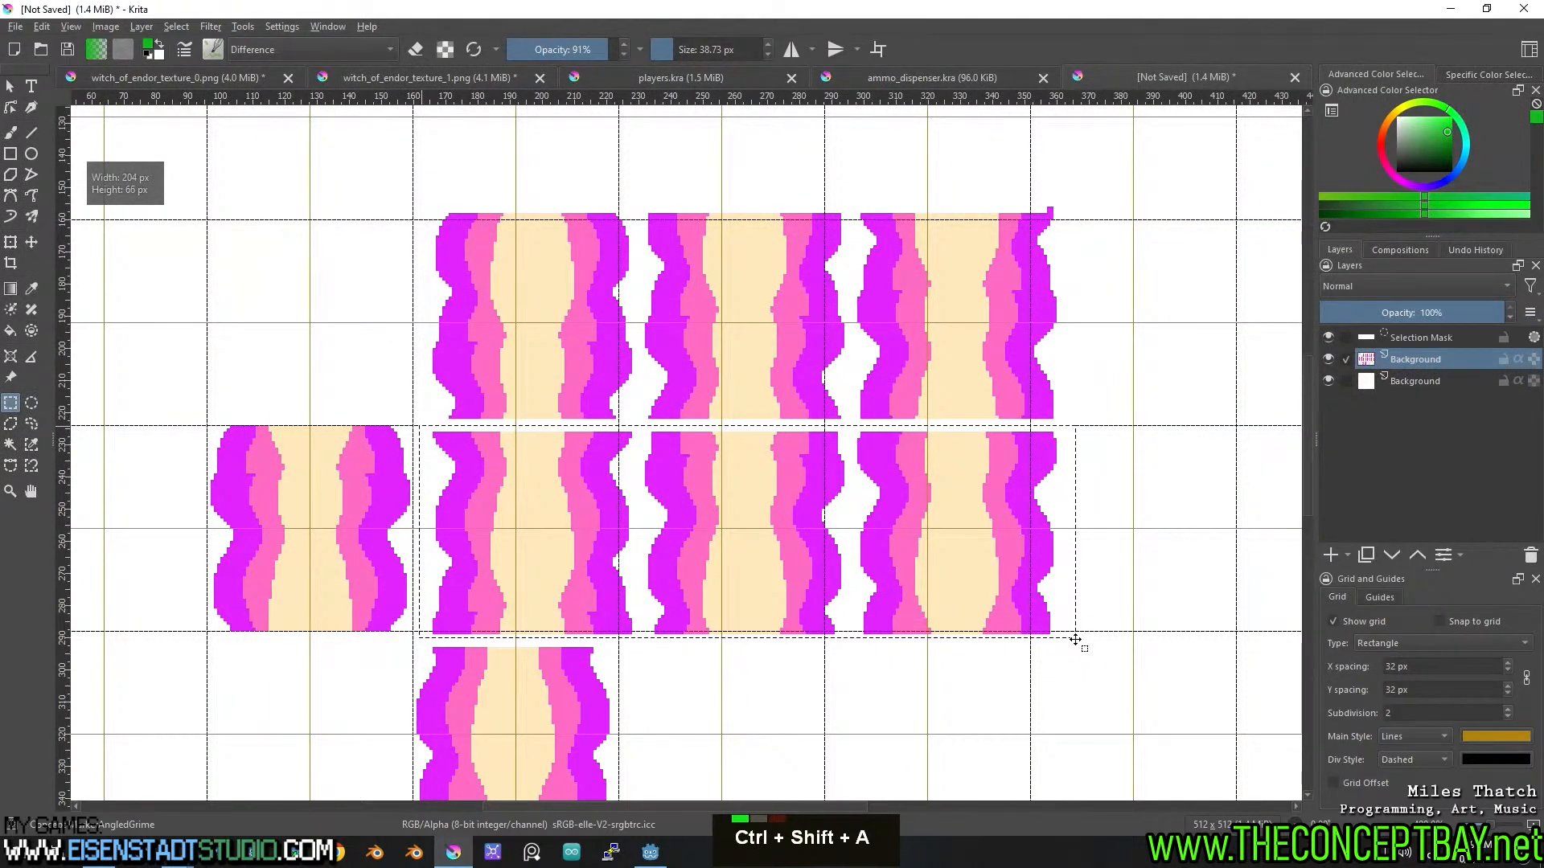
key("t")
left_click_drag(560, 472, 541, 472)
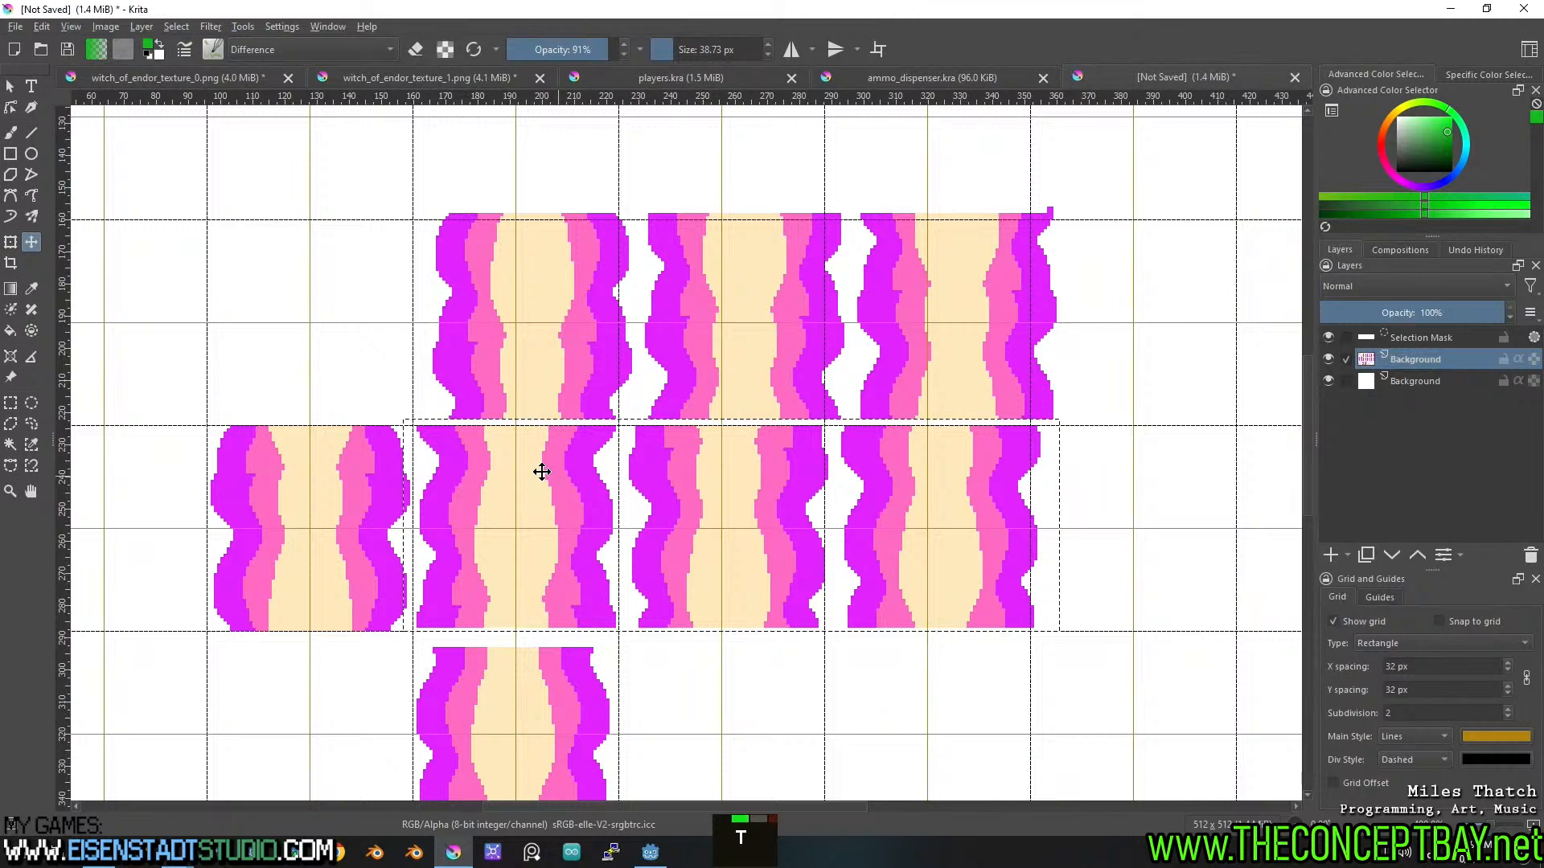
key("ctrl+shift+a")
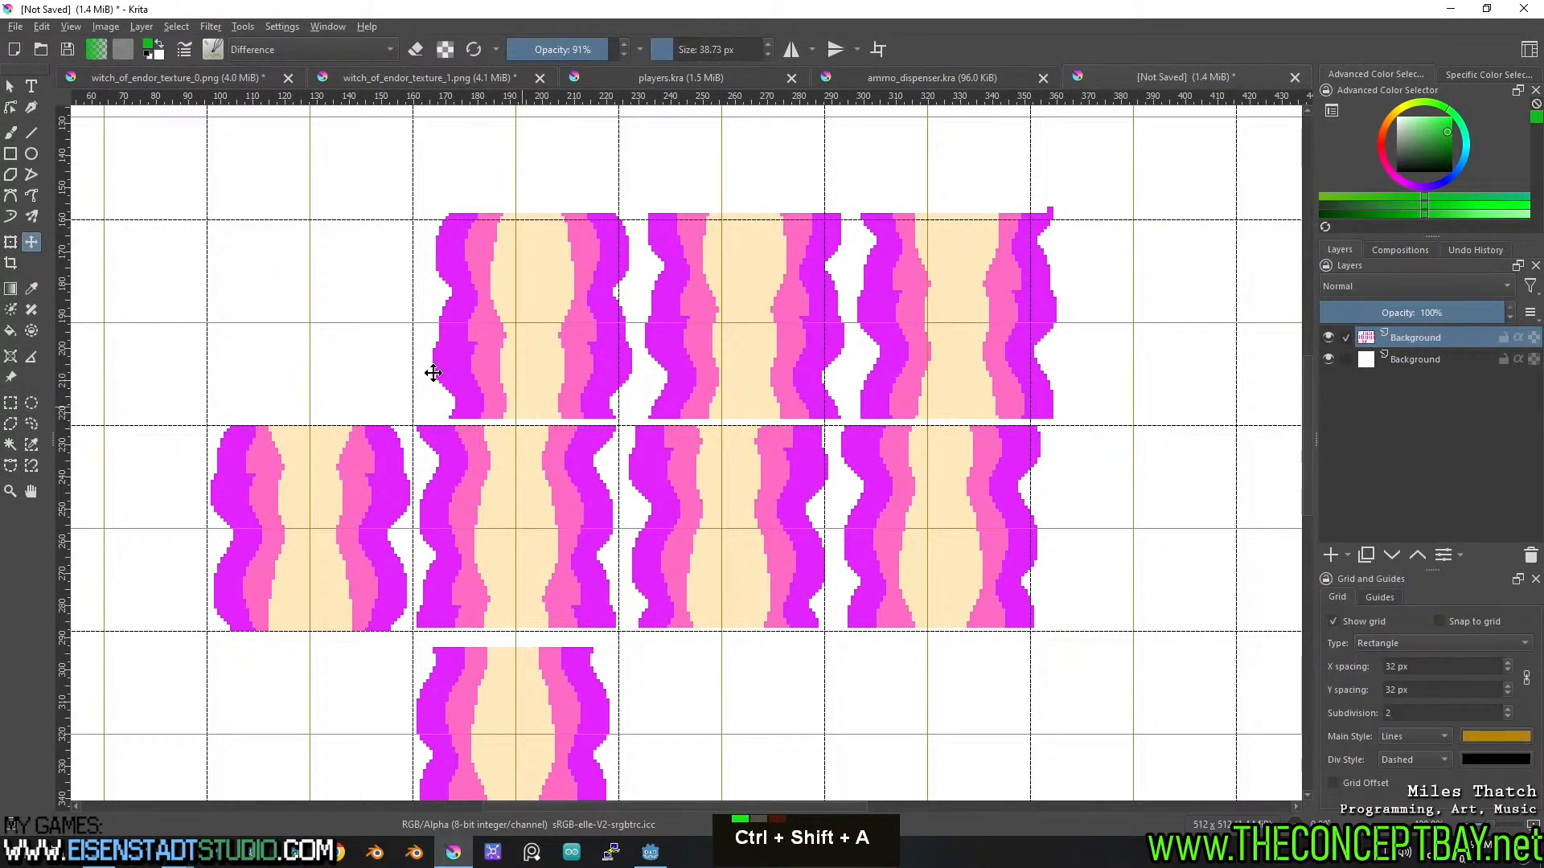
Select the upper row's three column sprites and move them onto the grid directly above the second row.
left_click(10, 404)
left_click_drag(400, 177, 1136, 424)
key("t")
left_click_drag(644, 383, 629, 387)
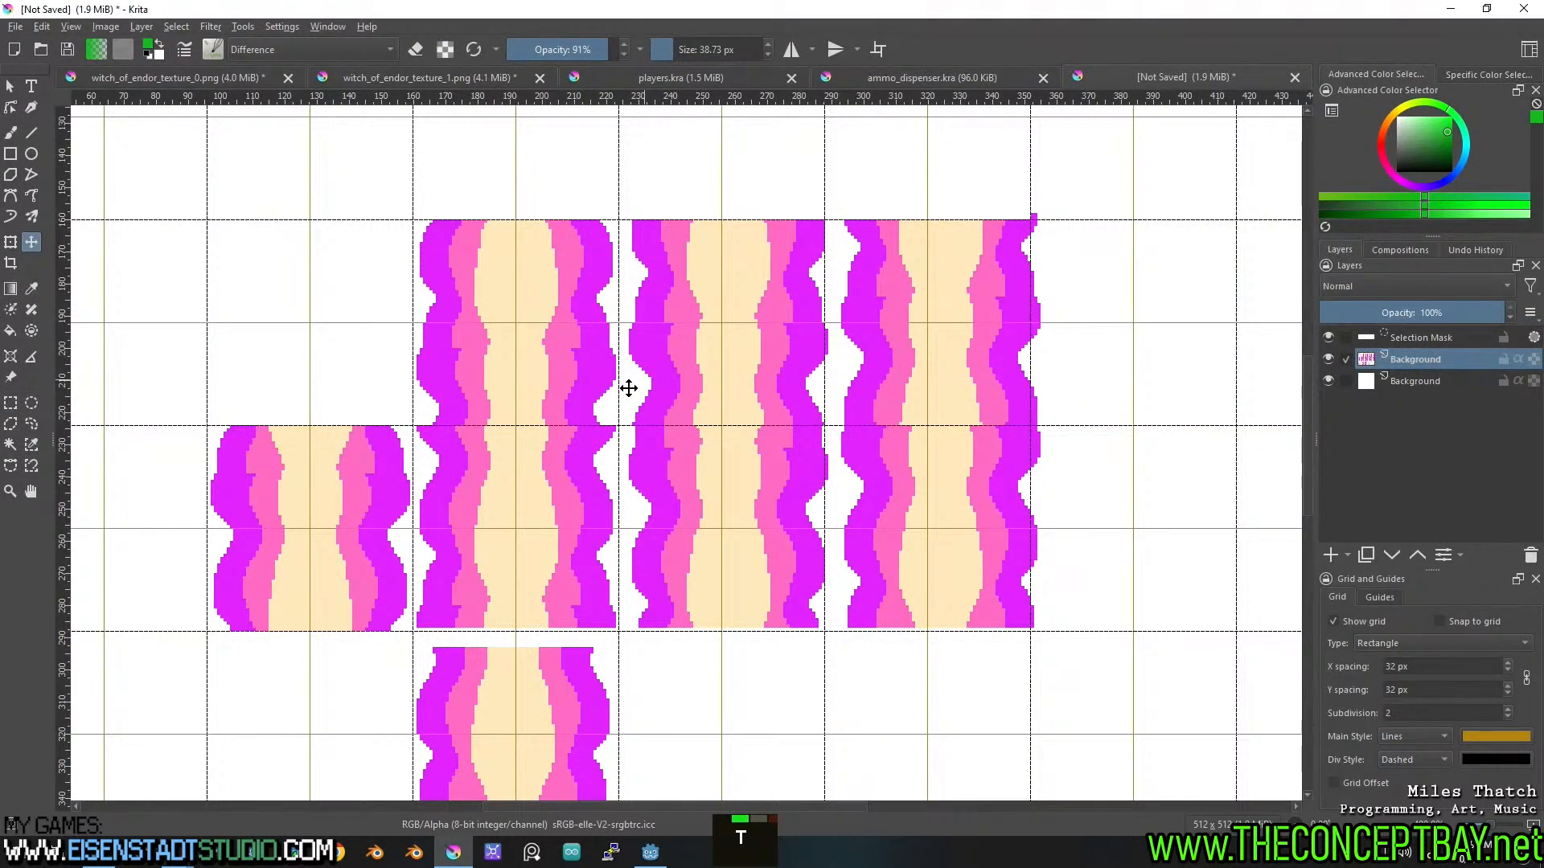
Select the single column sprite below the rows and move it up to the grid line beneath the second row.
middle_click(672, 606)
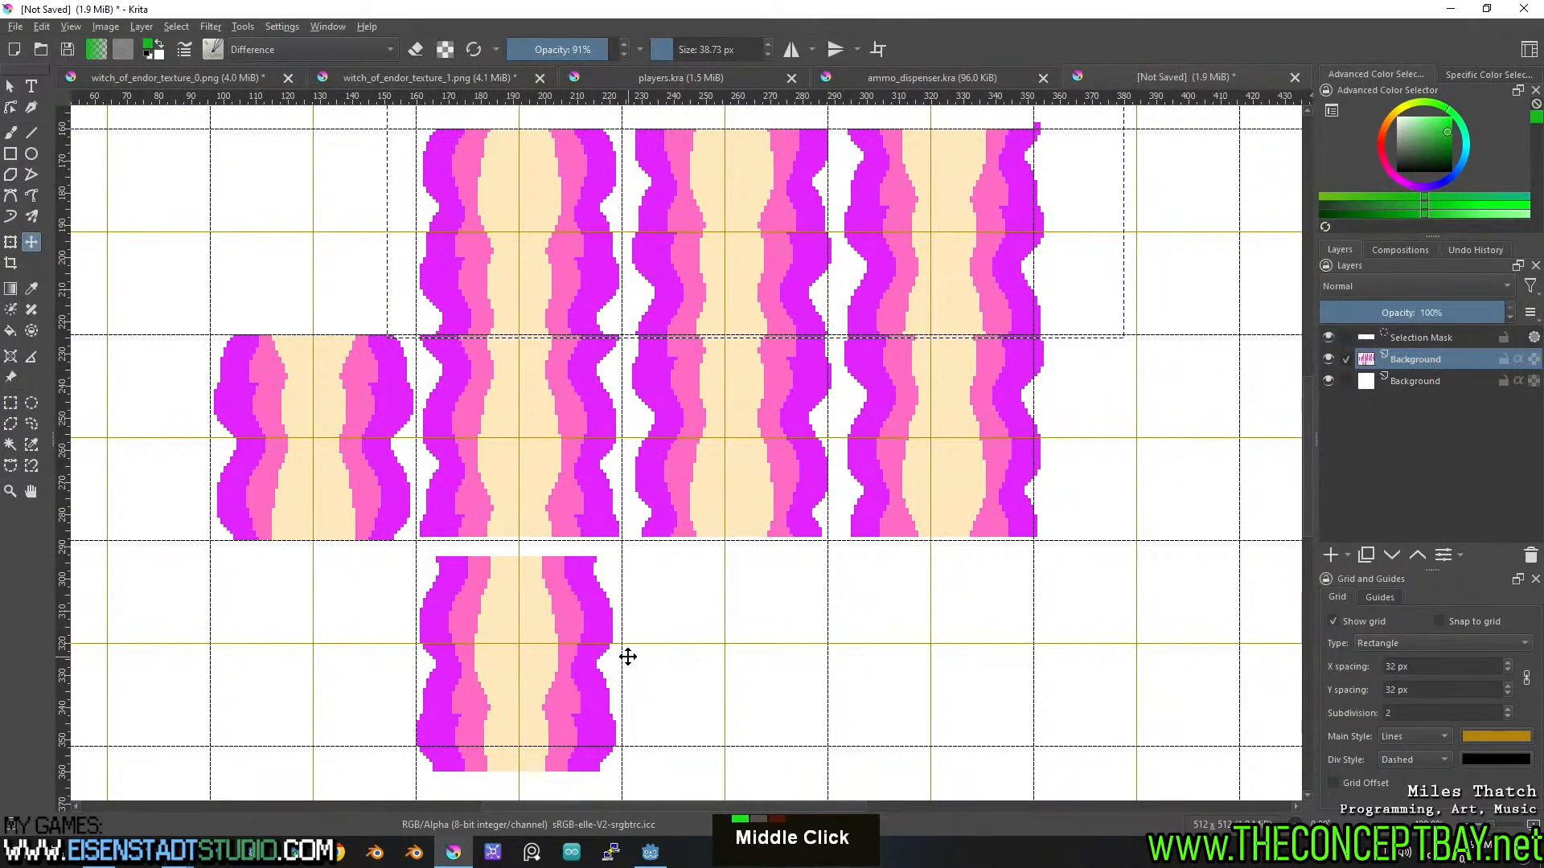
left_click(11, 405)
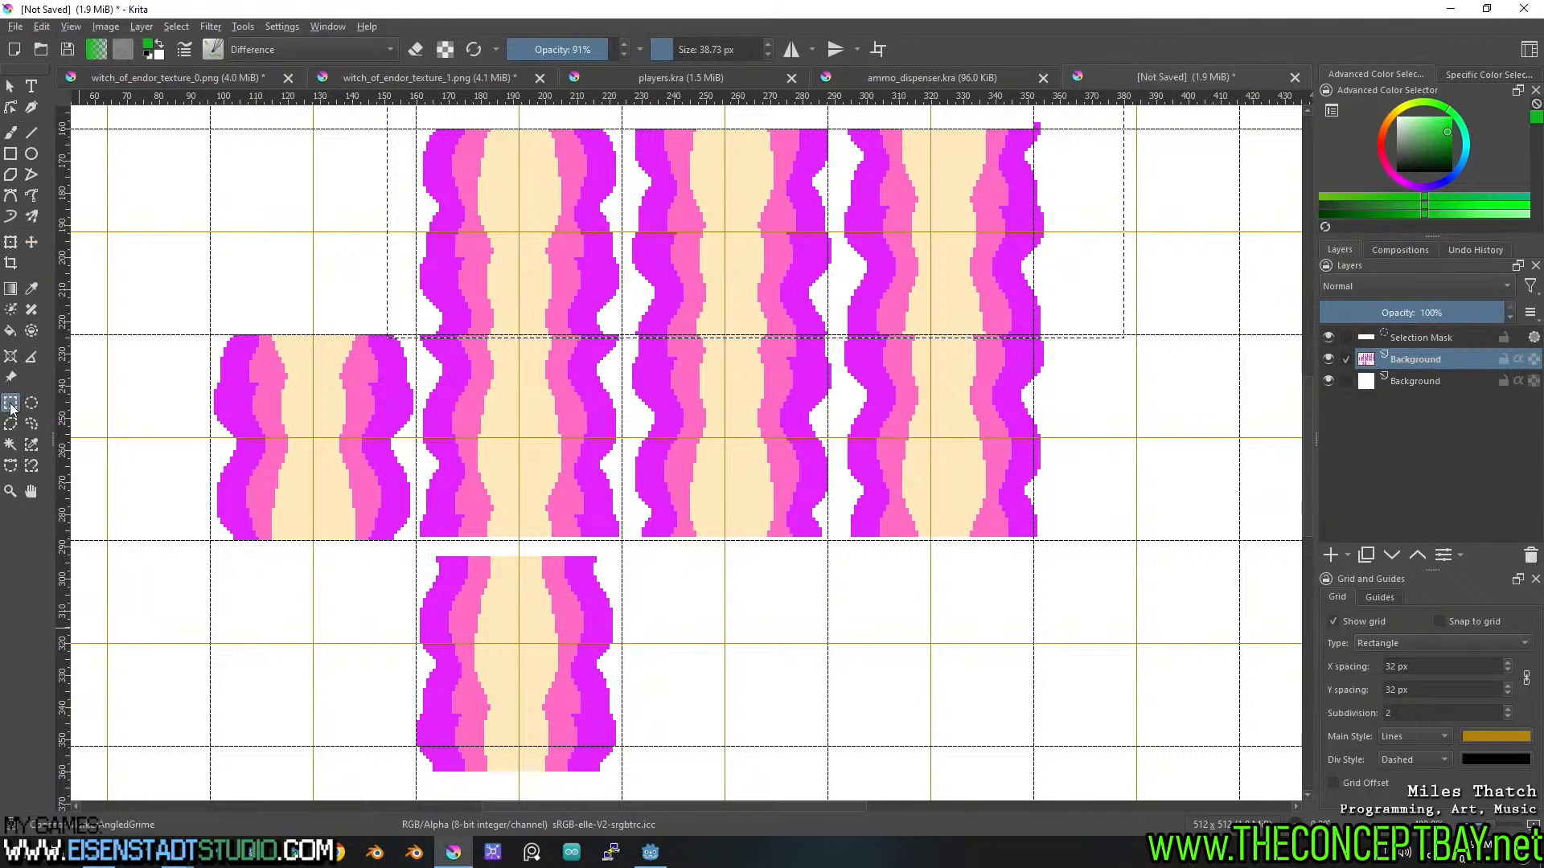
left_click_drag(402, 548, 666, 771)
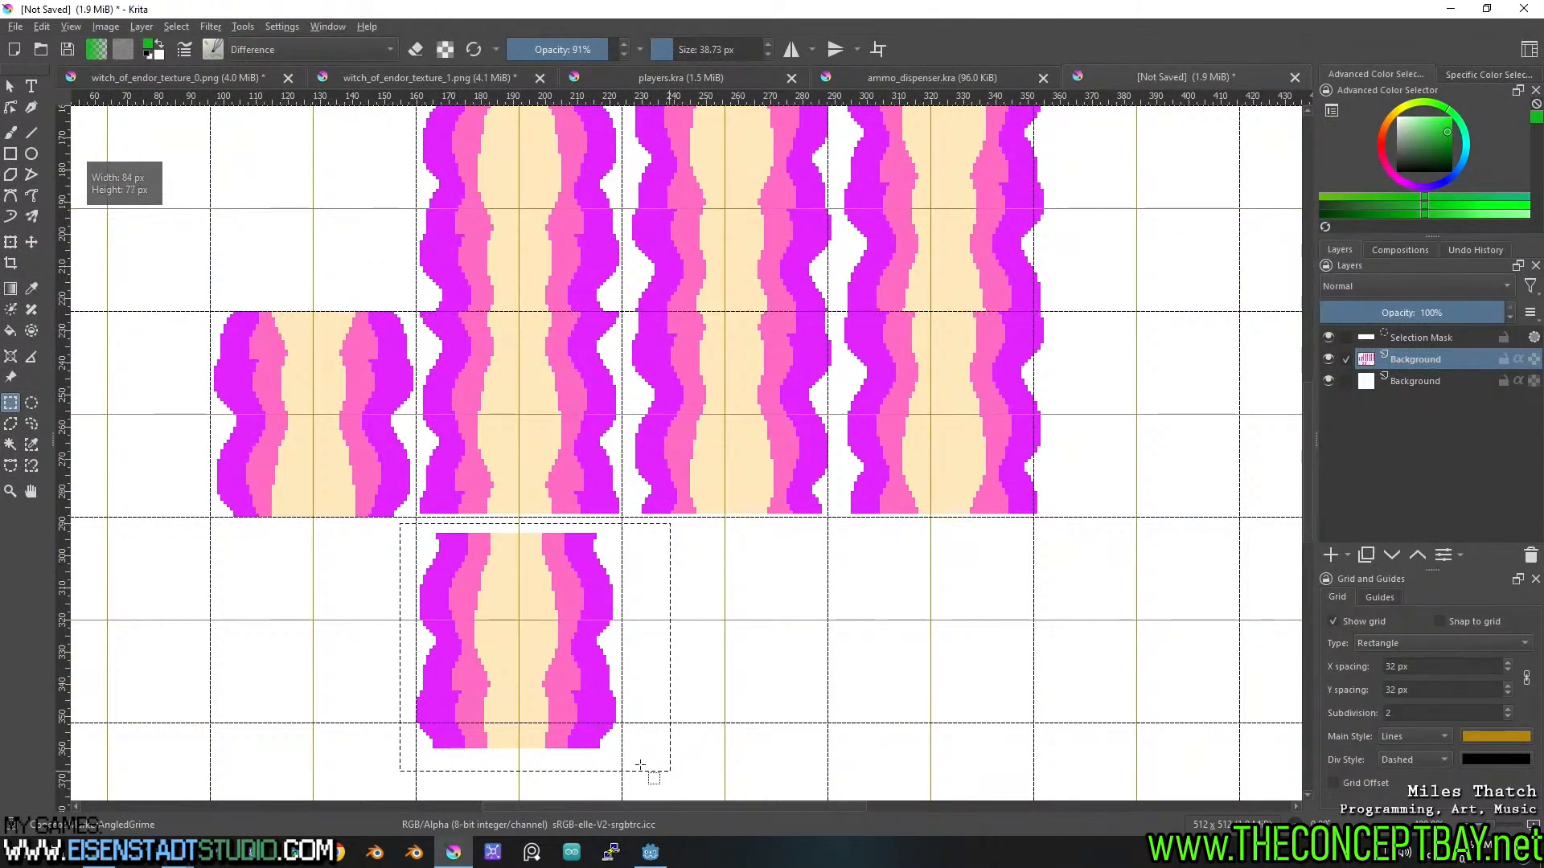
key("t")
left_click_drag(504, 648, 503, 634)
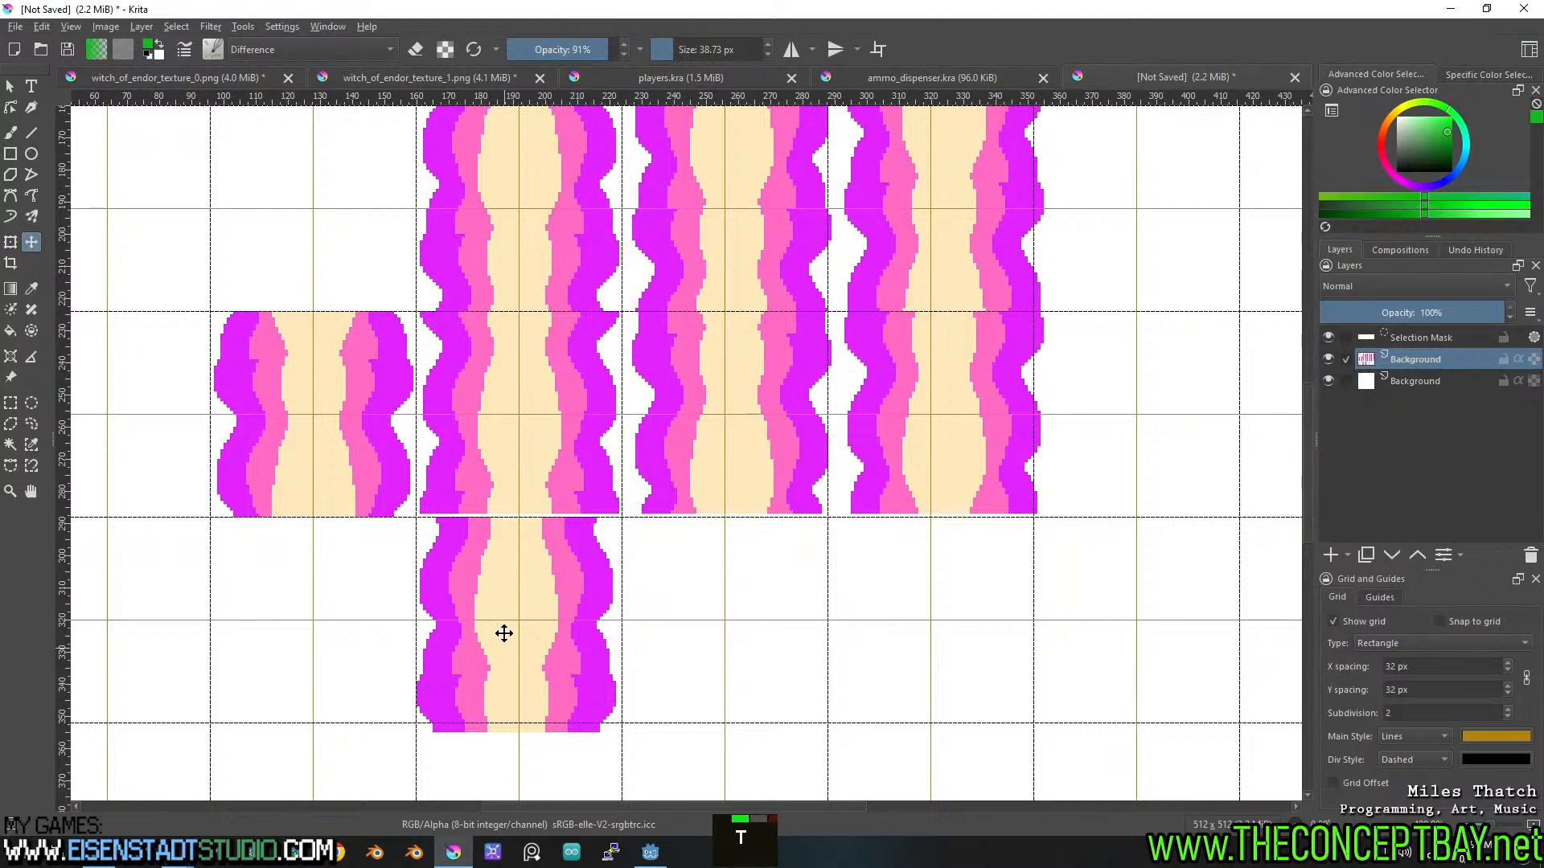
middle_click(528, 593)
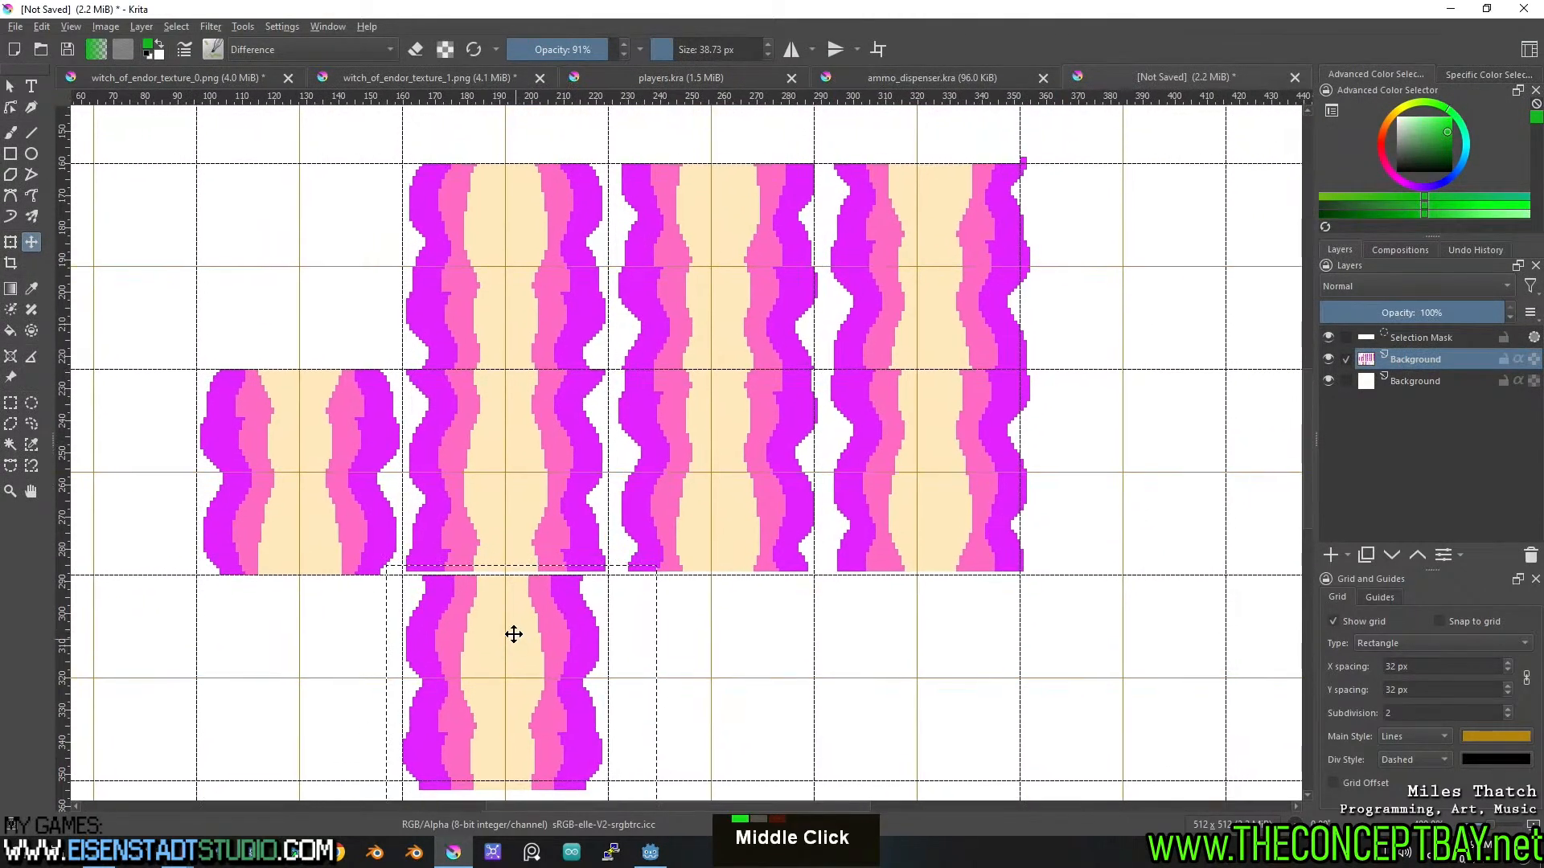
Undo the moves of the bottom sprite and both three-column rows, and the erased strip below the second row.
key("ctrl+z")
key("ctrl+z")
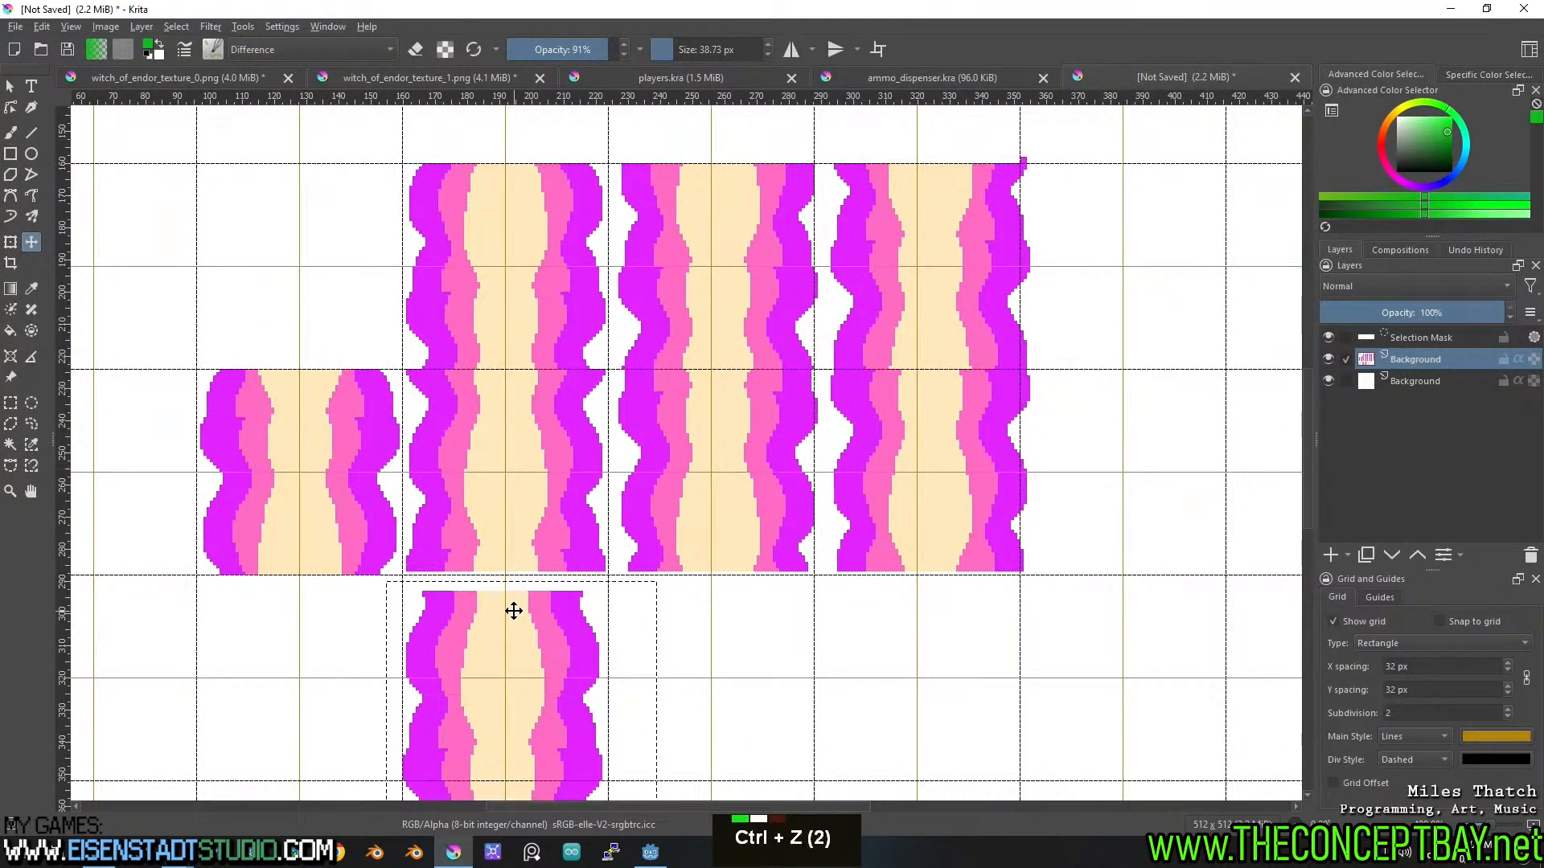
key("ctrl+z")
key("ctrl+z")
key("ctrl+z")
key("ctrl+z")
key("ctrl+z")
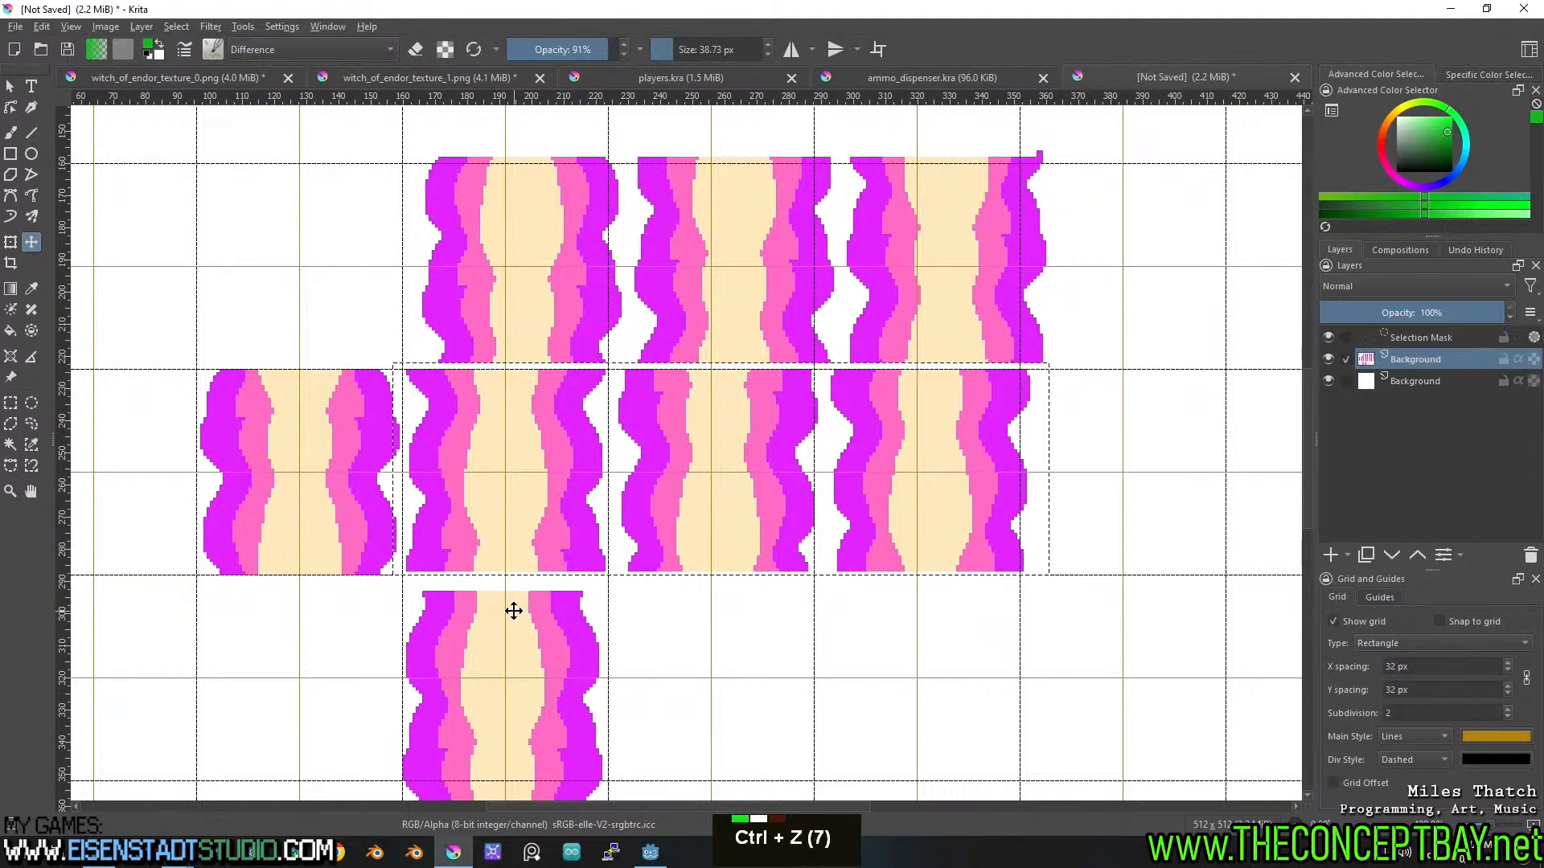
key("ctrl+z")
key("ctrl+z")
key("ctrl+z")
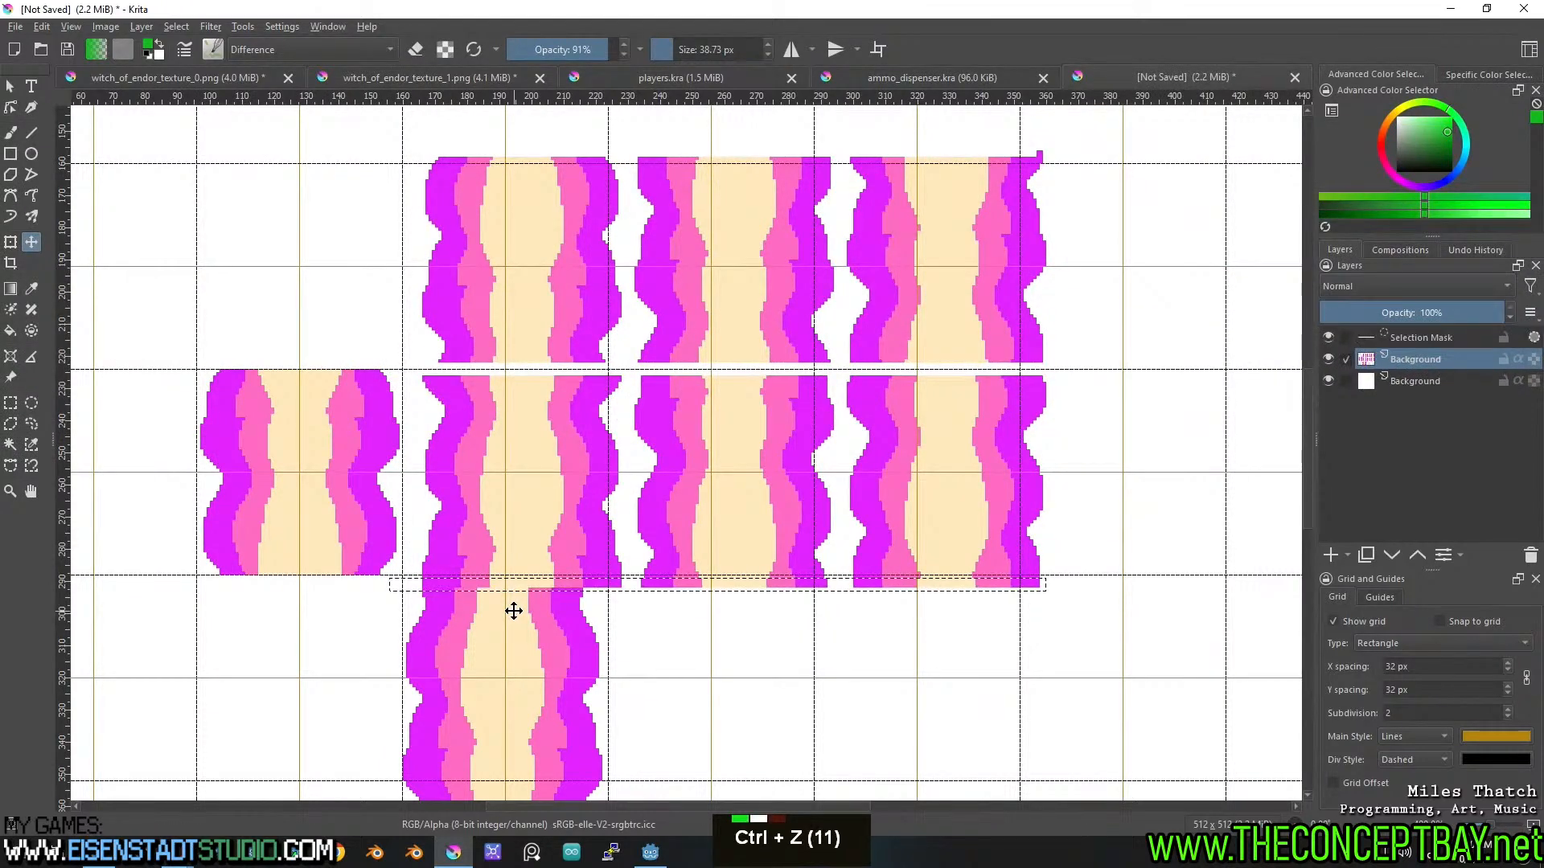
Erase a thin strip along the seam between the second three-column row and the single sprite below it.
left_click(11, 404)
left_click(410, 597)
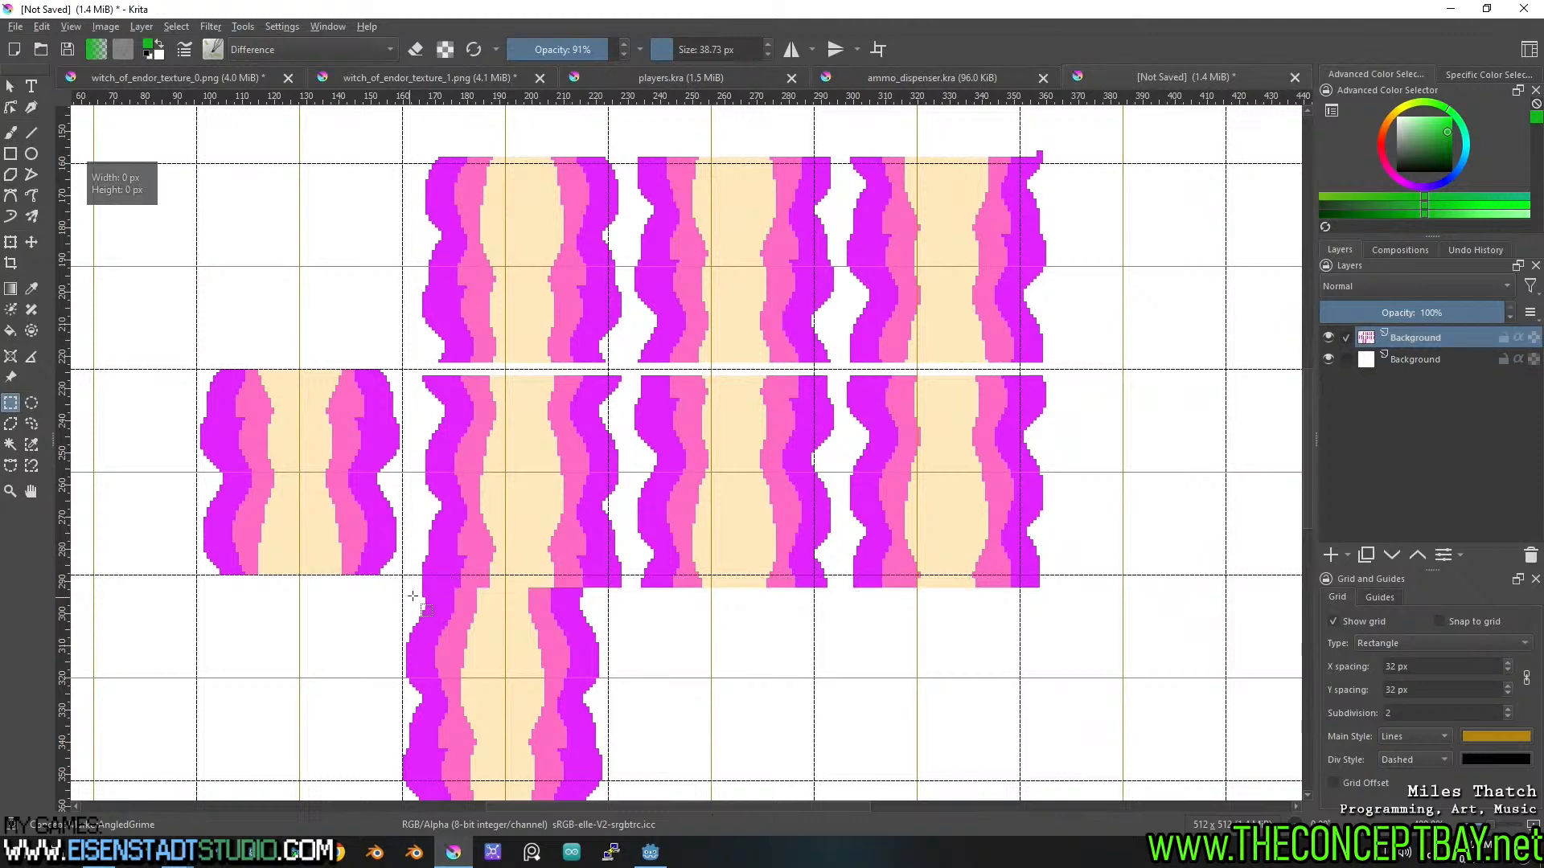
left_click_drag(414, 591, 1058, 576)
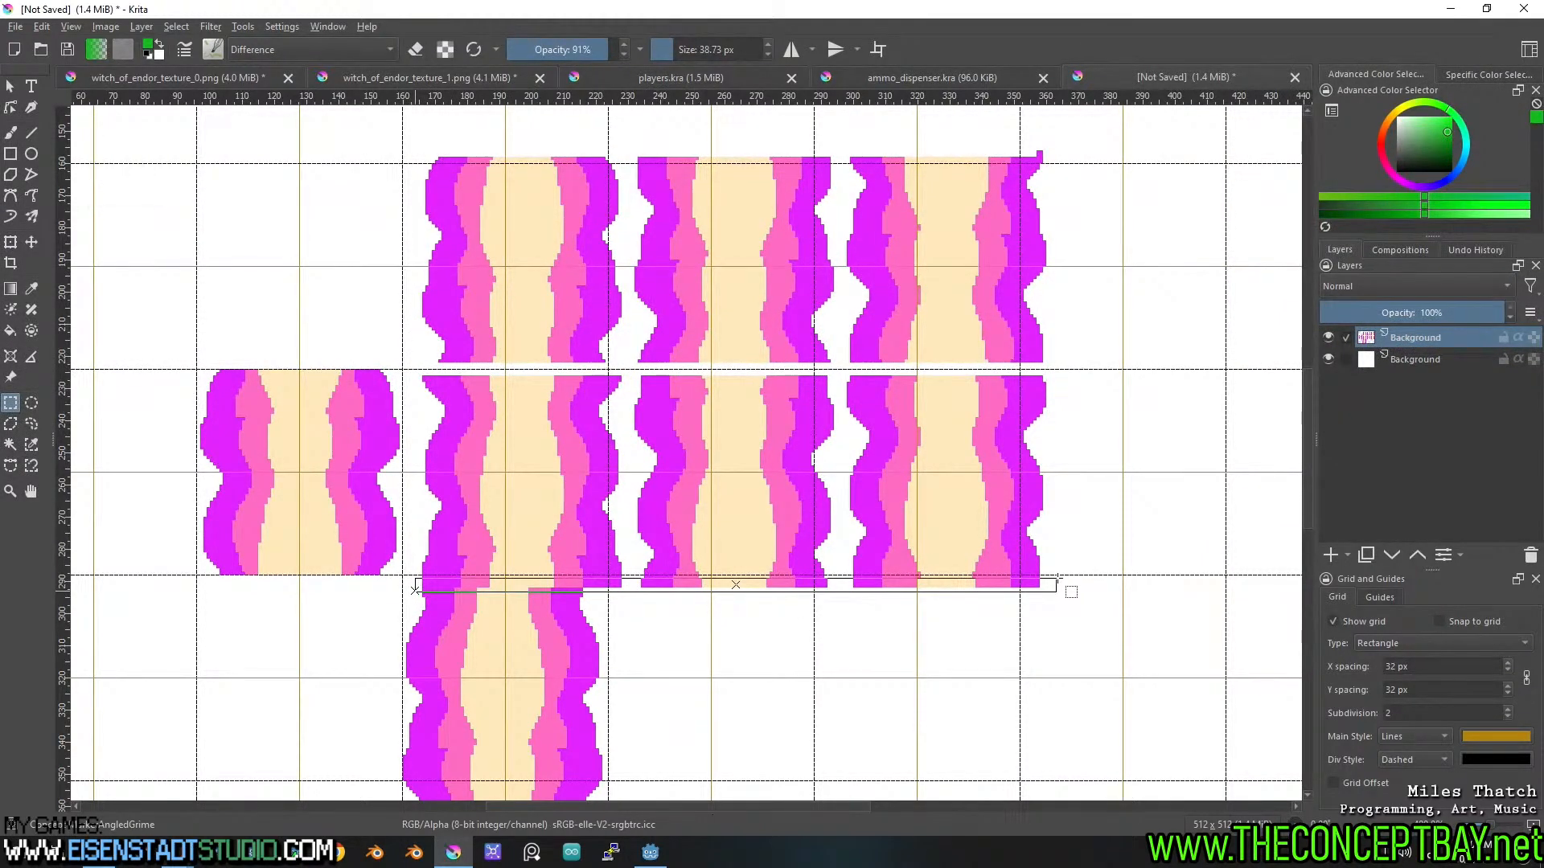
scroll(1015, 388, "up", 4)
middle_click(906, 317)
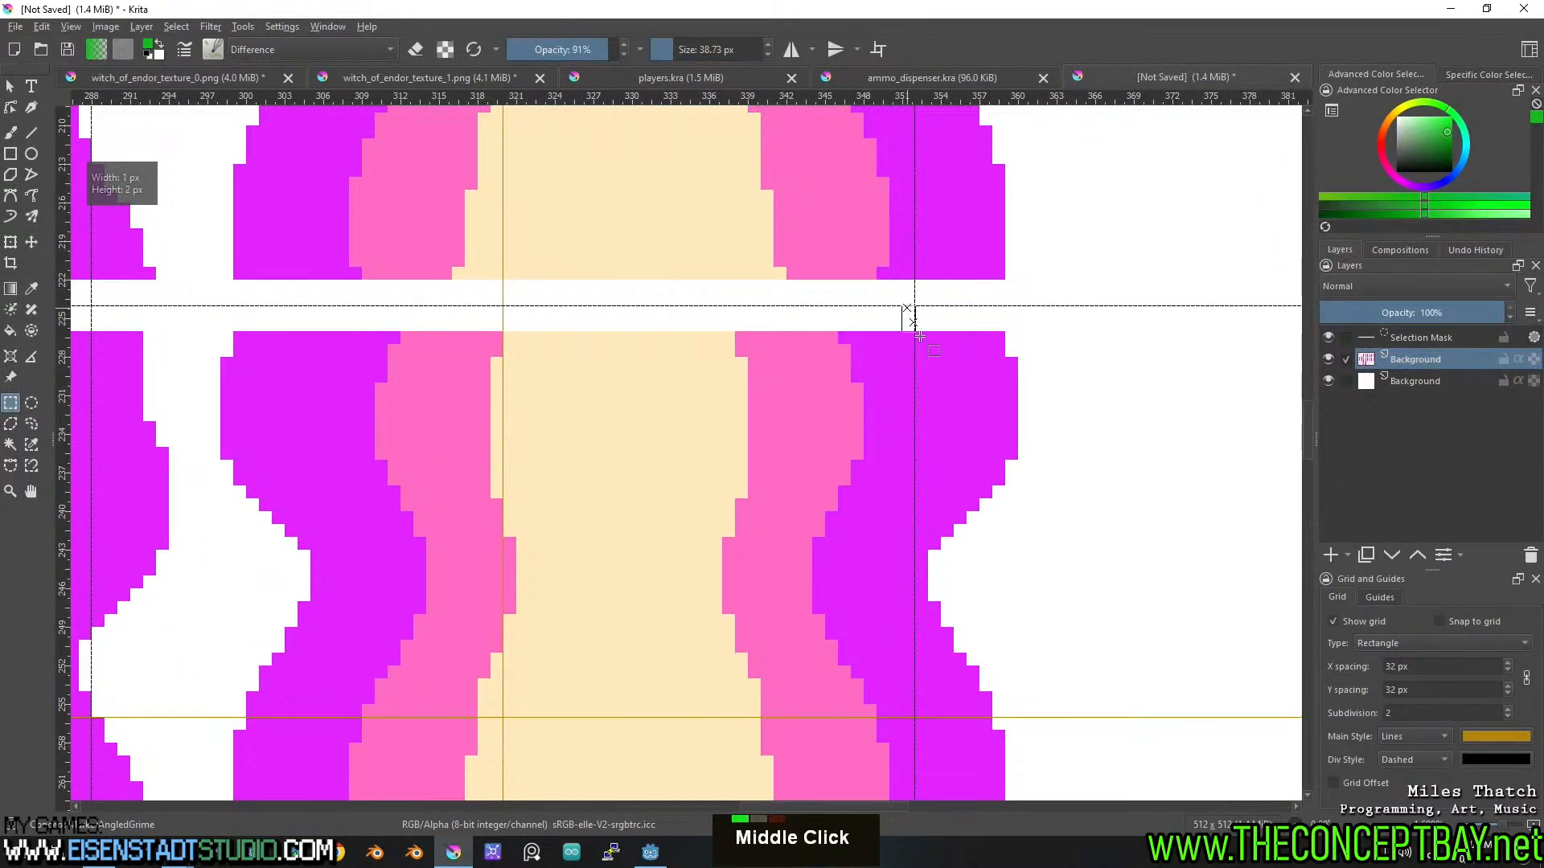
scroll(905, 312, "down", 4)
middle_click(817, 469)
key("ctrl+shift+a")
Select the three separated second-row column sprites and shift them so their top edges meet the grid line.
left_click_drag(409, 366, 1066, 579)
key("t")
left_click_drag(445, 377, 429, 383)
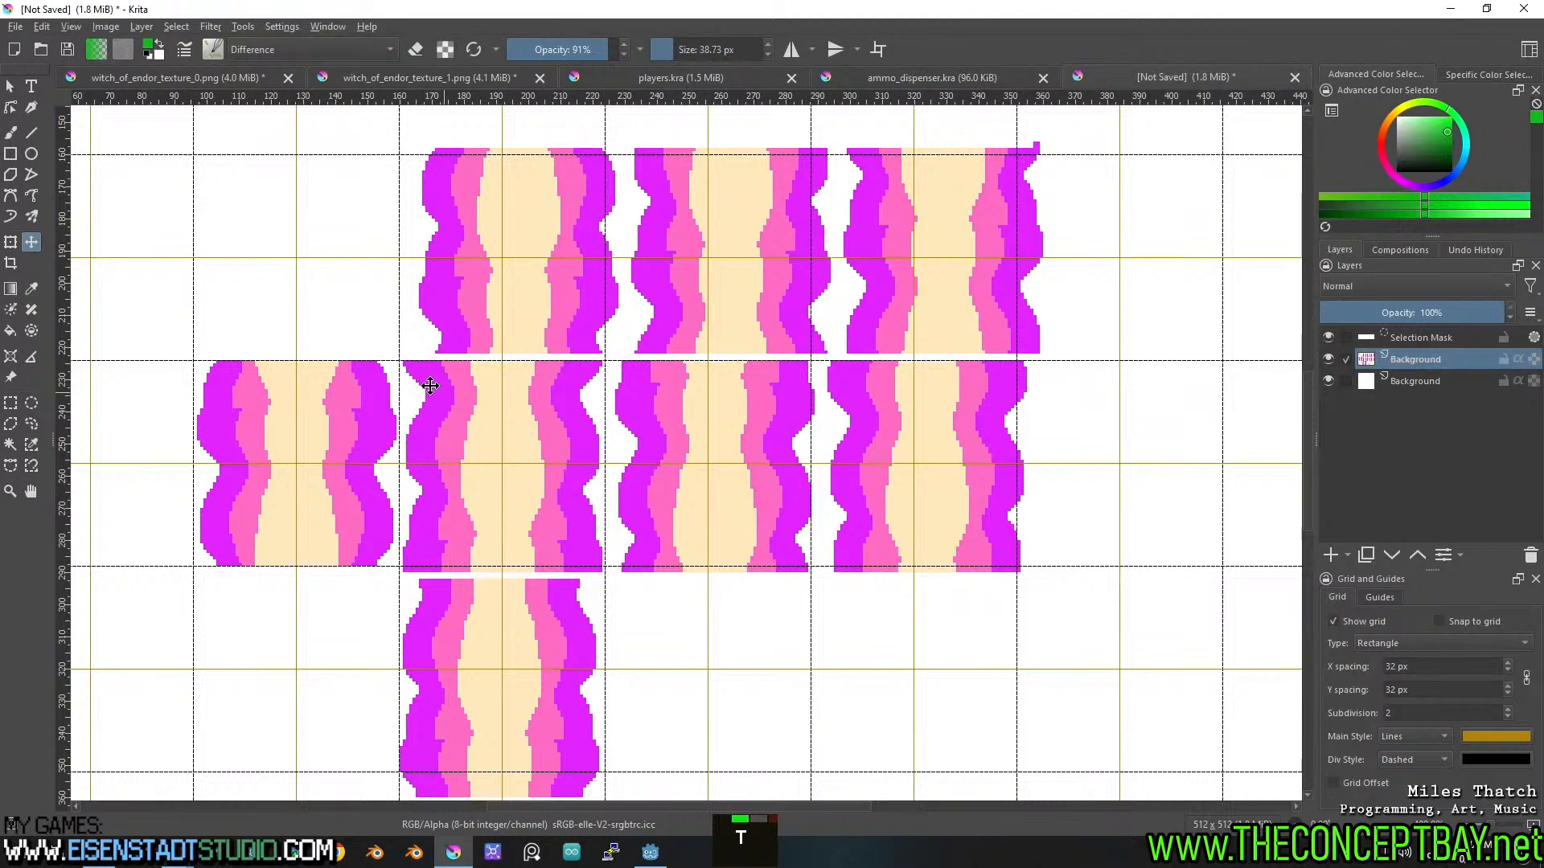
key("ctrl+shift+a")
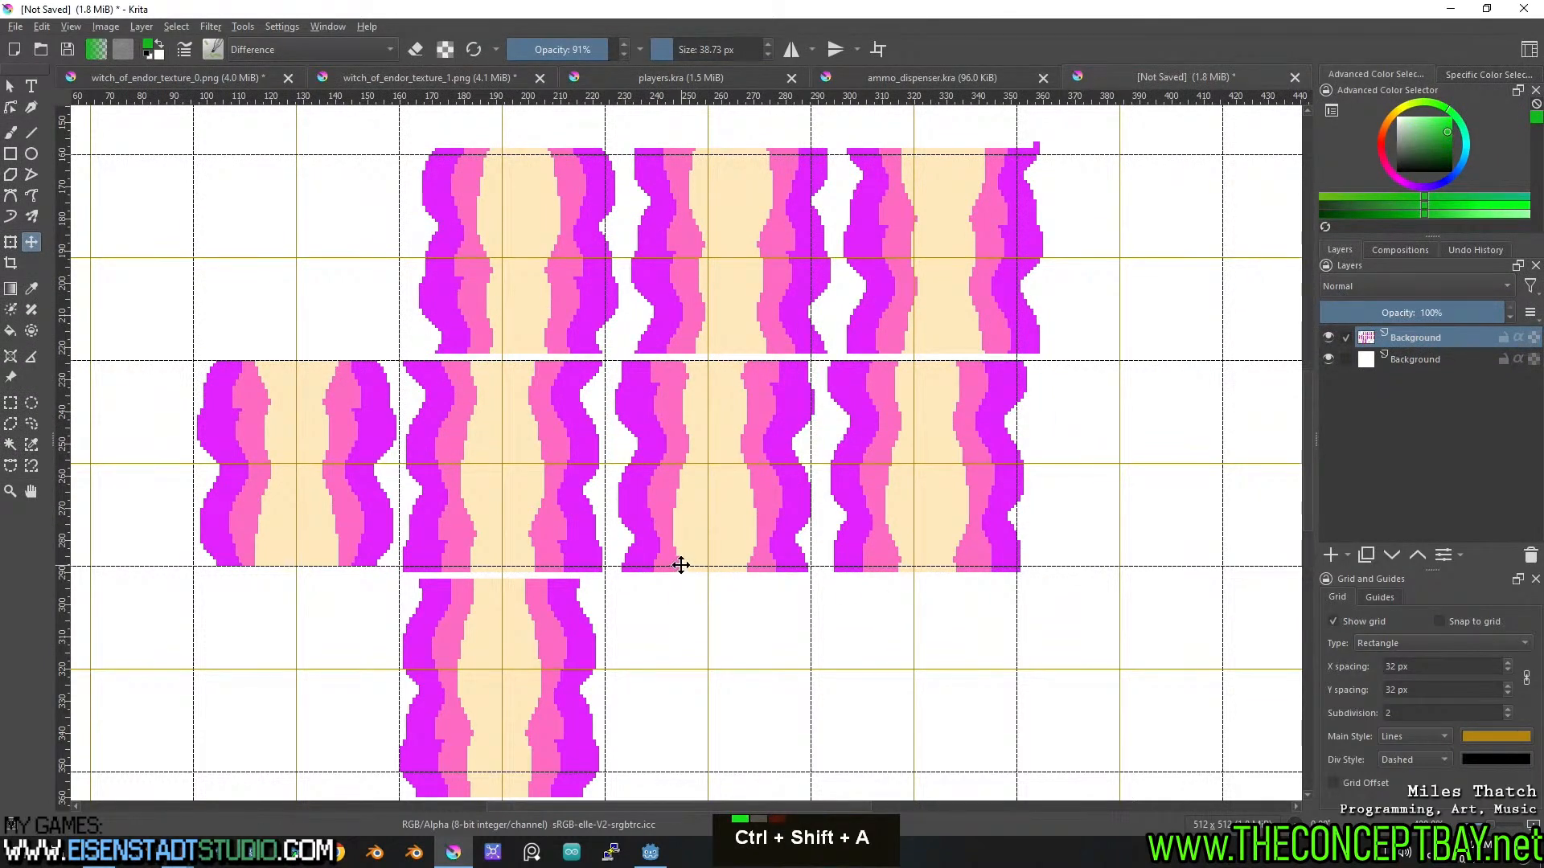
key("ctrl+z")
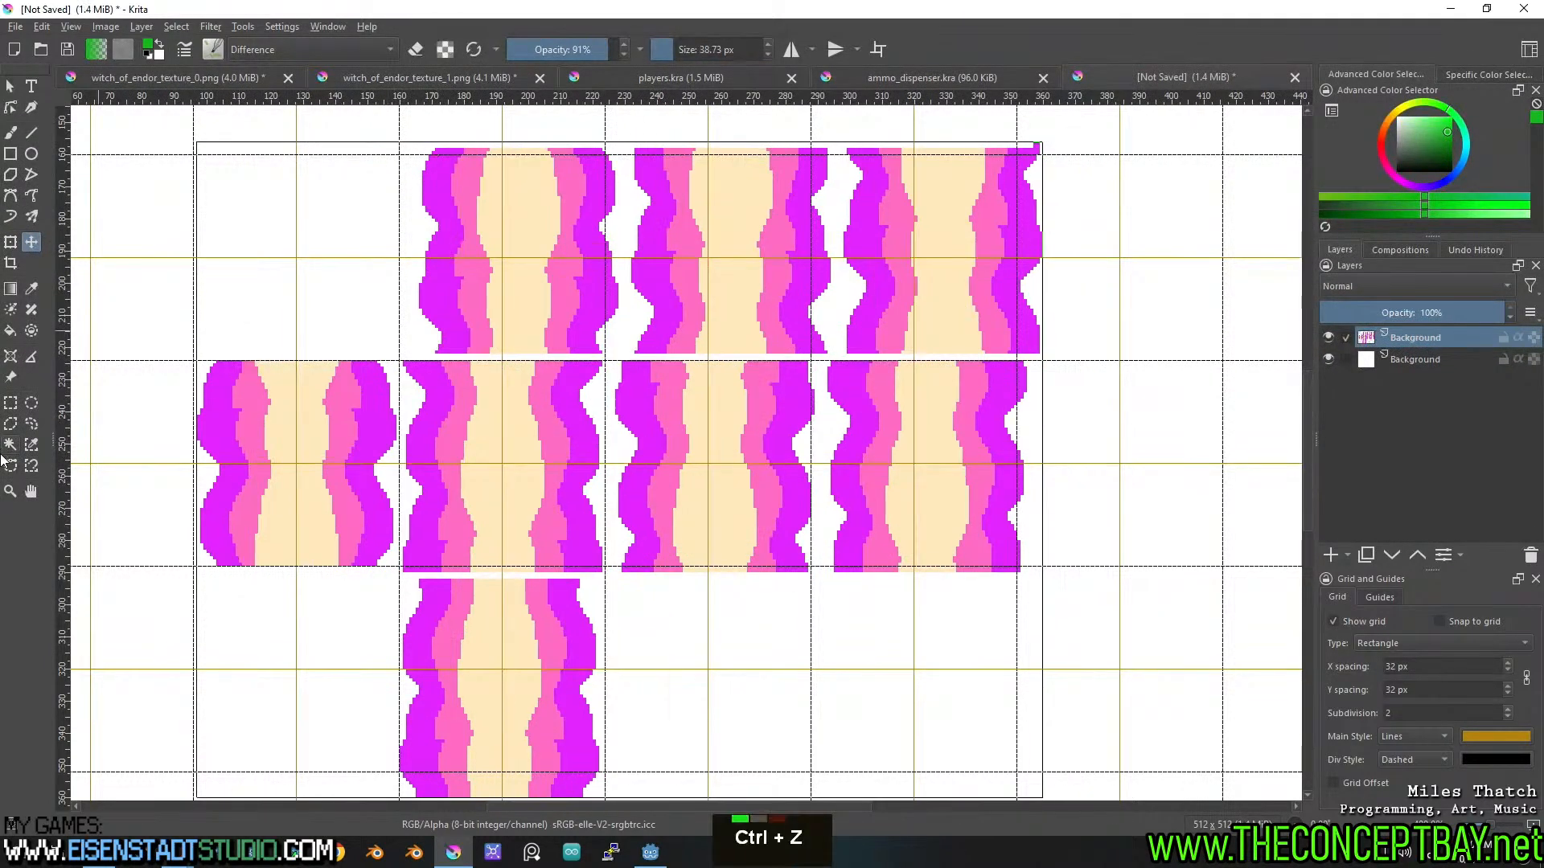
Select the upper row of three column sprites and move it onto the grid, aligned with the row below.
left_click(12, 406)
left_click_drag(389, 119, 1121, 354)
middle_click(1107, 389)
scroll(853, 354, "up", 2)
key("t")
middle_click(483, 379)
mouse_move(593, 437)
left_mouse_down()
mouse_move(555, 445)
mouse_move(566, 450)
left_mouse_up()
scroll(559, 418, "down", 3)
scroll(555, 374, "up", 2)
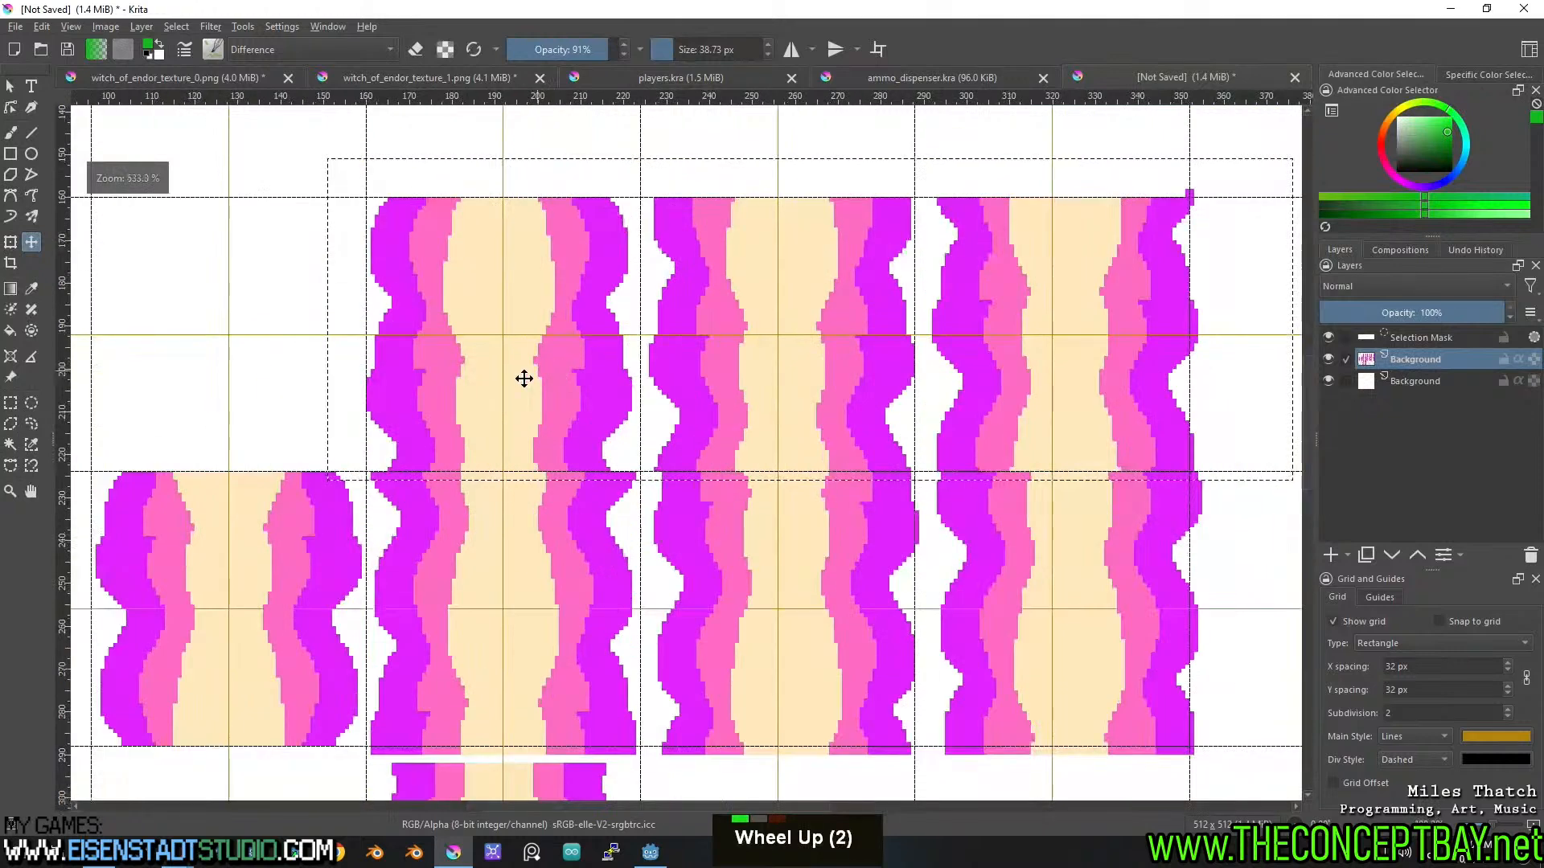
left_click_drag(535, 407, 538, 408)
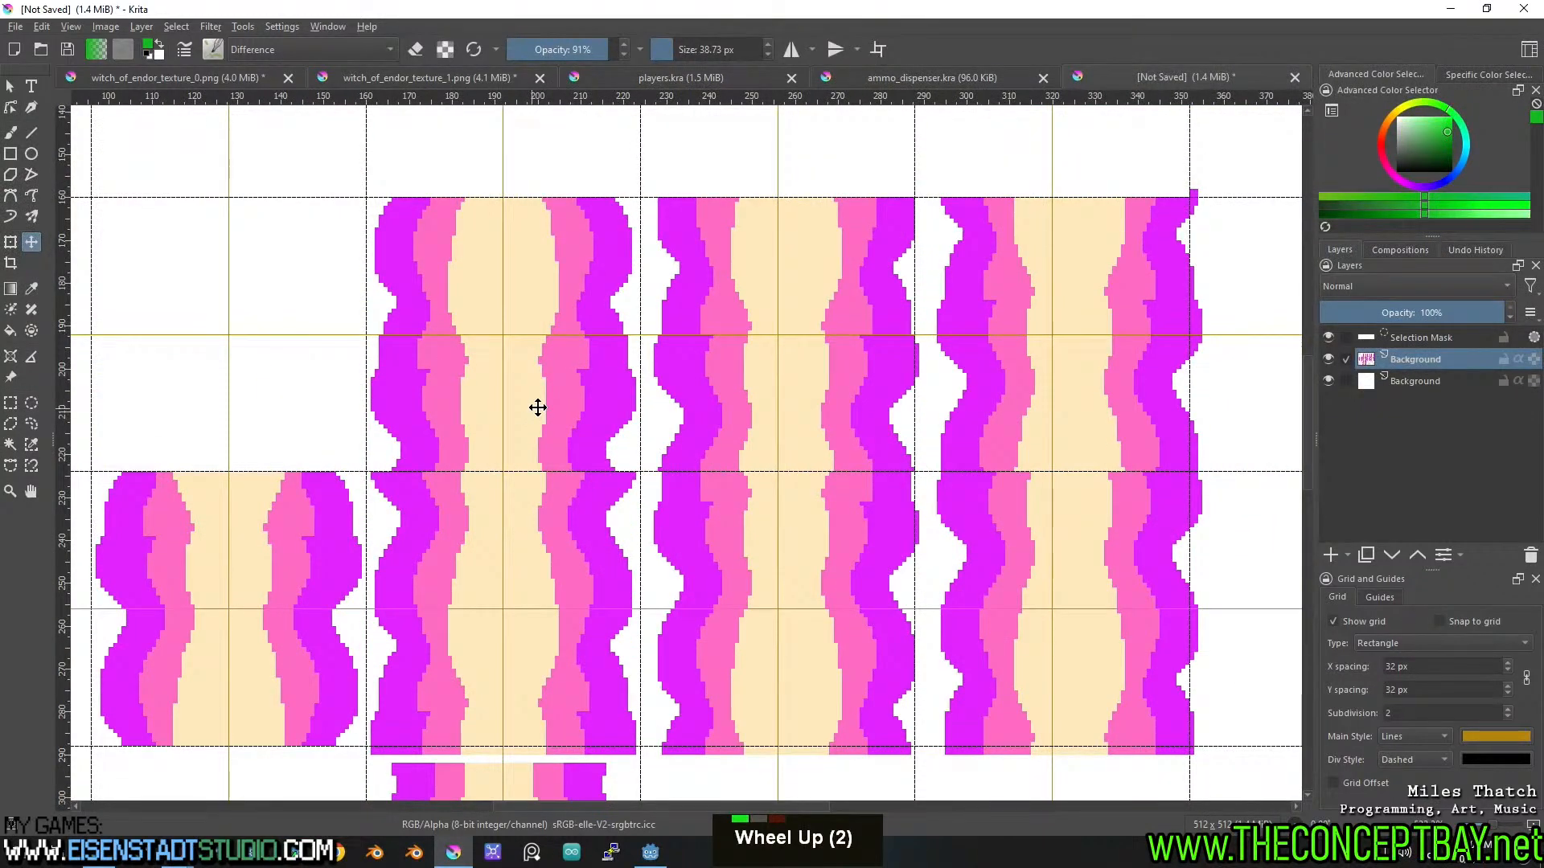
middle_click(552, 418)
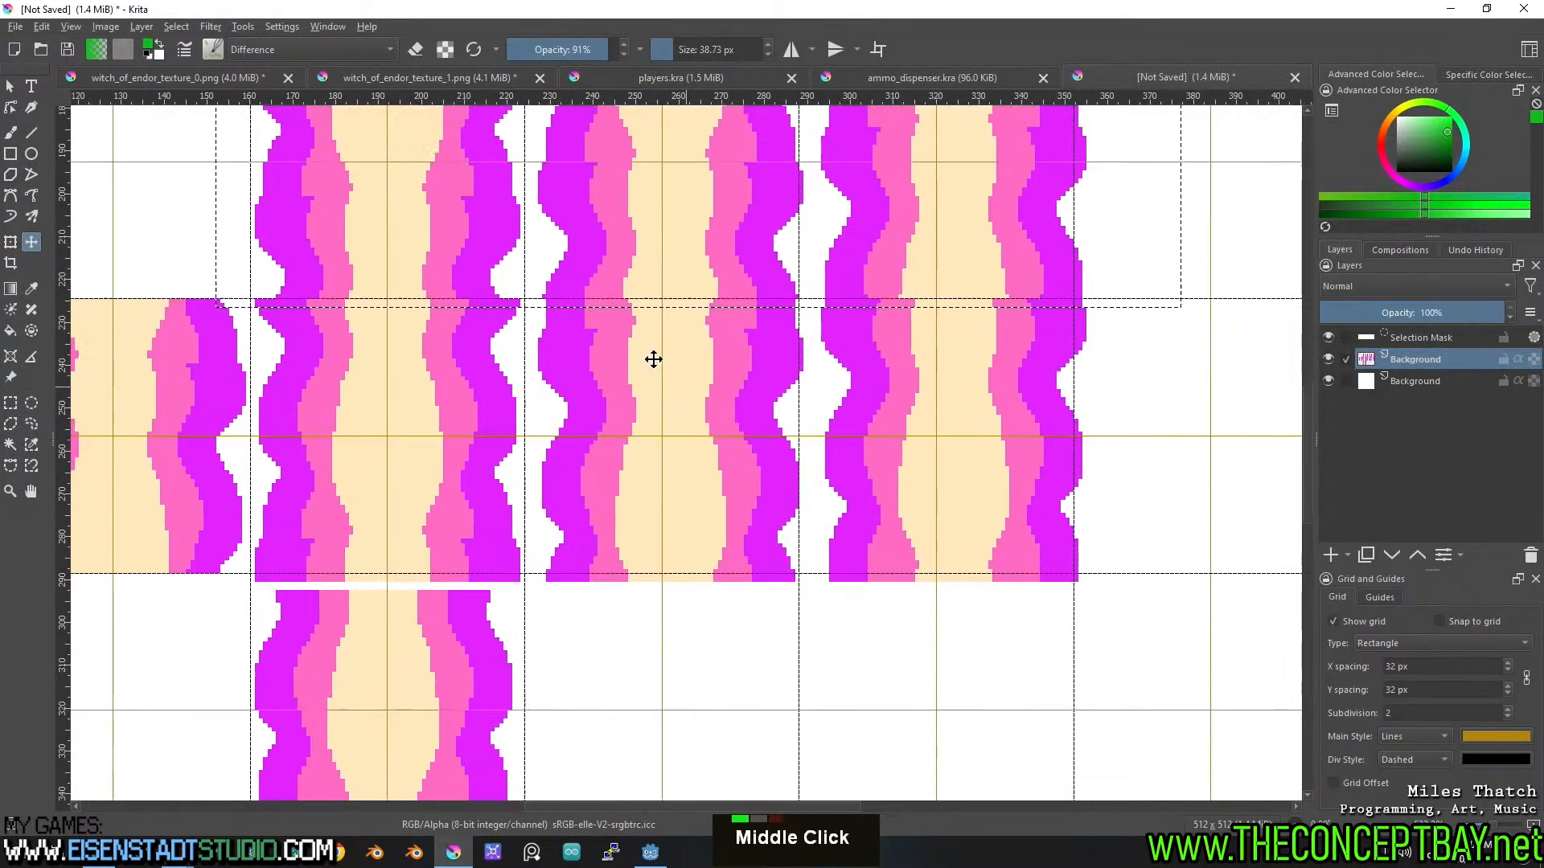
scroll(606, 490, "down", 2)
scroll(652, 523, "up", 1)
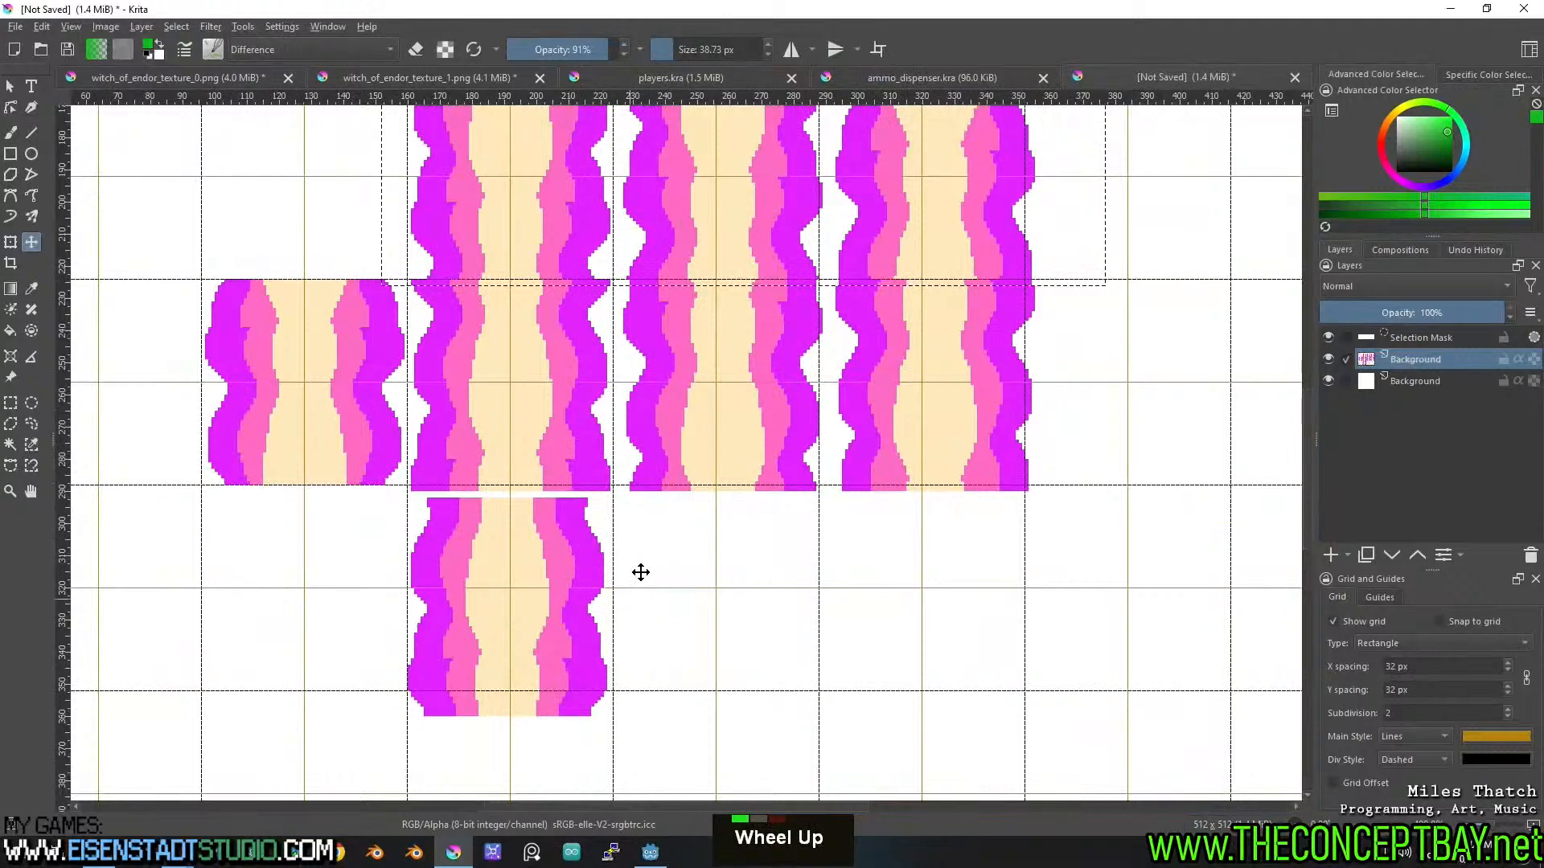
Erase a strip about 204 by 2 px along the bottom edge of the second three-column row and clear the selection.
left_click(11, 402)
left_click_drag(400, 493, 1058, 486)
key("Delete")
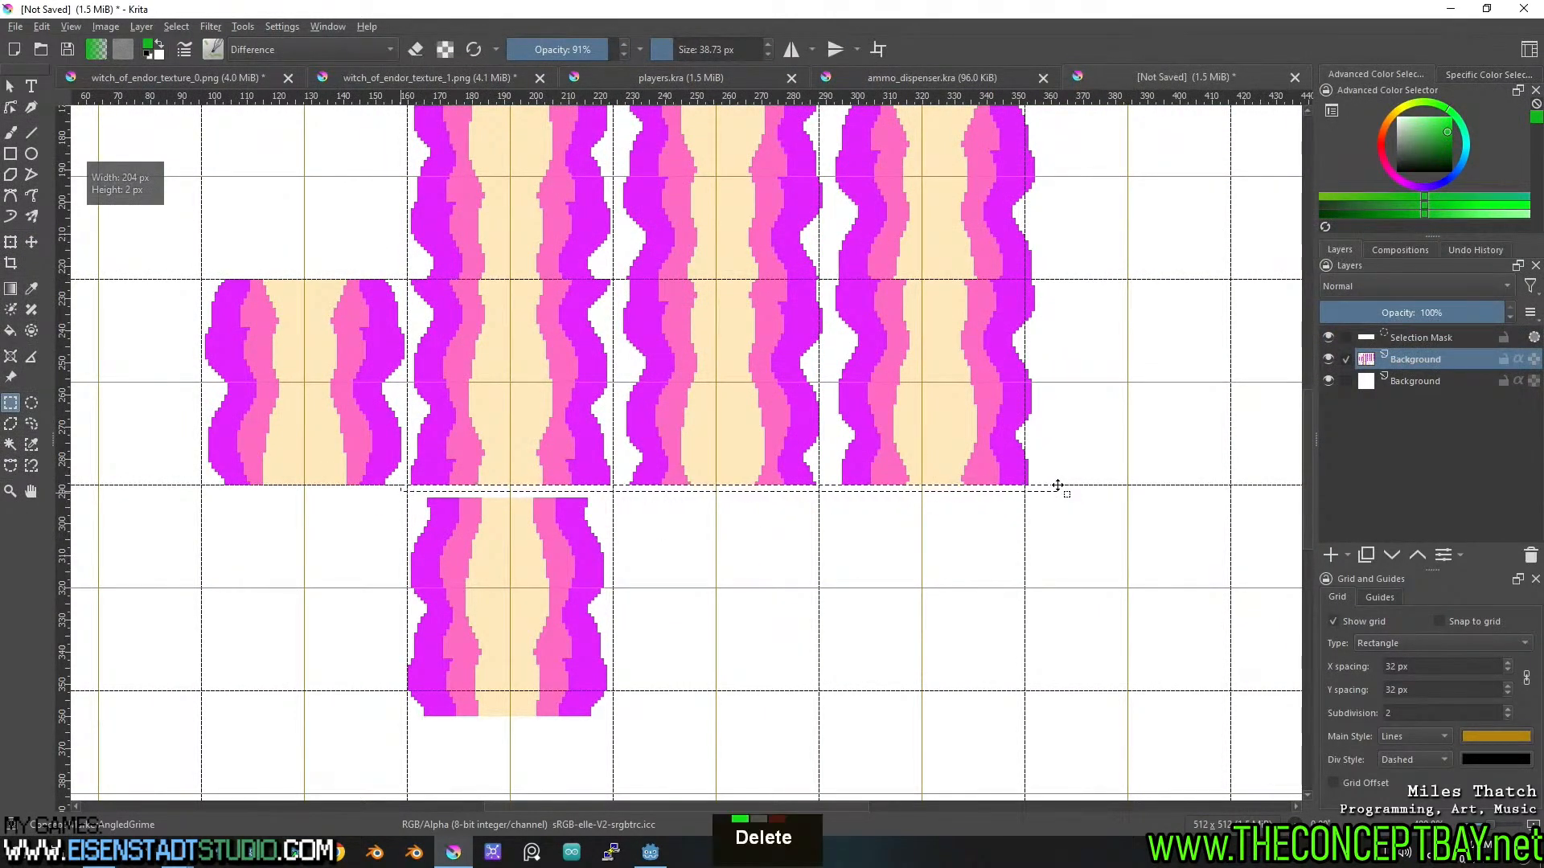
key("ctrl+shift+a")
middle_click(817, 506)
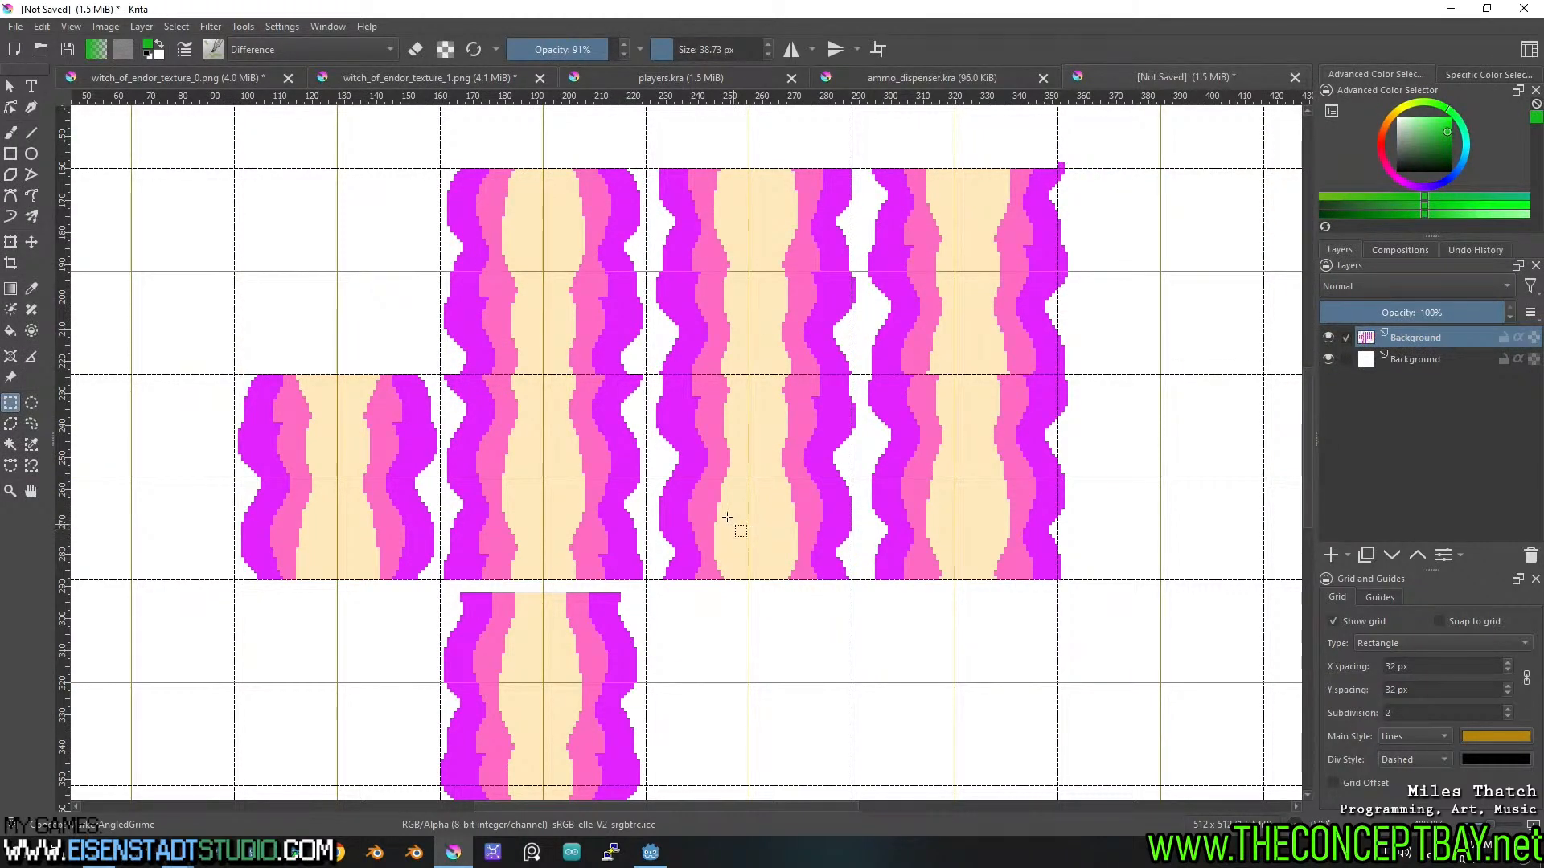
middle_click(617, 594)
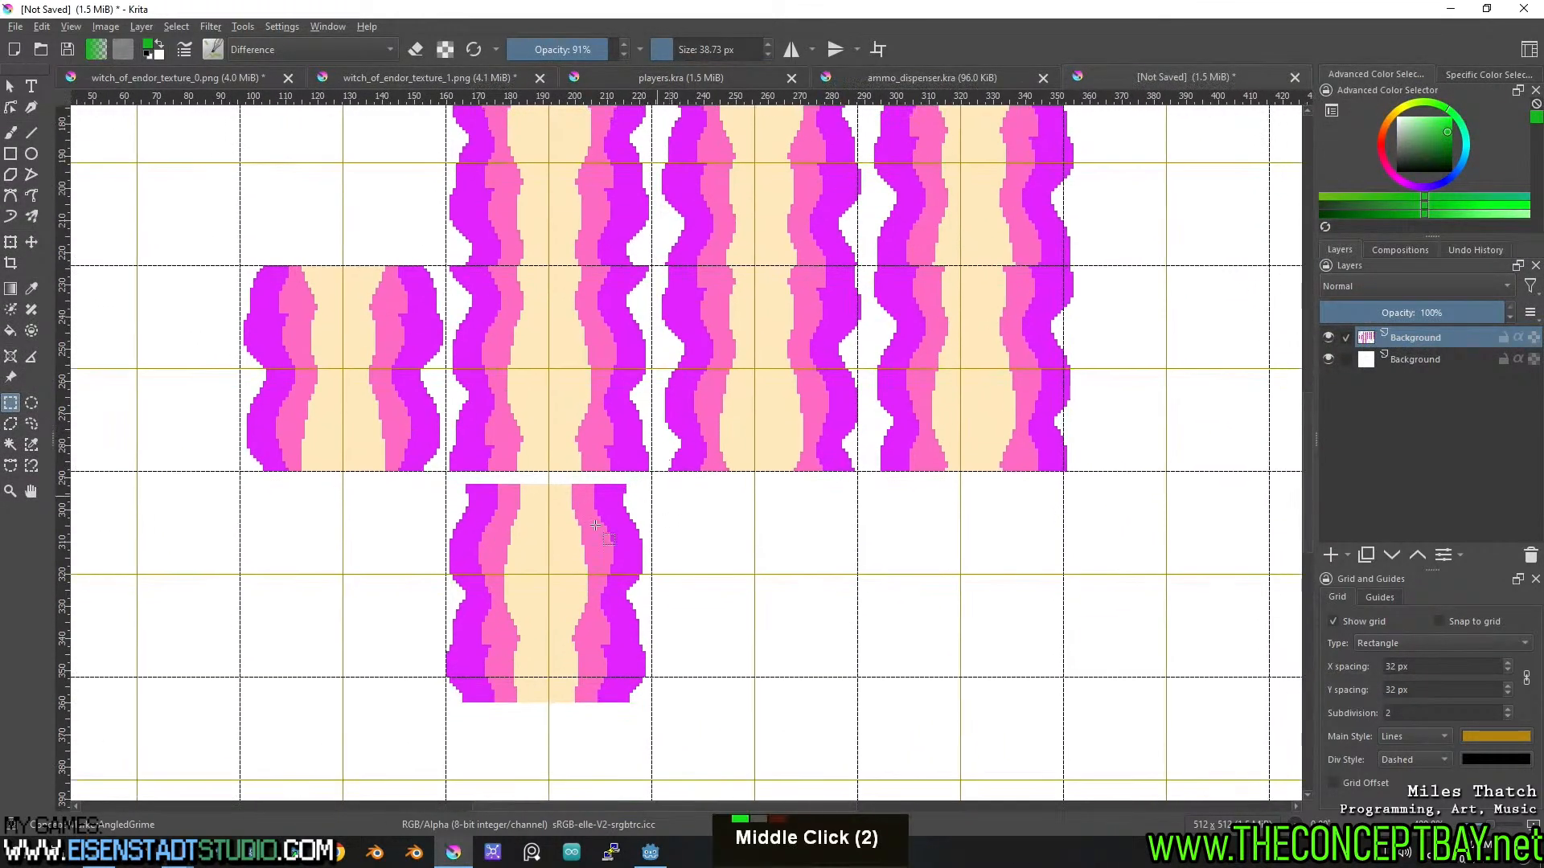
Select the single bottom sprite and shift it slightly up toward the row above.
scroll(422, 477, "up", 2)
left_click_drag(422, 475, 640, 593)
left_click_drag(711, 765, 364, 455)
left_click(32, 242)
mouse_move(538, 560)
left_mouse_down()
mouse_move(541, 537)
mouse_move(541, 552)
left_mouse_up()
left_click(11, 403)
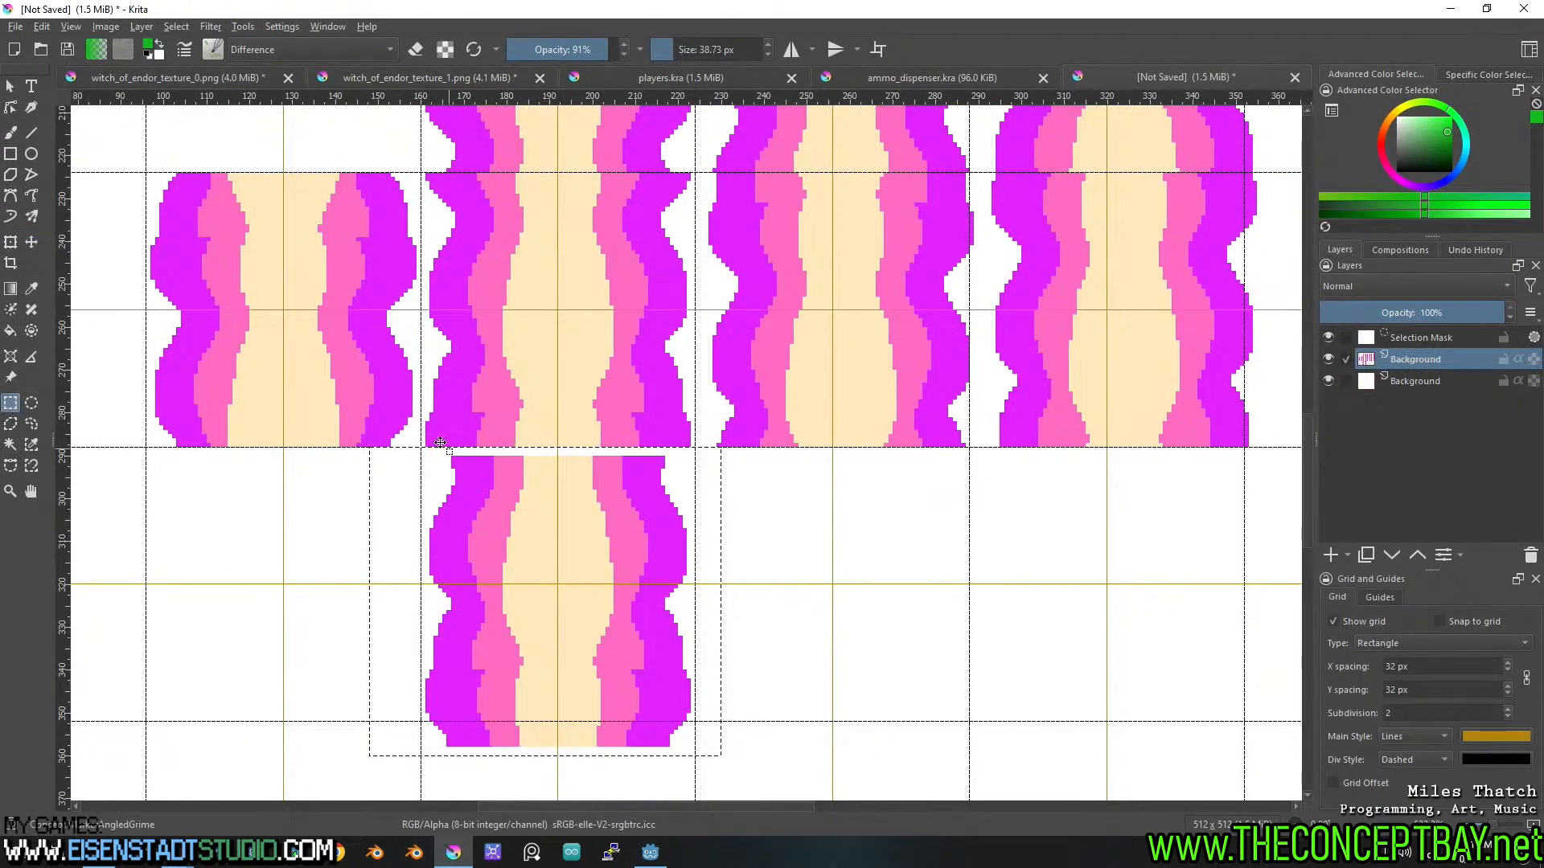
Trim the excess strips from the top and bottom edges of the single bottom sprite and clear the selection.
left_click_drag(436, 459, 759, 464)
key("Delete")
mouse_move(717, 760)
left_mouse_down()
mouse_move(408, 738)
mouse_move(791, 499)
mouse_move(776, 456)
left_mouse_up()
key("Delete")
key("ctrl+shift+a")
Nudge the bottom sprite up until its top edge meets the grid line under the second row.
key("t")
key("Up")
key("Up")
key("Up")
key("Up")
key("Left")
key("Right")
key("ctrl+shift+a")
scroll(630, 470, "down", 1)
left_click_drag(648, 448, 513, 564)
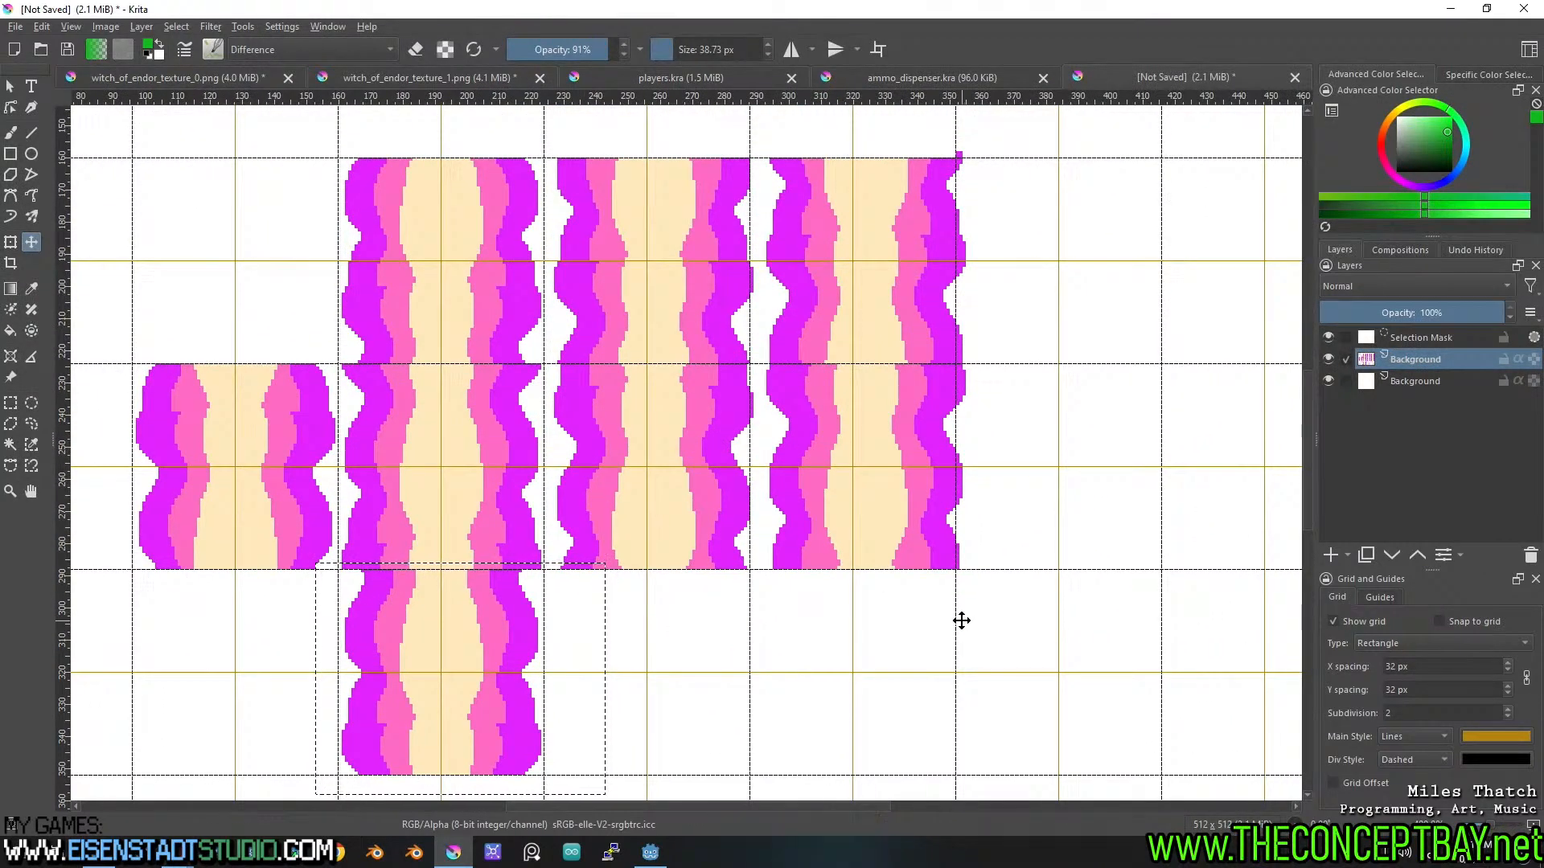
Select the second and third columns across both rows and shift them slightly left toward their grid cells.
left_click(10, 403)
left_click_drag(1033, 627, 549, 153)
scroll(552, 427, "up", 1)
key("t")
left_click_drag(604, 581, 531, 556)
scroll(652, 543, "down", 1)
scroll(532, 555, "up", 1)
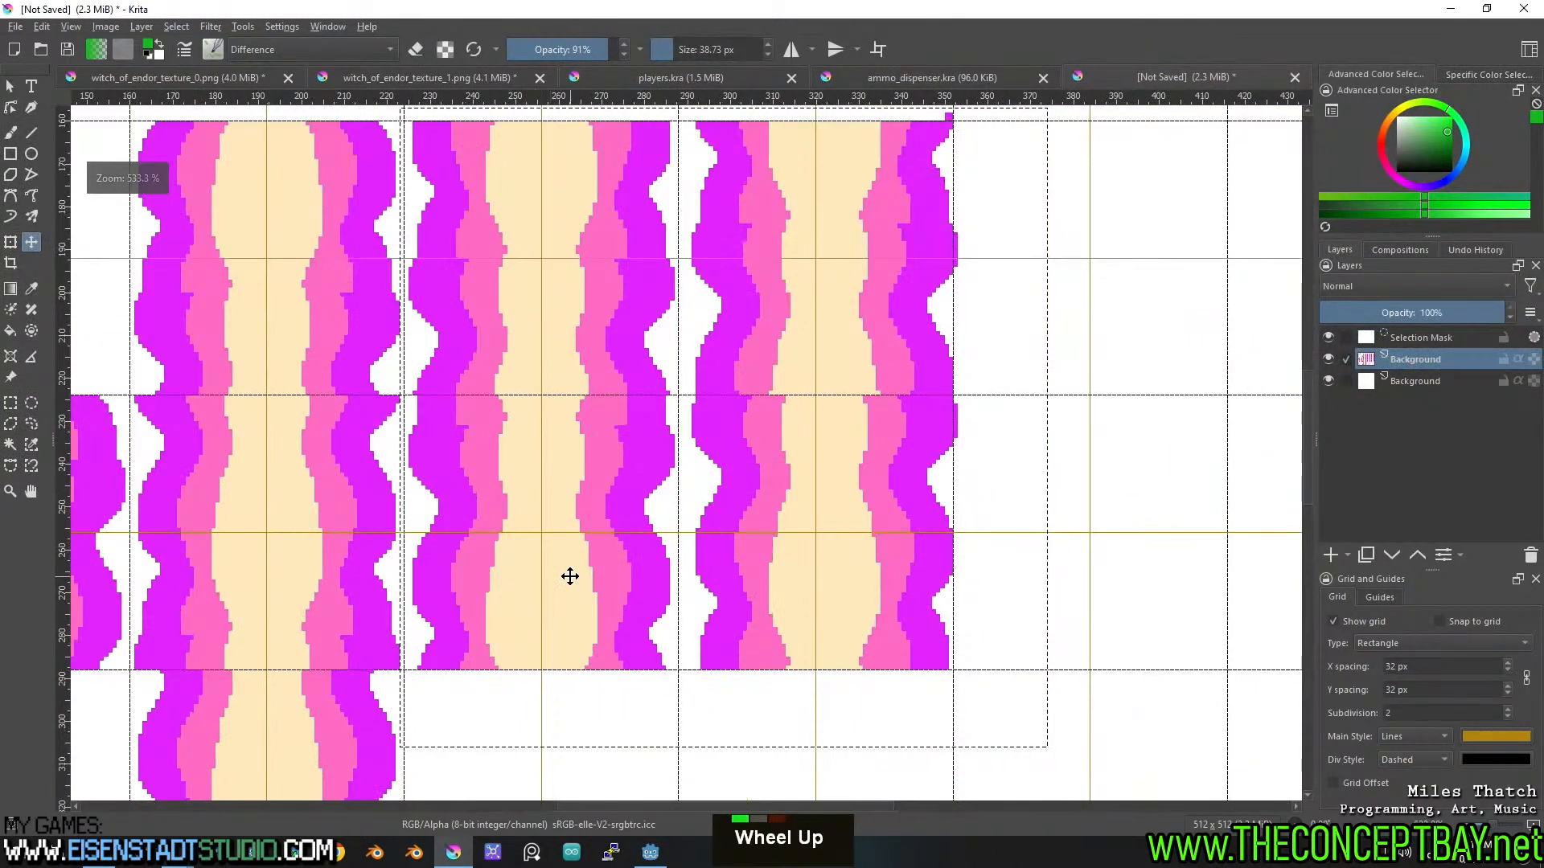
left_click_drag(459, 422, 414, 492)
Select the third column across both rows and shift it slightly left so it fits between the dashed grid lines.
key("ctrl+r")
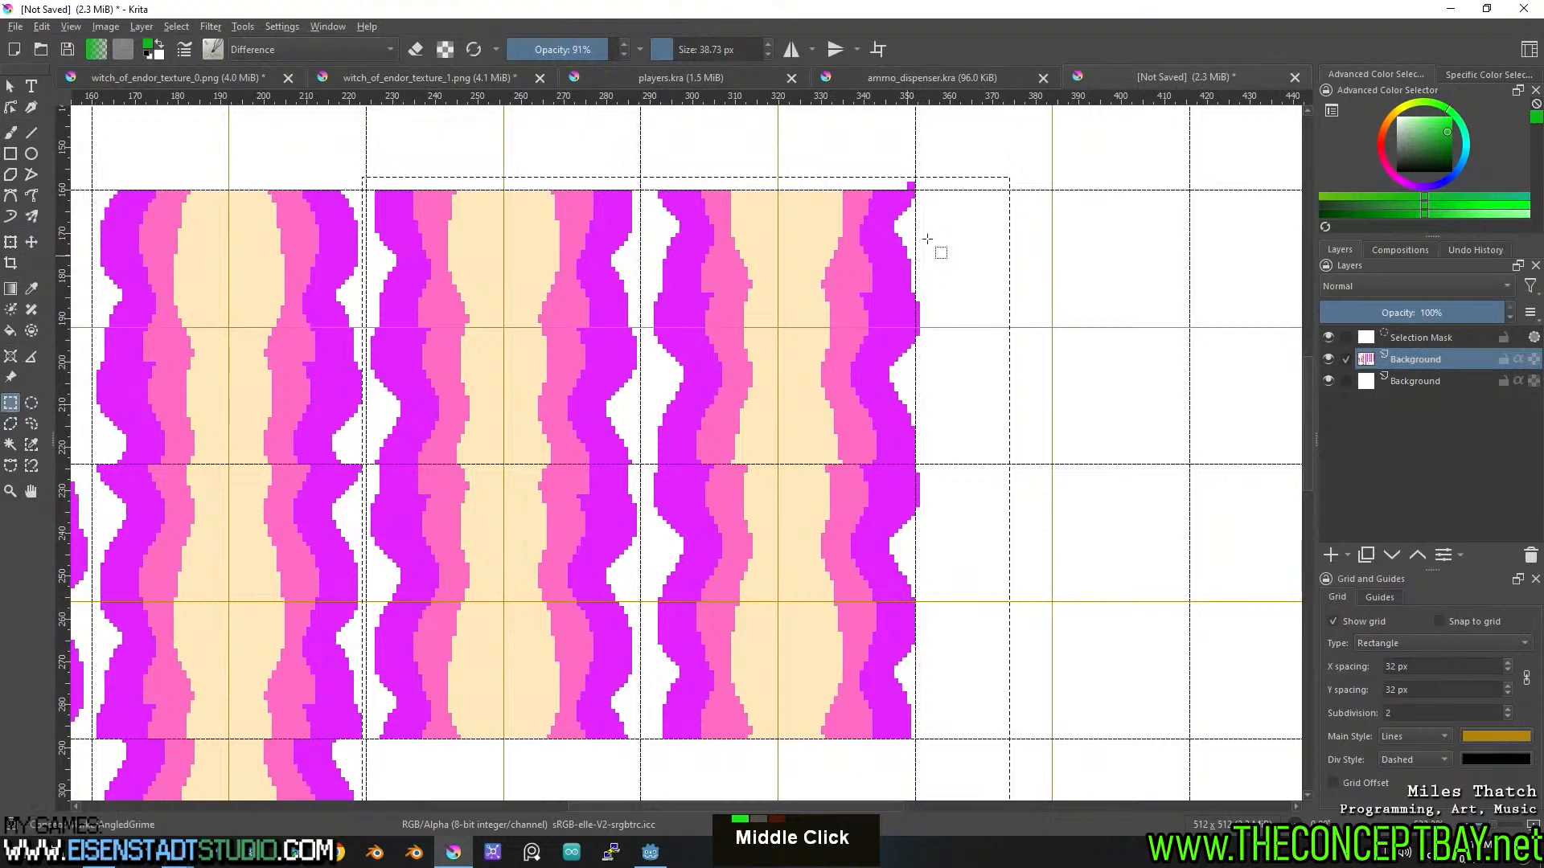
left_click(974, 139)
left_click_drag(974, 139, 640, 759)
scroll(724, 643, "up", 1)
key("t")
left_click_drag(758, 611, 751, 612)
scroll(748, 611, "down", 2)
middle_click(879, 562)
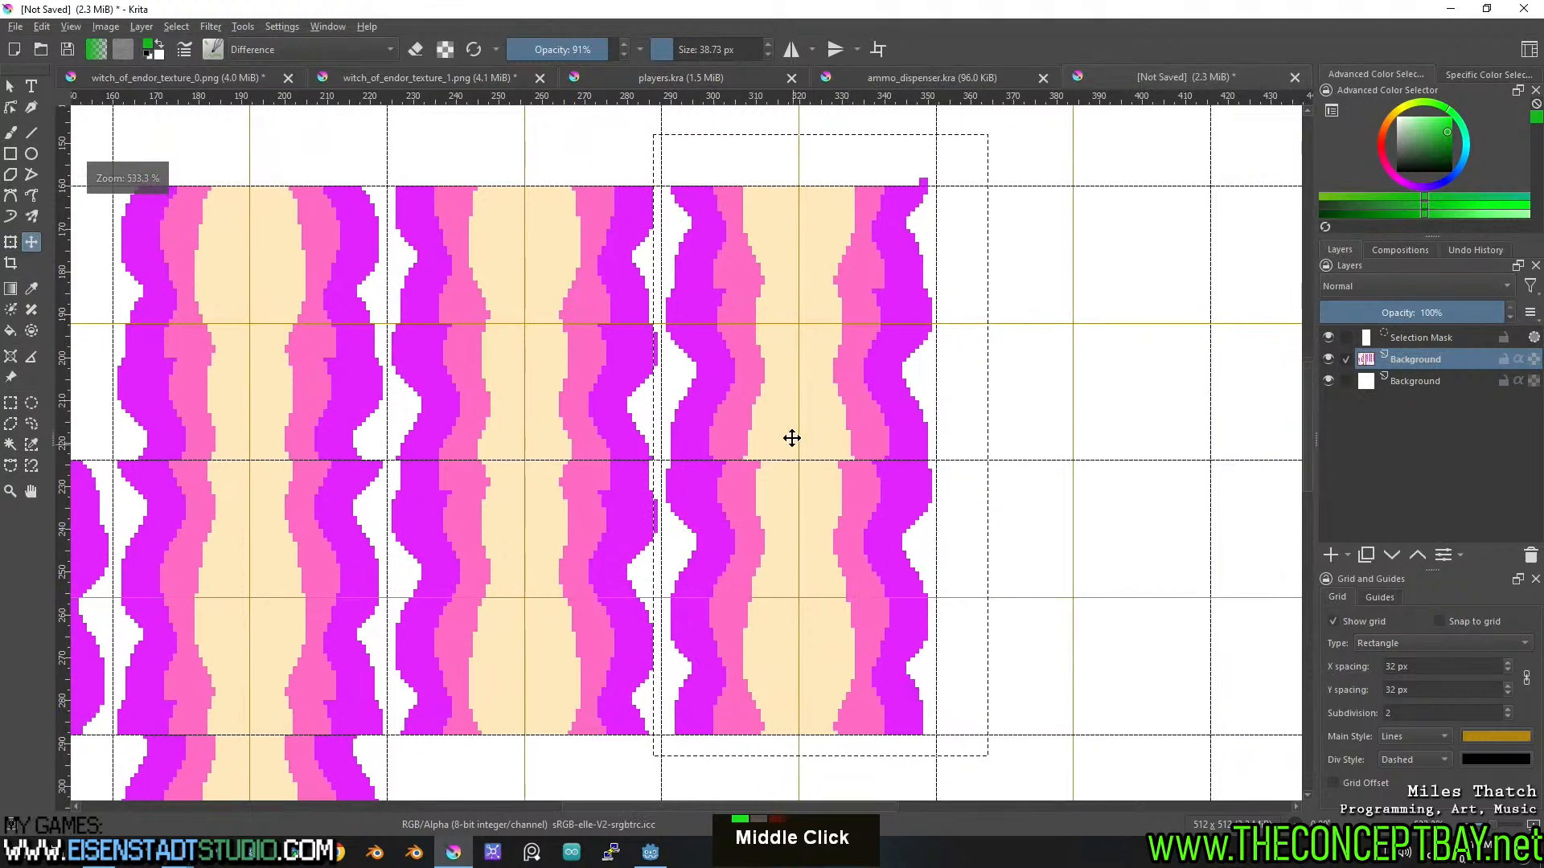
Erase the stray pixels above the third column's top edge with a selection about 18 by 7 px and clear the selection.
left_click(10, 402)
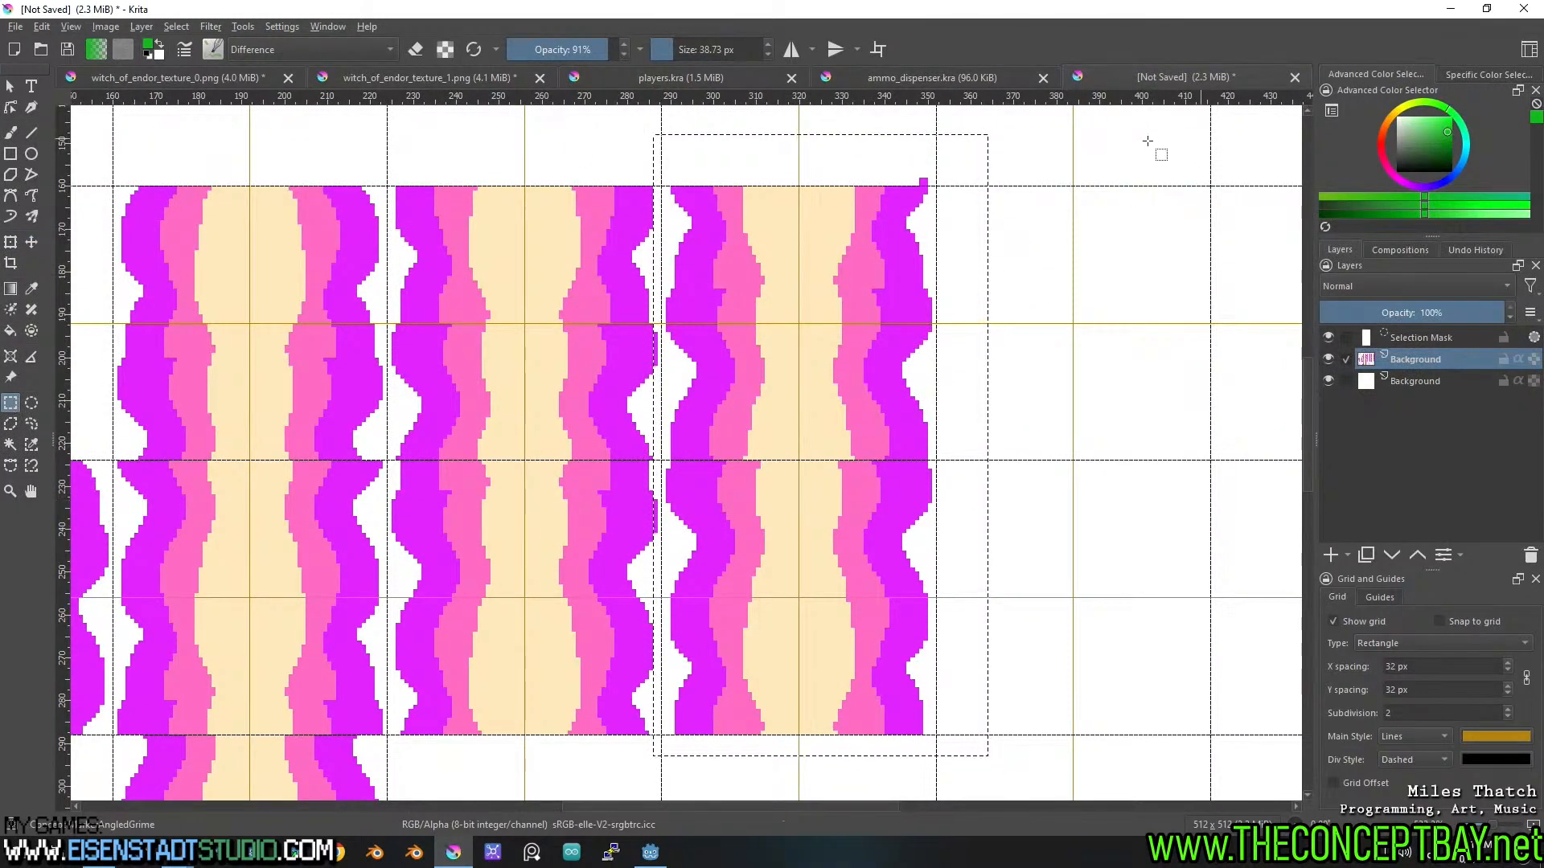
left_click(954, 163)
left_click_drag(953, 164, 876, 186)
key("Delete")
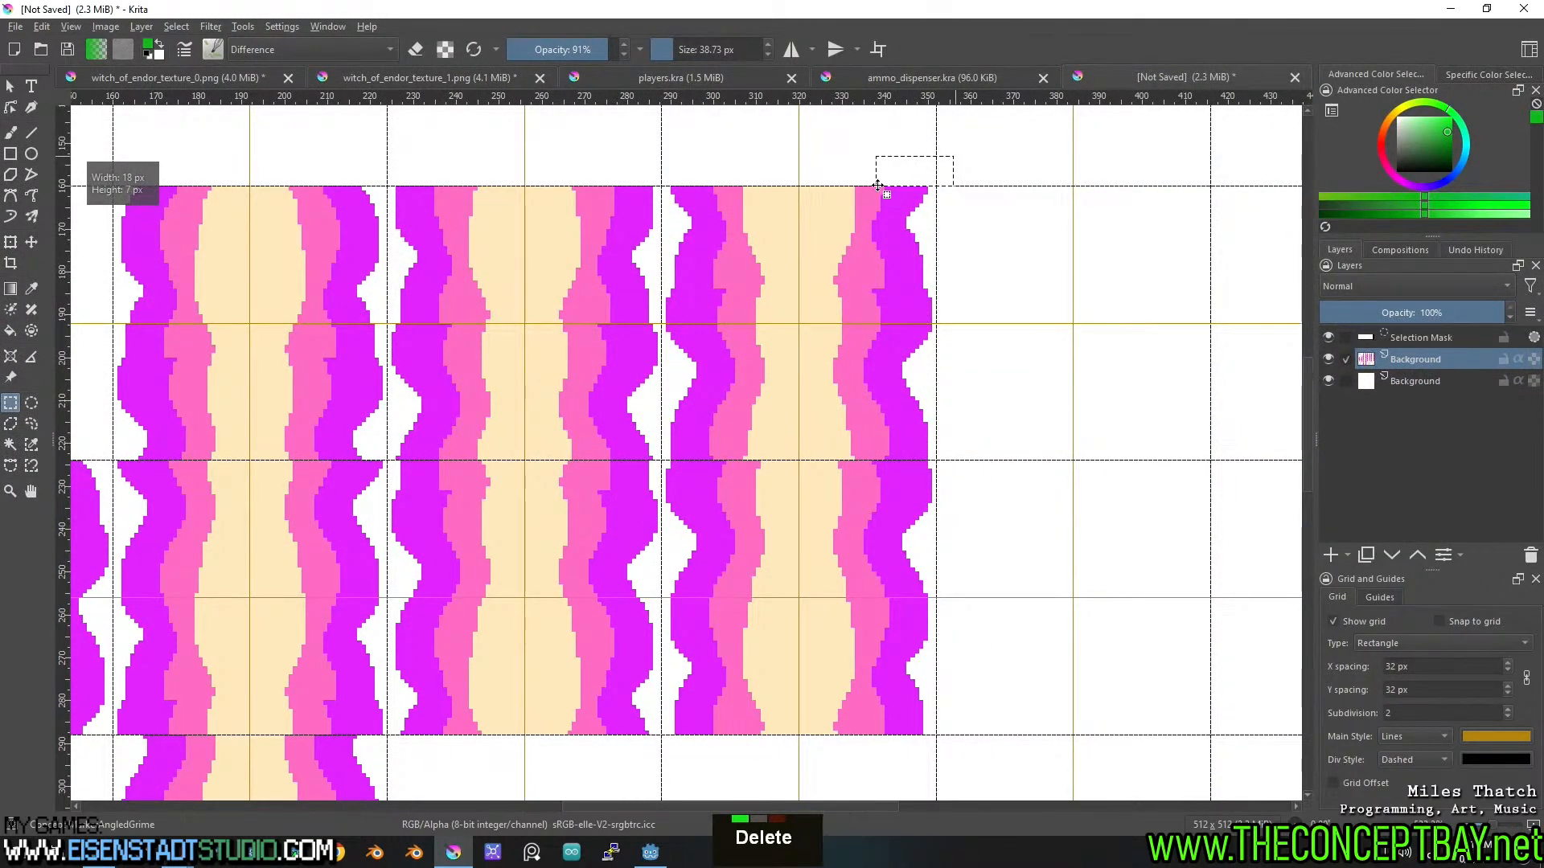
middle_click(707, 204)
scroll(790, 194, "down", 1)
key("ctrl+shift+a")
middle_click(675, 426)
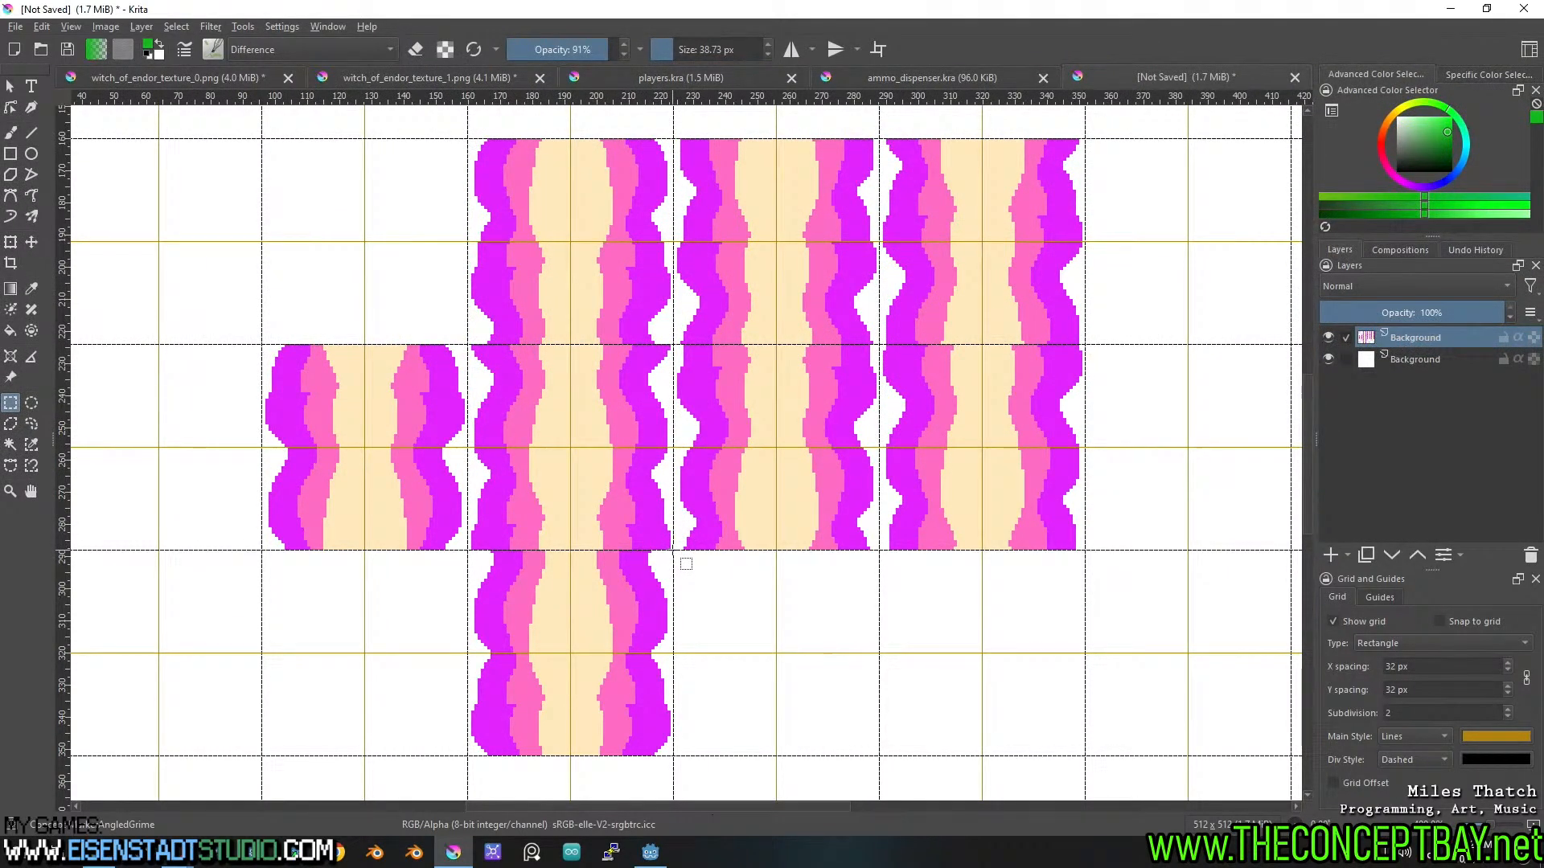
Move the second-row sprite of the first full column into the empty cell below the middle column.
left_click_drag(674, 552, 471, 348)
key("t")
left_click_drag(551, 414, 758, 620)
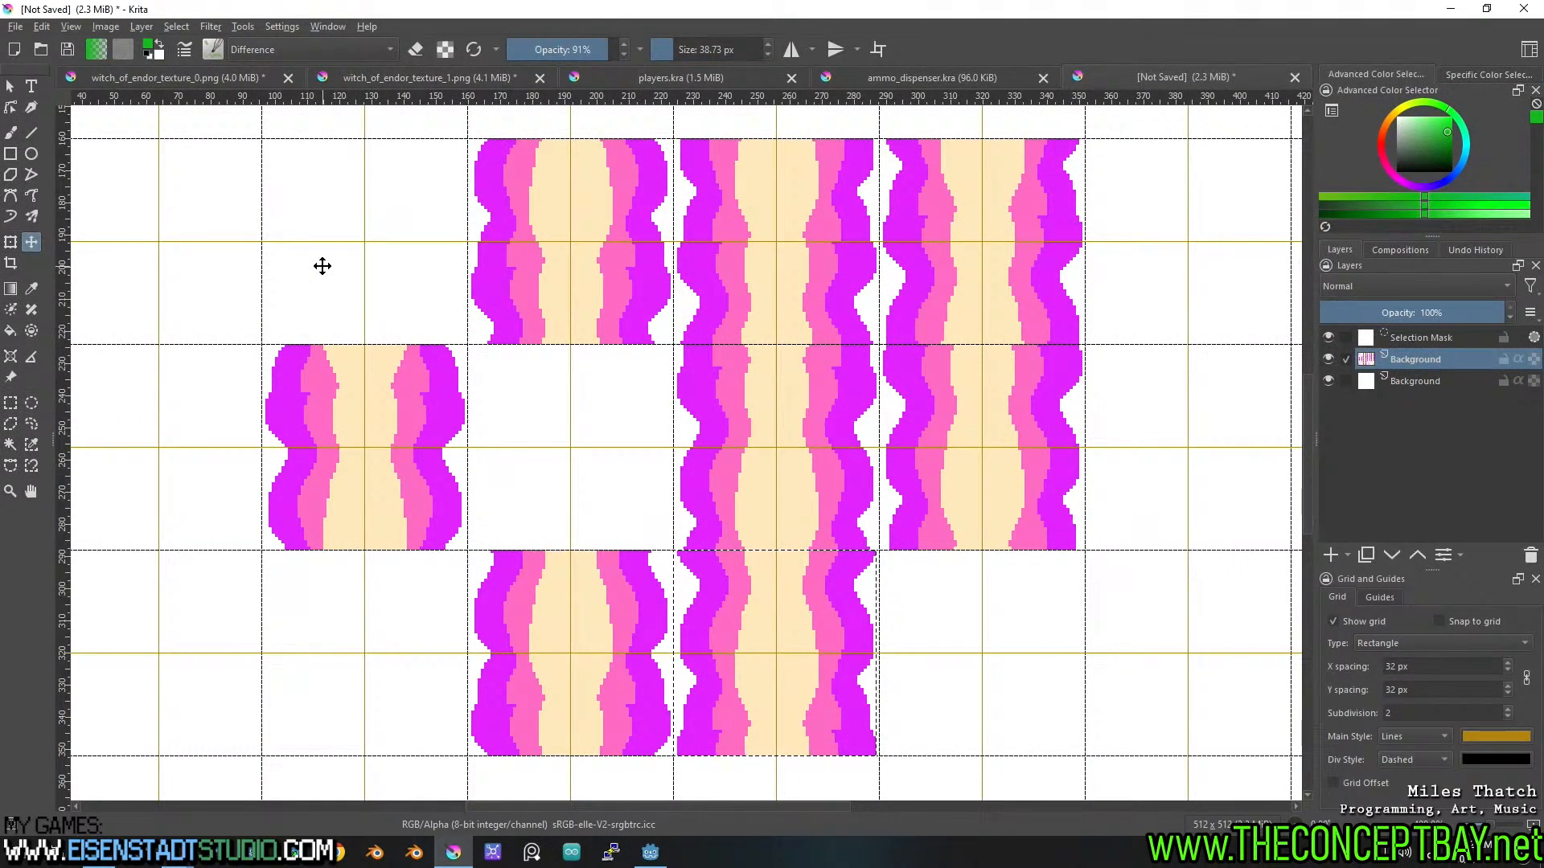
Select the lone sprite beside the second row and move it into the vacated cell of the first full column.
left_click(12, 406)
left_click_drag(261, 344, 480, 540)
key("t")
left_click_drag(411, 464, 616, 464)
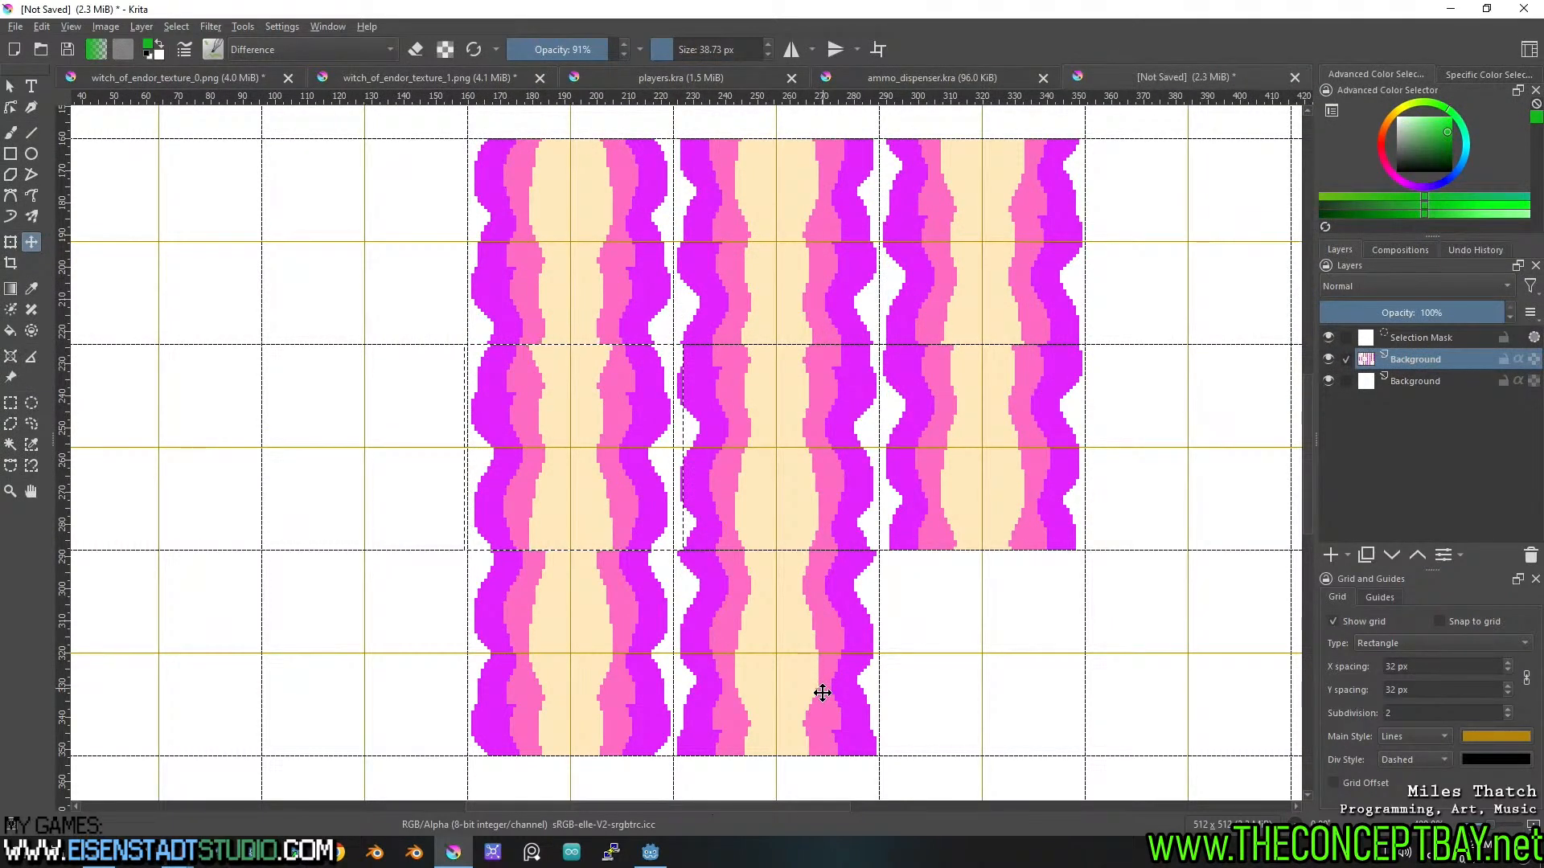
Select the sprite at the bottom of the middle column and move it to the right end of the second row.
left_click(11, 402)
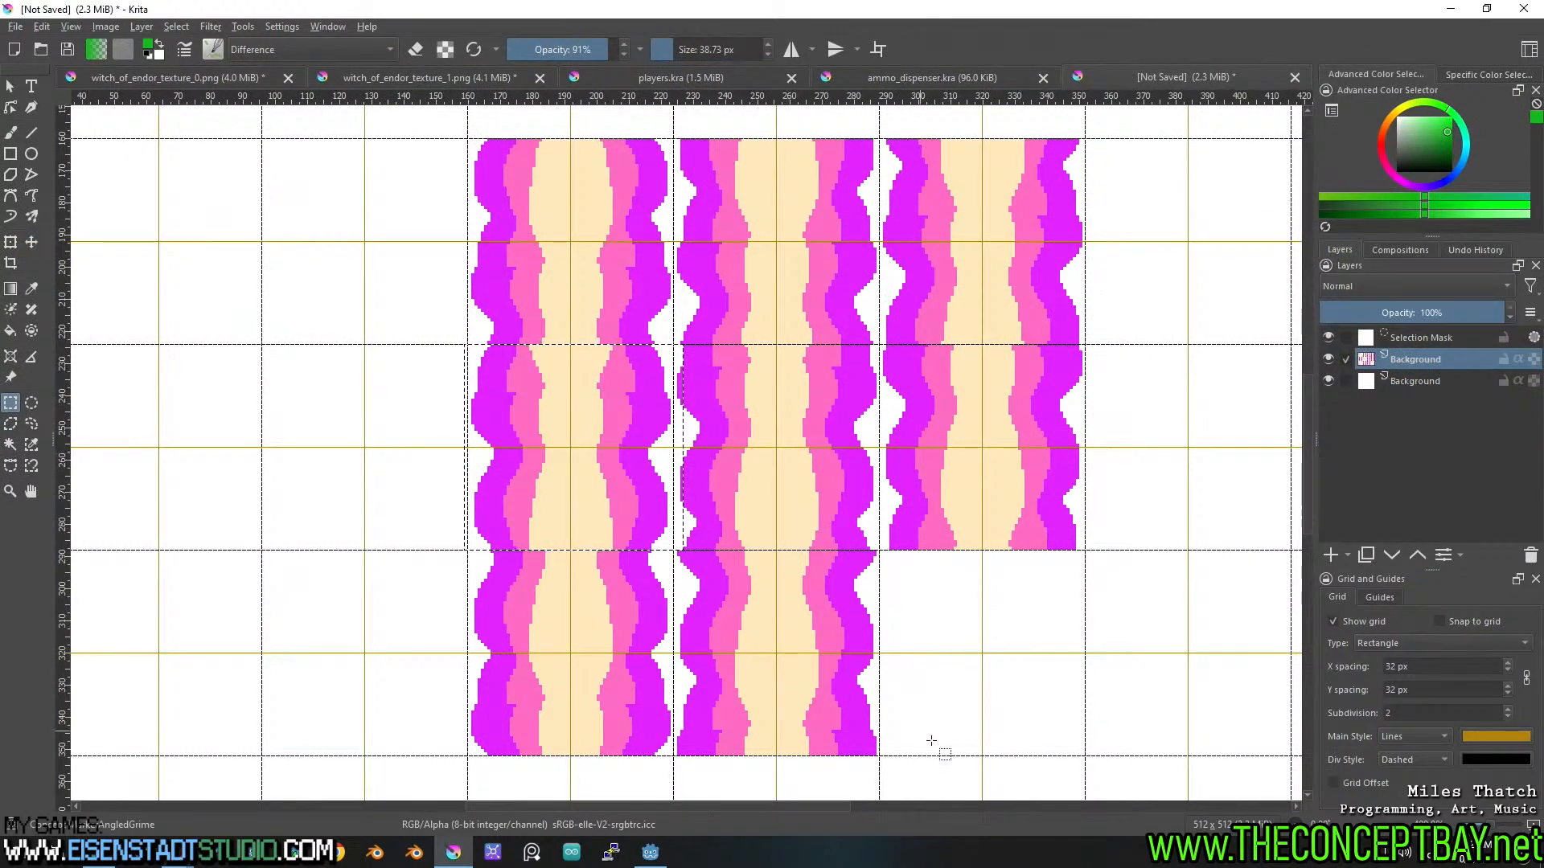
left_click_drag(920, 765, 680, 555)
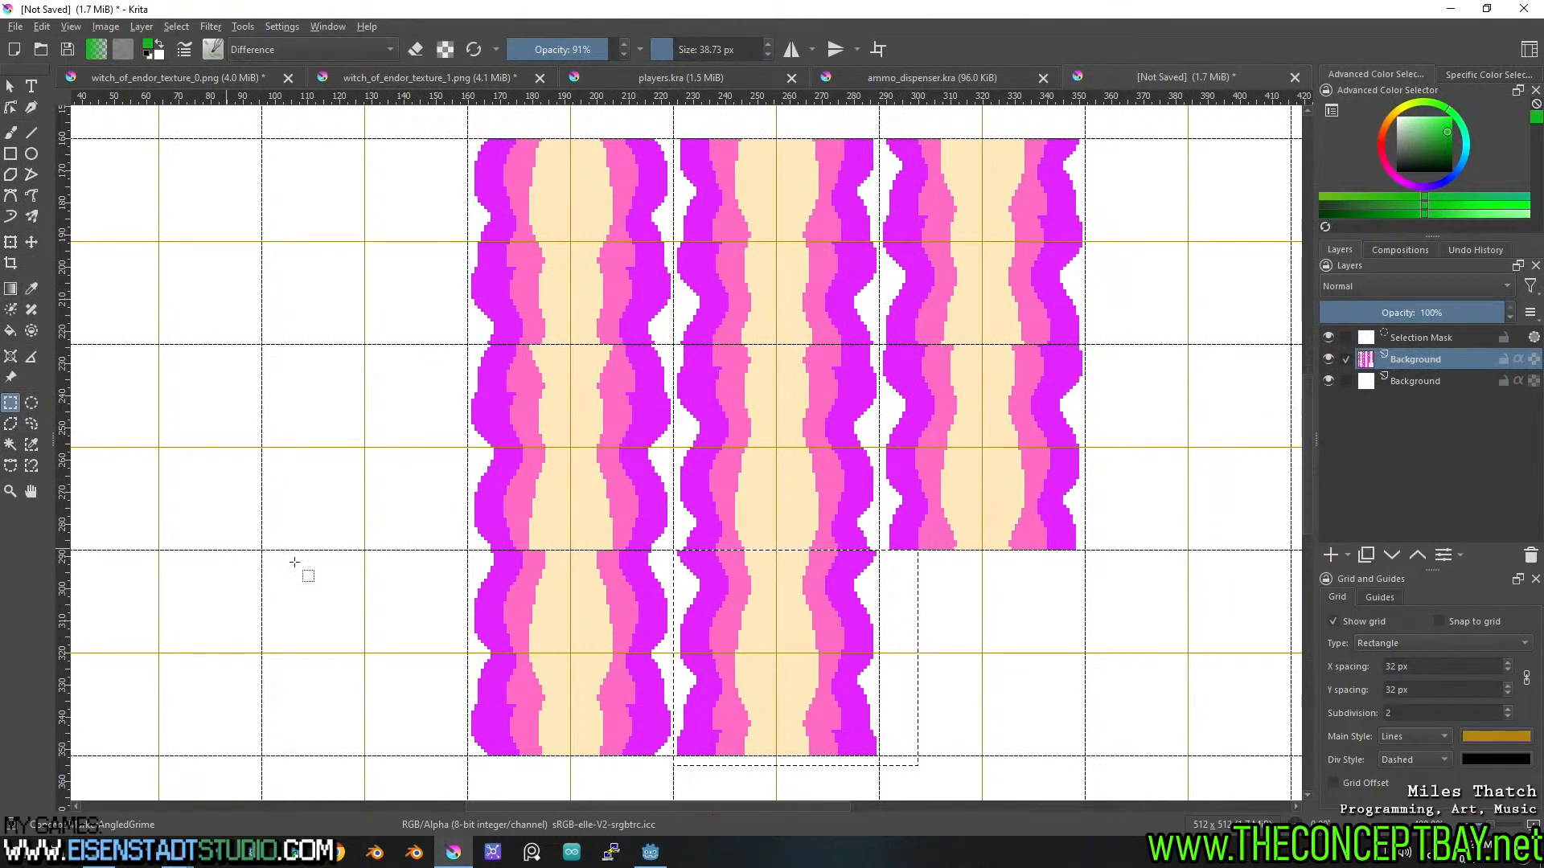
key("t")
left_click_drag(726, 631, 1134, 422)
middle_click(1203, 437)
middle_click(886, 436)
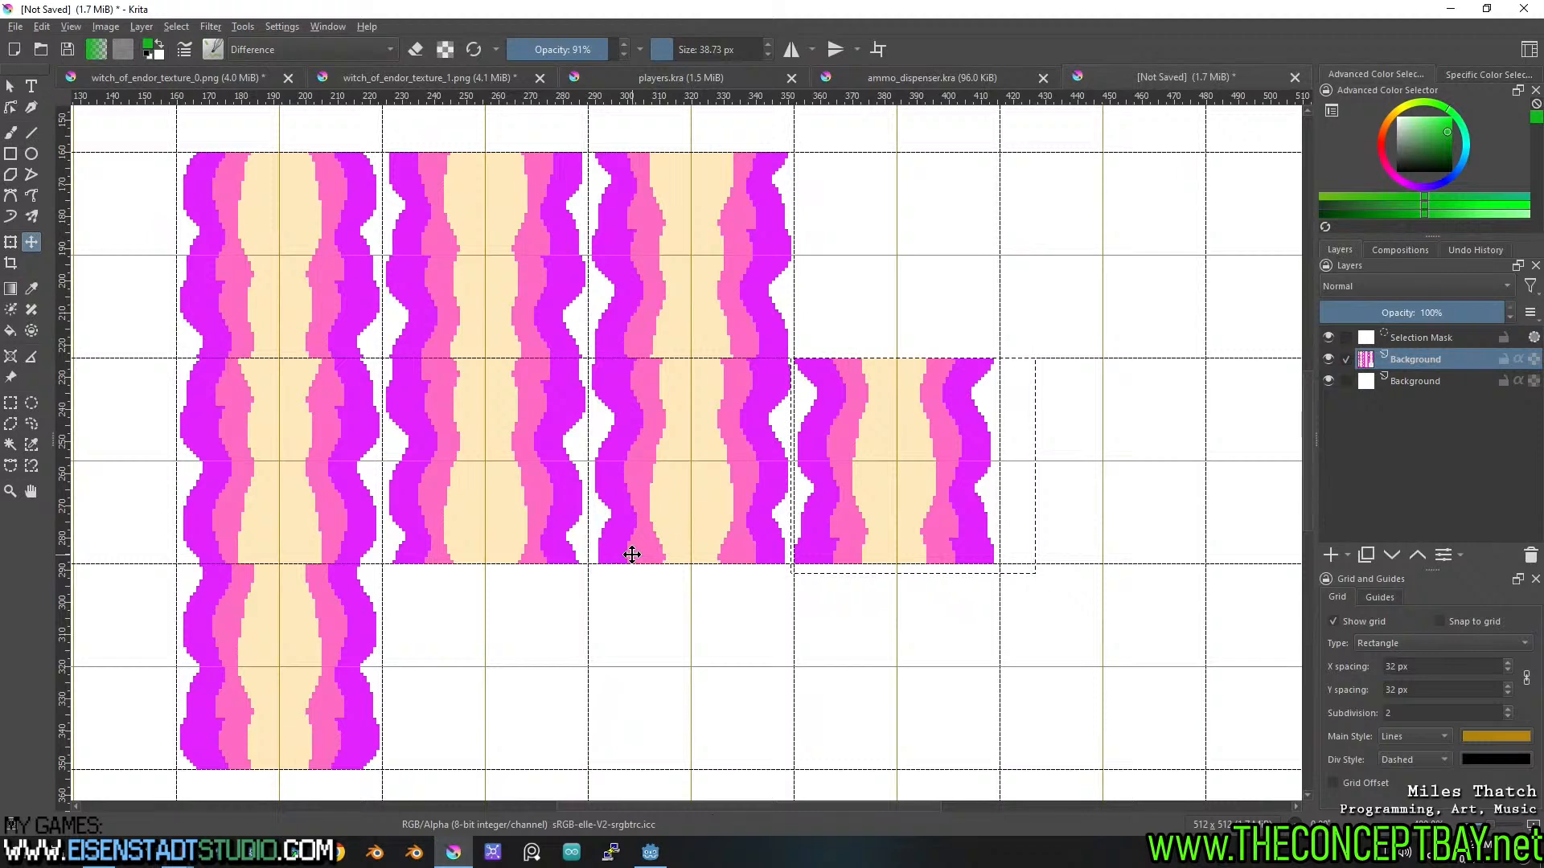
Select the three sprites of the top row and move them one sprite cell to the right.
left_click(14, 403)
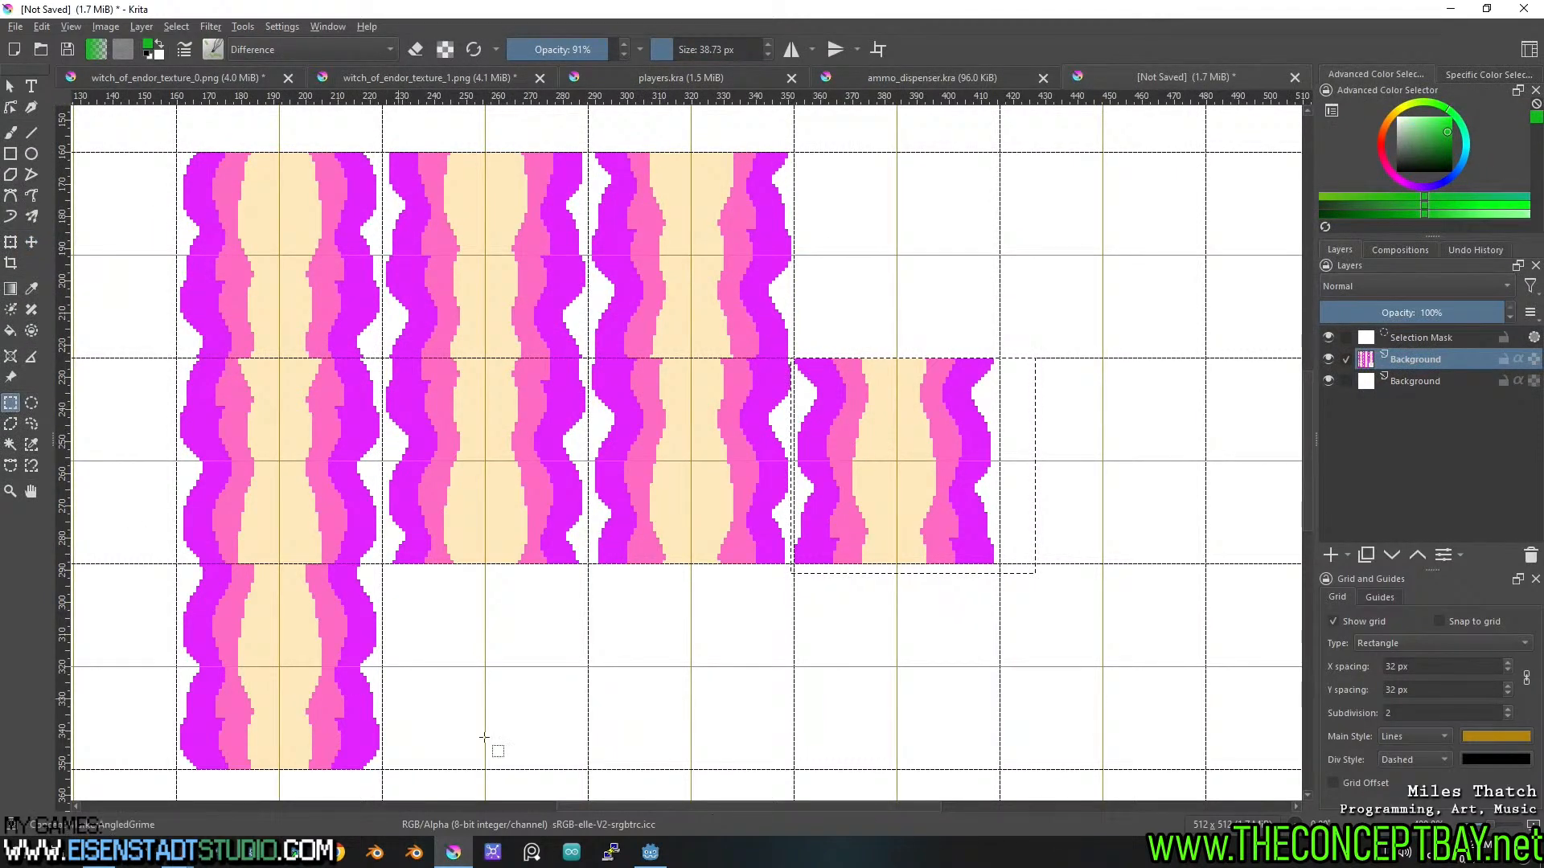
left_click_drag(141, 149, 794, 356)
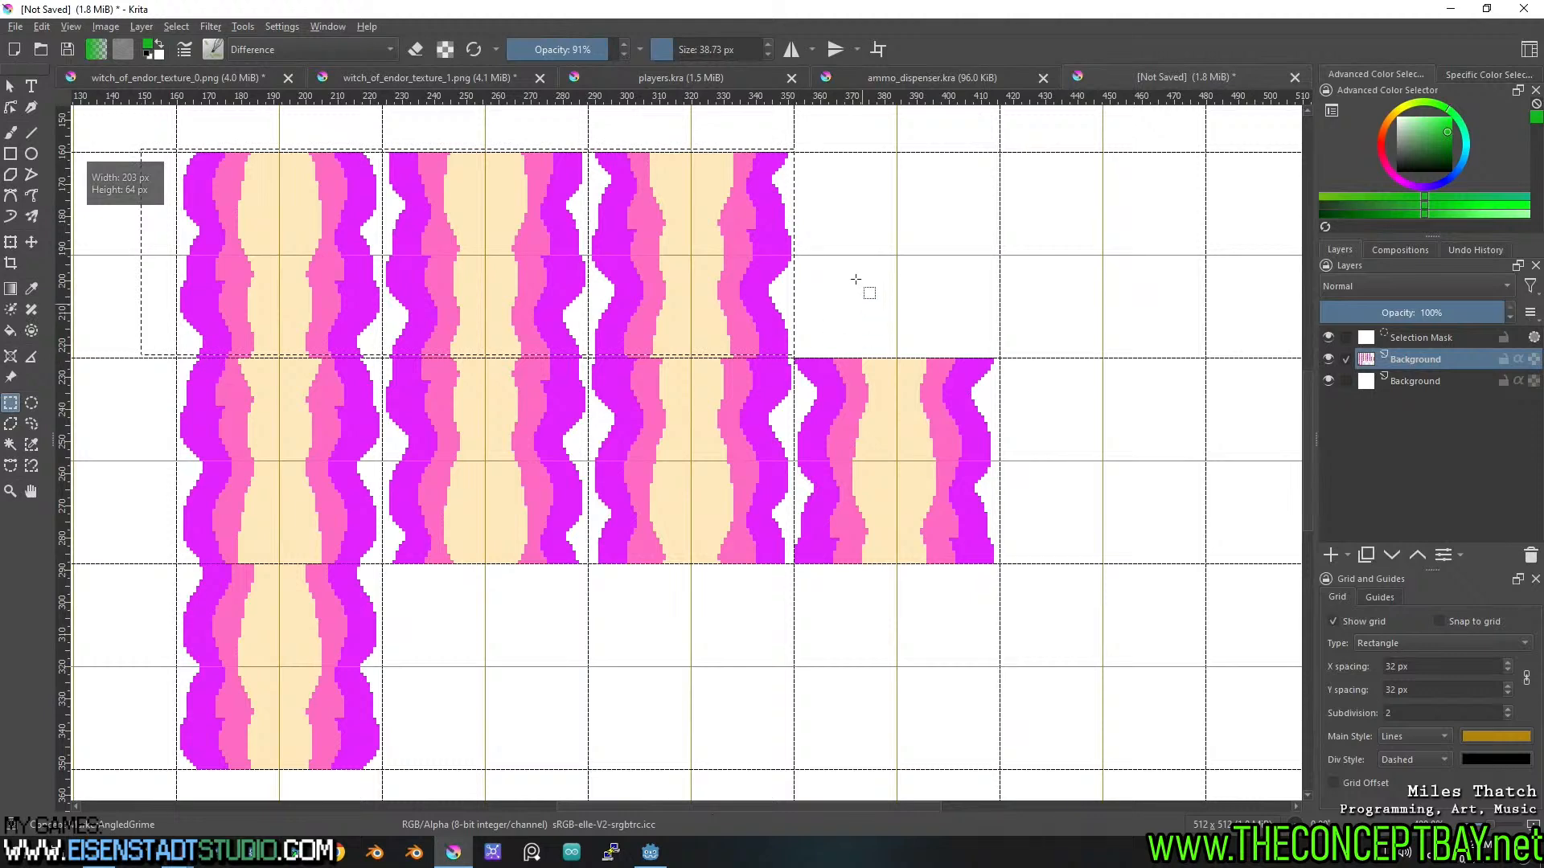
left_click_drag(817, 143, 184, 358)
key("t")
left_click_drag(644, 276, 854, 277)
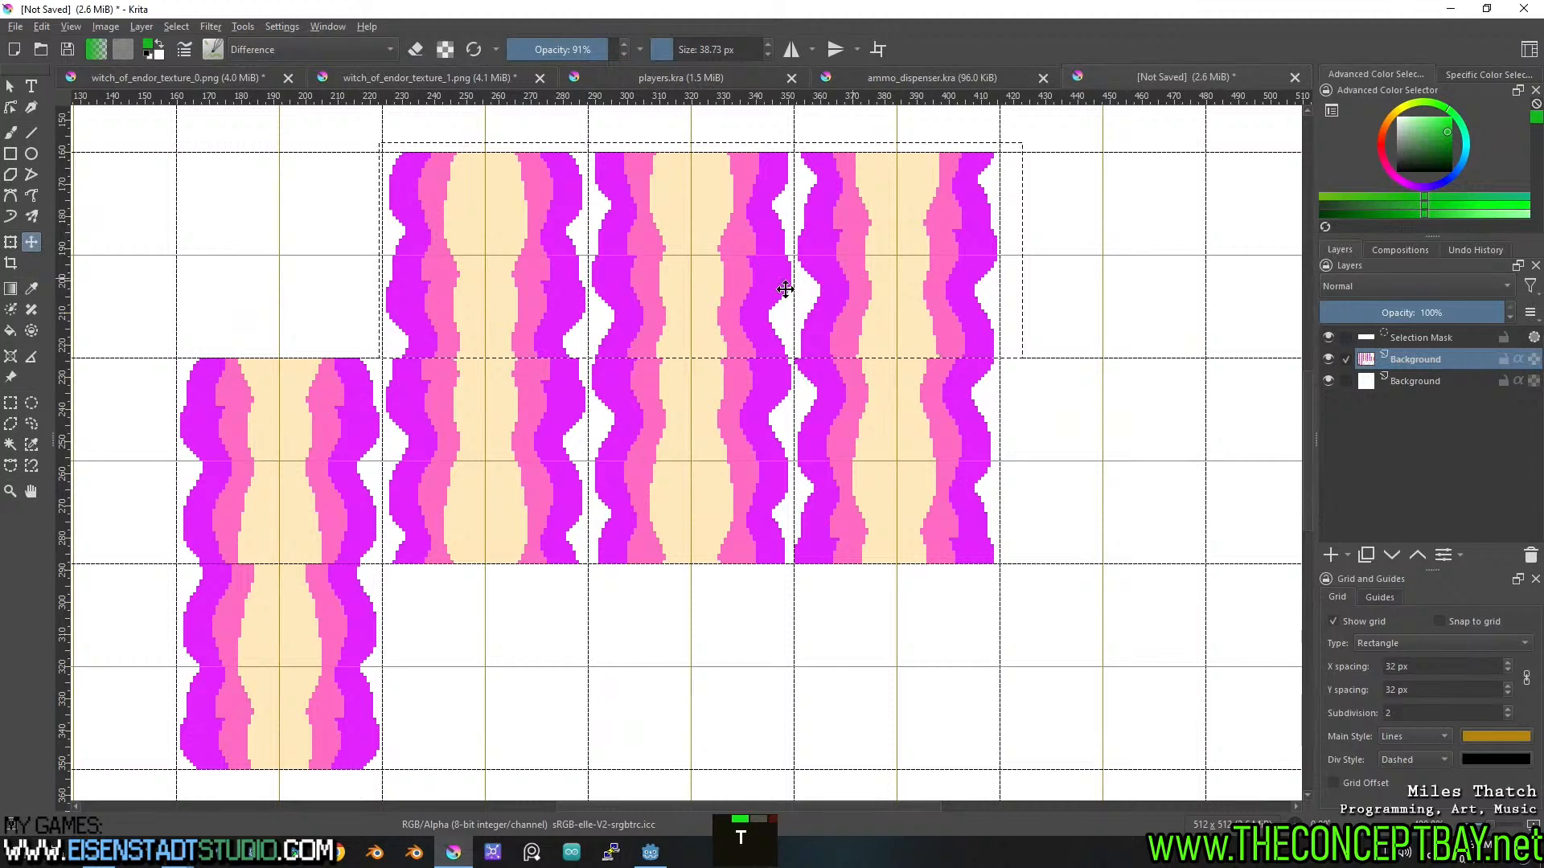
Move the lower half of the leftmost beam strip above its upper half, level with the other strips, and clear the selection.
left_click(11, 402)
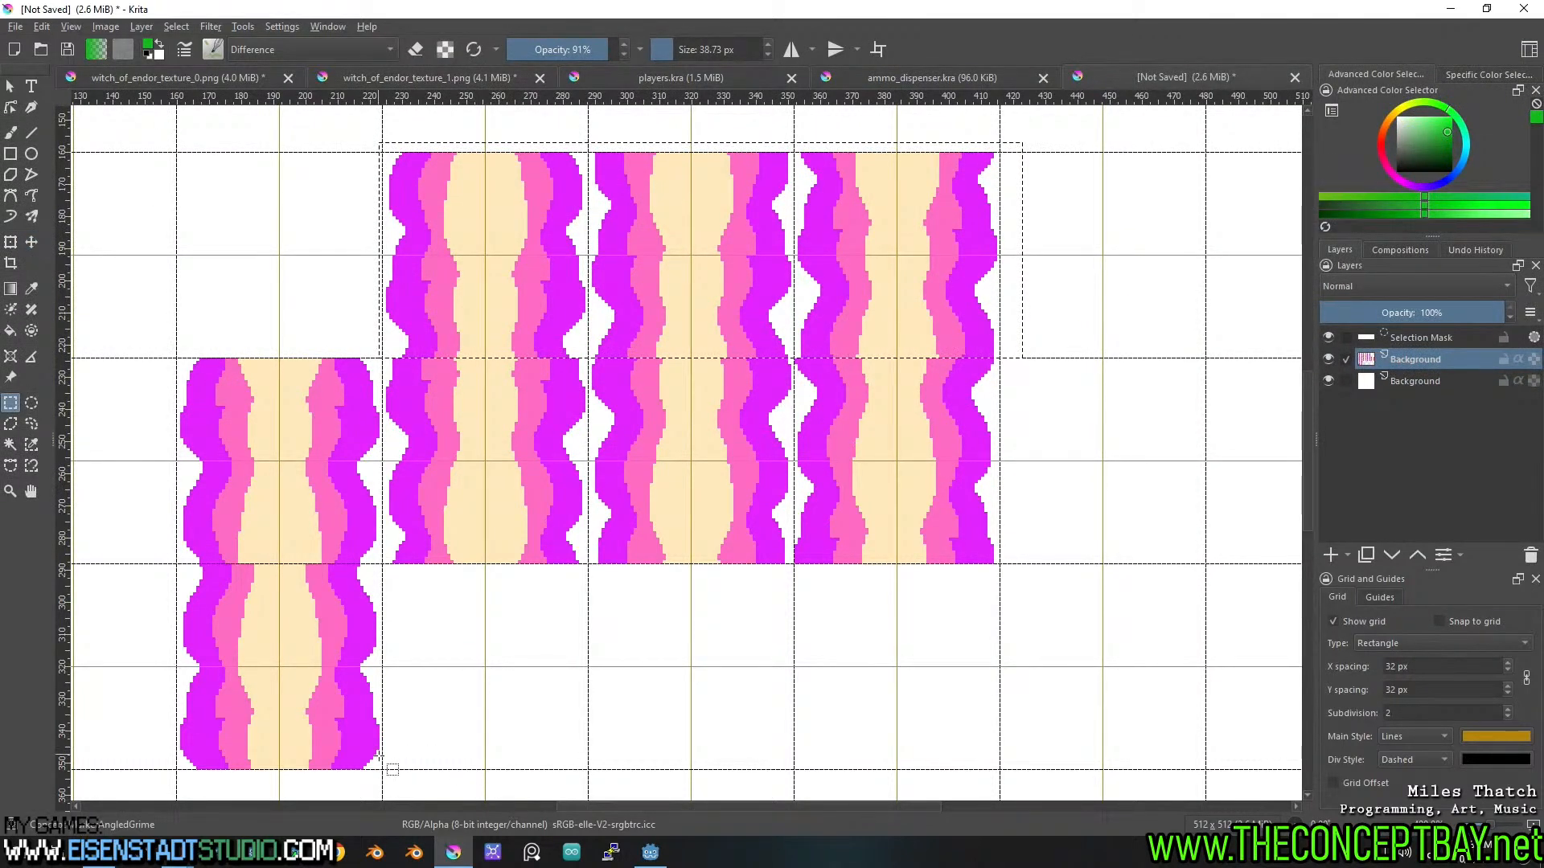
left_click_drag(384, 767, 177, 565)
key("t")
left_click_drag(288, 626, 287, 212)
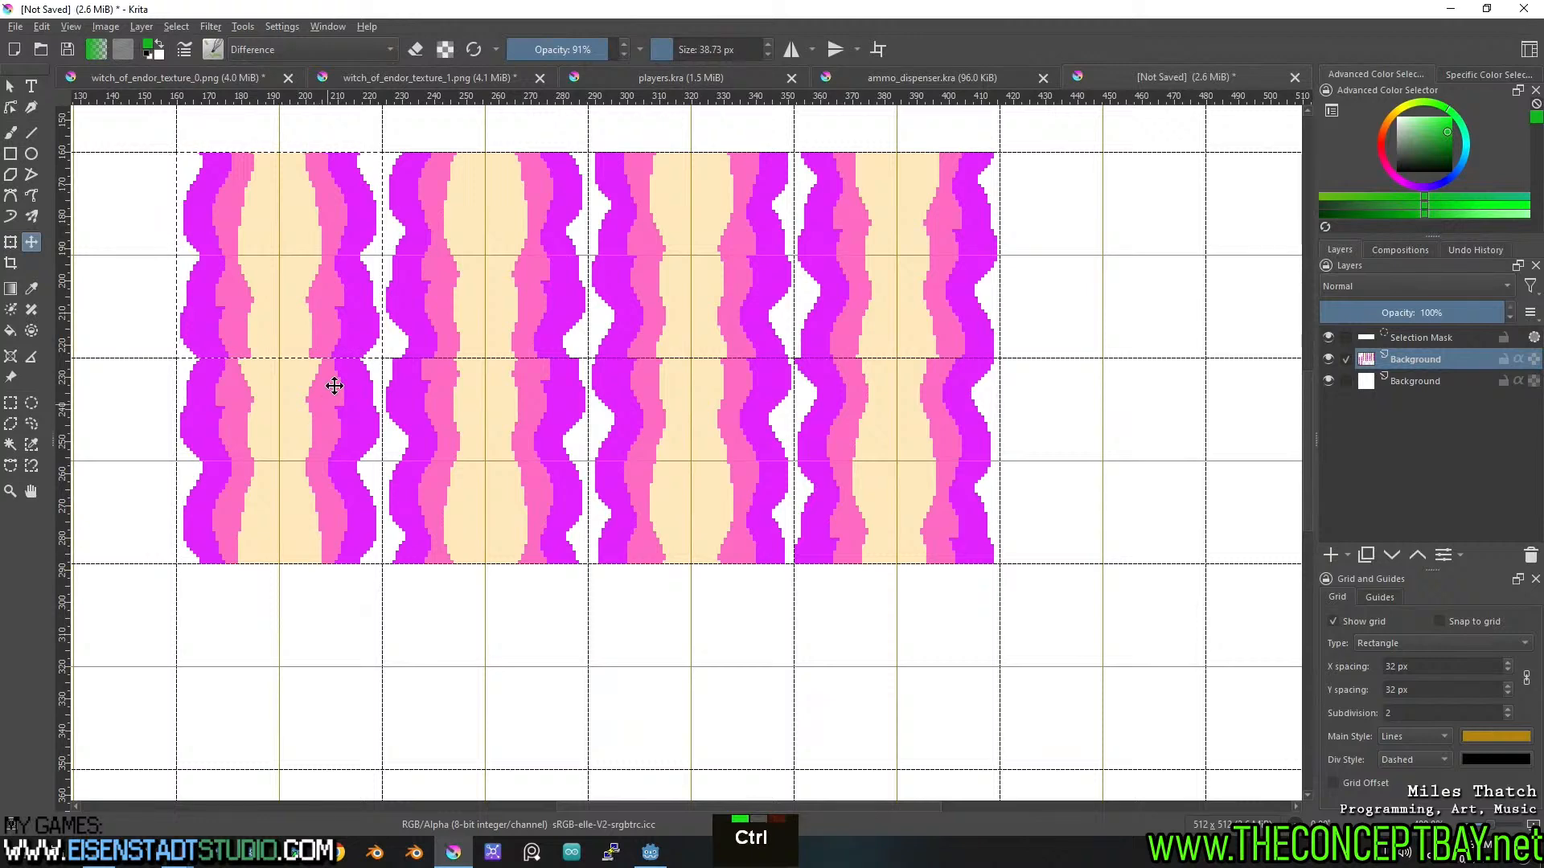
key("ctrl+shift+a")
Save the beam artwork in the Assets folder as a Krita document called cauldron_beam.
left_click_drag(346, 340, 439, 395)
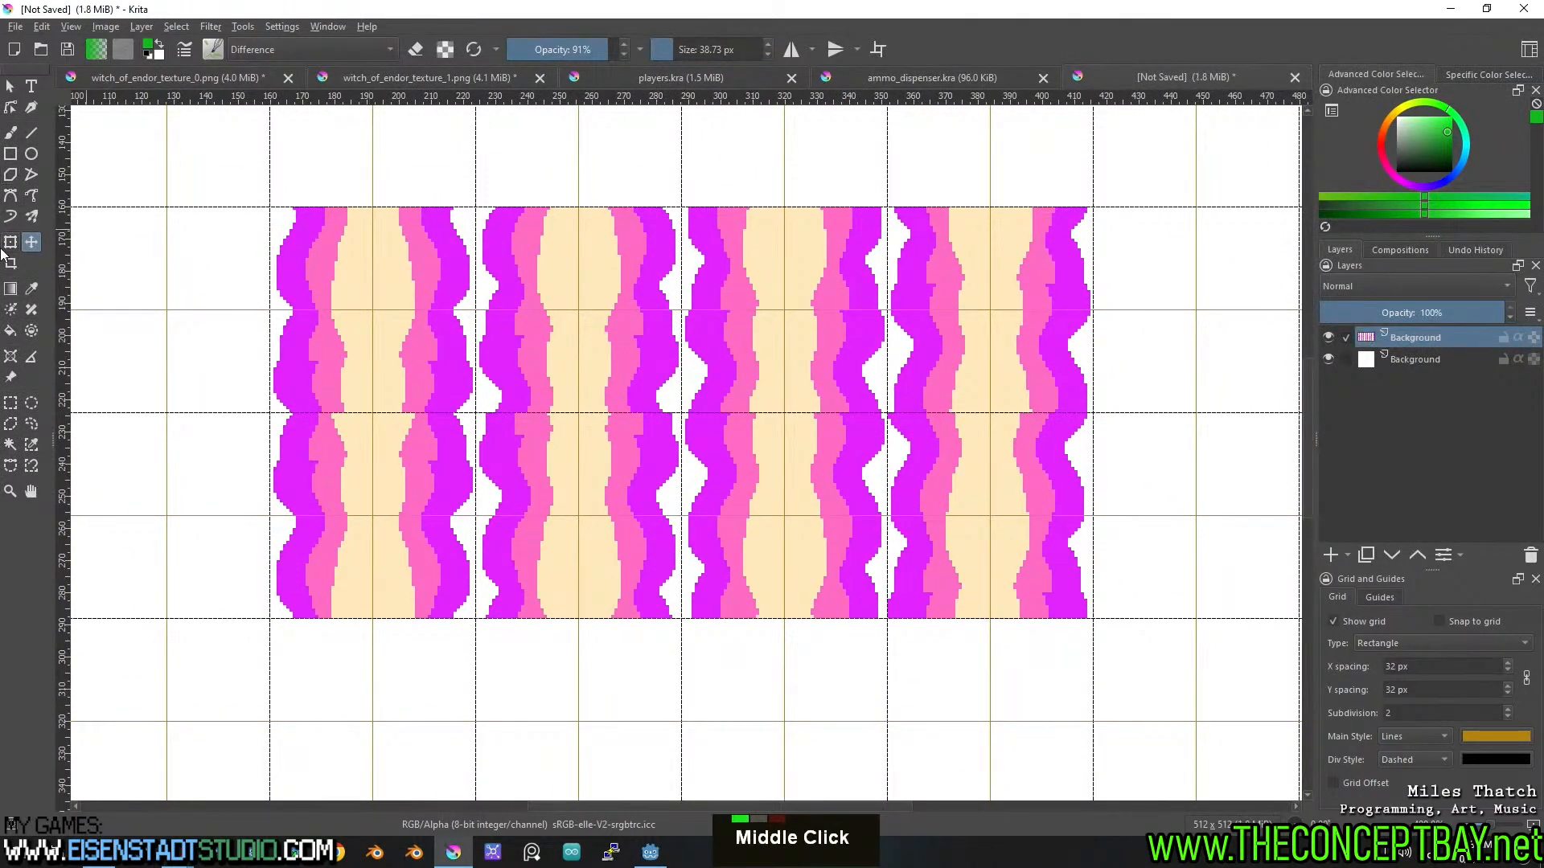
left_click(11, 89)
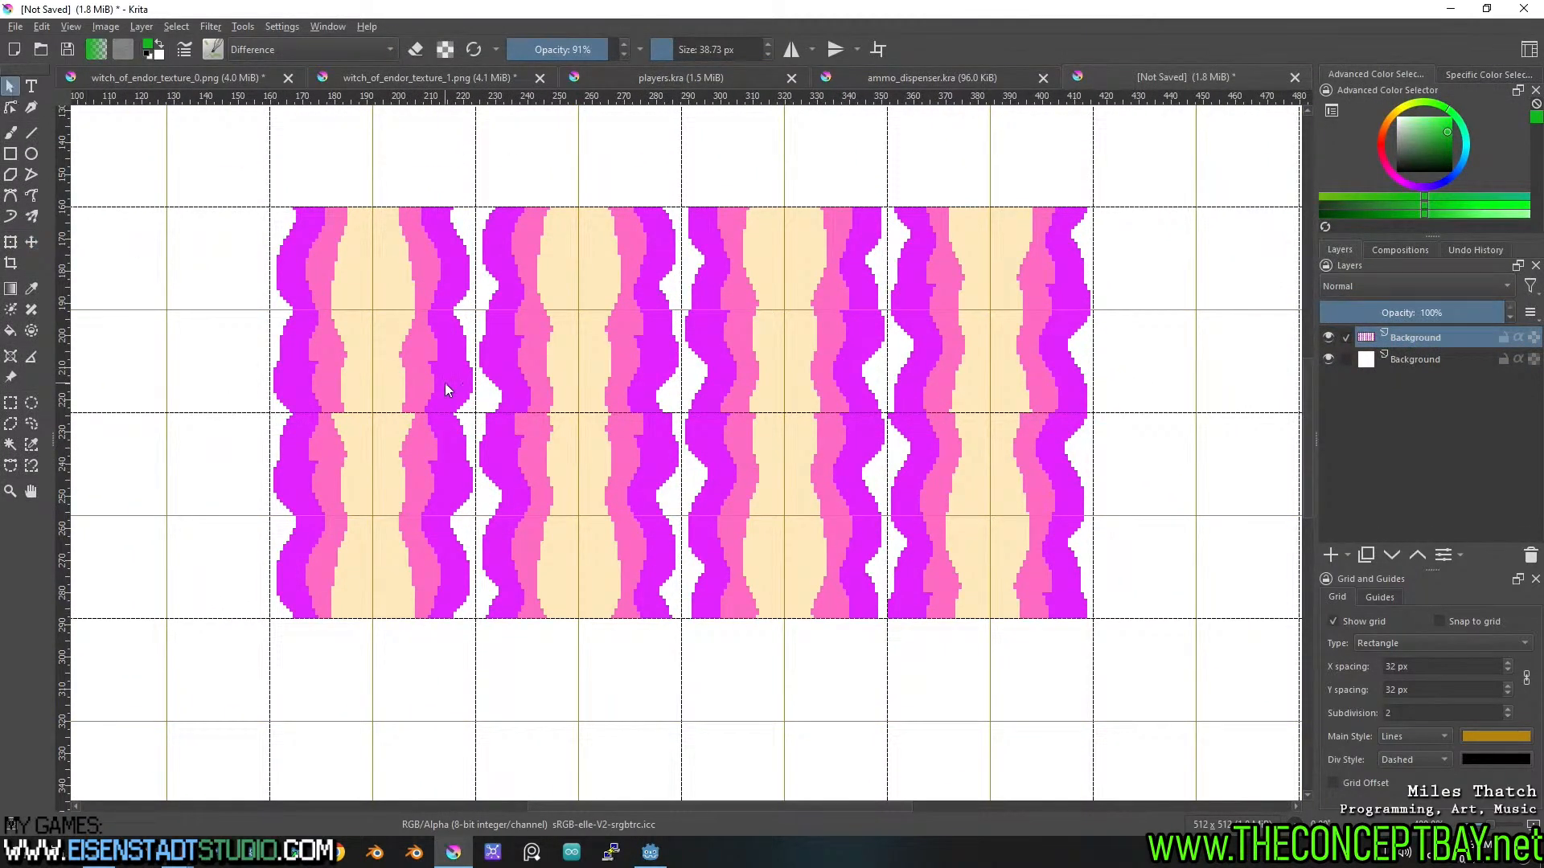
key("ctrl+s")
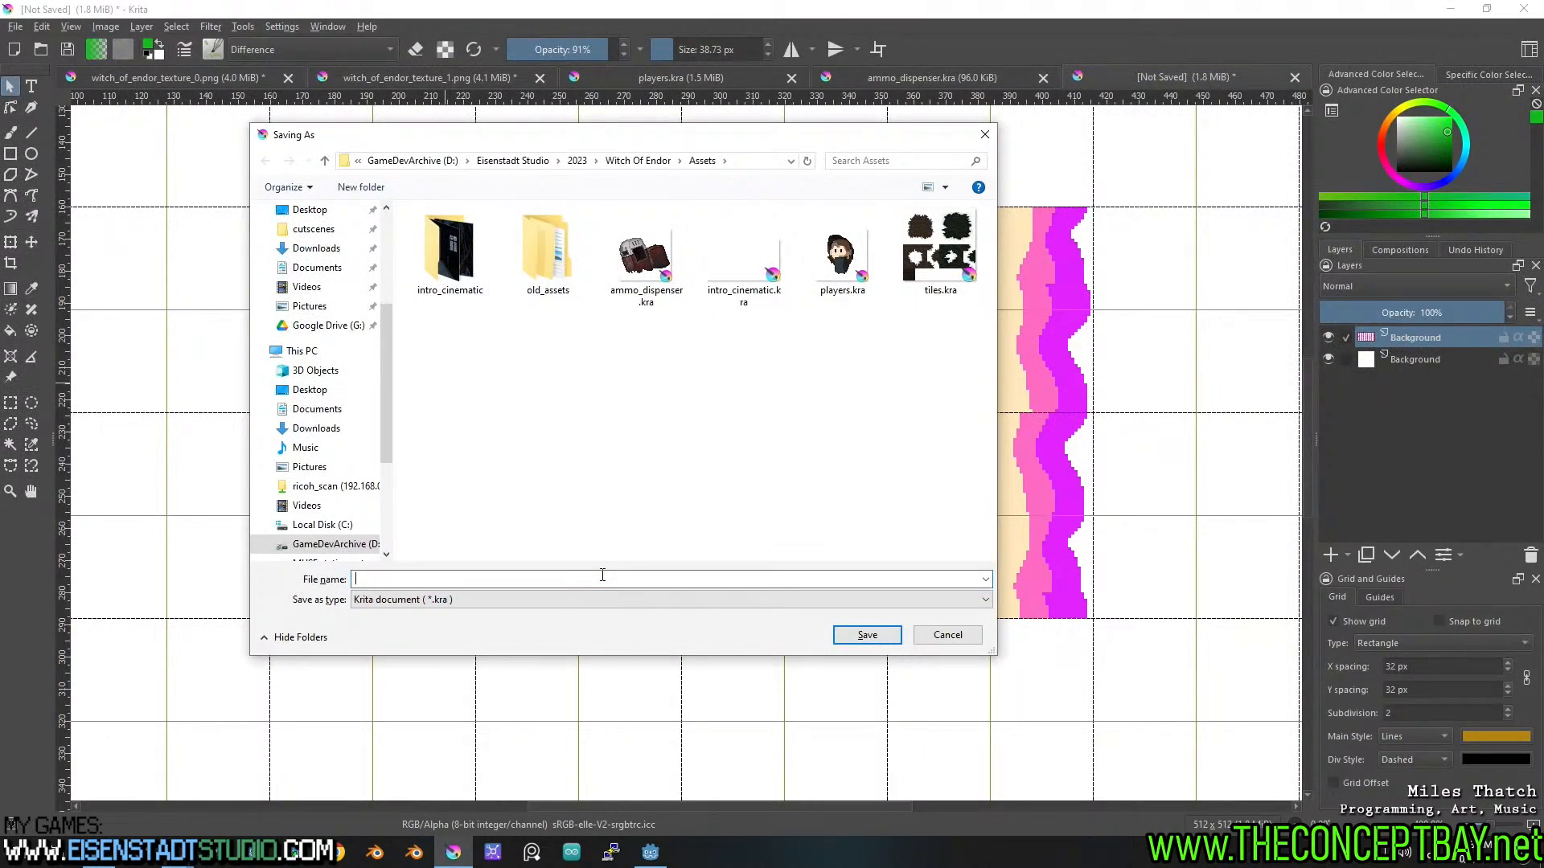
type("cauldron_beam")
key("Return")
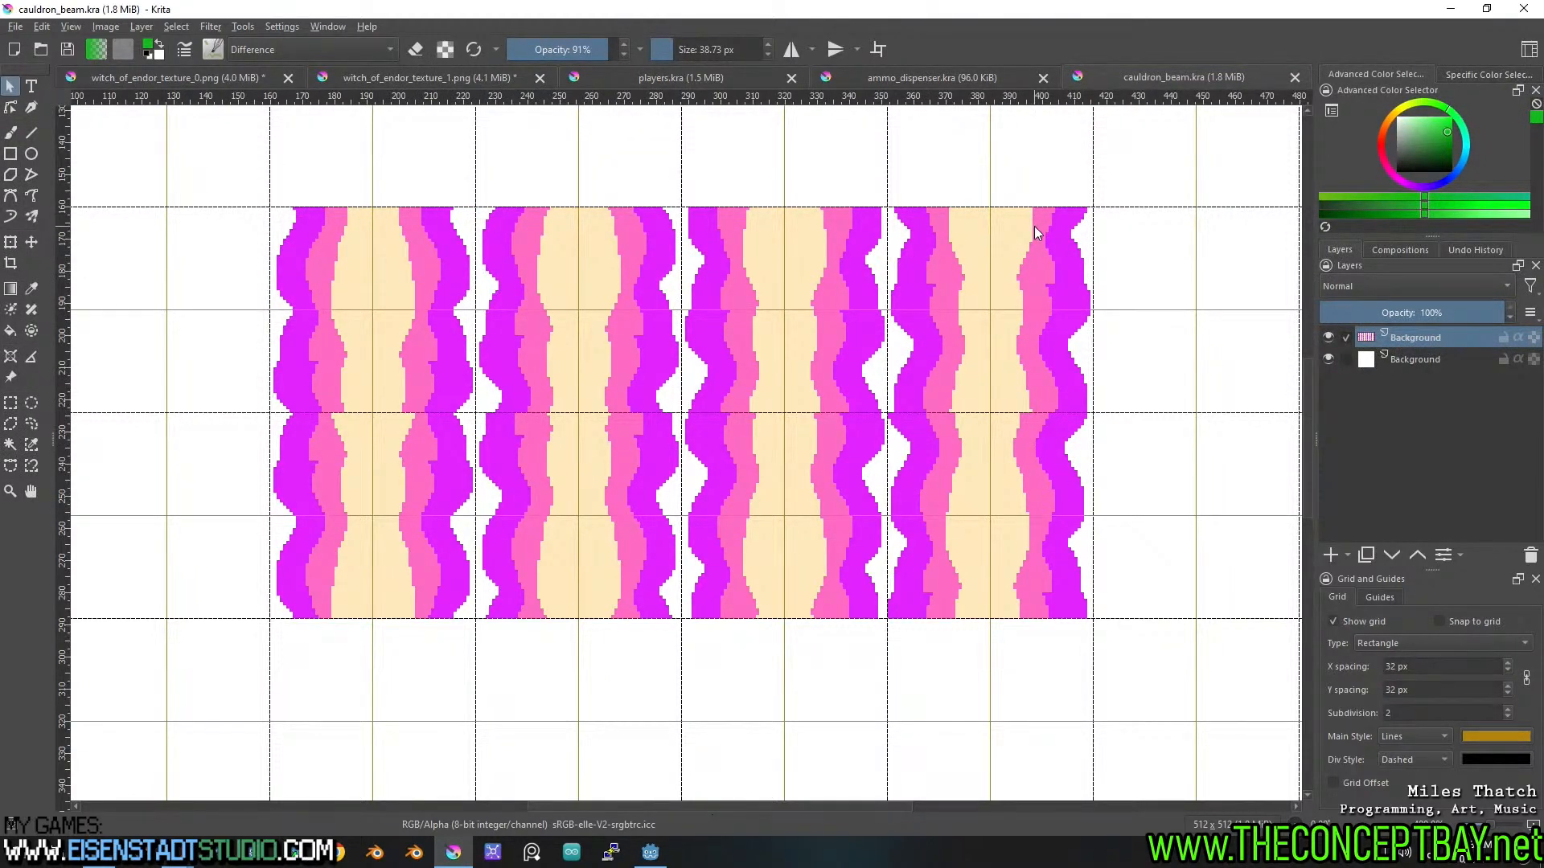
Try to crop the canvas to the four beam strips.
right_click(431, 558)
left_click(411, 600)
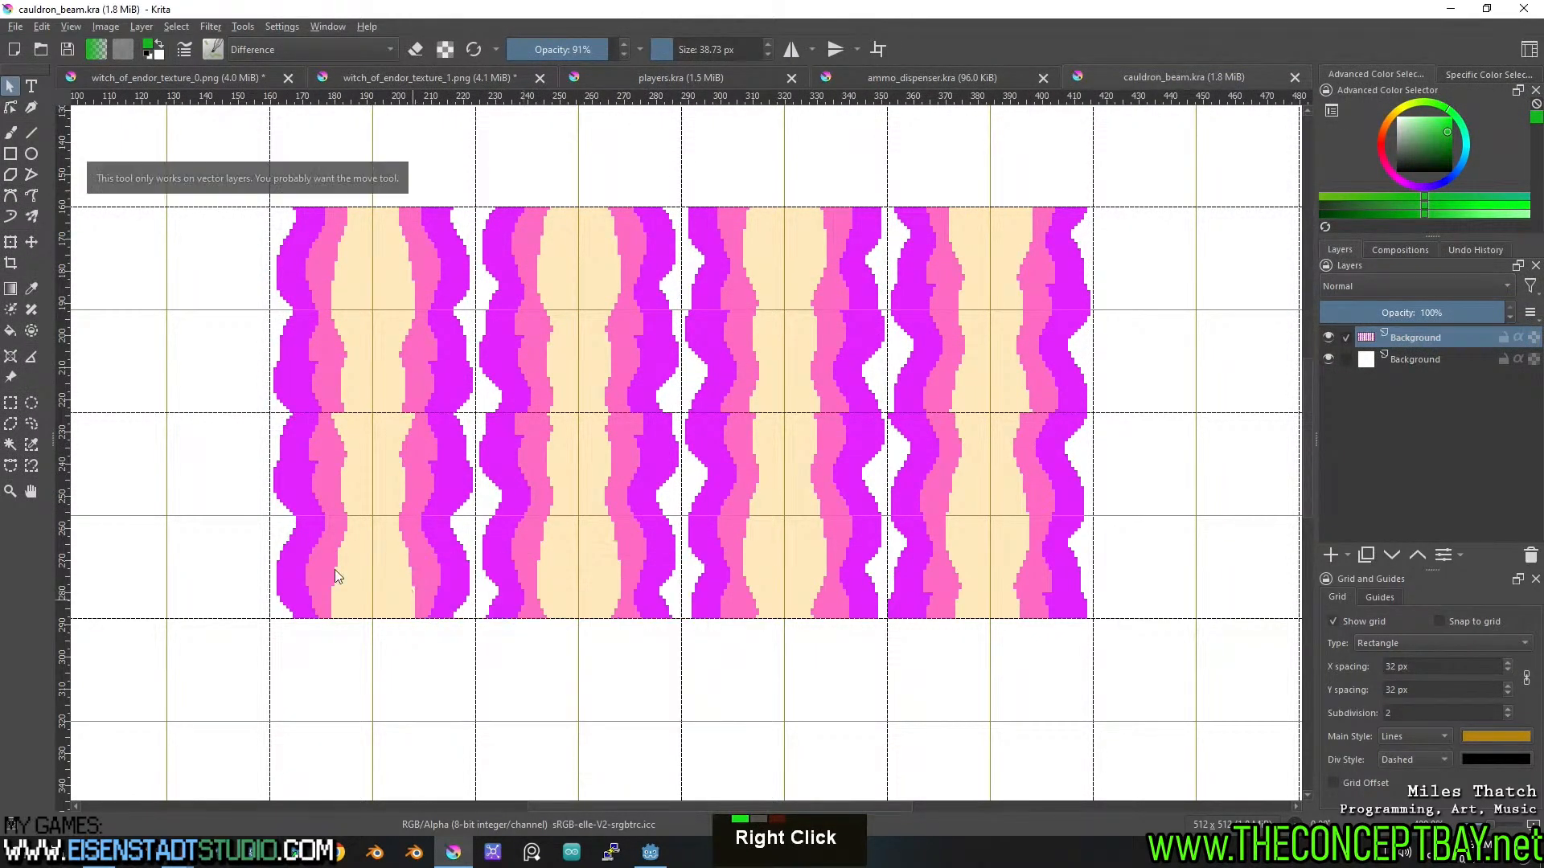
left_click(10, 402)
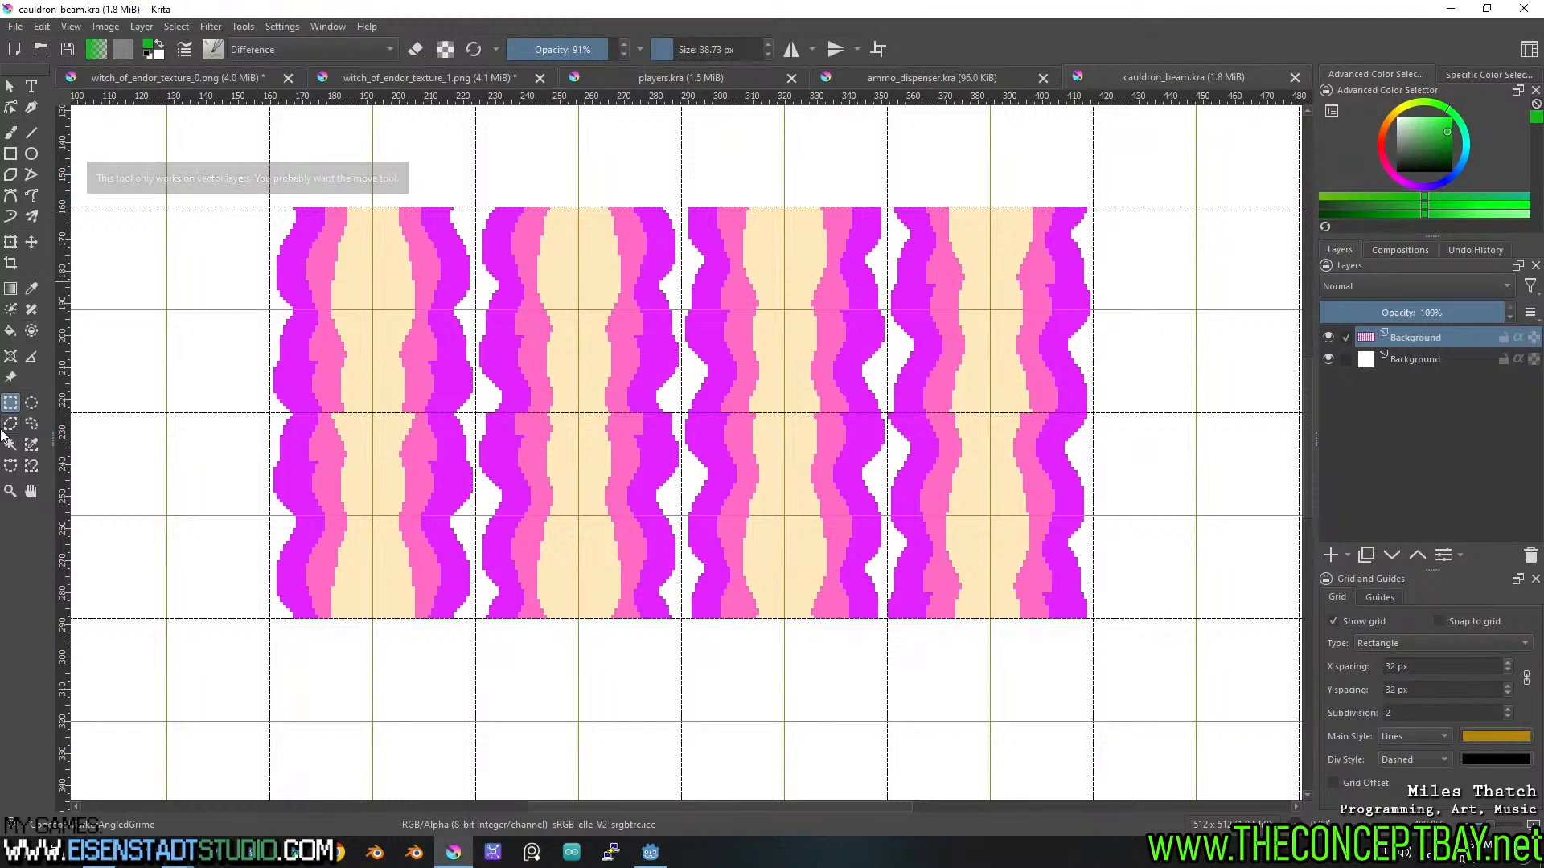
left_click(10, 265)
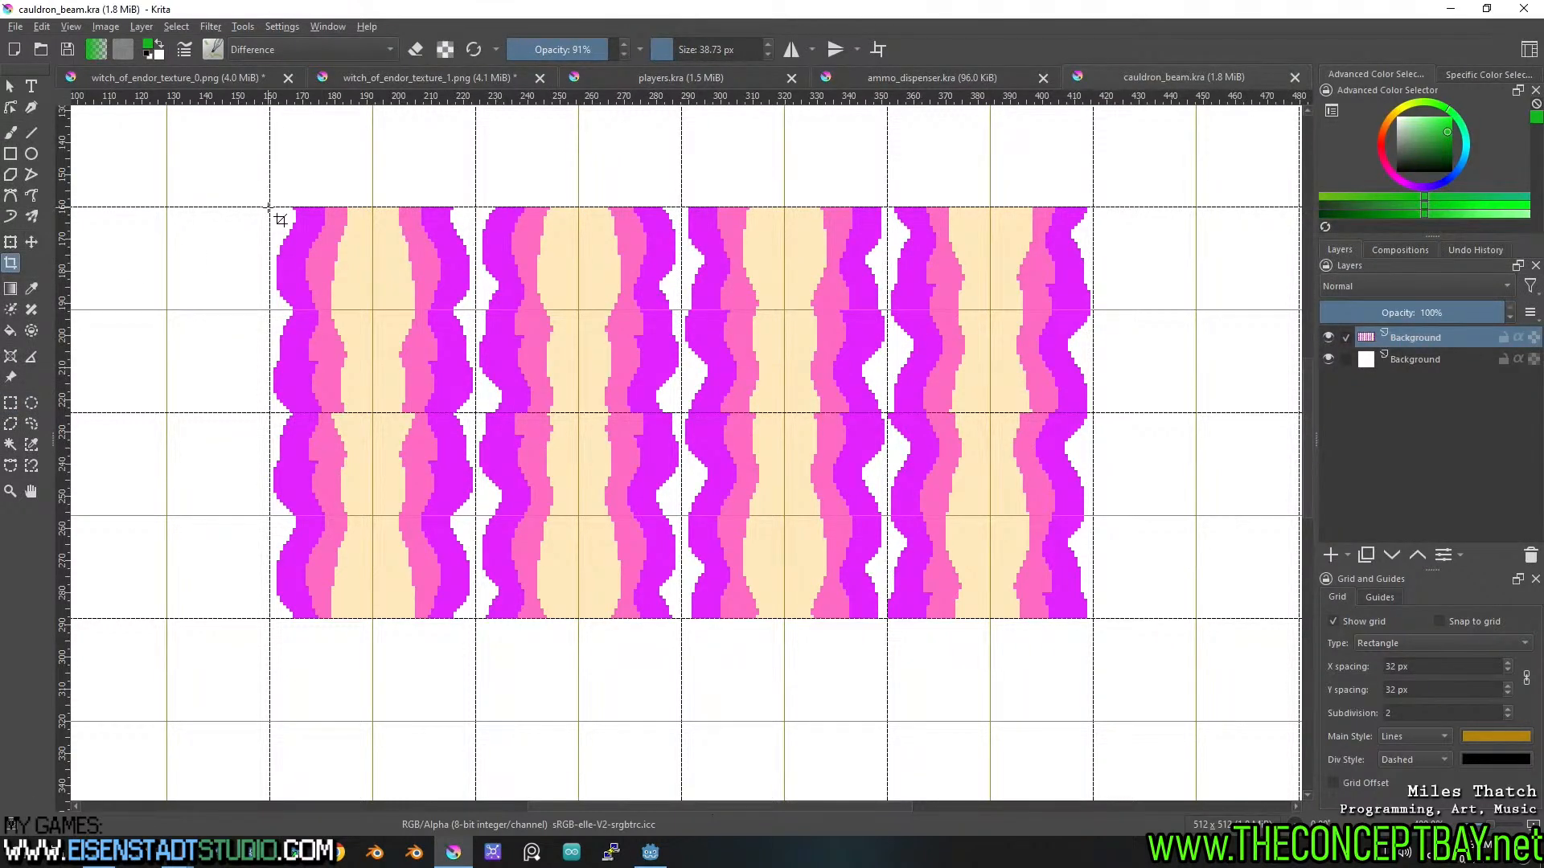
left_click_drag(282, 219, 1092, 619)
left_click_drag(1090, 412, 1093, 412)
left_click_drag(267, 414, 273, 414)
key("Return")
key("ctrl+z")
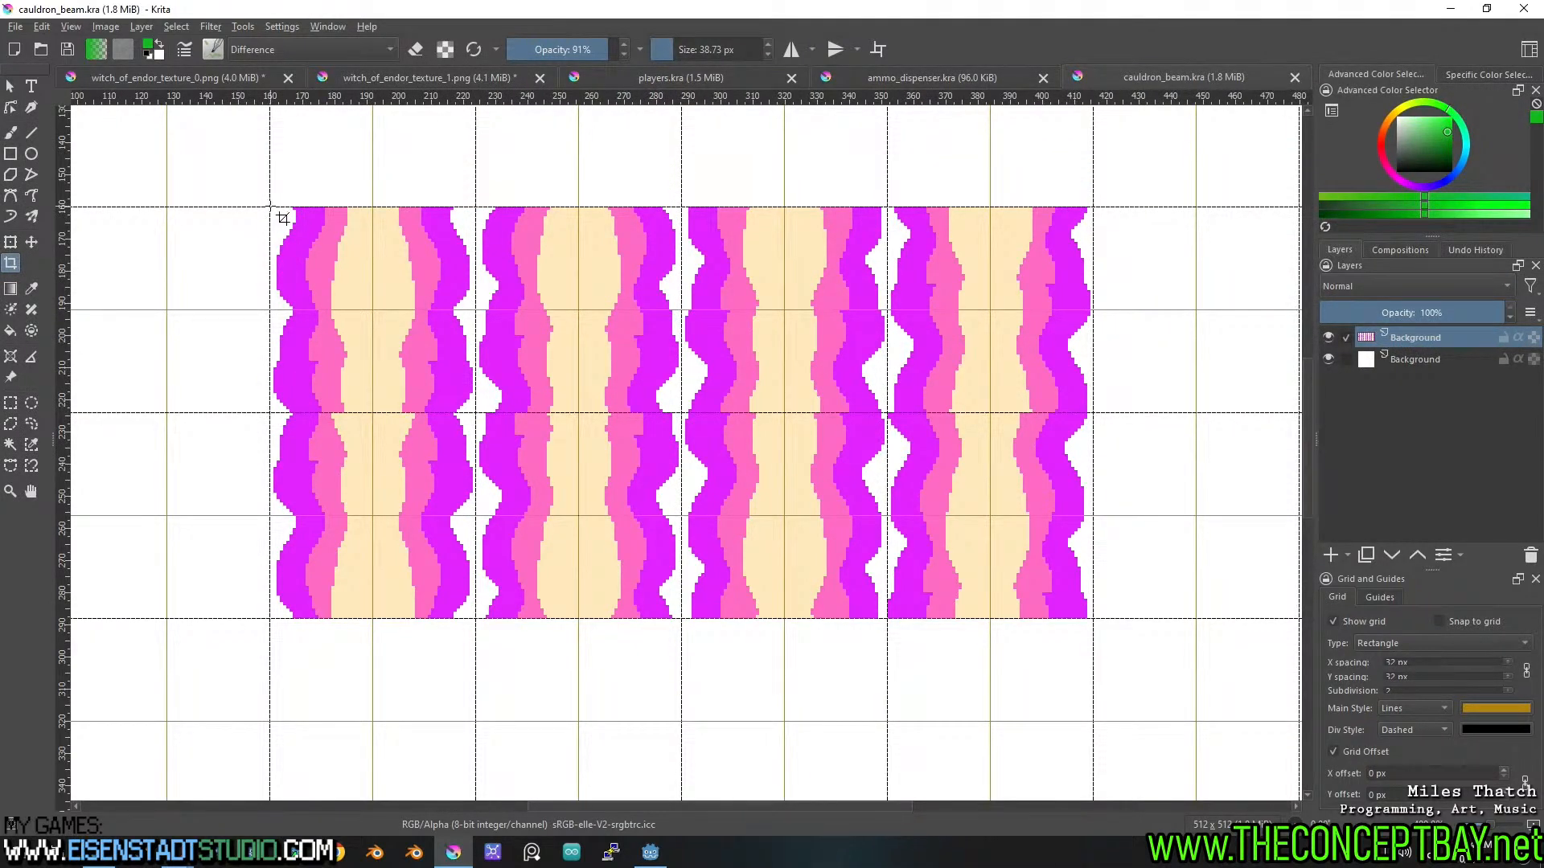
Crop the canvas to the 256 × 128 px area holding the four beam strips, hide the white background layer and save.
left_click_drag(283, 218, 1105, 631)
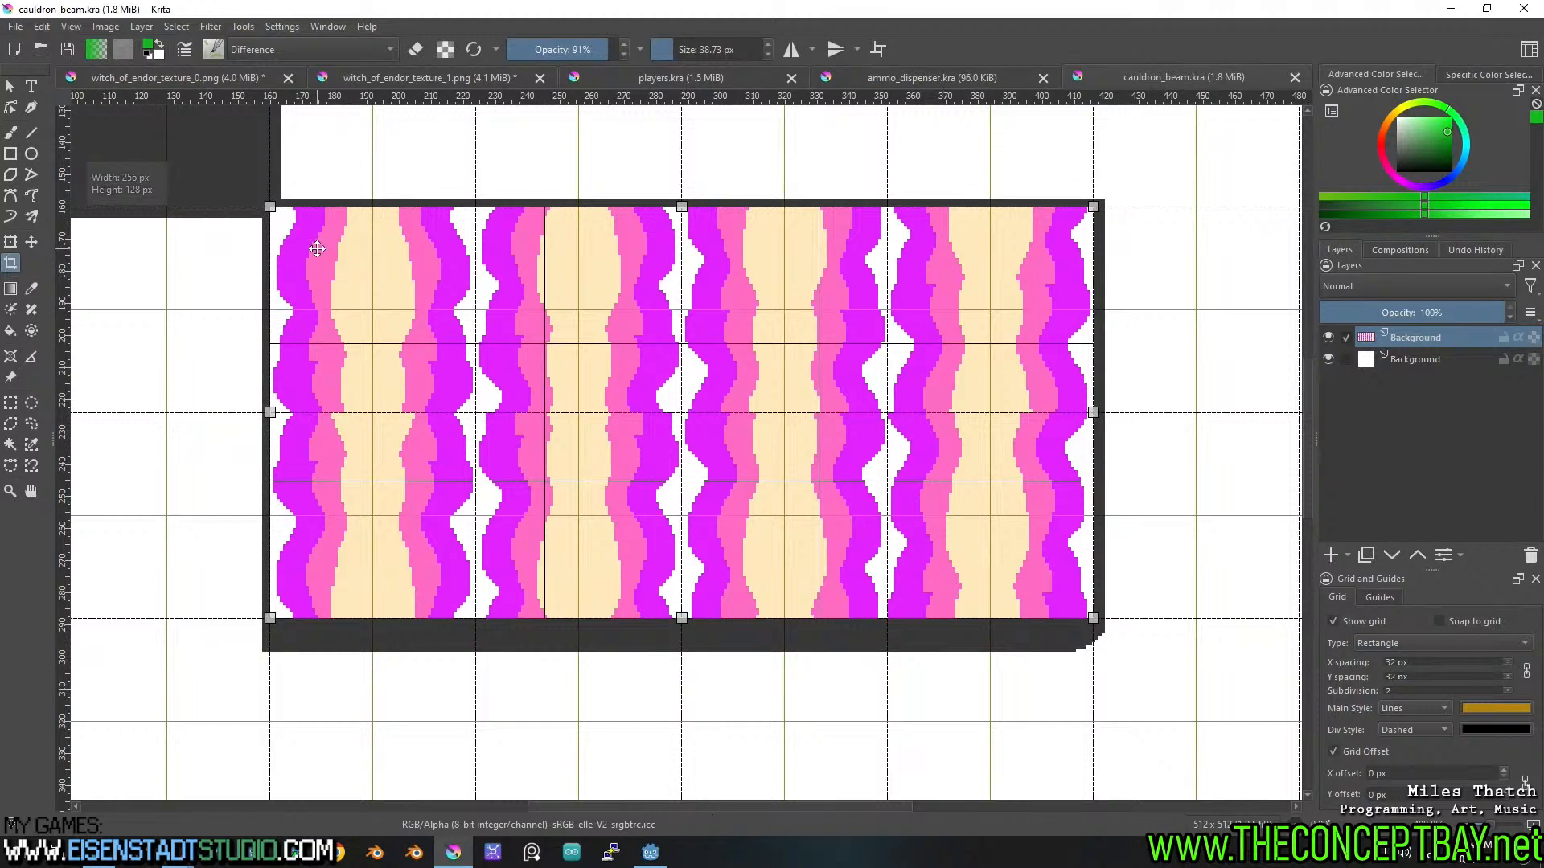
key("Return")
key("ctrl+s")
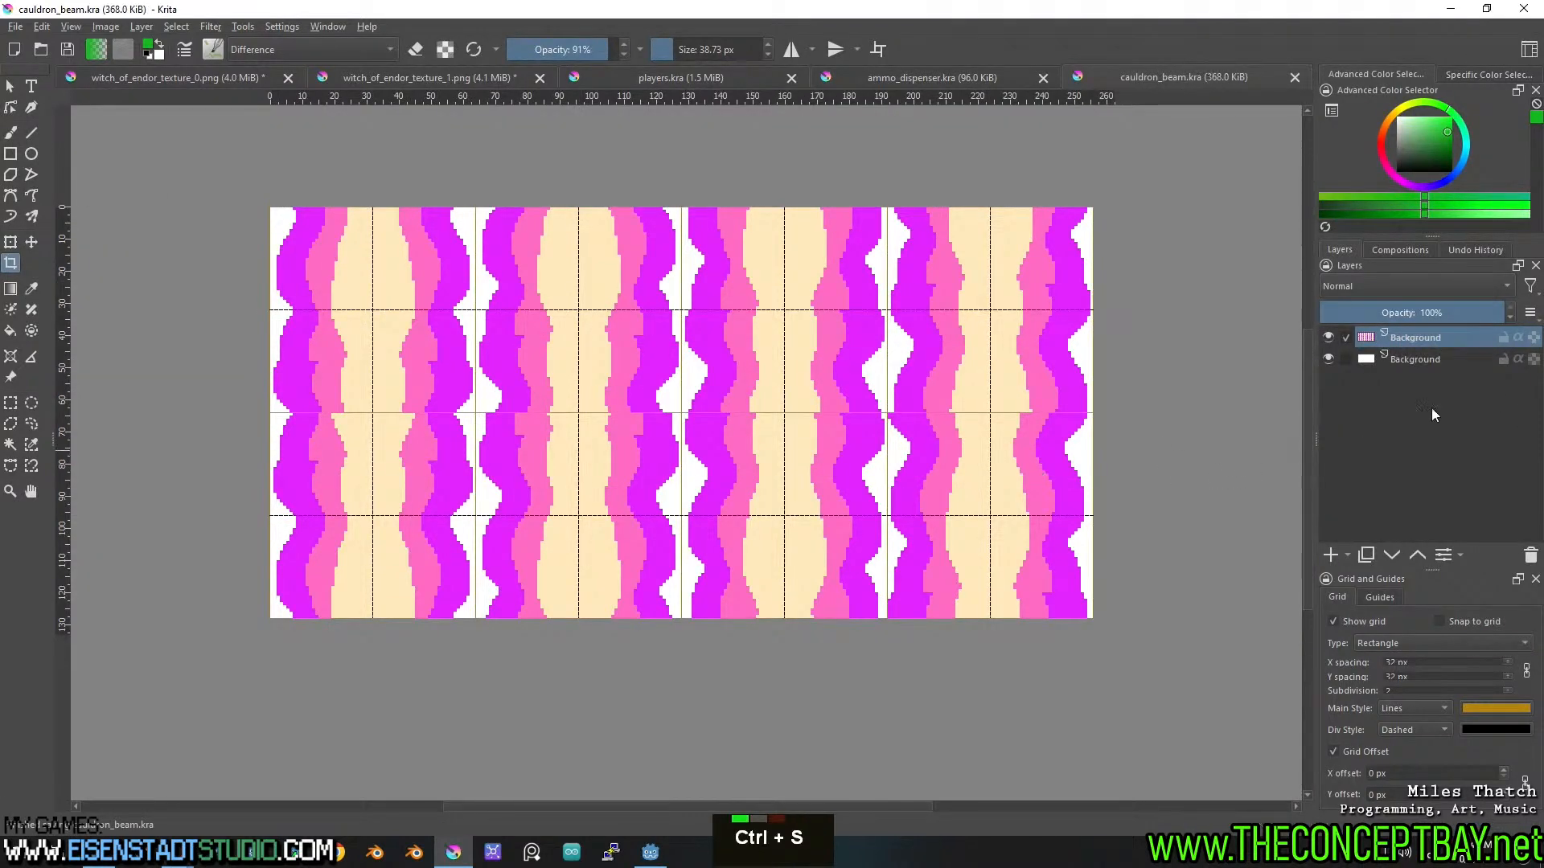
left_click(1328, 359)
key("ctrl+s")
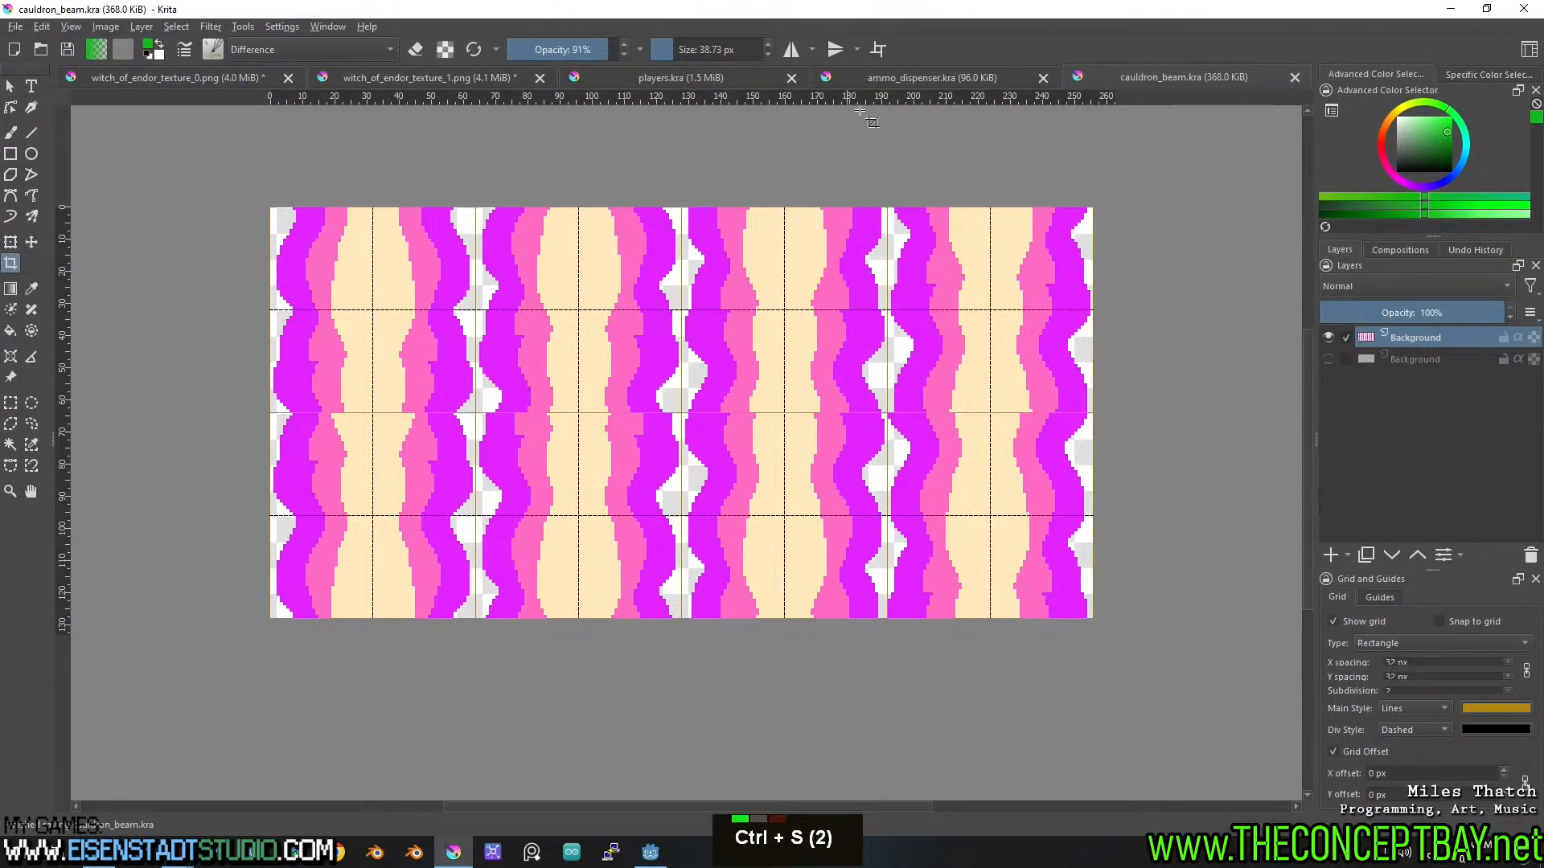
Cut the lower spiral tombstone out of the witch_of_endor_texture_1.png sprite sheet.
left_click(358, 78)
left_click_drag(627, 421, 630, 609)
scroll(592, 503, "down", 2)
mouse_move(558, 468)
left_mouse_down()
mouse_move(938, 354)
mouse_move(1092, 270)
left_mouse_up()
left_click_drag(943, 684, 695, 353)
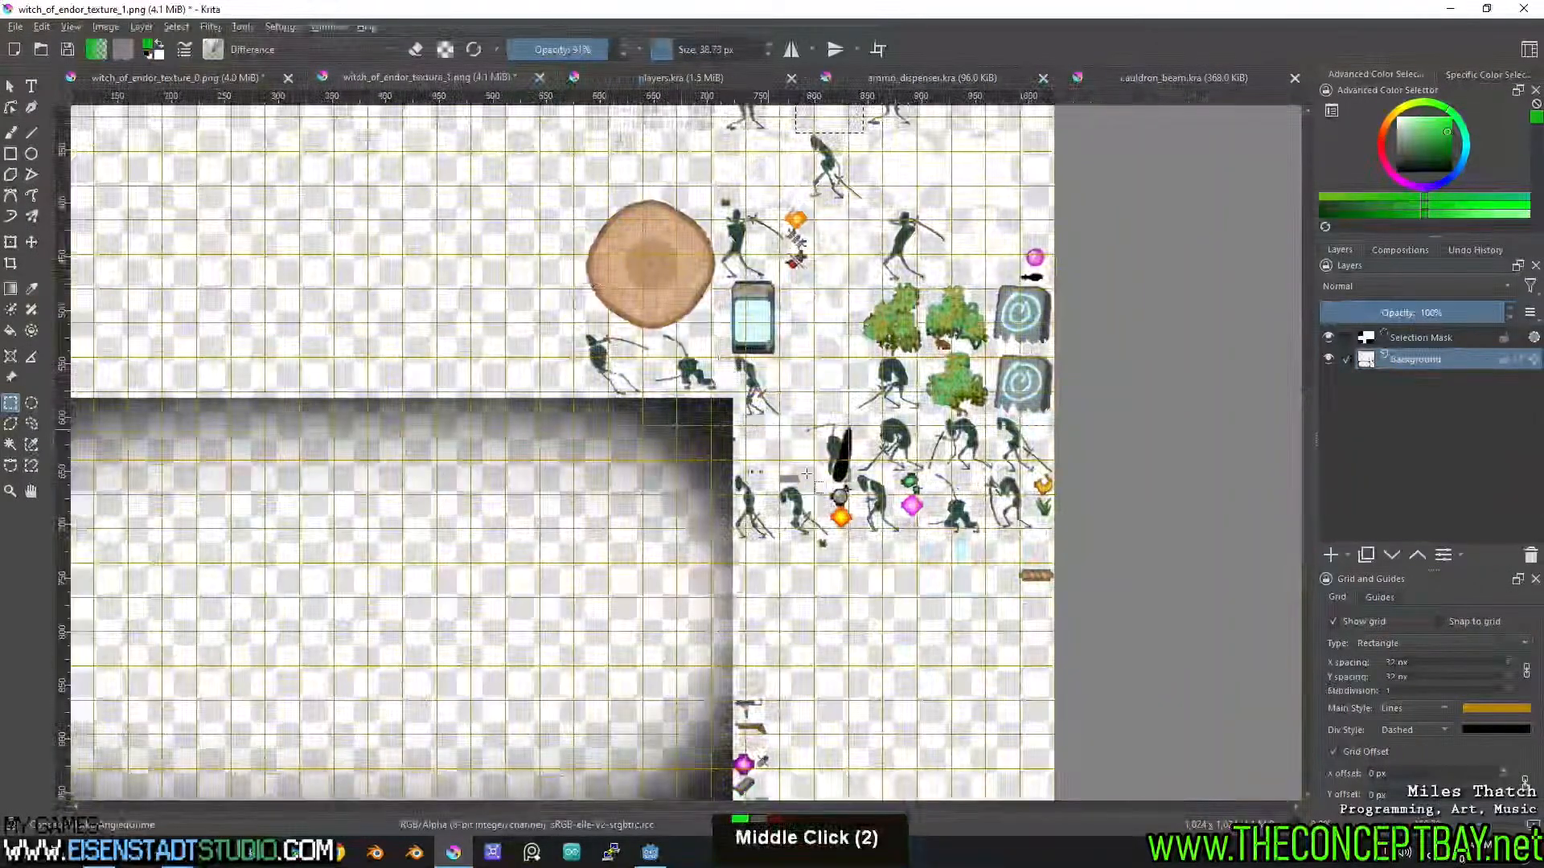
left_click_drag(818, 477, 667, 394)
scroll(667, 394, "up", 2)
left_click_drag(753, 323, 673, 385)
left_click_drag(734, 289, 608, 453)
scroll(681, 437, "up", 1)
scroll(681, 436, "down", 1)
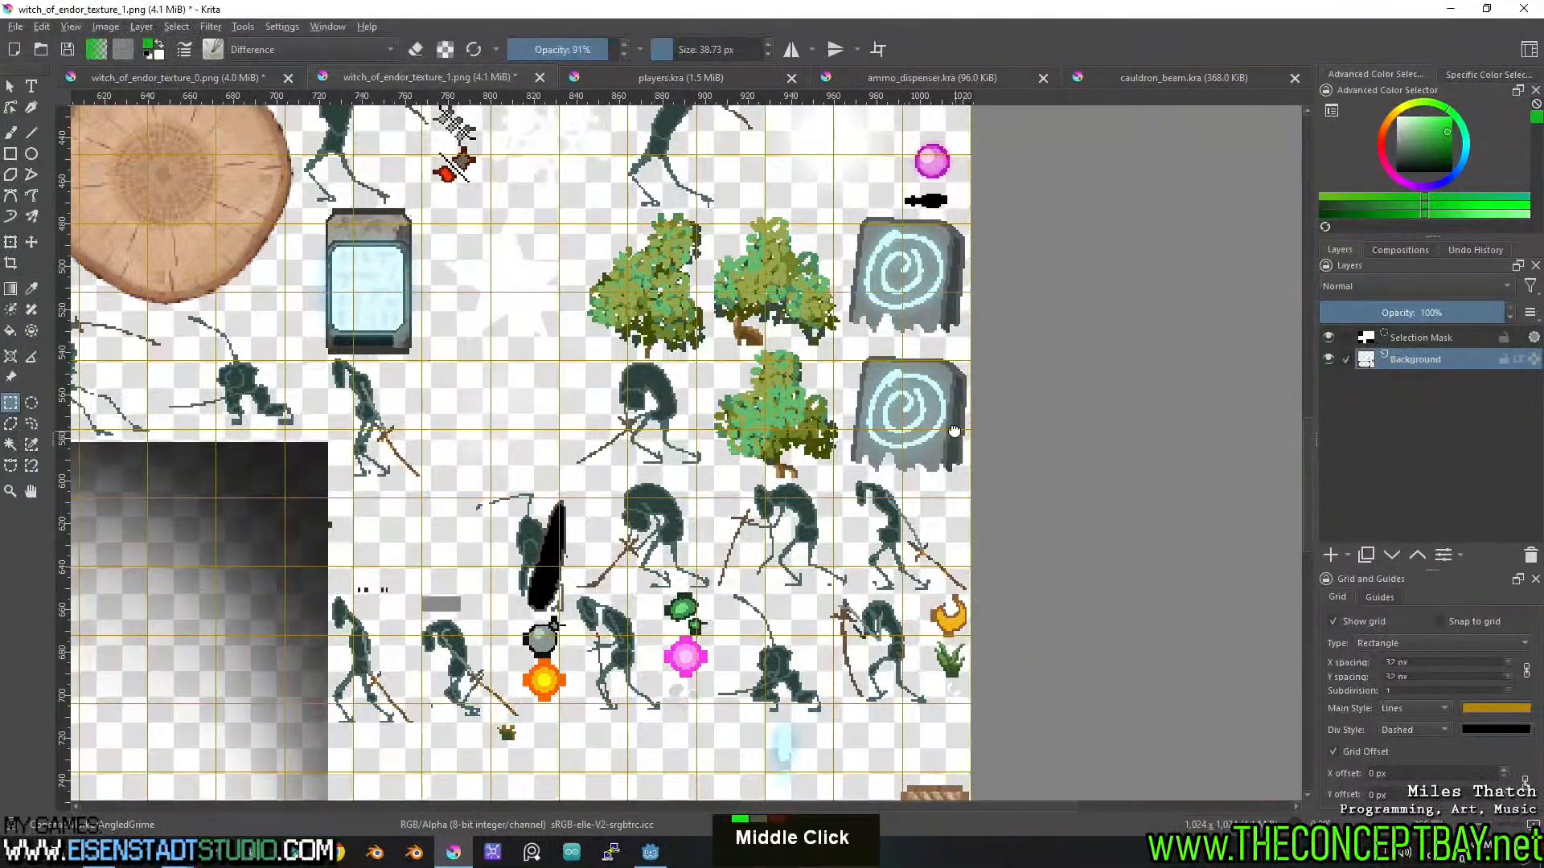
scroll(587, 302, "up", 2)
left_click_drag(576, 304, 864, 552)
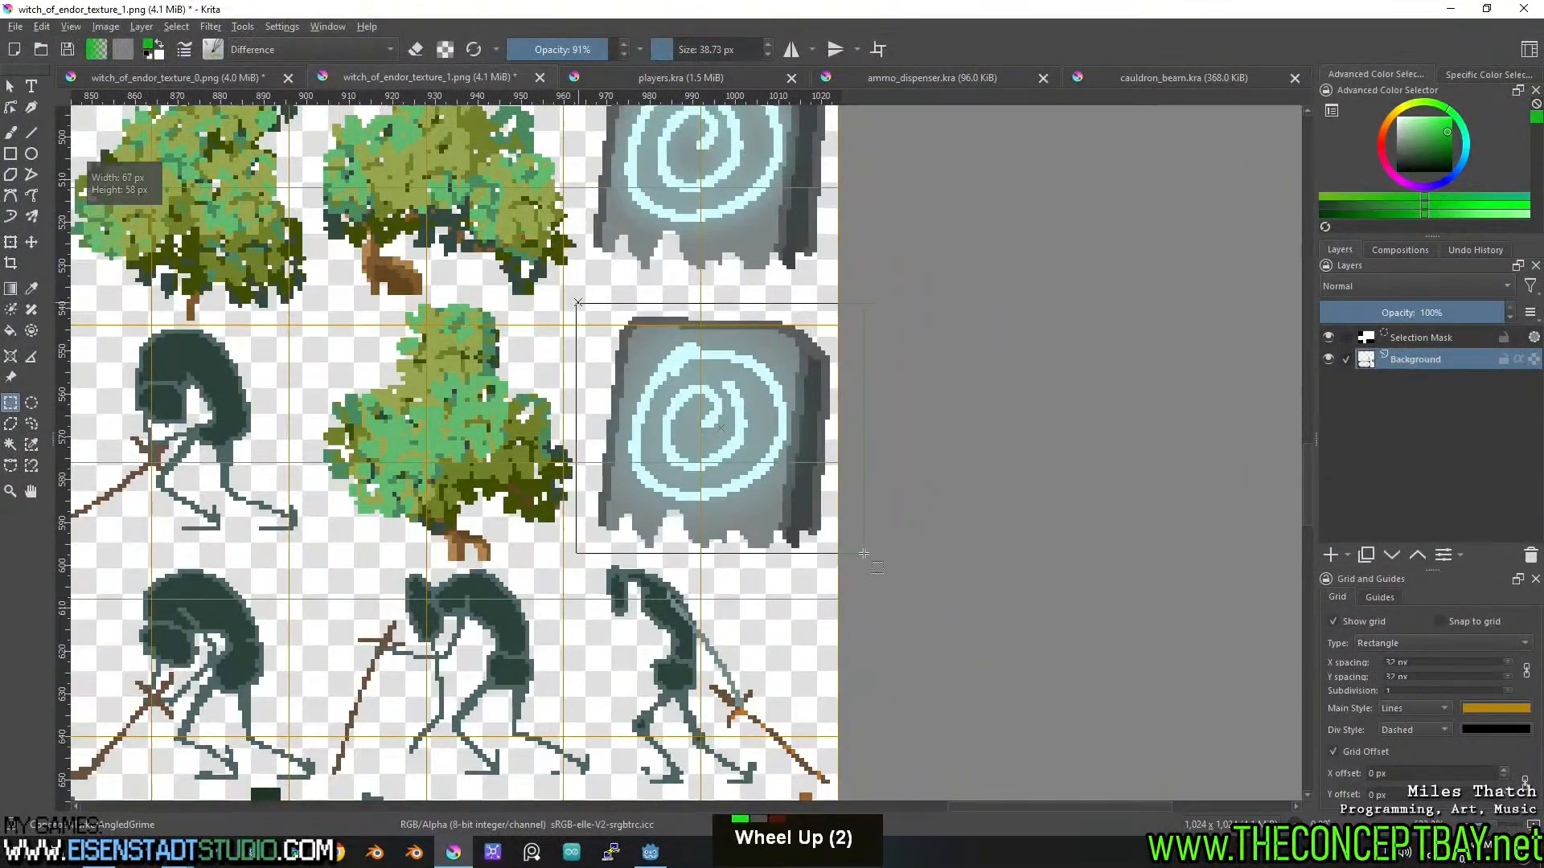
key("ctrl+x")
Create a 64 × 64 px document and paste the tombstone into it.
key("ctrl+n")
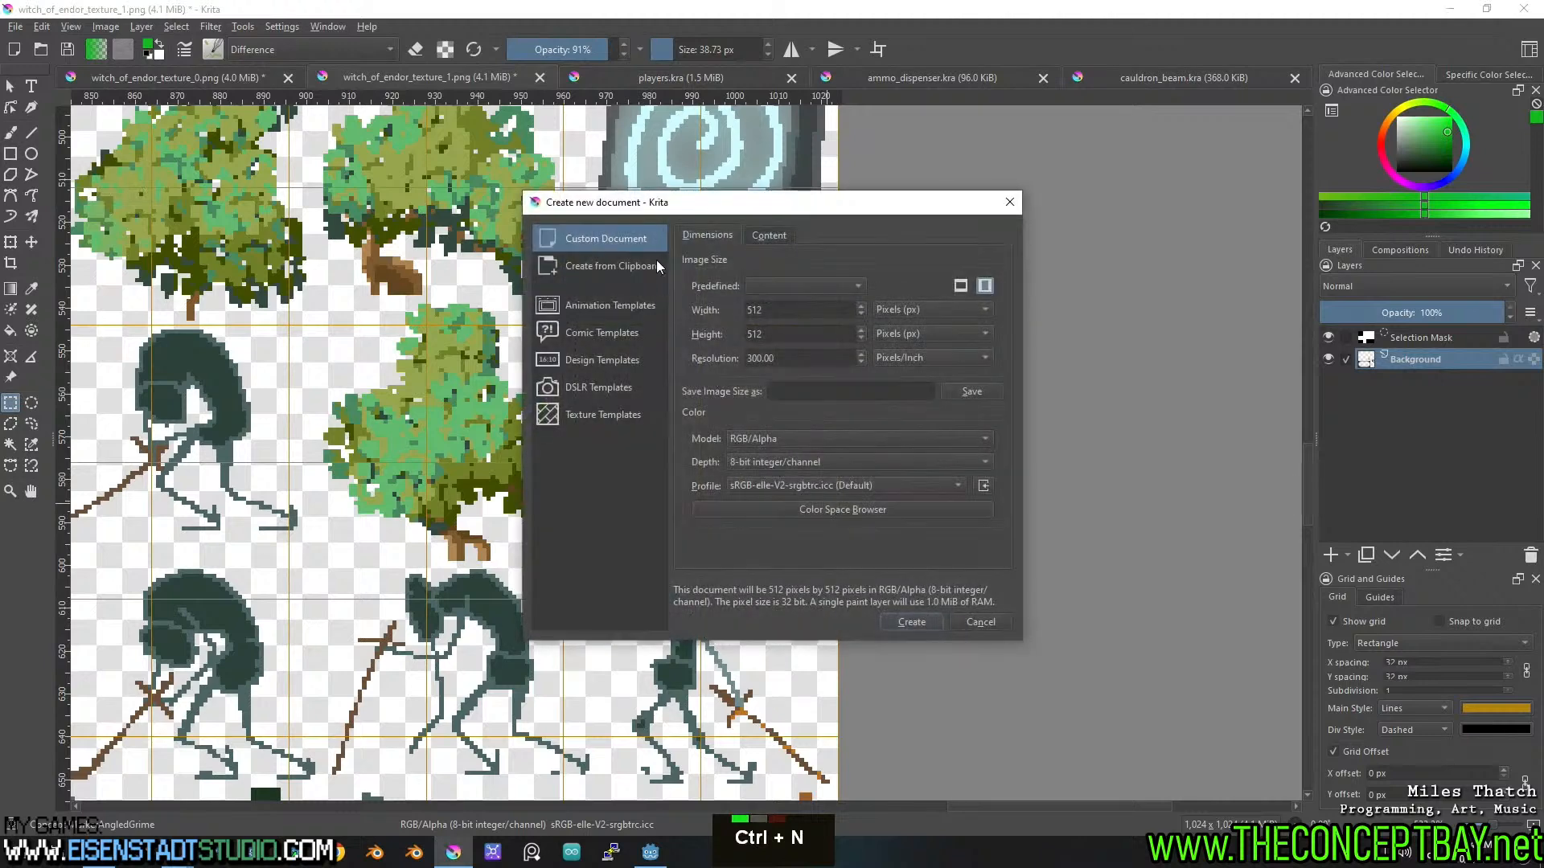
type("64")
key("Tab")
type("64")
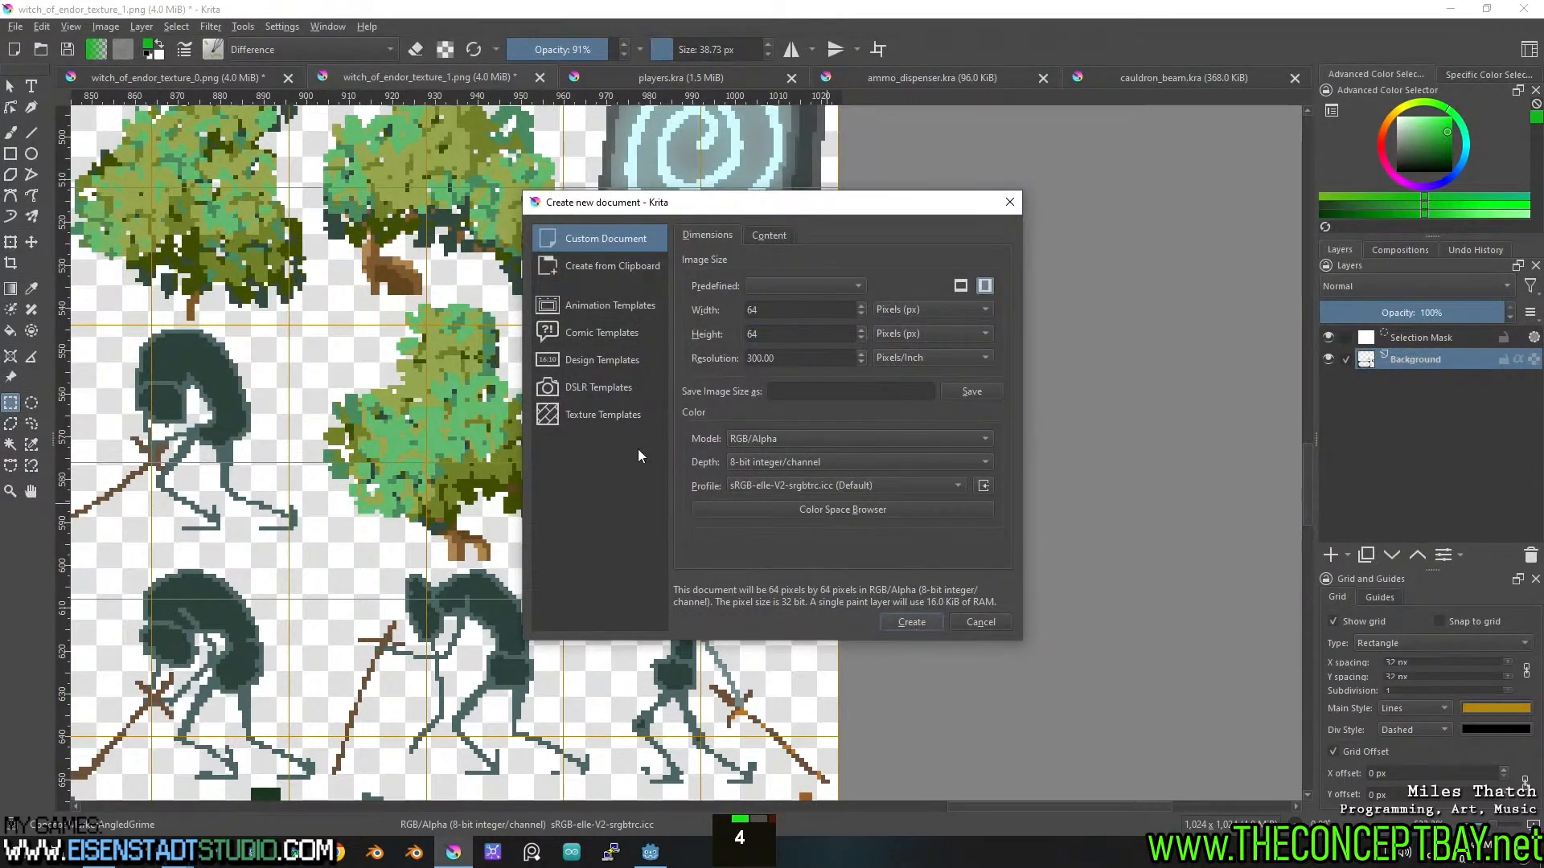
key("ctrl+v")
scroll(735, 454, "down", 1)
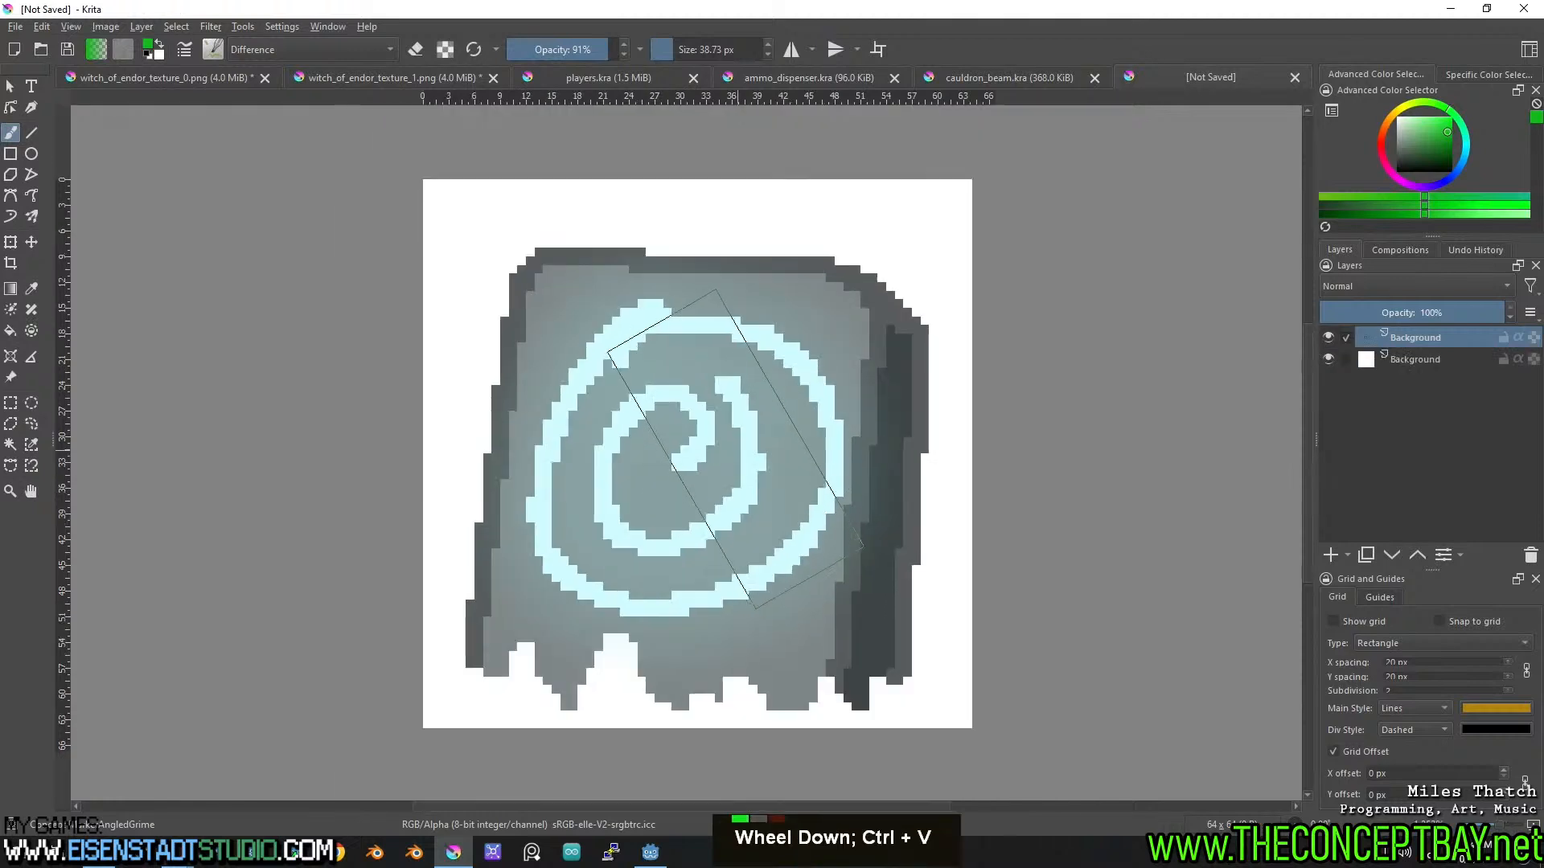
Move the tombstone slightly up so it sits centred on the canvas, and hide the white background layer.
middle_click(731, 447)
key("t")
left_click_drag(754, 389, 758, 371)
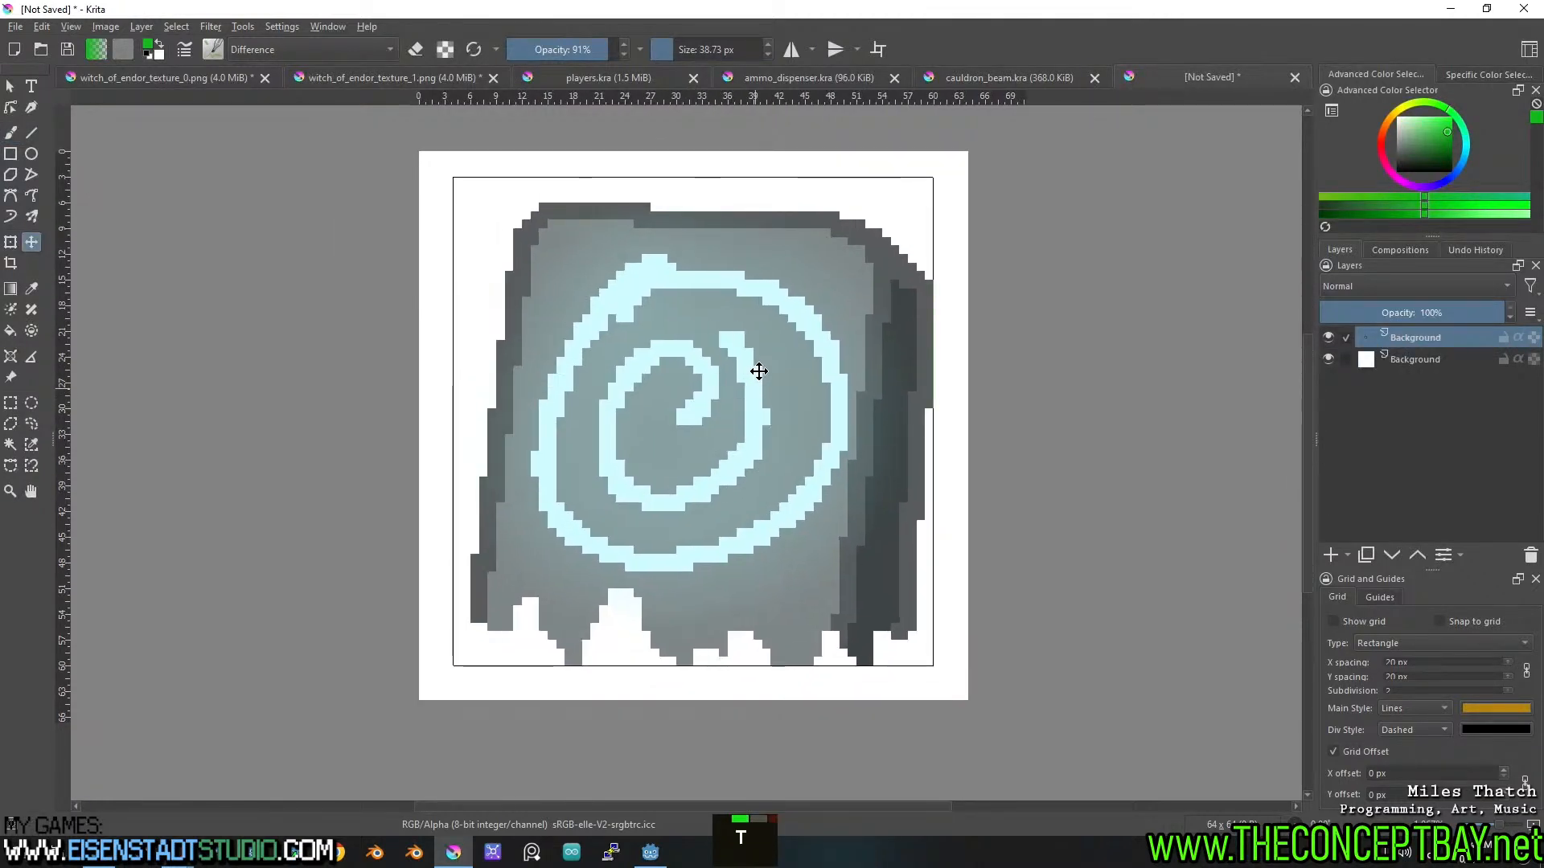
key("Escape")
left_click(1328, 359)
Save the tombstone document in the Assets folder as hint_tombstone.
key("ctrl+s")
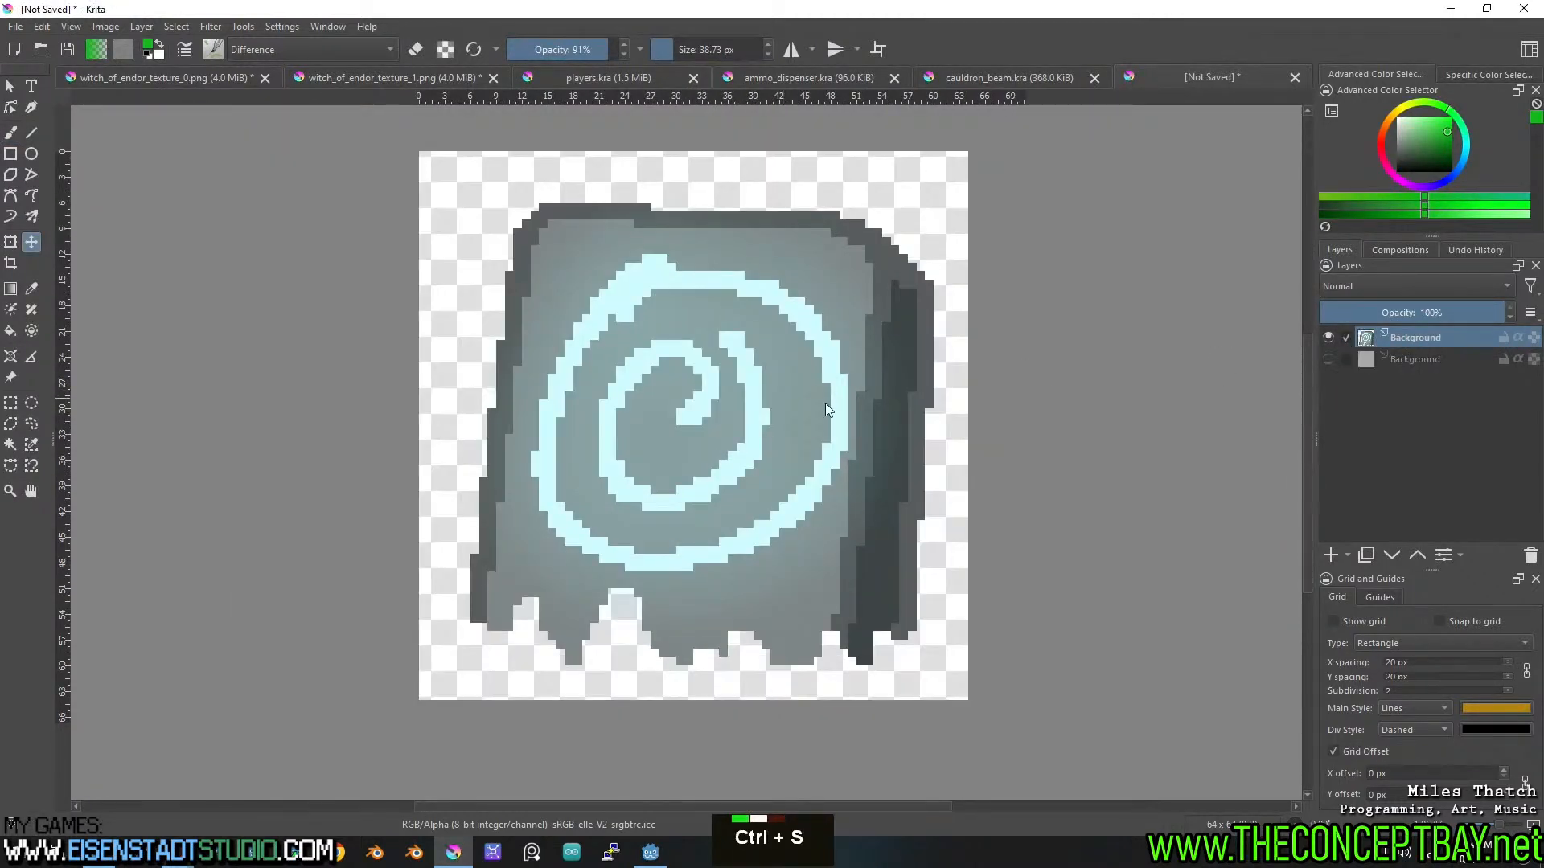
type("hint")
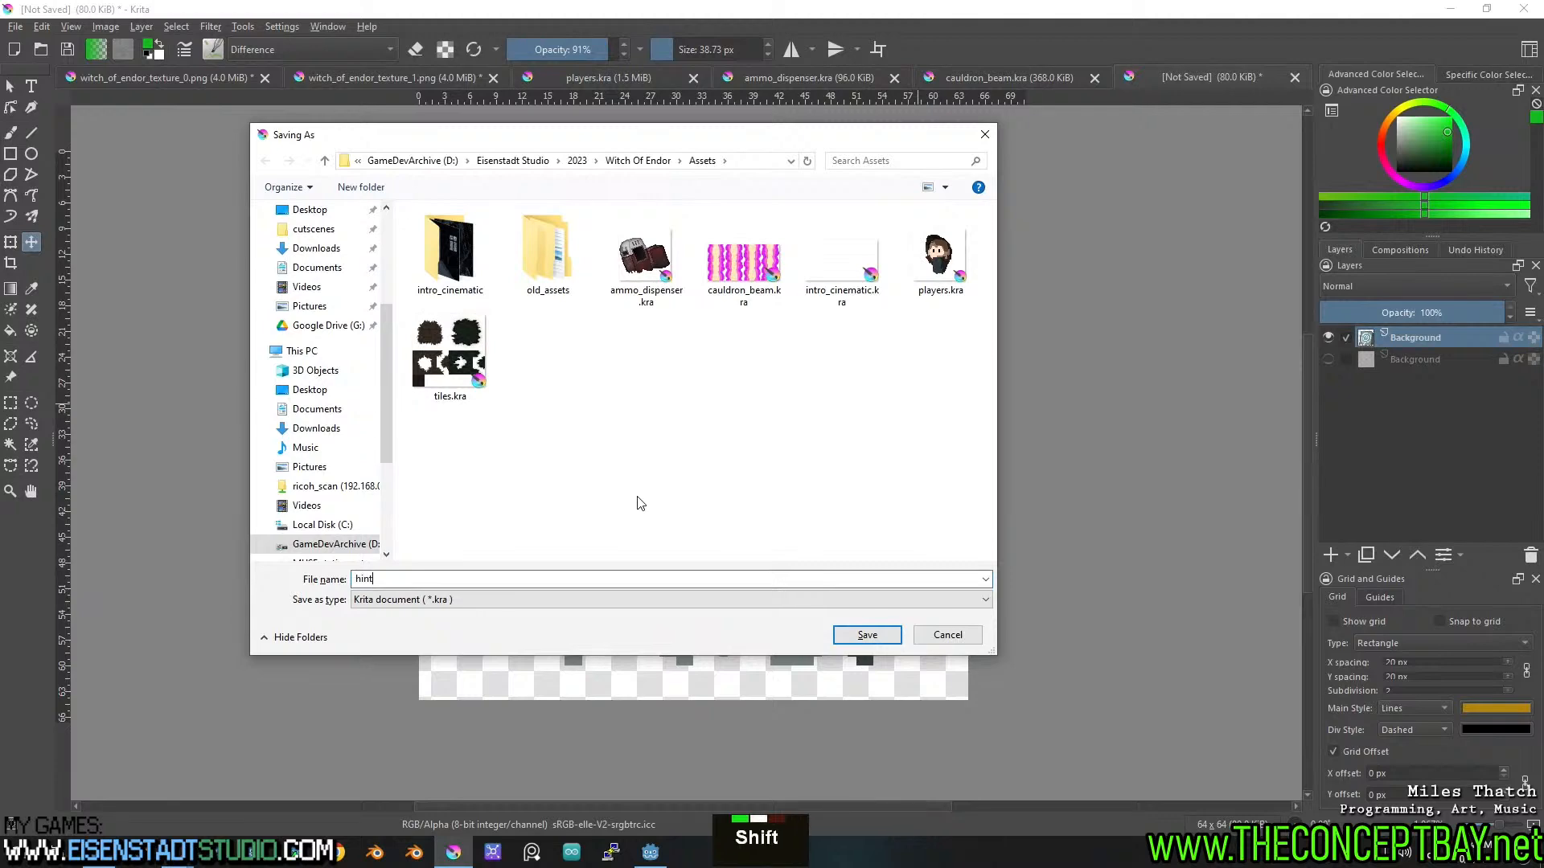
type("_tombstone")
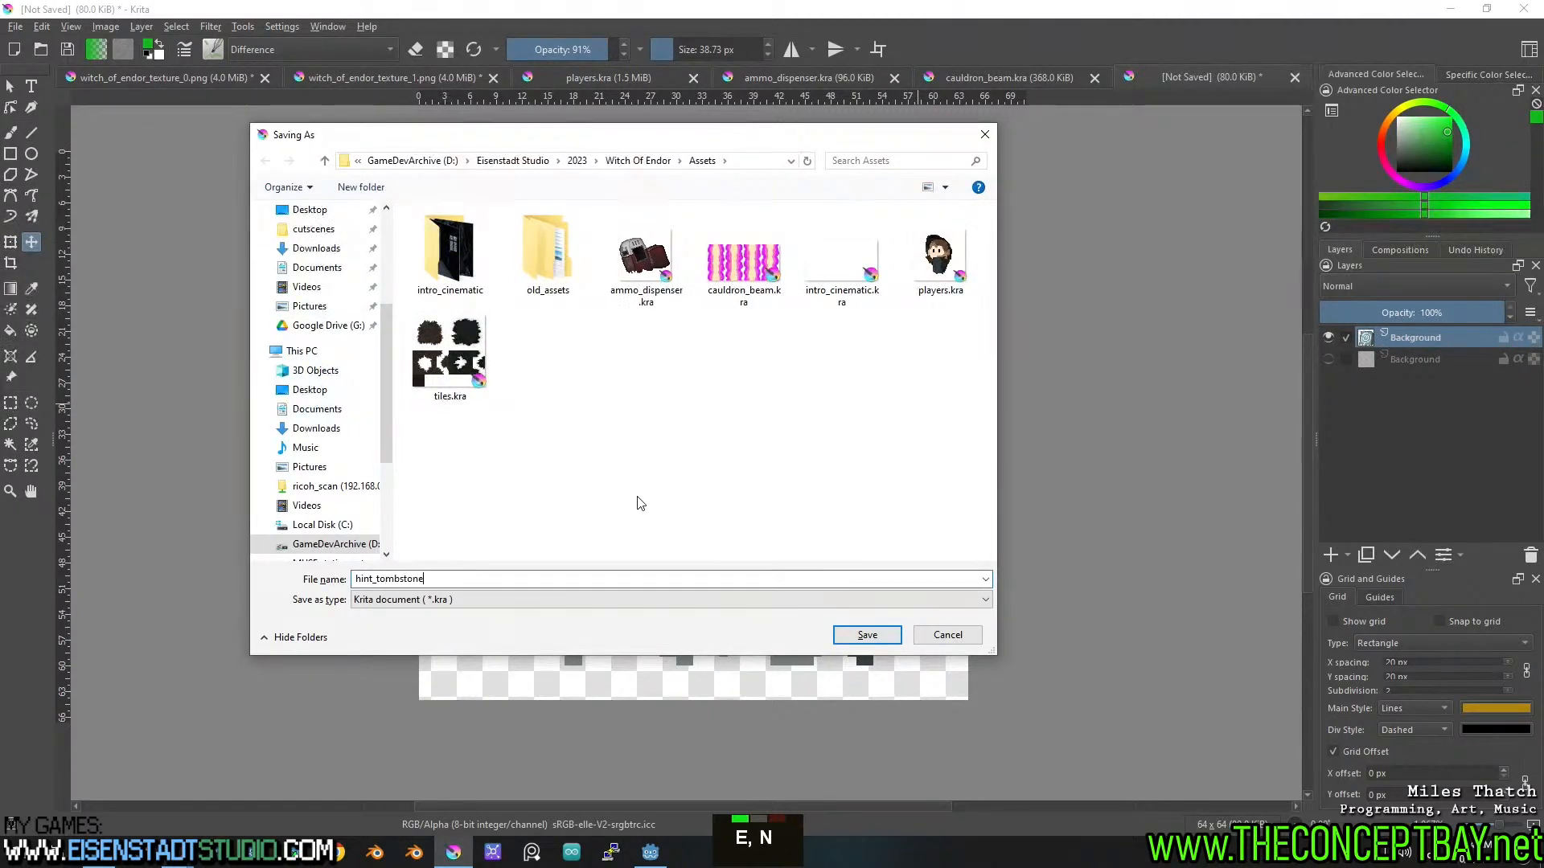
key("Return")
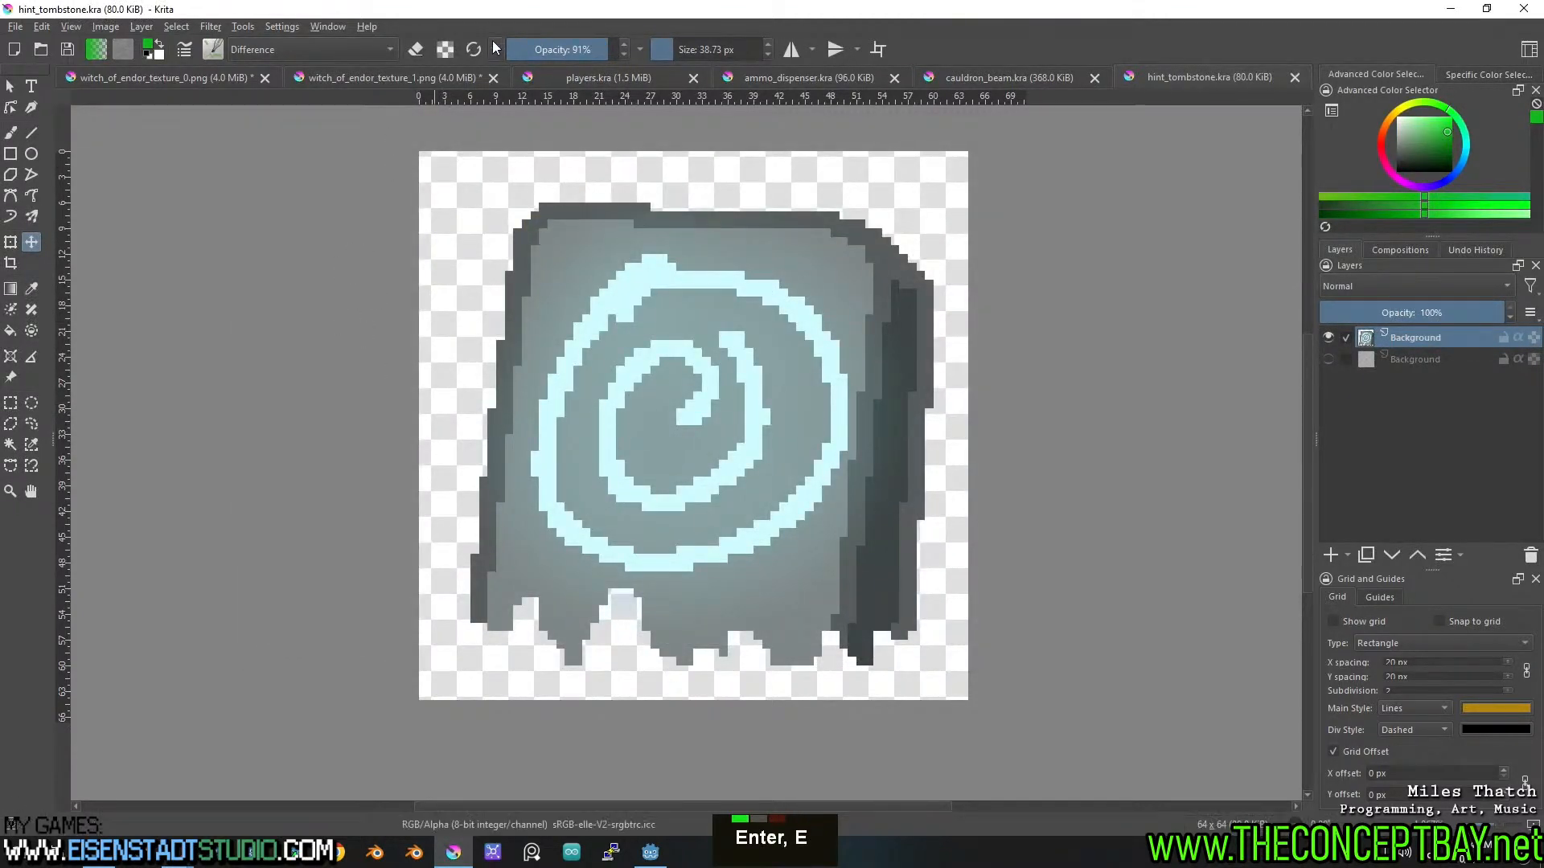
Delete the remaining spiral tombstone from witch_of_endor_texture_1.png and clear the selection.
left_click(434, 78)
scroll(699, 369, "down", 1)
middle_click(699, 369)
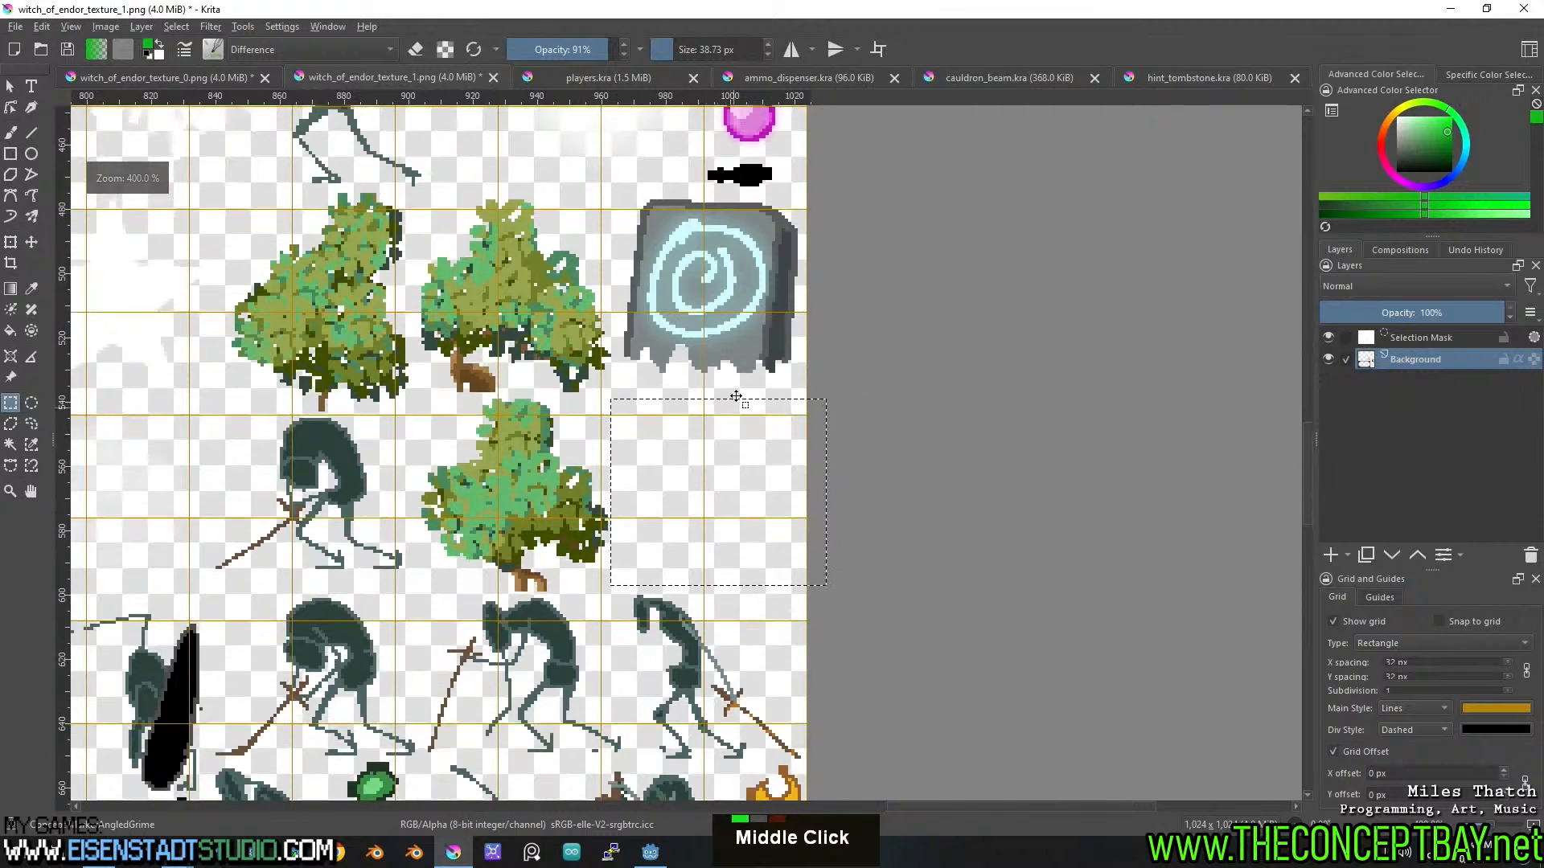
left_click_drag(736, 399, 746, 193)
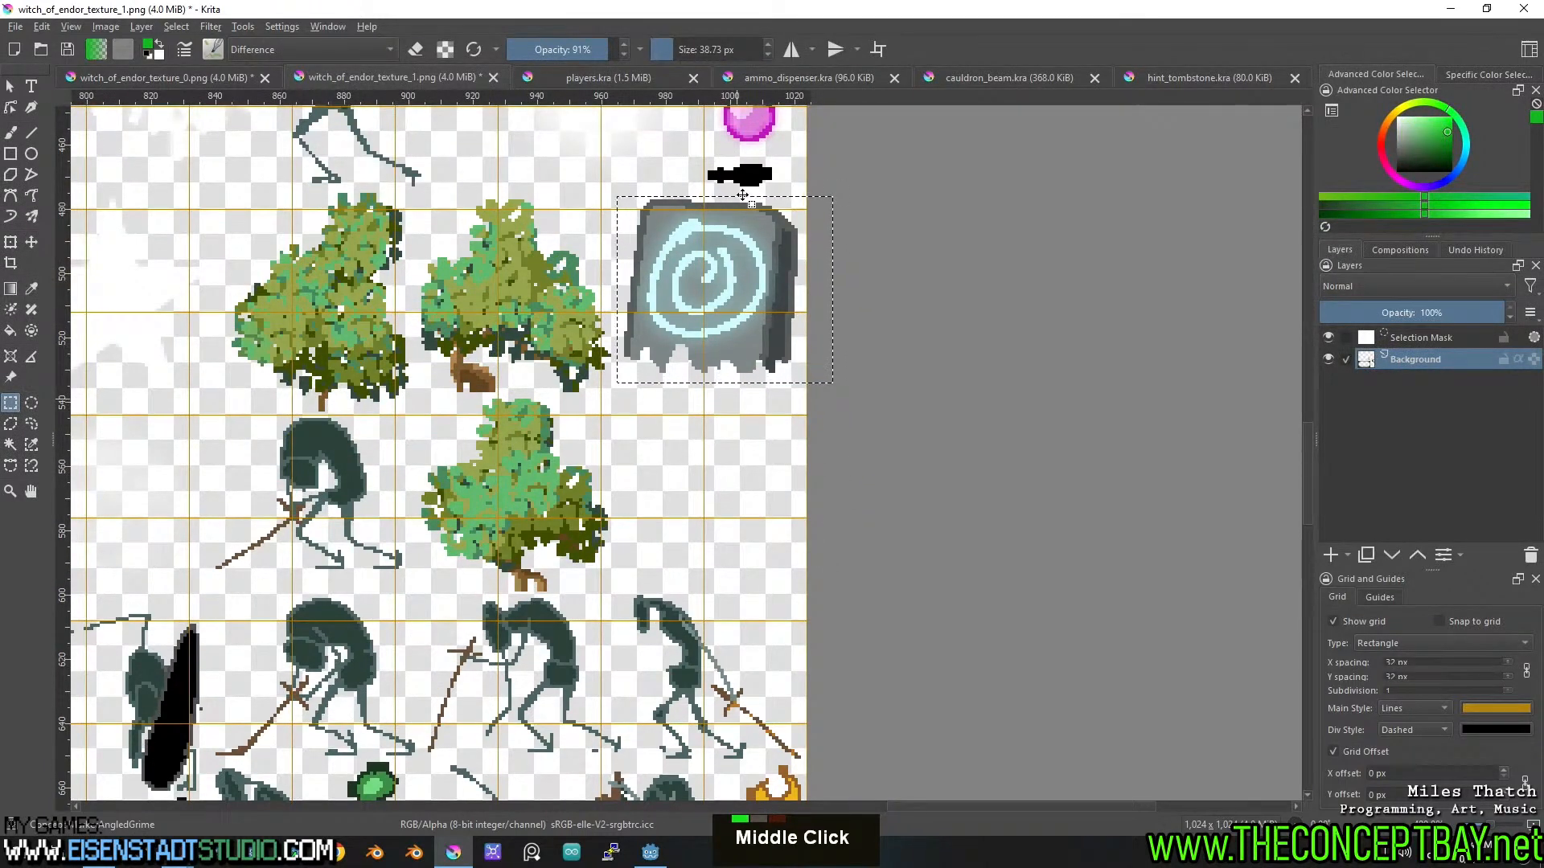
key("Delete")
key("ctrl+shift+a")
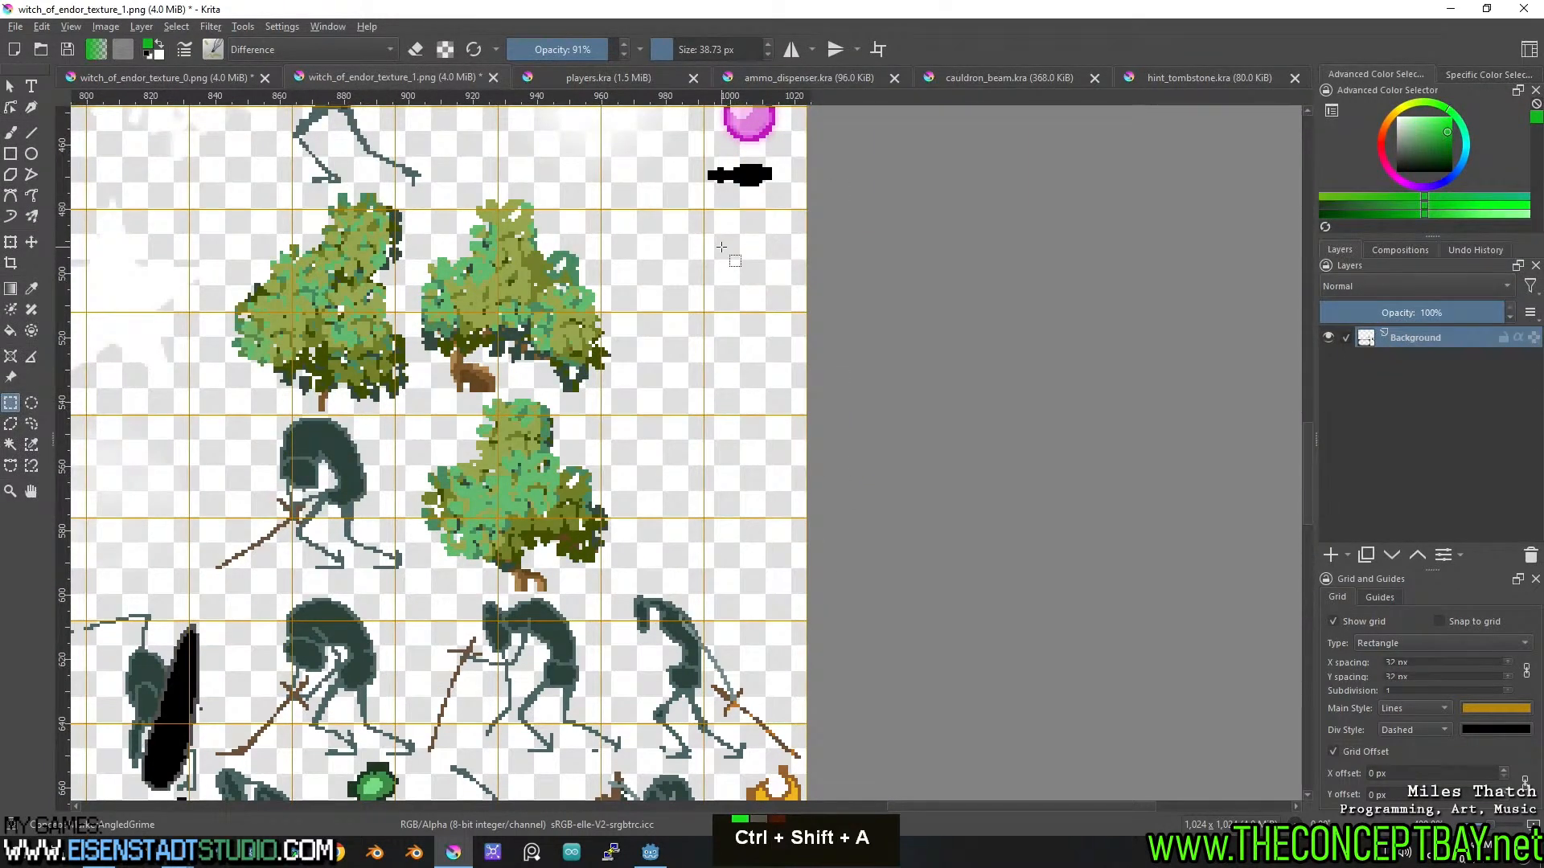
Cut the pink orb above the black silhouette out of the sprite sheet.
scroll(722, 247, "down", 2)
middle_click(685, 253)
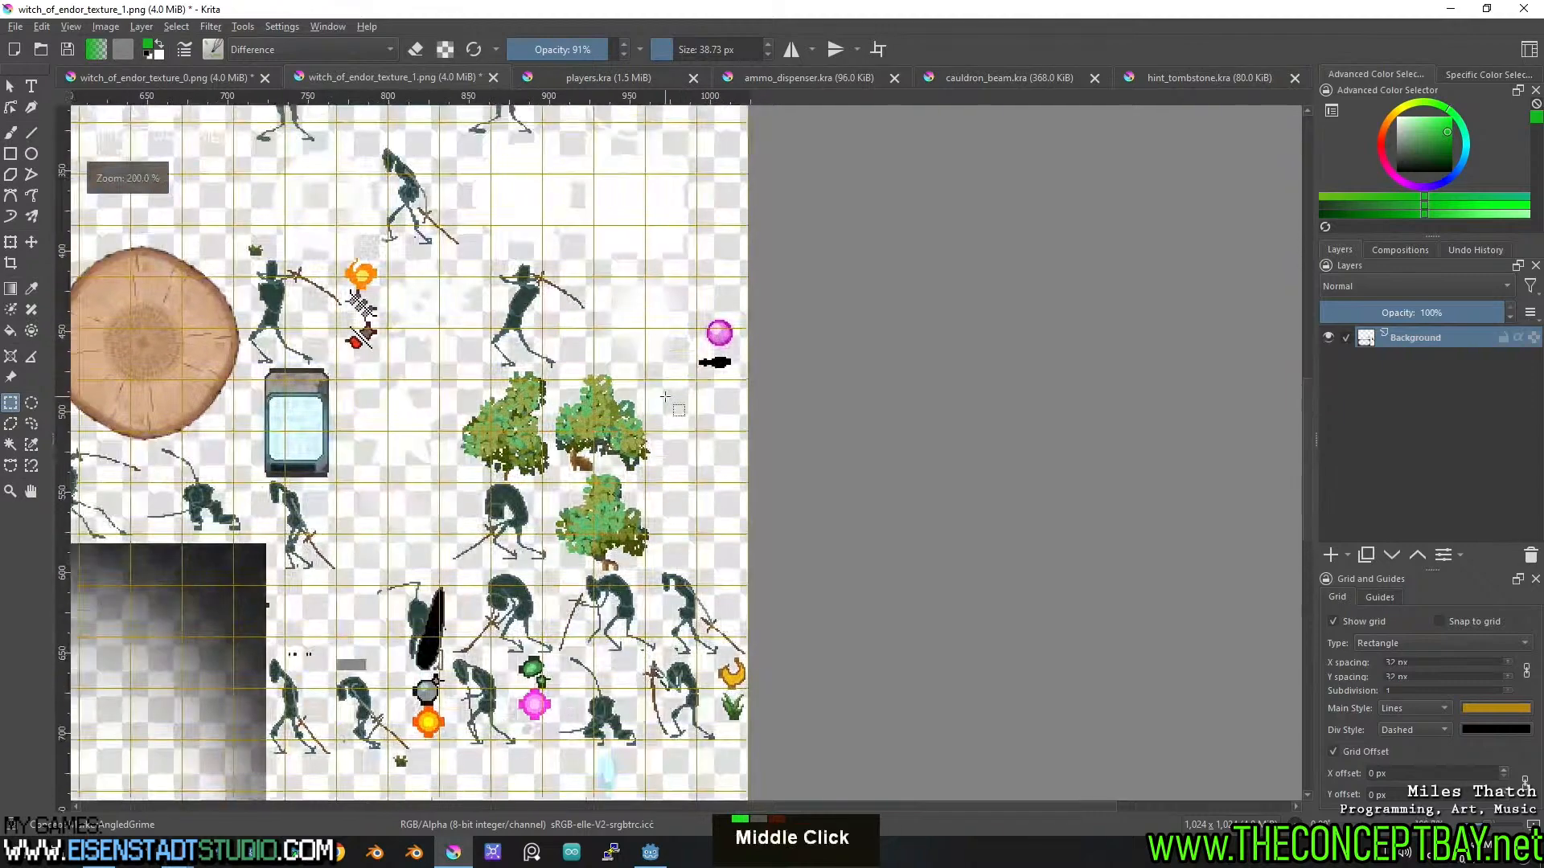
scroll(680, 410, "up", 2)
middle_click(735, 440)
scroll(735, 440, "up", 1)
scroll(728, 499, "down", 1)
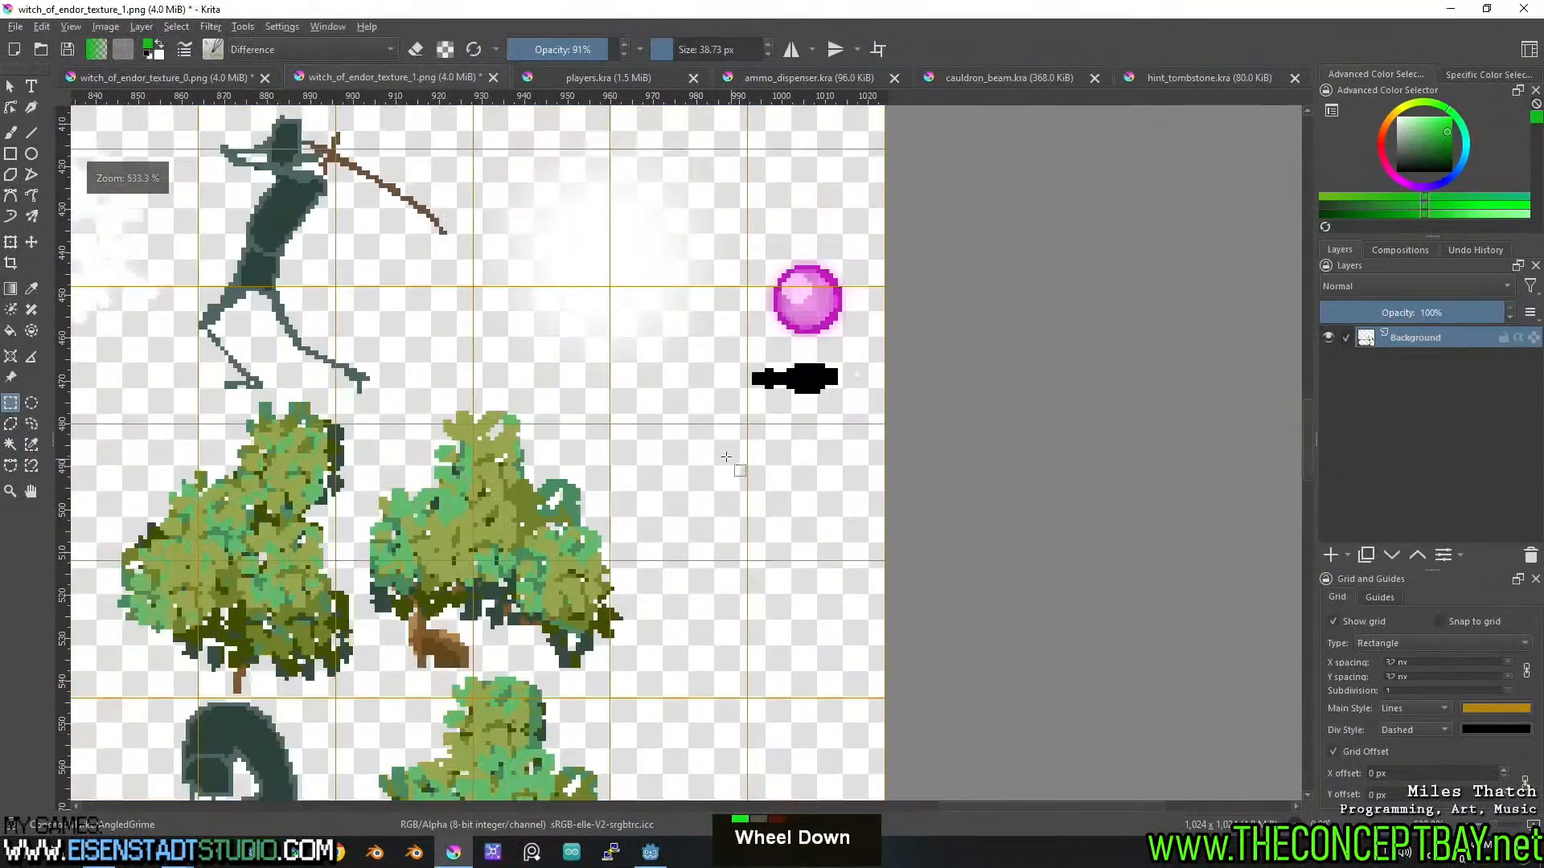
middle_click(797, 442)
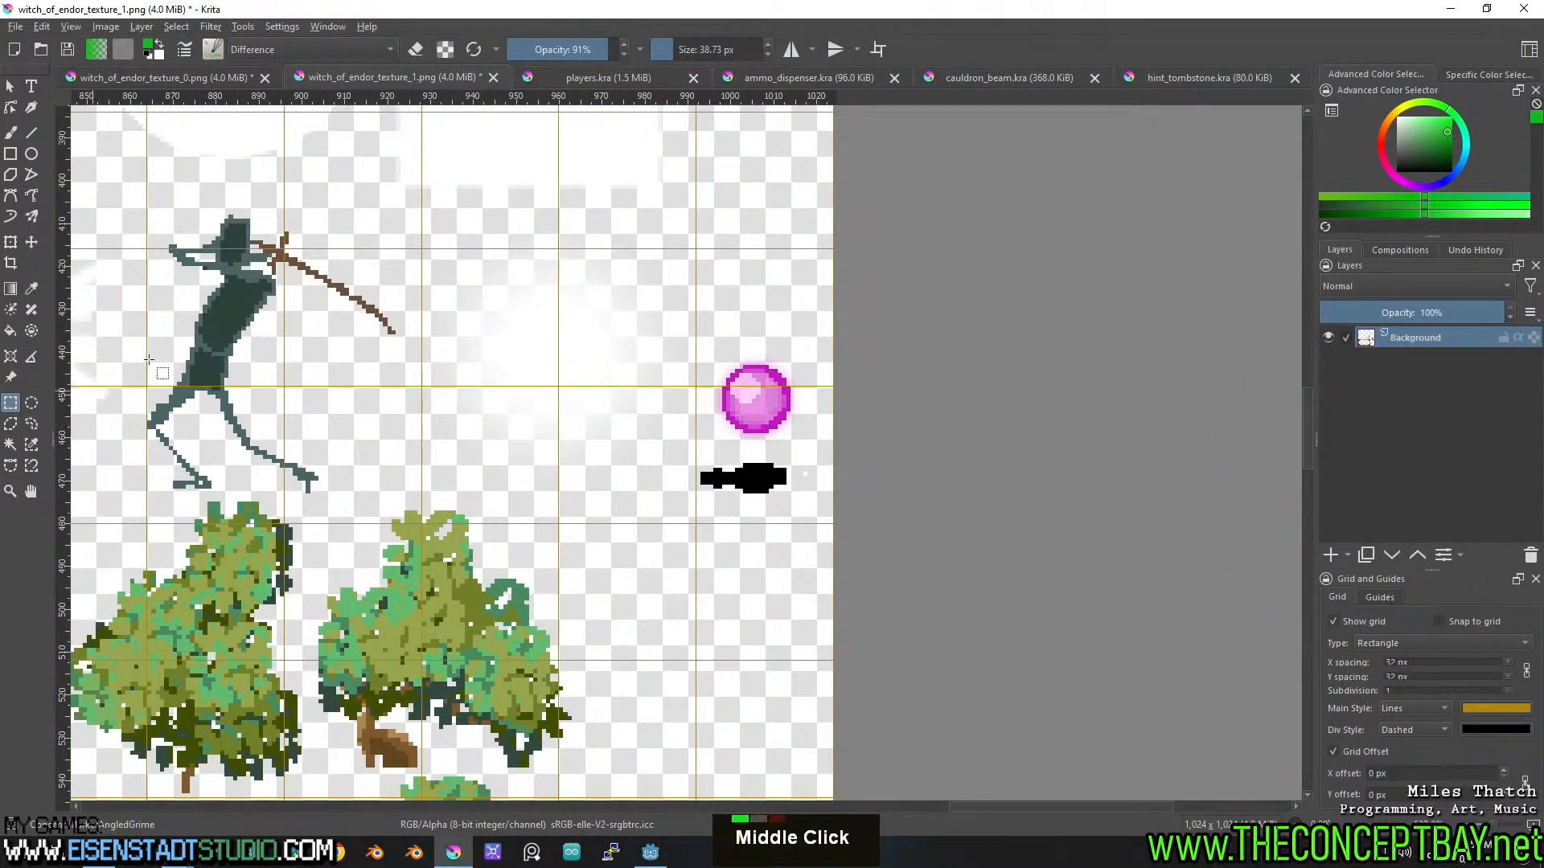
left_click_drag(696, 346, 837, 455)
key("ctrl+x")
Create a 32 × 32 px document and paste the pink orb into it.
key("ctrl+n")
type("32")
left_click_drag(787, 308, 735, 334)
type("32")
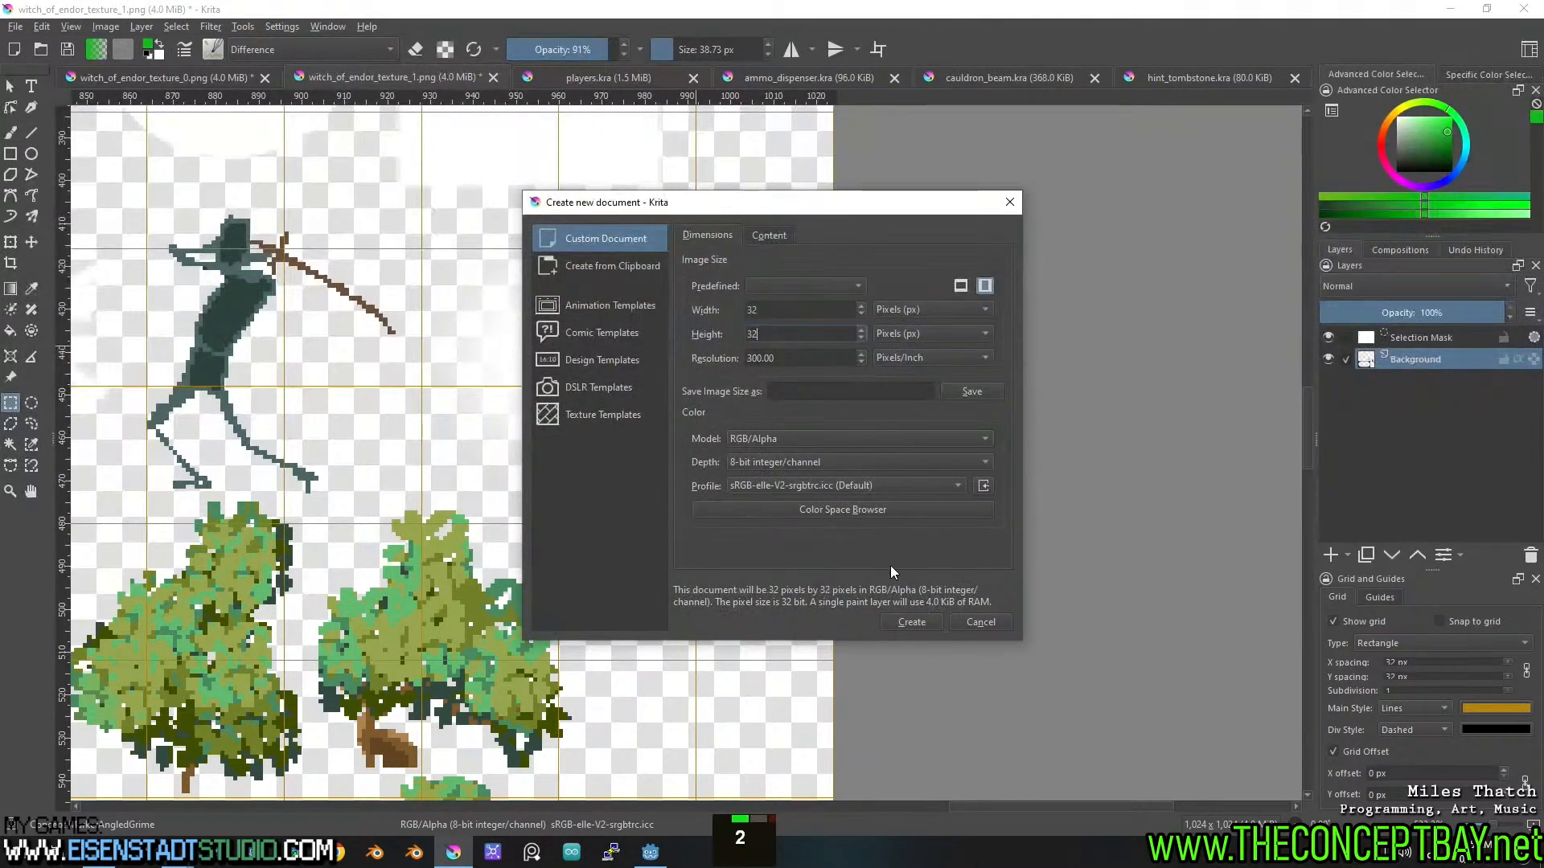
left_click(897, 624)
key("ctrl+v")
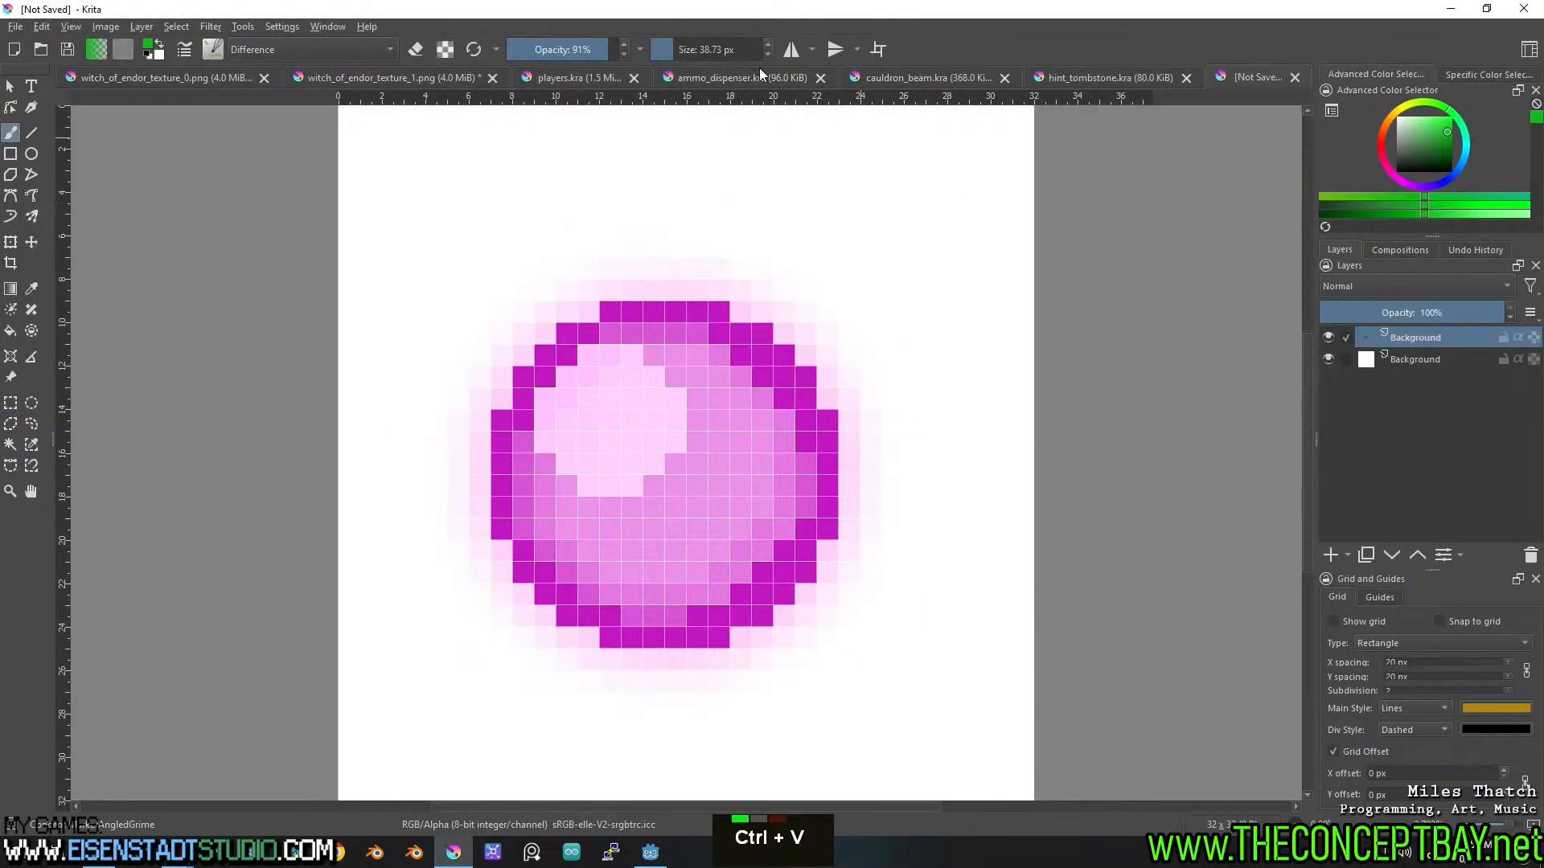
Centre the orb on the canvas using the horizontal and vertical mirror guides, and hide the white background layer.
left_click(791, 50)
left_click(835, 50)
key("t")
left_click_drag(779, 378, 786, 342)
scroll(786, 350, "down", 3)
left_click(1328, 359)
middle_click(1071, 363)
scroll(996, 432, "up", 2)
Save the orb document in the Assets folder as point_orb and switch back to witch_of_endor_texture_1.png.
key("ctrl+s")
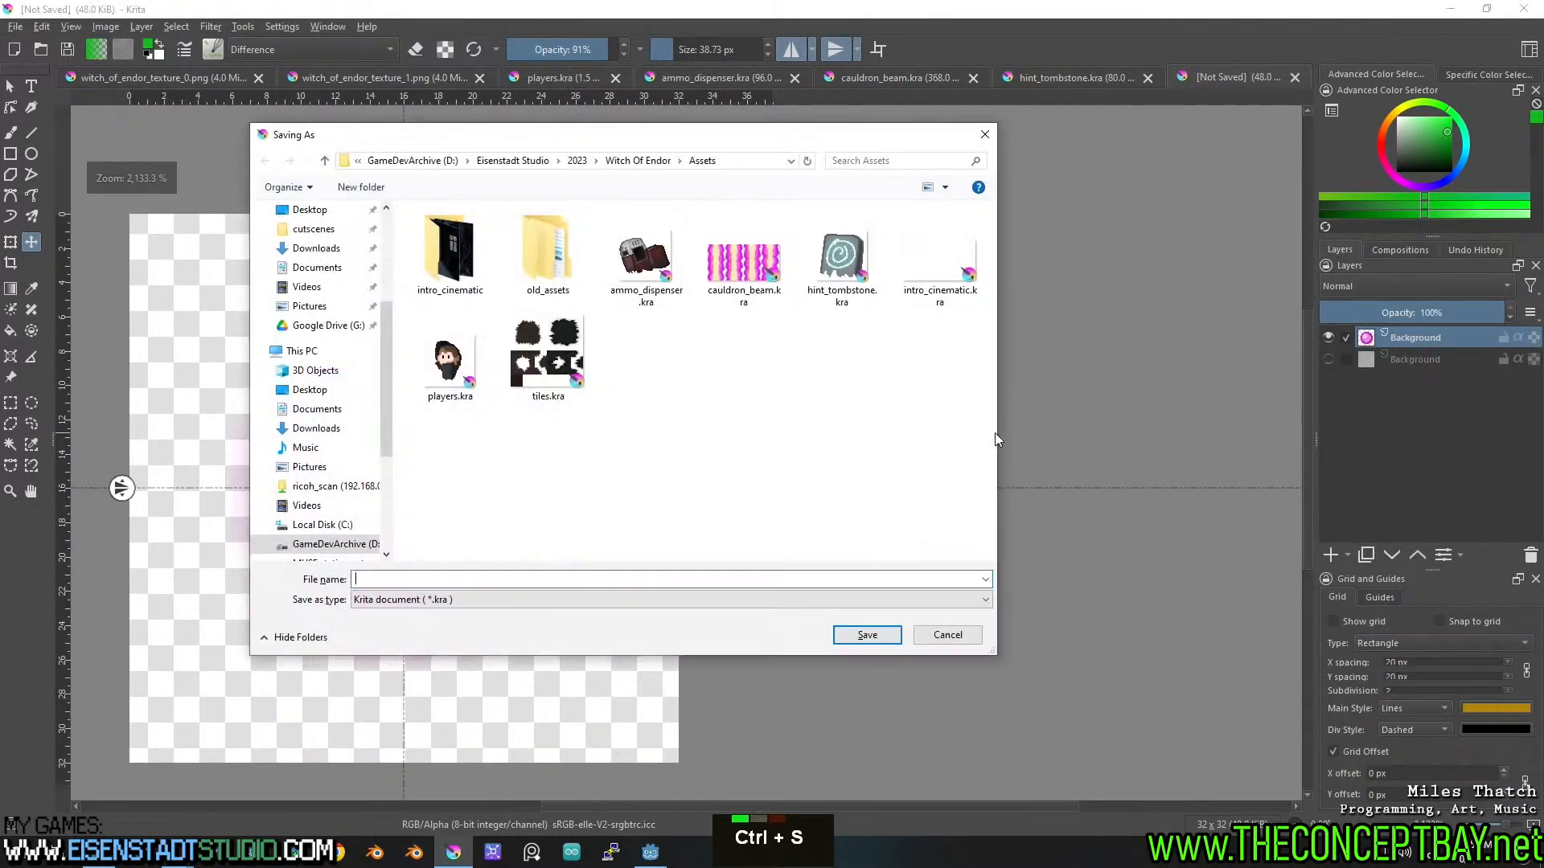
type("point_orb")
key("Return")
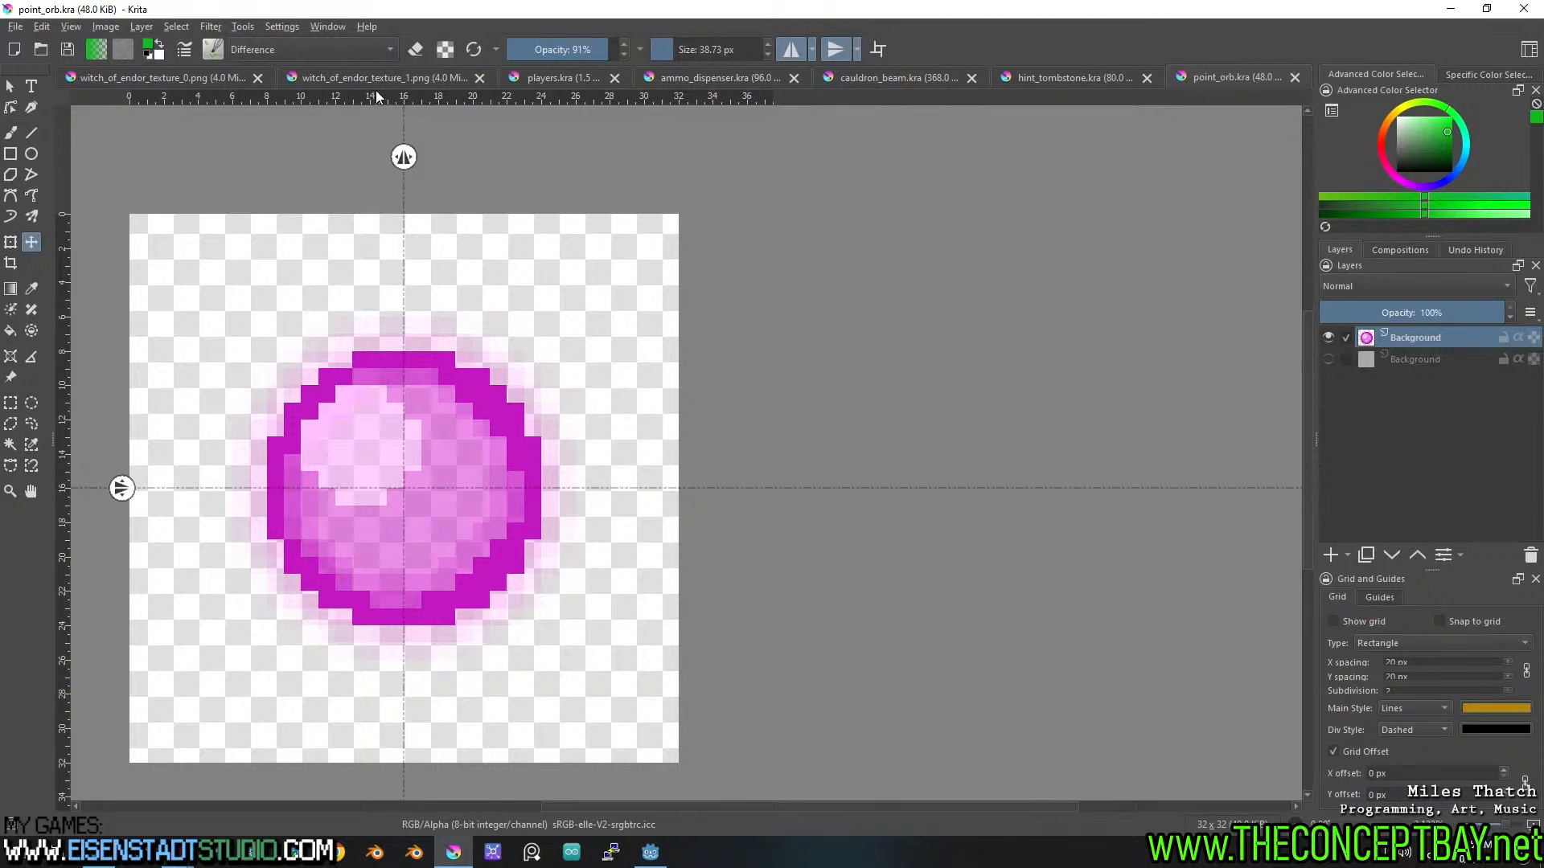
left_click(418, 75)
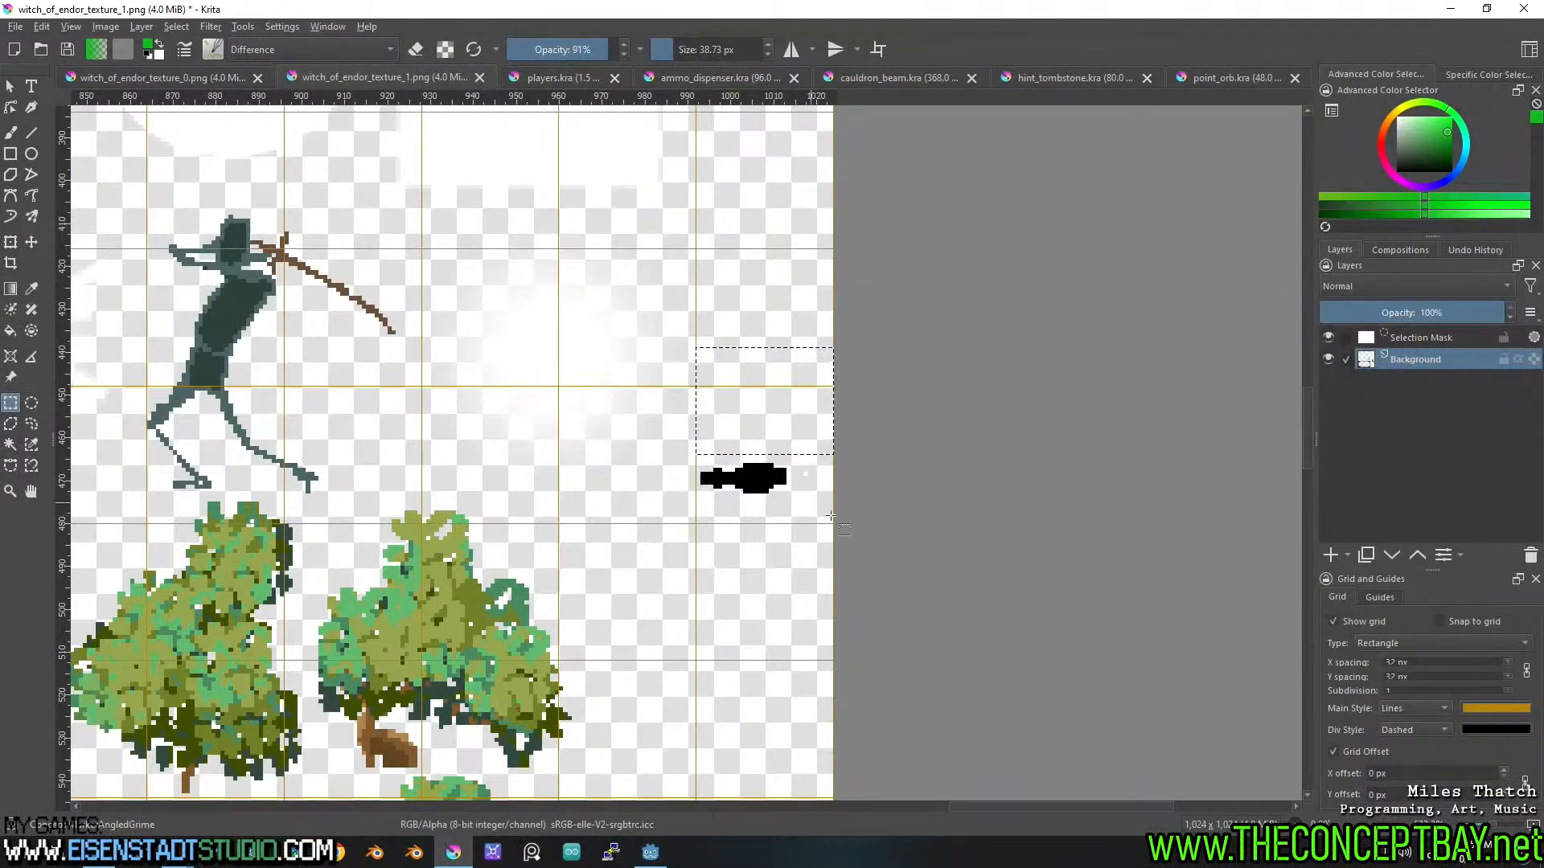
left_click_drag(700, 454, 868, 531)
scroll(810, 452, "down", 2)
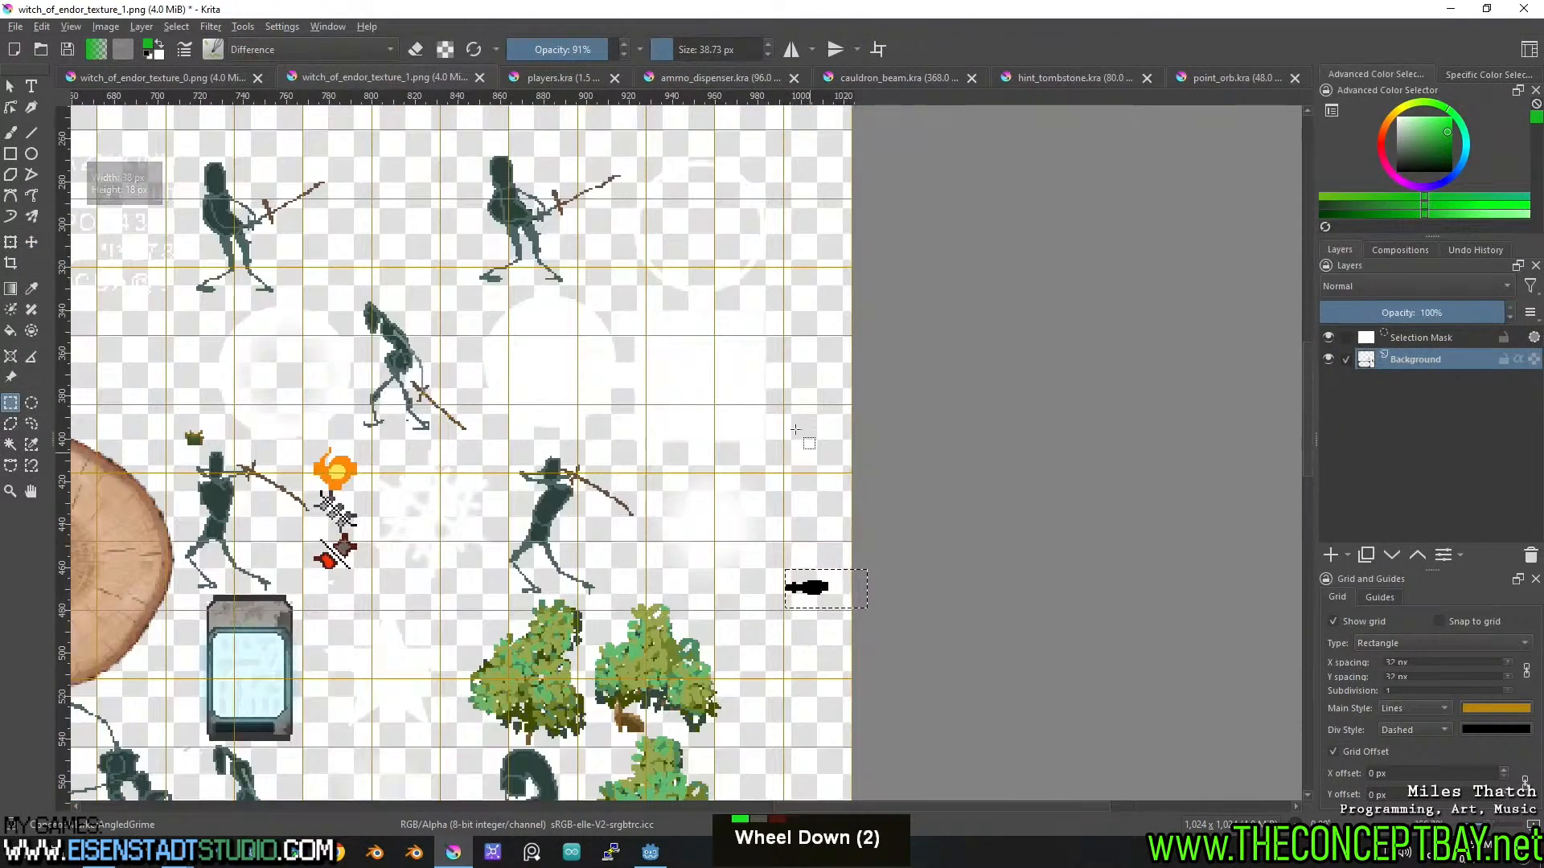
scroll(809, 453, "down", 1)
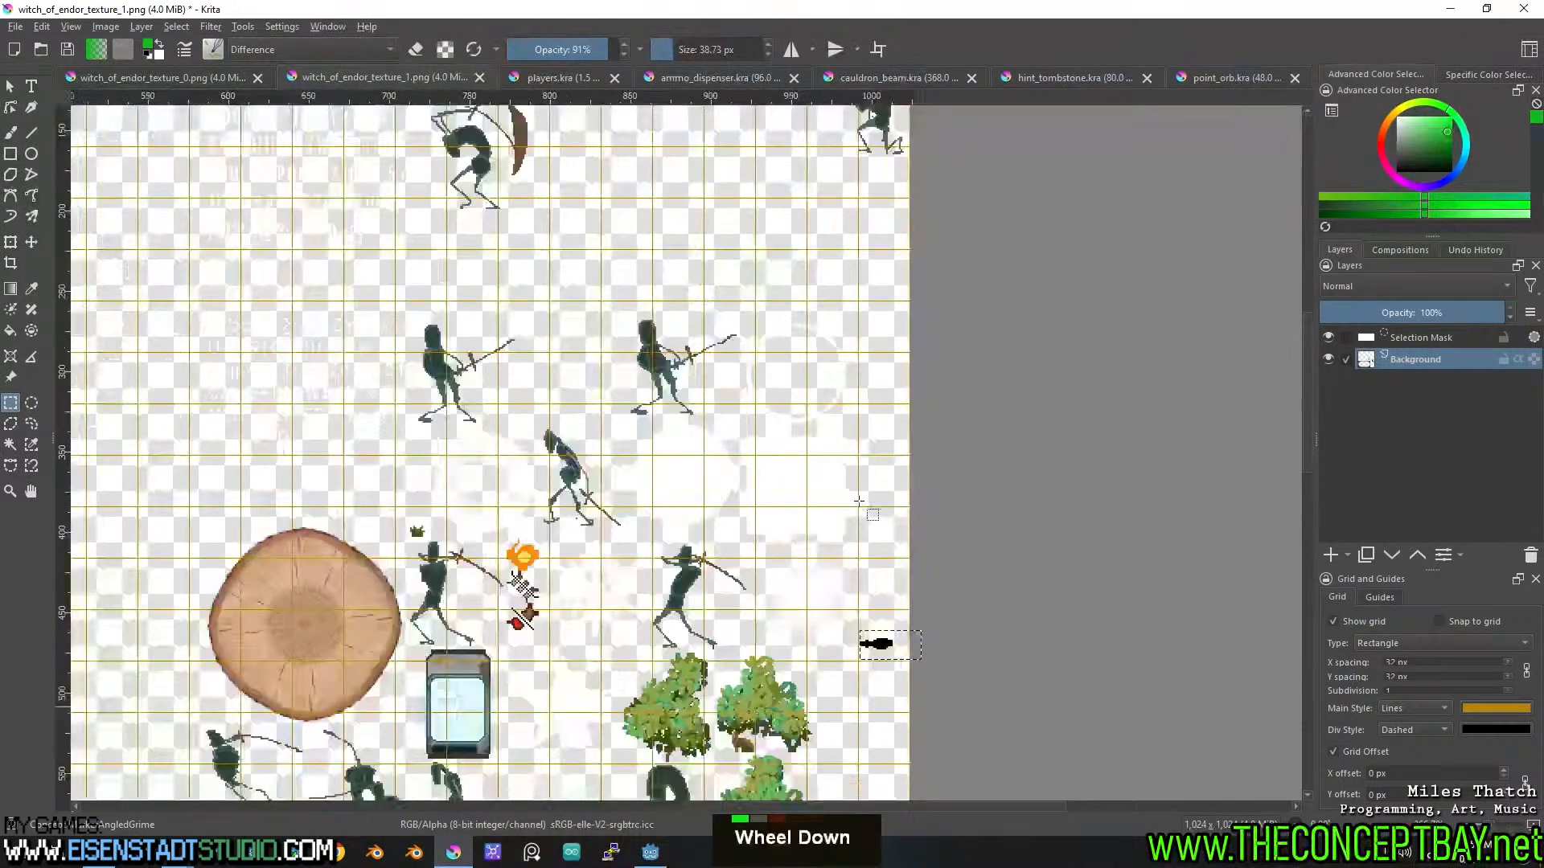
Select the vending machine sprite beside the wooden disc and cut it out of the sheet.
scroll(724, 444, "up", 2)
middle_click(723, 459)
scroll(736, 427, "up", 4)
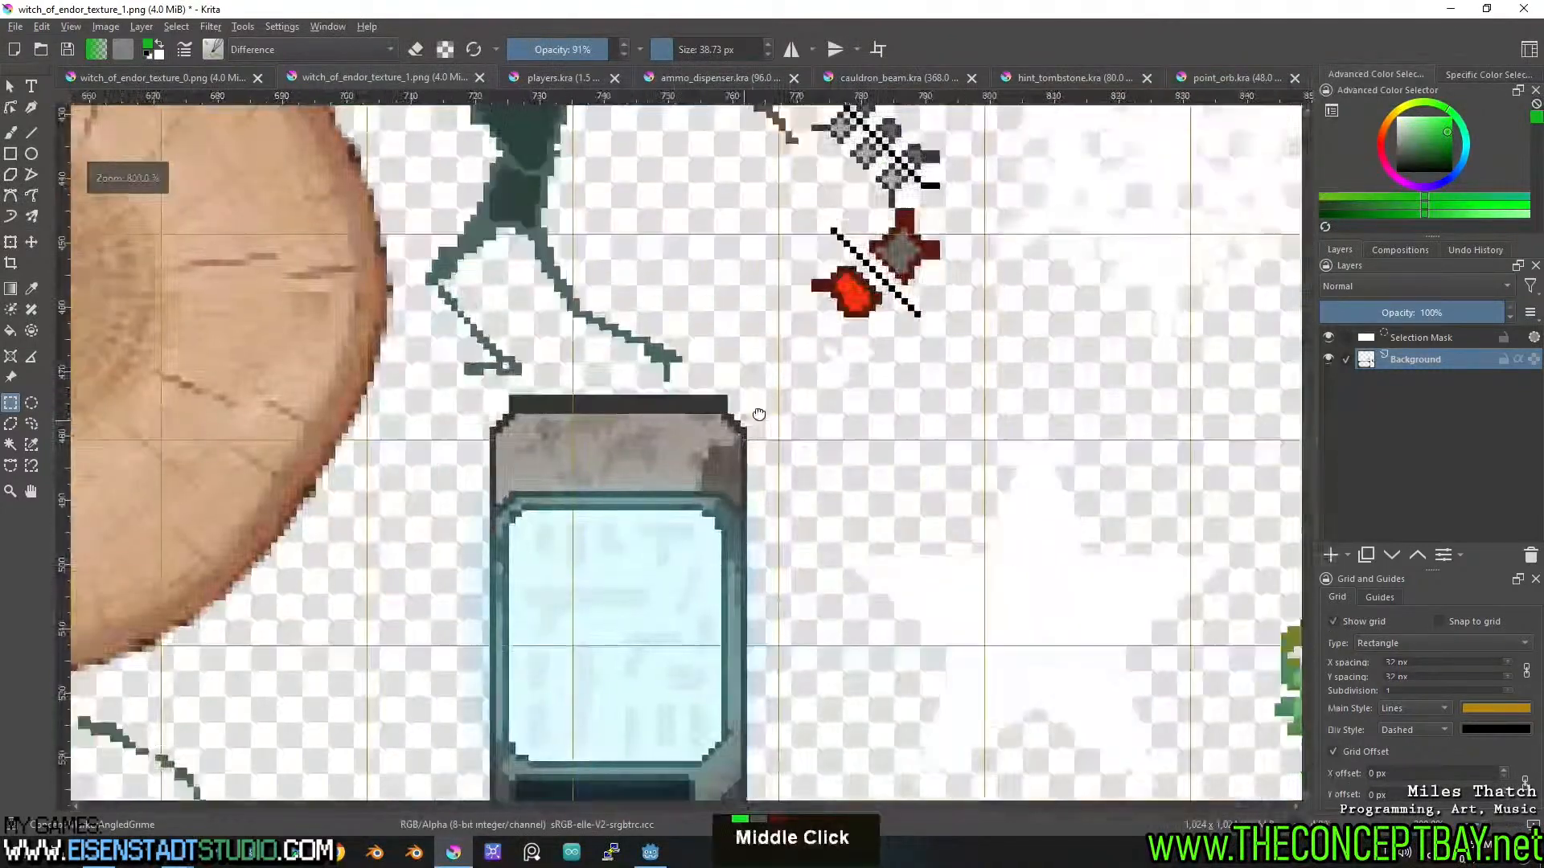
left_click_drag(505, 364, 600, 434)
left_click_drag(505, 367, 785, 780)
key("ctrl+x")
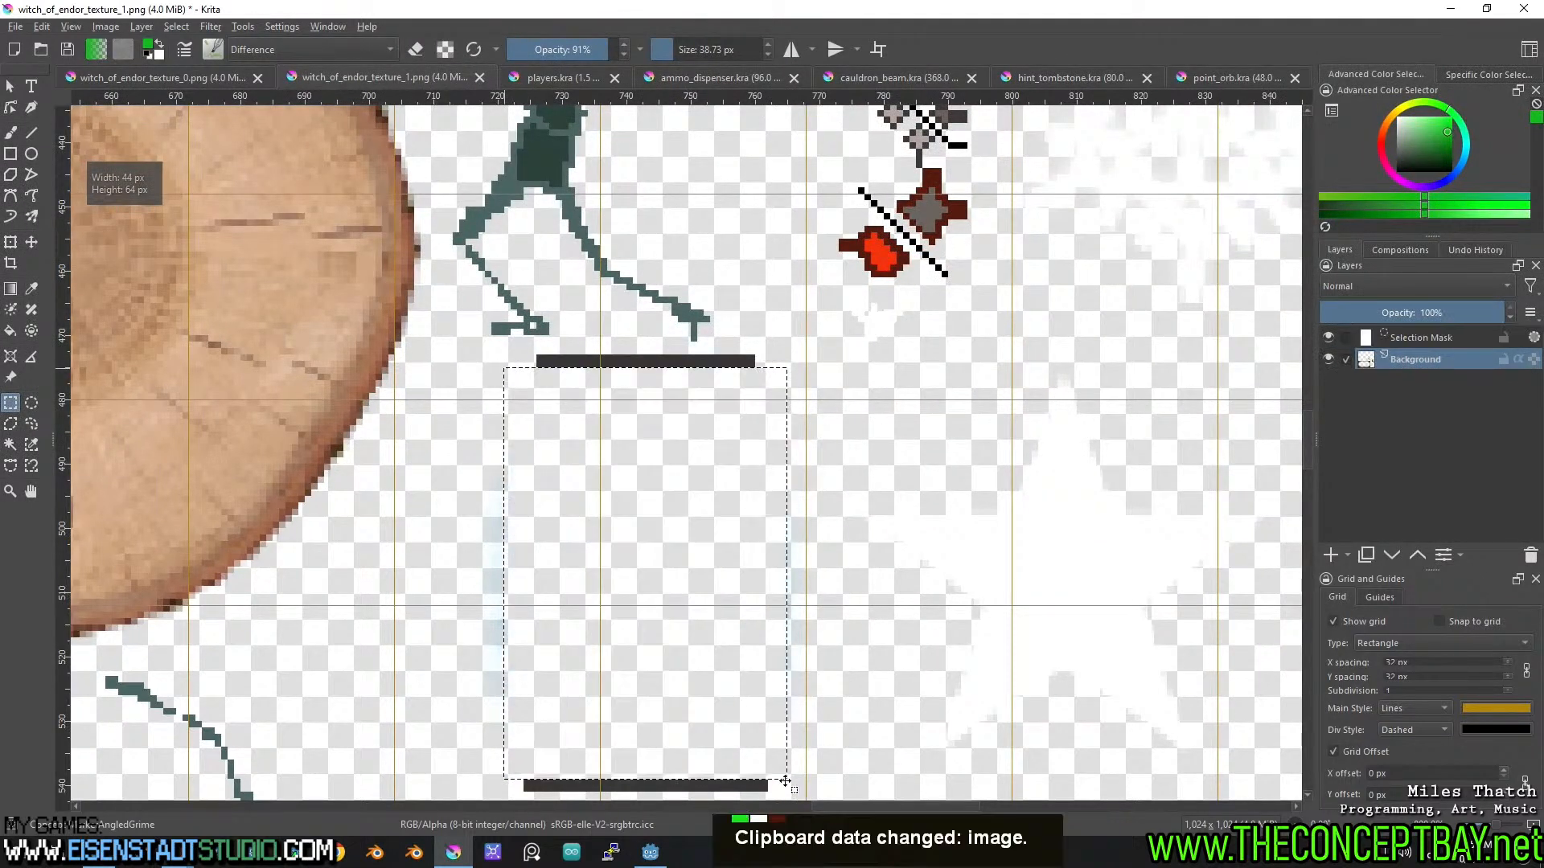
Create a 64 × 64 px document and paste the vending machine sprite into it.
key("ctrl+n")
double_click(777, 314)
type("64")
key("Tab")
type("64")
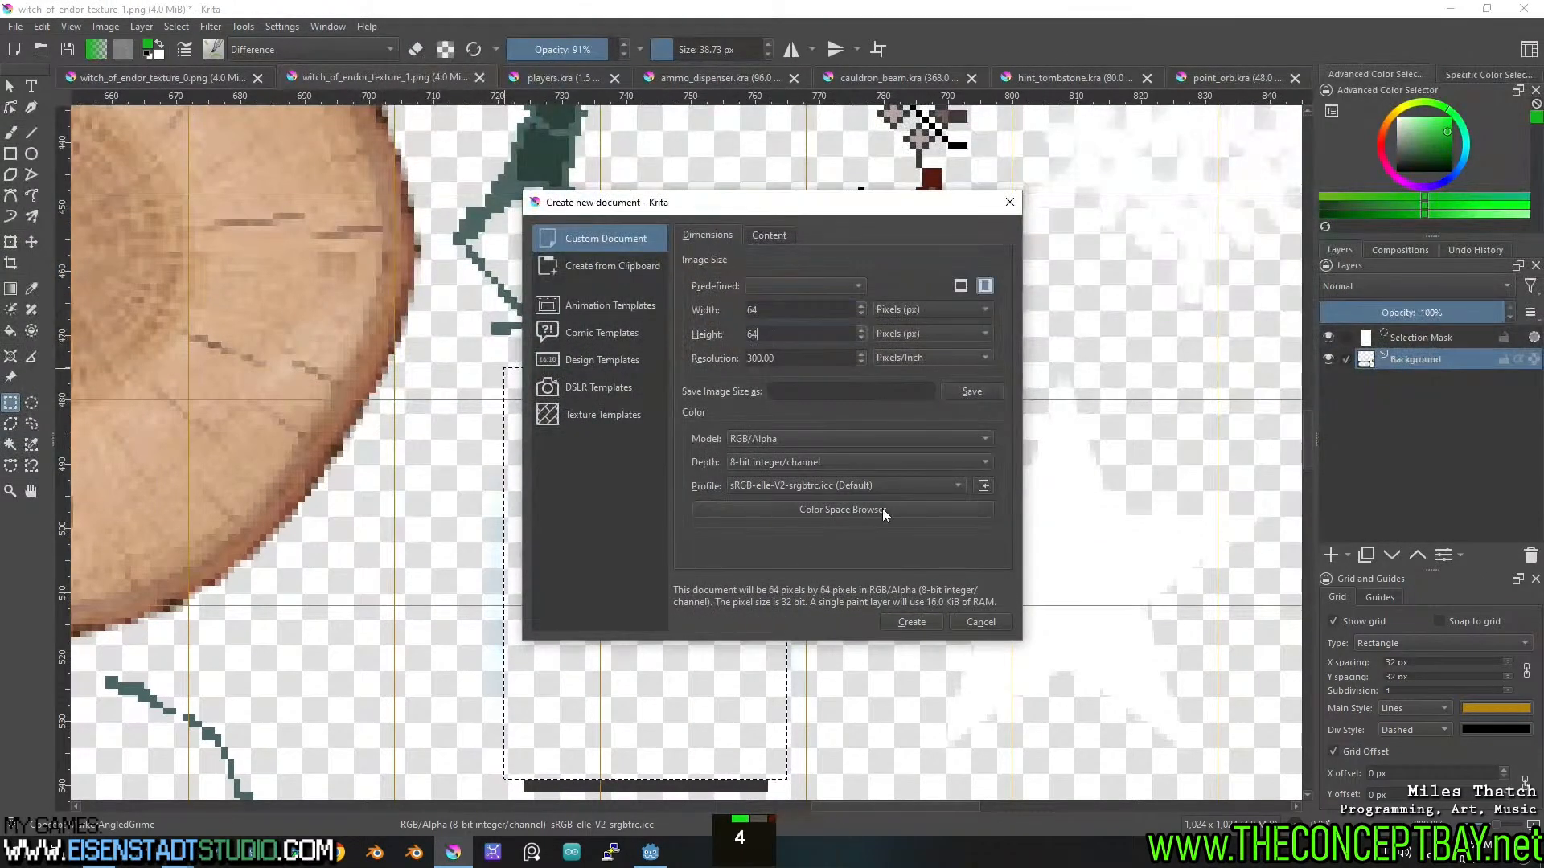
left_click(904, 619)
key("ctrl+v")
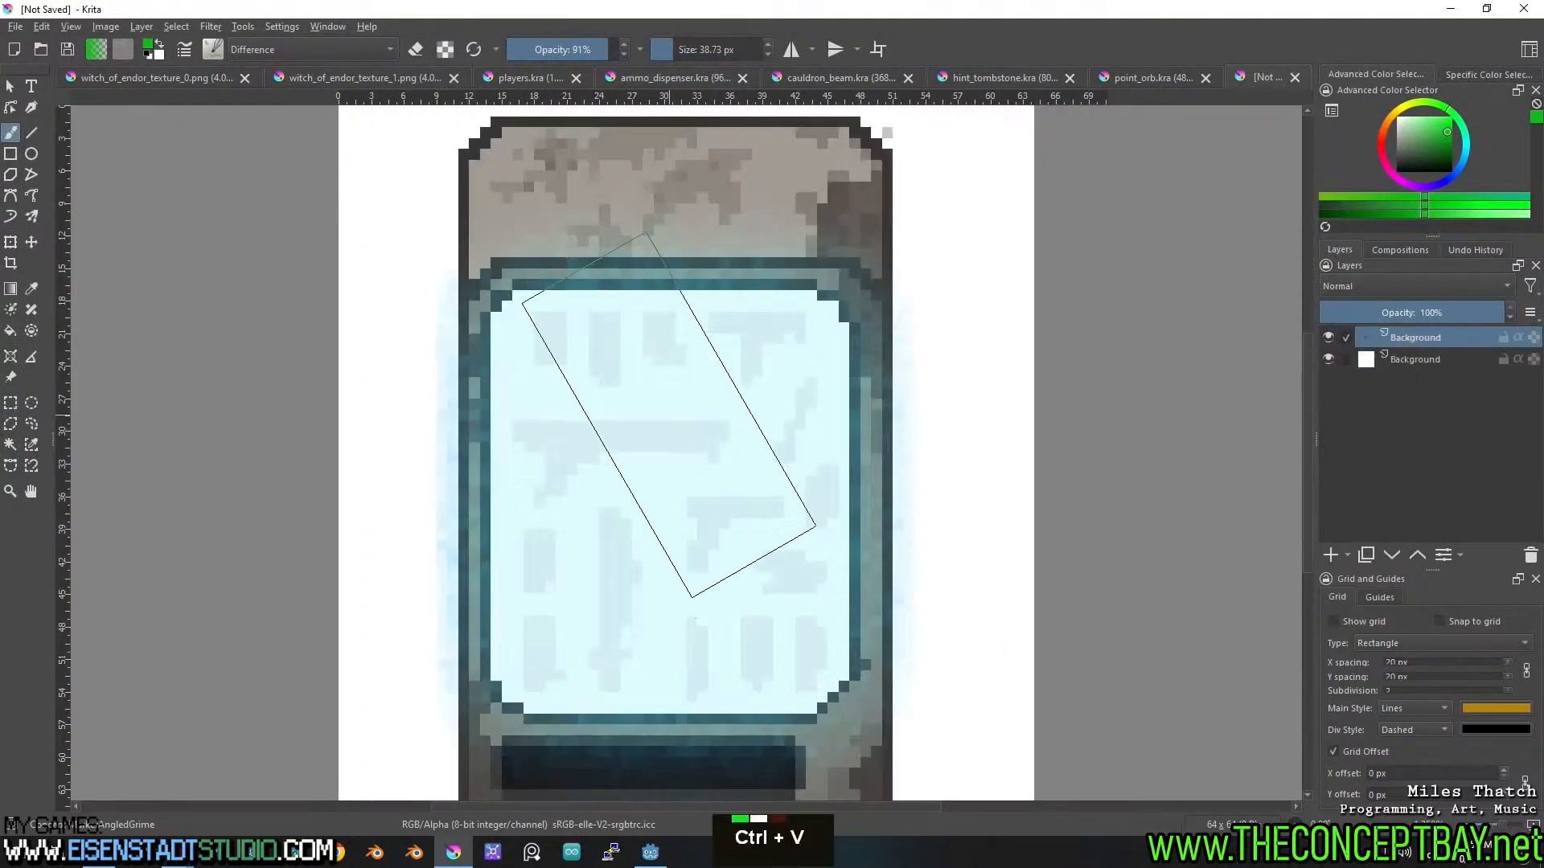
Extend the canvas downward to 64 × 77 px with the Crop tool and move the vending machine towards its centre.
scroll(673, 422, "down", 2)
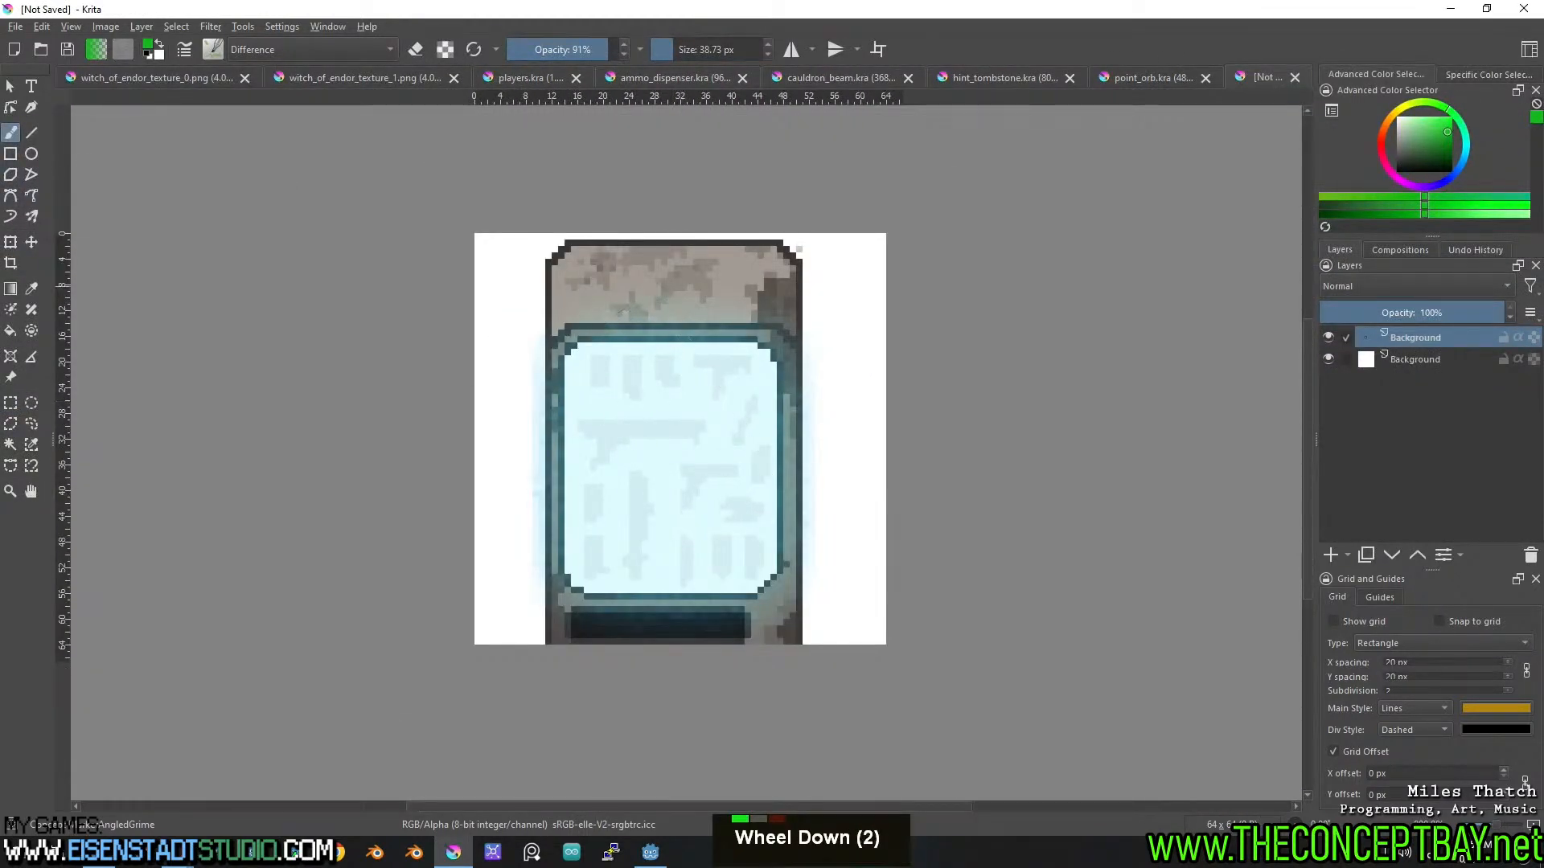
left_click(11, 263)
double_click(655, 431)
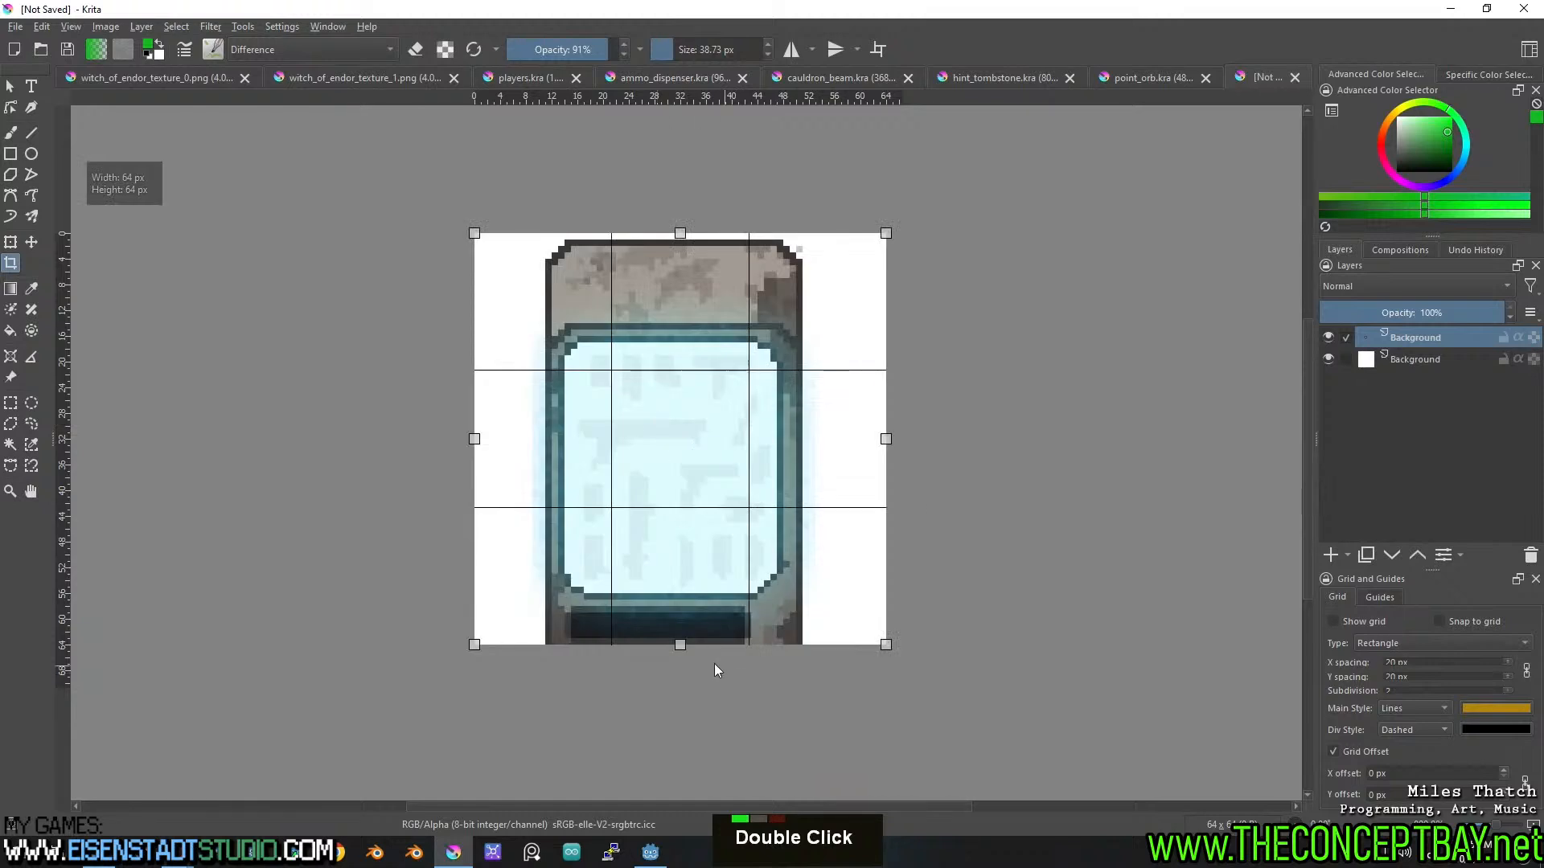
left_click_drag(680, 644, 681, 728)
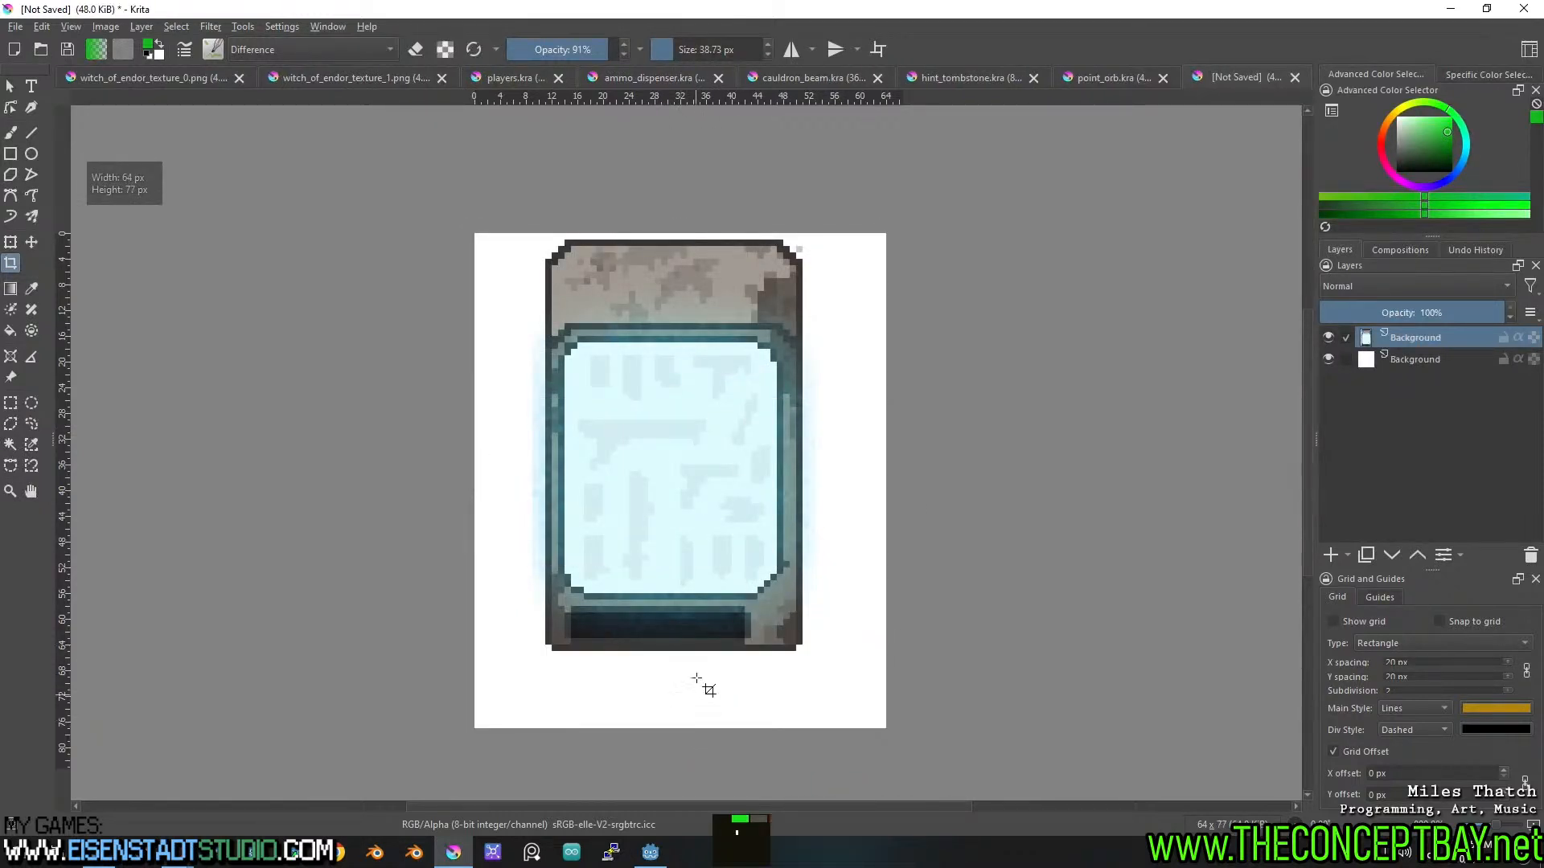
key("t")
left_click_drag(692, 485, 707, 502)
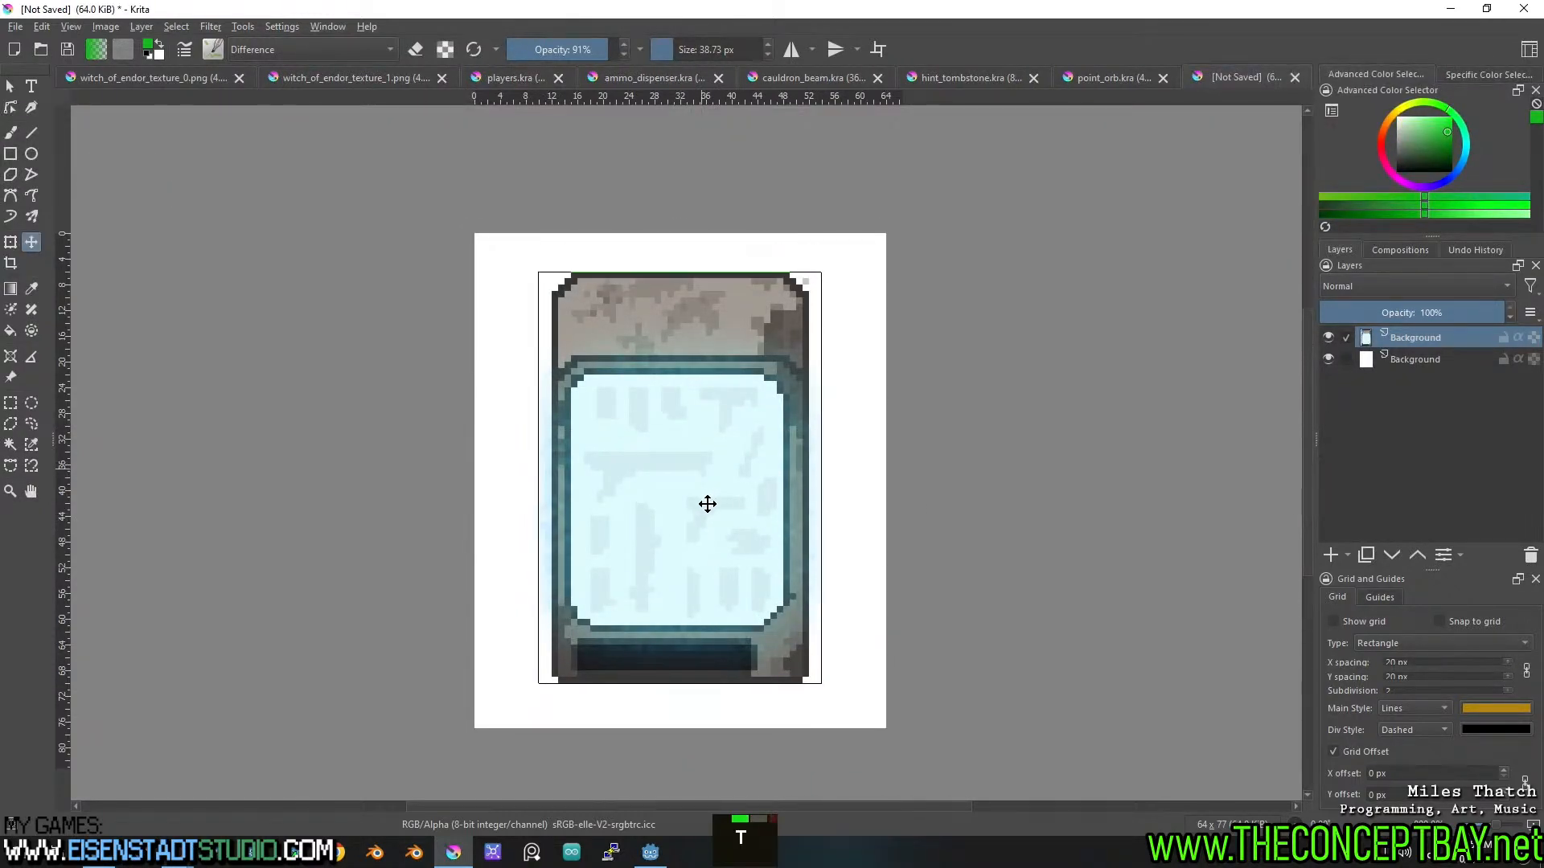
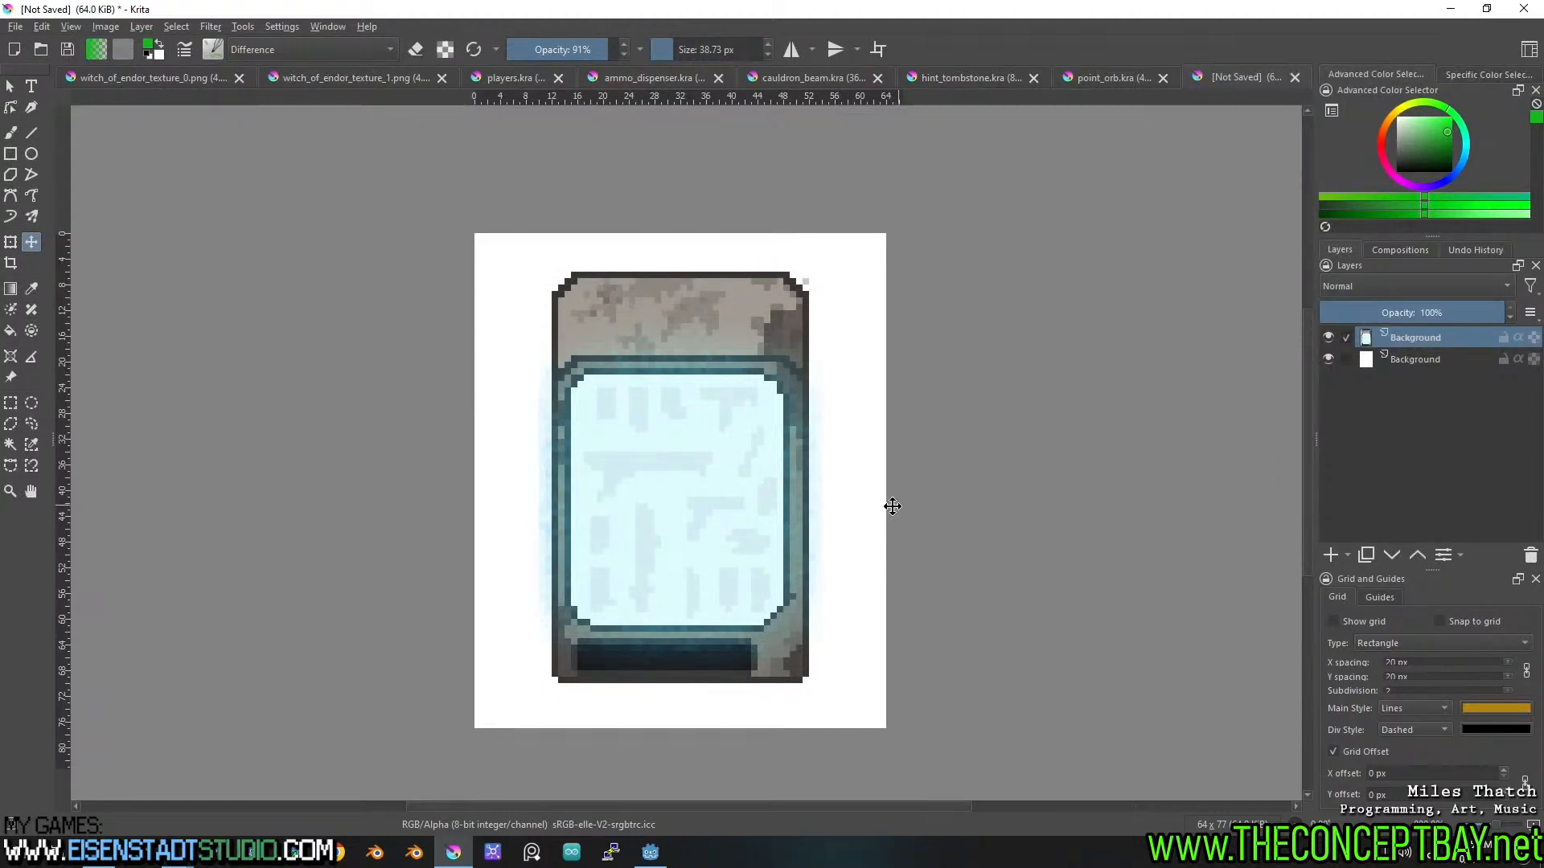
Switch back to witch_of_endor_texture_1.png and undo the cut of the vending machine.
left_click(417, 78)
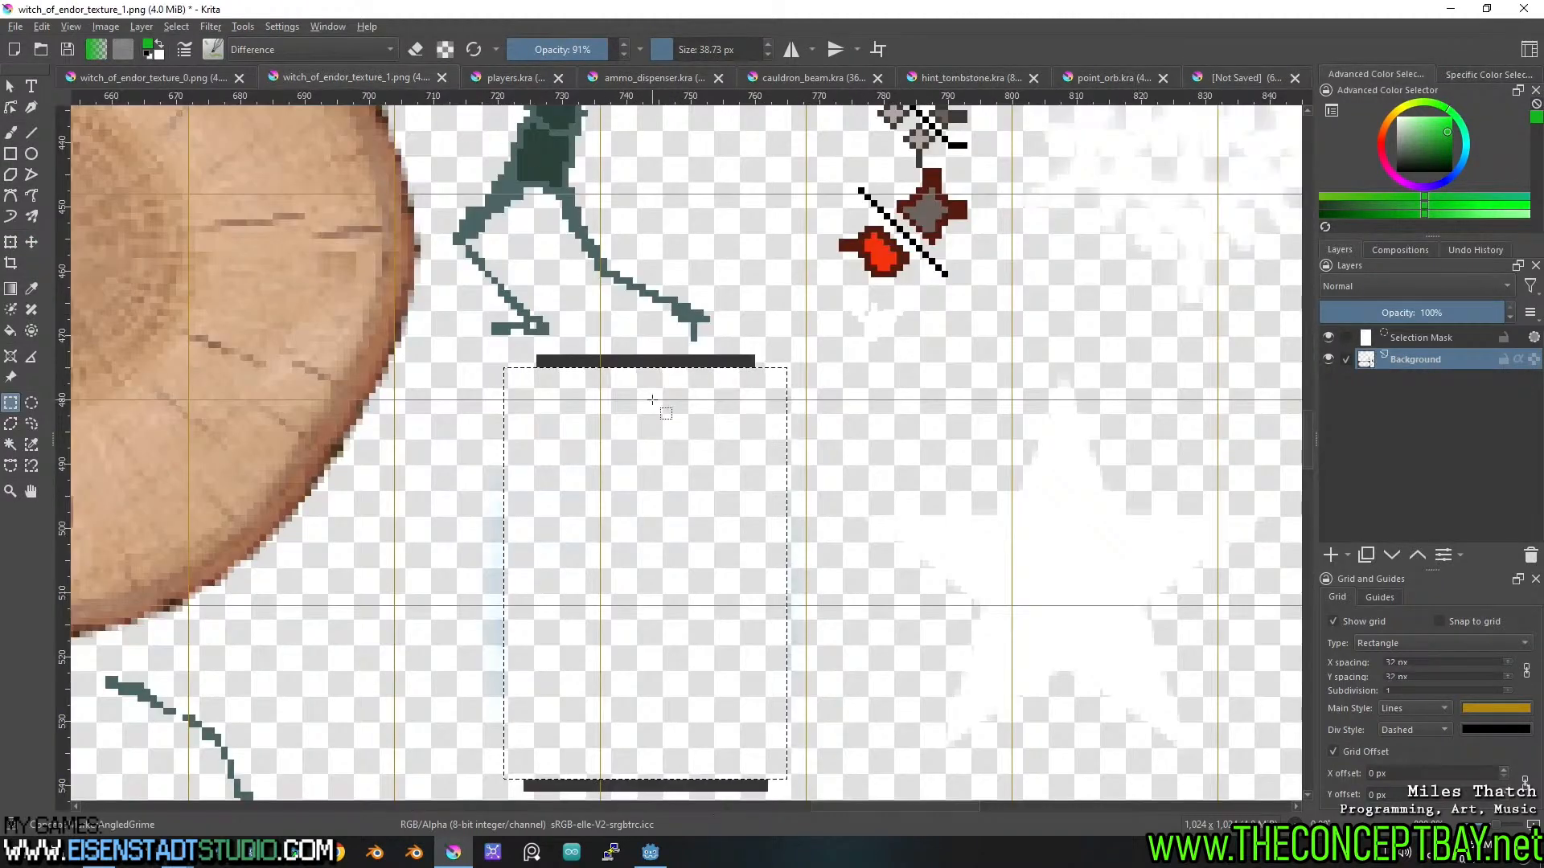
key("ctrl+z")
scroll(530, 471, "down", 2)
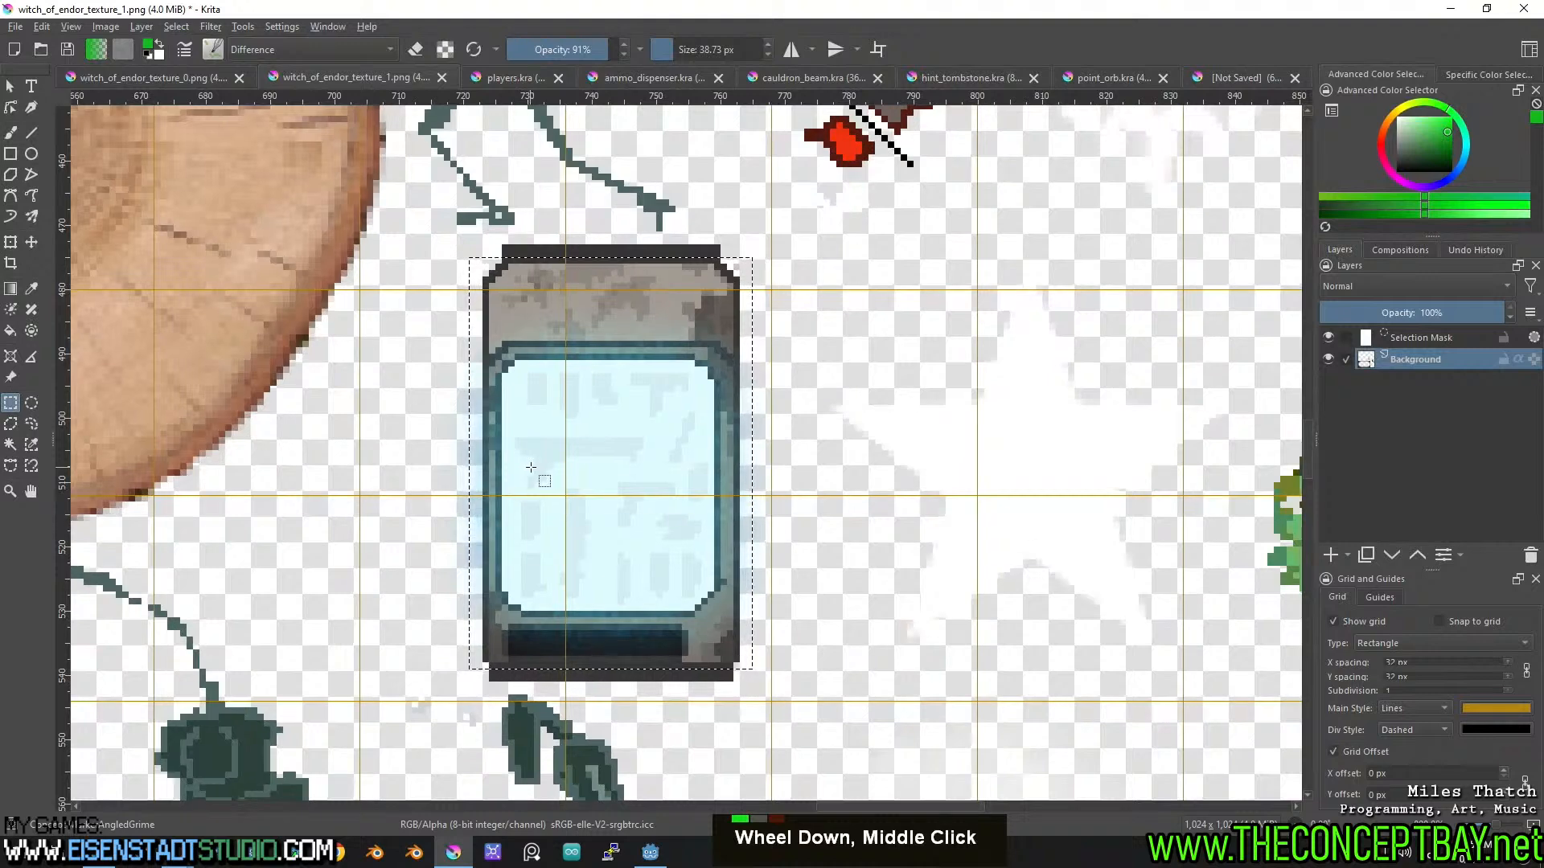
left_click(11, 404)
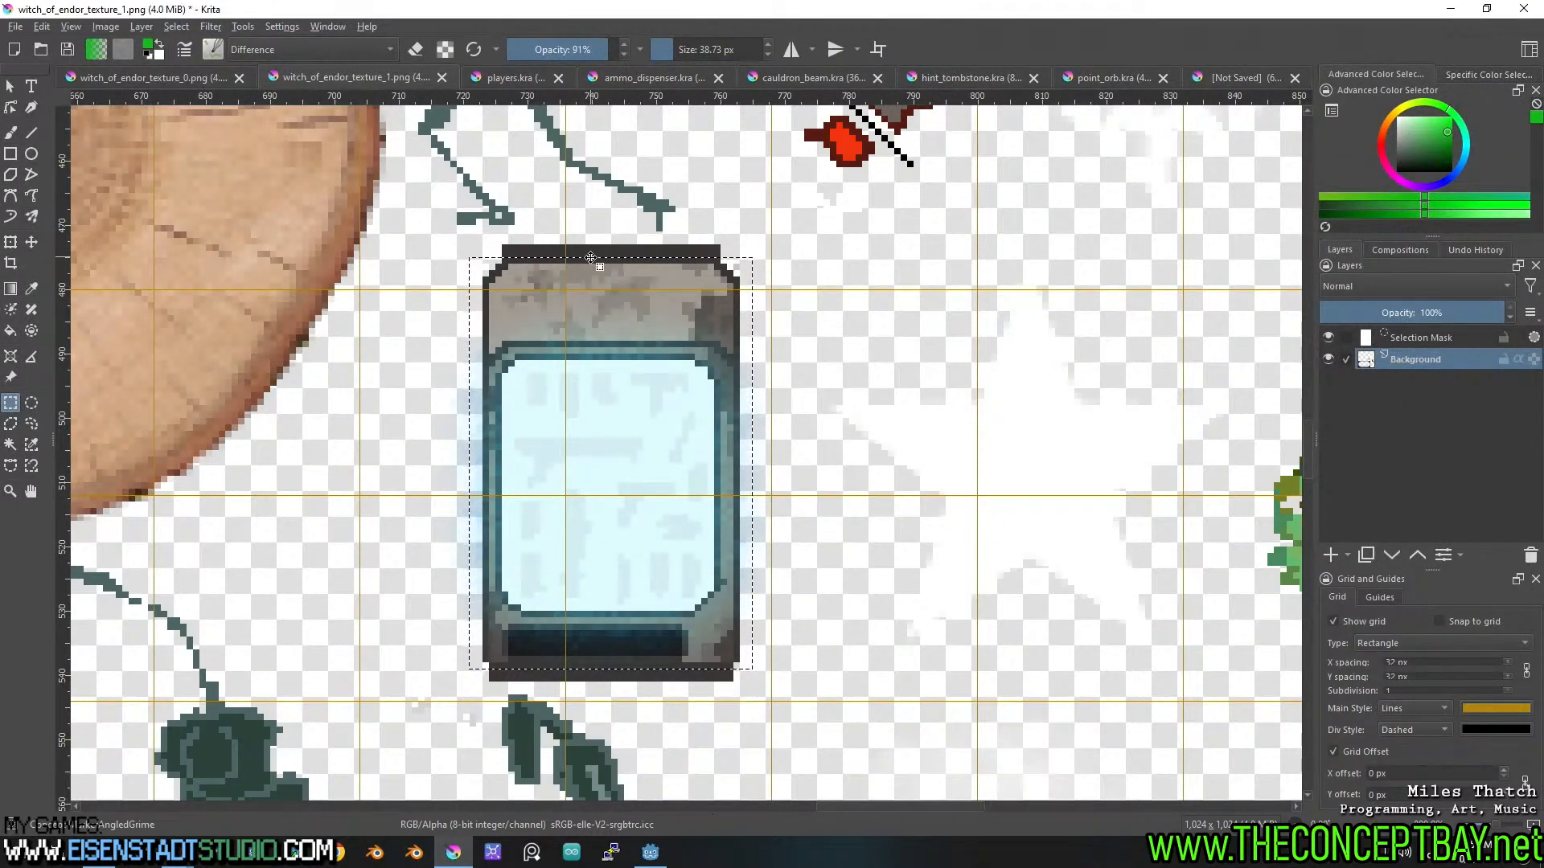
left_click_drag(591, 255, 416, 676)
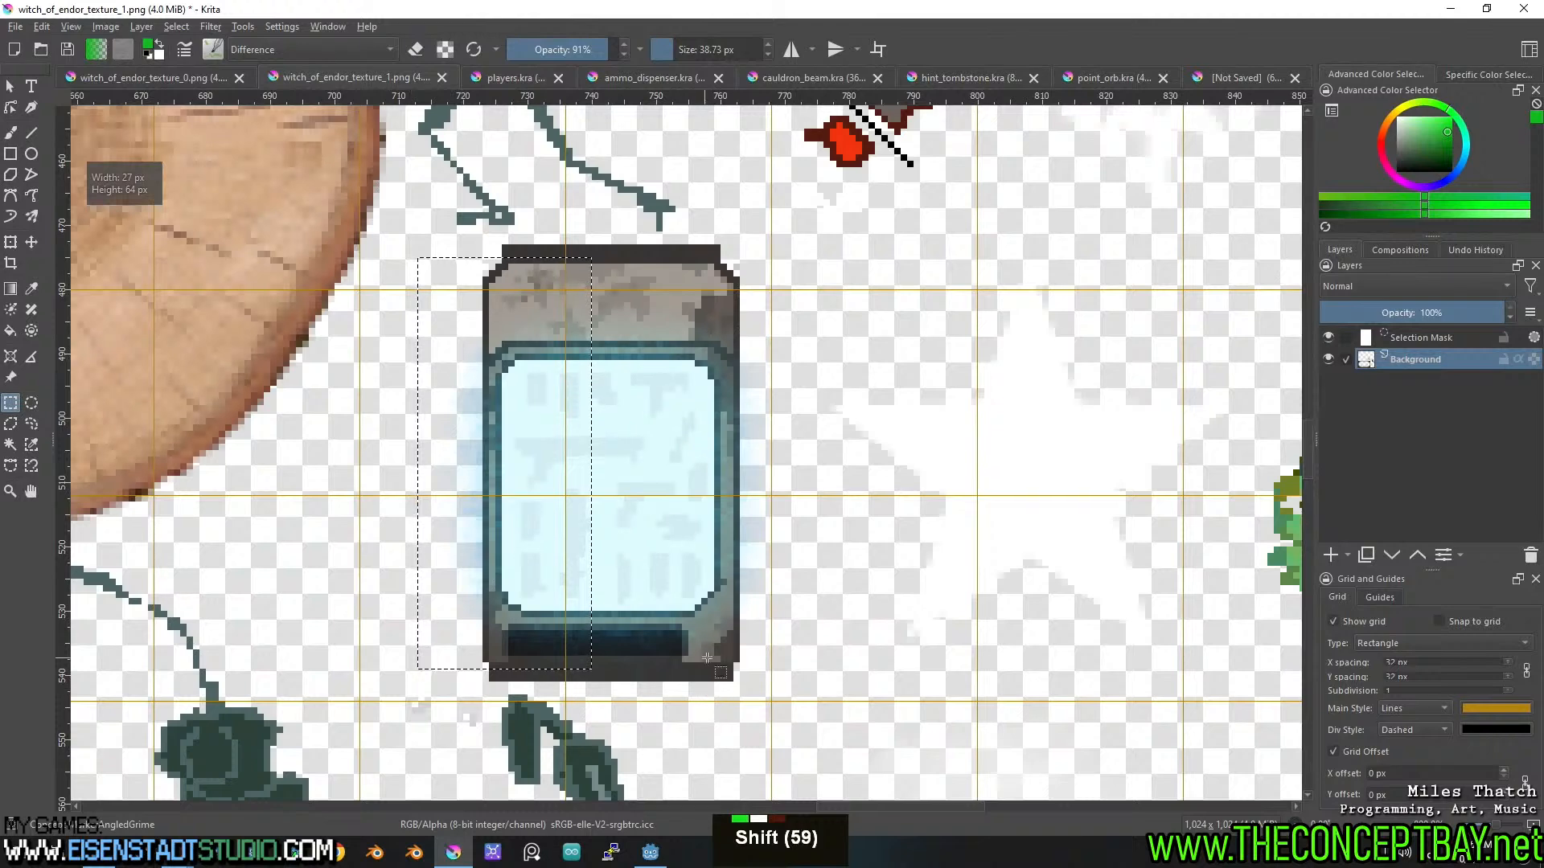
key("ctrl+z")
key("shift")
key("alt")
key("ctrl")
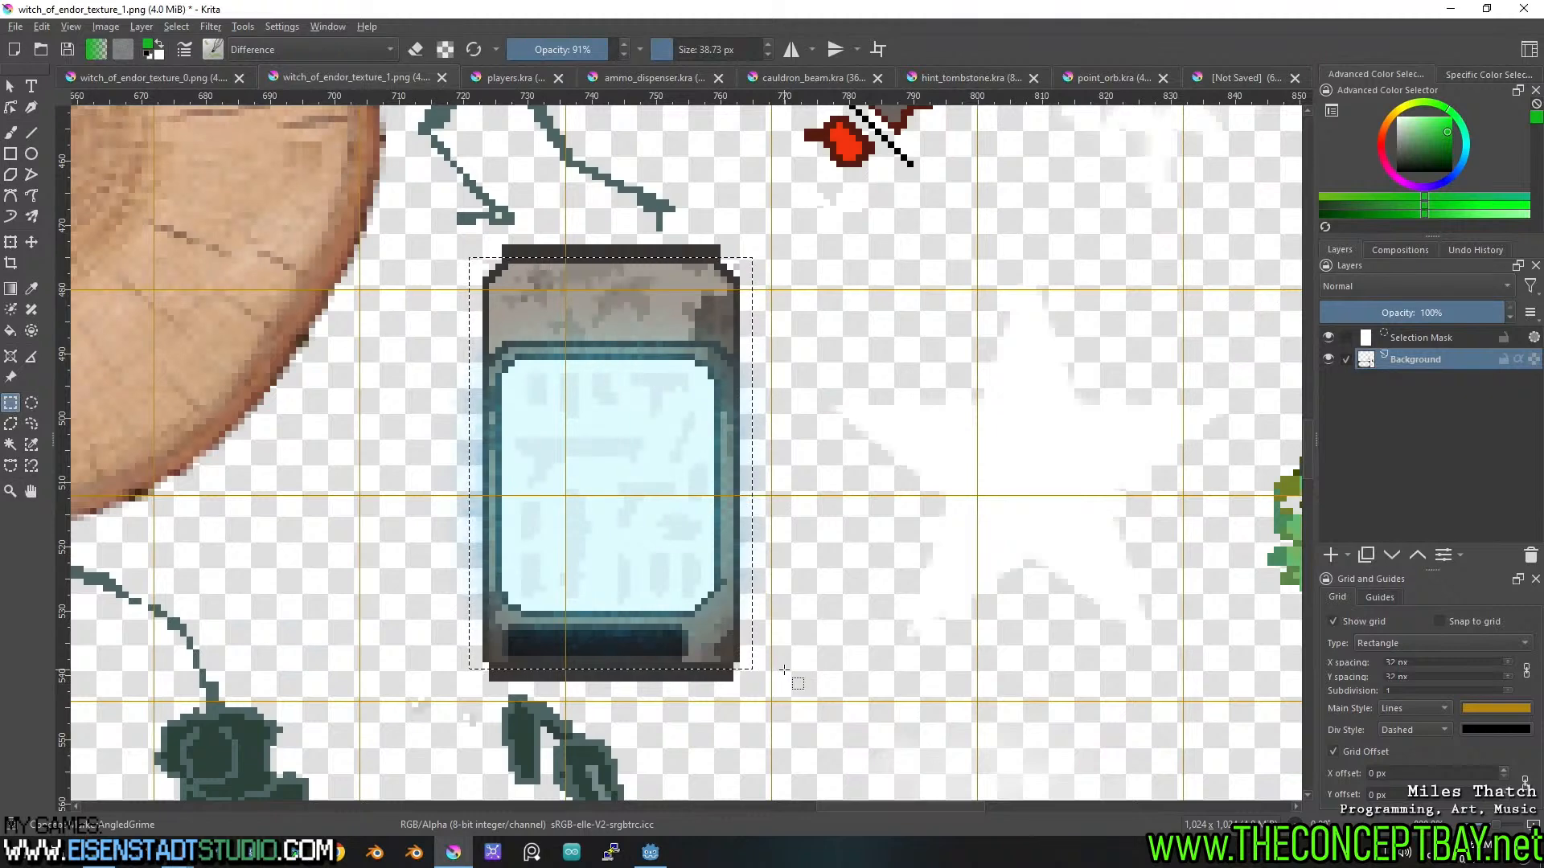
Select a wider area around the vending machine that takes in its blue glow on both sides, and cut it.
left_click_drag(784, 670, 784, 667)
left_click_drag(549, 524, 439, 259)
key("ctrl+x")
Create another 64 × 64 px document and paste the vending machine with its full glow into it.
key("ctrl+n")
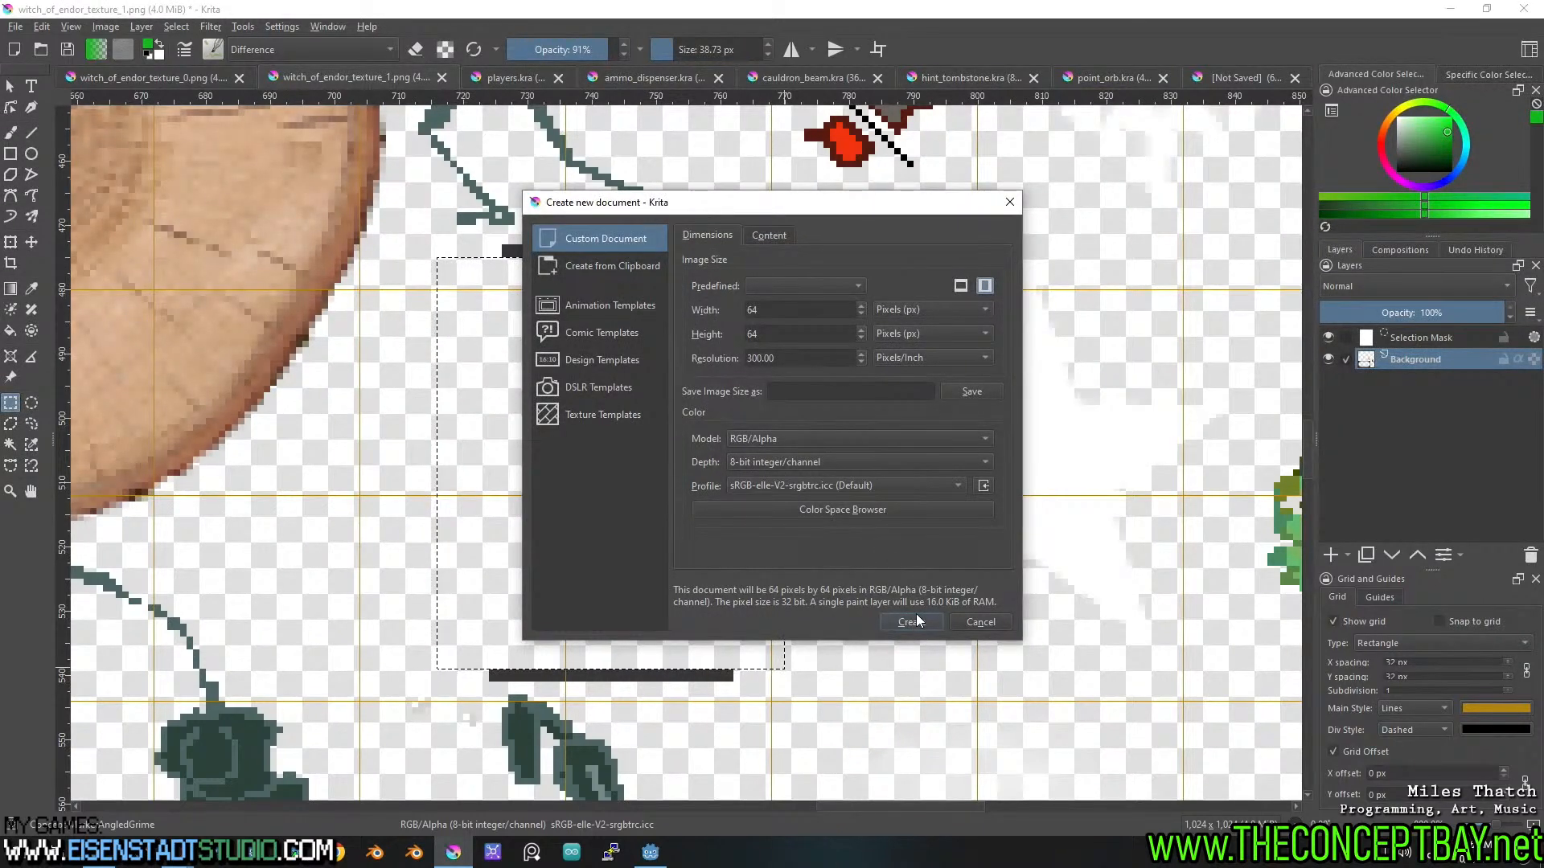
left_click(917, 622)
key("ctrl+v")
scroll(717, 348, "down", 2)
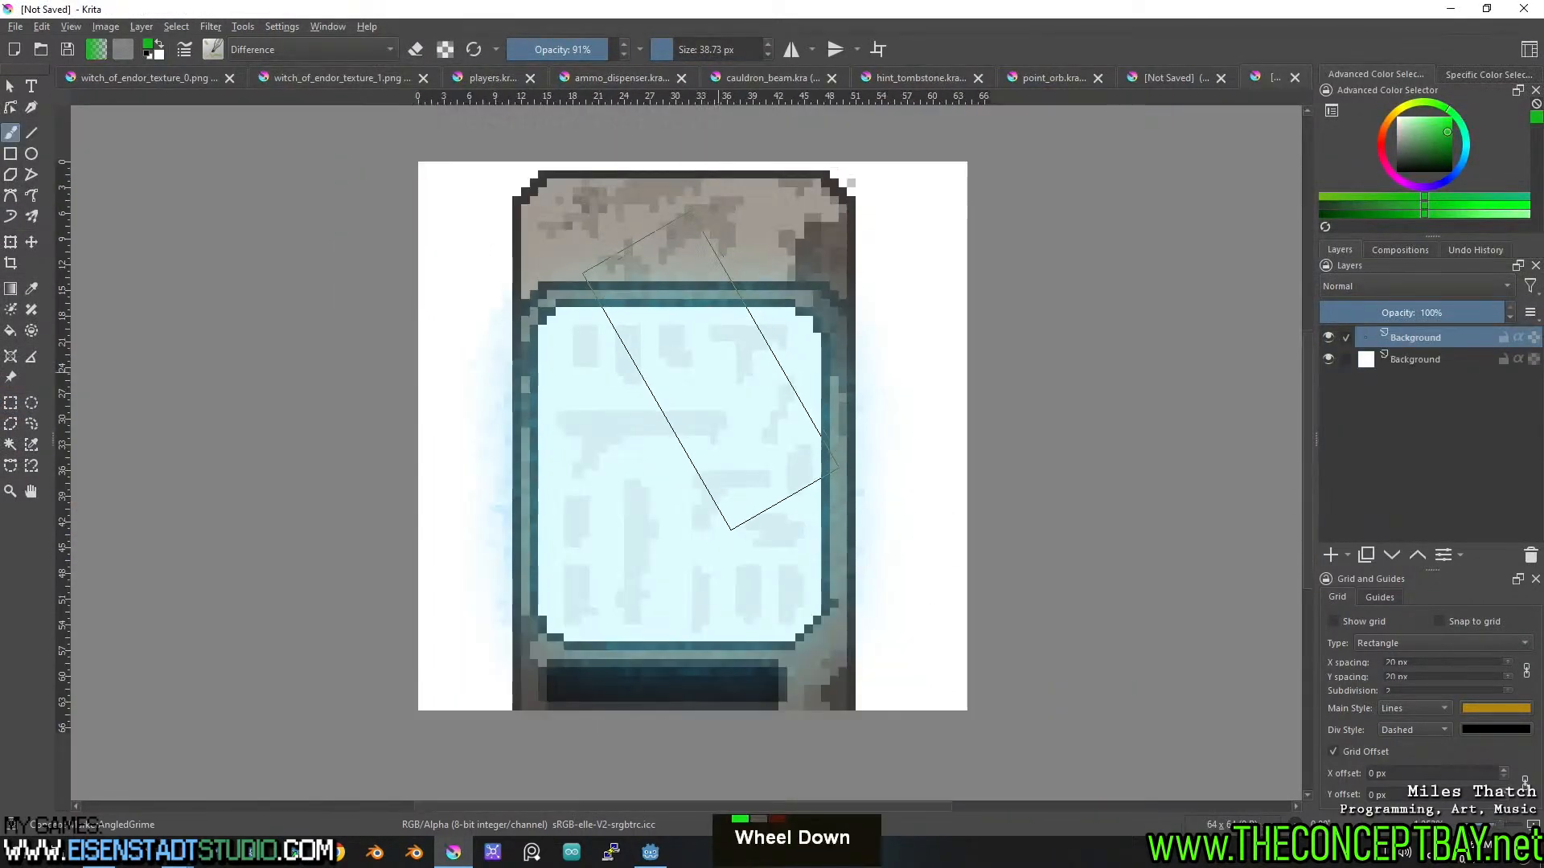
Extend the canvas downward to 64 × 69 px with the Crop tool.
left_click(11, 263)
scroll(689, 626, "down", 4)
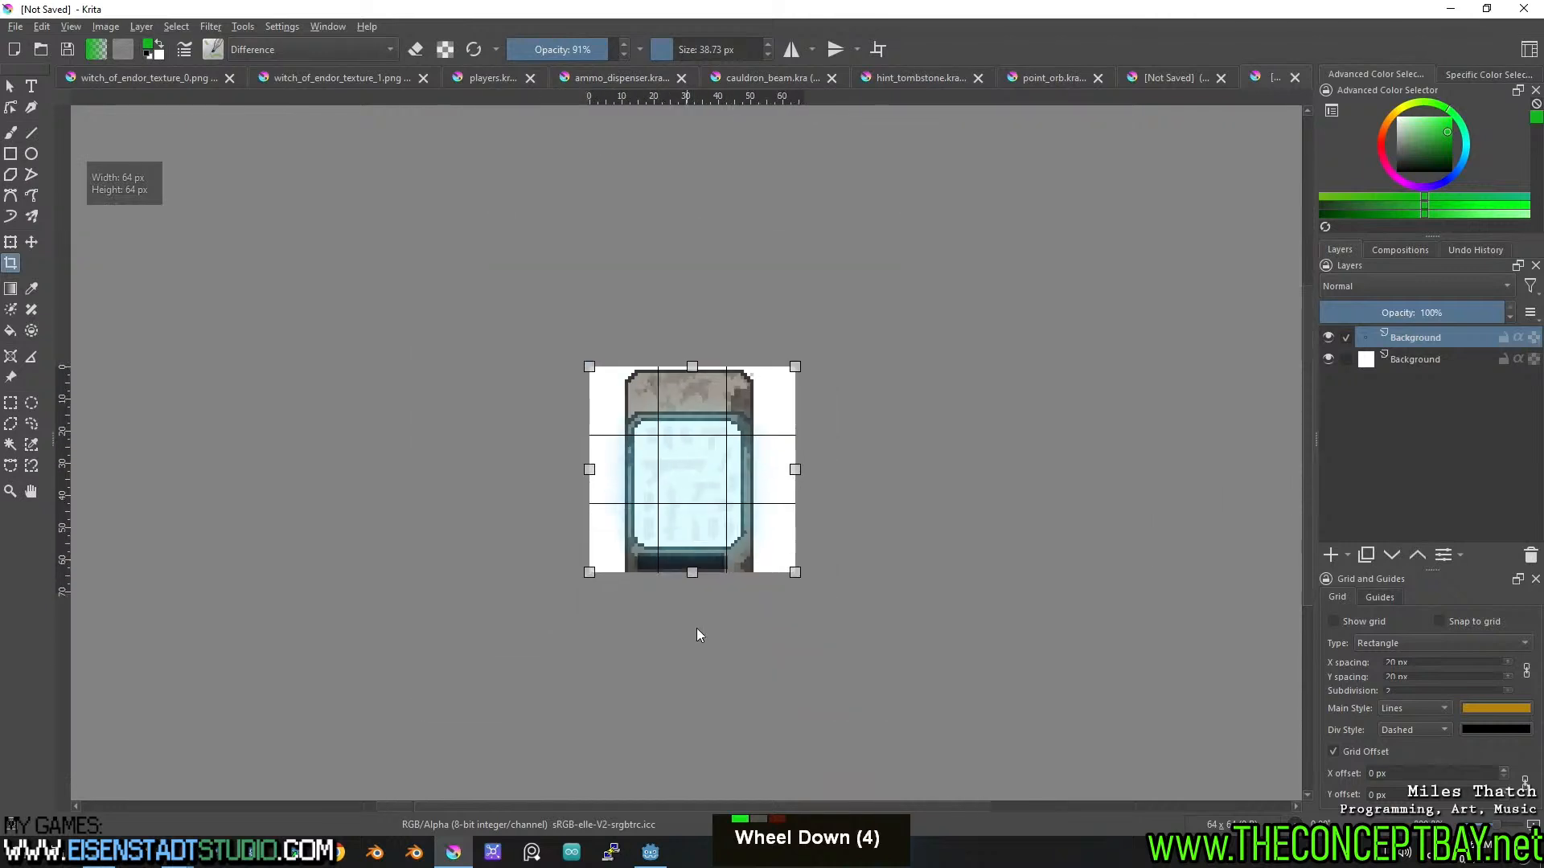
left_click_drag(692, 573, 693, 592)
key("Return")
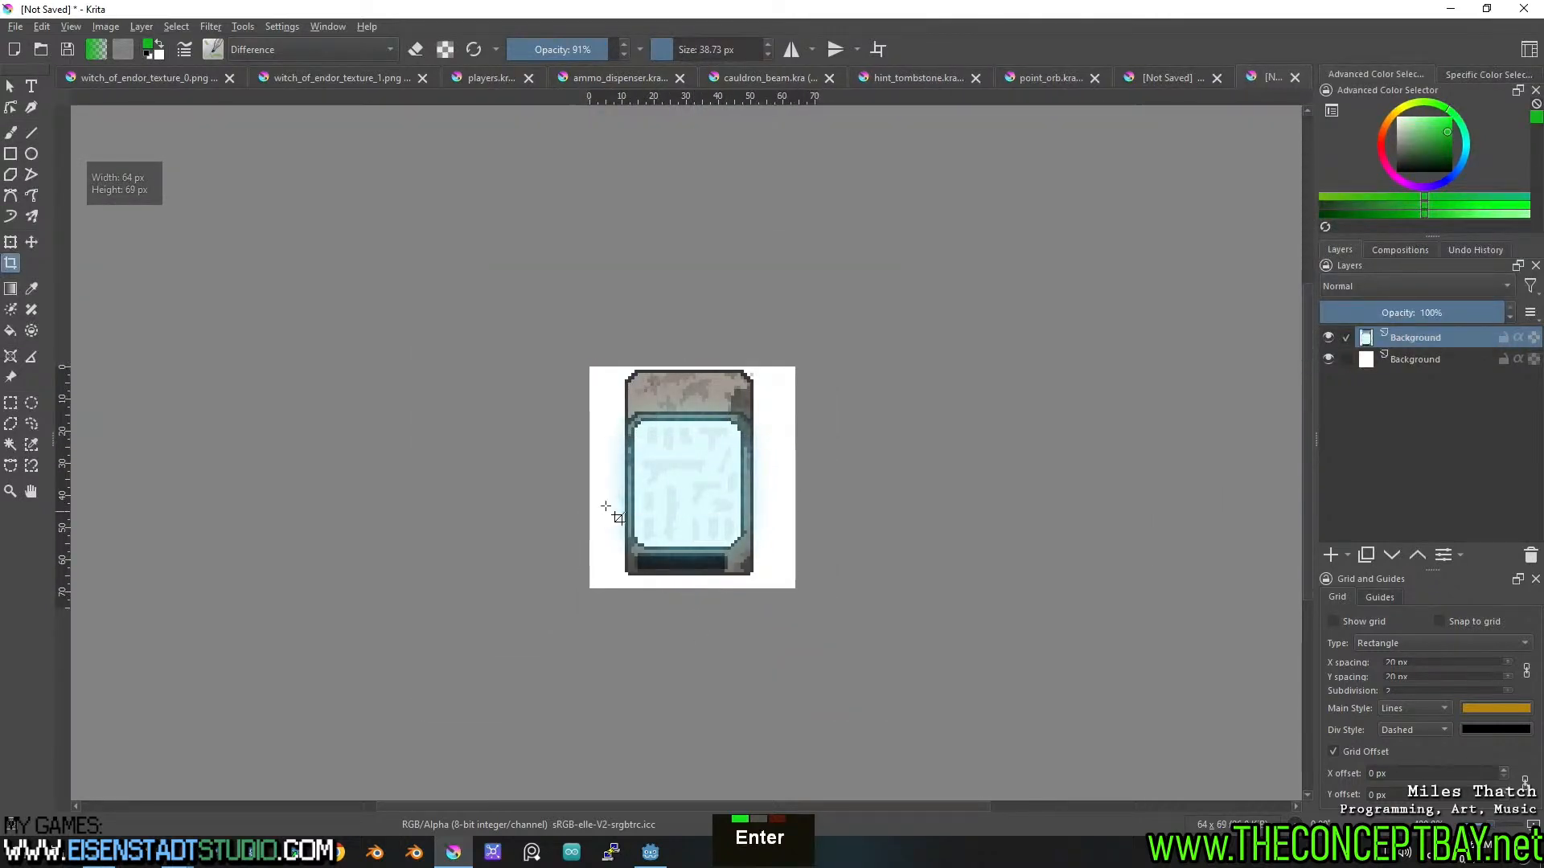
Centre the vending machine on the enlarged canvas, checking its horizontal alignment against the mirror guide.
scroll(689, 475, "up", 2)
key("t")
left_click_drag(732, 411, 729, 402)
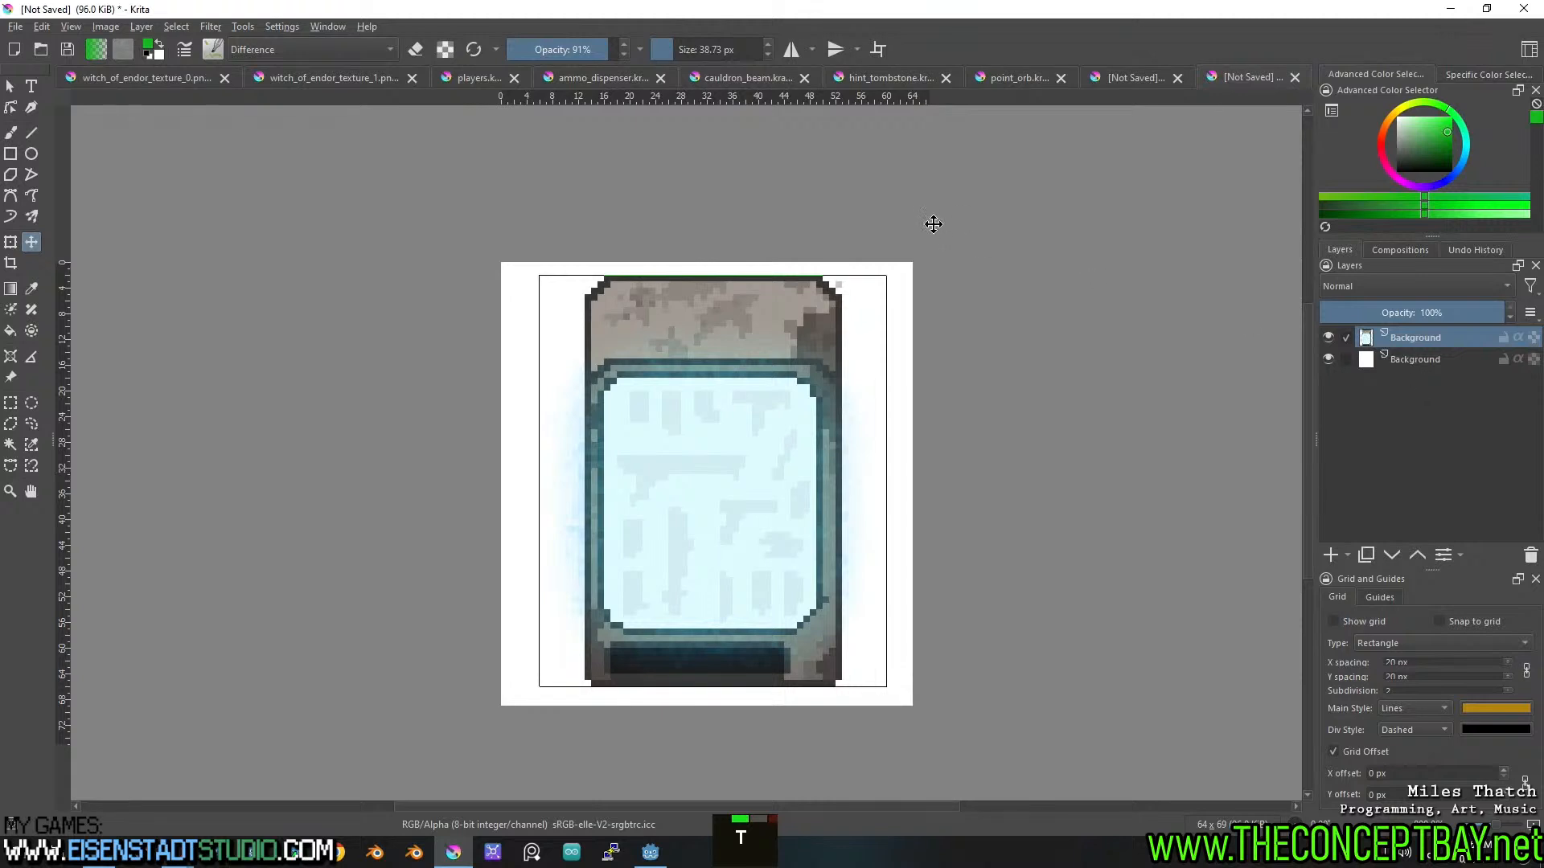
left_click(790, 50)
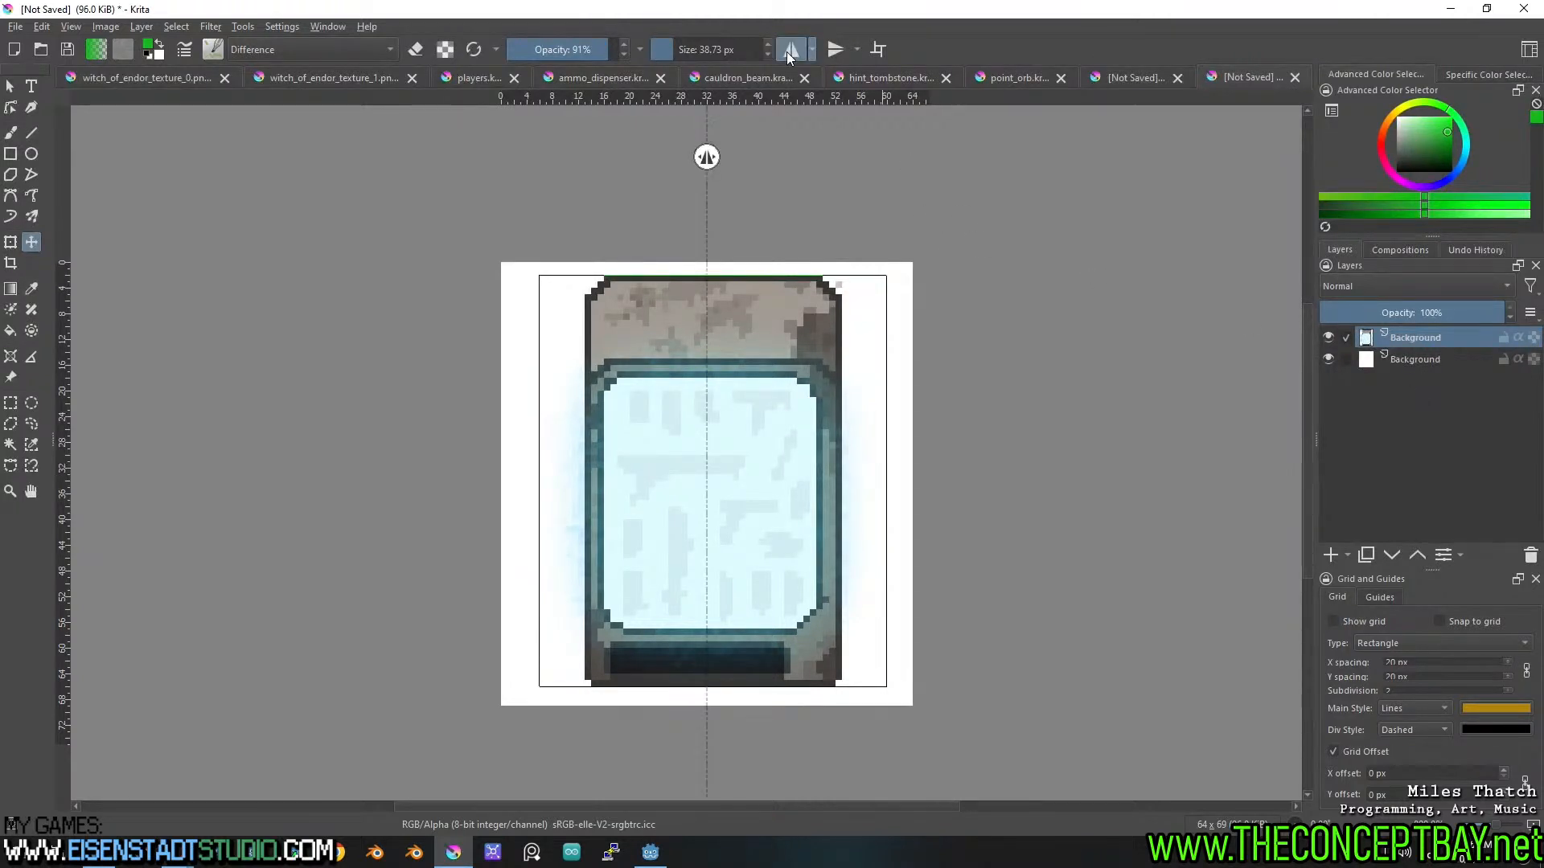
left_click(789, 50)
left_click_drag(793, 324, 784, 325)
Hide the white background layer, save the document as weapon_vending_machine and switch back to witch_of_endor_texture_1.png.
left_click(1327, 360)
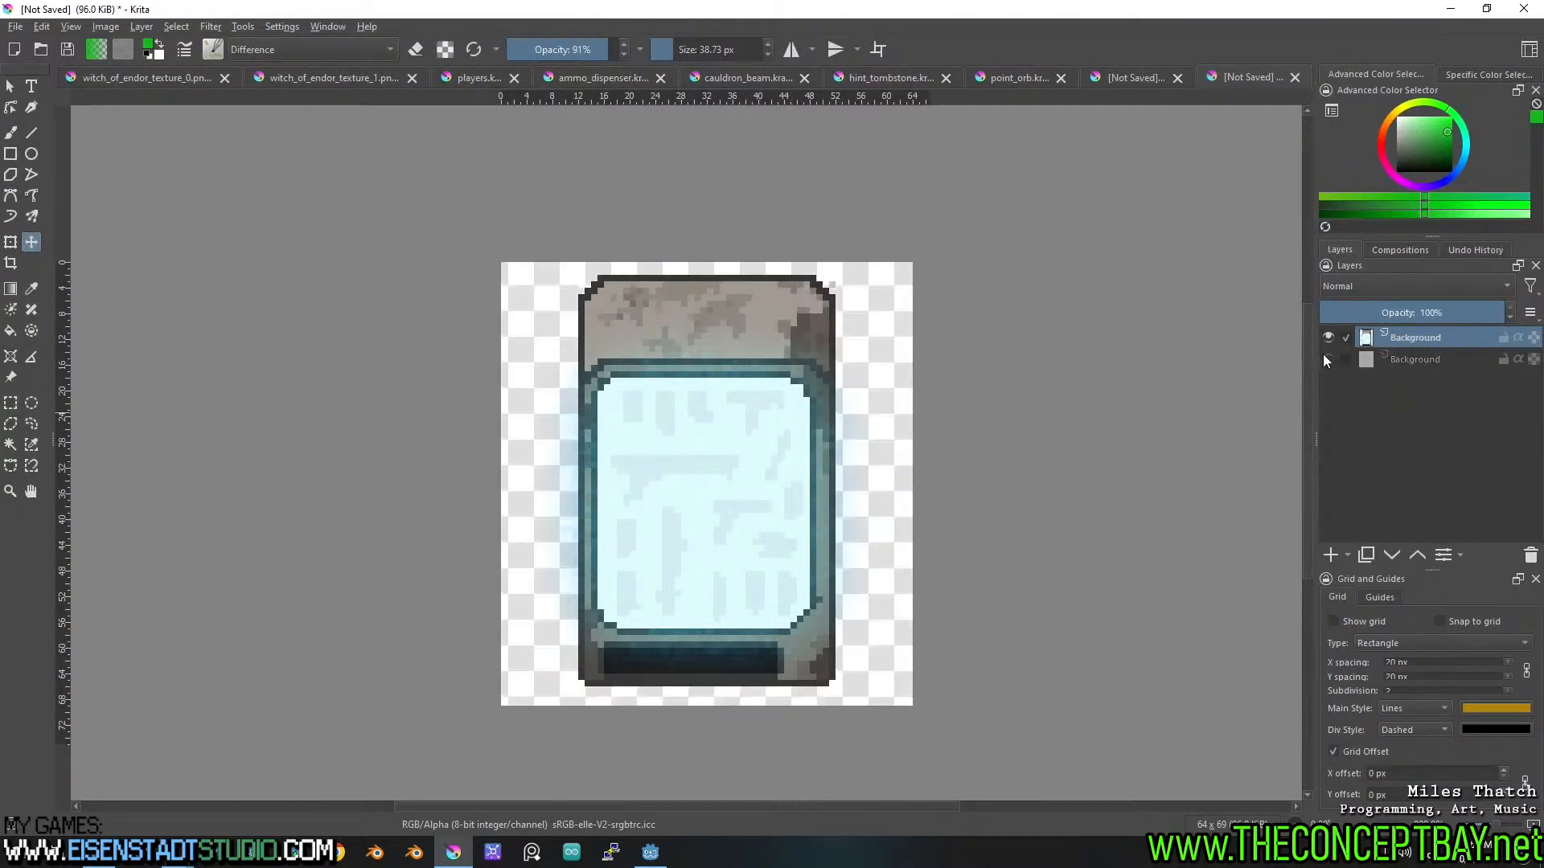
key("ctrl+s")
type("weapon_vending_machine")
key("Return")
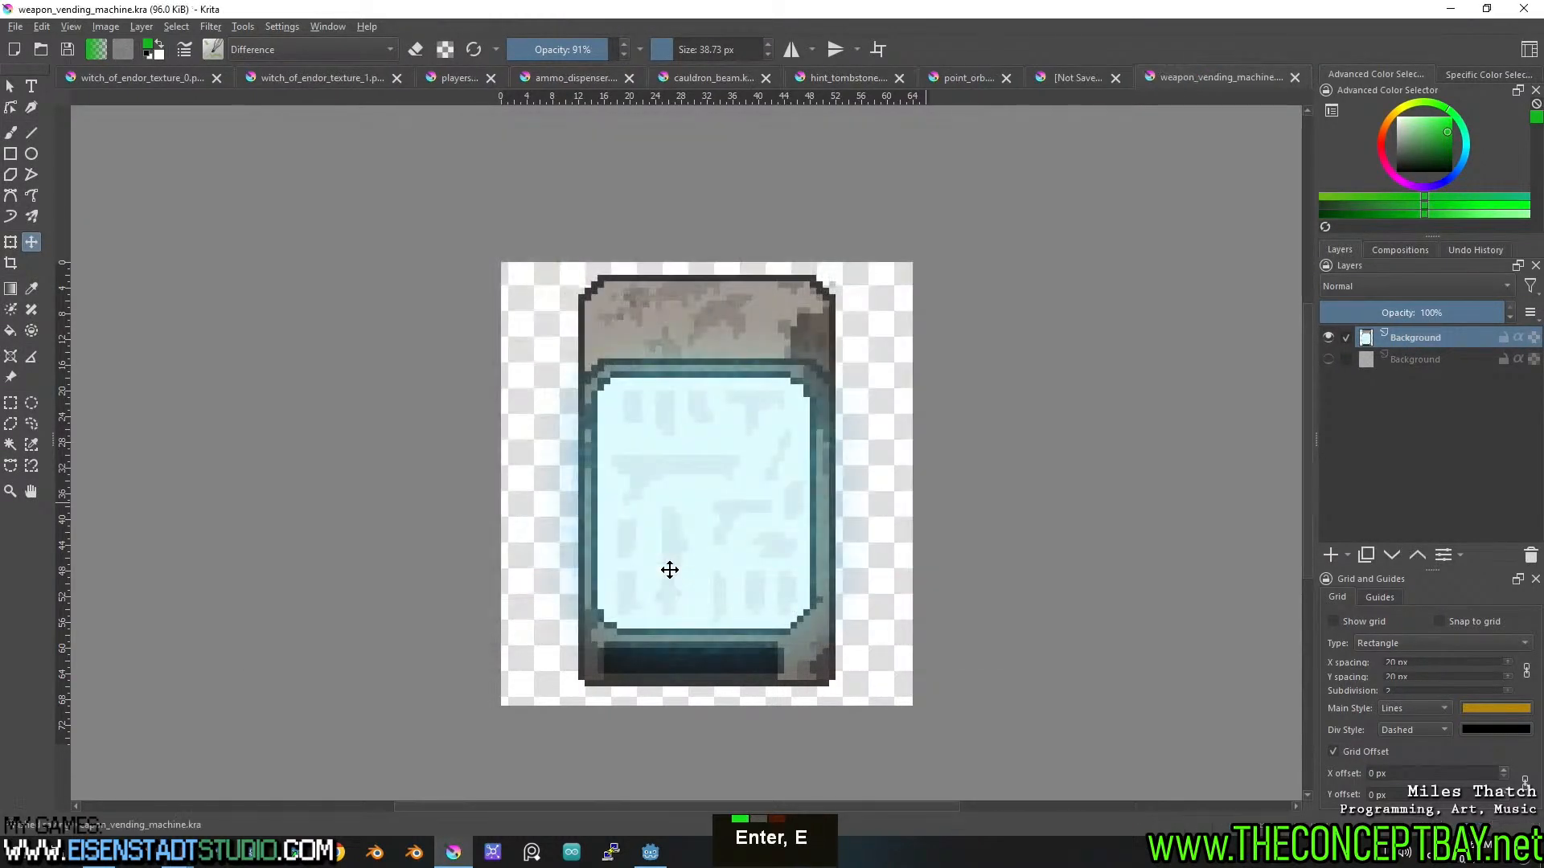
left_click(297, 78)
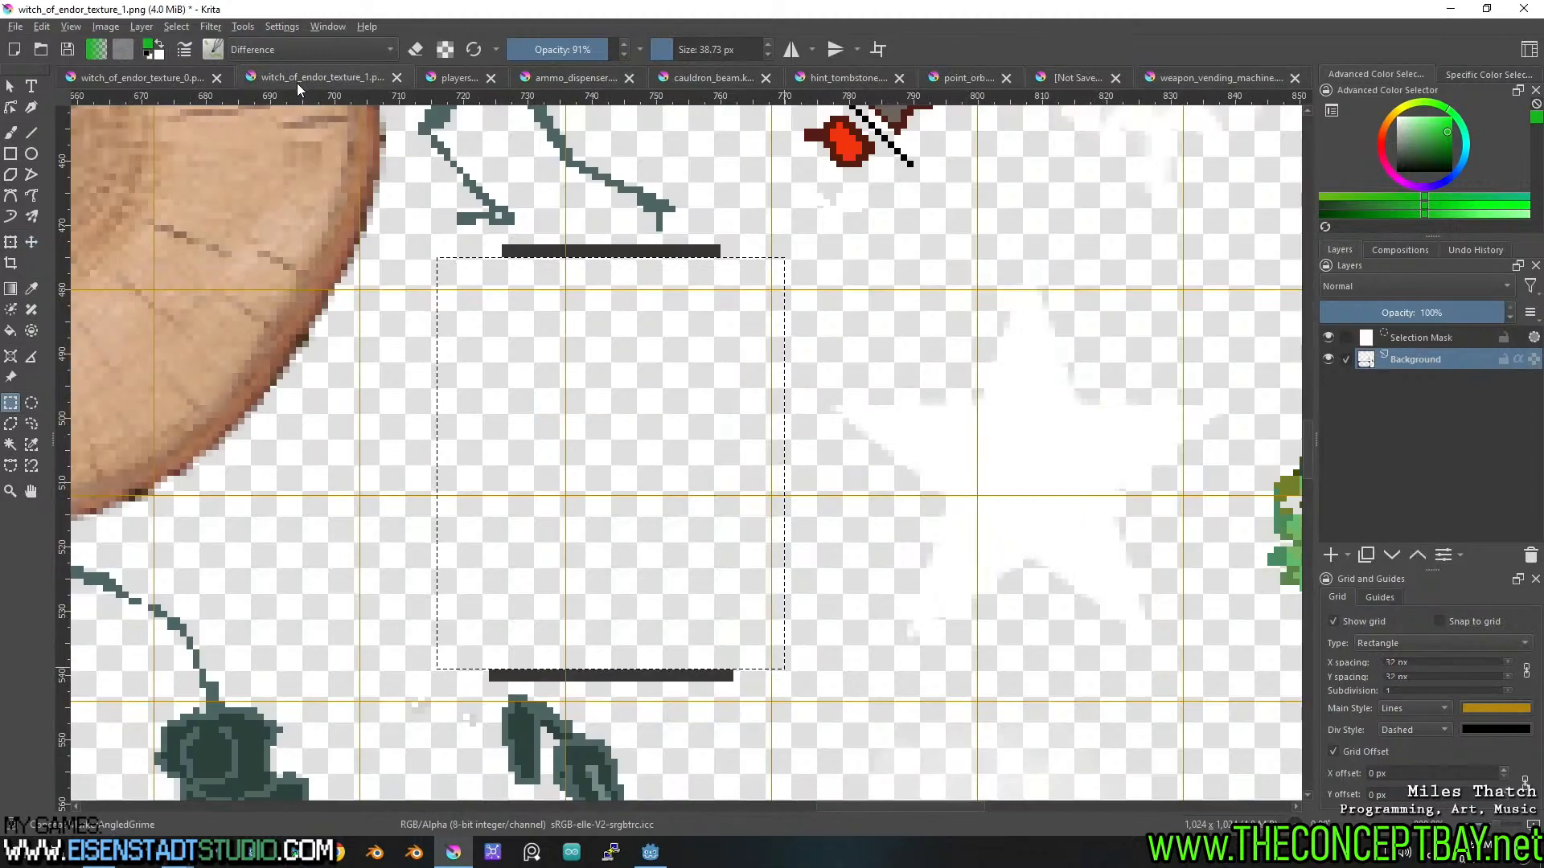
Select the bush with the thick brown trunk in the upper row of the bush group and cut it out of the sheet.
scroll(830, 251, "down", 2)
scroll(830, 251, "up", 2)
middle_click(830, 250)
middle_click(831, 250)
scroll(723, 362, "down", 2)
middle_click(563, 419)
middle_click(534, 455)
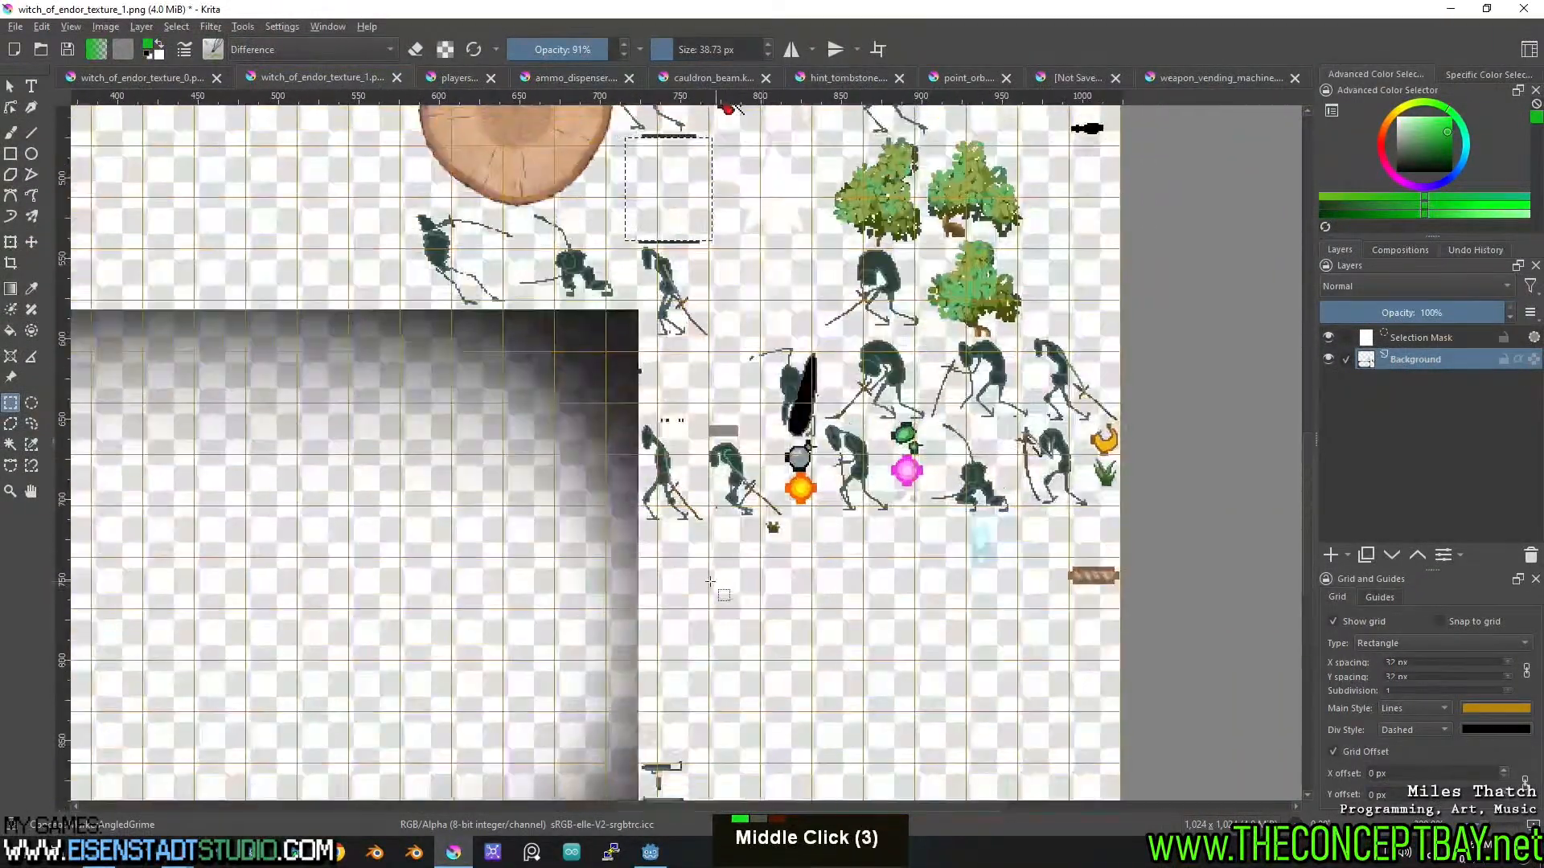
middle_click(661, 267)
middle_click(659, 265)
scroll(659, 322, "up", 2)
middle_click(651, 482)
scroll(651, 498, "up", 2)
scroll(650, 498, "down", 1)
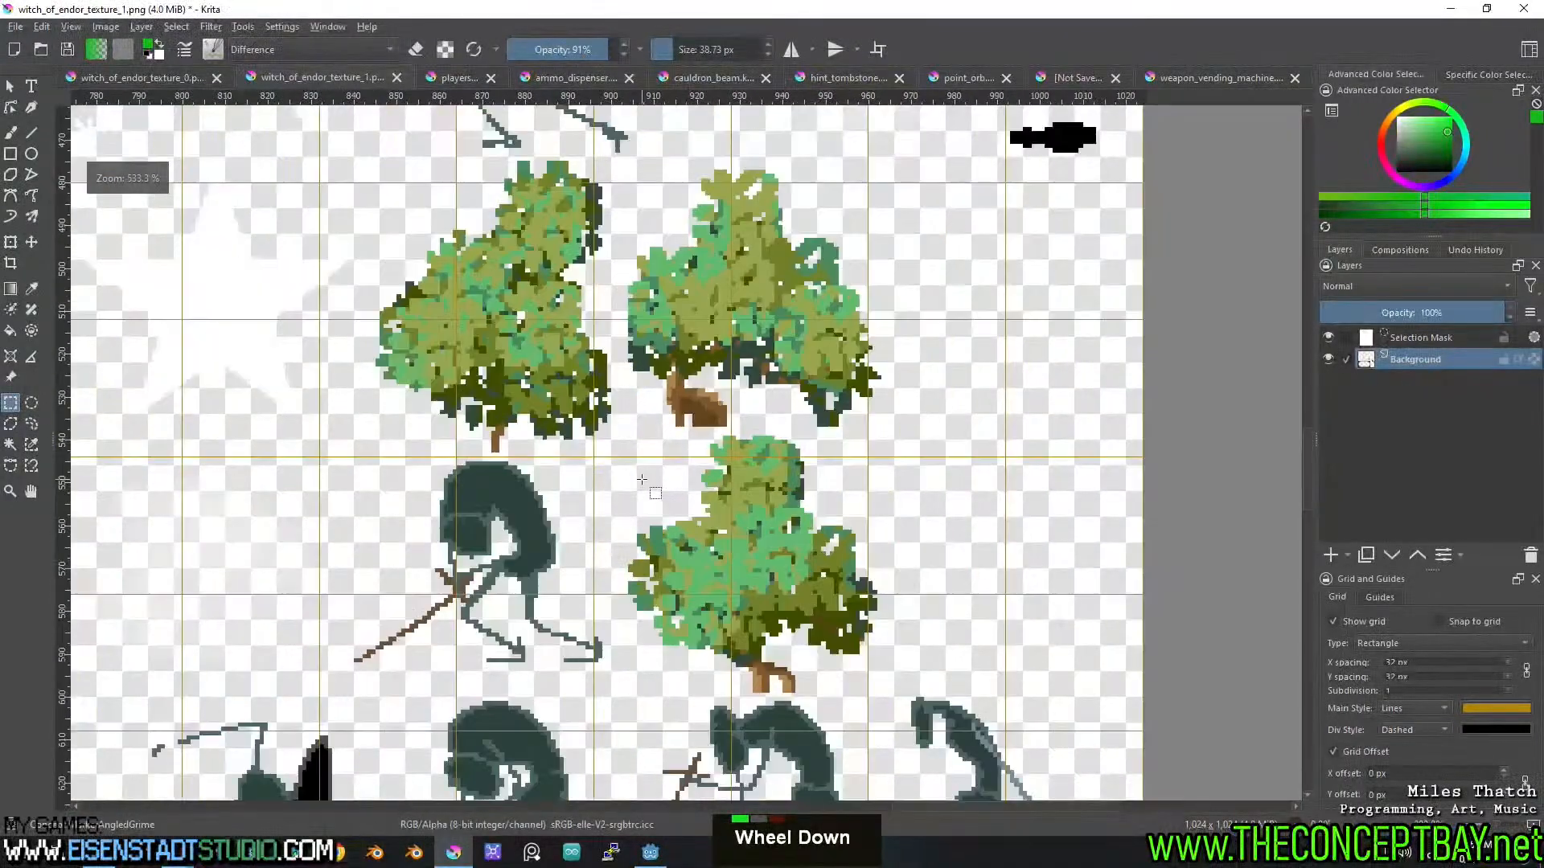
middle_click(868, 514)
scroll(870, 515, "up", 1)
left_click_drag(967, 507, 572, 124)
key("ctrl+x")
Create a 64 × 64 px document, paste the bush into it and nudge it slightly upward on the canvas.
key("ctrl+n")
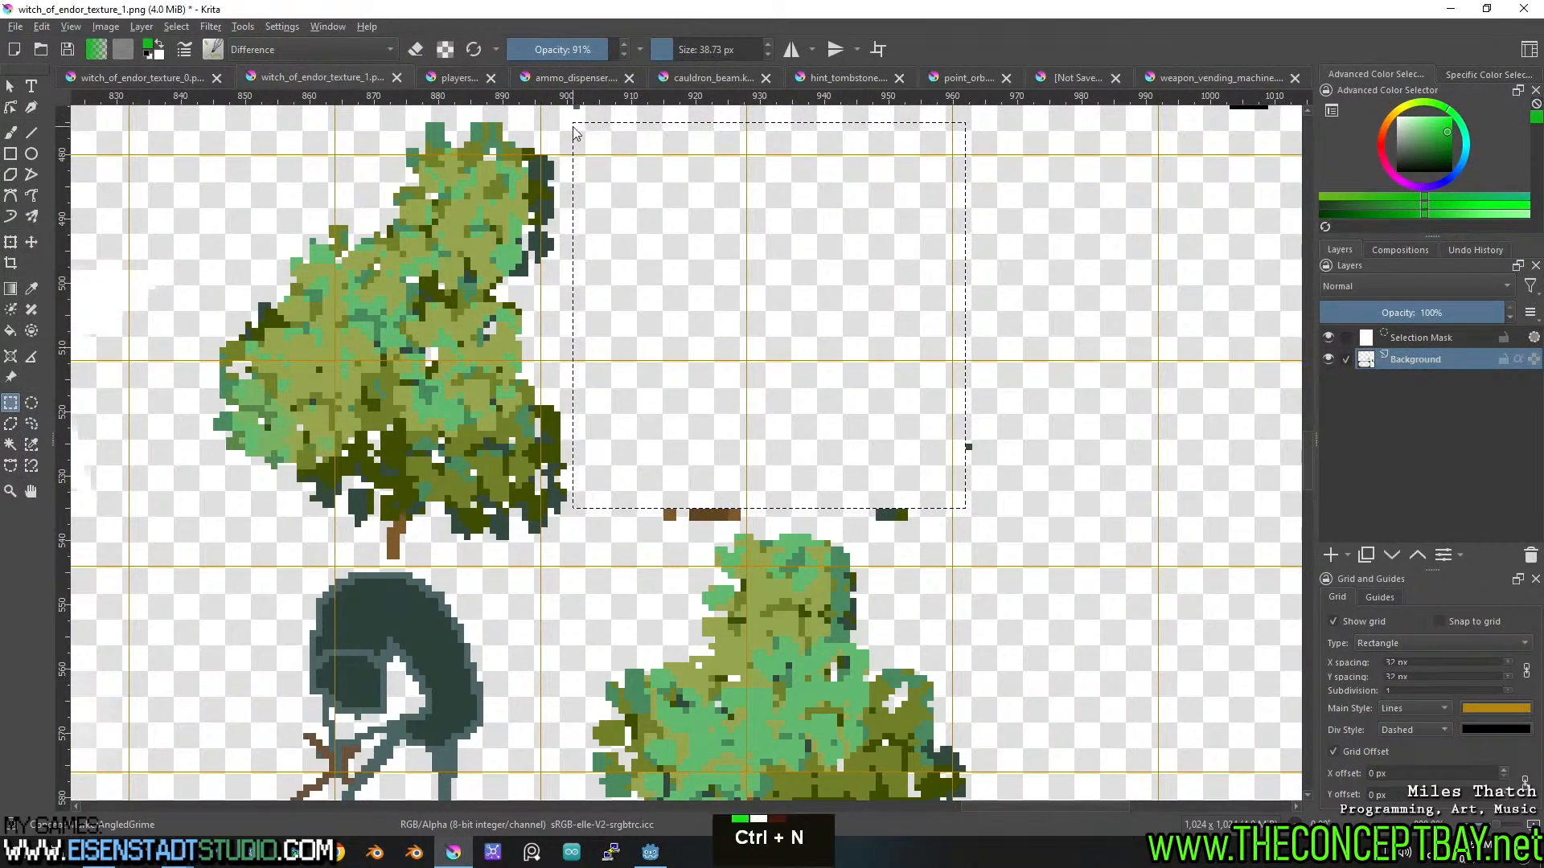
left_click(912, 623)
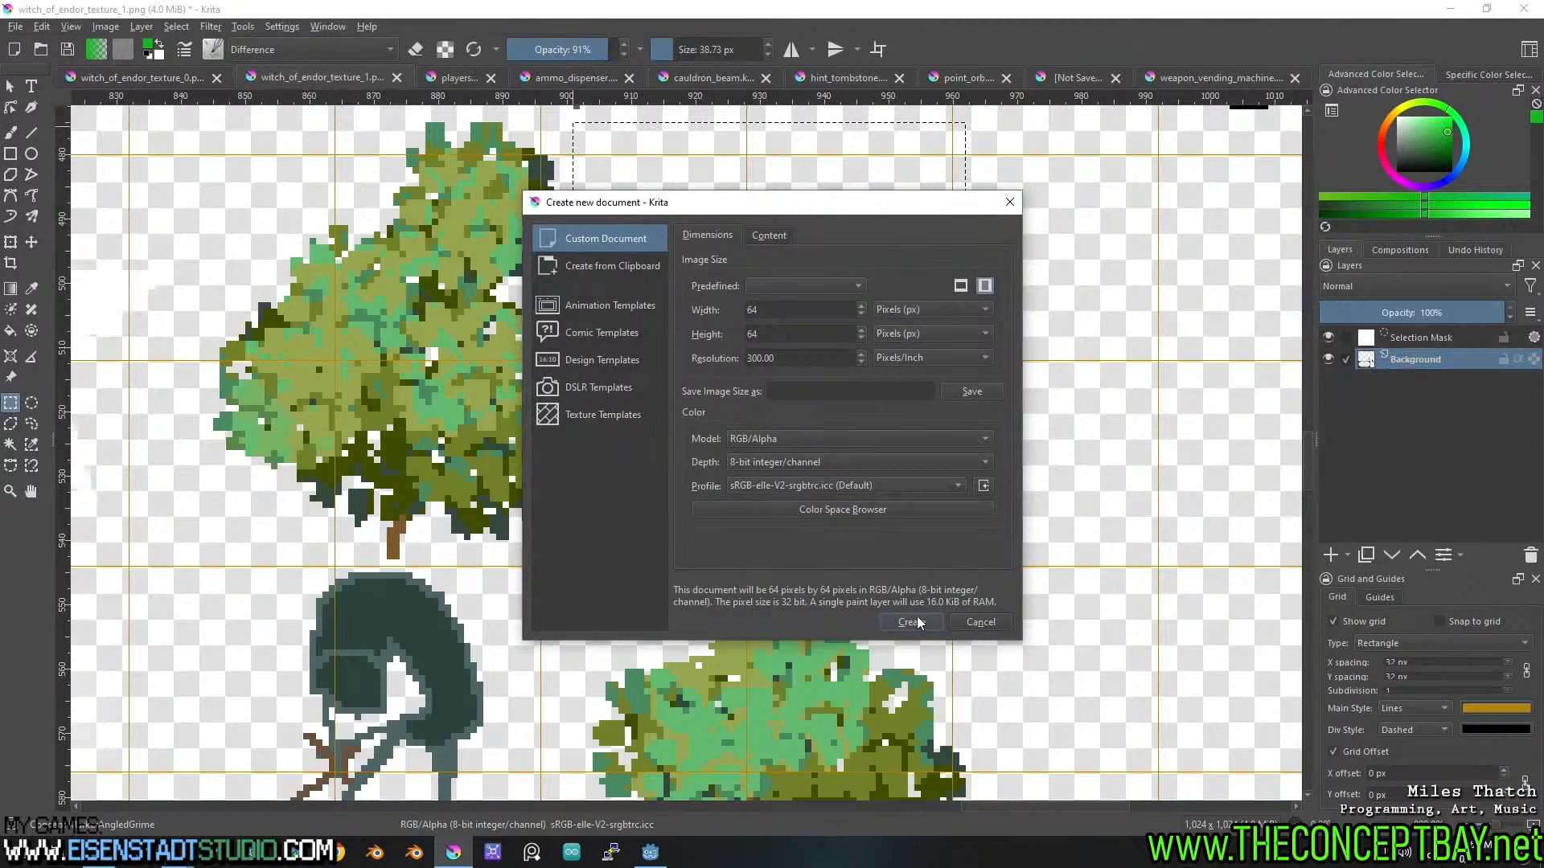
key("ctrl+v")
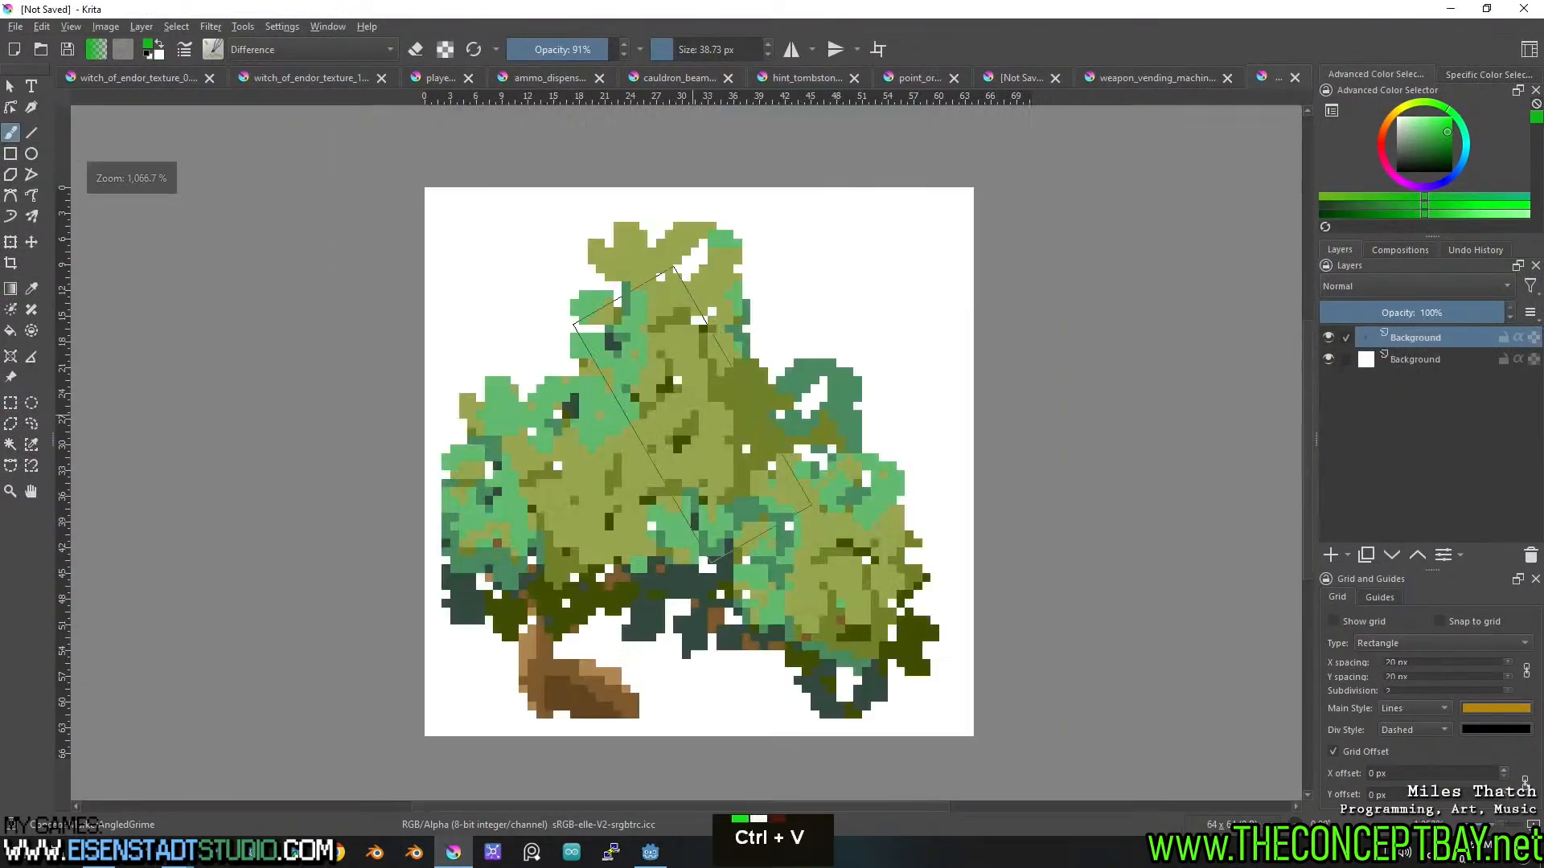
key("t")
left_click_drag(752, 494, 751, 488)
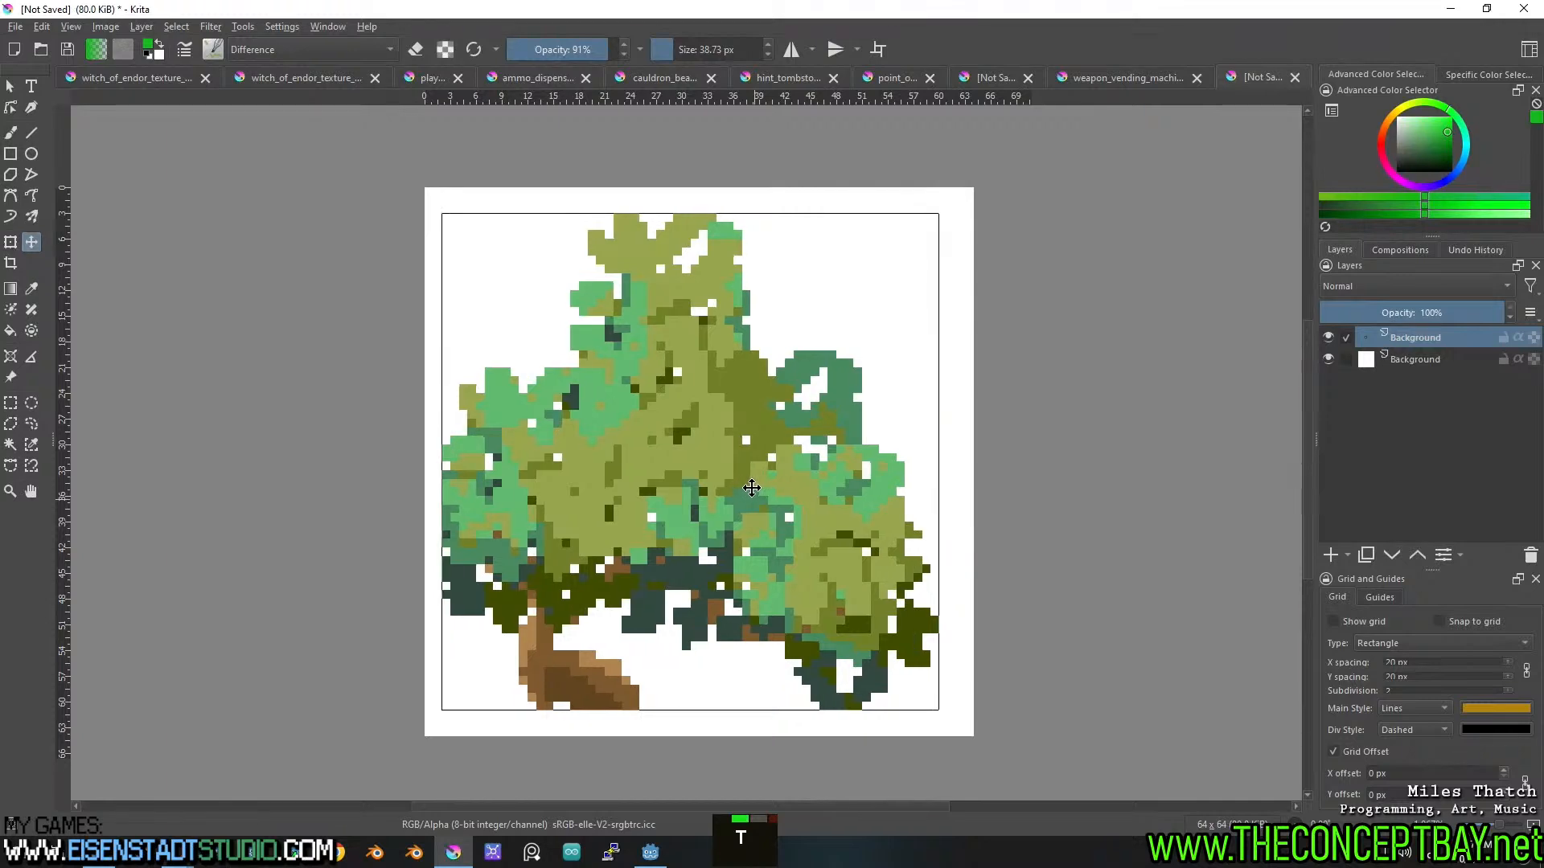
Hide the white background layer, save the document in the Assets folder as bushes and switch back to witch_of_endor_texture_1.png.
left_click(1328, 360)
key("ctrl+s")
type("bushes")
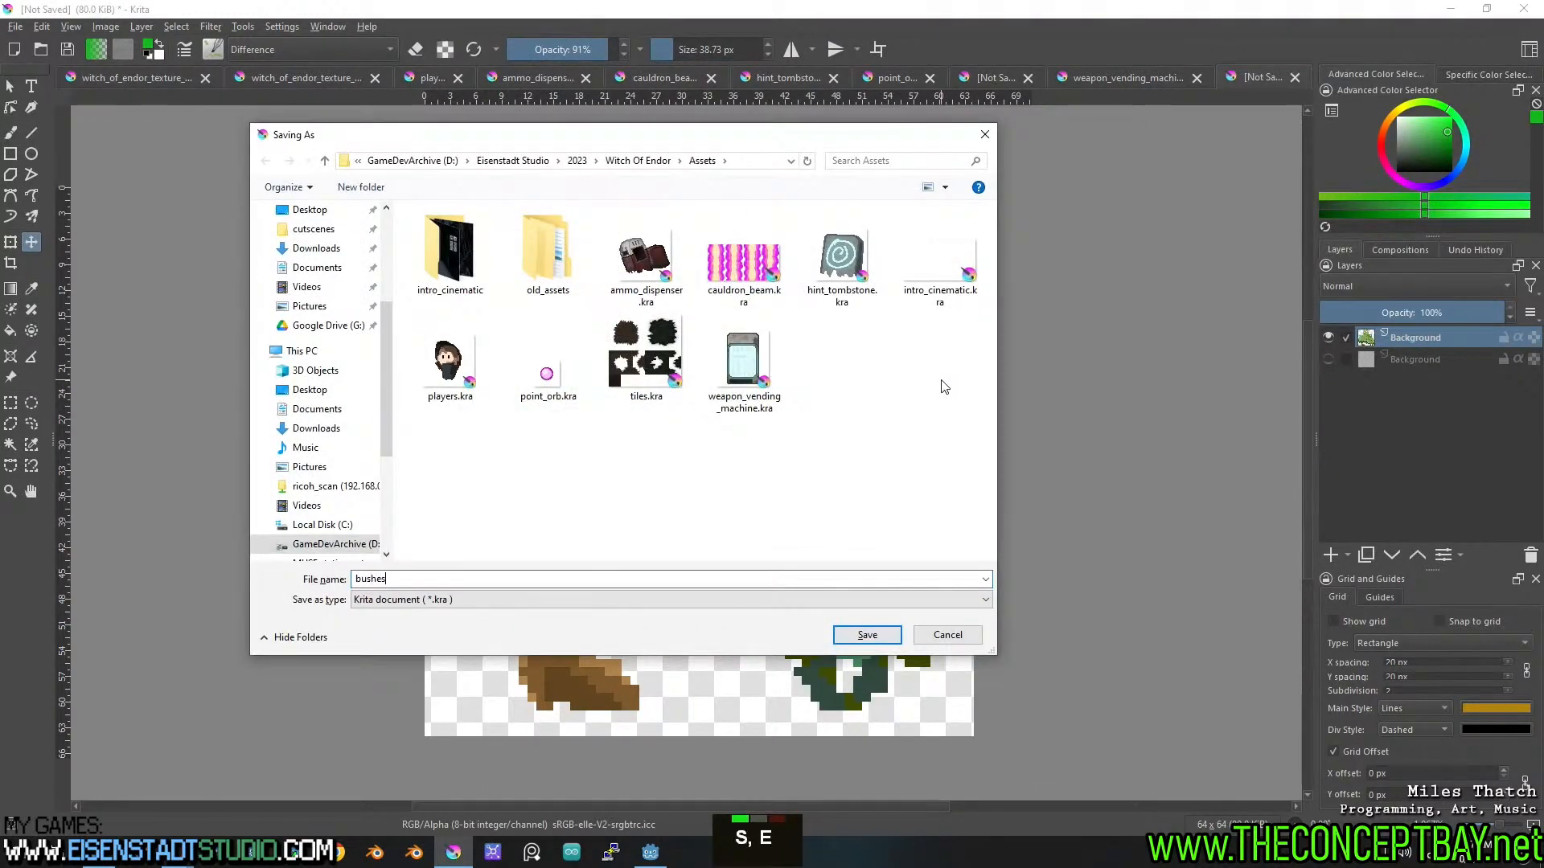
key("Return")
left_click(284, 75)
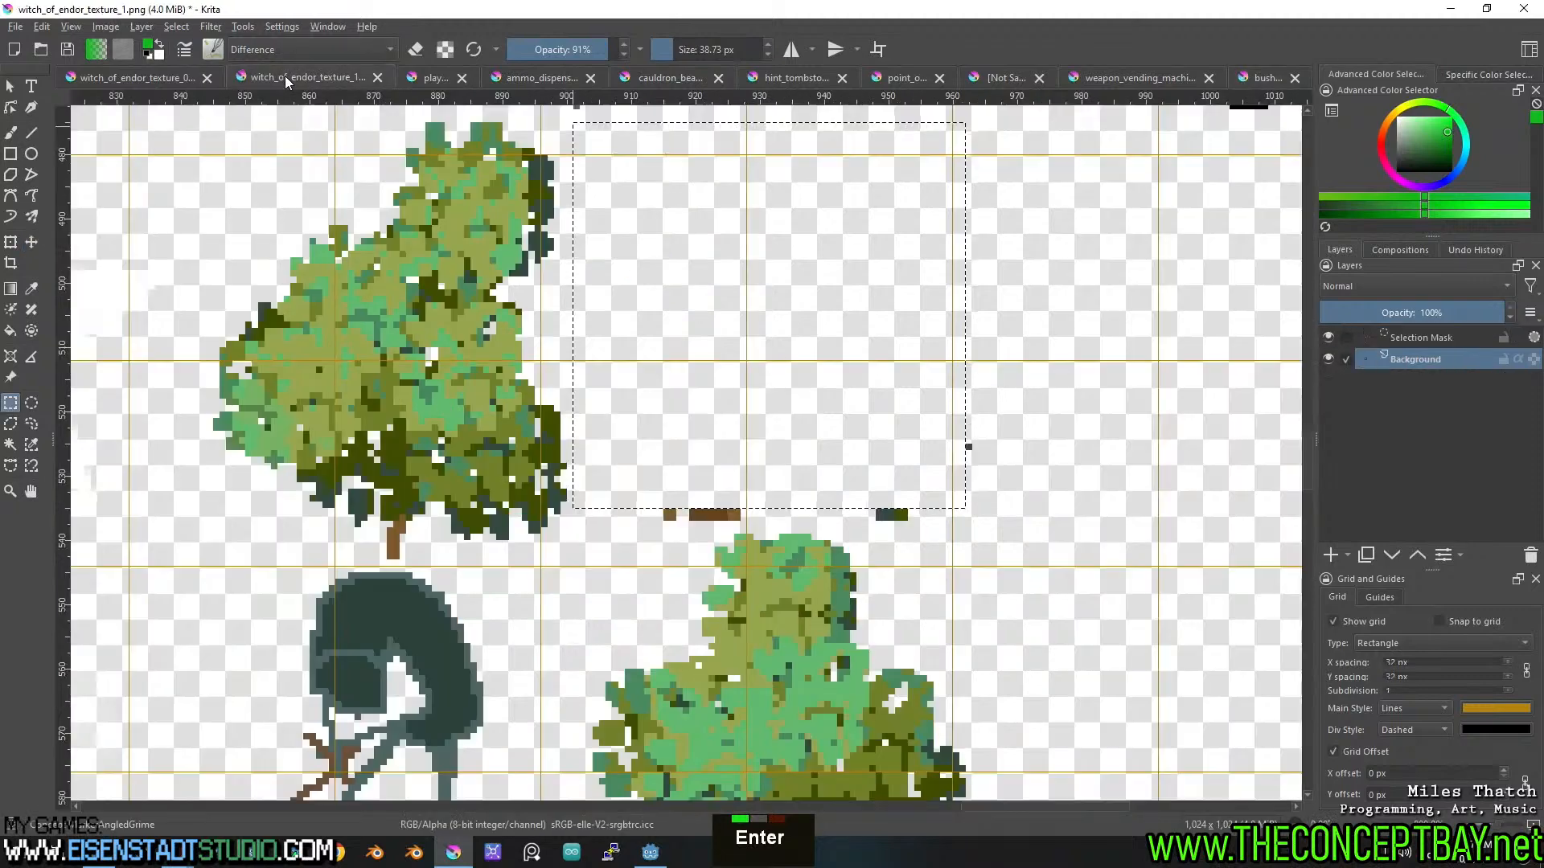
Select the bush with the thin trunk beside the emptied selection area and cut it out of the sheet.
scroll(721, 369, "down", 2)
middle_click(722, 368)
scroll(722, 369, "up", 2)
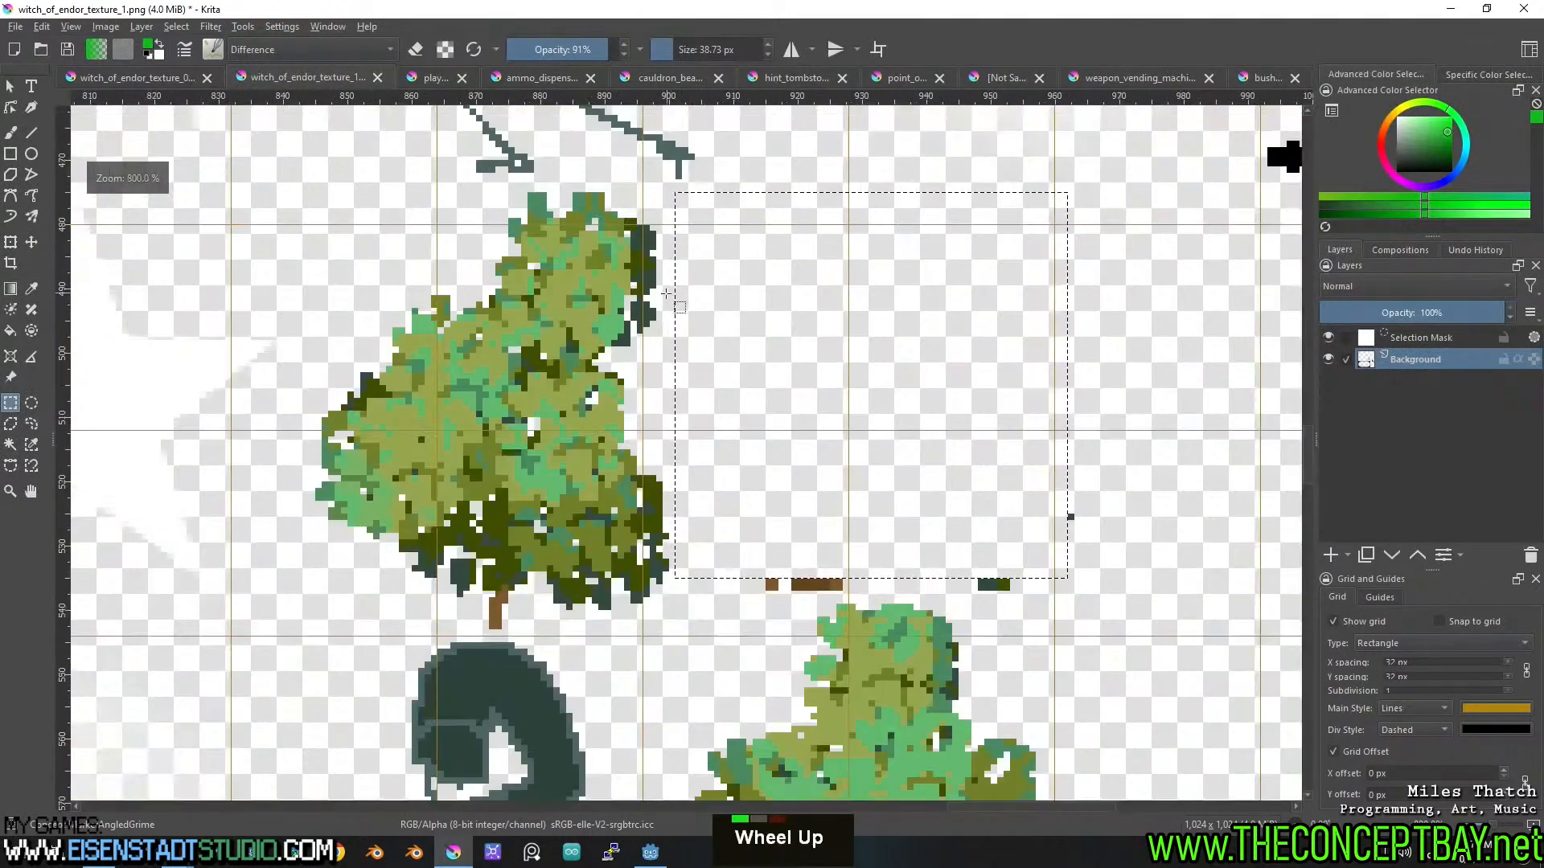
left_click_drag(675, 297, 302, 311)
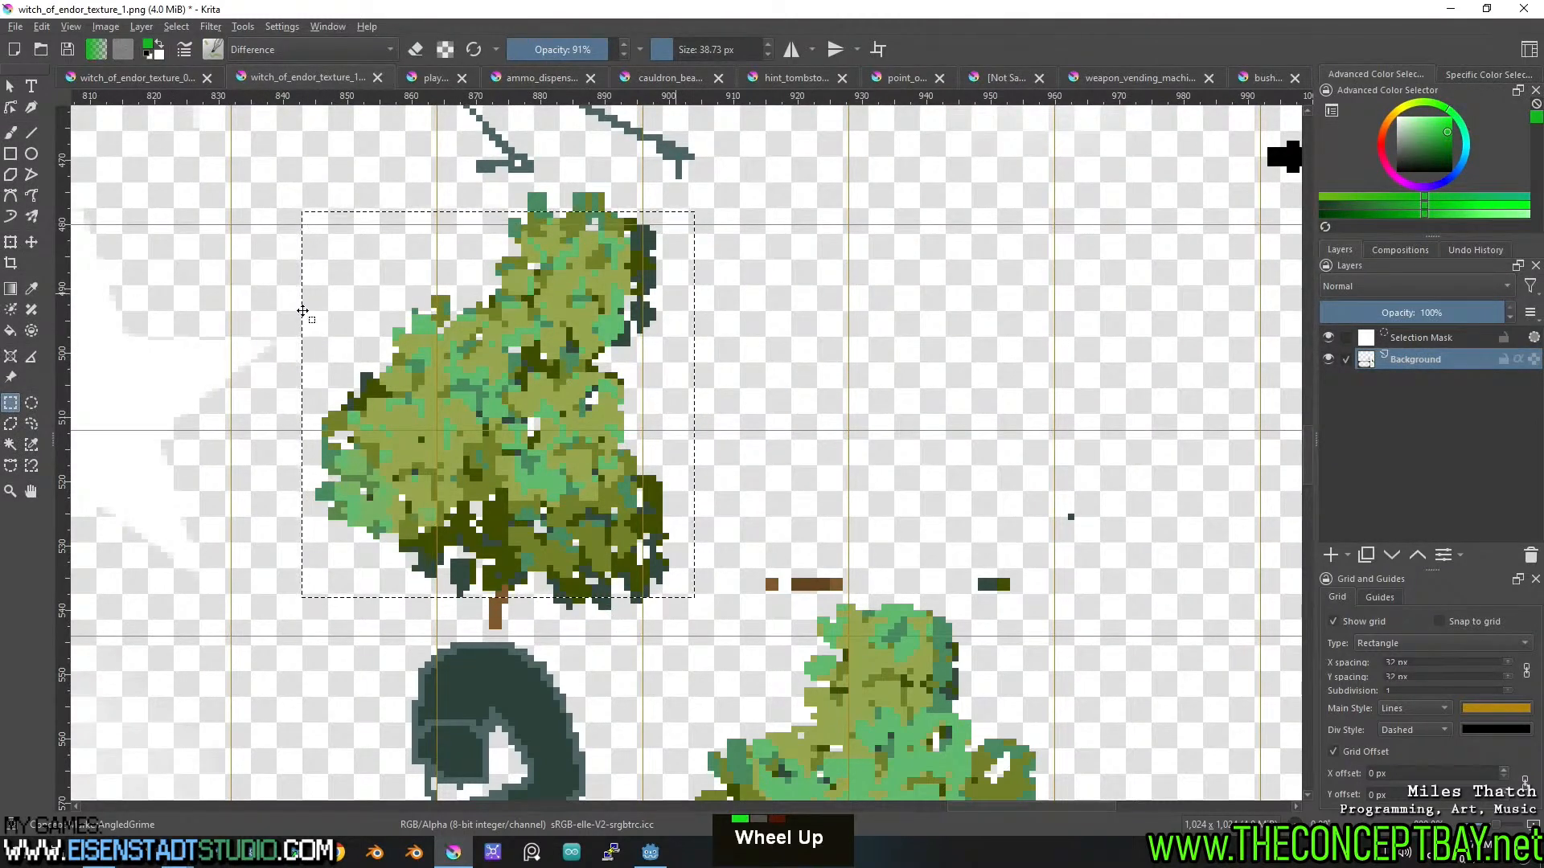
left_click(537, 188)
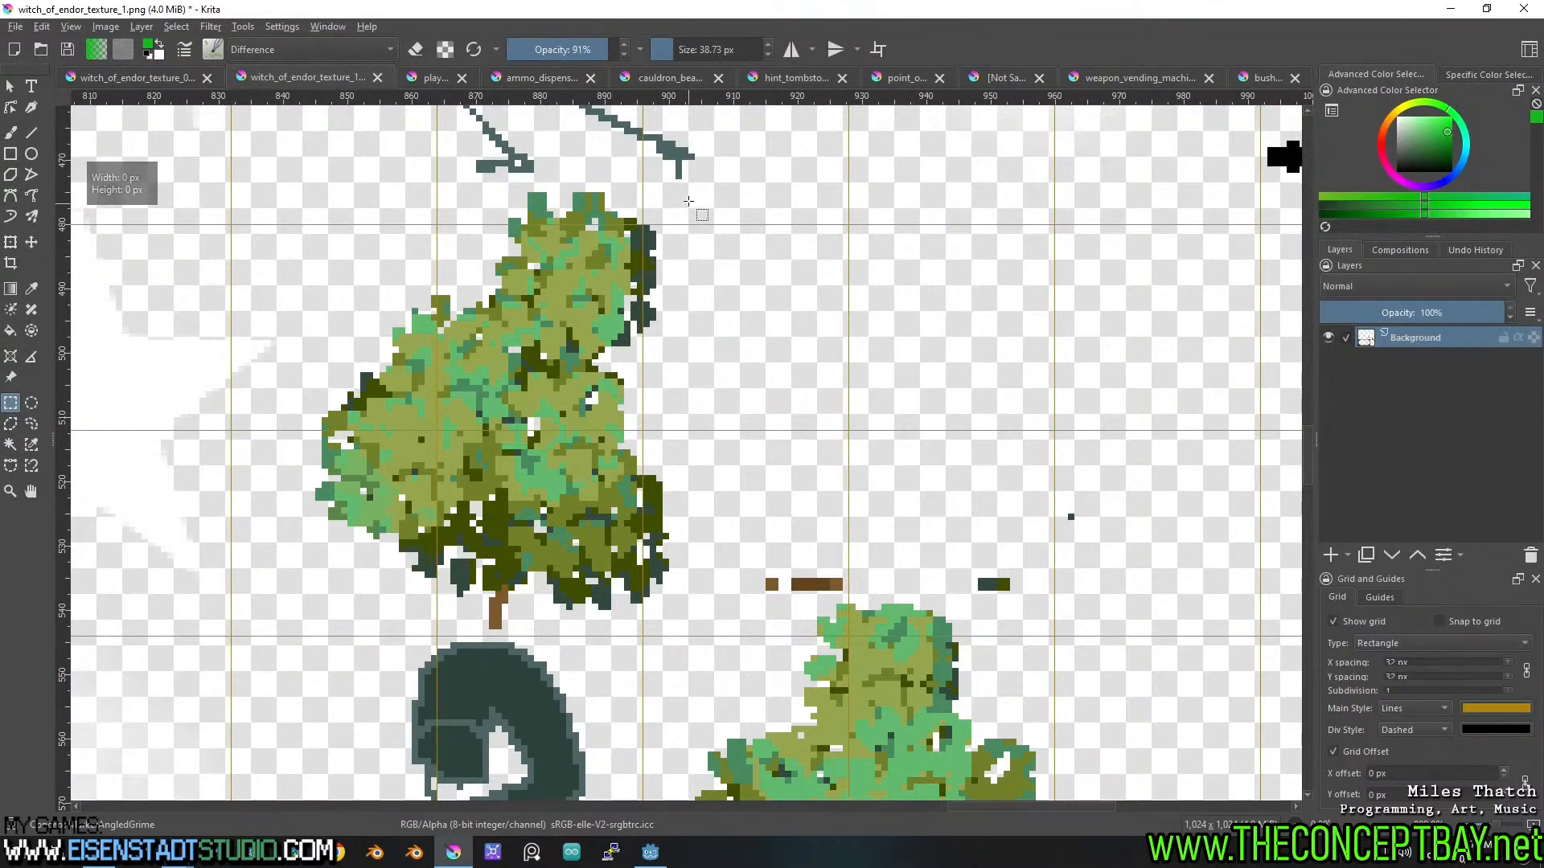
left_click_drag(688, 201, 324, 611)
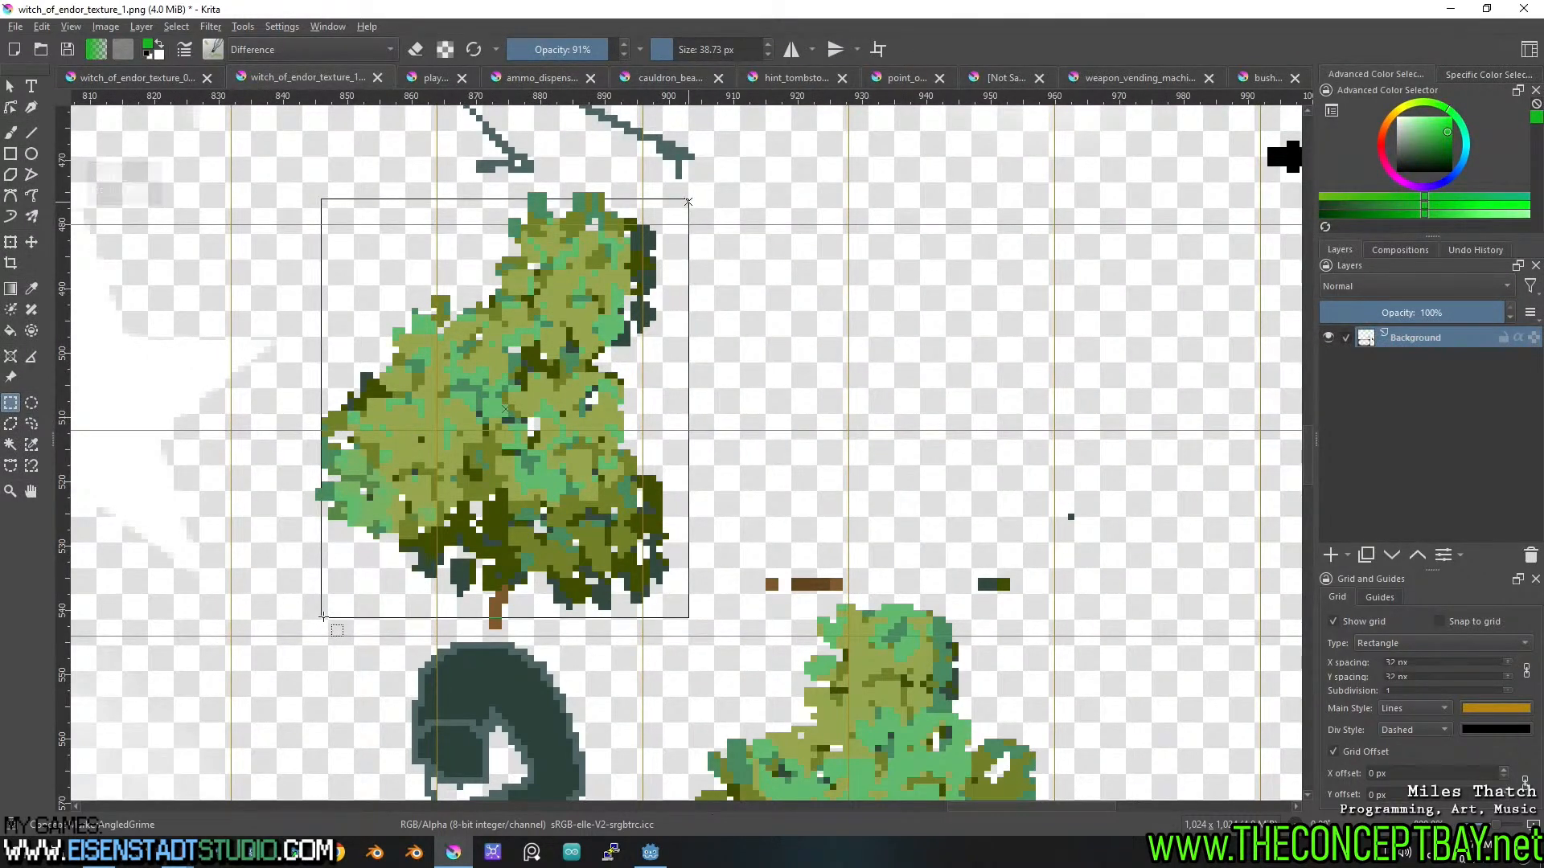
left_click_drag(324, 611, 325, 612)
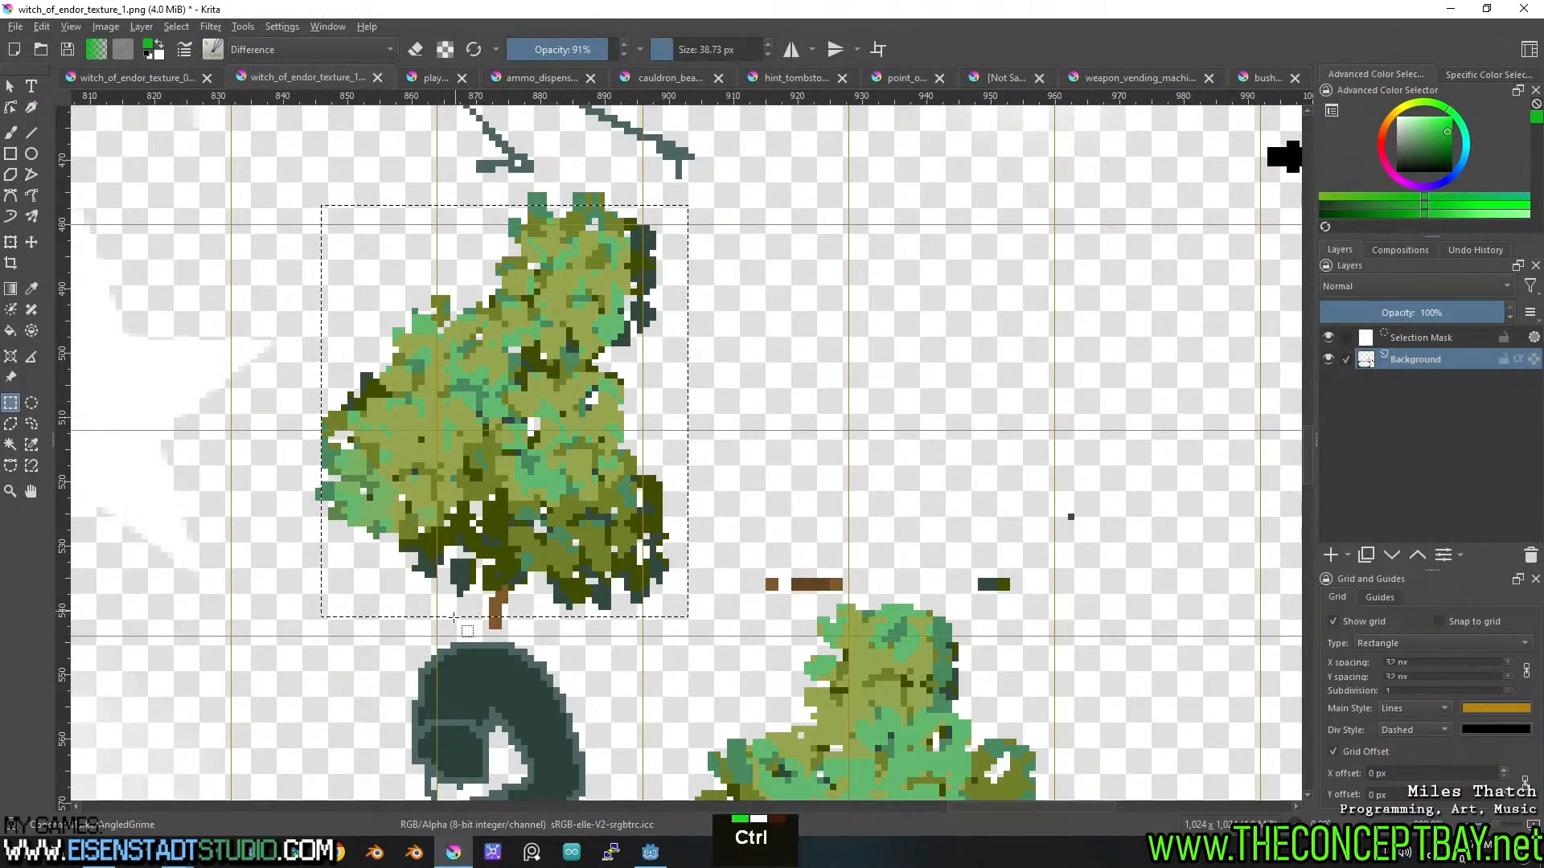
key("ctrl+x")
Paste the cut bush into bushes.kra and shift it slightly up and to the left over the first bush.
left_click(1277, 76)
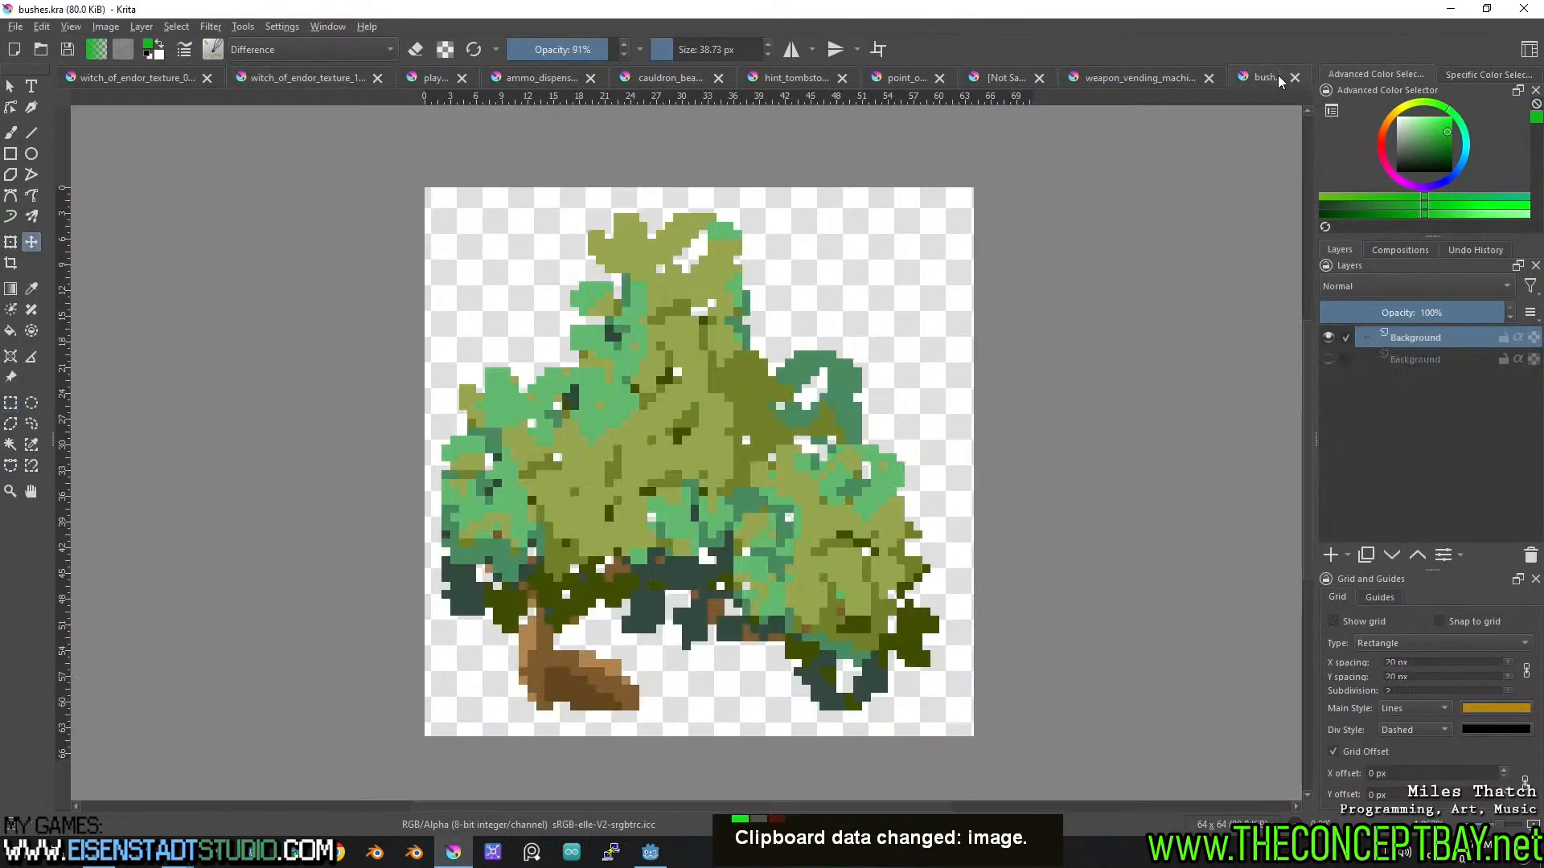
key("ctrl+v")
mouse_move(760, 494)
left_mouse_down()
mouse_move(751, 458)
mouse_move(750, 477)
left_mouse_up()
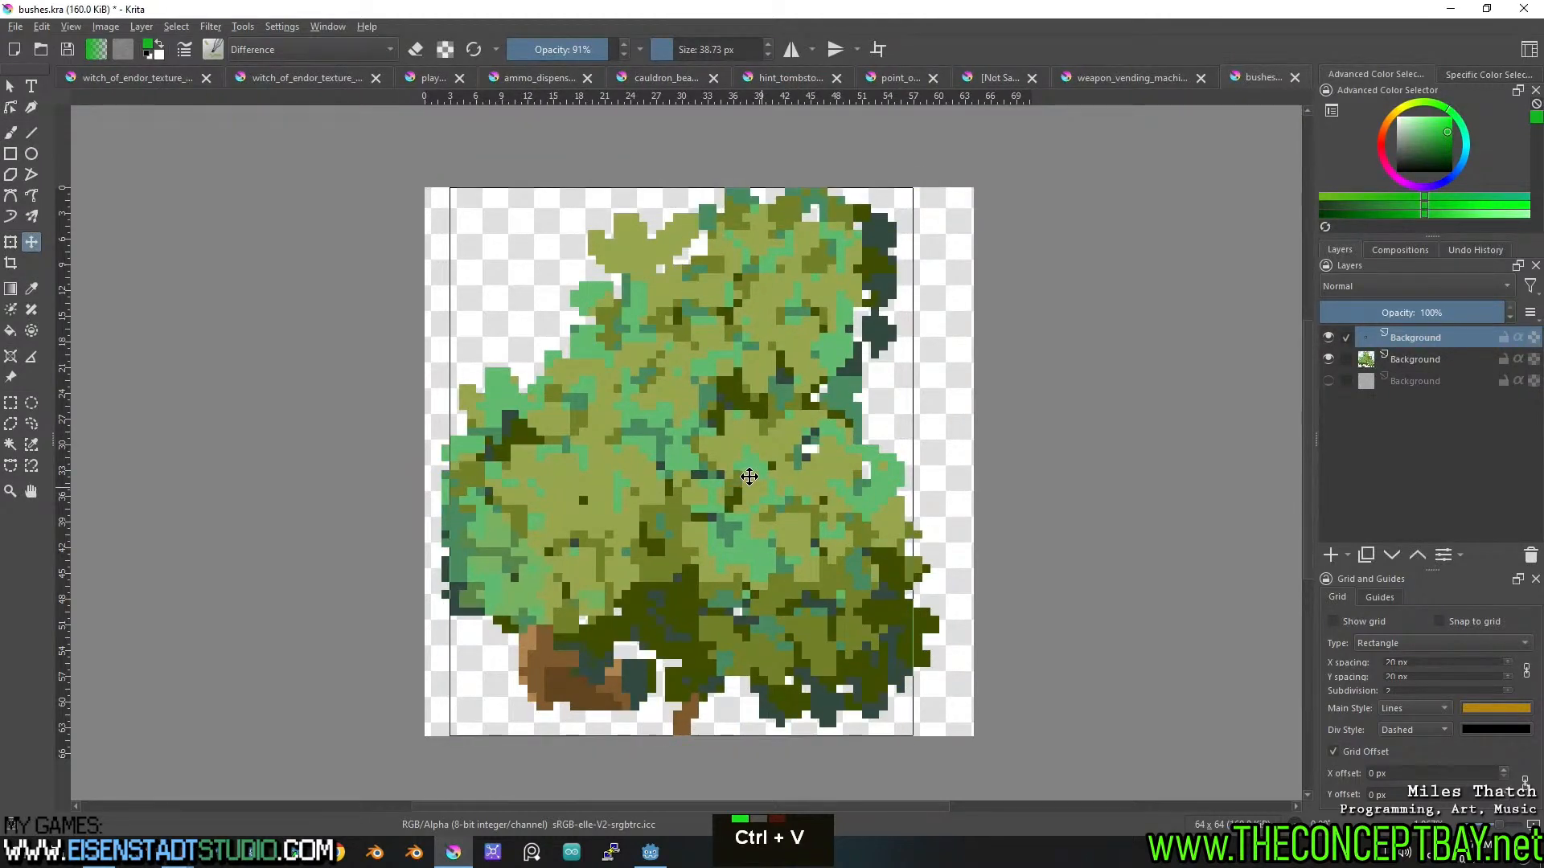
Select the remaining bush with the forked trunk in witch_of_endor_texture_1.png and cut it out of the sheet.
left_click(319, 76)
middle_click(527, 495)
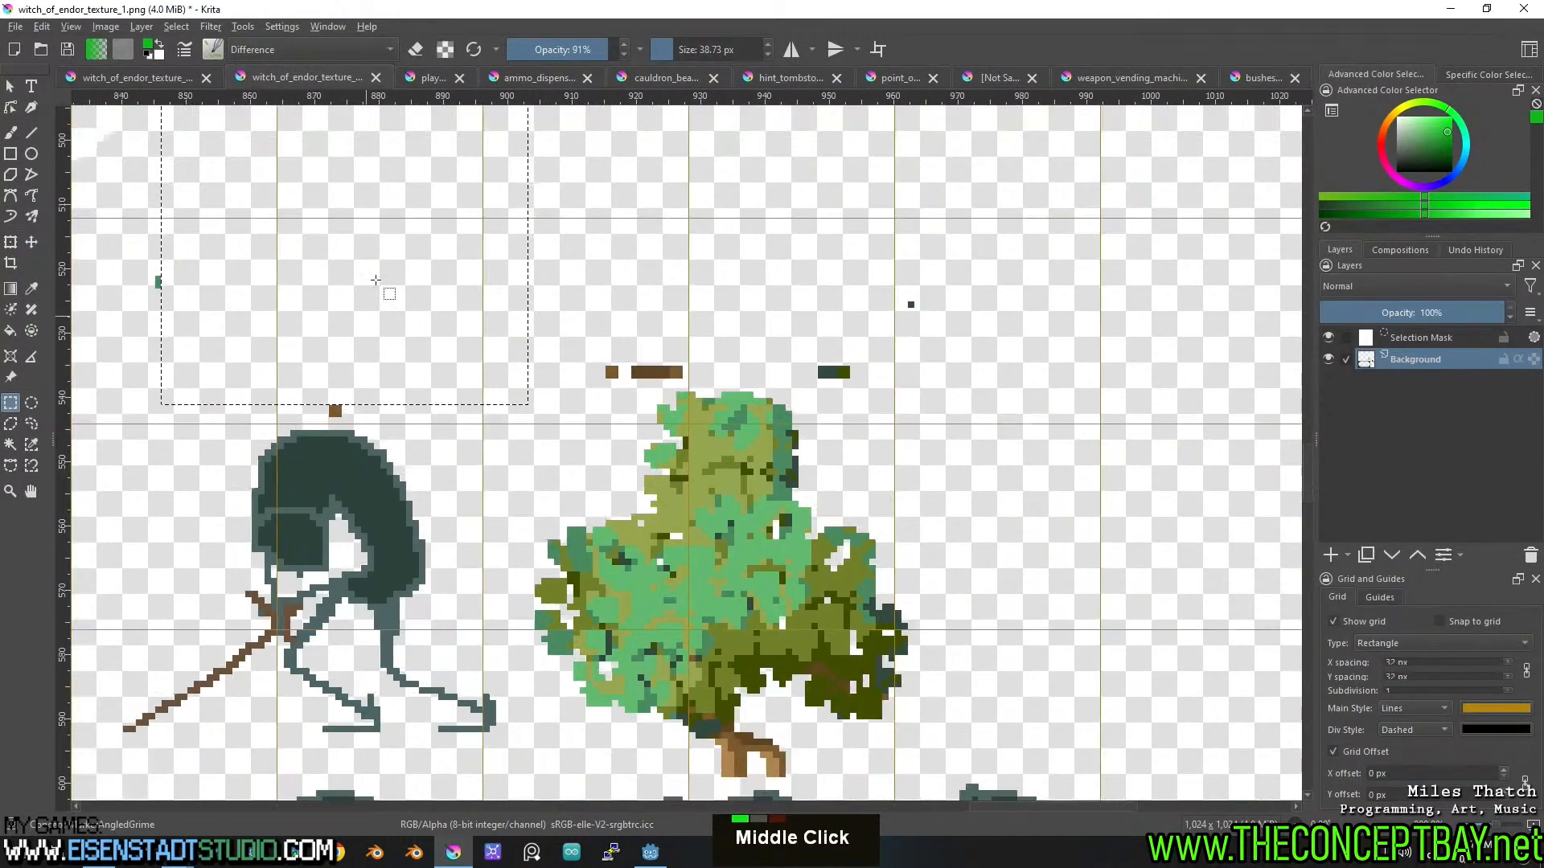
left_click_drag(539, 352, 908, 735)
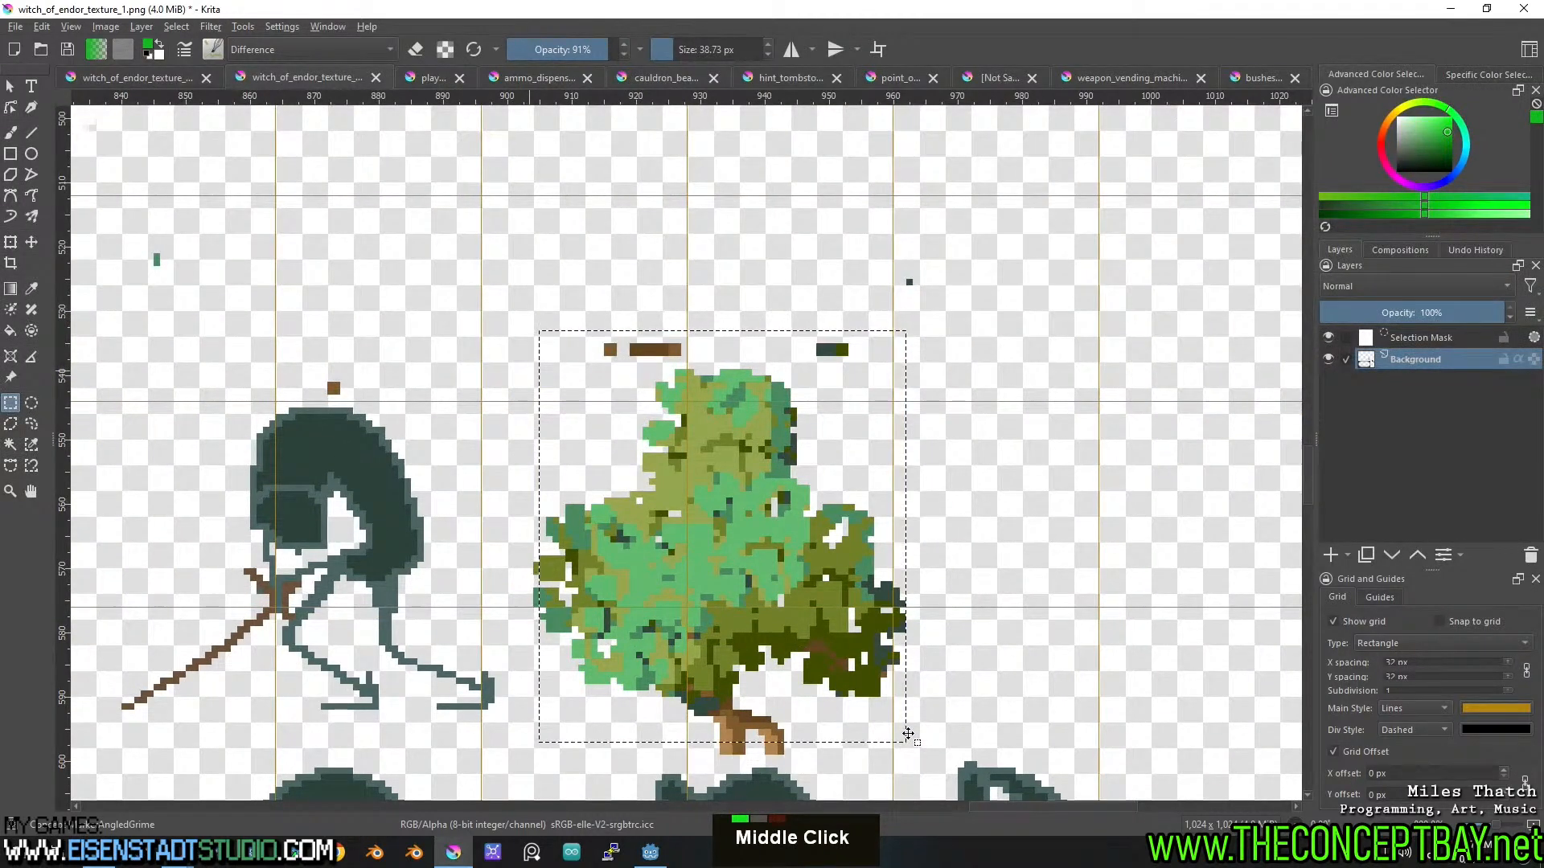
left_click(988, 514)
left_click_drag(492, 361, 937, 741)
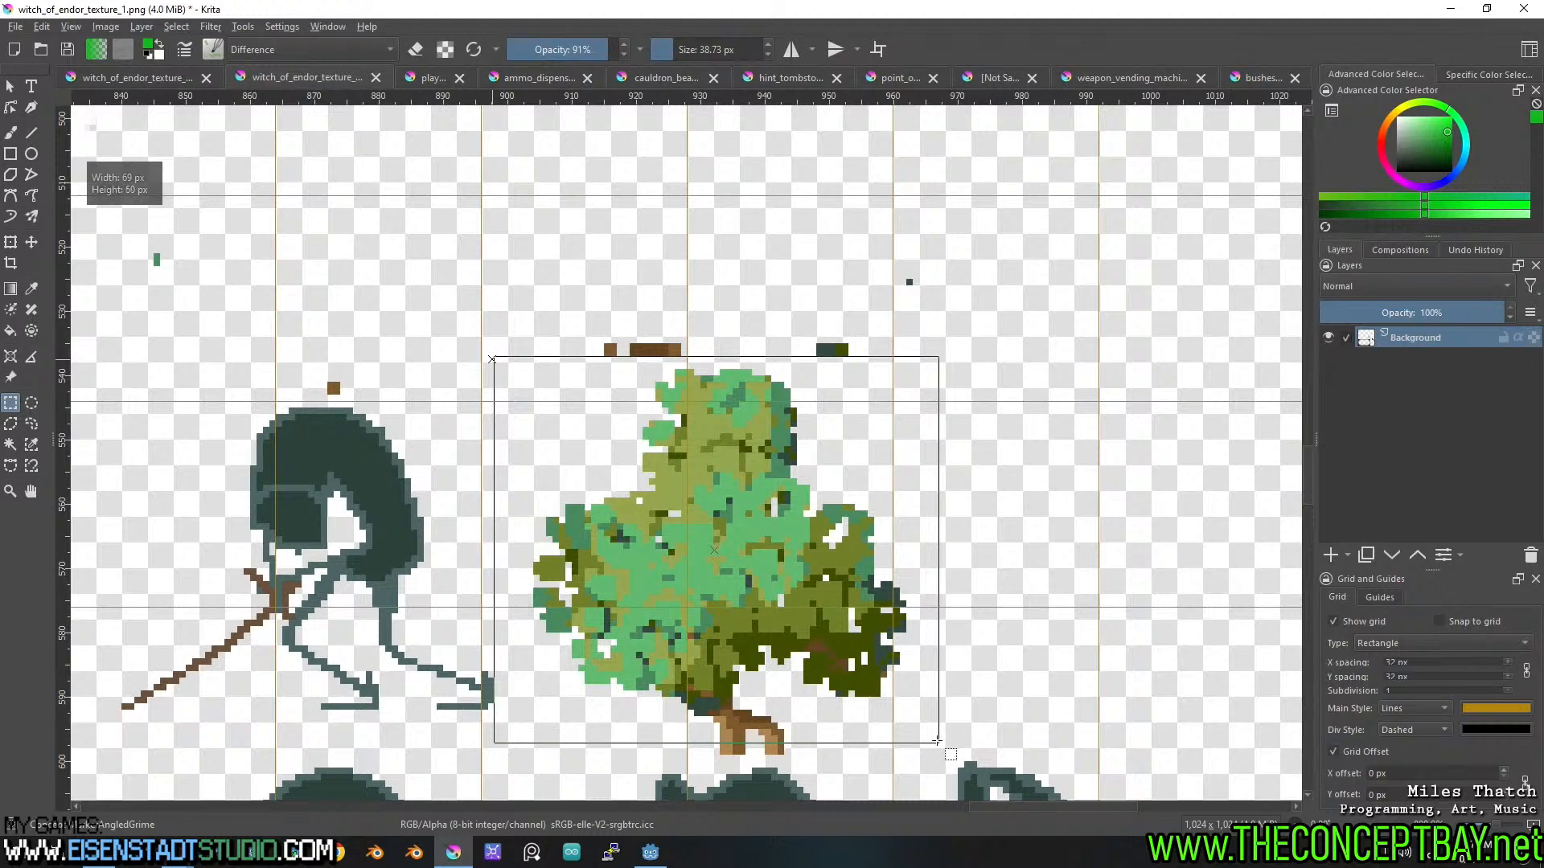
key("ctrl+x")
Paste the third bush into bushes.kra, nudge it slightly downward and save the document.
left_click(1256, 72)
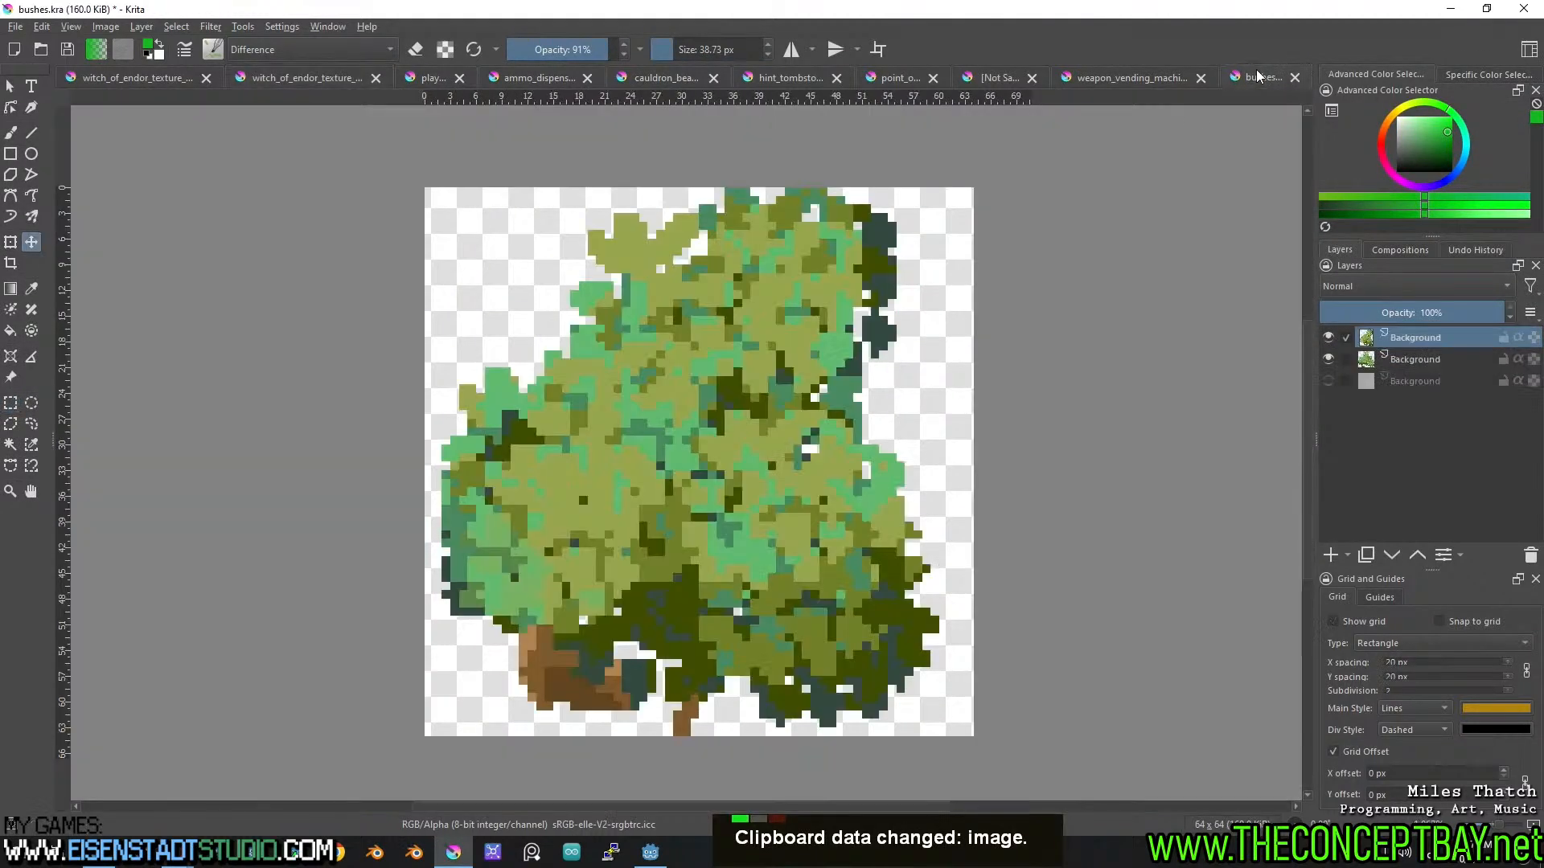
key("ctrl+v")
left_click_drag(706, 501, 704, 513)
key("ctrl+s")
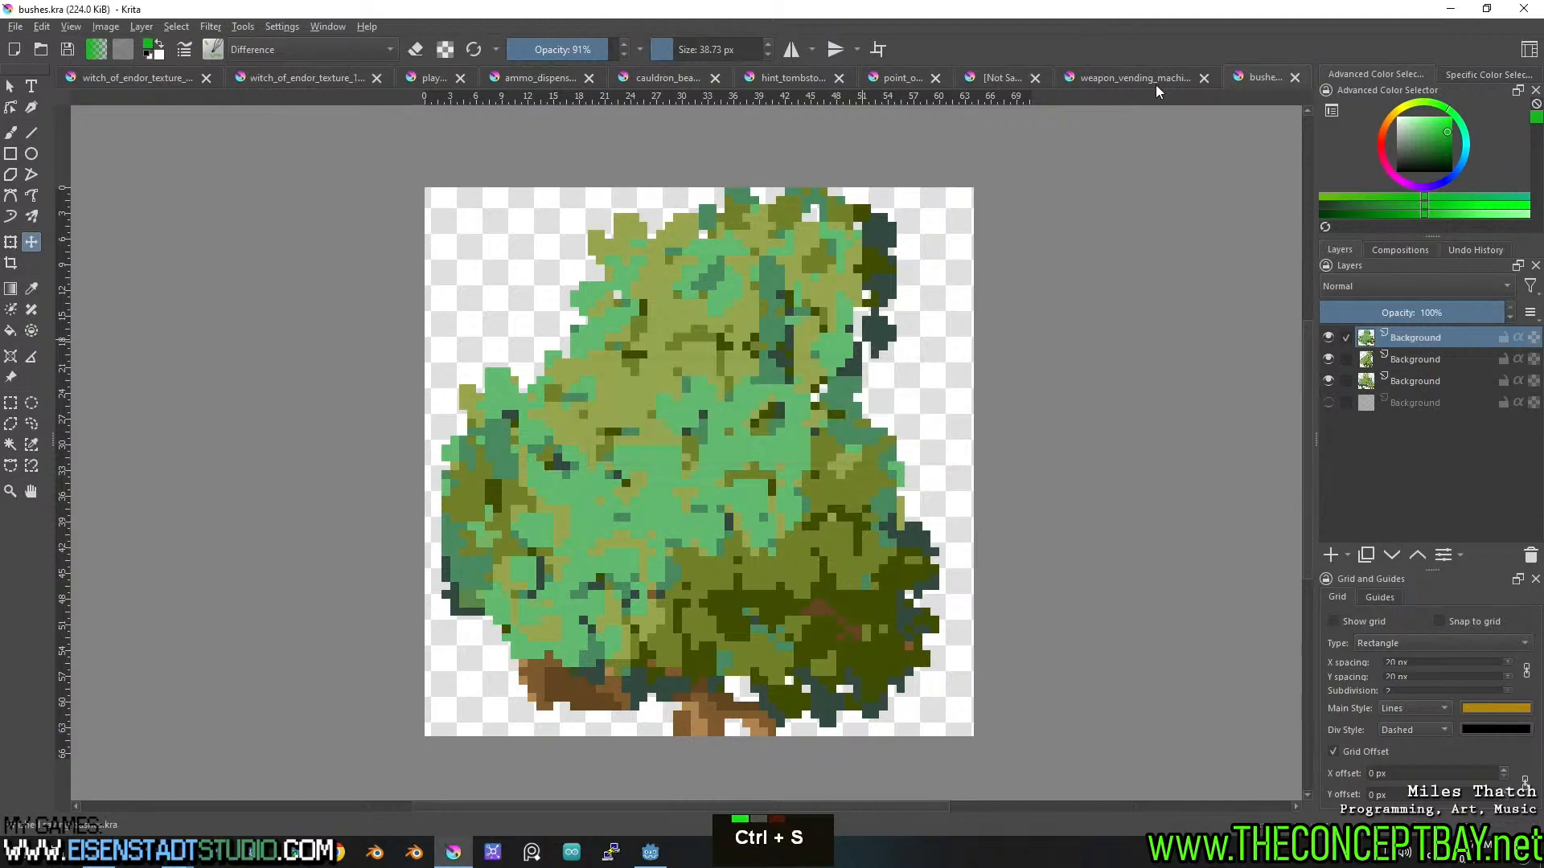
Close the weapon_vending_machine document and the leftover unsaved vending machine document without saving the latter.
middle_click(1217, 80)
left_click(1129, 74)
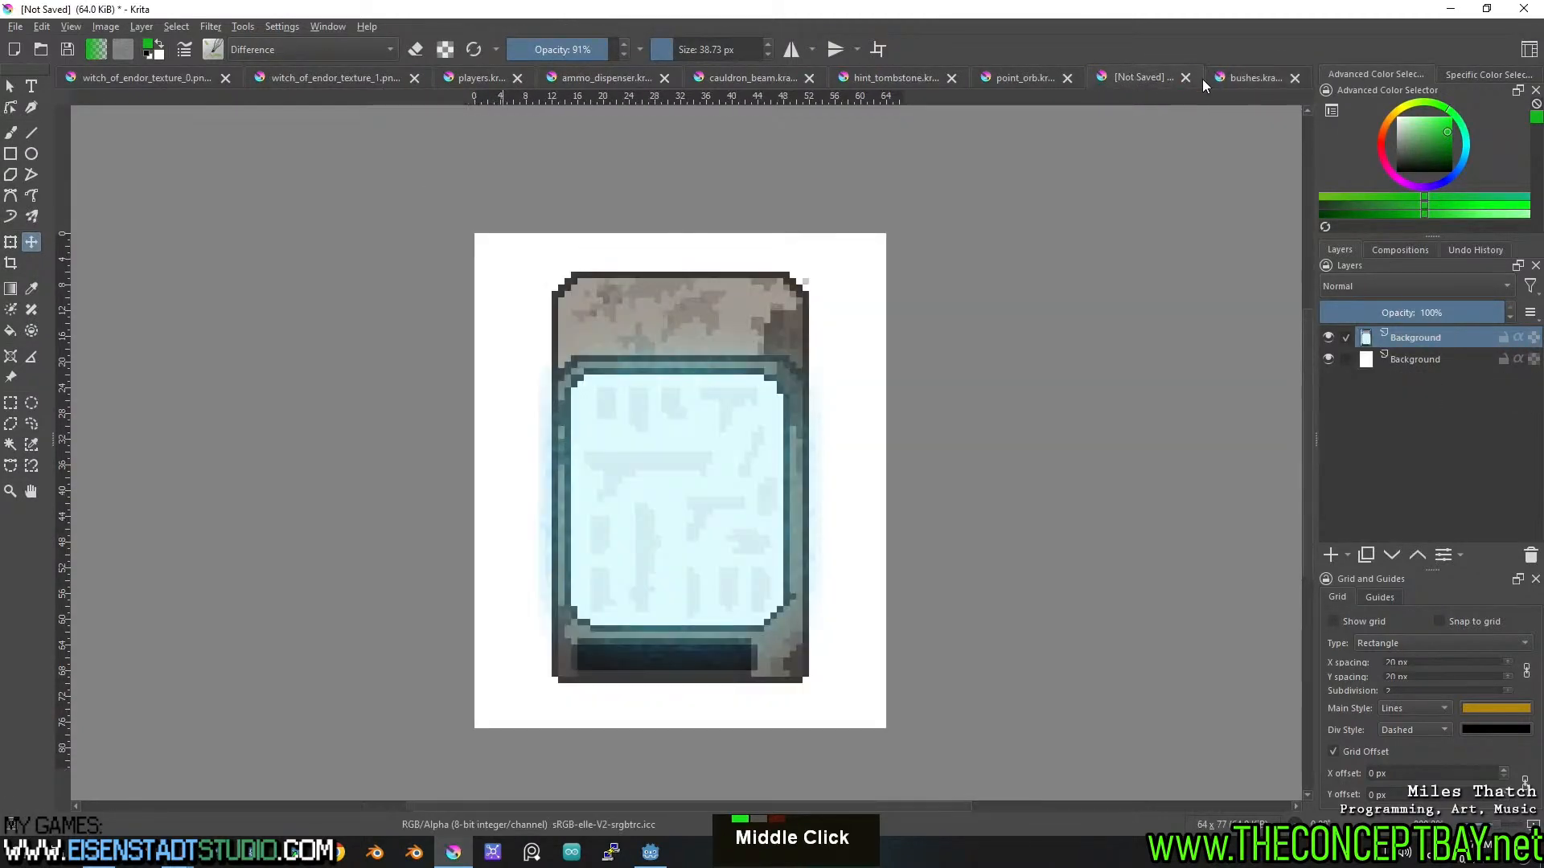
left_click(1185, 79)
left_click(804, 438)
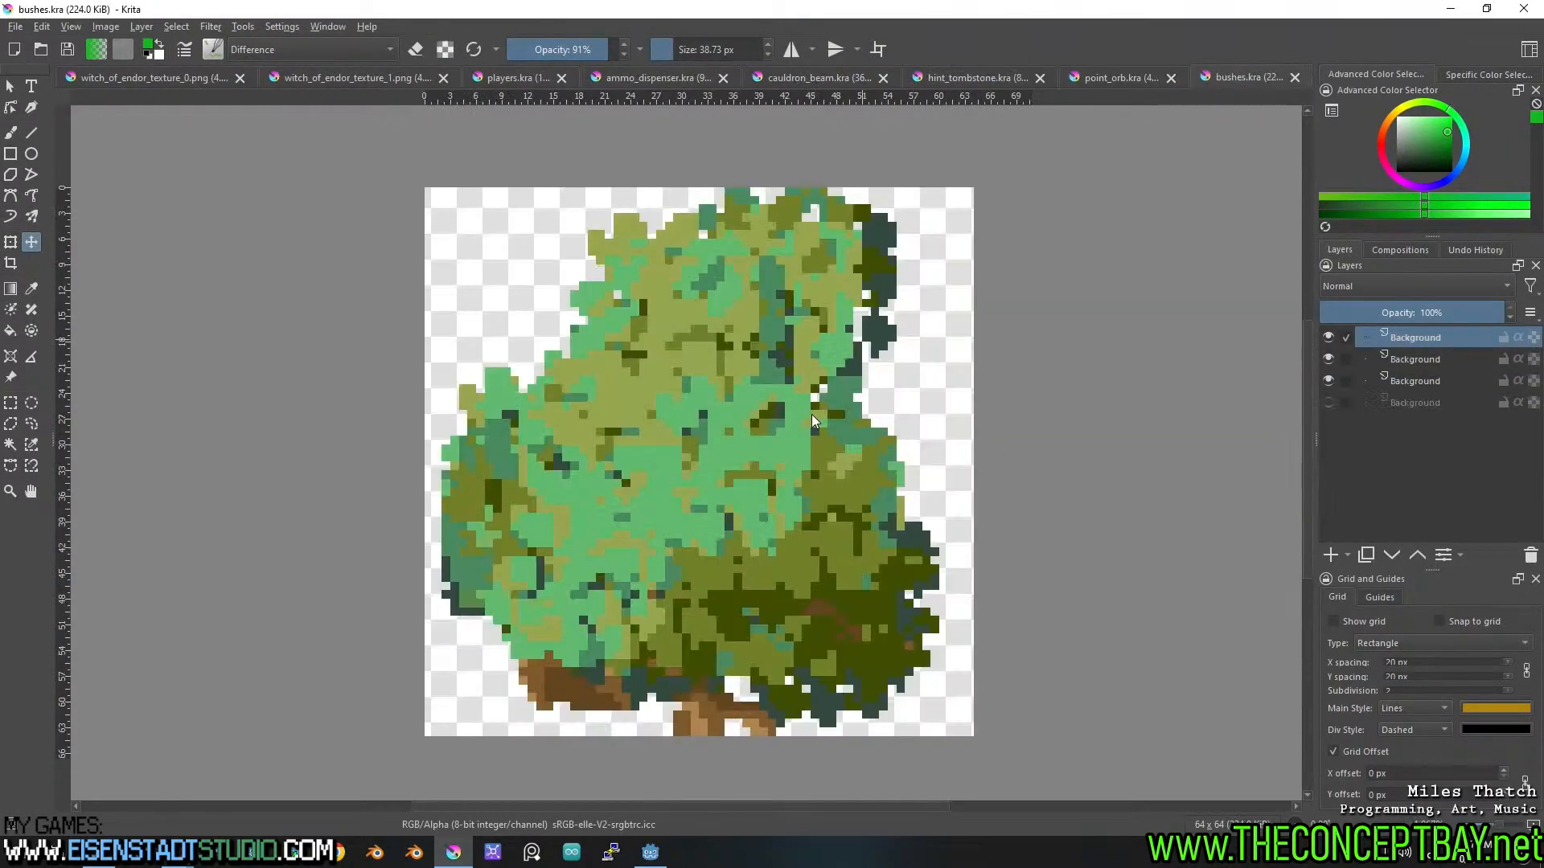
Switch back to witch_of_endor_texture_1.png and examine the remaining sprites around the skeleton figures and the tree stump.
left_click(305, 73)
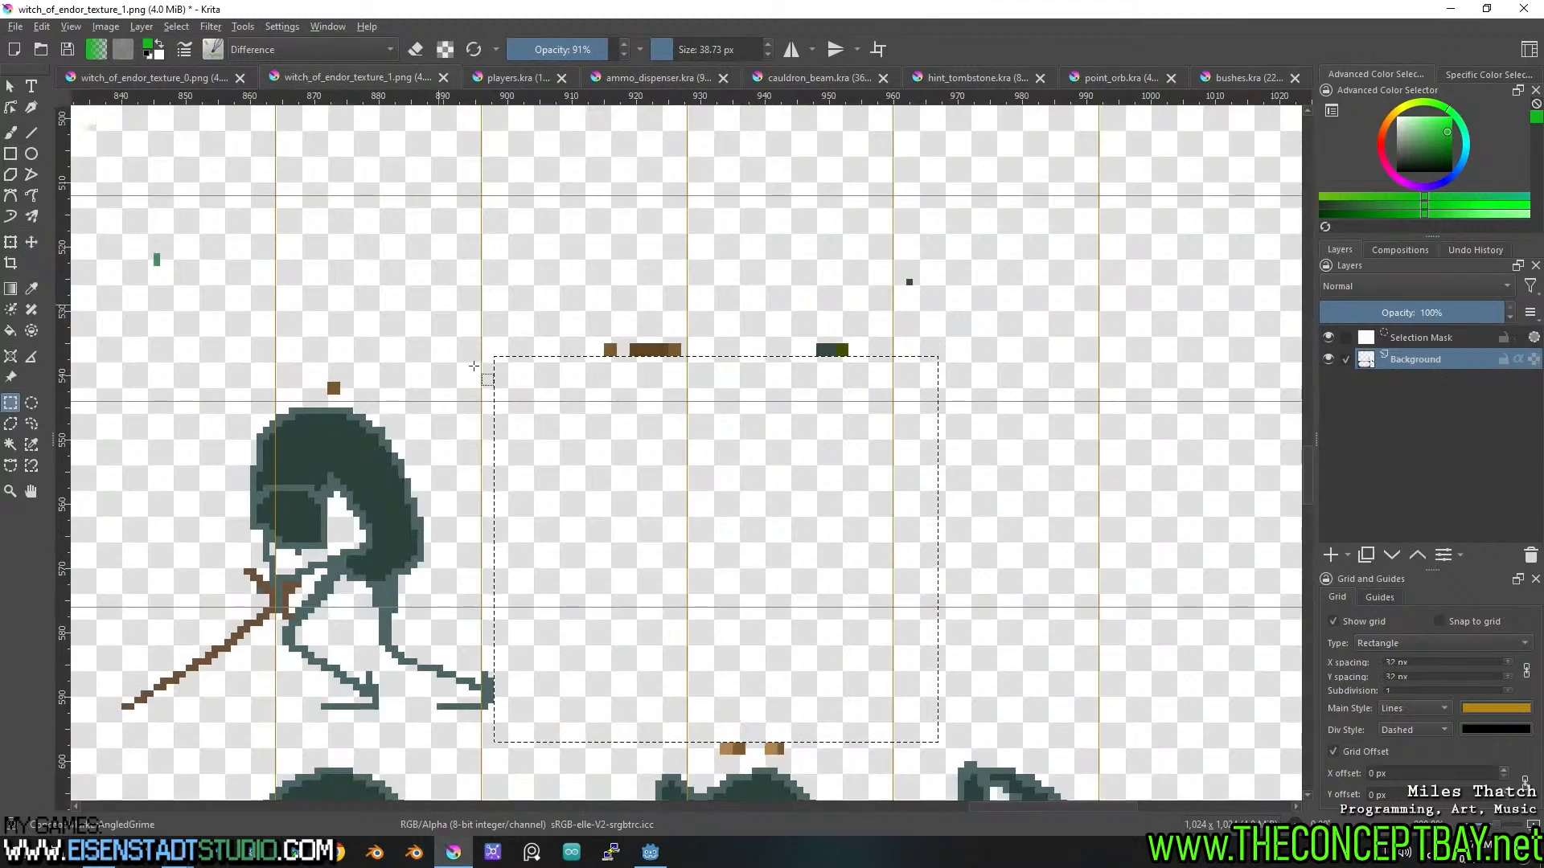
scroll(591, 494, "down", 3)
middle_click(591, 495)
scroll(591, 494, "up", 3)
middle_click(591, 494)
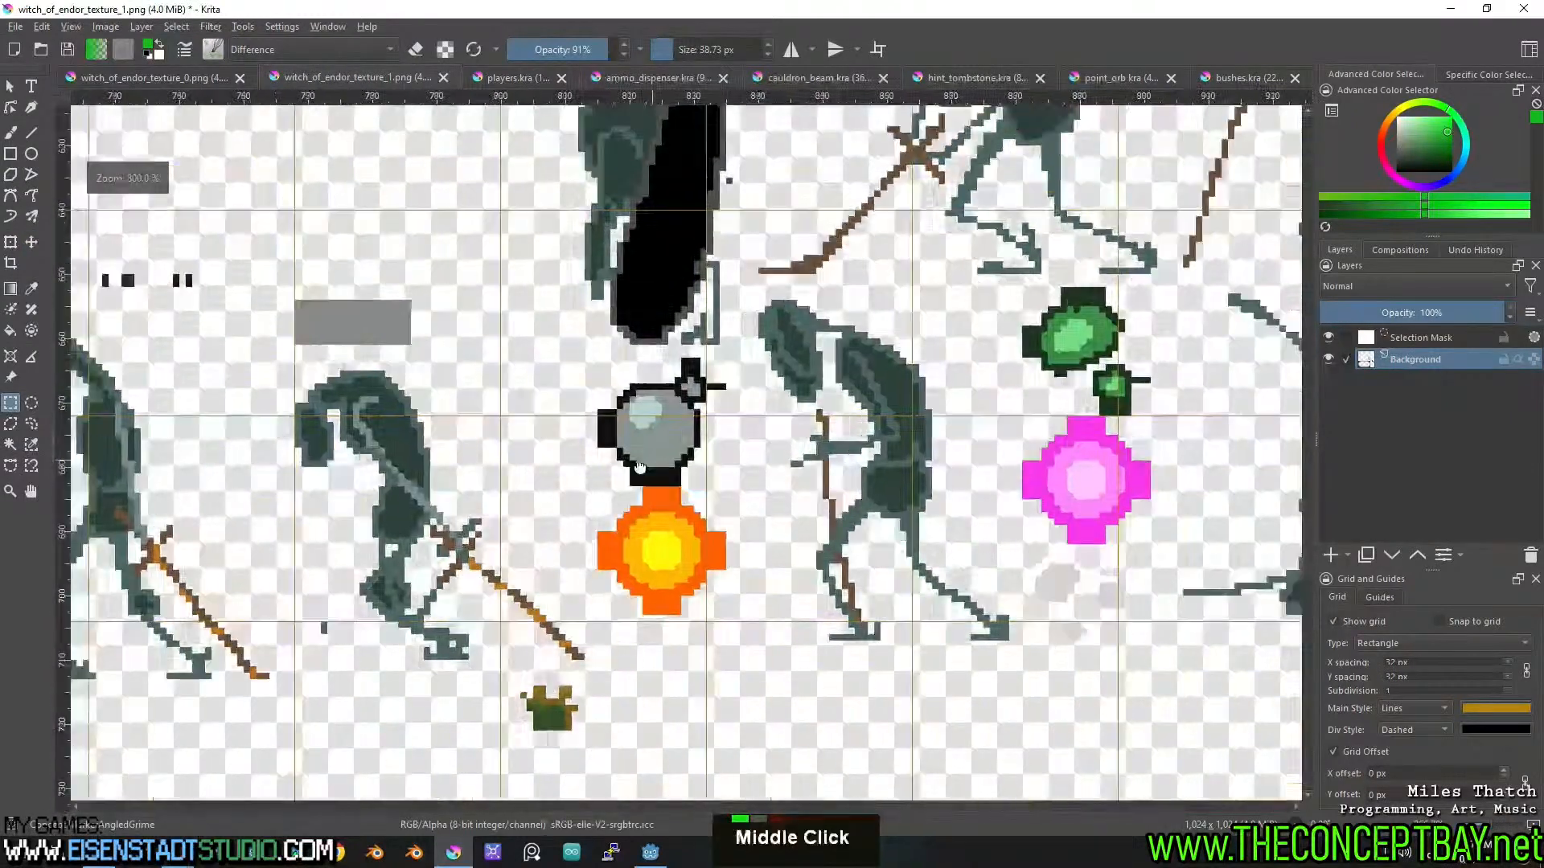
scroll(622, 459, "down", 2)
middle_click(623, 459)
scroll(609, 388, "up", 2)
scroll(609, 388, "down", 2)
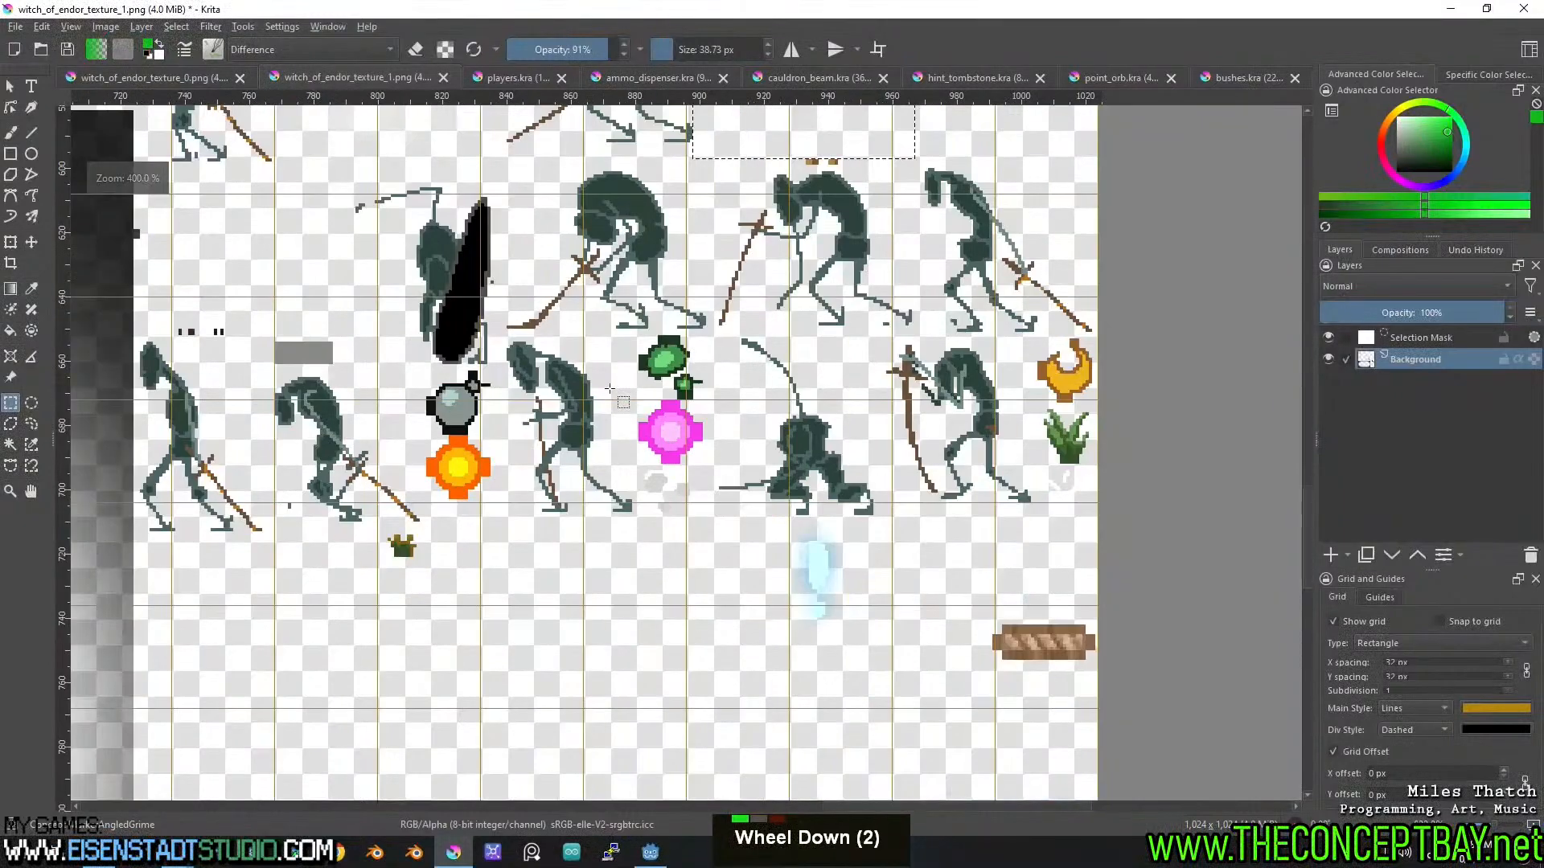
middle_click(757, 486)
middle_click(695, 373)
middle_click(648, 462)
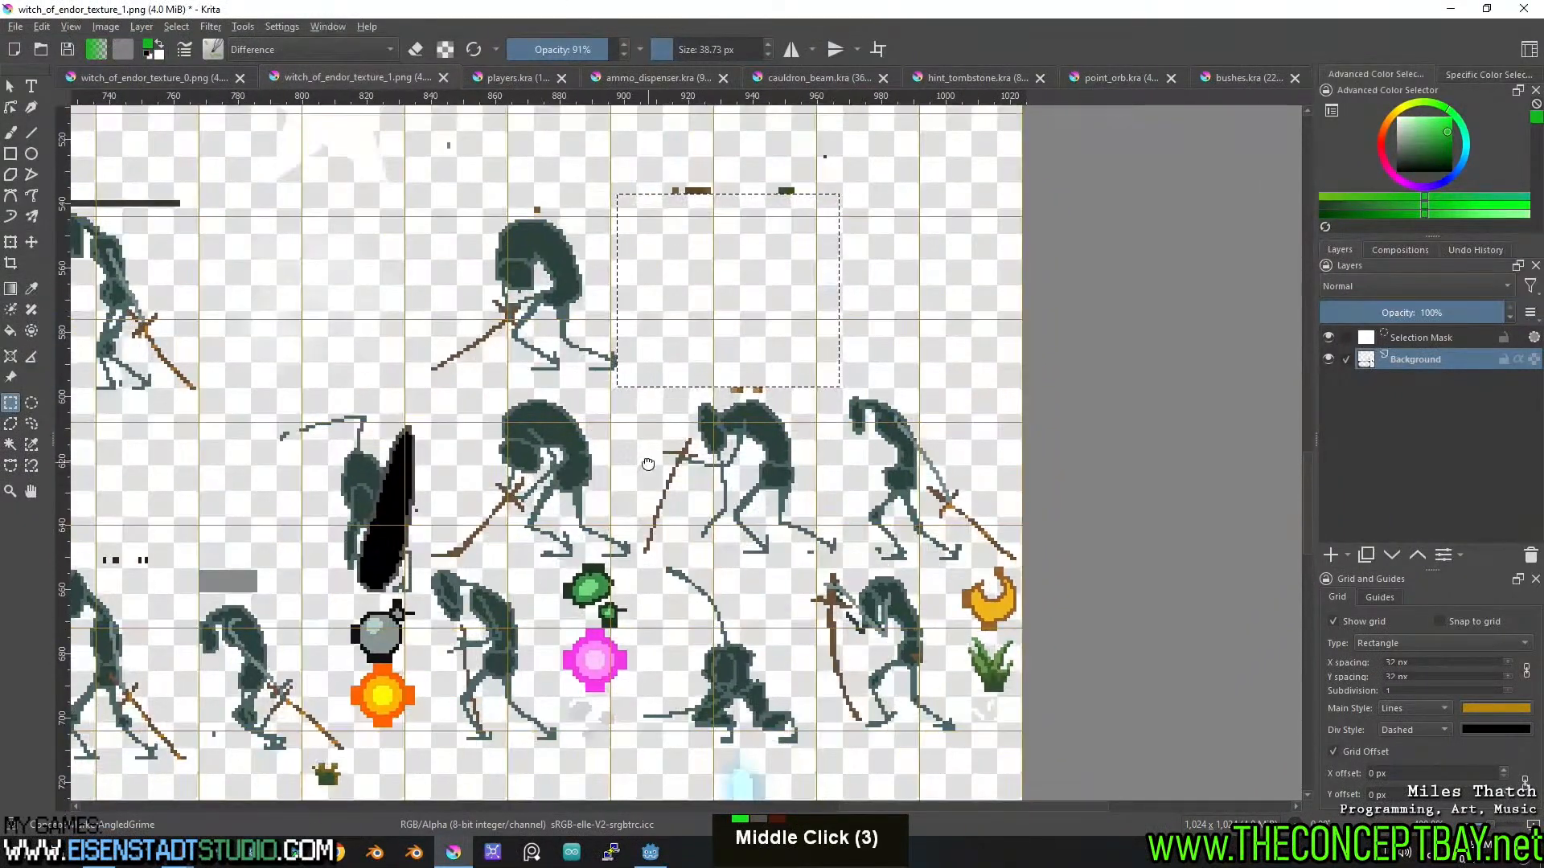
middle_click(671, 458)
scroll(768, 550, "down", 3)
middle_click(624, 321)
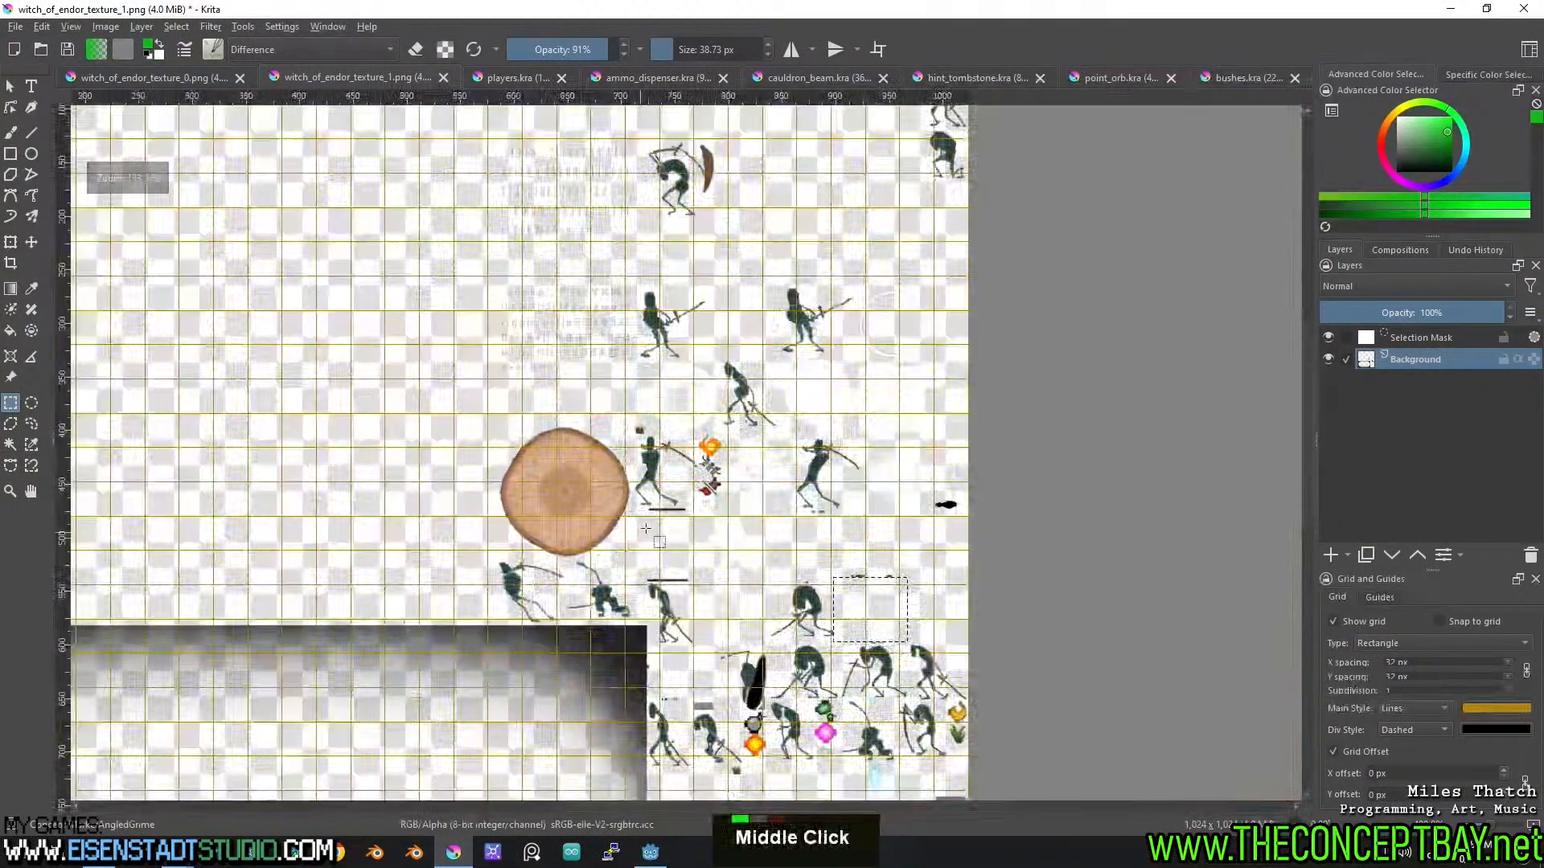
scroll(695, 433, "up", 4)
scroll(695, 433, "down", 1)
scroll(828, 284, "down", 1)
middle_click(828, 283)
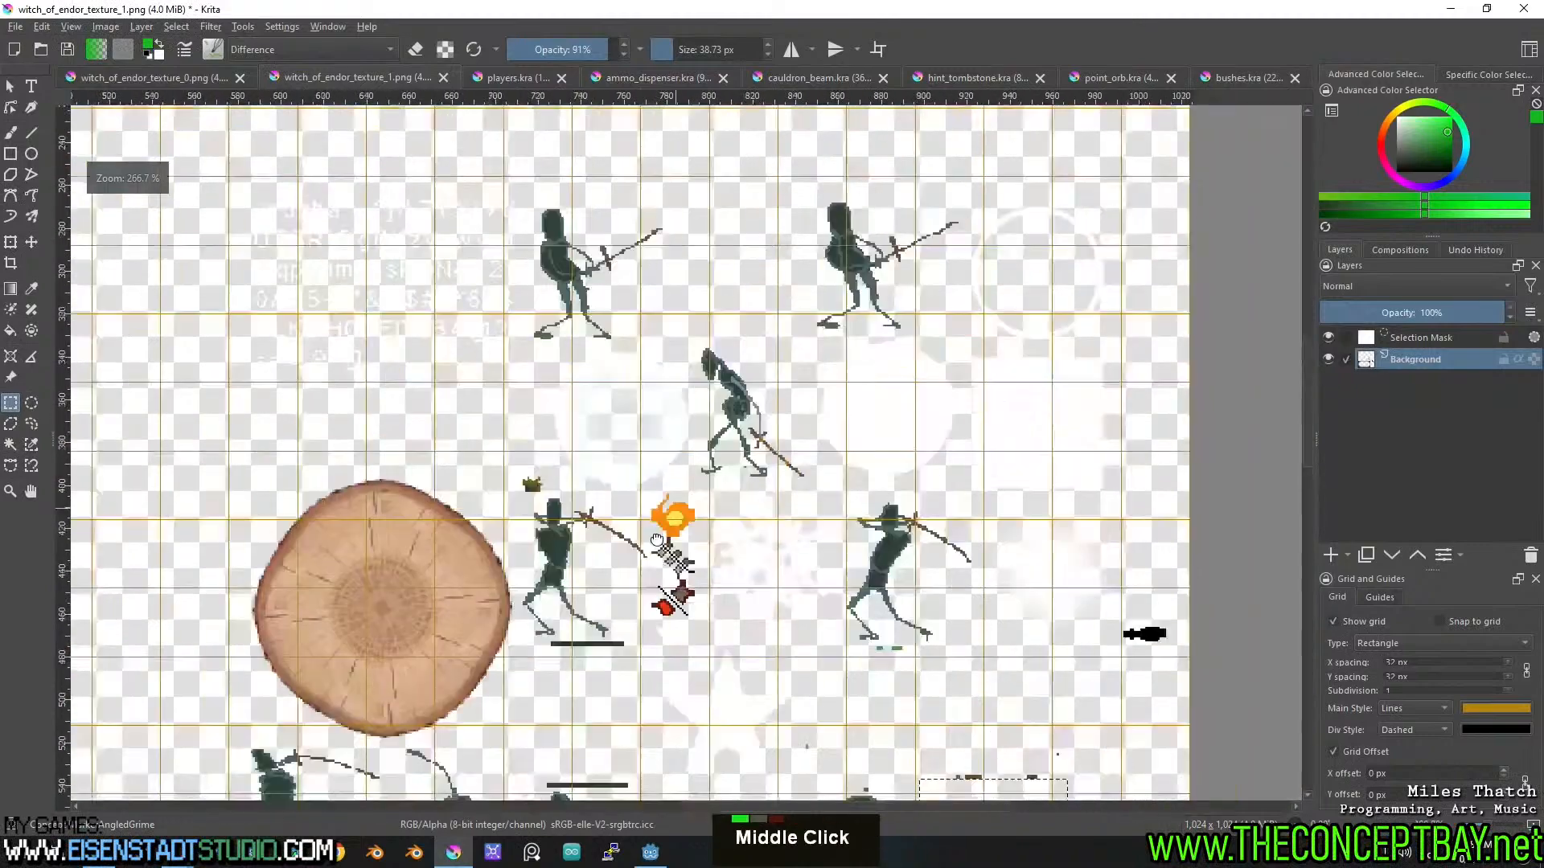
scroll(667, 553, "down", 2)
middle_click(638, 544)
middle_click(788, 579)
middle_click(788, 579)
scroll(785, 416, "up", 2)
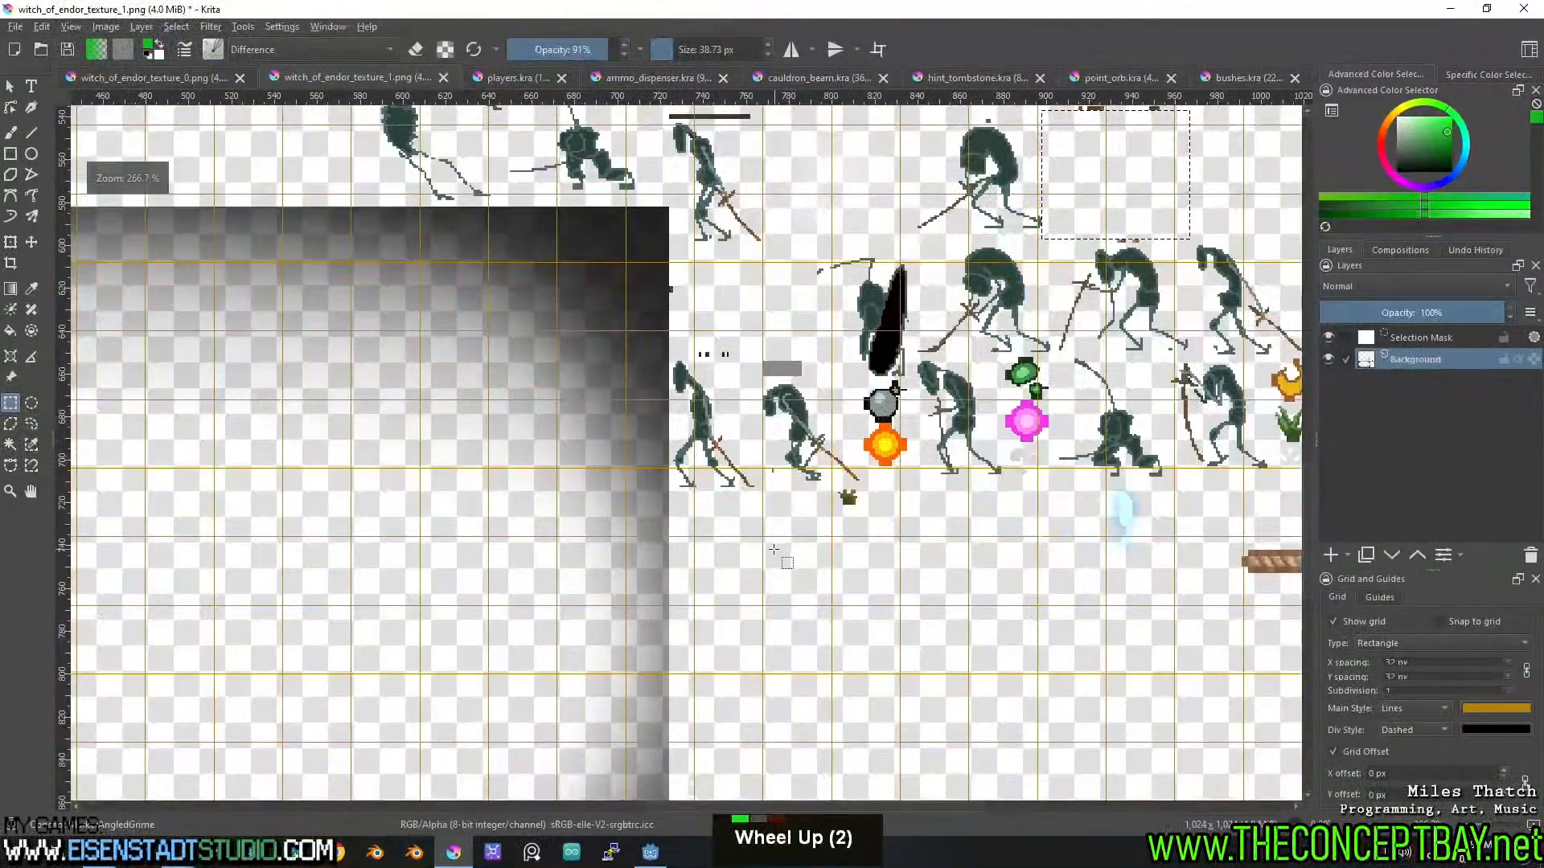
Examine the small weapon, orb and grass sprites beside and below the dark vignette.
scroll(775, 532, "down", 1)
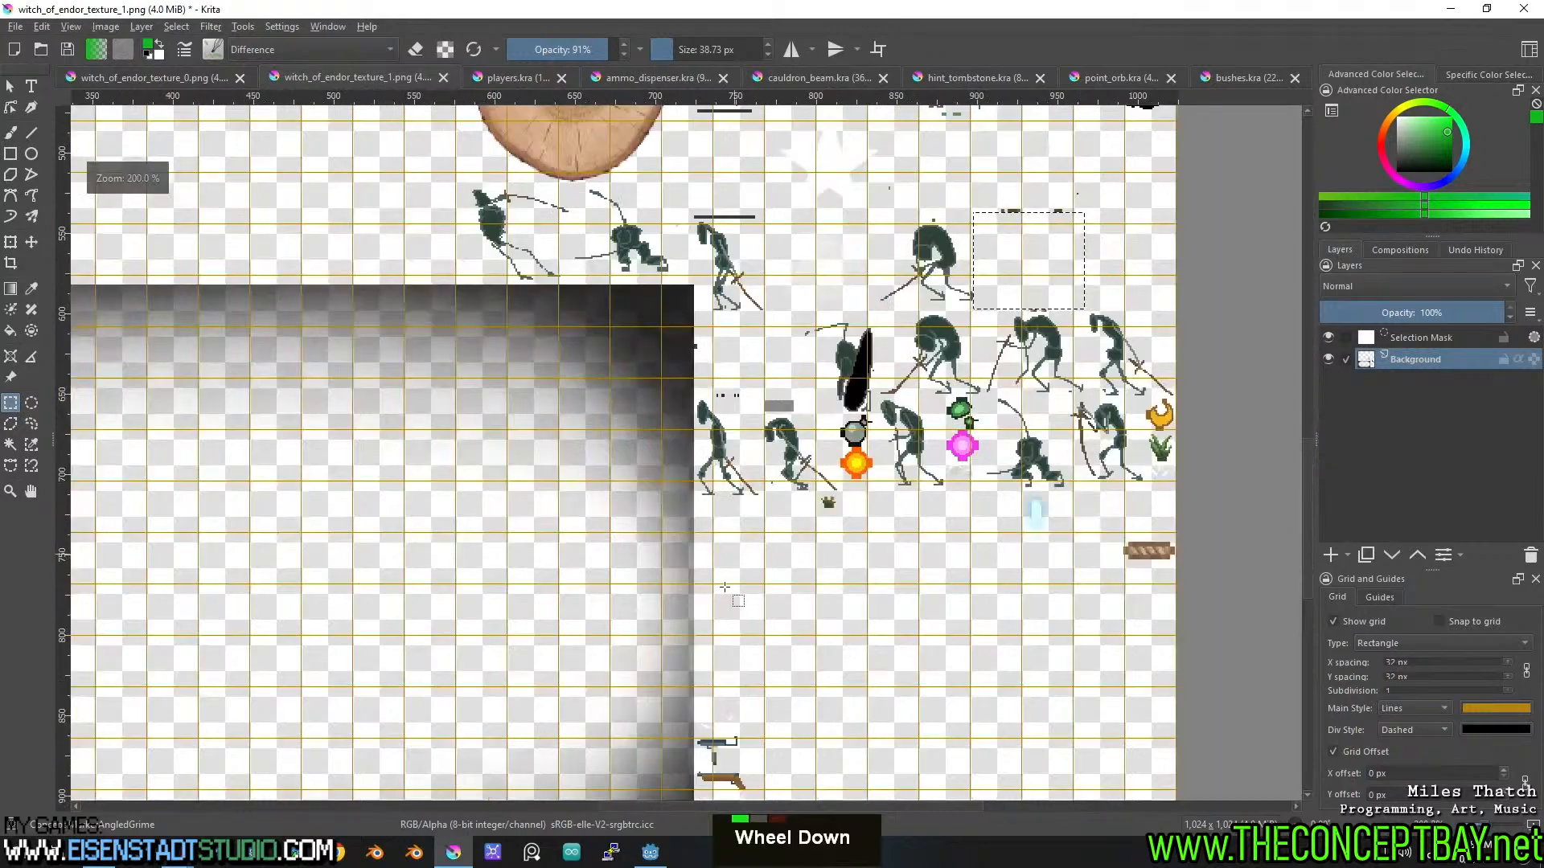
middle_click(775, 532)
middle_click(776, 475)
scroll(764, 471, "up", 2)
middle_click(765, 475)
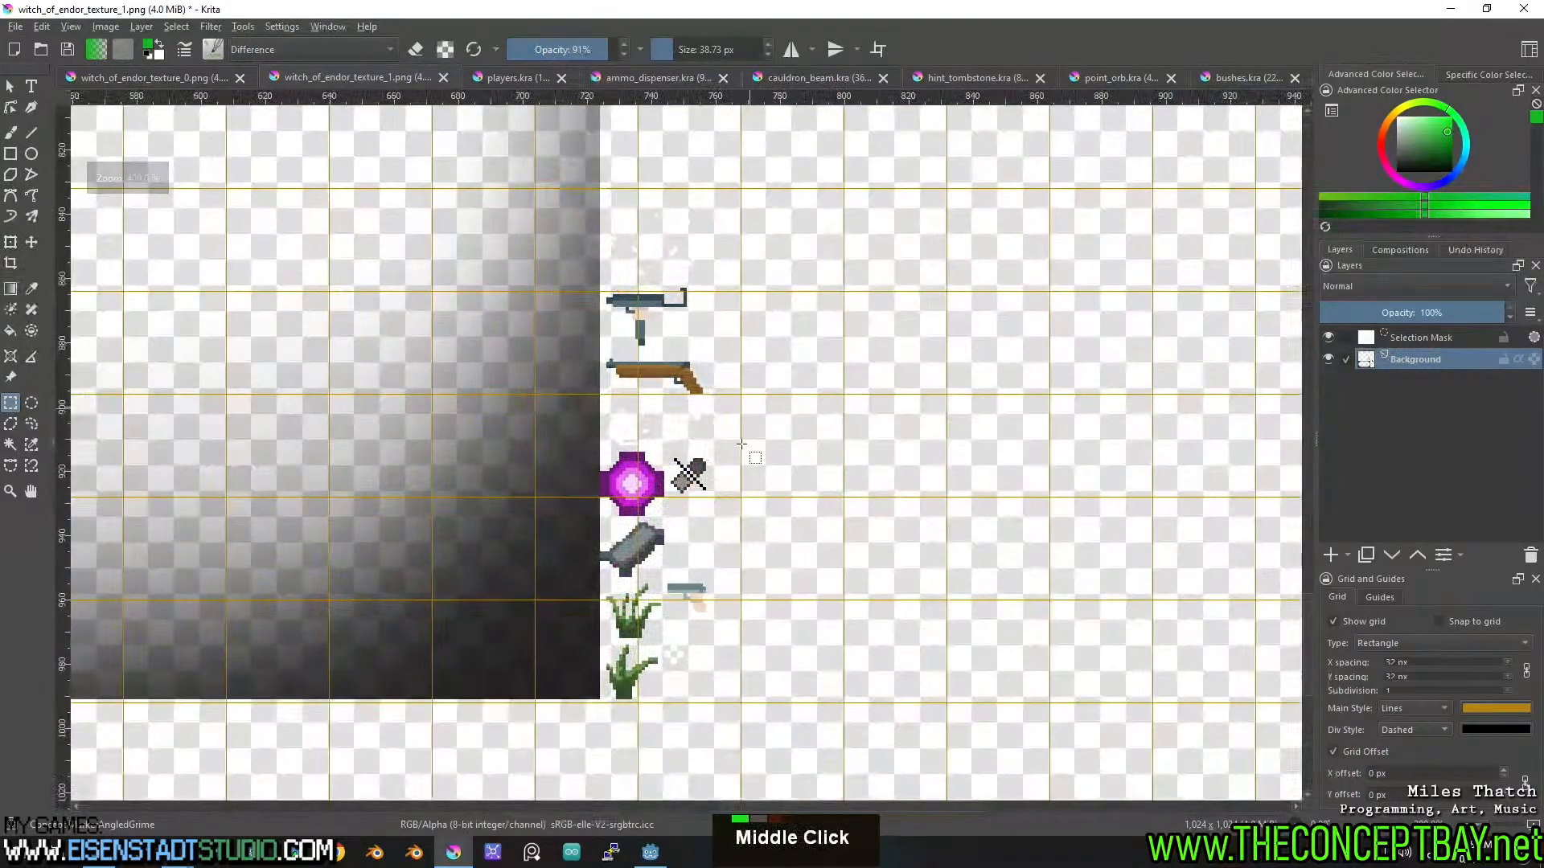
middle_click(721, 491)
middle_click(629, 562)
middle_click(389, 499)
middle_click(779, 444)
middle_click(828, 431)
scroll(736, 455, "up", 1)
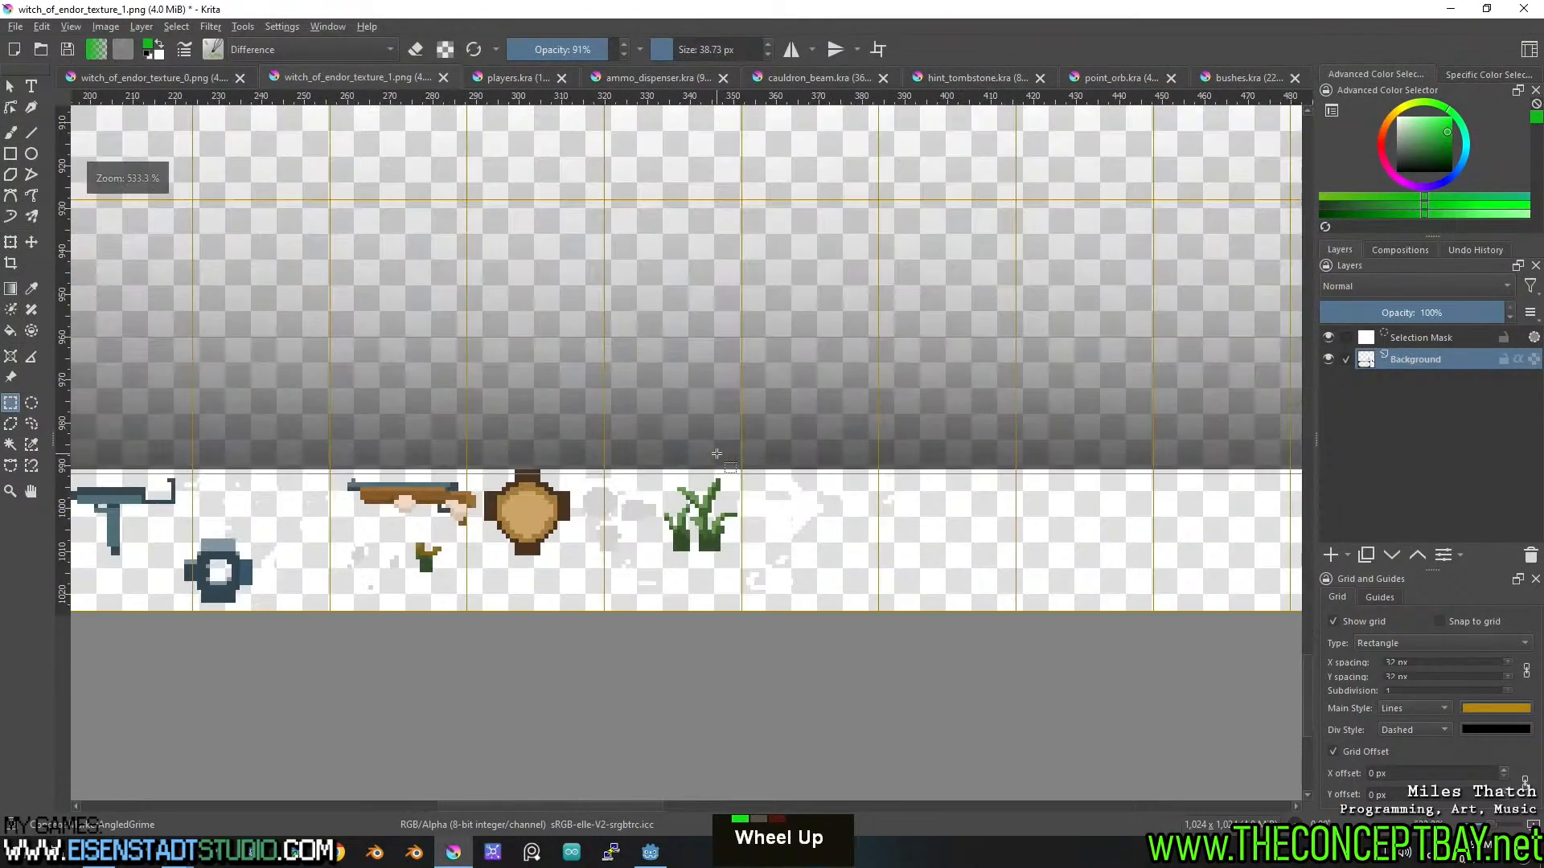
middle_click(724, 460)
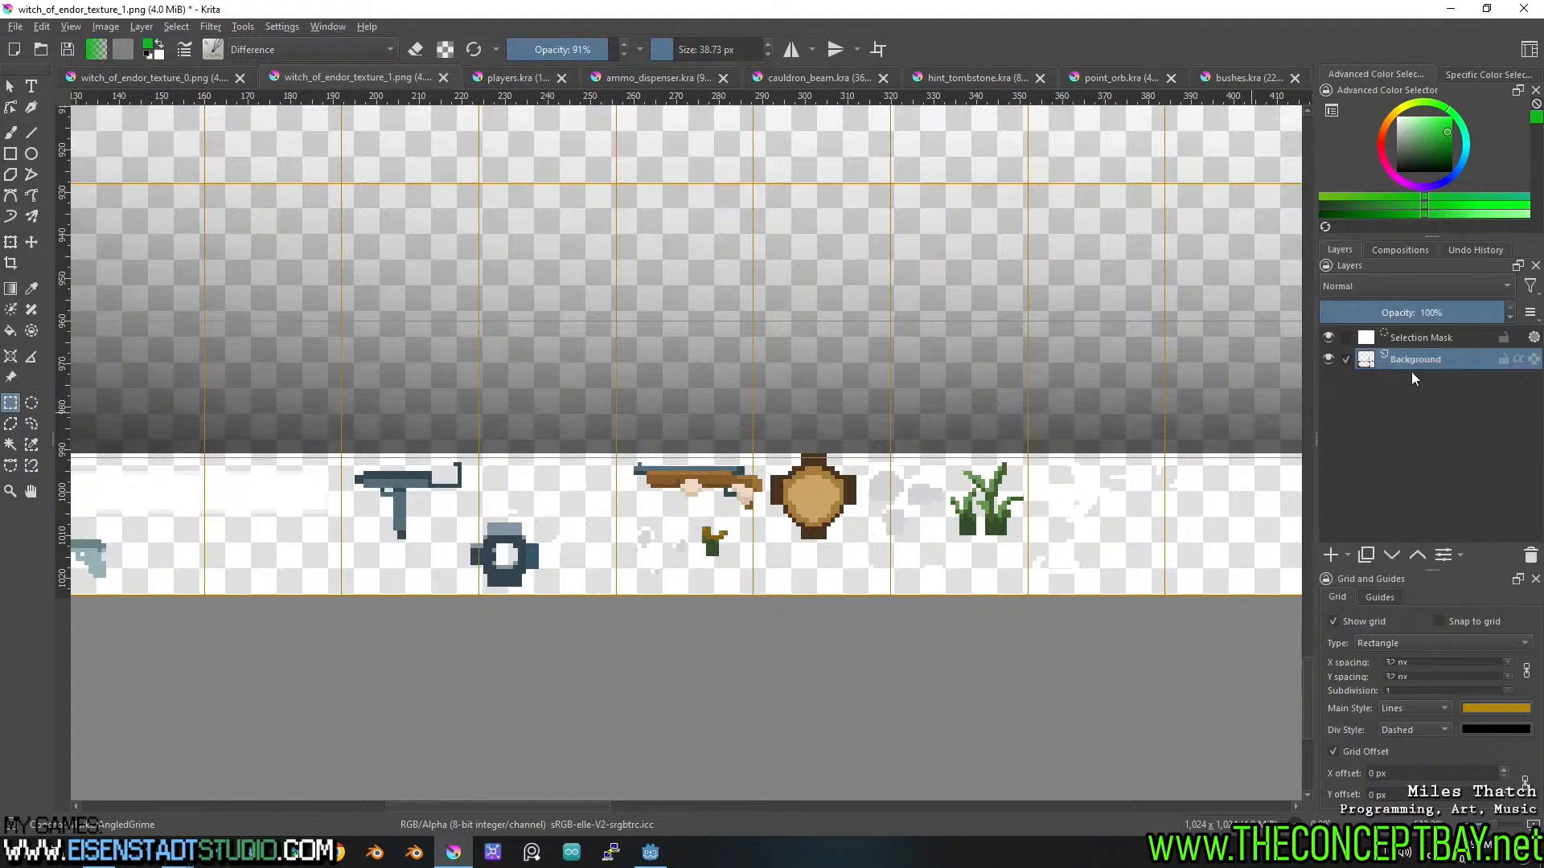
Select the entire dark vignette rectangle from corner to corner and cut it out of the sheet.
scroll(1011, 420, "down", 4)
middle_click(1025, 431)
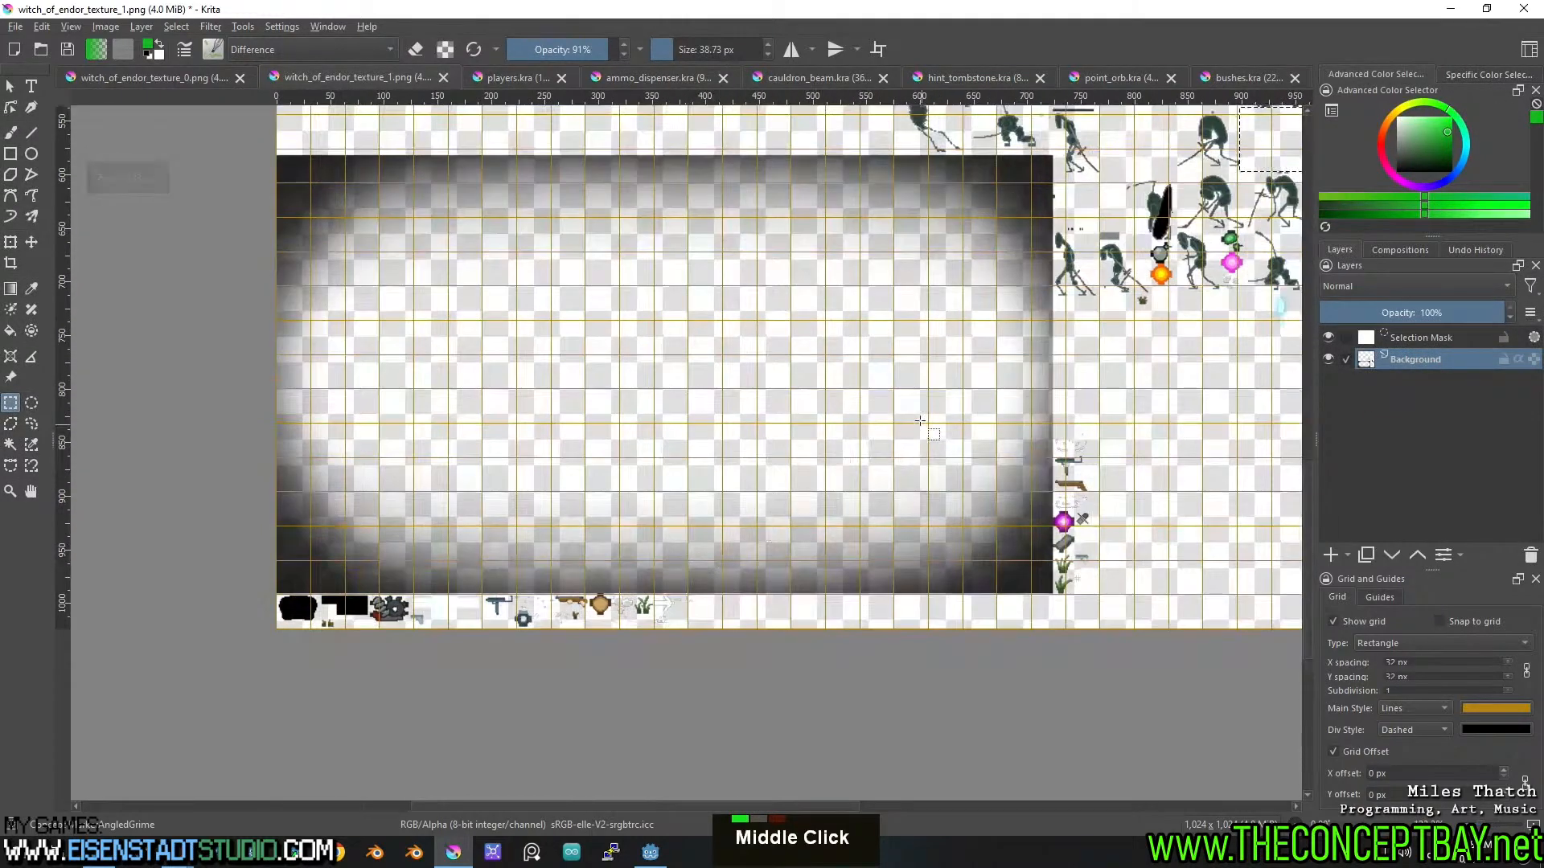
middle_click(919, 426)
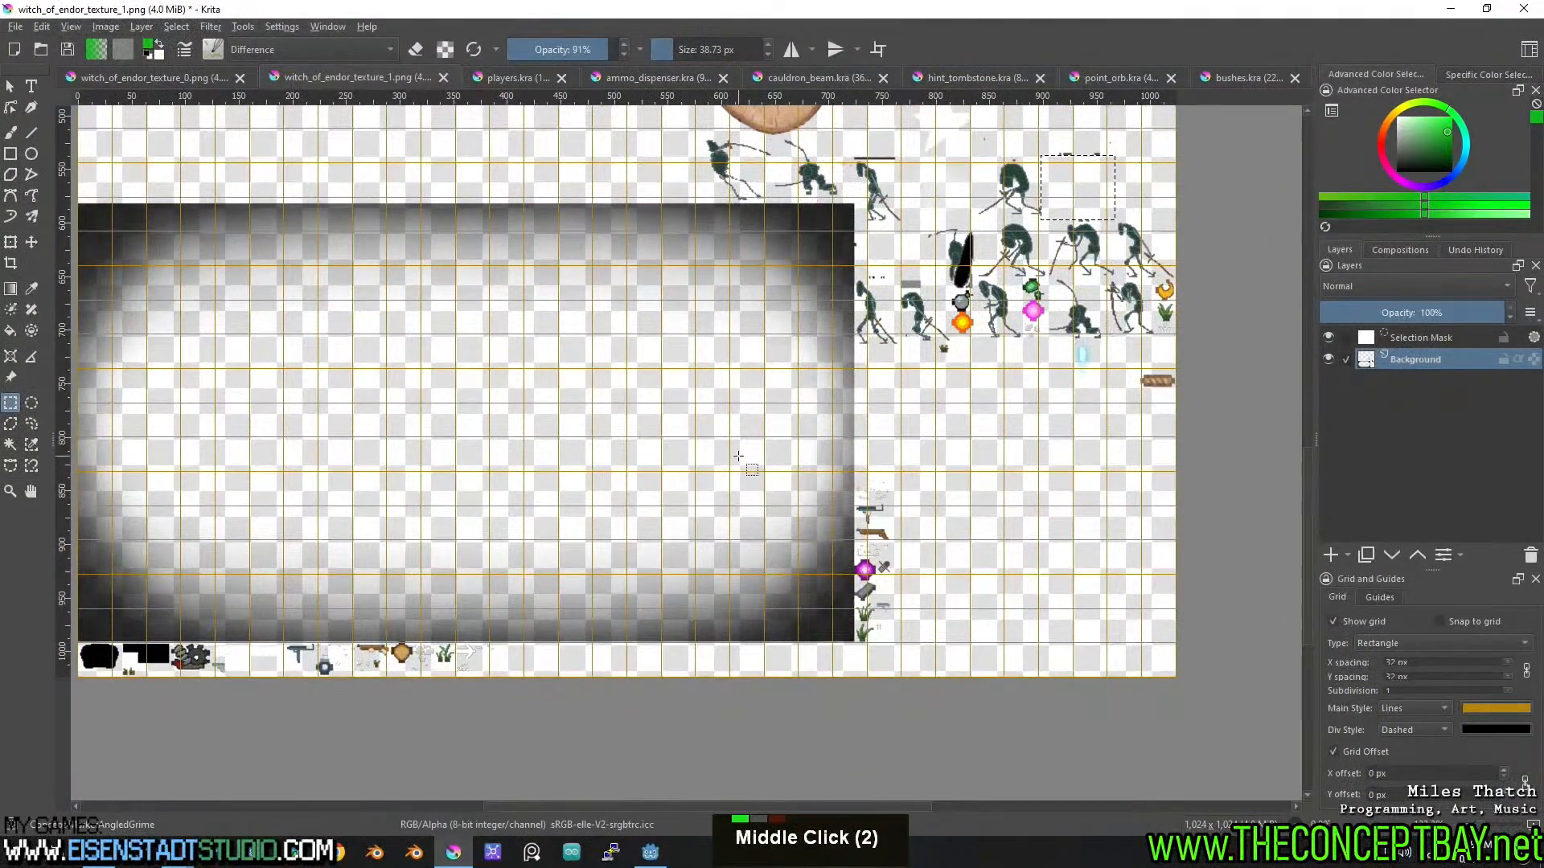
middle_click(738, 456)
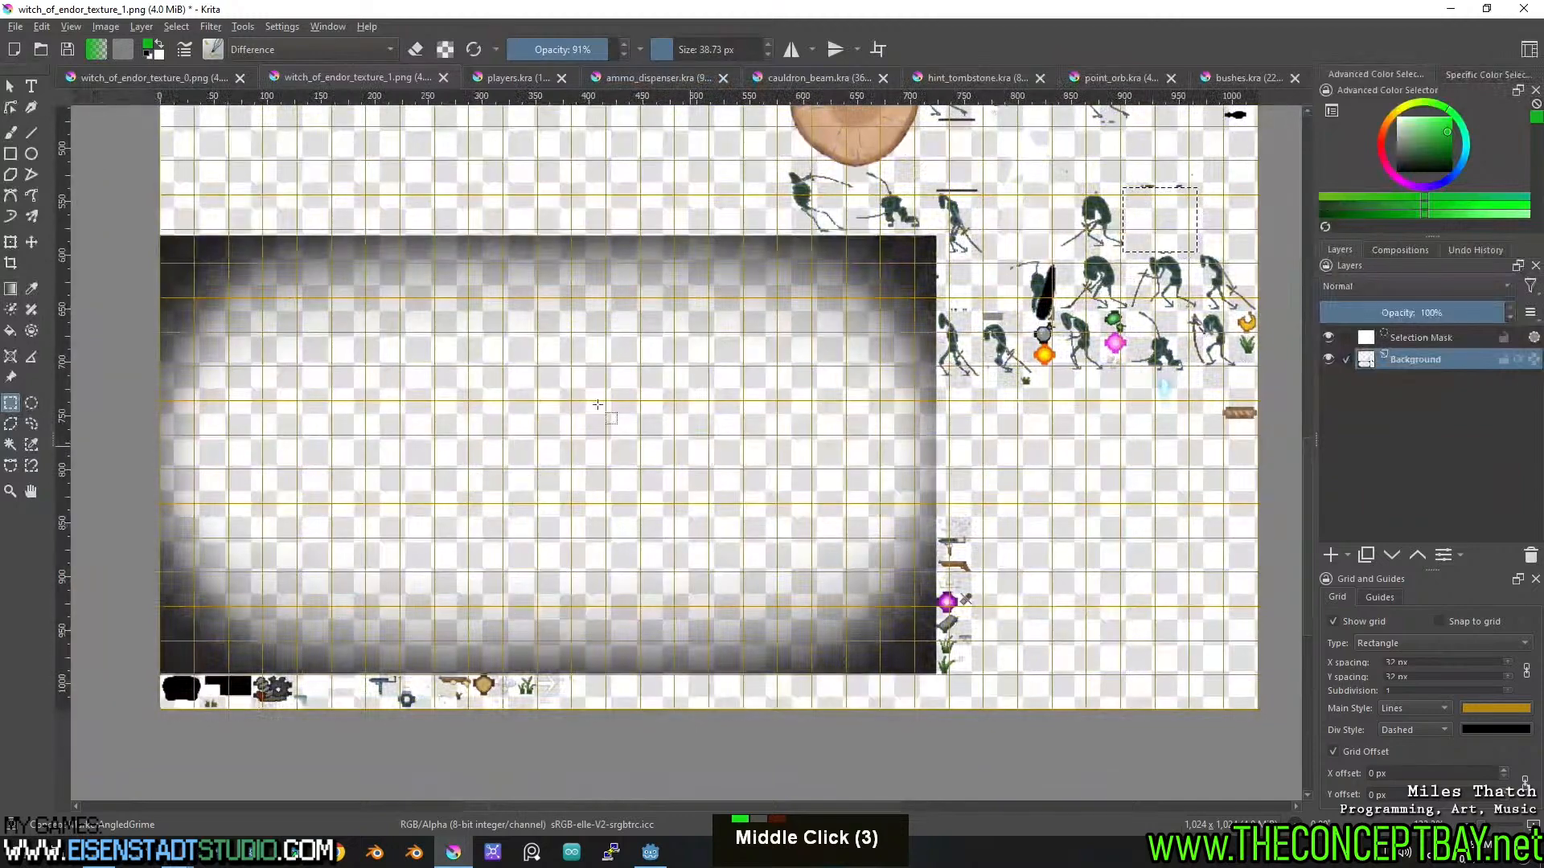
scroll(84, 250, "up", 3)
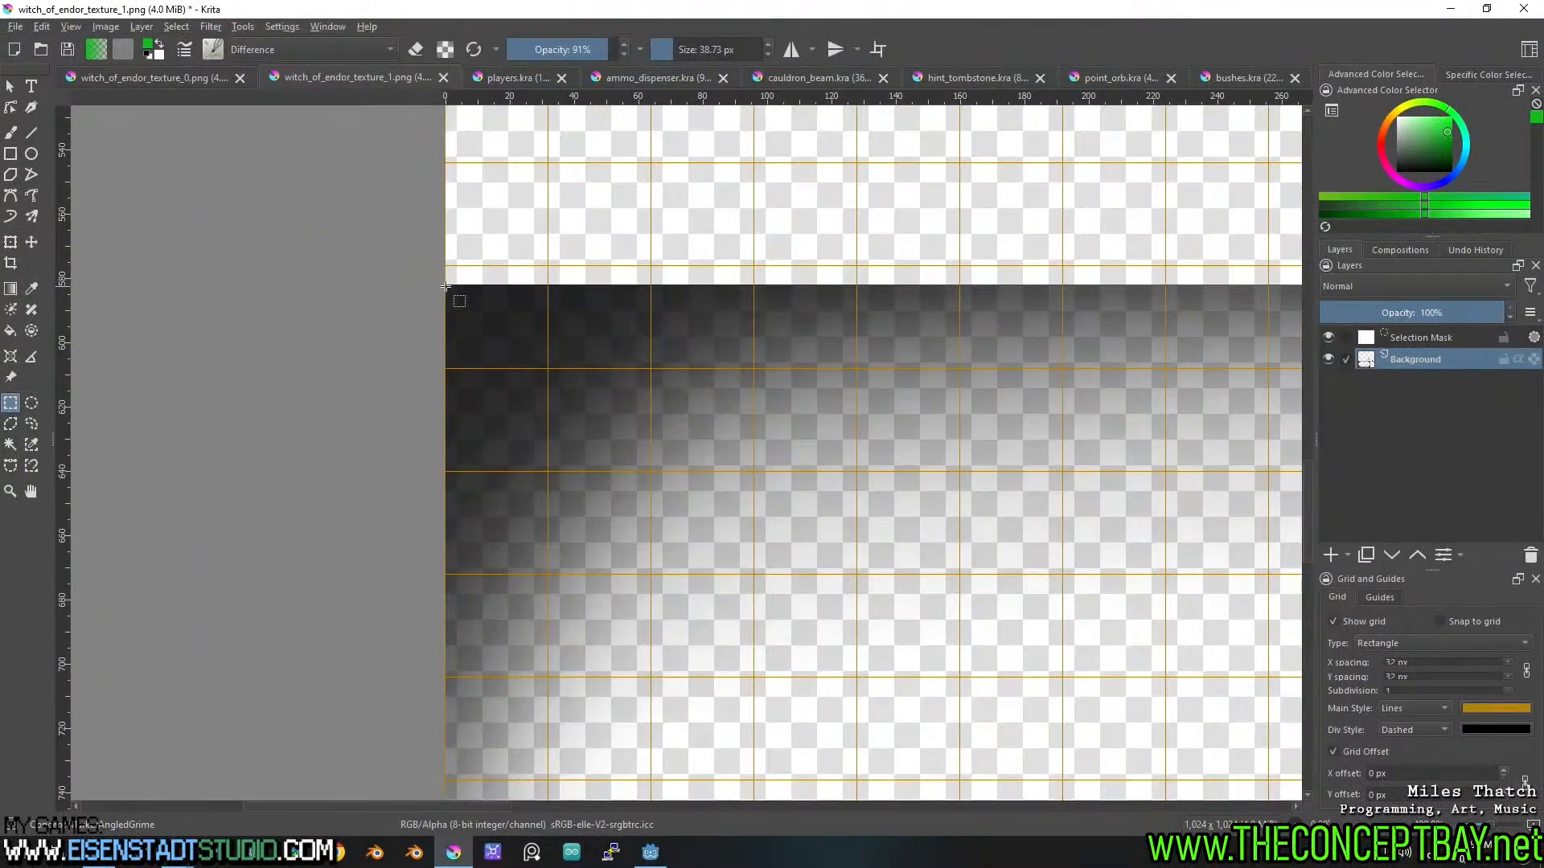
left_click_drag(445, 285, 1214, 689)
scroll(1215, 690, "up", 1)
key("Delete")
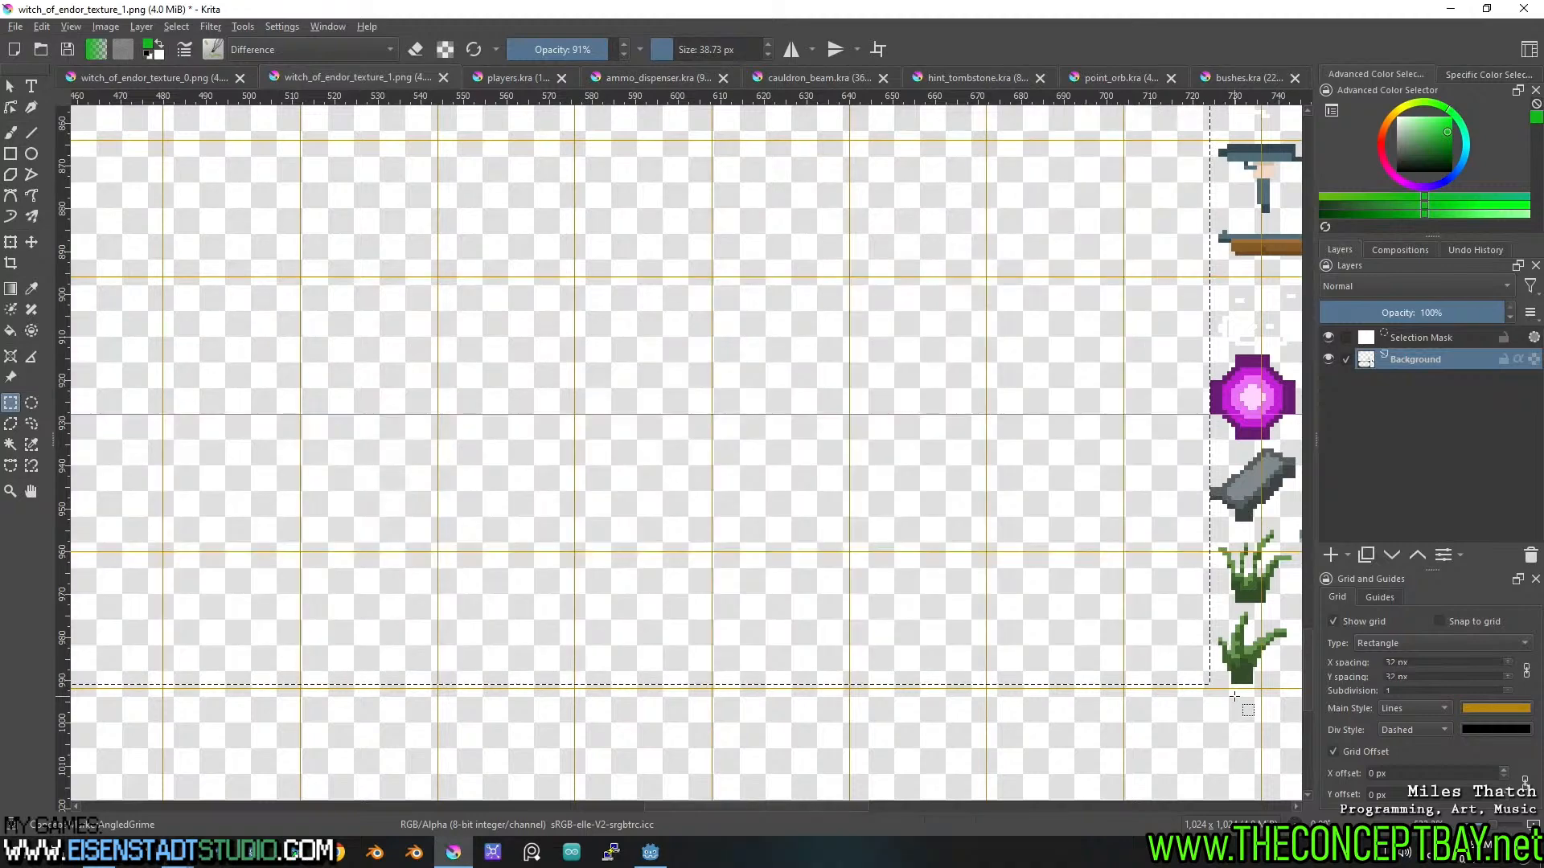
Create a new 724 × 409 px document from the clipboard containing the vignette.
scroll(1007, 556, "down", 4)
middle_click(509, 344)
scroll(494, 379, "up", 5)
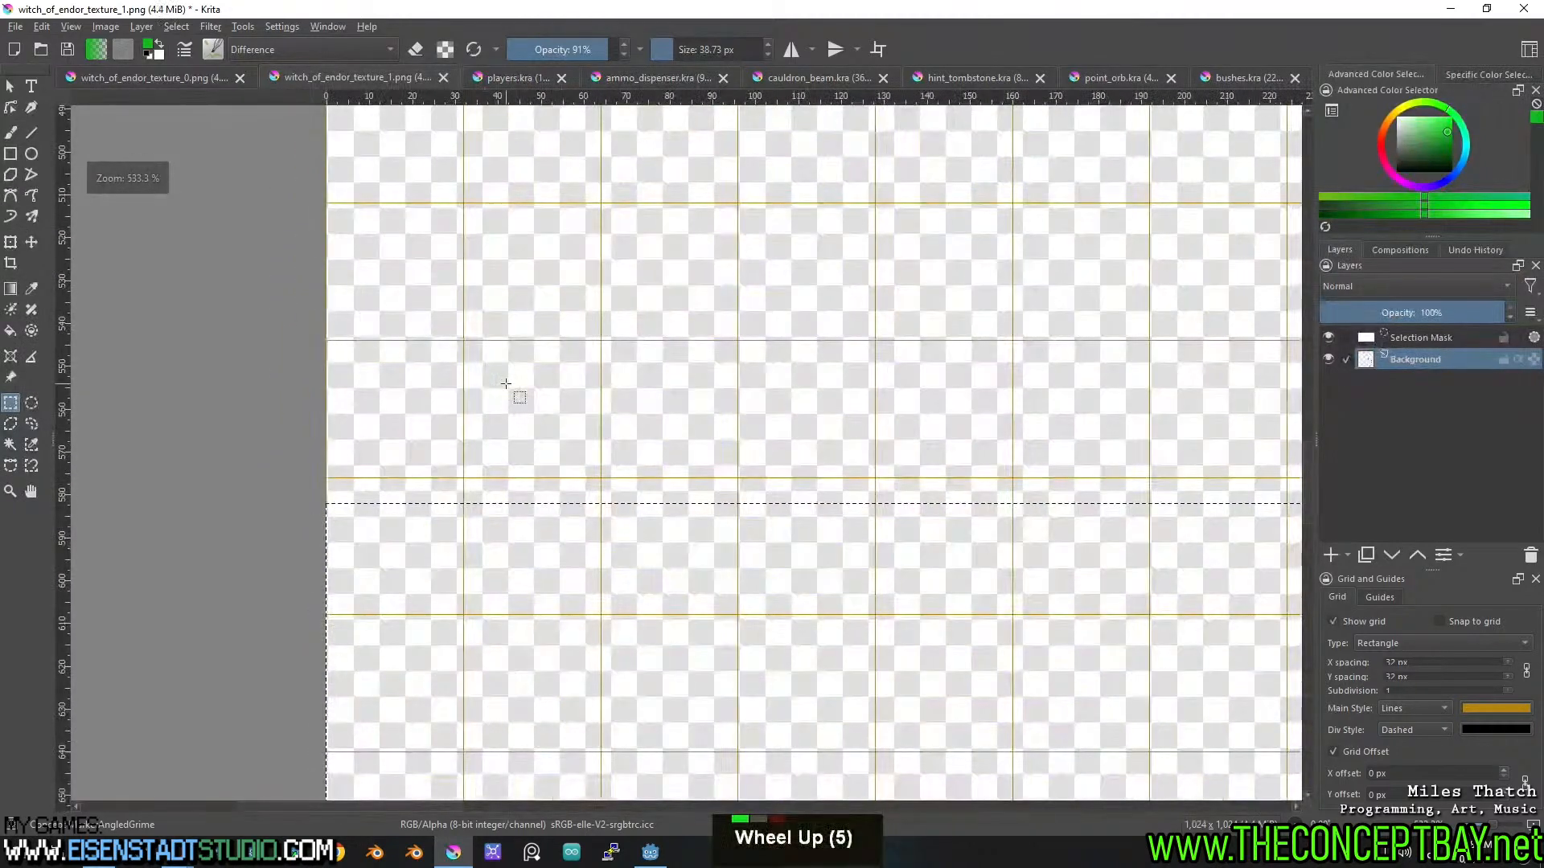
key("ctrl+n")
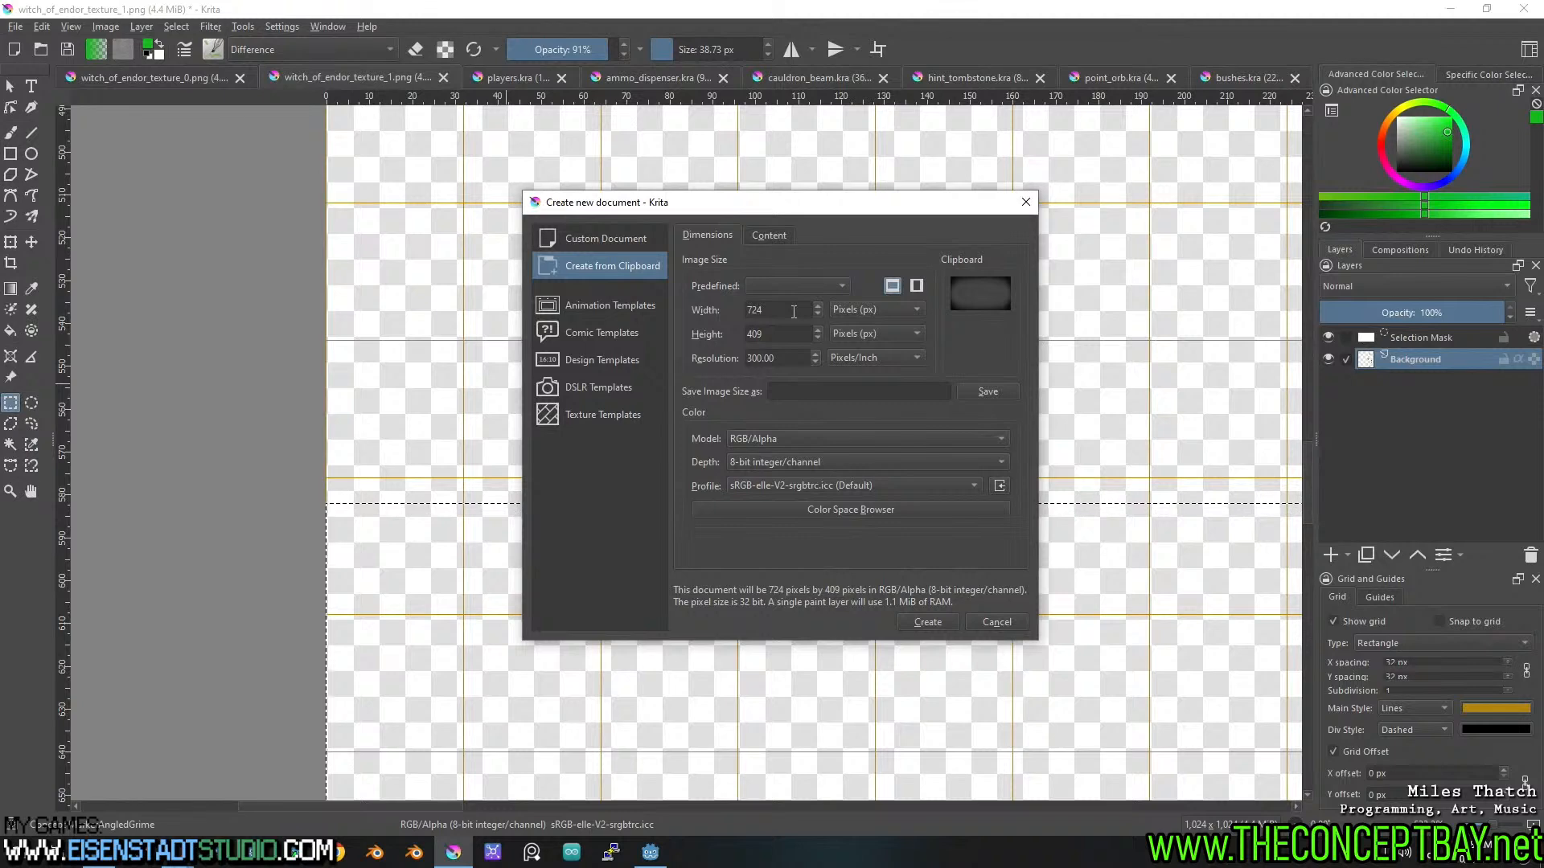
left_click(926, 621)
scroll(627, 441, "down", 2)
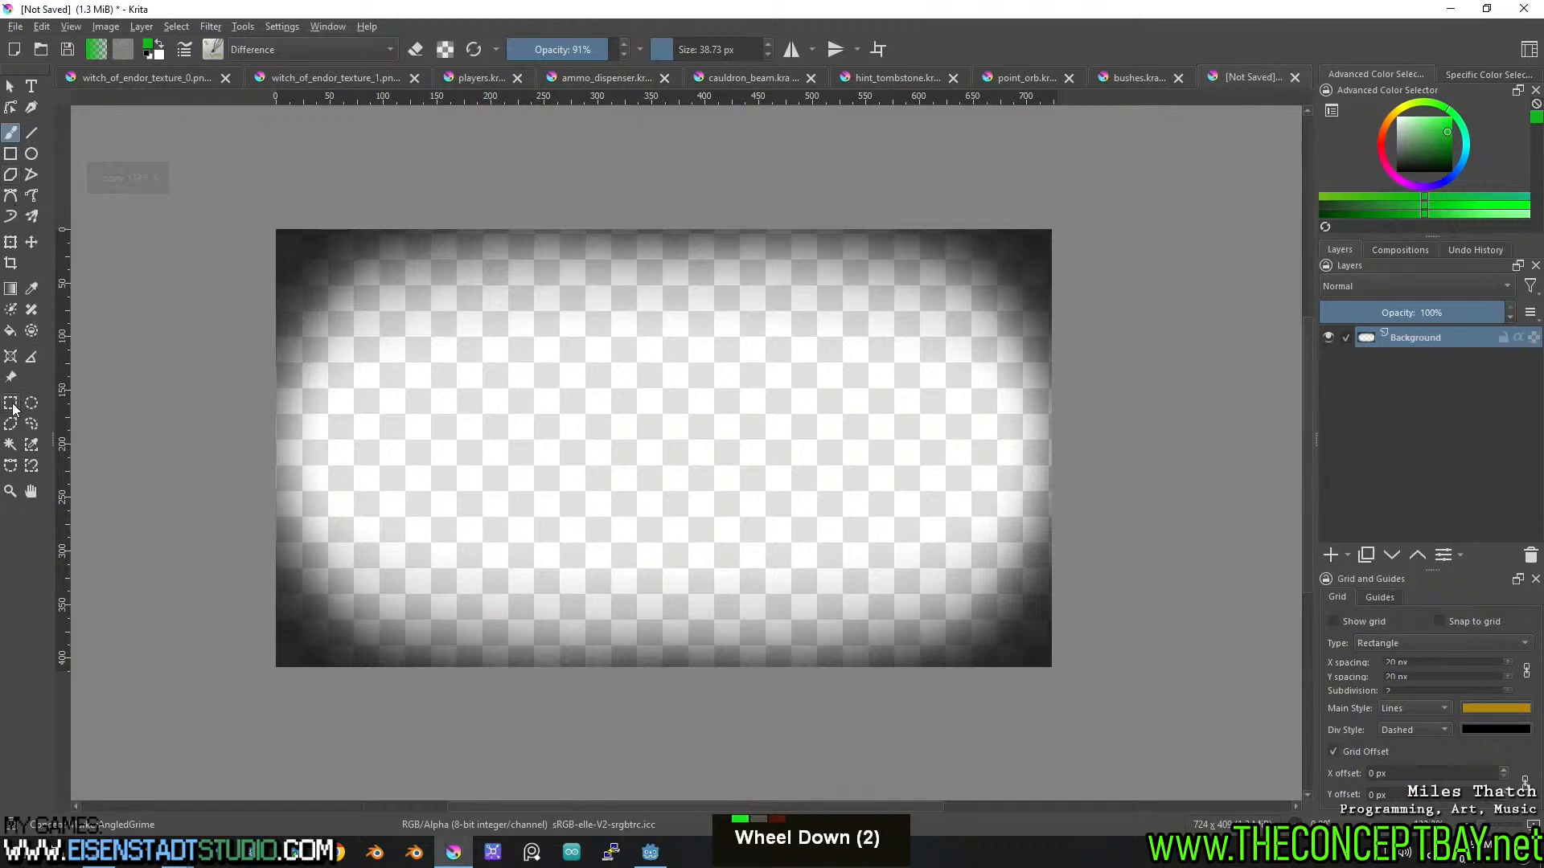
Start cropping the vignette document by pulling the crop frame's upper-left corner inward to about 722 × 407 px.
left_click(11, 263)
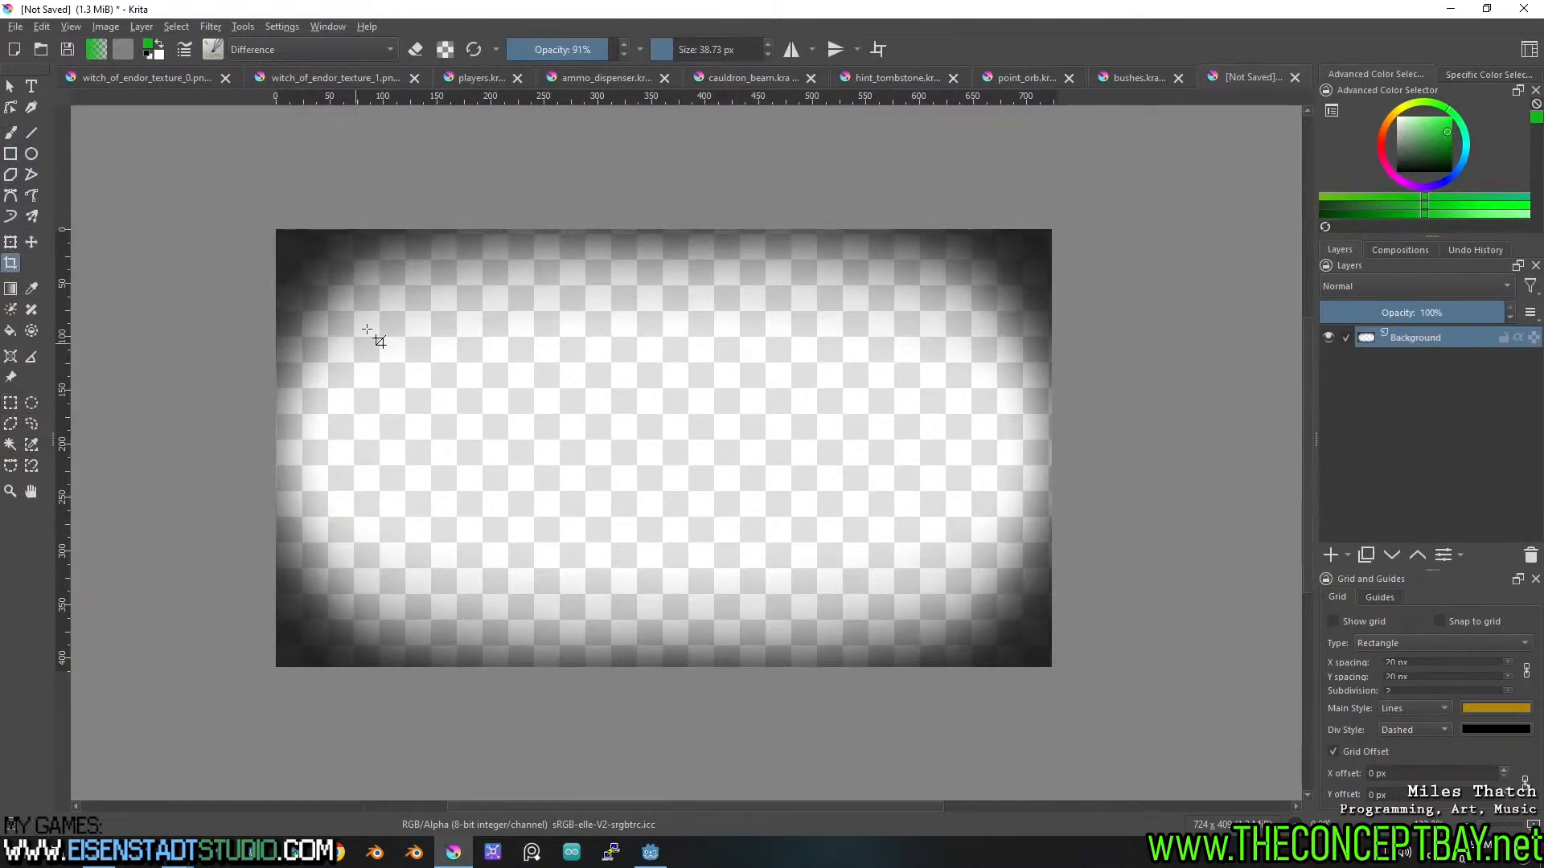
left_click(389, 299)
middle_click(354, 269)
scroll(401, 336, "up", 5)
scroll(485, 379, "up", 2)
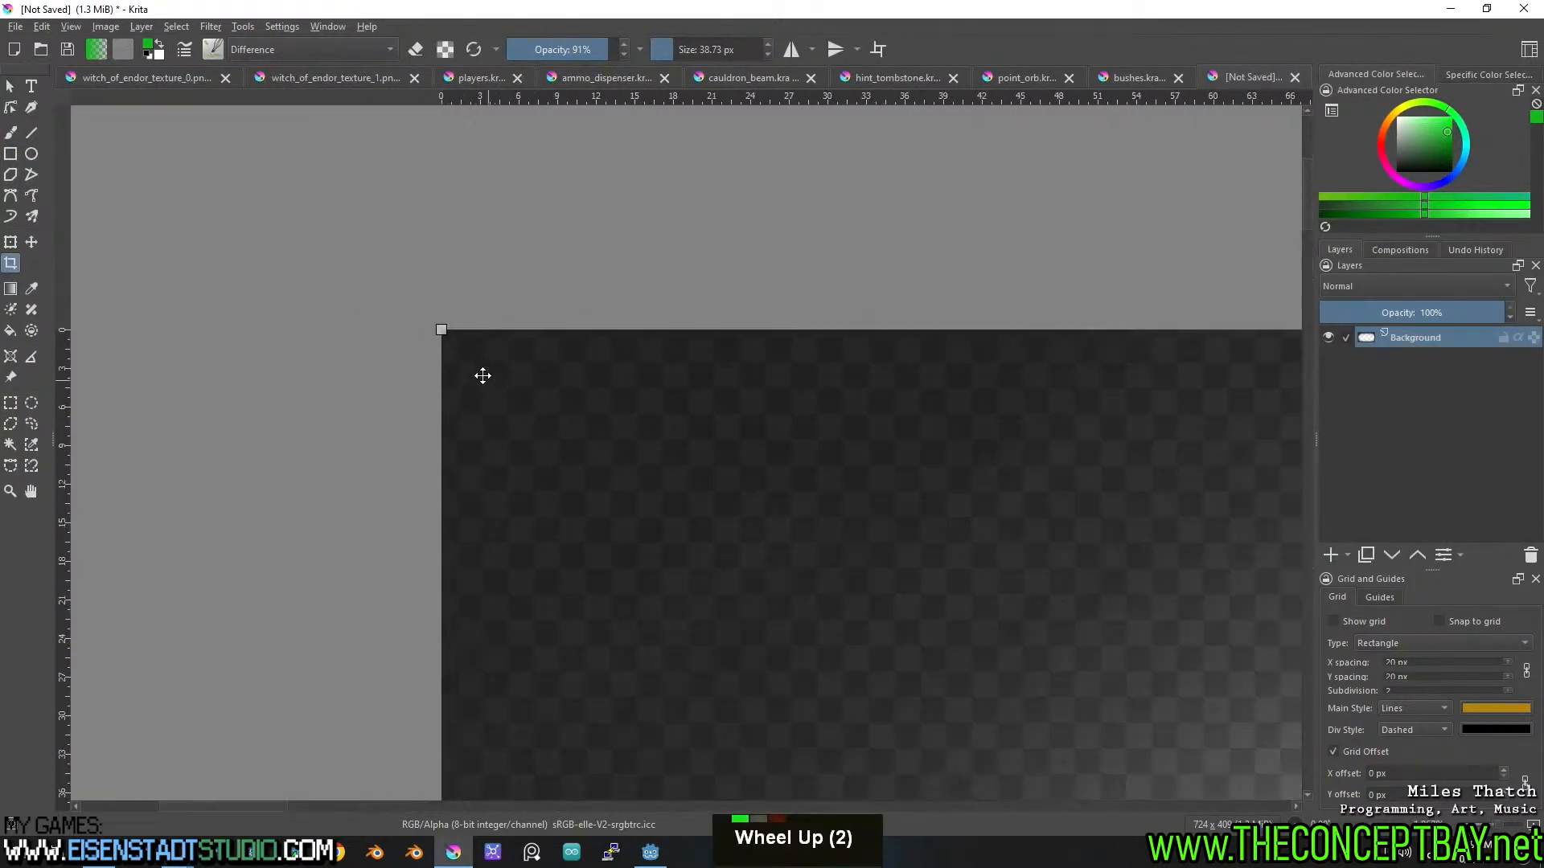
left_click_drag(437, 331, 467, 355)
scroll(951, 451, "down", 4)
middle_click(748, 403)
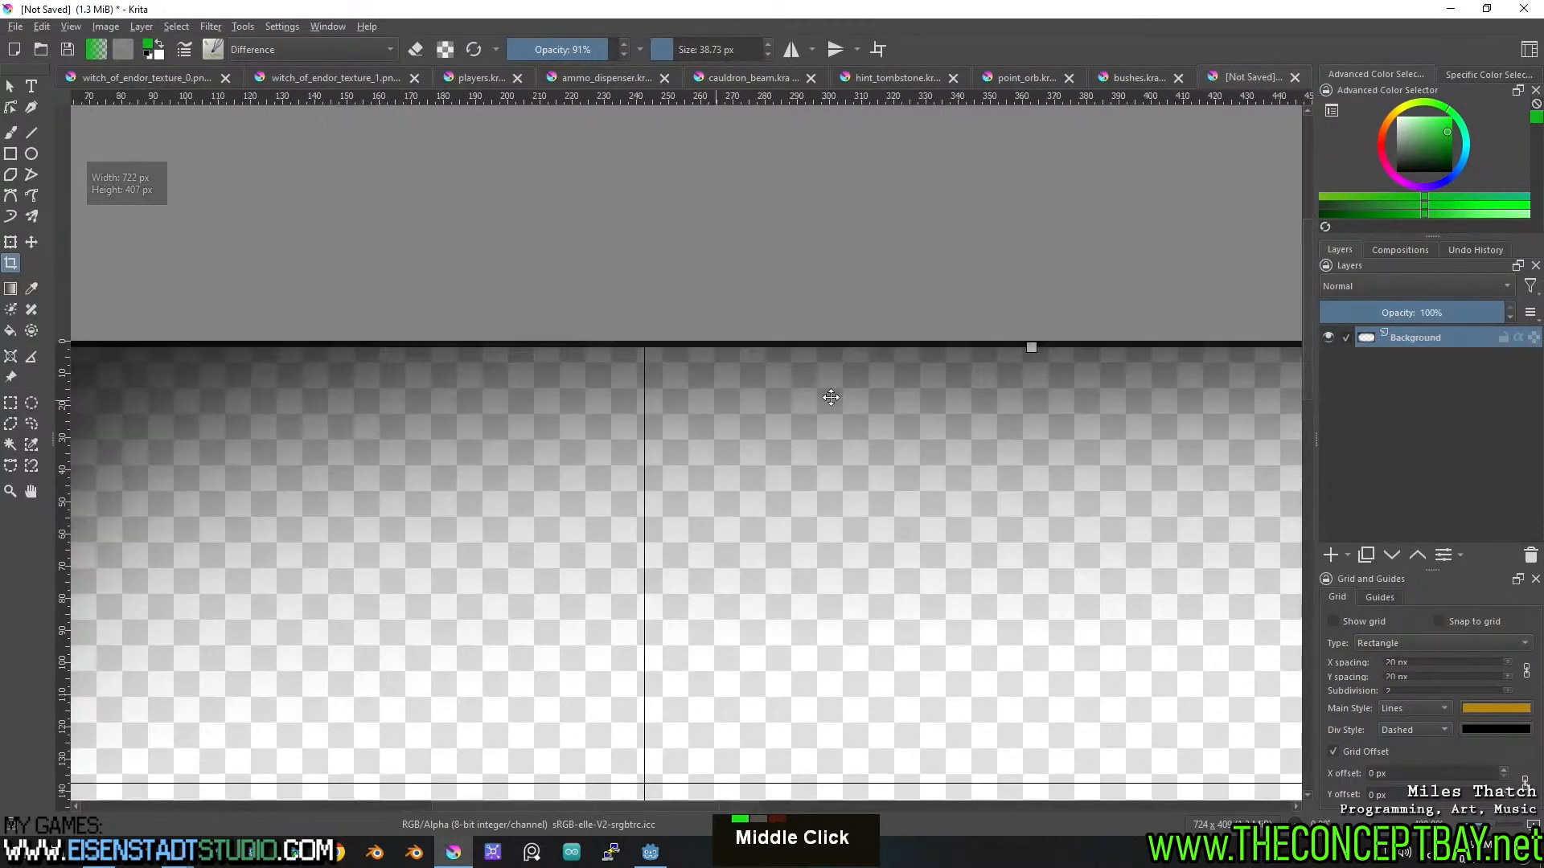
Pull the crop frame's lower-right corner inward to a width of about 720 px and apply the crop to the vignette.
middle_click(314, 369)
scroll(897, 685, "down", 4)
scroll(746, 436, "up", 6)
left_click_drag(923, 748, 682, 467)
scroll(680, 487, "up", 1)
key("Return")
scroll(204, 211, "down", 5)
left_click_drag(208, 211, 742, 555)
left_click_drag(442, 345, 713, 509)
Save the cropped document as vignette.kra in the Assets folder and close it.
key("ctrl+s")
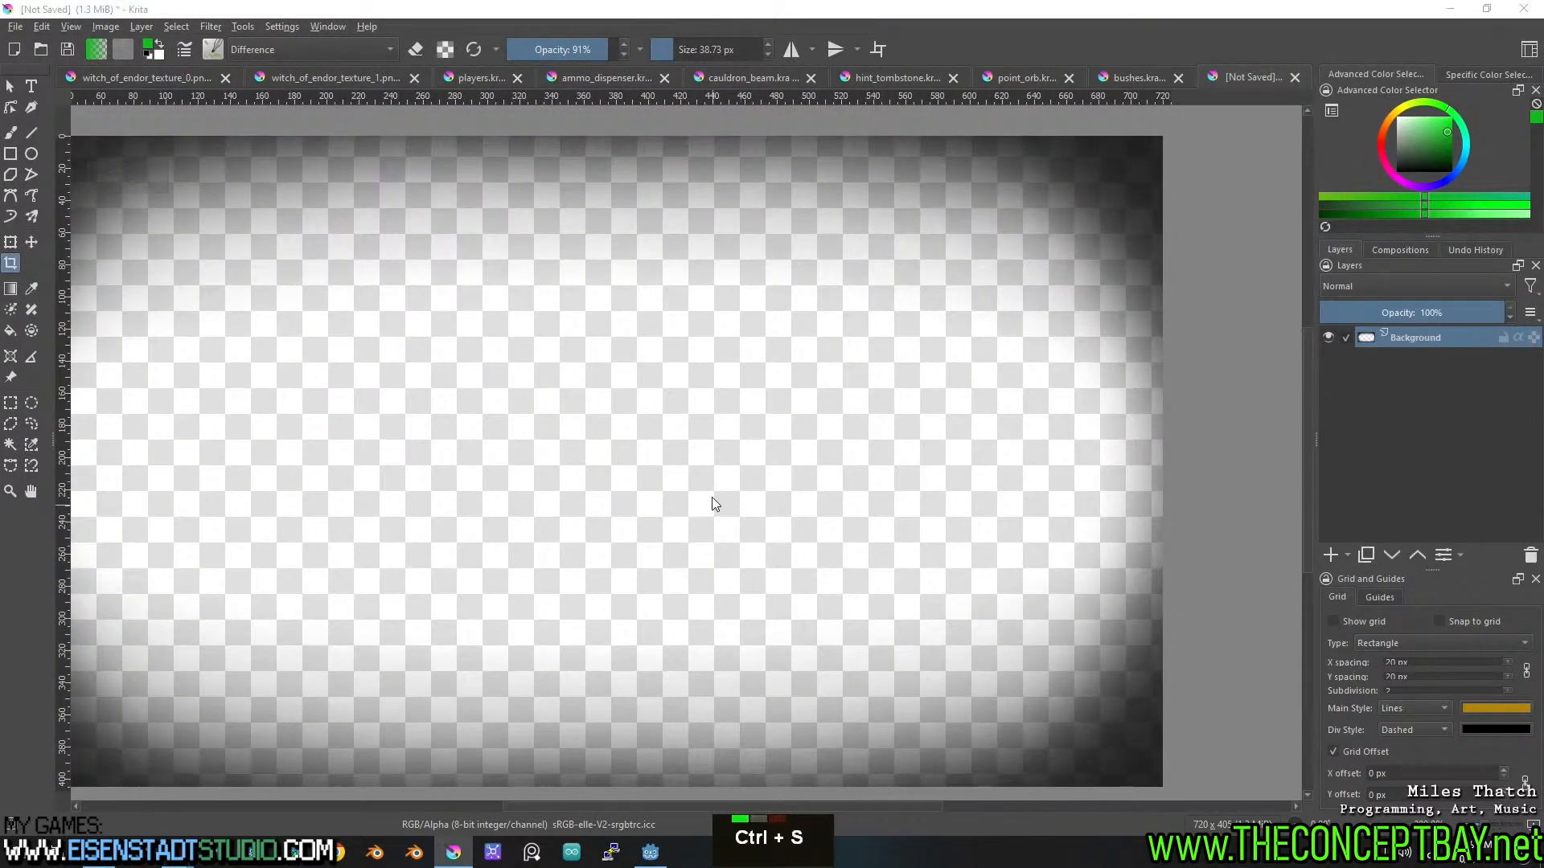
type("vignette")
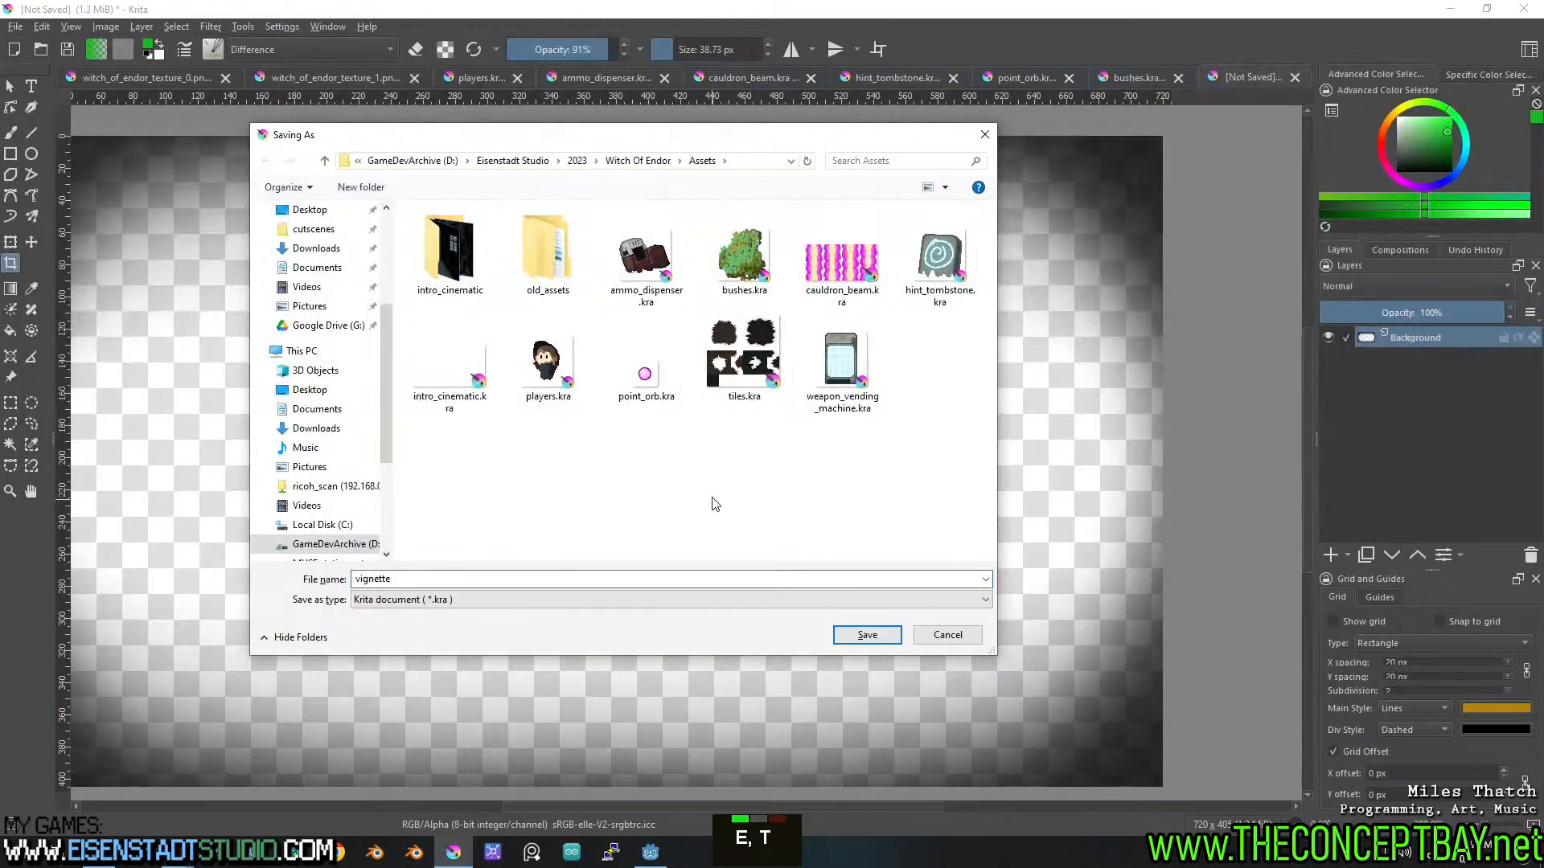
key("Return")
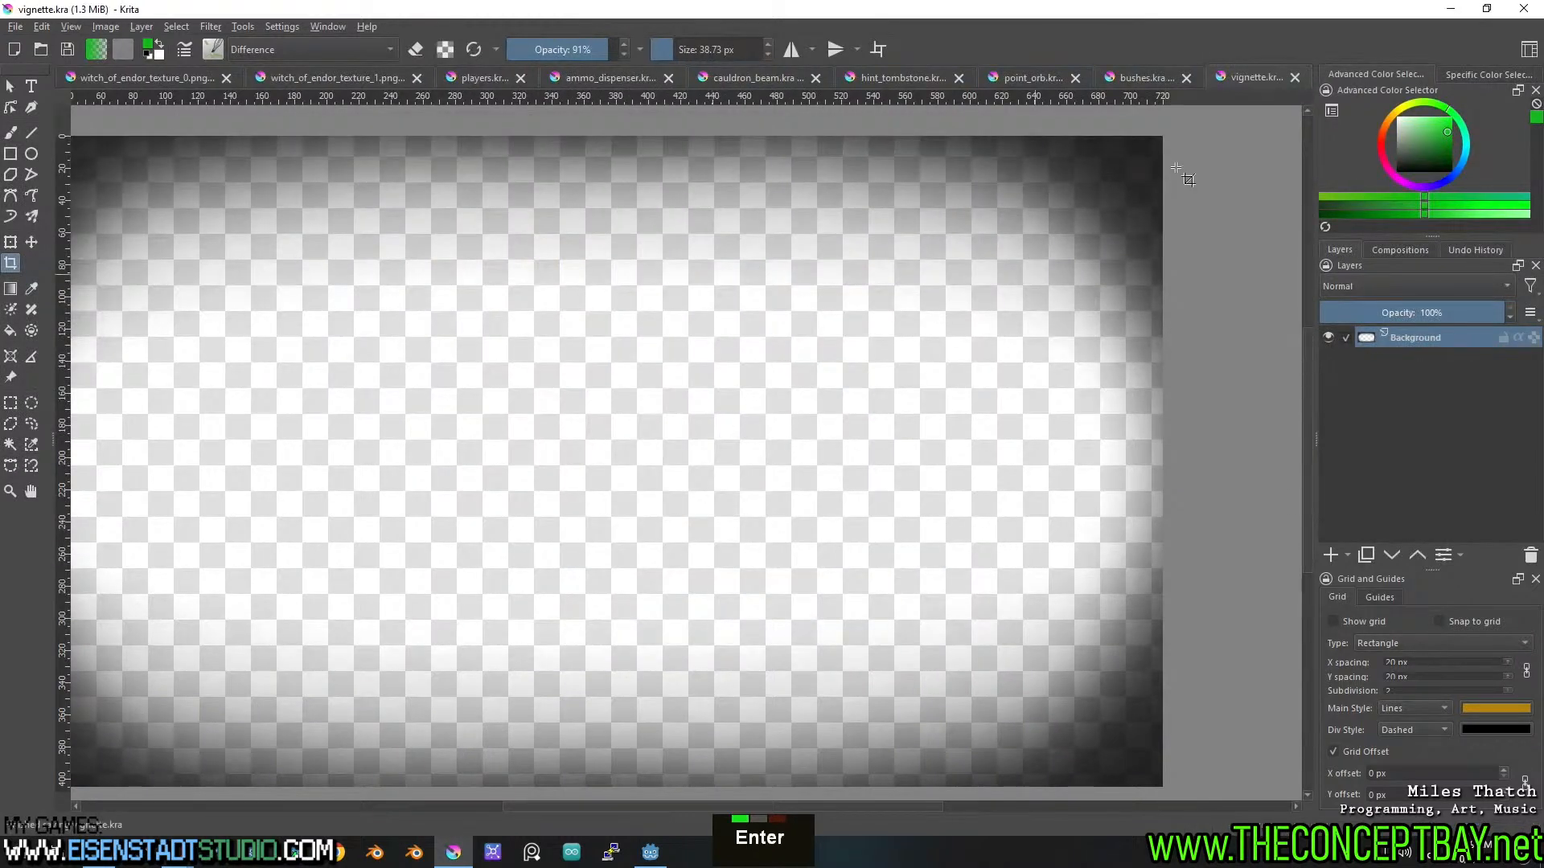
left_click(1296, 76)
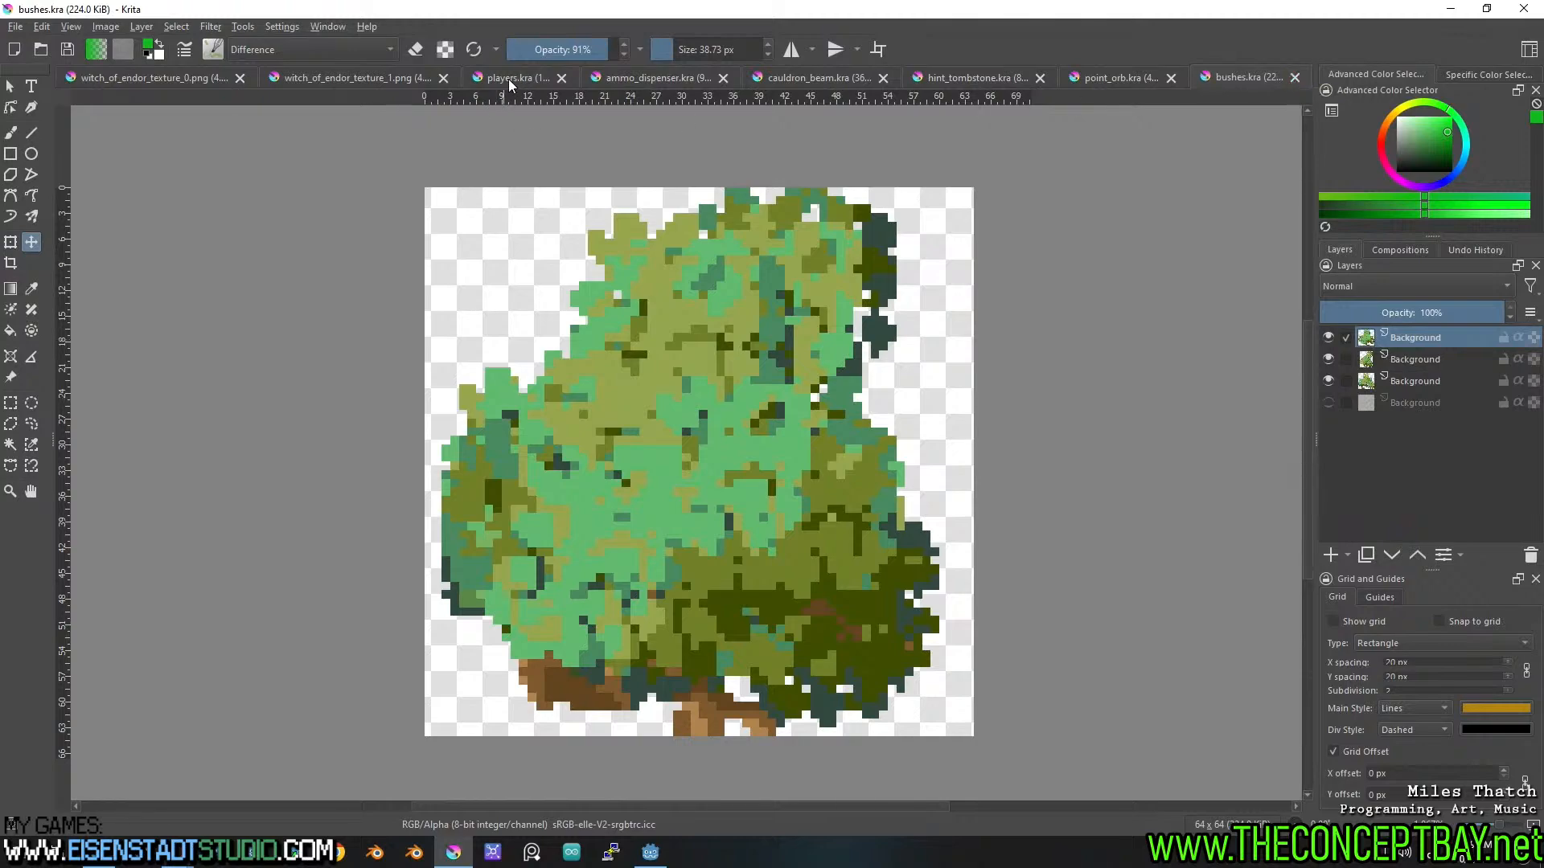
Switch to witch_of_endor_texture_1.png and examine the skeleton sprites from the tree stump up to the sheet's upper-right corner.
double_click(383, 81)
scroll(608, 456, "down", 5)
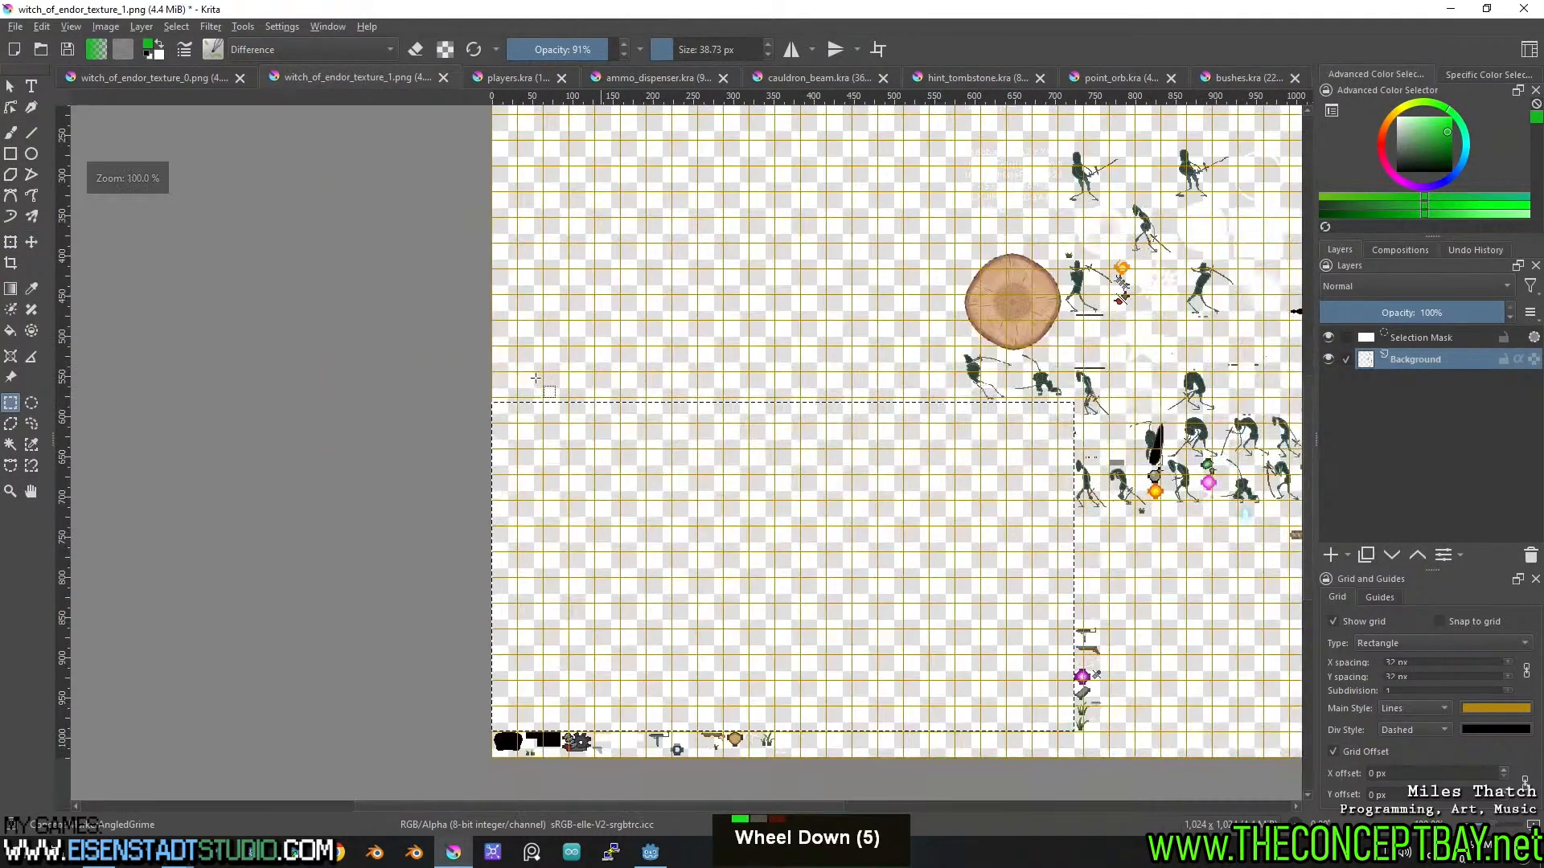
middle_click(609, 456)
middle_click(579, 362)
scroll(570, 310, "up", 3)
middle_click(569, 311)
middle_click(563, 338)
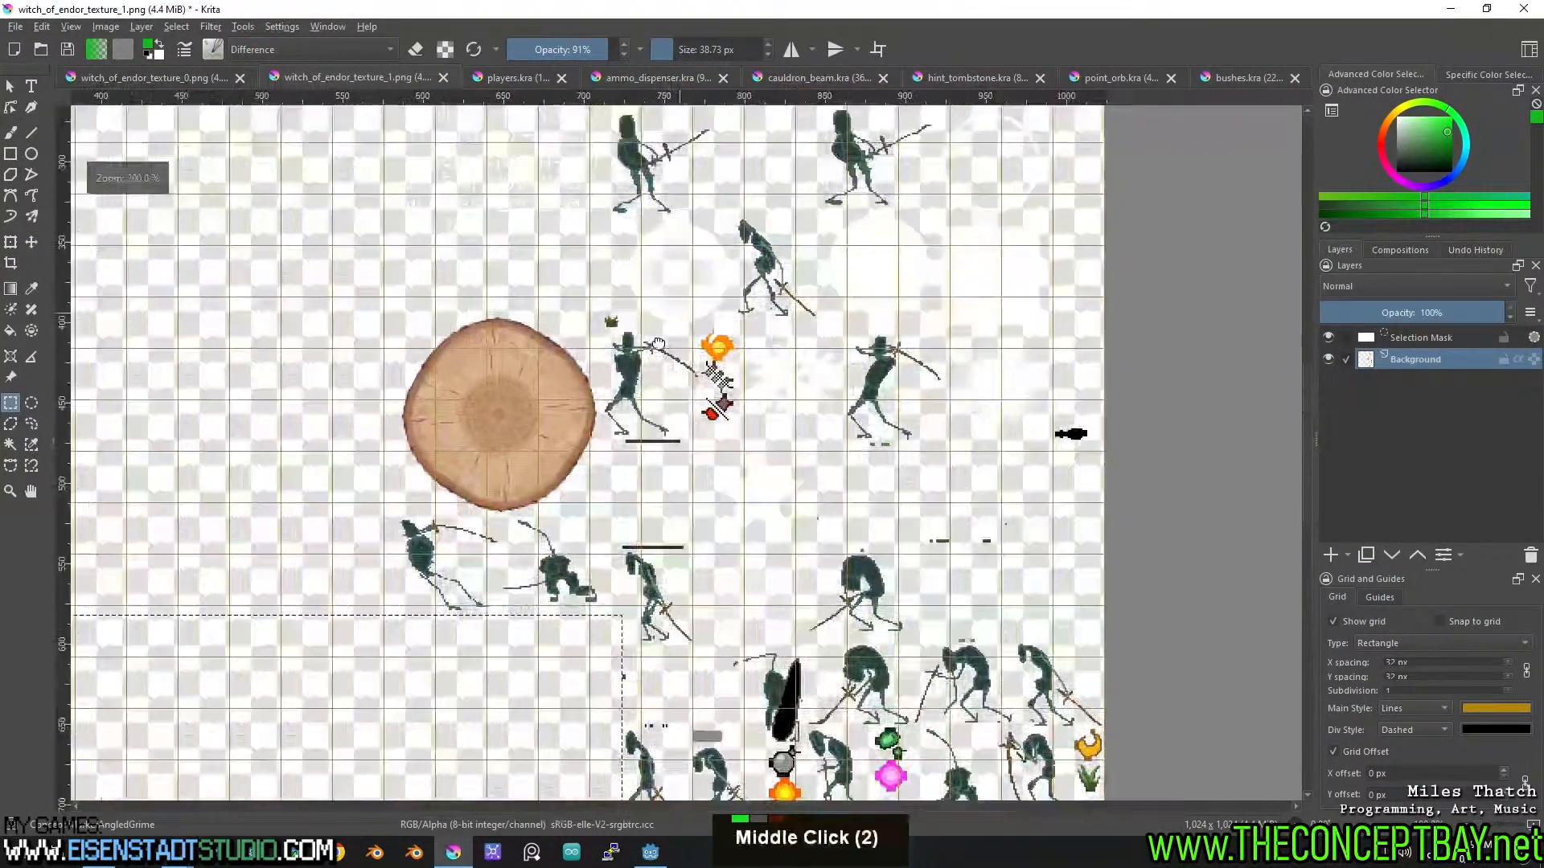
middle_click(501, 512)
middle_click(395, 443)
middle_click(571, 426)
middle_click(1166, 410)
middle_click(515, 386)
middle_click(635, 386)
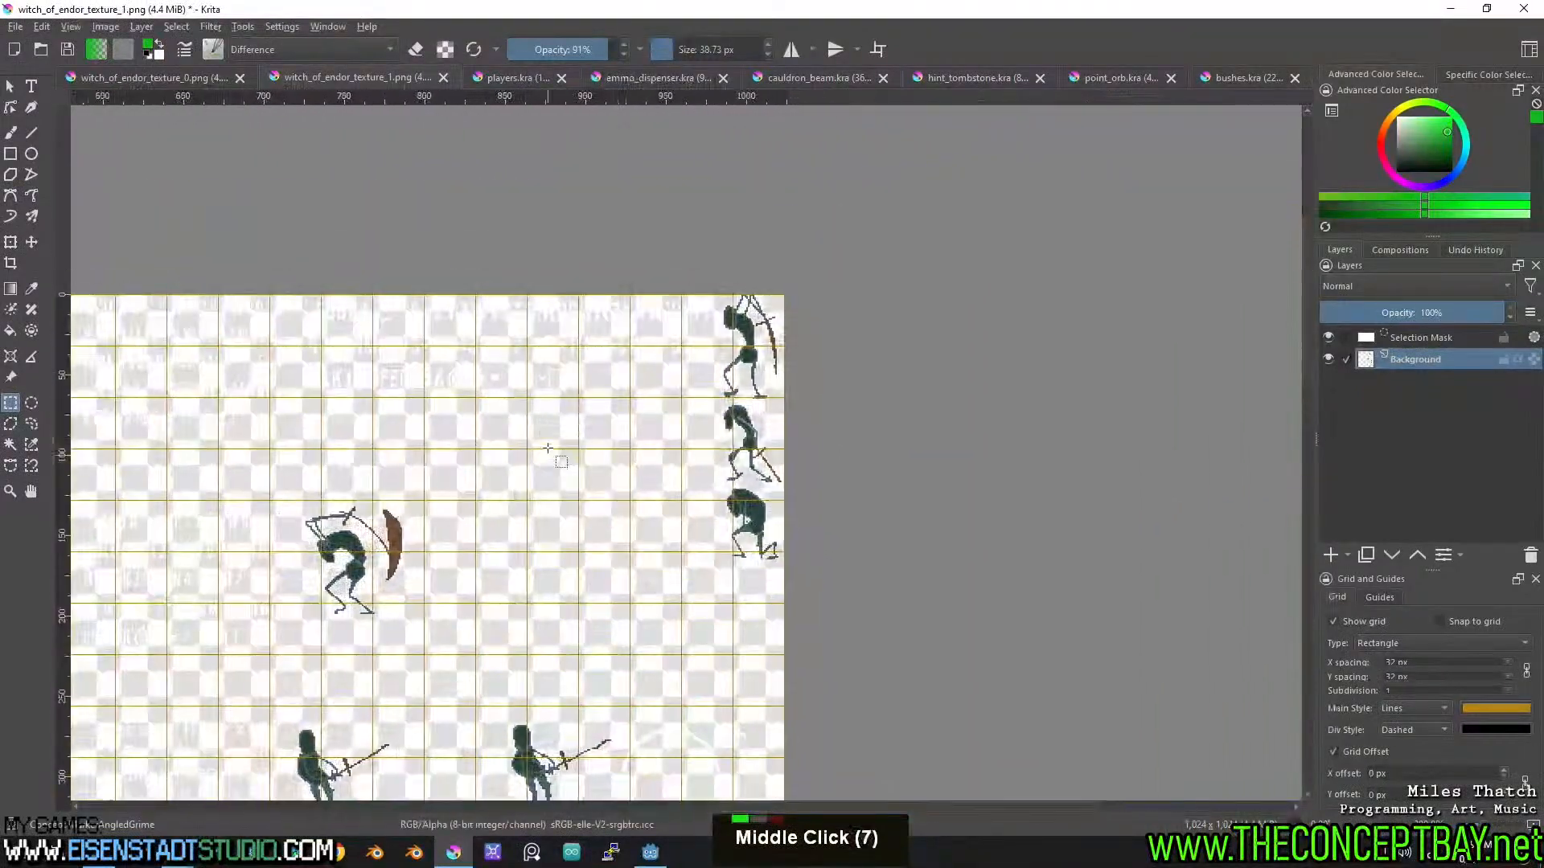
Select the topmost skeleton with the raised sword in the sheet's upper-right corner, about 47 × 67 px, and cut it out.
scroll(550, 445, "up", 4)
middle_click(977, 201)
scroll(522, 312, "down", 1)
middle_click(583, 310)
scroll(473, 407, "up", 1)
middle_click(503, 427)
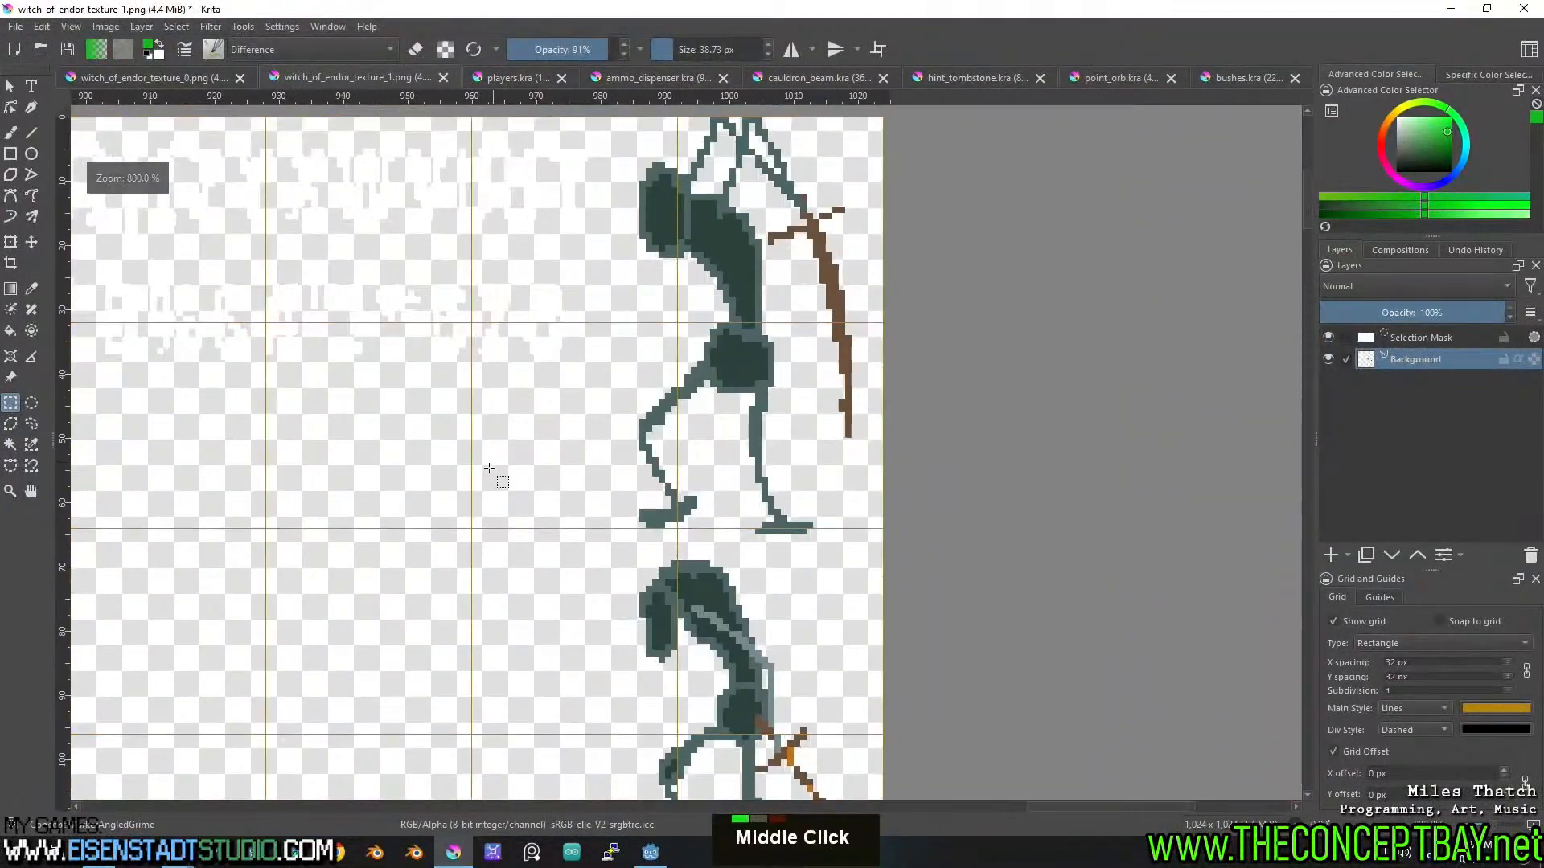
scroll(631, 414, "down", 1)
middle_click(611, 212)
left_click_drag(603, 231, 800, 519)
key("ctrl+x")
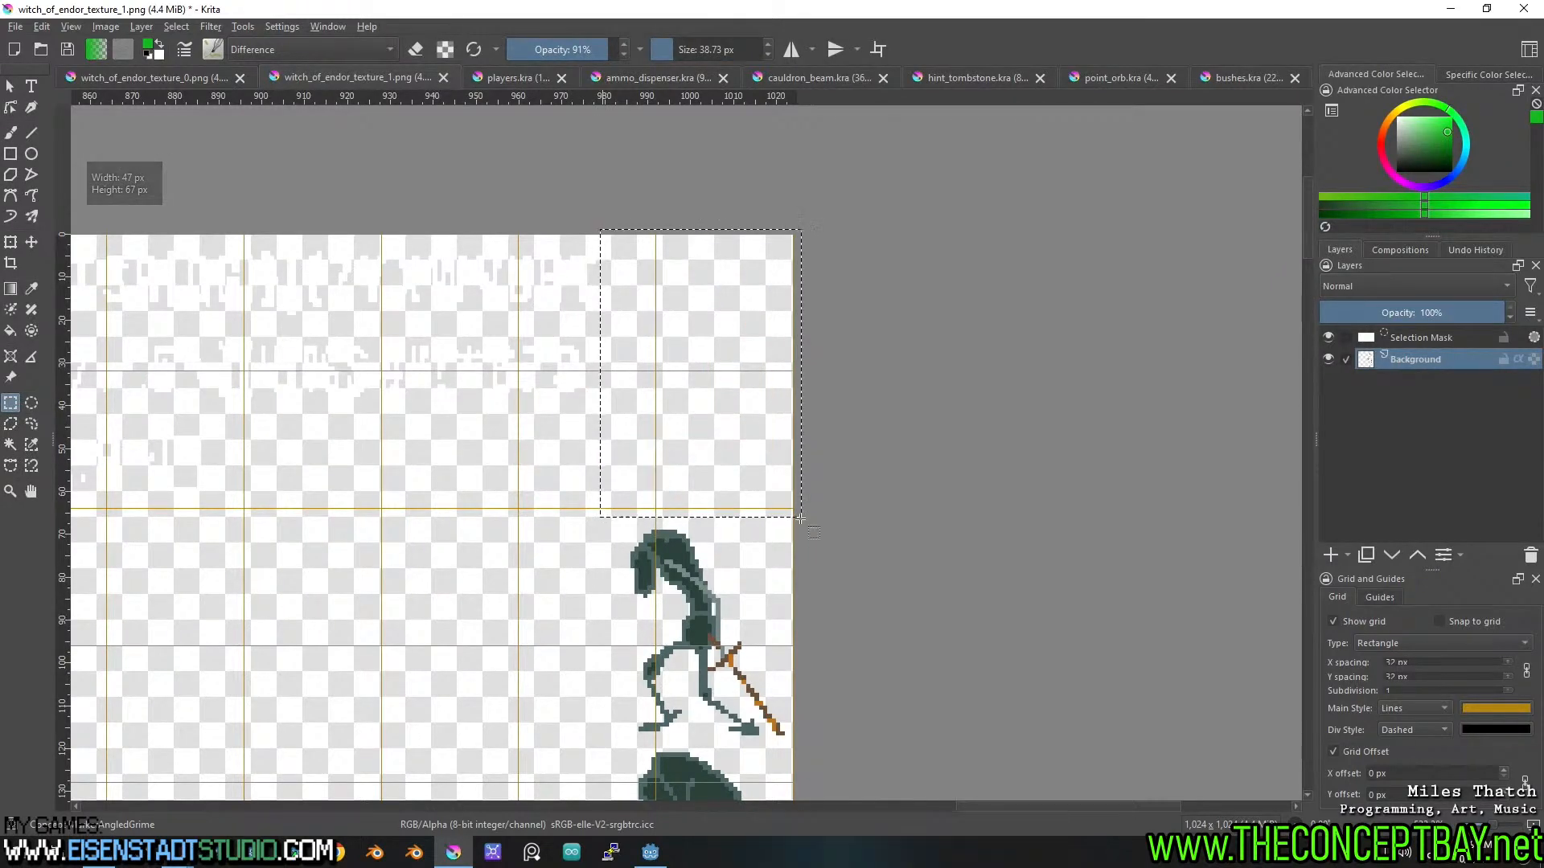
Create a new custom document 64 px wide and 128 px high.
key("ctrl+n")
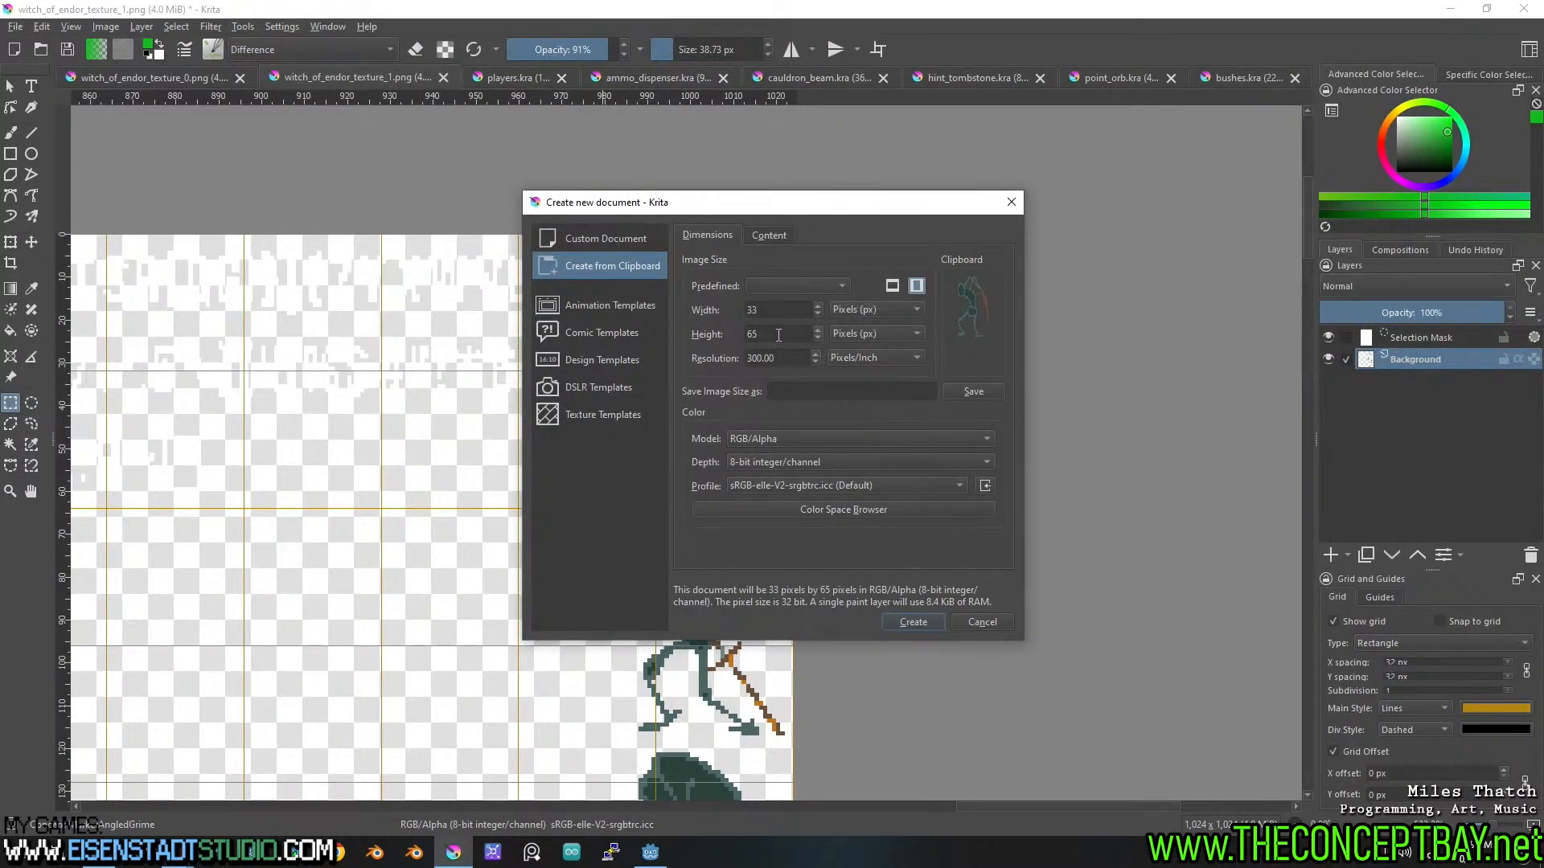
left_click(636, 239)
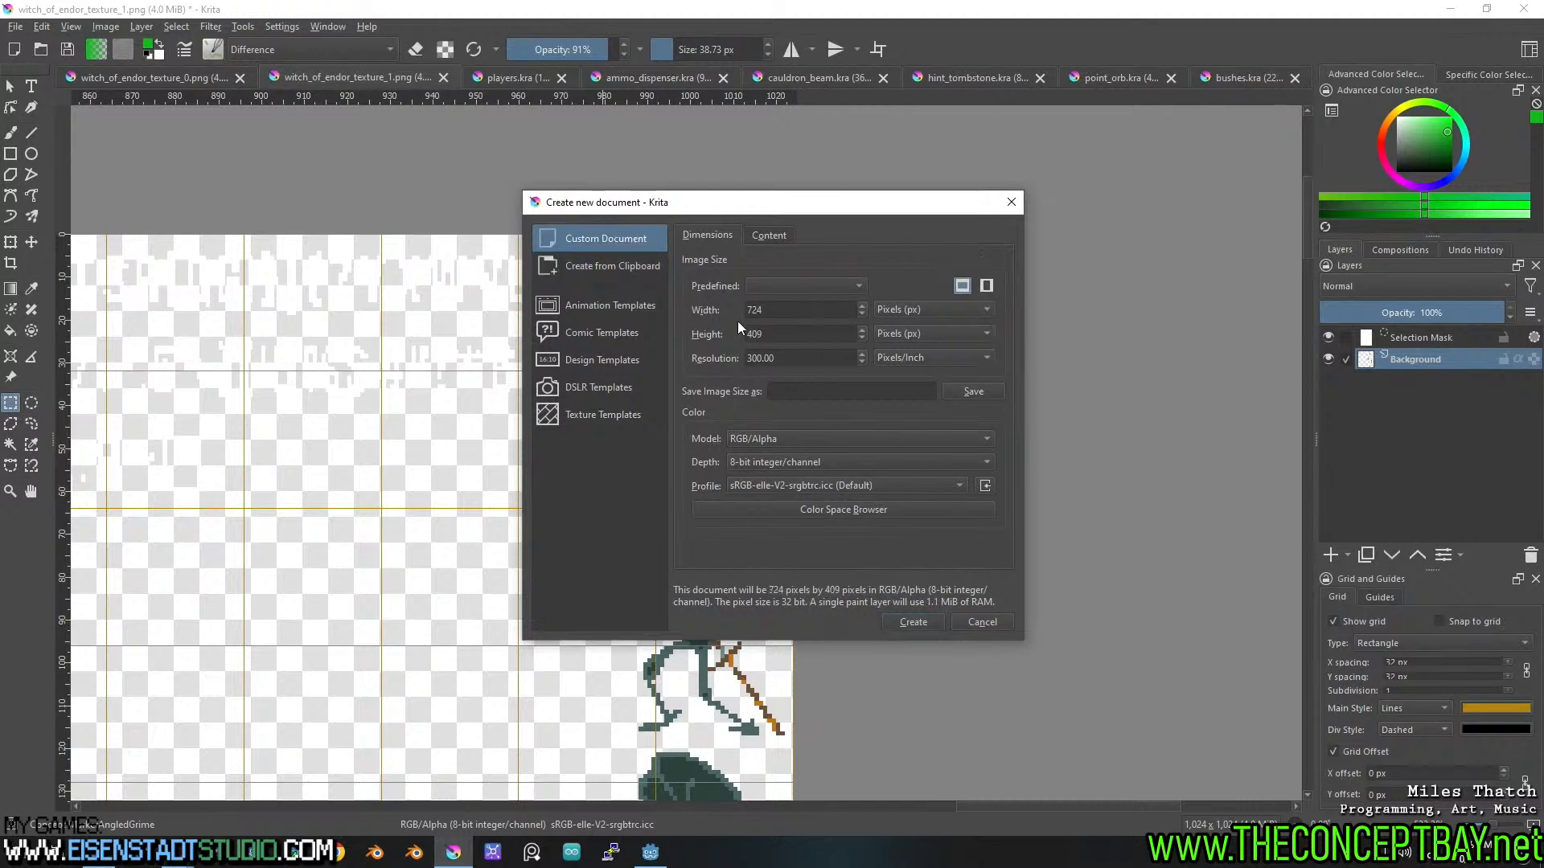
type("64")
key("Tab")
type("128")
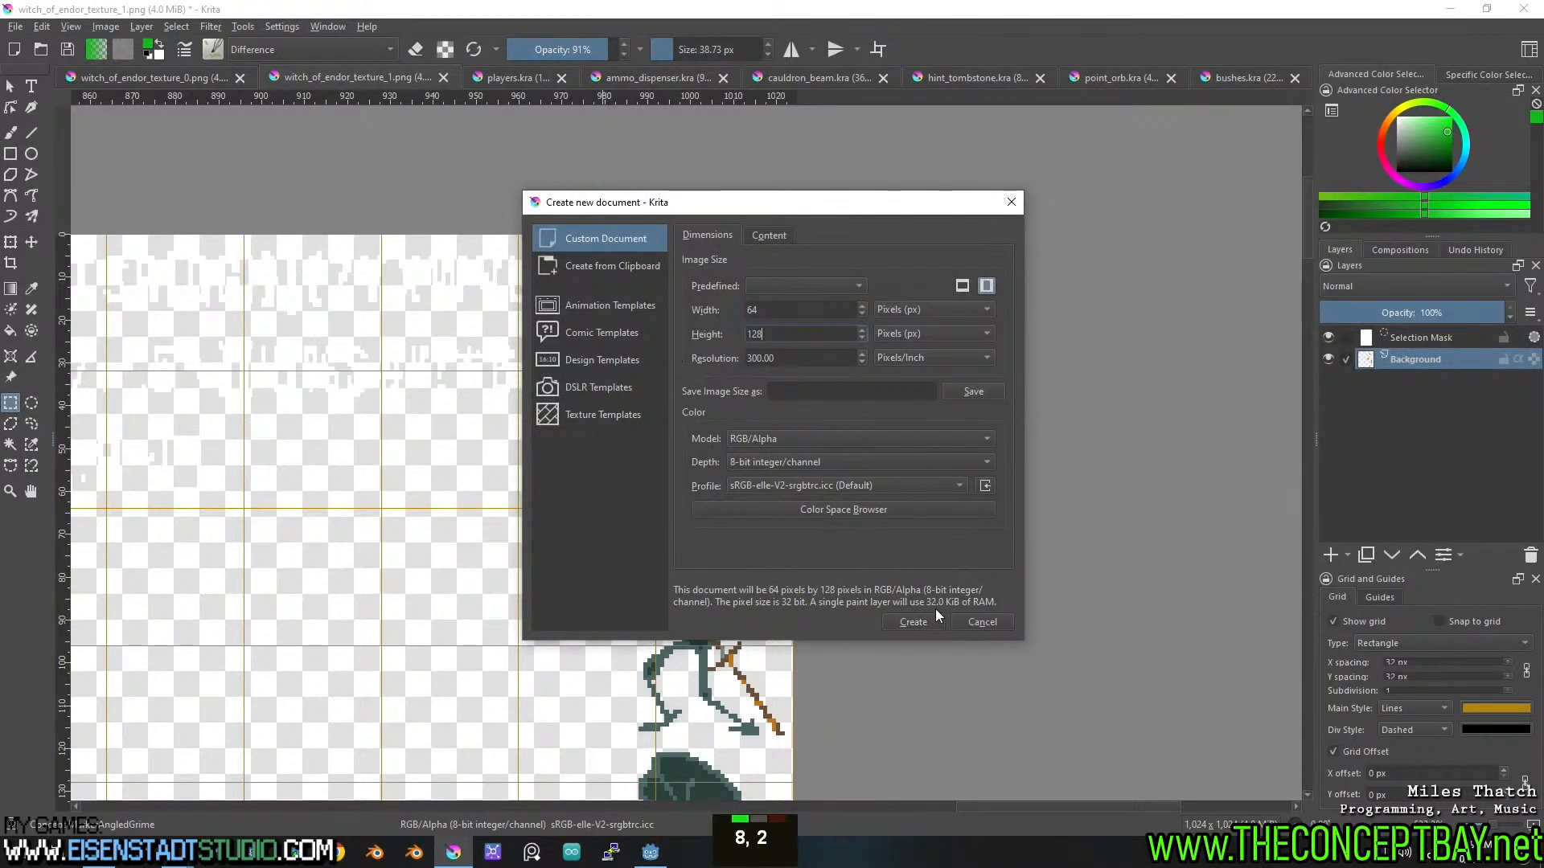
left_click(911, 621)
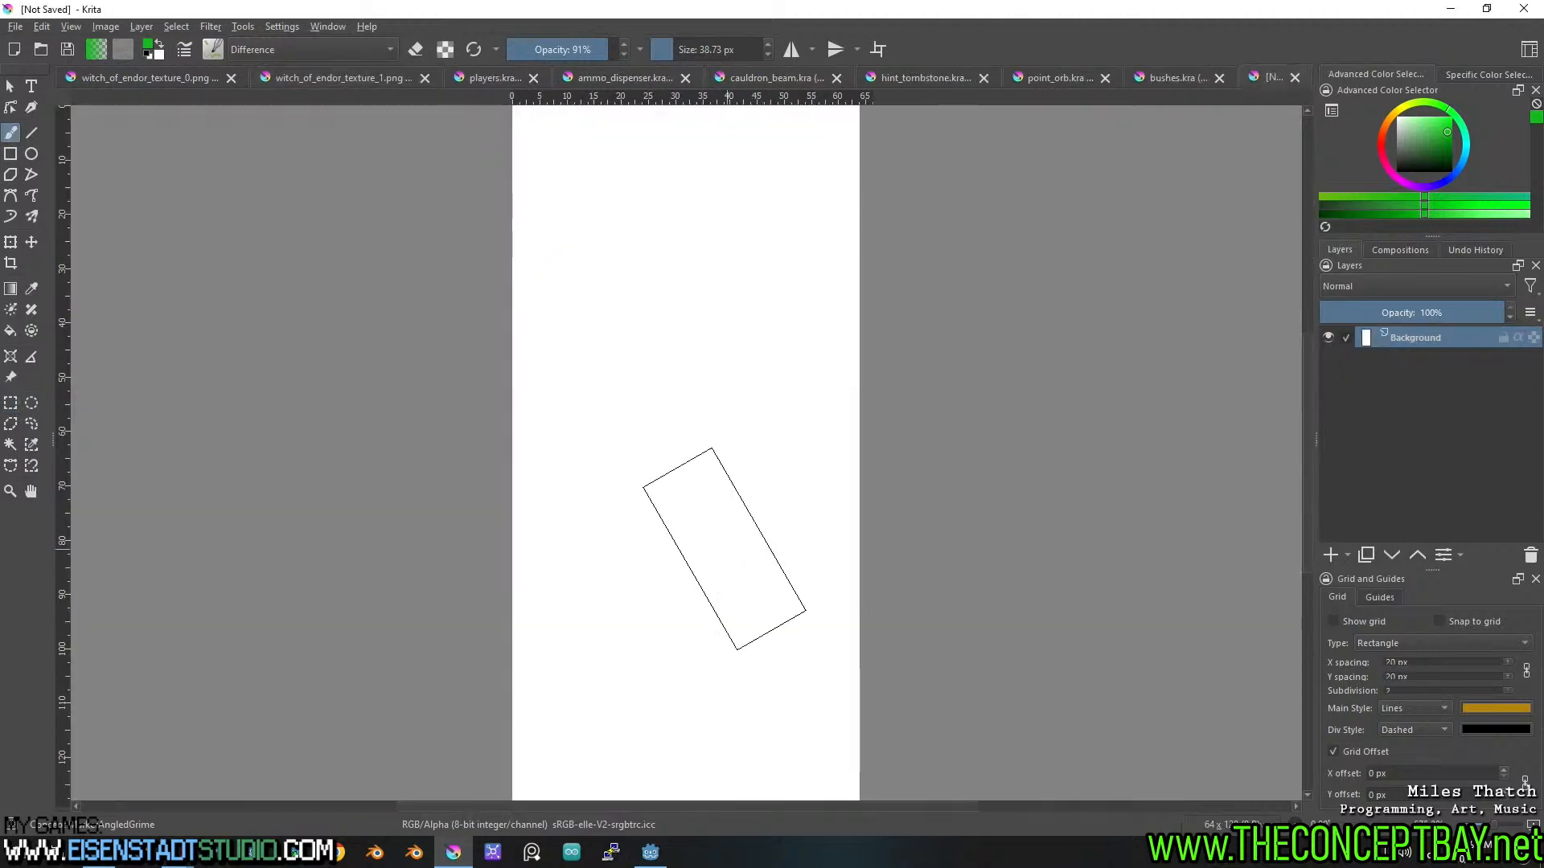
Paste the cut skeleton into the new document and widen its canvas to 128 px around the centre.
scroll(618, 488, "down", 1)
key("ctrl+v")
scroll(623, 488, "up", 1)
scroll(631, 487, "down", 1)
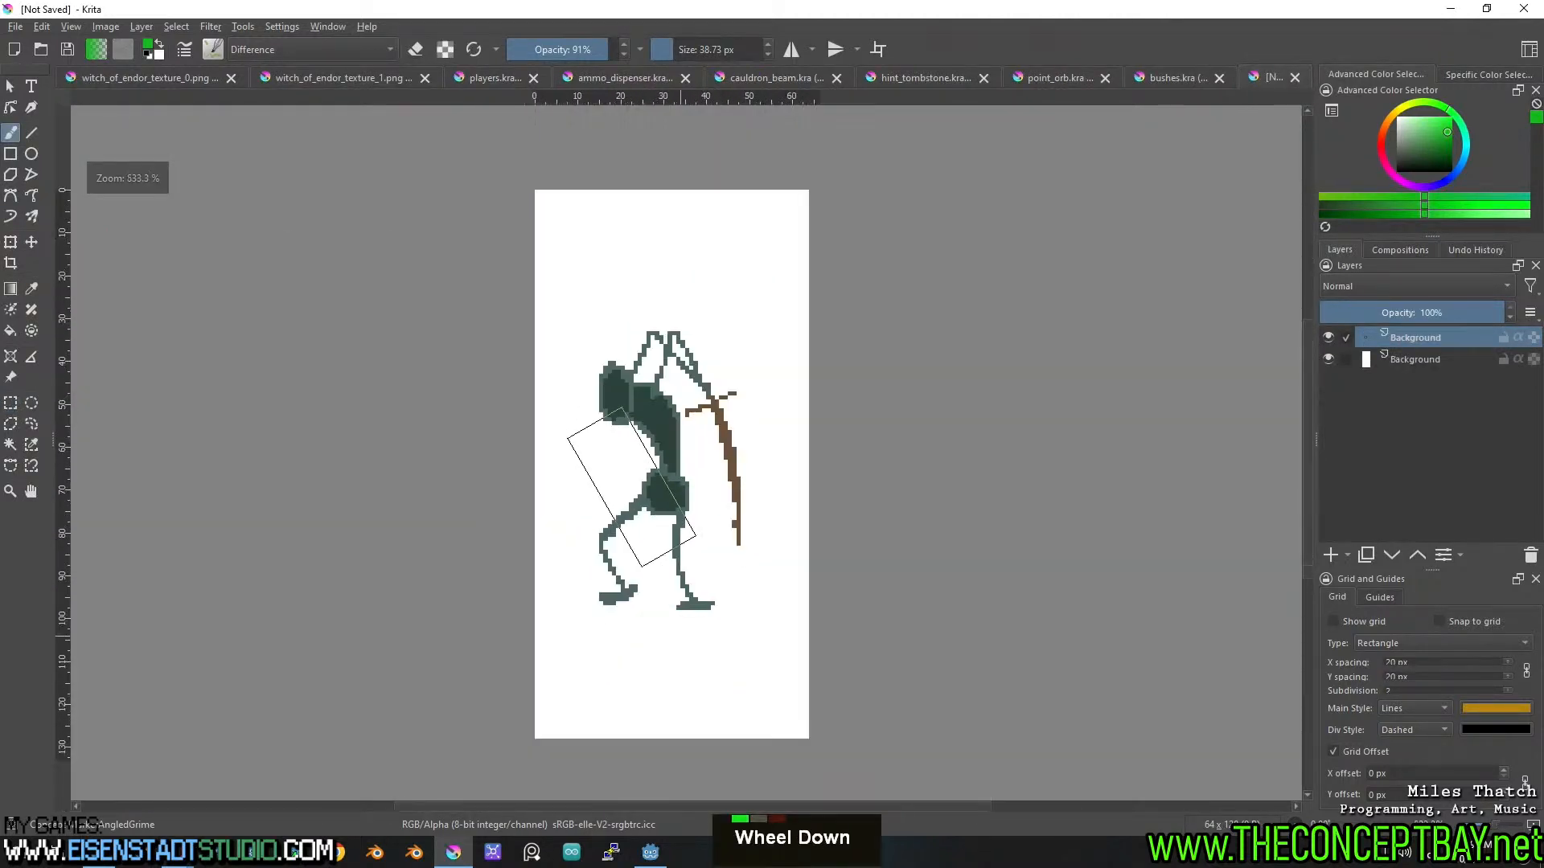
left_click(105, 26)
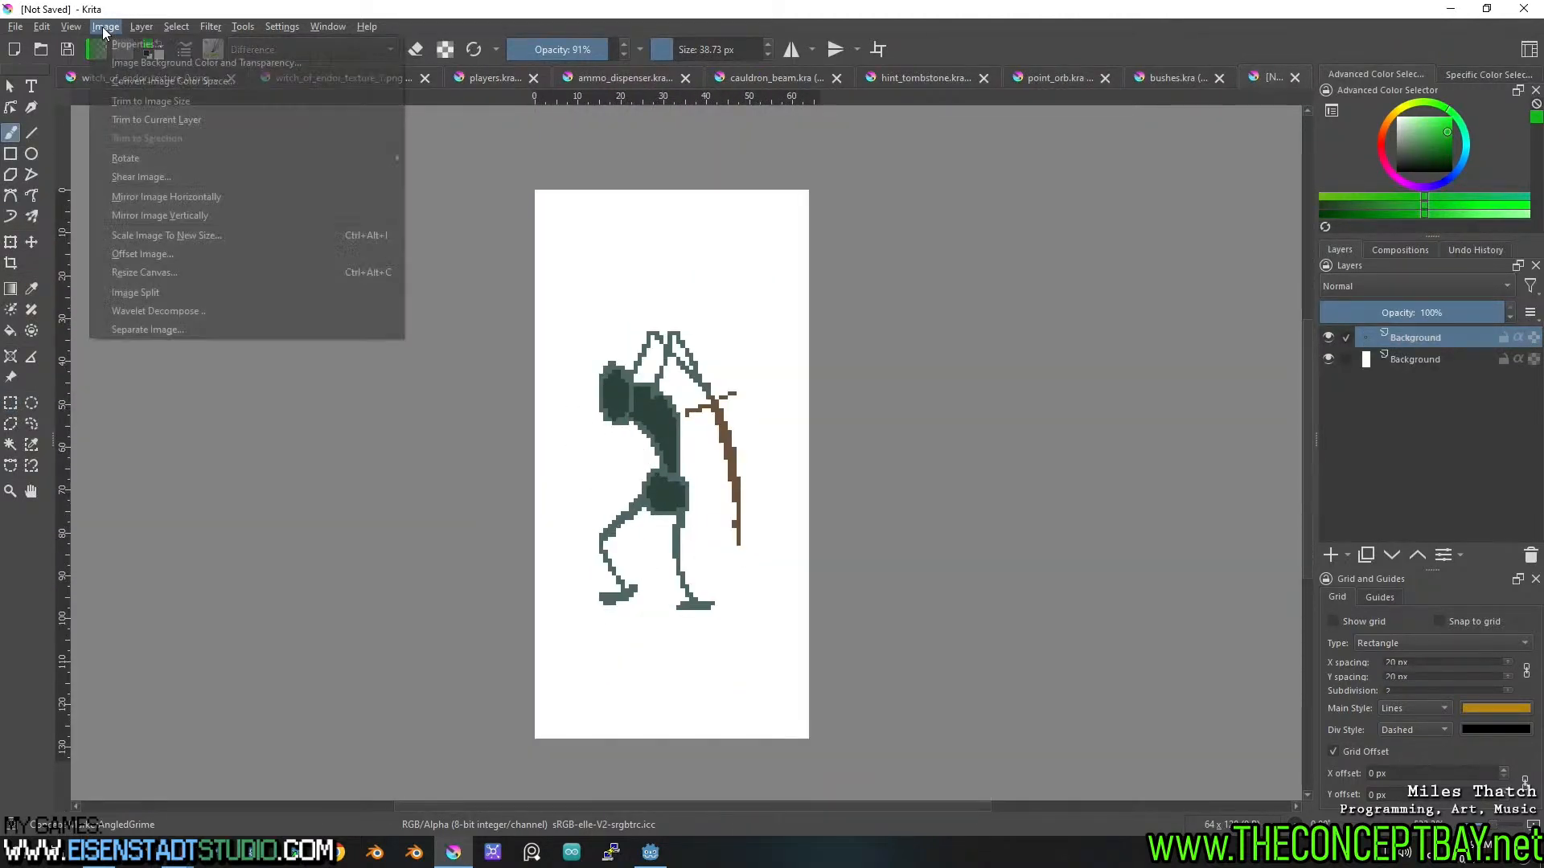
left_click(164, 271)
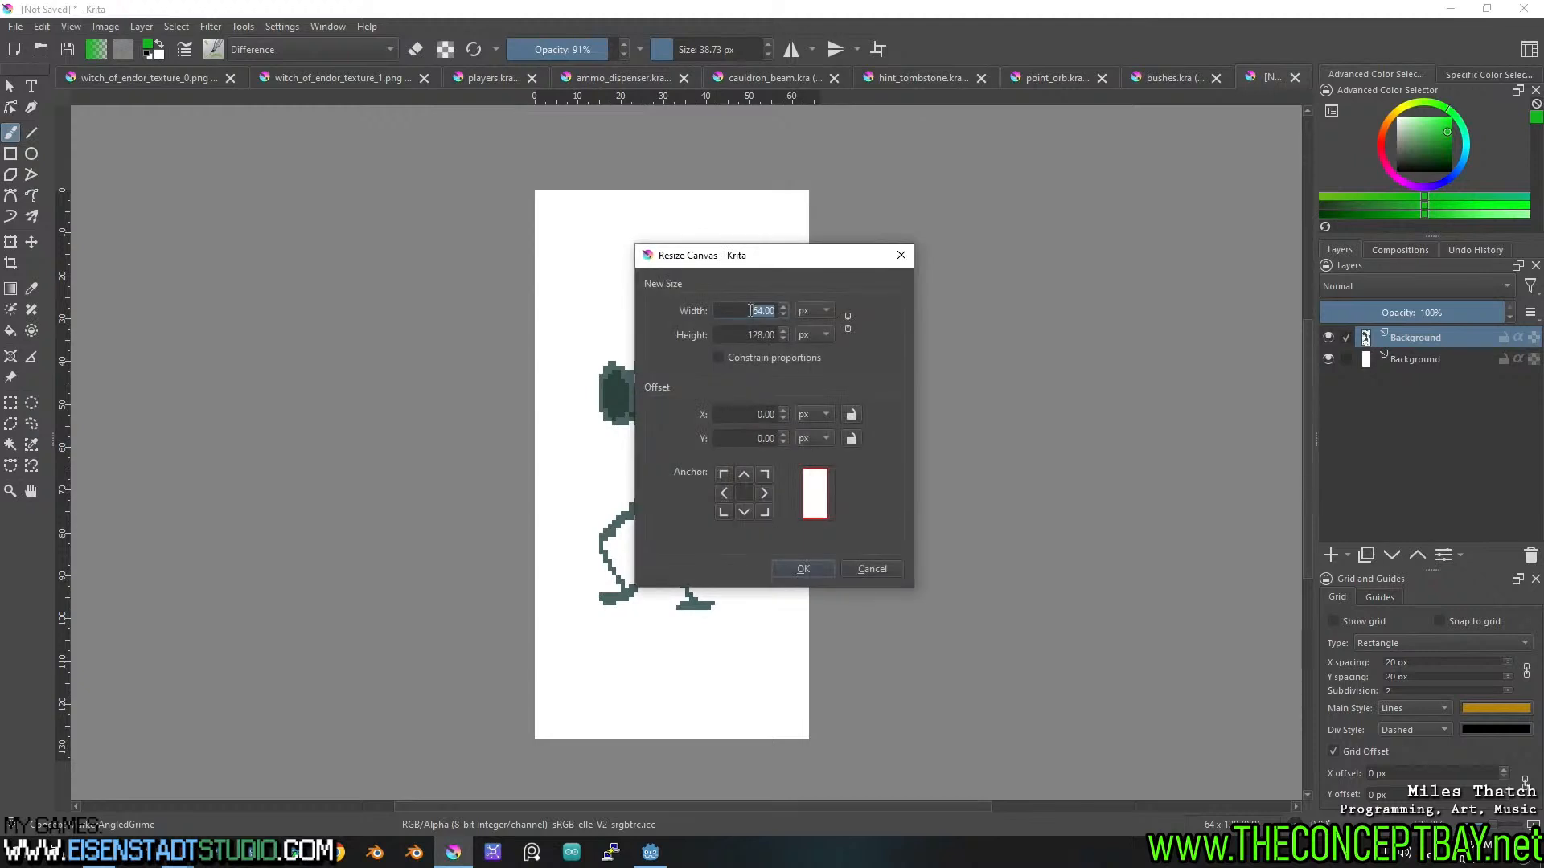
type("128")
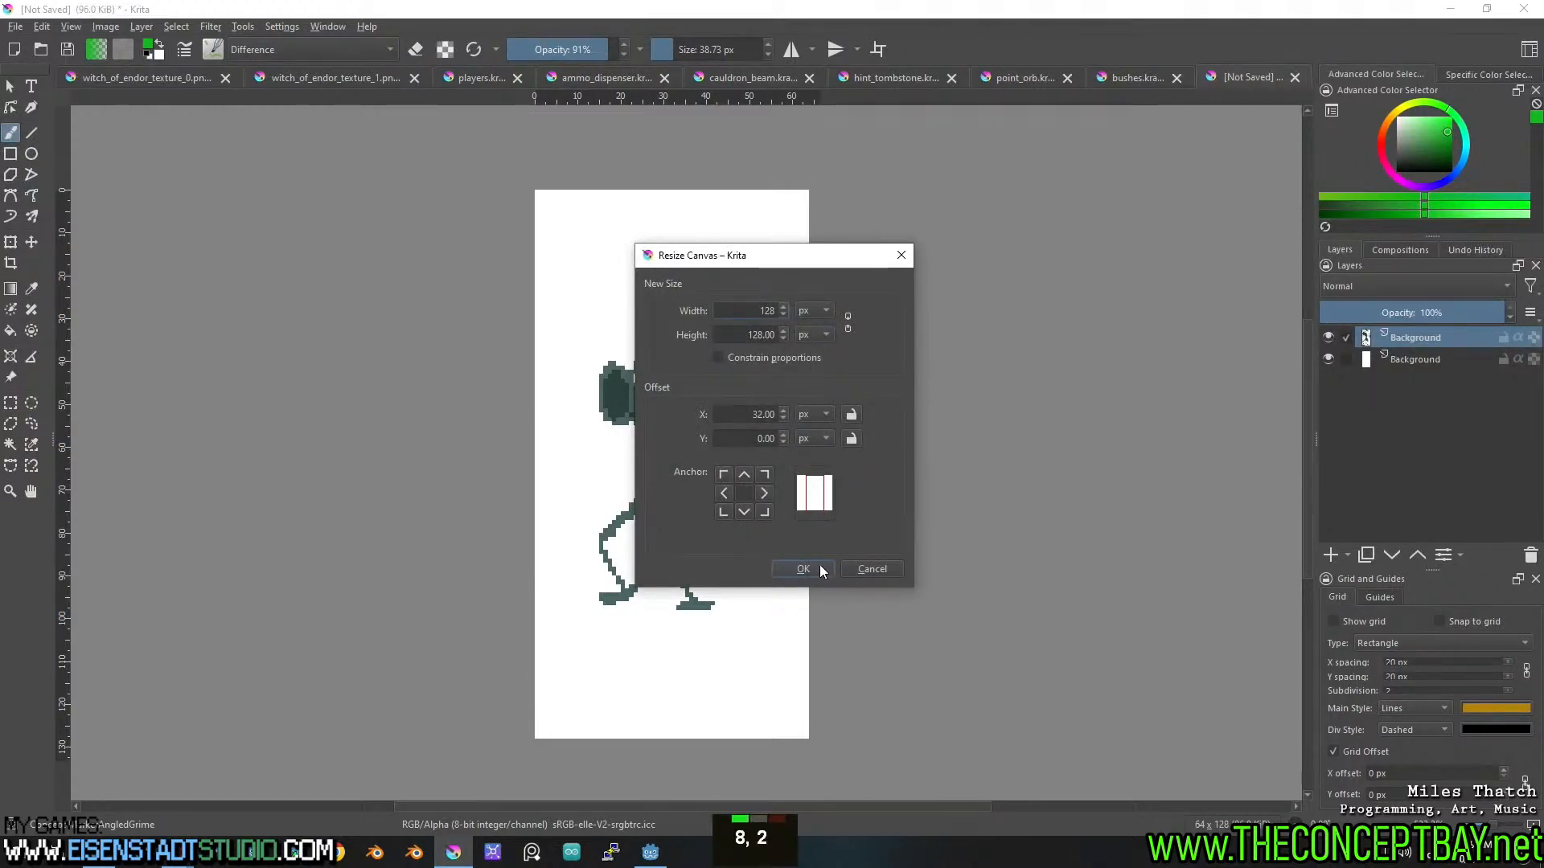
left_click(819, 567)
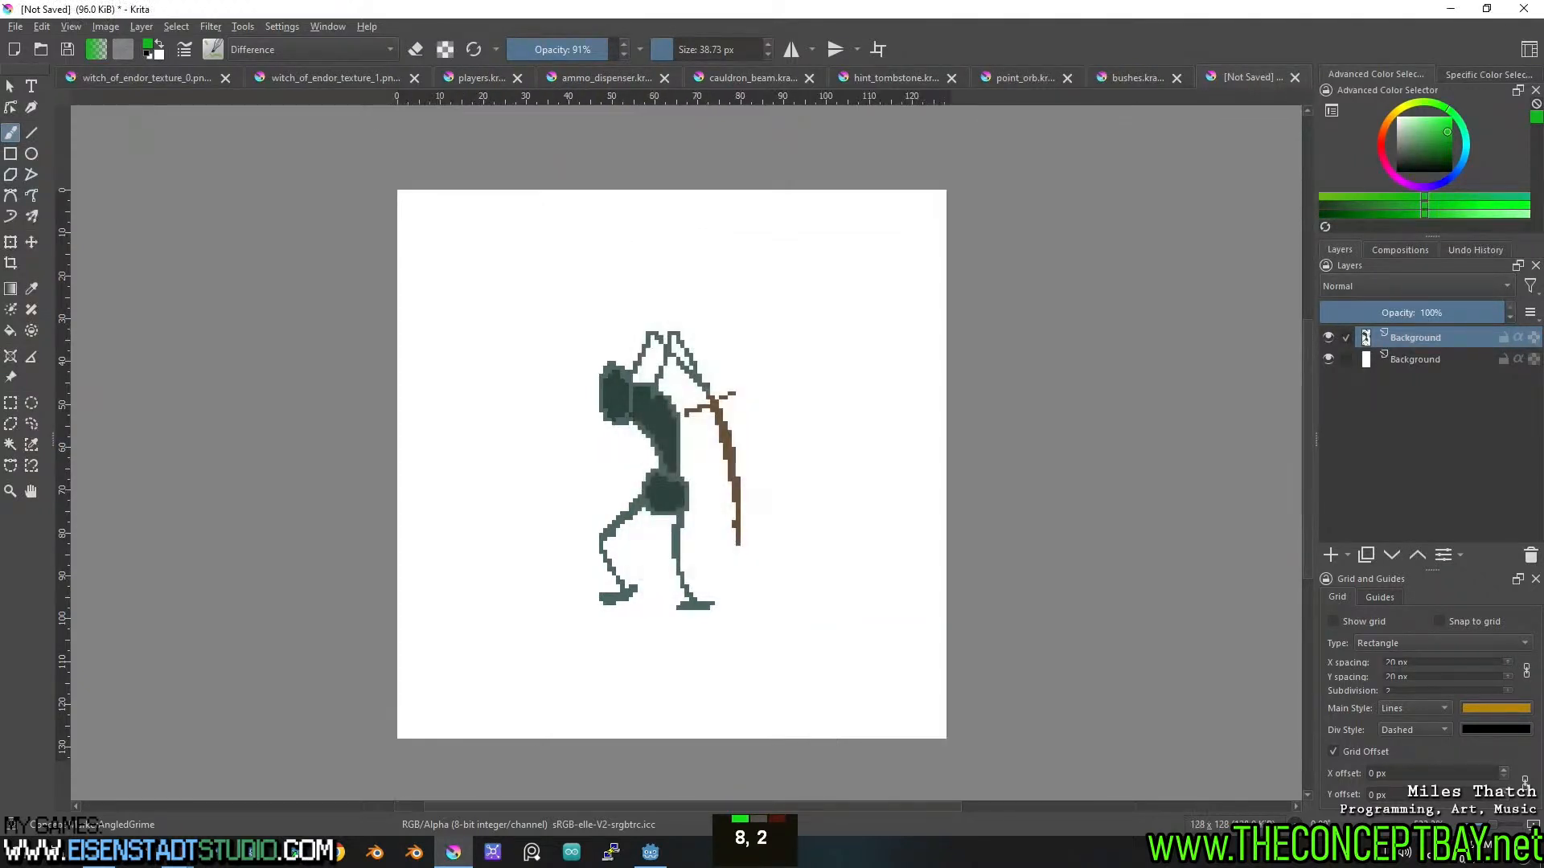
Select the next sword-carrying skeleton on witch_of_endor_texture_1.png with a marquee of about 63 × 50 px and cut it out.
left_click(257, 77)
left_click_drag(785, 452, 703, 262)
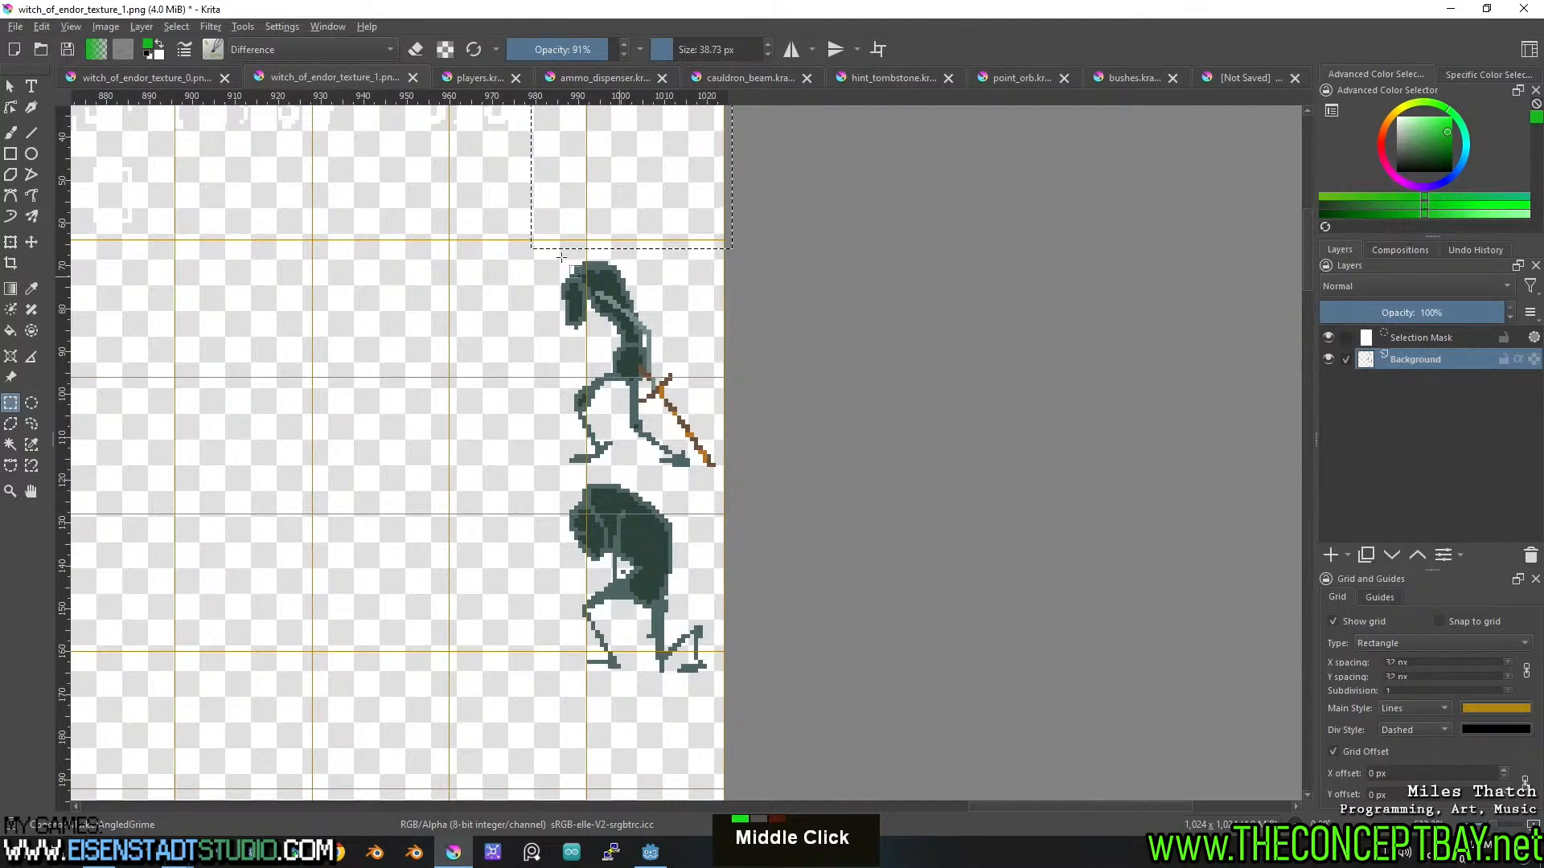
left_click_drag(528, 255, 792, 471)
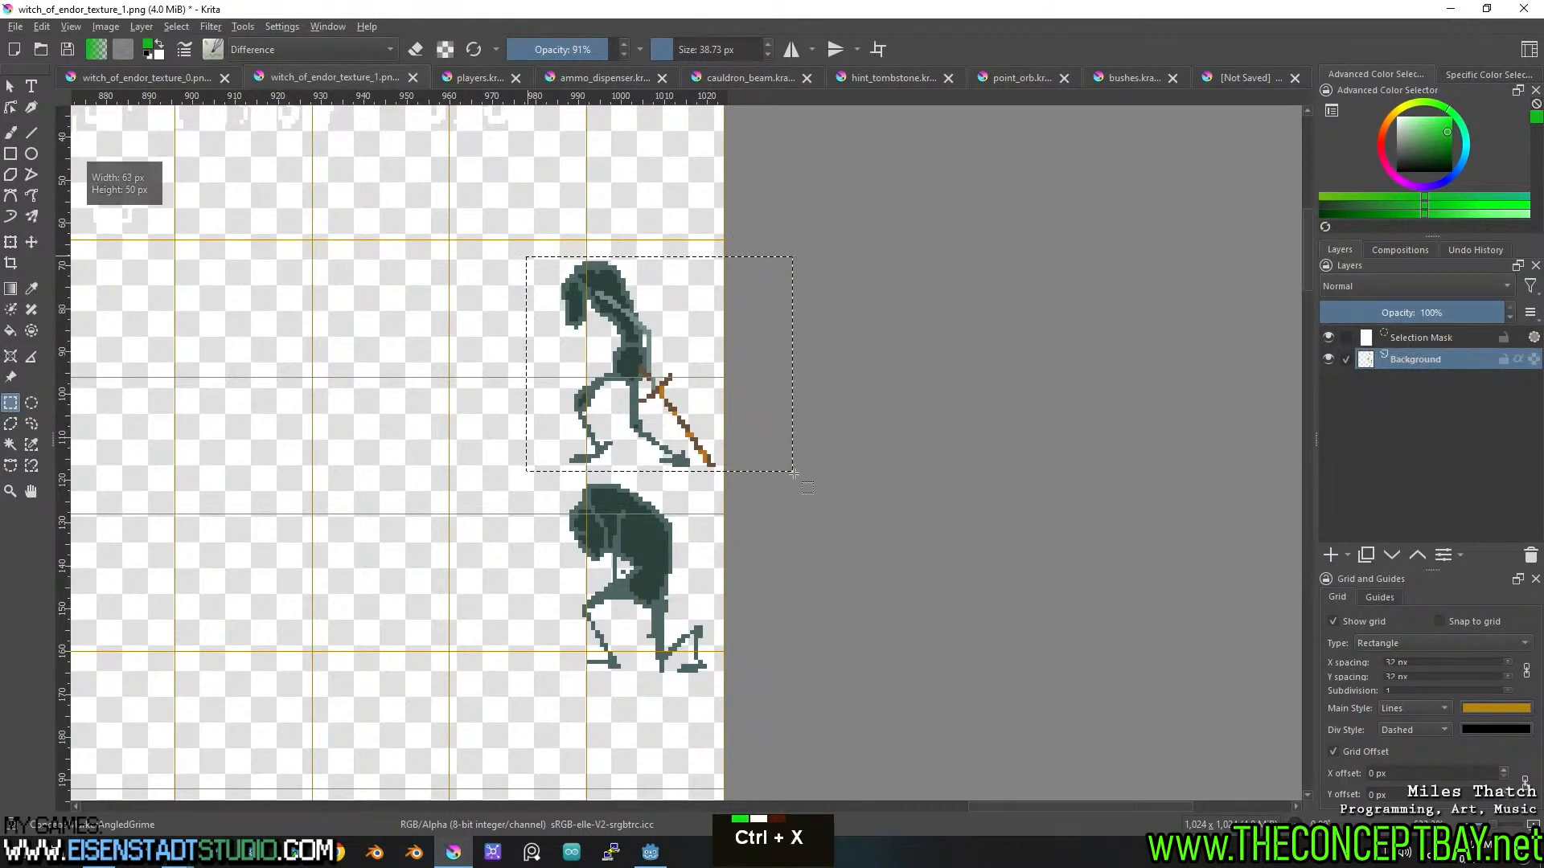
key("ctrl+x")
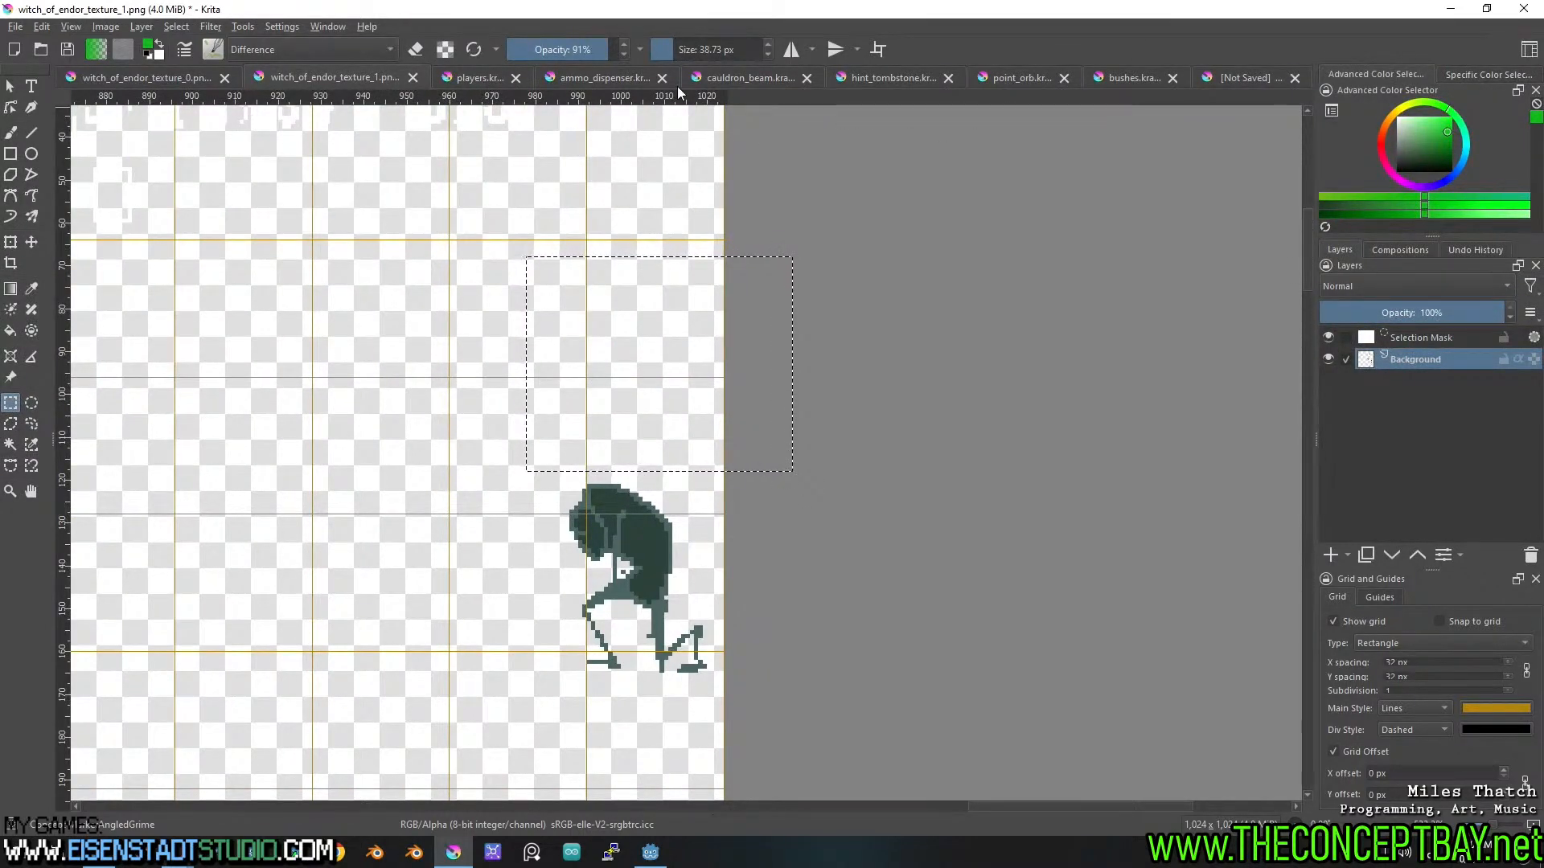
Close the ammo_dispenser, cauldron_beam, hint_tombstone, point_orb and bushes documents, and paste the cut skeleton into the unsaved document.
left_click(479, 81)
left_click(629, 81)
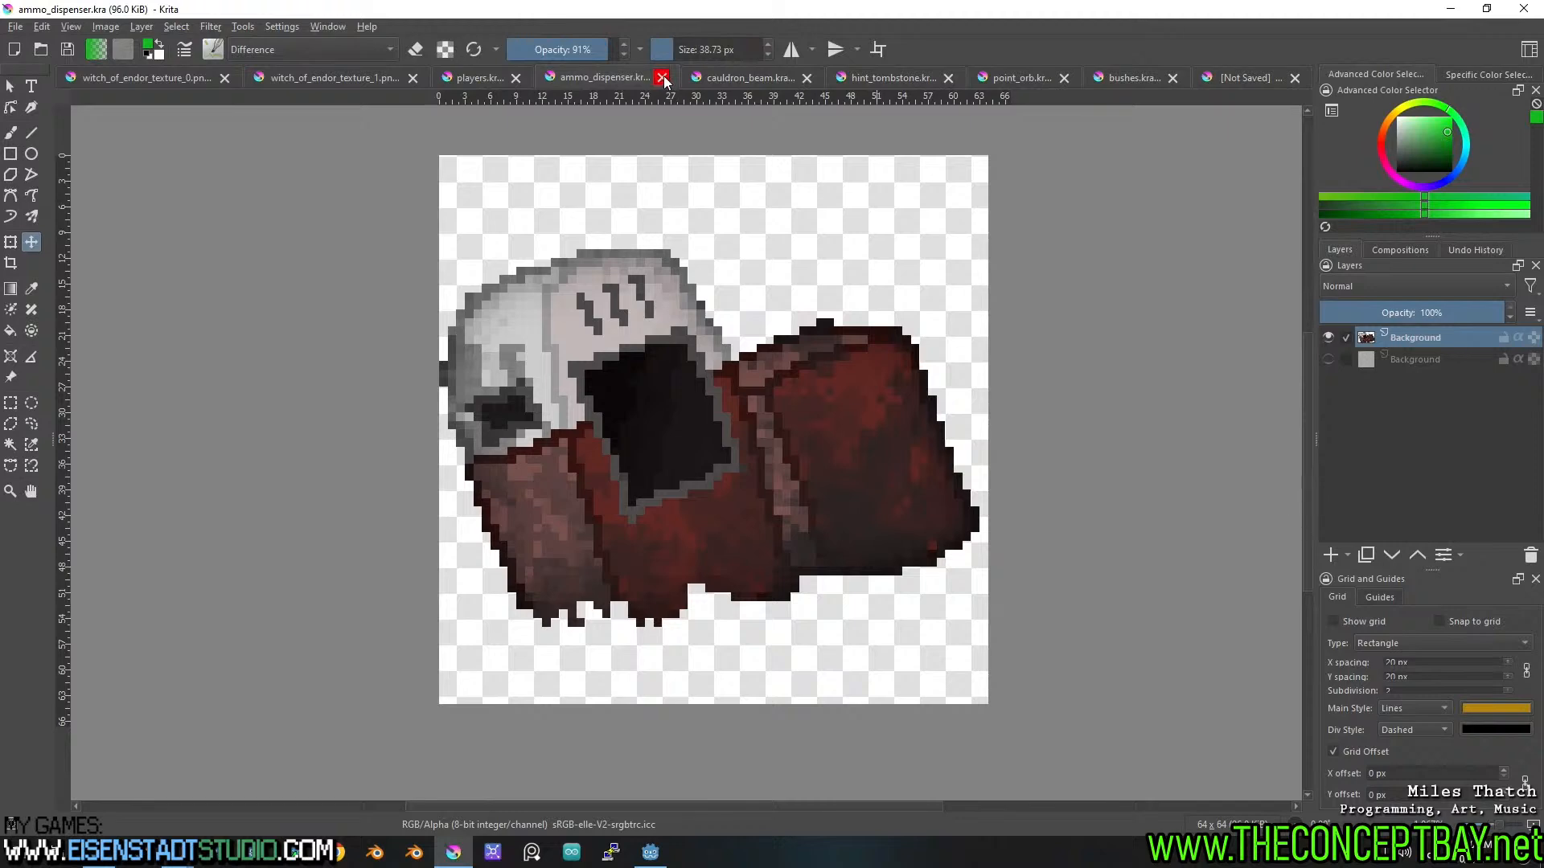
left_click(662, 78)
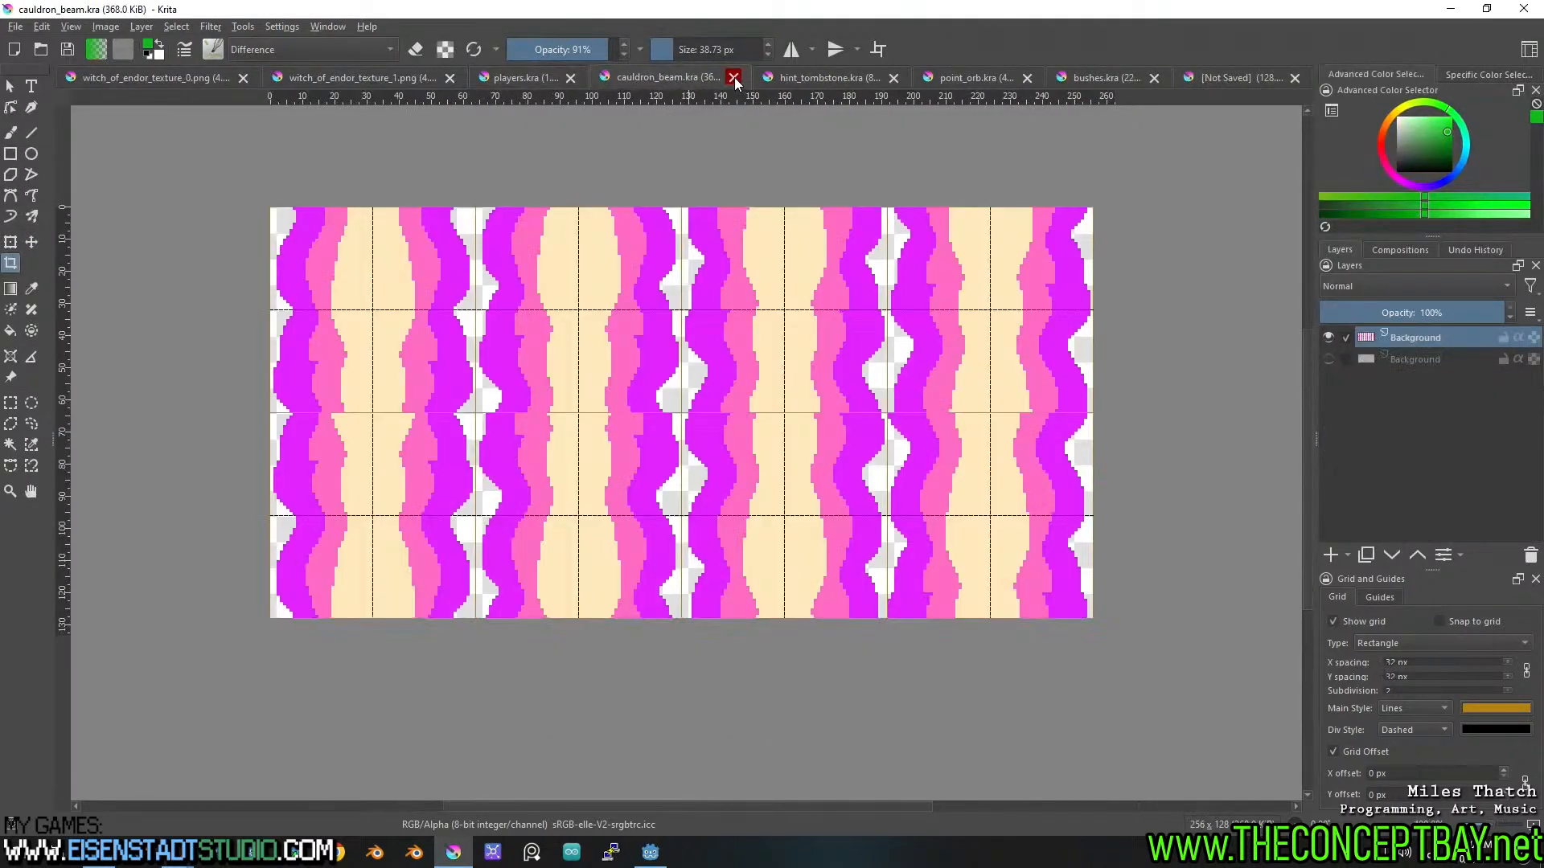
left_click(733, 78)
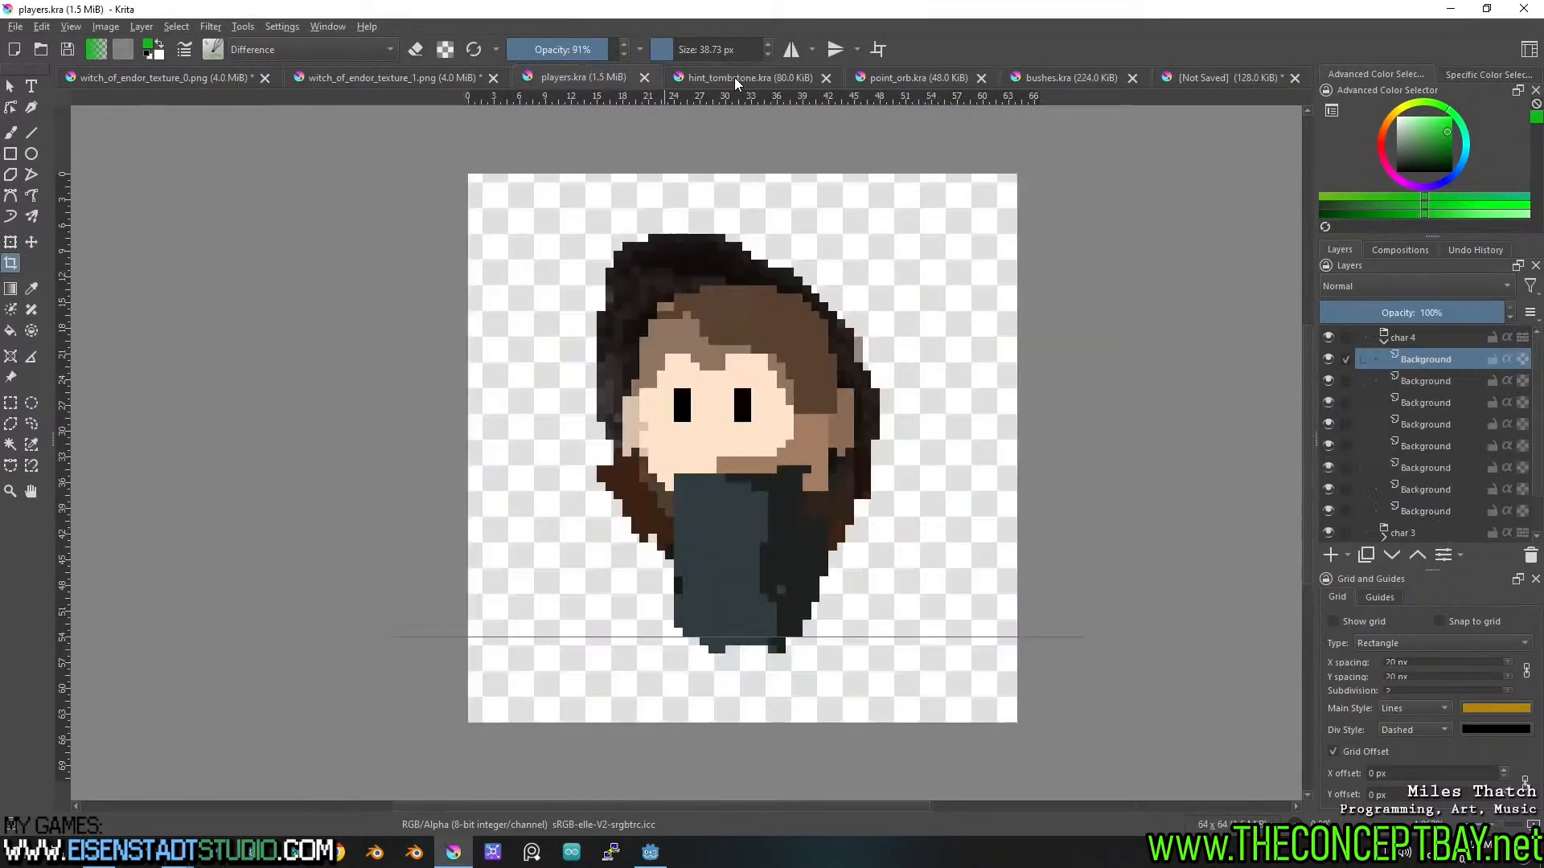
left_click(735, 75)
left_click(825, 77)
left_click(817, 78)
left_click(895, 76)
double_click(960, 76)
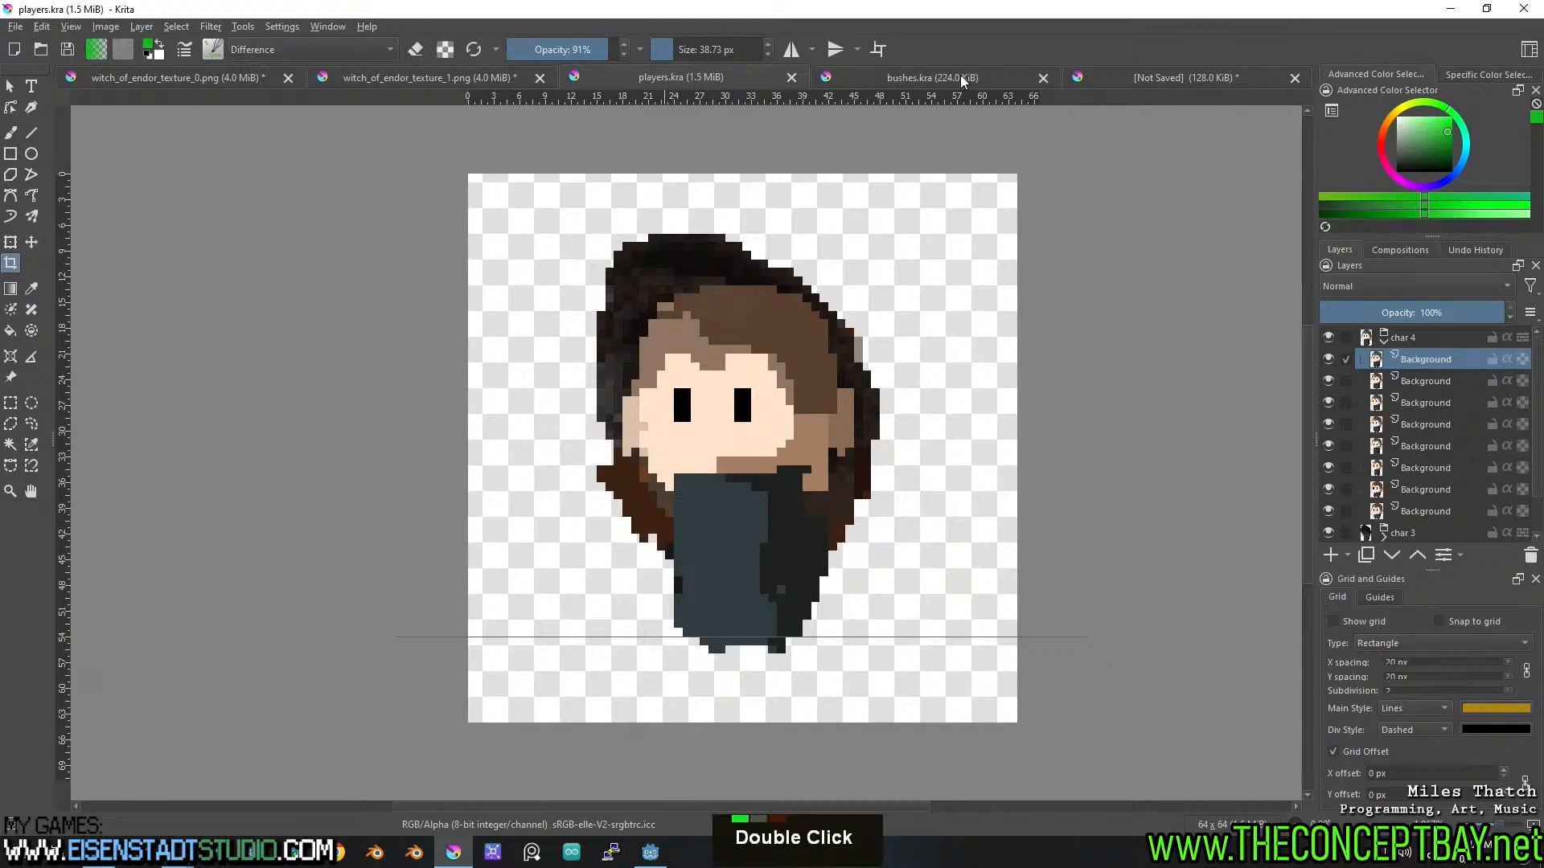
left_click(1043, 77)
left_click(1045, 79)
key("ctrl+v")
Cut the skeleton with the large curved brown slash, about 88 × 79 px, from the upper edge of witch_of_endor_texture_0.png.
left_click(278, 80)
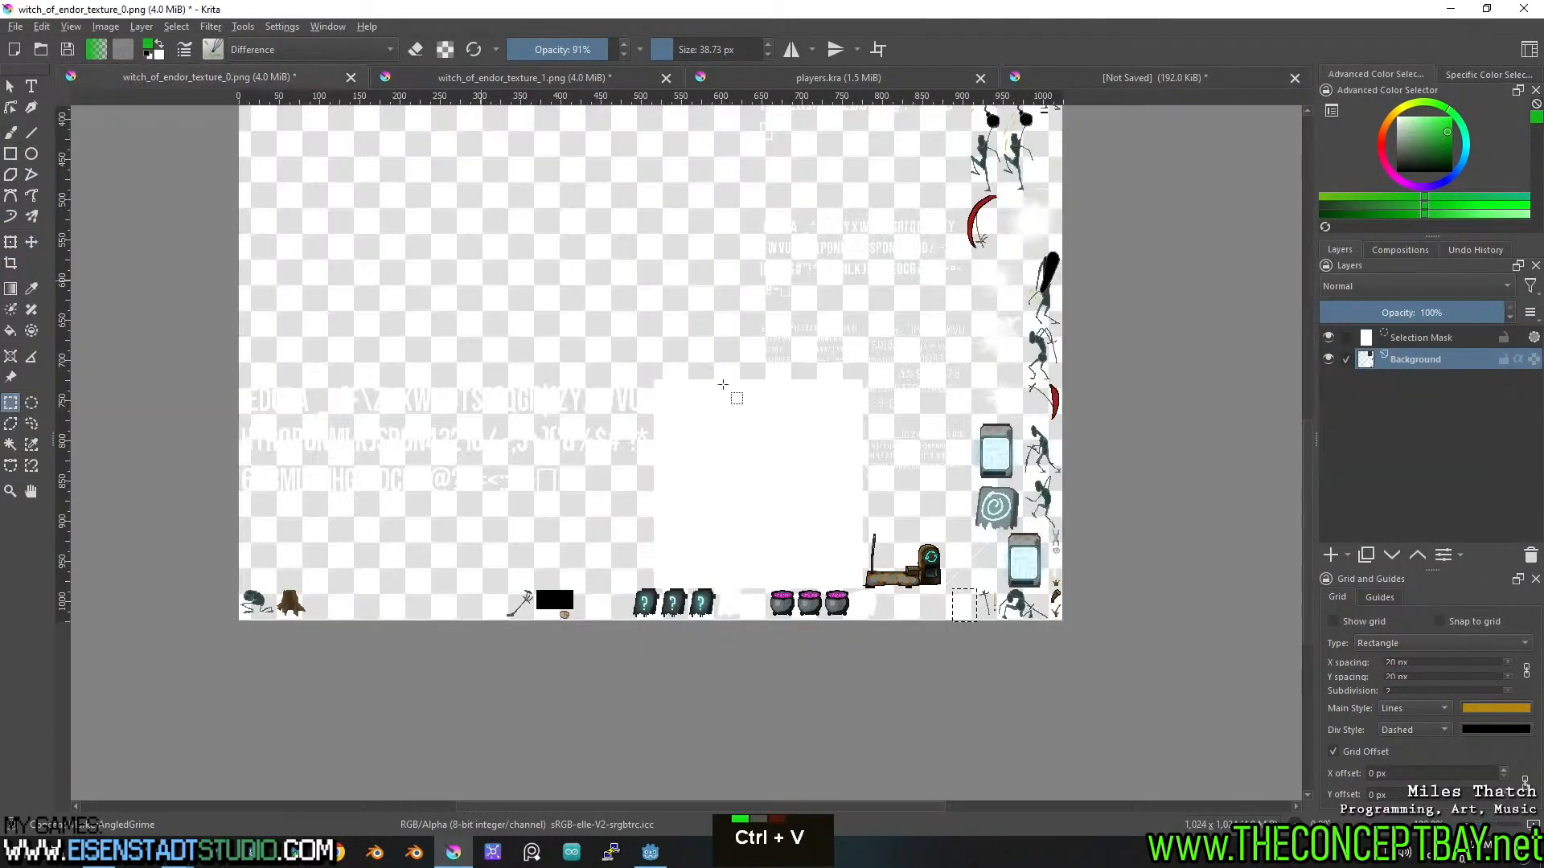
middle_click(683, 551)
middle_click(684, 552)
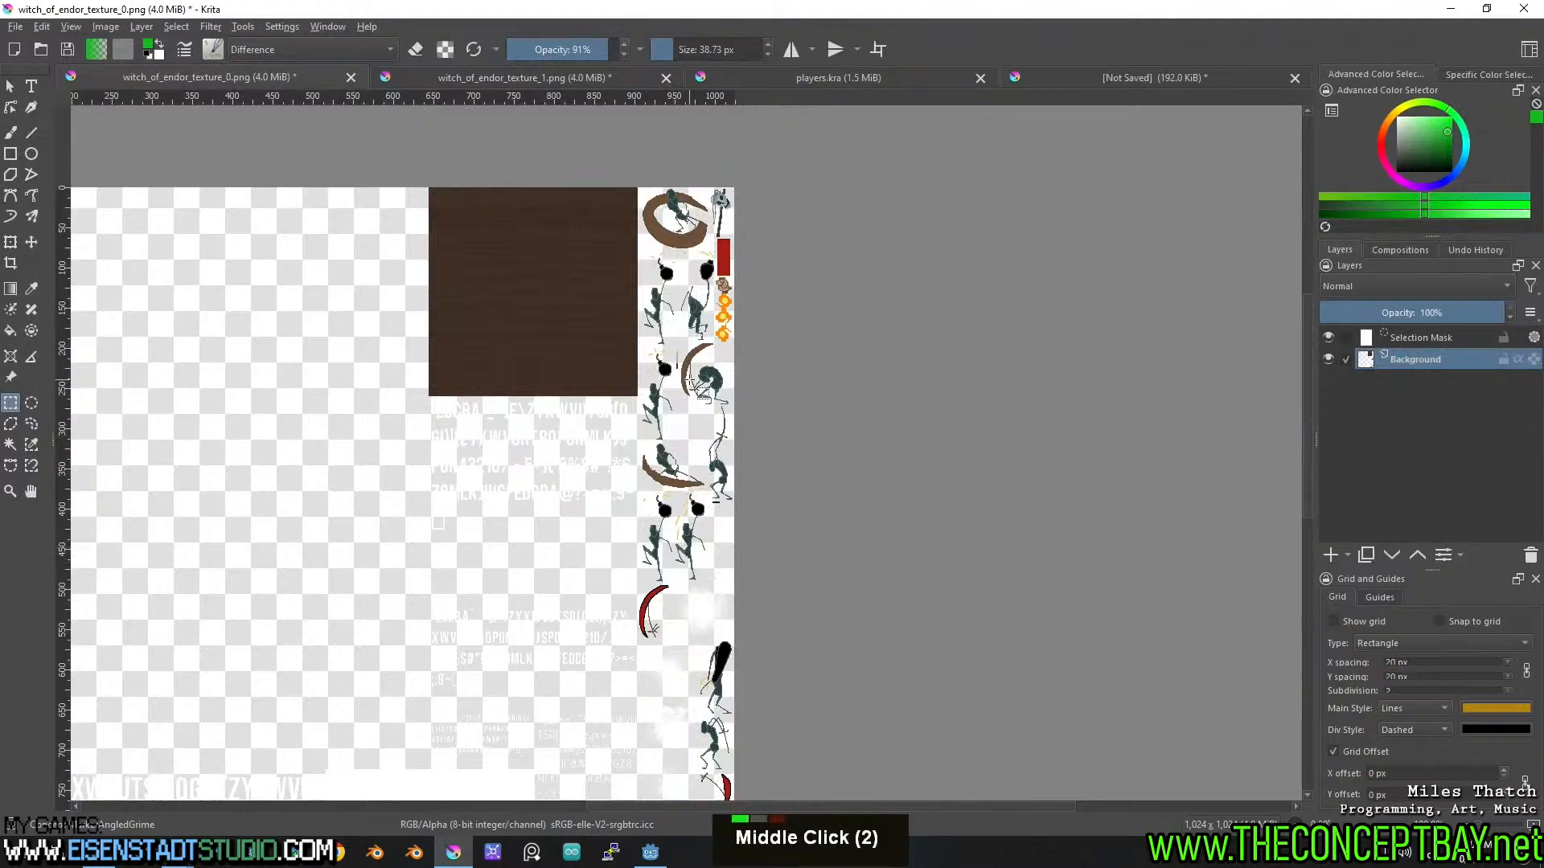
scroll(455, 196, "up", 2)
middle_click(362, 311)
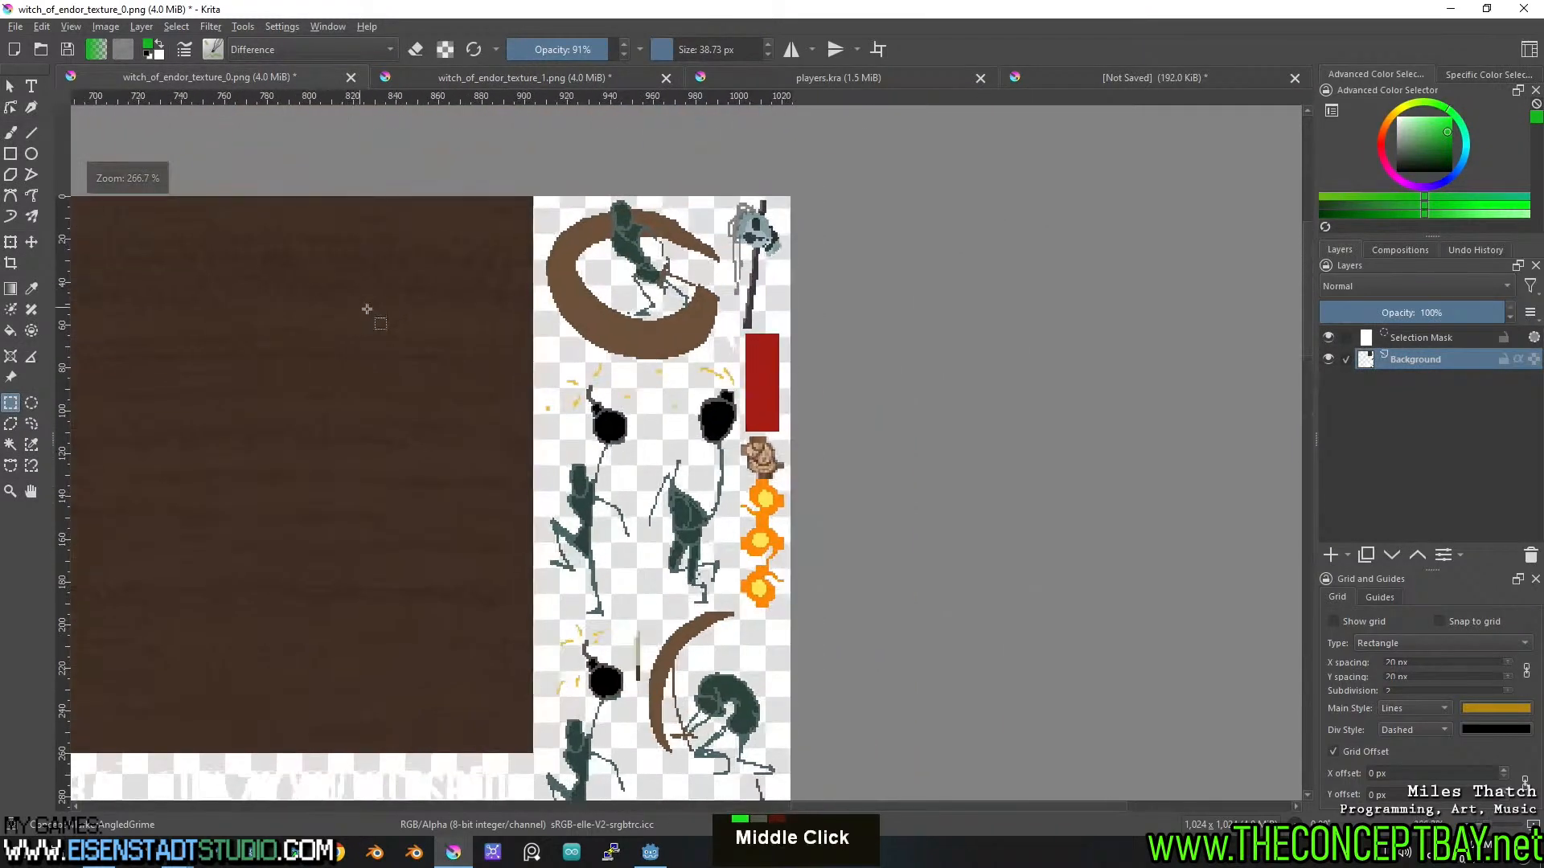
scroll(633, 235, "up", 1)
left_click_drag(504, 165, 789, 413)
key("ctrl+x")
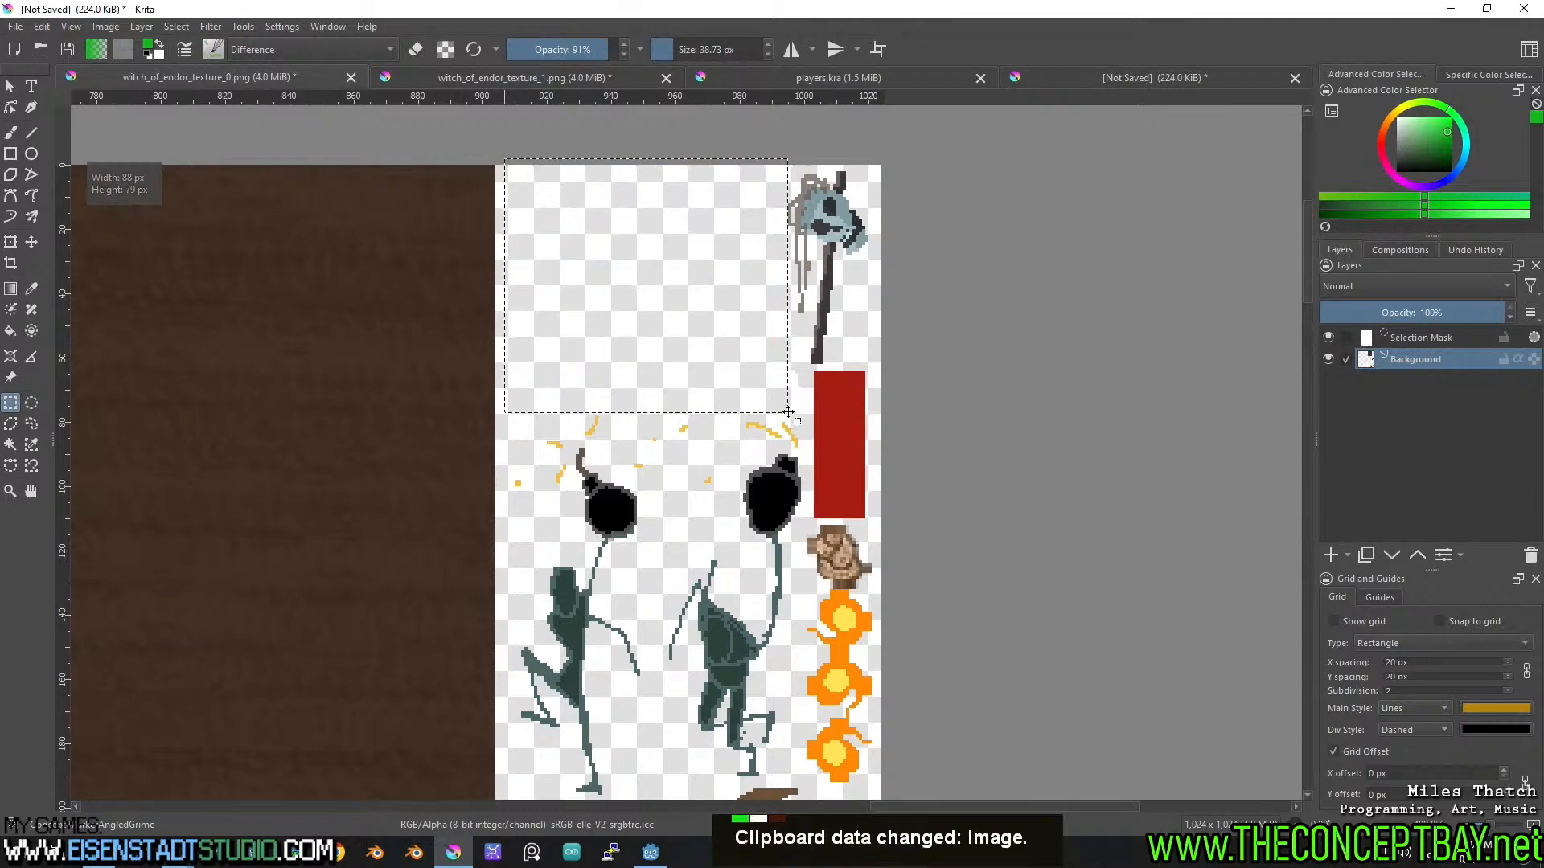
Paste the skeleton with the curved brown slash into the unsaved 128 × 128 px document.
left_click(557, 78)
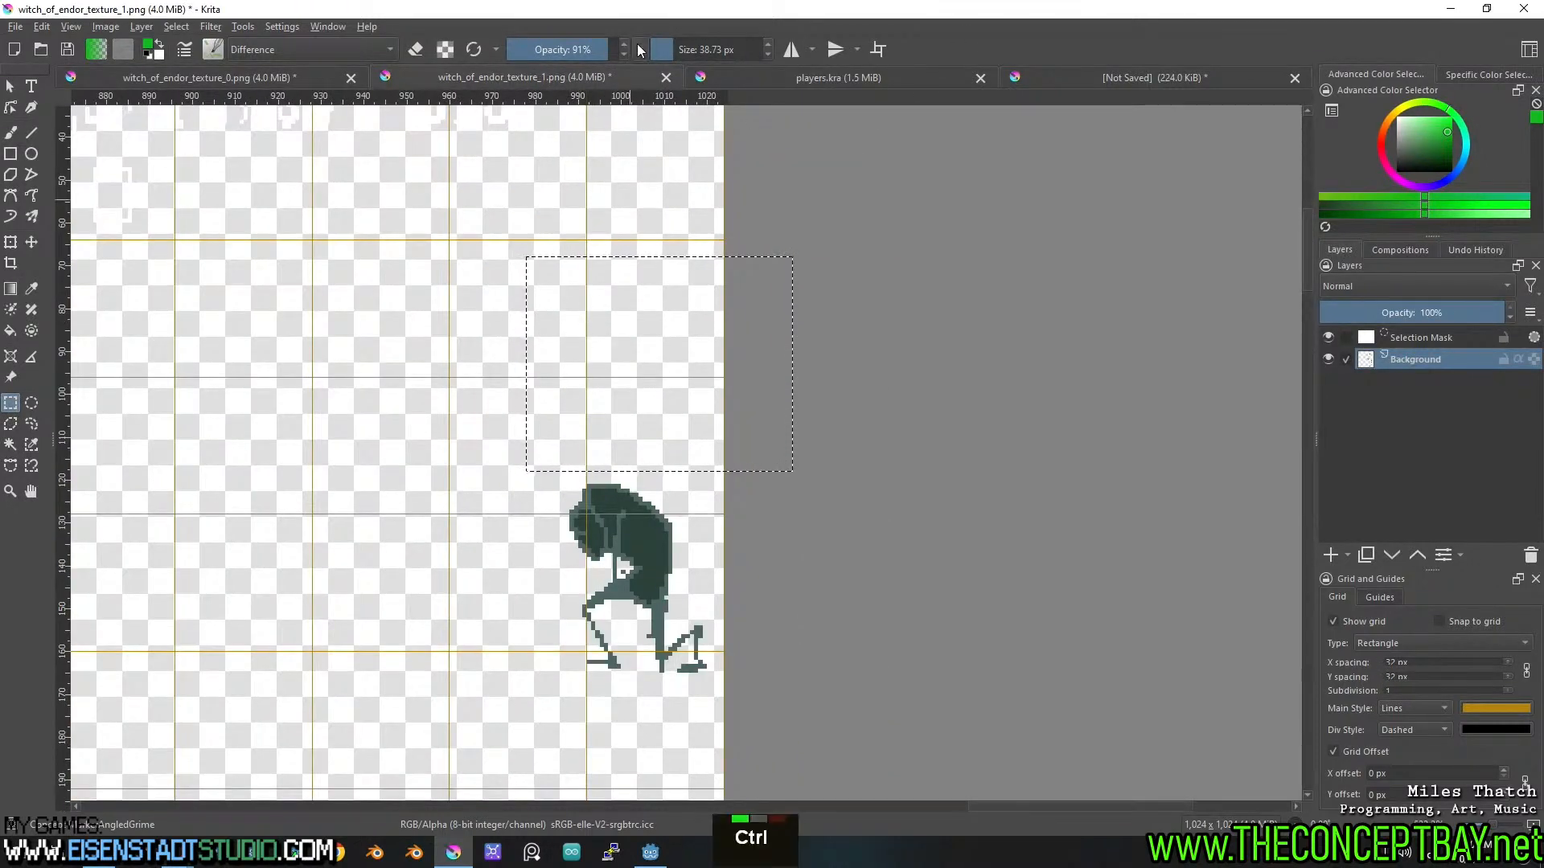
left_click(1140, 76)
key("ctrl+v")
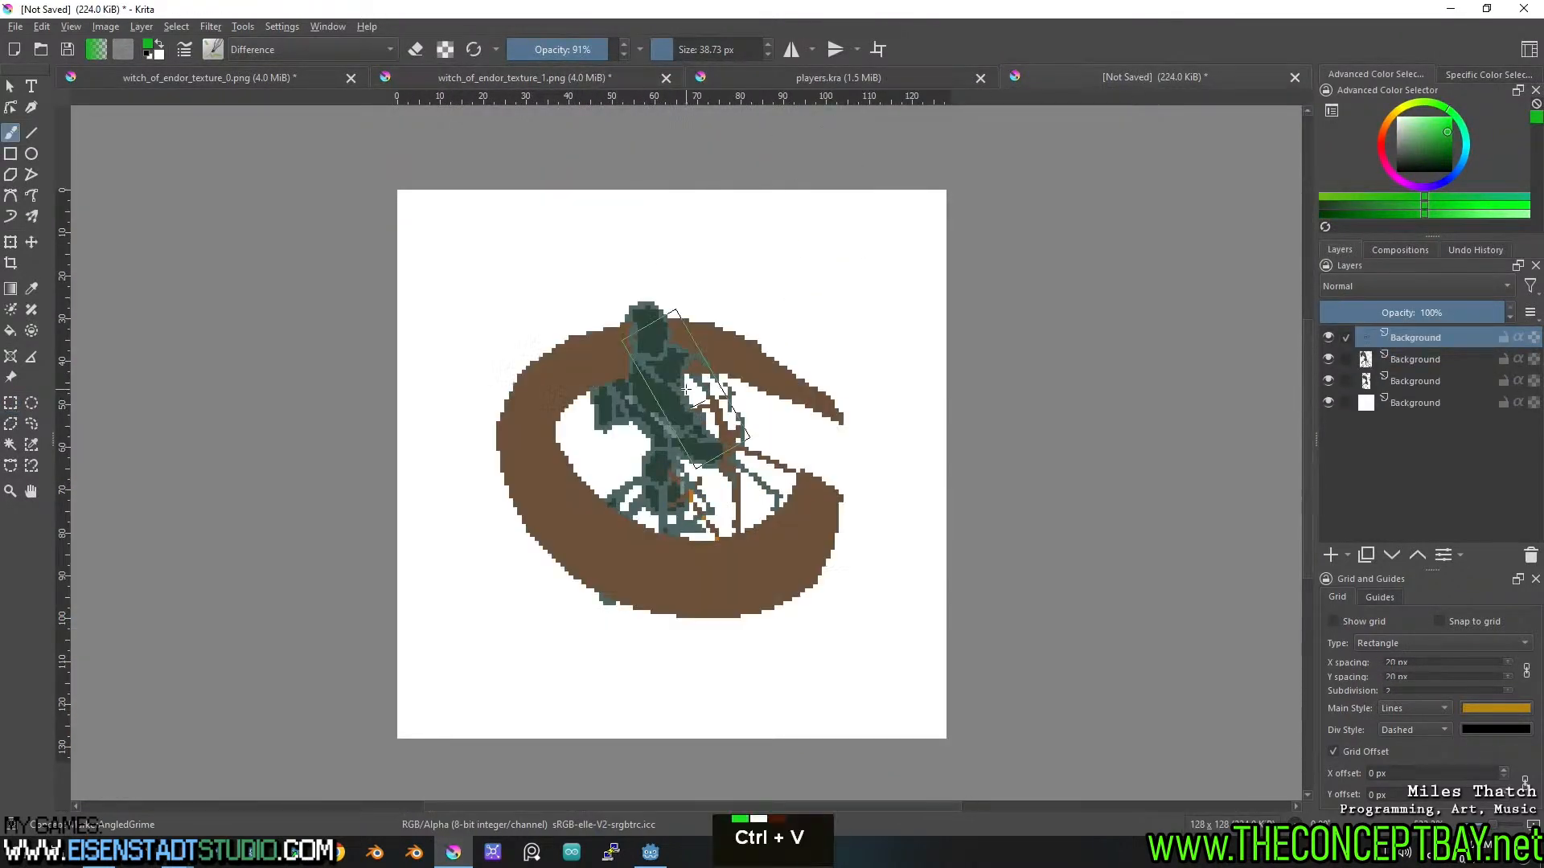
Close players.kra and cut the skeleton at the right edge of witch_of_endor_texture_1.png with a marquee of about 53 × 54 px.
left_click(933, 81)
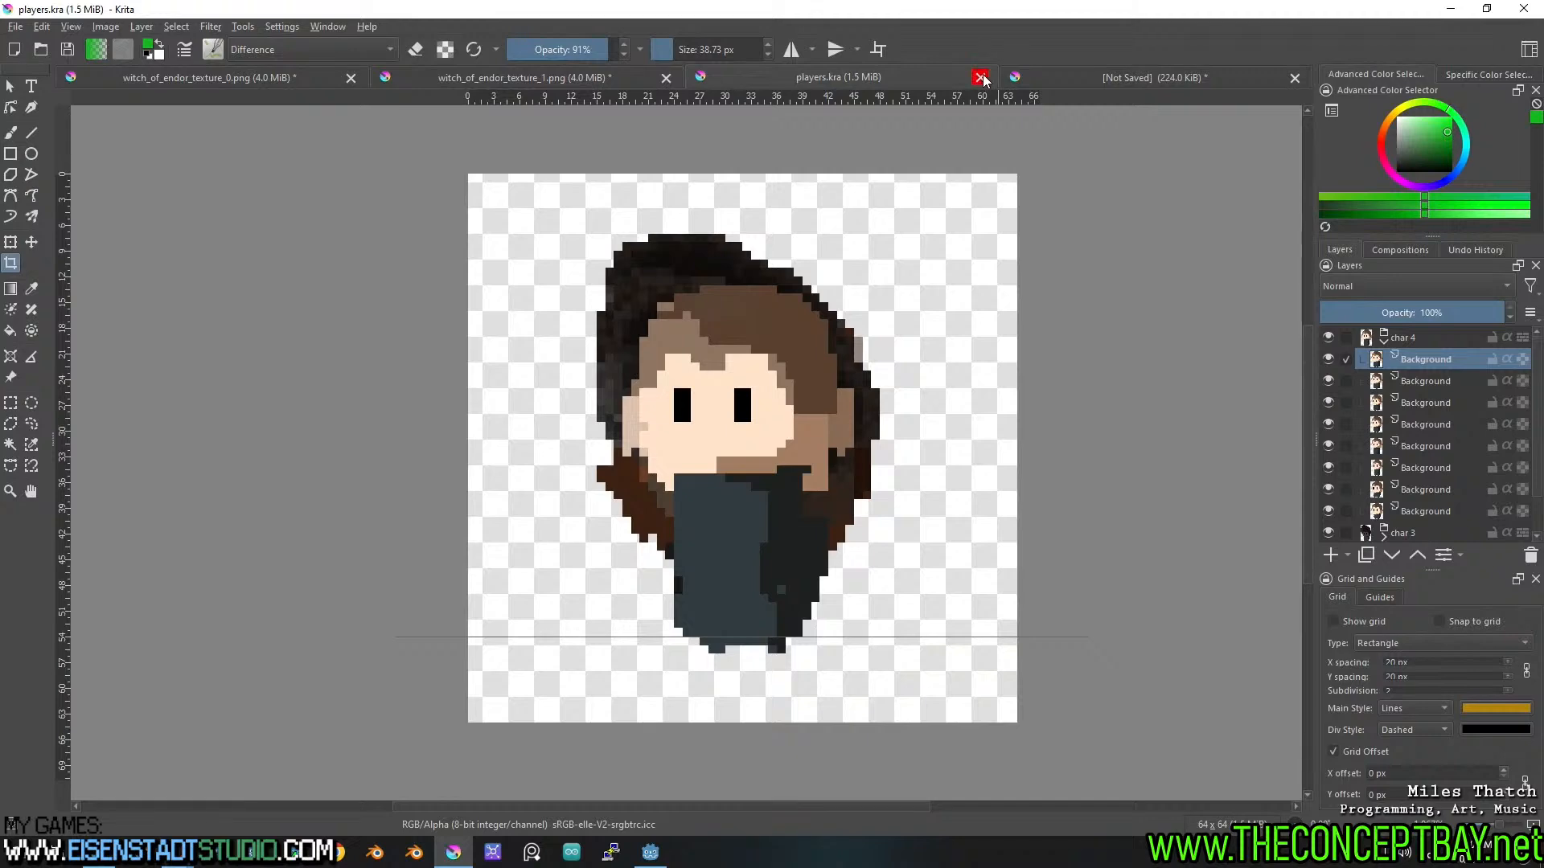
left_click(980, 78)
double_click(731, 75)
middle_click(631, 455)
left_click_drag(527, 287, 764, 528)
key("ctrl+x")
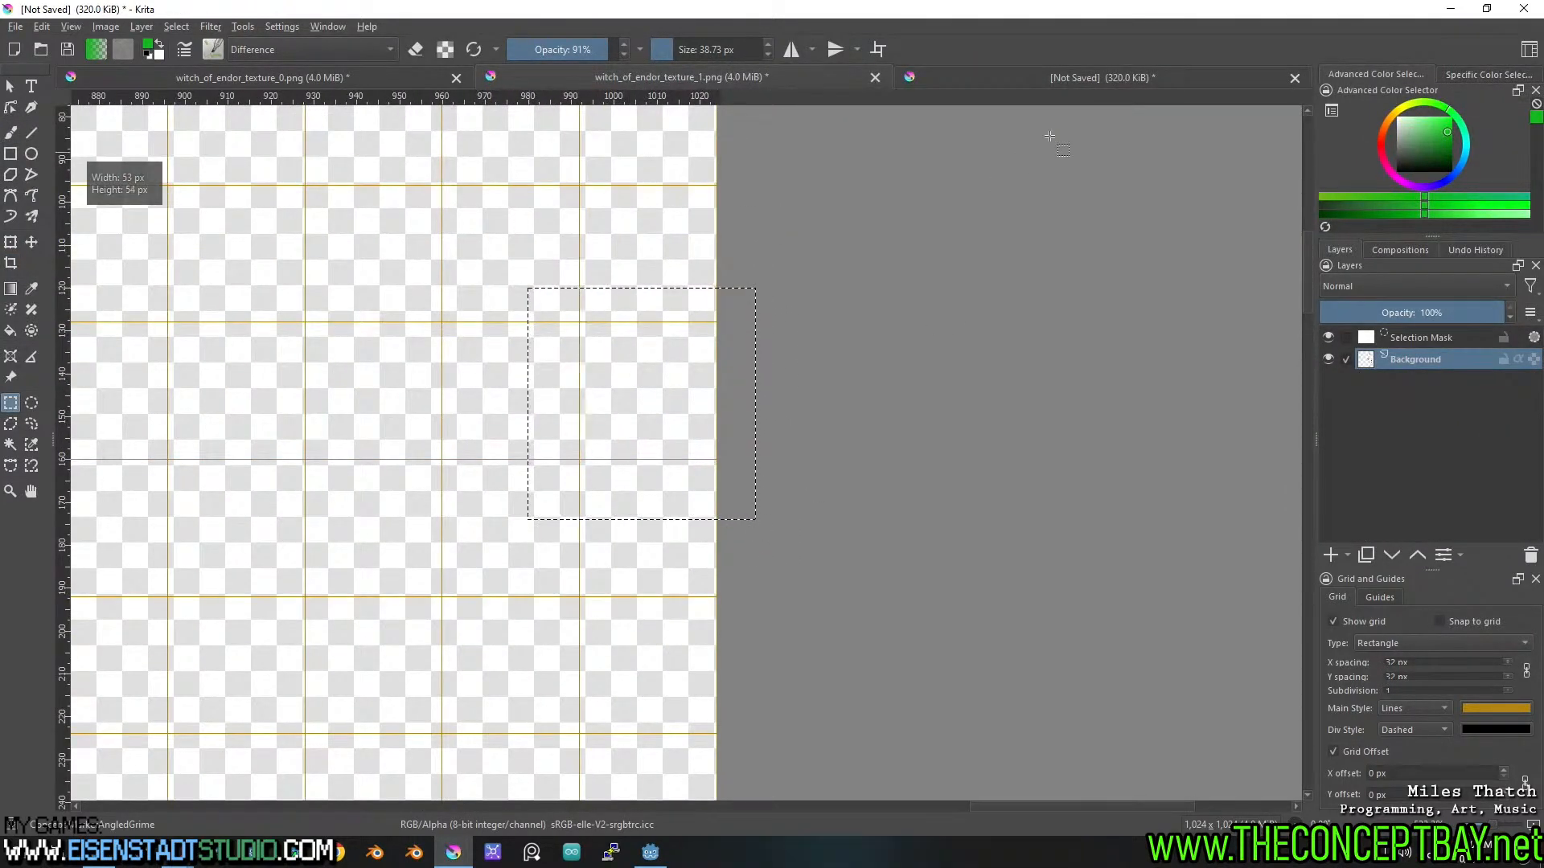
Paste the skeleton from the sheet's right edge as a new layer in the unsaved 128 × 128 px document.
left_click(1098, 75)
key("ctrl+v")
key("b")
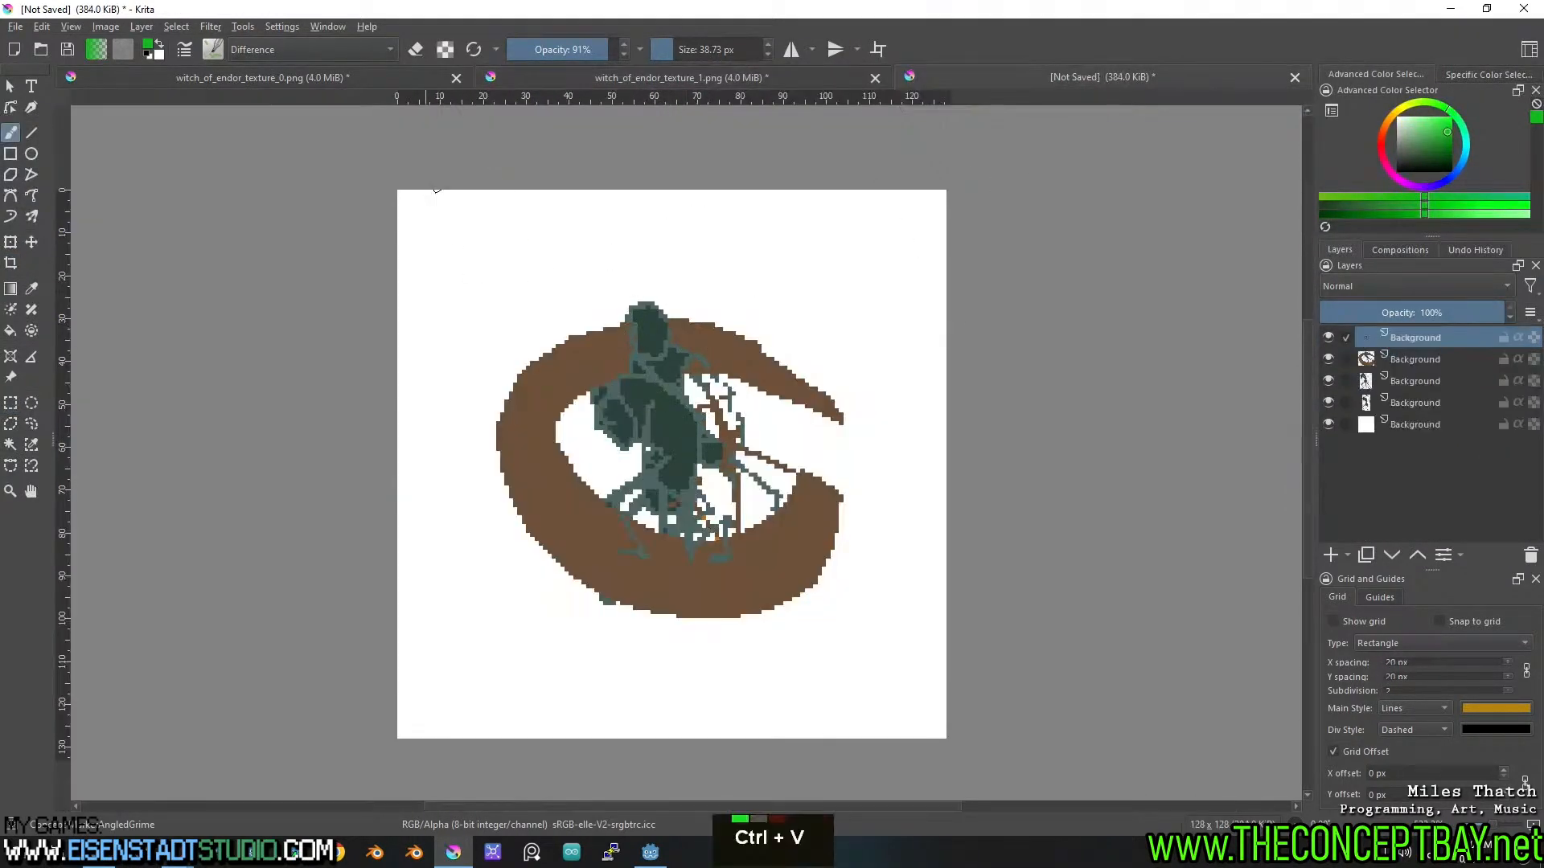
Select the skull-topped staff in the upper-right corner of witch_of_endor_texture_0.png with a marquee and cut it out.
left_click(393, 78)
middle_click(675, 442)
scroll(618, 439, "down", 2)
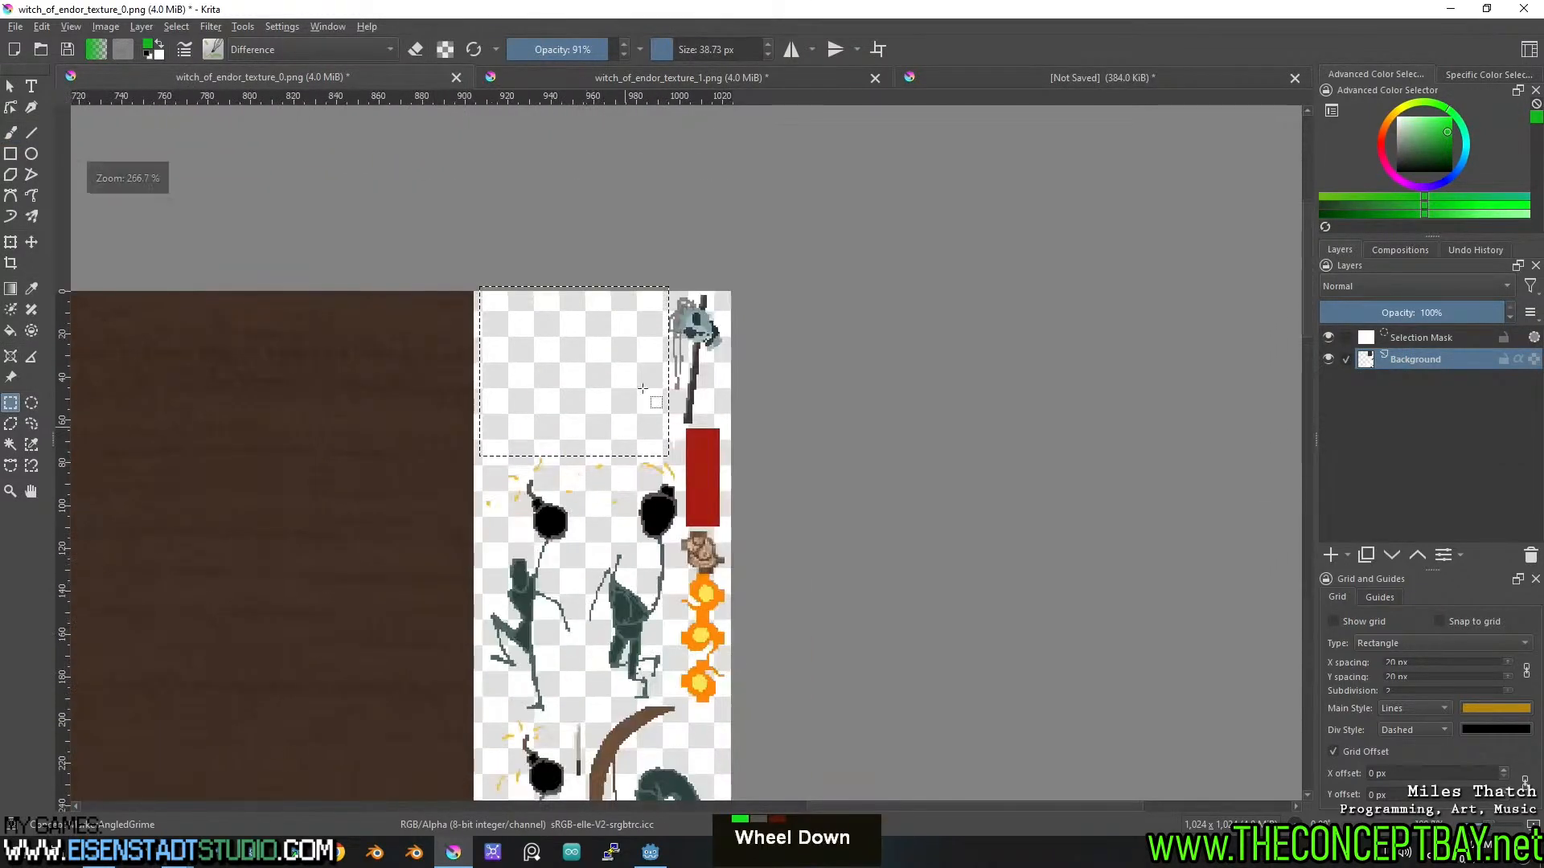
scroll(649, 271, "up", 2)
left_click_drag(599, 265, 815, 489)
key("ctrl+x")
Create a new 64 × 64 px document and paste the skull staff into it.
key("ctrl+n")
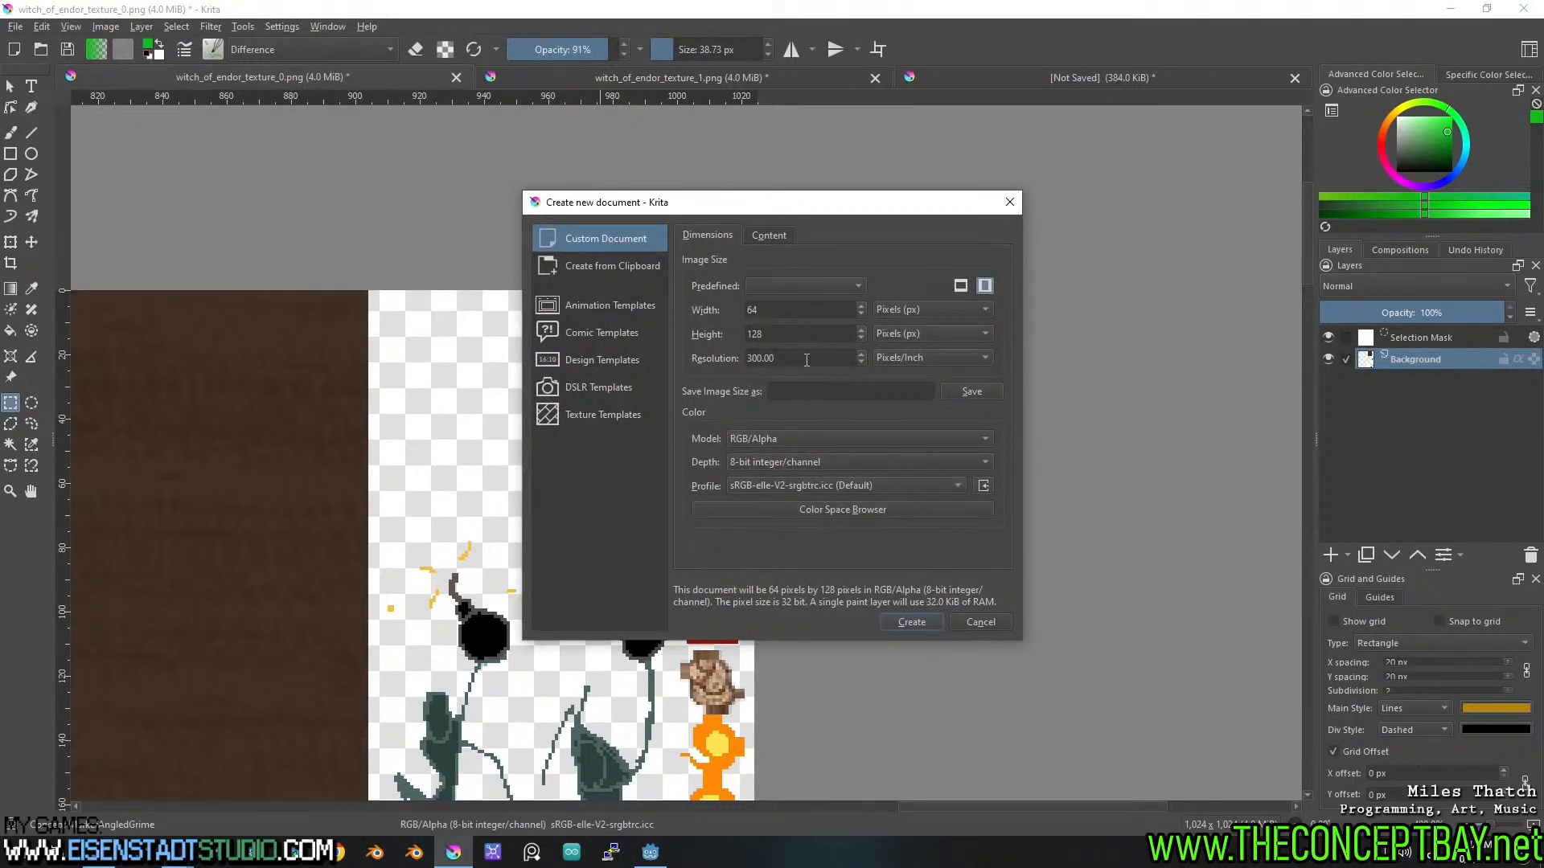
type("64")
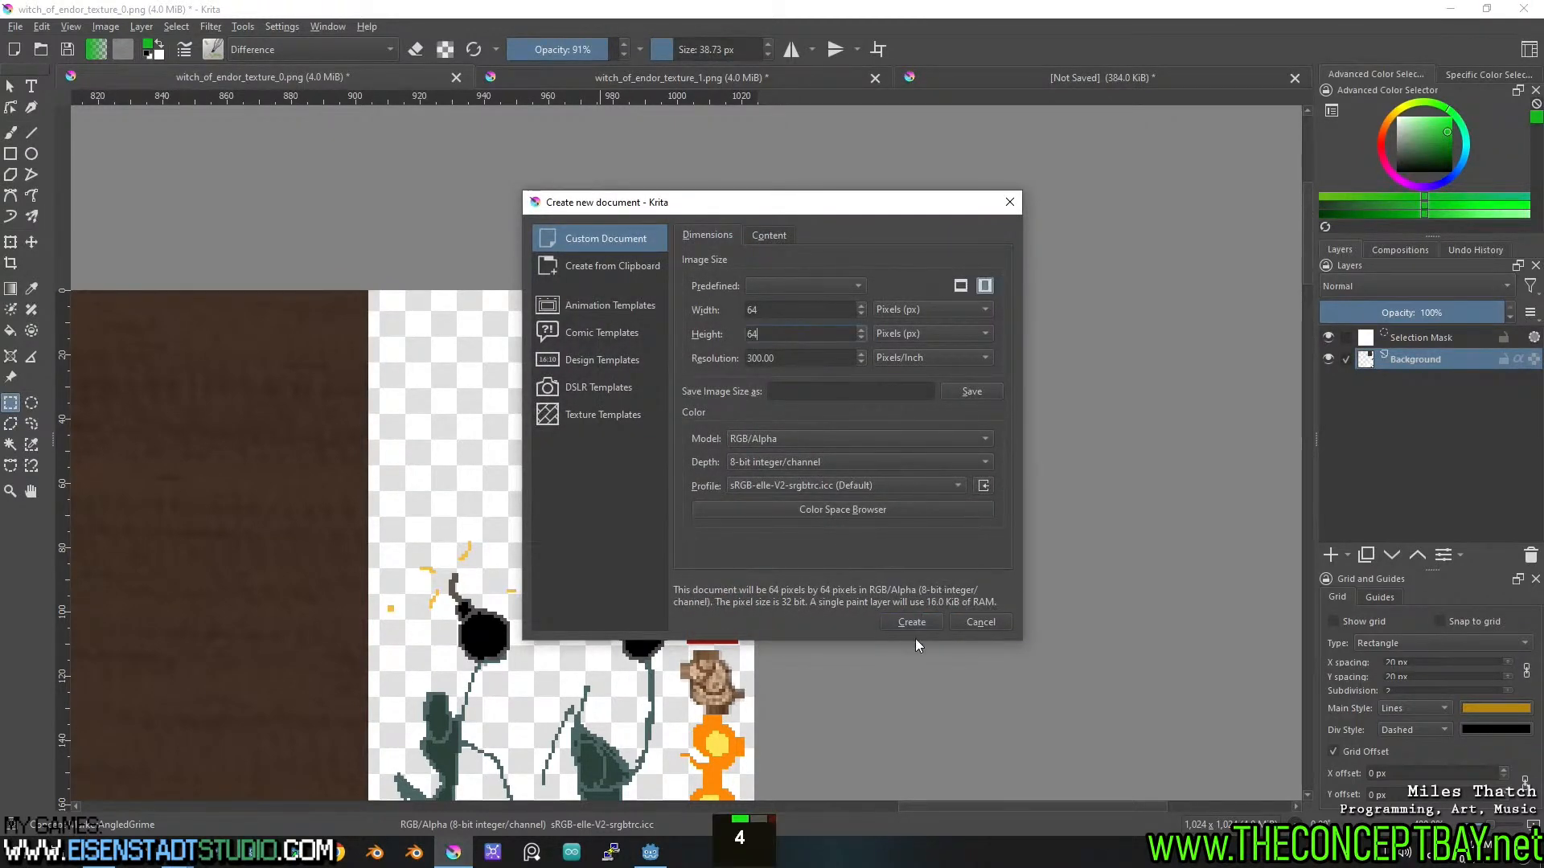
key("Return")
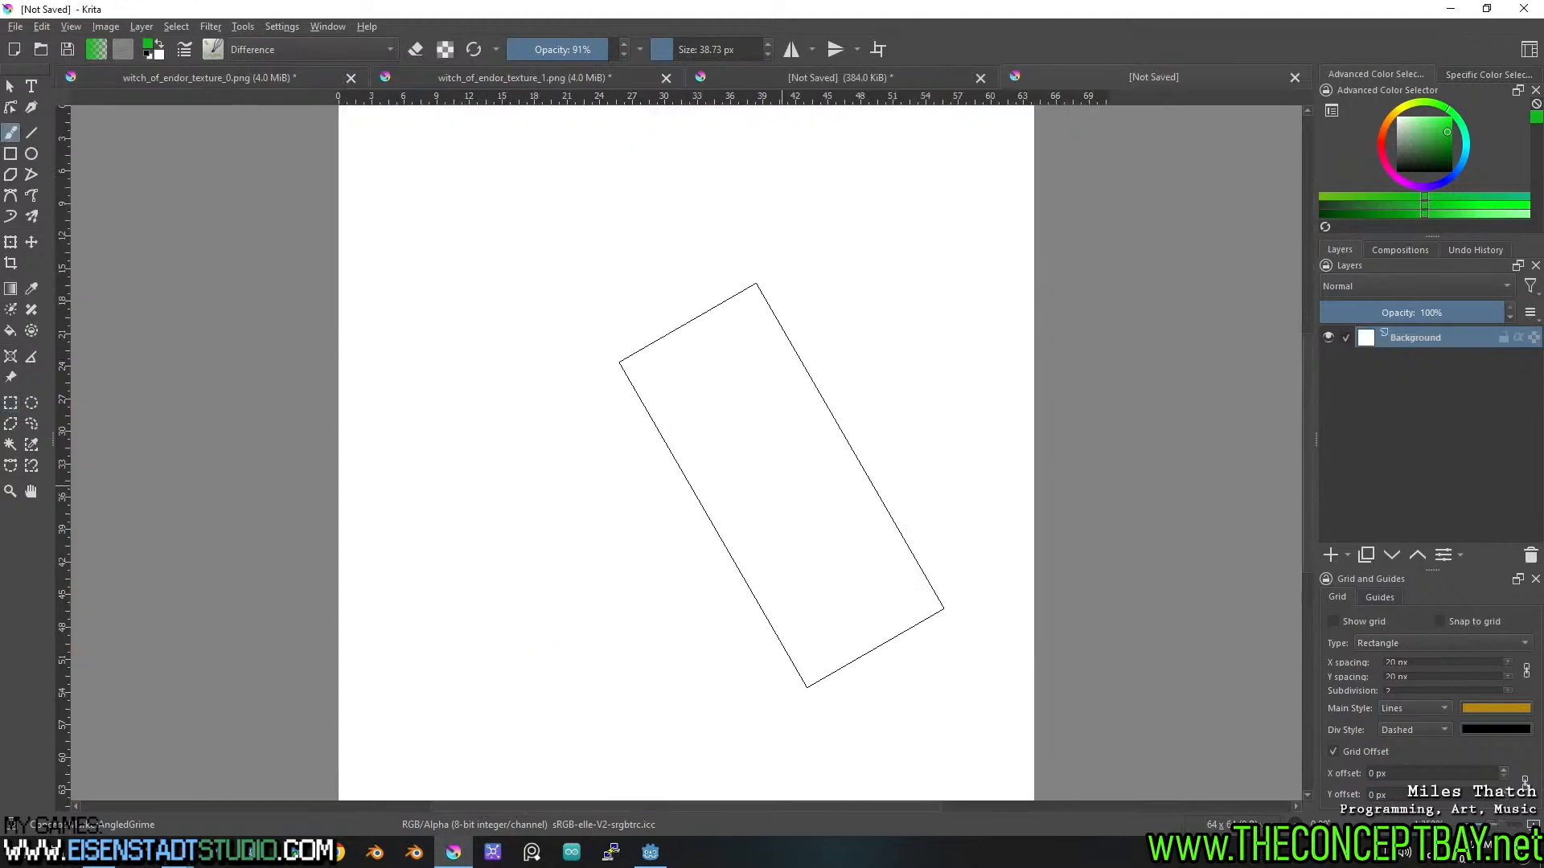
key("ctrl+v")
scroll(703, 457, "down", 1)
Save the skull staff document as advance_scull in Krita format in the Assets folder.
key("ctrl+s")
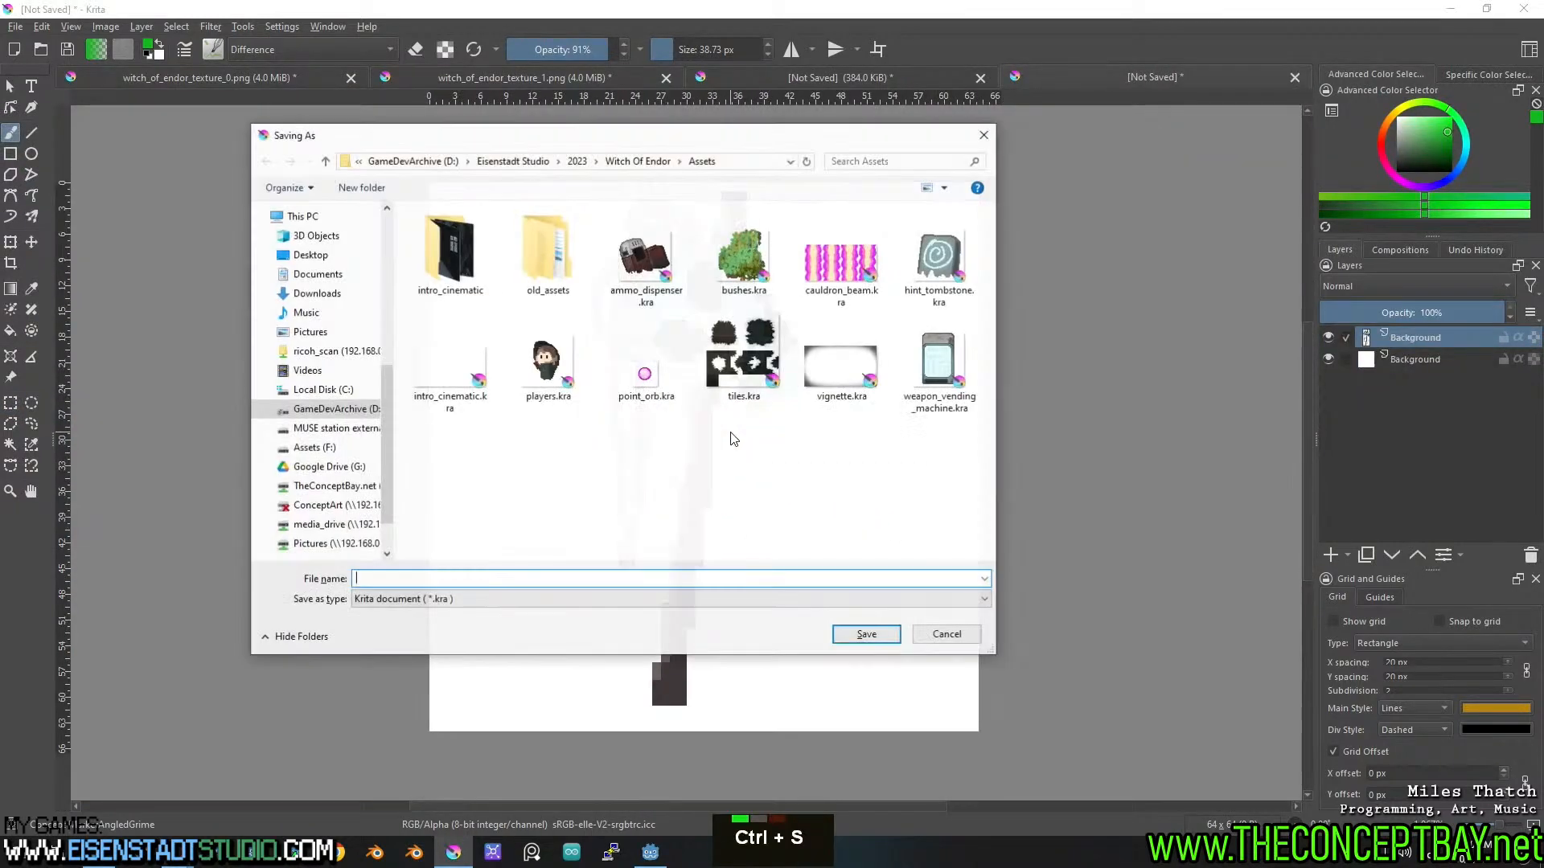
type("advance_scull")
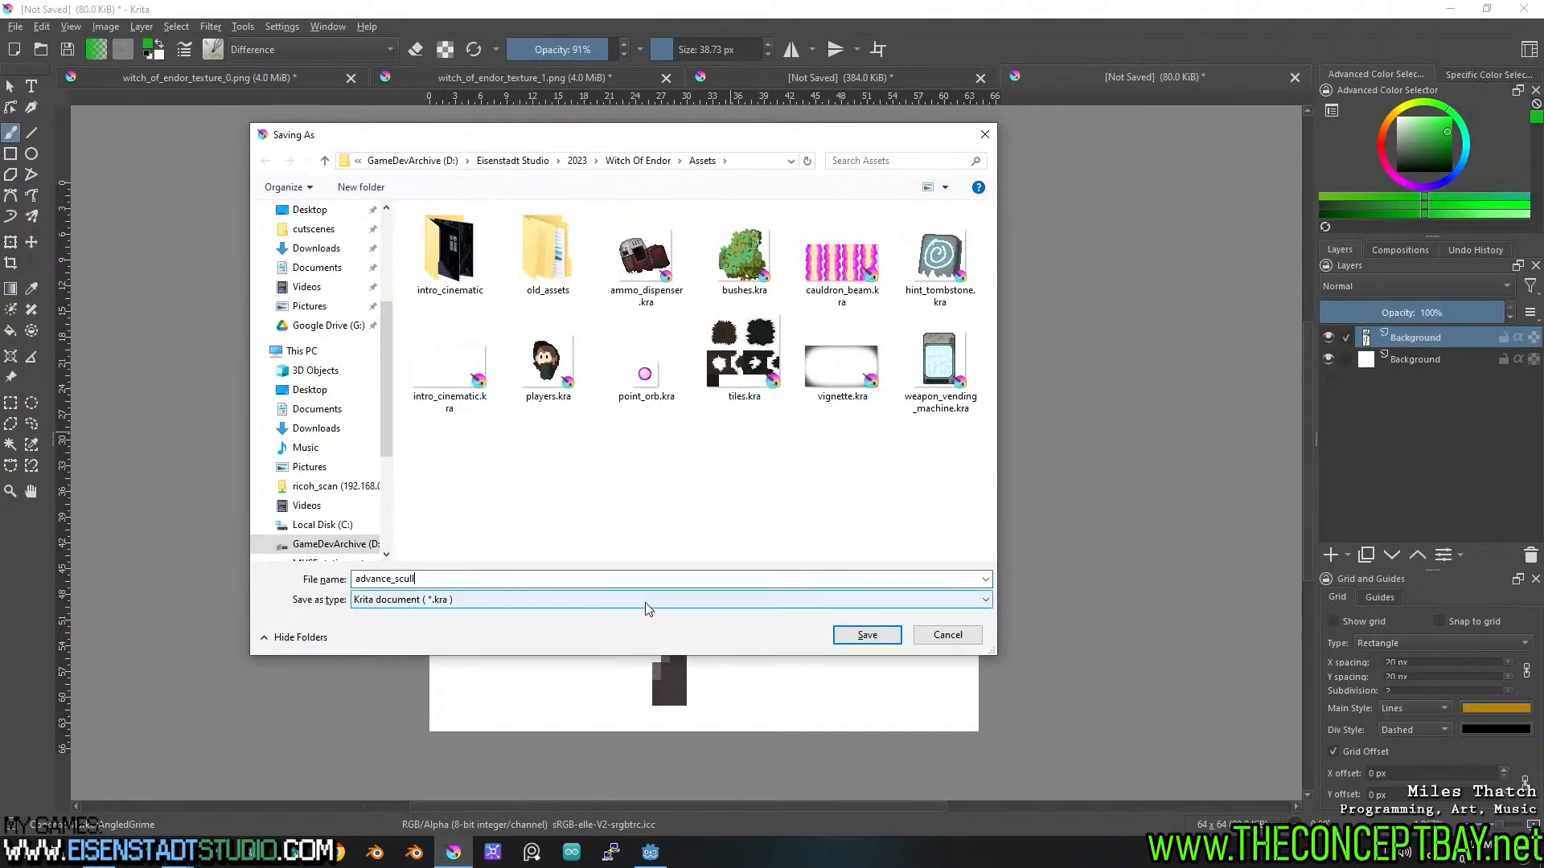
left_click(866, 635)
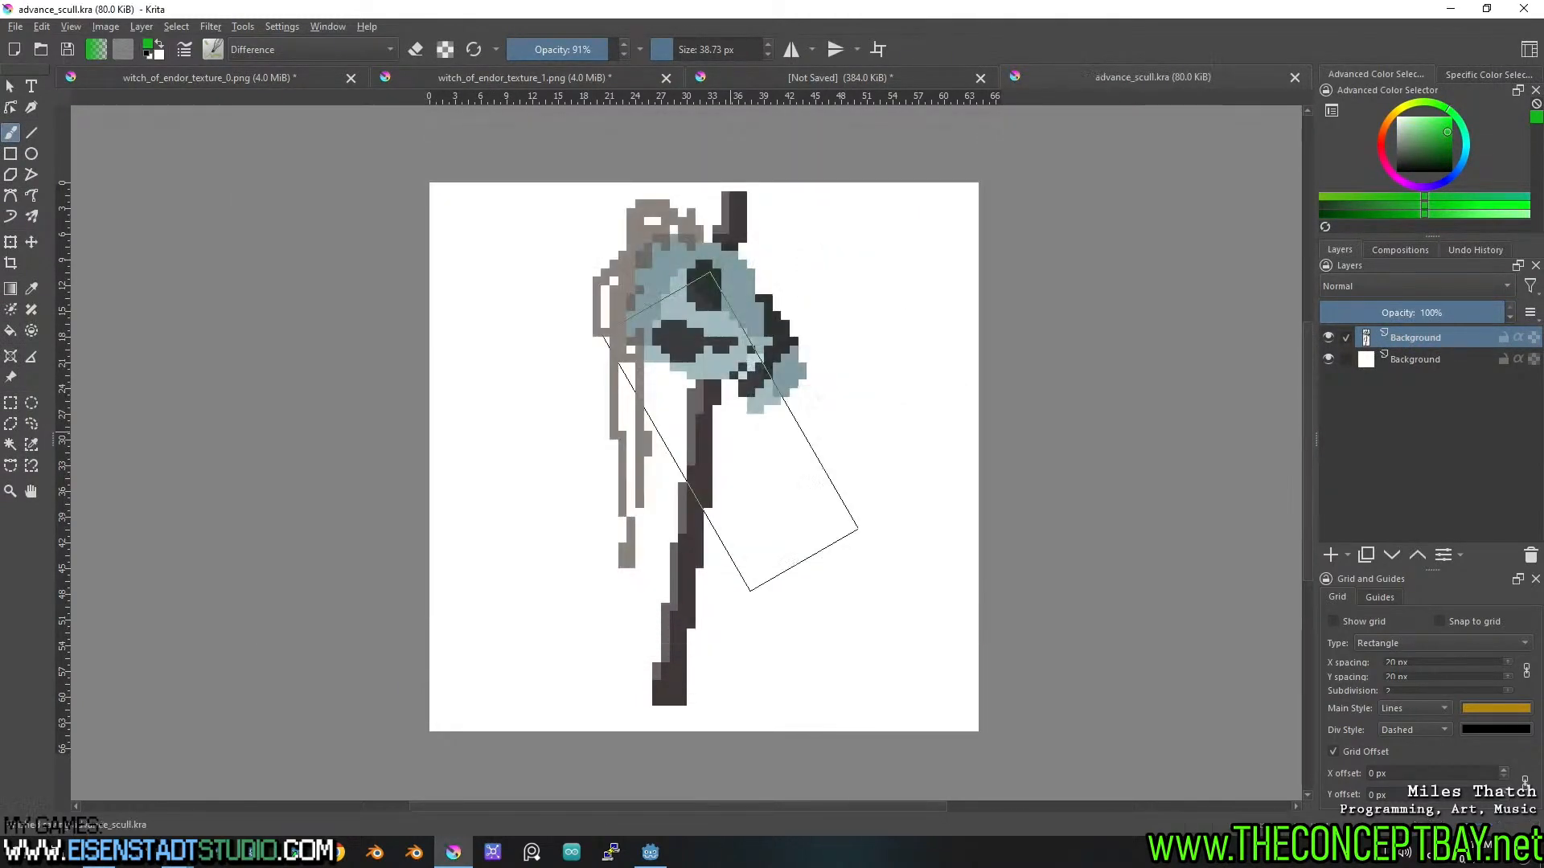
Hide the white background layer of advance_scull.kra, save the file again and close it.
left_click(1323, 358)
key("ctrl+s")
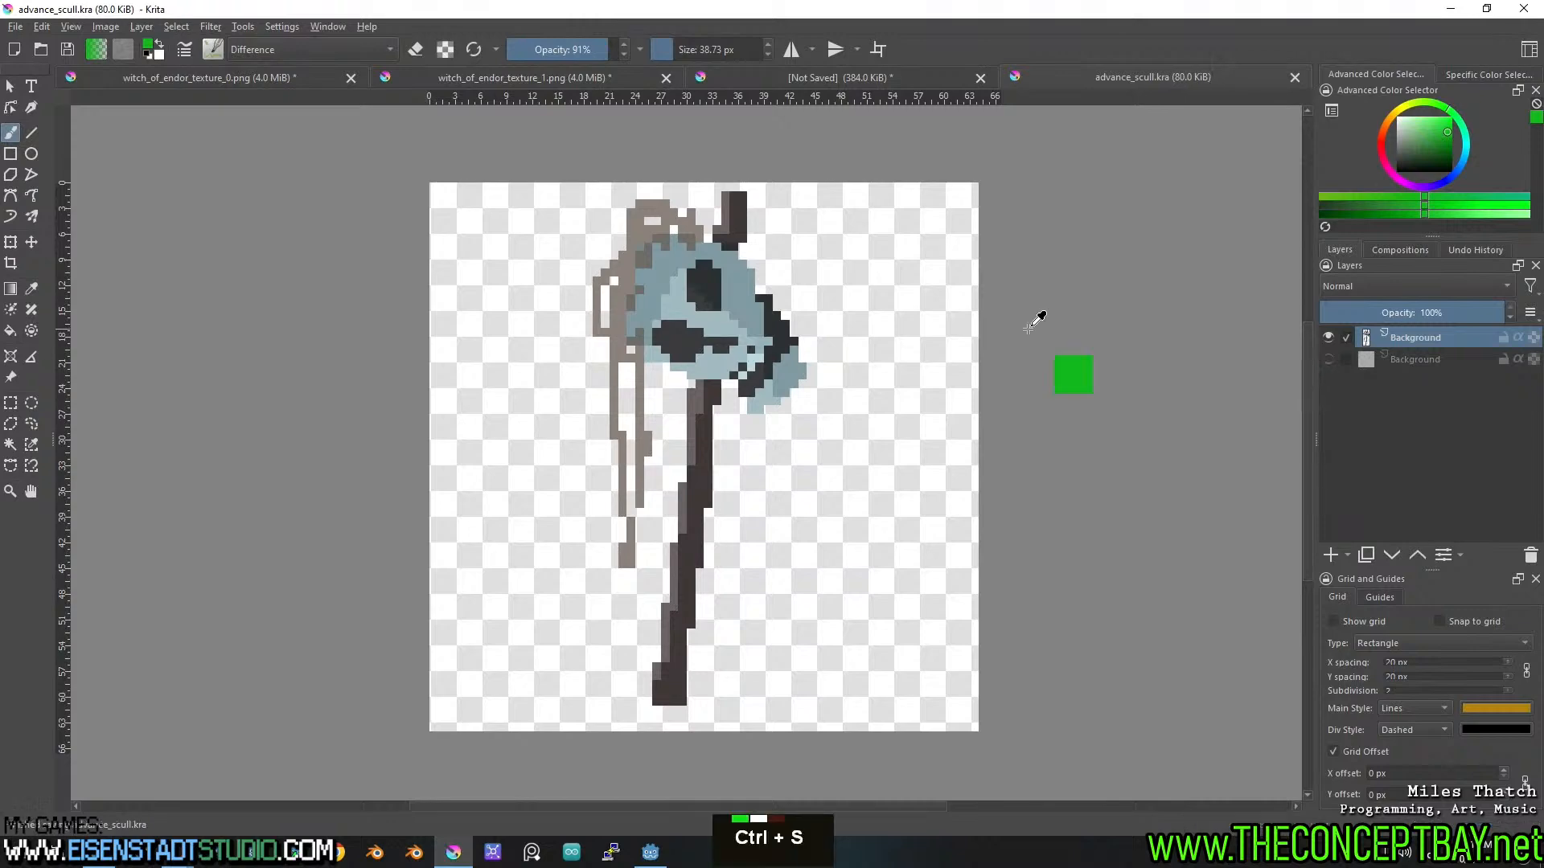
left_click(1295, 77)
Cut the upper-left bomb-carrying skeleton from witch_of_endor_texture_0.png with a marquee of about 51 × 126 px.
scroll(715, 277, "up", 3)
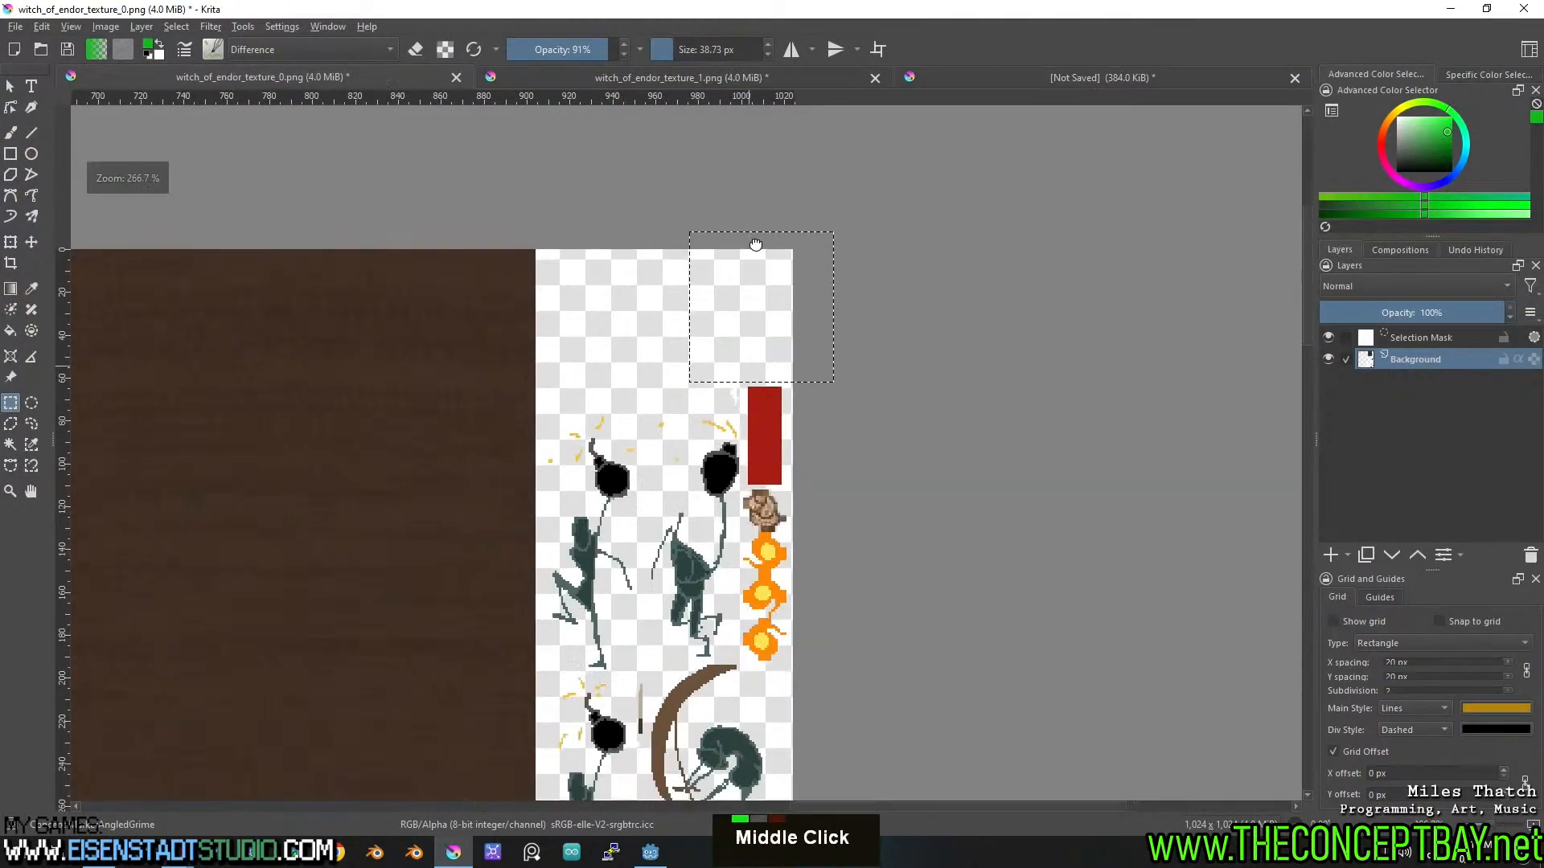
scroll(716, 277, "up", 1)
left_click_drag(435, 217, 597, 622)
key("ctrl+x")
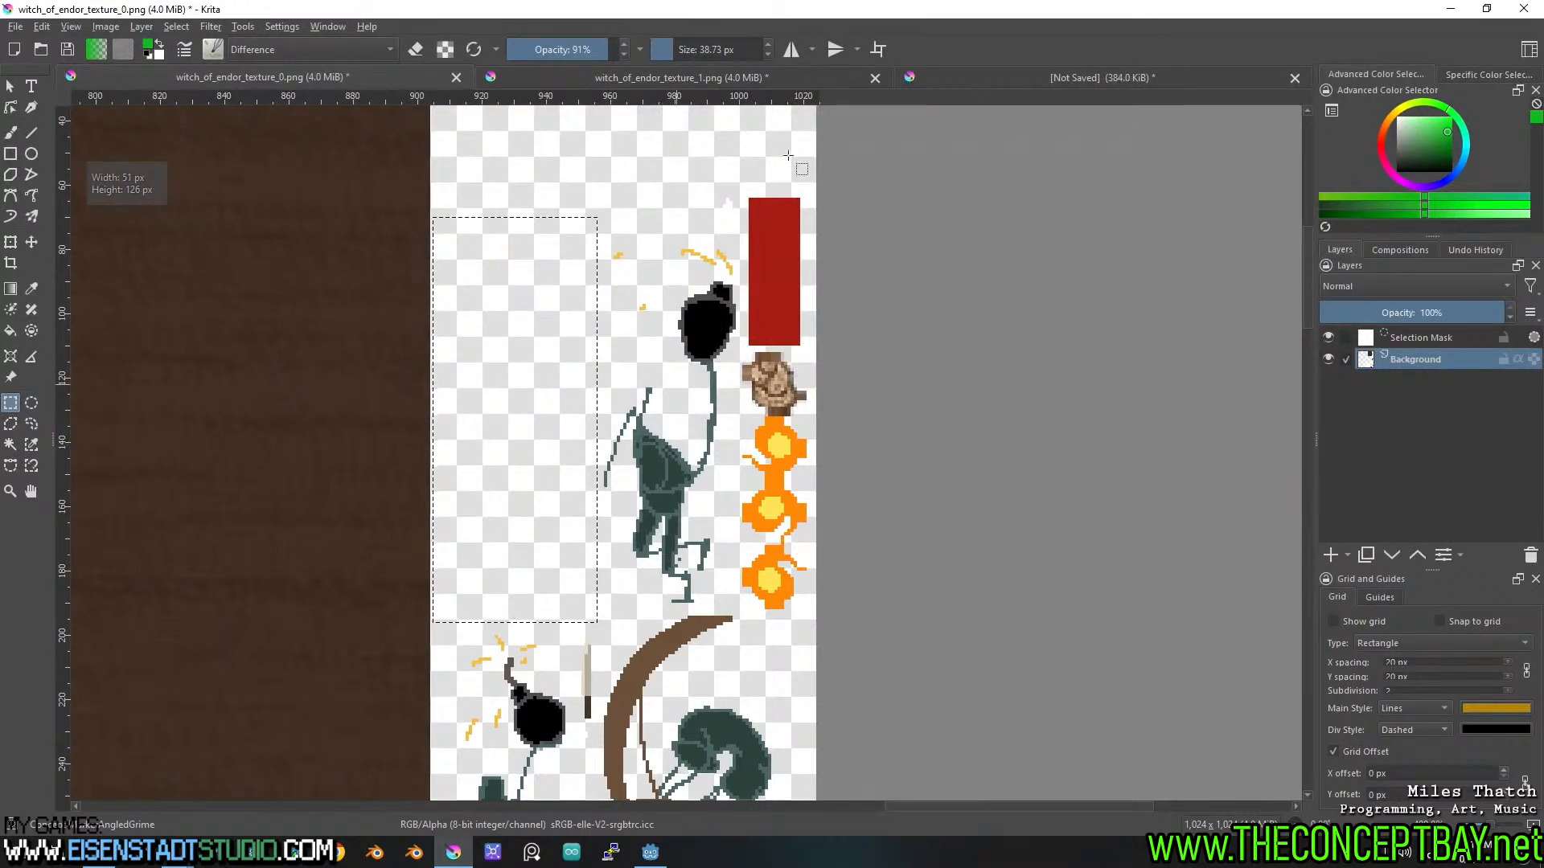
left_click(769, 80)
key("ctrl+v")
middle_click(676, 427)
key("ctrl+z")
Paste the cut bomb-carrying skeleton as a new layer in the unsaved 128 × 128 px document.
left_click(987, 77)
key("ctrl+v")
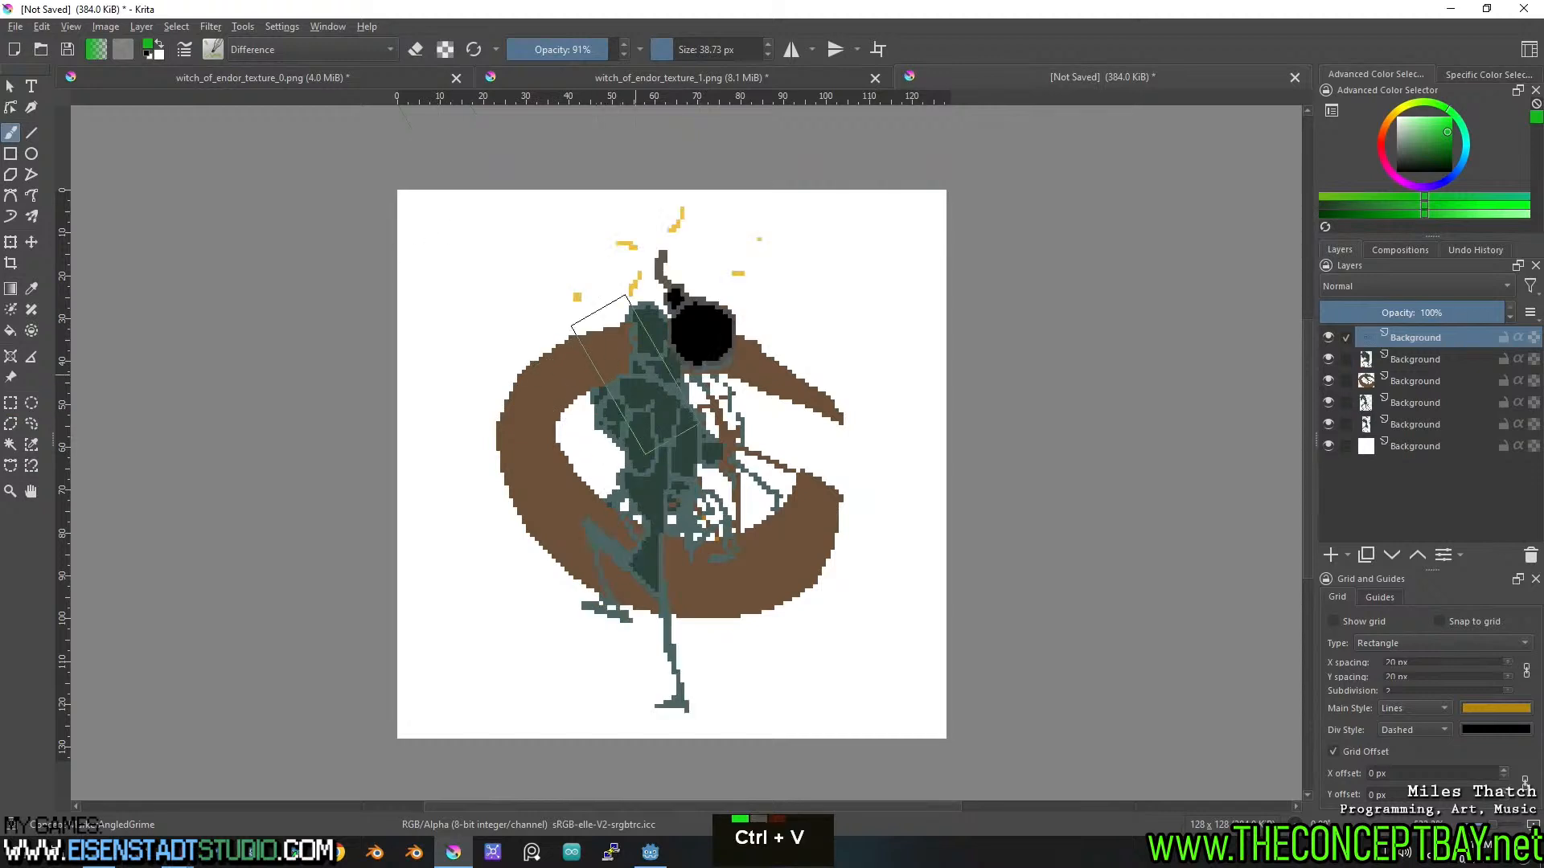
key("ctrl+shift+a")
Cut the second bomb-carrying skeleton, beside the red block on witch_of_endor_texture_0.png, and paste it into the unsaved document.
left_click(389, 80)
middle_click(572, 574)
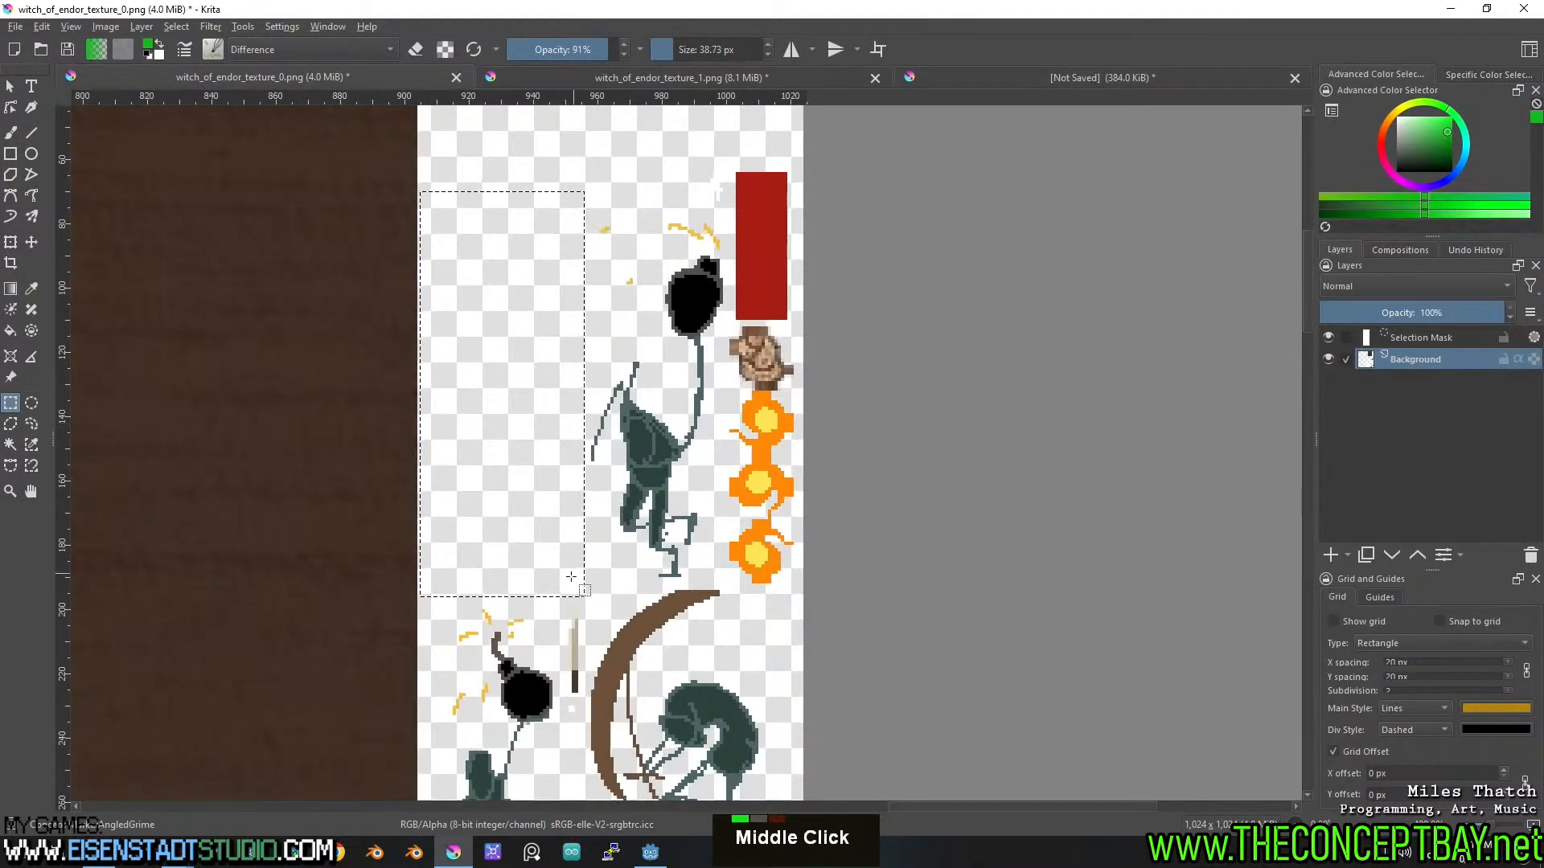
left_click_drag(591, 585, 726, 214)
key("ctrl+x")
left_click(988, 76)
key("ctrl+v")
key("ctrl+z")
key("ctrl+v")
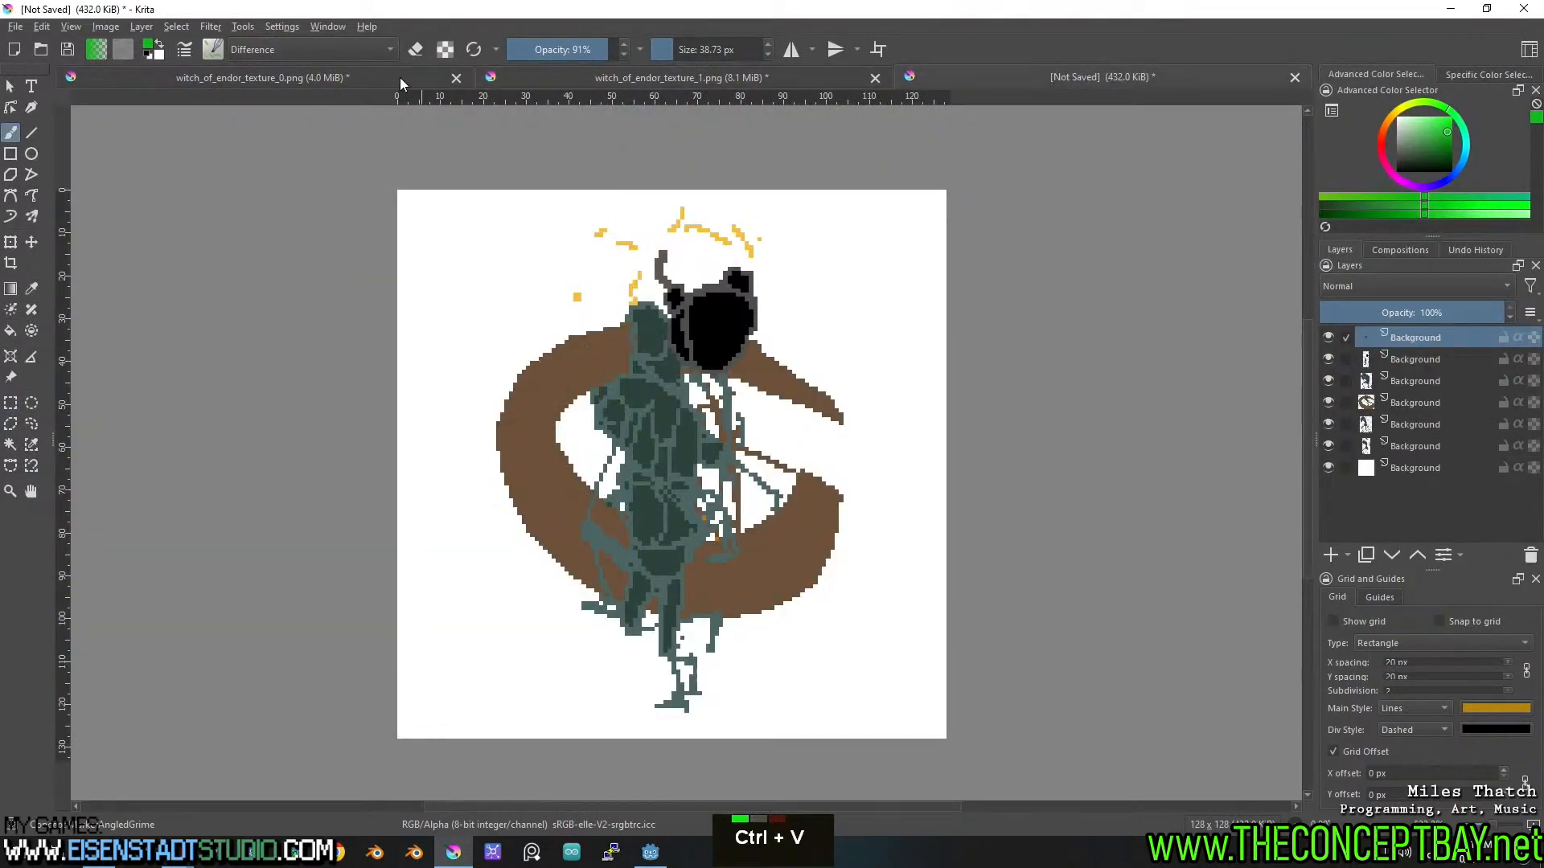
Cut the skeleton with the small brown slash from witch_of_endor_texture_1.png with a marquee of about 75 × 107 px and paste it into the unsaved document.
left_click(407, 76)
left_click(660, 74)
scroll(686, 256, "down", 3)
middle_click(686, 255)
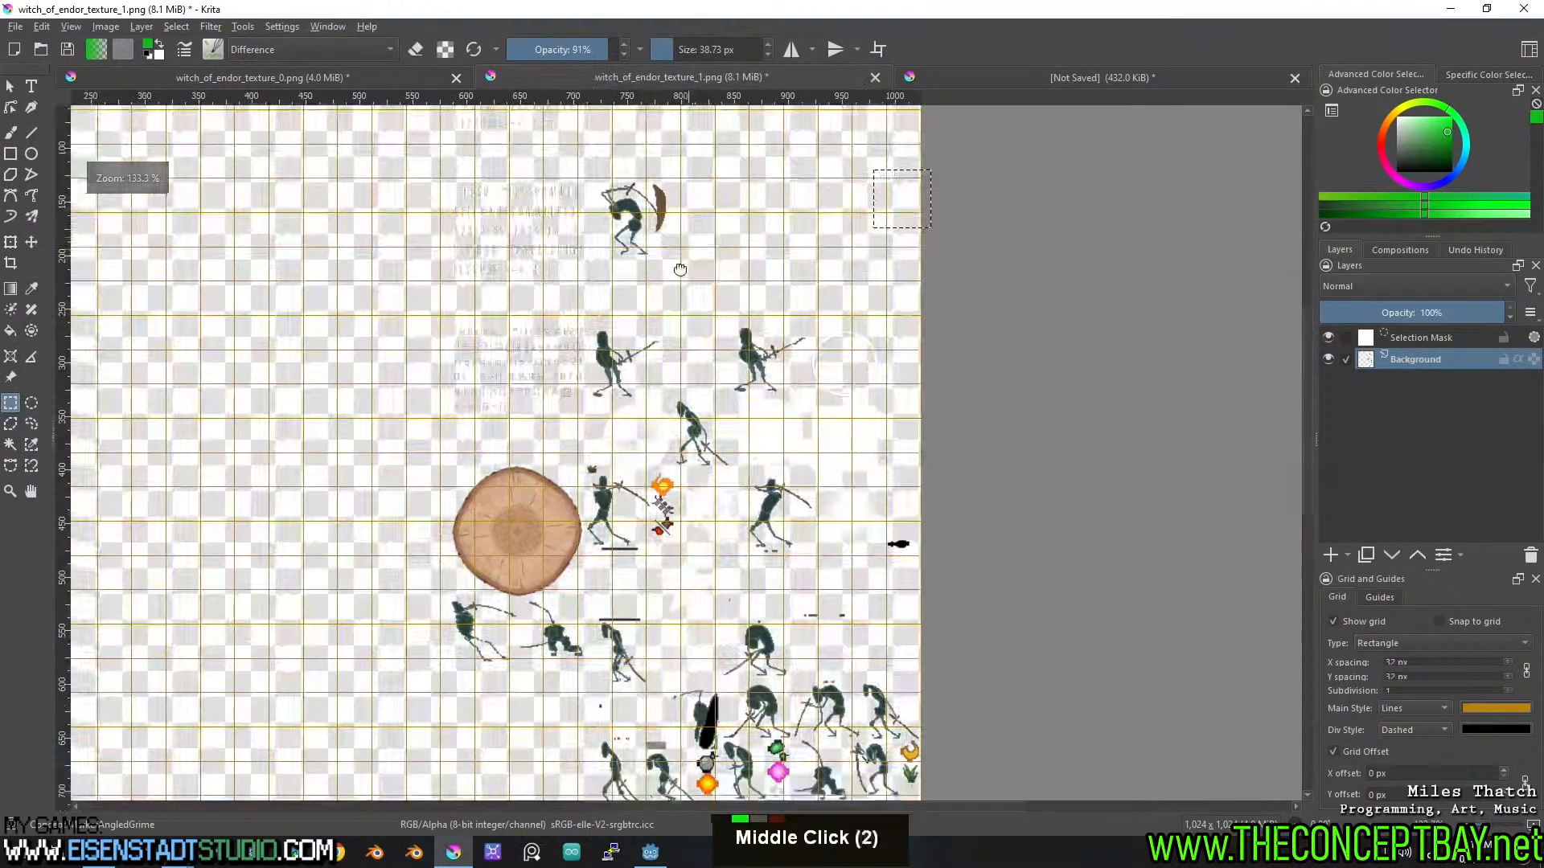
scroll(686, 256, "up", 2)
middle_click(686, 256)
left_click_drag(631, 355, 467, 586)
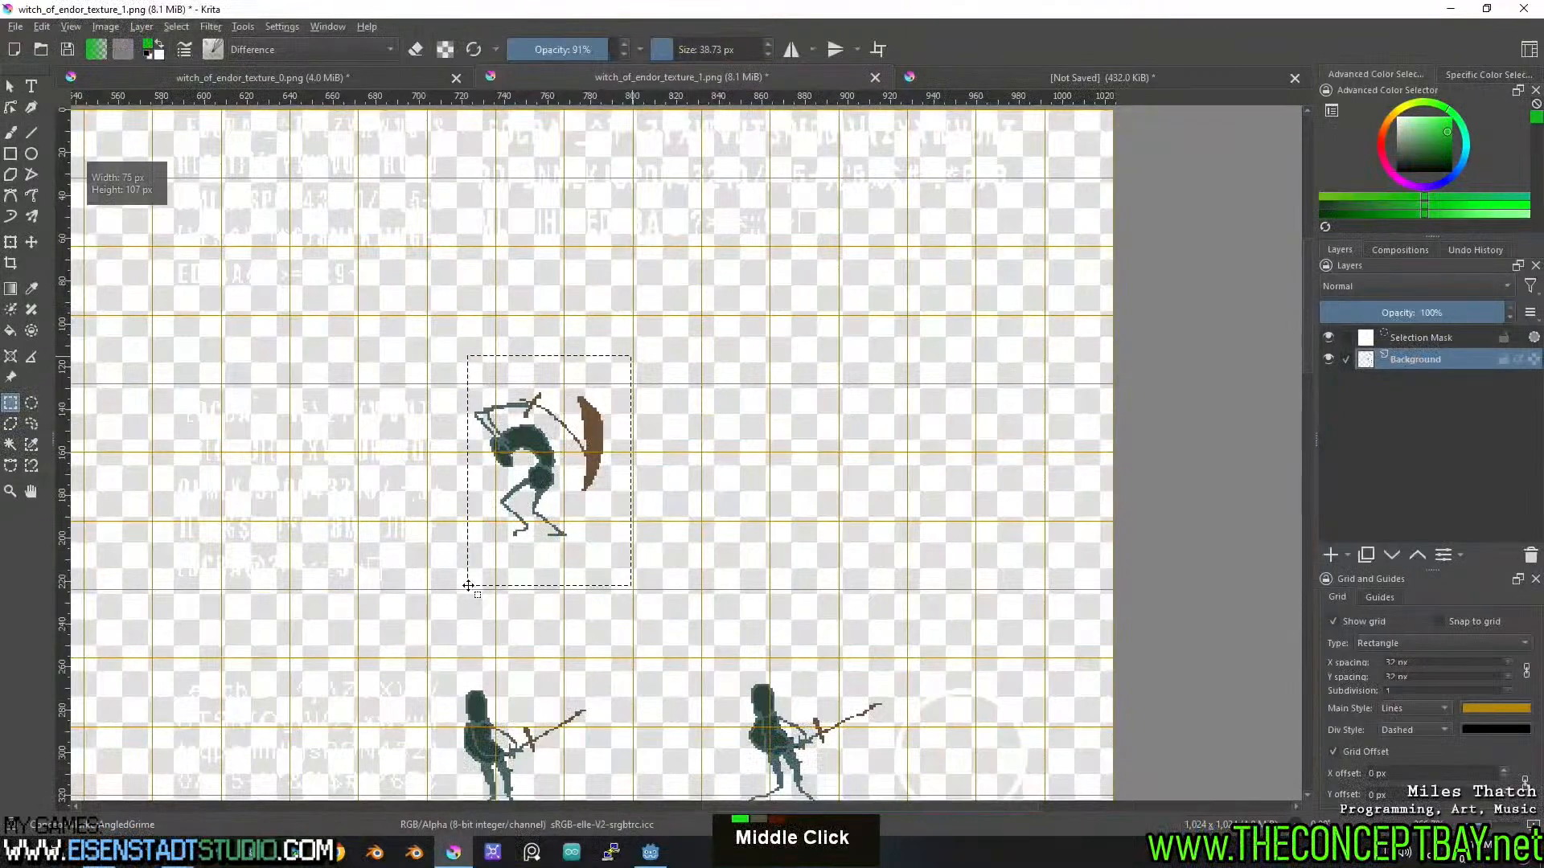
key("Delete")
left_click(1020, 78)
key("ctrl+v")
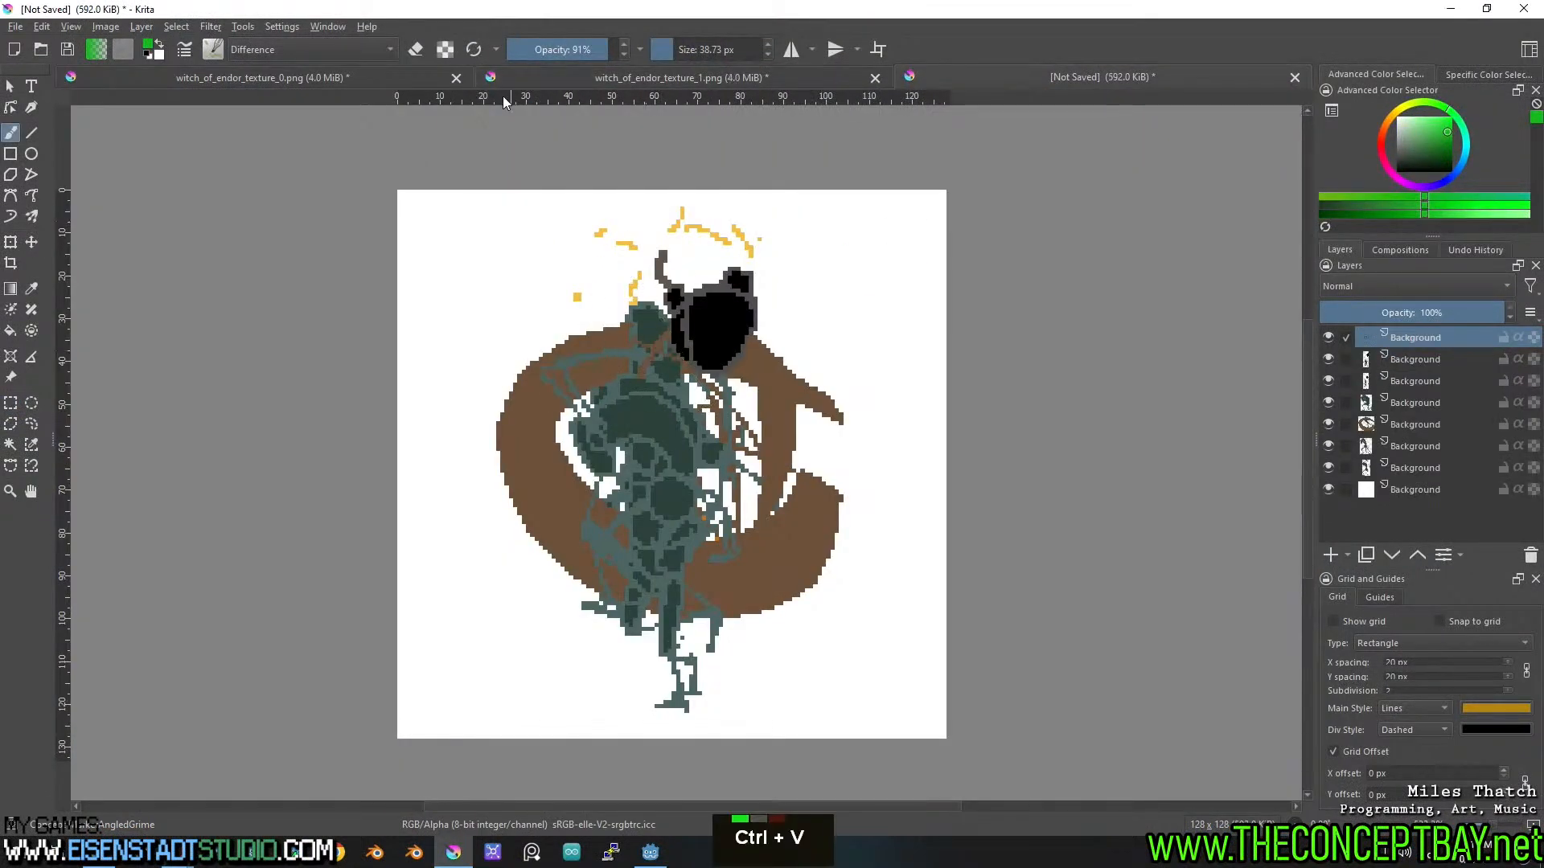
Hide the white background layer of the skeleton document and save it as undead in Krita format in the Assets folder.
left_click(1327, 489)
key("ctrl+s")
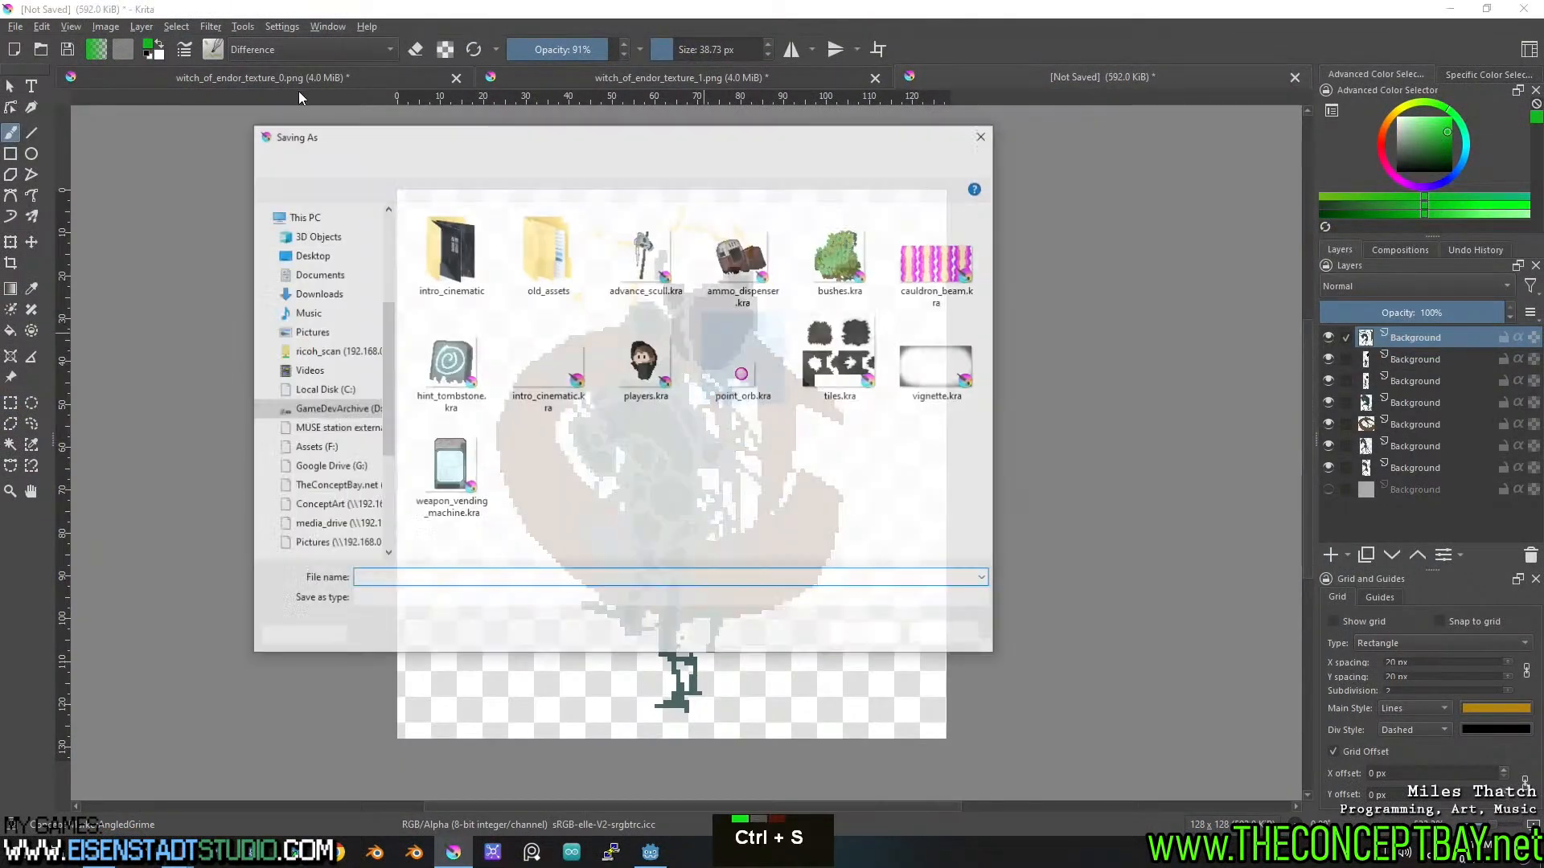
type("zo")
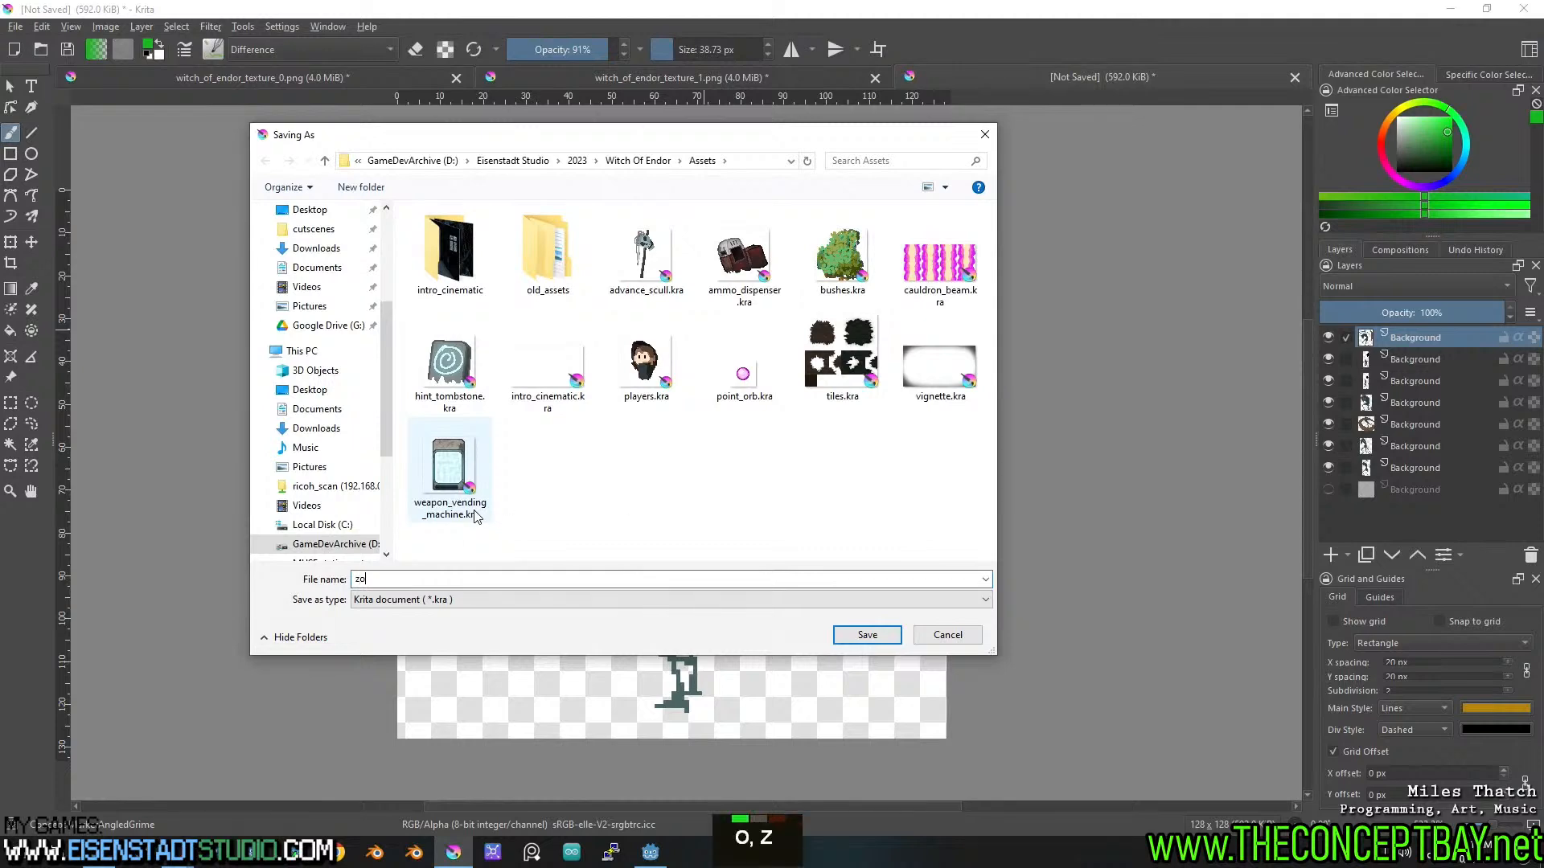
key("ctrl+a")
type("undead")
key("Return")
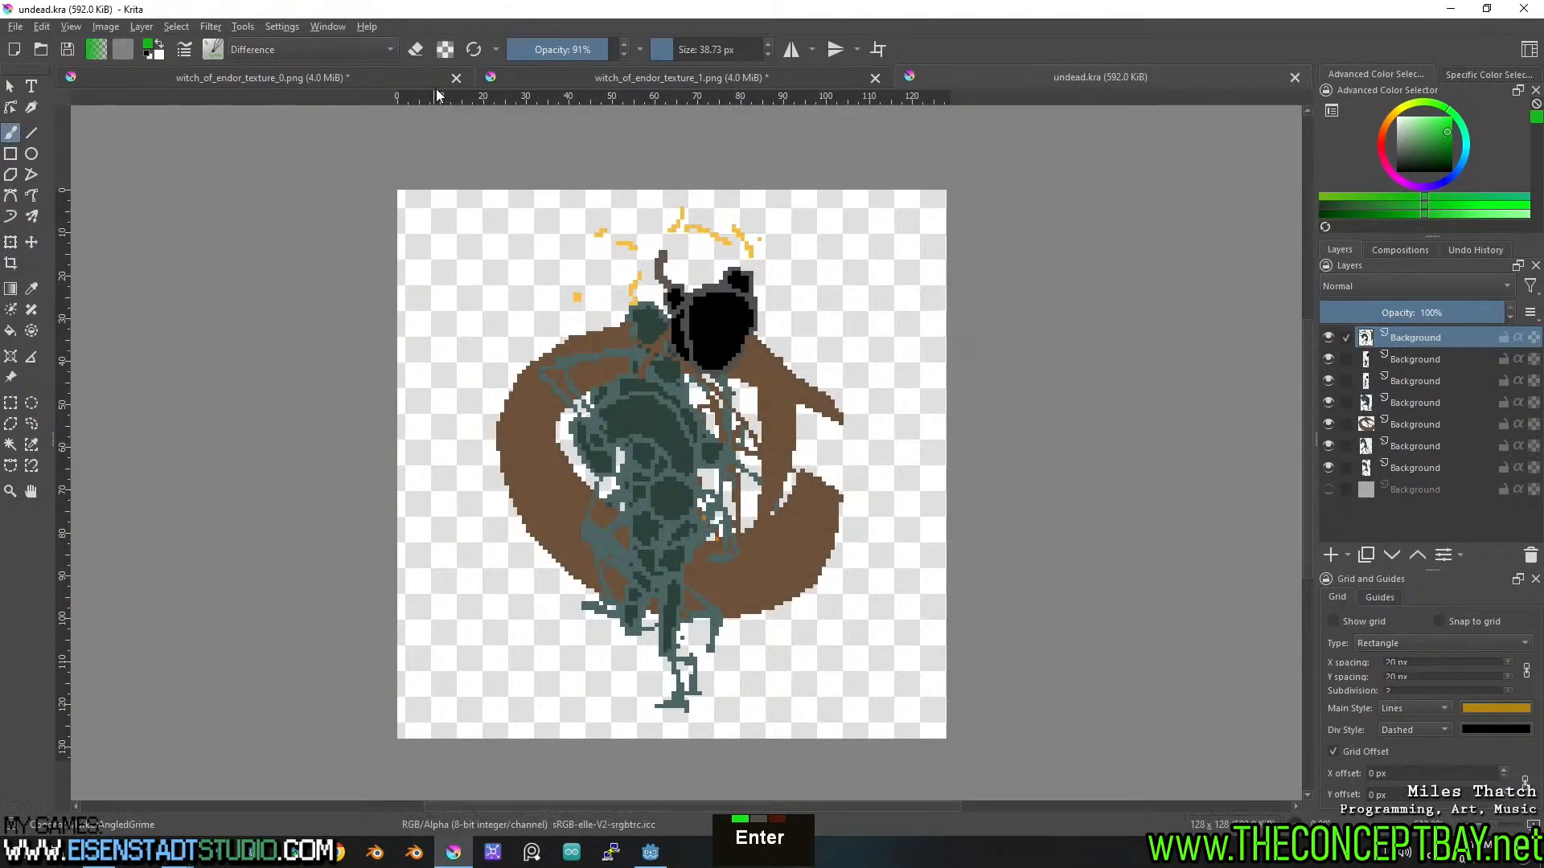
Cut the upper-right sword-carrying skeleton from witch_of_endor_texture_1.png with a marquee of about 90 × 79 px and paste it into undead.kra.
left_click(560, 76)
middle_click(700, 559)
left_click_drag(532, 291, 723, 461)
key("ctrl+x")
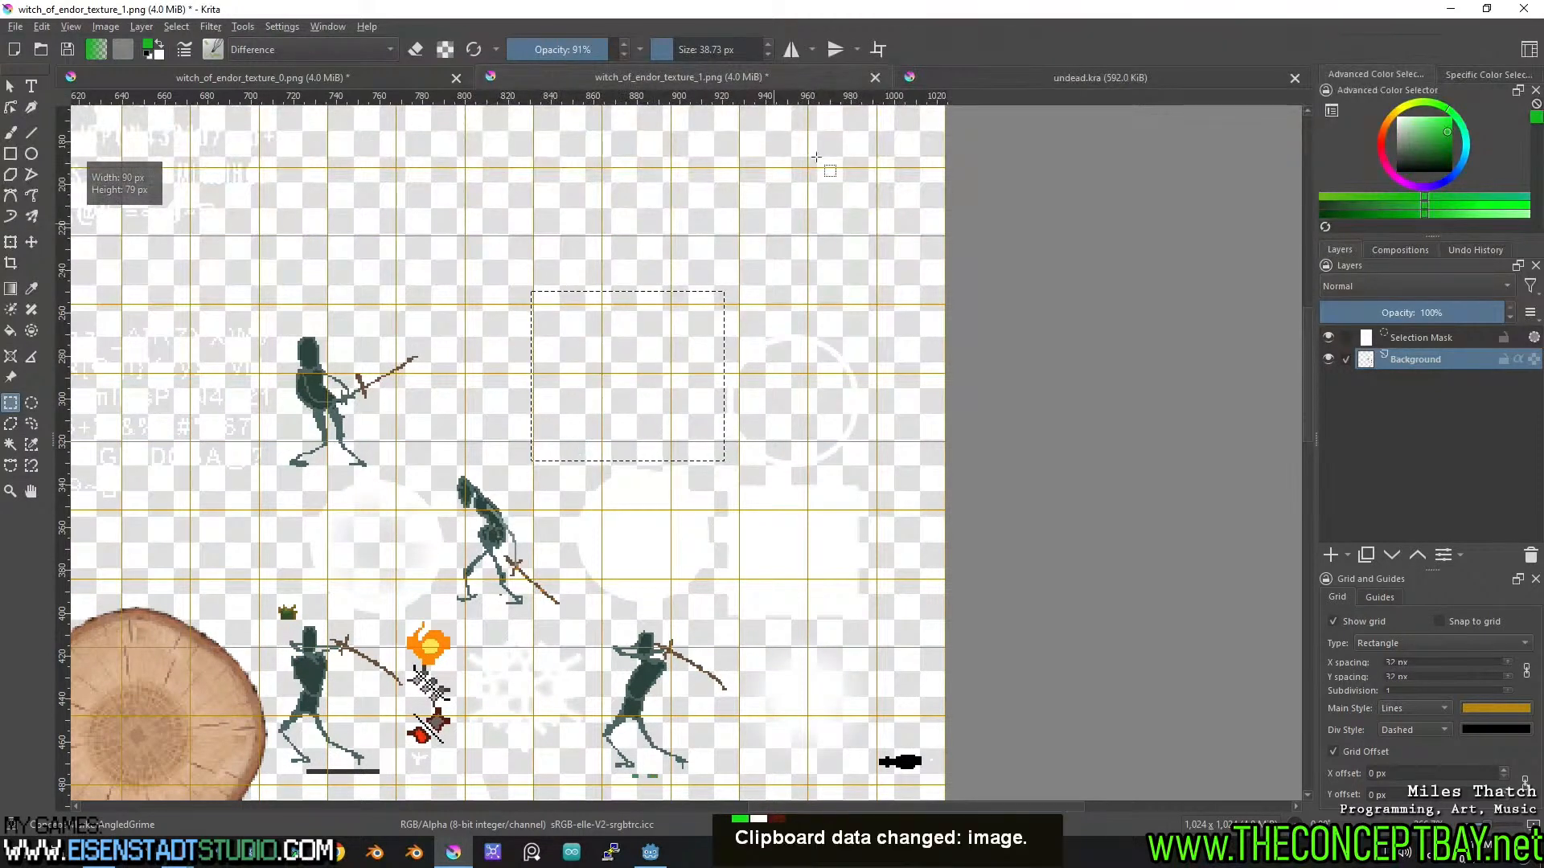
left_click(1018, 80)
key("ctrl+v")
Cut the upper-left sword-carrying skeleton from witch_of_endor_texture_1.png with a marquee of about 70 × 69 px and paste it into undead.kra.
left_click(563, 76)
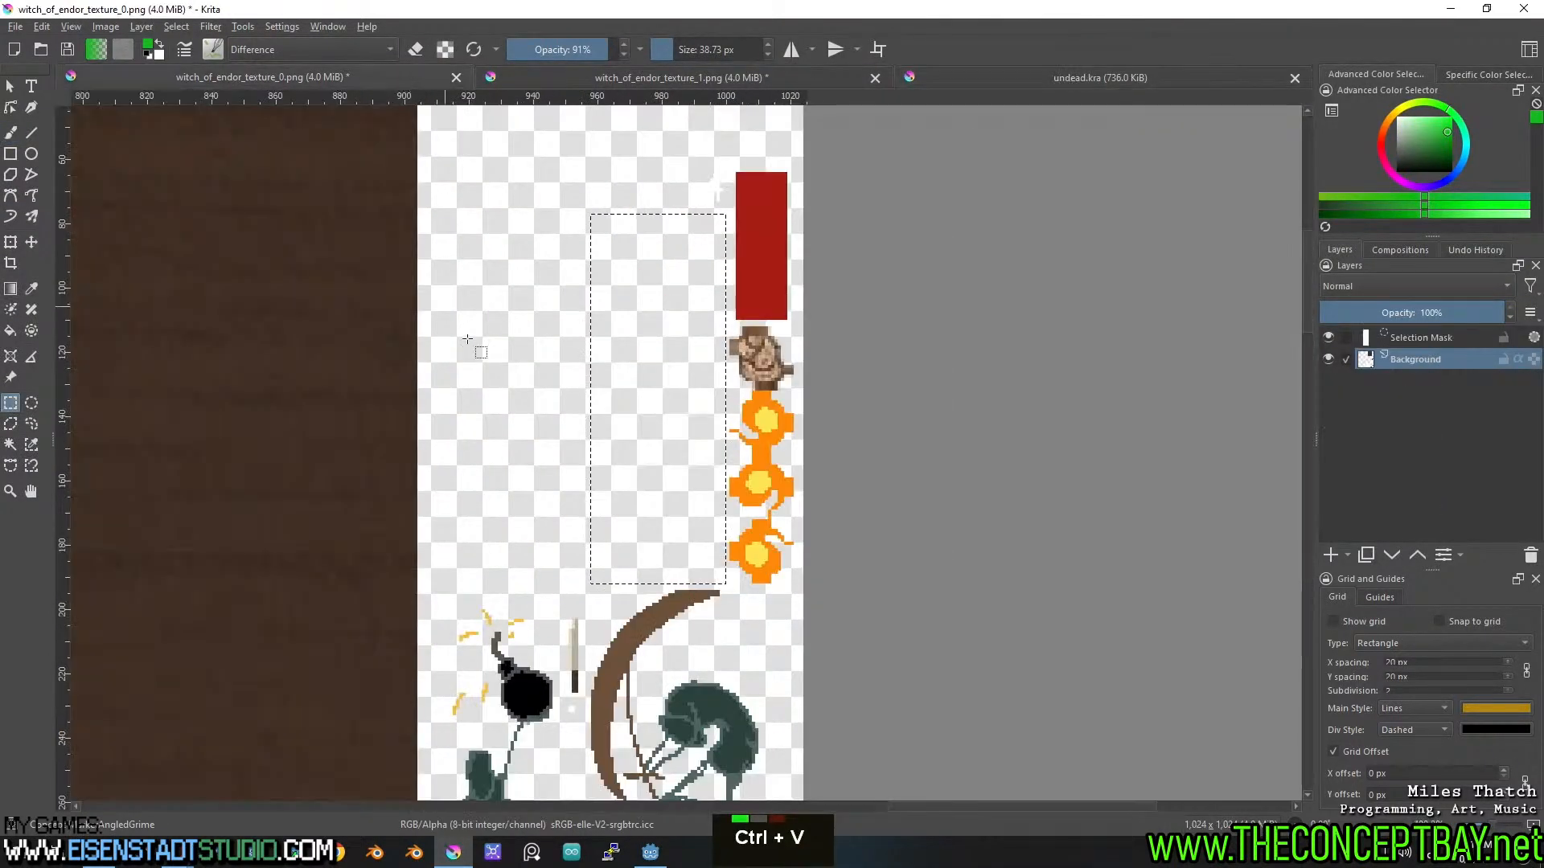
middle_click(603, 442)
middle_click(320, 305)
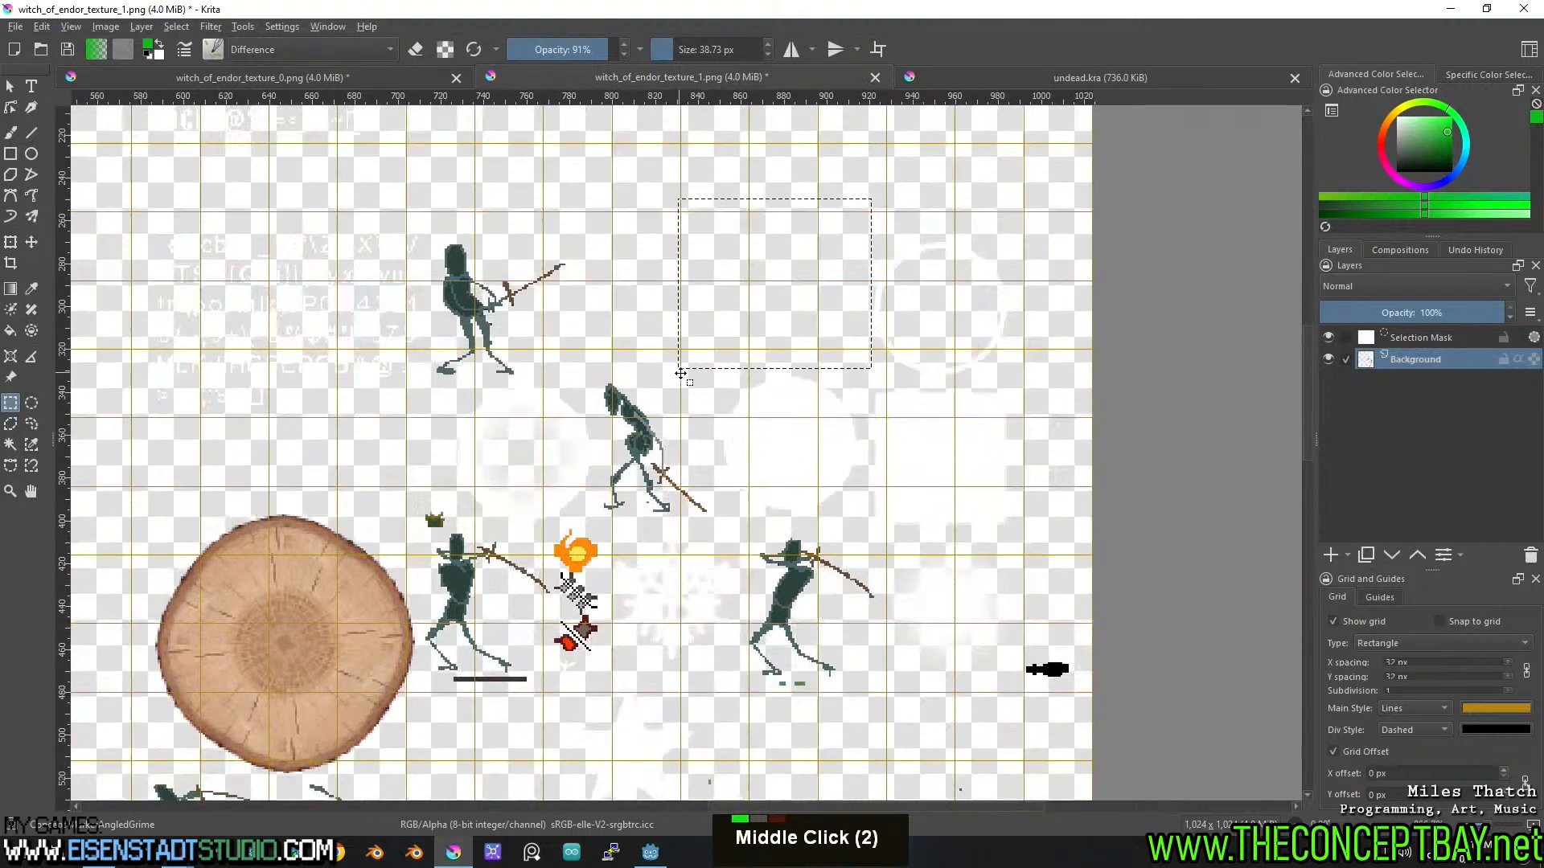
left_click_drag(429, 232, 574, 381)
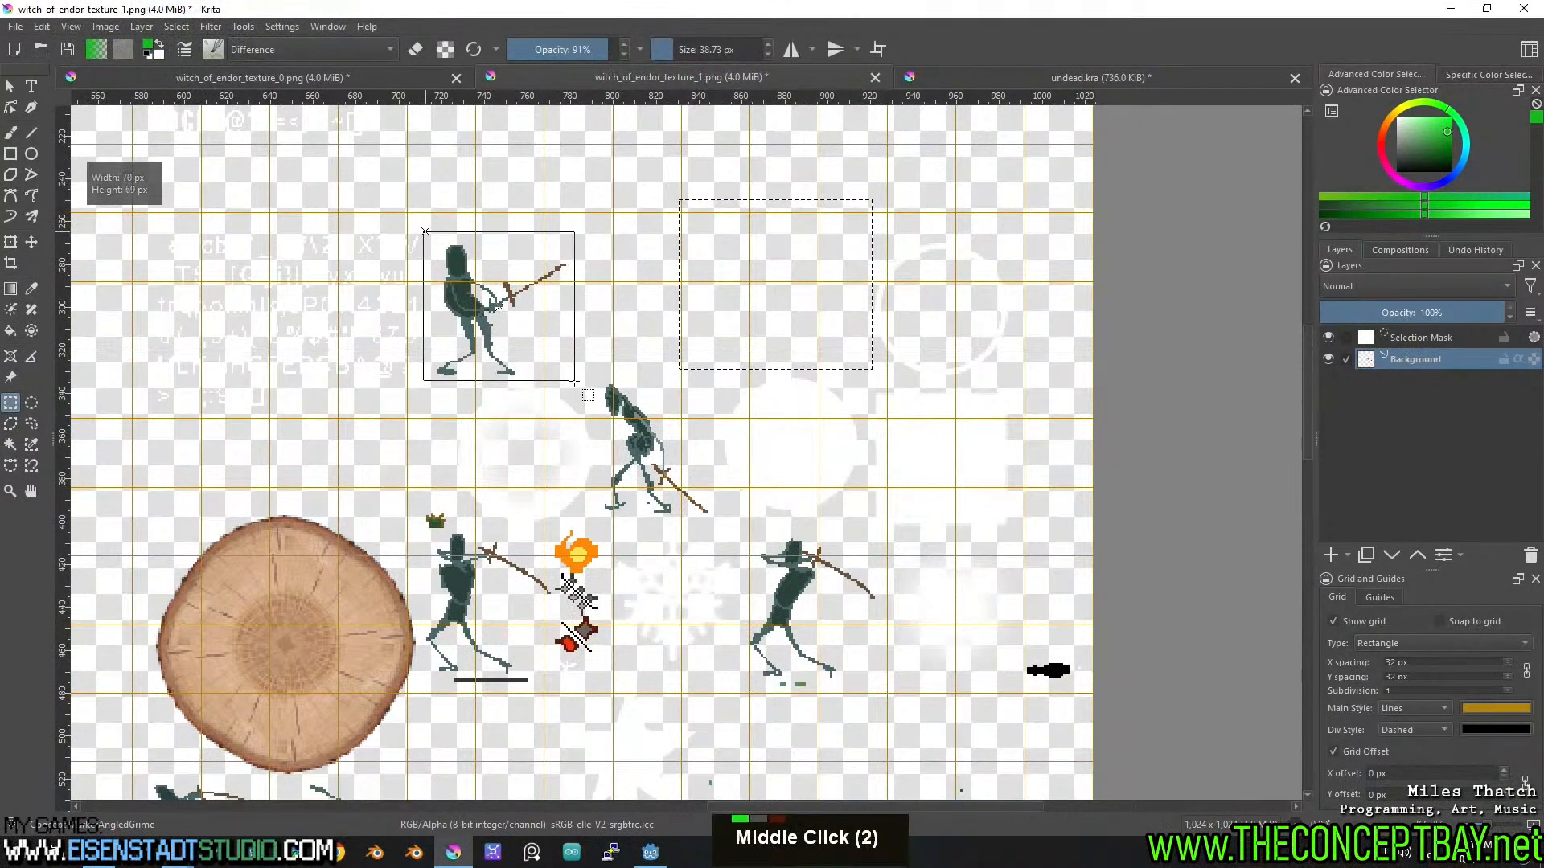
key("ctrl+c")
left_click(1069, 73)
key("ctrl+v")
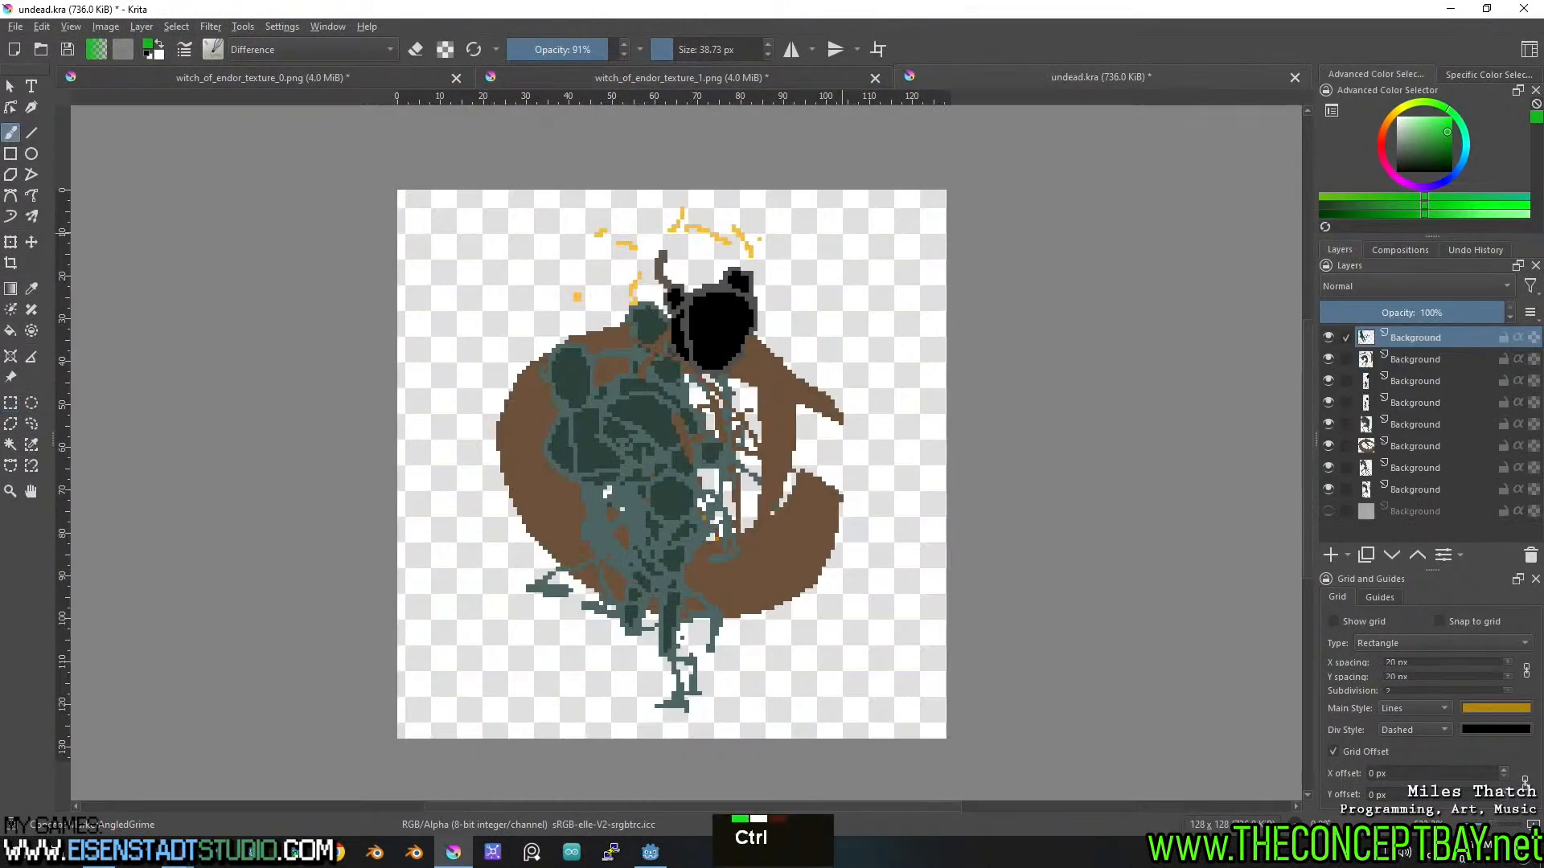
Cut the leaning skeleton with the lowered sword from witch_of_endor_texture_1.png with a marquee of about 56 × 70 px and paste it into undead.kra.
left_click(368, 78)
middle_click(553, 507)
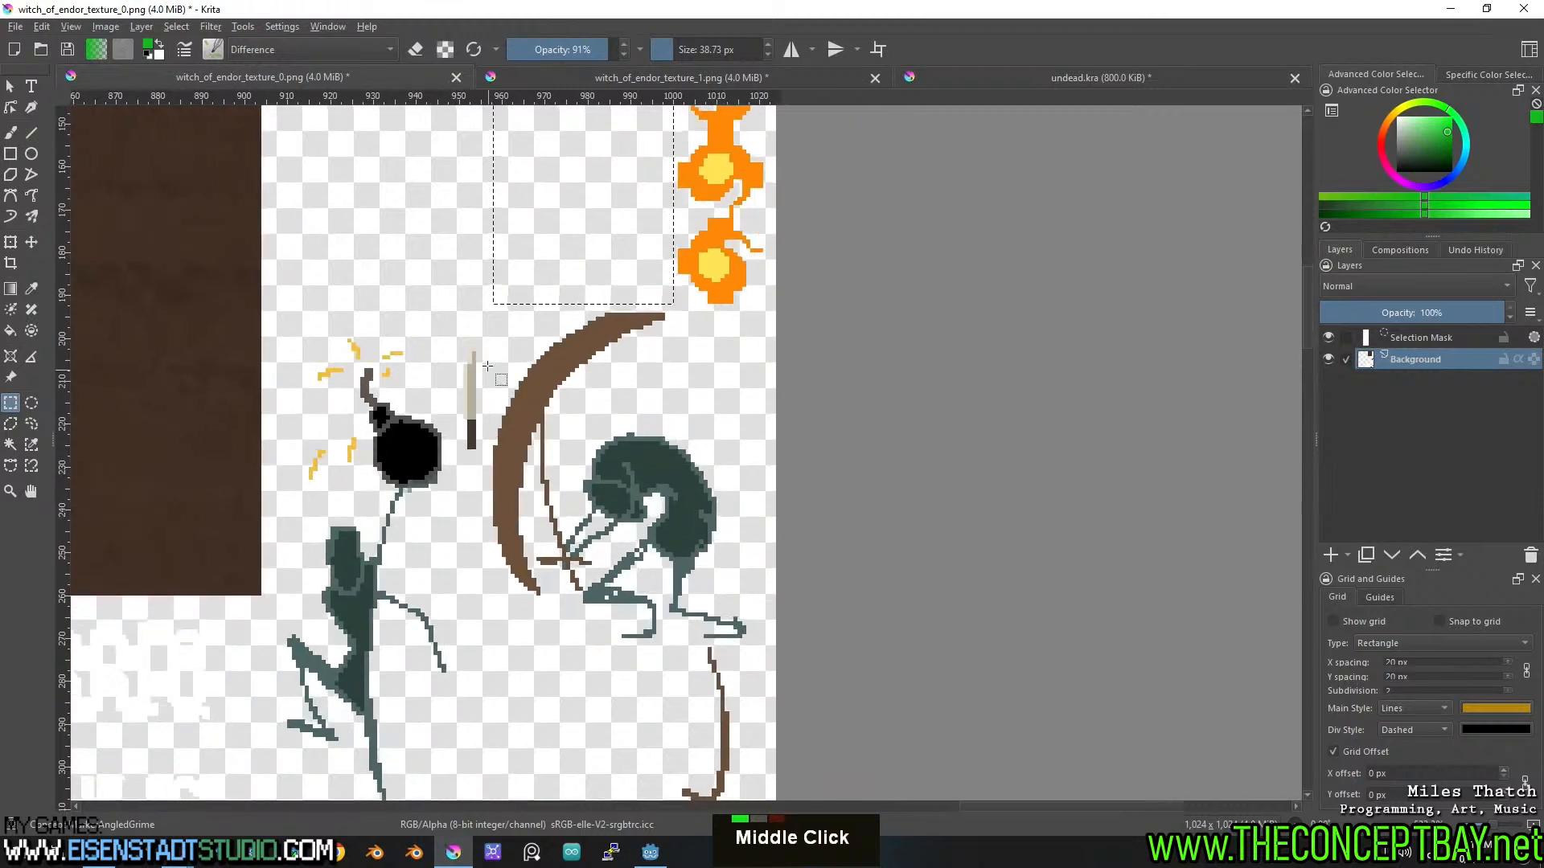
left_click(581, 77)
middle_click(637, 391)
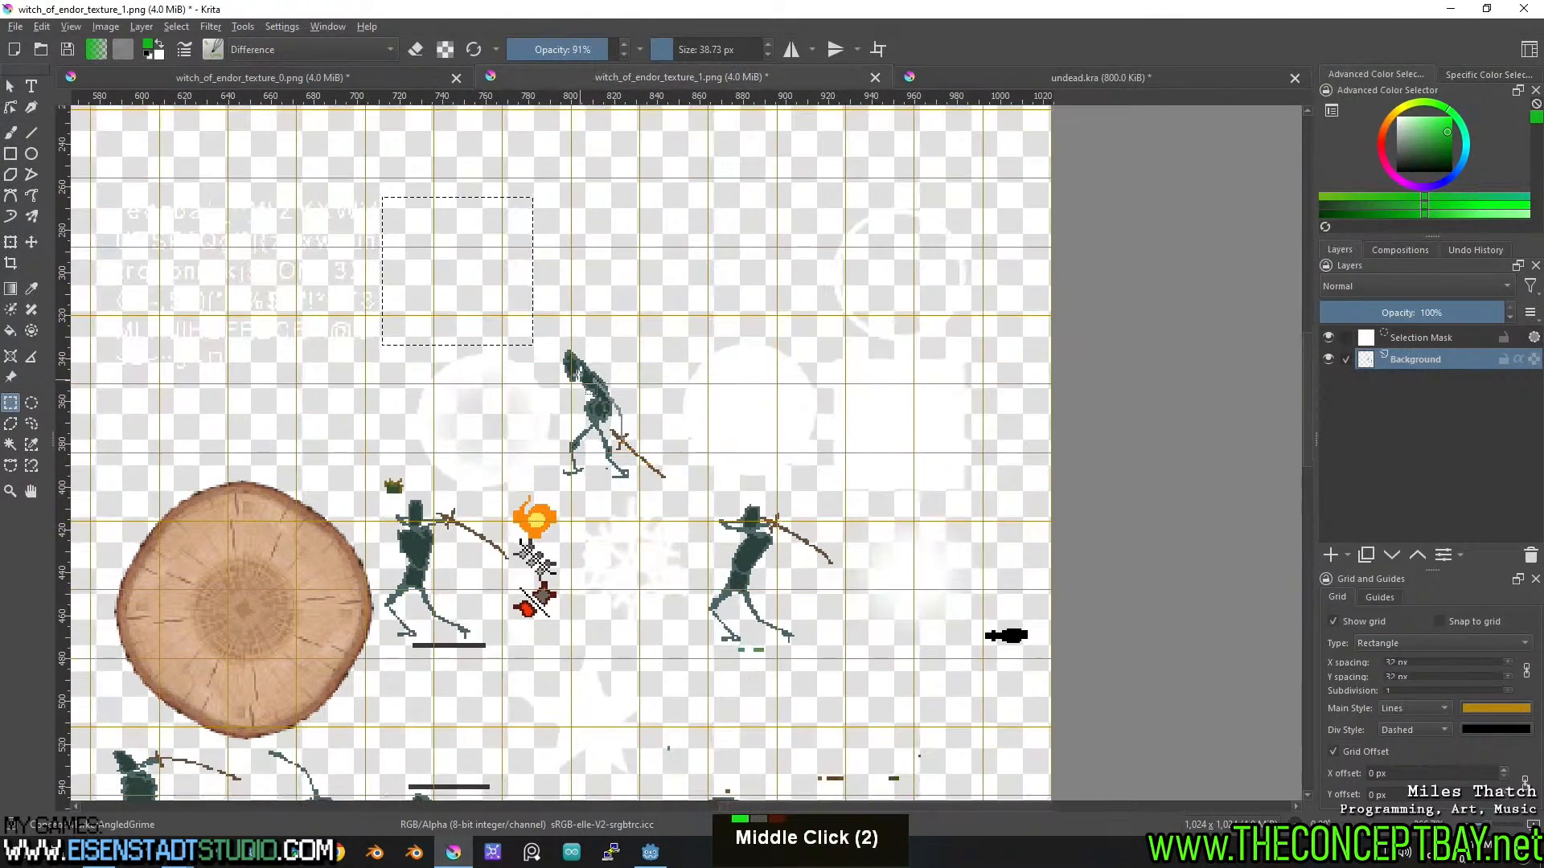
scroll(587, 354, "up", 2)
left_click_drag(545, 325, 720, 556)
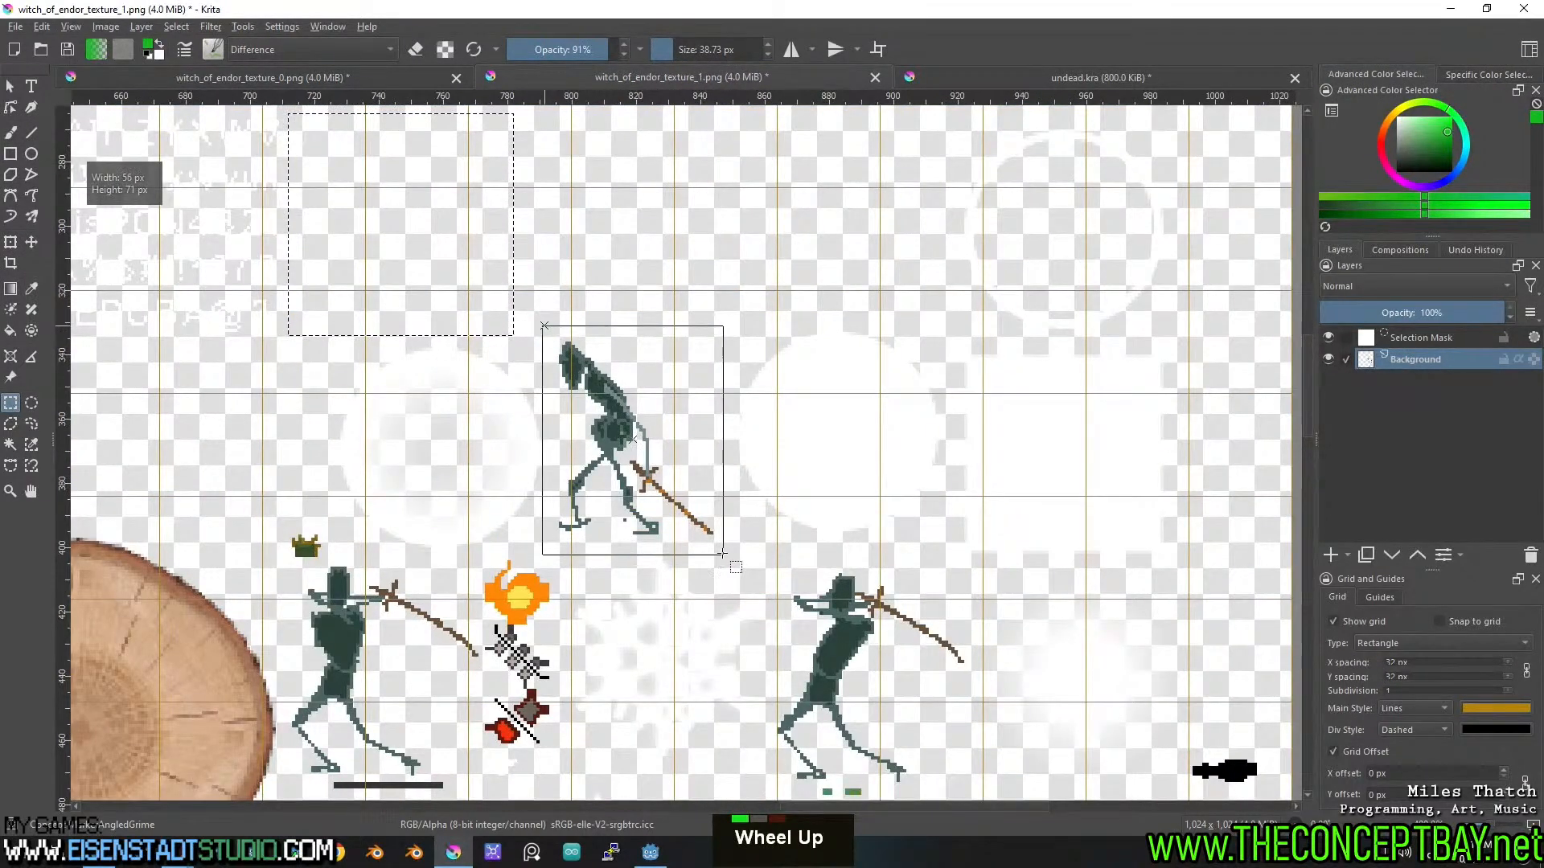
key("ctrl+x")
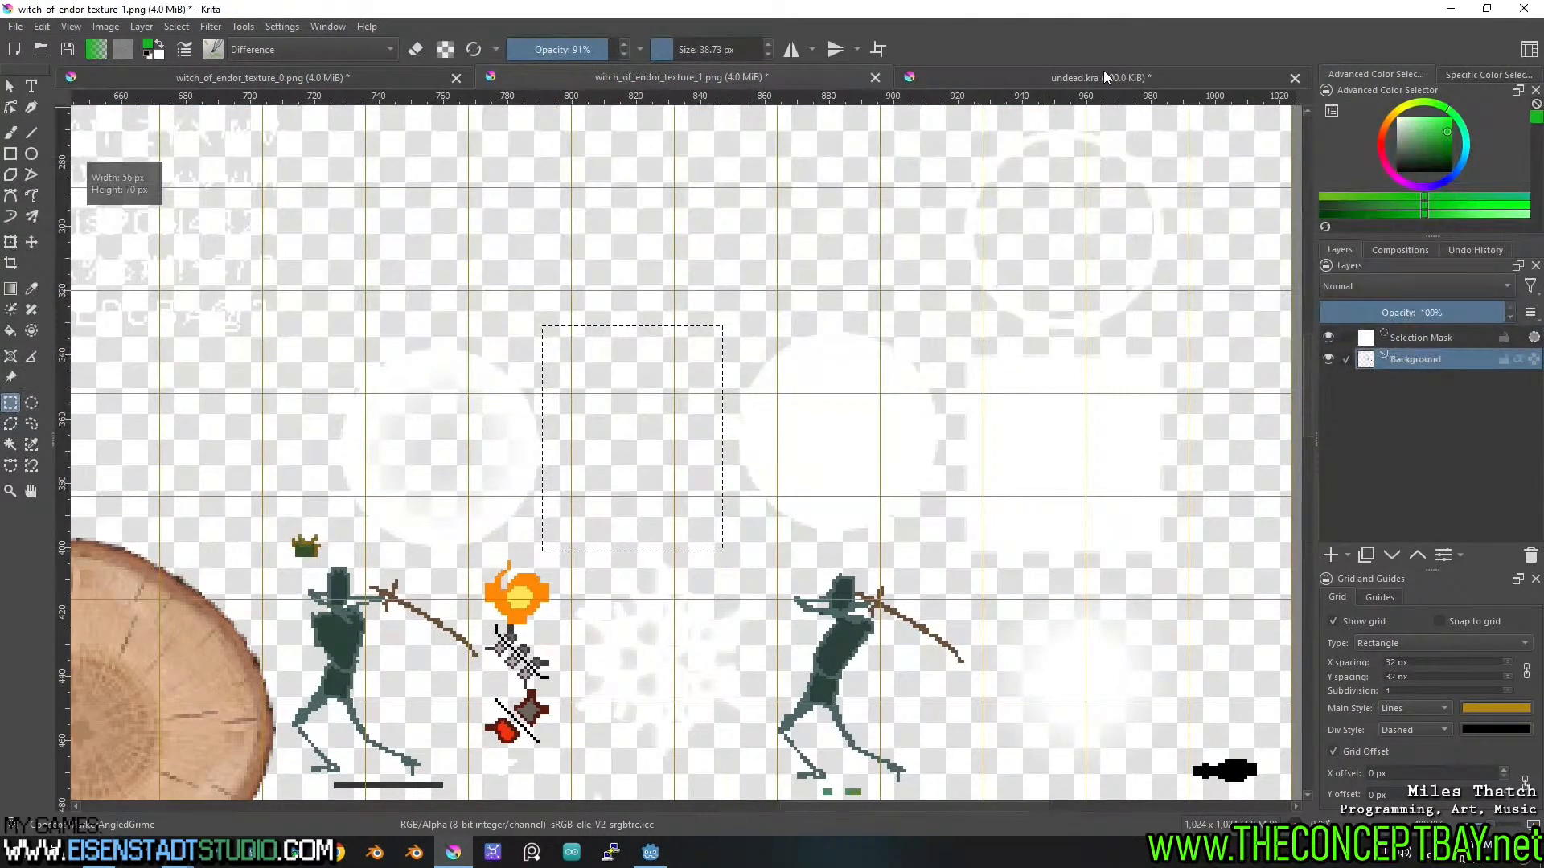
left_click(1103, 72)
key("ctrl+v")
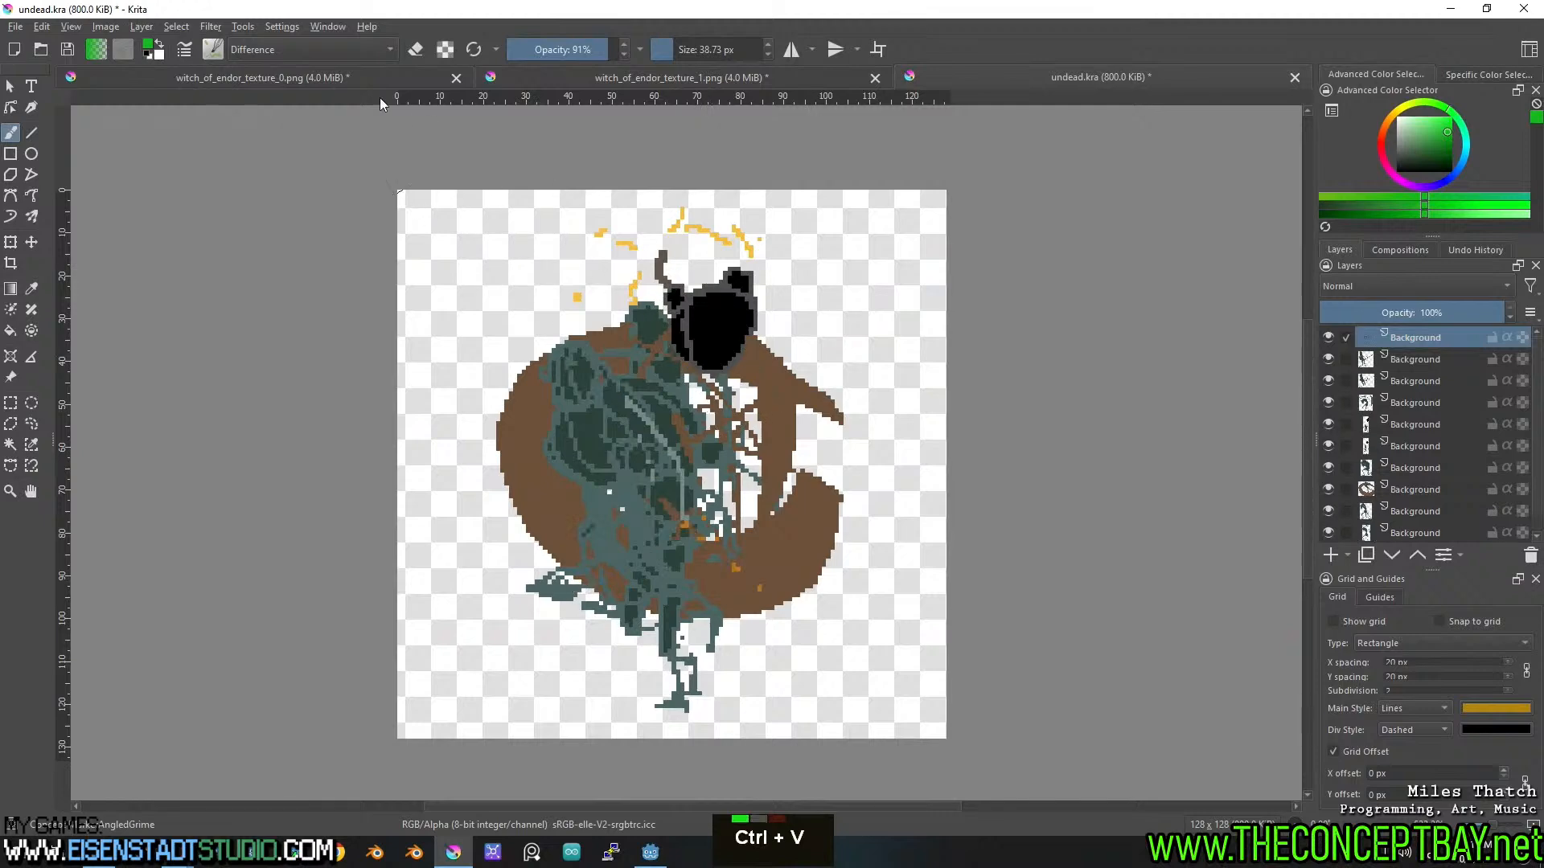
Cut the crouching skeleton with the curved brown slash from witch_of_endor_texture_0.png with a marquee of about 66 × 79 px and paste it into undead.kra.
left_click(371, 77)
middle_click(505, 283)
left_click_drag(511, 262, 796, 601)
key("ctrl+x")
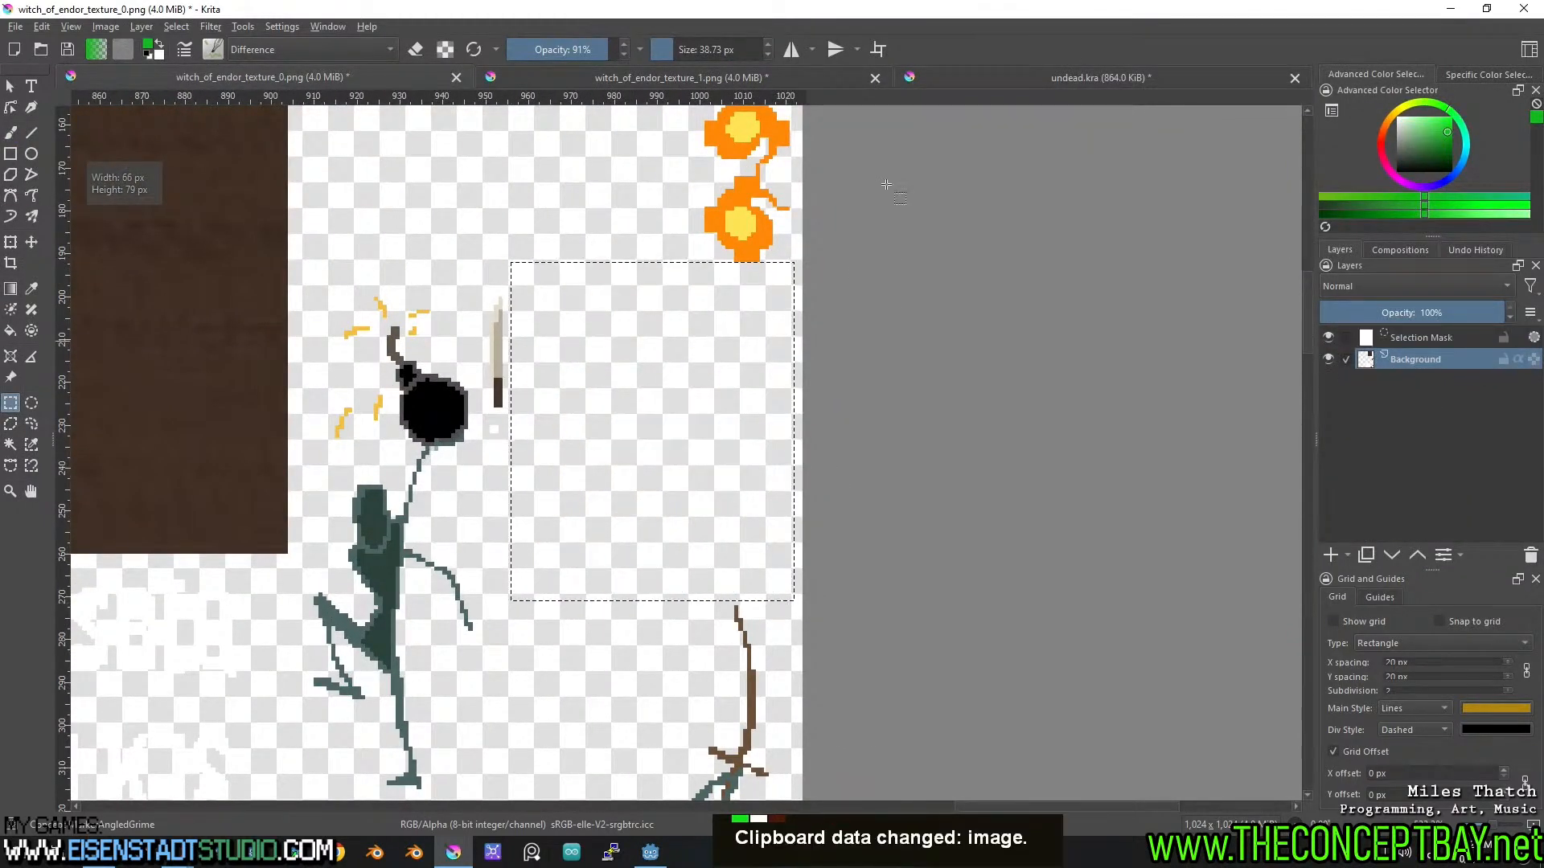
left_click(957, 79)
key("ctrl+v")
Cut the remaining bomb-carrying skeleton from witch_of_endor_texture_0.png with a marquee of about 45 × 119 px and paste it into undead.kra.
left_click(407, 84)
left_click_drag(542, 465, 649, 412)
left_click_drag(572, 406, 622, 283)
left_click_drag(444, 142, 678, 639)
key("ctrl+x")
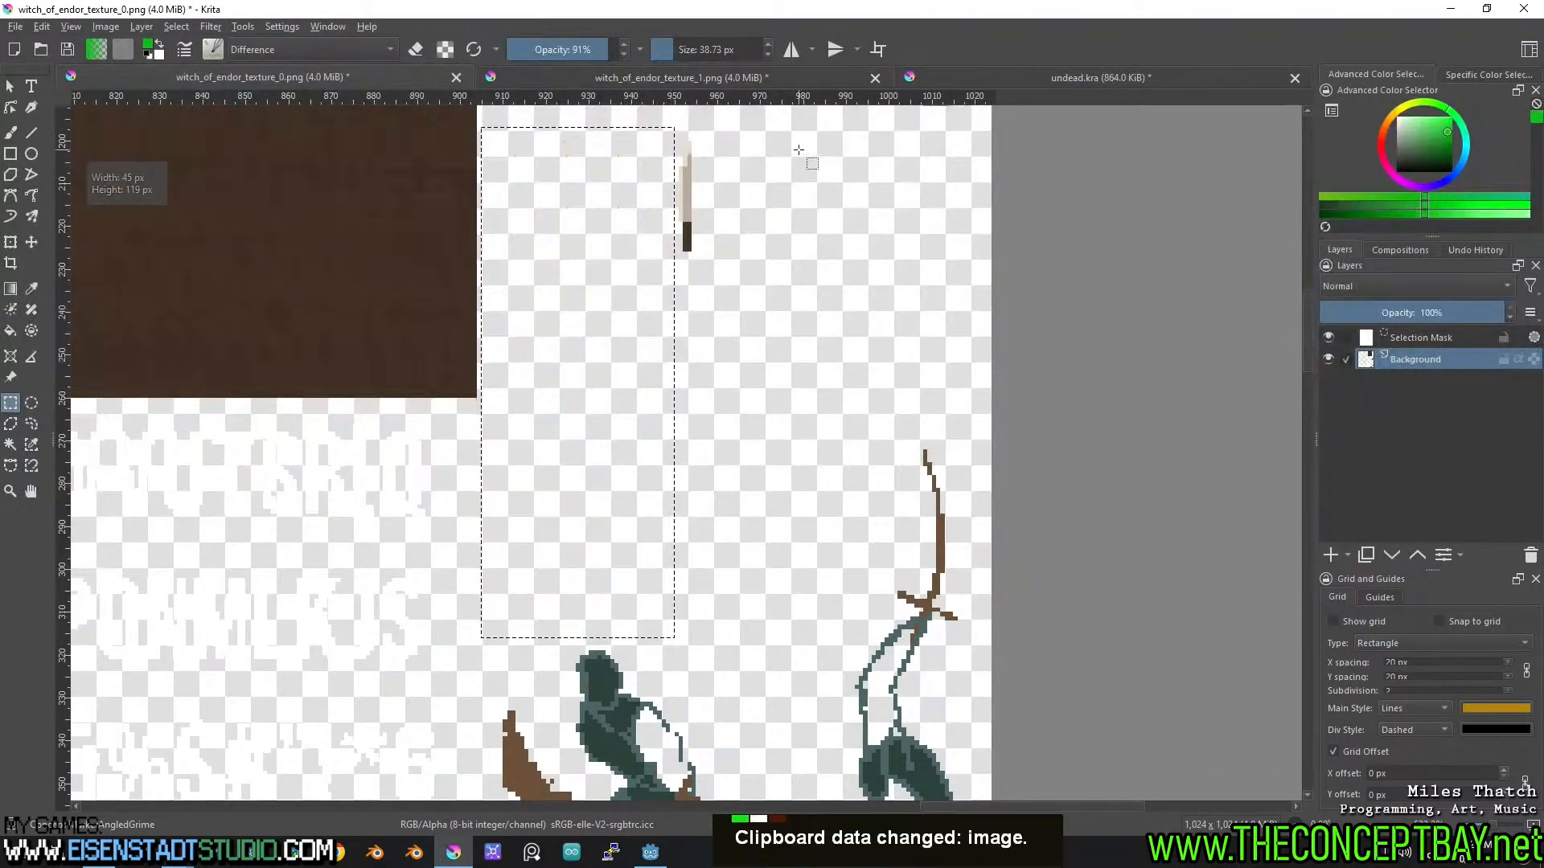
left_click(993, 74)
key("ctrl+v")
Cut the skeleton with the raised sword at the right side of witch_of_endor_texture_0.png and paste it into undead.kra.
left_click(438, 78)
left_click_drag(679, 427, 549, 228)
left_click_drag(559, 120, 753, 639)
key("ctrl+x")
left_click(1023, 78)
key("ctrl+v")
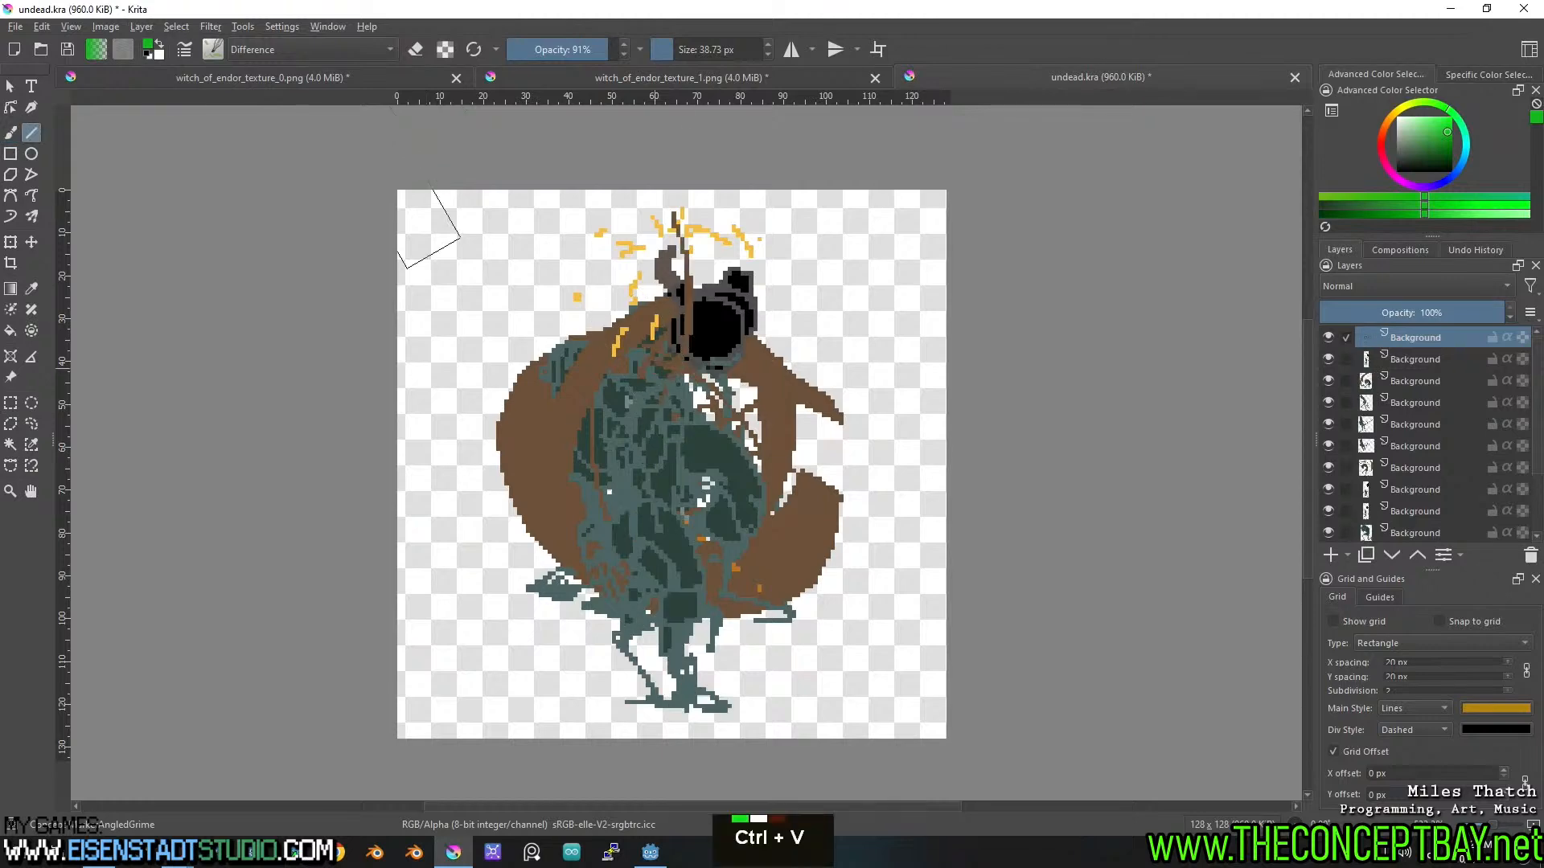
Cut the leaning skeleton with the wide, low brown sword slash from witch_of_endor_texture_0.png and paste it into undead.kra.
left_click(354, 78)
left_click_drag(402, 441, 586, 440)
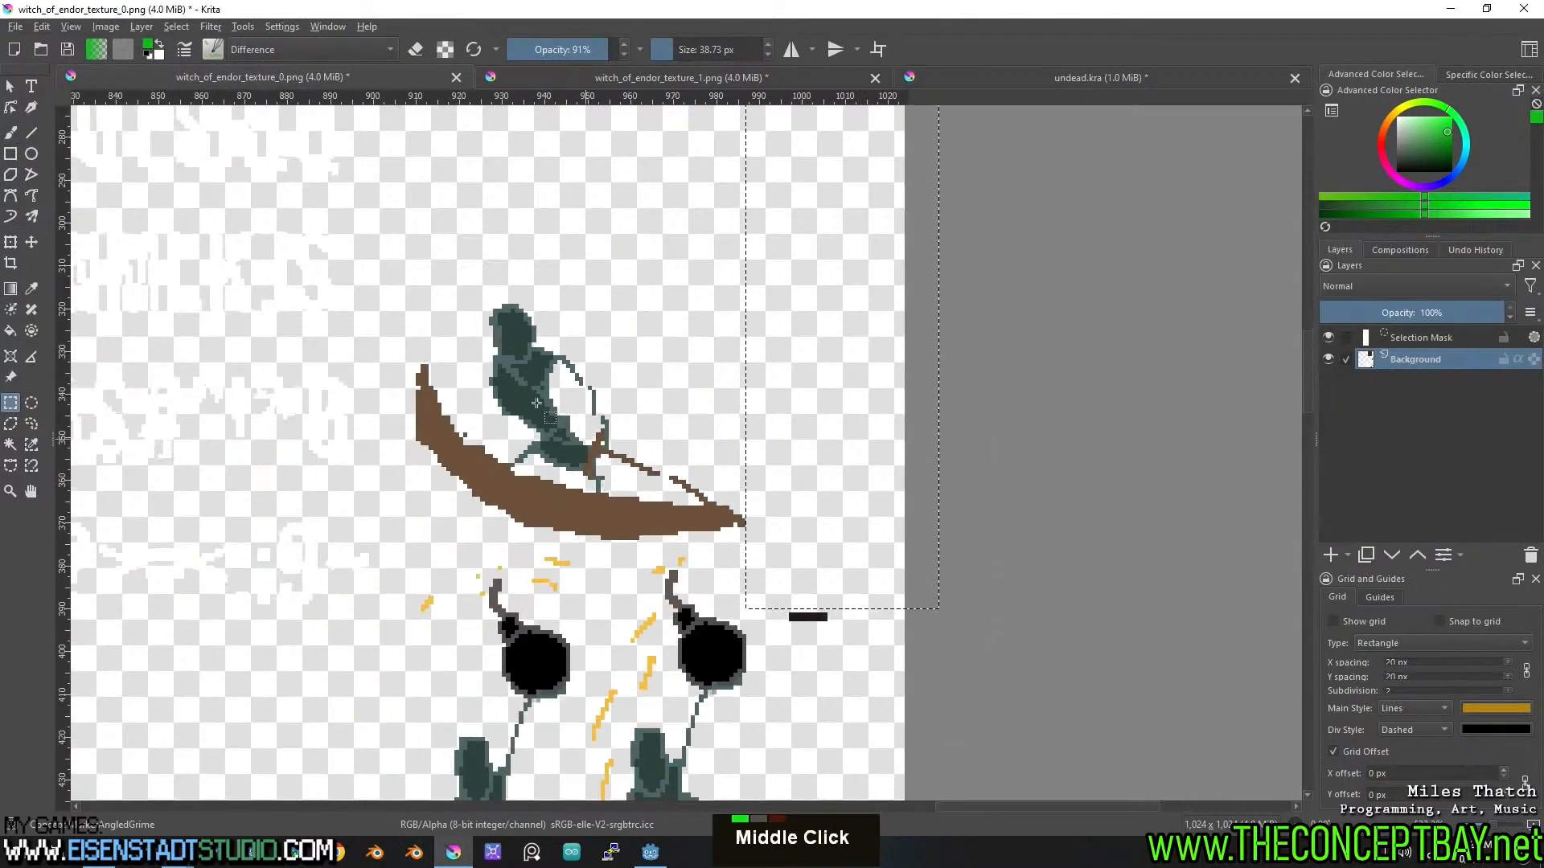
left_click_drag(402, 271, 764, 552)
key("ctrl+x")
left_click(1028, 75)
key("ctrl+v")
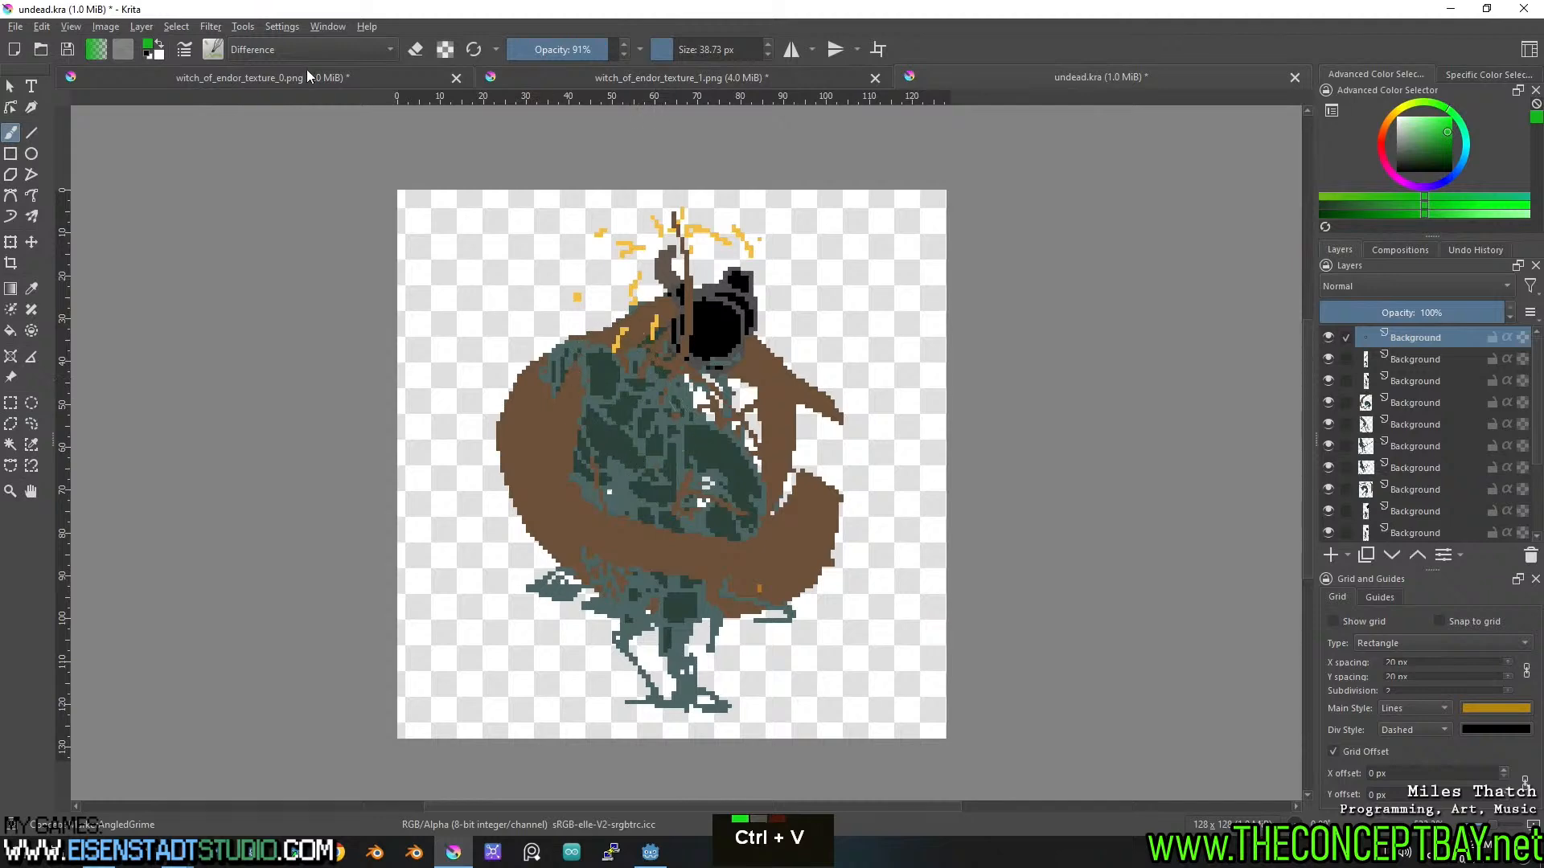
Cut the right-hand one of the two bomb-carrying skeletons from witch_of_endor_texture_0.png and paste it into undead.kra.
left_click(307, 74)
left_click_drag(572, 487, 562, 160)
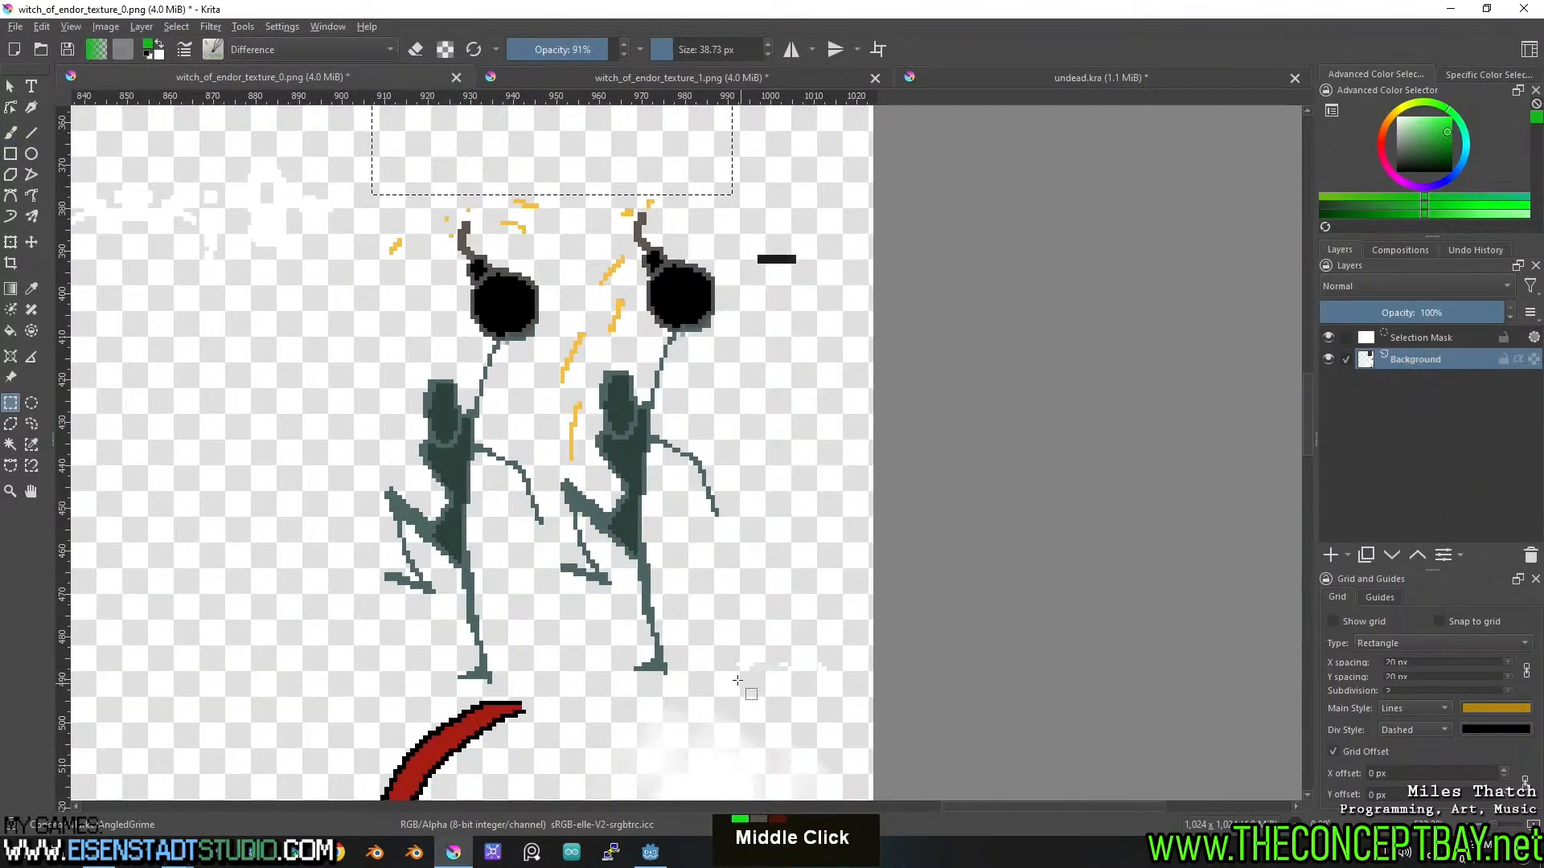
left_click_drag(734, 677, 551, 187)
key("ctrl+x")
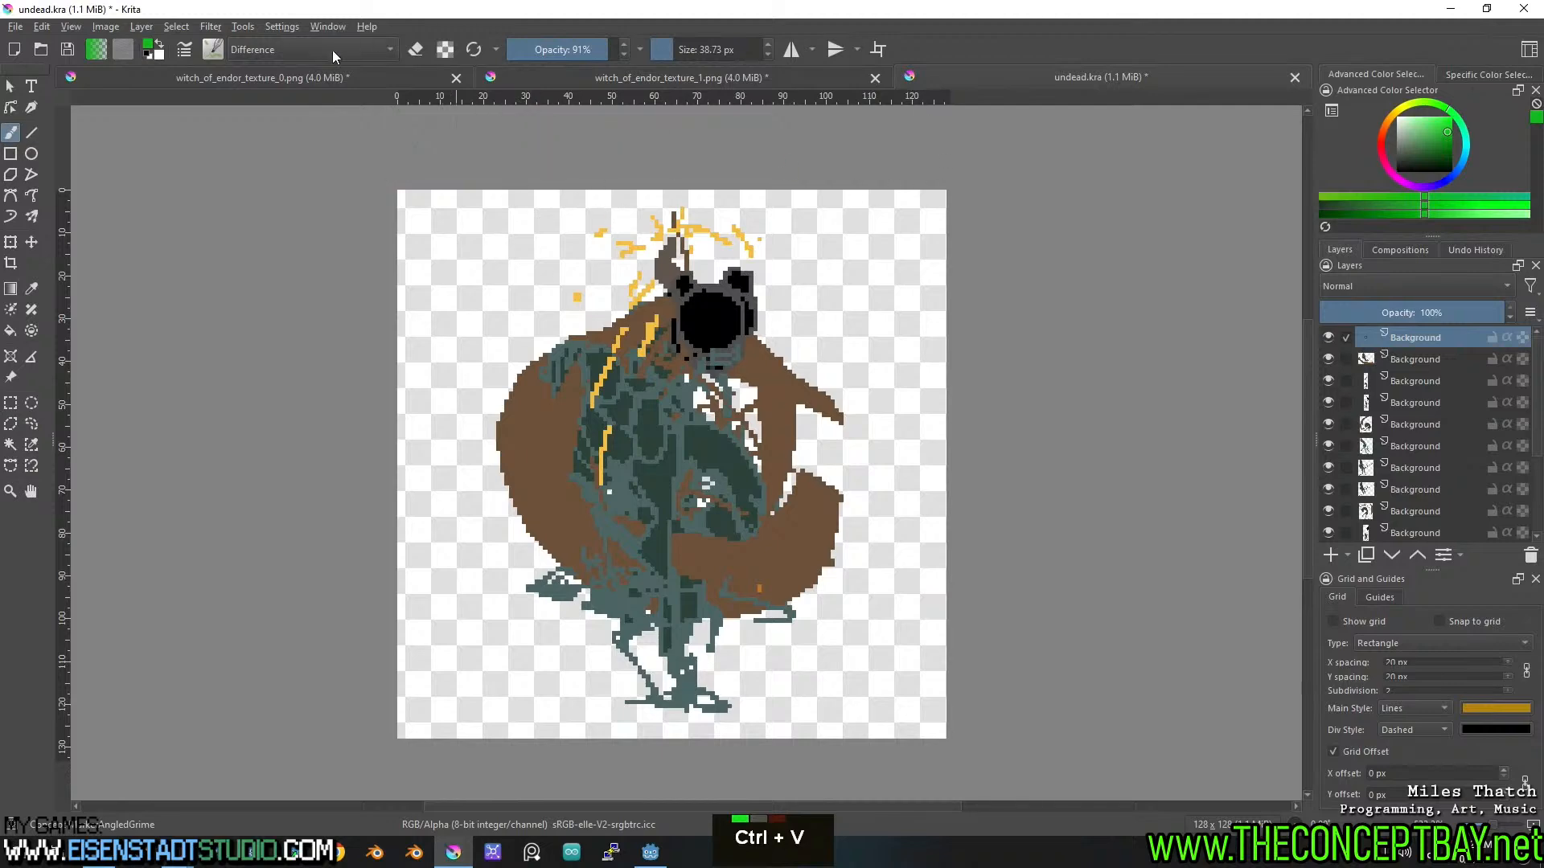
Cut the other bomb-carrying skeleton from witch_of_endor_texture_0.png with a marquee of about 45 × 118 px and paste it into undead.kra.
left_click(317, 78)
middle_click(693, 454)
left_click_drag(670, 633, 477, 243)
key("ctrl+x")
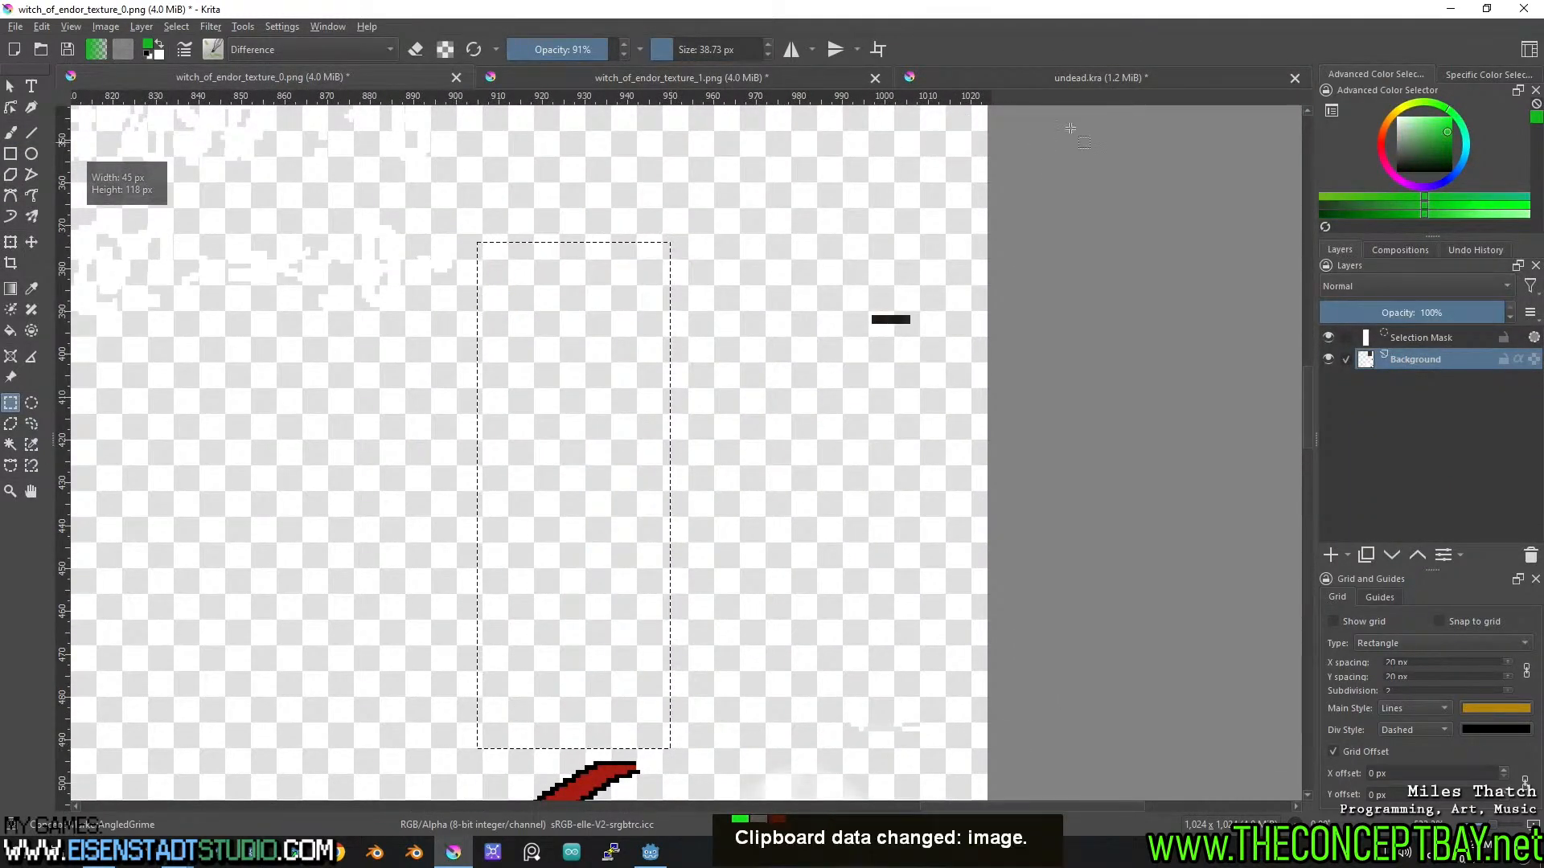
left_click(1102, 77)
key("ctrl+v")
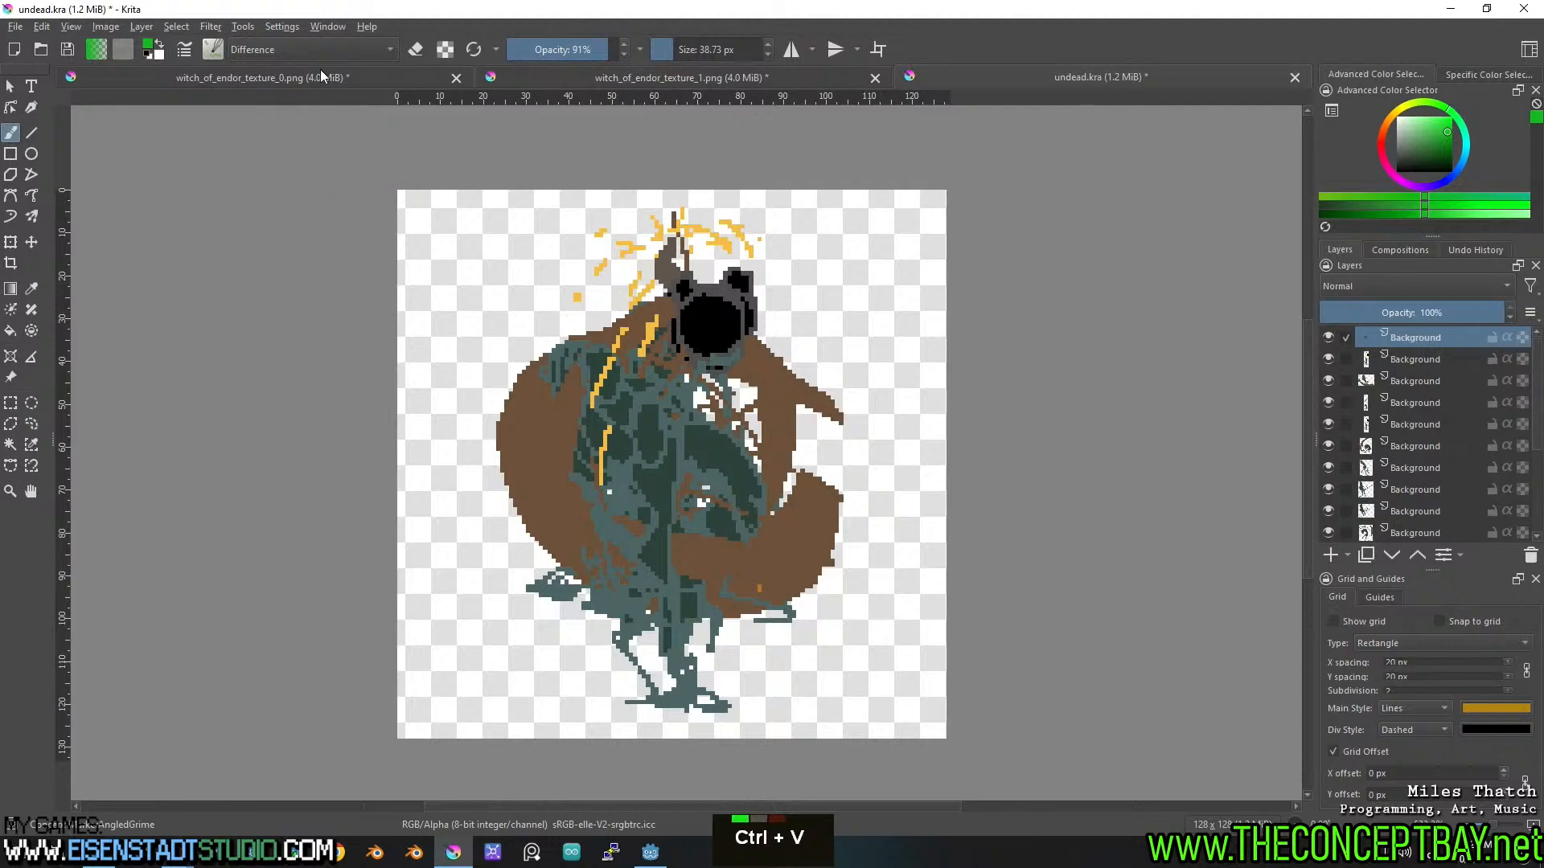
Cut the skeleton with the long black shape from the right edge of witch_of_endor_texture_0.png with a marquee of about 56 × 95 px and paste it into undead.kra.
left_click(320, 77)
middle_click(593, 465)
scroll(581, 434, "up", 3)
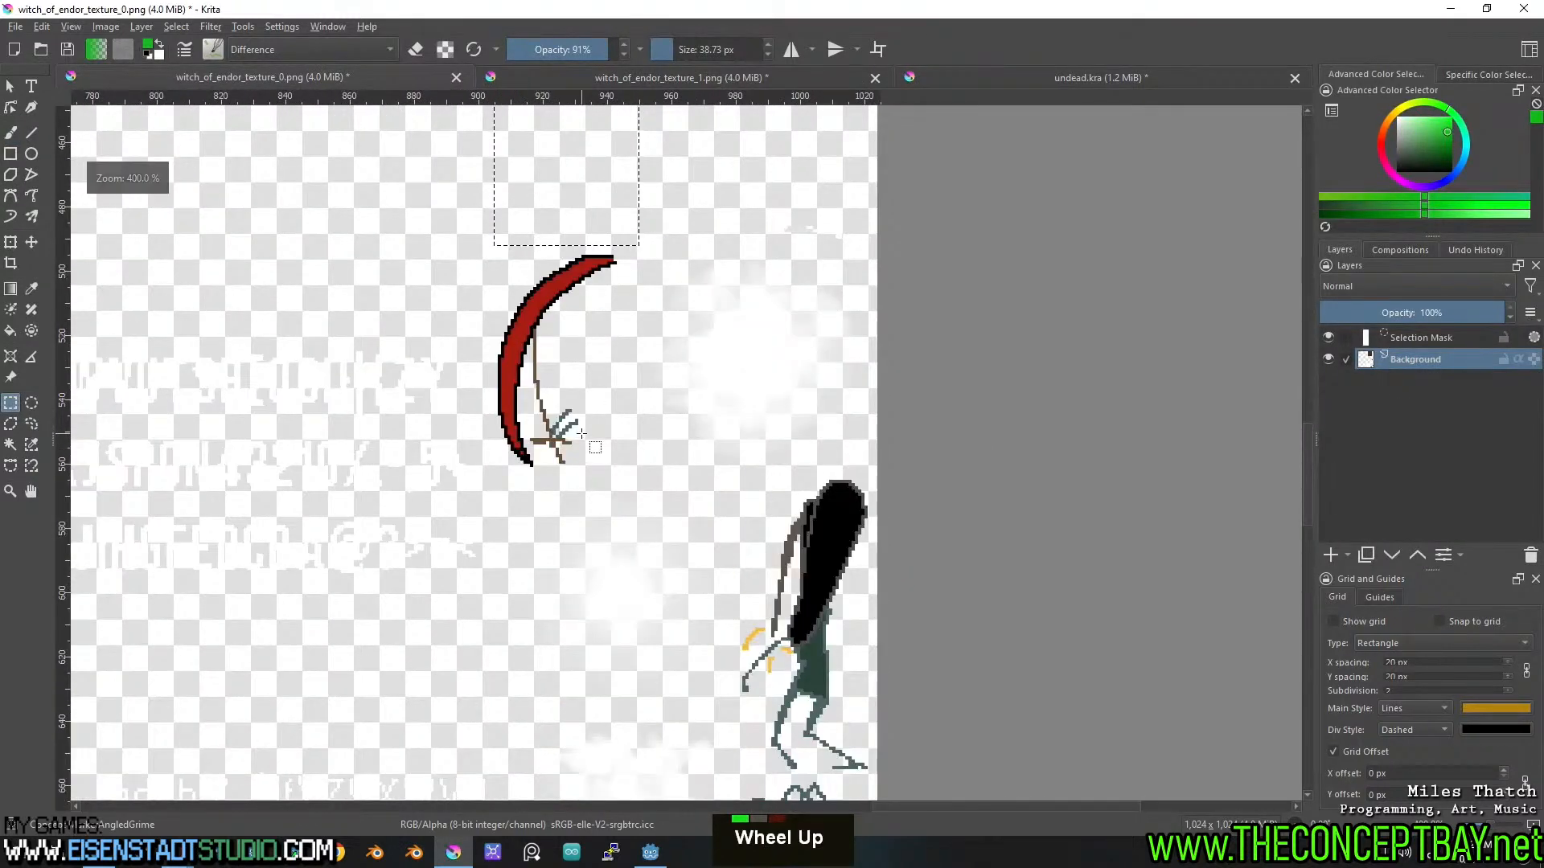
scroll(581, 434, "down", 3)
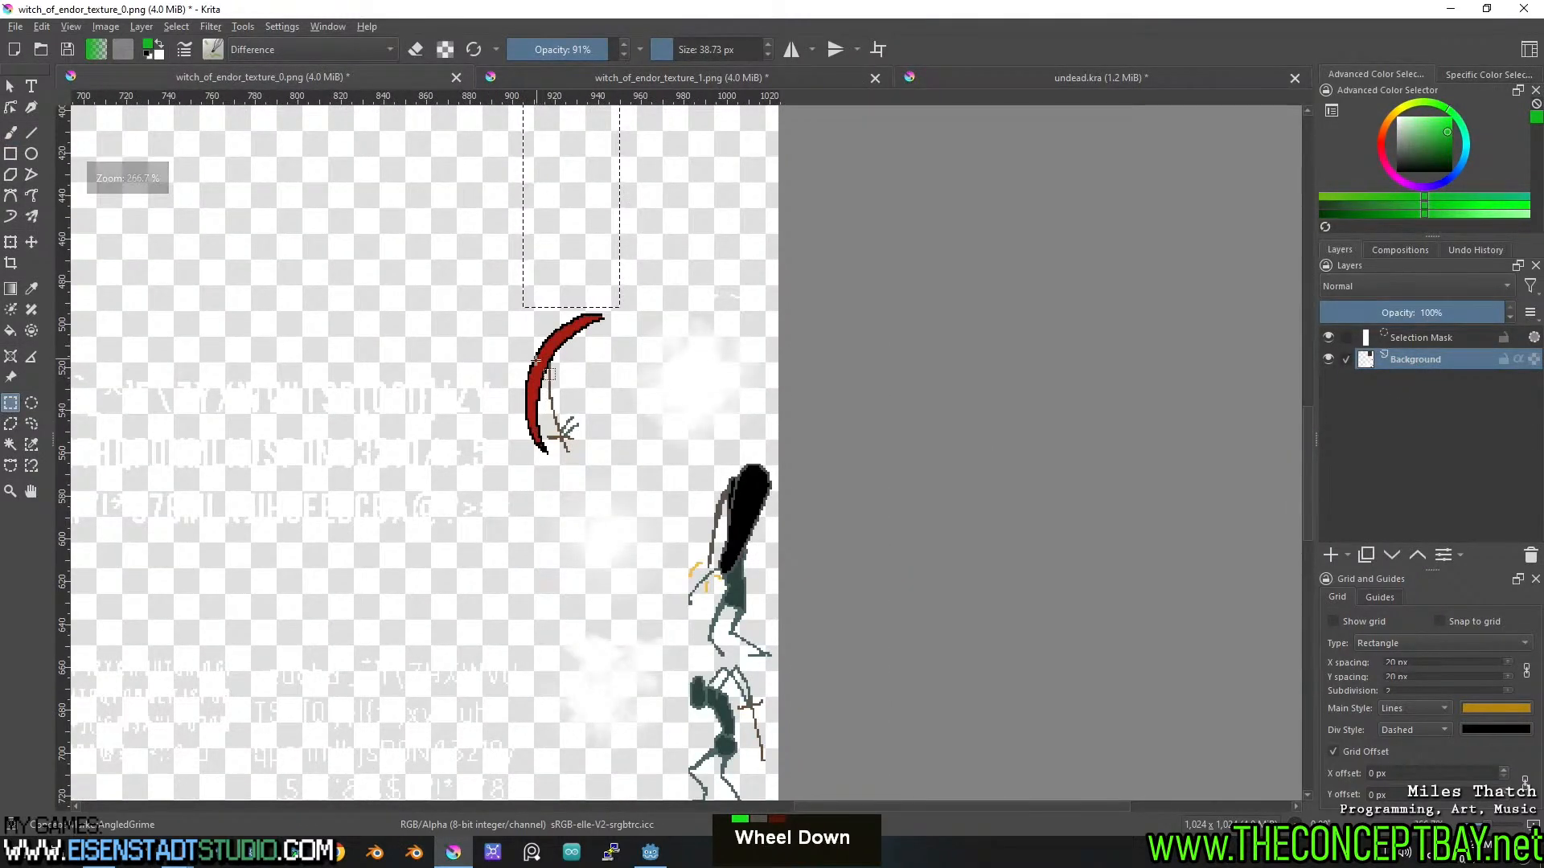
middle_click(527, 408)
scroll(529, 352, "up", 2)
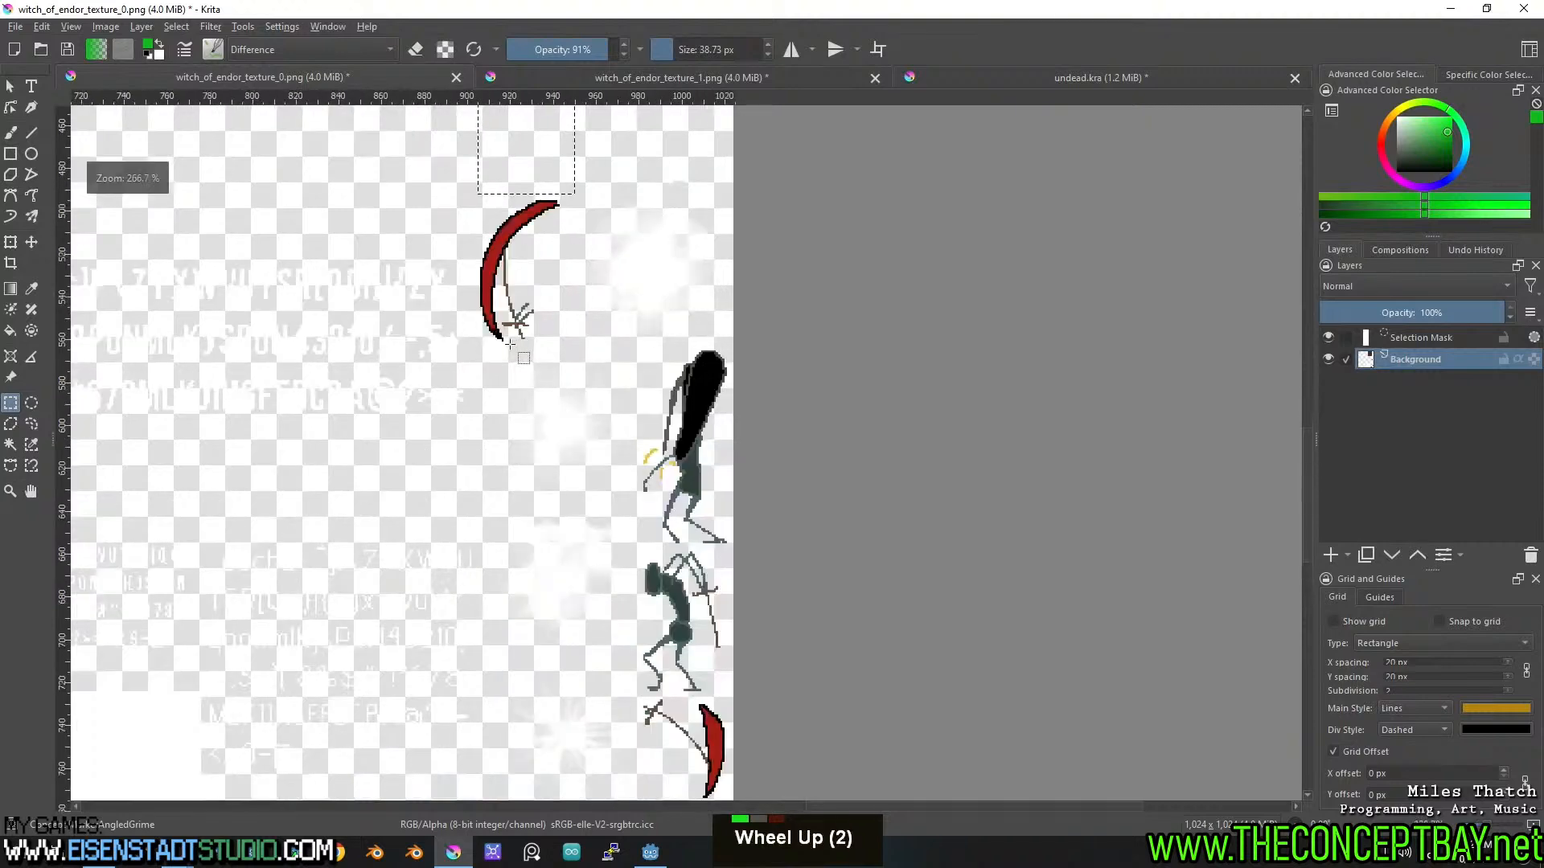
scroll(657, 428, "up", 1)
middle_click(619, 430)
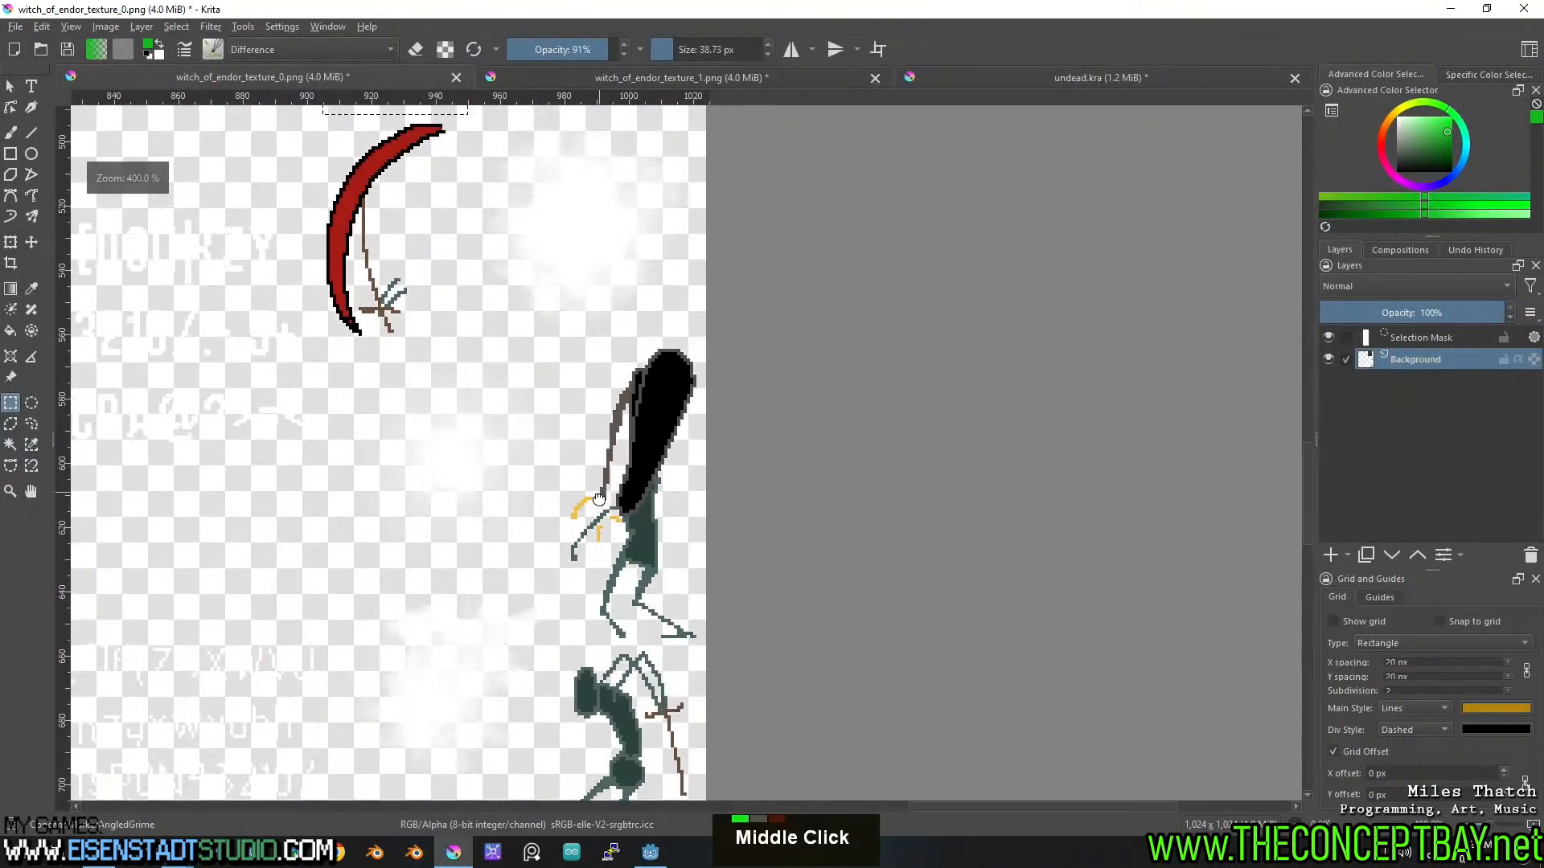
left_click_drag(561, 356, 718, 548)
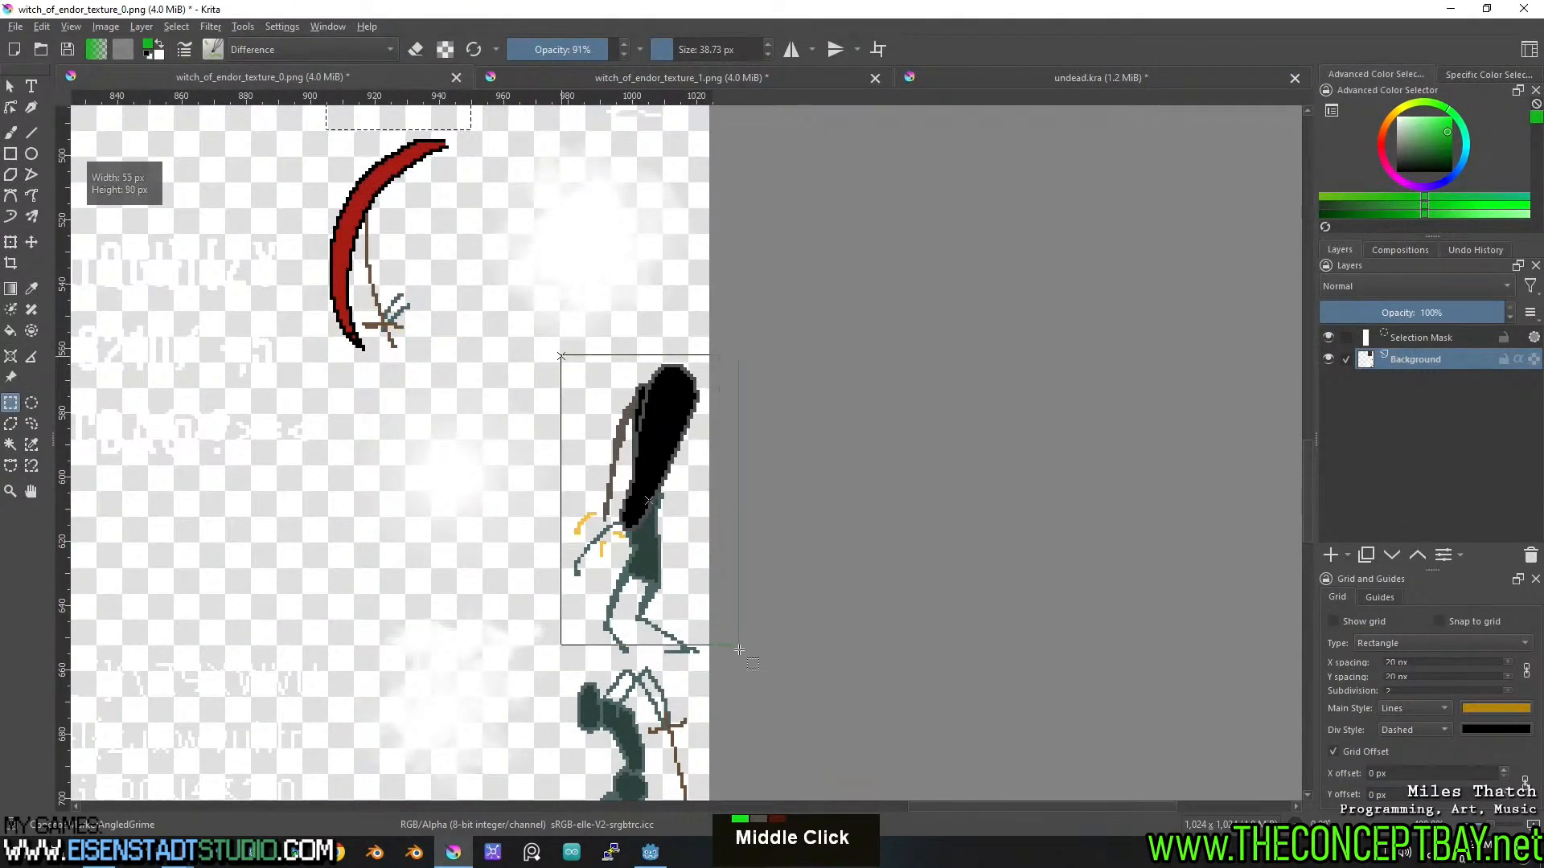
left_click_drag(743, 660, 742, 660)
key("ctrl+x")
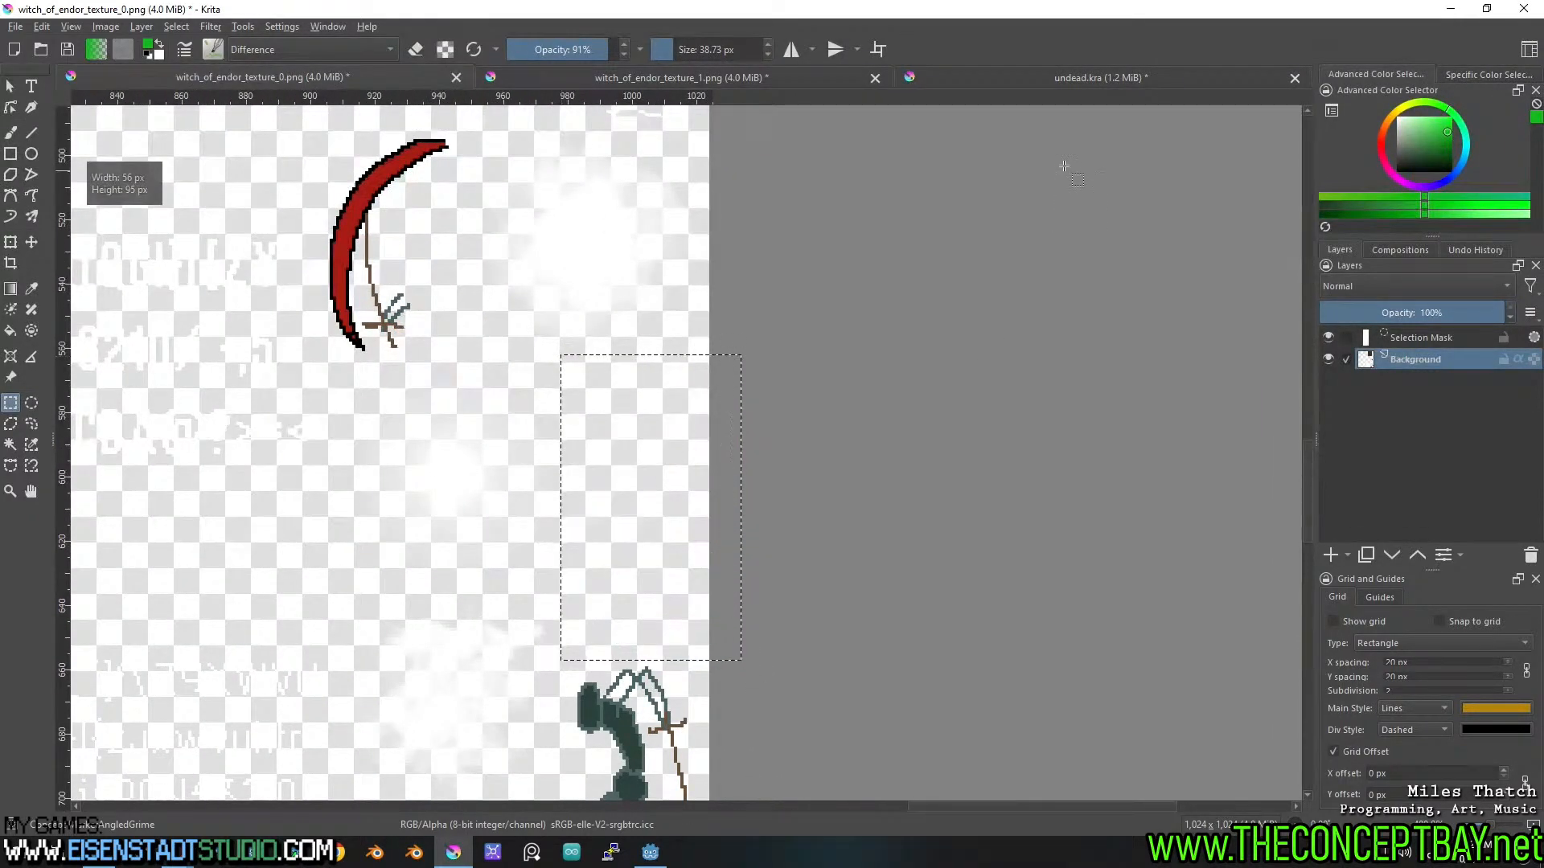
left_click(1054, 79)
key("ctrl+v")
Cut the hunched skeleton with the downward sword above the red slash in witch_of_endor_texture_0.png and paste it into undead.kra.
left_click(378, 77)
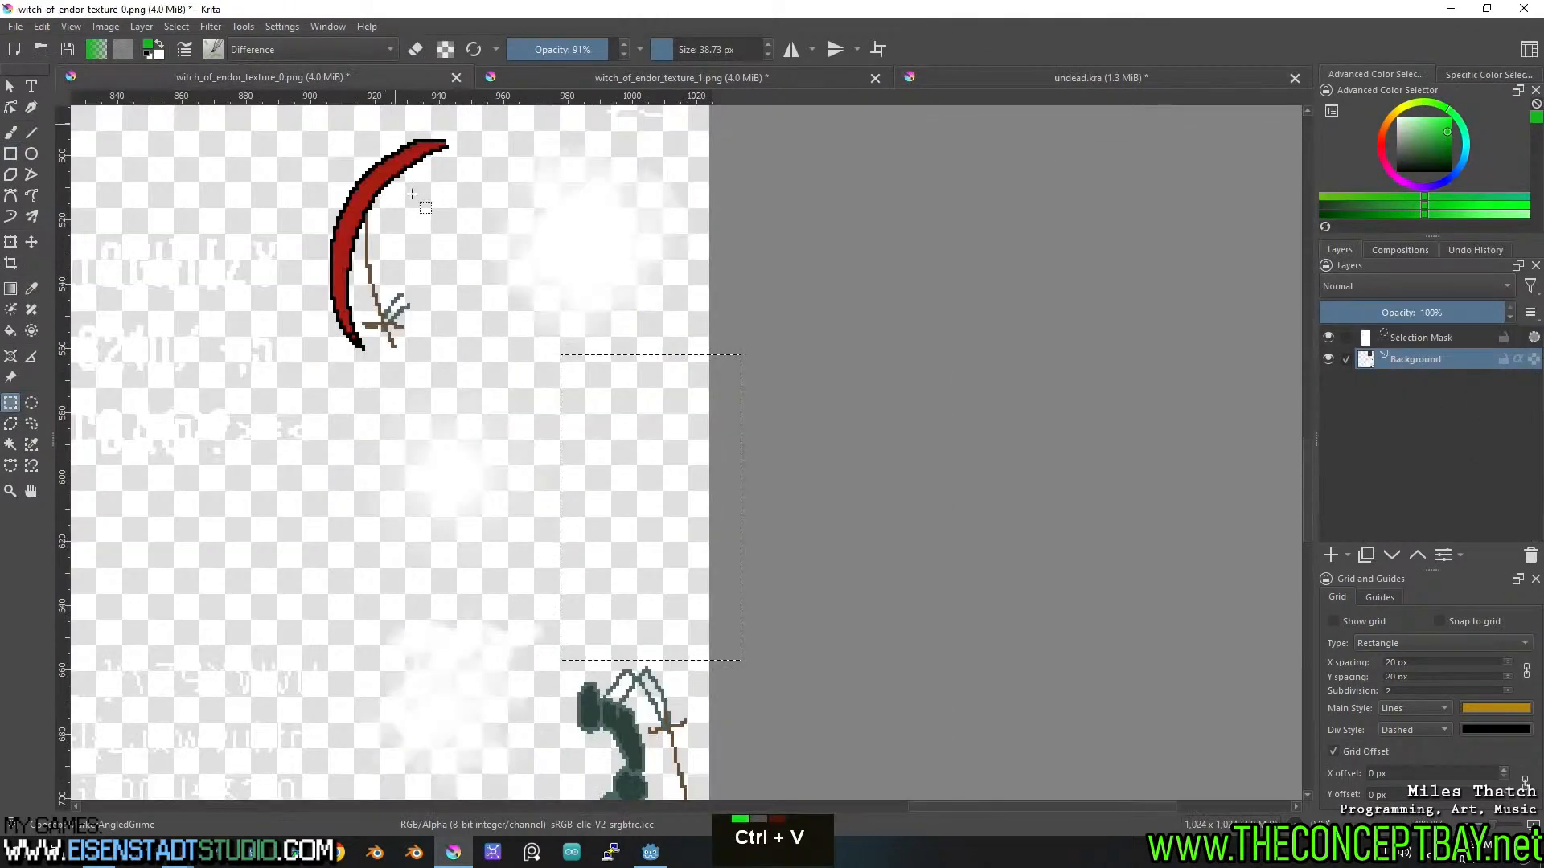
middle_click(517, 463)
left_click_drag(515, 503, 677, 287)
key("ctrl+x")
left_click(1074, 73)
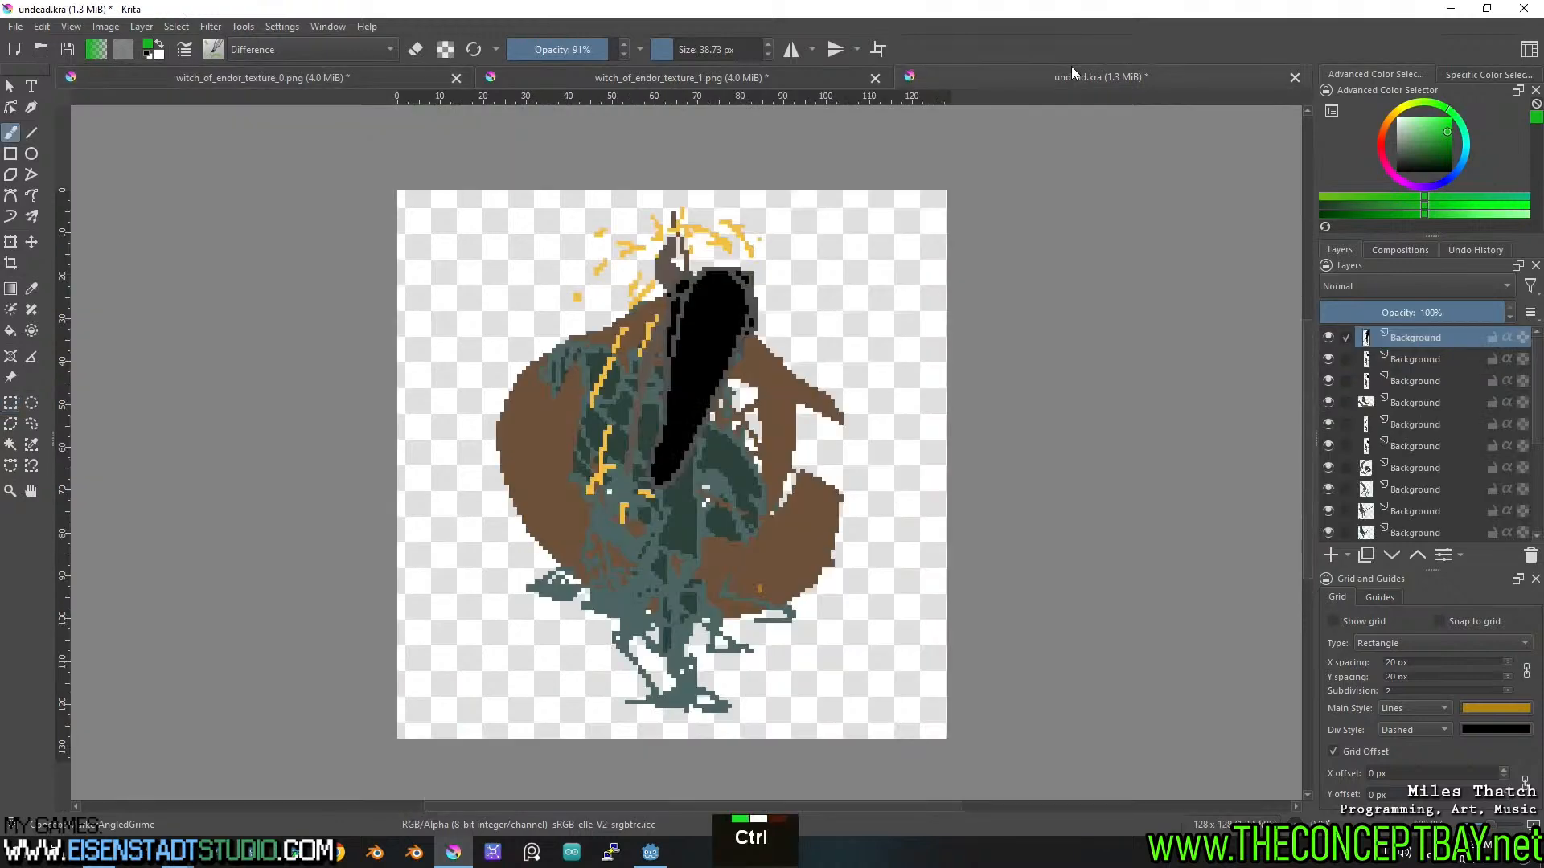
key("ctrl+v")
Cut the striding skeleton with the lowered brown sword from witch_of_endor_texture_0.png with a marquee of about 55 × 63 px and paste it into undead.kra.
left_click(344, 75)
middle_click(546, 325)
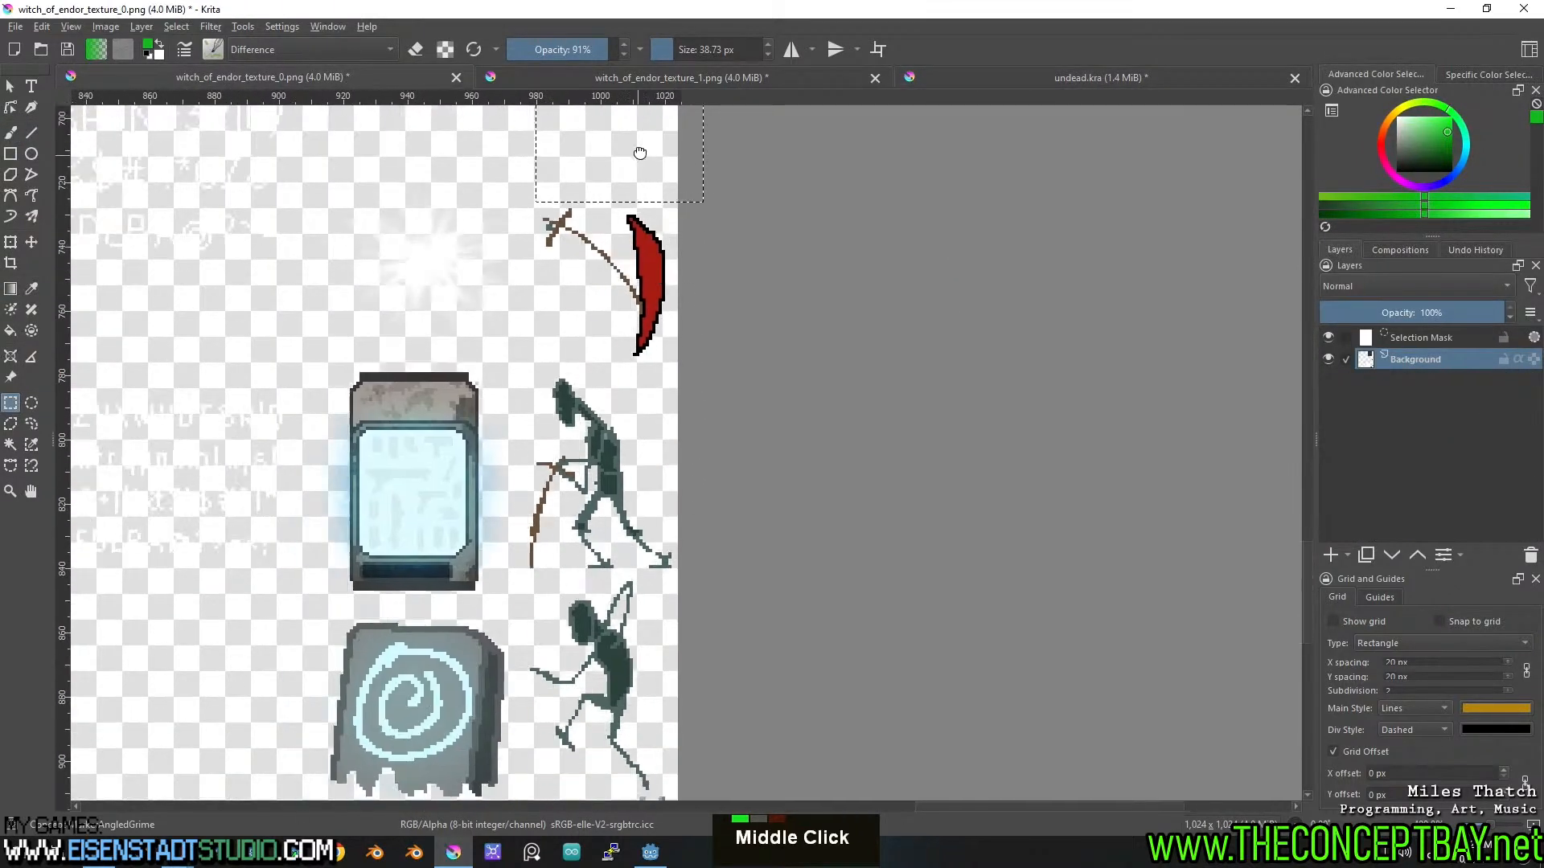
left_click_drag(526, 363, 532, 365)
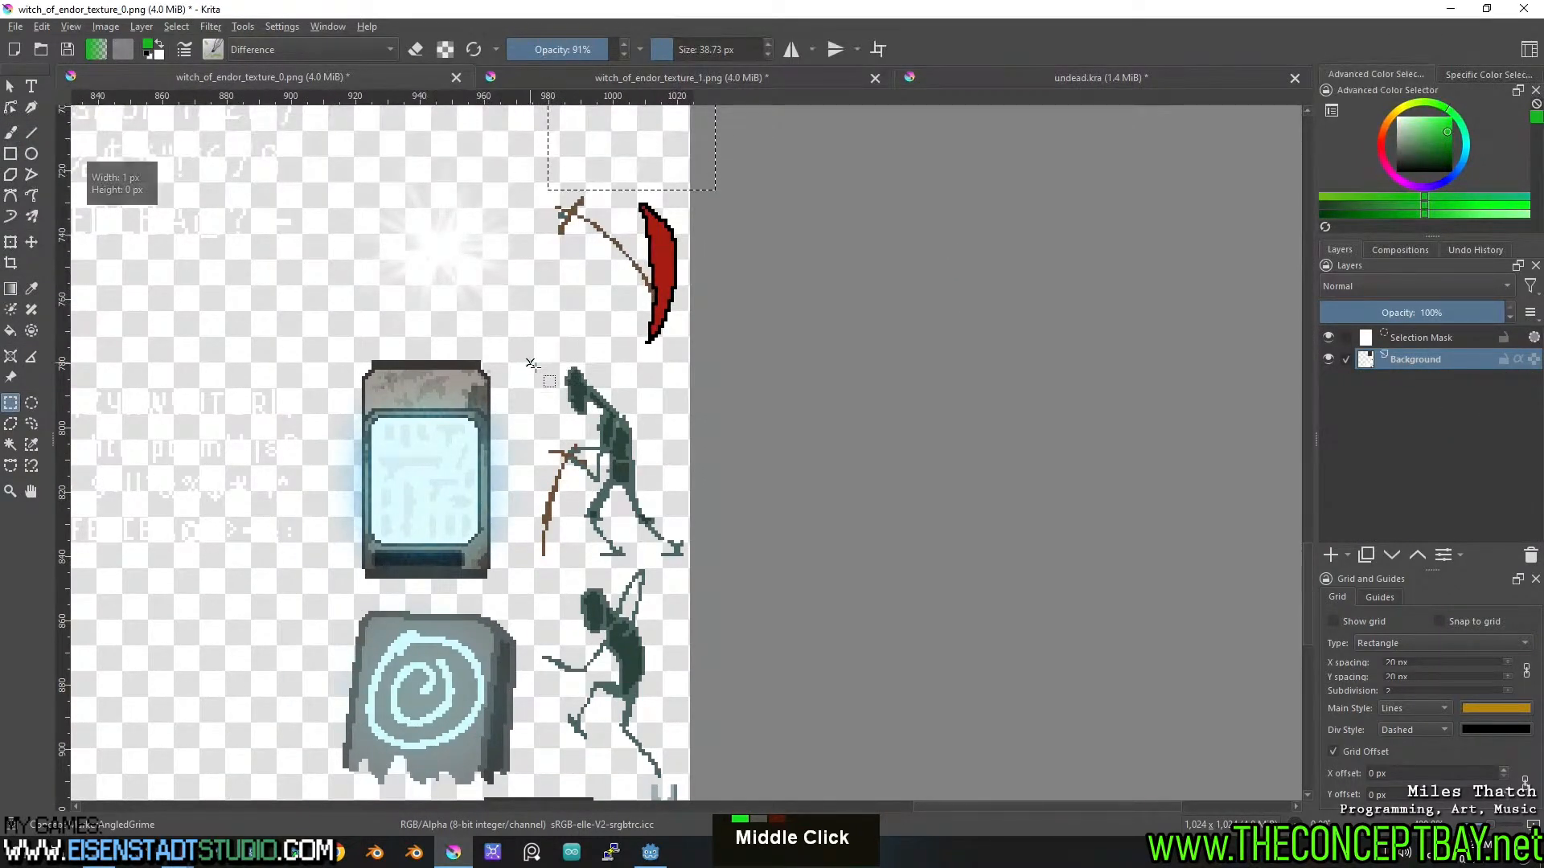
left_click(714, 566)
left_click_drag(696, 559, 696, 551)
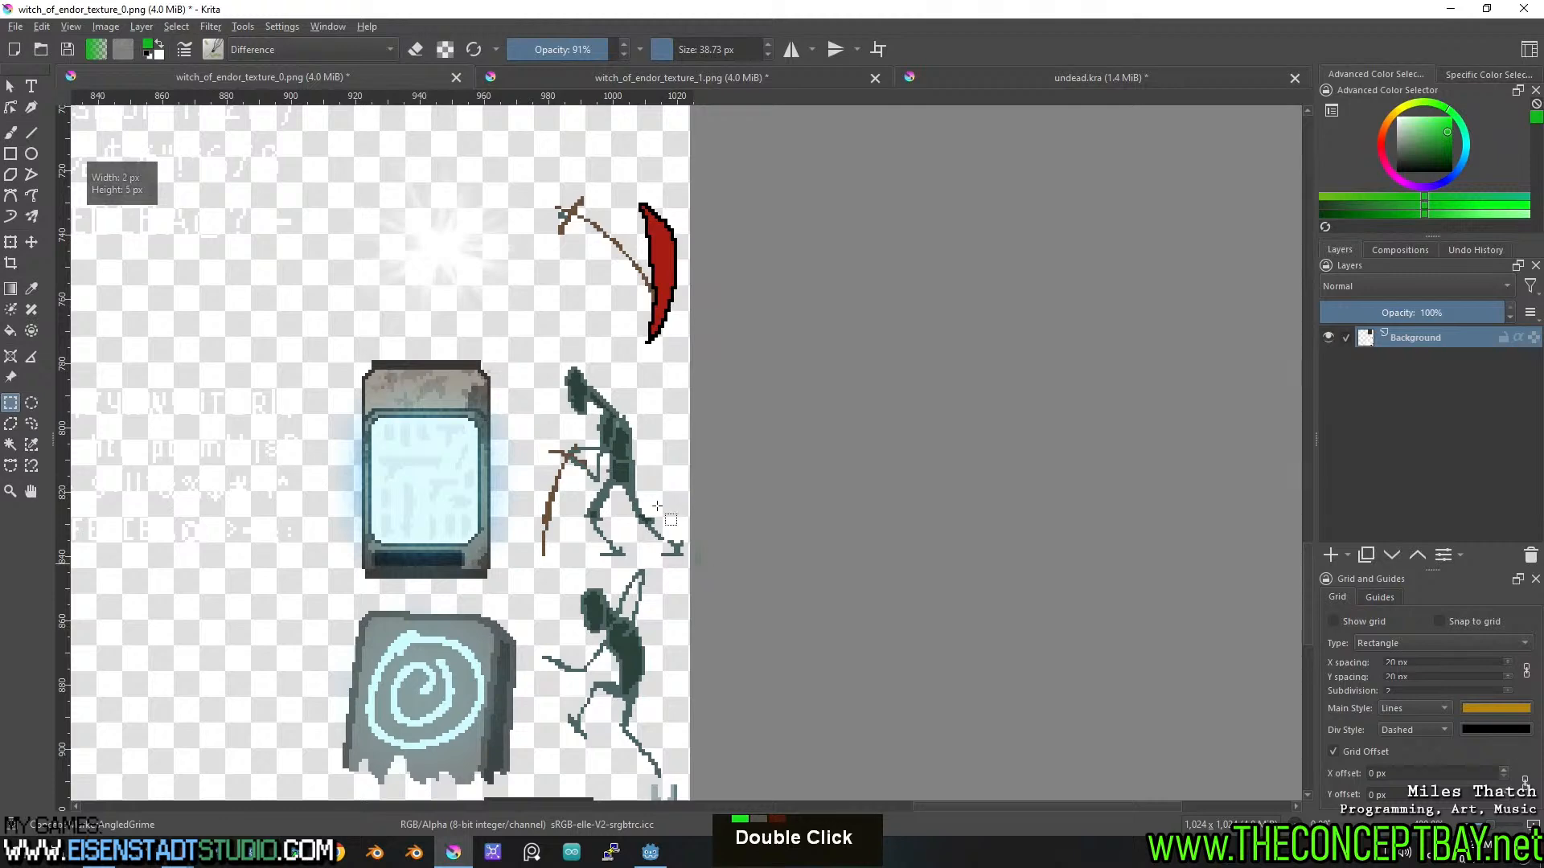
key("ctrl+x")
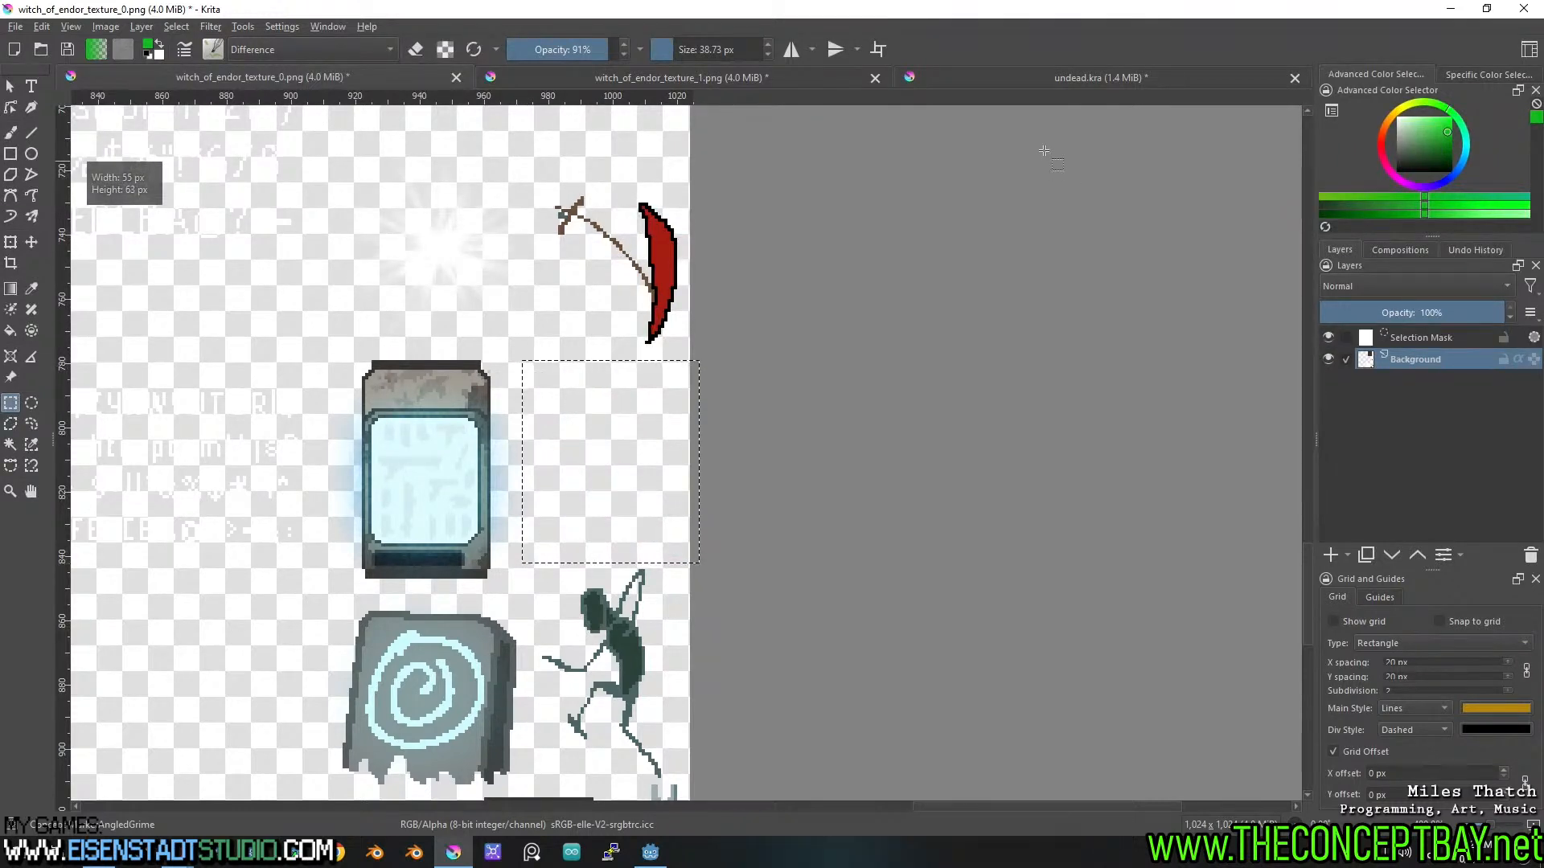
left_click(1053, 74)
key("ctrl+v")
Cut the leaping skeleton beside the spiral stone in witch_of_endor_texture_0.png with a marquee of about 55 × 66 px and paste it into undead.kra.
left_click(427, 81)
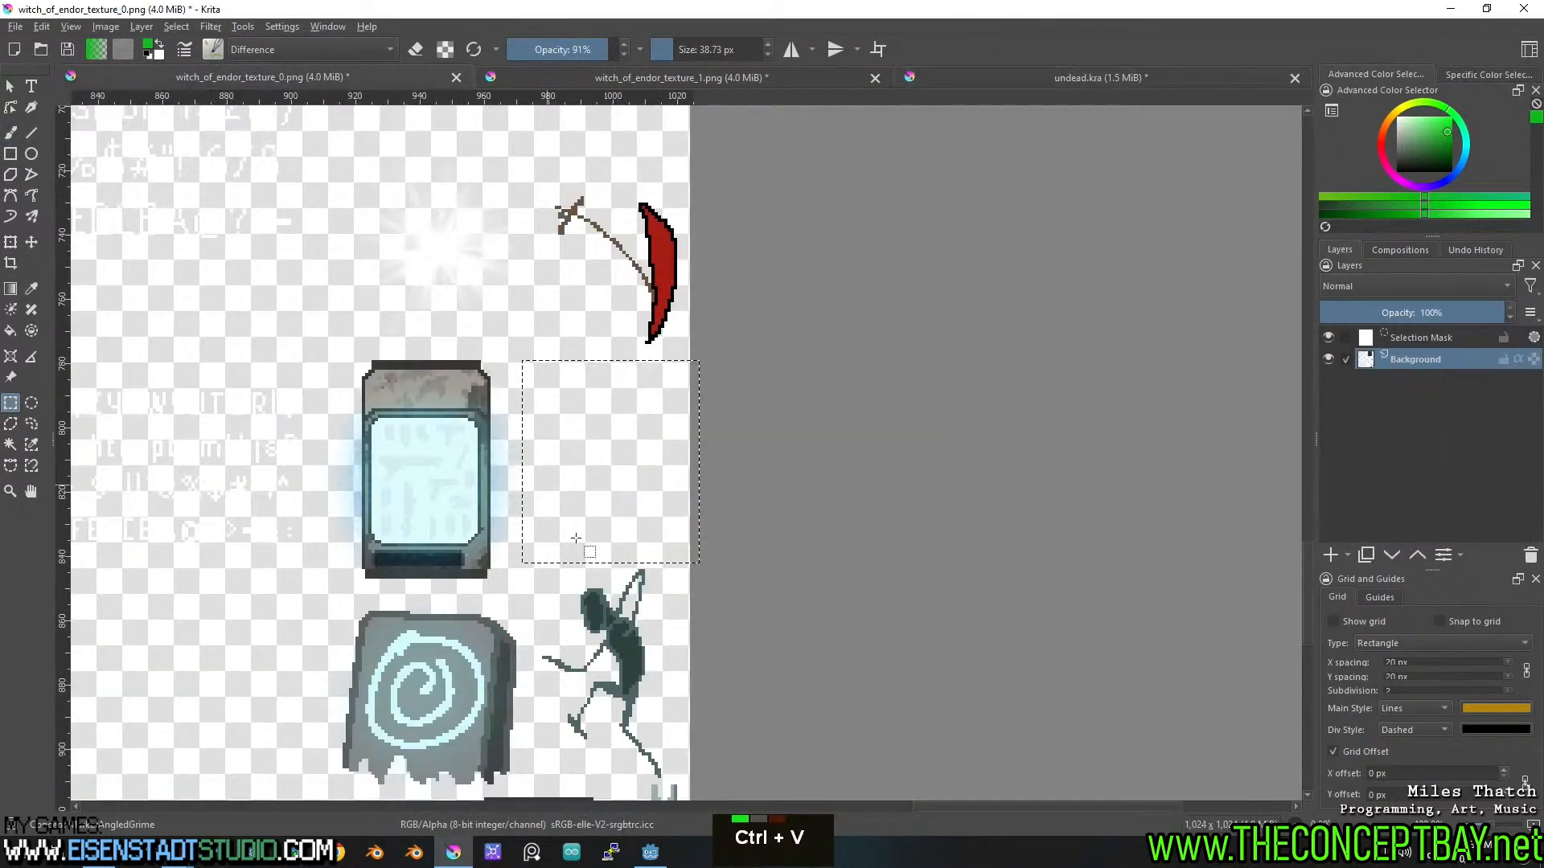
middle_click(555, 385)
left_click_drag(543, 374, 721, 588)
key("ctrl+x")
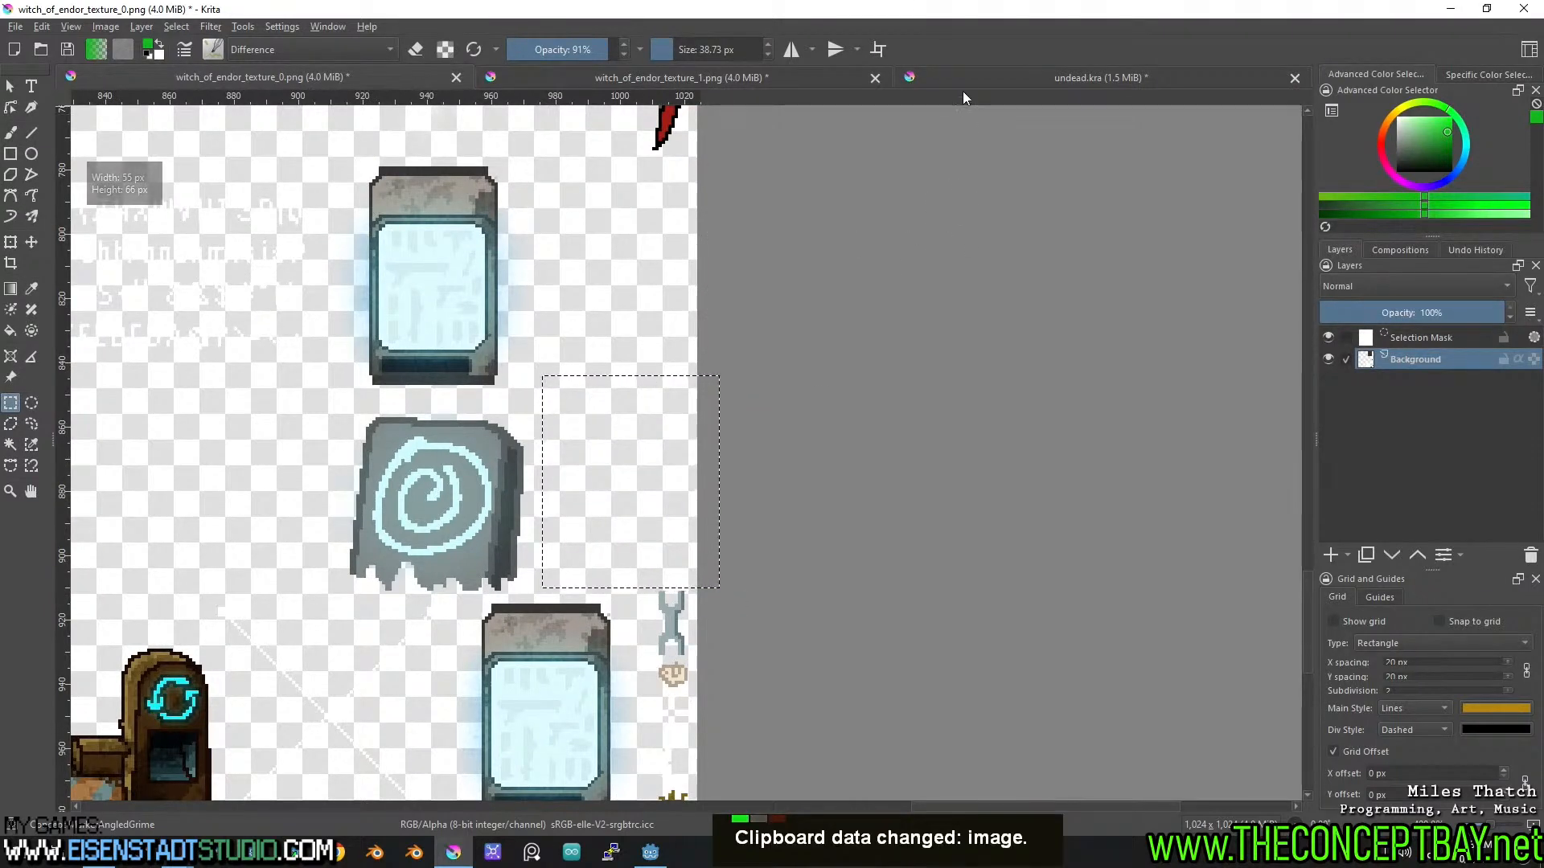
left_click(963, 79)
key("ctrl+v")
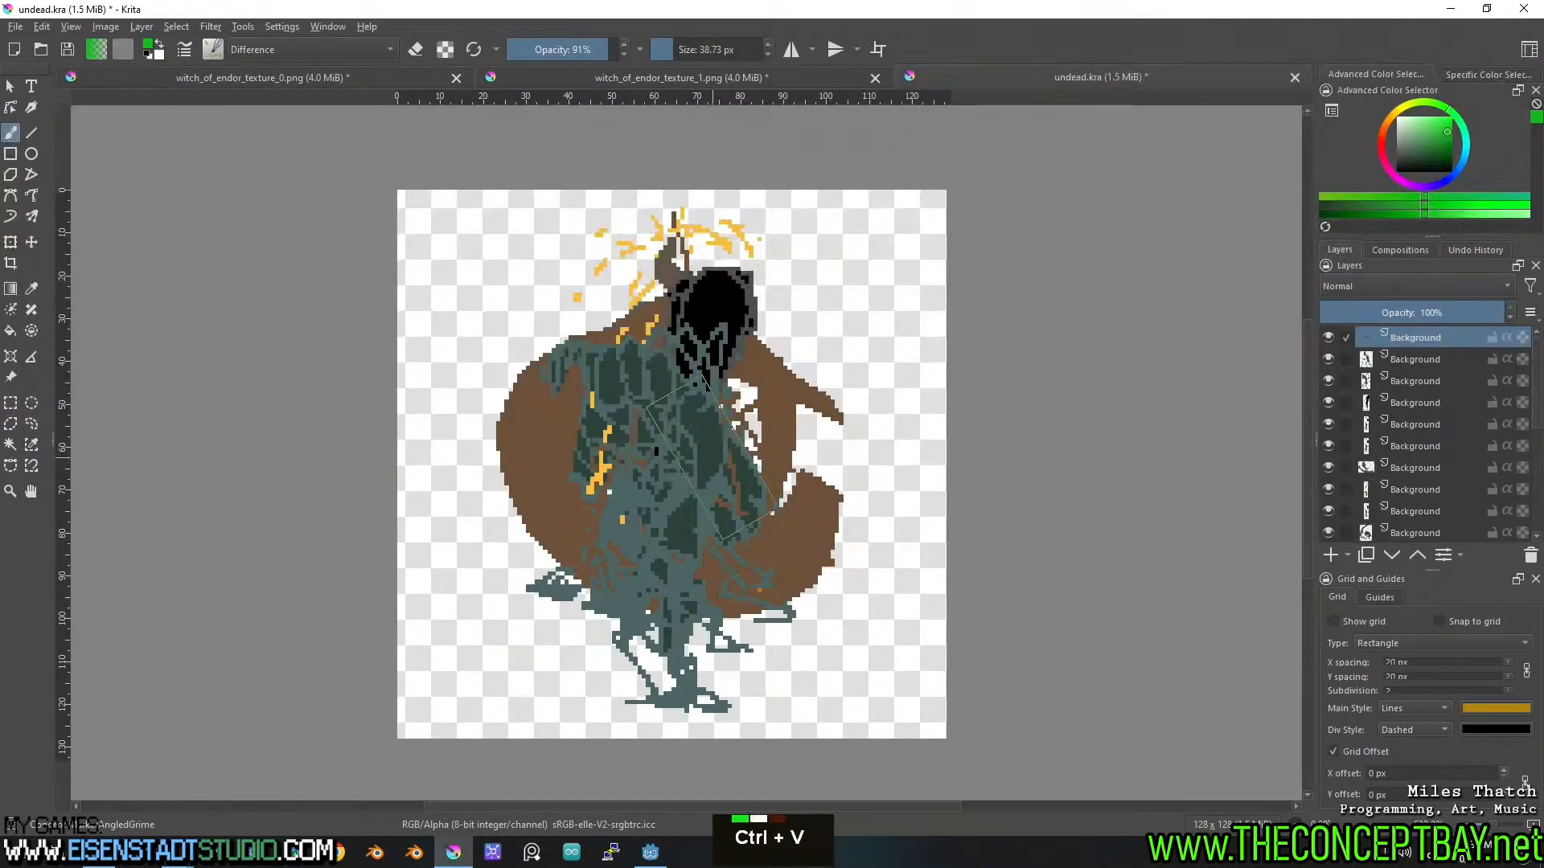
Cut the crouching skeleton with the sword below the glowing tablet in witch_of_endor_texture_0.png with a 64 × 38 px marquee and paste it into undead.kra.
left_click(371, 85)
middle_click(483, 386)
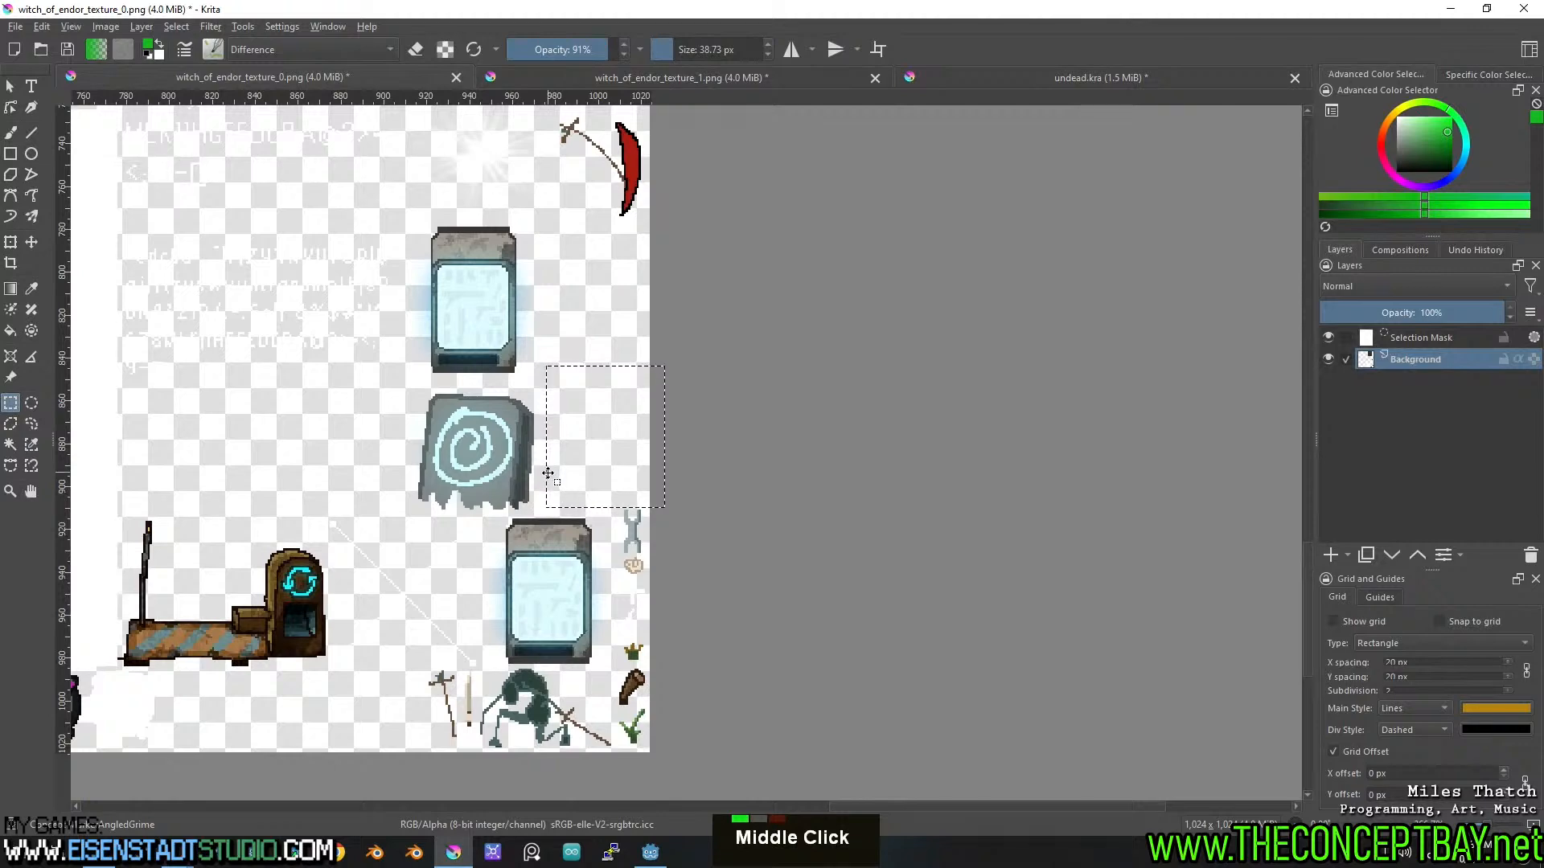
scroll(547, 474, "up", 2)
scroll(546, 475, "down", 2)
middle_click(570, 525)
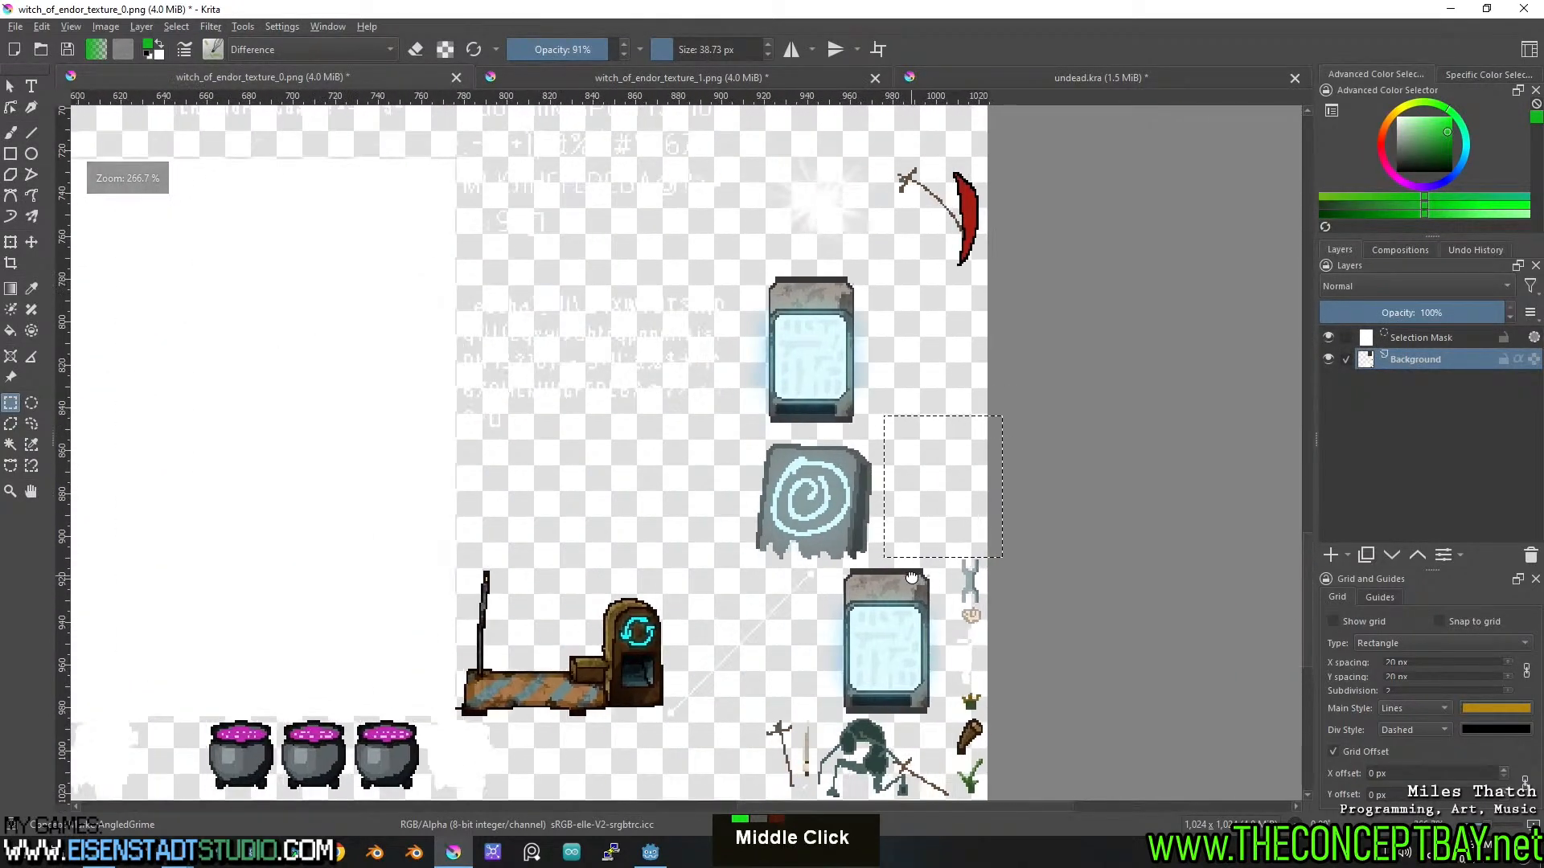
middle_click(599, 555)
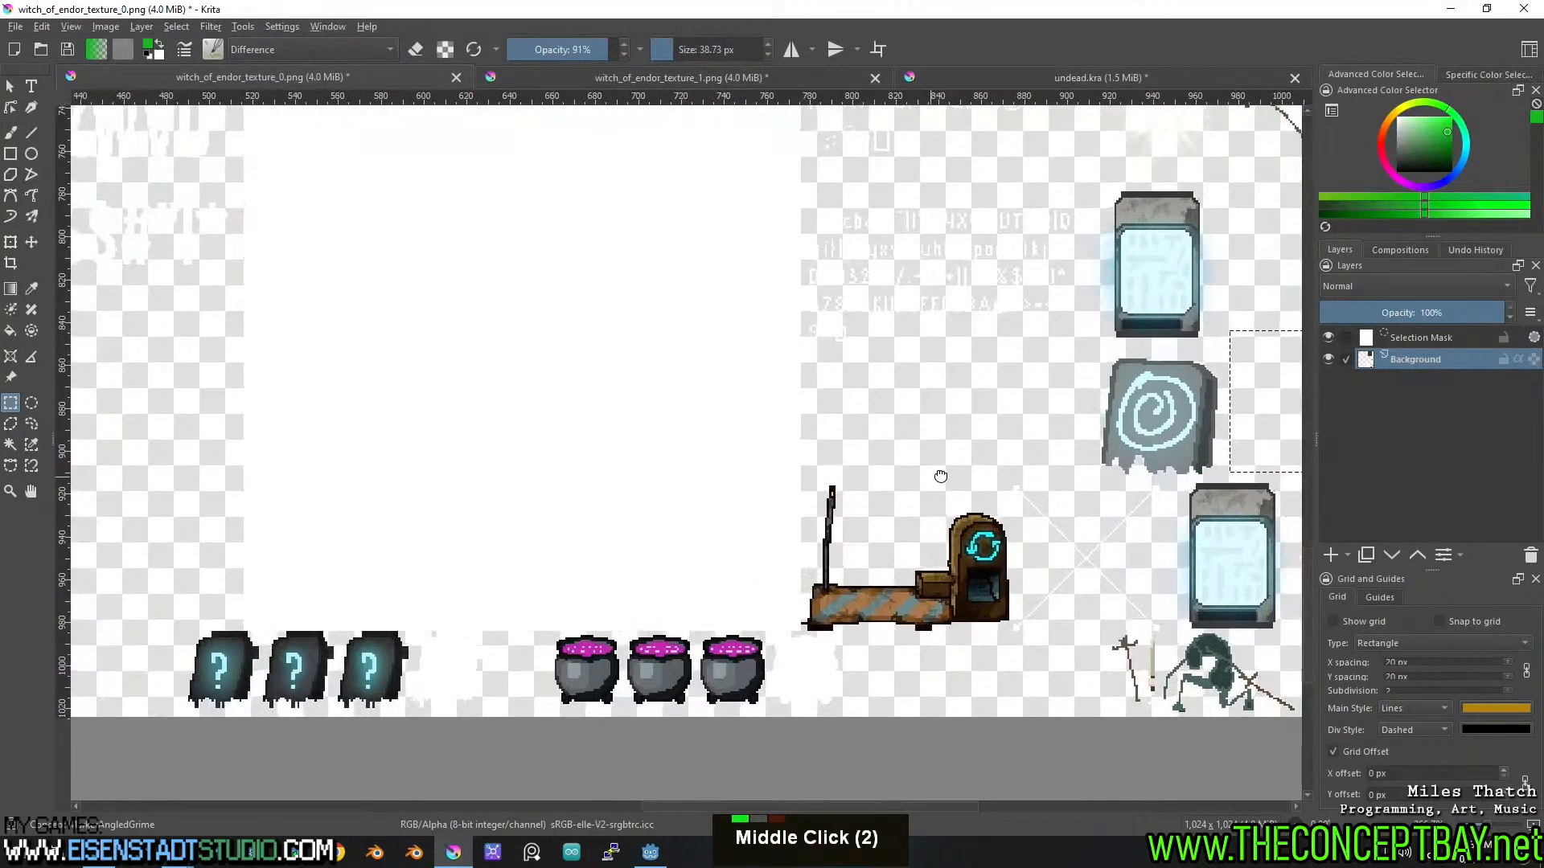
scroll(537, 483, "up", 2)
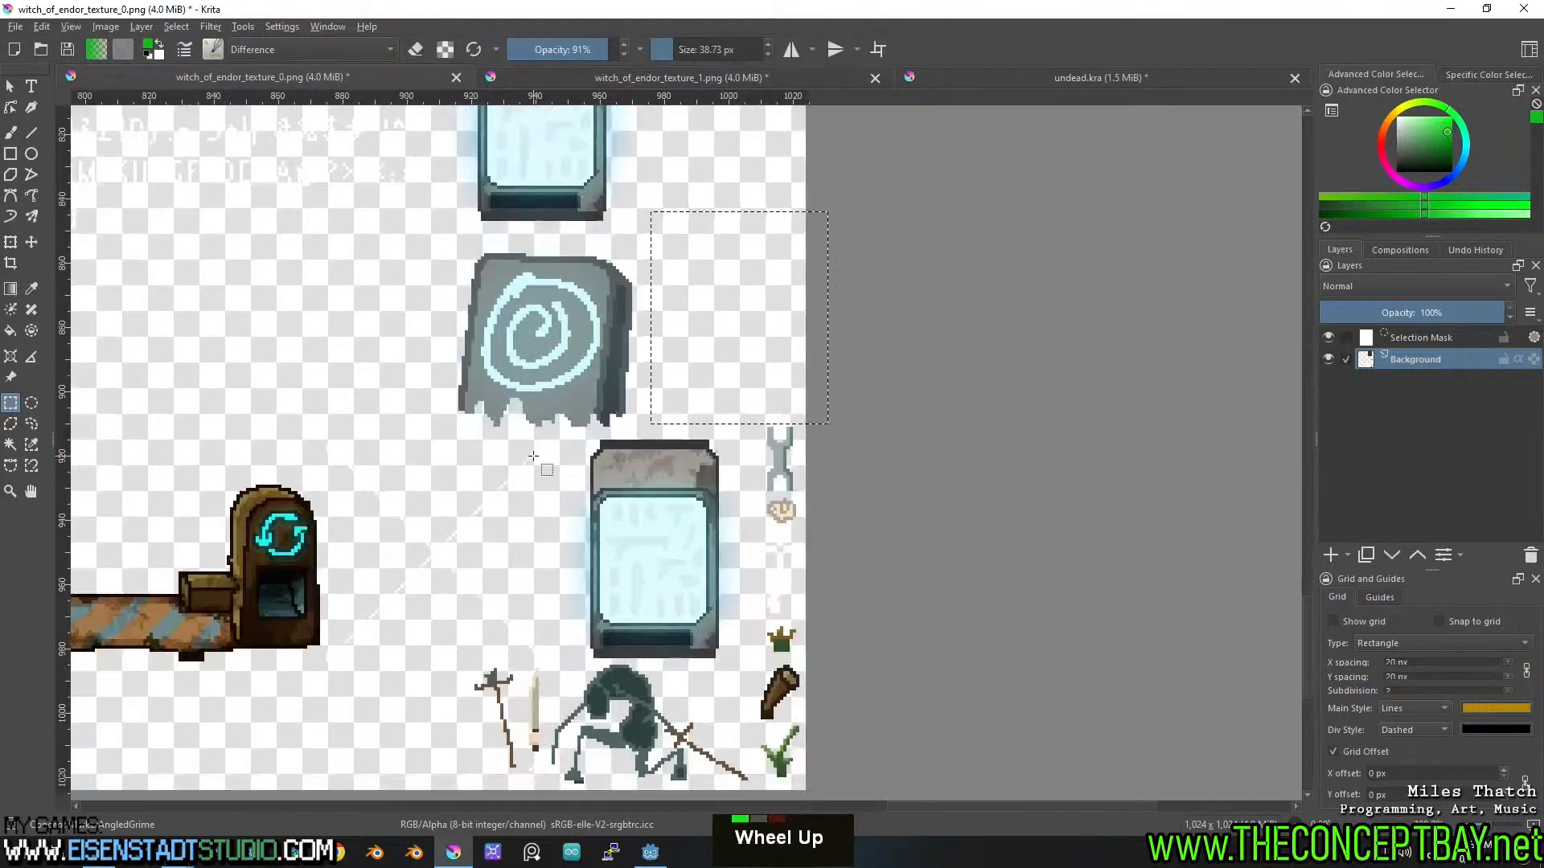
middle_click(620, 573)
scroll(547, 523, "up", 1)
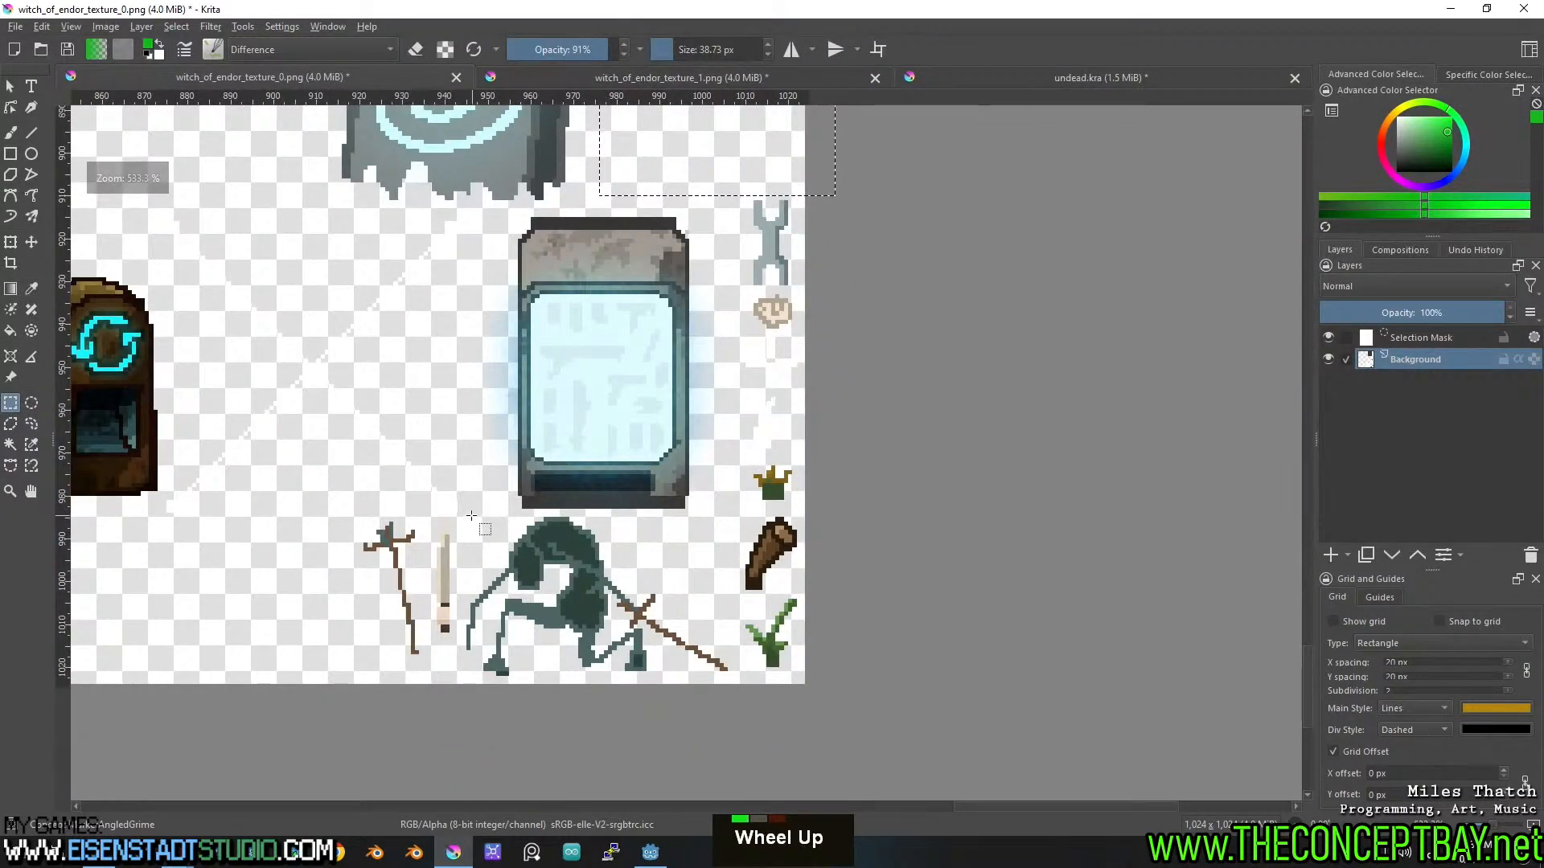
left_click_drag(467, 513, 545, 591)
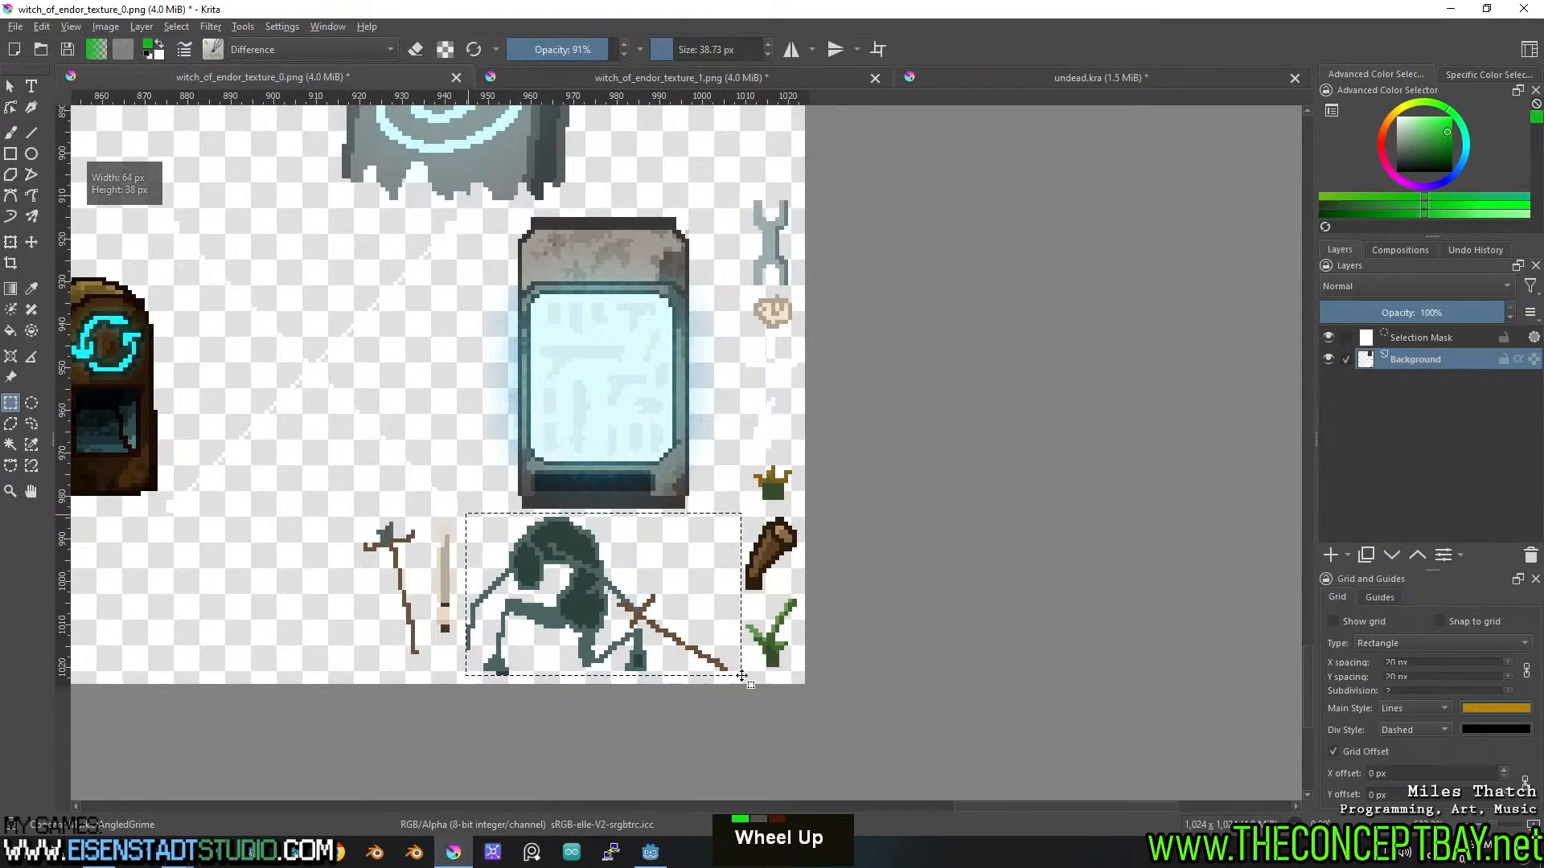
key("ctrl+x")
left_click(976, 75)
key("ctrl+v")
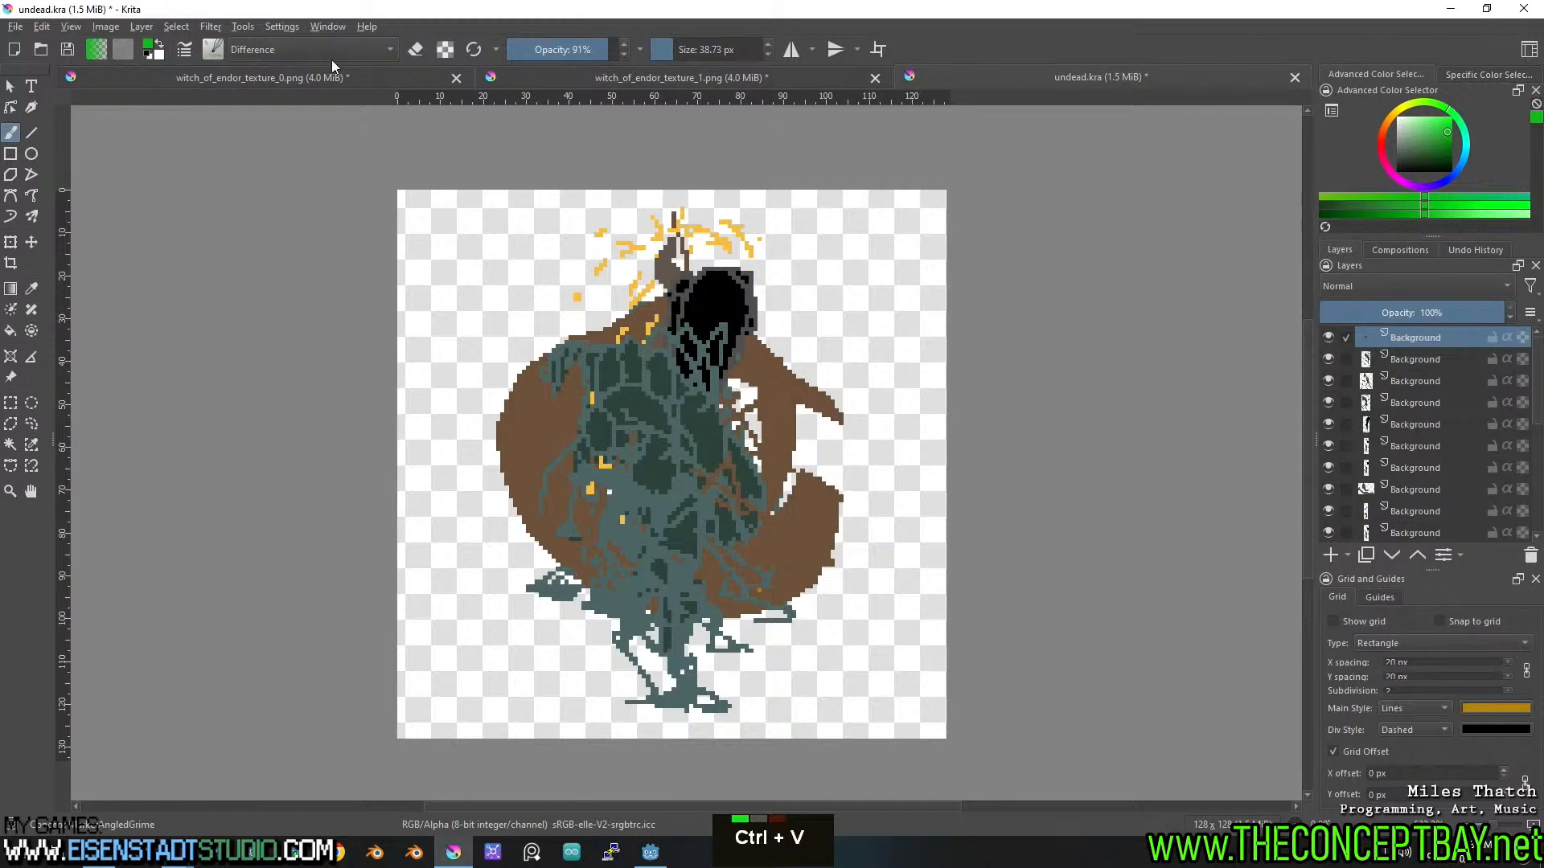
Look over witch_of_endor_texture_0.png for skeleton sprites that have not been moved yet.
left_click(326, 77)
middle_click(434, 527)
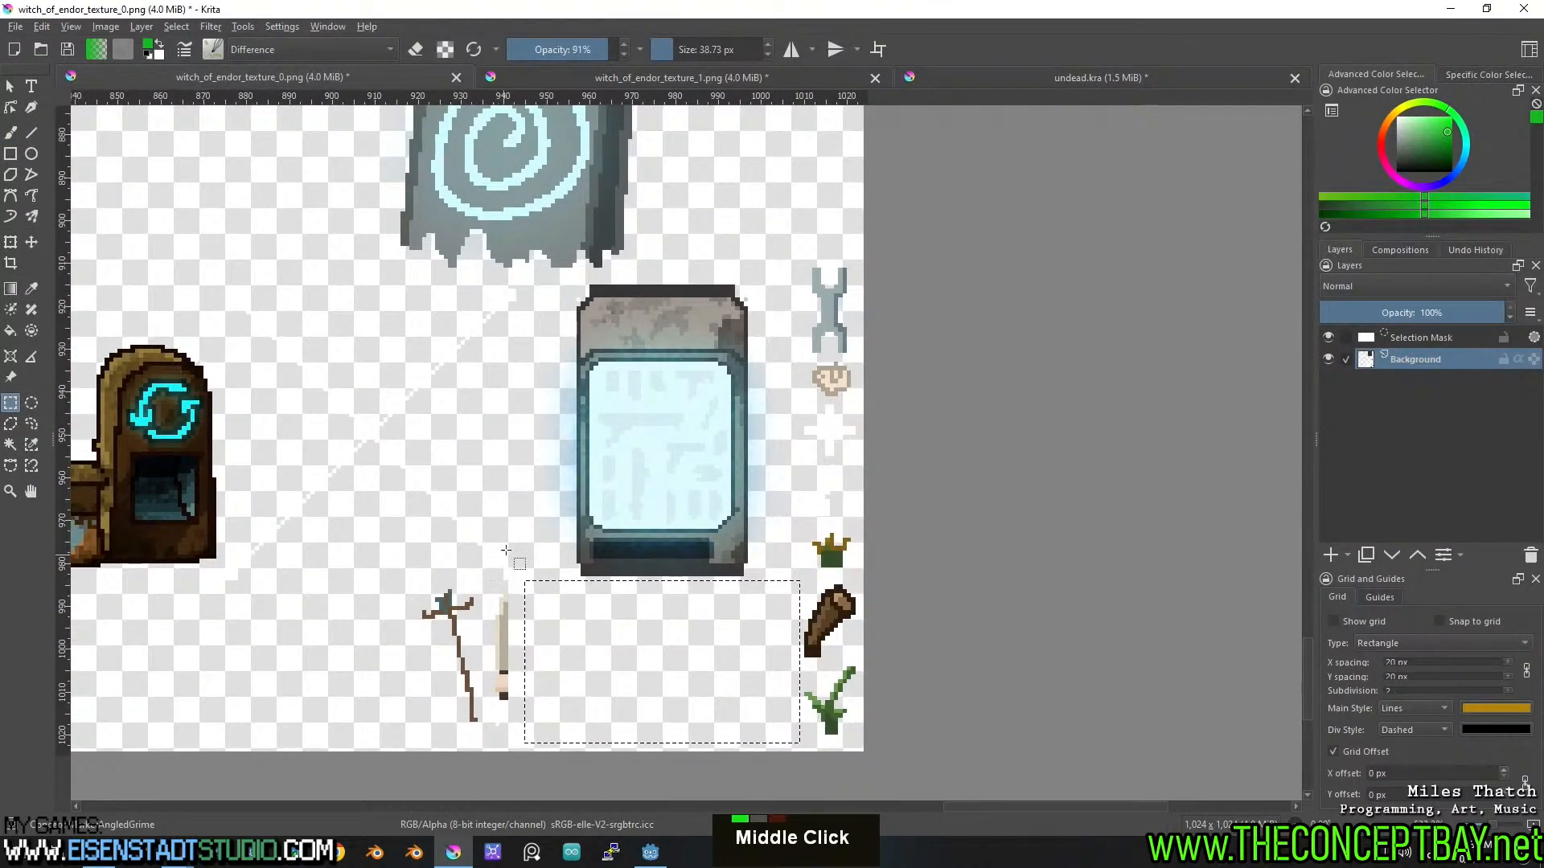
middle_click(631, 466)
middle_click(612, 471)
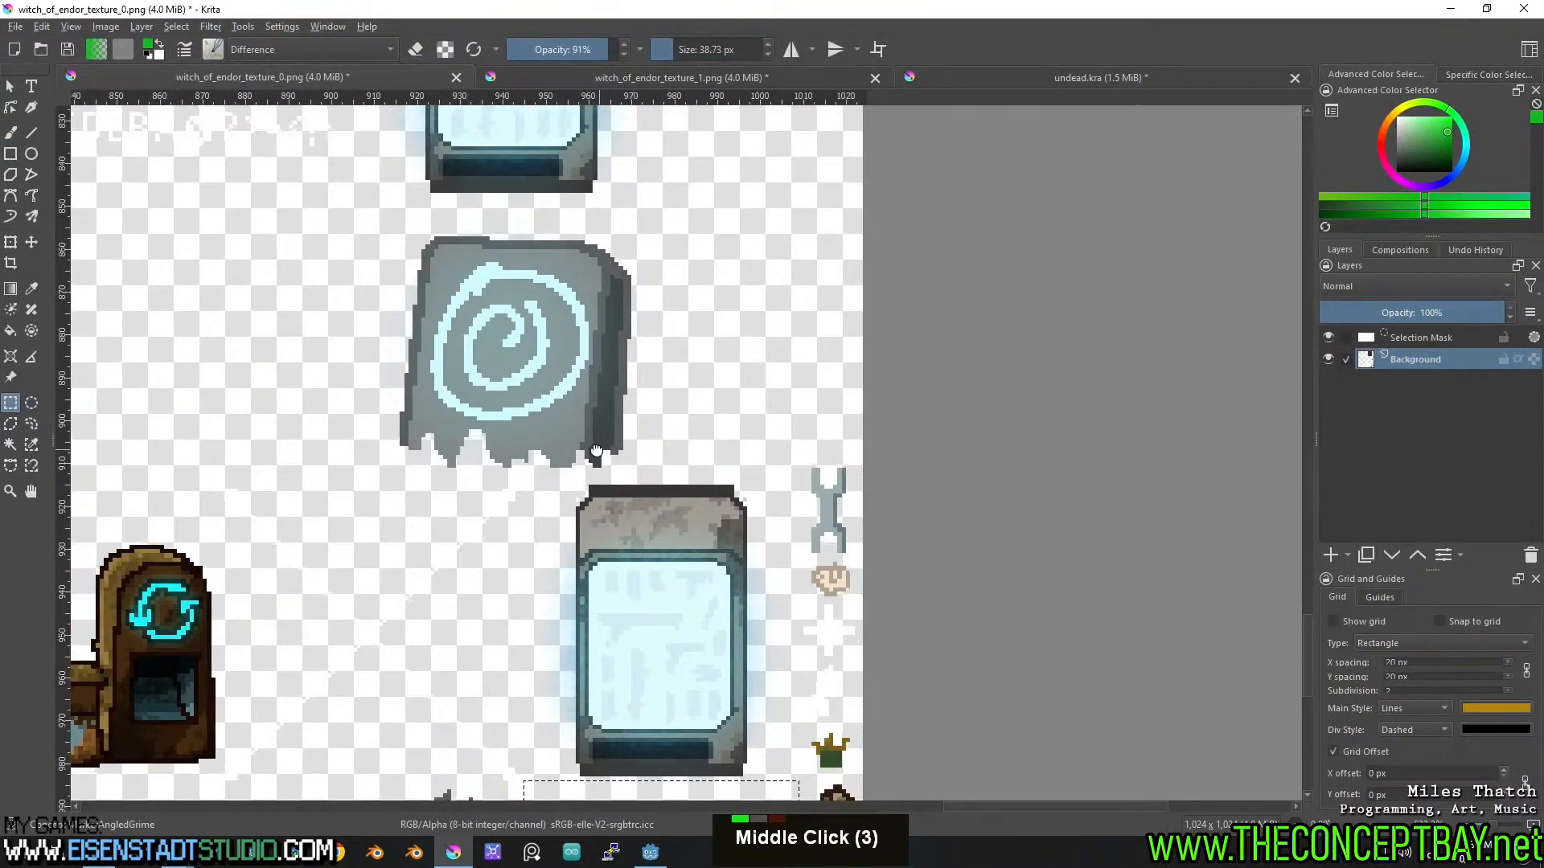
scroll(593, 447, "down", 2)
middle_click(593, 448)
middle_click(595, 522)
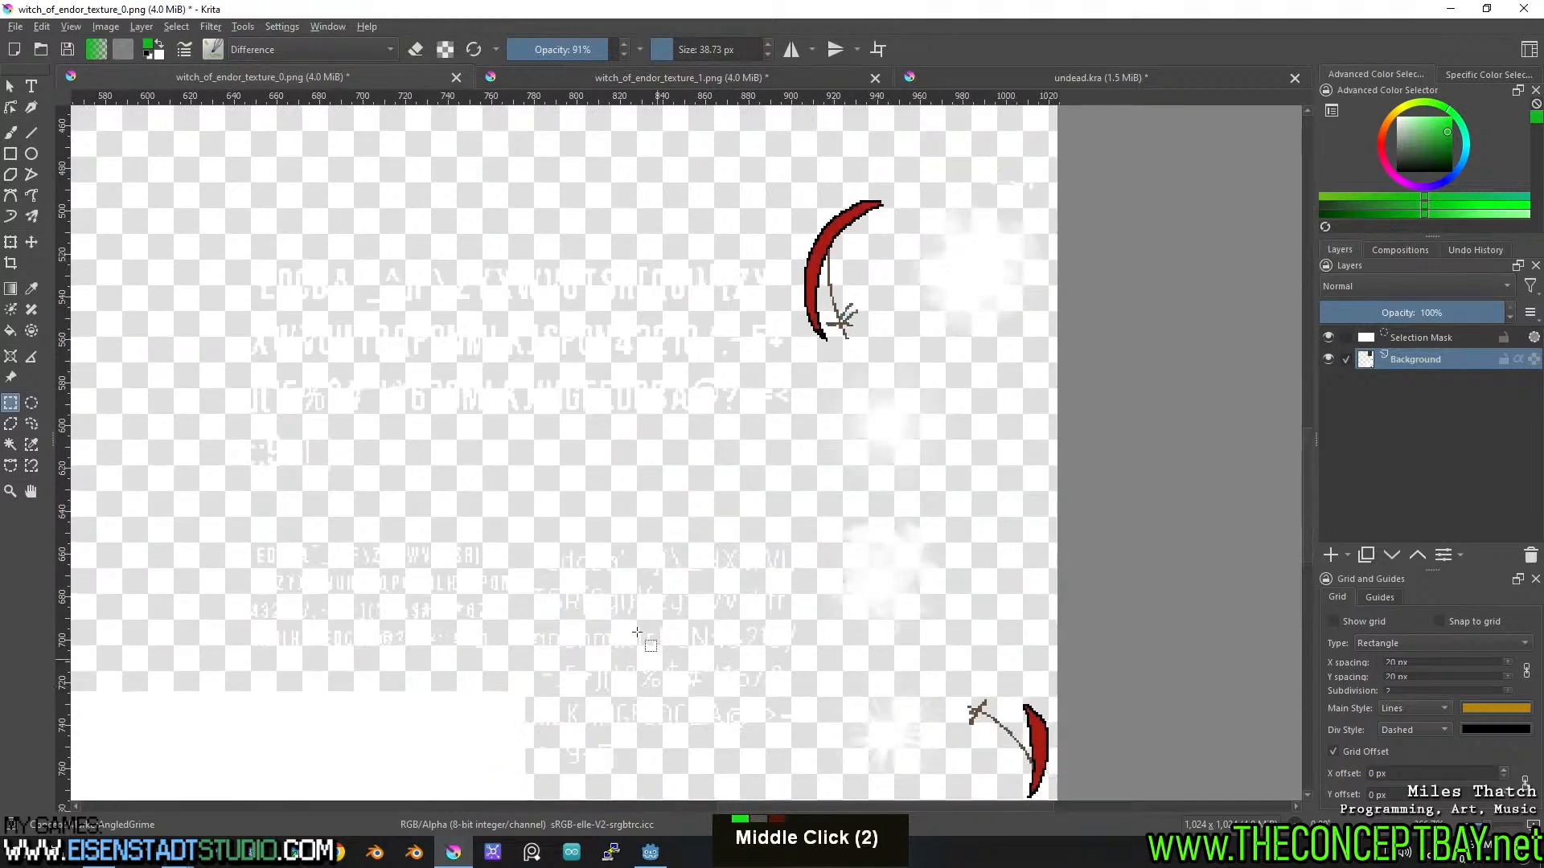
scroll(577, 532, "down", 1)
middle_click(578, 531)
middle_click(559, 634)
middle_click(389, 434)
middle_click(482, 402)
middle_click(541, 359)
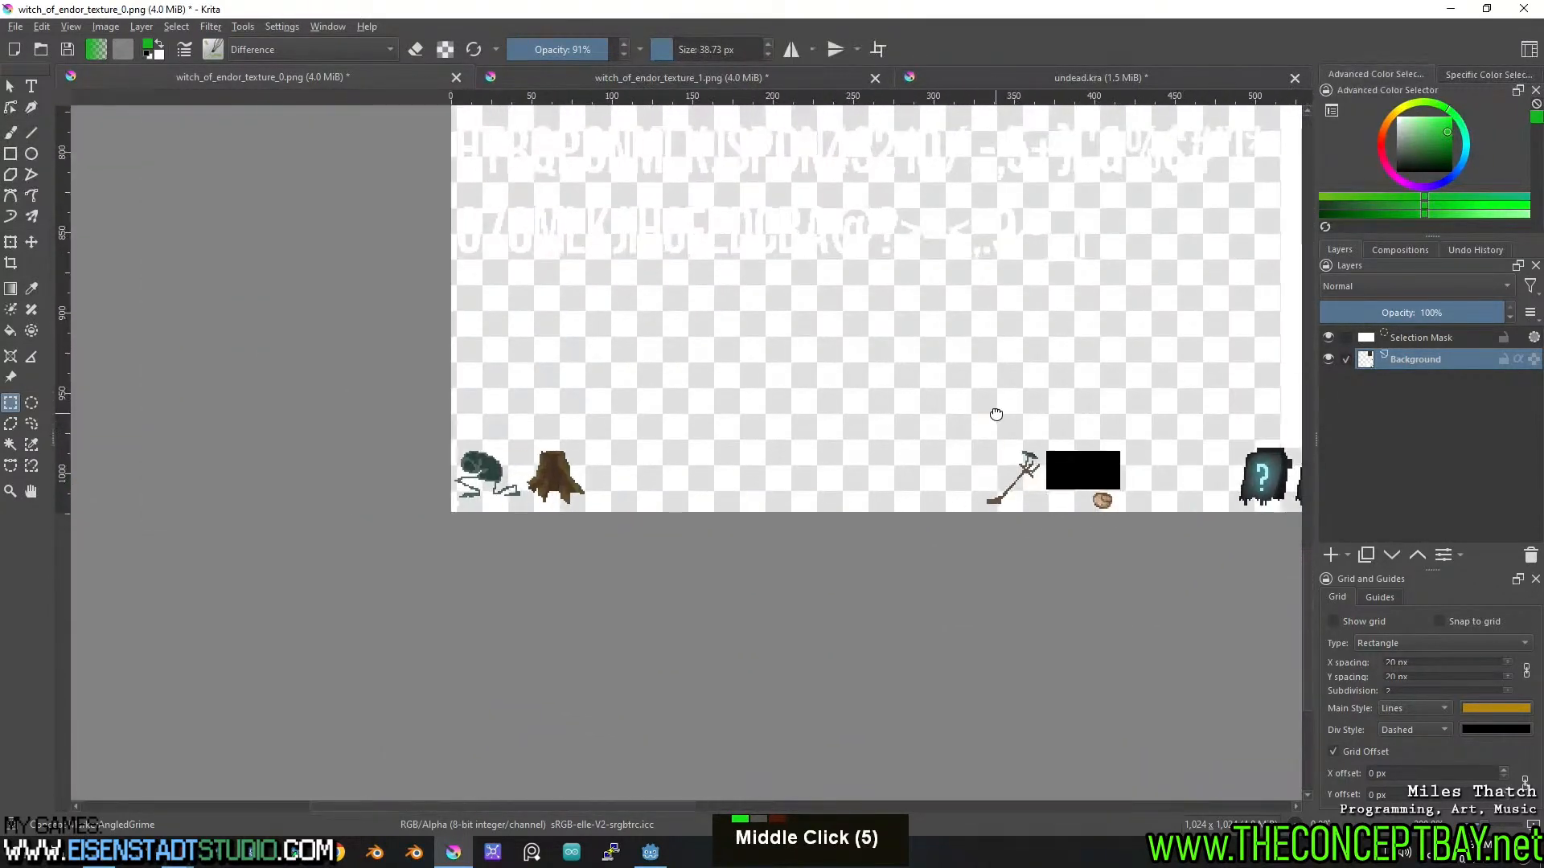
Cut the curled-up skeleton beside the tree stump in witch_of_endor_texture_0.png and paste it into undead.kra.
scroll(413, 464, "up", 2)
left_click_drag(462, 422, 481, 440)
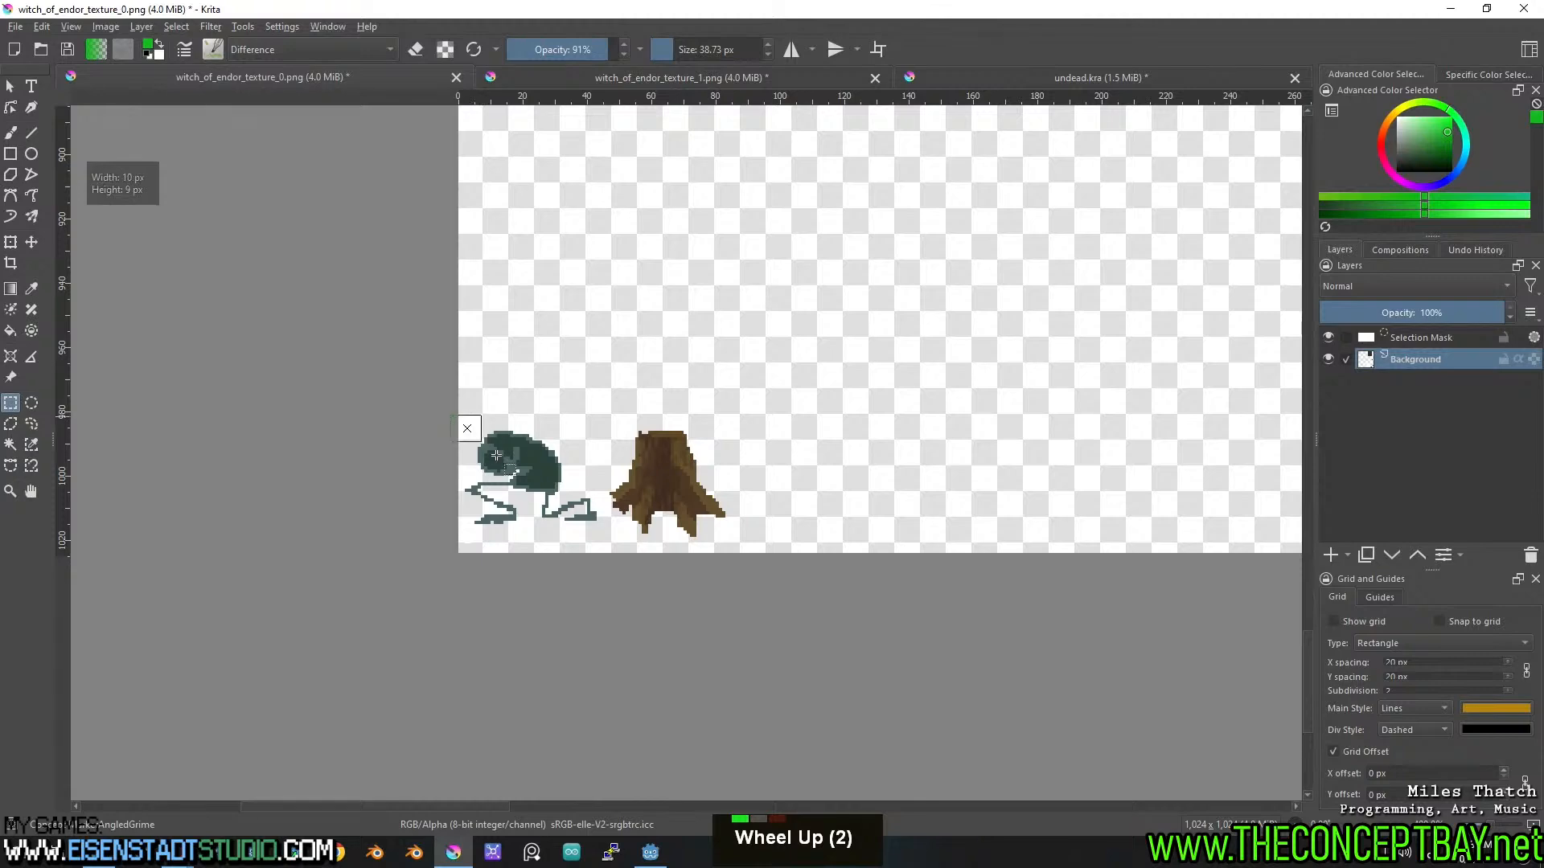
left_click_drag(597, 546, 602, 545)
key("ctrl+x")
left_click(841, 79)
key("ctrl+v")
key("ctrl+z")
left_click(957, 81)
key("ctrl+v")
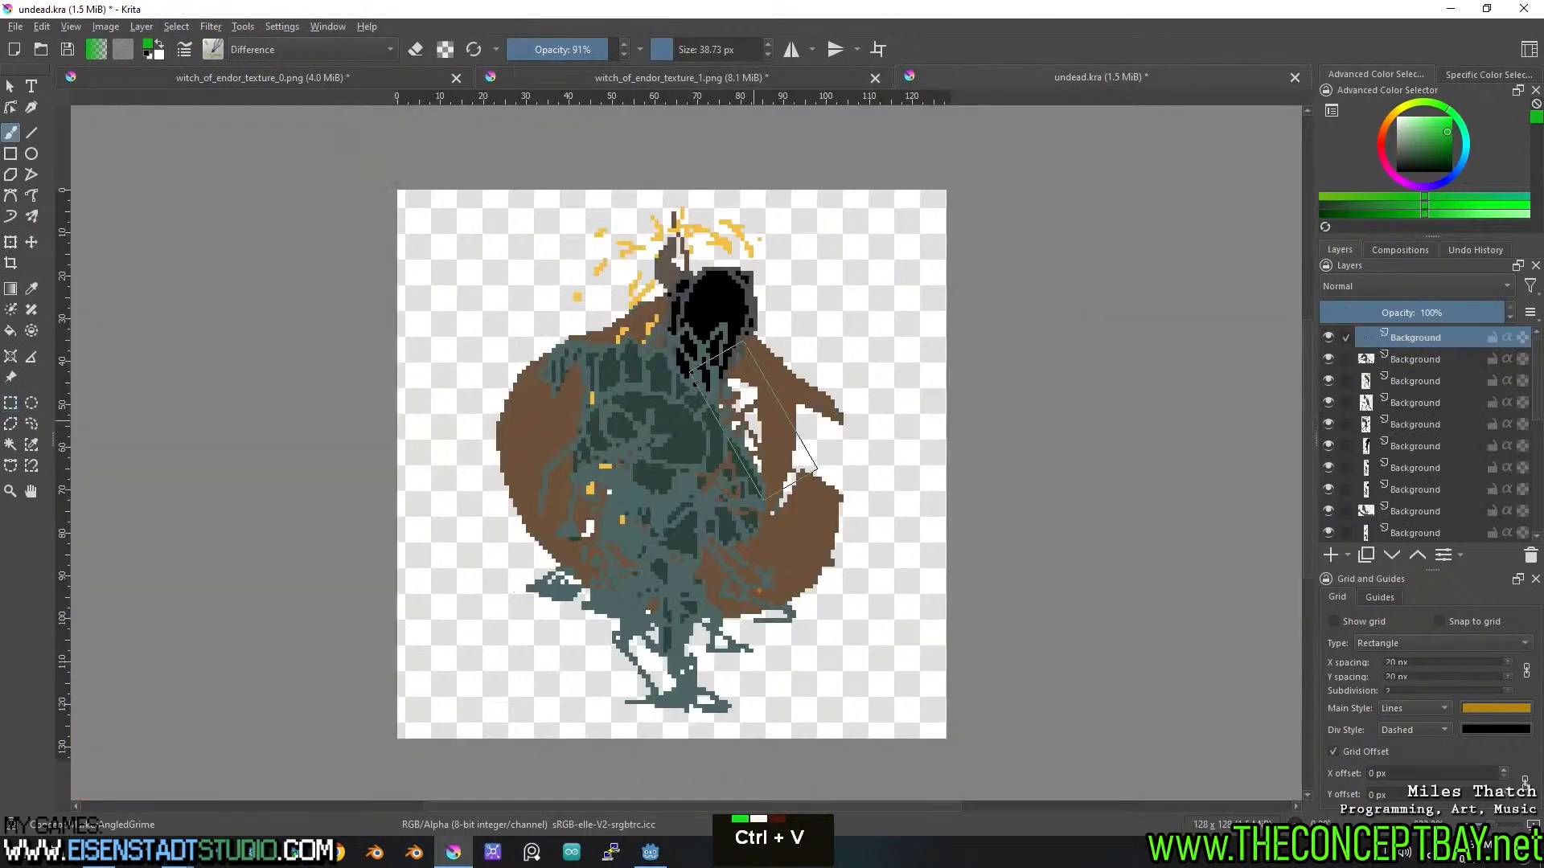
Cut the tree stump from witch_of_endor_texture_0.png and paste it into a new 64 × 64 px document.
left_click(342, 80)
left_click_drag(595, 421, 759, 412)
key("ctrl+x")
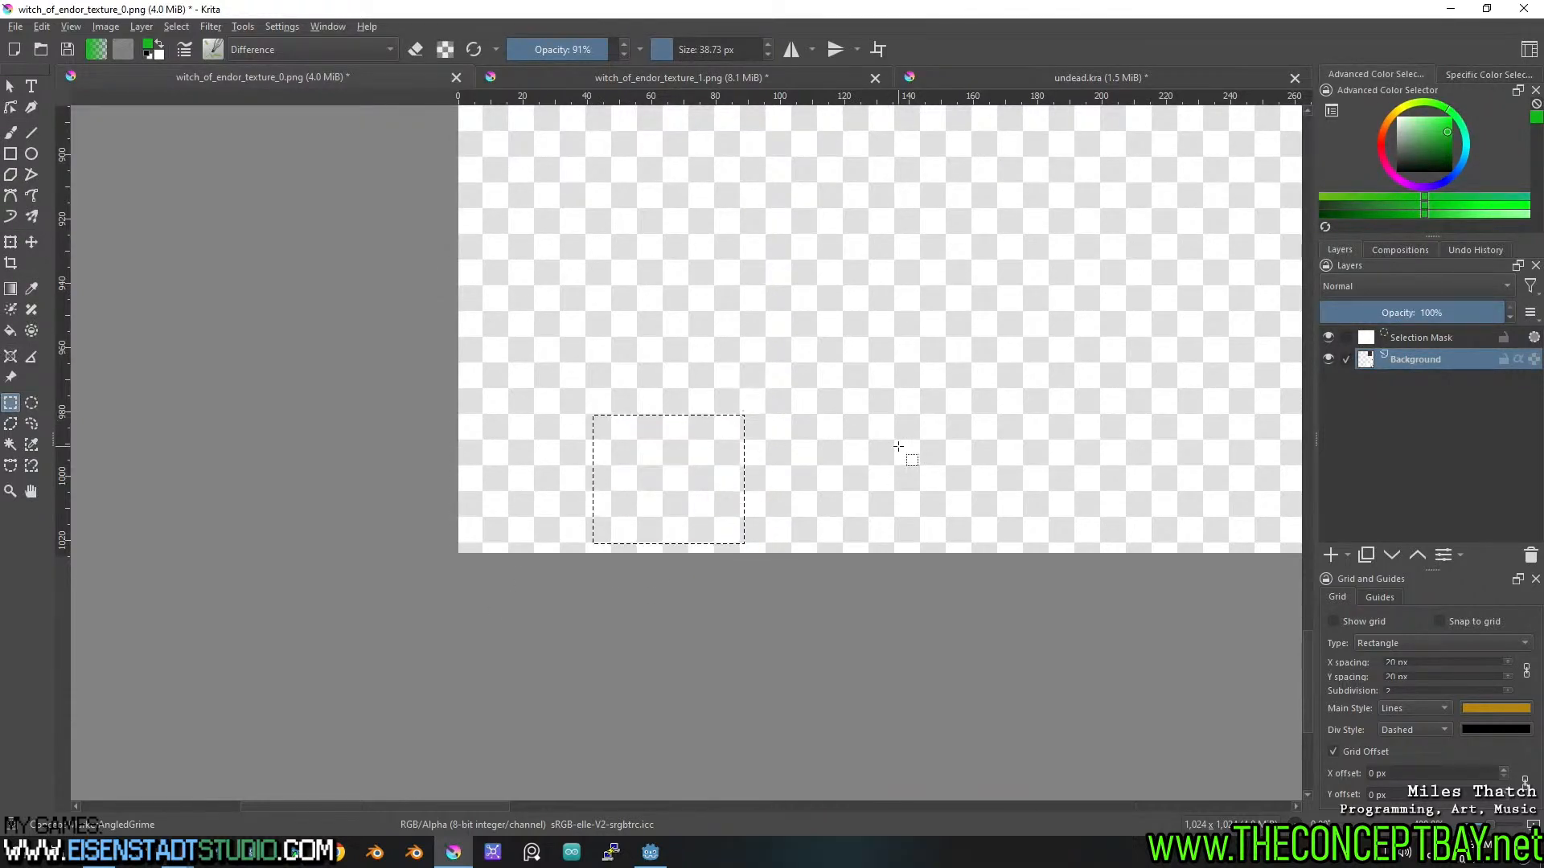
key("ctrl+n")
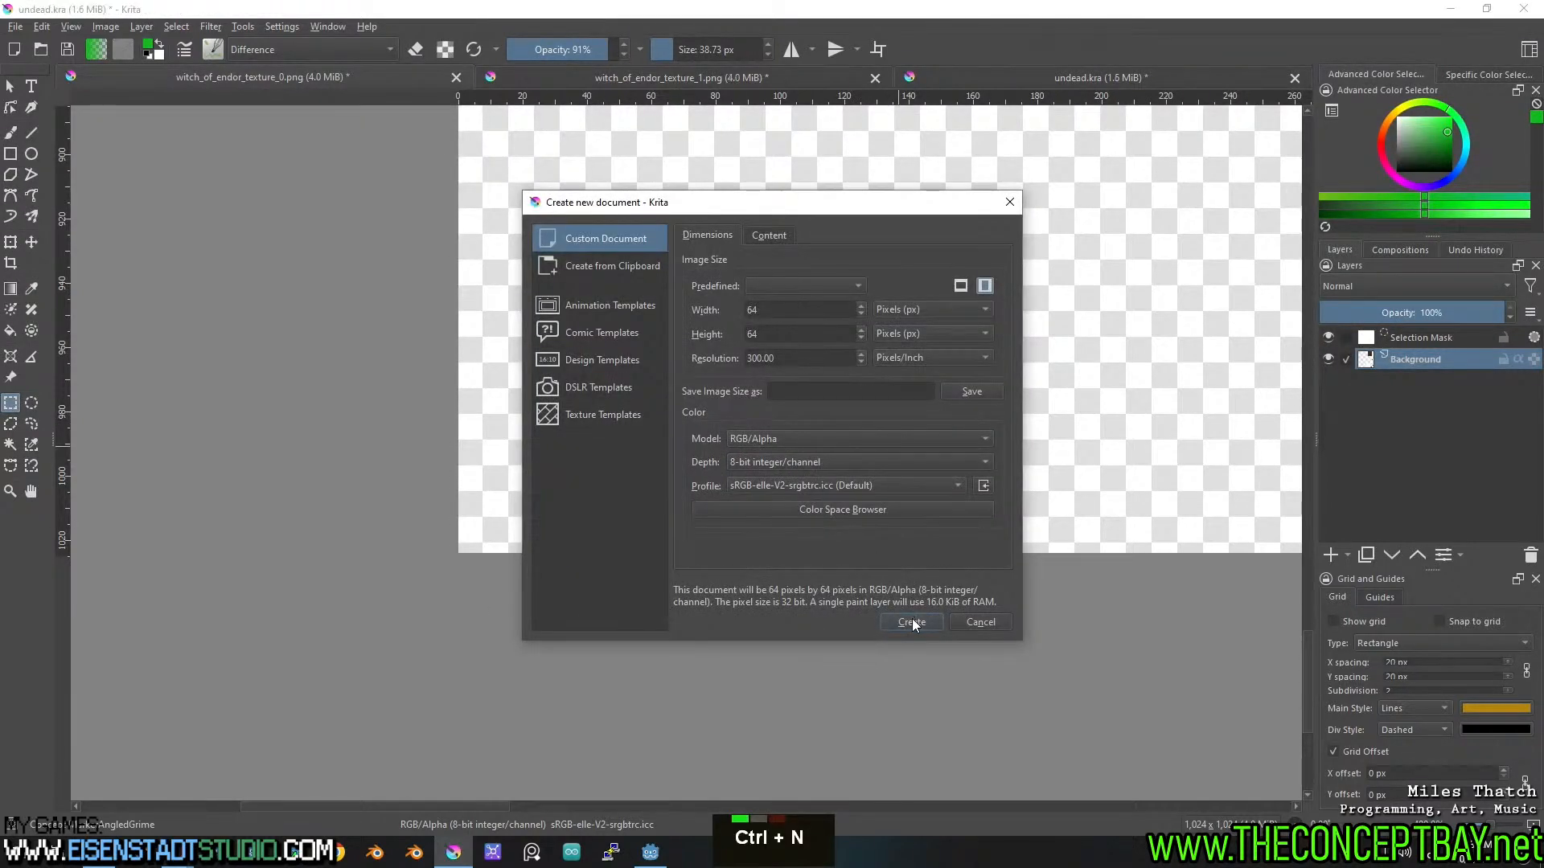
left_click(912, 622)
key("ctrl+v")
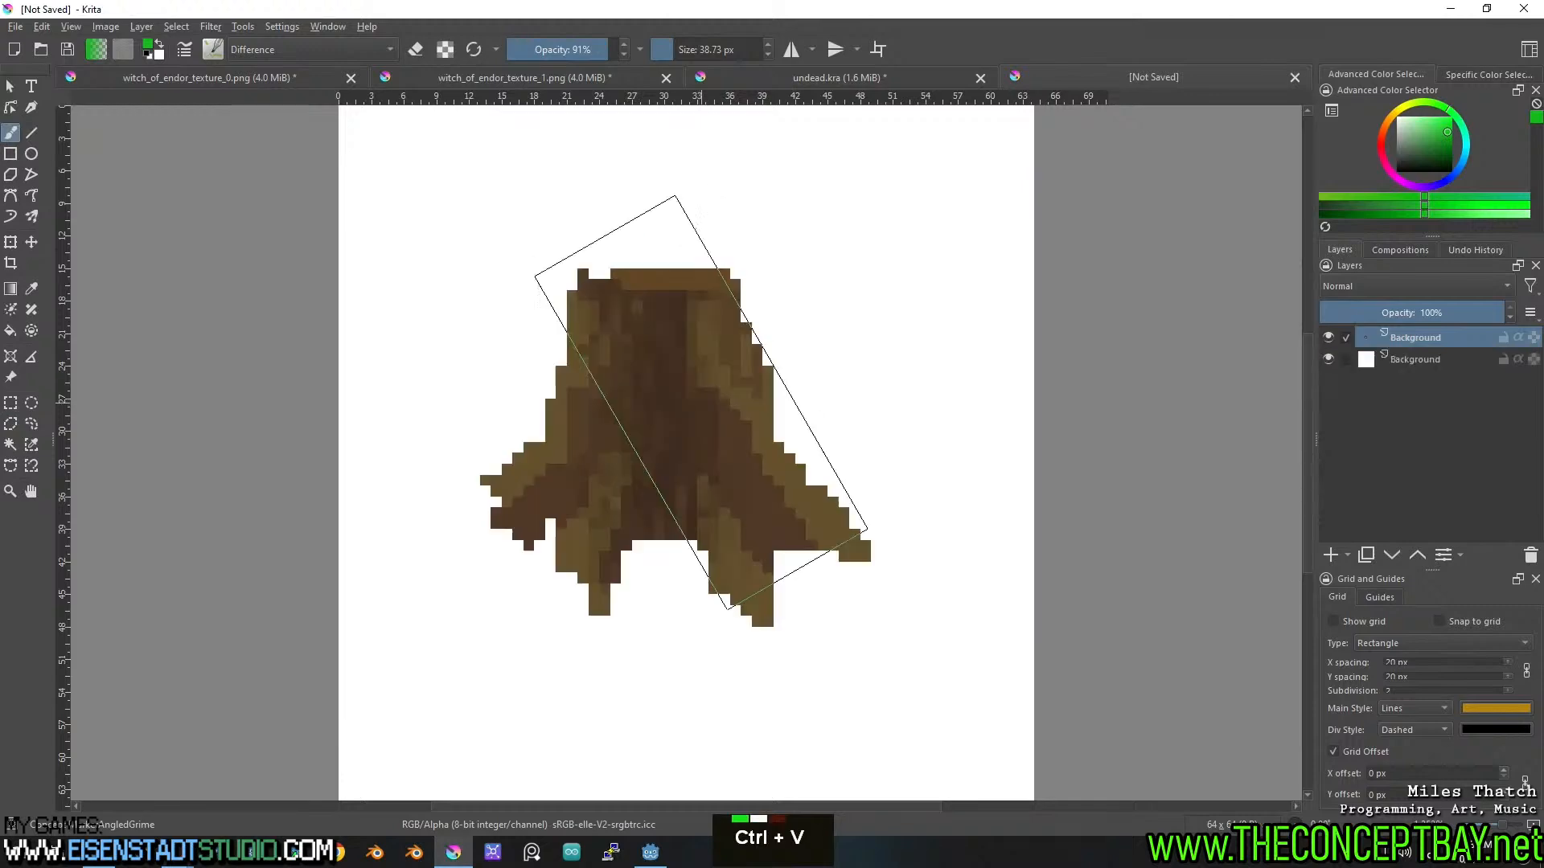
Hide the white background layer and save the document in the Assets folder as stump.kra.
left_click(1329, 359)
key("ctrl+s")
type("stum")
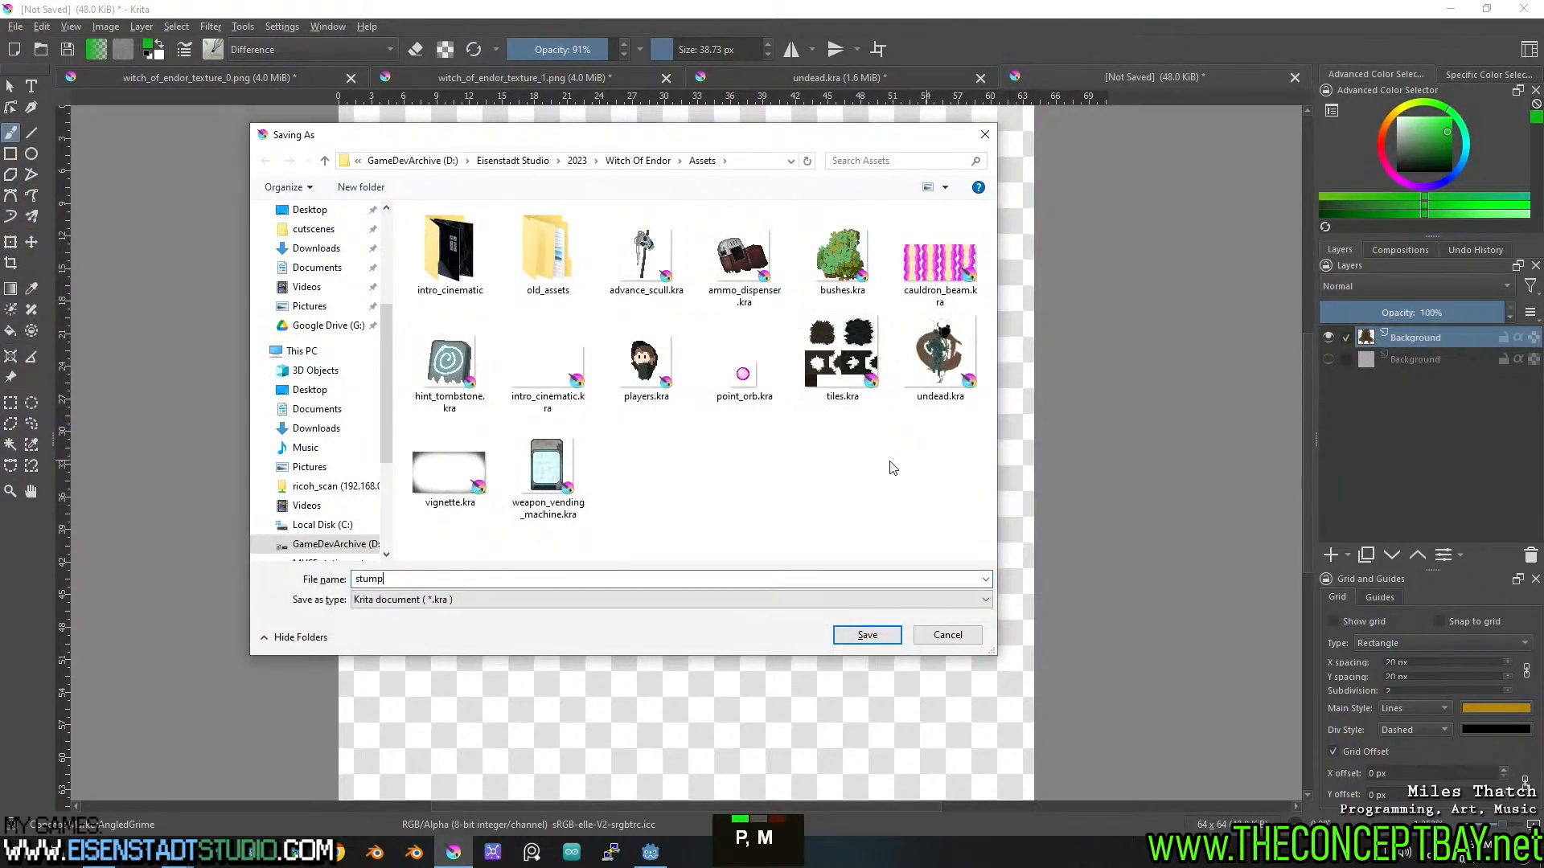
type("p")
key("Return")
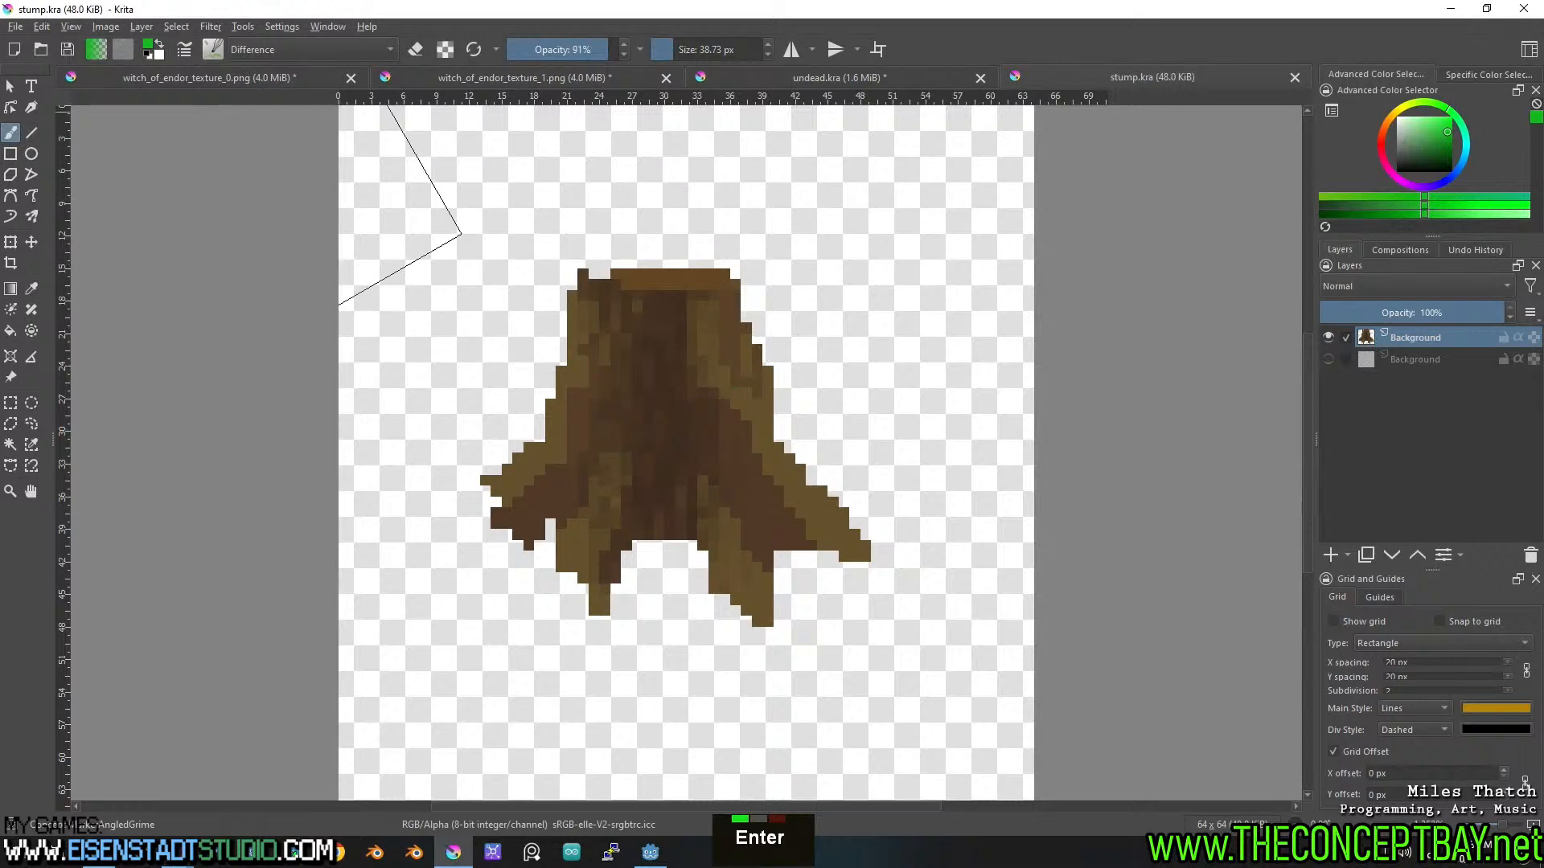
Cut the first of the three question-mark tombstones in witch_of_endor_texture_0.png with a 38 × 38 px marquee.
left_click(277, 79)
scroll(810, 466, "down", 5)
left_click_drag(808, 426, 514, 409)
scroll(558, 408, "up", 3)
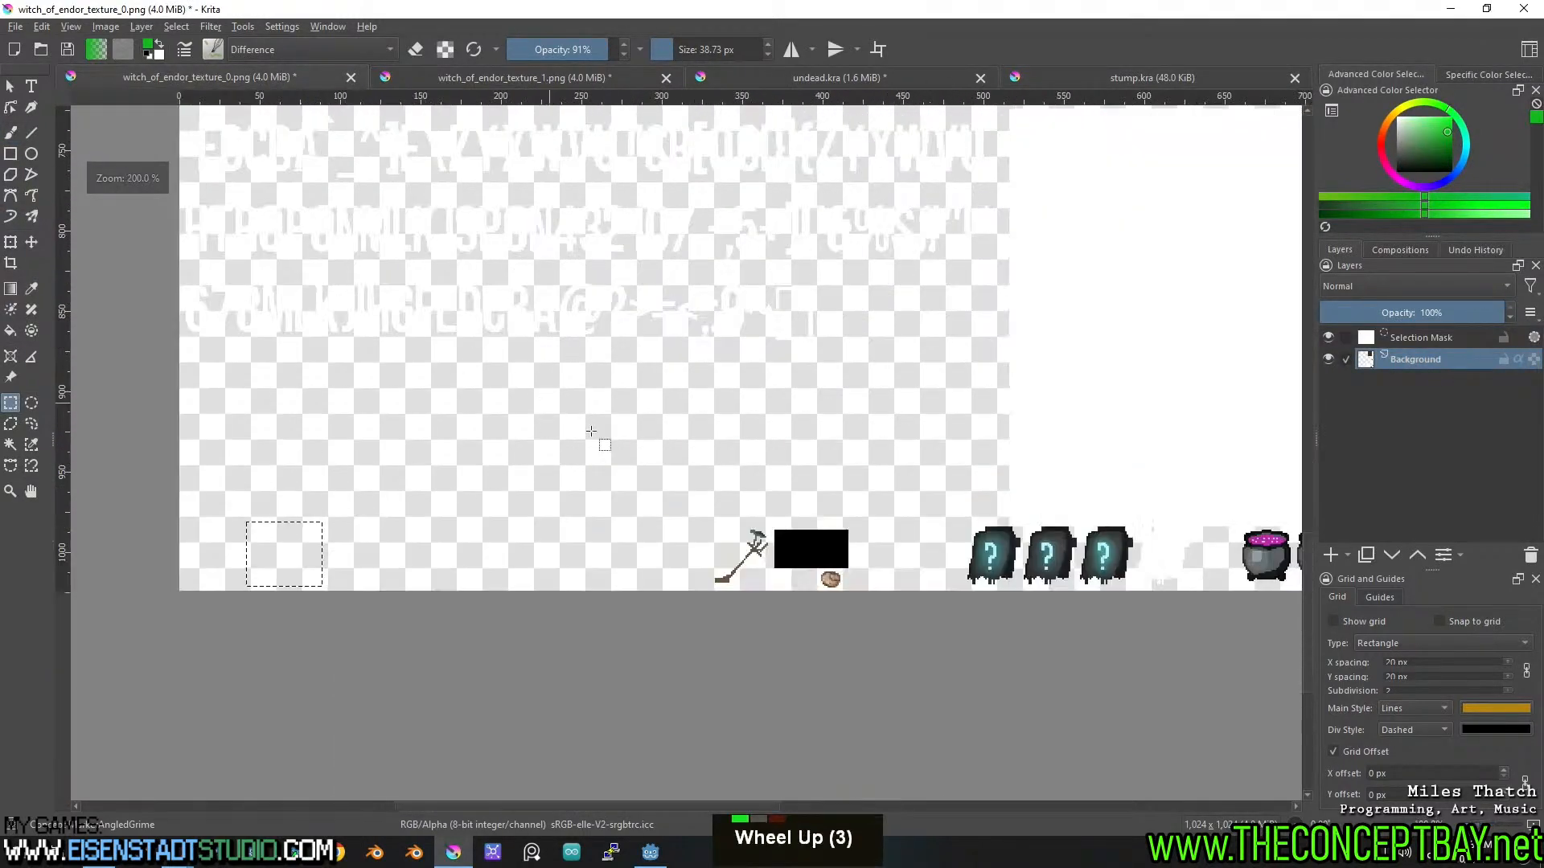
left_click_drag(857, 511, 475, 372)
scroll(474, 372, "up", 2)
left_click_drag(619, 409, 413, 378)
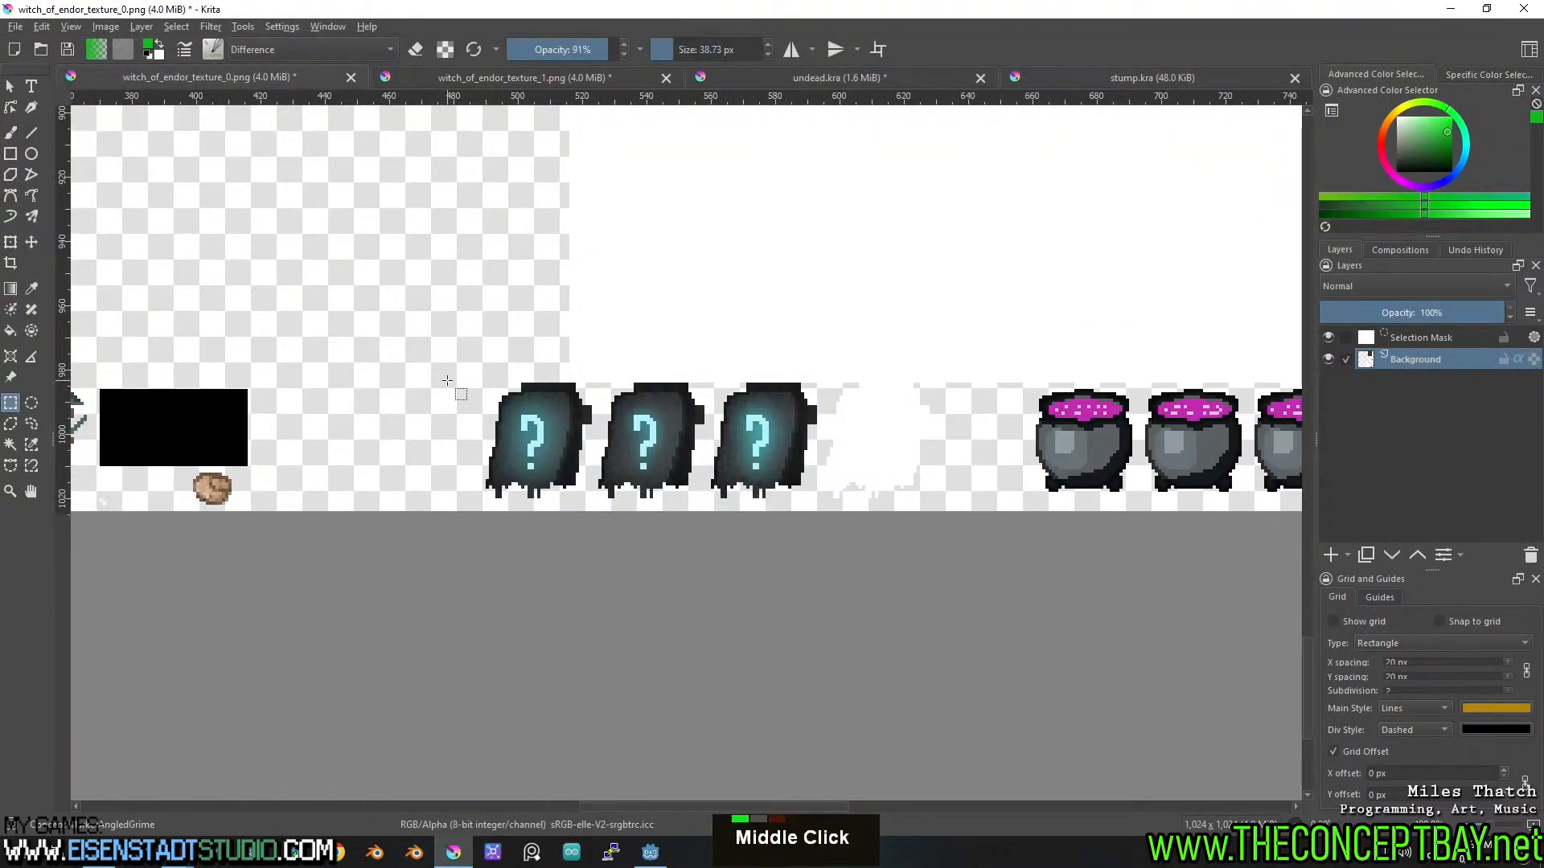
left_click_drag(498, 406, 379, 428)
scroll(398, 482, "up", 1)
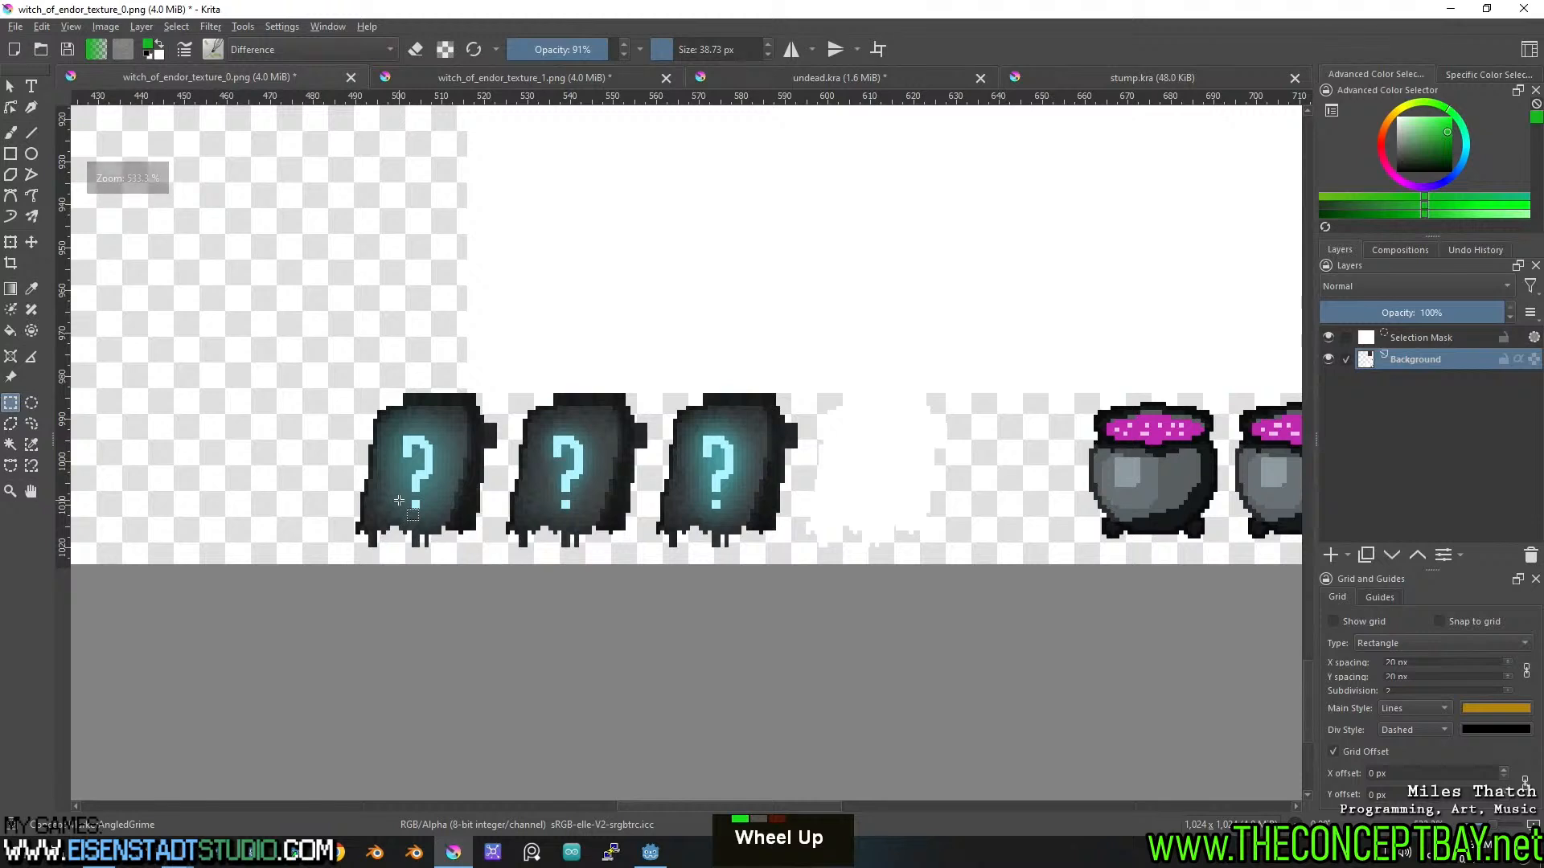
left_click_drag(347, 554, 487, 393)
left_click(505, 397)
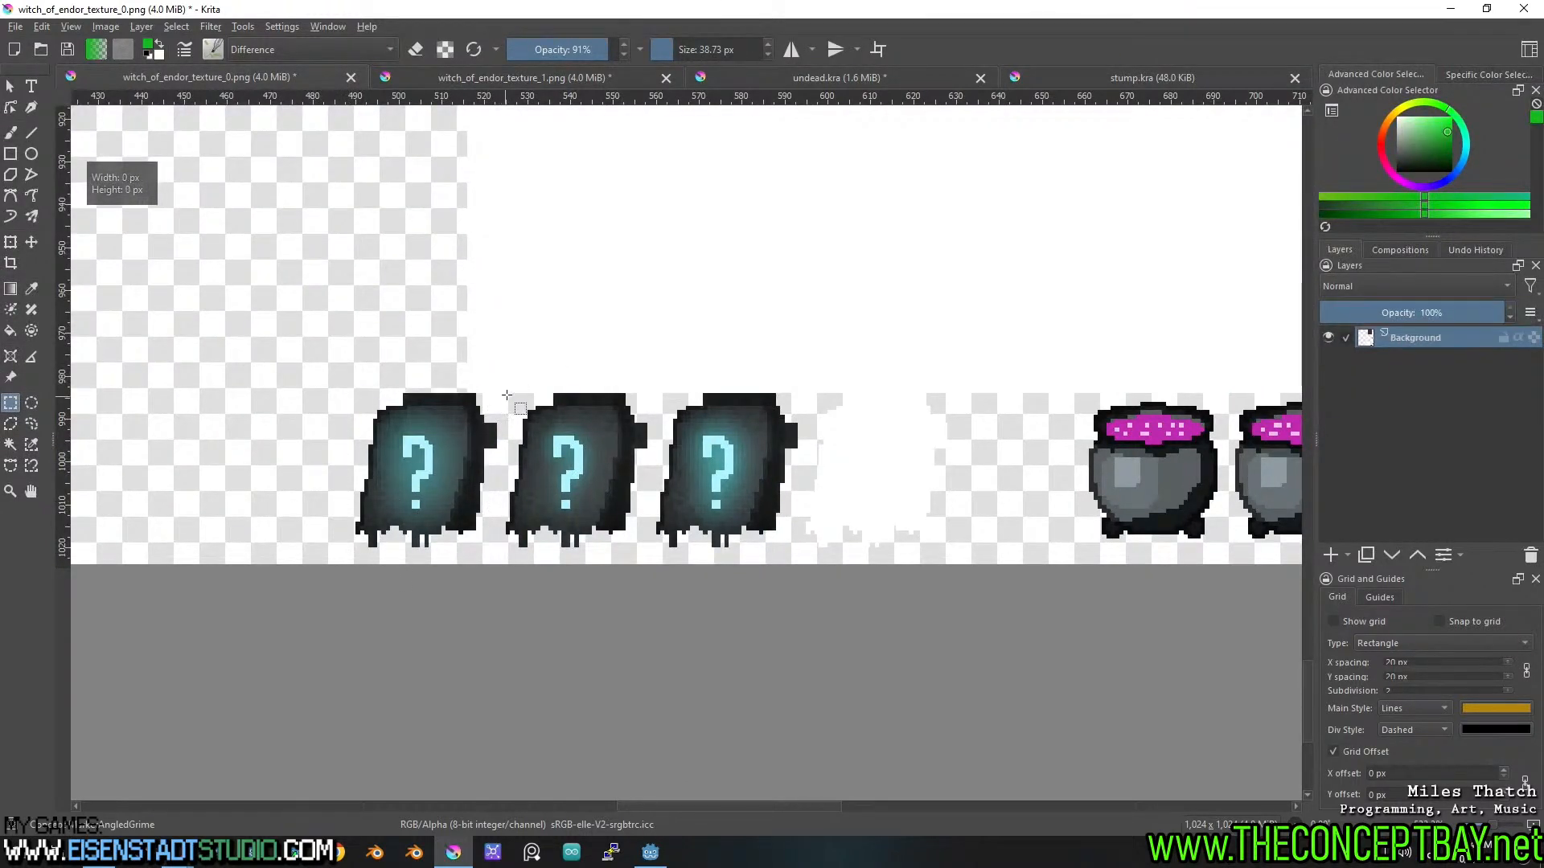
left_click_drag(342, 549, 342, 555)
key("ctrl+x")
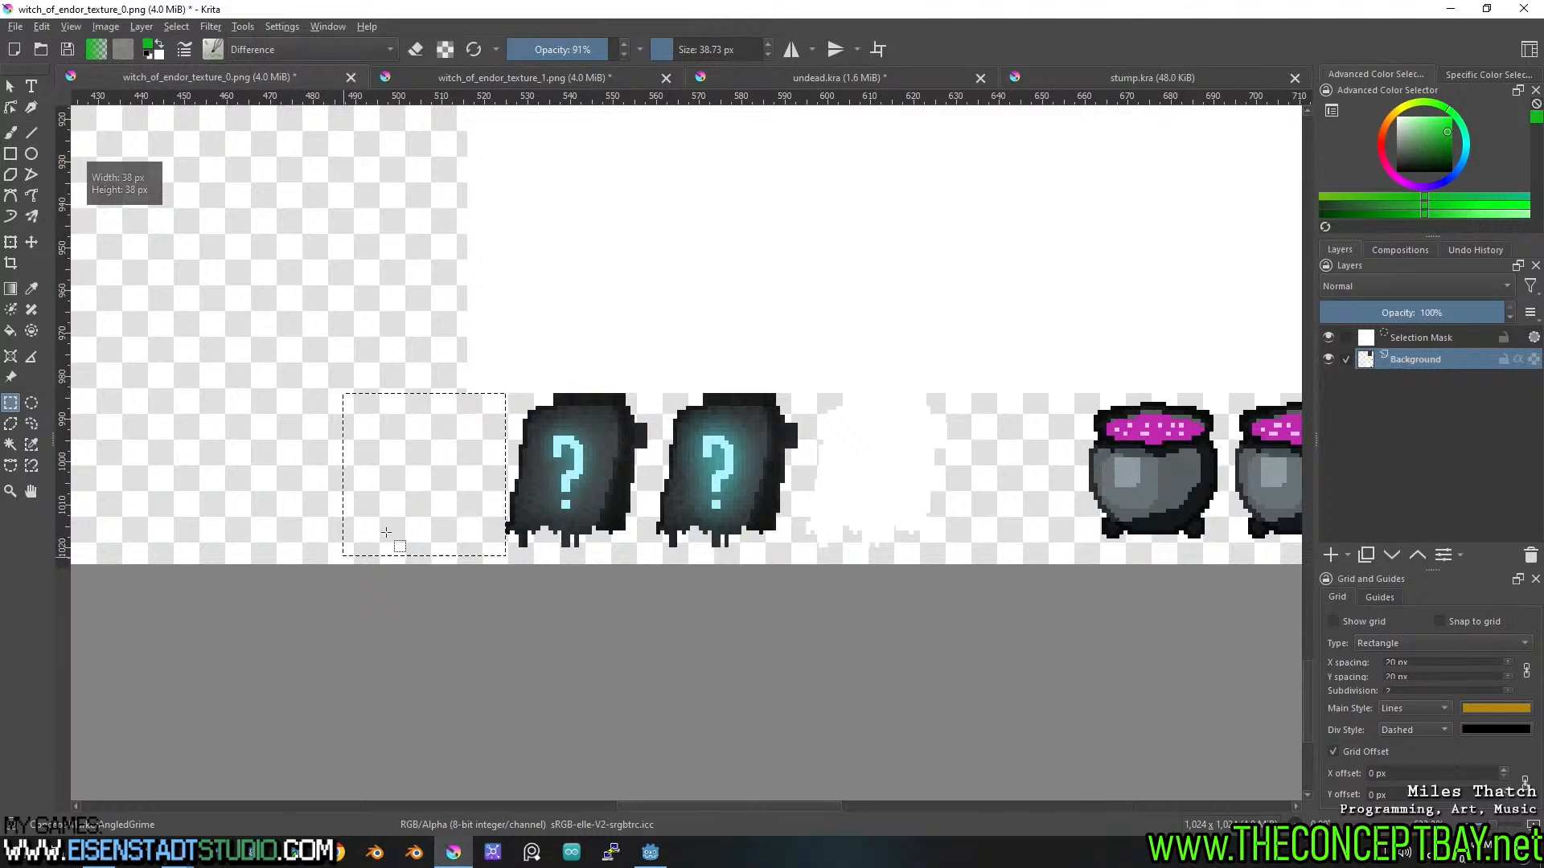
Try to open the recent document hint_tombstone.kra.
left_click(15, 26)
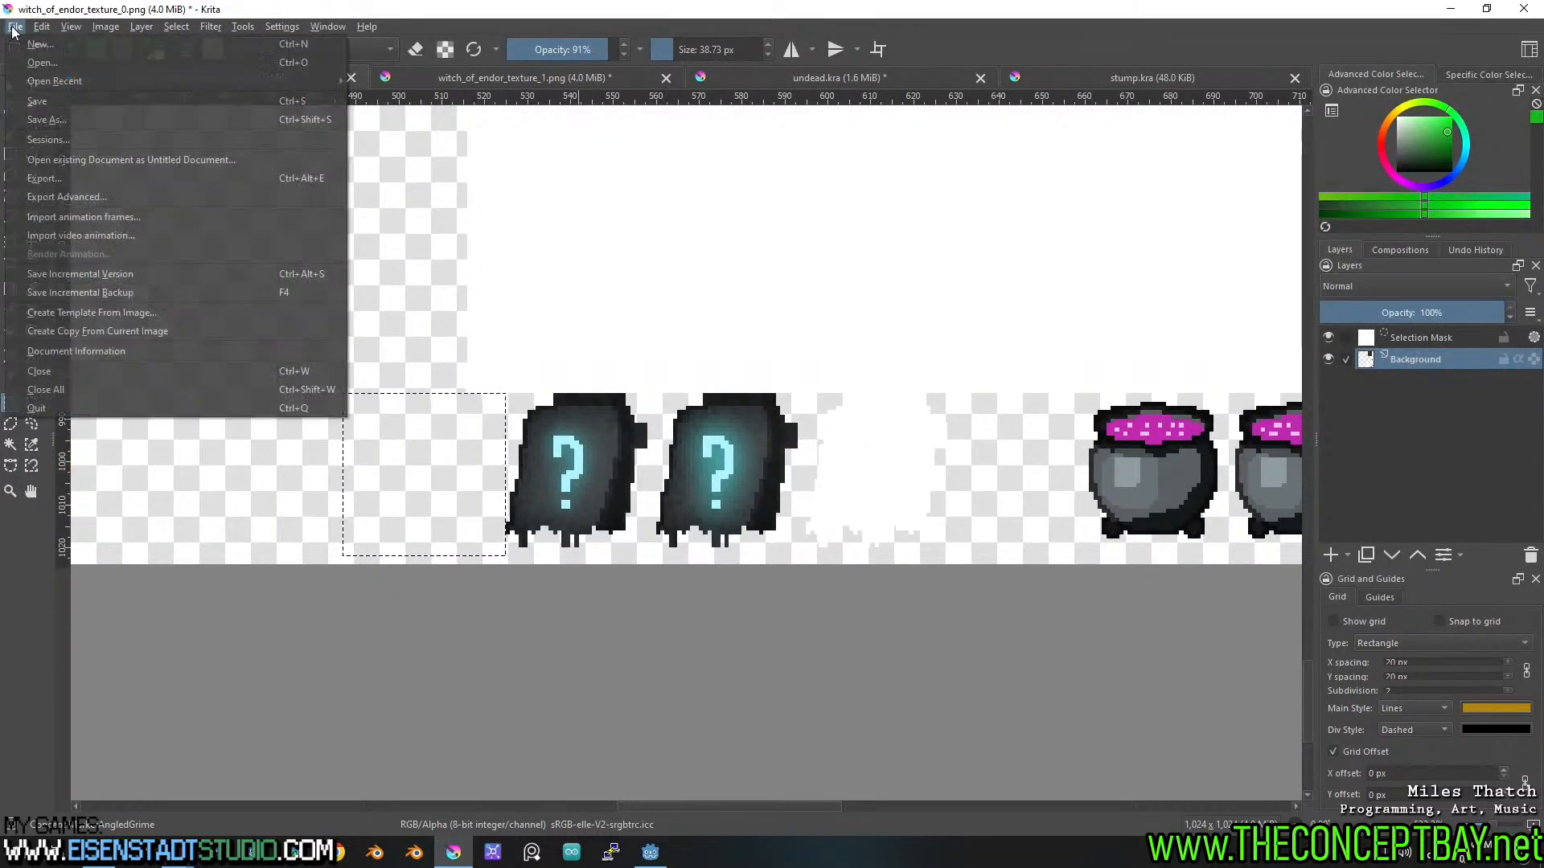
mouse_move(126, 81)
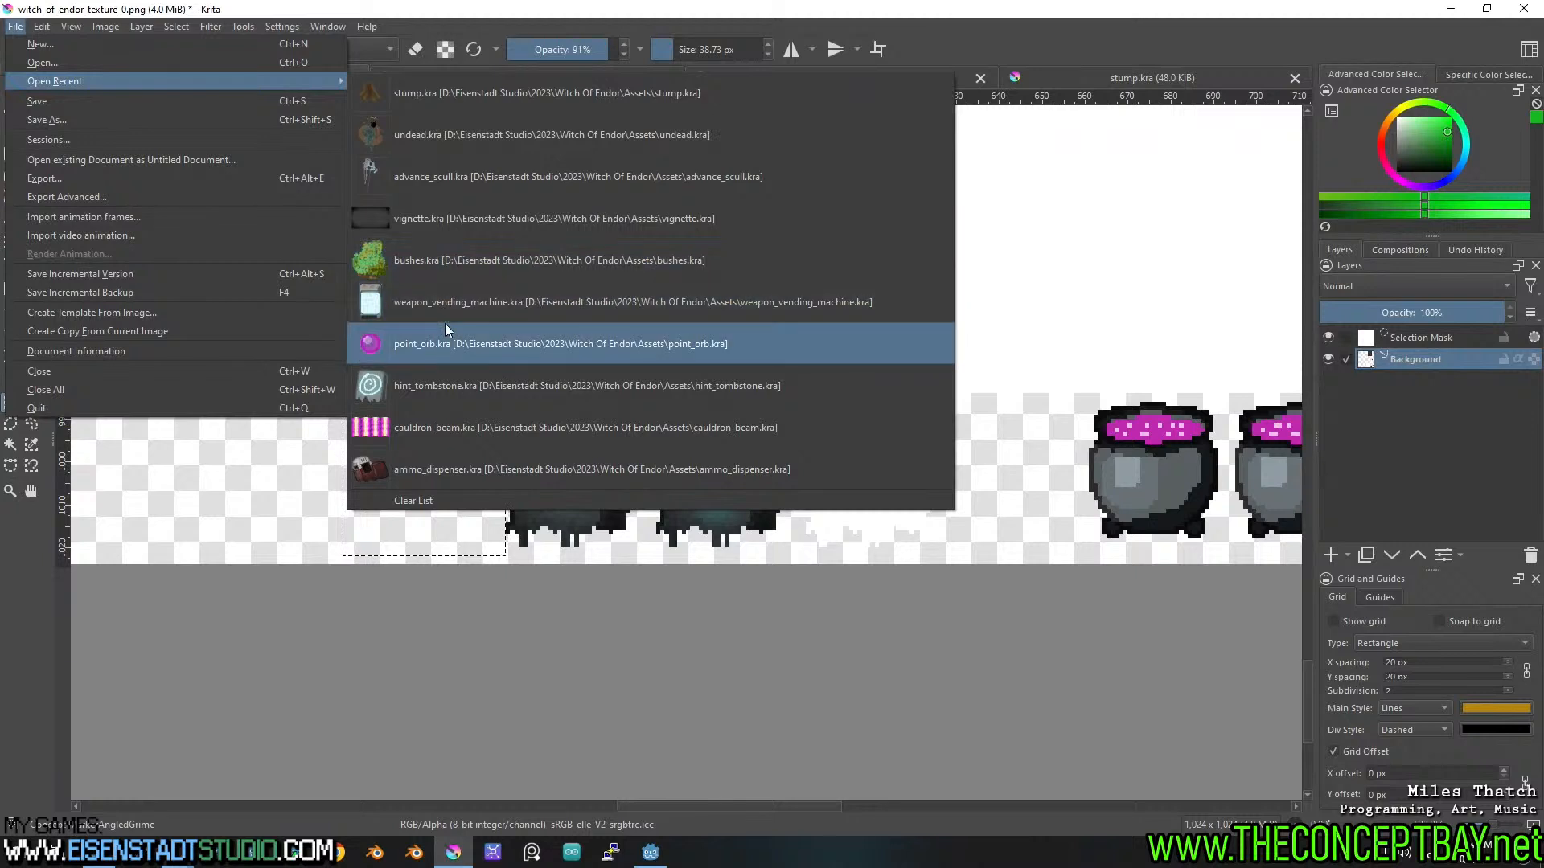
left_click(447, 385)
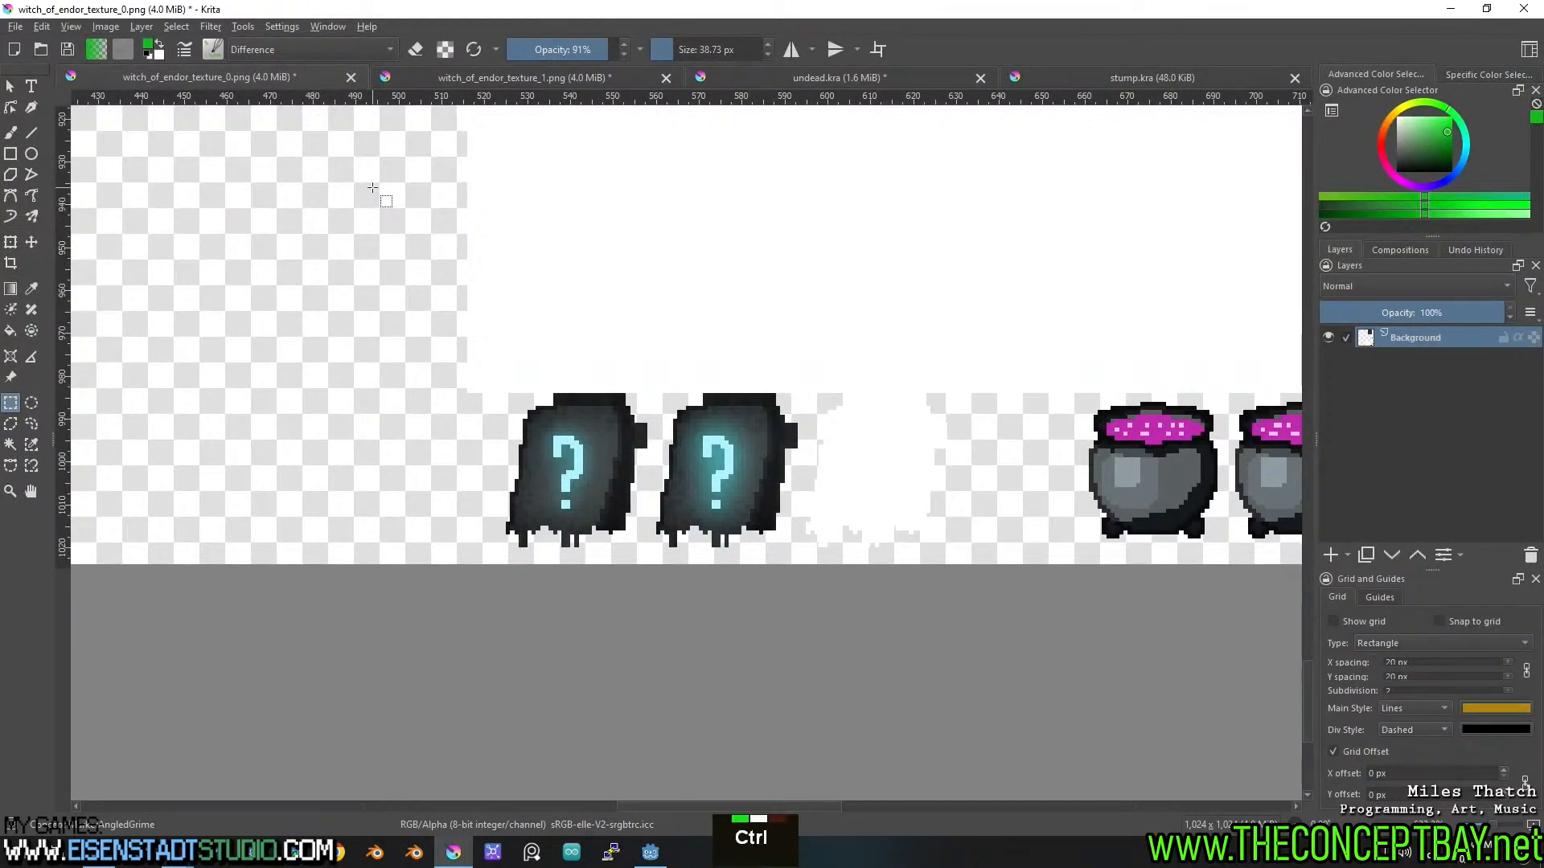
key("ctrl+n")
key("Escape")
Browse for images to open in the Witch Of Endor project's Assets folder under Eisenstadt Studio, 2023.
left_click(23, 34)
left_click(47, 65)
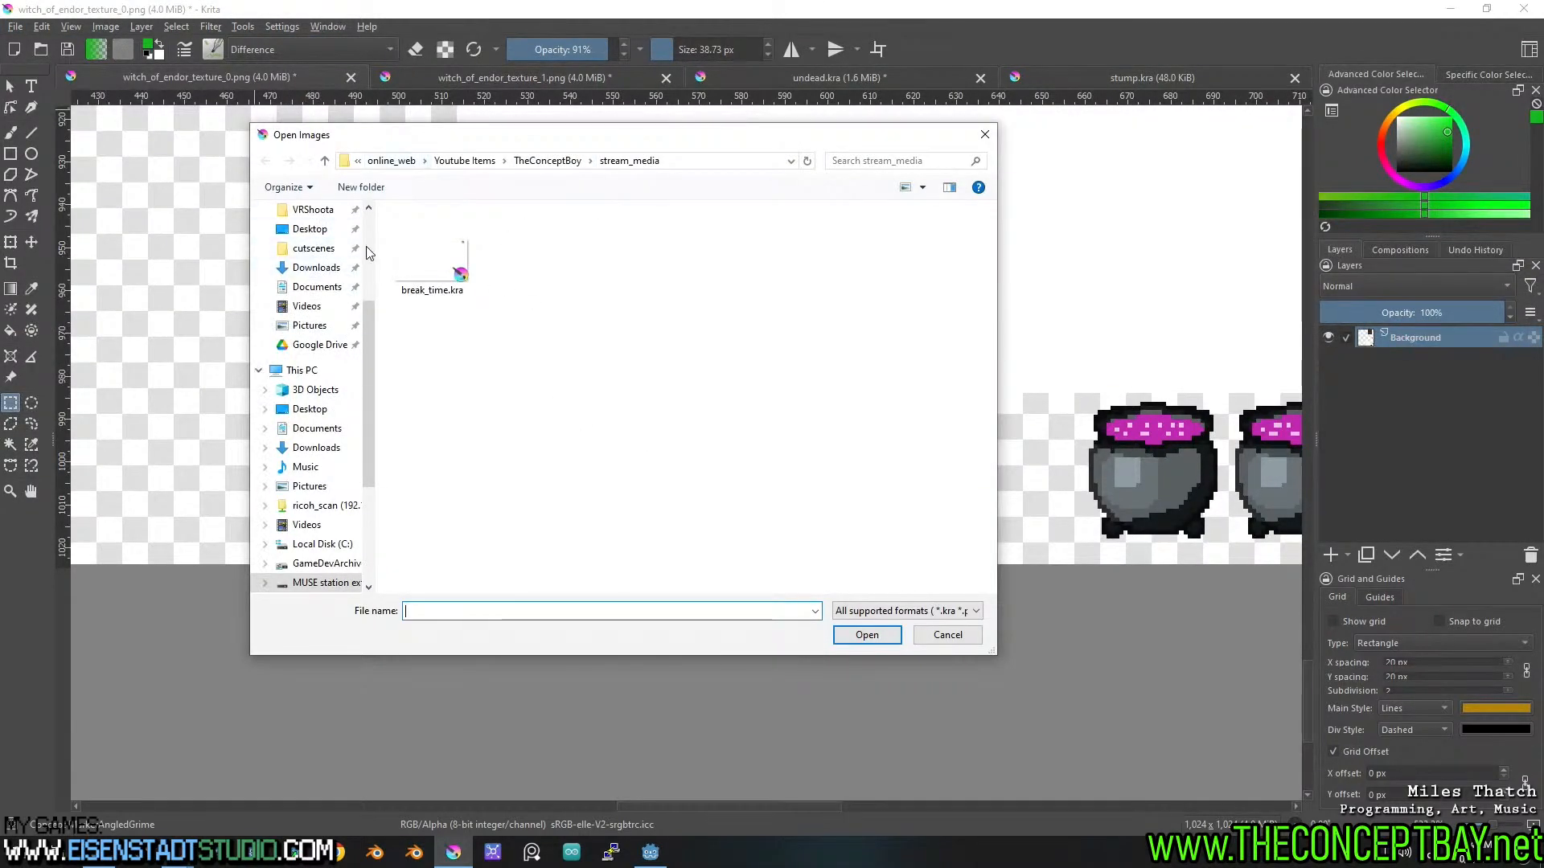
scroll(359, 255, "up", 3)
double_click(317, 241)
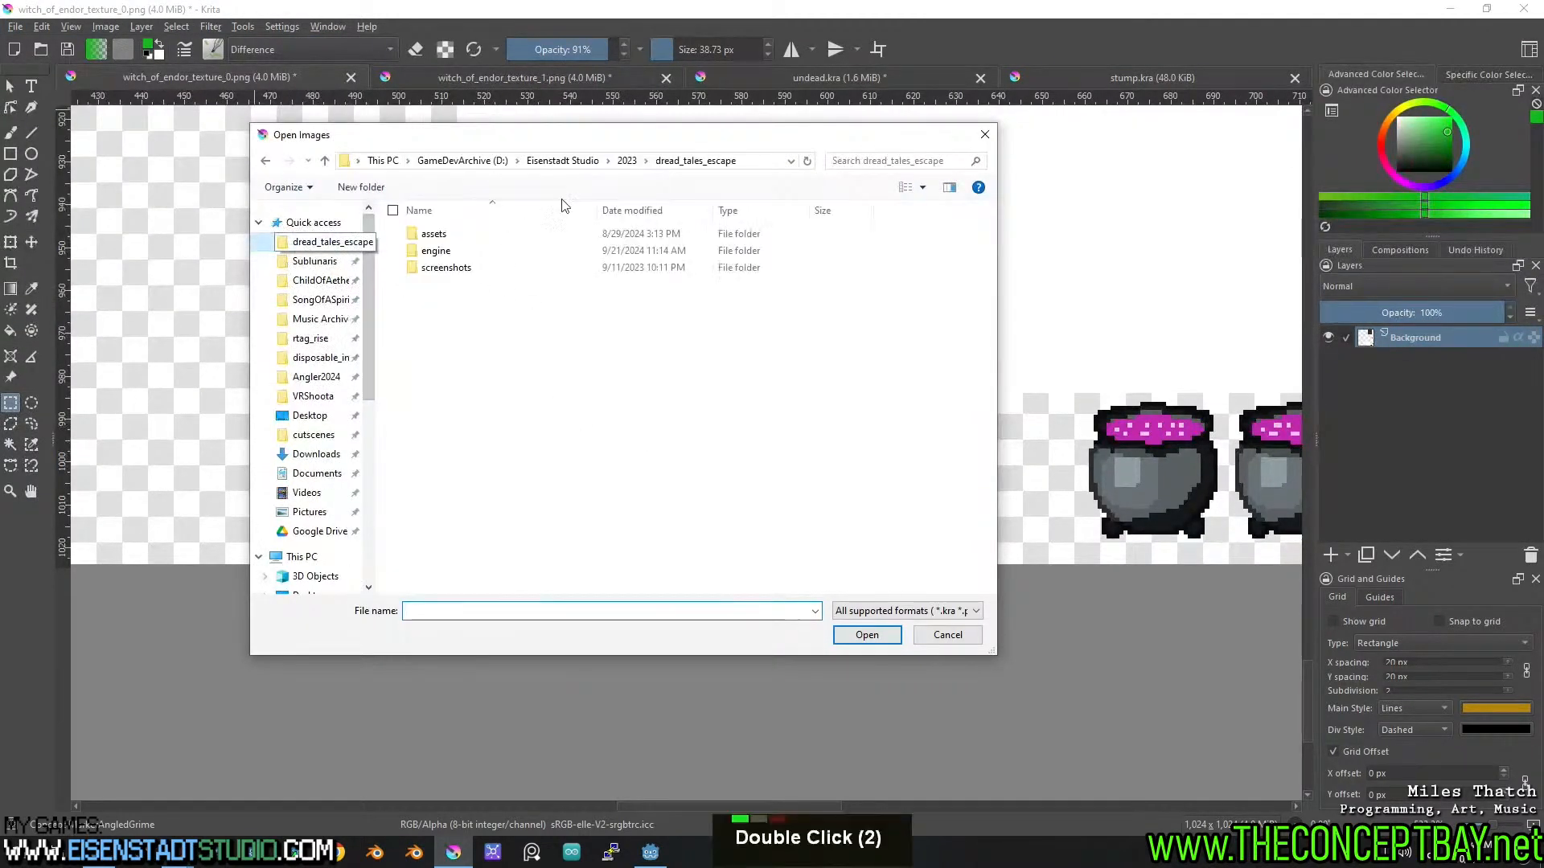
left_click(626, 161)
double_click(472, 511)
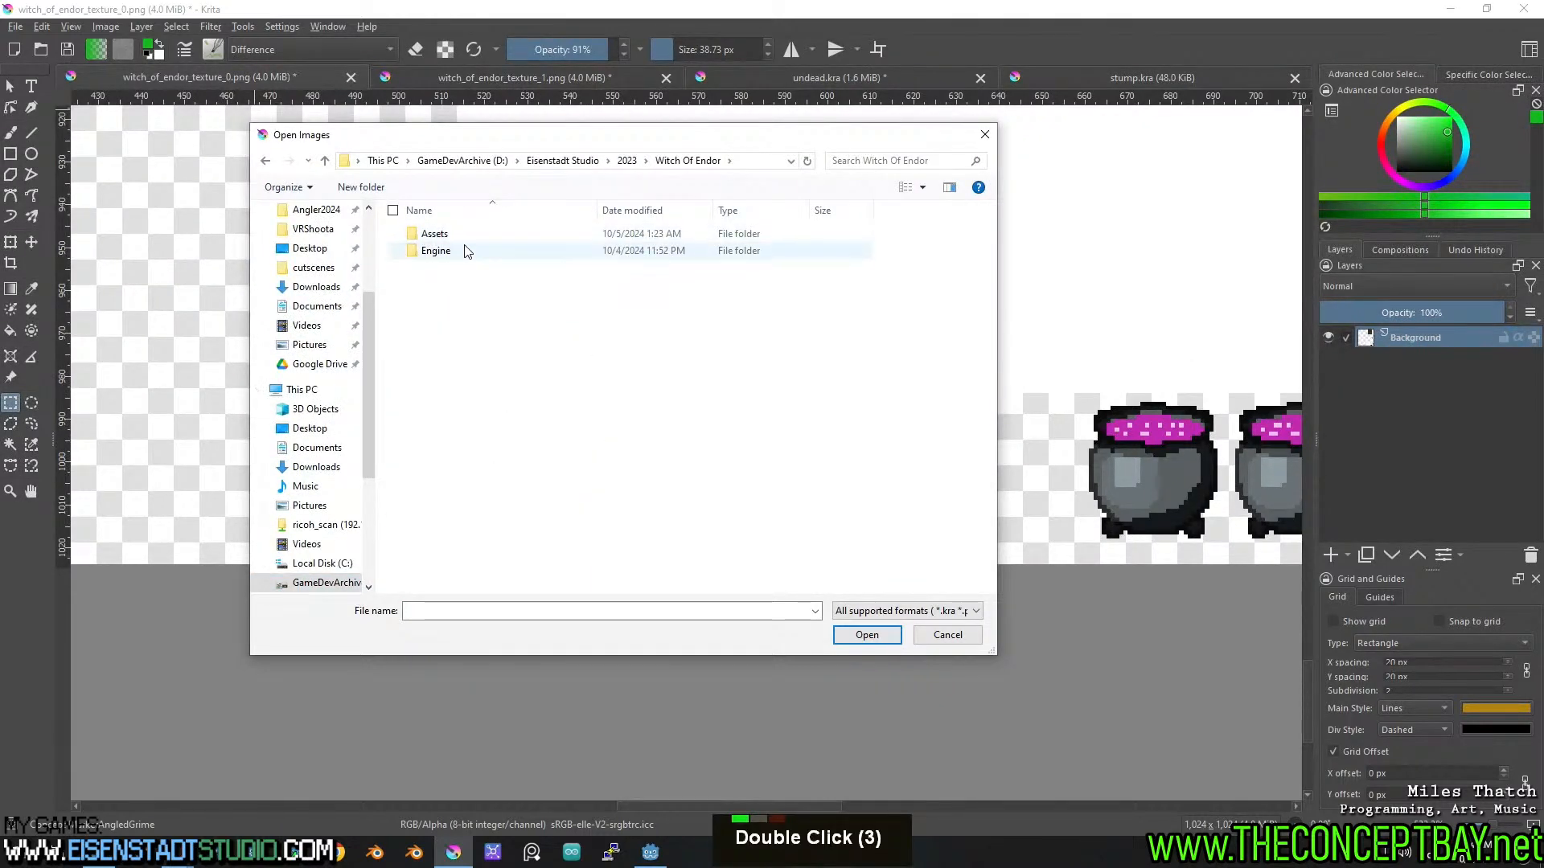
double_click(465, 235)
Rename hint_tombstone.kra to upgrade_tombstone.kra and leave the file browser without opening anything.
left_click(953, 254)
key("F2")
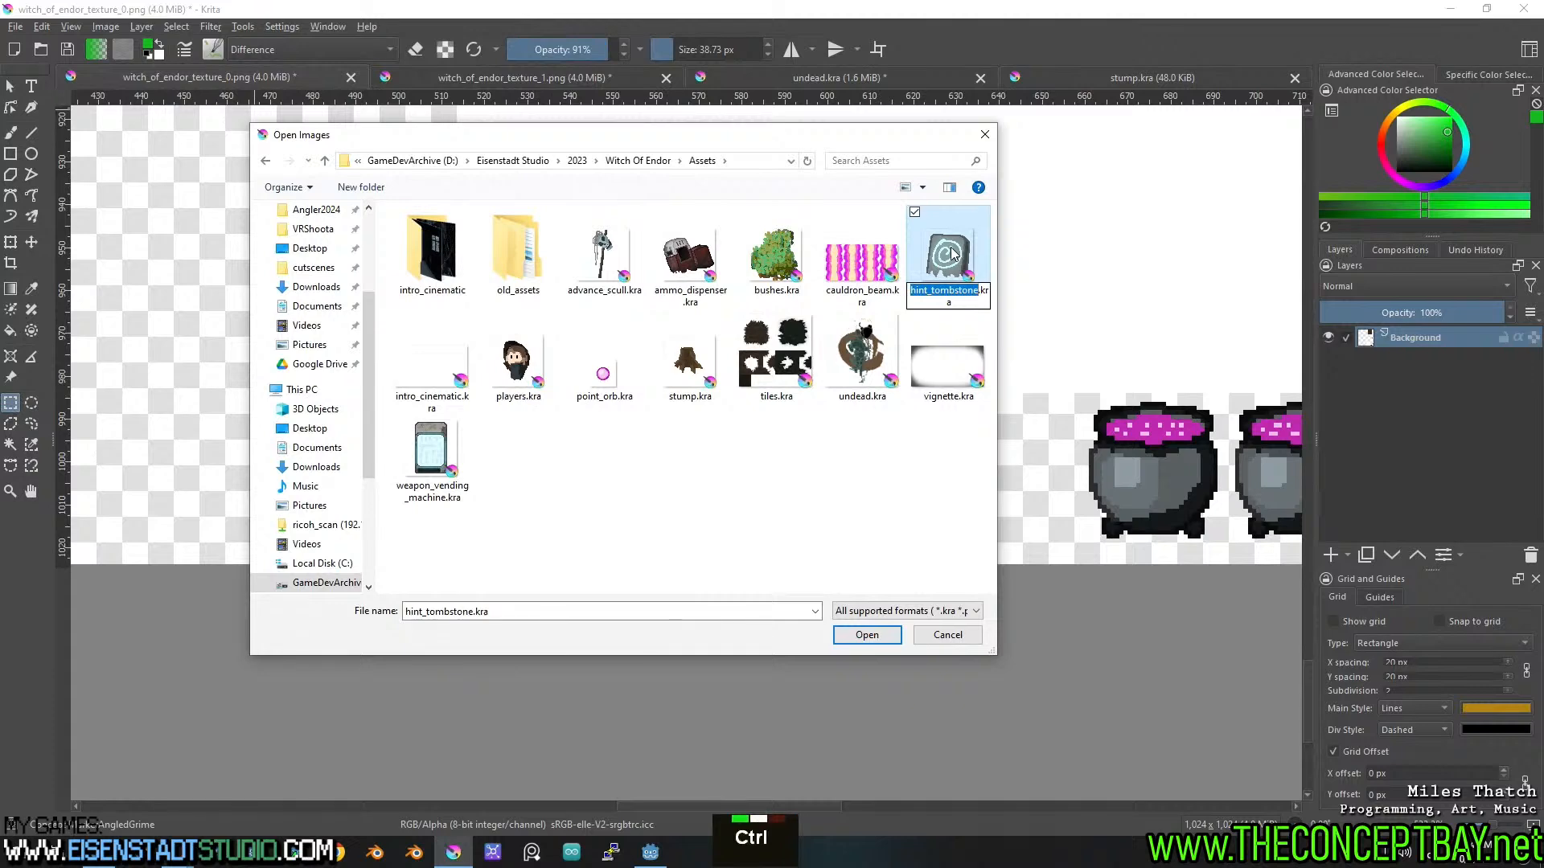
key("ctrl+Menu")
key("Left")
key("Left")
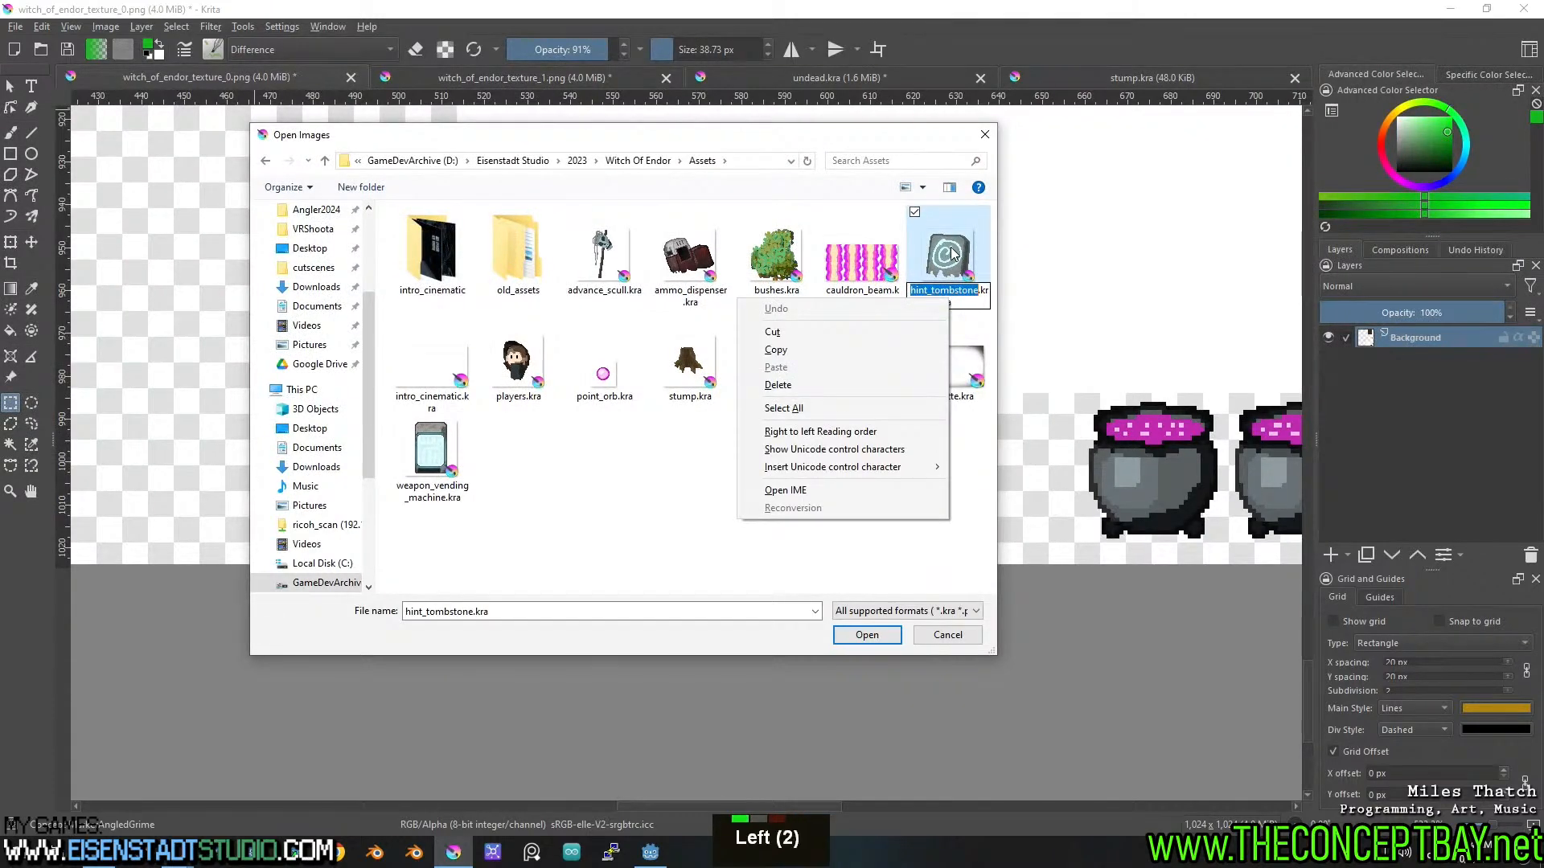
key("Right")
key("Escape")
key("ctrl+Left")
key("shift+Right")
key("shift+Right")
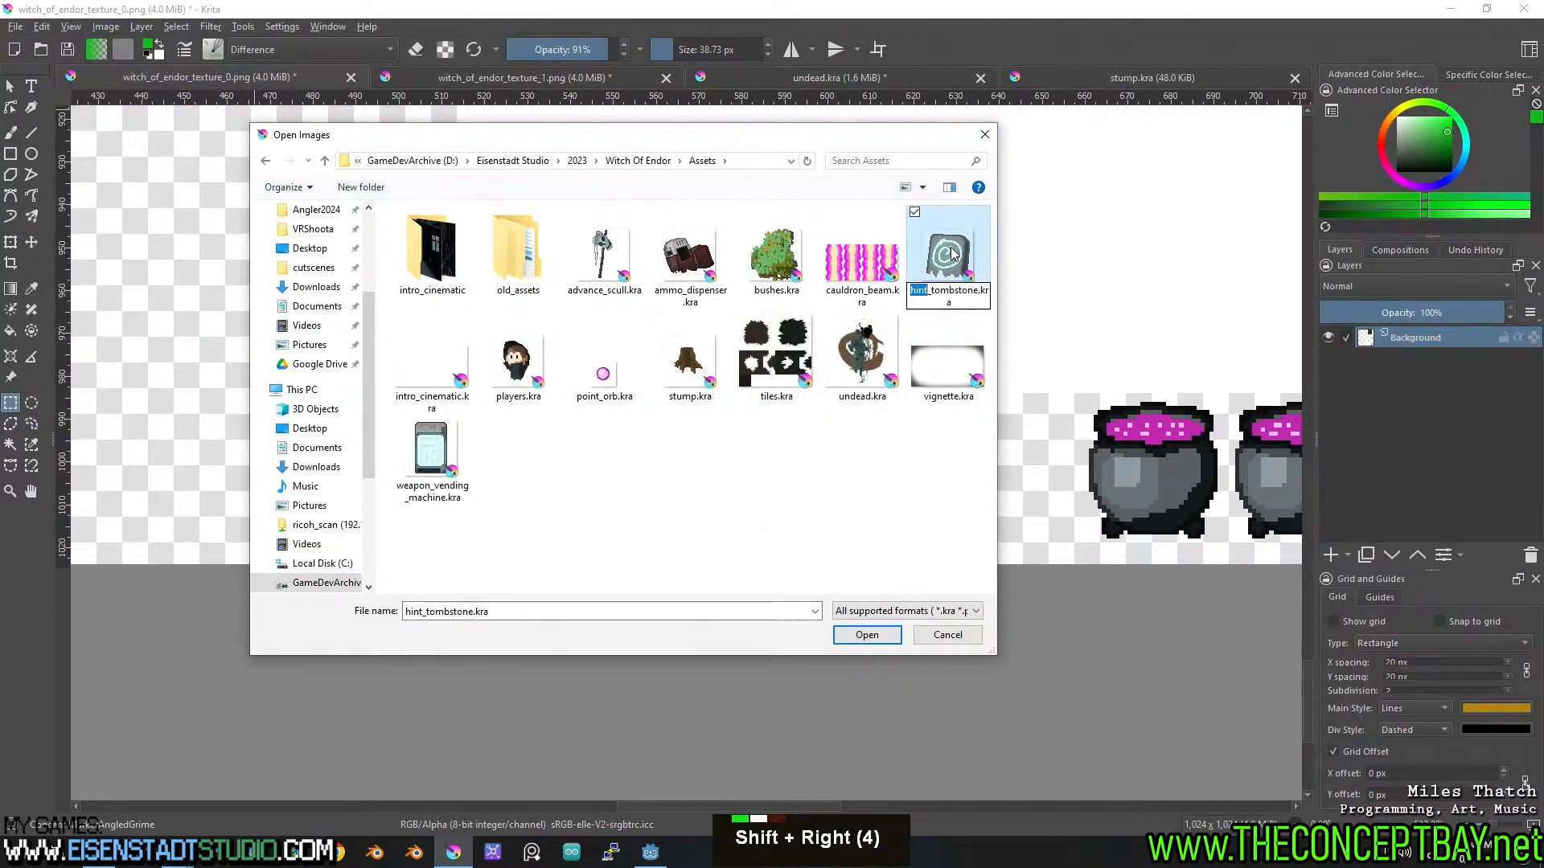
type("upgrade")
key("Return")
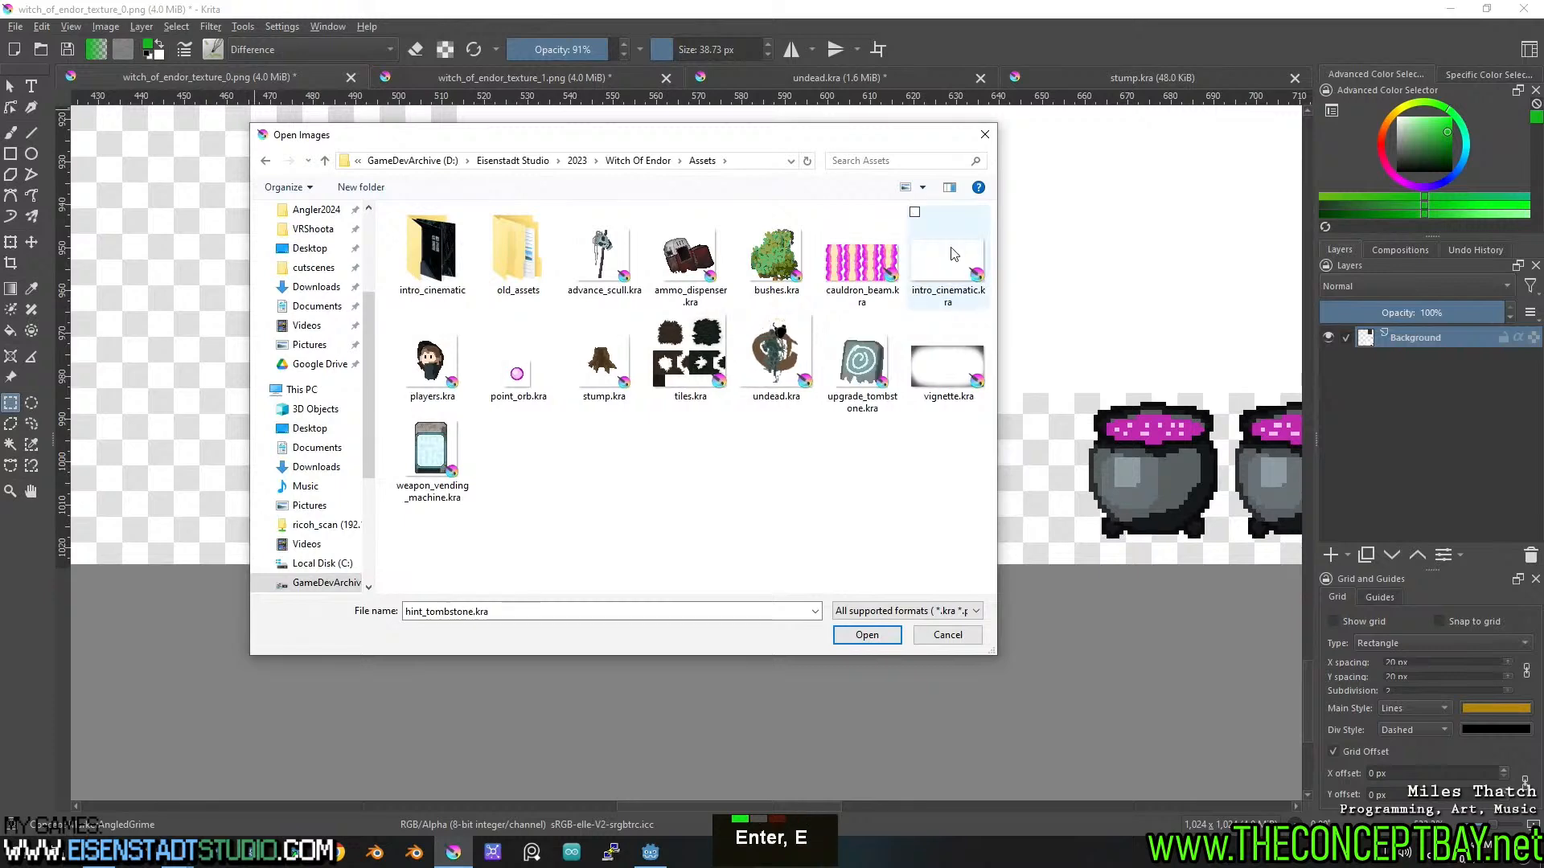
left_click(947, 635)
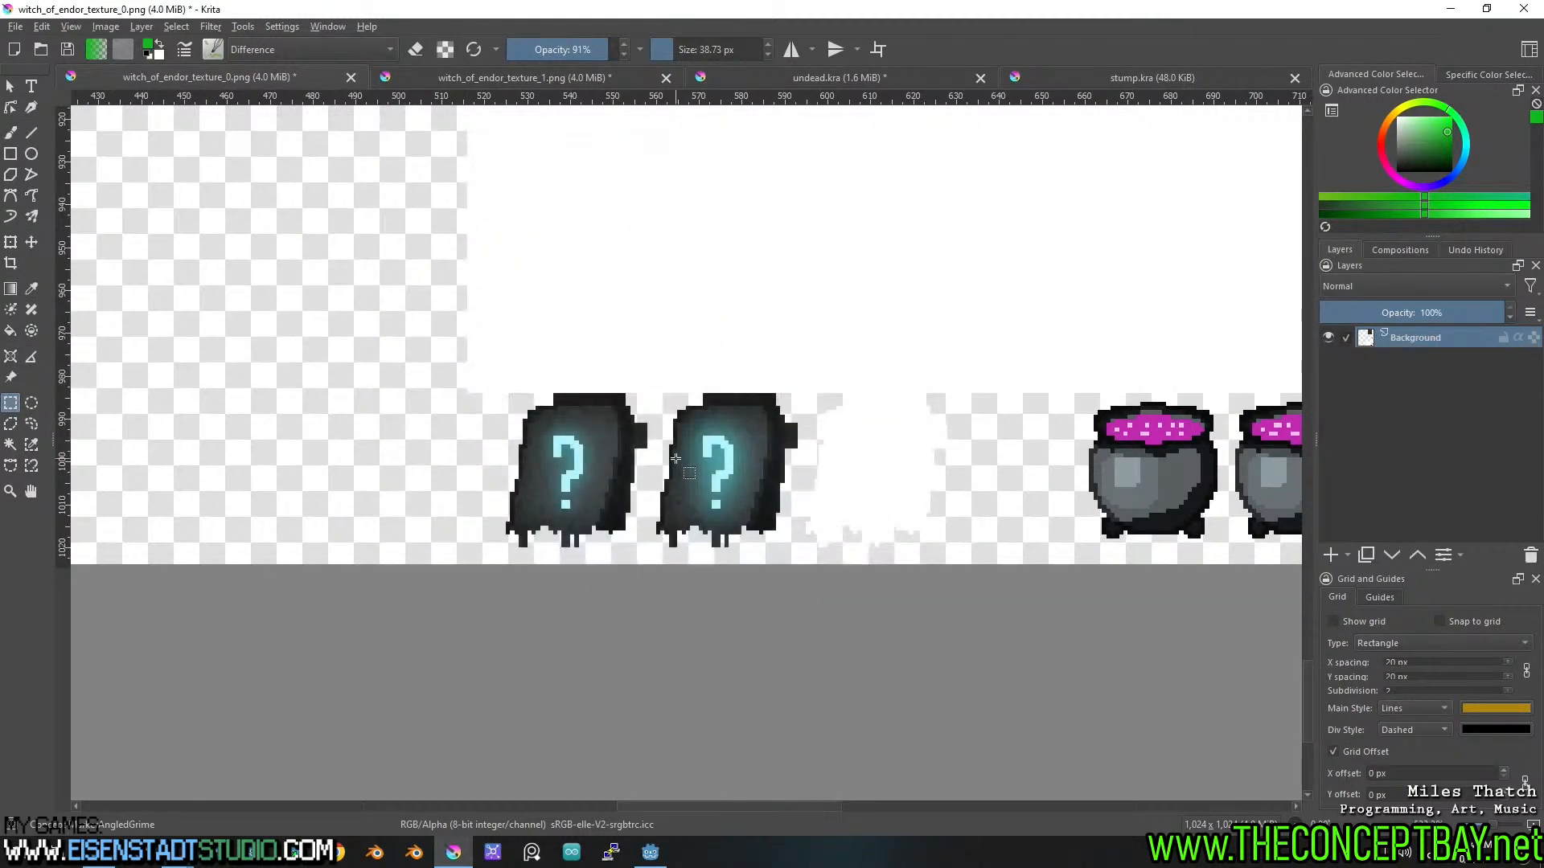
Paste the cut question-mark tombstone into a new 64 × 64 px document and hide its white background layer.
key("ctrl+z")
key("ctrl+z")
key("ctrl+shift+z")
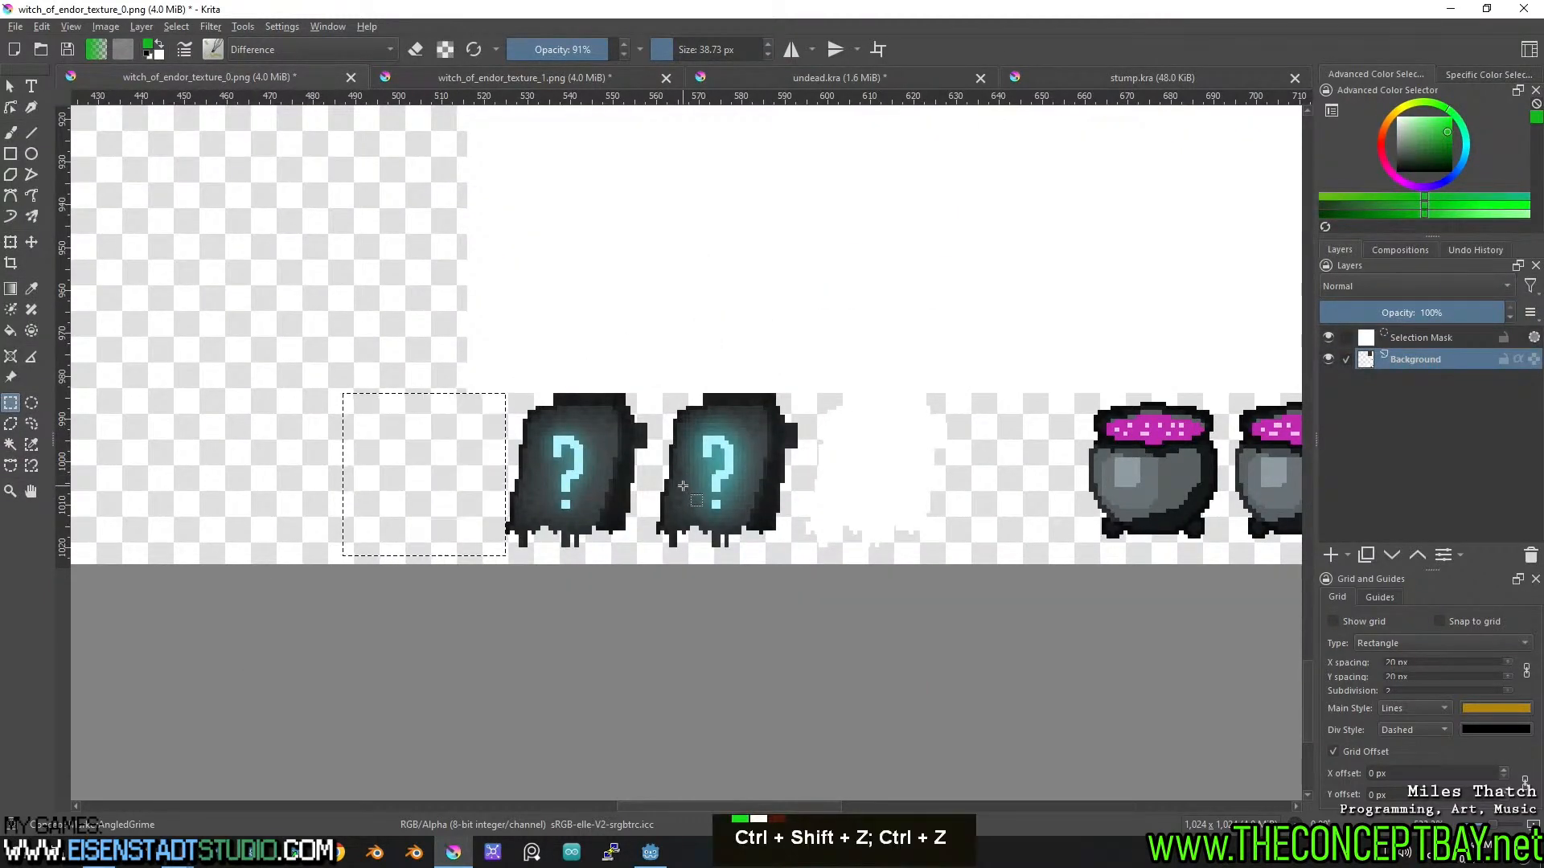
key("ctrl+n")
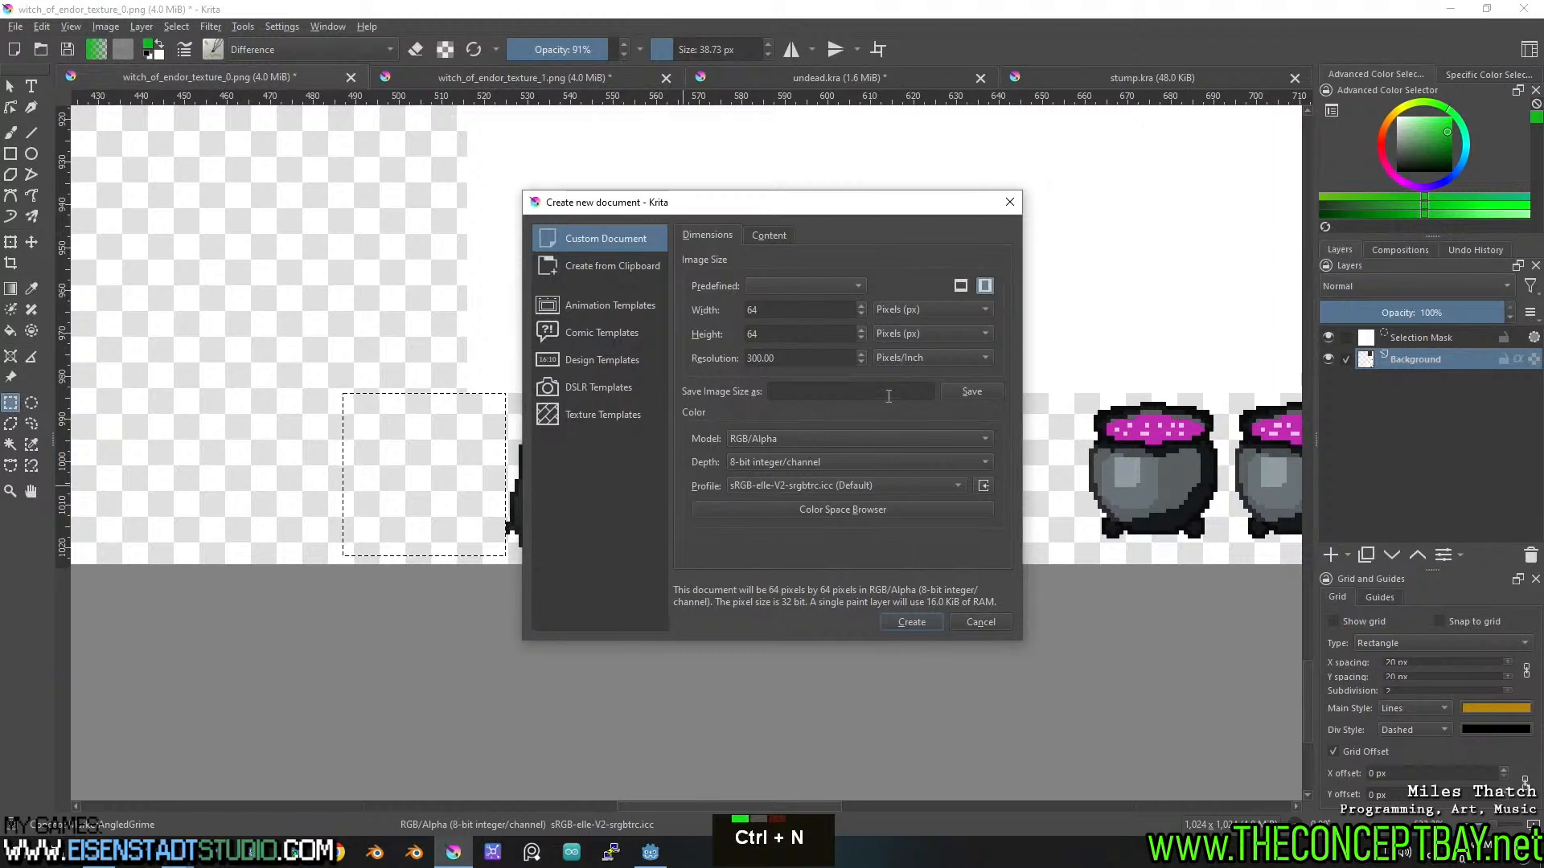
left_click(905, 622)
key("ctrl+v")
scroll(671, 430, "down", 2)
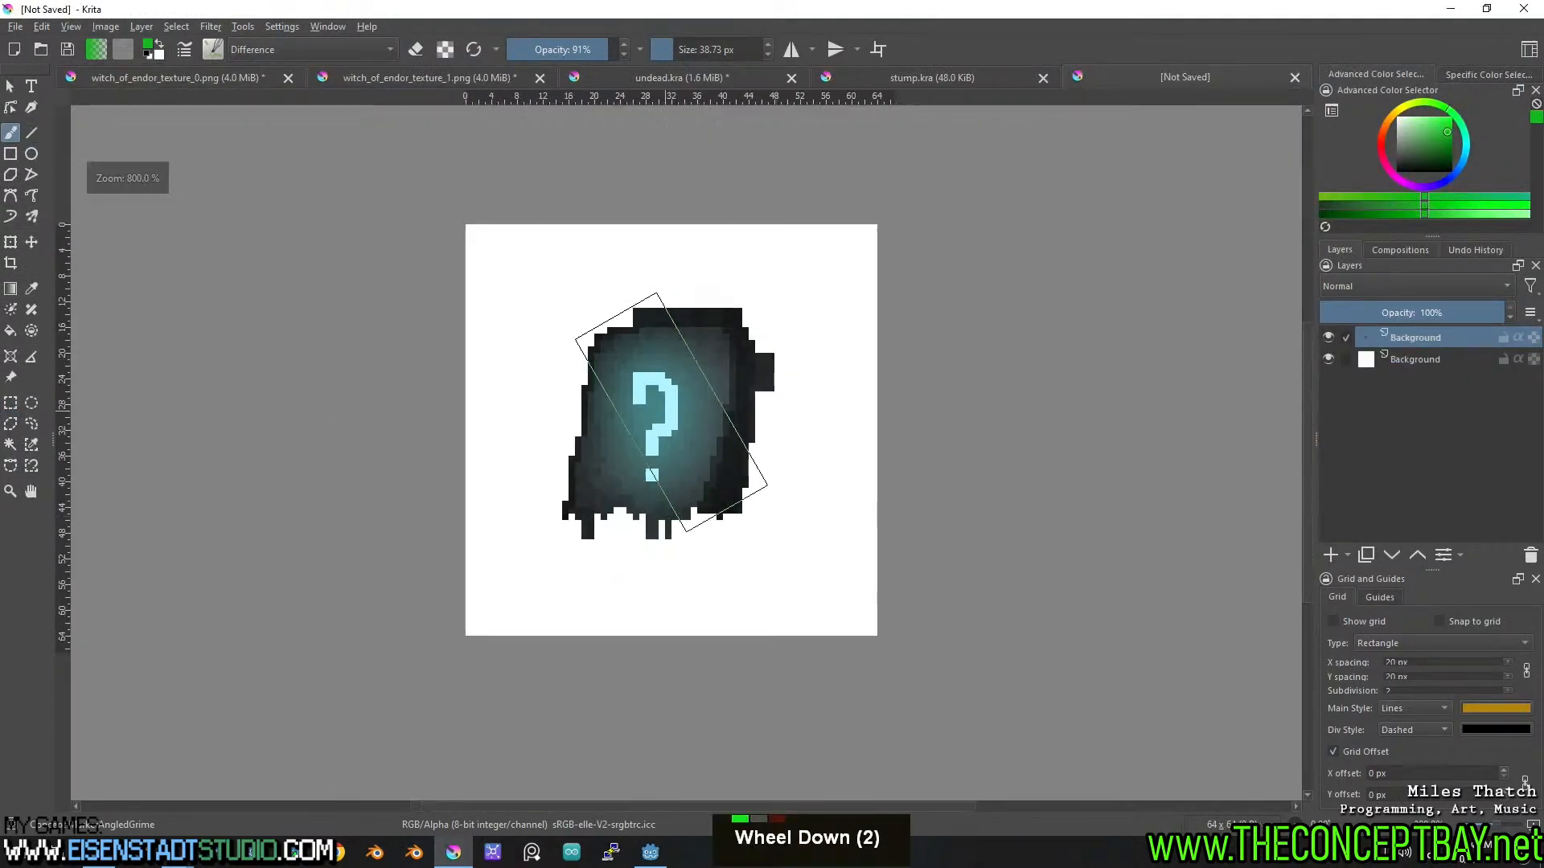
middle_click(672, 430)
left_click(1327, 360)
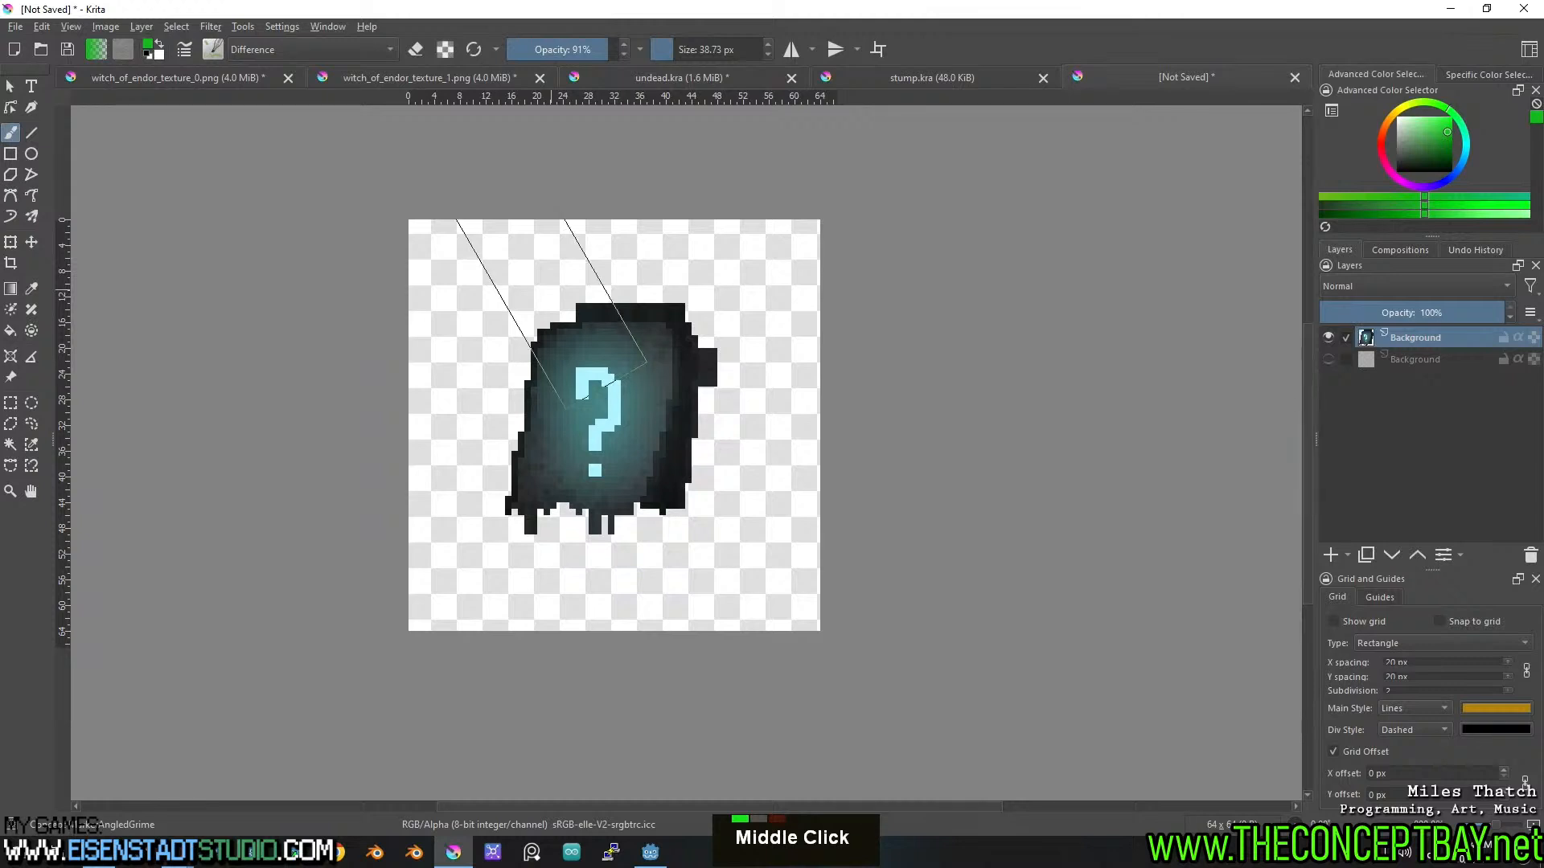
Cut the middle question-mark tombstone in witch_of_endor_texture_0.png with a 33 × 37 px marquee, leaving out its protruding side block.
key("ctrl+Tab")
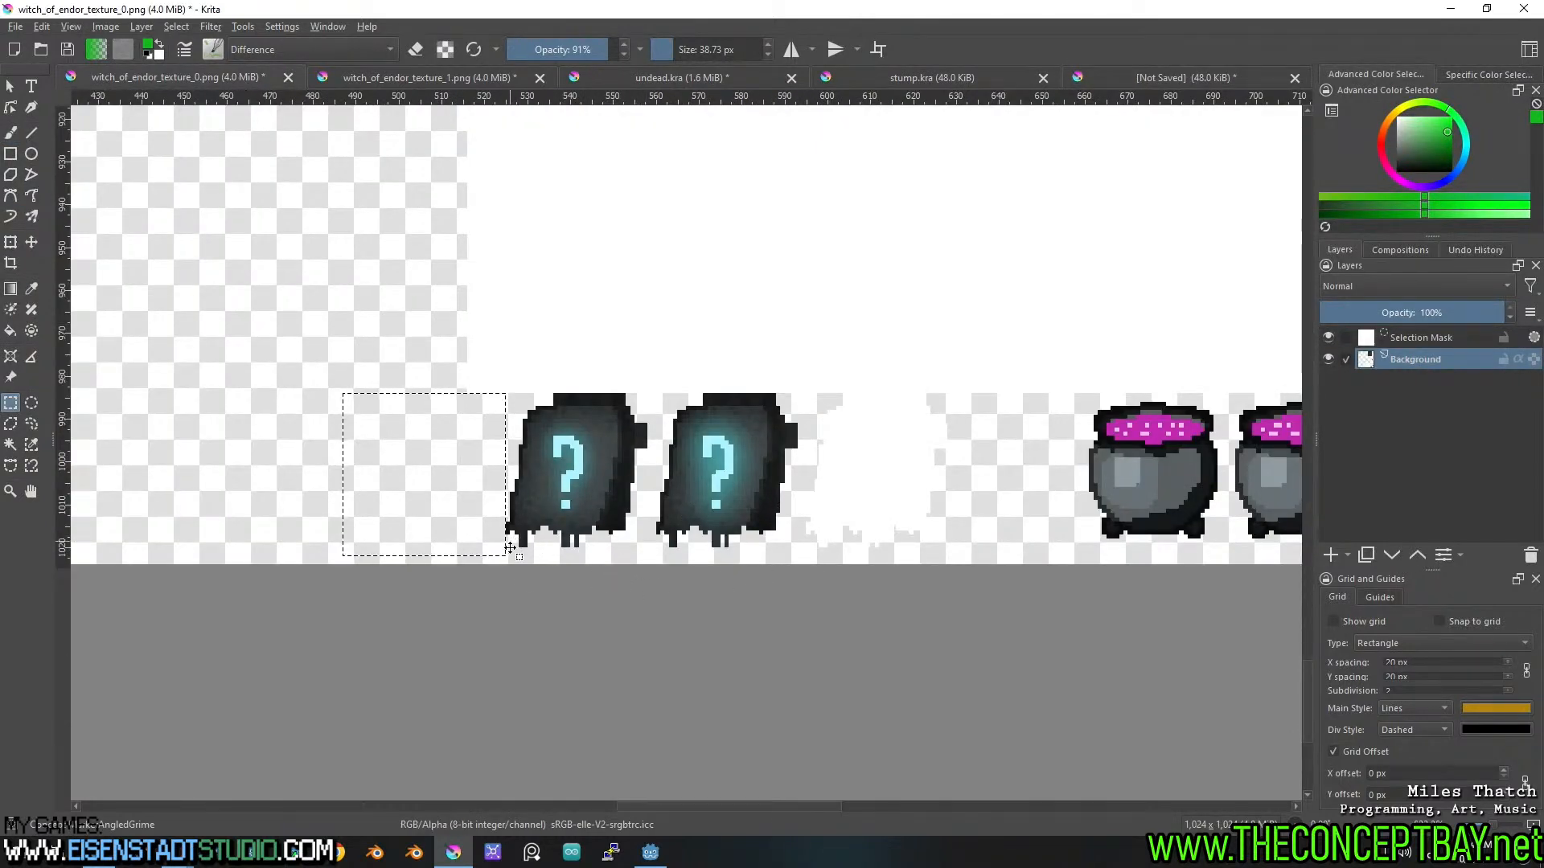
left_click_drag(498, 553, 640, 394)
key("ctrl+x")
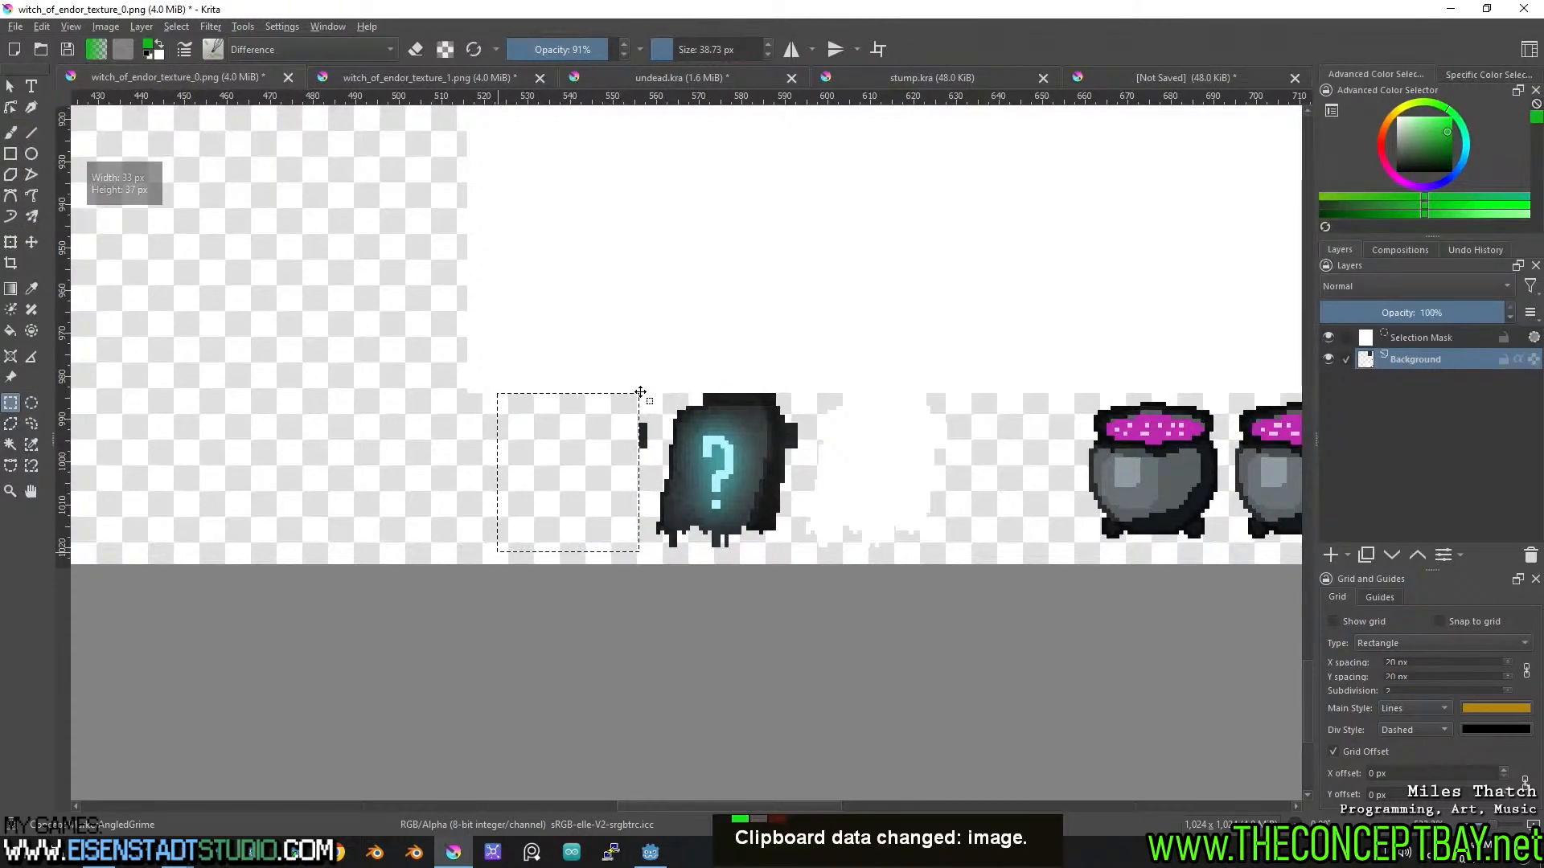
Paste the second question-mark tombstone as a new layer in the unsaved document and align it over the first one.
left_click(486, 80)
left_click(726, 70)
left_click(931, 77)
left_click(1131, 79)
key("ctrl+v")
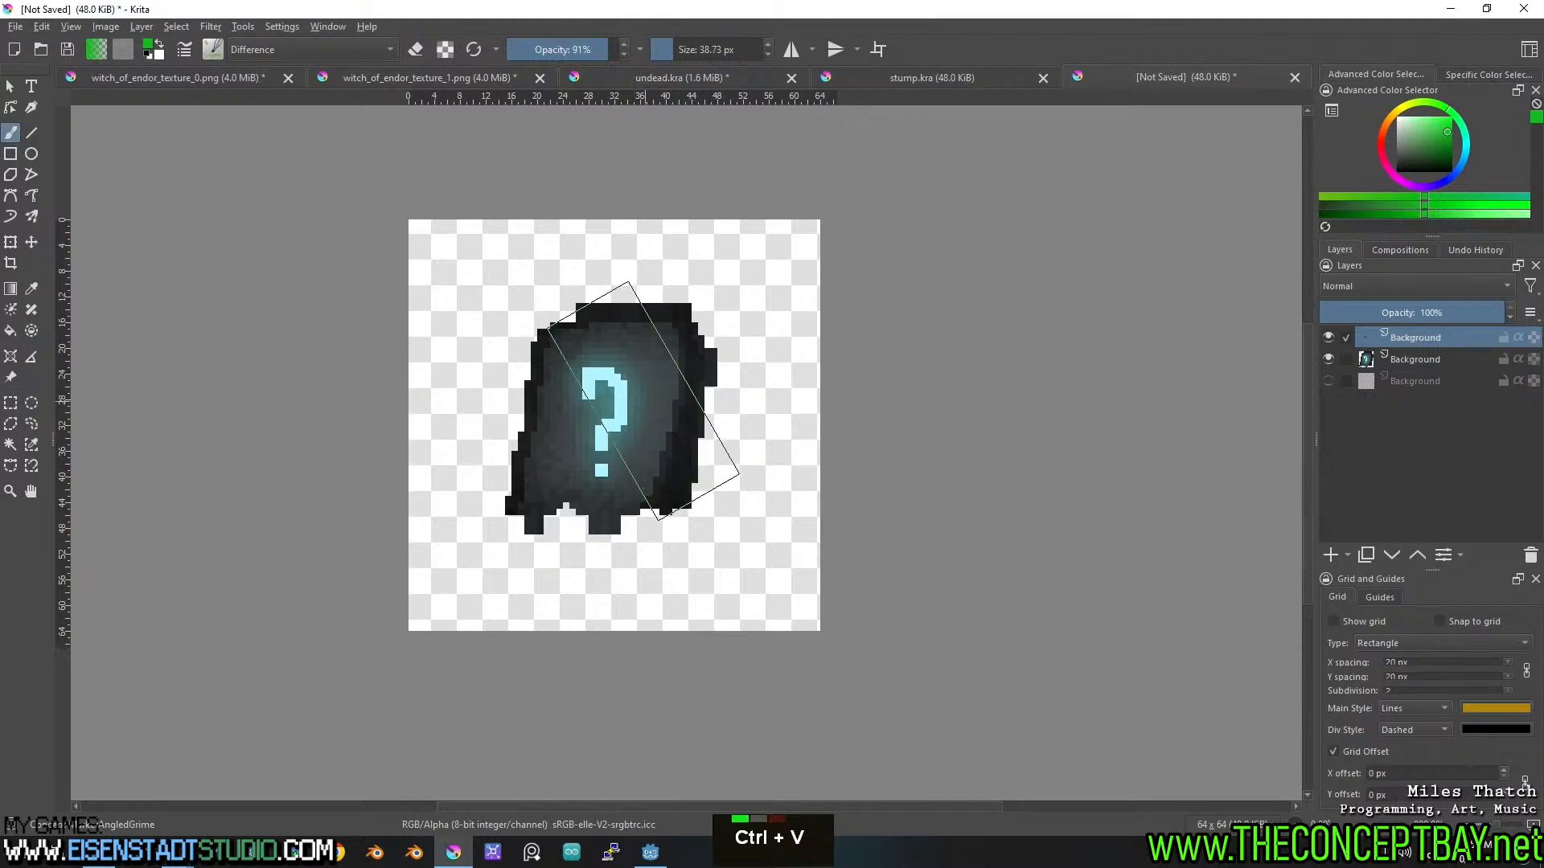
key("t")
left_click_drag(643, 401, 632, 404)
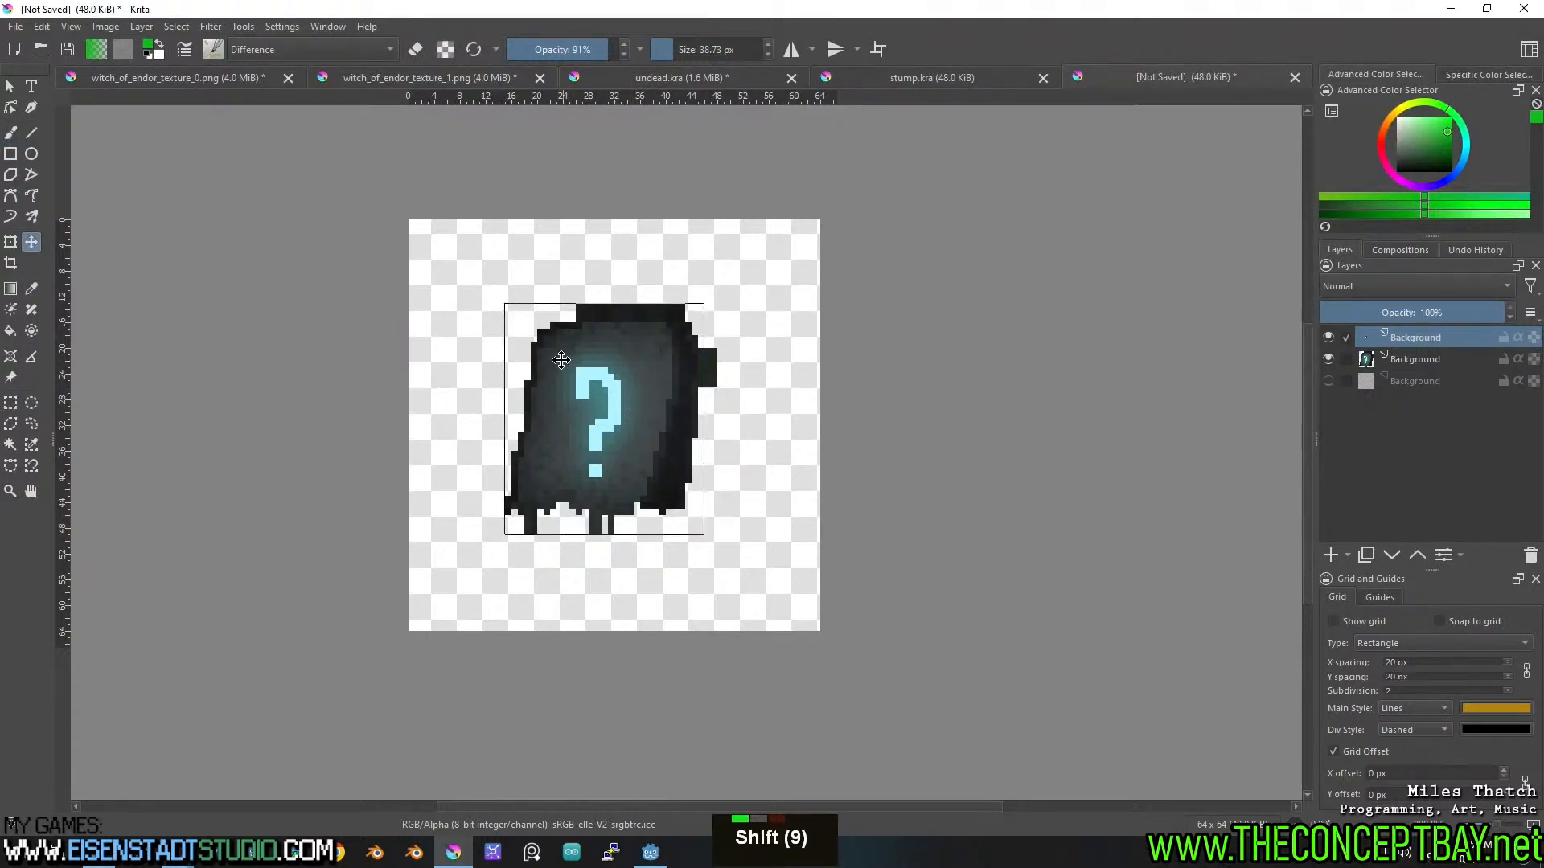
Erase the block protruding from the first tombstone's side on its layer, using a 16 × 22 px marquee, and clear the selection.
left_click(1436, 363)
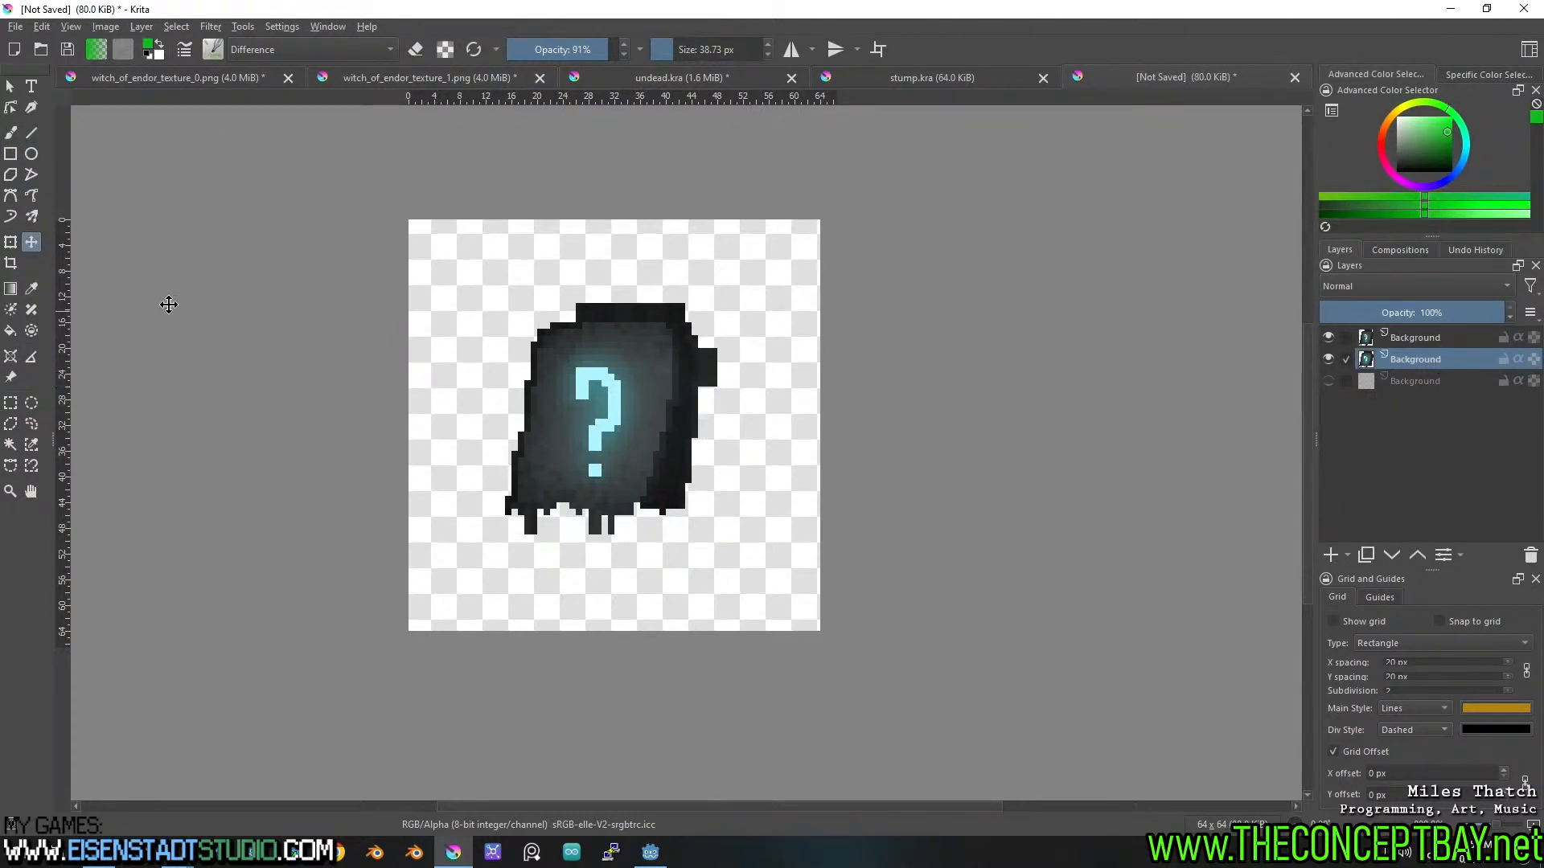
left_click(16, 409)
left_click_drag(704, 348, 810, 463)
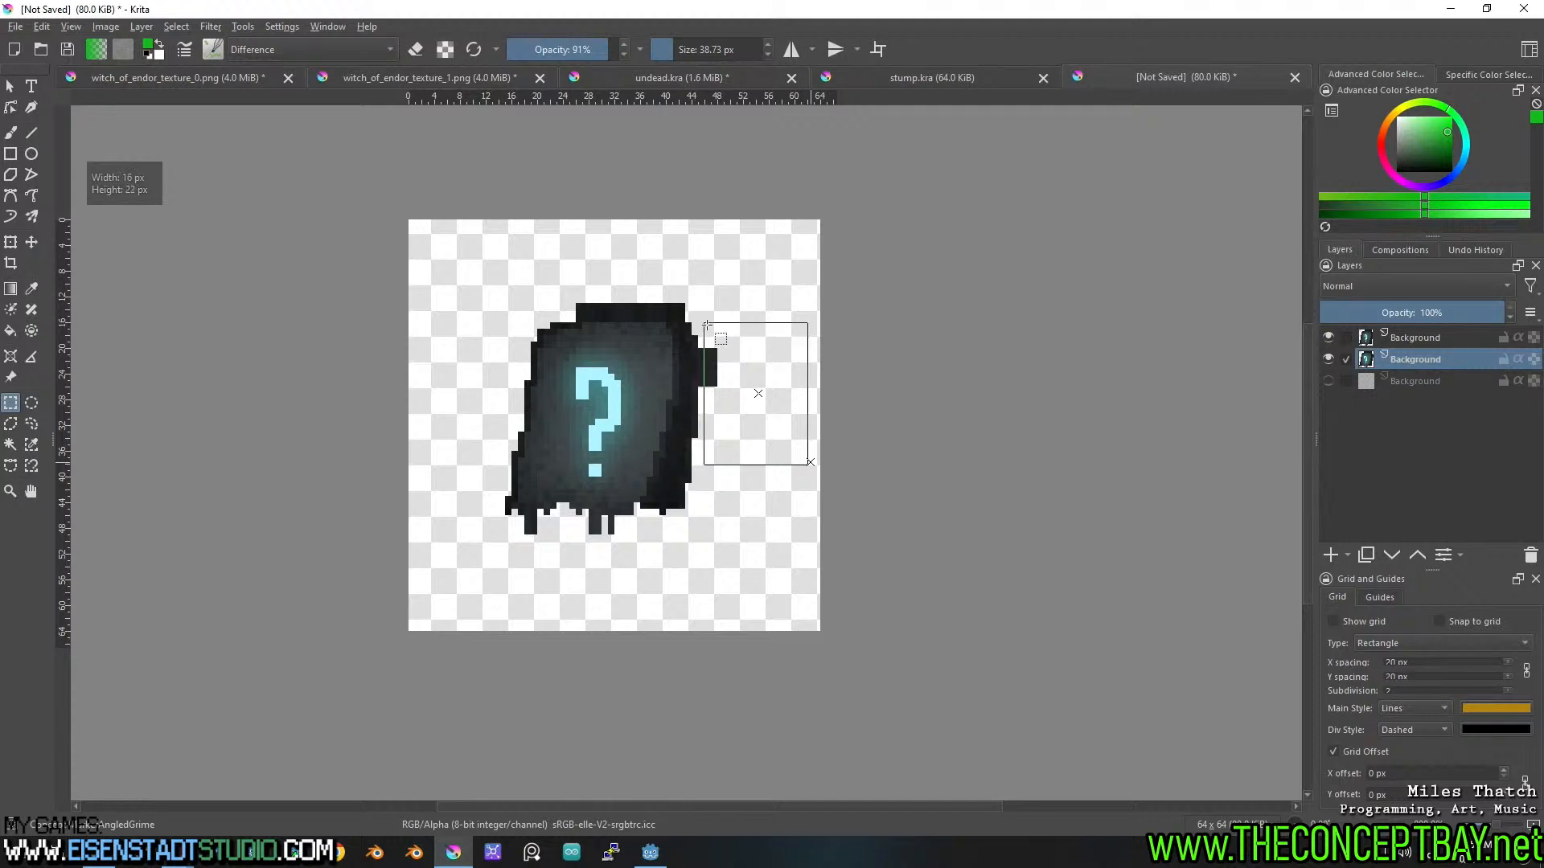
key("Delete")
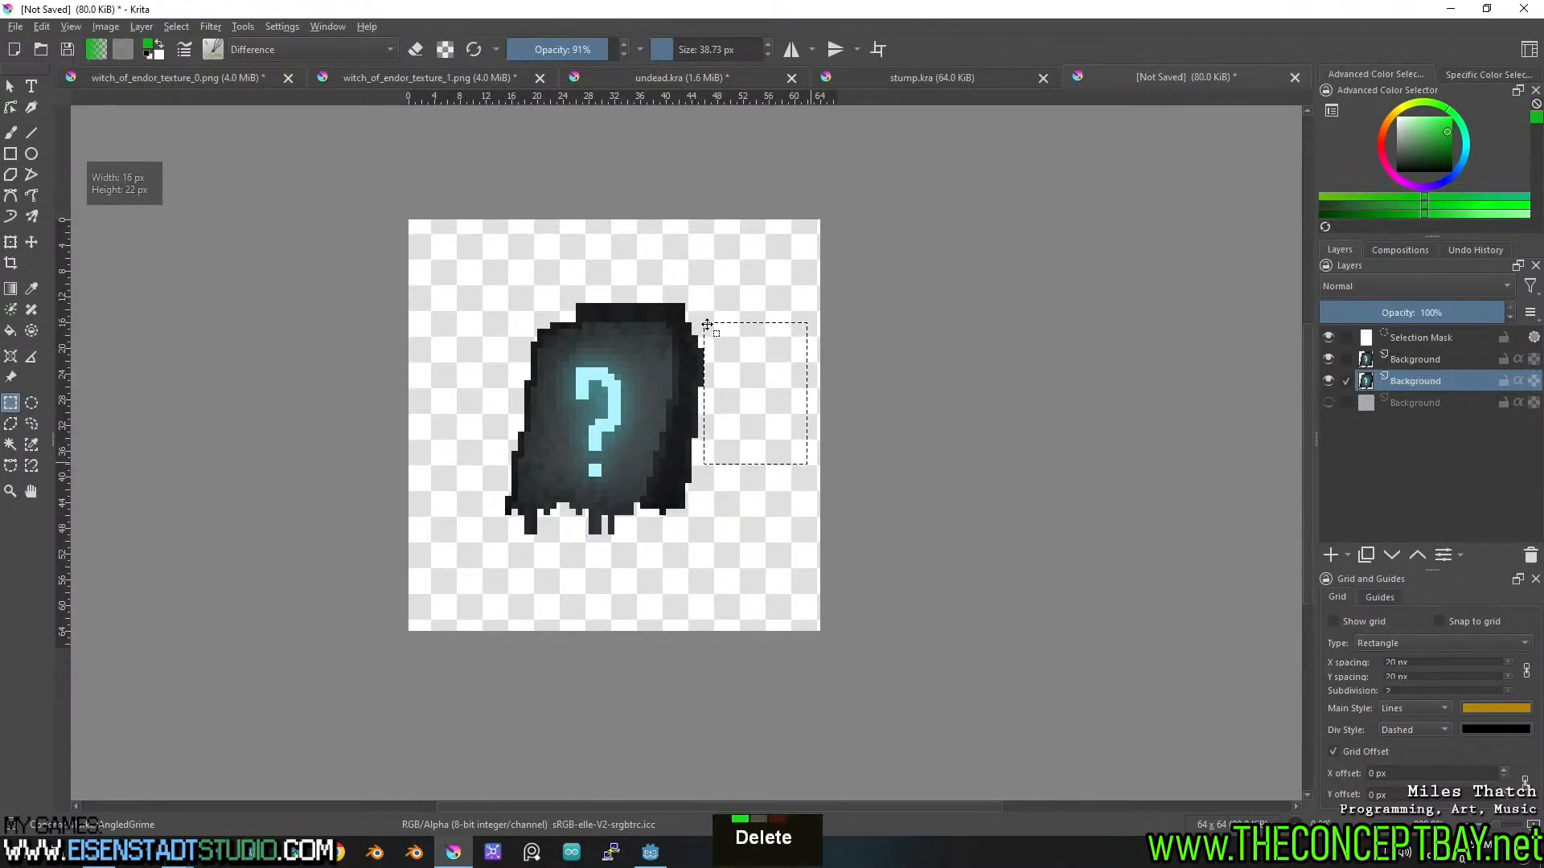
key("ctrl+shift+a")
Cut the last question-mark tombstone from witch_of_endor_texture_0.png and paste it into the unsaved tombstone document, aligned with the other frames.
left_click(241, 77)
left_click_drag(785, 557, 658, 393)
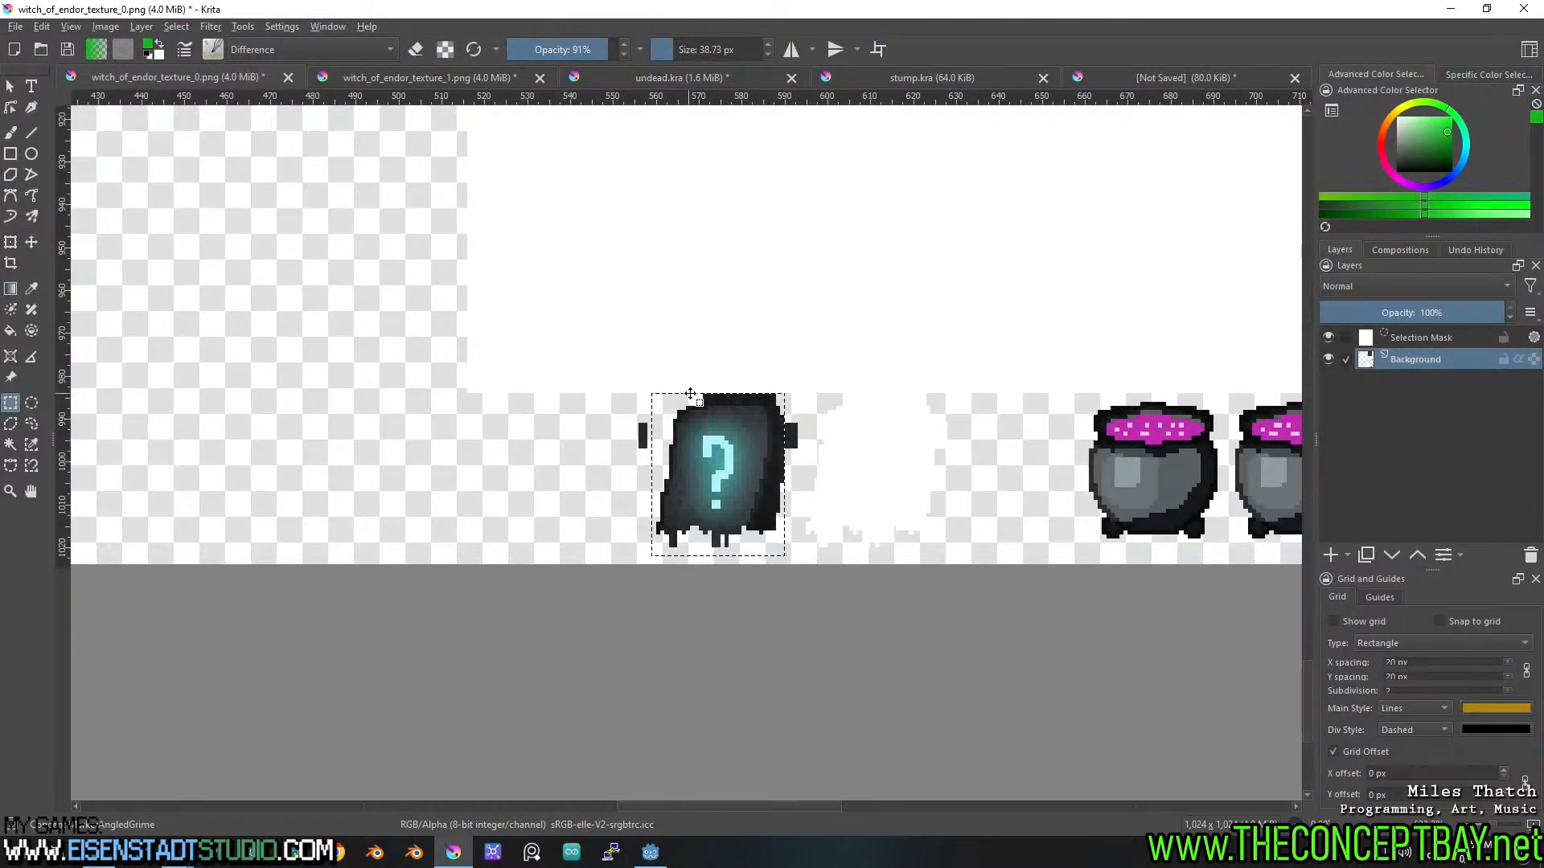
key("ctrl+x")
left_click(1166, 76)
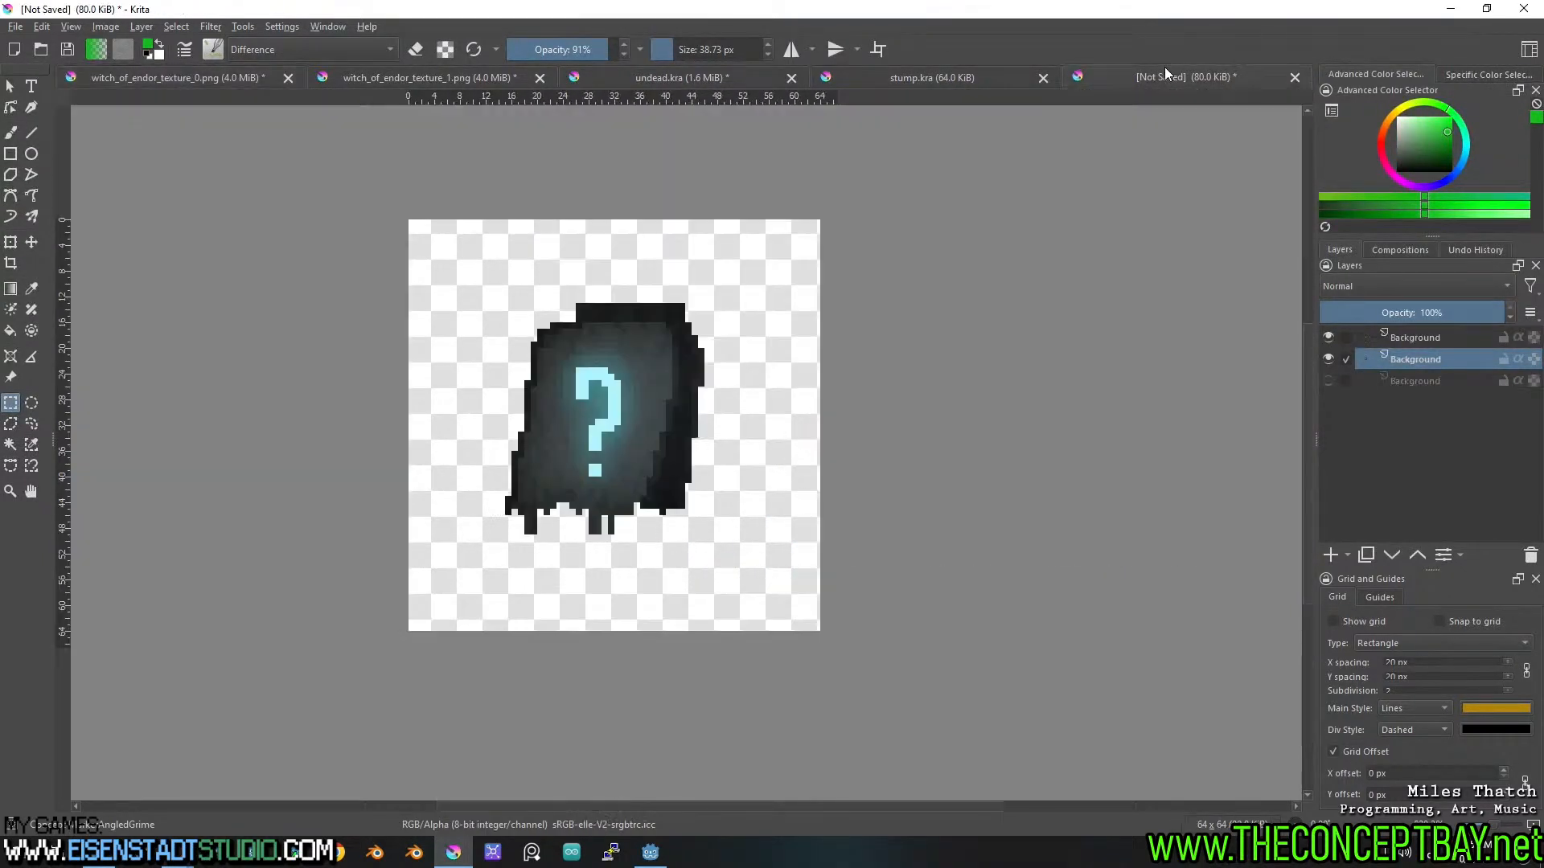
key("ctrl+v")
key("t")
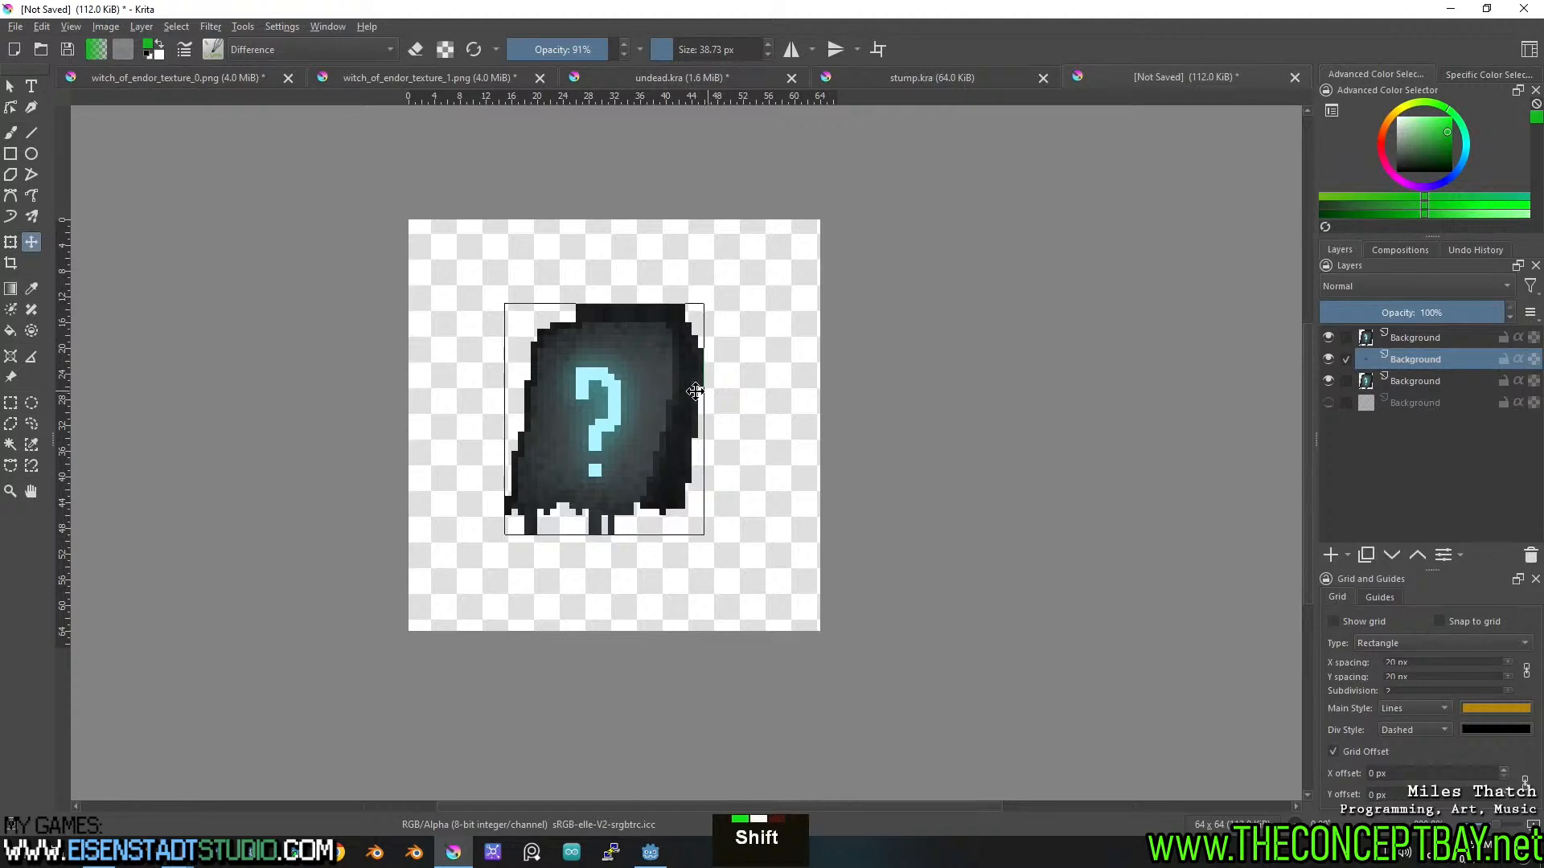
Save the question-mark tombstone document as hint_tombstone in the Assets folder in Krita document format.
key("ctrl+s")
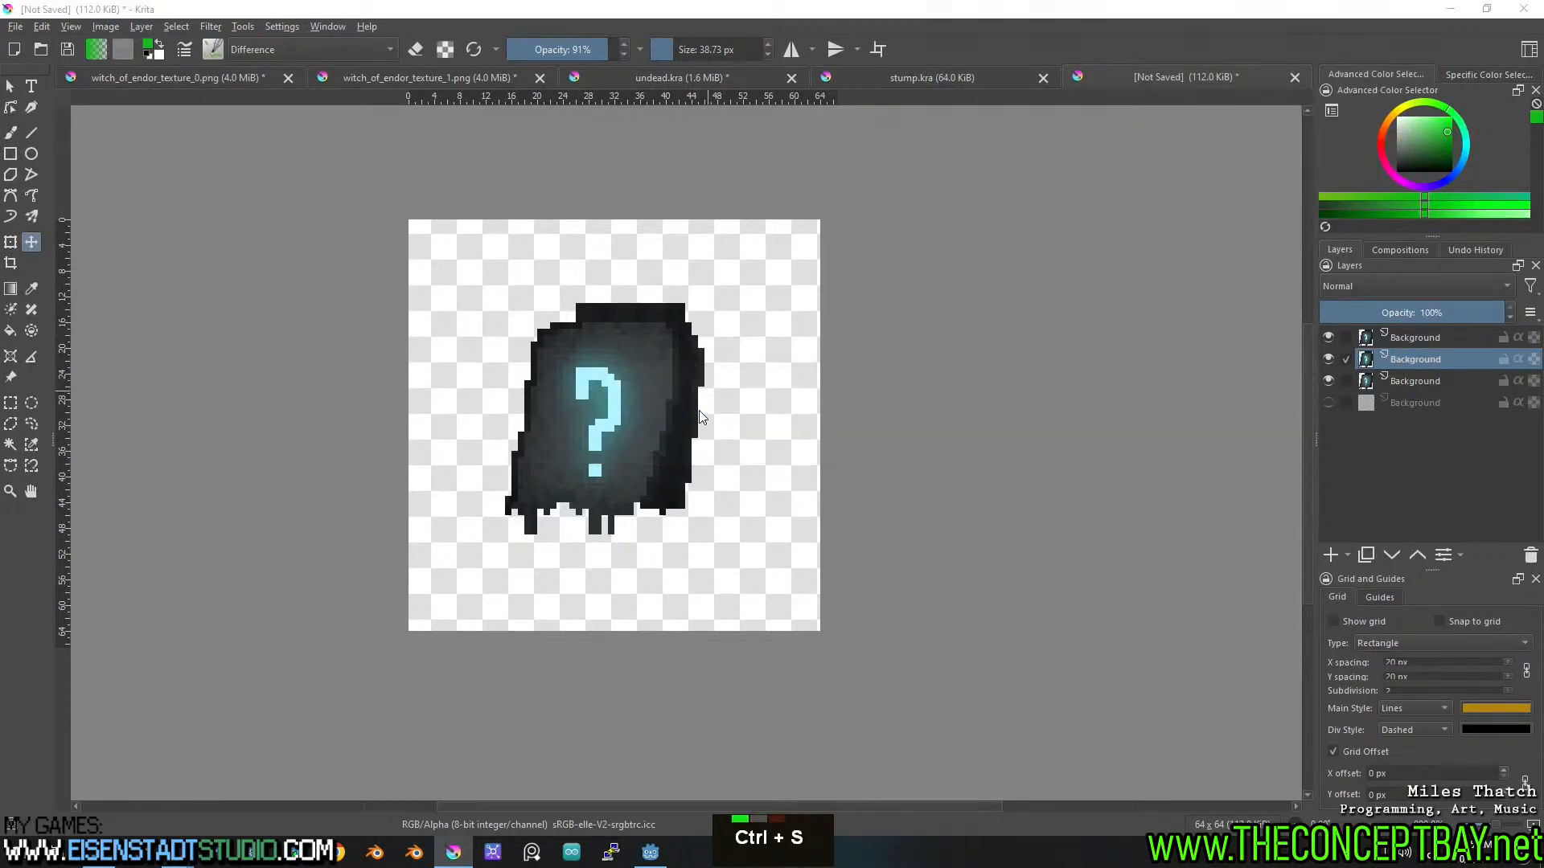
type("hint_")
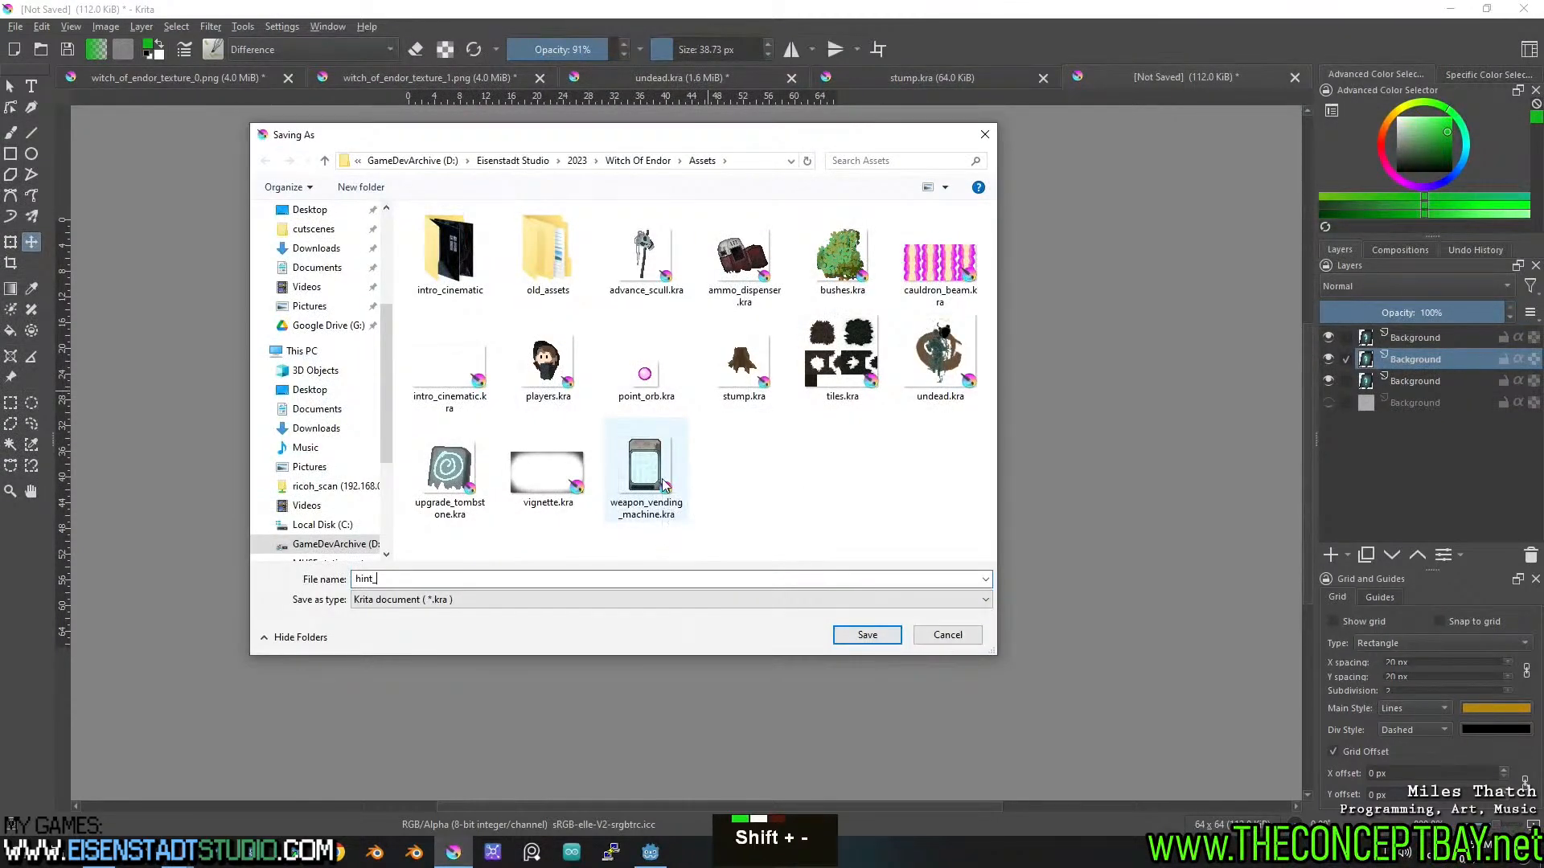
type("tombstone")
key("Return")
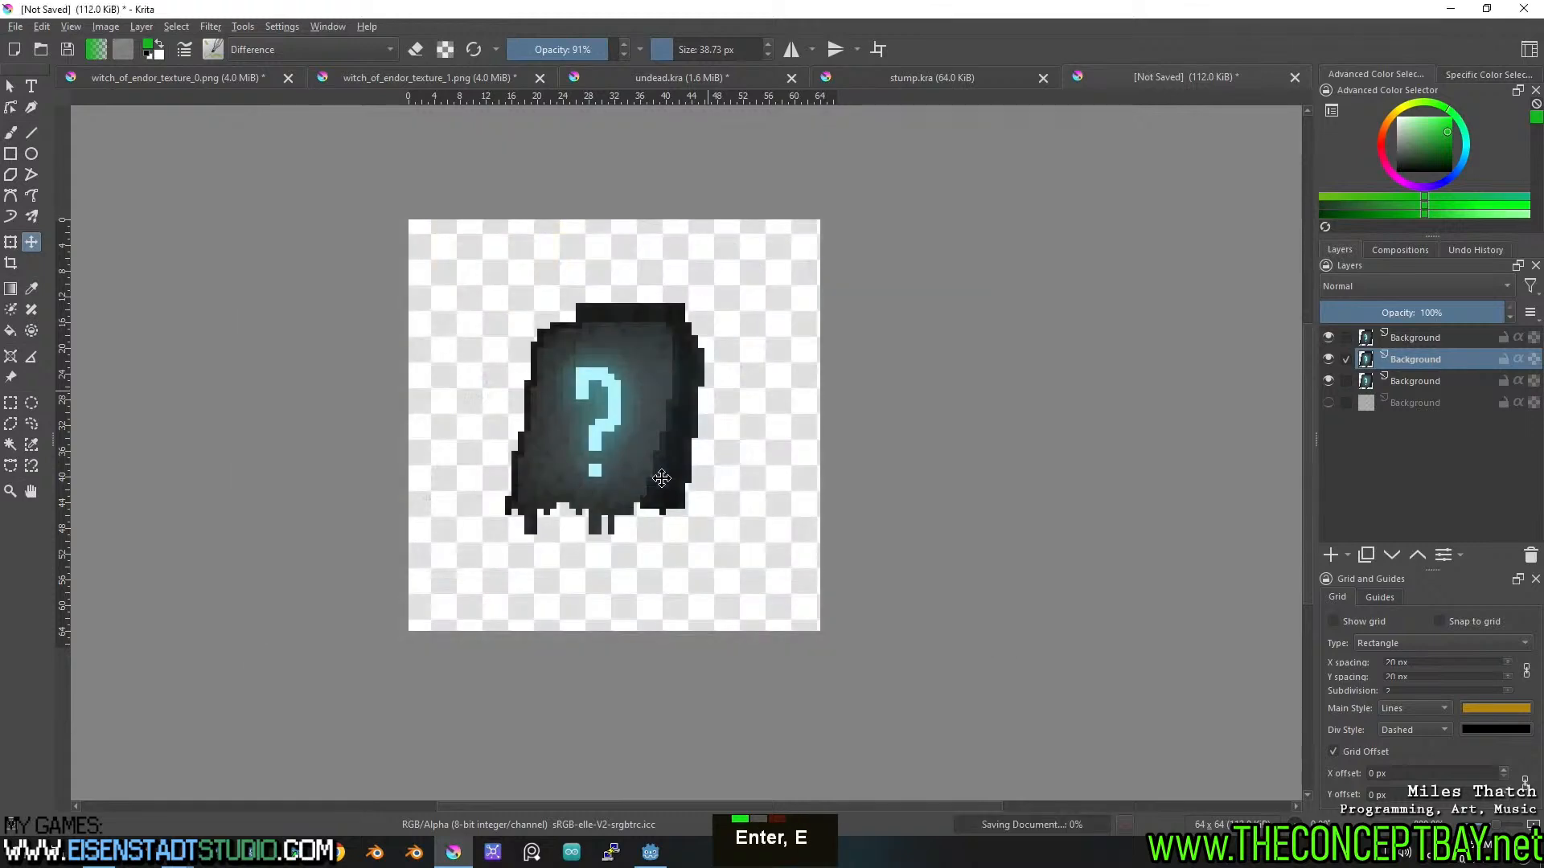
Cut the white tombstone silhouette from witch_of_endor_texture_0.png with a 30 × 37 px marquee.
left_click(246, 78)
scroll(619, 430, "down", 2)
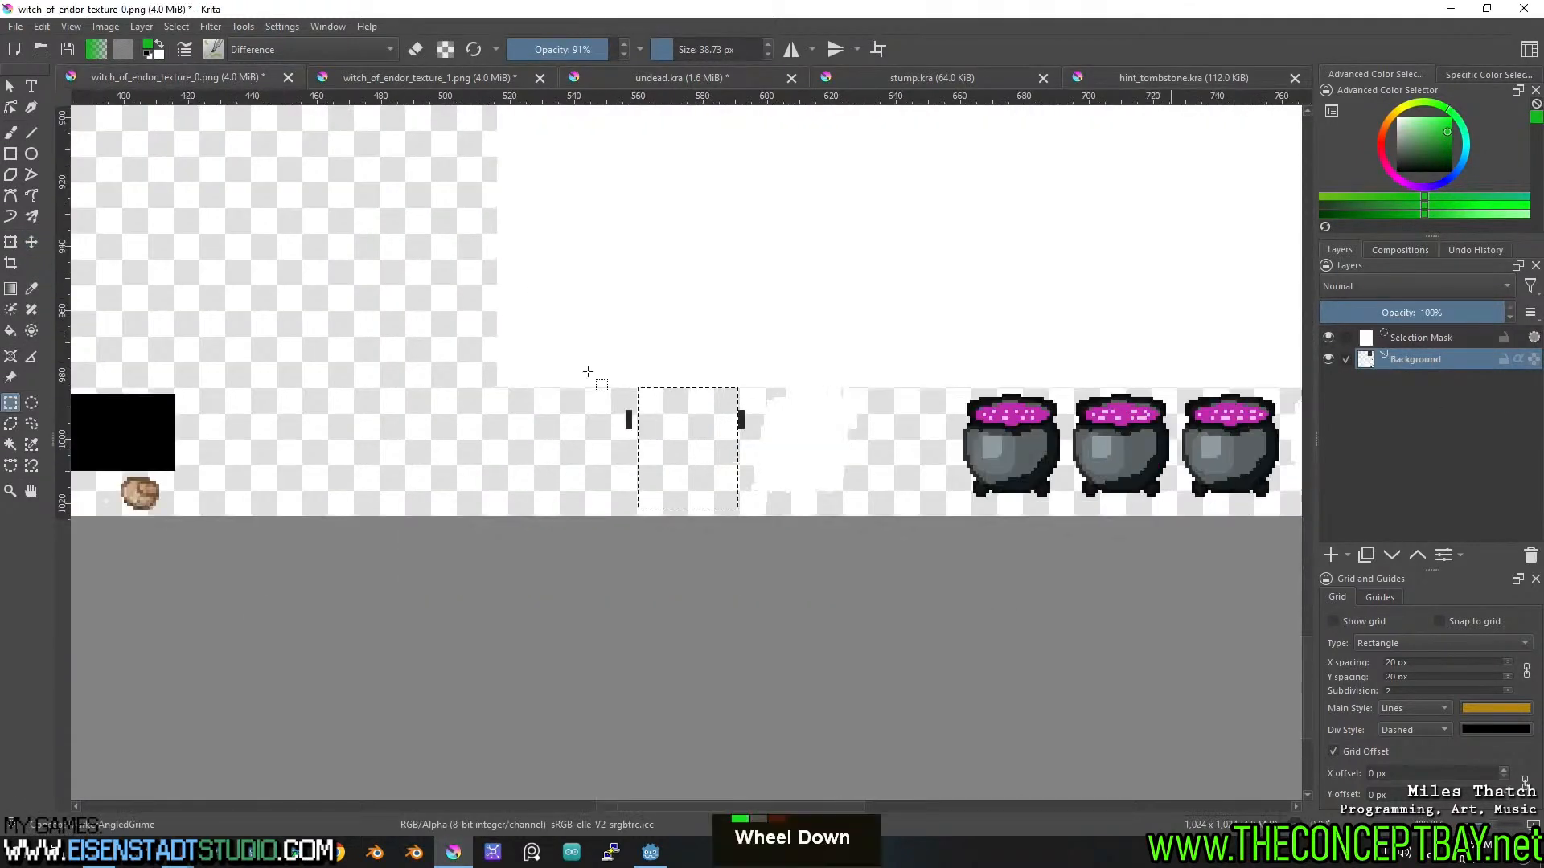
scroll(635, 429, "up", 3)
middle_click(634, 430)
mouse_move(716, 590)
left_mouse_down()
mouse_move(517, 379)
mouse_move(543, 377)
mouse_move(721, 601)
left_mouse_up()
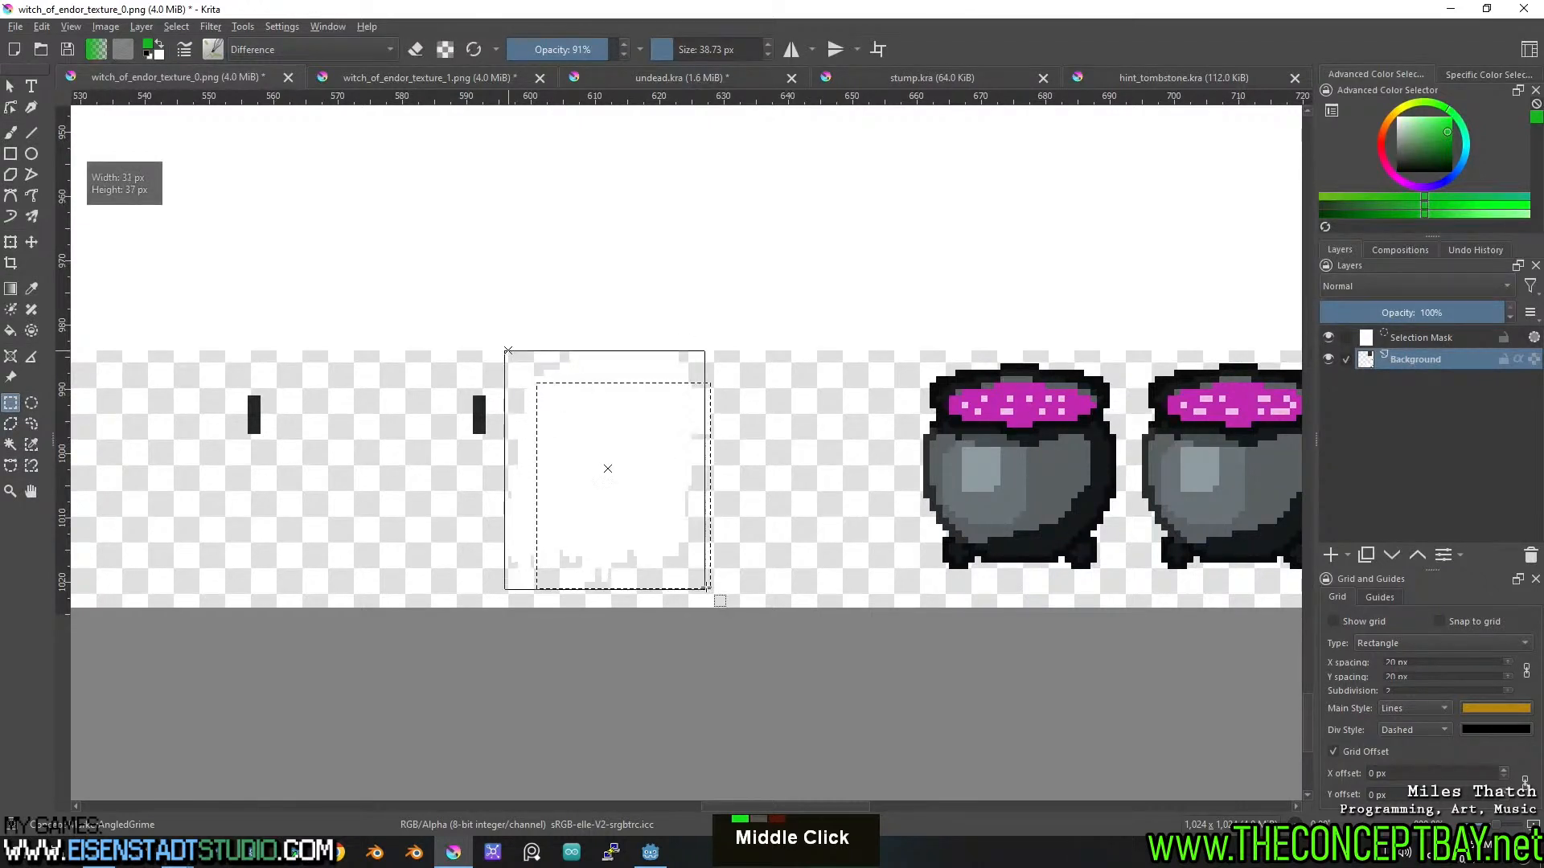
key("ctrl+c")
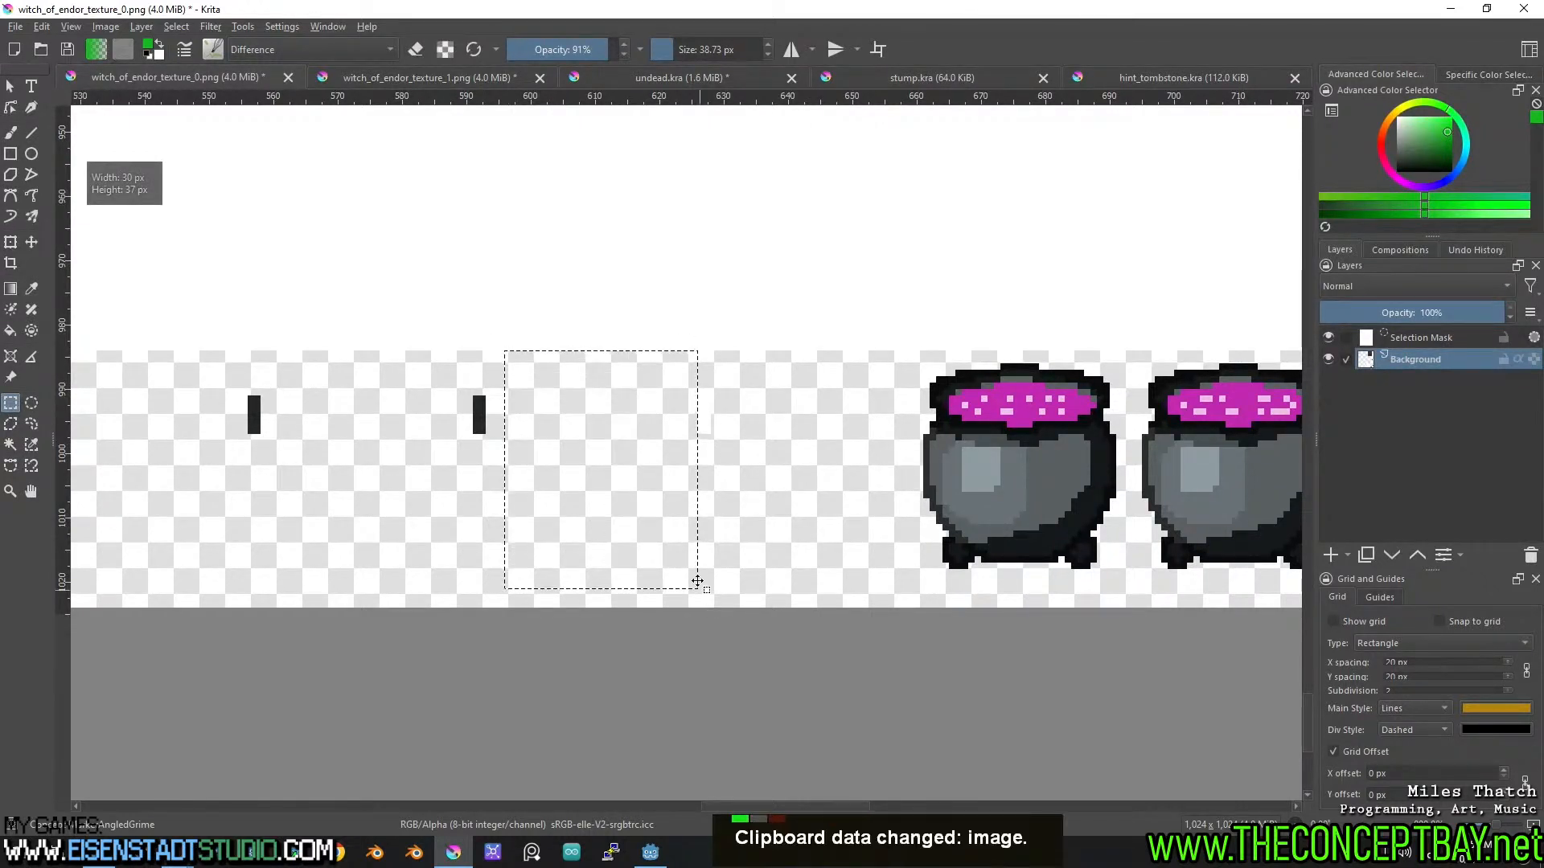
Paste the white silhouette into hint_tombstone.kra, make it the topmost layer and align it over the tombstone frames.
left_click(498, 78)
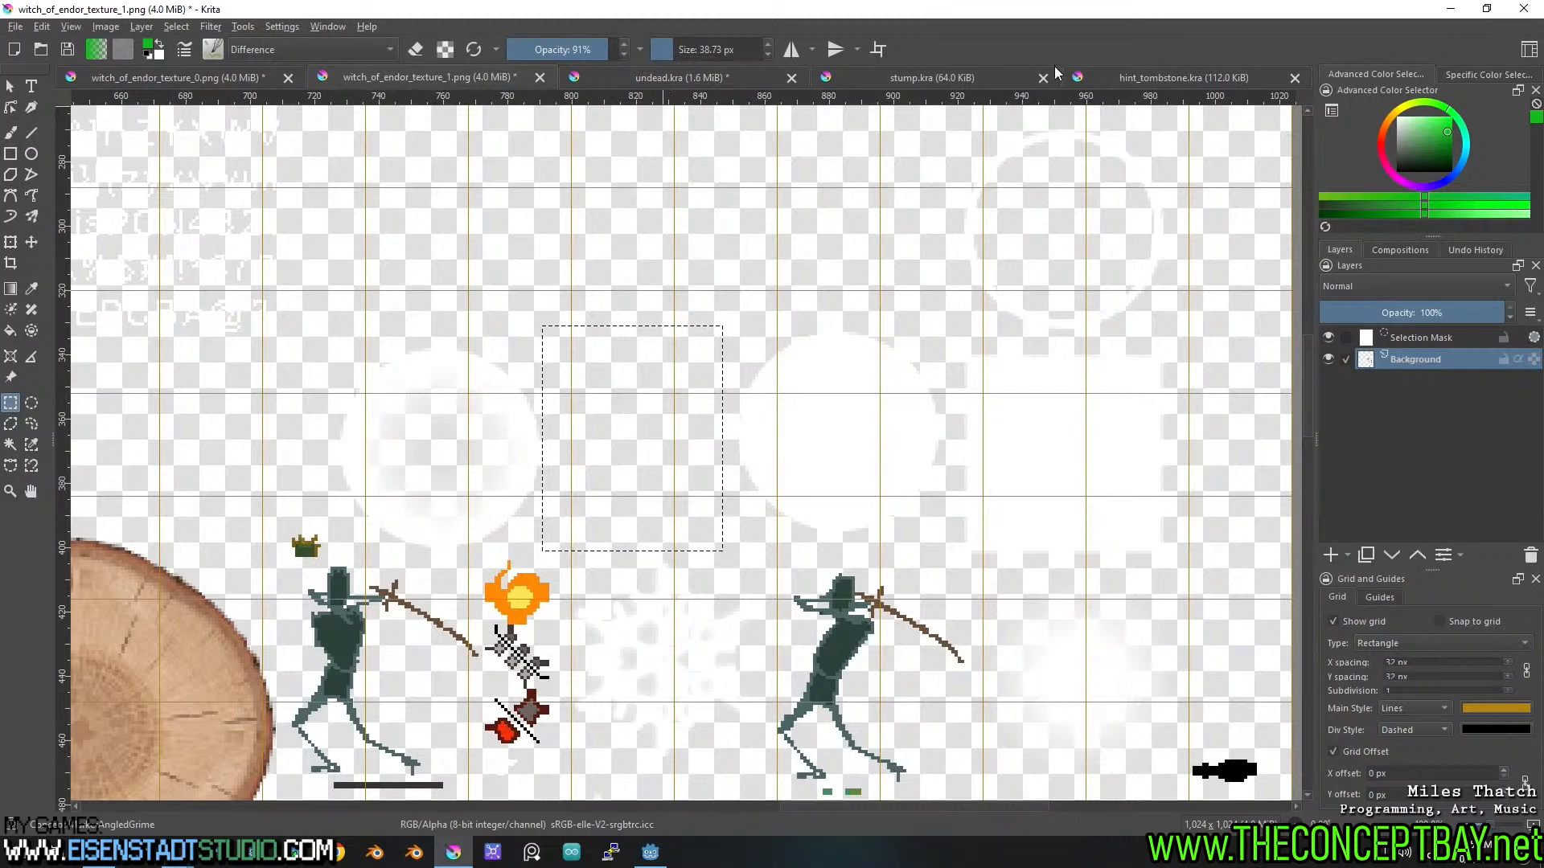
left_click(1179, 78)
key("ctrl+v")
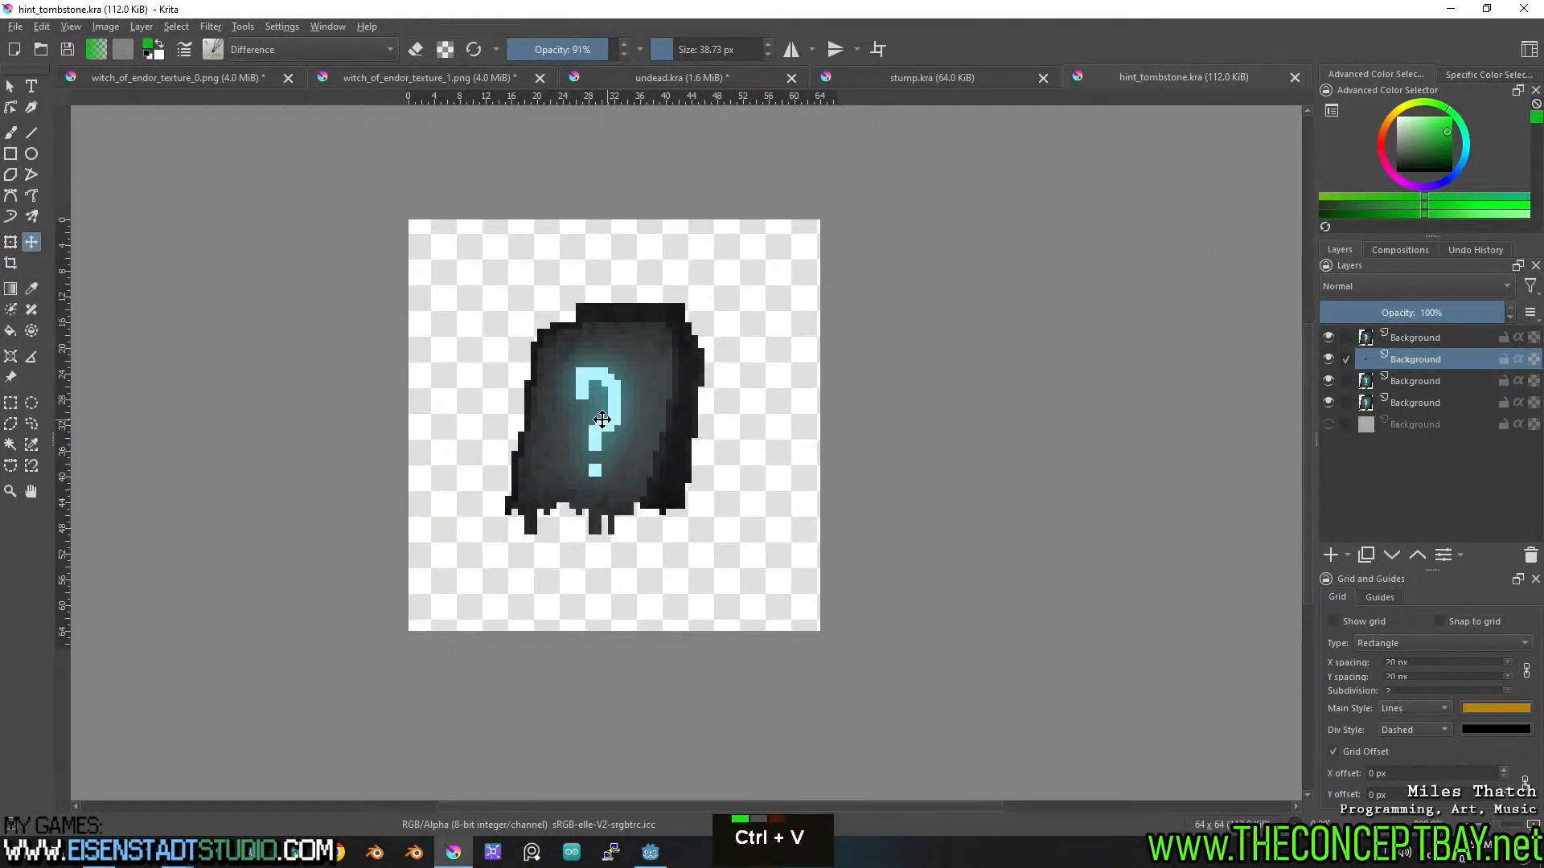
left_click_drag(1422, 358, 1439, 336)
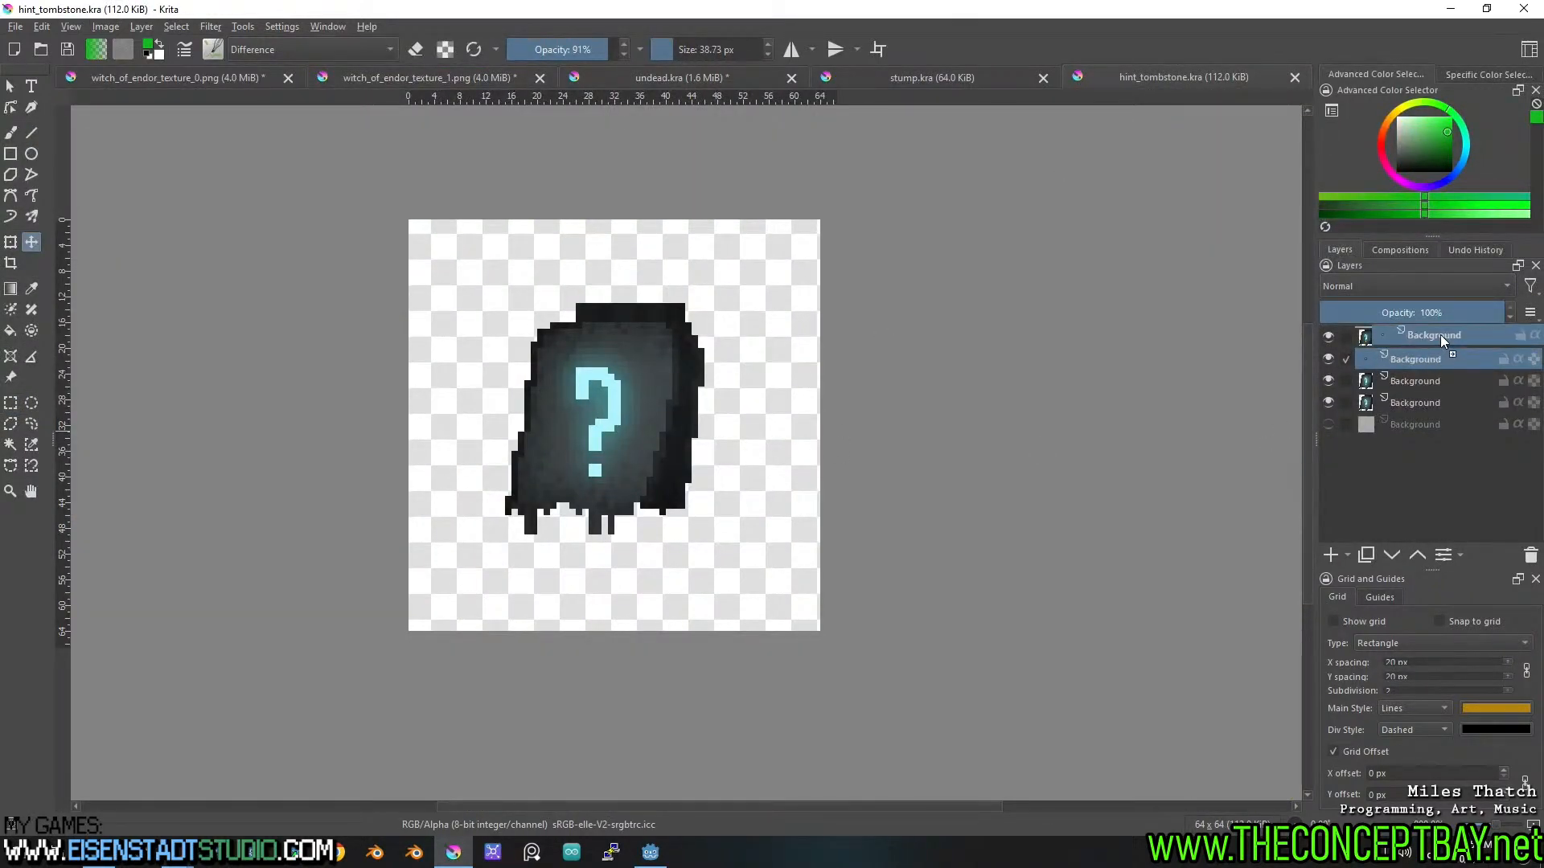
key("t")
mouse_move(607, 427)
left_mouse_down()
mouse_move(631, 417)
mouse_move(610, 425)
left_mouse_up()
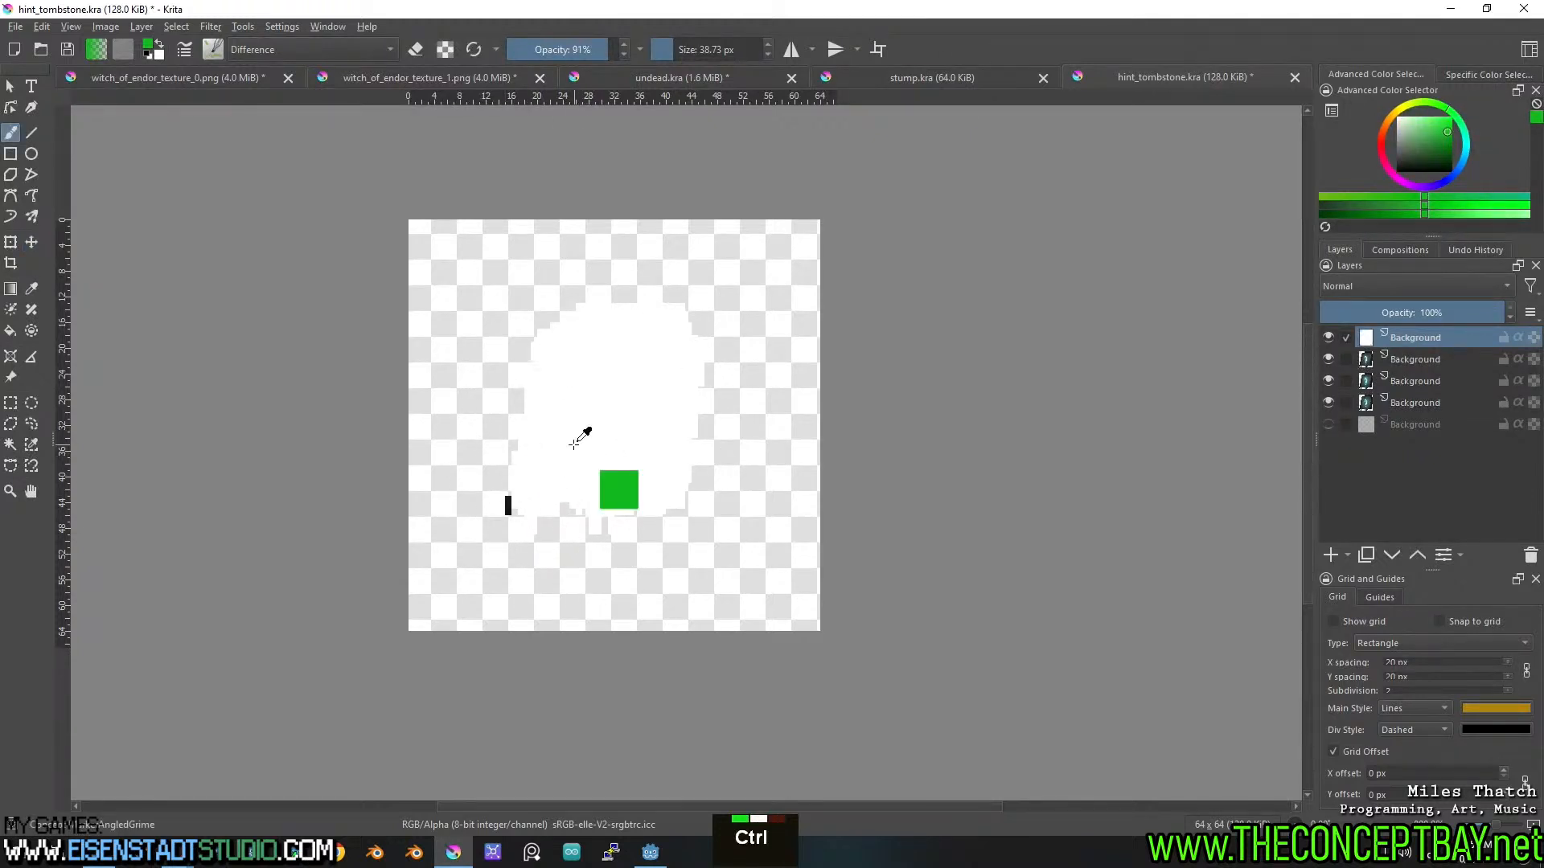
Paint the stray black mark at the silhouette's lower edge white with a 1 px Pixel Art brush and save hint_tombstone.kra.
left_click(577, 439, "ctrl")
left_click(213, 49)
left_click(289, 80)
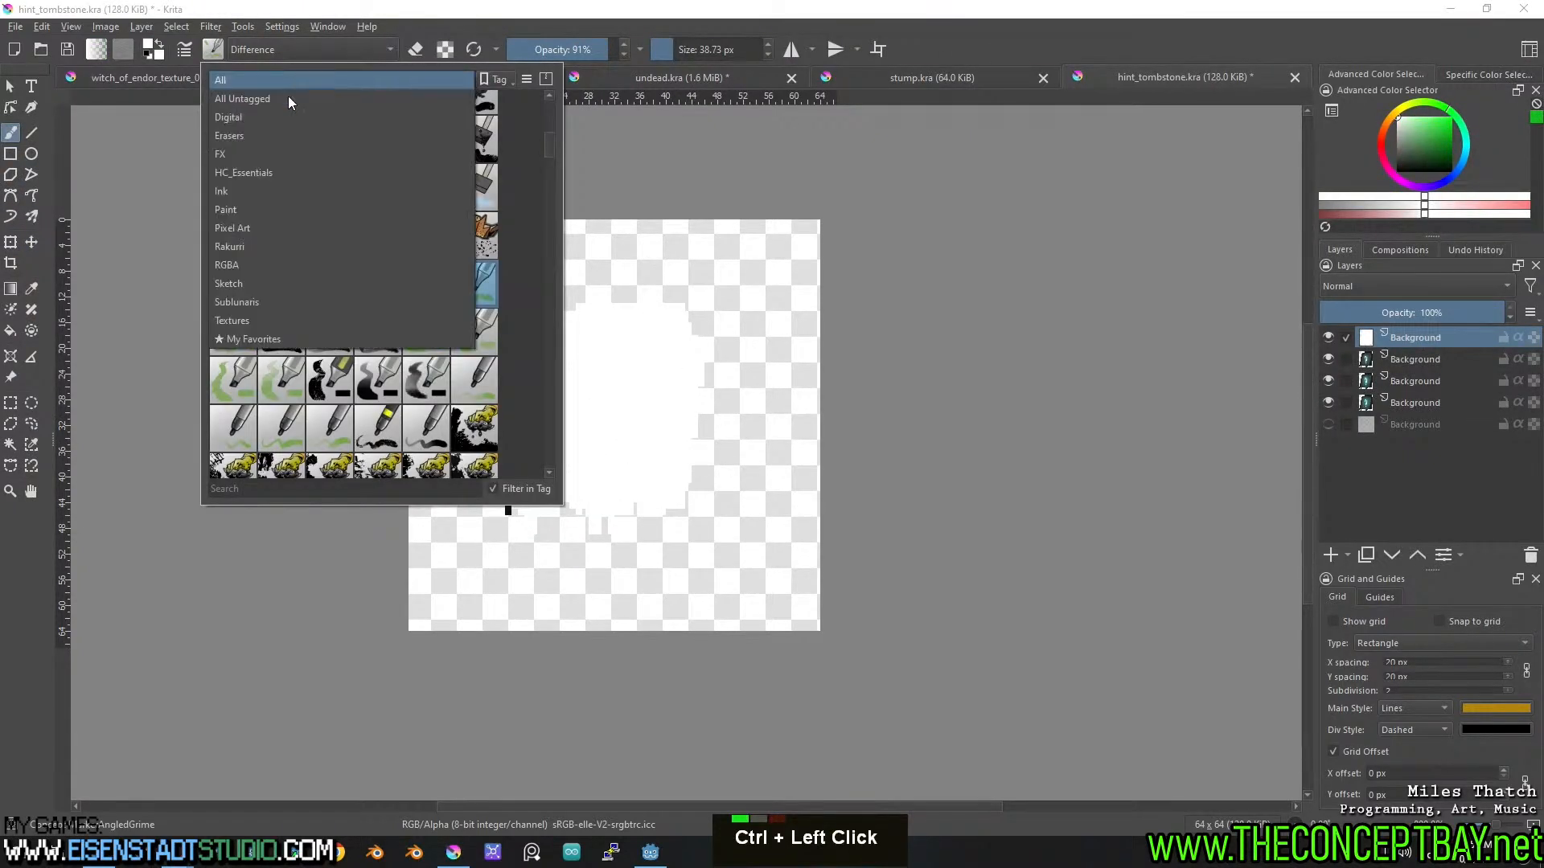
left_click(248, 225)
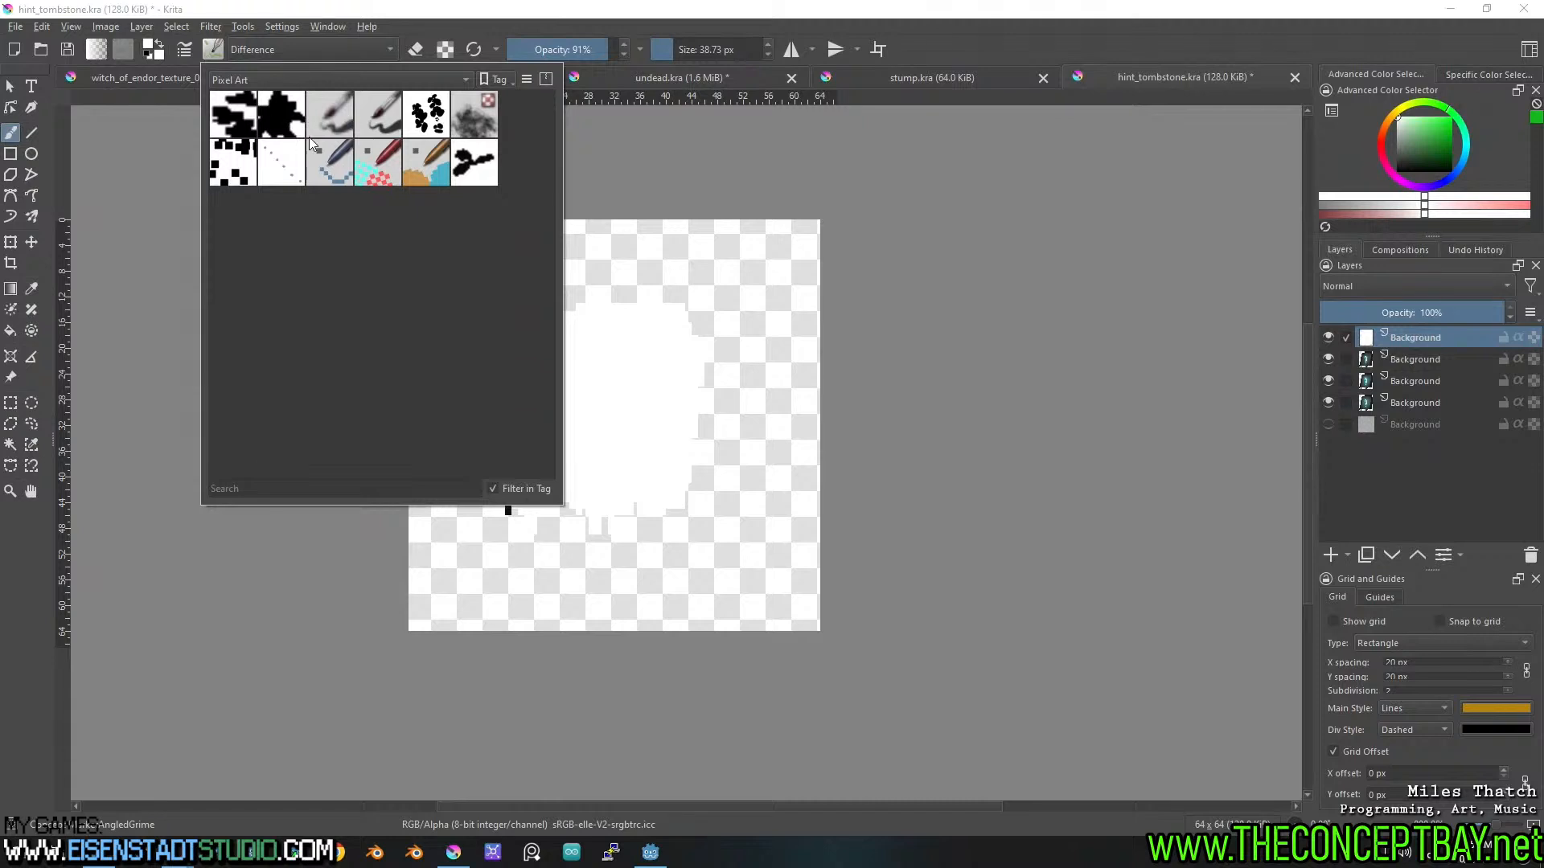
left_click(336, 164)
left_click(635, 406, "ctrl")
left_click(577, 445, "ctrl")
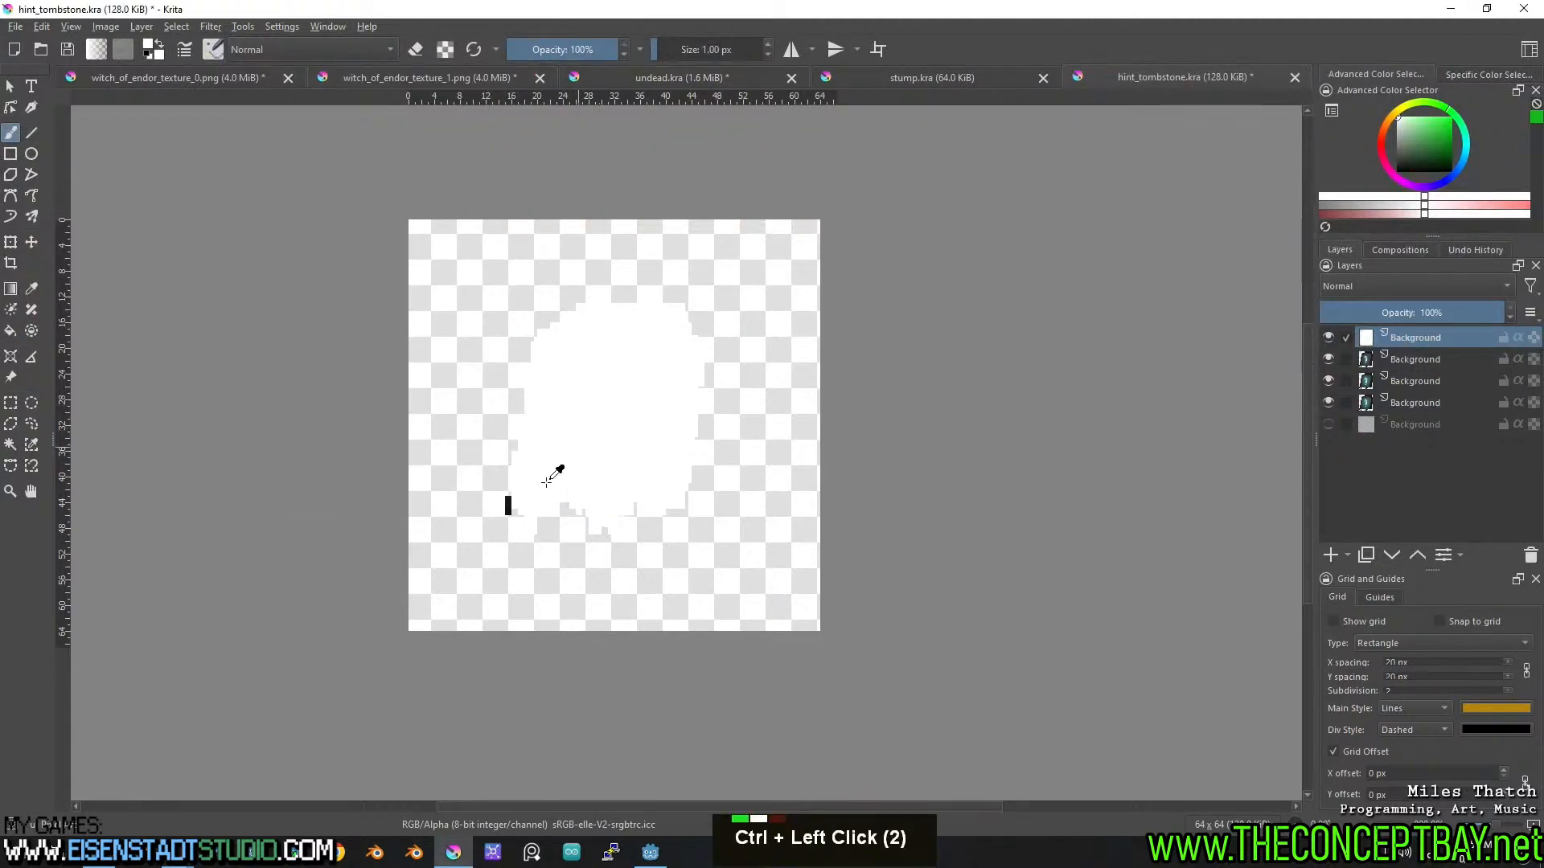
key("ctrl+s")
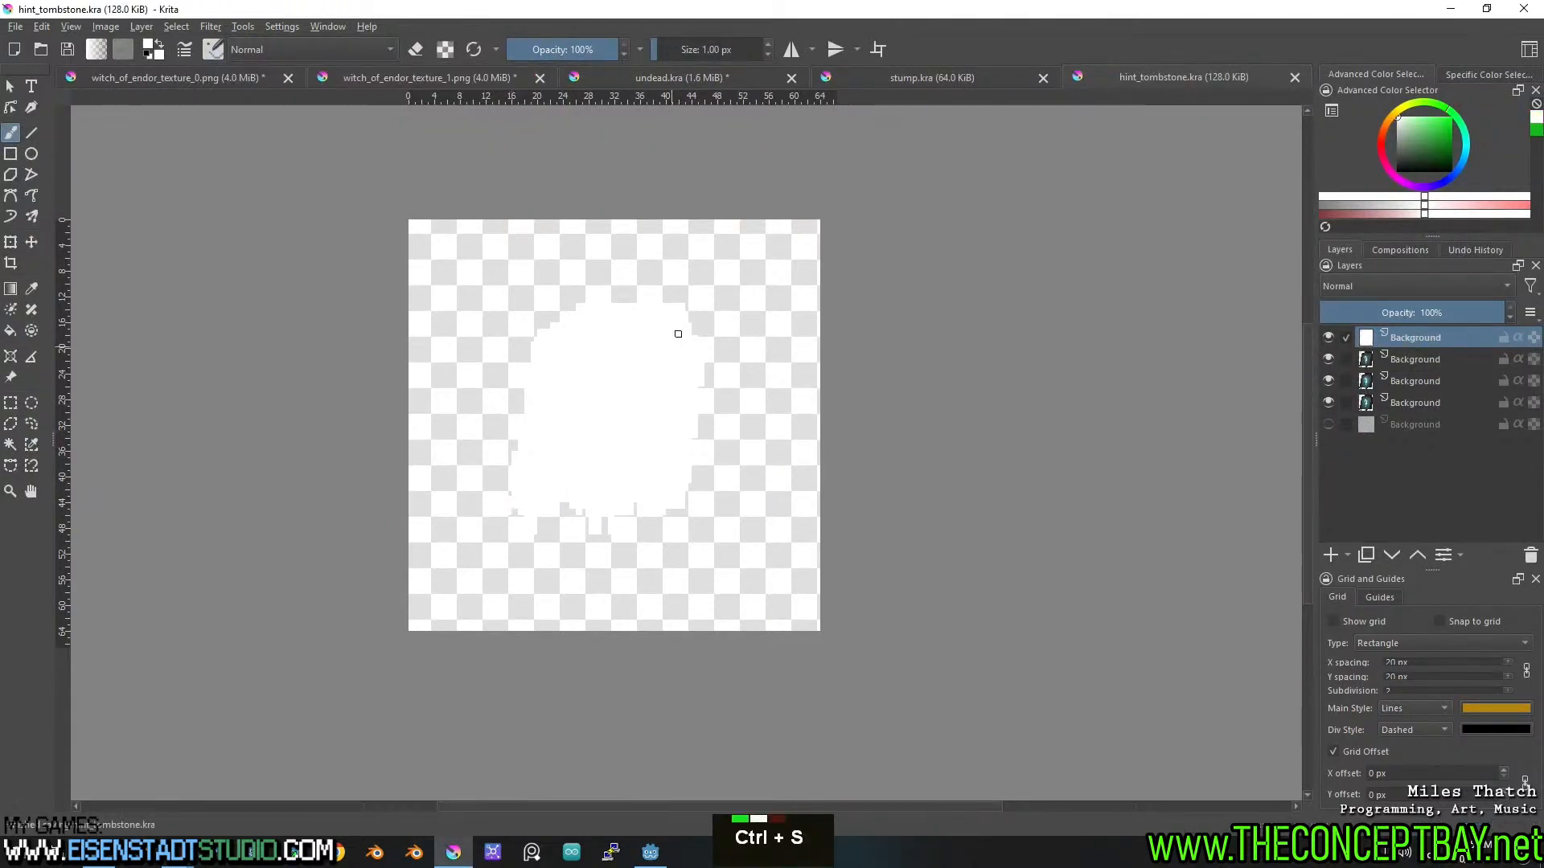
Cut the first of the three cauldrons from witch_of_endor_texture_0.png with a rectangular selection.
left_click(251, 81)
scroll(752, 466, "down", 1)
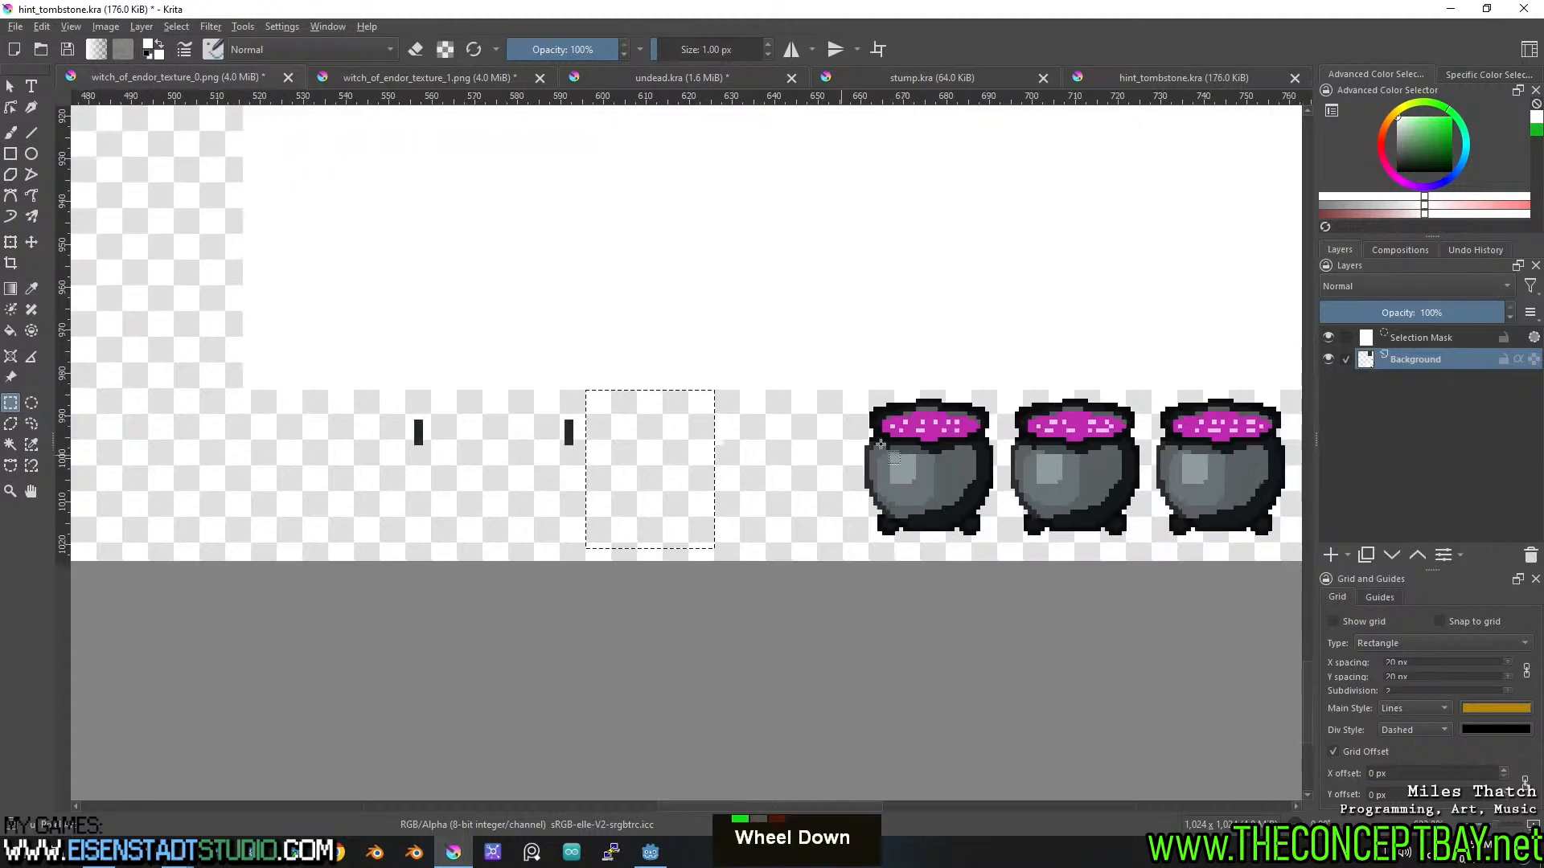
left_click_drag(951, 443, 514, 413)
scroll(544, 428, "up", 1)
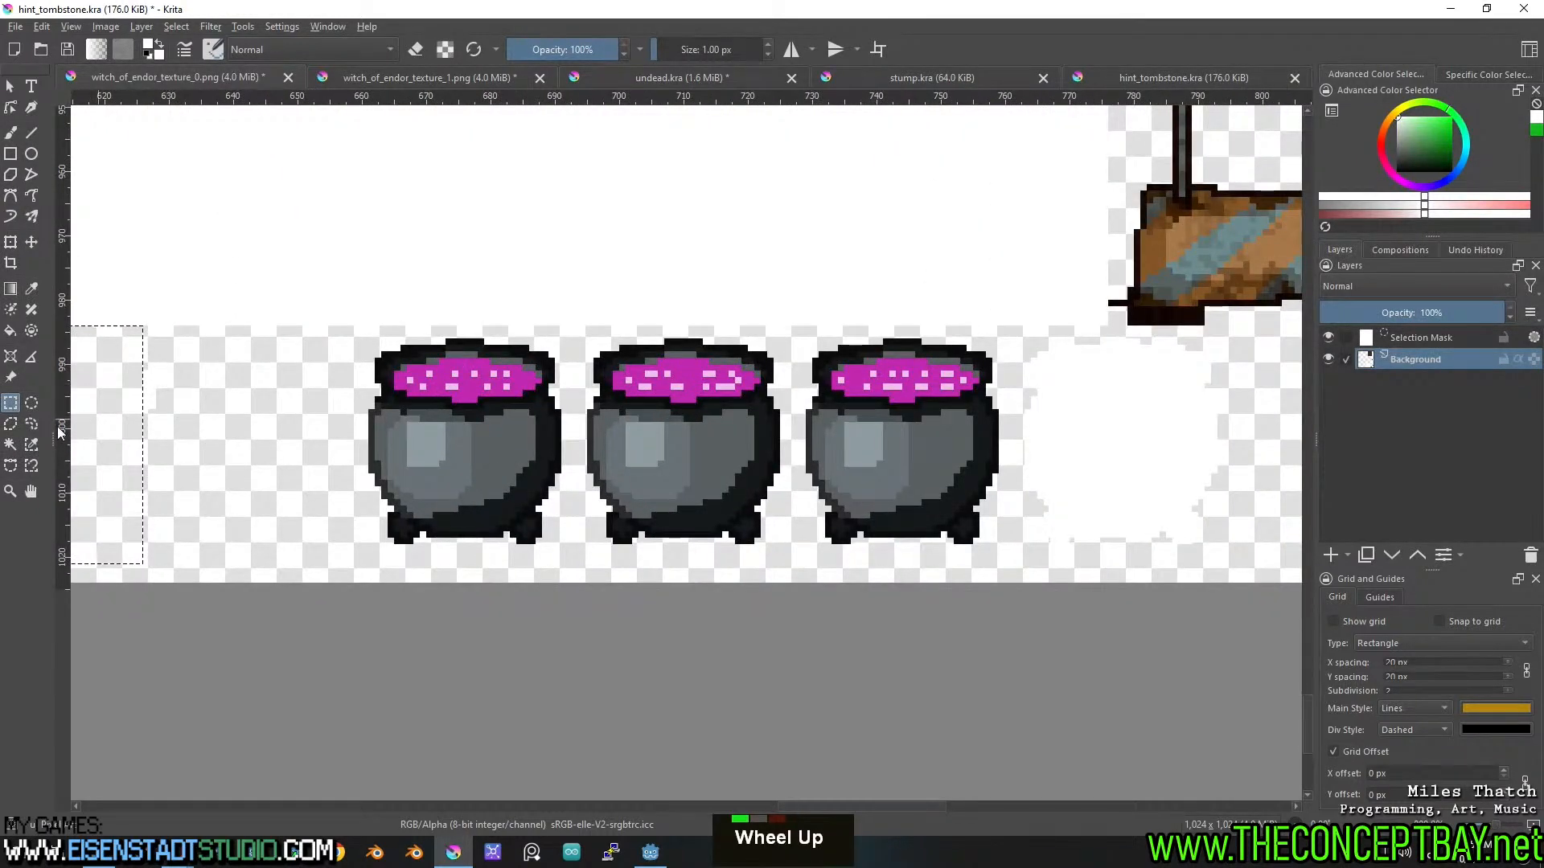
left_click(10, 405)
left_click_drag(366, 547, 562, 326)
key("ctrl+x")
Create a new 64 × 64 px document and paste the cauldron into it, keeping it at its pasted position.
key("ctrl+b")
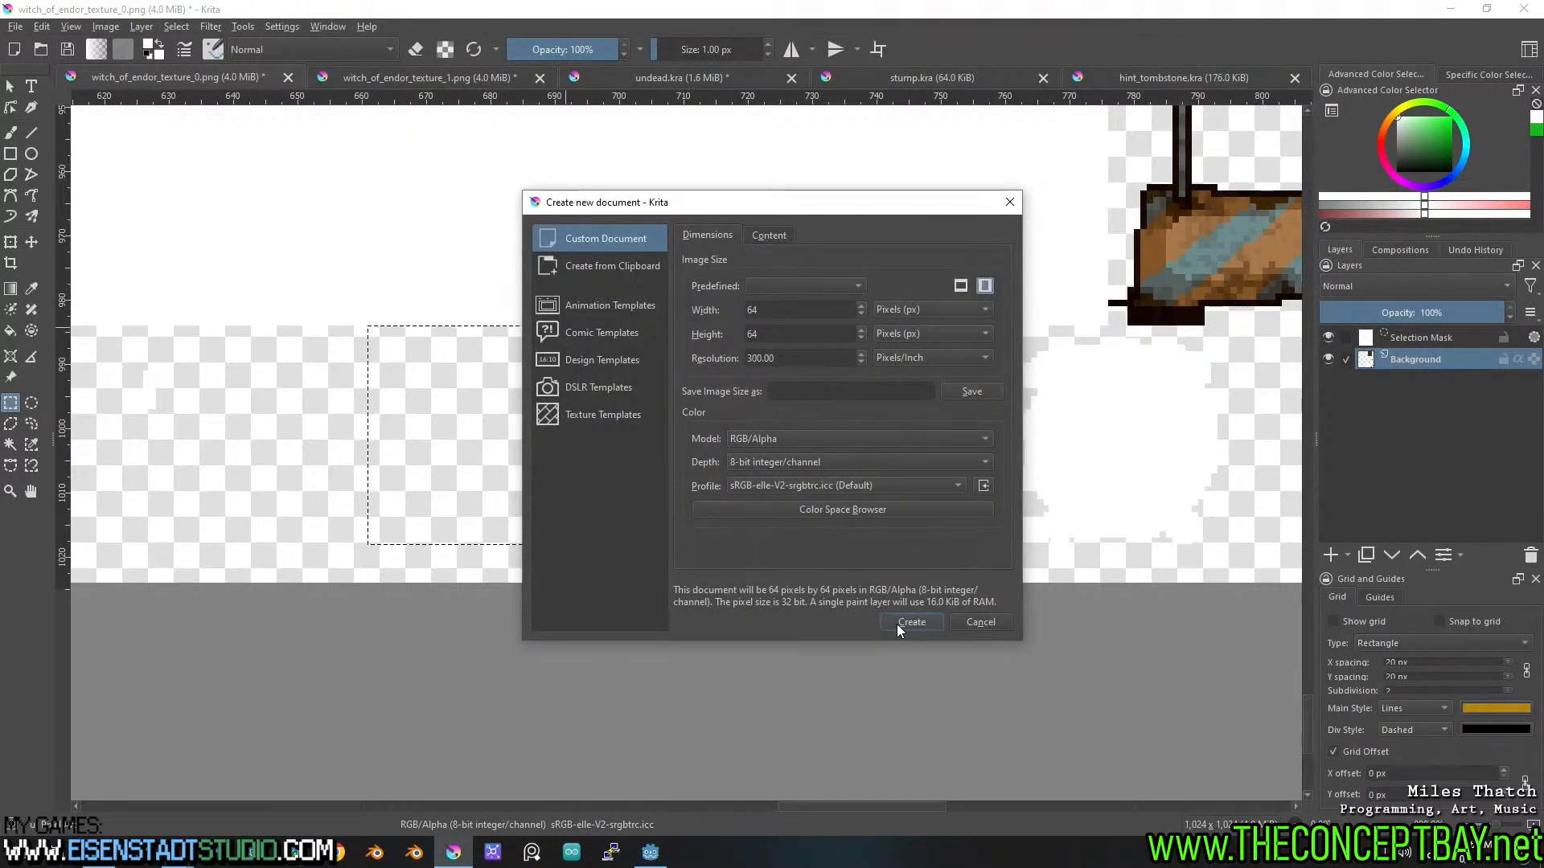
key("Return")
key("ctrl+v")
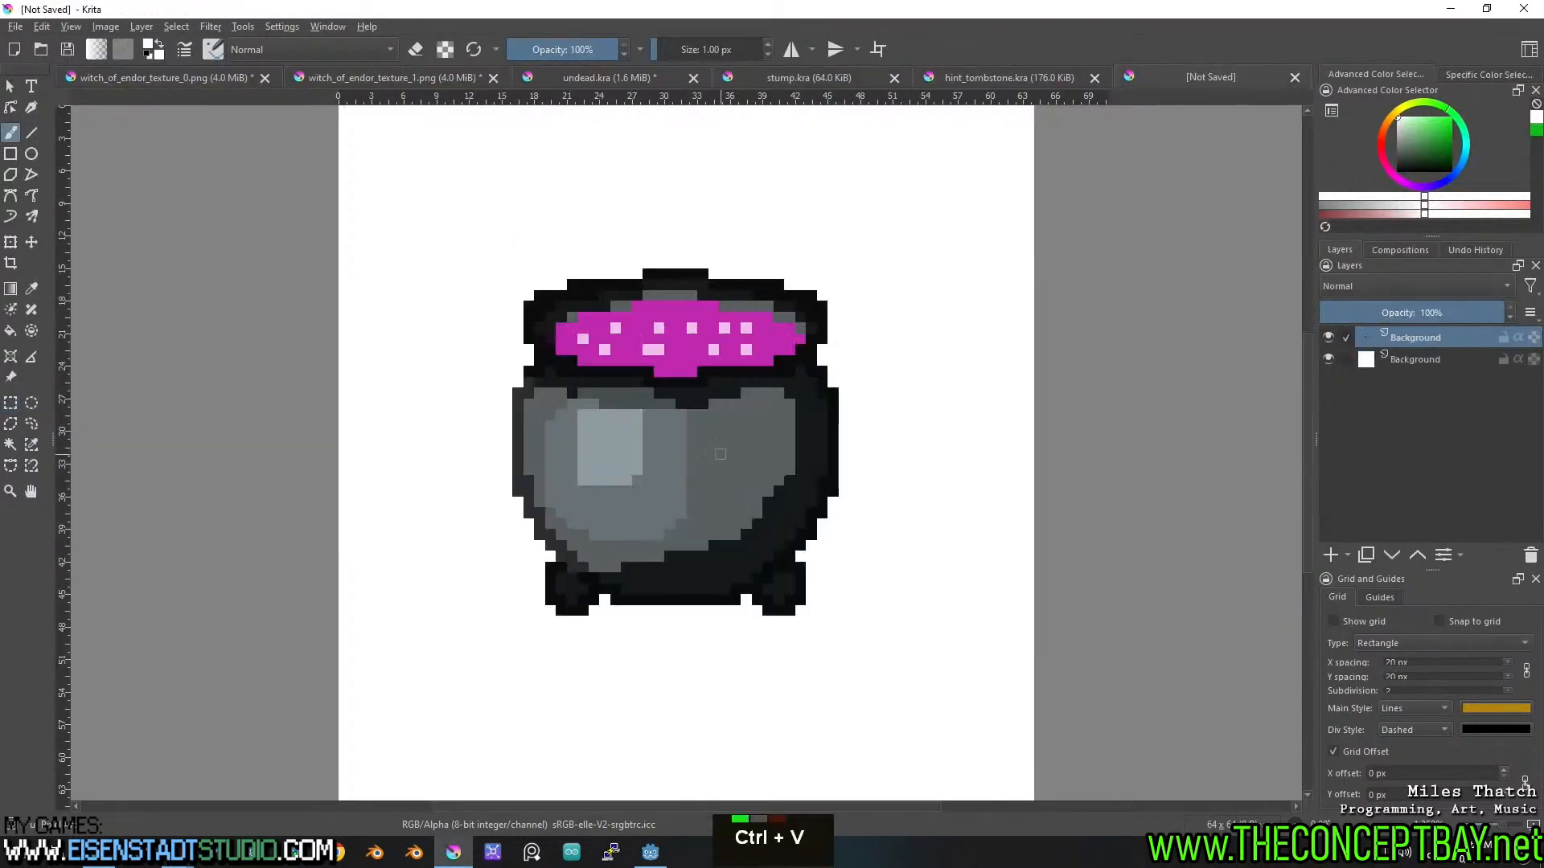
scroll(721, 443, "down", 2)
scroll(721, 442, "up", 1)
key("t")
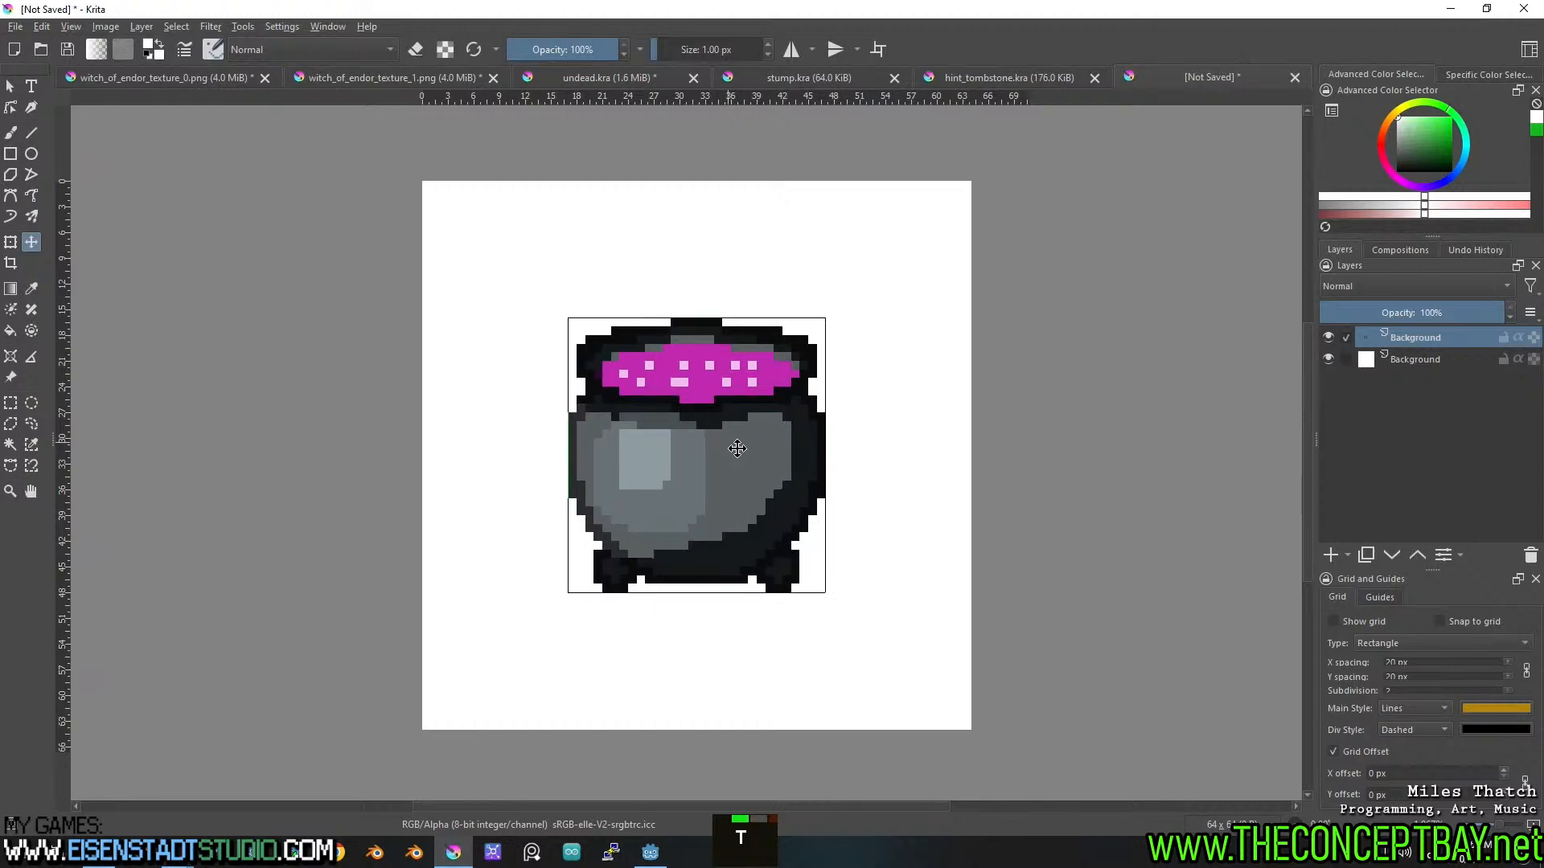
key("ctrl+z")
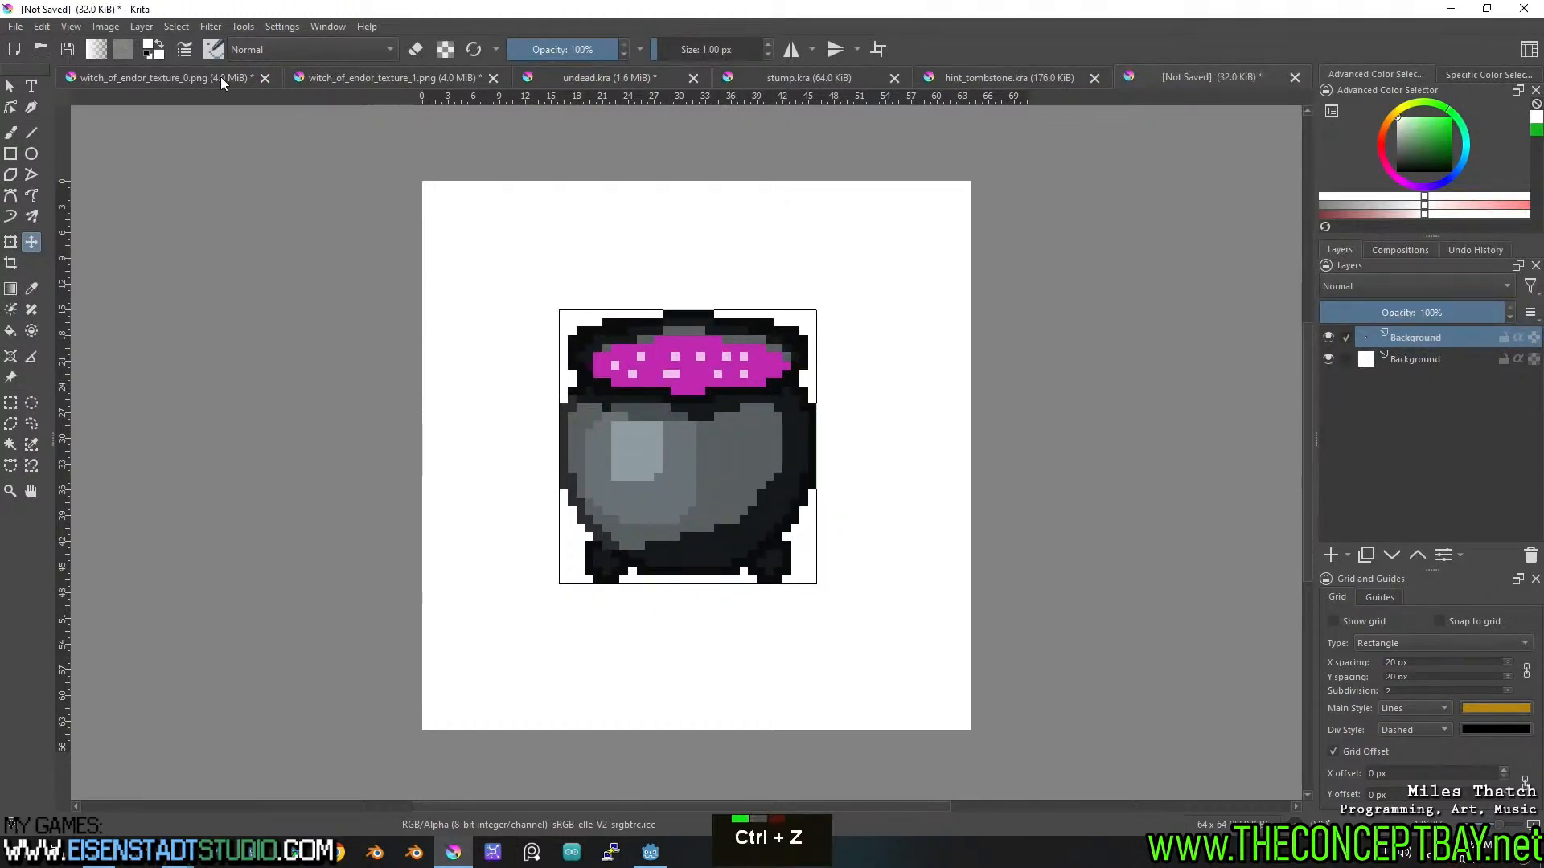
Cut the second cauldron from witch_of_endor_texture_0.png and paste it as a new layer in the unsaved cauldron document.
left_click(220, 75)
left_click_drag(561, 452, 782, 469)
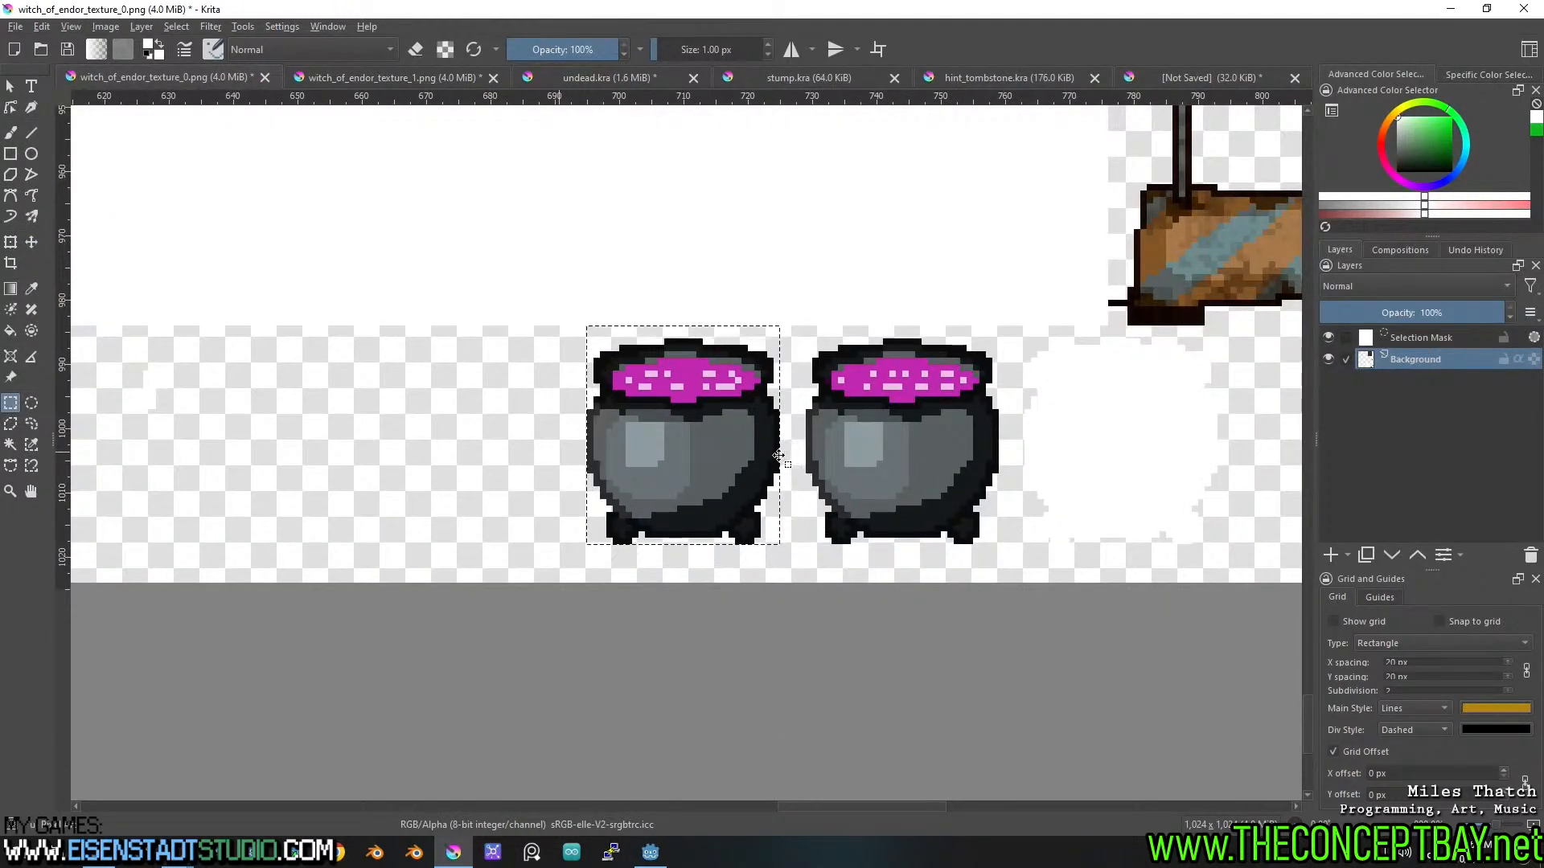
key("ctrl+x")
left_click(581, 78)
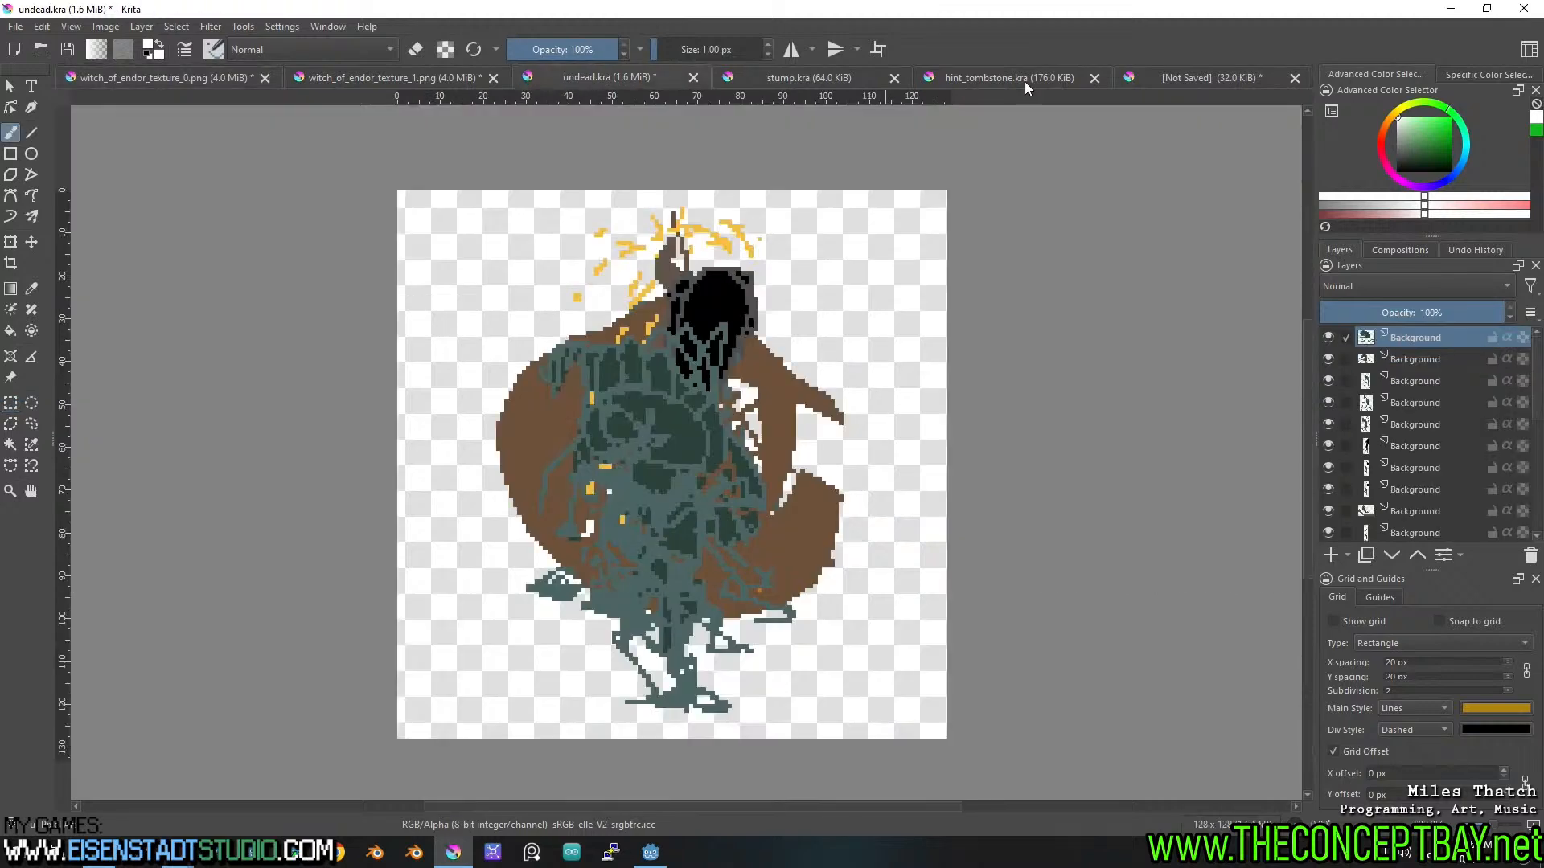
left_click(1213, 77)
key("ctrl+v")
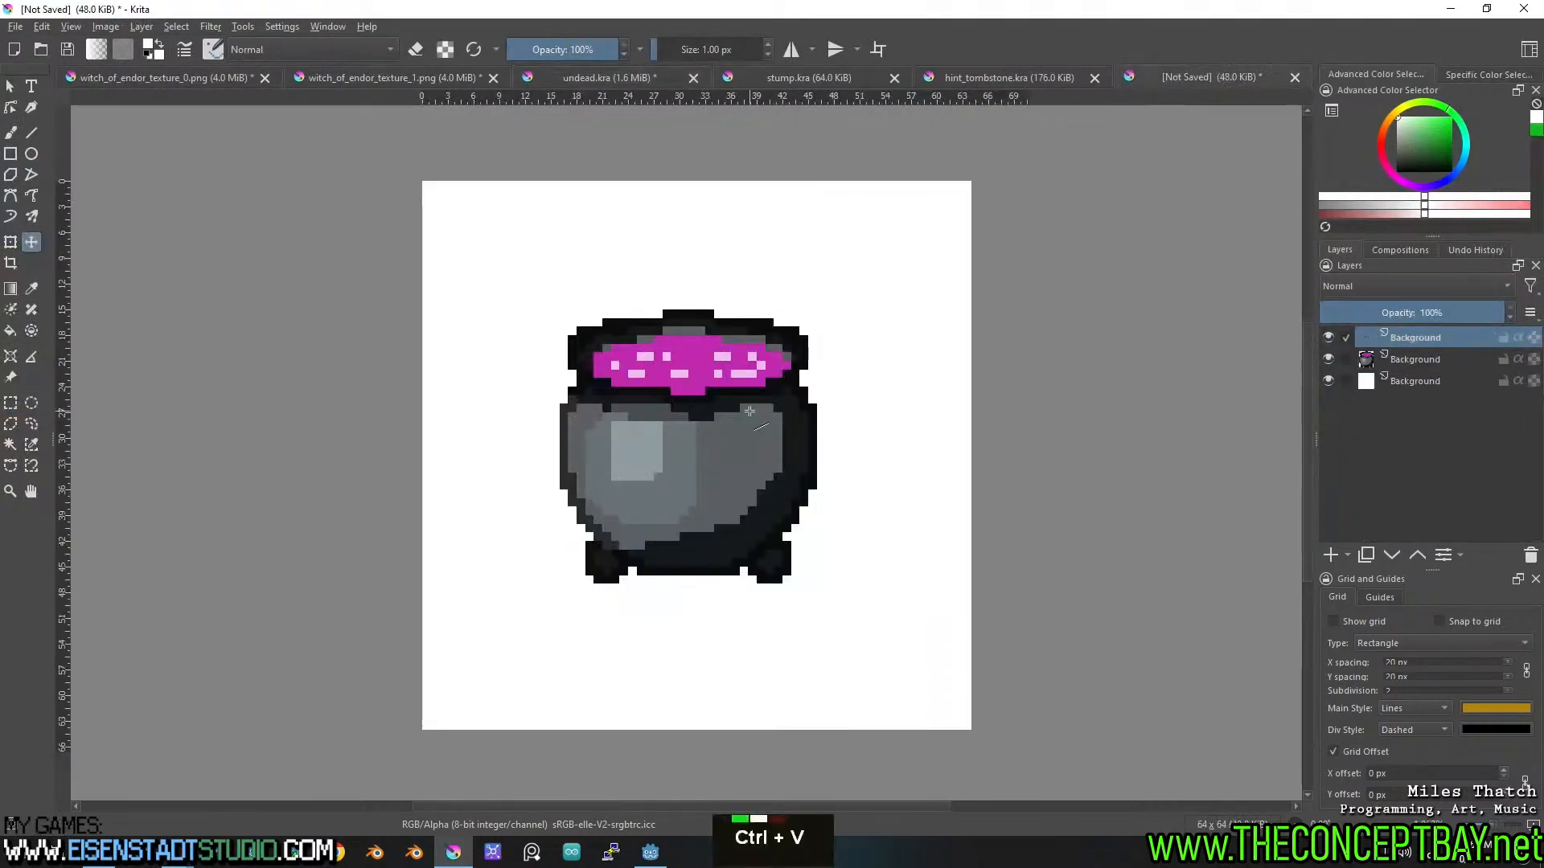
Cut the last cauldron from witch_of_endor_texture_0.png and paste it as another layer in the unsaved cauldron document.
left_click(227, 78)
key("ctrl+r")
left_click_drag(796, 554, 1005, 332)
key("ctrl+x")
left_click(1212, 77)
key("ctrl+v")
Save the document as cauldron, hide its white background layer and save again.
key("ctrl+s")
type("cauldron")
key("Return")
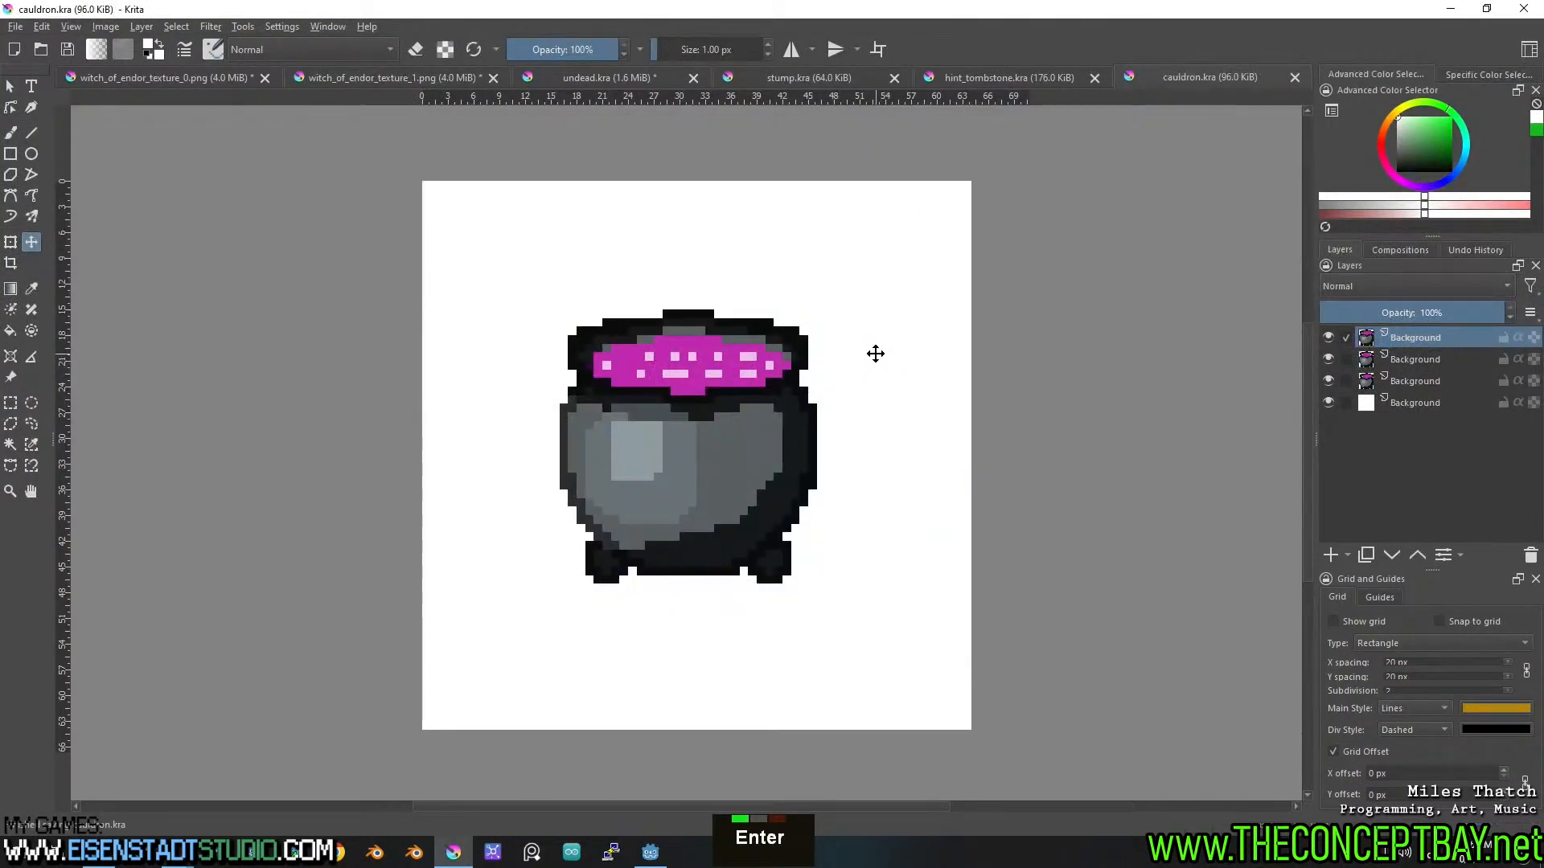
left_click(1328, 402)
key("ctrl+s")
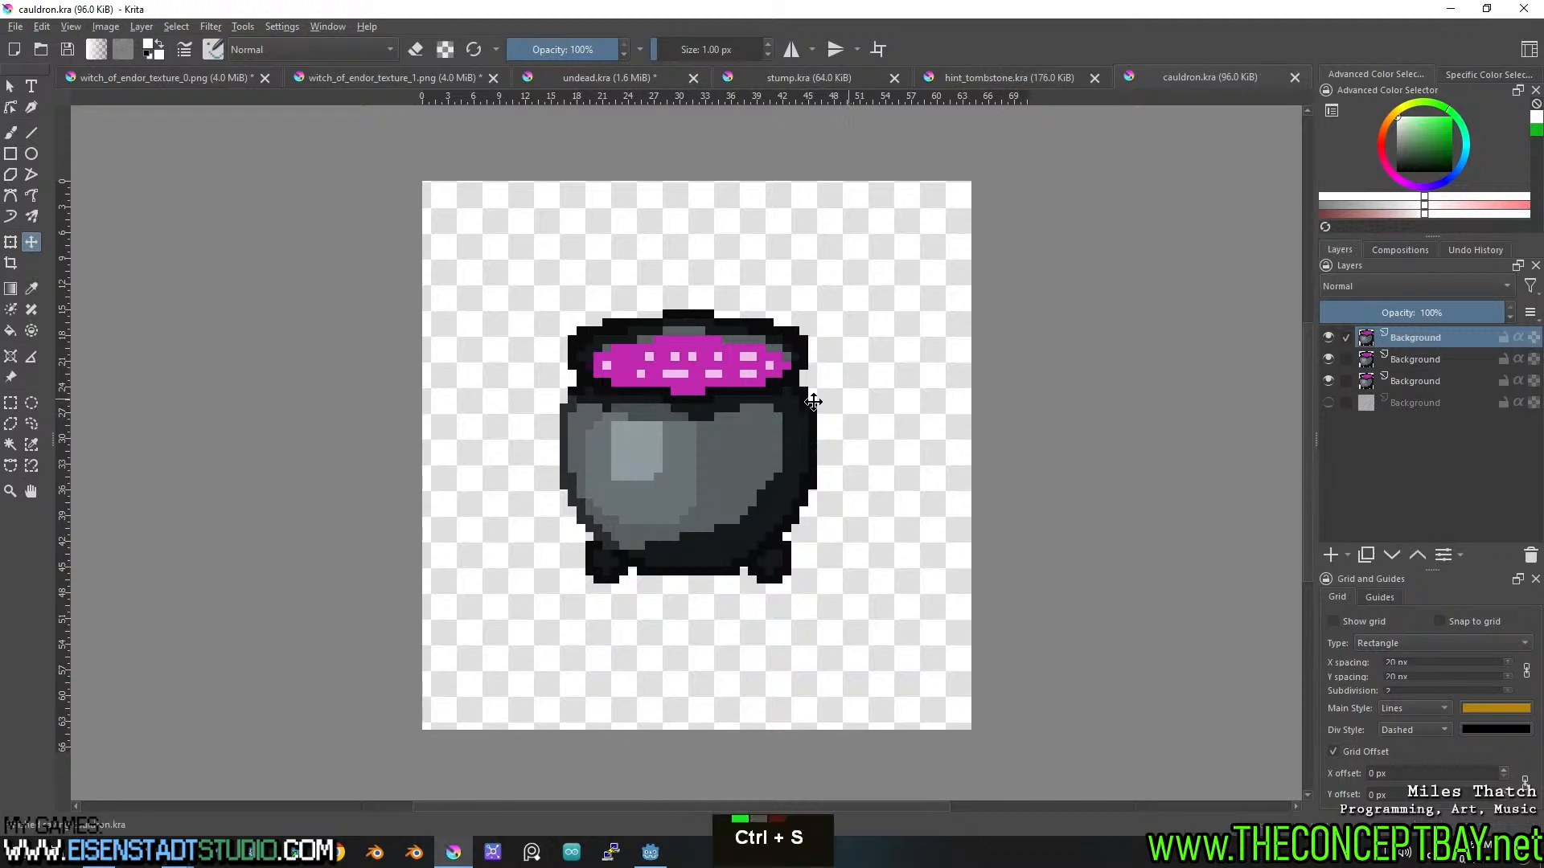
Cut the white cauldron silhouette from witch_of_endor_texture_0.png with a 37 × 35 px marquee.
left_click(231, 80)
middle_click(696, 389)
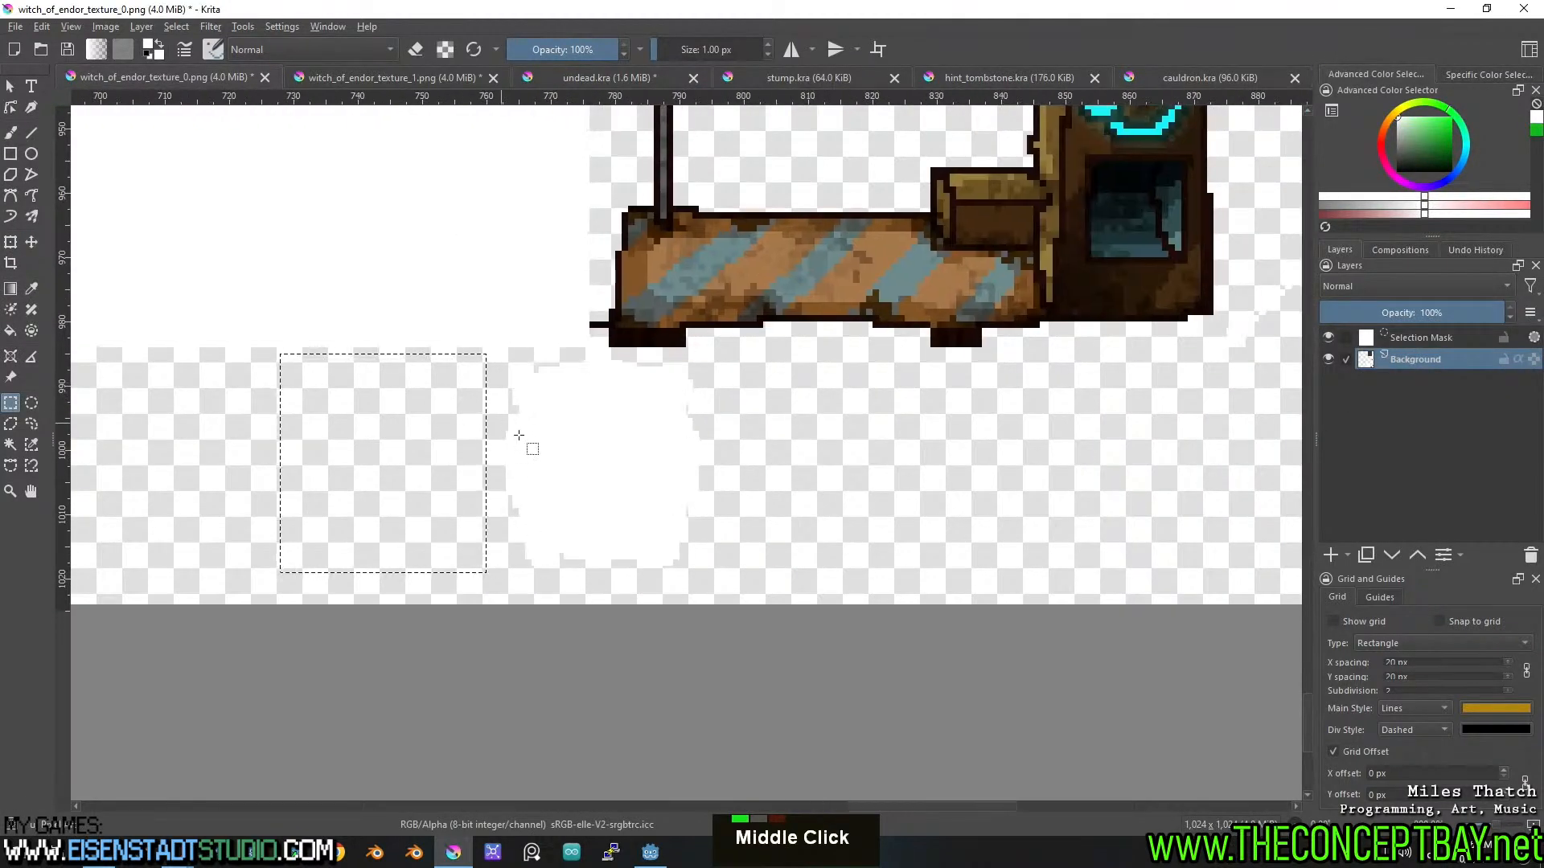
left_click_drag(726, 587, 485, 360)
key("ctrl+x")
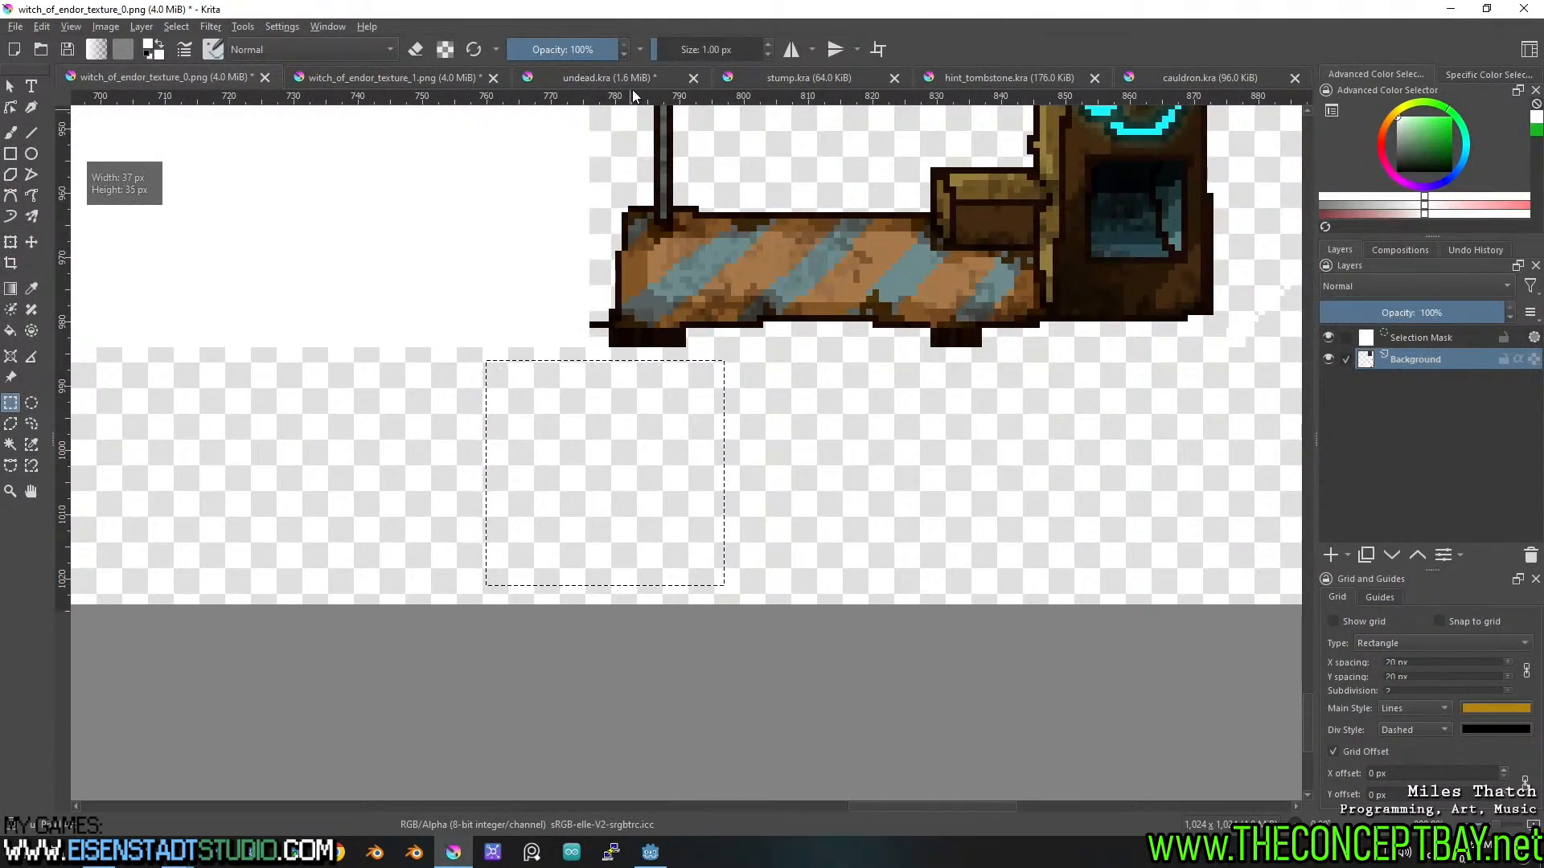
left_click(593, 77)
key("ctrl+v")
key("ctrl+z")
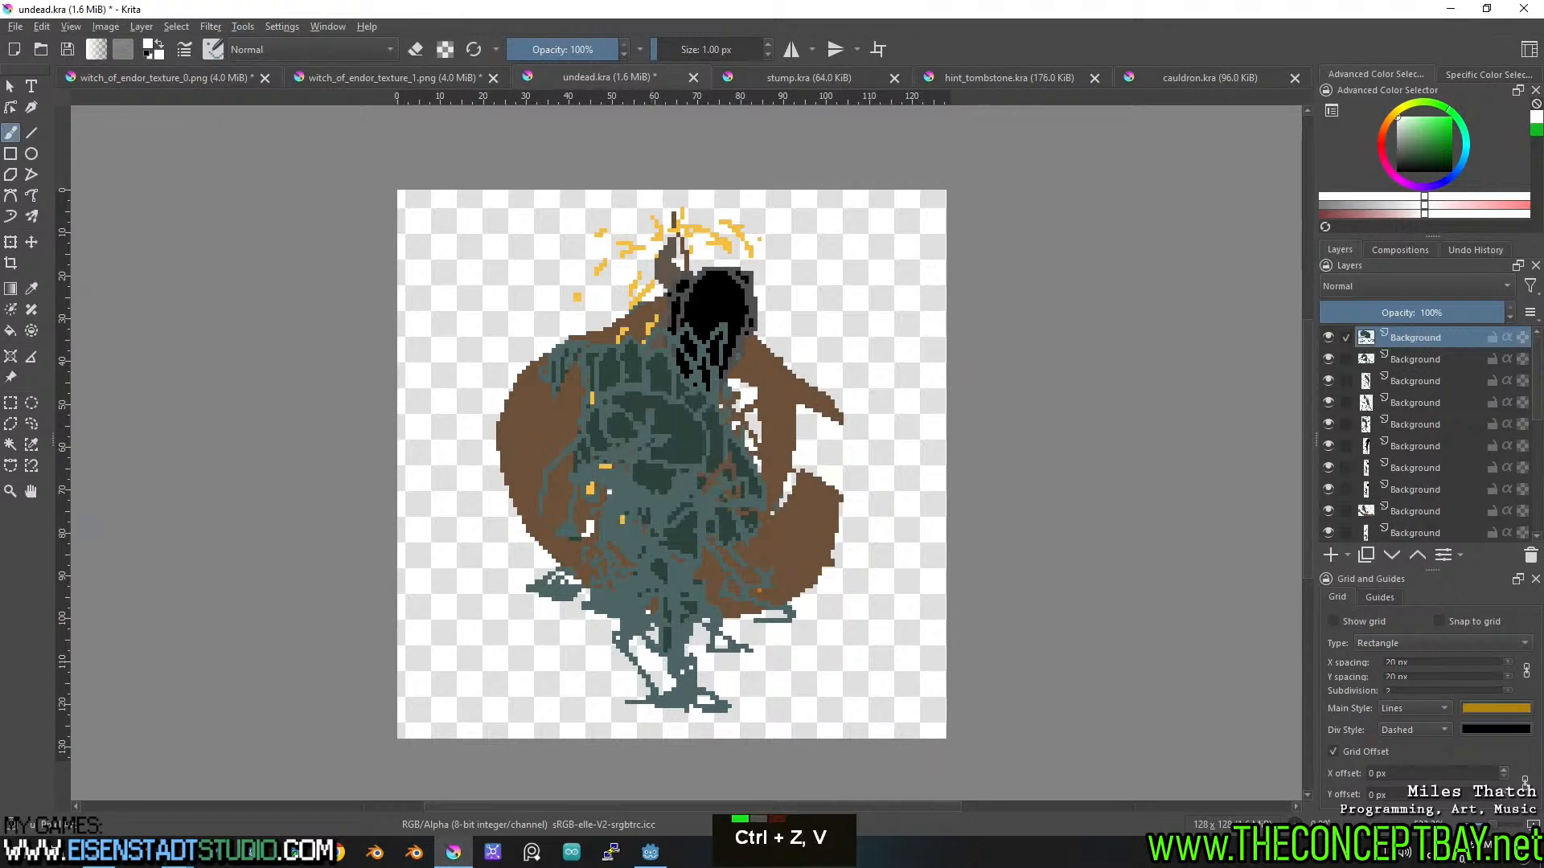
Paste the white silhouette as the top layer of cauldron.kra, hide that layer and save the file.
left_click(1210, 78)
key("ctrl+v")
key("ctrl+s")
left_click(1329, 338)
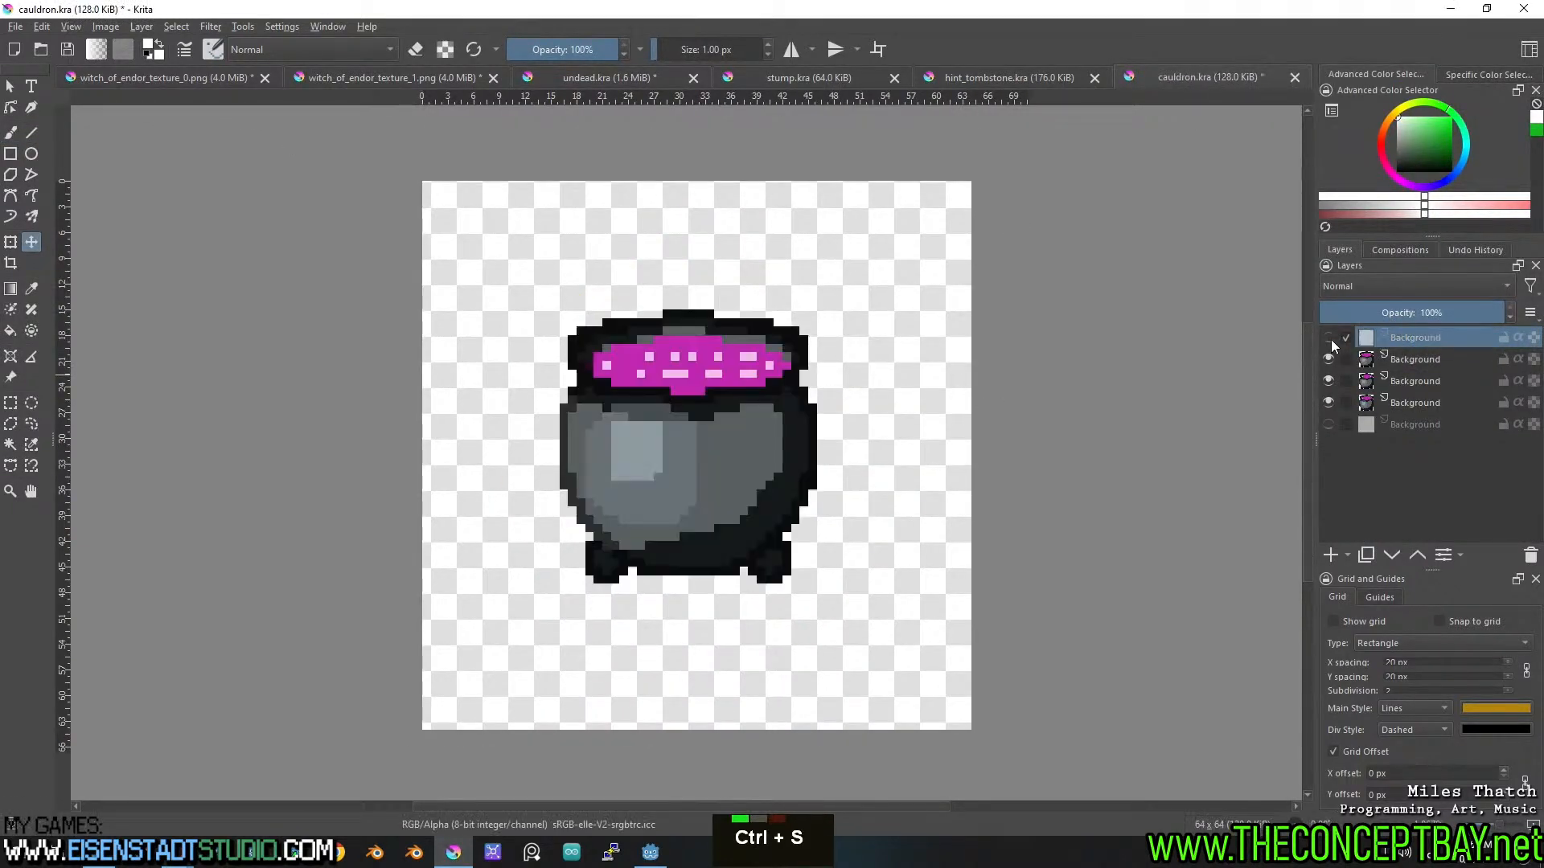
key("ctrl+s")
Switch back to the witch_of_endor_texture_0.png sheet for the machine with the striped platform.
left_click(209, 74)
scroll(956, 281, "down", 2)
scroll(955, 281, "up", 3)
middle_click(577, 210)
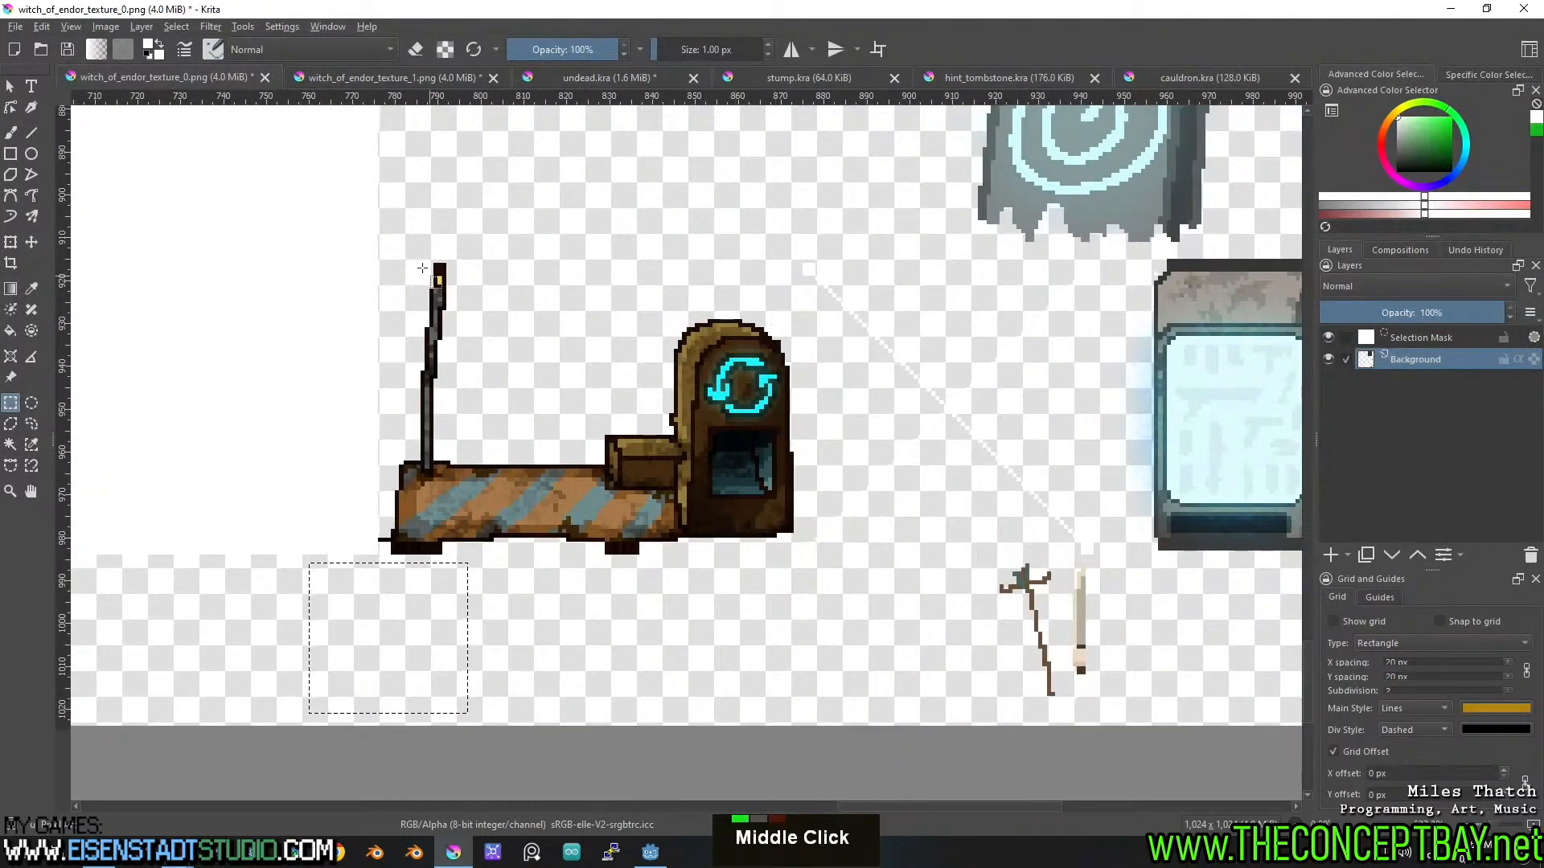
left_click_drag(383, 250, 796, 558)
key("ctrl+x")
key("ctrl+z")
left_click(792, 543)
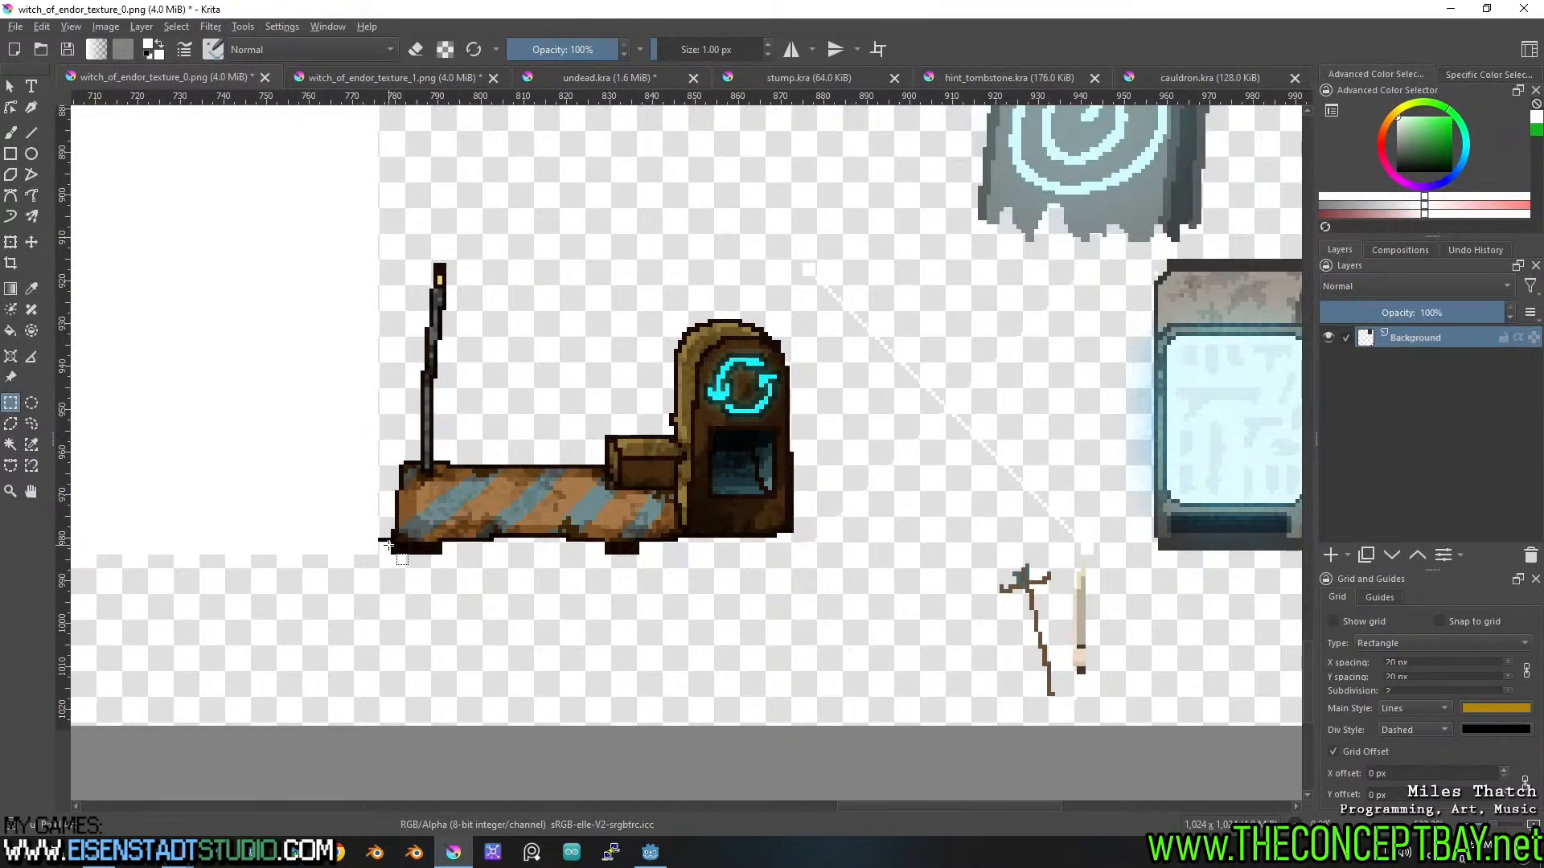
Select the striped-platform machine, subtract a 7 × 90 px strip along the selection's left edge and cut the sprite.
left_click_drag(388, 544, 490, 496)
left_click_drag(565, 418, 798, 251)
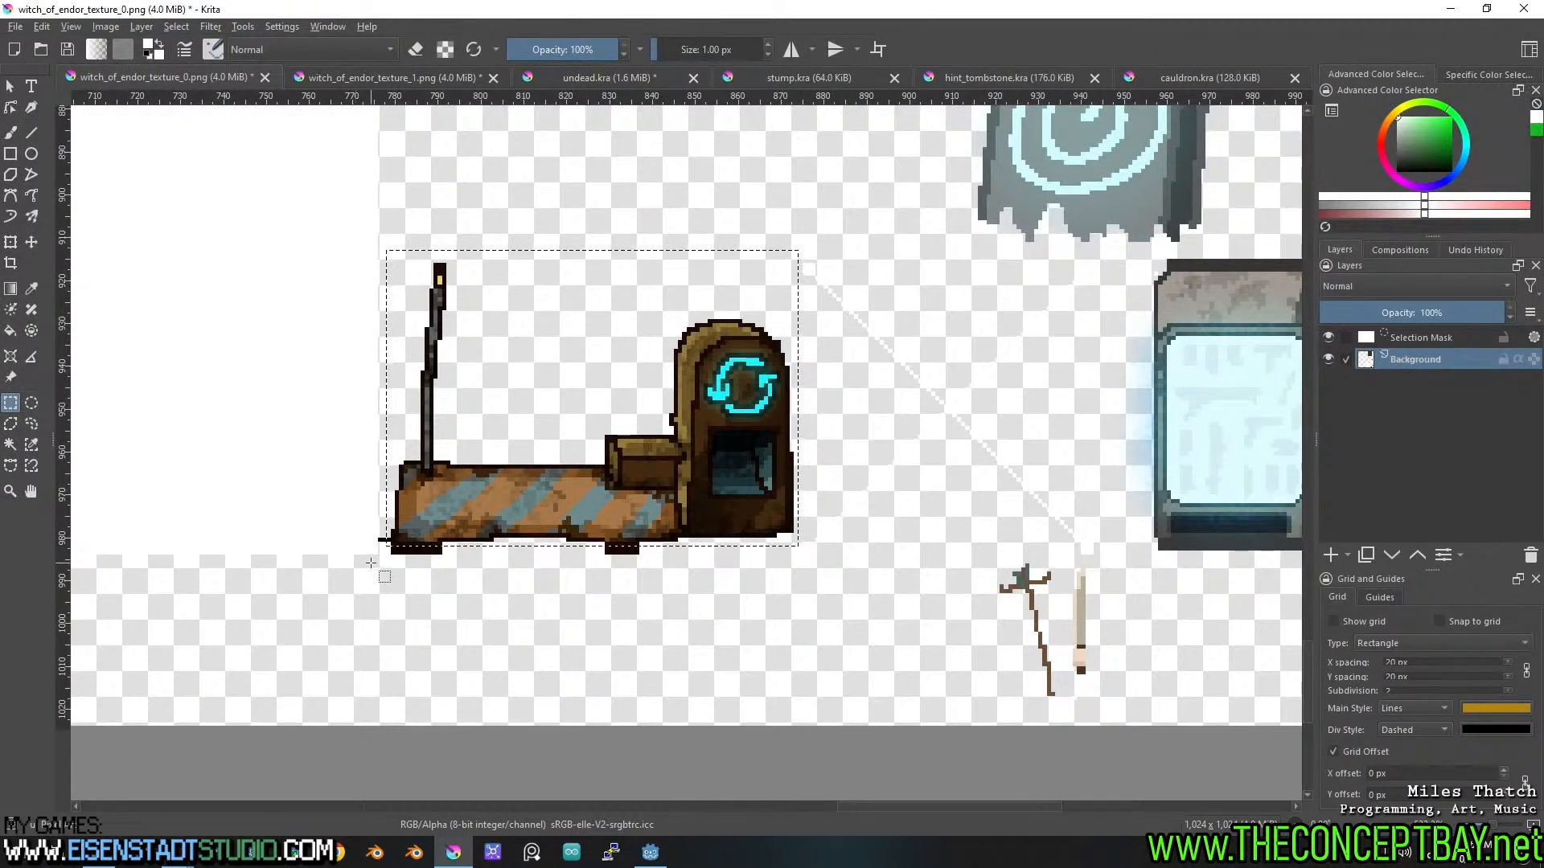
left_click_drag(362, 569, 390, 184, "alt")
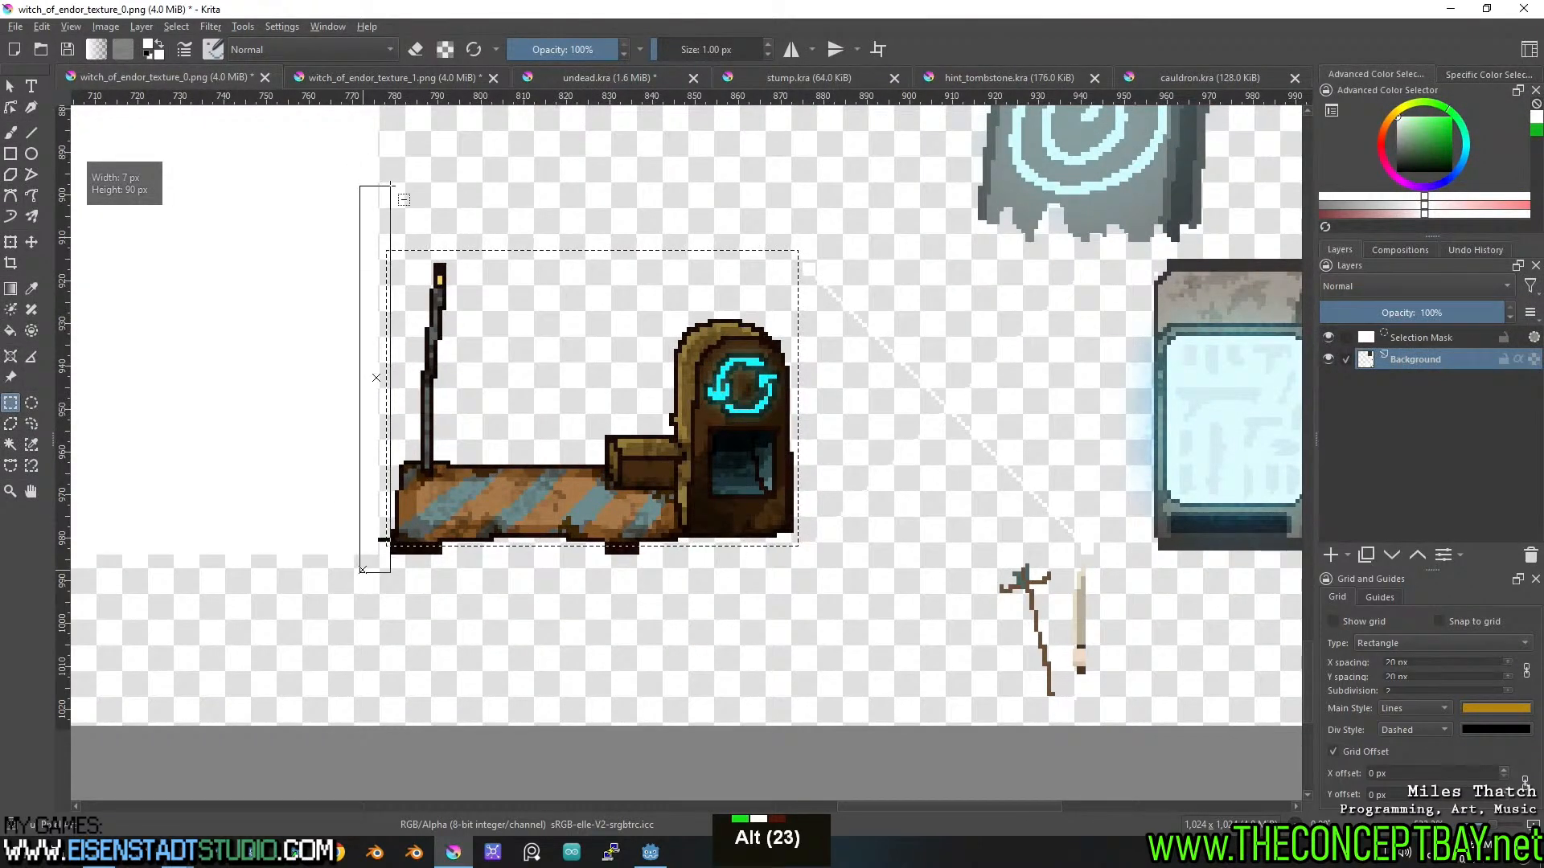
key("ctrl+x")
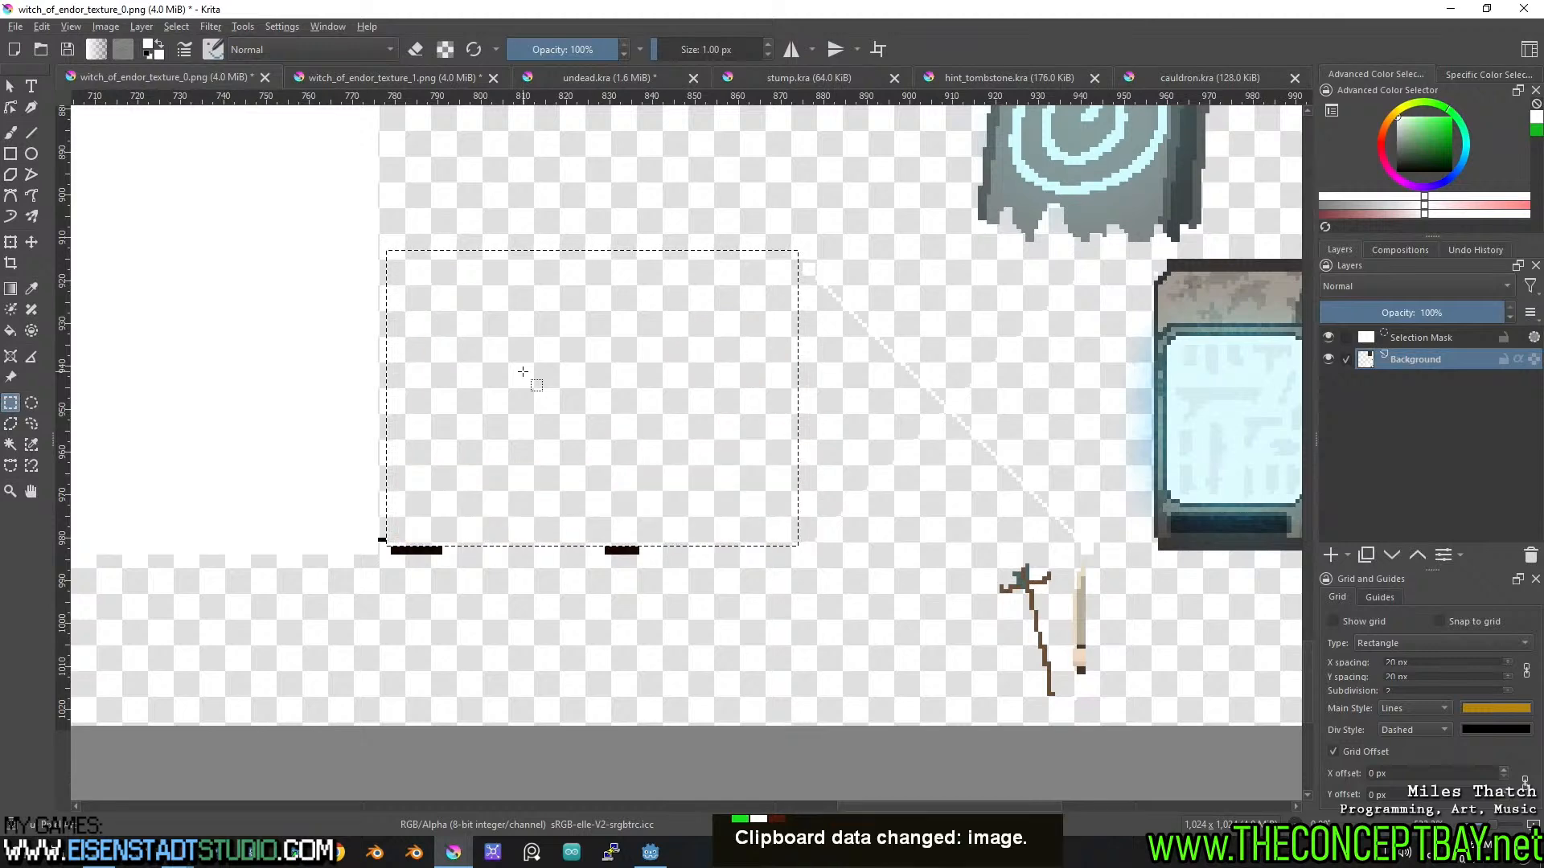
Create a new custom document 128 px wide and 64 px high for the striped-platform machine.
key("ctrl+n")
left_click(648, 268)
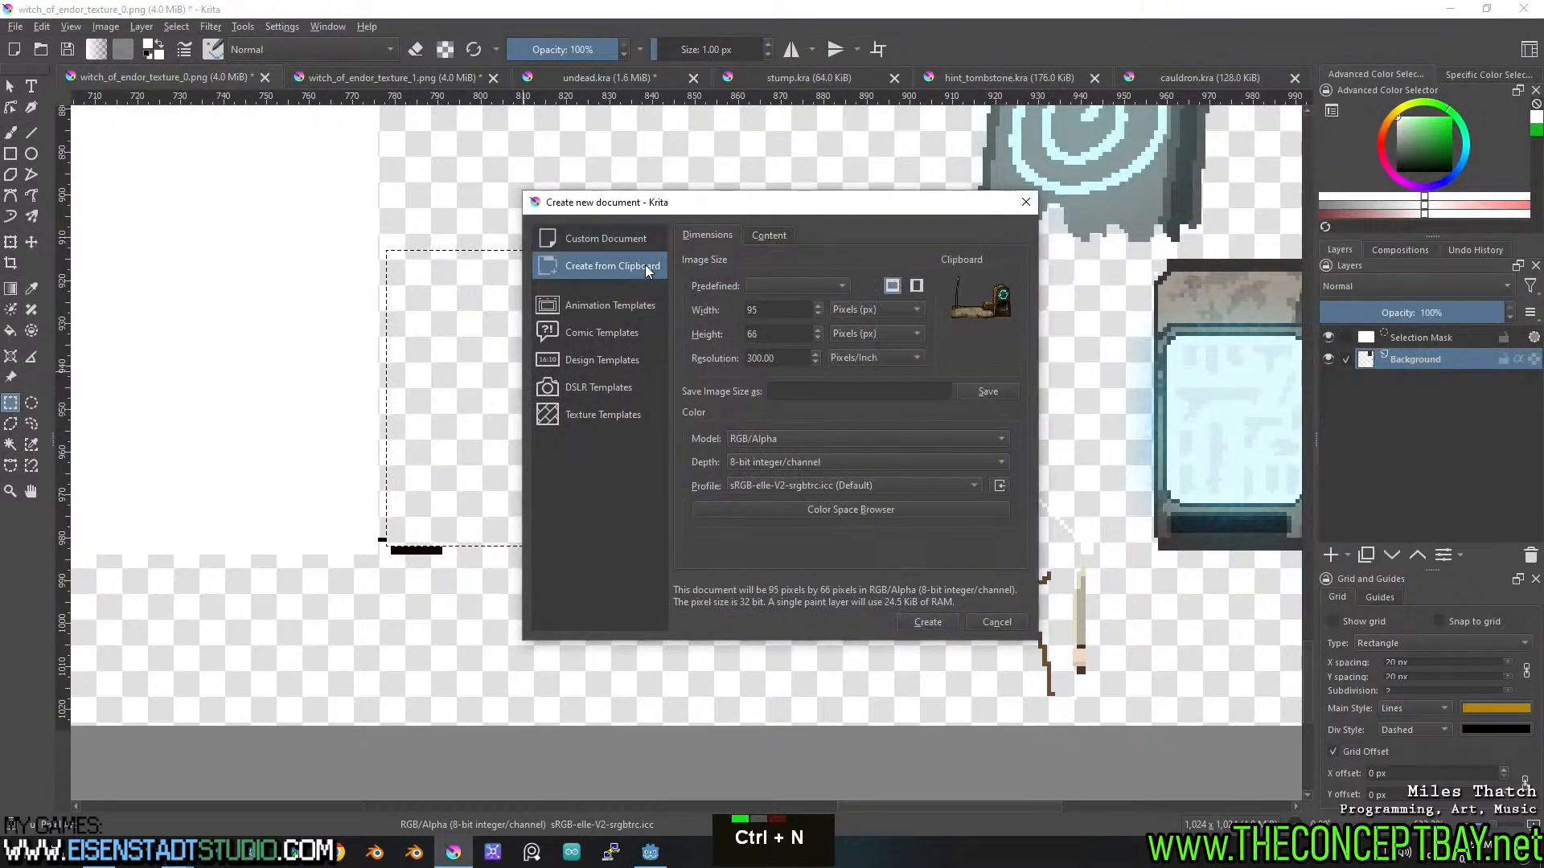
left_click(605, 238)
double_click(764, 309)
type("128")
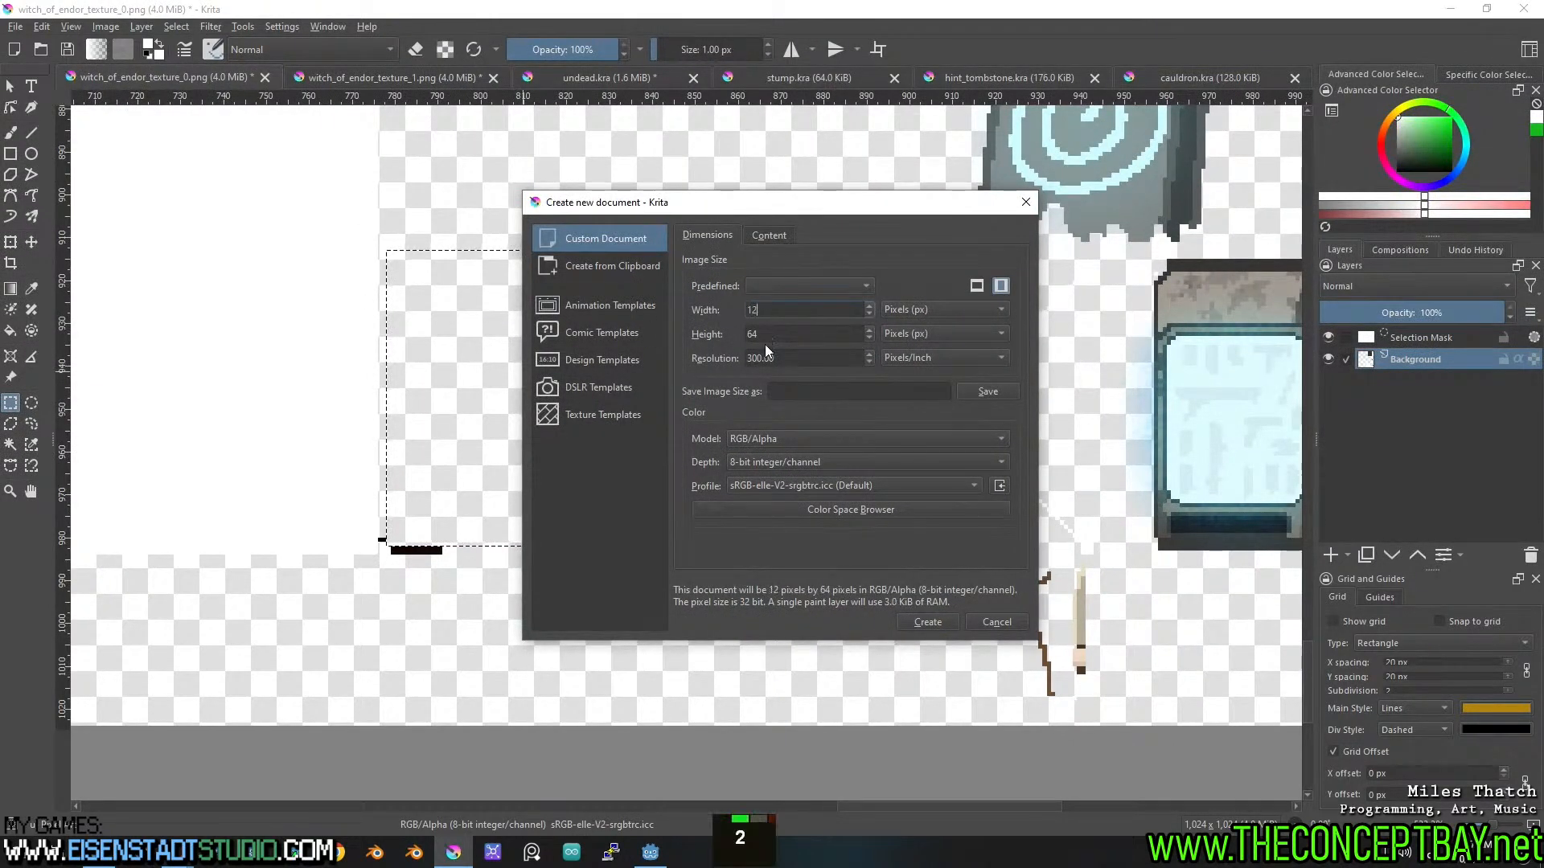
type("64")
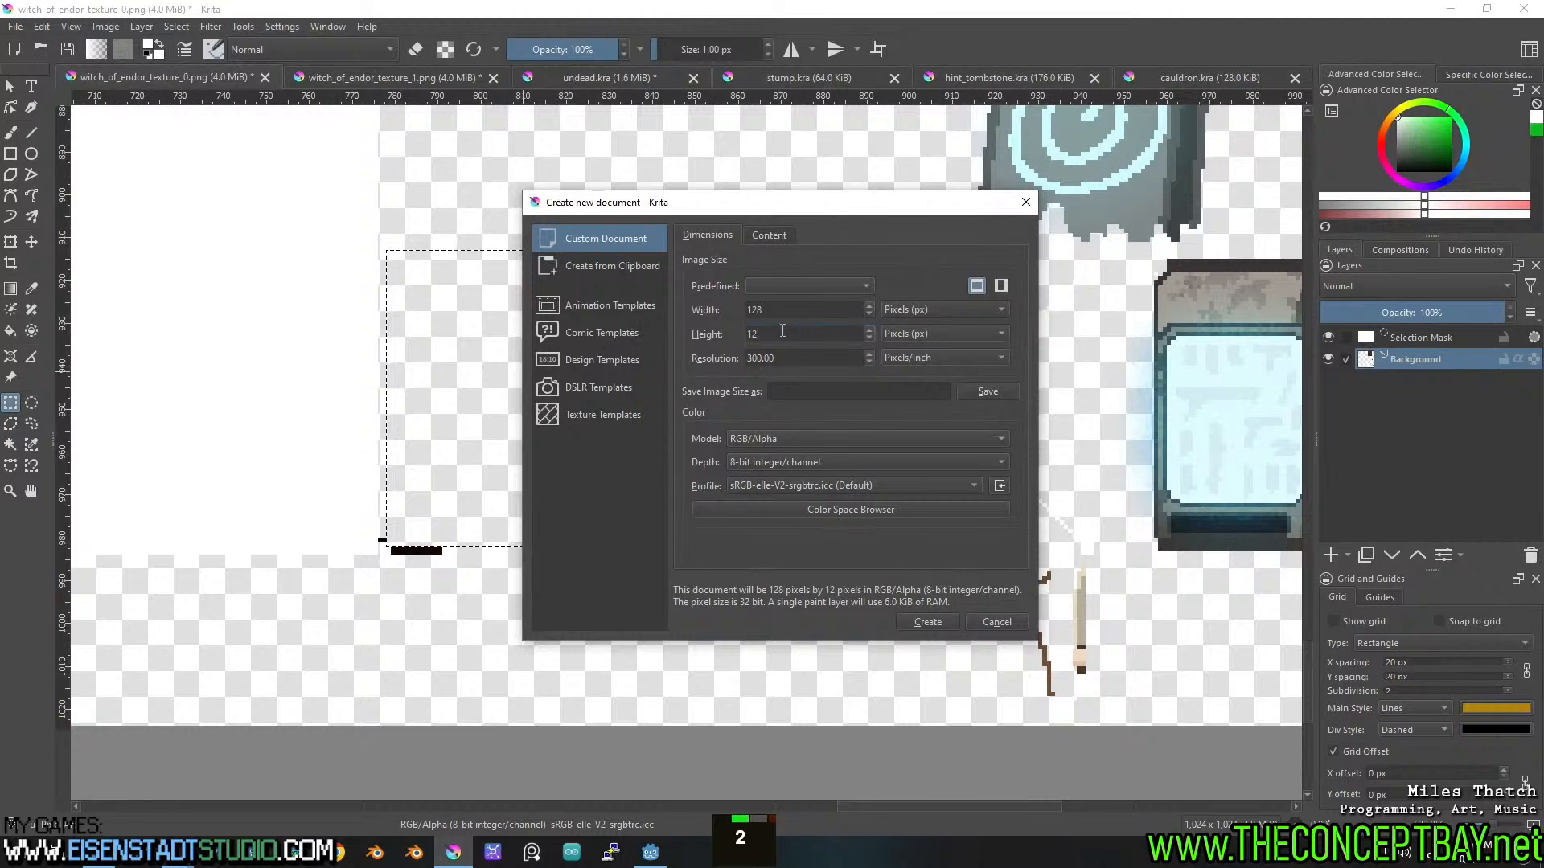
key("Return")
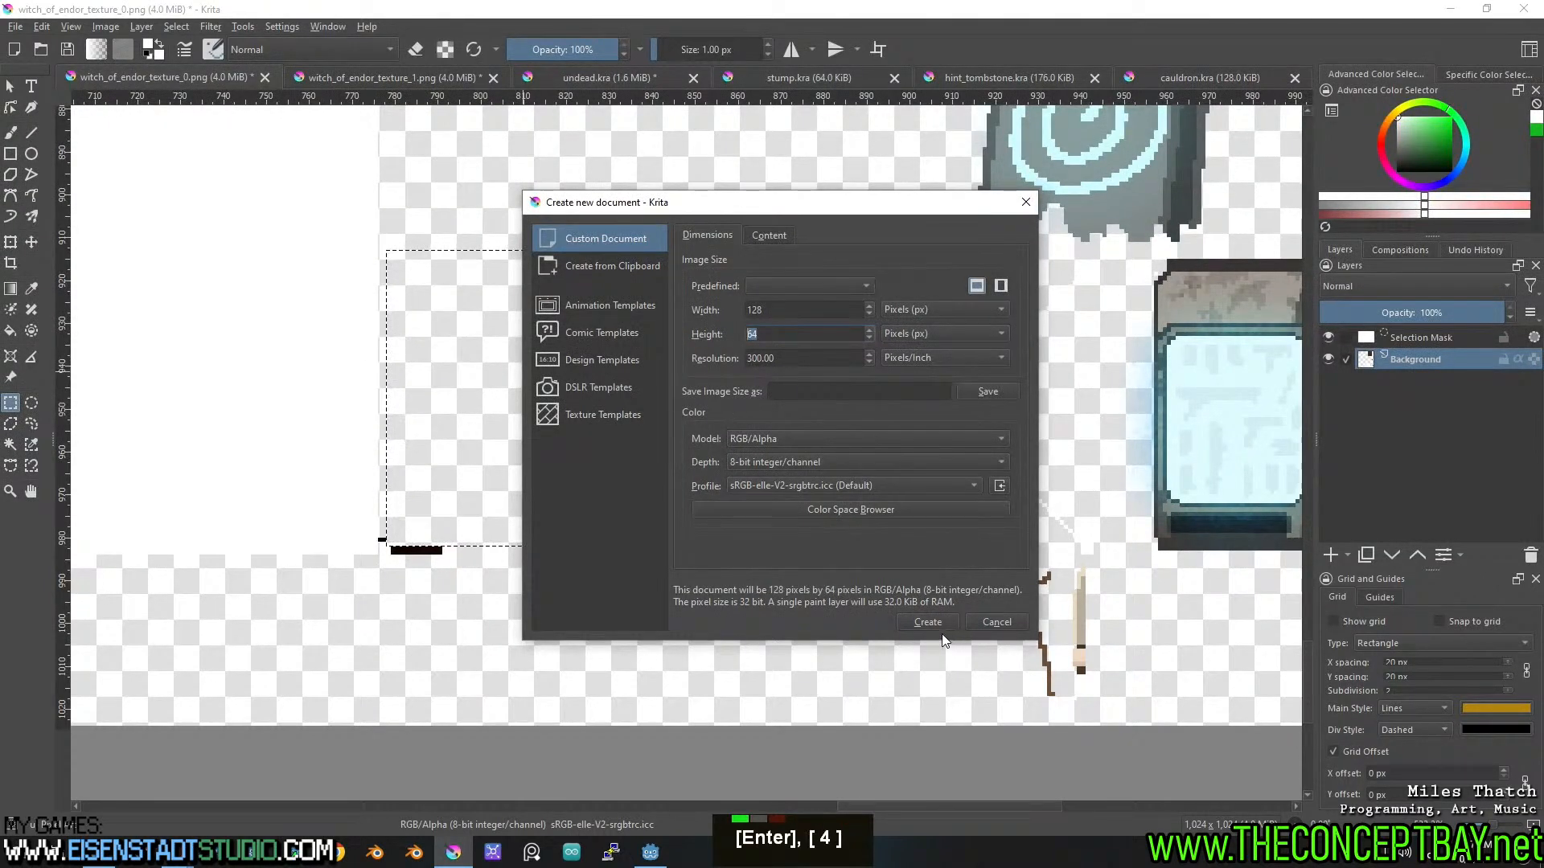
scroll(678, 414, "down", 1)
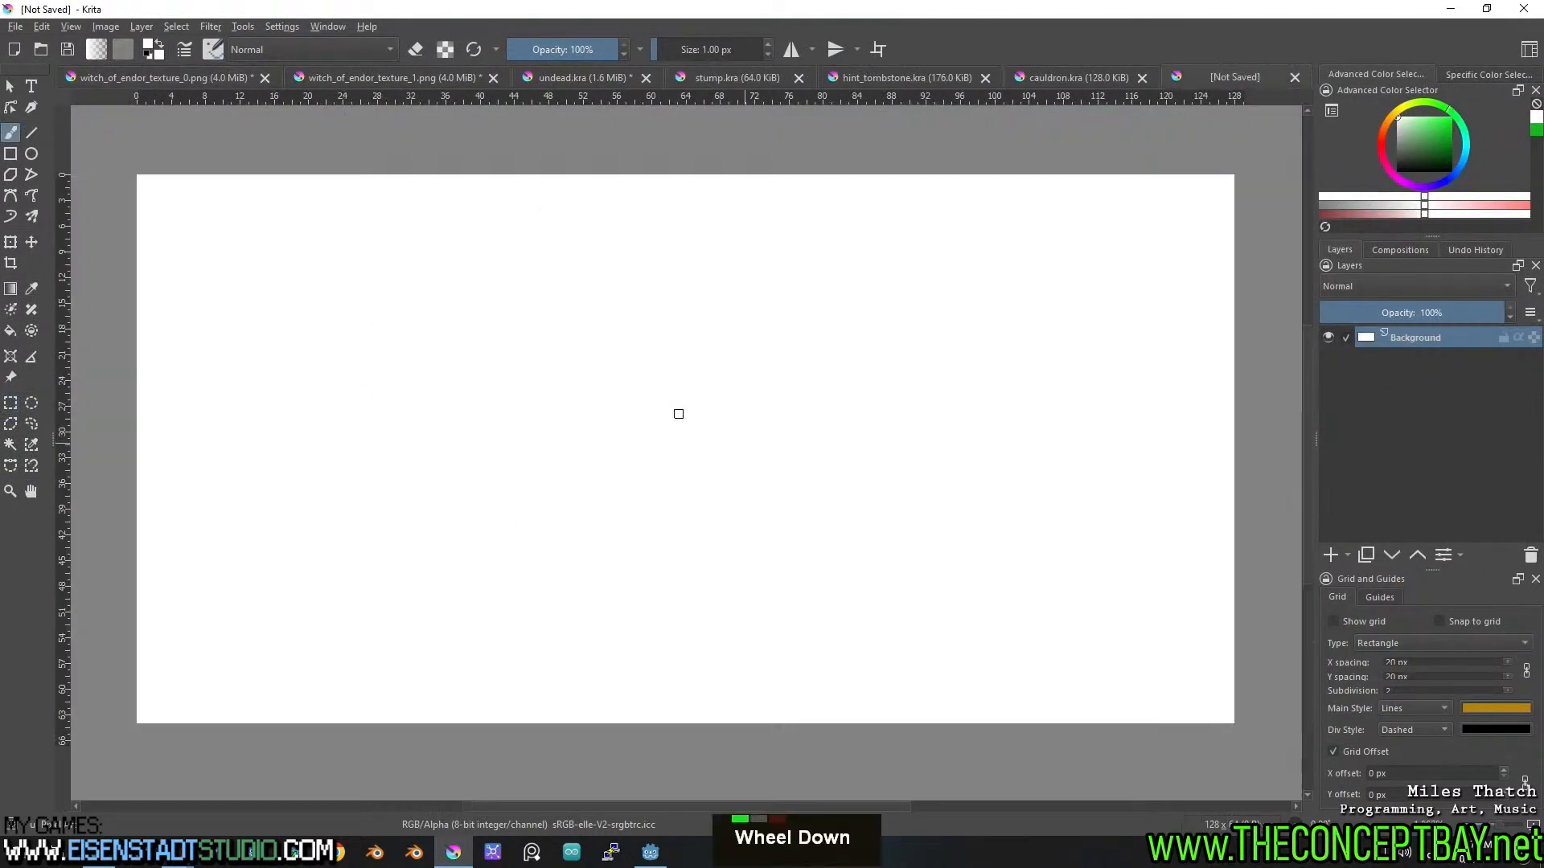
Paste the striped-platform machine into the new document as its own layer and undo a trial move of it.
key("ctrl+v")
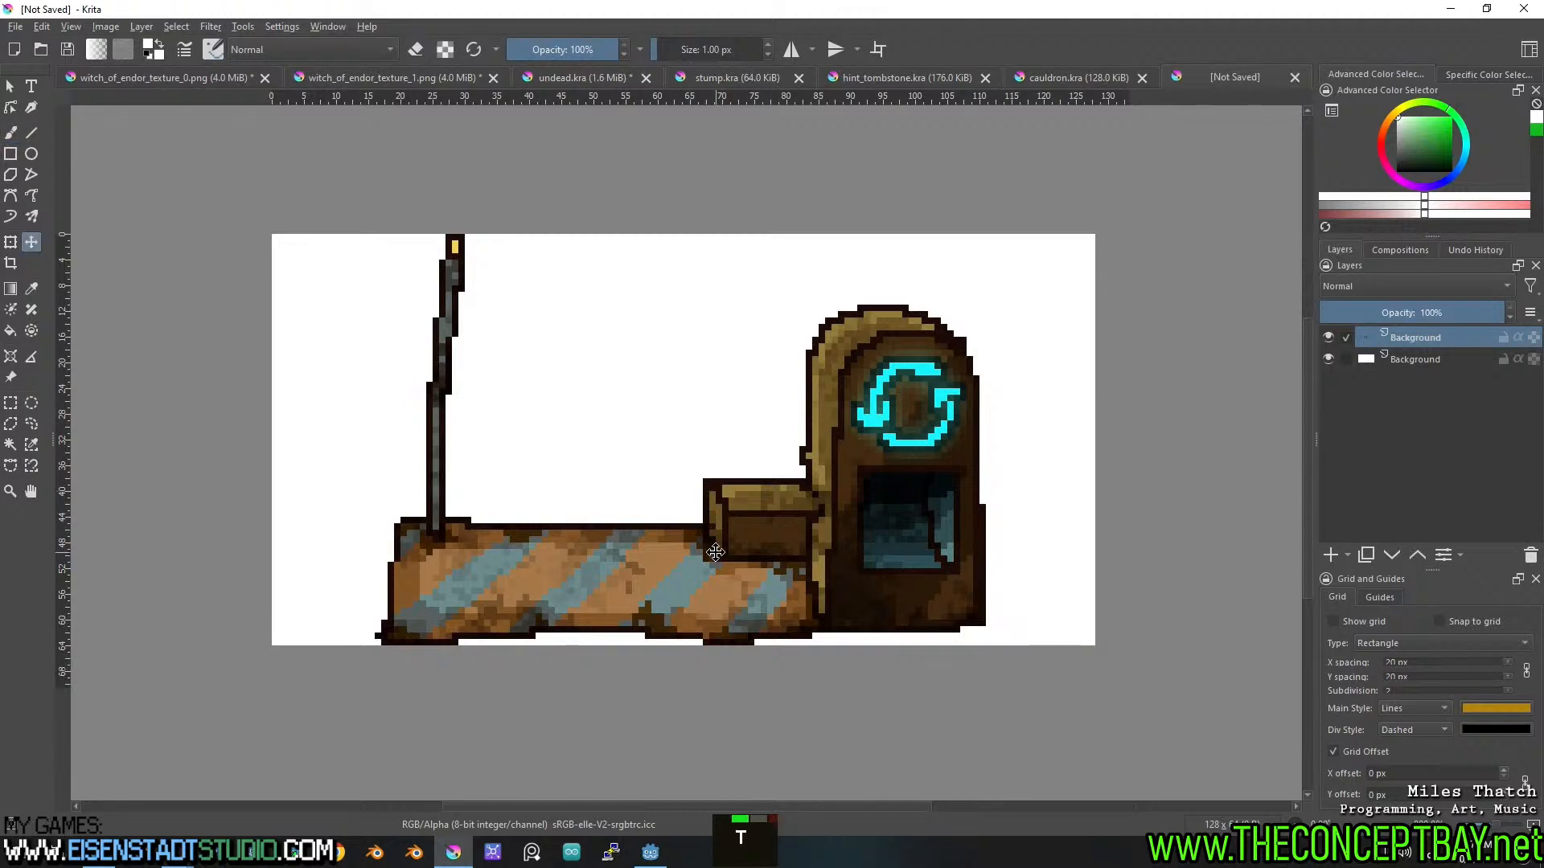
key("t")
left_click_drag(712, 556, 712, 568)
key("ctrl+z")
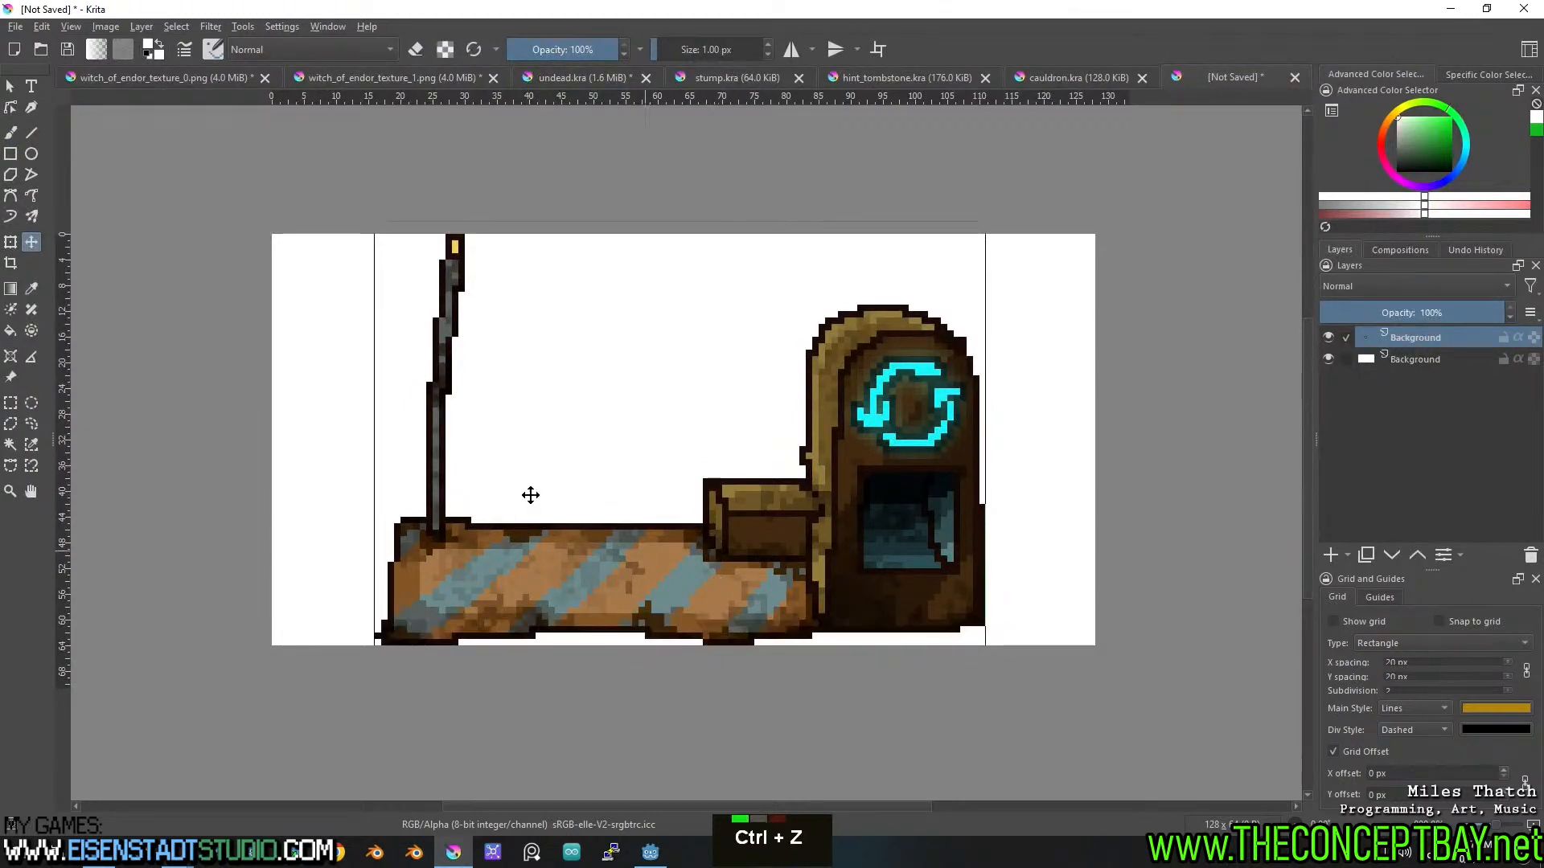
Extend the canvas above and below the machine with the Crop tool to 128 × 70 px.
left_click(12, 264)
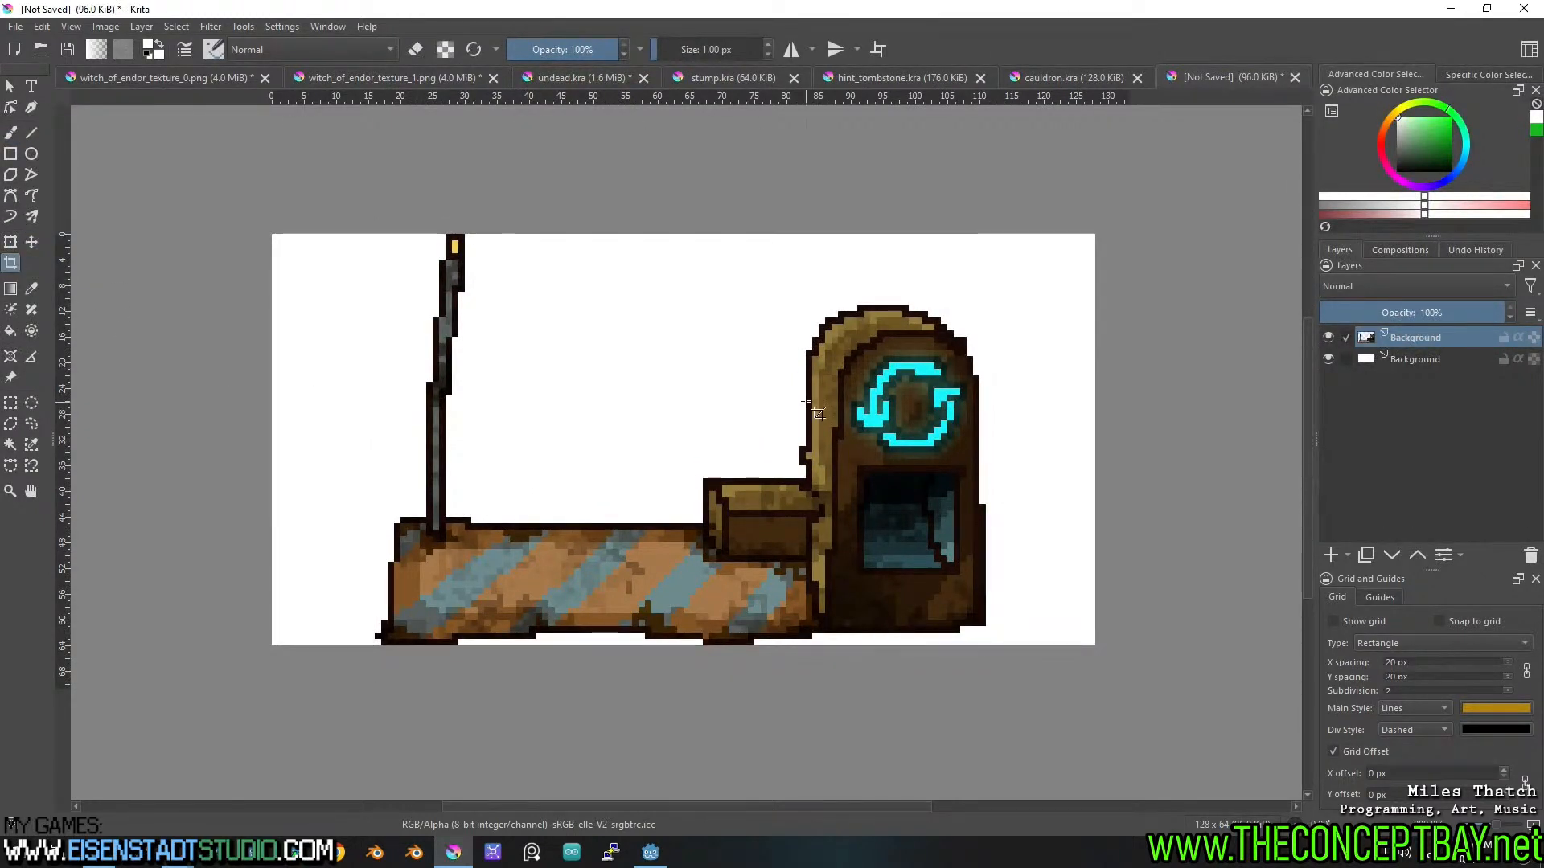
left_click_drag(683, 233, 683, 214)
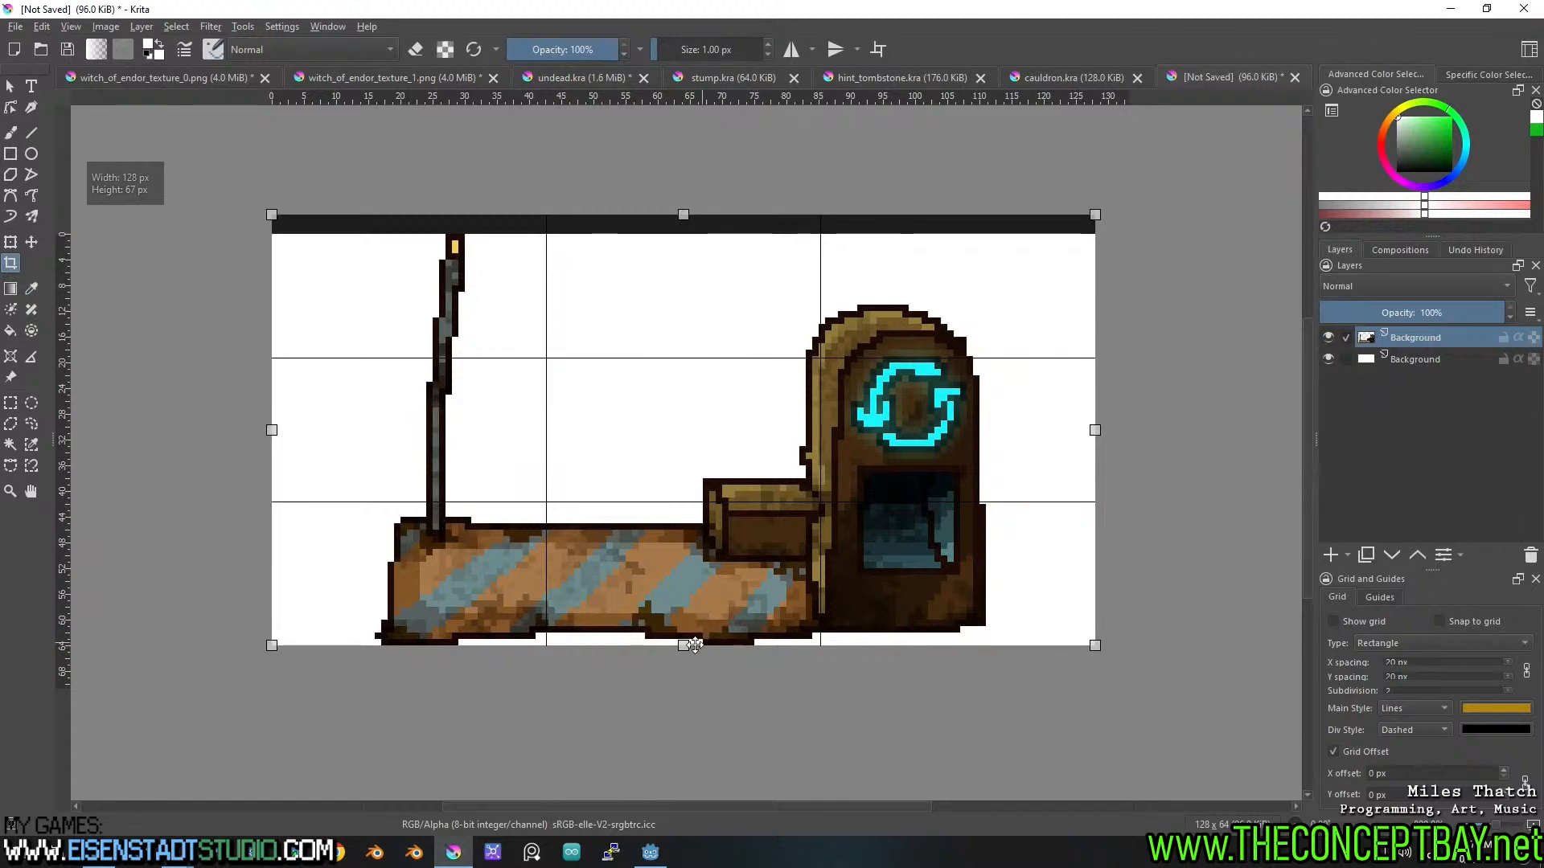
left_click_drag(683, 646, 682, 665)
key("Return")
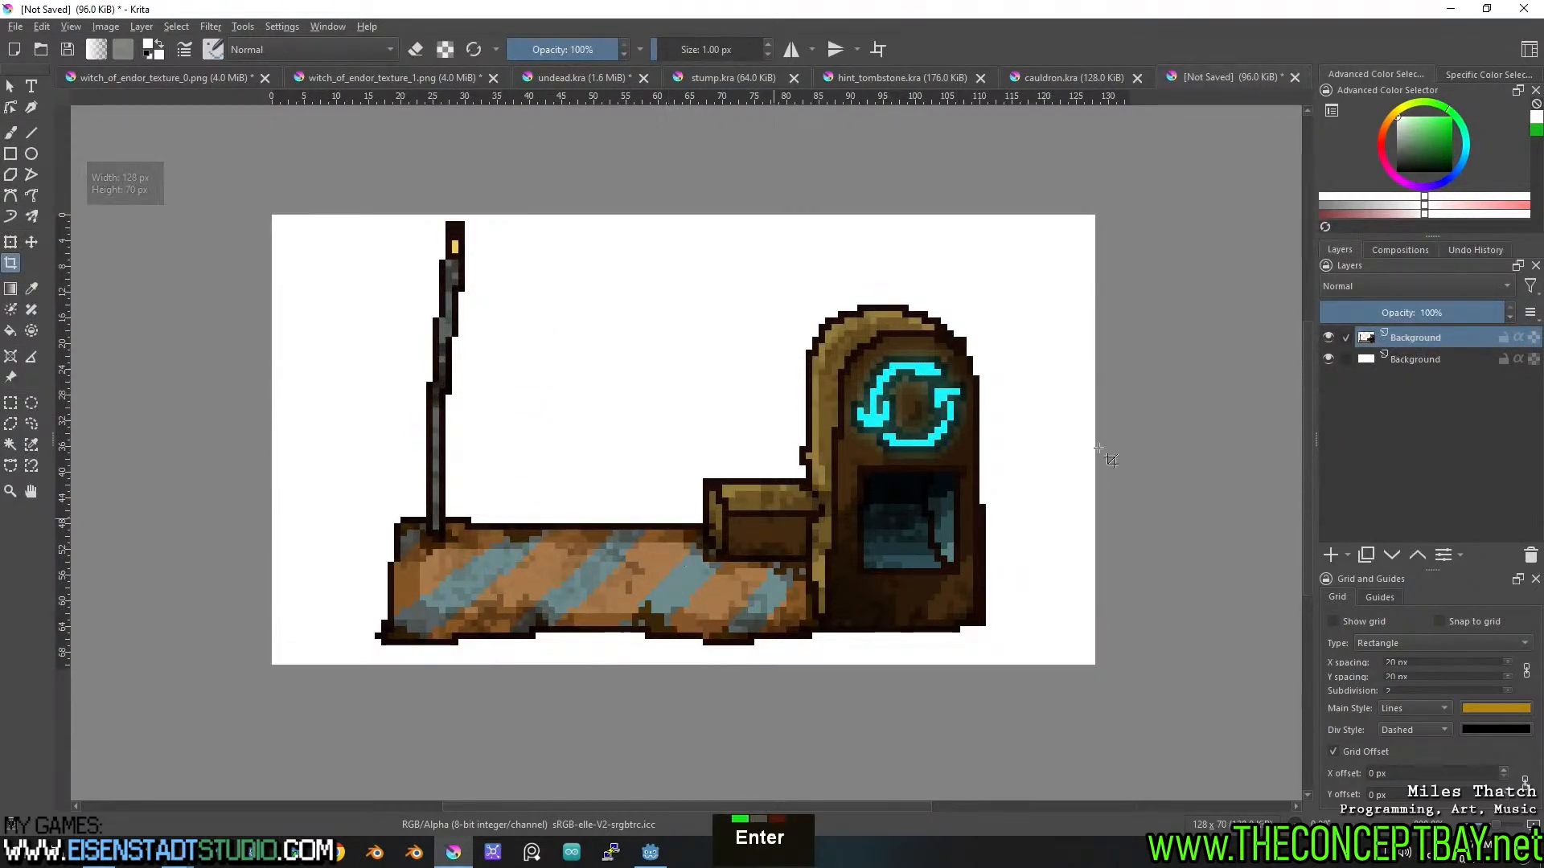
Hide the white background layer and save the document as scrap_station.kra.
left_click(1328, 358)
key("ctrl+s")
type("scrap_station")
key("Return")
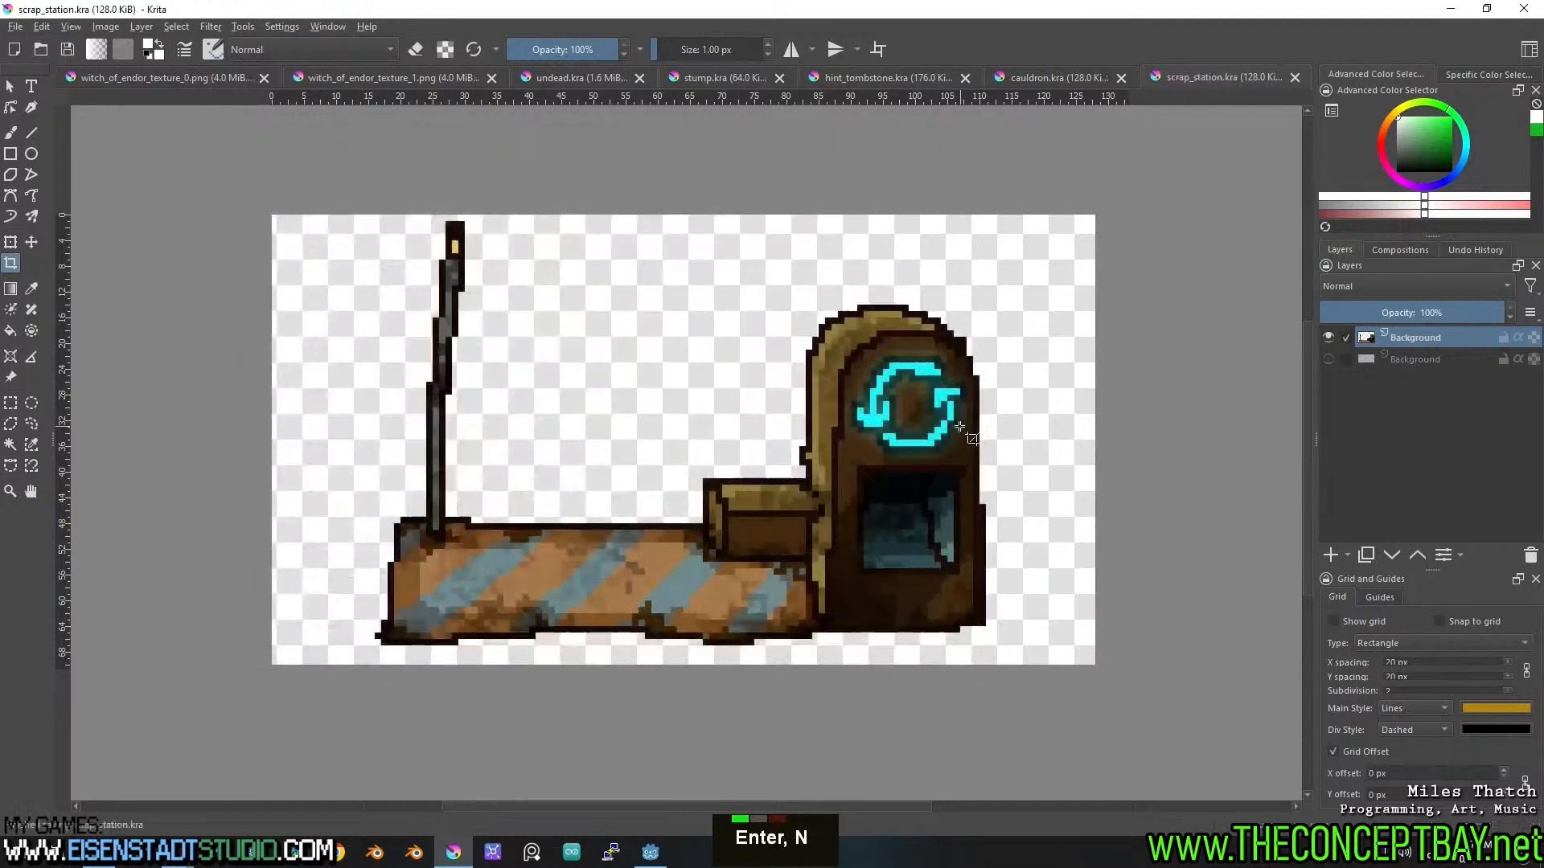
key("ctrl+s")
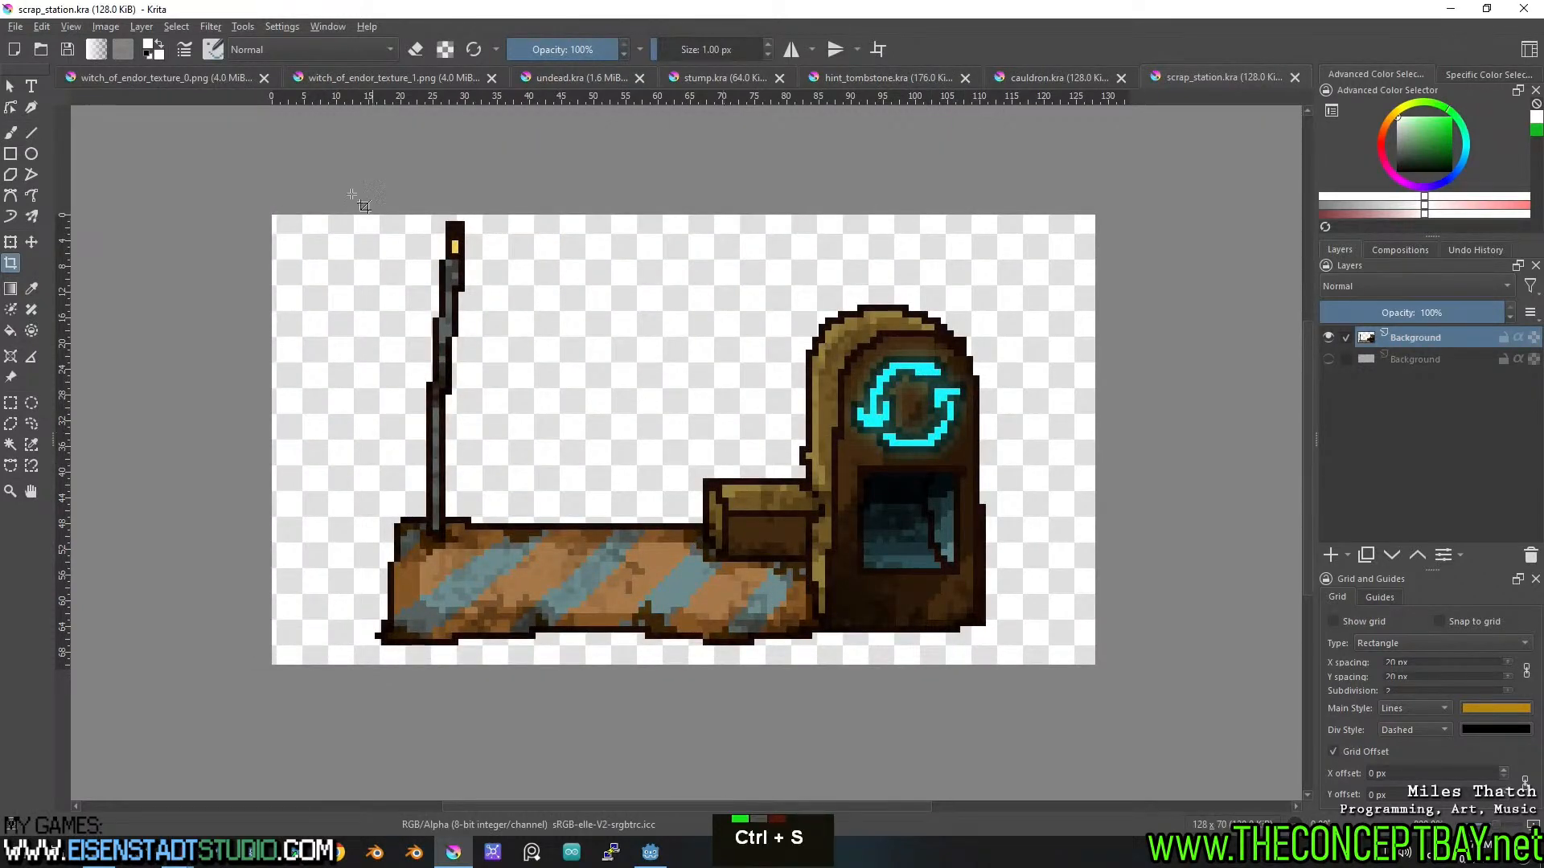
Select the upper glowing vending machine in witch_of_endor_texture_0.png with a rectangular marquee and cut it.
left_click(363, 77)
scroll(374, 170, "down", 1)
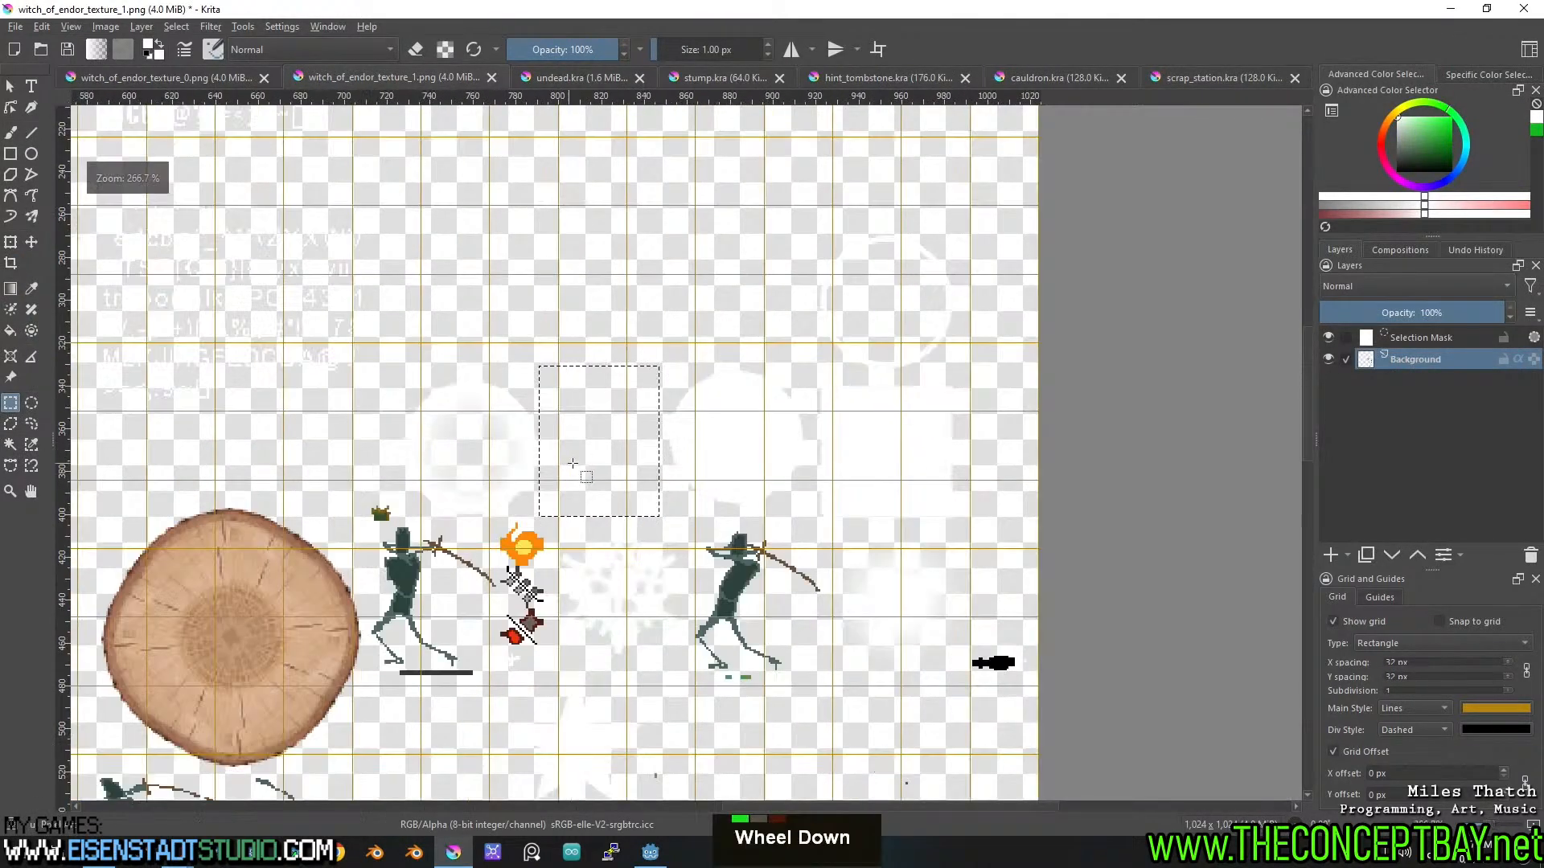
middle_click(374, 170)
left_click(210, 80)
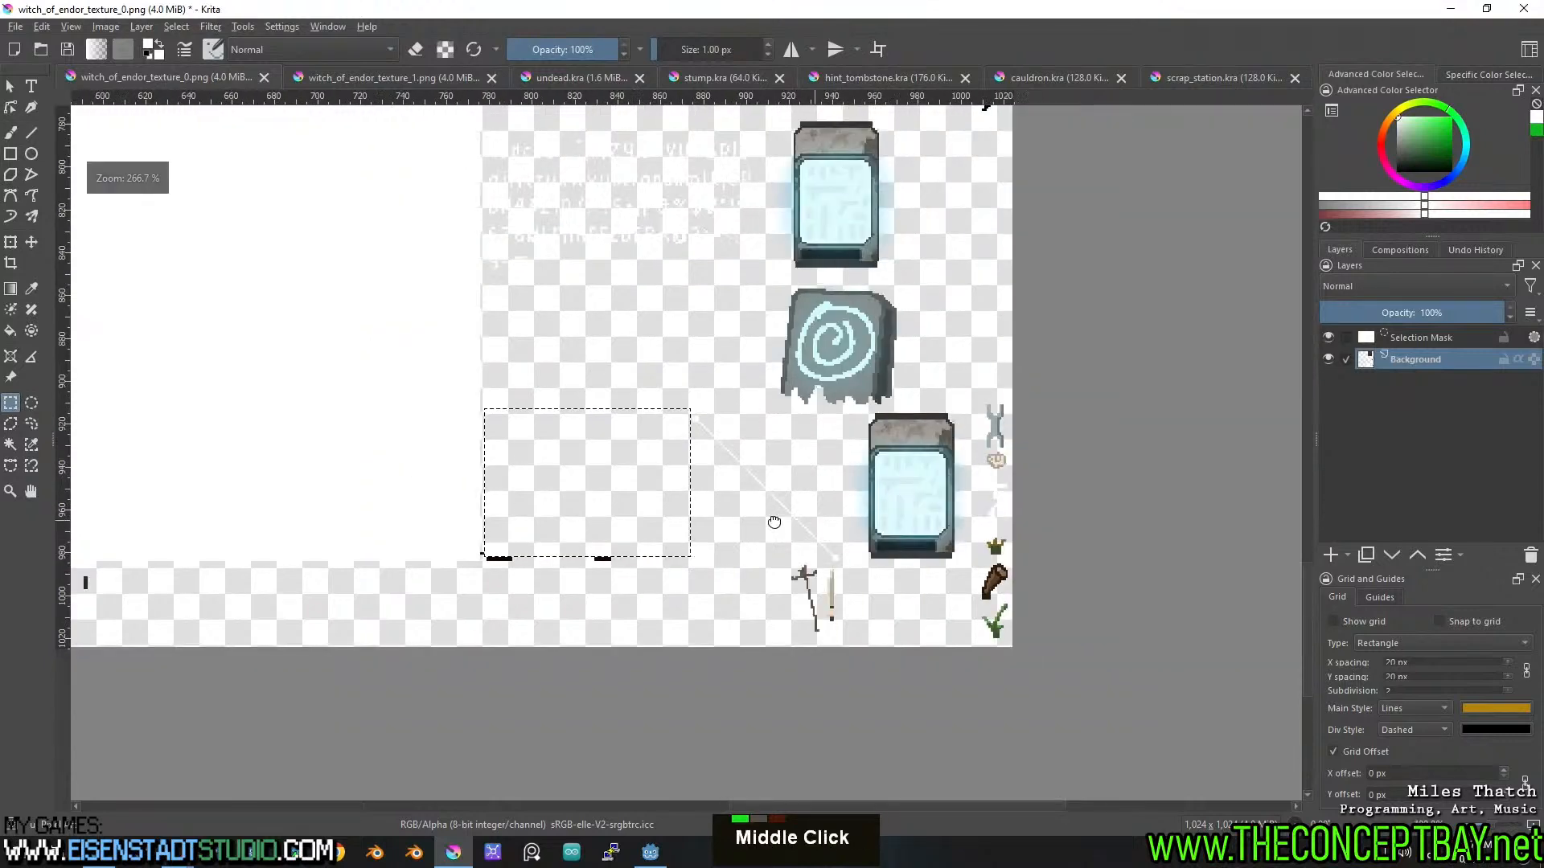
scroll(605, 486, "up", 2)
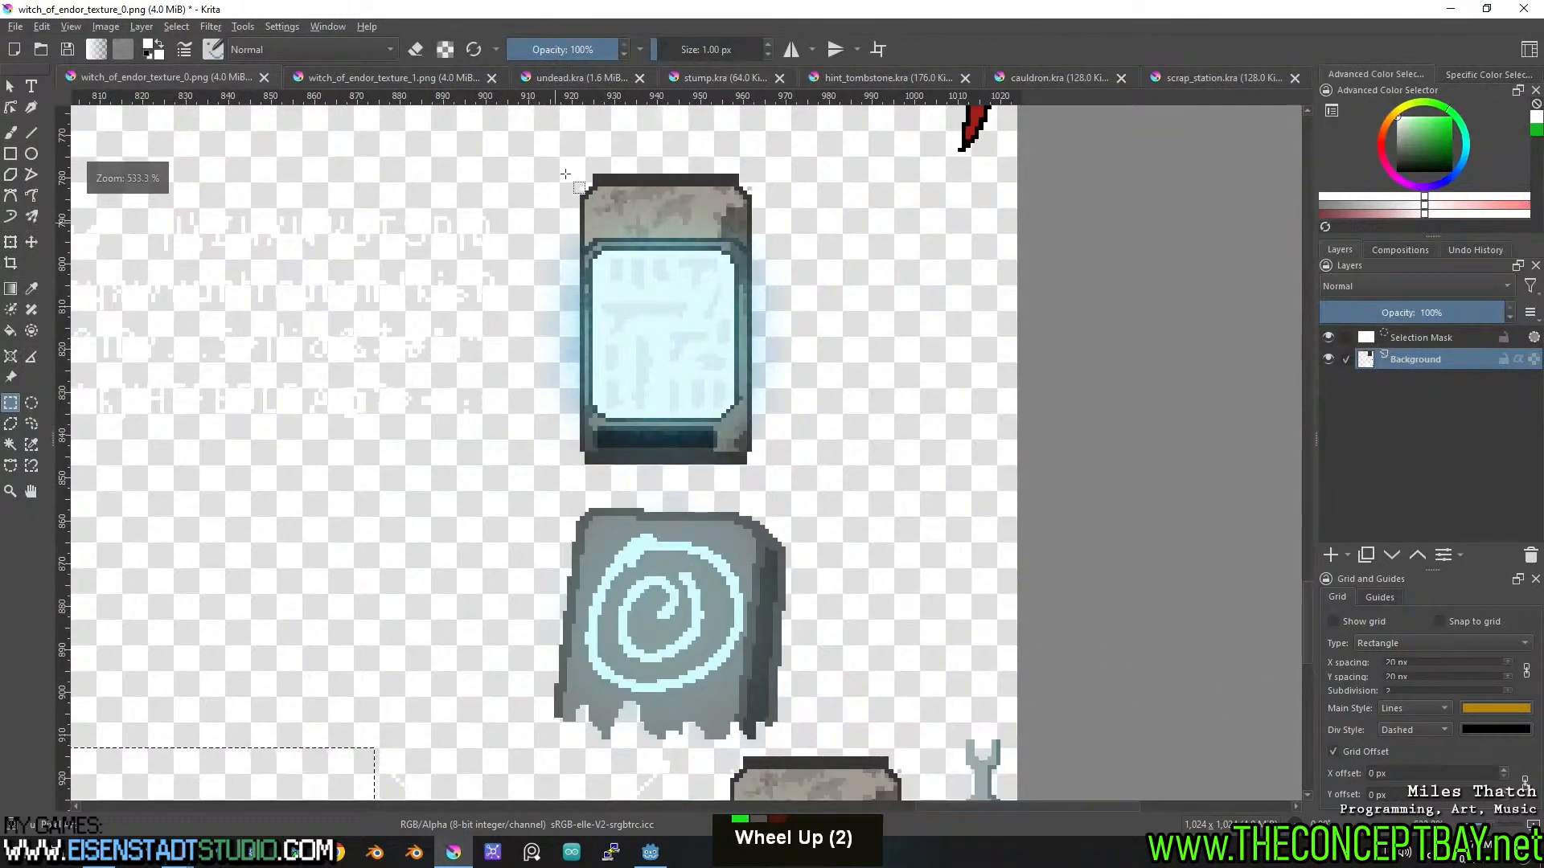
scroll(565, 193, "up", 1)
middle_click(534, 248)
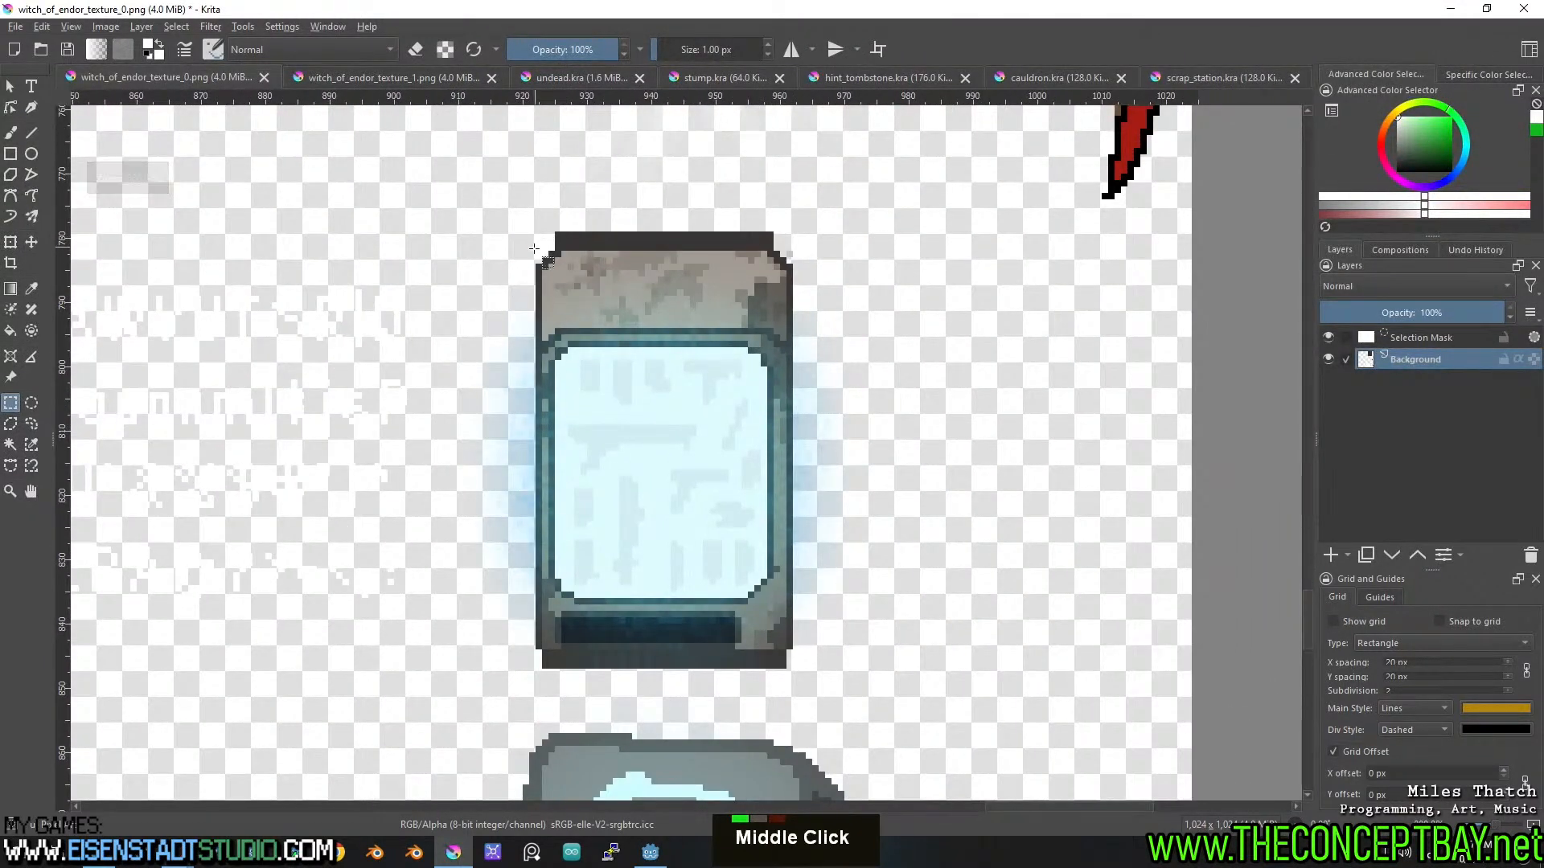
left_click_drag(474, 247, 899, 657)
right_click(900, 659)
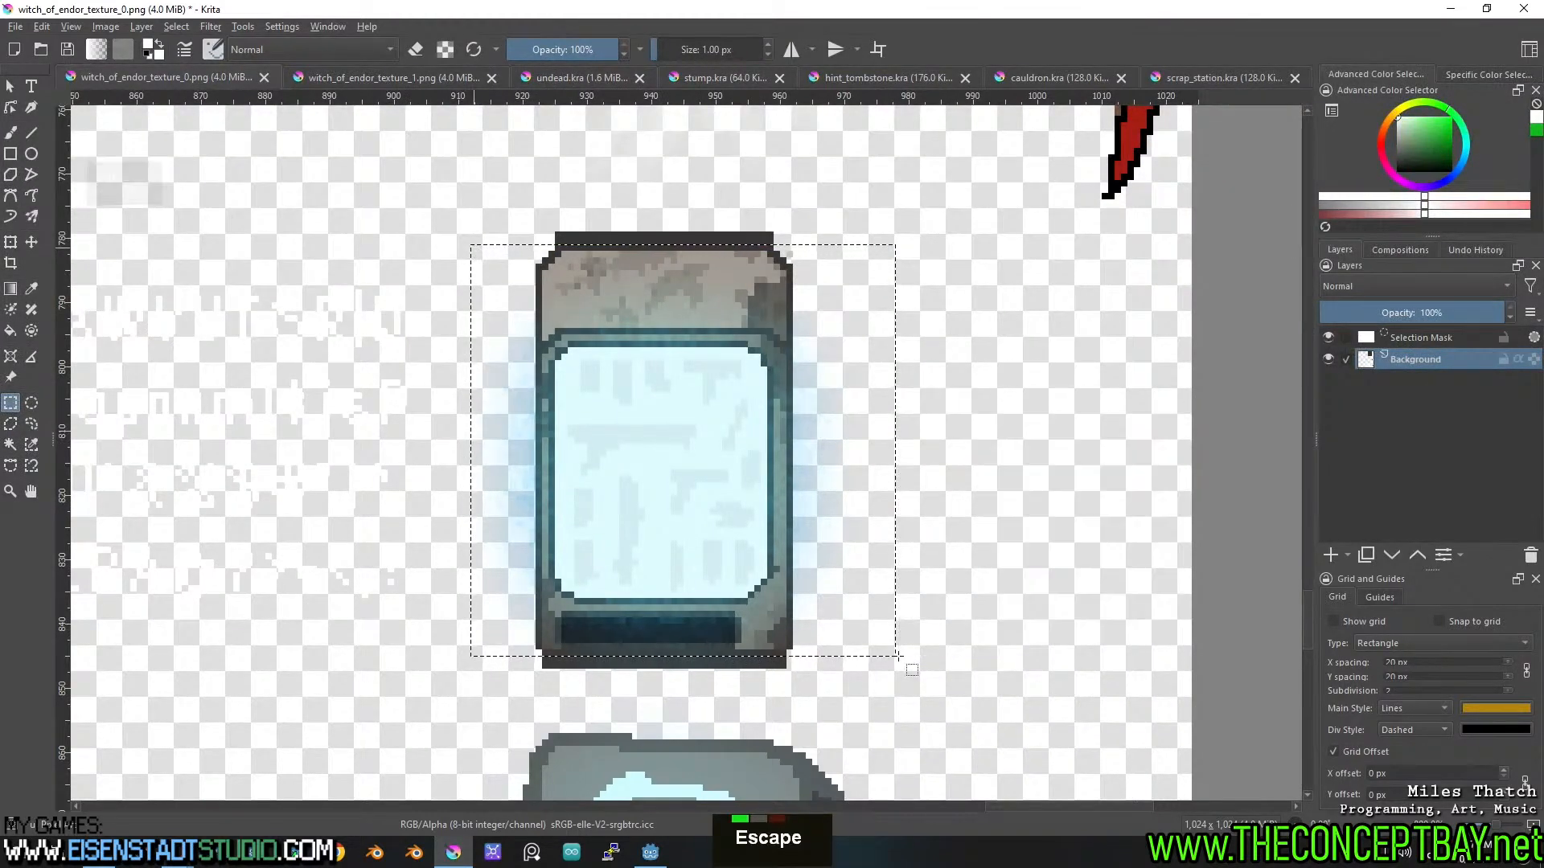
key("ctrl+x")
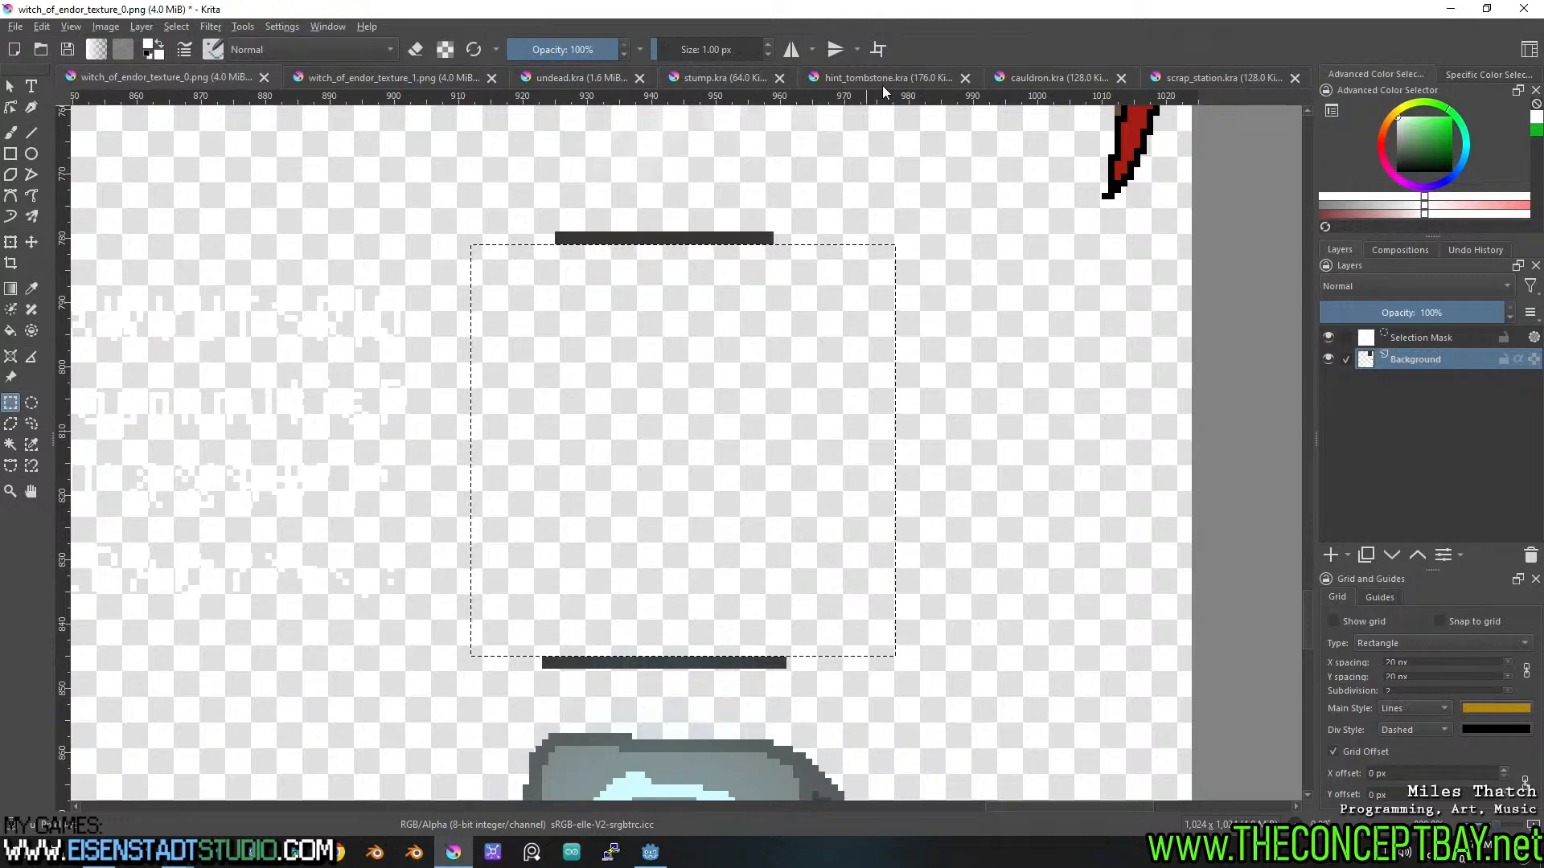
Close the hint_tombstone.kra, cauldron.kra, scrap_station.kra and stump.kra documents.
left_click(914, 77)
left_click(965, 78)
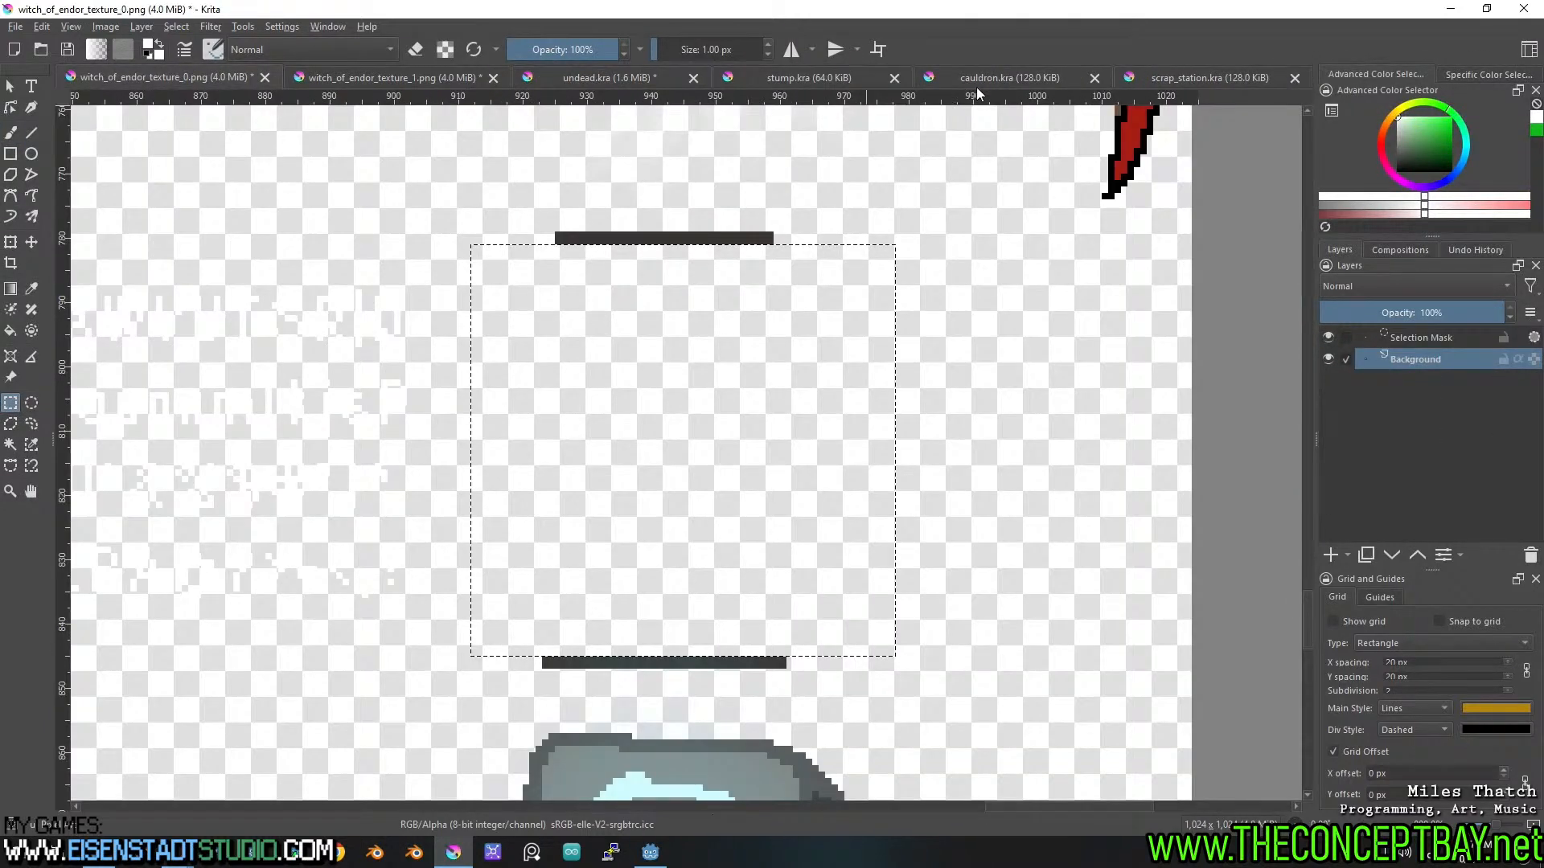
left_click(967, 83)
left_click(1095, 77)
left_click(1243, 76)
left_click(1294, 78)
left_click(1127, 78)
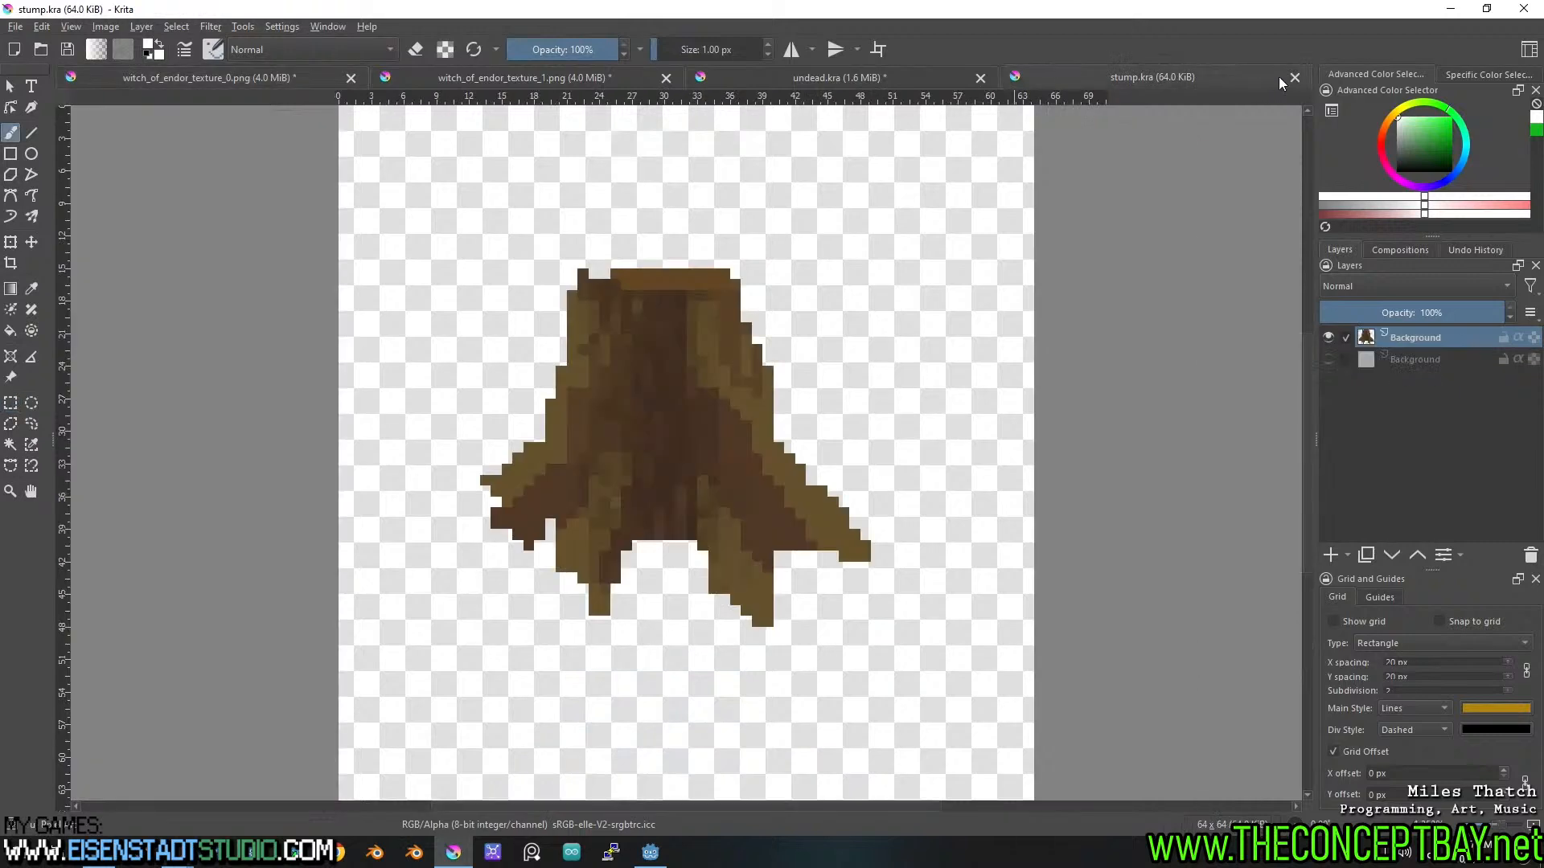
left_click(1295, 78)
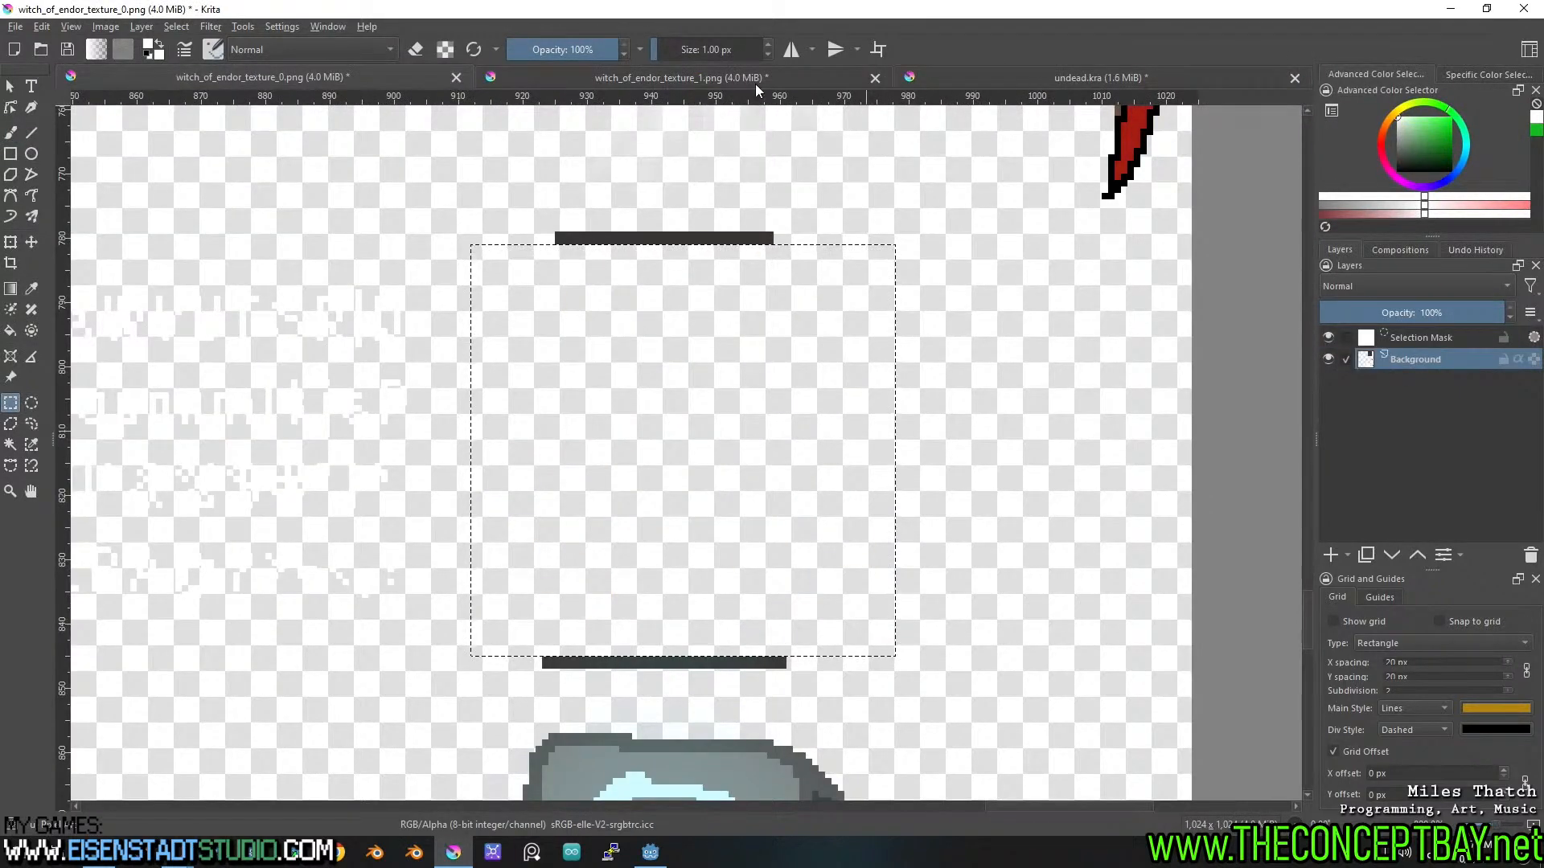
Reopen the recent file weapon_vending_machine.kra, paste the cut machine as a new layer and shift it right to match the existing artwork.
left_click(15, 26)
mouse_move(110, 81)
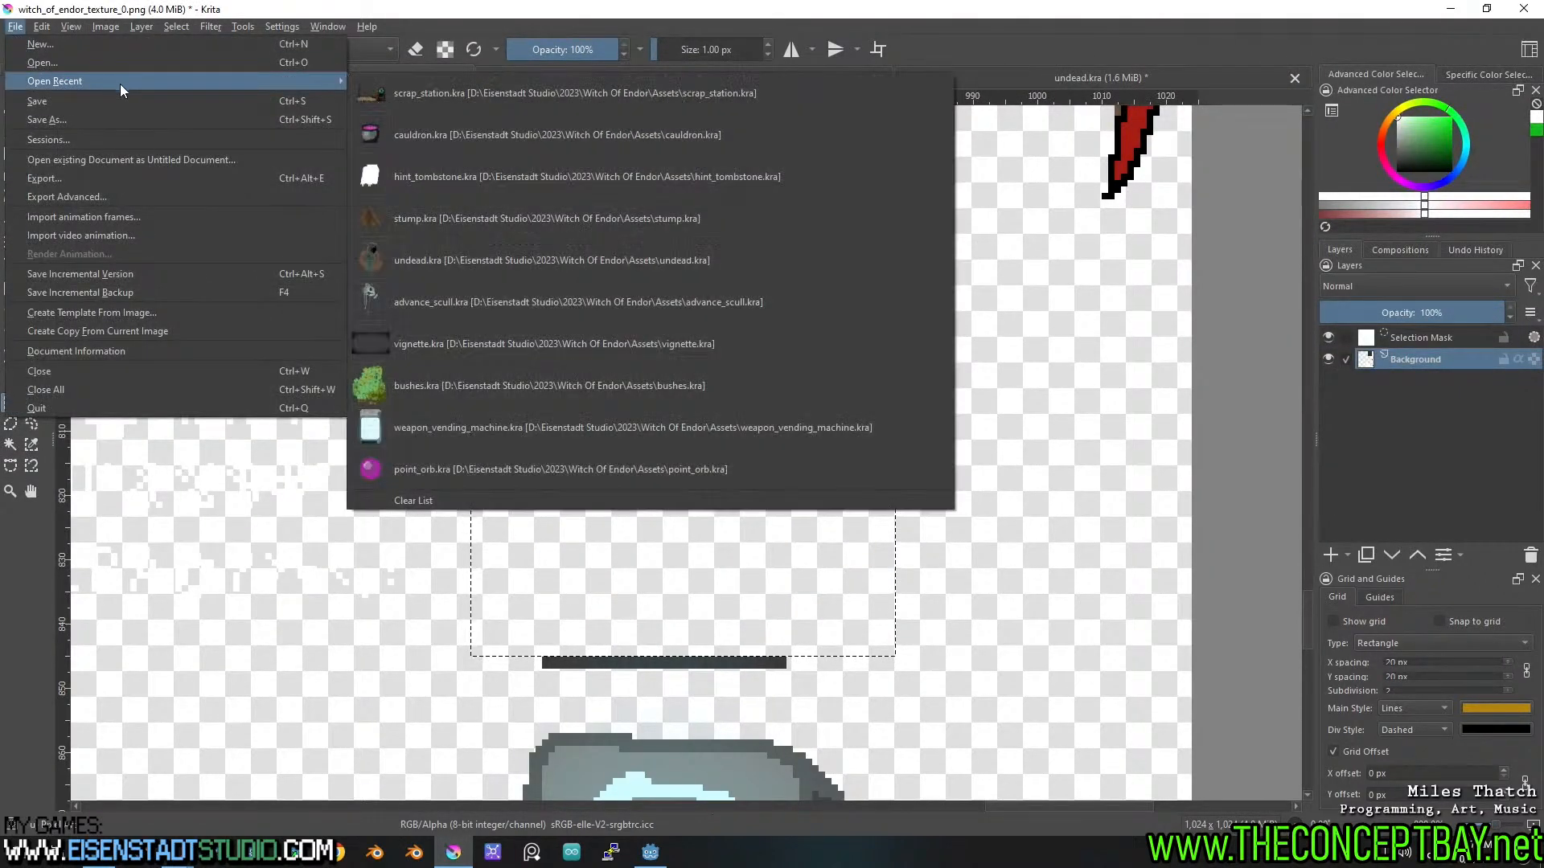
left_click(460, 426)
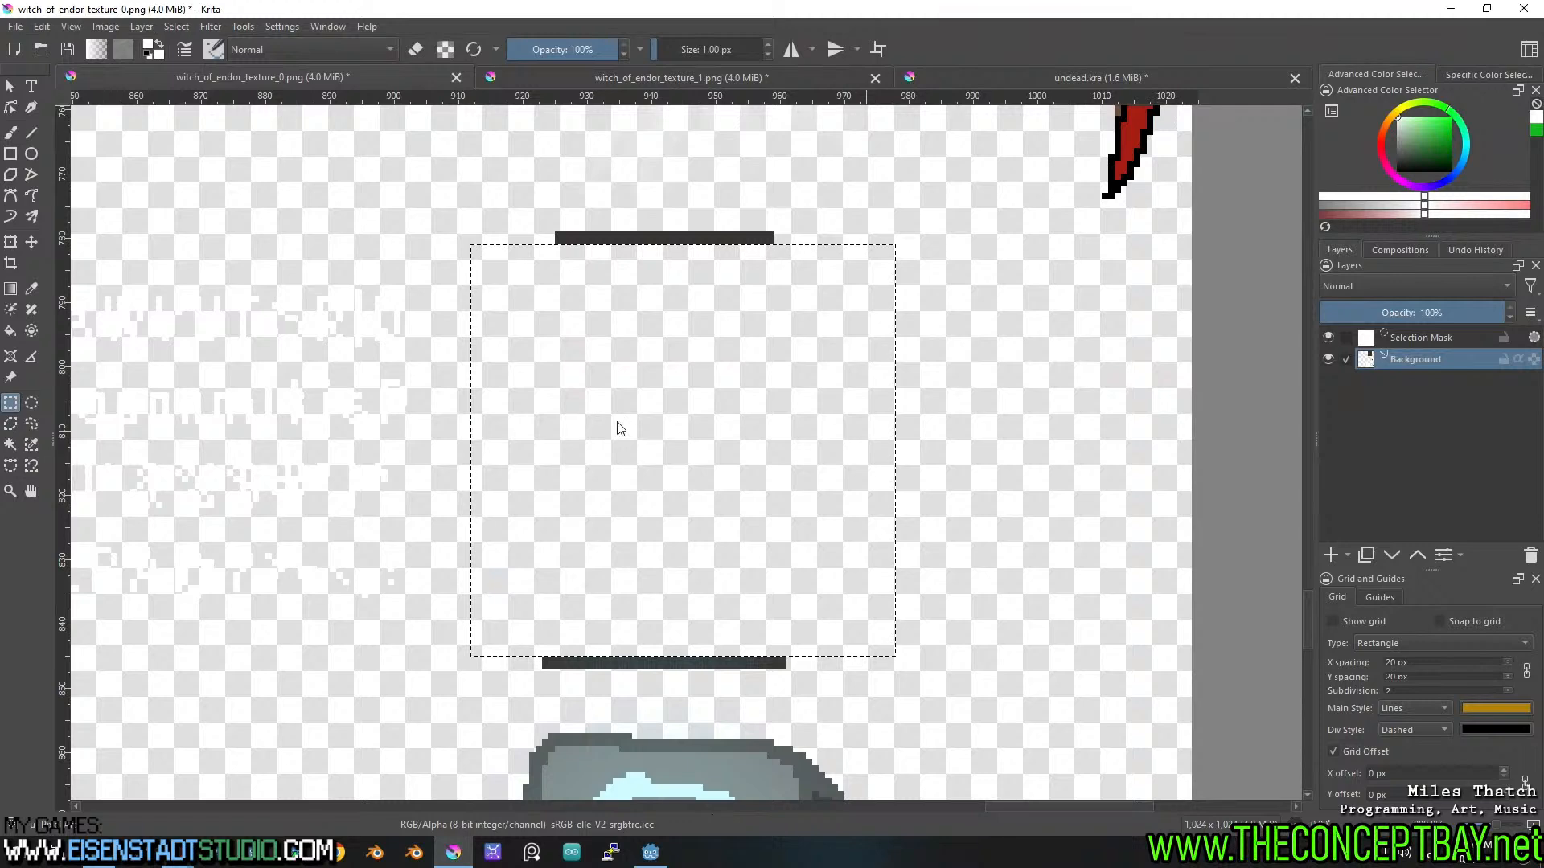
key("ctrl+v")
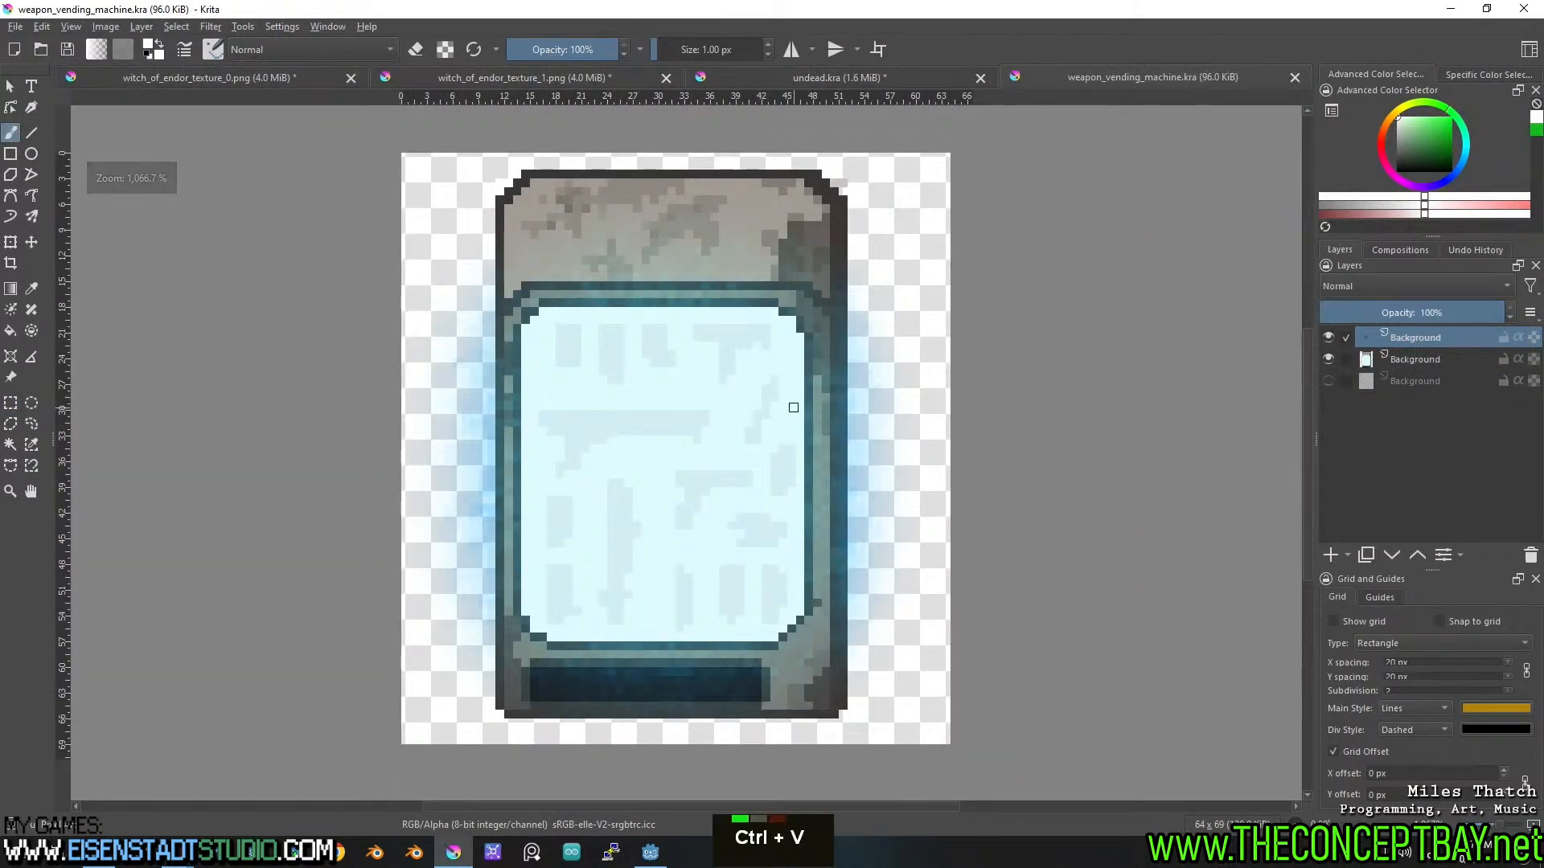
key("t")
left_click_drag(743, 397, 755, 398)
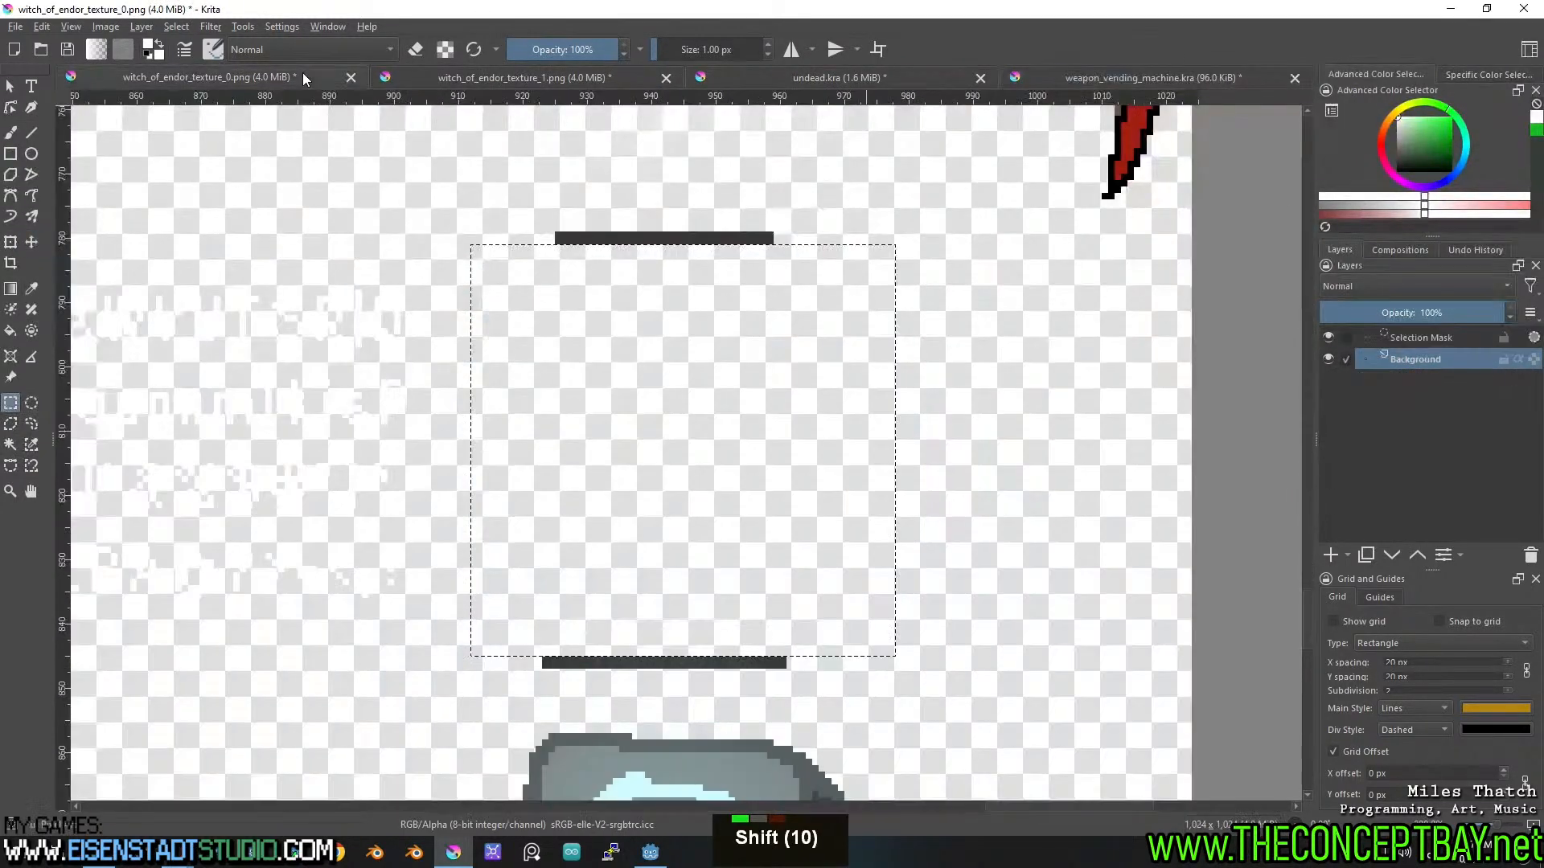
Marquee-select the remaining glowing vending machine near the lower edge of witch_of_endor_texture_0.png and cut it.
scroll(871, 466, "down", 2)
middle_click(871, 465)
scroll(815, 419, "down", 2)
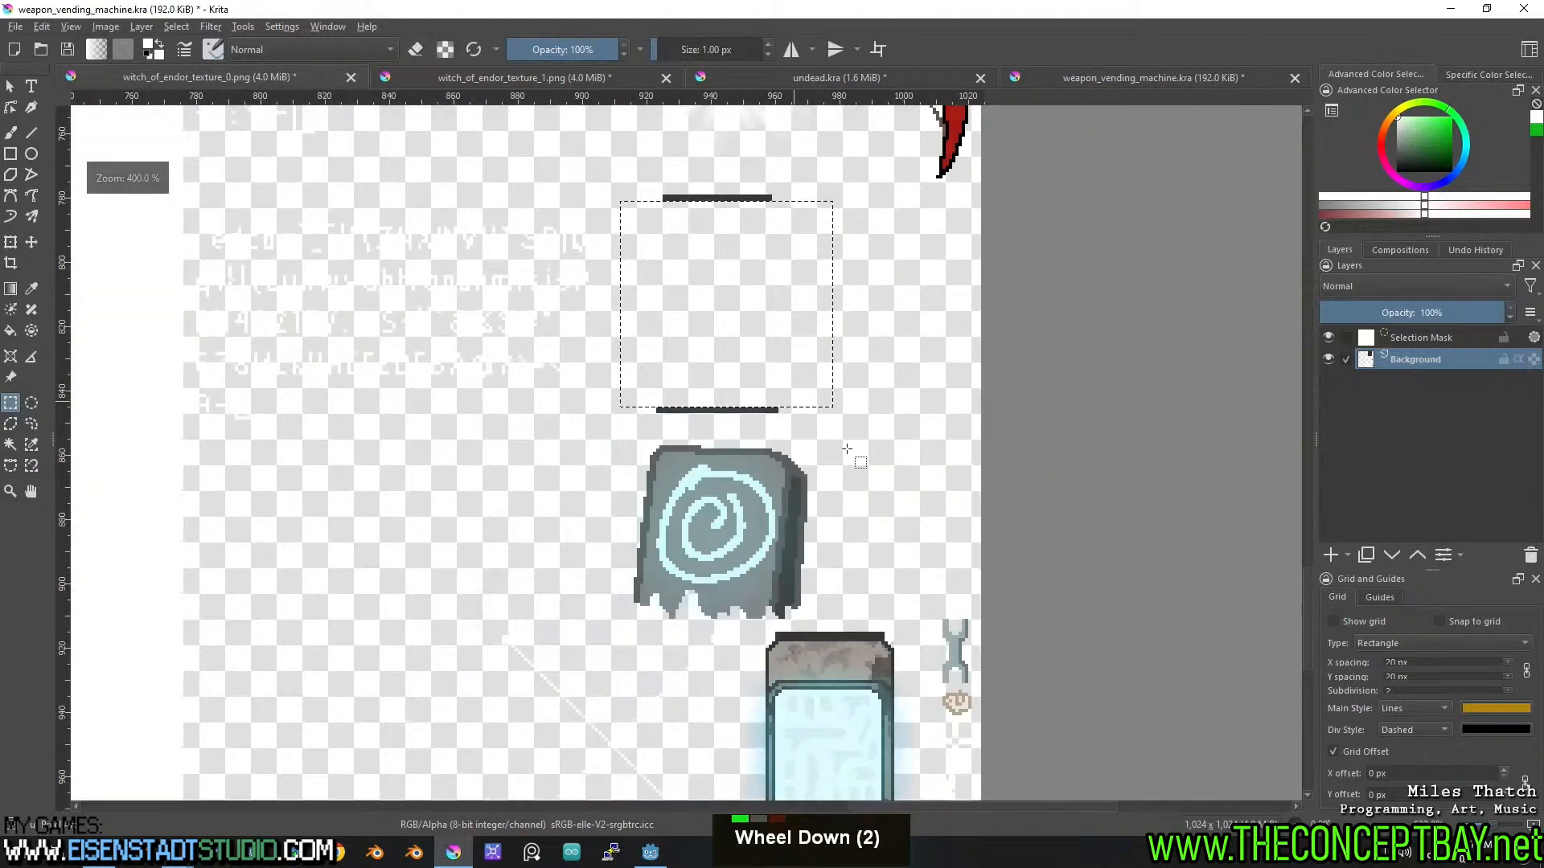
scroll(815, 419, "down", 1)
middle_click(815, 419)
left_click_drag(655, 236, 729, 531)
scroll(729, 531, "up", 3)
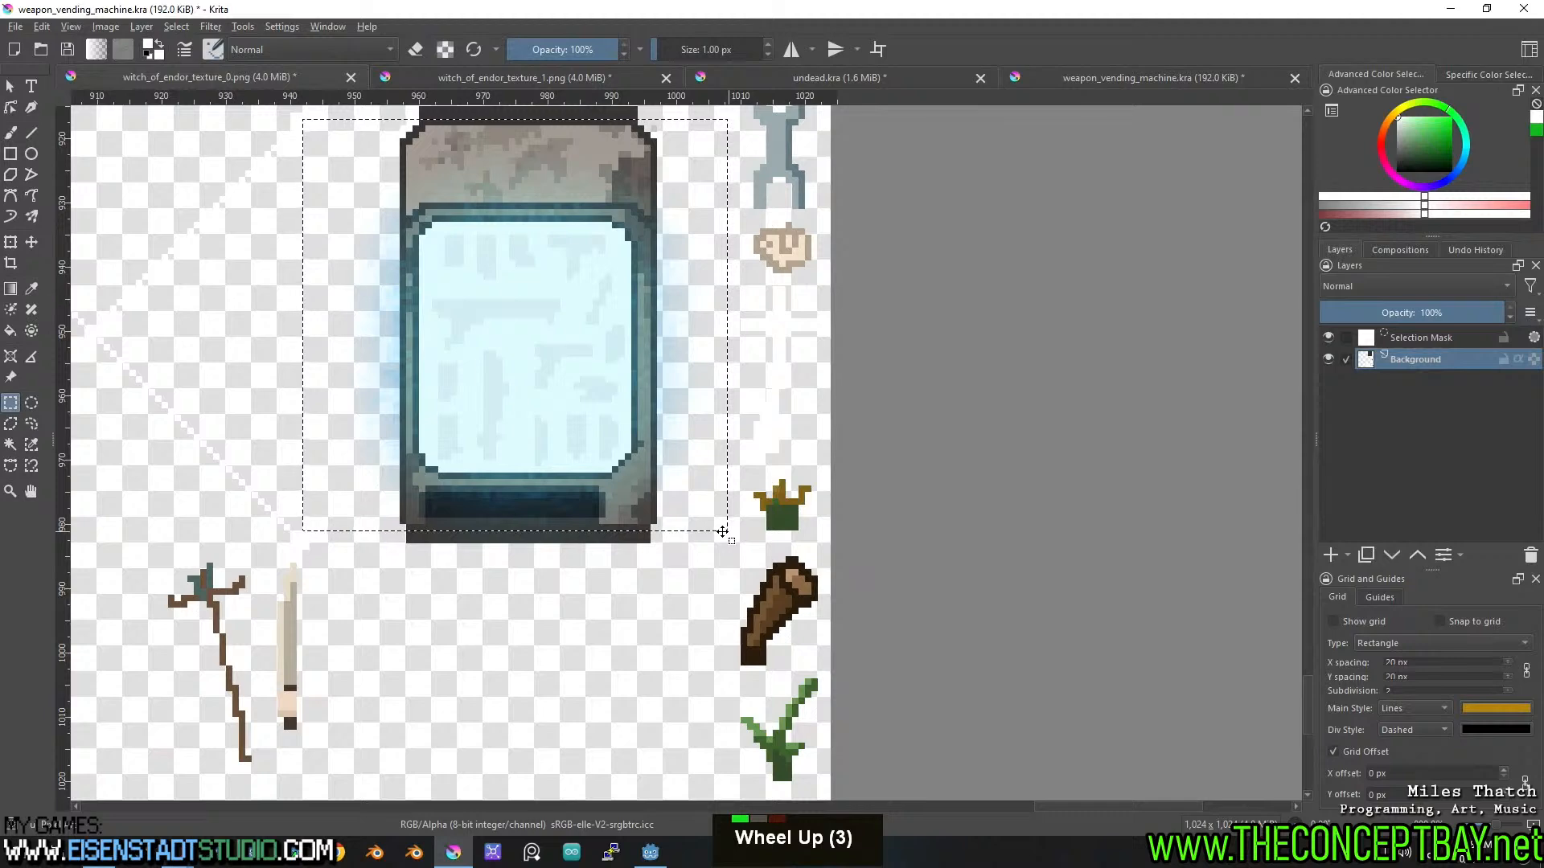
key("ctrl+x")
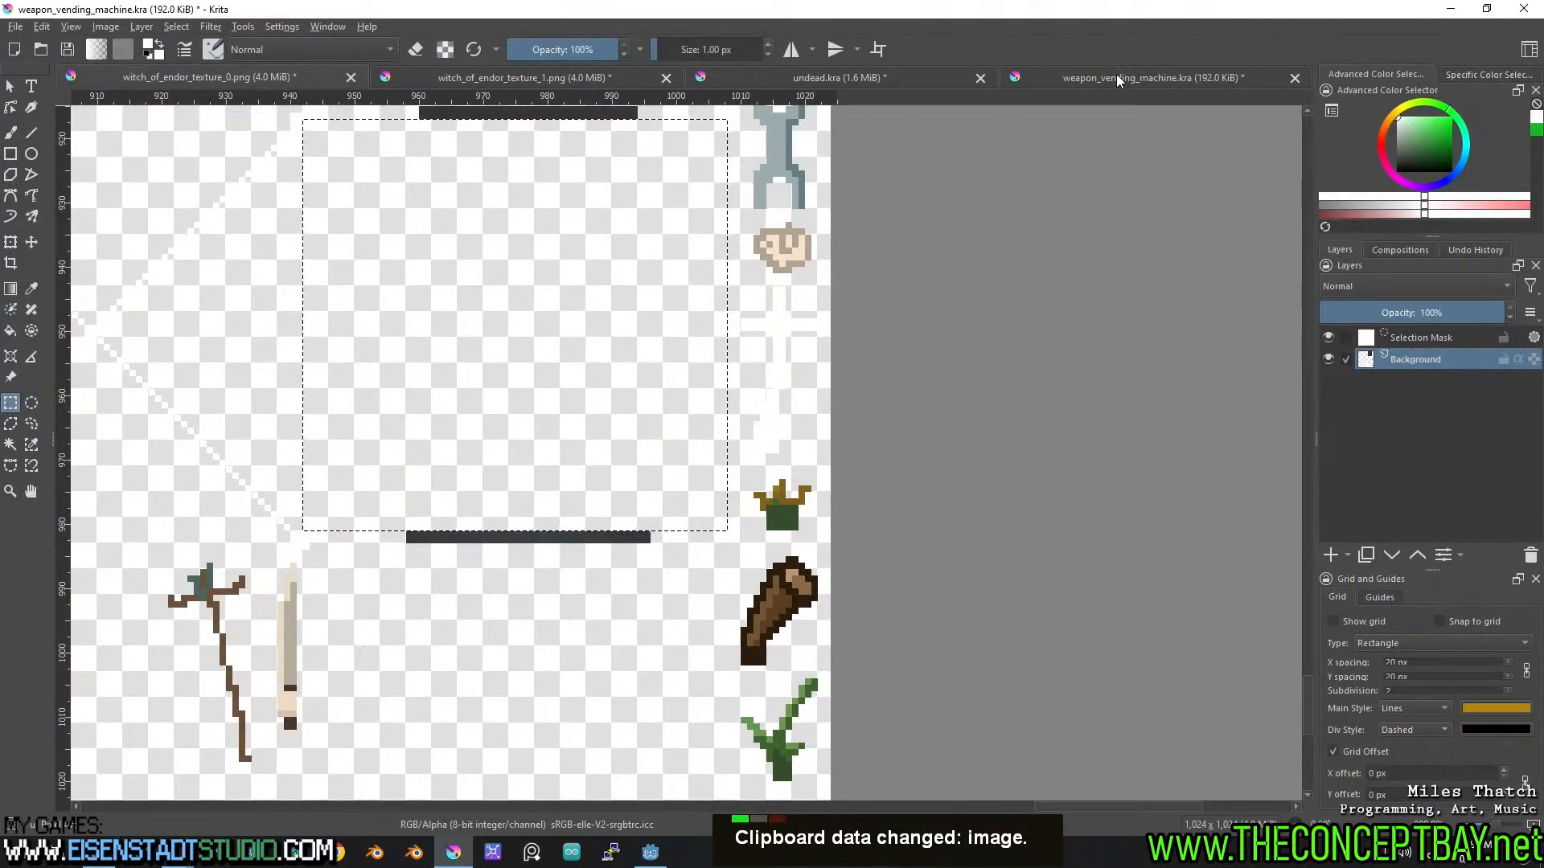
Paste the second machine as the top layer of weapon_vending_machine.kra, nudge it left into alignment and save the file.
key("ctrl+v")
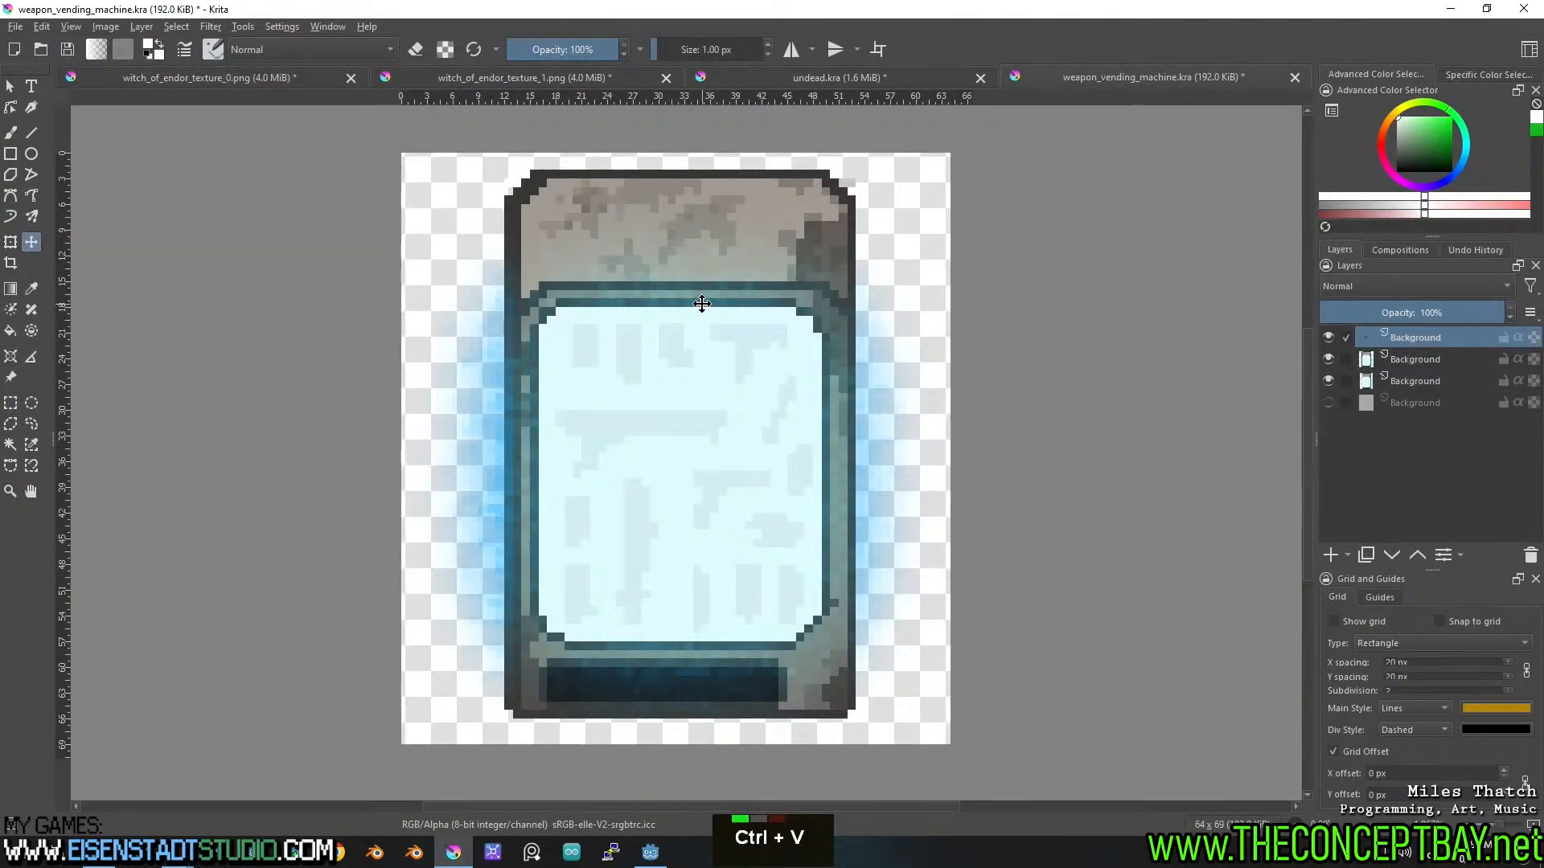
key("Left")
key("ctrl+s")
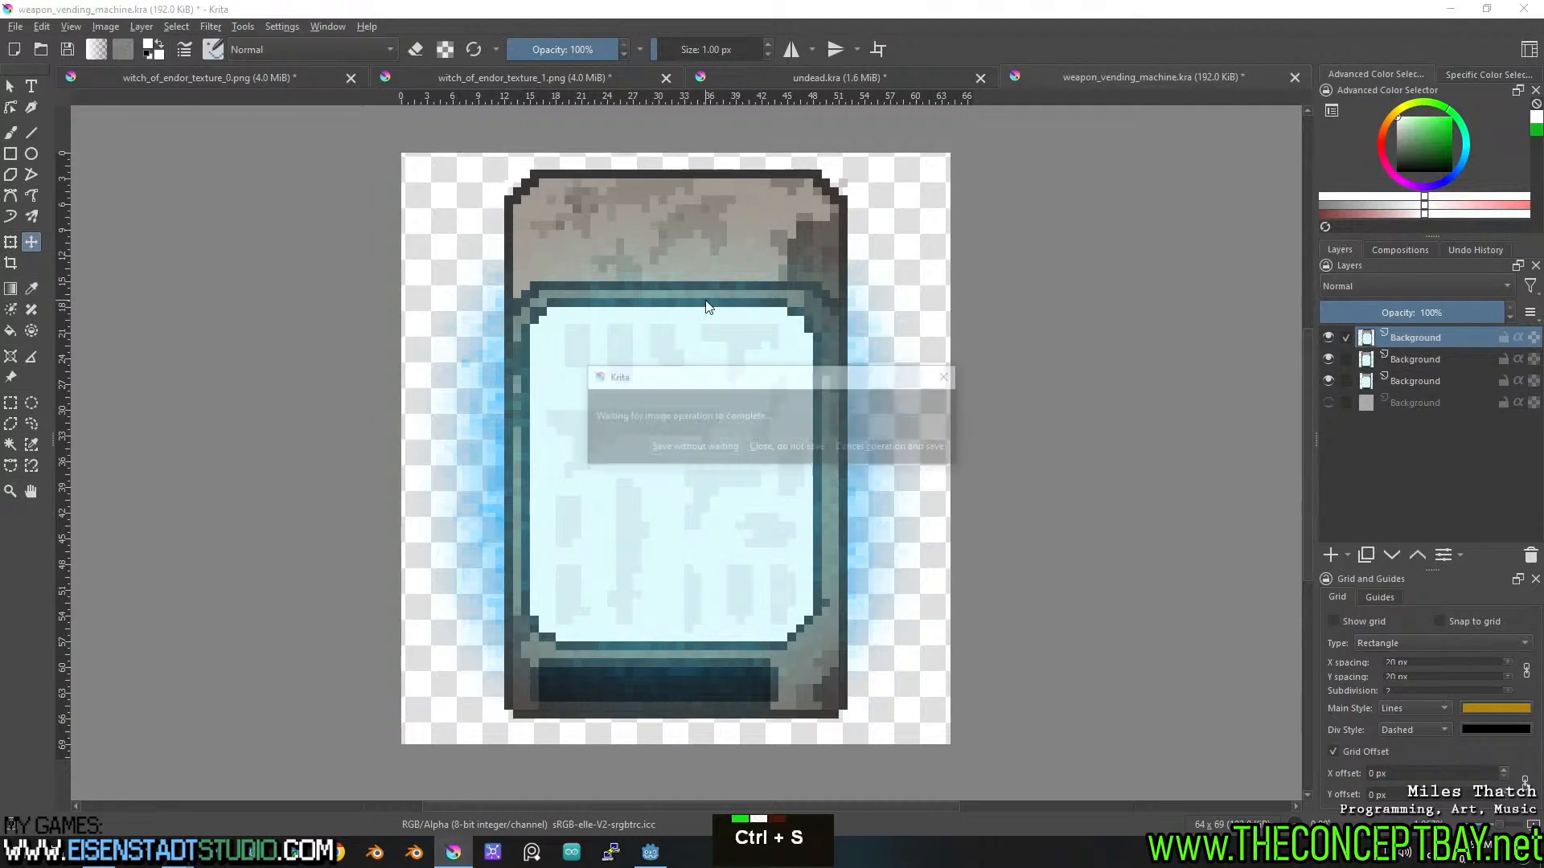
Cut the pale blade-like sprite beside the twig staff in witch_of_endor_texture_0.png with a 10 × 29 px marquee.
left_click(306, 78)
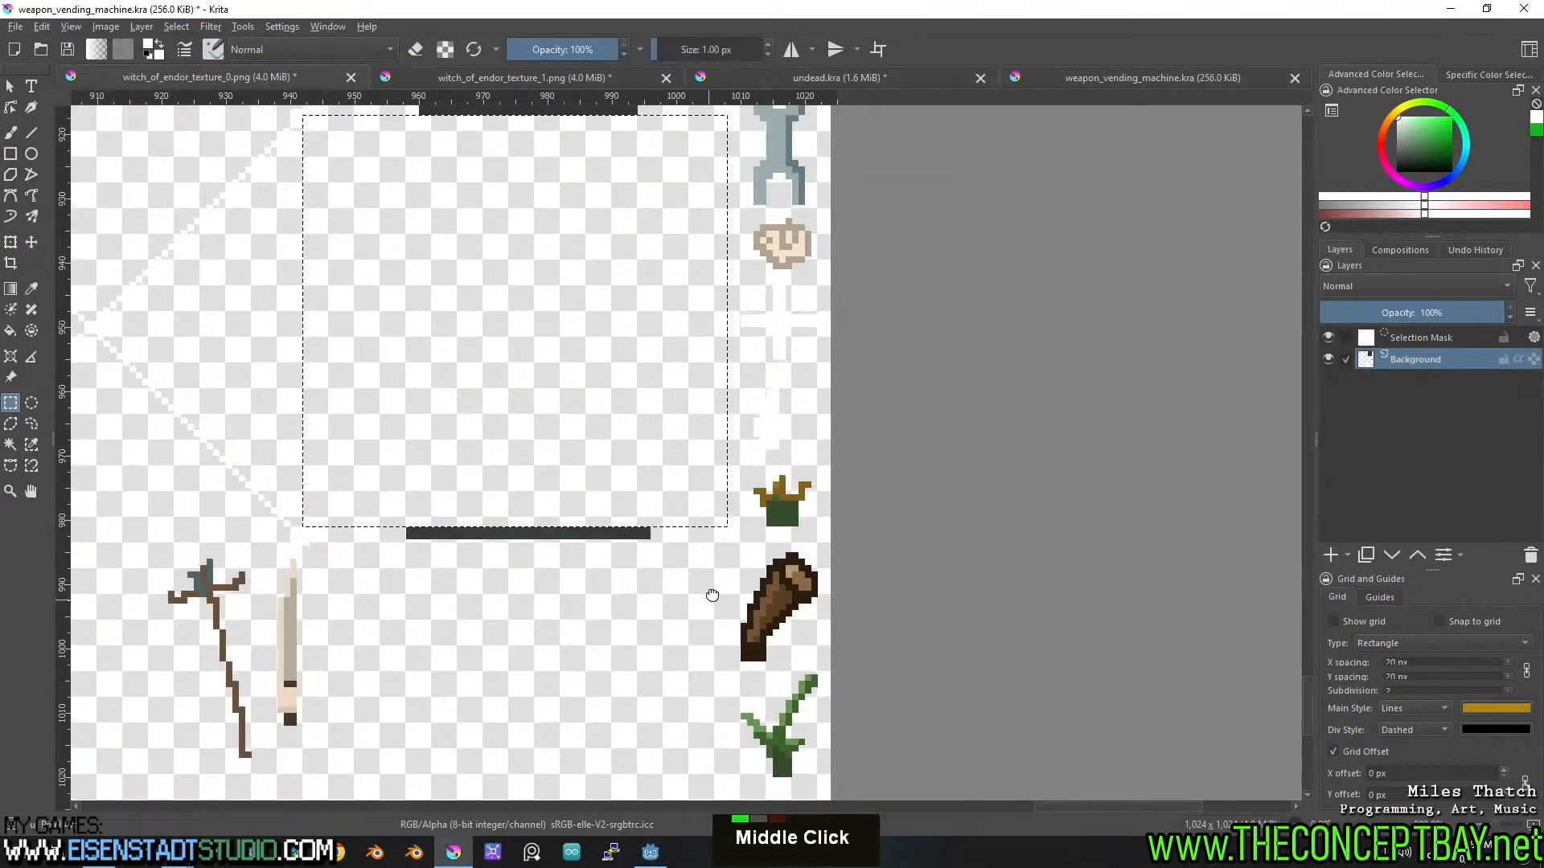
scroll(850, 432, "up", 3)
left_click_drag(850, 431, 1104, 410)
left_click_drag(520, 448, 159, 398)
scroll(612, 427, "up", 2)
left_click_drag(612, 427, 330, 408)
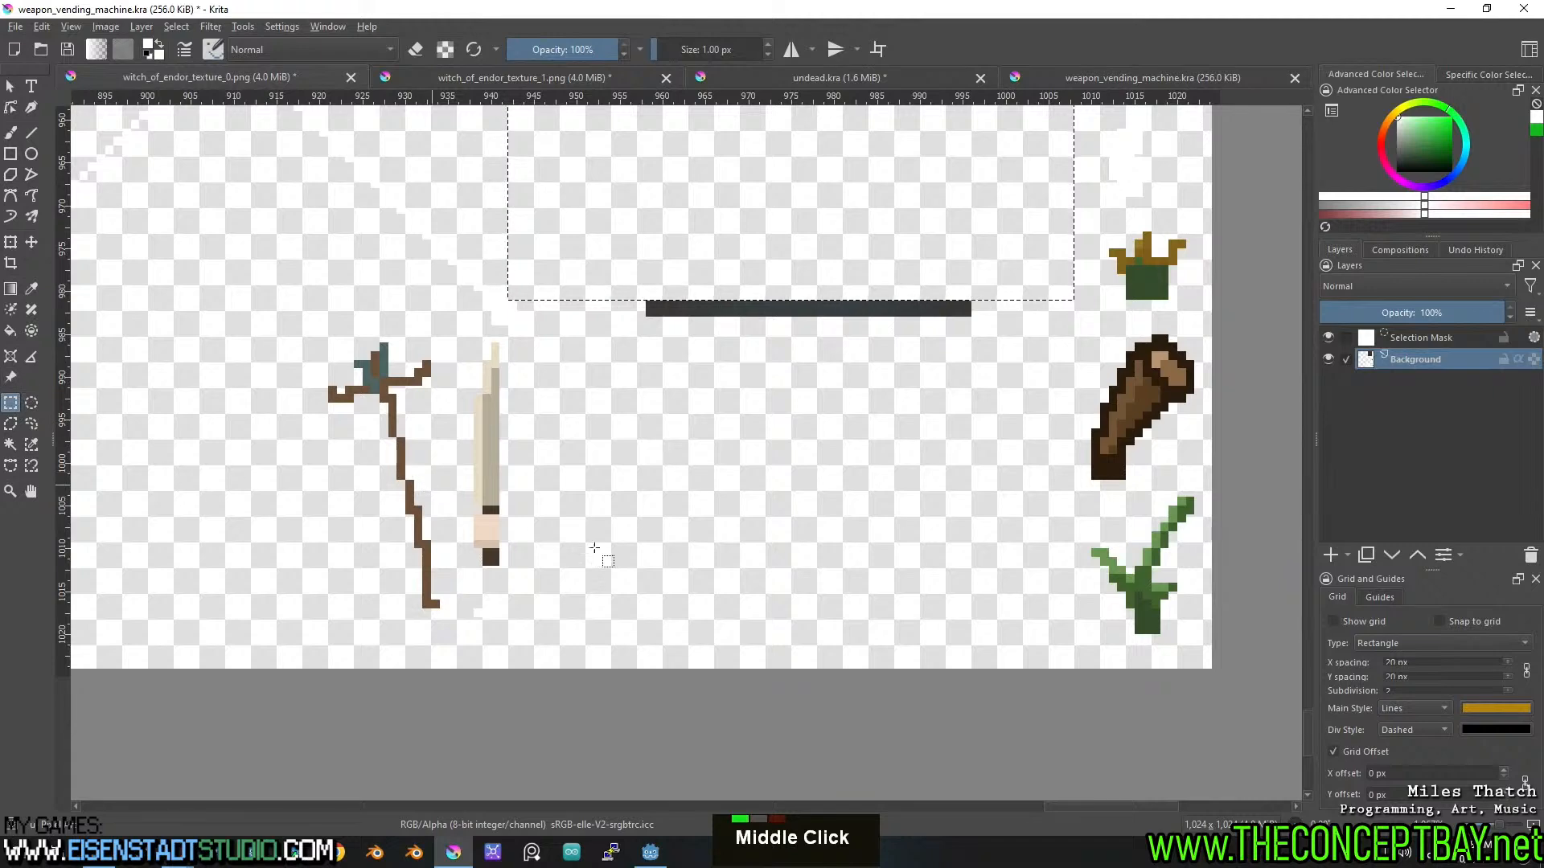
left_click_drag(541, 582, 454, 331)
key("ctrl+x")
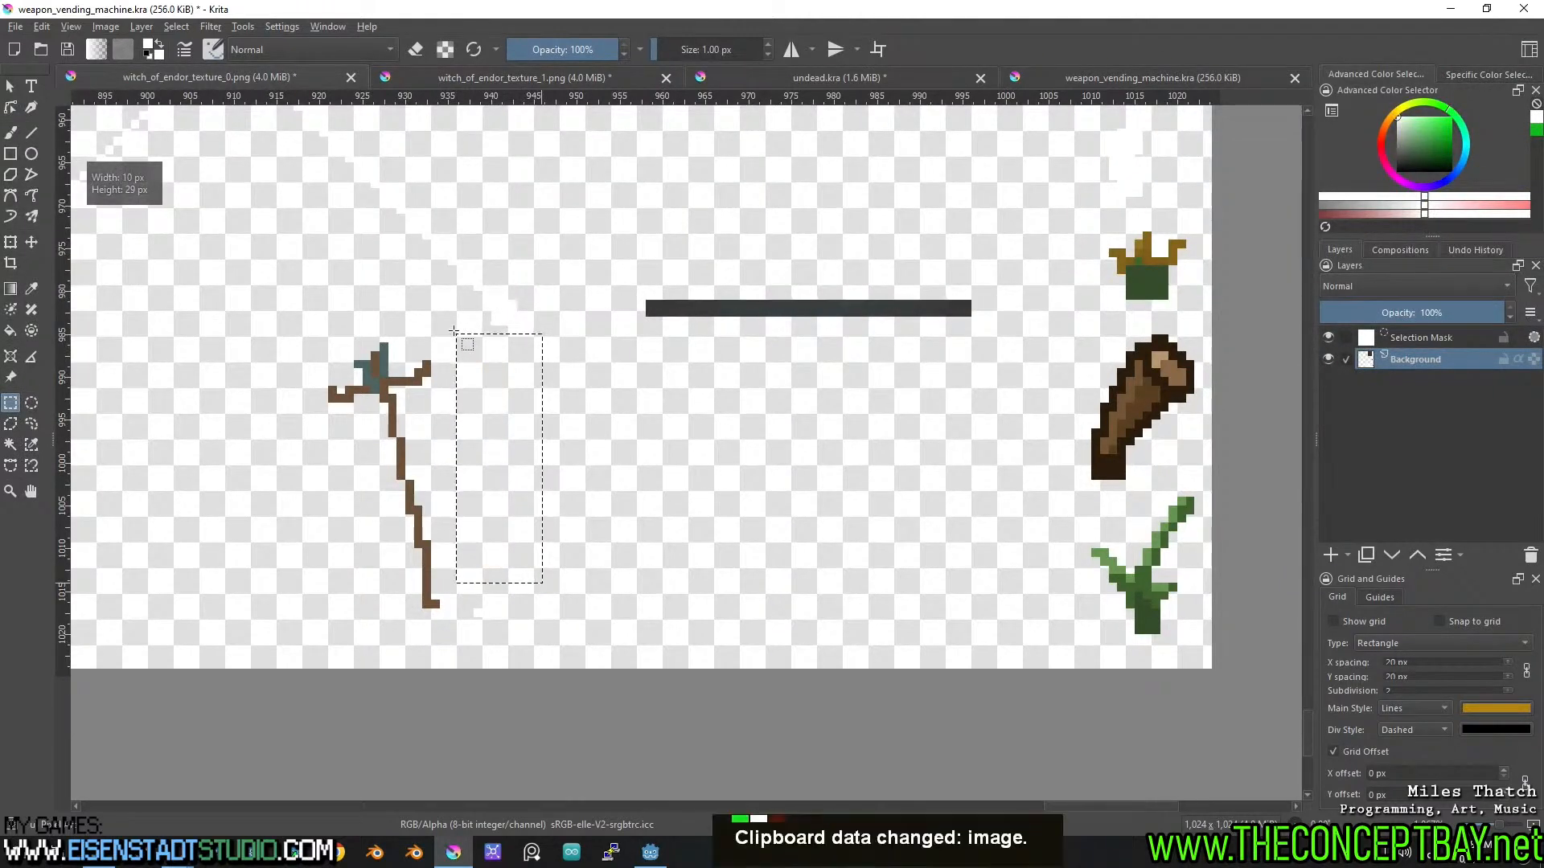
Create a 64 × 64 px document and paste the cut blade sprite into it as a new layer.
key("ctrl+n")
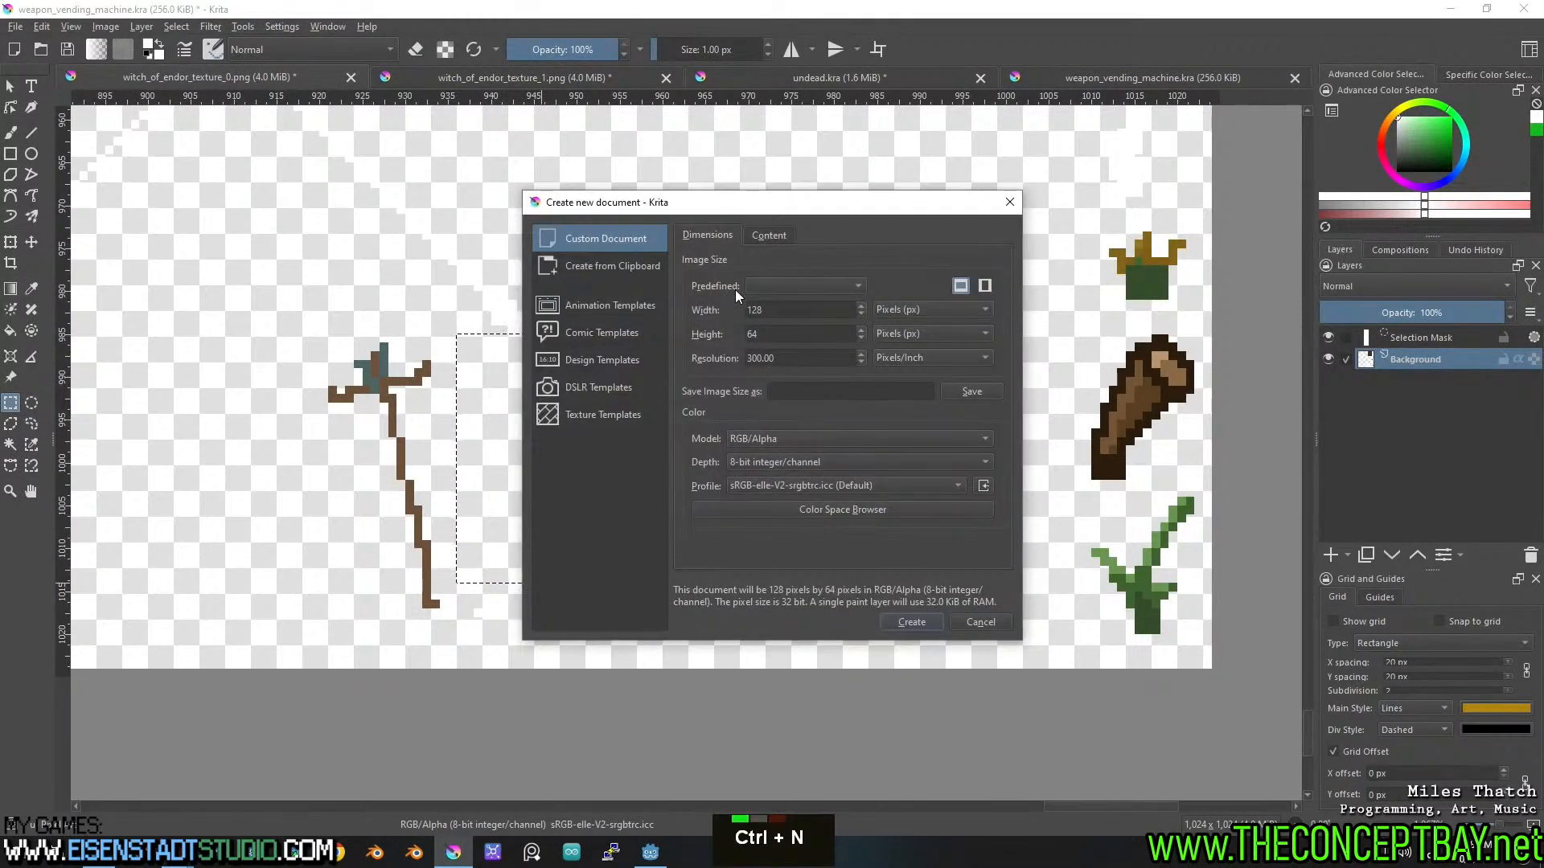
type("64")
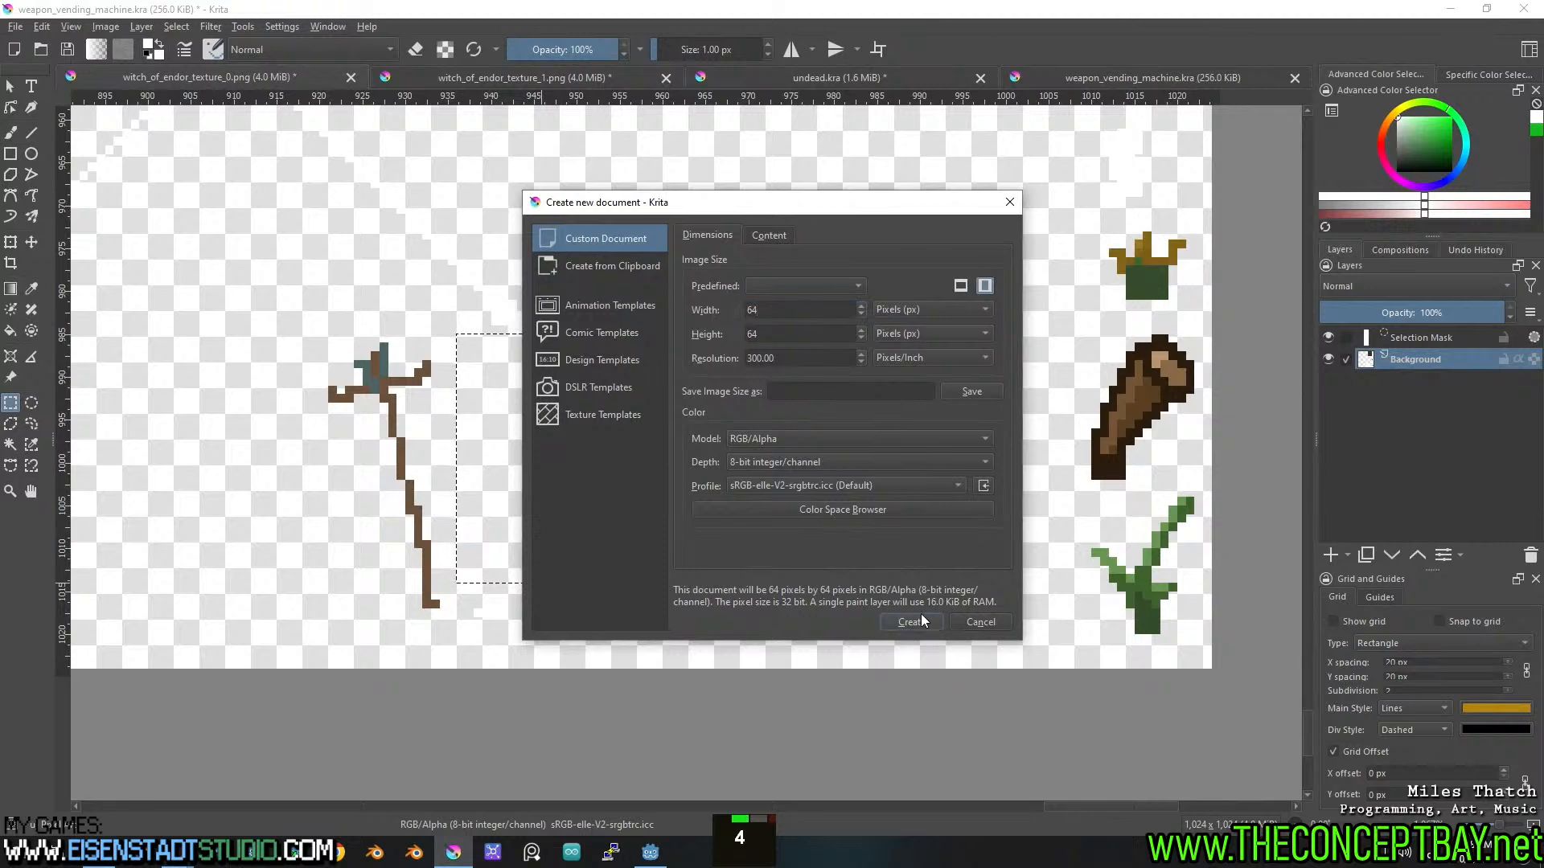
left_click(911, 622)
key("ctrl+v")
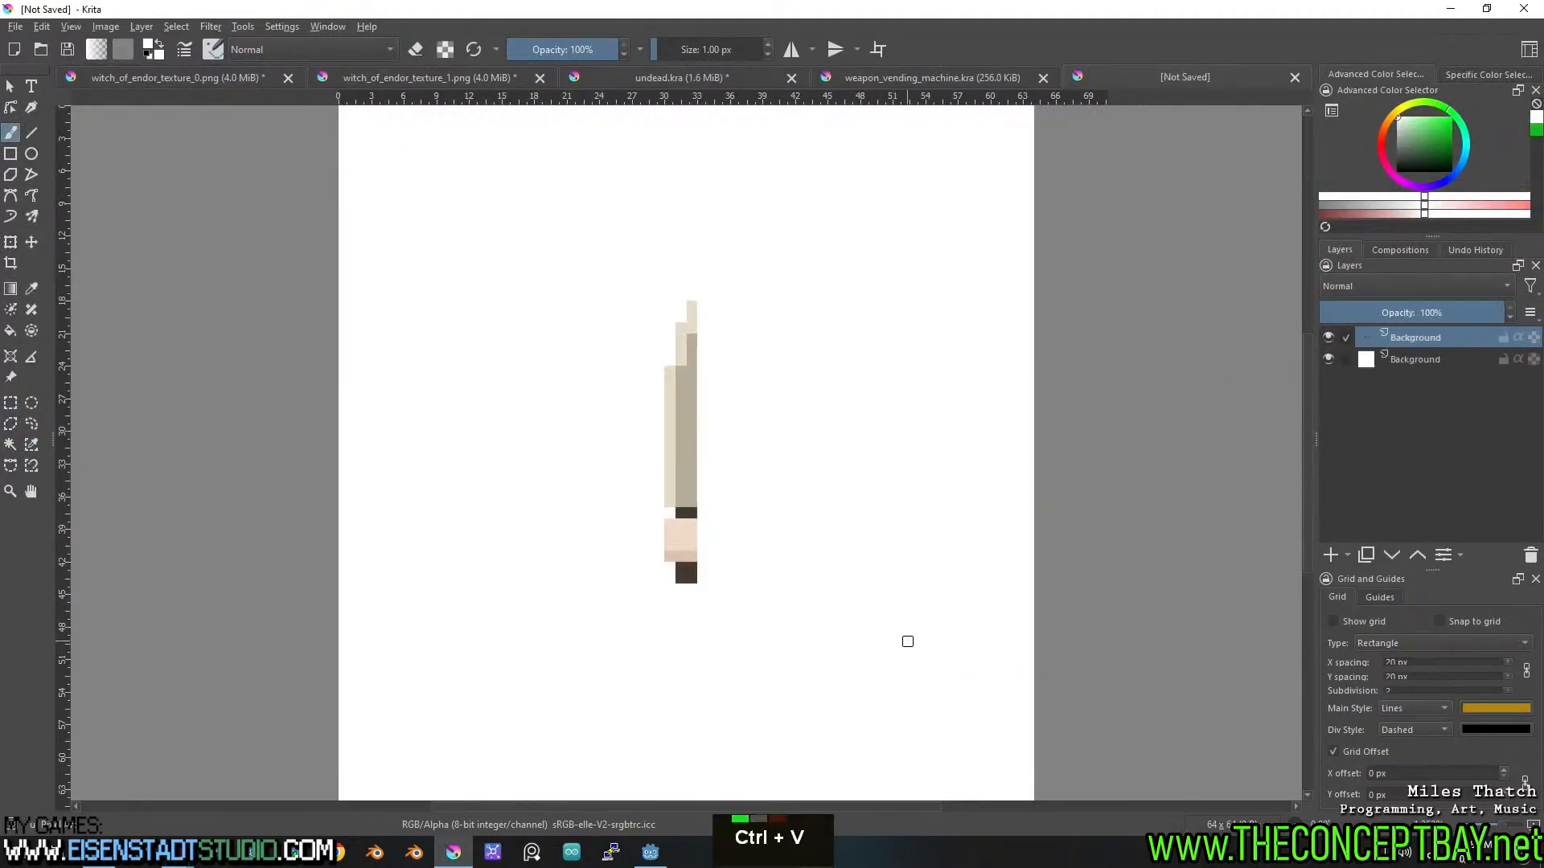
Save the blade sprite document as weapons.kra.
scroll(723, 477, "down", 1)
key("ctrl+s")
type("weapons")
key("Return")
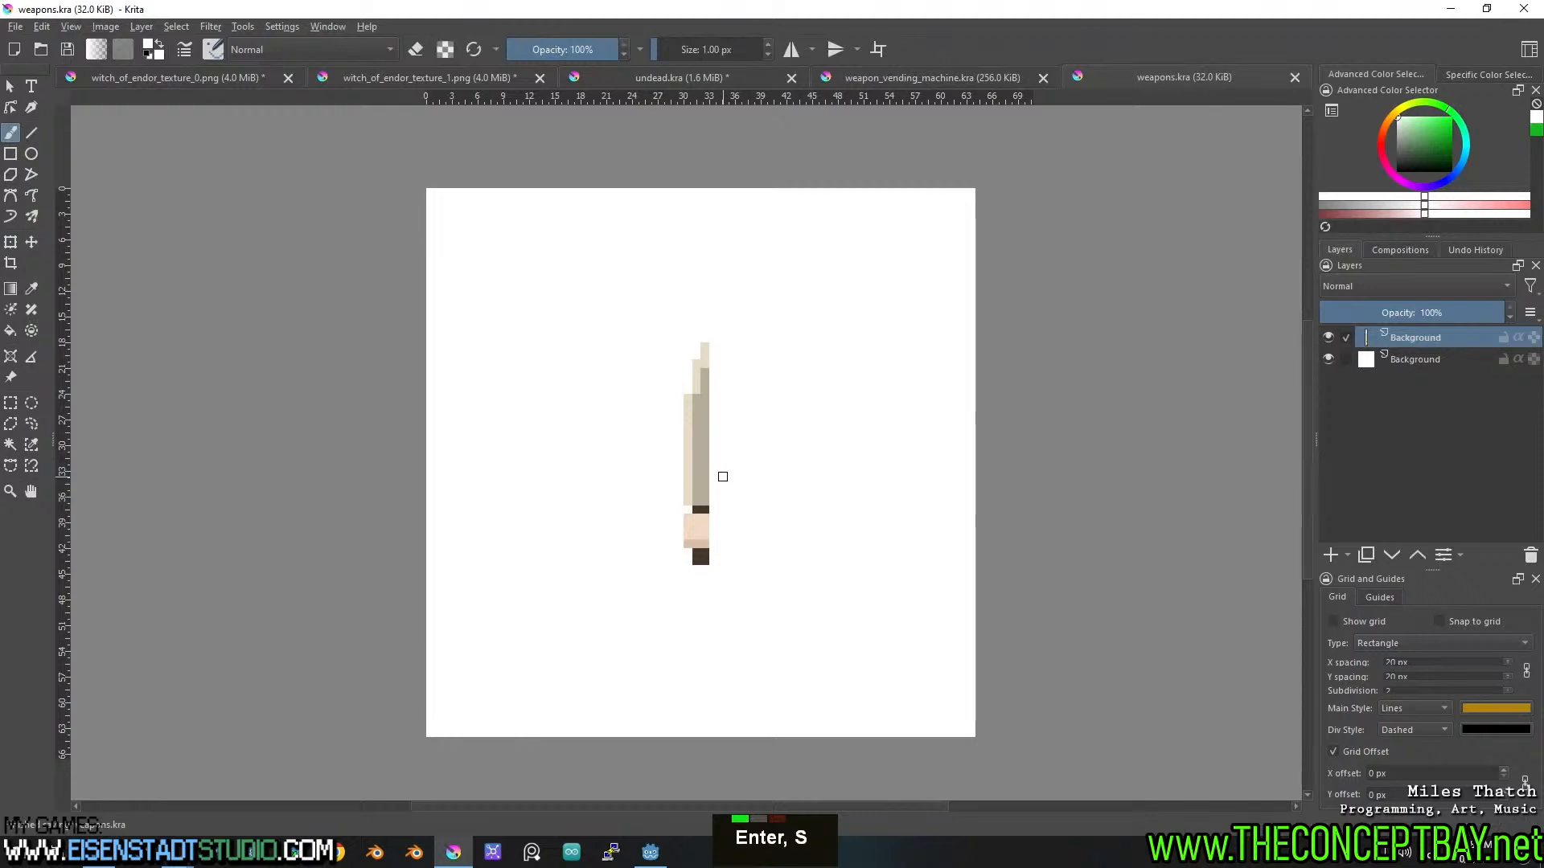
Examine witch_of_endor_texture_0.png along its outer and lower edges for remaining weapon sprites.
left_click(228, 89)
scroll(699, 465, "down", 4)
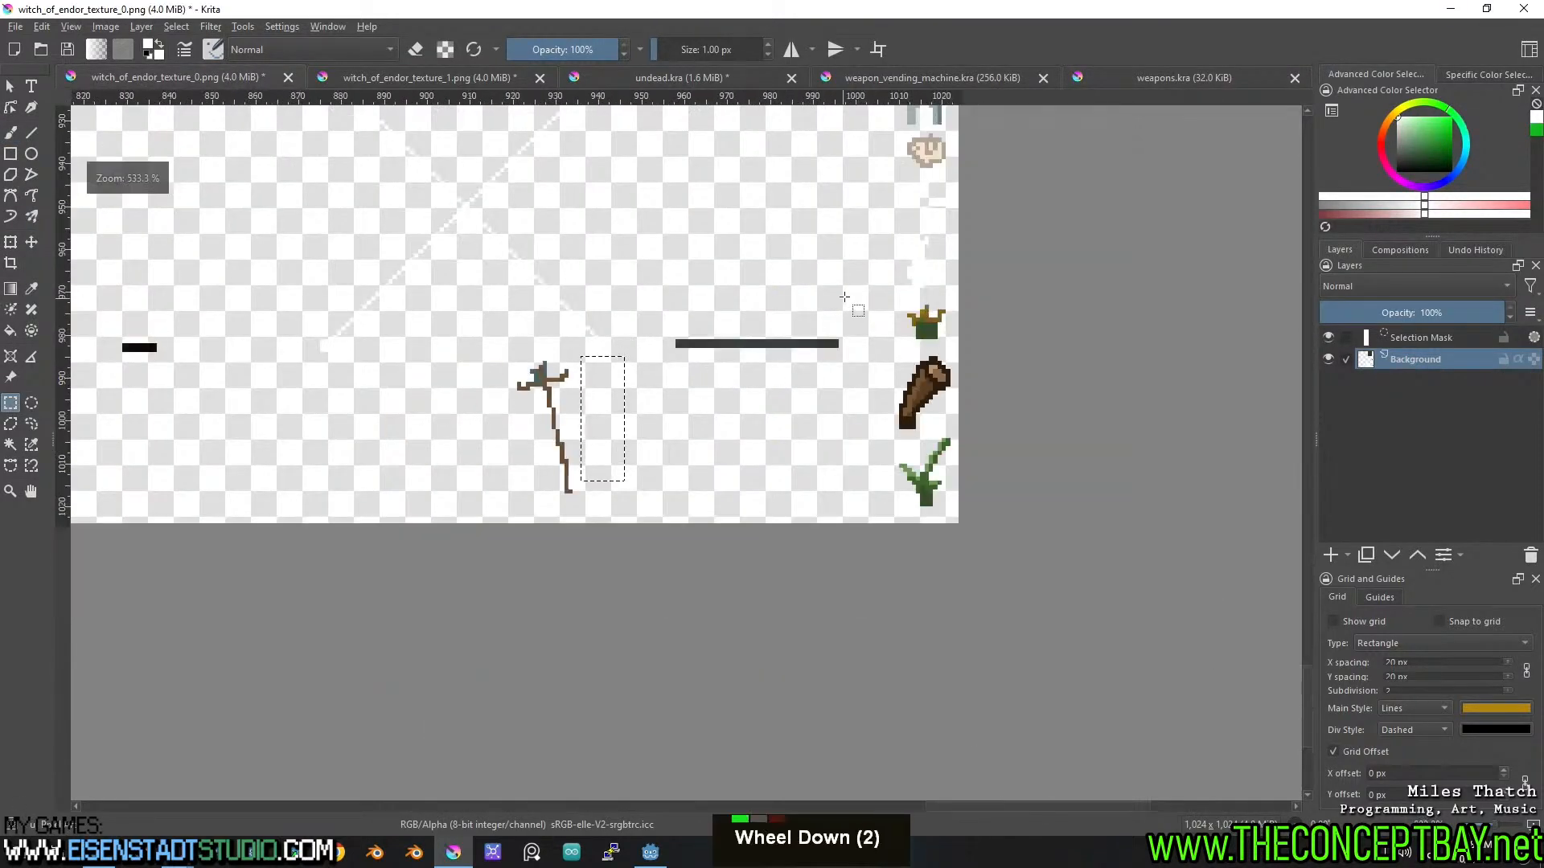
middle_click(700, 464)
middle_click(700, 465)
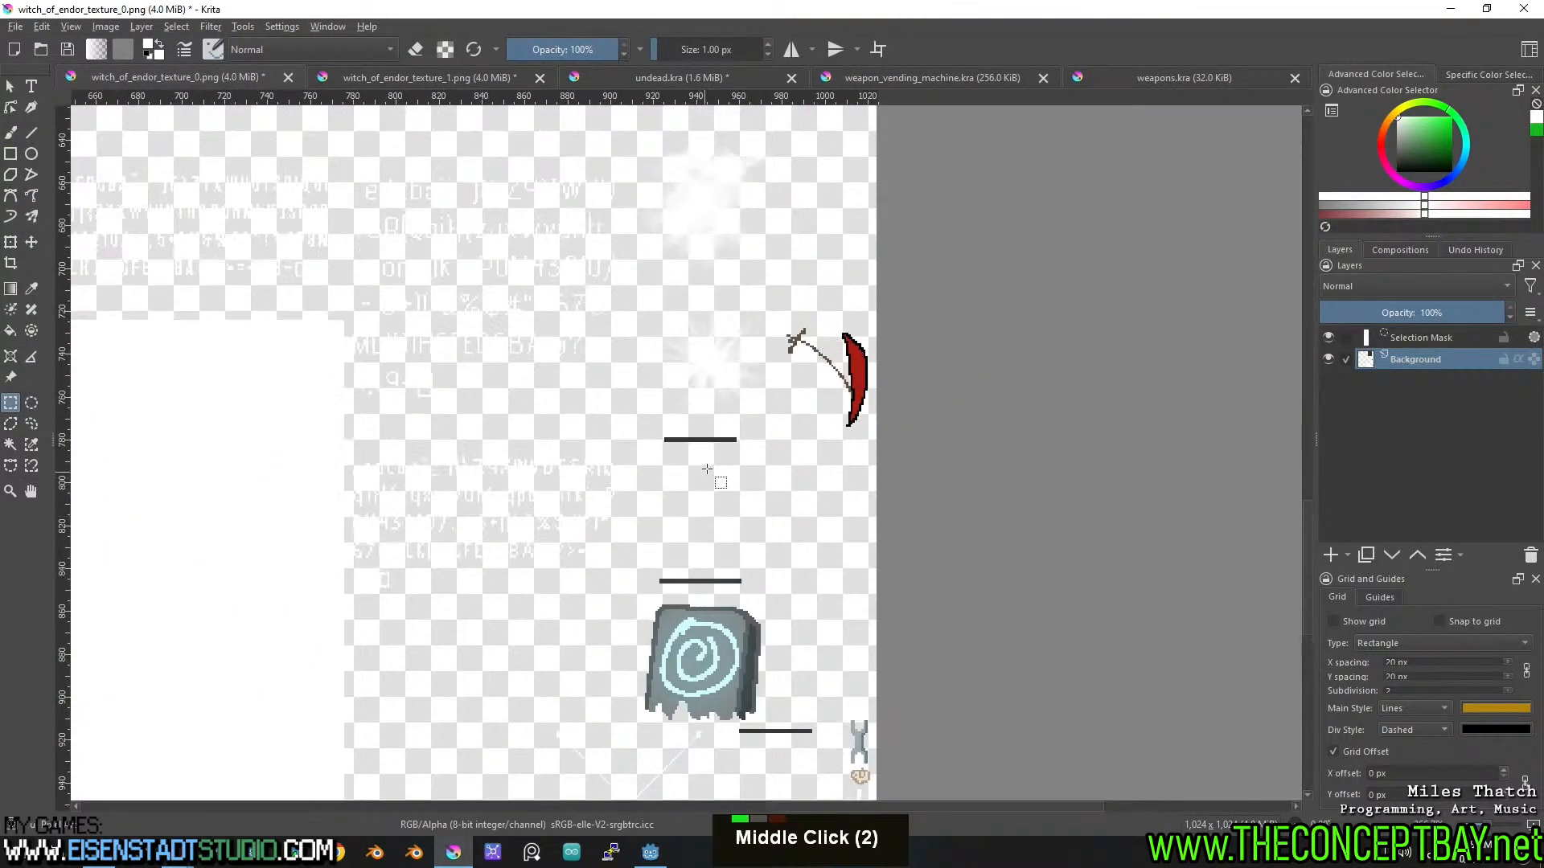
middle_click(669, 345)
middle_click(638, 510)
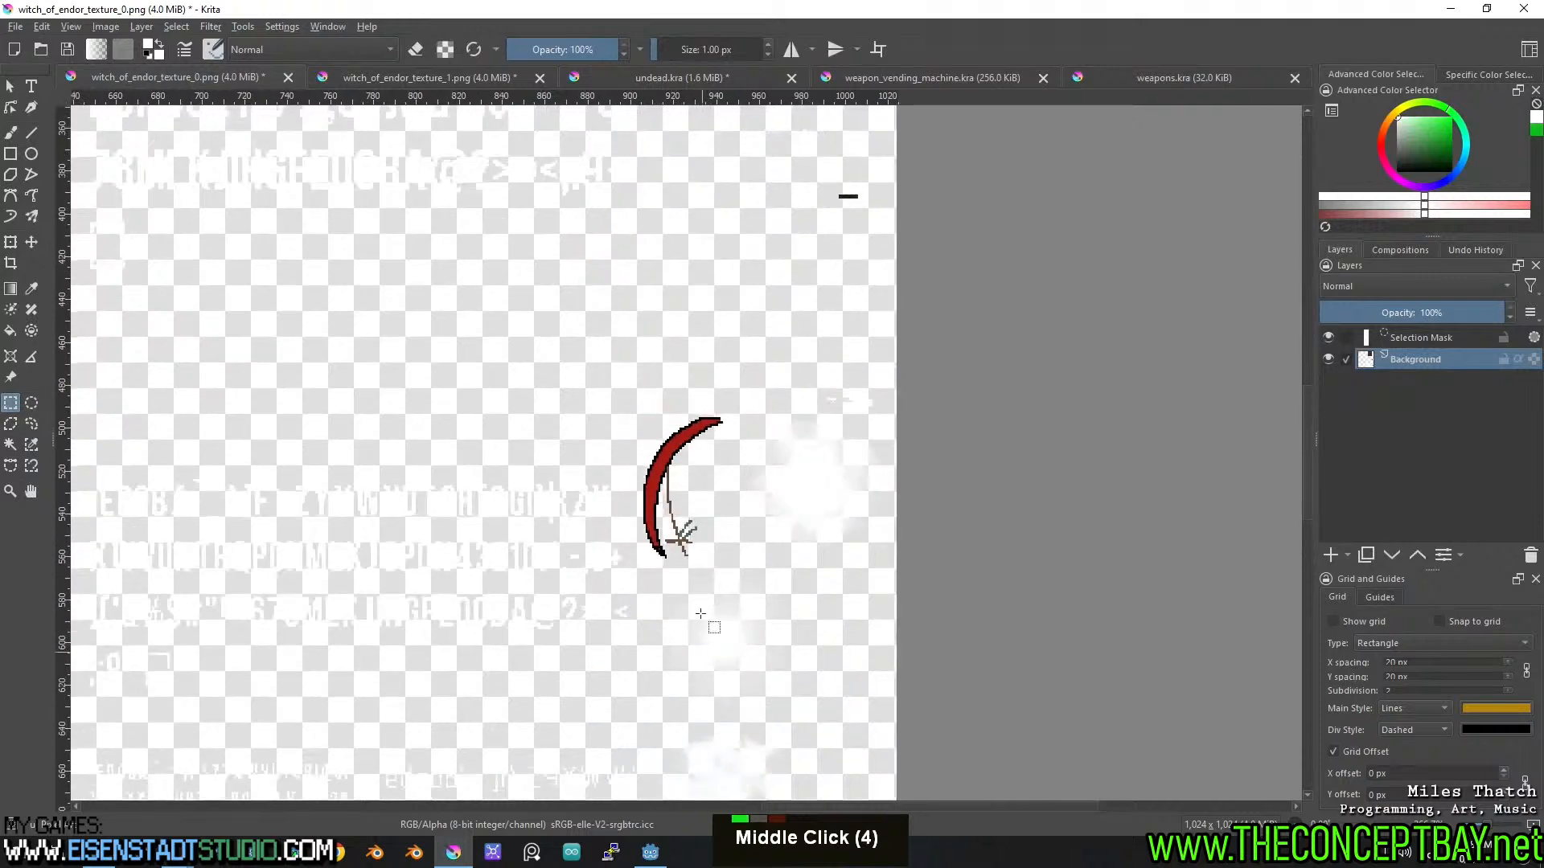
scroll(674, 622, "down", 2)
scroll(667, 619, "down", 1)
scroll(795, 322, "up", 5)
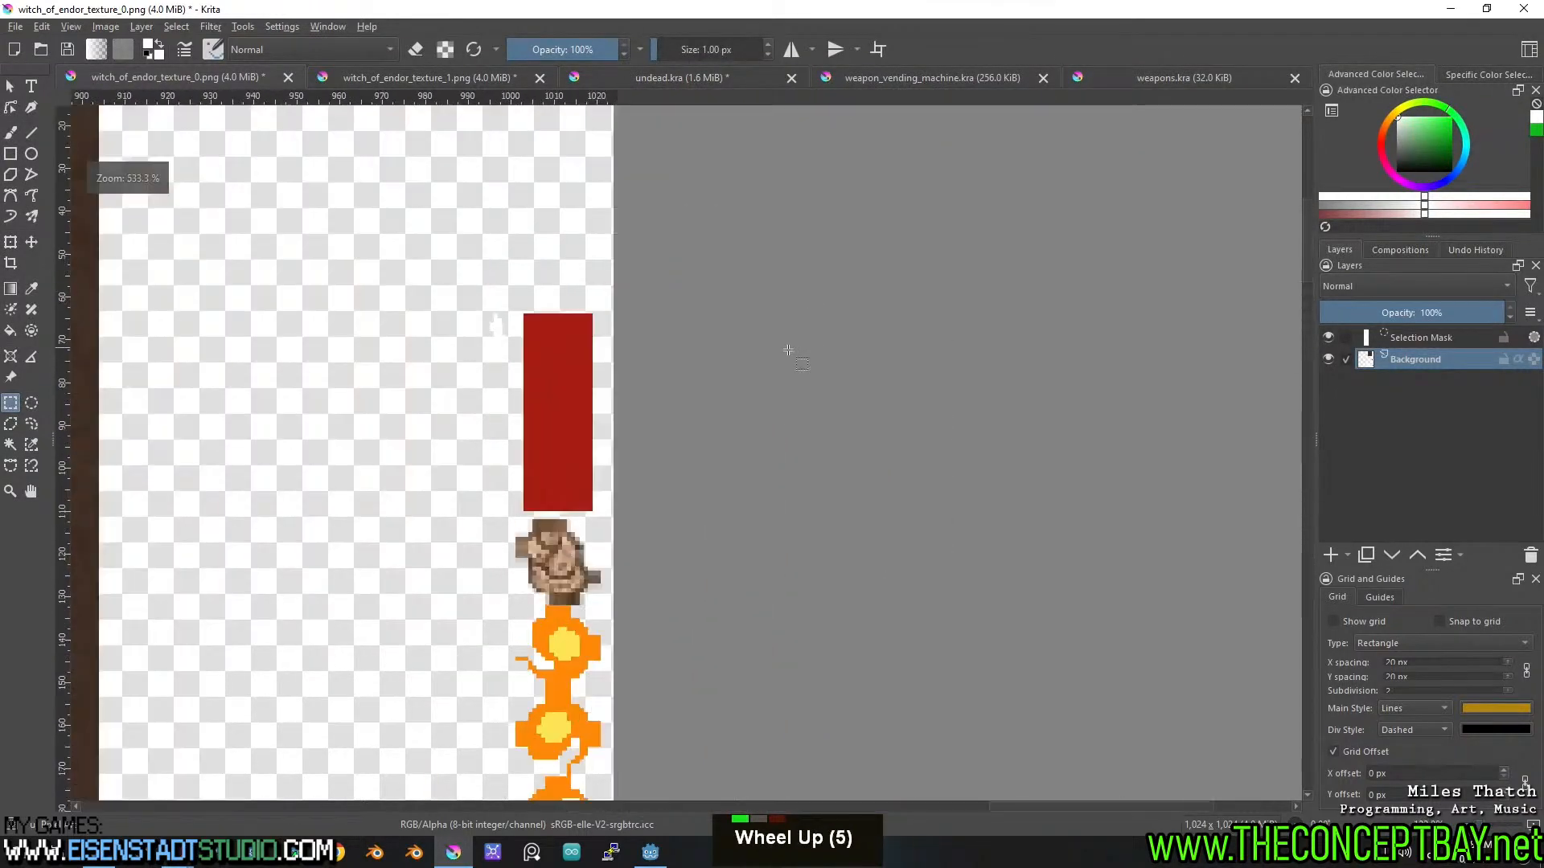
scroll(608, 485, "down", 5)
middle_click(609, 484)
scroll(450, 458, "up", 4)
middle_click(483, 466)
scroll(457, 457, "up", 2)
scroll(581, 458, "down", 2)
scroll(740, 451, "up", 2)
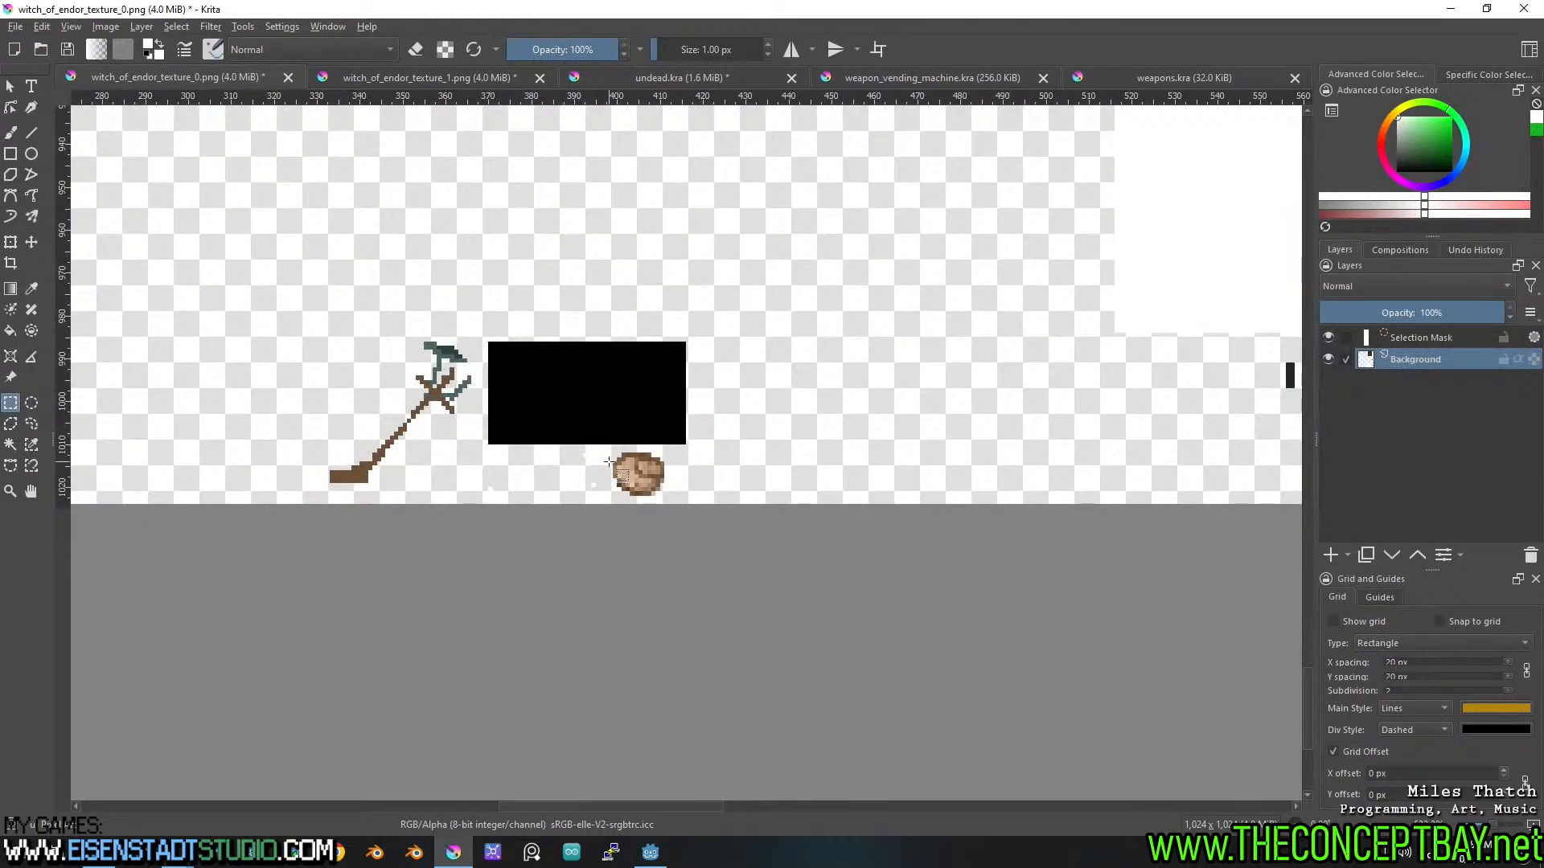
Cut the wooden-stocked gun below the blue-grey gun in witch_of_endor_texture_1.png with a 45 × 15 px marquee.
left_click(479, 74)
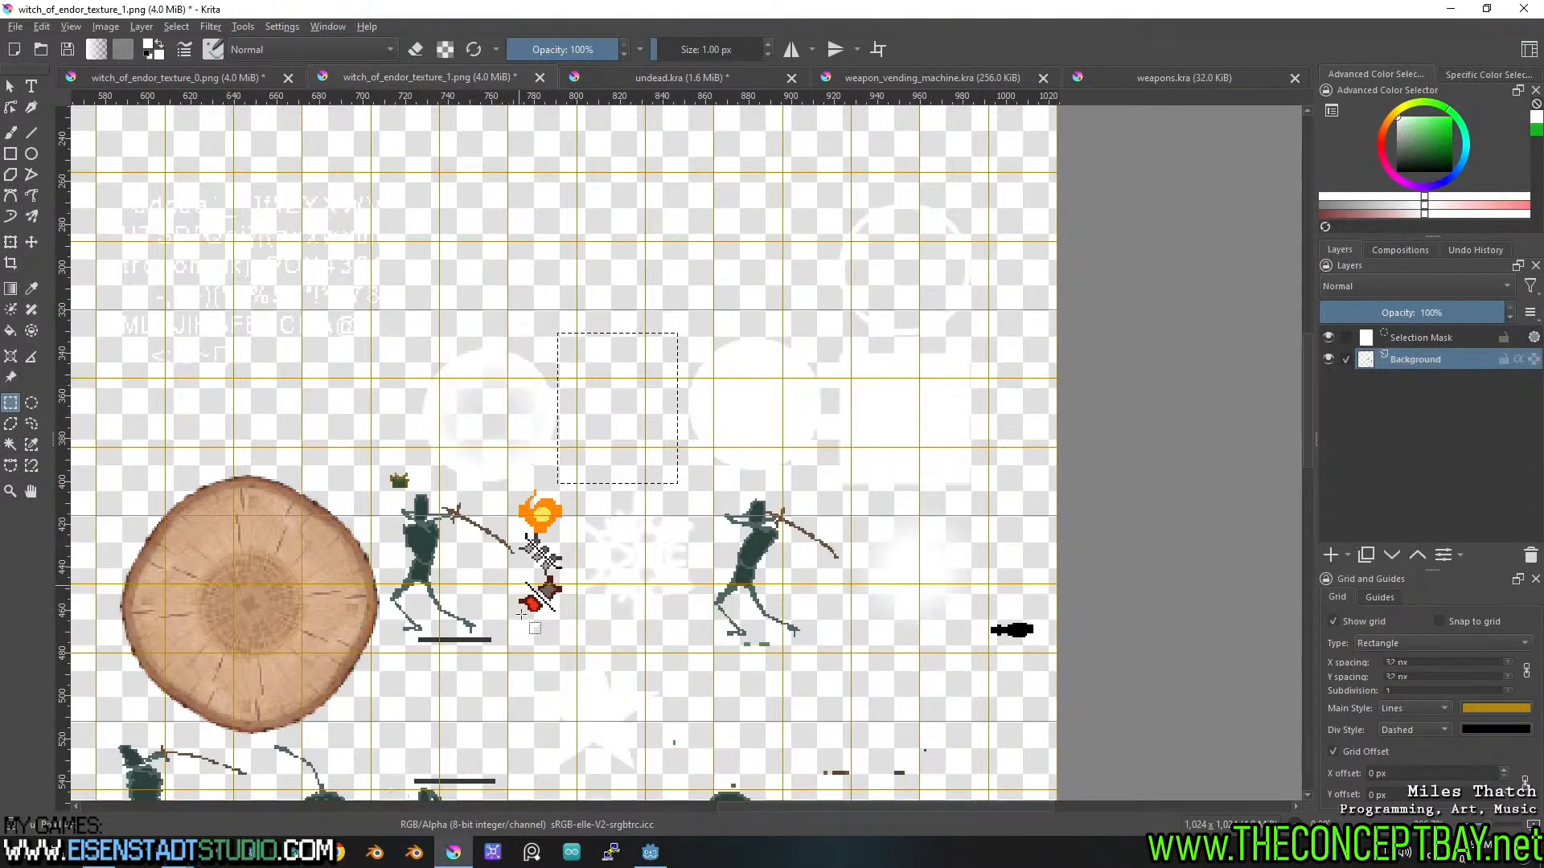
middle_click(681, 359)
middle_click(681, 359)
middle_click(696, 334)
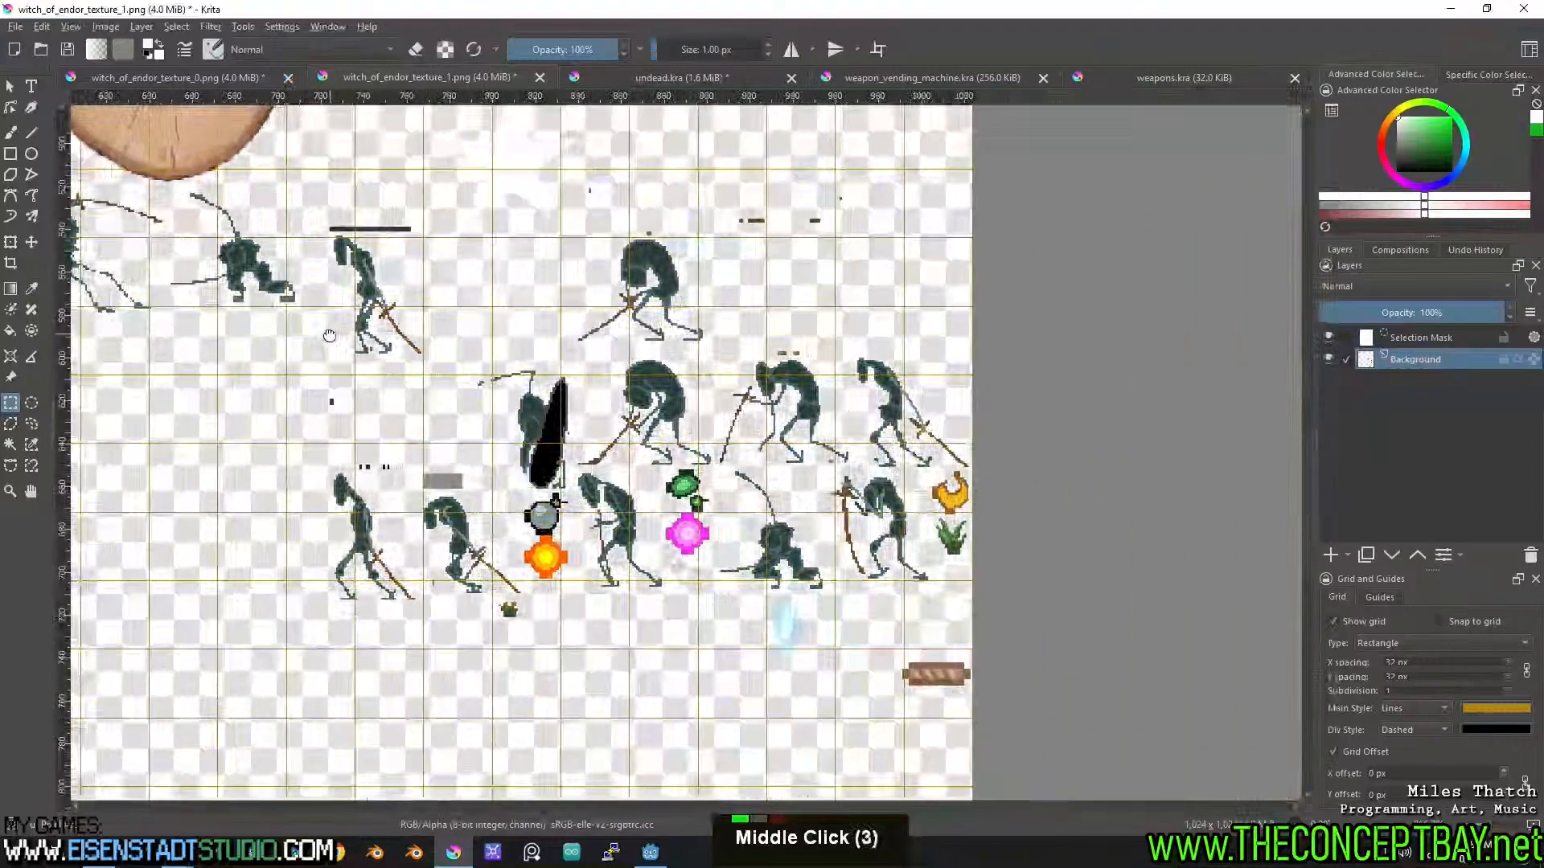
scroll(470, 410, "down", 1)
middle_click(471, 410)
scroll(712, 521, "up", 3)
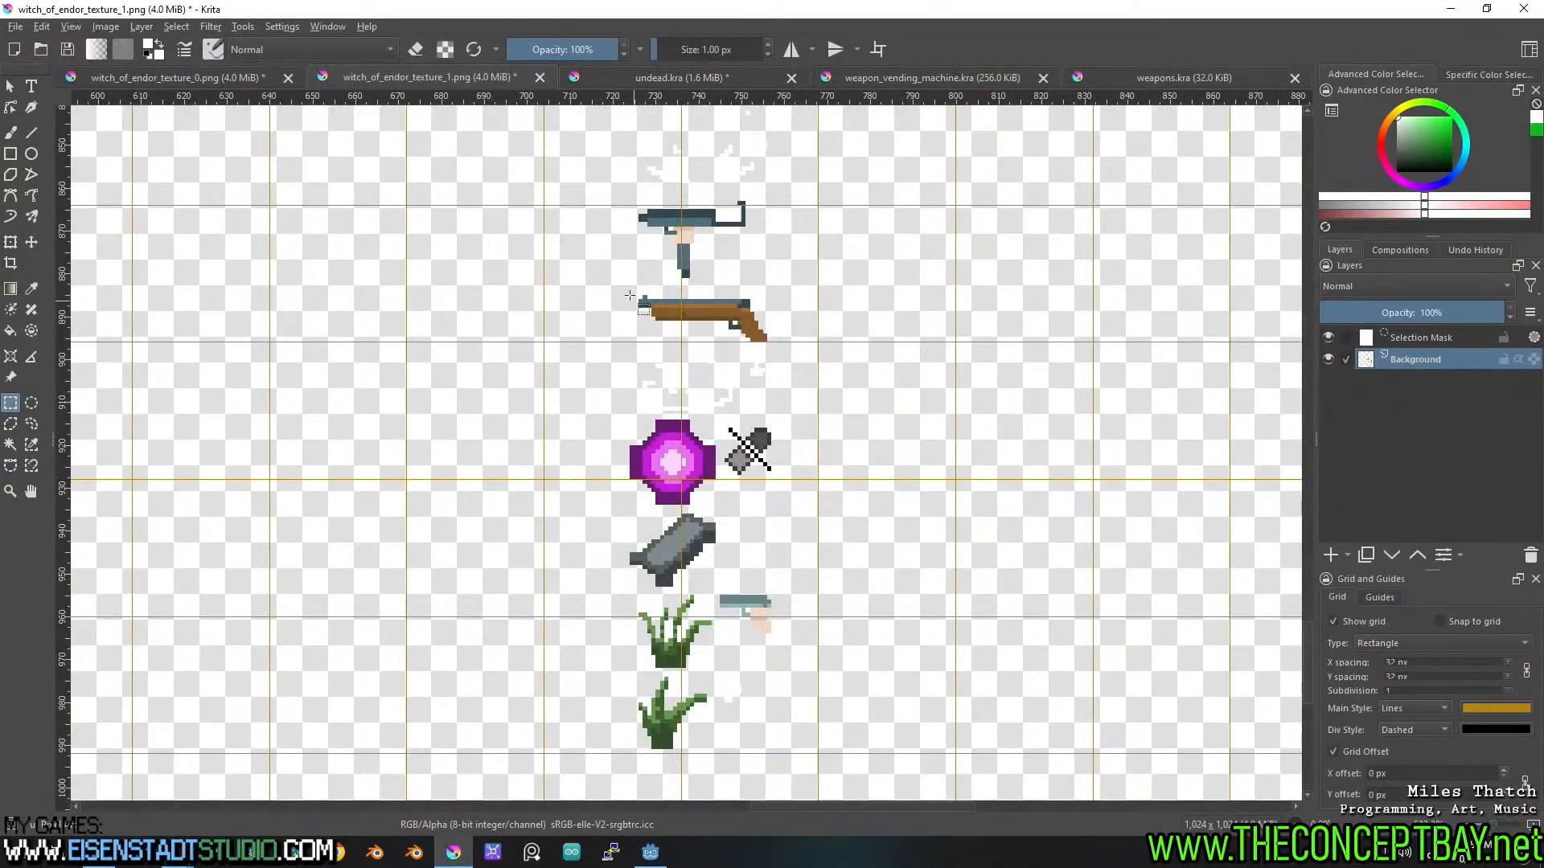
left_click_drag(628, 286, 806, 351)
key("ctrl+c")
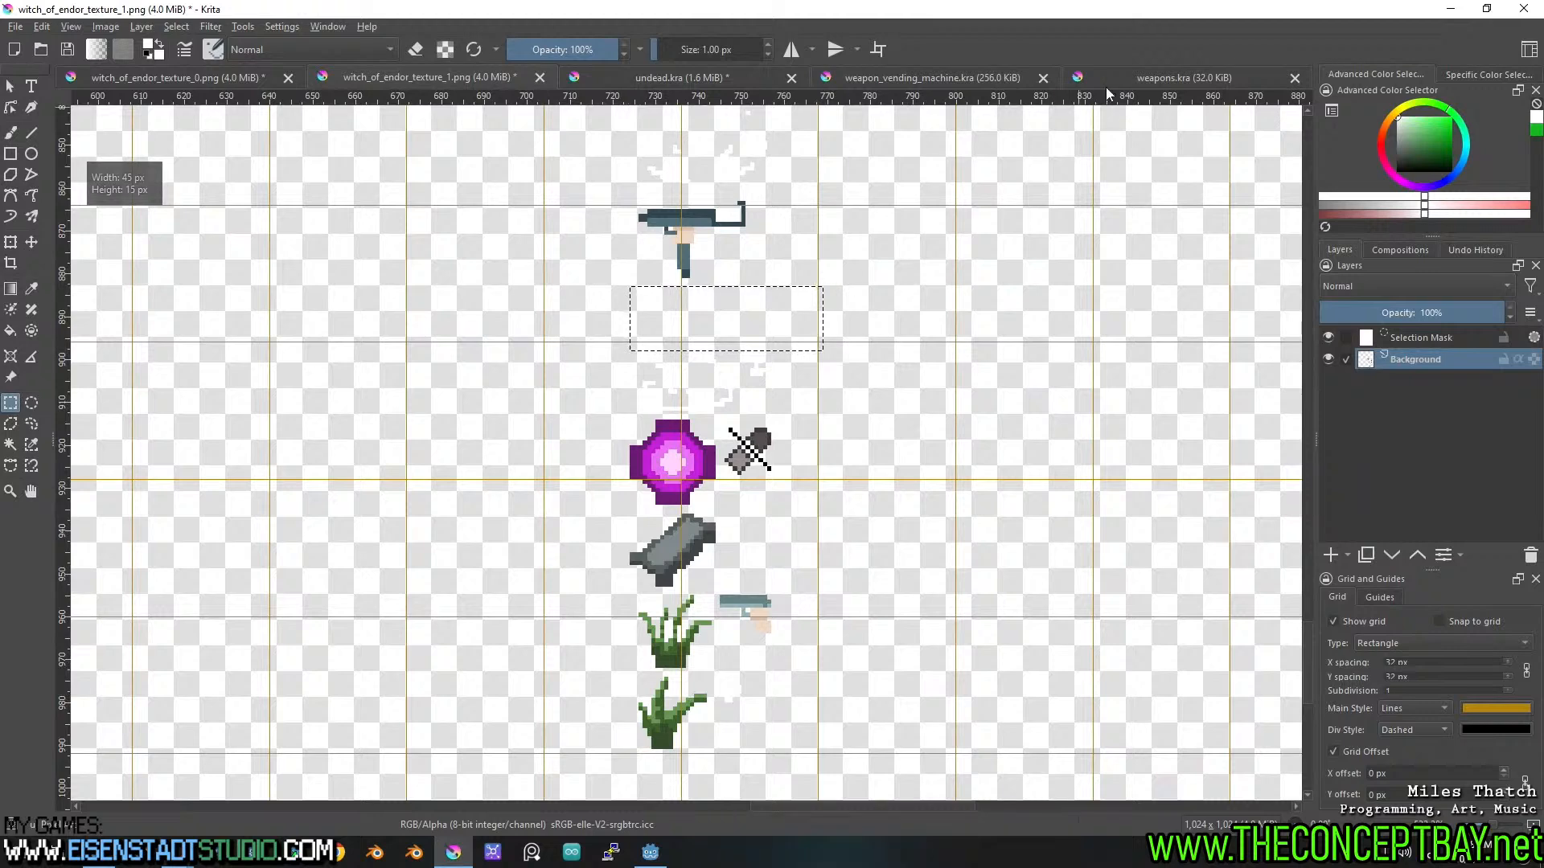
Paste the cut wooden gun into weapons.kra as a new layer above the blade.
left_click(1201, 74)
key("ctrl+v")
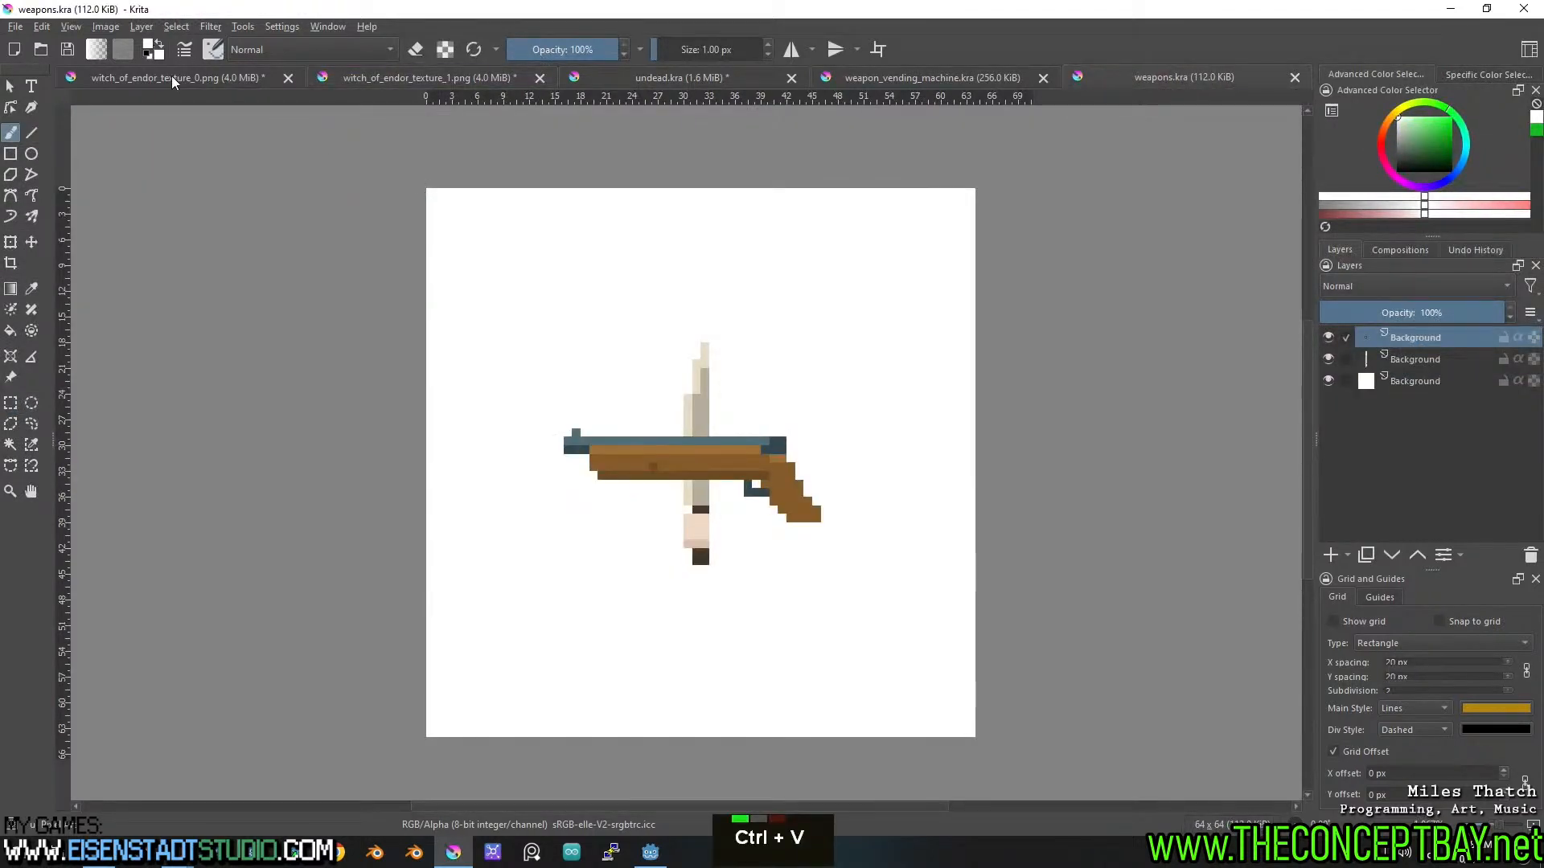
Examine witch_of_endor_texture_1.png for other gun sprites, with and without hands, down to its lower edge.
left_click(180, 79)
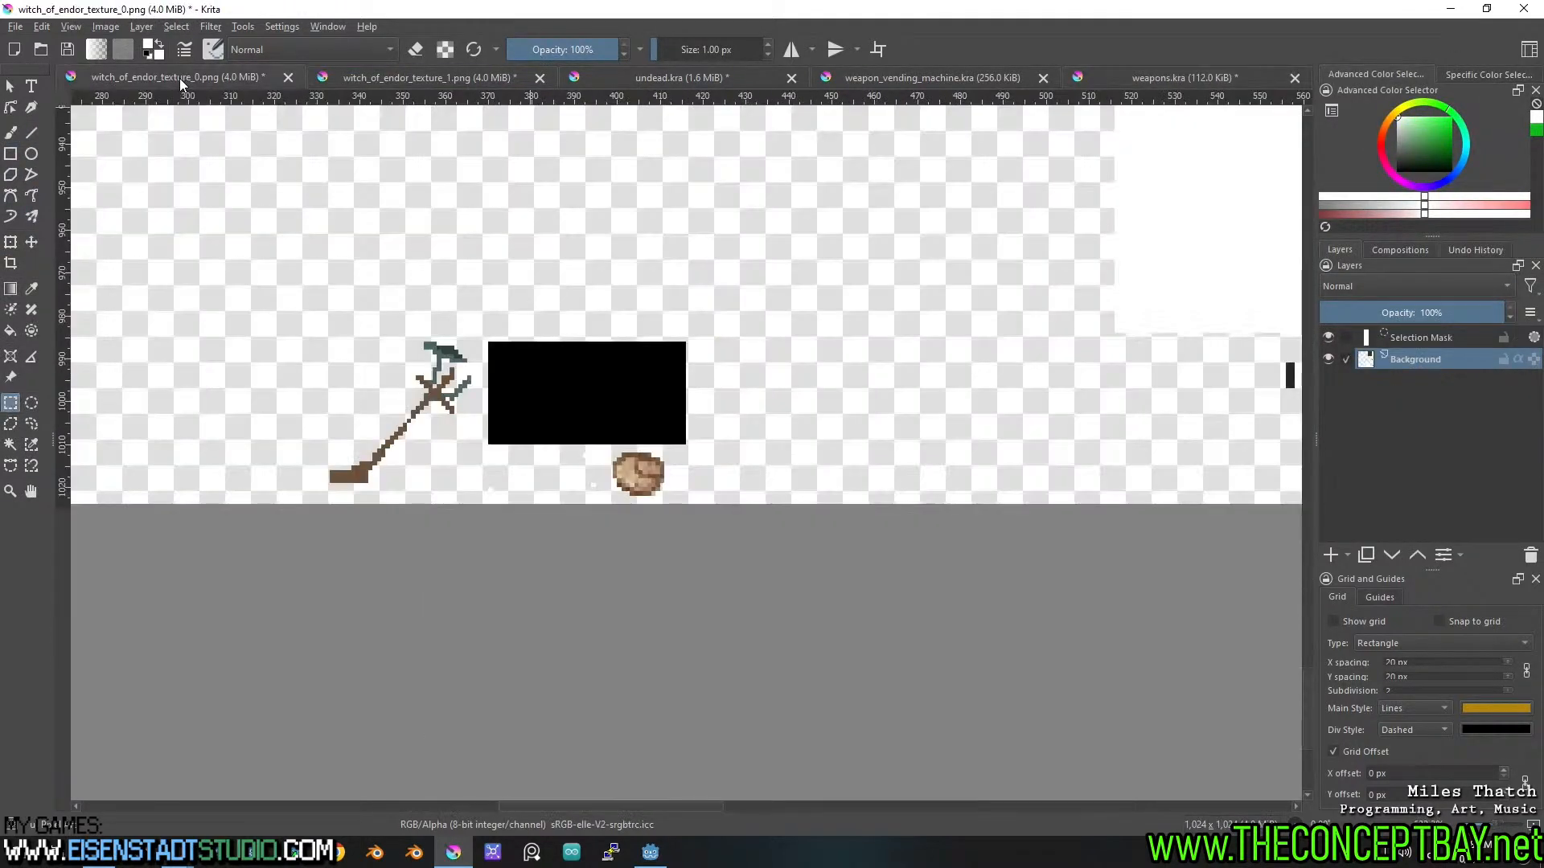
left_click(398, 71)
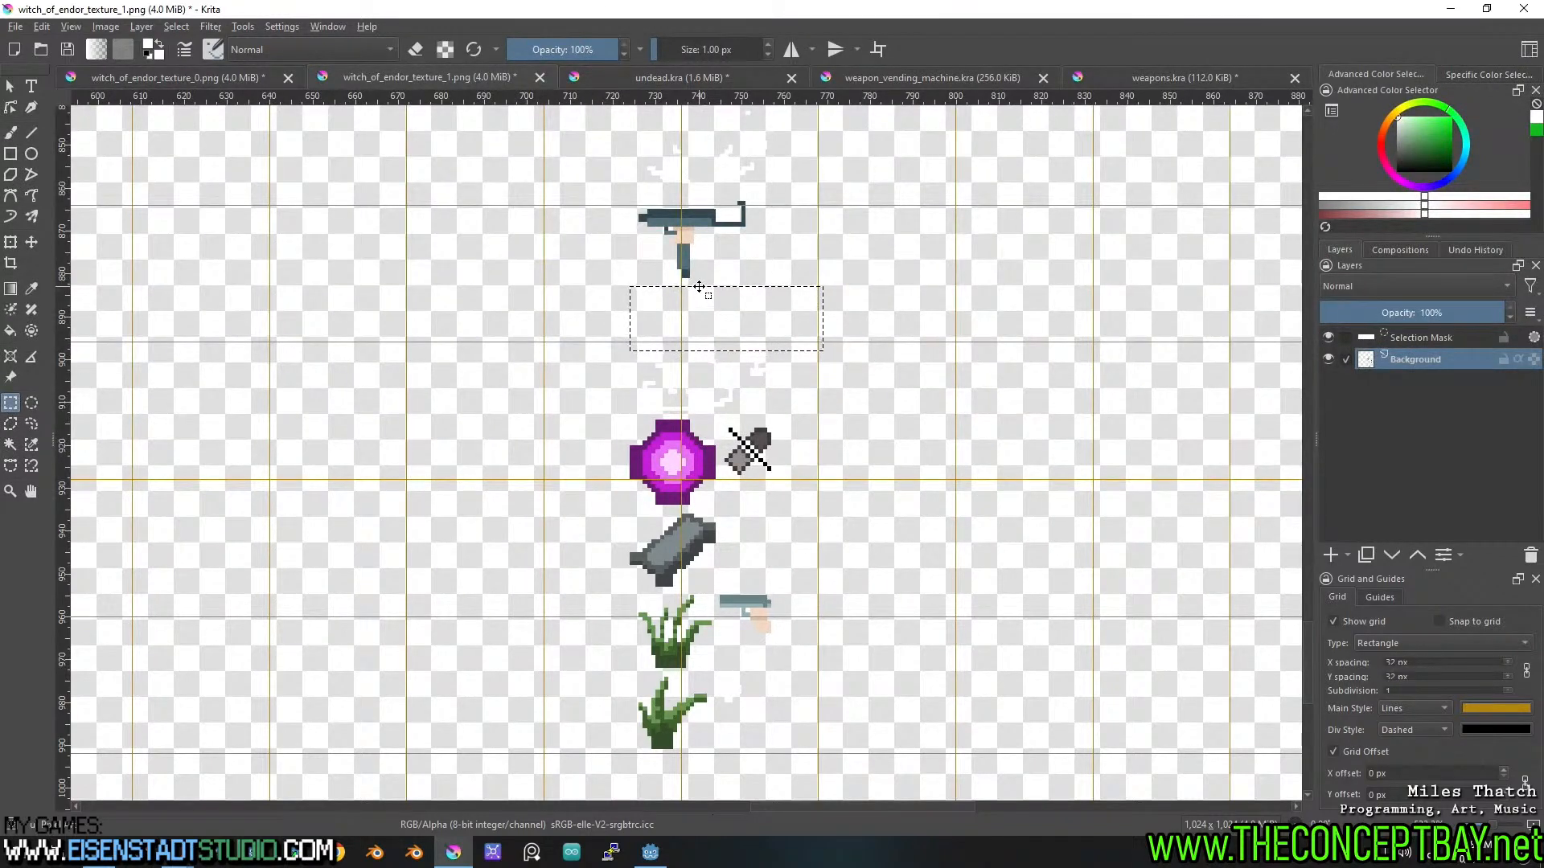
scroll(699, 287, "down", 1)
scroll(699, 287, "down", 2)
left_click_drag(698, 287, 506, 604)
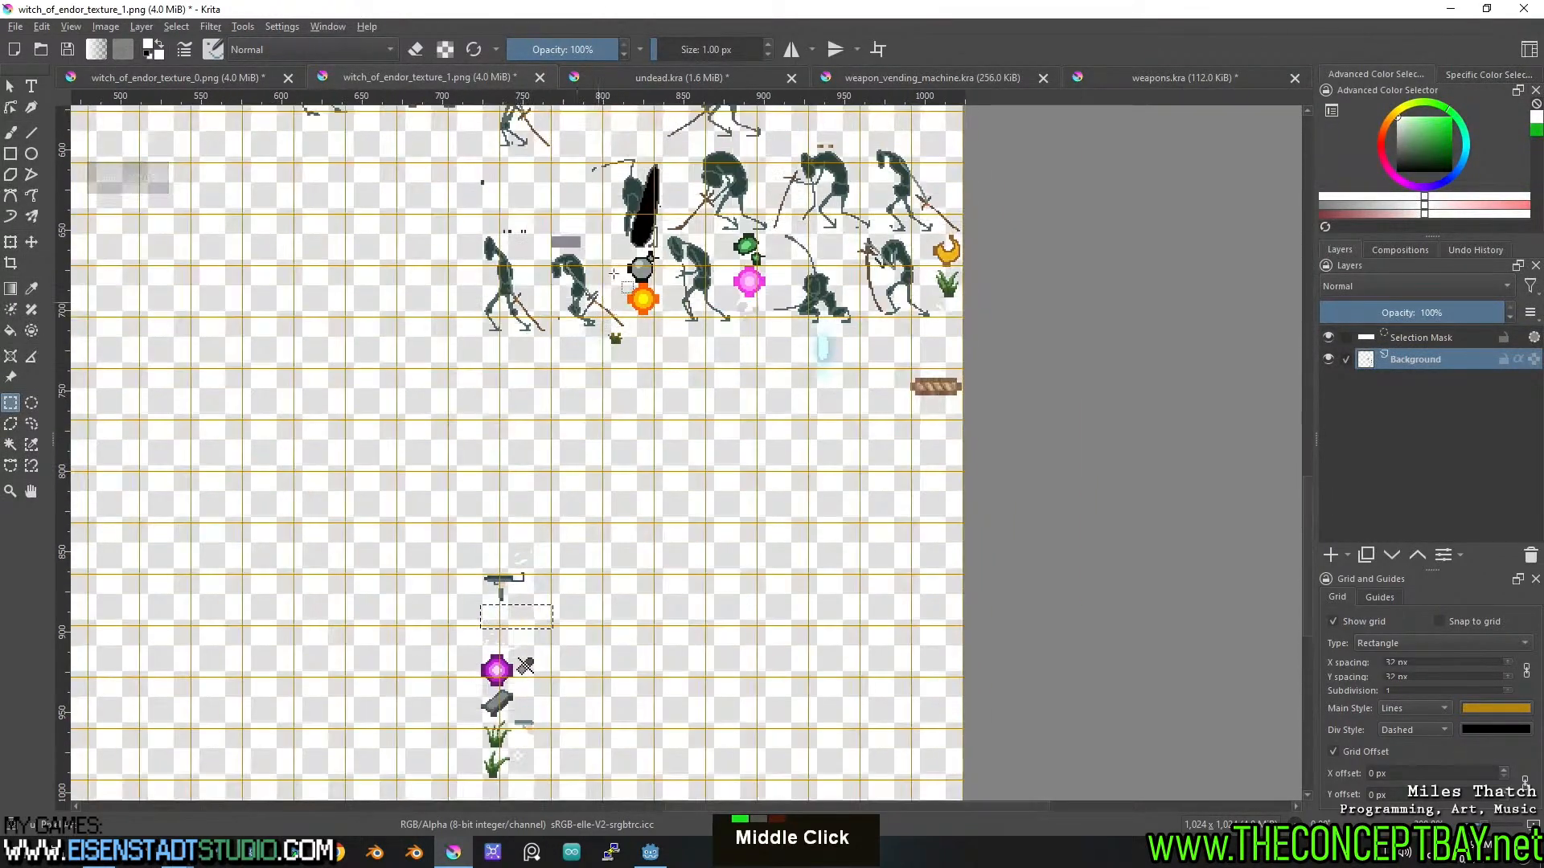
left_click_drag(626, 241, 568, 515)
scroll(575, 317, "up", 1)
left_click_drag(574, 317, 660, 492)
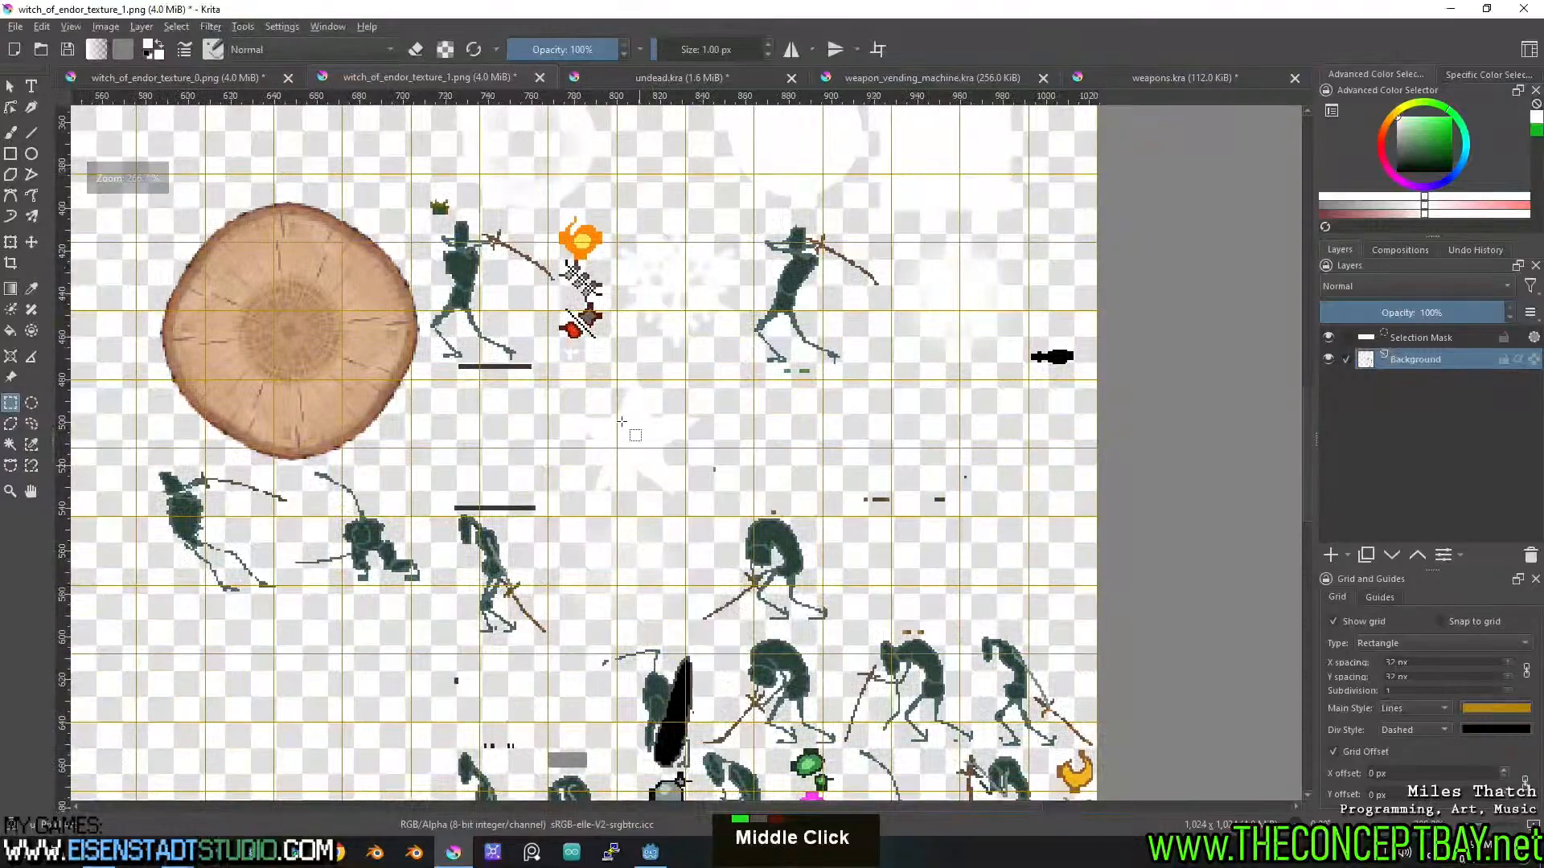
left_click_drag(590, 382, 716, 558)
scroll(709, 555, "down", 2)
scroll(682, 547, "up", 3)
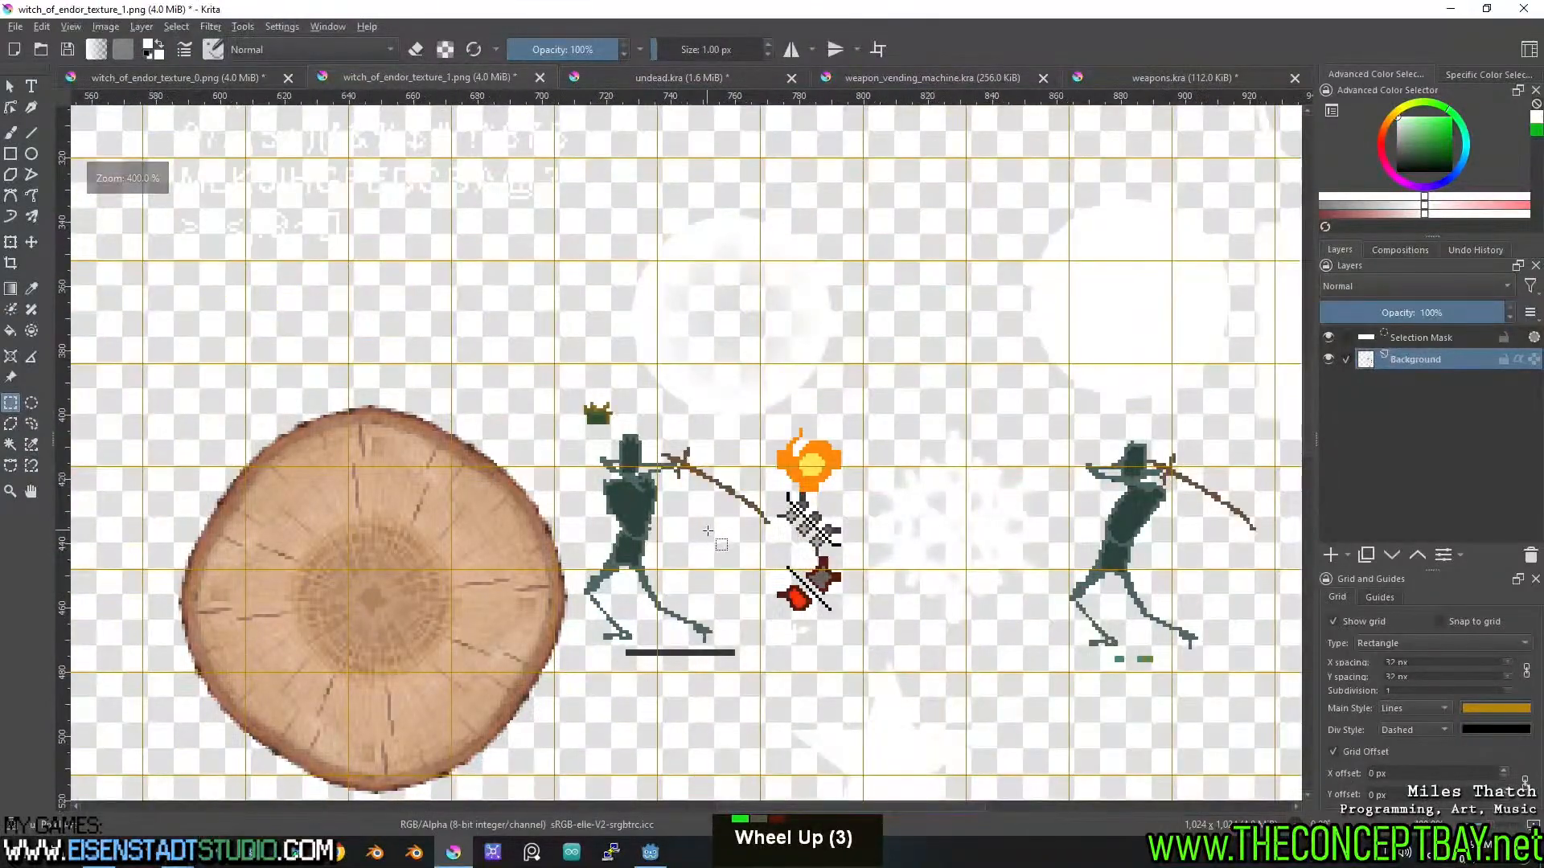
scroll(723, 555, "down", 3)
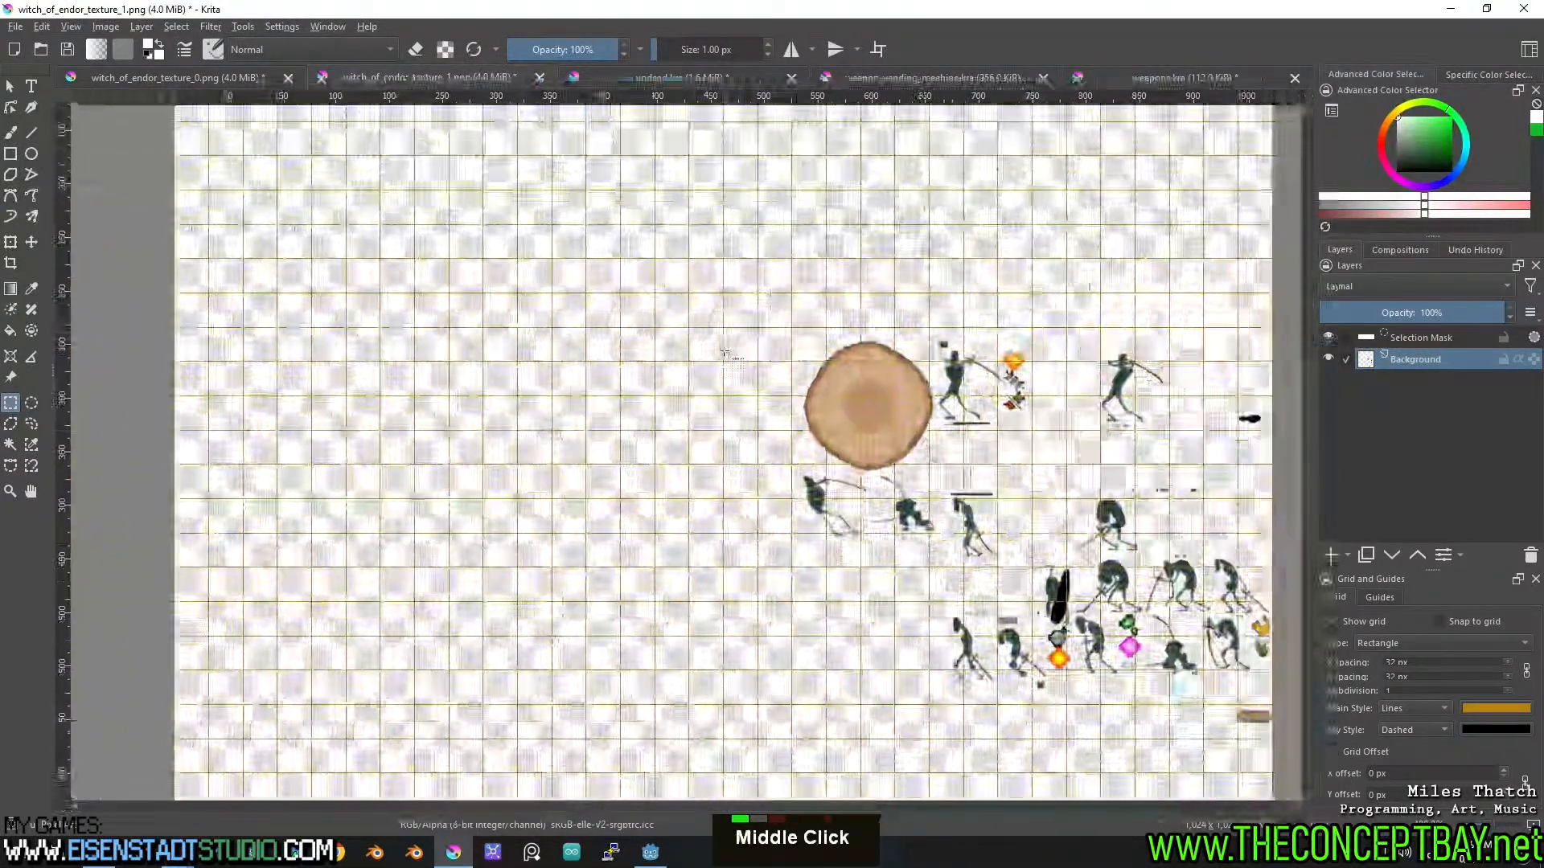
middle_click(644, 321)
scroll(583, 558, "up", 3)
scroll(643, 579, "up", 1)
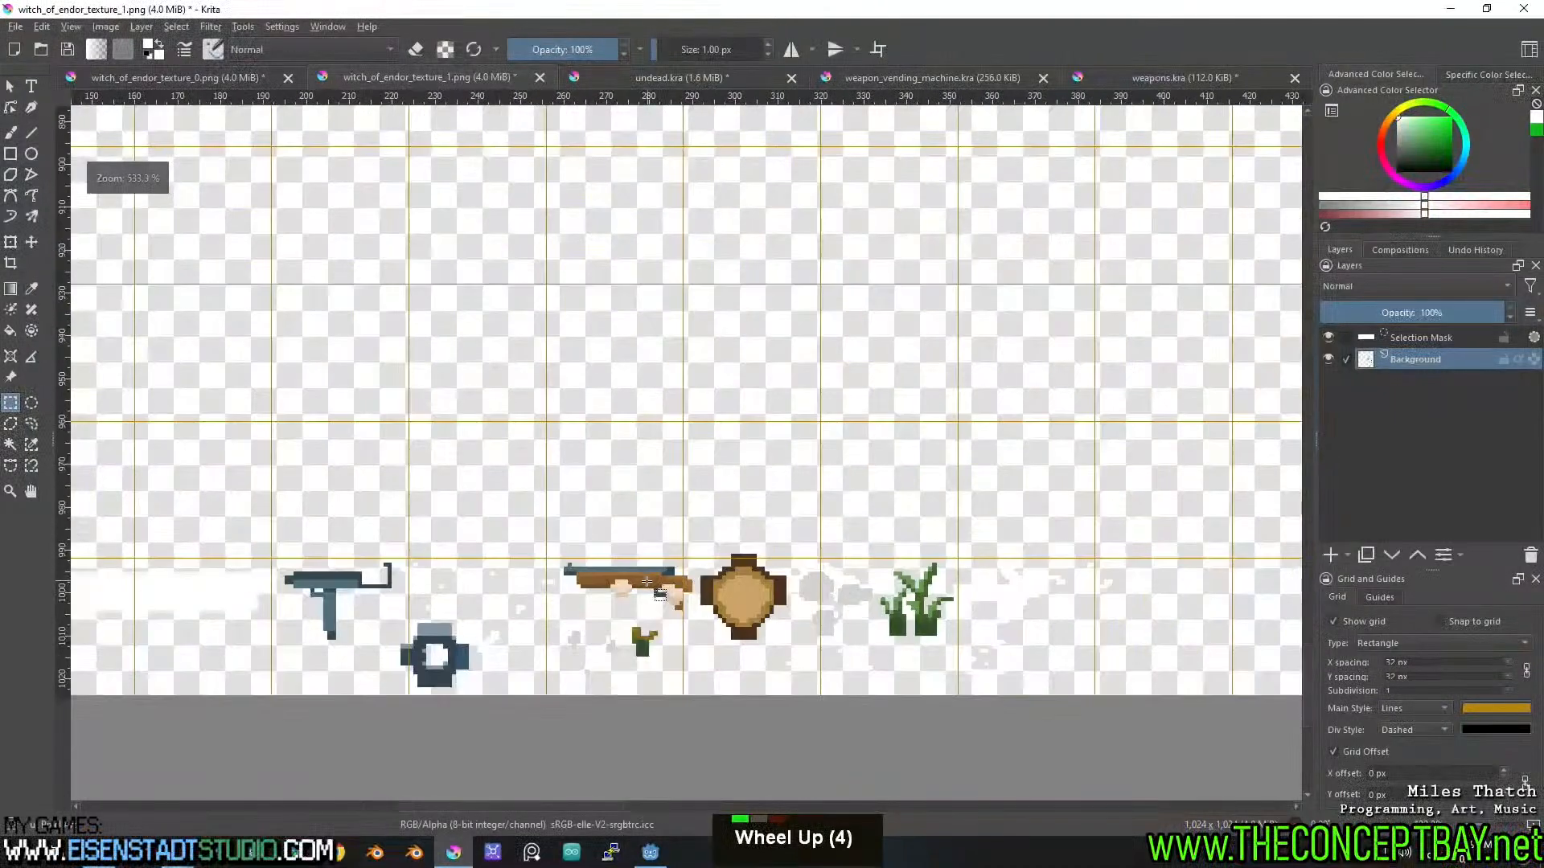
Undo the gun paste in weapons.kra and paste the gun into a new 64 × 64 px document instead.
left_click(1180, 77)
key("ctrl+z")
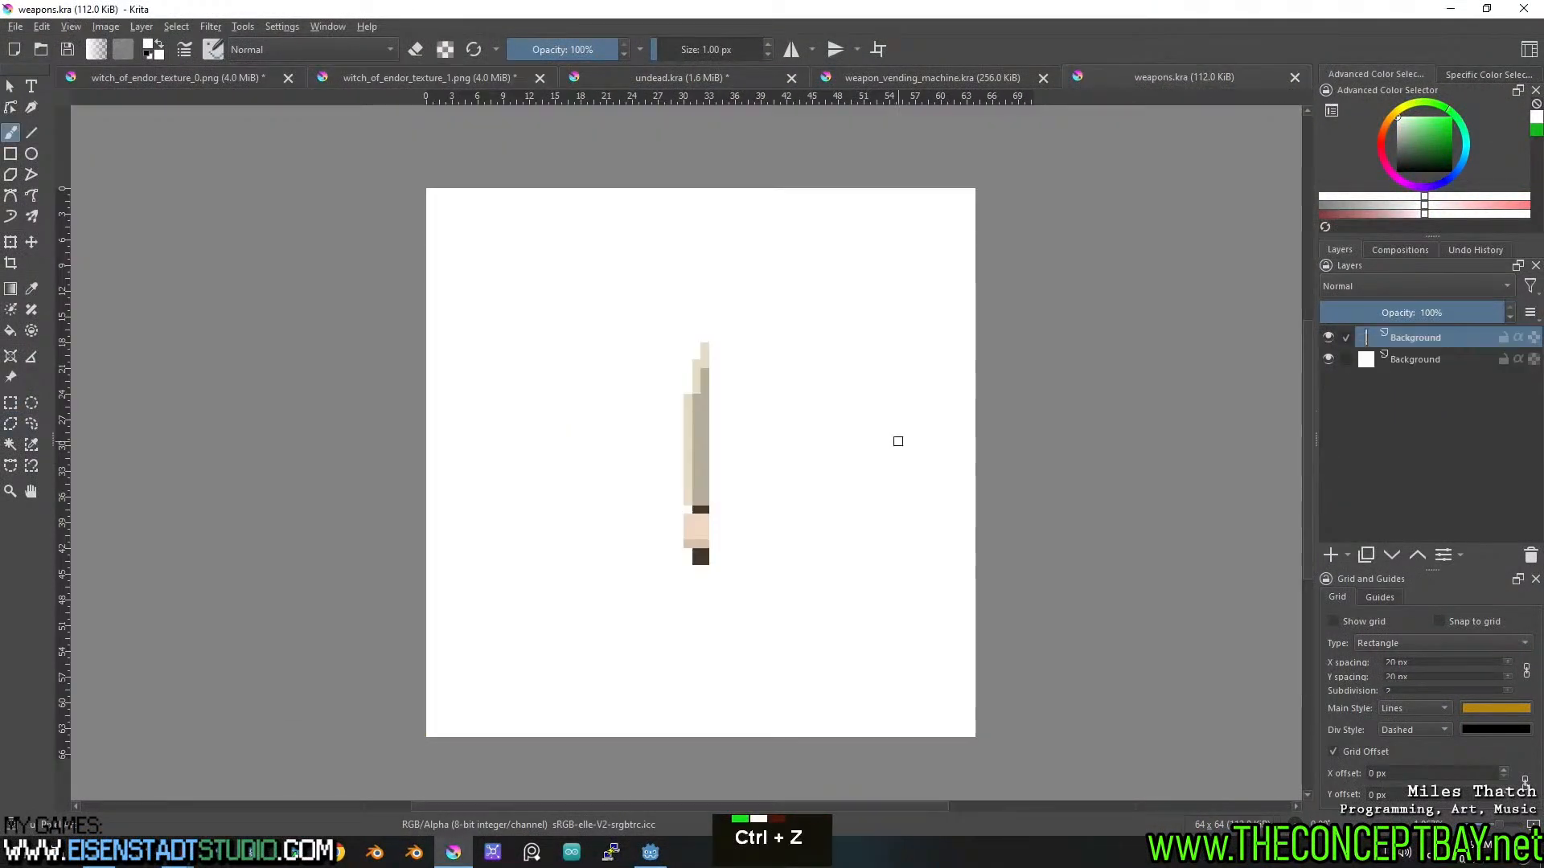
key("ctrl+n")
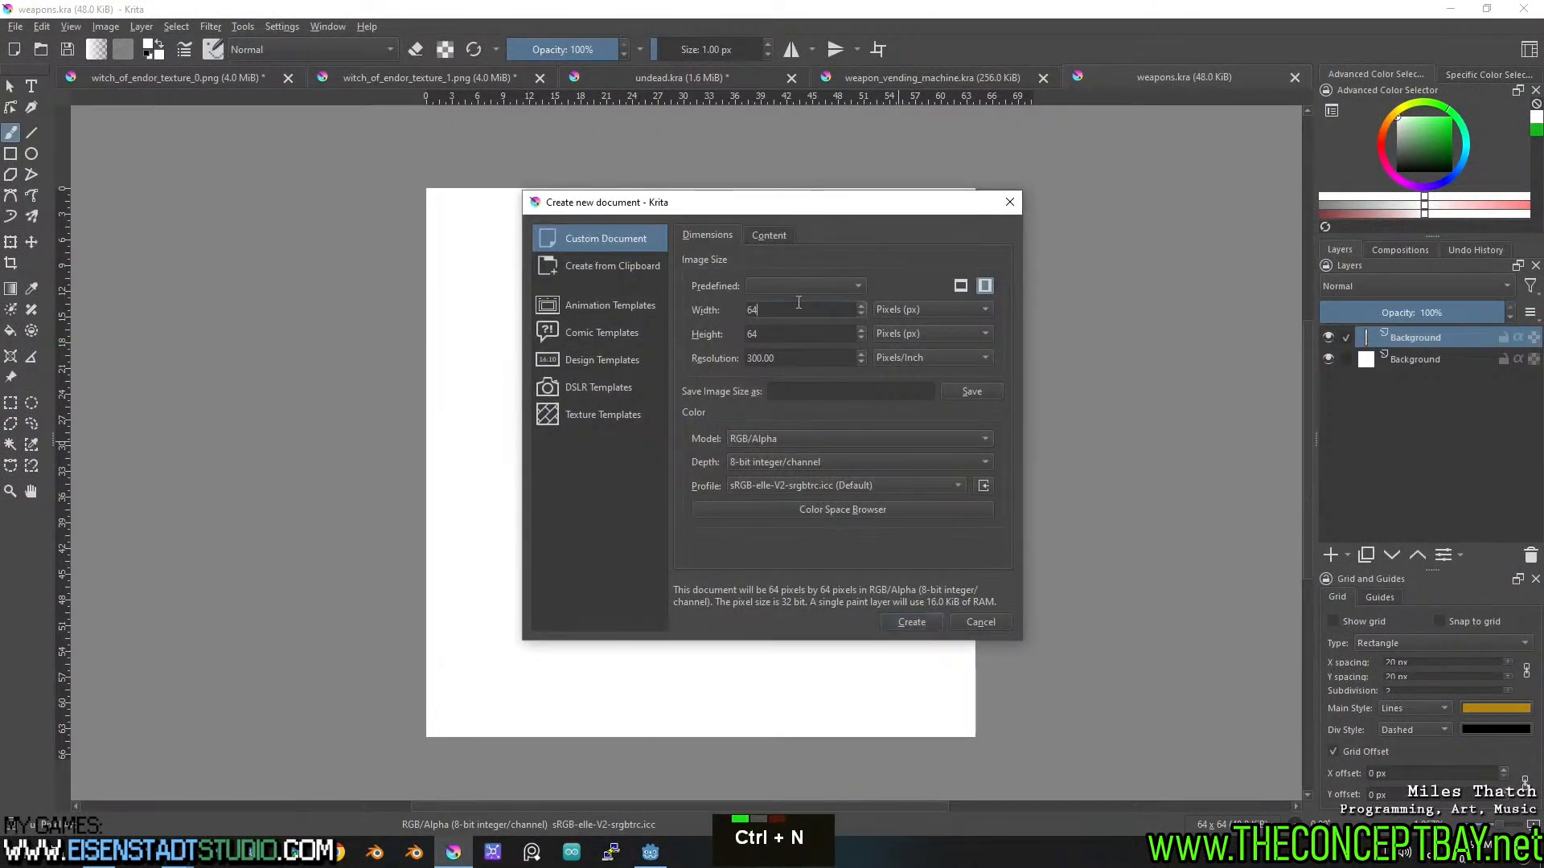
key("Return")
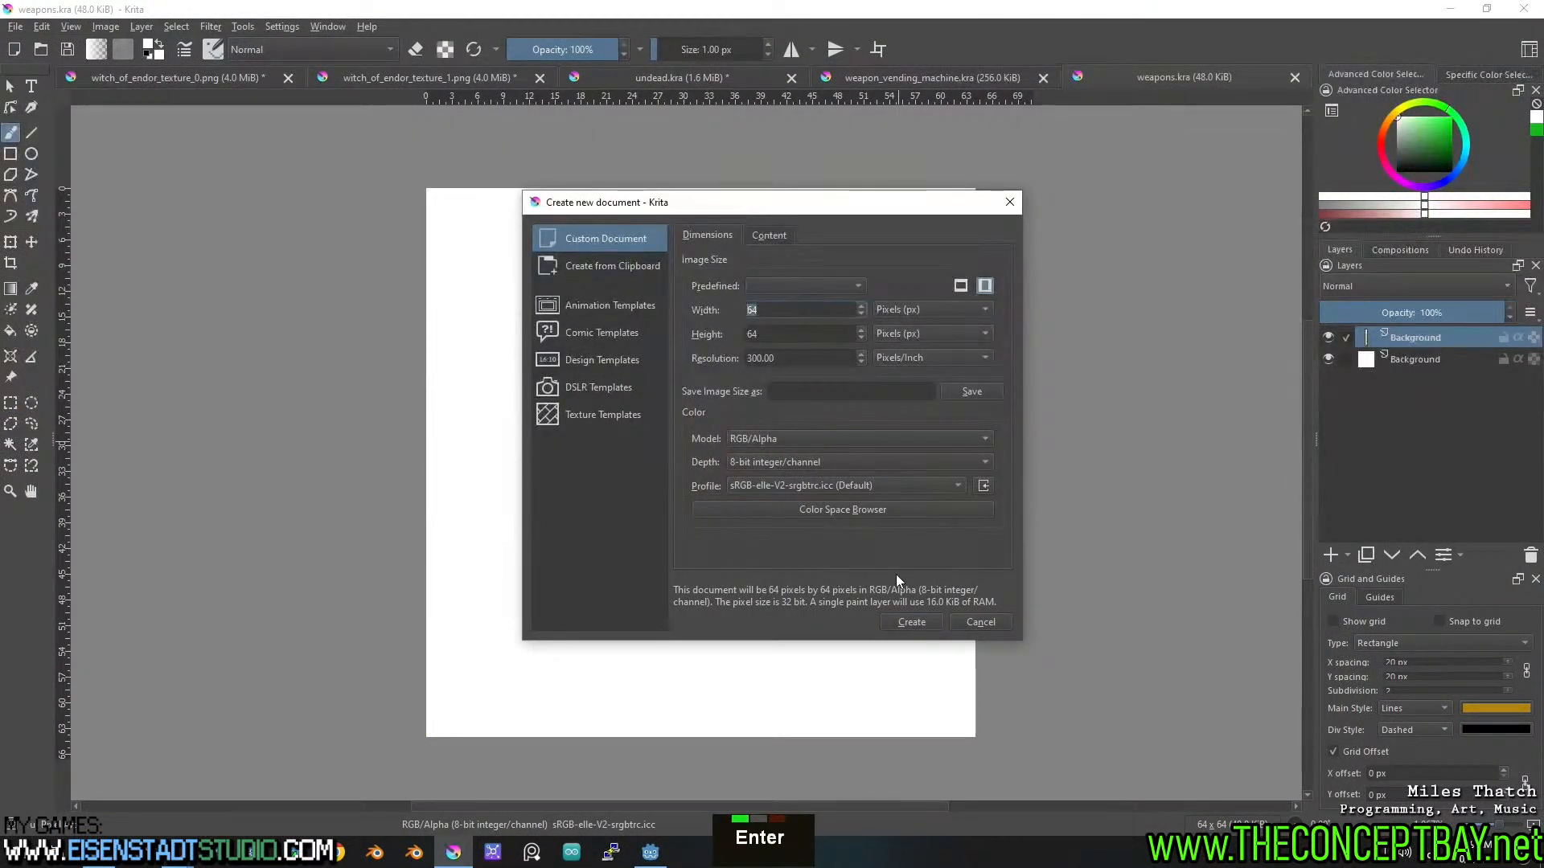
left_click(911, 622)
key("ctrl+v")
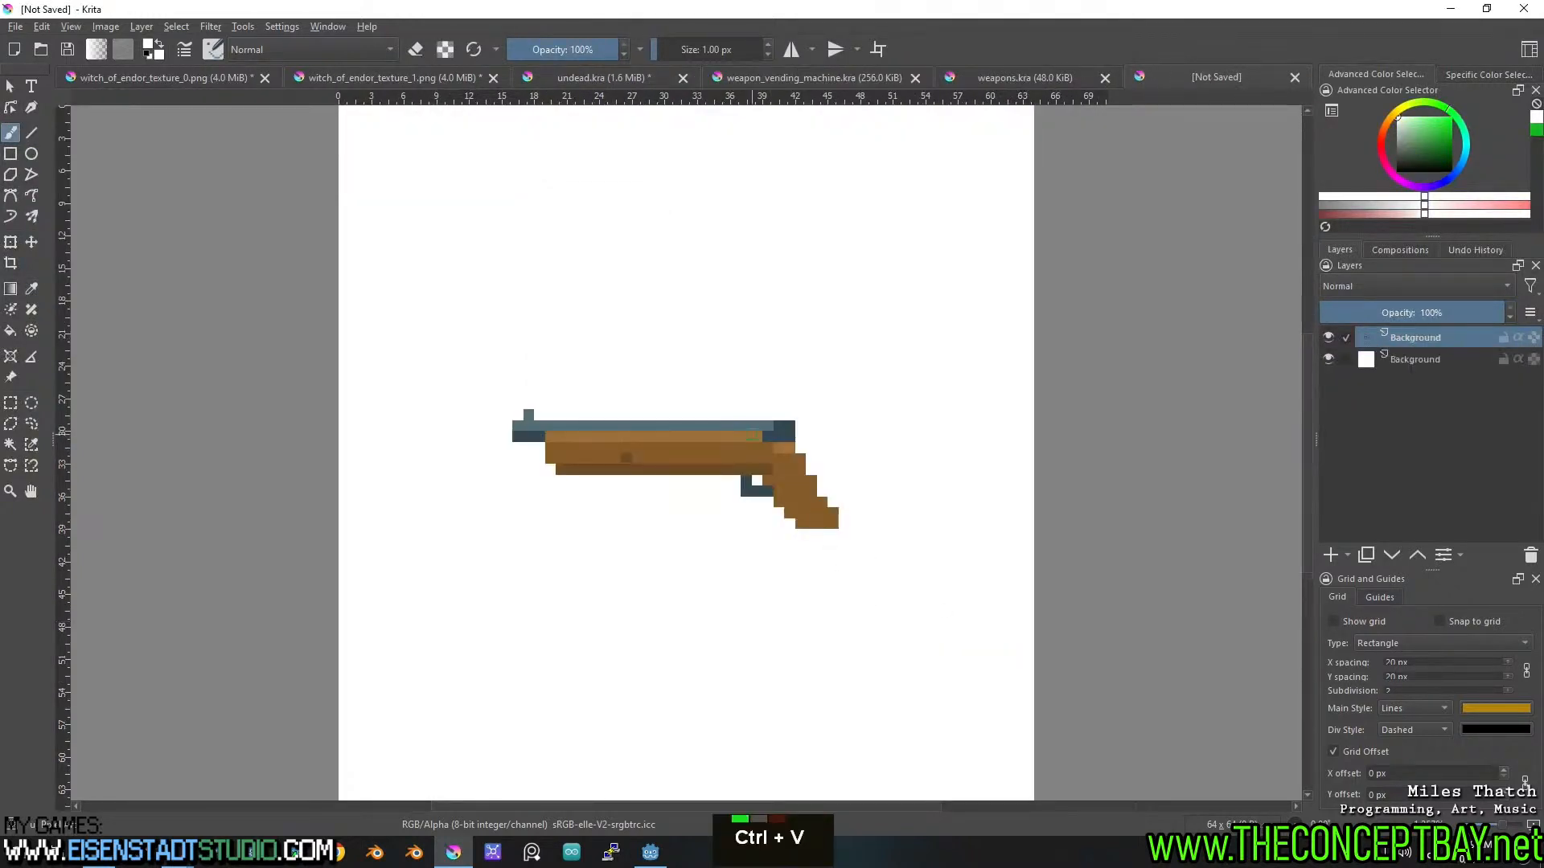
Save the blade document weapons.kra under the new name weapons_held.kra in the Assets folder.
left_click(1031, 77)
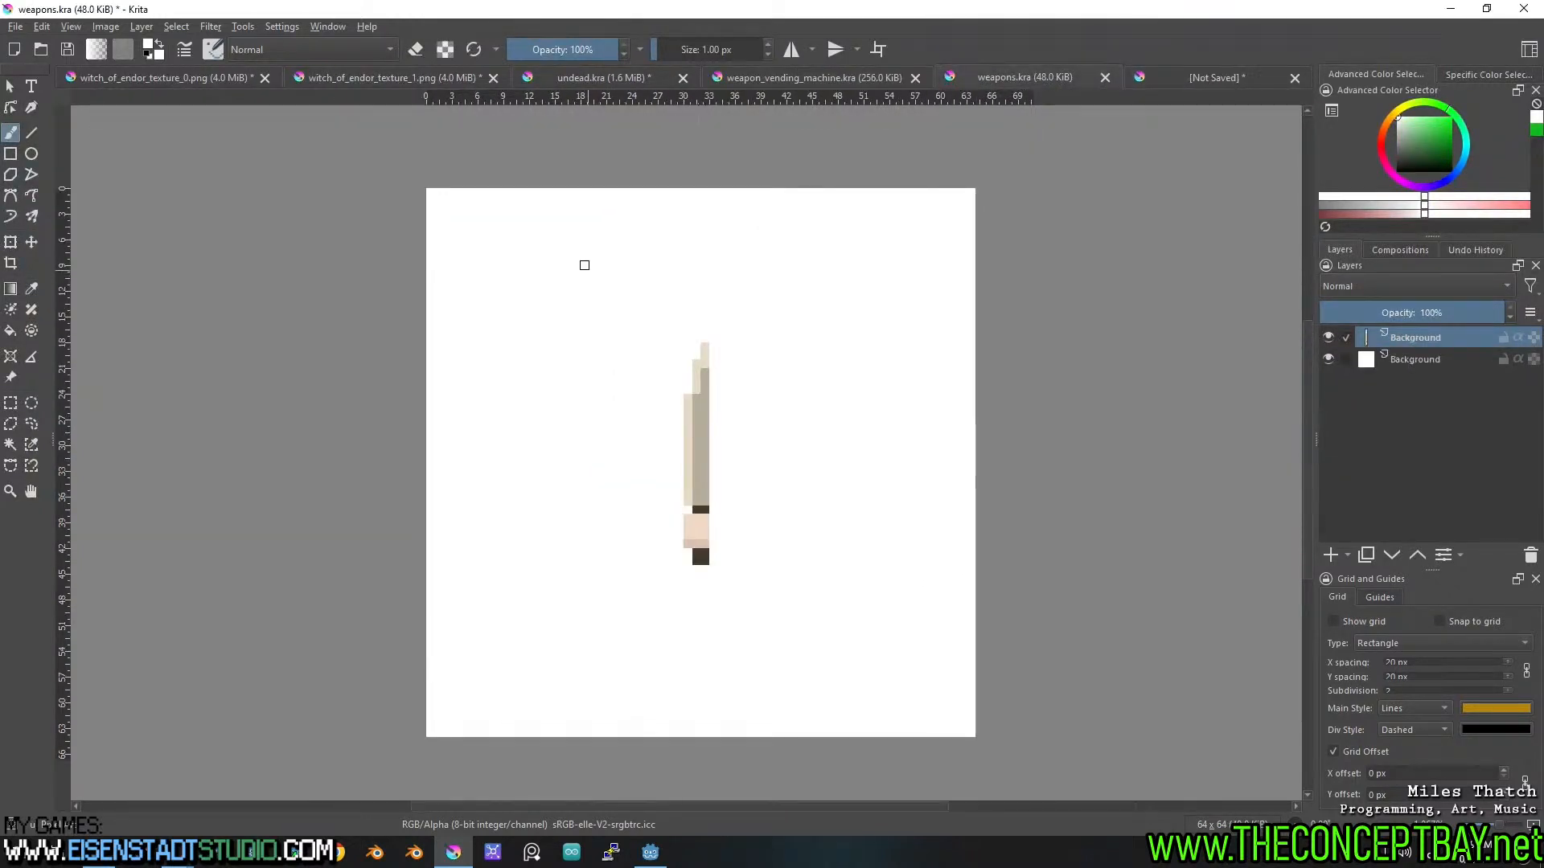
left_click(11, 24)
left_click(67, 122)
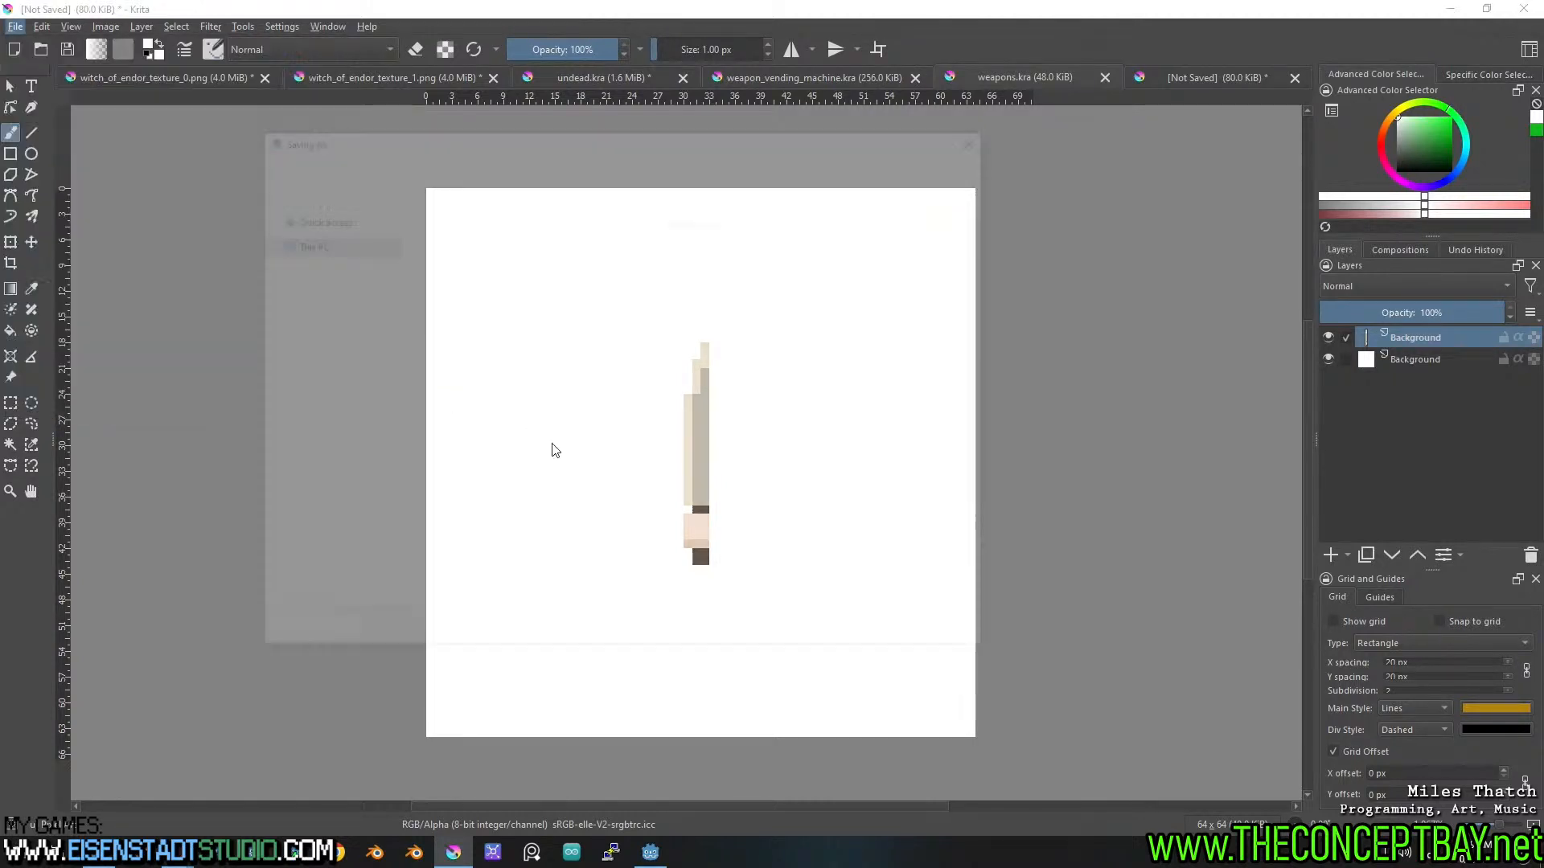
key("ctrl+Left")
key("ctrl+Left")
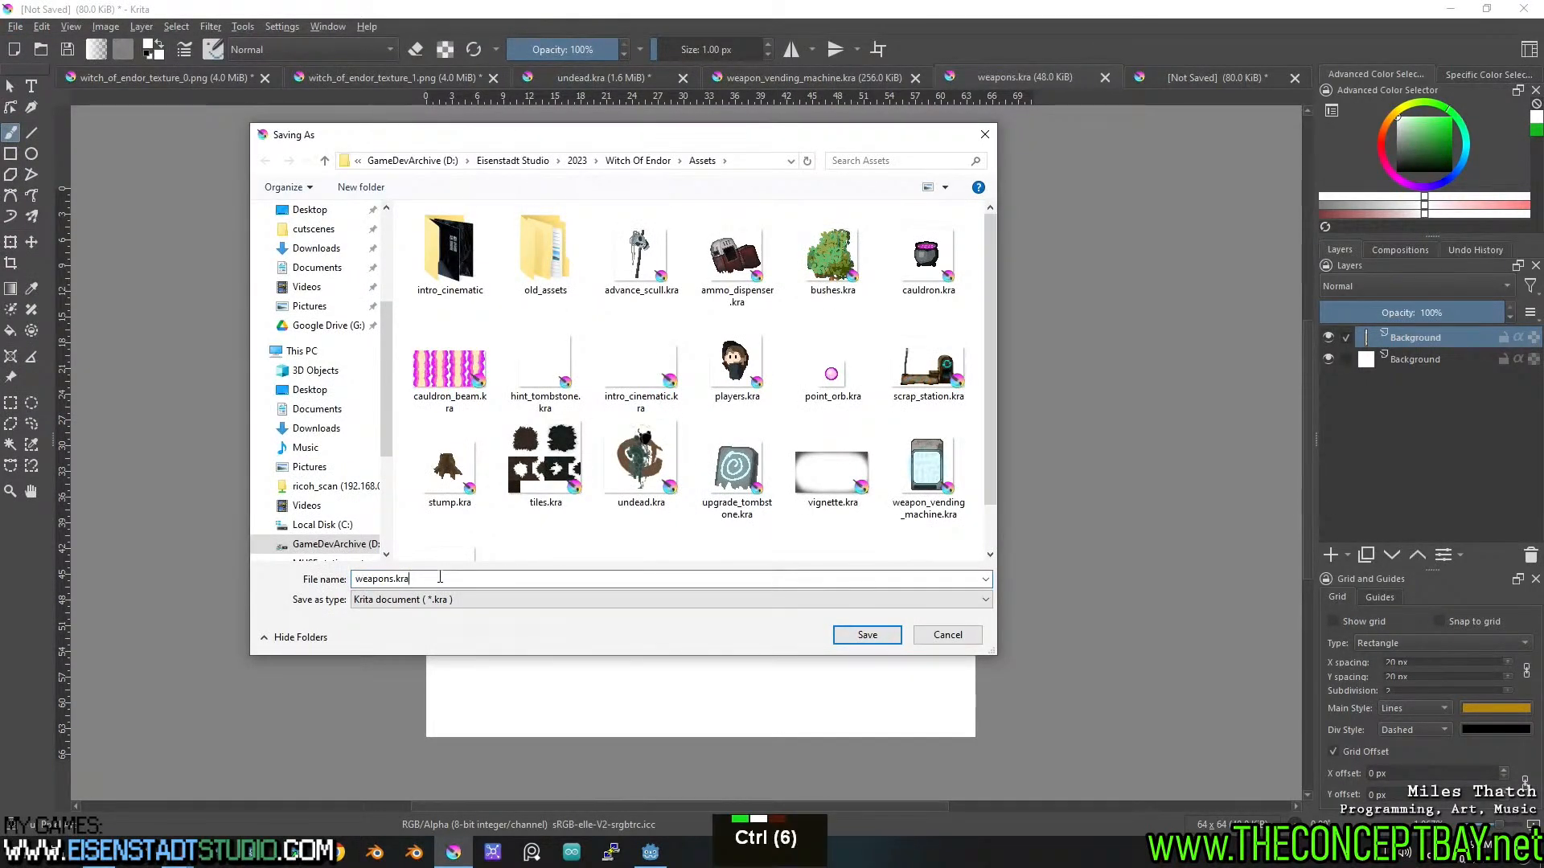
type("_held")
key("Return")
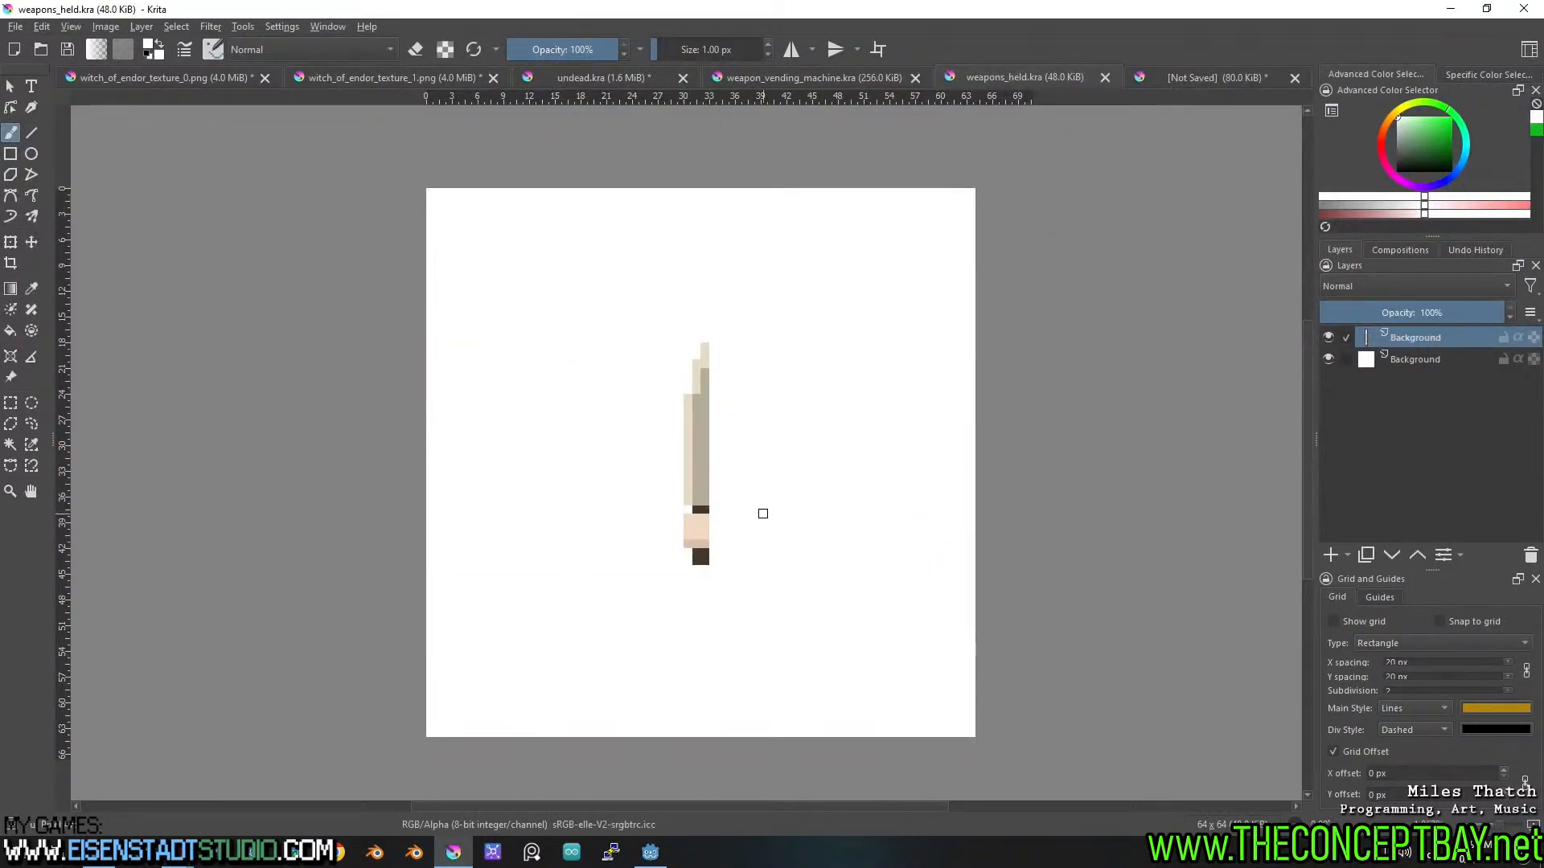
Save the unsaved gun document as weapon_icons.kra in the Assets folder.
left_click(1220, 76)
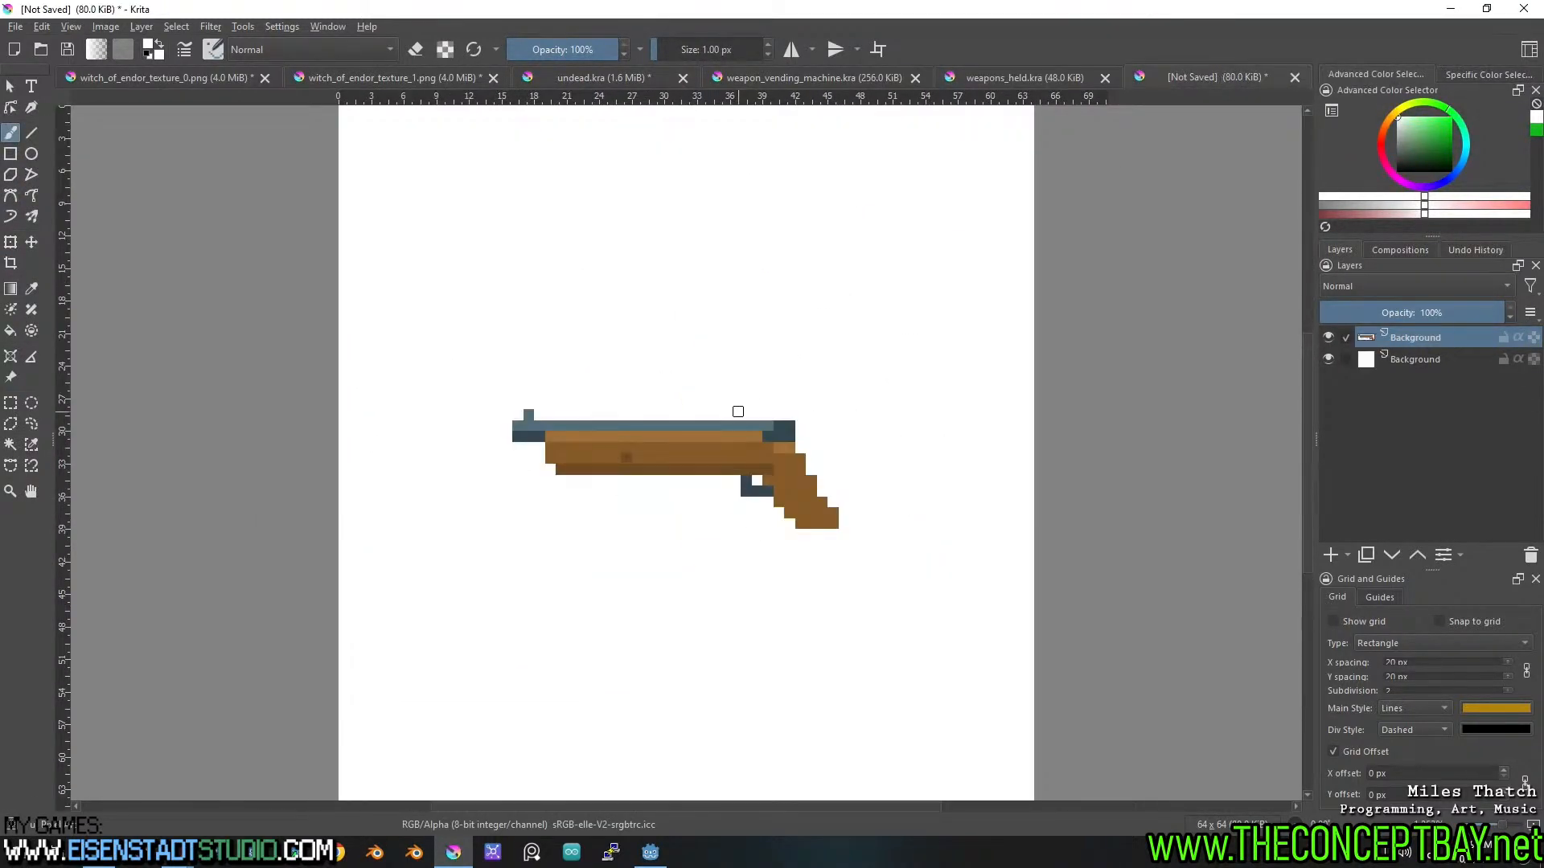
key("ctrl+s")
type("weapons")
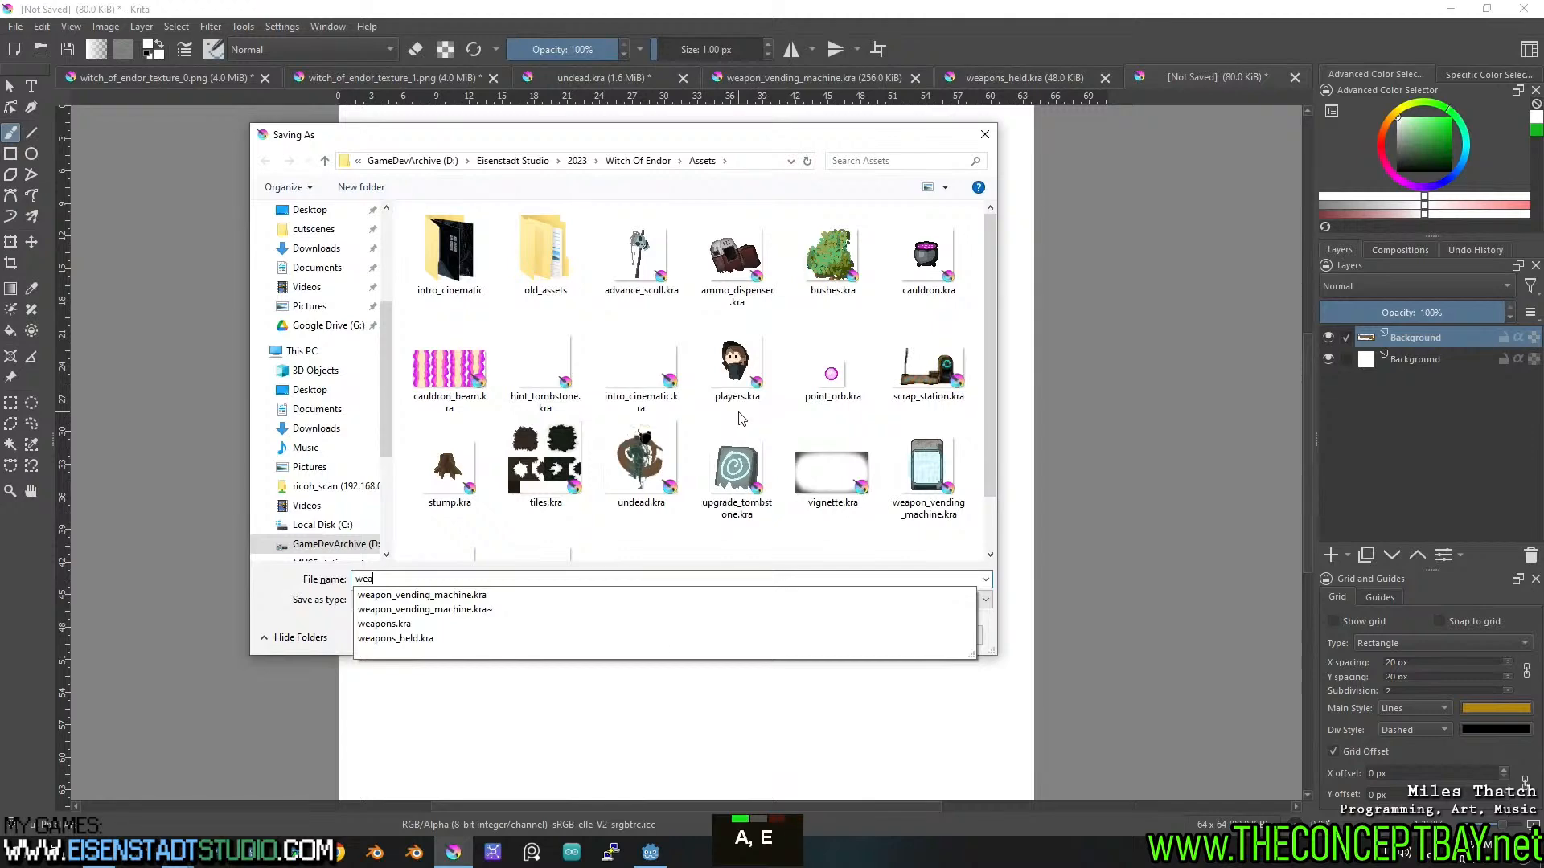
key("BackSpace")
type("_icons")
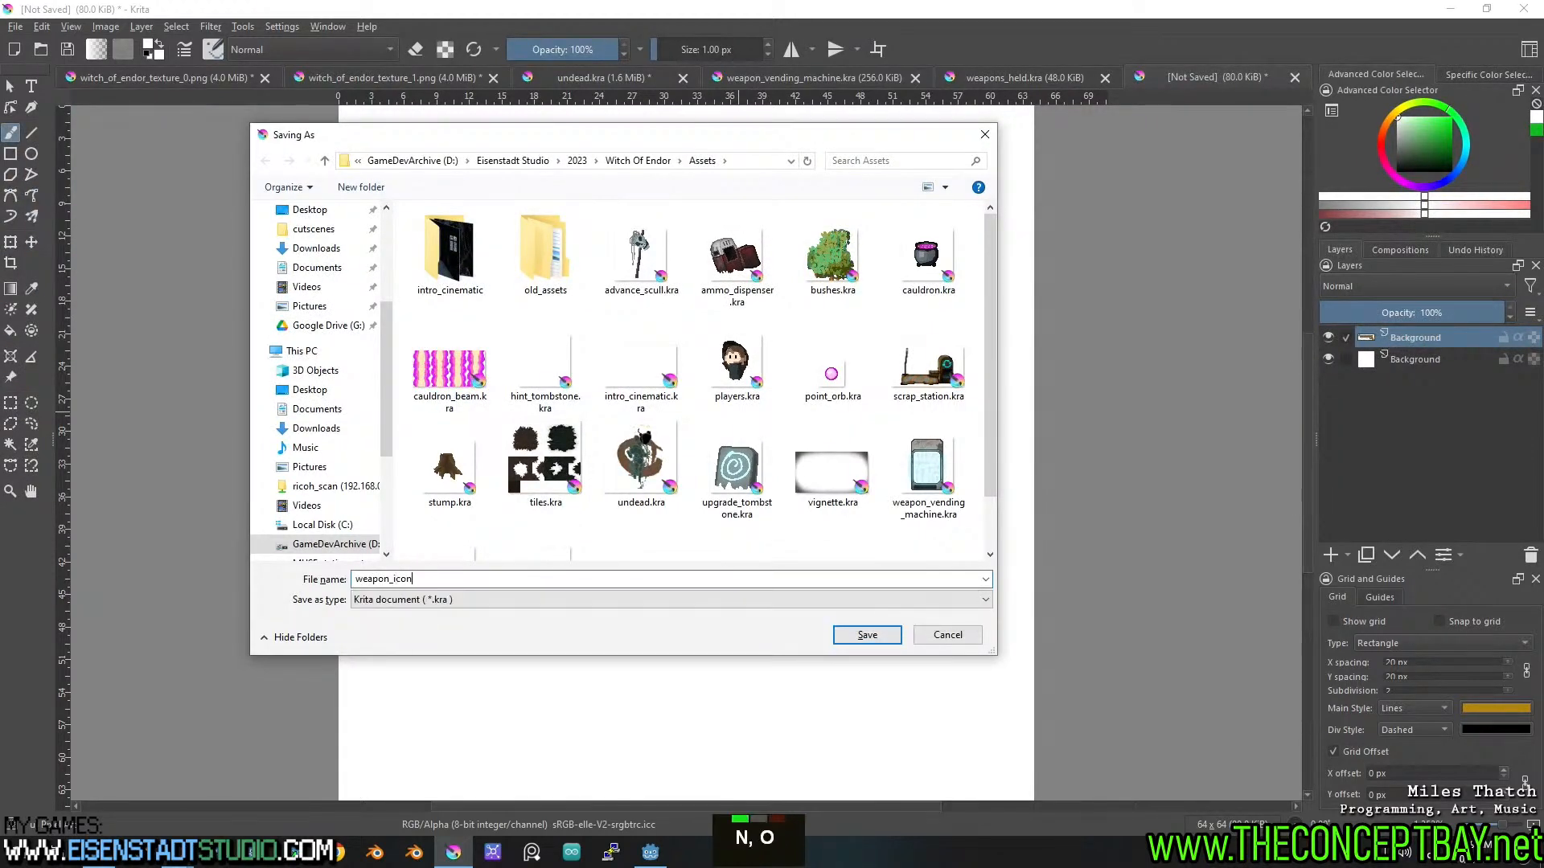
key("Return")
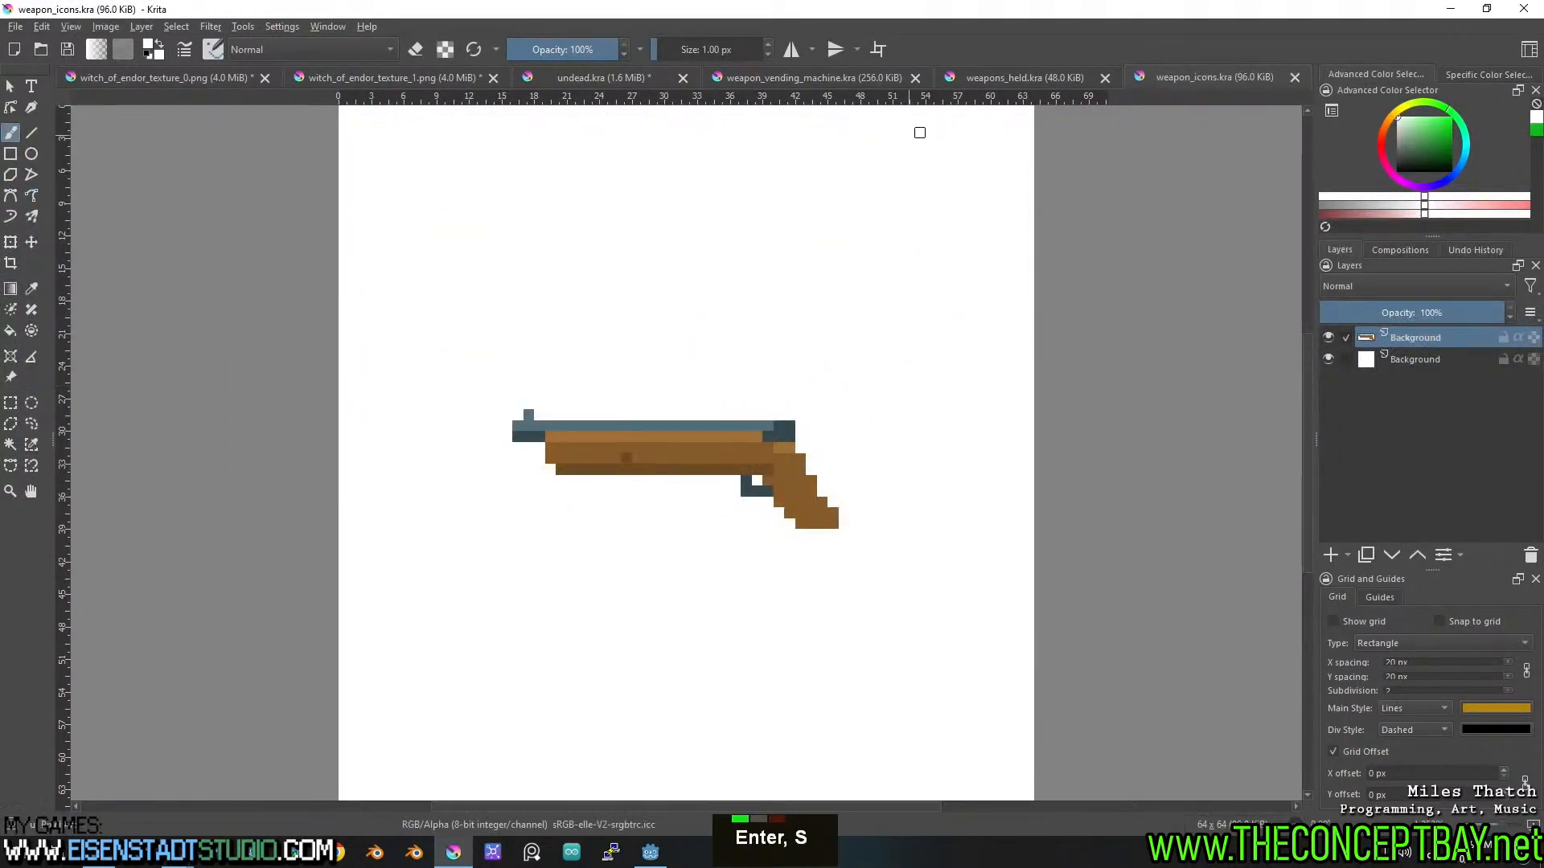
Cut the brown fist sprite beneath the black rectangle in witch_of_endor_texture_0.png and paste it into weapons_held.kra.
left_click(999, 80)
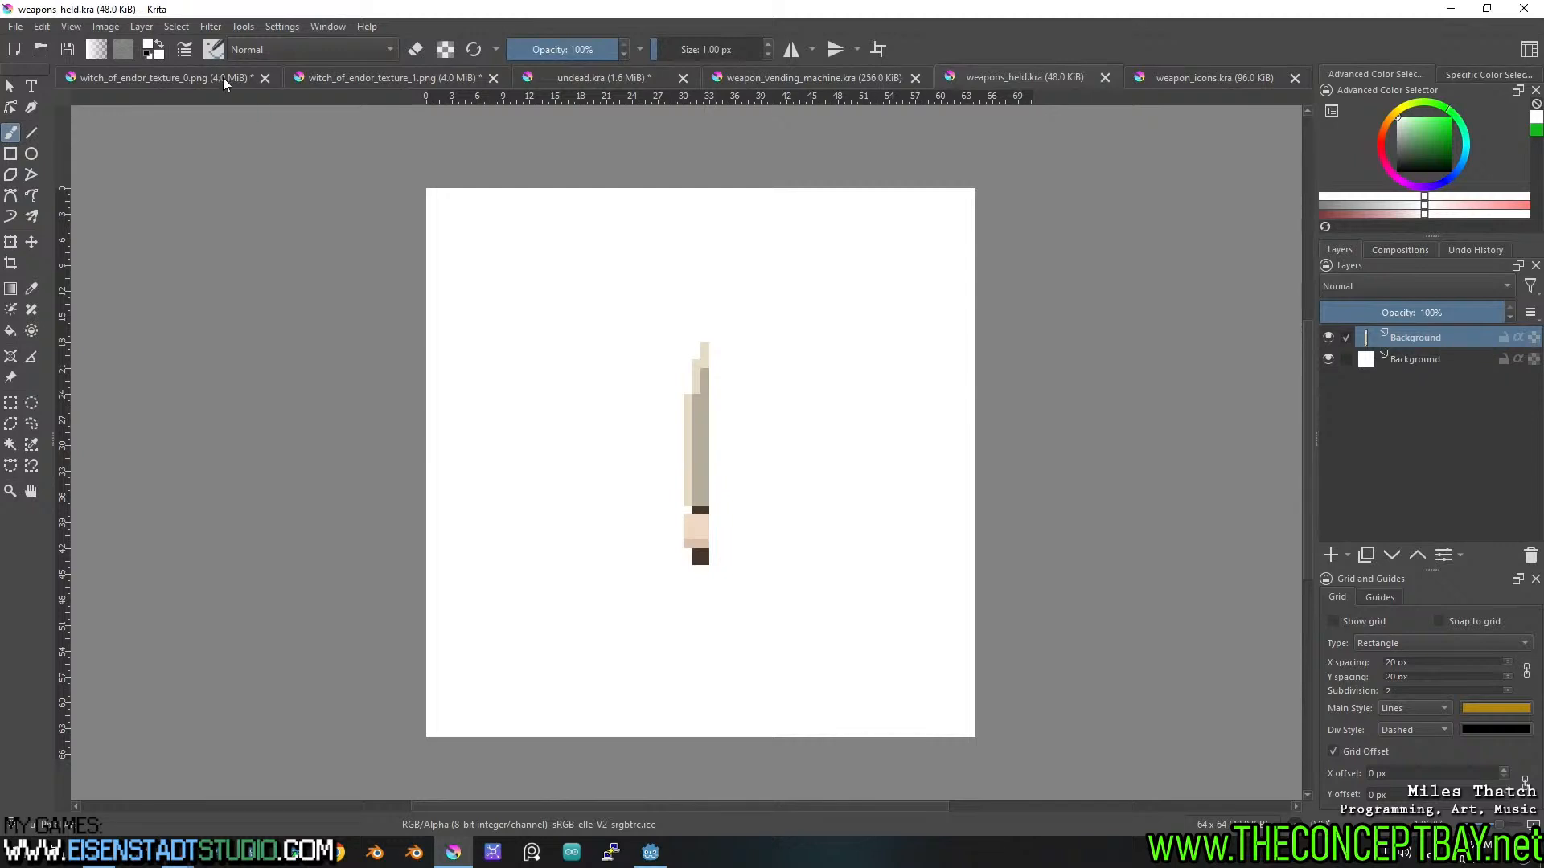
left_click(222, 78)
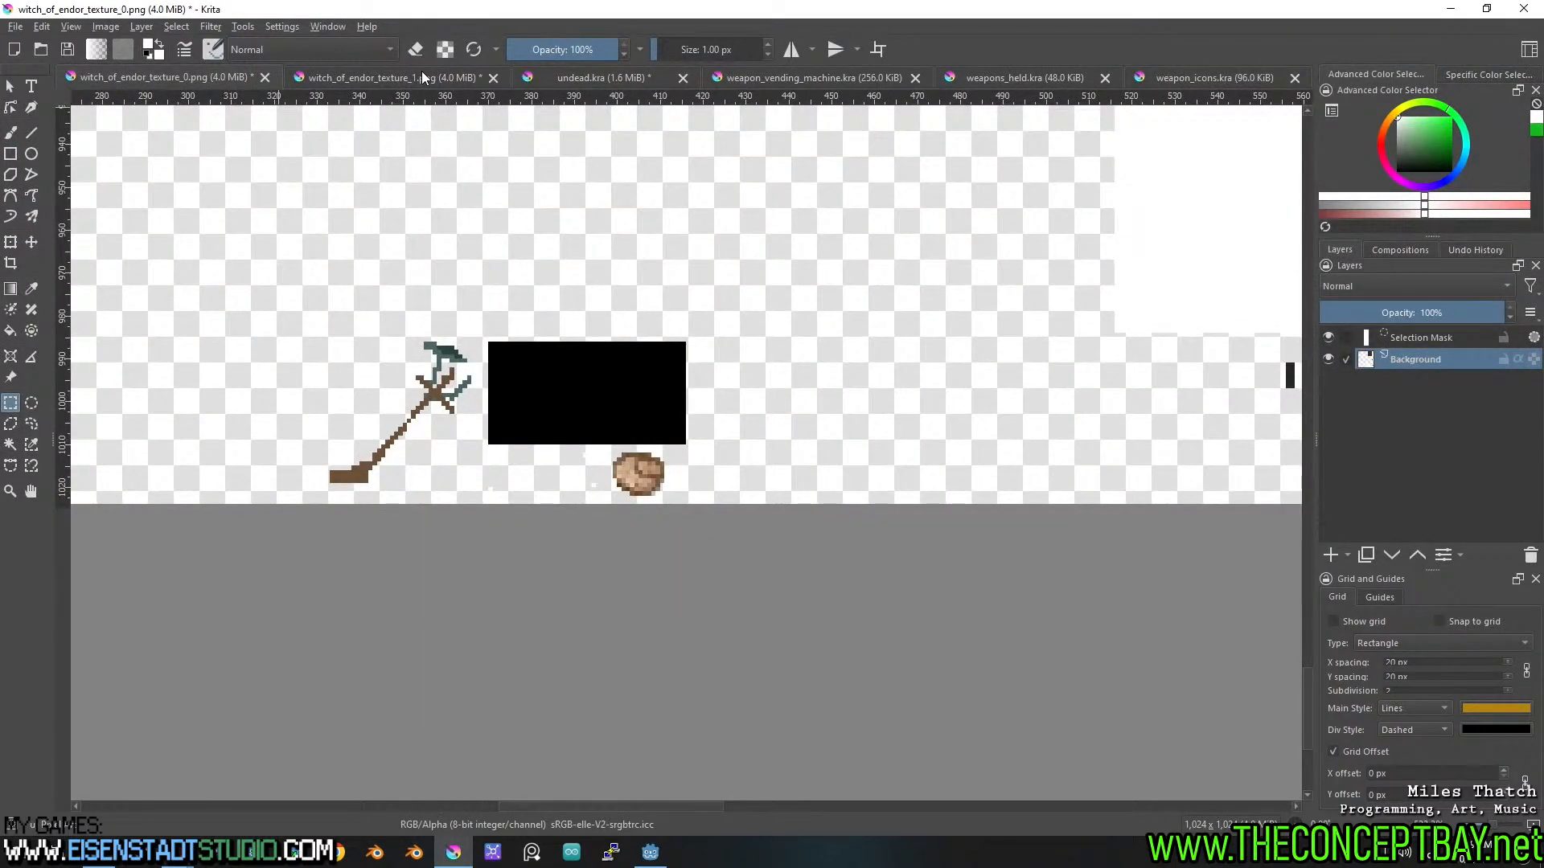
left_click_drag(670, 449, 599, 500)
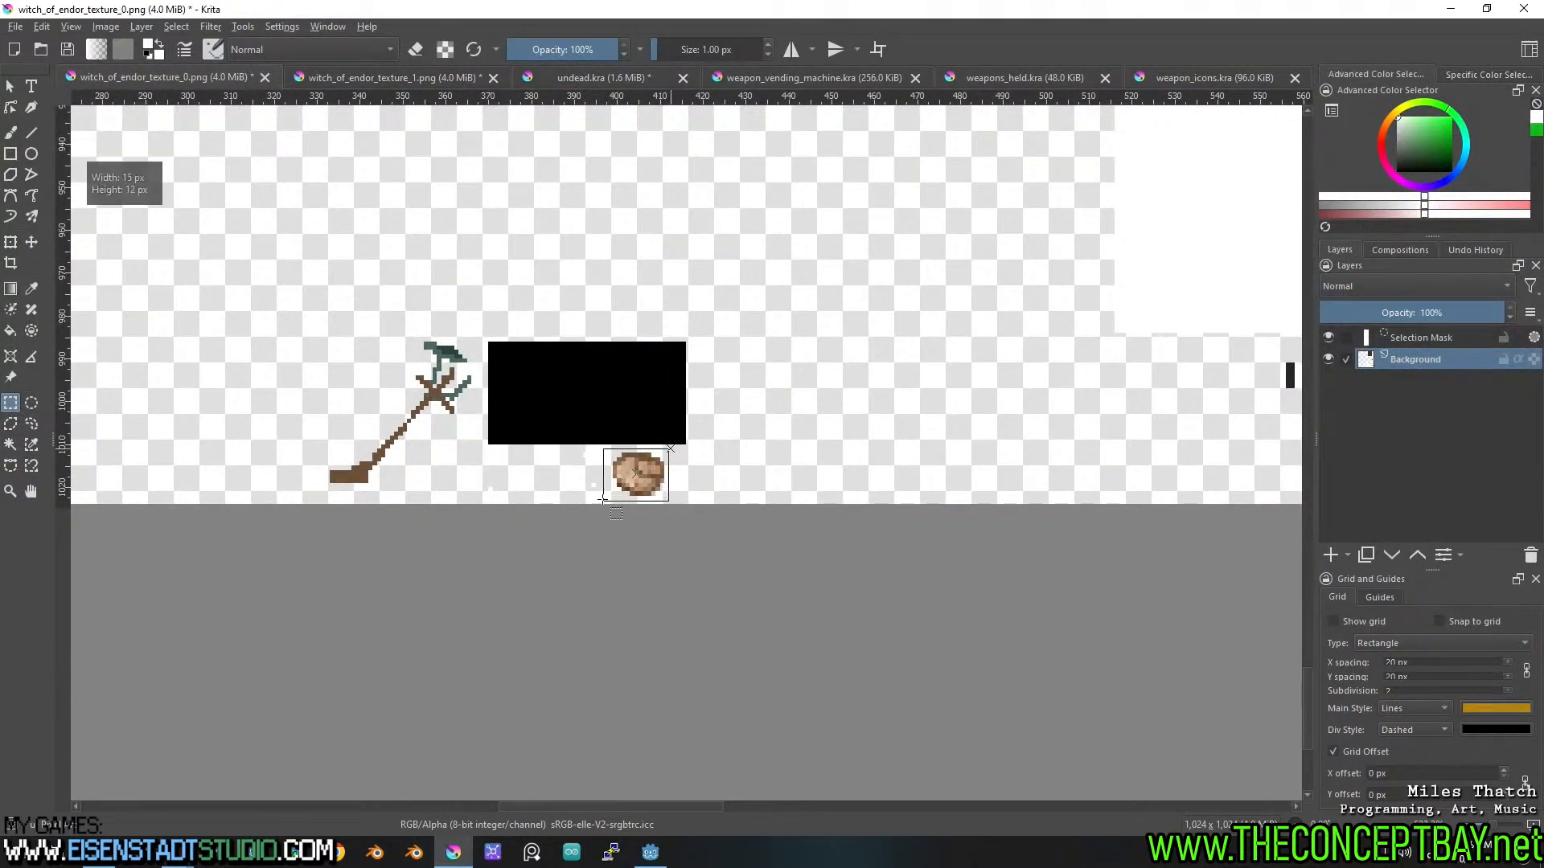
key("ctrl+x")
left_click(977, 79)
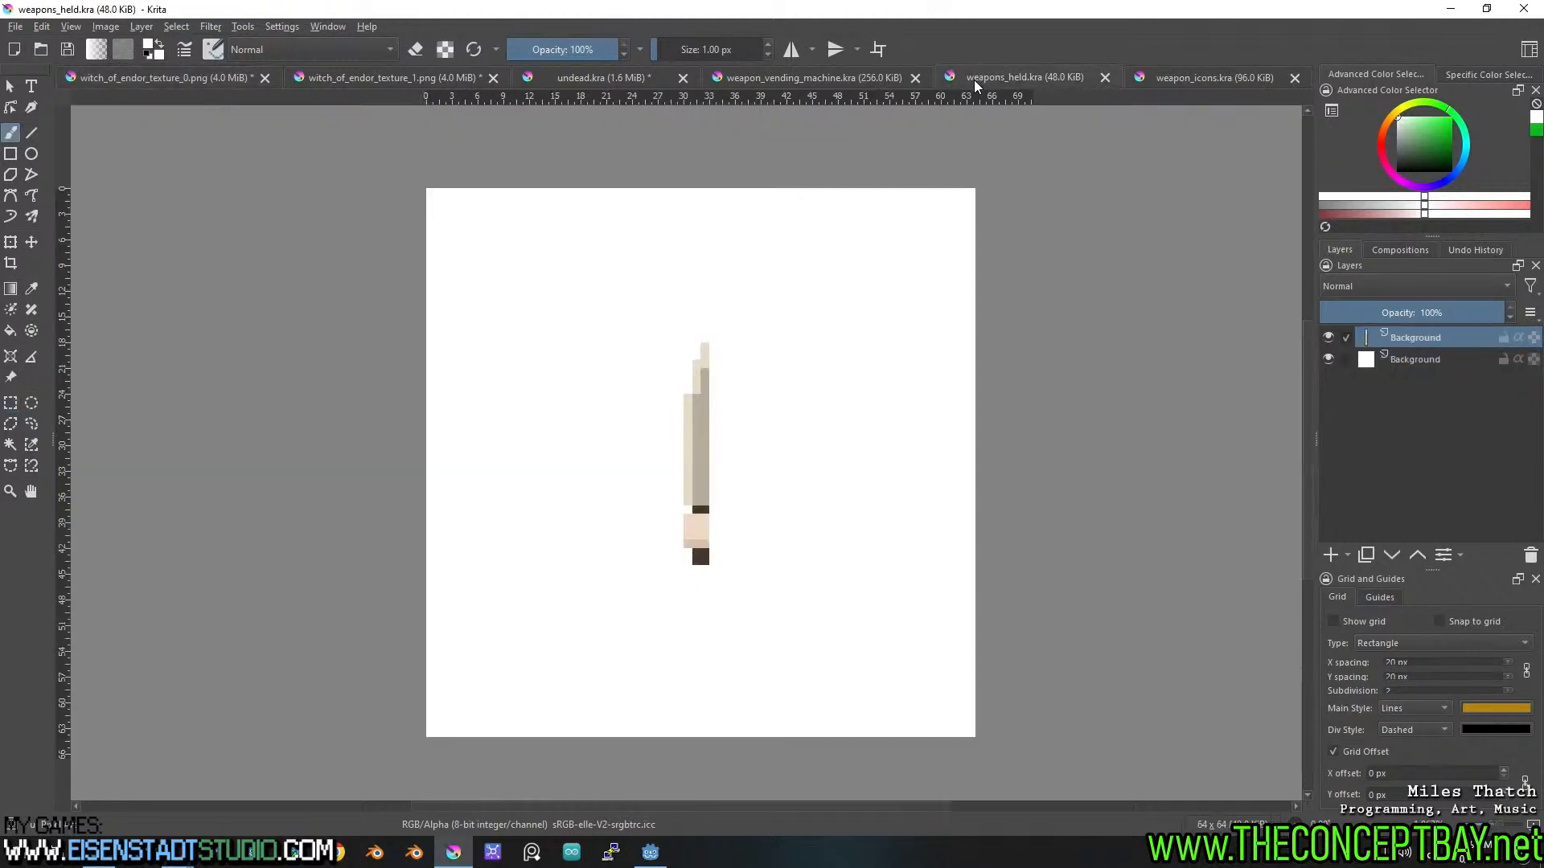
key("ctrl+v")
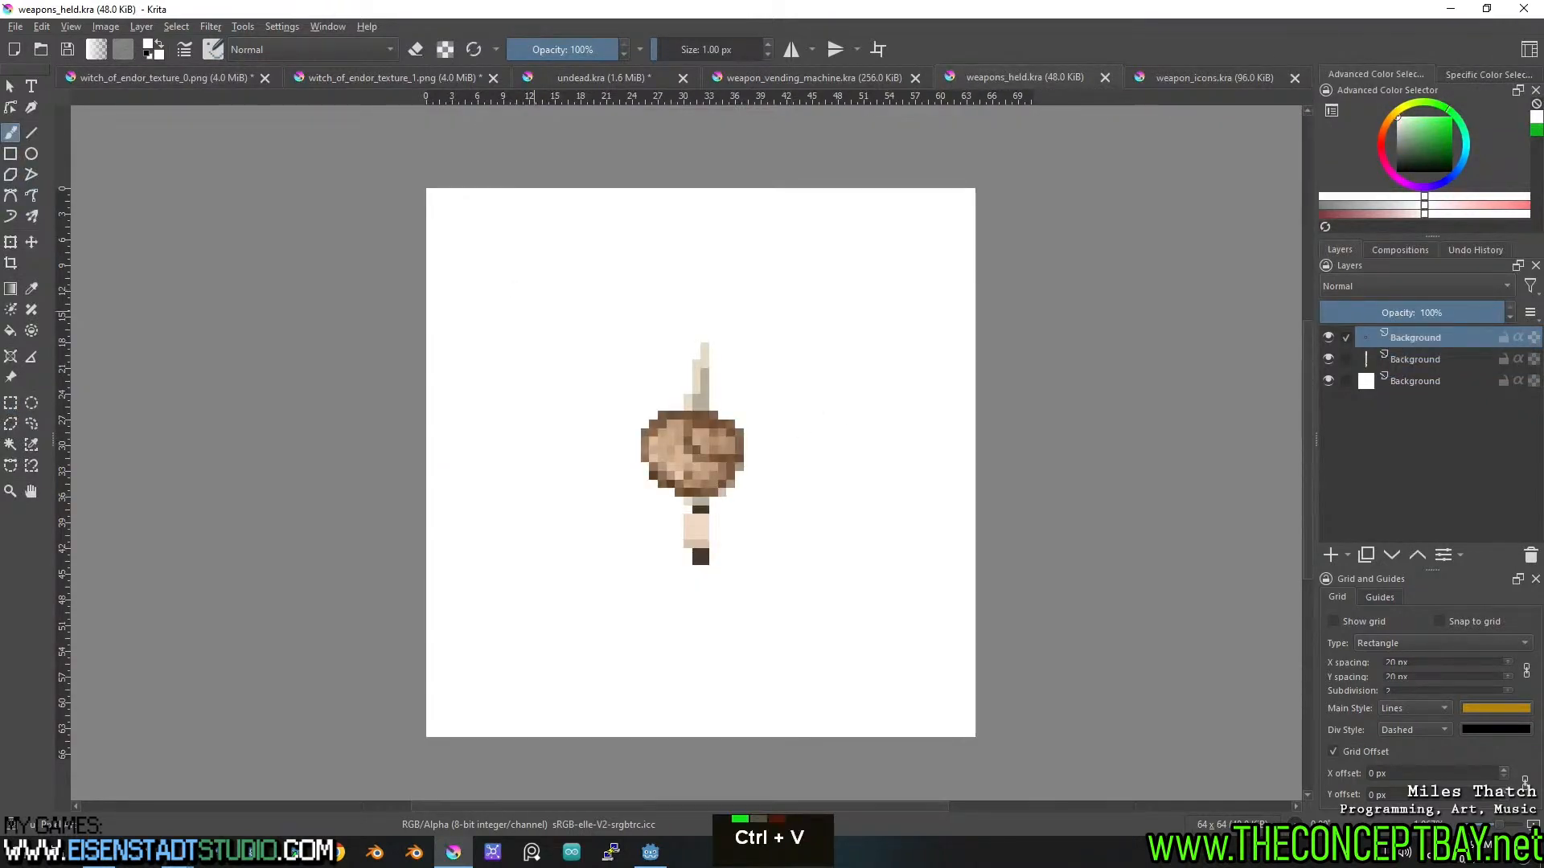
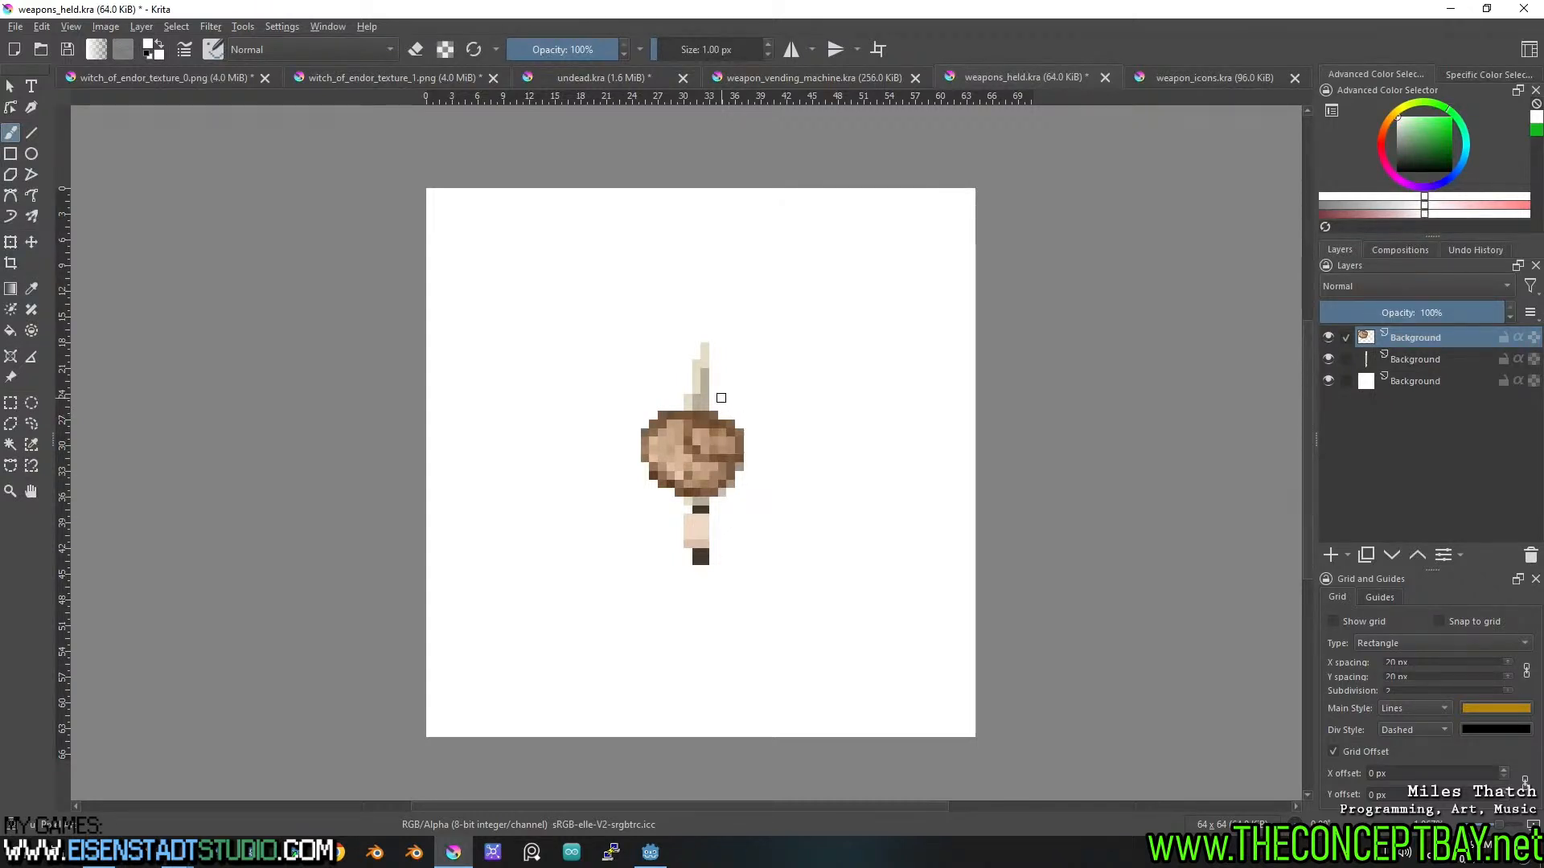
Undo the brown fist's paste in weapons_held.kra and its cut in witch_of_endor_texture_0.png.
key("ctrl+z")
left_click(201, 77)
key("ctrl+z")
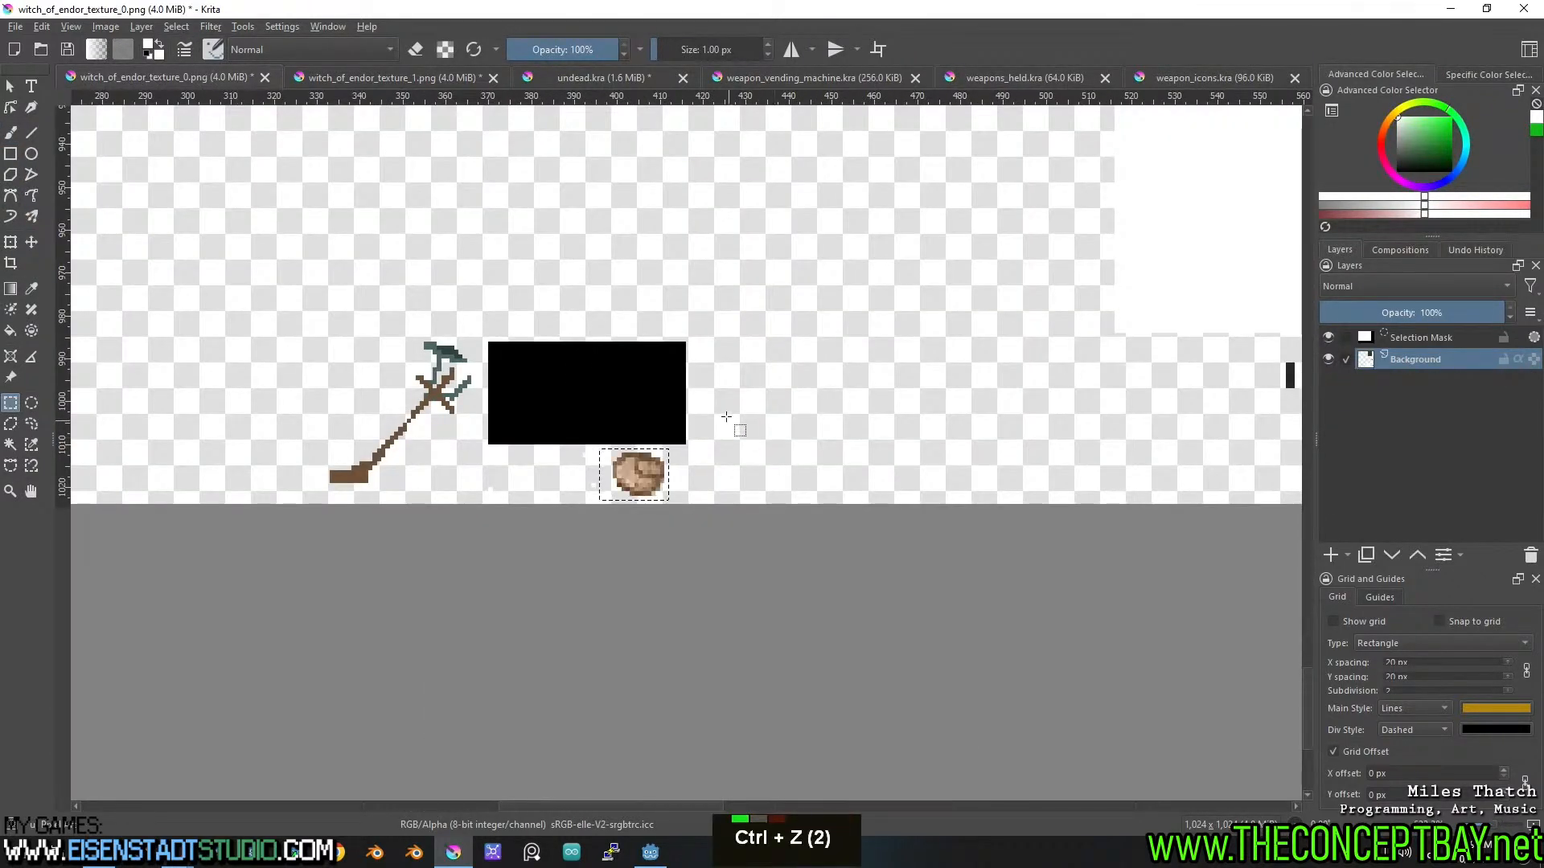
Cut the small pale fist sprite beneath the grey wrench-like sprite near the lower right corner of witch_of_endor_texture_0.png.
scroll(980, 513, "down", 3)
middle_click(980, 513)
middle_click(934, 529)
scroll(599, 509, "up", 2)
middle_click(823, 438)
middle_click(1206, 491)
scroll(509, 521, "up", 1)
middle_click(650, 510)
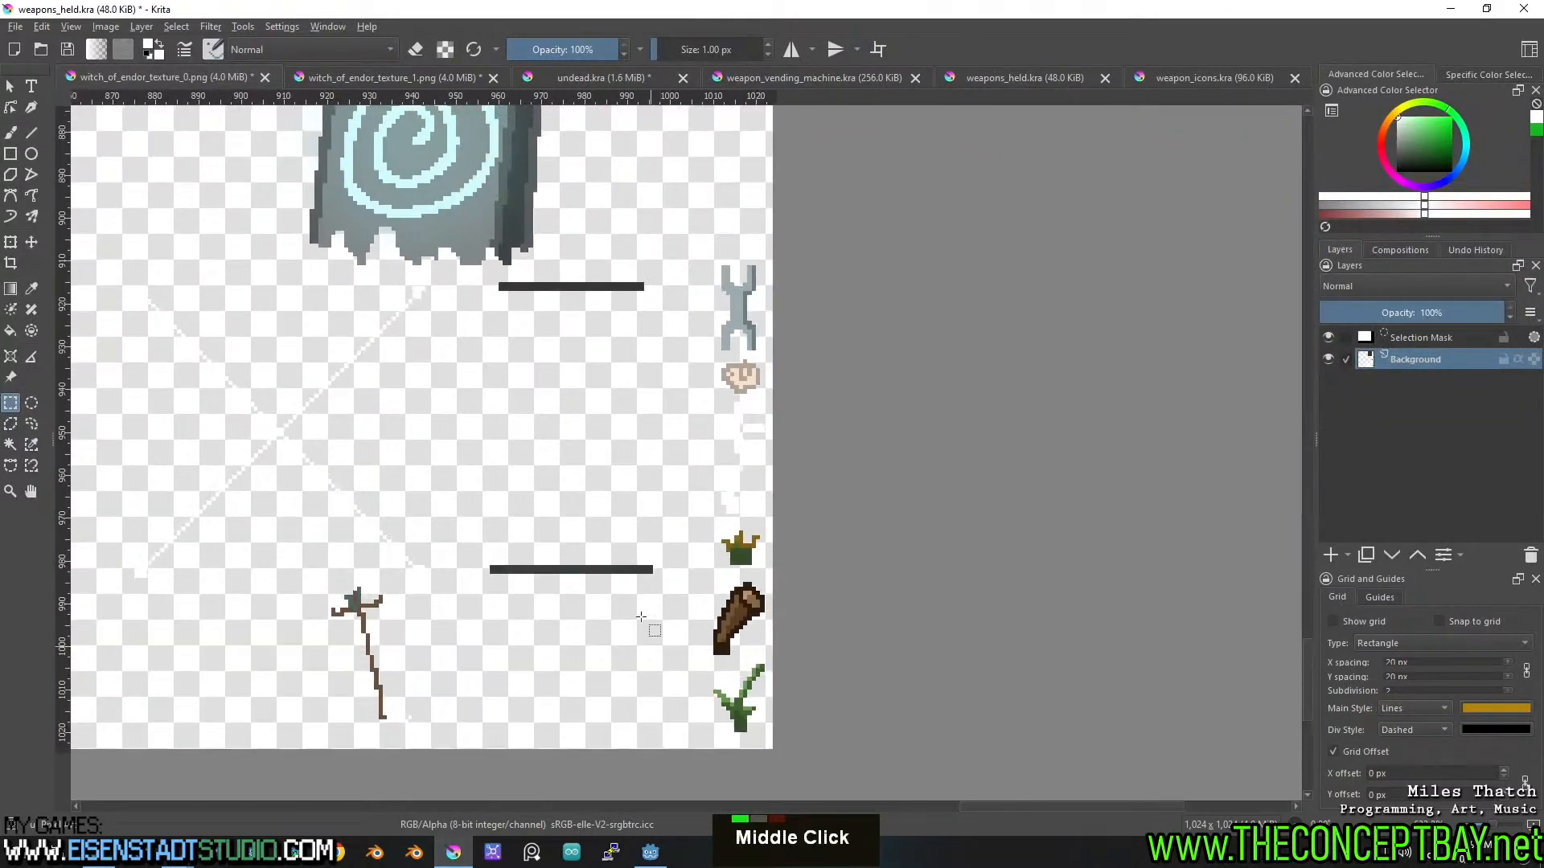
middle_click(541, 441)
left_click_drag(742, 450, 794, 476)
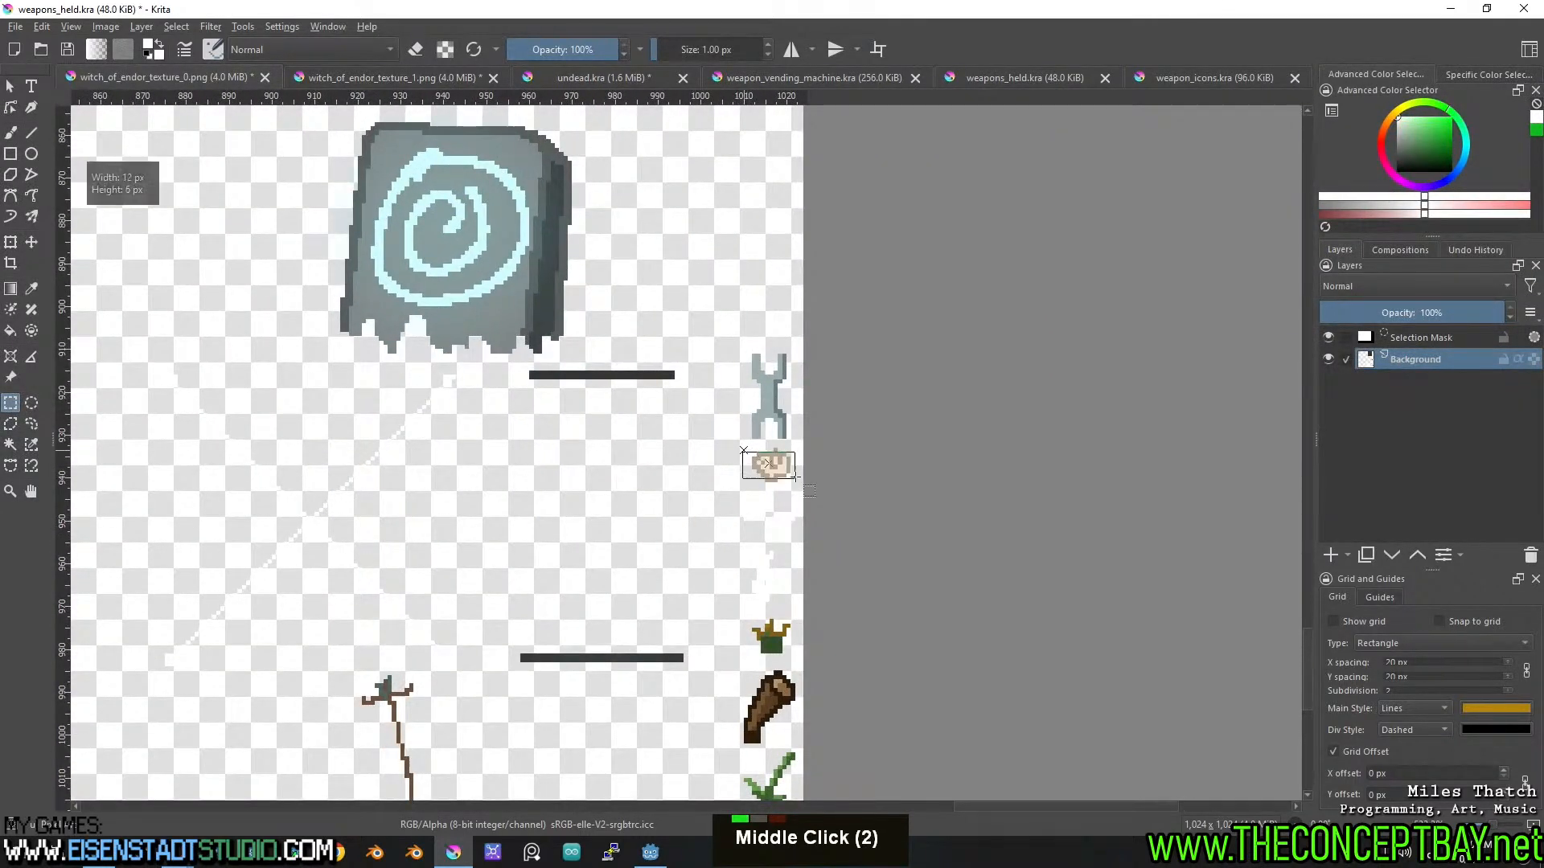
left_click(848, 452)
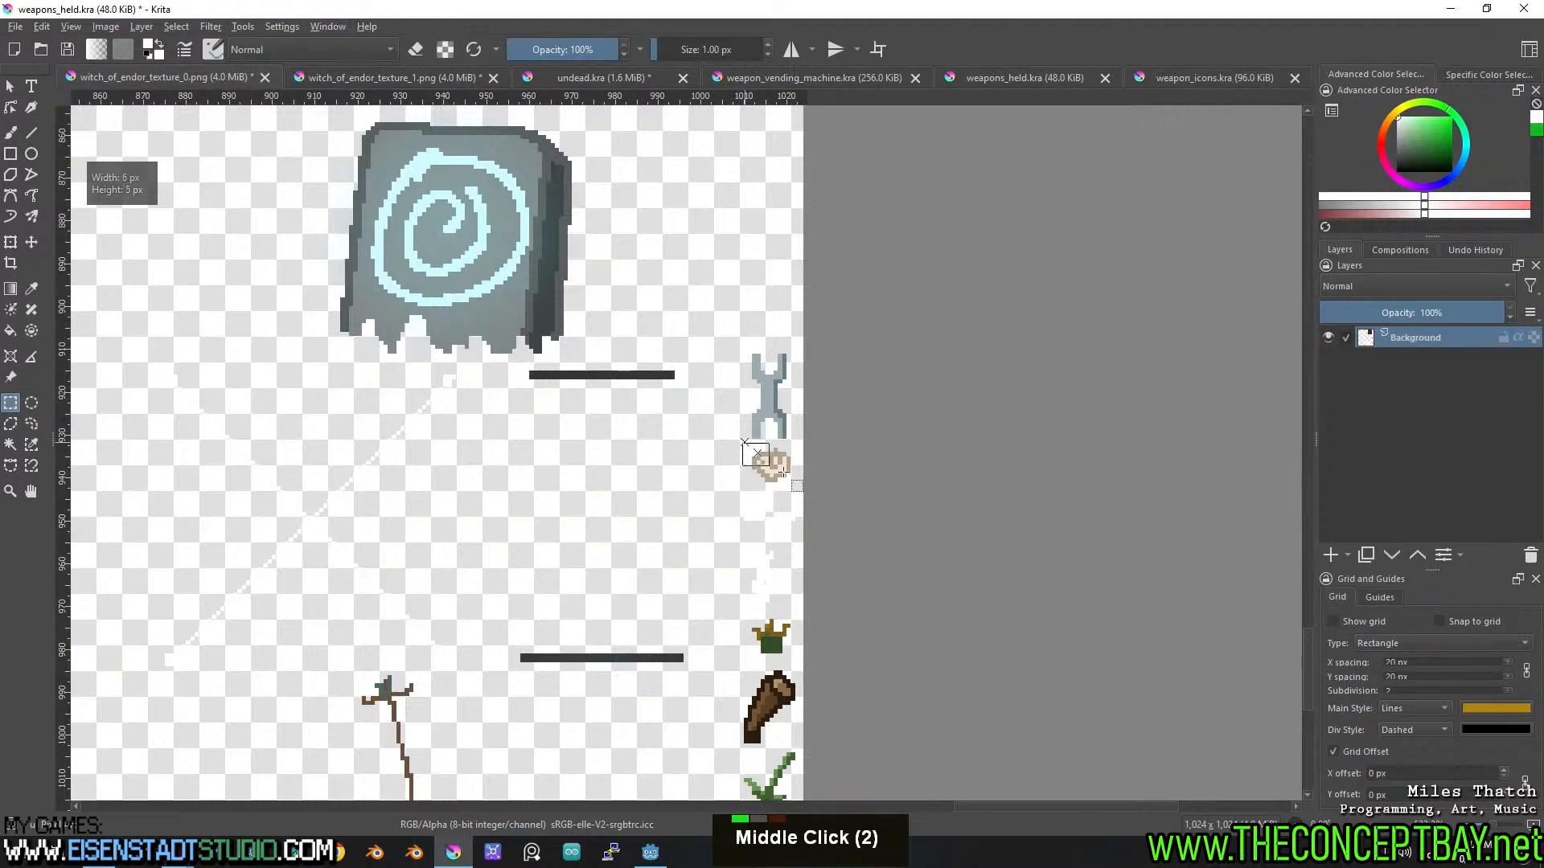
left_click_drag(816, 485, 816, 486)
key("ctrl+x")
Paste the pale fist into weapons_held.kra and move it down over the blade's handle.
left_click(616, 79)
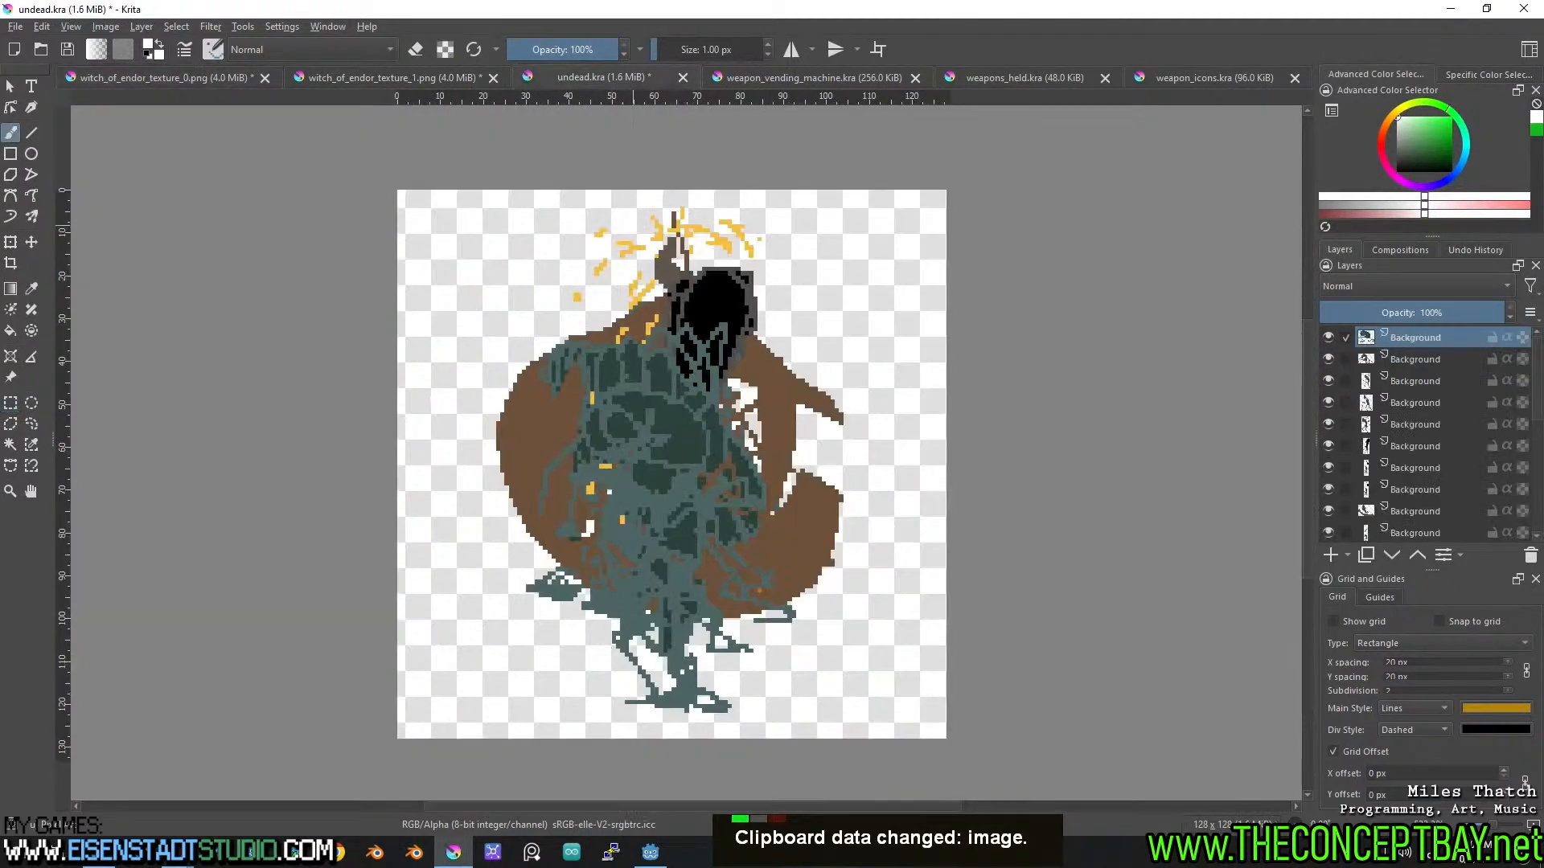
left_click(1025, 77)
key("ctrl+v")
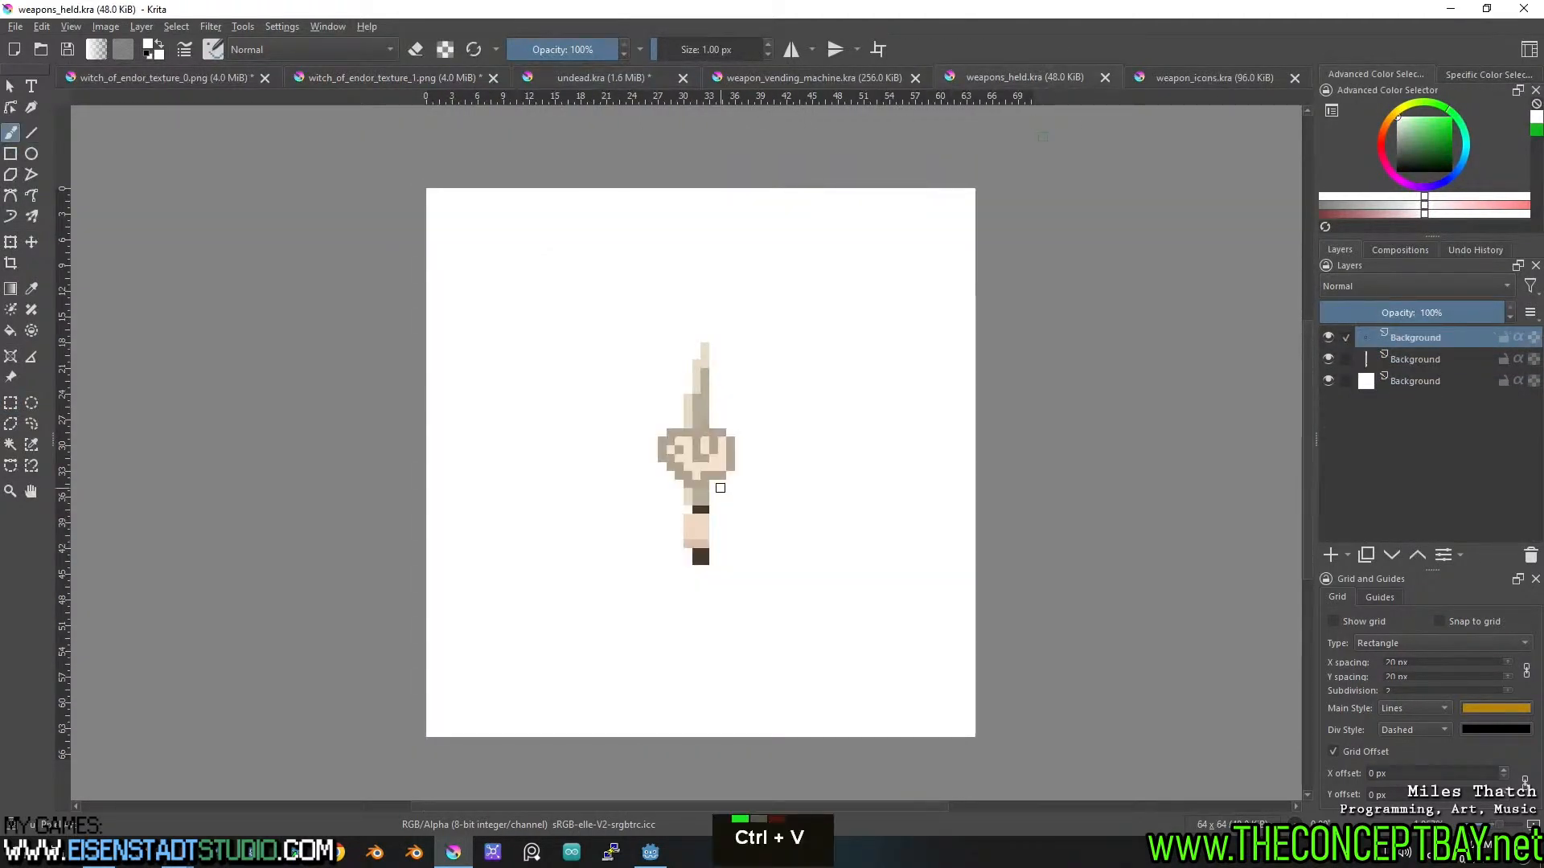
key("t")
left_click_drag(713, 445, 714, 521)
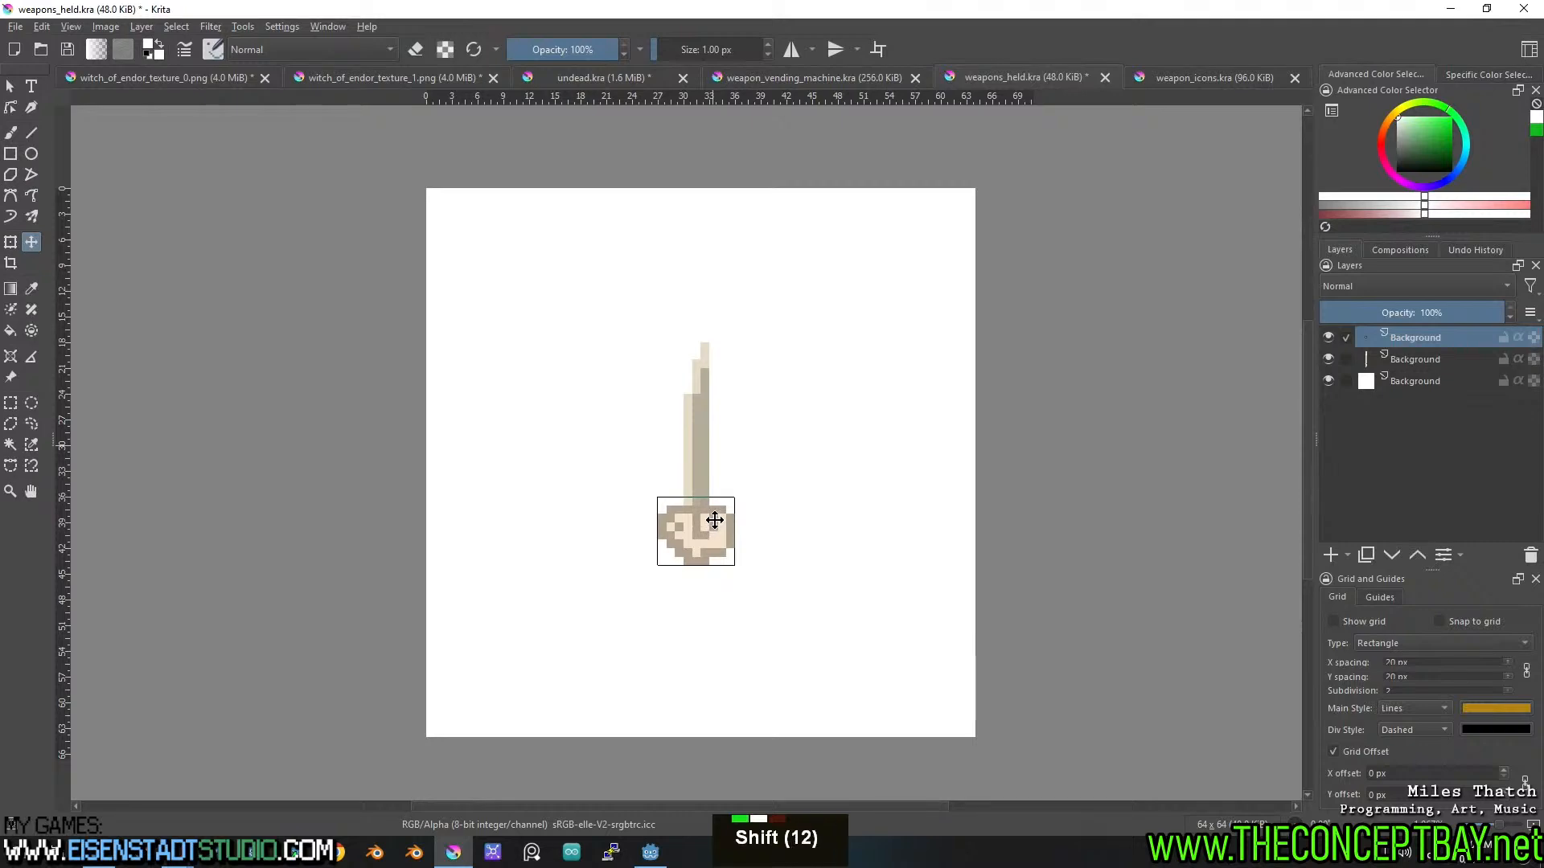
Examine witch_of_endor_texture_0.png from its lower right corner up to the upper edge for more weapon sprites.
left_click(233, 76)
scroll(659, 459, "down", 2)
middle_click(518, 439)
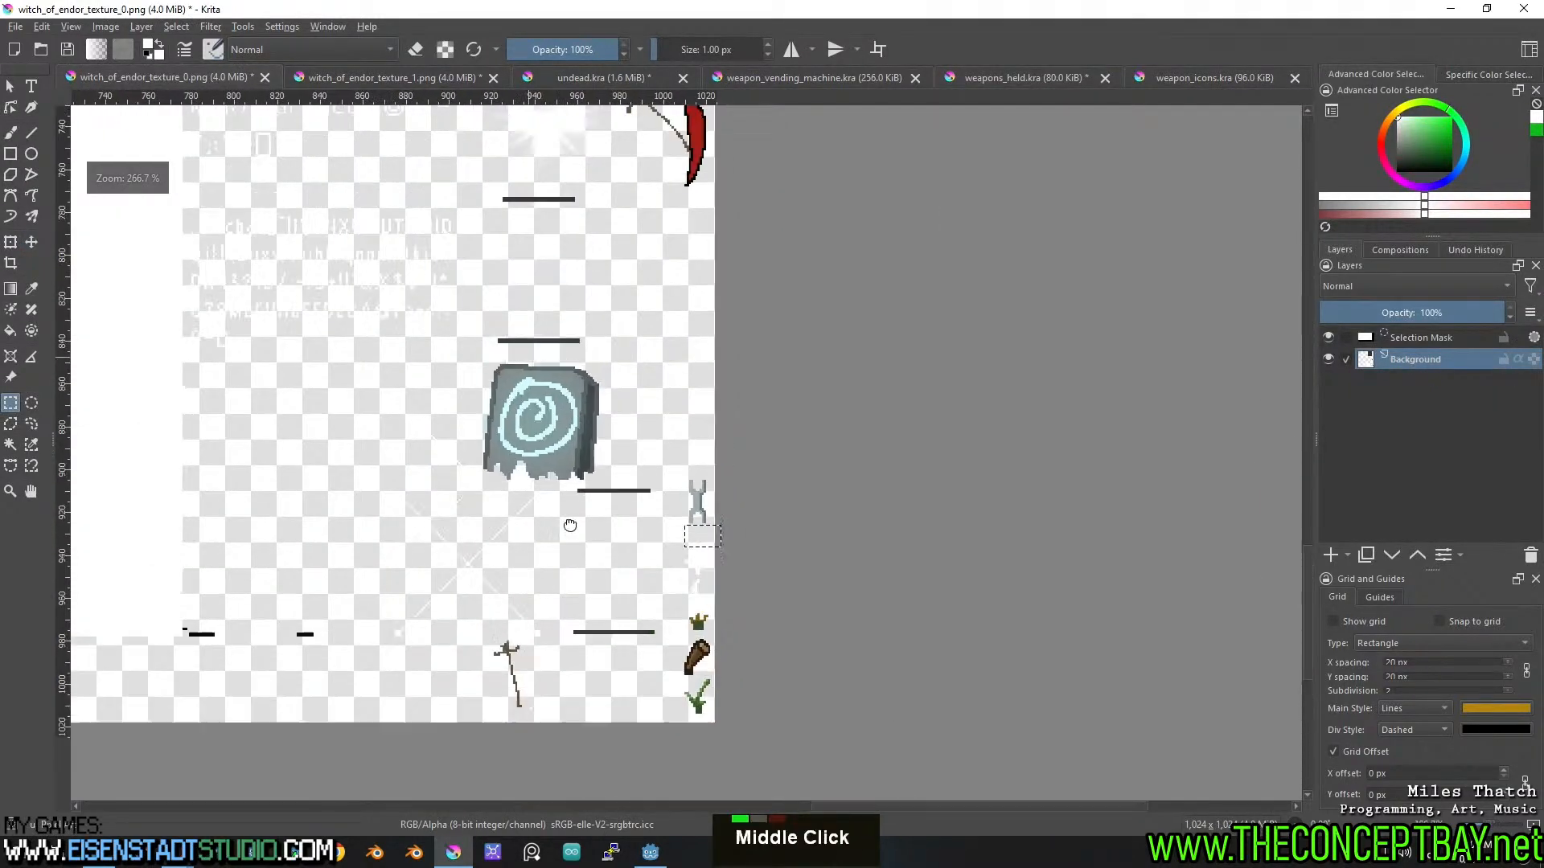
middle_click(518, 440)
scroll(779, 437, "down", 1)
middle_click(779, 437)
middle_click(799, 694)
scroll(724, 369, "down", 1)
middle_click(723, 369)
scroll(617, 557, "up", 3)
scroll(616, 556, "down", 2)
middle_click(620, 447)
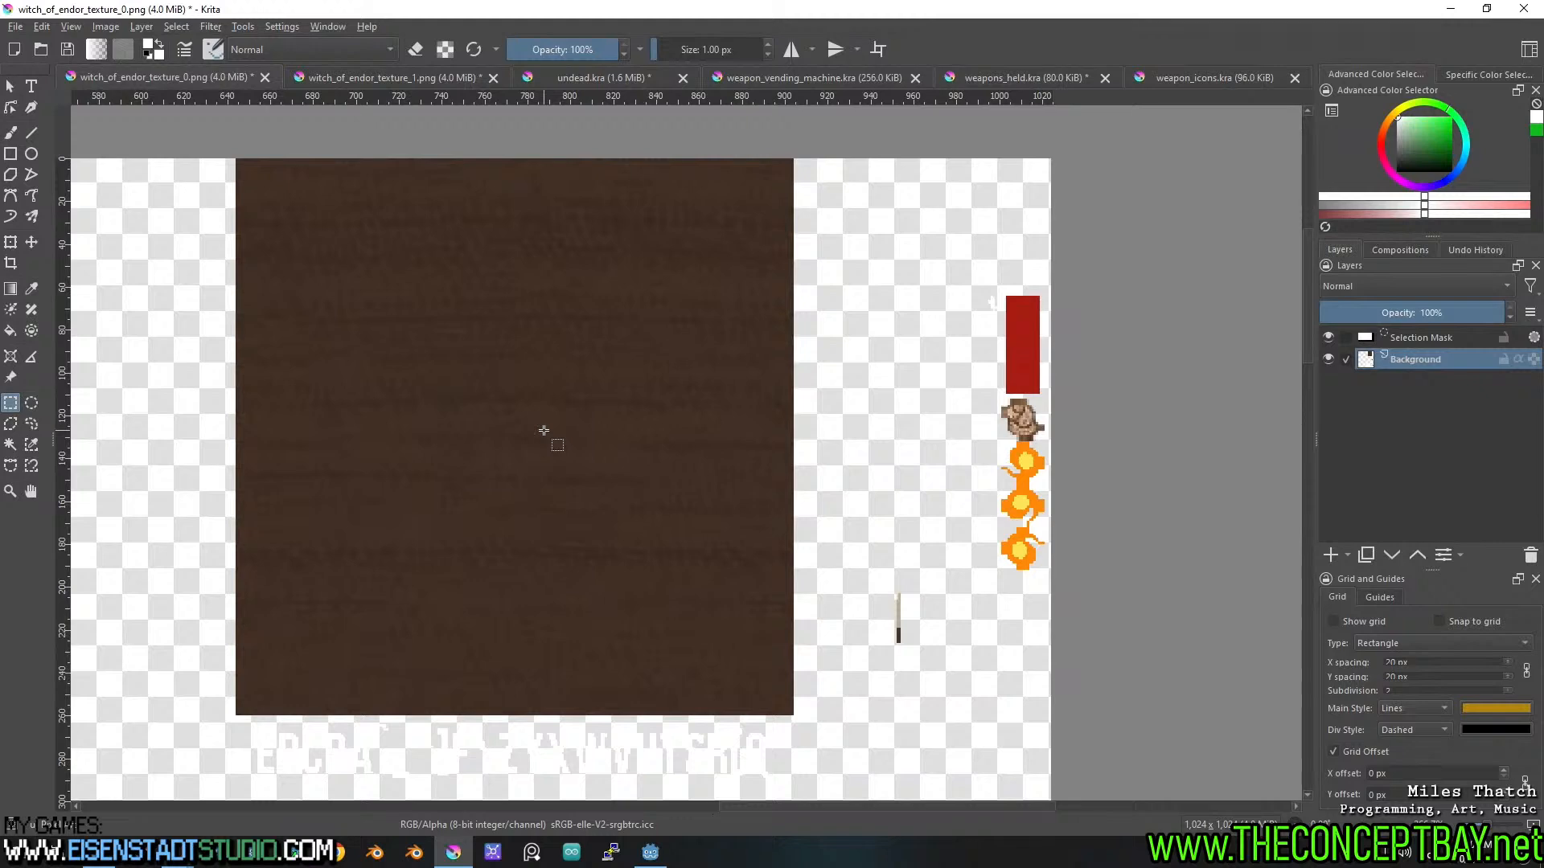
Cut the handless knife sprite beside the dark wood texture in witch_of_endor_texture_0.png and paste it into weapon_icons.kra.
middle_click(853, 422)
scroll(627, 420, "up", 2)
scroll(627, 421, "down", 2)
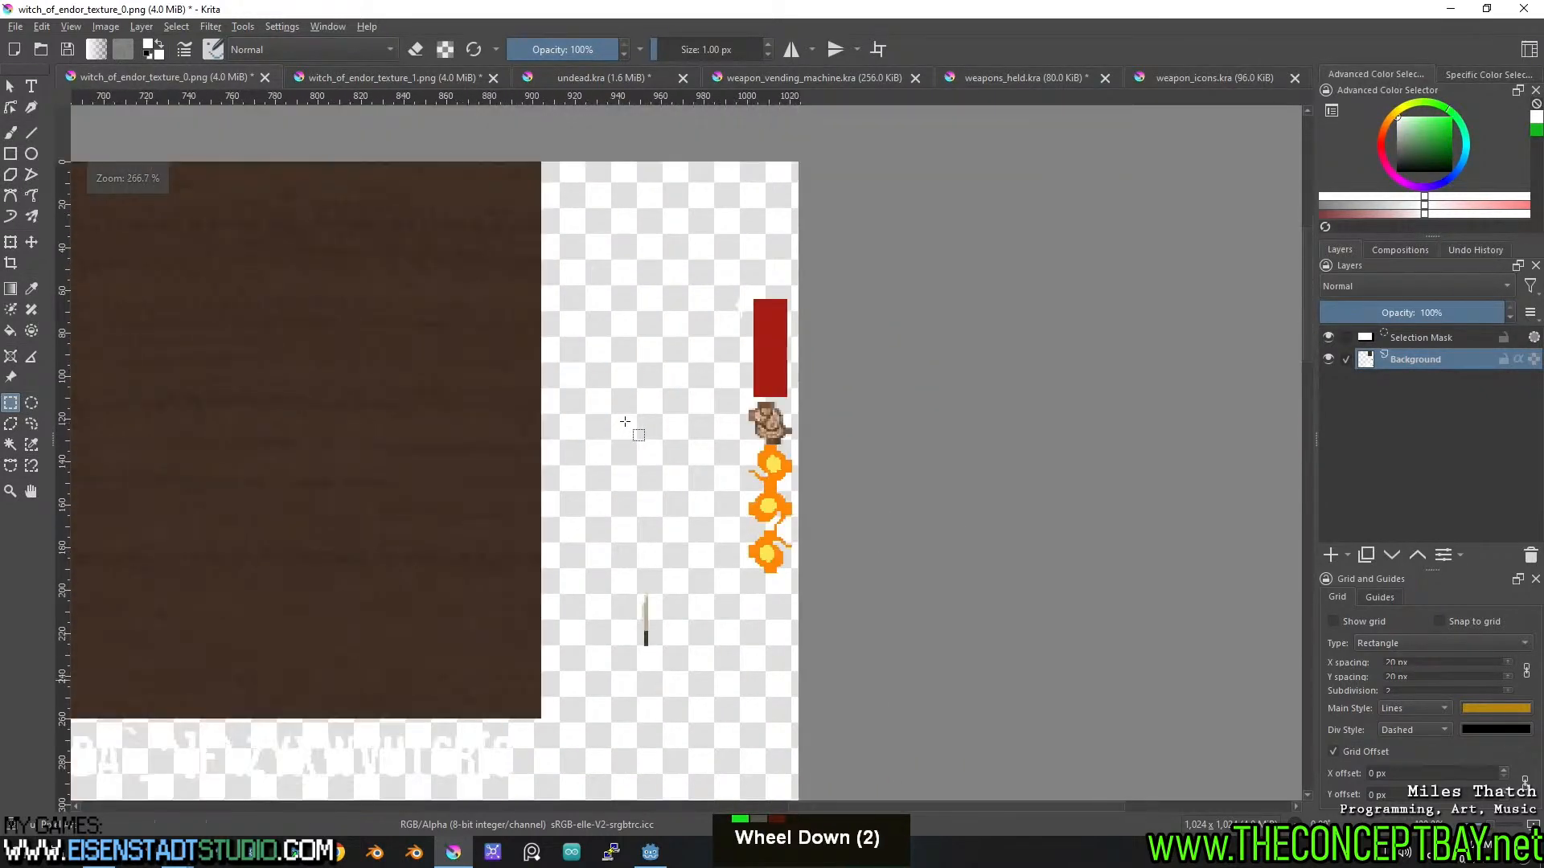
middle_click(627, 421)
middle_click(702, 415)
scroll(726, 505, "up", 2)
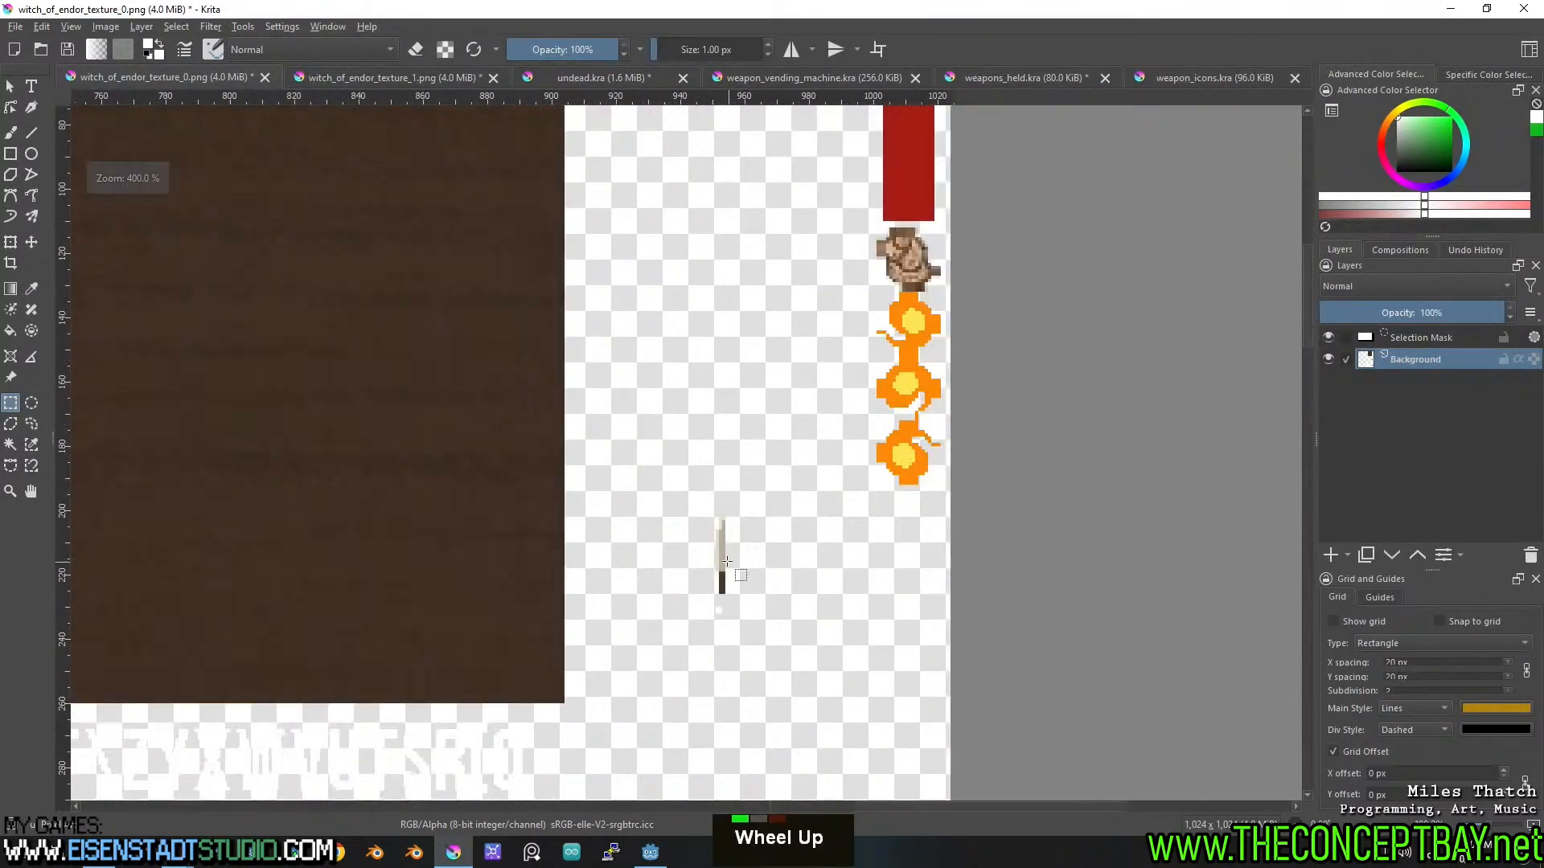
left_click_drag(699, 415, 741, 551)
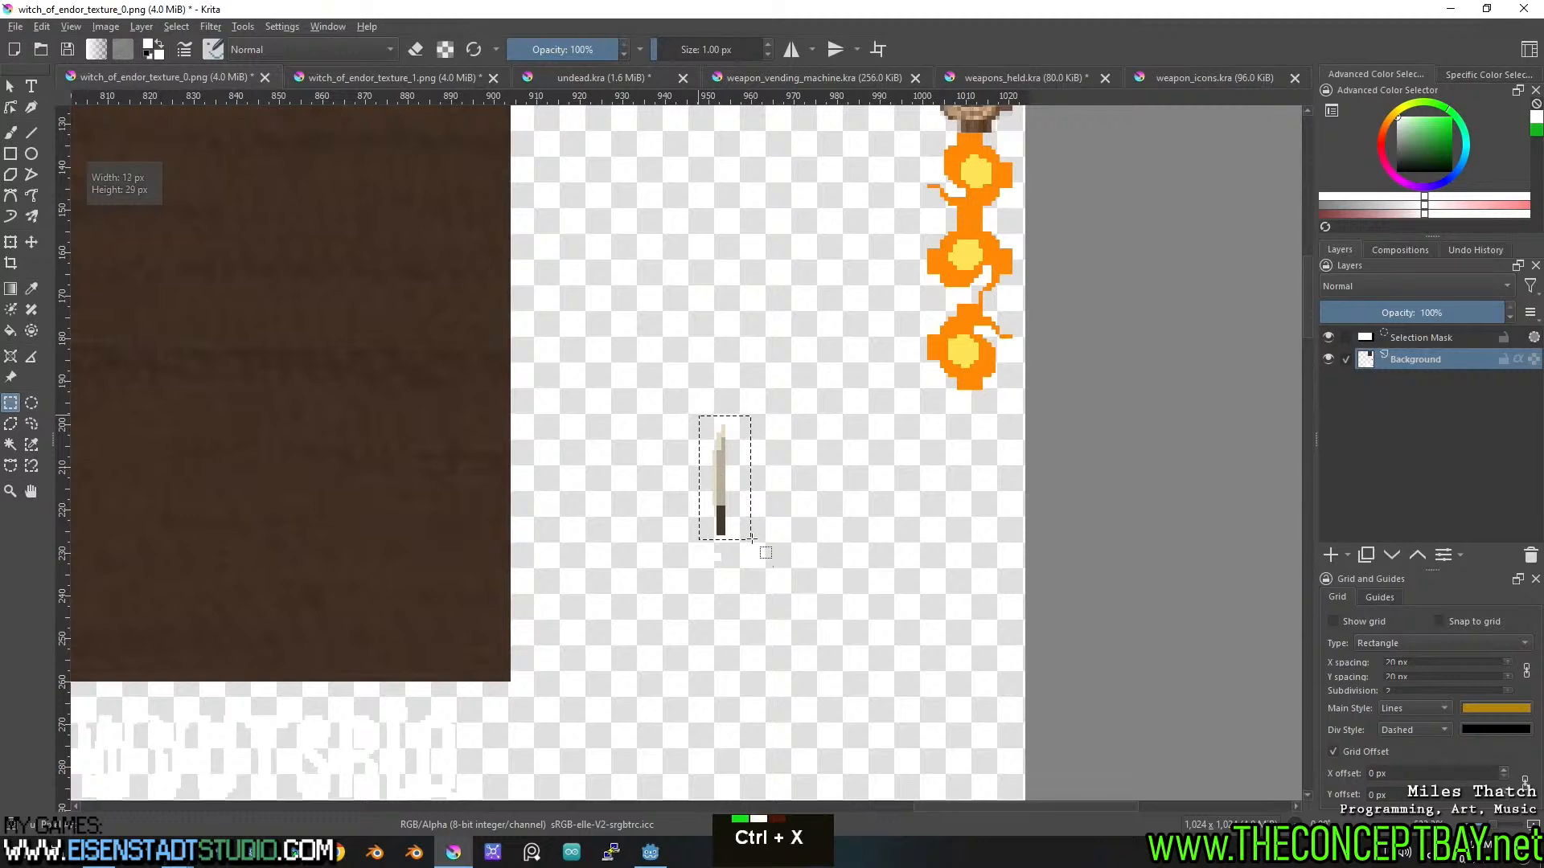
key("ctrl+x")
left_click(1176, 77)
key("ctrl+v")
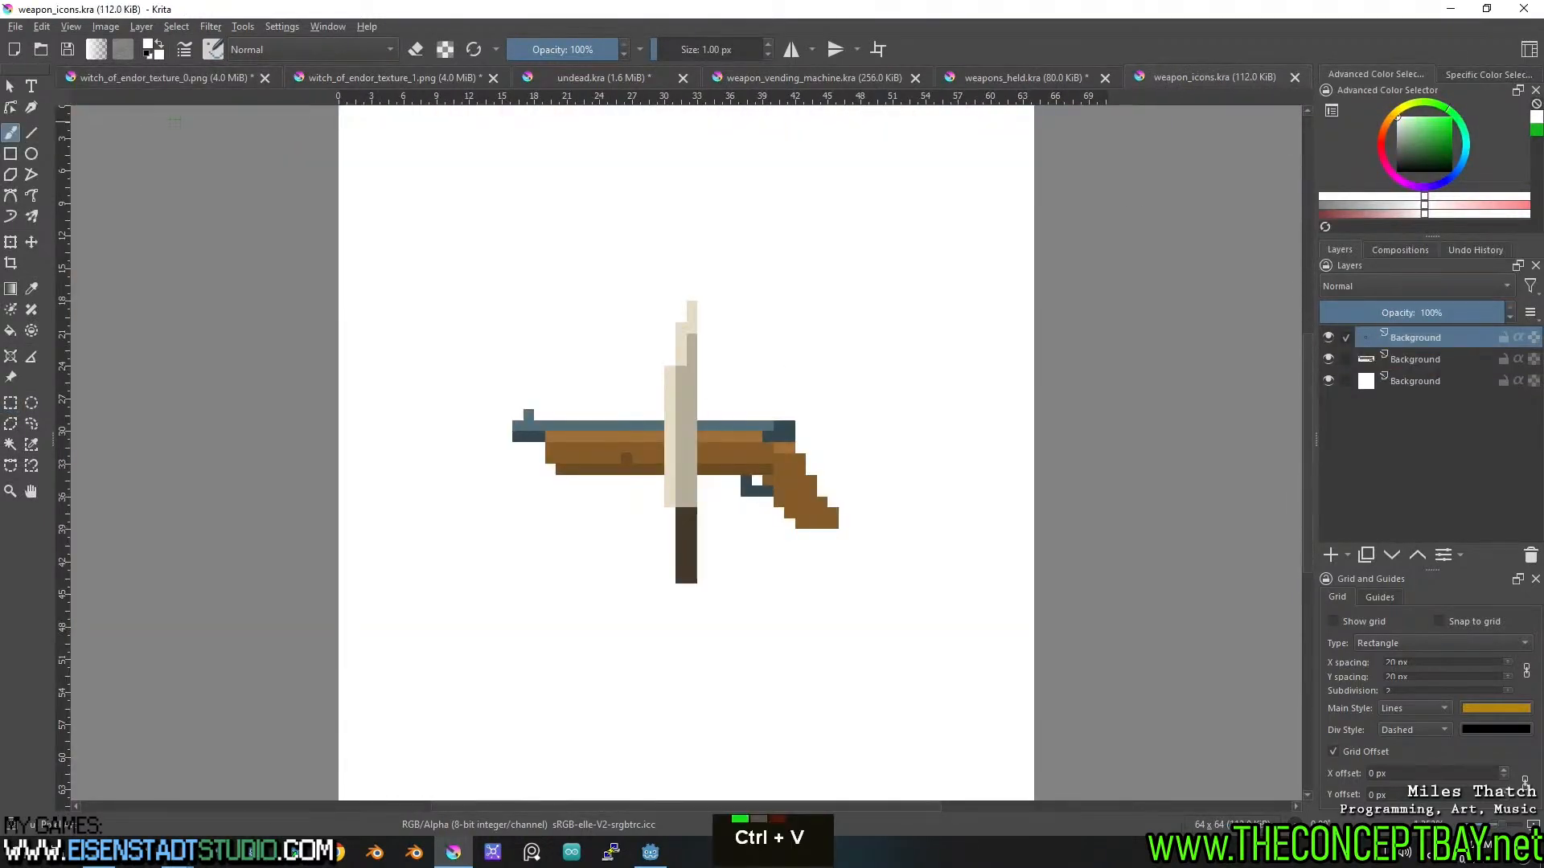
Cut the grey stone sprite with the glowing spiral from the lower right area of witch_of_endor_texture_0.png.
left_click(222, 78)
scroll(631, 338, "down", 5)
middle_click(655, 538)
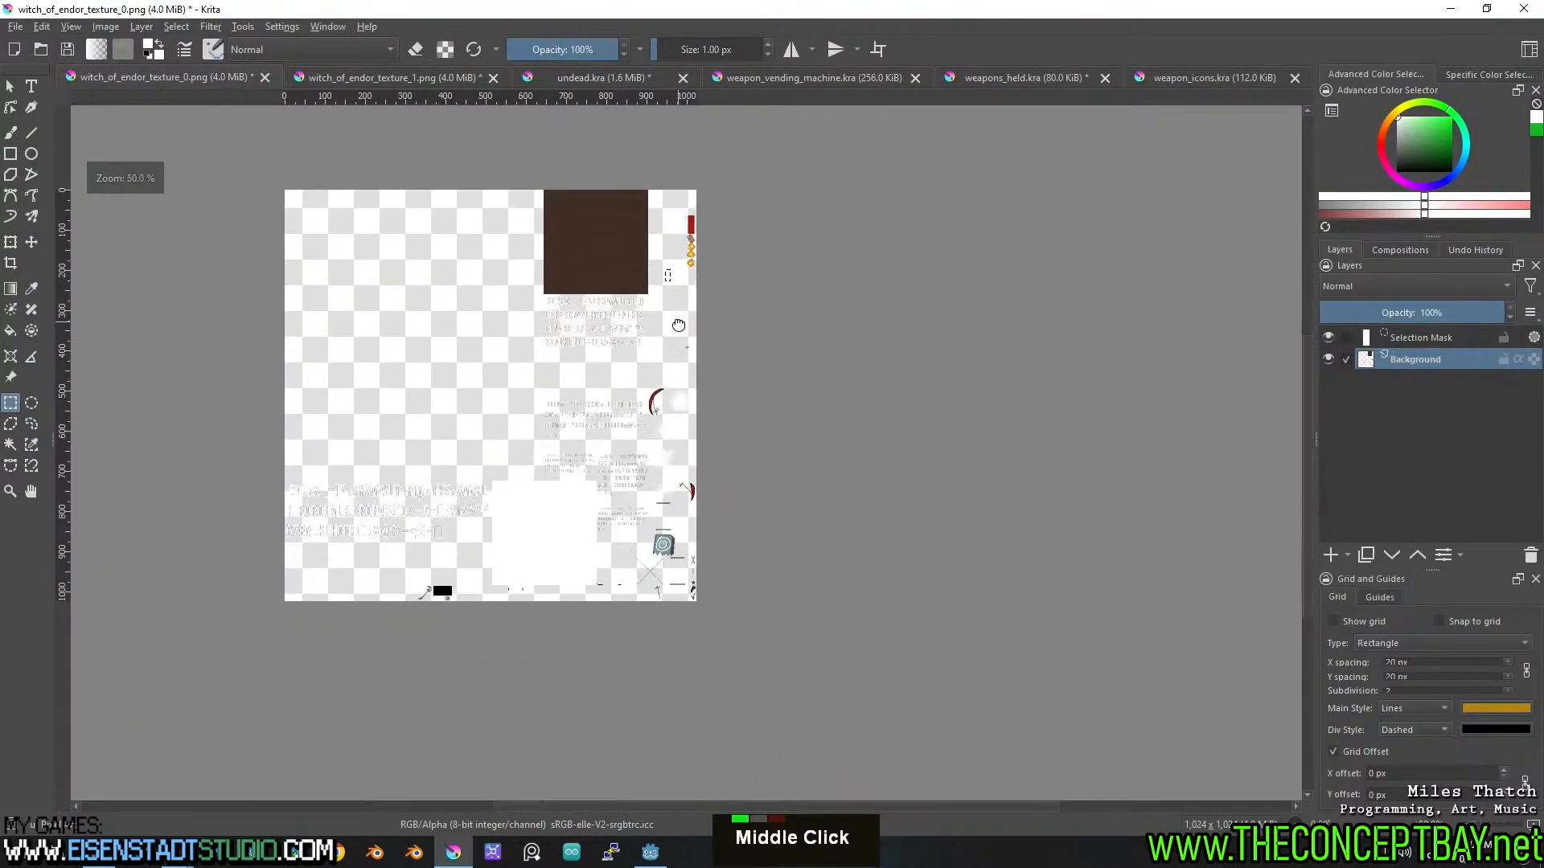
scroll(691, 487, "up", 2)
middle_click(691, 487)
scroll(667, 442, "up", 3)
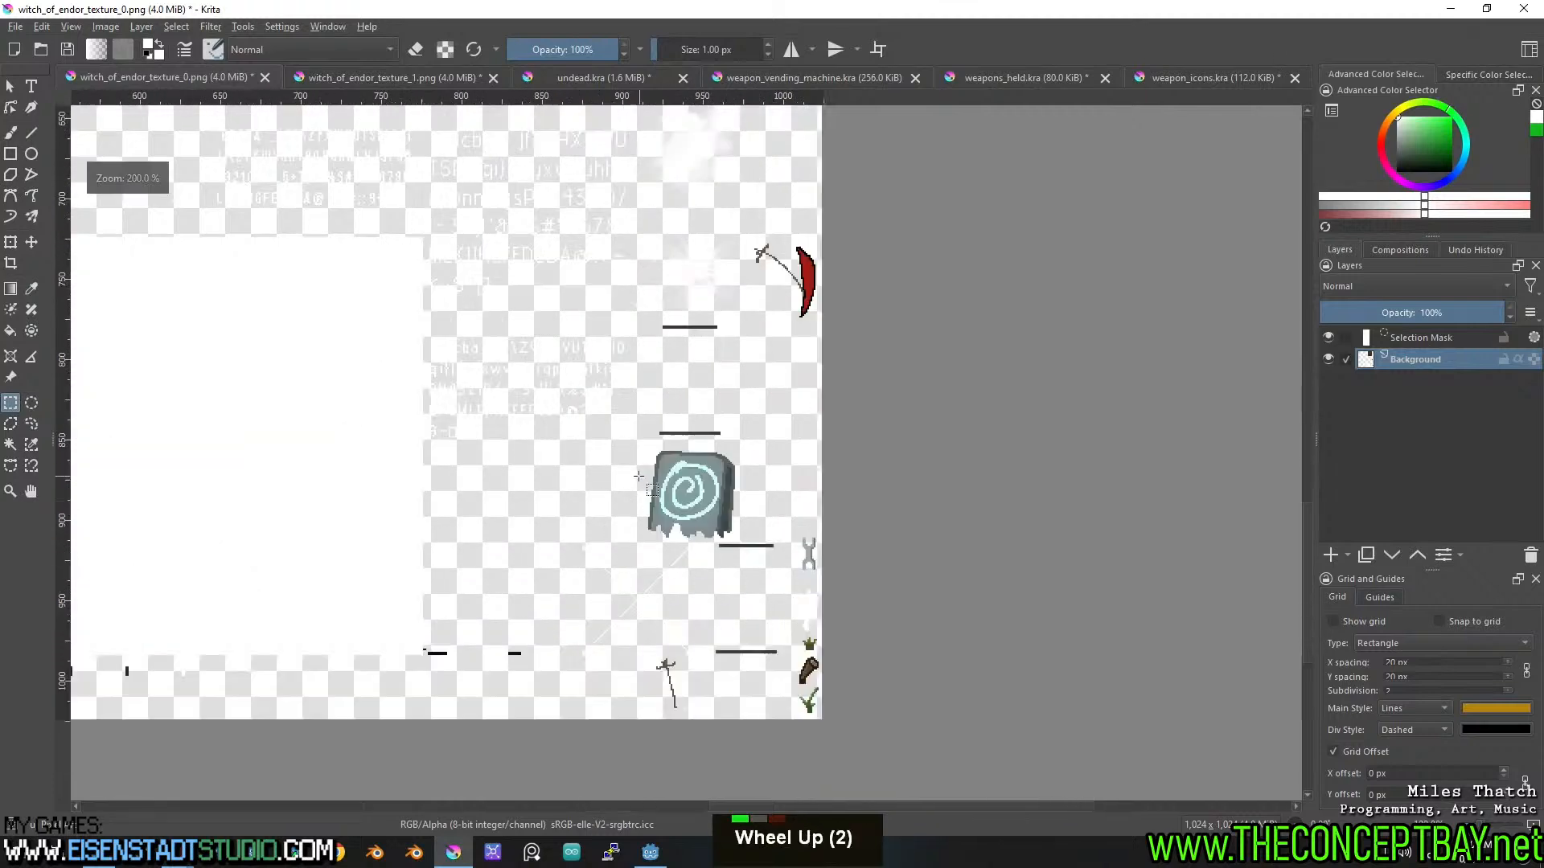
left_click_drag(645, 433, 785, 567)
key("ctrl+x")
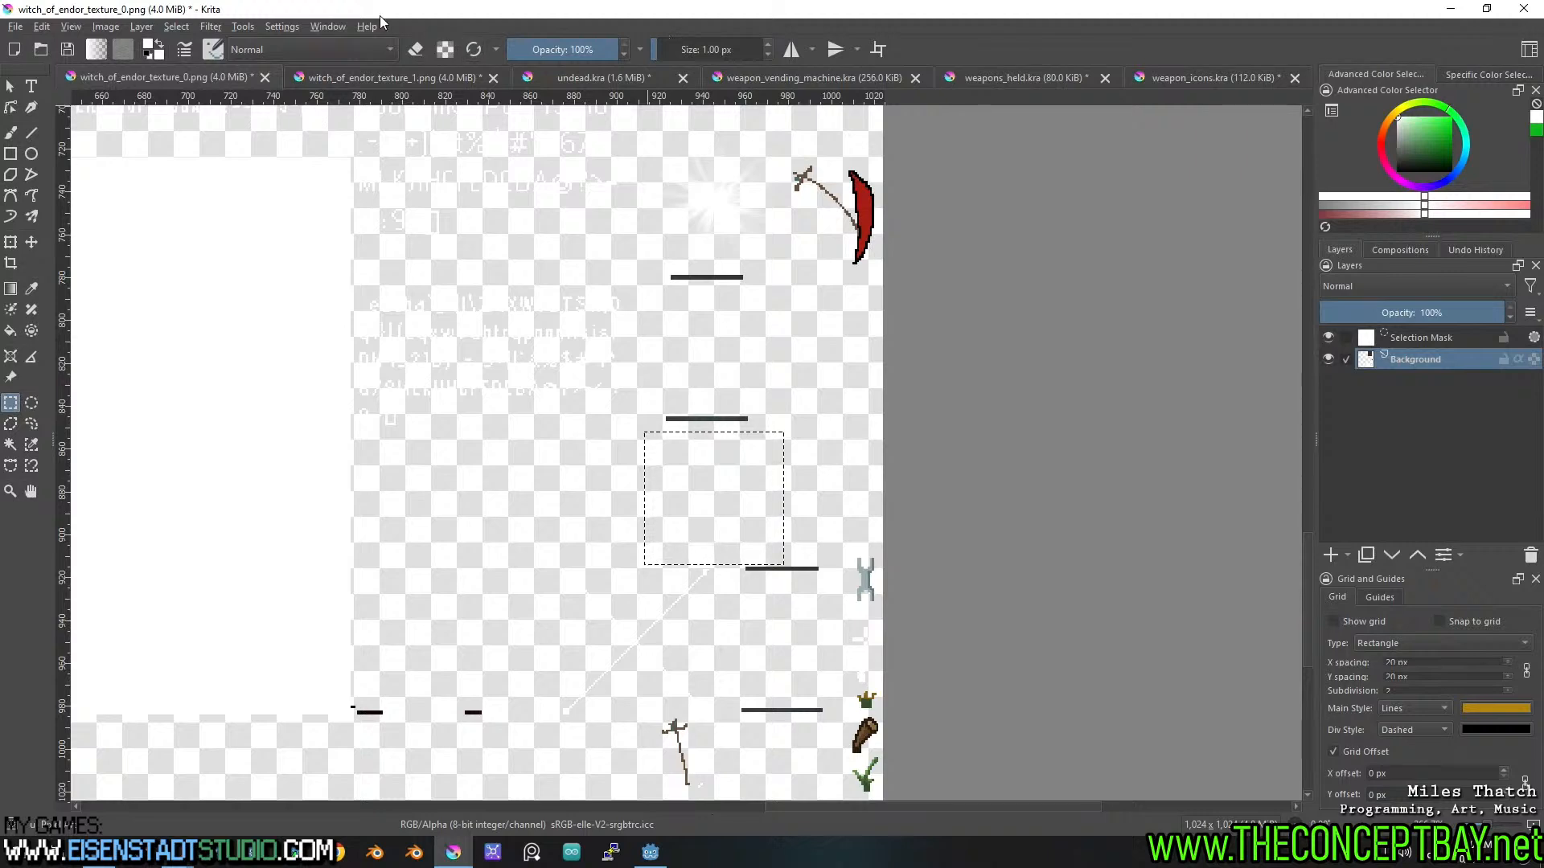
Bring up the list of recently opened documents.
left_click(13, 26)
mouse_move(104, 82)
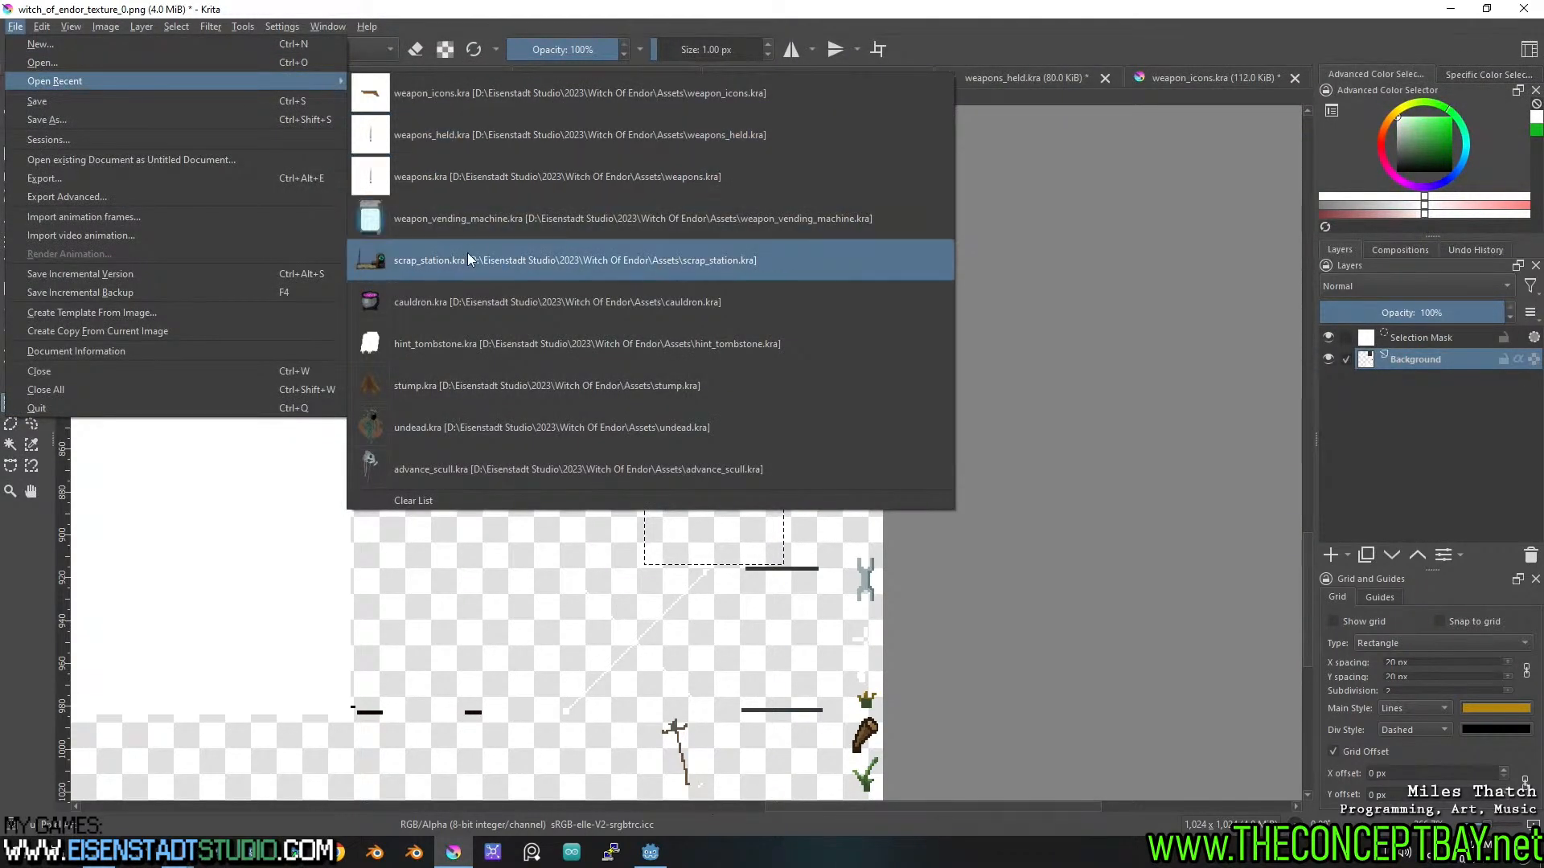
Open upgrade_tombstone.kra from the Witch Of Endor Assets folder under Eisenstadt Studio, 2023.
left_click(126, 63)
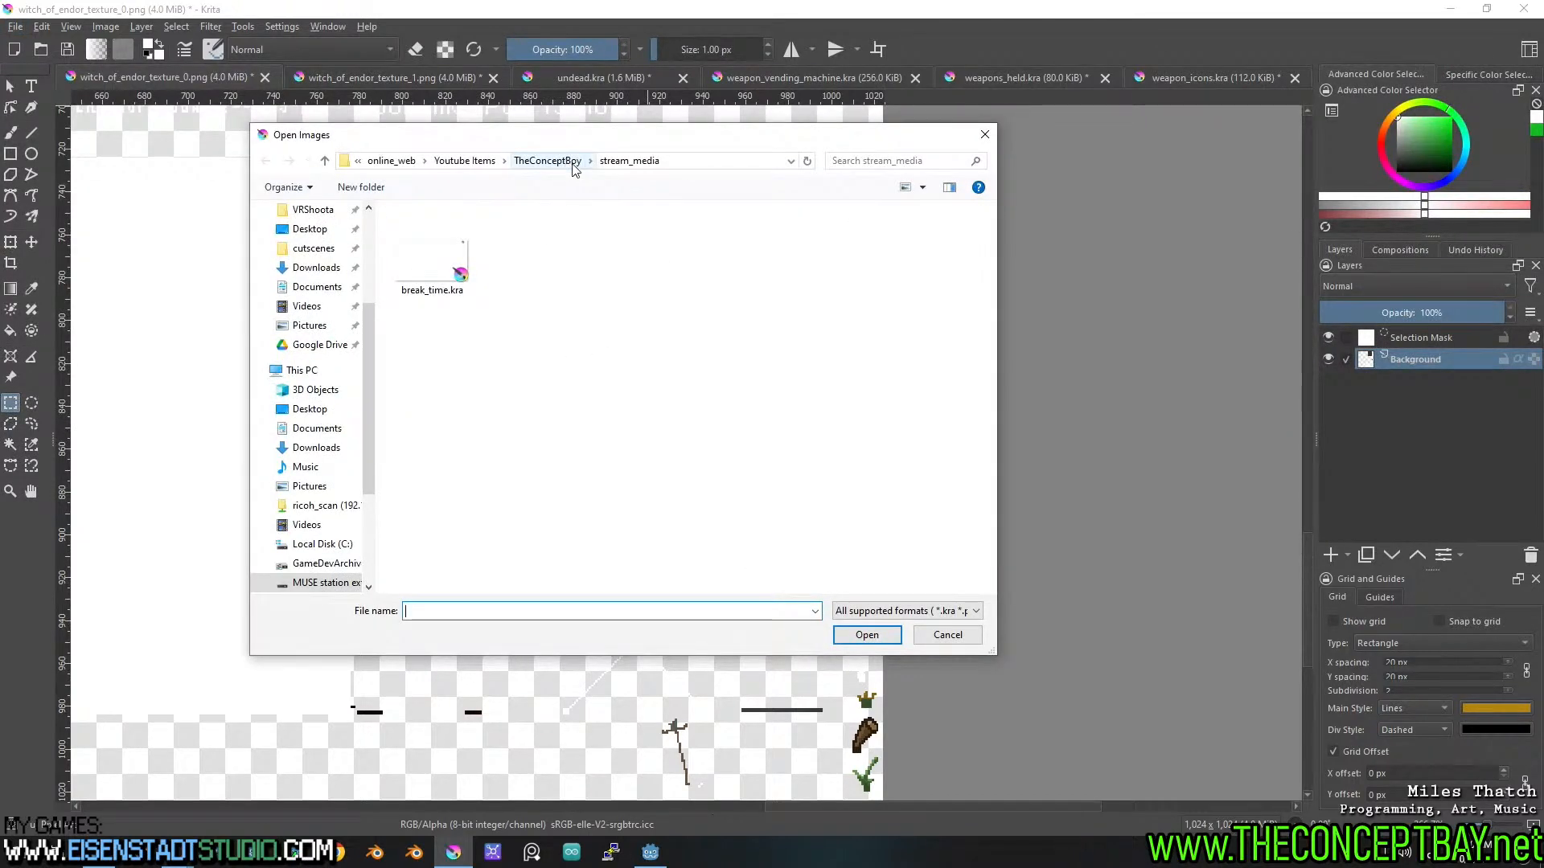
scroll(337, 252, "up", 3)
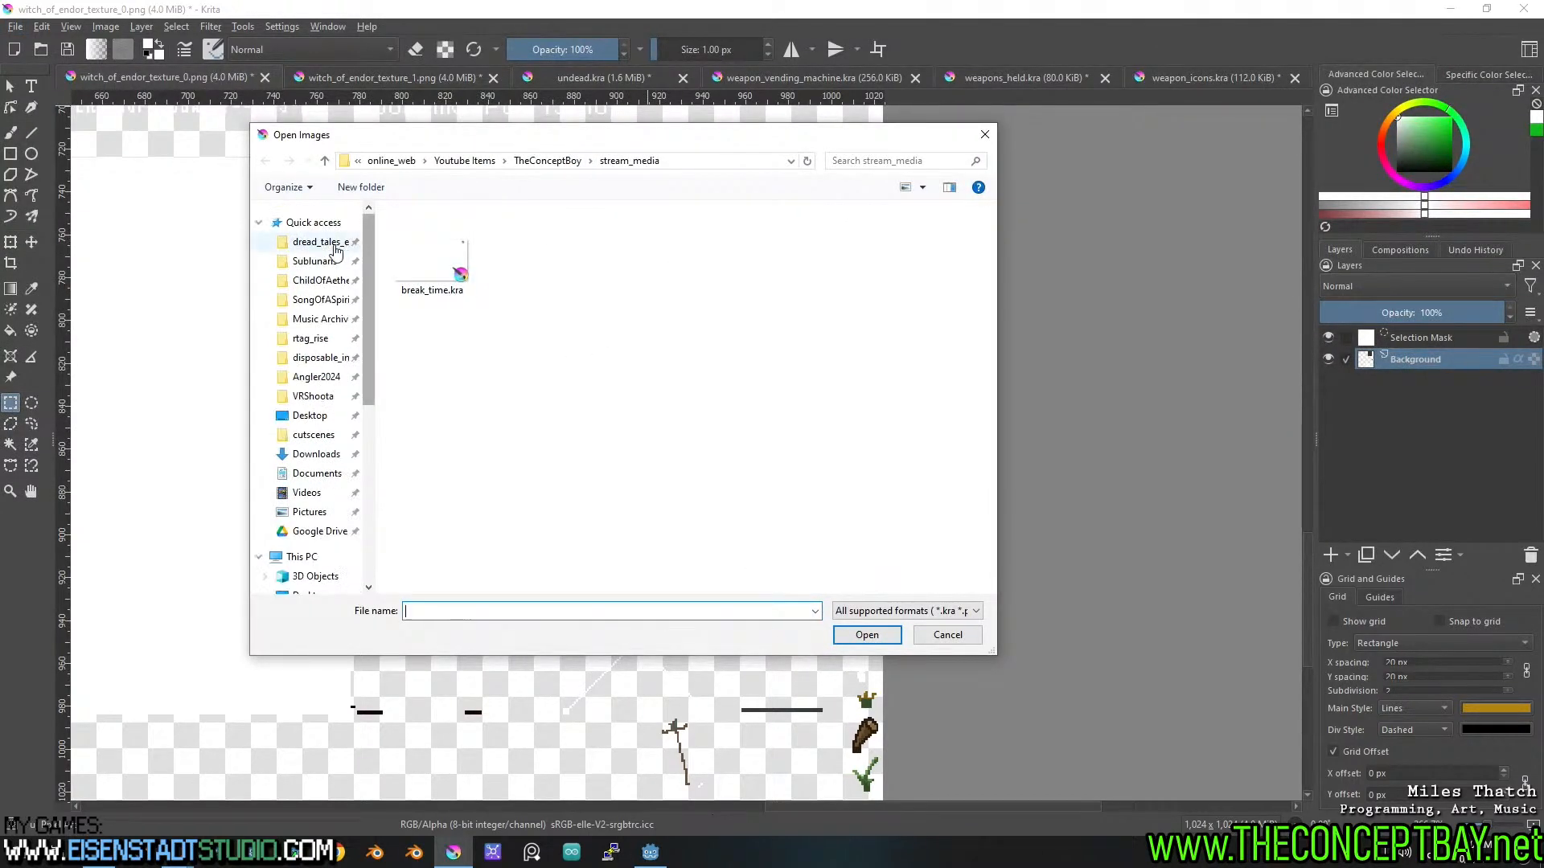
left_click(337, 250)
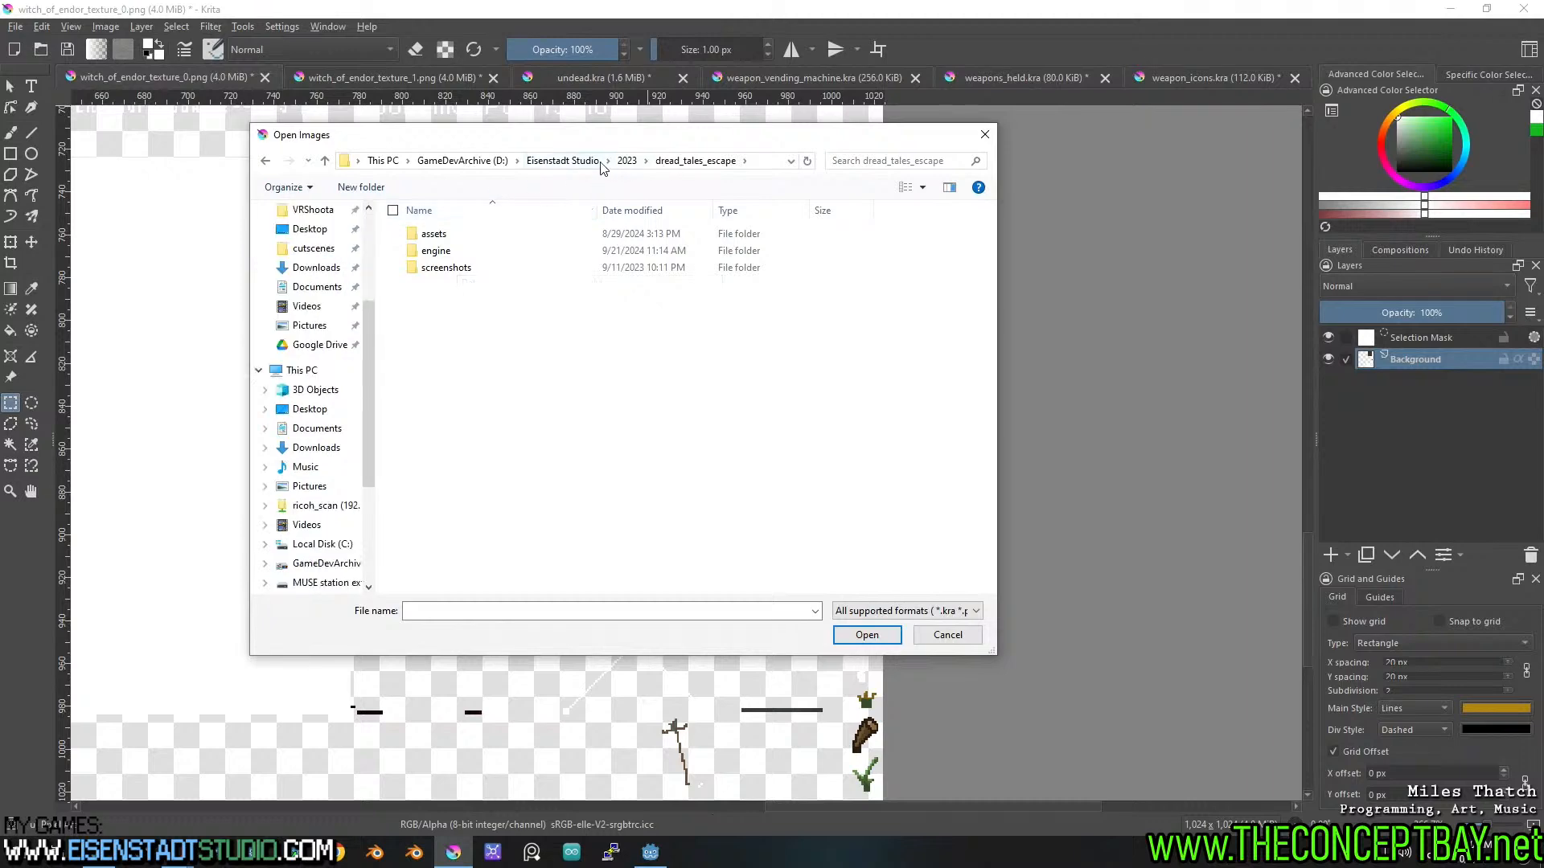
left_click(628, 160)
double_click(446, 522)
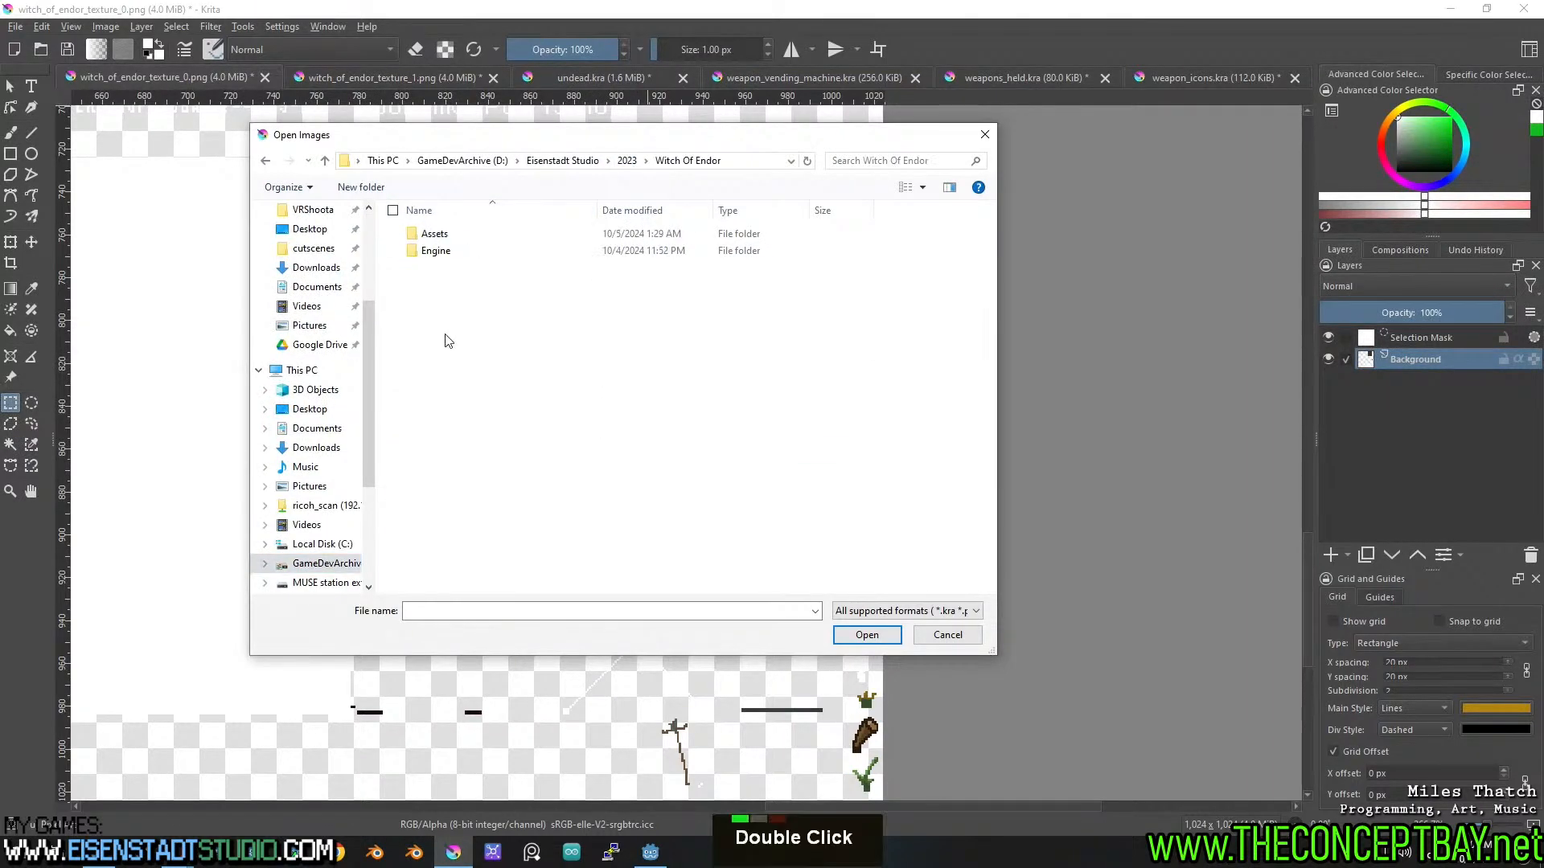
double_click(435, 234)
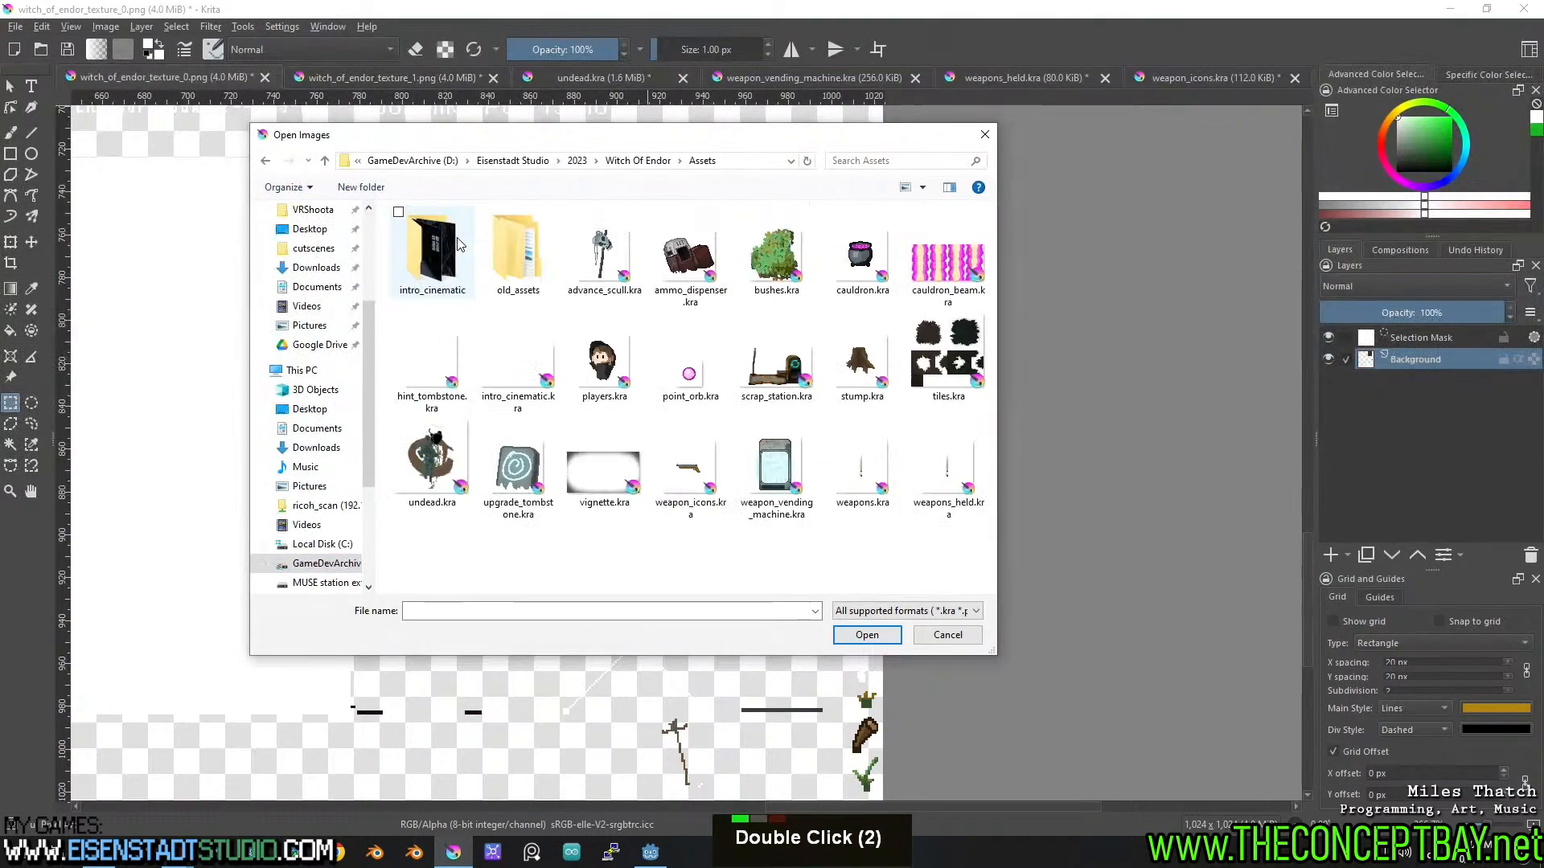
double_click(505, 468)
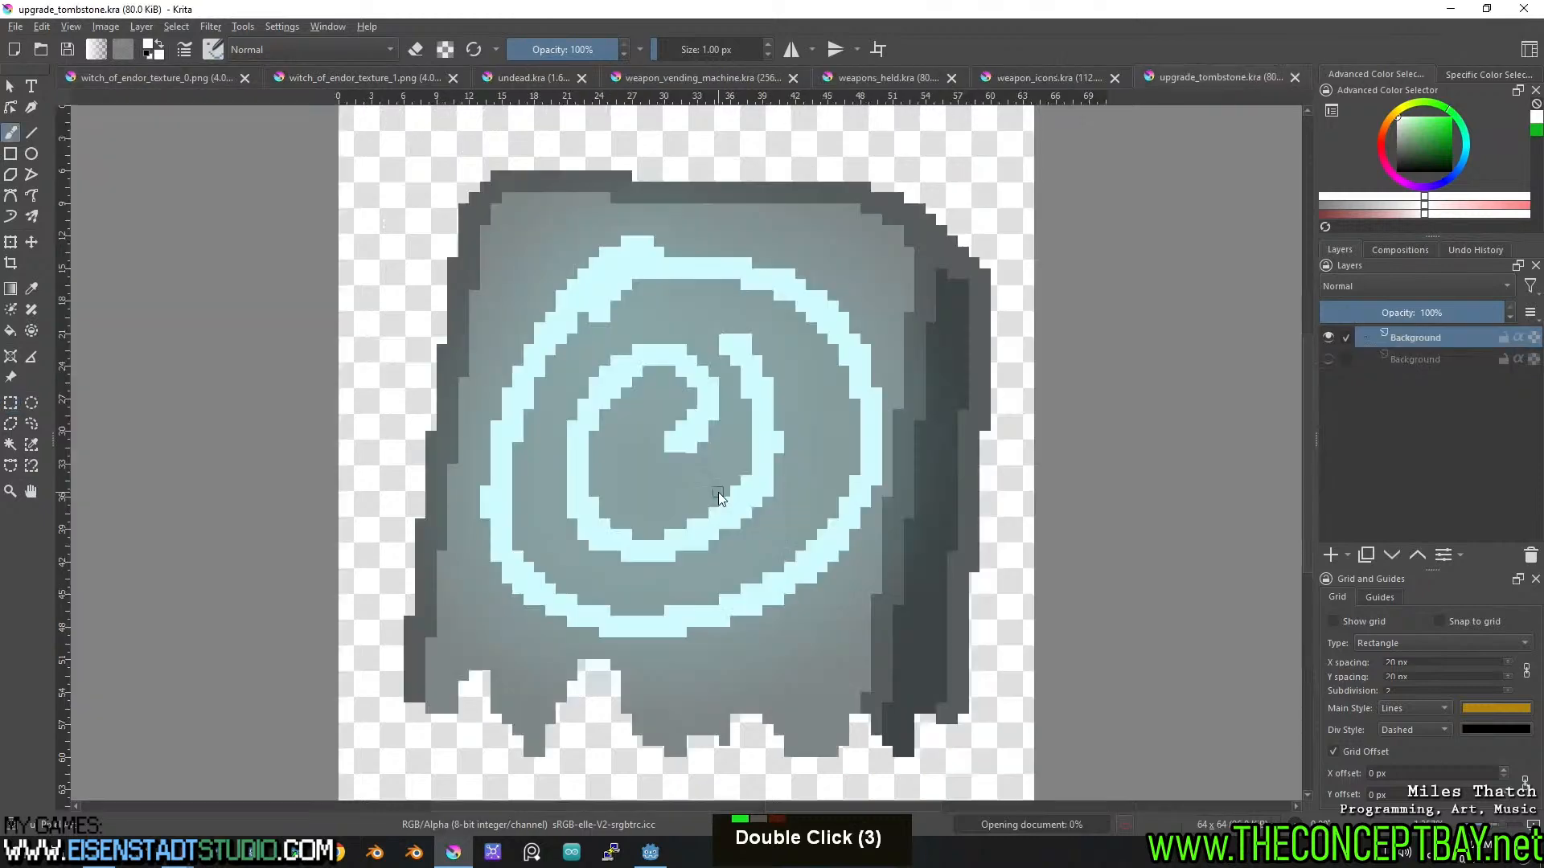
Paste the copied tombstone sprite as a new layer and toggle its visibility to compare it with the layer beneath.
key("ctrl+v")
left_click_drag(841, 488, 922, 496)
key("ctrl+z")
key("t")
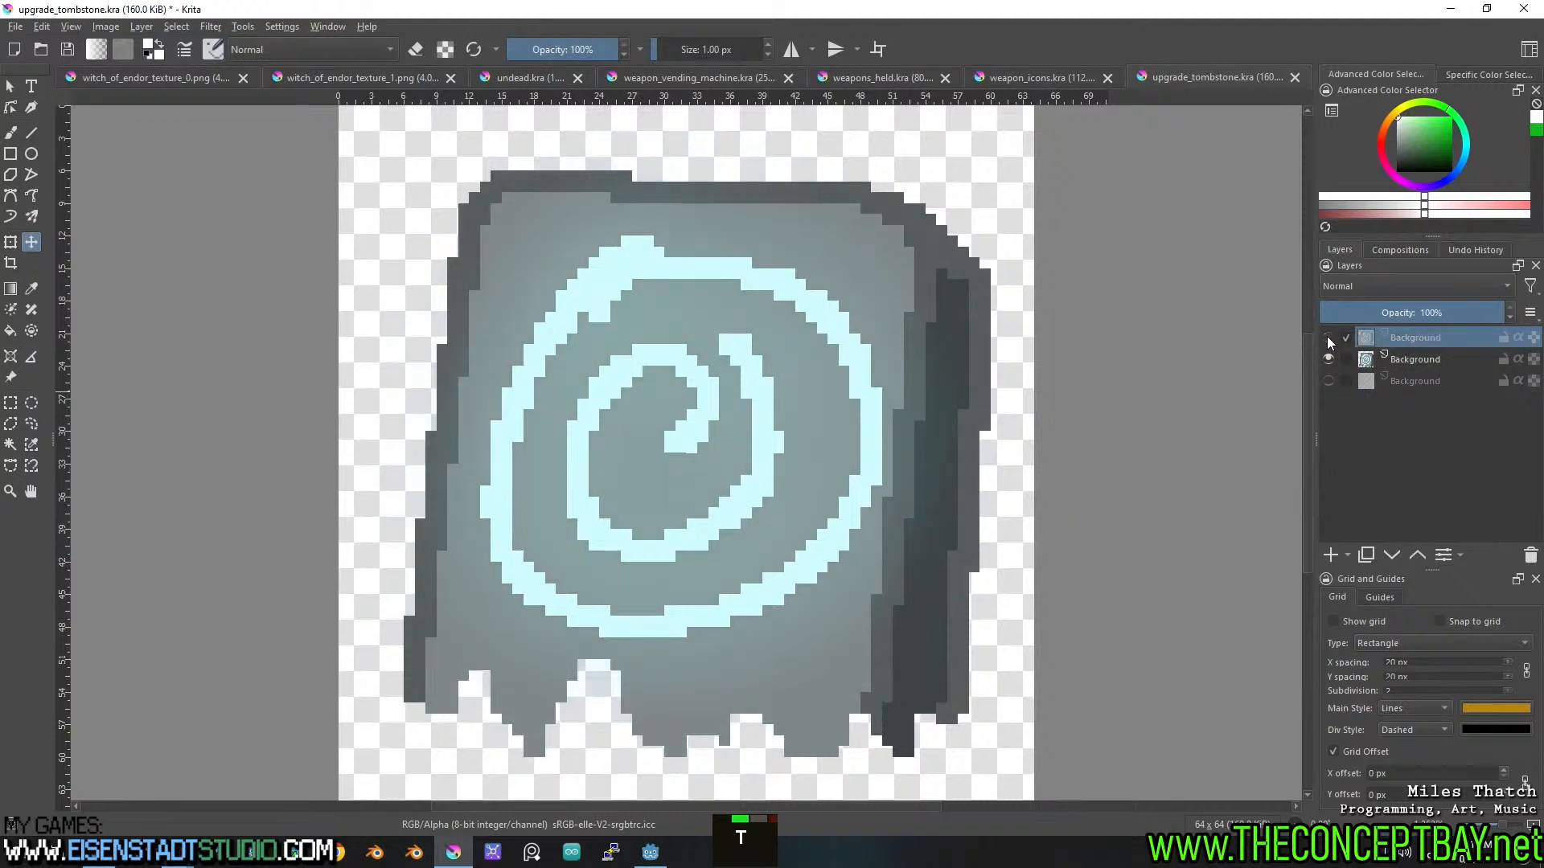
double_click(1327, 337)
double_click(1327, 338)
double_click(1327, 338)
double_click(1328, 337)
double_click(1327, 338)
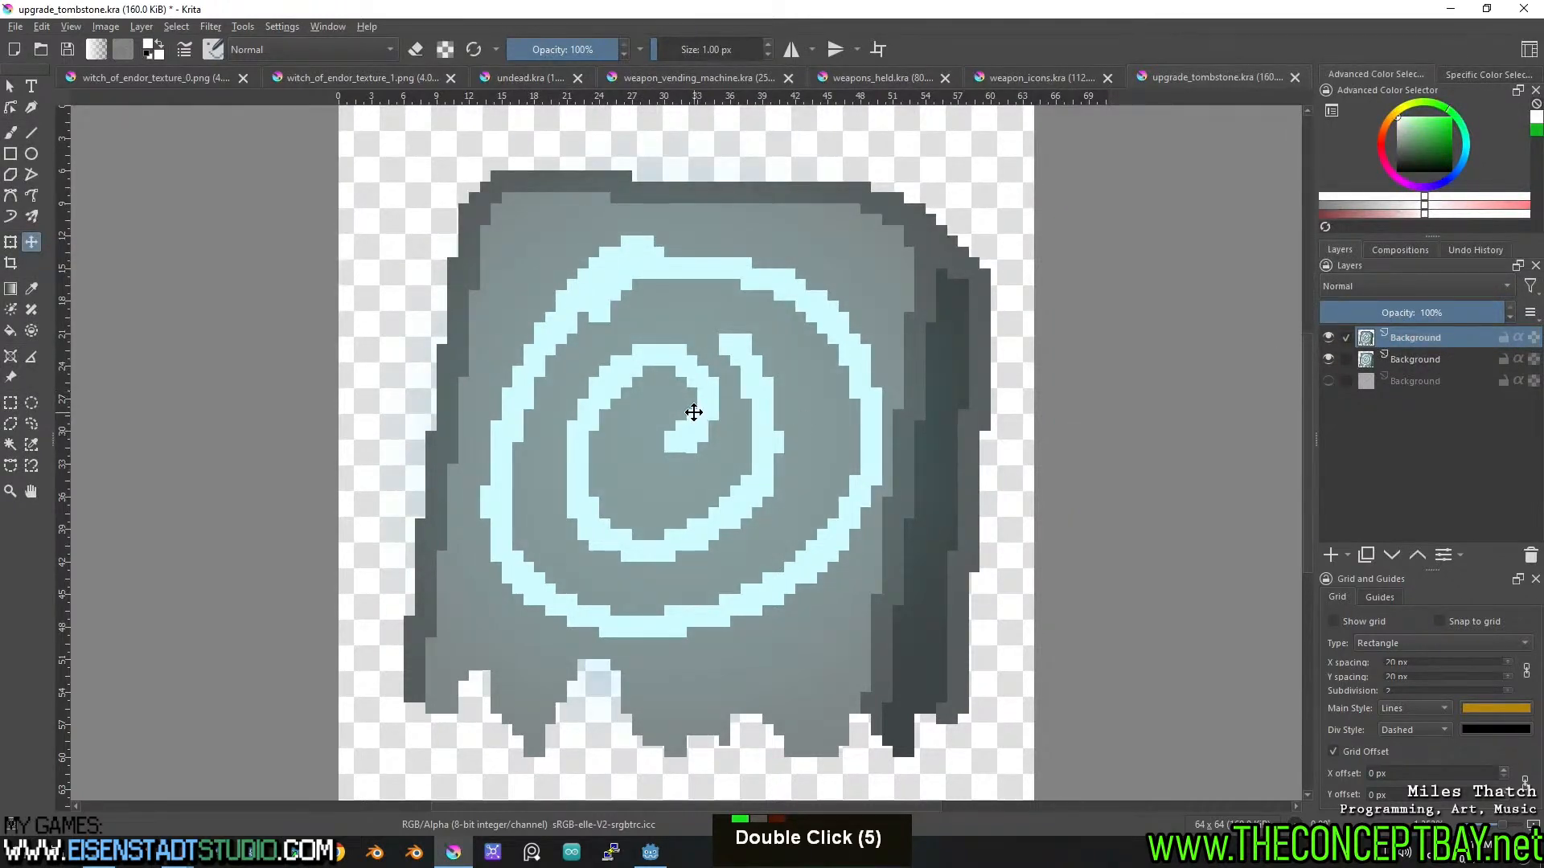
Cut the submachine gun sprite from witch_of_endor_texture_1.png and paste it as a new layer into weapon_icons.kra.
left_click(418, 80)
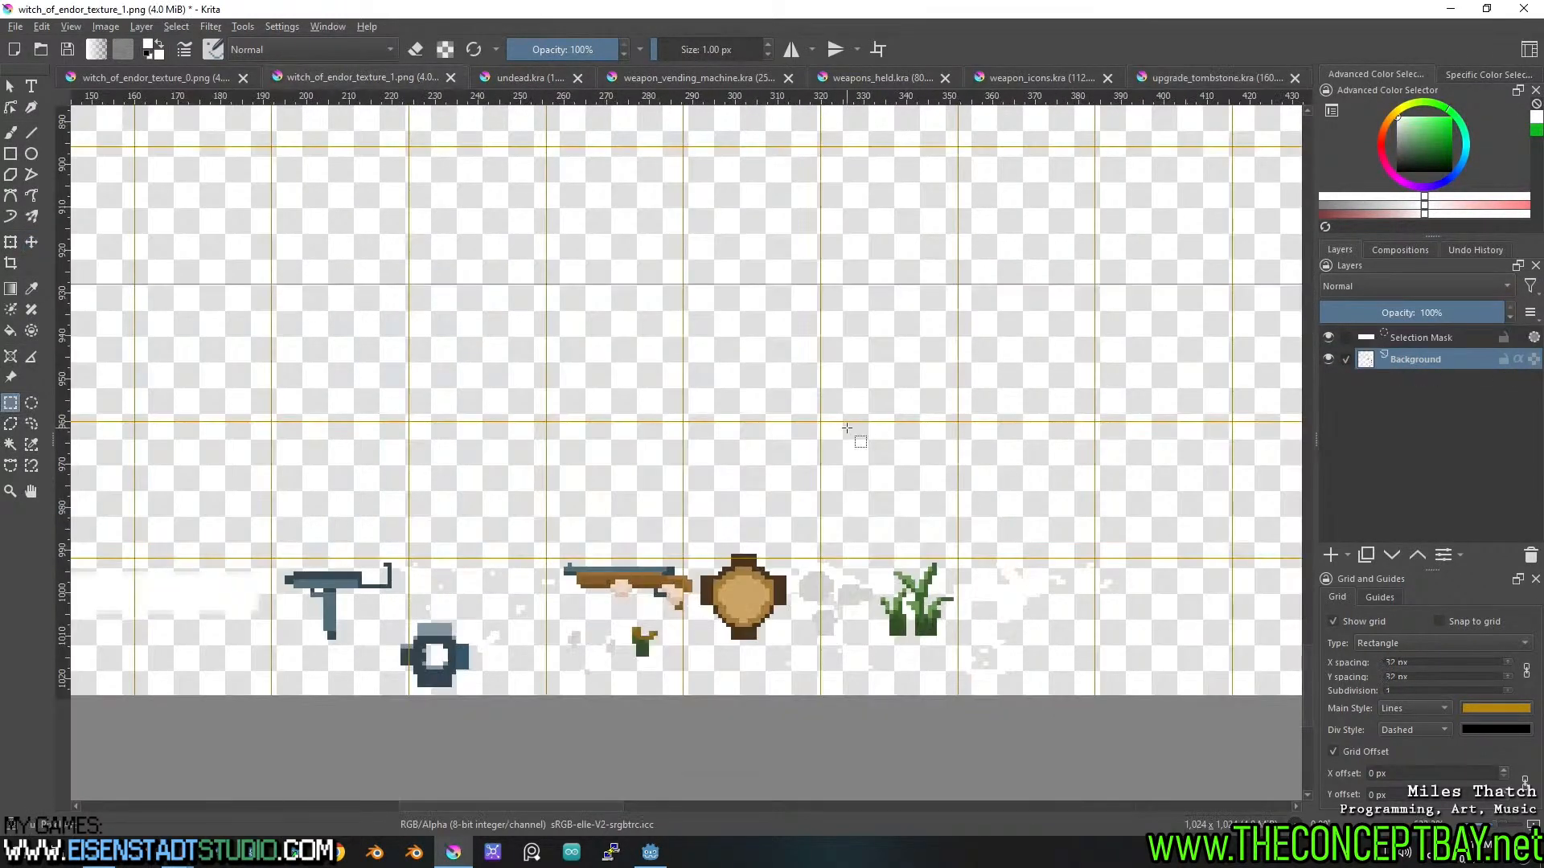
scroll(763, 416, "down", 2)
middle_click(763, 417)
scroll(763, 416, "up", 2)
left_click_drag(589, 406, 770, 555)
key("Delete")
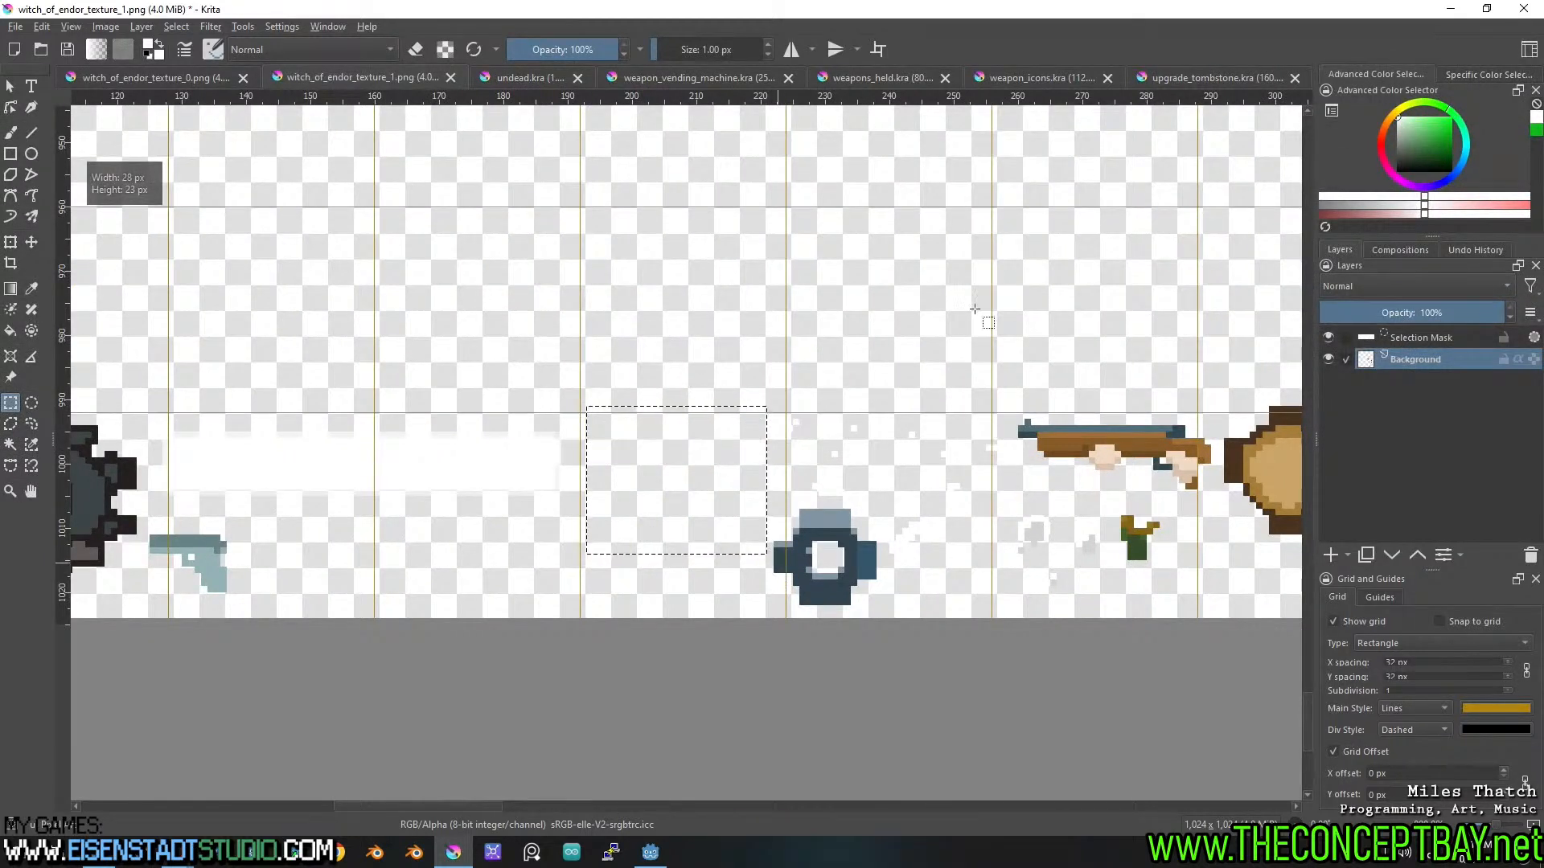
left_click(1060, 82)
key("ctrl+v")
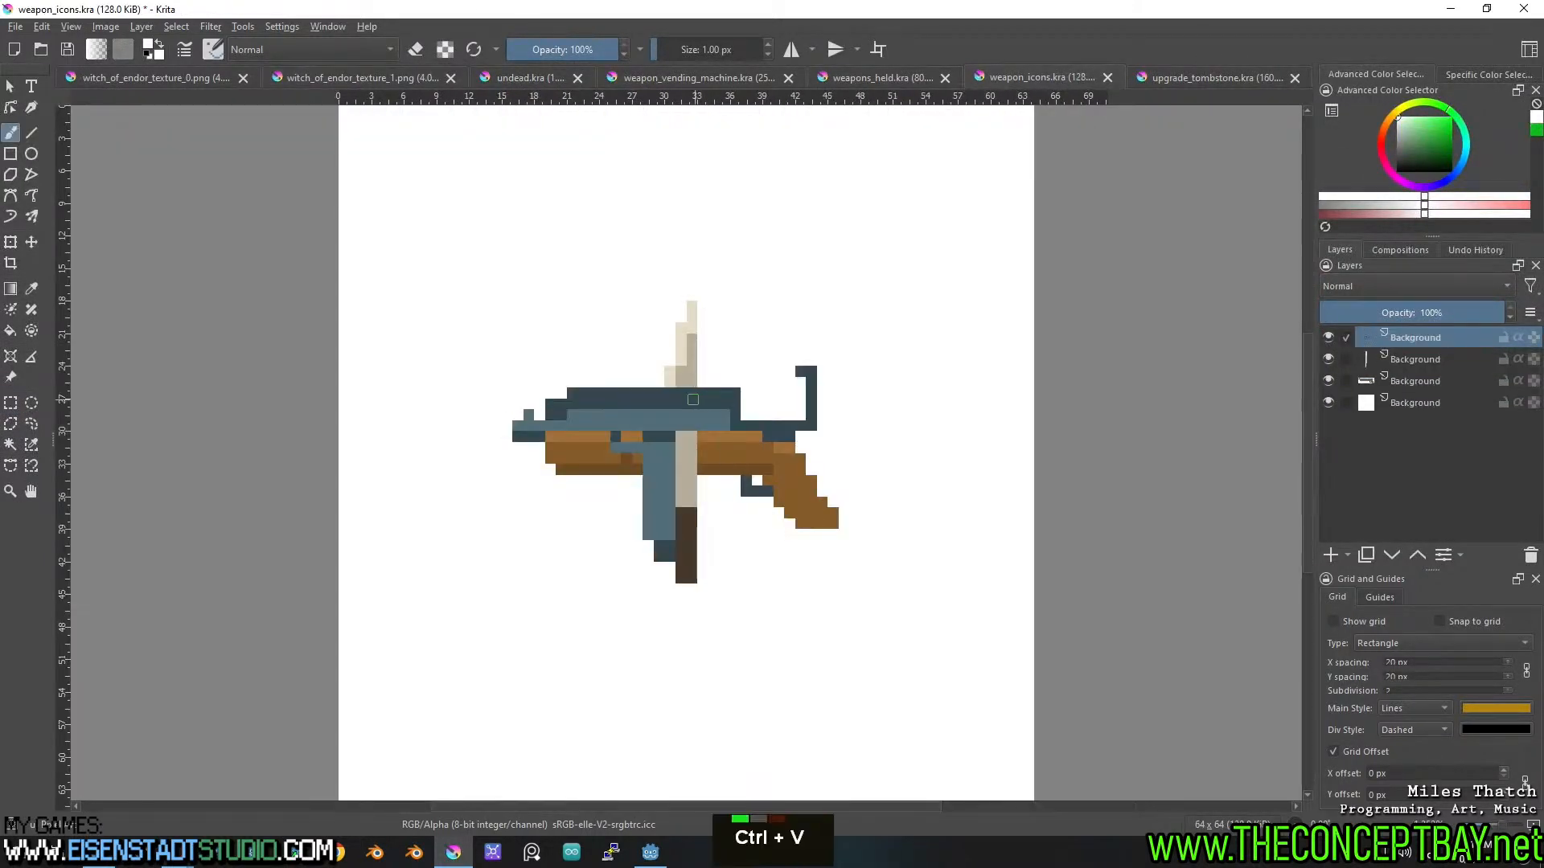
Look over witch_of_endor_texture_0.png for remaining weapon and item sprites to extract.
left_click(162, 82)
left_click_drag(681, 644, 860, 489)
scroll(776, 537, "down", 2)
left_click_drag(492, 460, 799, 480)
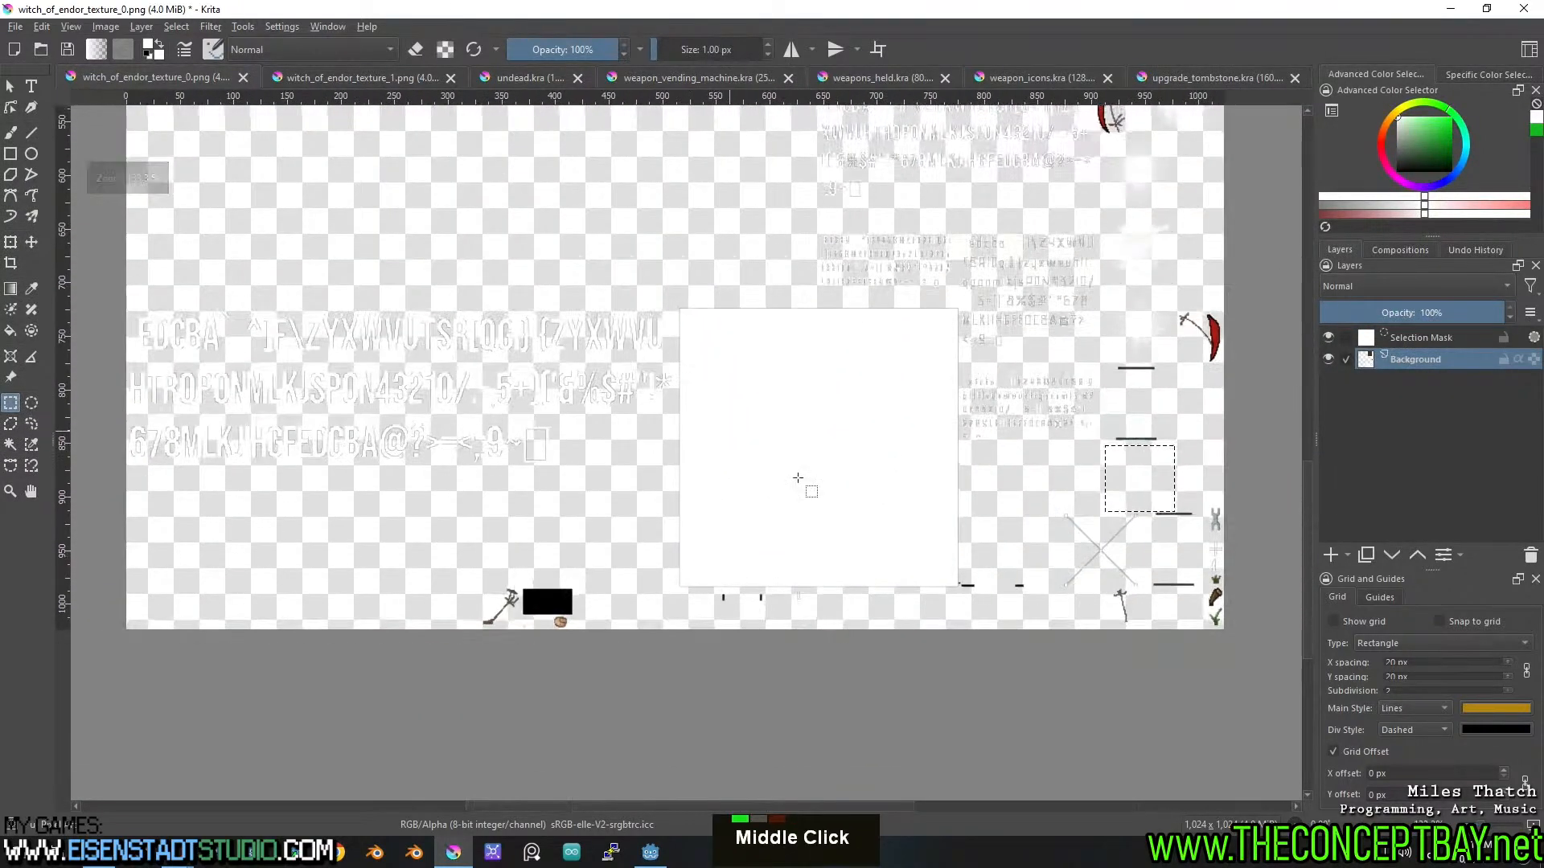
left_click_drag(619, 470, 717, 657)
left_click_drag(749, 447, 603, 675)
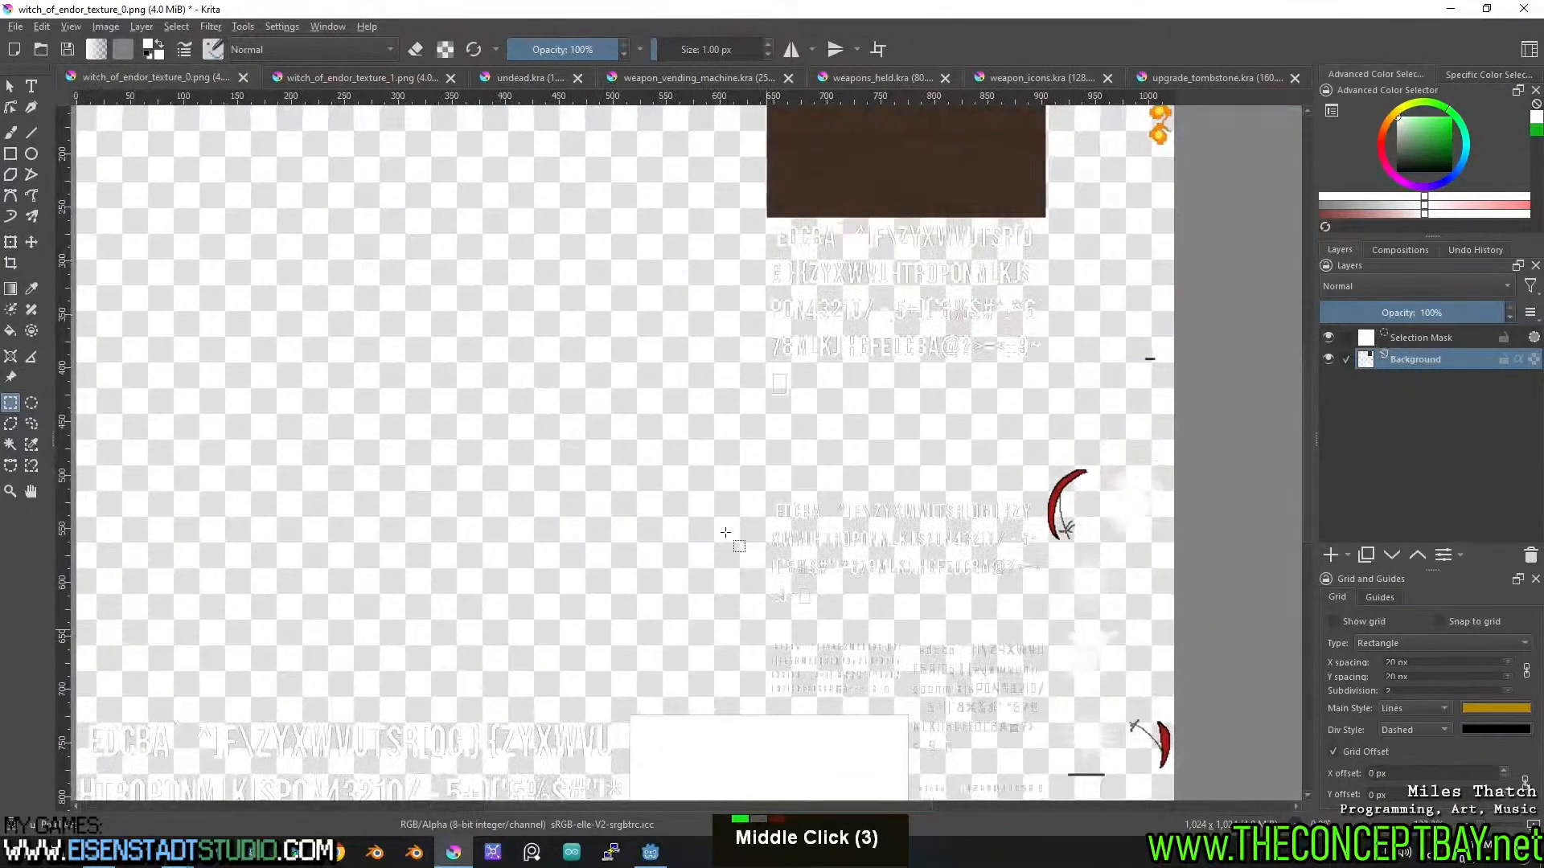
left_click_drag(748, 509, 603, 619)
left_click_drag(691, 474, 658, 553)
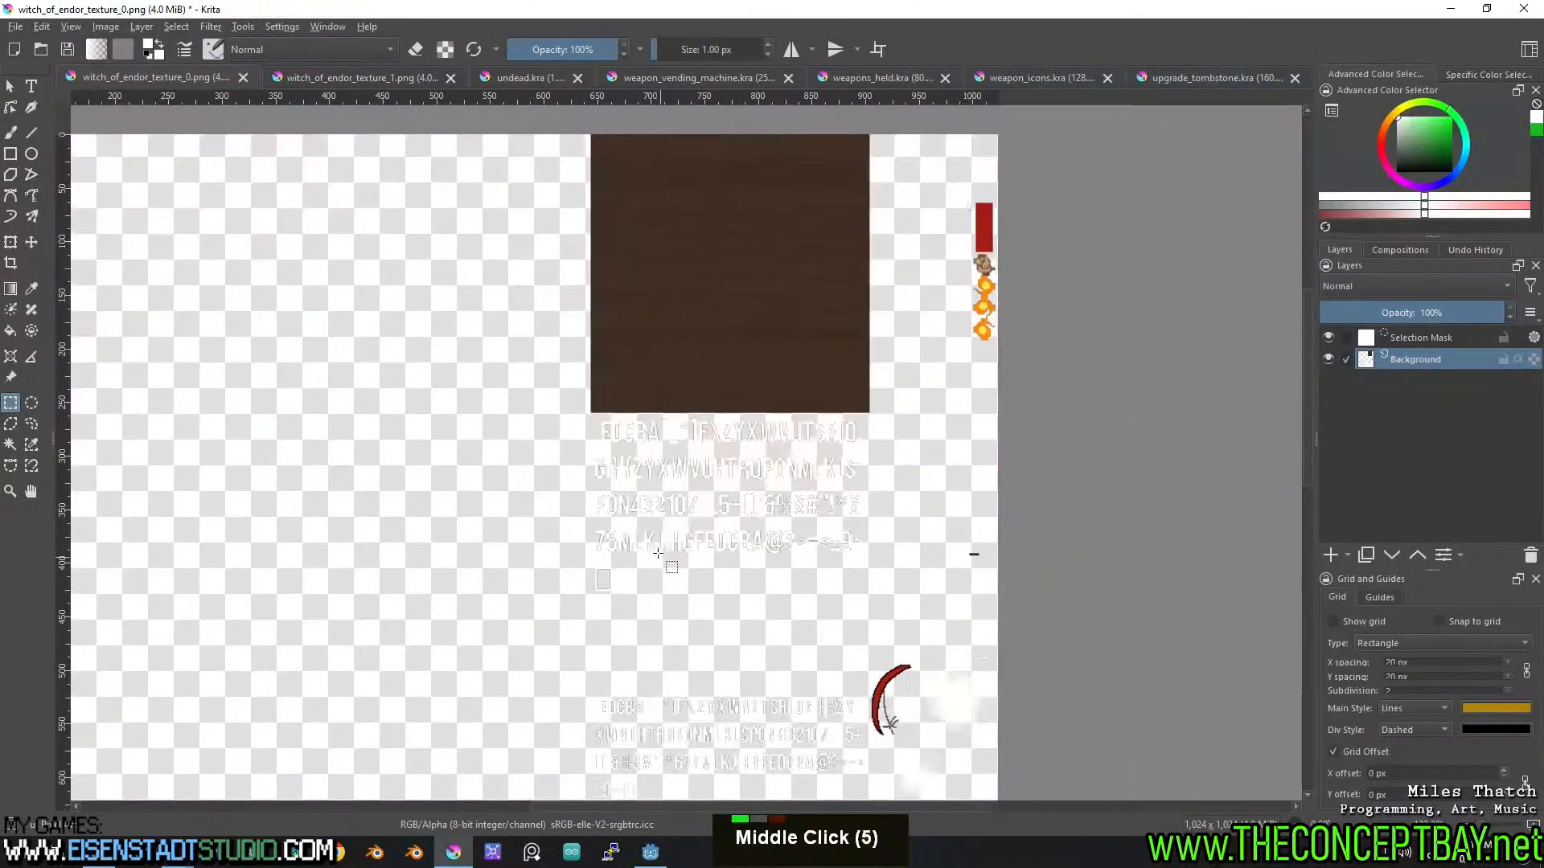
Cut the shotgun sprite with hands from witch_of_endor_texture_1.png and paste it as a new layer into weapons_held.kra.
left_click(340, 81)
left_click_drag(995, 522, 531, 469)
left_click_drag(553, 349, 756, 447)
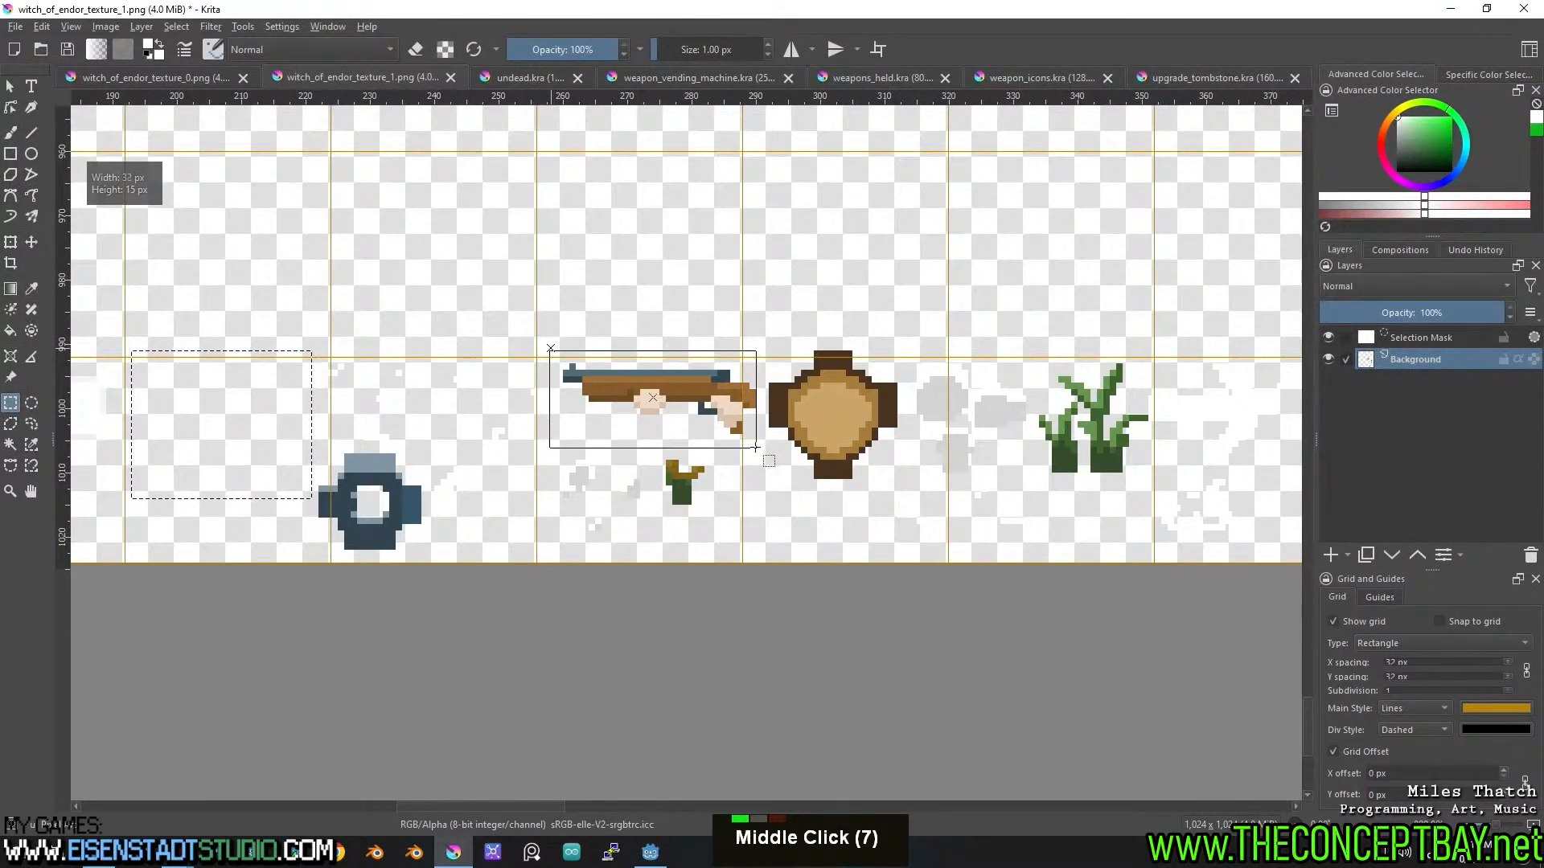
key("ctrl+x")
left_click(1048, 76)
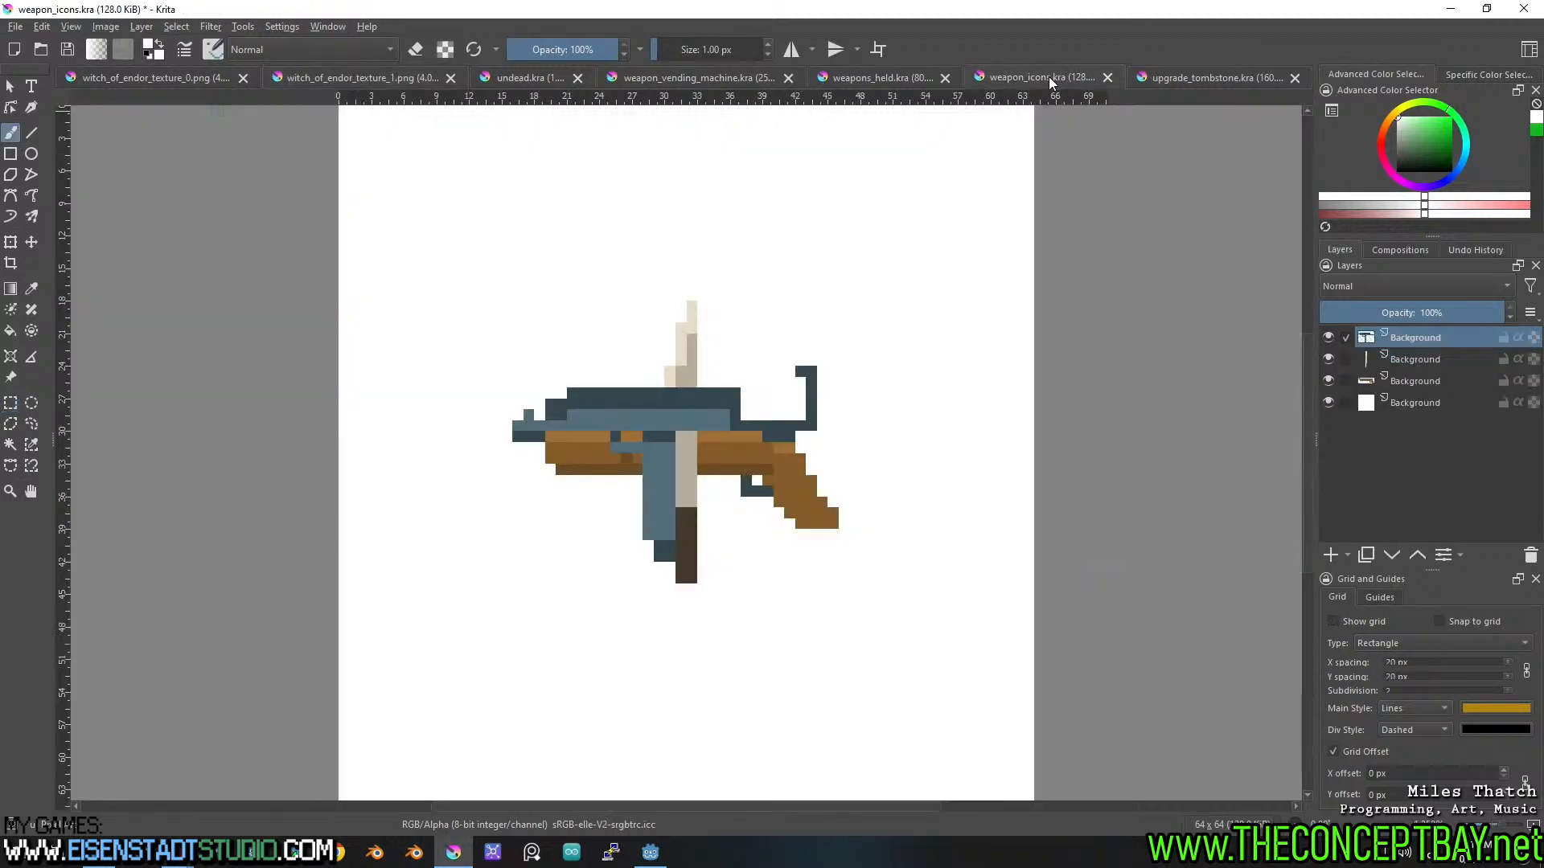
left_click(1174, 75)
left_click(1033, 76)
key("ctrl+v")
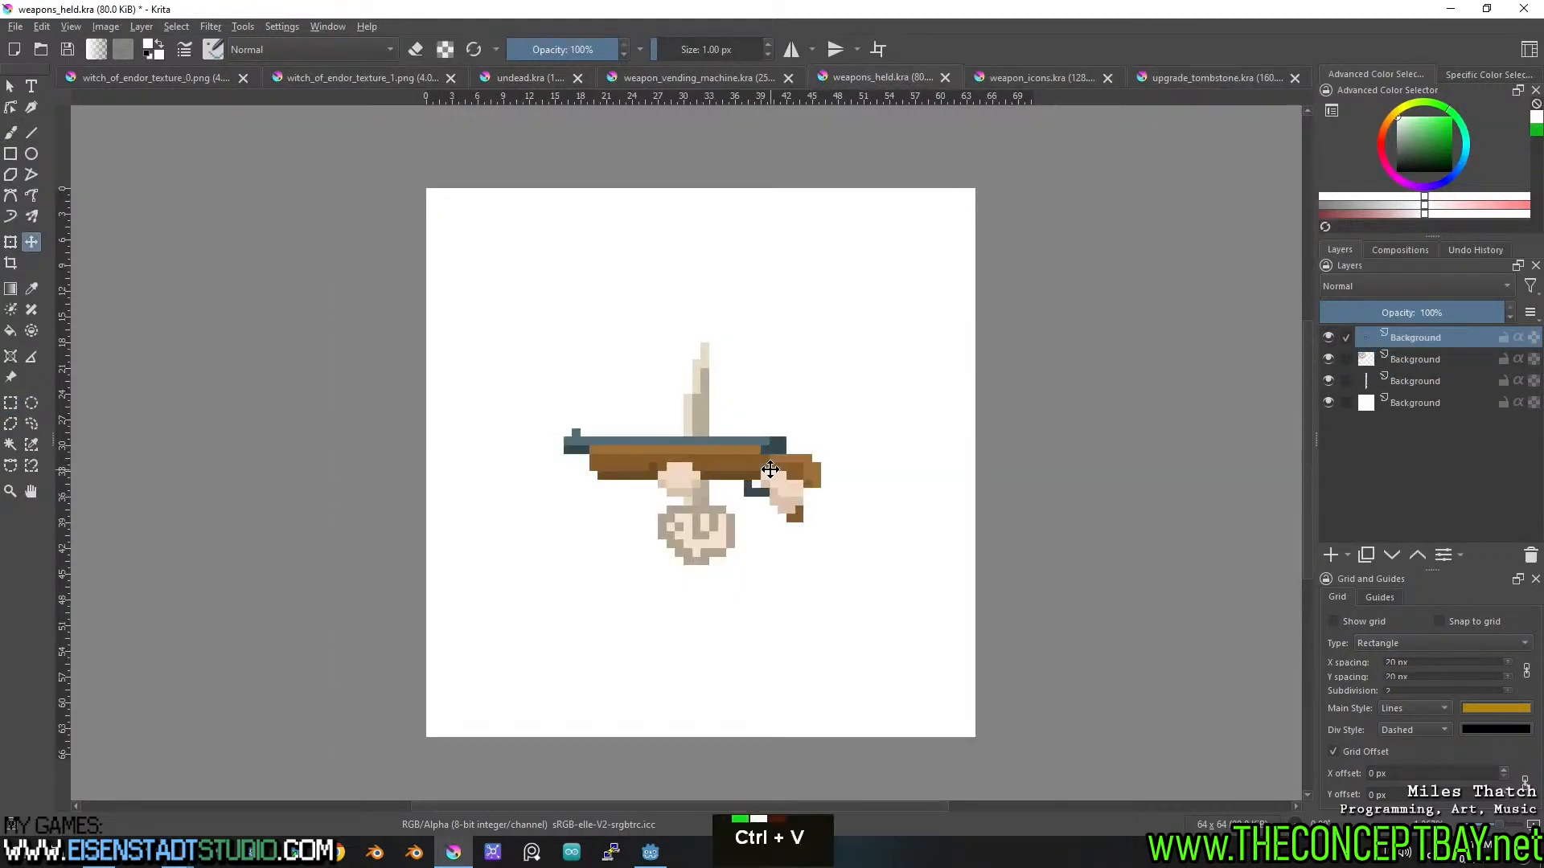
Cut the pistol sprite from witch_of_endor_texture_1.png and paste it as a new layer into weapon_icons.kra.
left_click(168, 78)
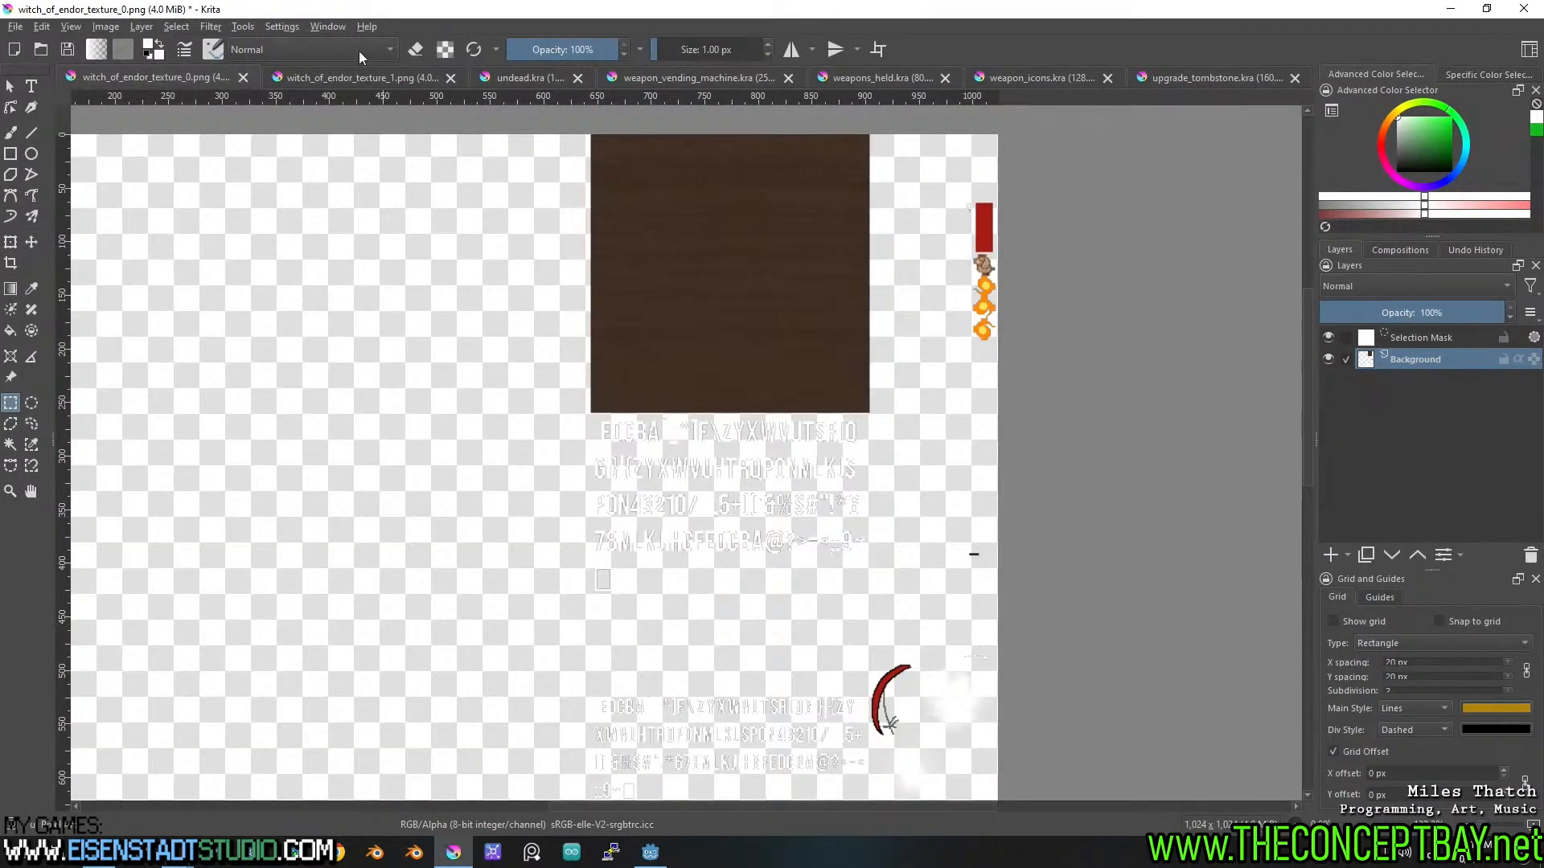
left_click(360, 78)
scroll(644, 515, "down", 2)
middle_click(699, 483)
scroll(747, 462, "down", 1)
scroll(753, 457, "up", 1)
left_click_drag(769, 434, 660, 520)
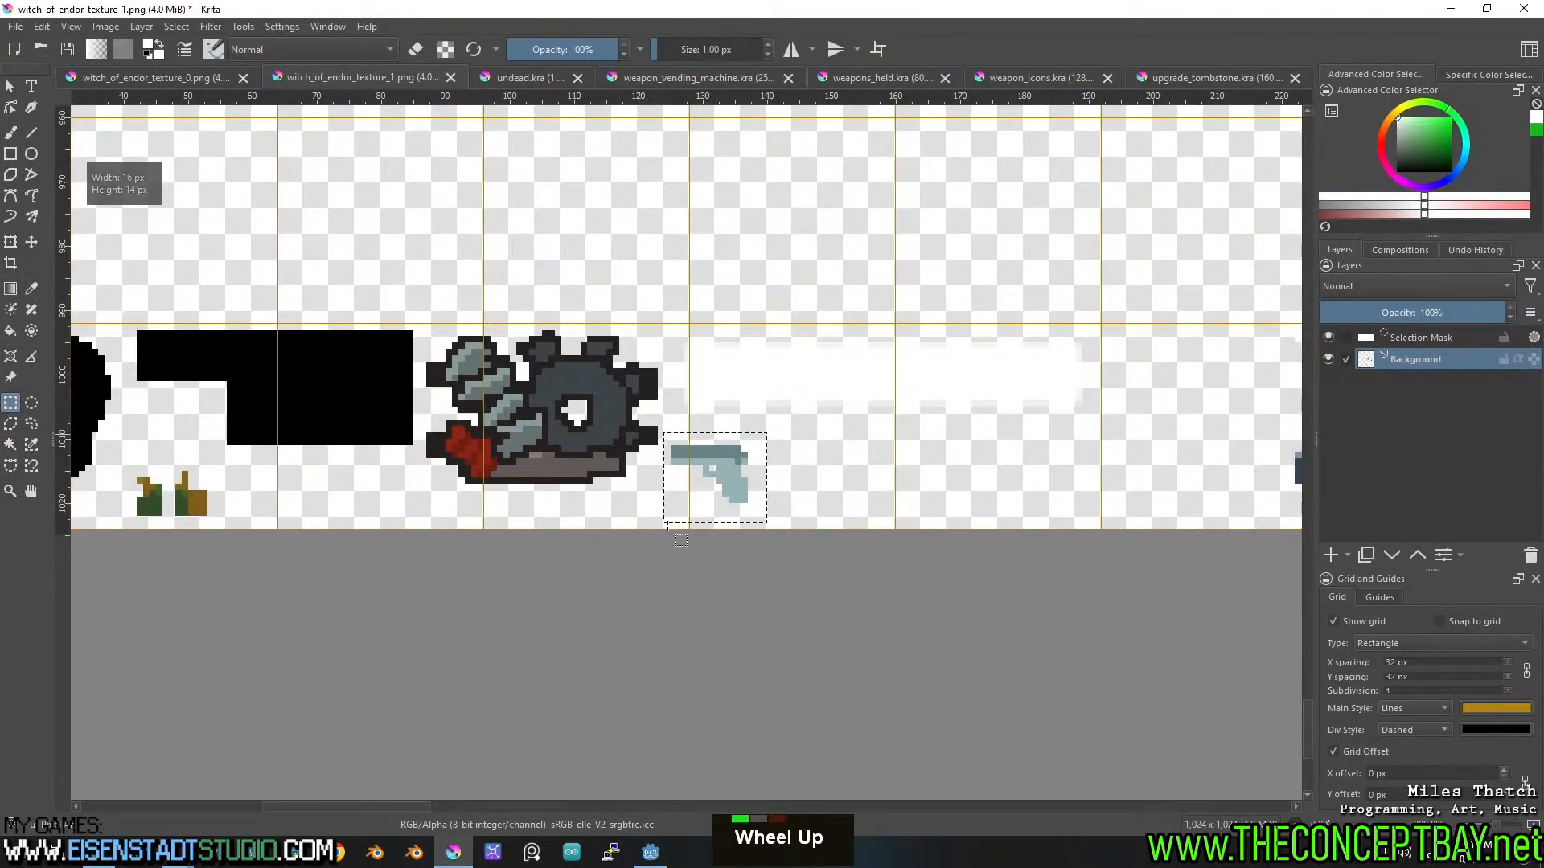
key("ctrl+x")
left_click(1066, 79)
key("ctrl+v")
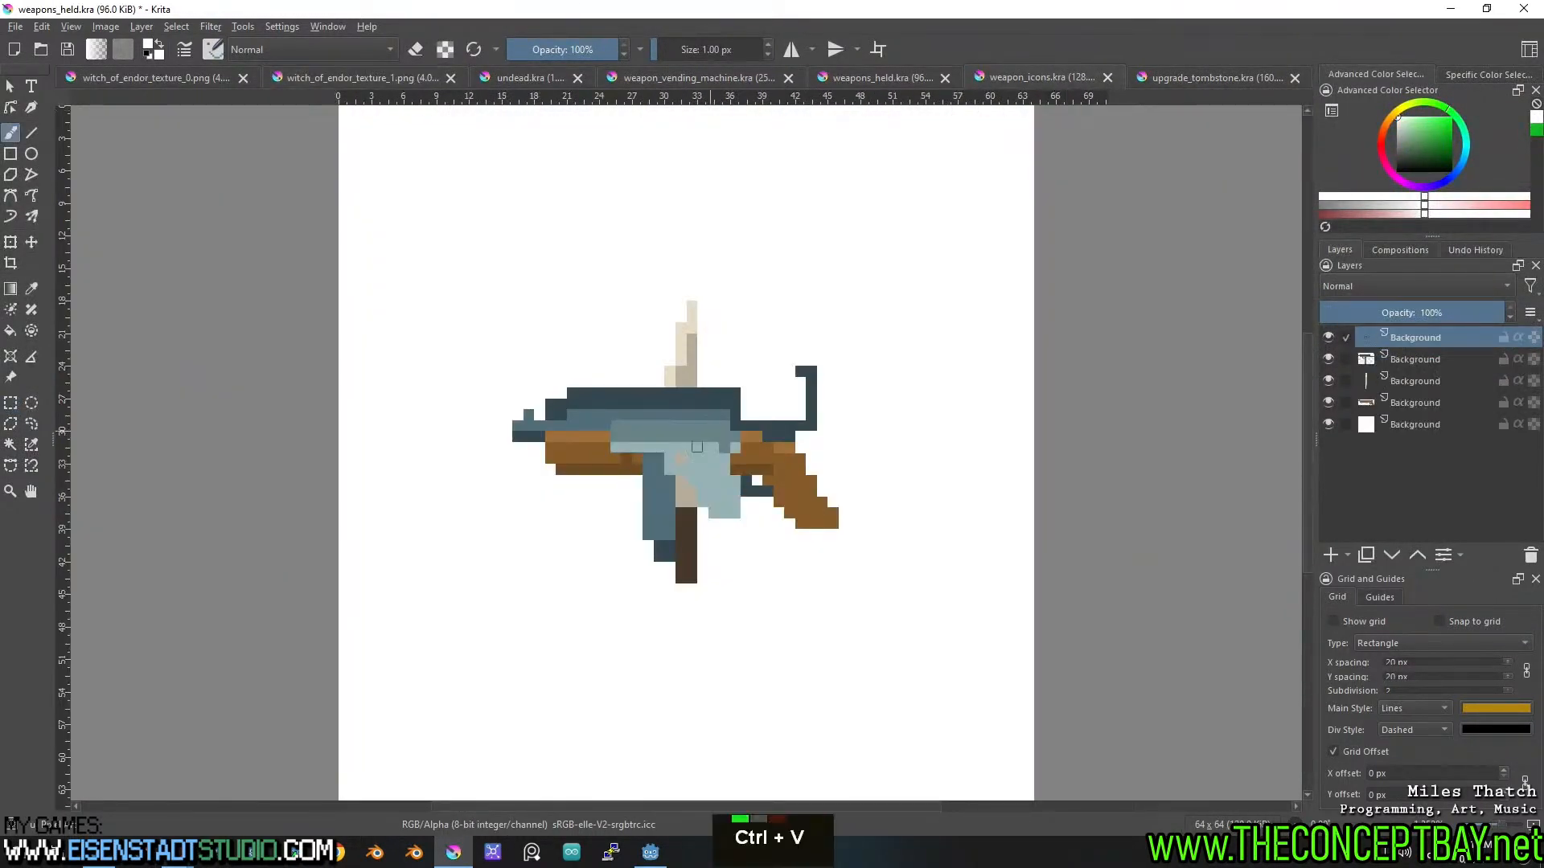
Cut the two small green-and-brown plant sprites below the black shapes in witch_of_endor_texture_1.png.
left_click(193, 77)
scroll(450, 600, "down", 1)
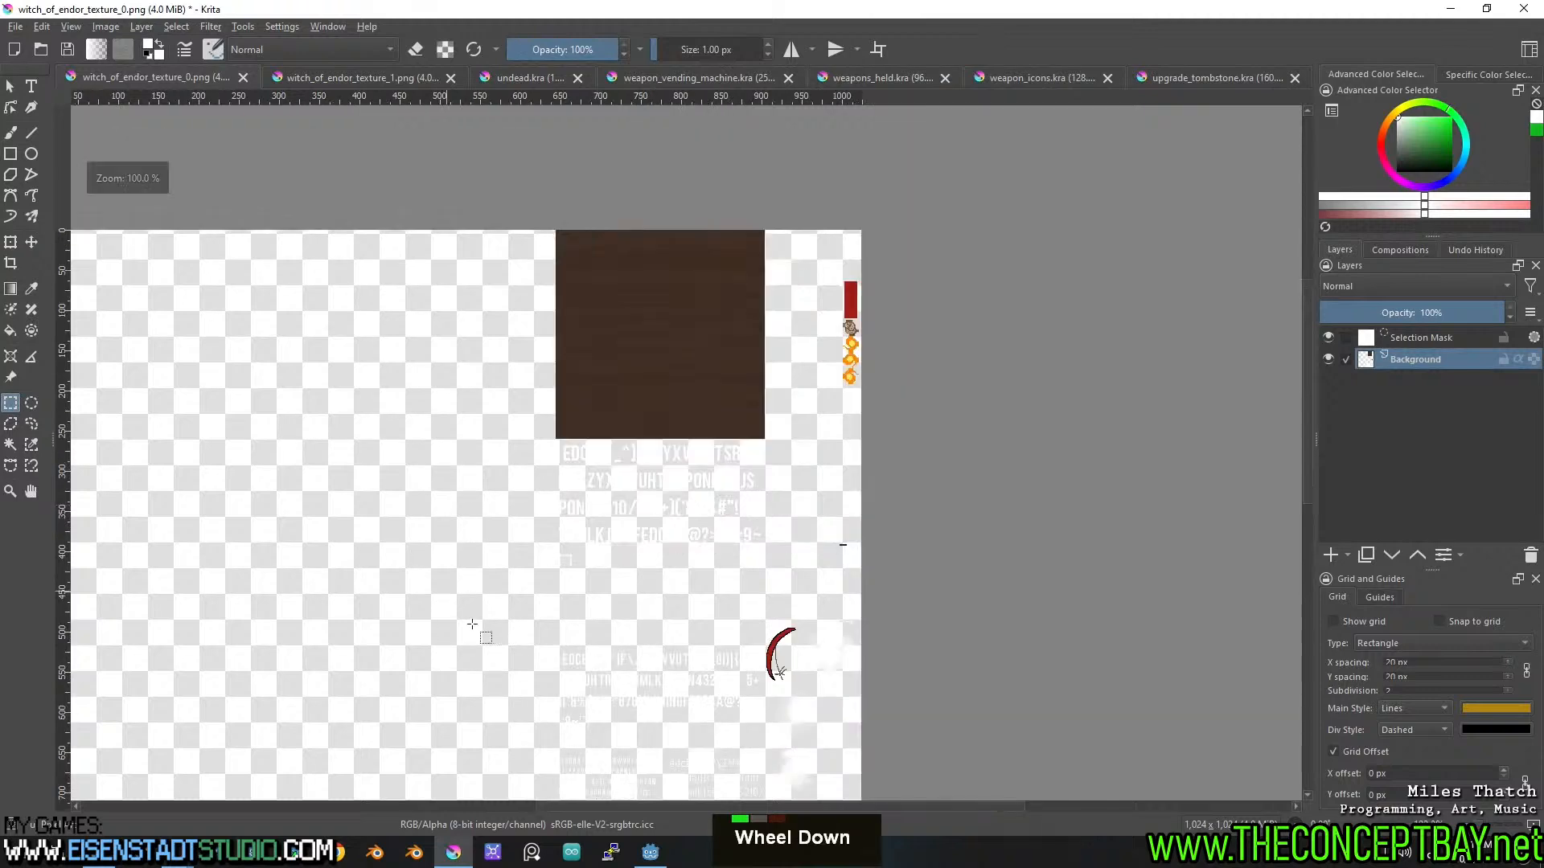
left_click(366, 74)
left_click_drag(342, 419, 474, 456)
left_click_drag(256, 484, 385, 580)
key("ctrl+x")
Create a new 32 by 32 pixel document and paste the cut plant sprites into it.
key("ctrl+n")
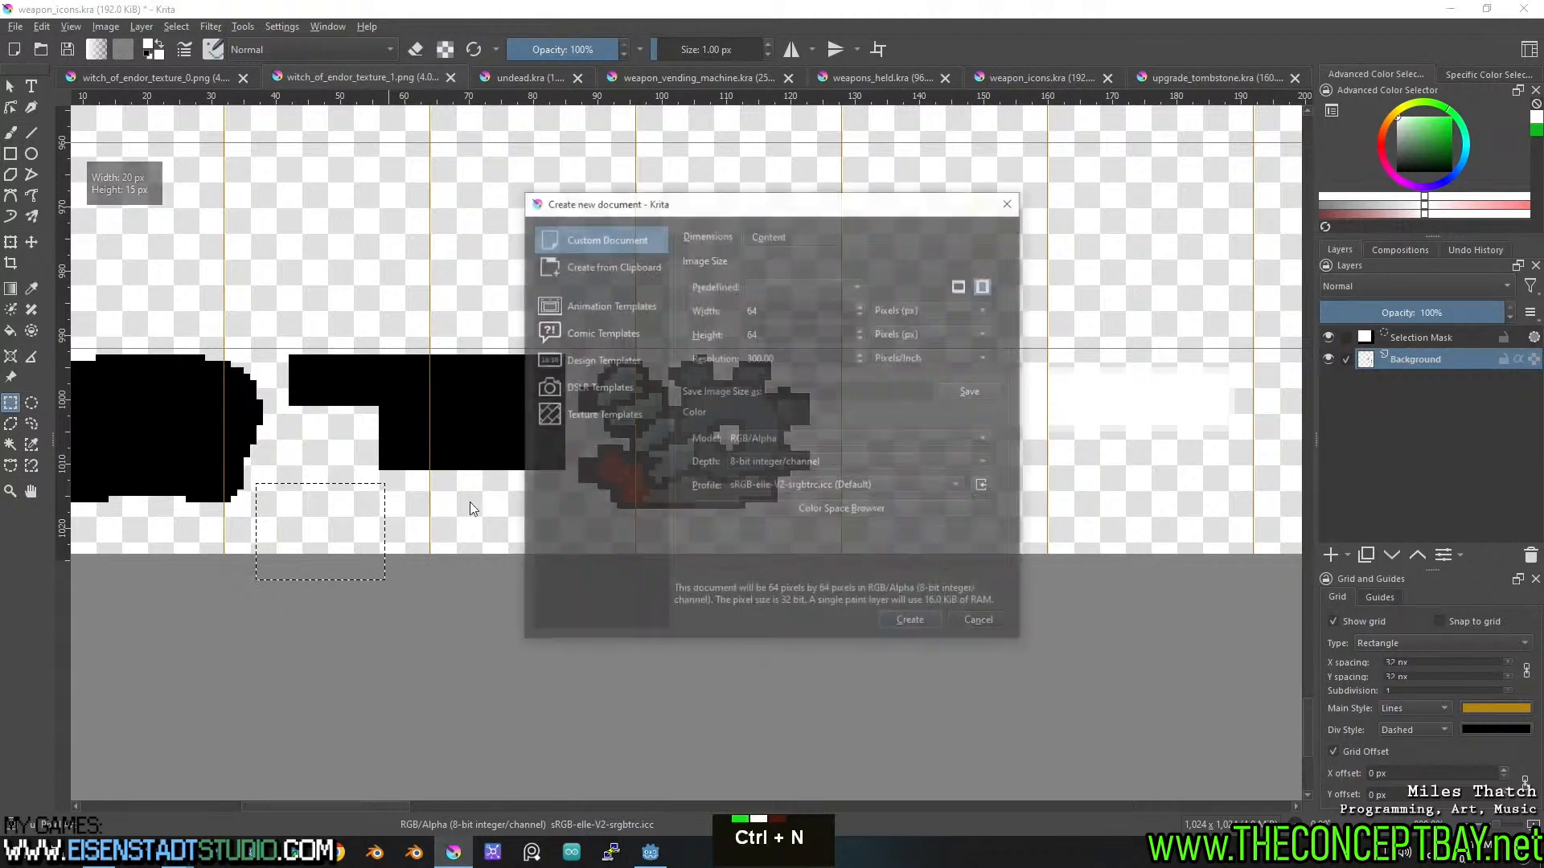
type("32")
key("ctrl+a")
type("32")
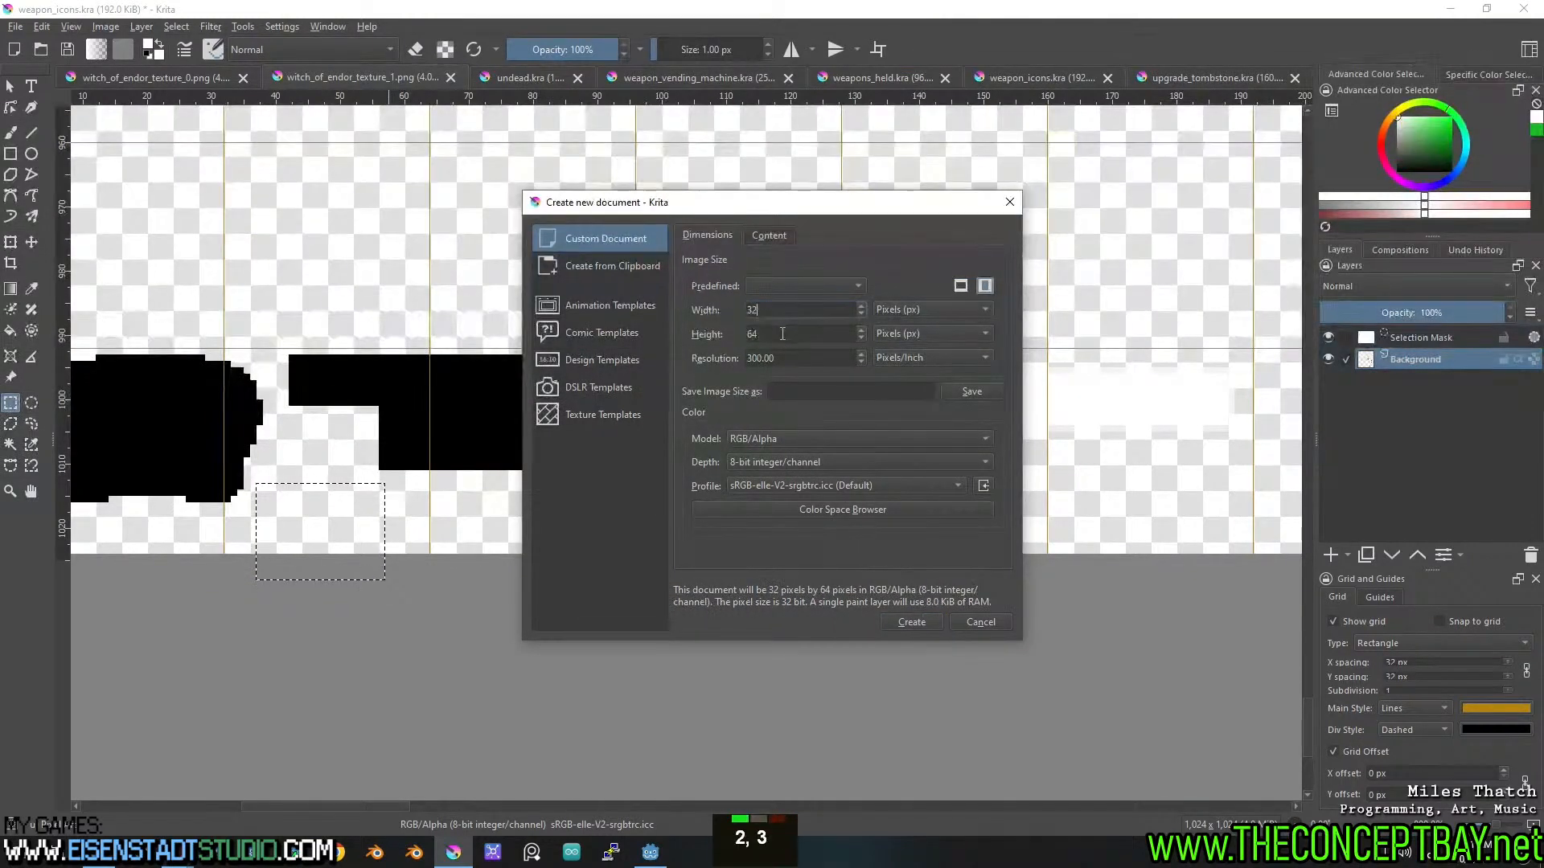
left_click_drag(783, 335, 722, 344)
type("32")
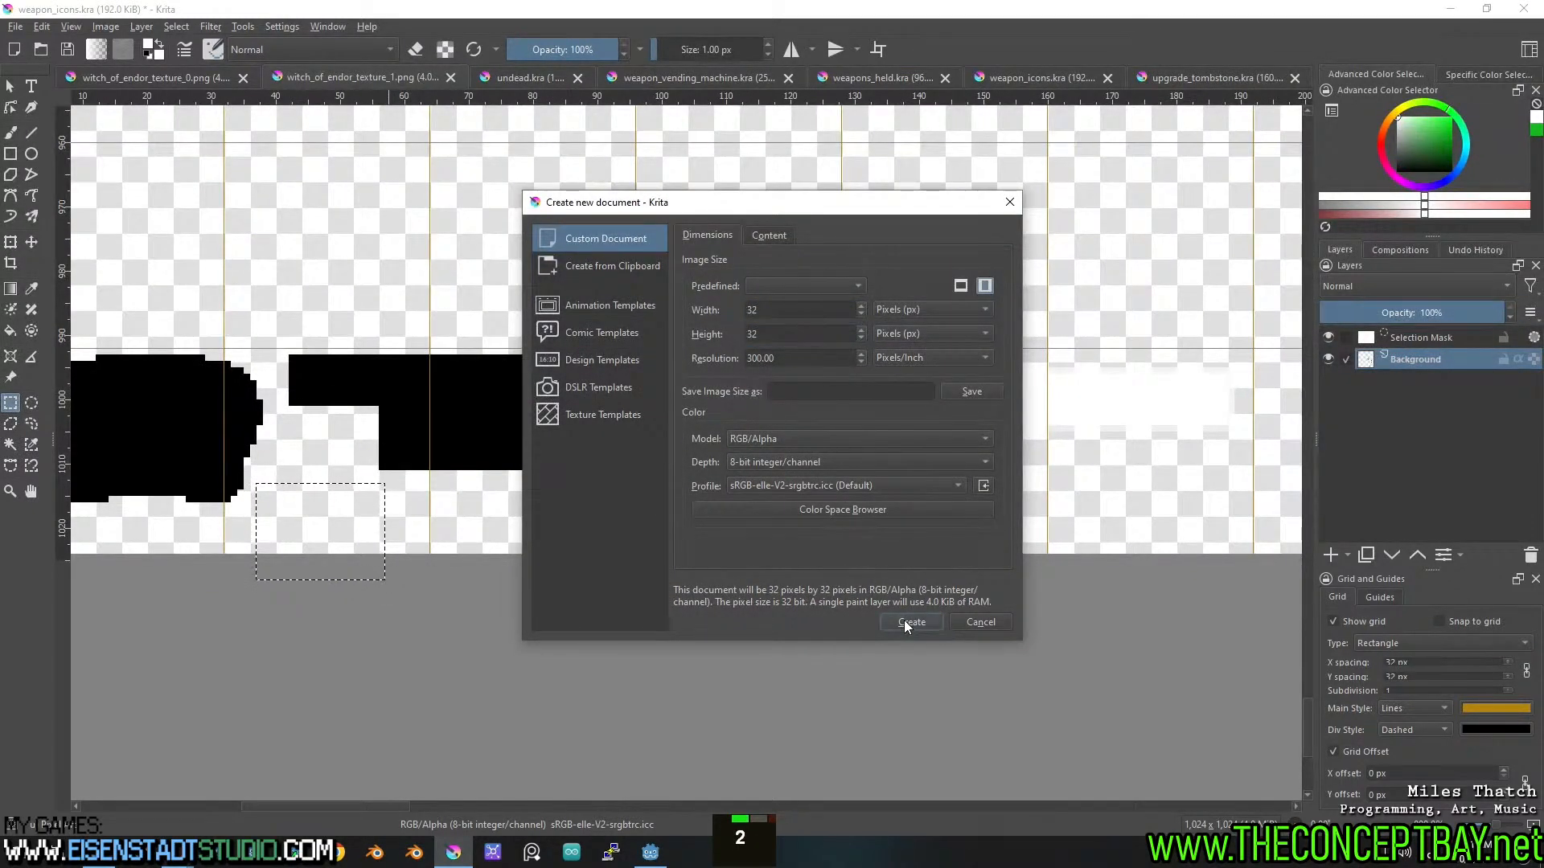
left_click(911, 621)
key("ctrl+v")
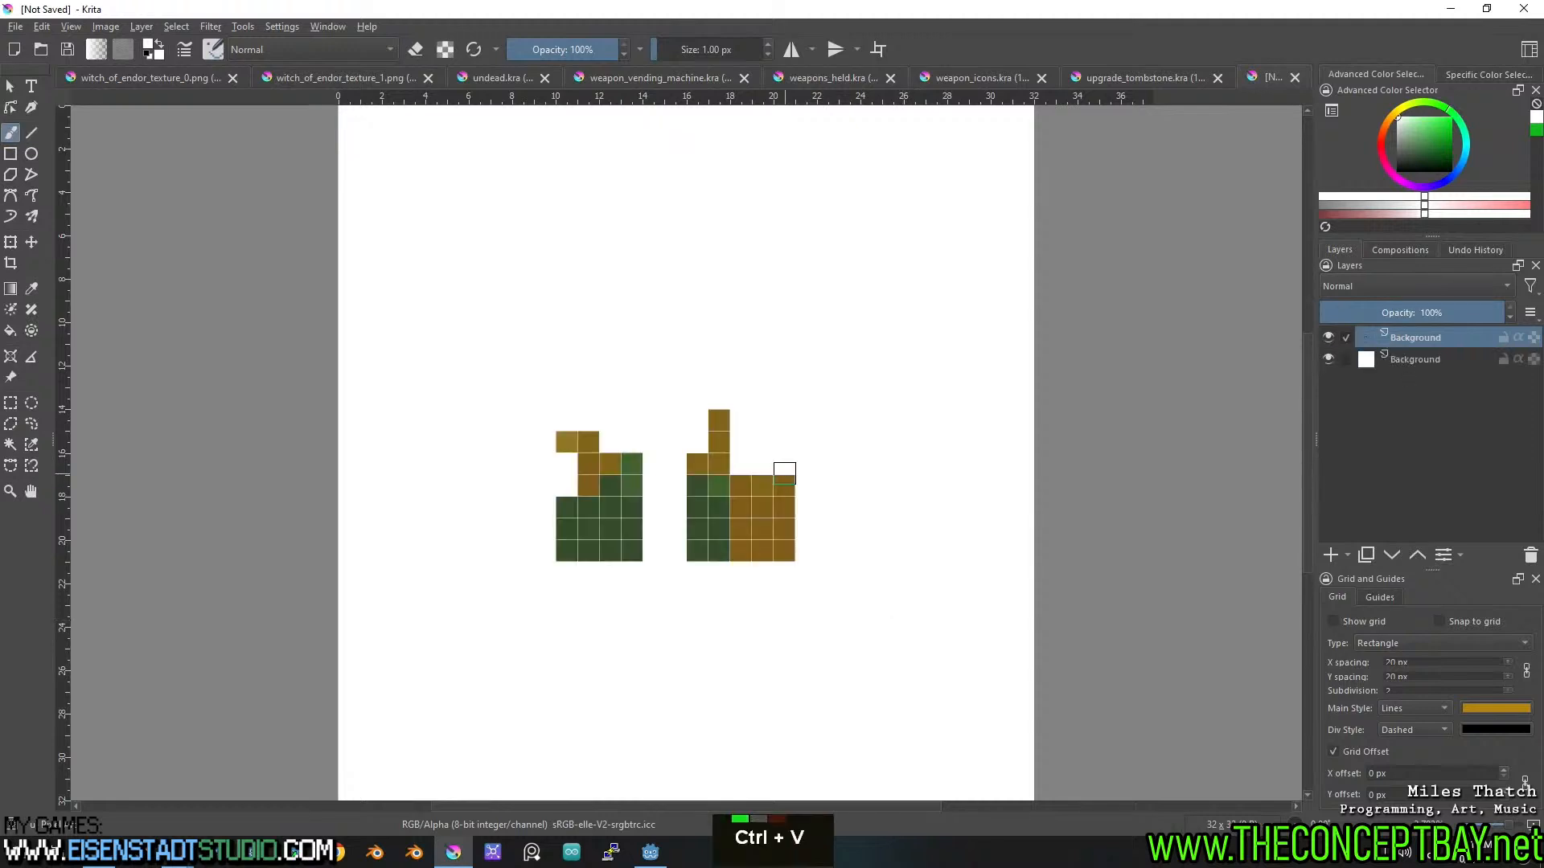
Select the scrap metal sprite with the gear in witch_of_endor_texture_1.png and cut it out.
scroll(712, 443, "down", 2)
left_click(184, 77)
left_click(330, 76)
scroll(751, 380, "down", 5)
scroll(750, 380, "up", 4)
left_click_drag(483, 325, 729, 510)
left_click(611, 461)
left_click_drag(502, 498, 709, 332)
key("ctrl+x")
Create another new 32 by 32 pixel document and paste the scrap metal sprite into it.
key("ctrl+n")
left_click(791, 311)
left_click(909, 619)
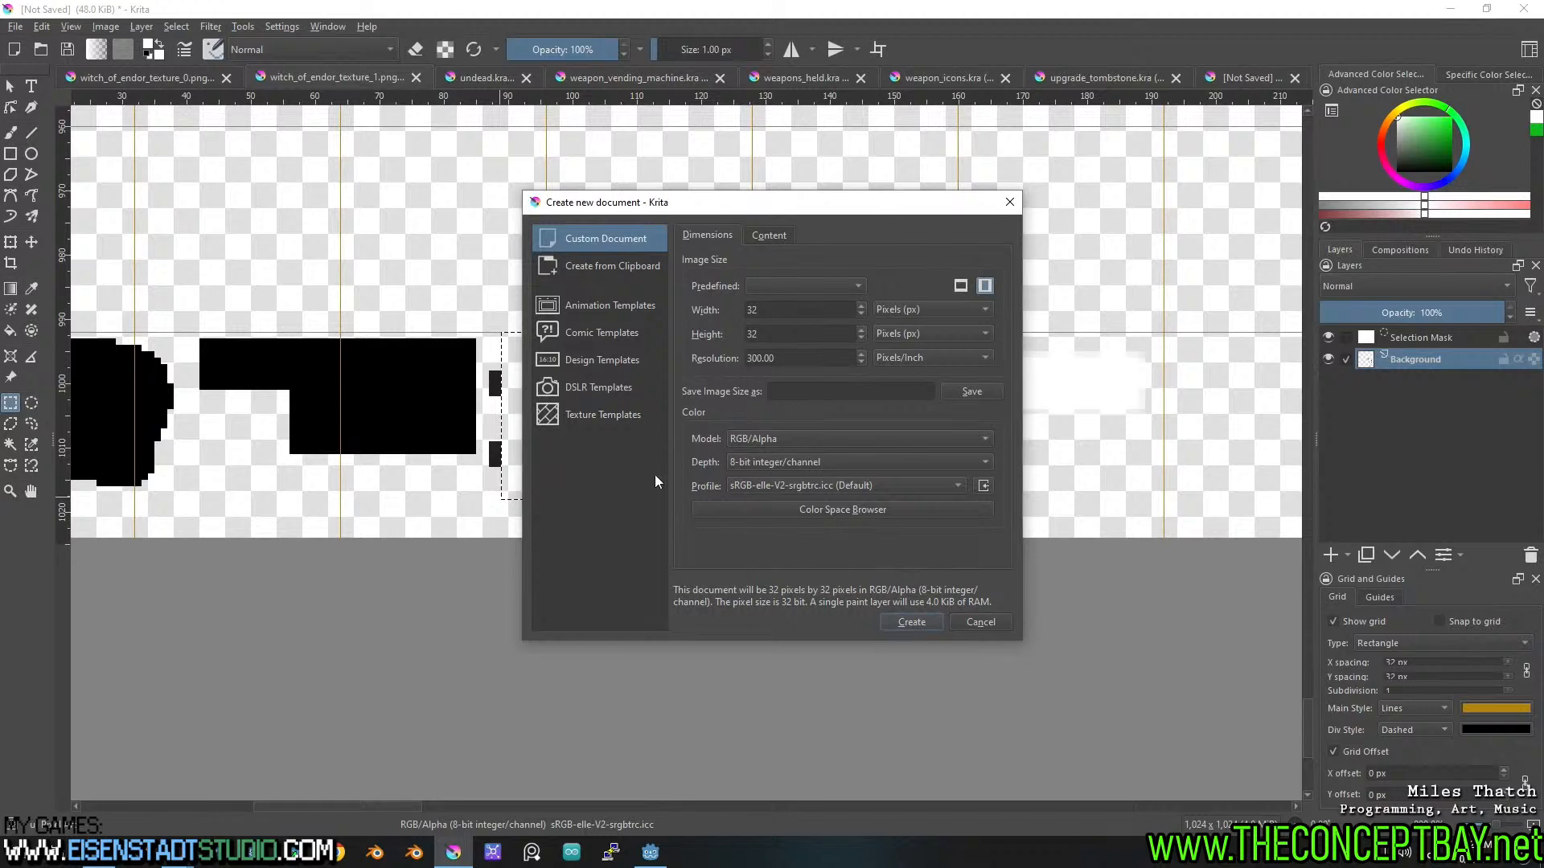
key("ctrl+v")
scroll(828, 412, "down", 2)
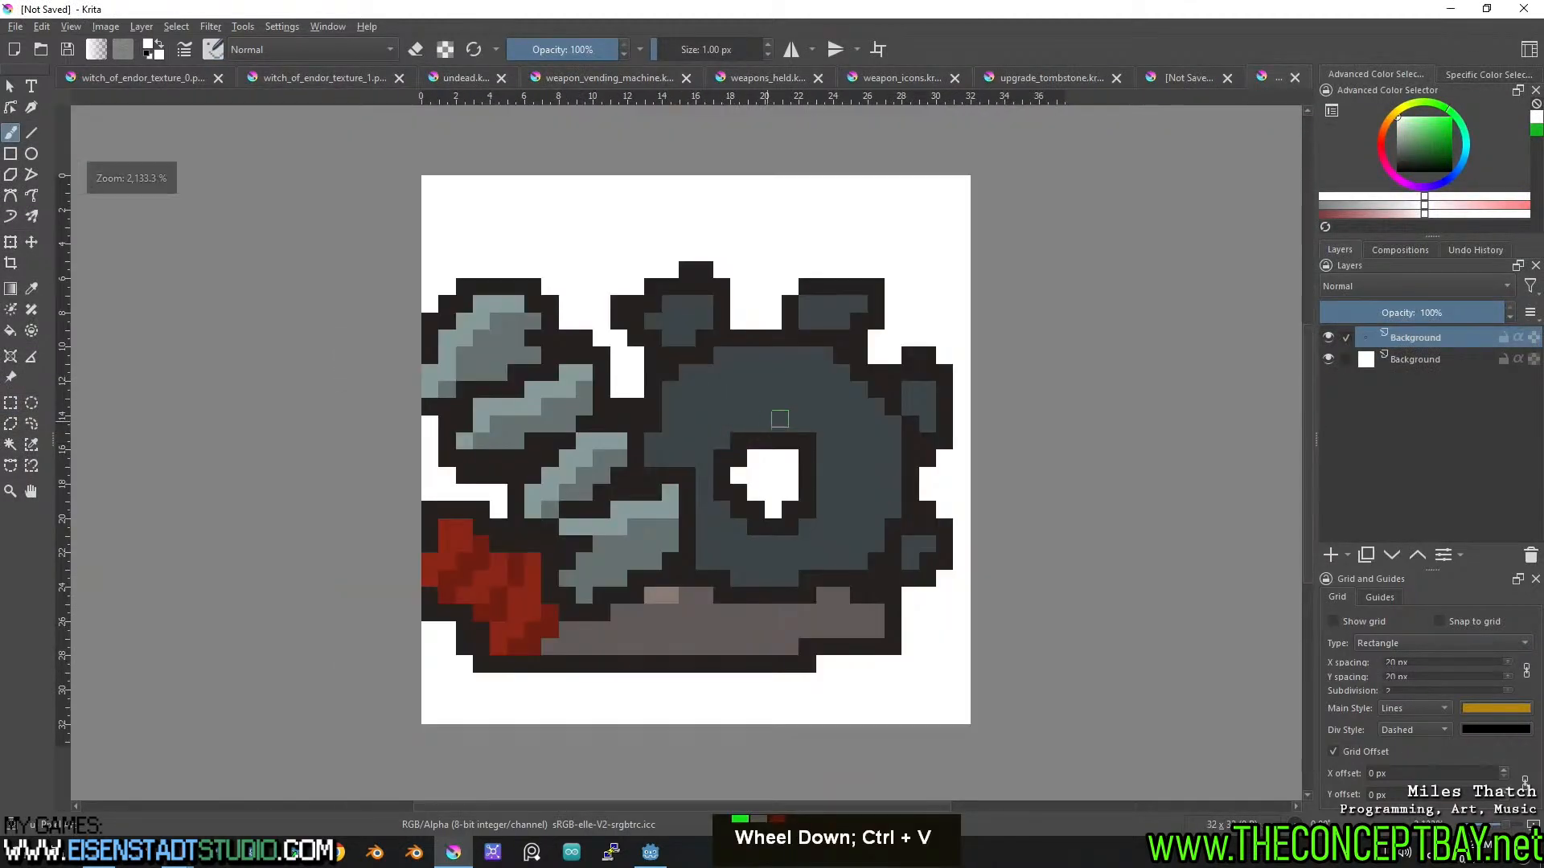
Center the scrap metal sprite on the canvas and hide the white background layer.
key("t")
left_click_drag(828, 412, 833, 399)
scroll(836, 402, "down", 2)
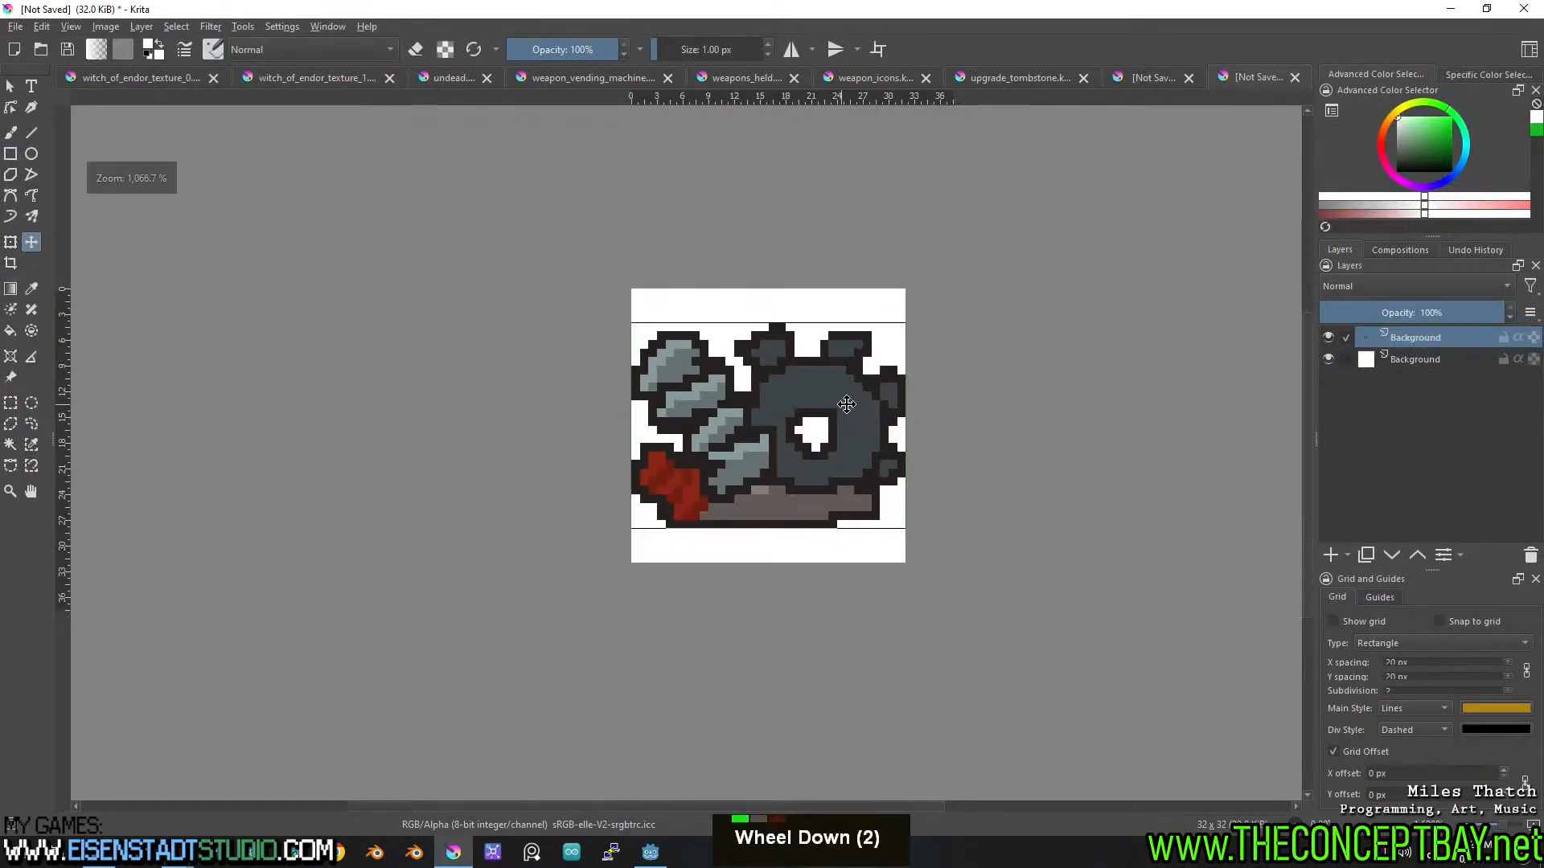
left_click(1326, 359)
Save the document as scrap_metal in the Witch Of Endor Assets folder.
key("ctrl+s")
type("scrap_-")
key("BackSpace")
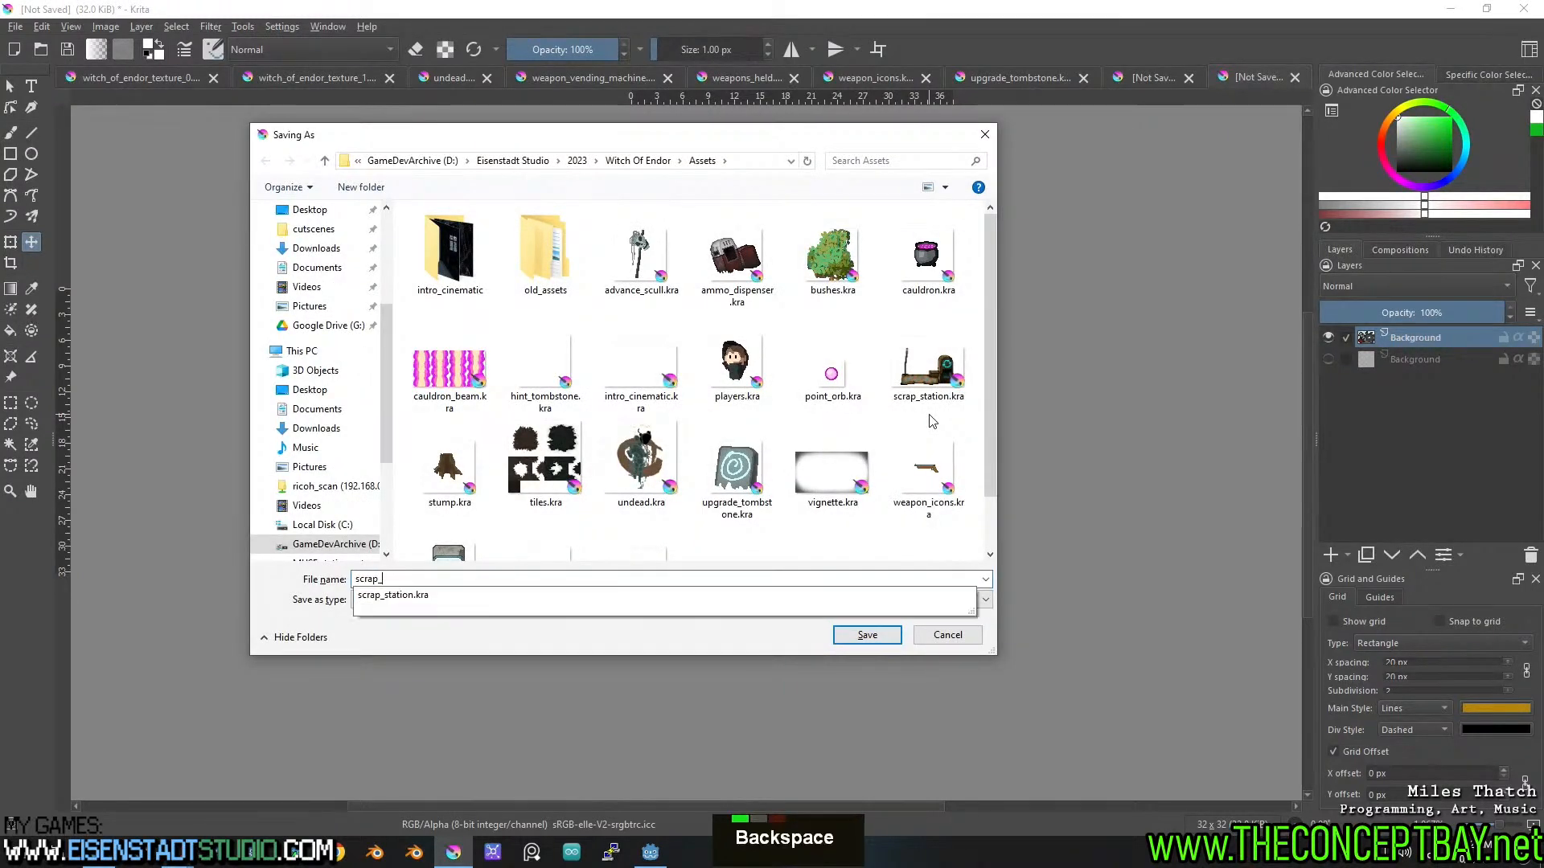
type("metal")
key("Return")
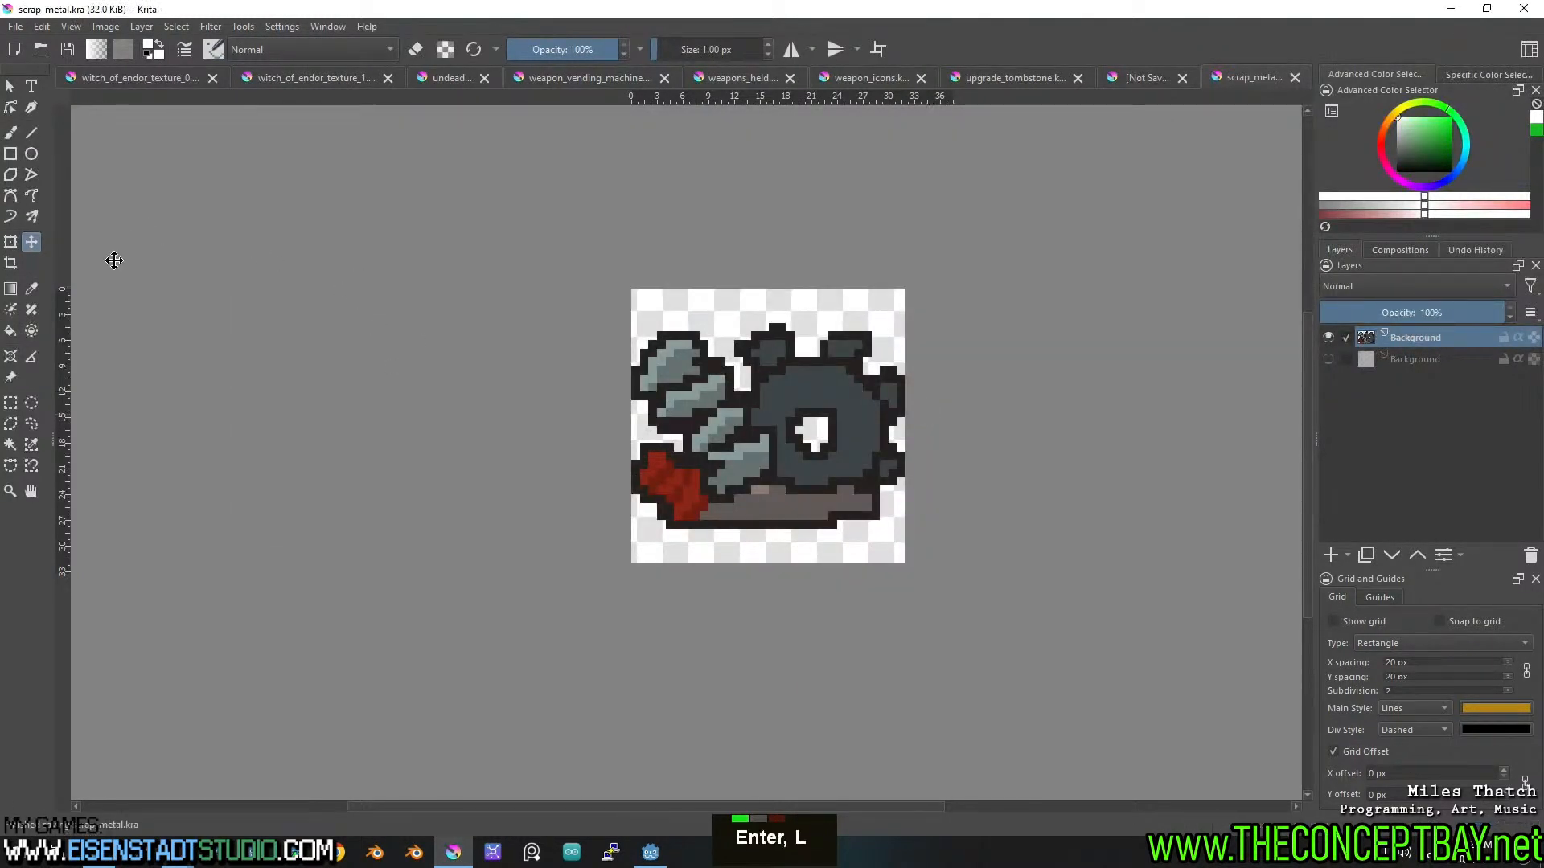
Cut the green grass sprite, about 18 by 21 pixels, from witch_of_endor_texture_1.png.
left_click(338, 78)
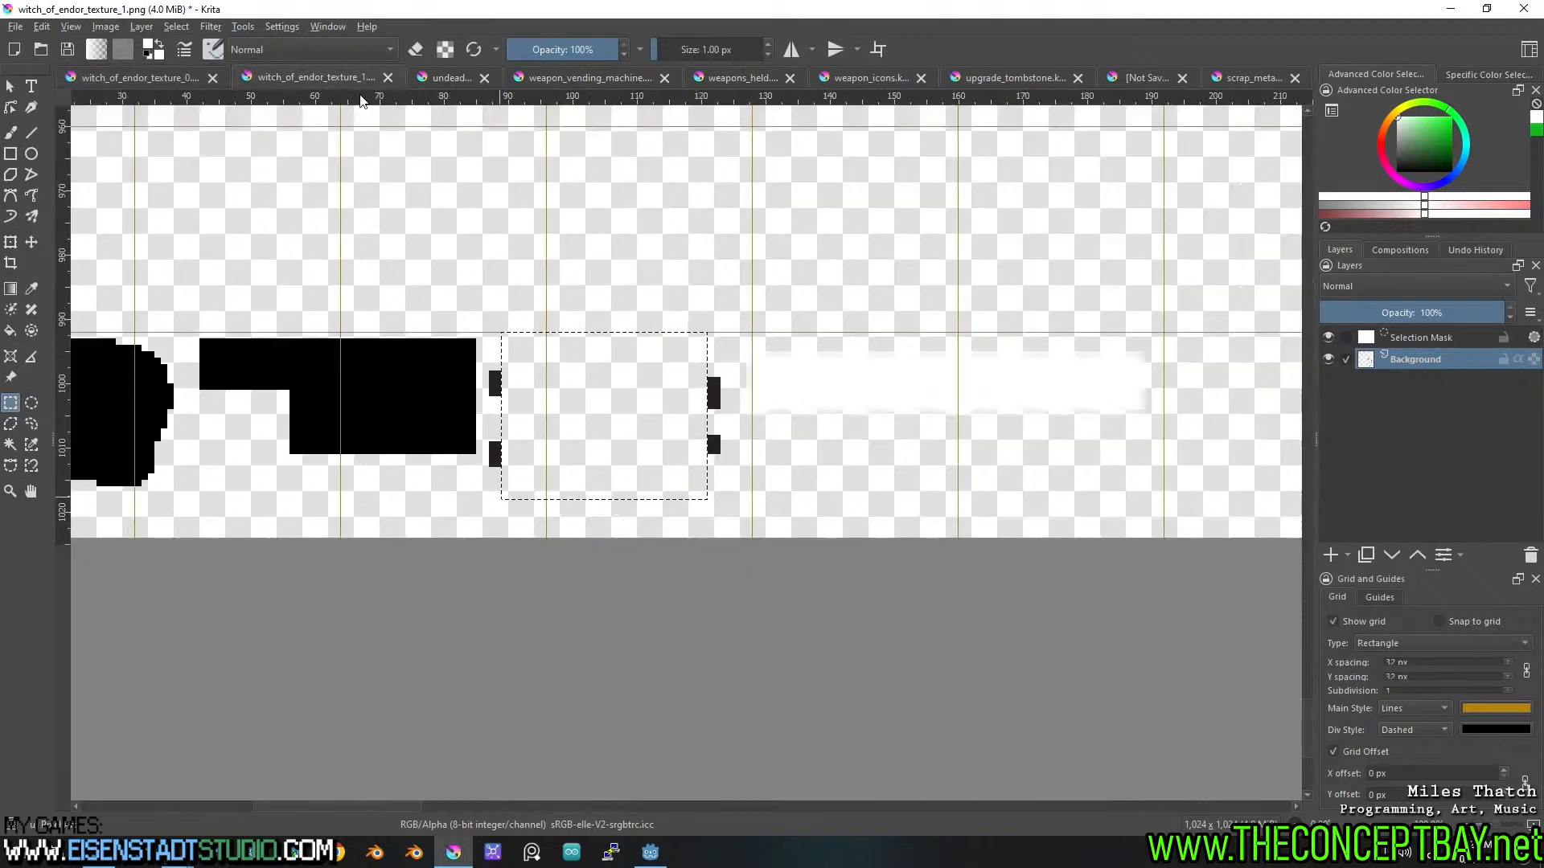
scroll(738, 393, "down", 2)
left_click_drag(900, 355, 421, 341)
left_click_drag(588, 350, 420, 367)
left_click_drag(686, 347, 772, 444)
scroll(812, 317, "up", 2)
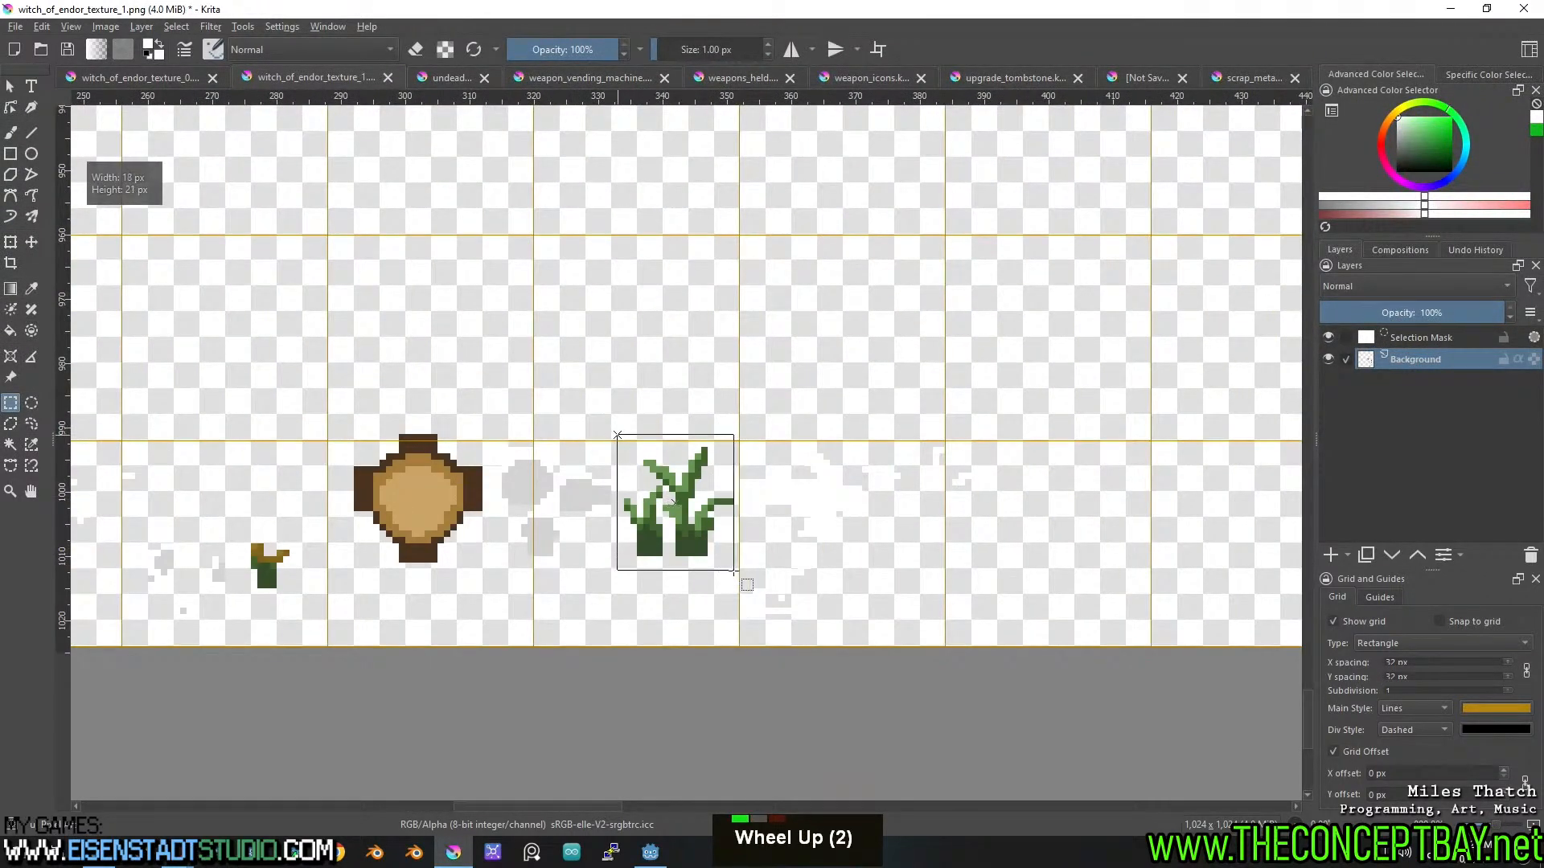
key("ctrl+x")
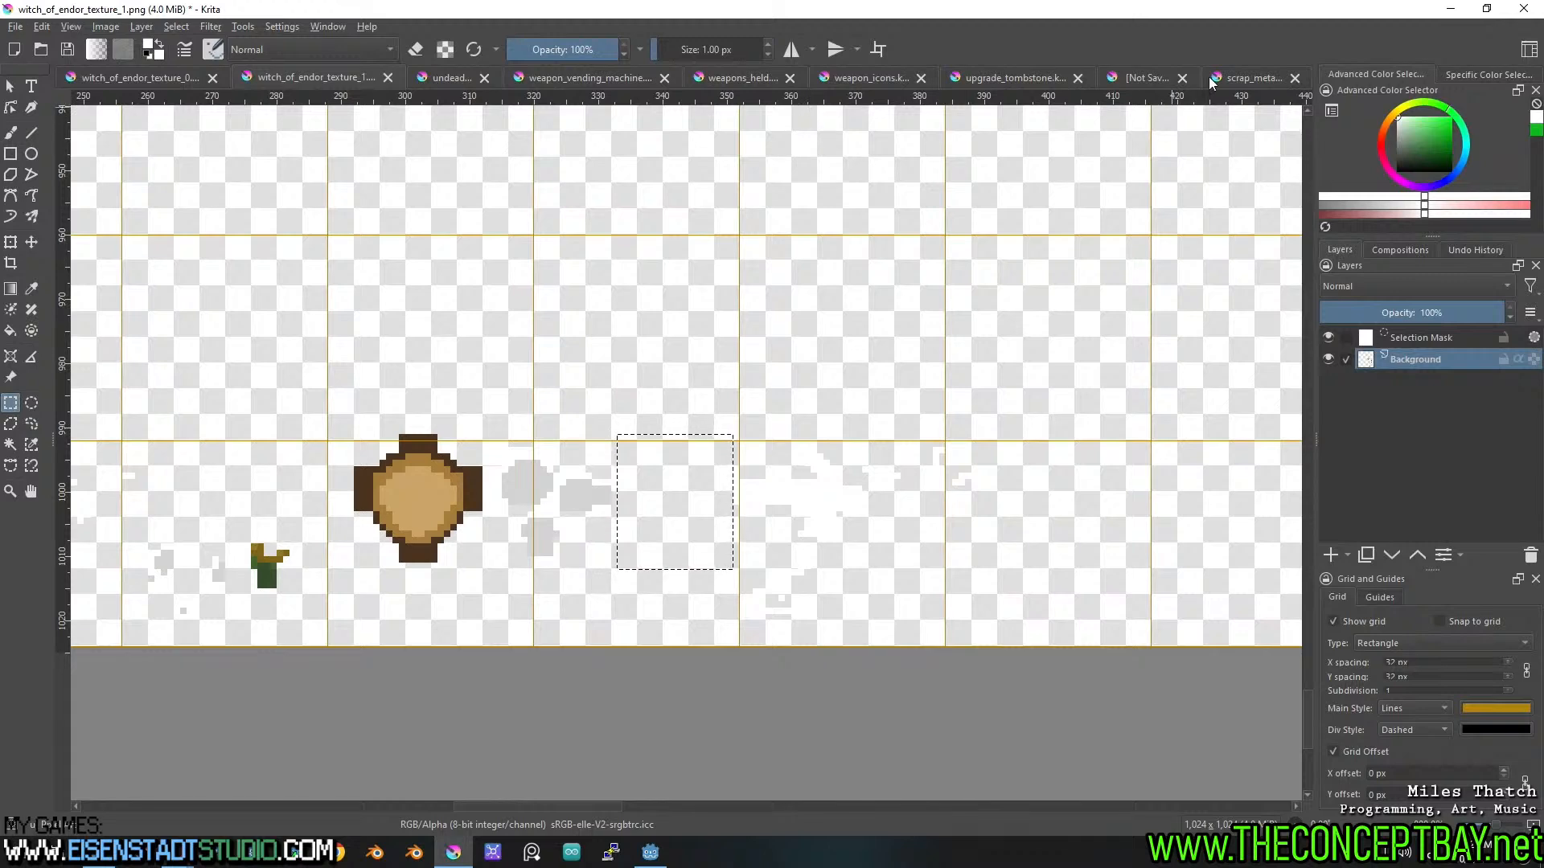
Paste the grass sprite into the unsaved plant document and move it slightly up toward the canvas center.
left_click(1141, 78)
key("ctrl+v")
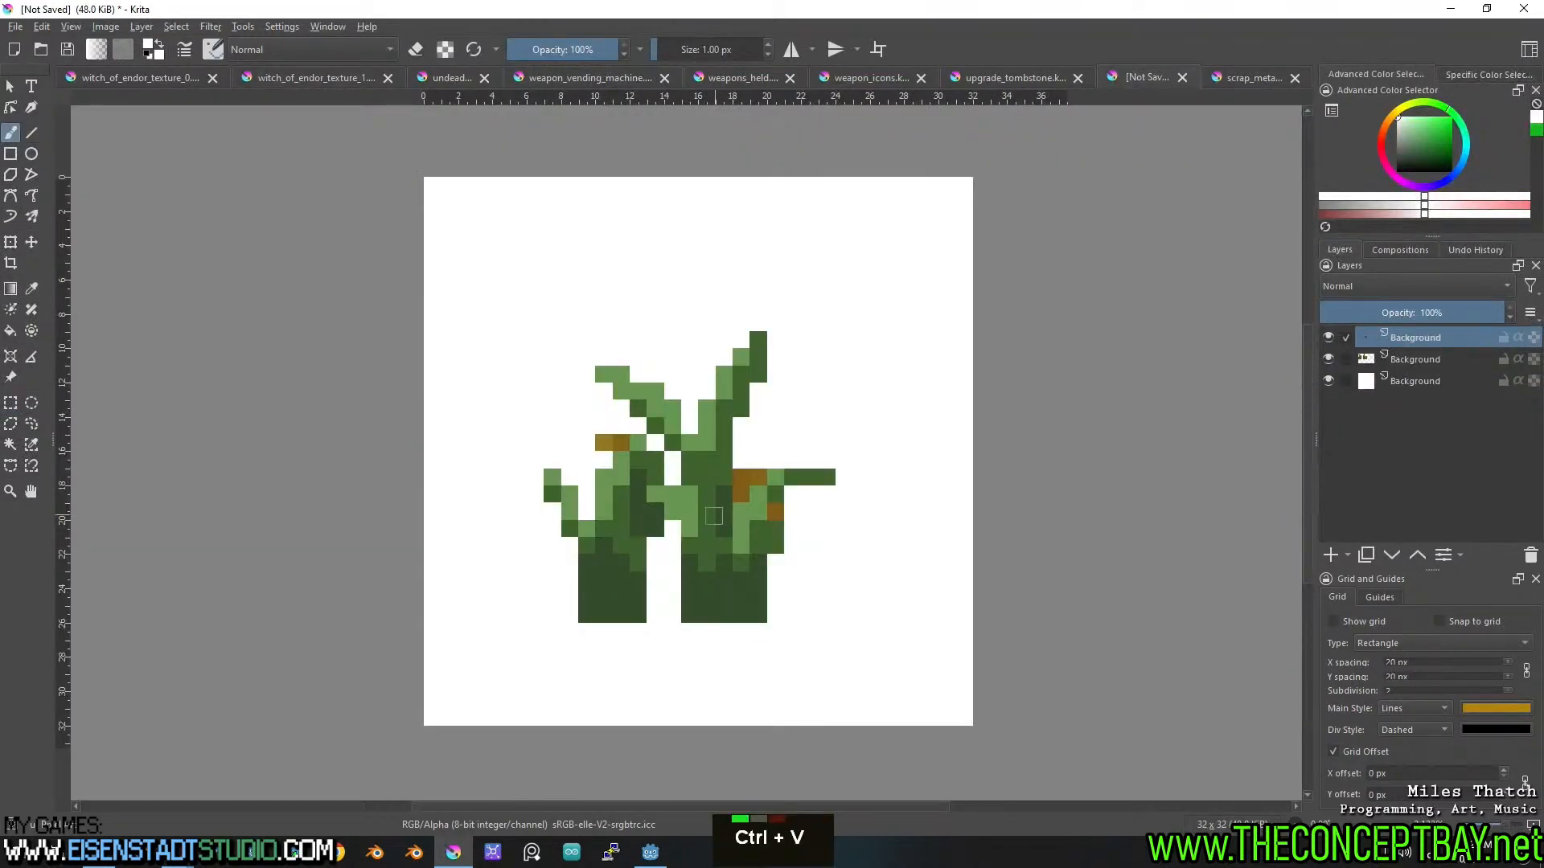
key("t")
left_click_drag(711, 520, 725, 485)
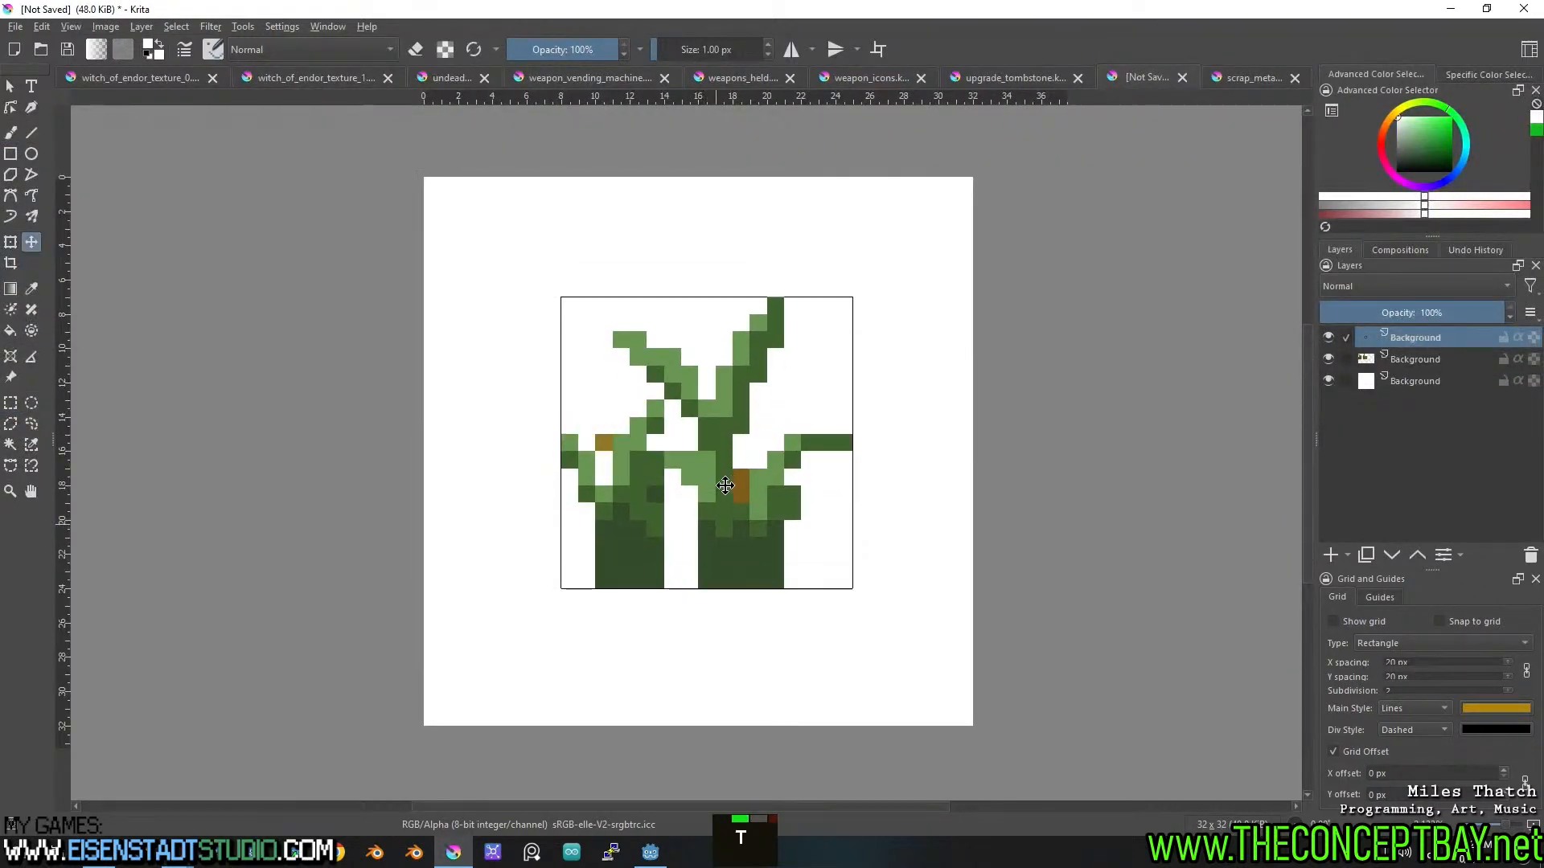
Save the plant document as grass in the Witch Of Endor Assets folder.
key("ctrl+s")
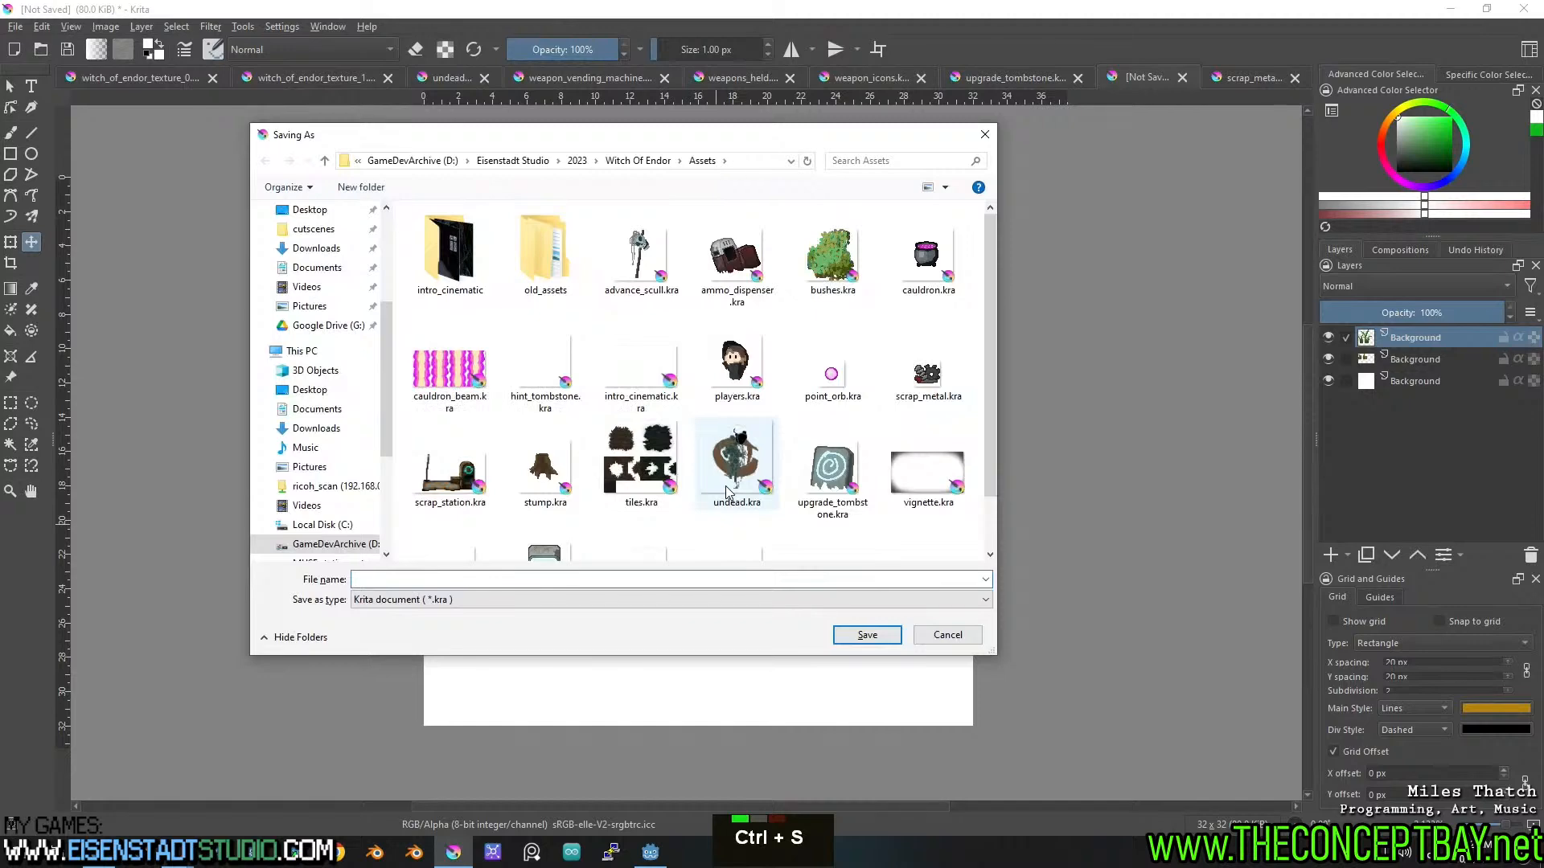
type("gra")
key("Return")
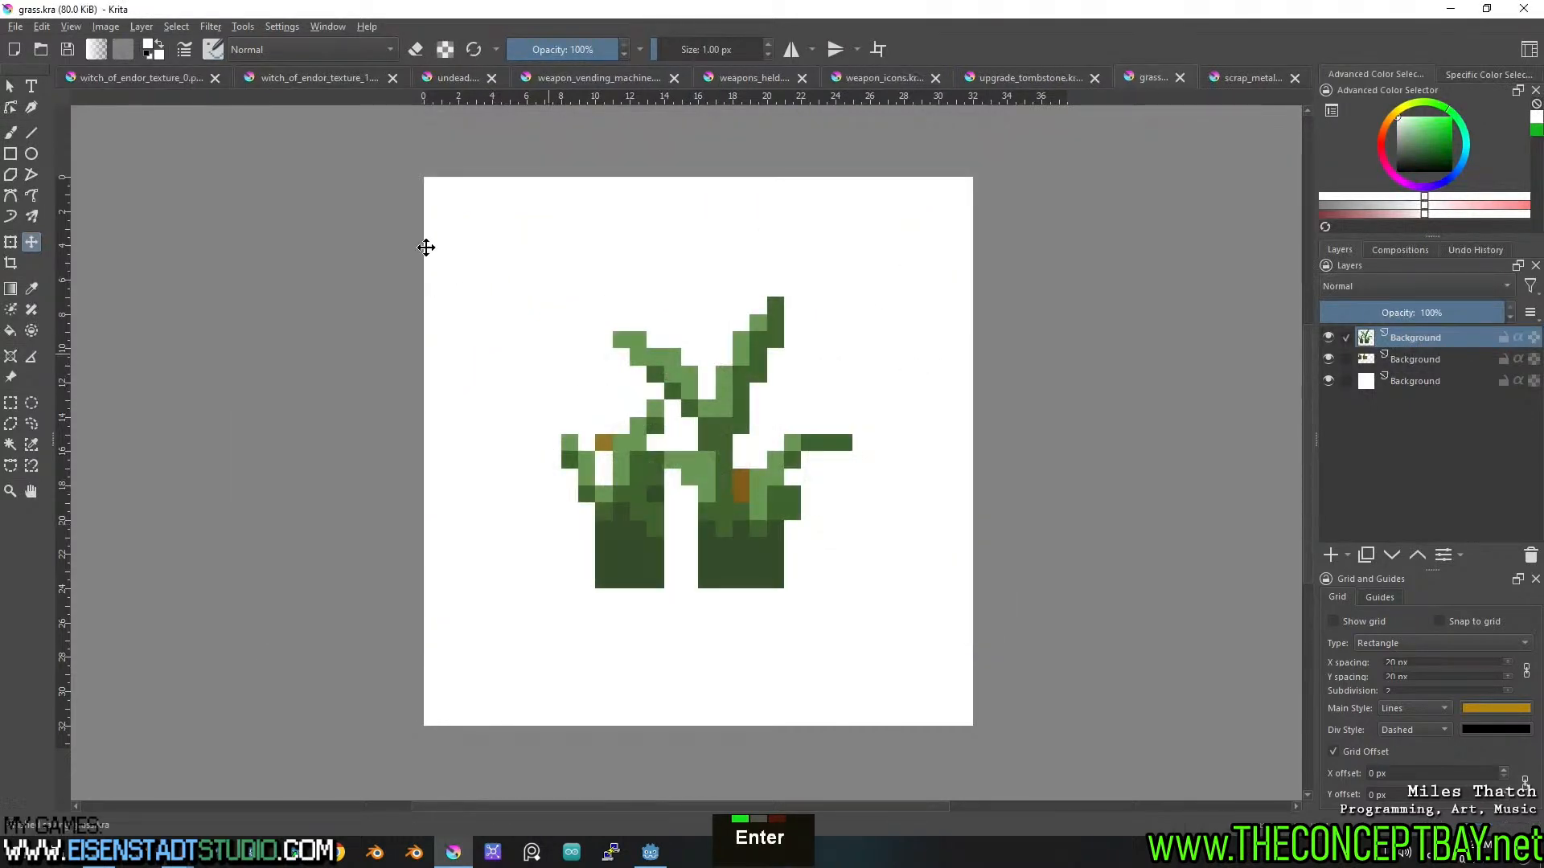
Cut the small brown-and-green plant, about 9 by 12 pixels, from witch_of_endor_texture_1.png and paste it into grass.kra, aligned with the other sprite's base.
left_click(311, 80)
left_click_drag(238, 525, 295, 601)
key("Delete")
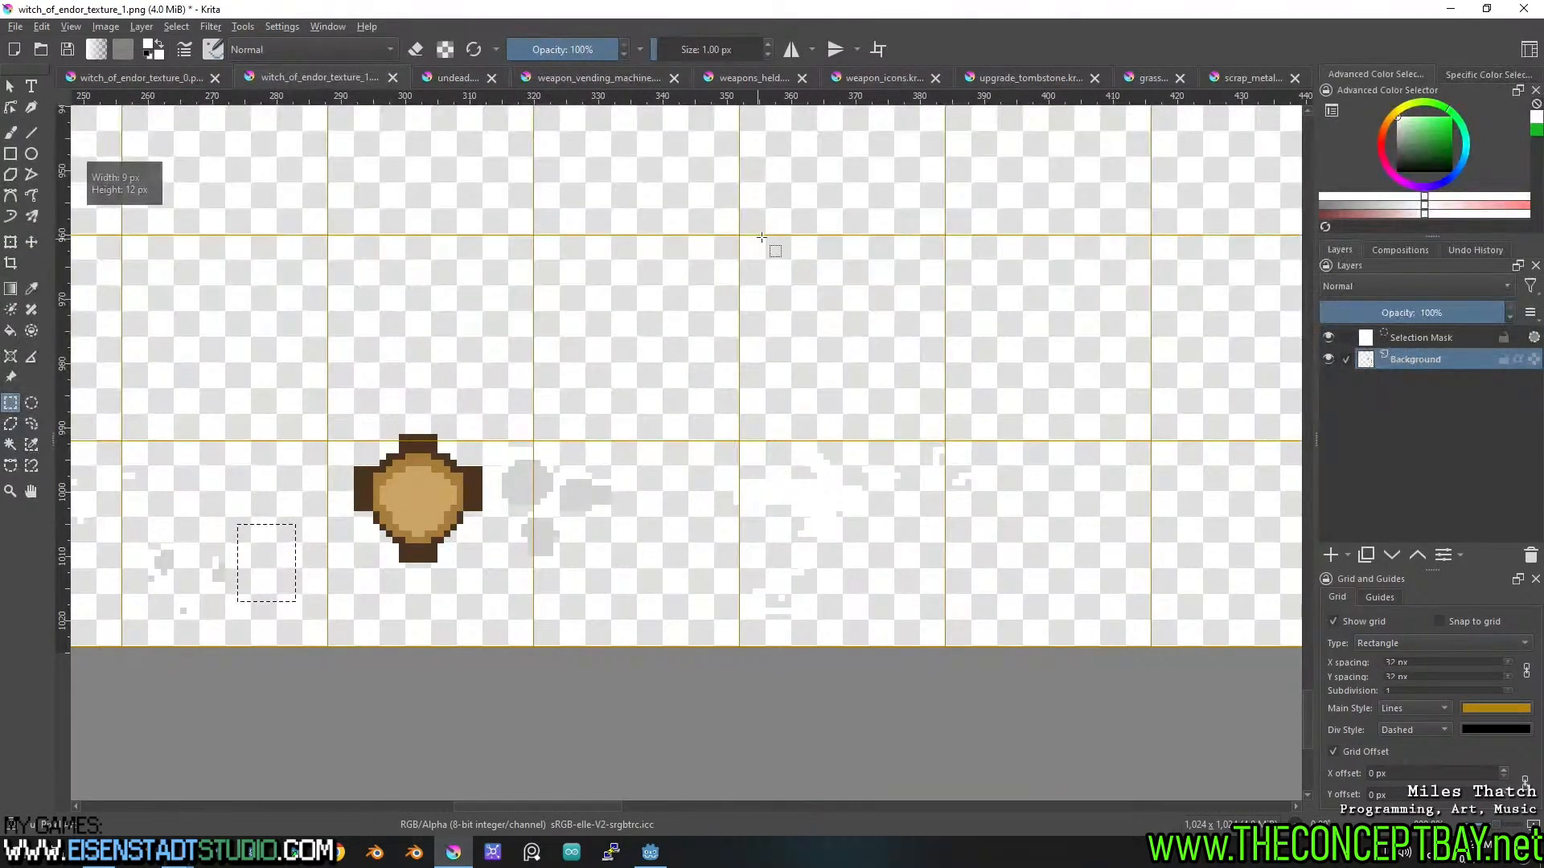
left_click(1166, 80)
key("ctrl+v")
key("t")
left_click_drag(680, 505, 686, 537)
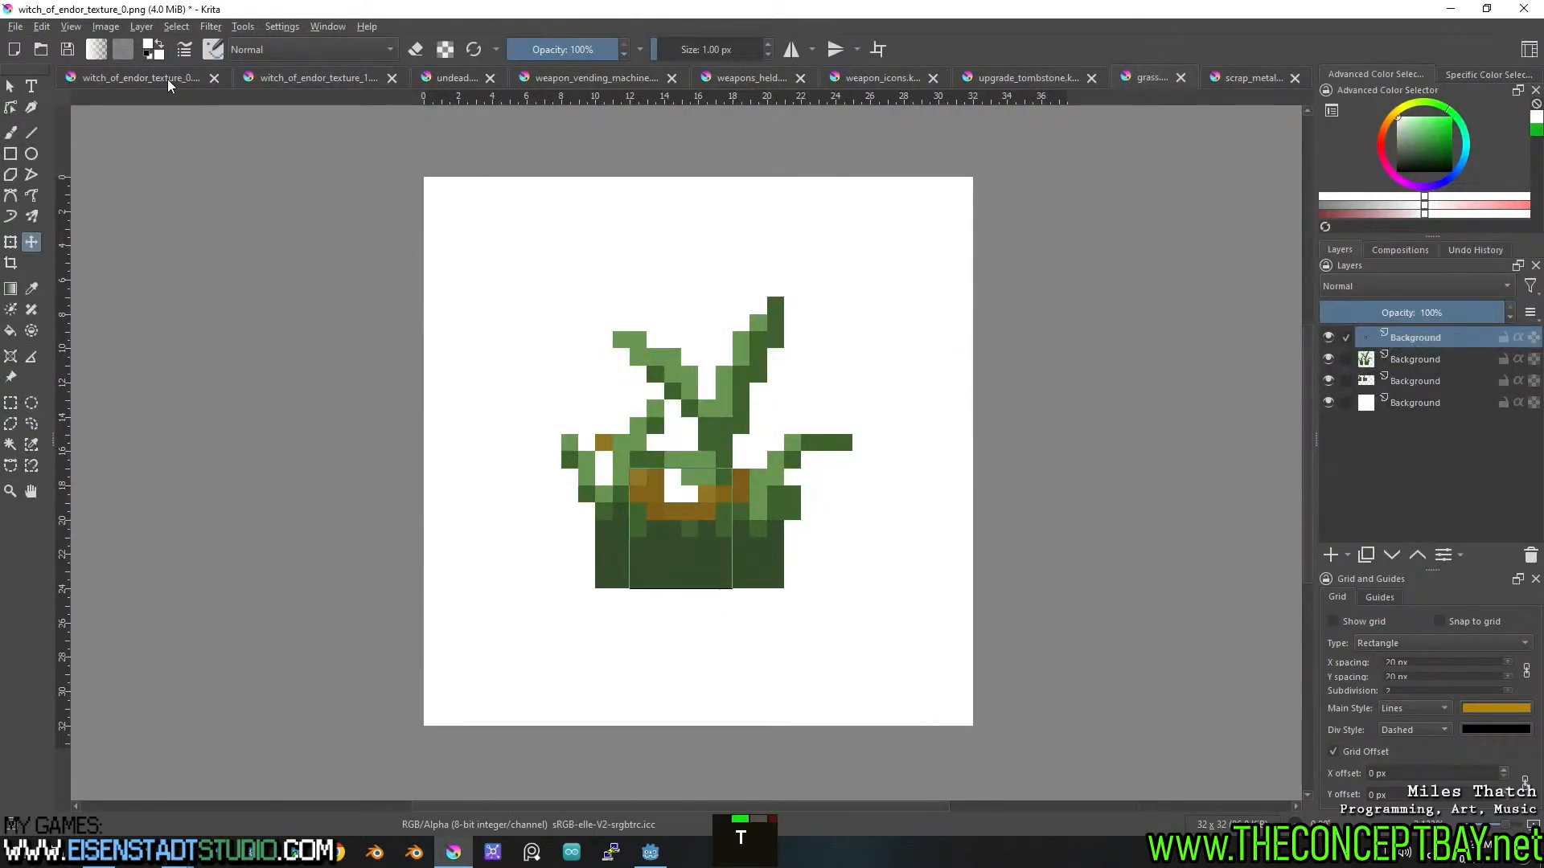
Cut the lower of the two stacked grass sprites, about 16 by 18 pixels, from witch_of_endor_texture_1.png.
left_click(167, 78)
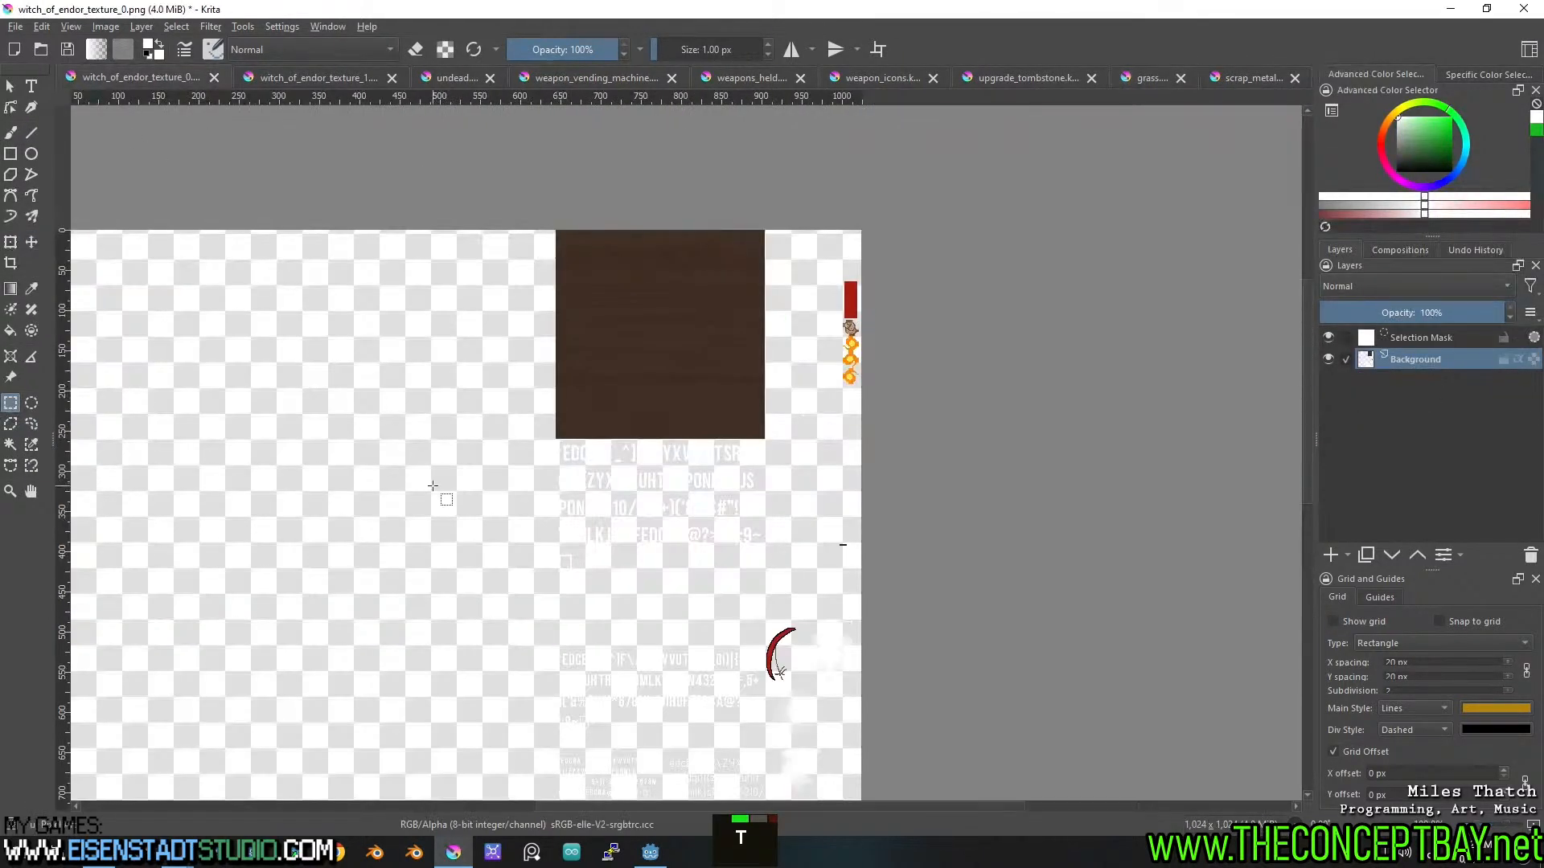
left_click(341, 80)
scroll(684, 442, "down", 3)
middle_click(857, 462)
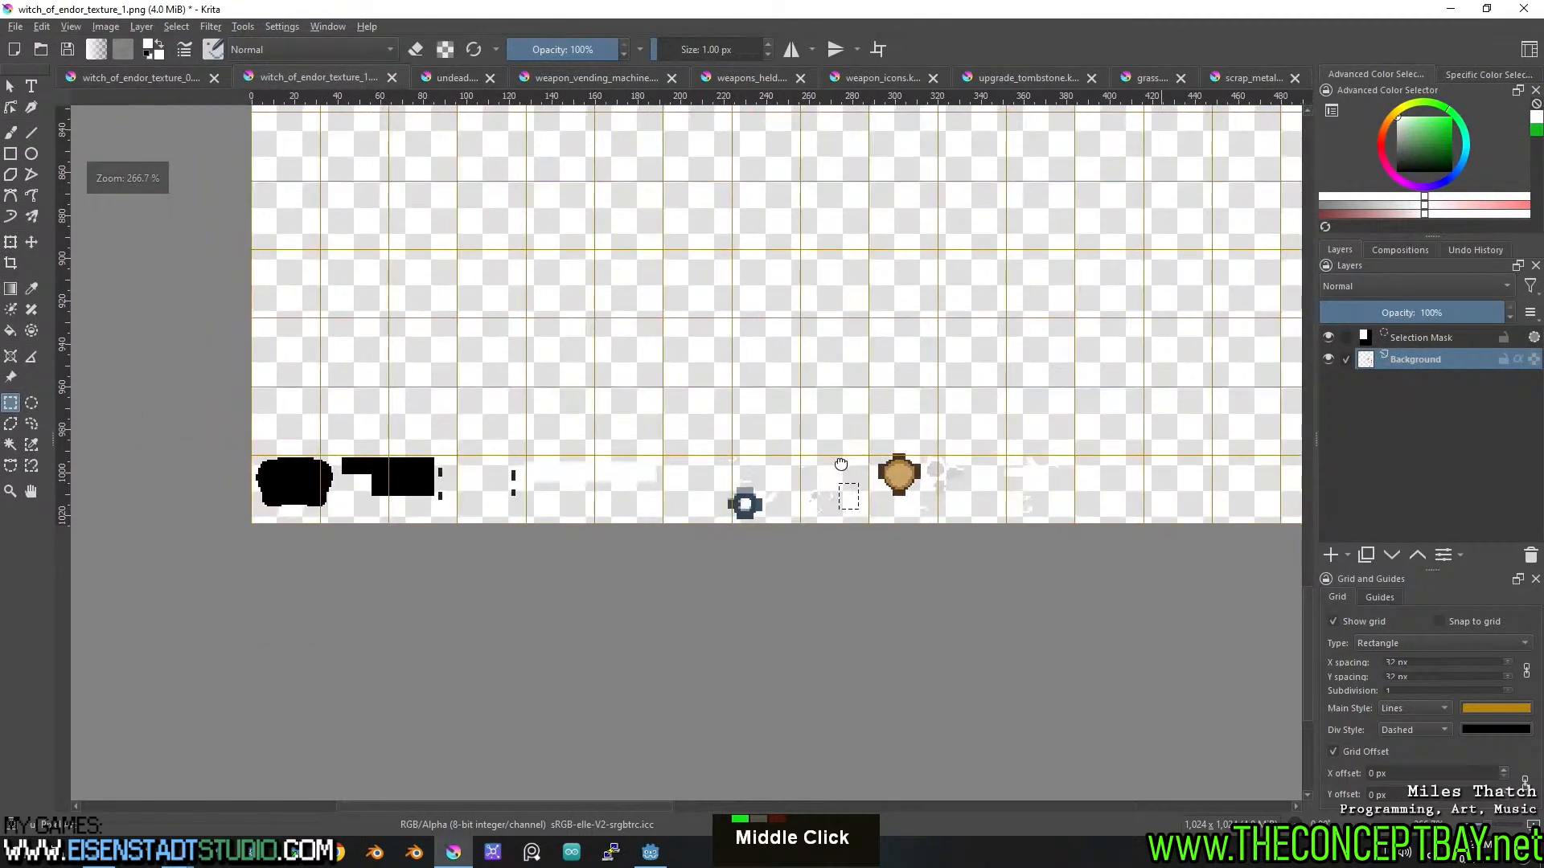
middle_click(1105, 441)
scroll(510, 454, "up", 4)
middle_click(764, 649)
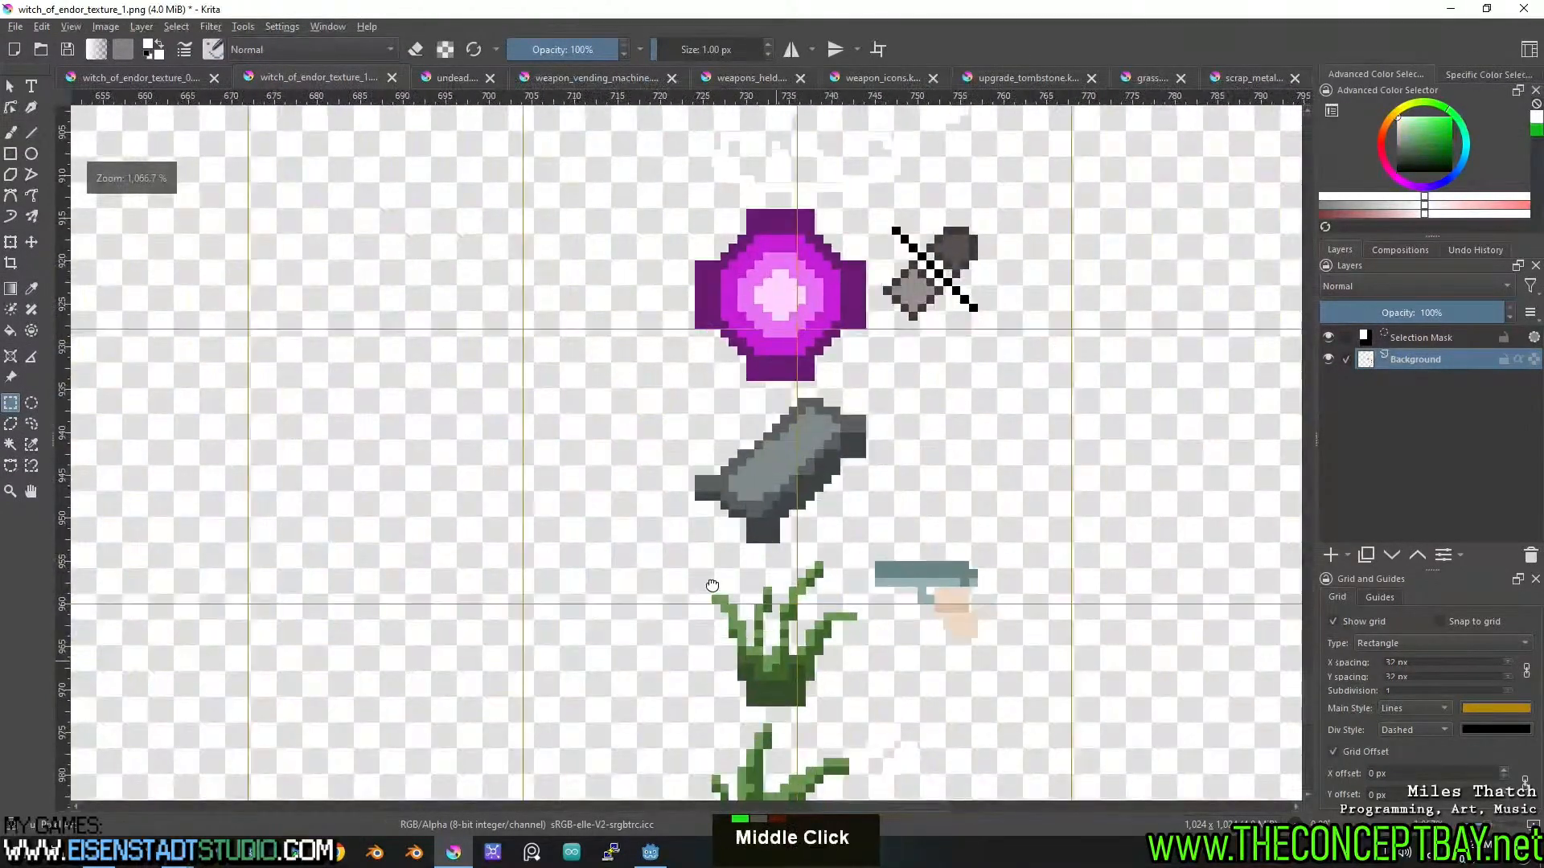
middle_click(755, 641)
left_click_drag(548, 521, 704, 688)
key("ctrl+x")
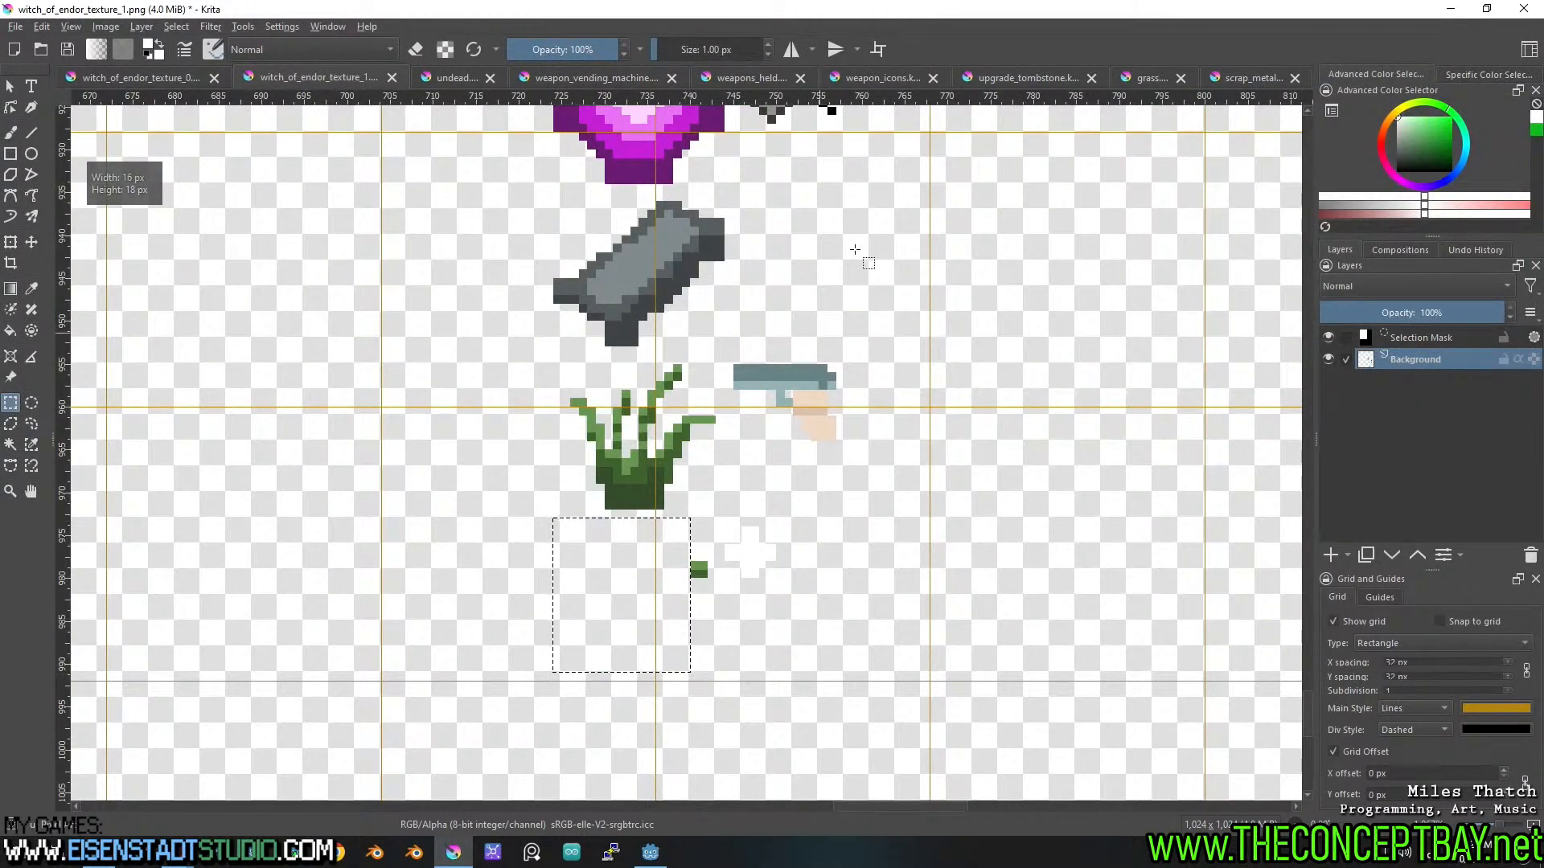
Close scrap_metal.kra and paste the cut grass sprite into grass.kra as a new layer.
left_click(1249, 75)
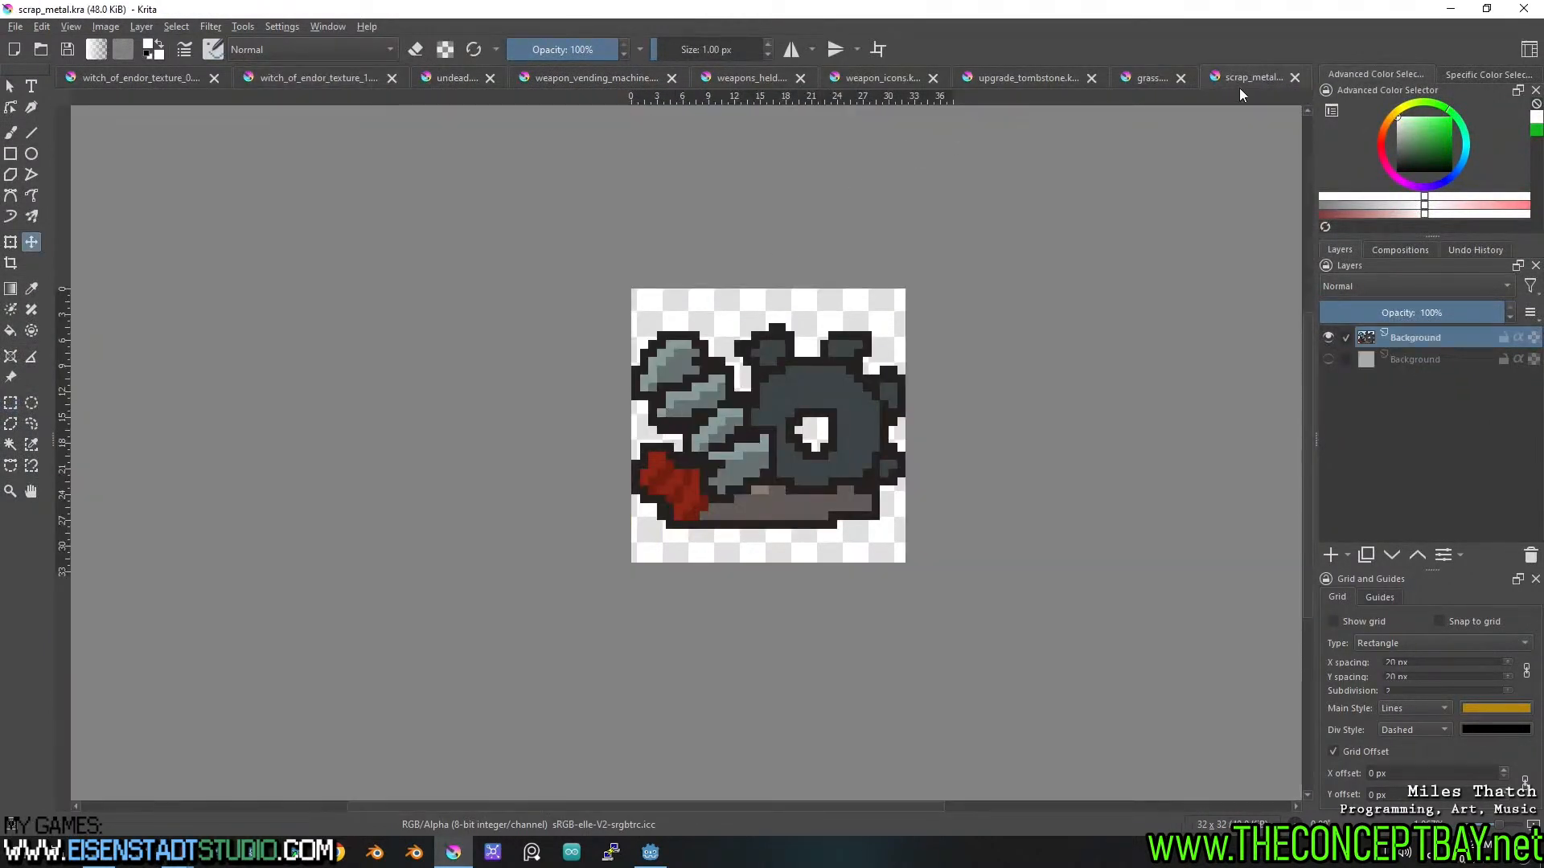
left_click(1295, 82)
left_click(1236, 75)
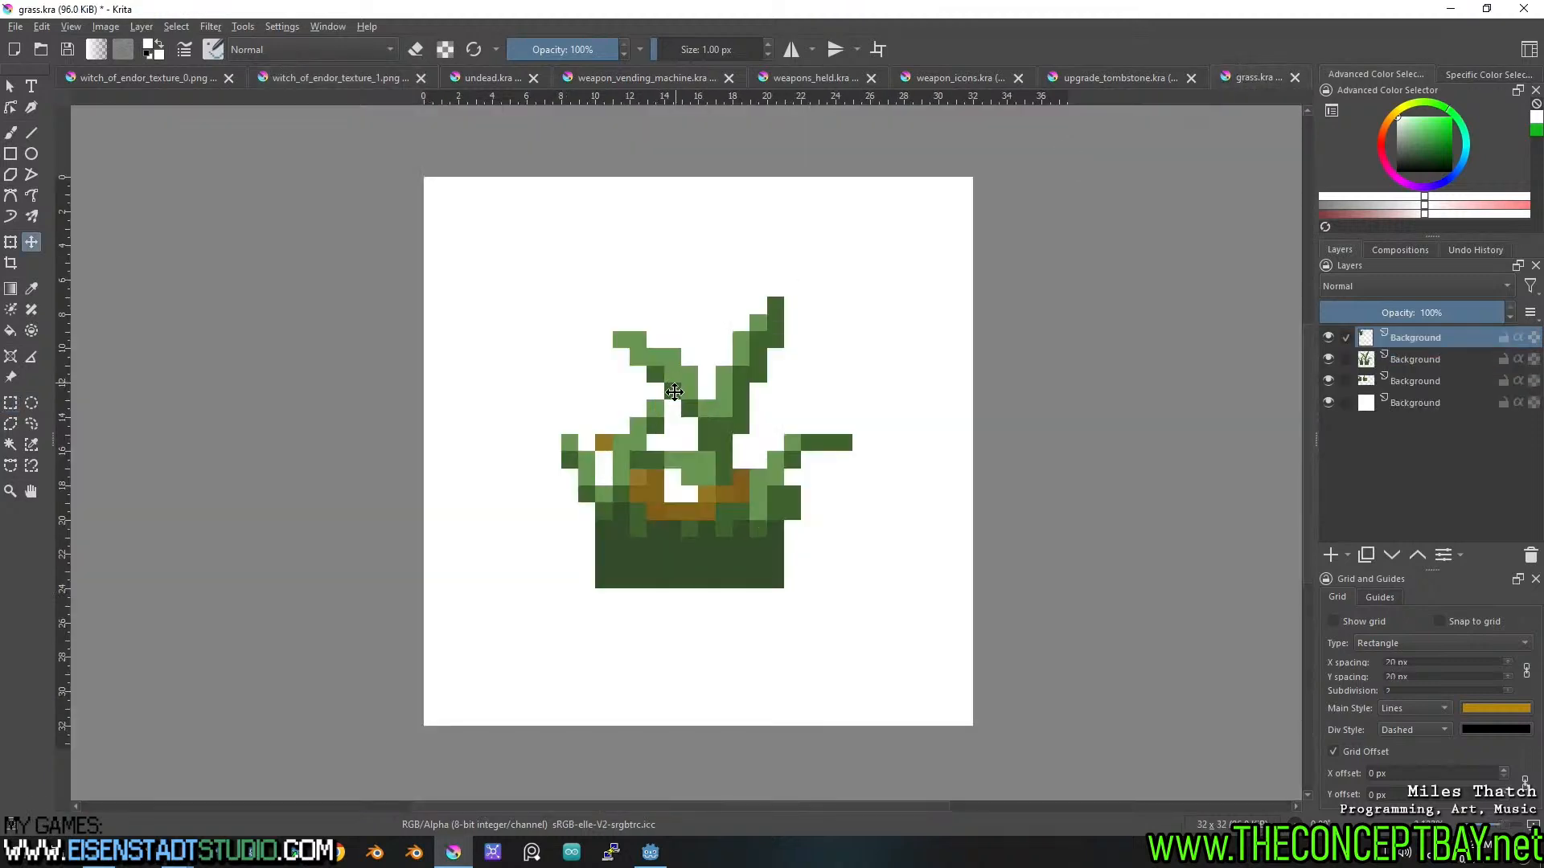
key("ctrl+v")
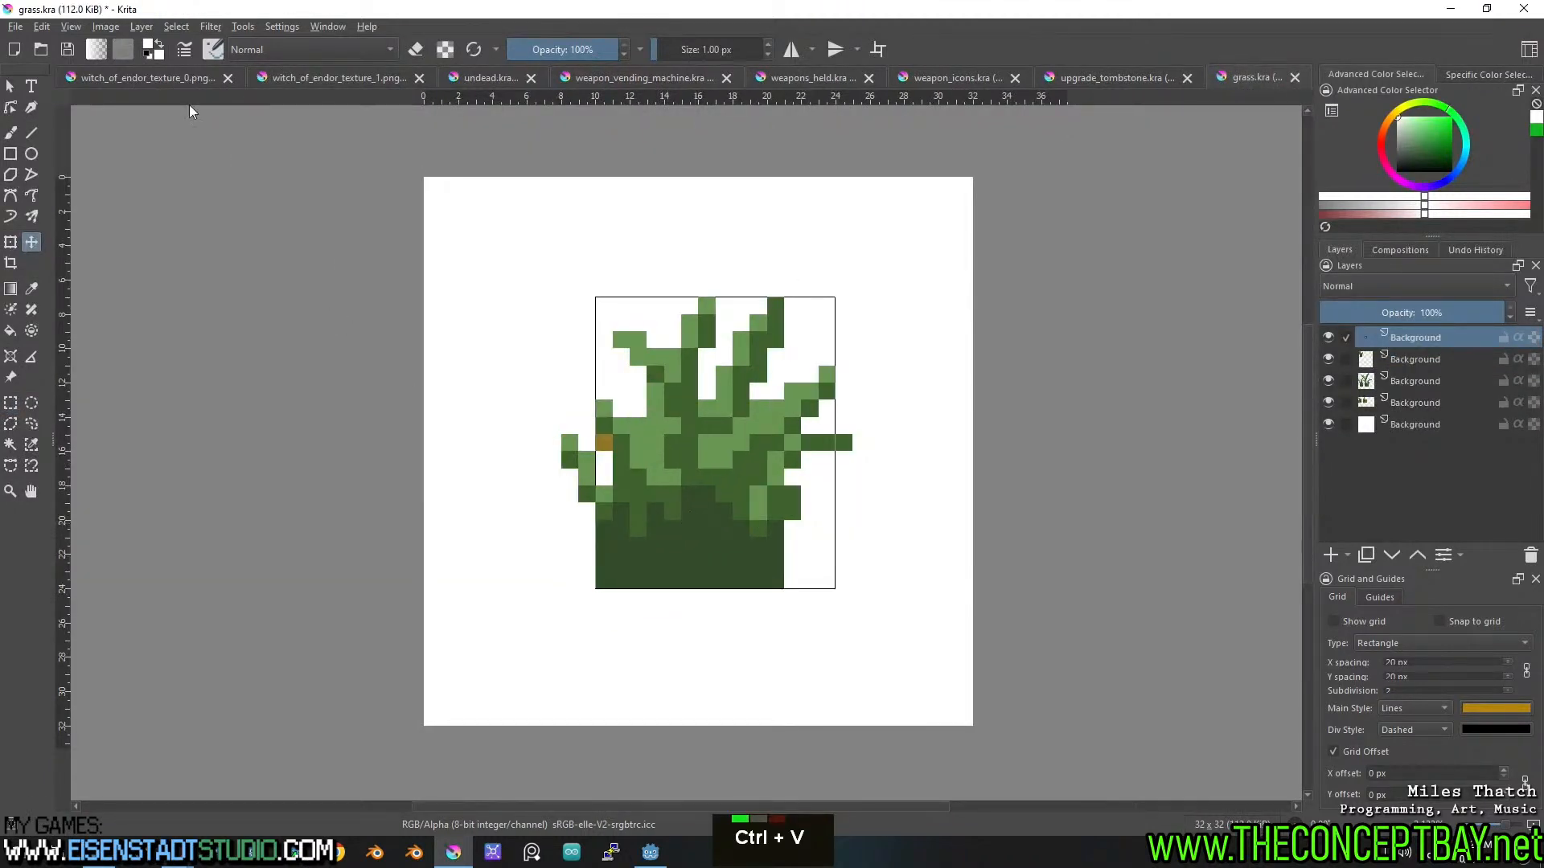
Cut the remaining full grass sprite below the grey ingot in witch_of_endor_texture_1.png and paste it into grass.kra.
left_click(179, 84)
left_click(348, 79)
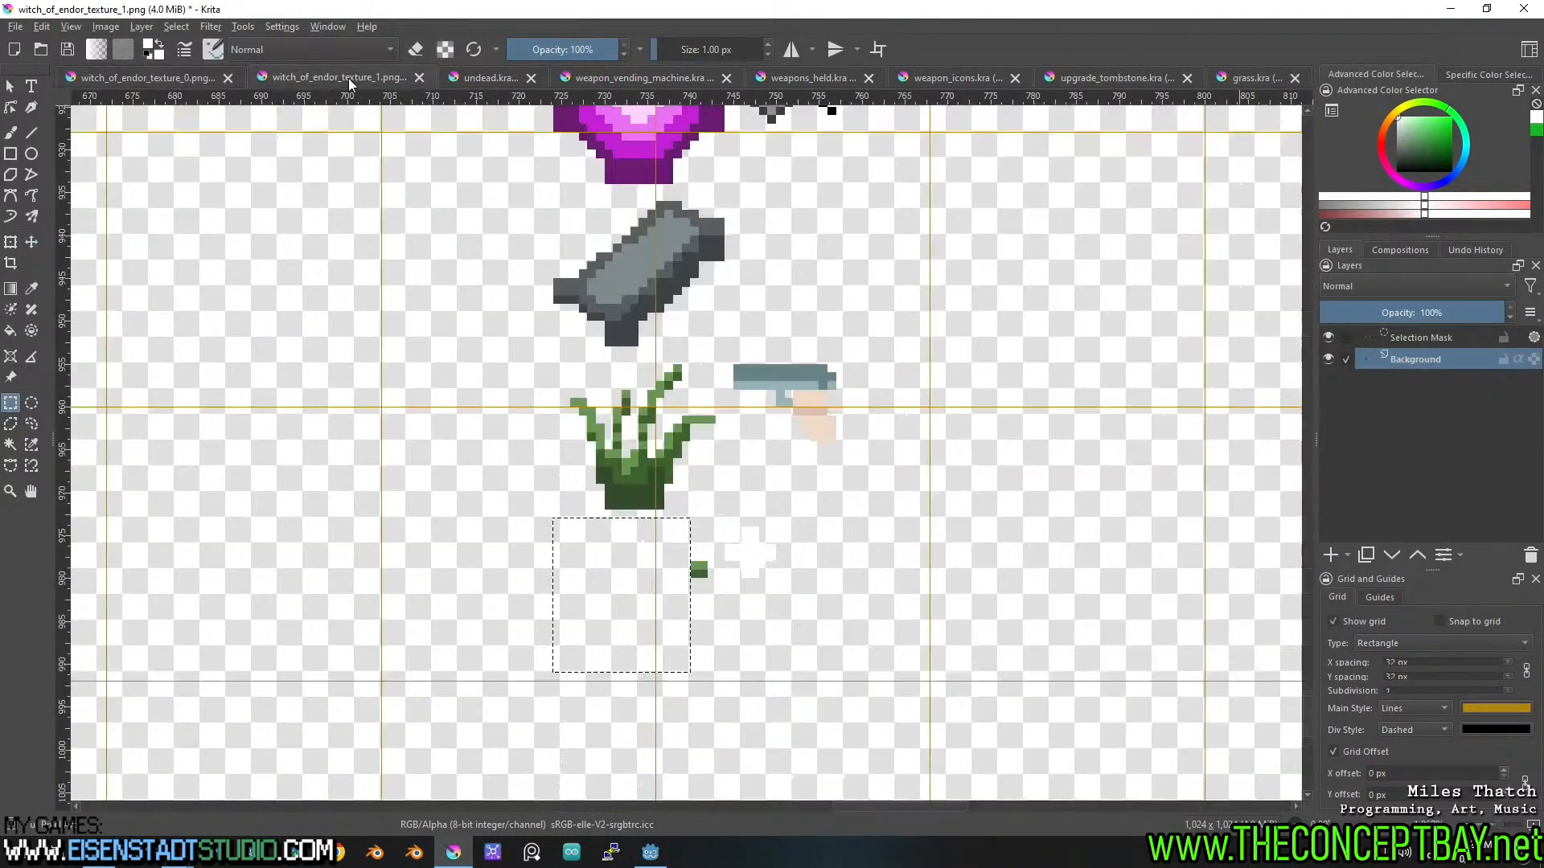
left_click_drag(553, 357, 716, 508)
key("ctrl+x")
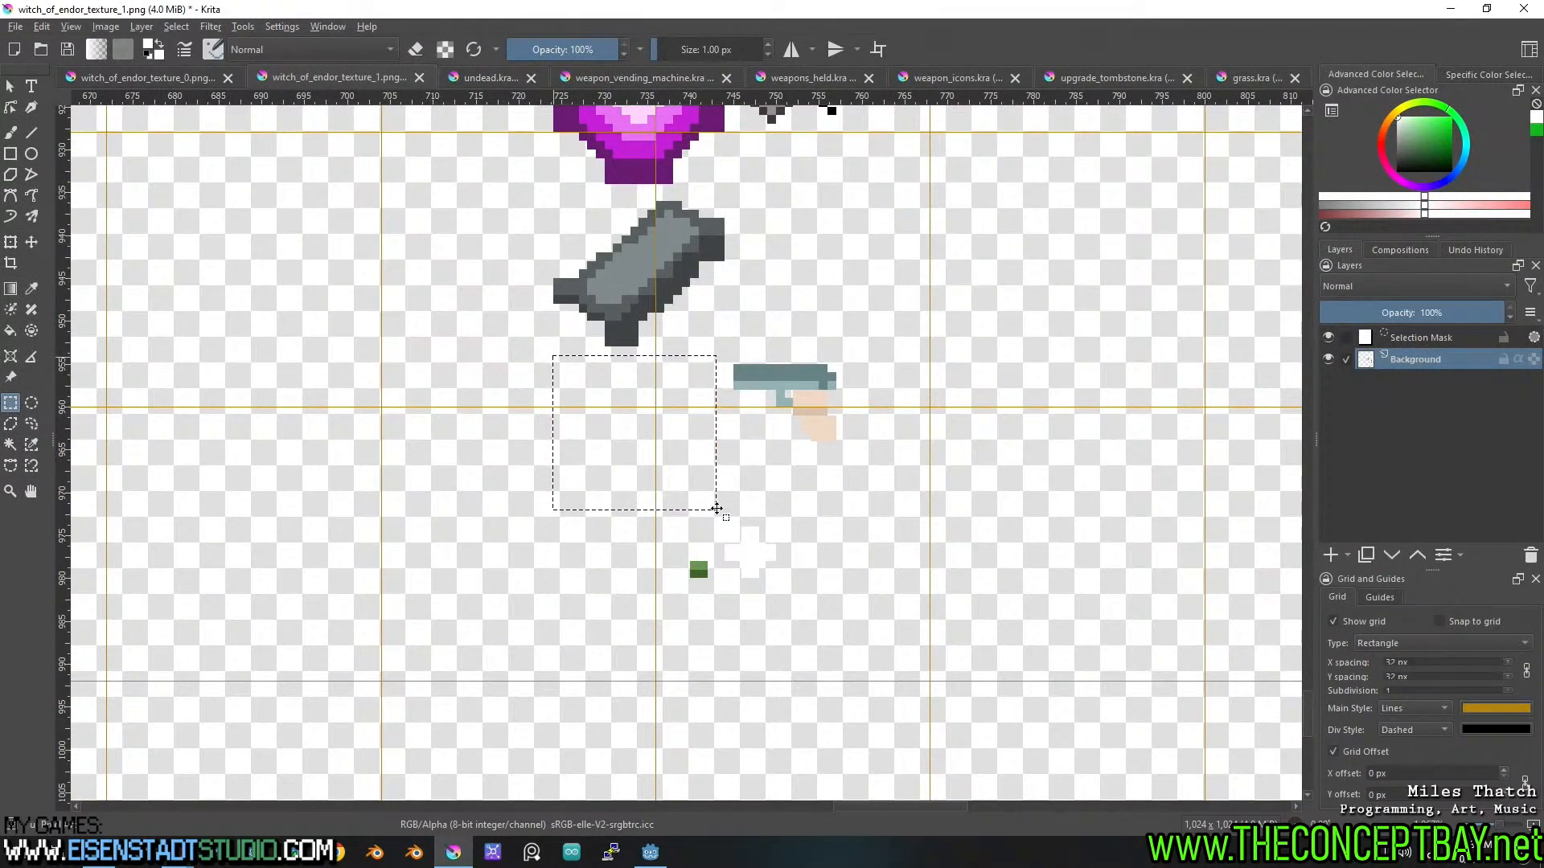
key("ctrl+z")
key("ctrl+shift+z")
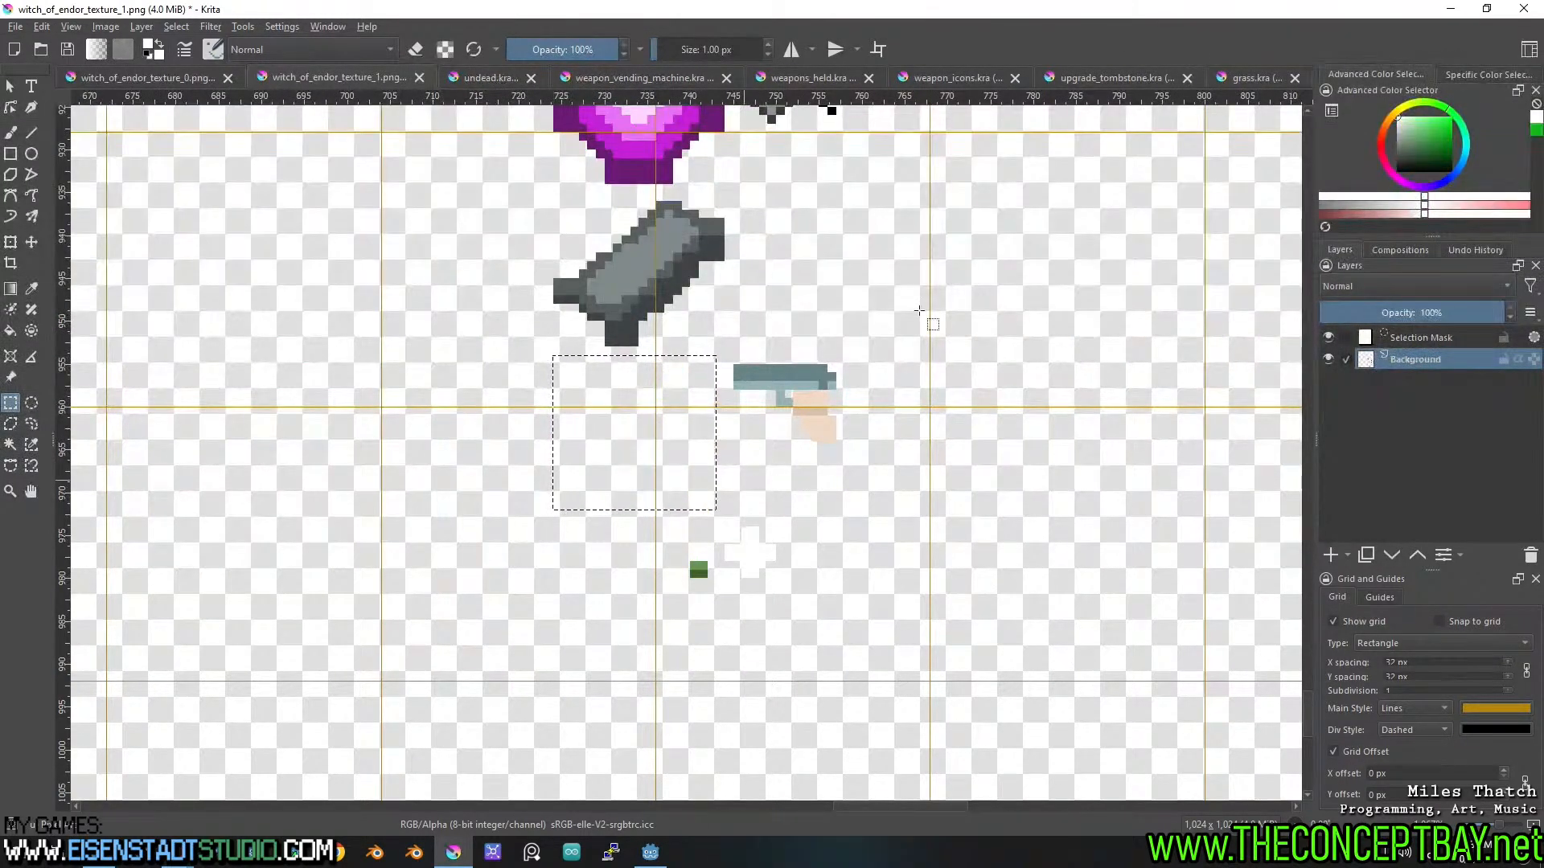
left_click(1250, 78)
key("ctrl+v")
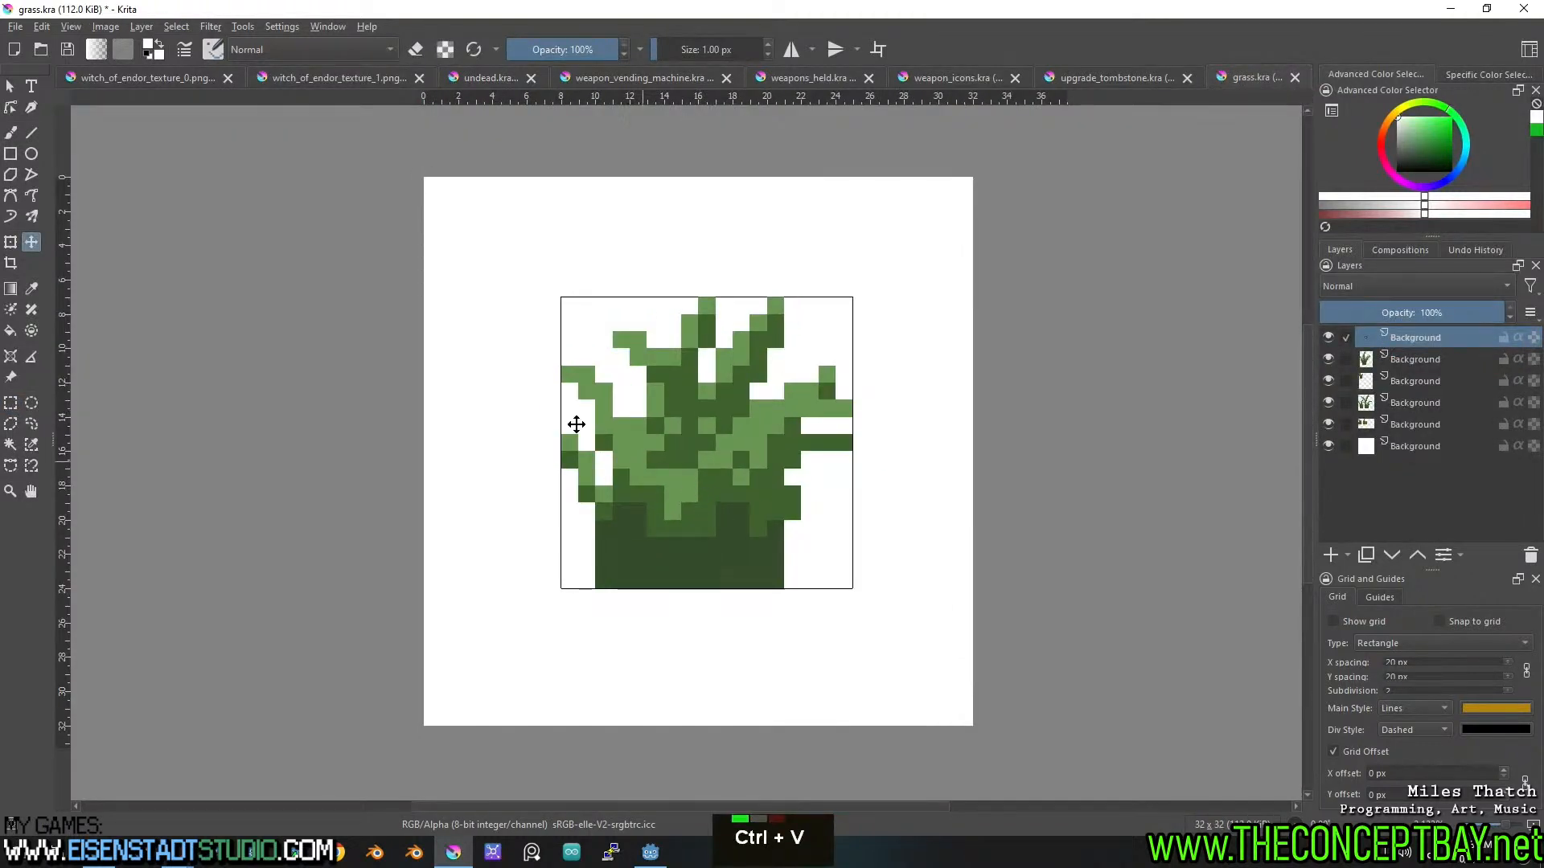
Move the leftover green grass fragment from witch_of_endor_texture_1.png into grass.kra and place it at the base of the grass.
left_click(167, 78)
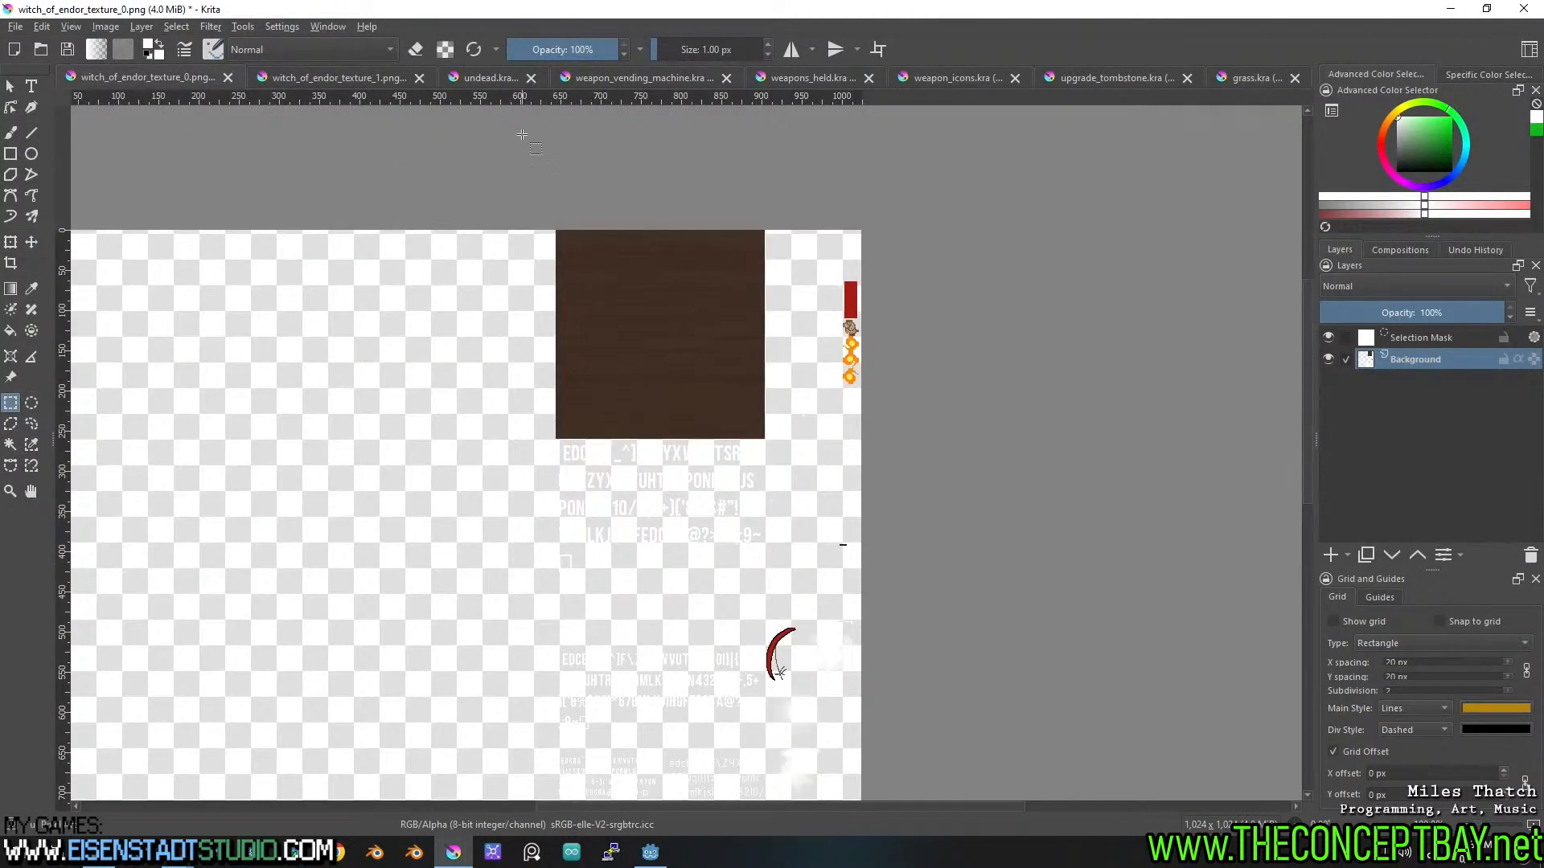
left_click(364, 80)
middle_click(668, 514)
left_click_drag(641, 491, 692, 542)
left_click(1231, 78)
key("ctrl+v")
key("t")
left_click_drag(683, 471, 702, 569)
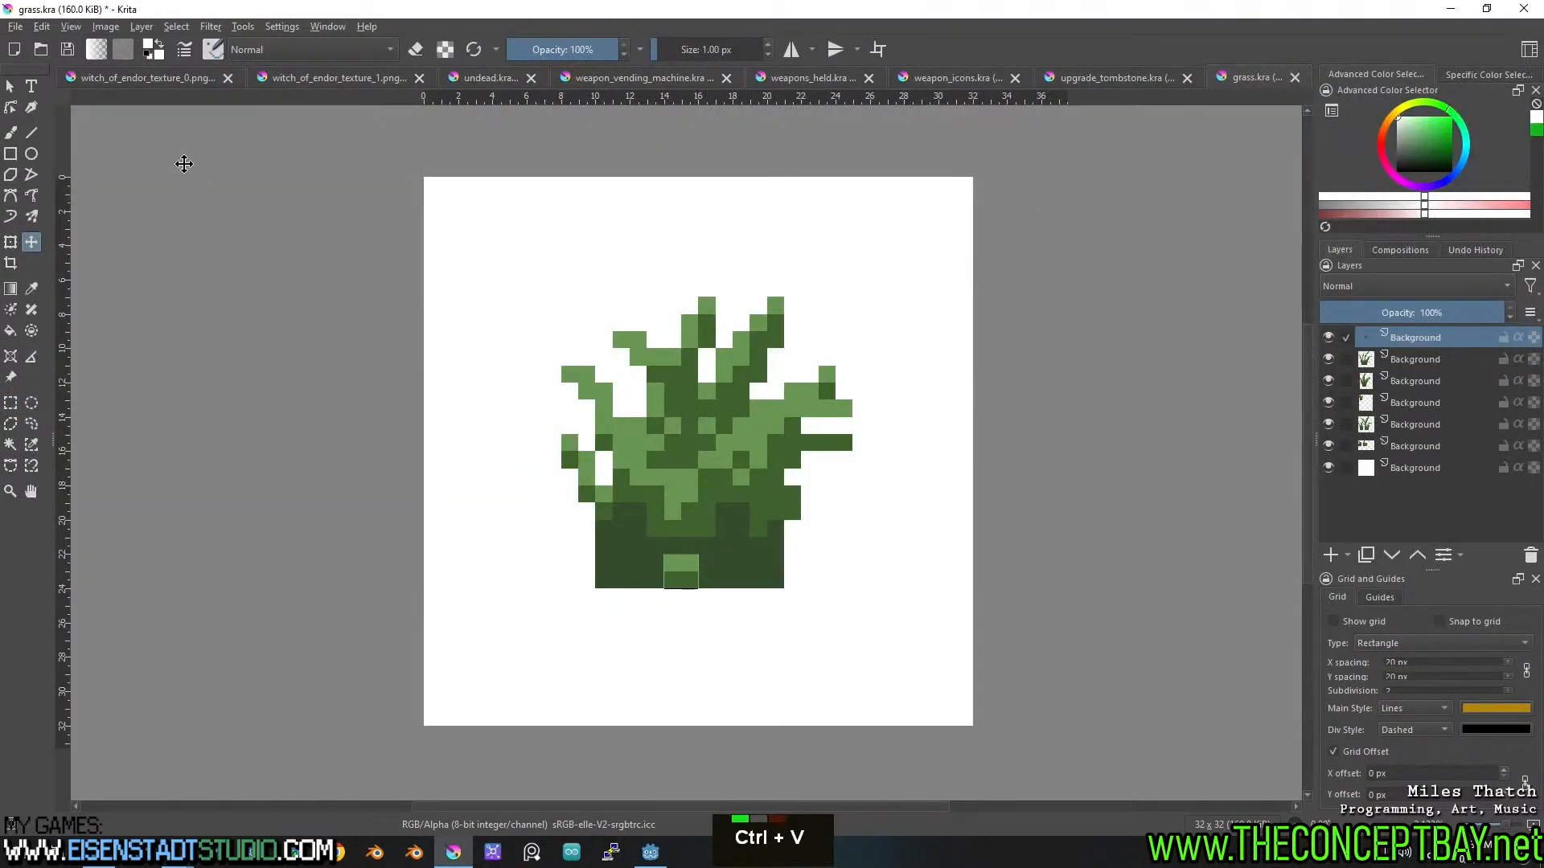
Cut the hand-held pistol sprite from witch_of_endor_texture_1.png with a selection of about 25 by 15 pixels.
left_click(196, 80)
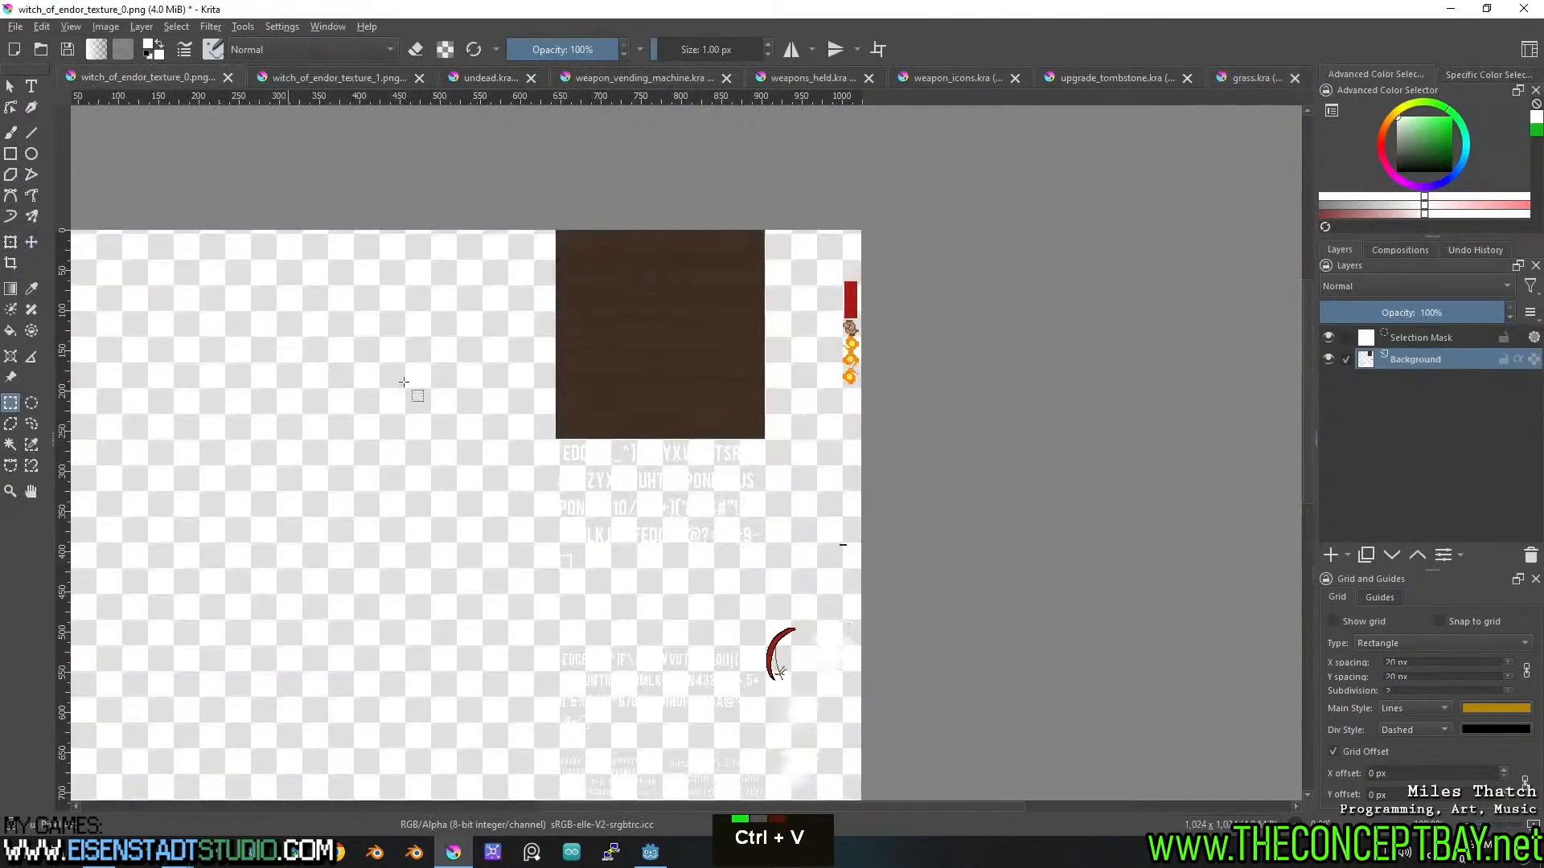
left_click(334, 75)
scroll(626, 419, "down", 1)
left_click_drag(652, 305, 812, 401)
key("ctrl+x")
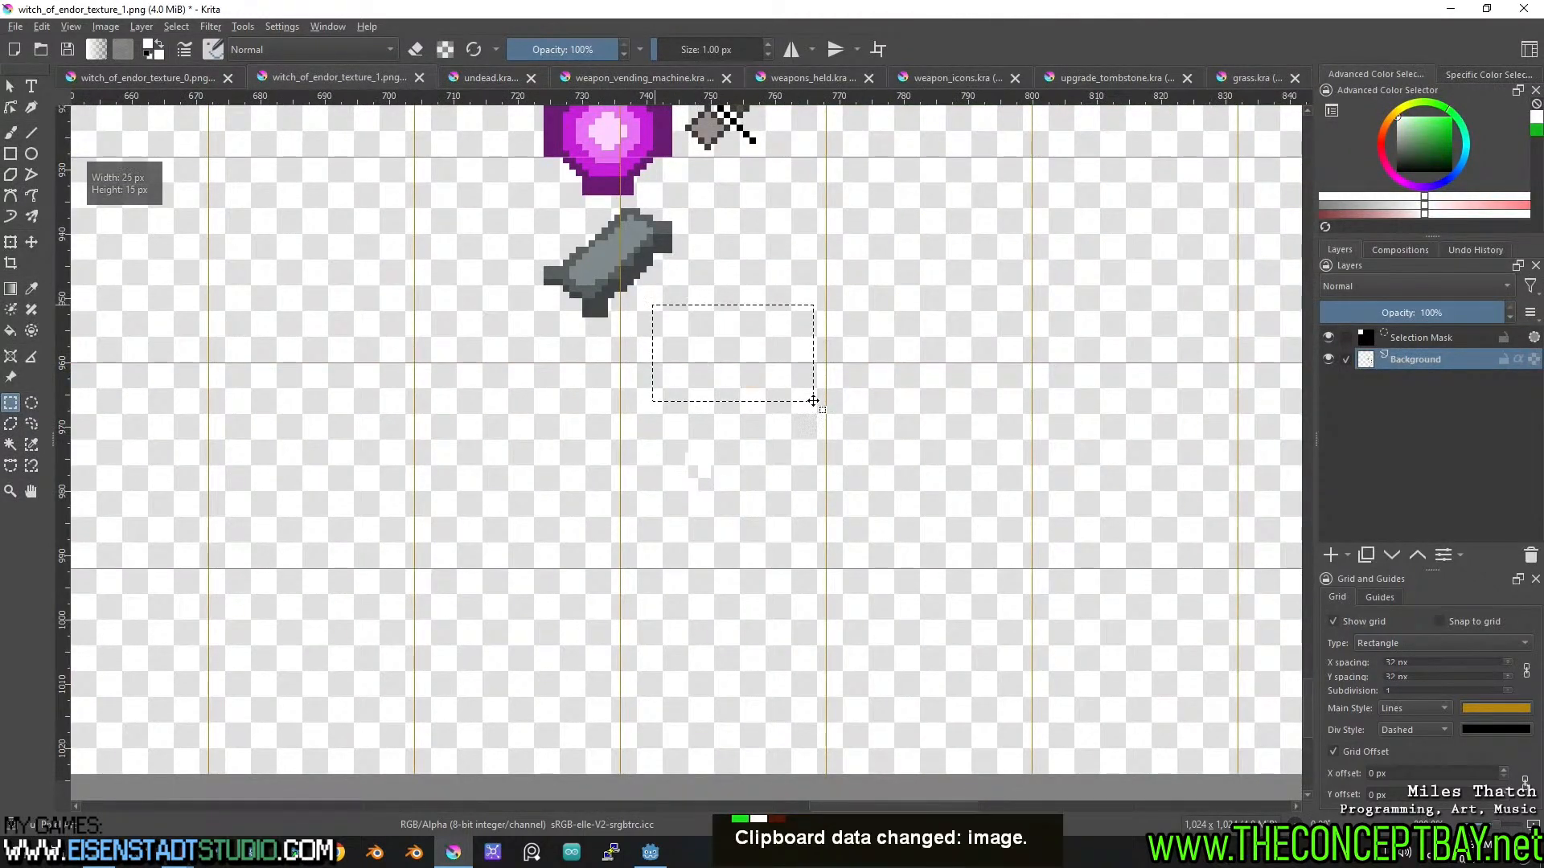
Save weapon_icons.kra and paste the held pistol sprite into weapons_held.kra.
left_click(966, 77)
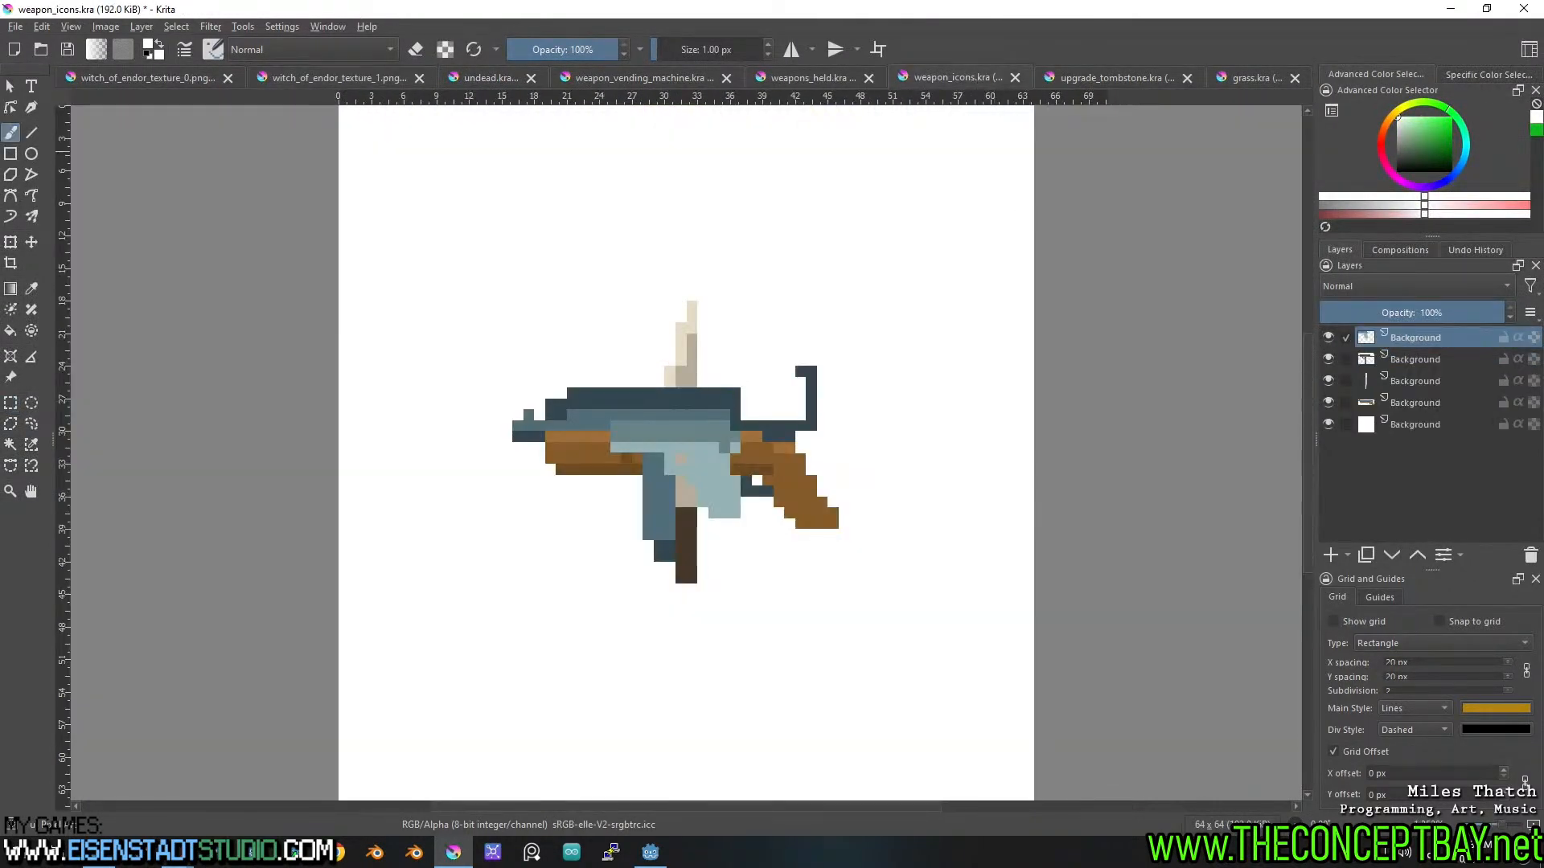
key("ctrl+s")
left_click(812, 77)
key("ctrl+v")
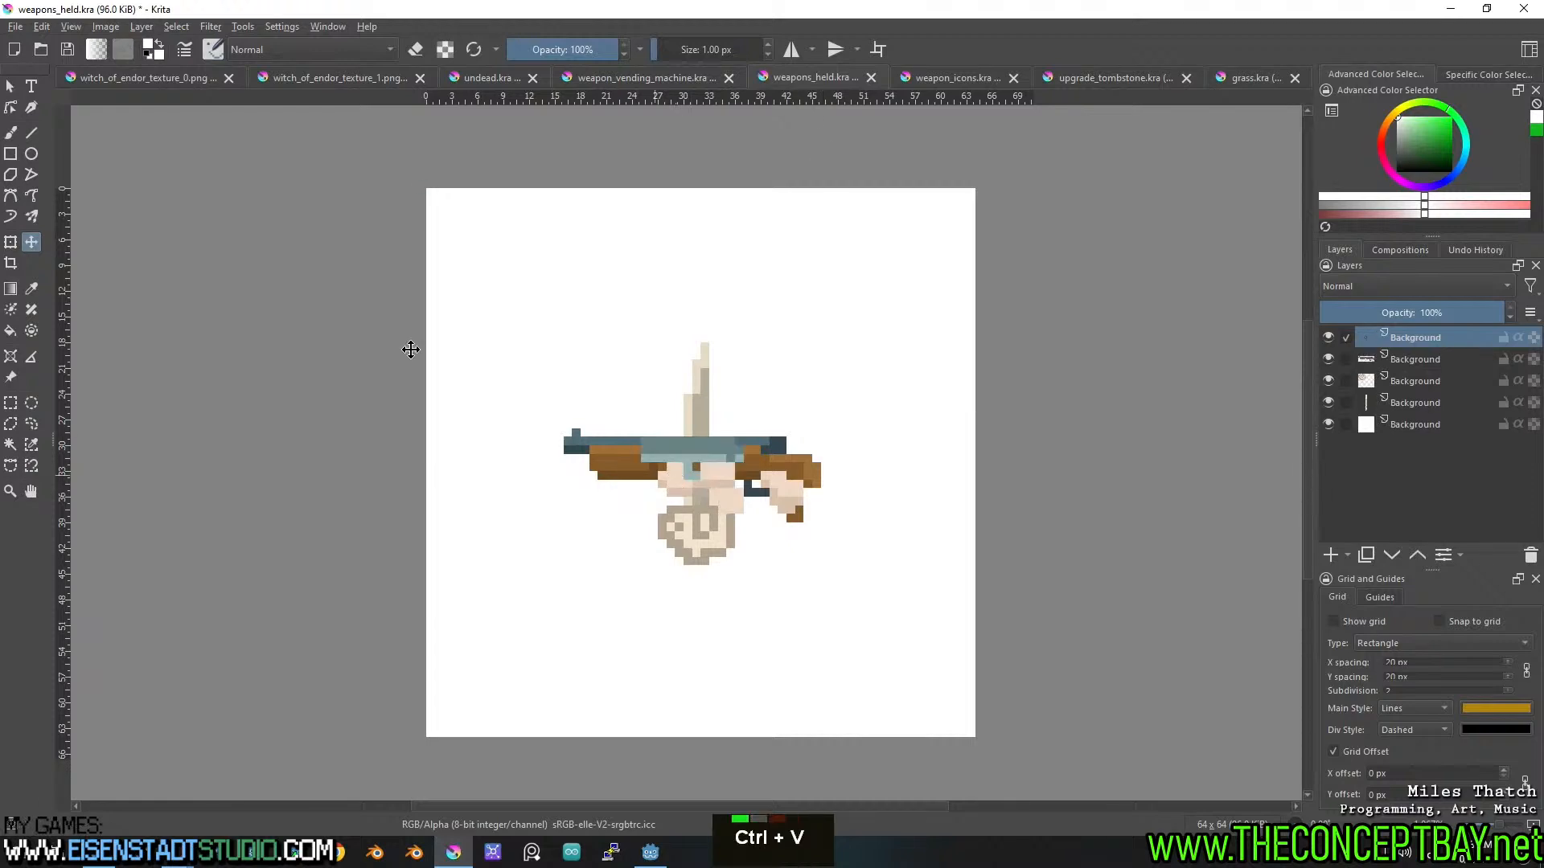
Cut the body of the grey ingot sprite, about 16 by 15 pixels, from witch_of_endor_texture_1.png.
left_click(161, 77)
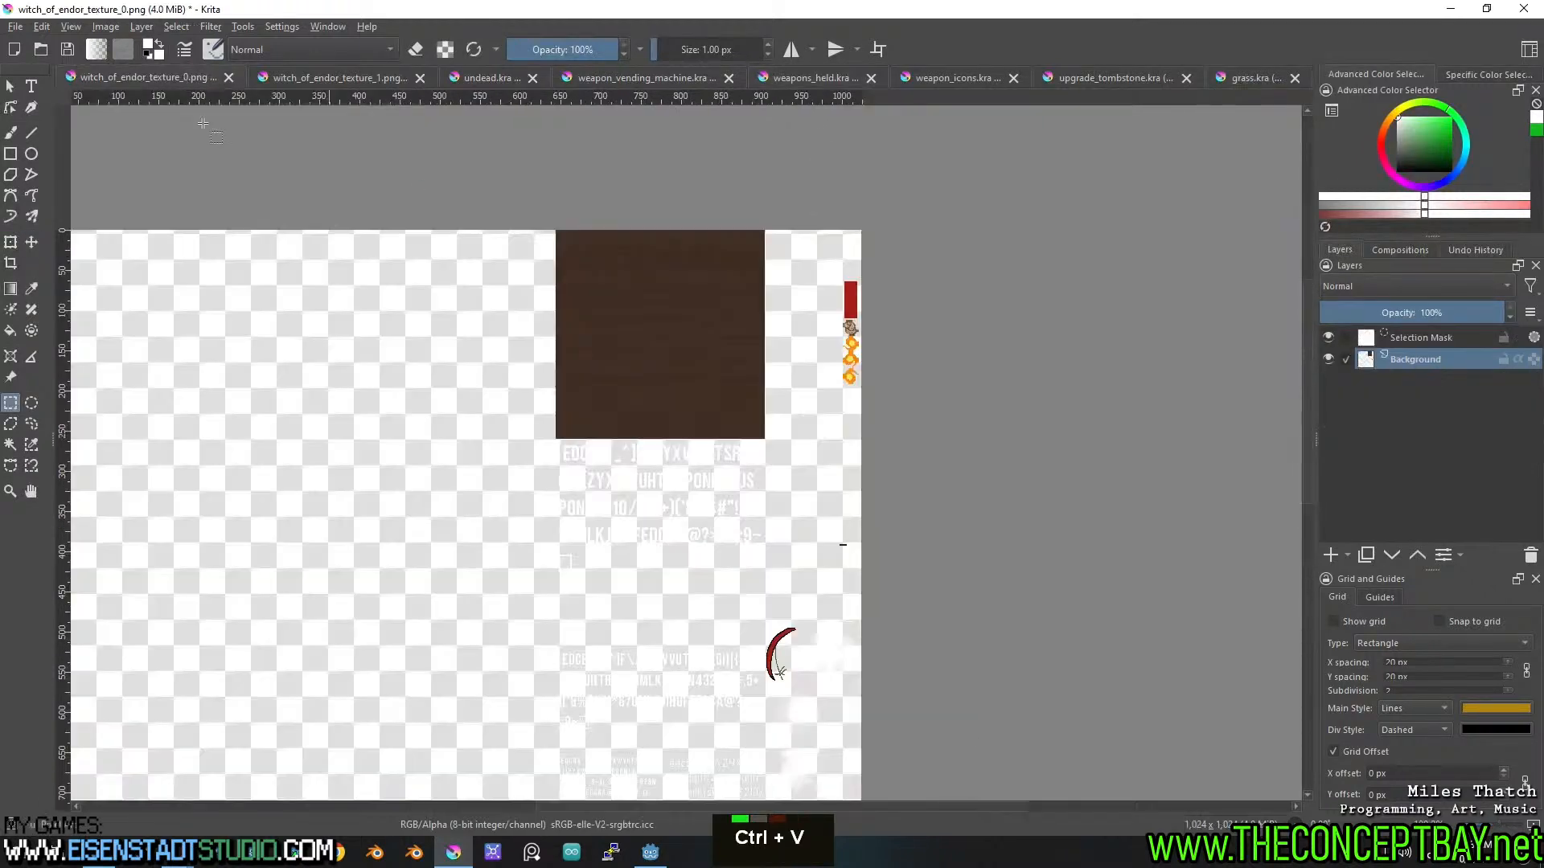
left_click(361, 77)
left_click_drag(686, 246, 567, 554)
left_click_drag(447, 574, 593, 457)
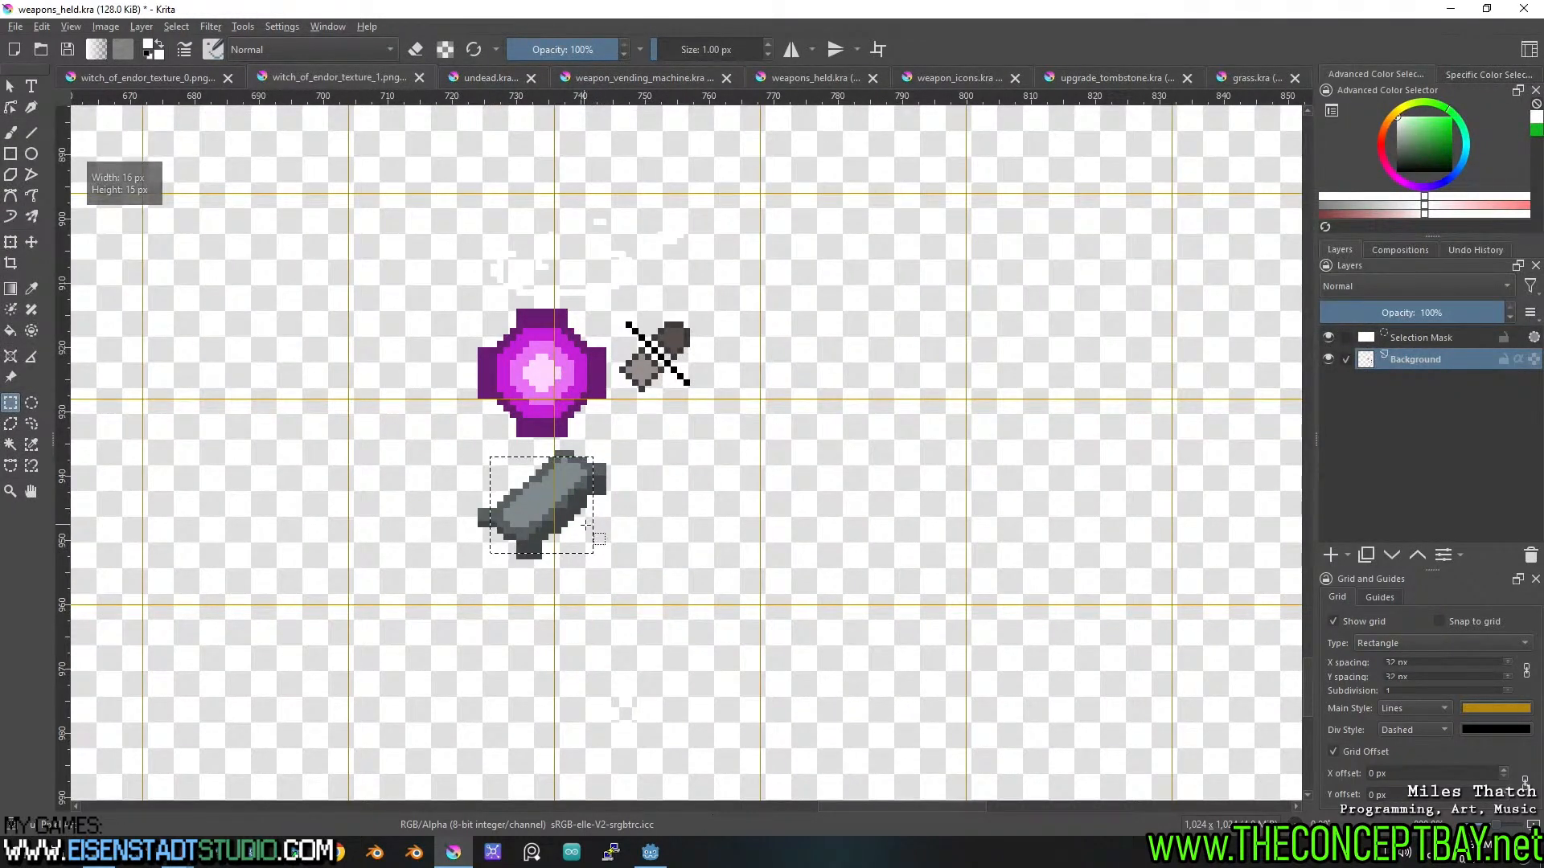
key("ctrl+x")
Create a new 32 by 32 pixel document, paste the ingot sprite, and move it slightly up and to the right.
key("ctrl+n")
left_click(911, 621)
key("ctrl+v")
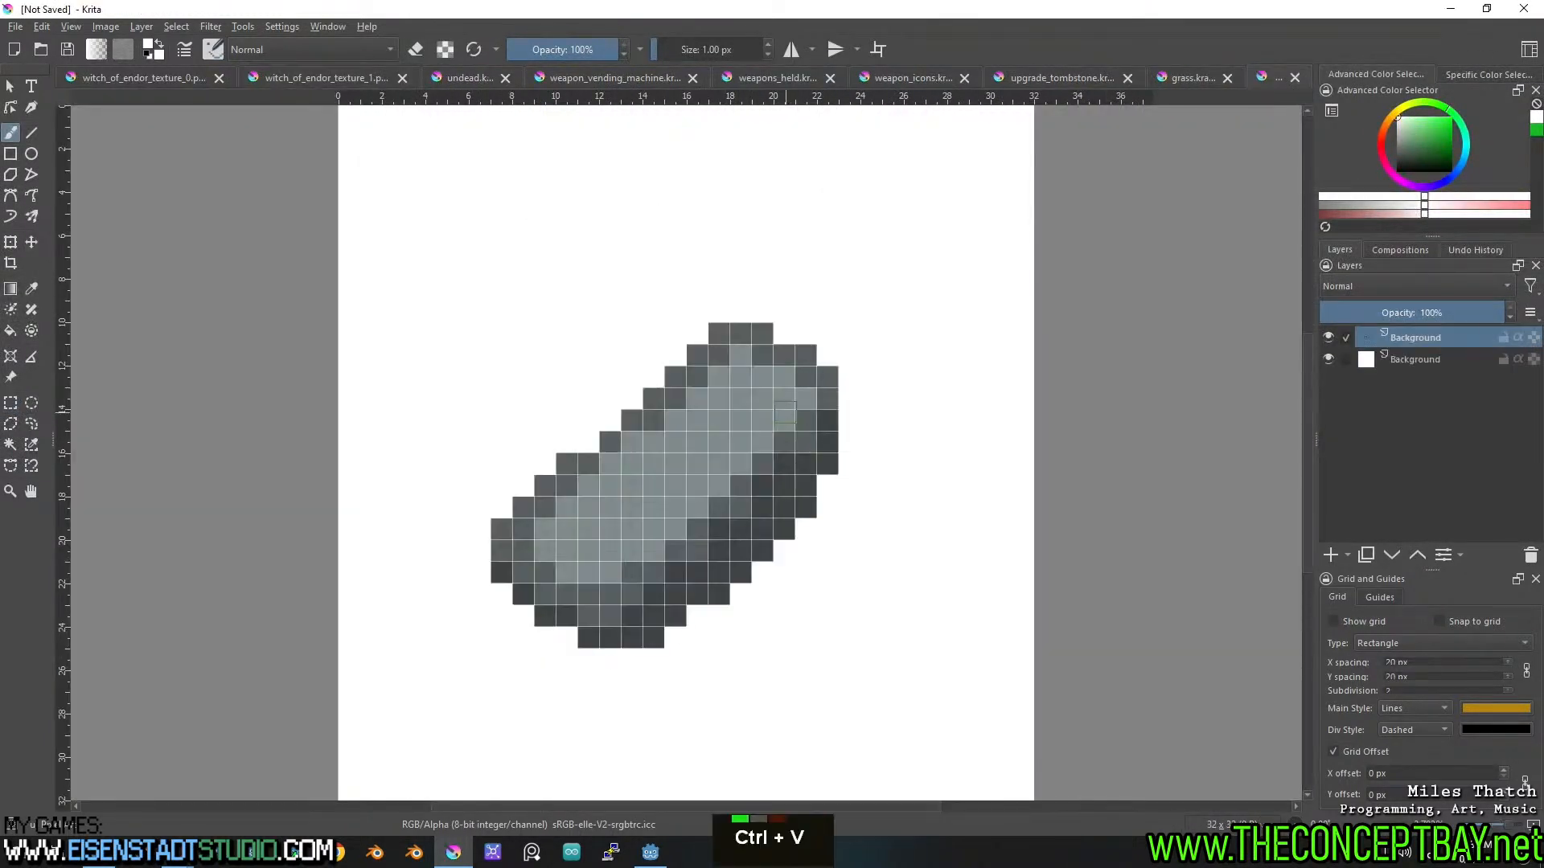
scroll(785, 414, "down", 2)
key("t")
left_click_drag(760, 414, 775, 401)
Save the ingot document as iron in the Assets folder.
key("ctrl+s")
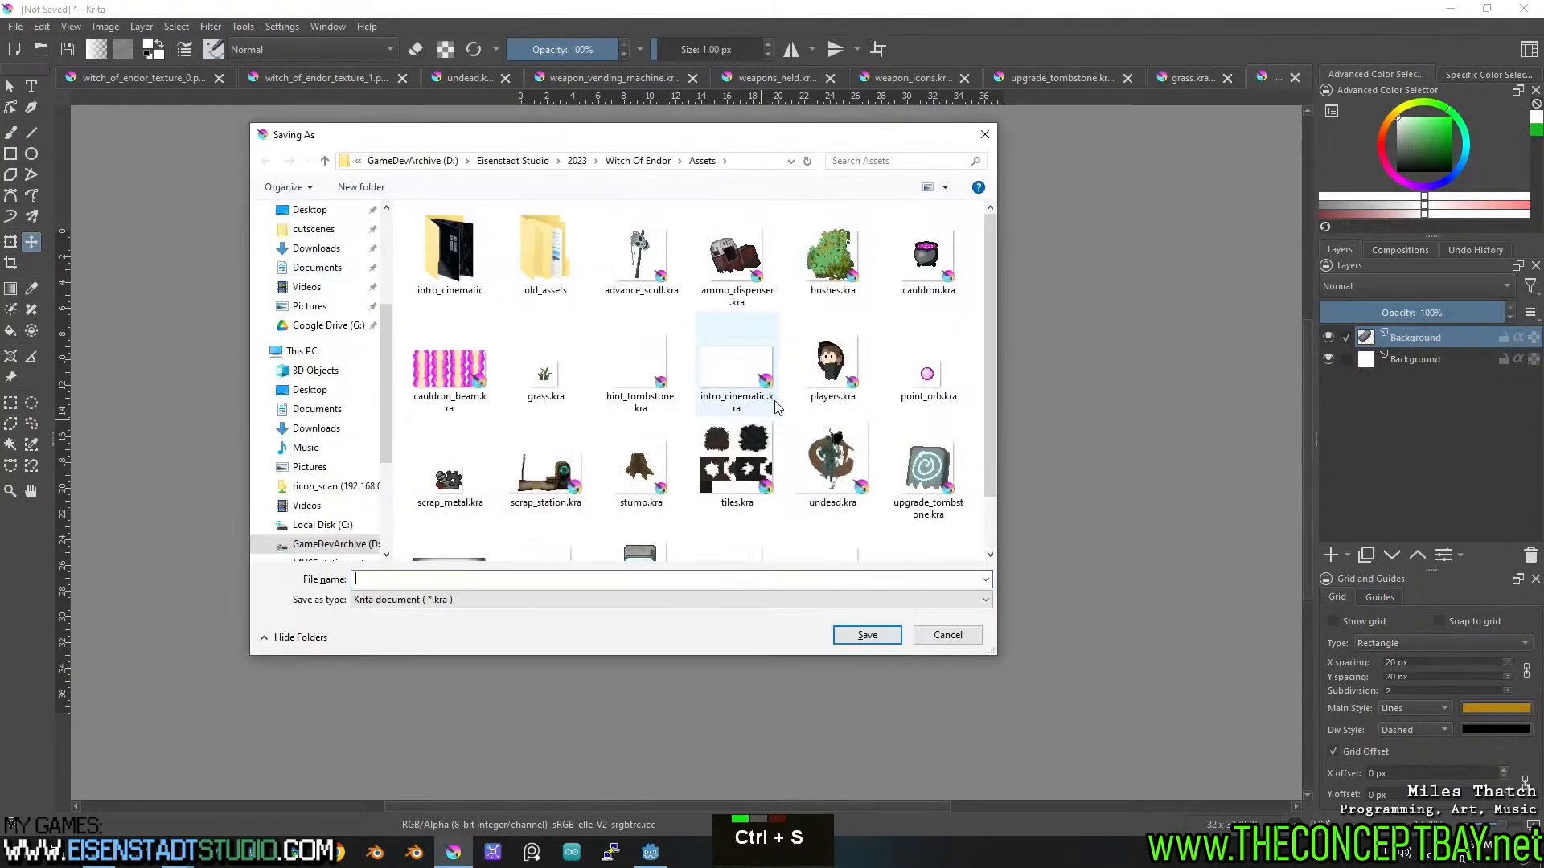
type("iron")
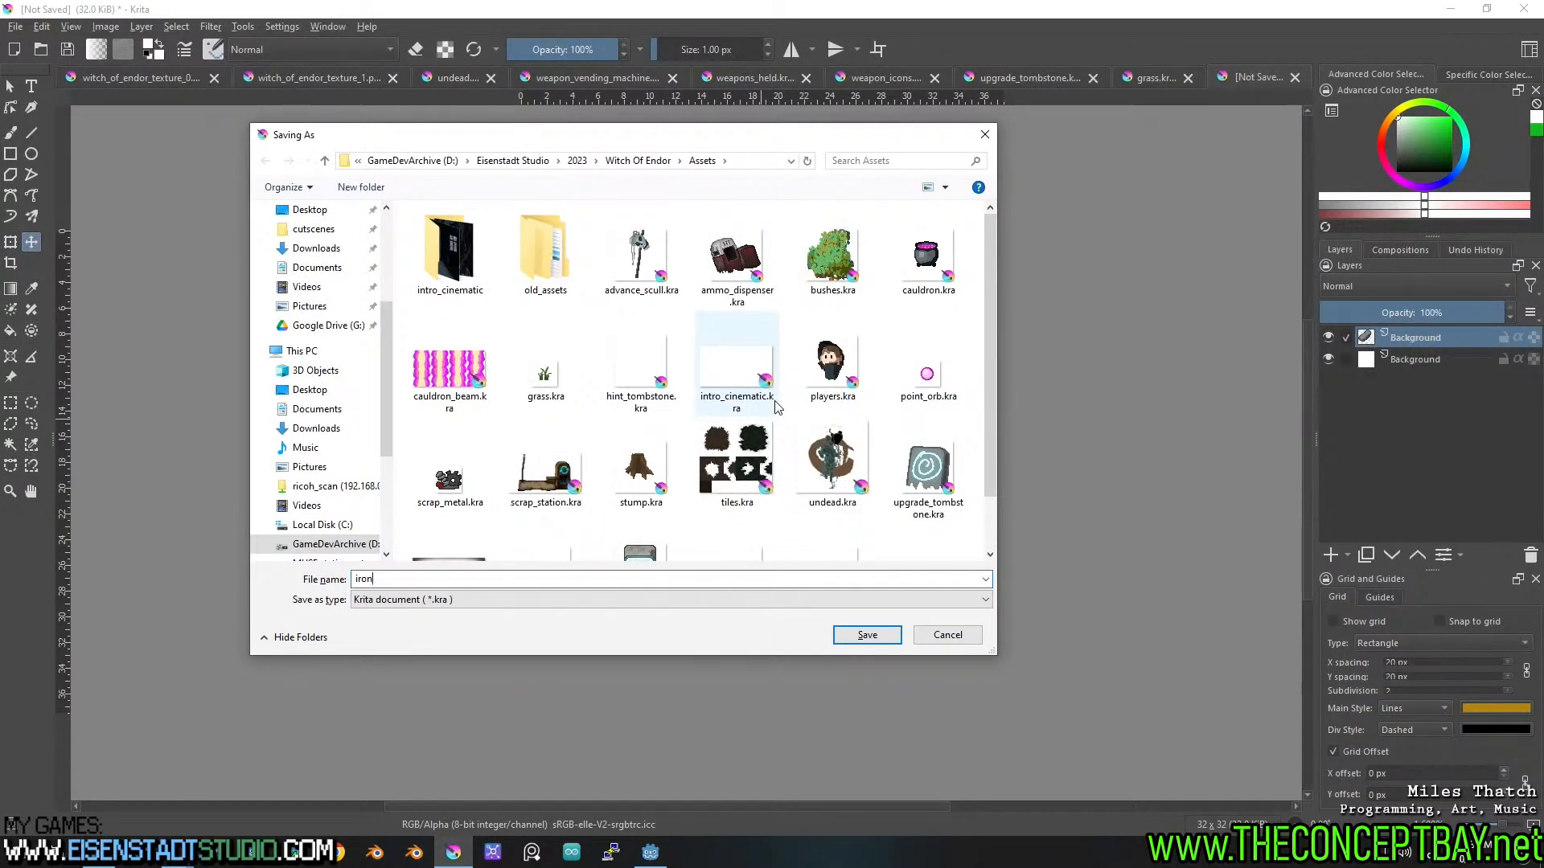
left_click(867, 634)
Cut the held submachine gun sprite from witch_of_endor_texture_1.png with a selection of about 36 by 26 pixels.
left_click(192, 78)
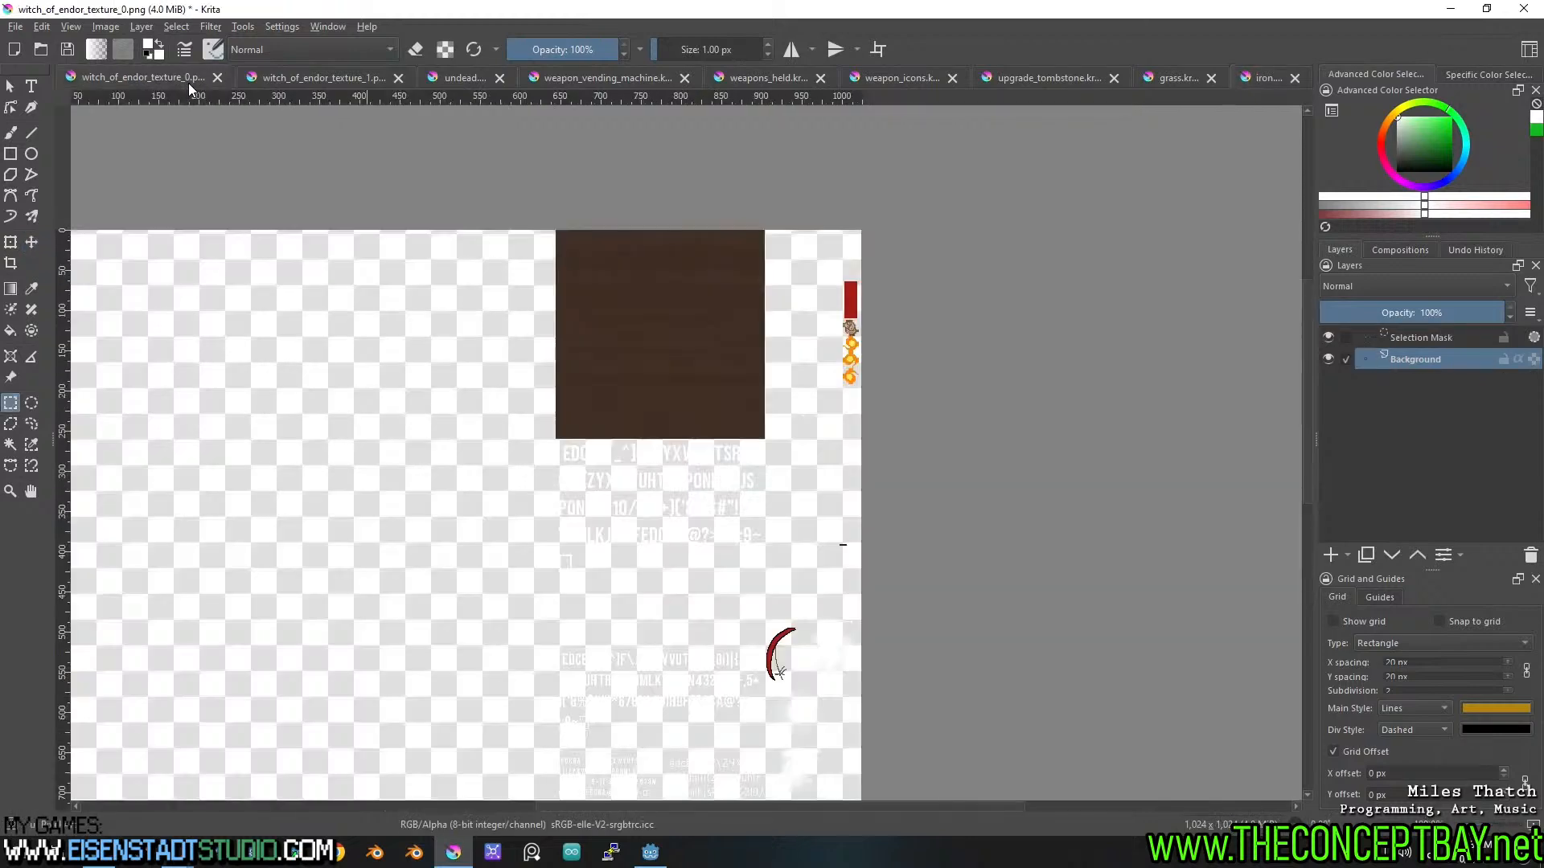
left_click(348, 78)
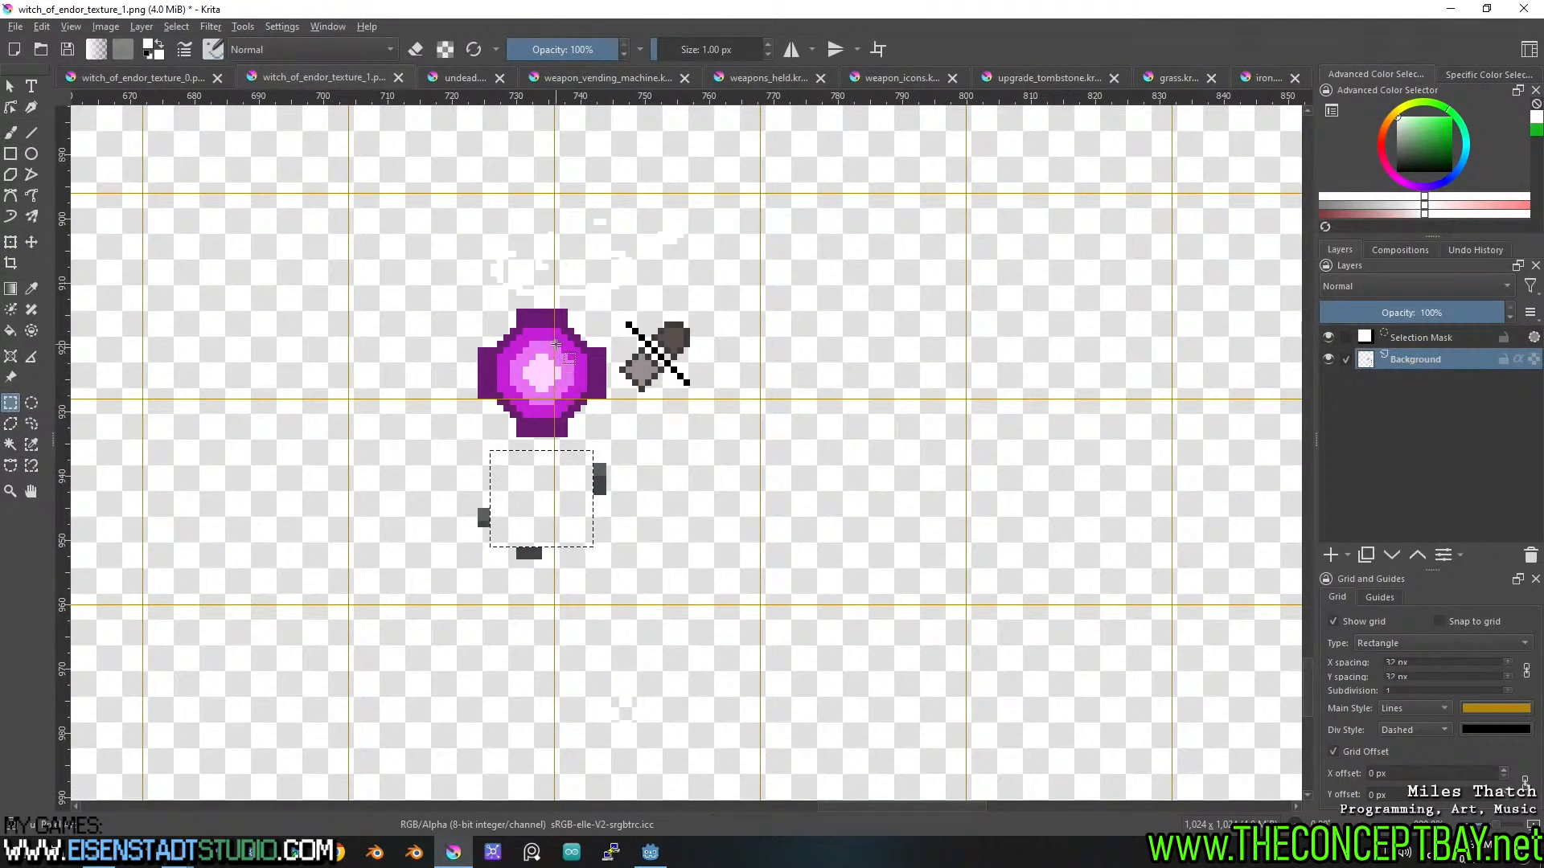
scroll(555, 344, "down", 2)
middle_click(642, 404)
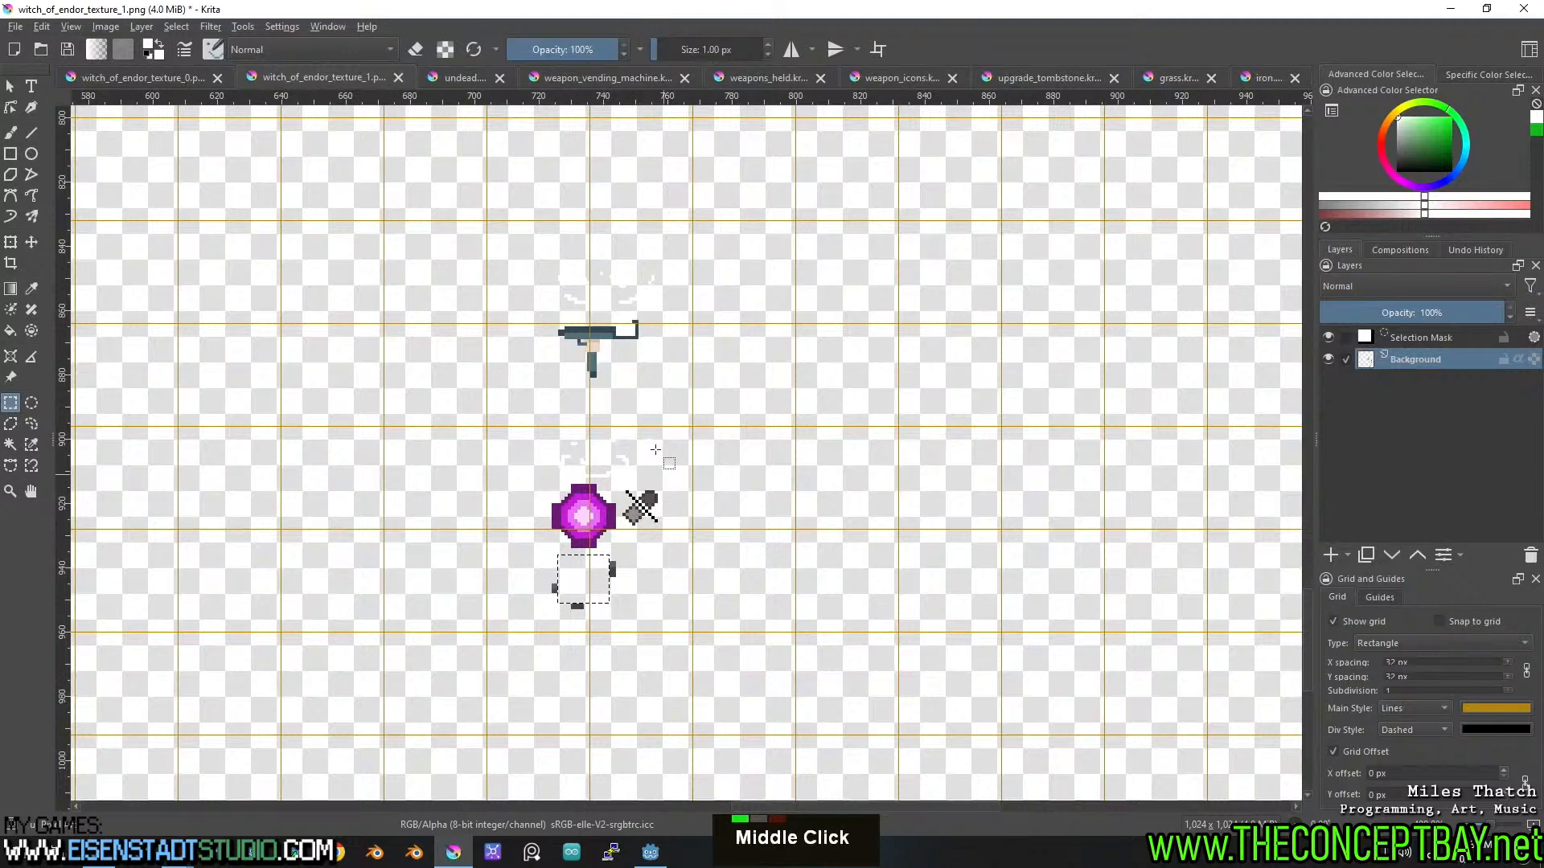
mouse_move(652, 388)
left_mouse_down()
mouse_move(544, 325)
mouse_move(661, 397)
left_mouse_up()
key("Delete")
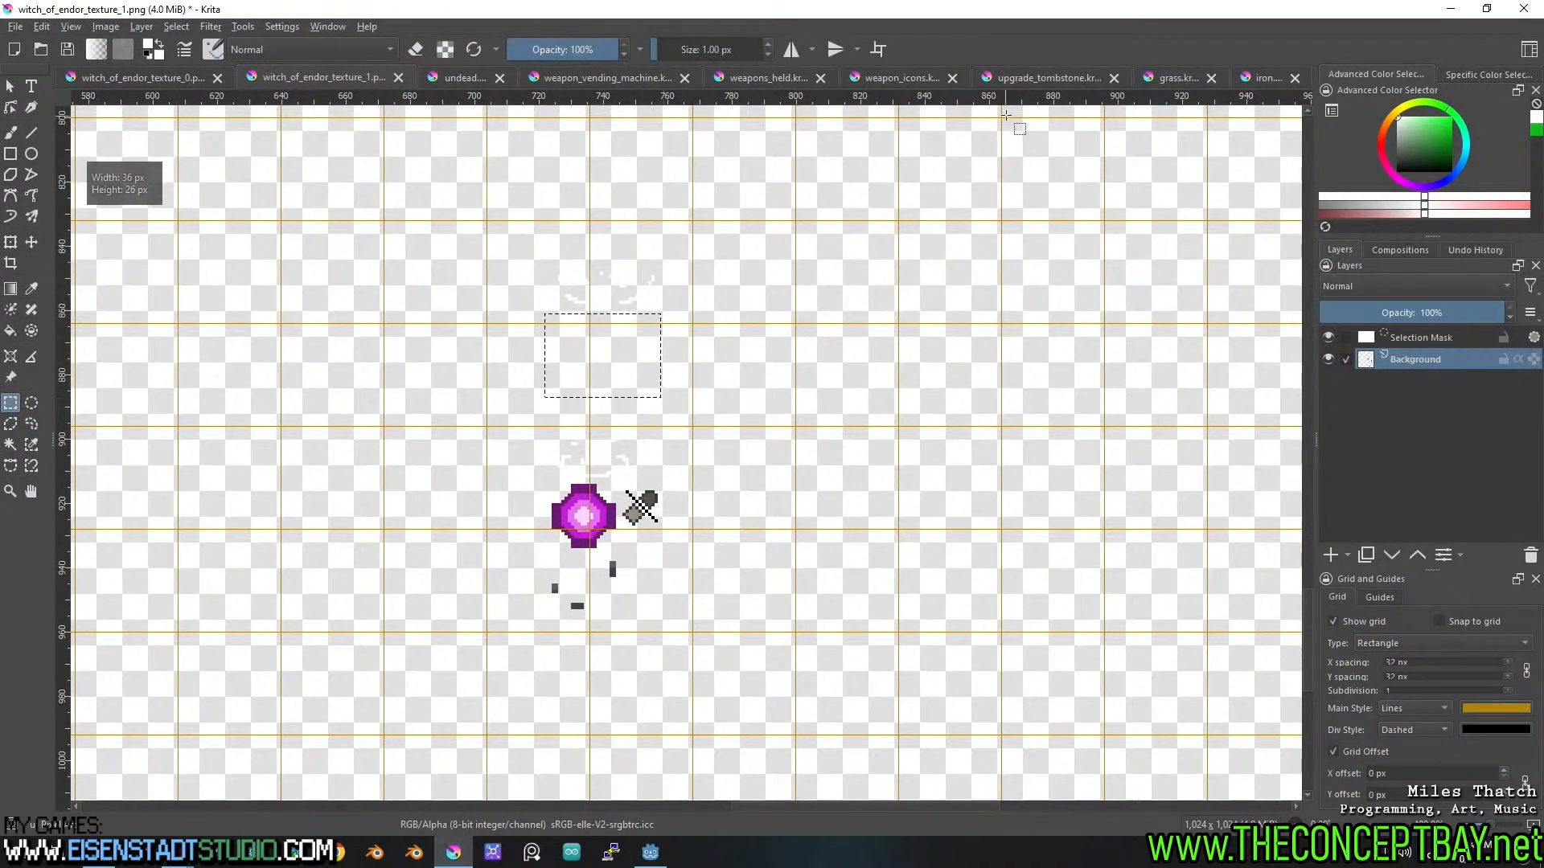
Paste the held submachine gun sprite into weapons_held.kra and save the file.
left_click(876, 77)
left_click(785, 80)
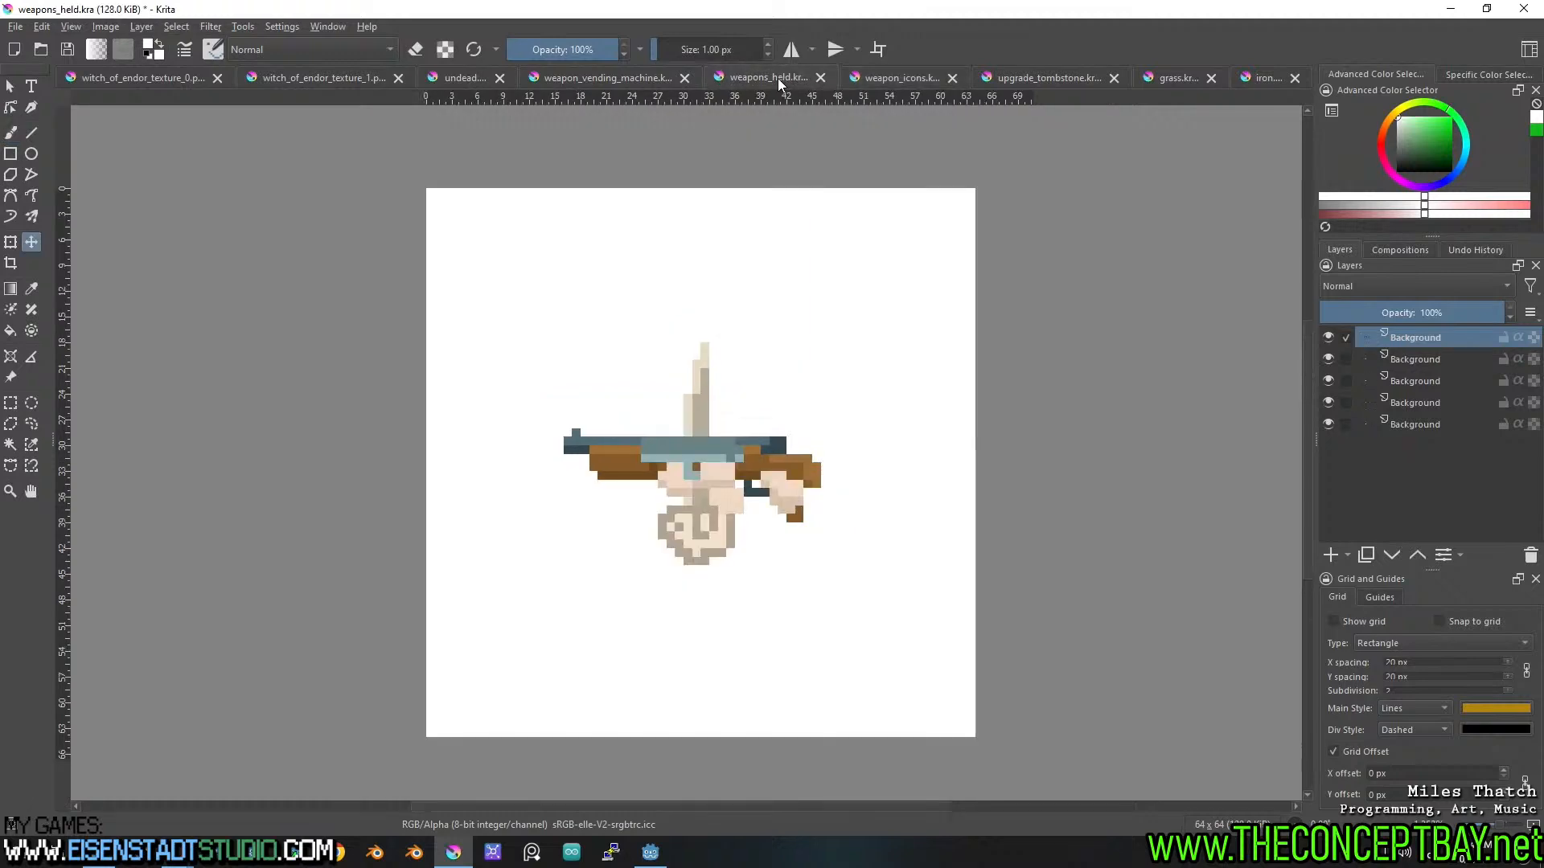
key("ctrl+v")
key("t")
key("ctrl+s")
Cut the purple orb sprite out of witch_of_endor_texture_1.png.
left_click(165, 77)
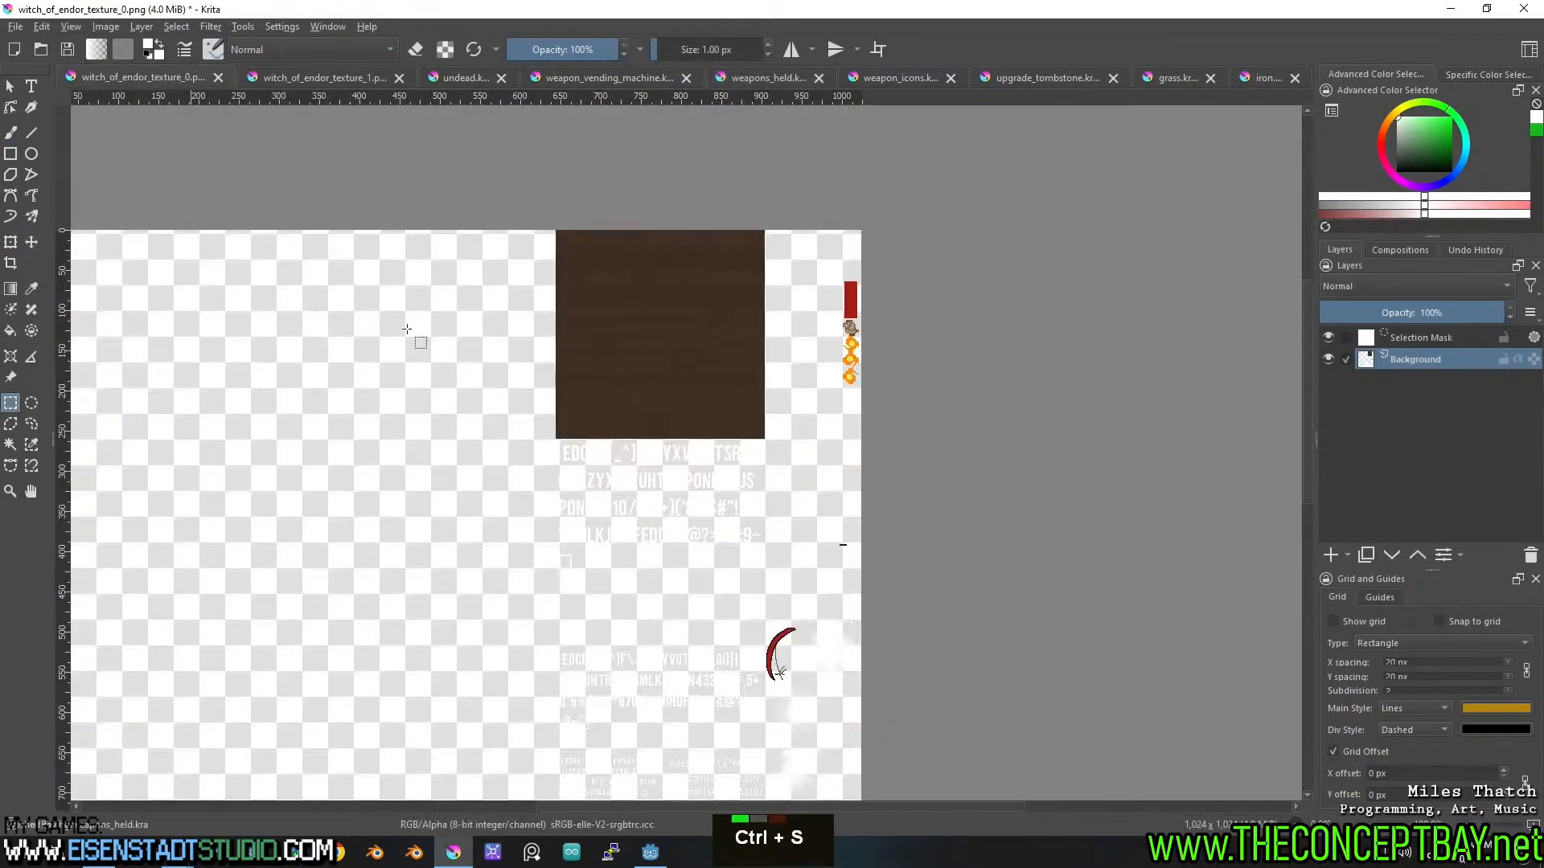
left_click(320, 76)
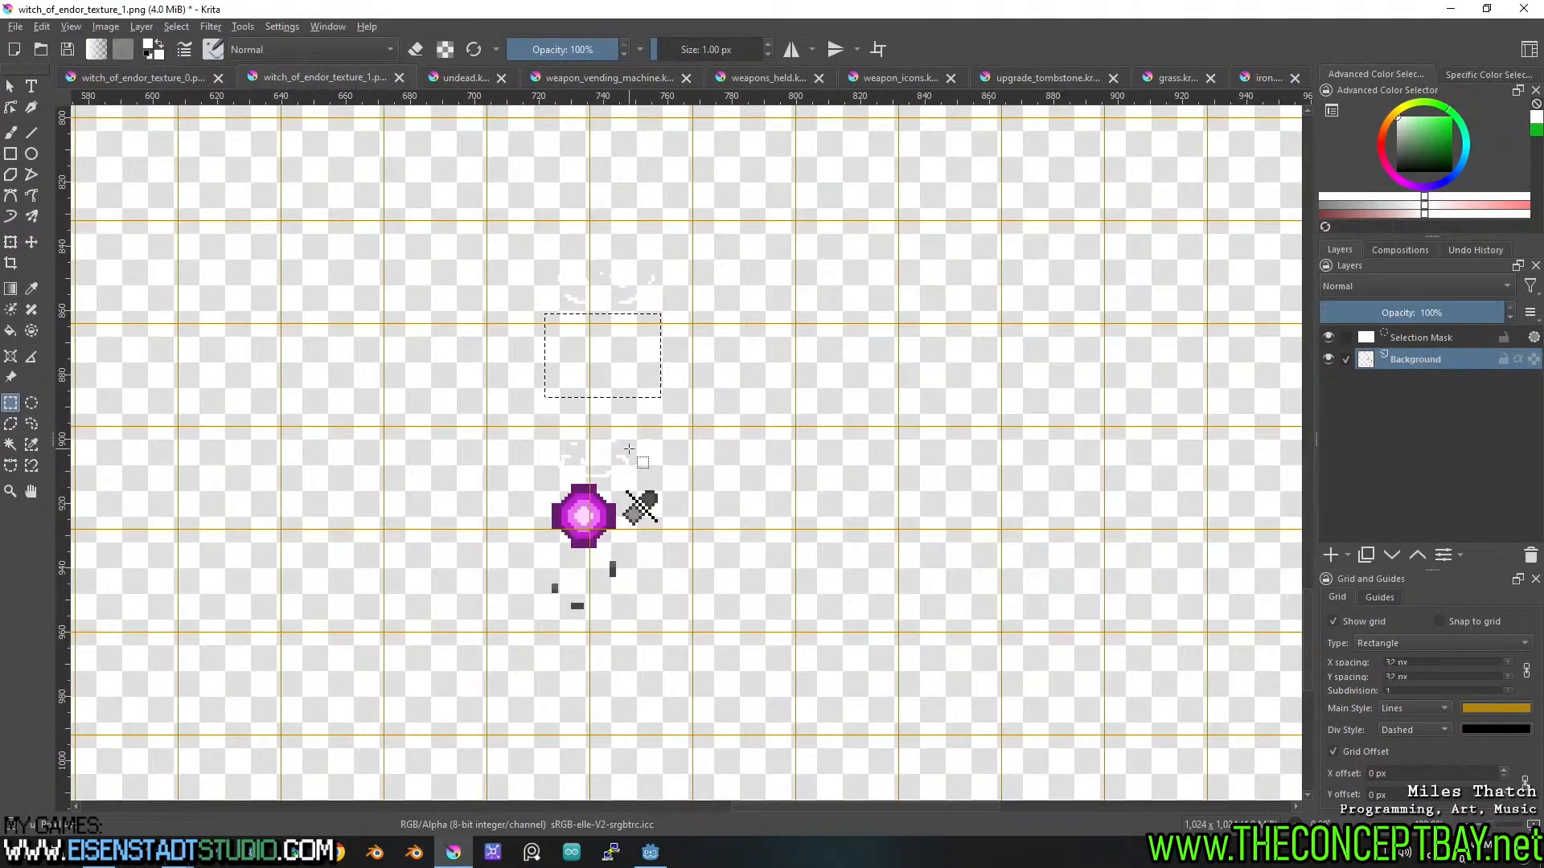
scroll(643, 483, "down", 3)
scroll(643, 483, "up", 4)
middle_click(660, 473)
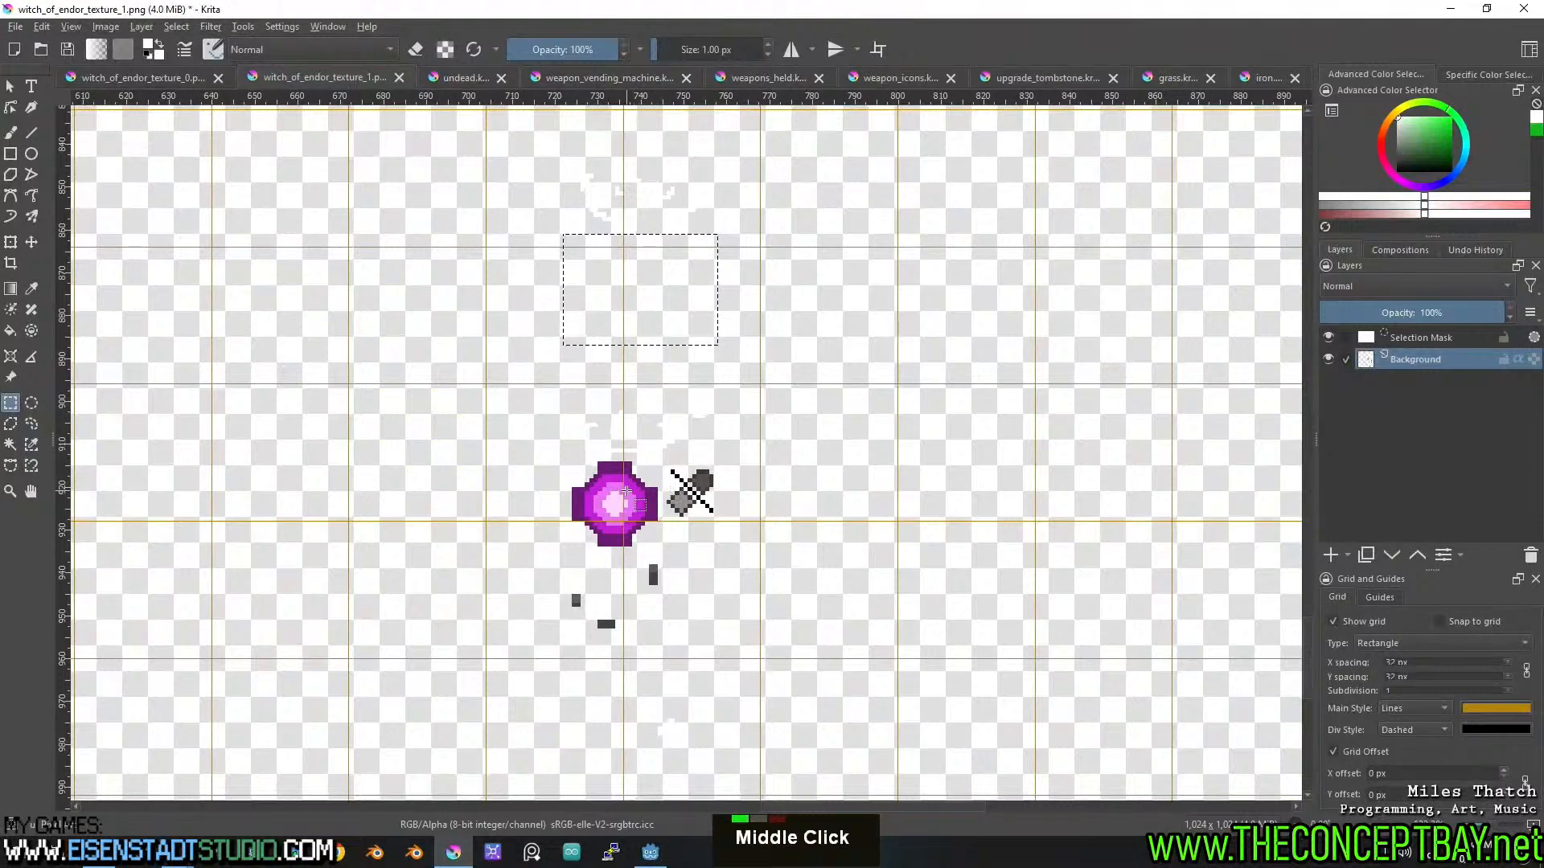
left_click_drag(581, 471, 652, 539)
key("ctrl+x")
Create a new 32 by 32 pixel document and paste the purple orb sprite into it.
key("ctrl+n")
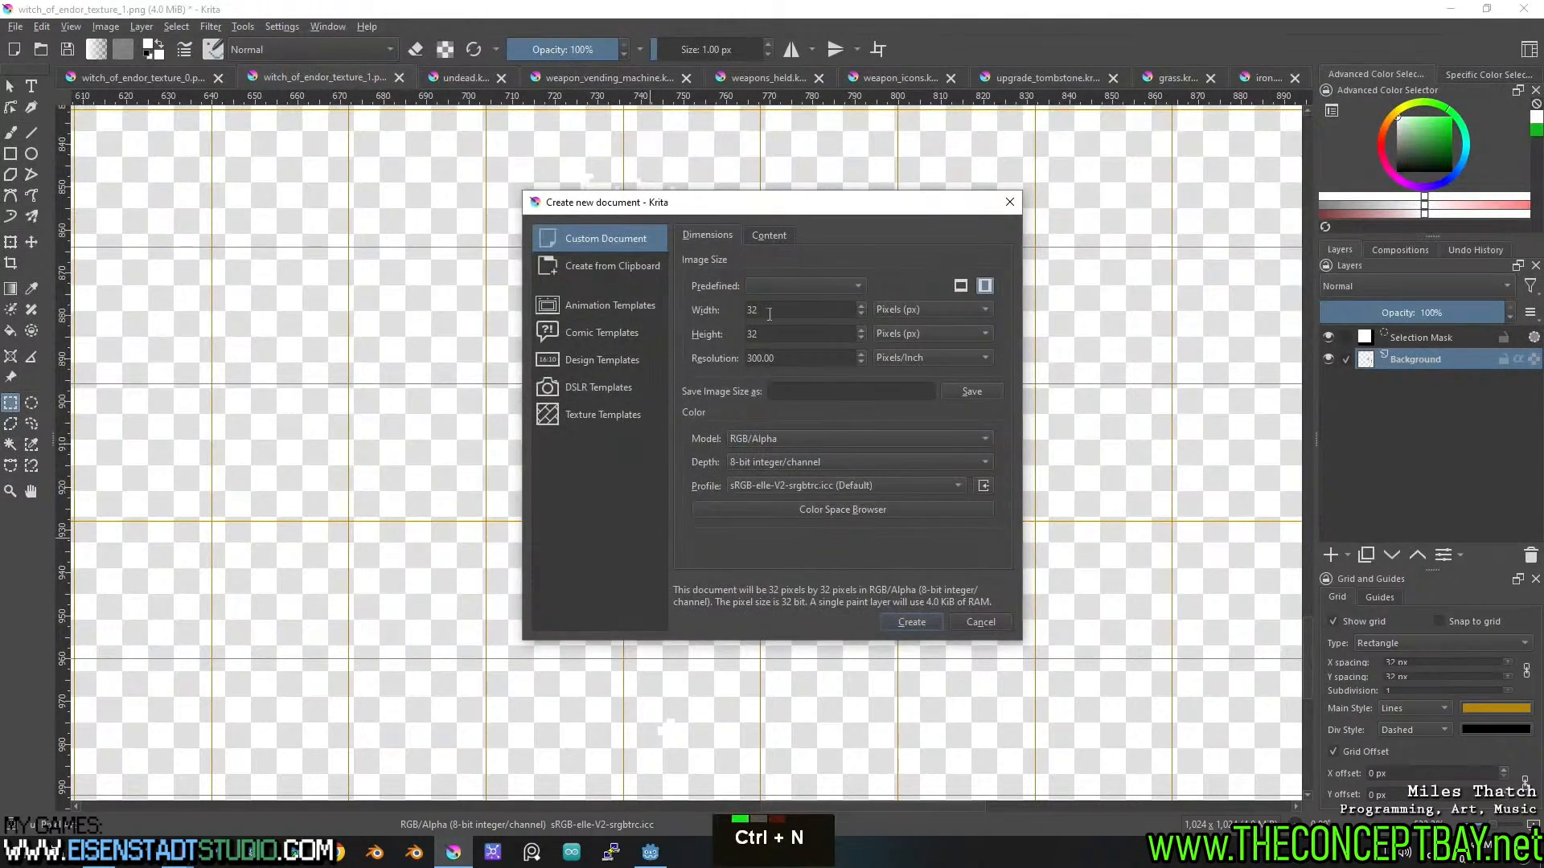
key("ctrl+a")
key("Return")
key("ctrl+v")
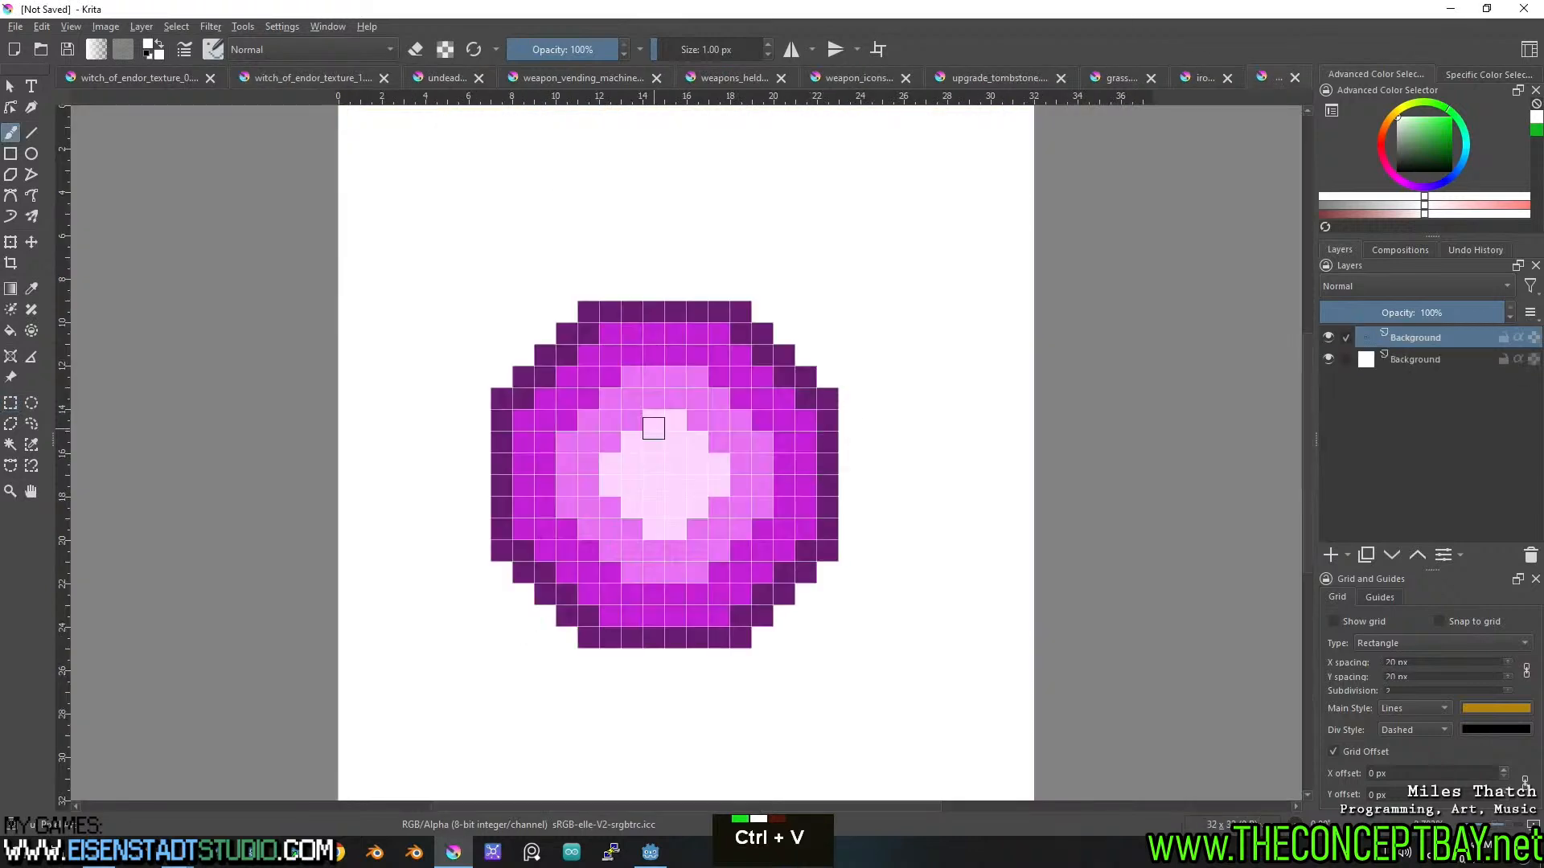
Move the orb slightly up and to the right to centre it on the canvas, and enable horizontal and vertical mirroring.
scroll(667, 438, "down", 2)
key("t")
left_click_drag(684, 441, 702, 431)
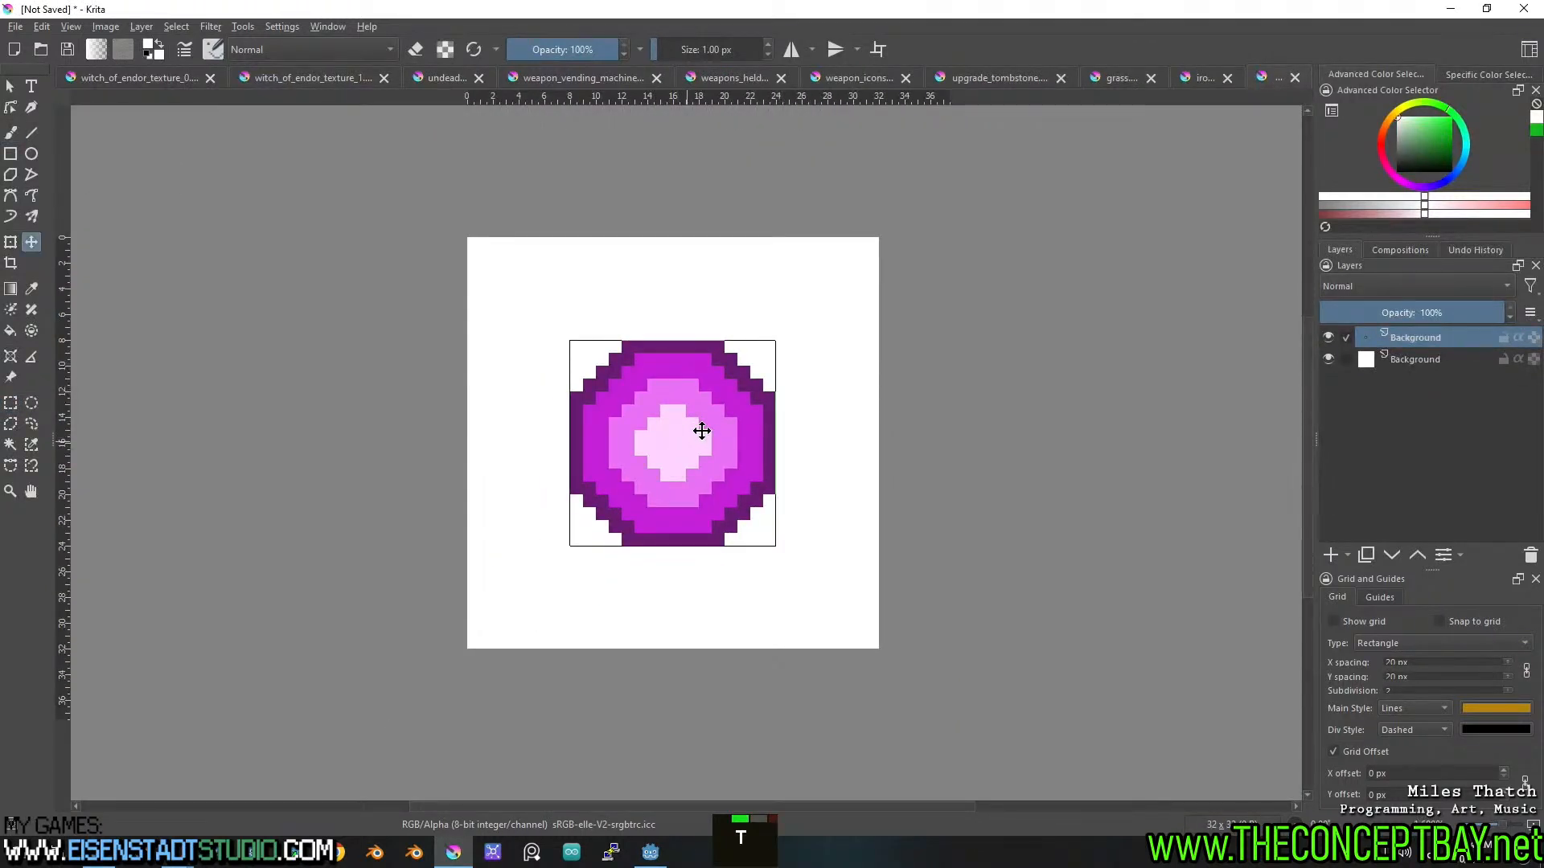
left_click(791, 49)
left_click(836, 49)
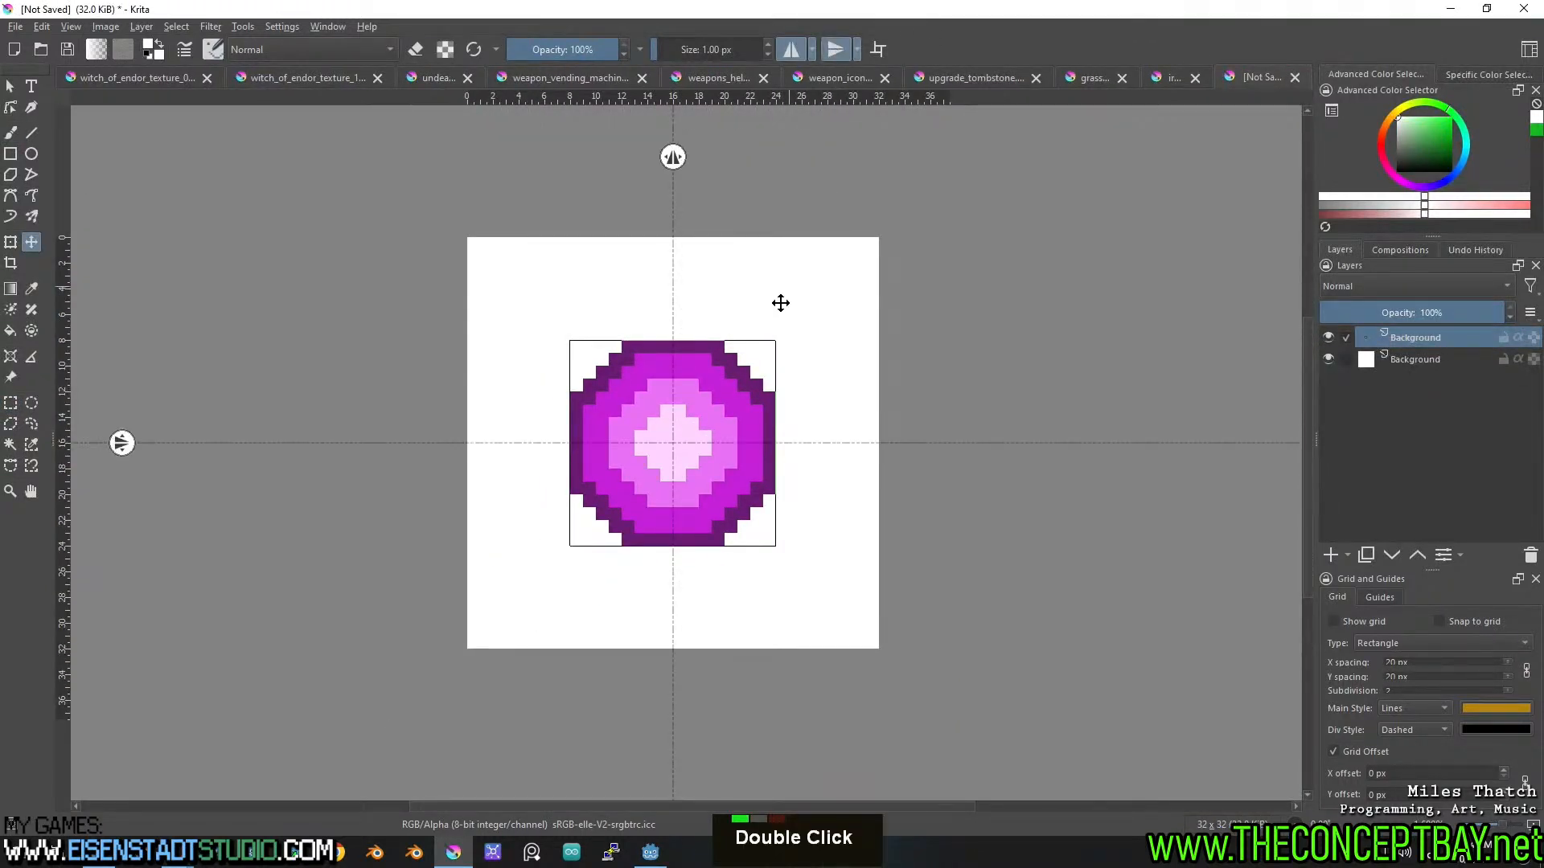
Save the orb document as cauldron_projectile in the Assets folder, hide its white background layer, and save again.
key("ctrl+s")
type("ca")
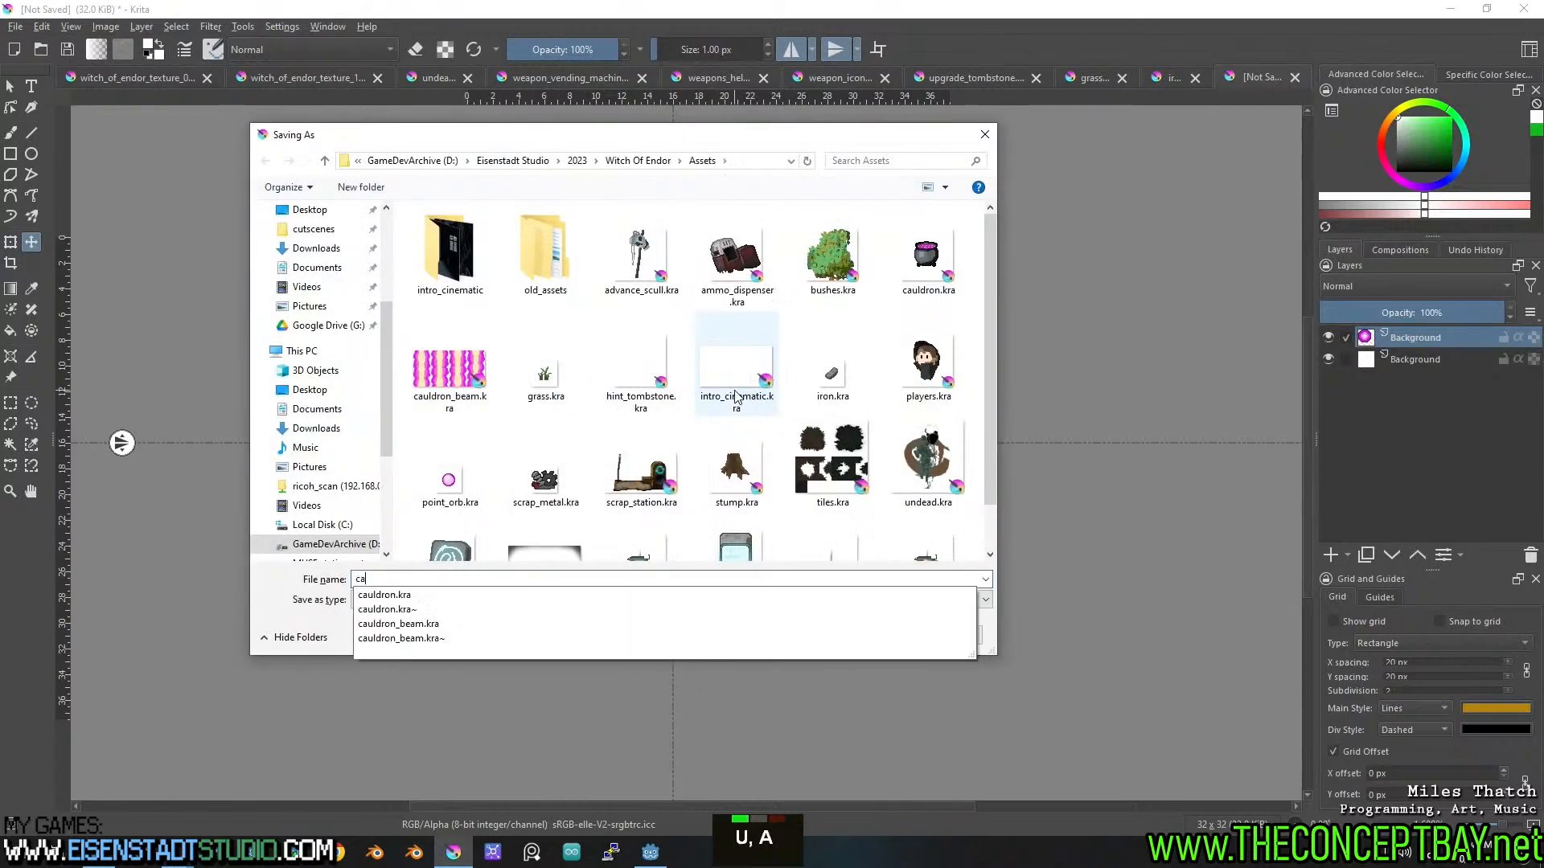
type("uldron_pr")
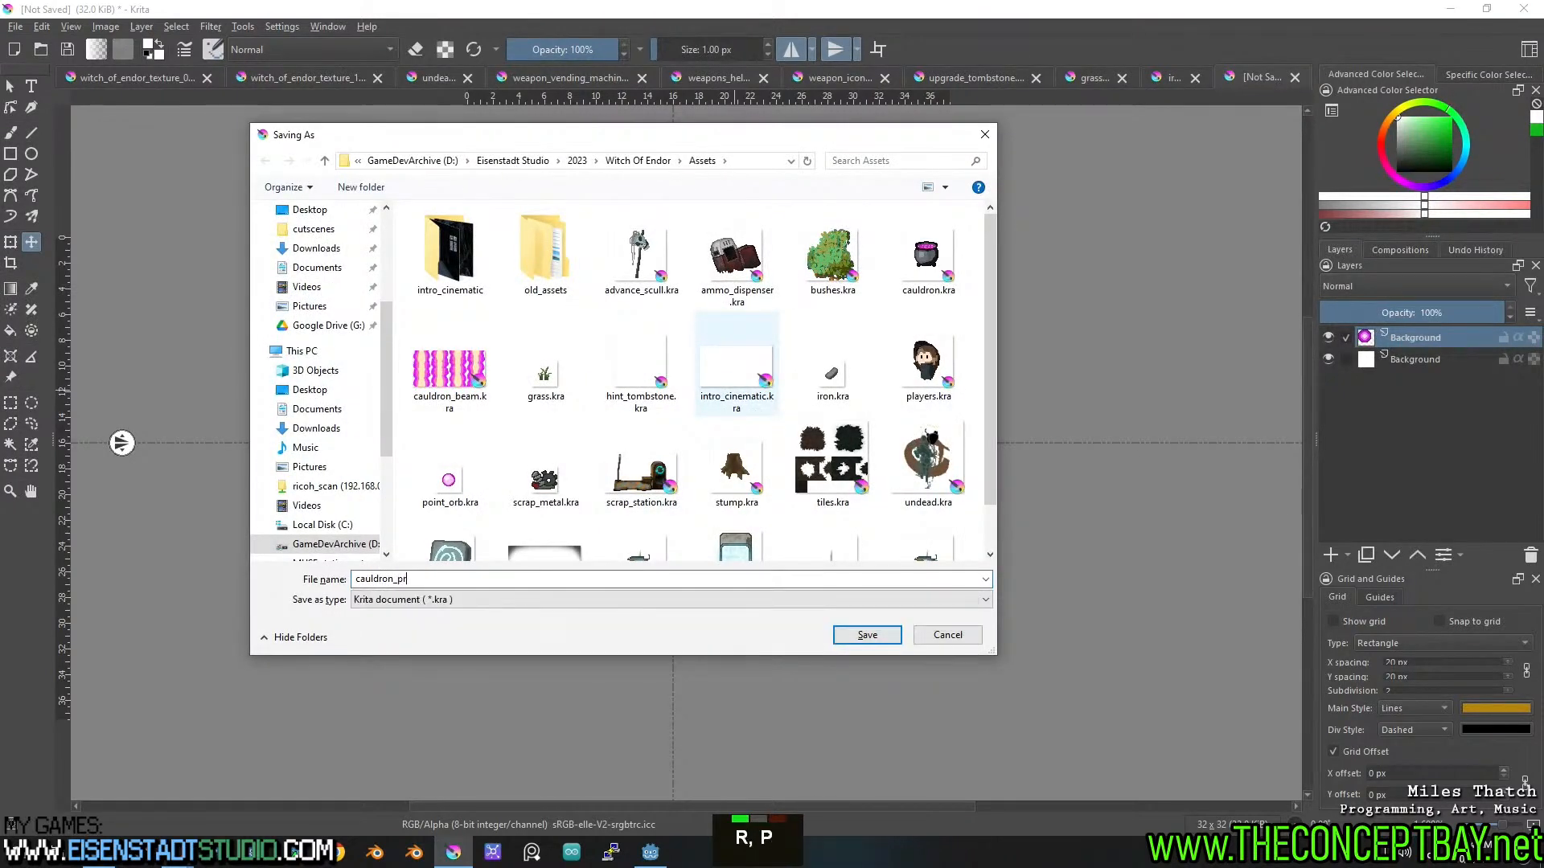
type("ojectile")
key("Return")
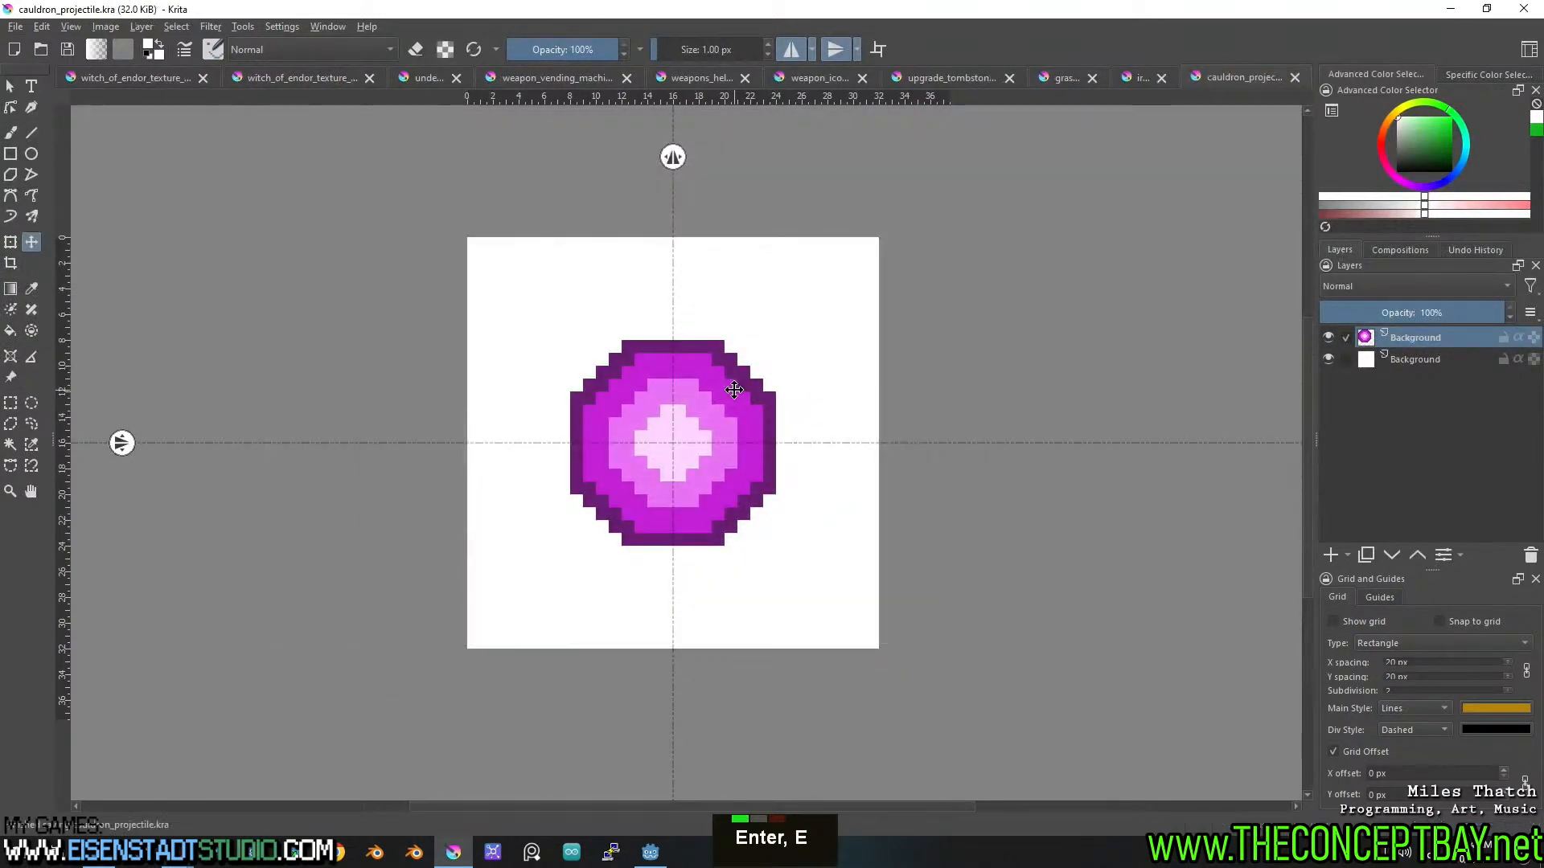
left_click(1328, 358)
key("ctrl+s")
Cut the small grass tuft above the skeleton beside the log slice in witch_of_endor_texture_1.png and paste it into grass.kra.
left_click(158, 79)
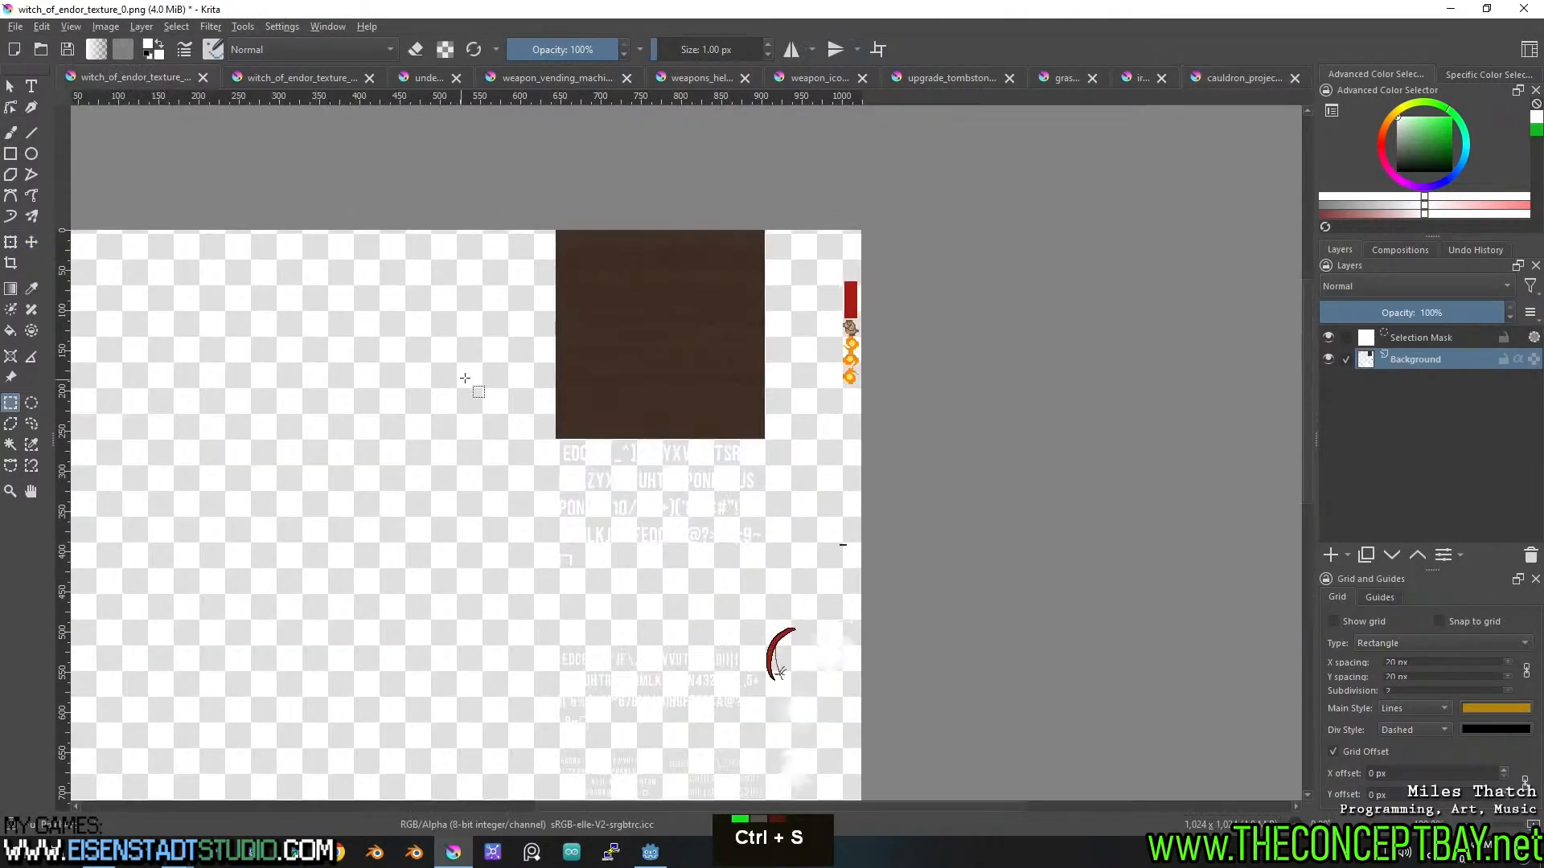
left_click(324, 74)
scroll(761, 490, "down", 4)
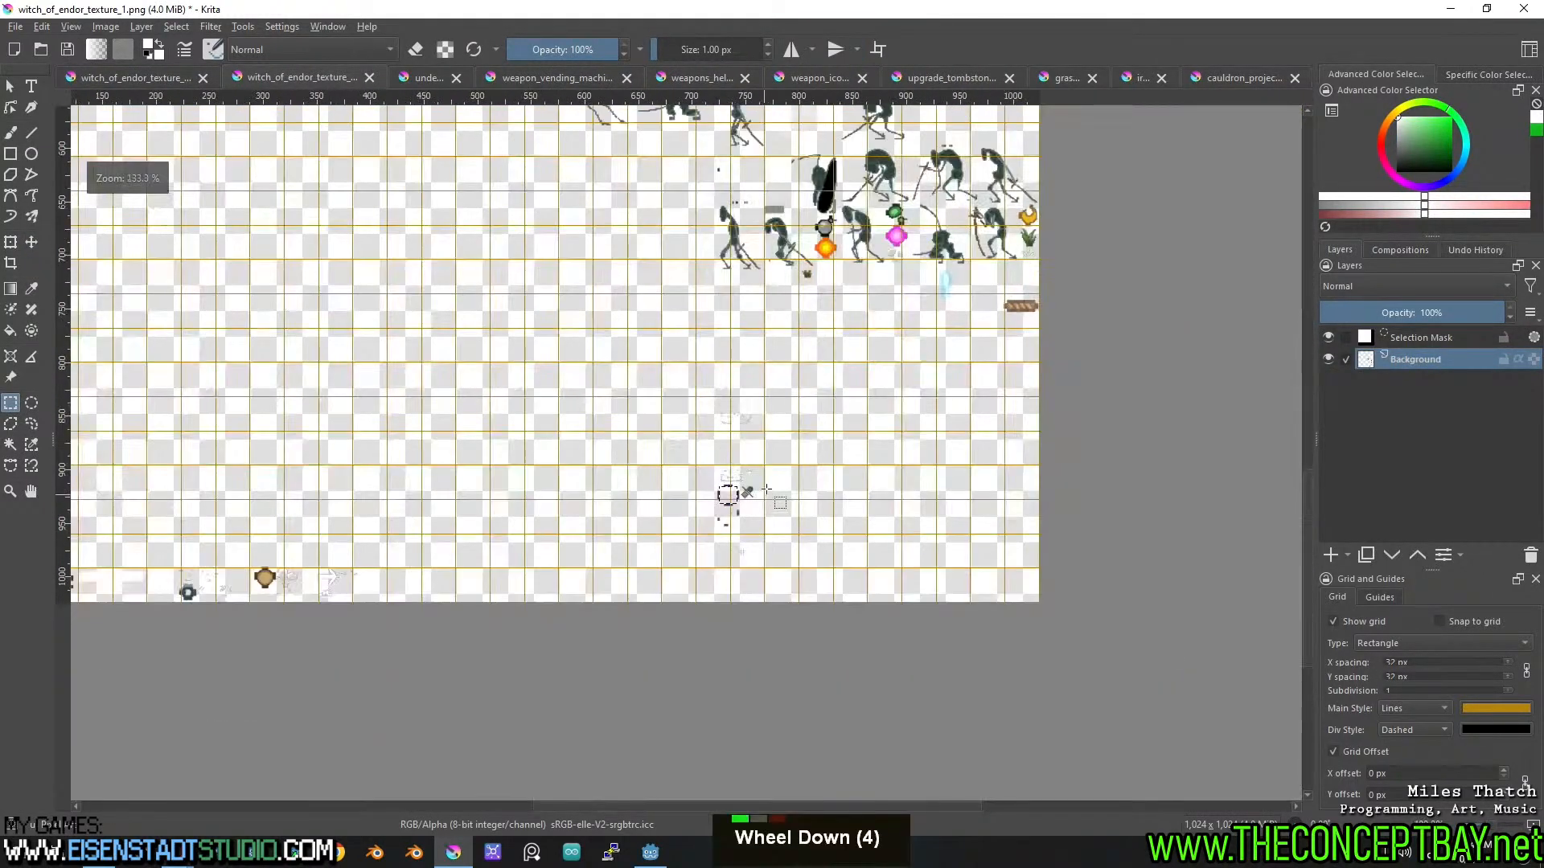
middle_click(982, 465)
middle_click(1038, 459)
middle_click(730, 427)
middle_click(730, 427)
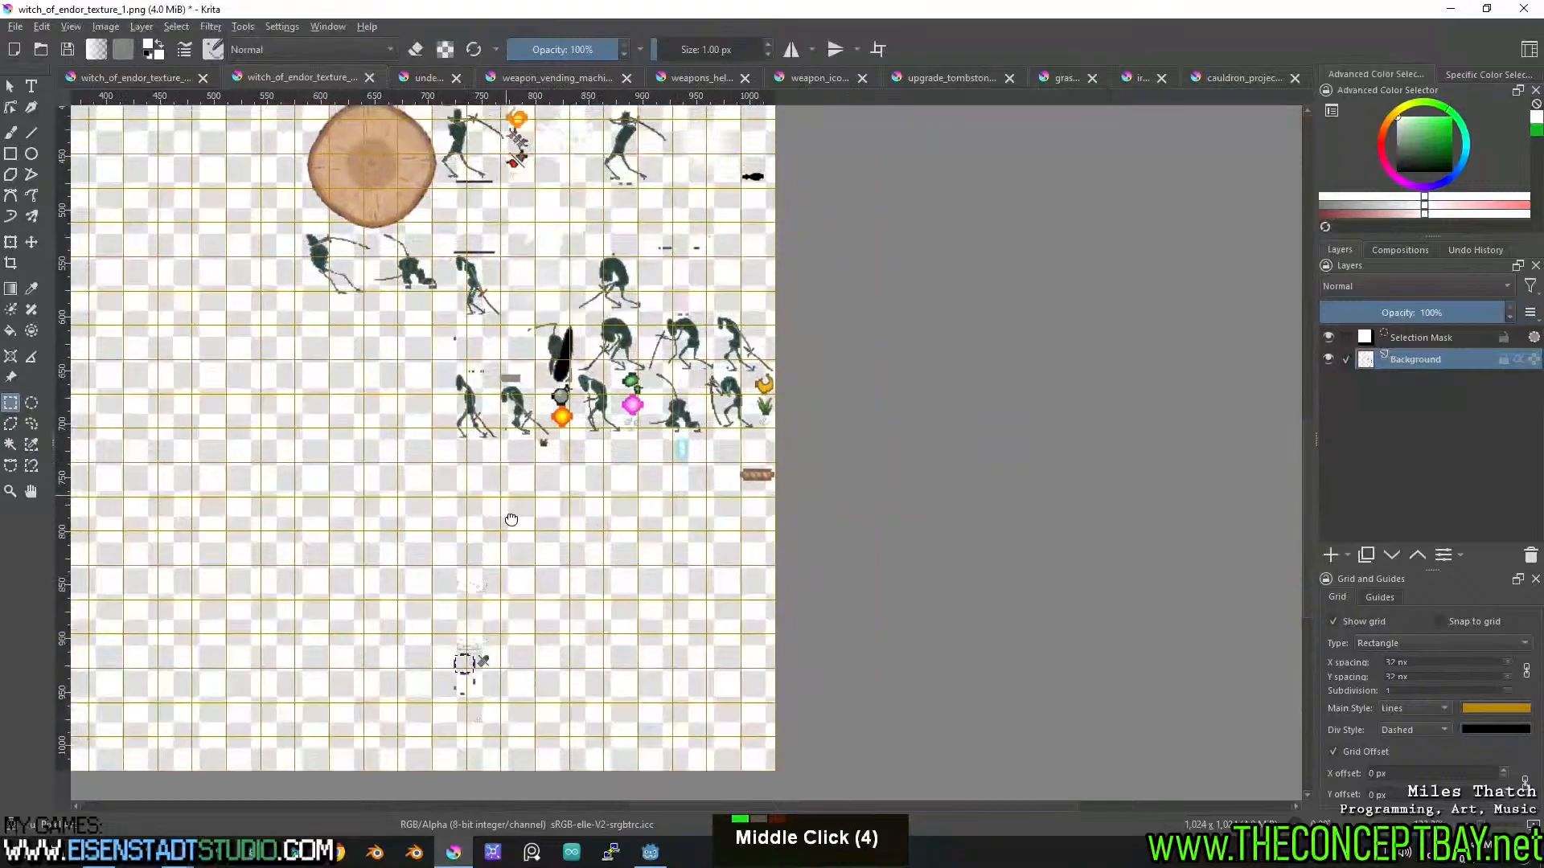
scroll(535, 581, "up", 2)
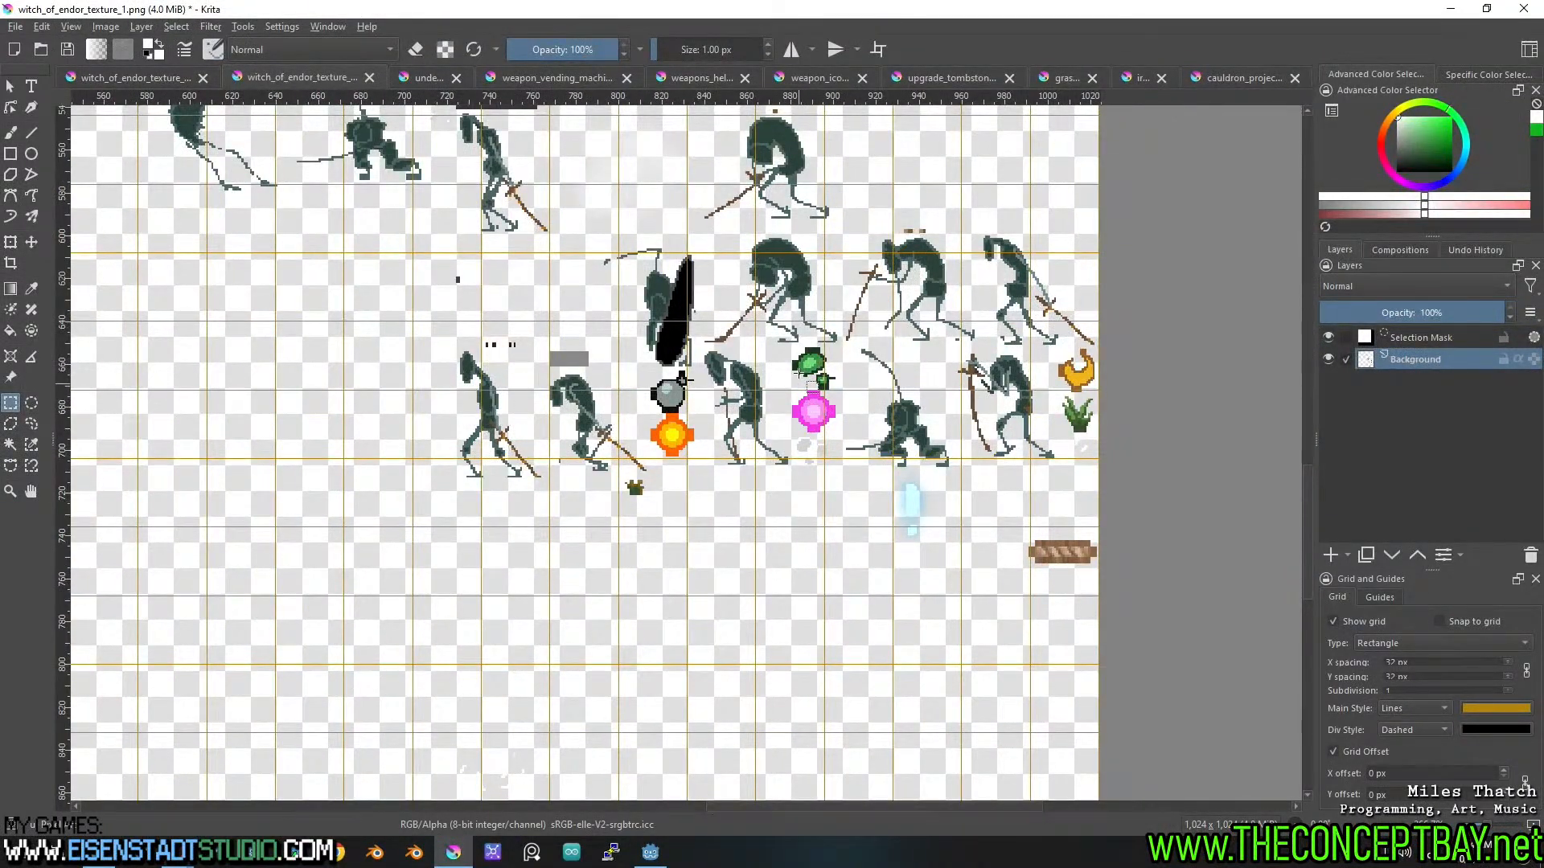
middle_click(799, 380)
middle_click(243, 372)
middle_click(581, 410)
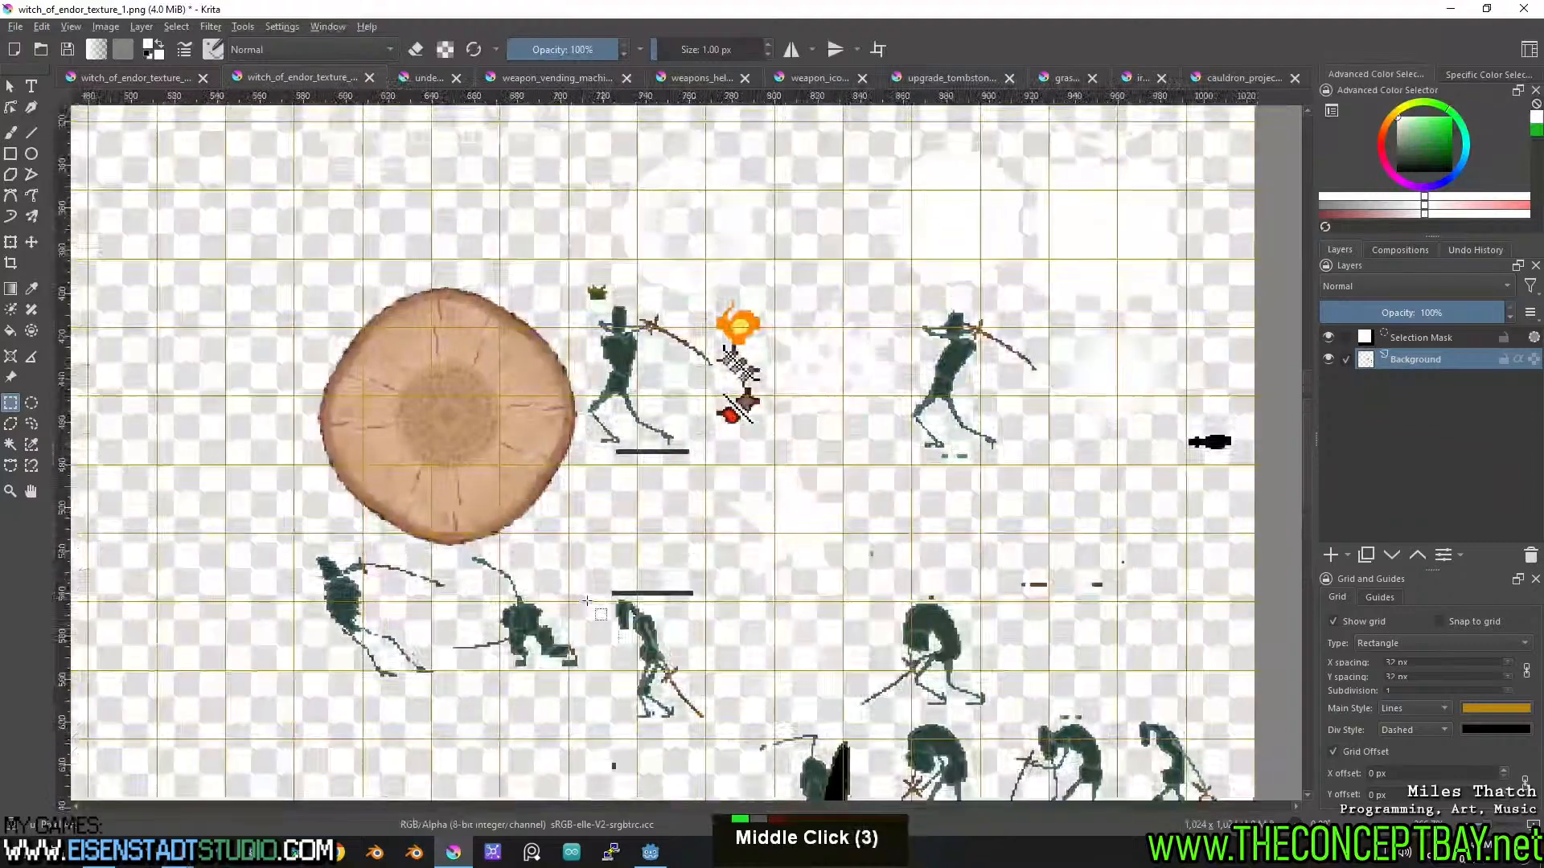
scroll(600, 268, "up", 2)
left_click_drag(563, 287, 627, 333)
key("ctrl+x")
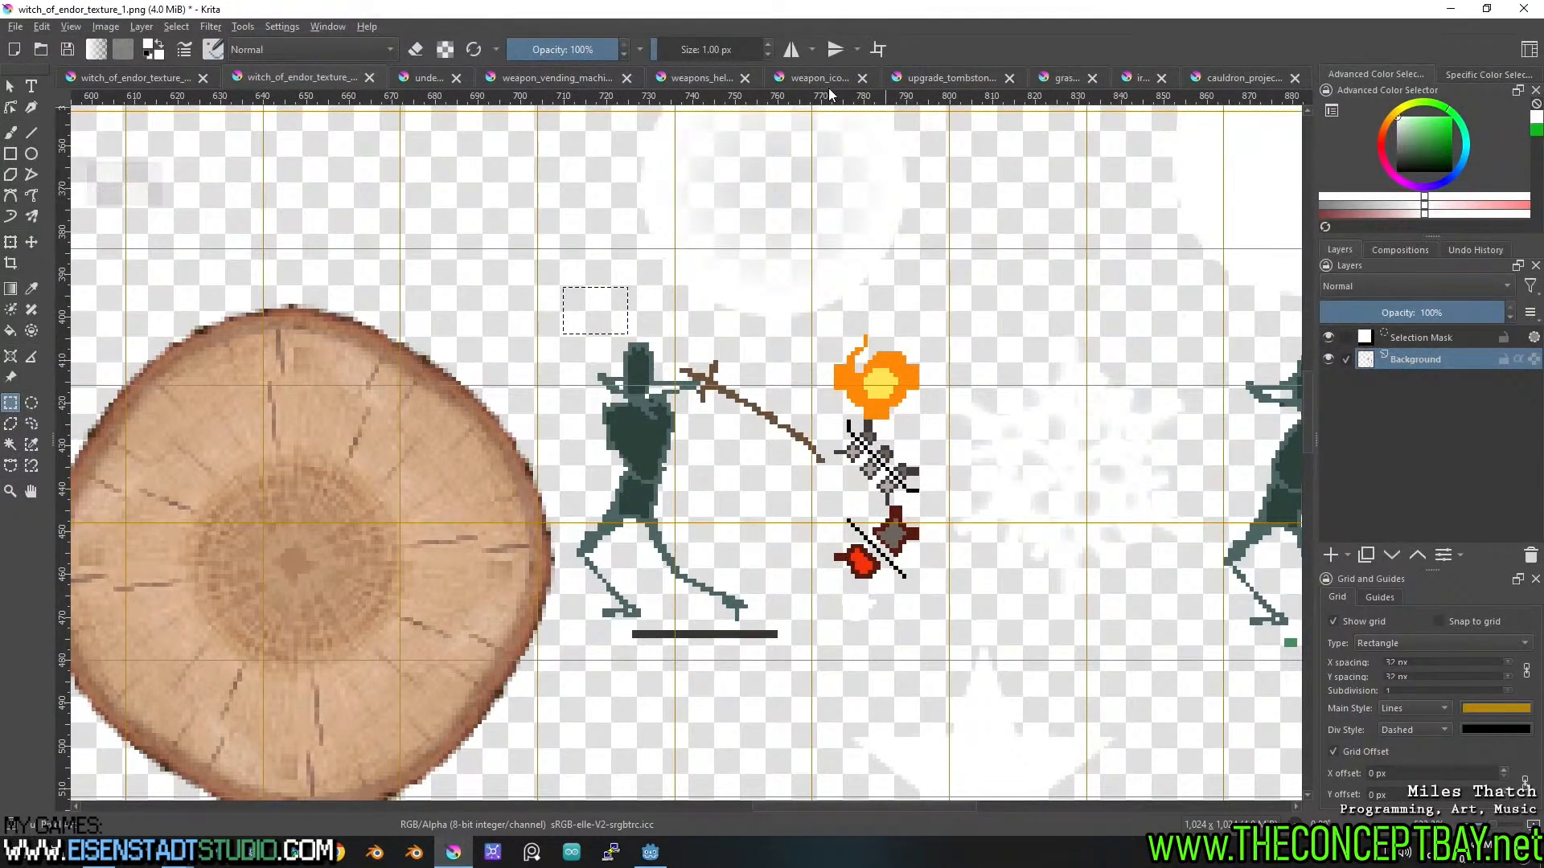
left_click(1066, 84)
key("ctrl+v")
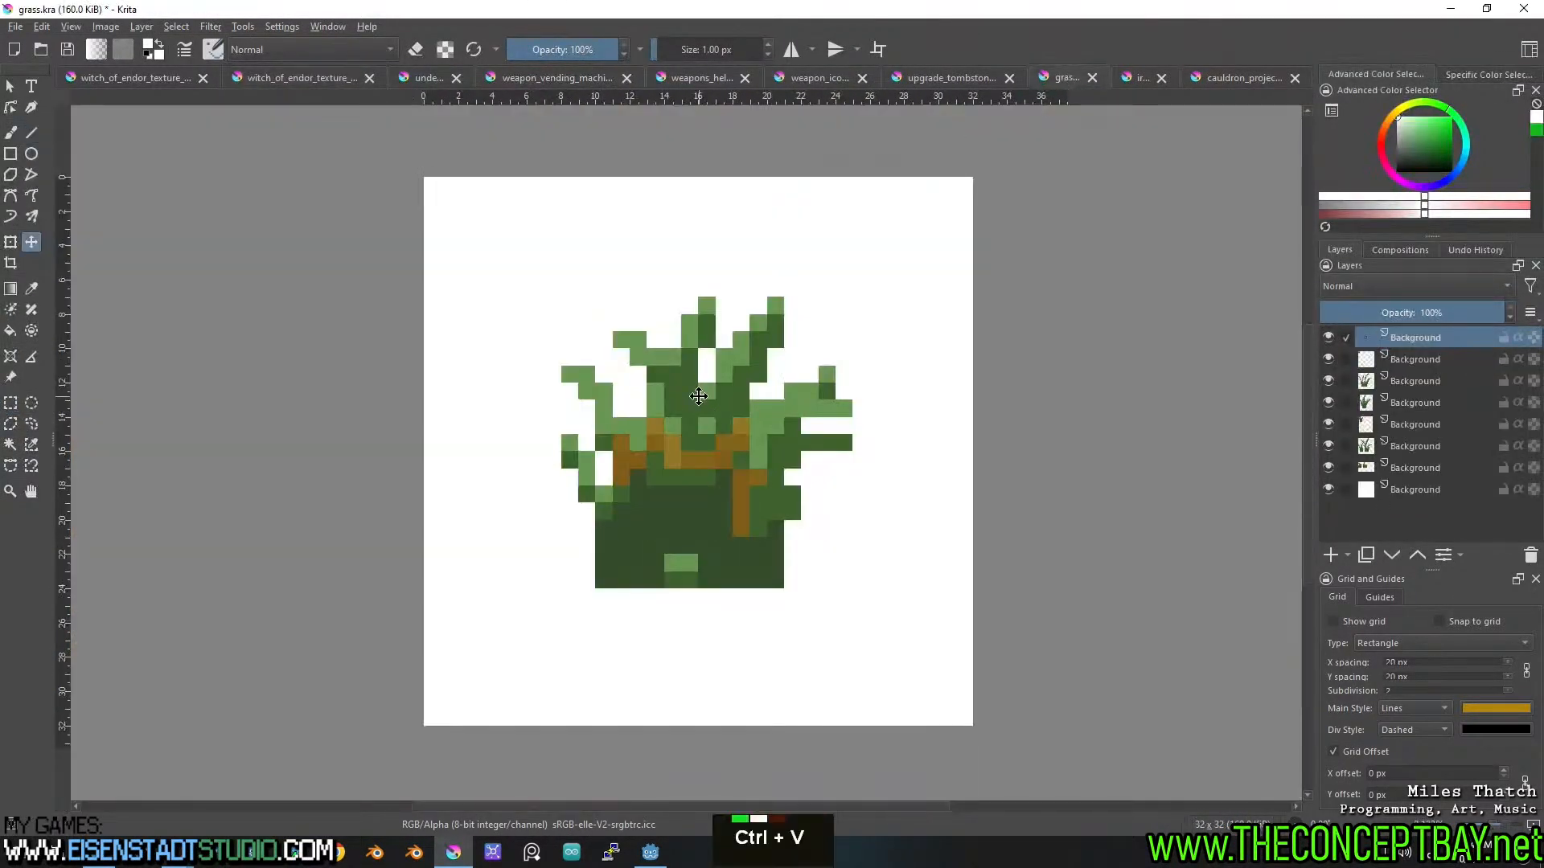
Cut the green plant from the lower-right corner of witch_of_endor_texture_0.png with a selection of about 21 by 20 pixels and paste it into grass.kra.
left_click(182, 83)
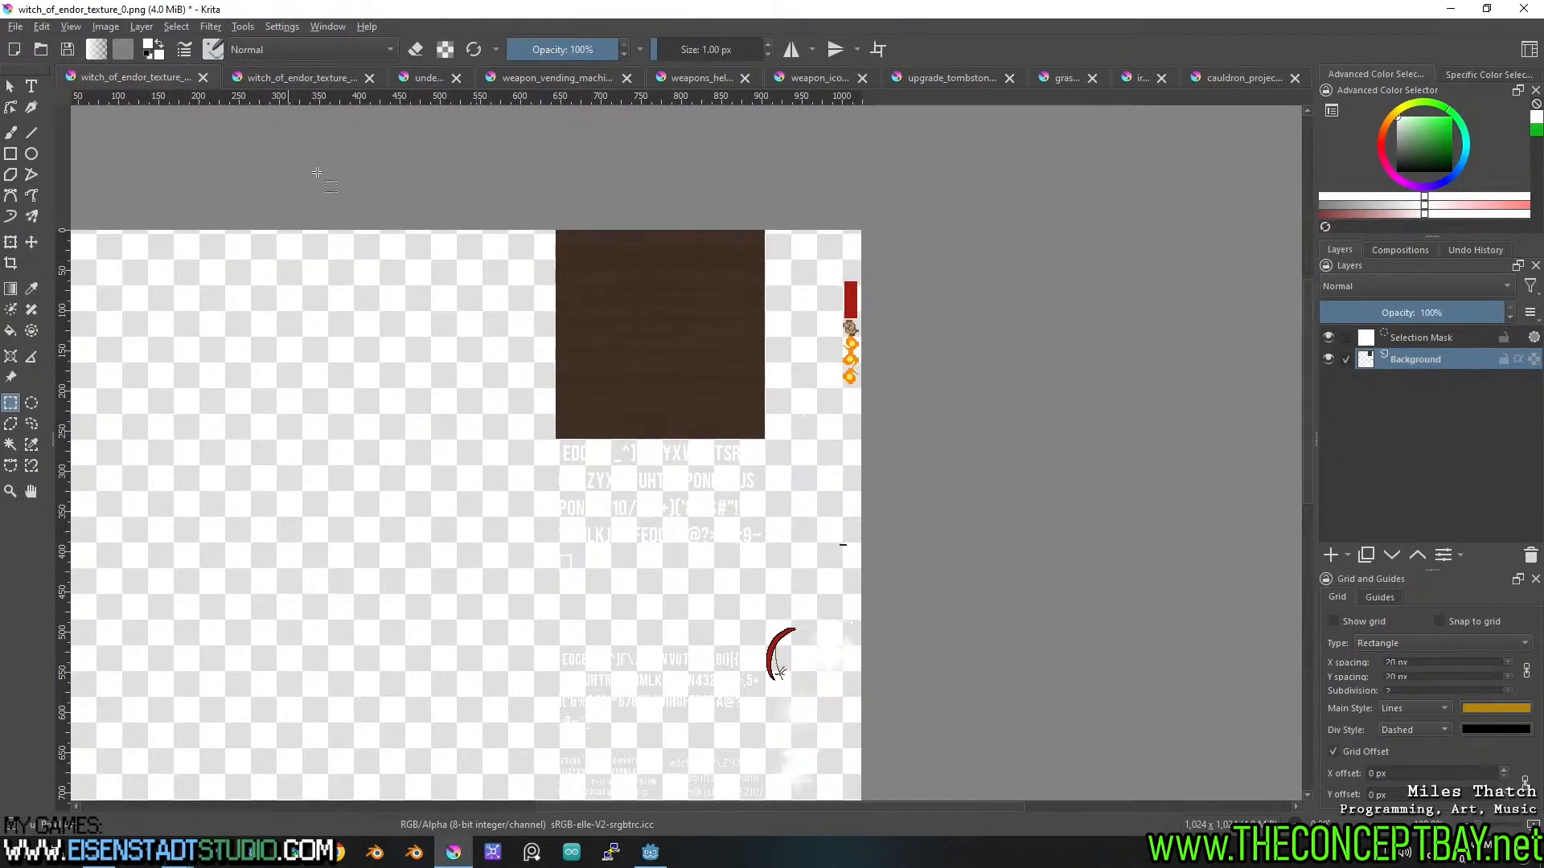
left_click(283, 82)
middle_click(641, 162)
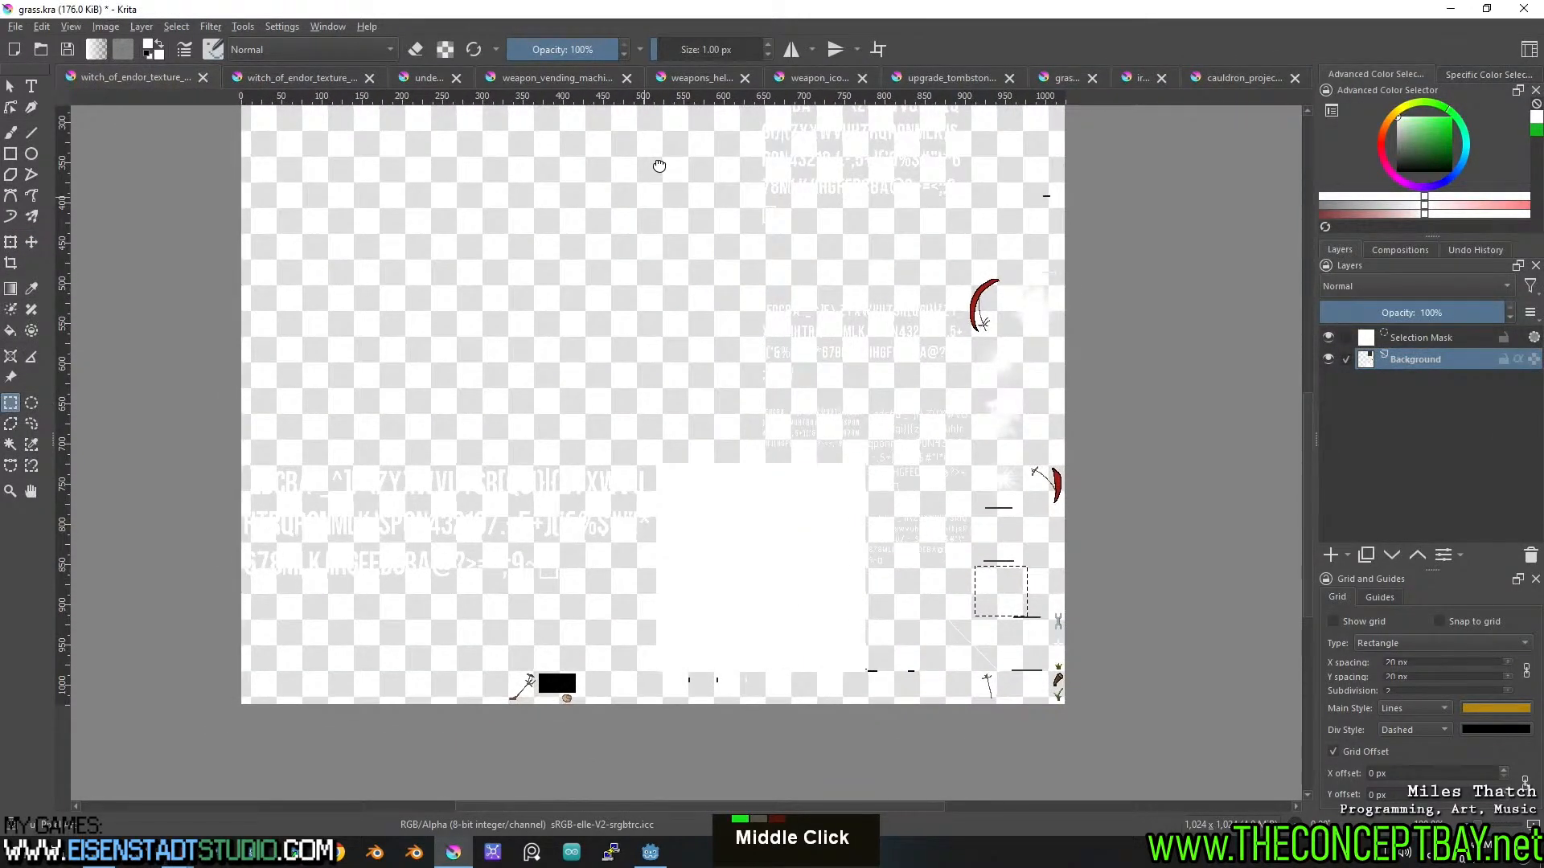
scroll(854, 443, "down", 1)
scroll(855, 443, "up", 5)
middle_click(796, 545)
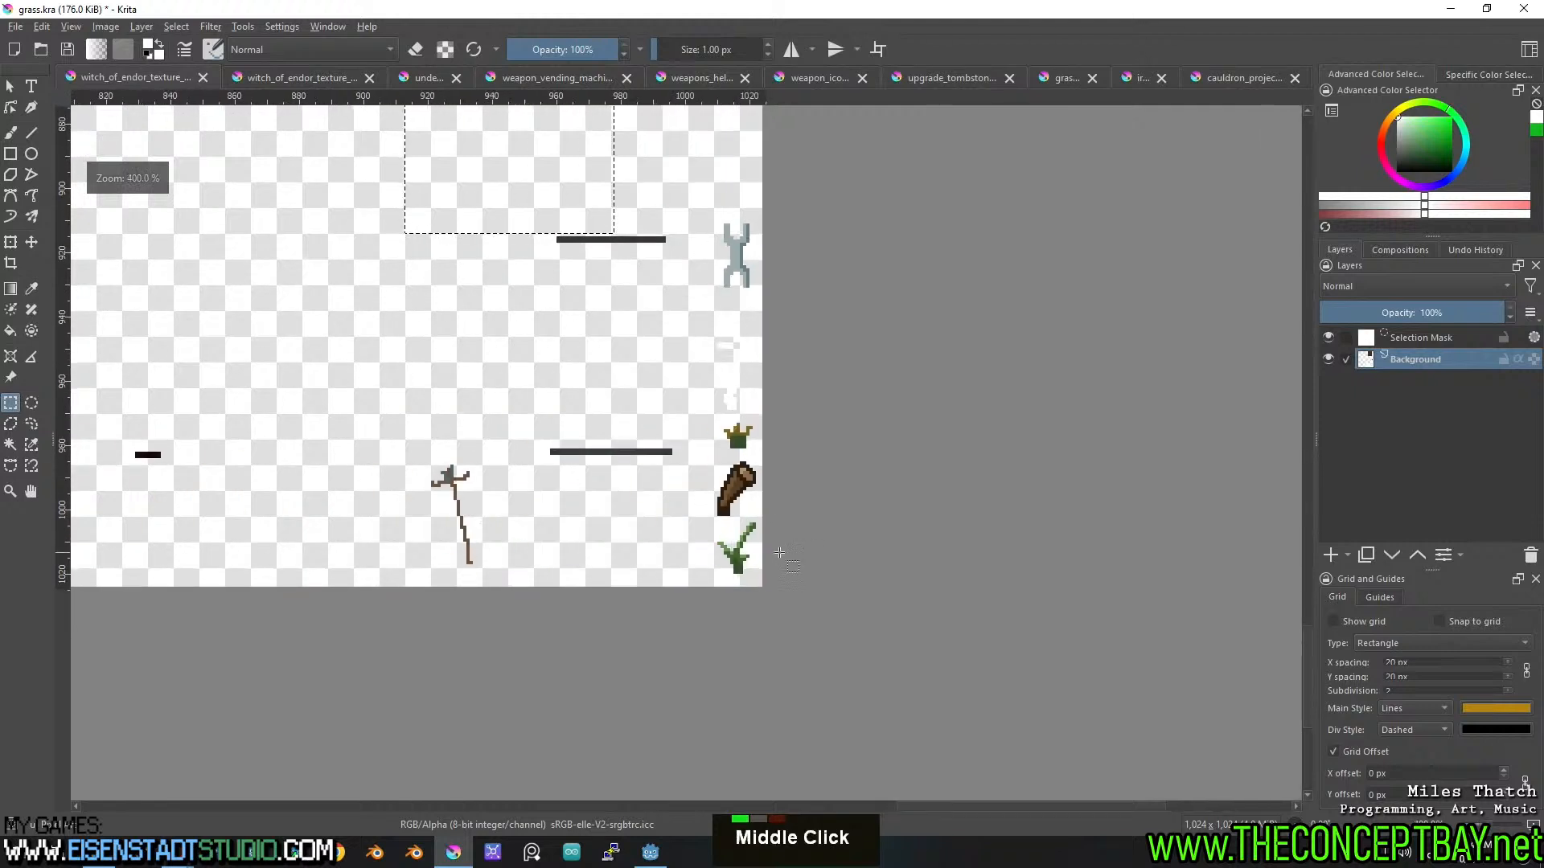
mouse_move(711, 515)
left_mouse_down()
mouse_move(762, 550)
mouse_move(690, 517)
left_mouse_up()
left_click(770, 582)
key("ctrl+x")
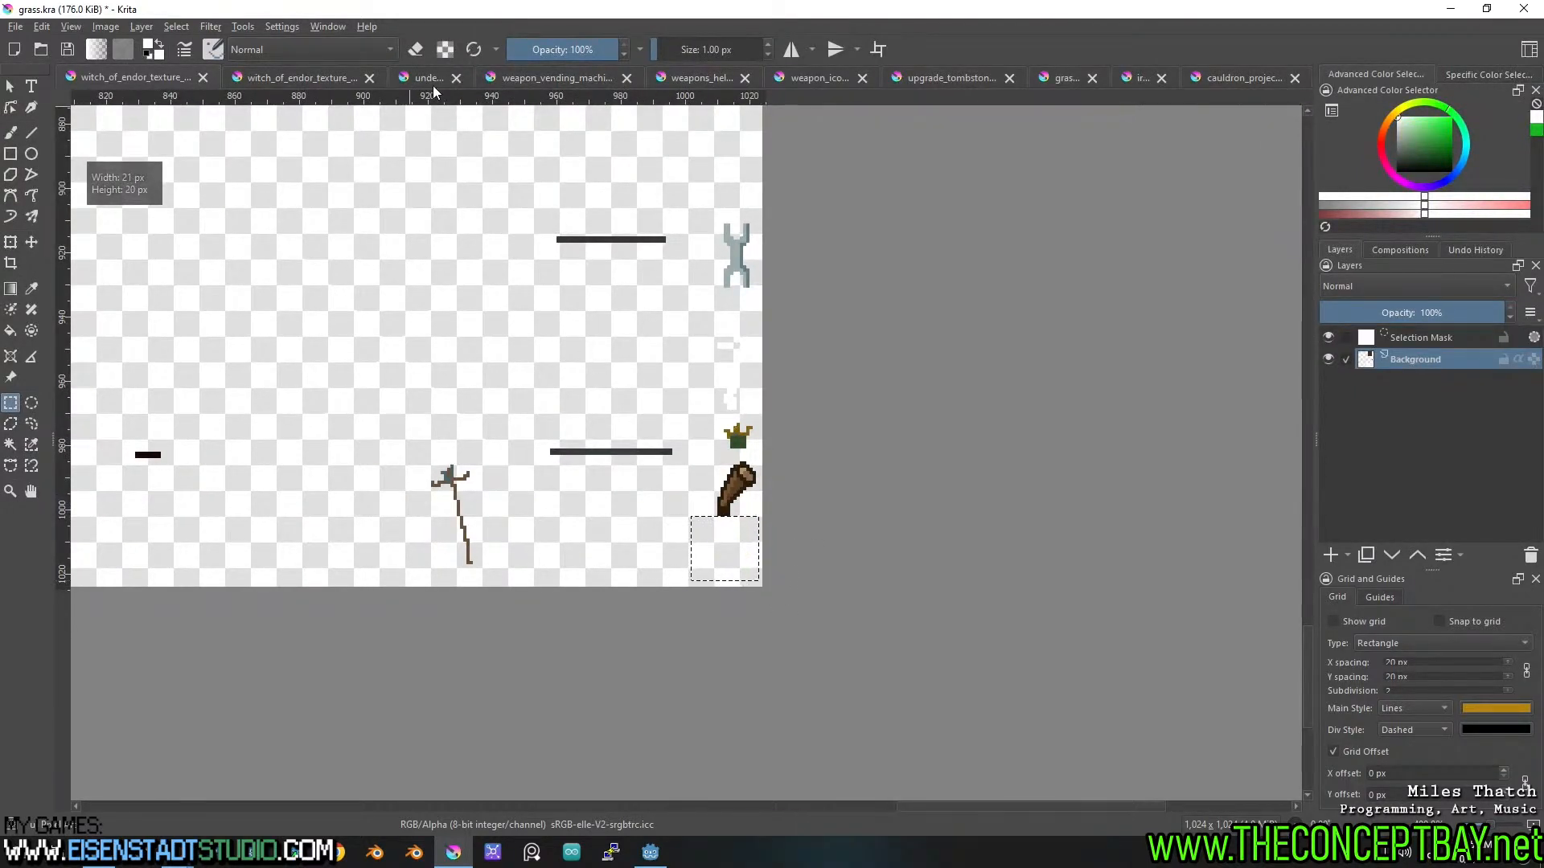
left_click(547, 78)
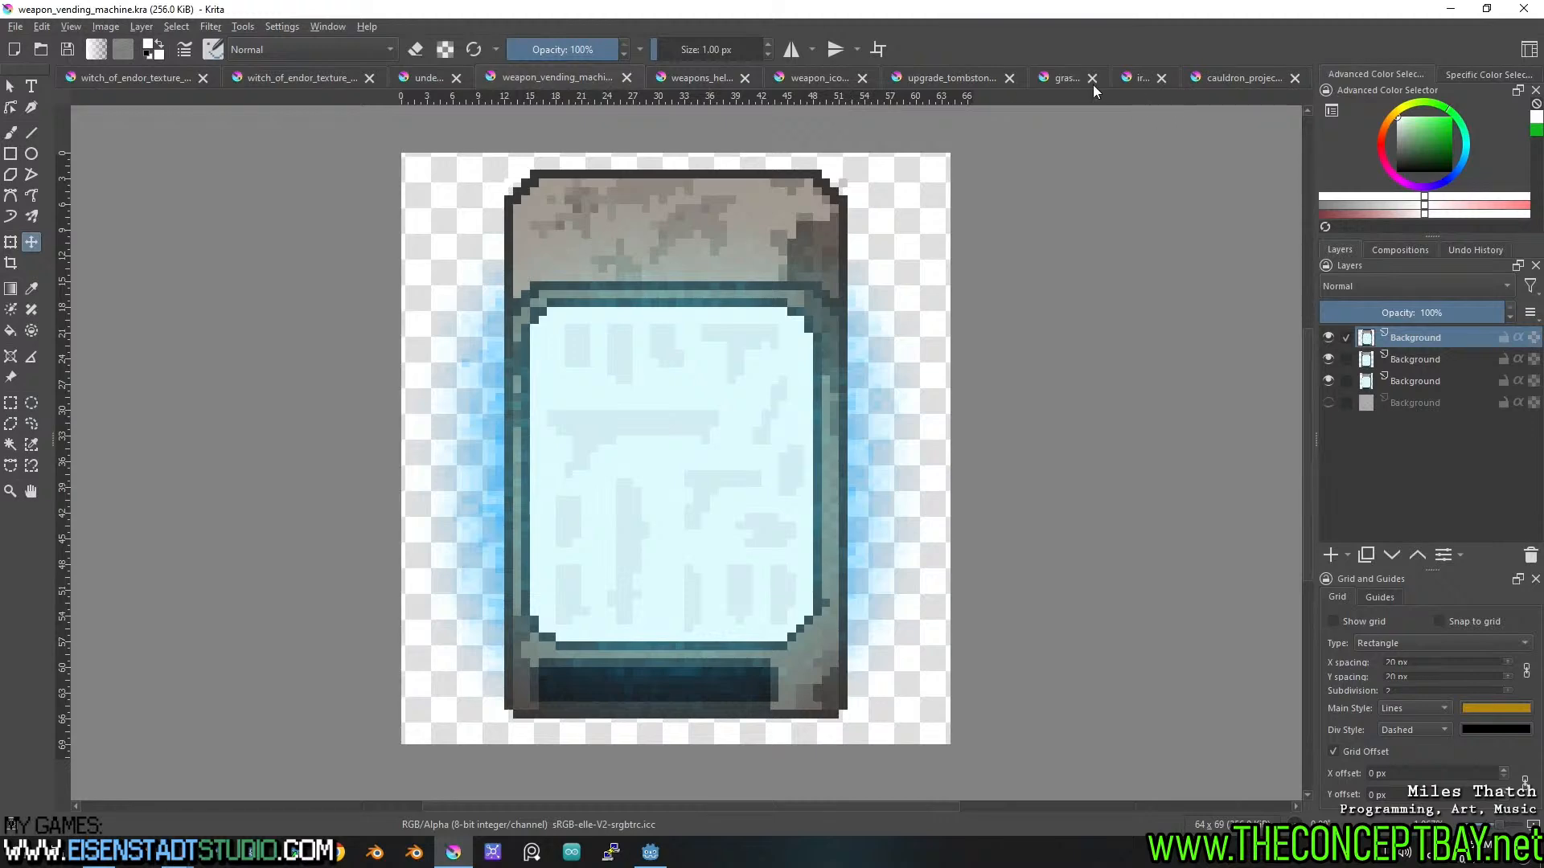
left_click(1065, 77)
key("ctrl+v")
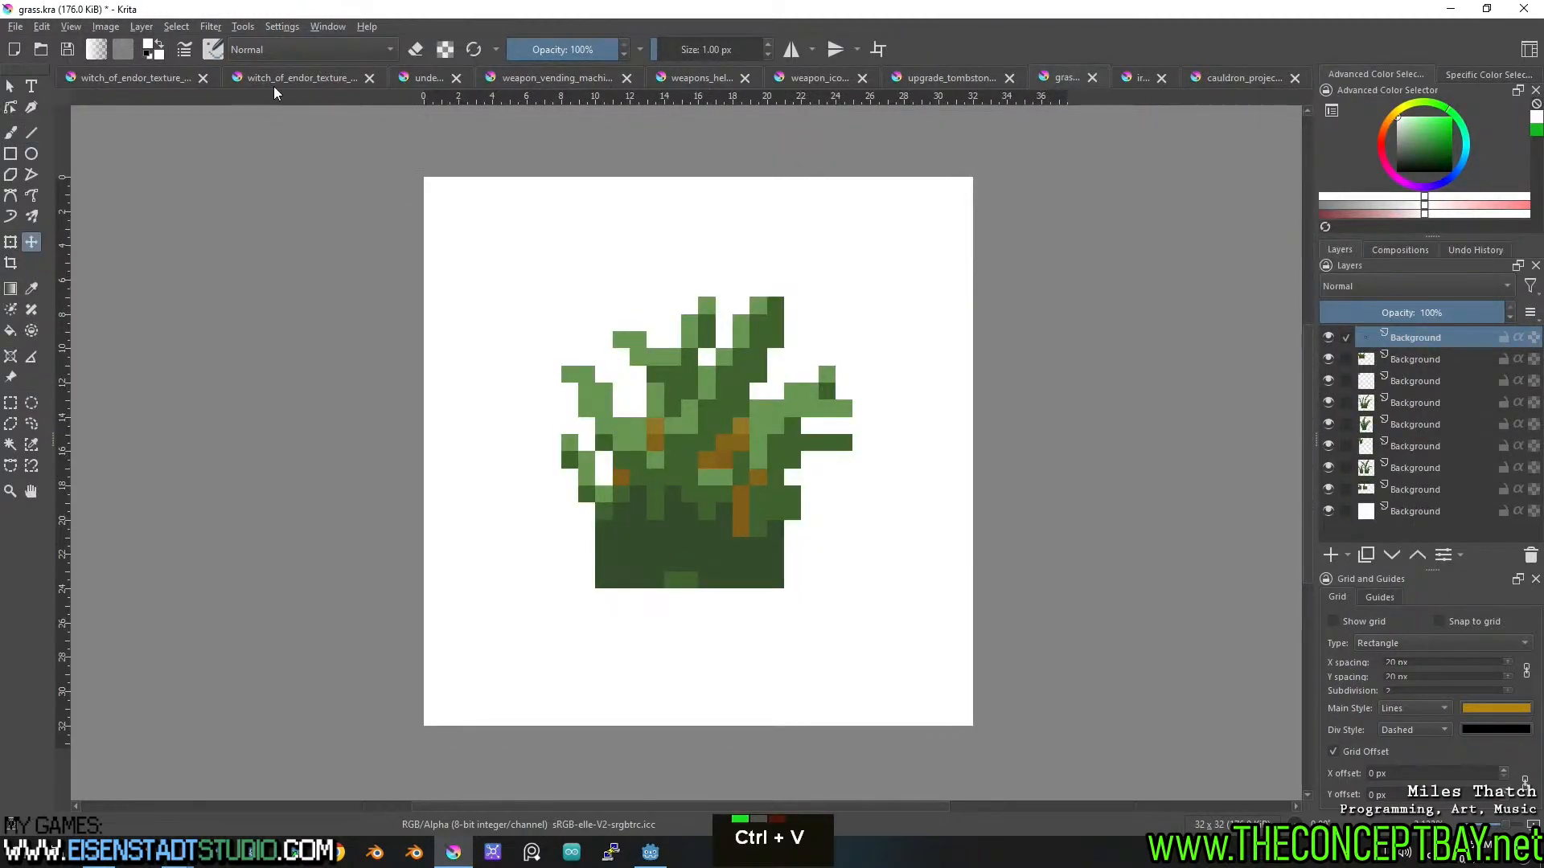
Cut the yellow-tipped grass tuft from witch_of_endor_texture_0.png with a selection of about 13 by 11 pixels and paste it into grass.kra.
left_click(279, 84)
left_click(143, 74)
left_click_drag(717, 421, 765, 455)
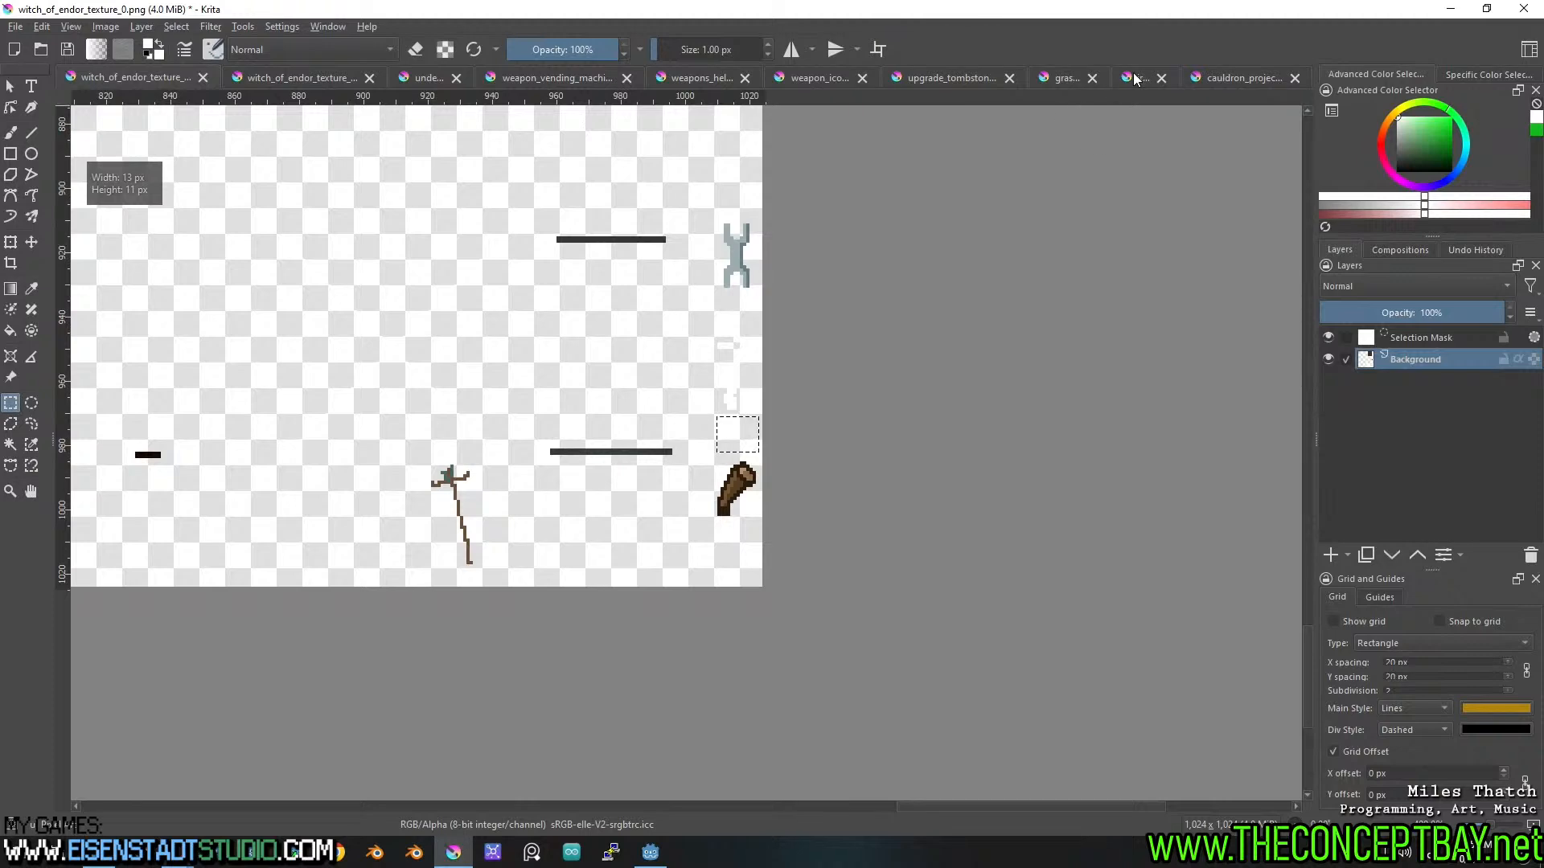
left_click(1065, 77)
key("ctrl+v")
key("t")
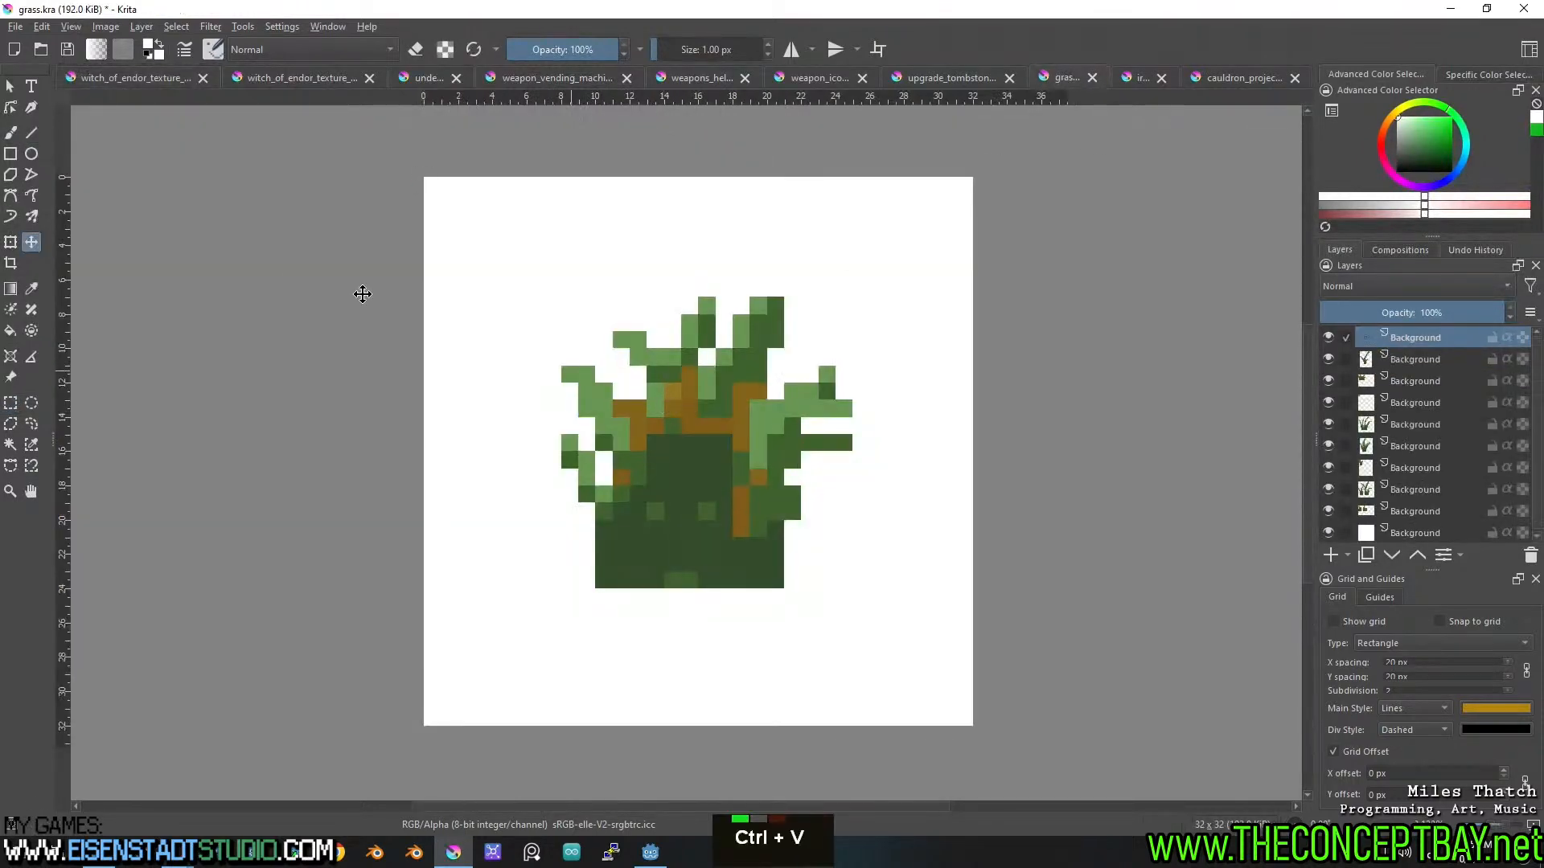
Cut the brown wood log sprite from witch_of_endor_texture_0.png with a selection of about 19 by 22 pixels.
left_click(174, 85)
left_click_drag(703, 452, 765, 522)
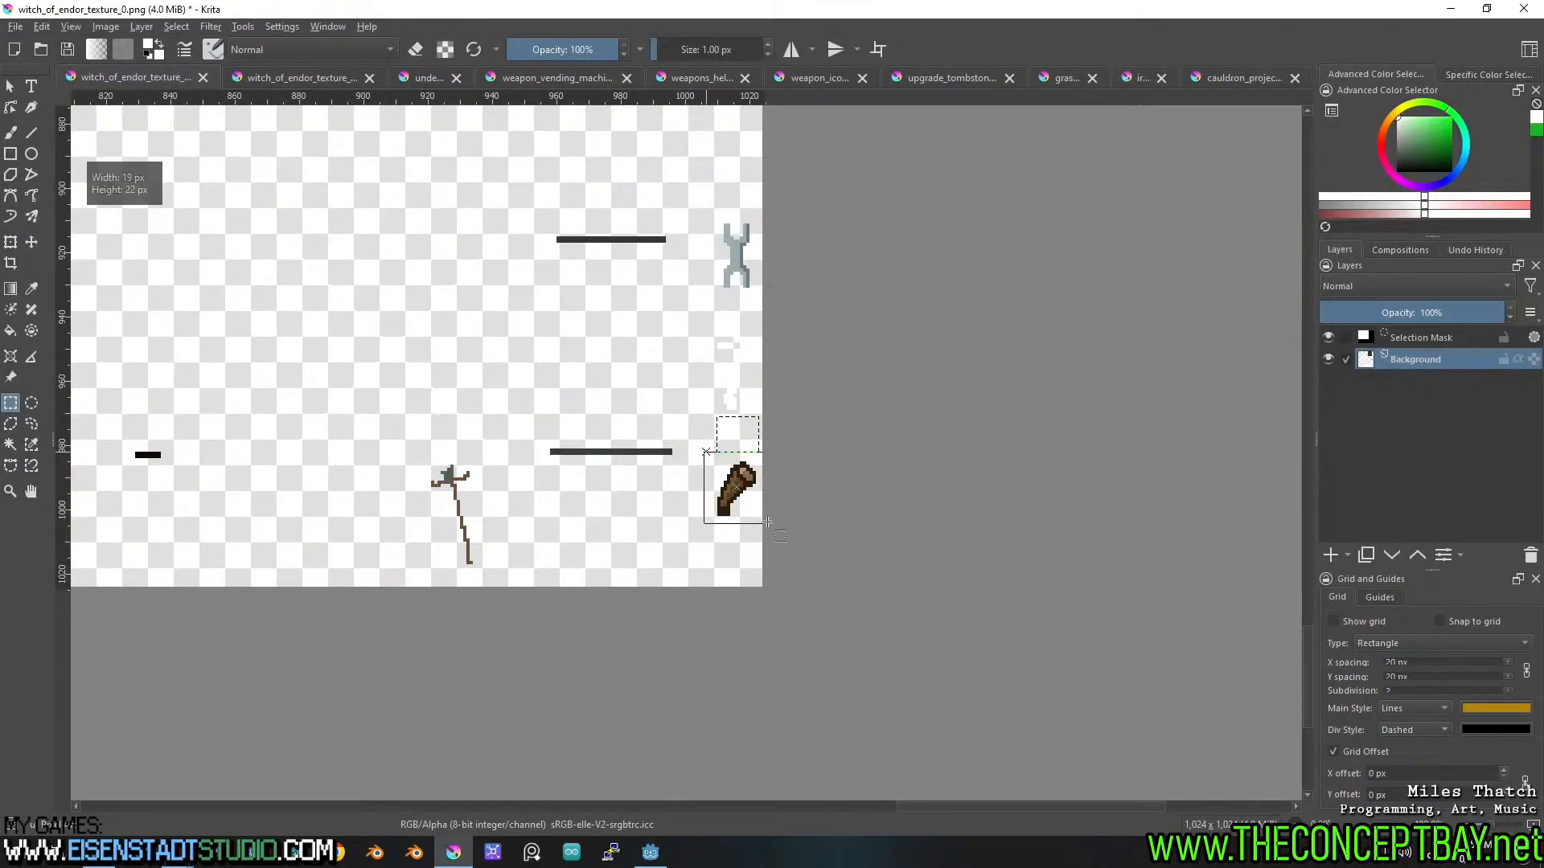
key("ctrl+x")
key("ctrl+b")
key("Escape")
Create a new 32 by 32 pixel document, paste the wood log sprite, and move it slightly to the right.
key("ctrl+n")
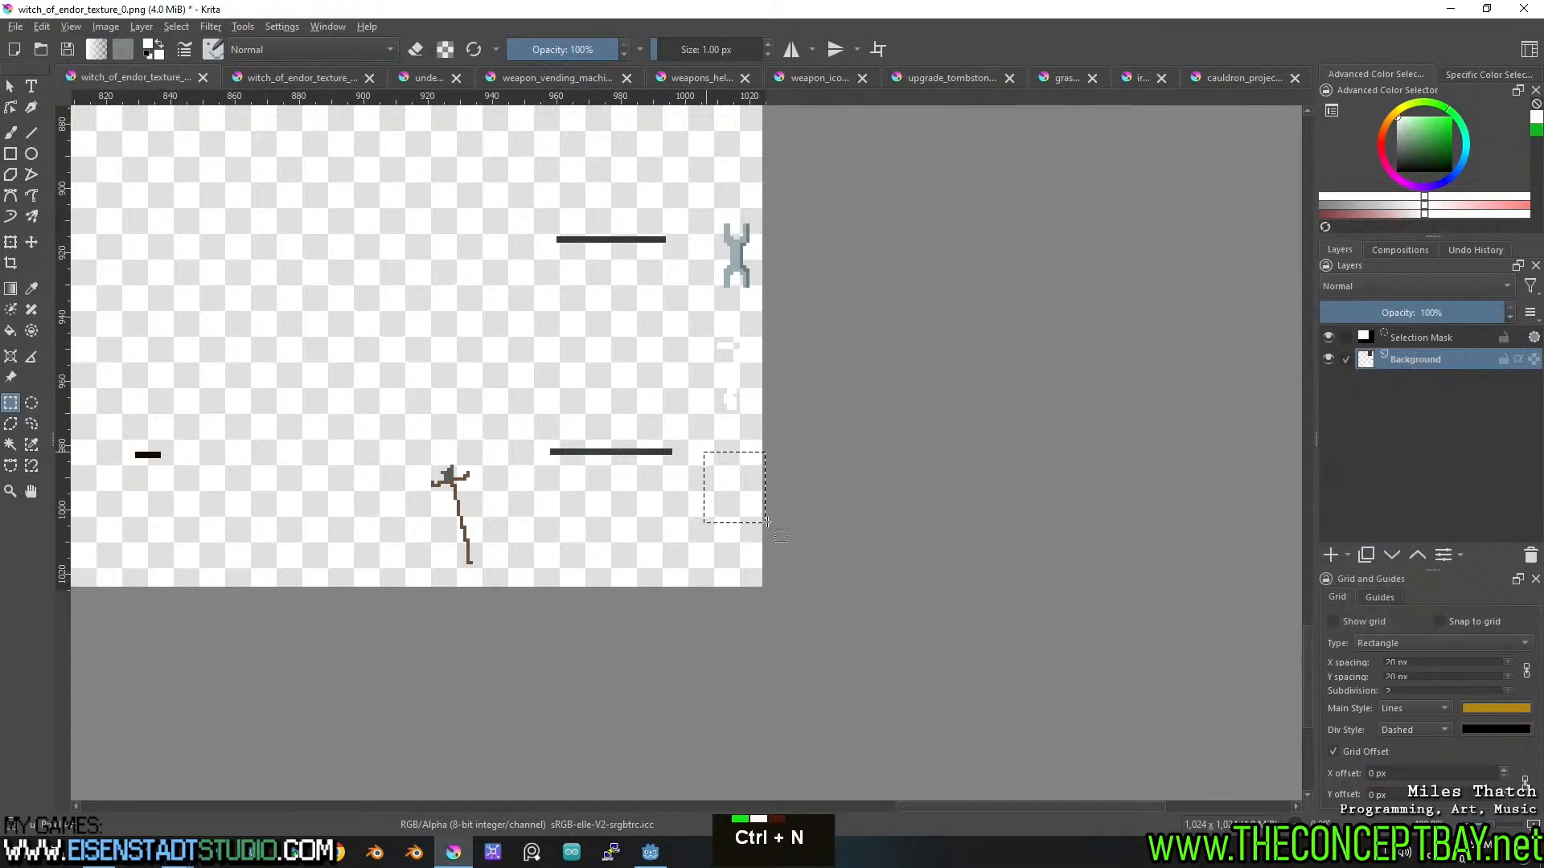
left_click(909, 621)
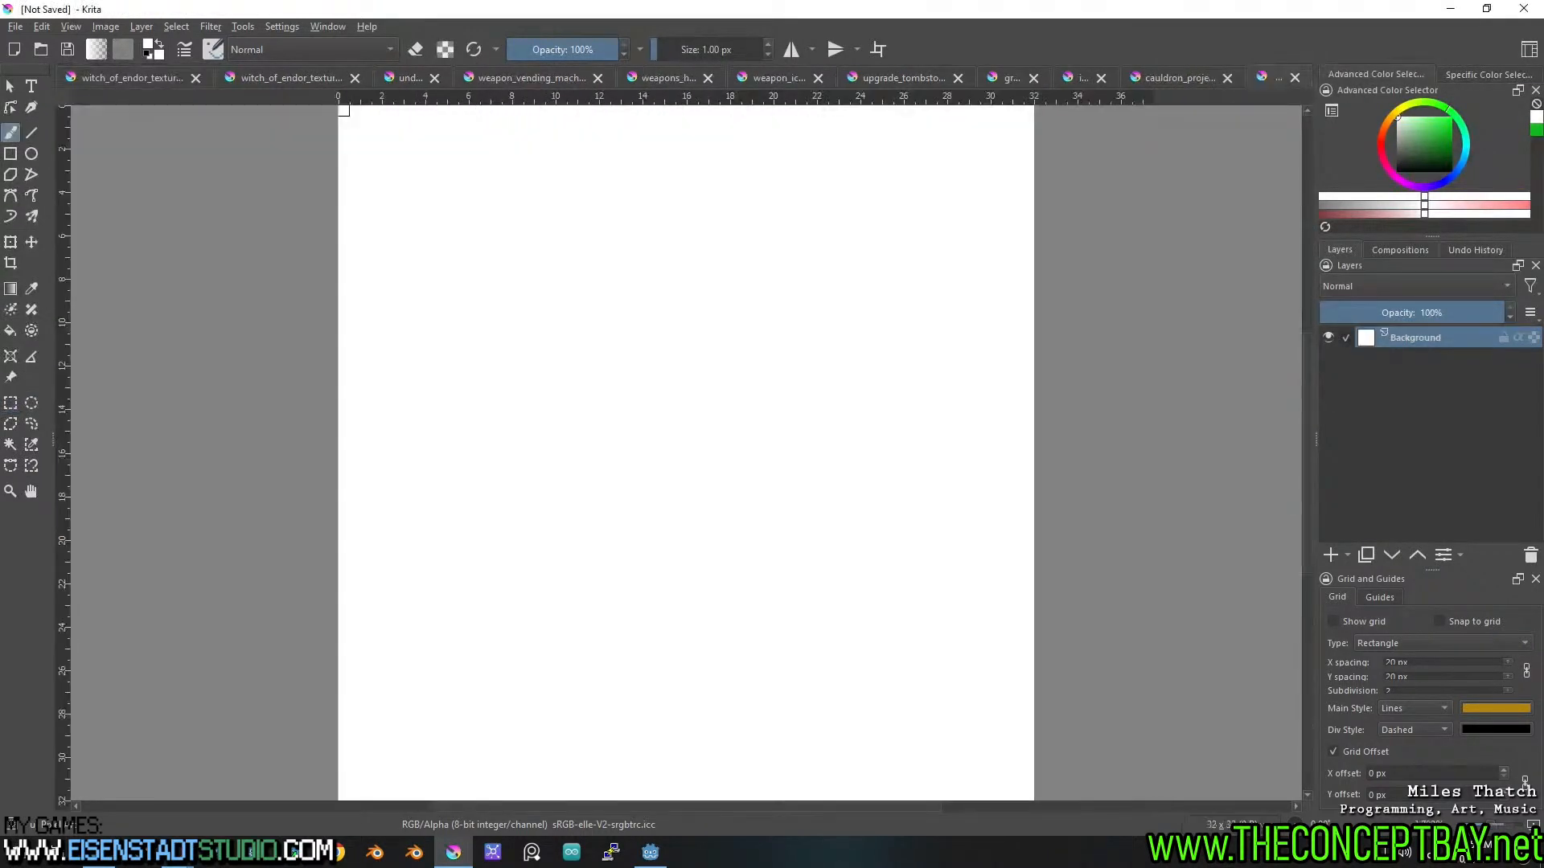
key("ctrl+v")
key("t")
left_click_drag(660, 443, 683, 445)
scroll(702, 414, "down", 3)
middle_click(161, 178)
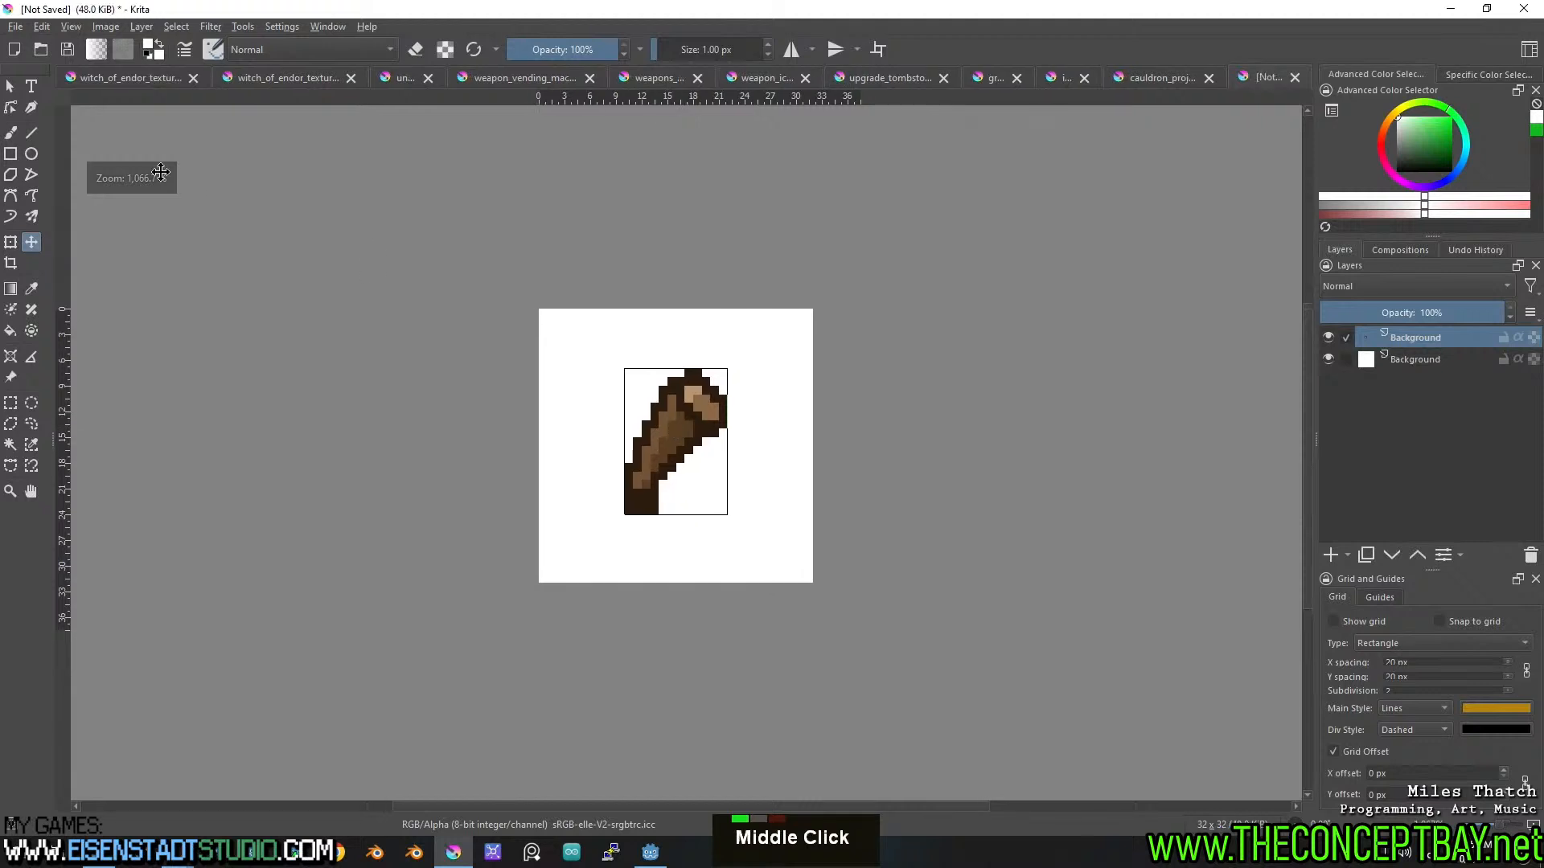
Examine witch_of_endor_texture_0.png from its lower-right corner up to its top edge for sprites that still need extracting.
left_click(156, 78)
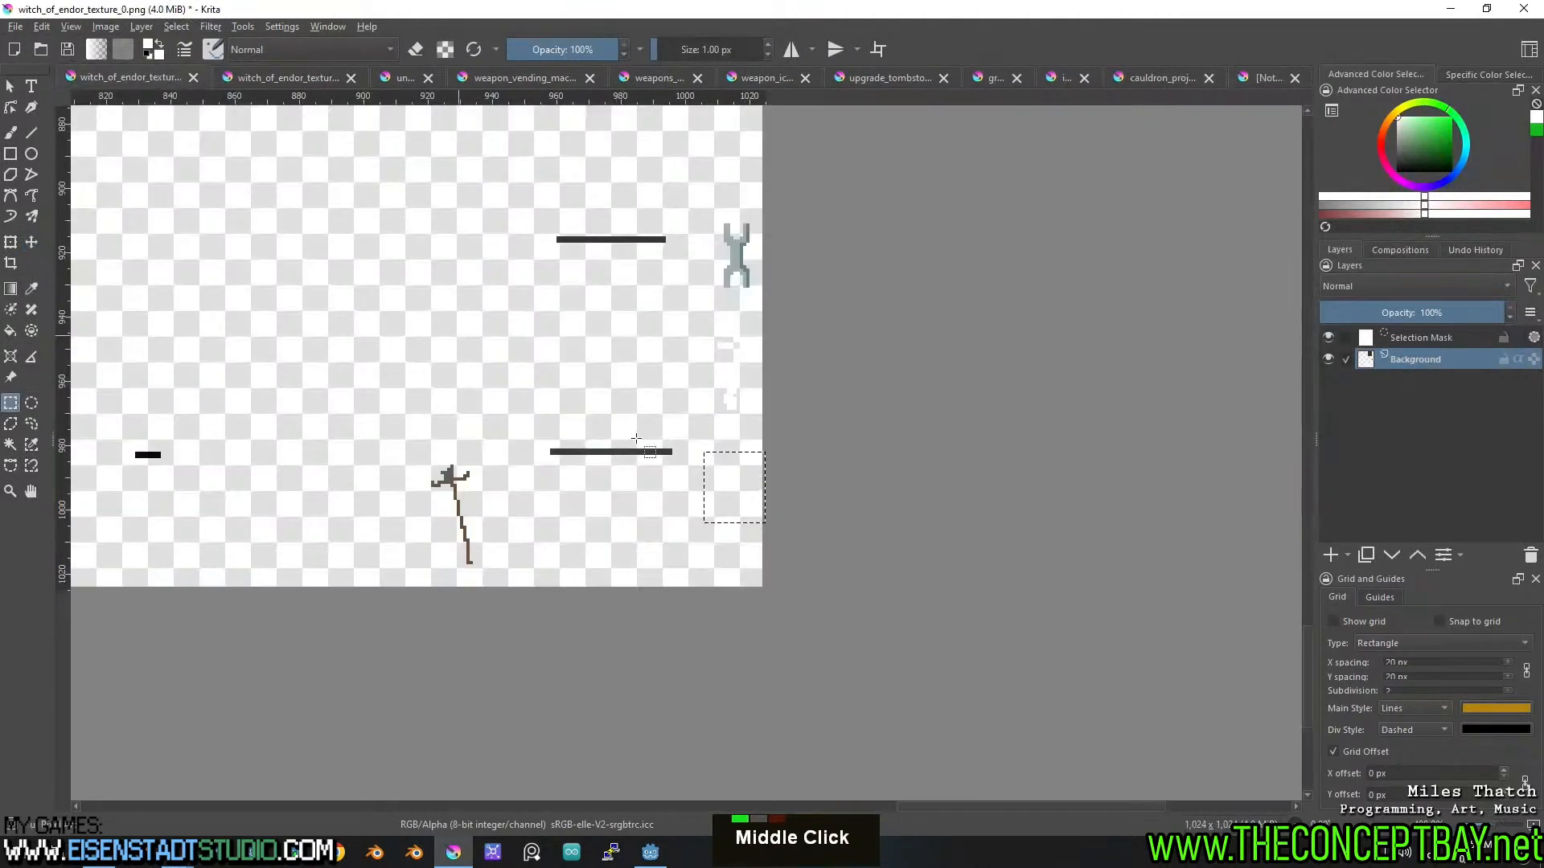
middle_click(592, 396)
scroll(775, 321, "up", 1)
scroll(761, 315, "down", 2)
middle_click(596, 244)
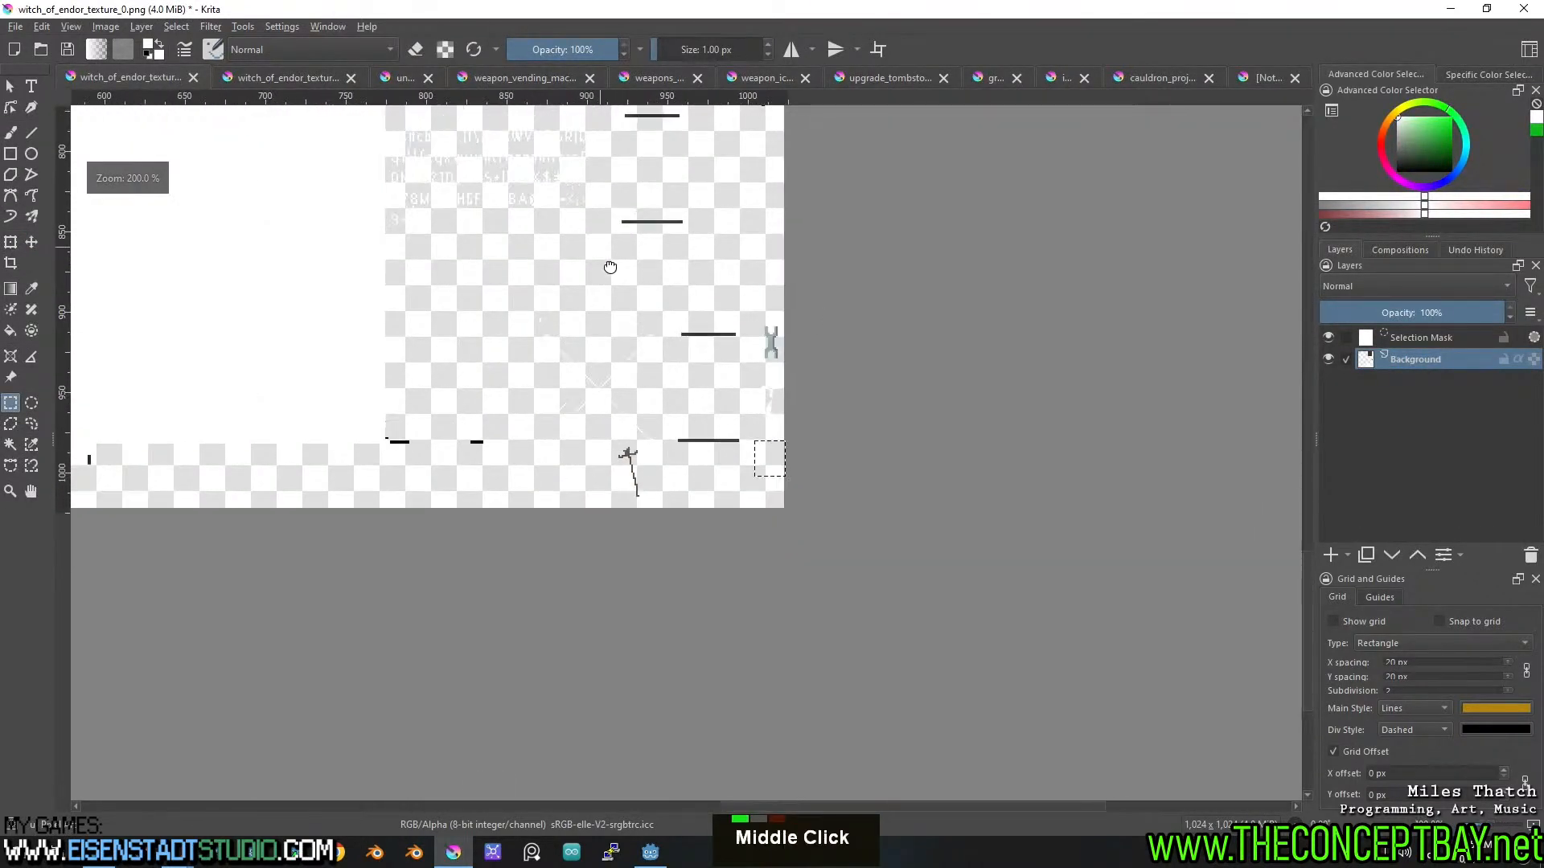
middle_click(579, 242)
middle_click(571, 376)
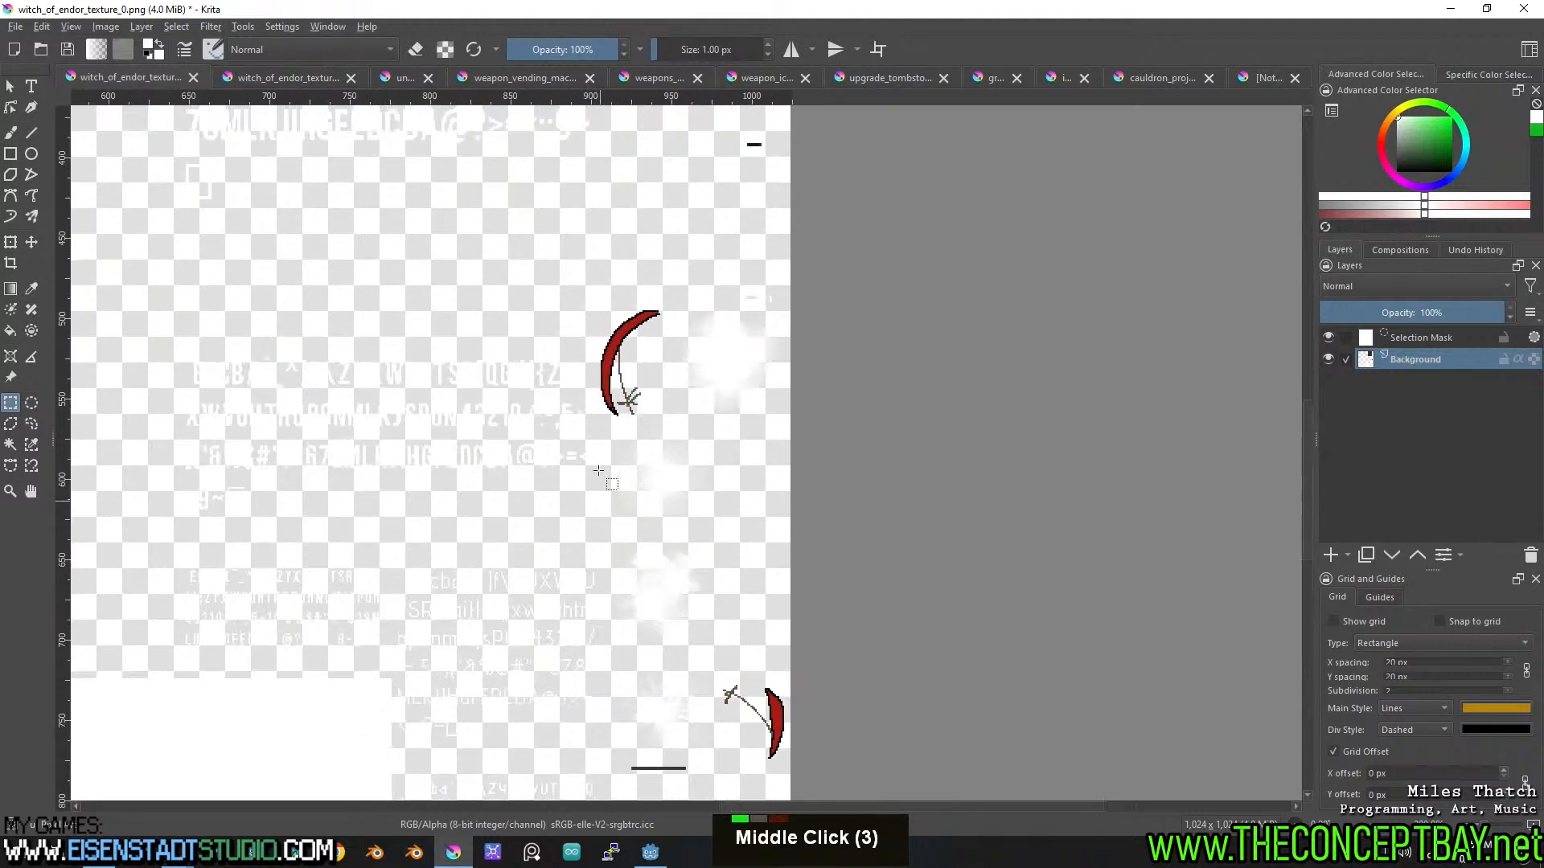
middle_click(624, 396)
middle_click(624, 552)
scroll(613, 569, "down", 2)
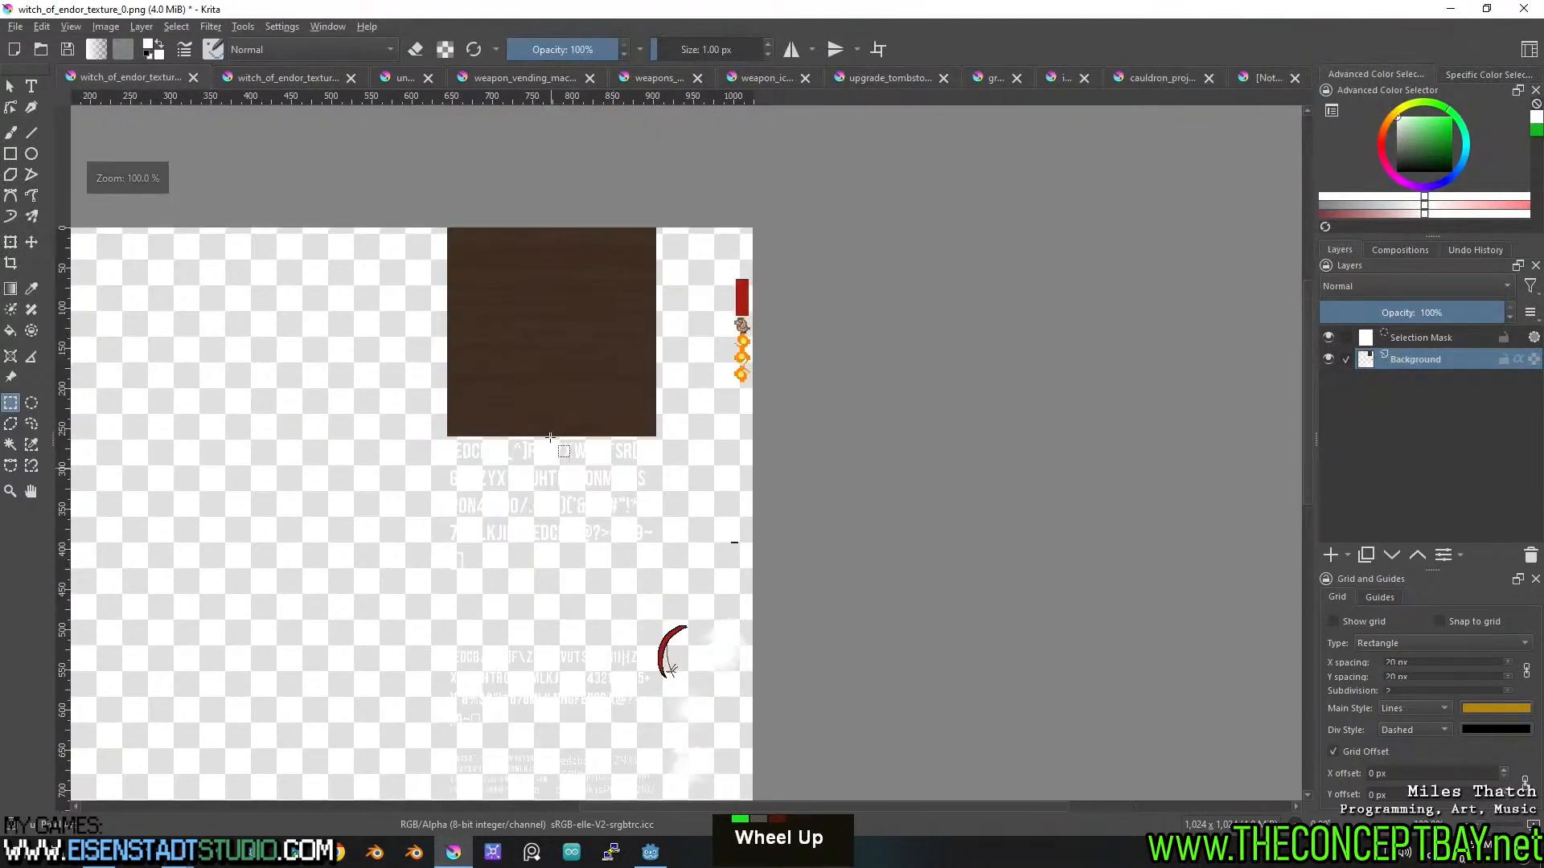
scroll(586, 369, "up", 2)
middle_click(707, 303)
scroll(493, 406, "up", 2)
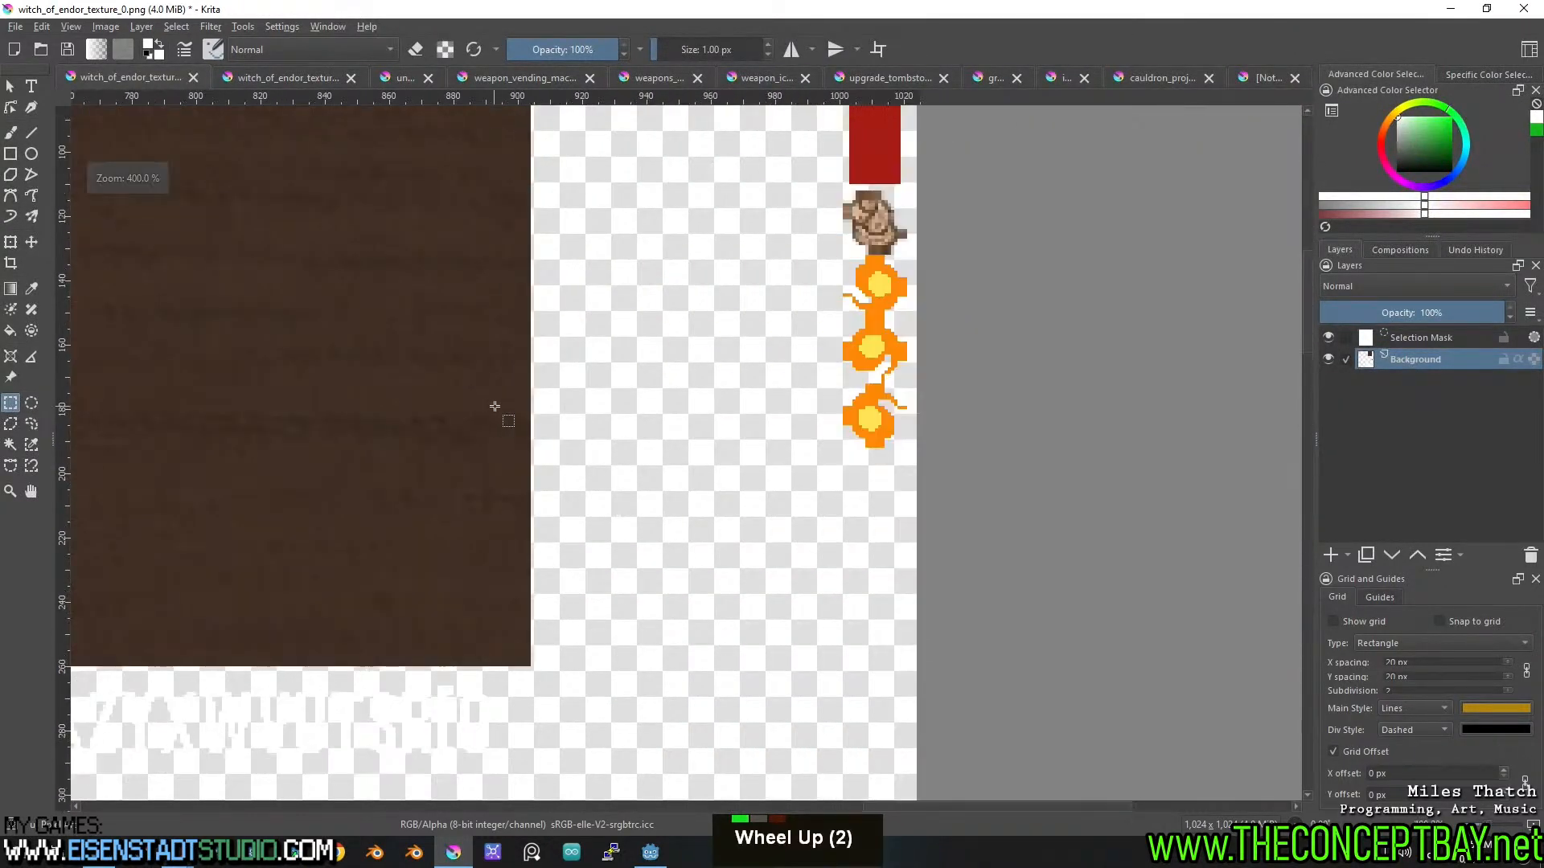
Cut the undead figure with the outstretched sword beside the wood slice from witch_of_endor_texture_1.png, using a selection of about 58 by 66 pixels.
left_click(320, 77)
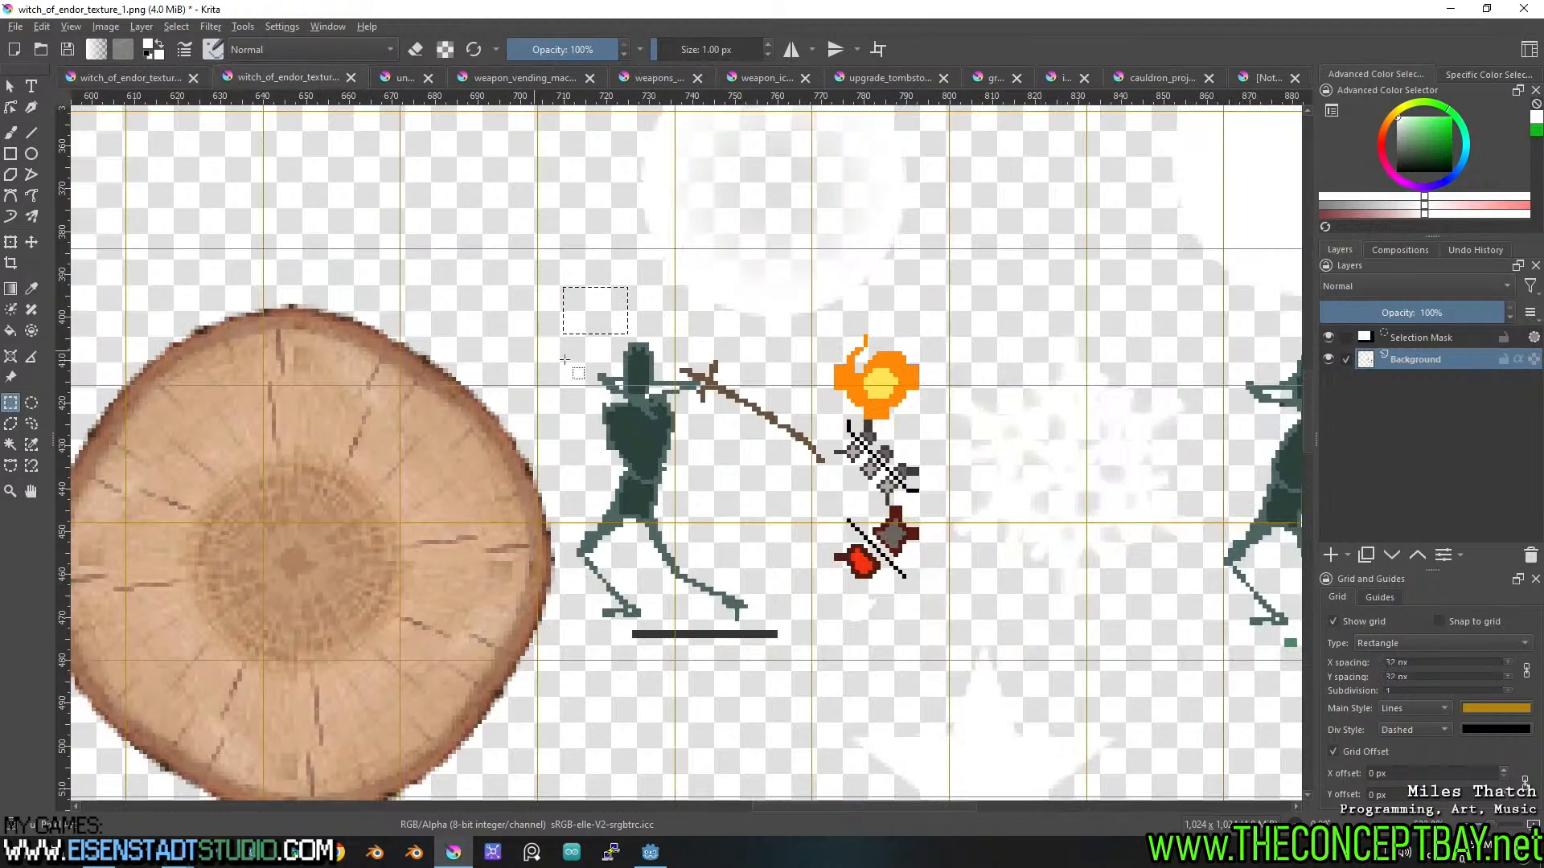
middle_click(847, 531)
scroll(643, 450, "down", 1)
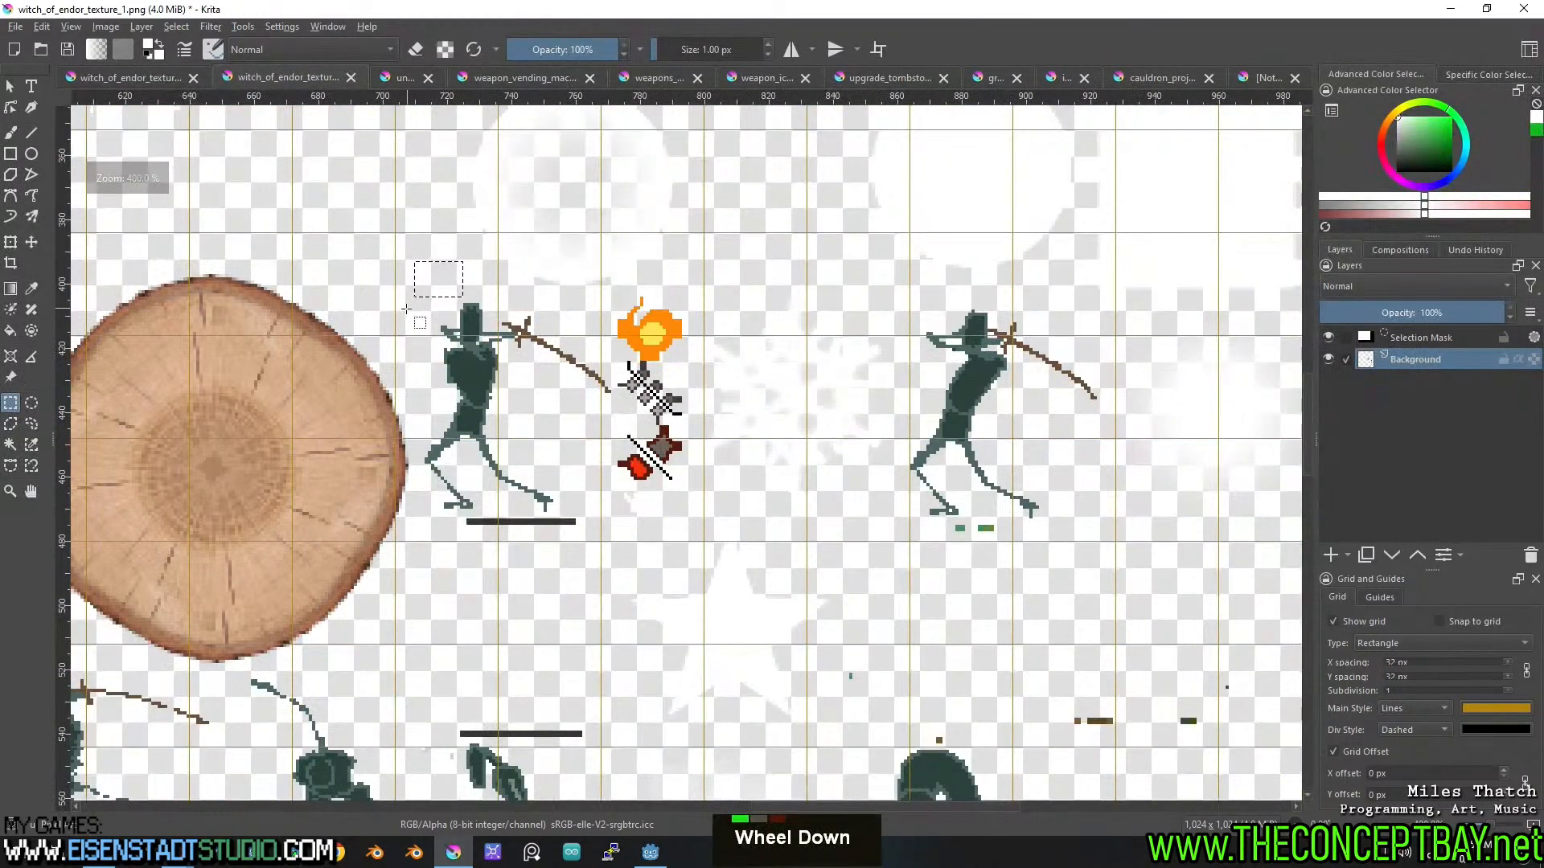
left_click_drag(405, 302, 449, 355)
key("ctrl+shift+a")
scroll(448, 354, "up", 2)
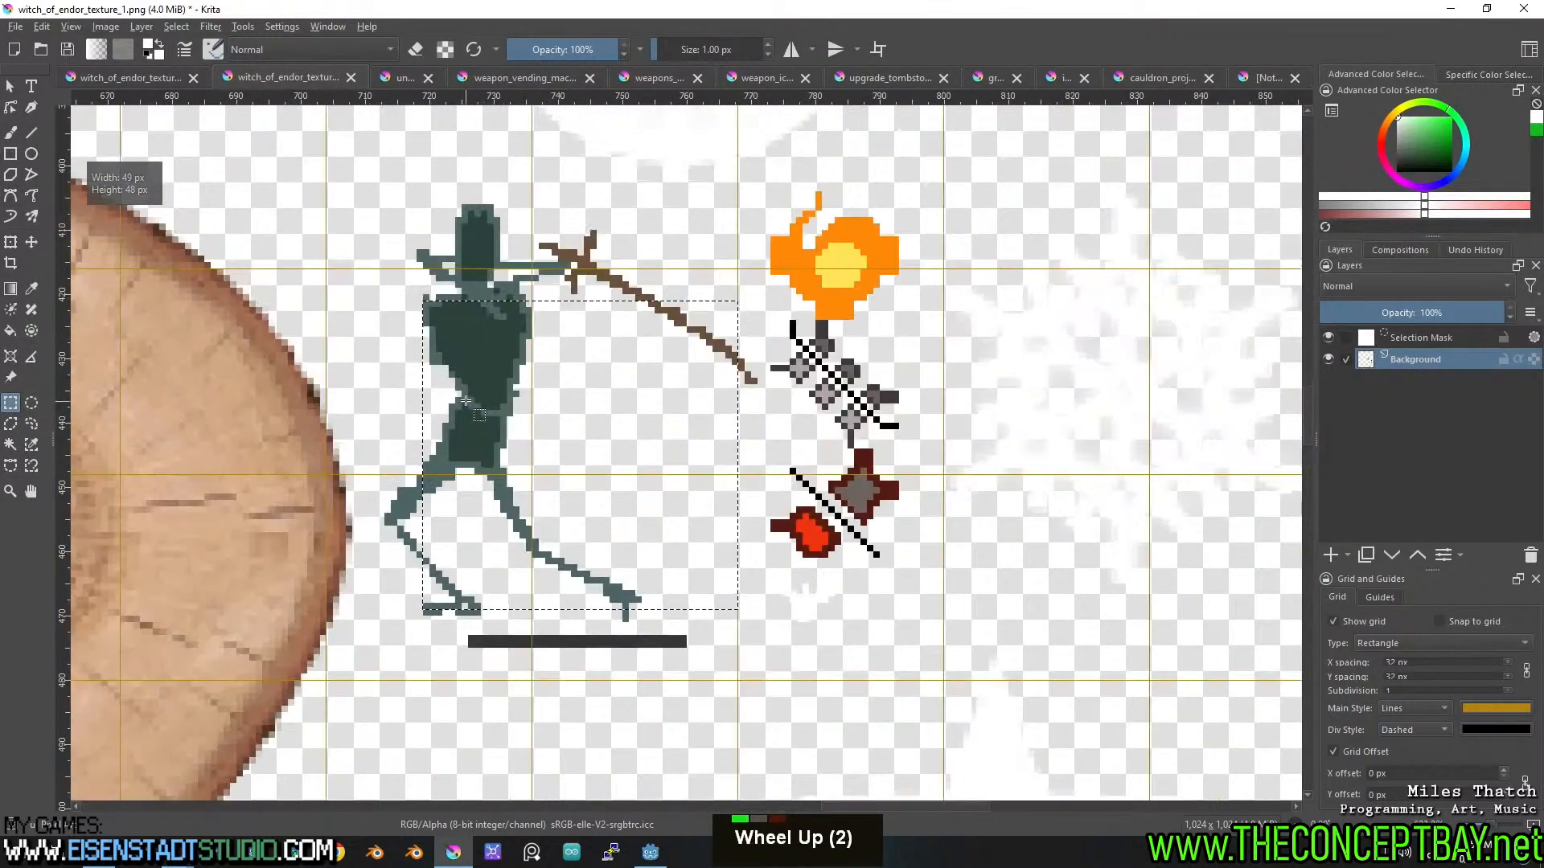
middle_click(386, 253)
left_click_drag(394, 256, 769, 676)
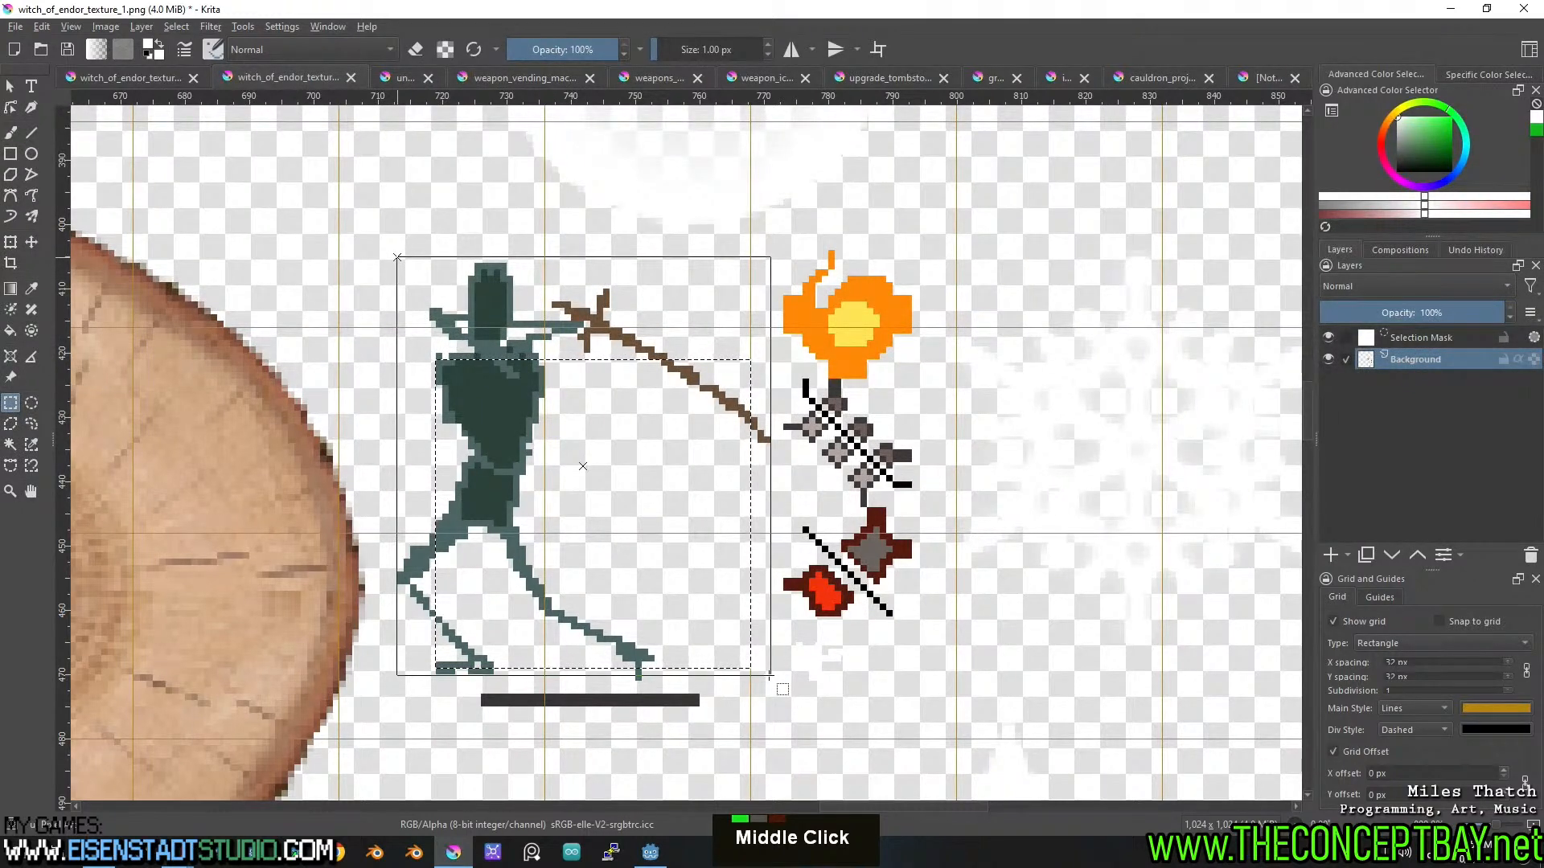
left_click_drag(769, 675, 782, 680)
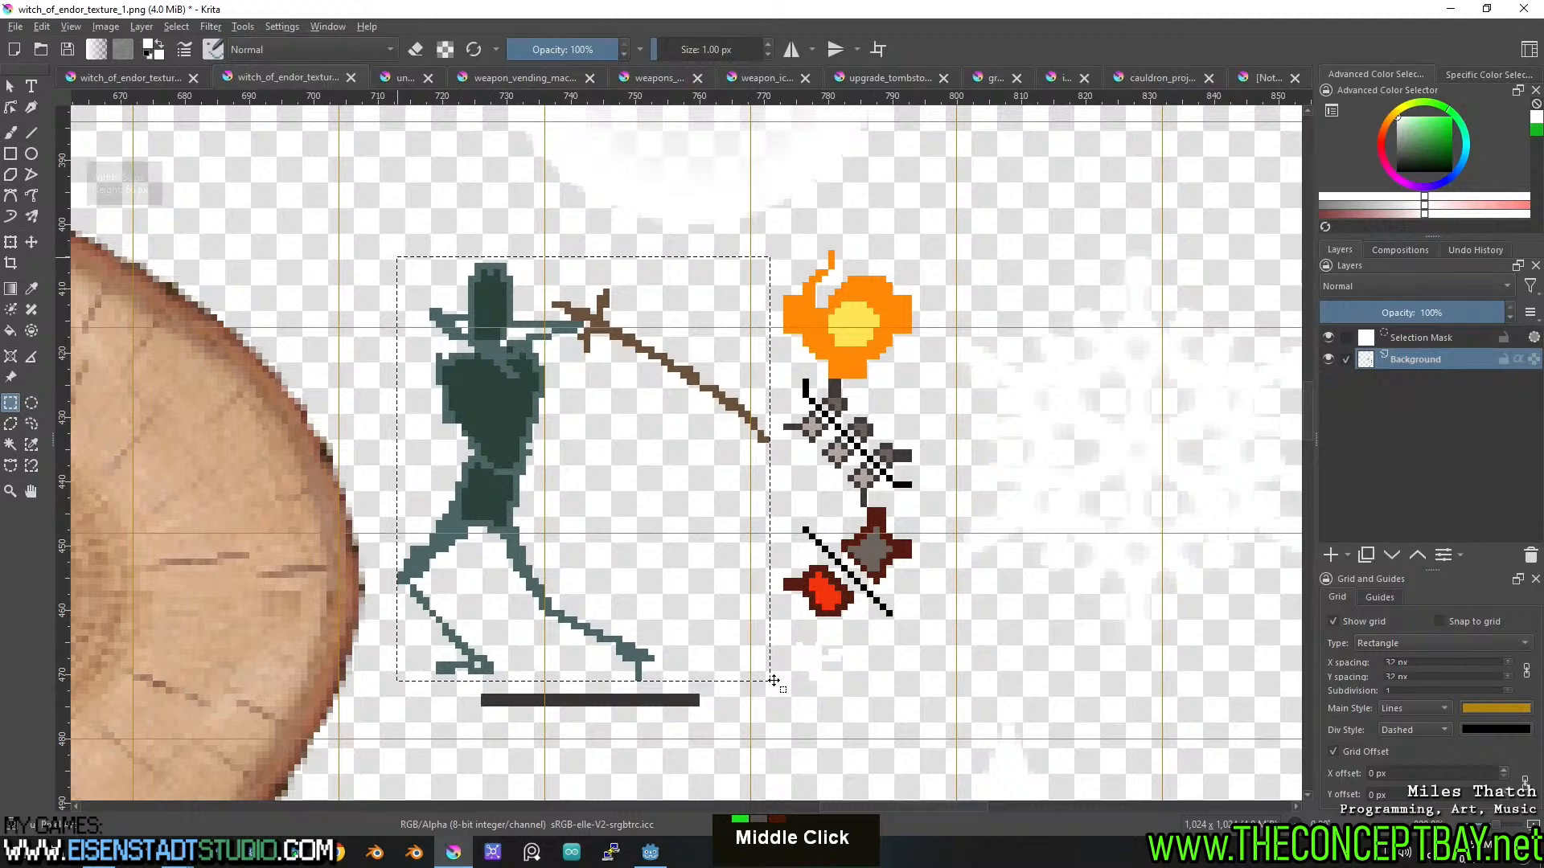
key("ctrl+x")
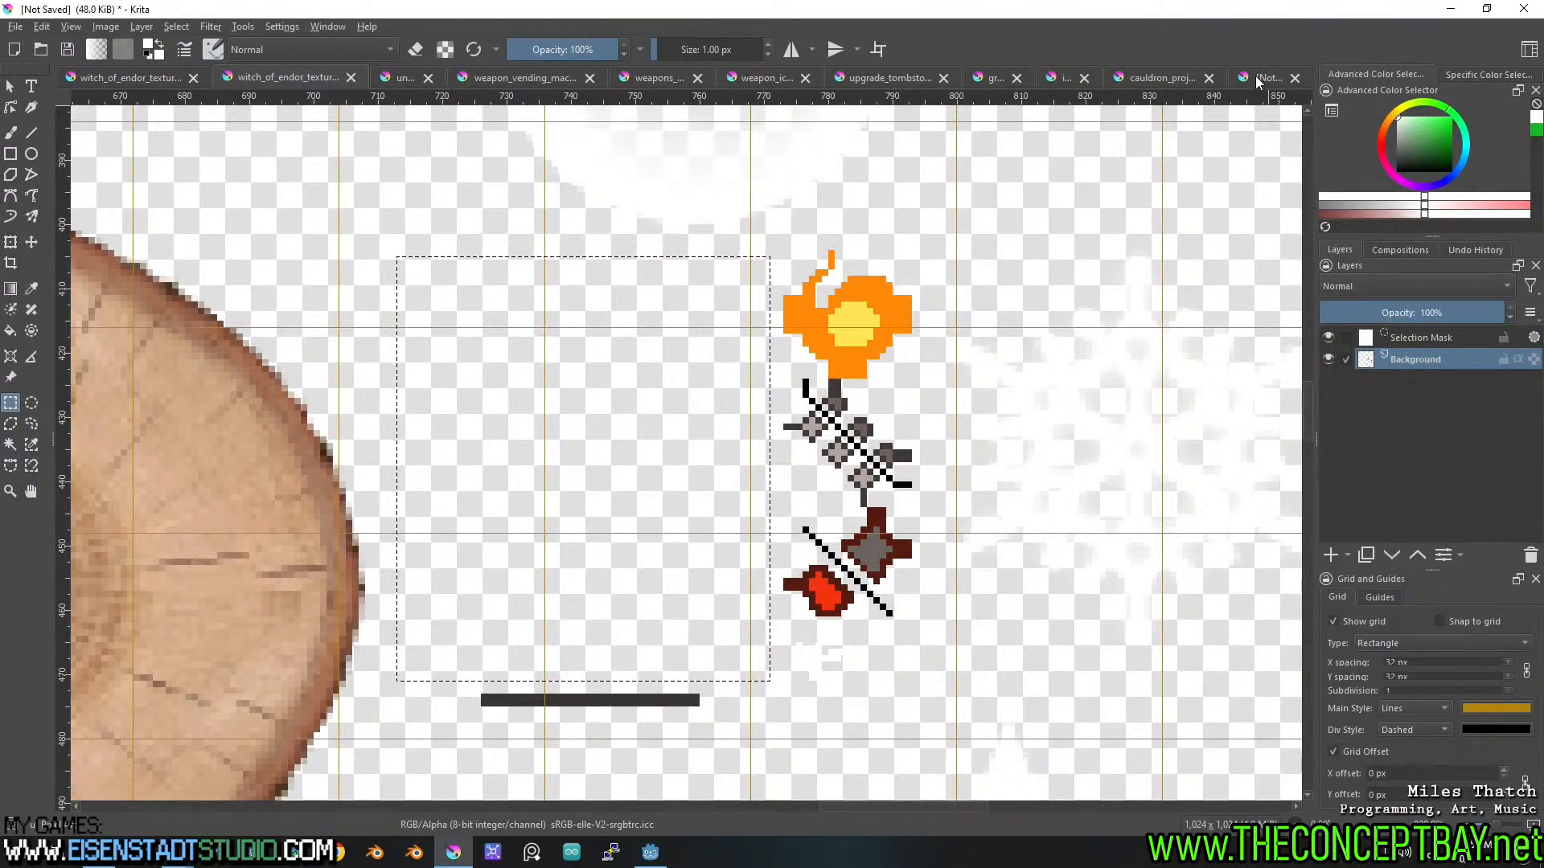
Save the wood log document as peg in the Assets folder, then hide its white background layer and save again.
left_click(1257, 76)
key("ctrl+v")
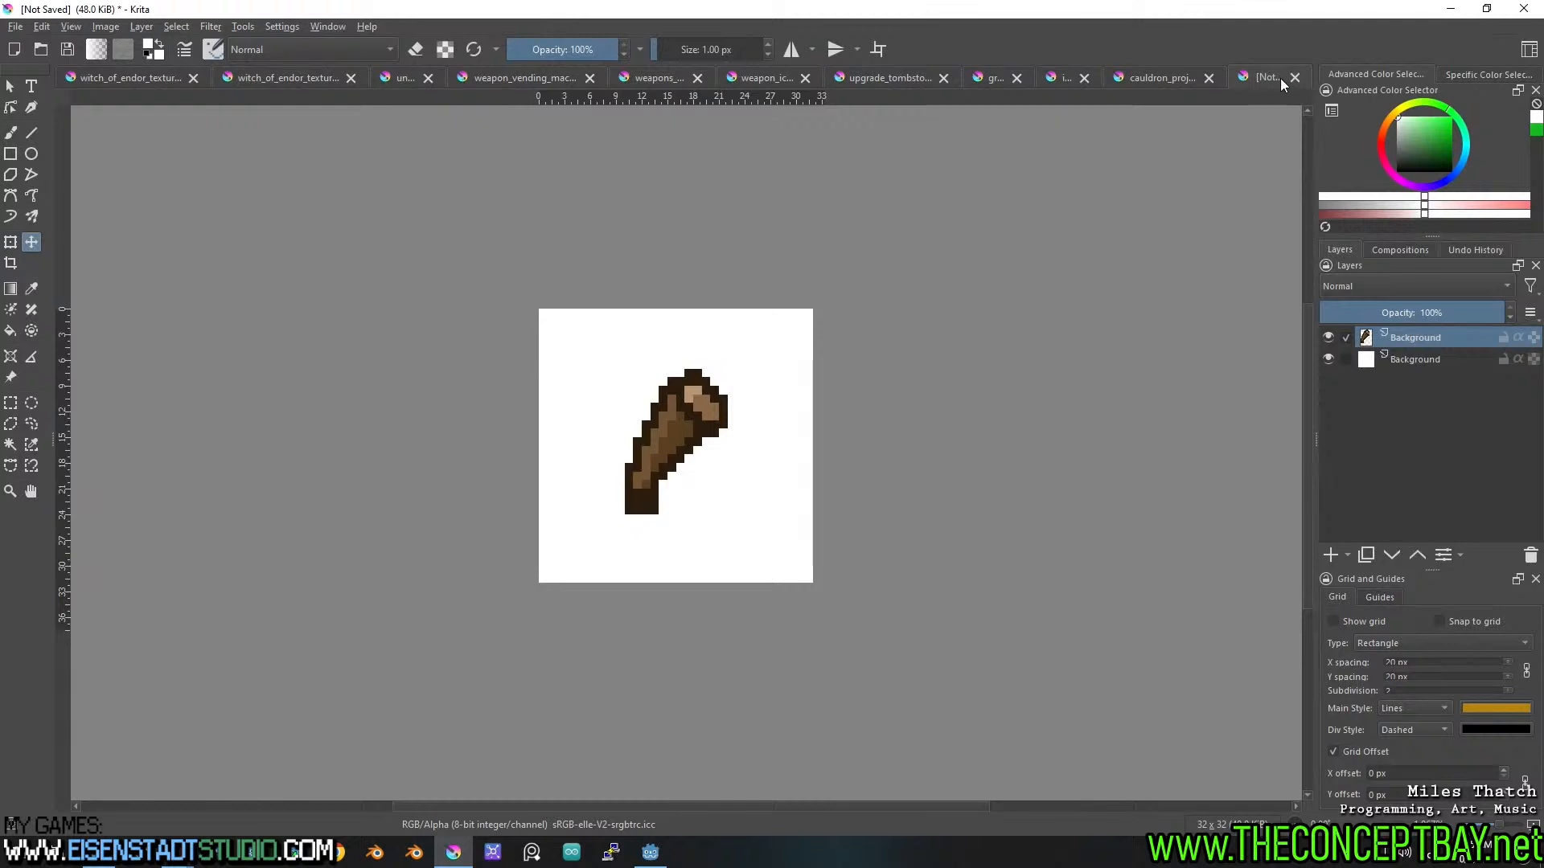
key("ctrl+s")
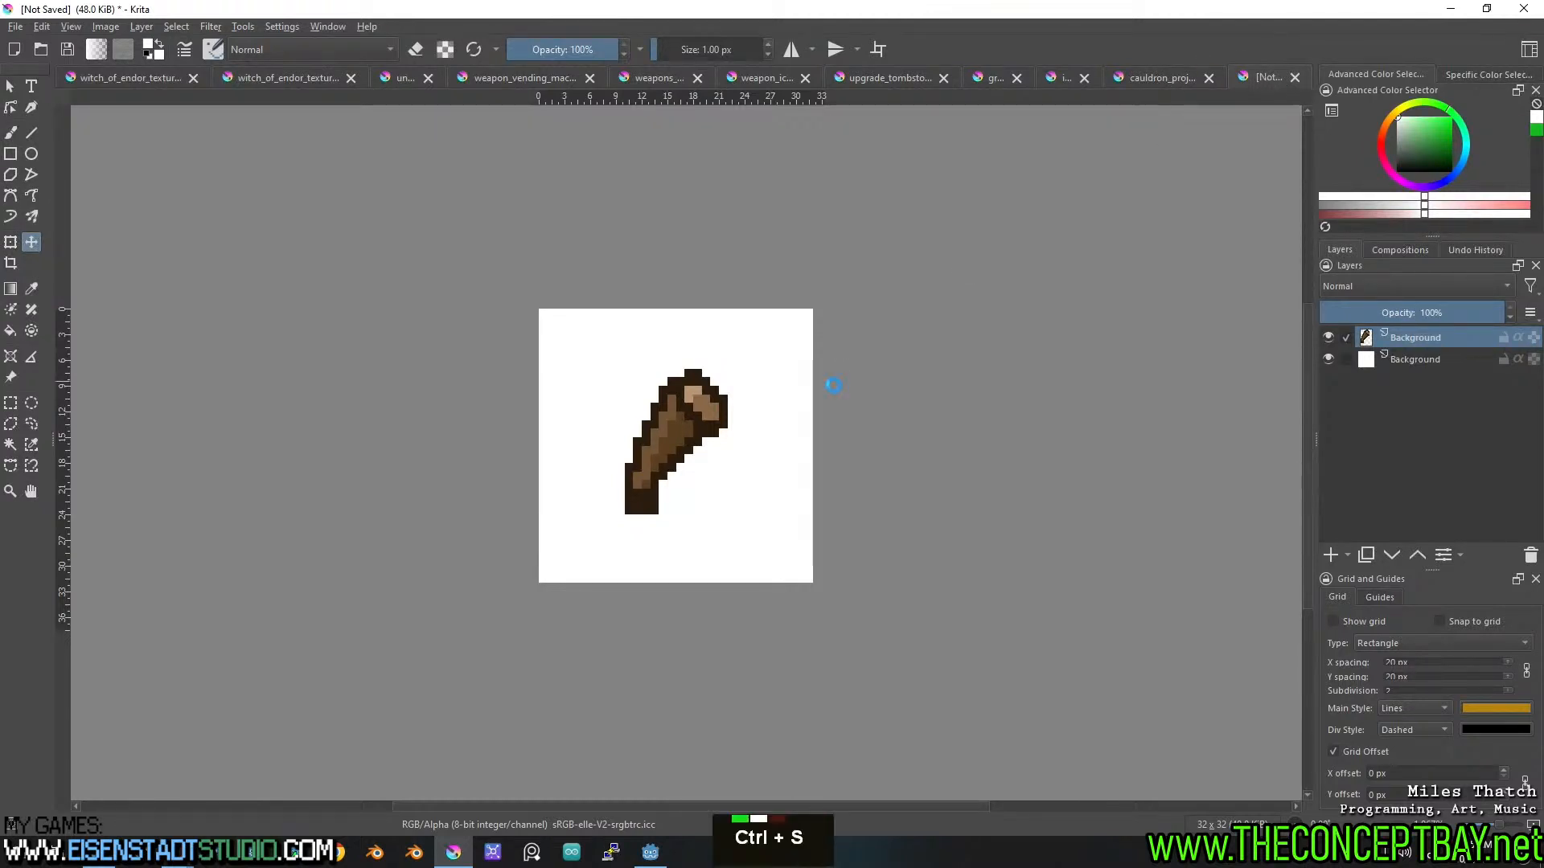
type("peg")
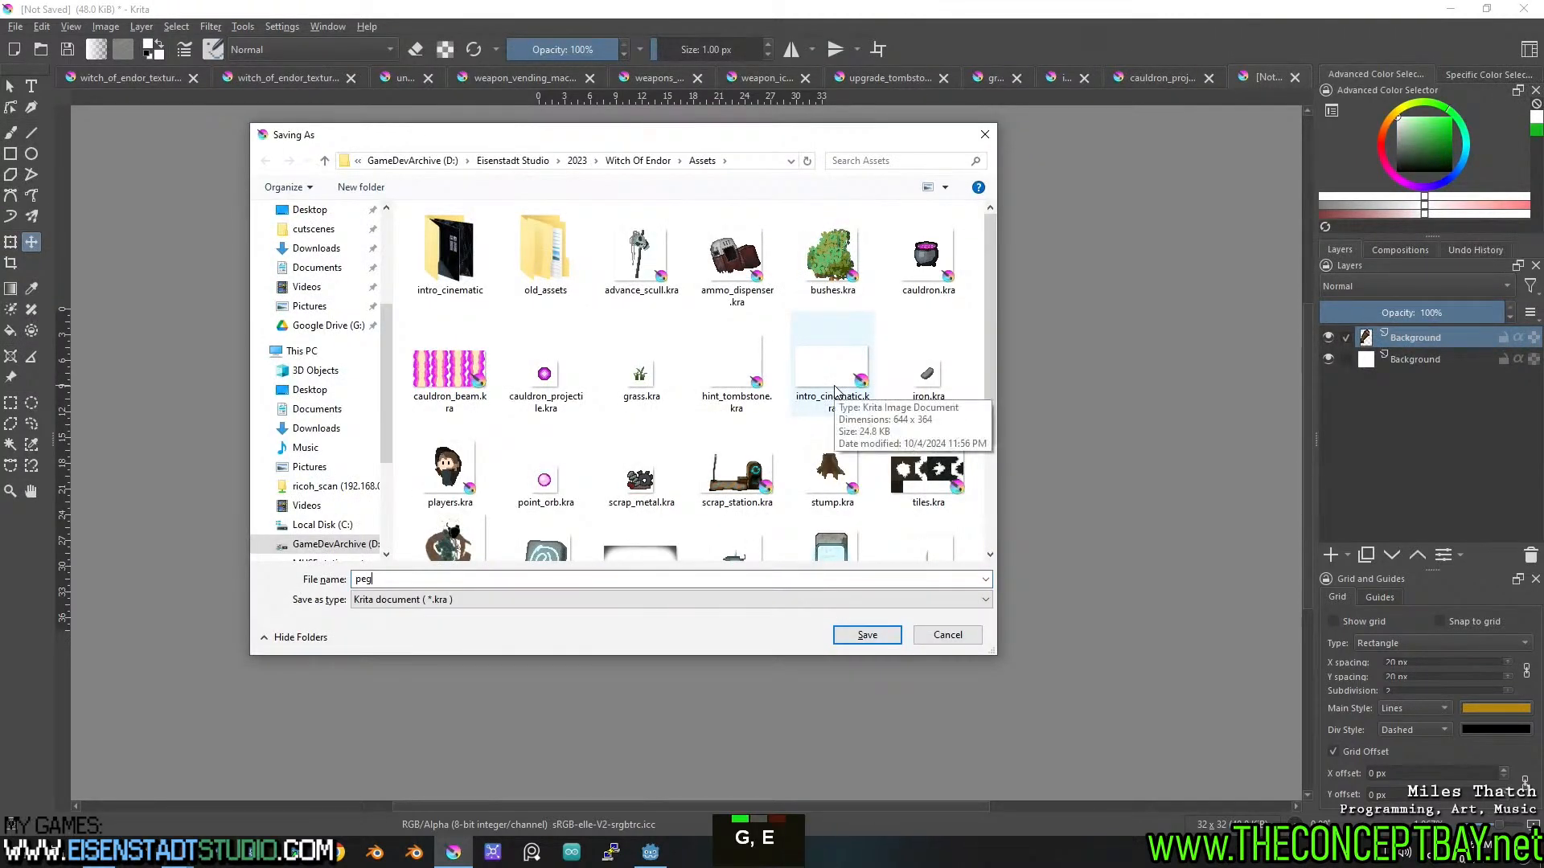
left_click(868, 635)
left_click(1328, 358)
key("ctrl+s")
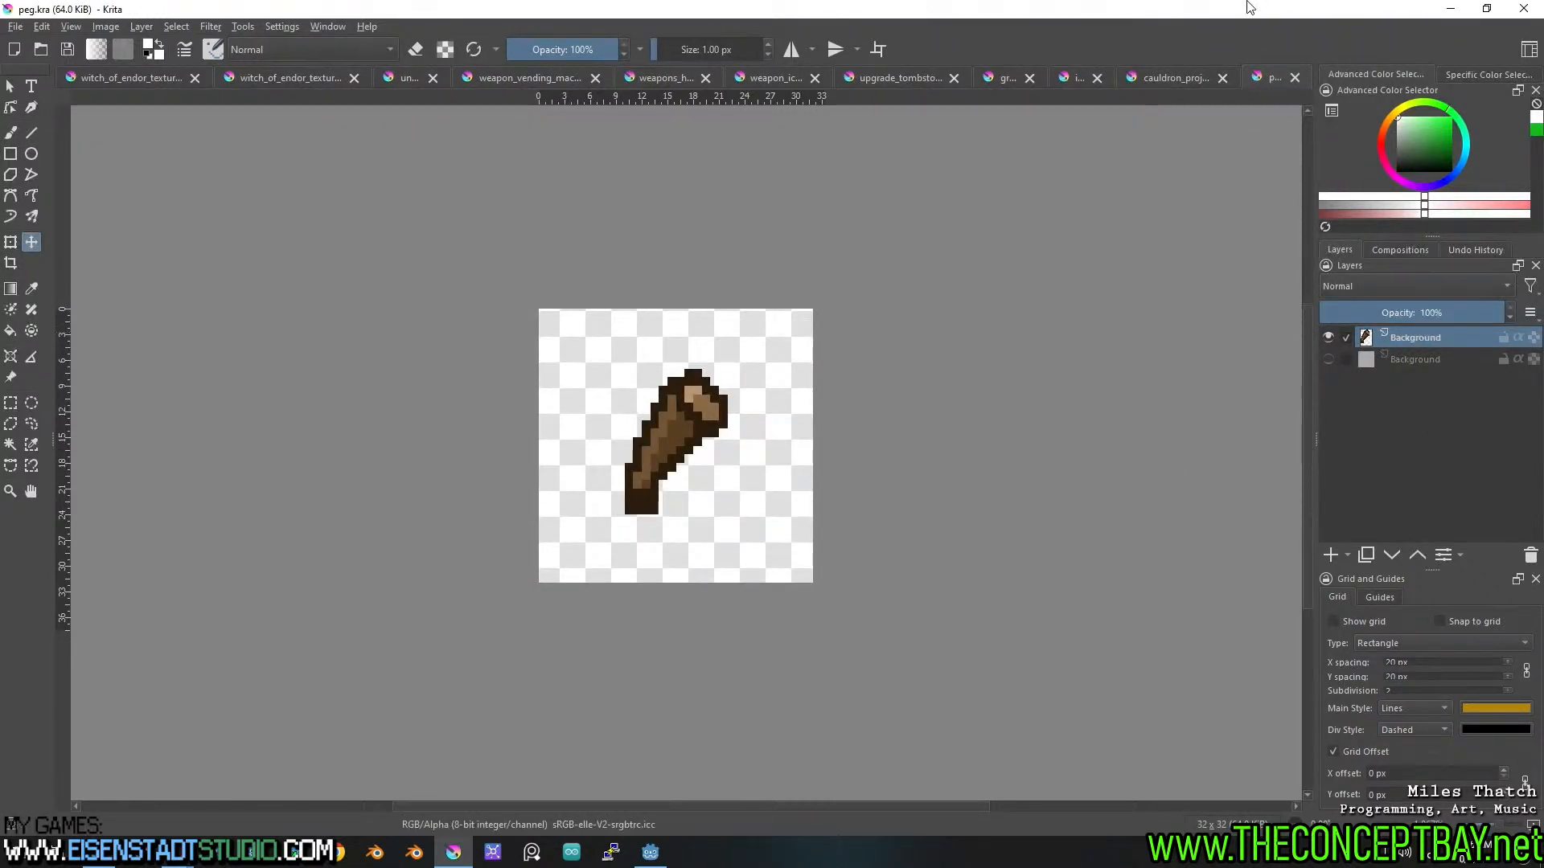
Hide the white background layer in iron.kra and save the file.
left_click(1170, 80)
left_click(1063, 80)
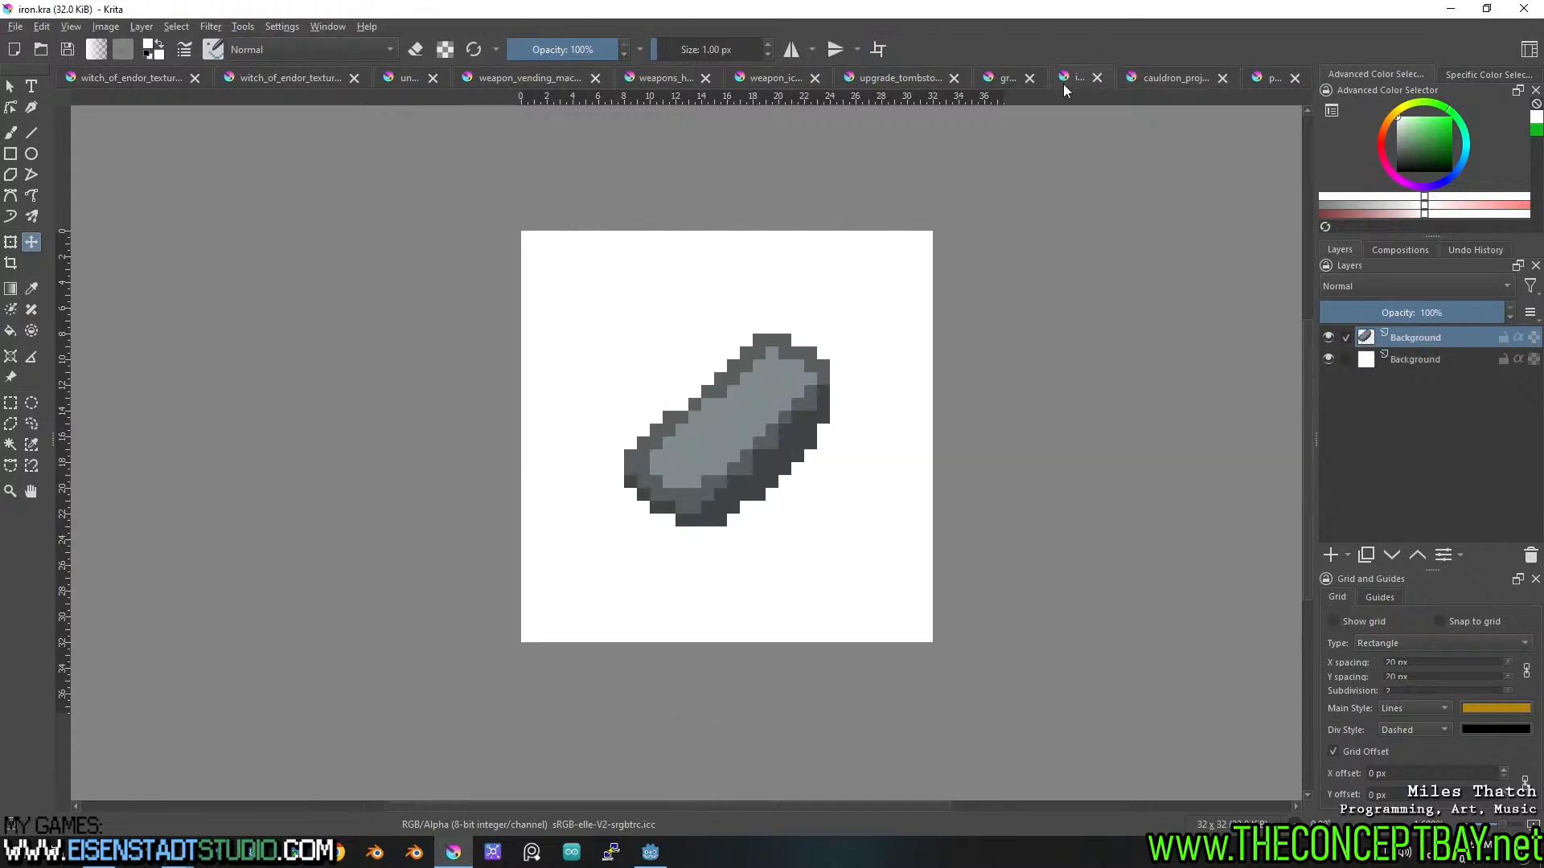
left_click(1327, 359)
key("ctrl+s")
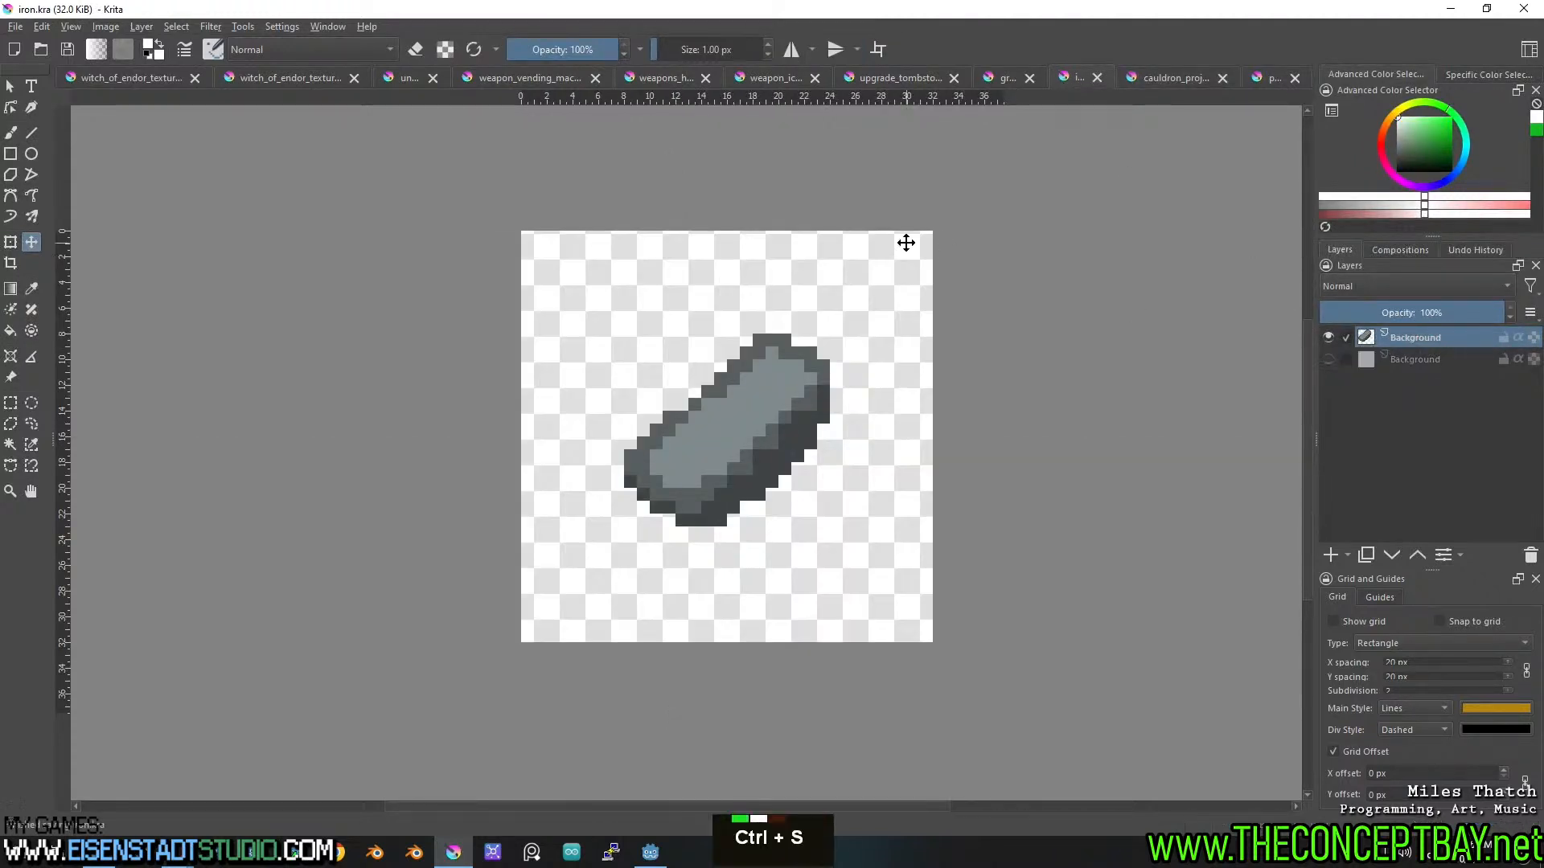
Hide the white bottom layer in the grass document and save it.
left_click(1005, 78)
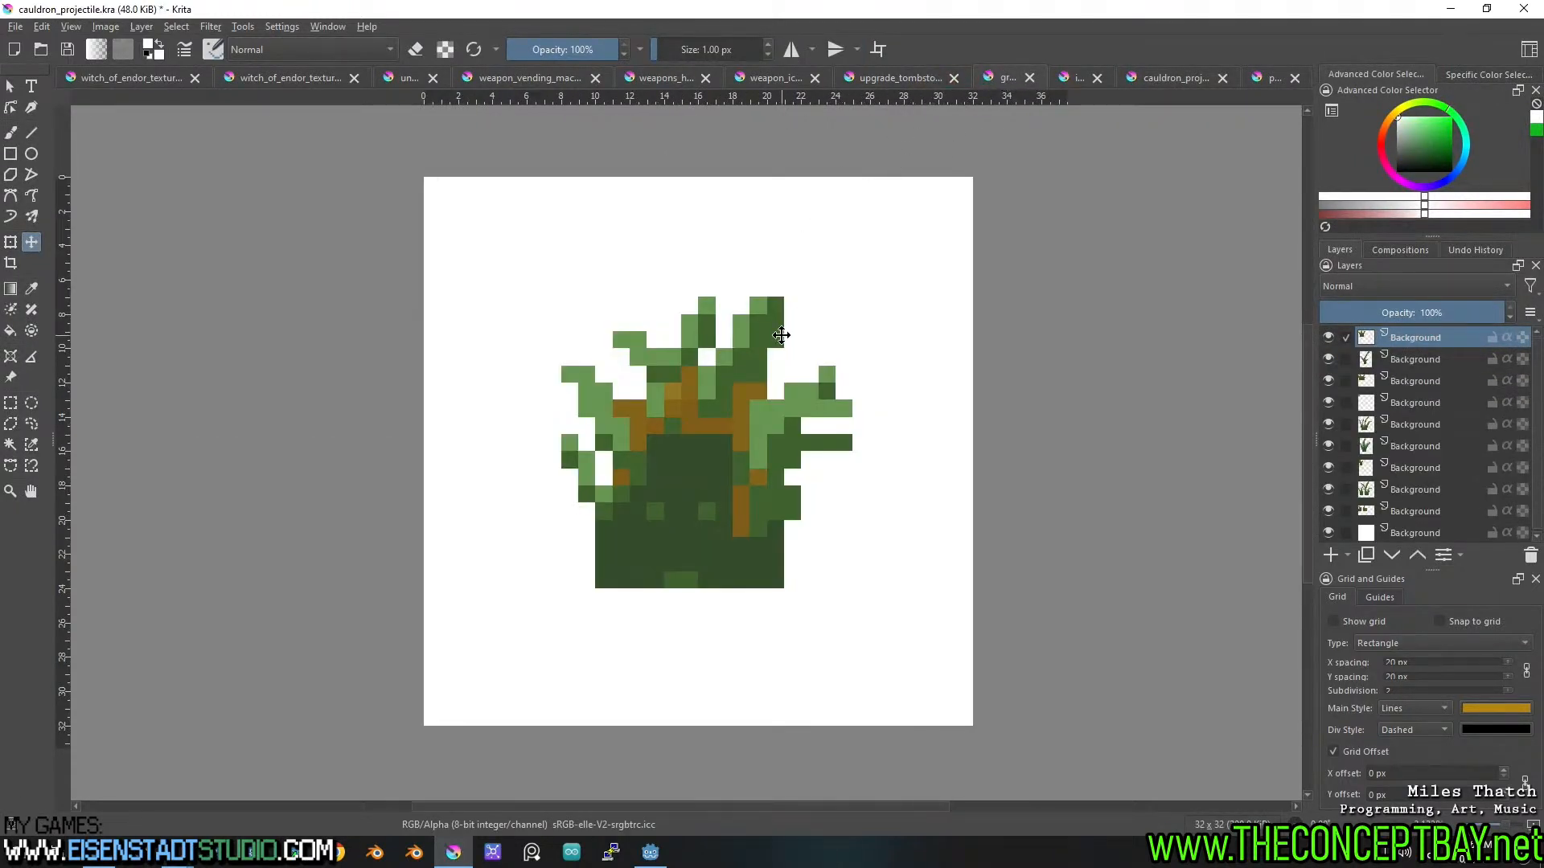
scroll(1373, 472, "down", 5)
left_click(1327, 530)
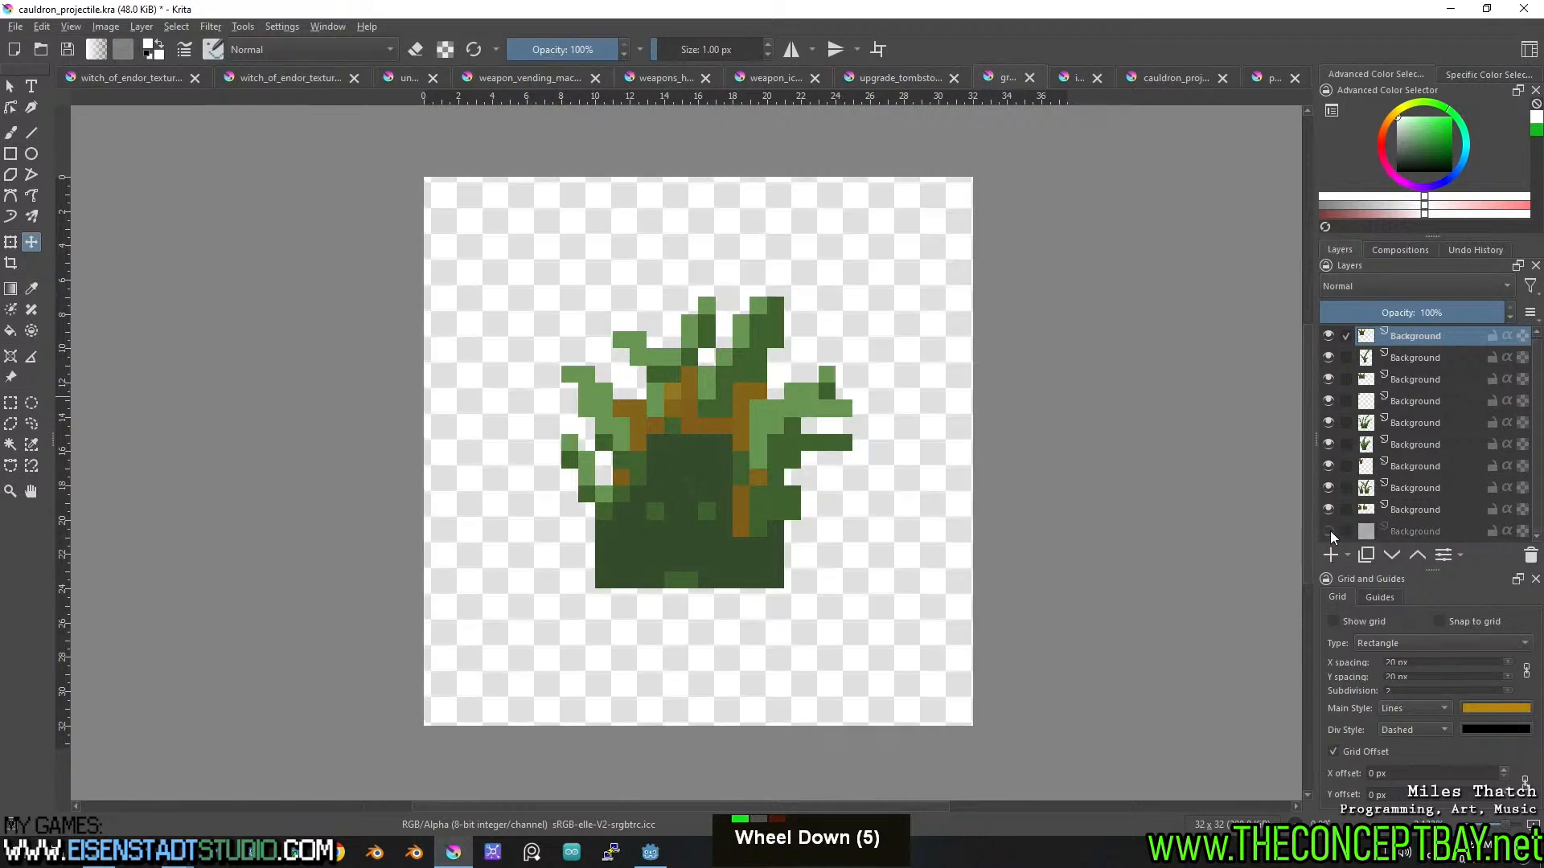
key("ctrl+s")
Check the upgrade tombstone document, then hide the white background layer in weapons_held.kra and save it.
left_click(899, 78)
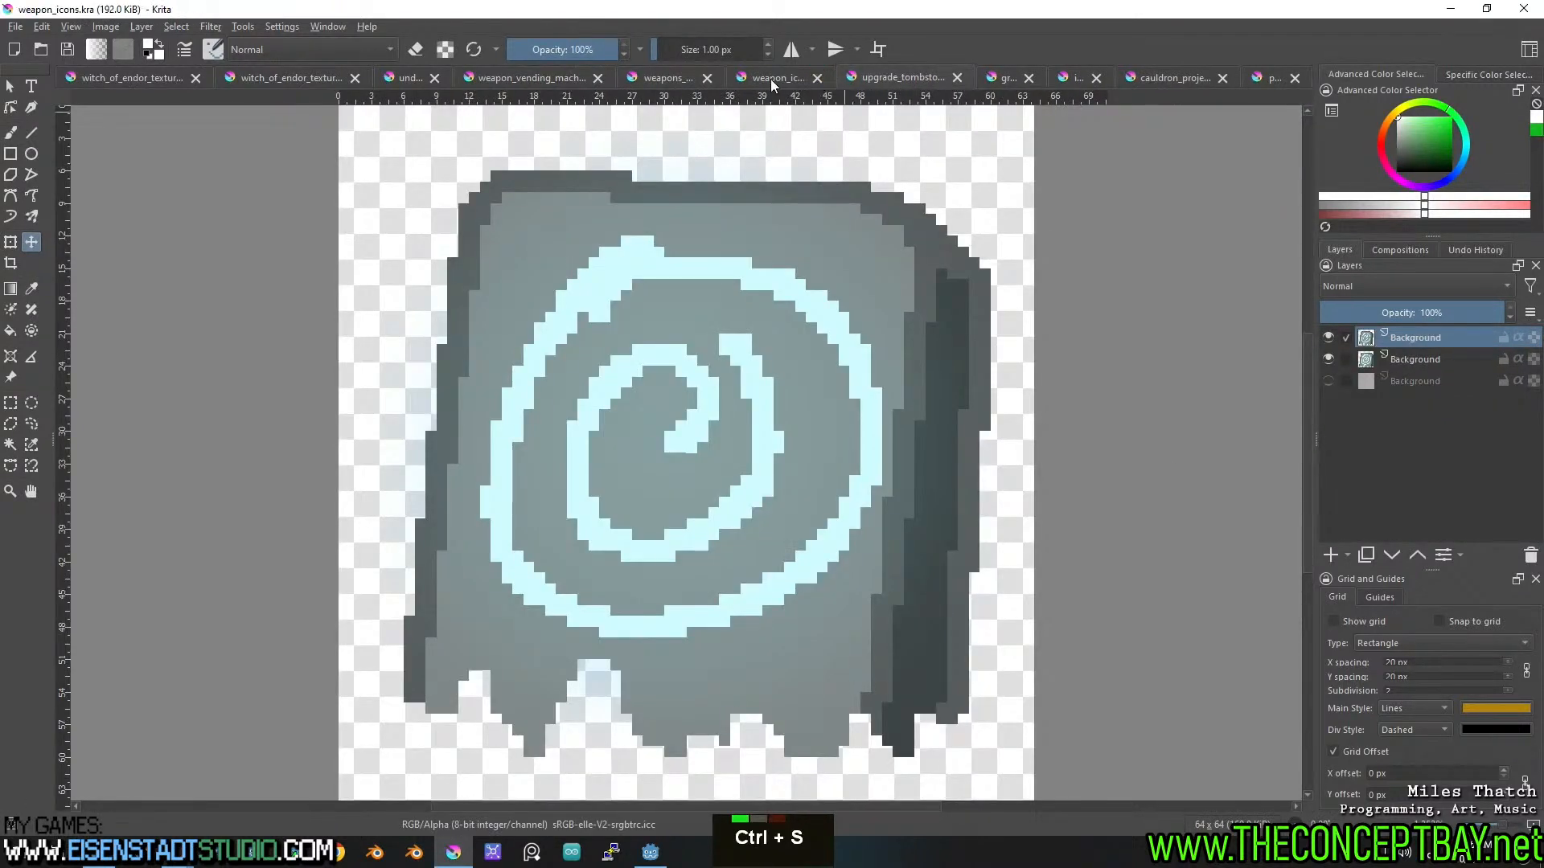
left_click(770, 78)
left_click(677, 74)
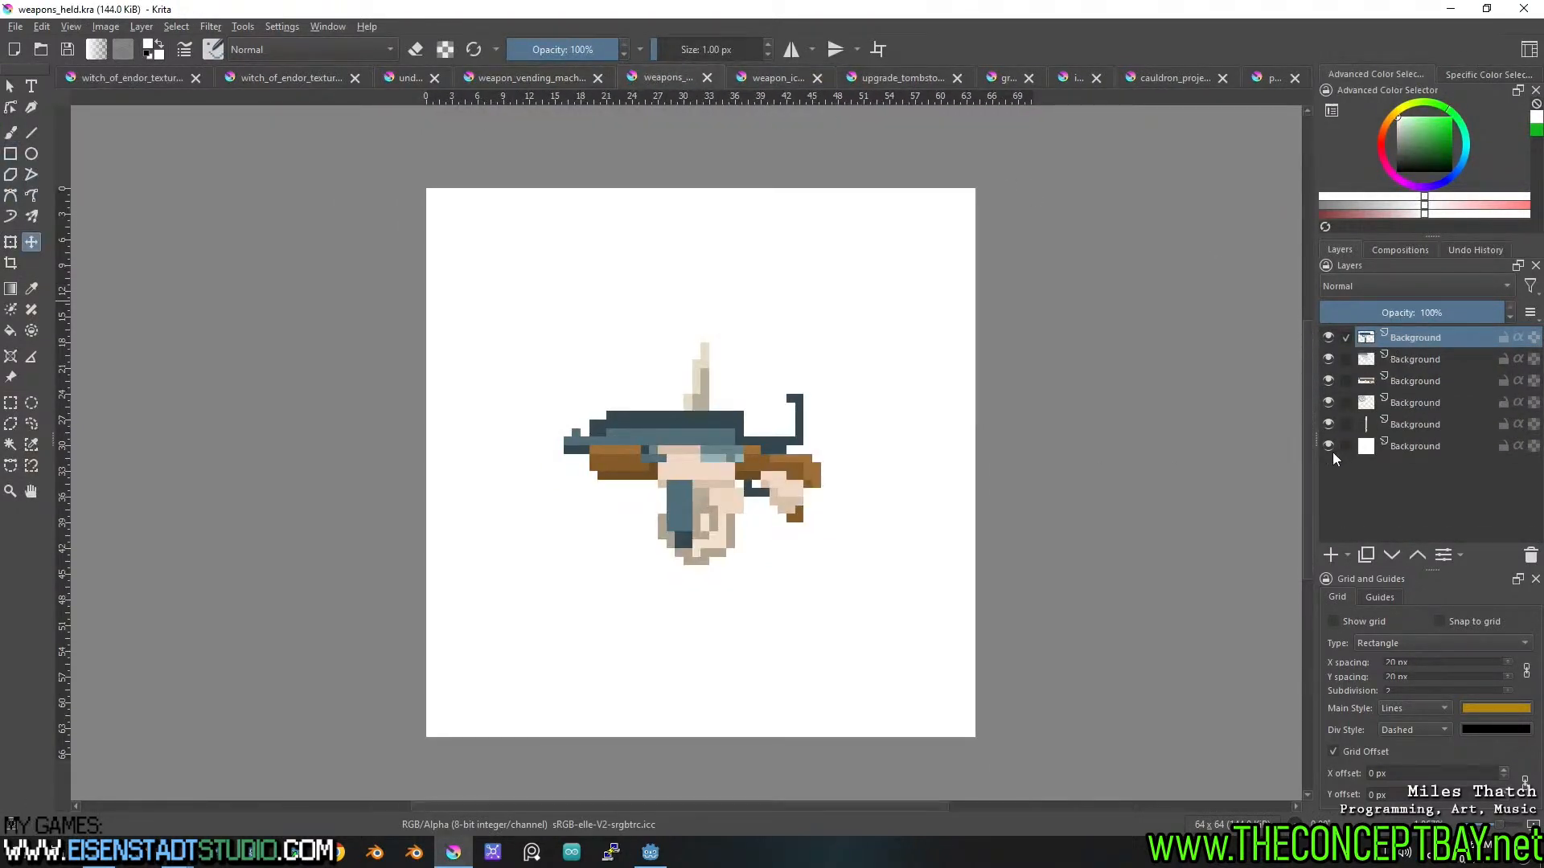
left_click(1328, 447)
key("ctrl+s")
key("ctrl+s")
Hide the white background layer in weapon_icons.kra and save the file.
left_click(770, 78)
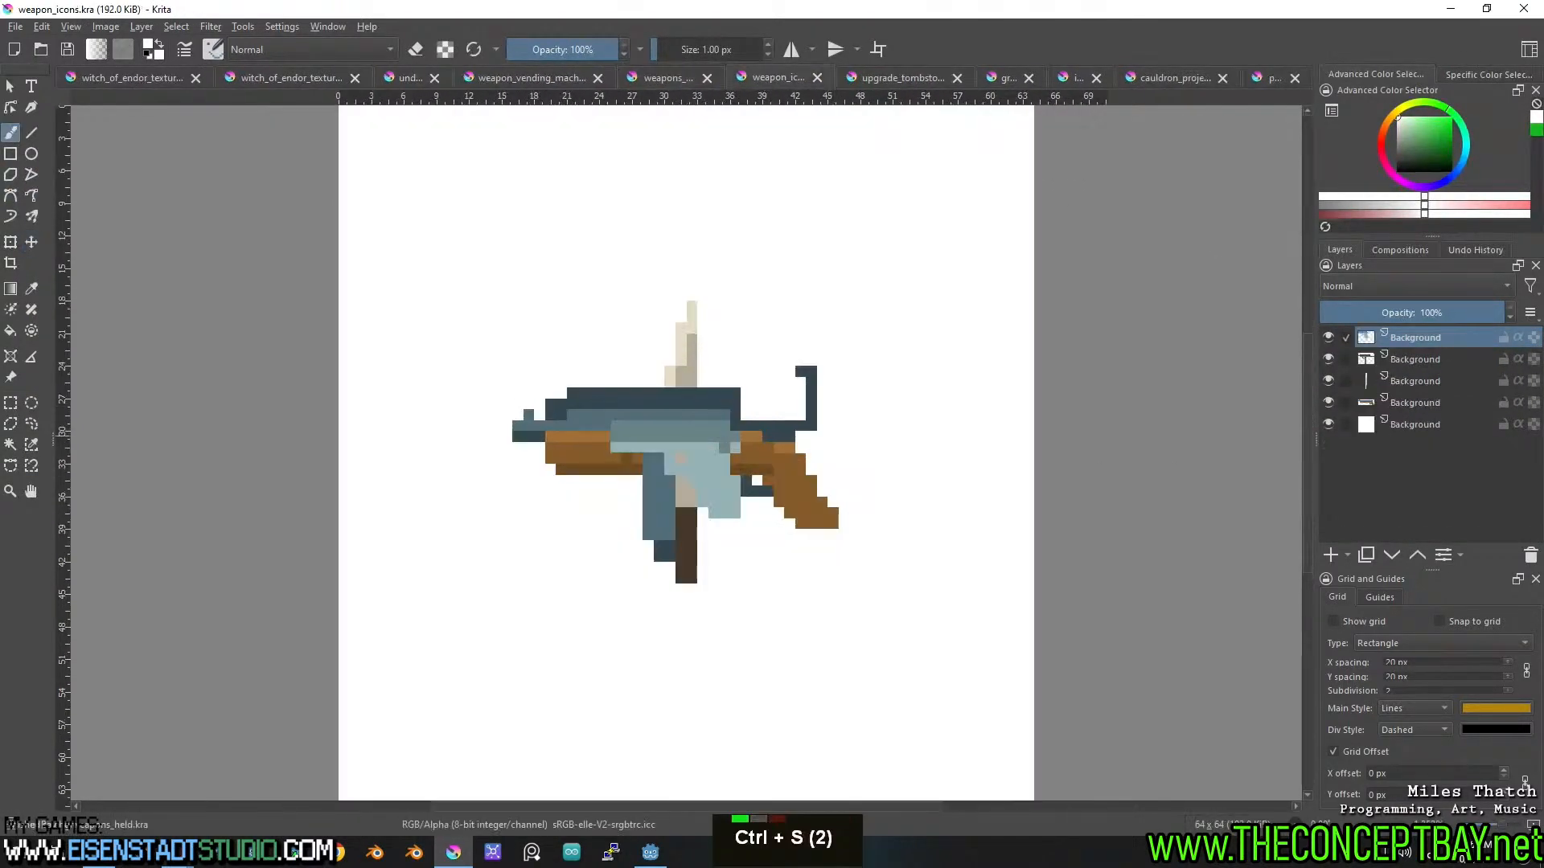
left_click(1330, 426)
key("ctrl+s")
Save undead.kra and paste the cut undead sword figure into it as a new layer.
left_click(655, 77)
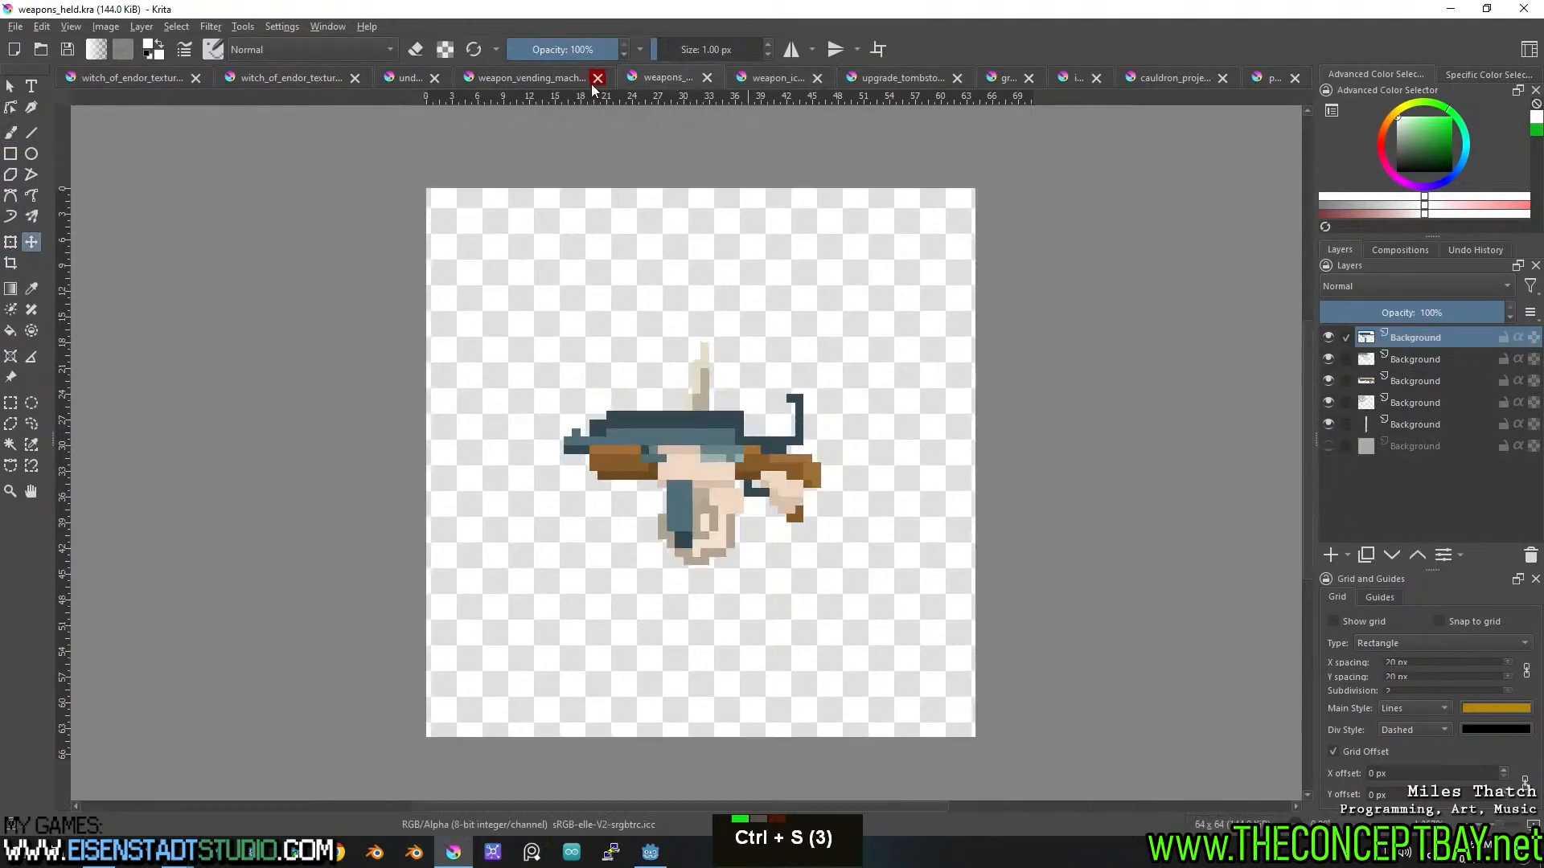
left_click(548, 77)
left_click(408, 78)
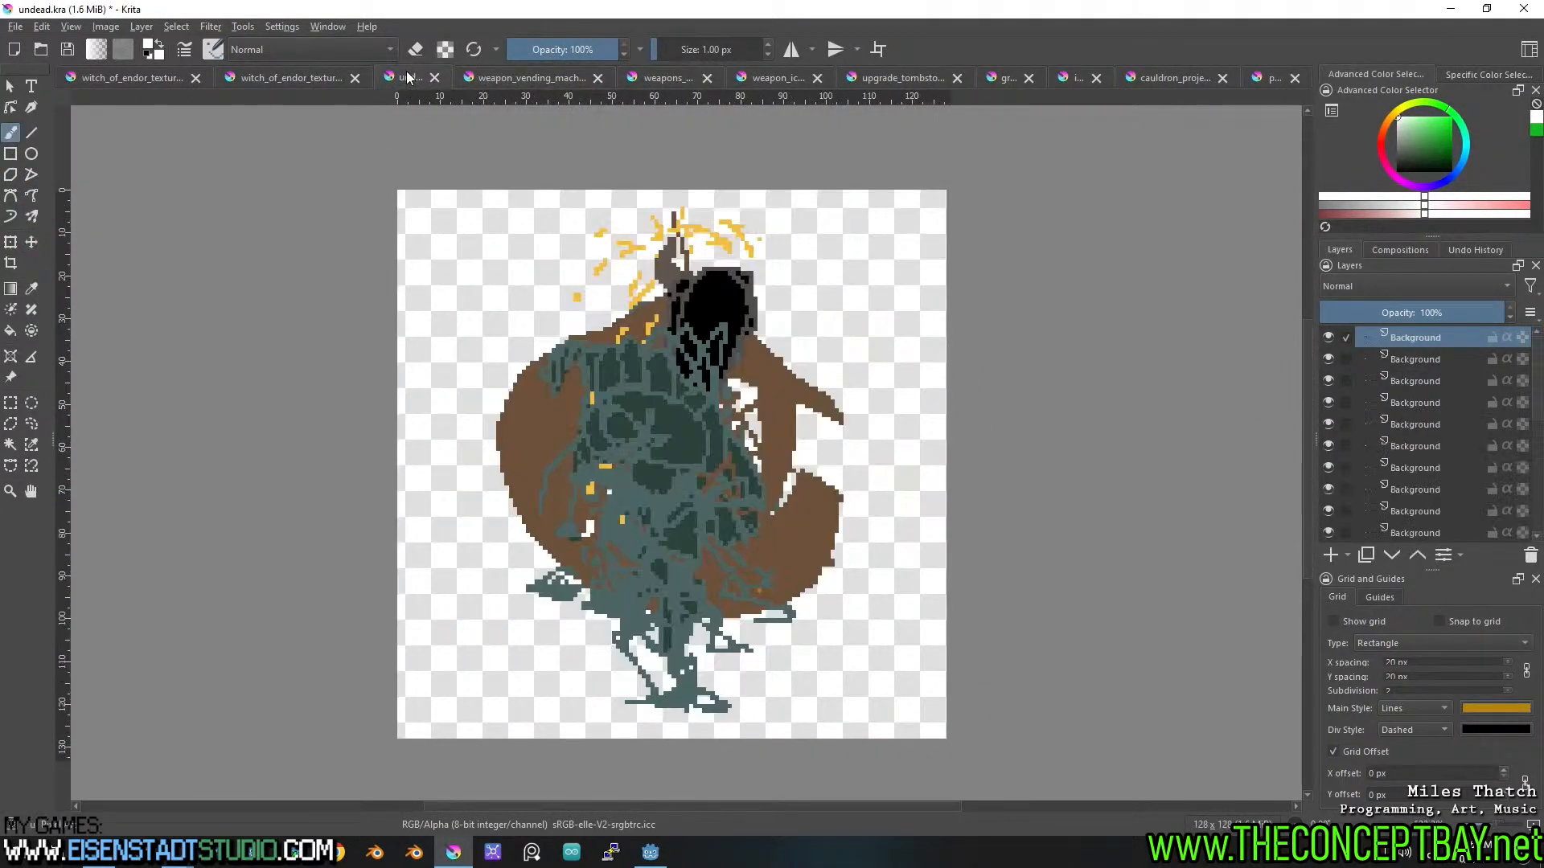
key("ctrl+s")
key("e")
key("n")
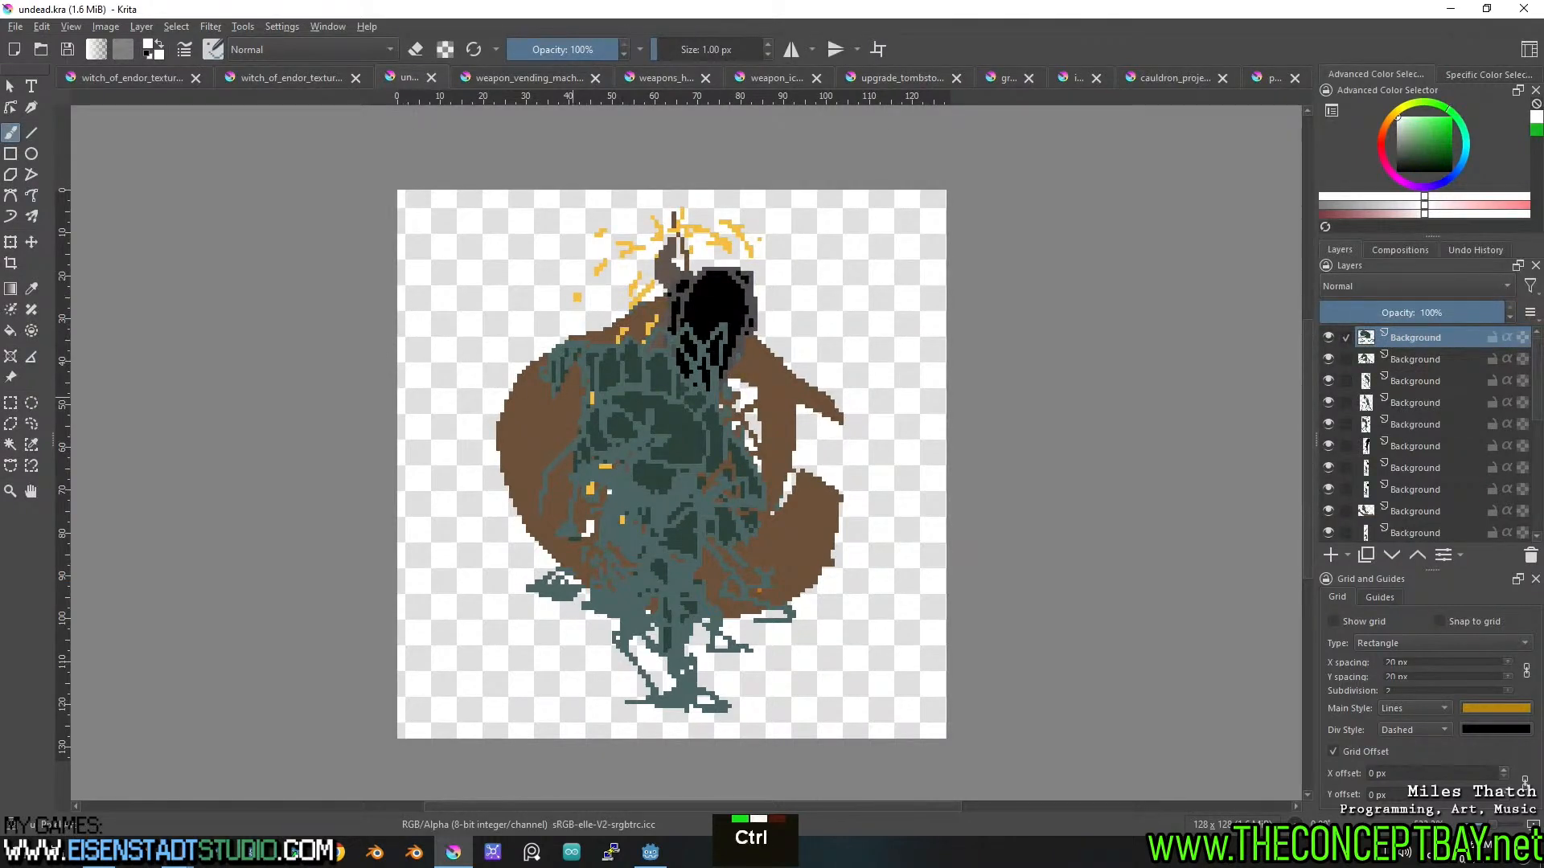
key("ctrl+v")
key("ctrl+z")
Cut the second standing undead sword figure from witch_of_endor_texture_1.png with a selection of about 62 by 65 pixels and paste it into undead.kra.
left_click(306, 74)
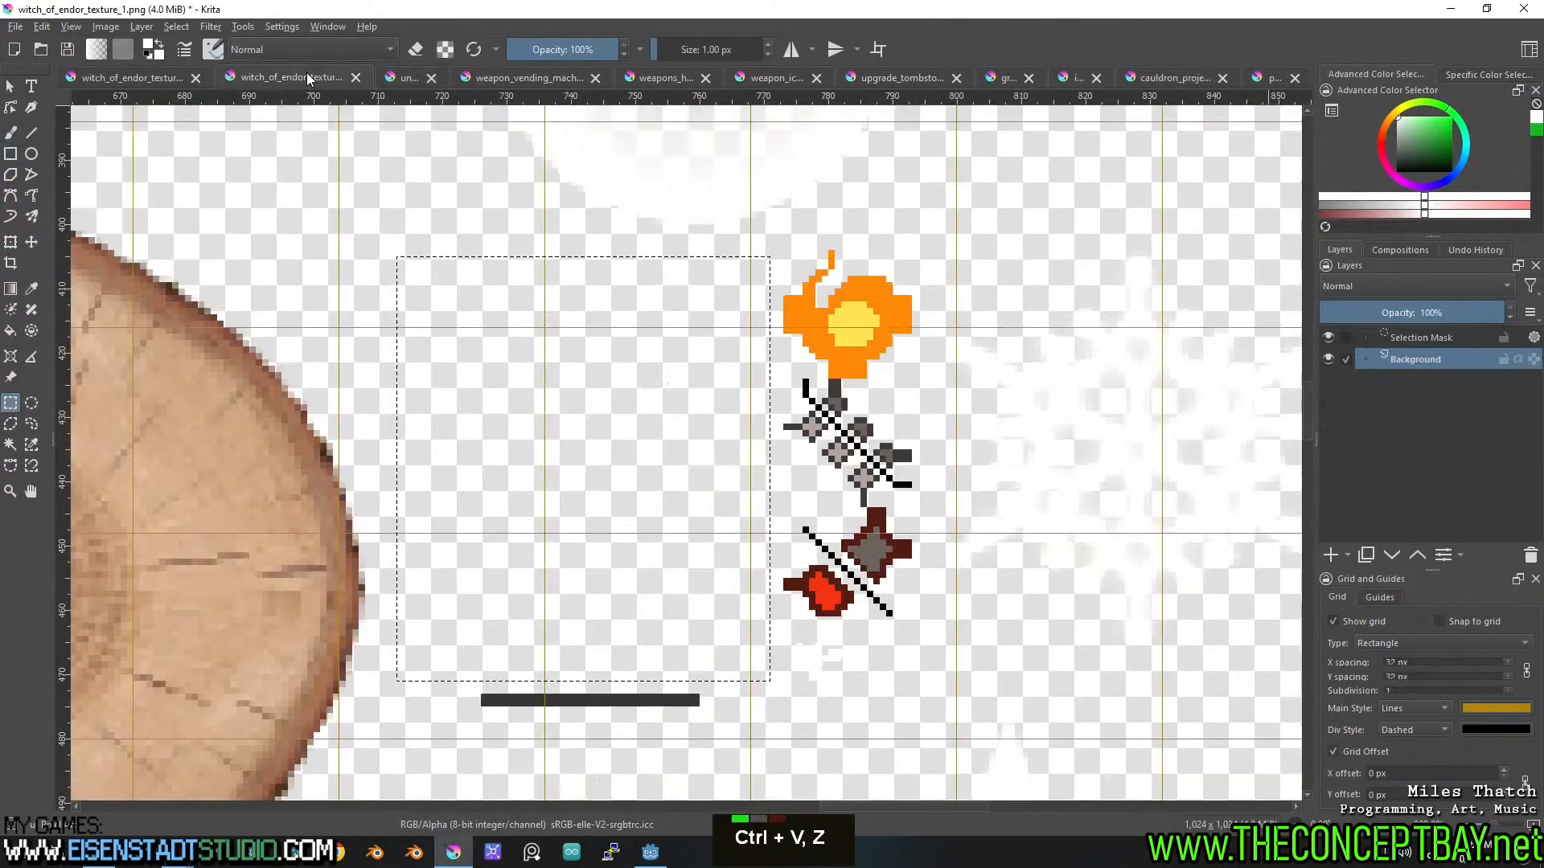
scroll(613, 450, "down", 4)
scroll(613, 451, "up", 2)
middle_click(613, 450)
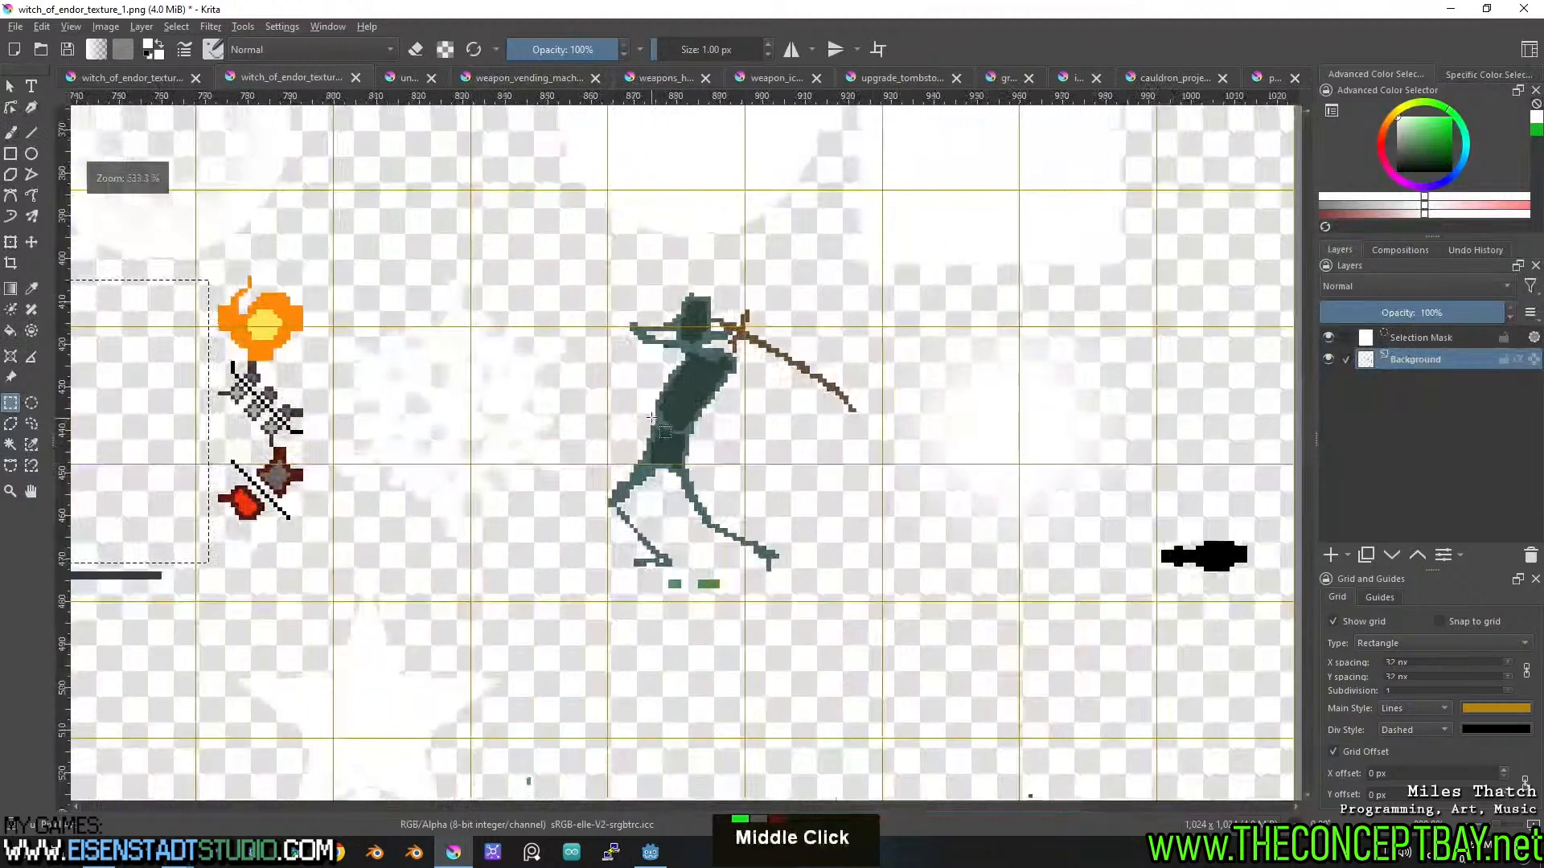
mouse_move(609, 287)
left_mouse_down()
mouse_move(804, 457)
mouse_move(858, 568)
mouse_move(876, 566)
left_mouse_up()
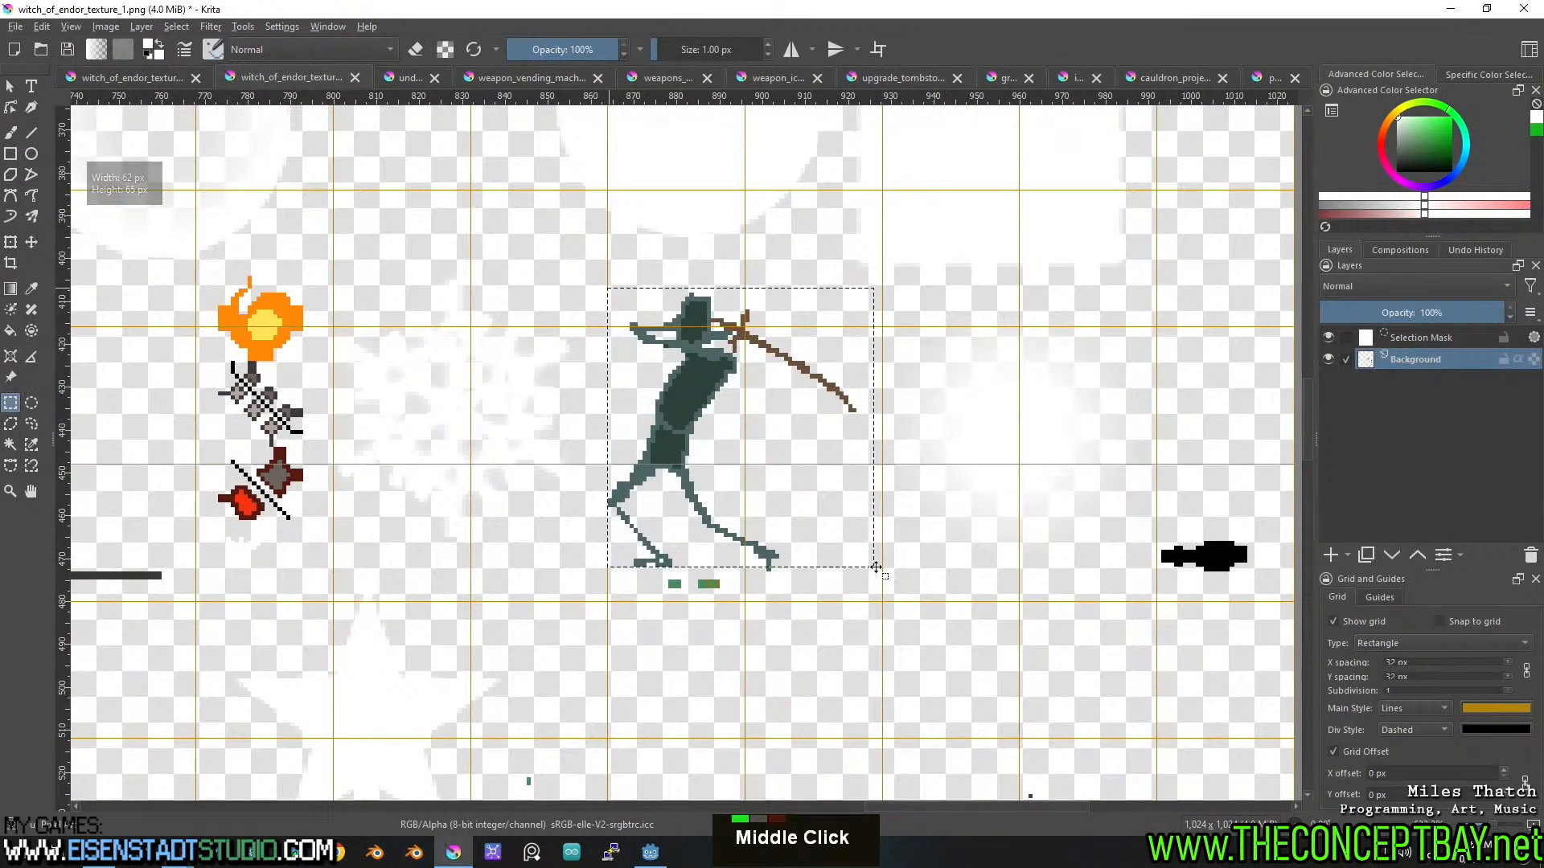
key("Delete")
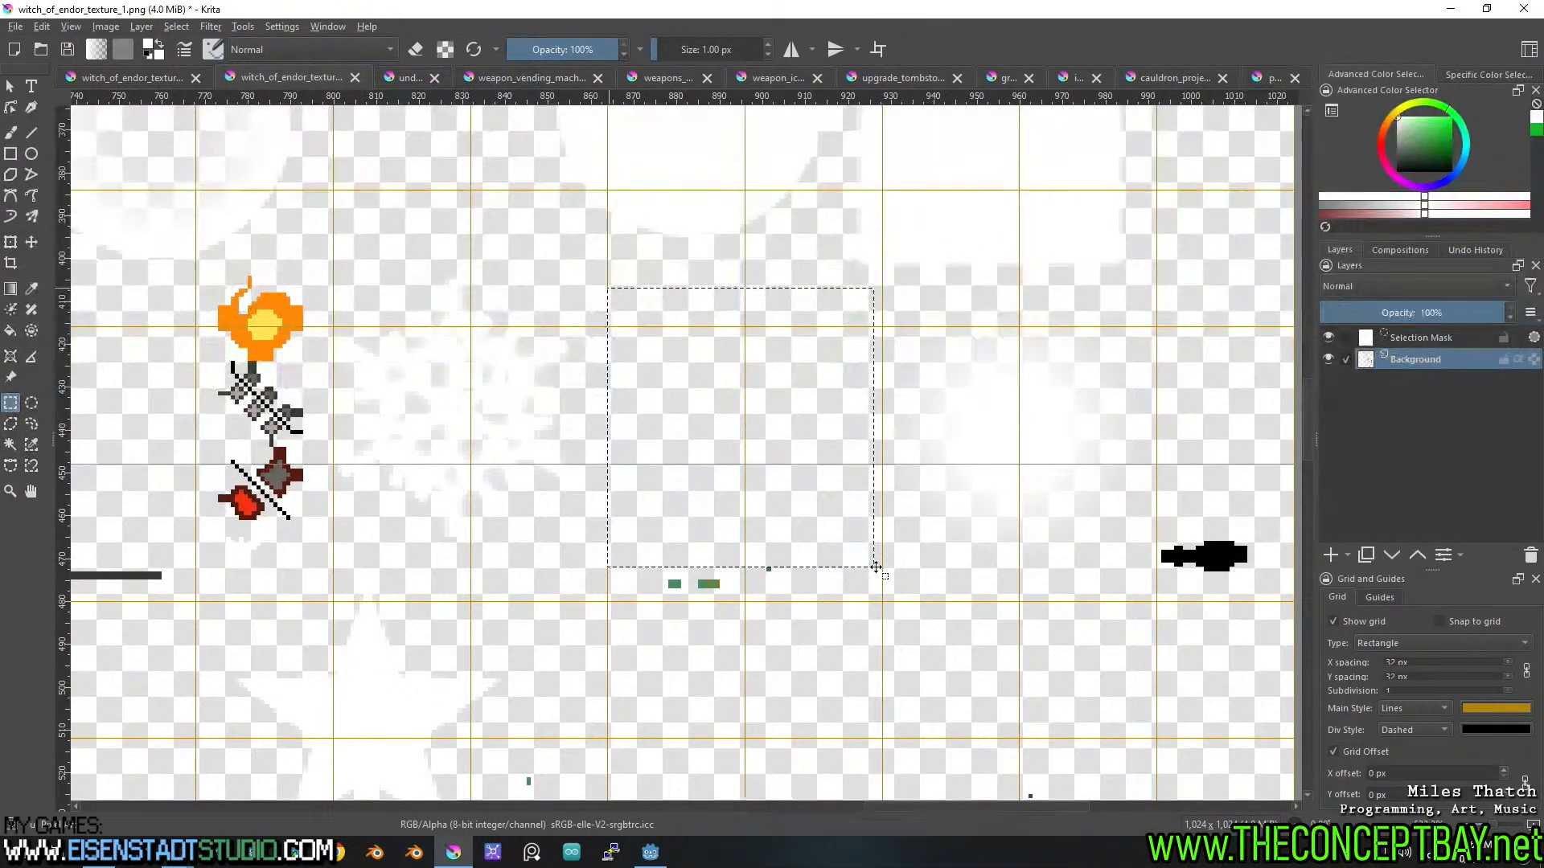
left_click(396, 77)
key("ctrl+v")
Cut the undead figure below the wood slice with a selection of about 66 by 62 pixels, paste it into undead.kra, and return to witch_of_endor_texture_1.png.
left_click(317, 78)
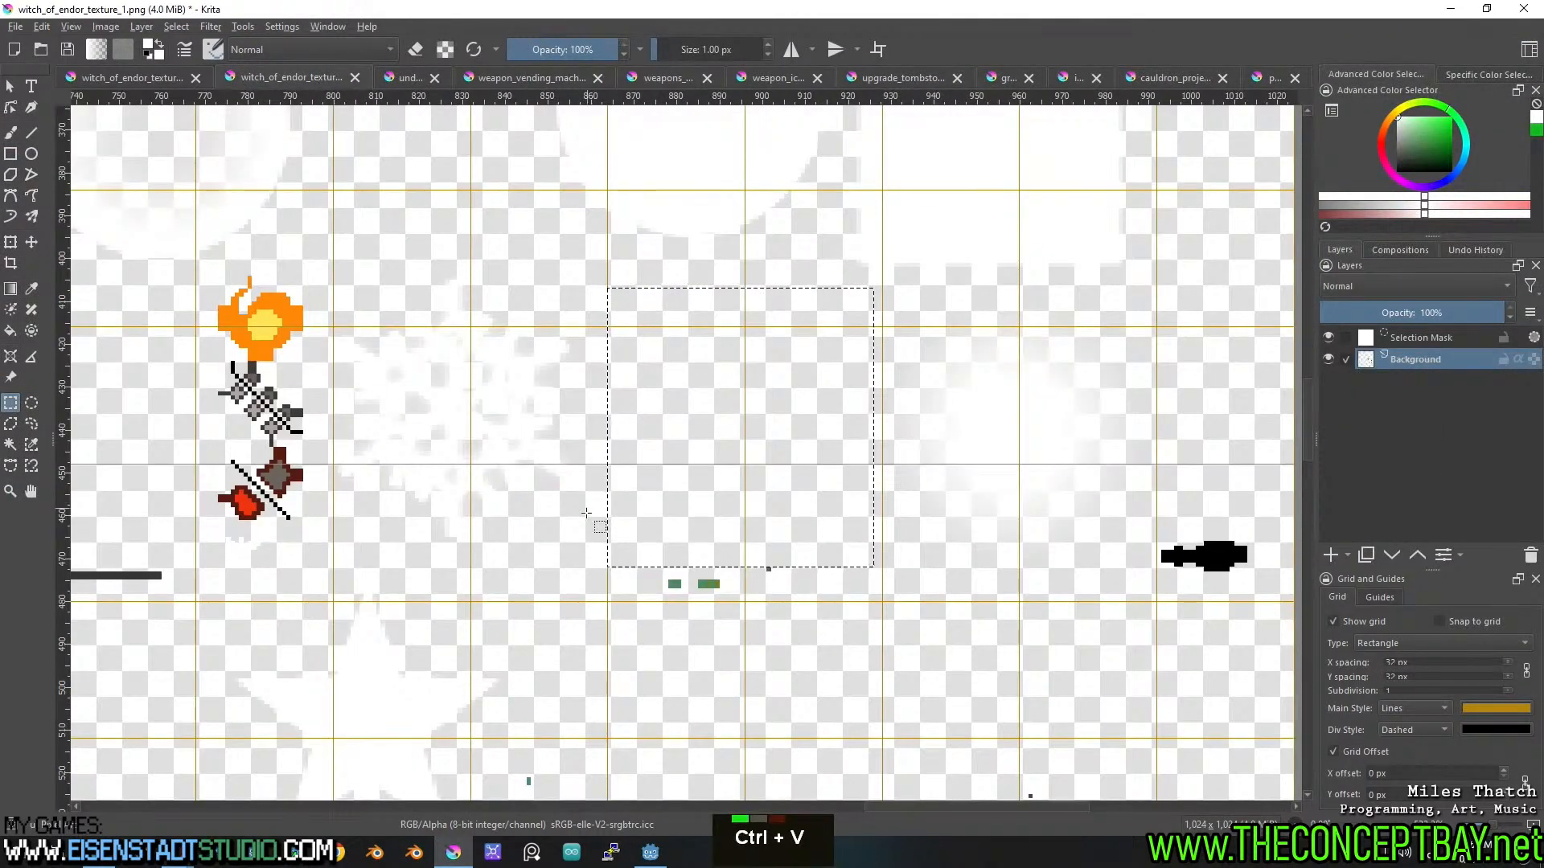
middle_click(586, 510)
scroll(747, 407, "down", 3)
scroll(747, 408, "up", 3)
middle_click(747, 407)
scroll(1125, 450, "down", 1)
scroll(711, 438, "up", 2)
middle_click(712, 439)
left_click_drag(177, 265, 602, 665)
key("ctrl+x")
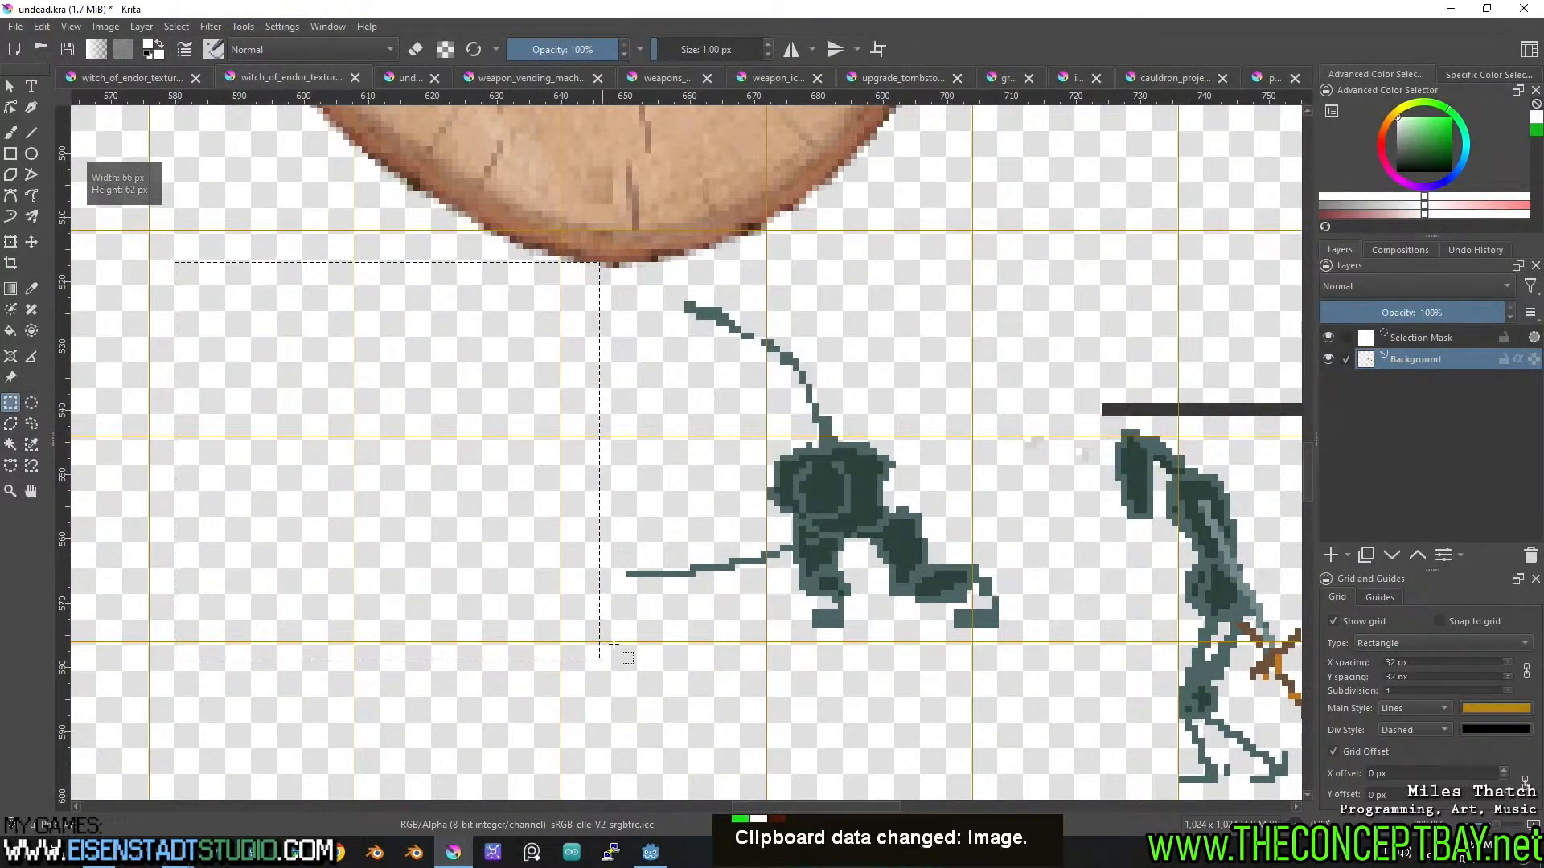
left_click(400, 78)
key("ctrl+v")
left_click(299, 81)
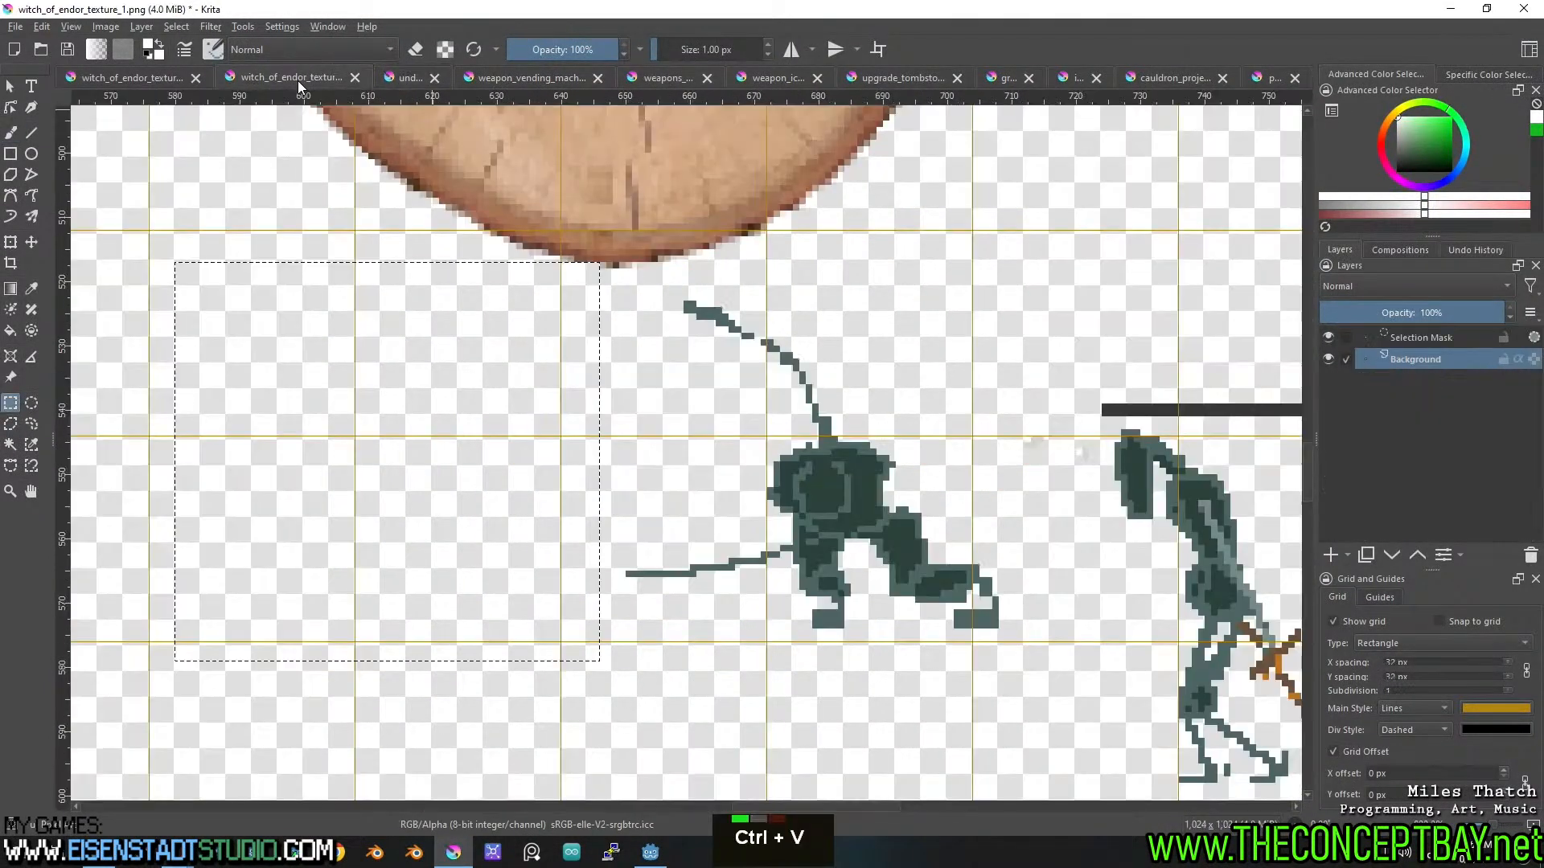
left_click_drag(588, 285, 1038, 617)
key("ctrl+x")
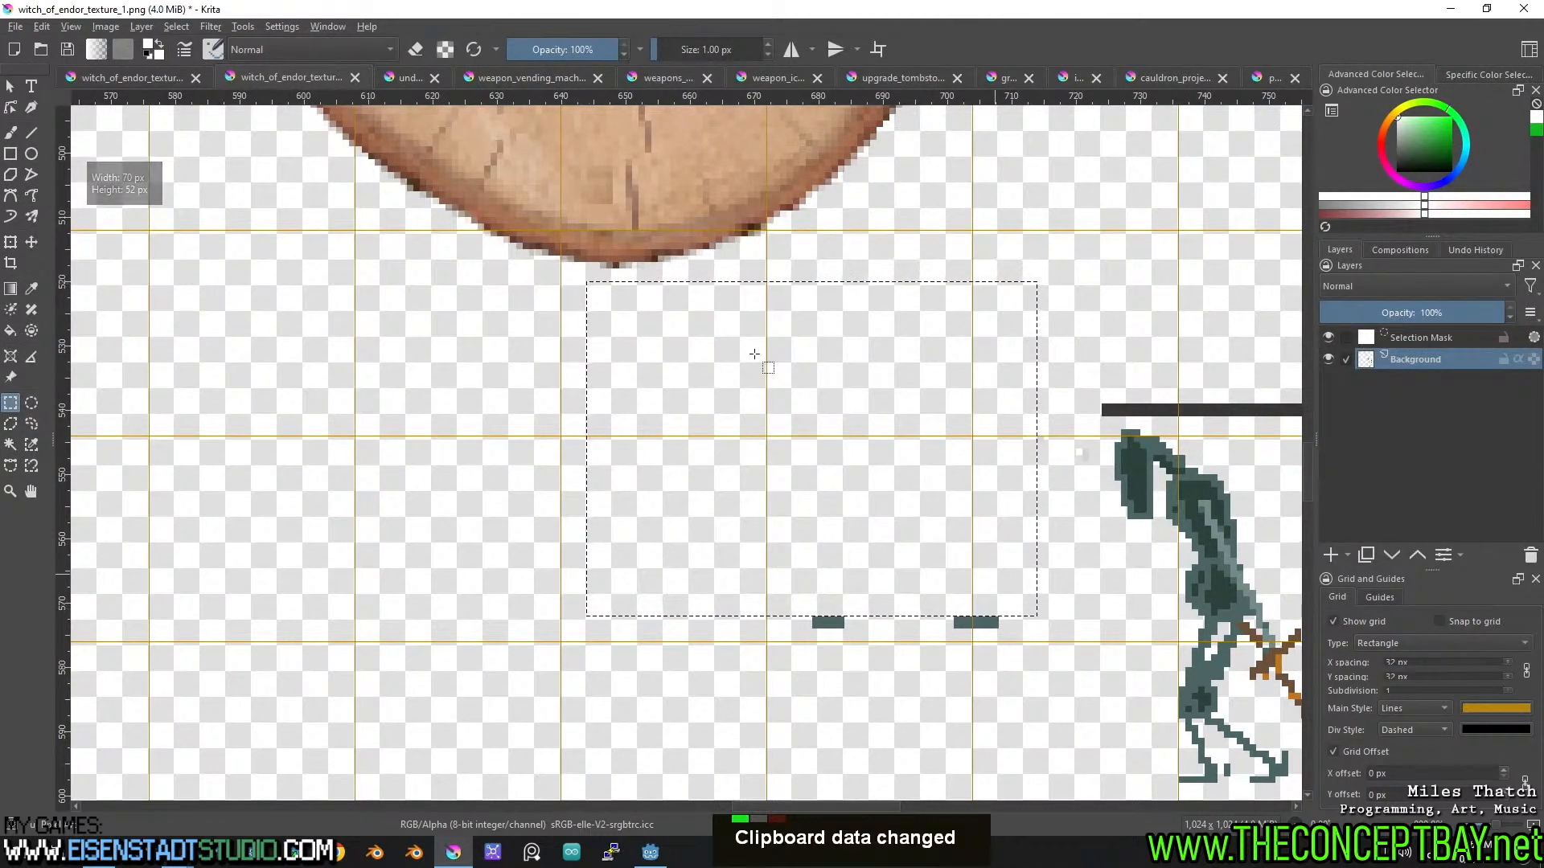
key("ctrl+z")
Cut the whole crouching undead figure with the raised arm, including its feet, from below the wood slice and paste it into undead.kra.
left_click(780, 643)
left_click_drag(1010, 647, 656, 292)
key("ctrl+x")
left_click(406, 77)
key("ctrl+v")
Cut the hunched undead figure with the lowered sword from witch_of_endor_texture_1.png and paste it into undead.kra.
left_click(298, 77)
middle_click(1005, 466)
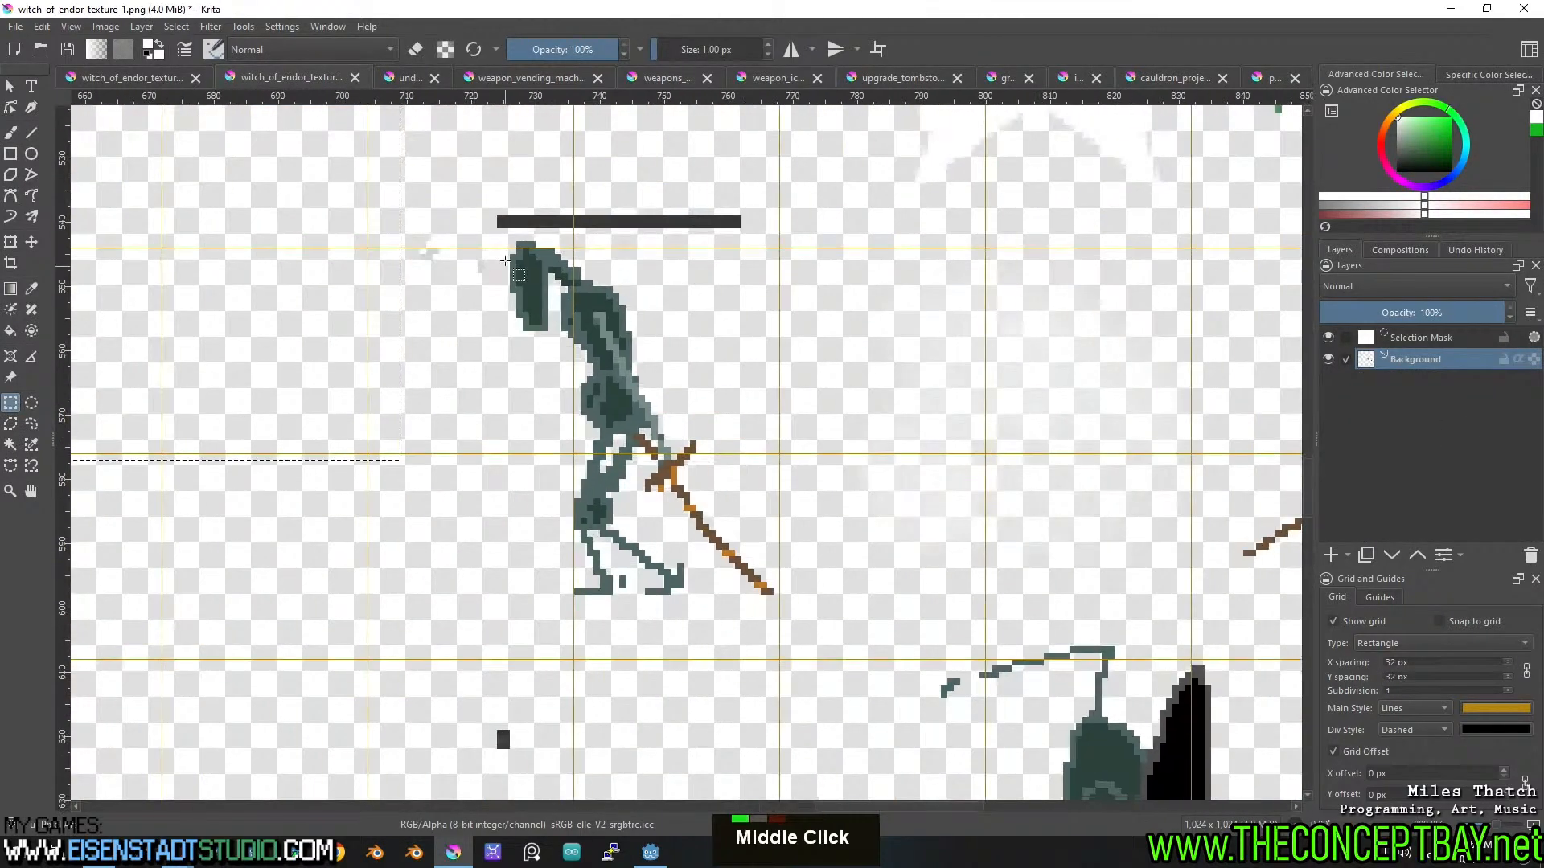
left_click_drag(464, 236, 833, 625)
key("ctrl+x")
left_click(406, 77)
key("ctrl+v")
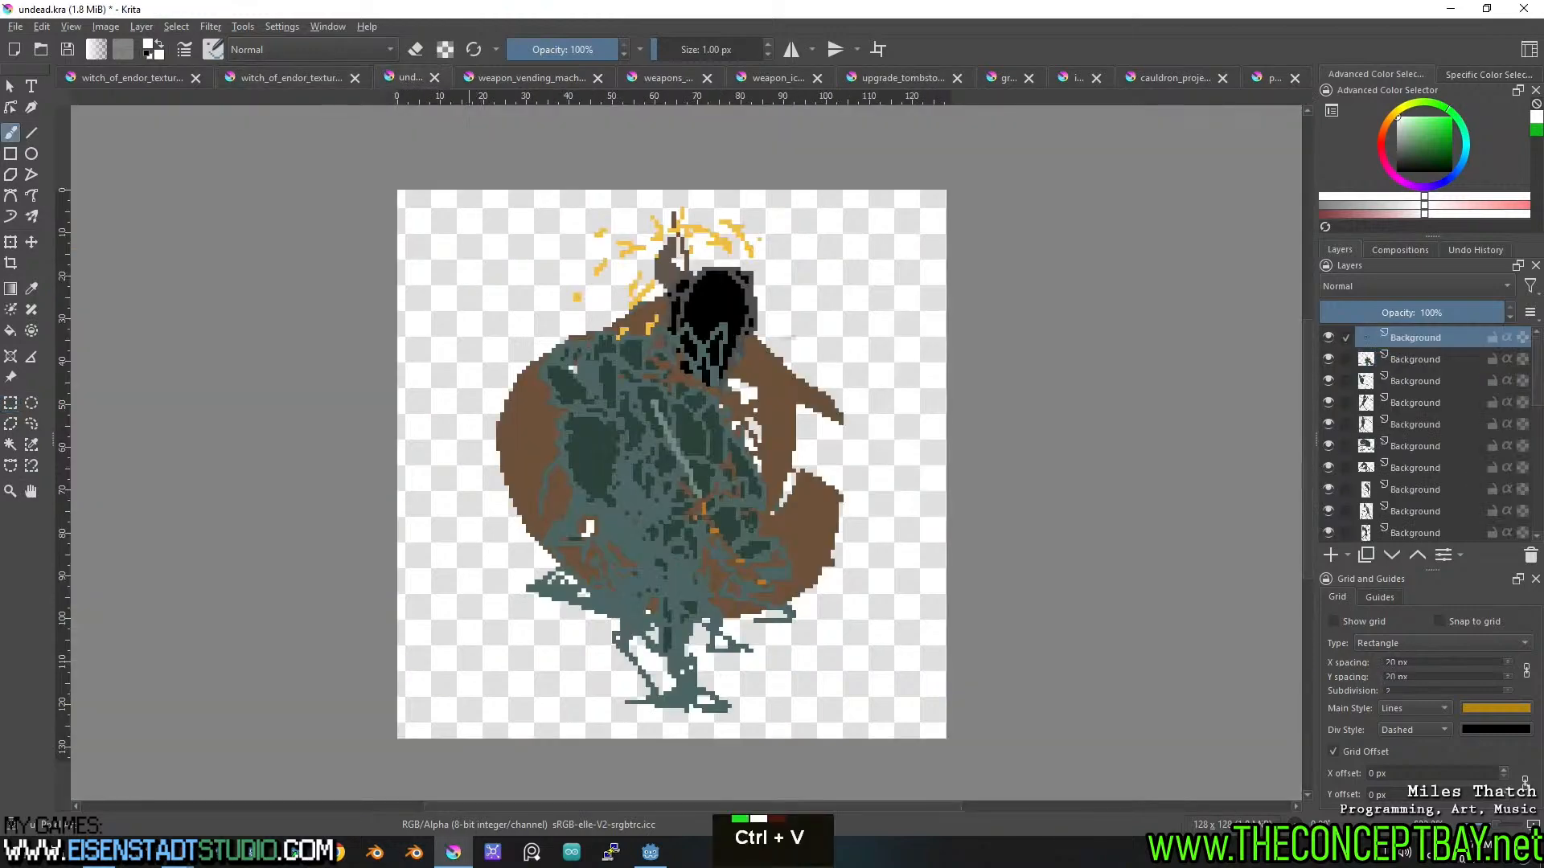
Cut the topmost hunched undead figure from witch_of_endor_texture_1.png with a selection of about 77 by 51 pixels and paste it into undead.kra.
left_click(293, 78)
middle_click(498, 509)
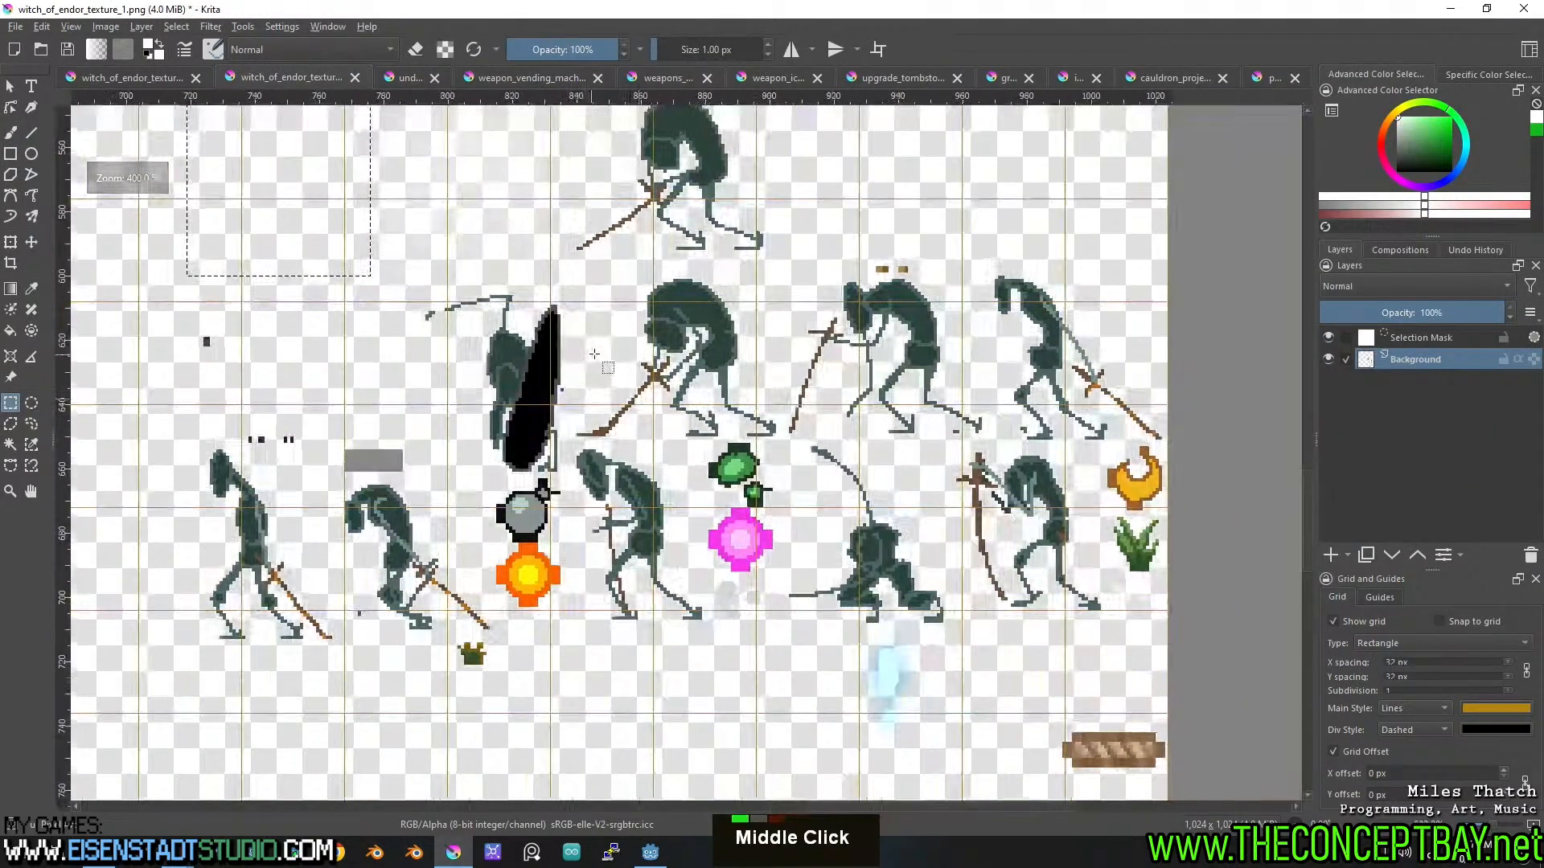
middle_click(498, 509)
scroll(498, 509, "up", 1)
left_click_drag(482, 308, 812, 526)
key("ctrl+x")
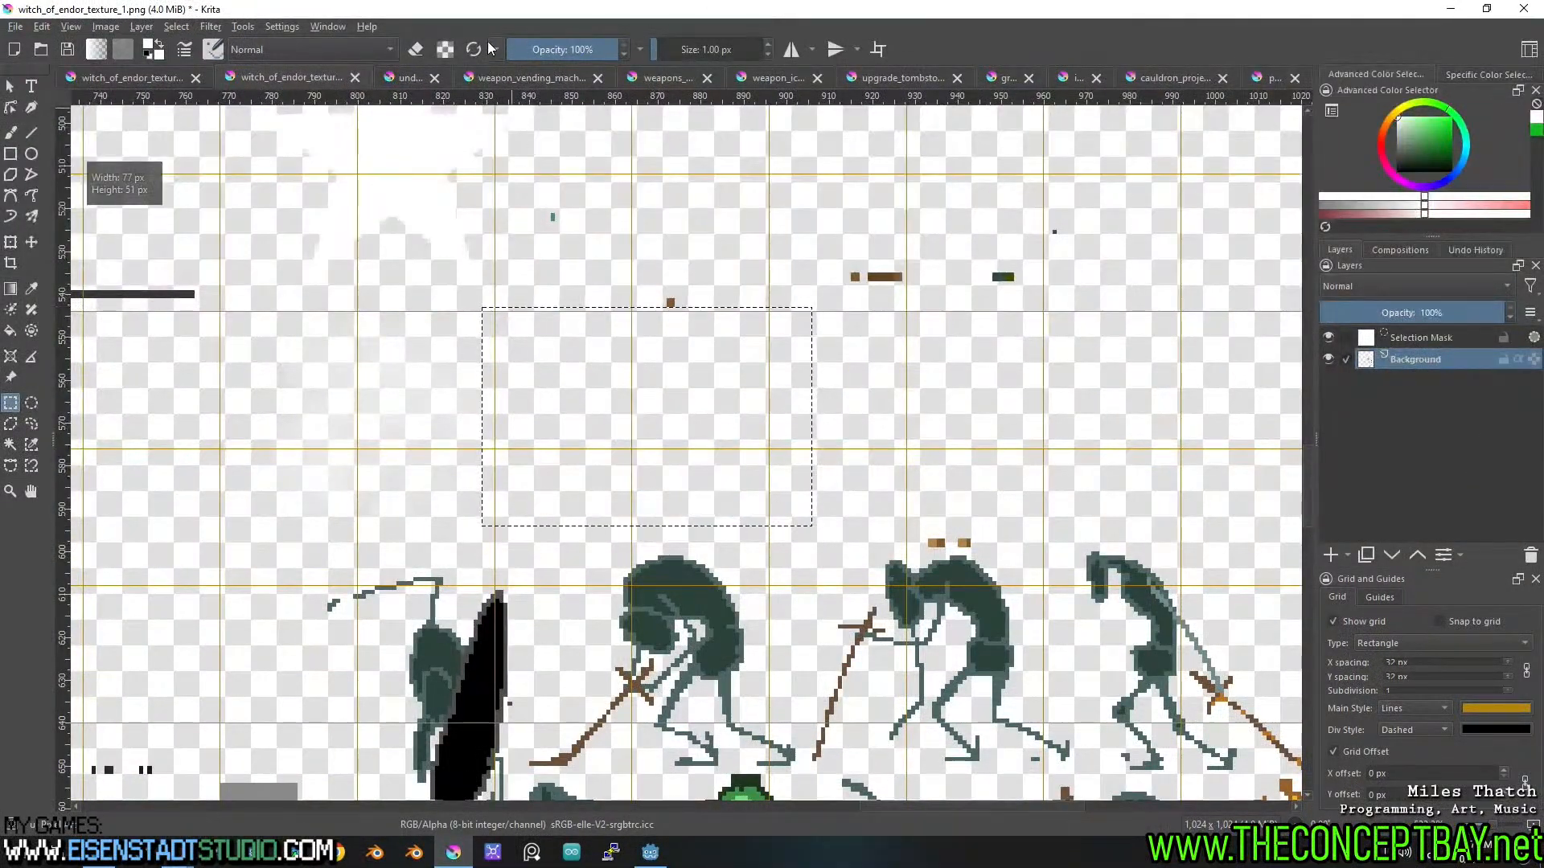
left_click(408, 78)
key("ctrl+v")
Cut the undead figure with the raised thin weapon, including the black oval beside it, and paste it into undead.kra.
left_click(293, 77)
middle_click(463, 389)
left_click_drag(472, 393, 690, 650)
key("ctrl+x")
key("ctrl+Tab")
key("ctrl+v")
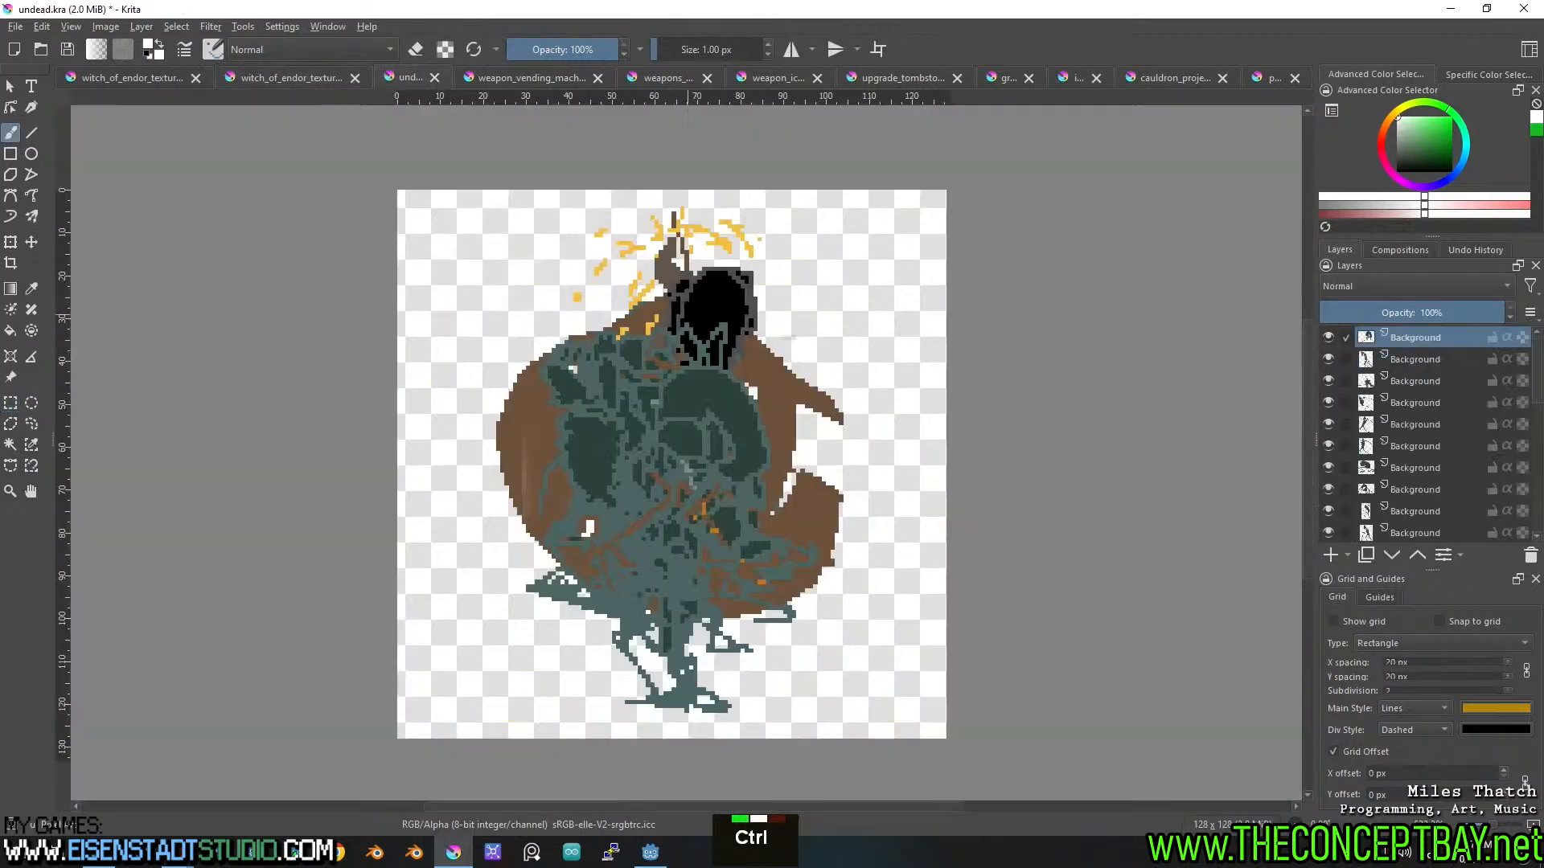
Cut the hunched undead figure above the grey bomb and green sprites from witch_of_endor_texture_1.png and paste it into undead.kra.
left_click(326, 78)
left_click_drag(736, 350, 642, 506)
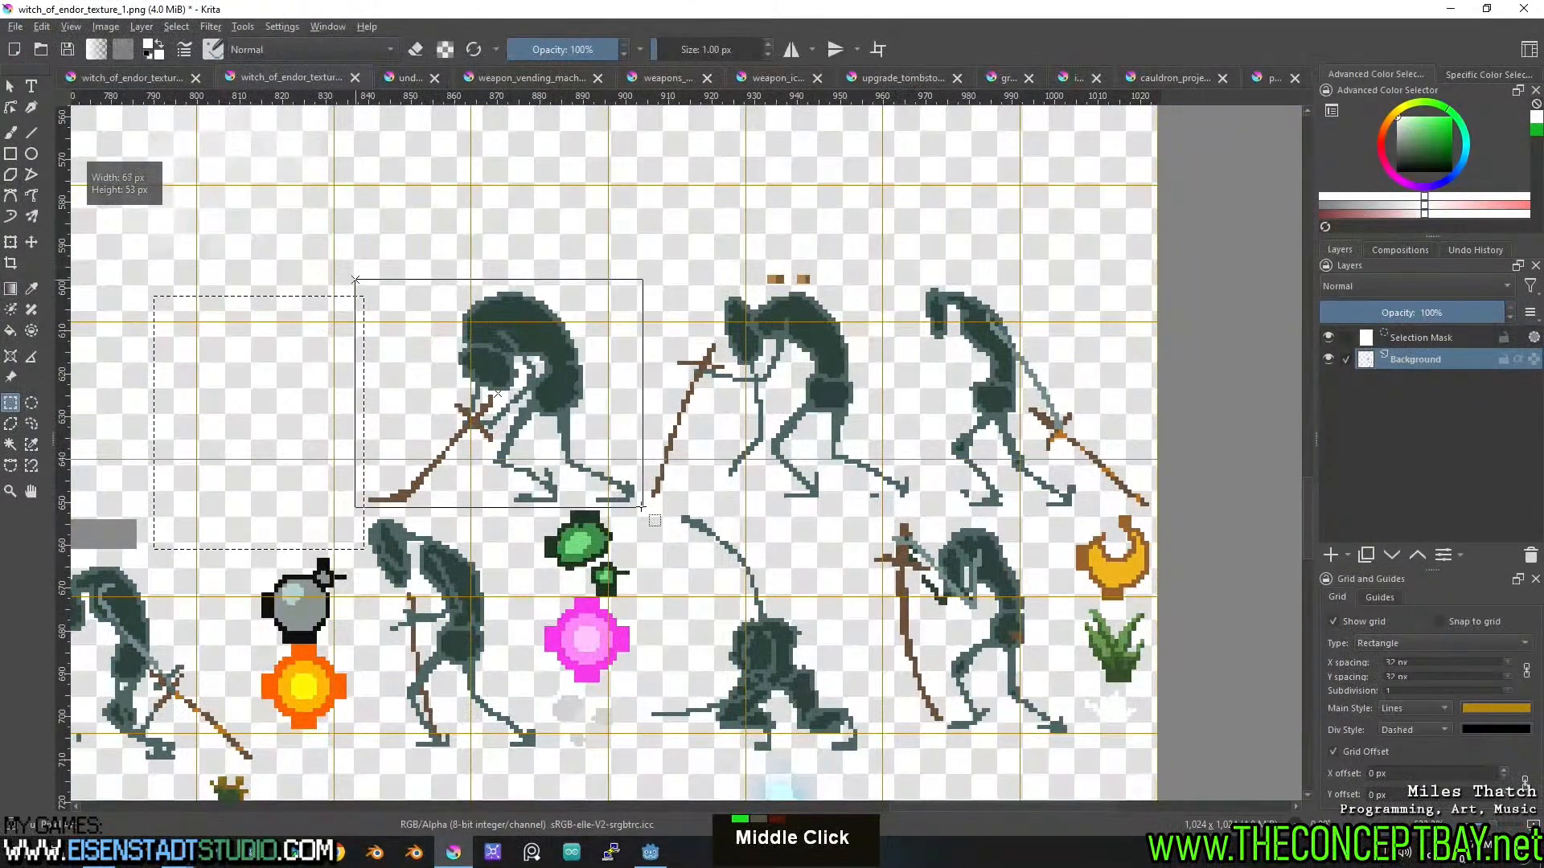
key("ctrl+x")
left_click(406, 80)
key("ctrl+v")
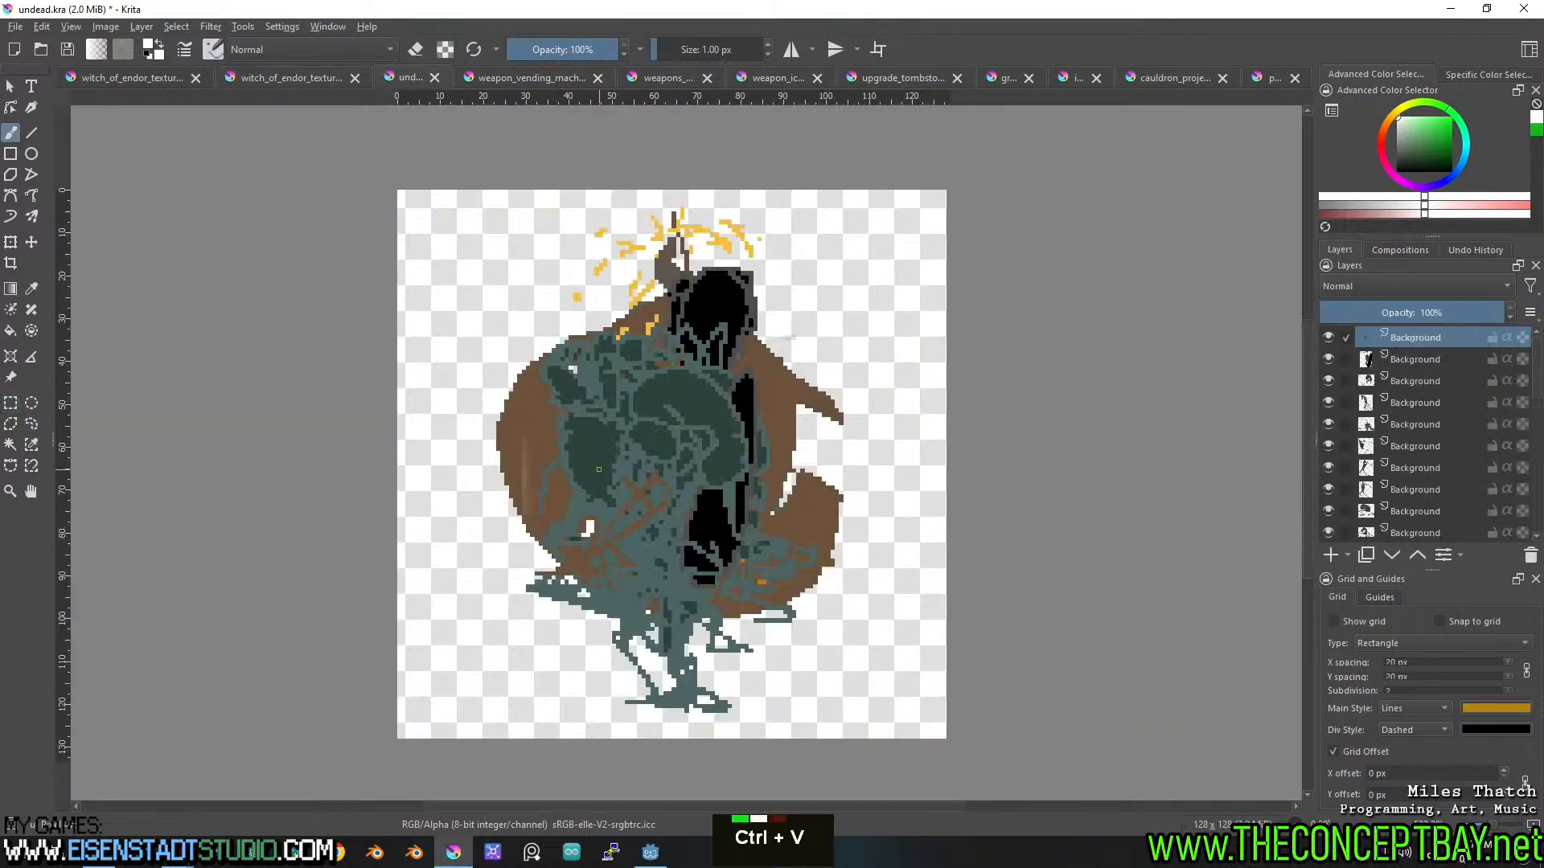
Cut the stooped undead figure holding the sword out in front with a selection of about 62 by 49 pixels and paste it into undead.kra.
left_click(300, 70)
left_click_drag(637, 291, 755, 468)
key("ctrl+x")
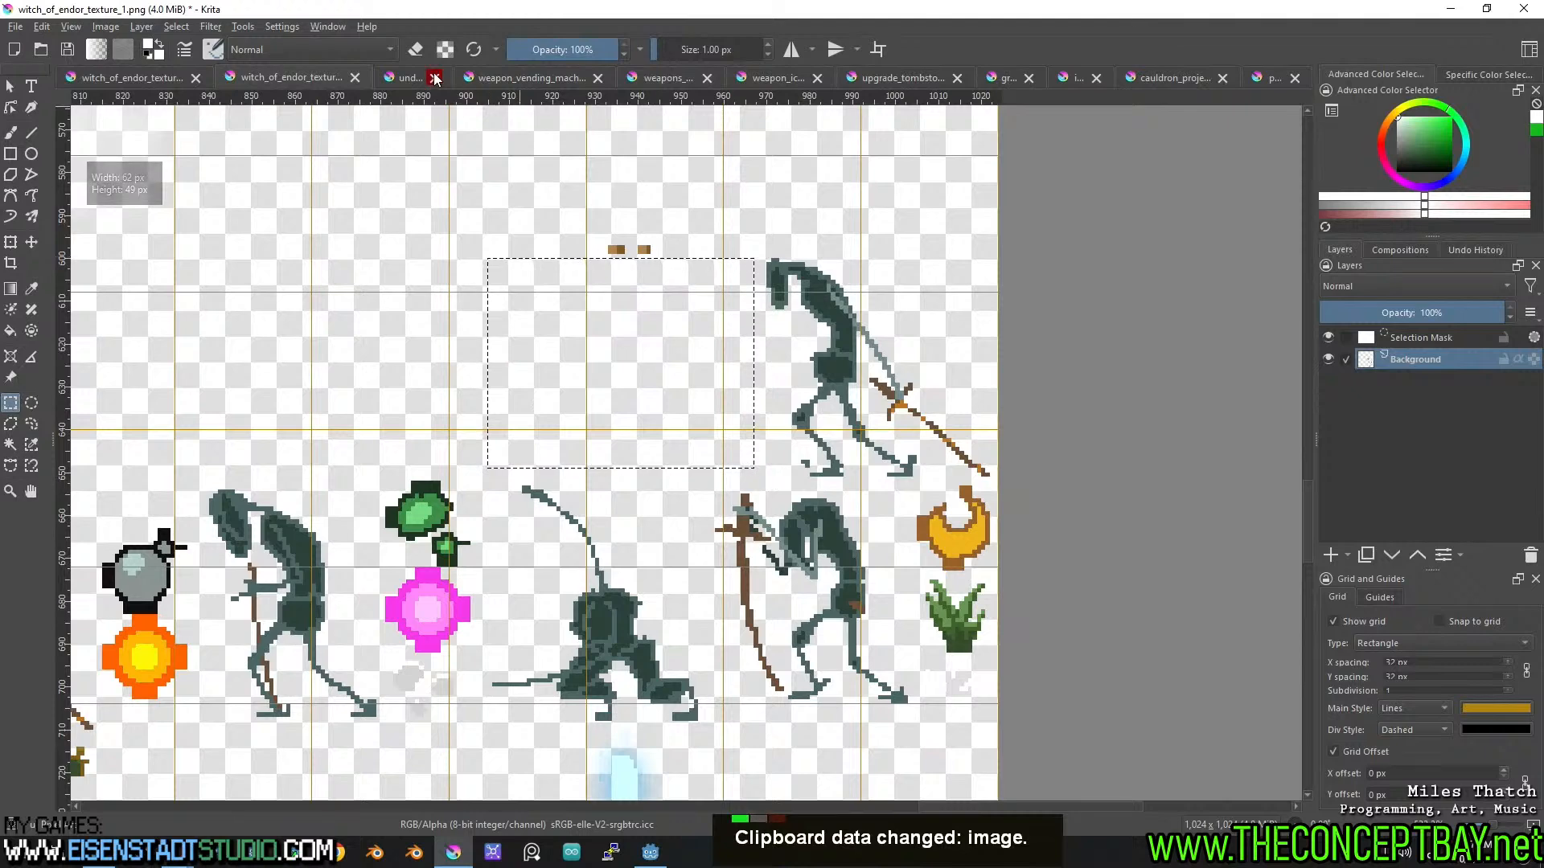
left_click(405, 77)
key("ctrl+v")
Cut the undead figure above the yellow crescent with a selection of about 57 by 53 pixels, paste it into undead.kra, and return to witch_of_endor_texture_1.png.
left_click(304, 77)
left_click_drag(754, 316, 674, 316)
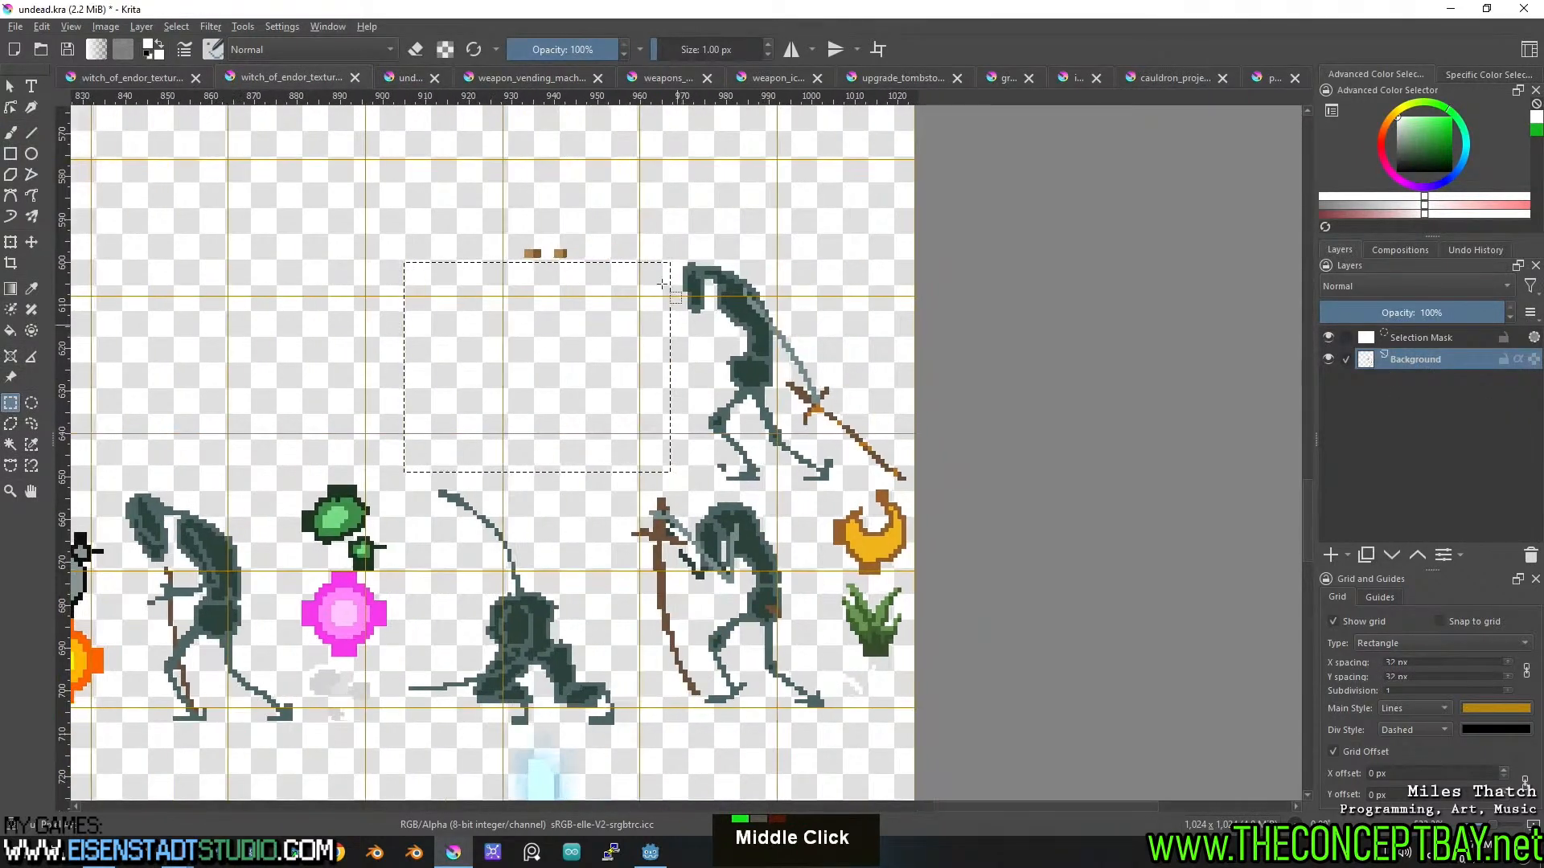
left_click_drag(666, 255, 910, 480)
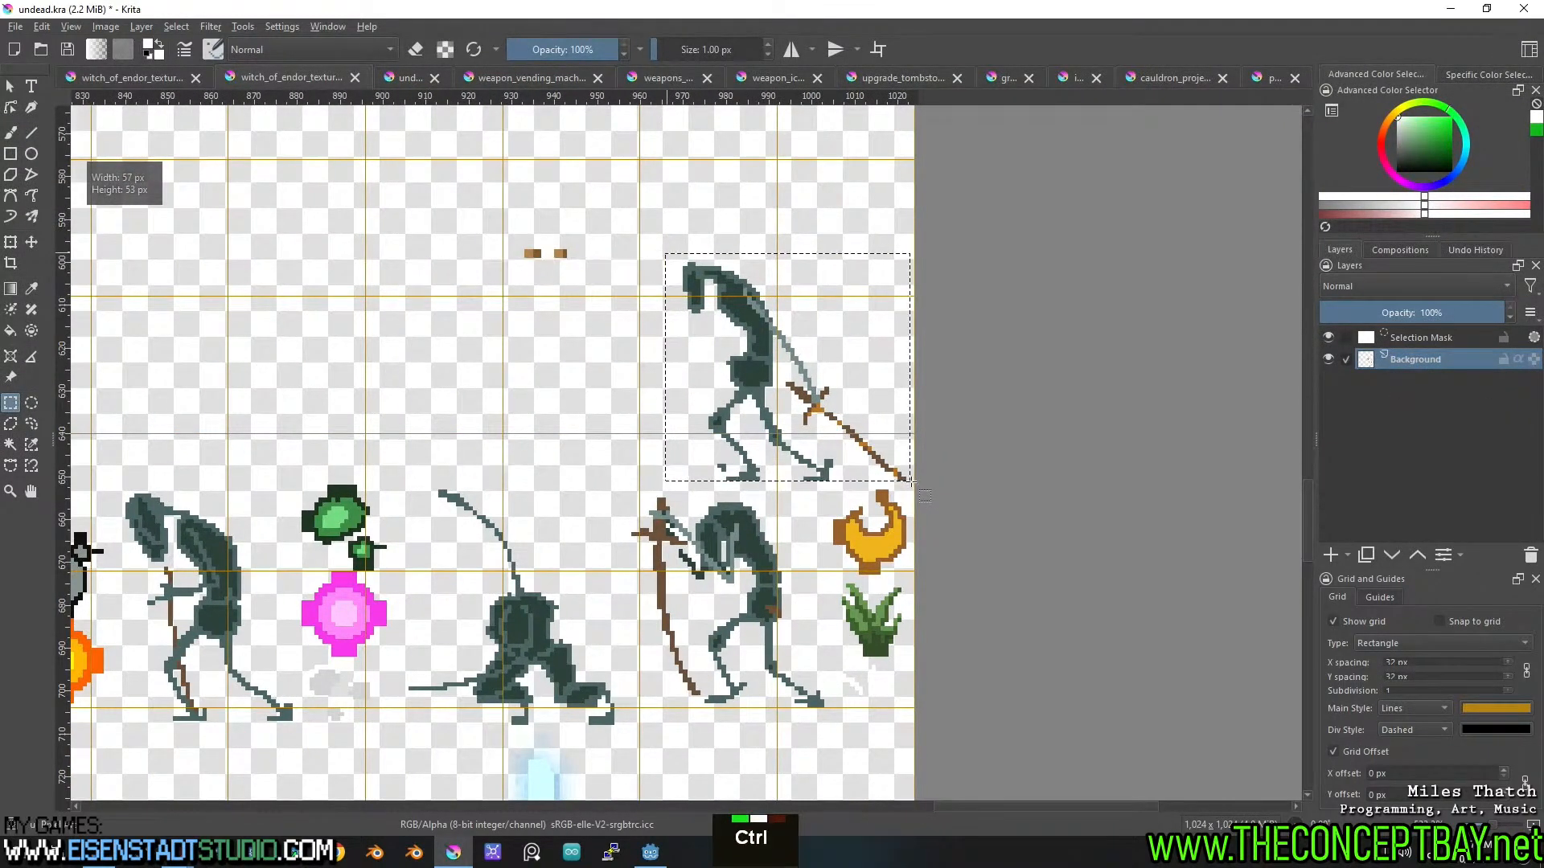
key("ctrl+x")
left_click(411, 74)
key("ctrl+v")
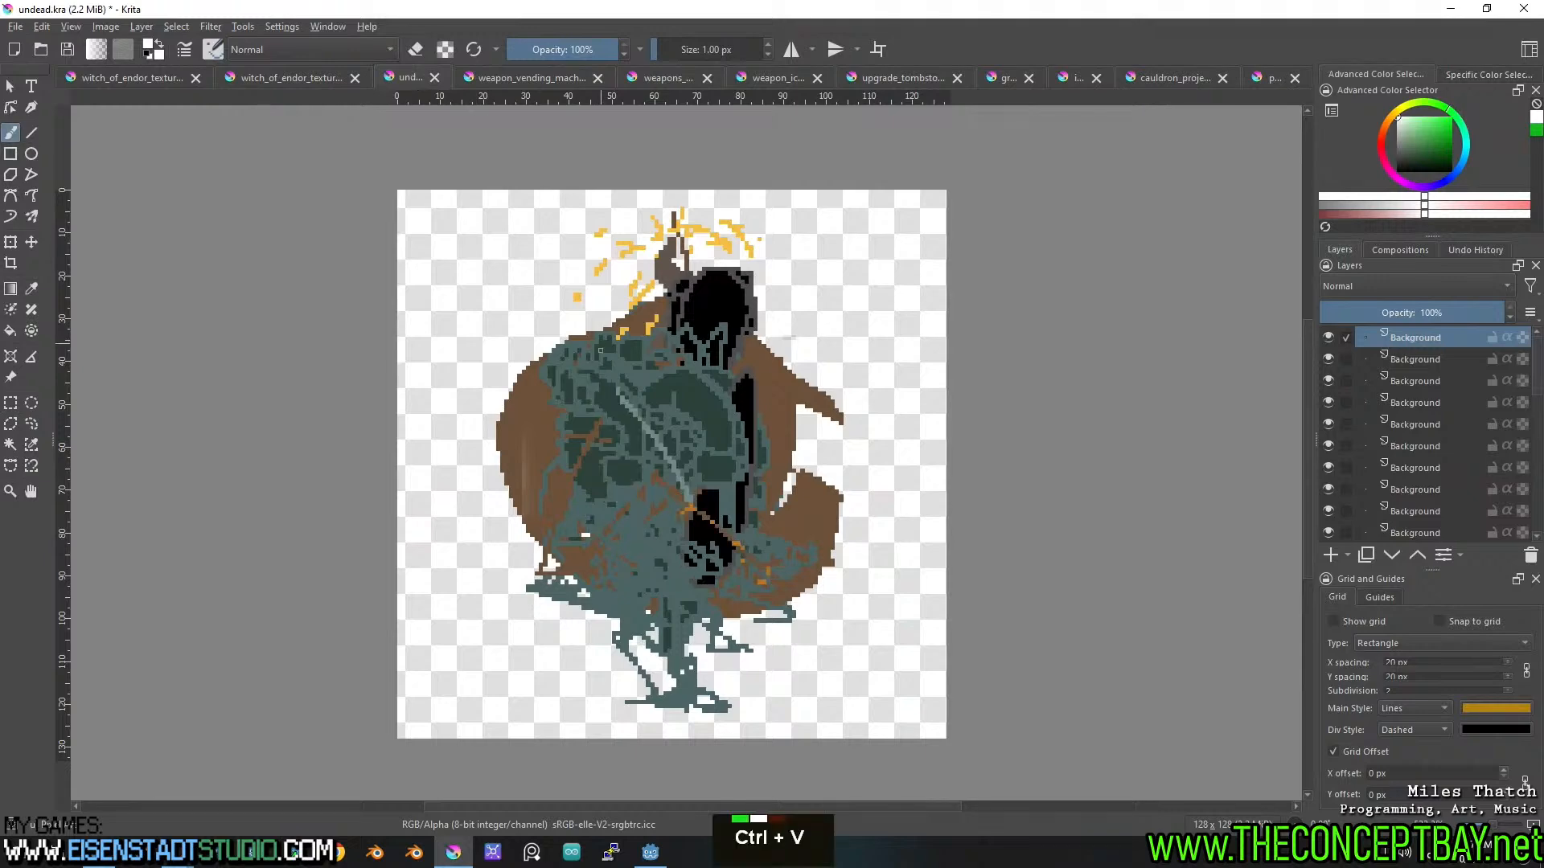
left_click(318, 77)
middle_click(614, 367)
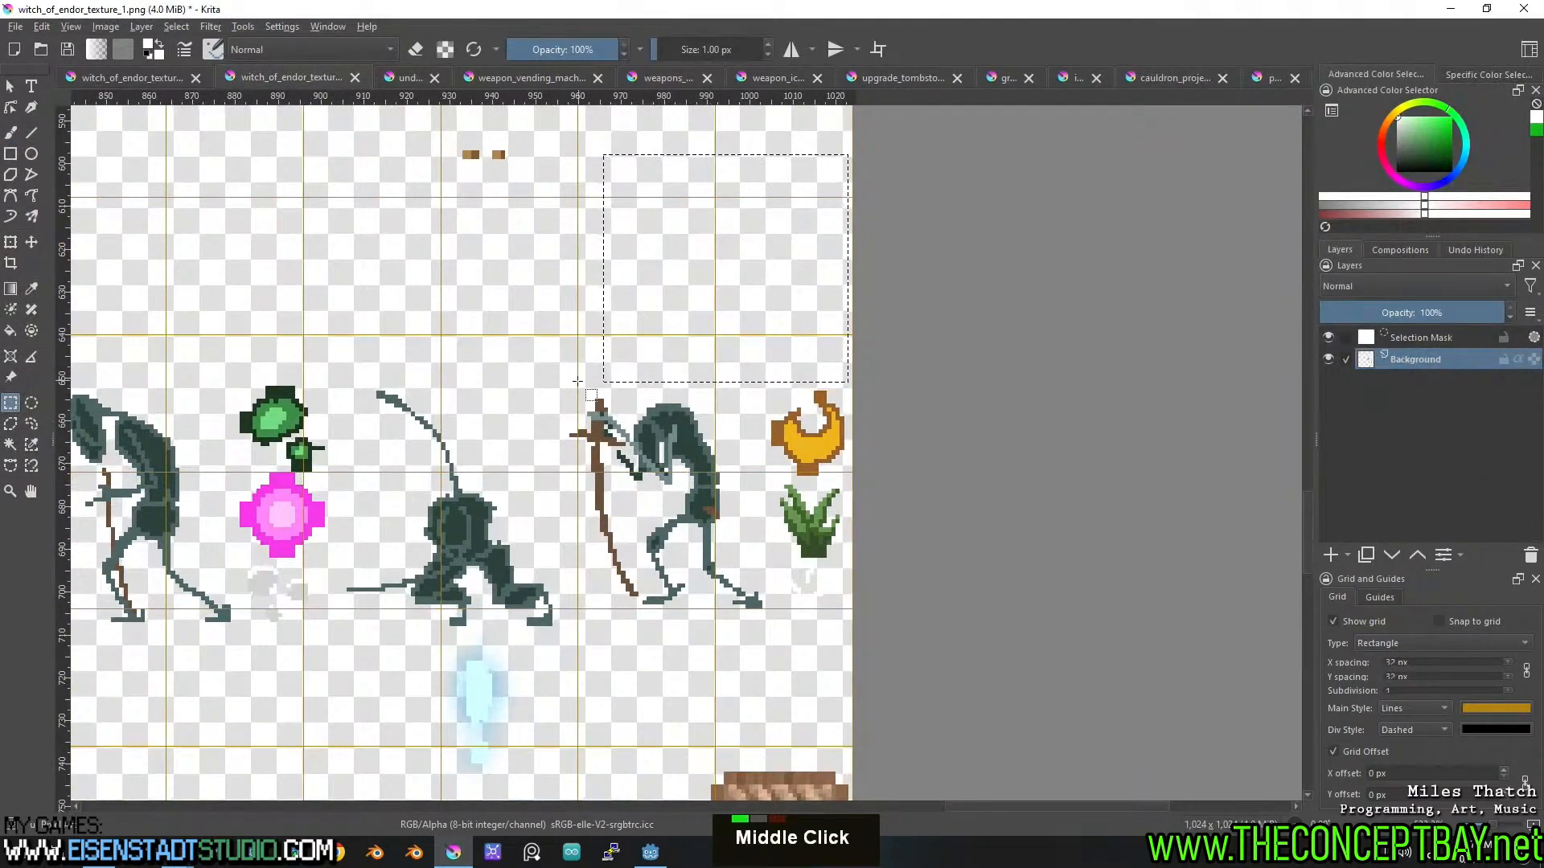
left_click_drag(574, 385, 741, 520)
left_click_drag(764, 609, 764, 611)
key("ctrl+x")
key("ctrl+z")
Cut the whole undead figure with the upright sword beside the crescent, paste it into undead.kra, and return to witch_of_endor_texture_1.png.
left_click_drag(555, 381, 769, 613)
key("ctrl+x")
left_click(406, 78)
key("ctrl+v")
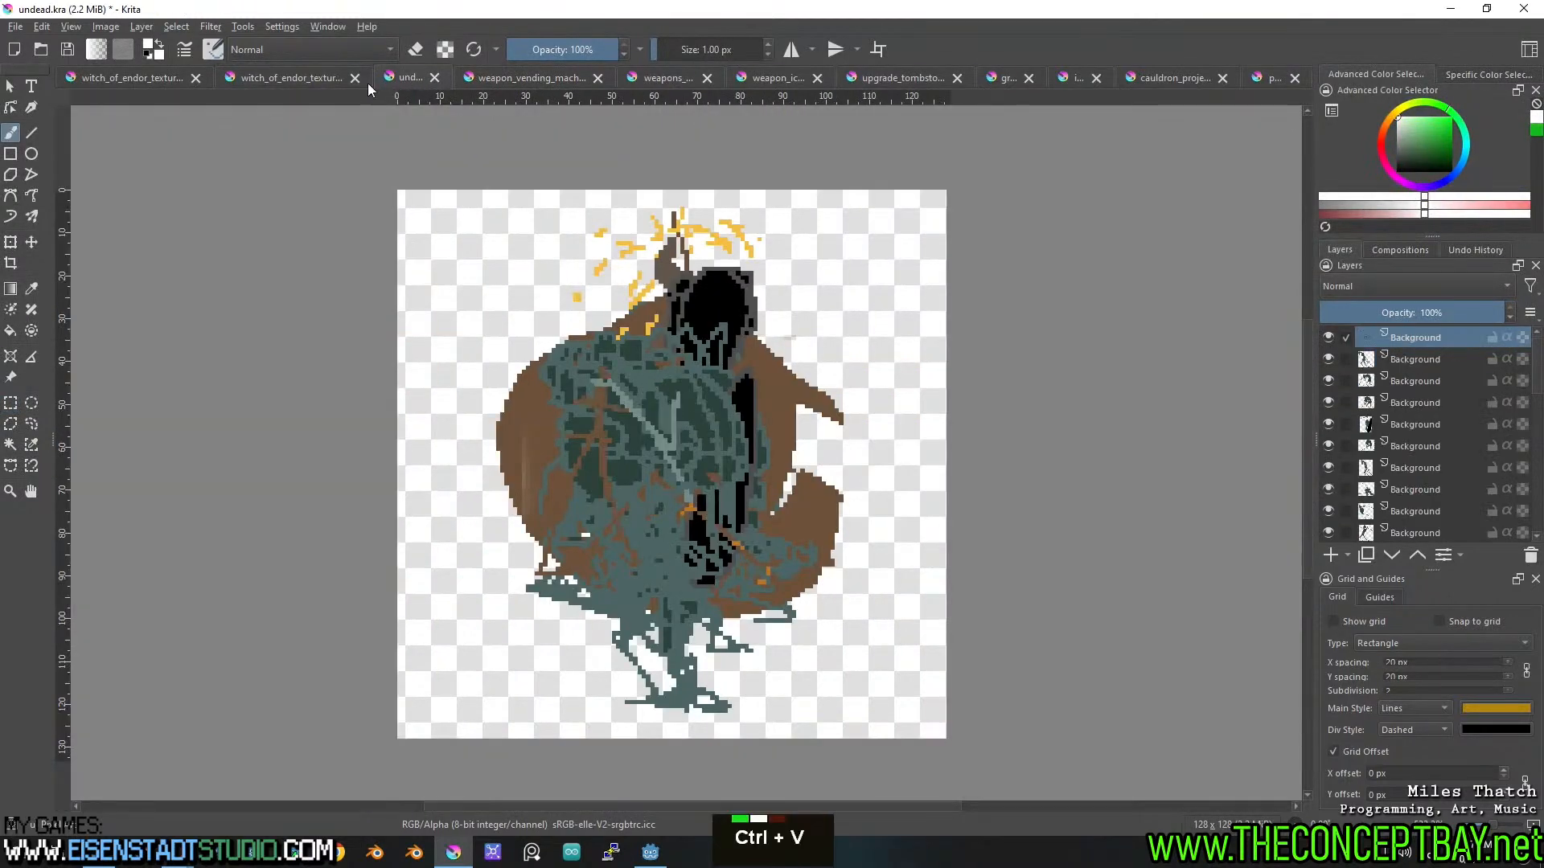
left_click(312, 78)
middle_click(604, 468)
left_click_drag(478, 348, 727, 605)
key("ctrl+c")
left_click(712, 342)
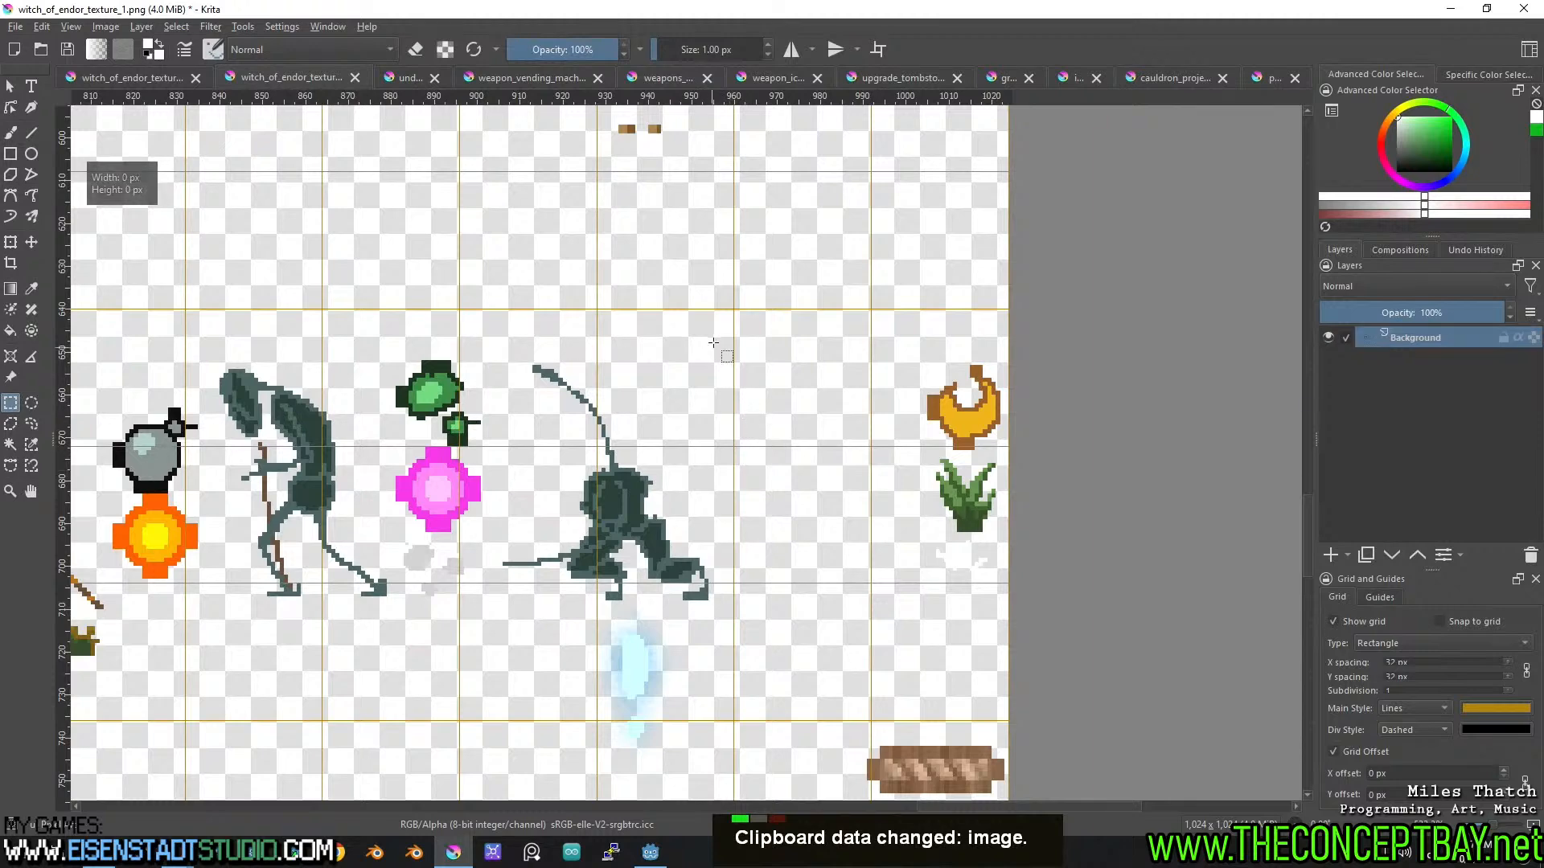
Cut the crouching undead figure with the raised thin arm above the light-blue glow and paste it into undead.kra.
left_click_drag(723, 347, 495, 600)
key("ctrl+x")
left_click(405, 76)
key("ctrl+v")
Cut the undead figure between the grey bomb and the green sprite with a selection of about 42 by 58 pixels and paste it into undead.kra.
left_click(317, 82)
left_click_drag(205, 373, 696, 568)
key("ctrl+x")
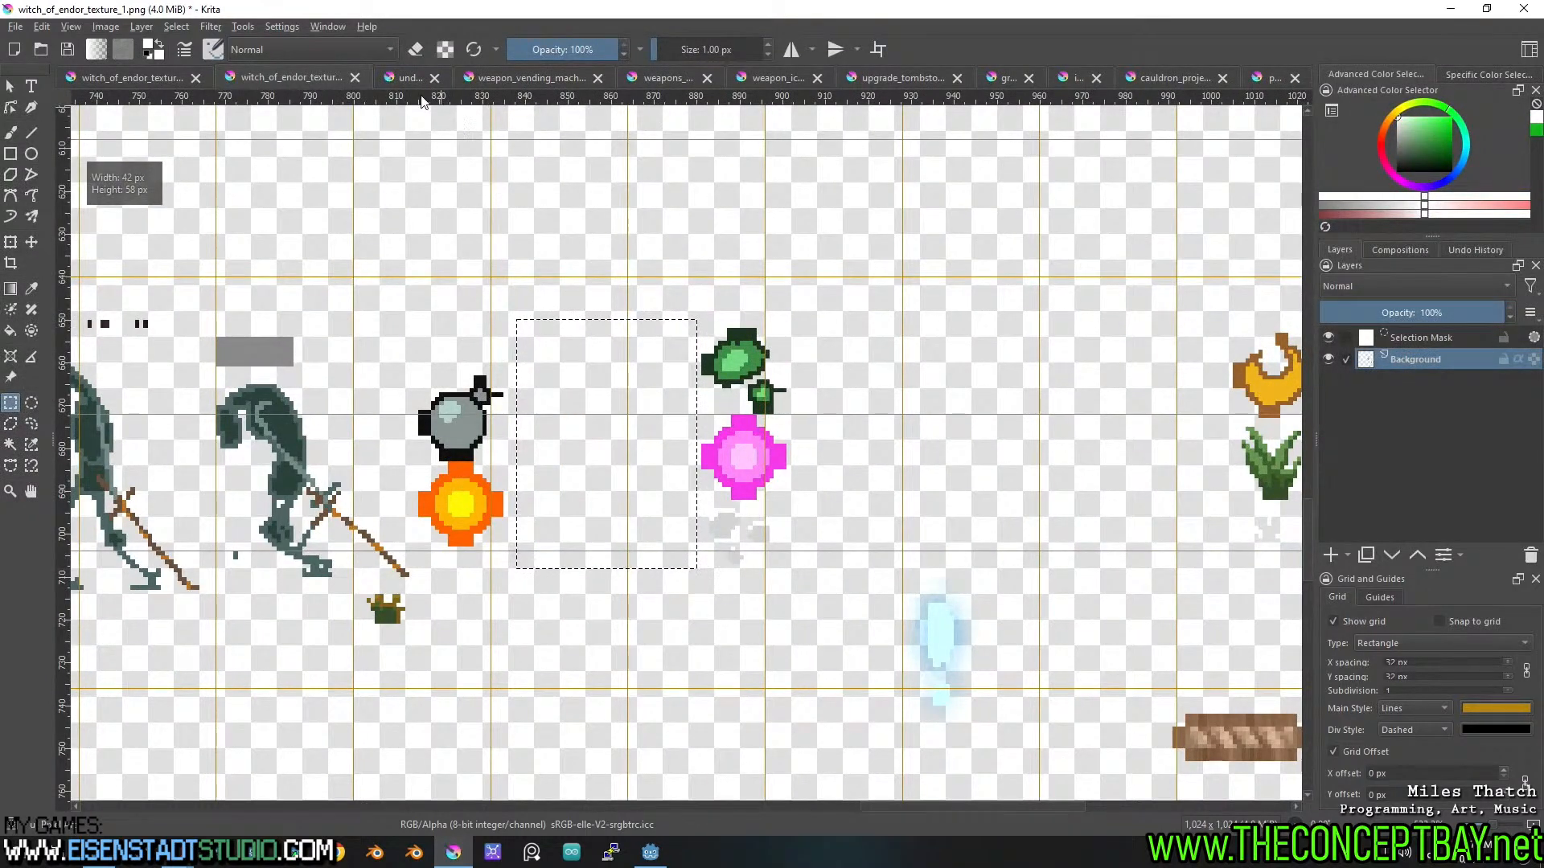
left_click(405, 76)
key("ctrl+v")
Cut the bent undead sword figure below the grey bar from witch_of_endor_texture_1.png and paste it into undead.kra.
left_click(310, 84)
left_click_drag(191, 320, 666, 530)
key("ctrl+x")
left_click(405, 76)
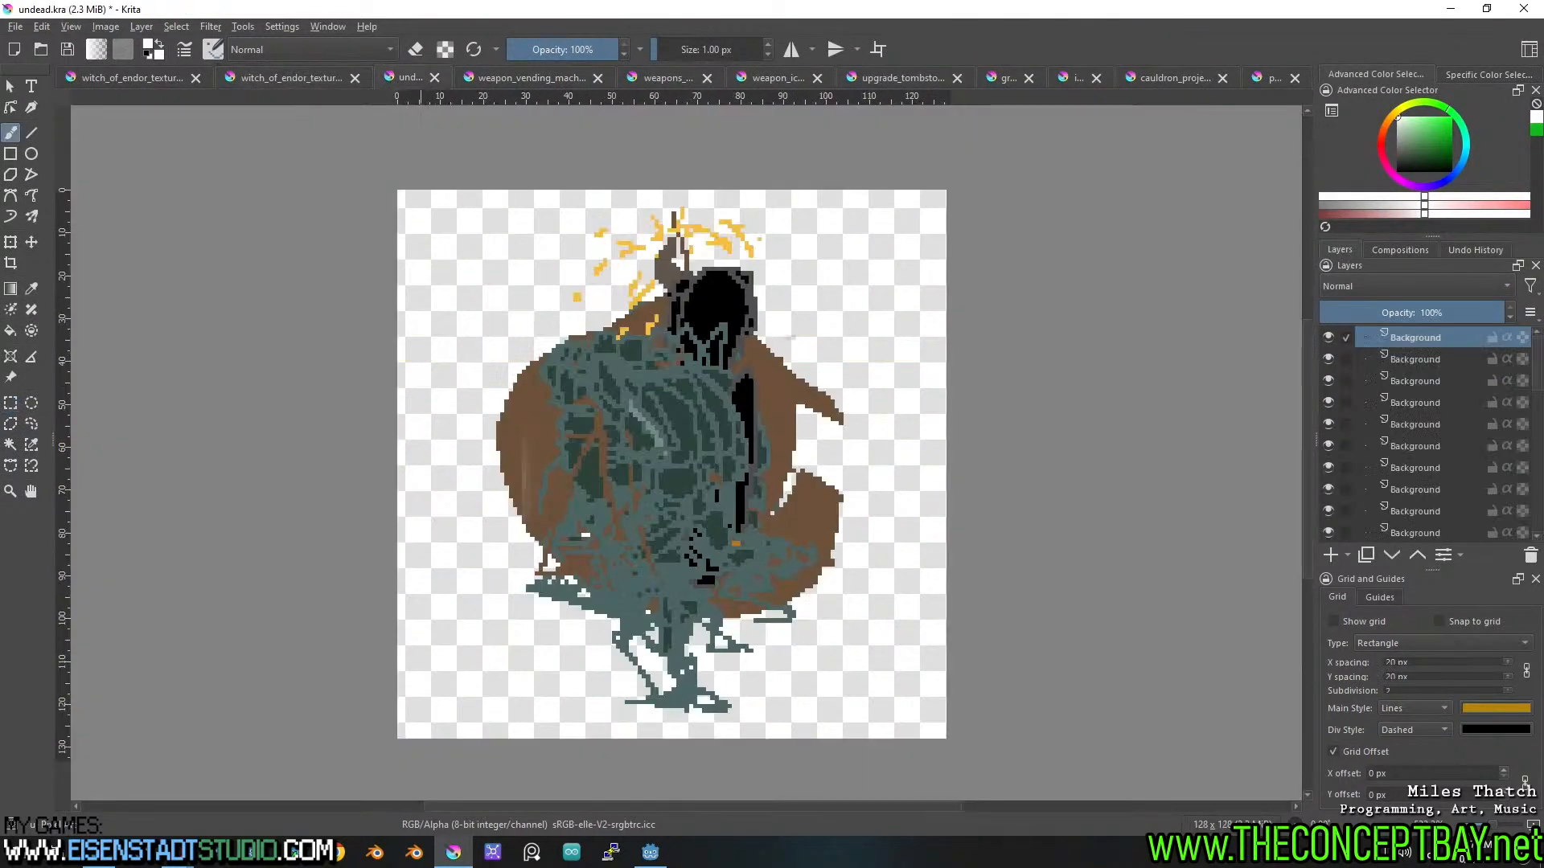
key("ctrl+v")
Cut the last remaining undead sword figure with a selection of about 46 by 61 pixels and paste it into undead.kra.
left_click(257, 77)
left_click_drag(620, 437, 764, 433)
left_click_drag(415, 276, 615, 565)
key("ctrl+x")
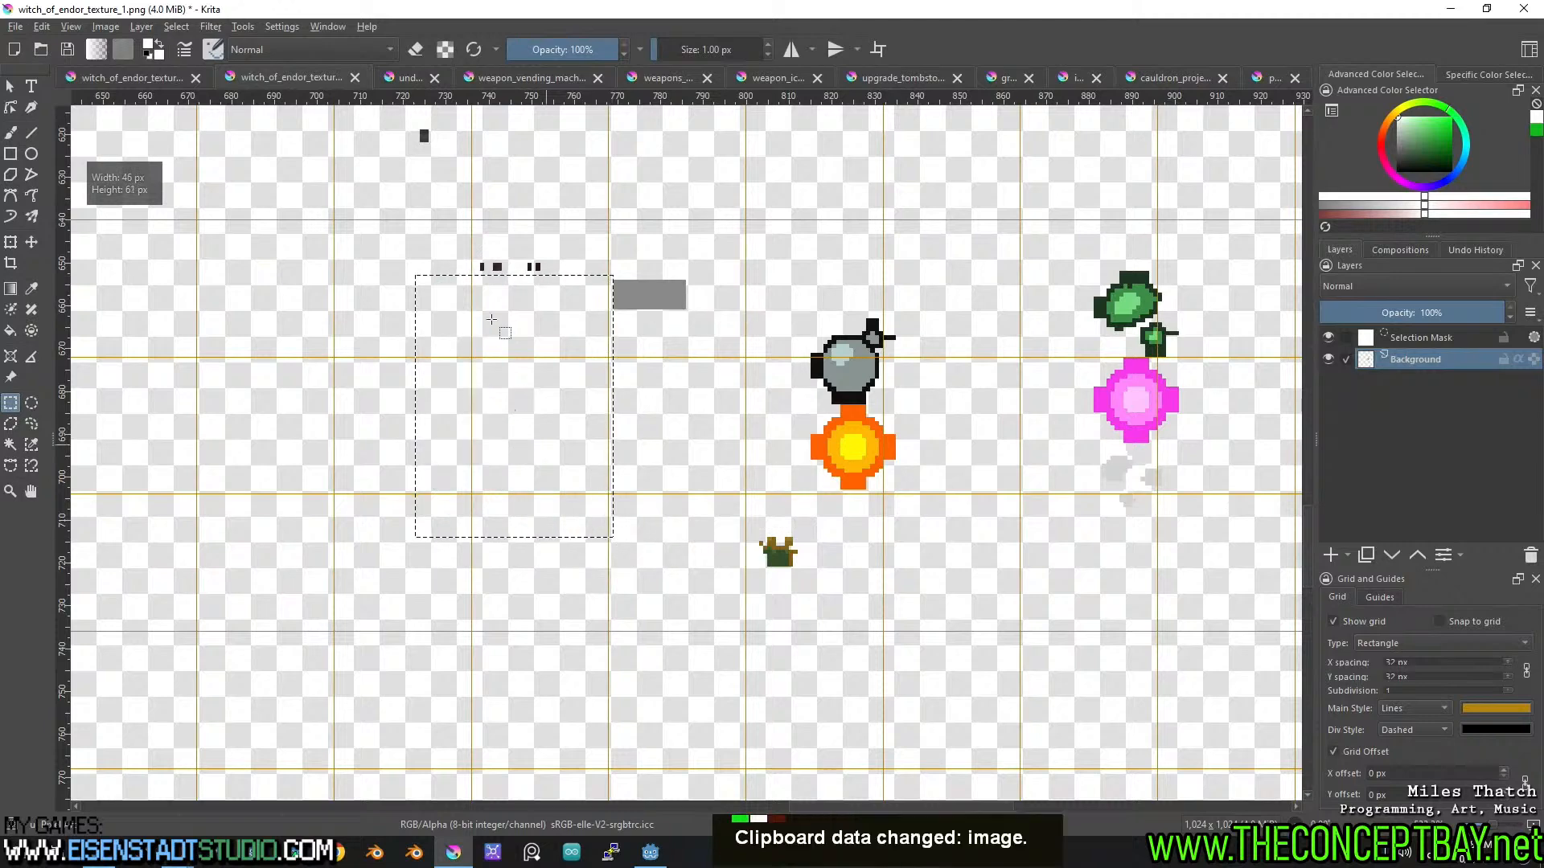
left_click(410, 78)
key("ctrl+v")
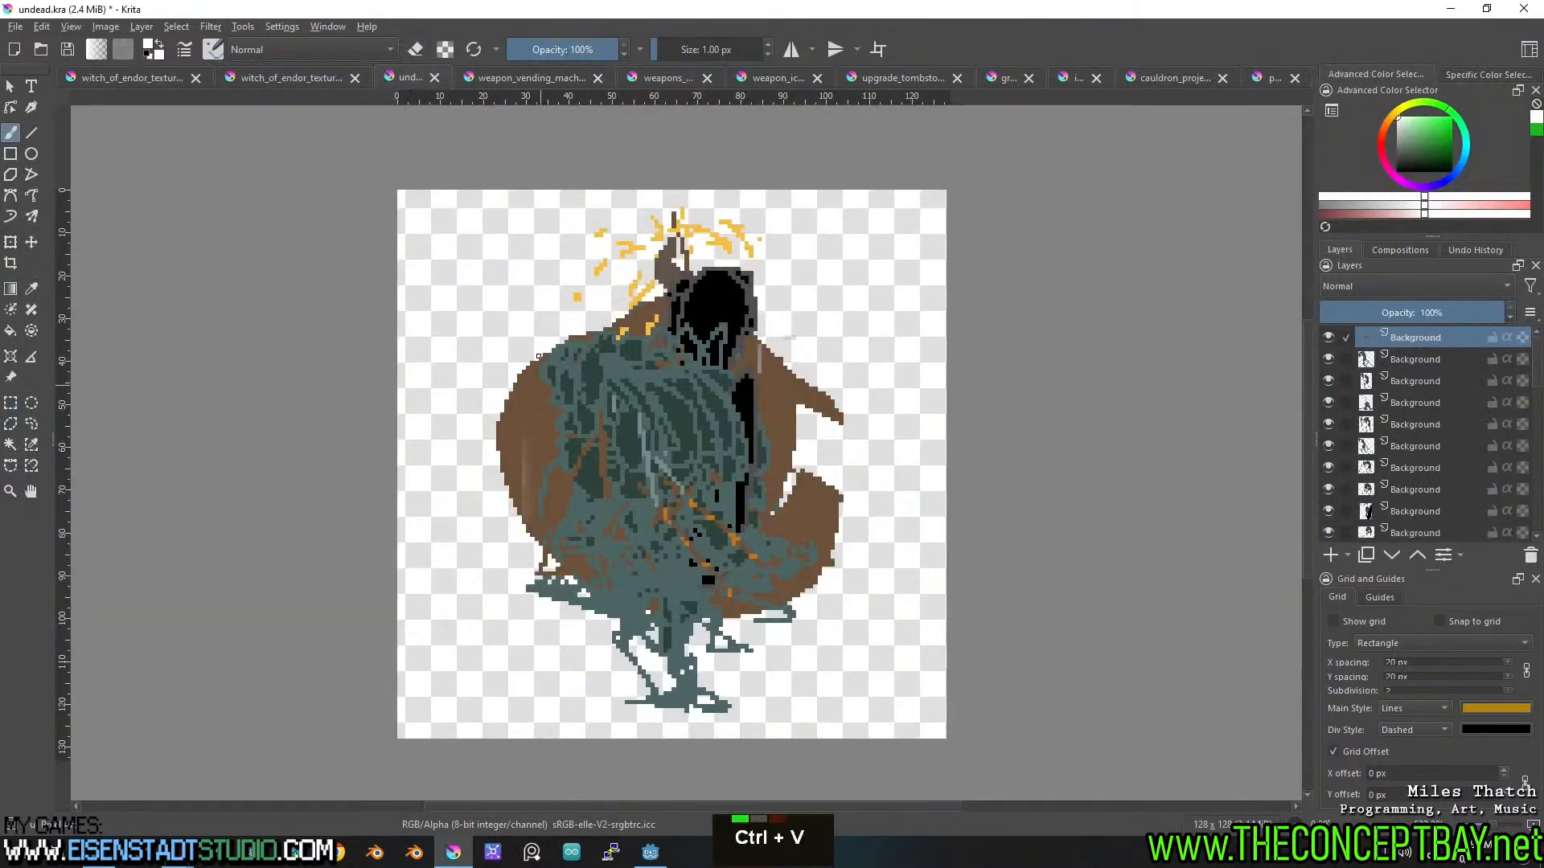
Cut the small brown-green grass tuft below the orange sprite in witch_of_endor_texture_1.png and paste it into grass.kra.
left_click(316, 74)
scroll(772, 388, "down", 1)
scroll(772, 388, "down", 3)
scroll(865, 439, "up", 3)
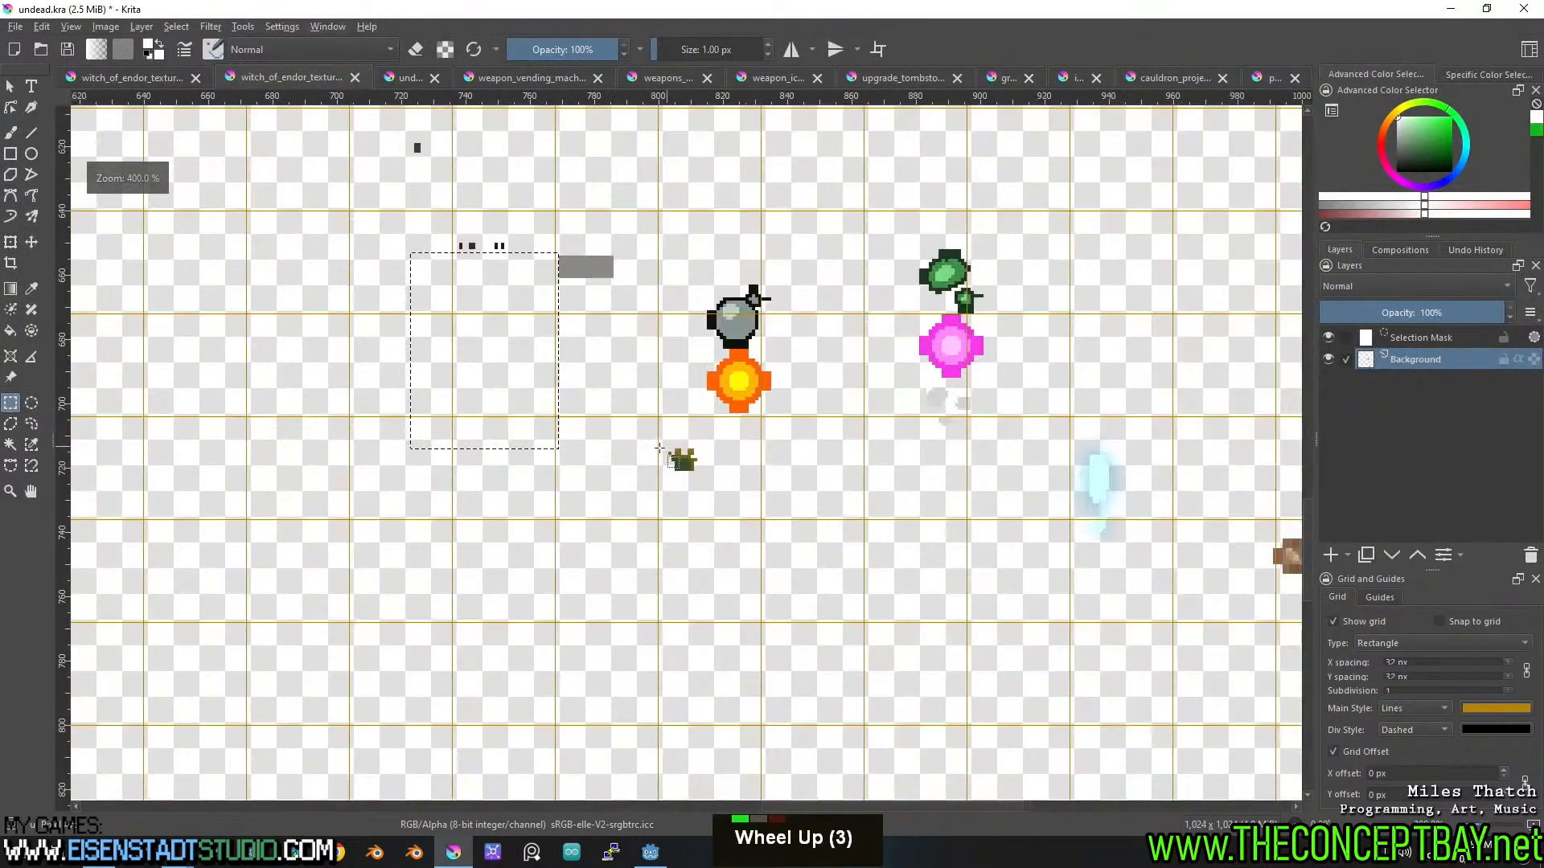
left_click_drag(652, 439, 716, 493)
key("ctrl+x")
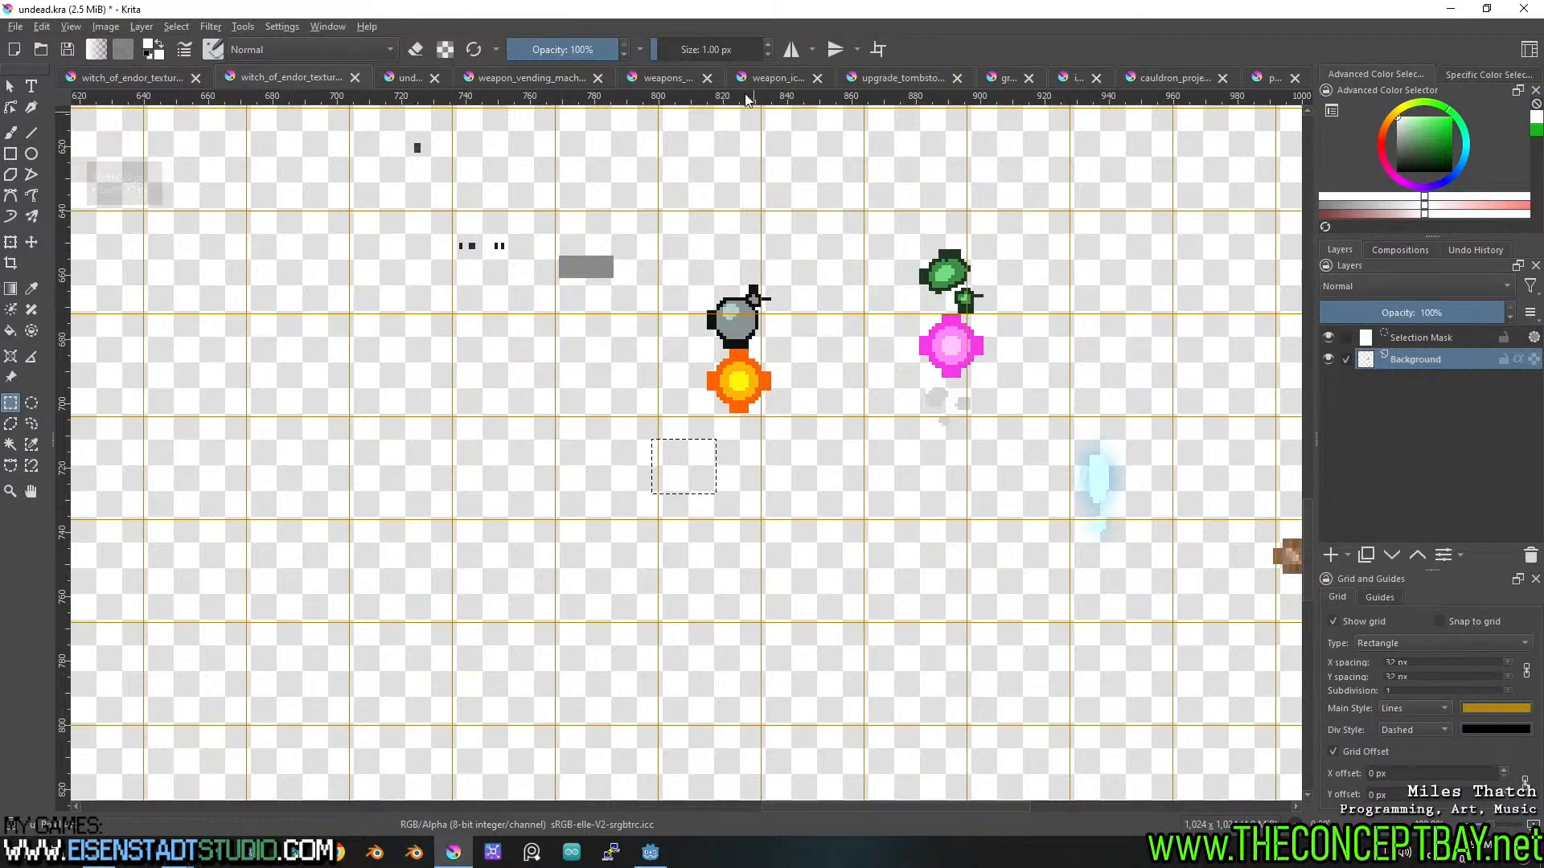
left_click(998, 77)
key("ctrl+v")
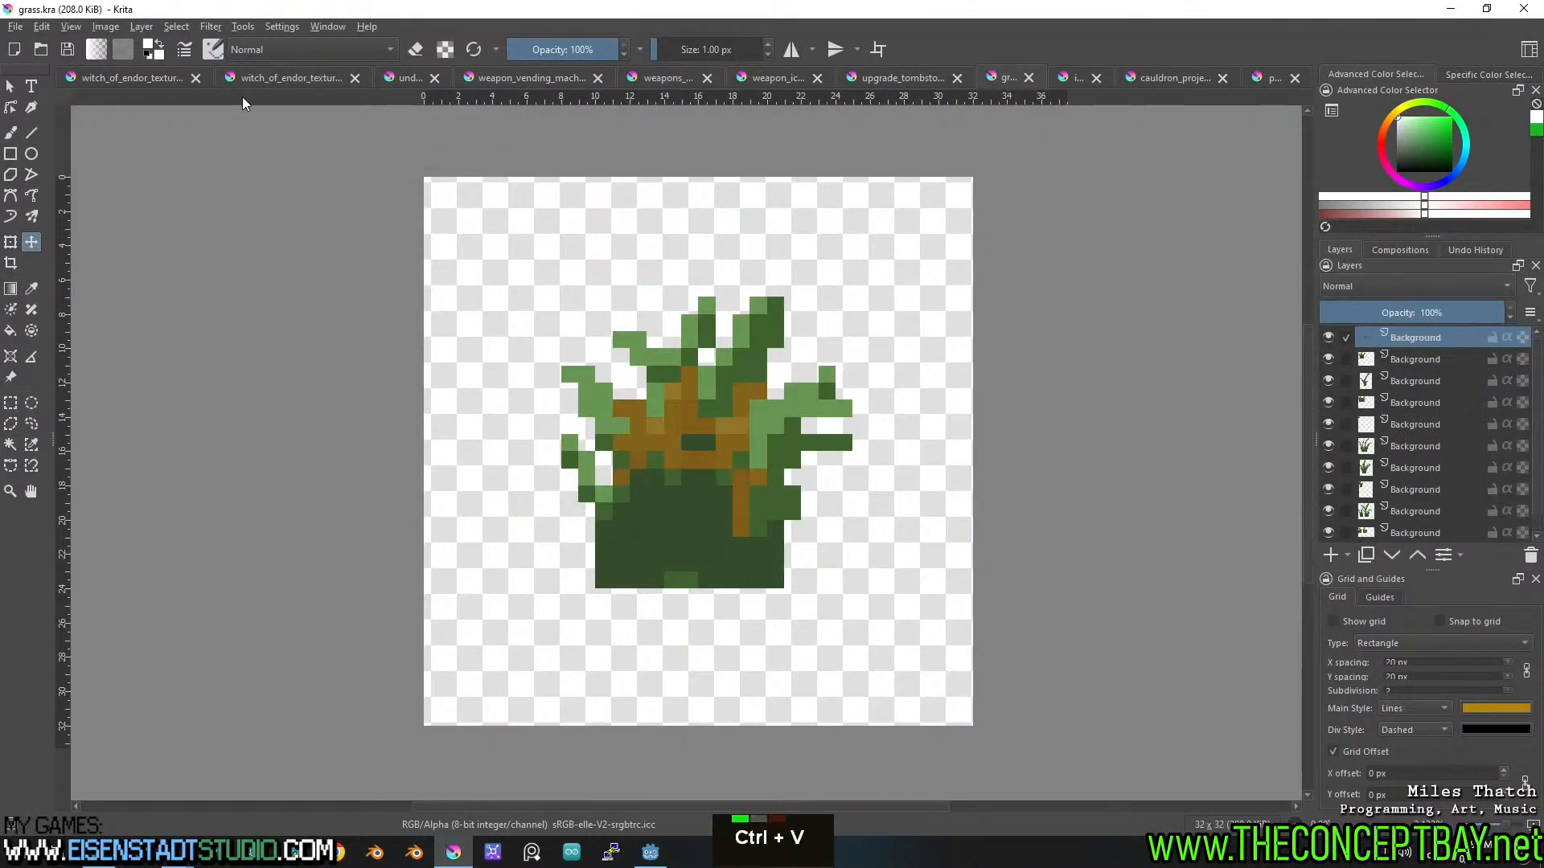
Cut the green grass blades below the yellow crescent in witch_of_endor_texture_1.png and paste them into grass.kra.
left_click(193, 83)
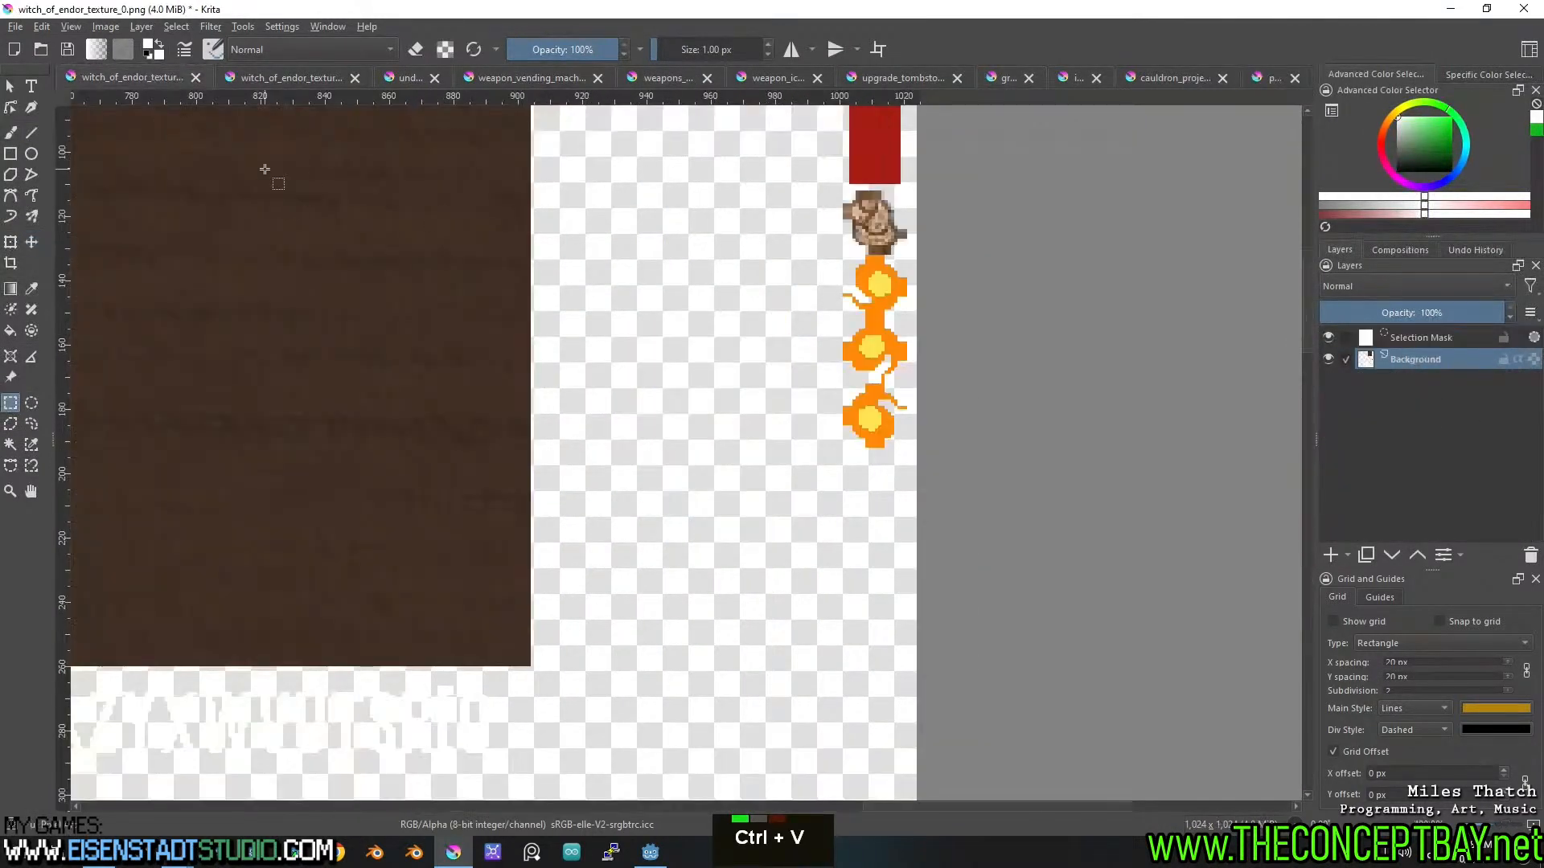
left_click(315, 74)
left_click_drag(951, 294, 617, 395)
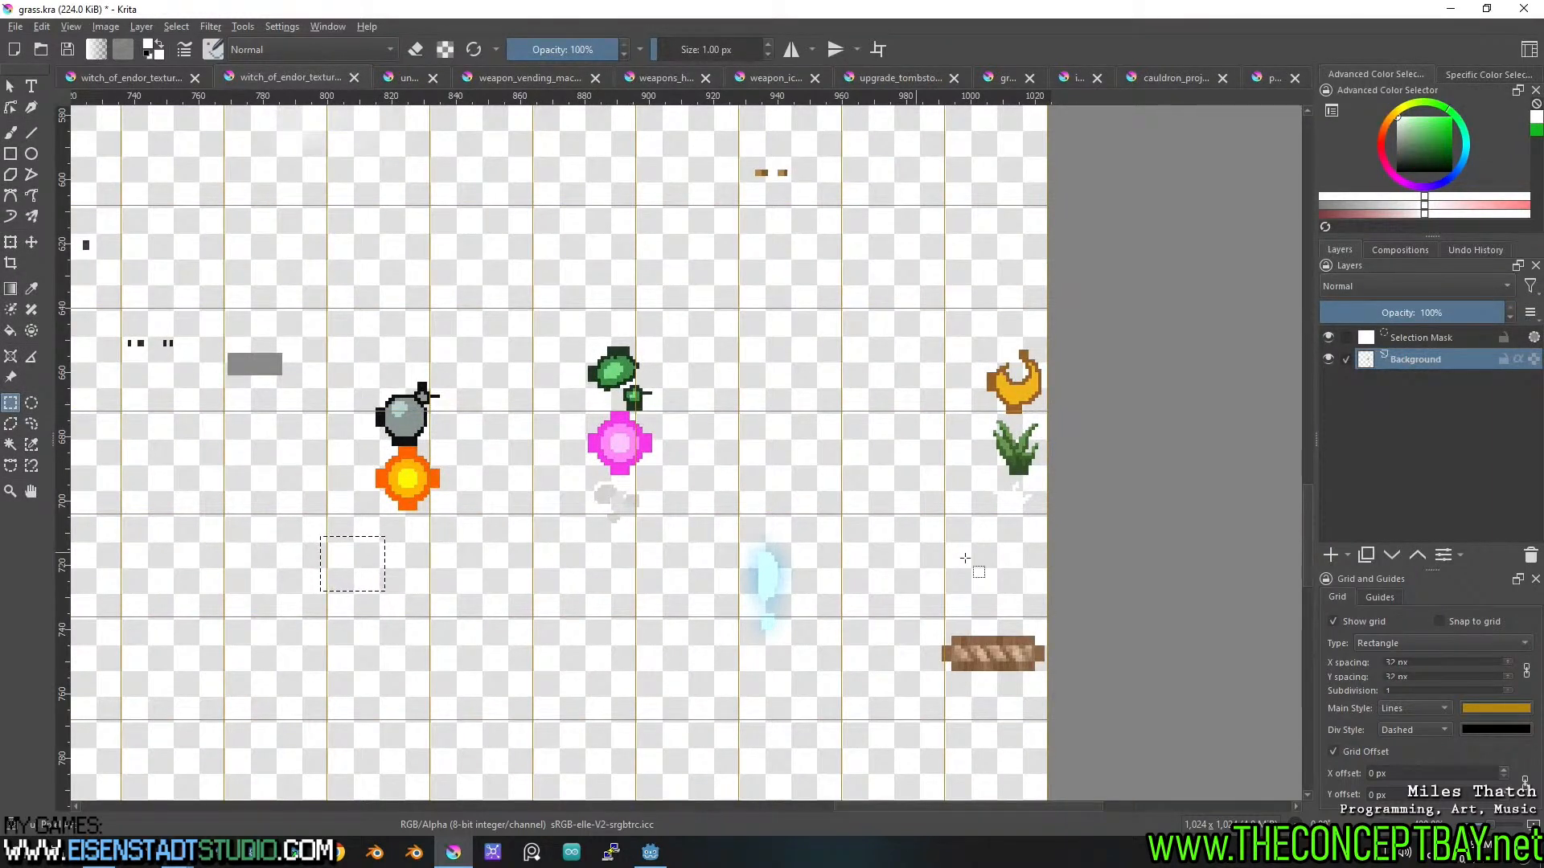
left_click_drag(986, 413, 1054, 453)
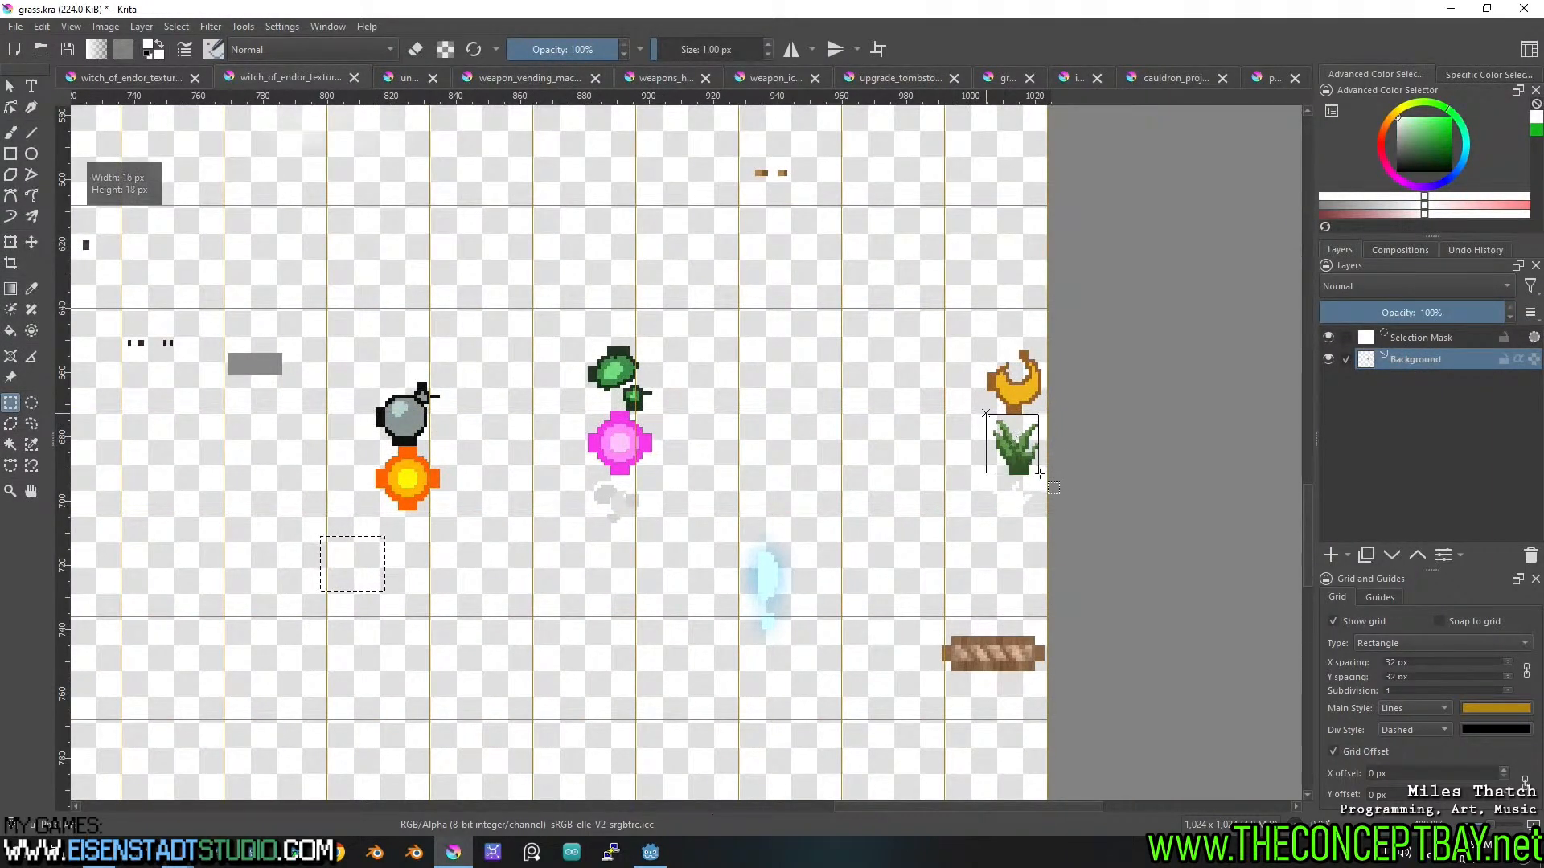
key("ctrl+x")
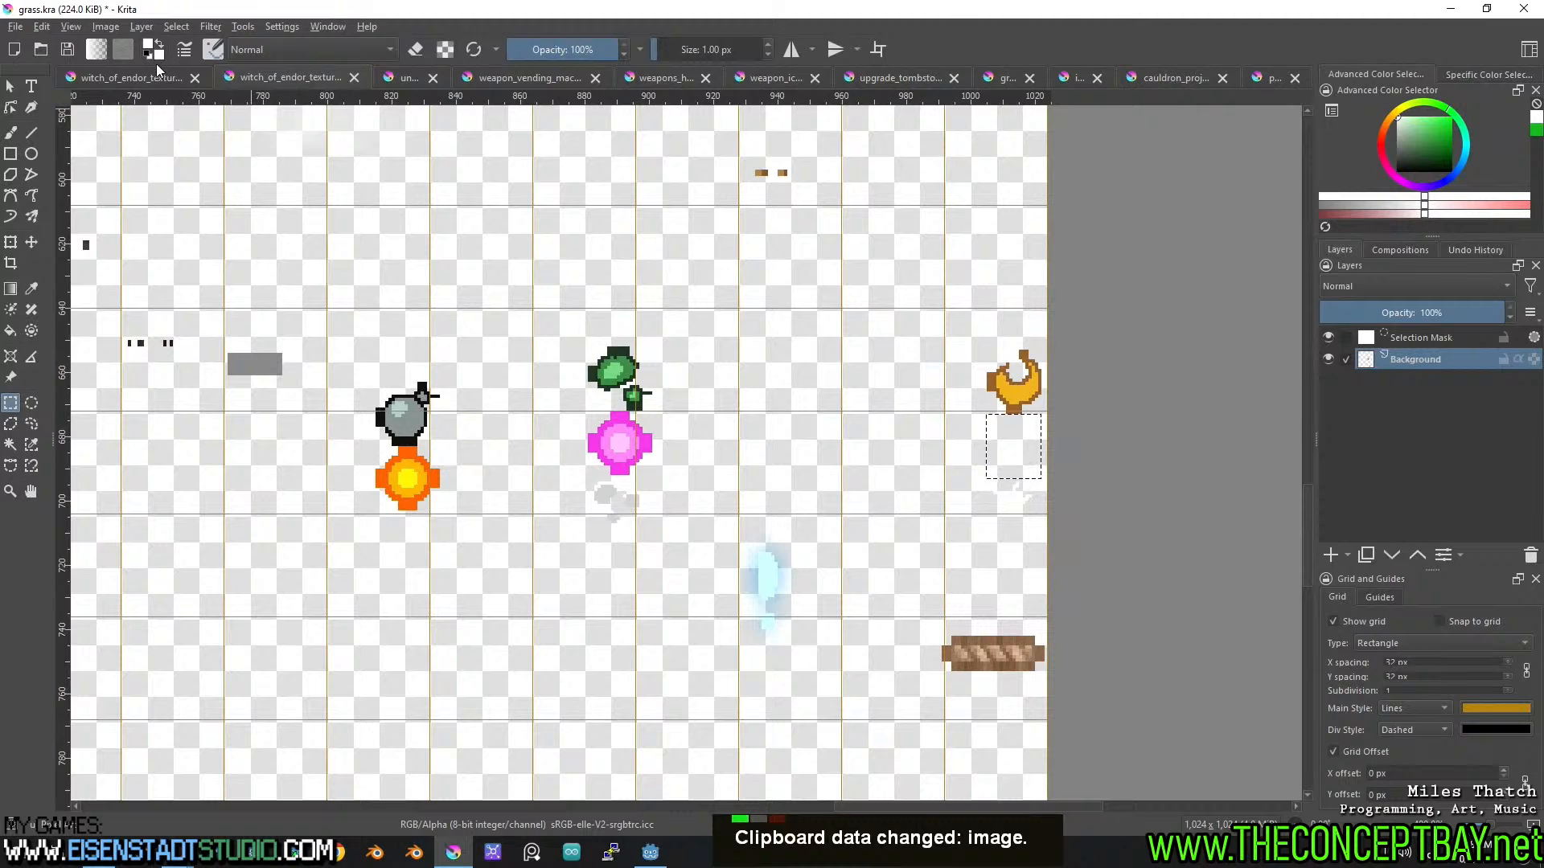
left_click(147, 76)
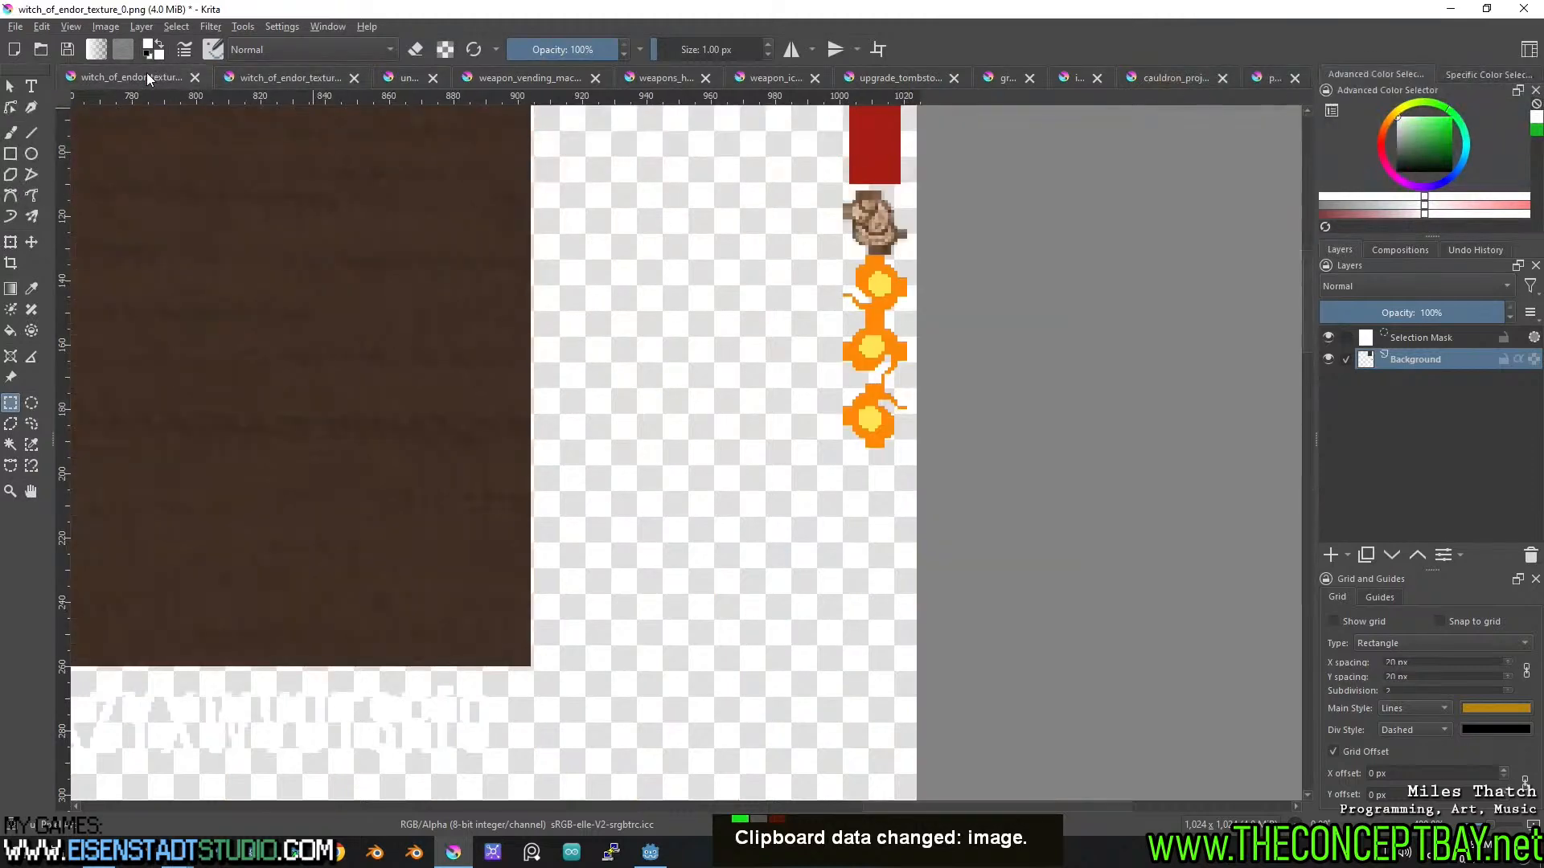
left_click(408, 77)
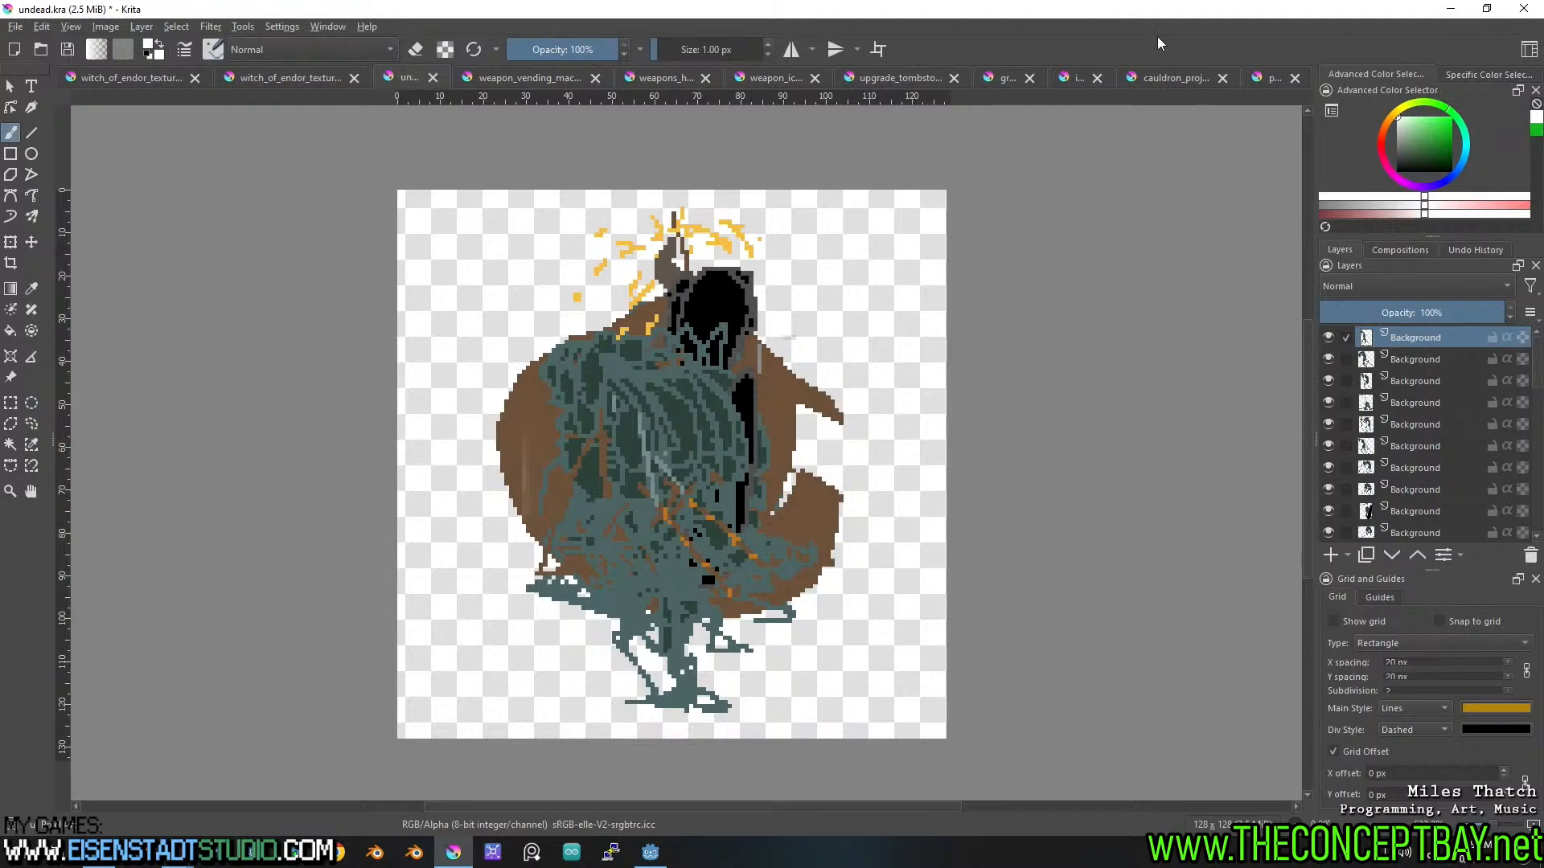
left_click(1005, 77)
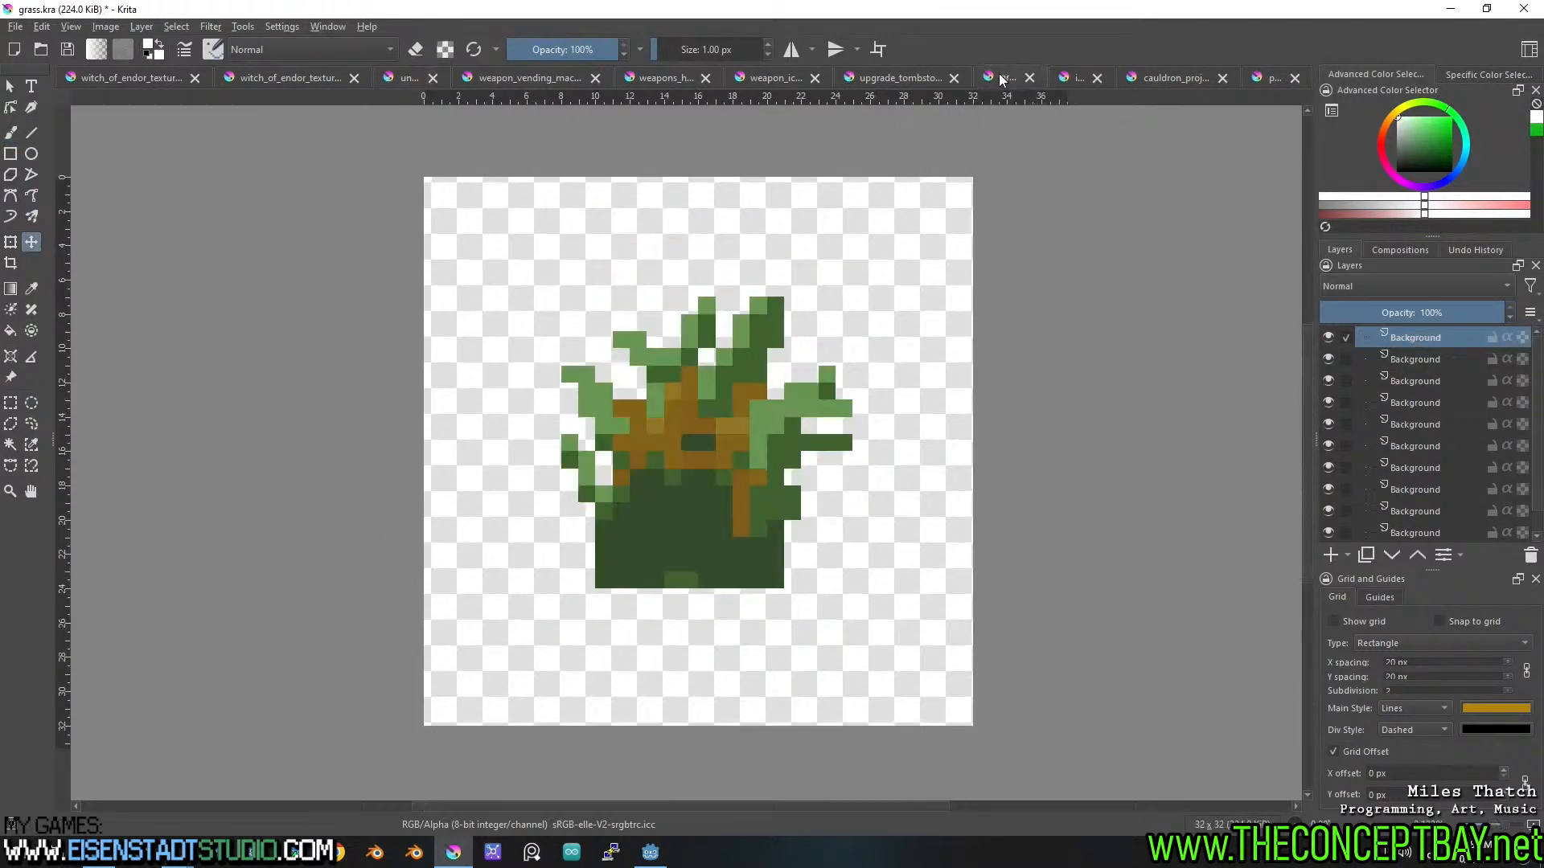
key("ctrl+v")
Look over witch_of_endor_texture_1.png for the sprites that still need extracting.
left_click(281, 78)
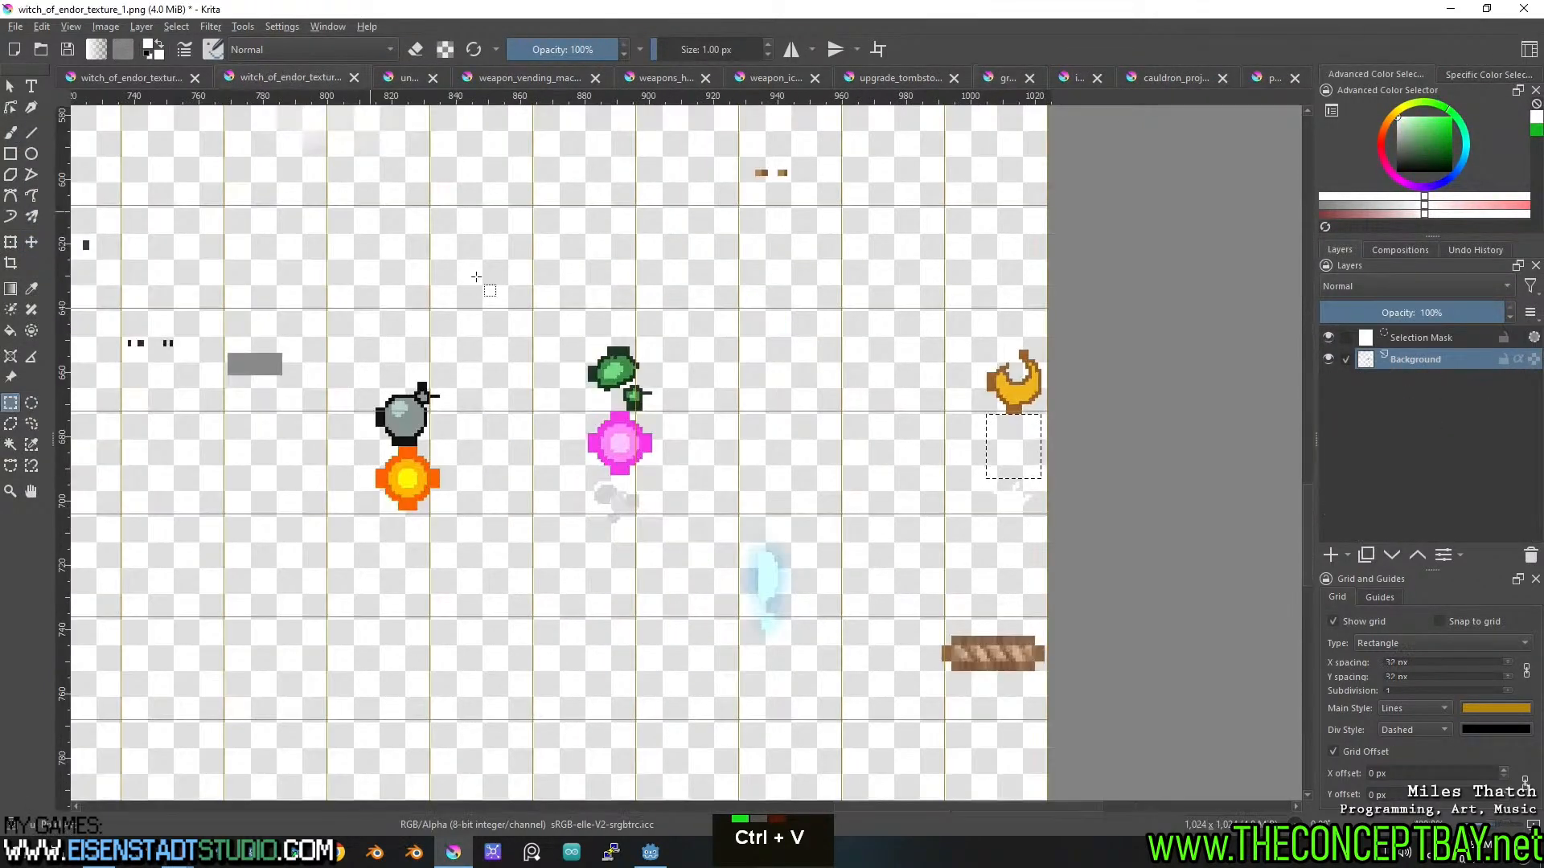
middle_click(924, 551)
scroll(859, 495, "down", 2)
middle_click(859, 494)
middle_click(830, 456)
scroll(793, 444, "up", 3)
middle_click(585, 613)
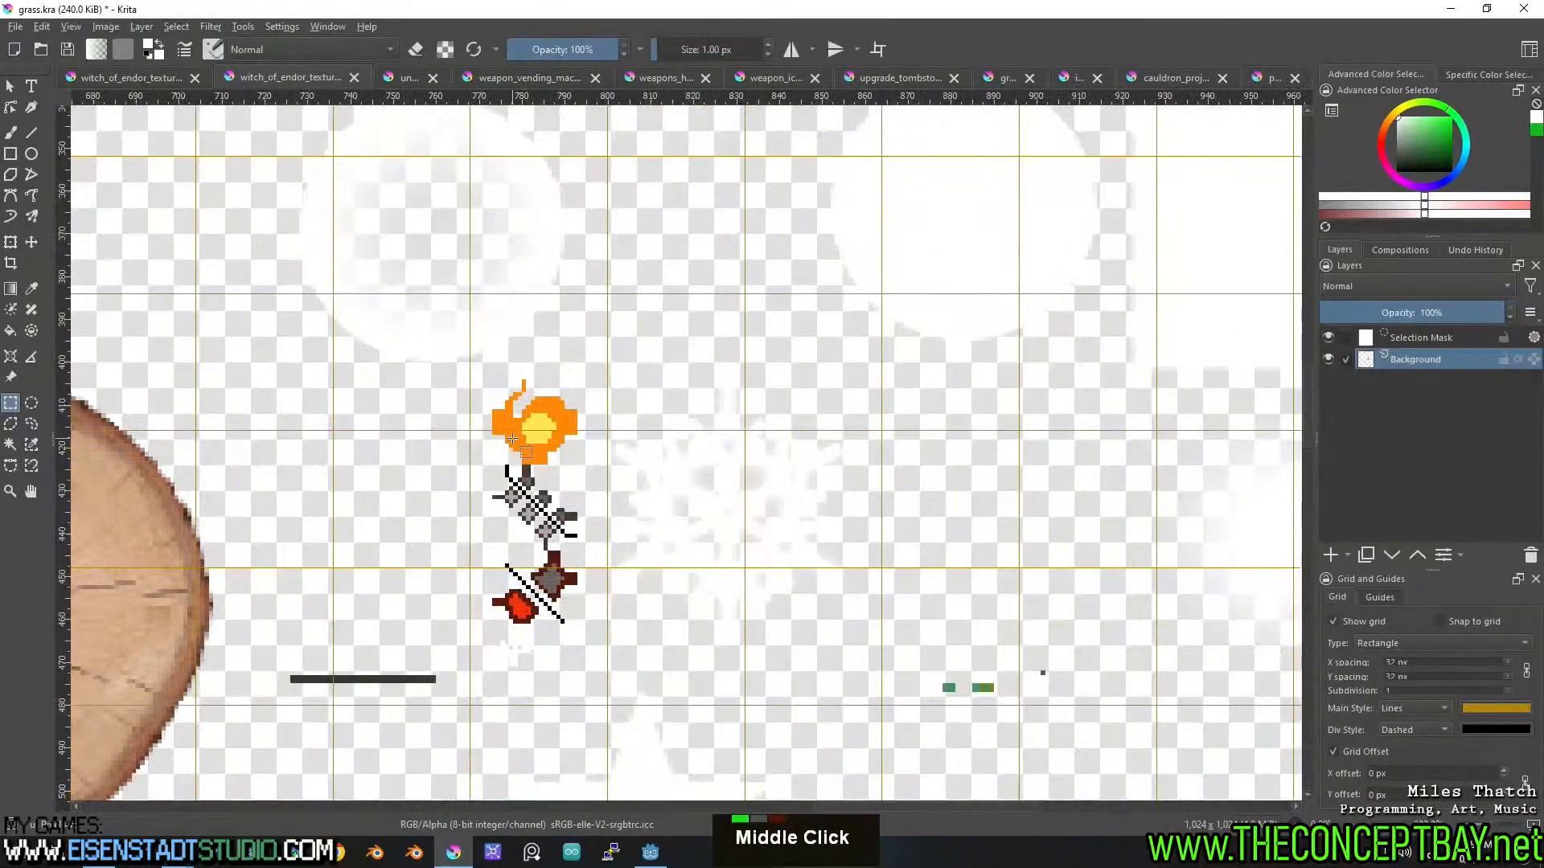
middle_click(599, 498)
scroll(500, 366, "down", 1)
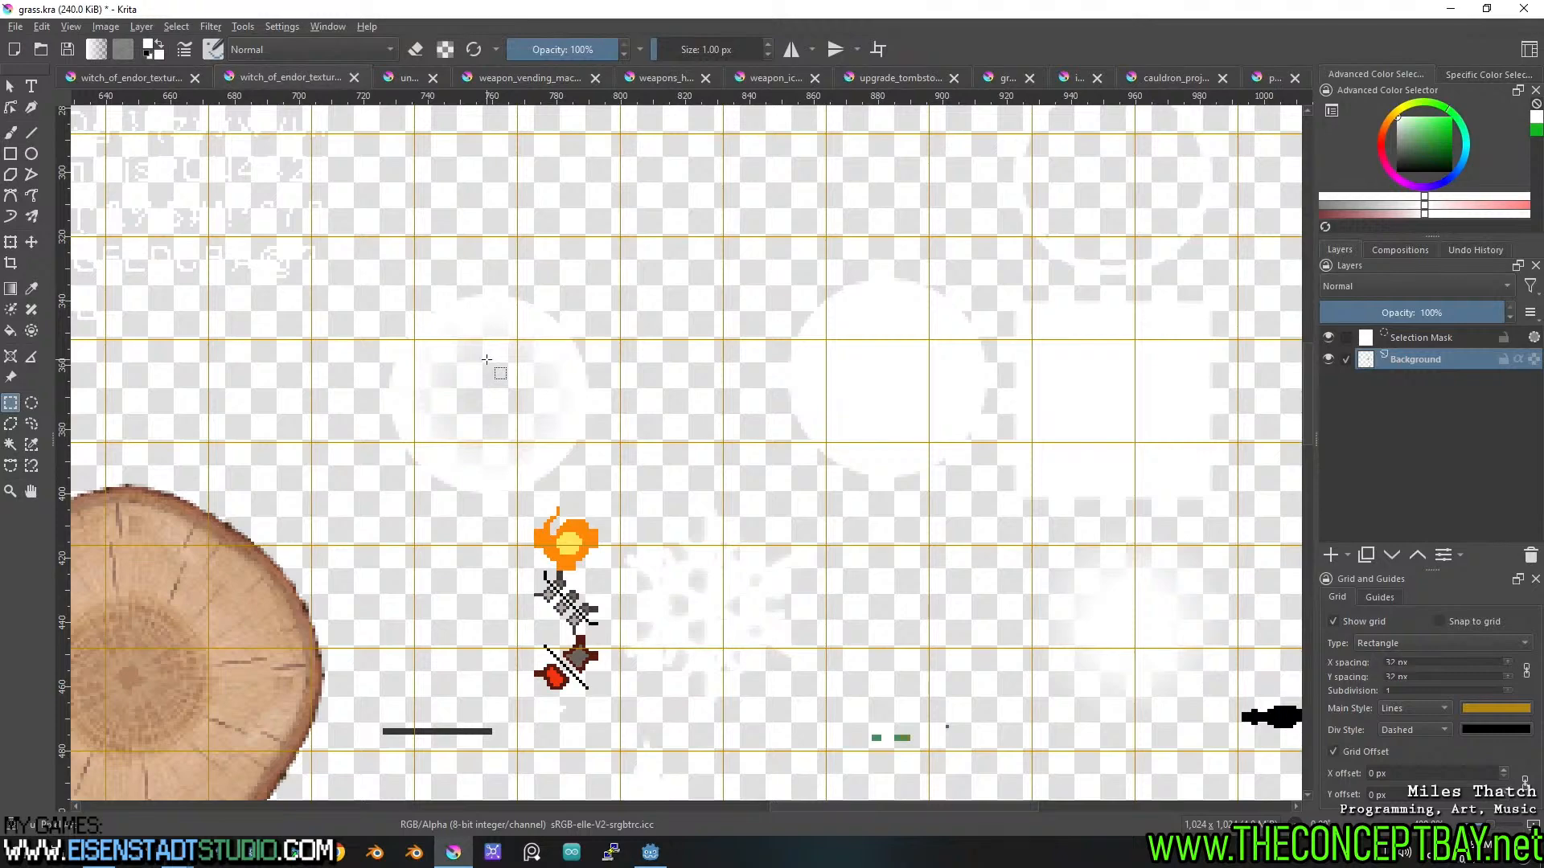
scroll(487, 359, "down", 3)
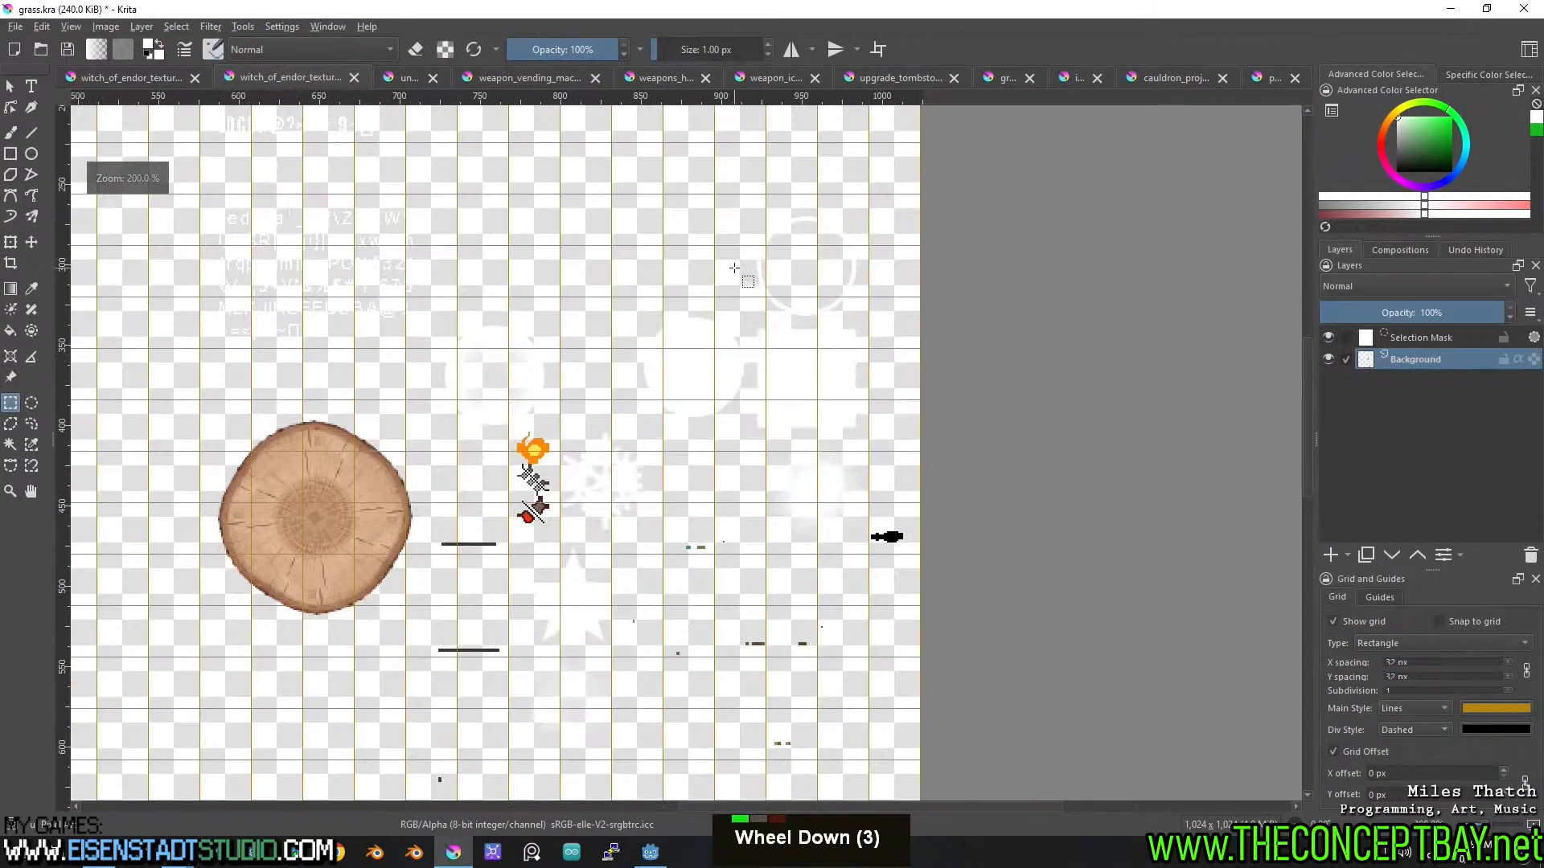
scroll(660, 356, "up", 1)
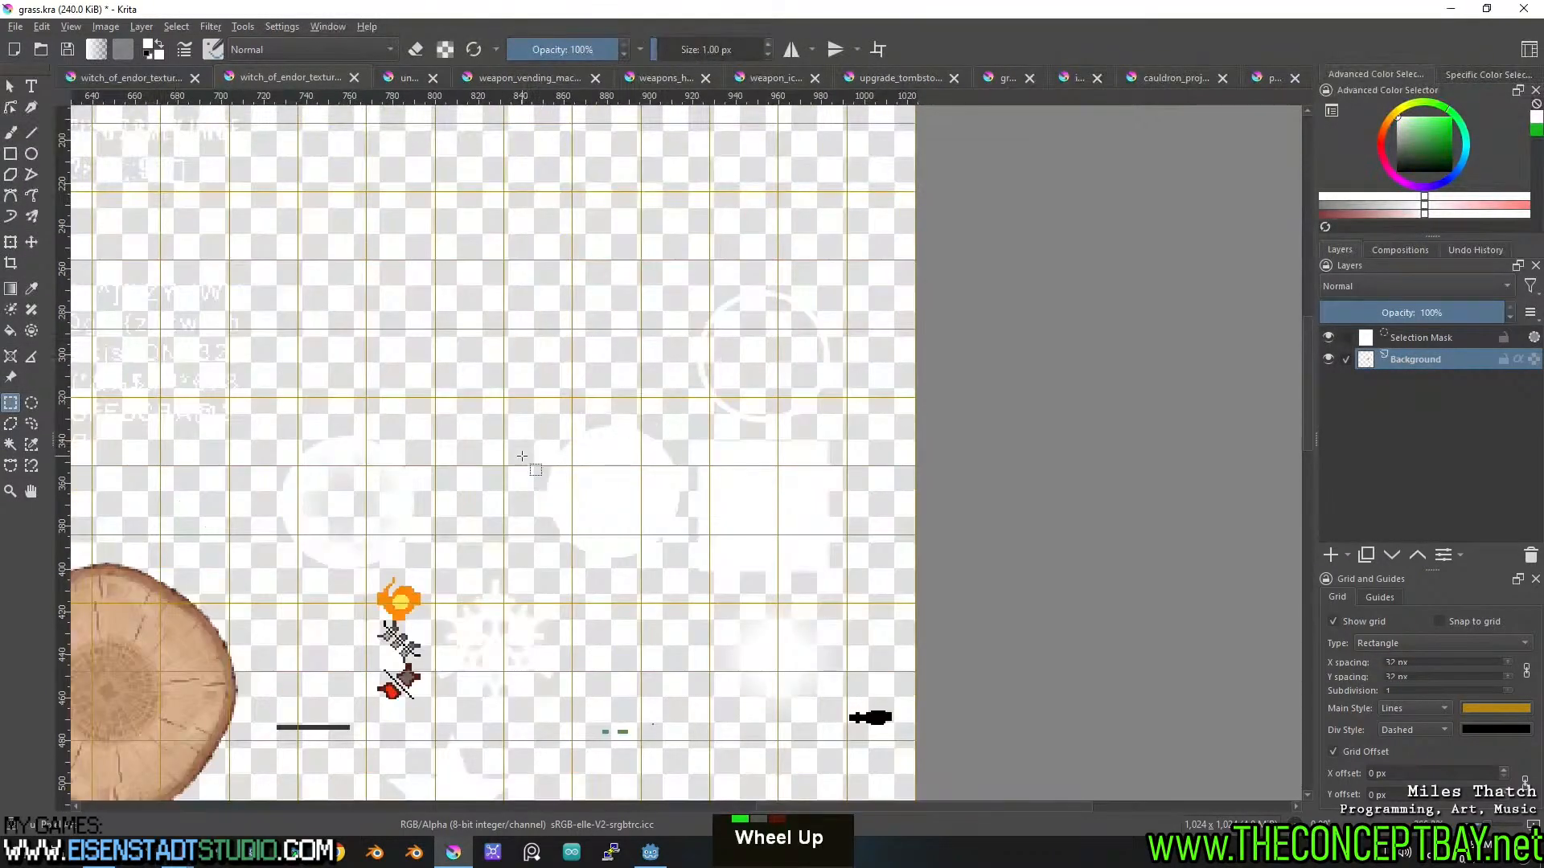
scroll(522, 456, "down", 1)
mouse_move(378, 476)
left_mouse_down()
mouse_move(724, 507)
mouse_move(725, 488)
mouse_move(601, 384)
left_mouse_up()
scroll(722, 504, "down", 1)
left_click_drag(789, 592, 737, 520)
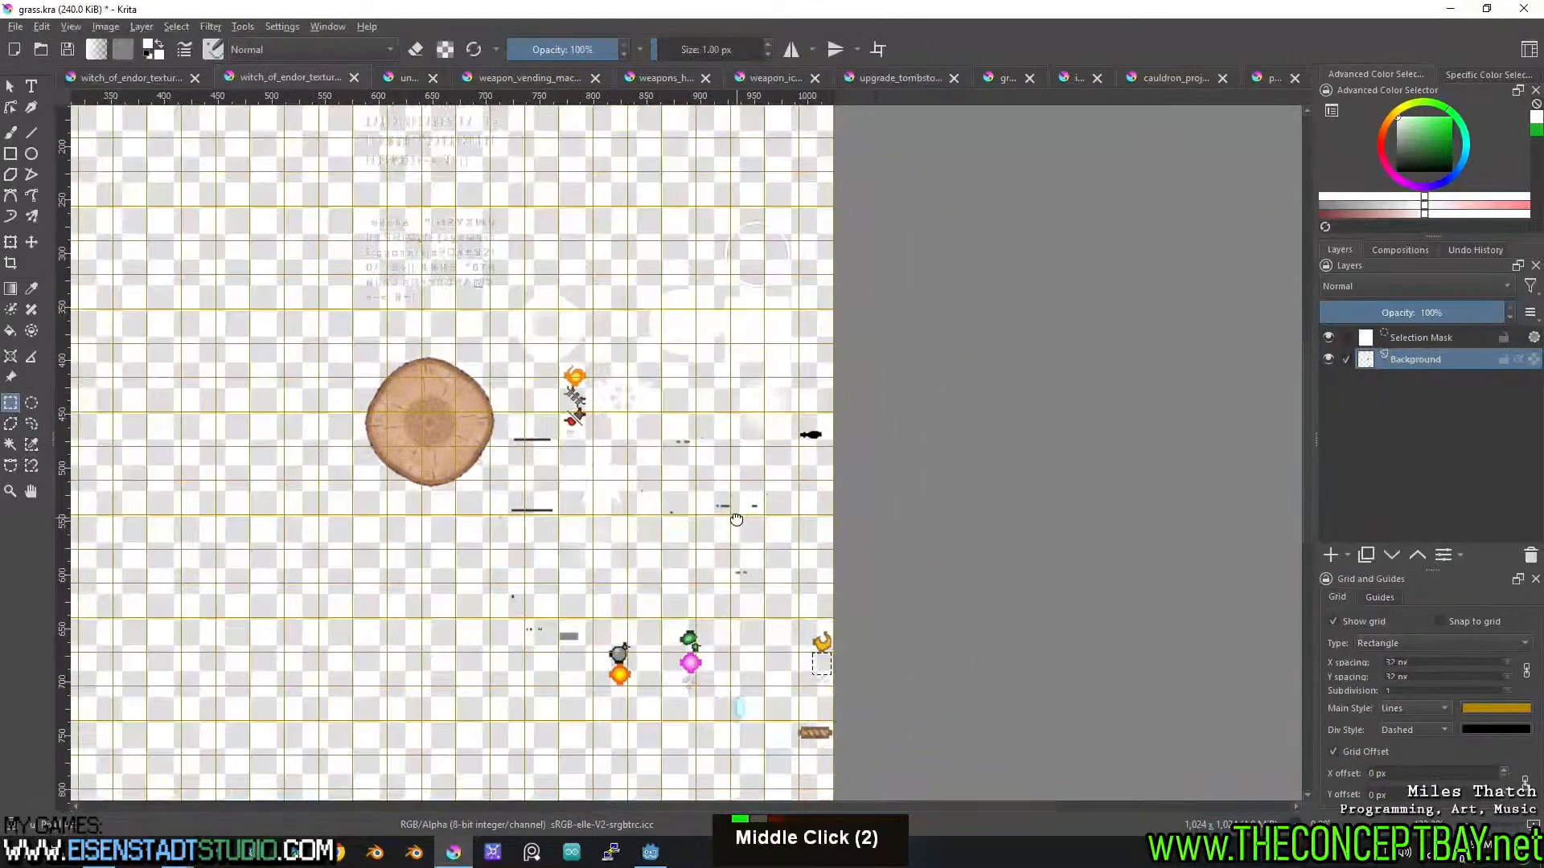
scroll(737, 521, "up", 1)
mouse_move(650, 555)
left_mouse_down()
mouse_move(623, 260)
mouse_move(596, 332)
left_mouse_up()
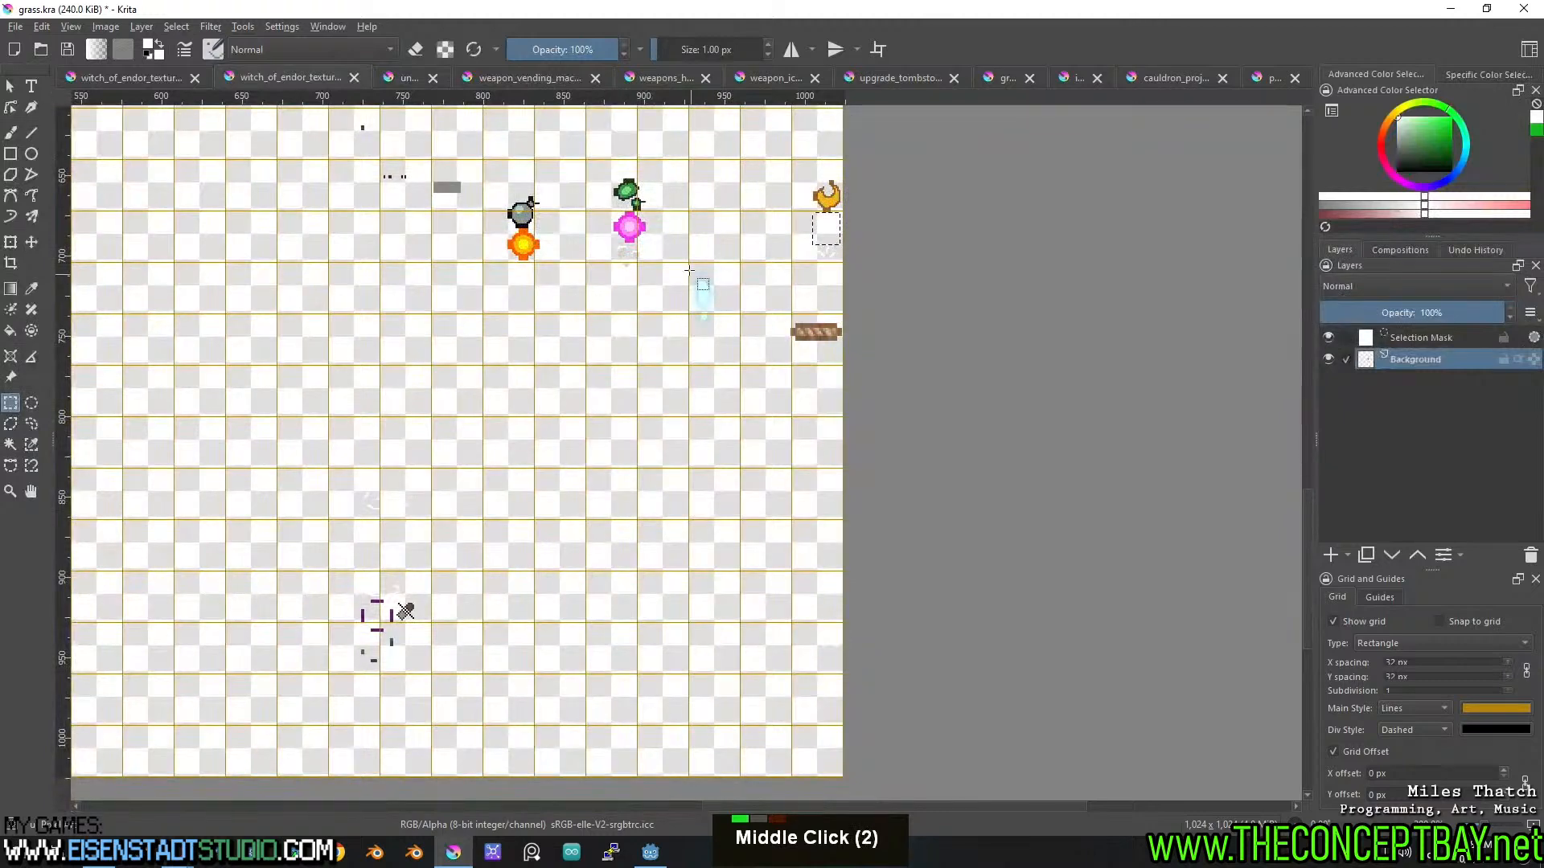
Cut the pale blue exclamation mark with a selection of about 35 by 41 pixels and paste it into a new 32 by 32 pixel document.
left_click_drag(677, 263, 732, 326)
scroll(731, 327, "up", 2)
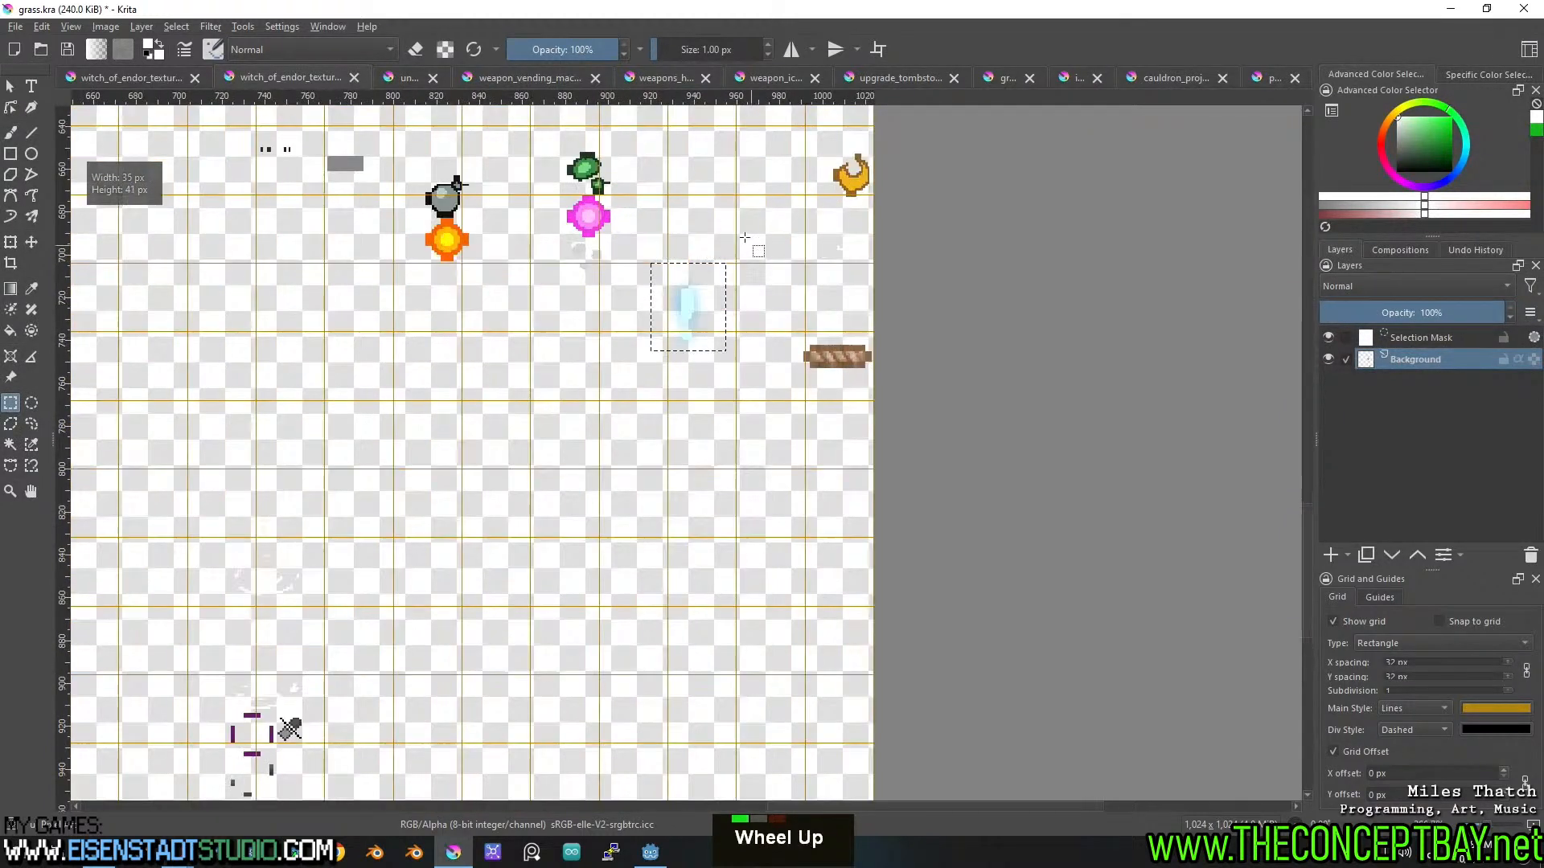
key("ctrl+c")
key("ctrl+n")
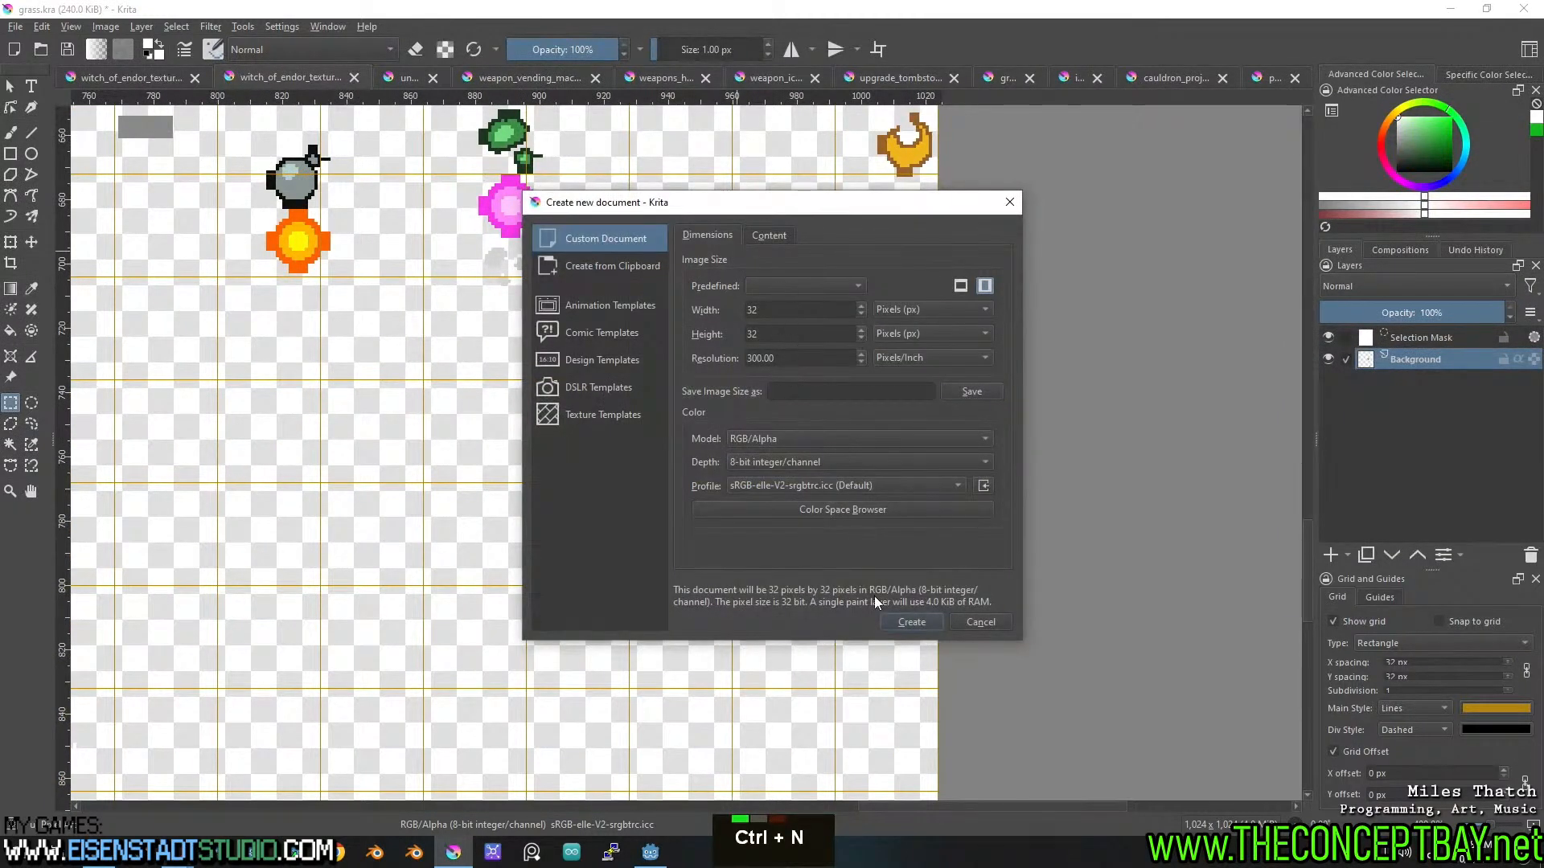
left_click(910, 623)
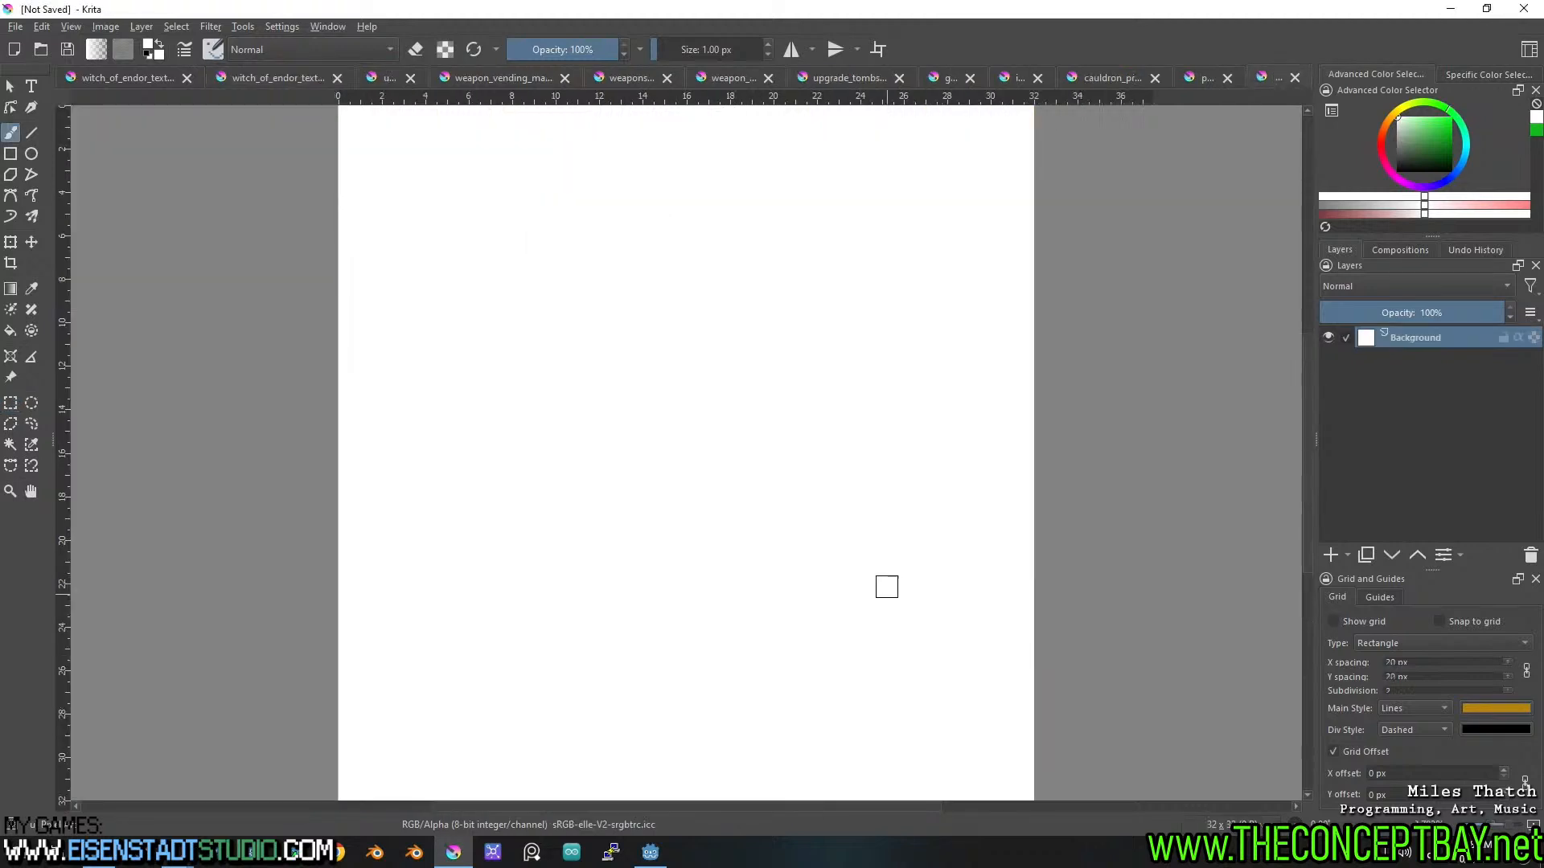
key("ctrl+v")
scroll(694, 439, "down", 2)
key("t")
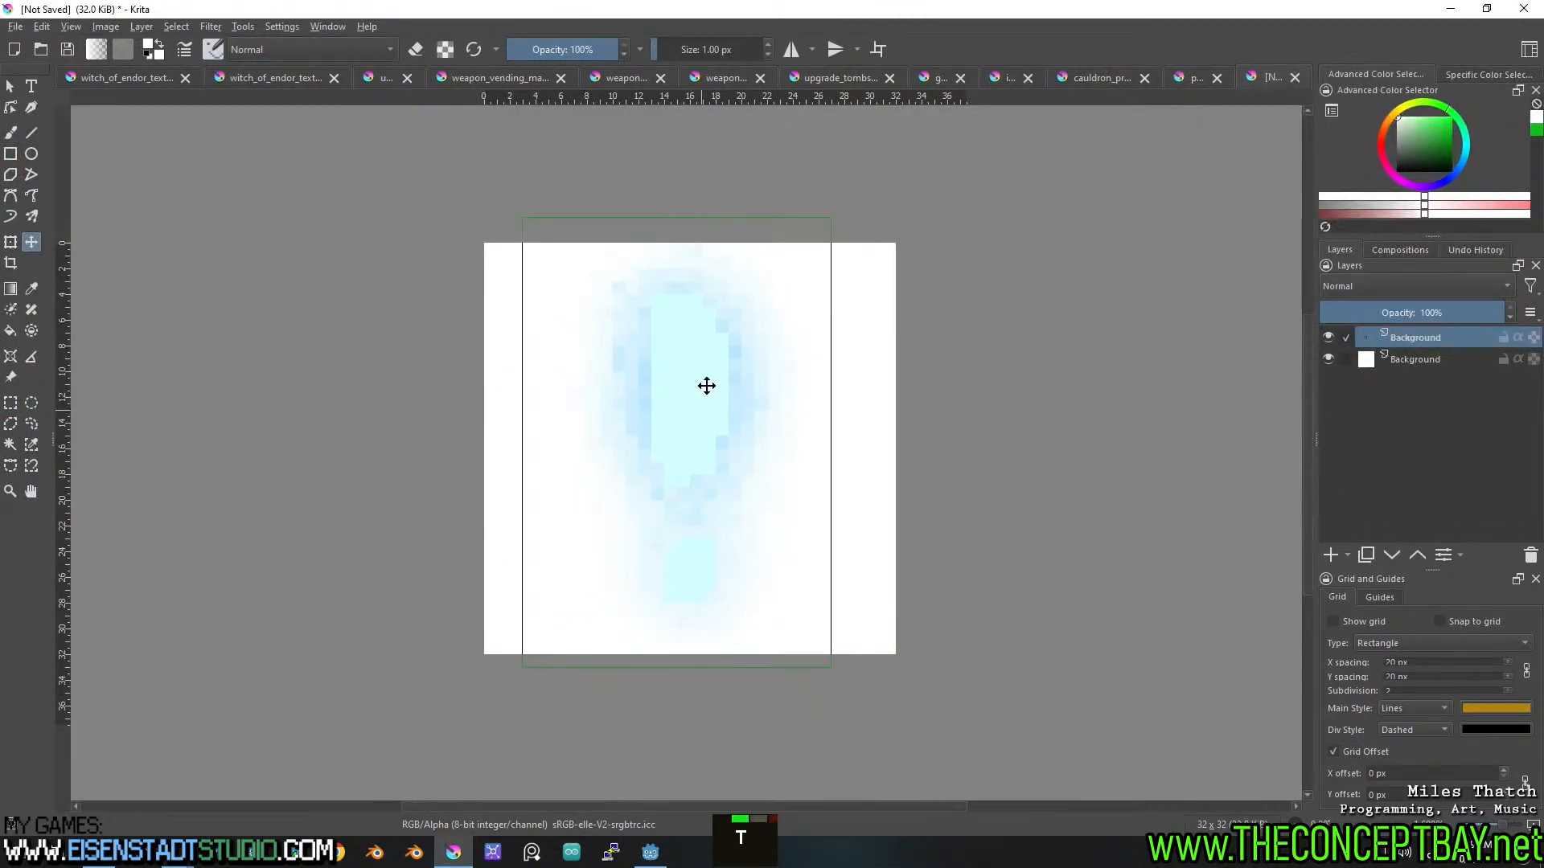
Hide the white background layer and save the exclamation mark document as important_icon.kra in the Assets folder.
key("ctrl+s")
key("Escape")
left_click(1328, 359)
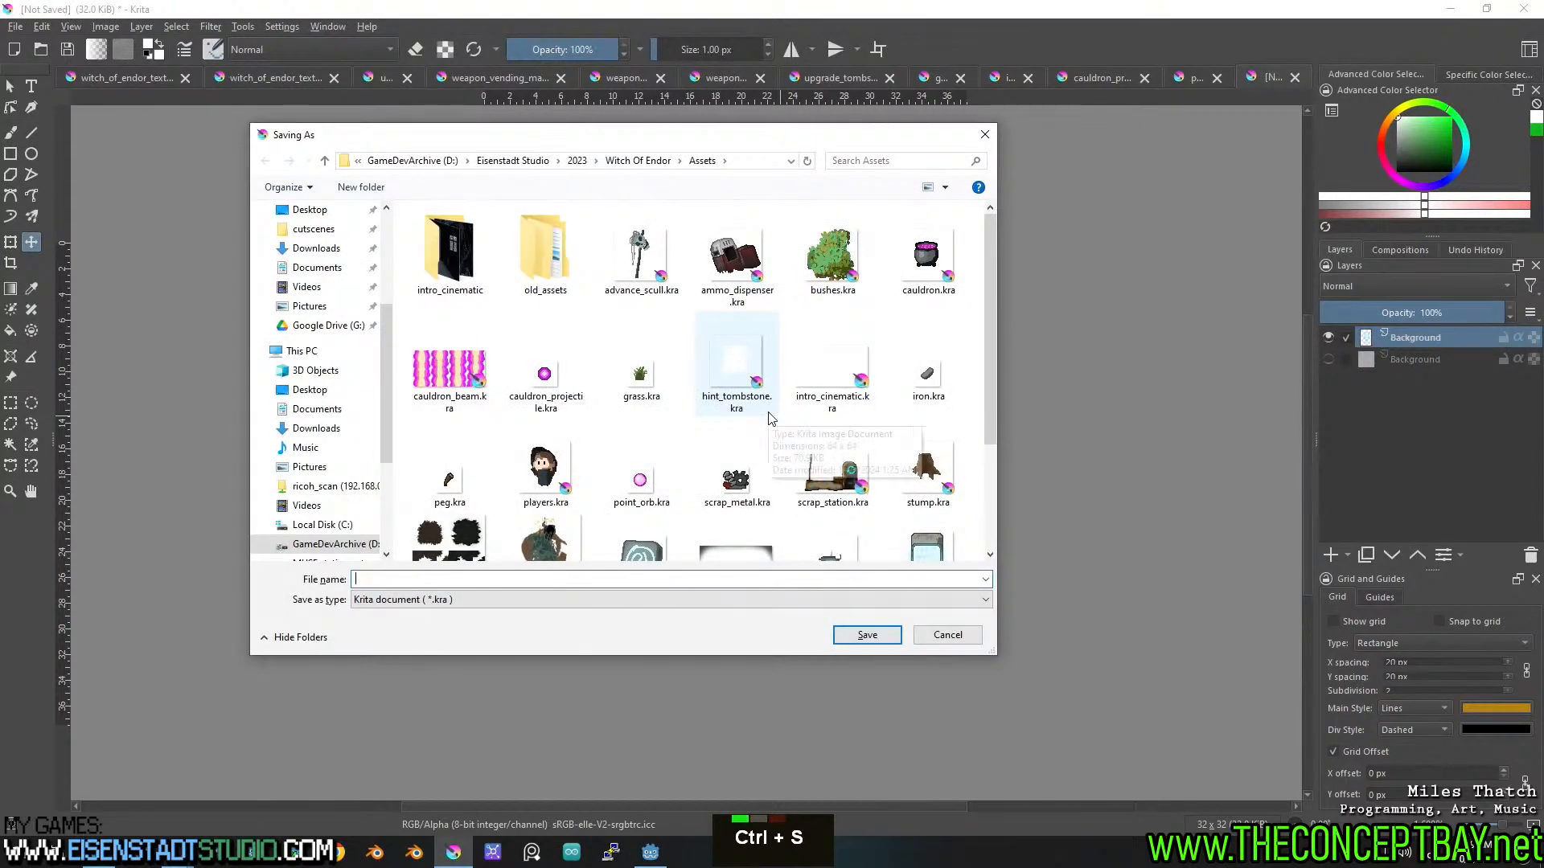
key("BackSpace")
type("portant_icon")
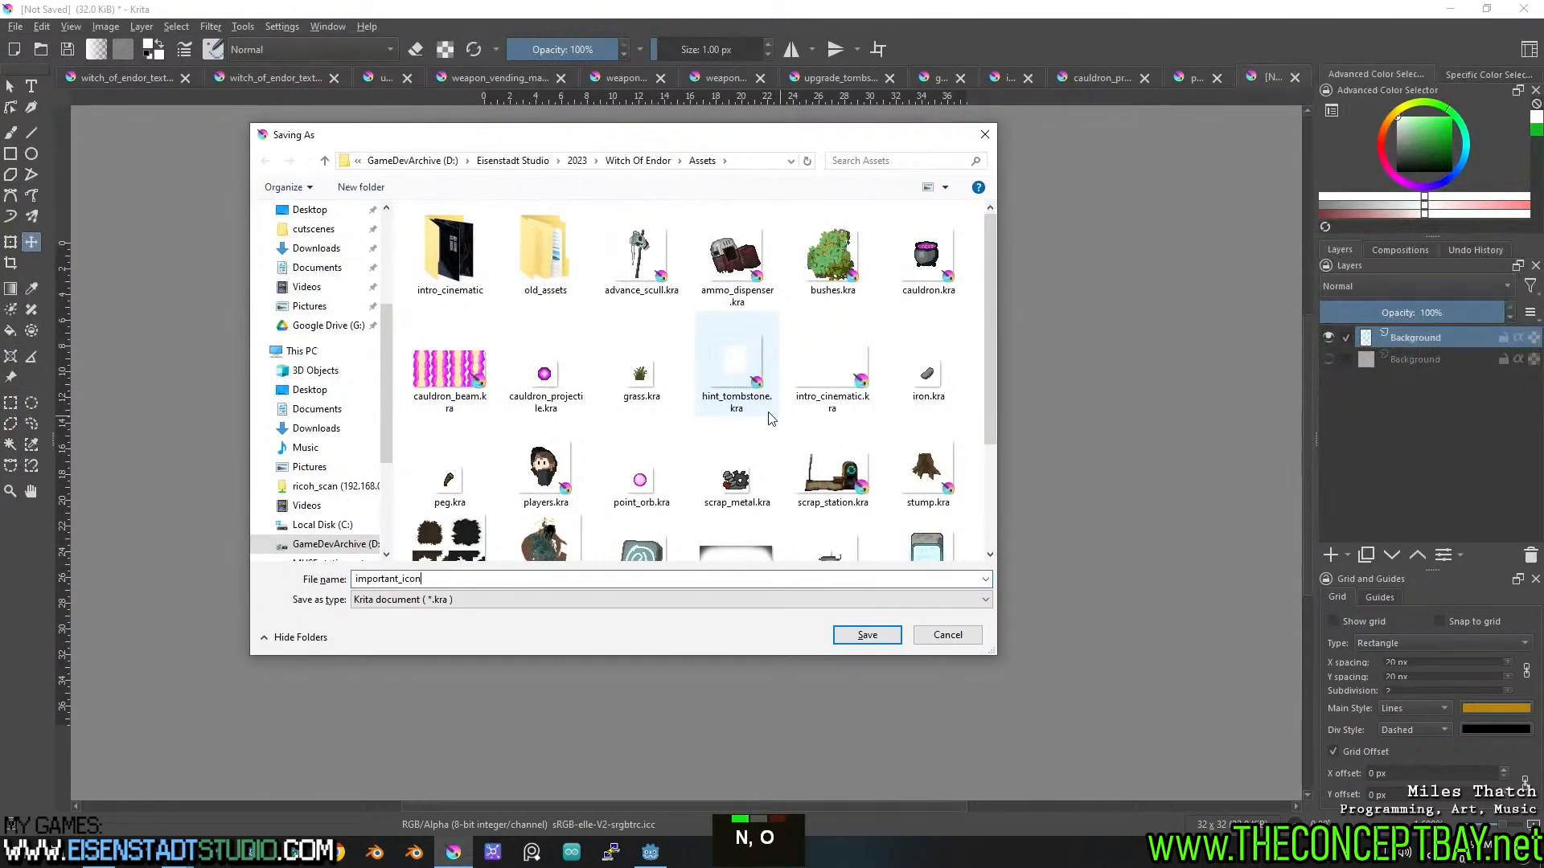
key("Return")
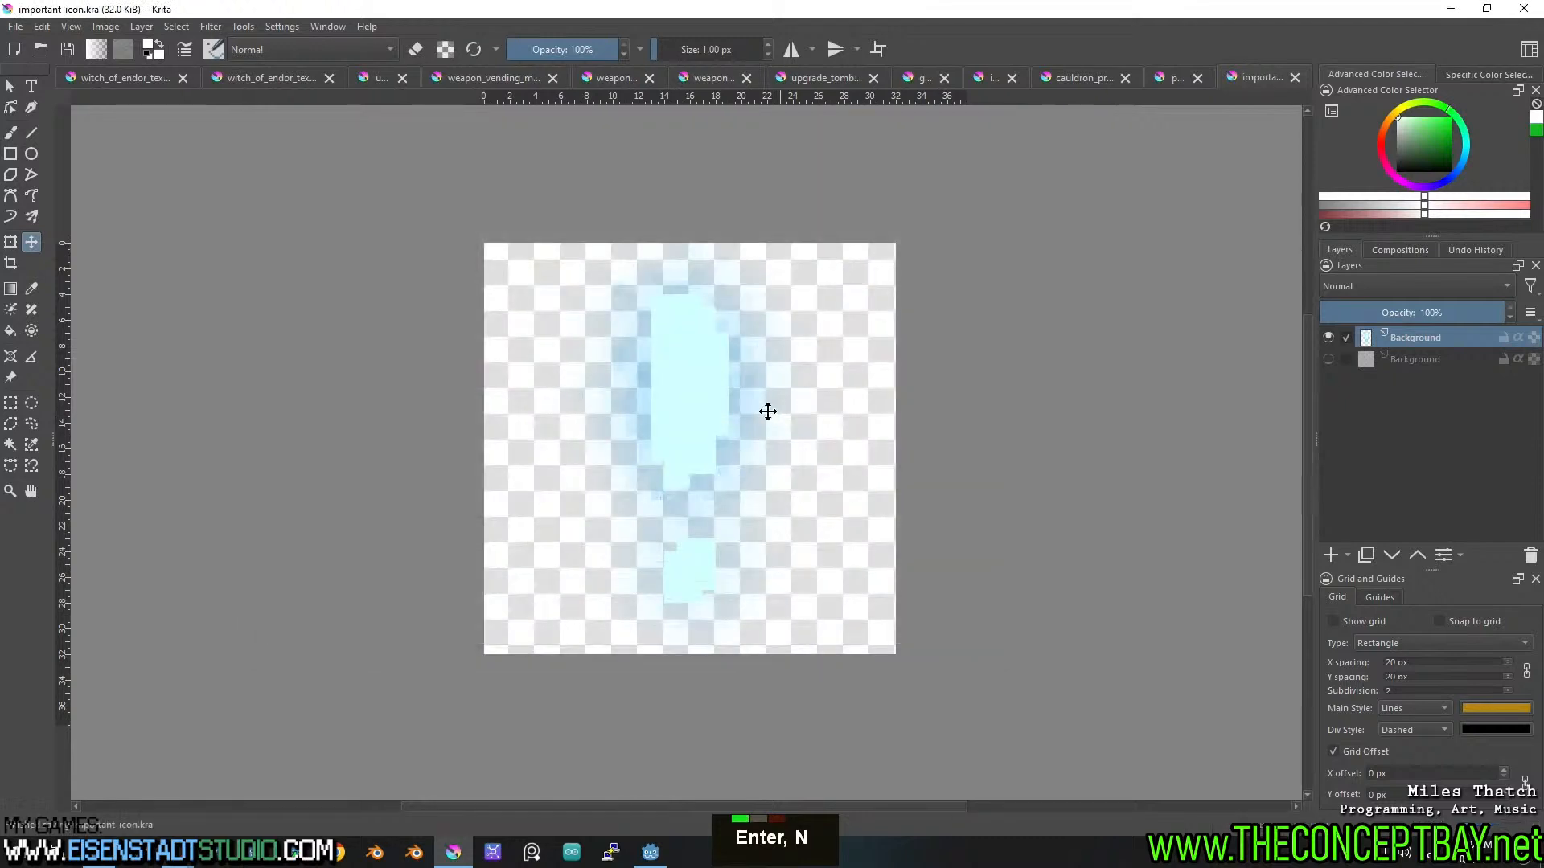
key("ctrl+s")
Return to witch_of_endor_texture_1.png and examine the remaining sprites, including the wooden disc and the bottom row.
left_click(258, 81)
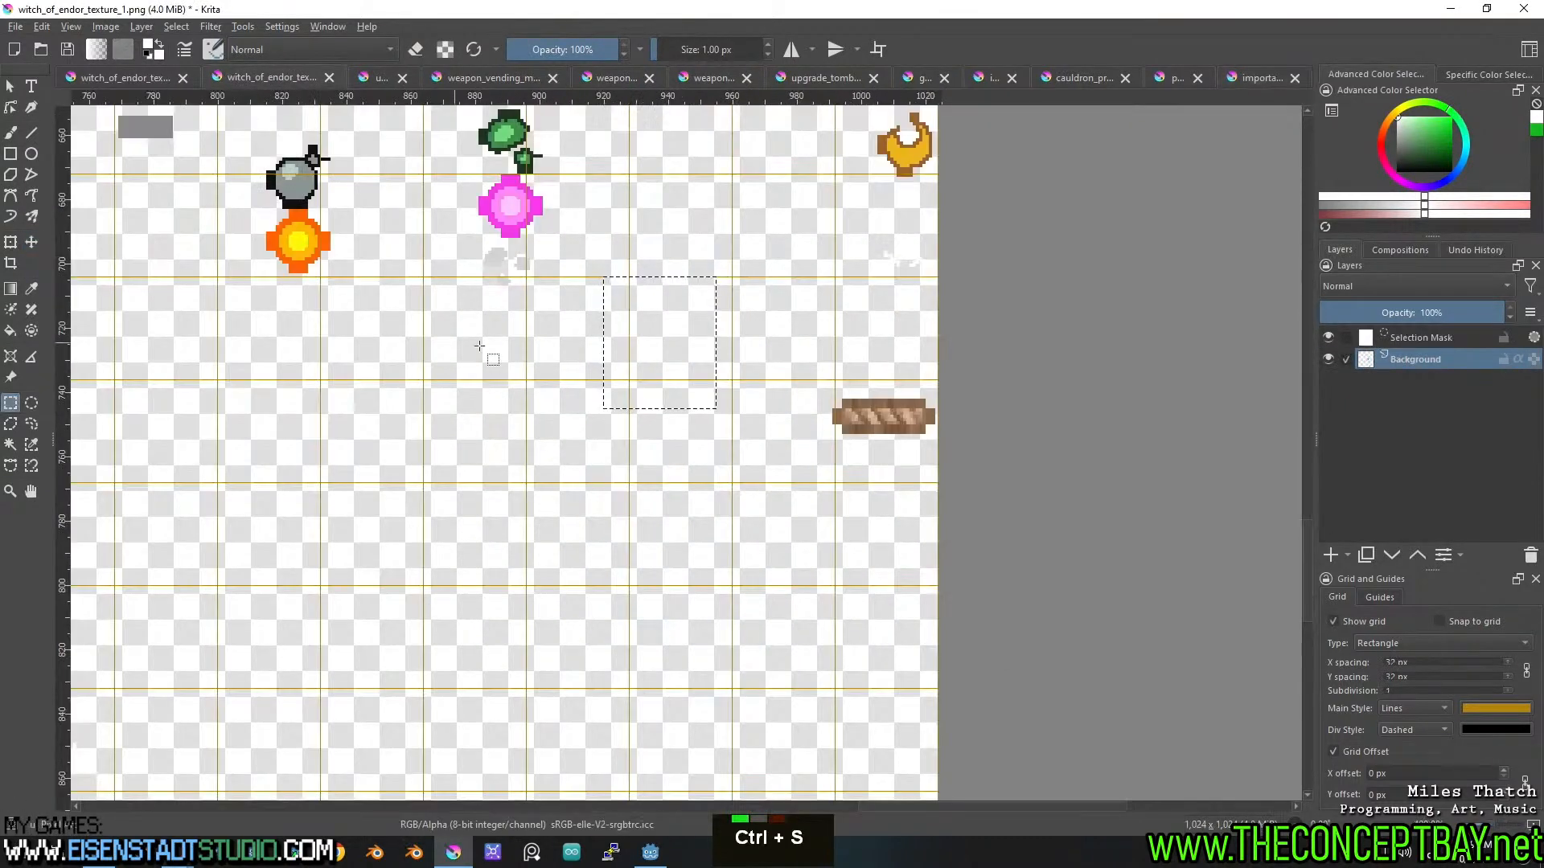
scroll(421, 428, "down", 1)
scroll(420, 428, "up", 3)
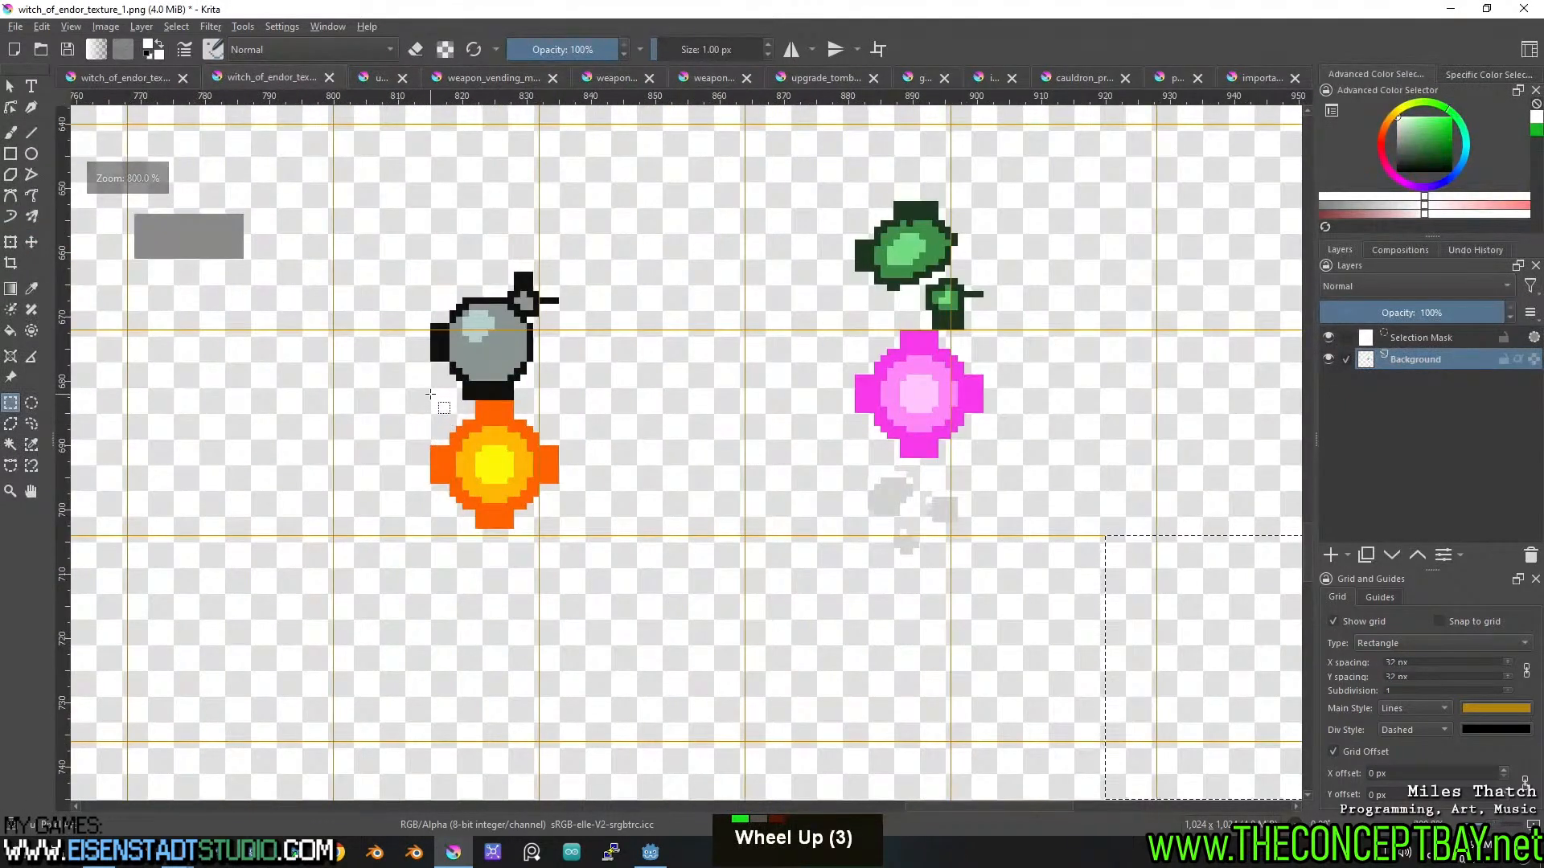
scroll(429, 390, "down", 6)
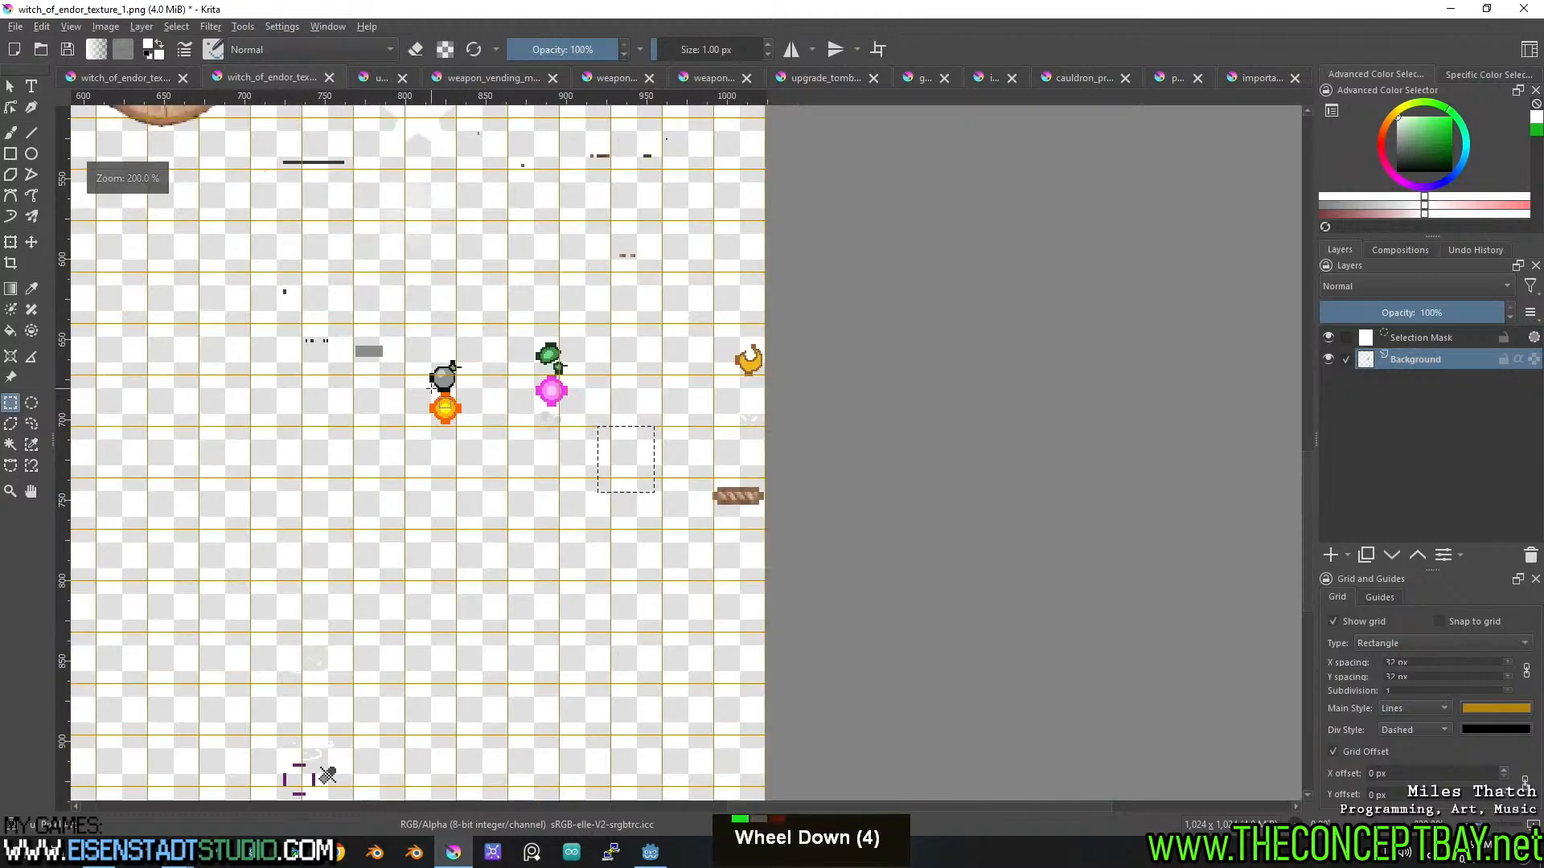
middle_click(448, 364)
scroll(569, 565, "up", 2)
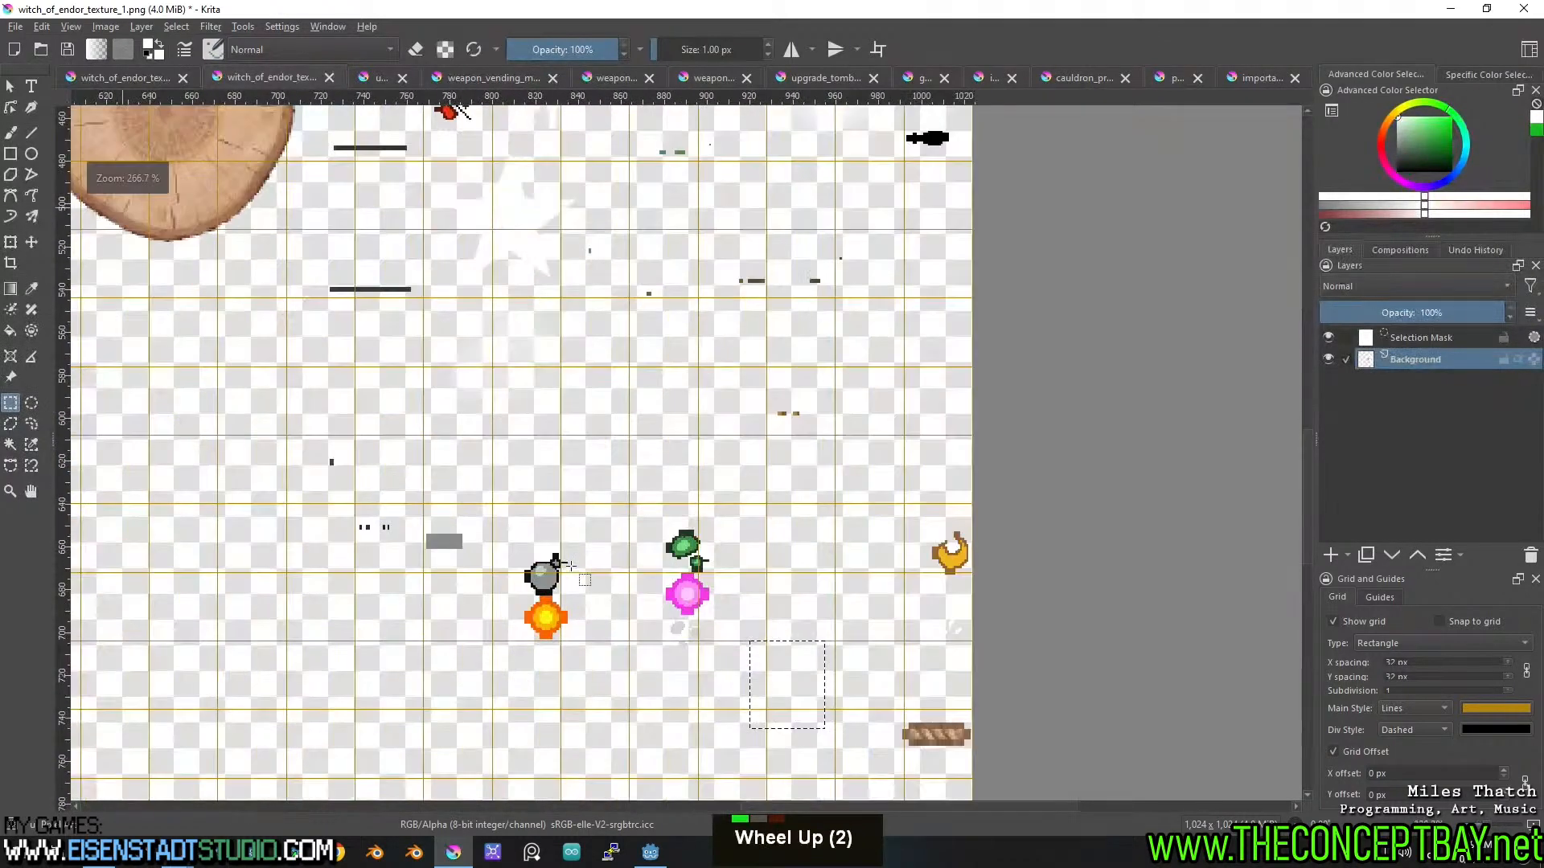
middle_click(574, 442)
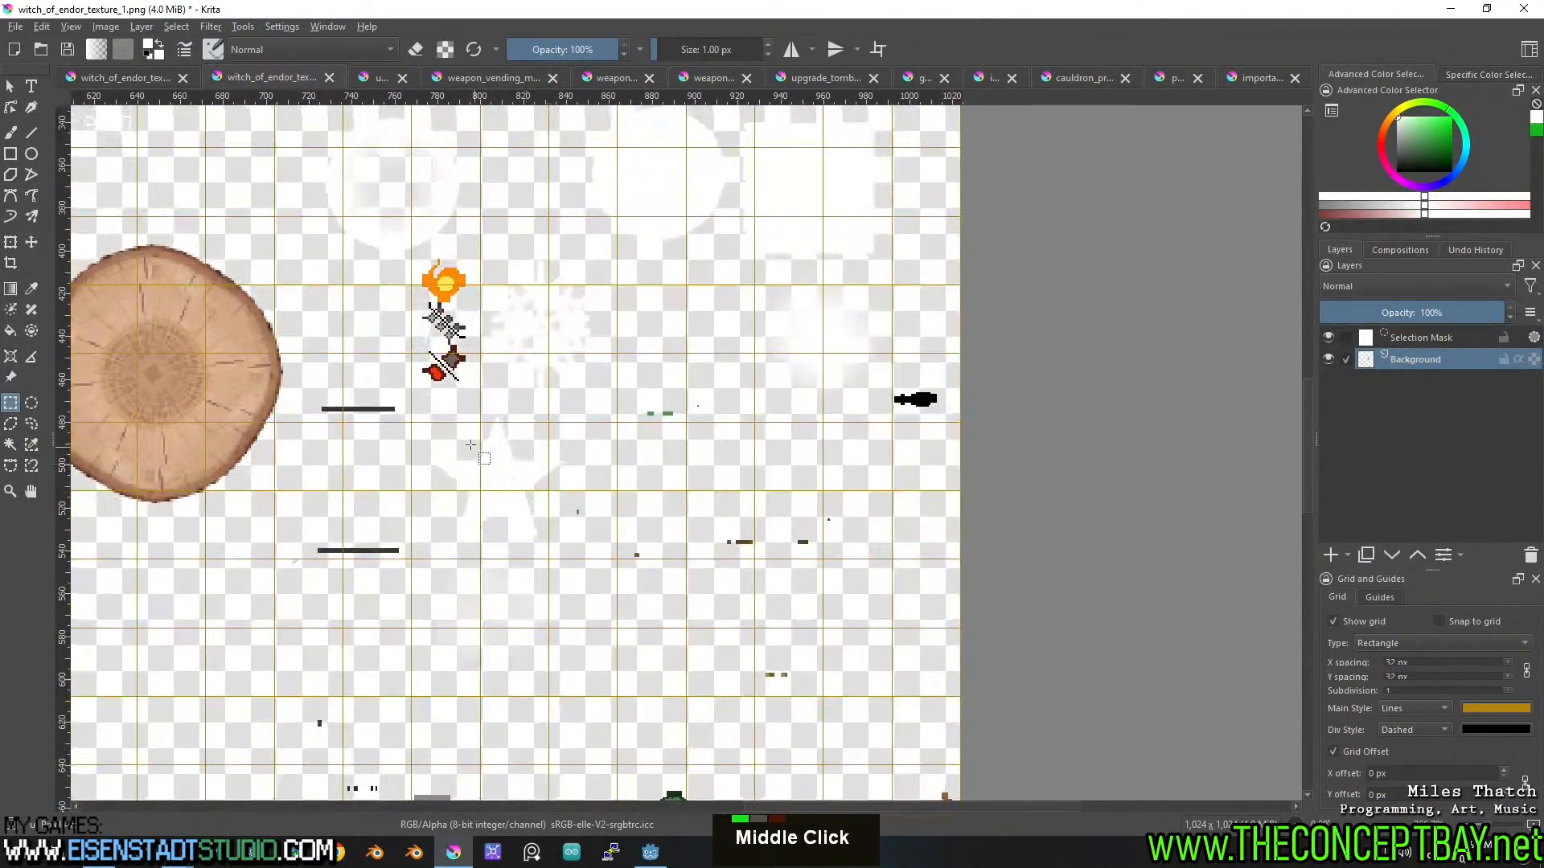
middle_click(483, 457)
scroll(312, 392, "down", 1)
middle_click(312, 391)
mouse_move(421, 537)
left_mouse_down()
mouse_move(438, 519)
mouse_move(609, 762)
mouse_move(647, 767)
mouse_move(418, 544)
left_mouse_up()
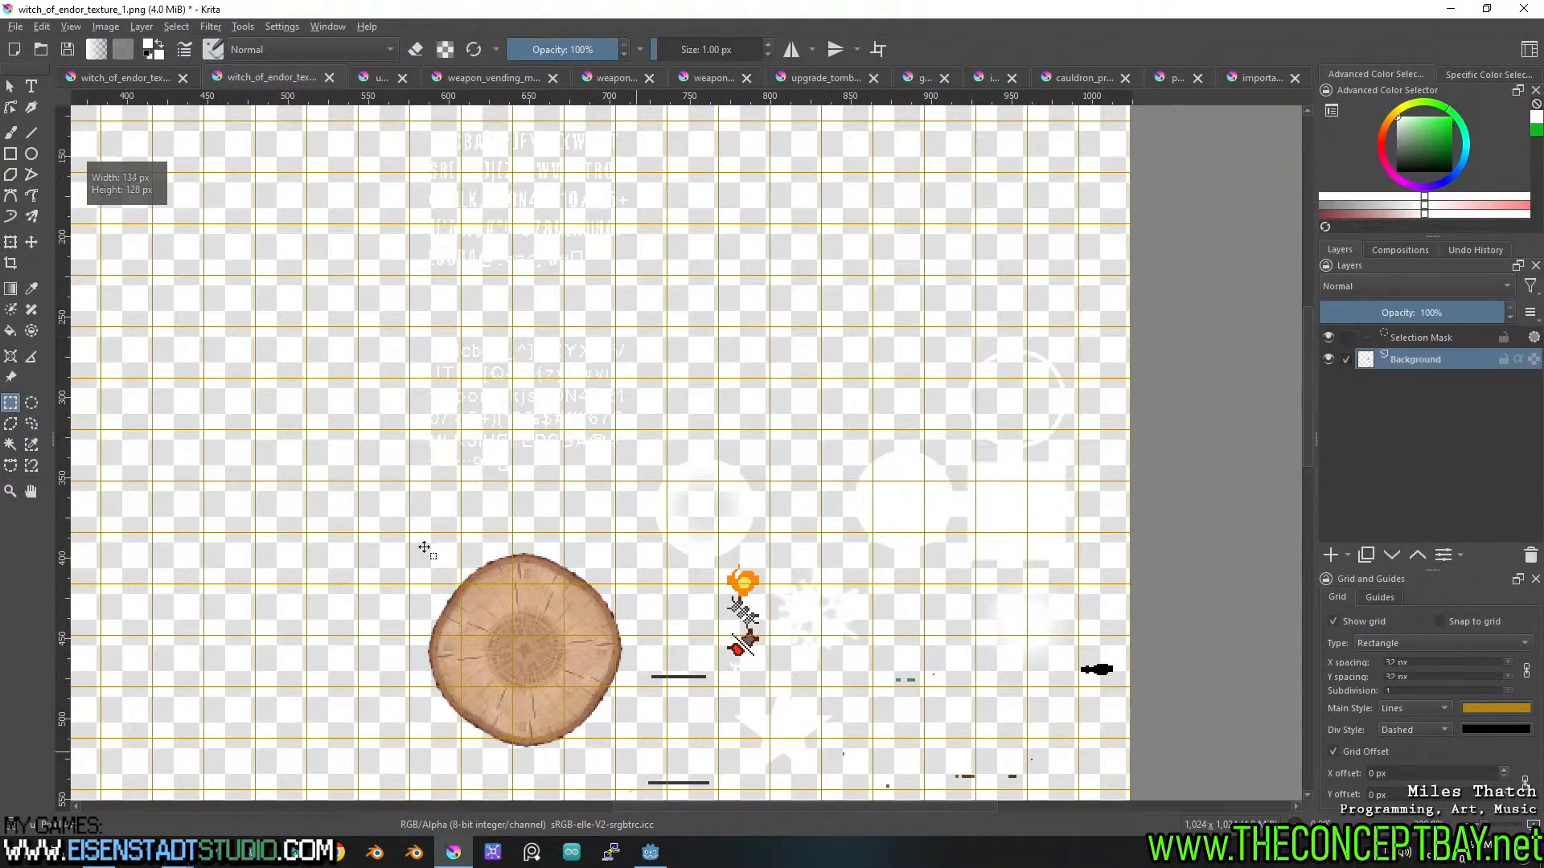
middle_click(419, 523)
scroll(875, 651, "down", 3)
middle_click(876, 651)
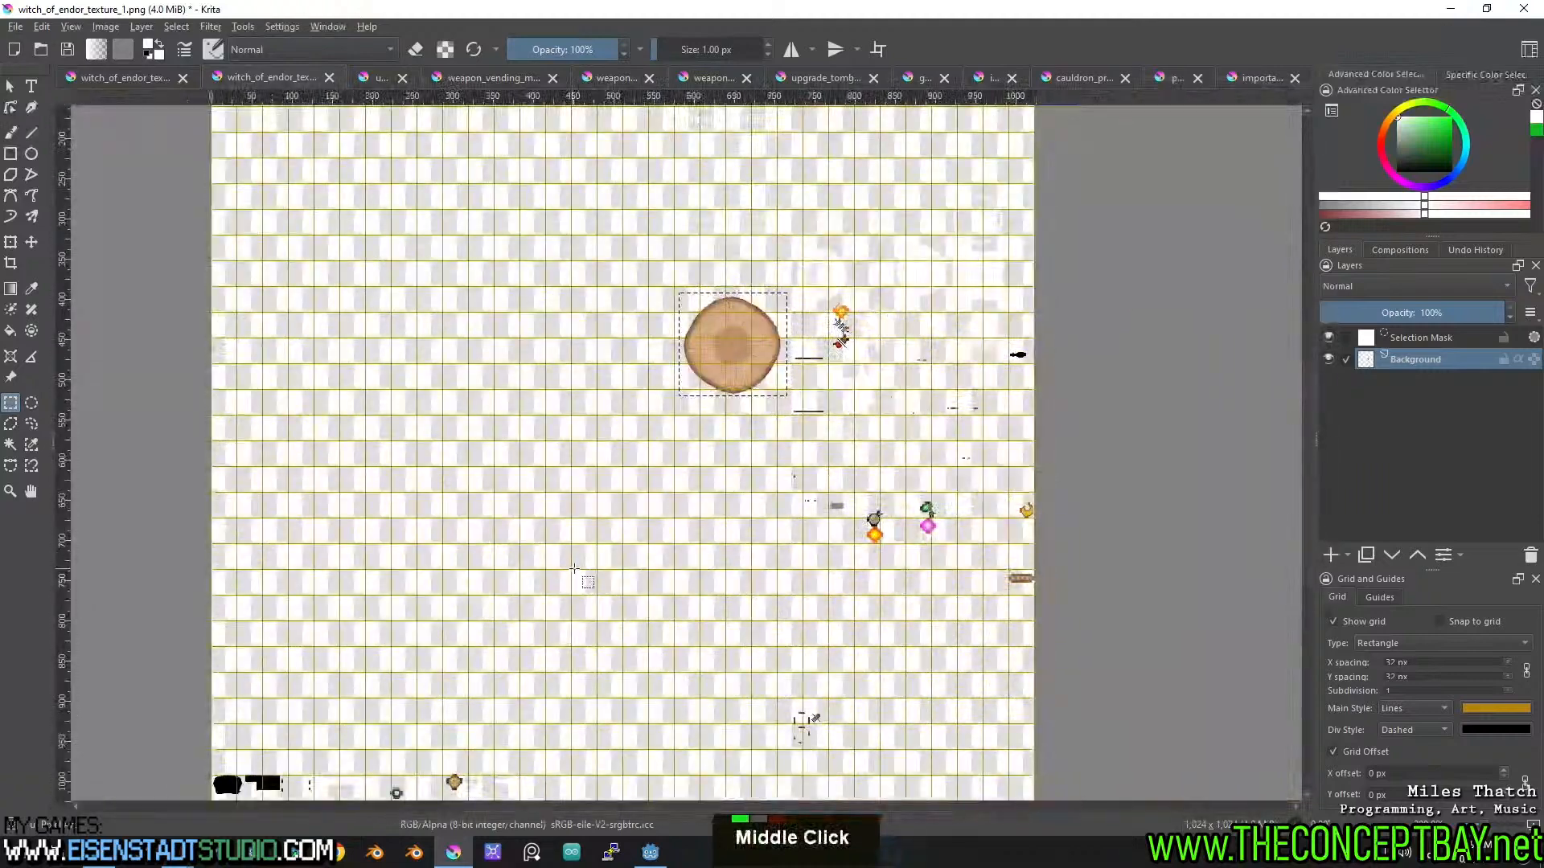
scroll(522, 515, "up", 3)
middle_click(665, 493)
scroll(665, 492, "up", 2)
middle_click(517, 427)
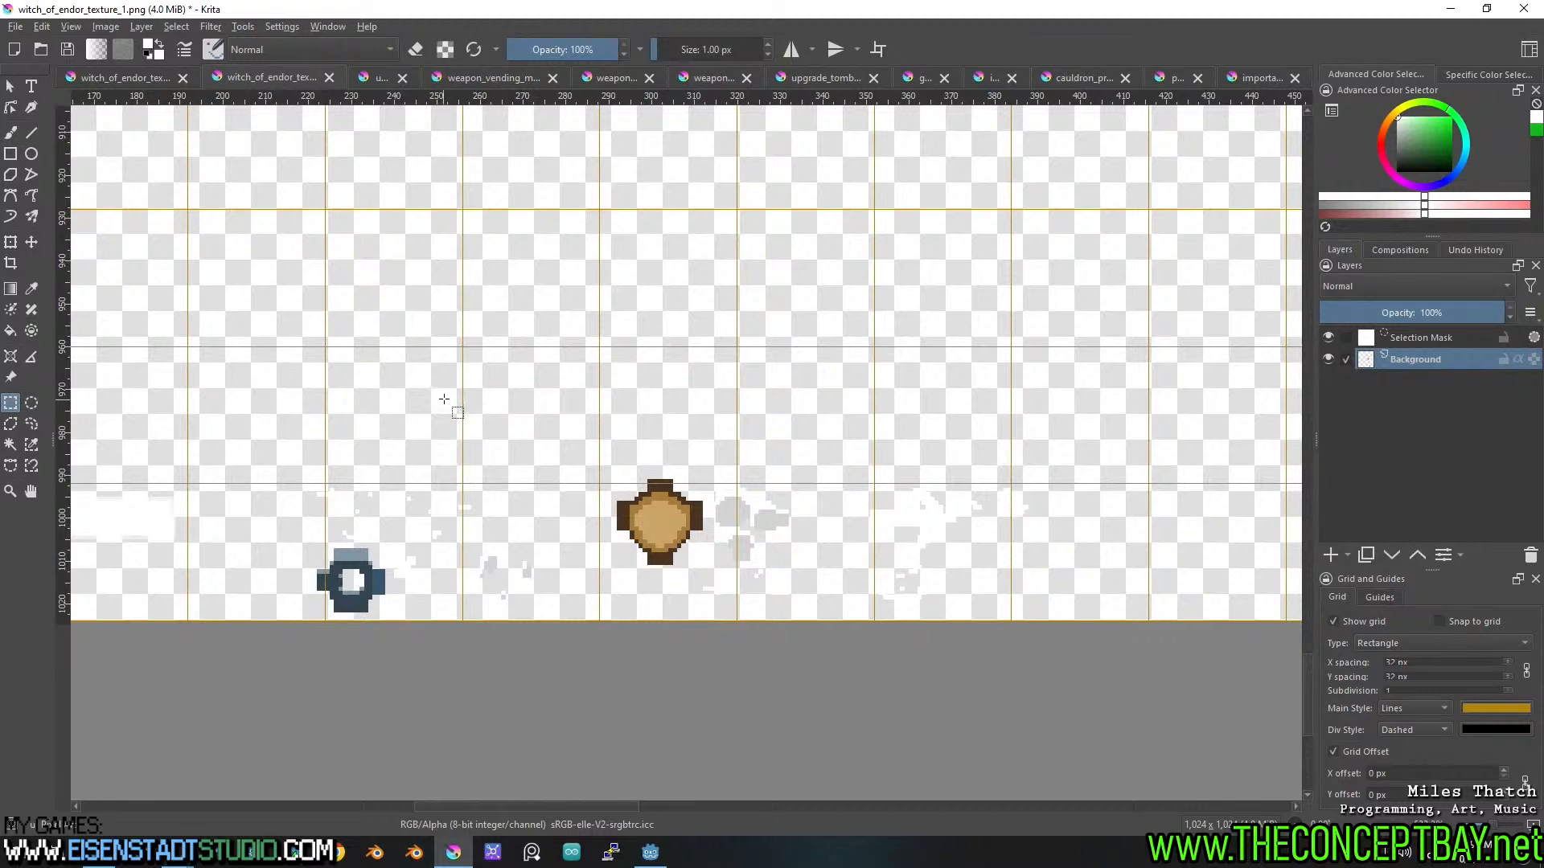
middle_click(590, 523)
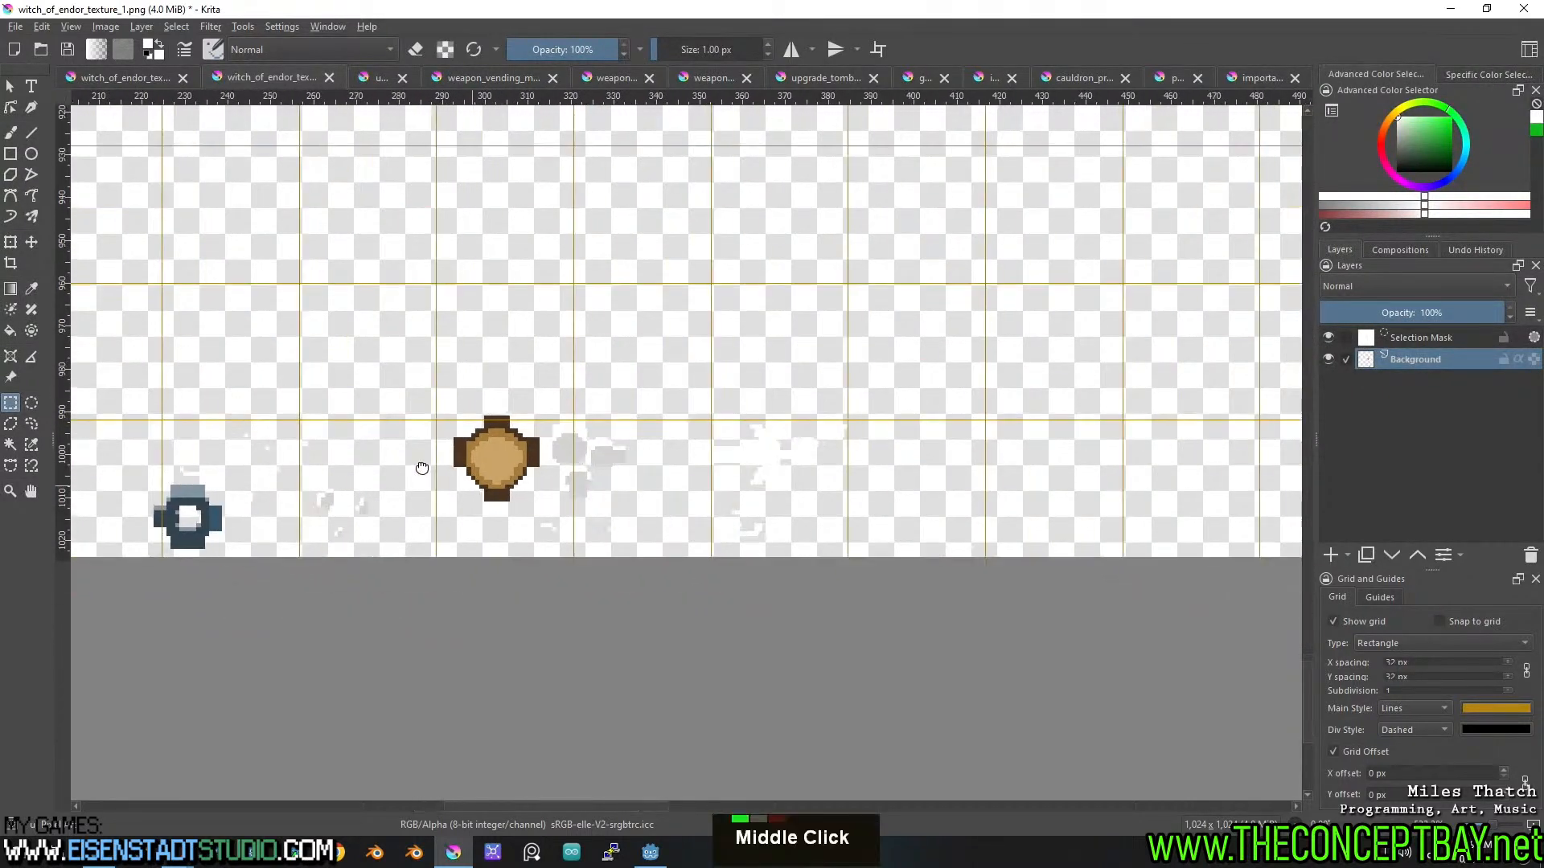
Add a paint layer to witch_of_endor_texture_1.png, fill it with dark grey, and place it beneath the Background layer.
left_click(1331, 555)
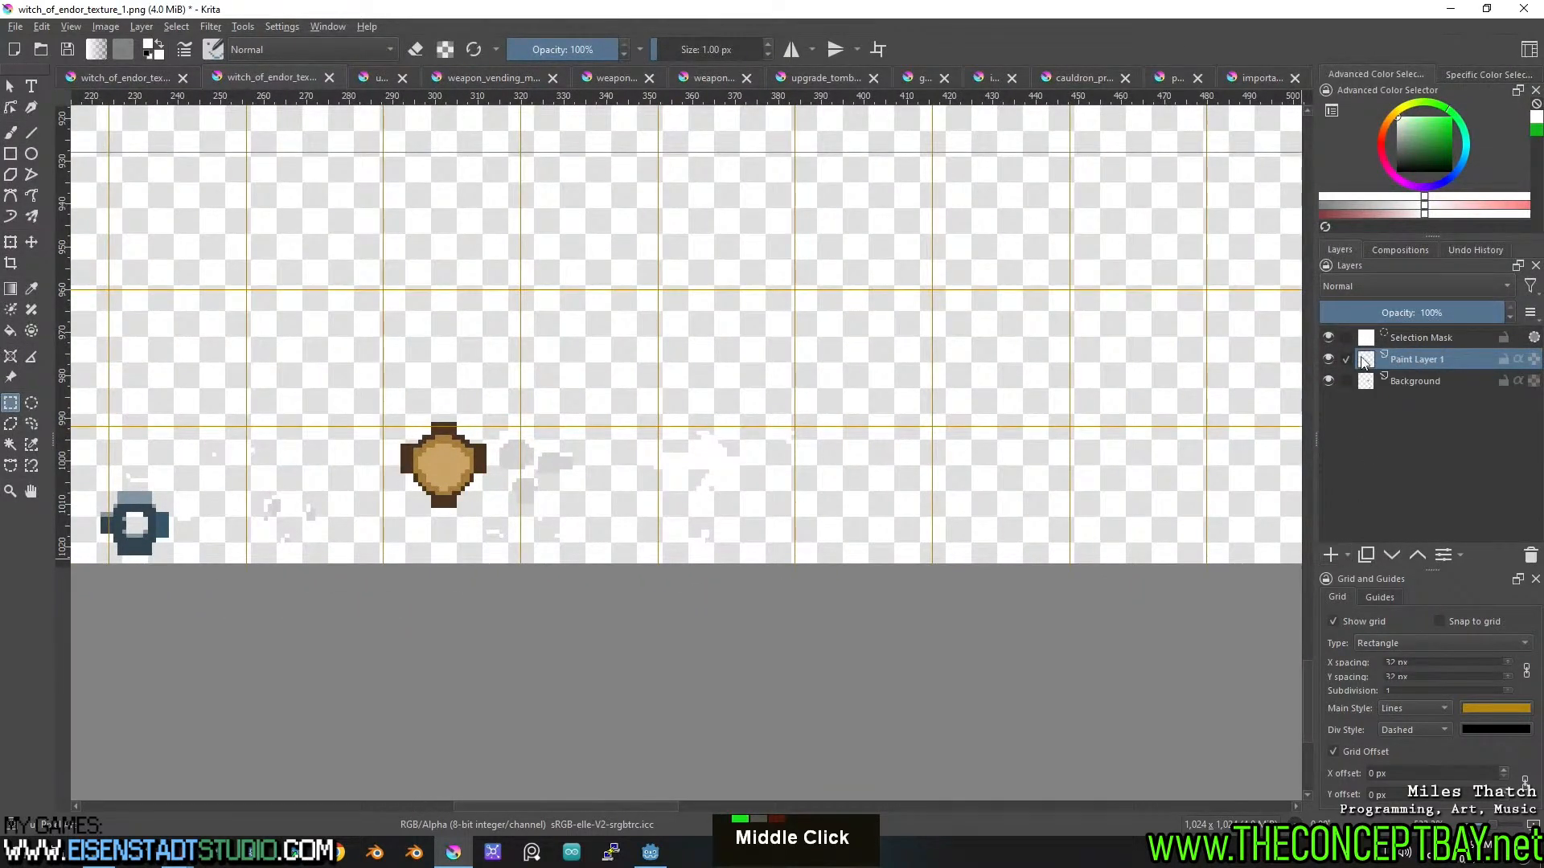
left_click(1396, 156)
key("f")
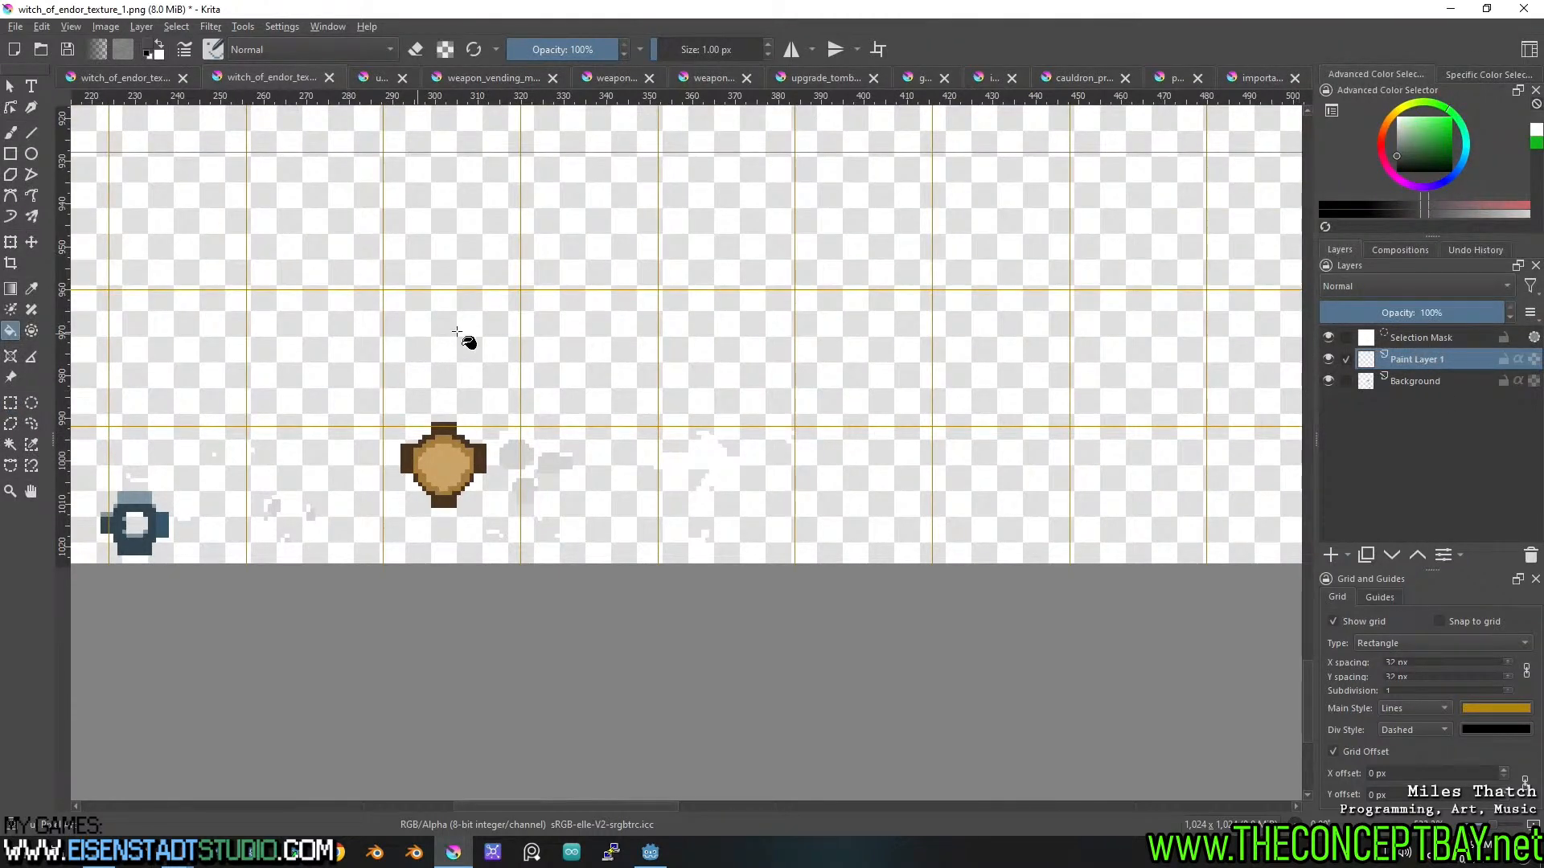
key("ctrl+shift+a")
left_click(834, 340)
left_click_drag(1412, 341, 1398, 368)
Examine the whole texture sheet against the dark backdrop for white sprites that still need extracting.
scroll(762, 434, "down", 1)
scroll(762, 434, "down", 1)
middle_click(762, 434)
middle_click(578, 424)
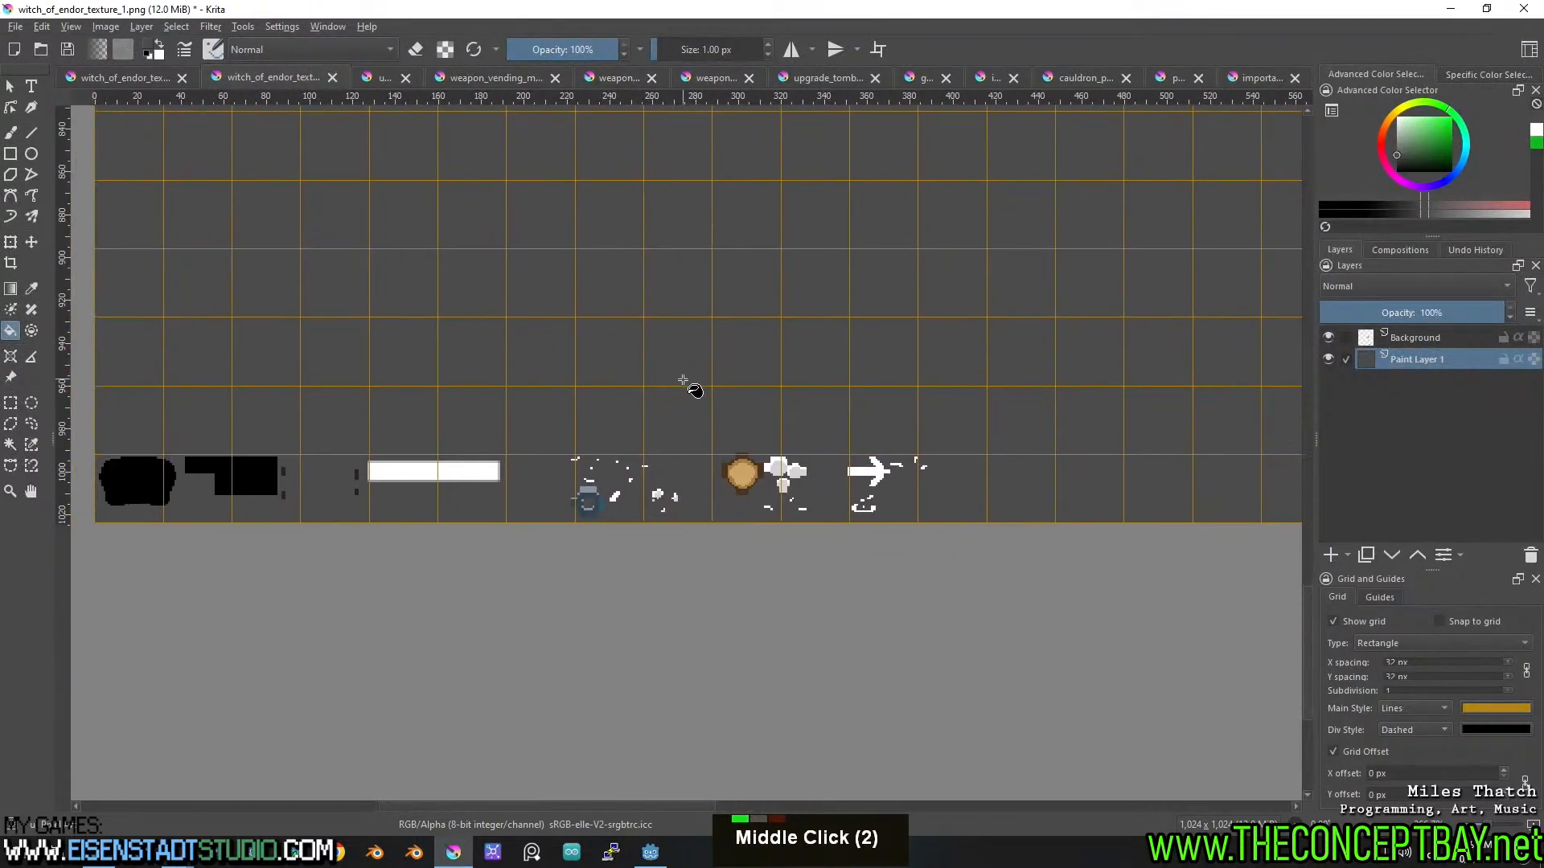
middle_click(828, 358)
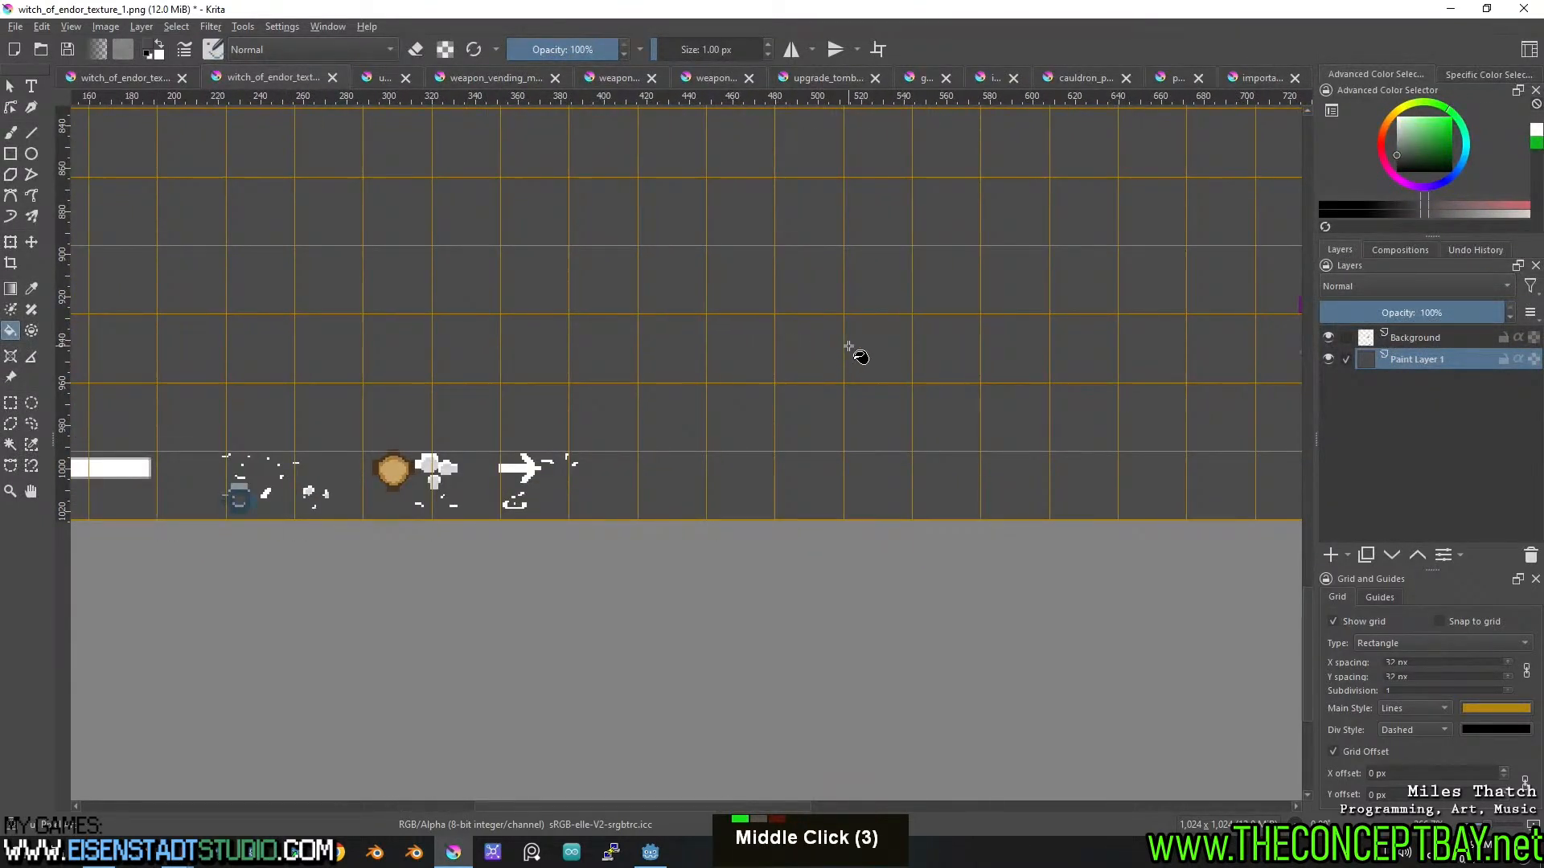
middle_click(923, 345)
middle_click(851, 354)
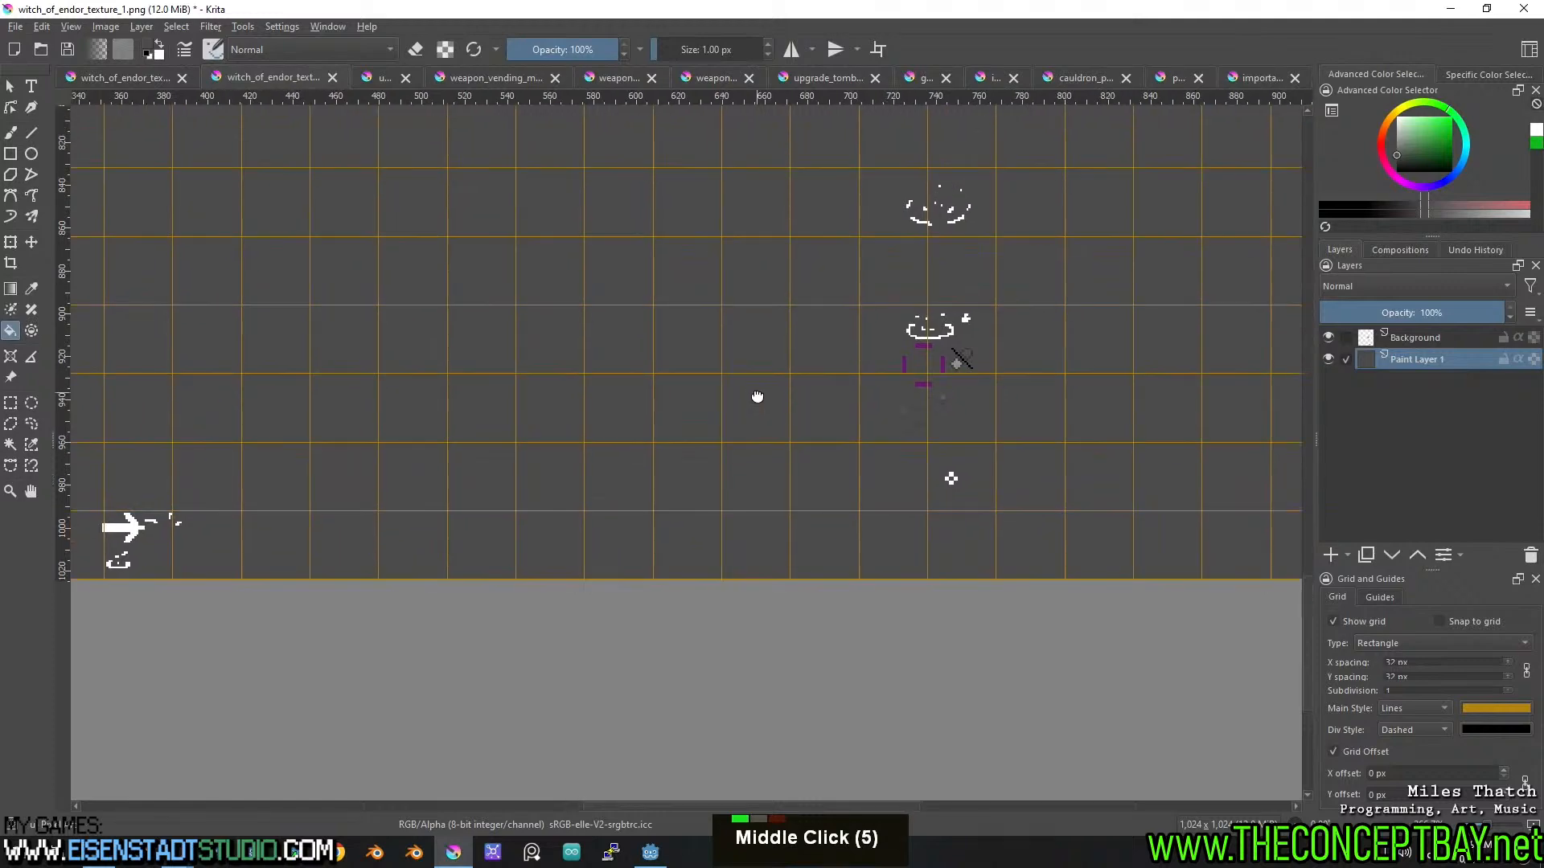
middle_click(844, 412)
middle_click(620, 437)
scroll(524, 451, "down", 1)
middle_click(523, 451)
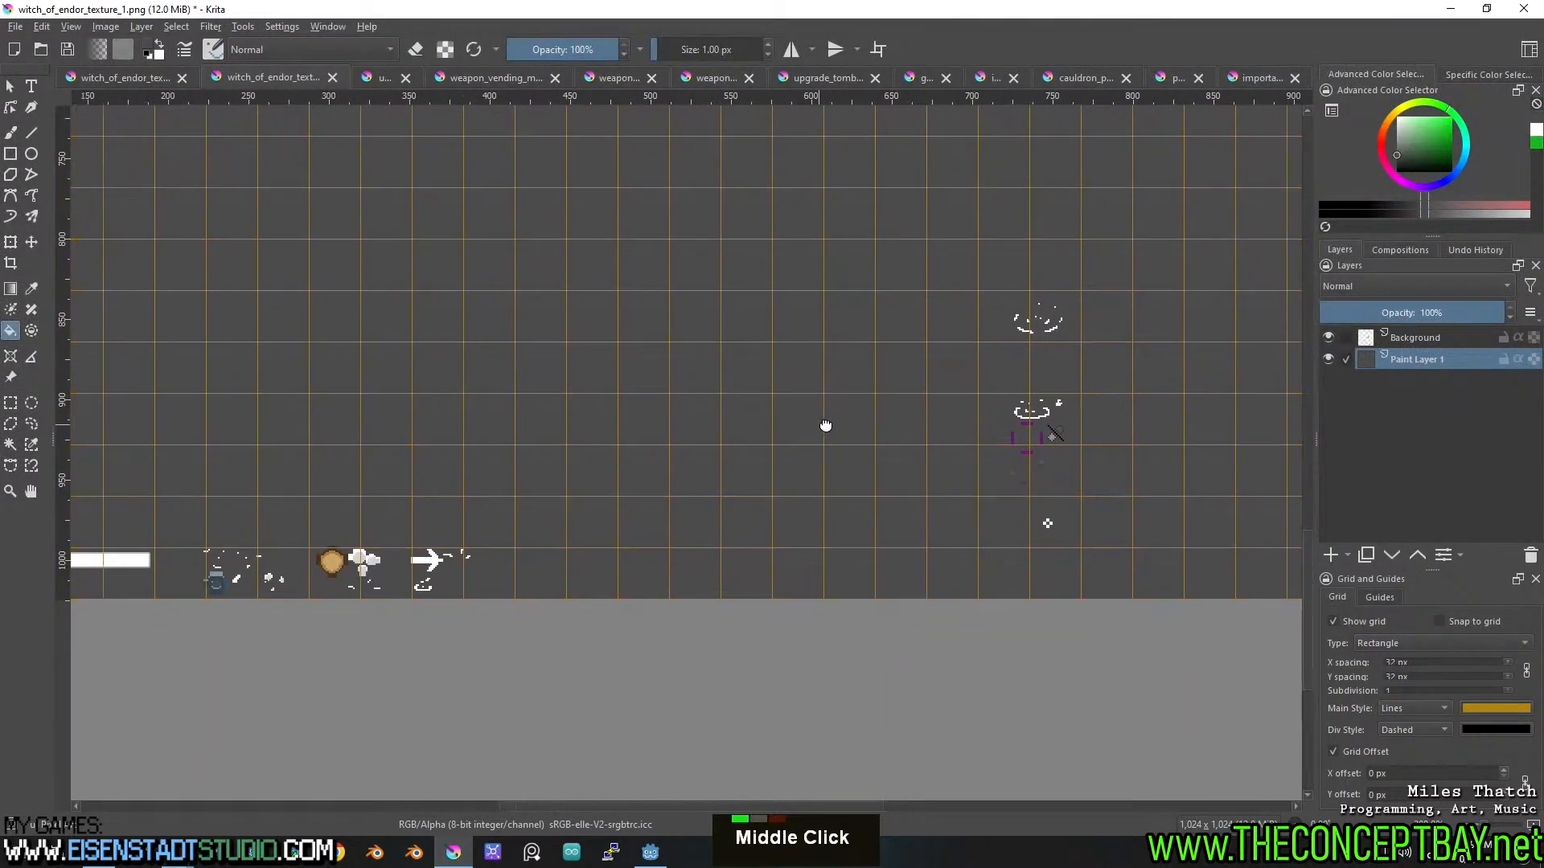
middle_click(825, 425)
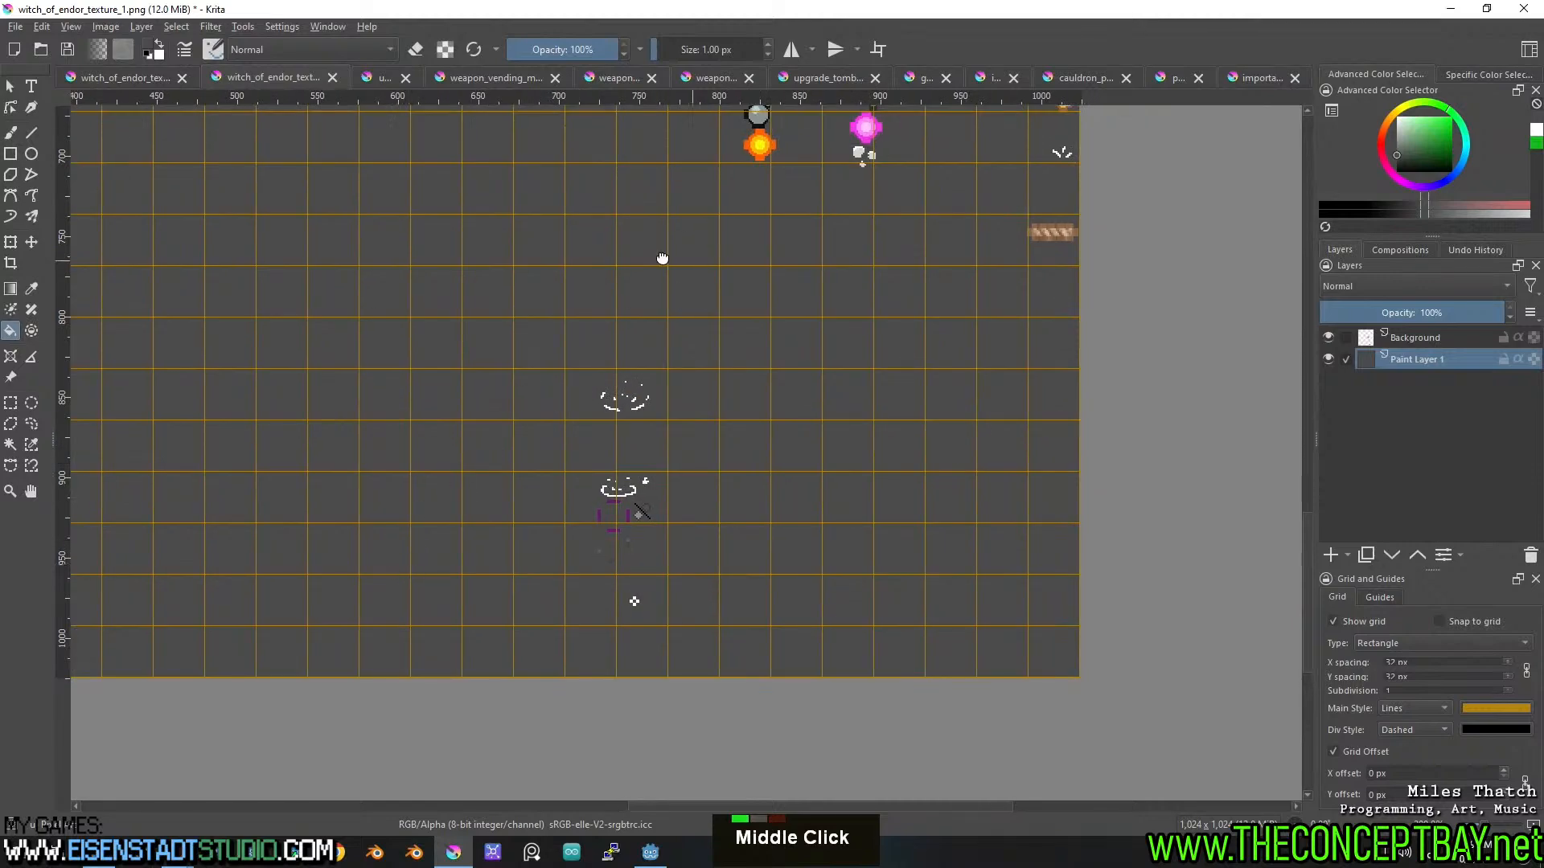
middle_click(683, 259)
middle_click(509, 459)
middle_click(678, 510)
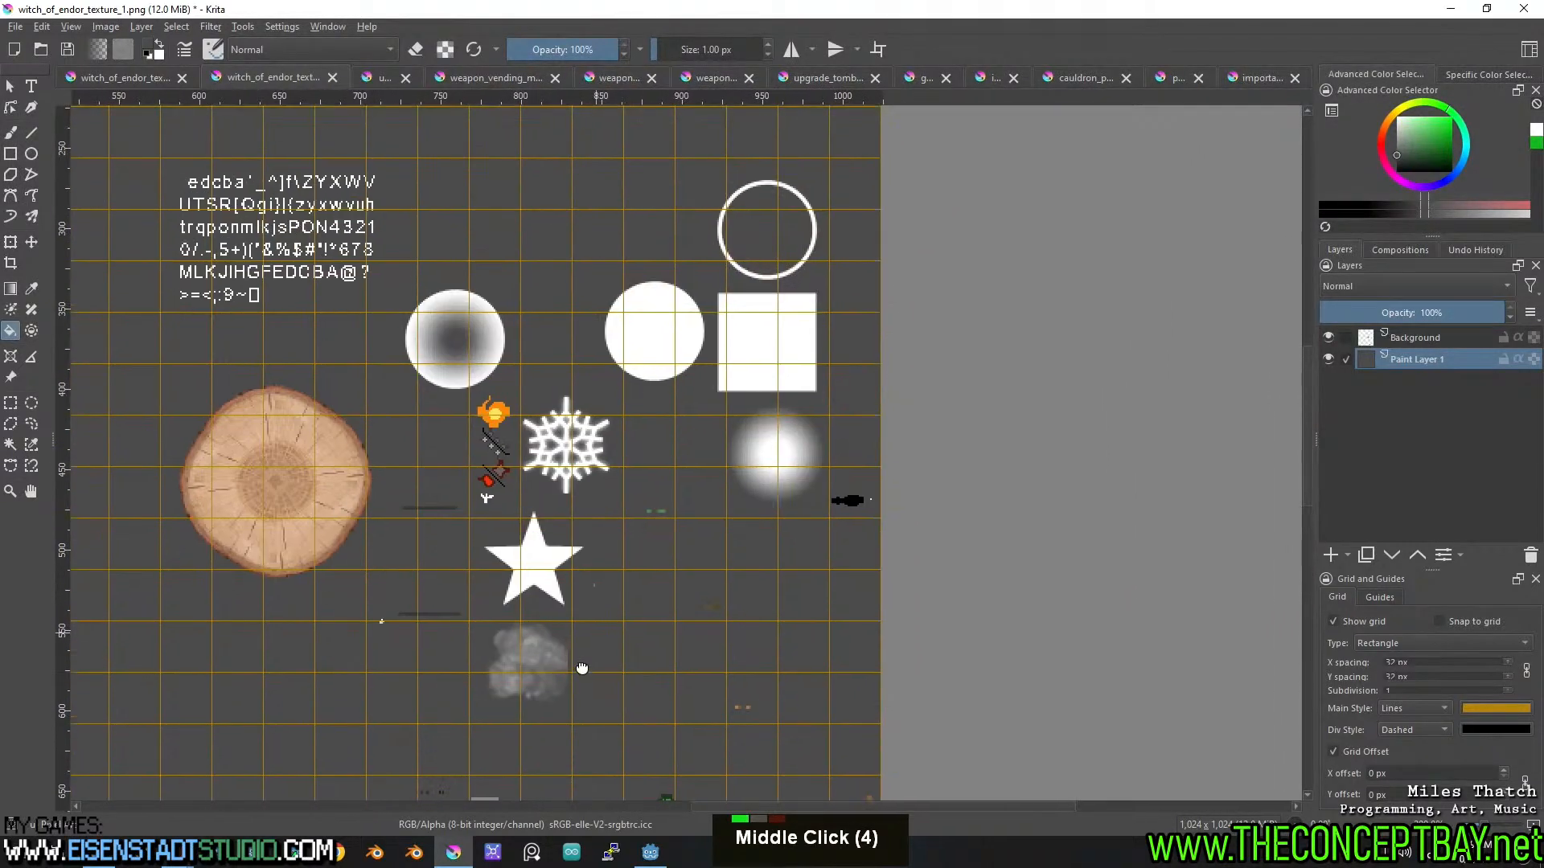
middle_click(530, 582)
scroll(507, 577, "down", 2)
middle_click(307, 632)
middle_click(608, 425)
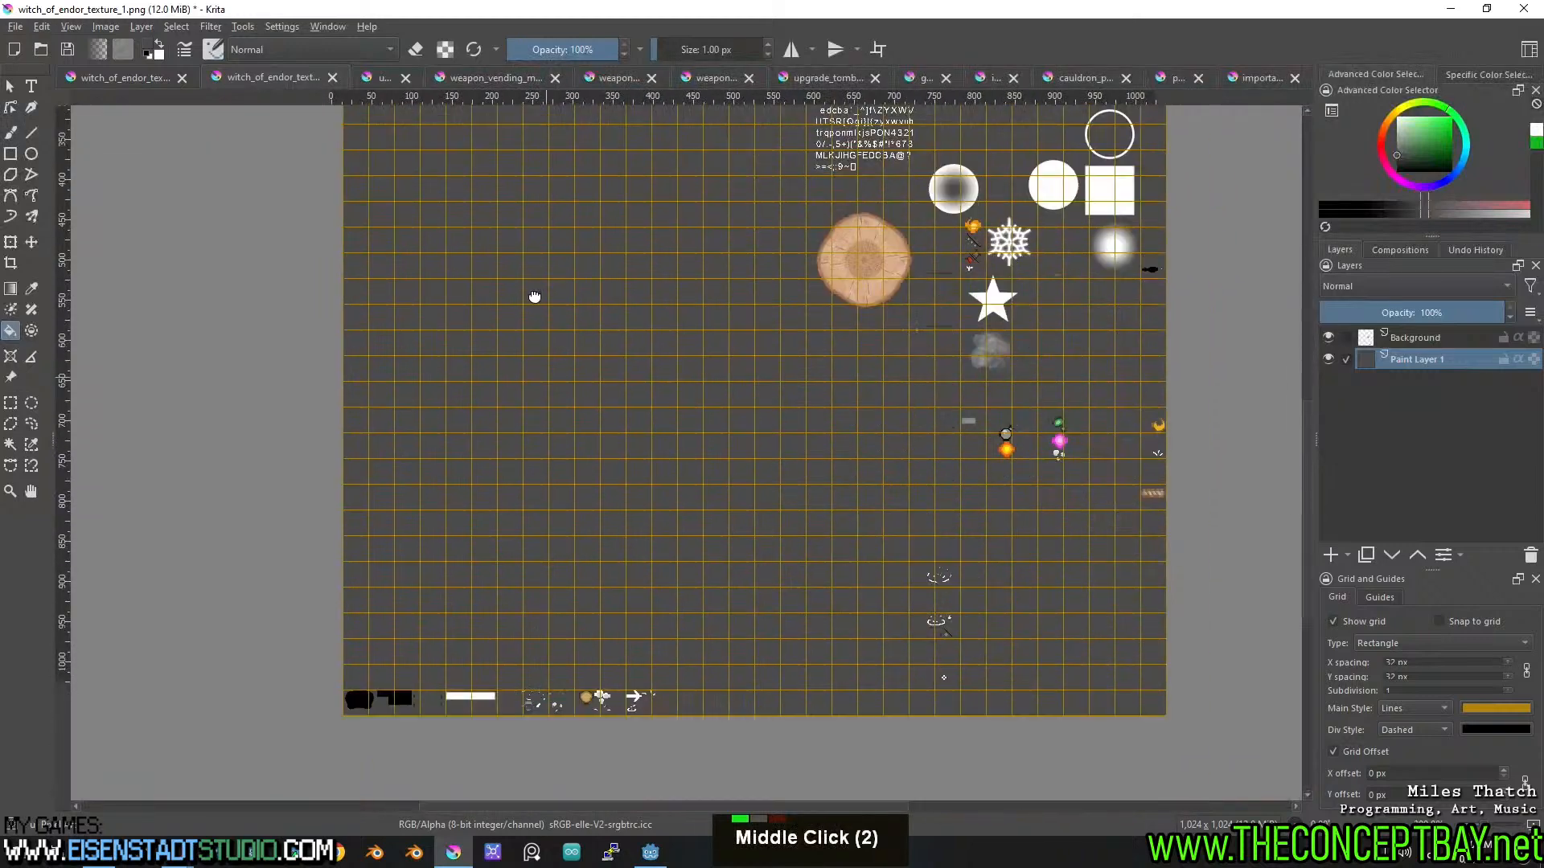
scroll(492, 500, "up", 3)
middle_click(493, 500)
middle_click(552, 197)
scroll(534, 413, "up", 3)
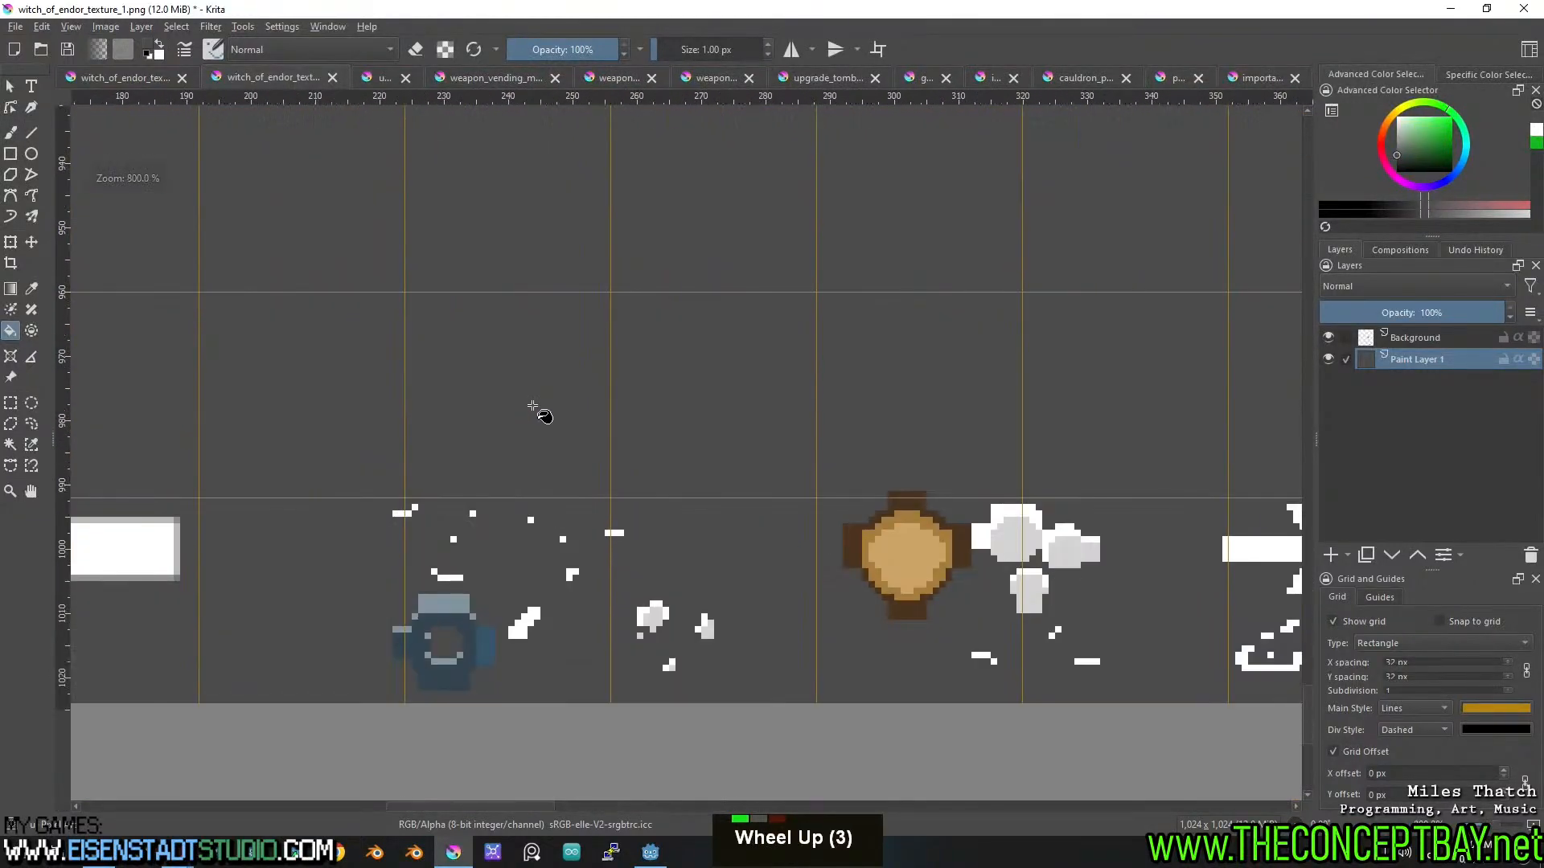
scroll(534, 407, "down", 2)
middle_click(637, 400)
scroll(453, 347, "down", 1)
scroll(443, 339, "down", 1)
middle_click(768, 363)
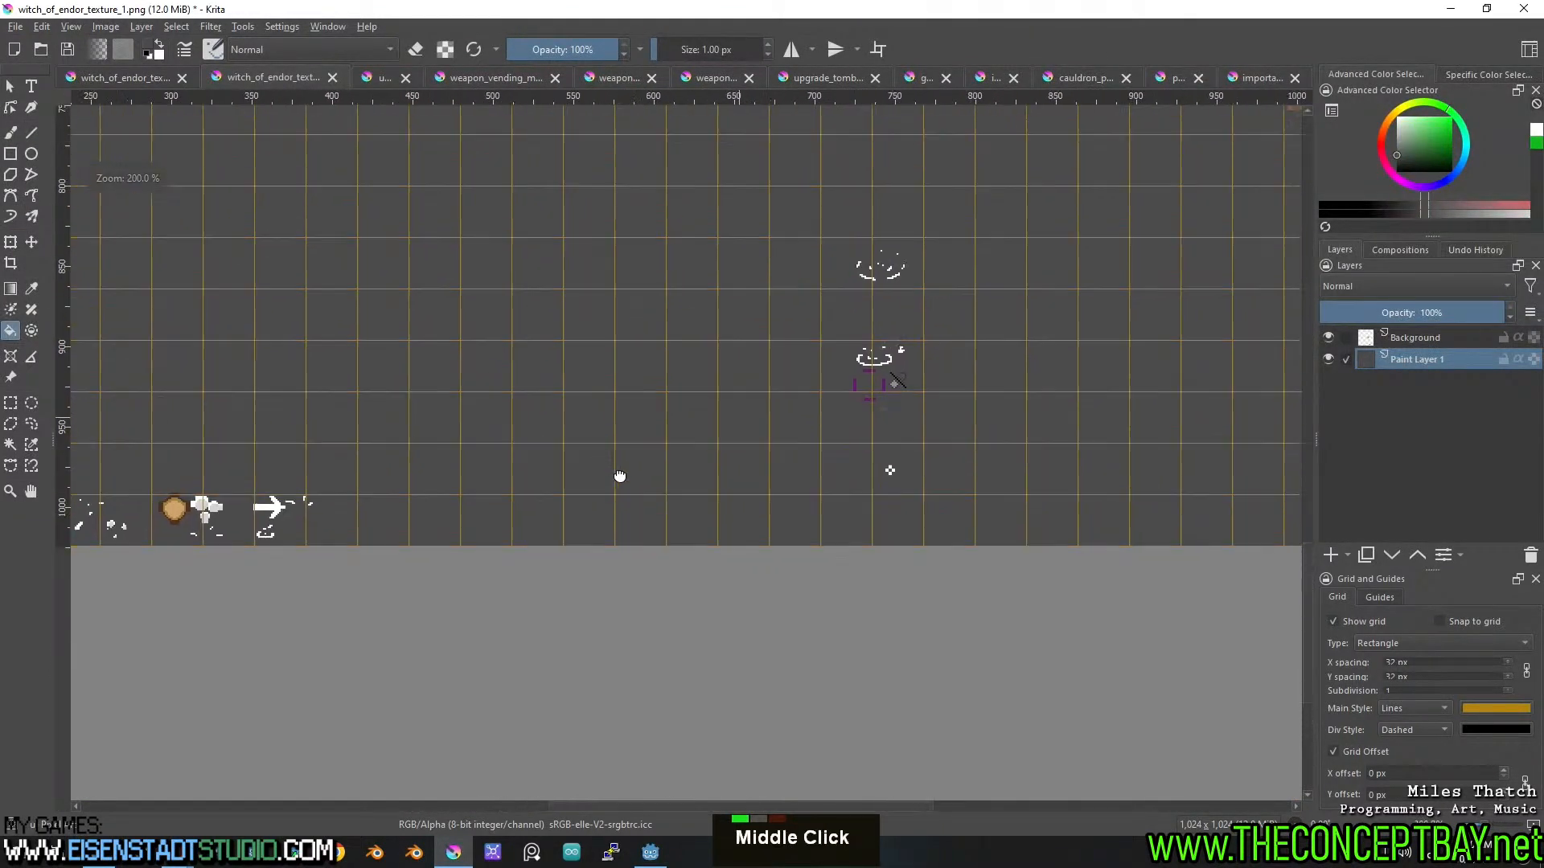
middle_click(259, 562)
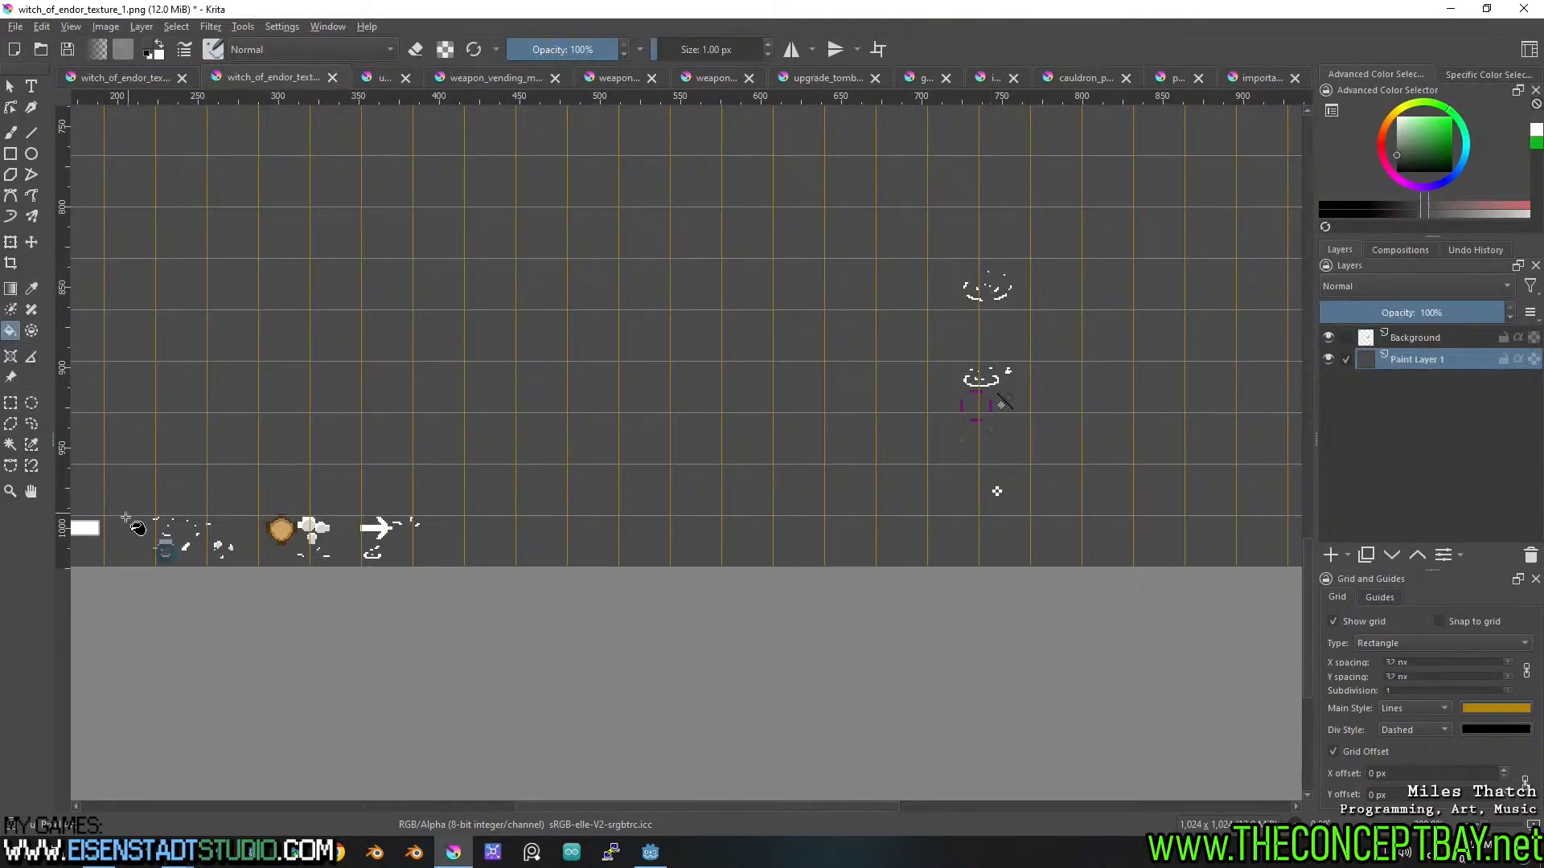
Cut the white outline sprite below the arrow from the Background layer with a 24 by 12 pixel selection and paste it into a new 32 by 32 pixel document.
left_click(10, 402)
left_click_drag(393, 563, 356, 545)
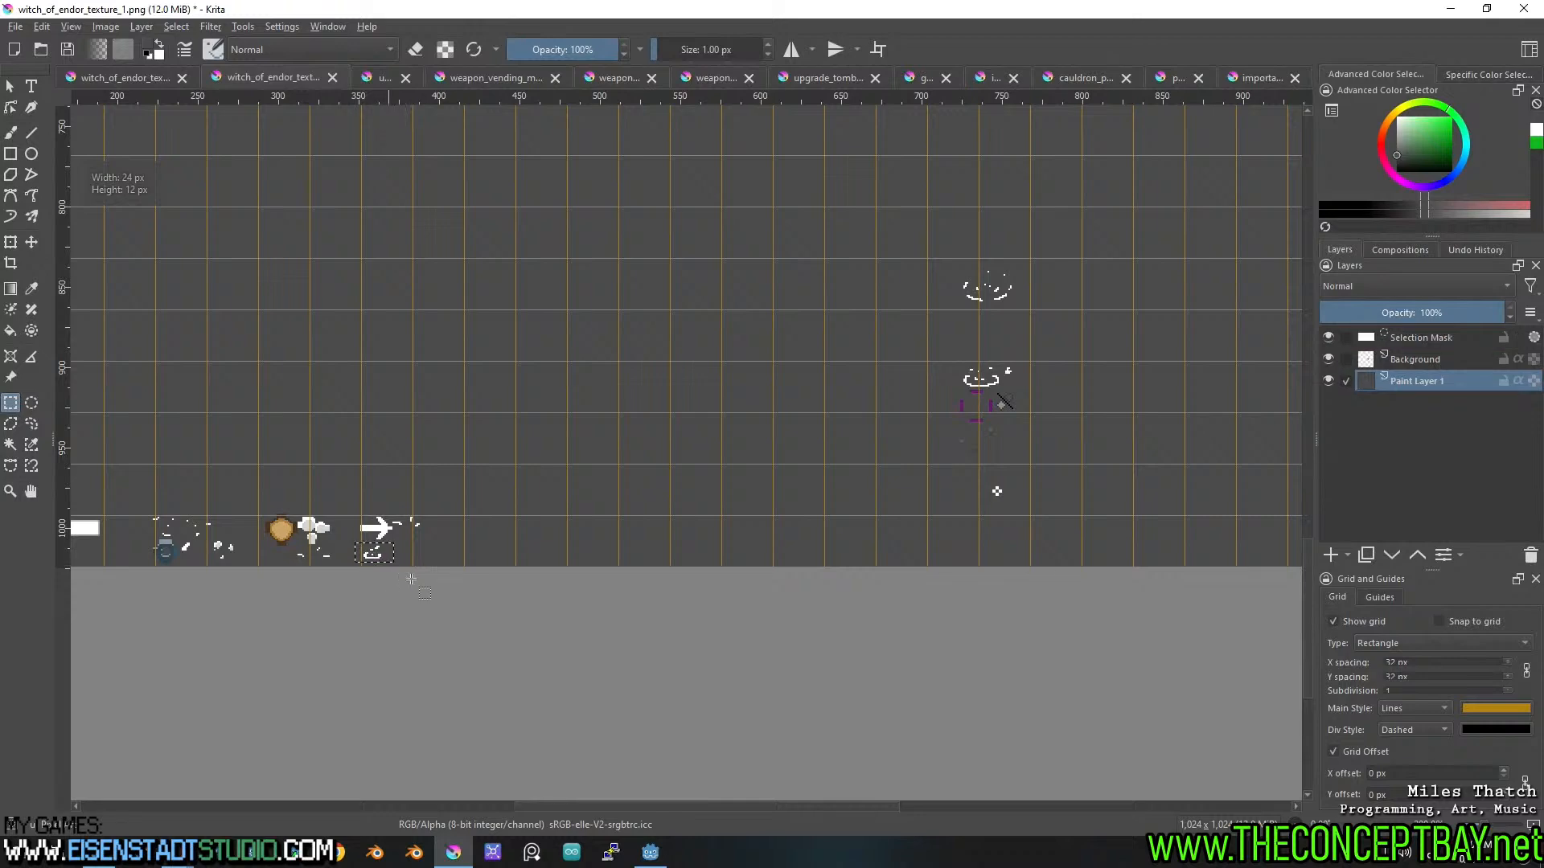
key("ctrl+c")
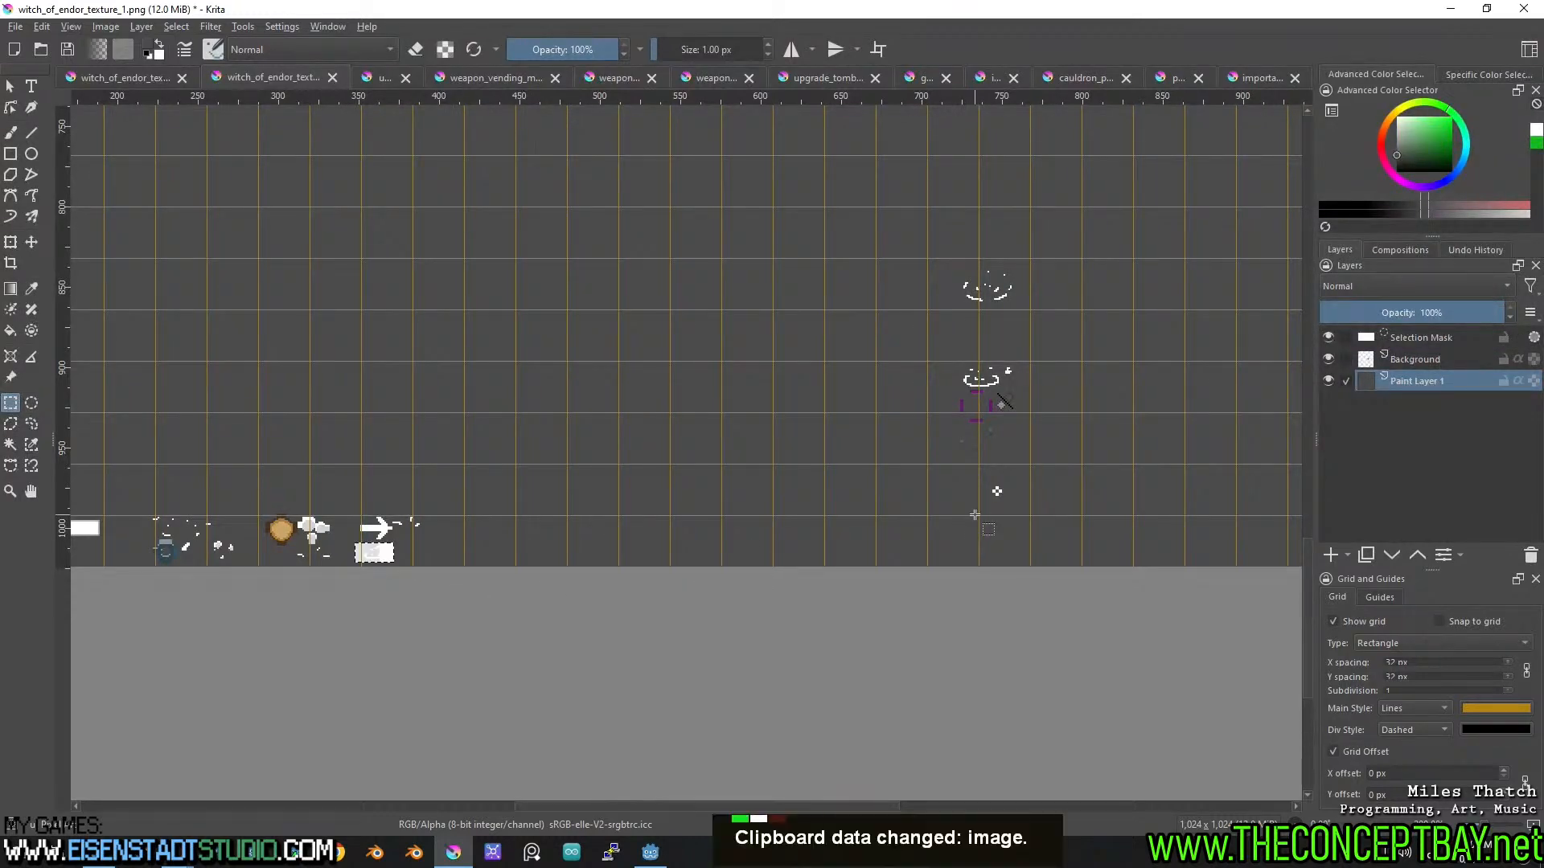
key("ctrl+z")
key("ctrl+x")
left_click(1397, 359)
key("ctrl+c")
key("ctrl+n")
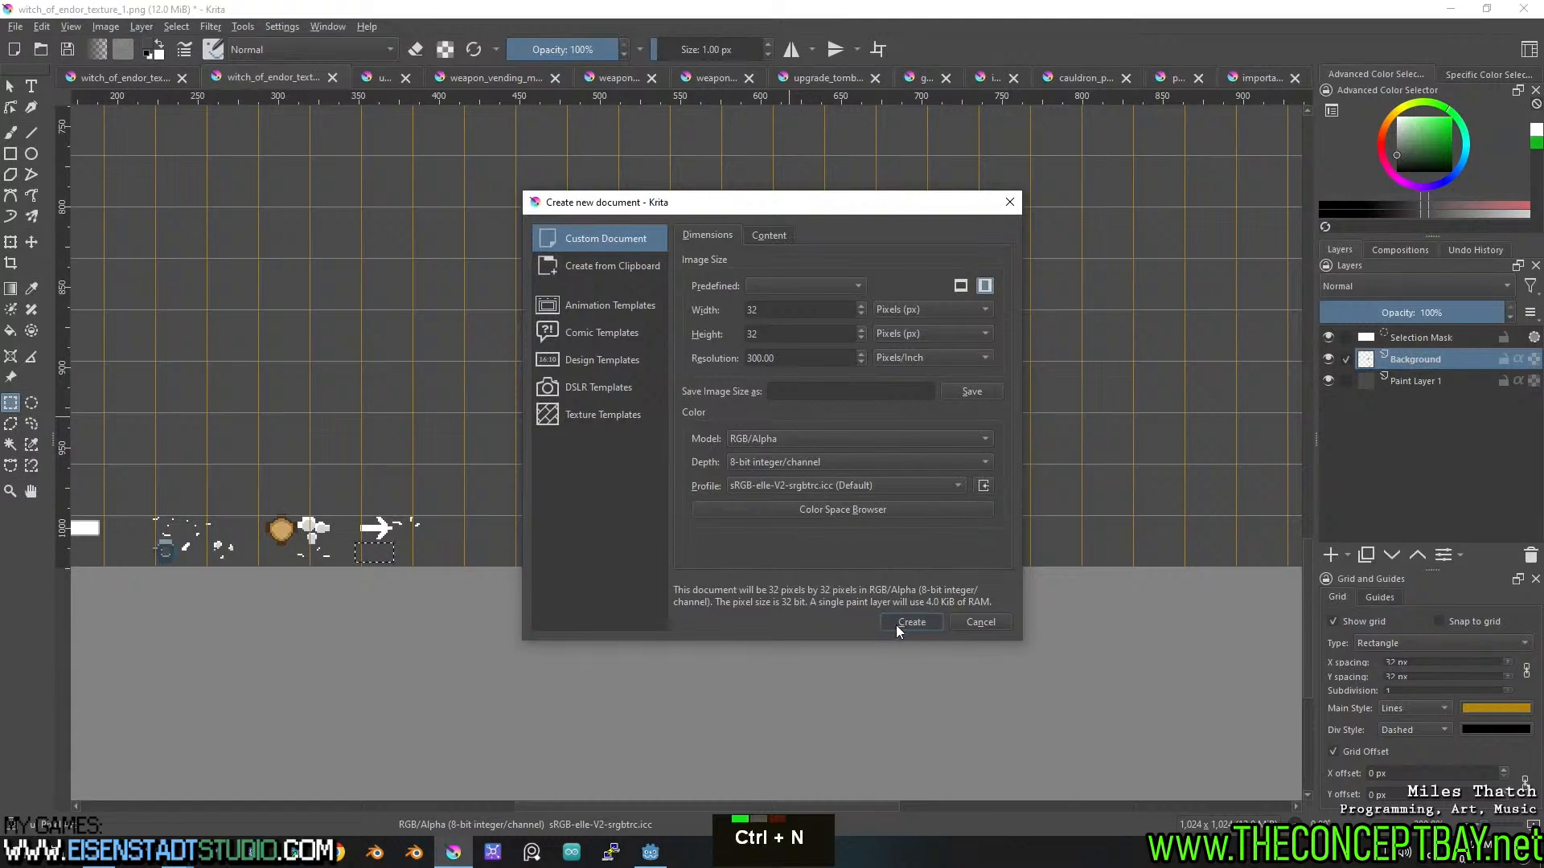
left_click(909, 622)
key("ctrl+v")
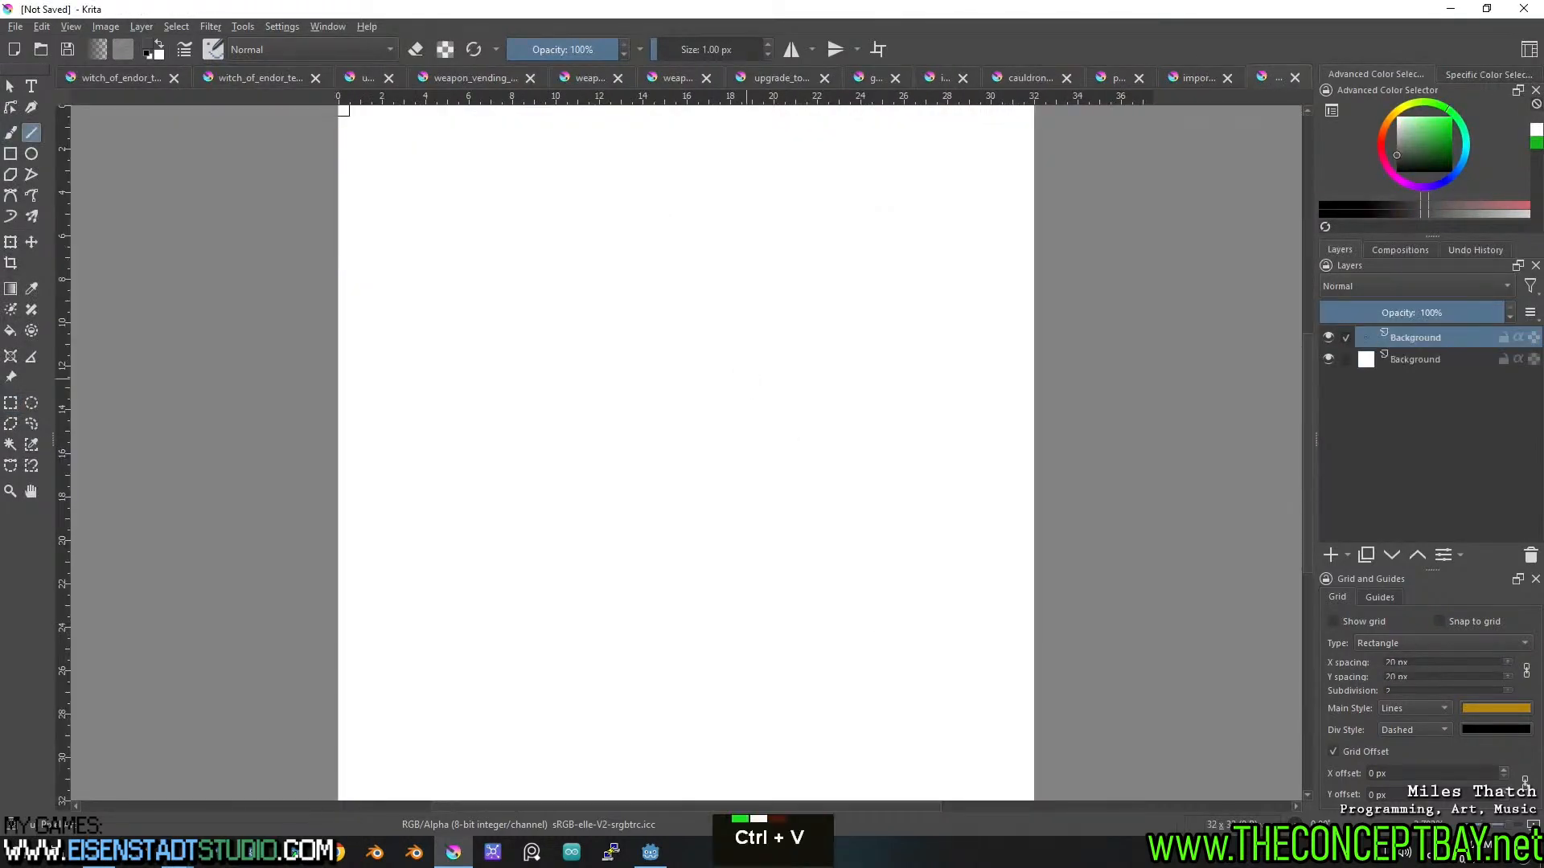
Fill the new document's white bottom layer with dark grey behind the pasted white sprite.
left_click(1409, 365)
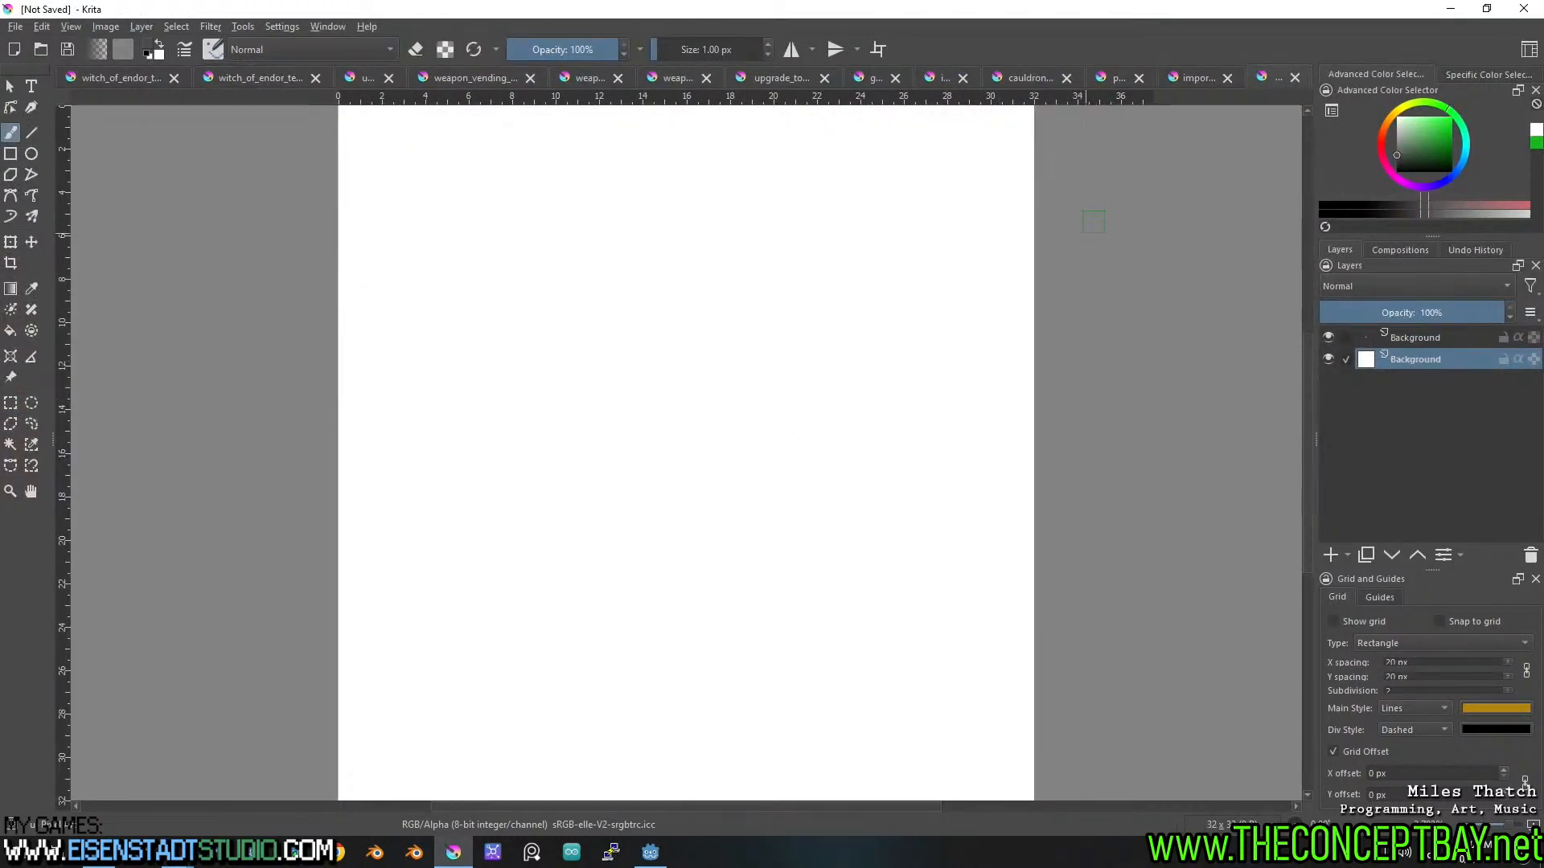
key("f")
left_click(675, 365)
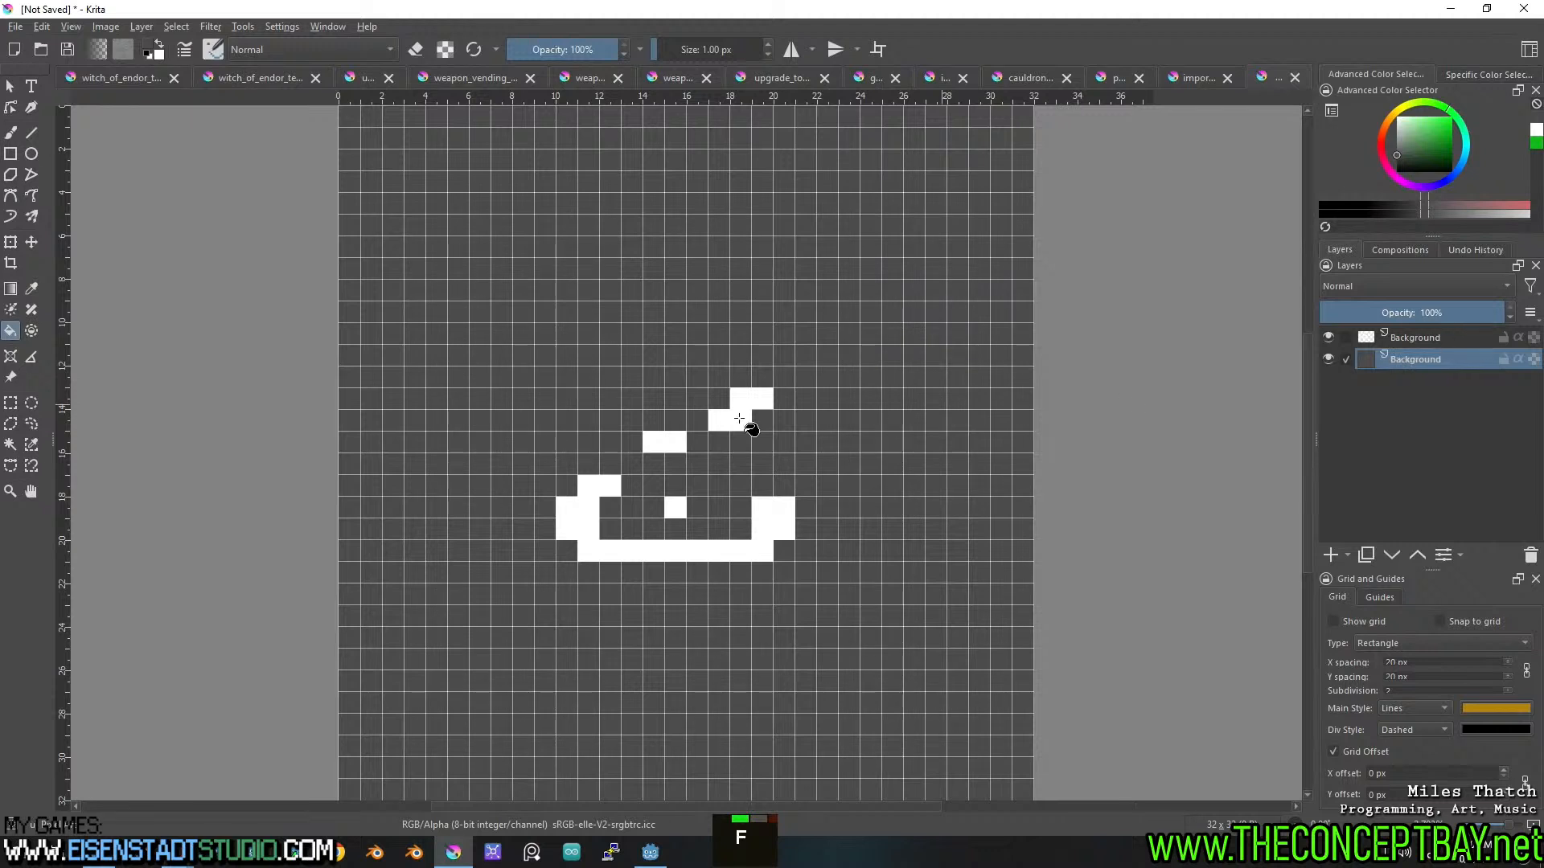
scroll(884, 407, "down", 2)
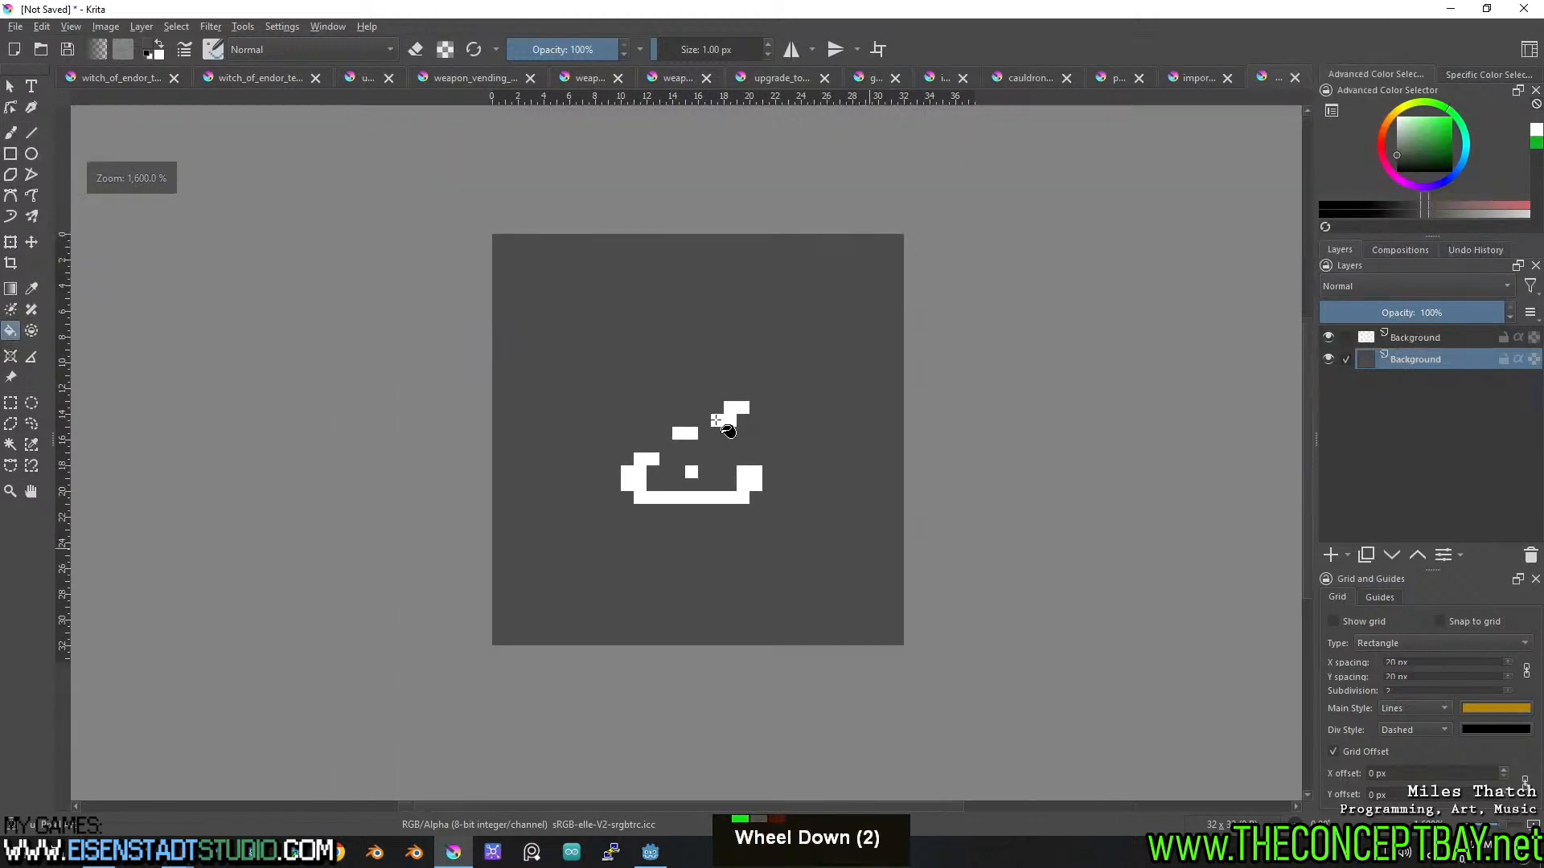
Cut the white splash sprite just above the purple ring from the texture sheet with a 45 by 20 pixel selection and paste it into the new sprite document.
left_click(277, 78)
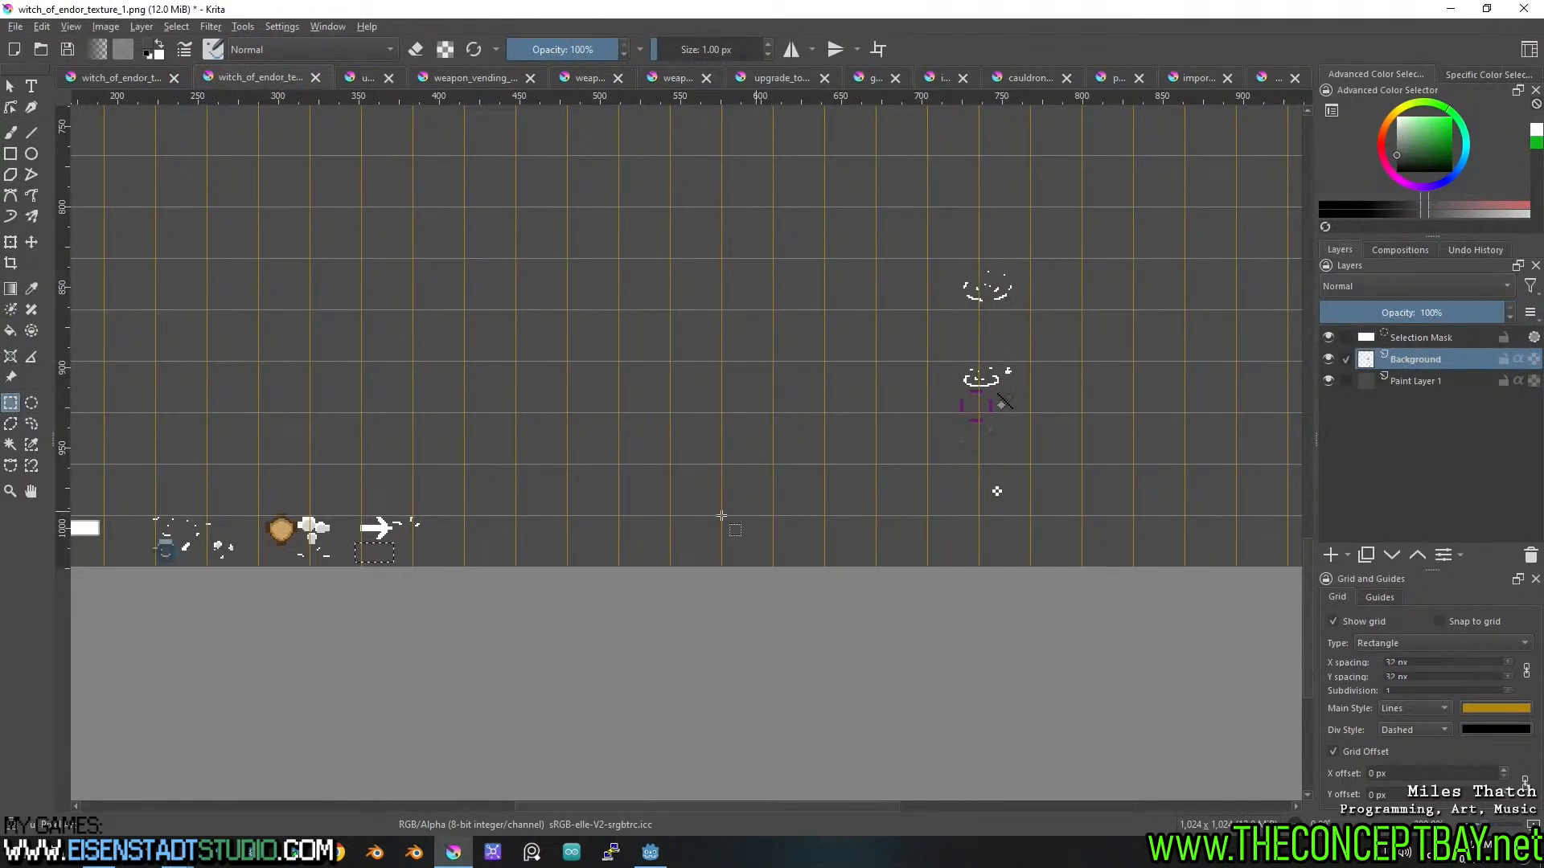
left_click_drag(955, 355, 1031, 386)
key("ctrl+x")
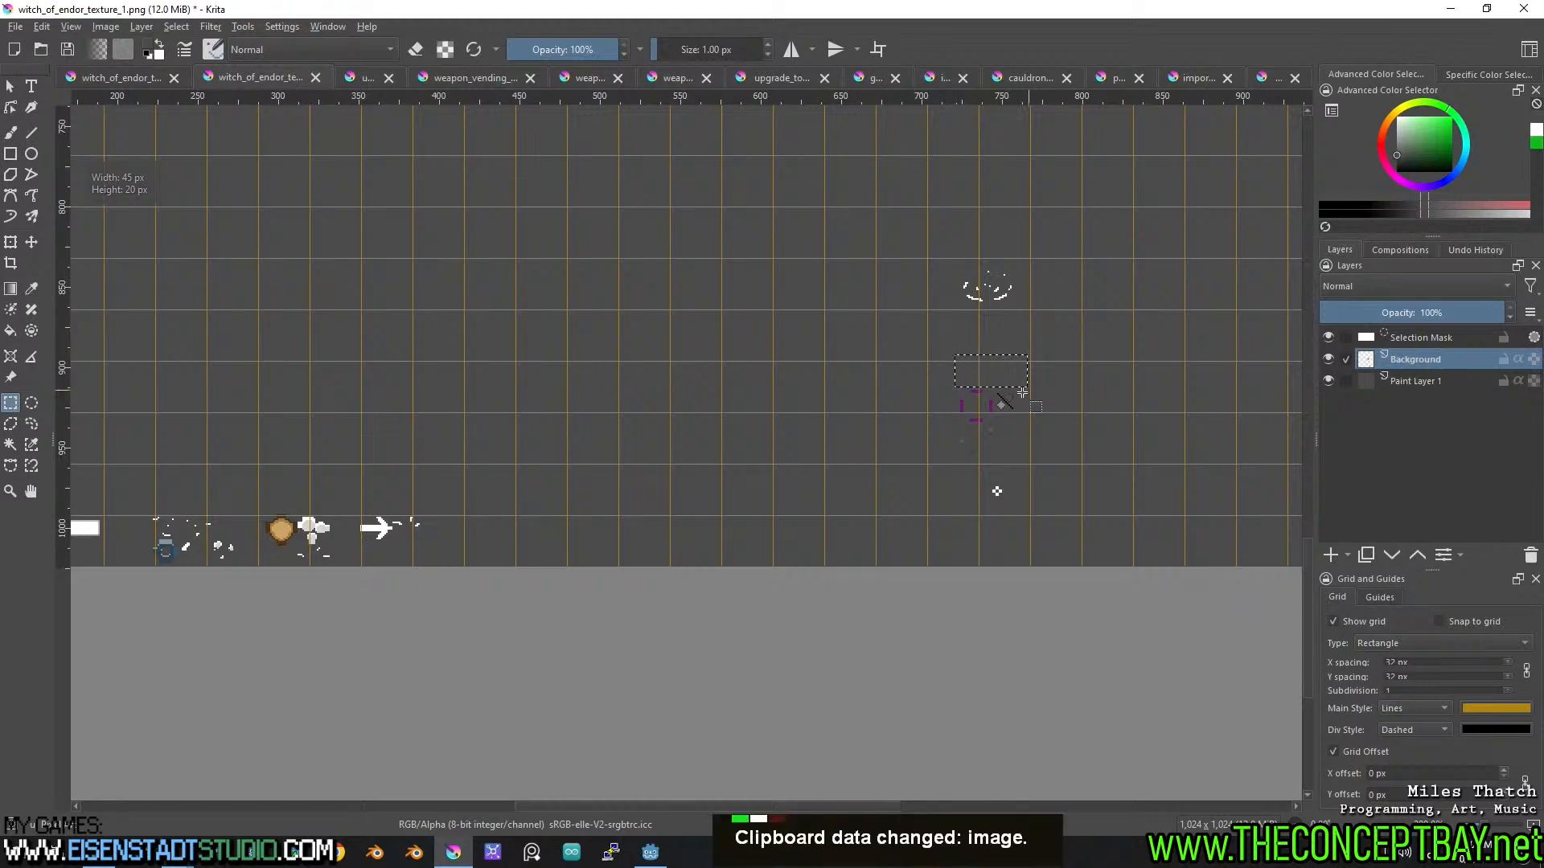
left_click(371, 83)
key("ctrl+s")
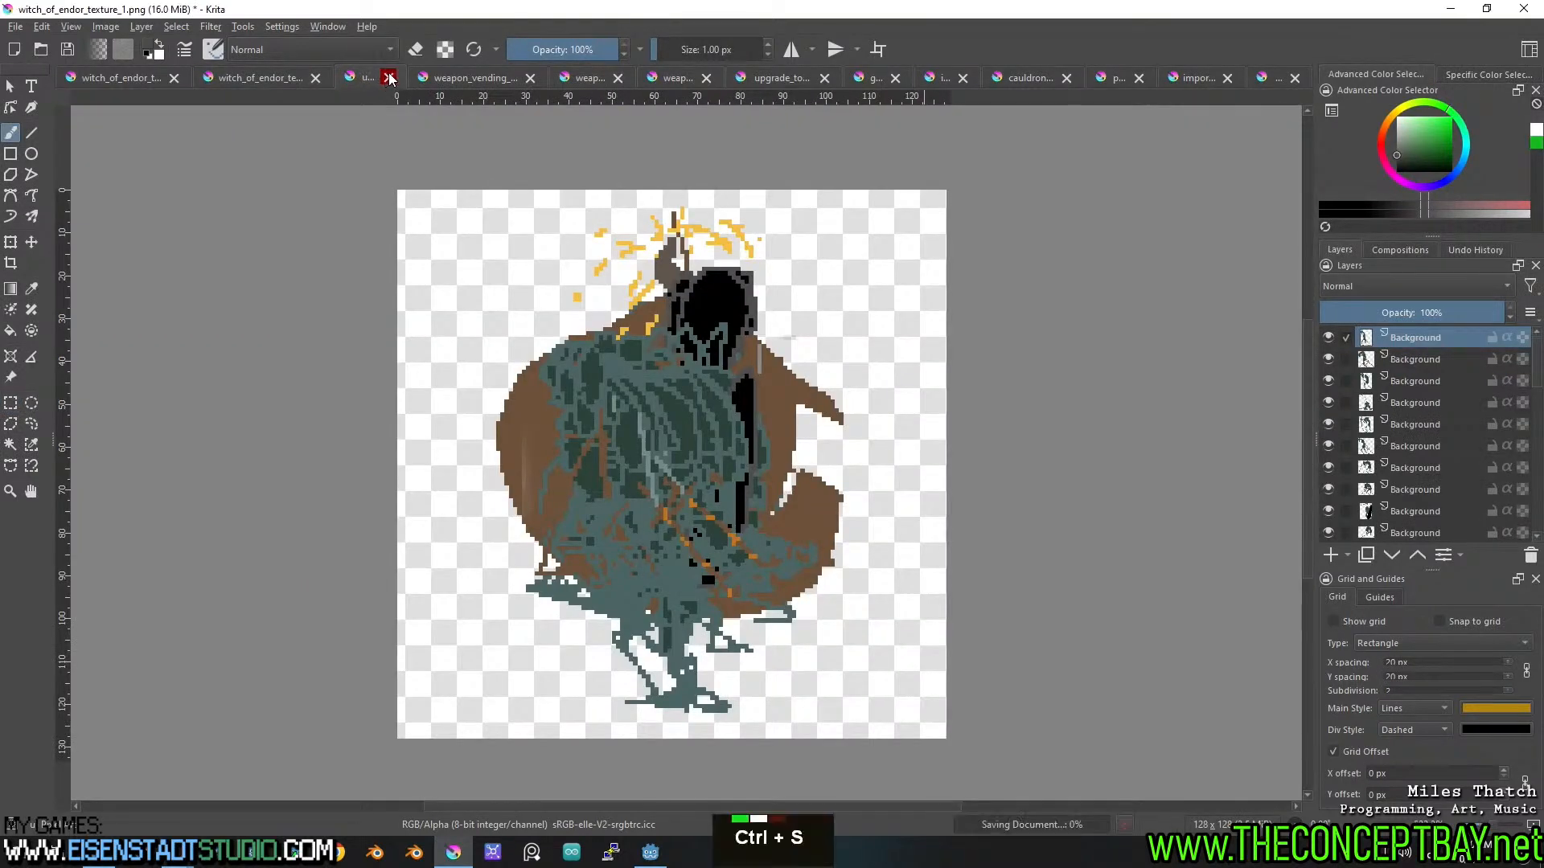
left_click(1273, 82)
key("ctrl+v")
key("f")
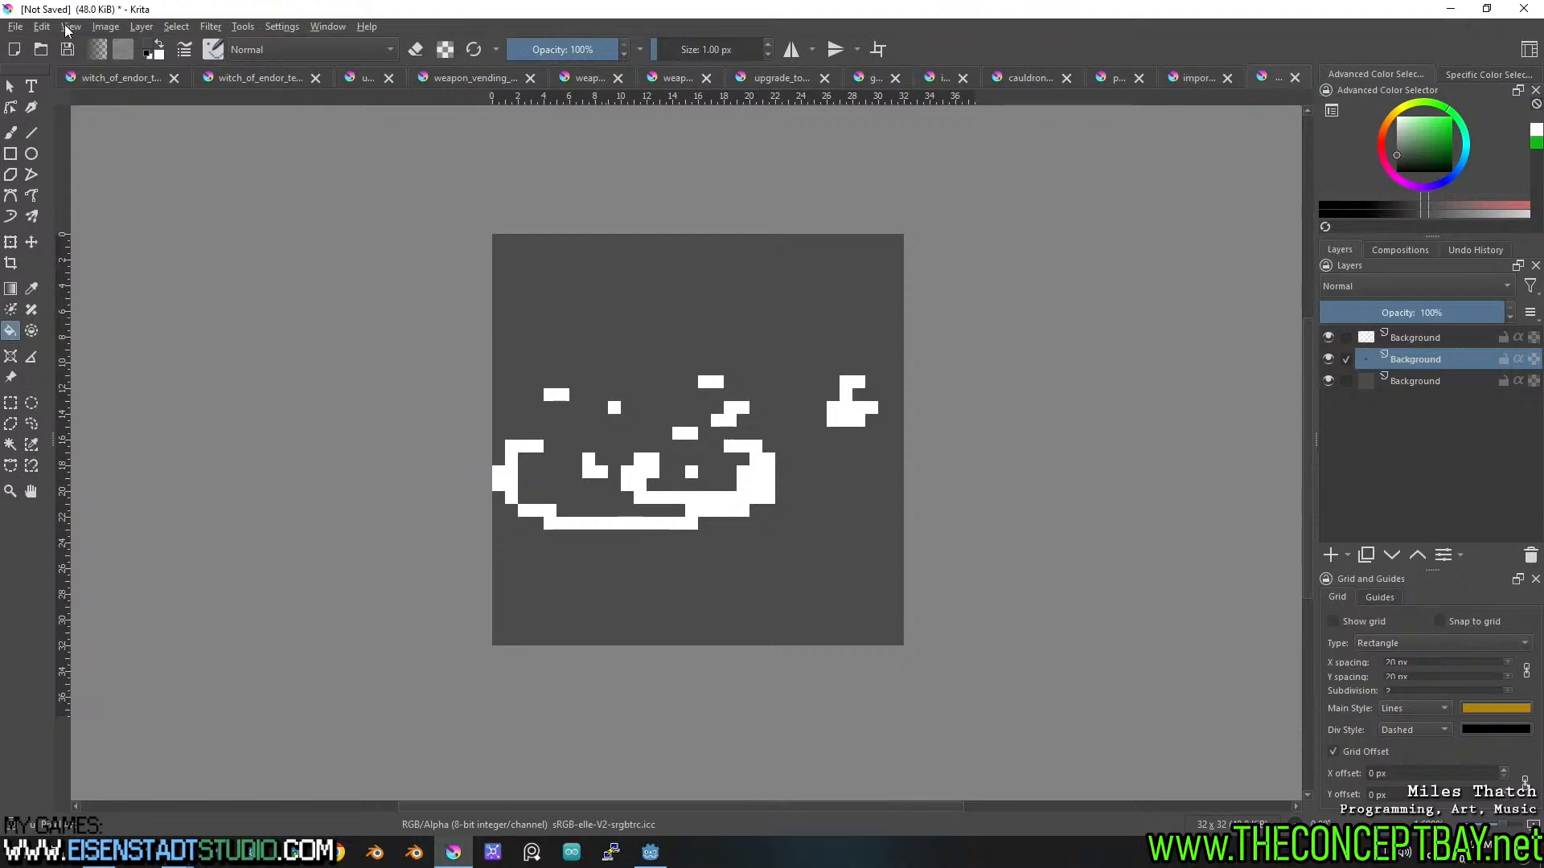
Resize the new sprite document's canvas to 64 by 64 pixels around its centre.
key("t")
mouse_move(737, 446)
left_mouse_down()
mouse_move(789, 445)
mouse_move(739, 444)
left_mouse_up()
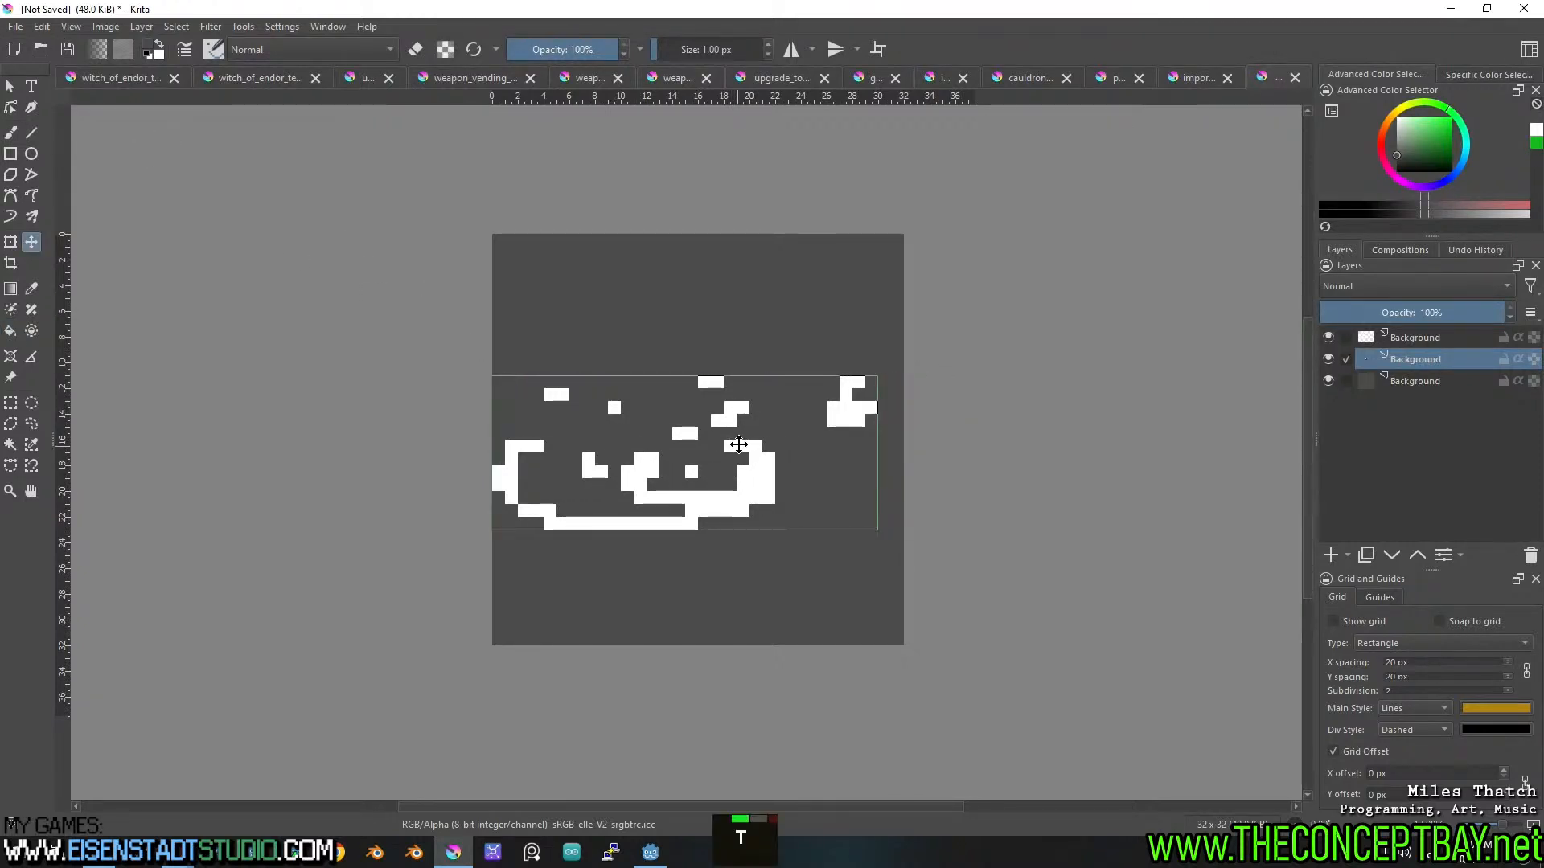
left_click(9, 265)
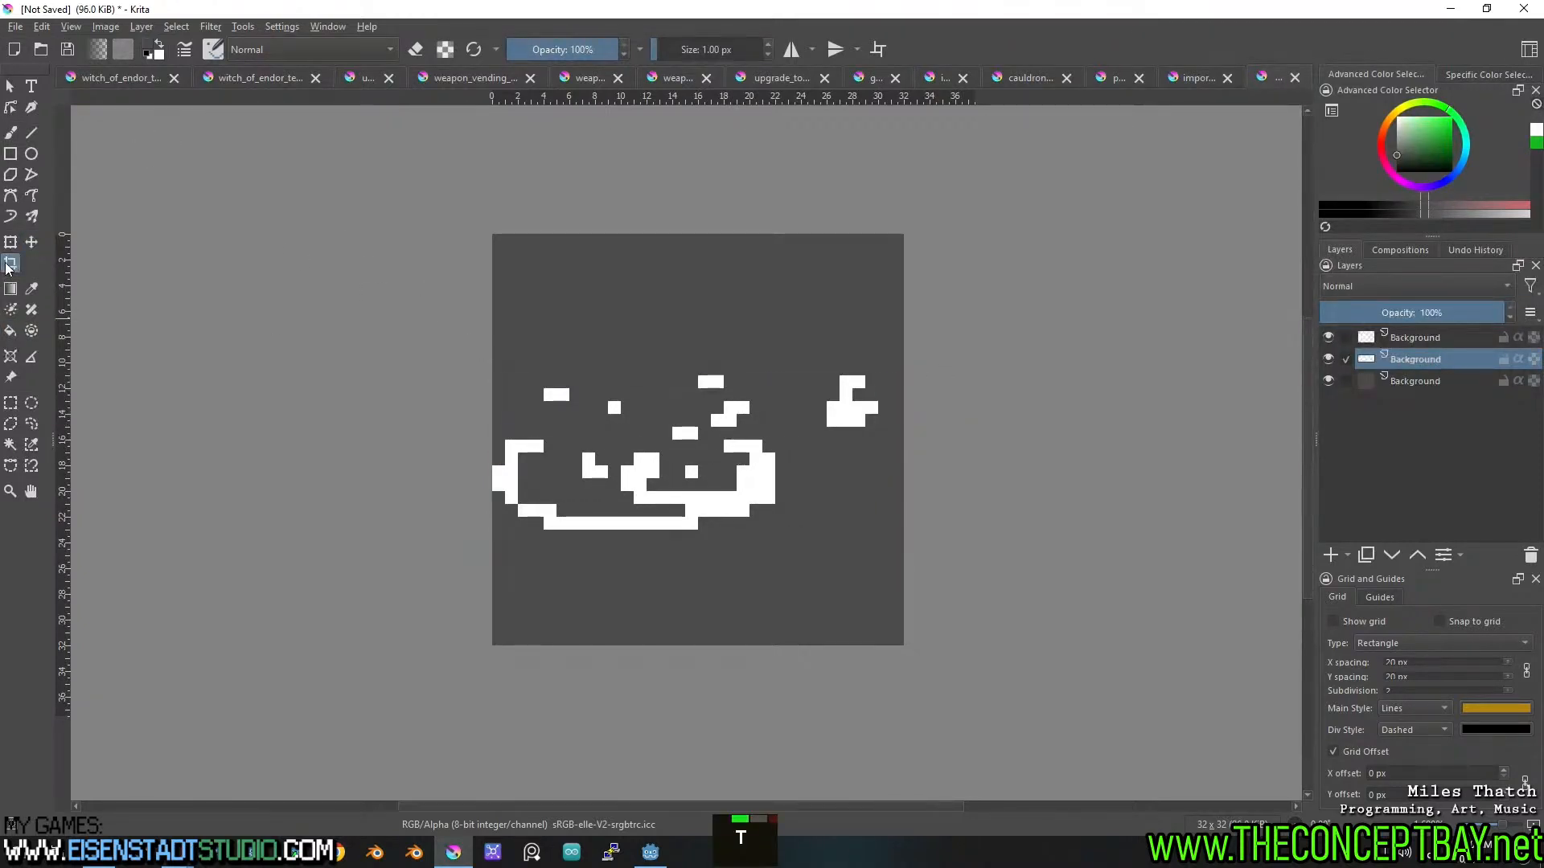
left_click(106, 27)
left_click(118, 269)
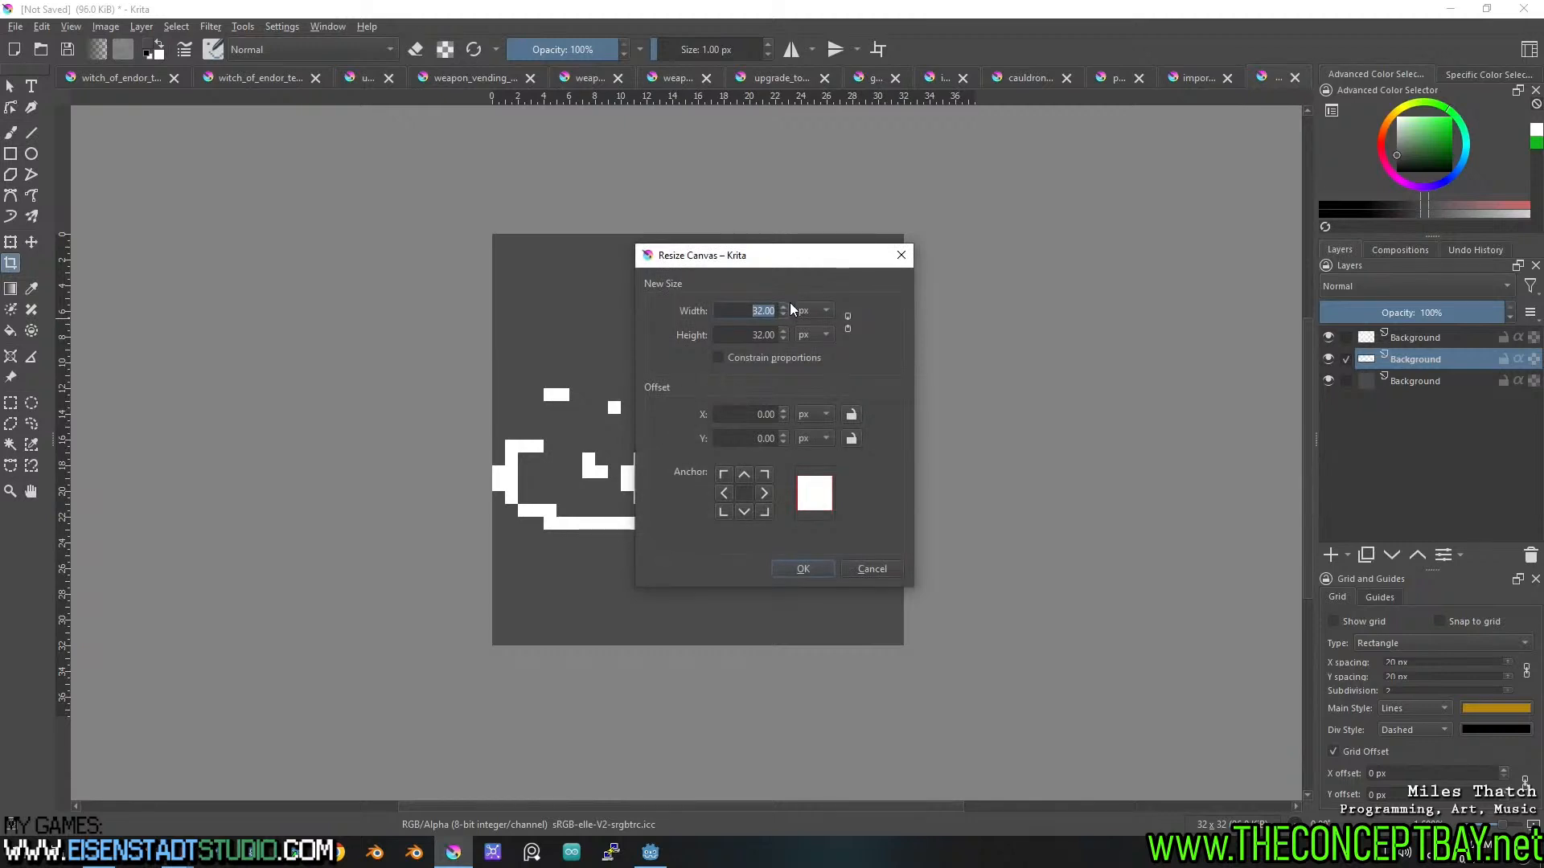
type("64")
key("Tab")
type("64")
key("Return")
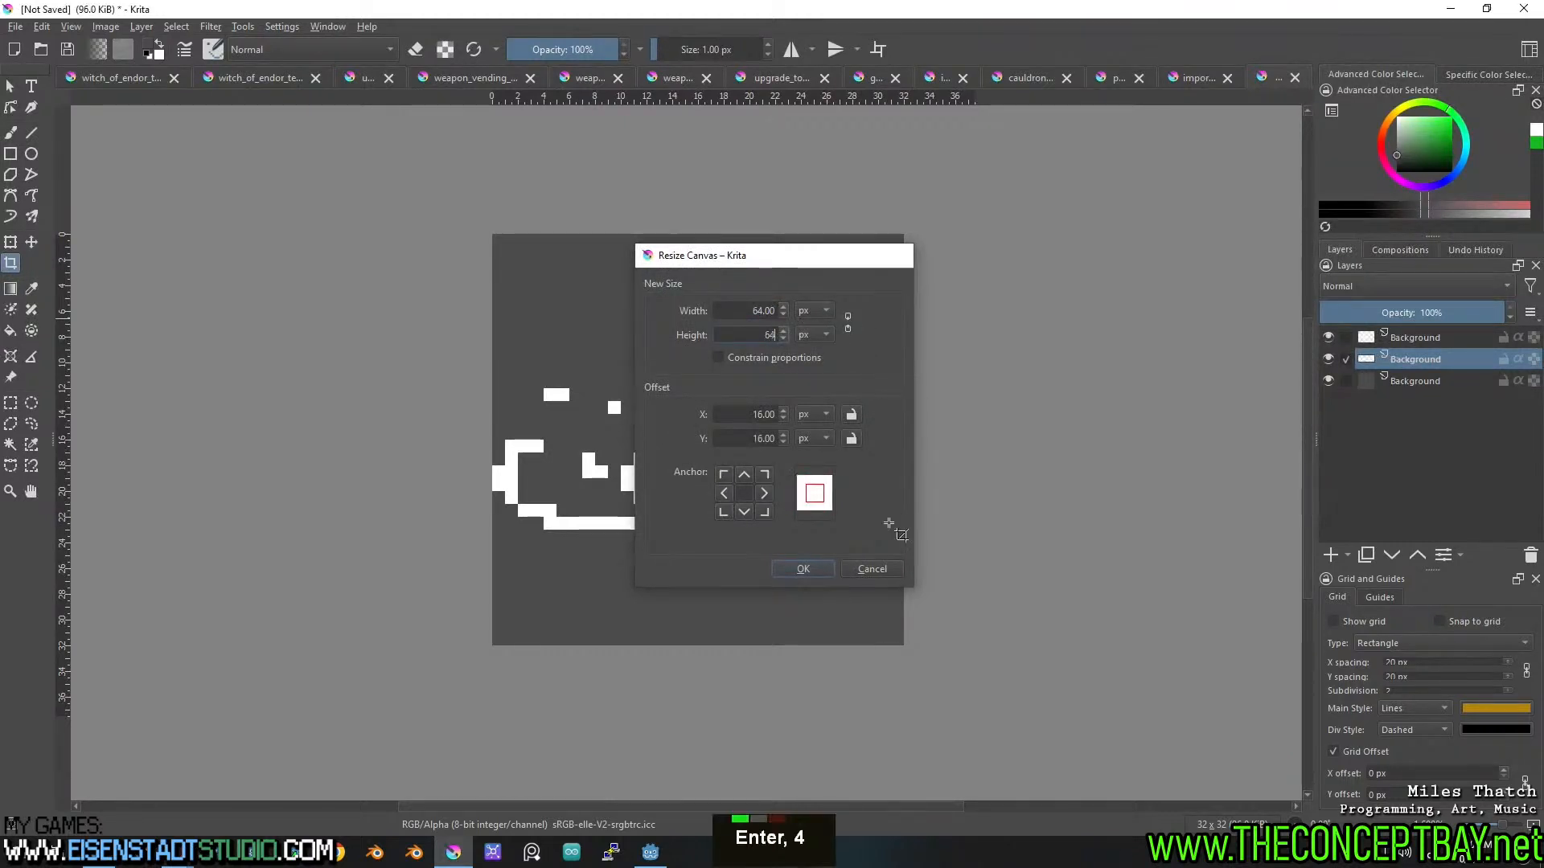
Fill the white border of the bottom layer with dark grey and reselect the pasted splash layer above it.
scroll(898, 510, "down", 2)
left_click(1452, 380)
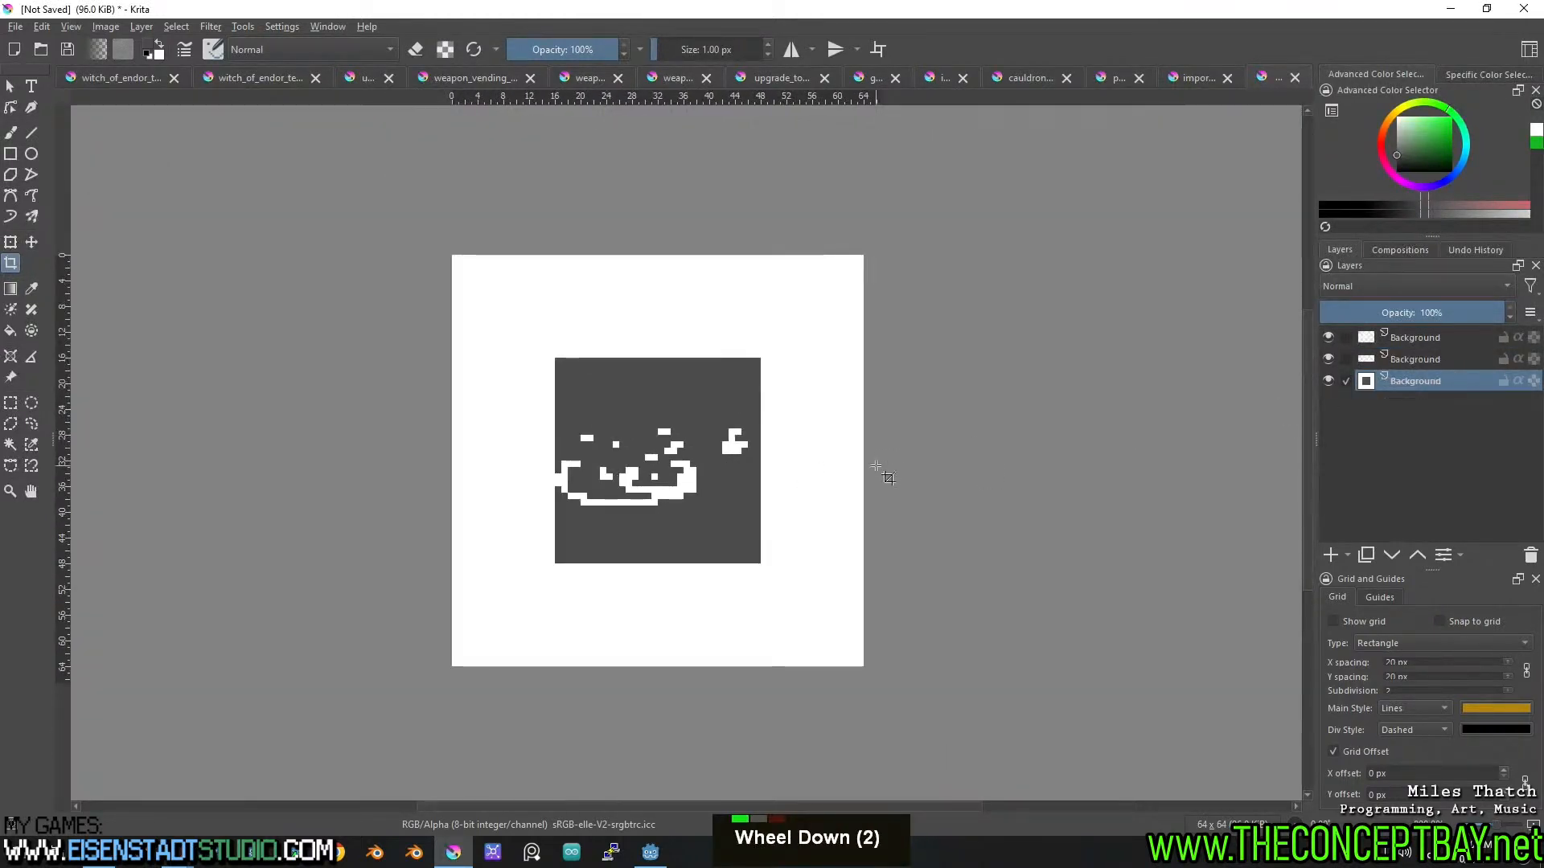
key("f")
left_click(814, 622)
left_click(1439, 357)
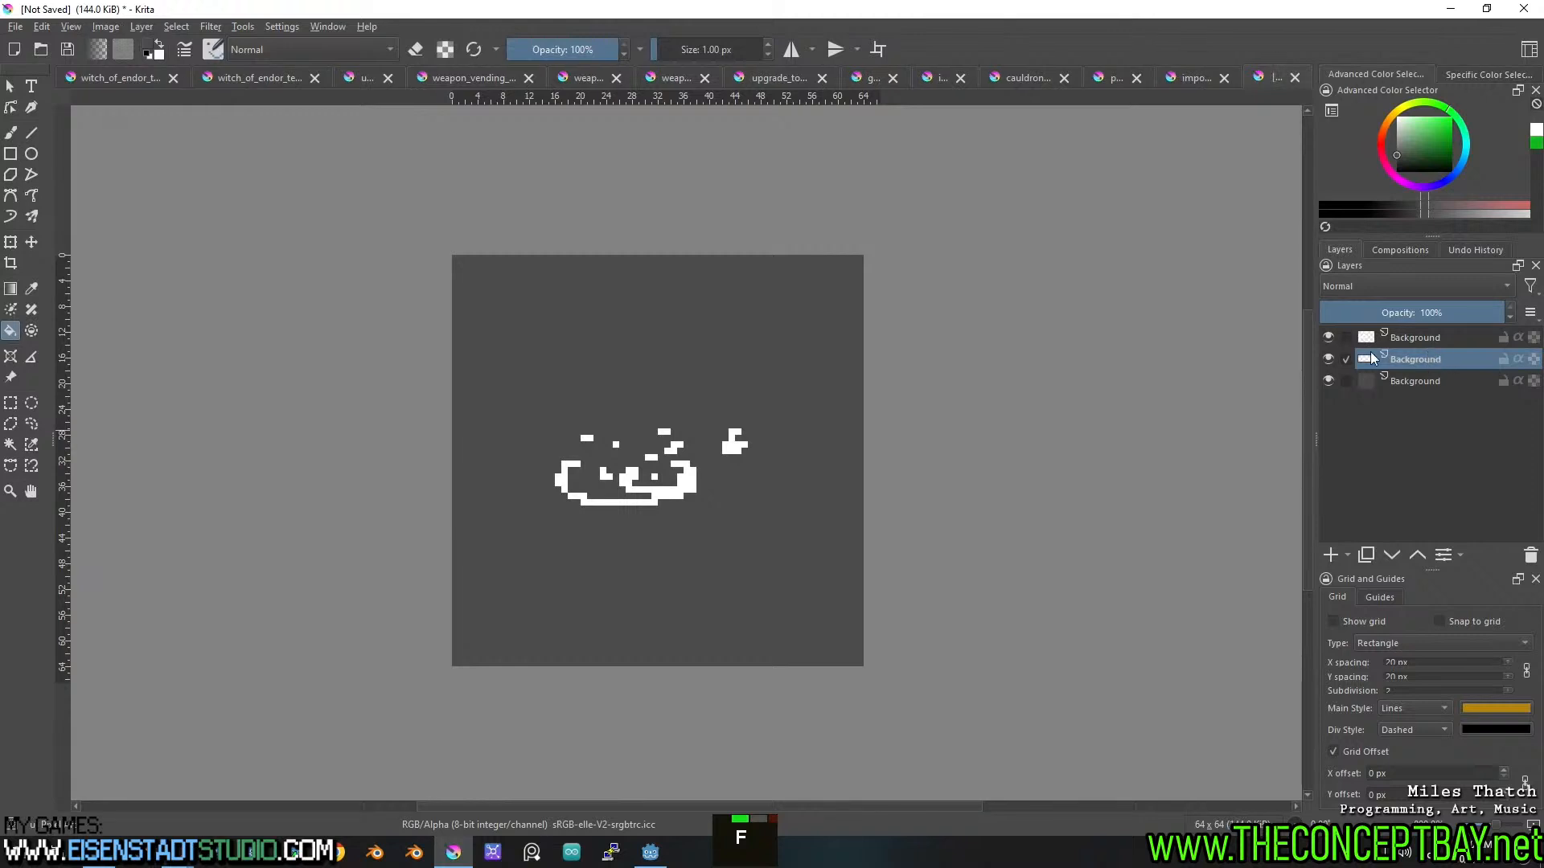
Cut the remaining wide white splash sprite above the purple ring from the texture sheet and paste it as another layer in the splash document.
left_click(273, 76)
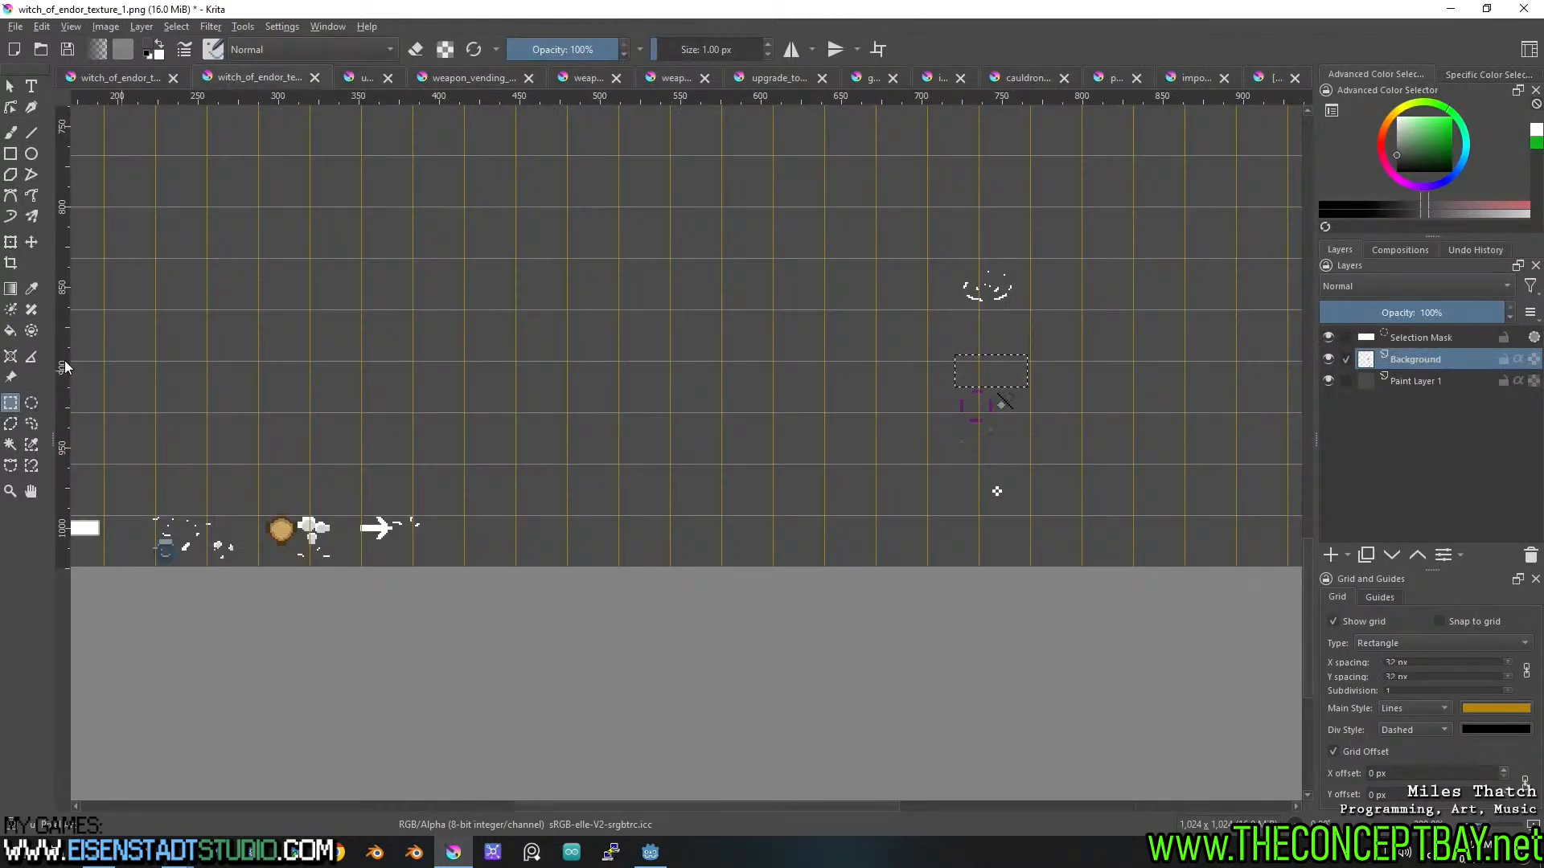
left_click_drag(939, 252, 1059, 319)
key("ctrl+x")
left_click(1276, 73)
key("ctrl+v")
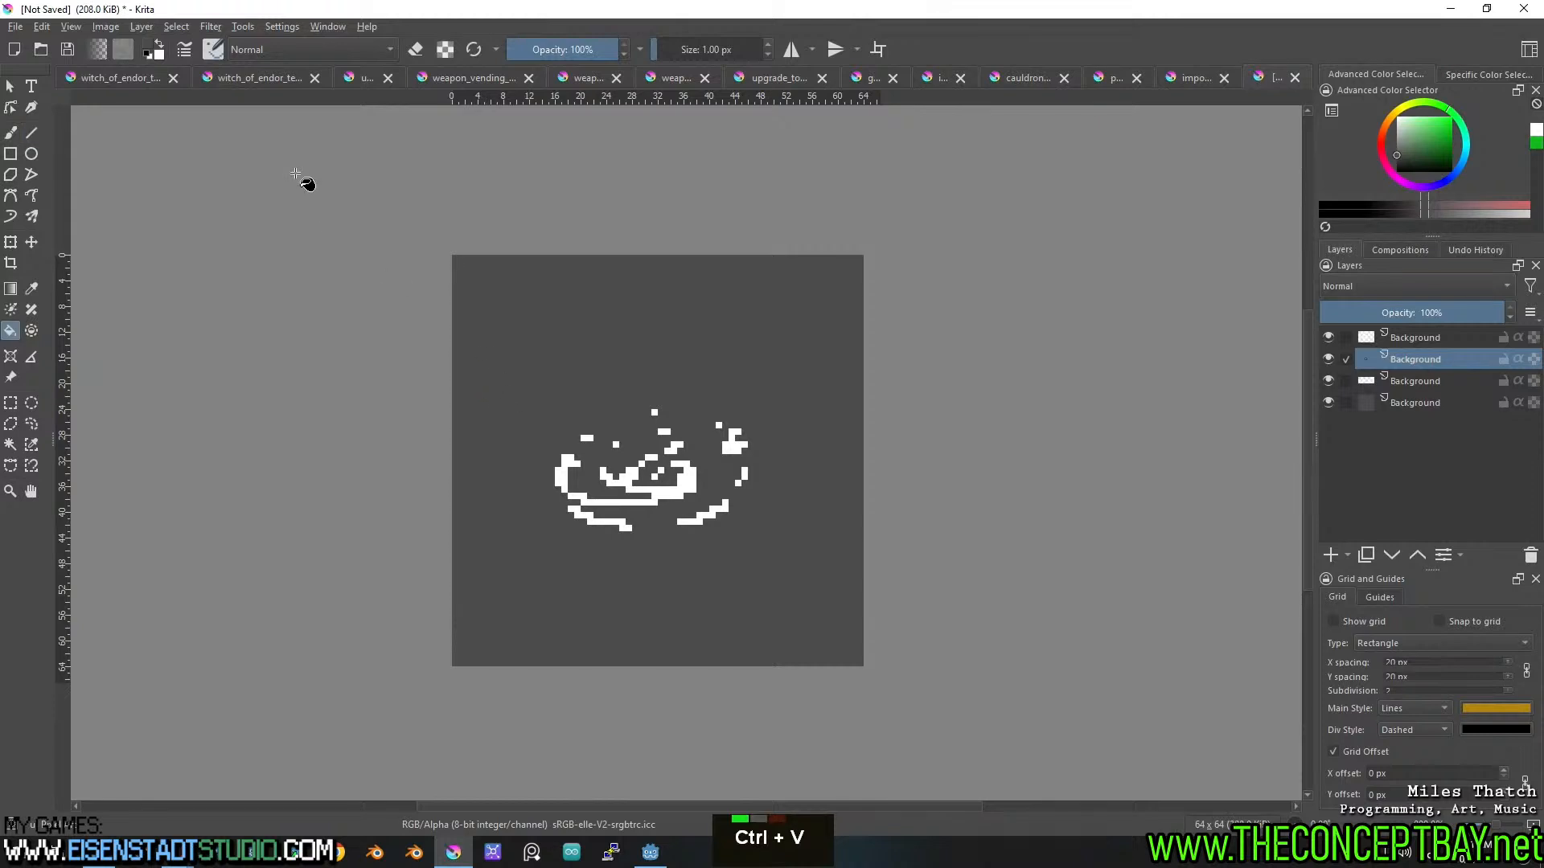
Cut the scattered white droplets above the blue face sprite from the texture sheet and paste them as another layer in the splash document.
left_click(278, 71)
left_click_drag(135, 503, 228, 539)
key("ctrl+x")
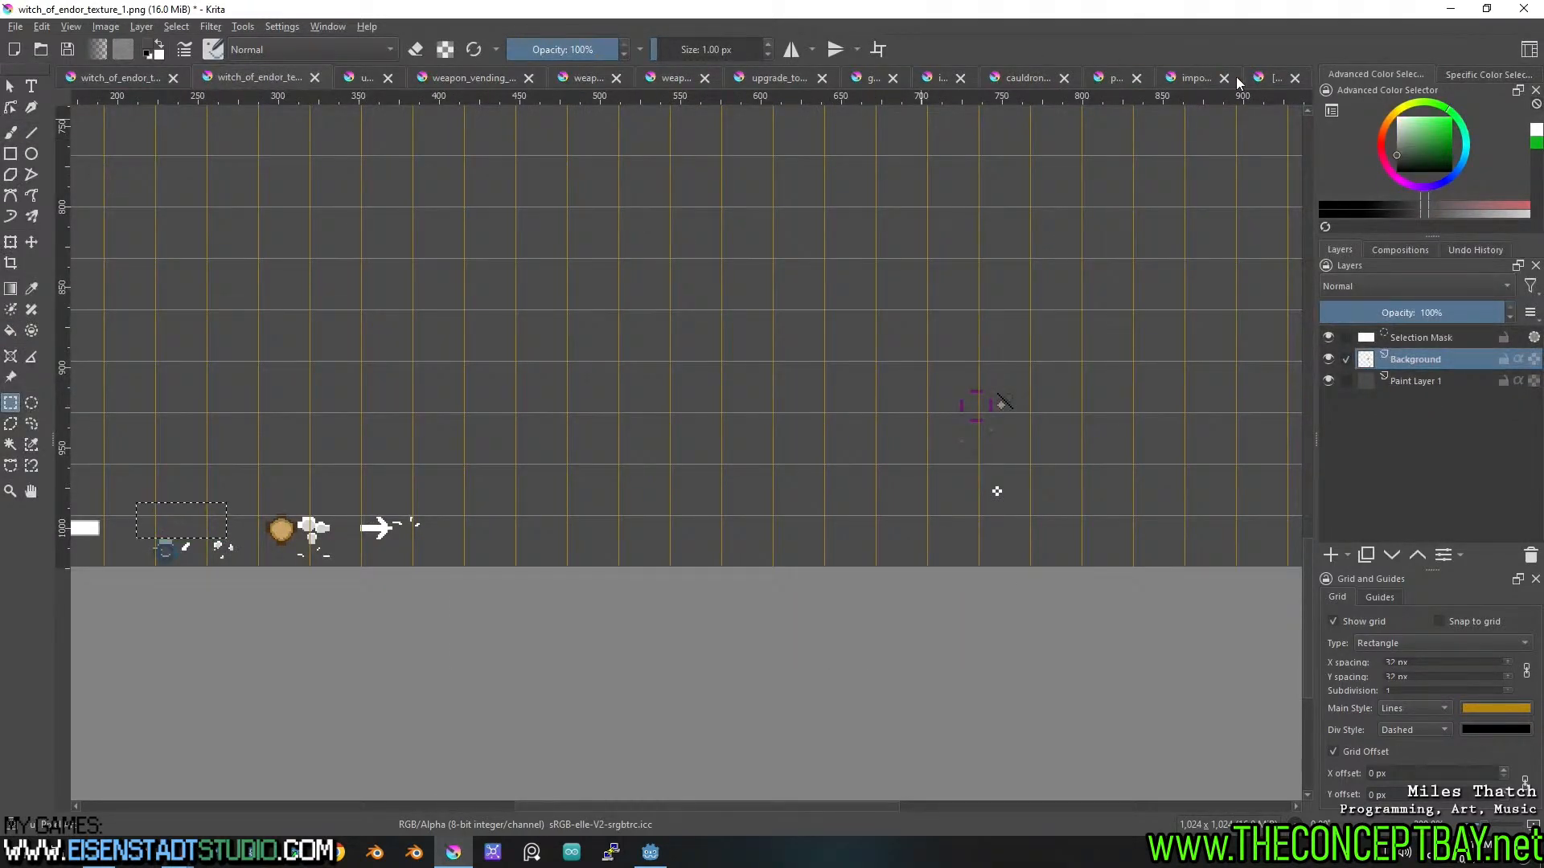
left_click(1260, 76)
key("ctrl+v")
Save the splash document as the Krita file puddle_splash in the Assets folder.
key("ctrl+s")
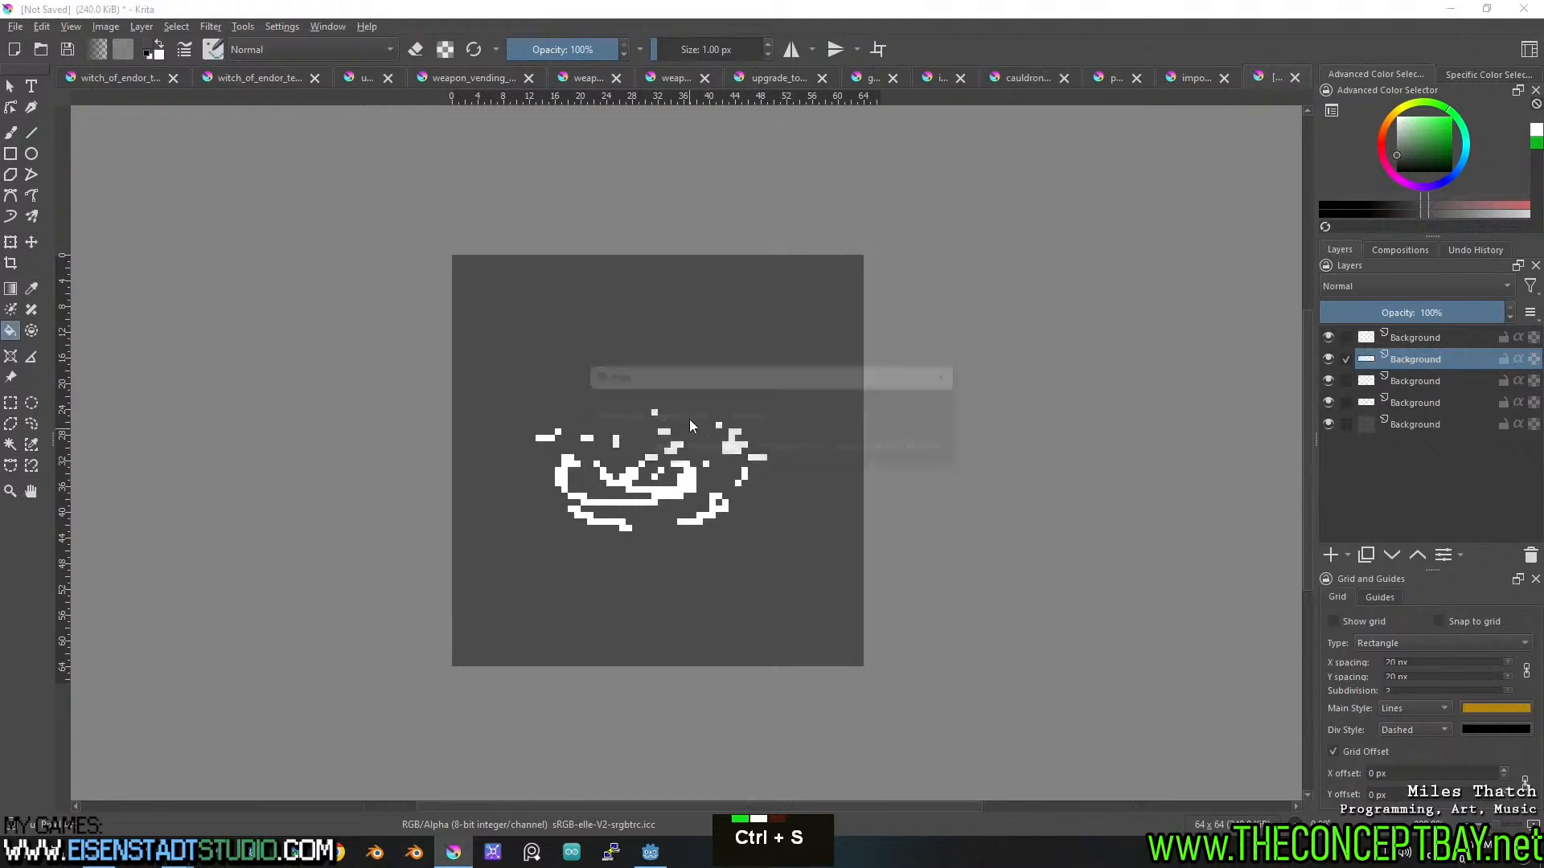
type("puddle-")
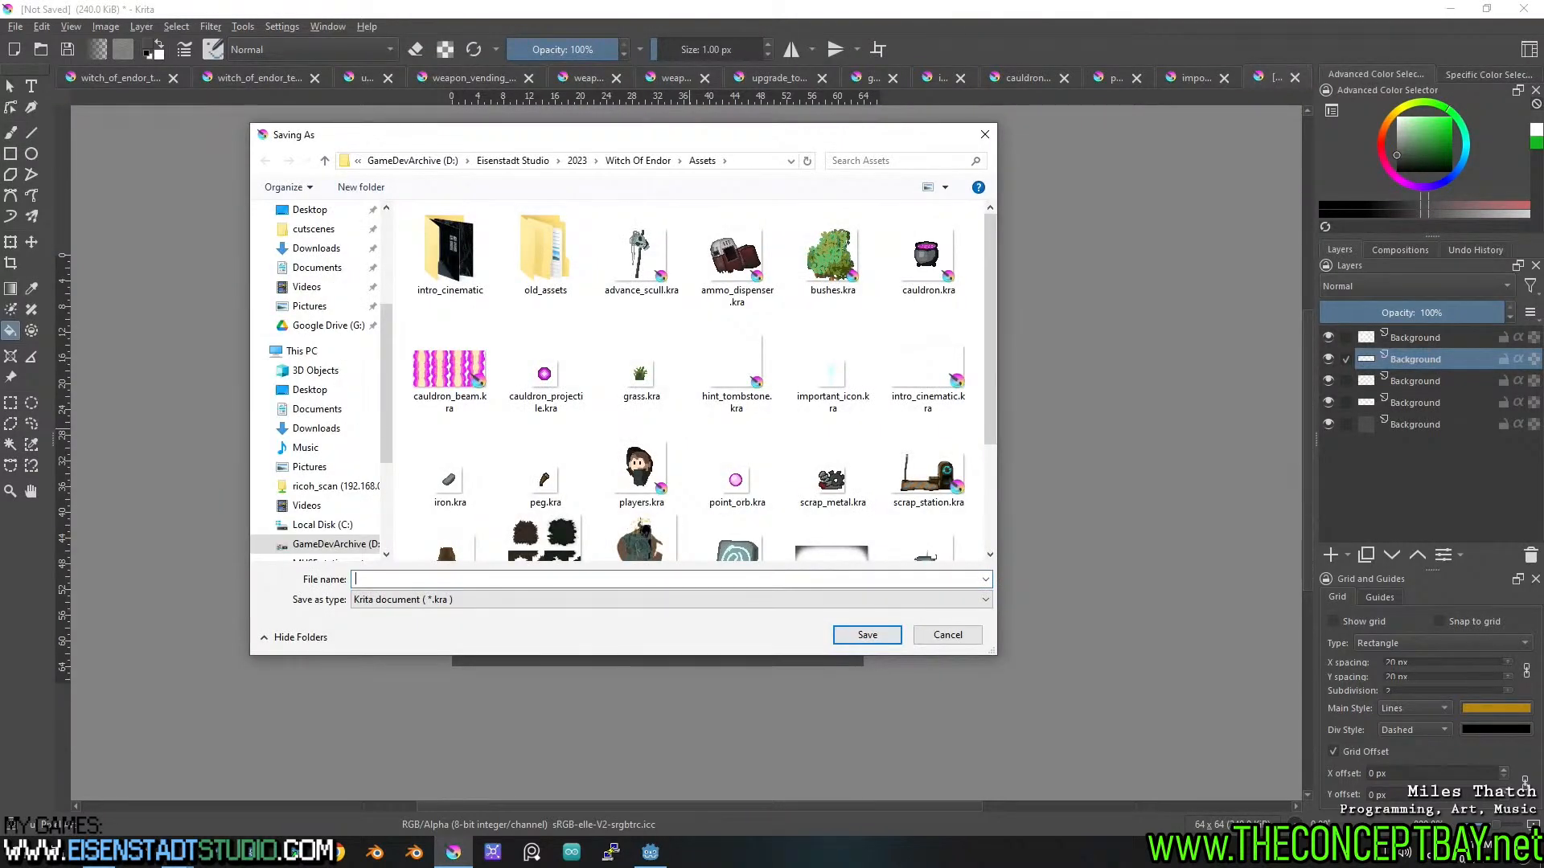
key("BackSpace")
type("_splash")
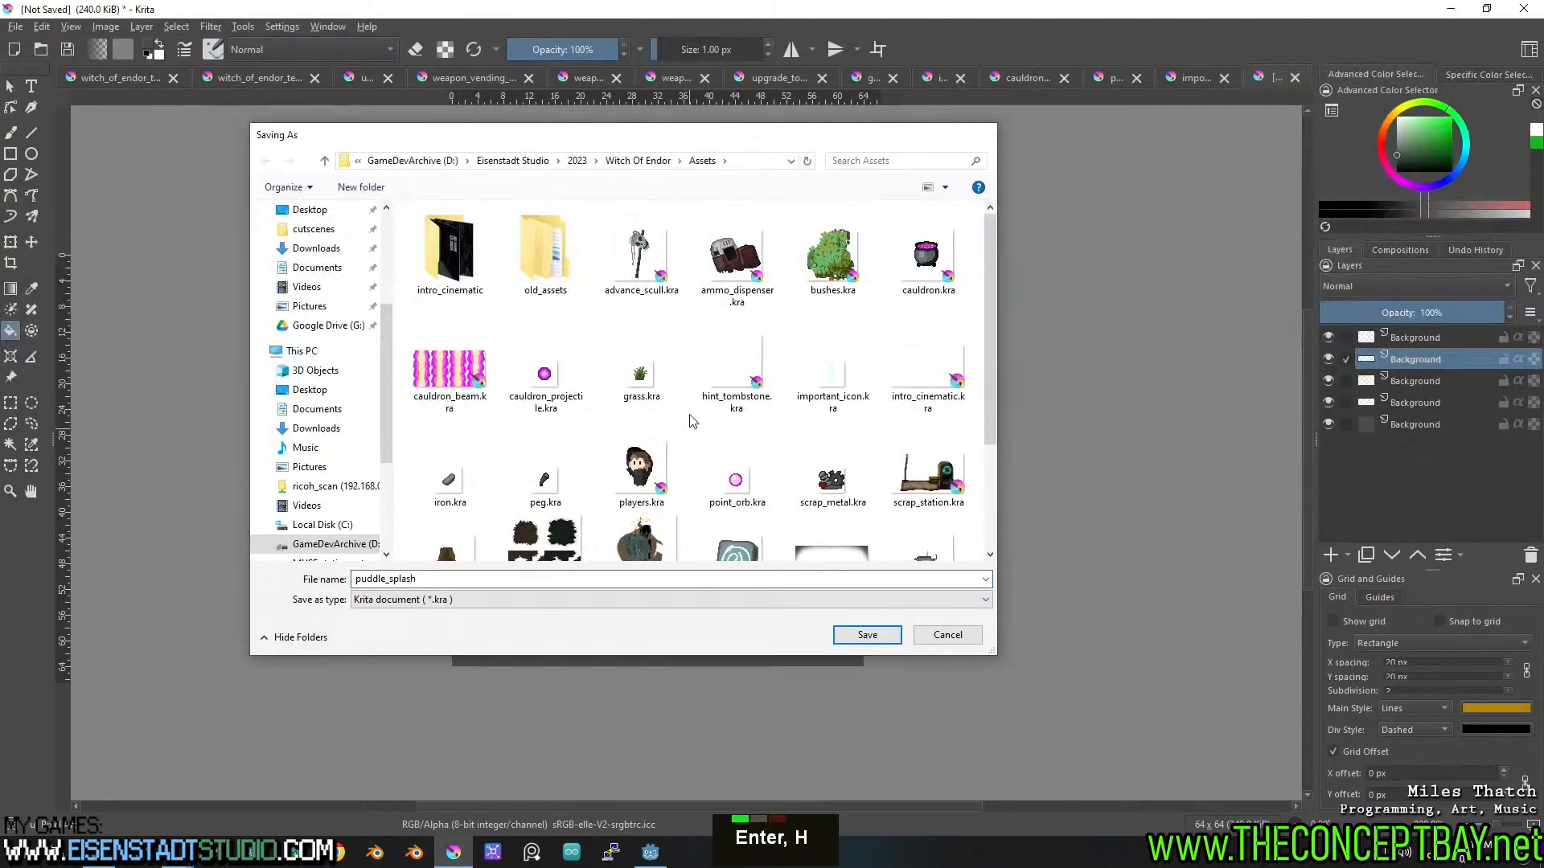
key("Return")
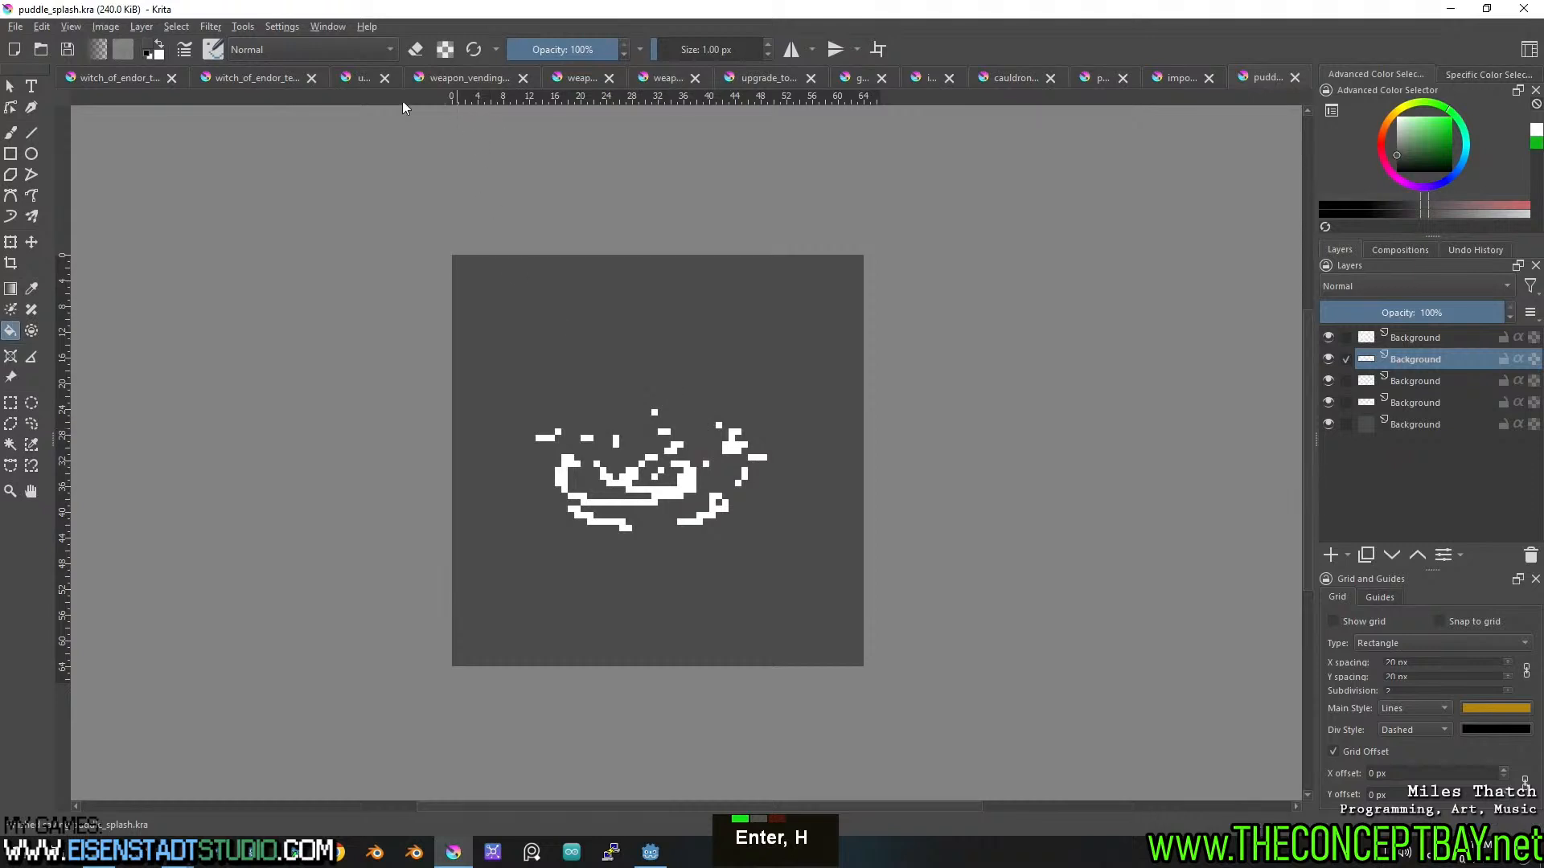
Examine the texture sheet from its bottom row up to the snowflake and star for further related white sprites.
left_click(278, 77)
left_click_drag(379, 437, 700, 409)
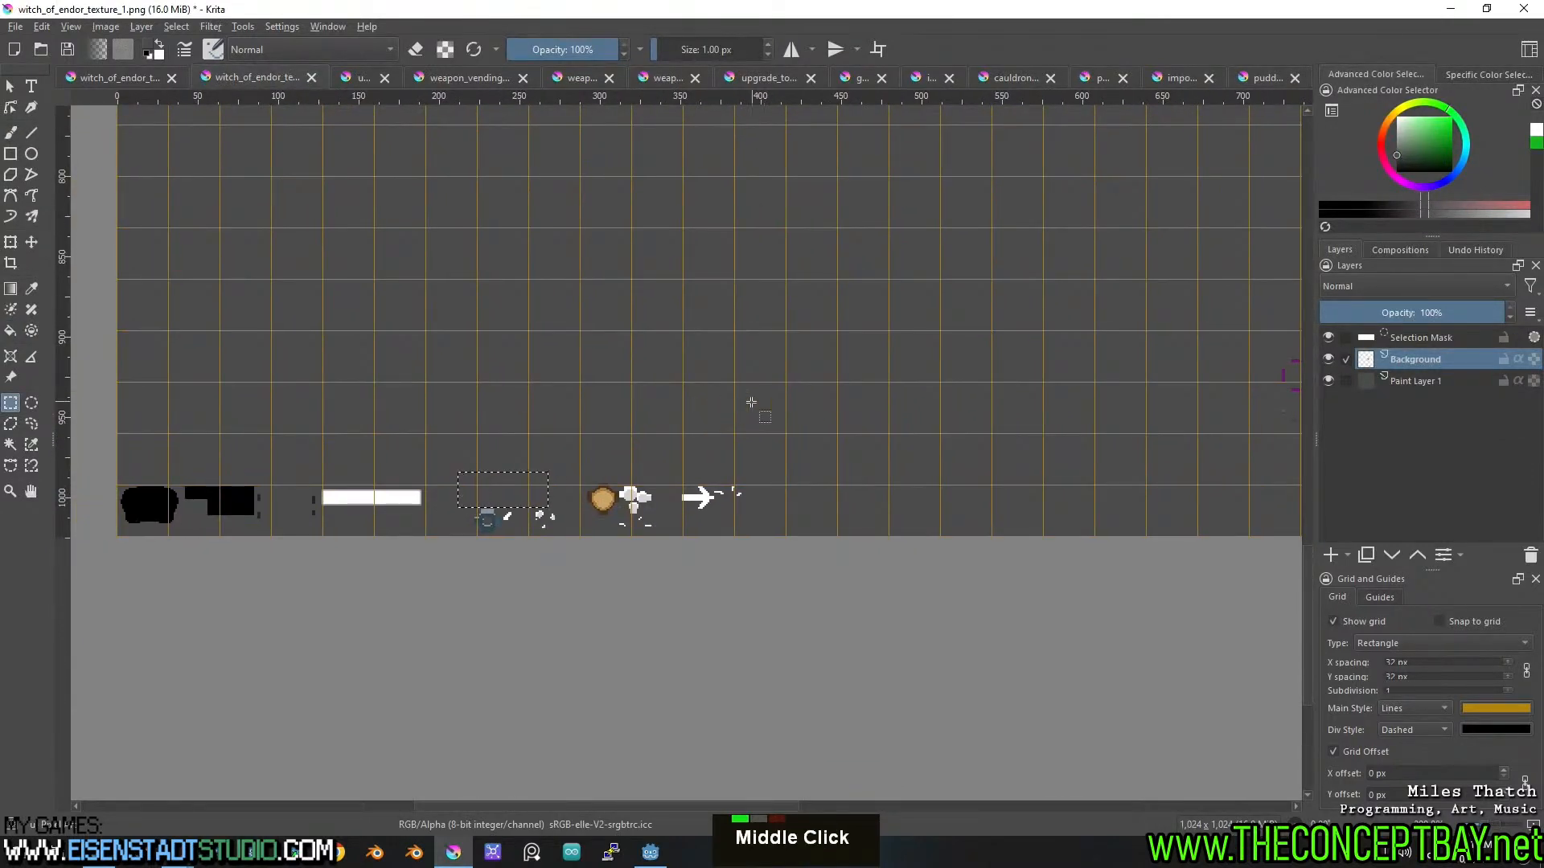
mouse_move(556, 459)
left_mouse_down()
mouse_move(737, 435)
mouse_move(308, 471)
left_mouse_up()
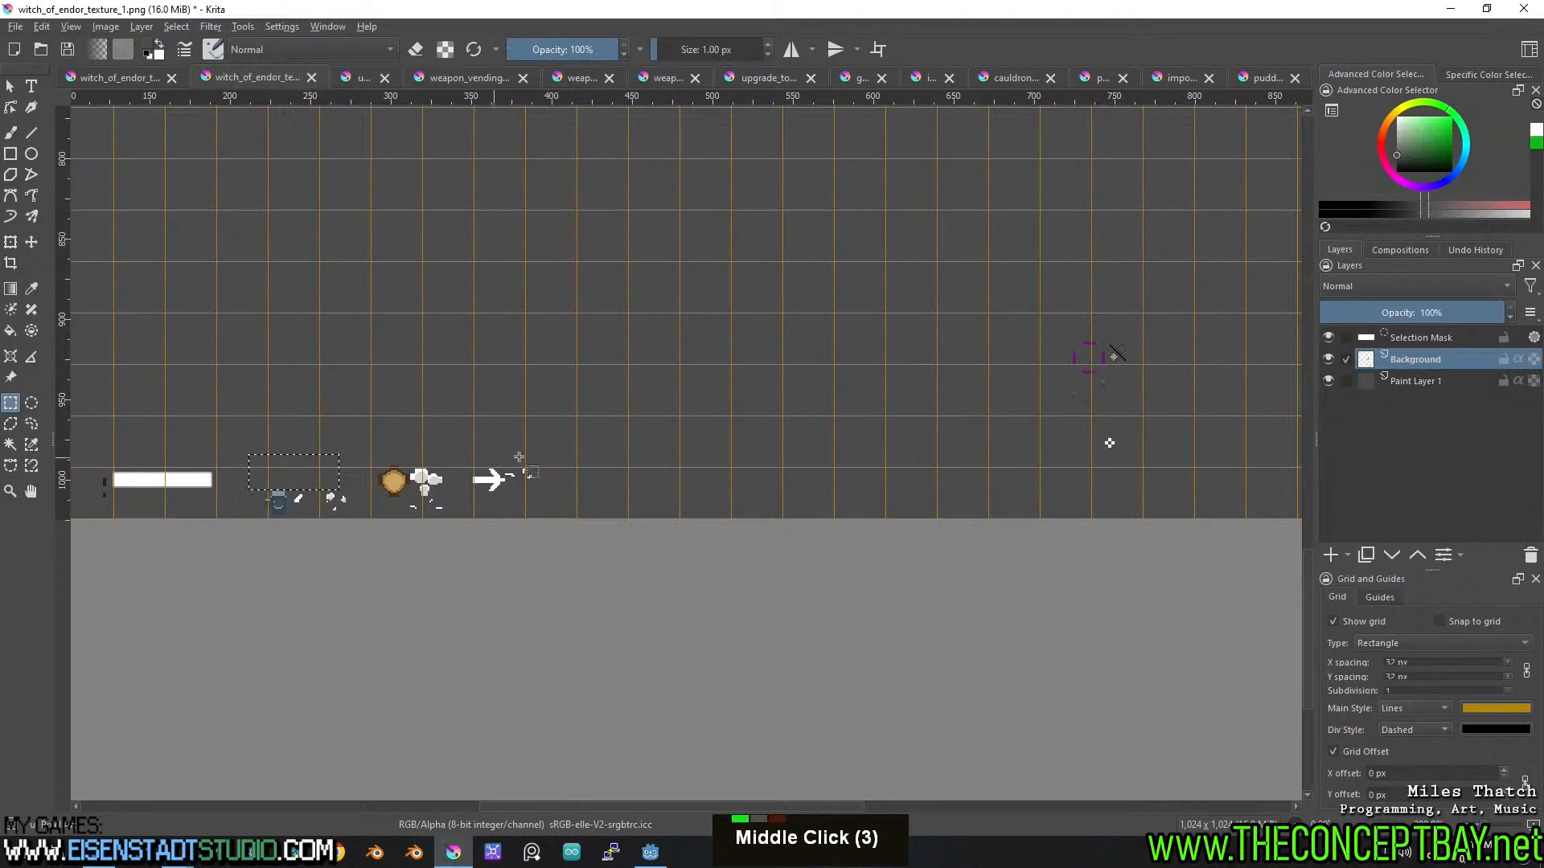
left_click_drag(479, 468, 442, 485)
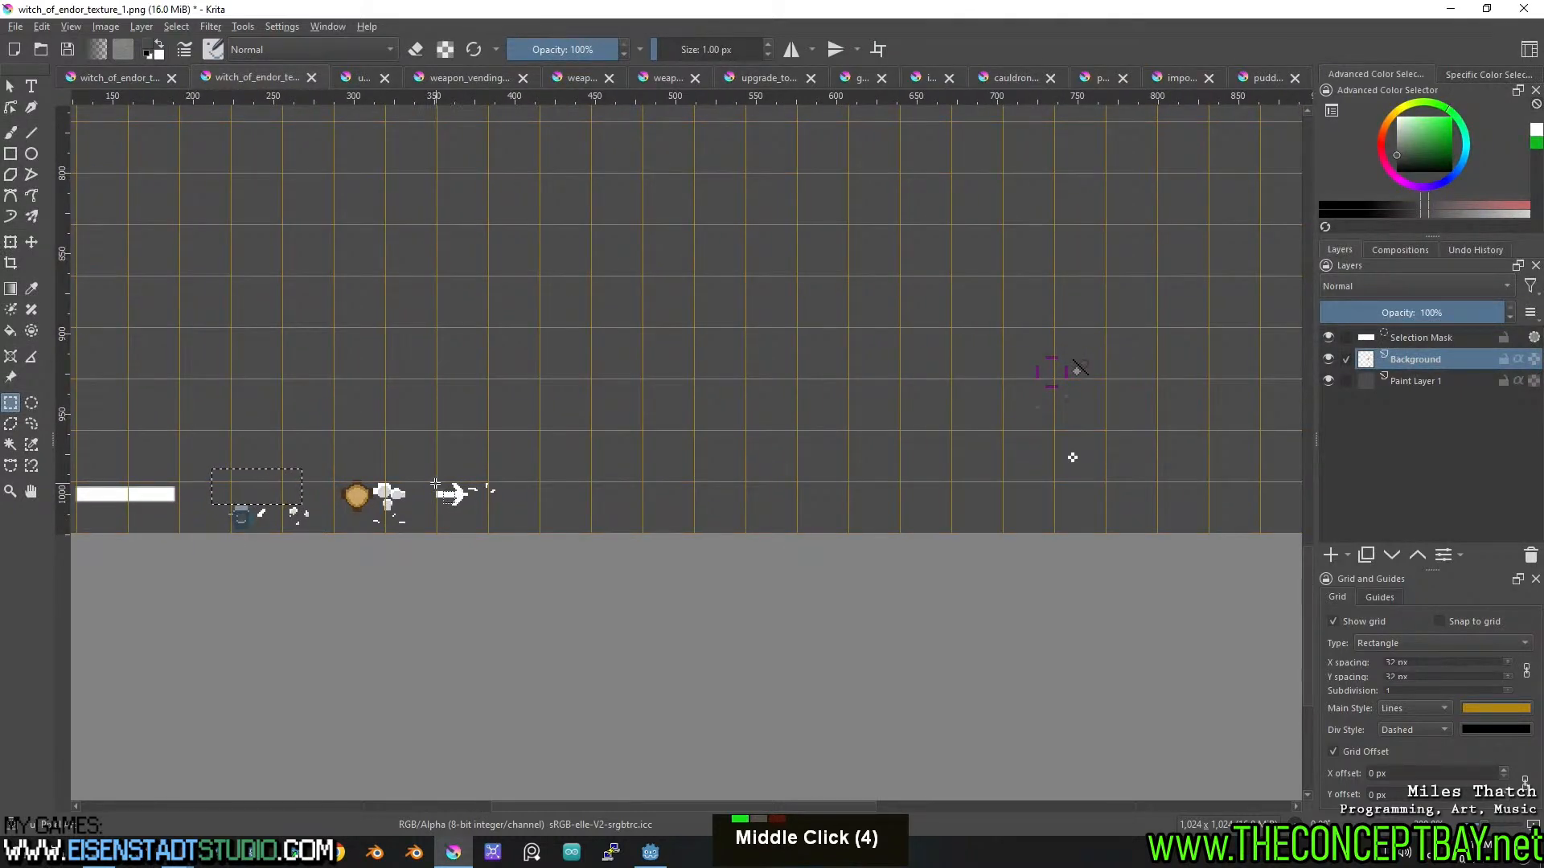
mouse_move(1176, 323)
left_mouse_down()
mouse_move(634, 431)
mouse_move(544, 613)
left_mouse_up()
left_click_drag(579, 494, 675, 413)
mouse_move(417, 469)
left_mouse_down()
mouse_move(762, 438)
mouse_move(686, 455)
mouse_move(493, 562)
mouse_move(543, 518)
mouse_move(444, 583)
left_mouse_up()
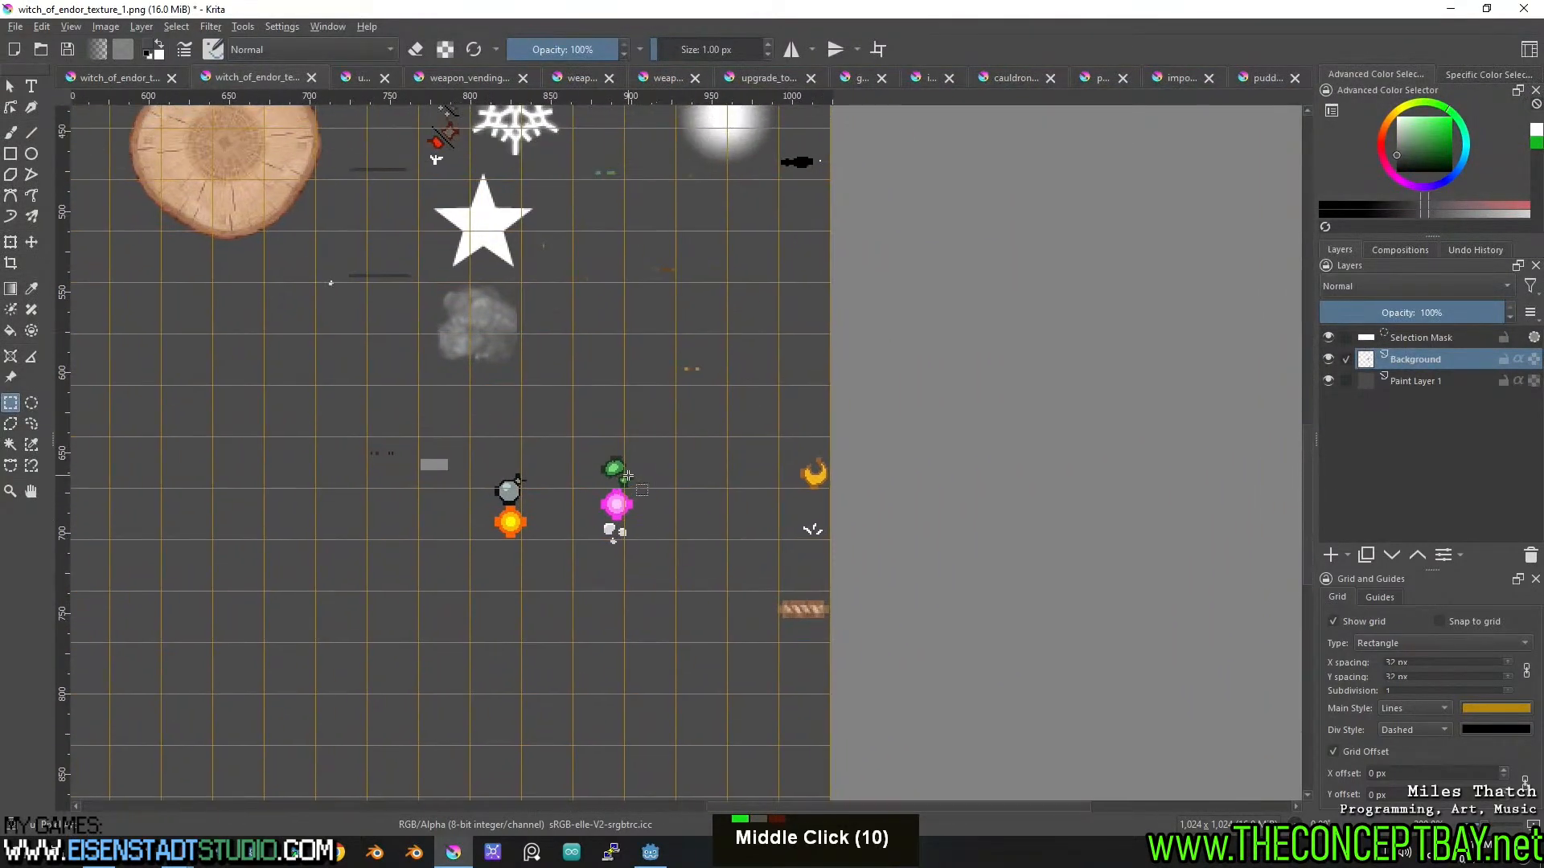
left_click_drag(638, 426, 649, 580)
mouse_move(583, 333)
left_mouse_down()
mouse_move(616, 492)
mouse_move(647, 508)
left_mouse_up()
scroll(646, 504, "up", 2)
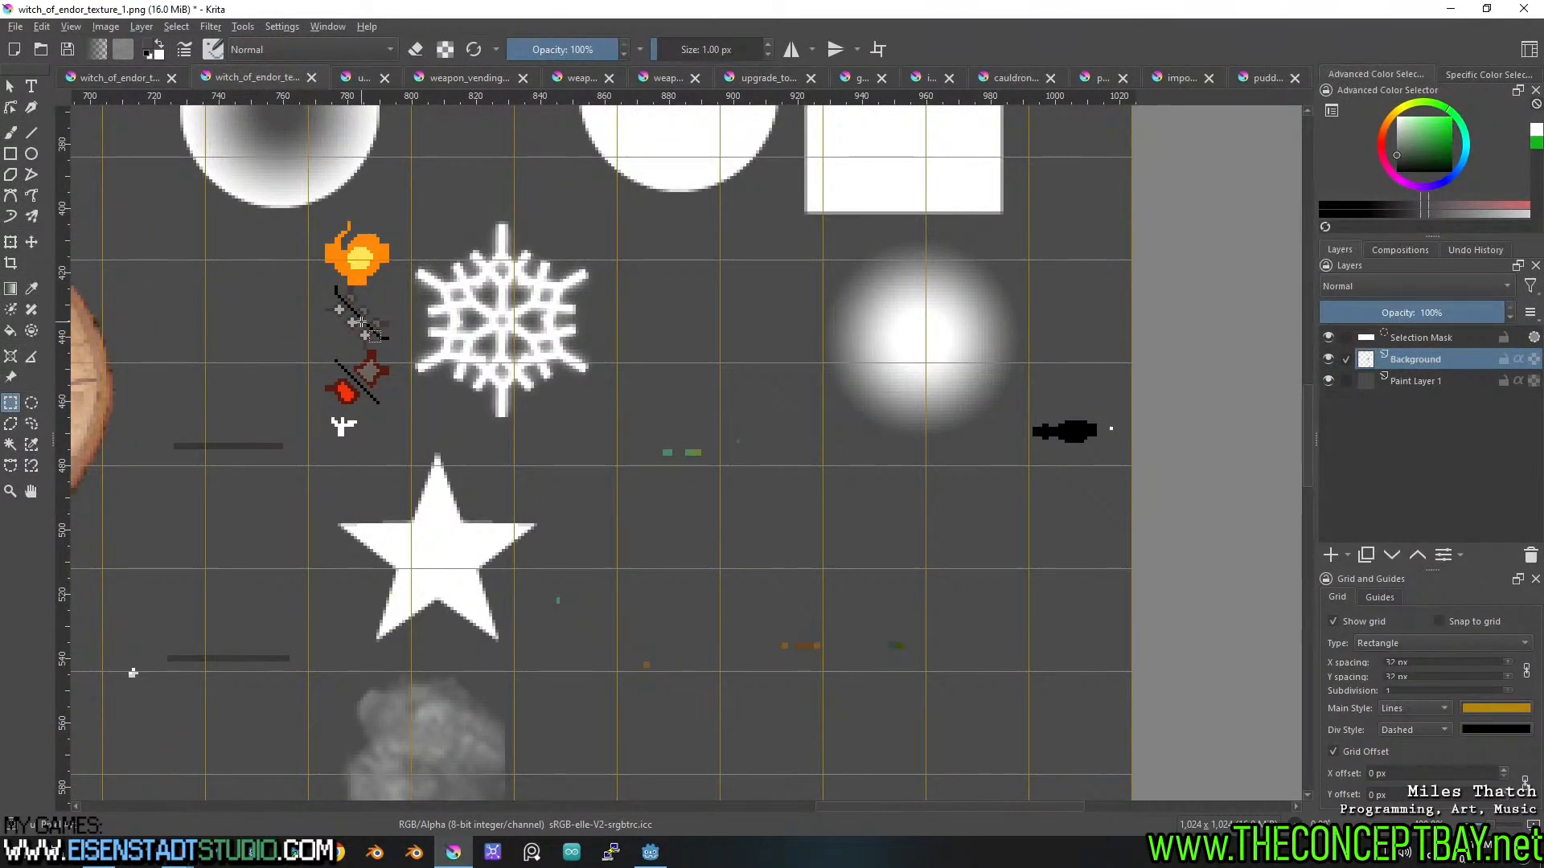
scroll(383, 395, "down", 1)
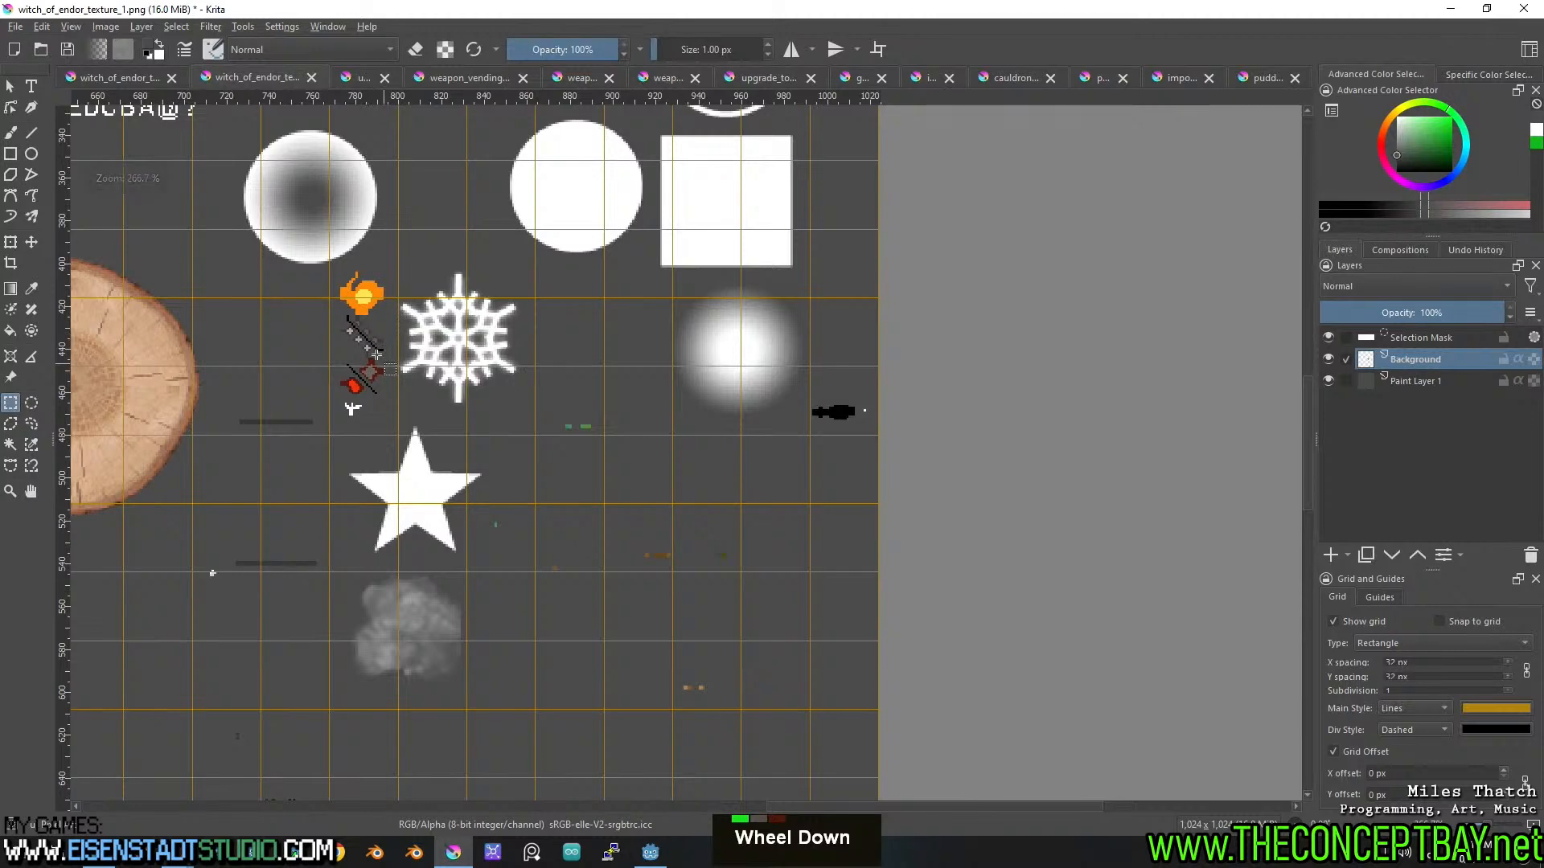
left_click_drag(460, 343, 577, 456)
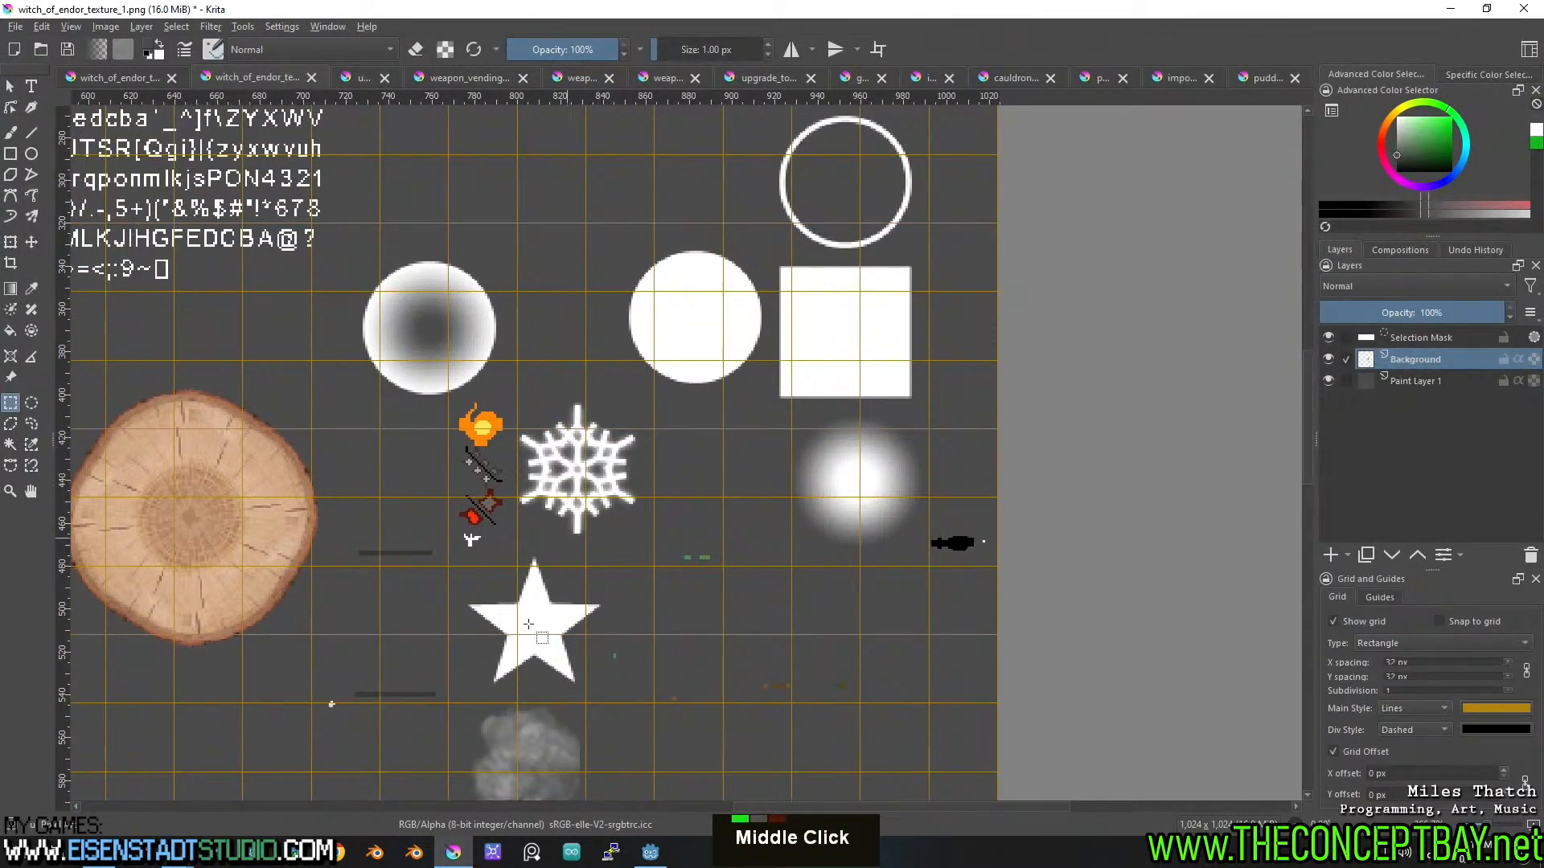
left_click_drag(523, 622, 526, 348)
left_click_drag(534, 568, 505, 362)
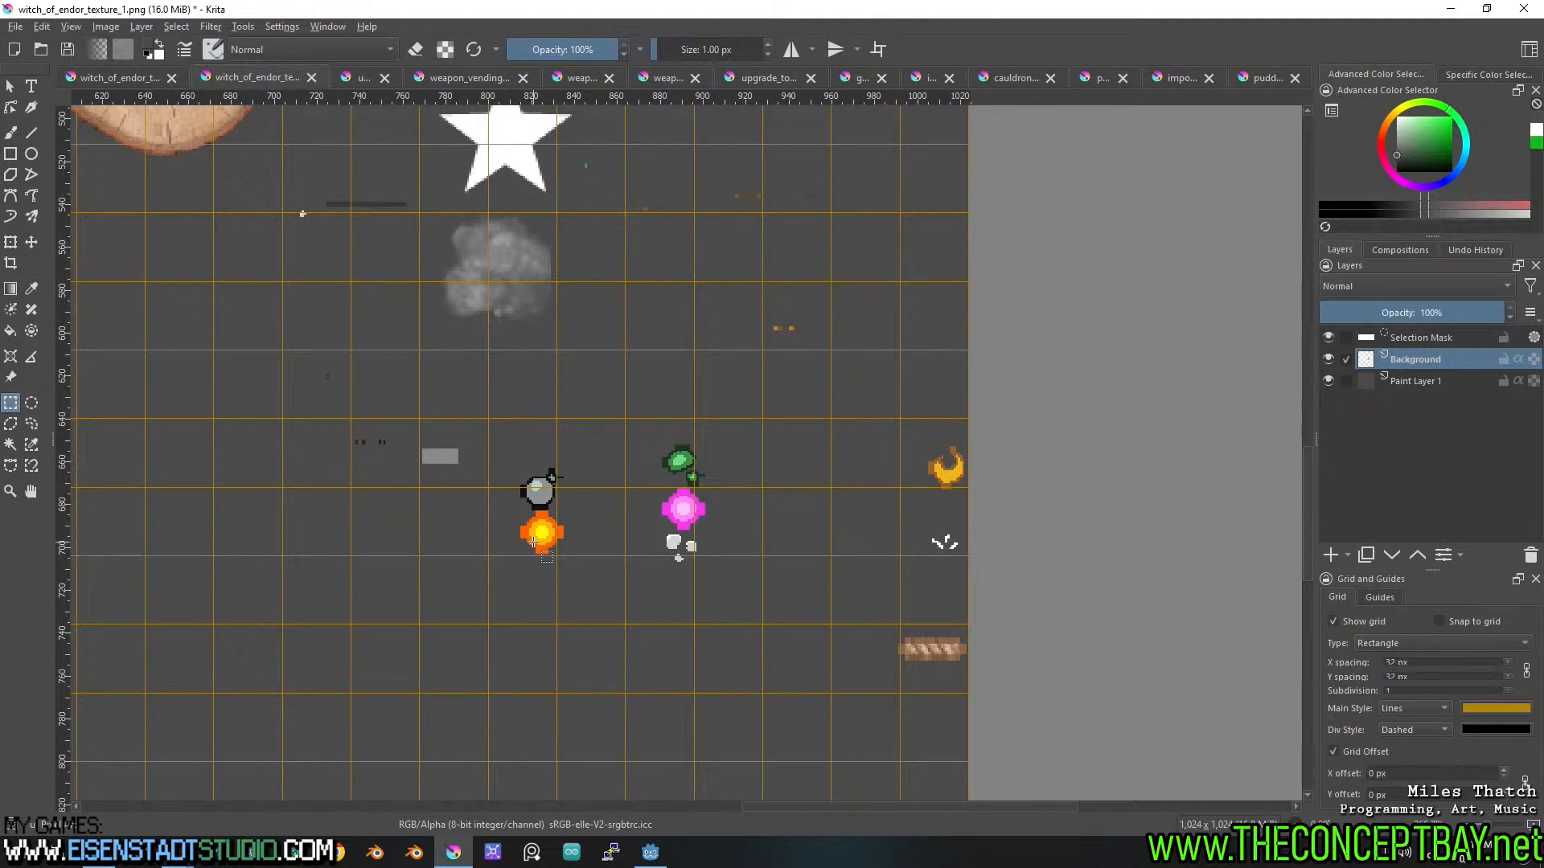
left_click_drag(532, 544, 612, 373)
scroll(758, 352, "down", 2)
left_click_drag(472, 489, 745, 445)
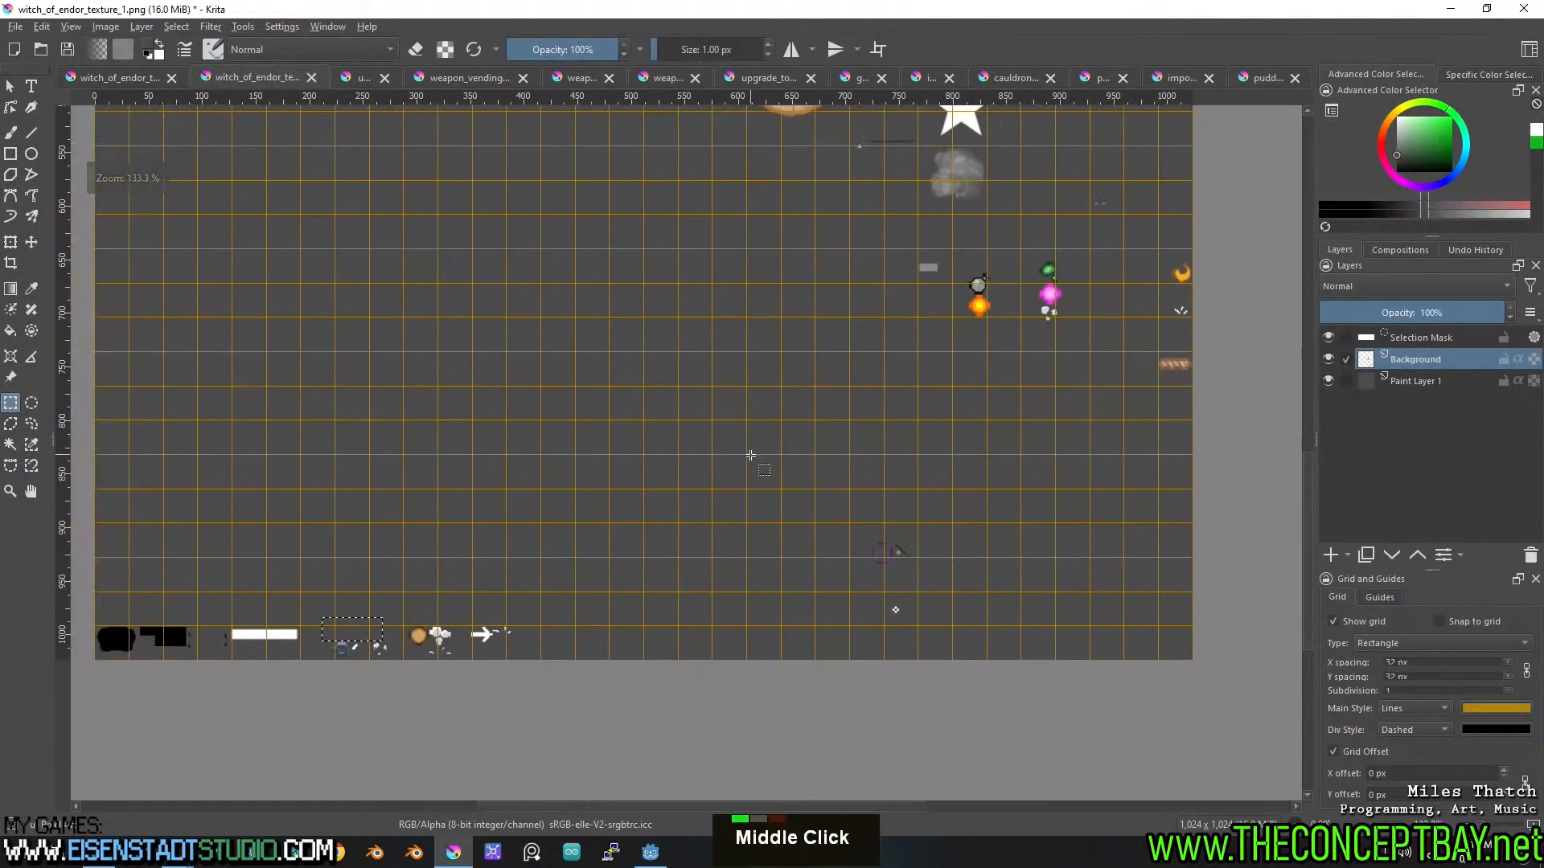
left_click_drag(384, 653, 531, 555)
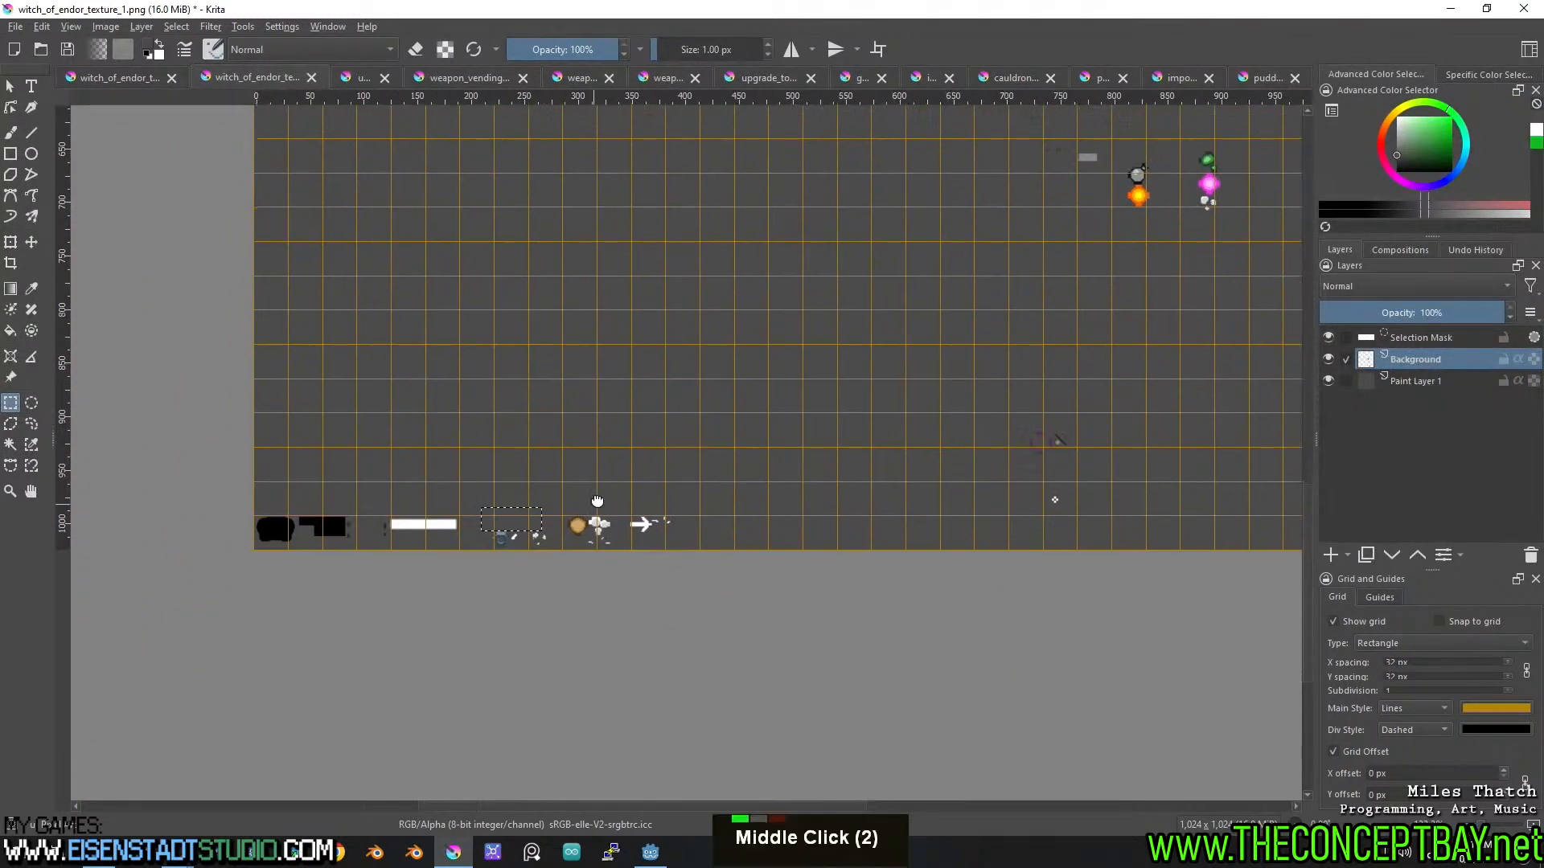
Cut the small white puff sprite to the right of the blue face from the texture sheet and paste it into a new 64 by 64 pixel document.
scroll(532, 565, "up", 3)
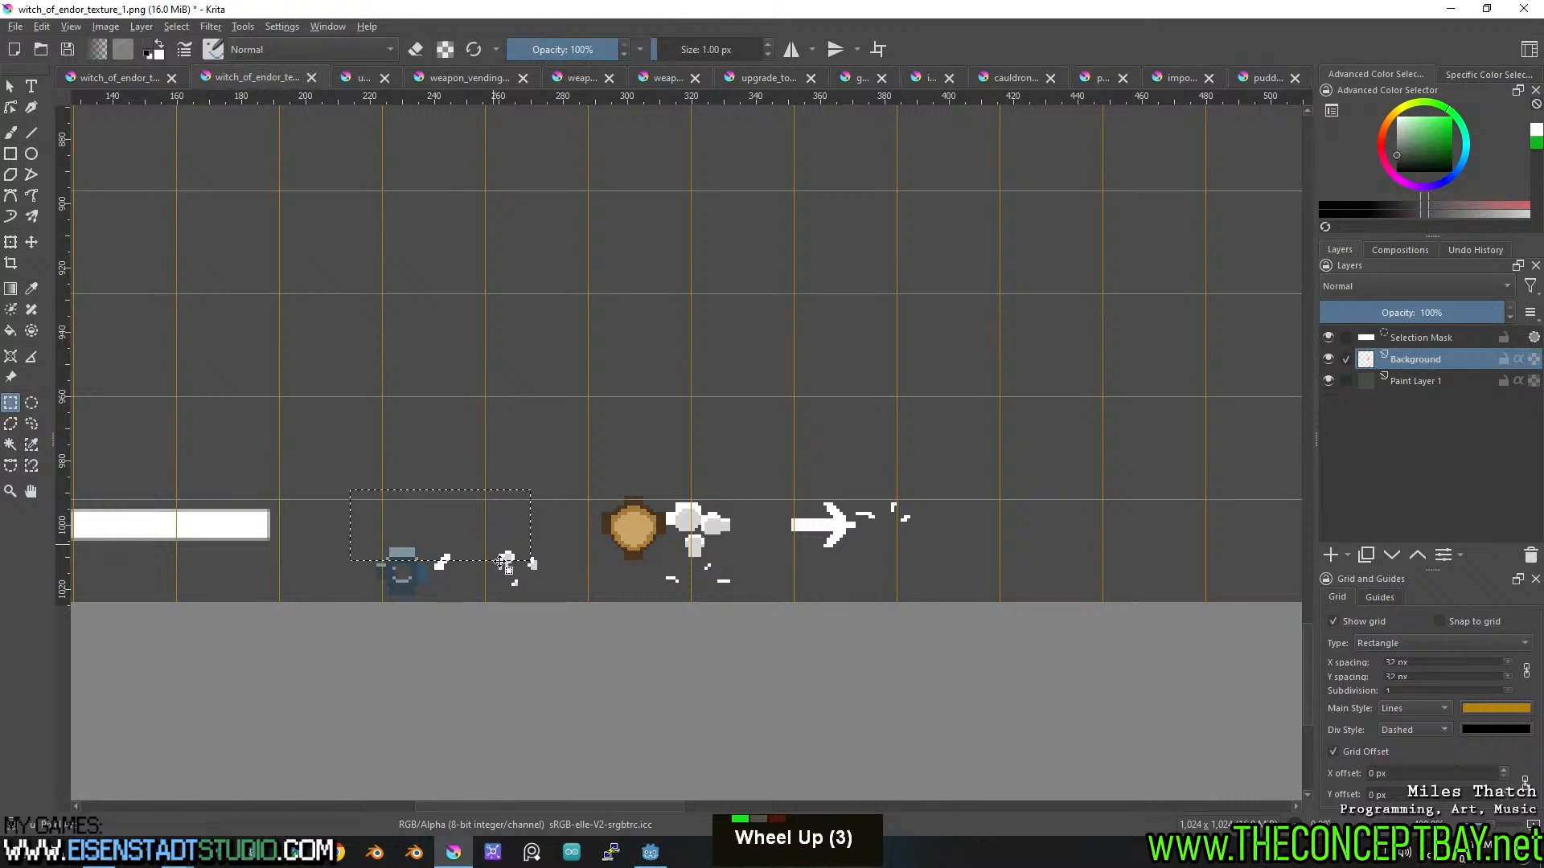
left_click_drag(490, 533, 553, 589)
key("ctrl+x")
key("ctrl+n")
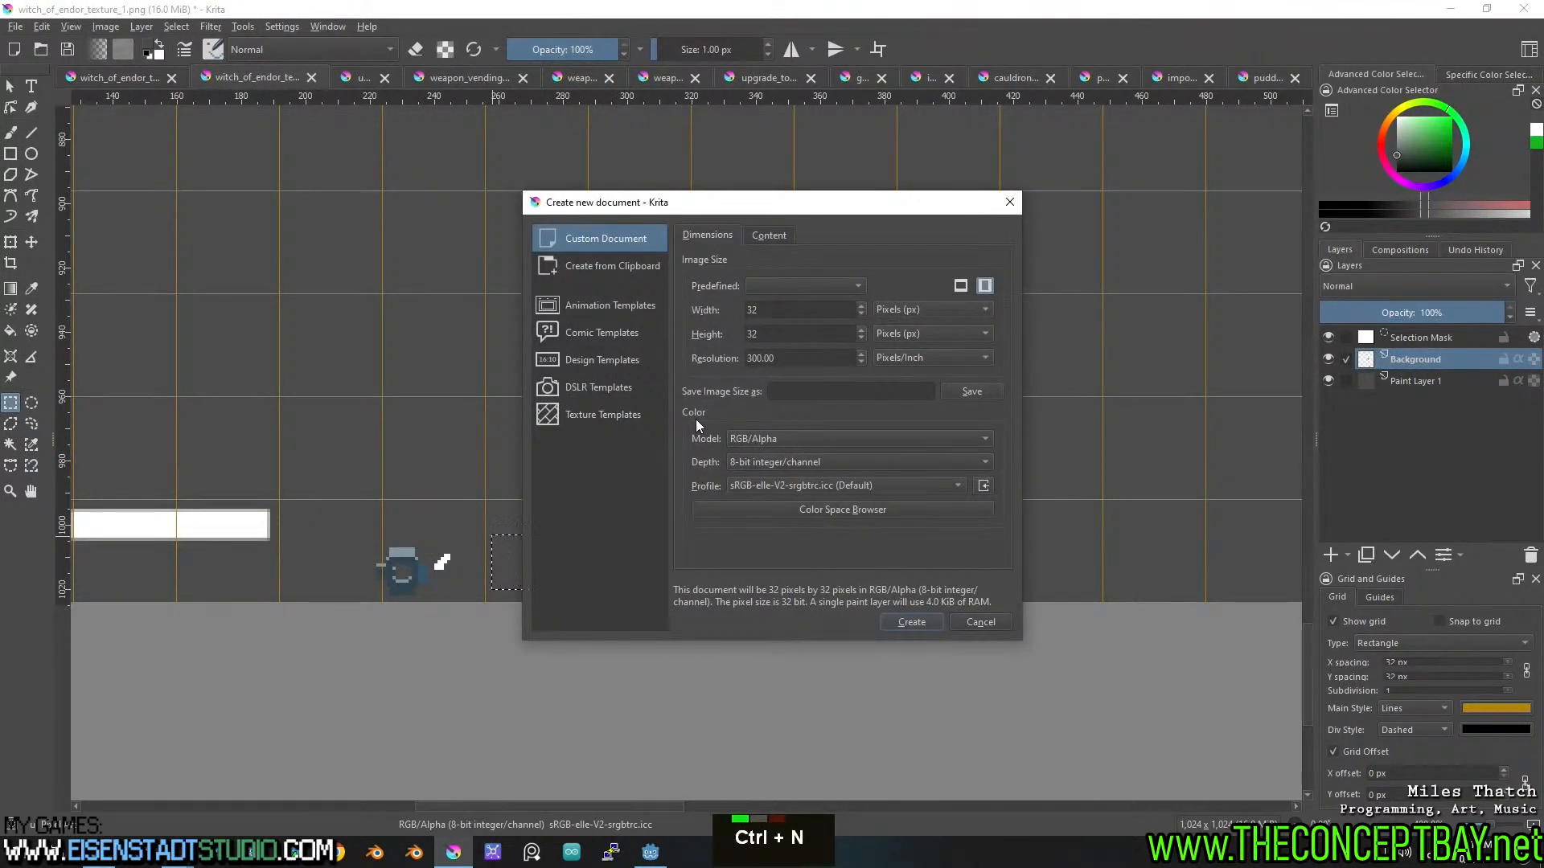
type("64")
key("Tab")
type("64")
key("BackSpace")
key("BackSpace")
key("BackSpace")
key("BackSpace")
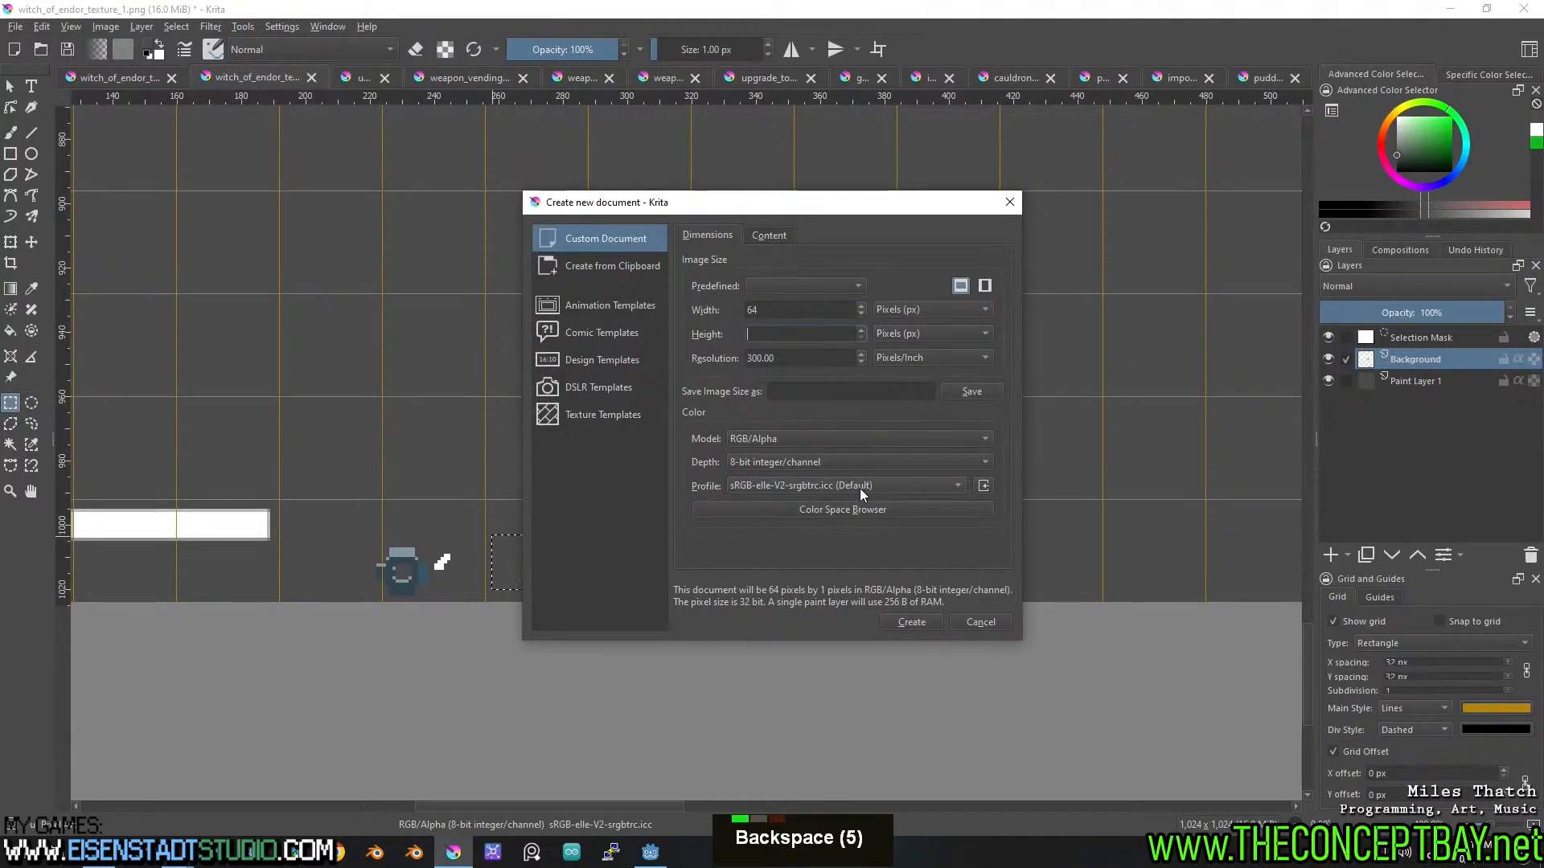
type("64")
key("Return")
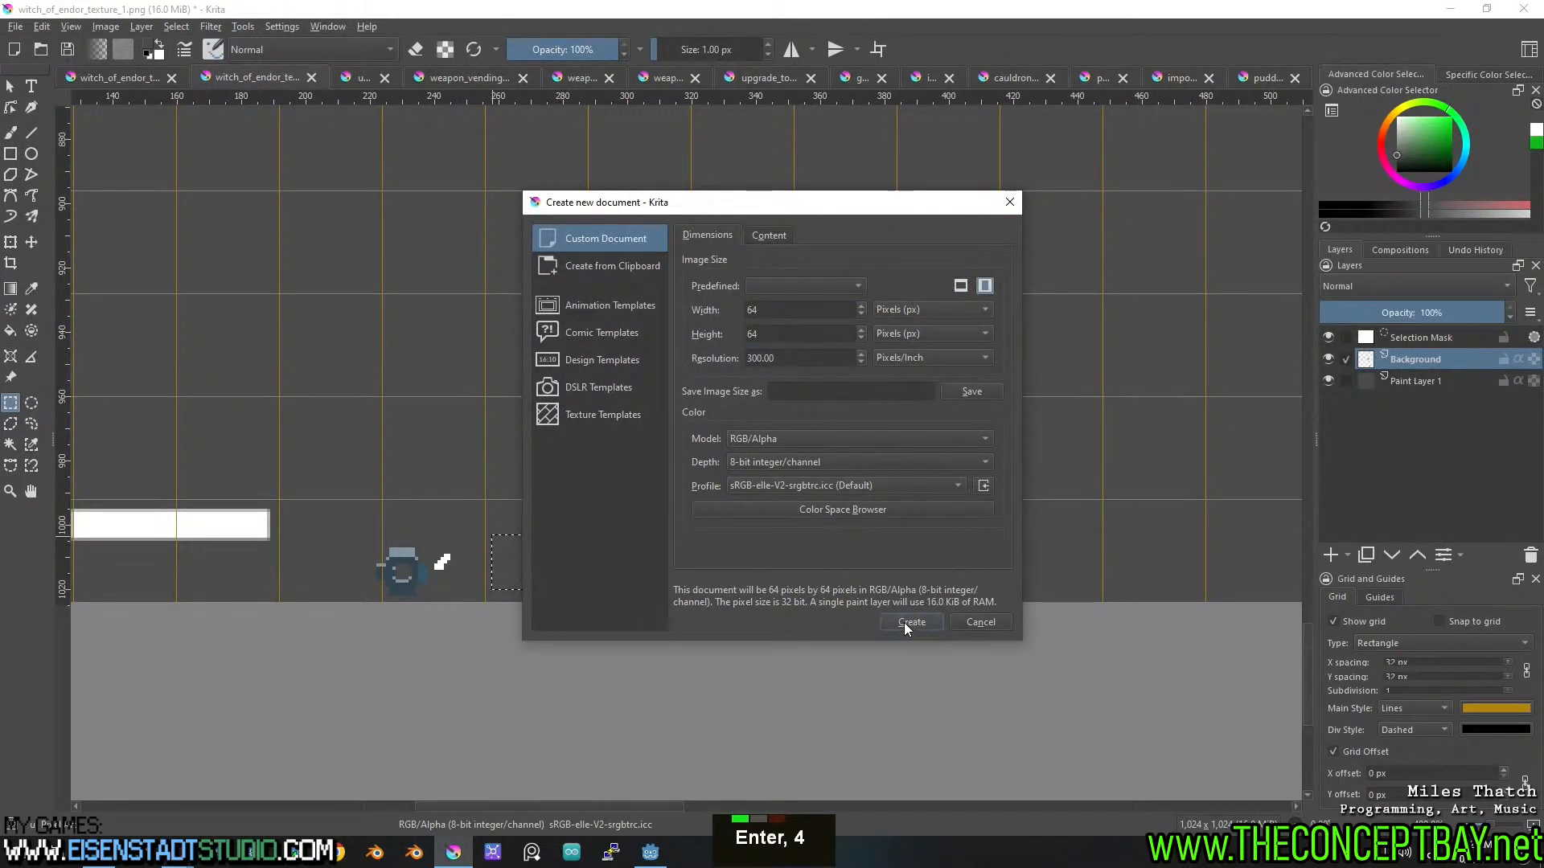
key("ctrl+v")
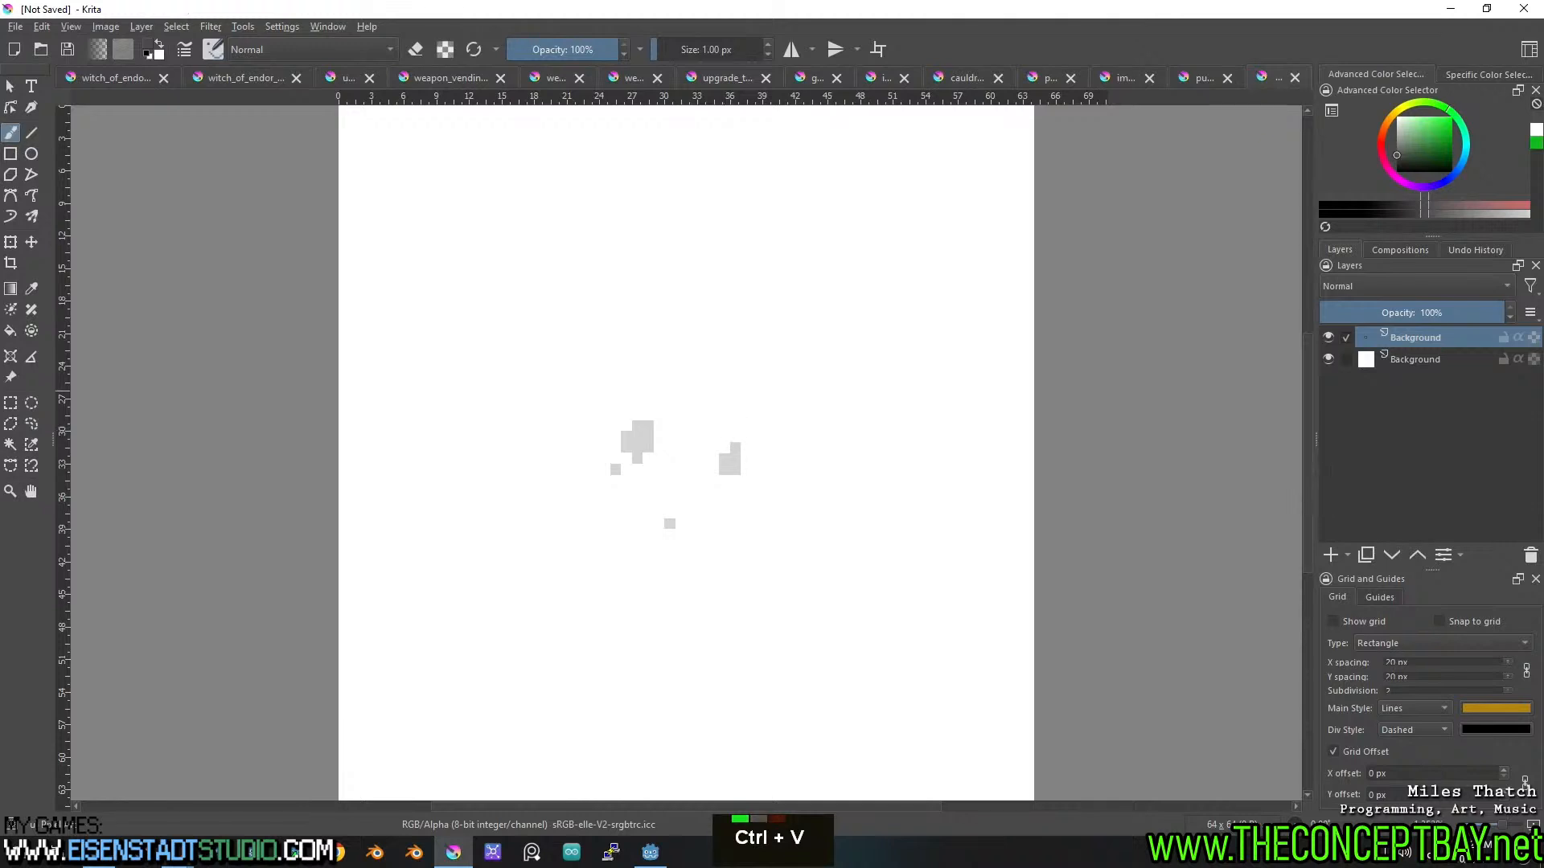
Fill the new document's white bottom layer with dark grey behind the pasted puff sprite.
left_click(1436, 357)
key("f")
left_click(902, 326)
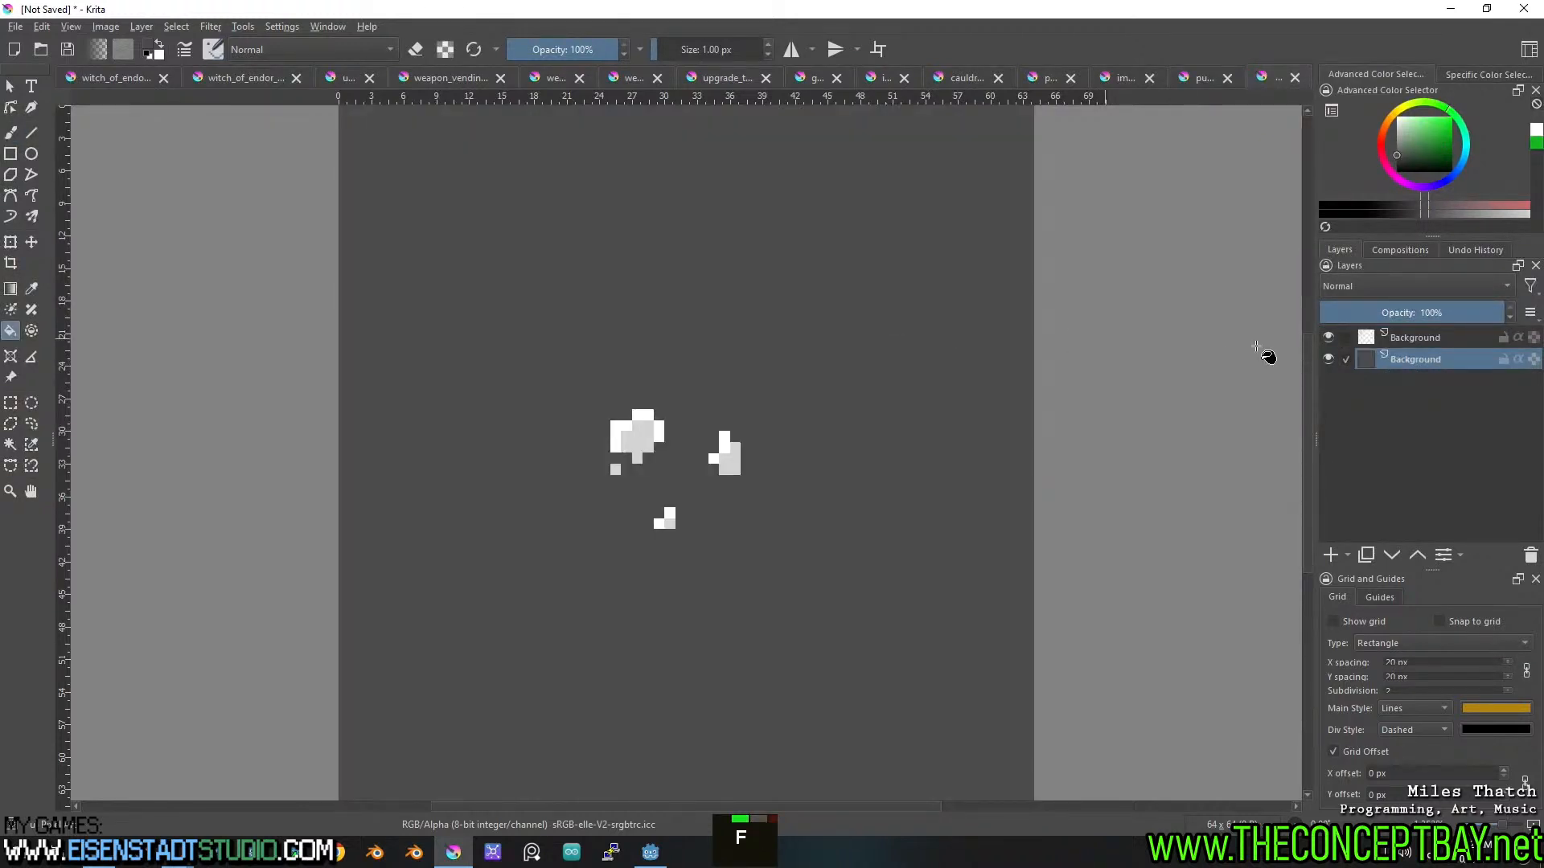
scroll(896, 373, "down", 2)
Cut the sprite directly below the pink orb from the texture sheet and paste it into the unsaved puff document.
left_click(241, 78)
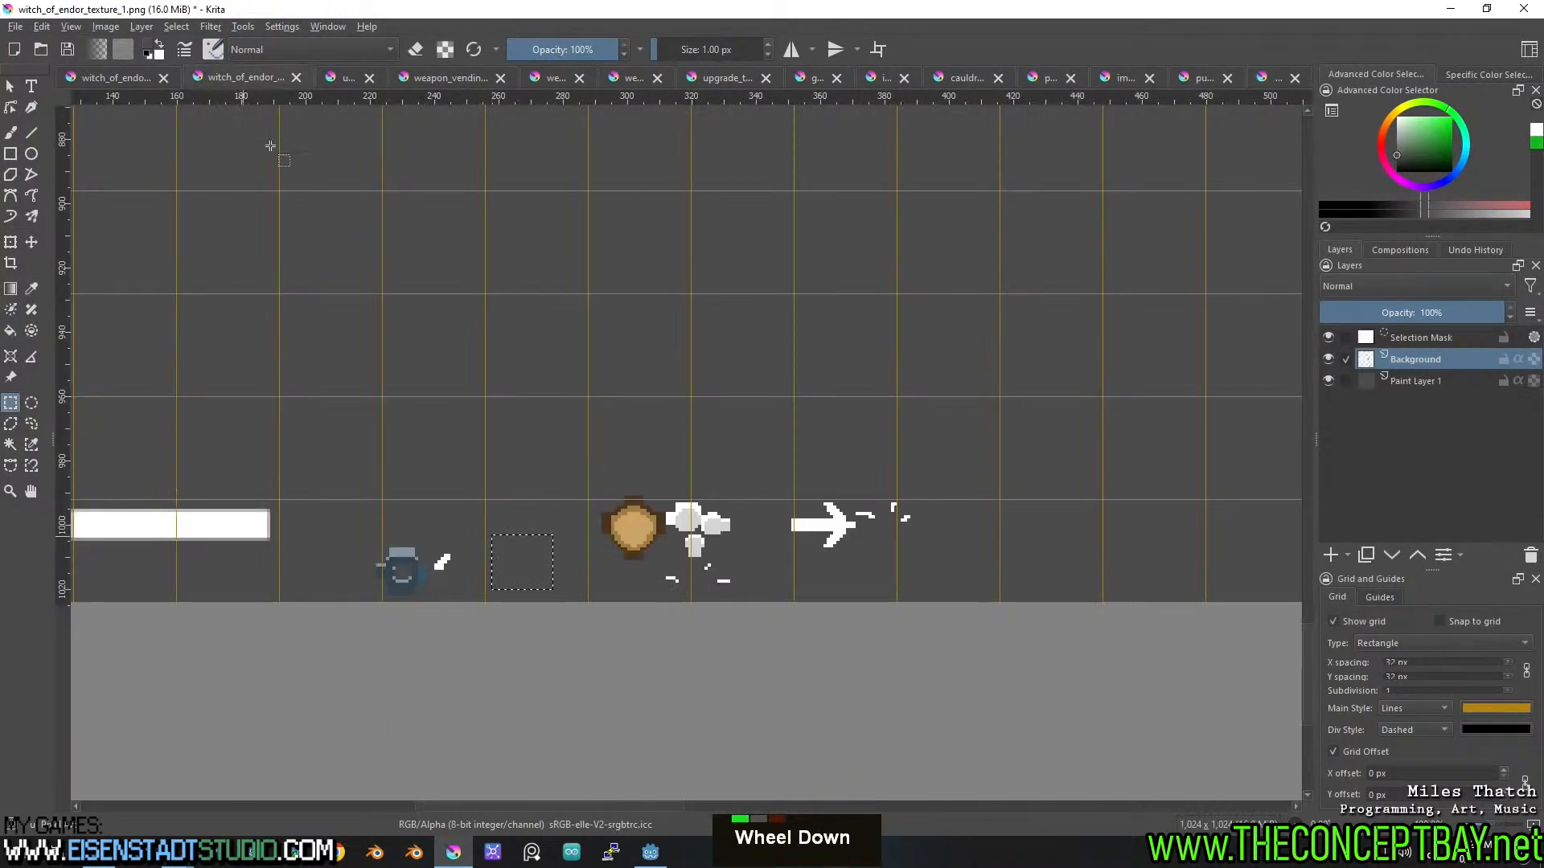
middle_click(810, 452)
scroll(895, 479, "down", 3)
scroll(800, 461, "up", 1)
middle_click(1061, 406)
middle_click(869, 395)
scroll(531, 523, "up", 1)
middle_click(555, 490)
scroll(514, 463, "down", 1)
scroll(671, 496, "up", 2)
left_click_drag(703, 481, 576, 403)
key("ctrl+x")
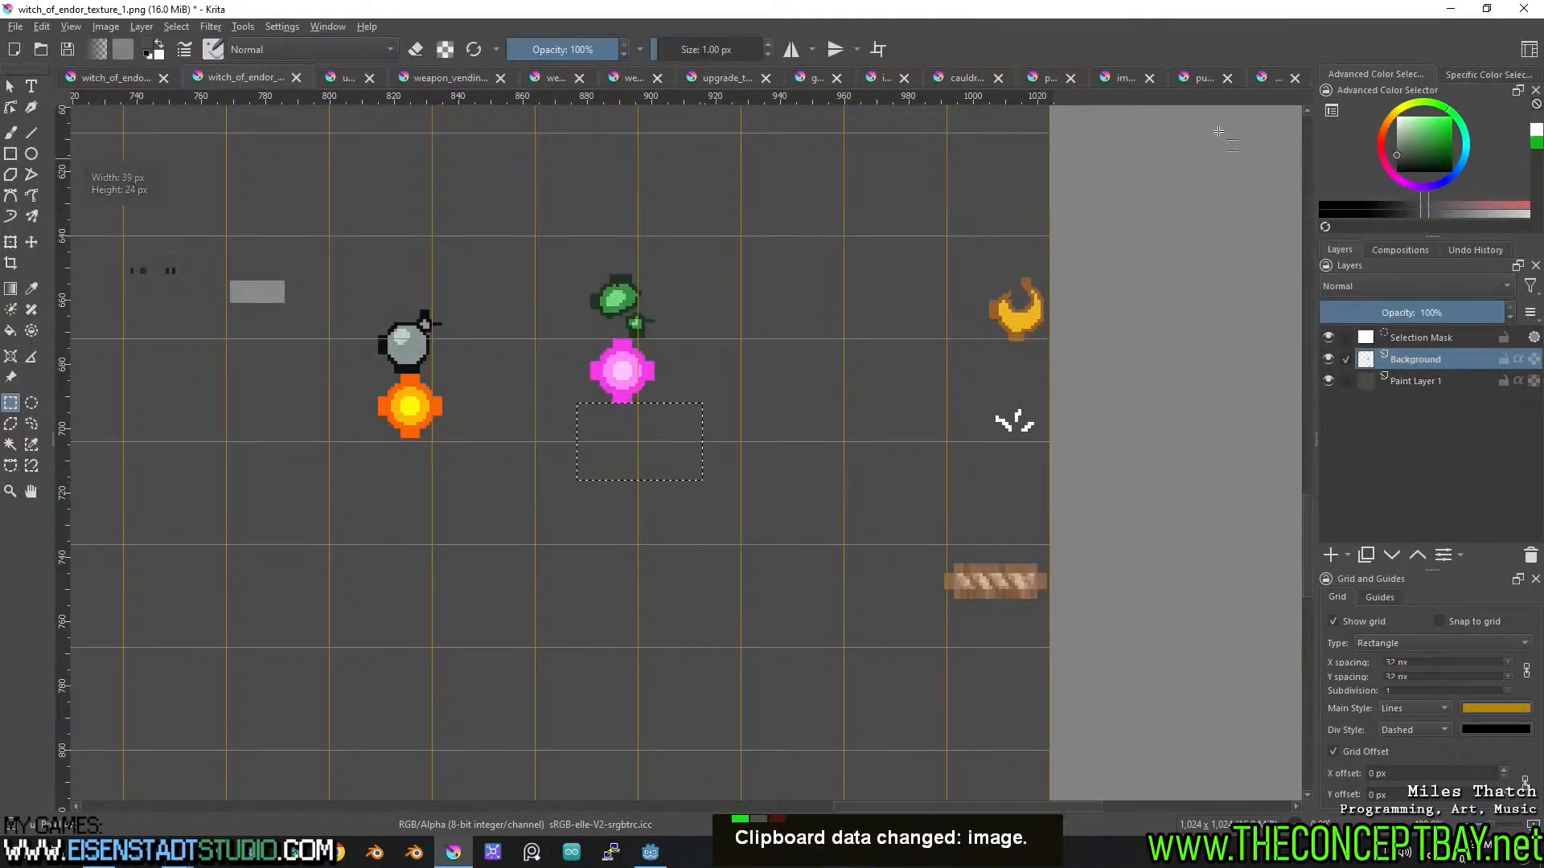
left_click(1277, 77)
key("ctrl+v")
Cut a 16 by 14 pixel area of the white puff cluster beside the round brown sprite and paste it into the puff document.
left_click(242, 77)
scroll(616, 242, "down", 1)
middle_click(616, 242)
middle_click(441, 600)
middle_click(579, 538)
middle_click(313, 472)
scroll(650, 632, "up", 3)
middle_click(650, 631)
scroll(713, 637, "up", 1)
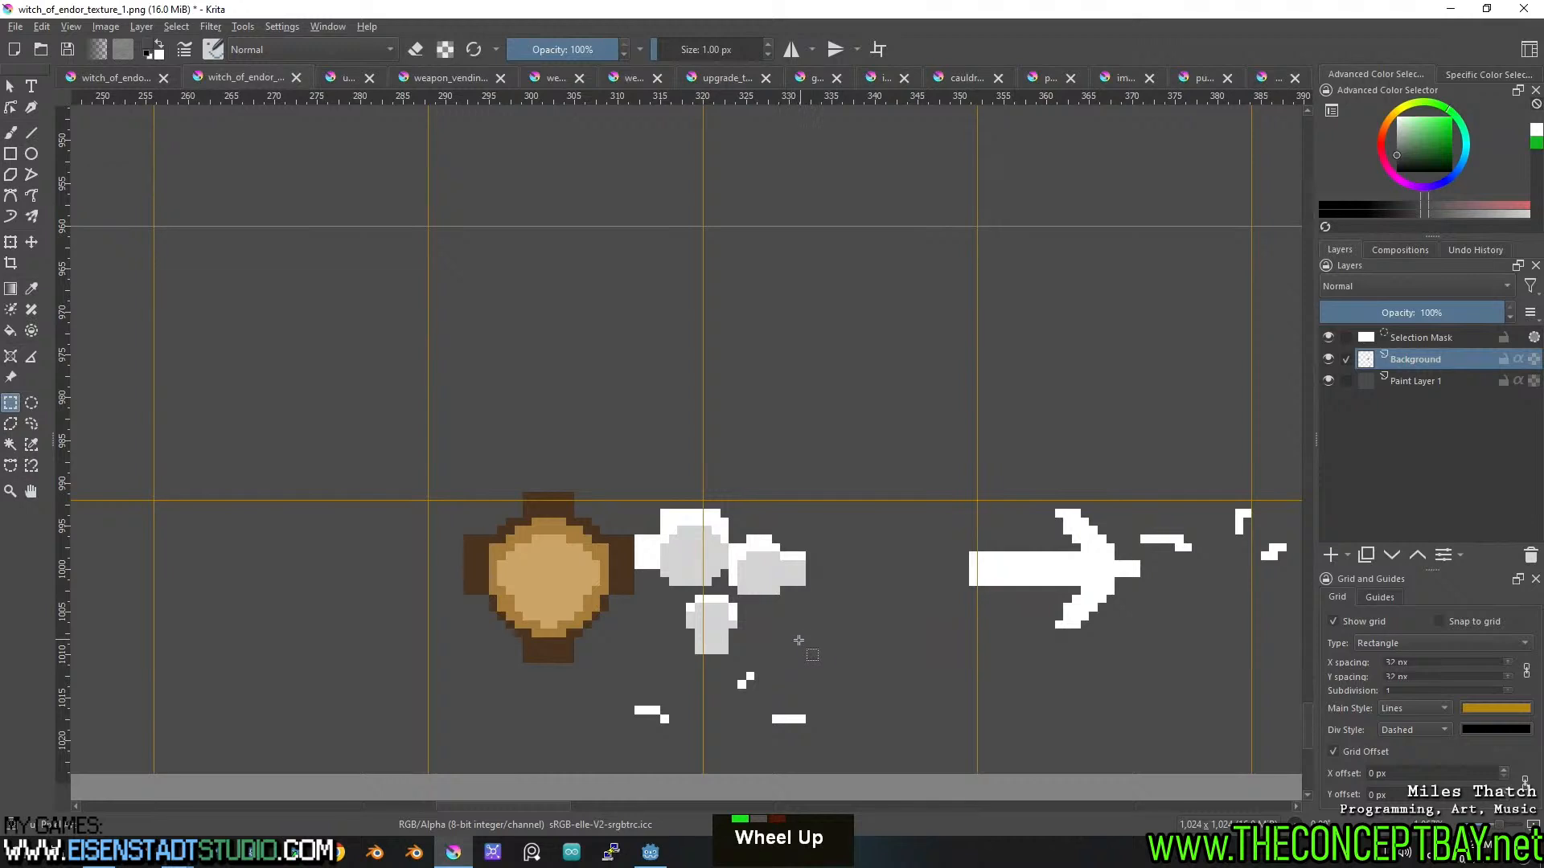
left_click_drag(786, 638, 654, 518)
key("ctrl+x")
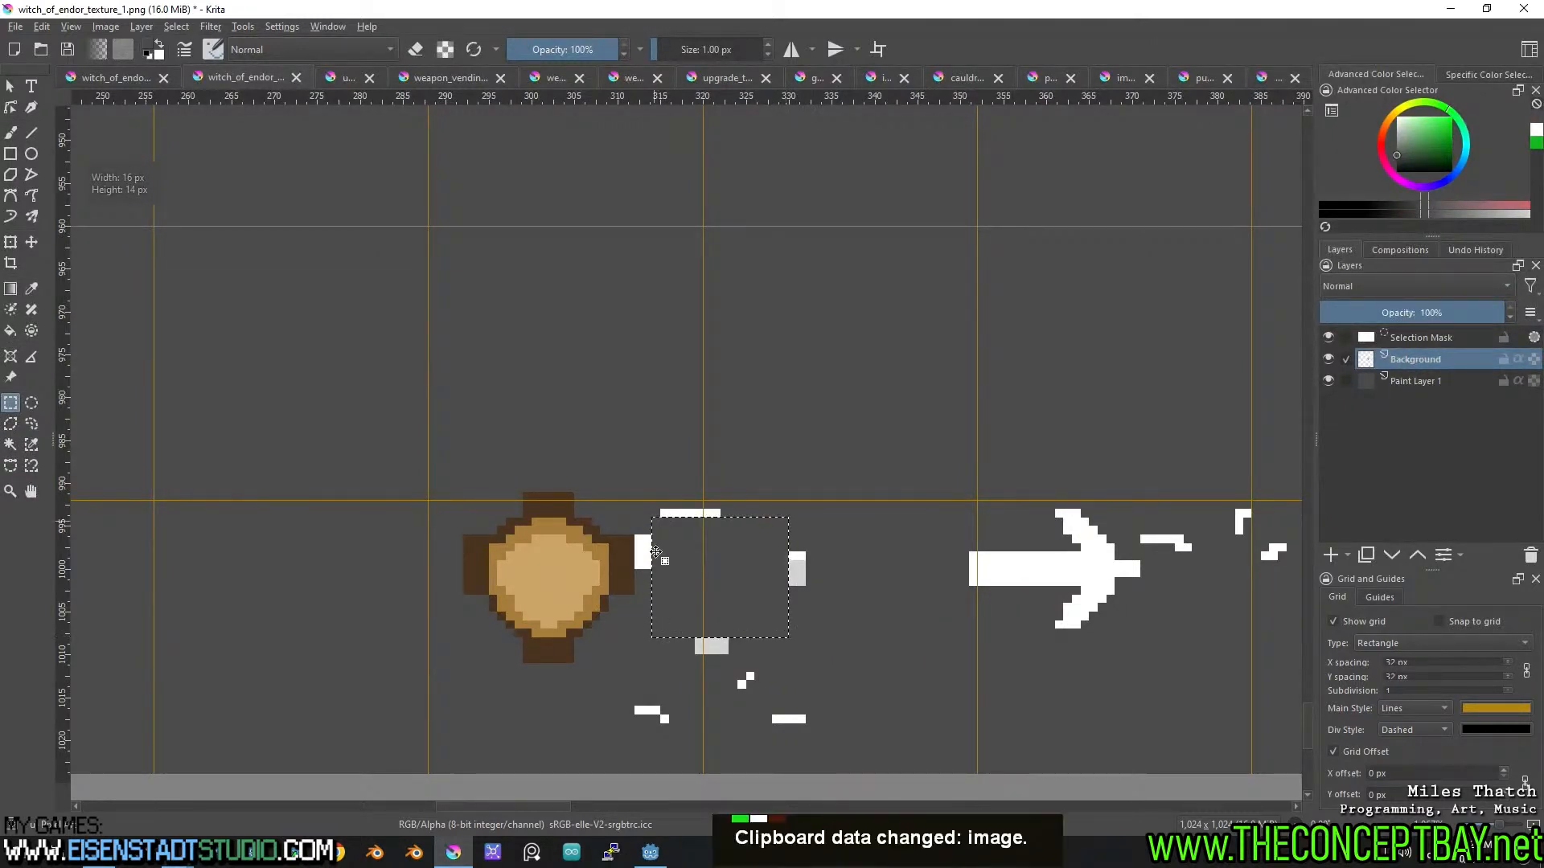
left_click(1265, 79)
key("ctrl+v")
Examine the witch_of_endor_texture_1 sheet from its bottom row up to the fonts and checkerboard square for further puff sprites.
left_click(267, 77)
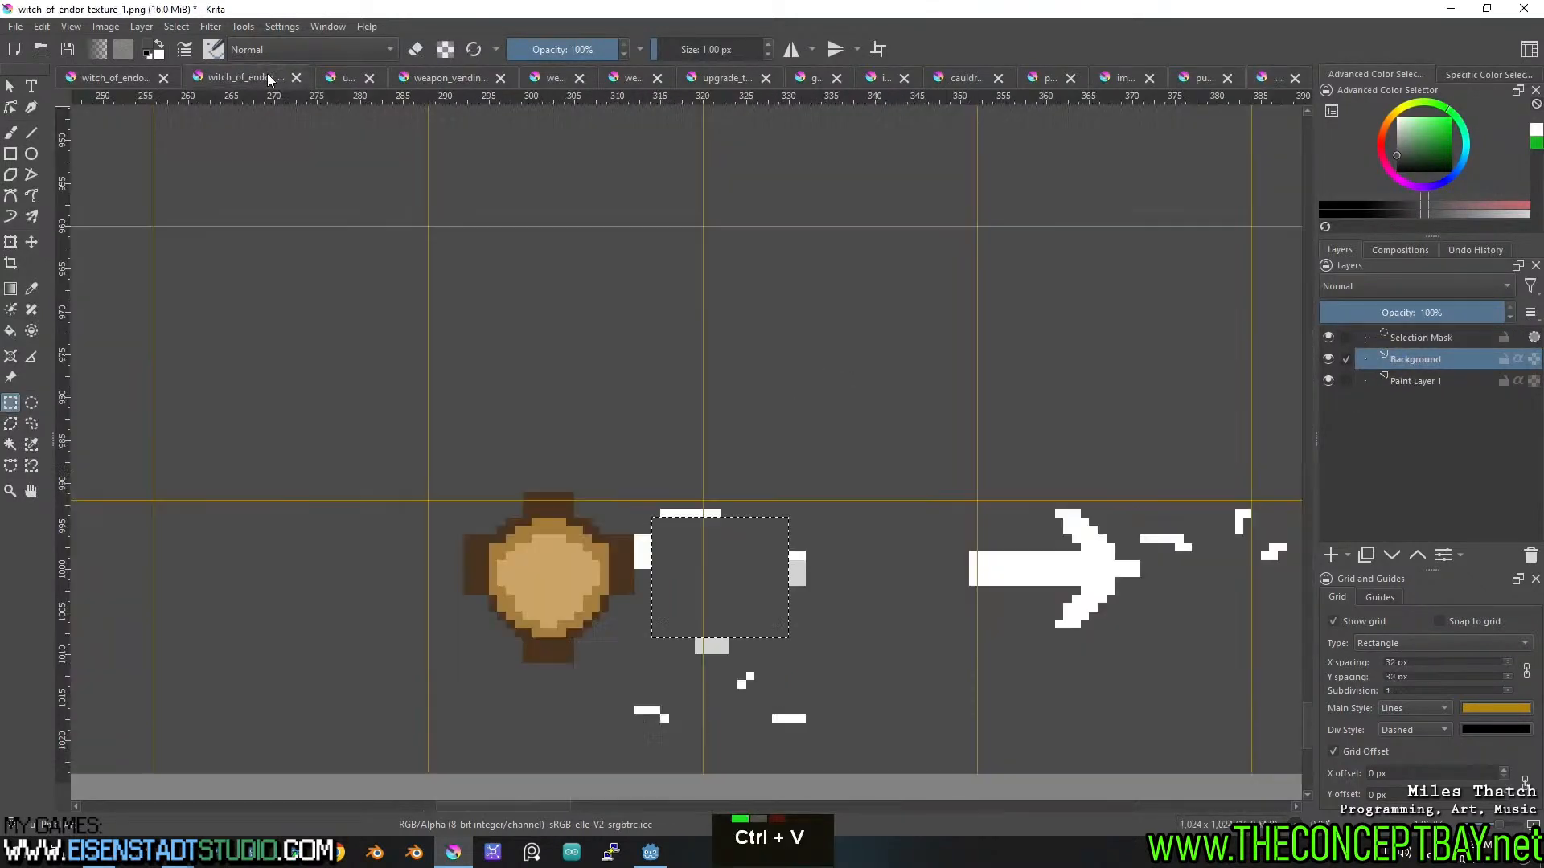
scroll(844, 481, "down", 3)
middle_click(732, 458)
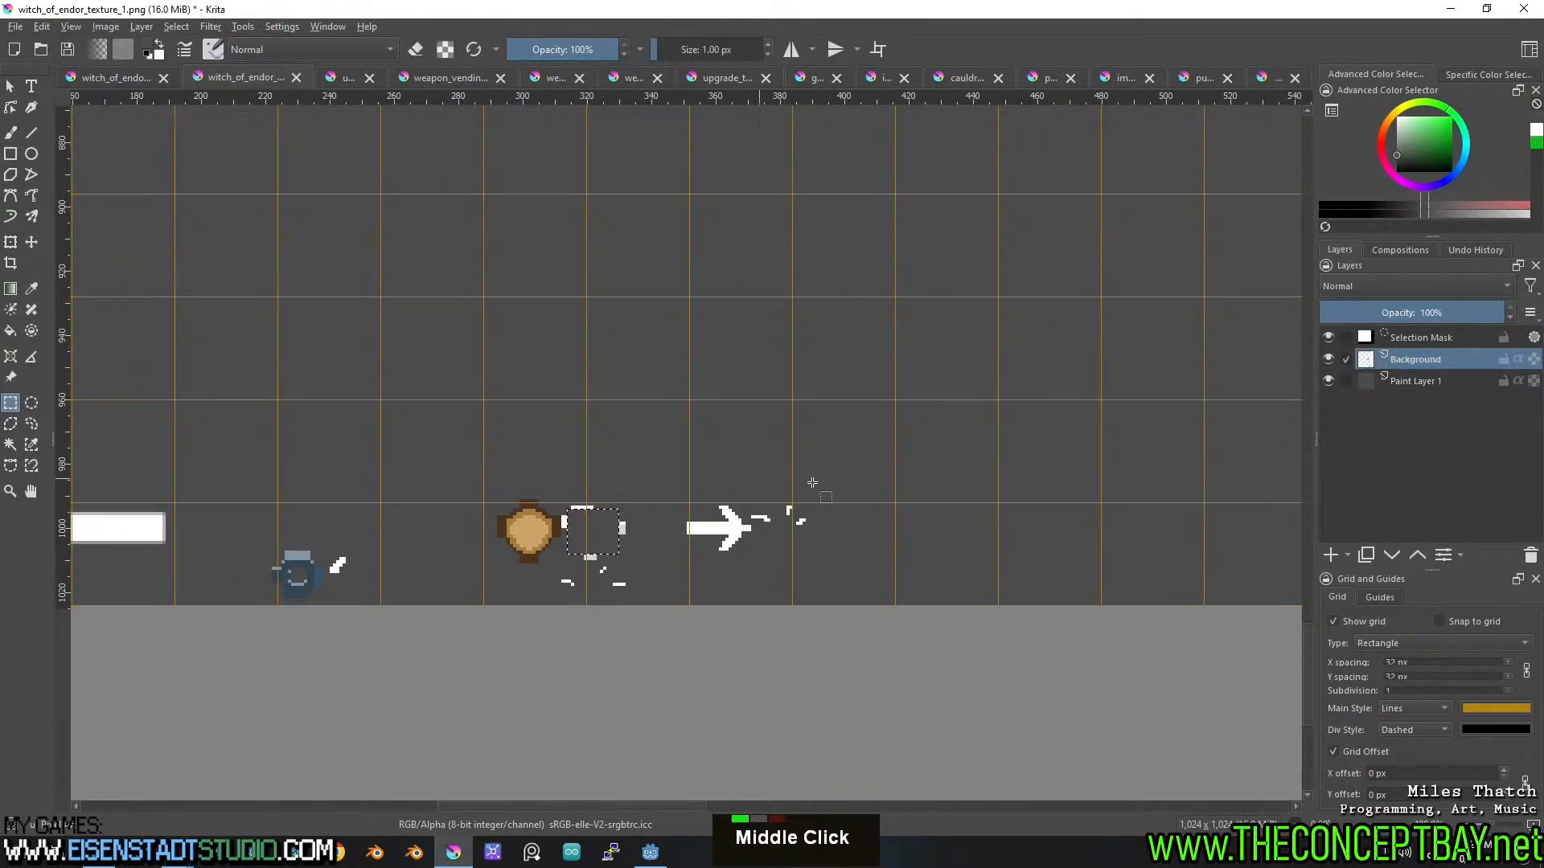
scroll(838, 483, "down", 2)
middle_click(926, 455)
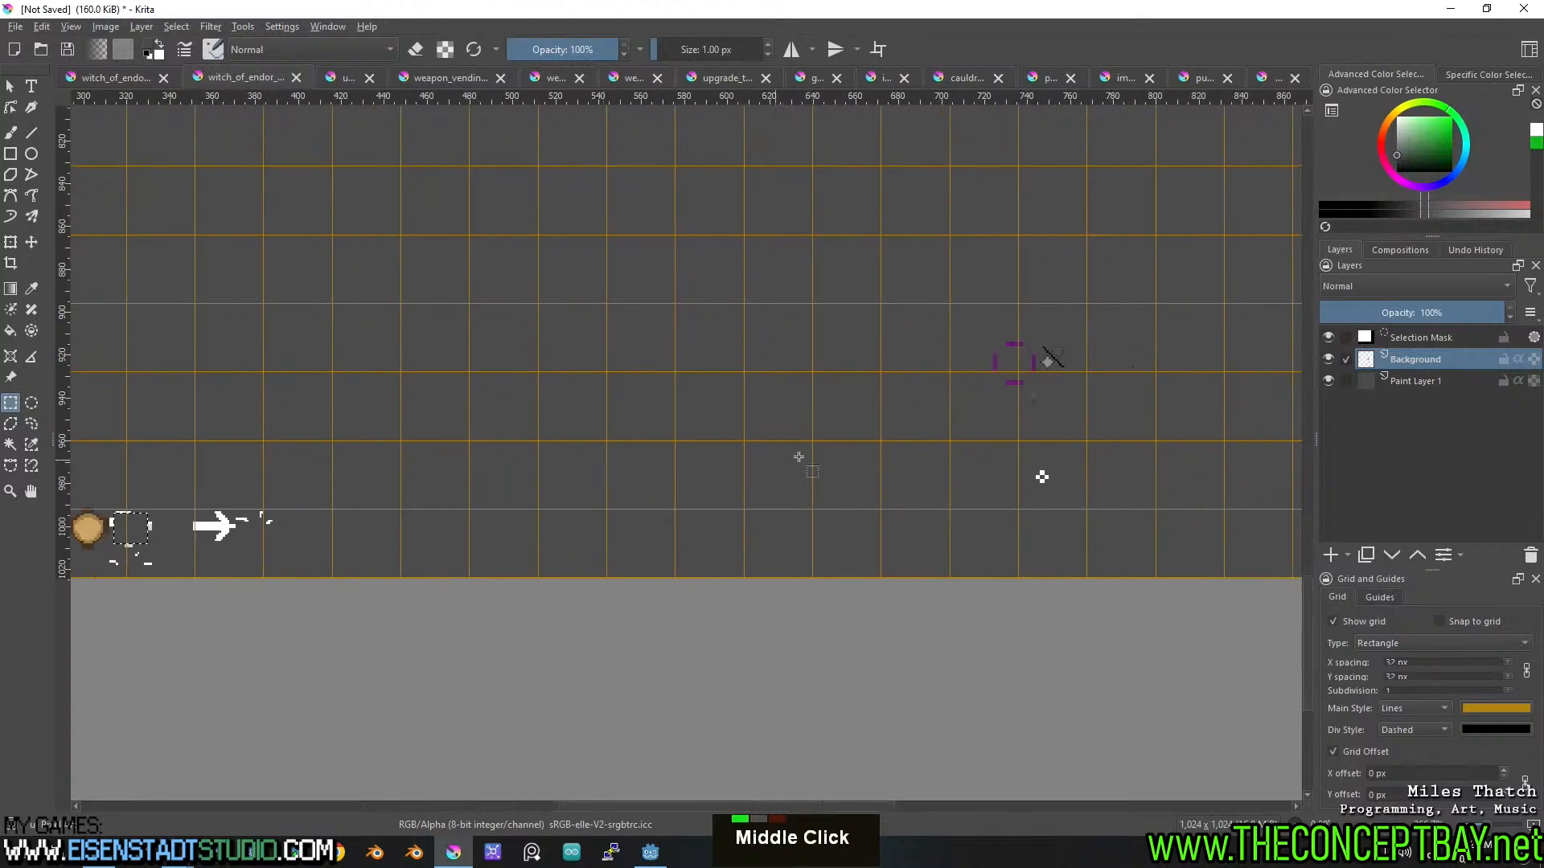
middle_click(765, 461)
middle_click(442, 527)
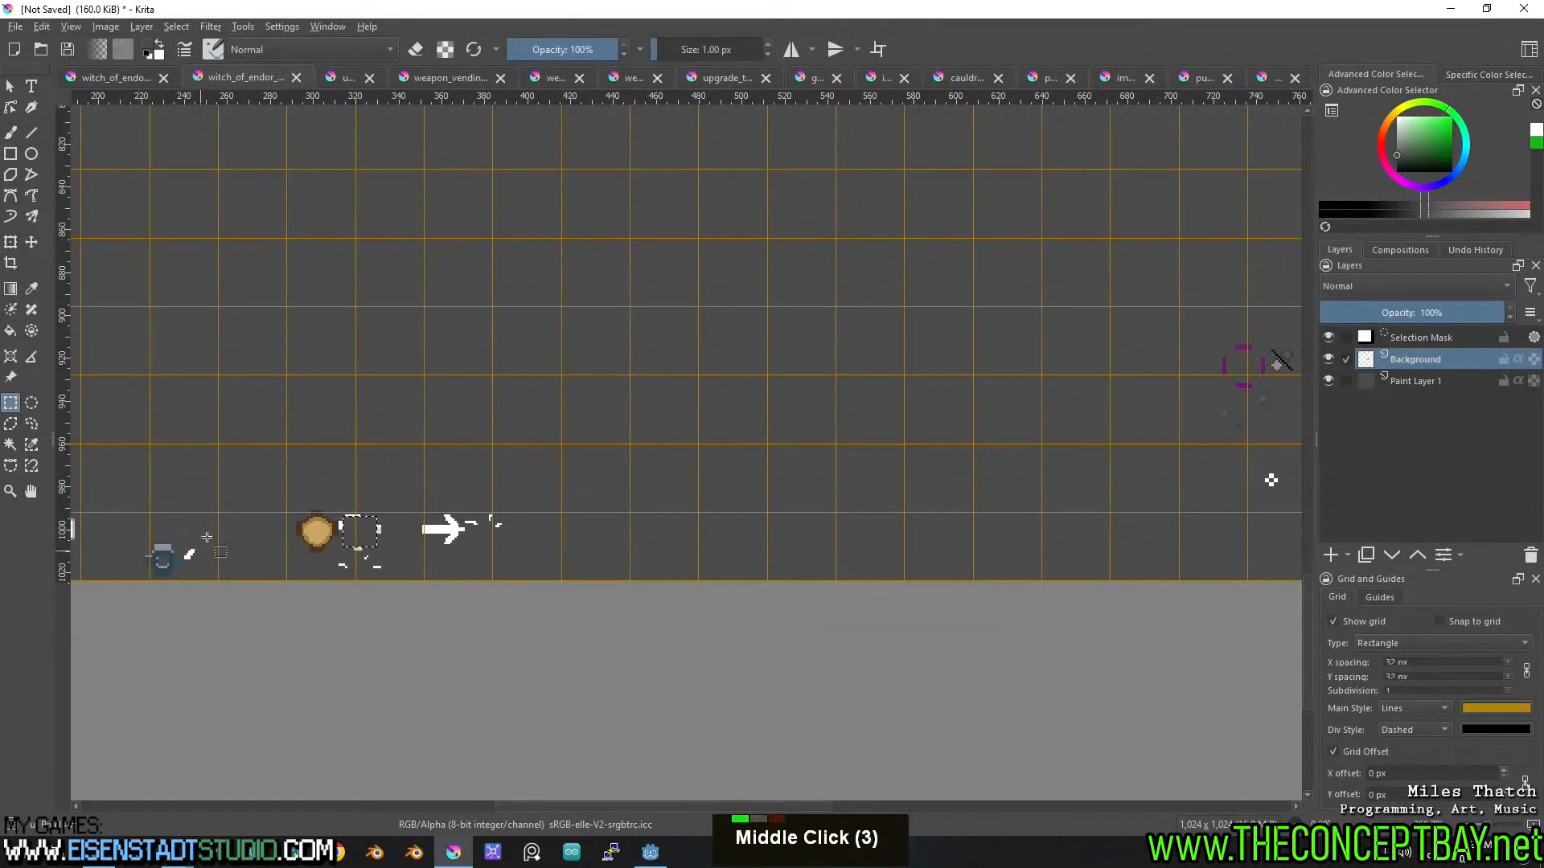
left_click_drag(198, 546, 185, 567)
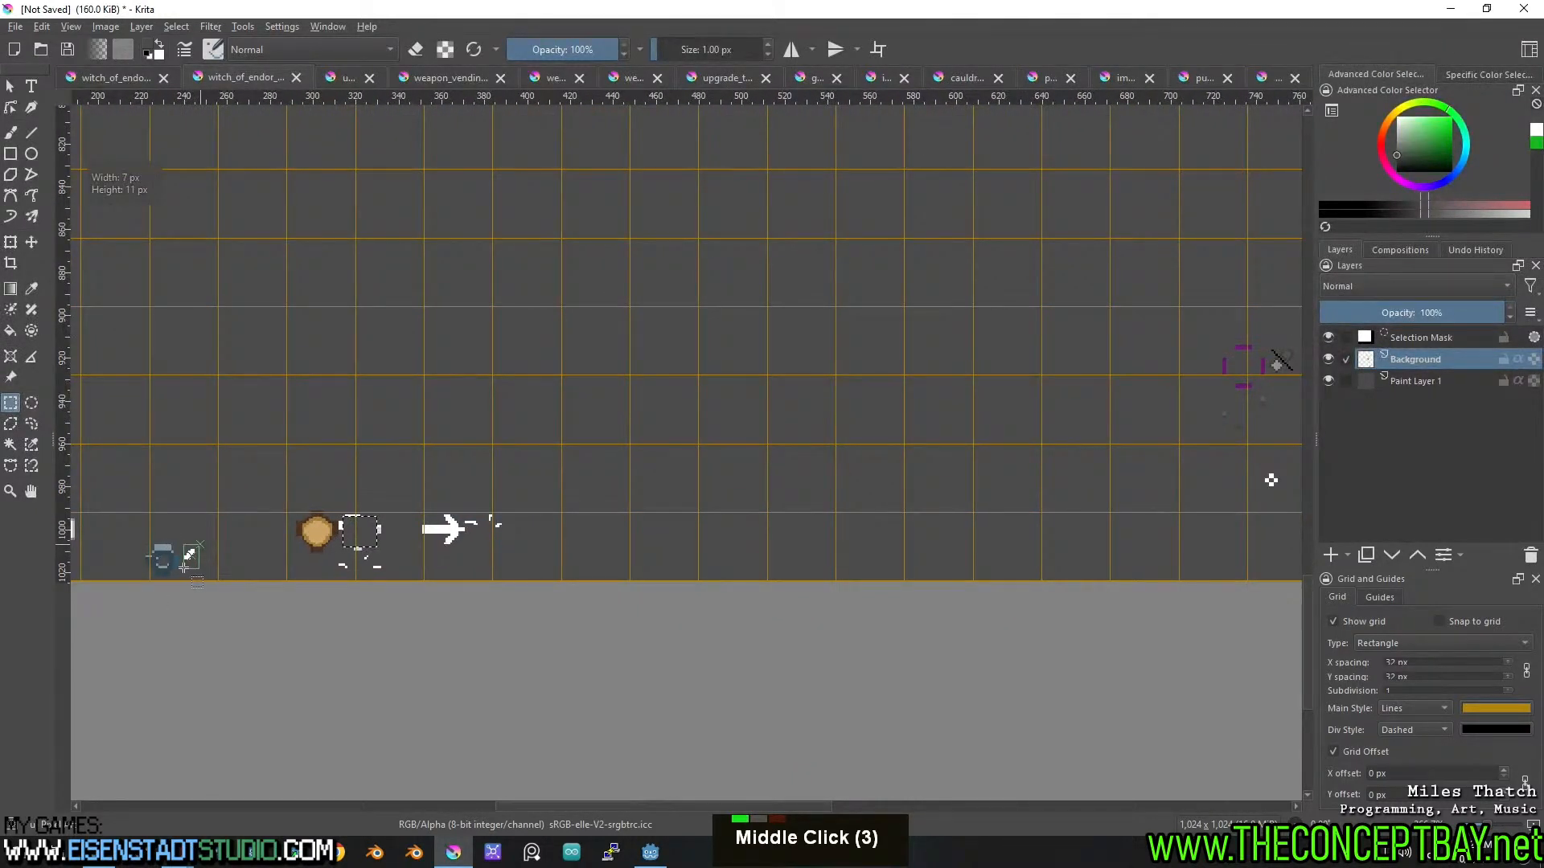
scroll(177, 563, "down", 3)
middle_click(275, 539)
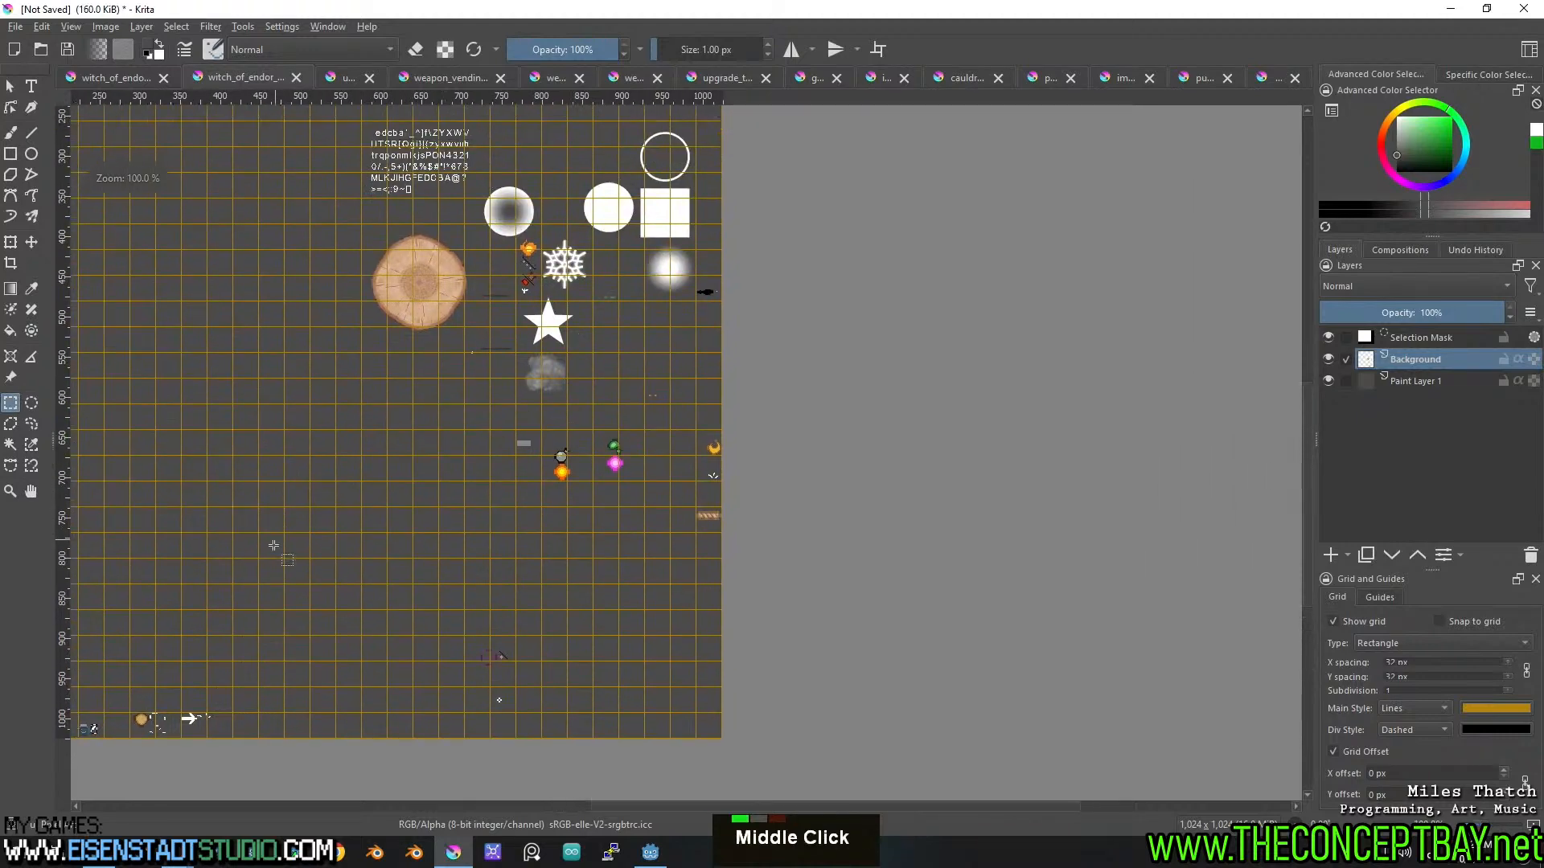
scroll(275, 540, "up", 2)
middle_click(599, 366)
middle_click(599, 366)
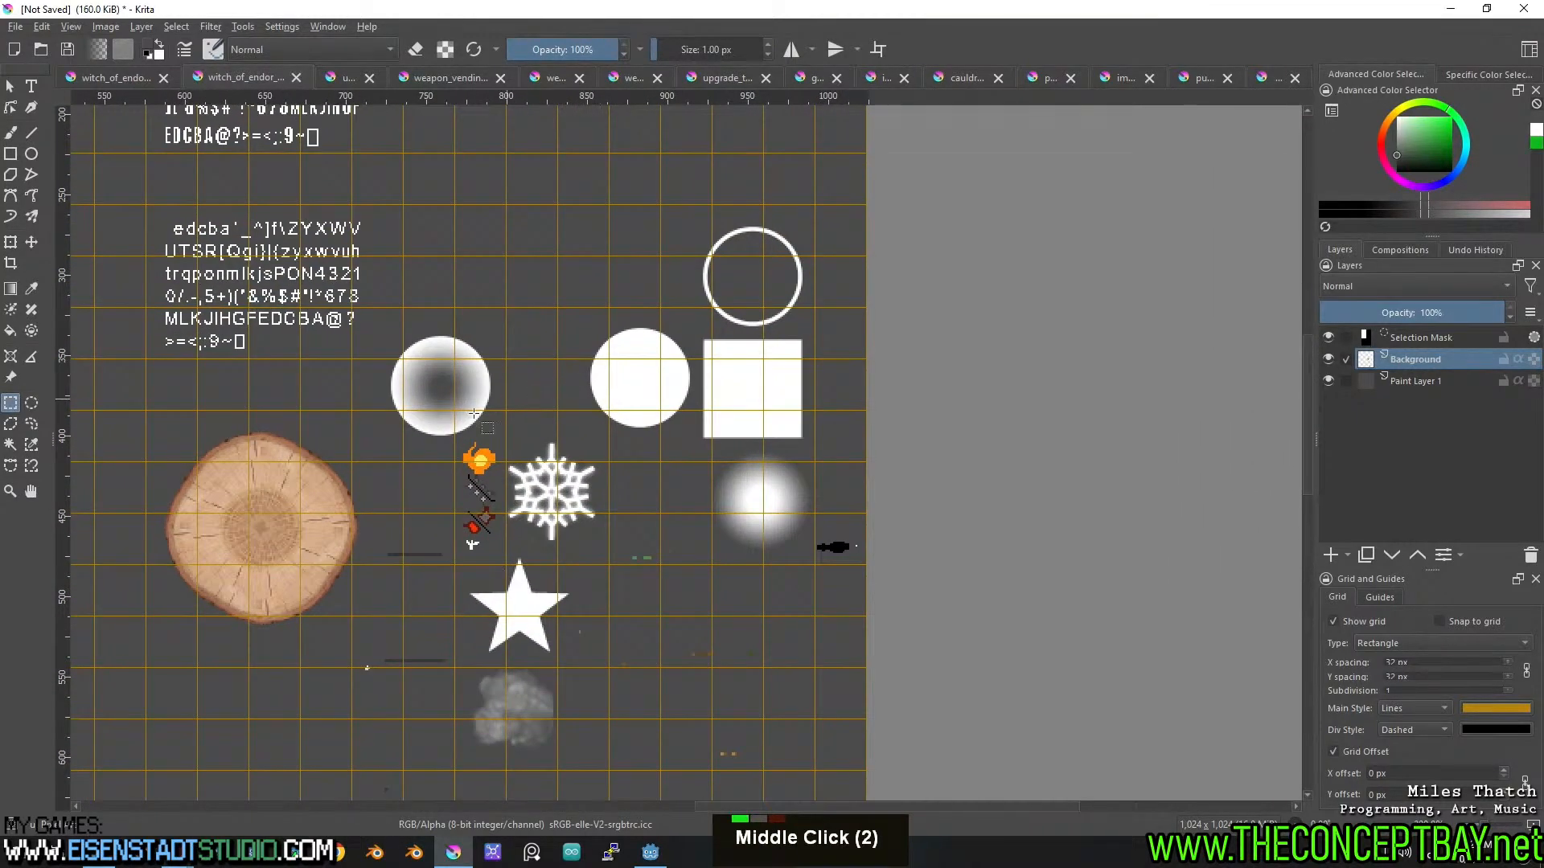
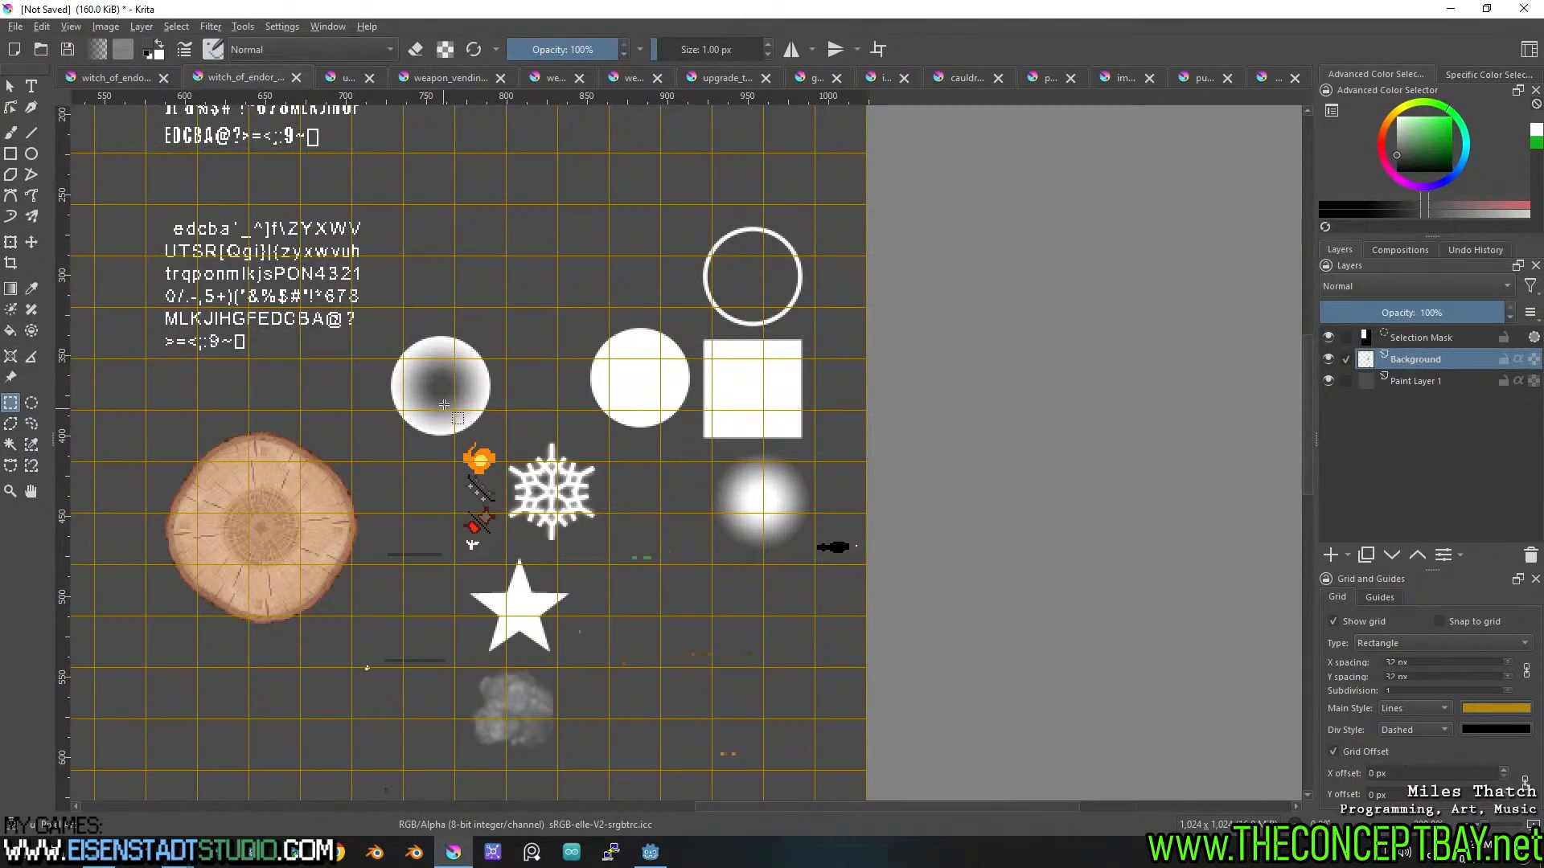
middle_click(527, 371)
middle_click(483, 534)
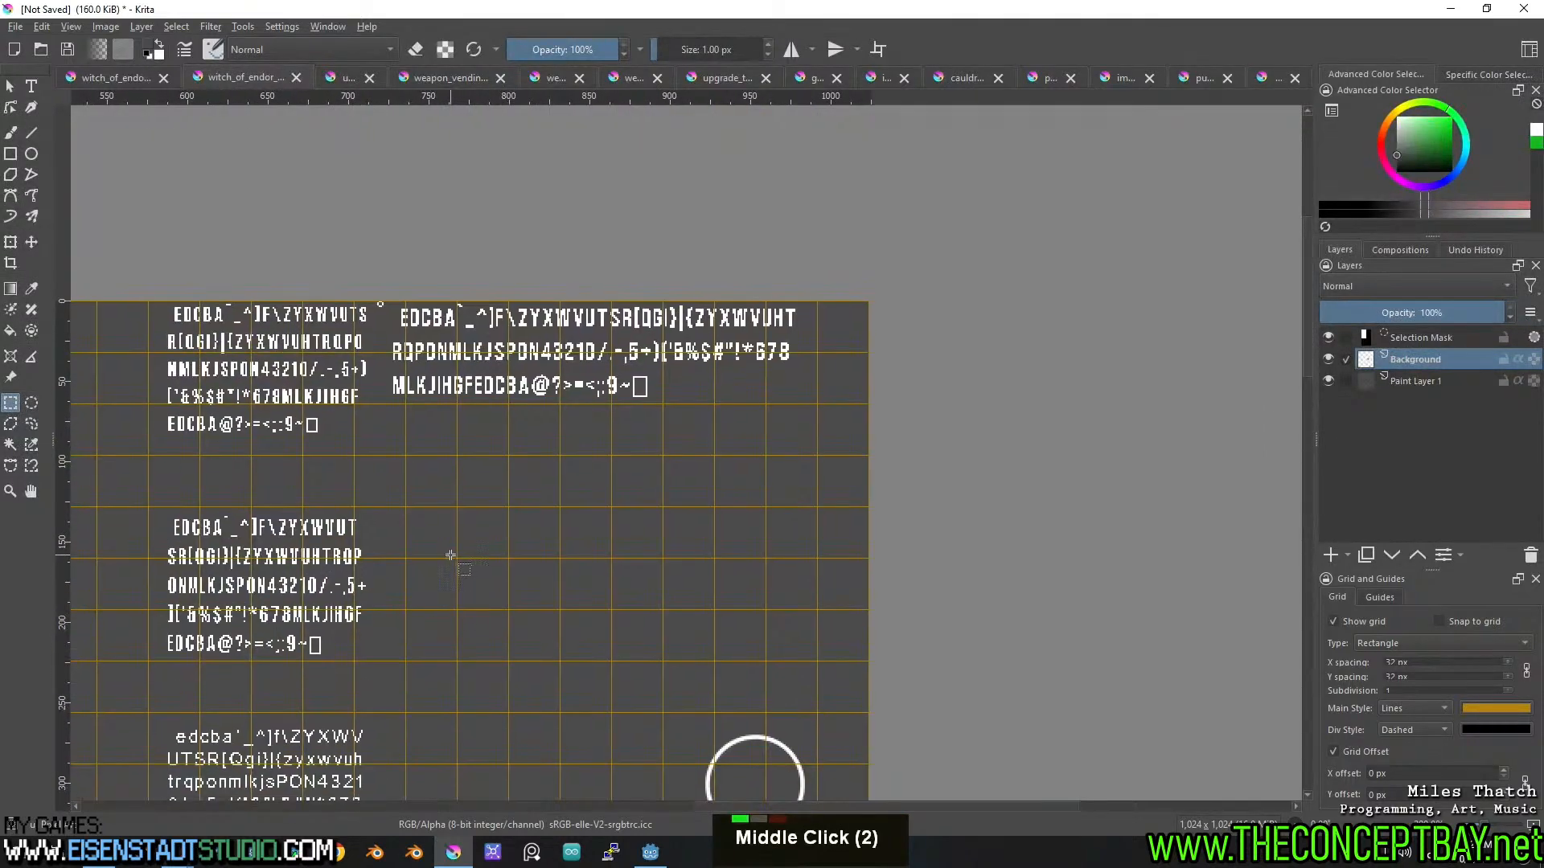
middle_click(451, 554)
middle_click(303, 501)
middle_click(330, 458)
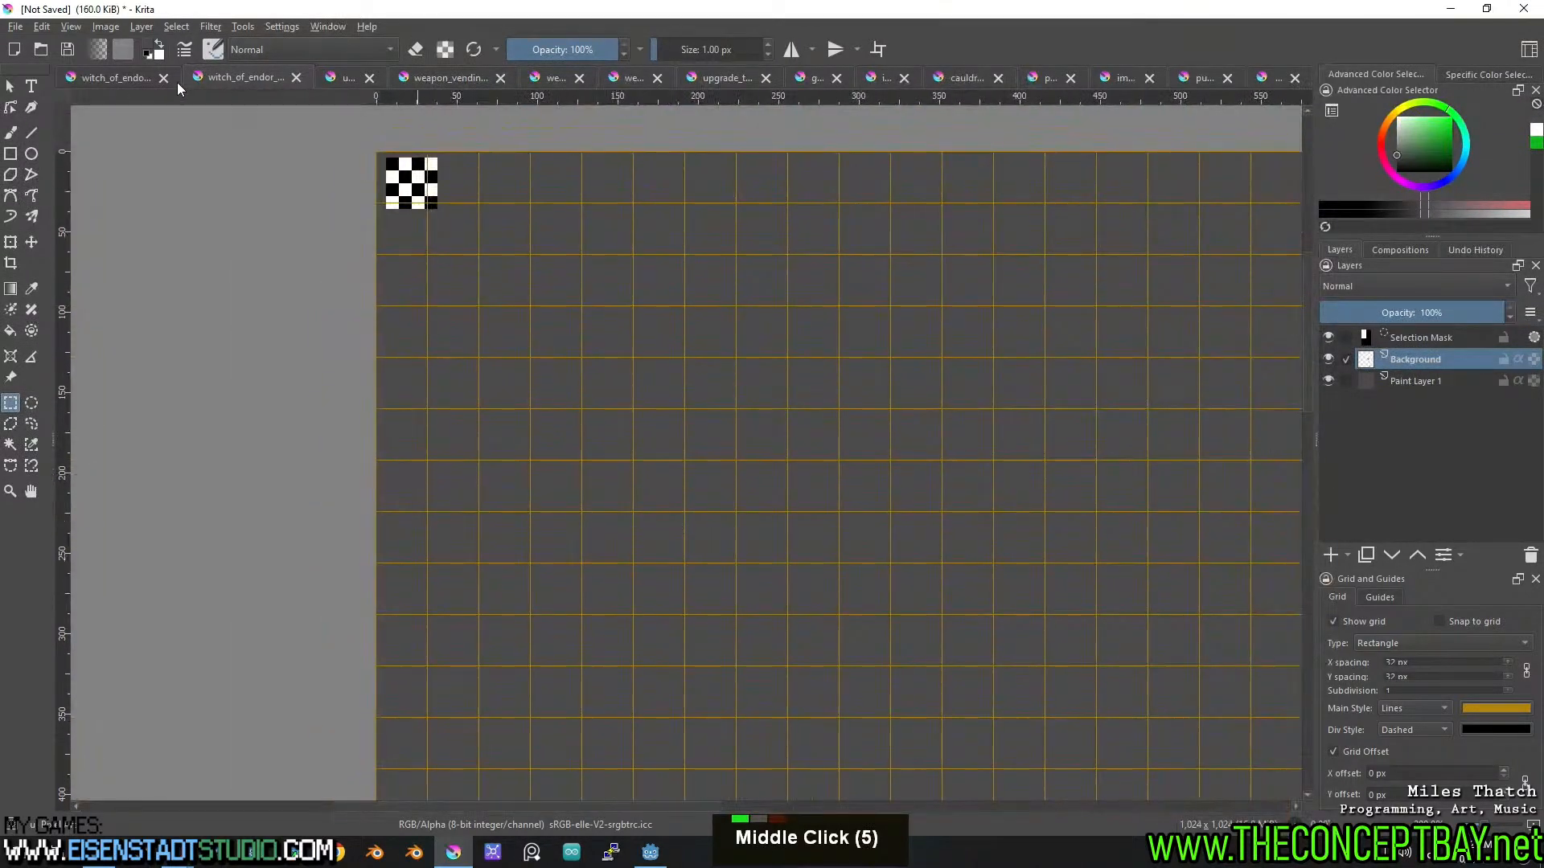
In witch_of_endor_texture_0, add a paint layer beneath the Background layer, clear the selection and fill the new layer with dark grey.
left_click(343, 78)
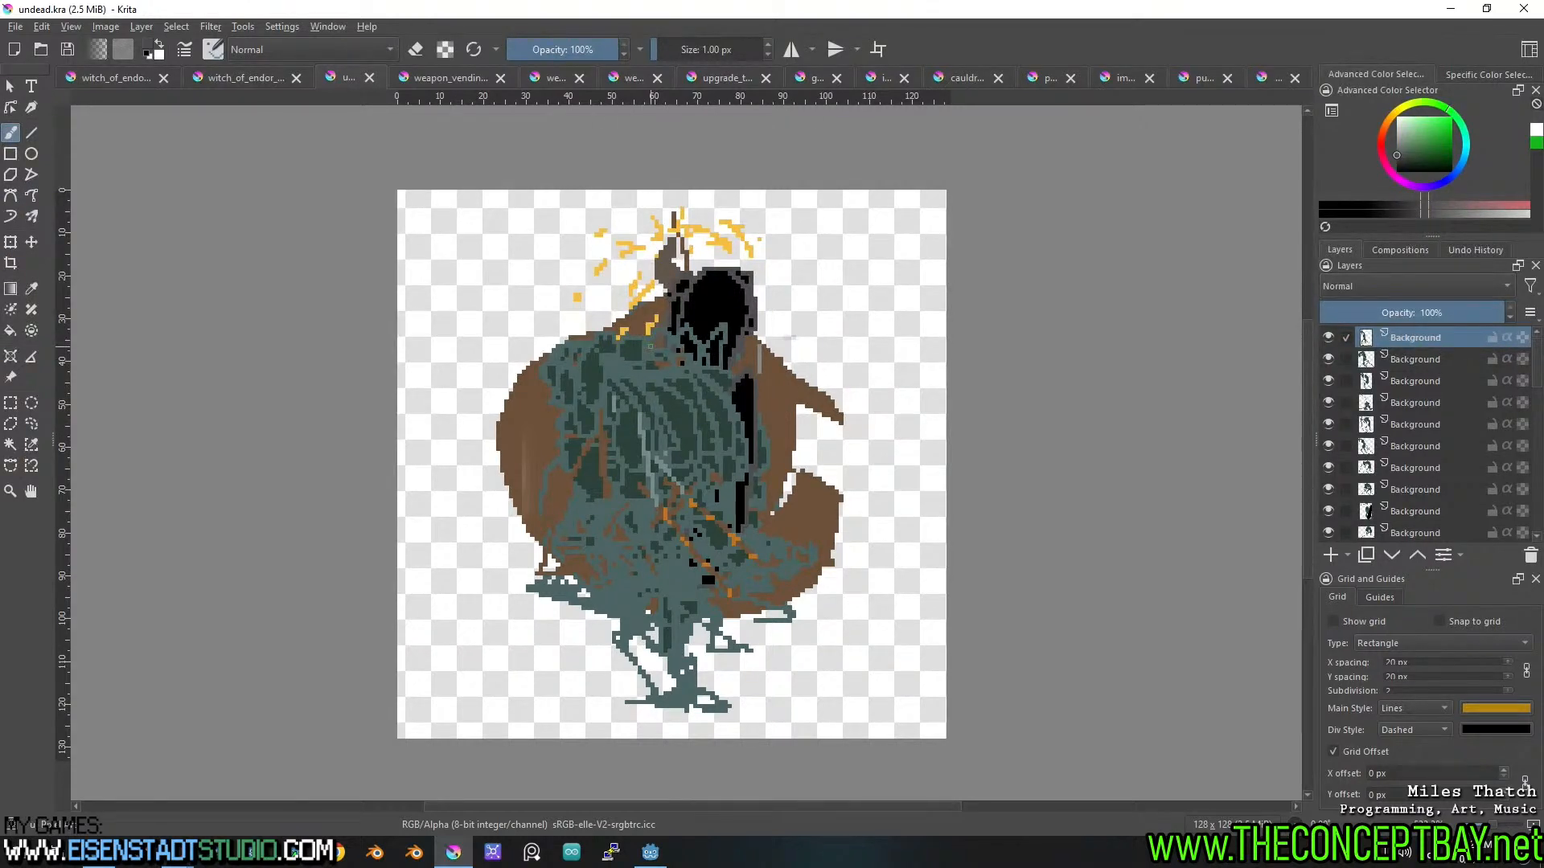
left_click(122, 76)
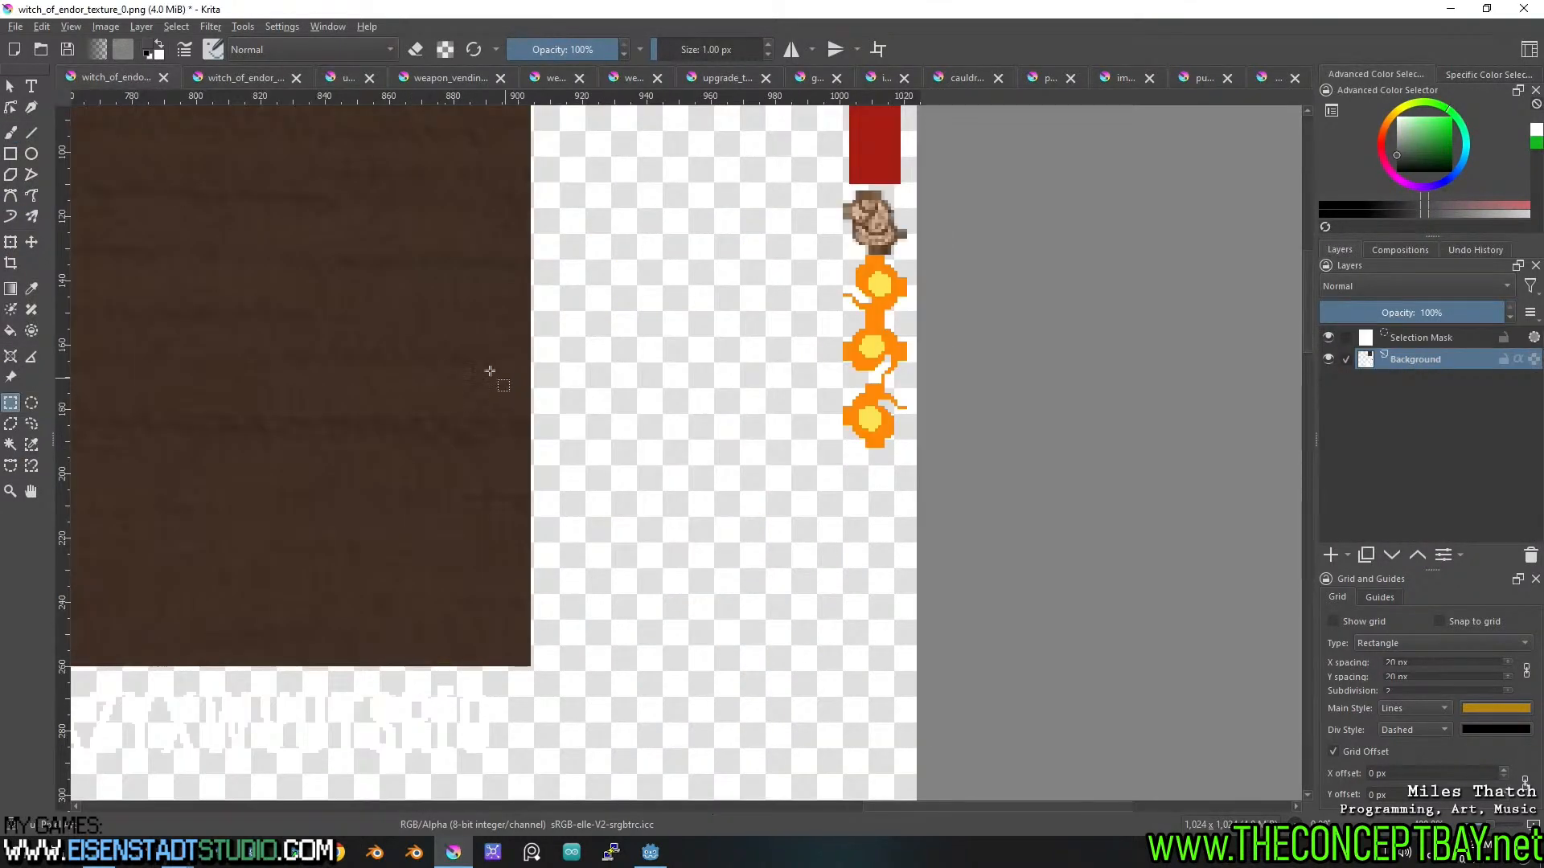
middle_click(511, 388)
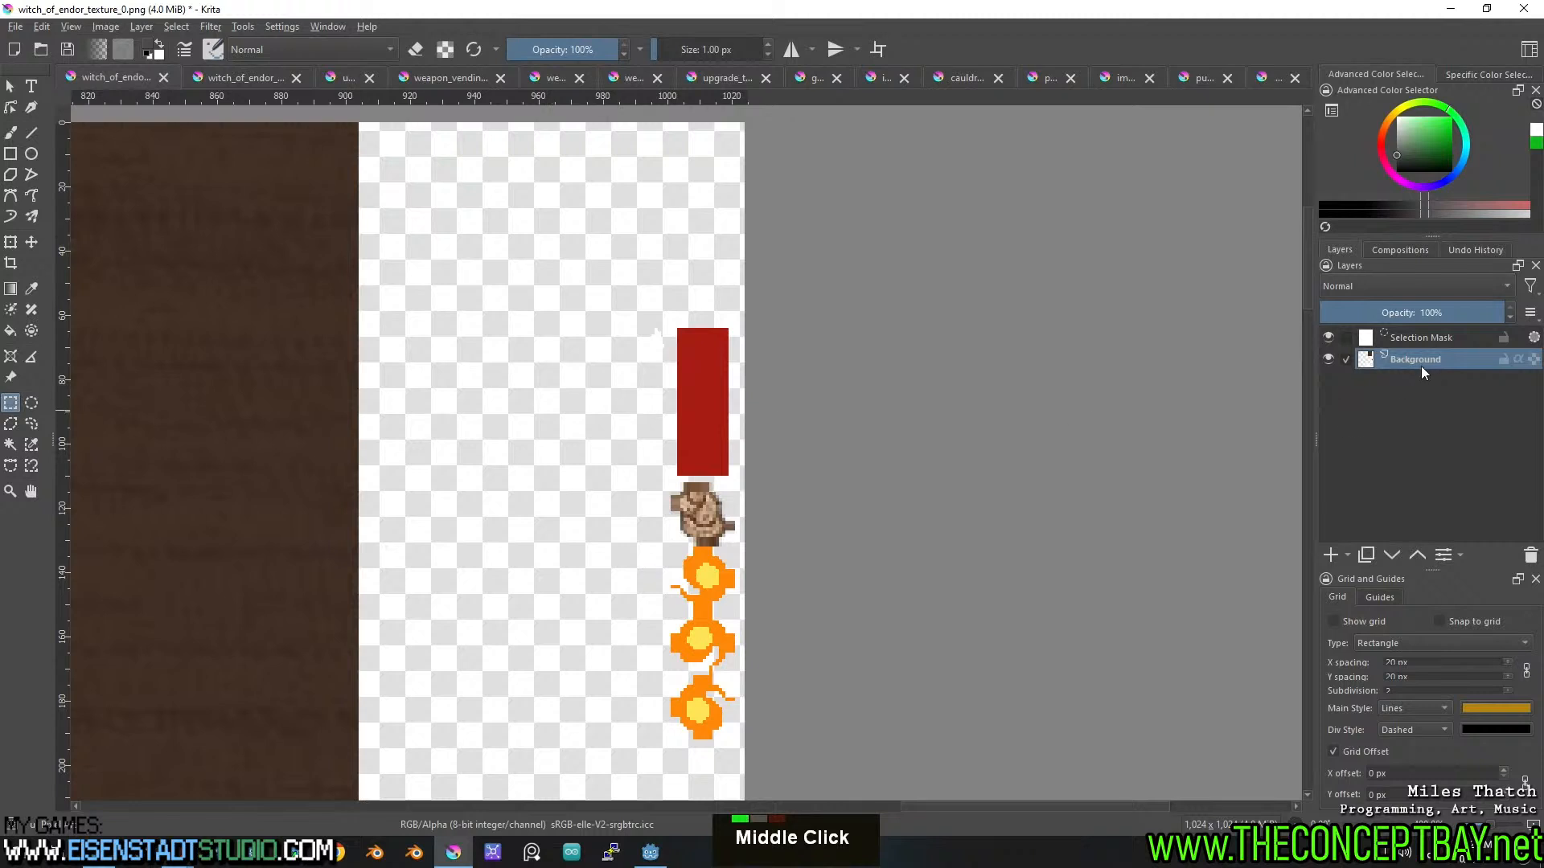
key("Insert")
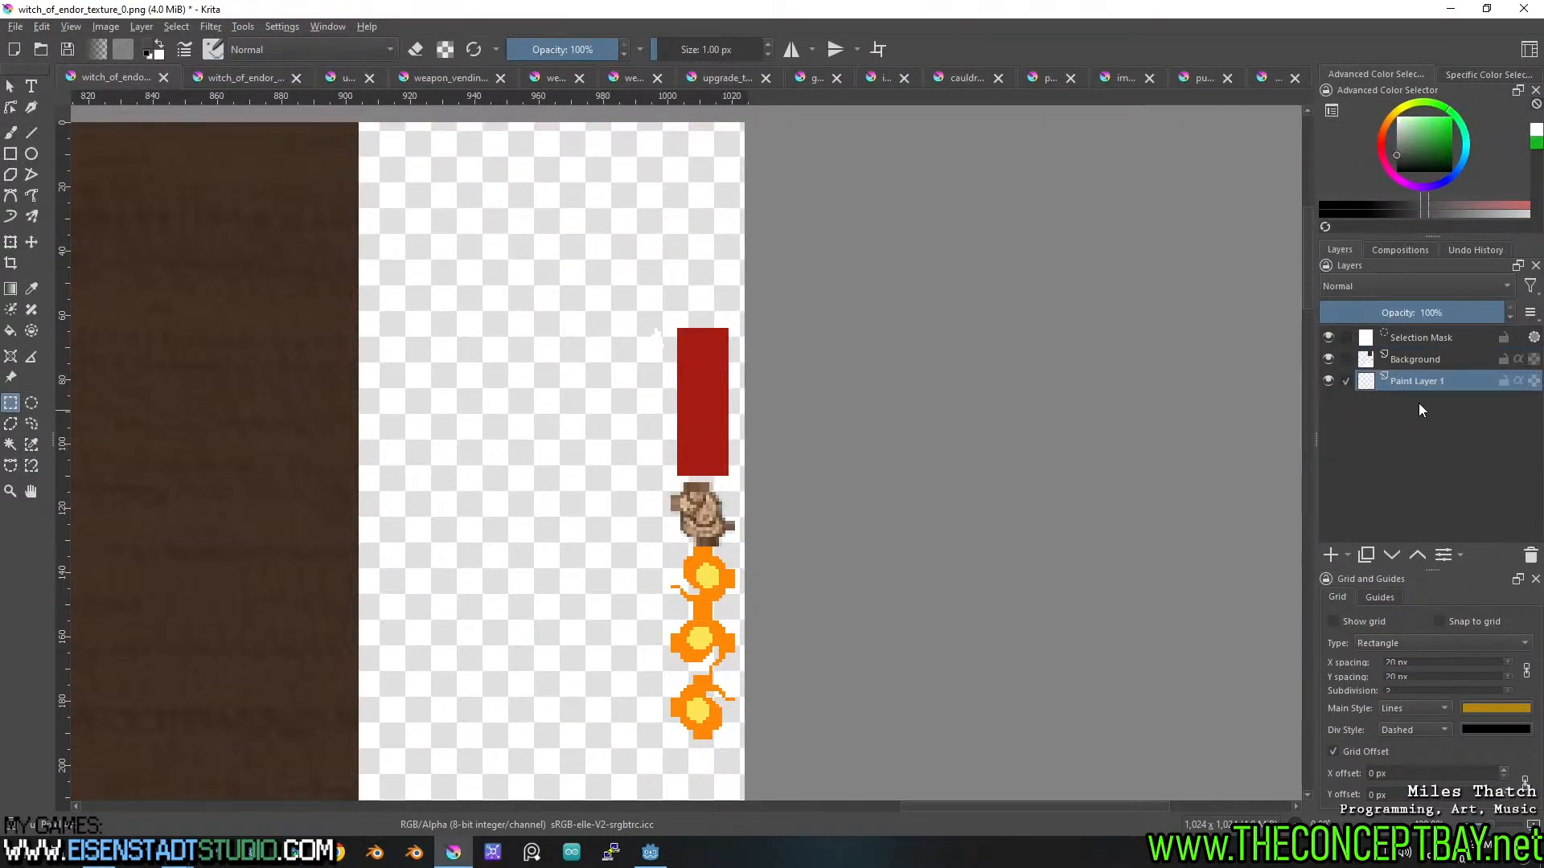
key("f")
double_click(1327, 383)
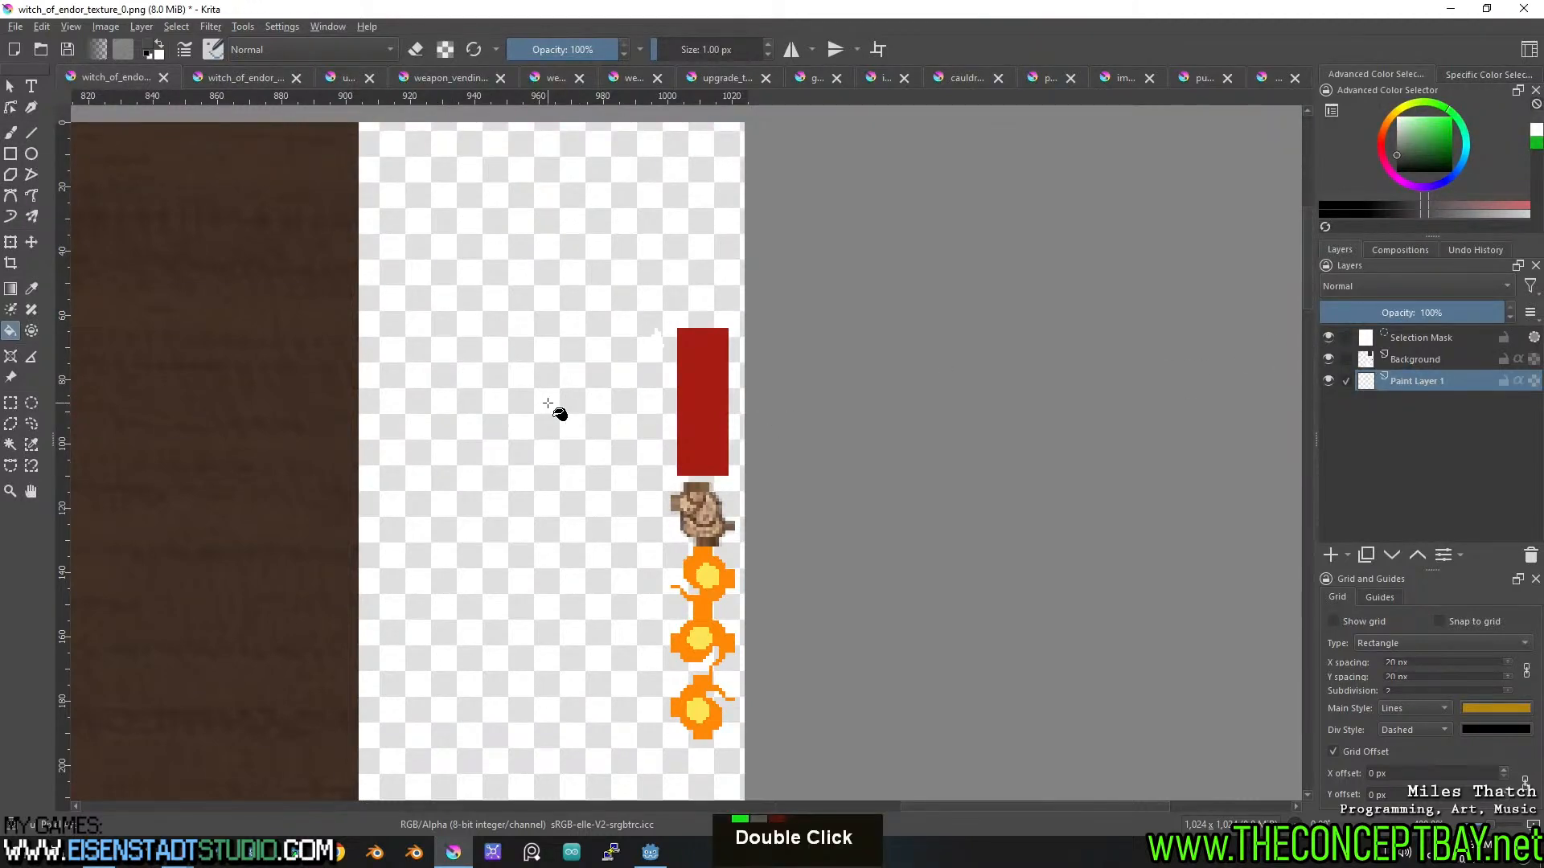
key("ctrl+shift+a")
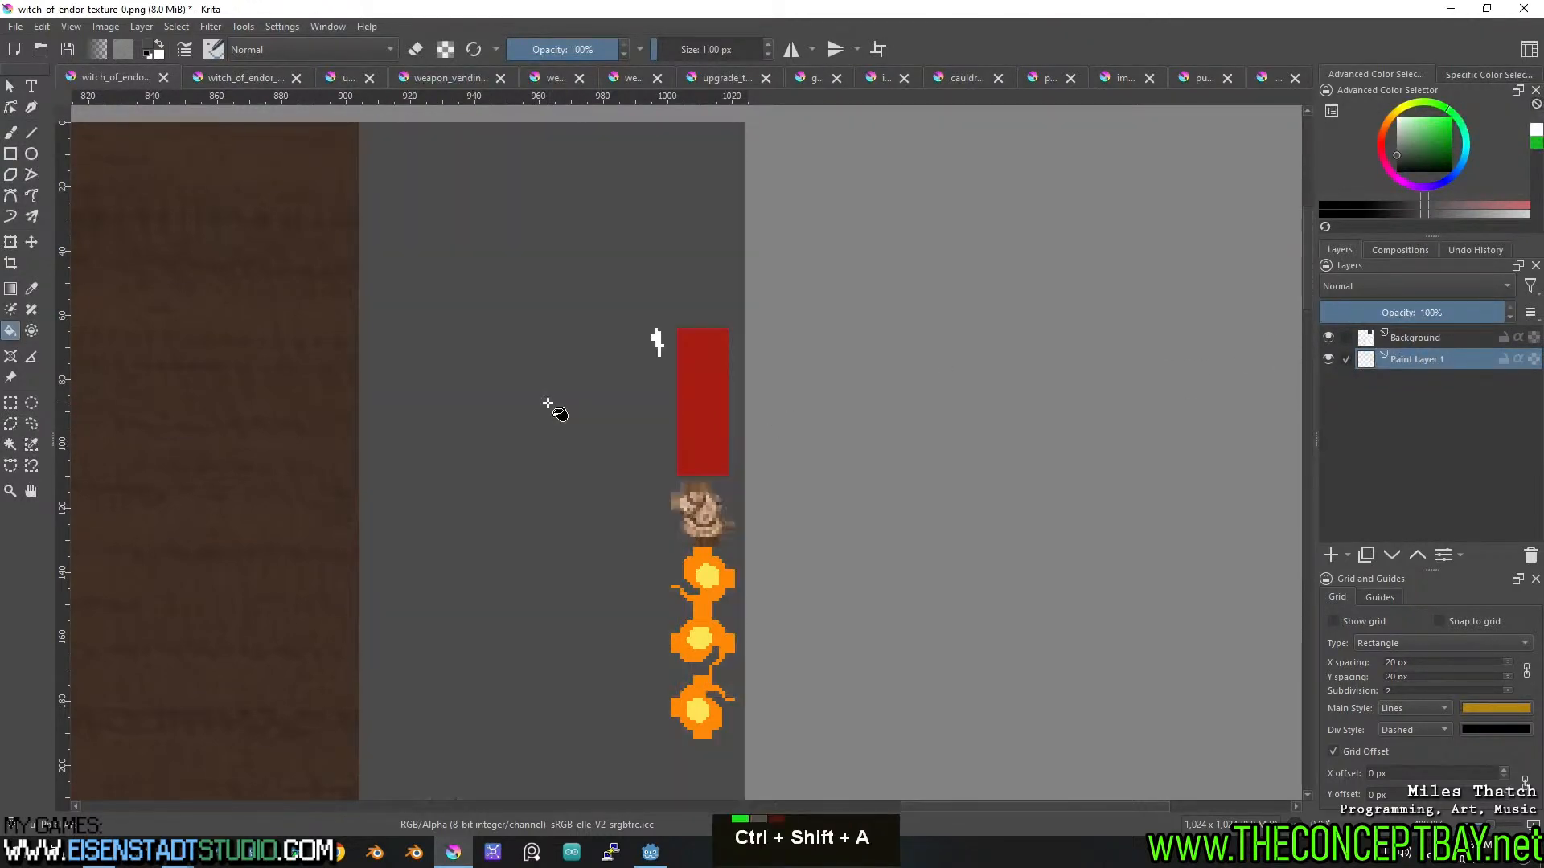
Cut the grey wrench sprite above the white cross near the sheet's lower-right corner from the Background layer.
middle_click(555, 412)
scroll(493, 541, "down", 1)
scroll(483, 402, "up", 2)
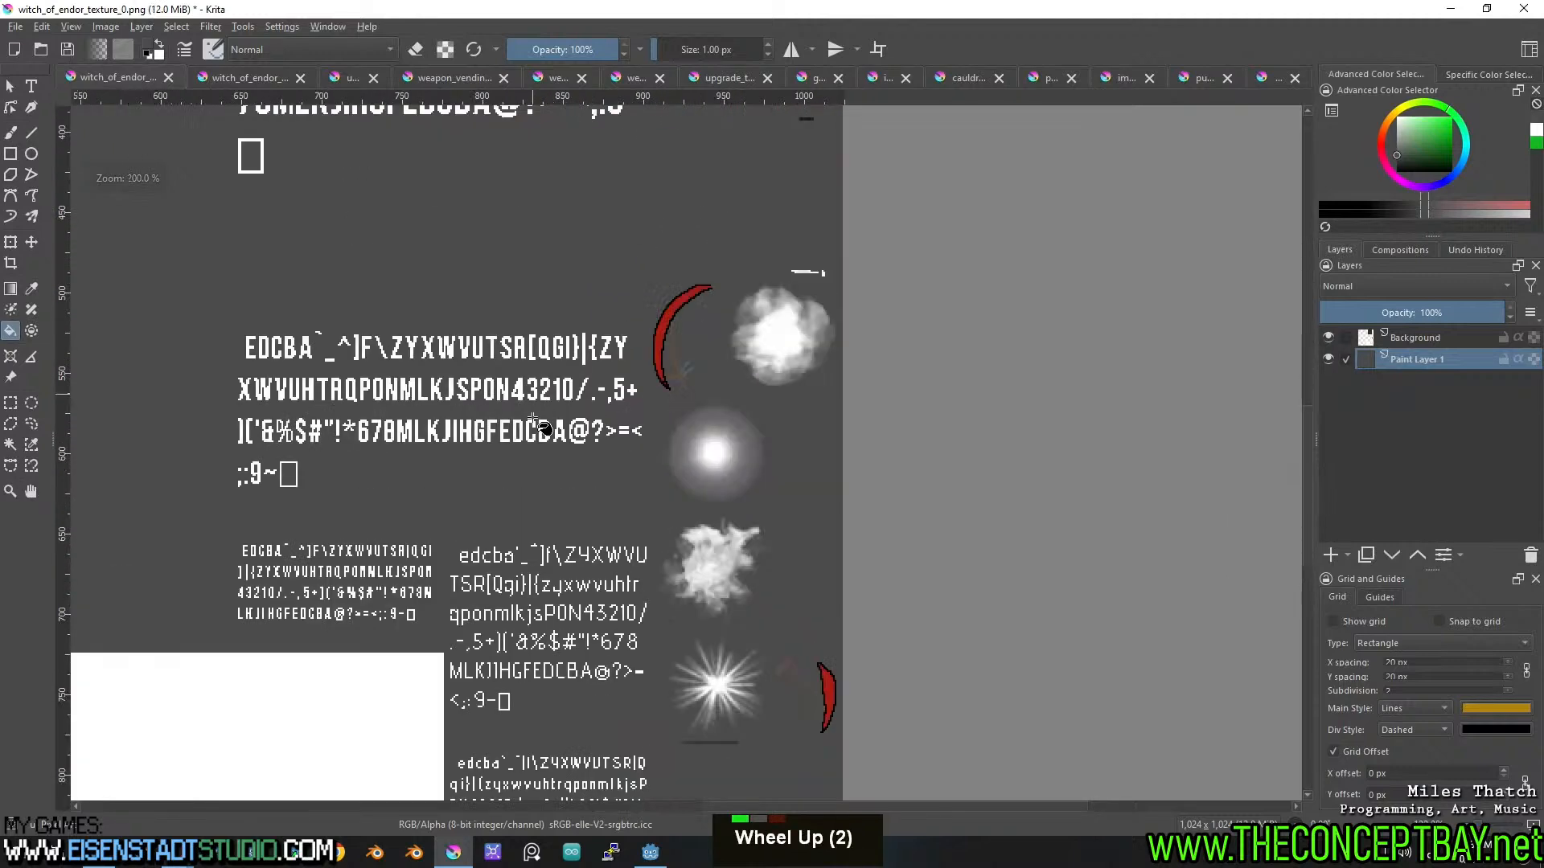
middle_click(480, 277)
middle_click(480, 278)
scroll(521, 526, "up", 1)
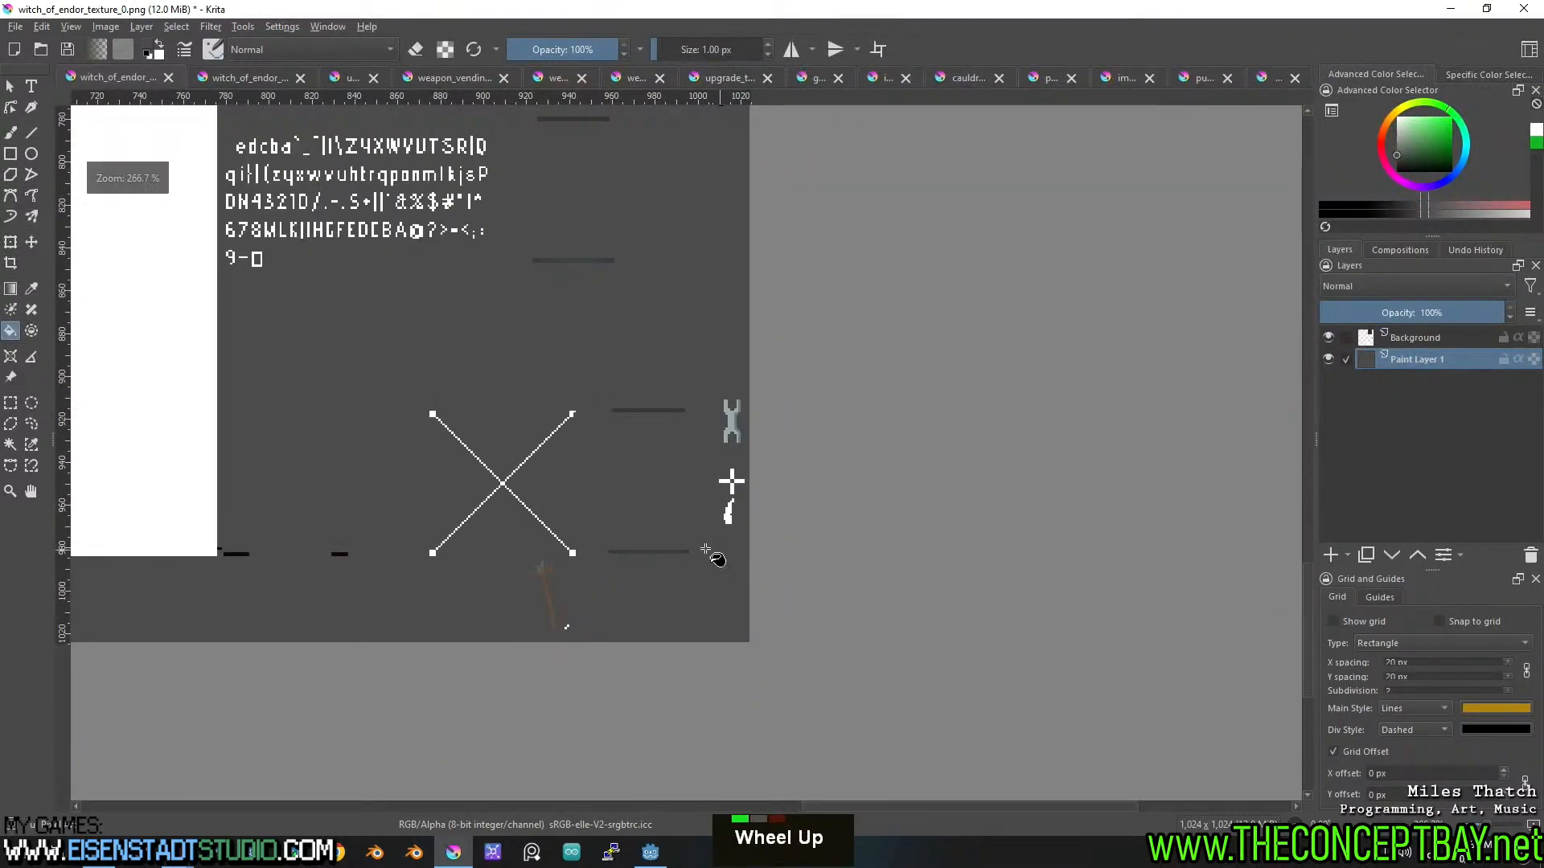
scroll(521, 527, "down", 1)
scroll(521, 526, "up", 1)
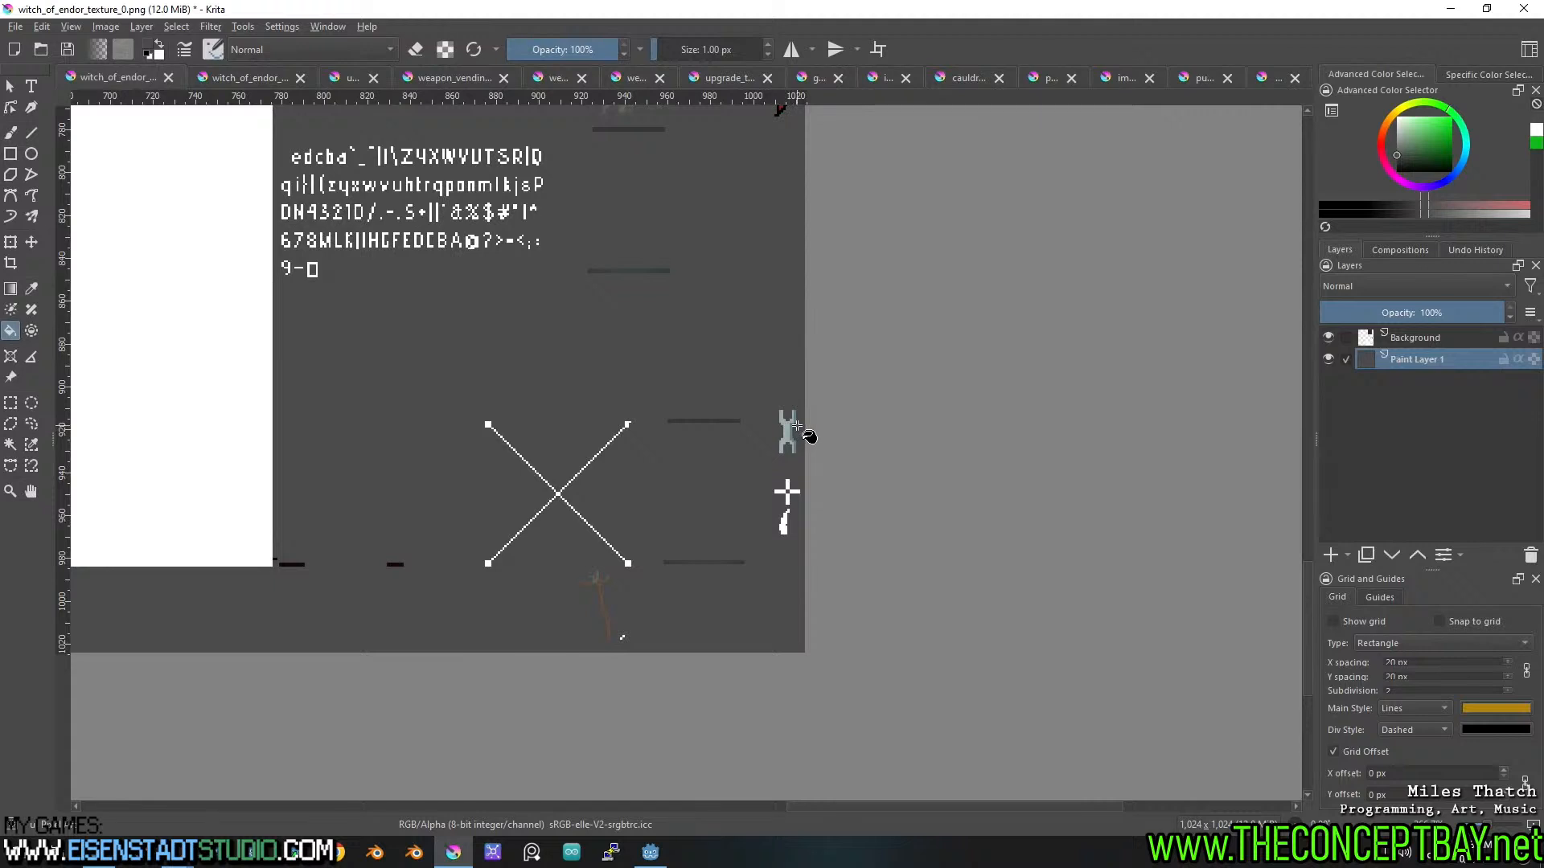
left_click(10, 402)
left_click_drag(771, 403, 808, 460)
key("ctrl+c")
key("ctrl+z")
left_click(1439, 366)
key("ctrl+c")
Create a new 32 by 32 pixel document and paste the wrench sprite into it.
key("ctrl+n")
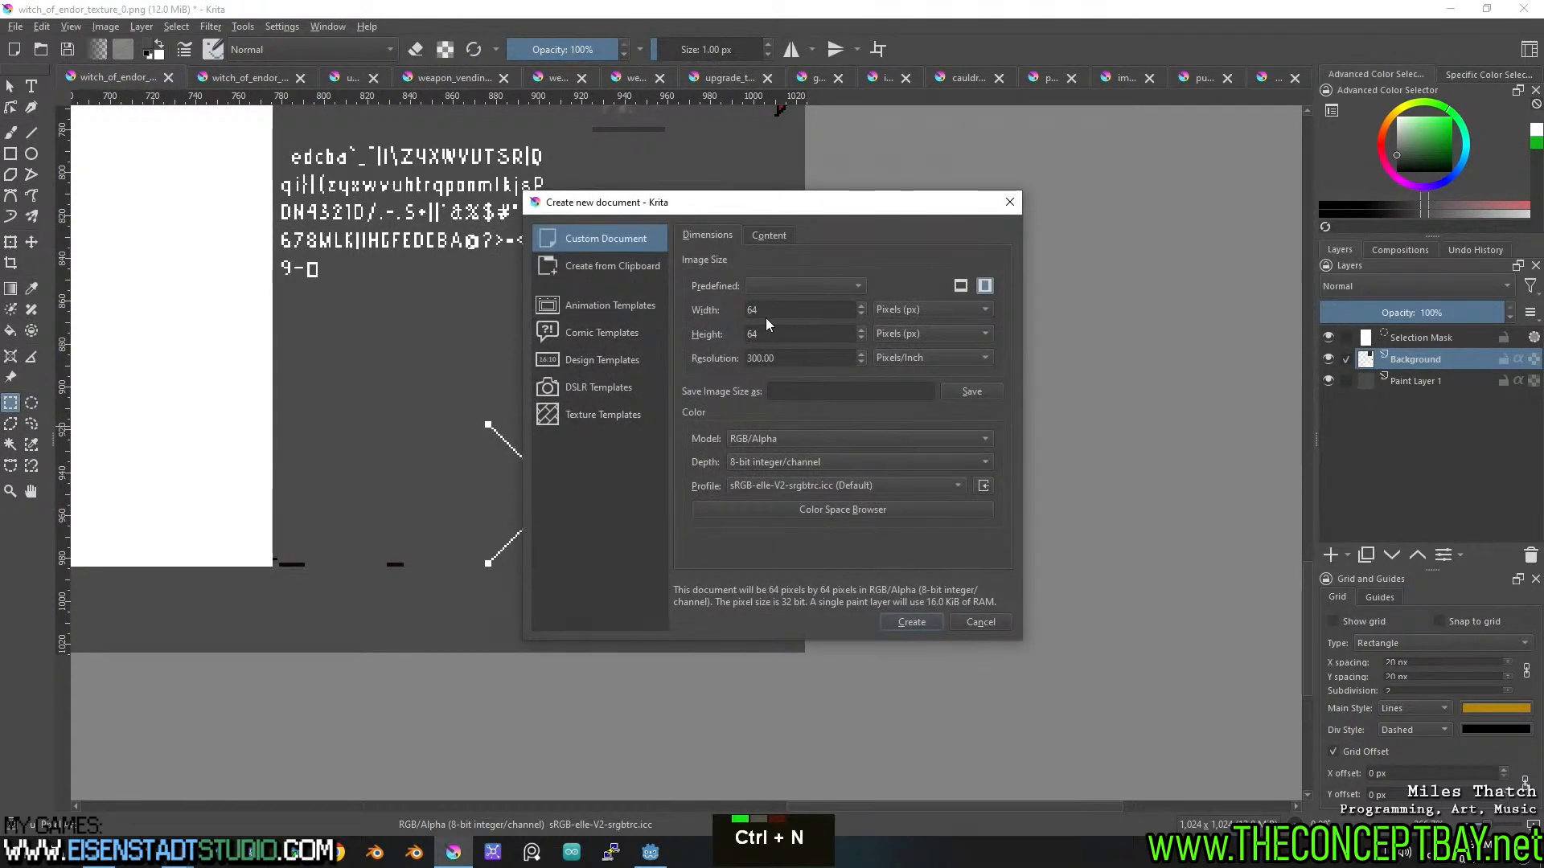
type("32")
key("Tab")
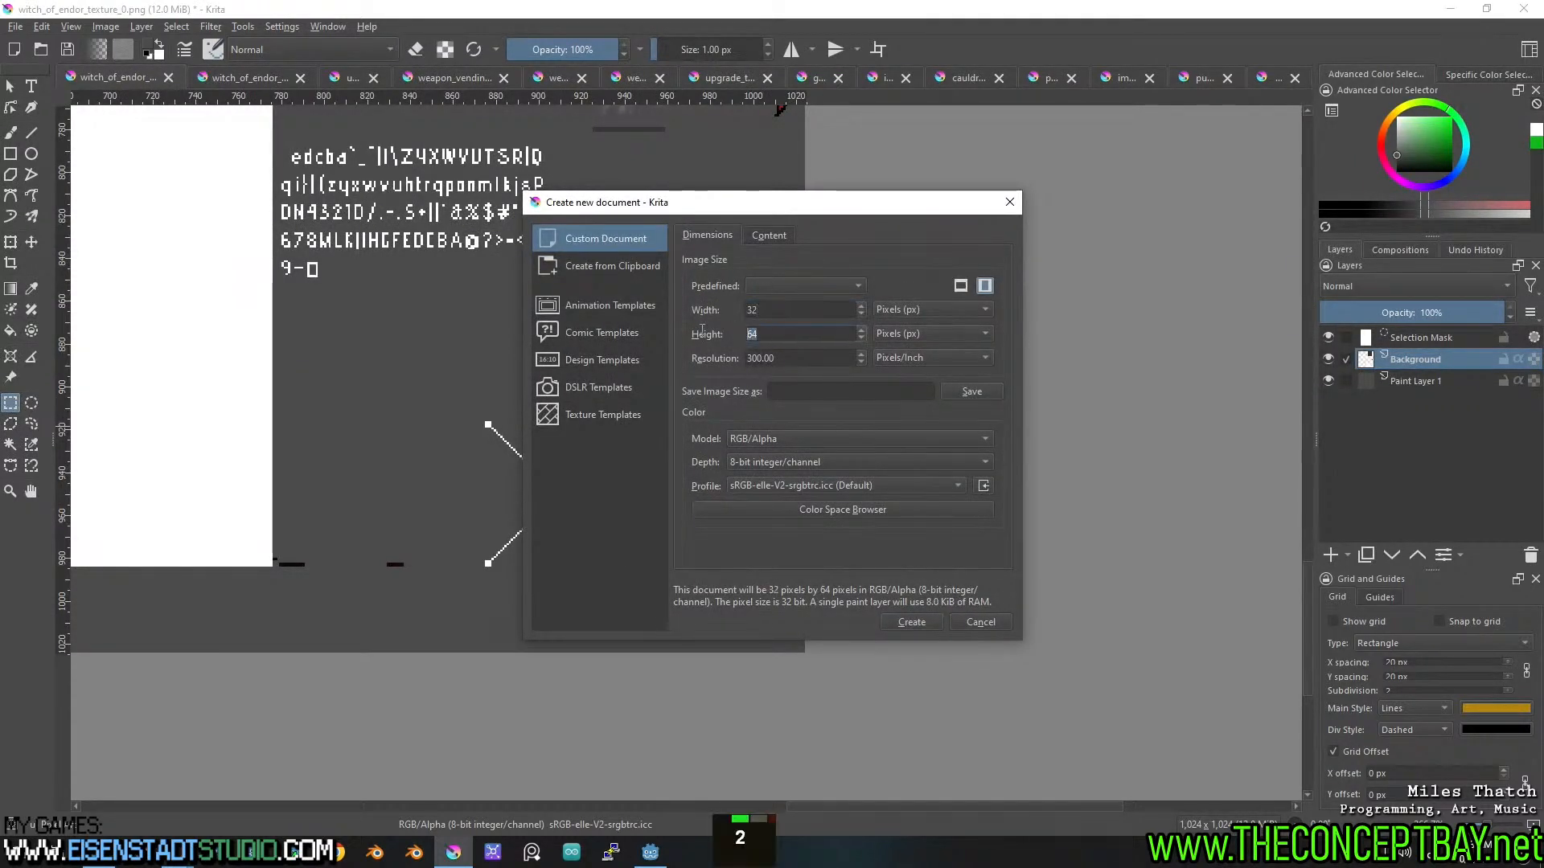
type("32")
left_click(900, 619)
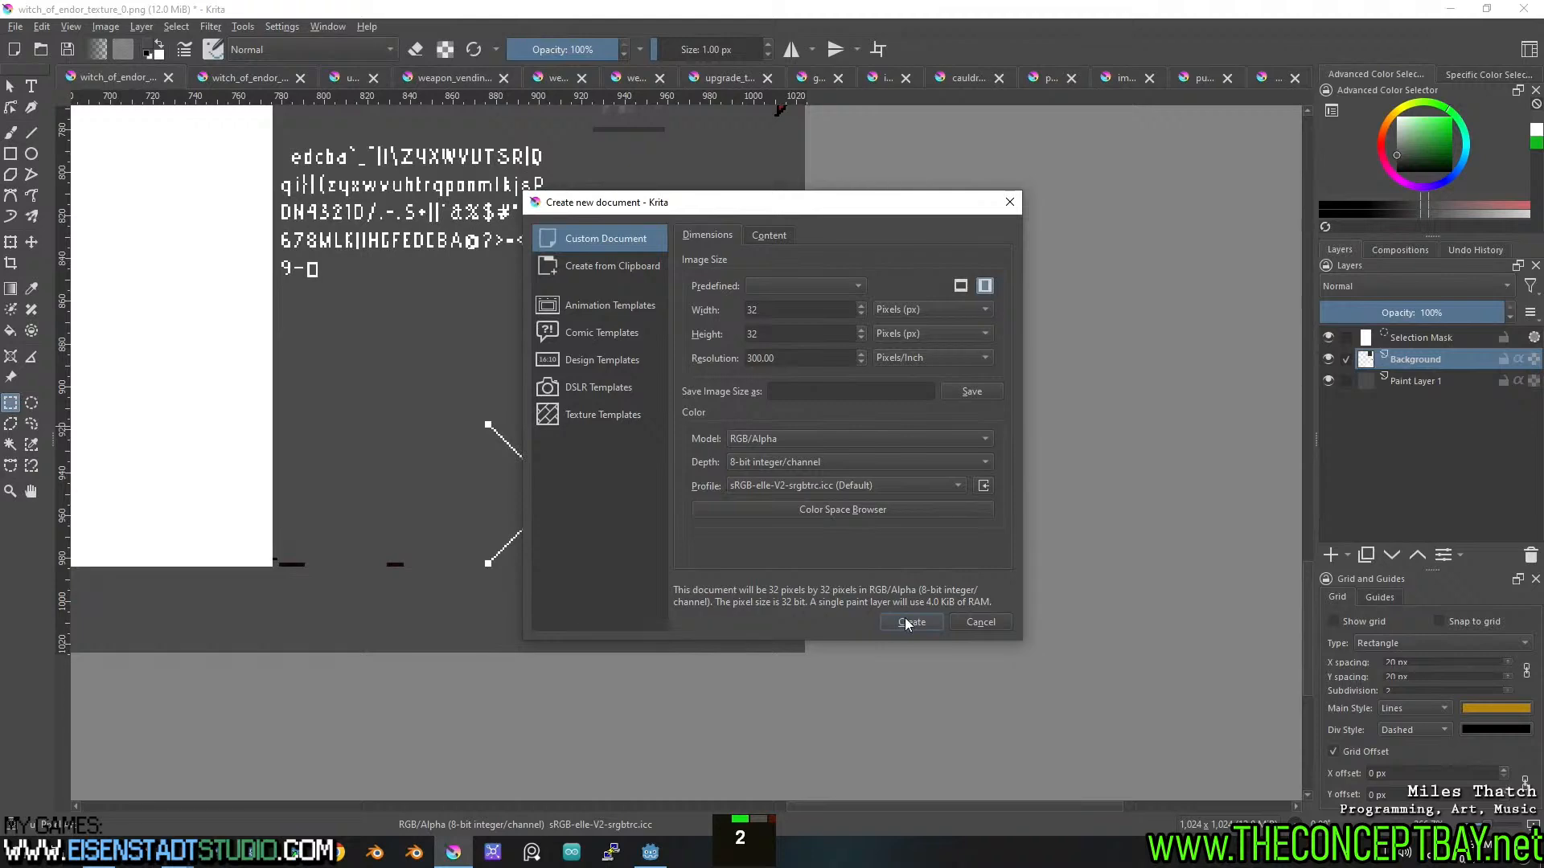
key("ctrl+v")
Save the wrench document as craft_wrench in the Assets folder, then hide its white bottom layer and save again.
key("ctrl+s")
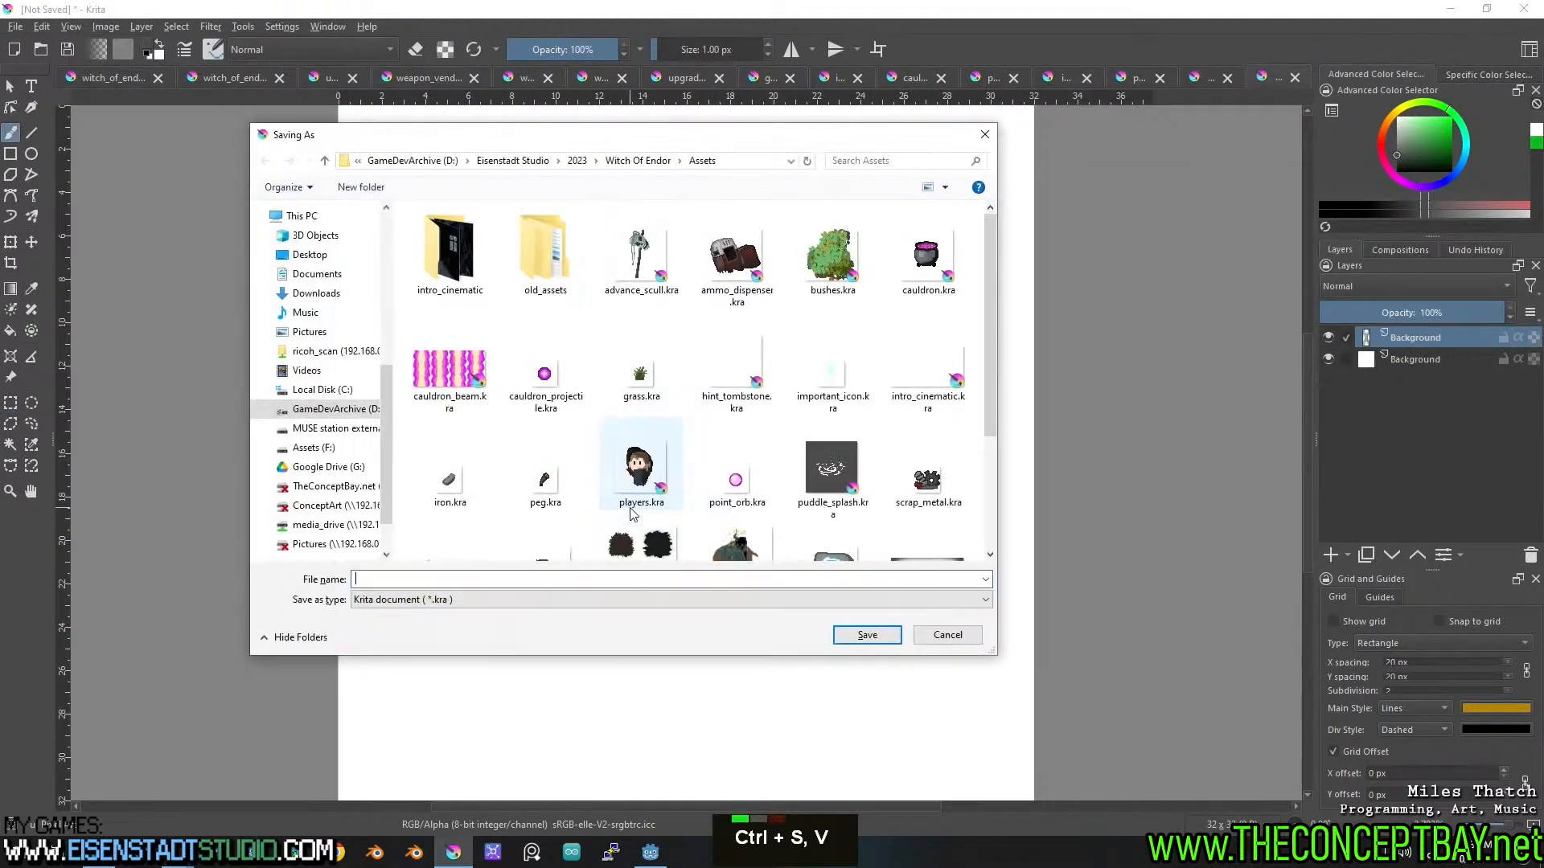
type("craft_wr")
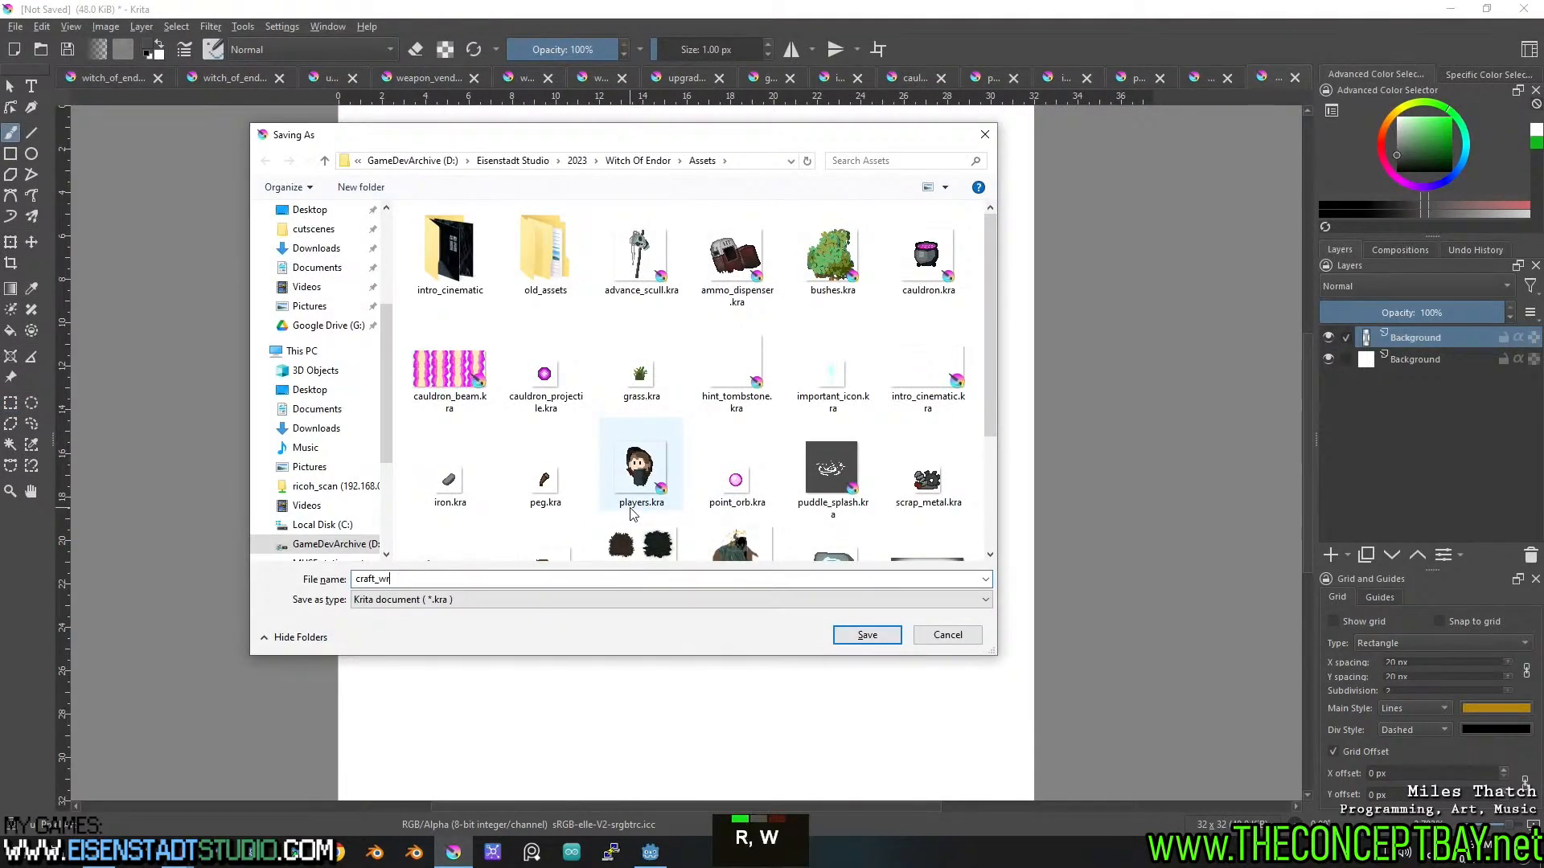
type("ench")
key("Return")
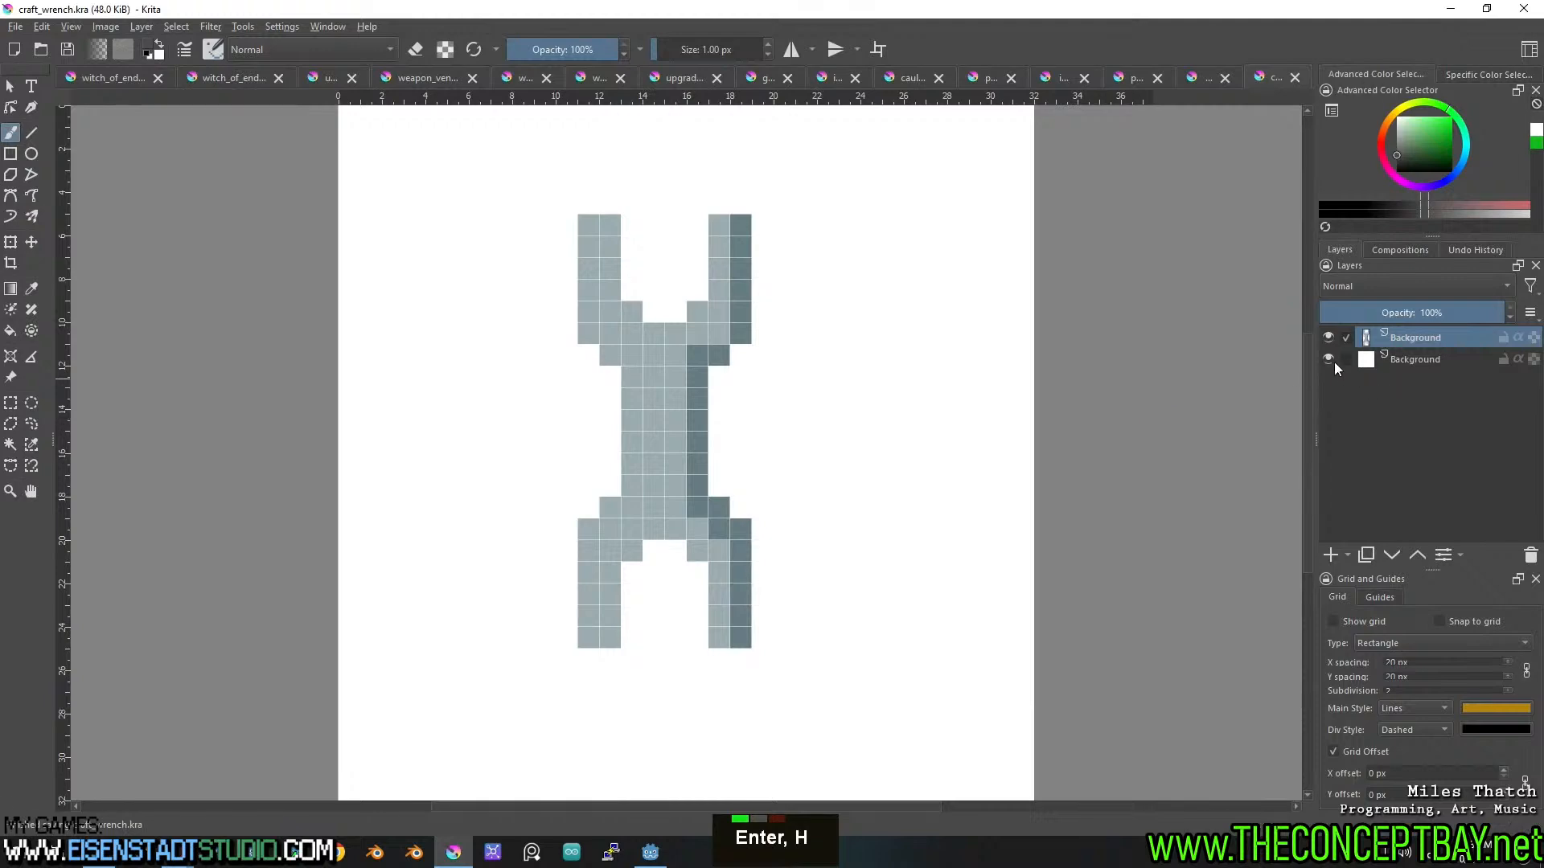
left_click(1328, 359)
key("ctrl+s")
Examine the witch_of_endor_texture_0 sheet from the wood texture and glow sprites down to its bottom row for remaining sprites.
left_click(122, 79)
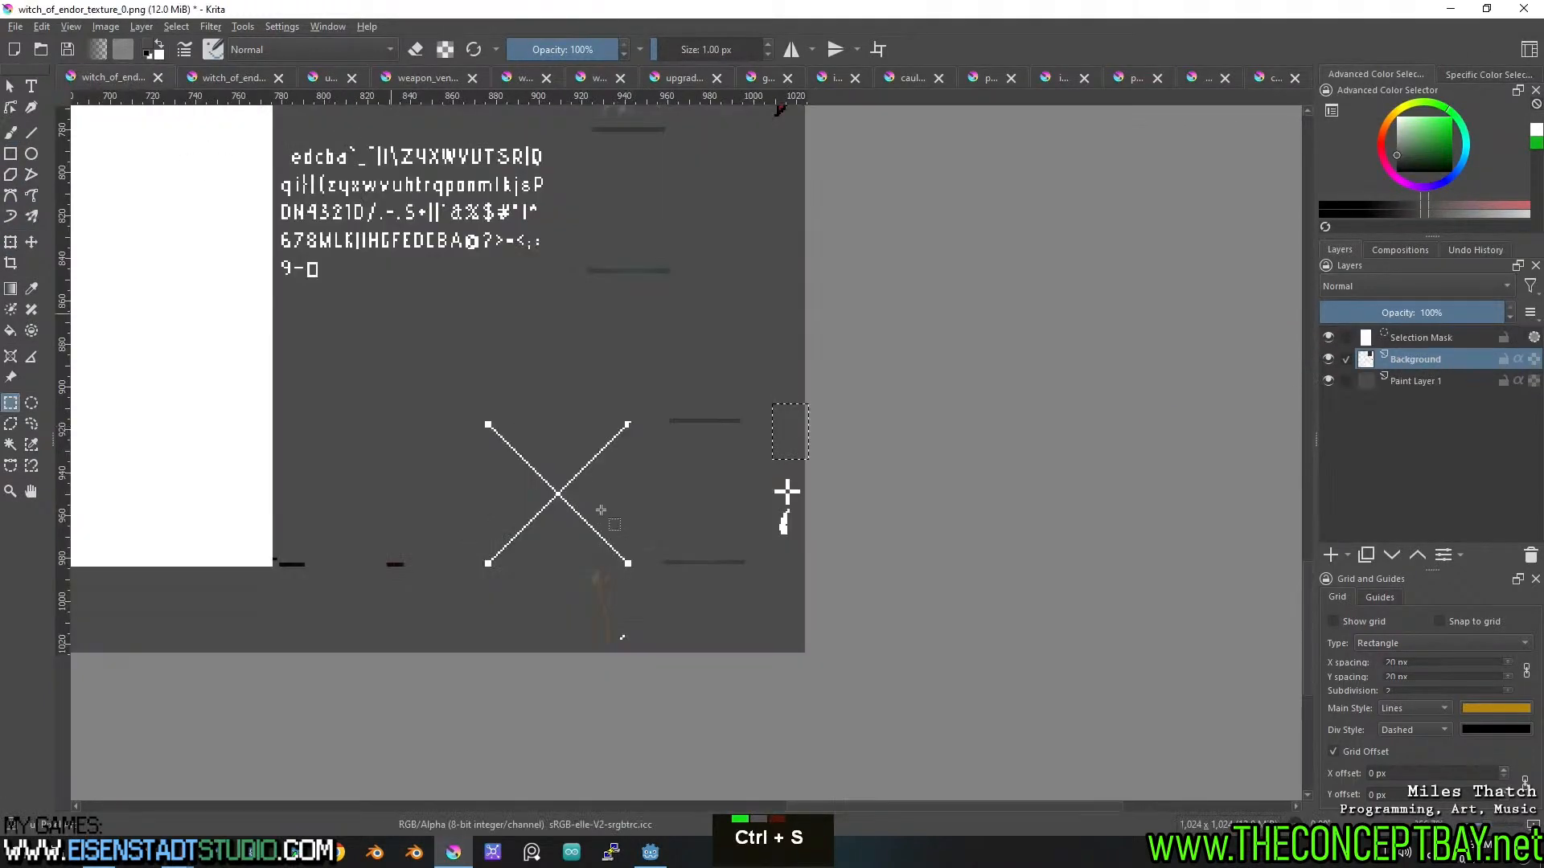
middle_click(455, 443)
middle_click(515, 418)
middle_click(573, 387)
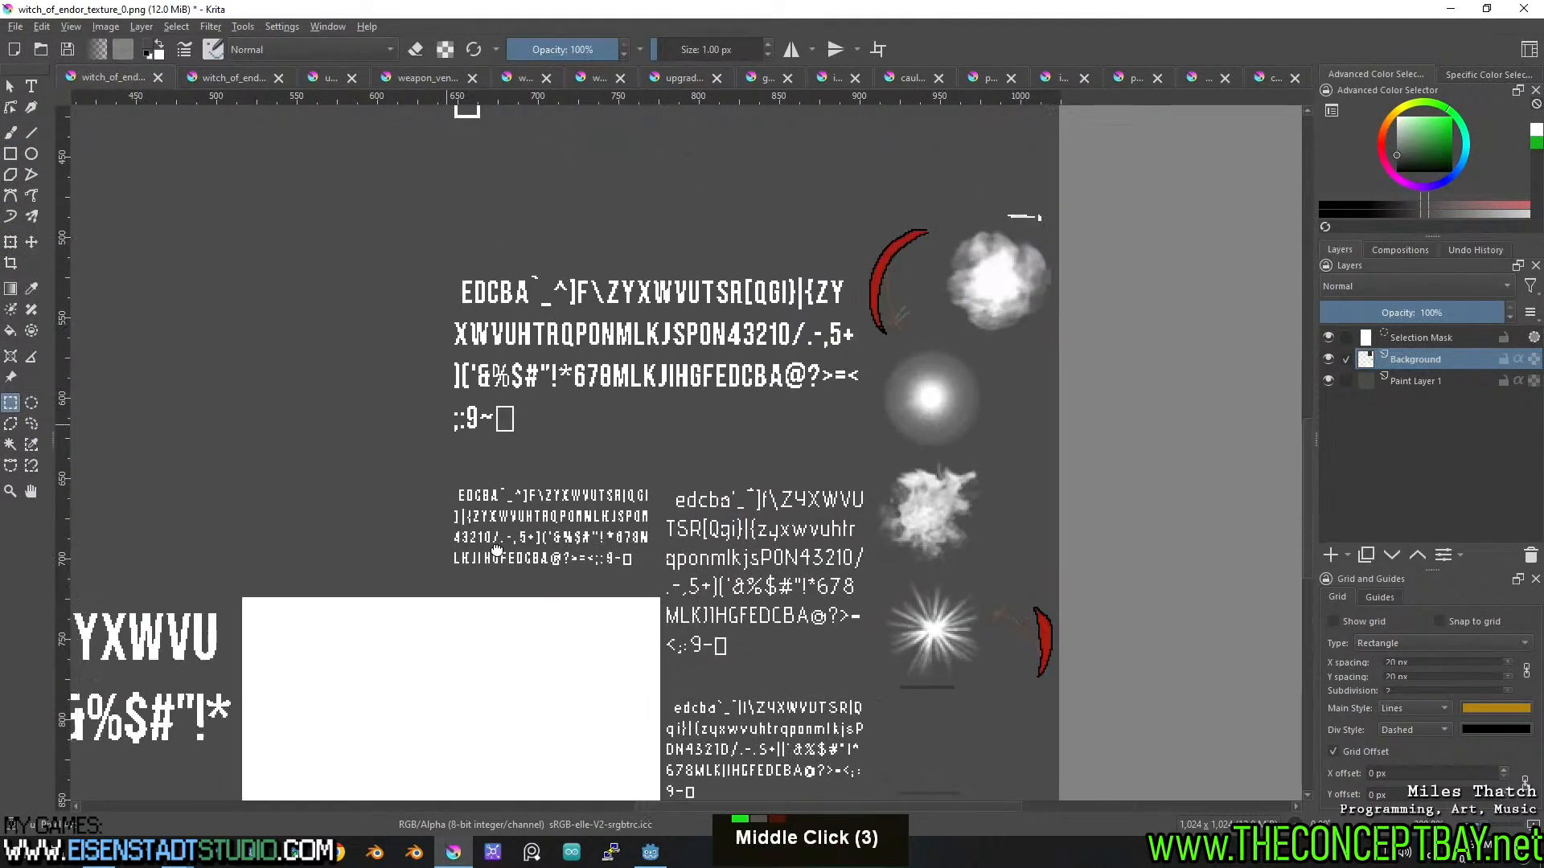
middle_click(573, 387)
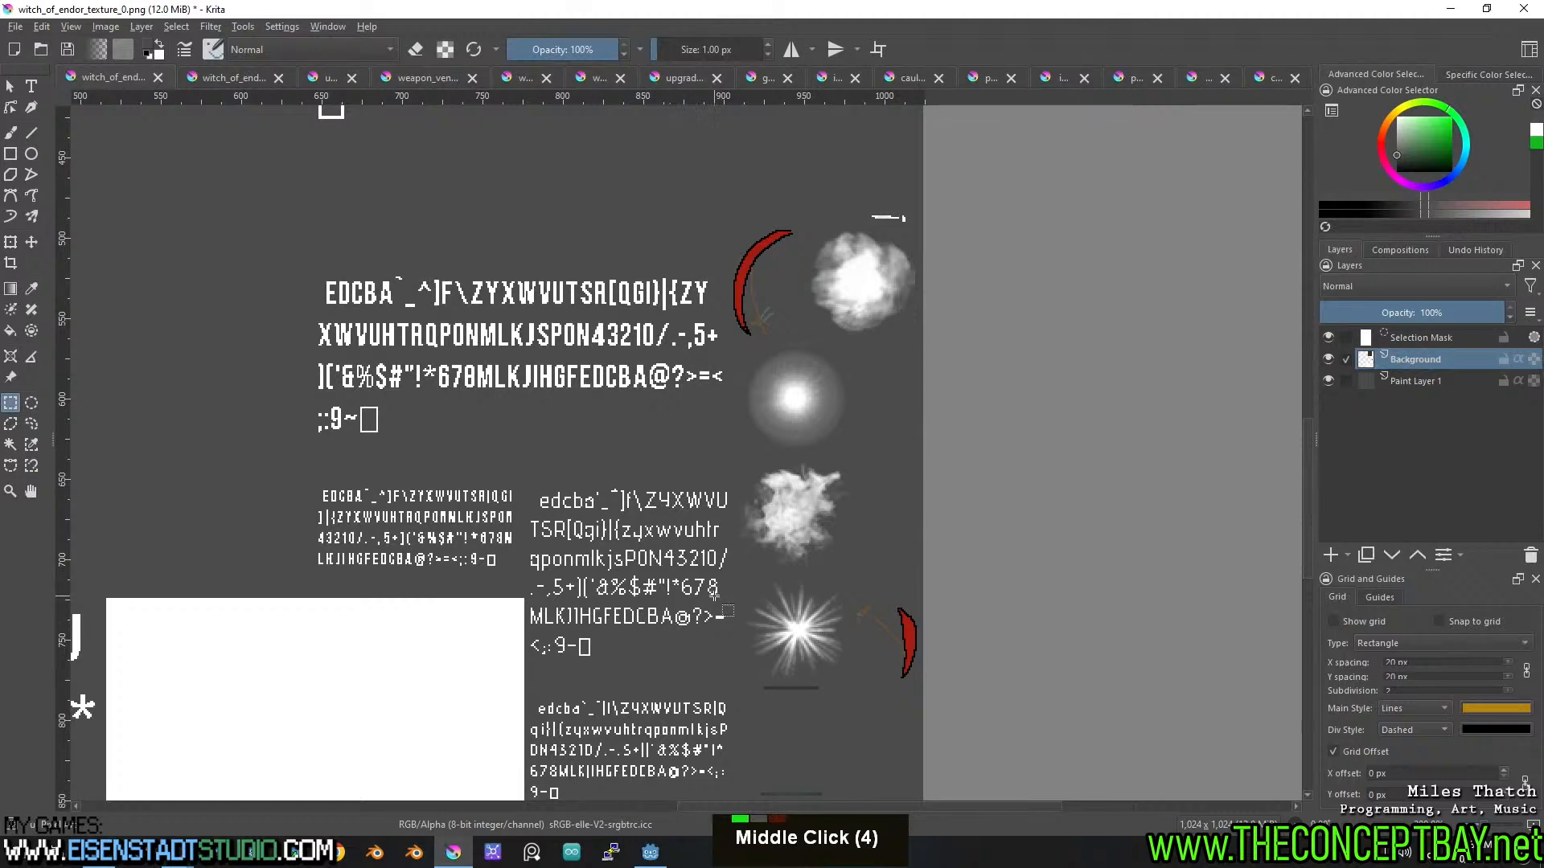
scroll(714, 595, "down", 2)
middle_click(623, 410)
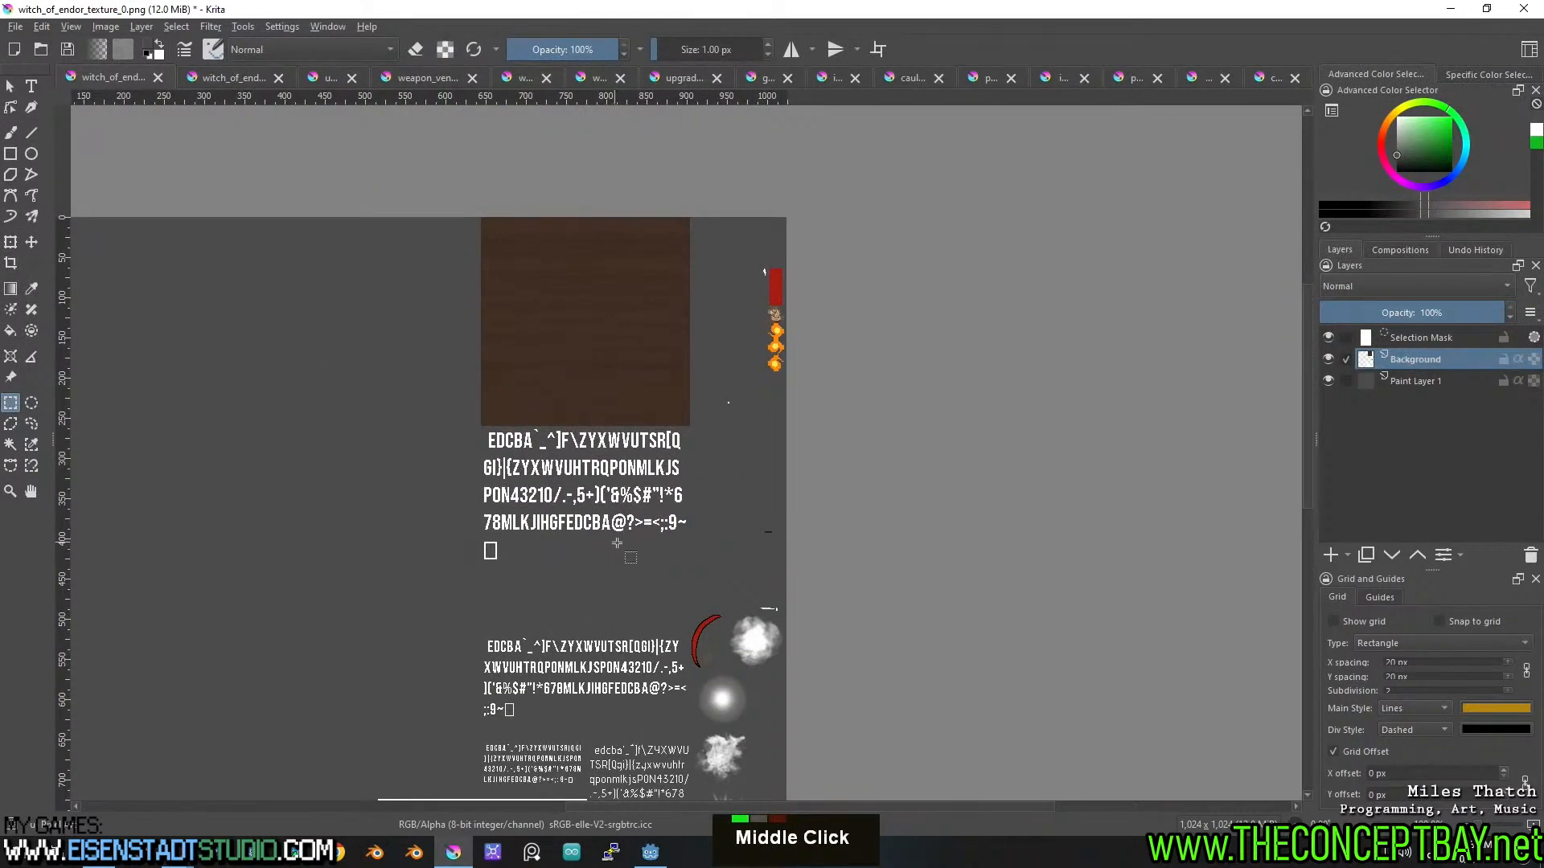
middle_click(713, 430)
middle_click(707, 434)
middle_click(371, 739)
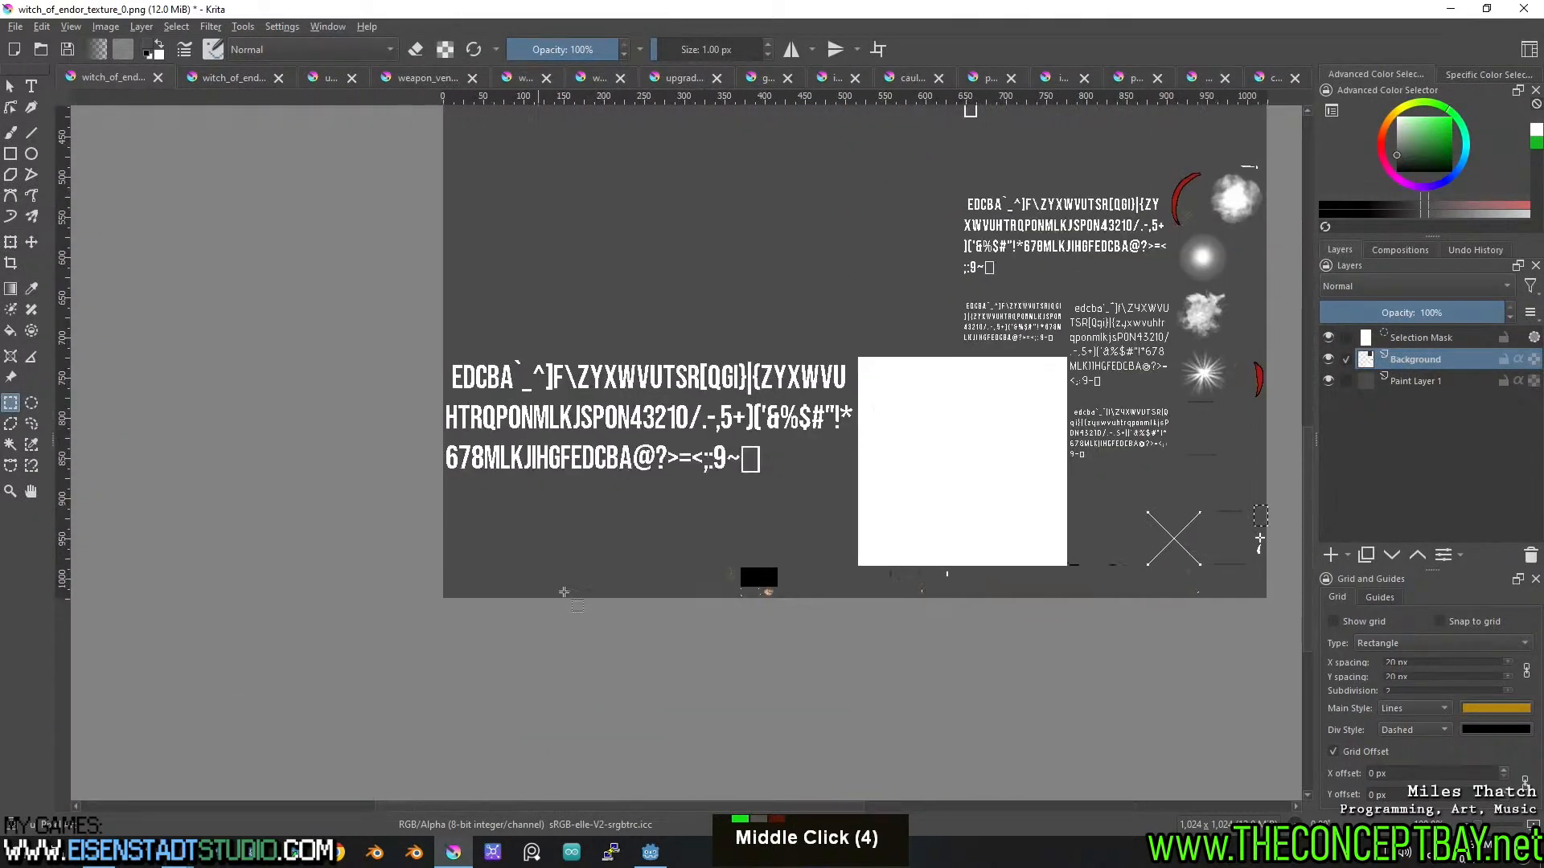
scroll(721, 577, "up", 4)
middle_click(722, 577)
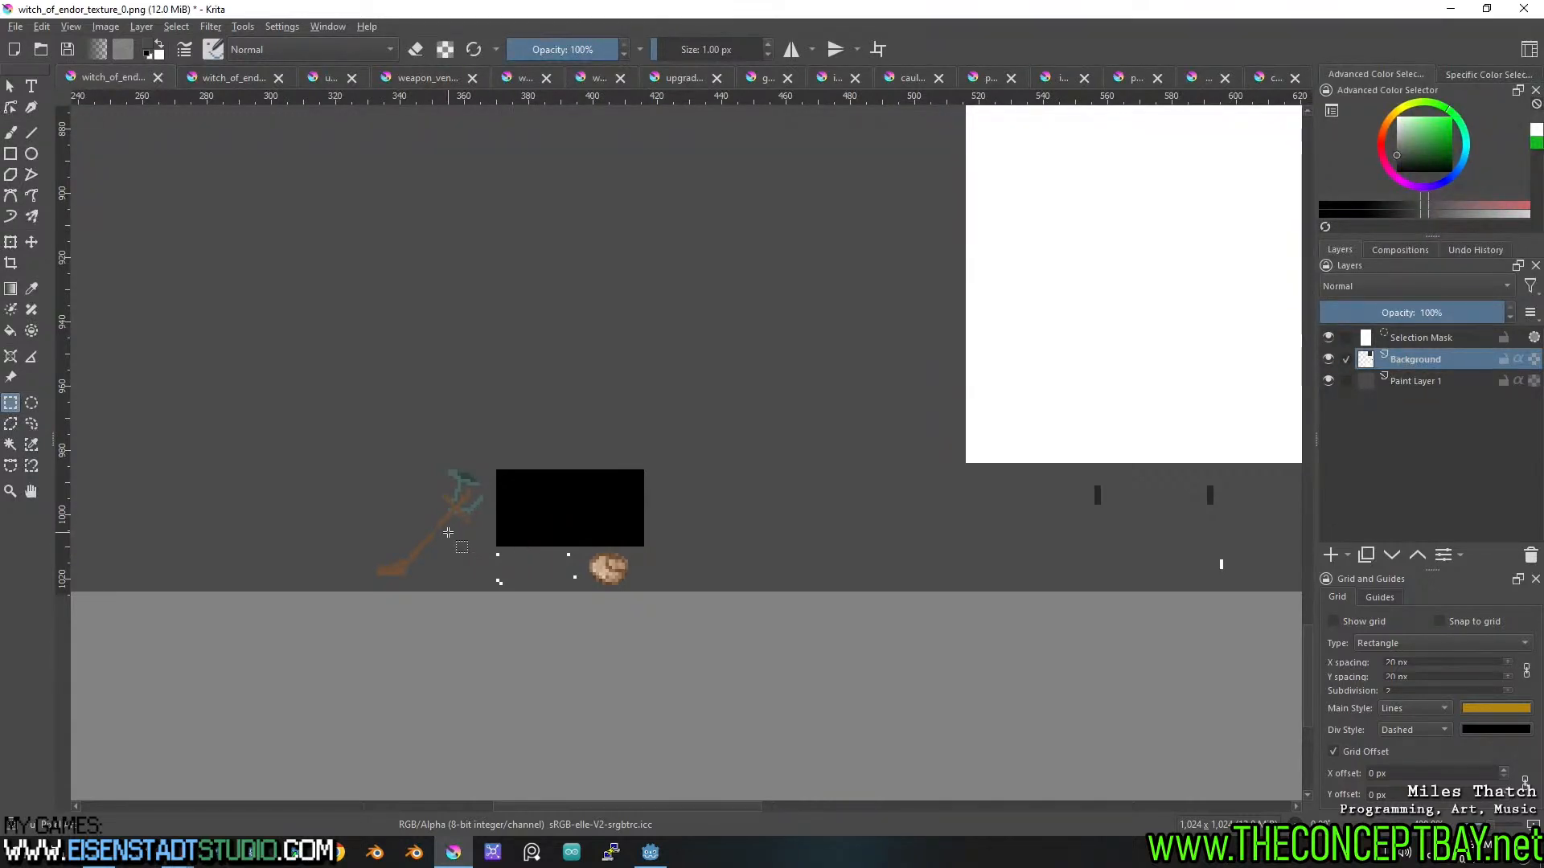
Examine the witch_of_endor_texture_0 sheet from the bottom row up to the glow sprites for remaining sprite pieces.
scroll(448, 532, "down", 6)
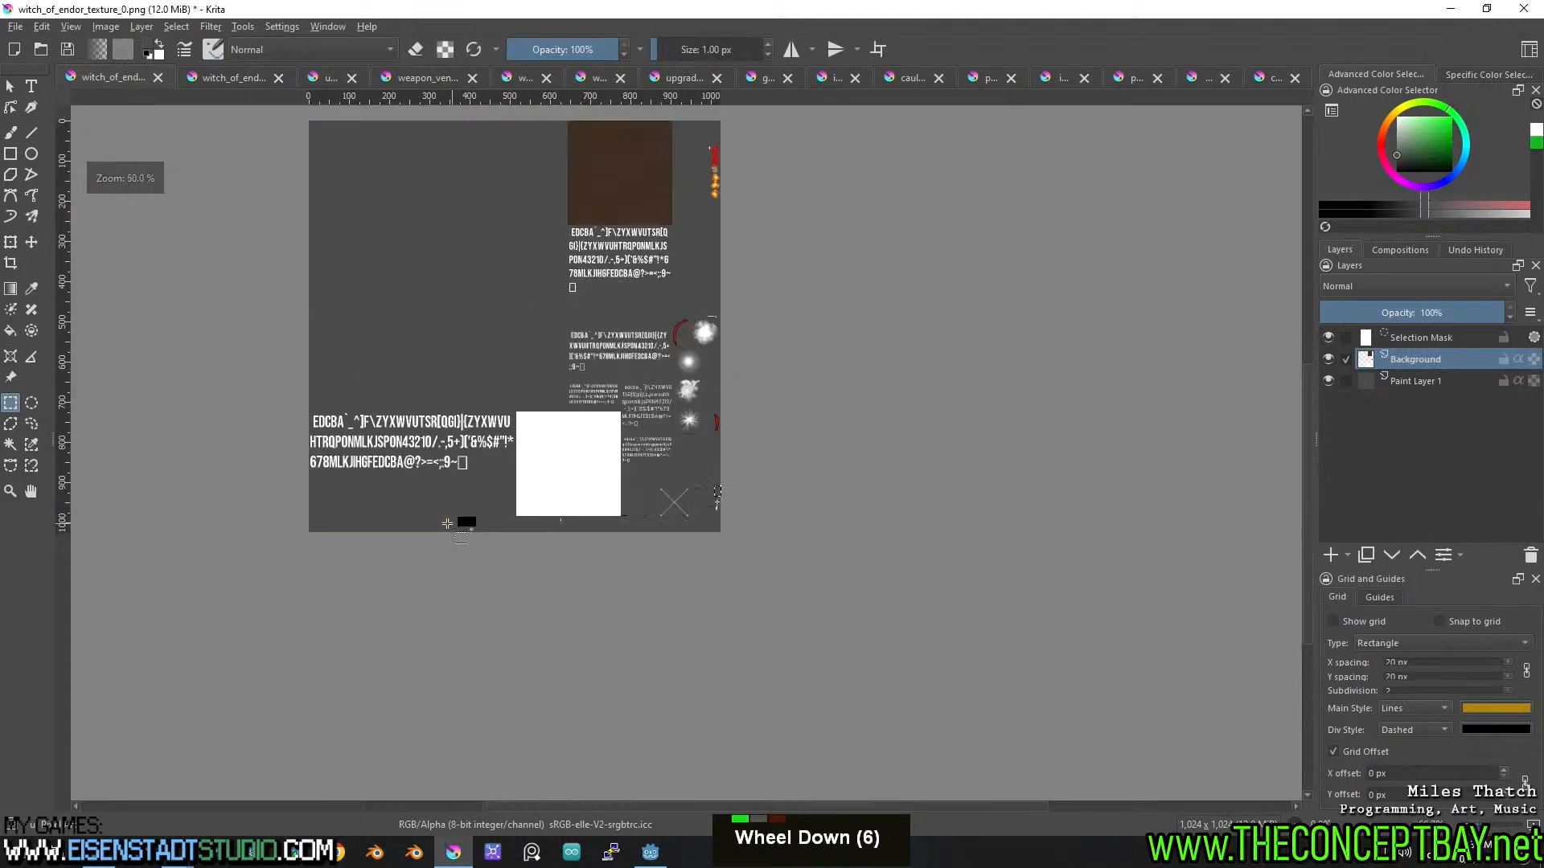
middle_click(452, 522)
scroll(527, 456, "up", 3)
middle_click(617, 498)
scroll(502, 562, "up", 1)
middle_click(501, 562)
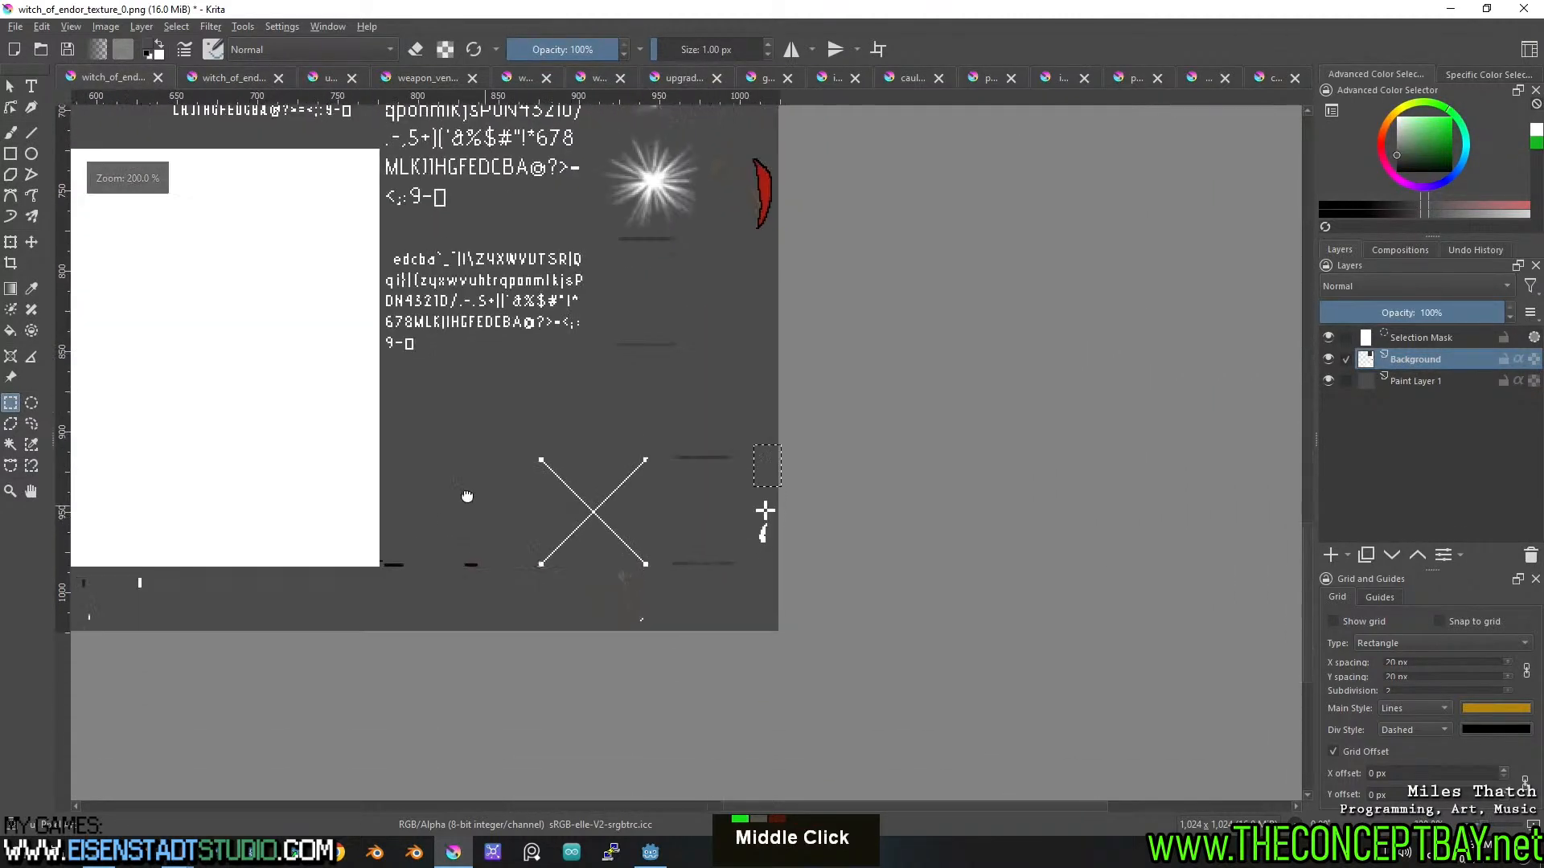
middle_click(349, 524)
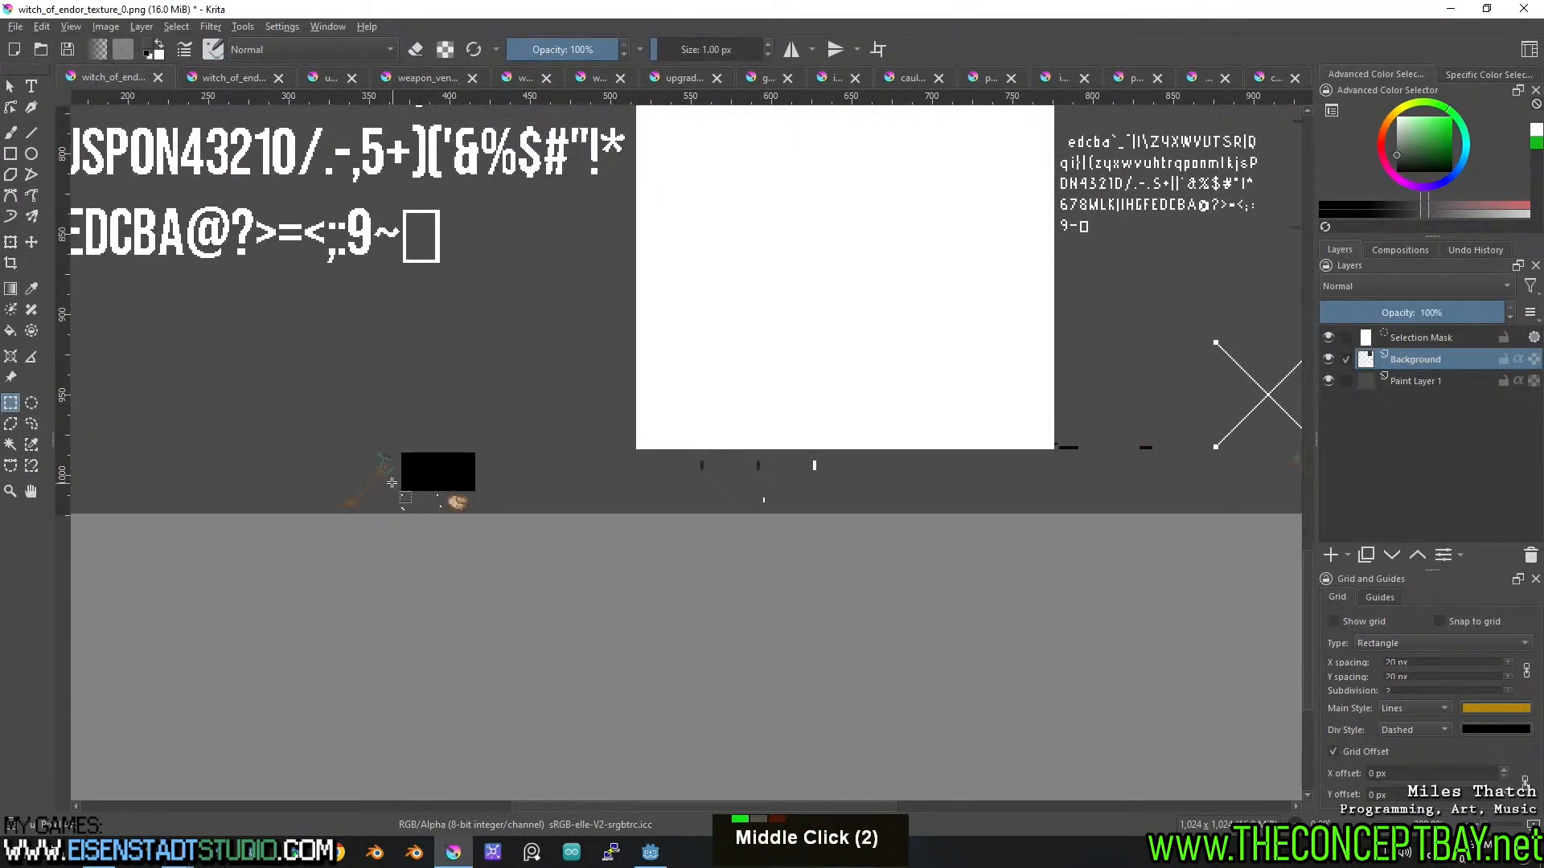
scroll(398, 482, "up", 1)
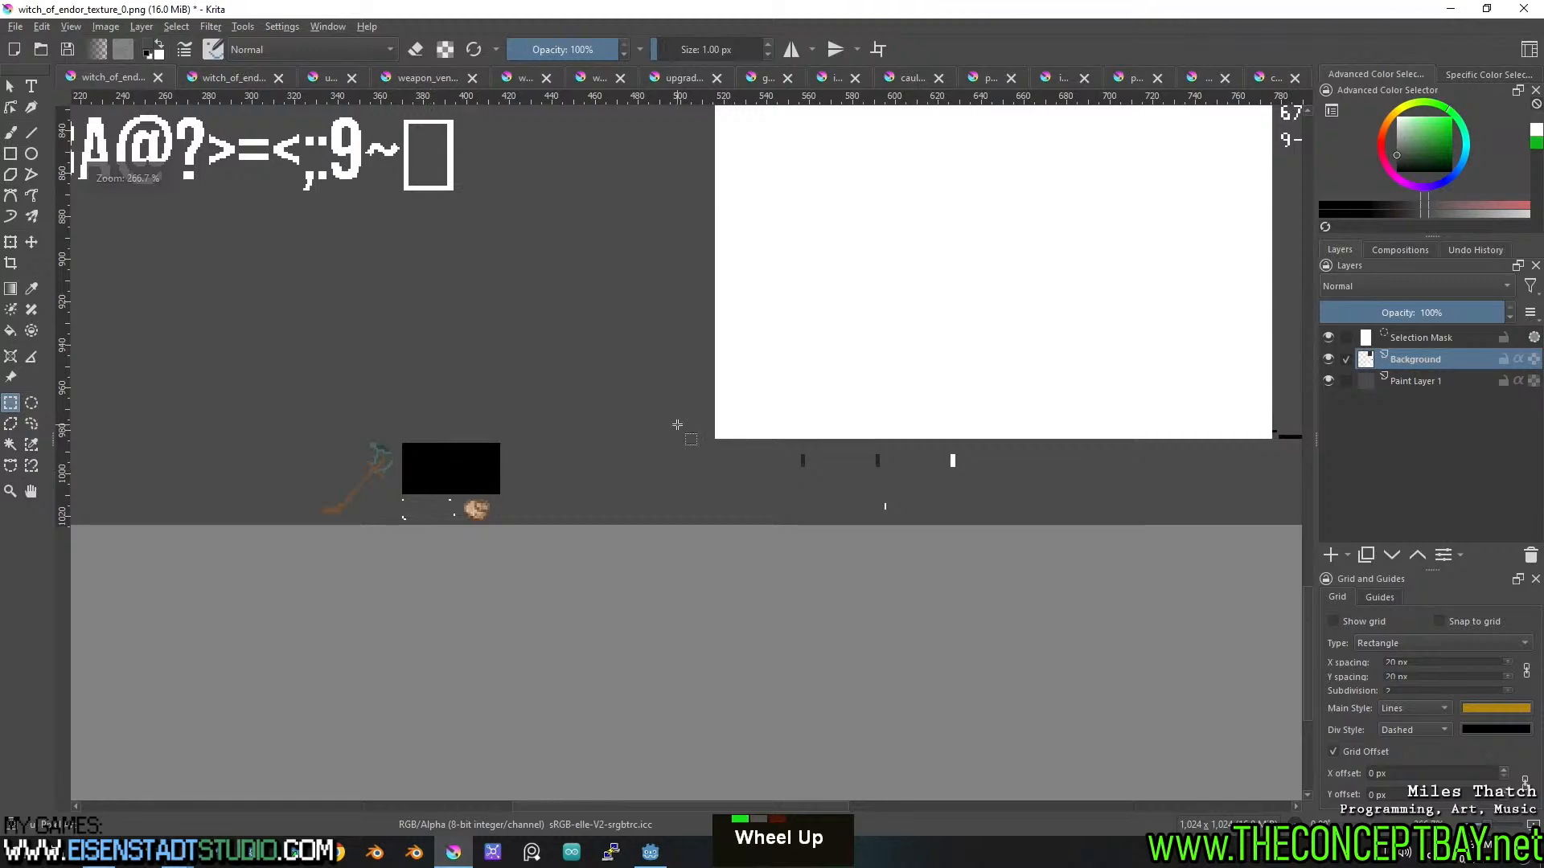
scroll(684, 427, "down", 2)
middle_click(917, 414)
scroll(595, 402, "up", 3)
scroll(628, 400, "down", 1)
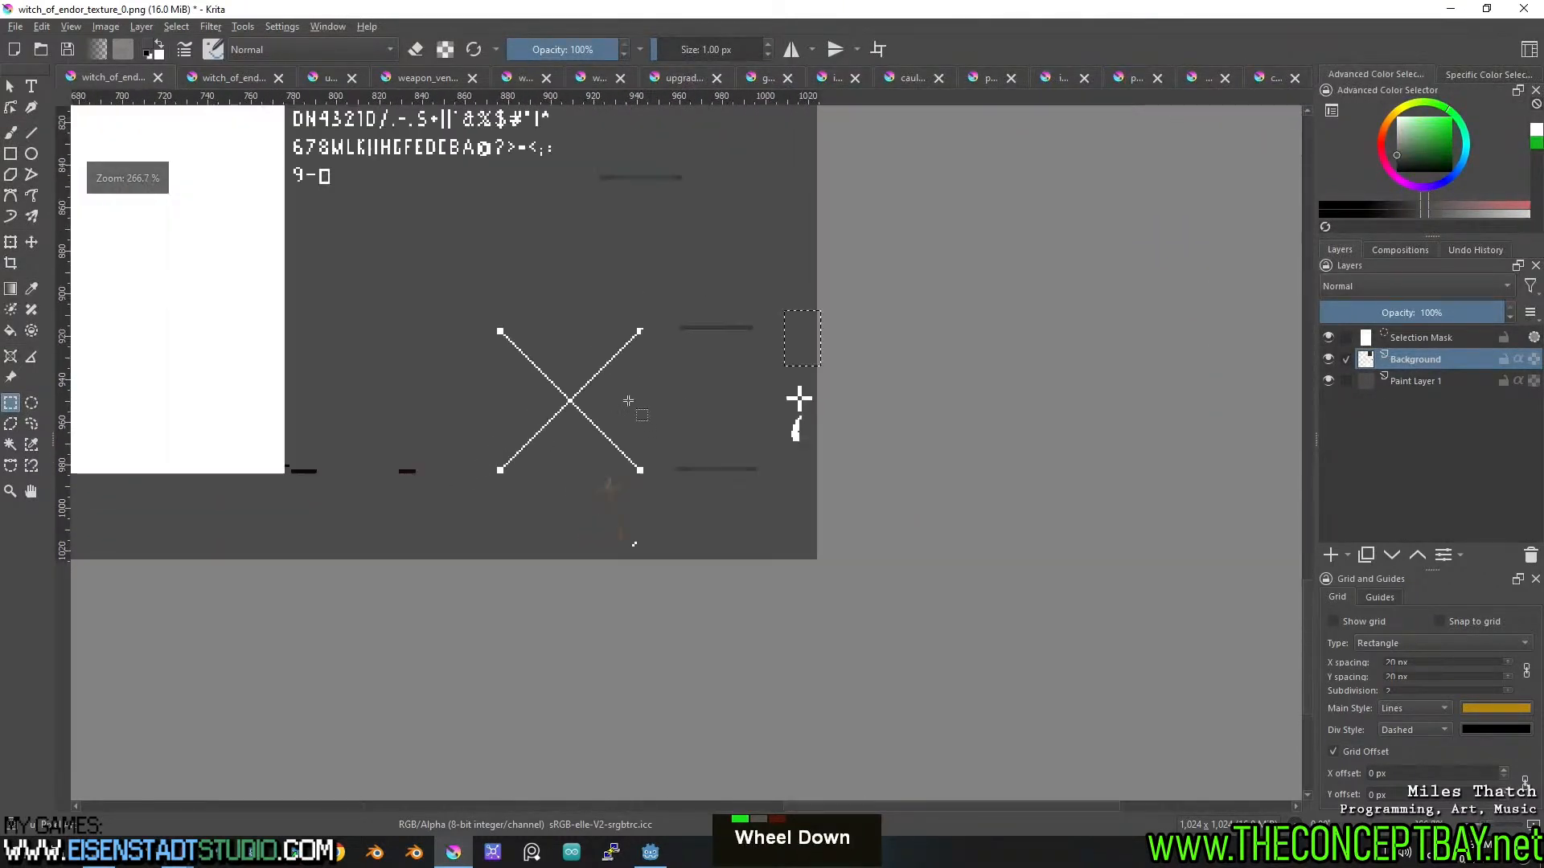
middle_click(608, 308)
middle_click(566, 730)
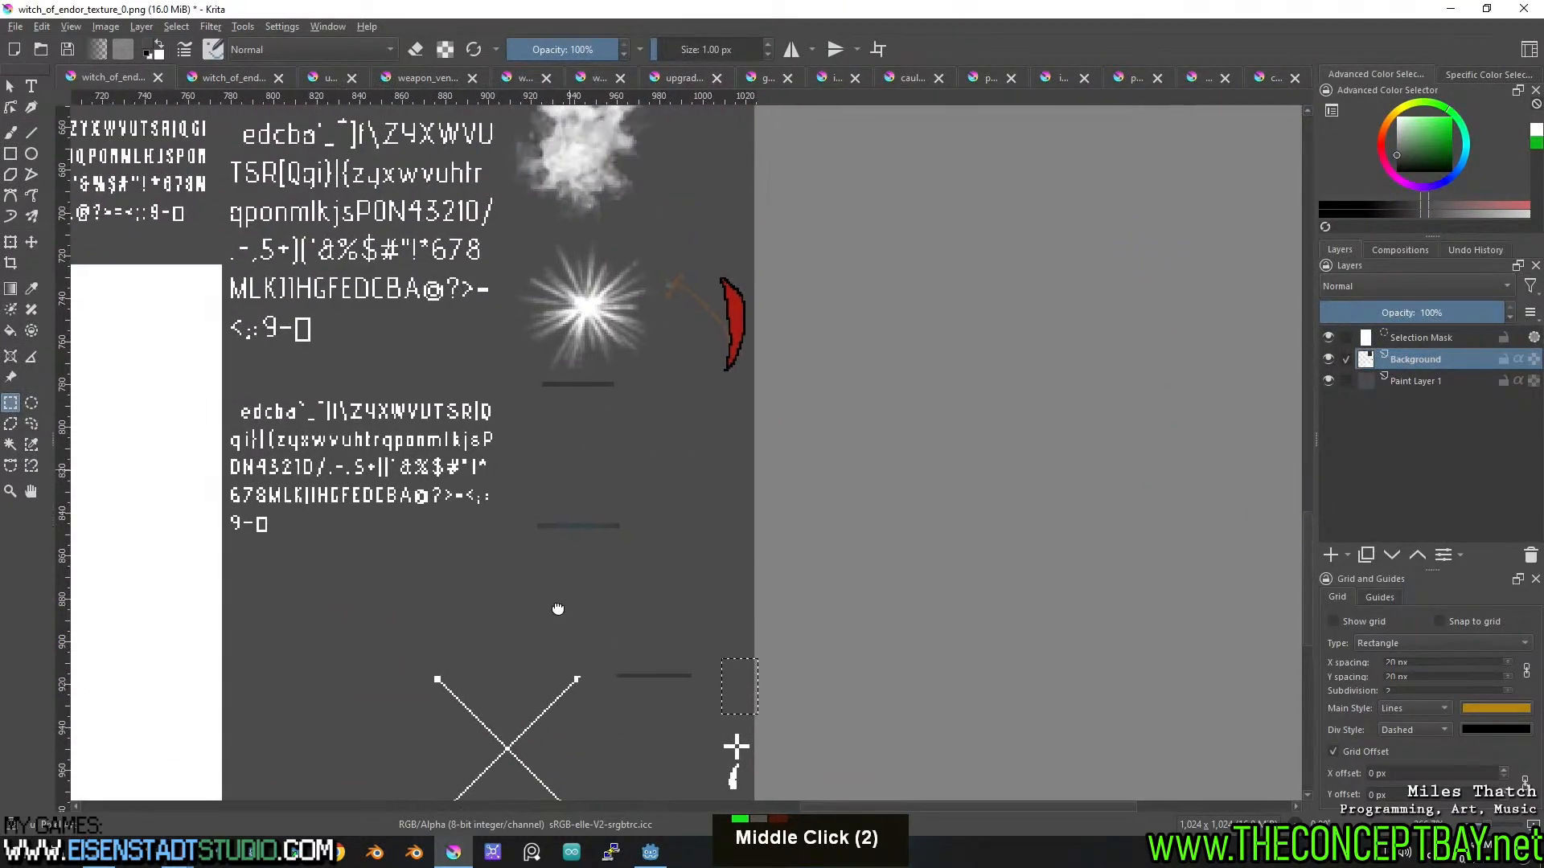
middle_click(574, 482)
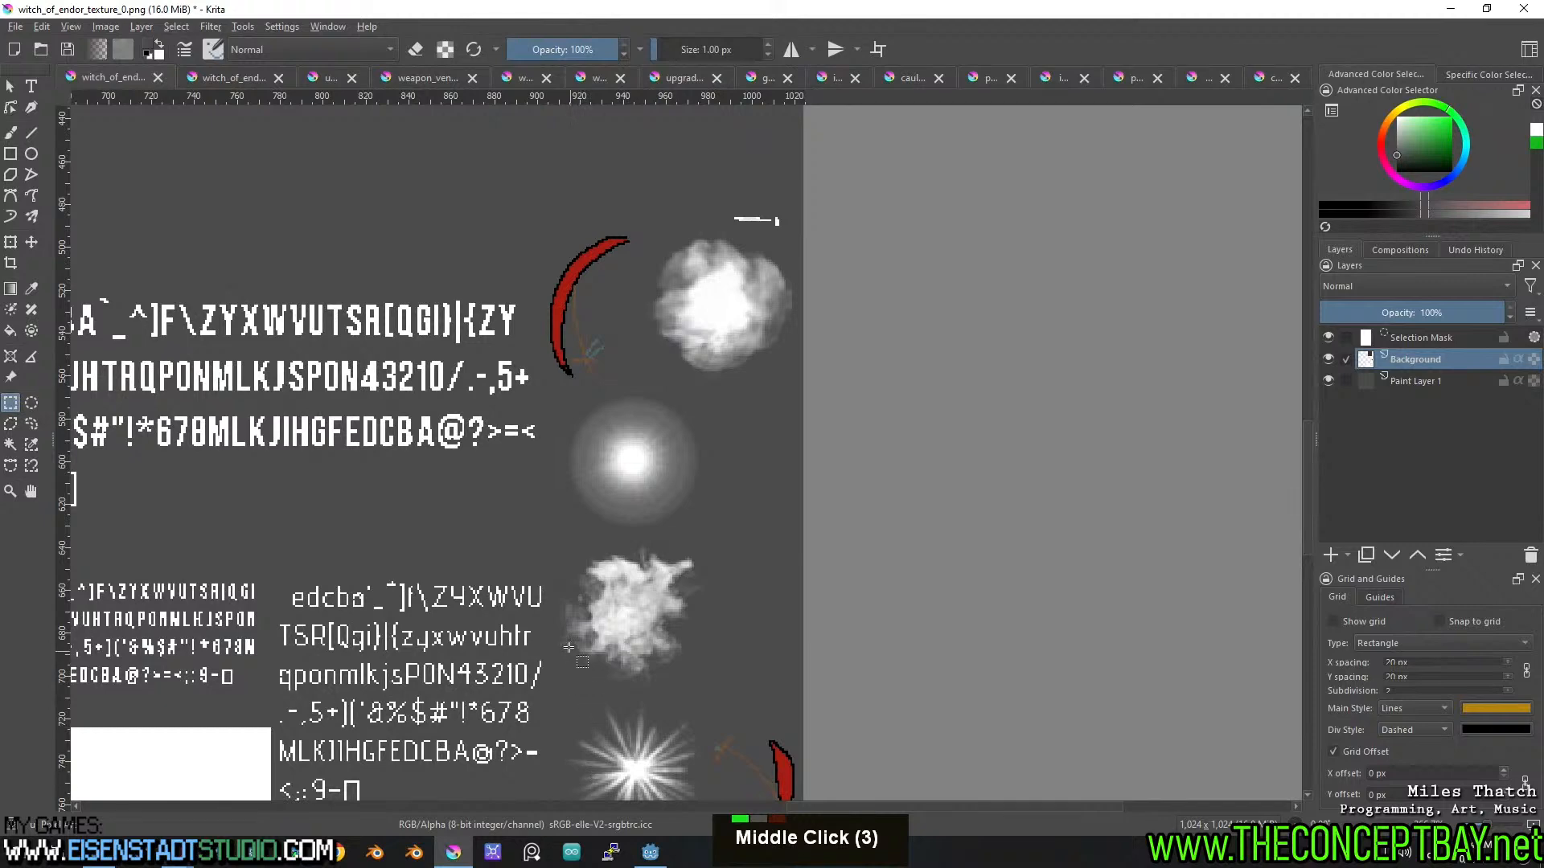
scroll(566, 459, "down", 3)
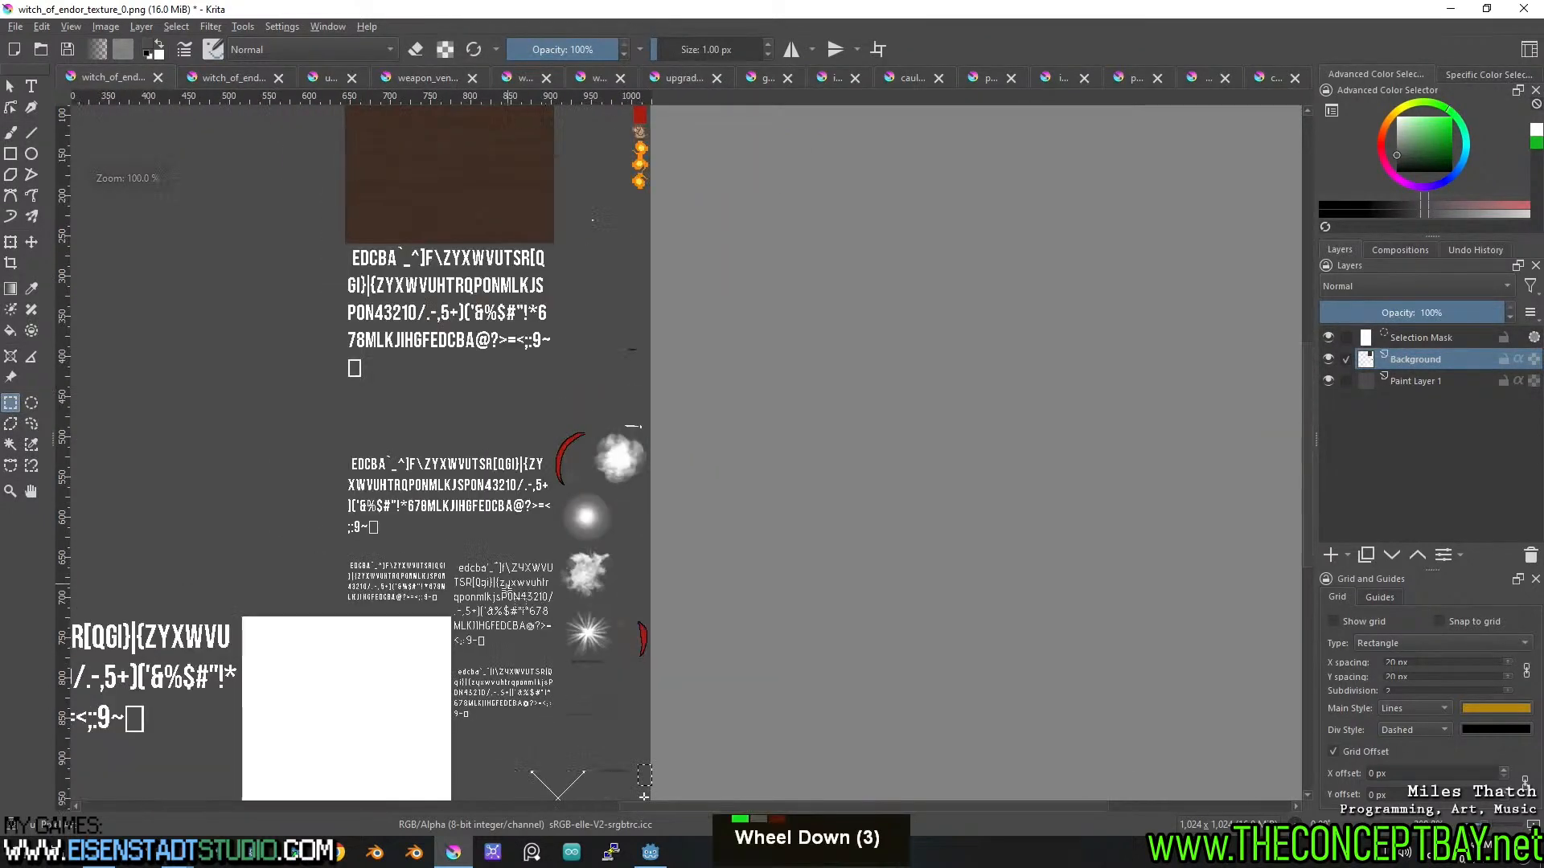
Cut the brown and teal sprite beside the black rectangle near the sheet's lower edge and paste it into the undead document.
middle_click(459, 436)
scroll(378, 492, "up", 3)
left_click_drag(371, 482, 468, 593)
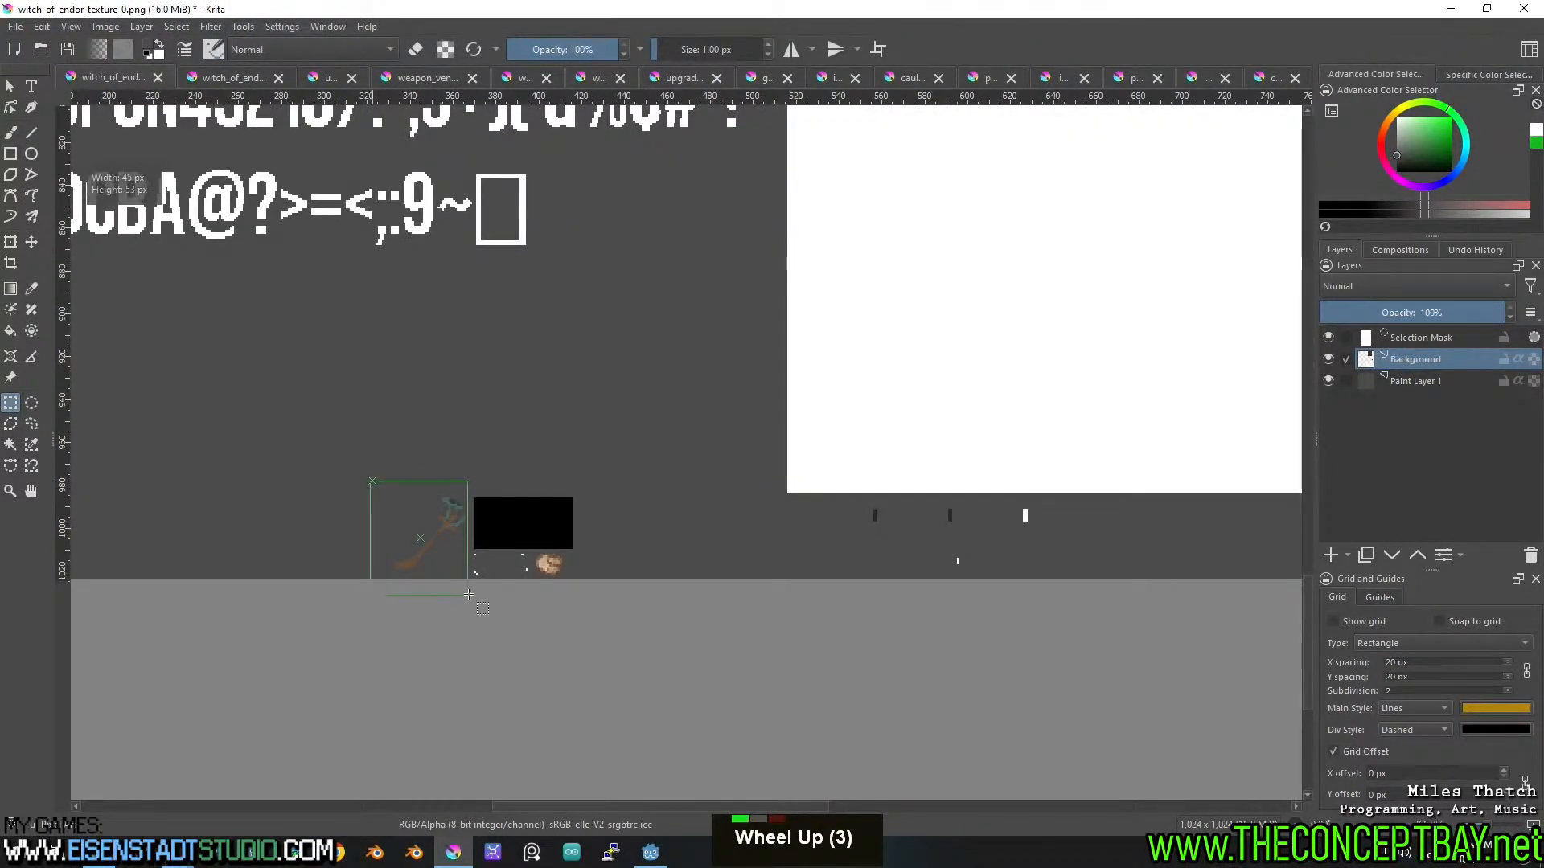
left_click(329, 77)
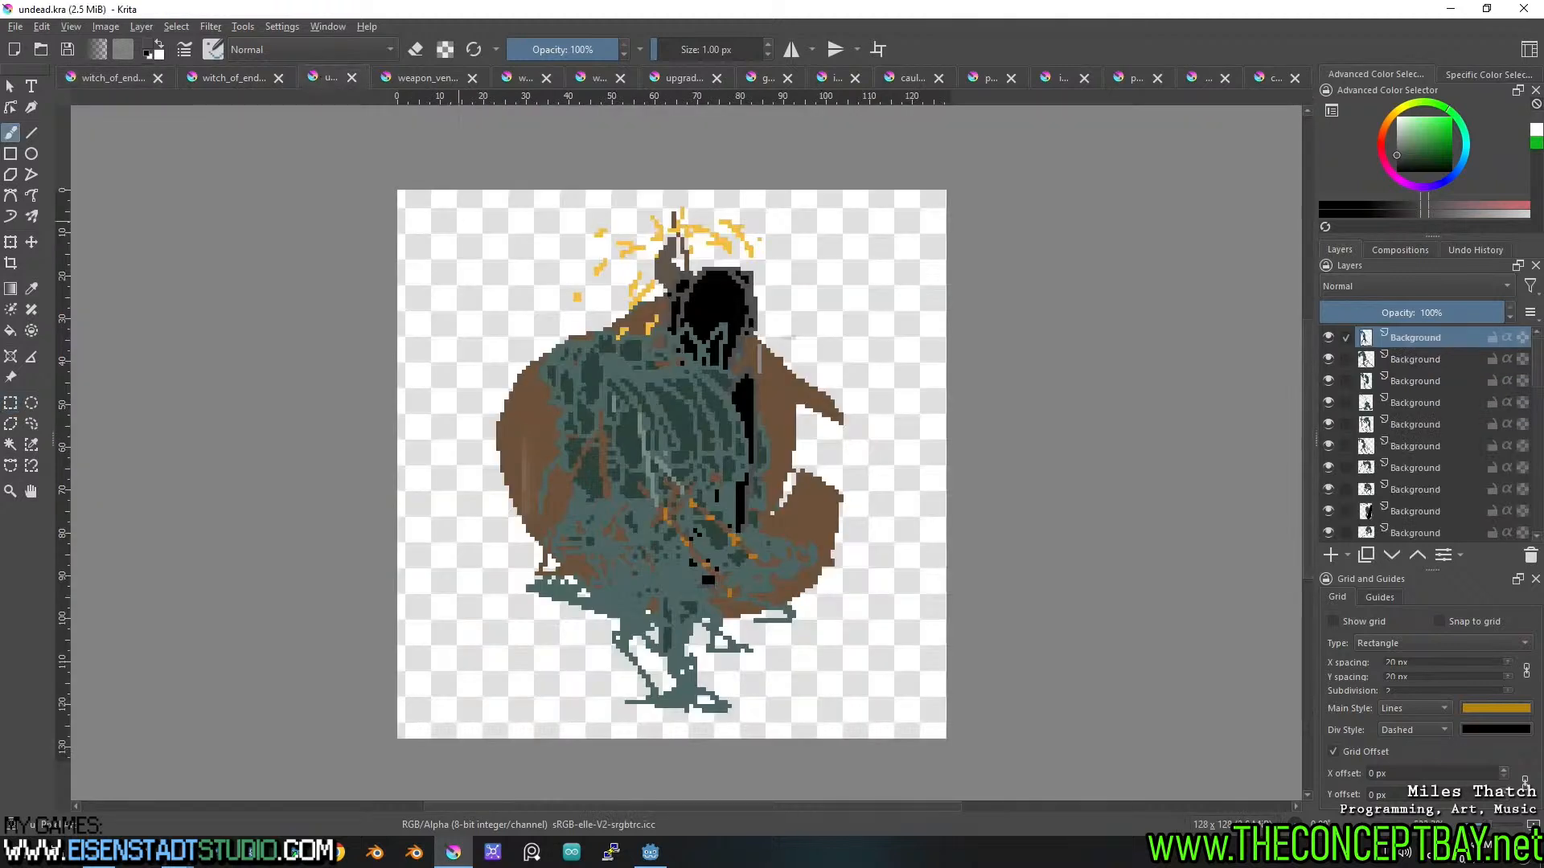
key("ctrl+v")
Move the faint brown sprite below the large white X on the texture_0 sheet into the undead document.
left_click(131, 81)
middle_click(1113, 424)
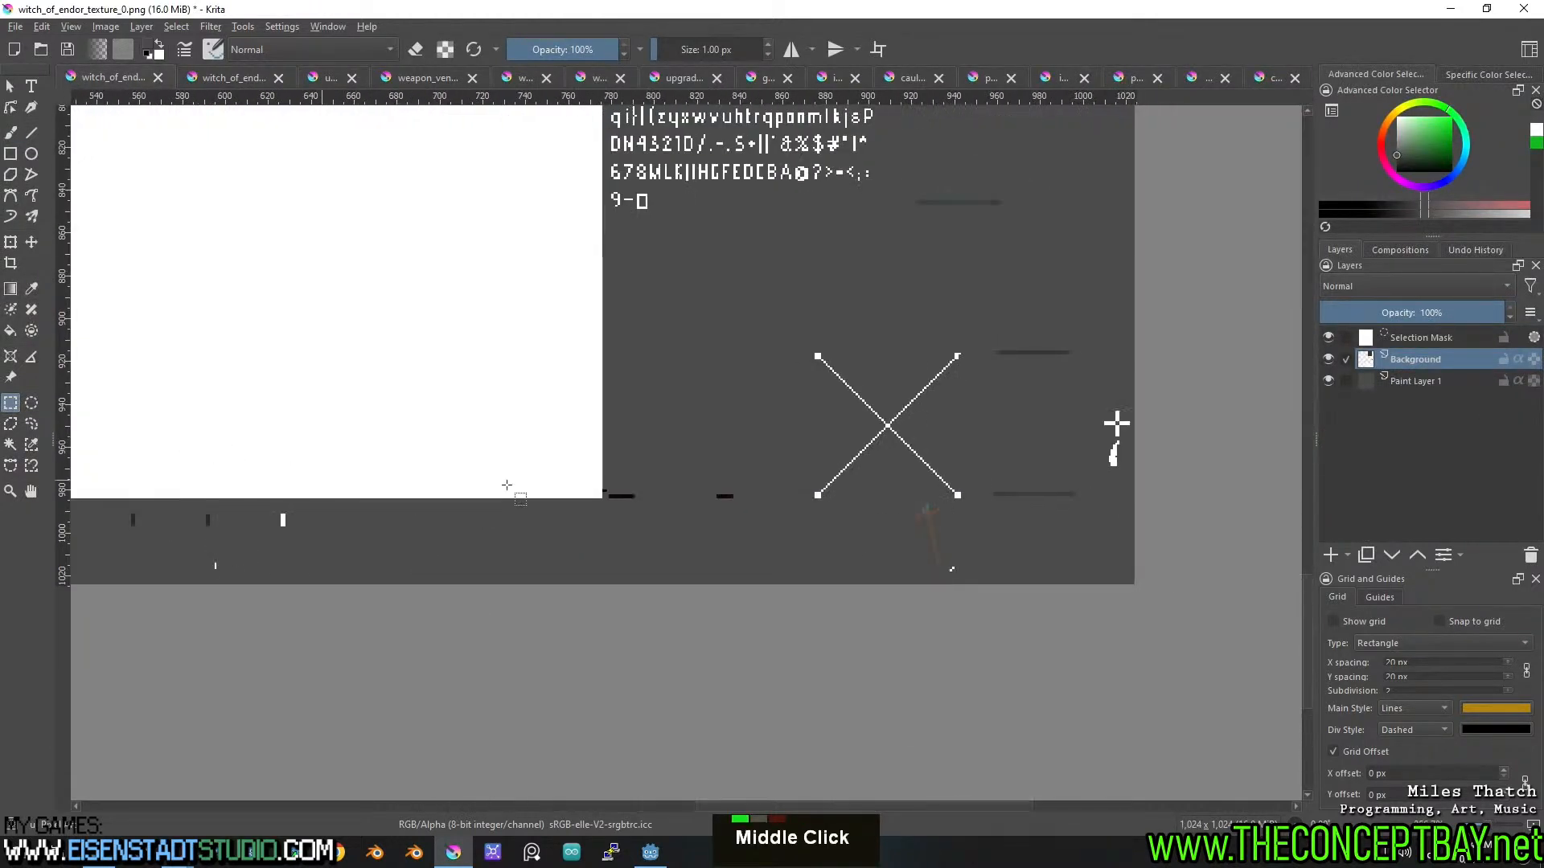
middle_click(763, 467)
left_click_drag(544, 532, 593, 626)
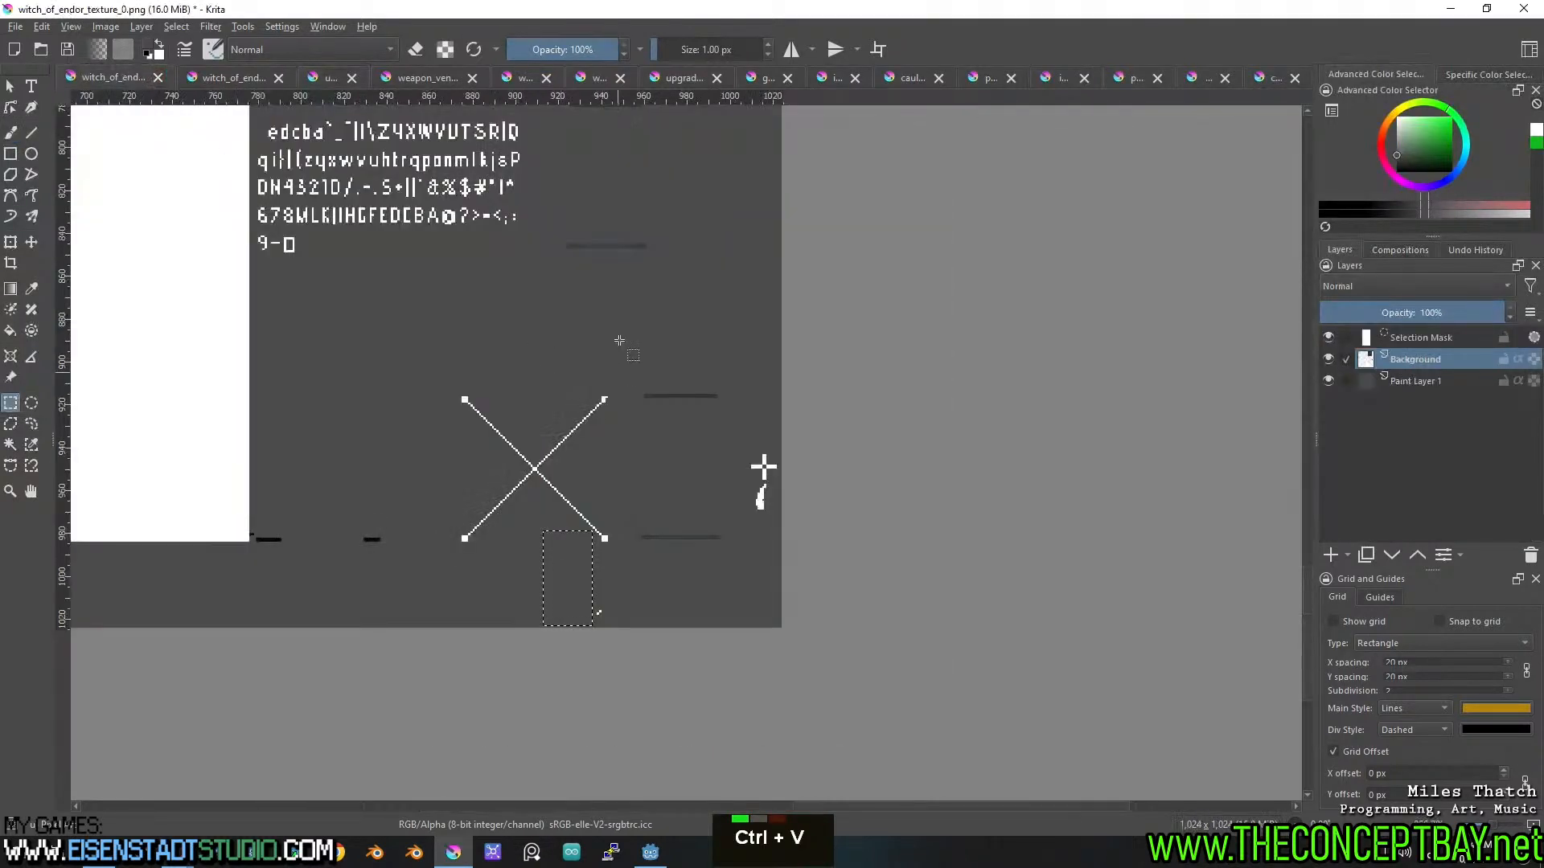
Cut the small white crosshair sprite at the sheet's edge and paste it into a new 32 by 32 pixel document.
middle_click(619, 341)
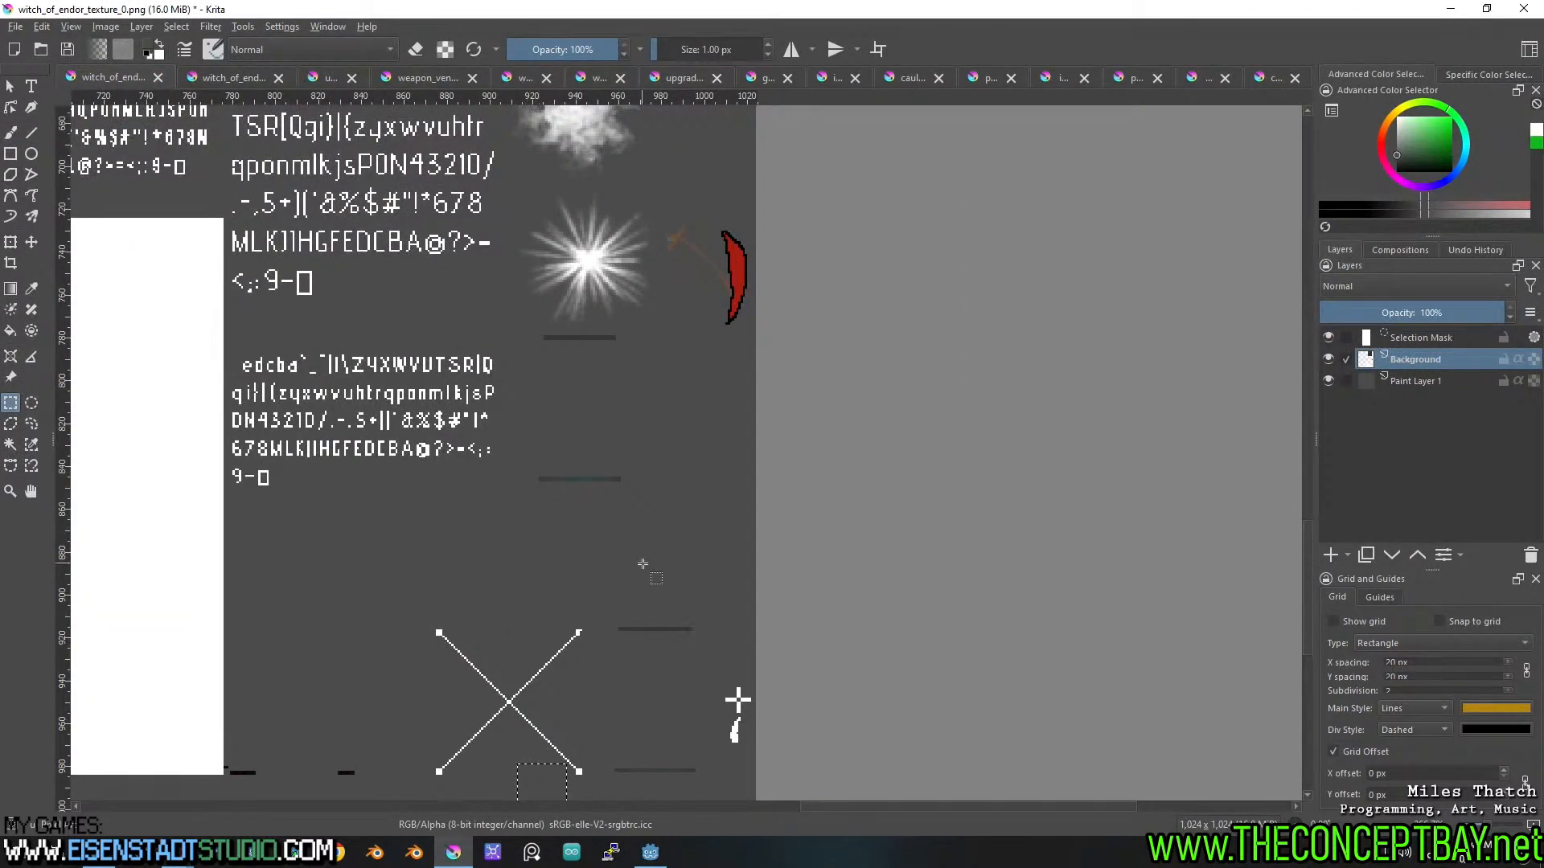
left_click_drag(725, 685, 754, 715)
key("shift+Delete")
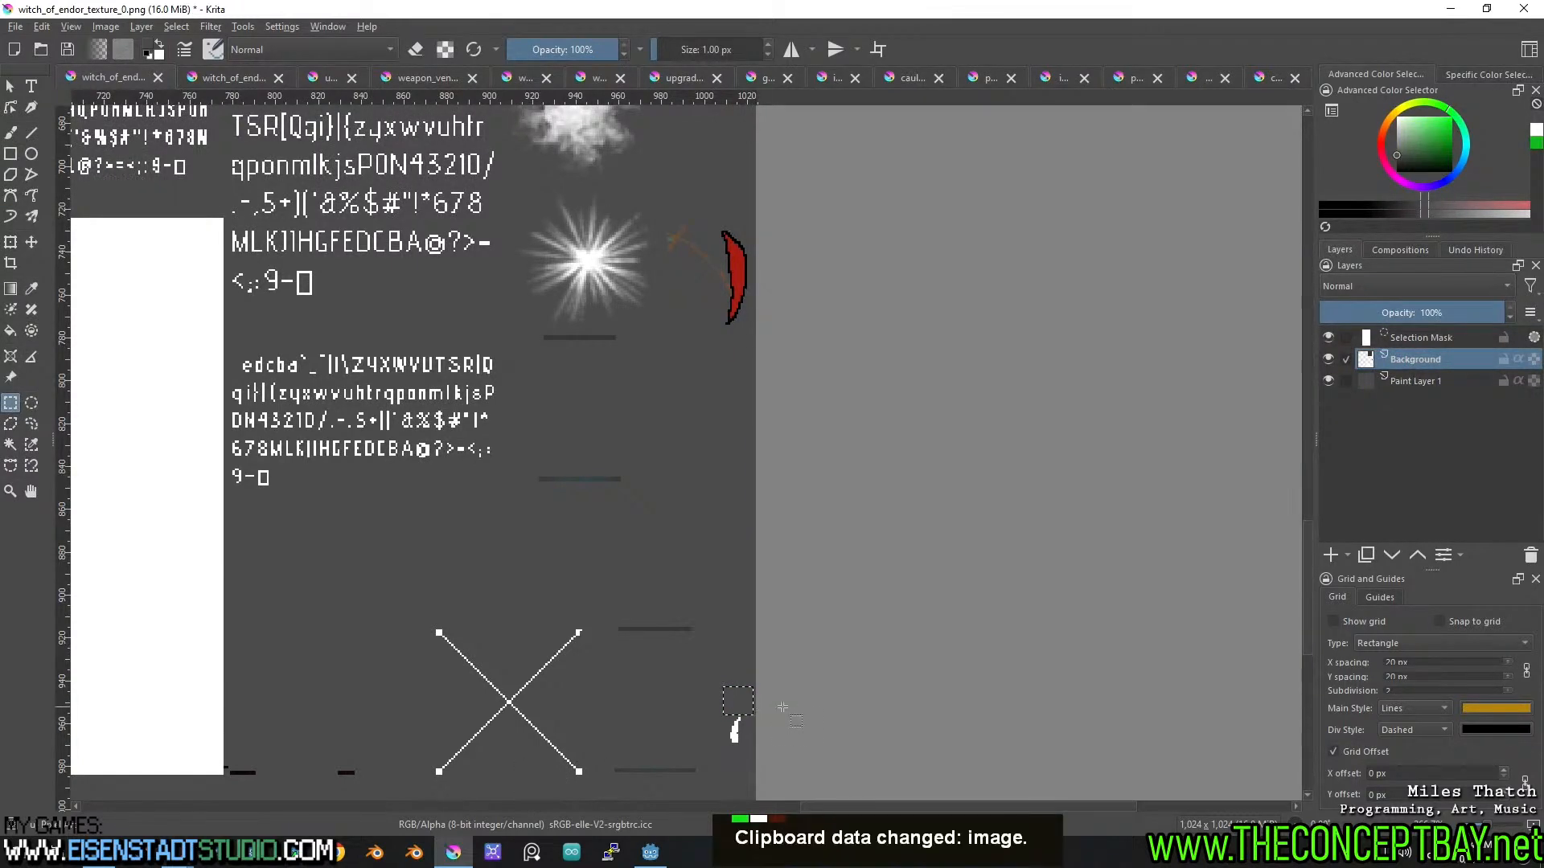
key("ctrl+n")
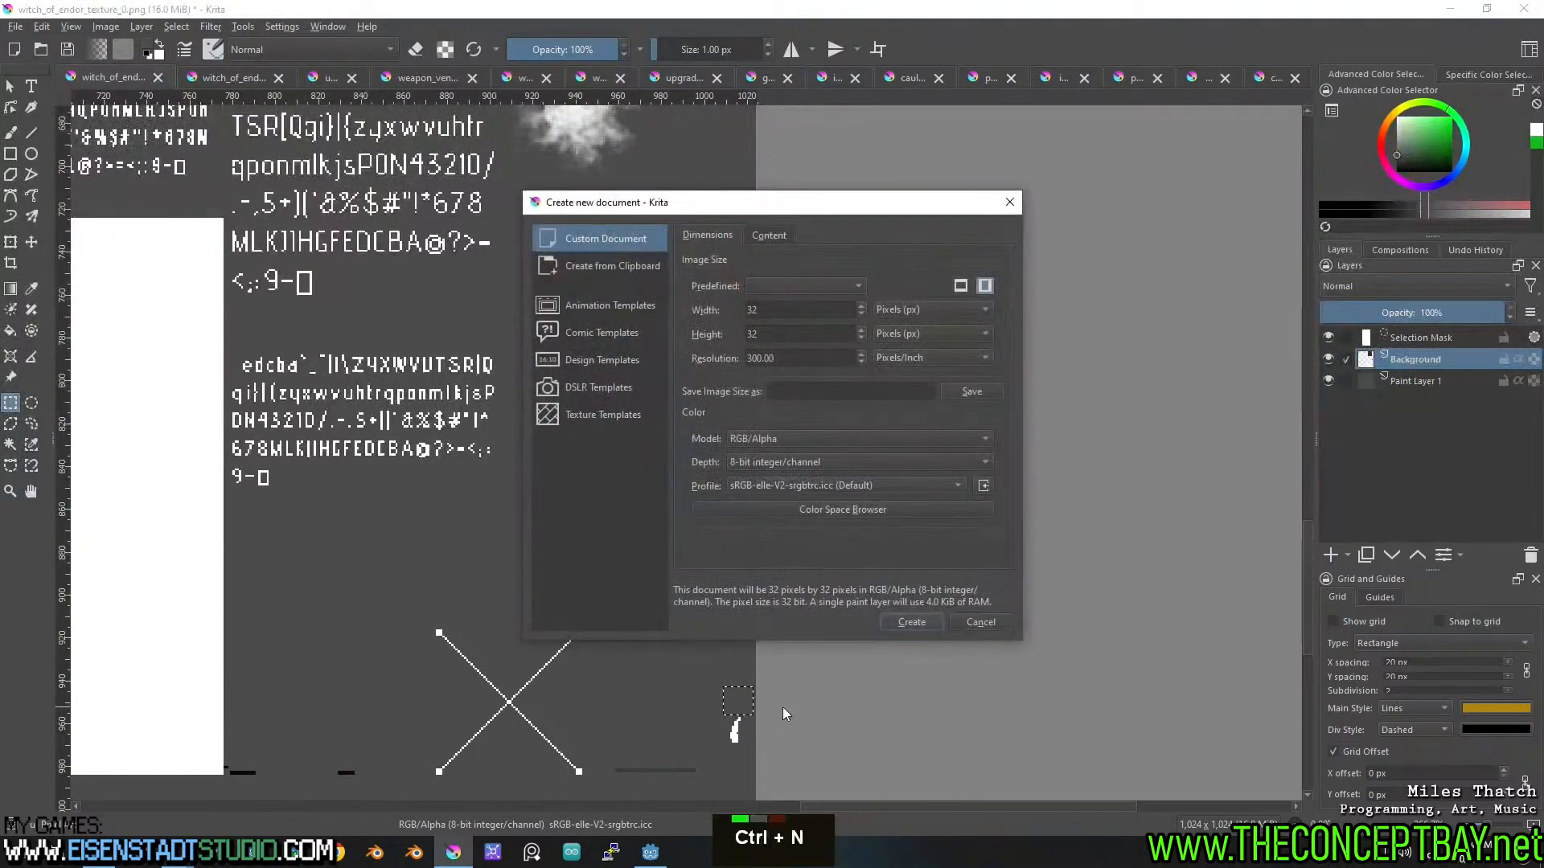
left_click(910, 621)
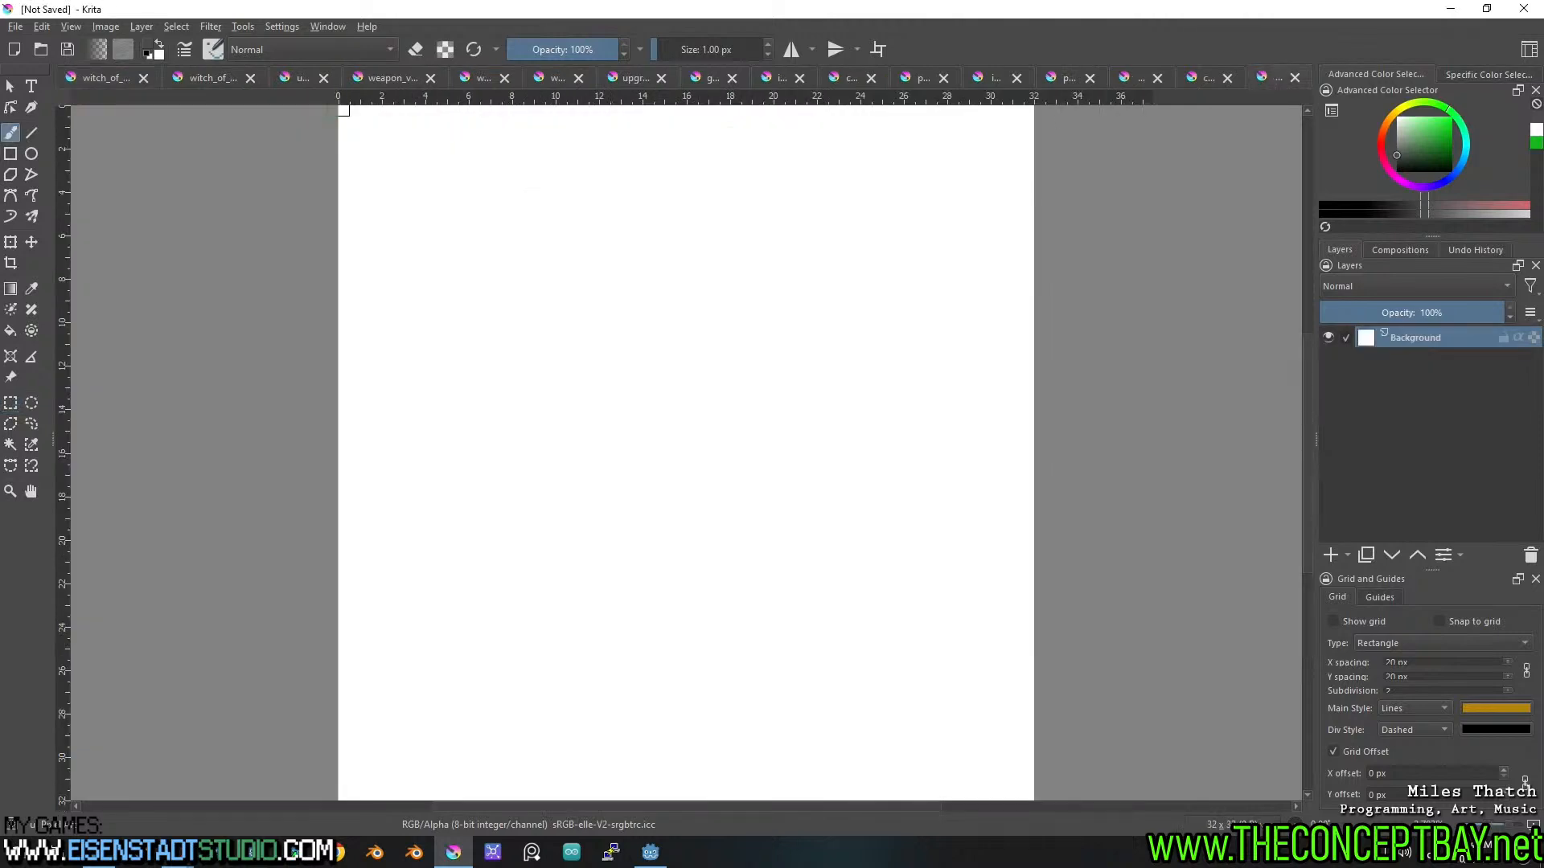
key("ctrl+v")
Fill the crosshair document's white bottom layer with dark grey and save the document as aim_cursor in the Assets folder.
left_click(1444, 360)
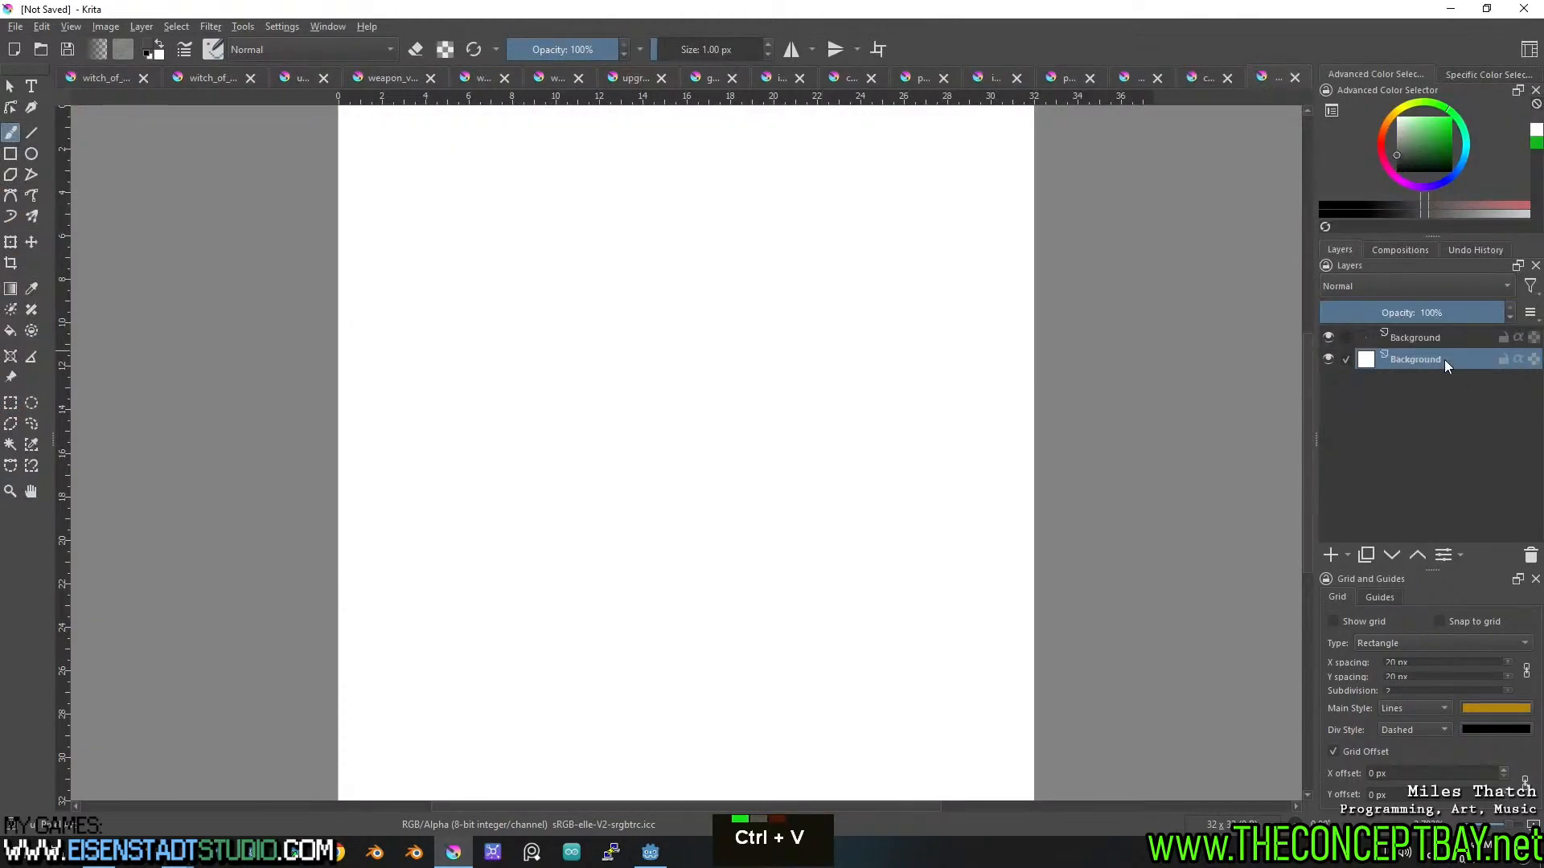
key("f")
left_click(890, 344)
key("ctrl+s")
type("aim_cursor")
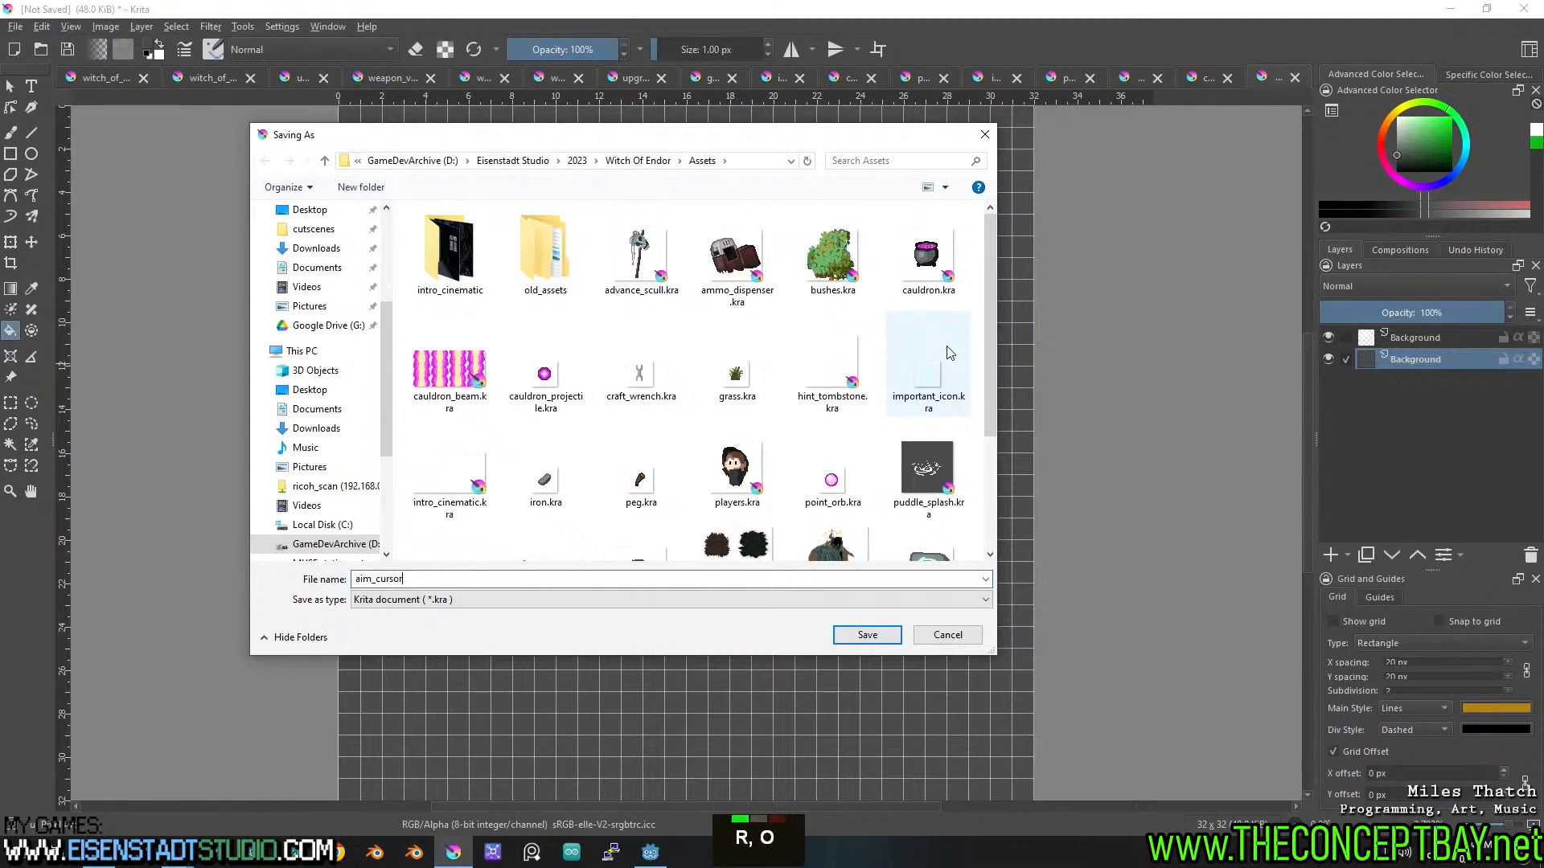
key("Return")
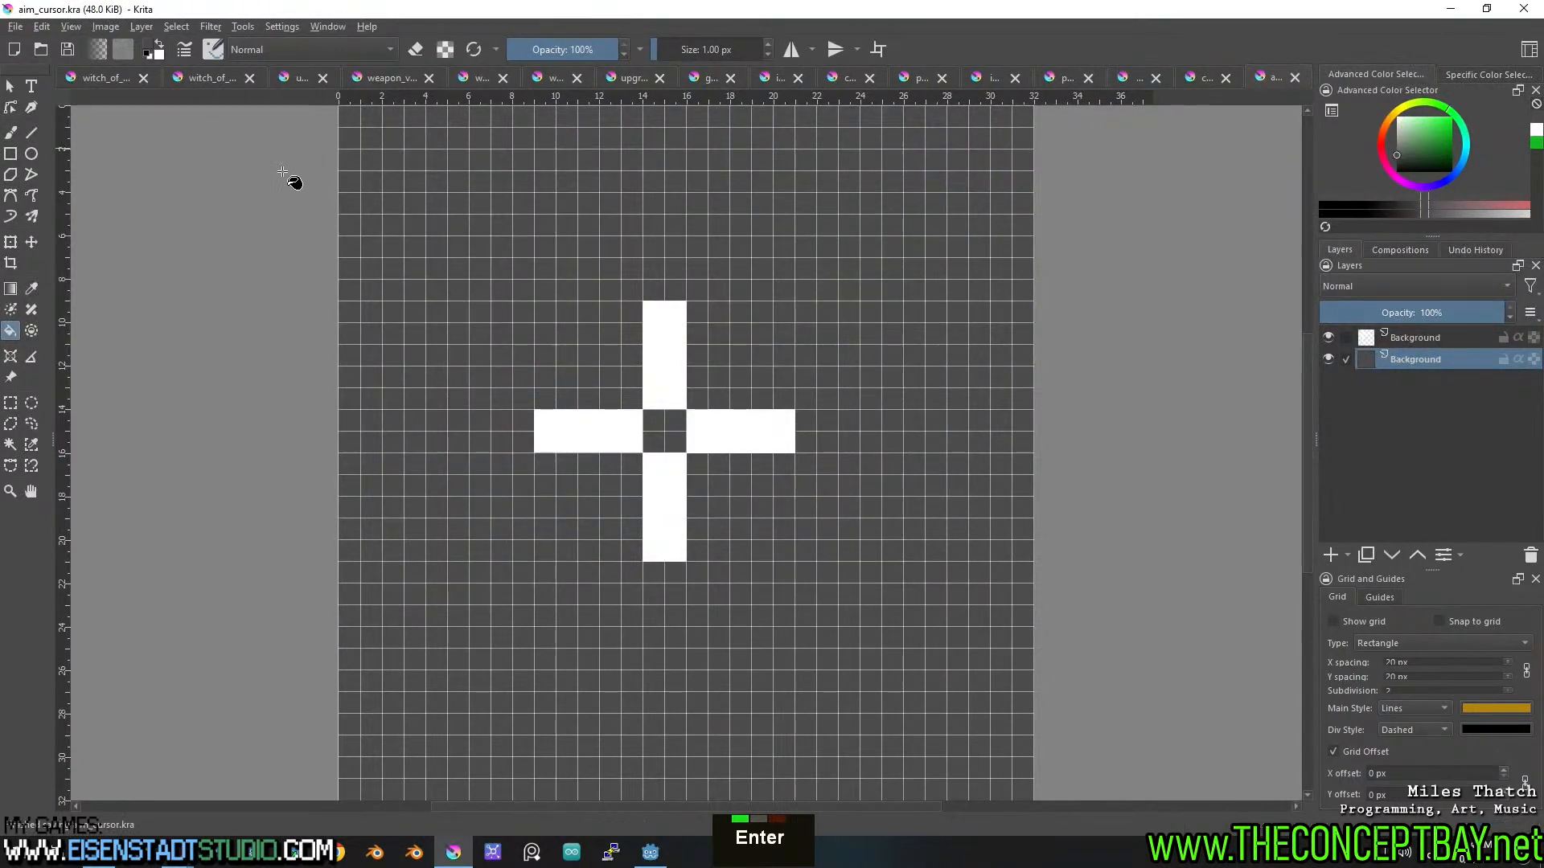
Move the small red crescent with the faint brown sprite from the texture_0 sheet into the undead document.
left_click(98, 78)
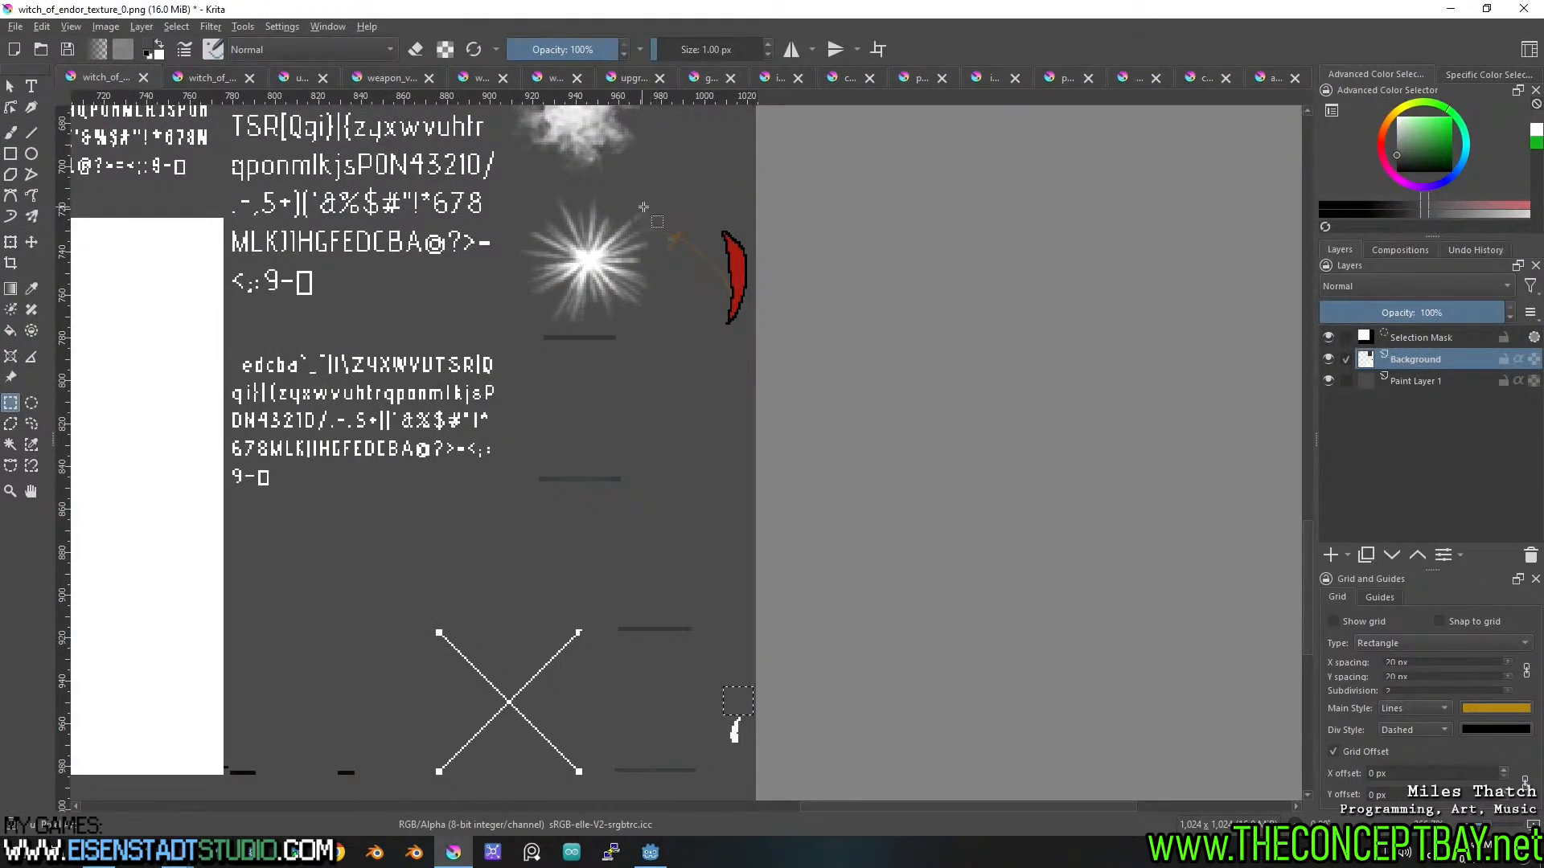
left_click_drag(656, 201, 798, 342)
key("ctrl+c")
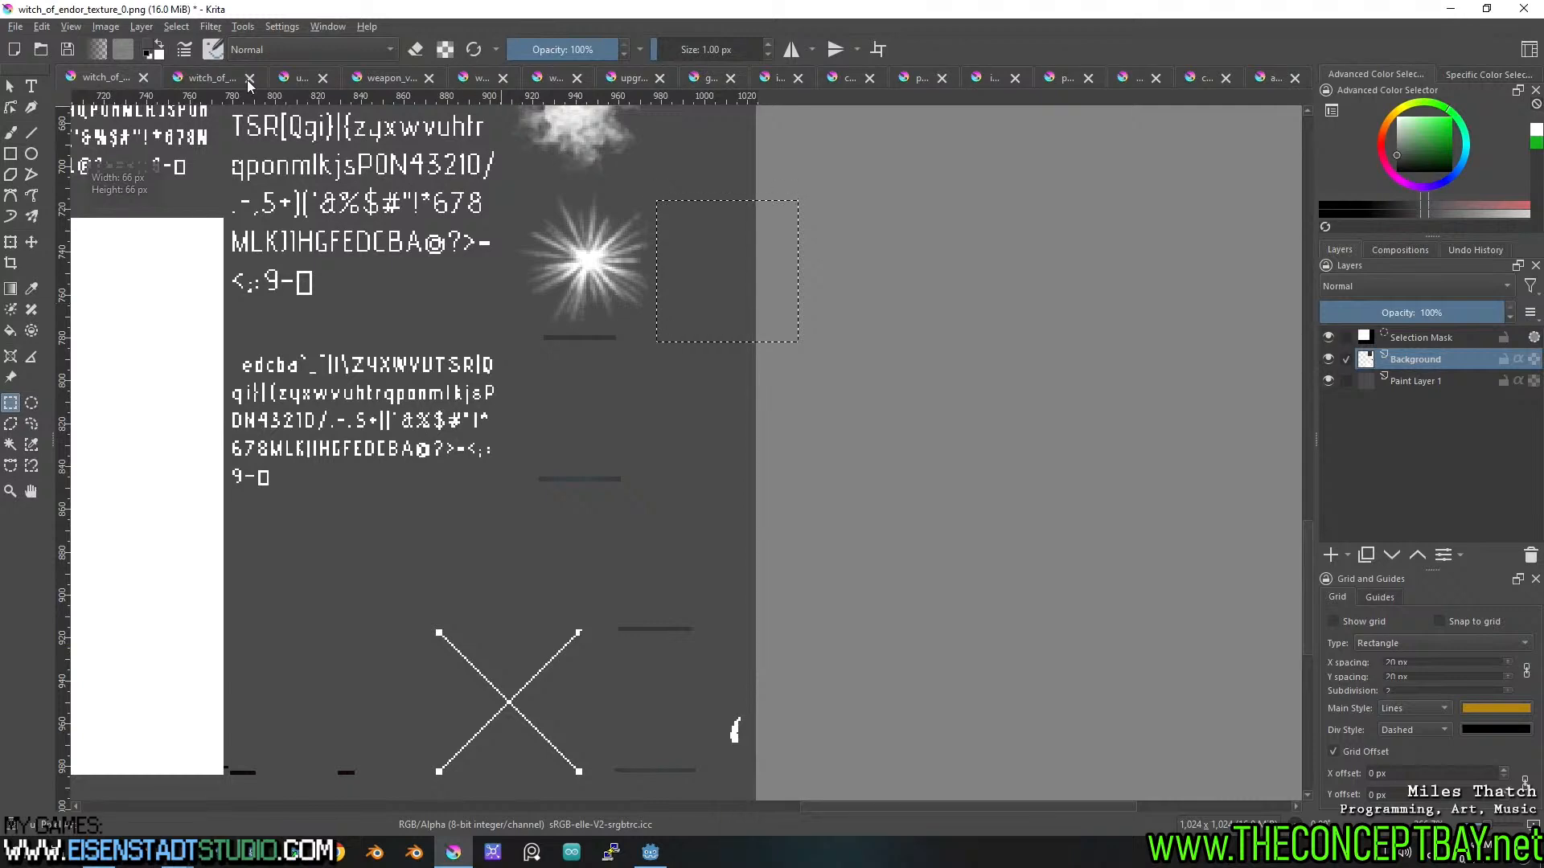
left_click(298, 78)
key("ctrl+v")
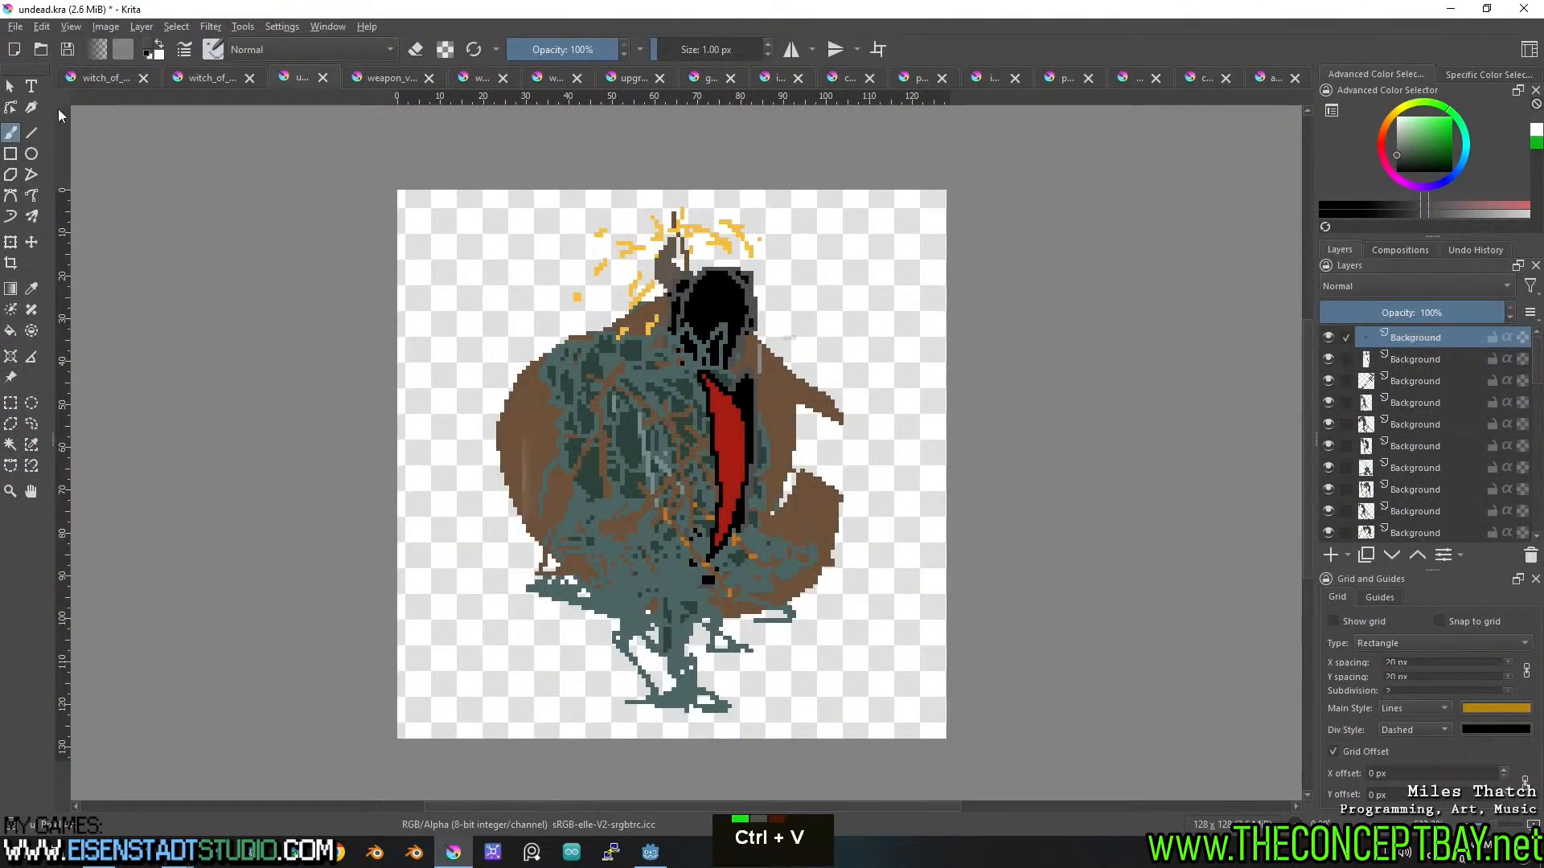
Cut the large red crescent beside the cloud sprite on the texture_0 sheet and paste it into the undead document.
left_click(92, 81)
middle_click(709, 322)
middle_click(534, 298)
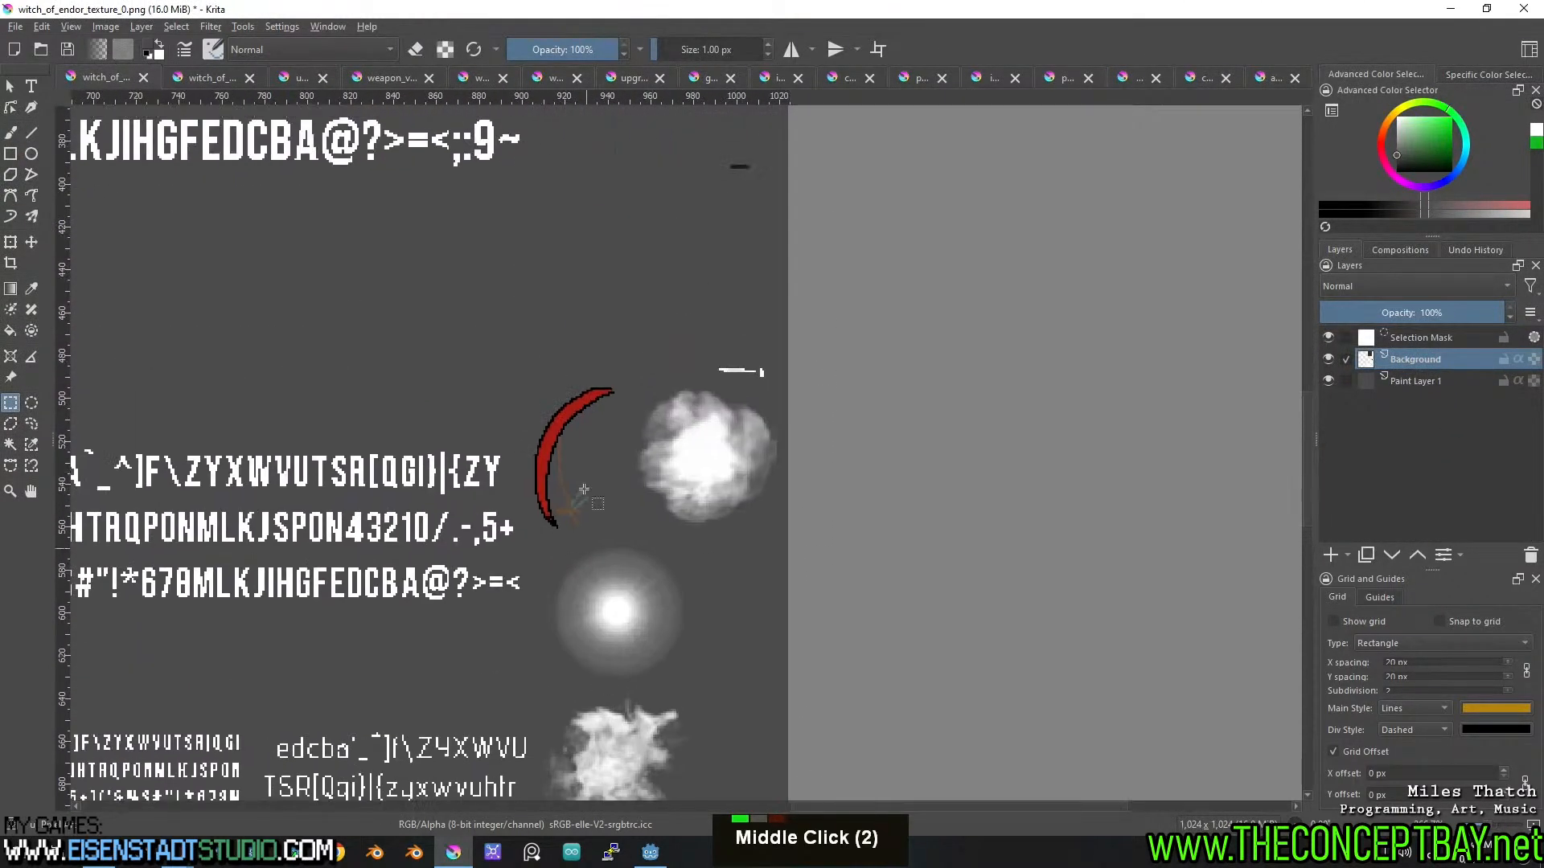
left_click_drag(515, 370, 637, 531)
key("ctrl+x")
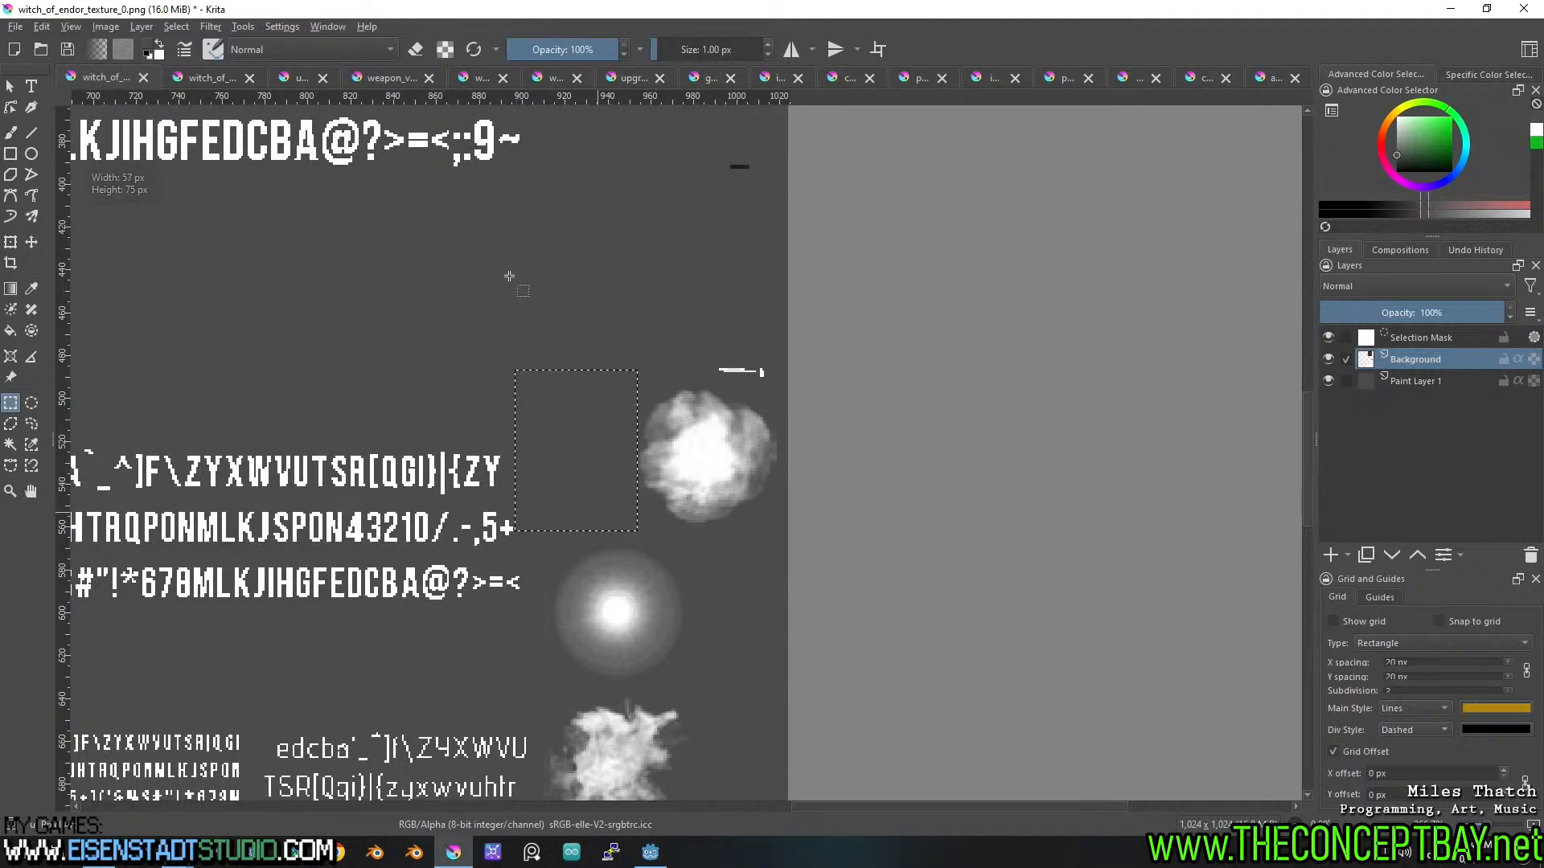
left_click(298, 78)
key("ctrl+v")
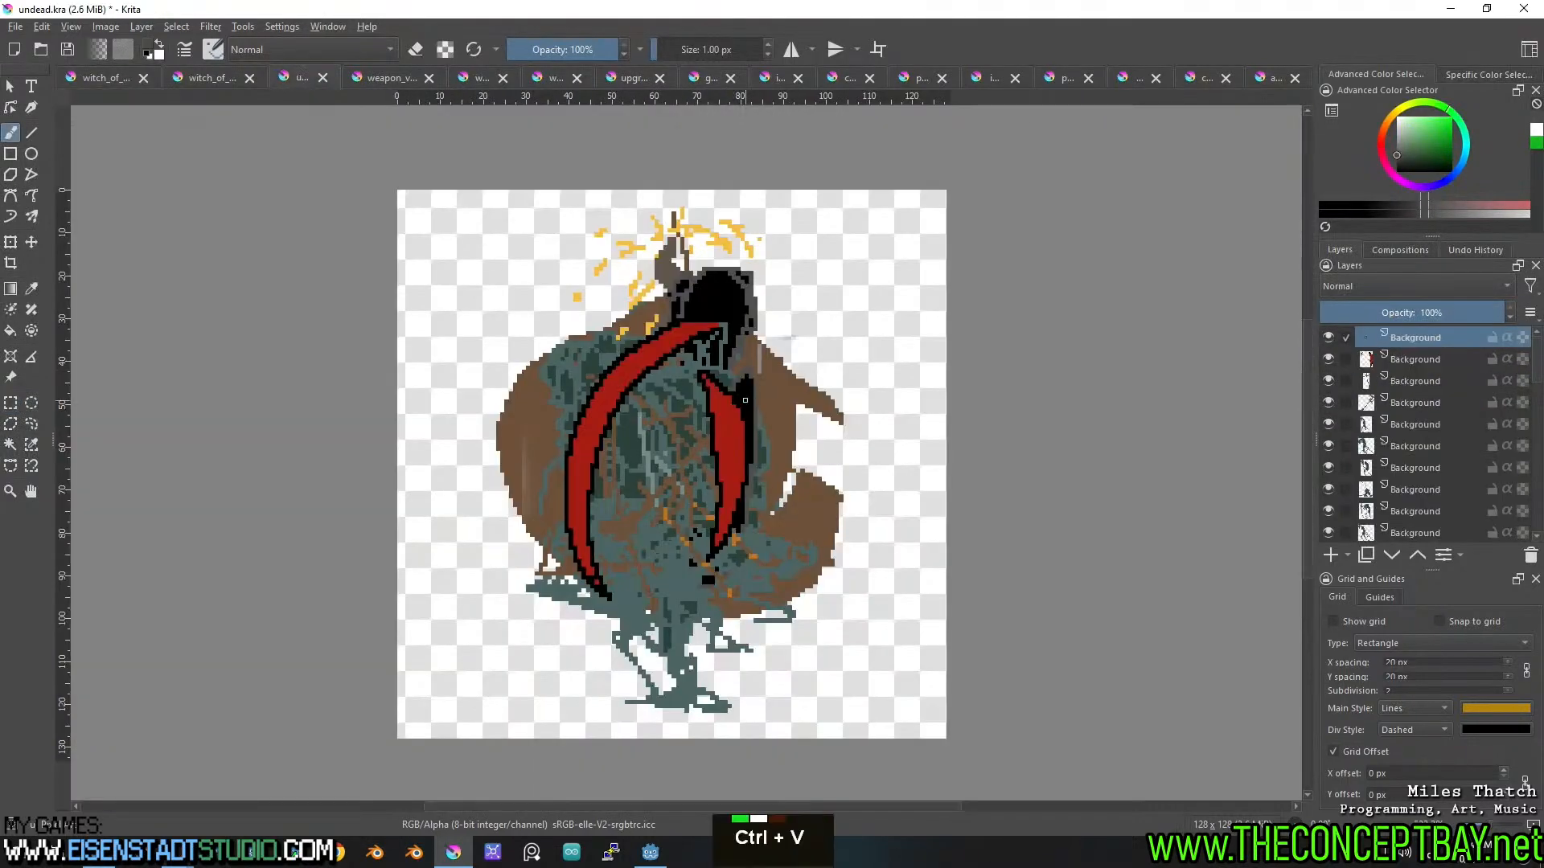
Examine the texture_0 sheet from the wood texture to the lower-right corner for sprites still to extract.
left_click(129, 81)
scroll(603, 334, "down", 2)
middle_click(563, 402)
middle_click(399, 603)
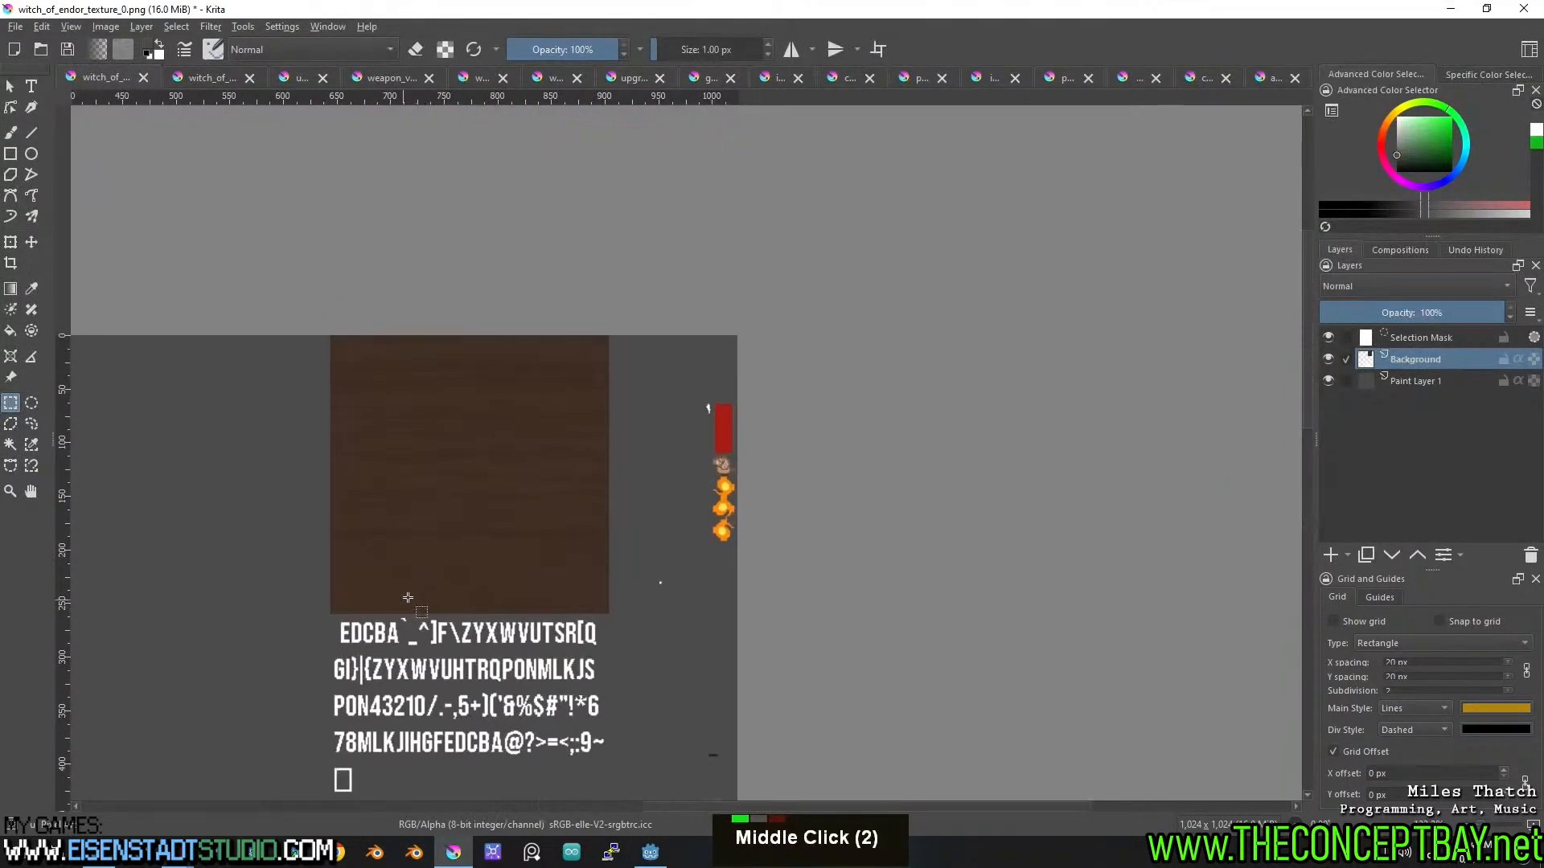
scroll(643, 520, "up", 2)
scroll(651, 520, "down", 4)
middle_click(462, 510)
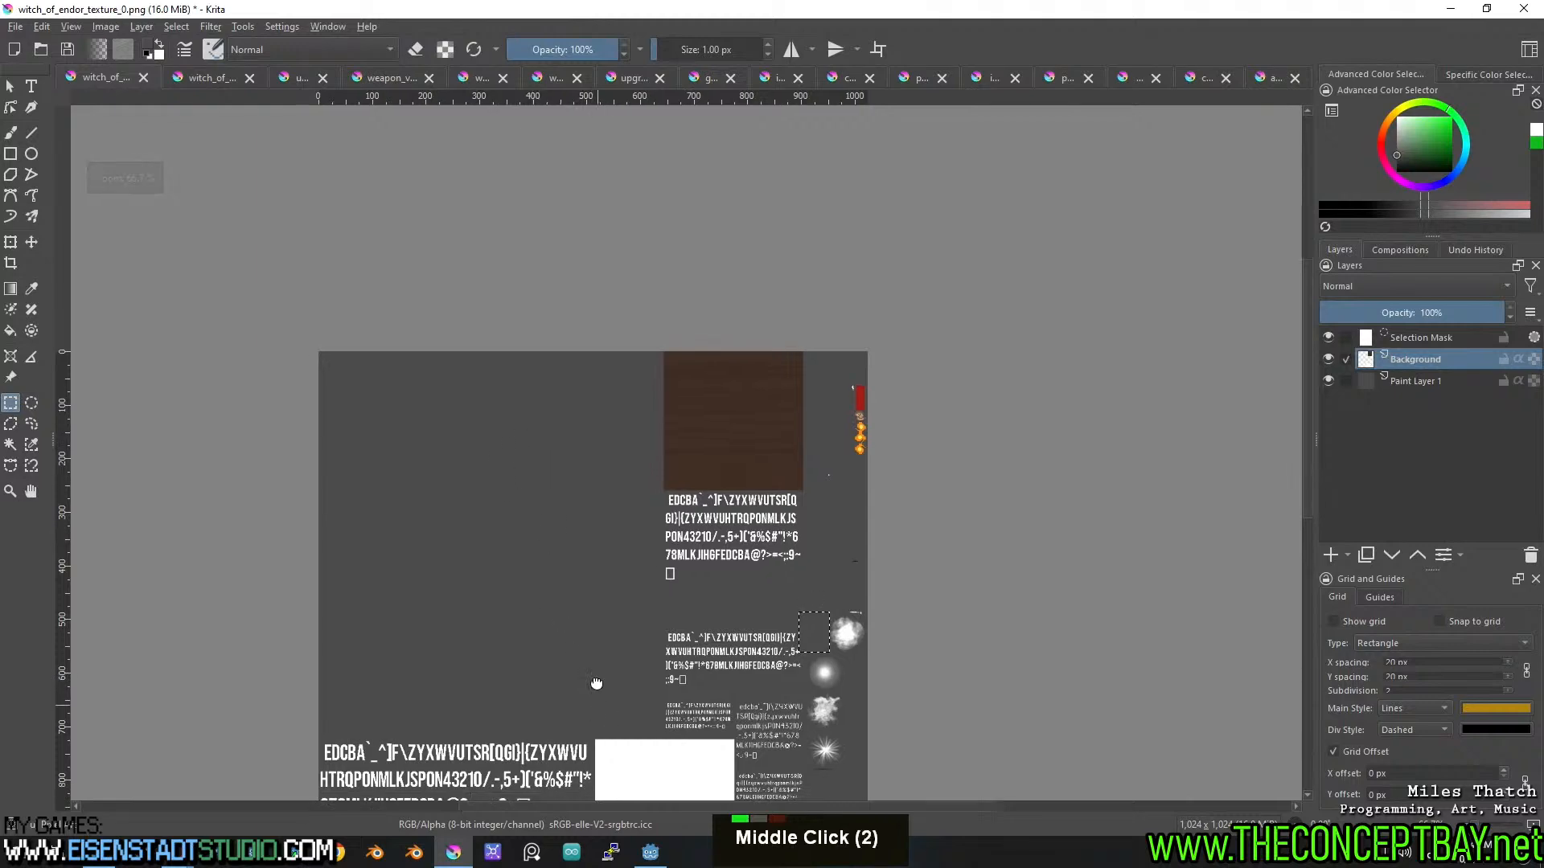
middle_click(597, 701)
scroll(553, 502, "up", 2)
middle_click(669, 584)
scroll(746, 515, "up", 2)
middle_click(854, 497)
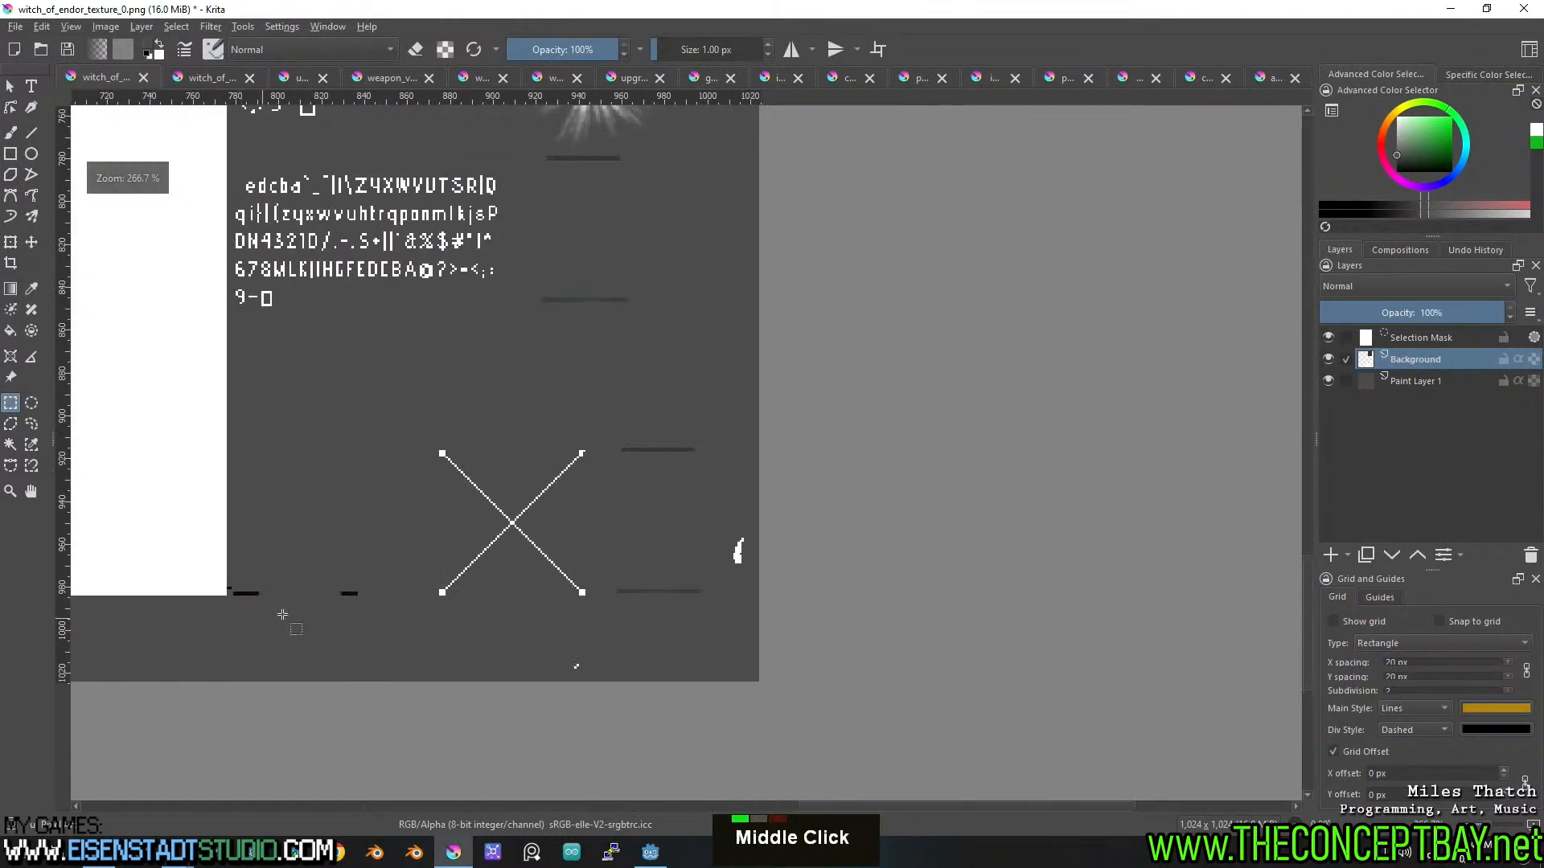
Examine the witch_of_endor_texture_1 sheet from the font blocks and circles down to its bottom row for remaining sprites.
left_click(217, 80)
scroll(654, 390, "down", 2)
scroll(643, 394, "down", 2)
middle_click(625, 402)
scroll(626, 402, "up", 3)
middle_click(706, 473)
scroll(706, 473, "up", 1)
middle_click(609, 357)
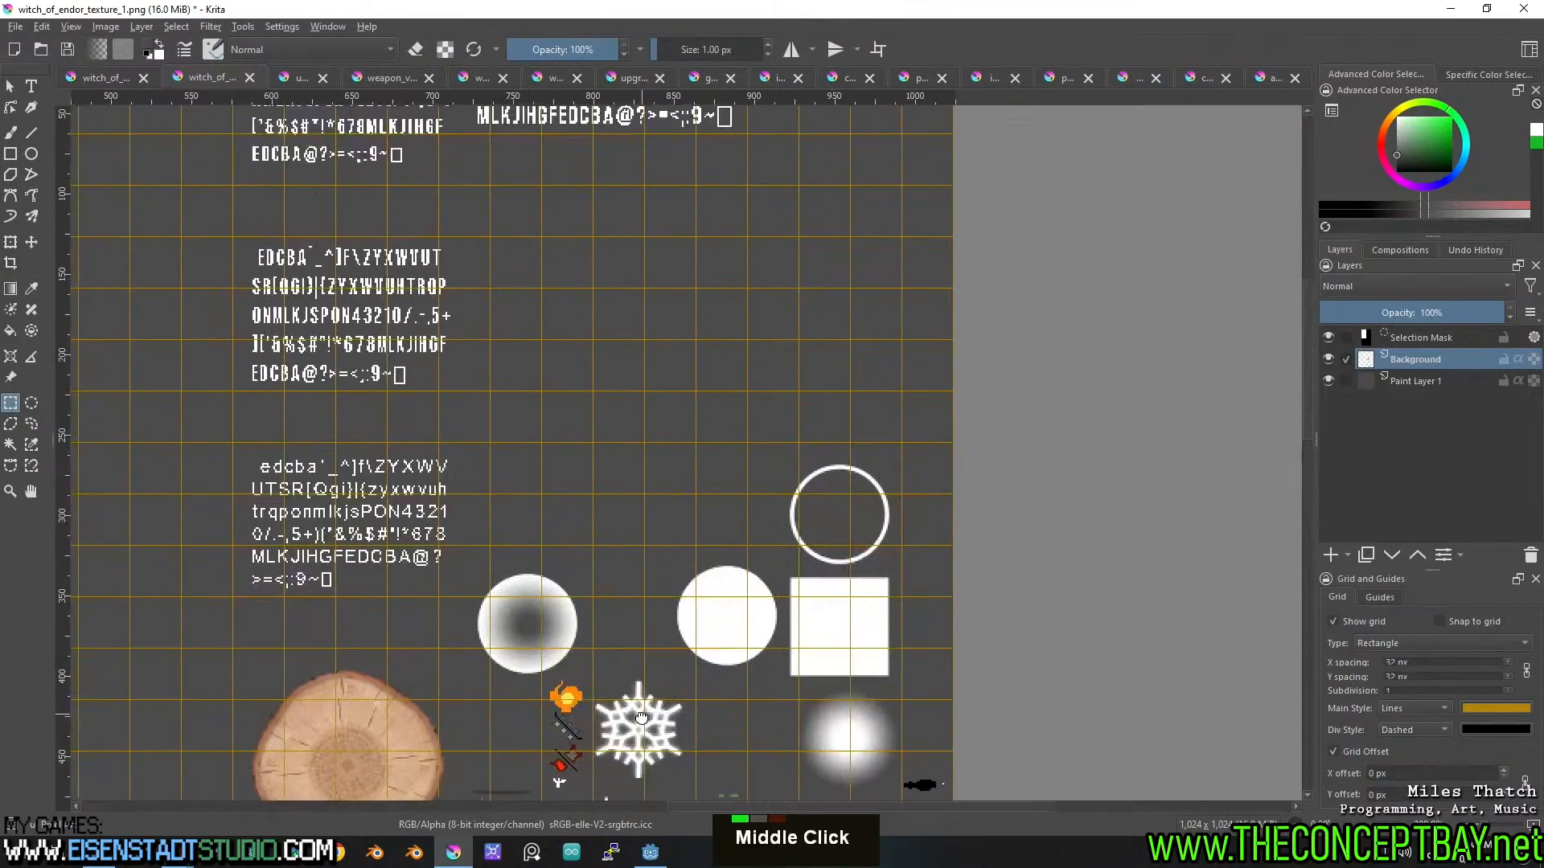
middle_click(659, 581)
scroll(636, 501, "up", 1)
scroll(636, 501, "up", 1)
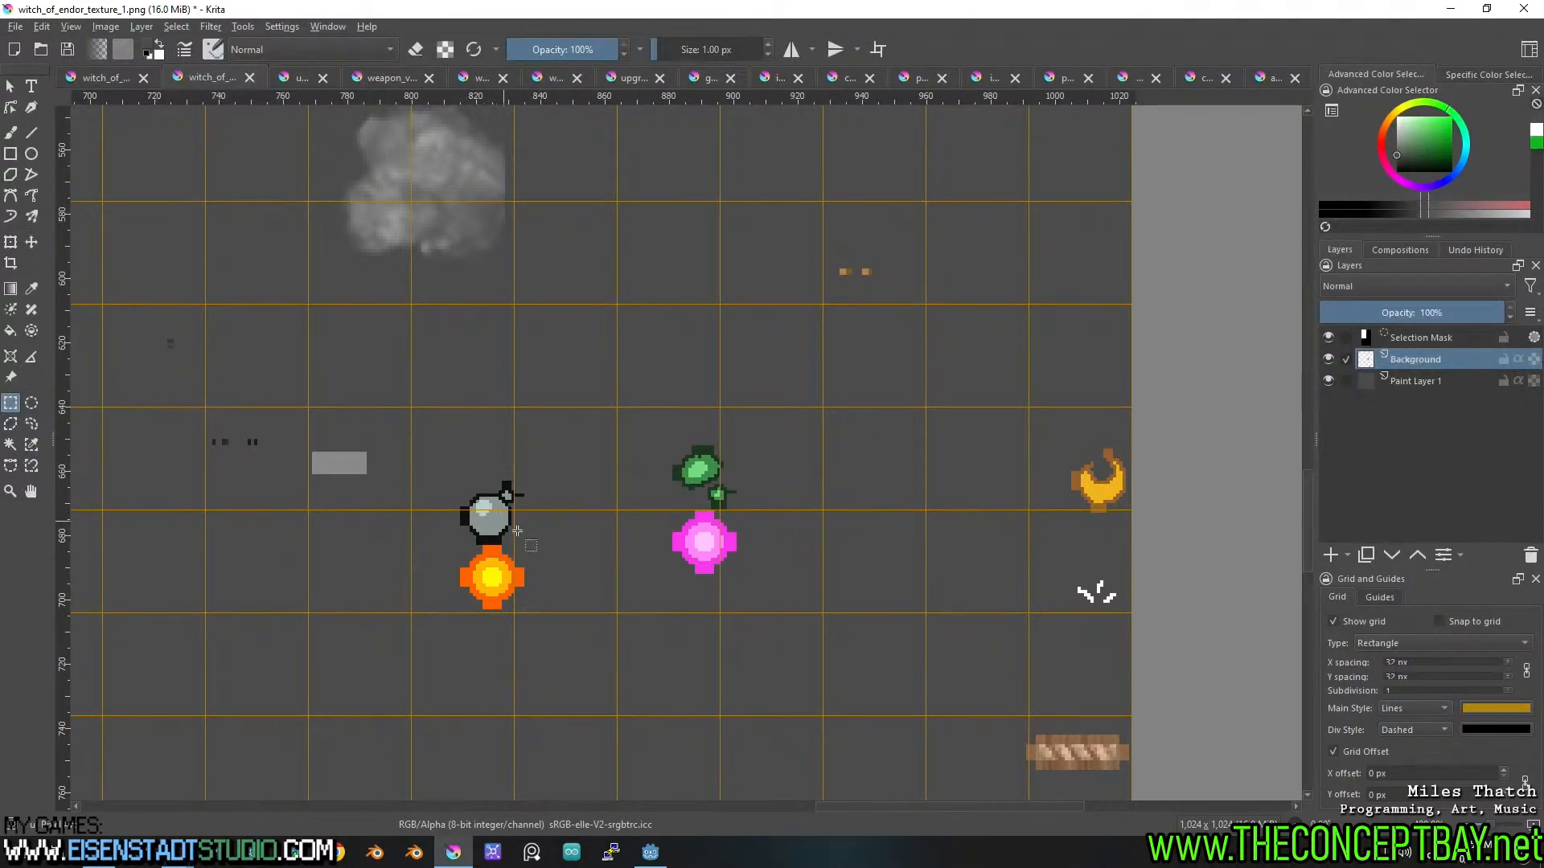
middle_click(504, 523)
middle_click(898, 439)
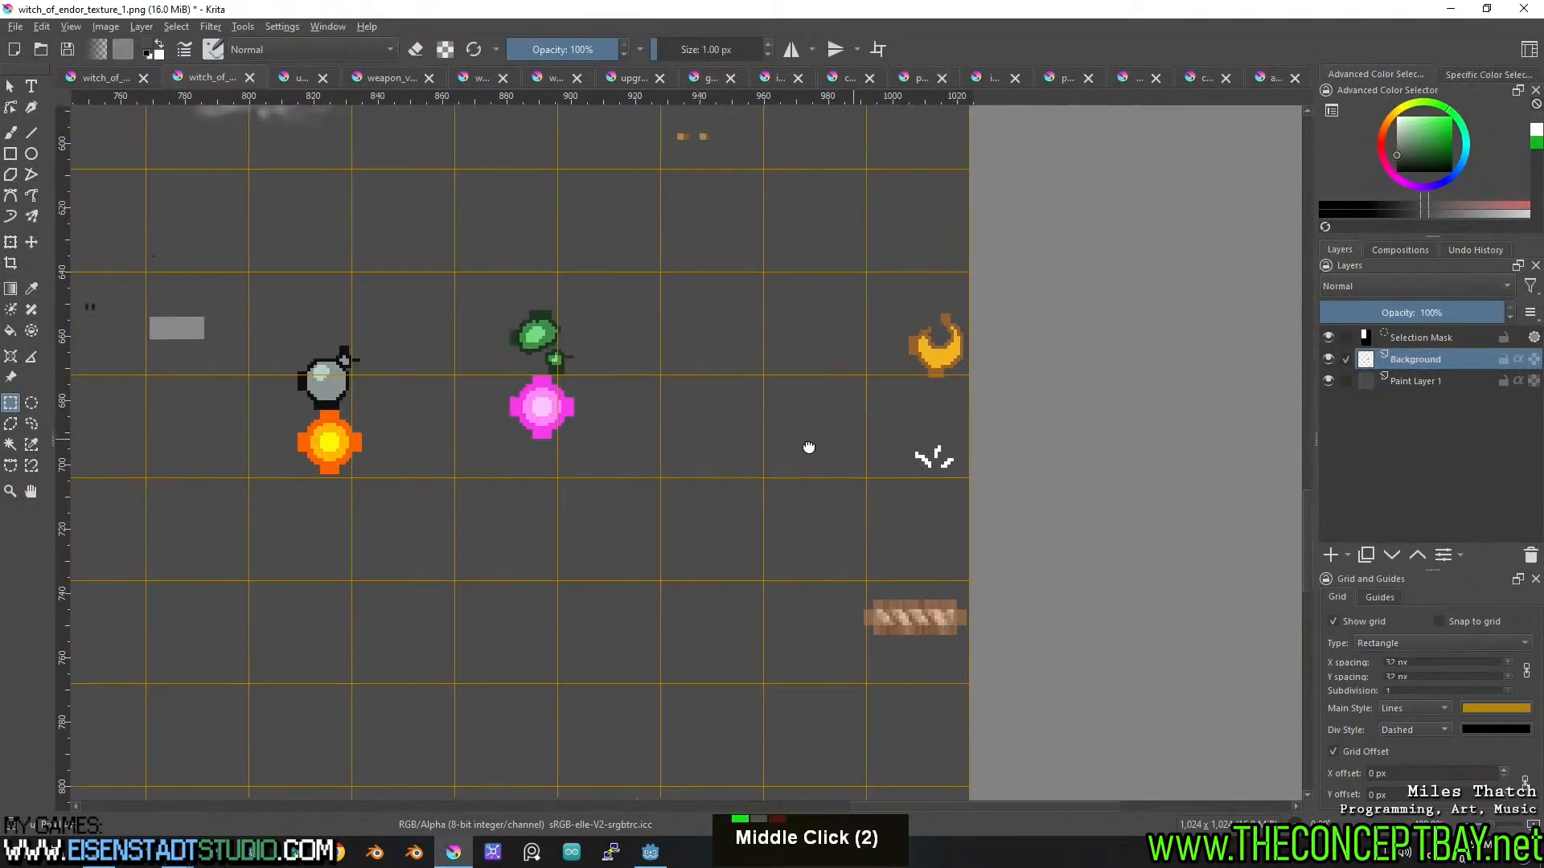
scroll(659, 462, "down", 4)
middle_click(760, 485)
middle_click(863, 412)
scroll(738, 486, "up", 4)
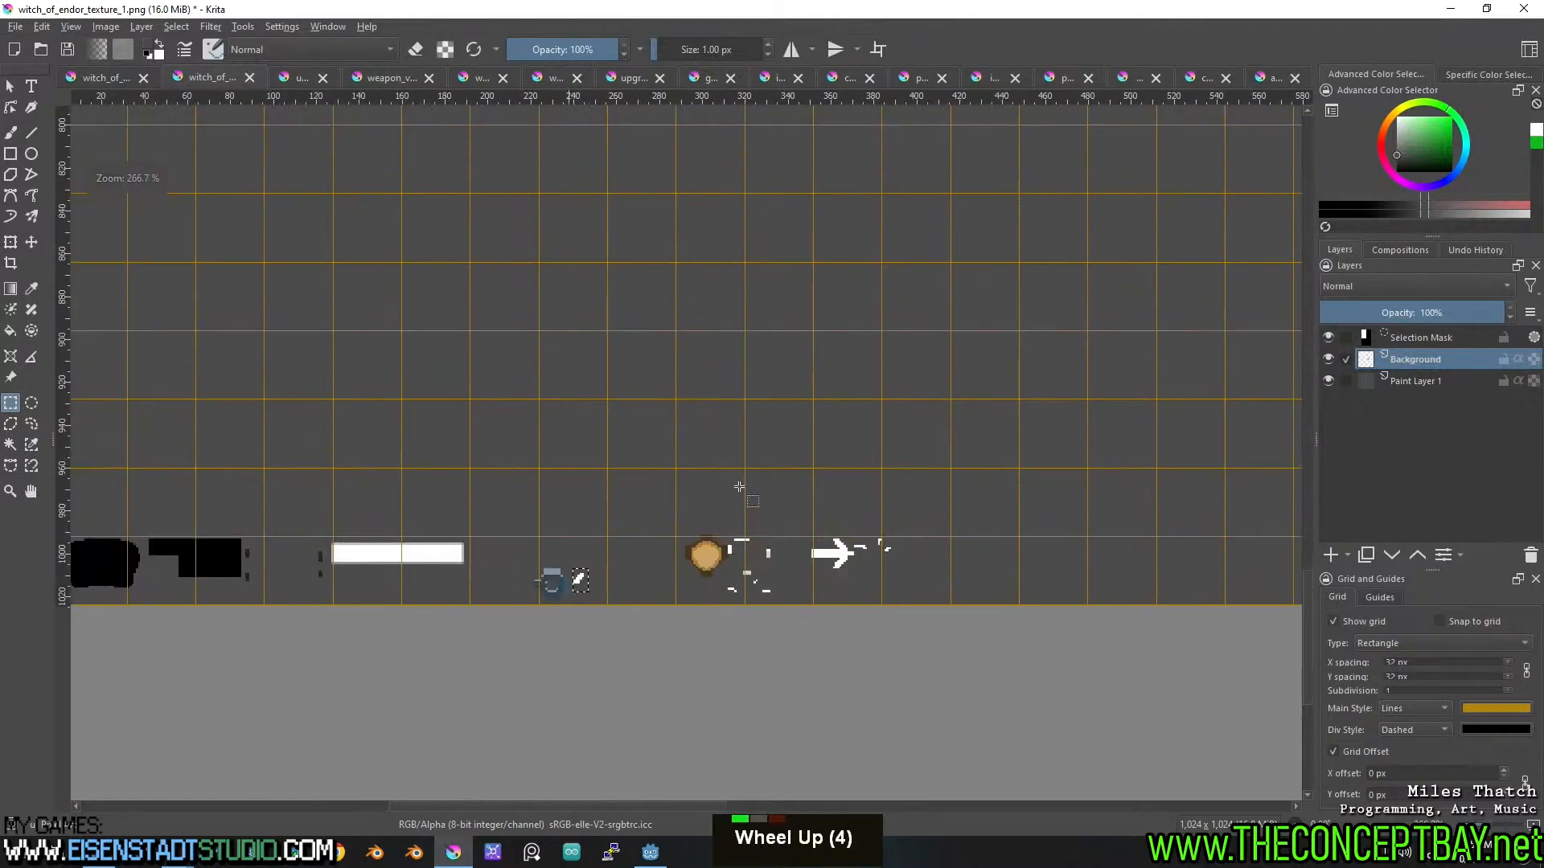
middle_click(630, 475)
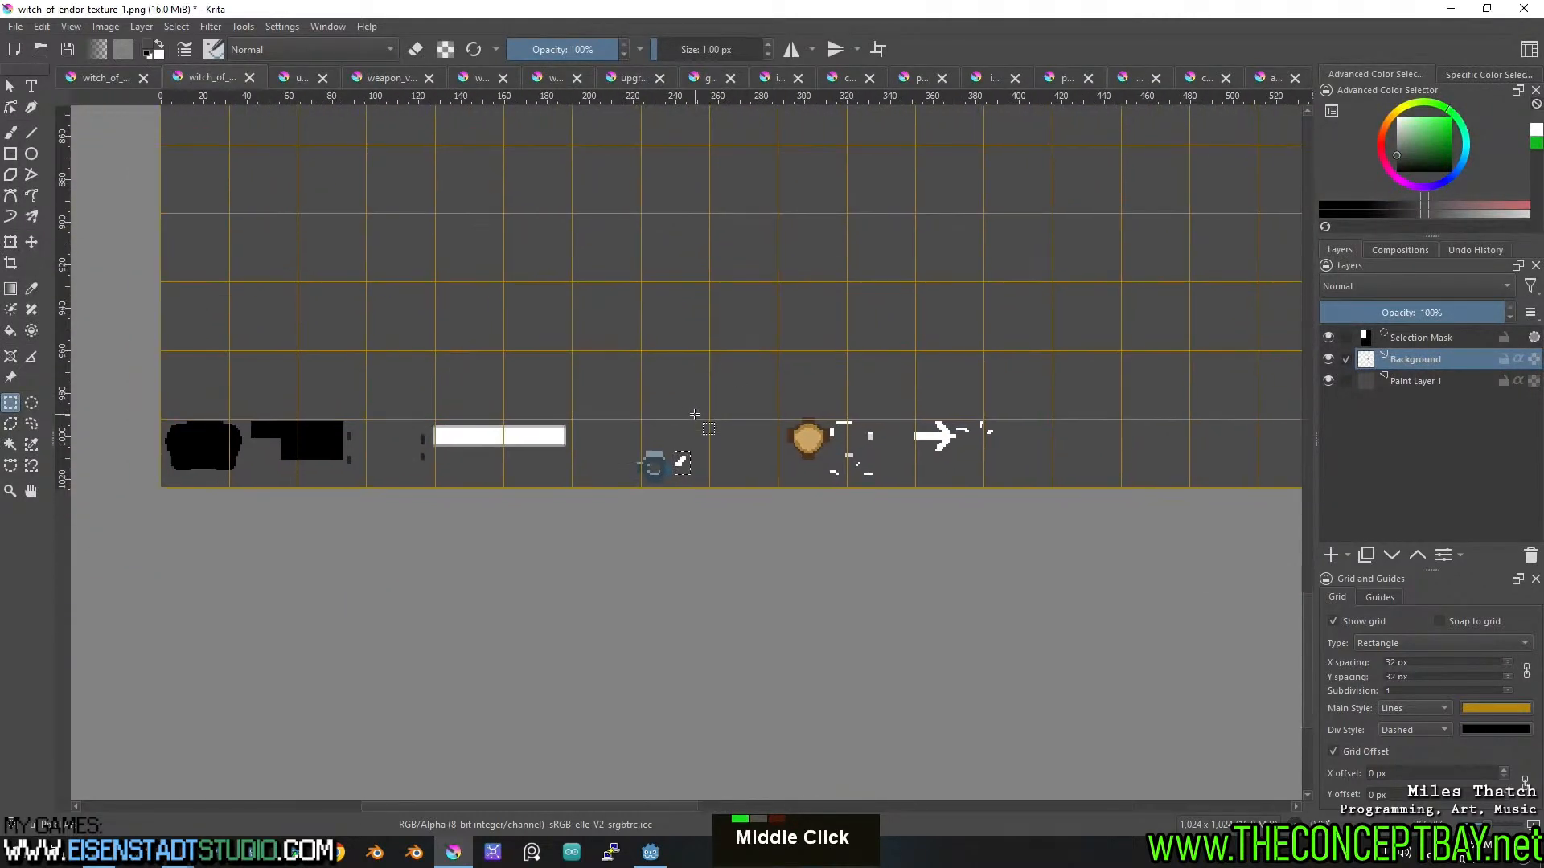
Cut the blue-grey chain link from the texture_1 sheet's bottom row and paste it into a new 32 x 32 px document.
scroll(677, 441, "up", 2)
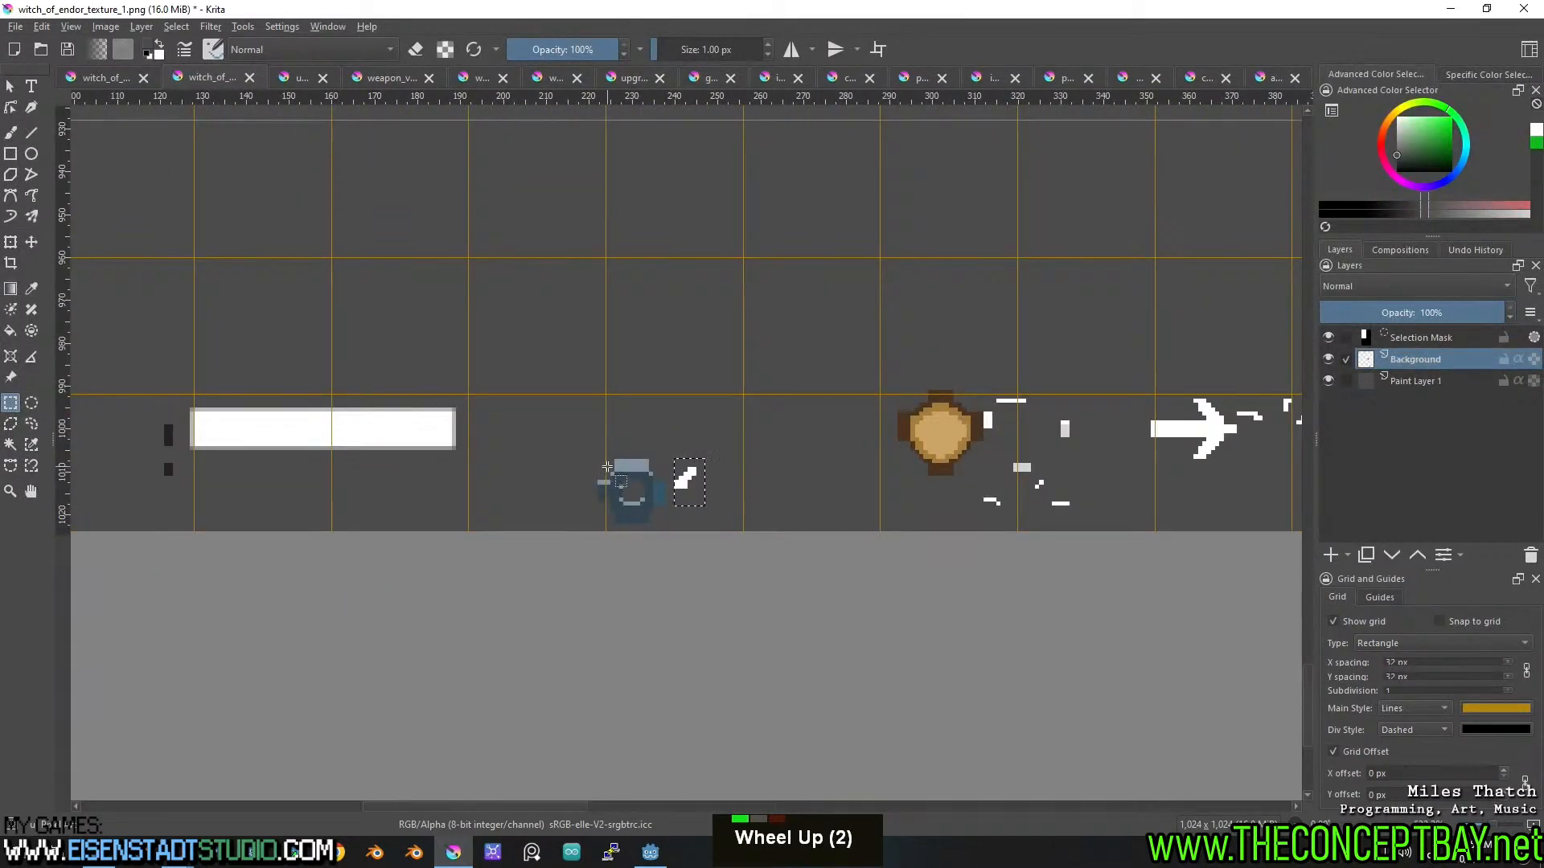
left_click_drag(605, 468, 659, 512)
key("ctrl+x")
key("ctrl+n")
left_click(911, 622)
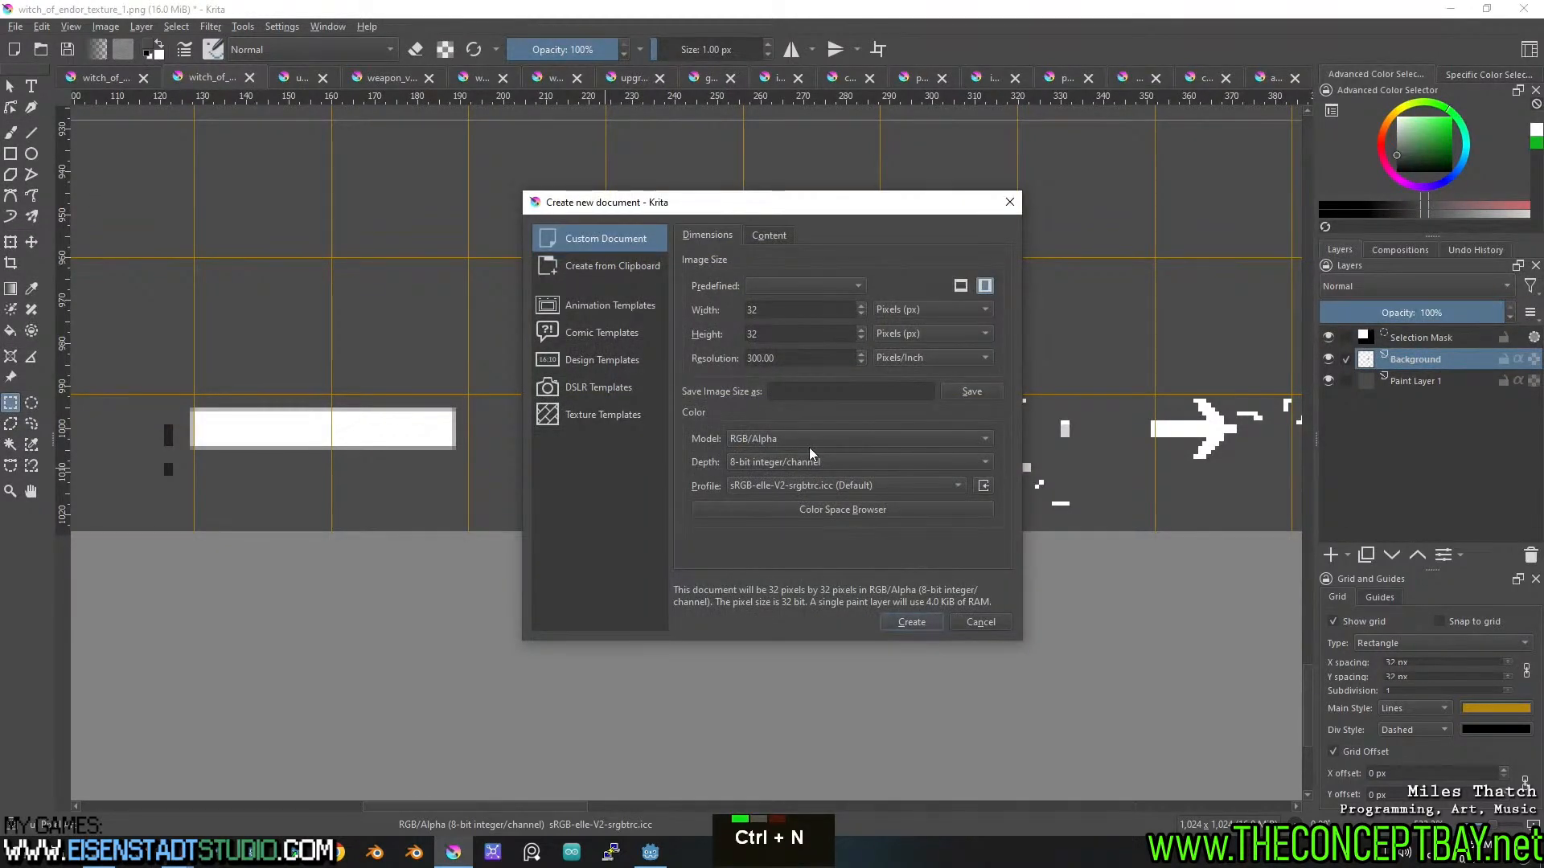
key("ctrl+v")
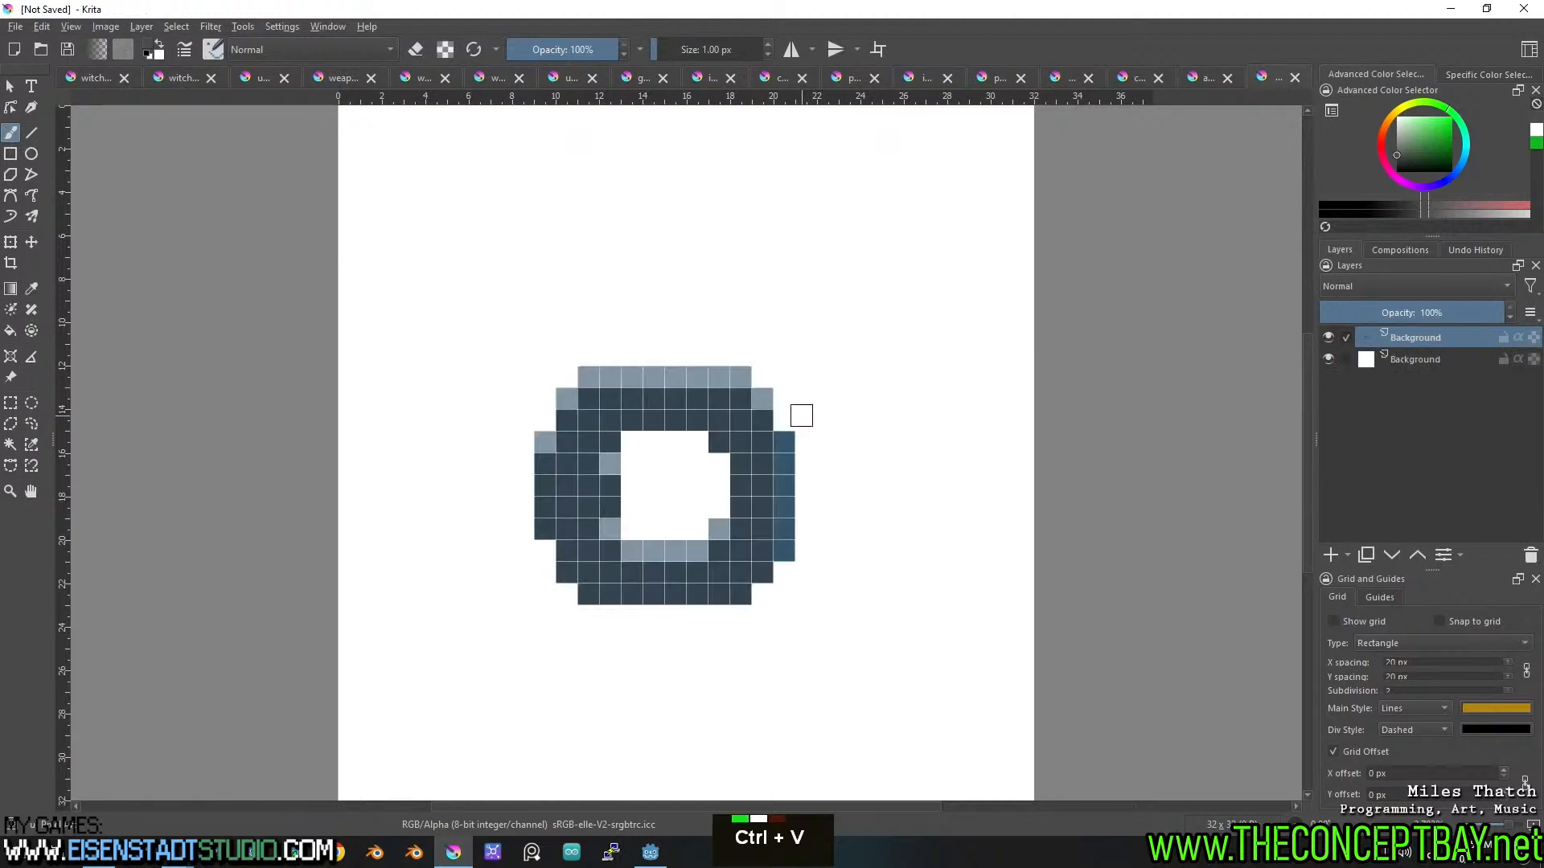
Hide the white background layer and save the document as chain_link in the Assets folder.
scroll(795, 414, "down", 2)
left_click(1327, 359)
key("ctrl+s")
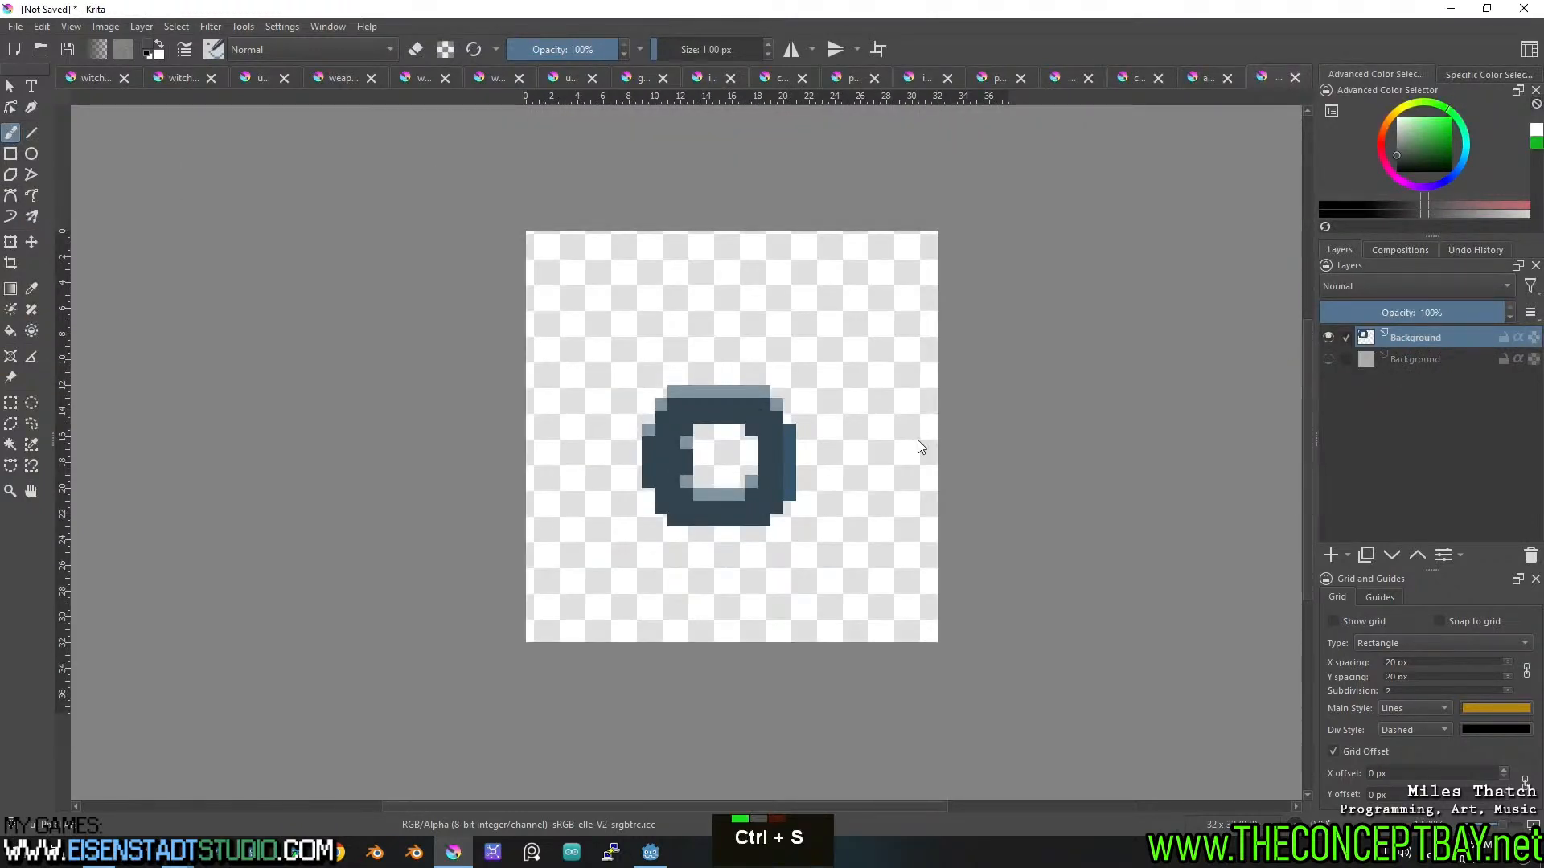
type("chain)l")
key("BackSpace")
key("BackSpace")
type("_link")
key("Return")
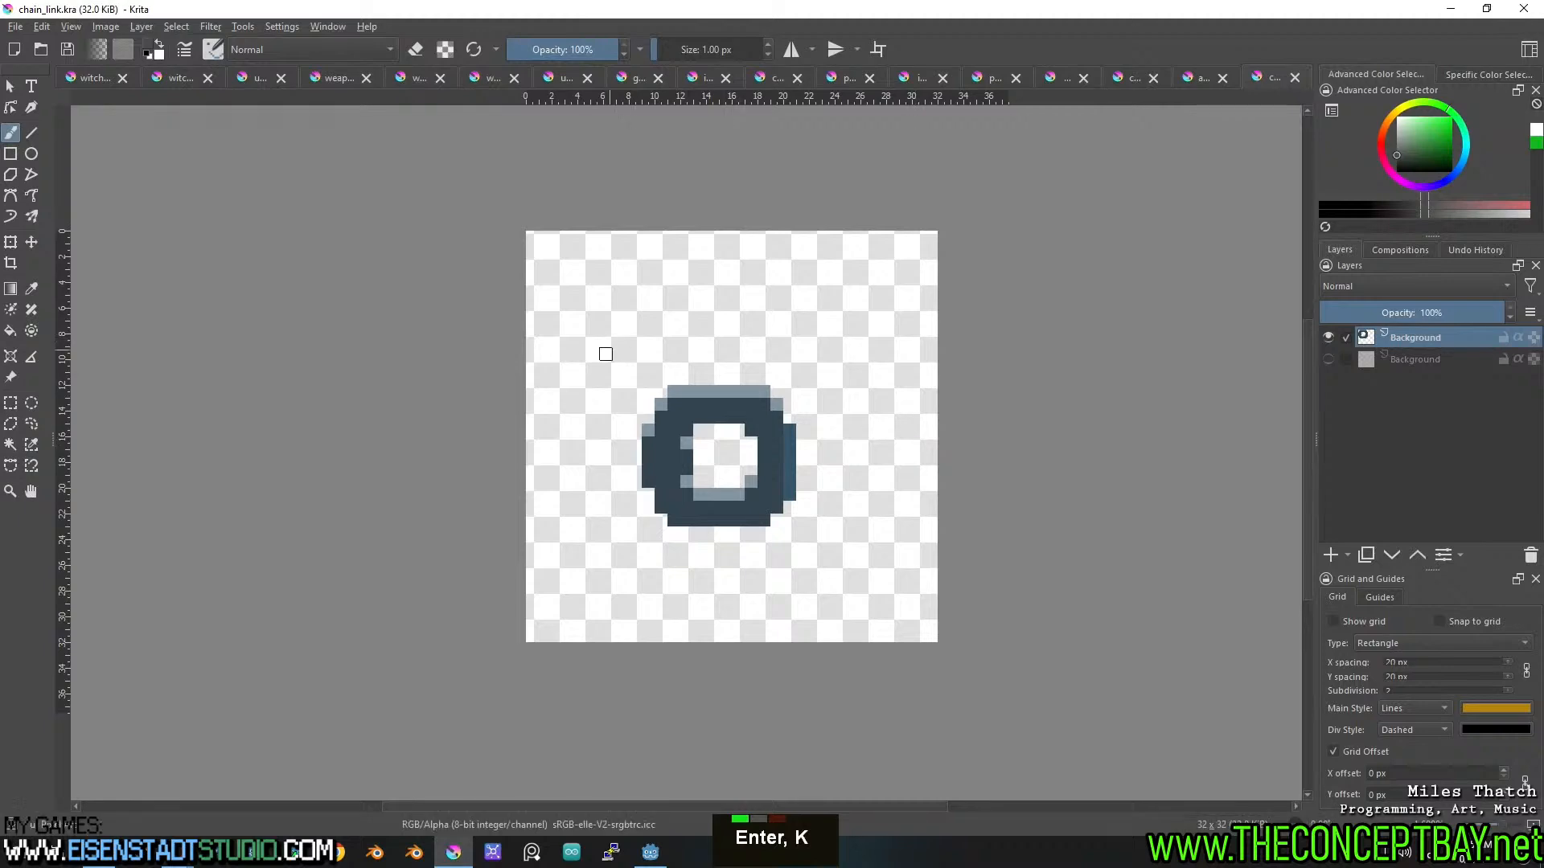
Examine the texture_0 sheet from its lower-right corner up to the wood texture and orange flame sprites for remaining sprites.
left_click(92, 74)
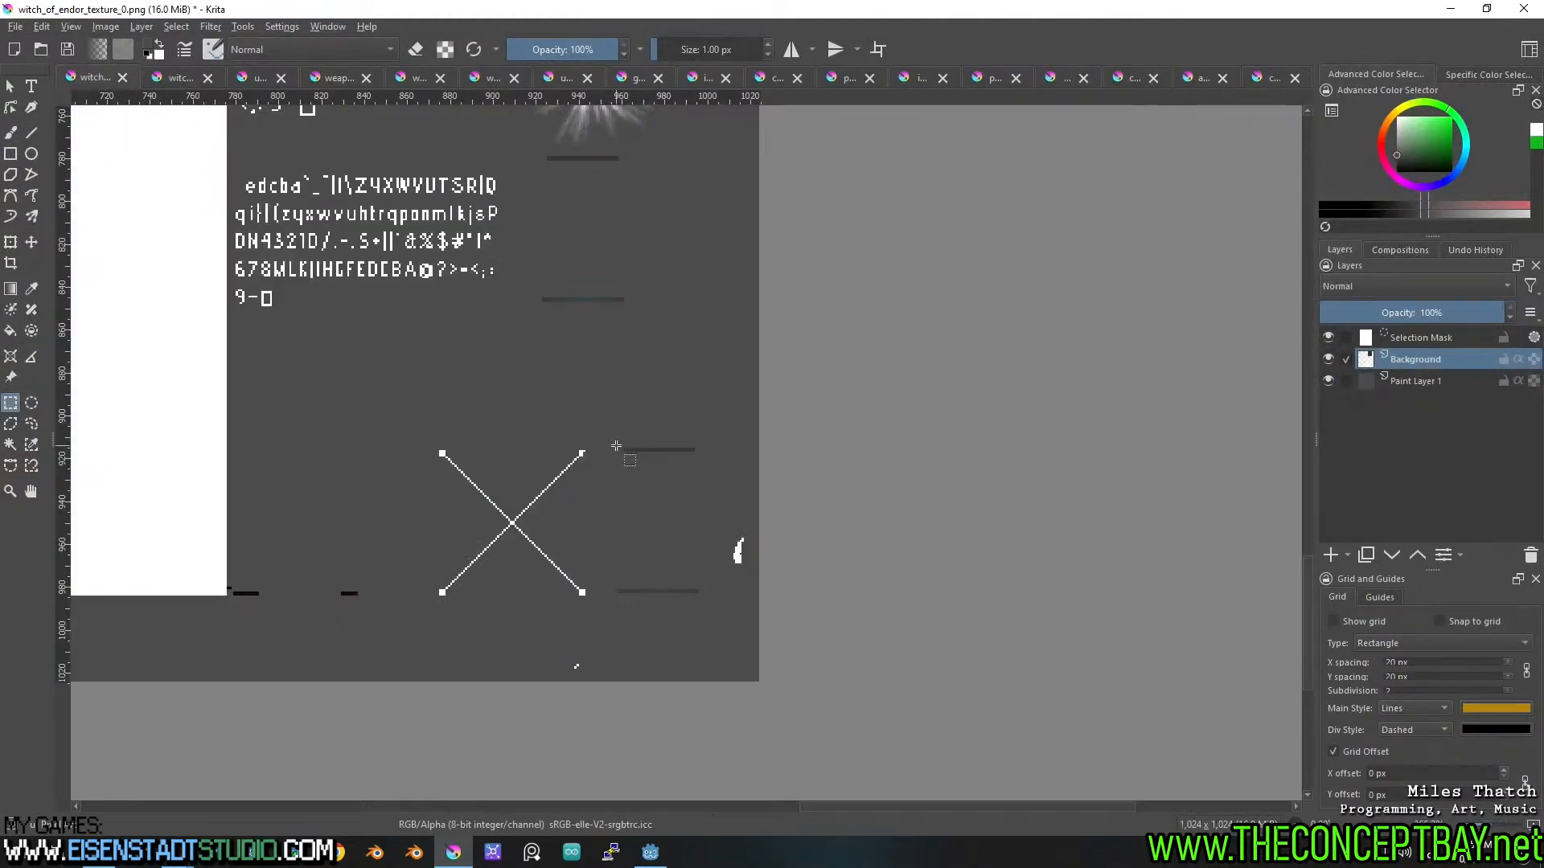
scroll(615, 445, "down", 2)
middle_click(616, 445)
middle_click(791, 357)
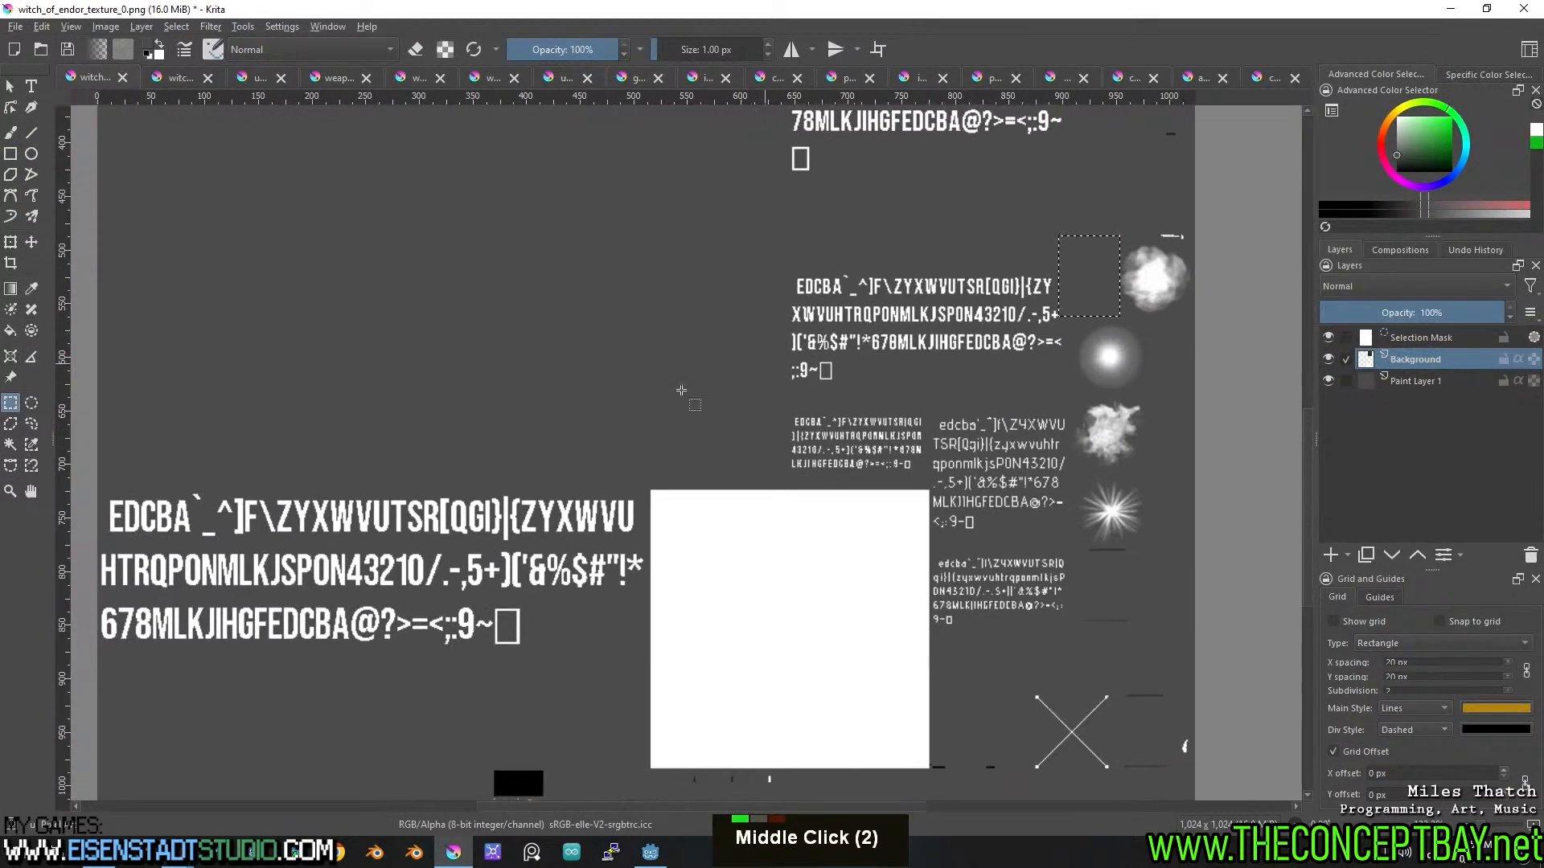
middle_click(395, 492)
middle_click(735, 390)
middle_click(843, 319)
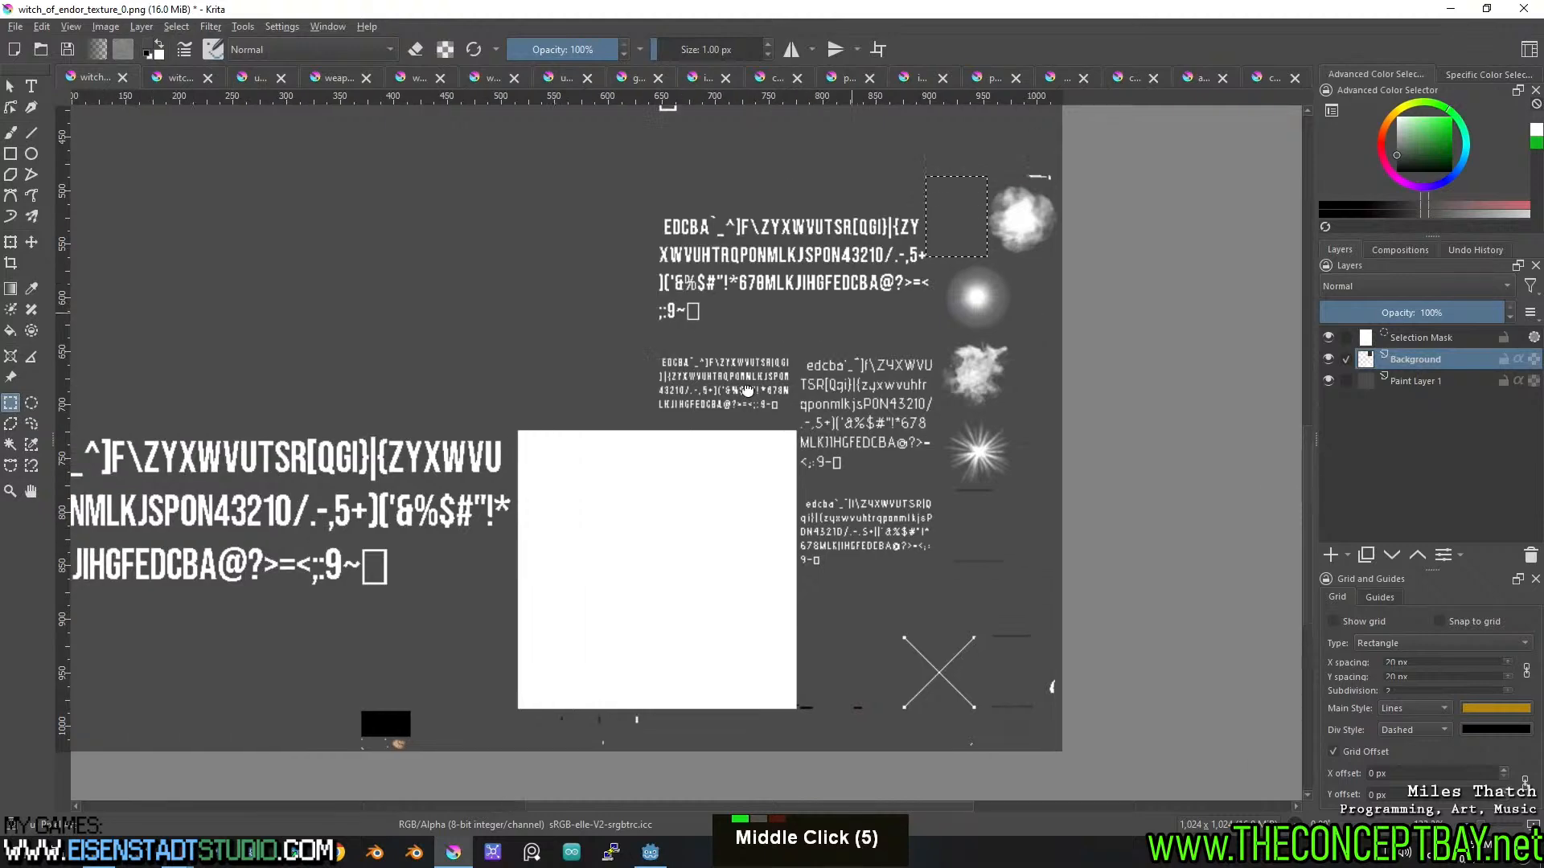
scroll(657, 574, "up", 1)
scroll(558, 442, "down", 1)
scroll(400, 476, "up", 2)
middle_click(400, 476)
scroll(400, 476, "down", 2)
middle_click(402, 514)
middle_click(405, 552)
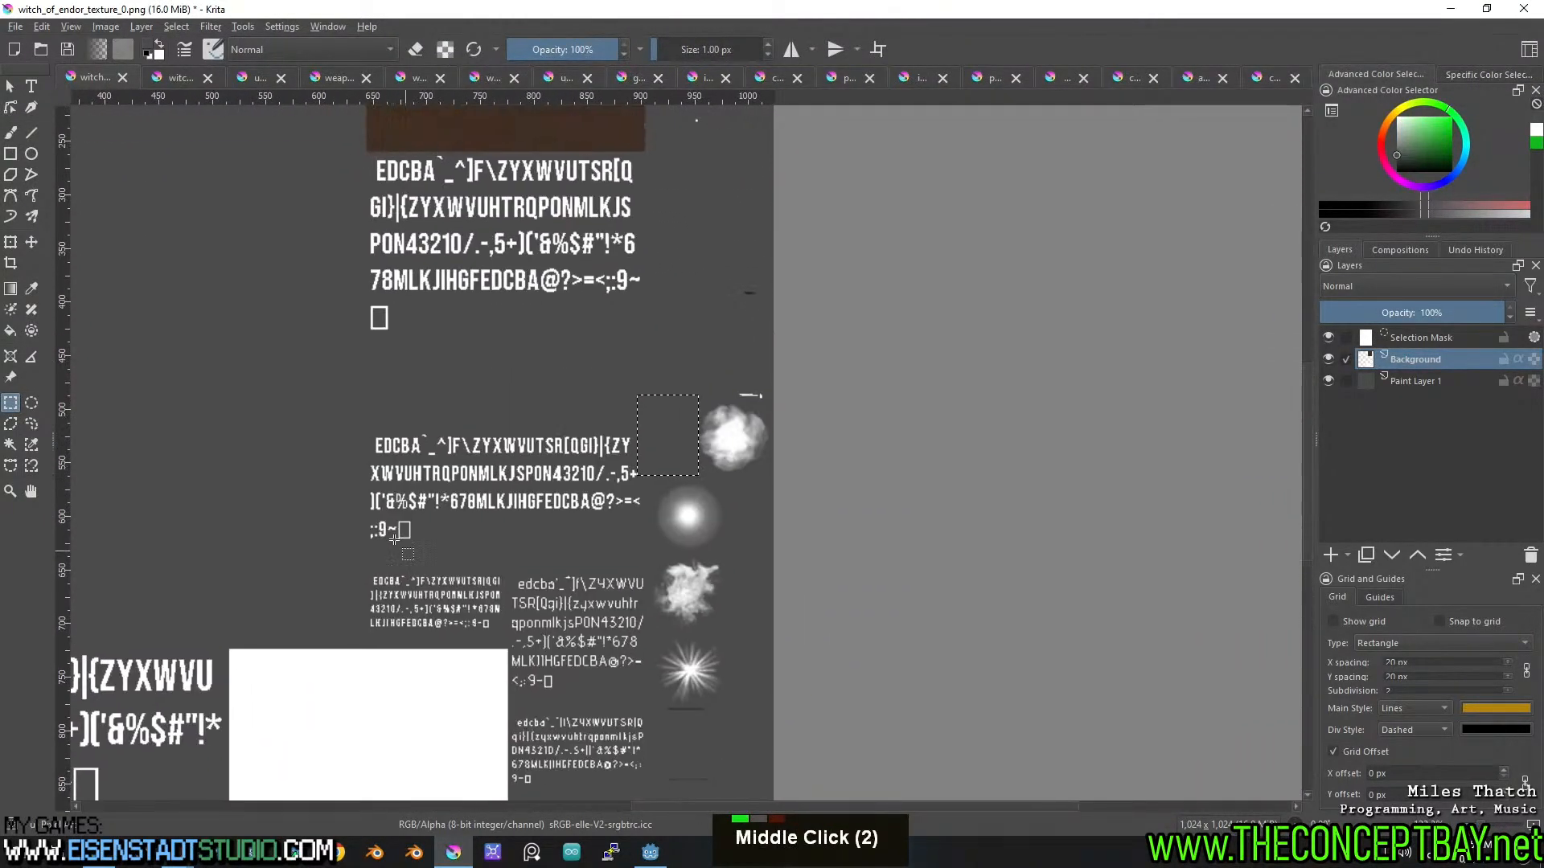
middle_click(405, 551)
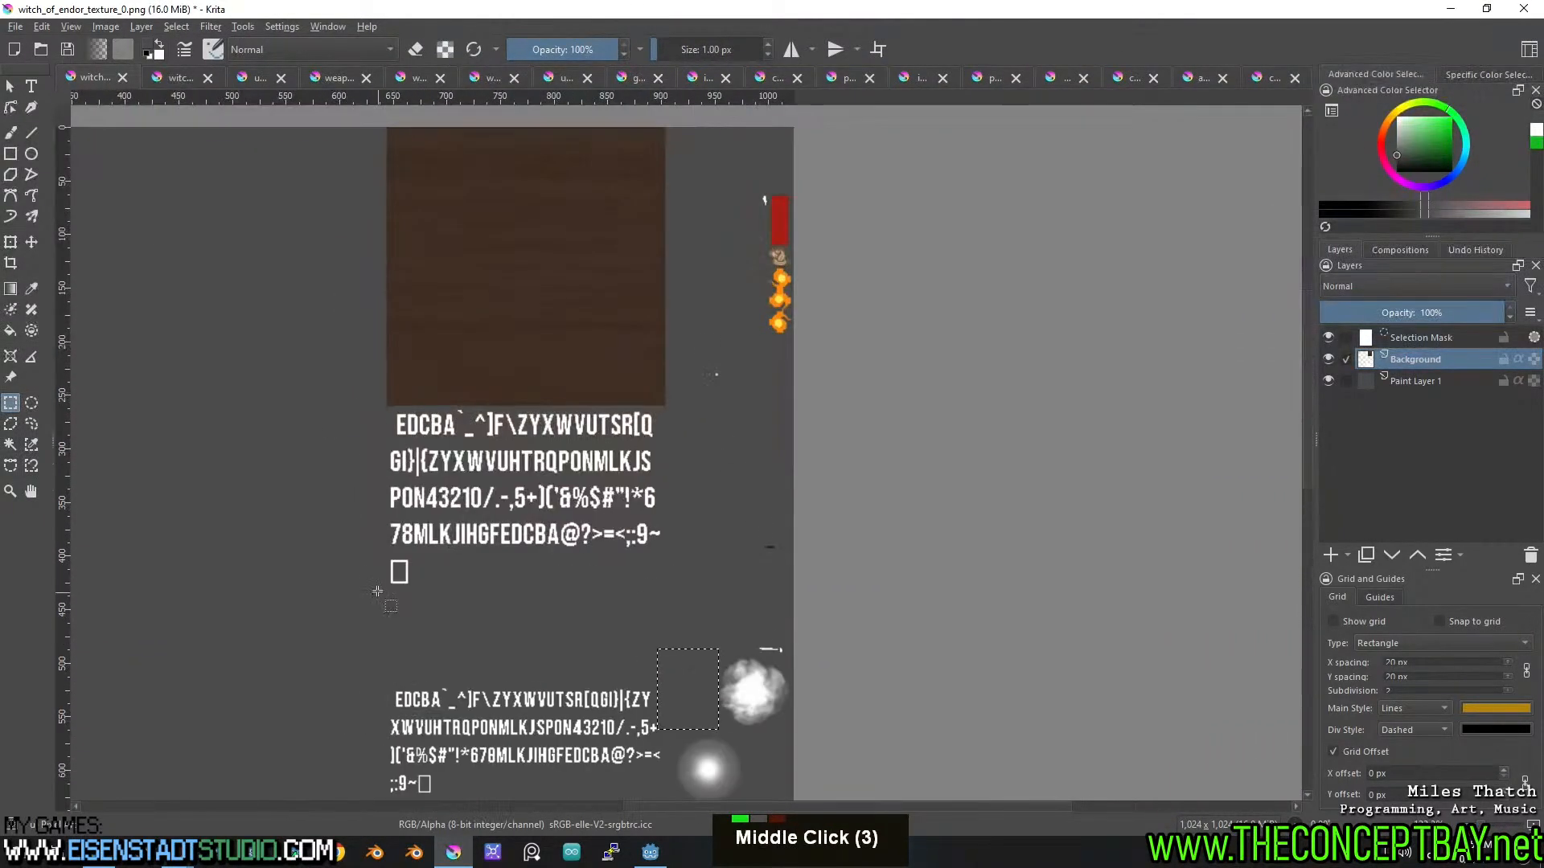
middle_click(426, 500)
scroll(523, 464, "up", 1)
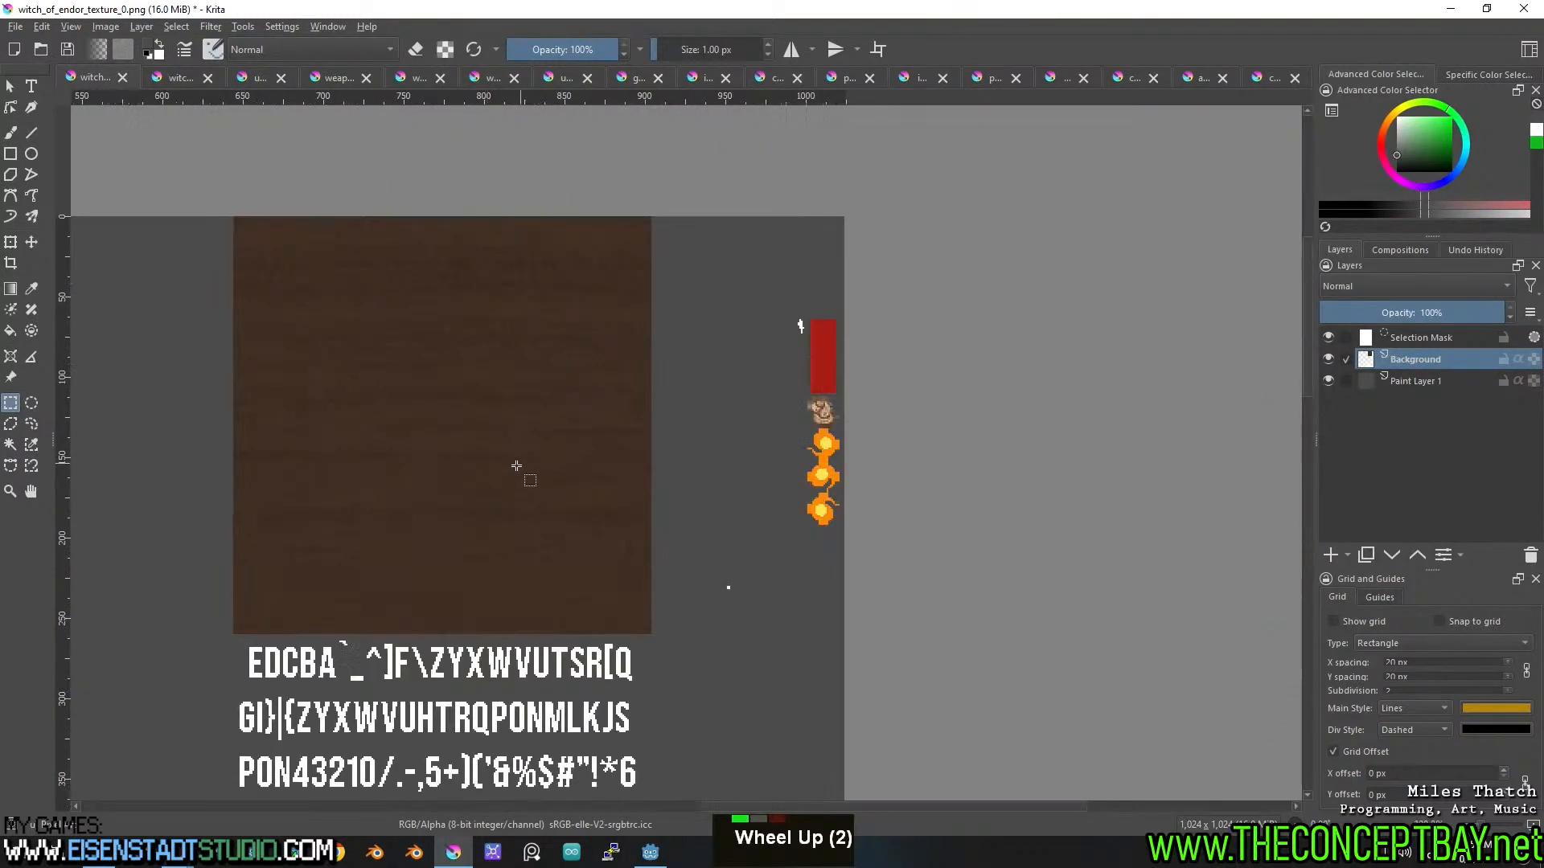
scroll(522, 463, "up", 2)
middle_click(735, 455)
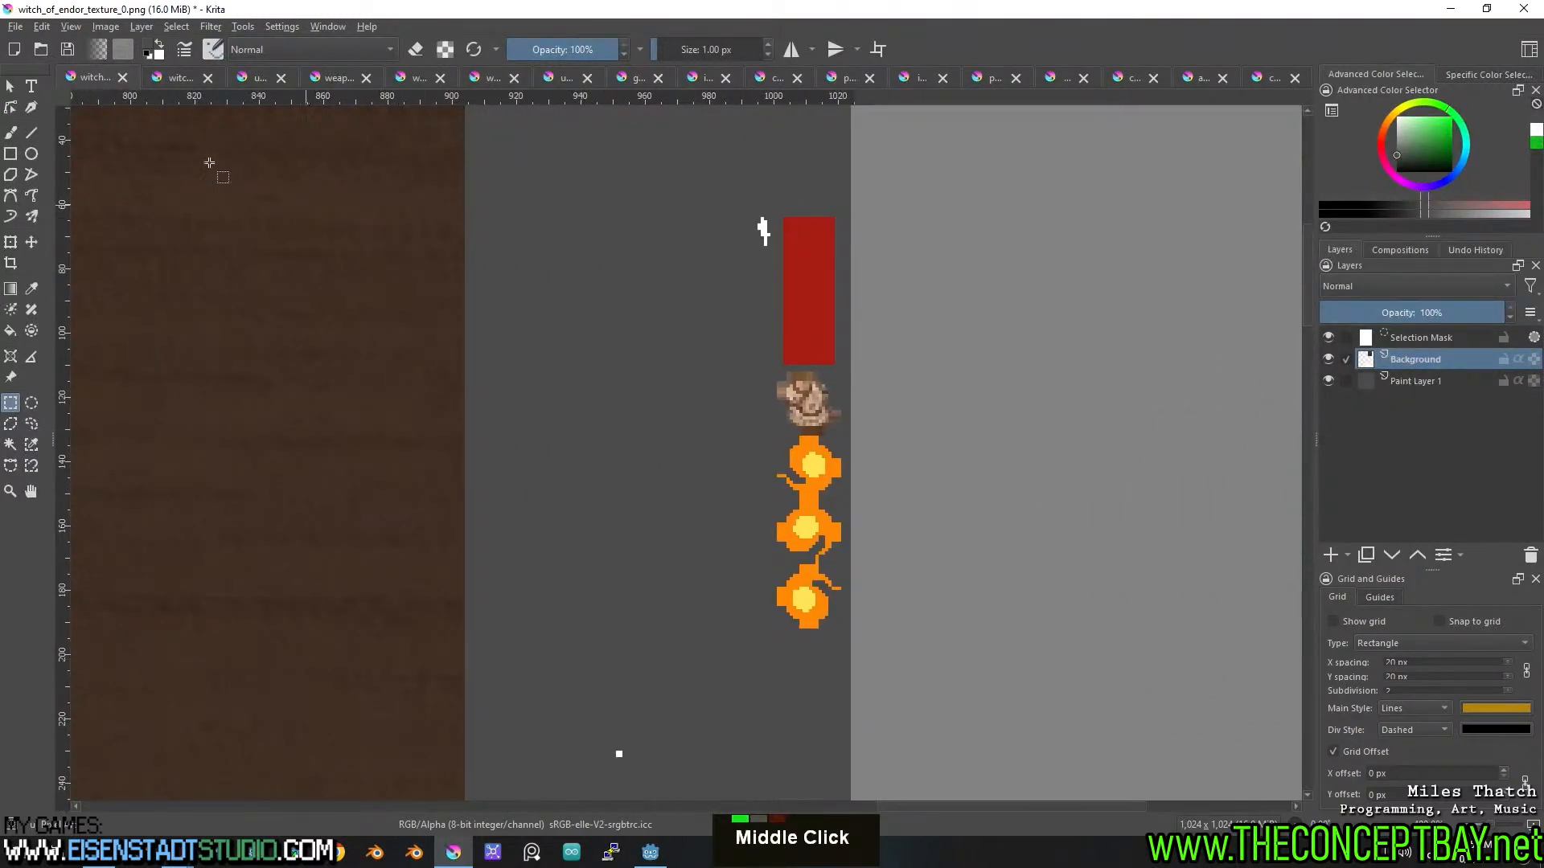
Examine the texture_1 sheet from the bottom row to the coloured orbs and right-edge sprites for anything still to extract.
left_click(184, 82)
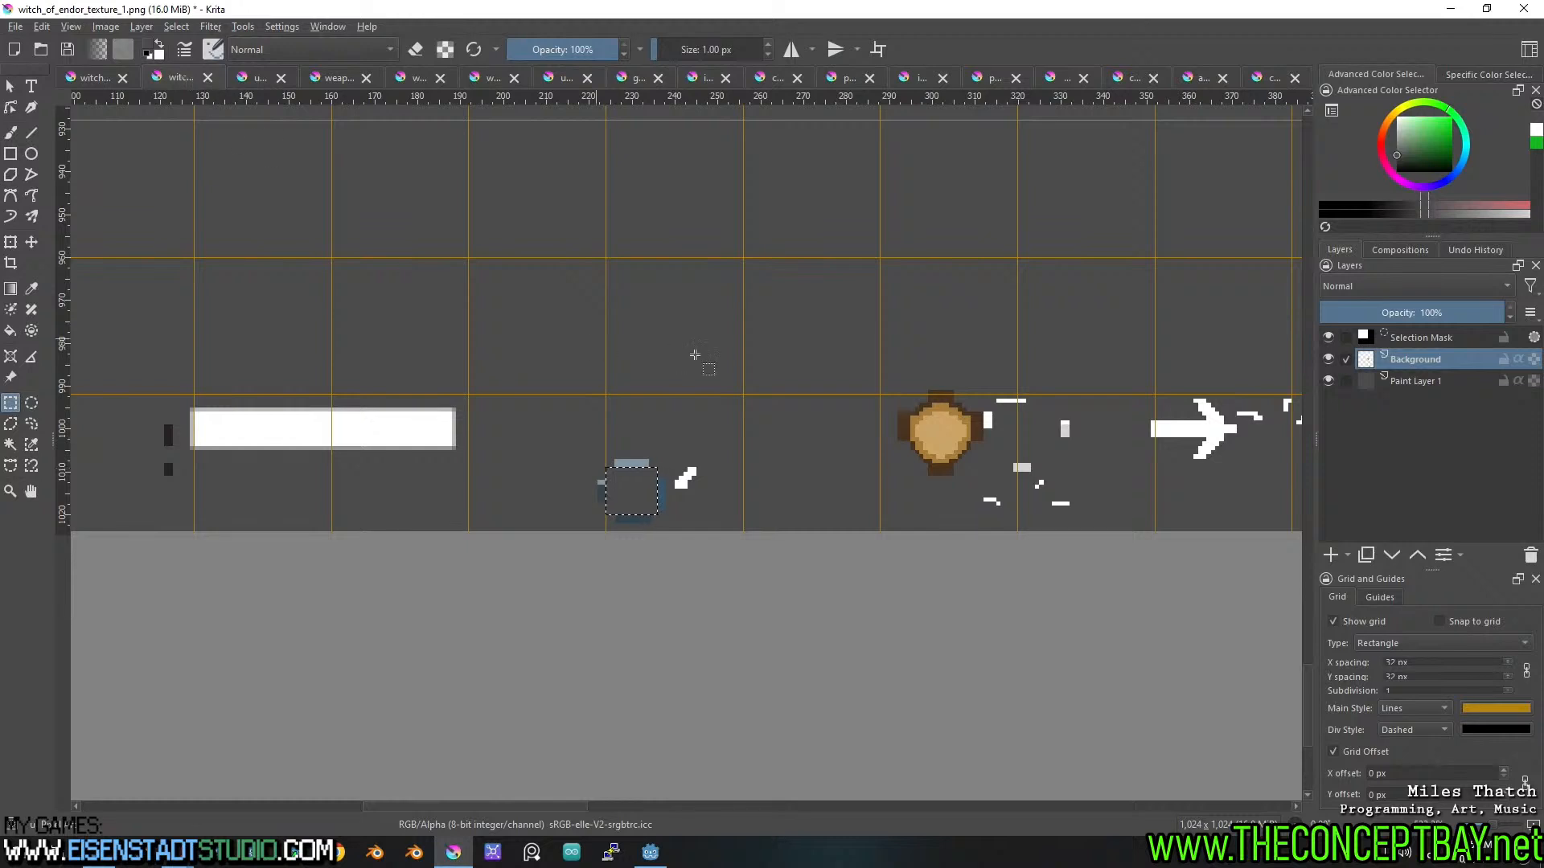
scroll(706, 356, "down", 1)
middle_click(646, 378)
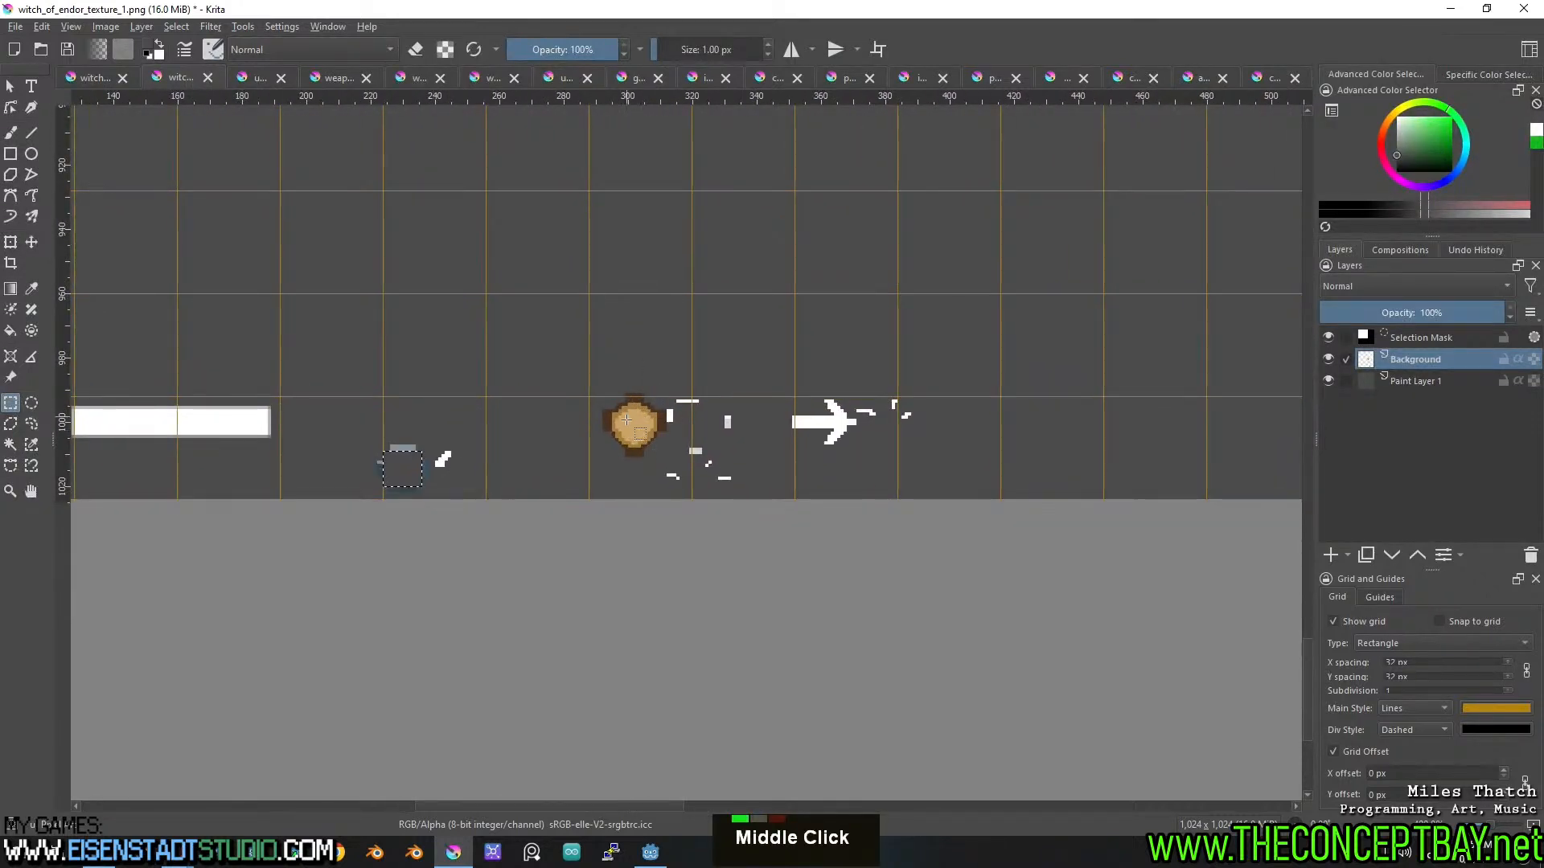
scroll(616, 452, "down", 2)
middle_click(558, 466)
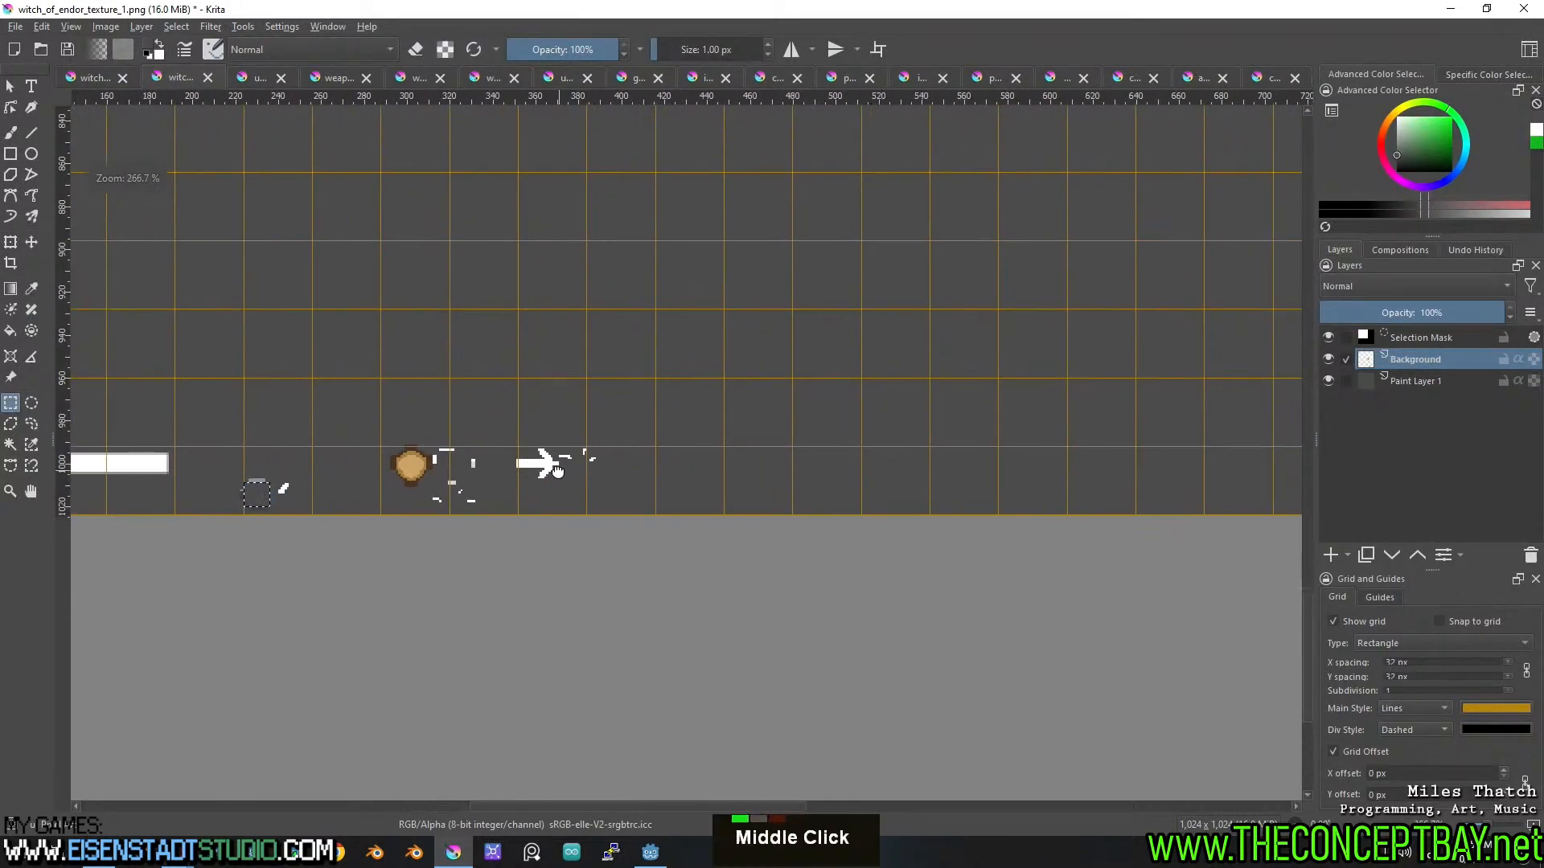
middle_click(948, 386)
middle_click(607, 427)
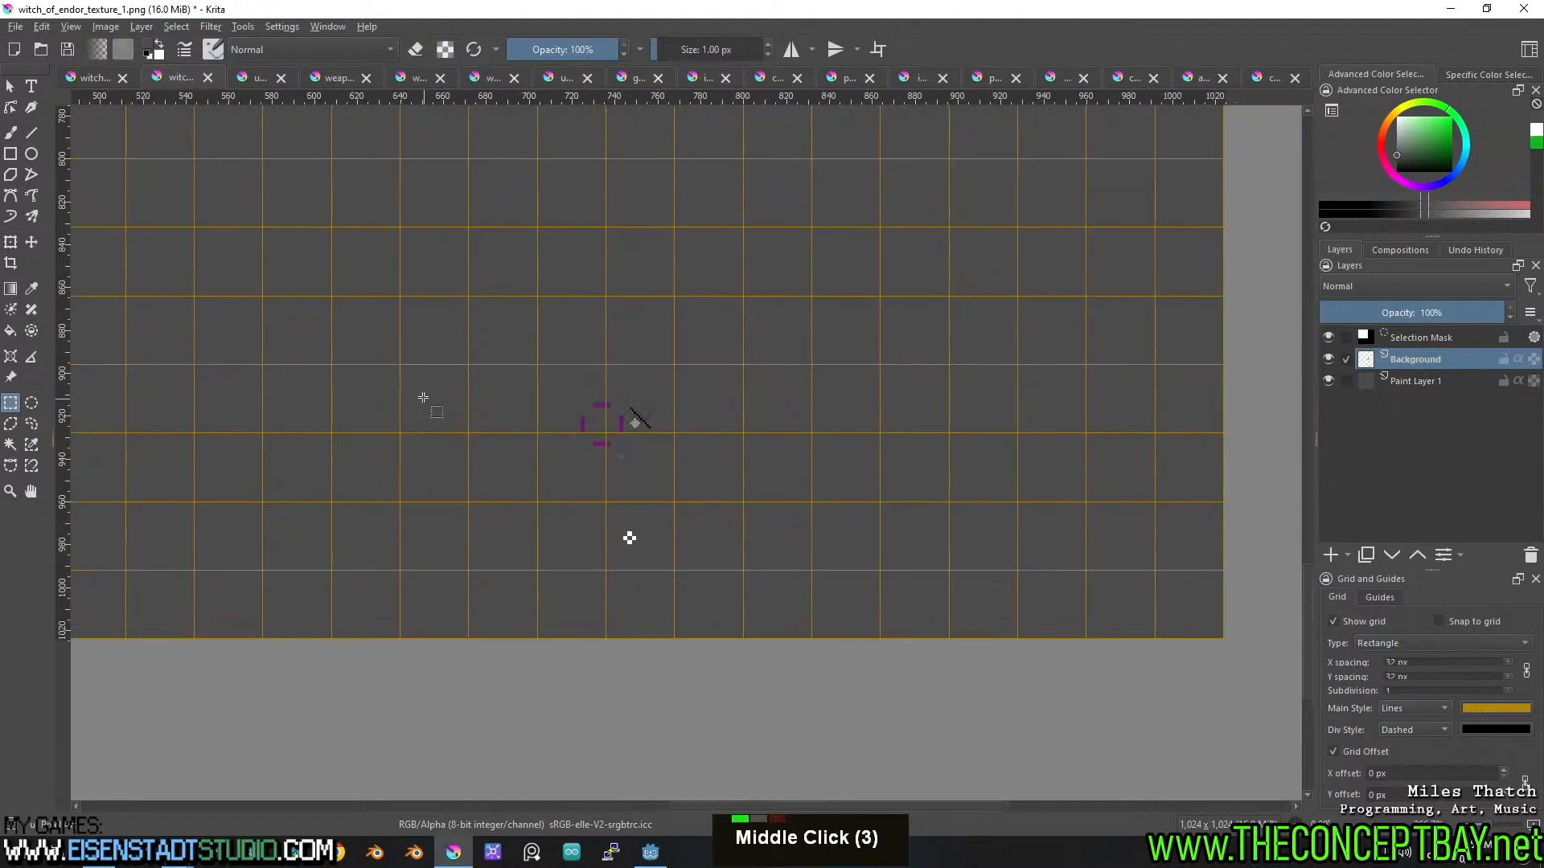
middle_click(486, 465)
middle_click(630, 333)
middle_click(534, 575)
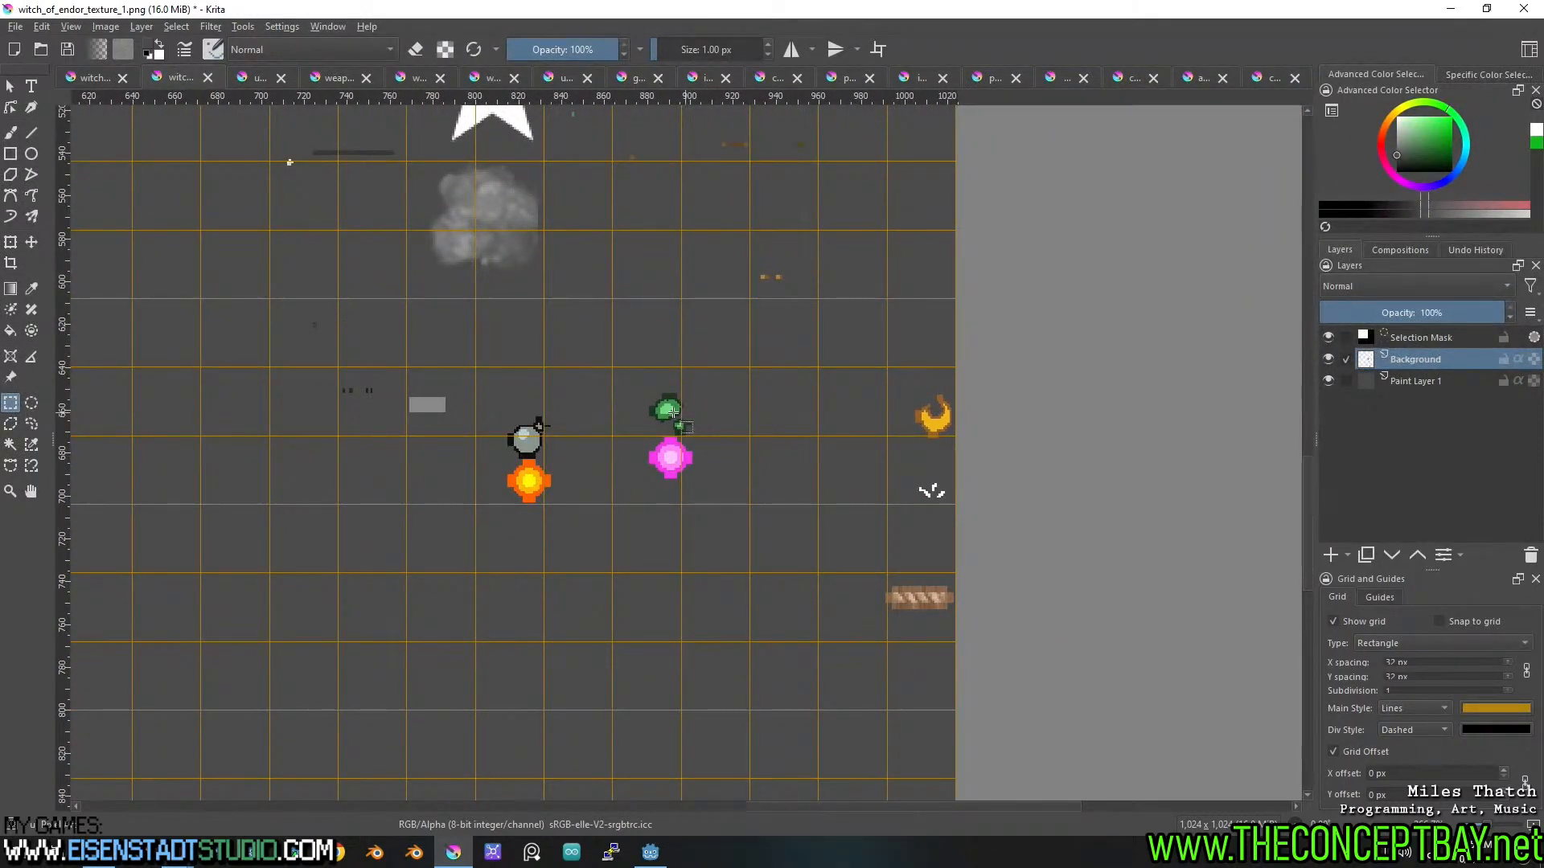
Review which sprite files already exist in the Assets folder without opening any of them.
left_click(30, 26)
left_click(28, 66)
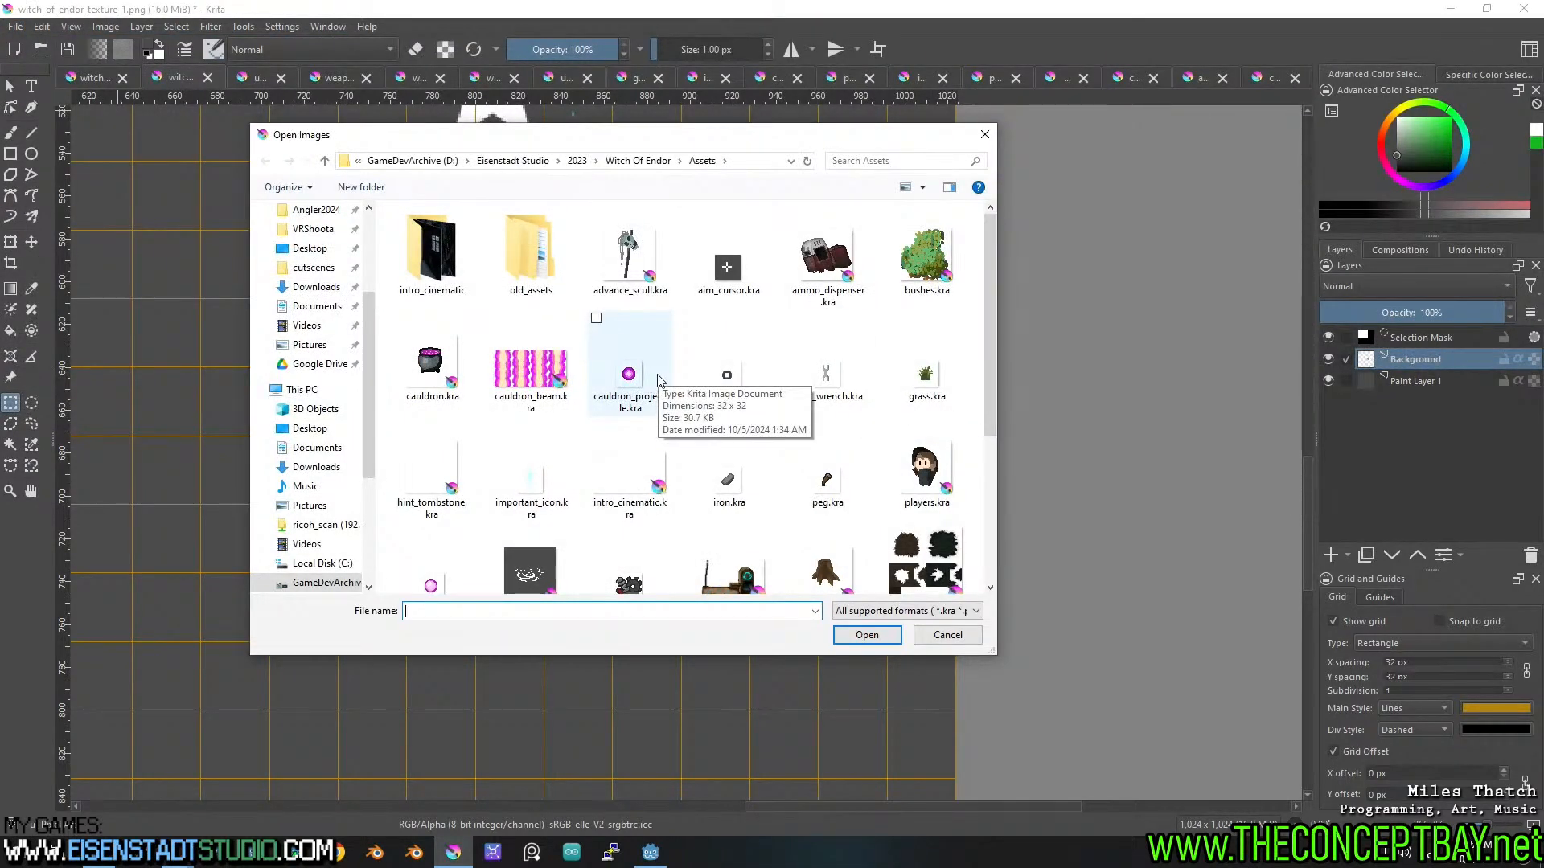
left_click_drag(991, 321, 992, 393)
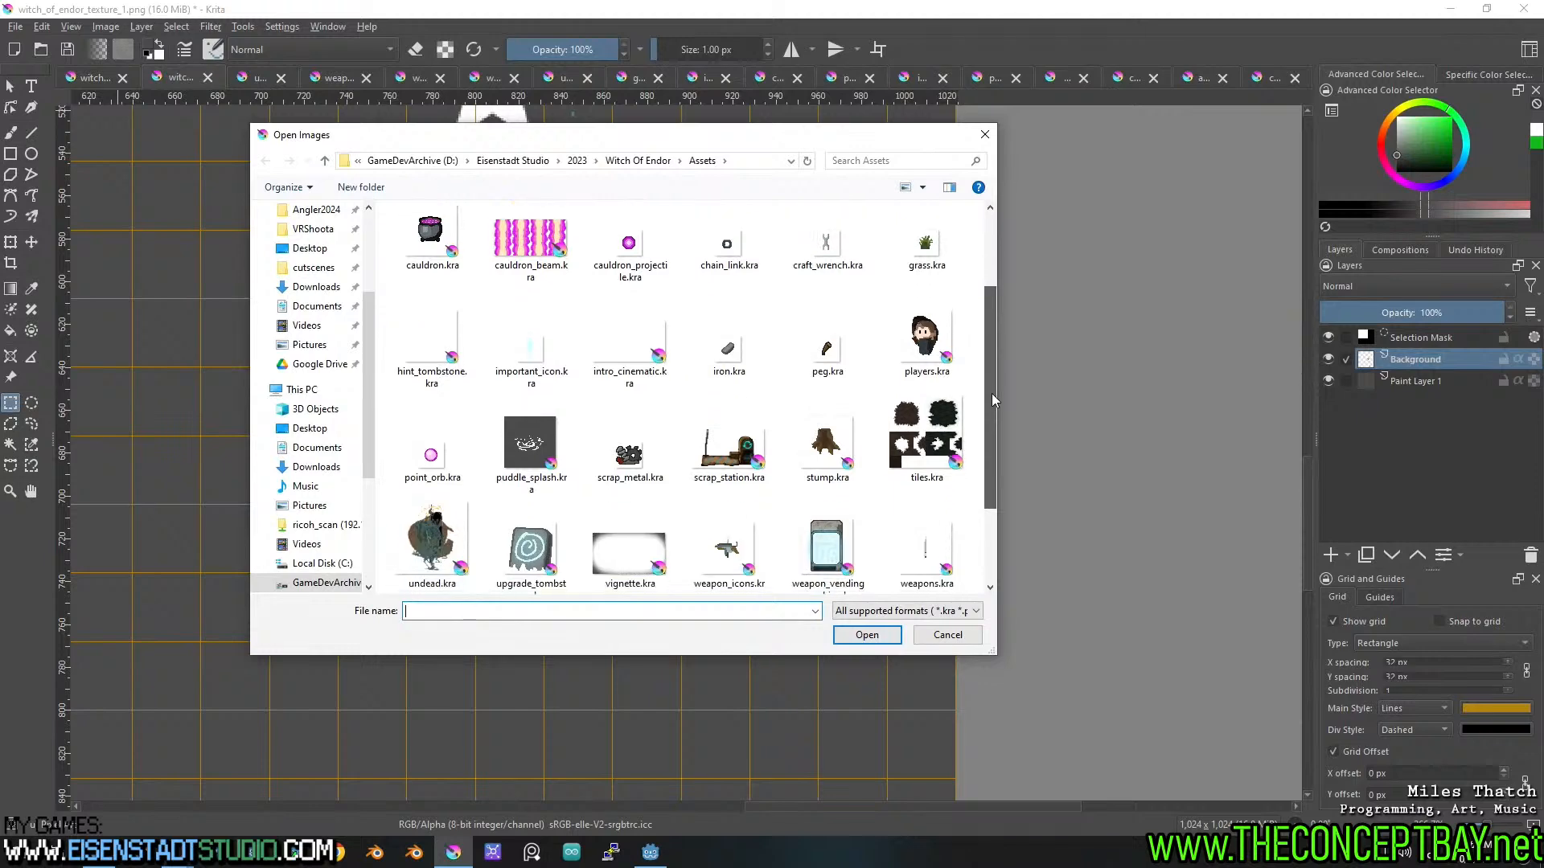
mouse_move(711, 140)
left_mouse_down()
mouse_move(575, 808)
mouse_move(796, 259)
mouse_move(736, 157)
left_mouse_up()
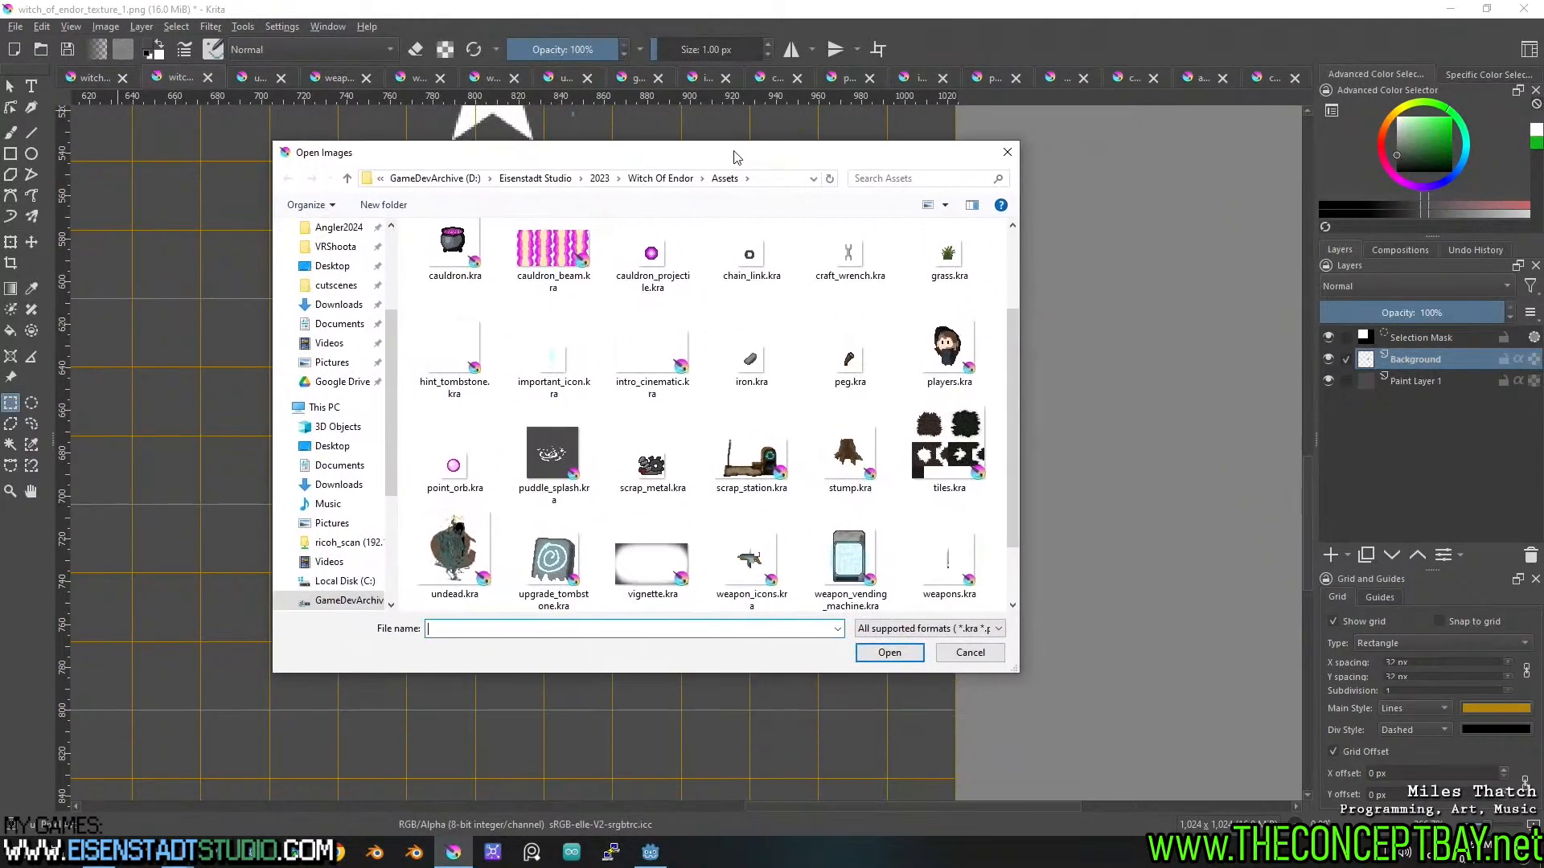
left_click(979, 656)
Cut the black footprint below the soft white glow on the texture_1 sheet and paste it into a new 32 x 32 px document.
left_click_drag(1305, 483, 1285, 407)
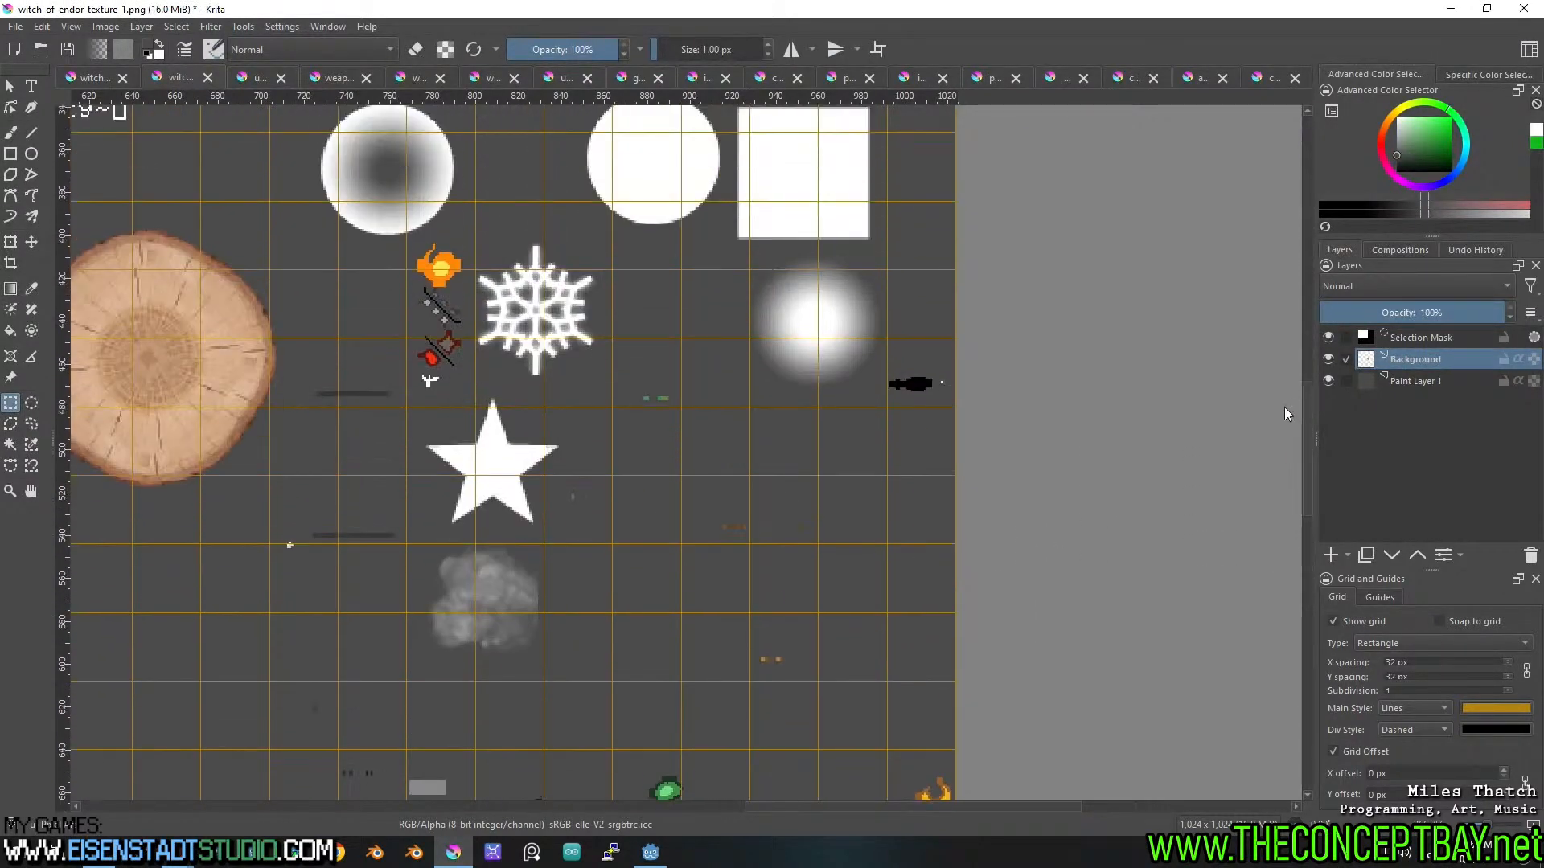
scroll(1271, 392, "up", 5)
scroll(1271, 341, "down", 3)
scroll(1270, 384, "up", 1)
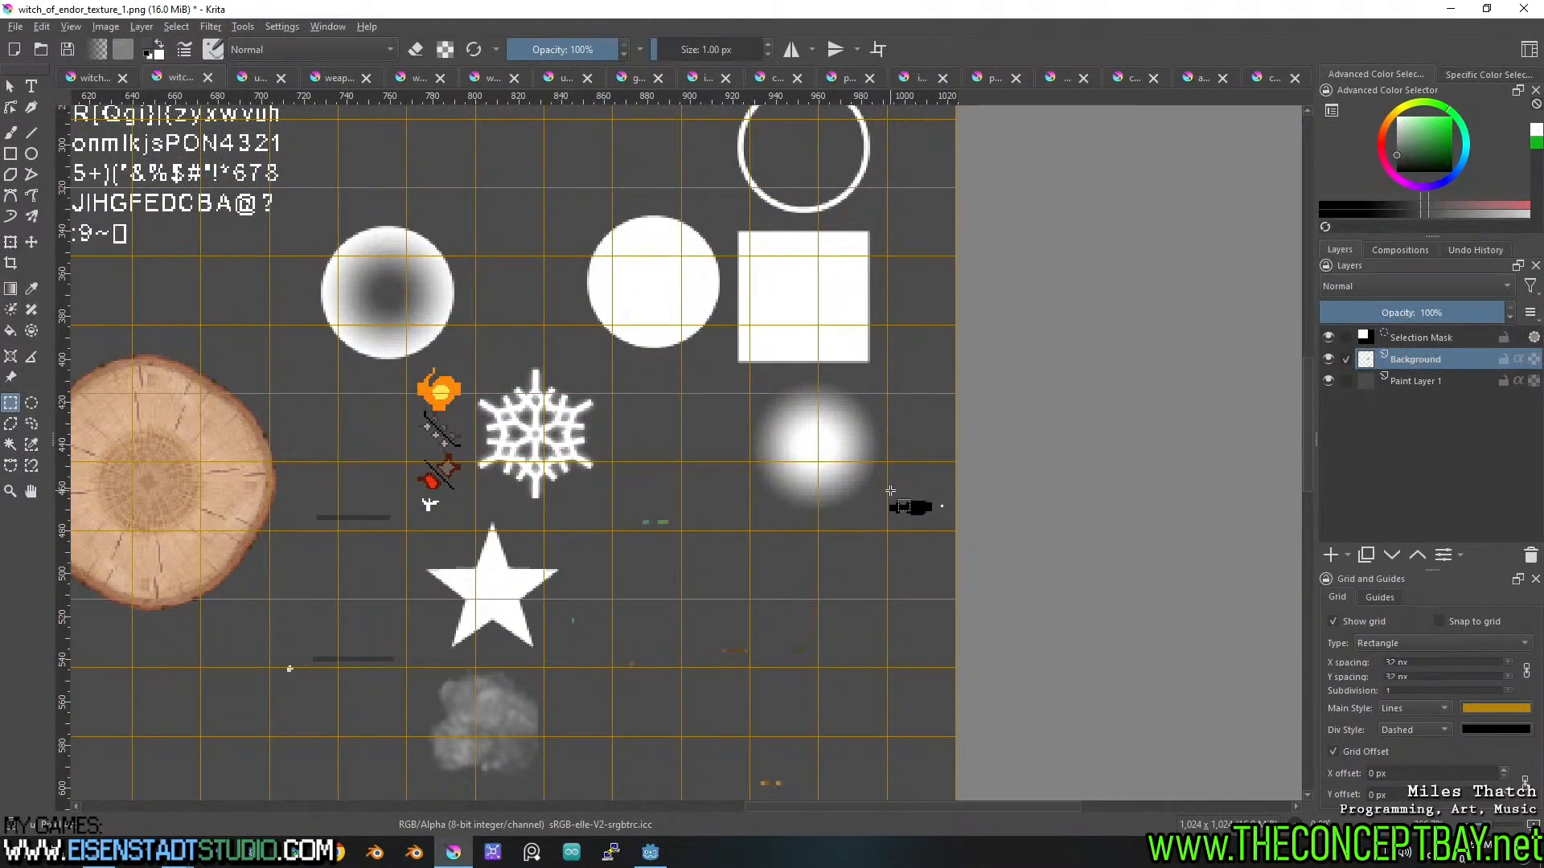
left_click_drag(888, 489, 938, 527)
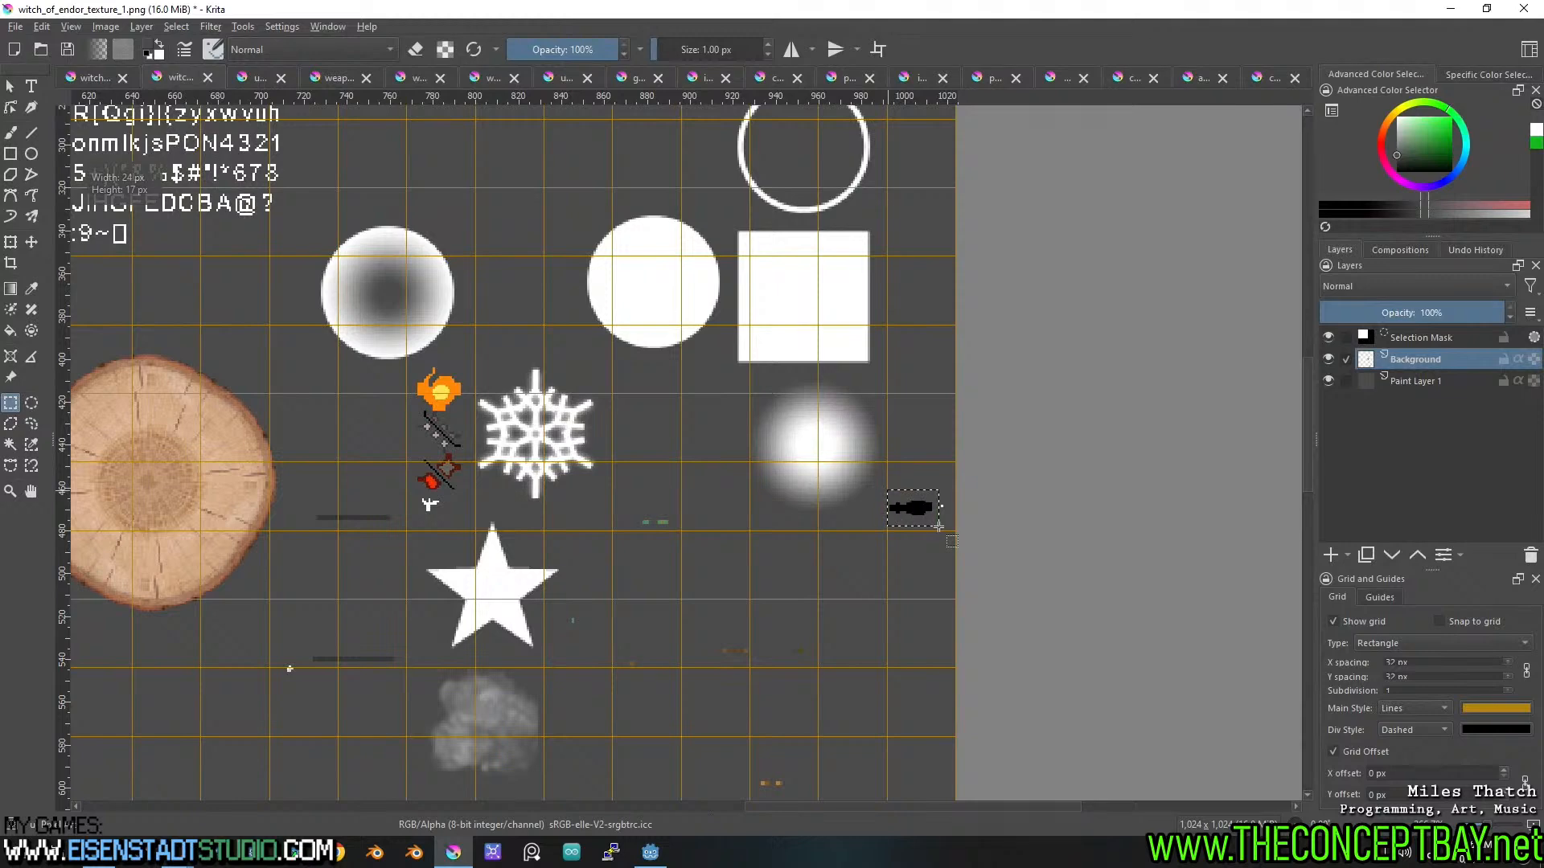
key("ctrl+n")
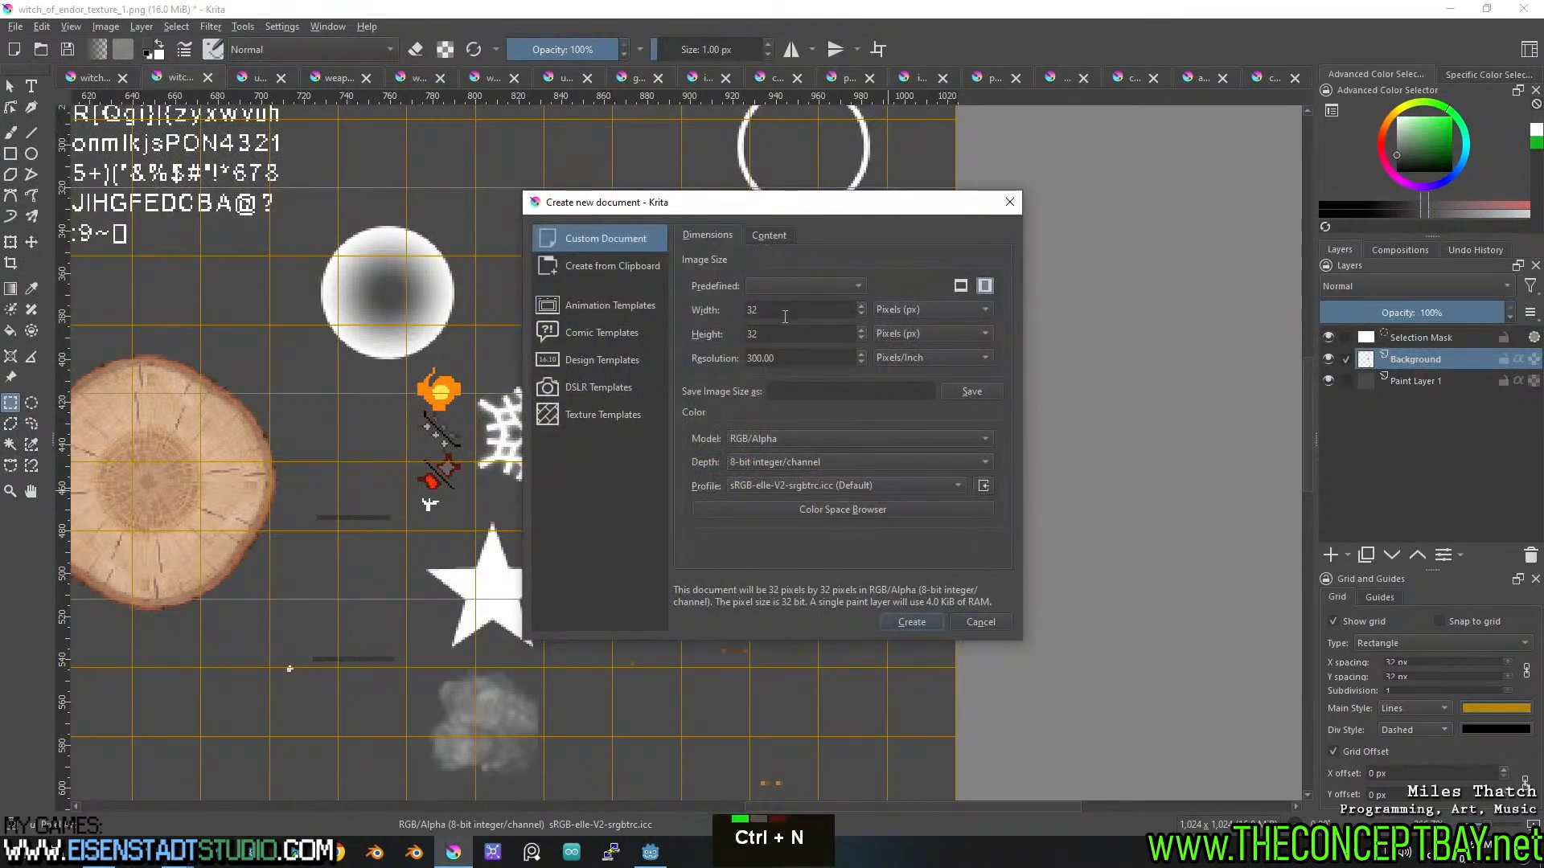
left_click(878, 625)
key("ctrl+v")
Save the footprint document as foot_step in the Assets folder.
key("ctrl+s")
type("foot_step")
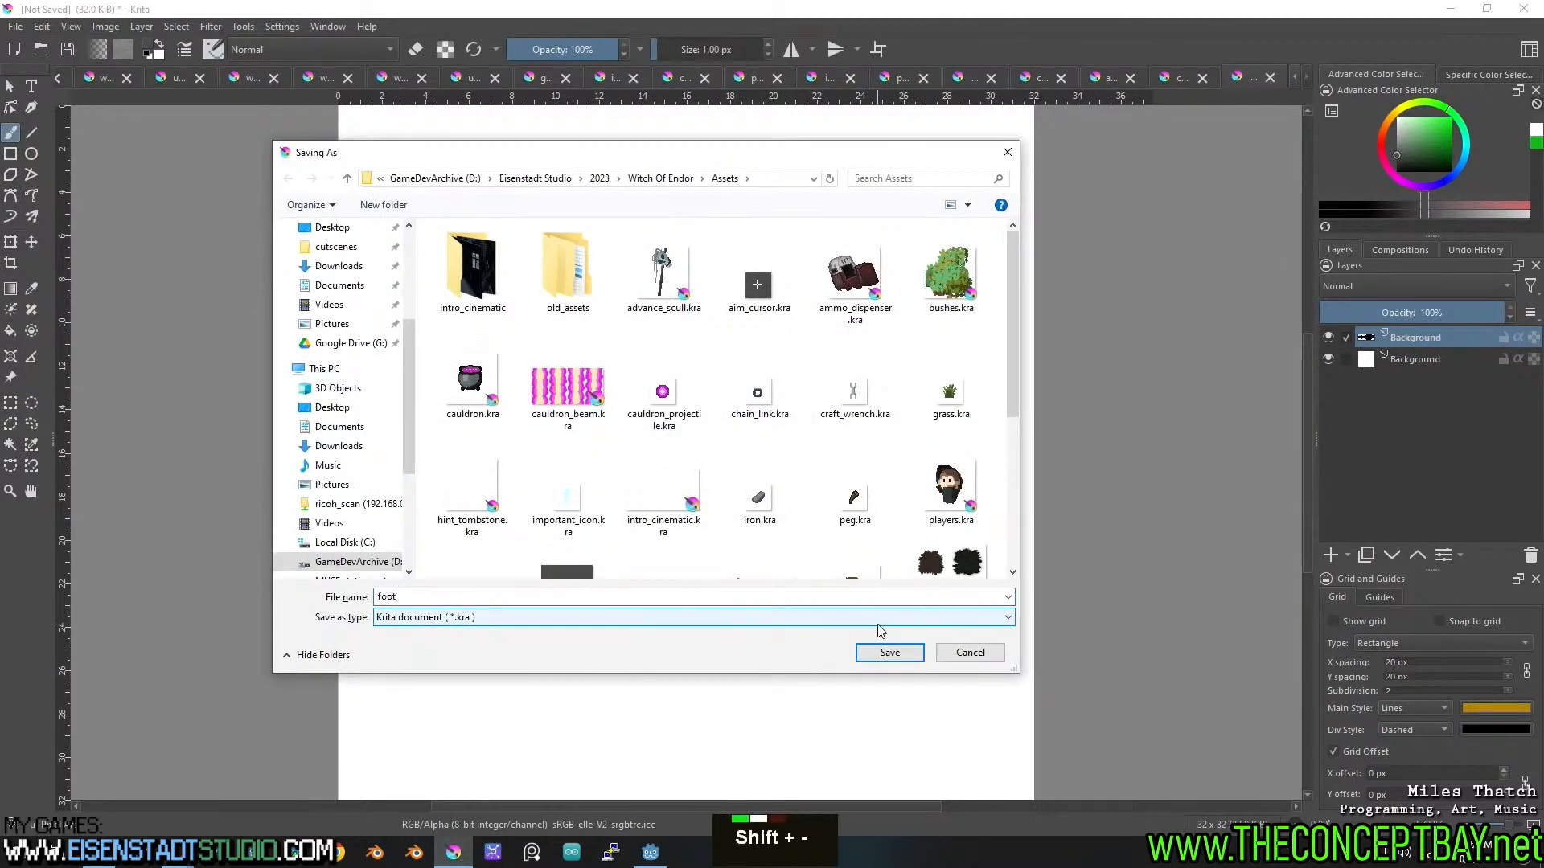
key("Return")
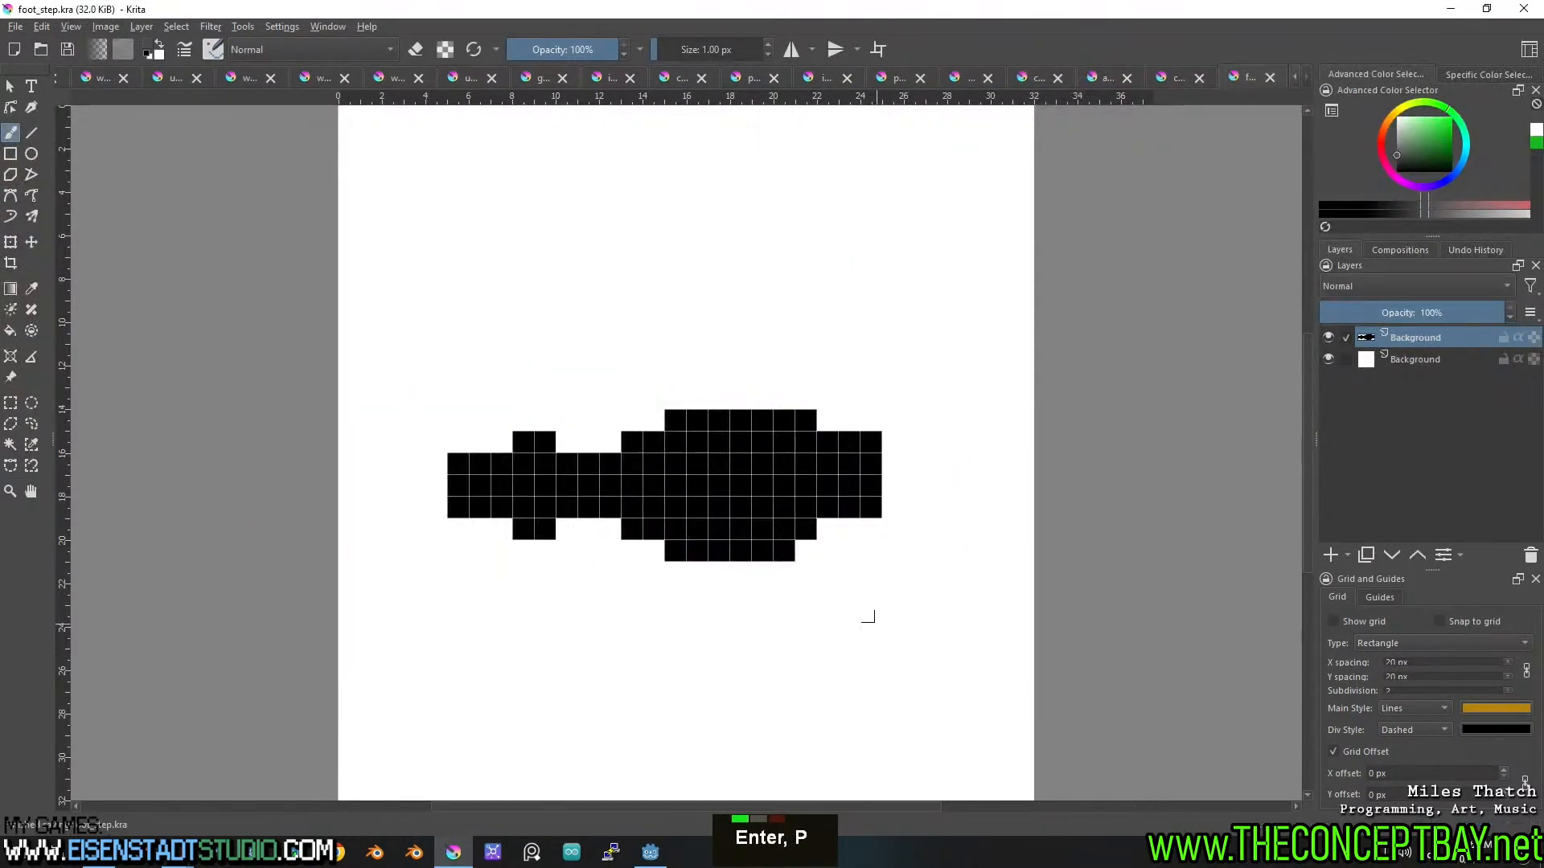
Examine the texture_1 sheet again, from the fonts and white shapes to the bottom row and coloured orbs, for remaining sprites.
left_click(101, 84)
scroll(406, 249, "down", 2)
scroll(406, 249, "up", 2)
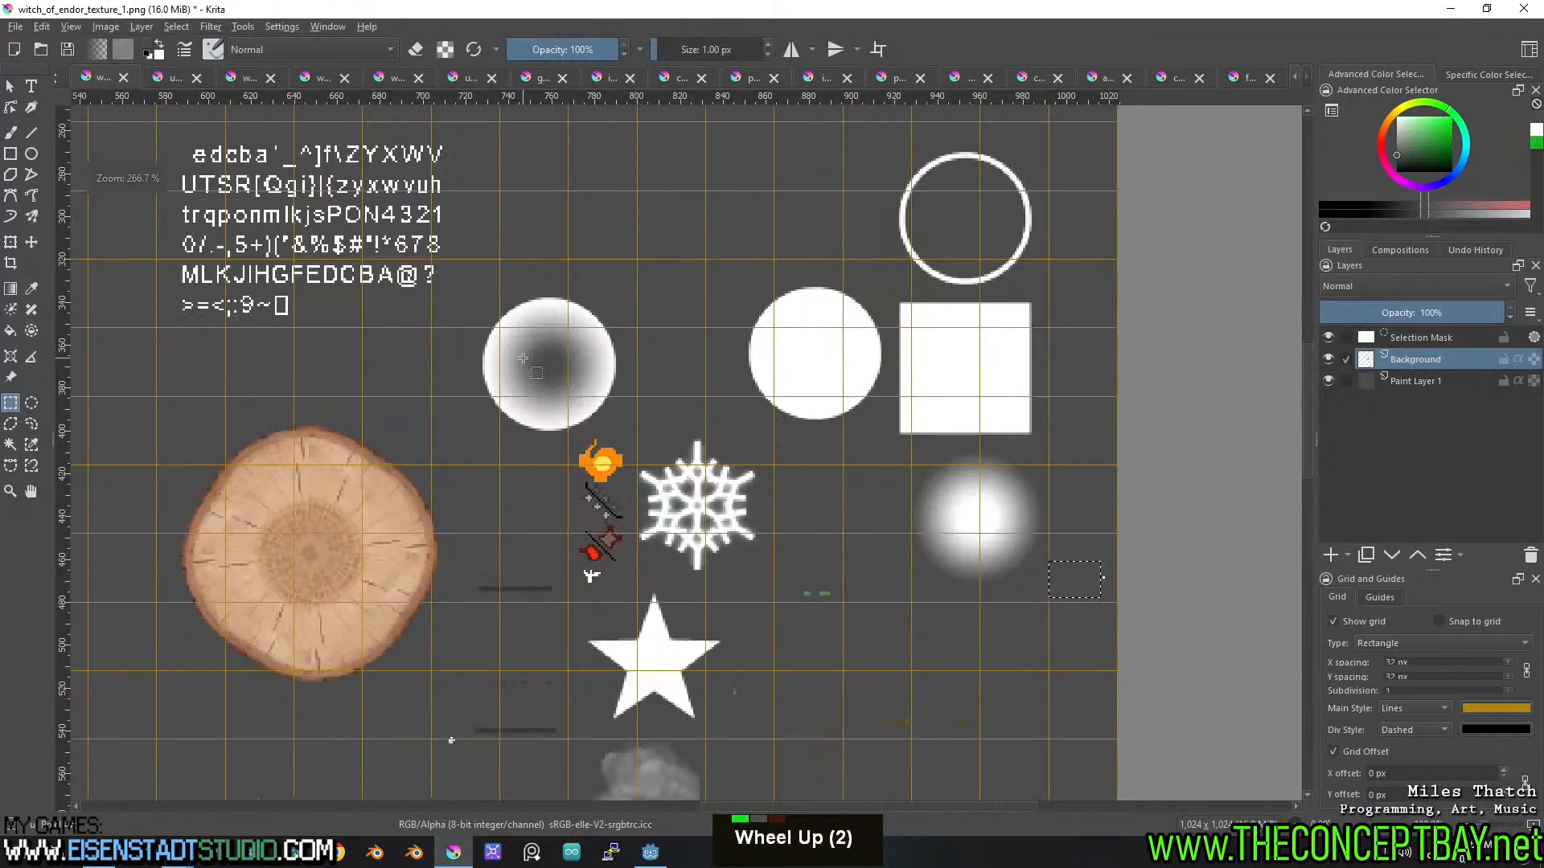
middle_click(499, 317)
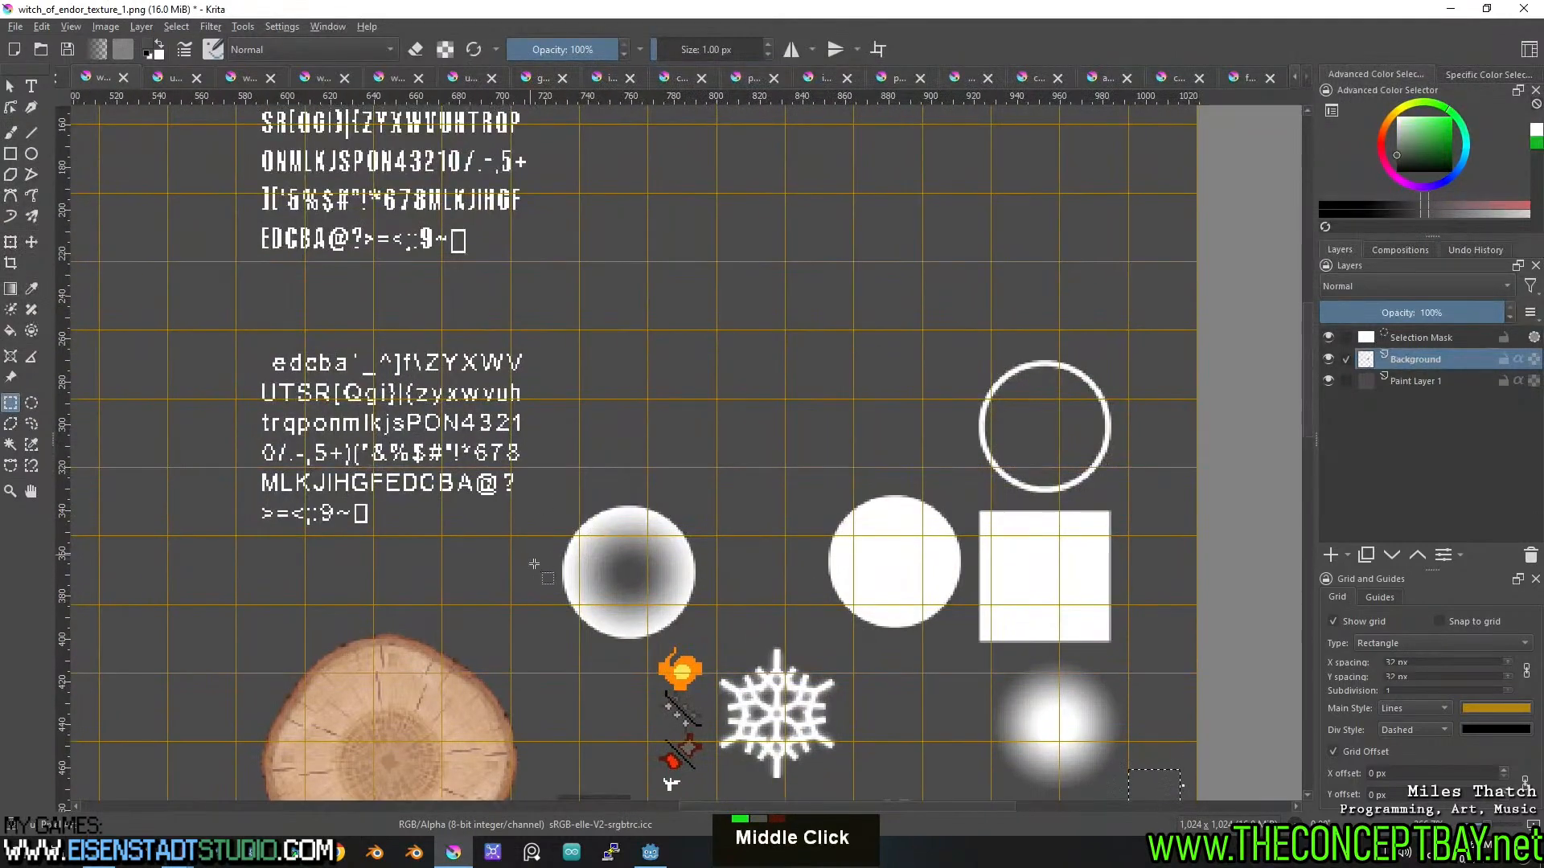
scroll(615, 428, "down", 2)
middle_click(616, 427)
middle_click(586, 632)
scroll(637, 385, "up", 3)
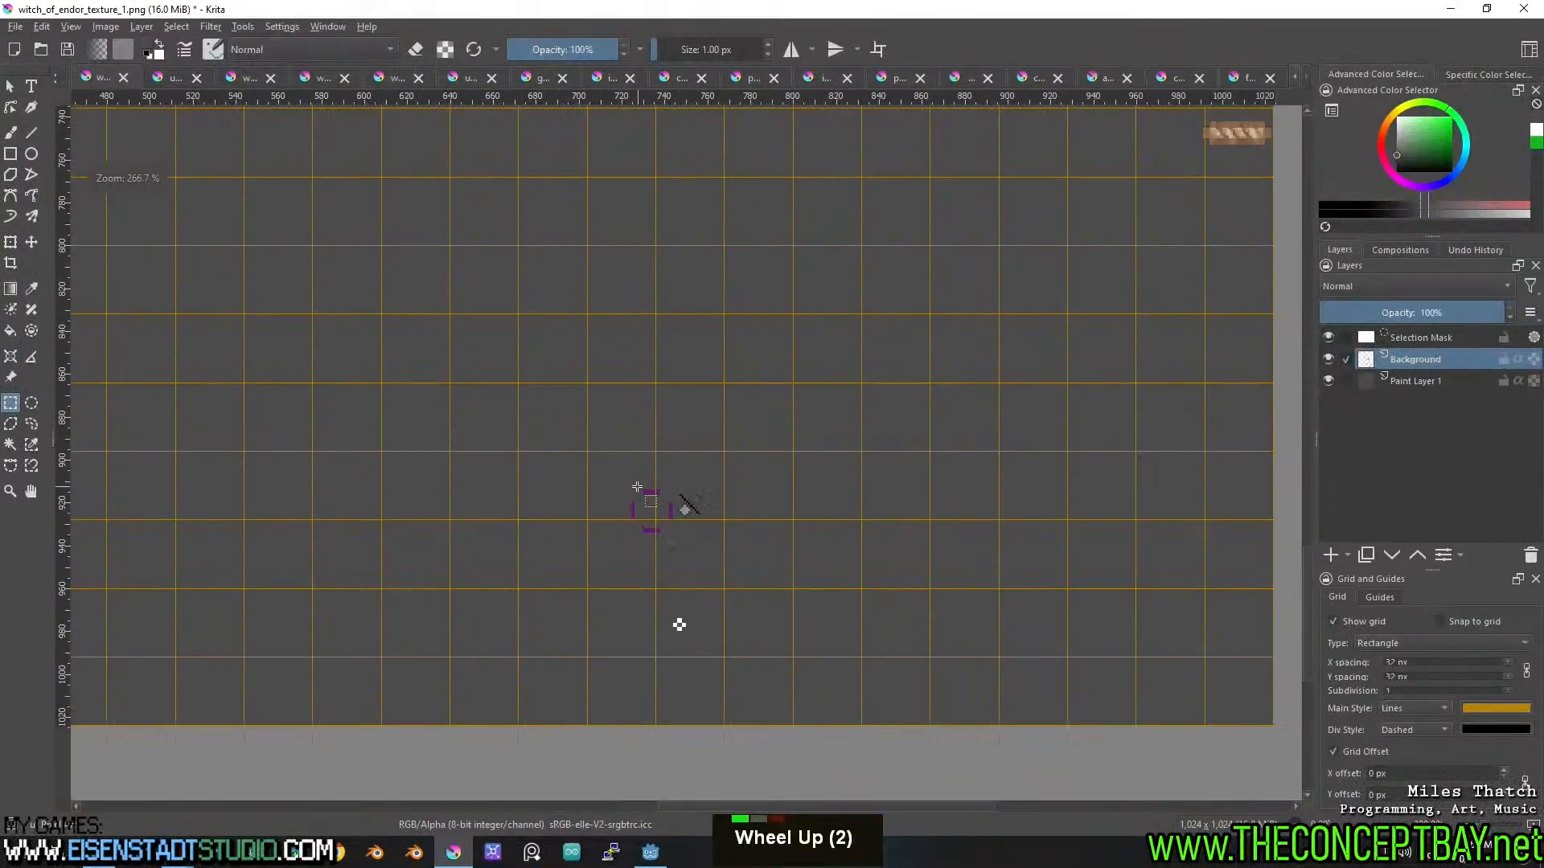
scroll(804, 415, "down", 2)
middle_click(803, 415)
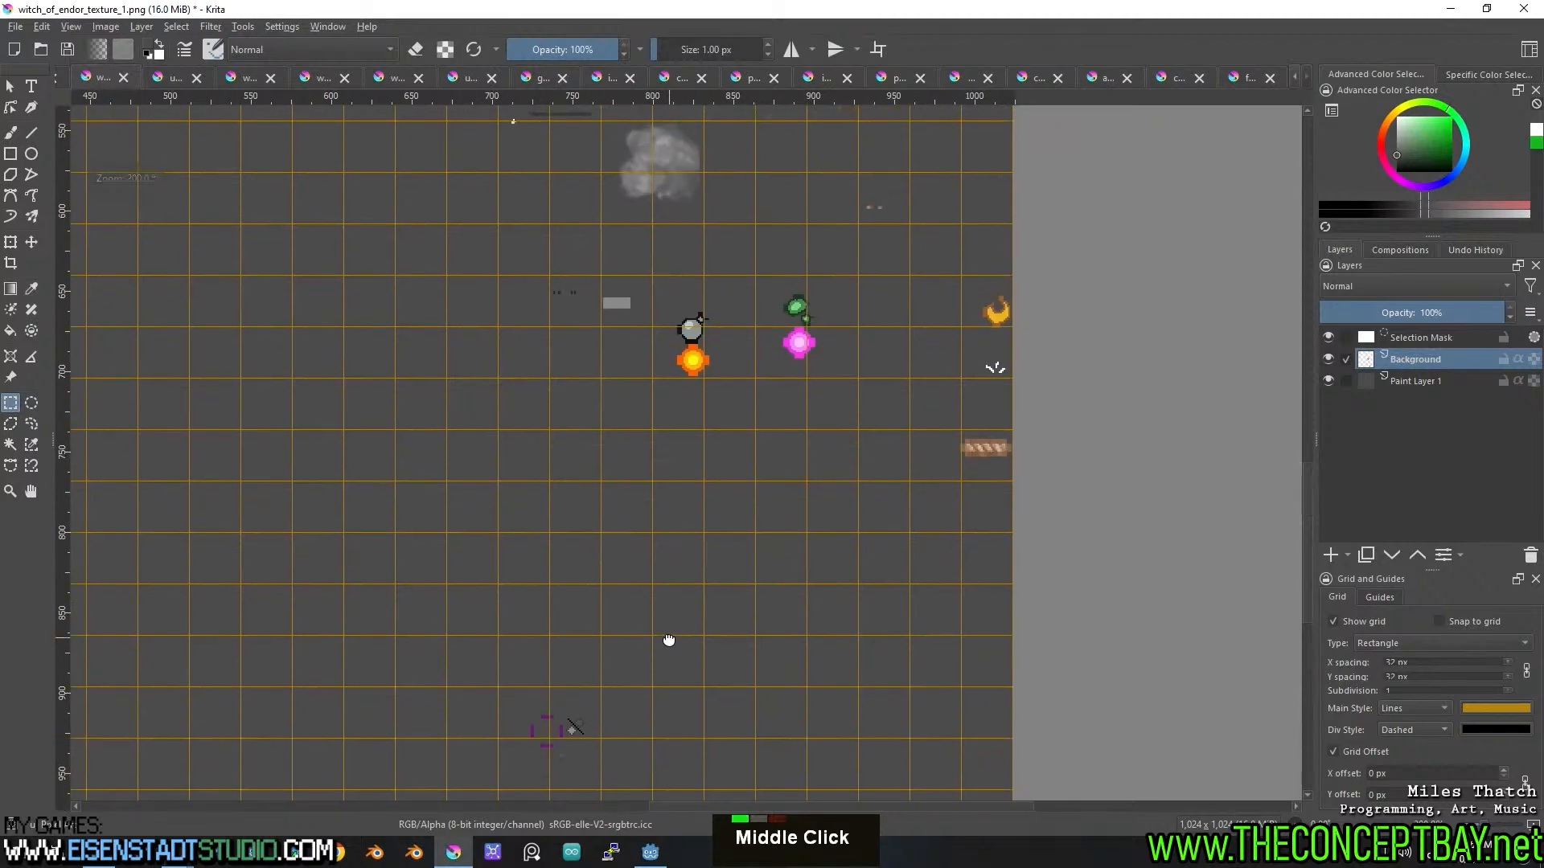
middle_click(651, 562)
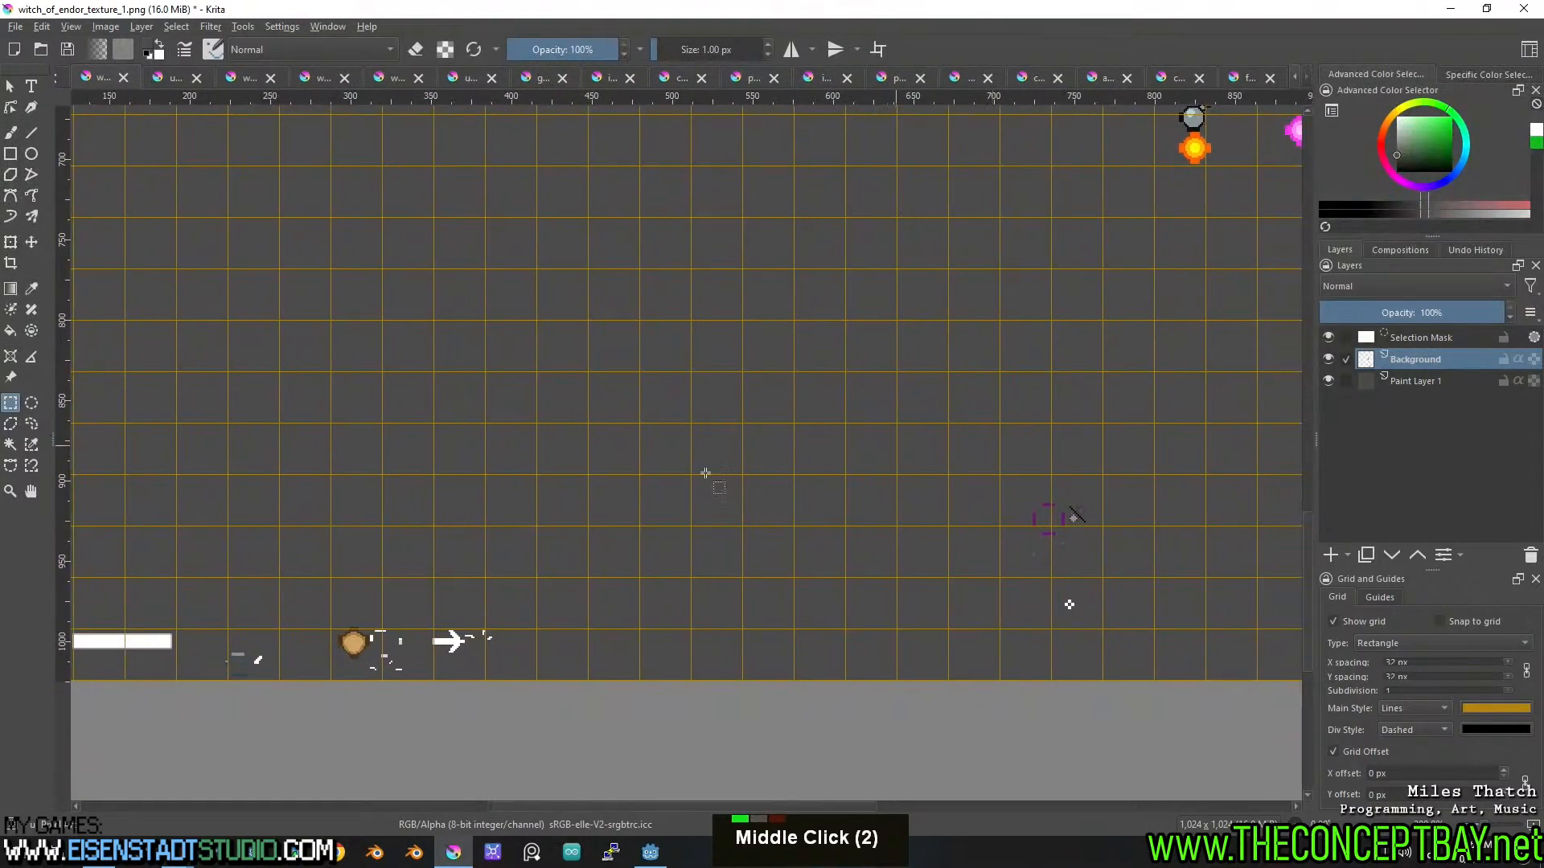
middle_click(823, 451)
scroll(927, 399, "up", 2)
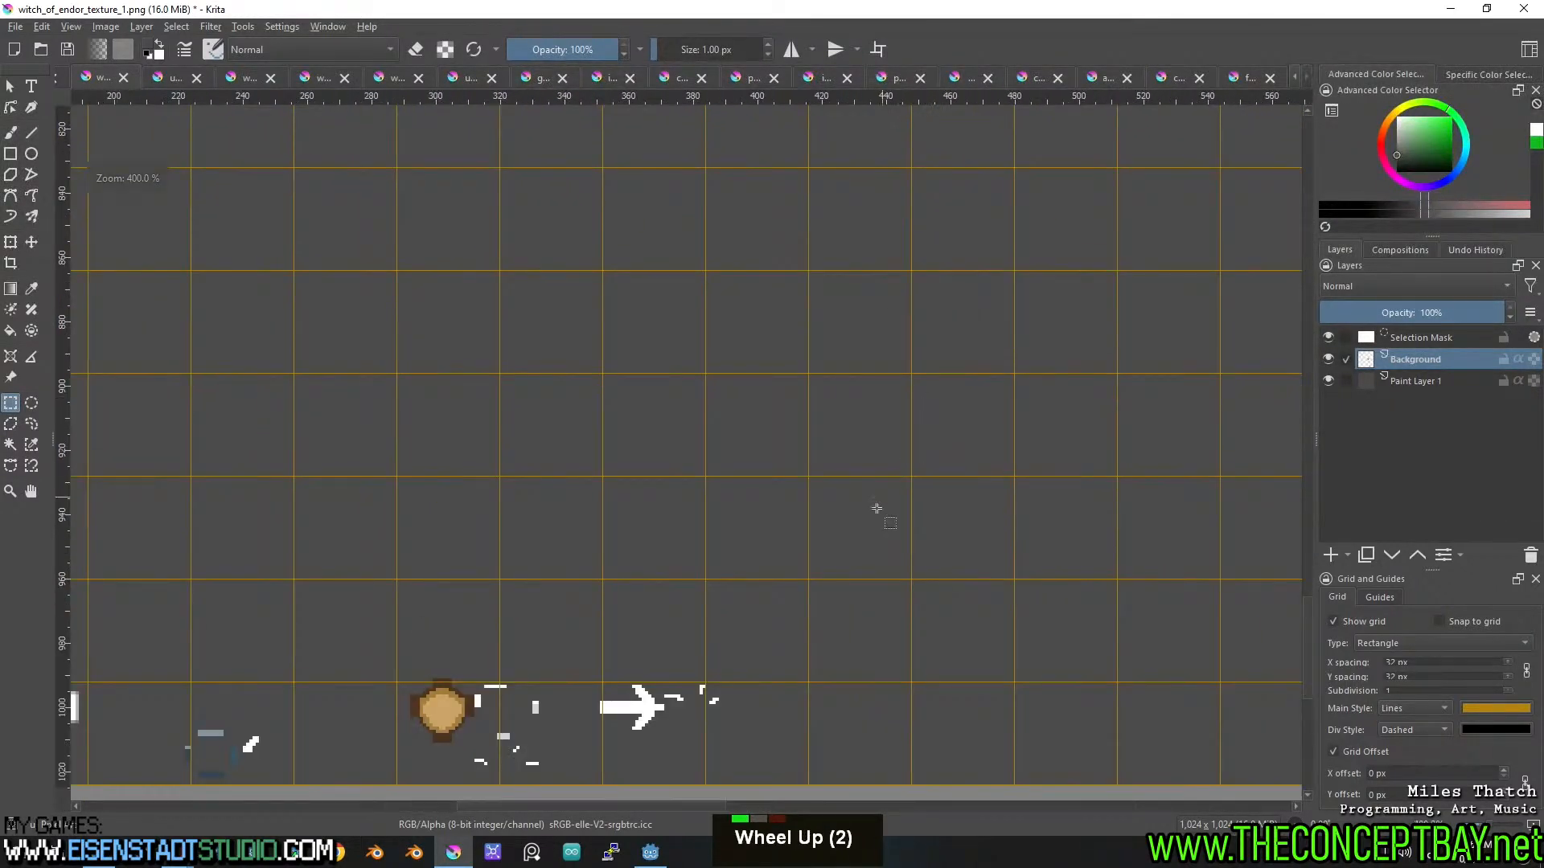
middle_click(882, 493)
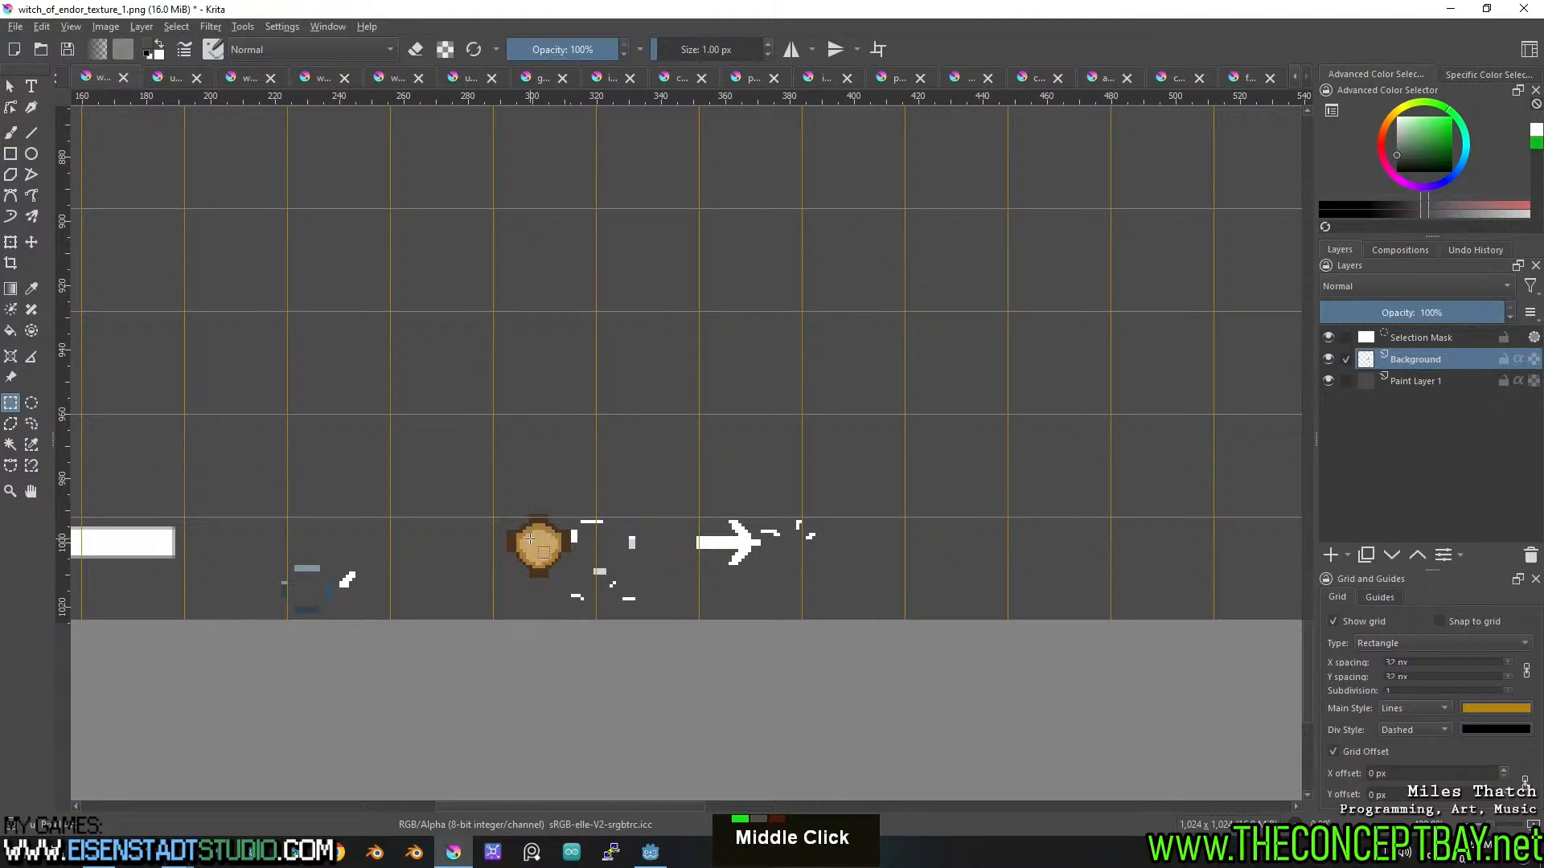
scroll(728, 541, "down", 2)
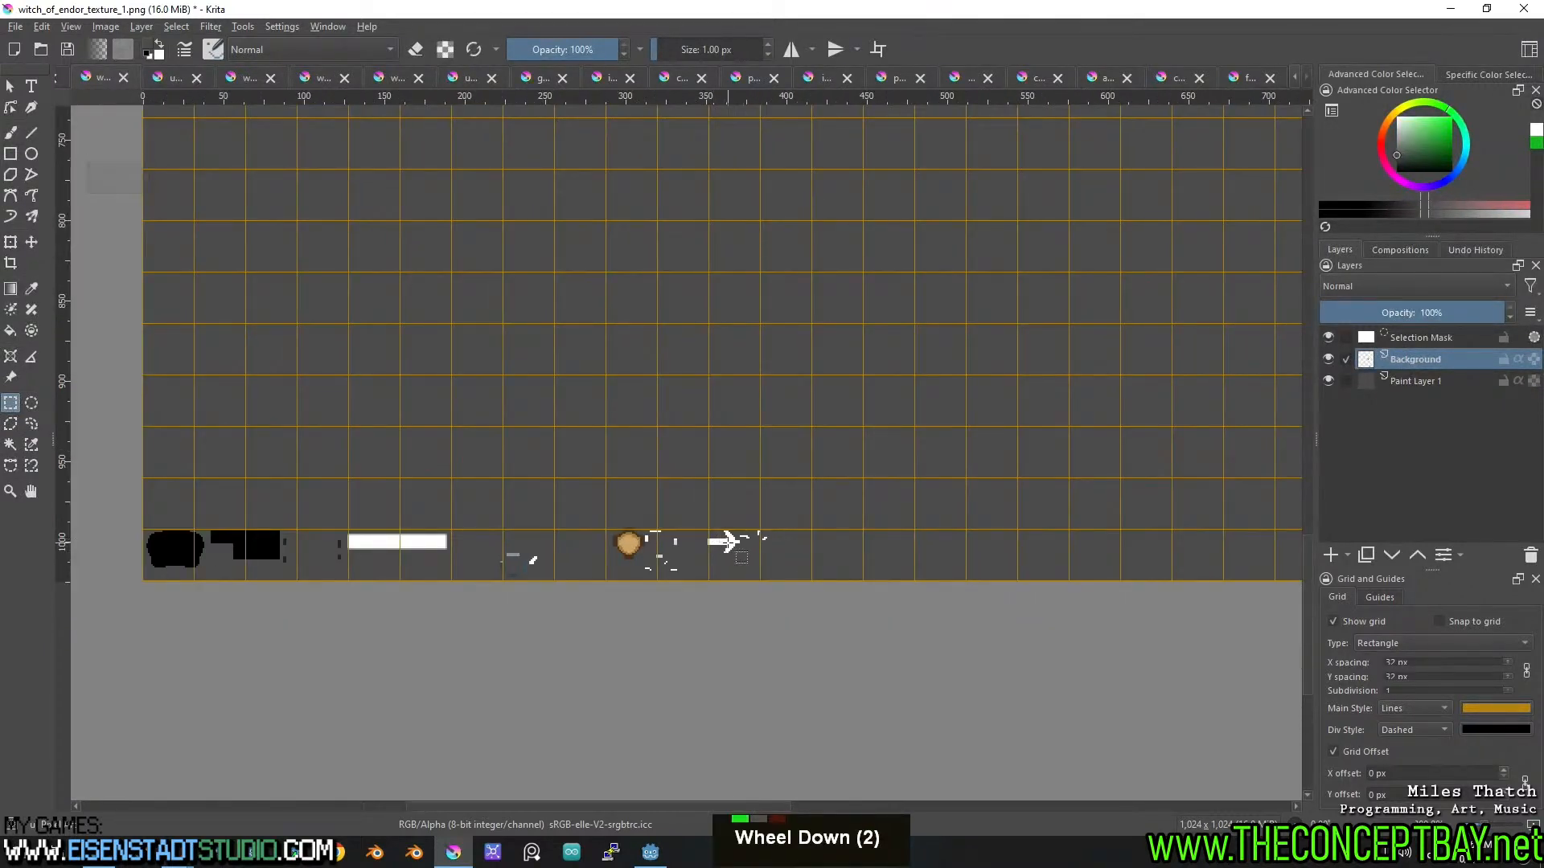
middle_click(1175, 400)
middle_click(1037, 404)
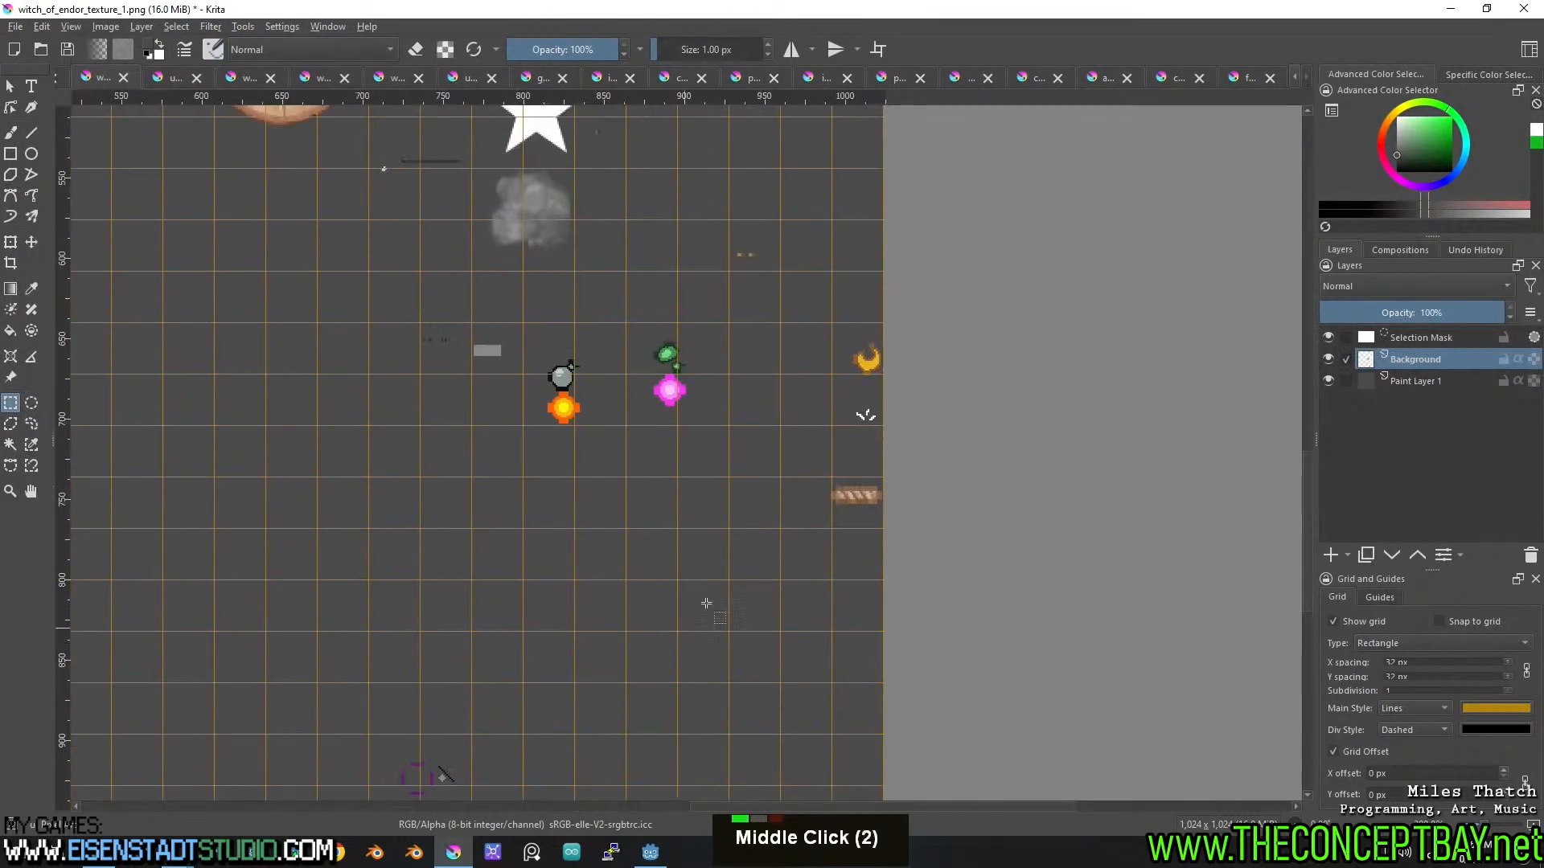
Close the saved foot_step, chain_link, aim_cursor and craft_wrench documents.
middle_click(753, 501)
middle_click(701, 486)
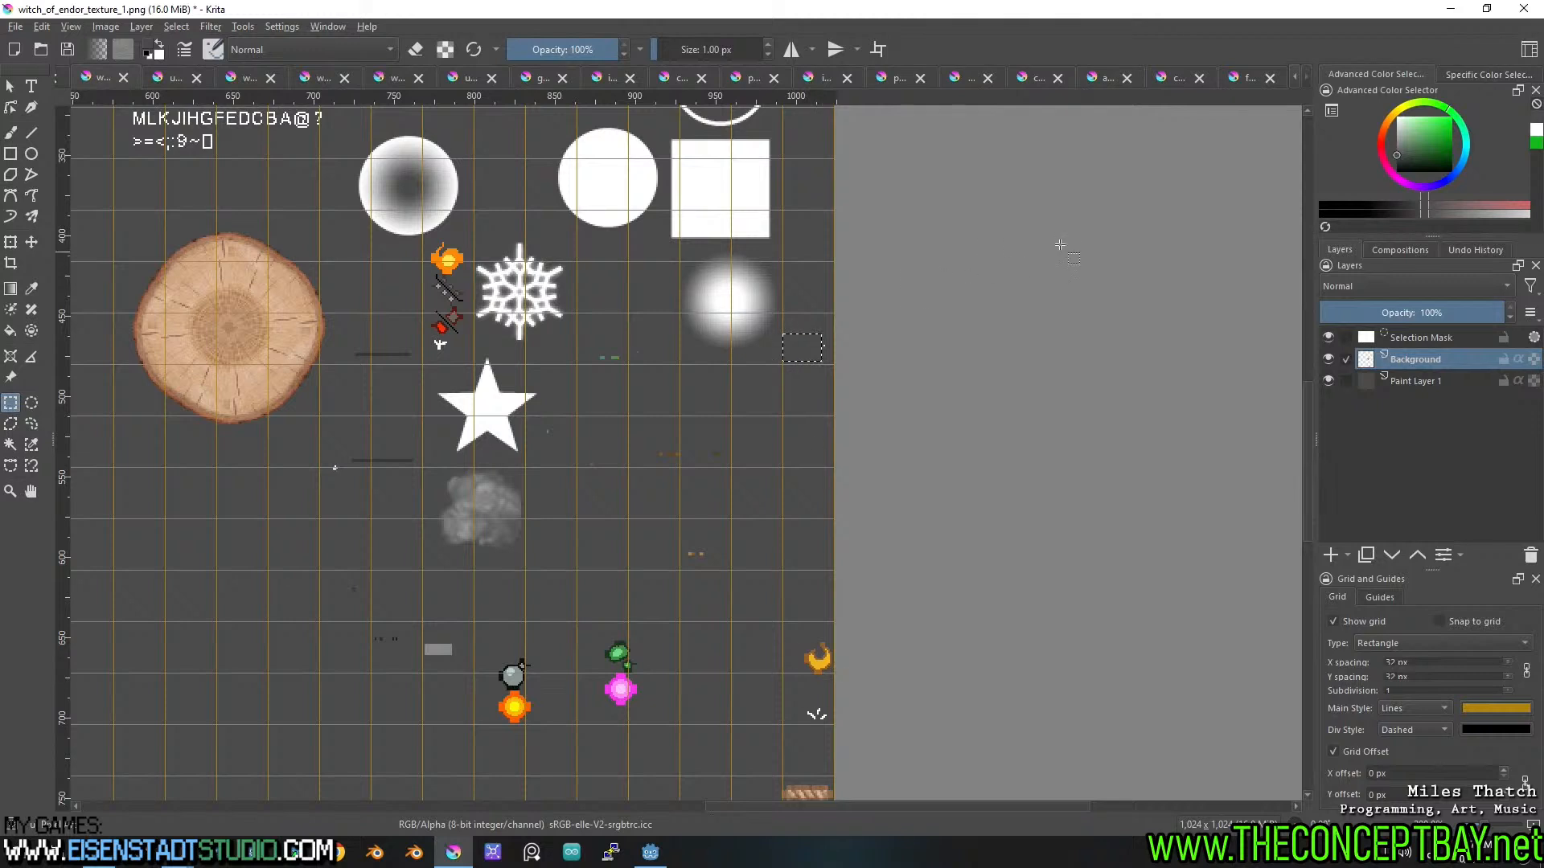
left_click(1269, 78)
left_click(1291, 79)
left_click(1291, 79)
left_click(1291, 79)
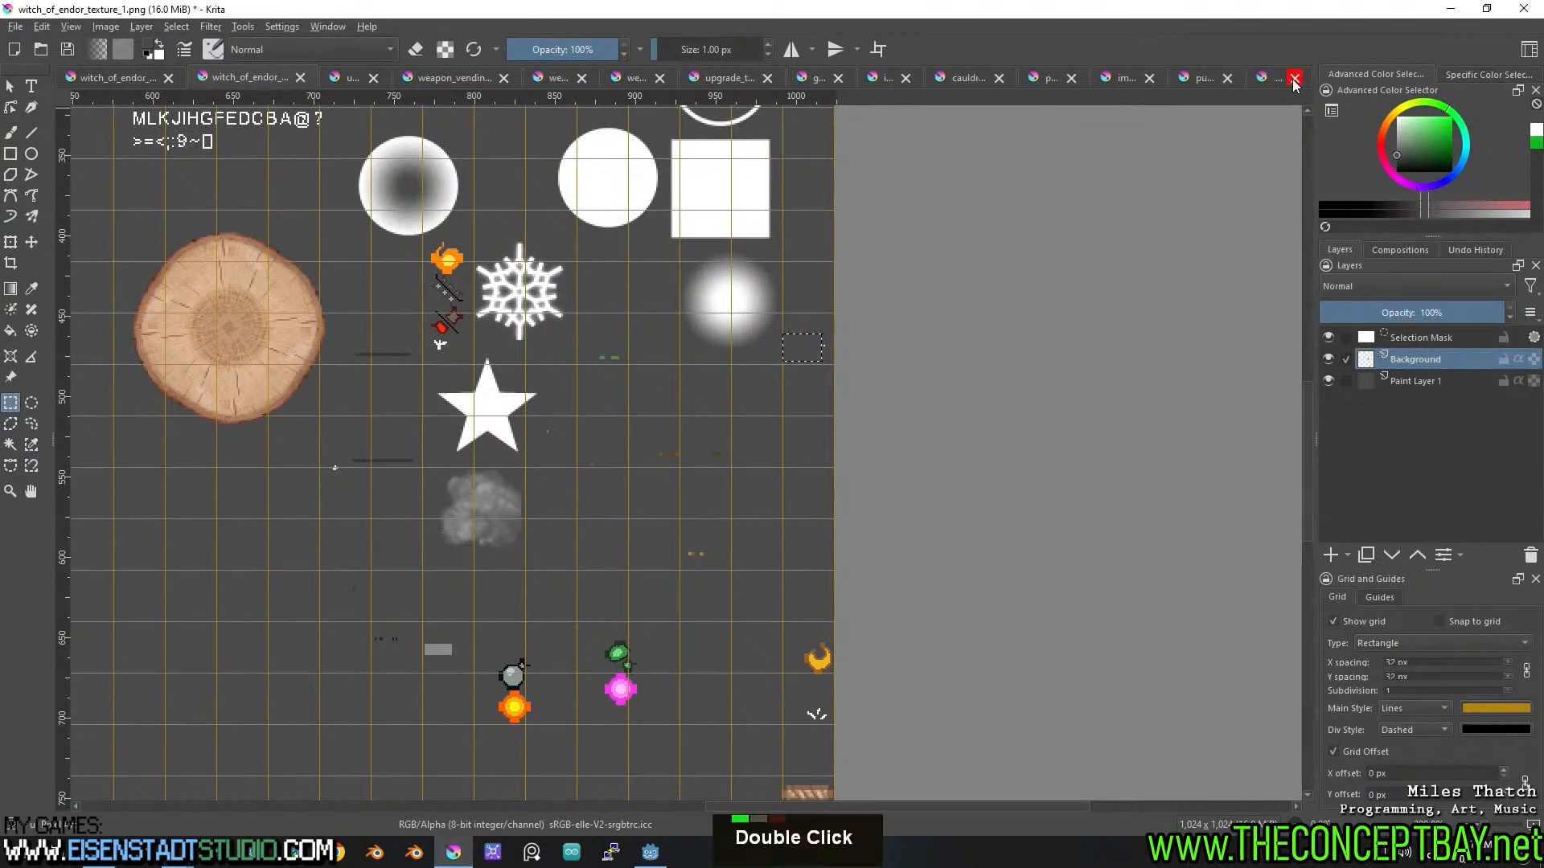
Save the untitled 64 x 64 px document with the three white puffs as walk_particle in the Assets folder.
left_click(1293, 79)
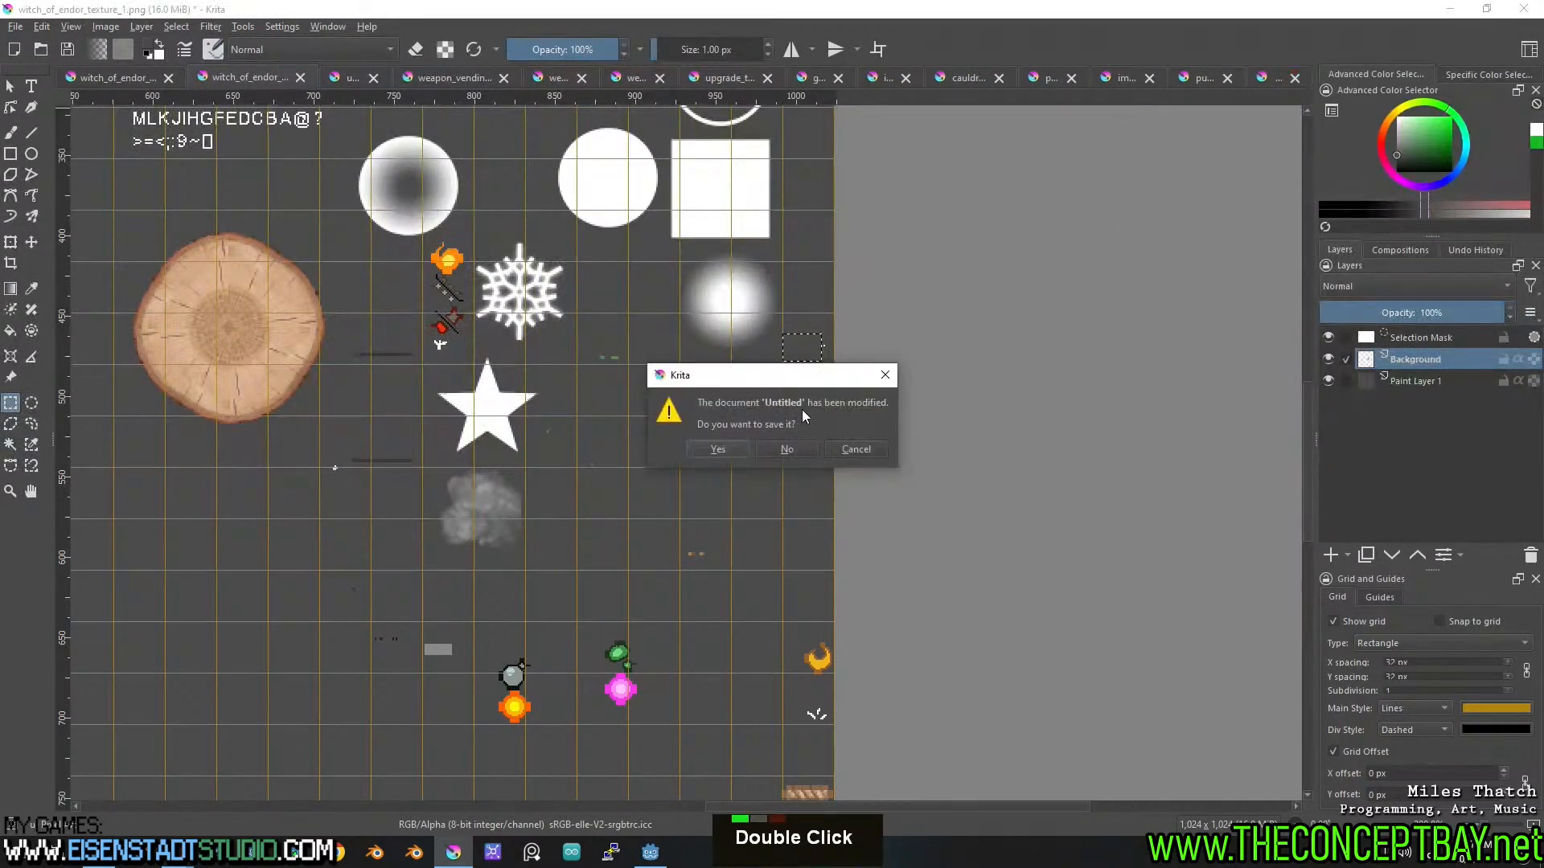
left_click(884, 374)
left_click(1269, 79)
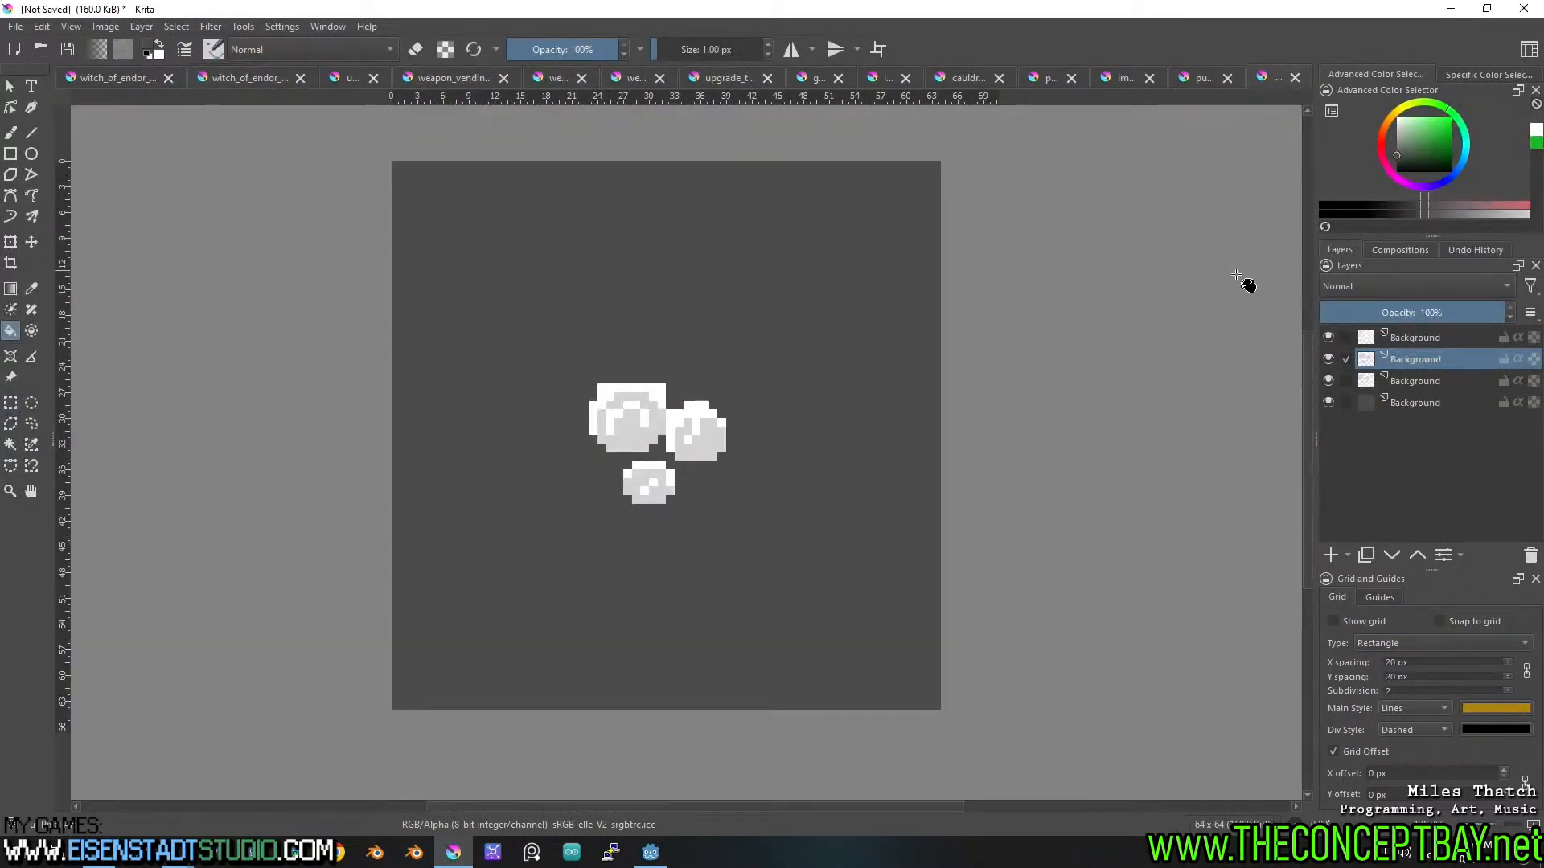
key("ctrl+s")
type("walk_particle")
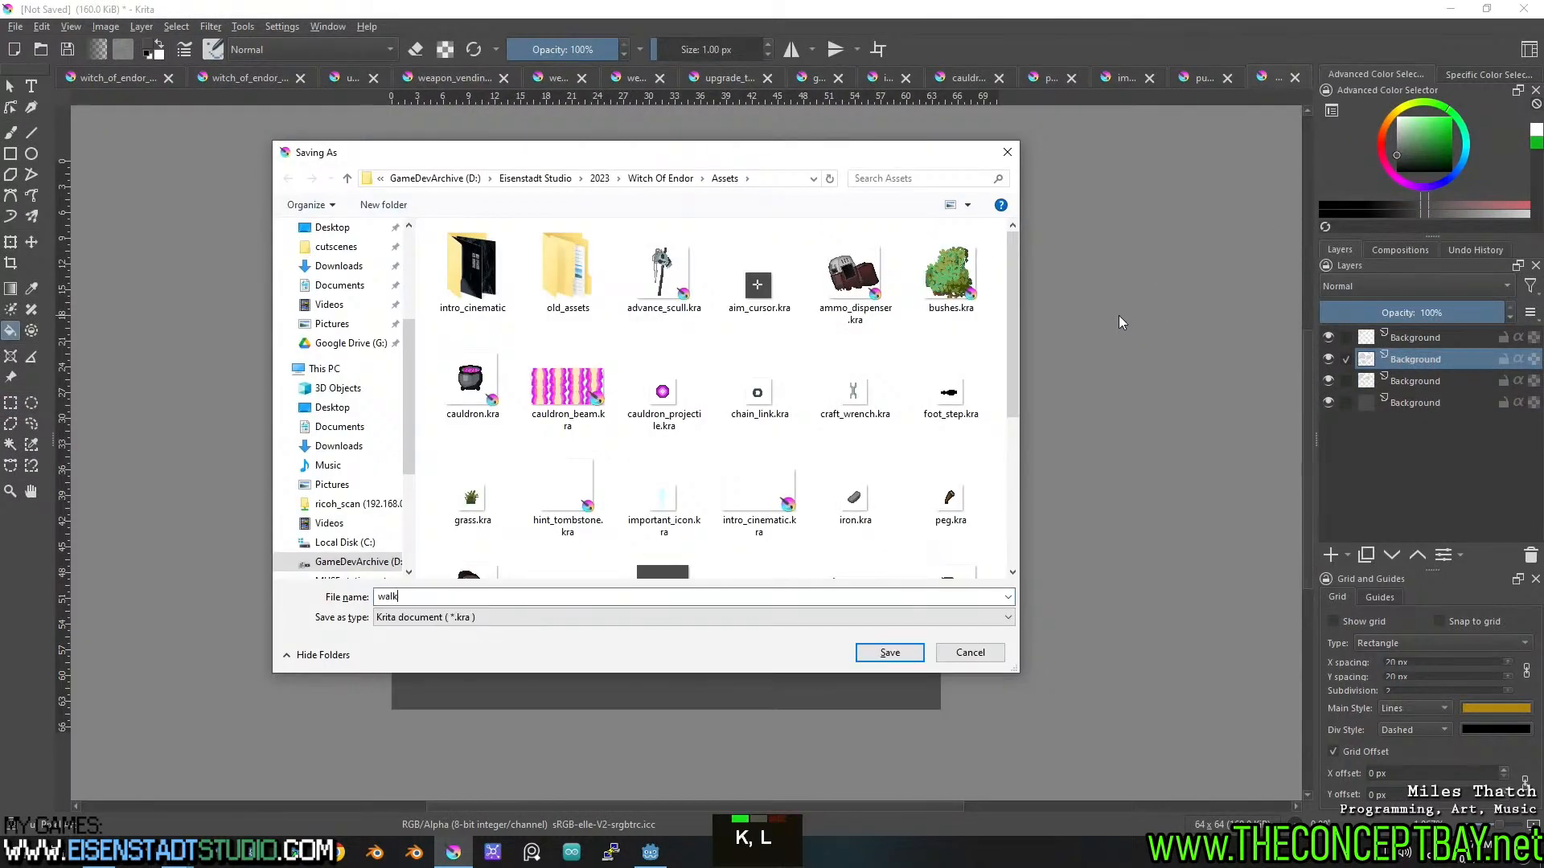
key("Return")
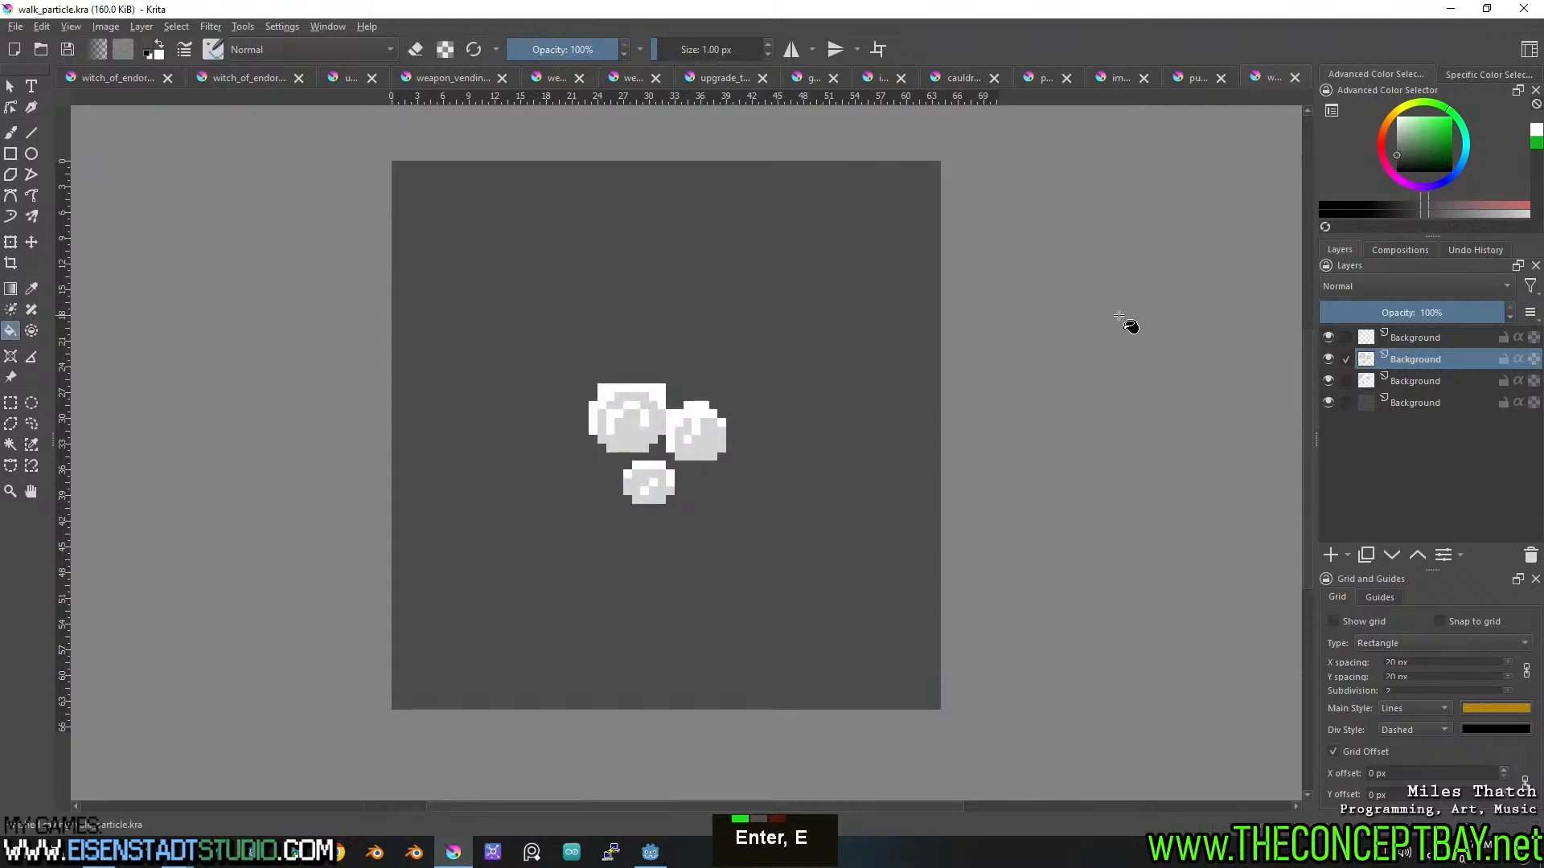
Close the walk_particle, puddle_splash, important_icon, peg, cauldron_projectile and iron documents.
left_click(1294, 78)
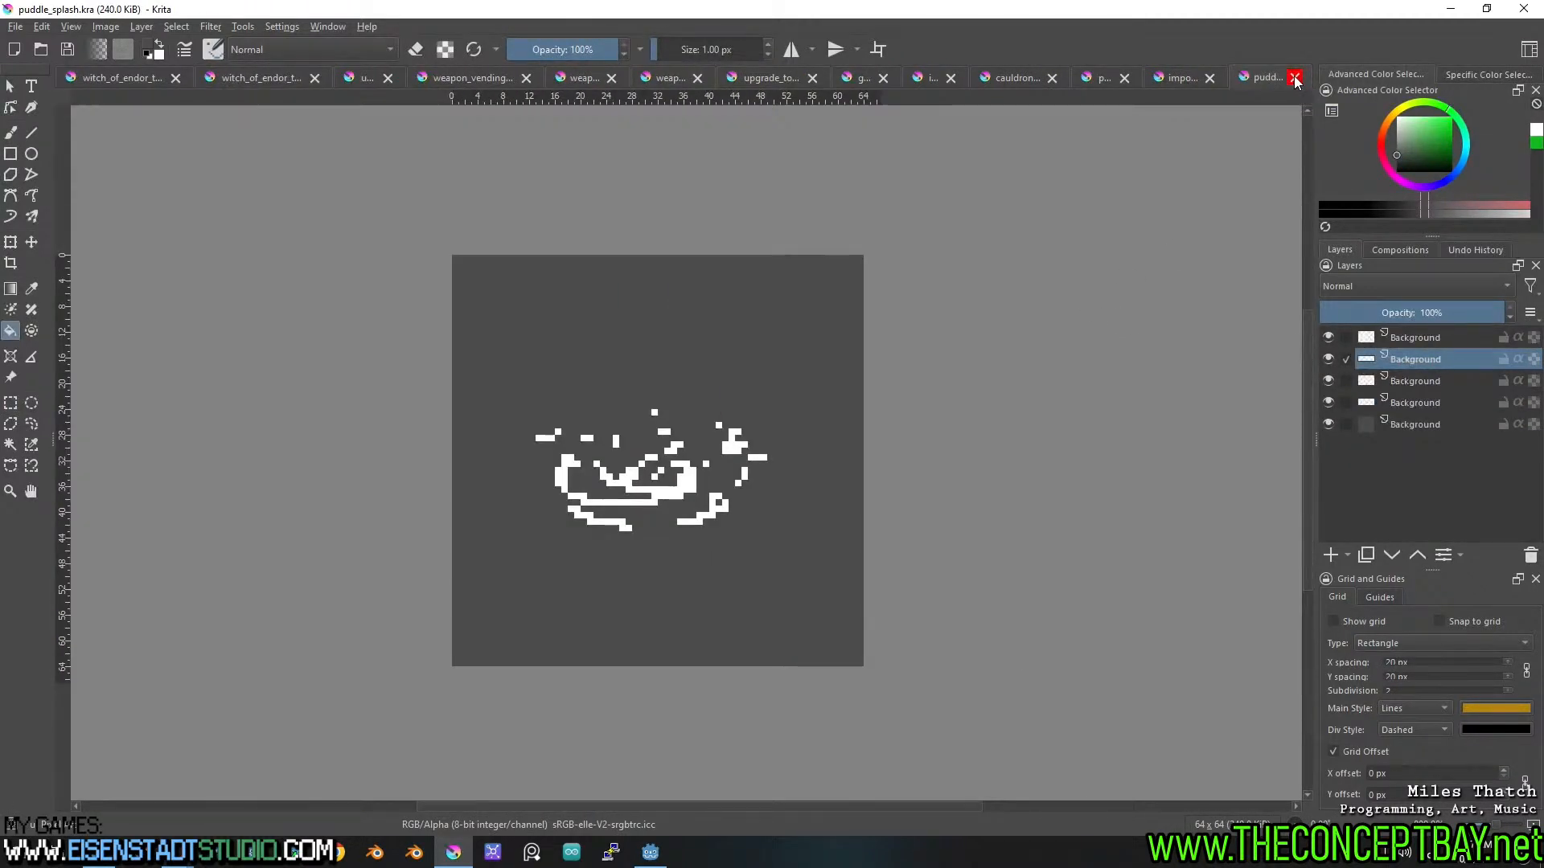
left_click(1295, 78)
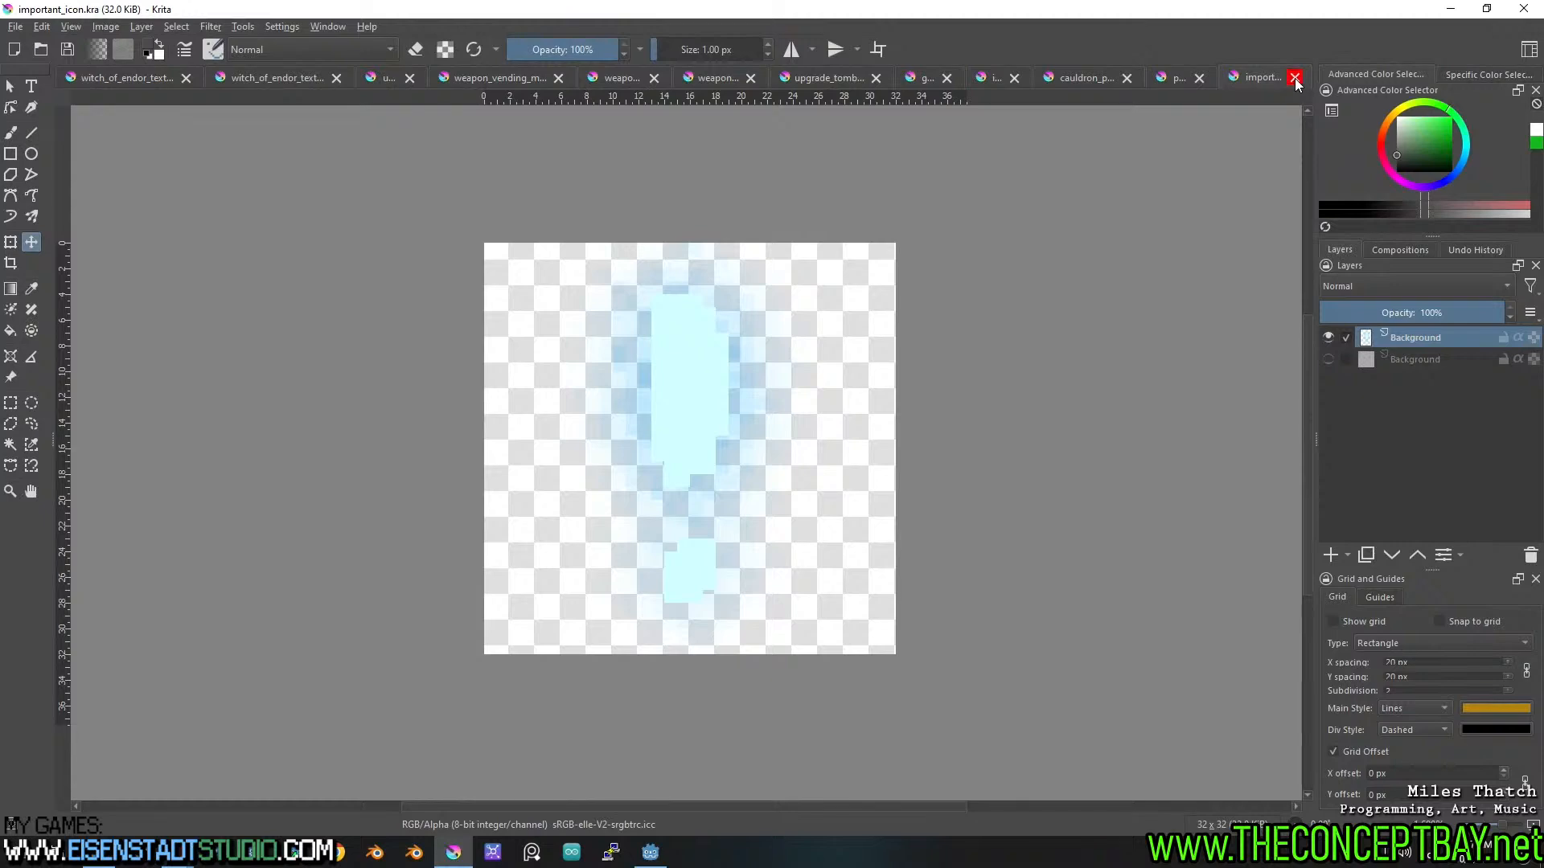
left_click(1294, 78)
left_click(1295, 78)
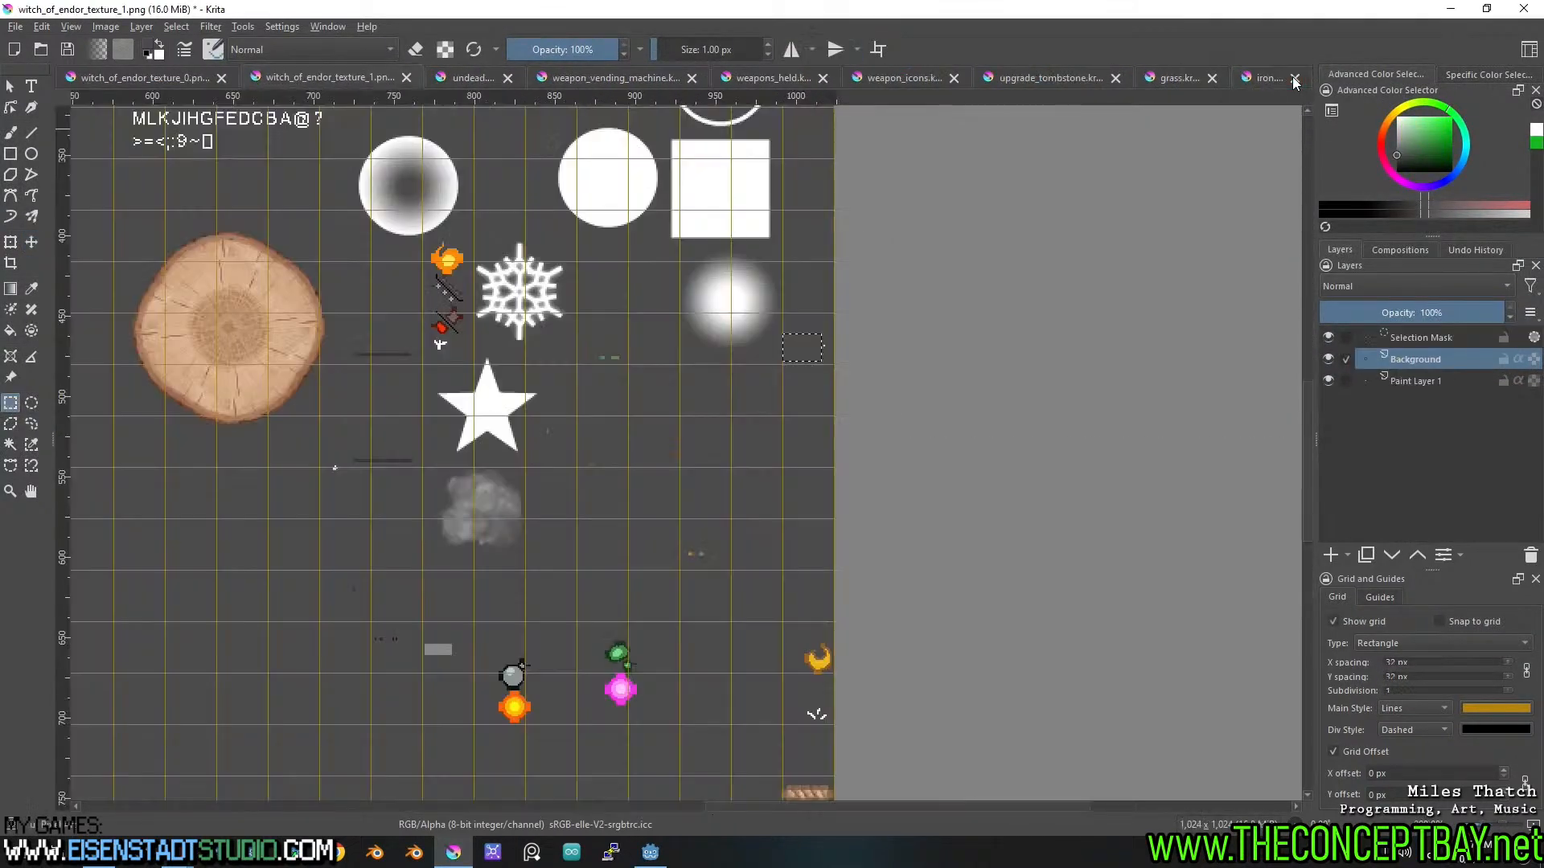
left_click(1294, 78)
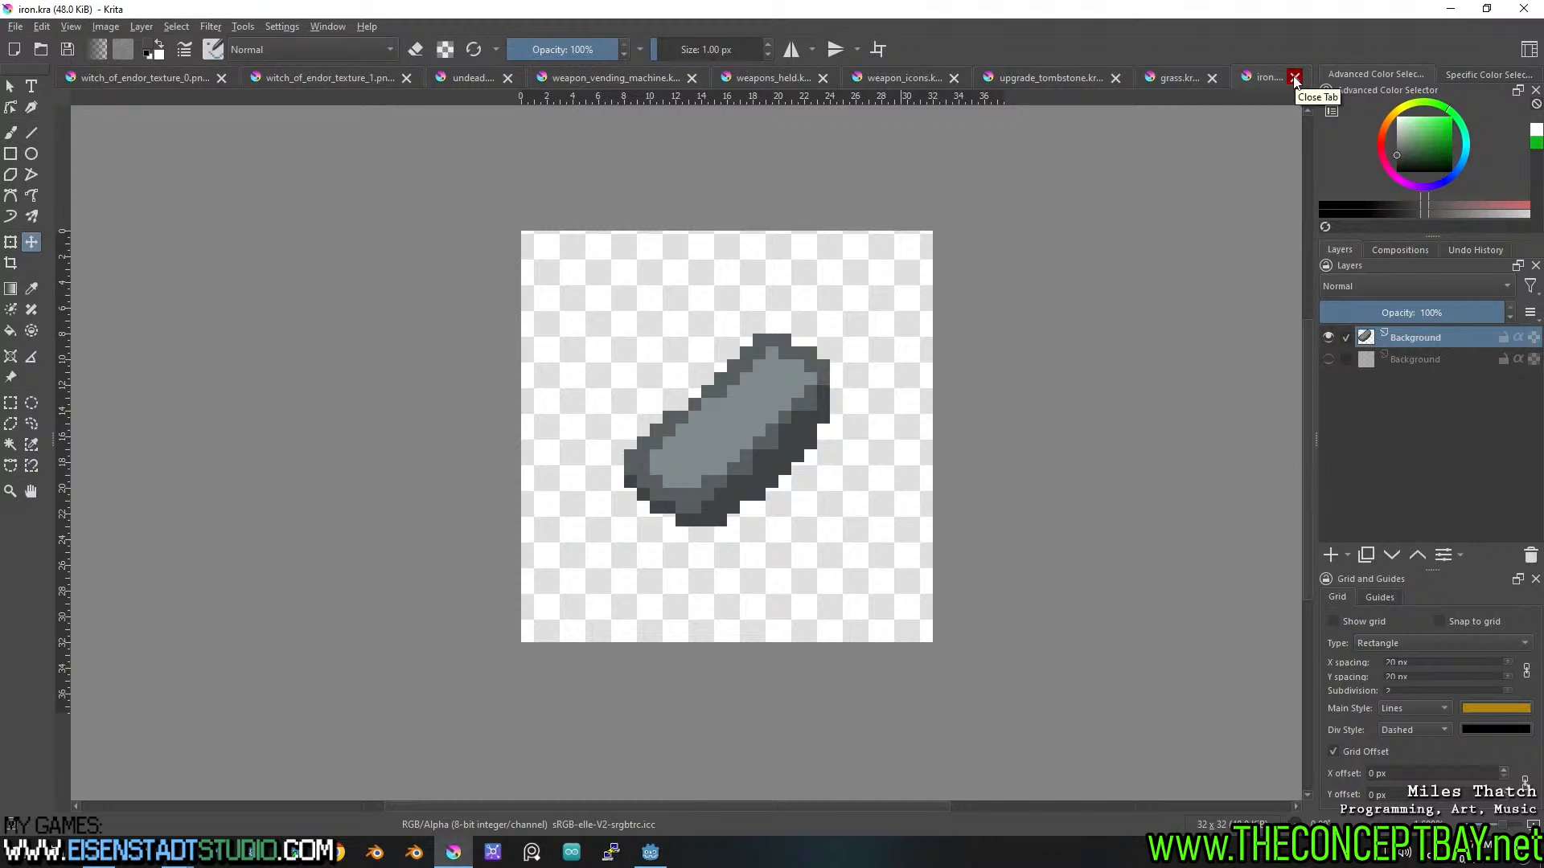
left_click(1294, 78)
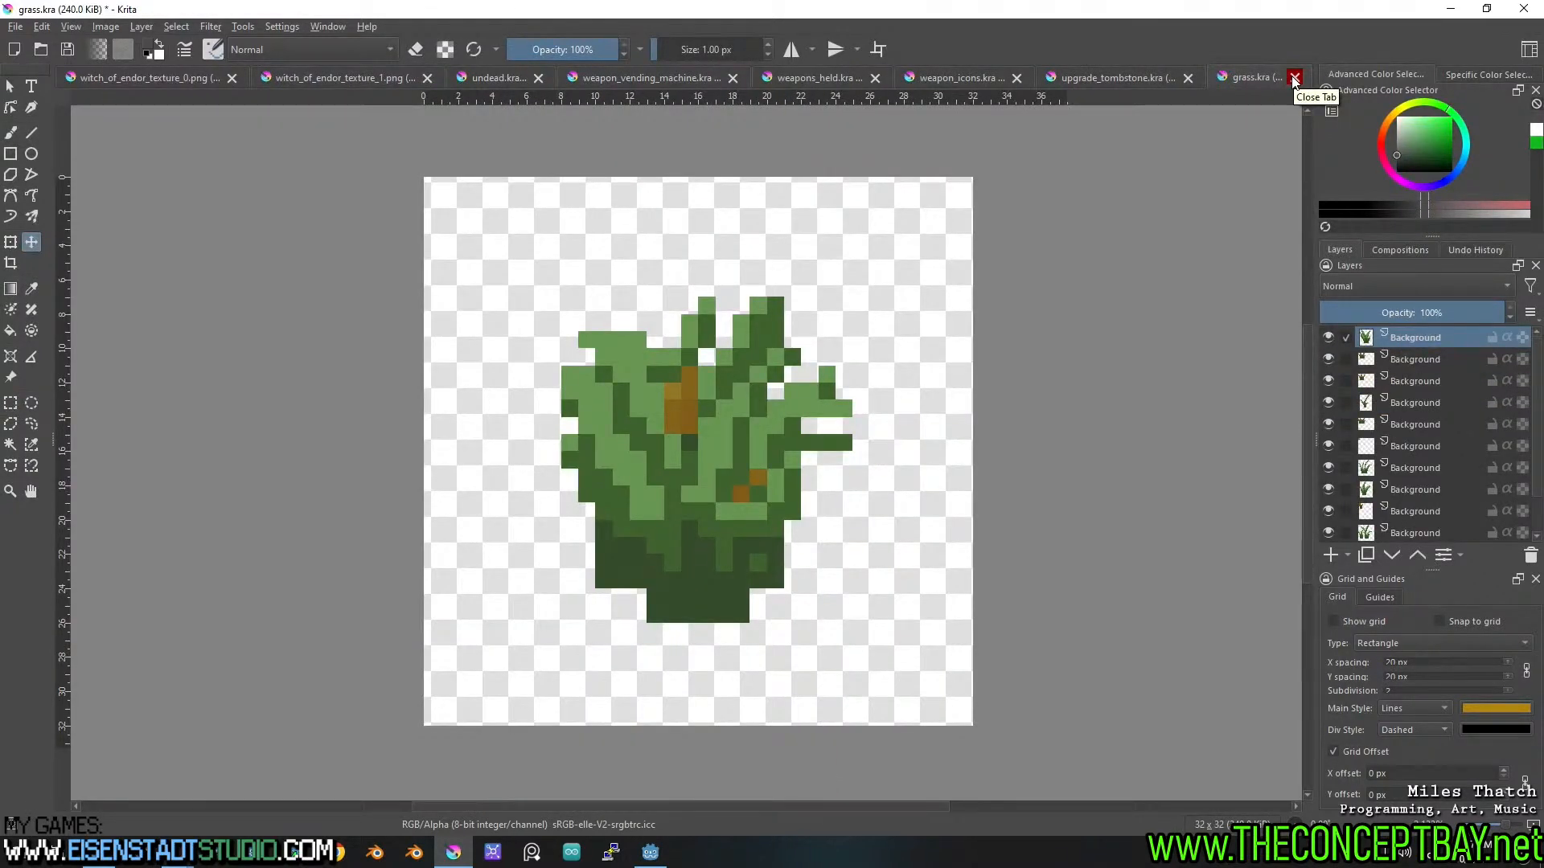
Close the grass and upgrade_tombstone documents, saving the pending changes in both.
left_click(1294, 78)
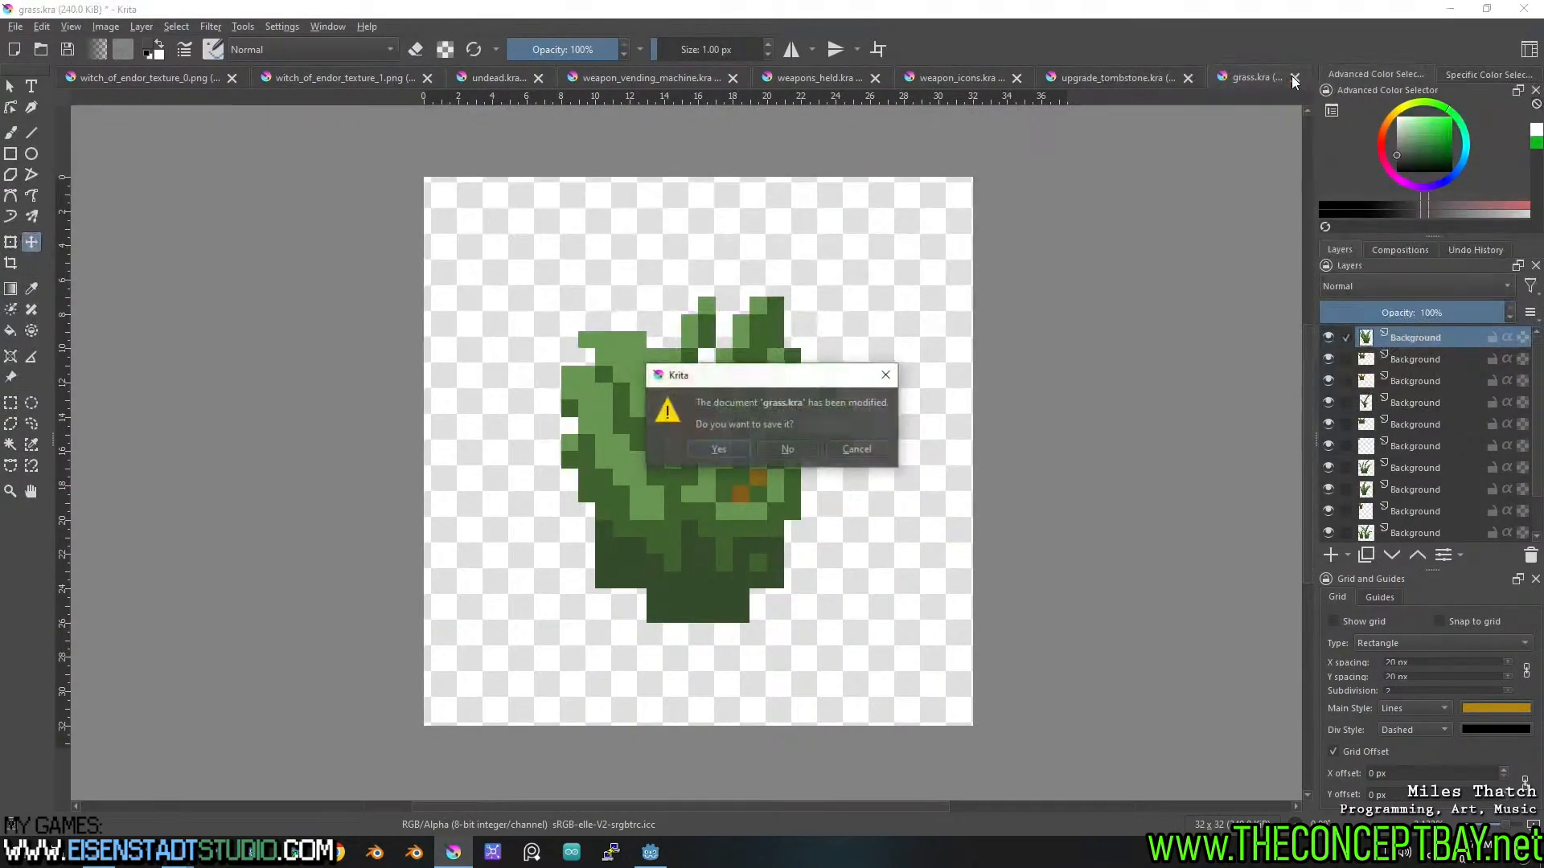
left_click(731, 446)
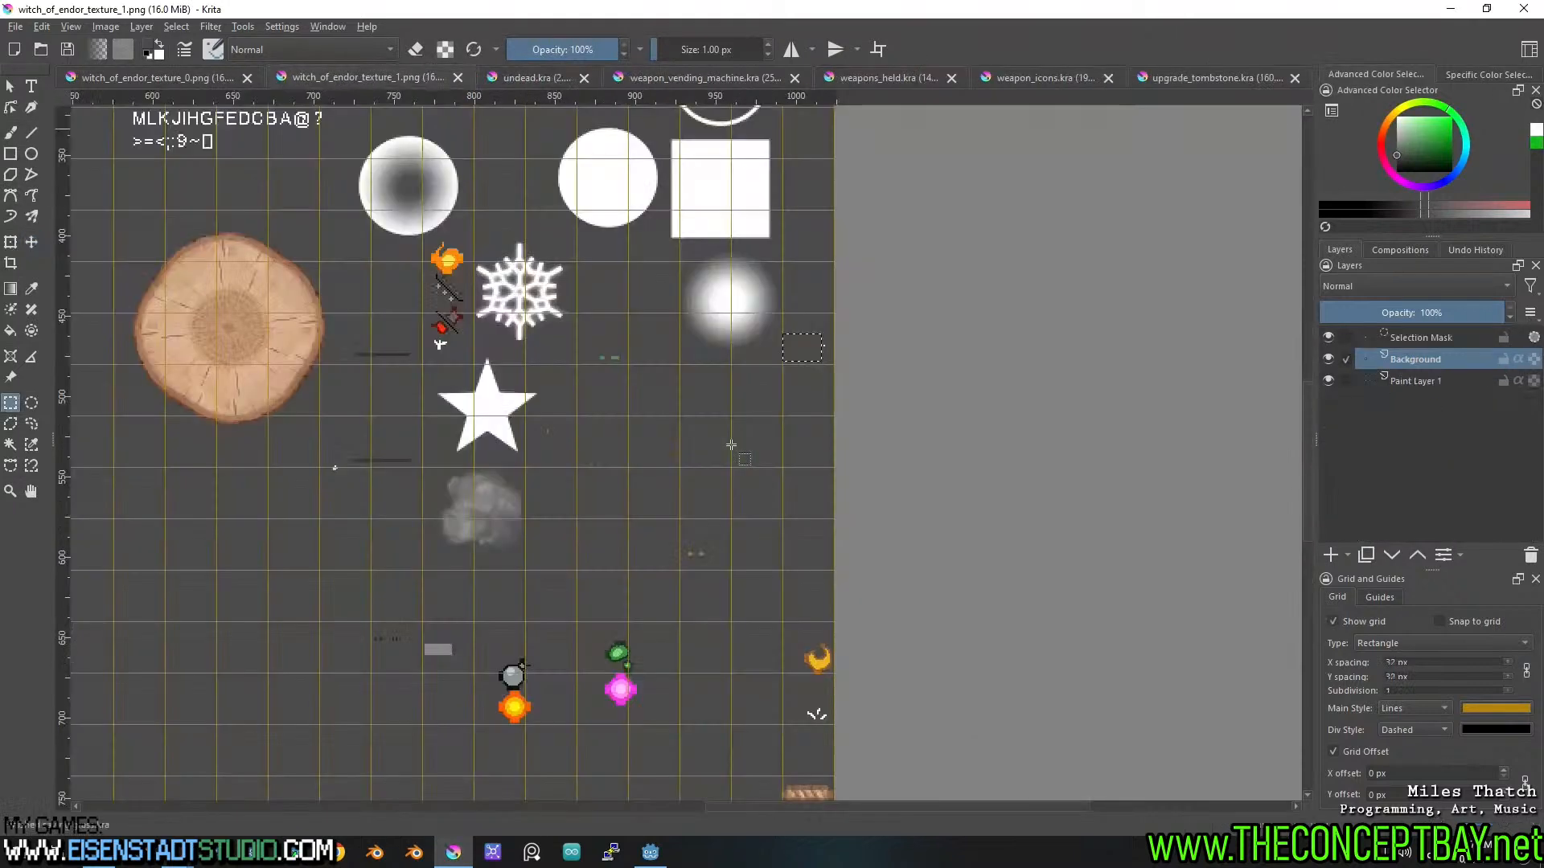
left_click(1294, 78)
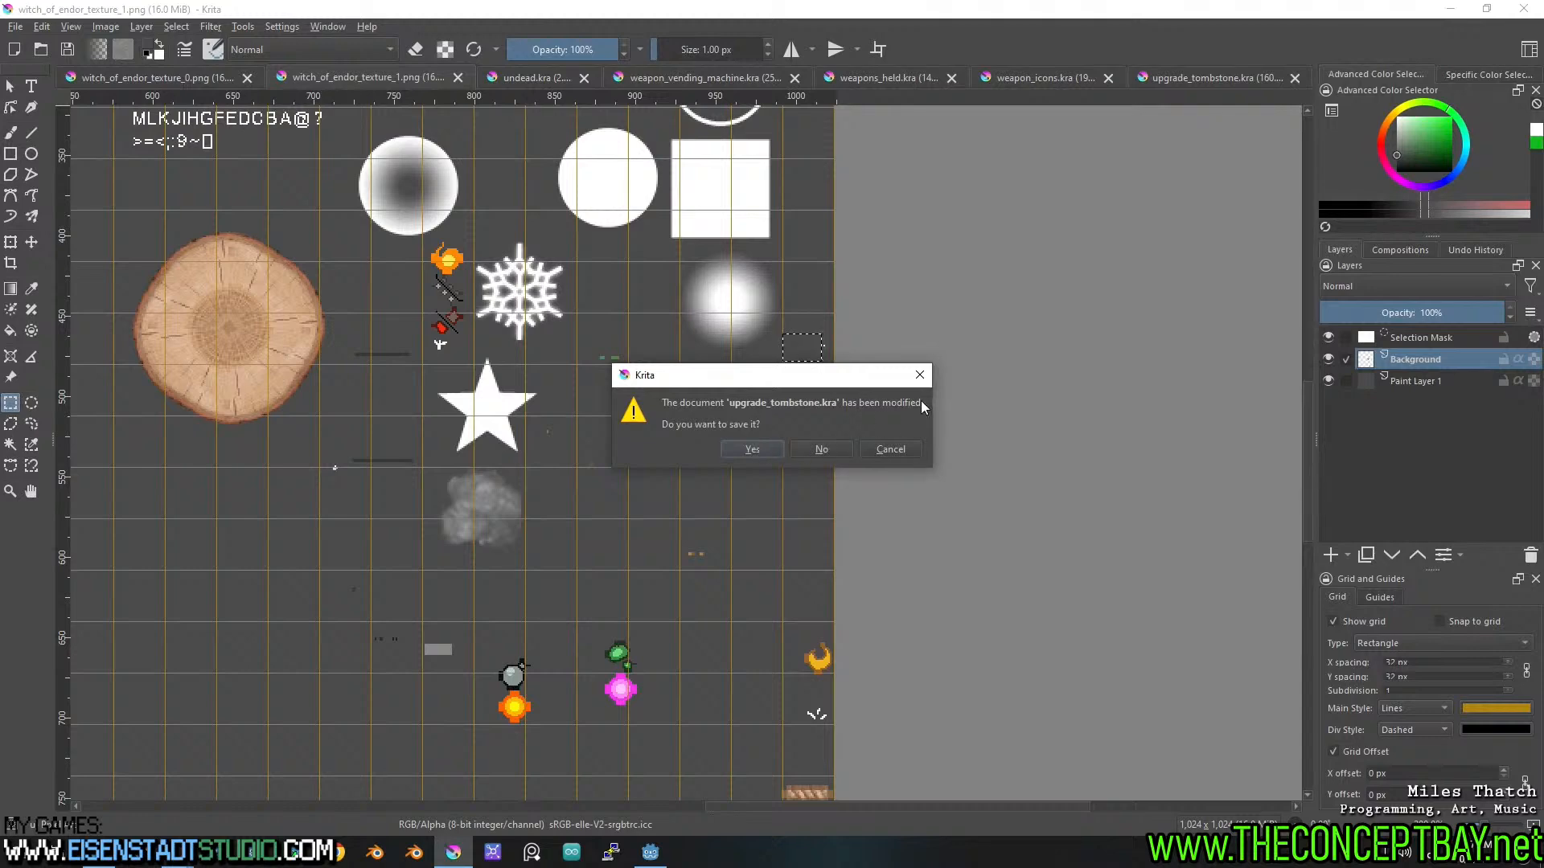
left_click(923, 376)
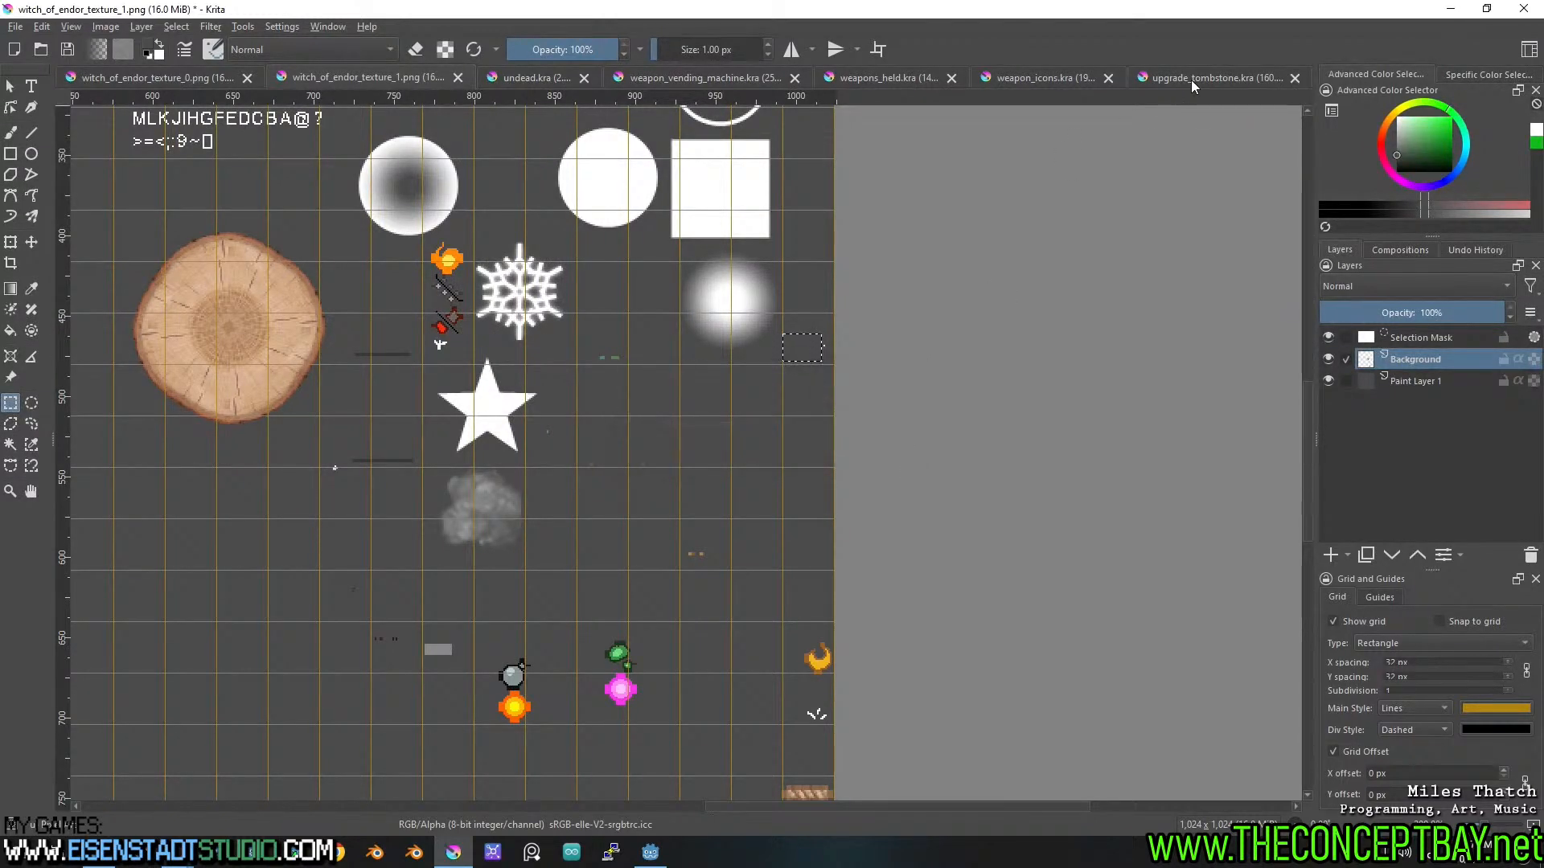
left_click(1183, 78)
key("ctrl+s")
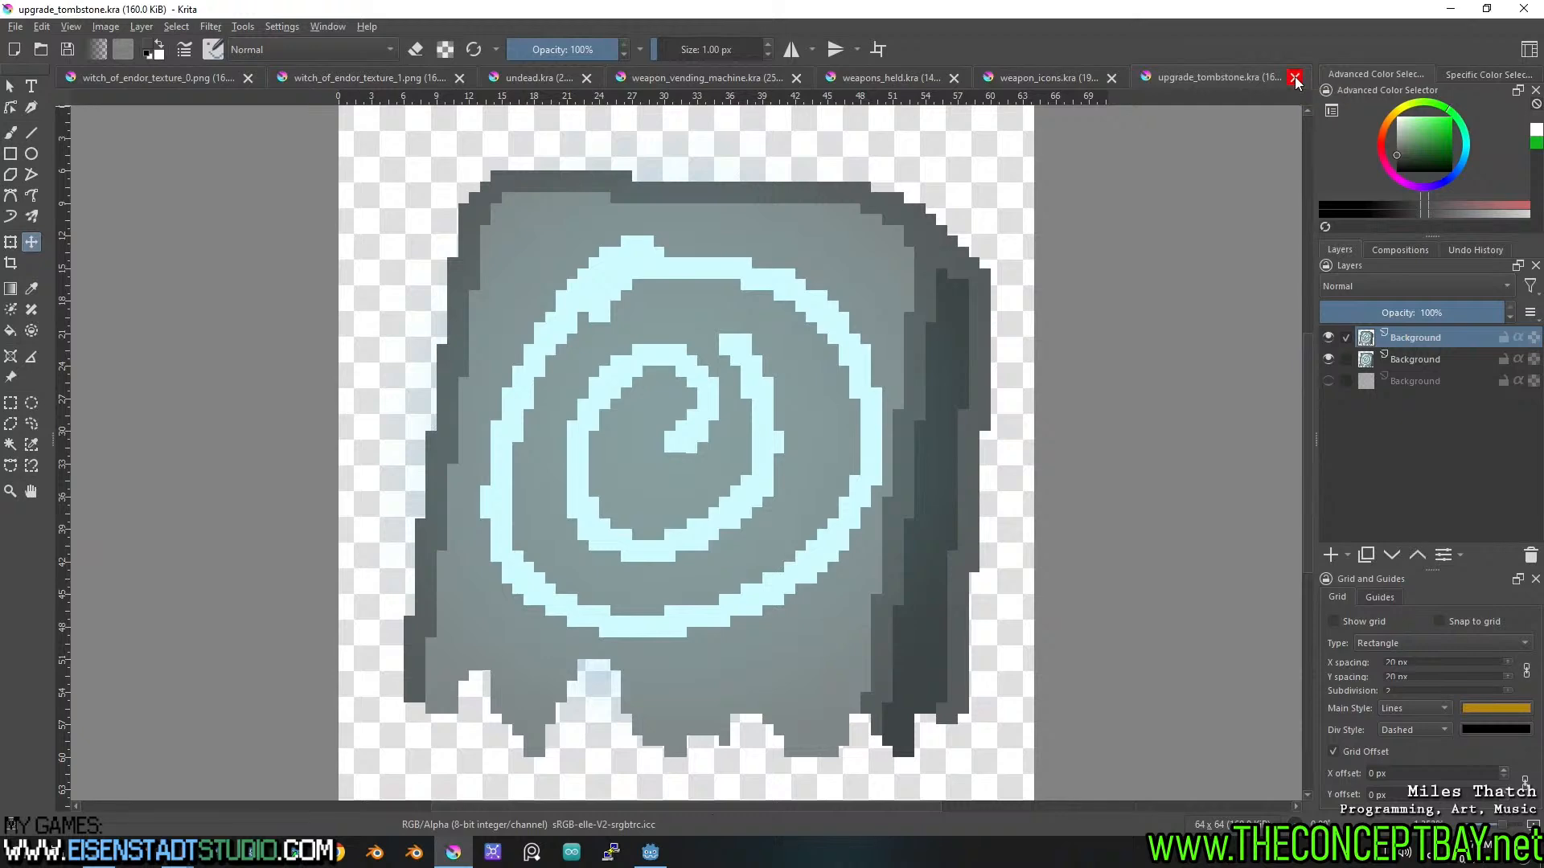
left_click(1294, 78)
Close the weapon_icons, weapons_held and weapon_vending_machine documents, keeping the undead document and both texture sheets open.
scroll(692, 255, "down", 3)
mouse_move(692, 256)
left_mouse_down()
mouse_move(770, 291)
mouse_move(726, 442)
mouse_move(814, 385)
left_mouse_up()
scroll(816, 378, "up", 1)
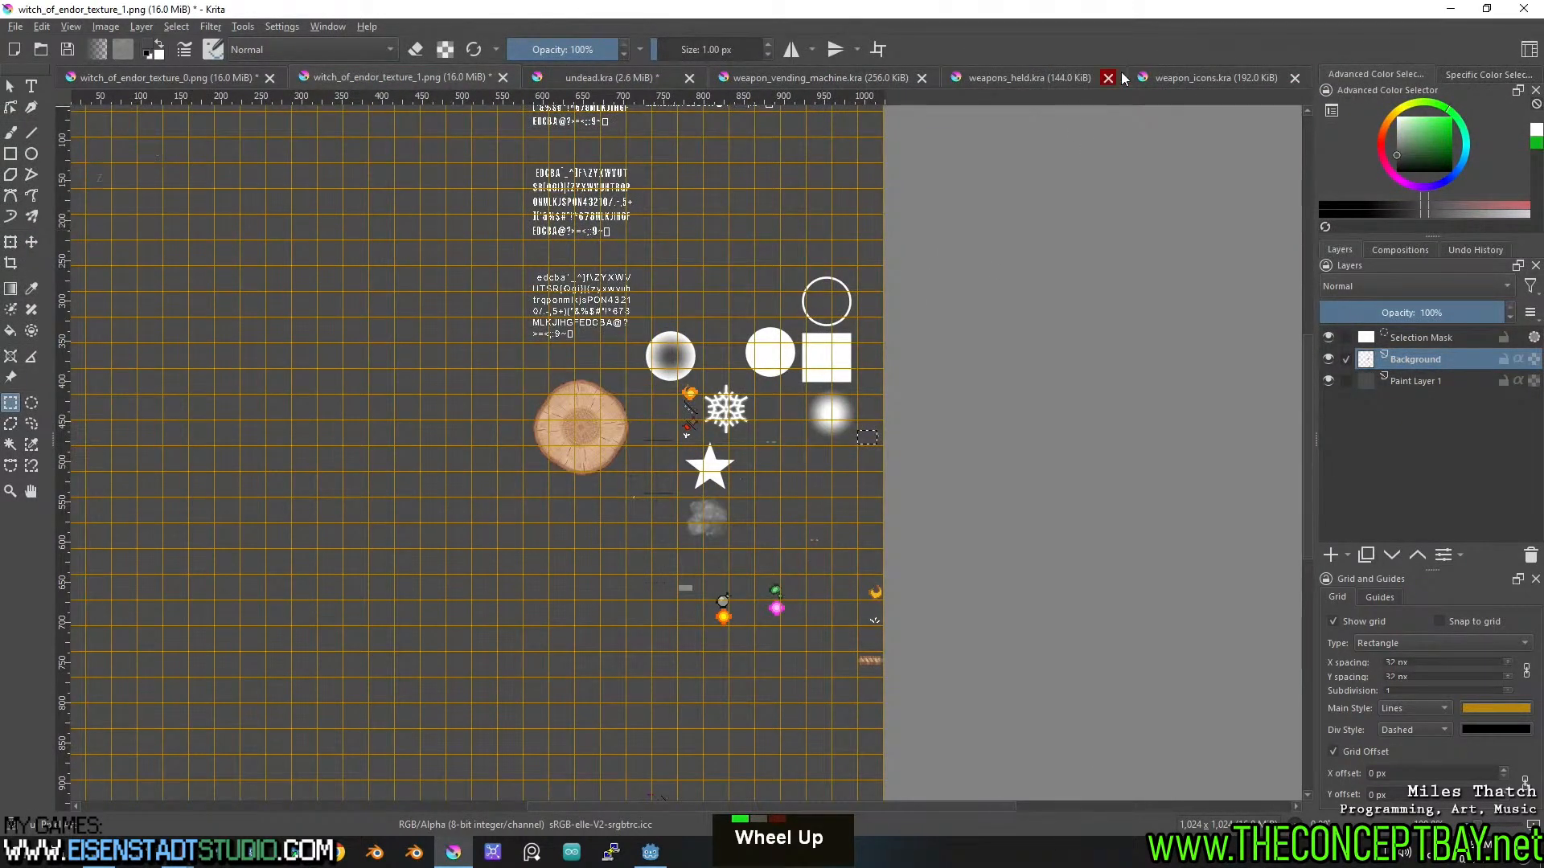
left_click(1202, 78)
left_click(1295, 78)
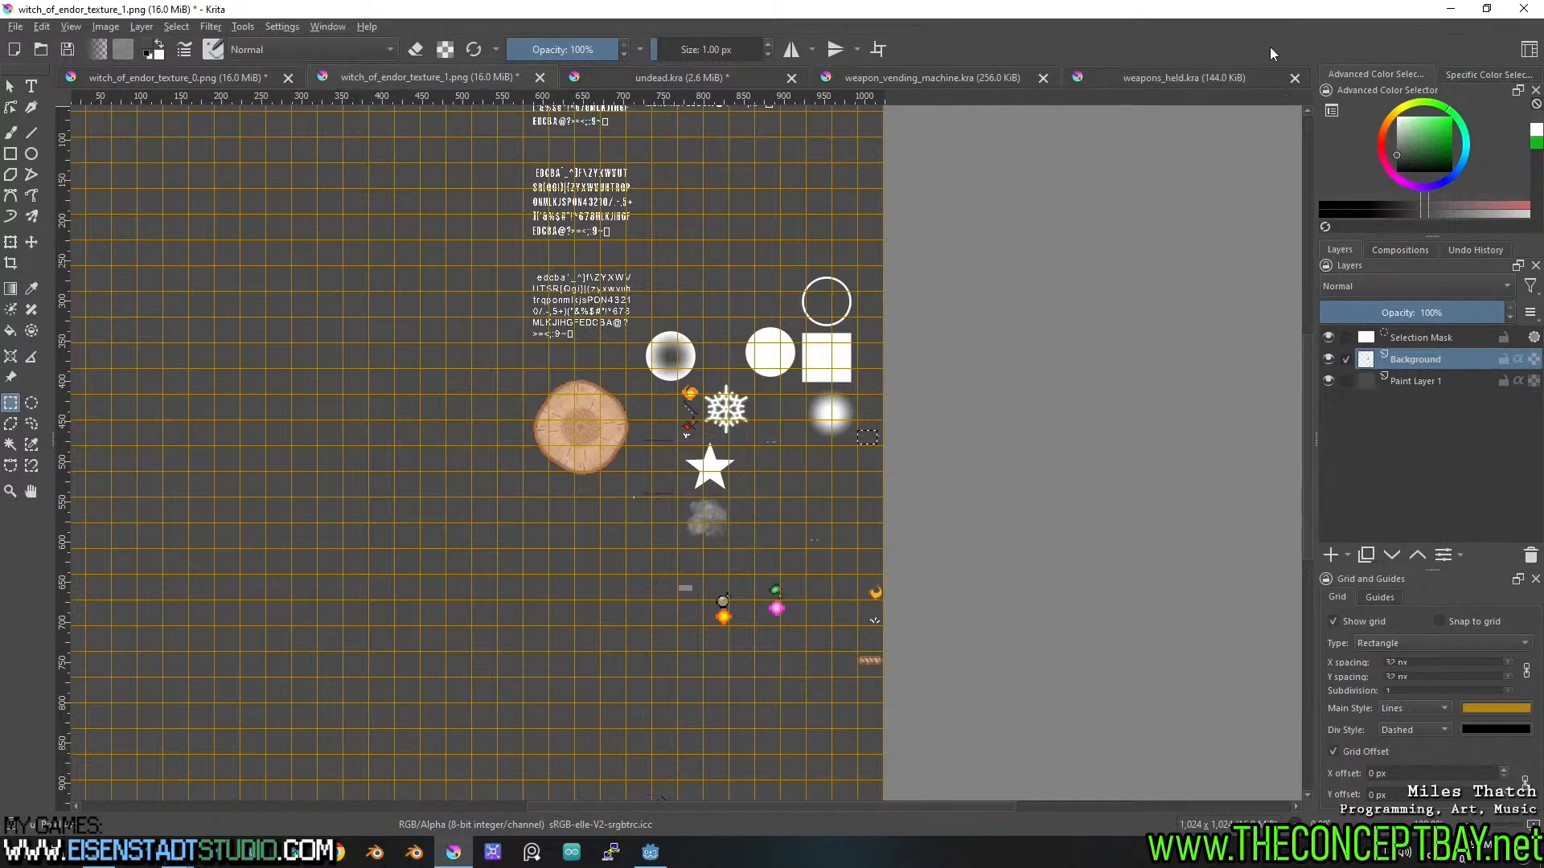
left_click(1244, 78)
left_click(1295, 78)
left_click(1219, 74)
left_click(1294, 78)
Close the undead document and save its changes.
left_click(1135, 84)
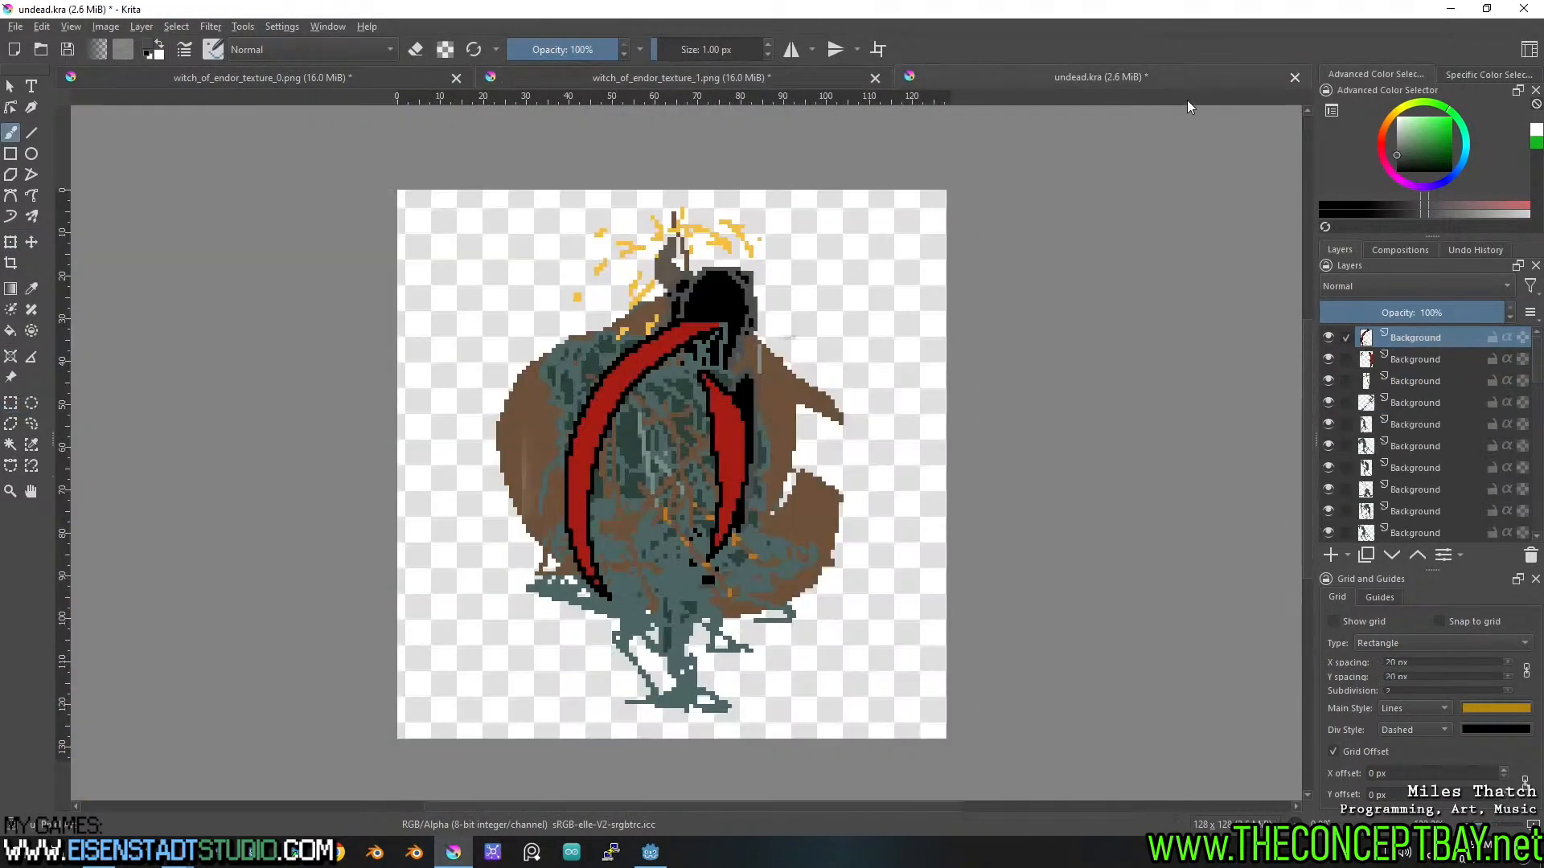
left_click(1295, 78)
left_click(722, 449)
Check the whole texture_1 sheet for leftover sprites and close it without saving the changes.
scroll(765, 454, "up", 3)
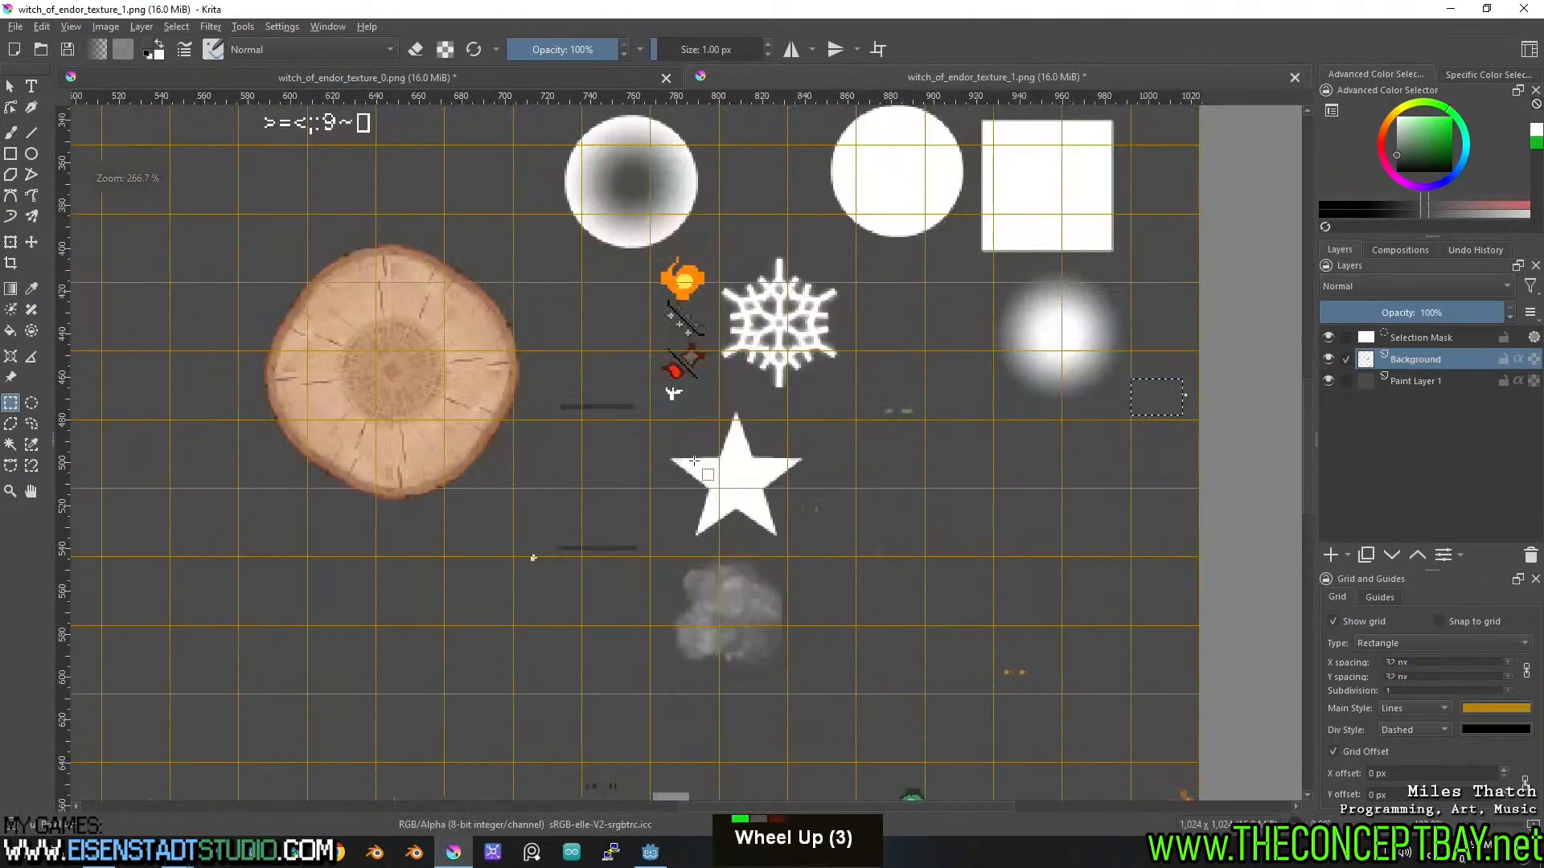
mouse_move(751, 508)
left_mouse_down()
mouse_move(700, 393)
mouse_move(601, 250)
left_mouse_up()
left_click_drag(665, 511, 630, 335)
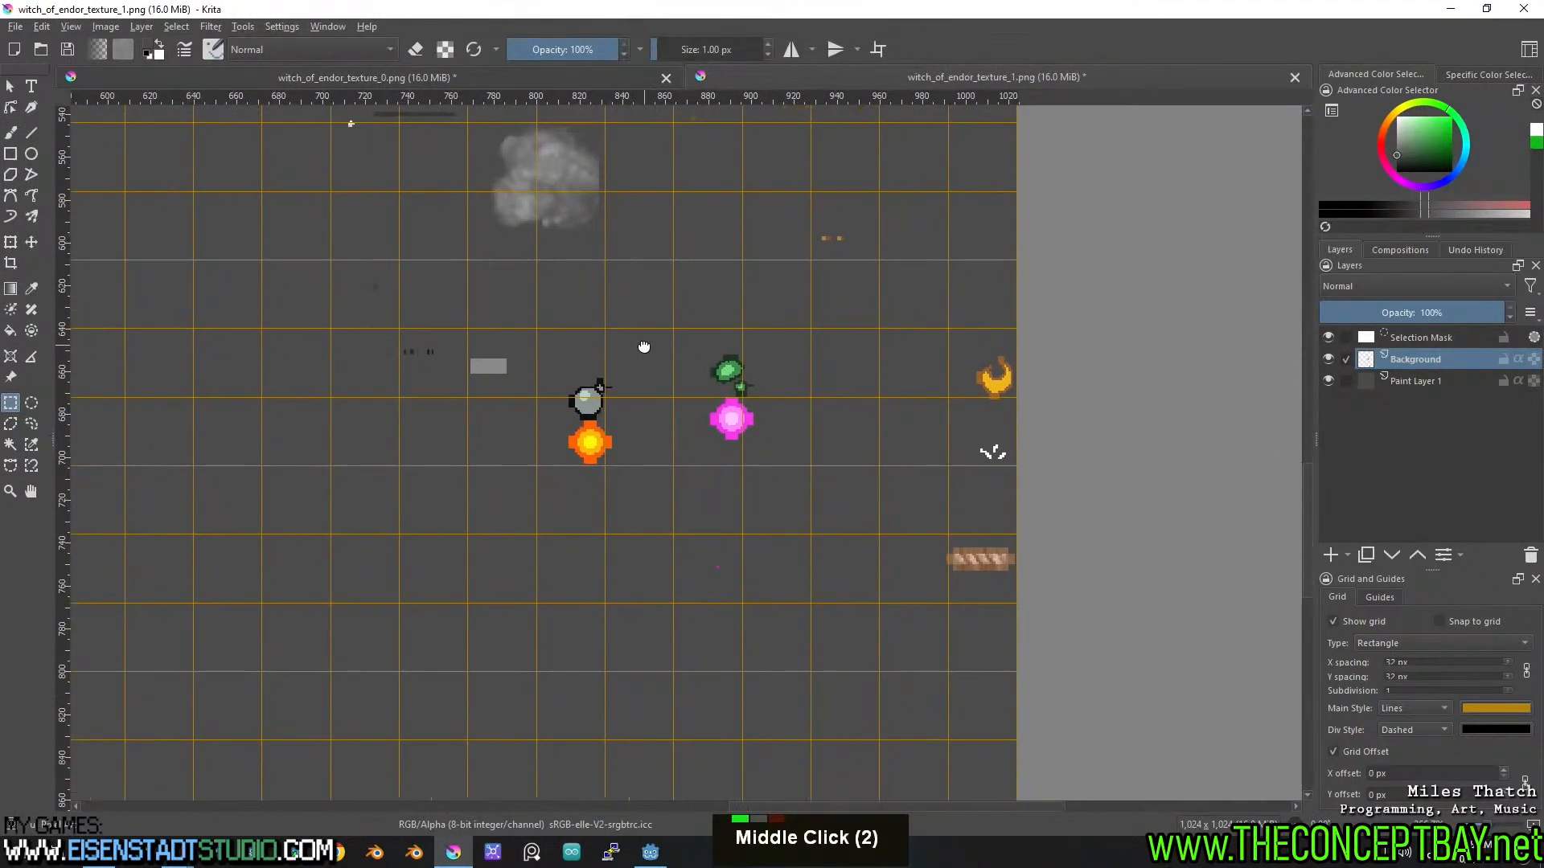
scroll(647, 330, "down", 2)
left_click_drag(371, 515, 817, 464)
left_click_drag(544, 419, 638, 523)
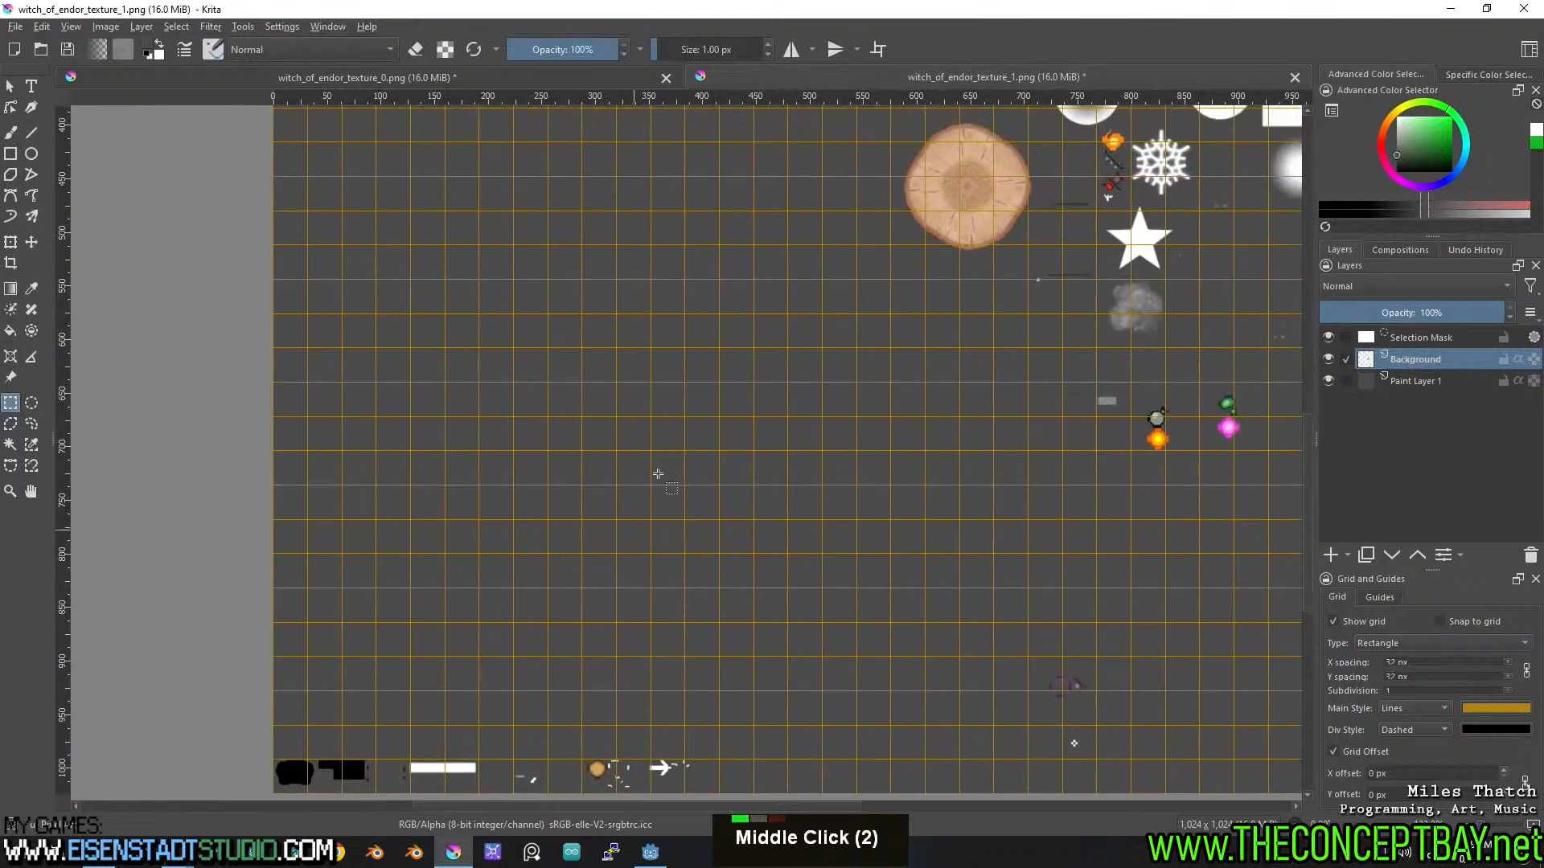
left_click_drag(579, 224, 488, 545)
left_click_drag(560, 313, 464, 632)
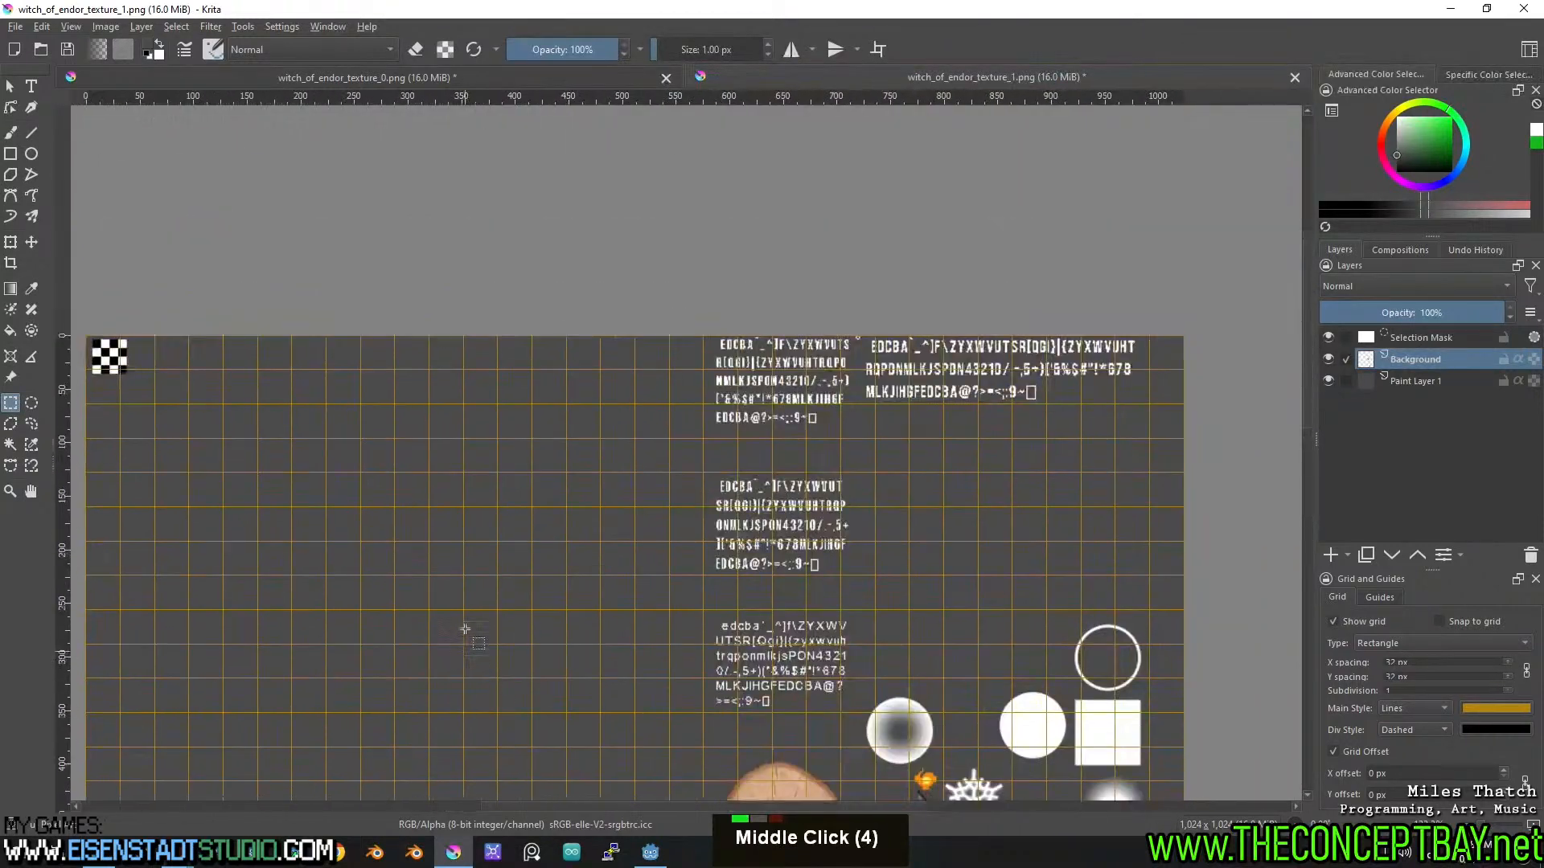
left_click(1295, 78)
left_click(835, 450)
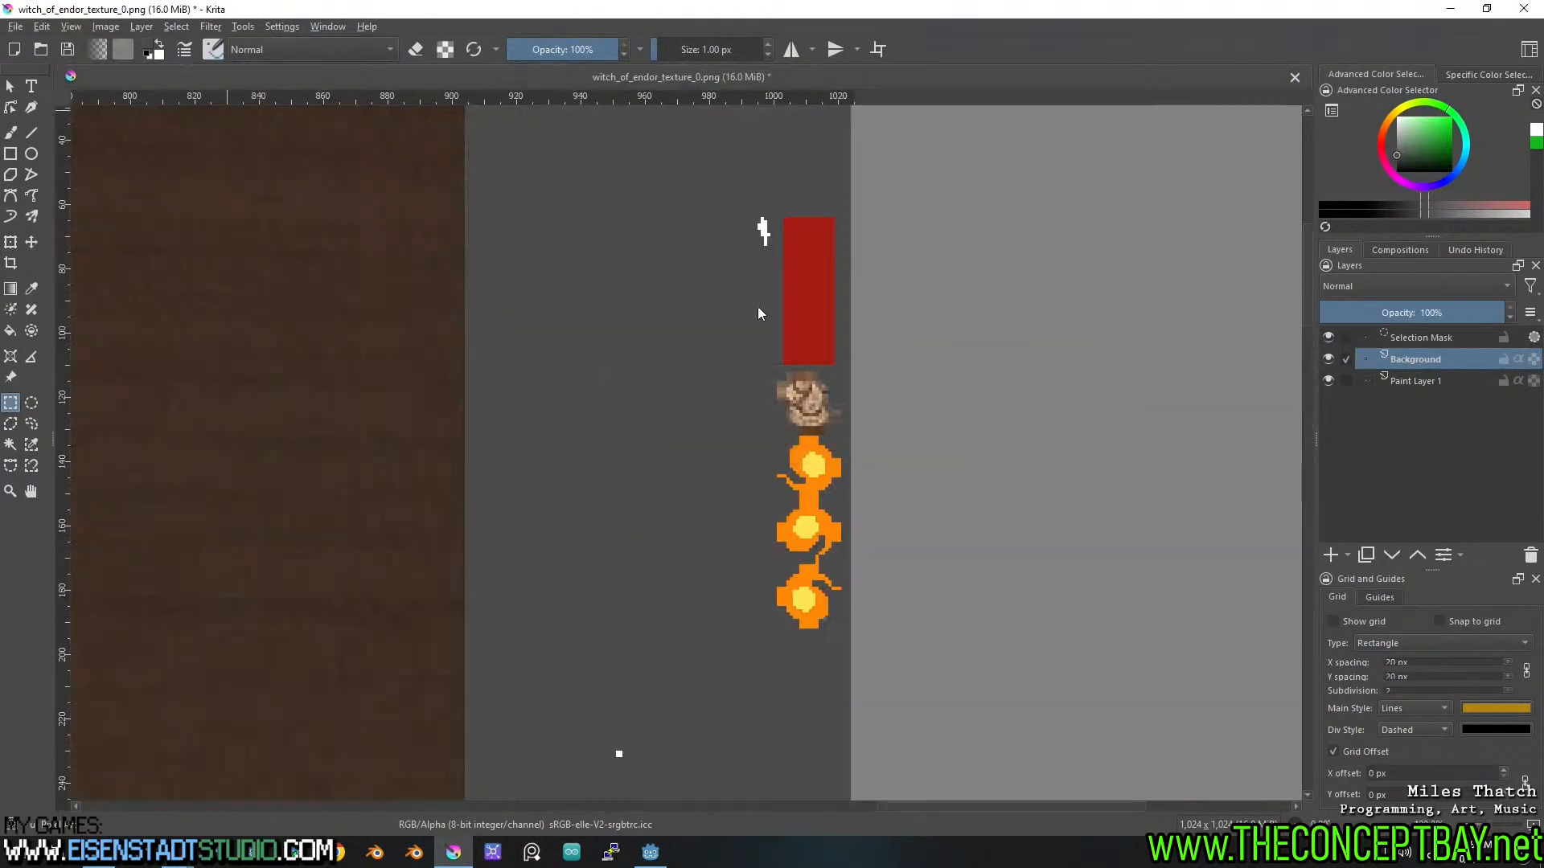
Check the texture_0 sheet for leftover sprites and close it without saving the changes.
scroll(691, 378, "down", 3)
mouse_move(662, 287)
left_mouse_down()
mouse_move(651, 321)
mouse_move(866, 148)
left_mouse_up()
left_click_drag(659, 620, 646, 238)
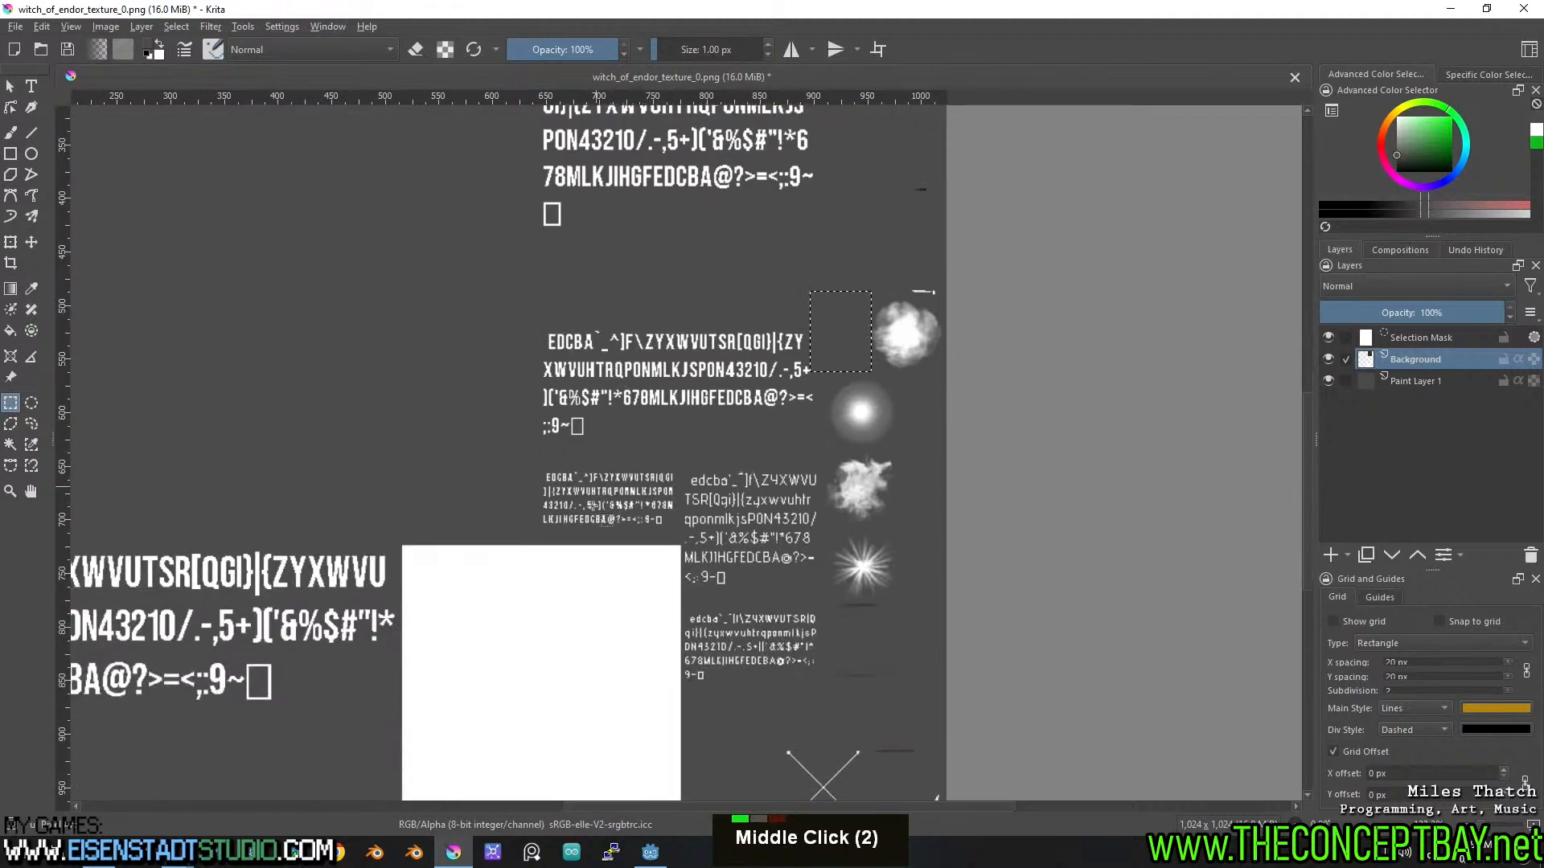
left_click_drag(584, 518, 652, 338)
left_click_drag(619, 495, 904, 406)
left_click_drag(624, 205, 547, 493)
scroll(546, 493, "down", 1)
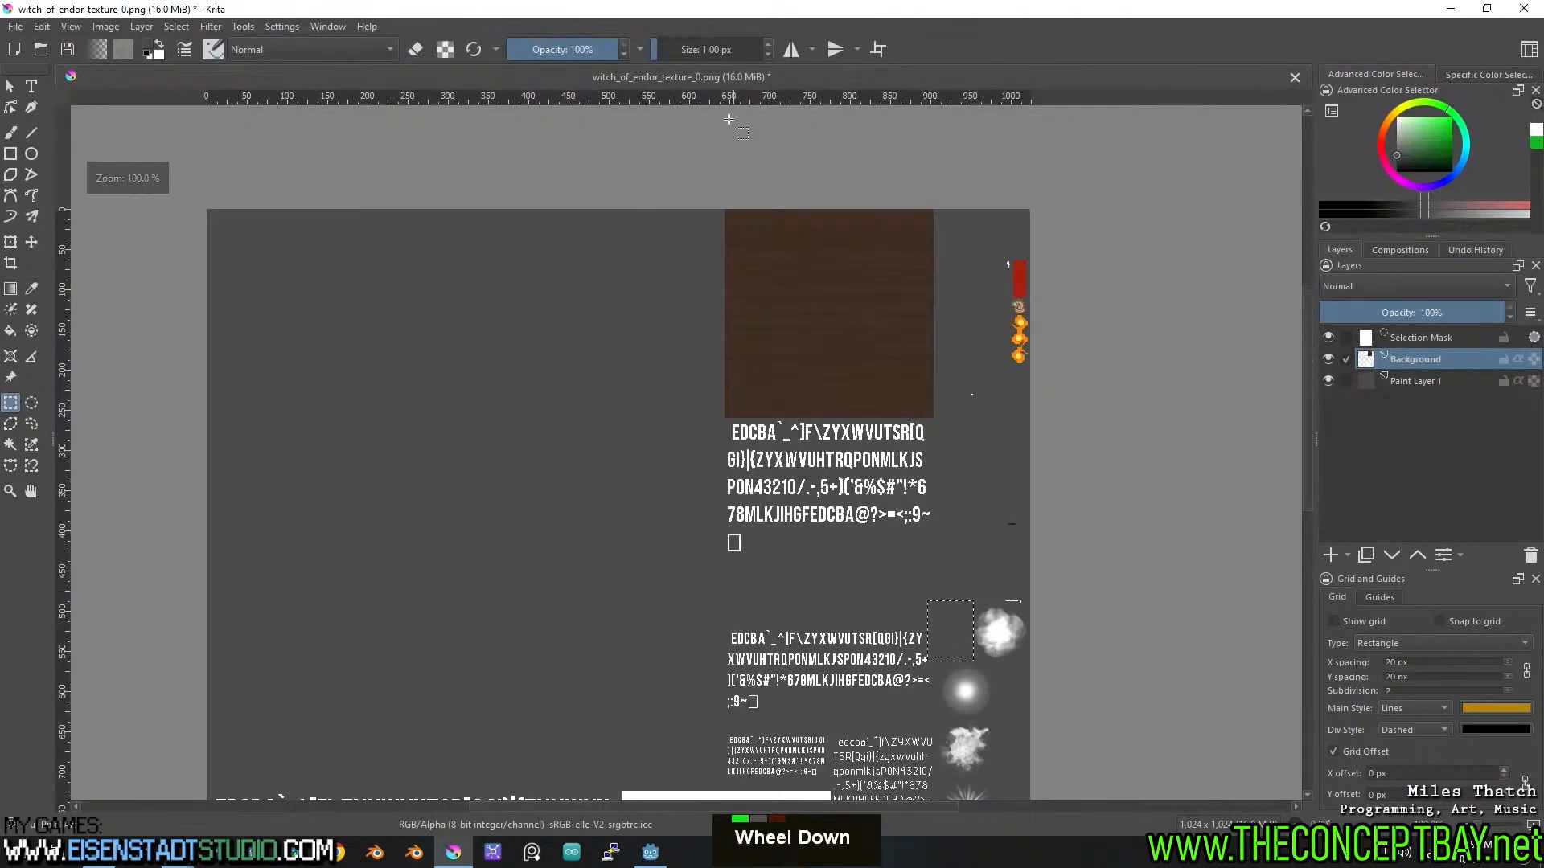
left_click(1294, 76)
left_click(857, 446)
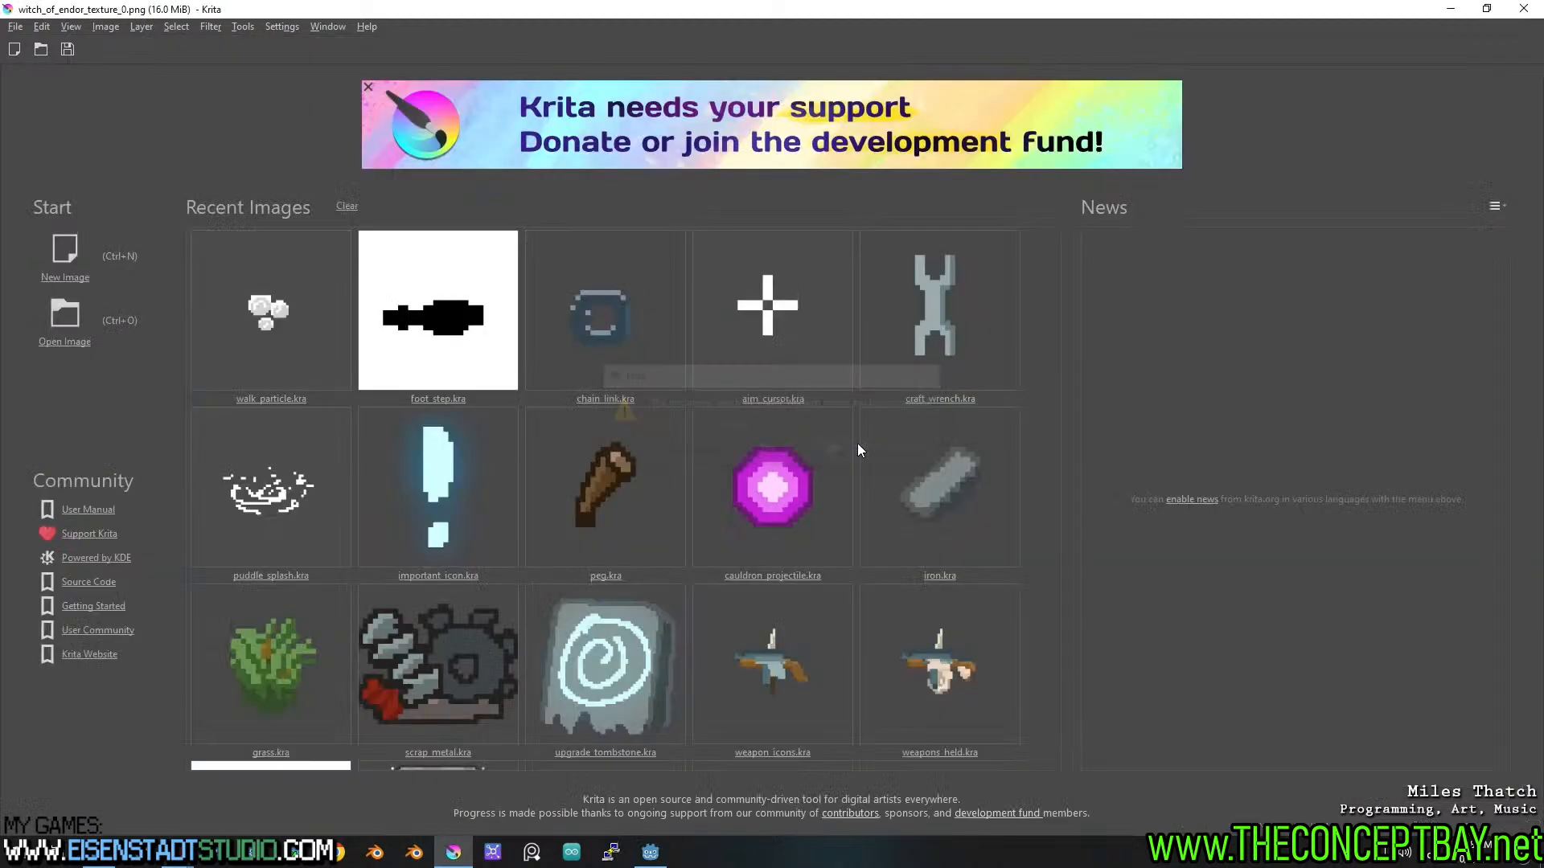